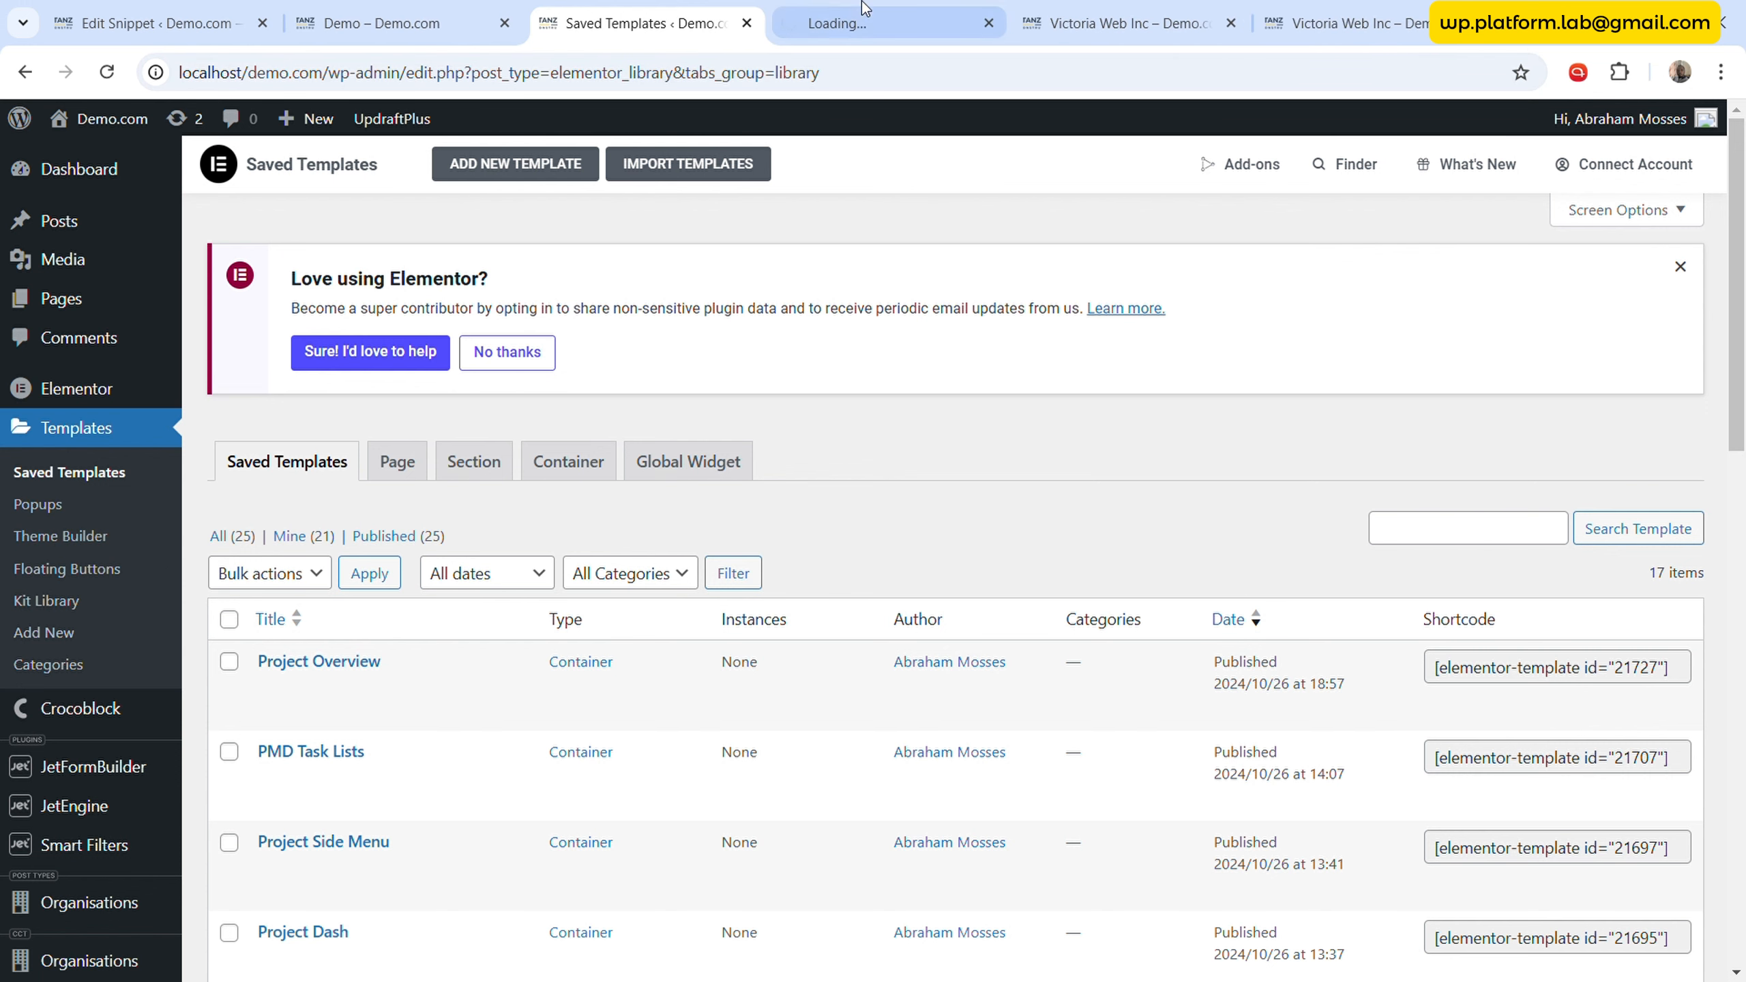
- Open the Org MS single post template from the Theme Builder in the Elementor editor
left_click(889, 14)
left_click(1344, 8)
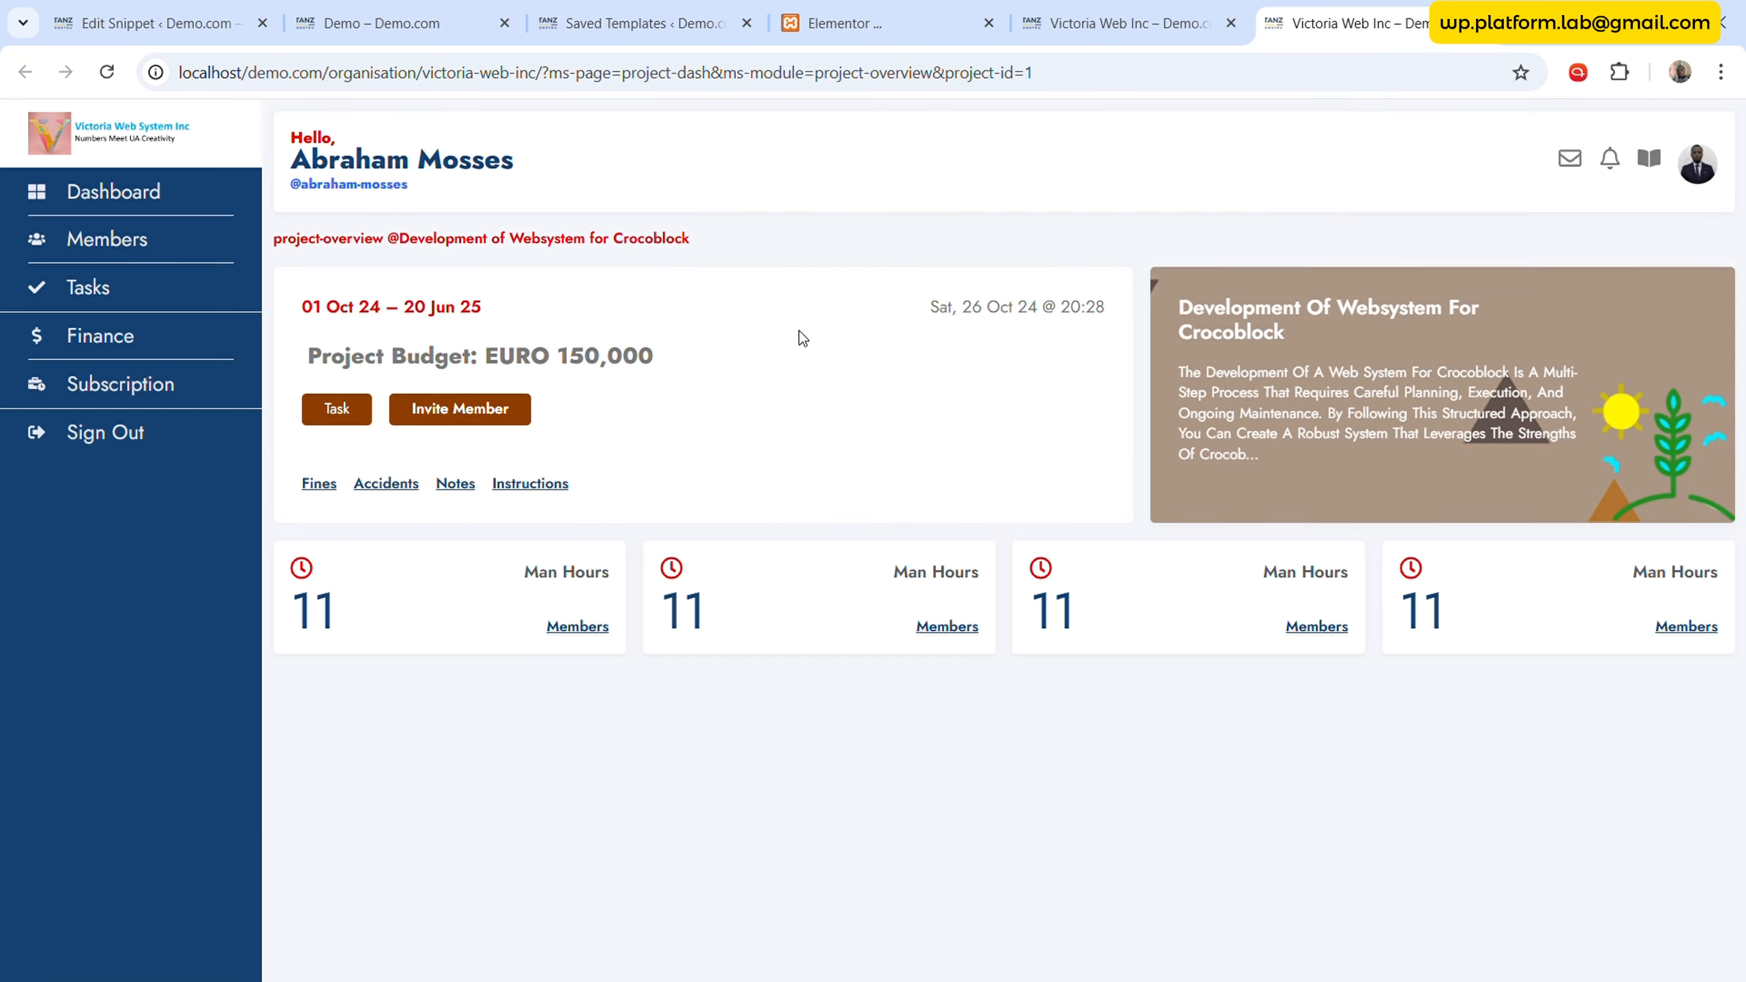
left_click(876, 8)
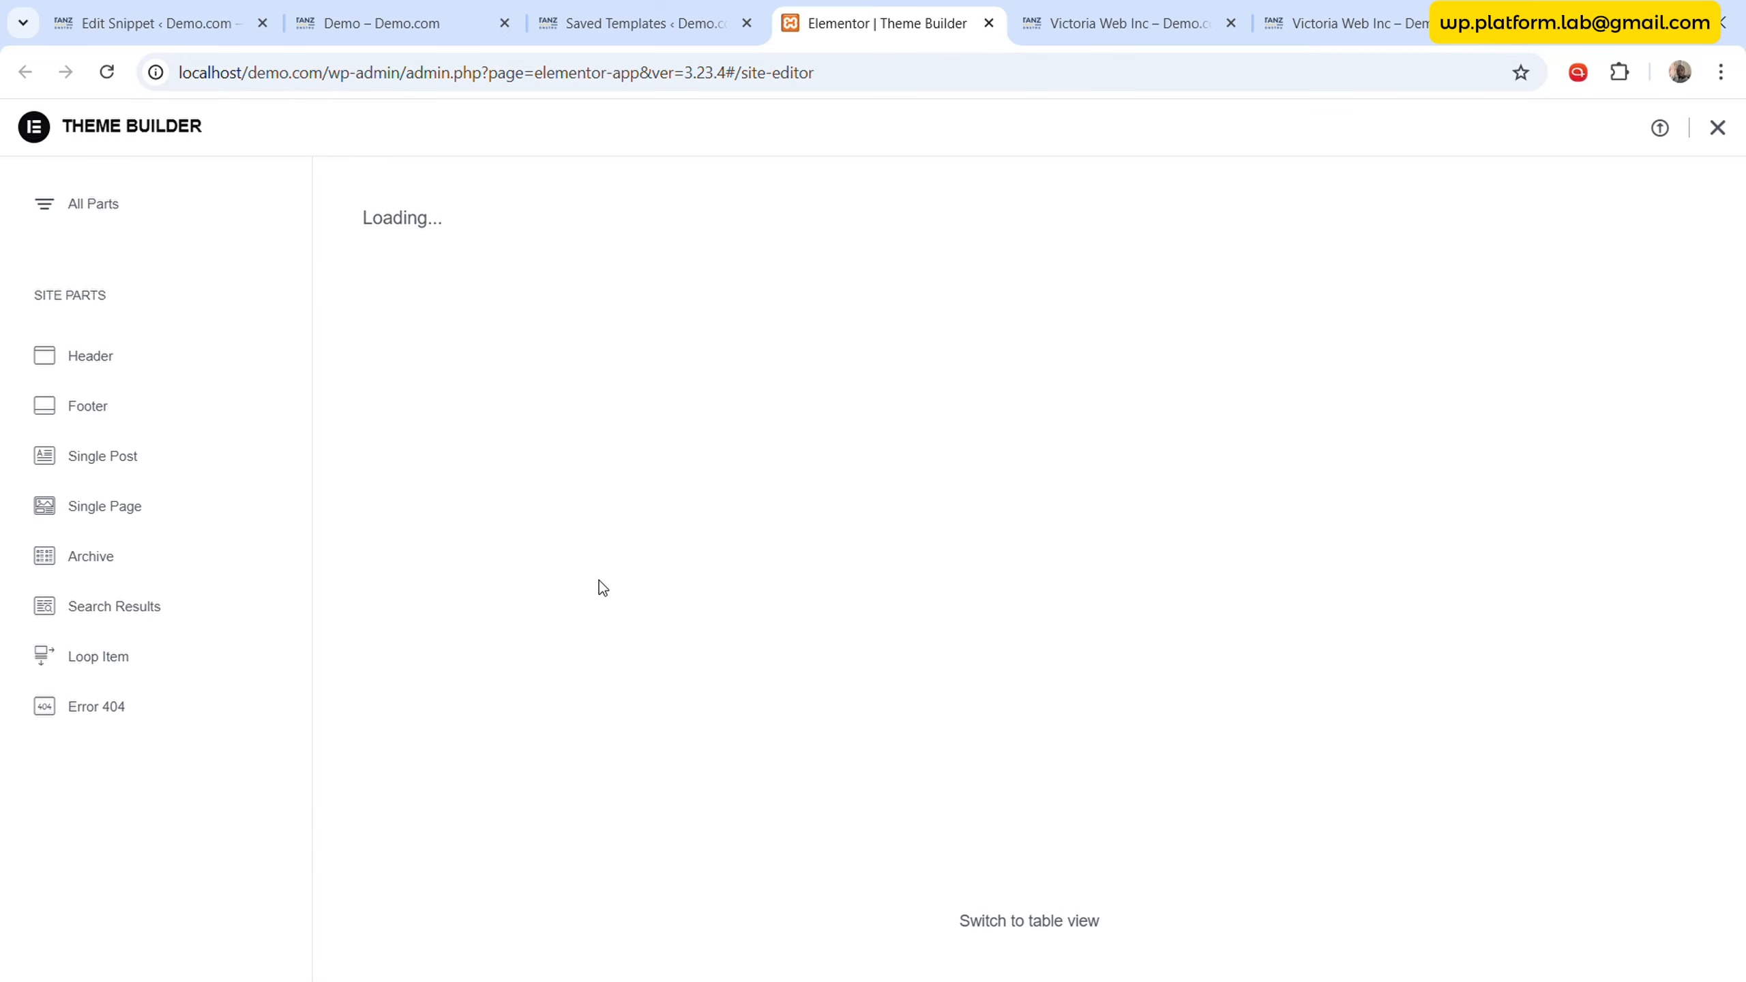
left_click(134, 459)
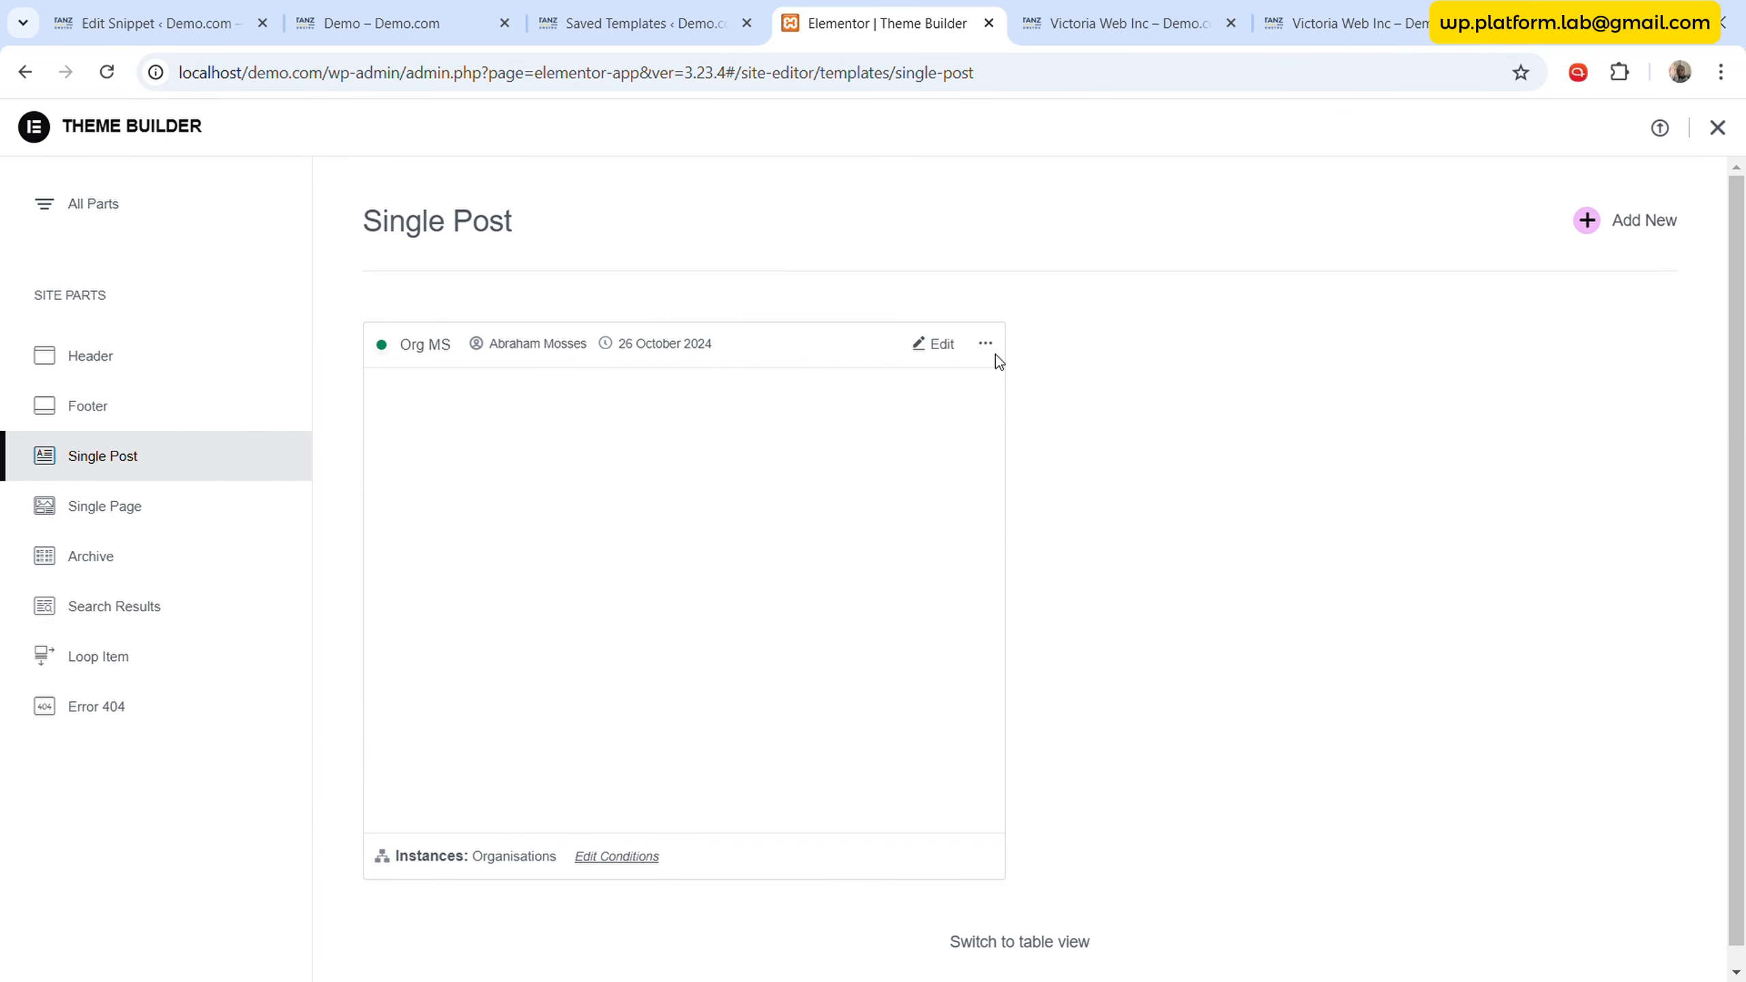
left_click(942, 343)
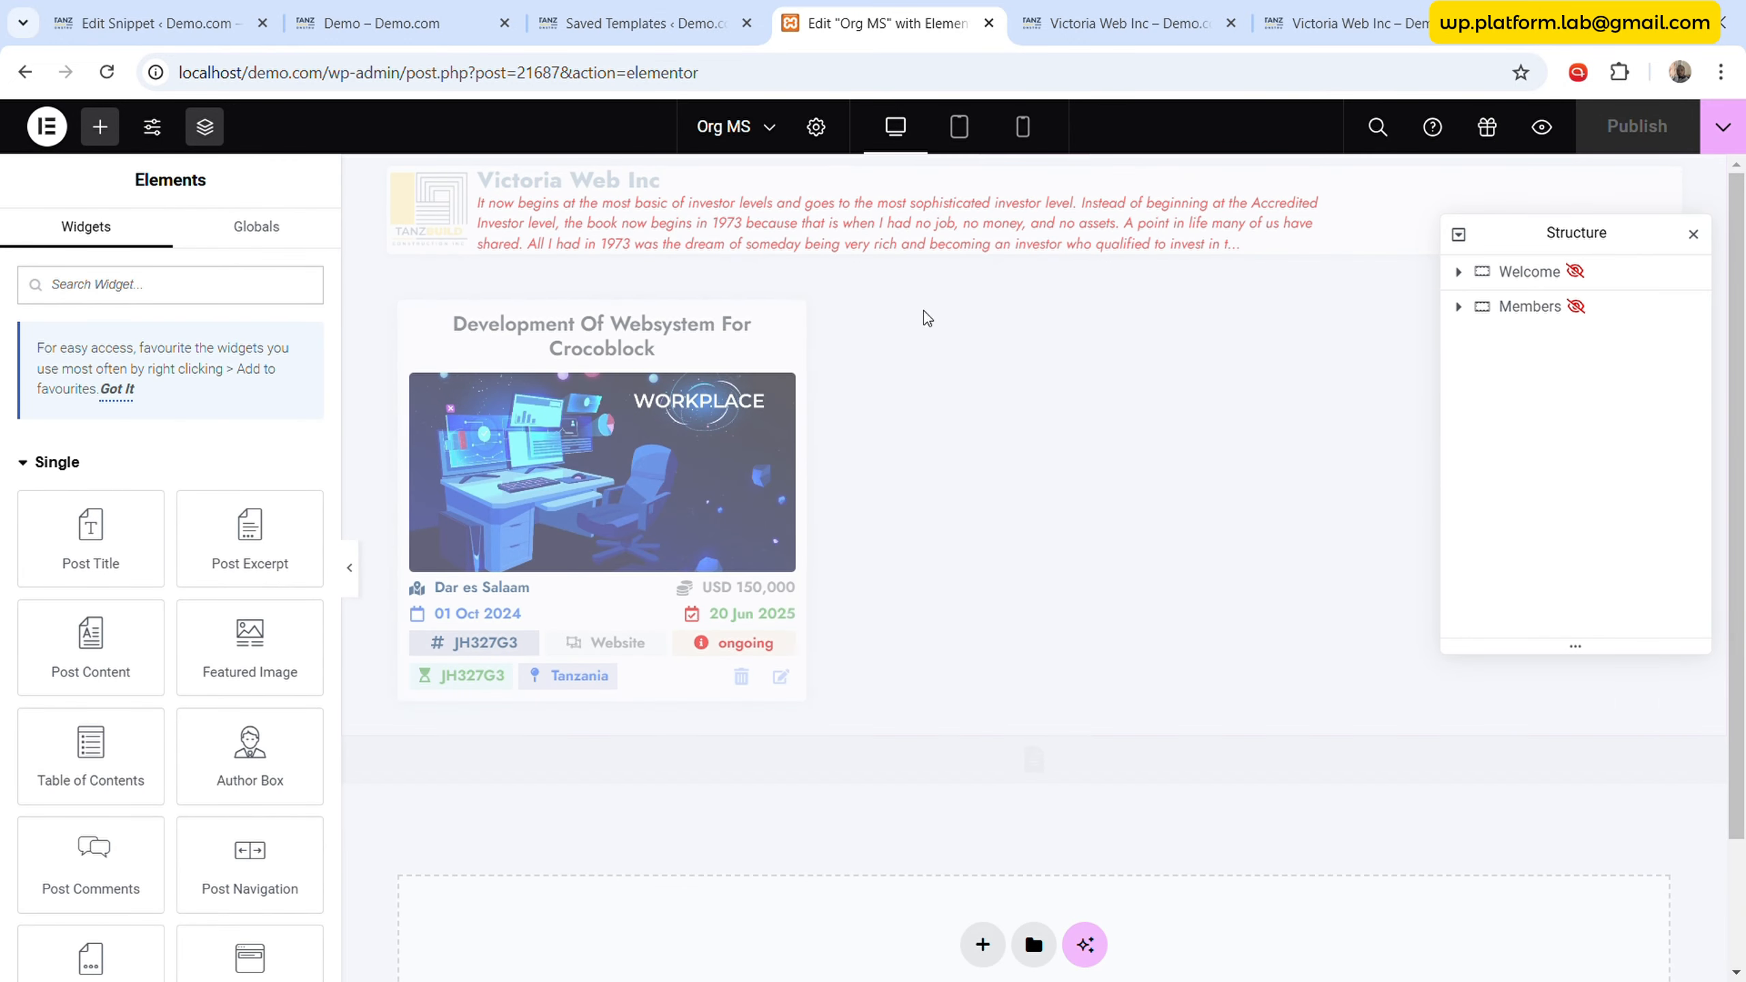
- Examine the template's Welcome and Members containers and the ms-page widget, comparing them with the organisation and project overview front-end pages
left_click(1528, 272)
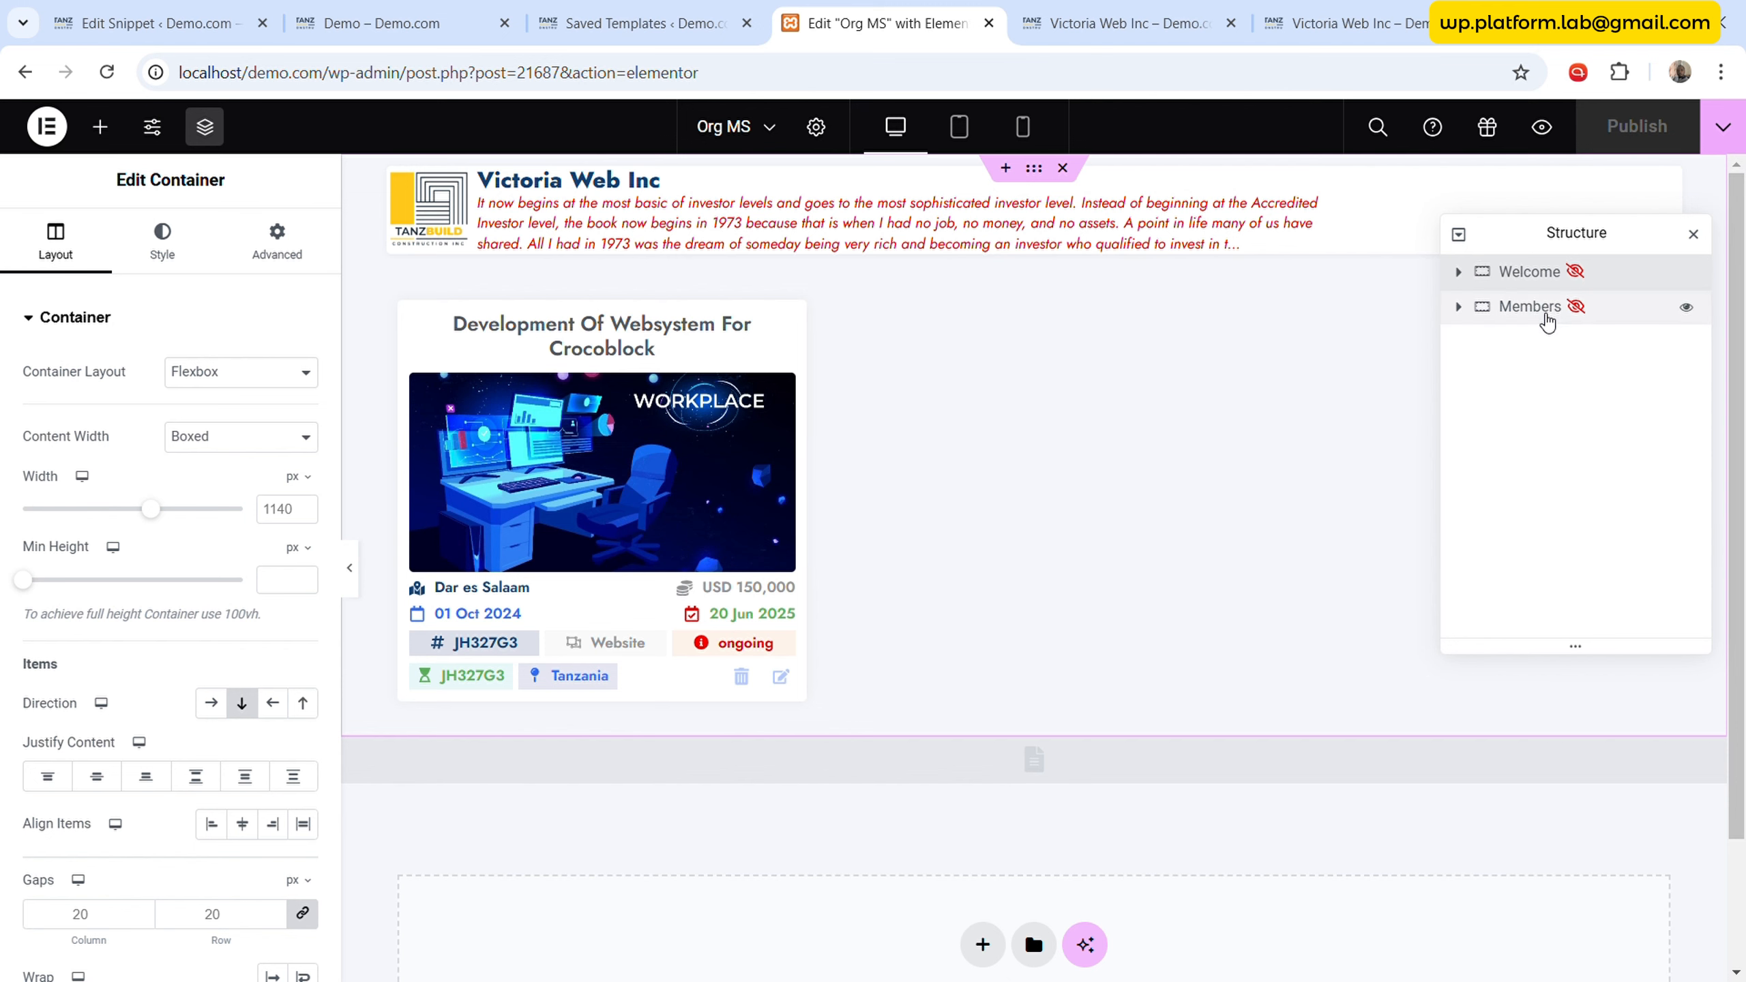
left_click(1548, 321)
left_click(1548, 277)
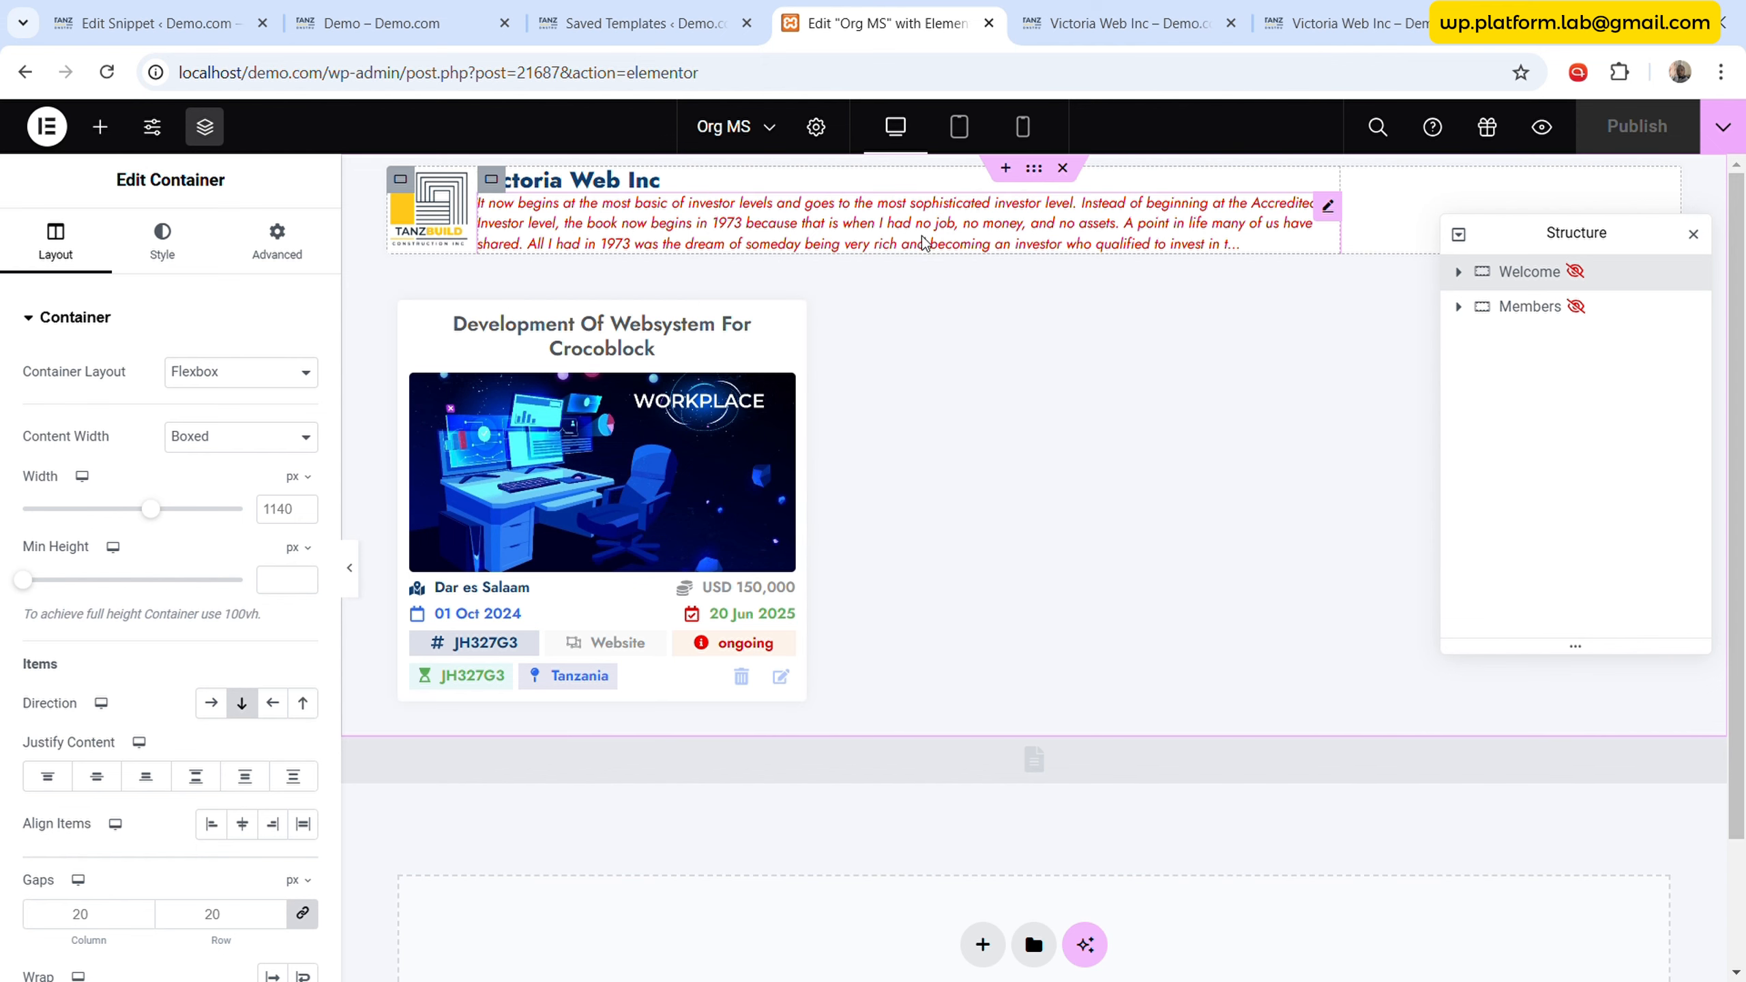
left_click(1177, 10)
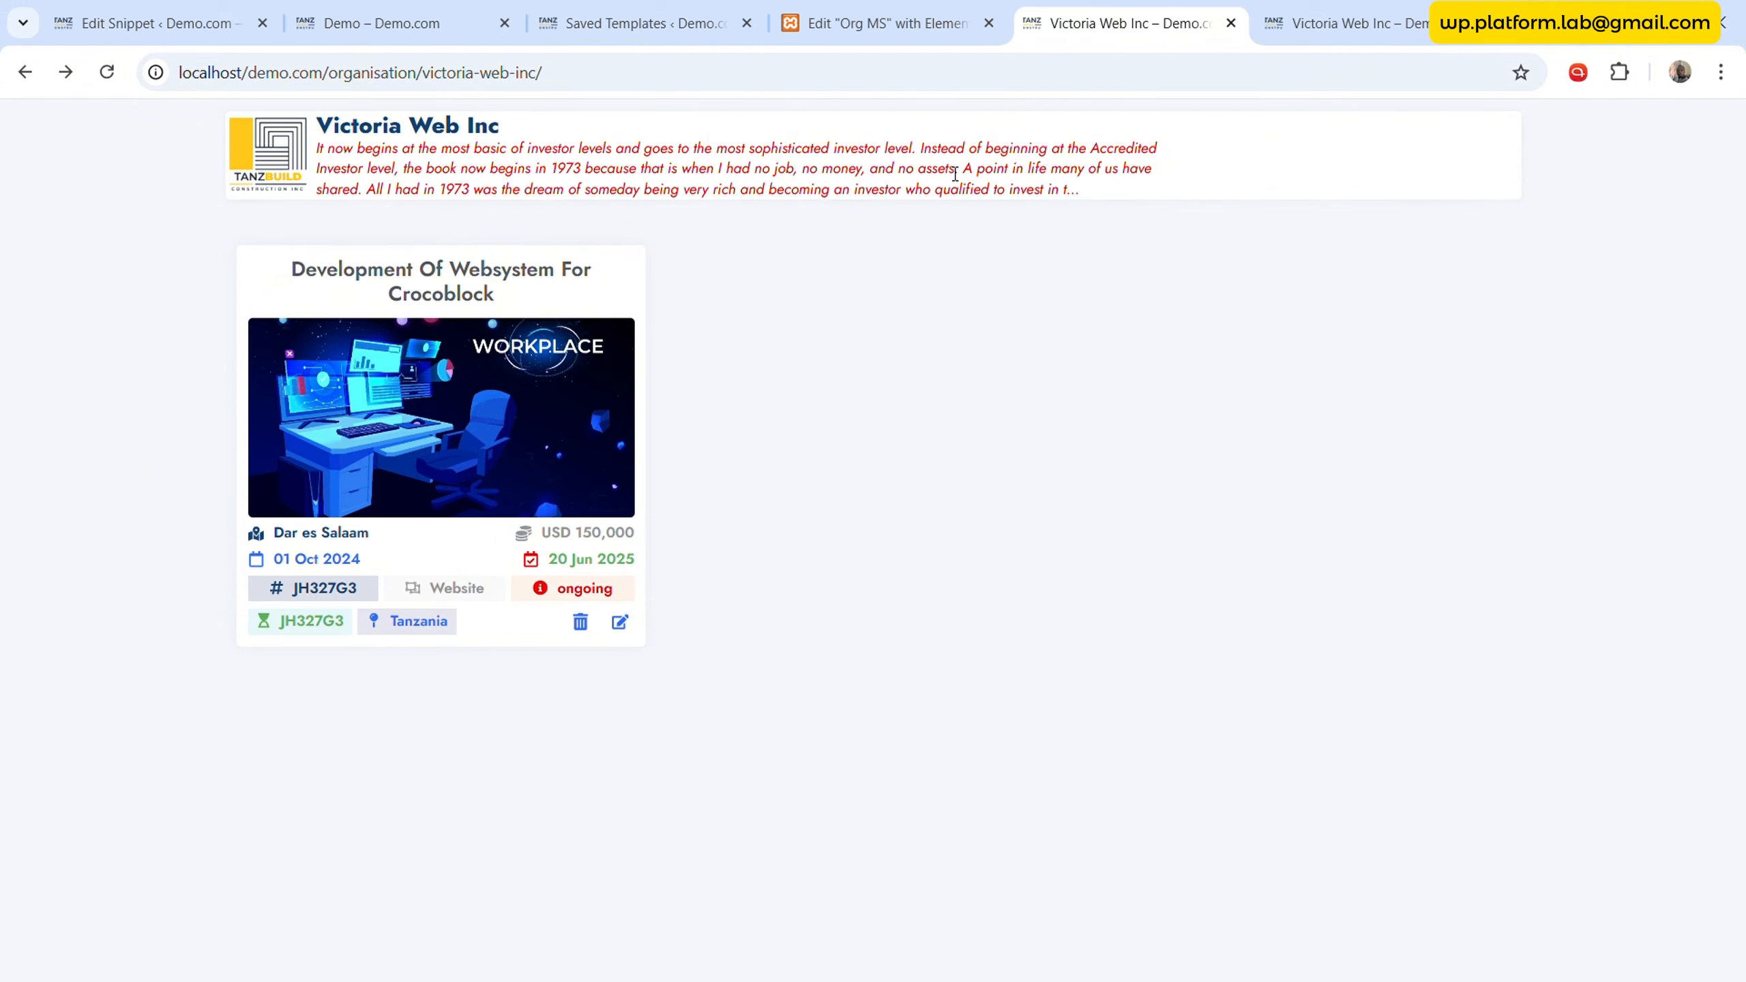
left_click(929, 8)
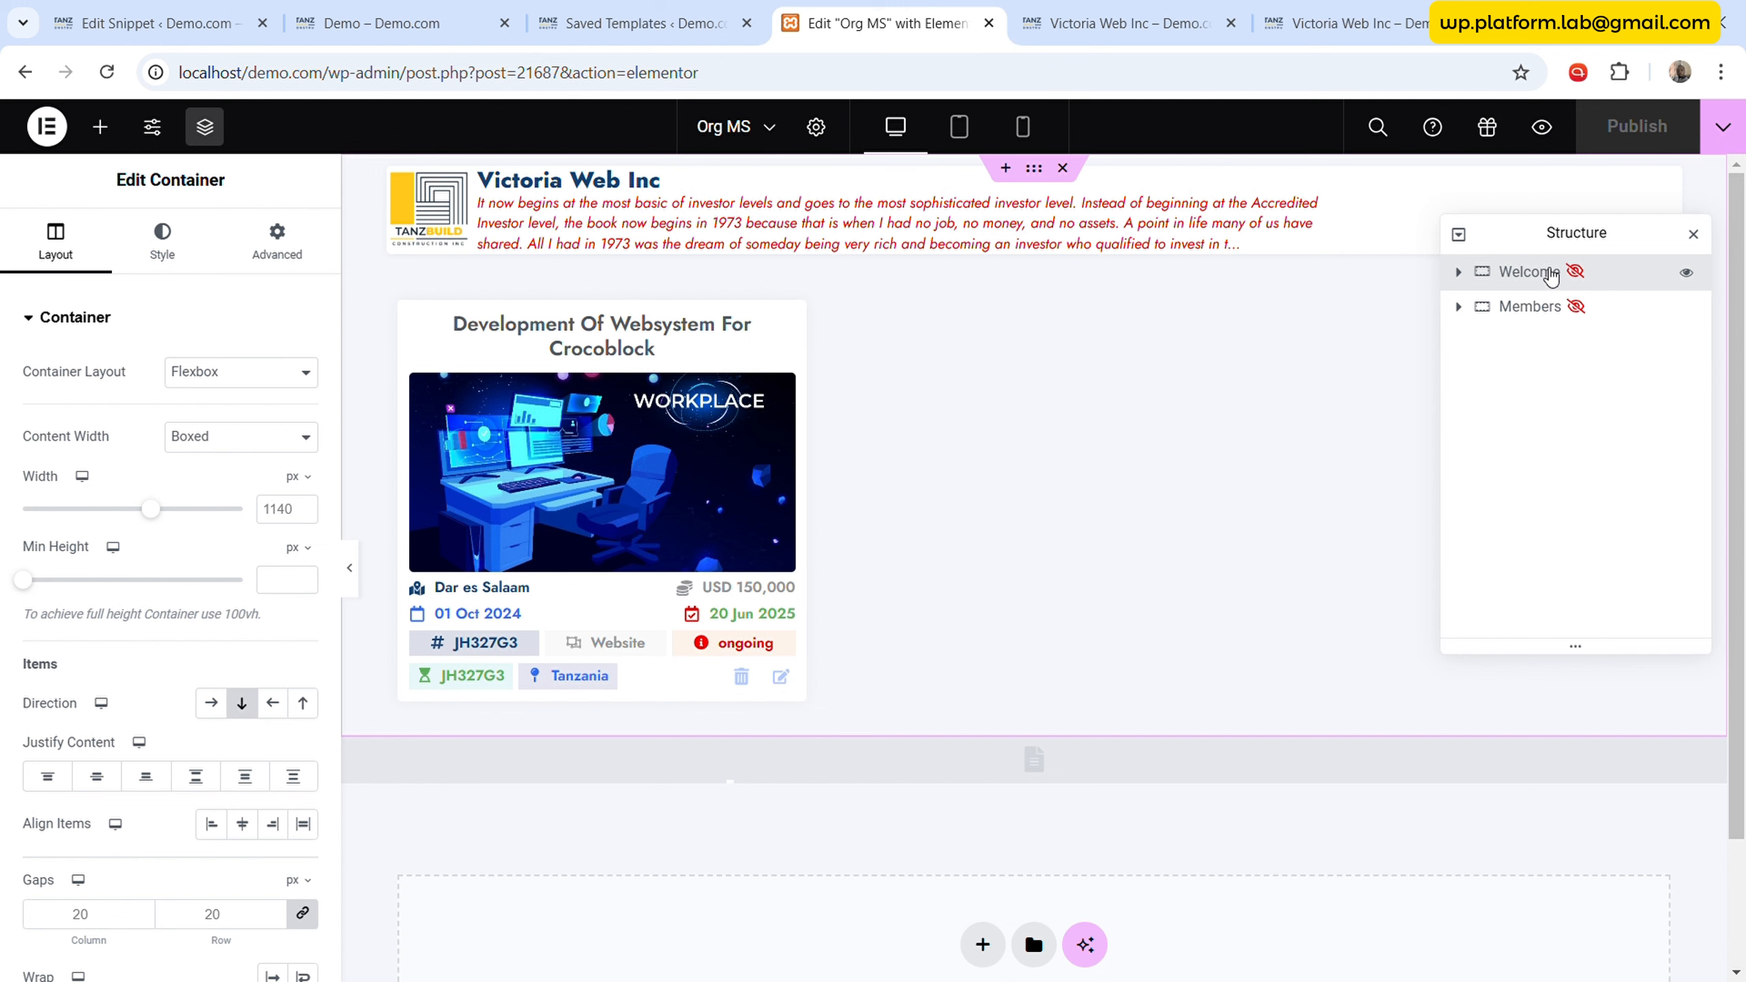
left_click(1552, 310)
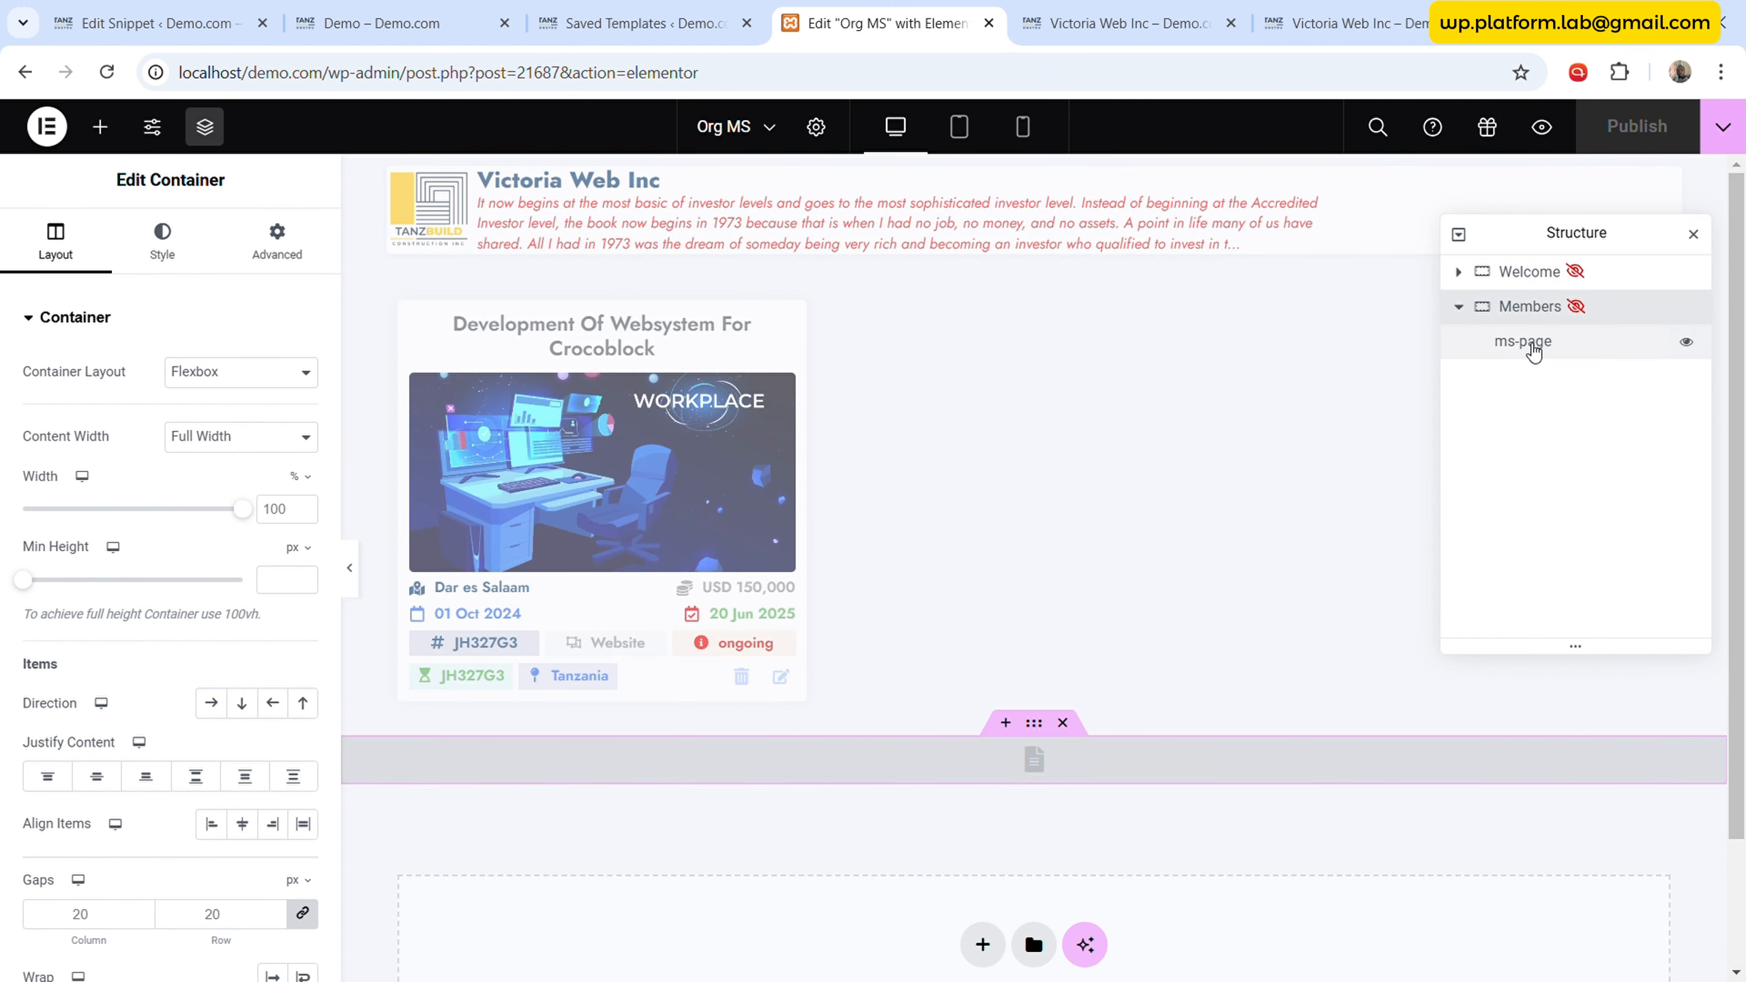
left_click(1530, 344)
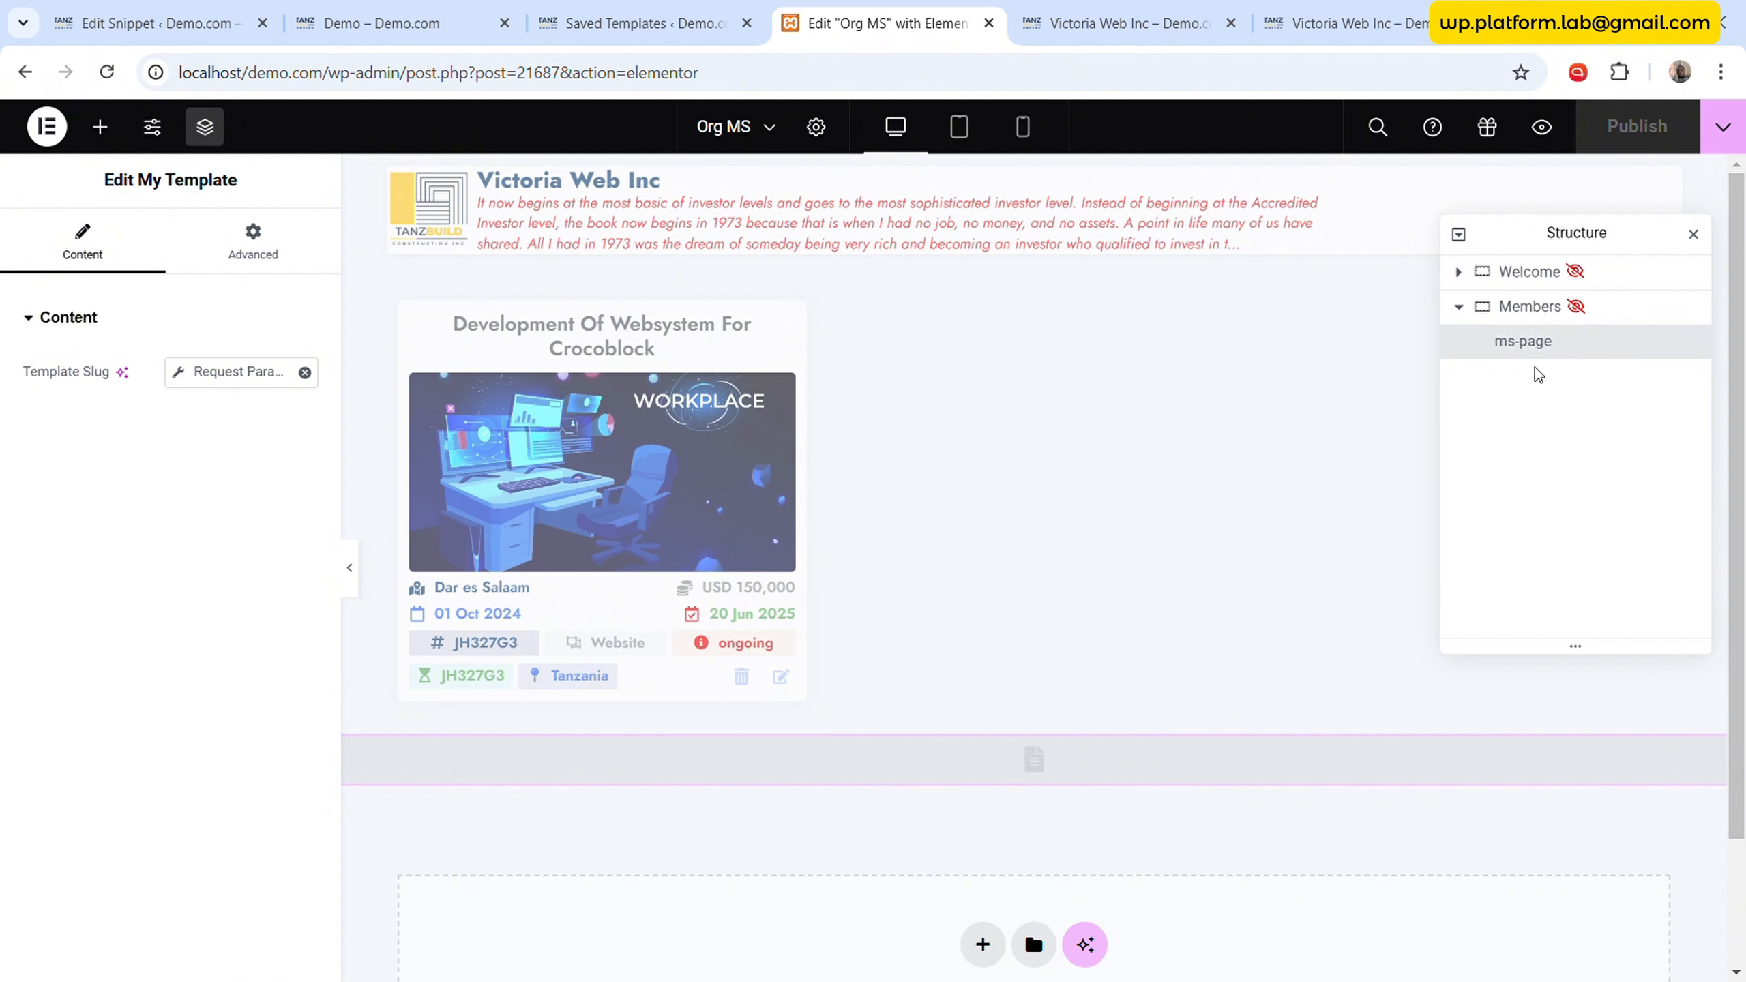
left_click(1226, 8)
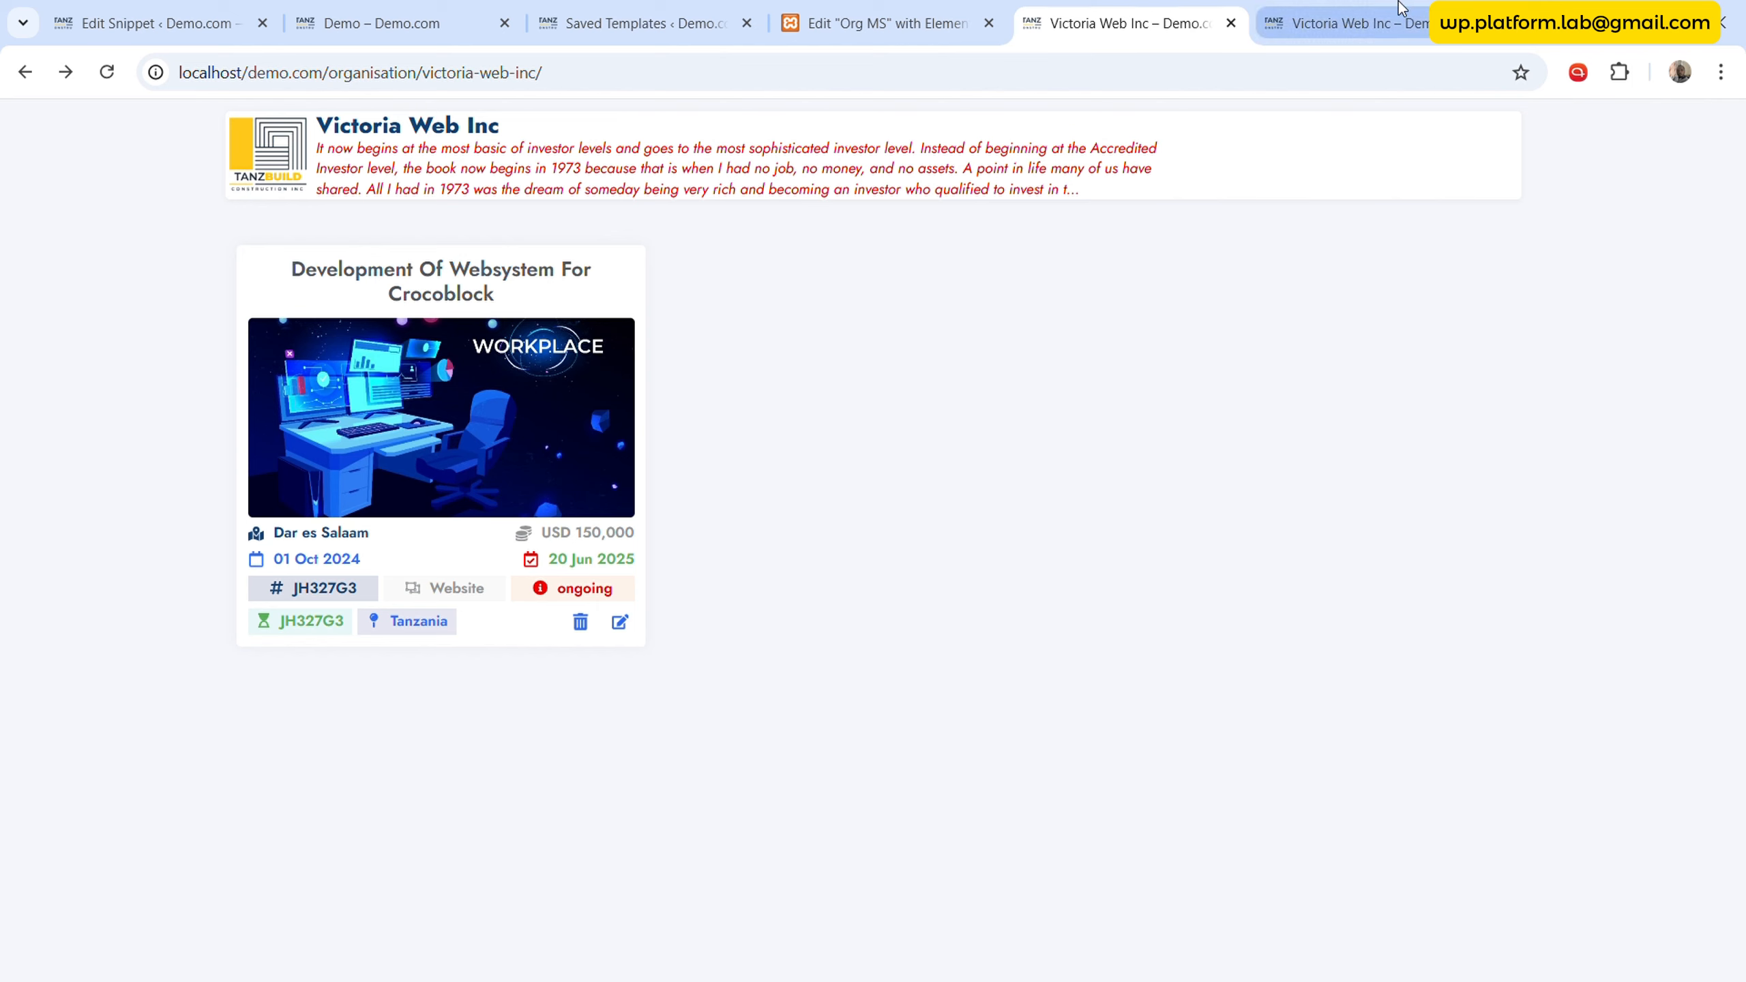
left_click(1416, 13)
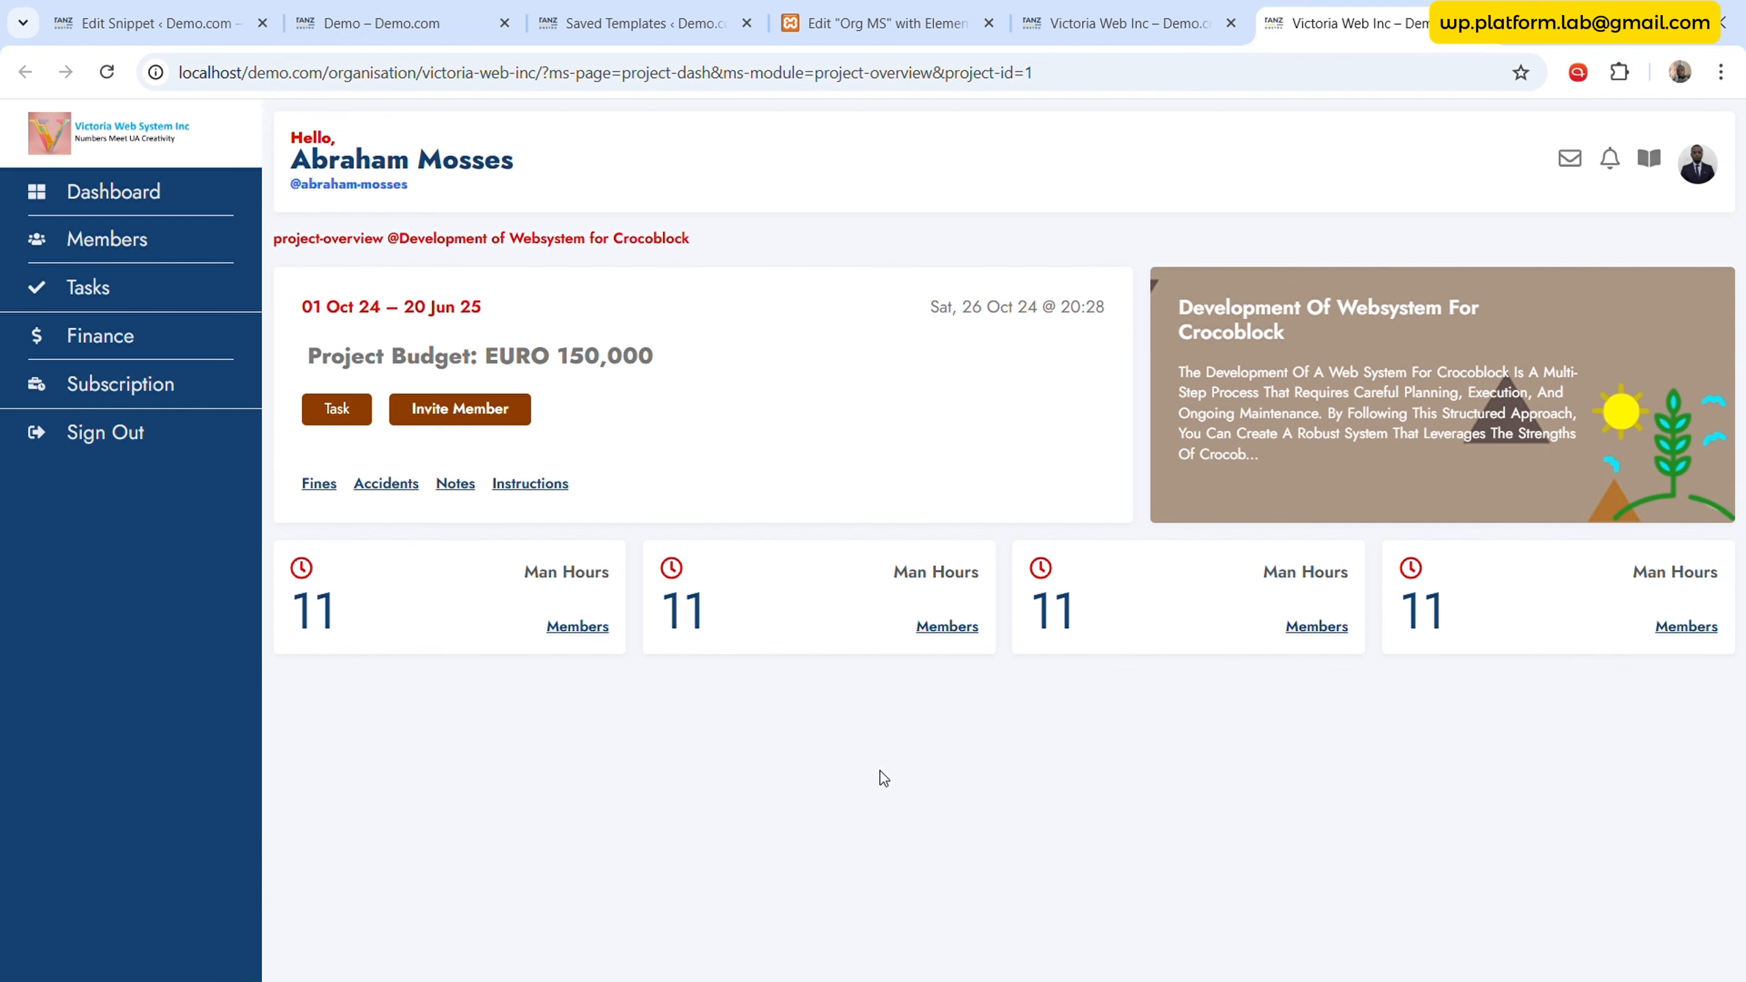
- Open the Project Members custom content type in JetEngine for editing
key("ctrl+3")
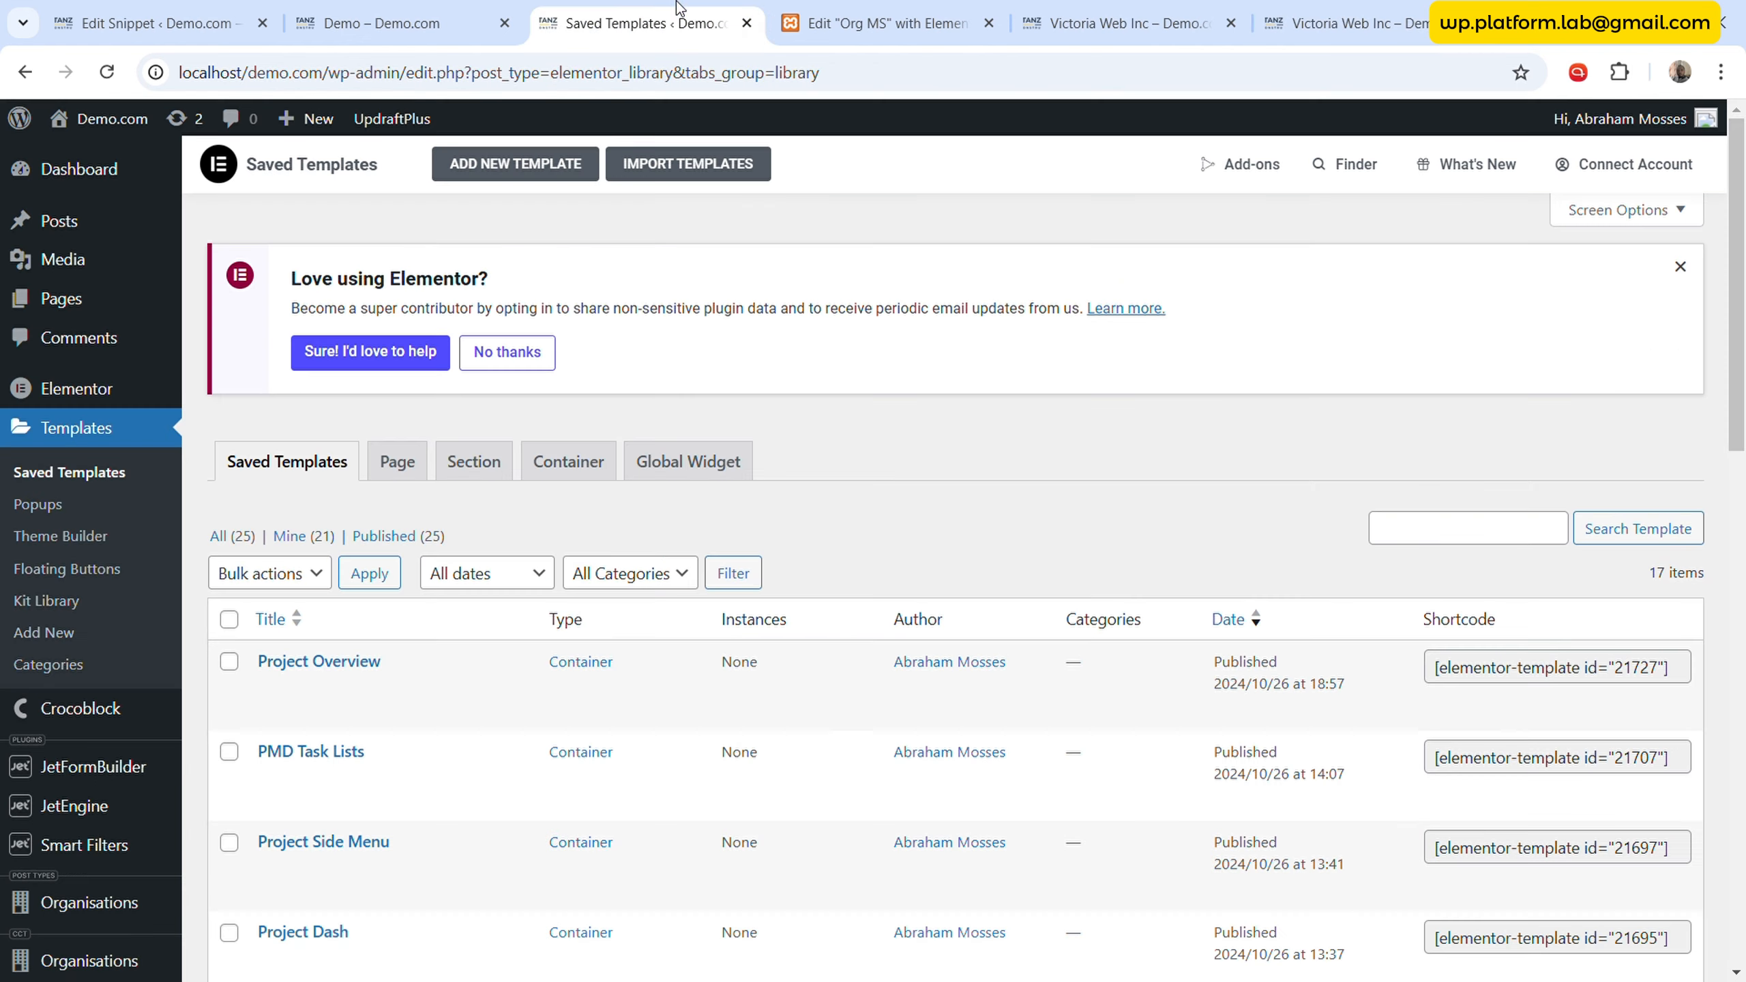
scroll(184, 375, "down", 5)
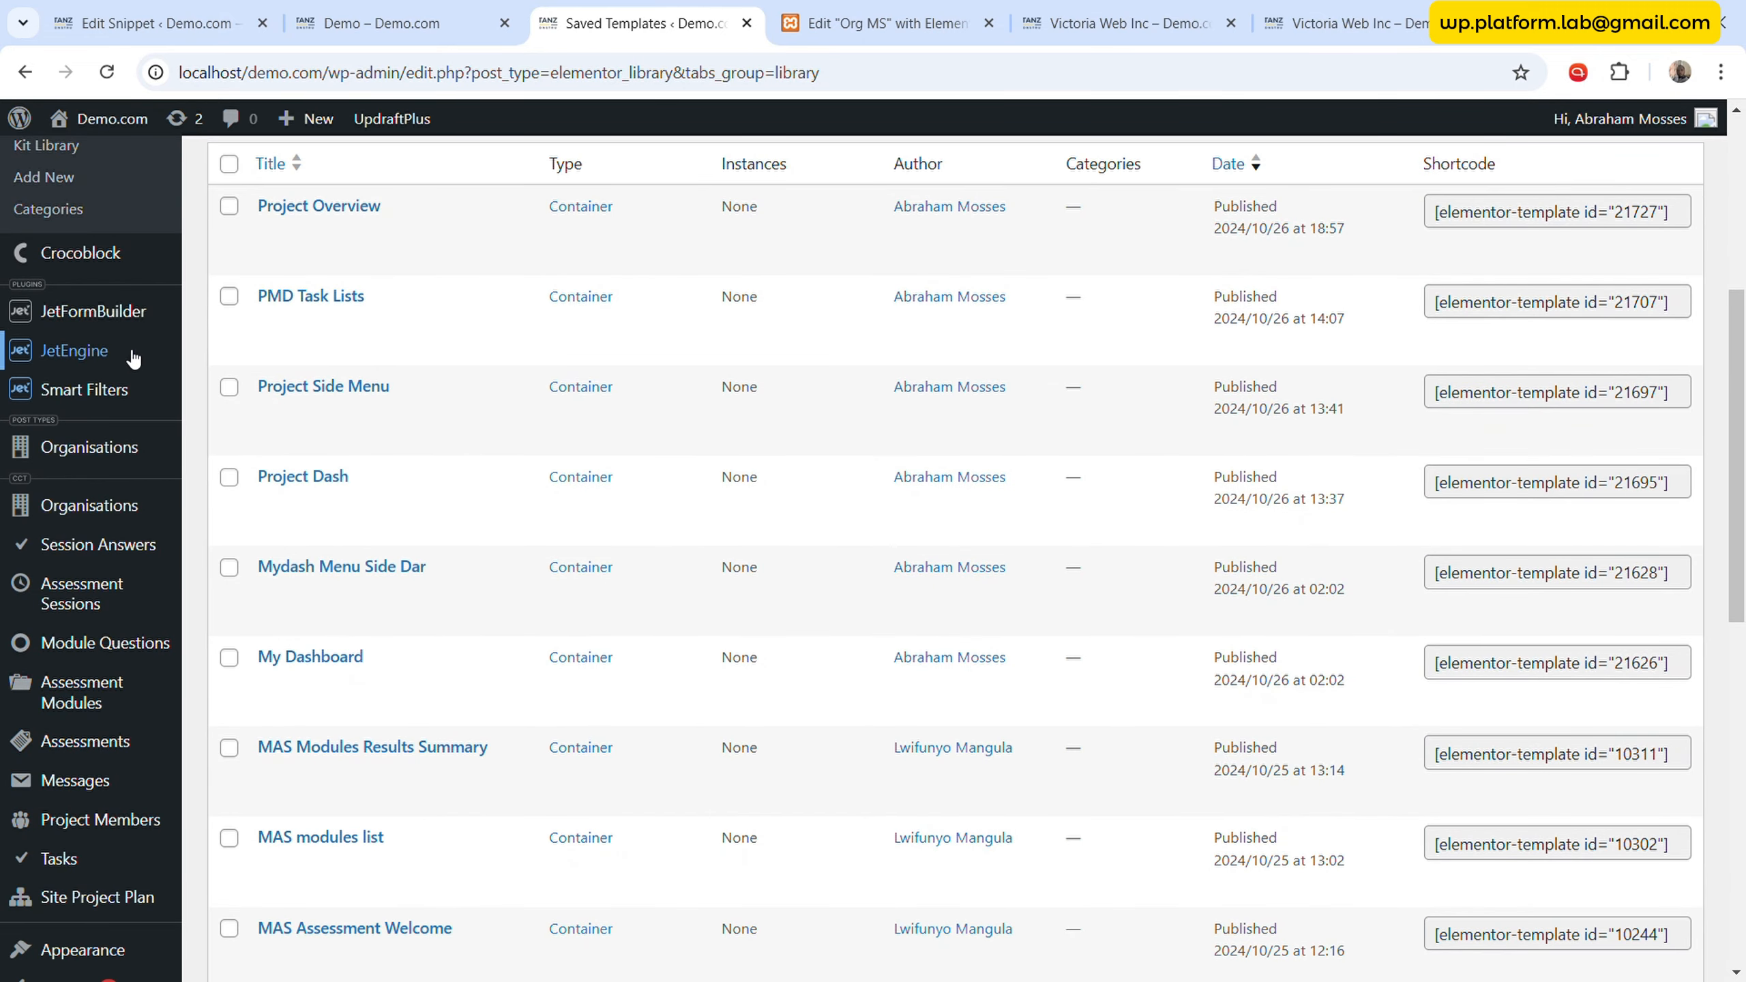
left_click(295, 615)
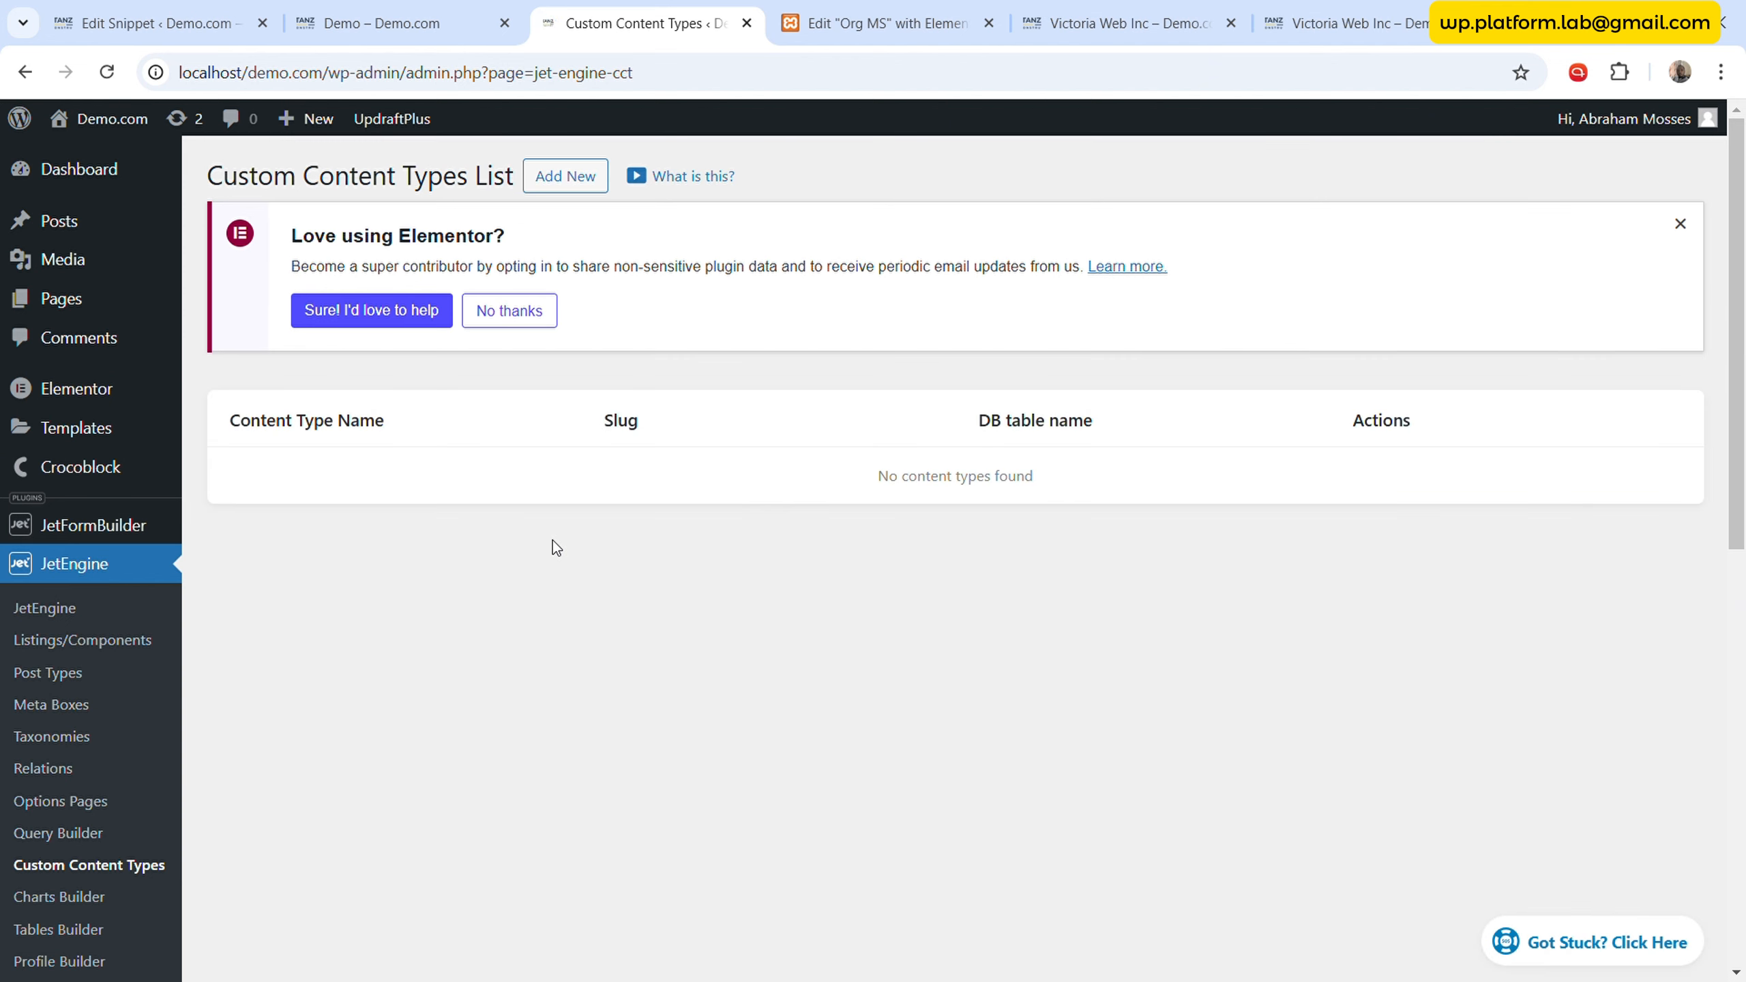
scroll(418, 620, "down", 5)
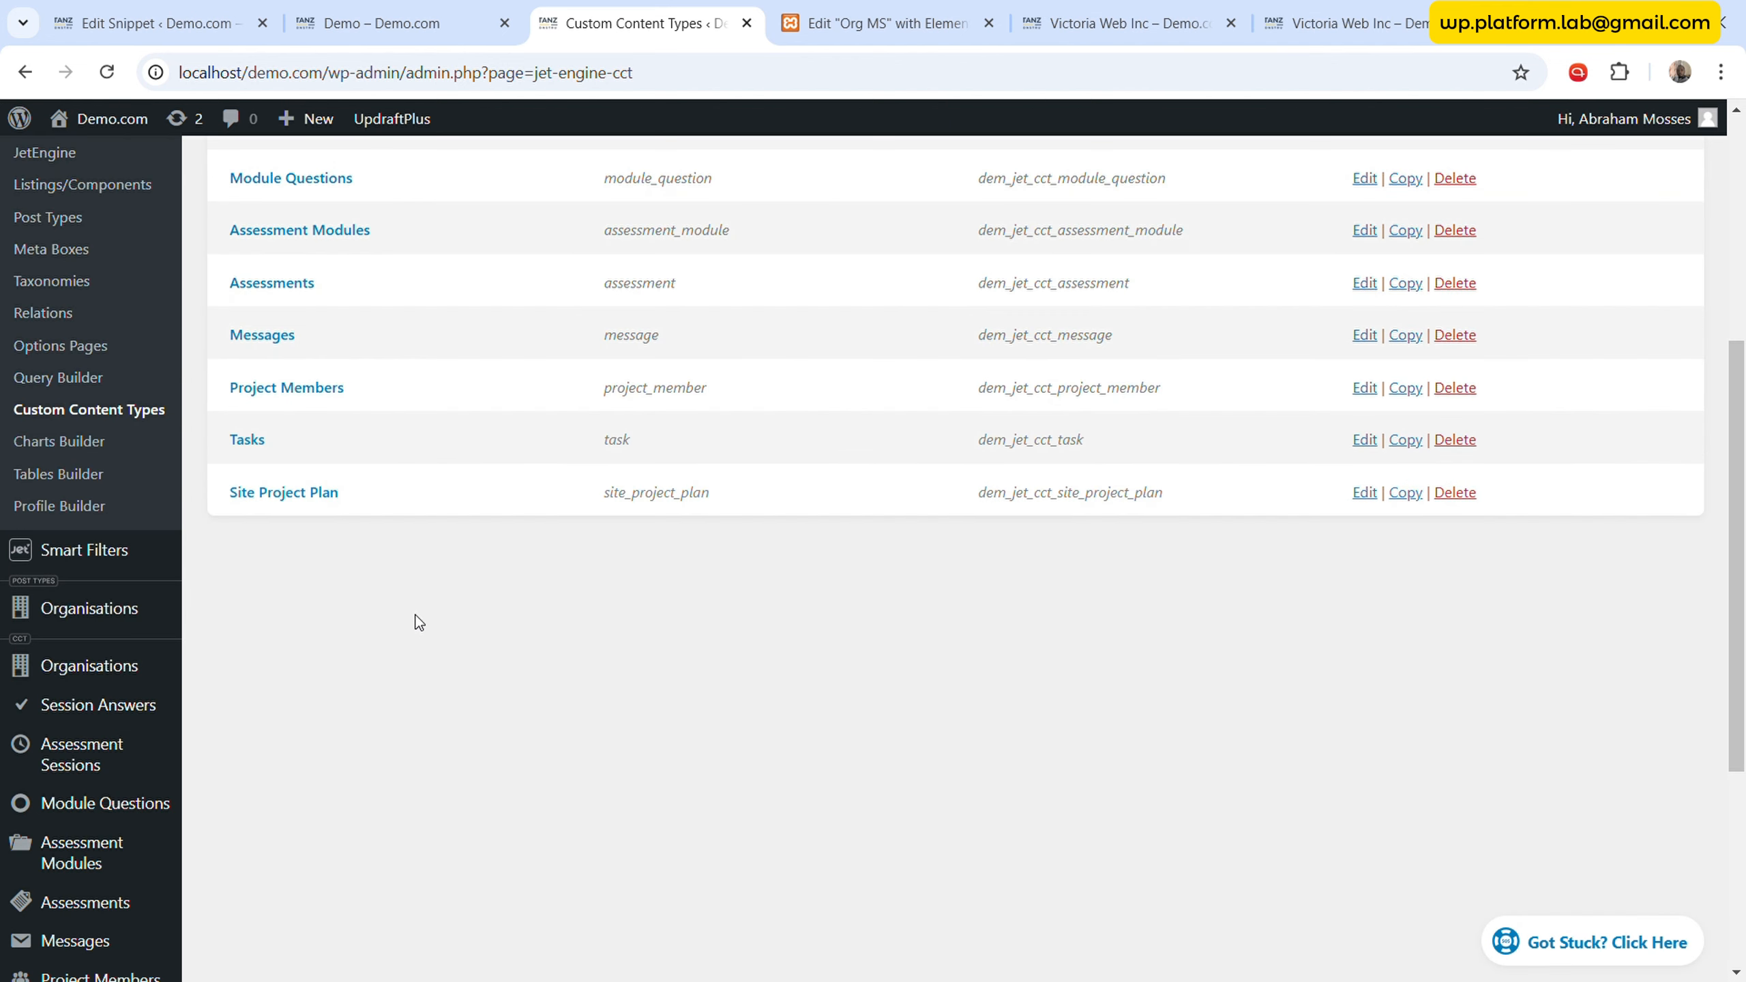
left_click(313, 397)
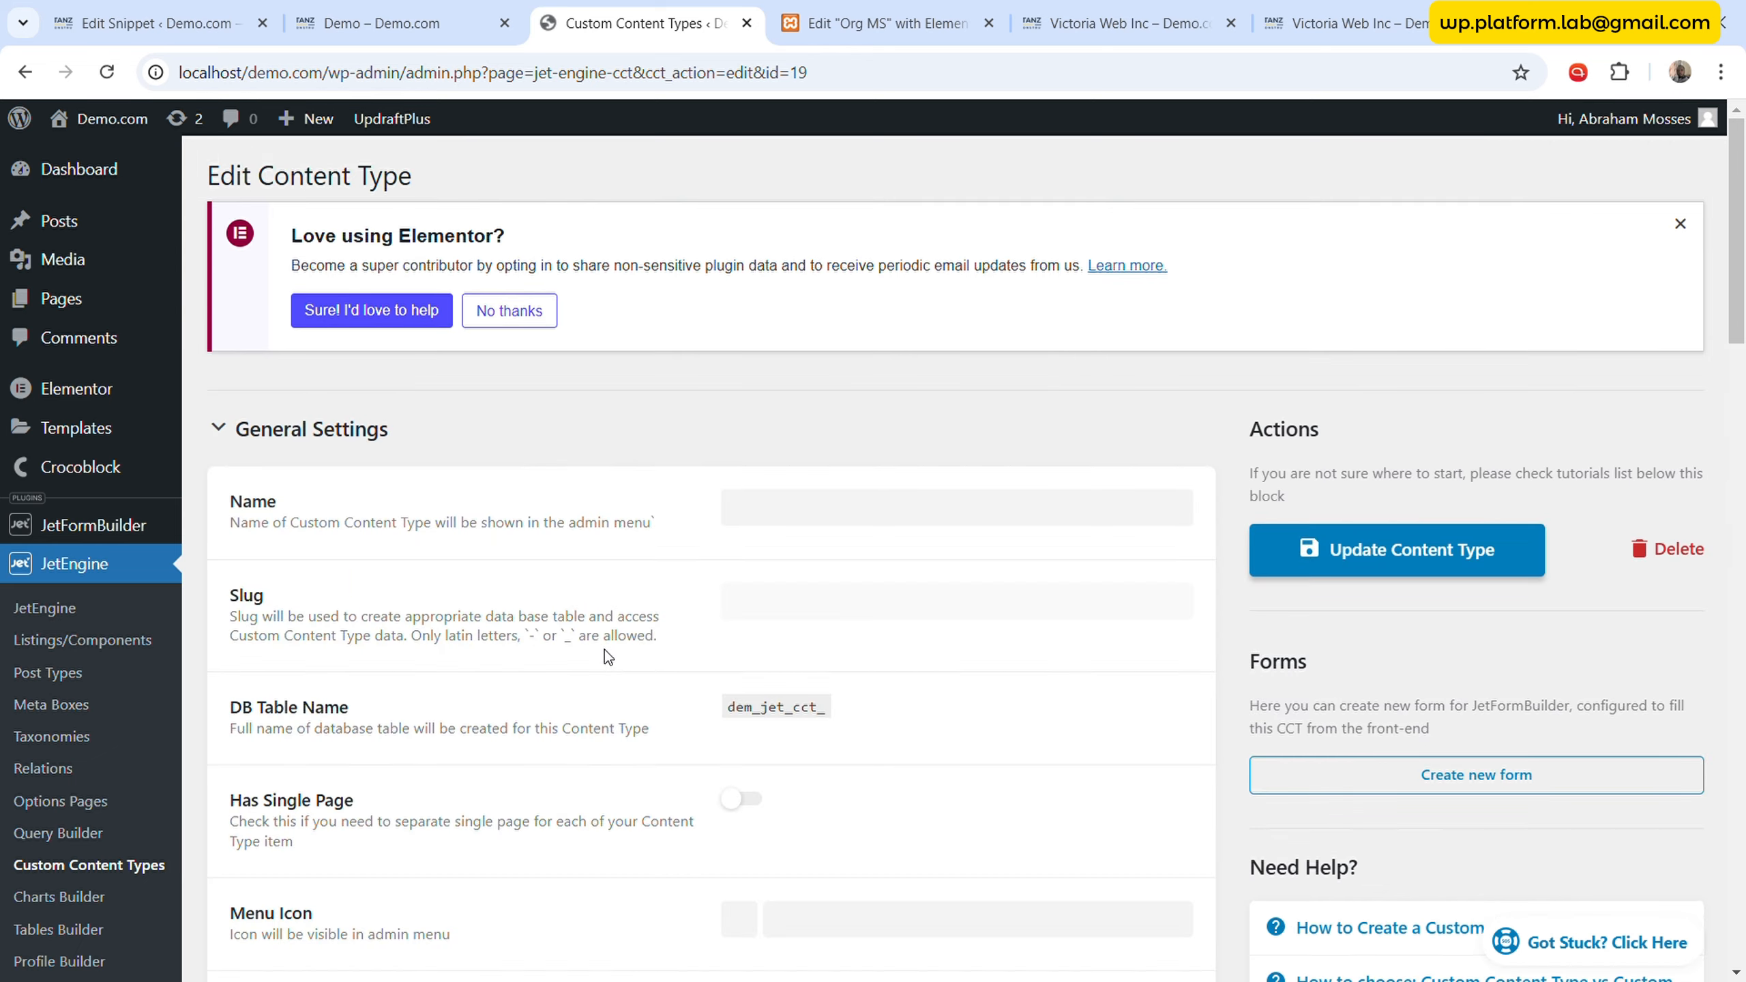
- Delete the Invitation ID field from the Project Members content type
scroll(606, 650, "down", 8)
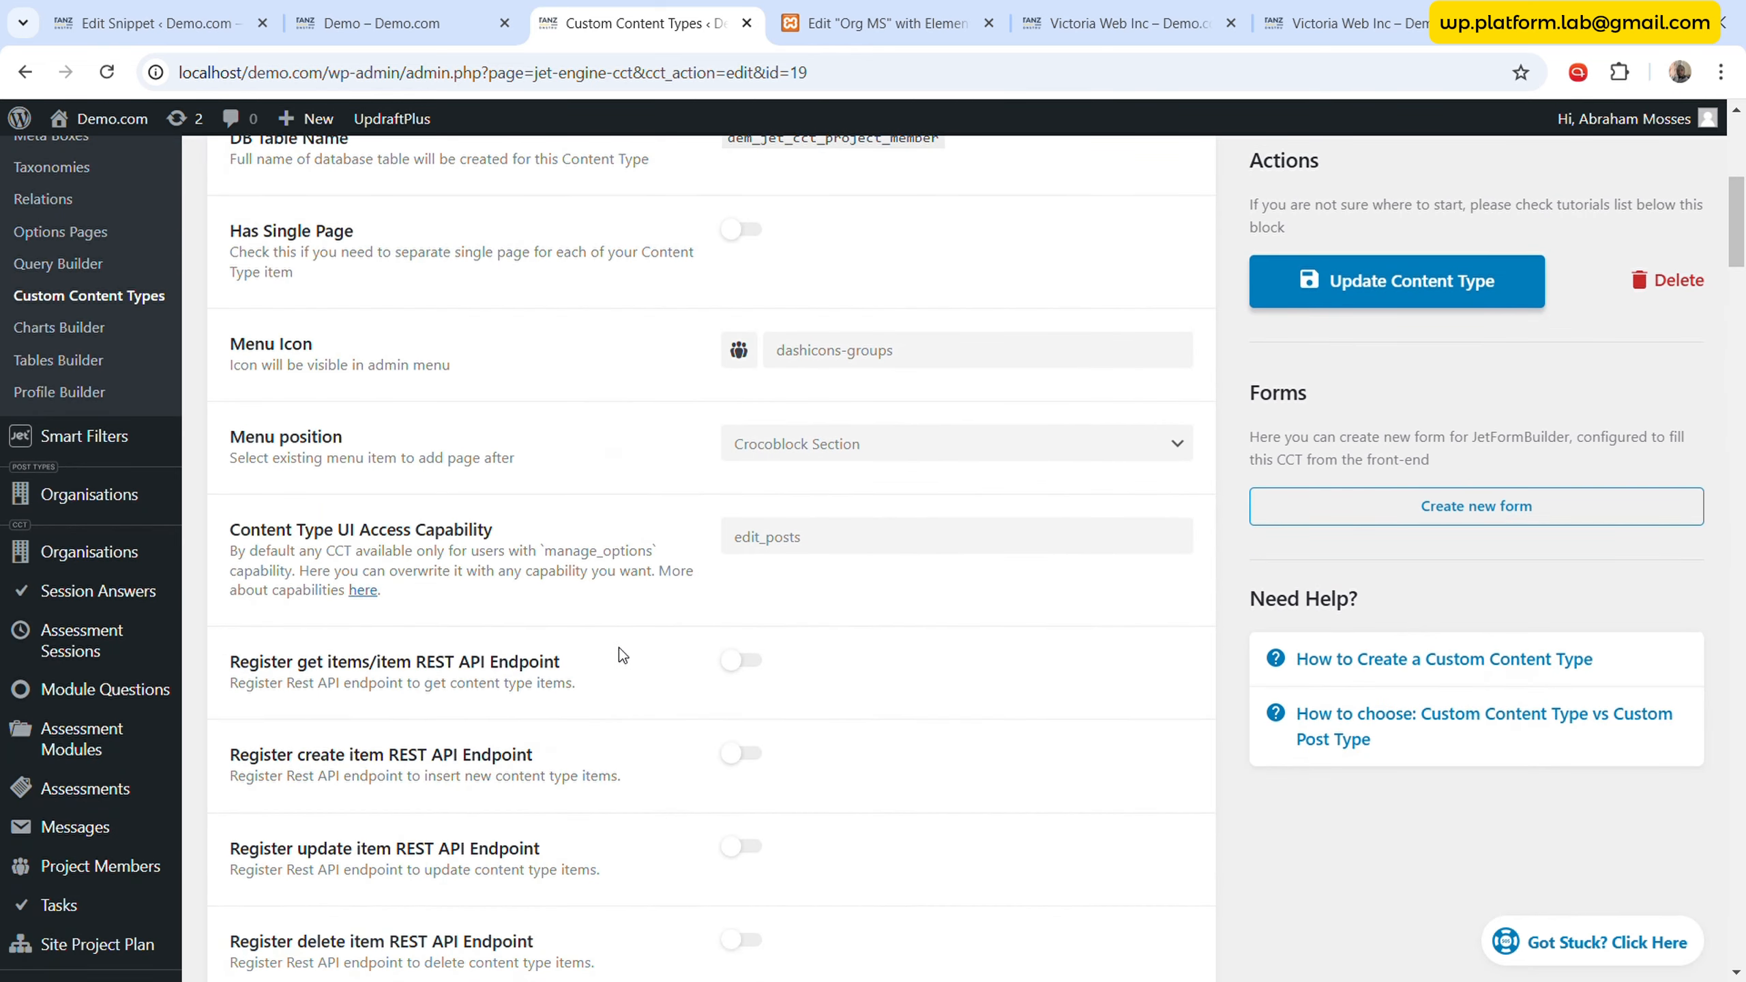
scroll(619, 648, "down", 11)
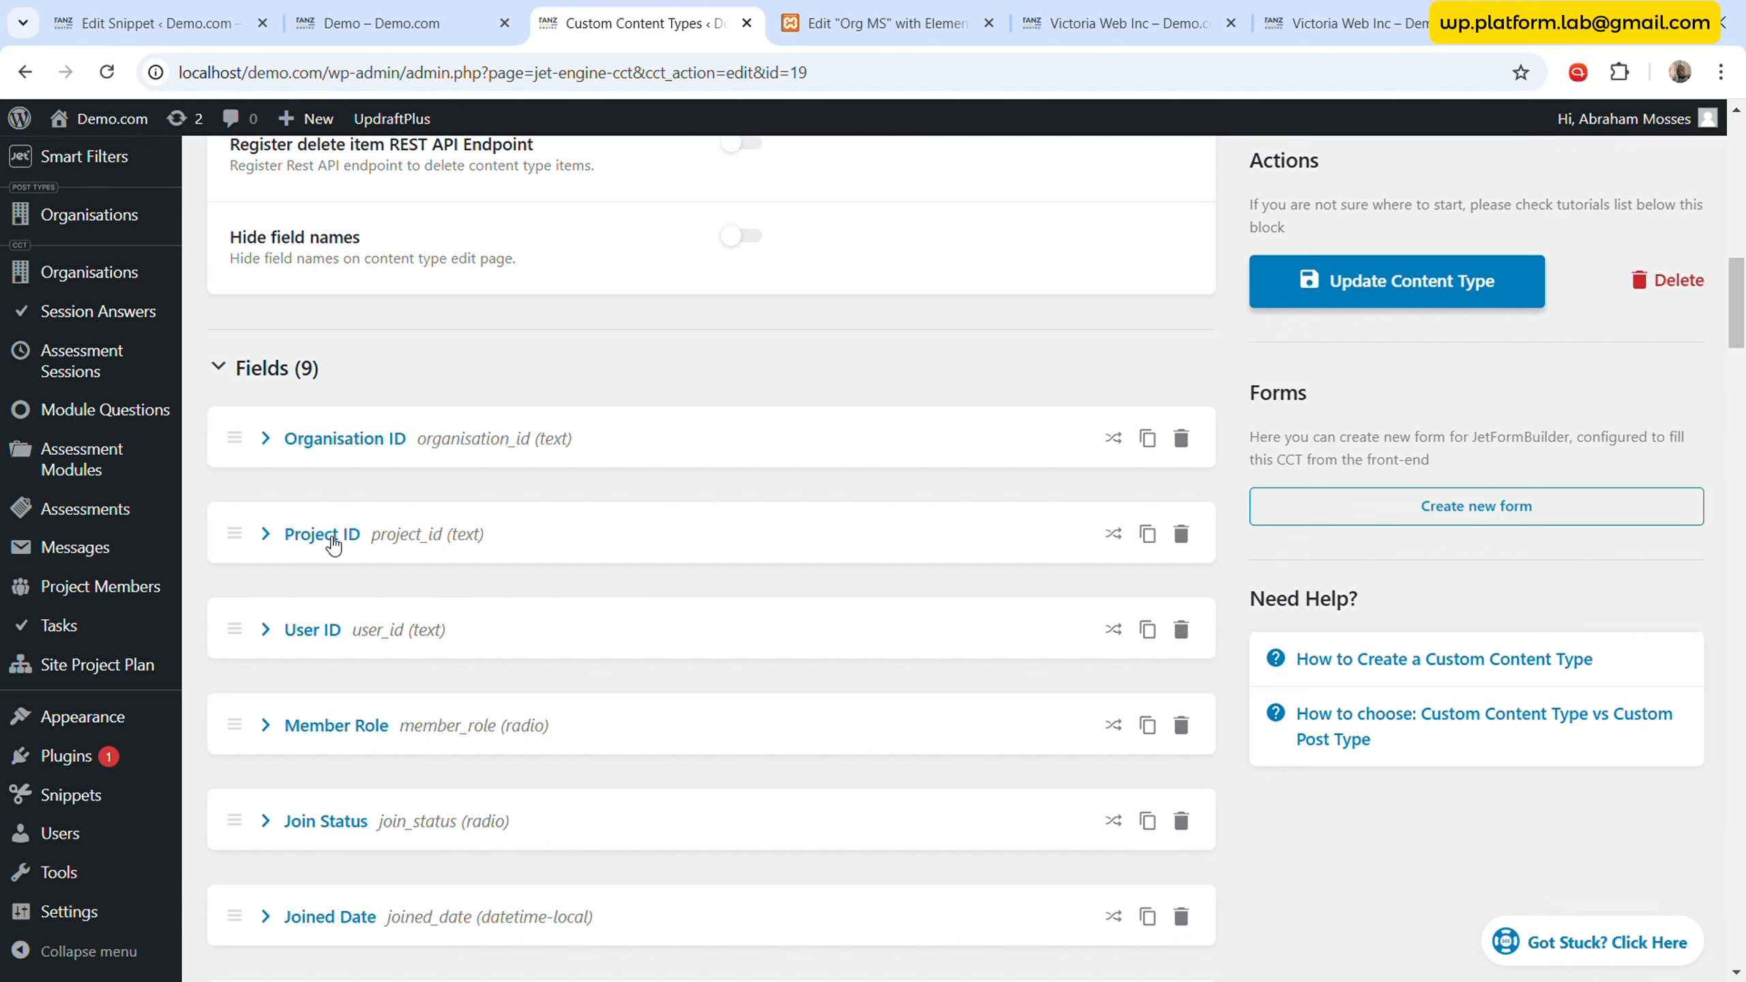
scroll(385, 540, "down", 3)
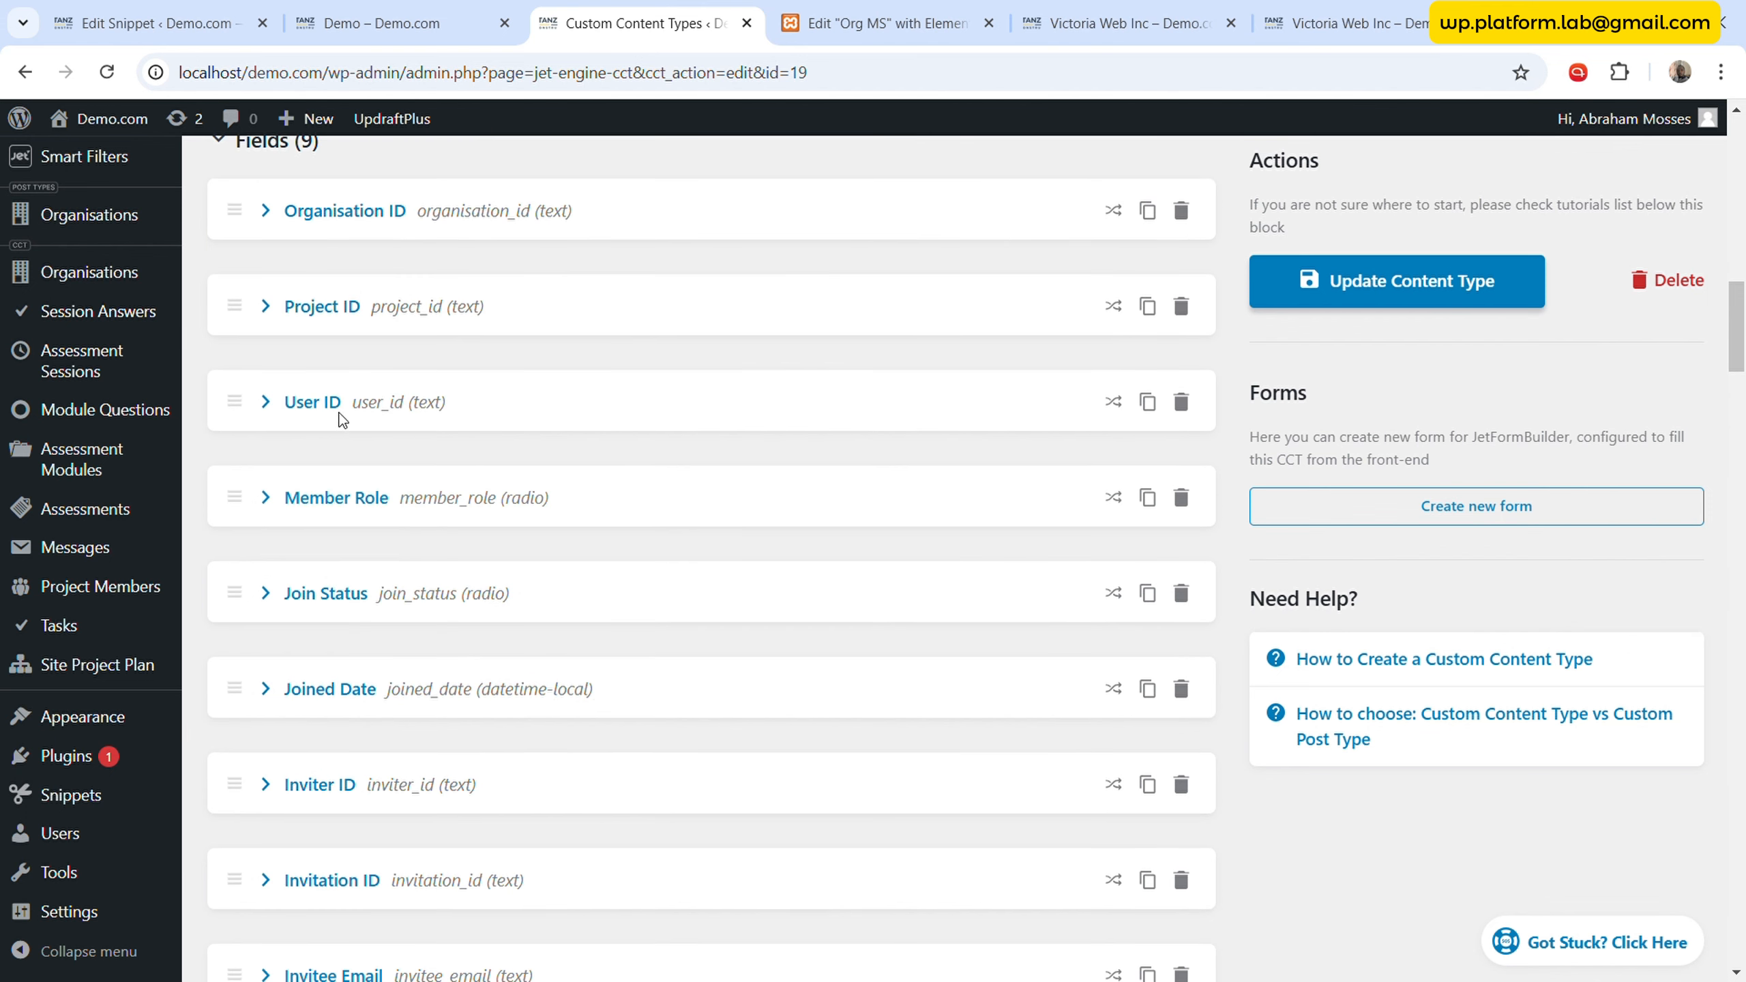
left_click(440, 498)
left_click(434, 502)
scroll(429, 511, "down", 3)
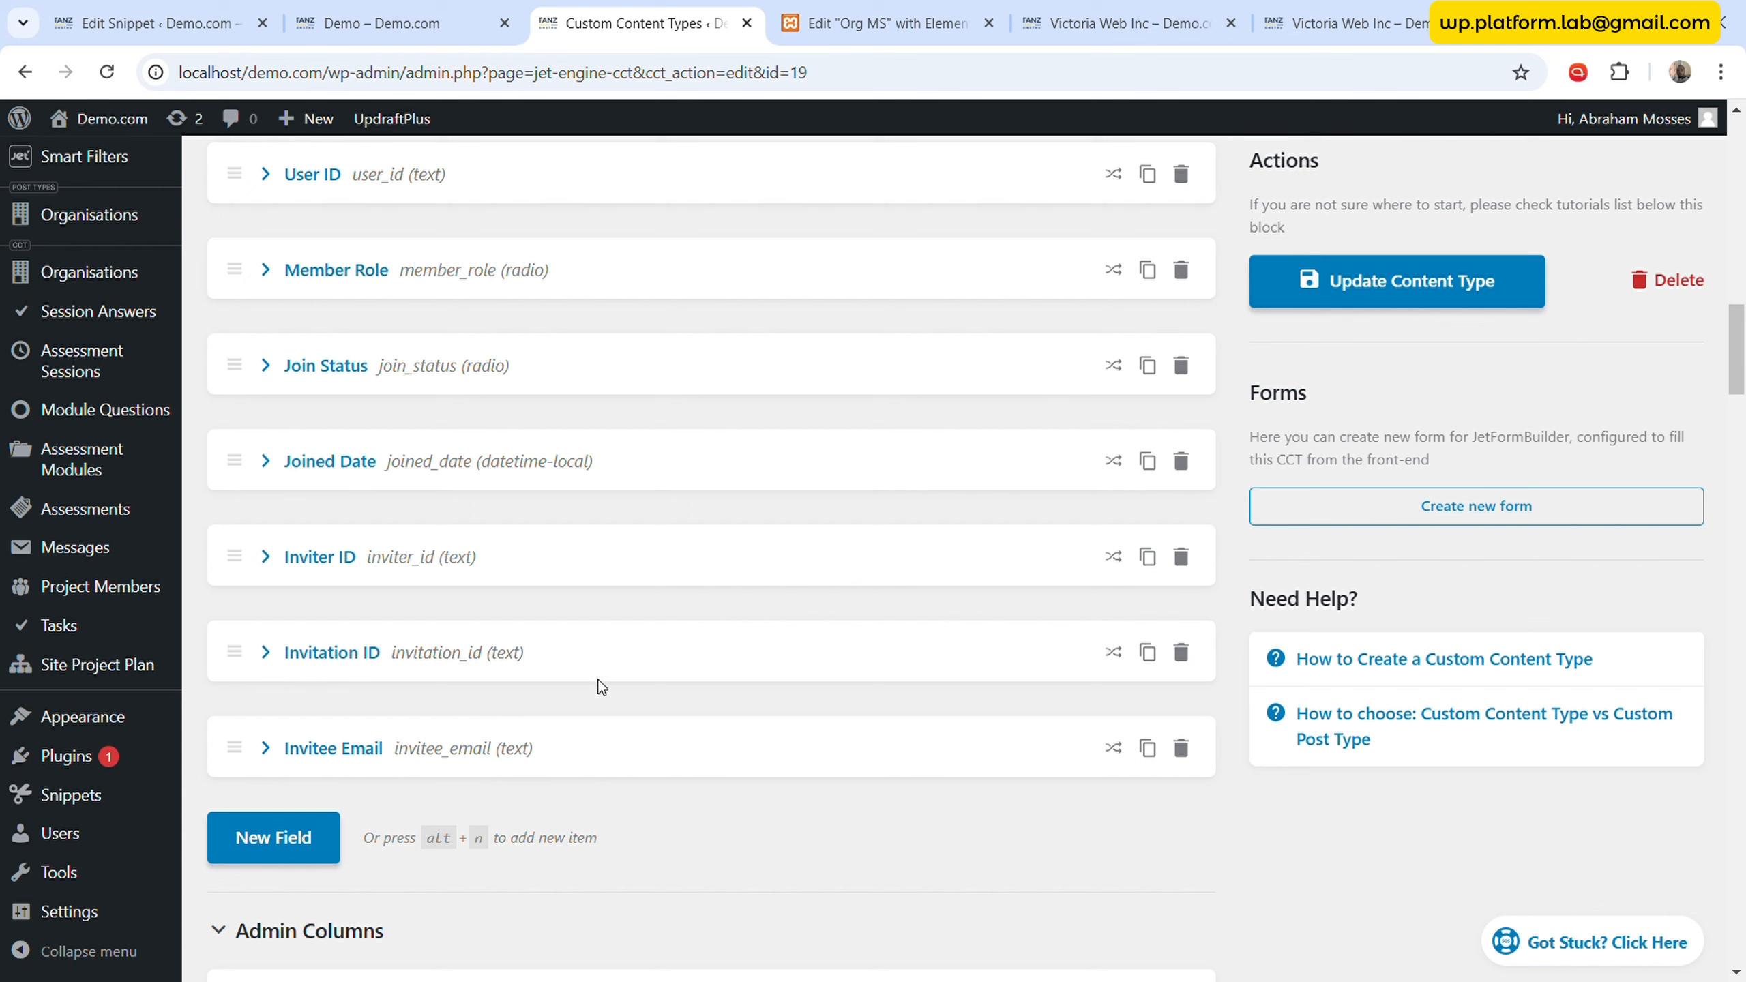
left_click(1182, 653)
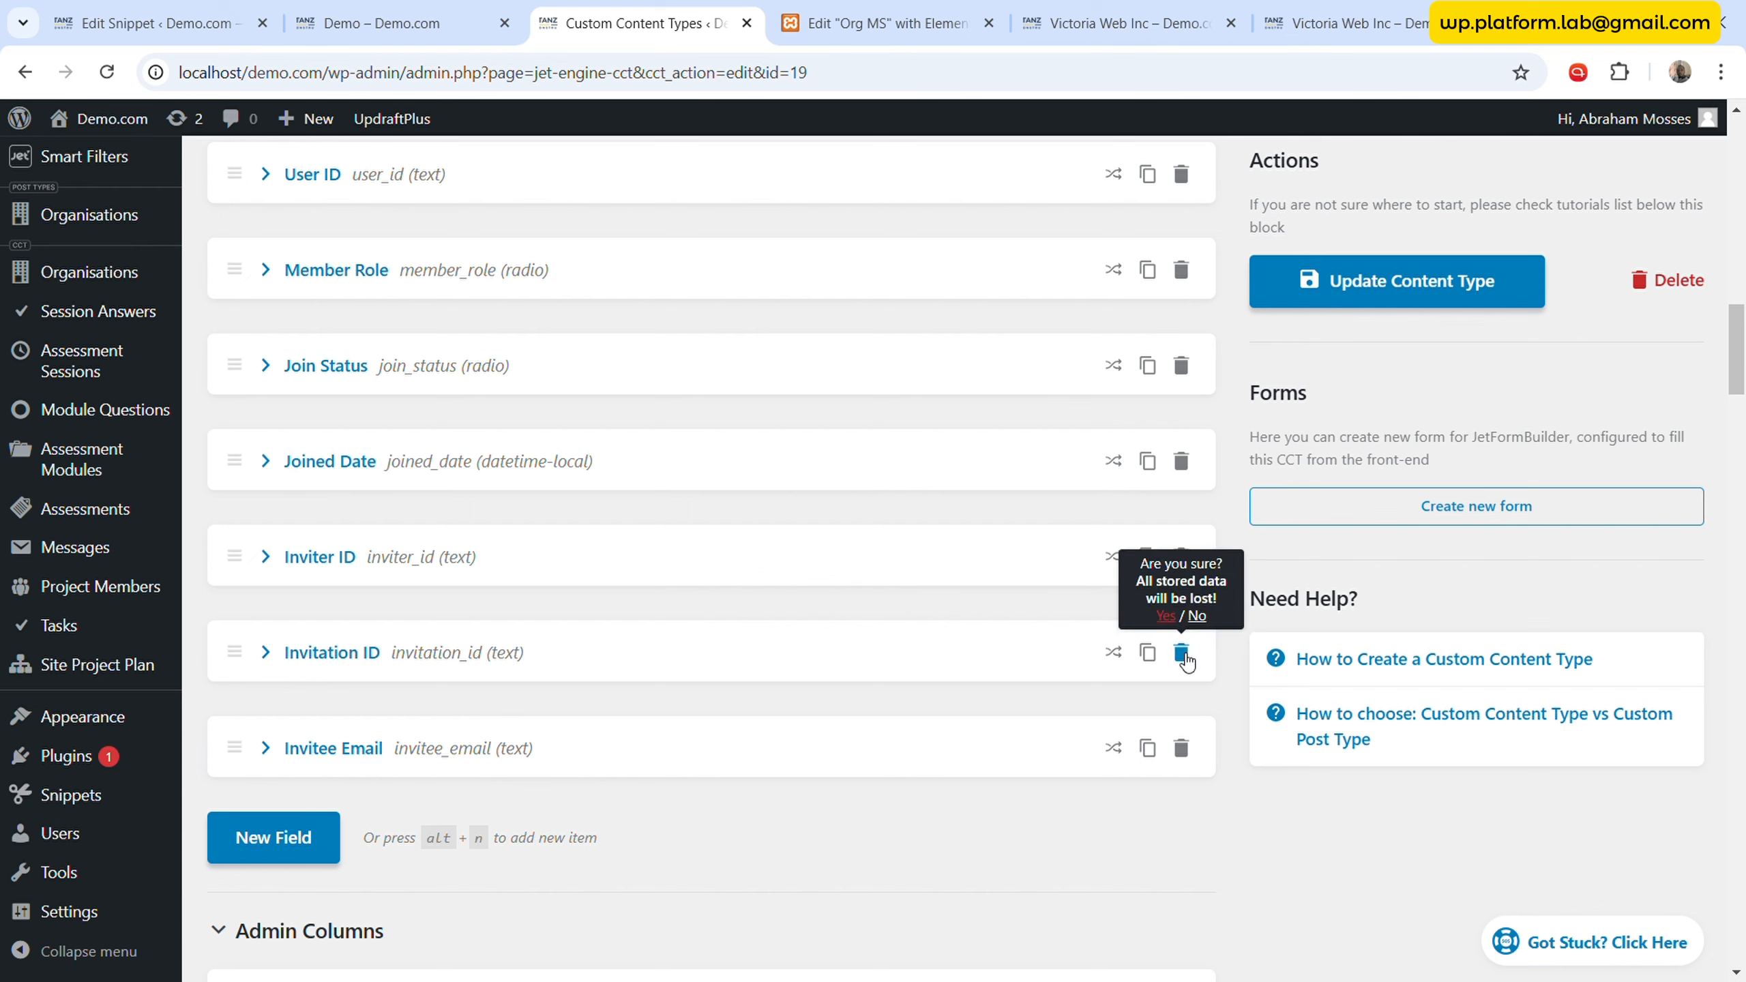
left_click(1165, 616)
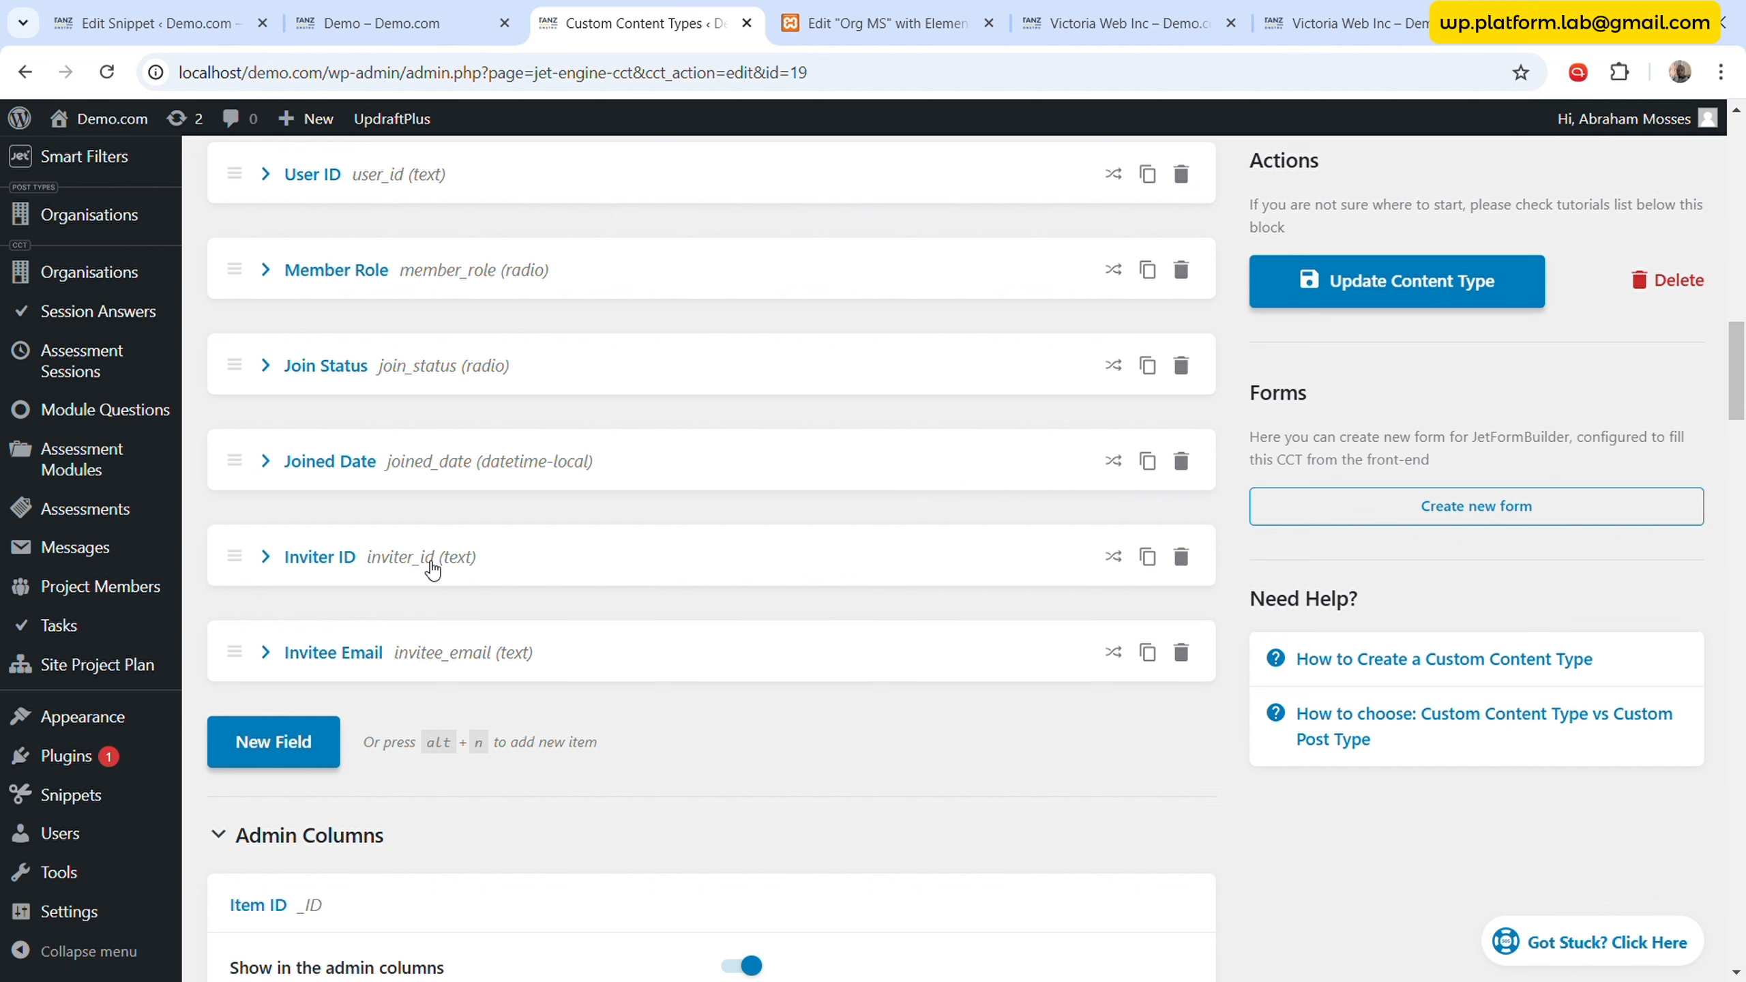
- Change the Organisation ID field's type to Posts
scroll(432, 569, "up", 2)
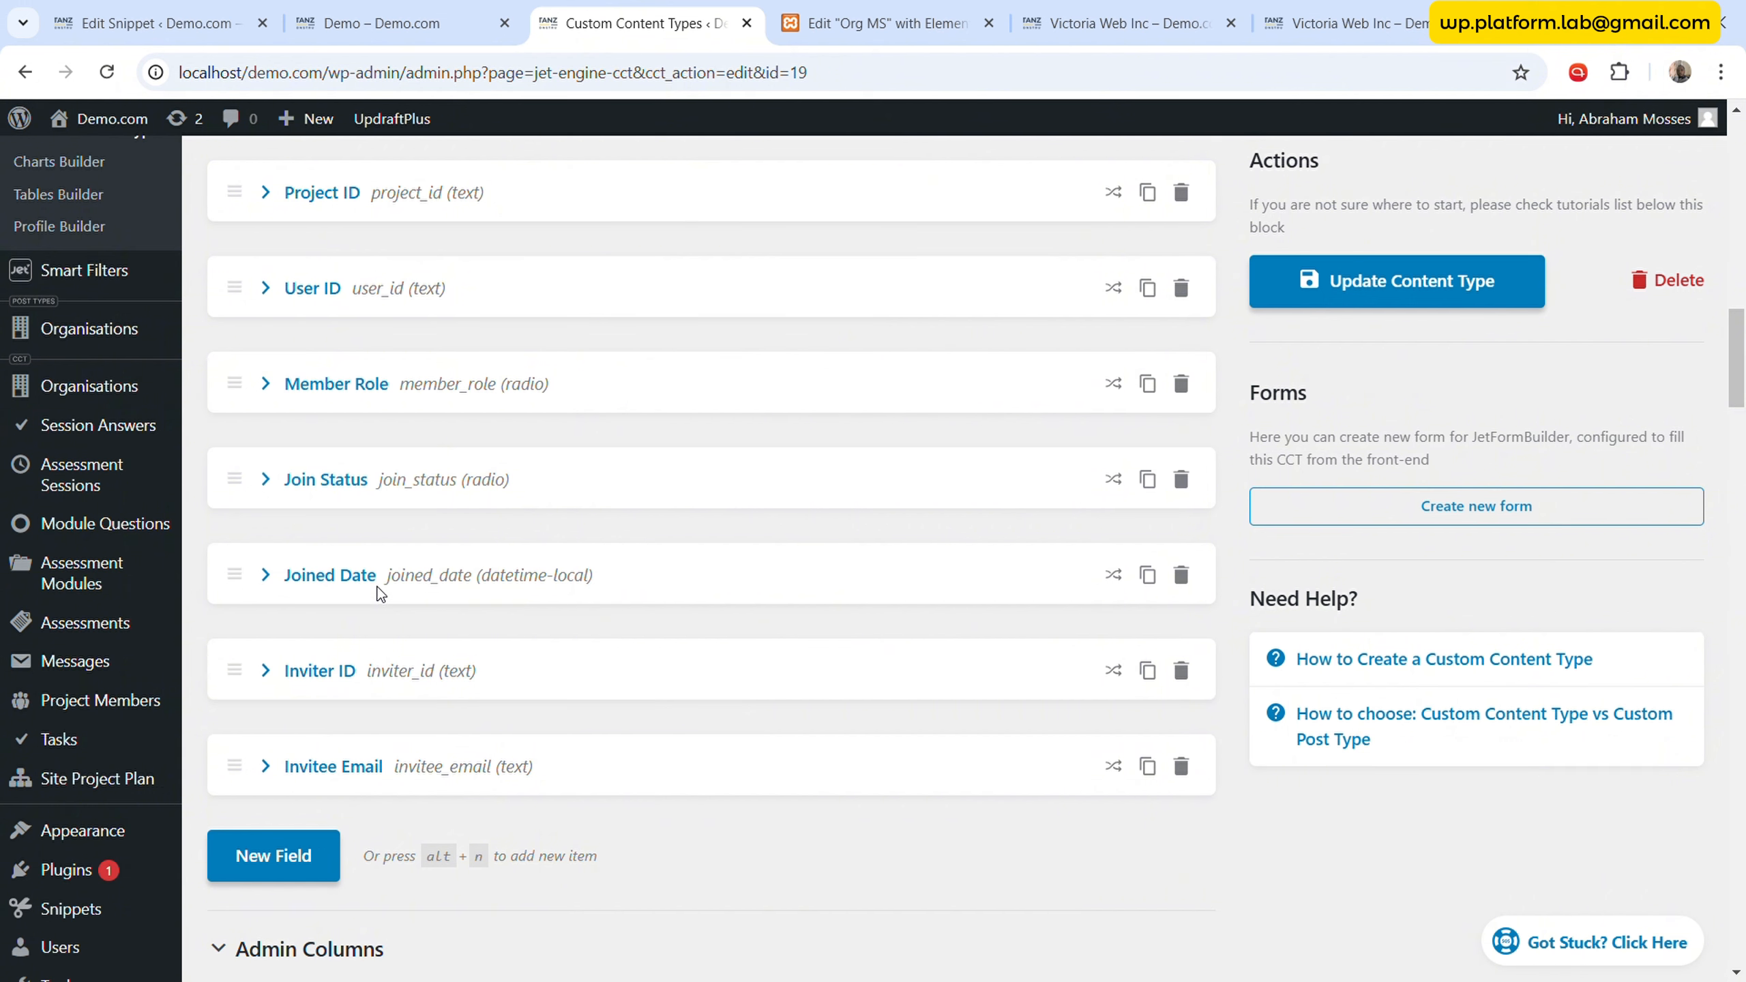
scroll(380, 593, "up", 2)
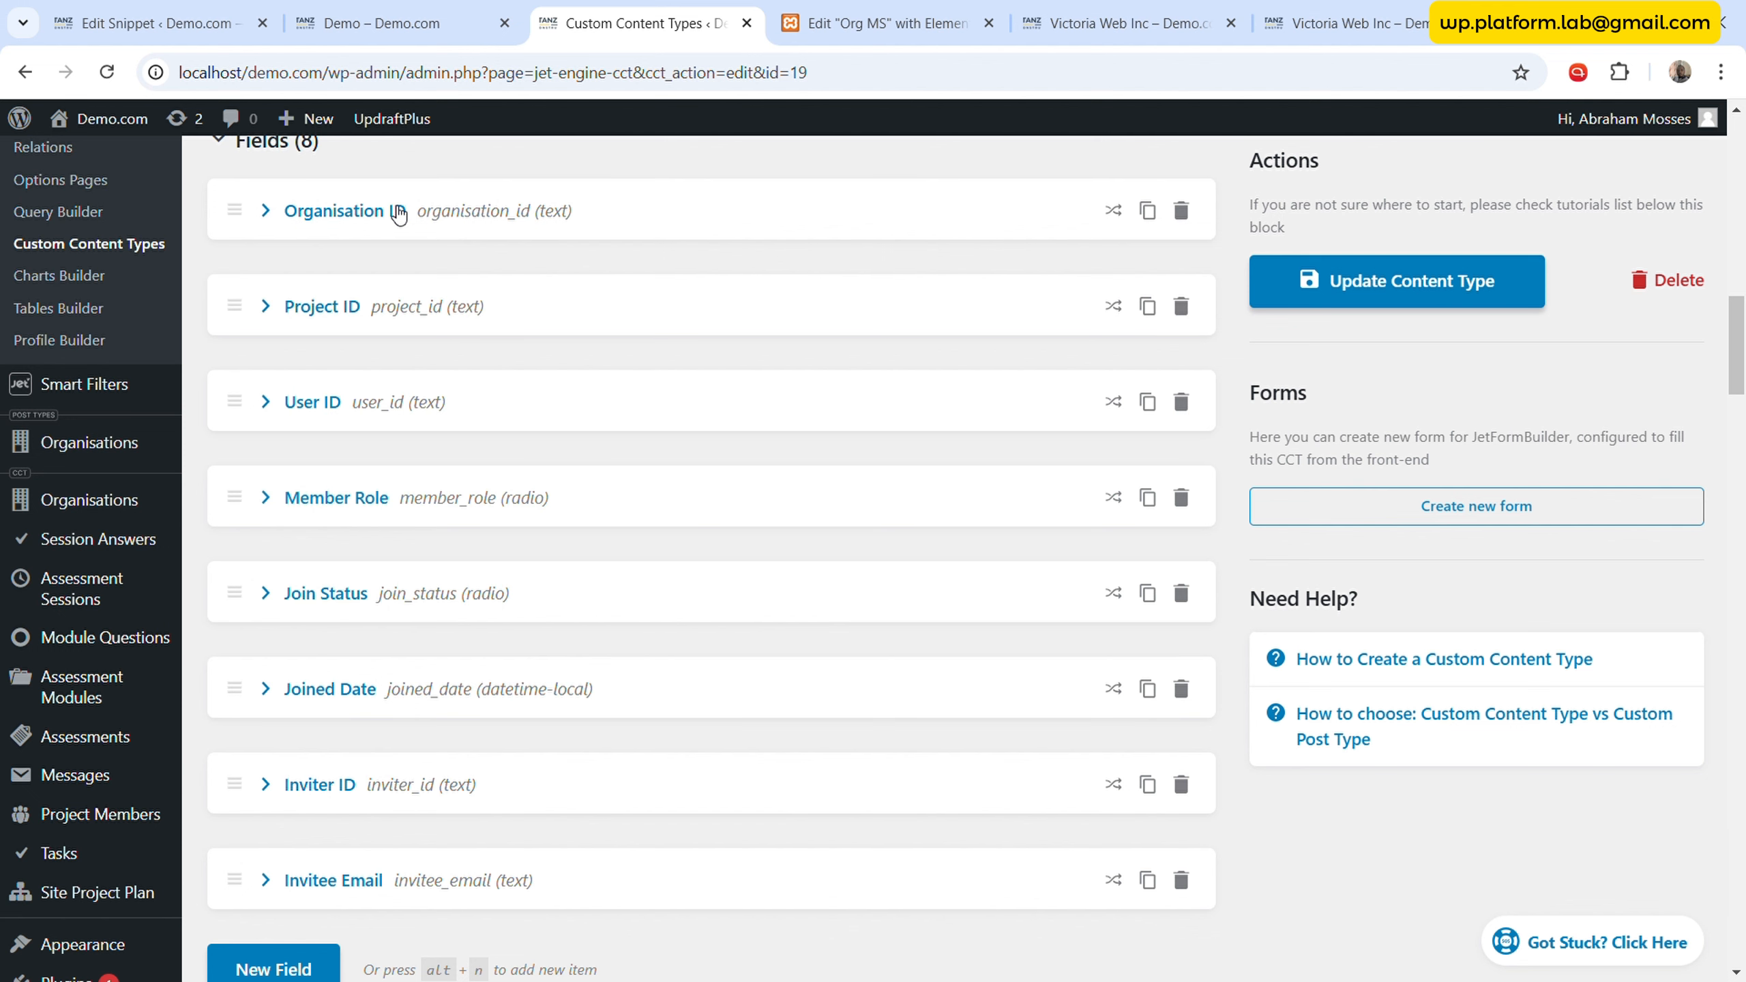
left_click(438, 219)
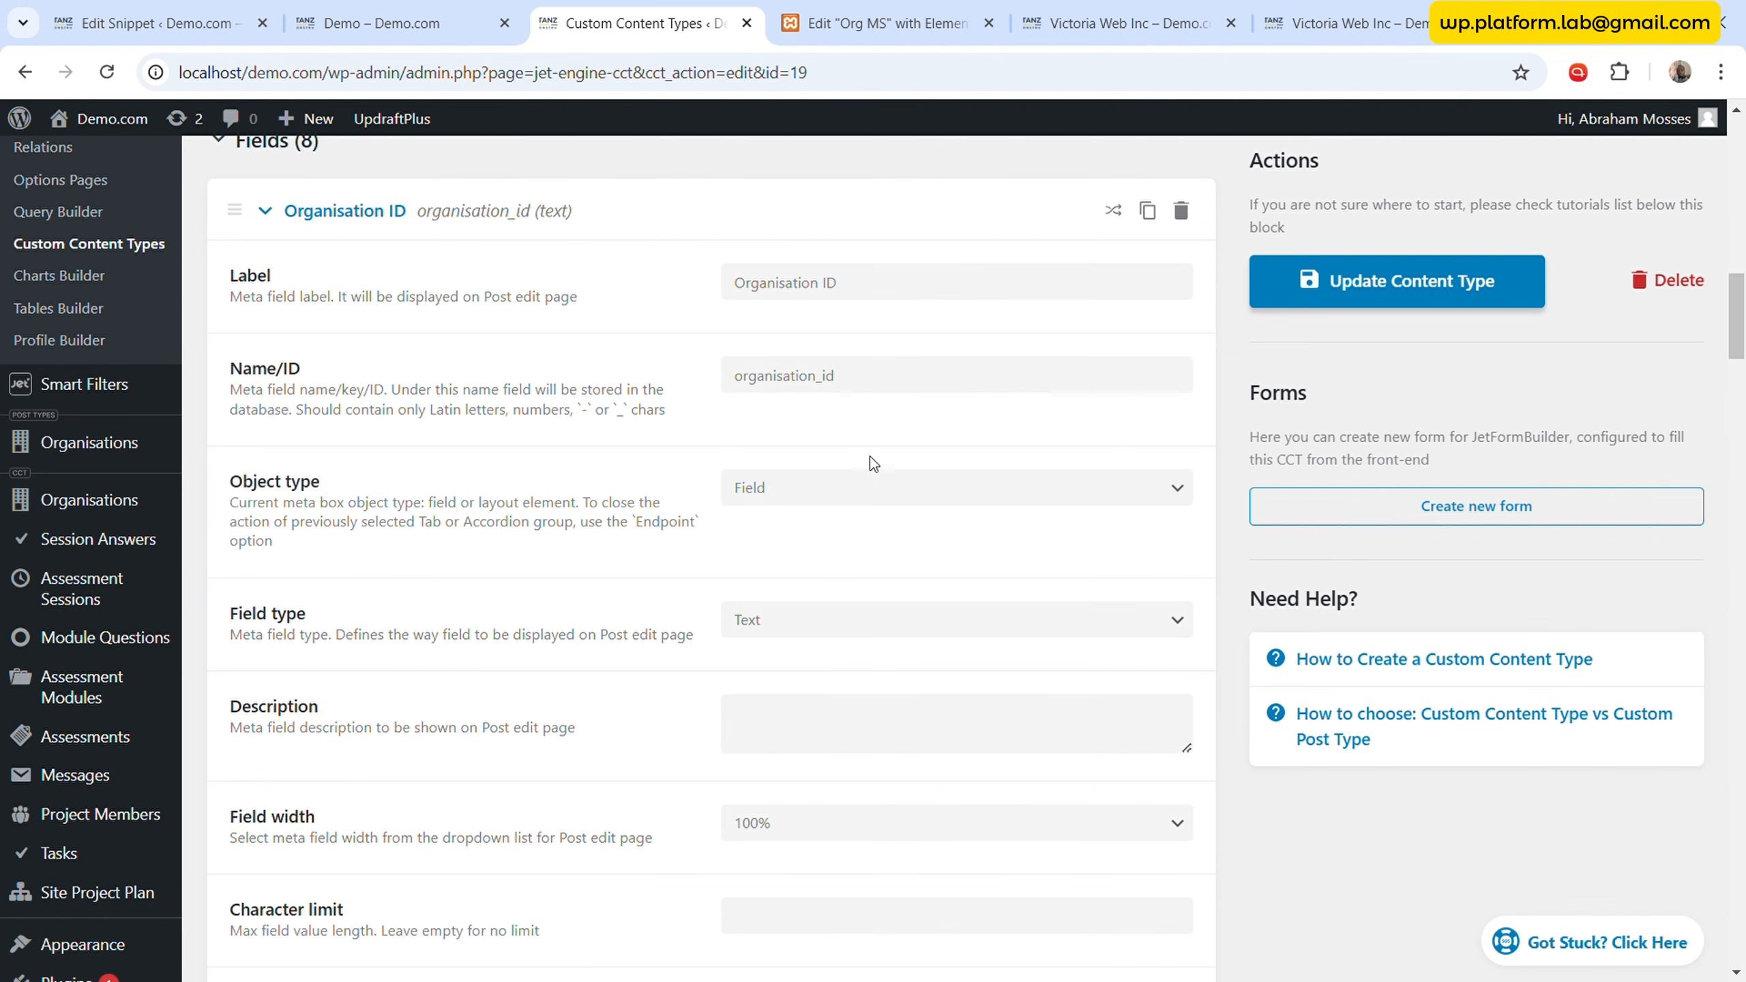
left_click(864, 490)
left_click(860, 630)
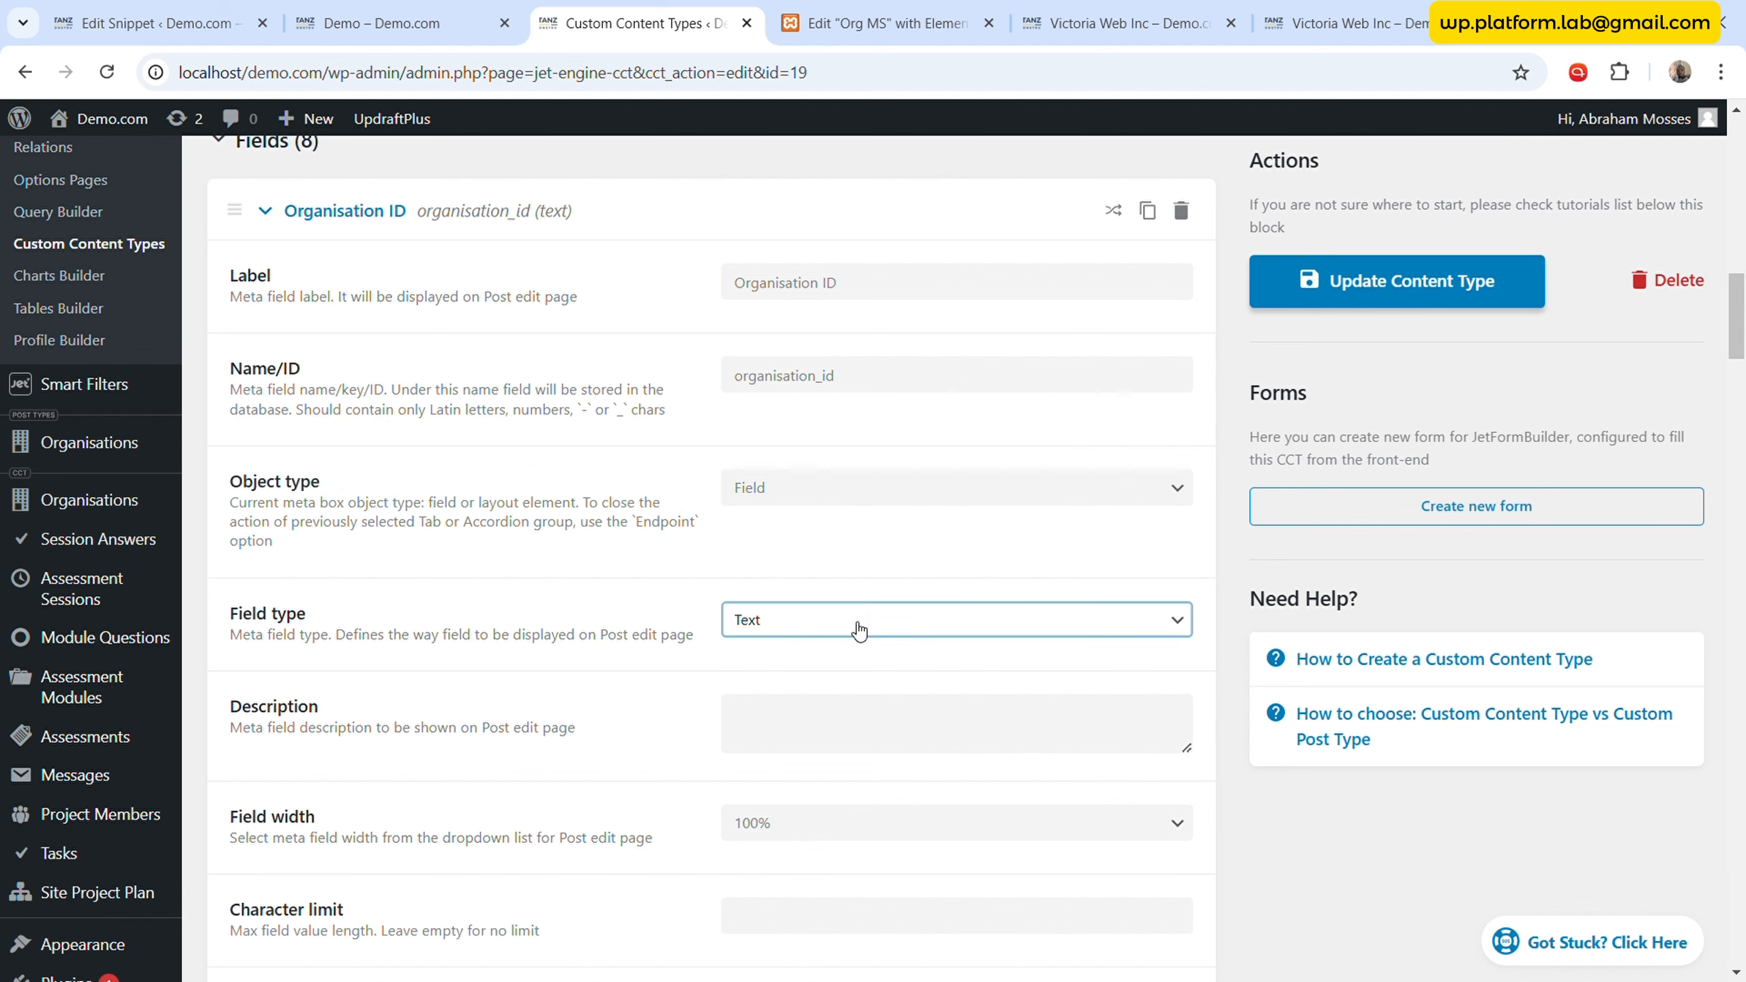
left_click(853, 572)
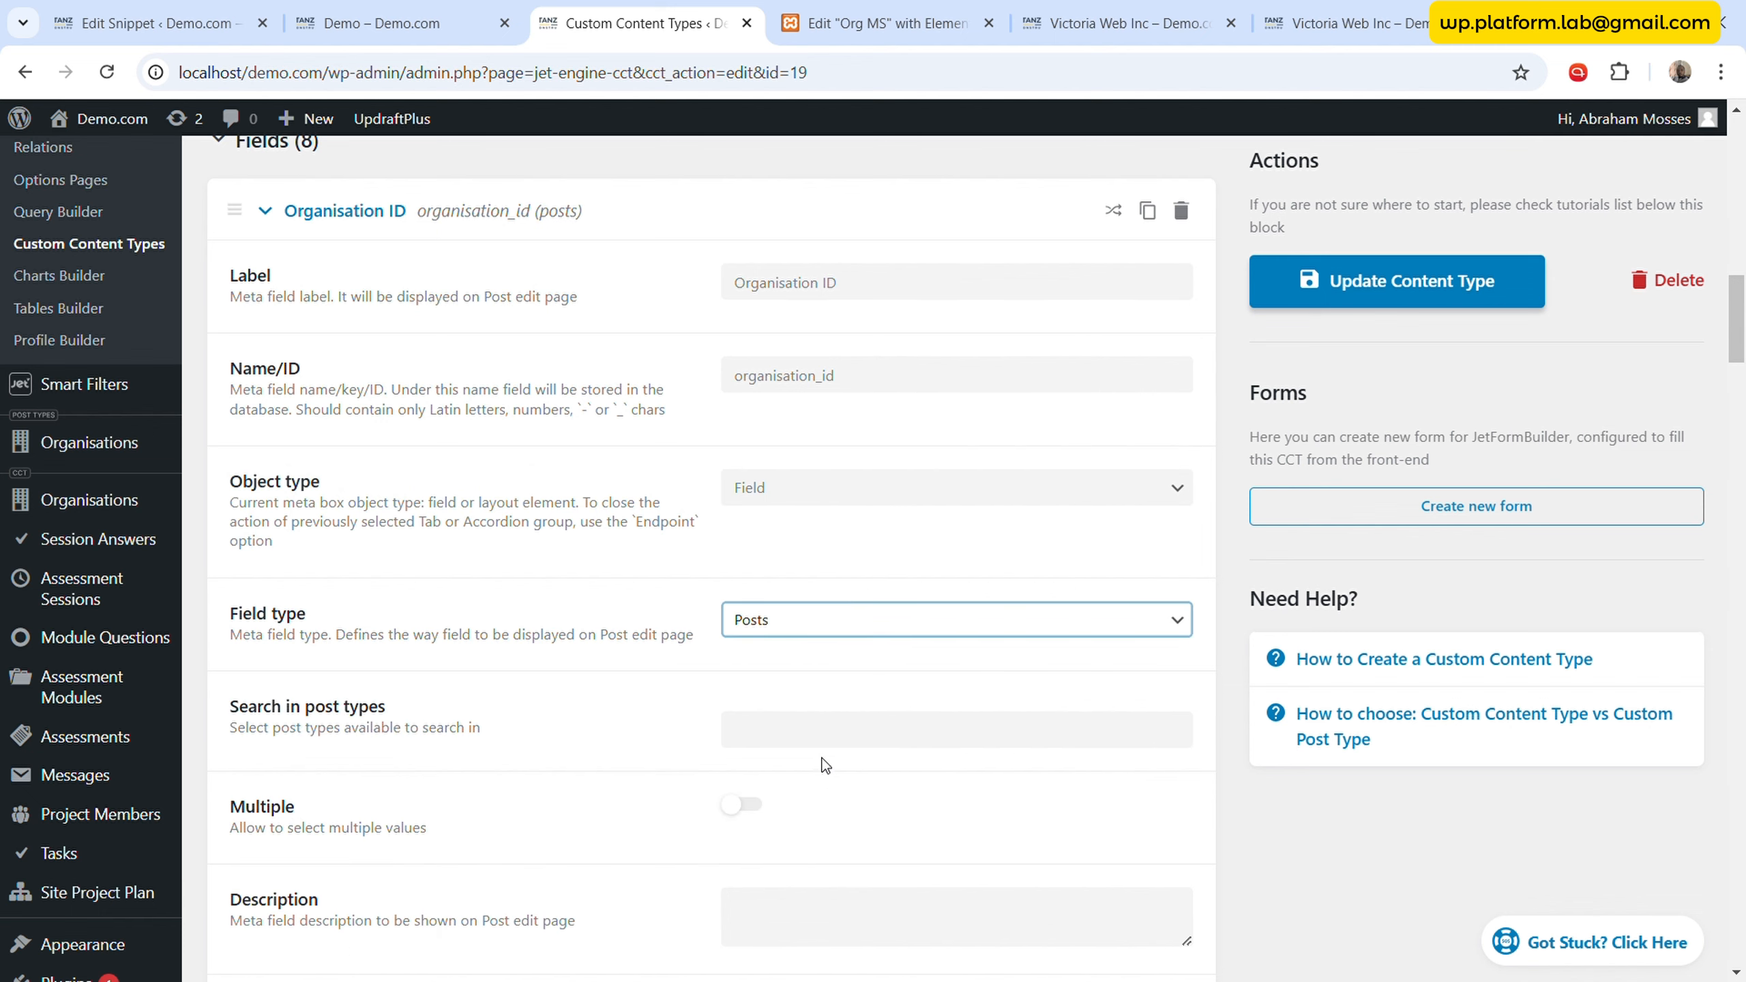
- Restrict the Organisation ID field's post search to the Organisations post type and save the content type
scroll(825, 756, "down", 3)
scroll(858, 612, "up", 5)
scroll(799, 597, "down", 5)
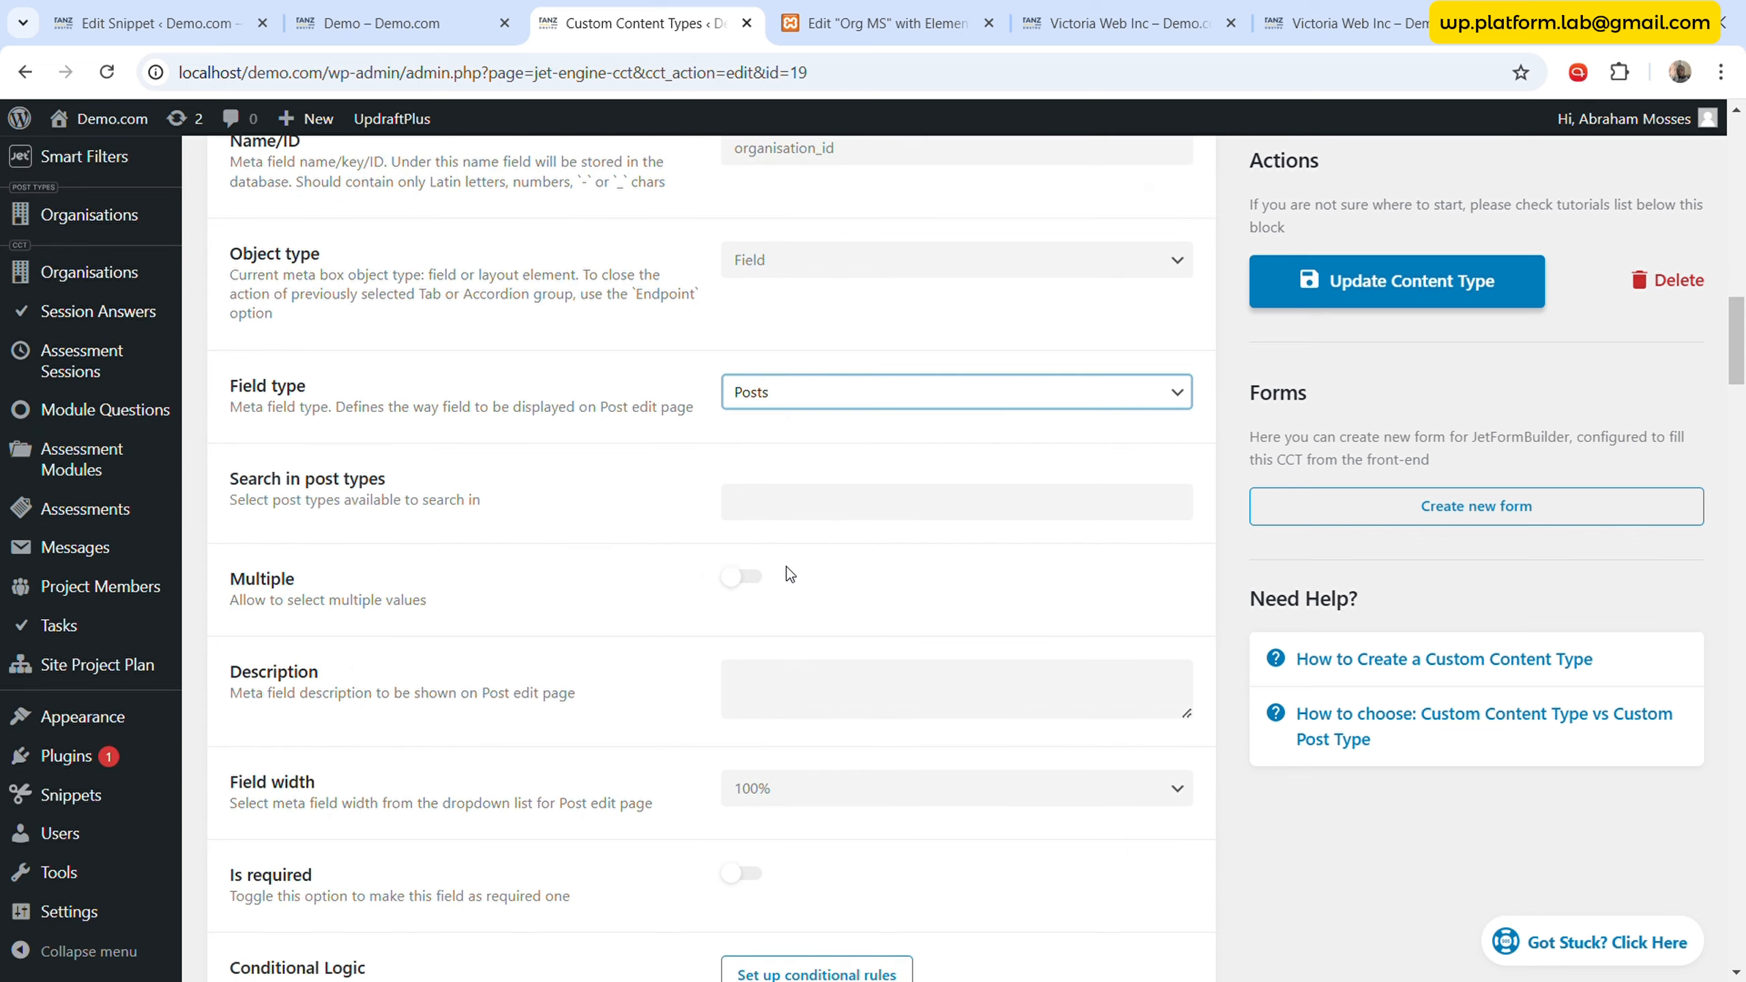
left_click(834, 488)
scroll(854, 712, "down", 14)
scroll(861, 482, "up", 6)
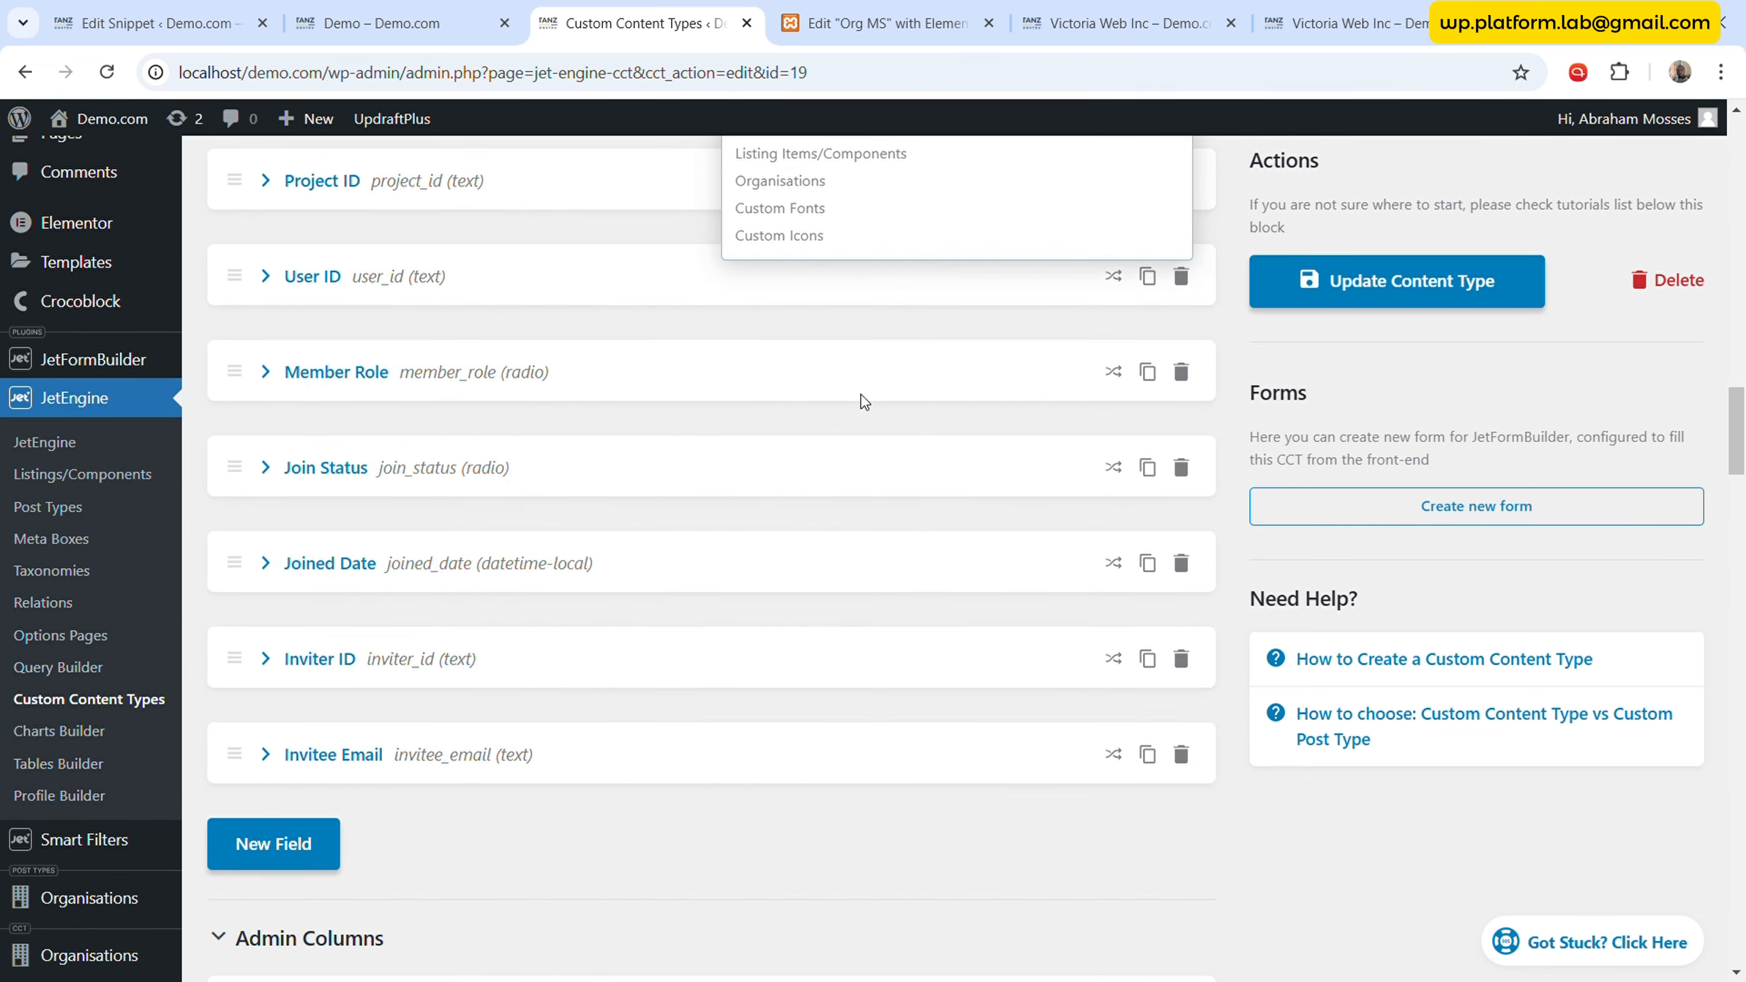
scroll(811, 281, "up", 2)
left_click(811, 284)
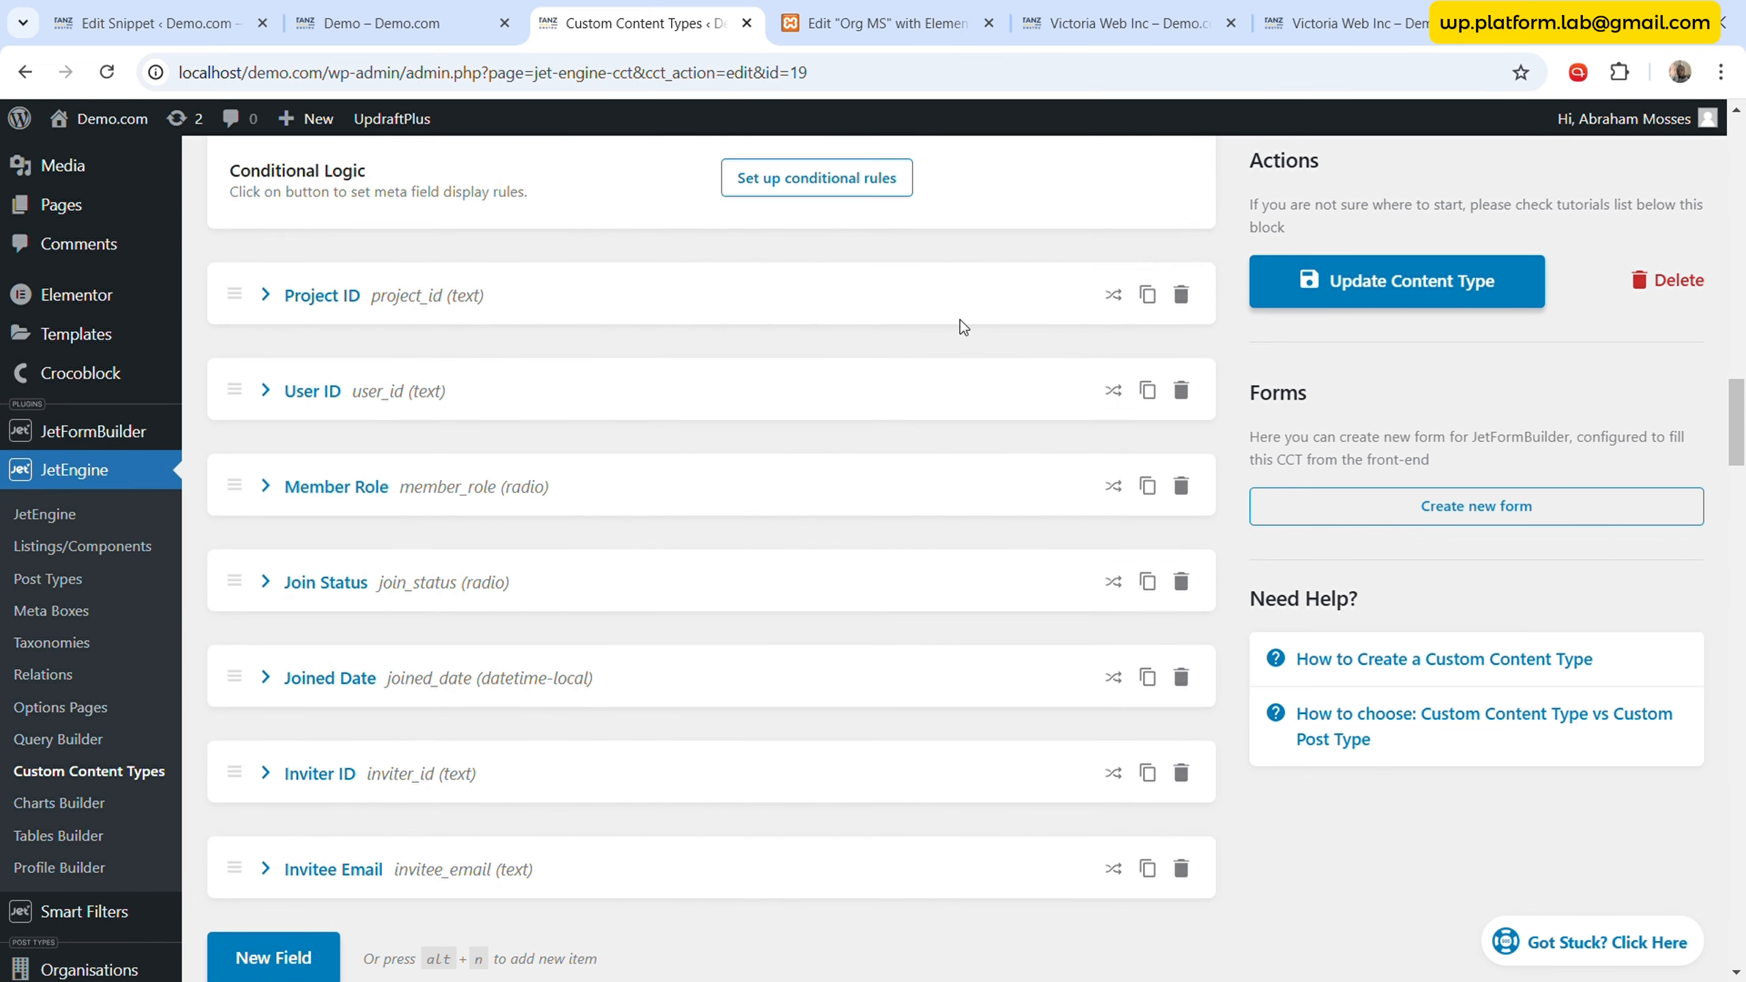
left_click(1386, 282)
scroll(1087, 538, "up", 8)
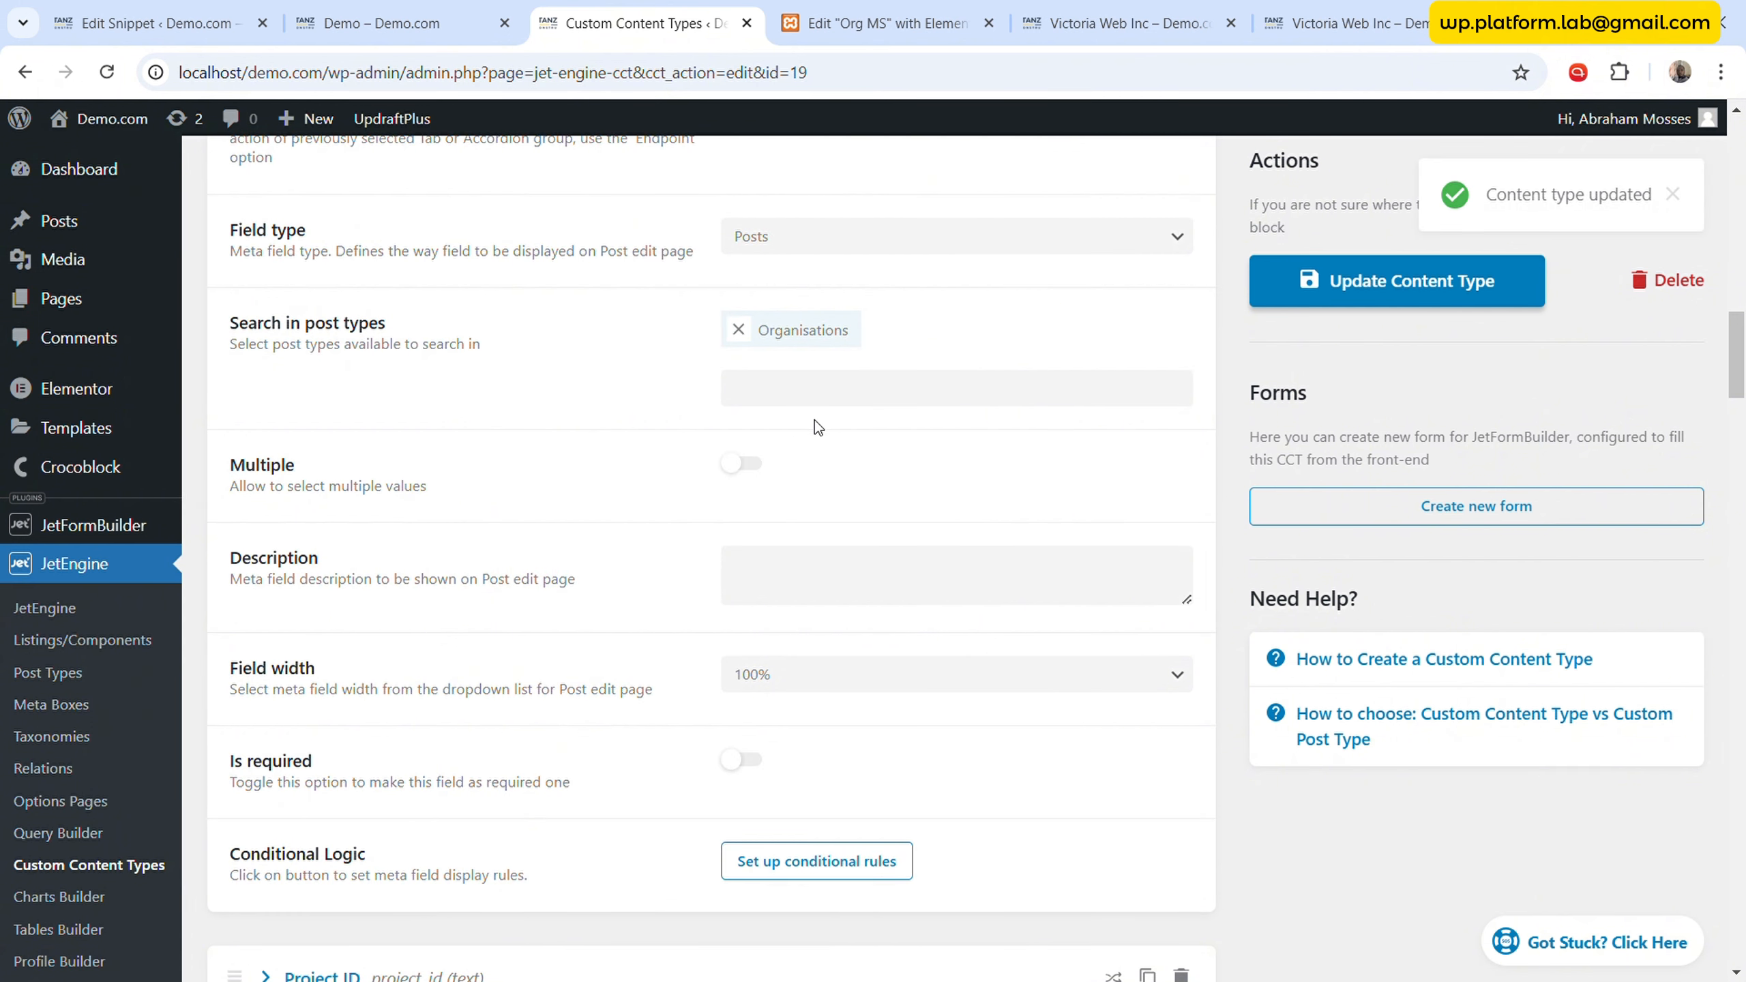
left_click(1341, 22)
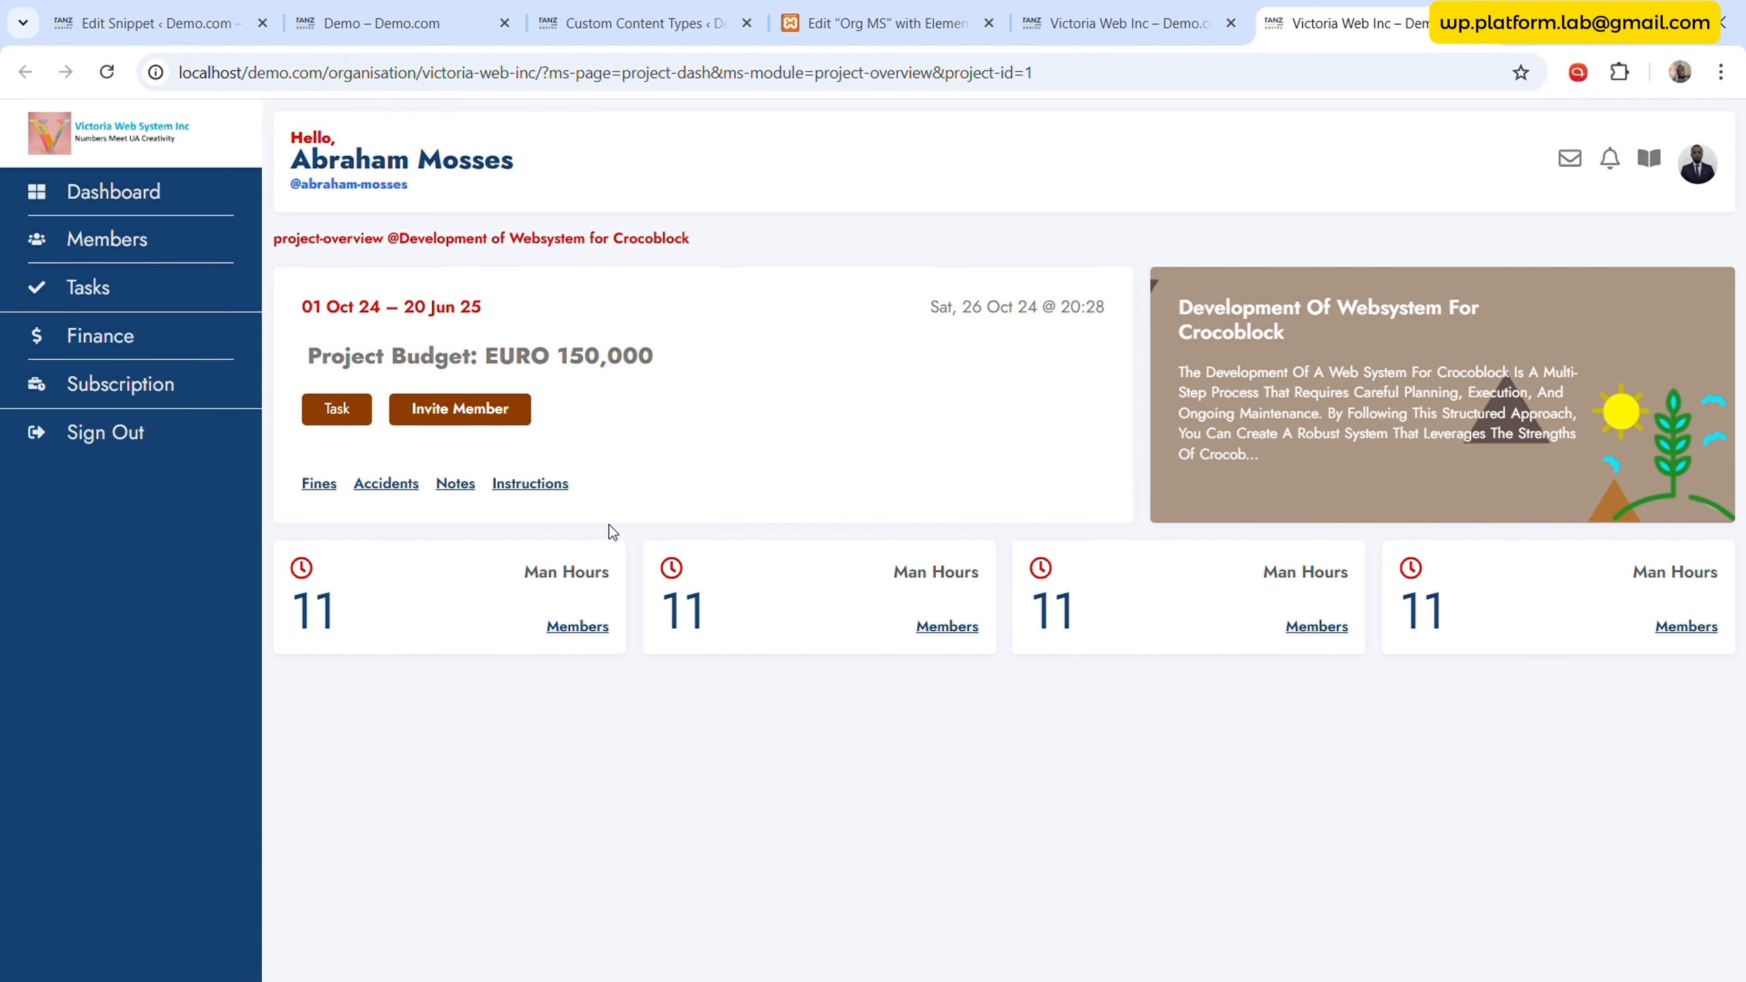
left_click(848, 9)
left_click(599, 11)
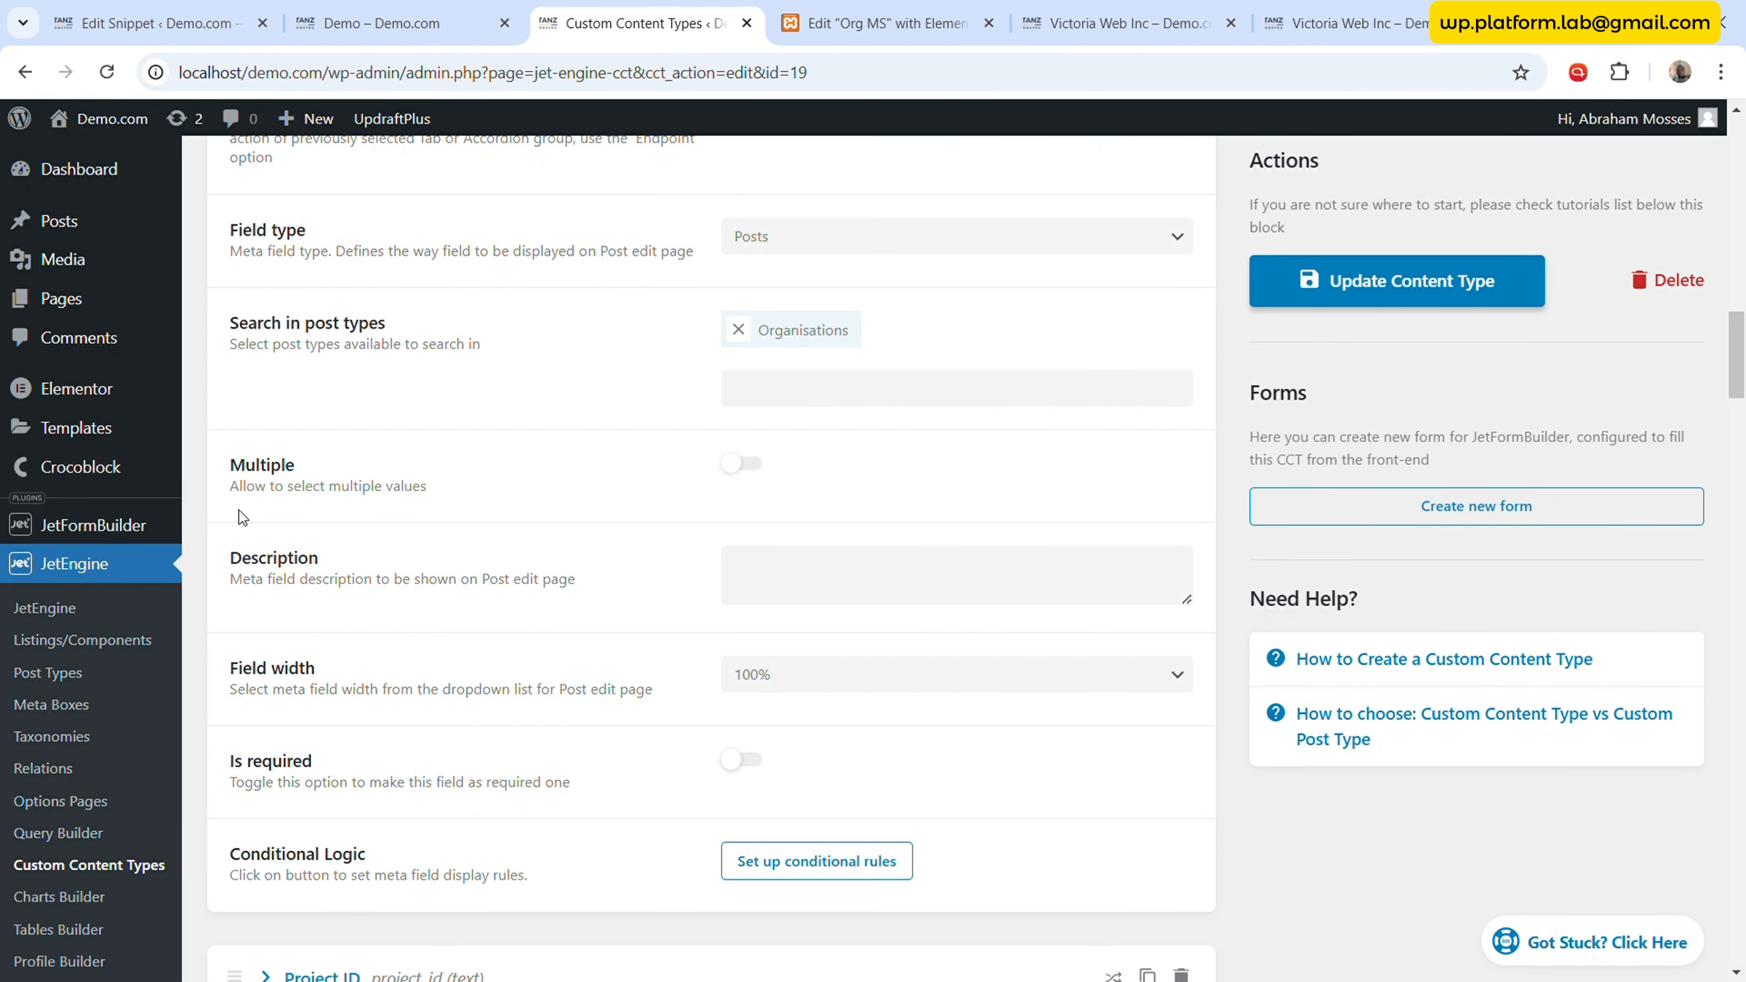
scroll(124, 482, "down", 12)
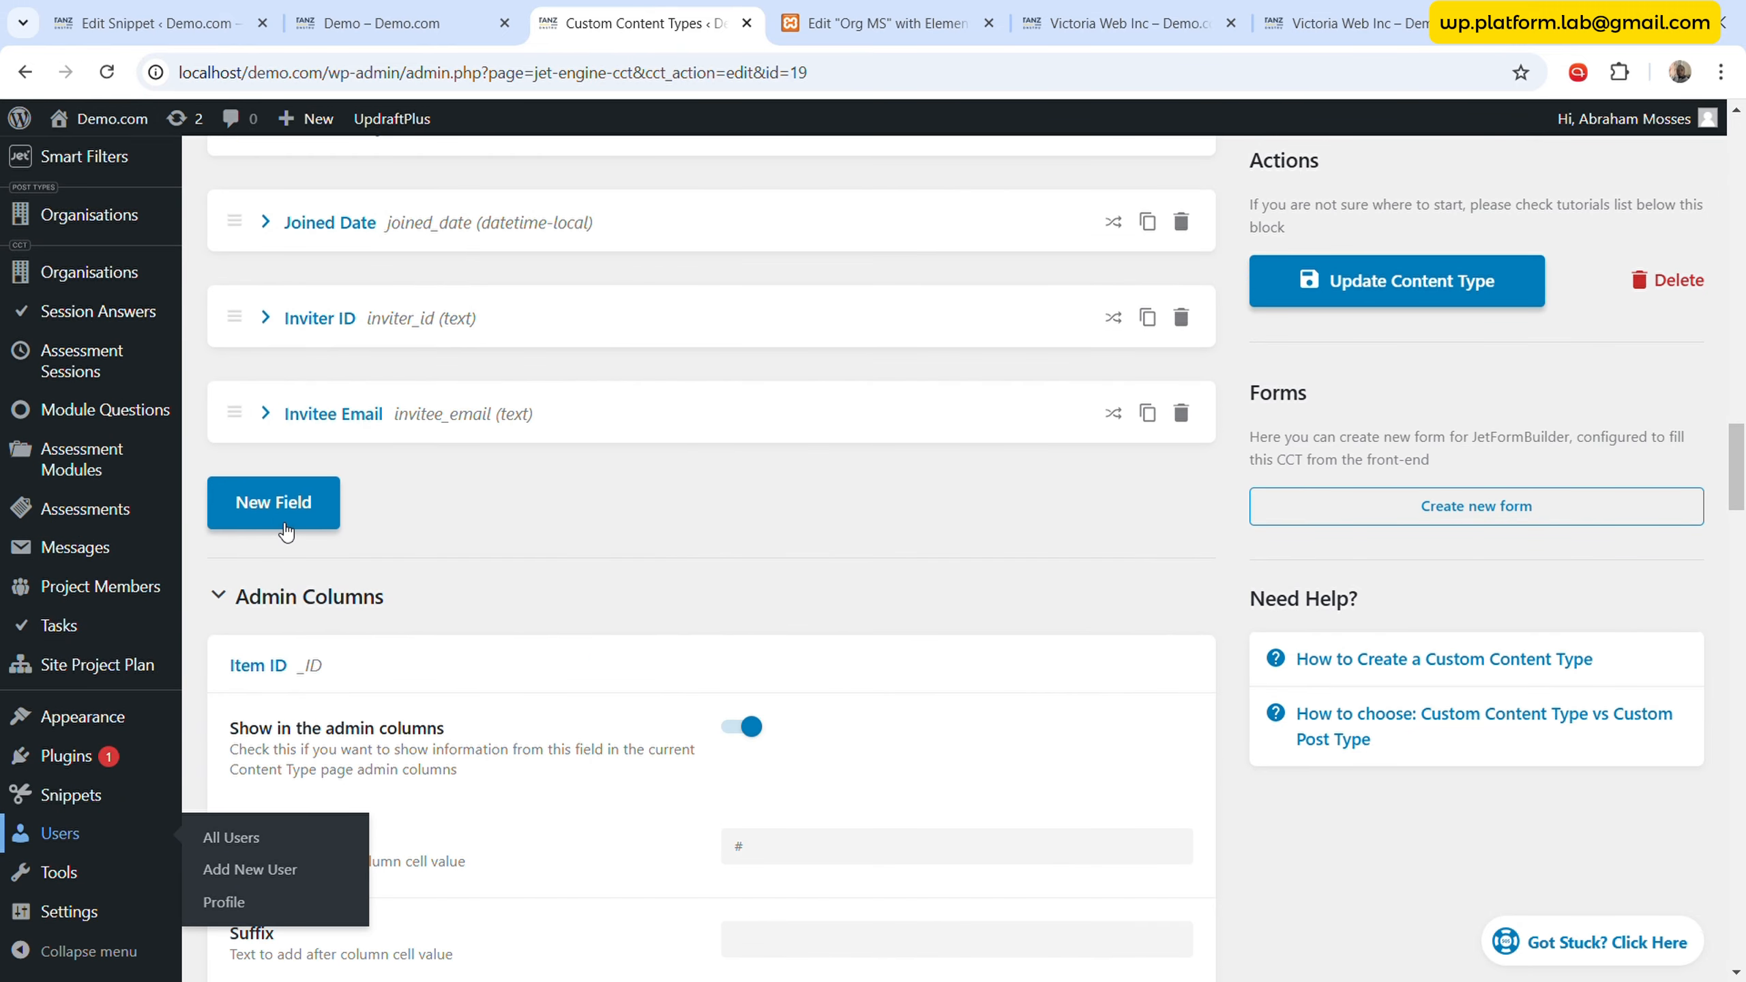
- Add a blank field to the content type and check the registered users' email addresses in the Users list
left_click(286, 530)
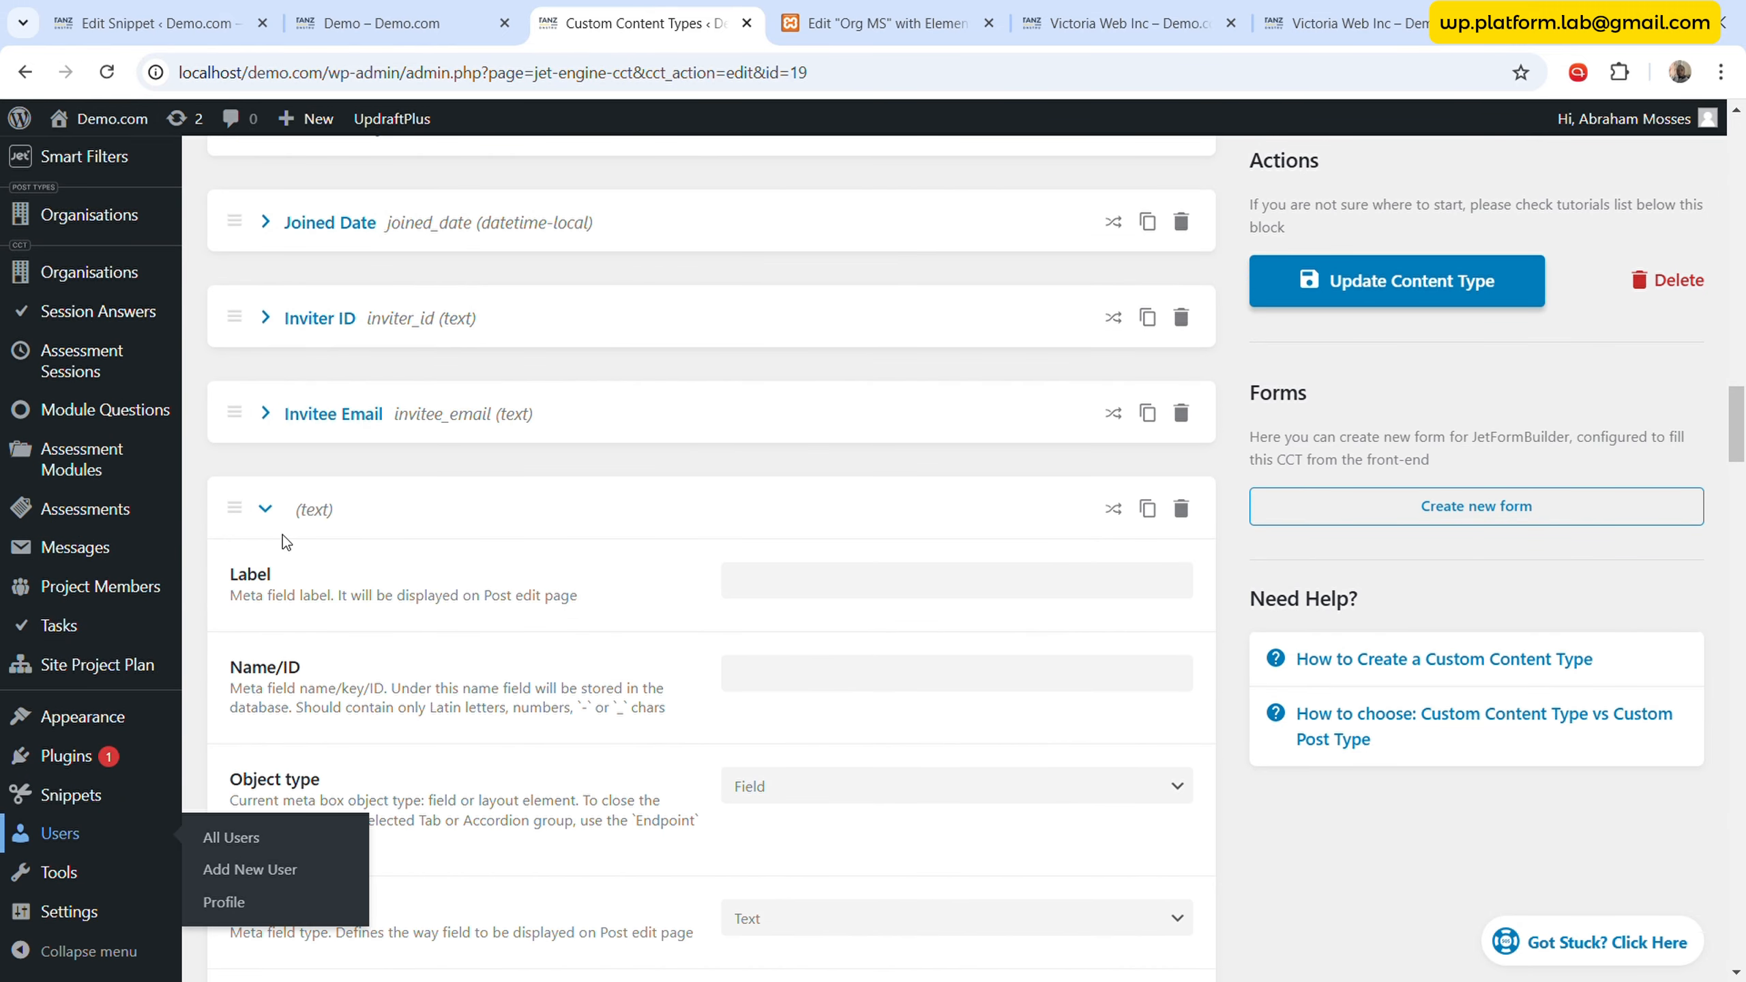
left_click(797, 9)
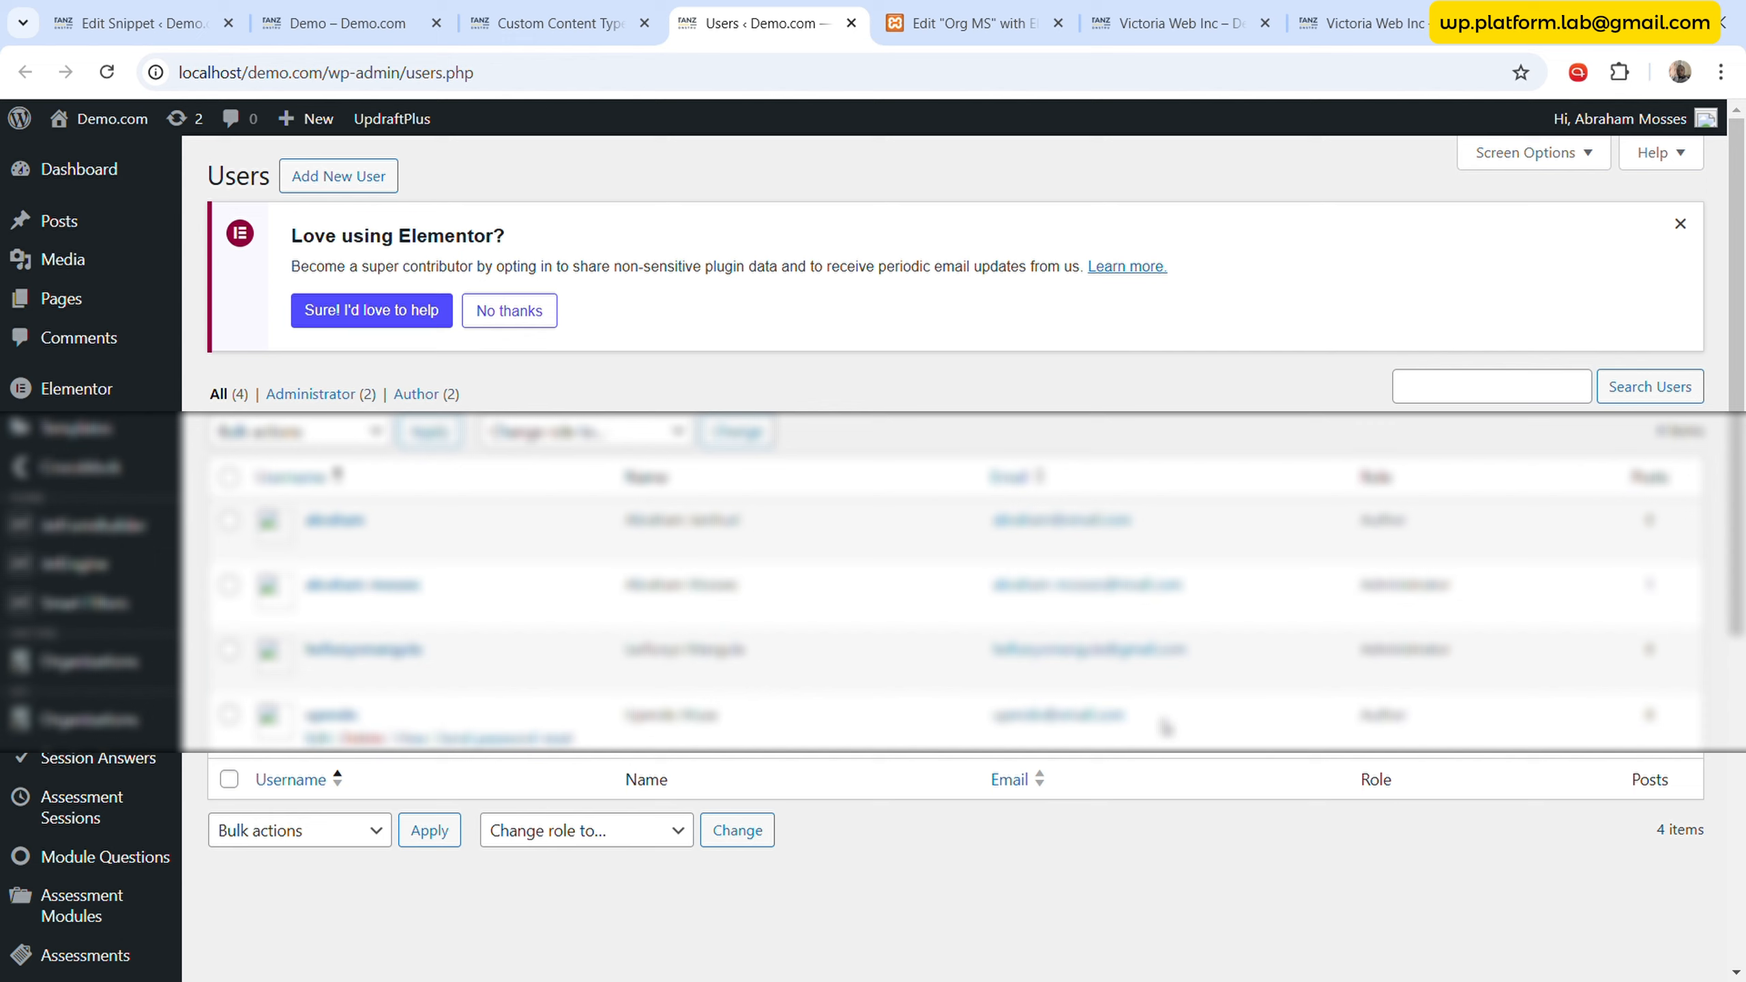
left_click_drag(1167, 727, 990, 728)
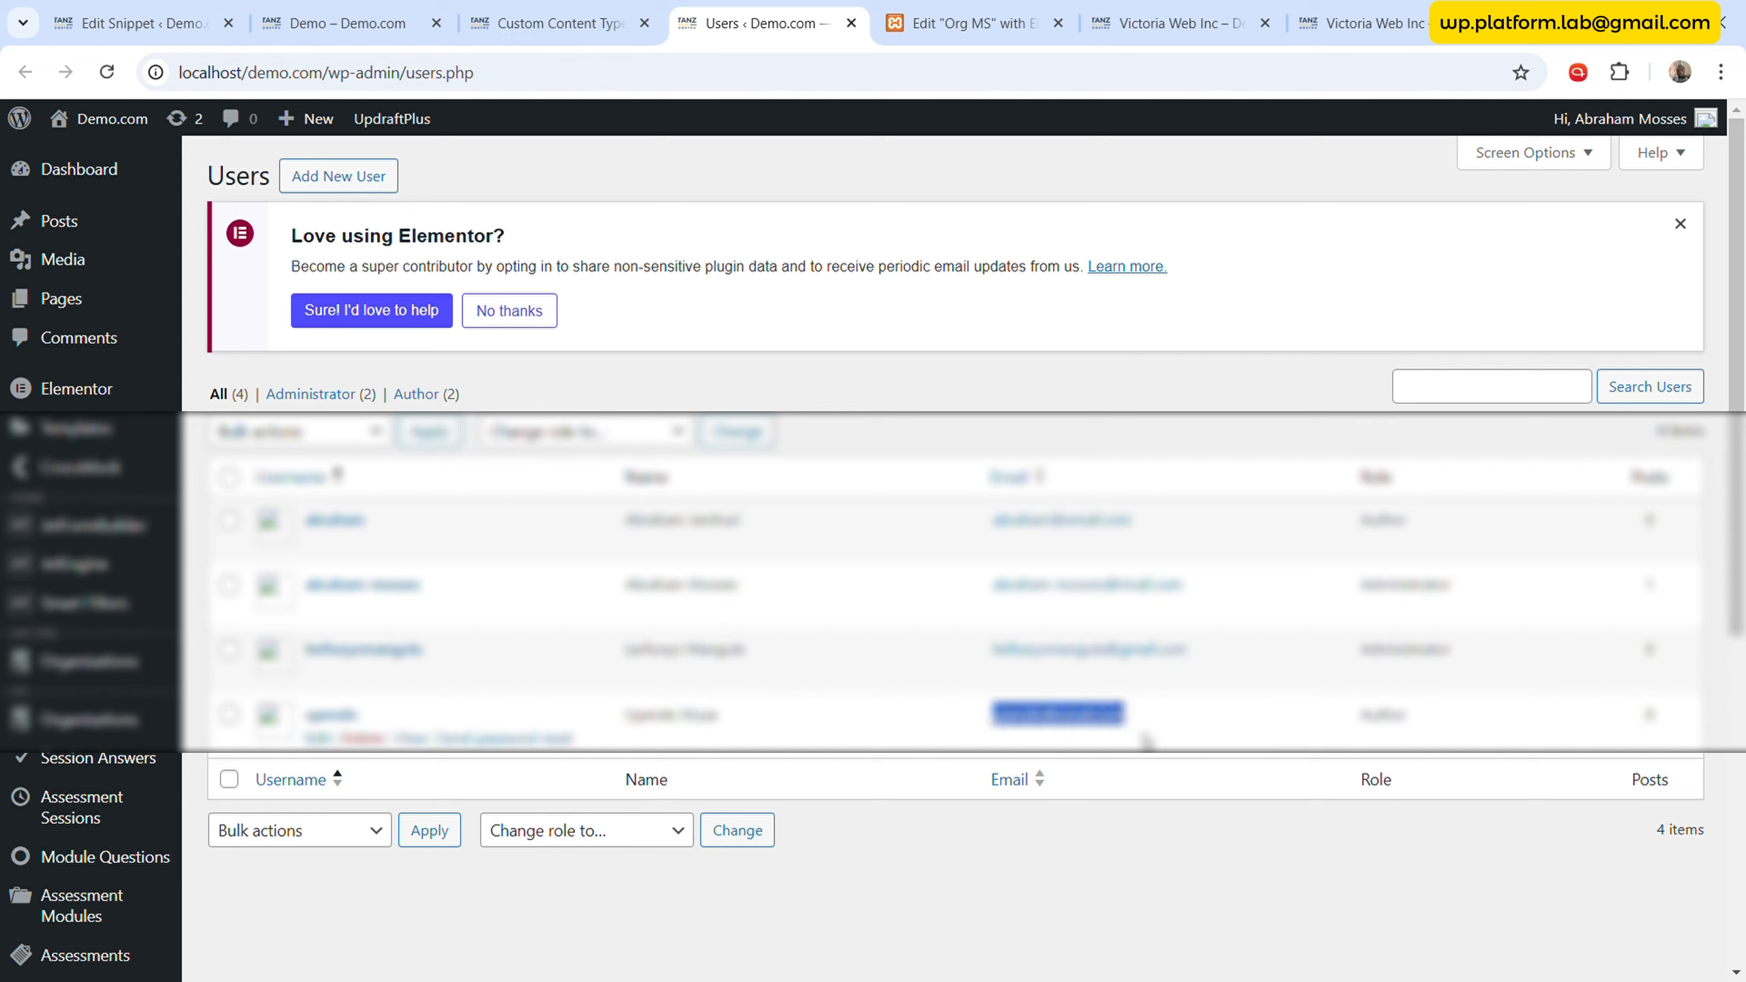
left_click(335, 897)
- Open the Project Members item list in a separate browser tab and review its columns
mouse_move(117, 581)
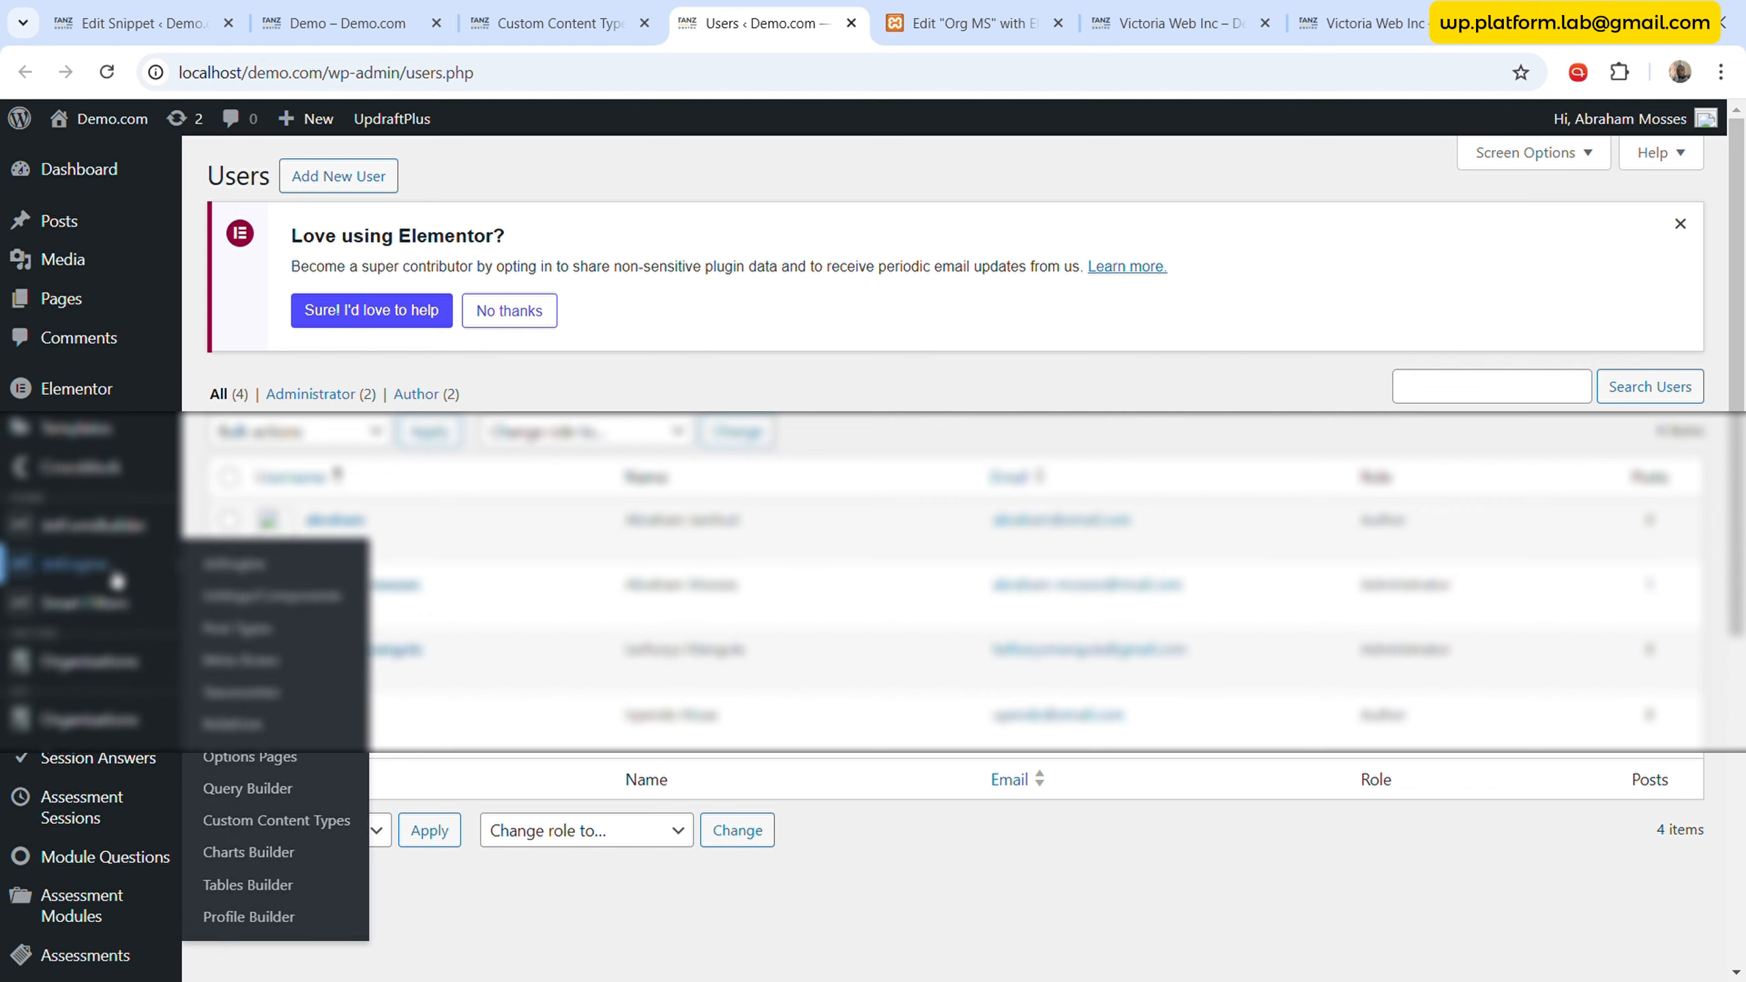
scroll(117, 581, "down", 5)
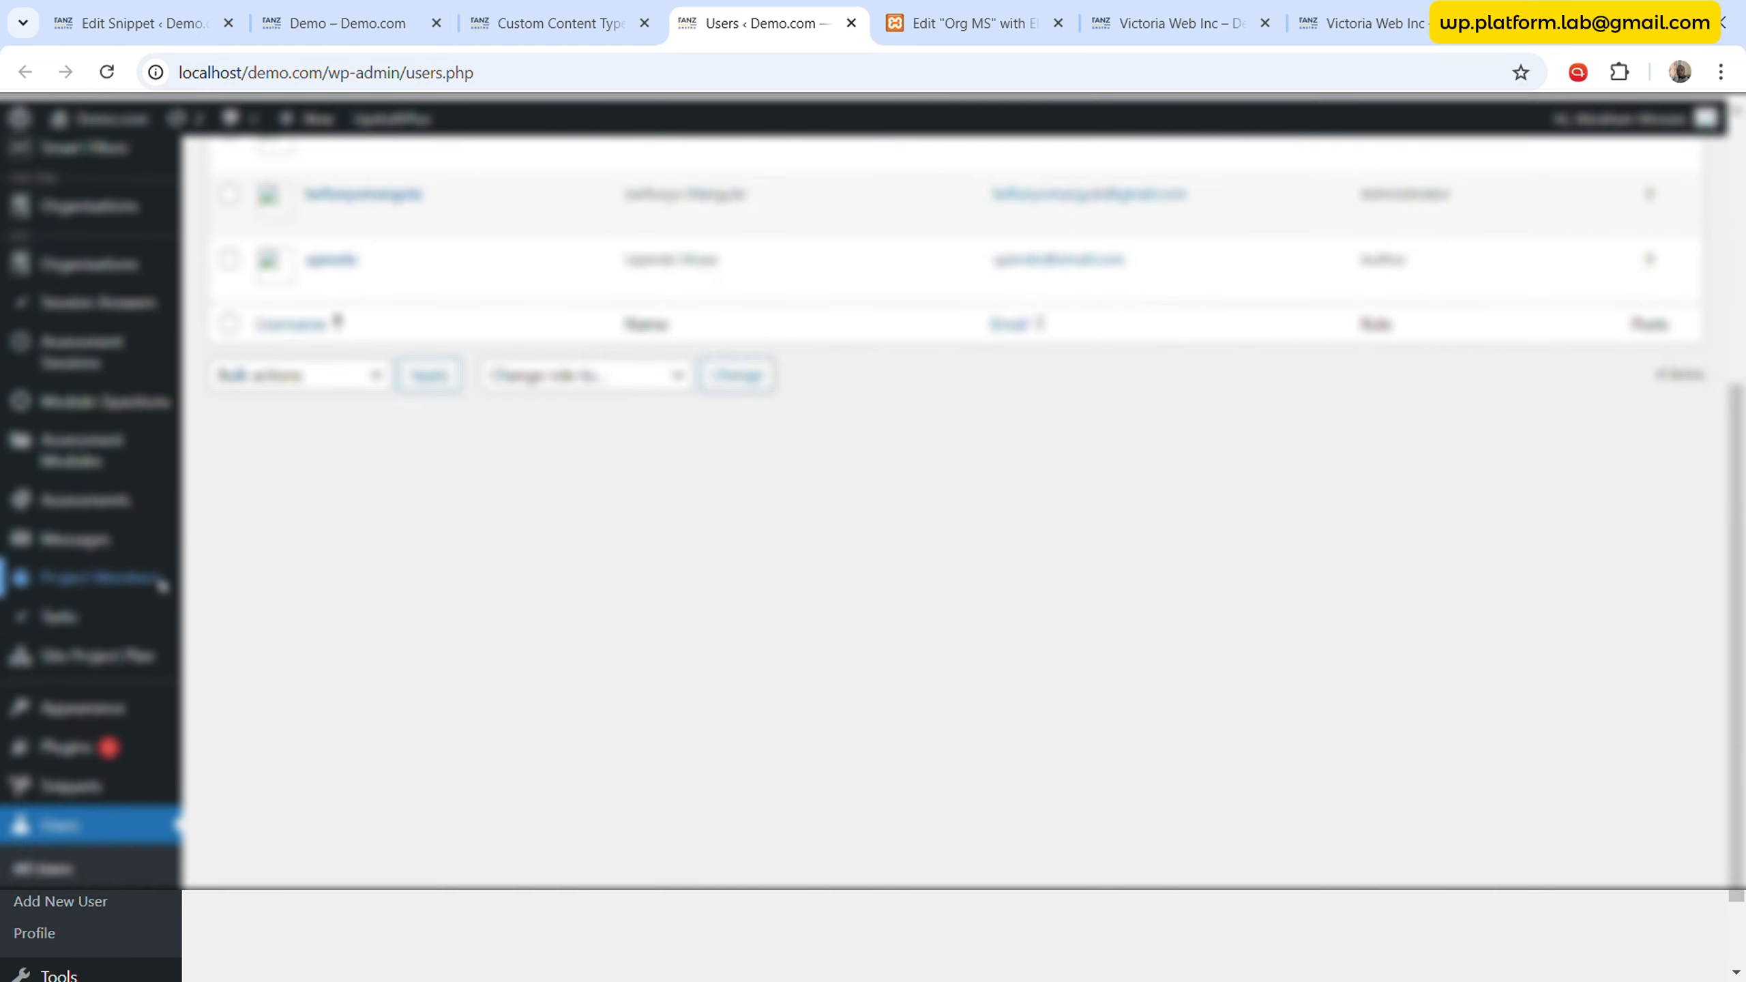
middle_click(161, 585)
left_click(811, 21)
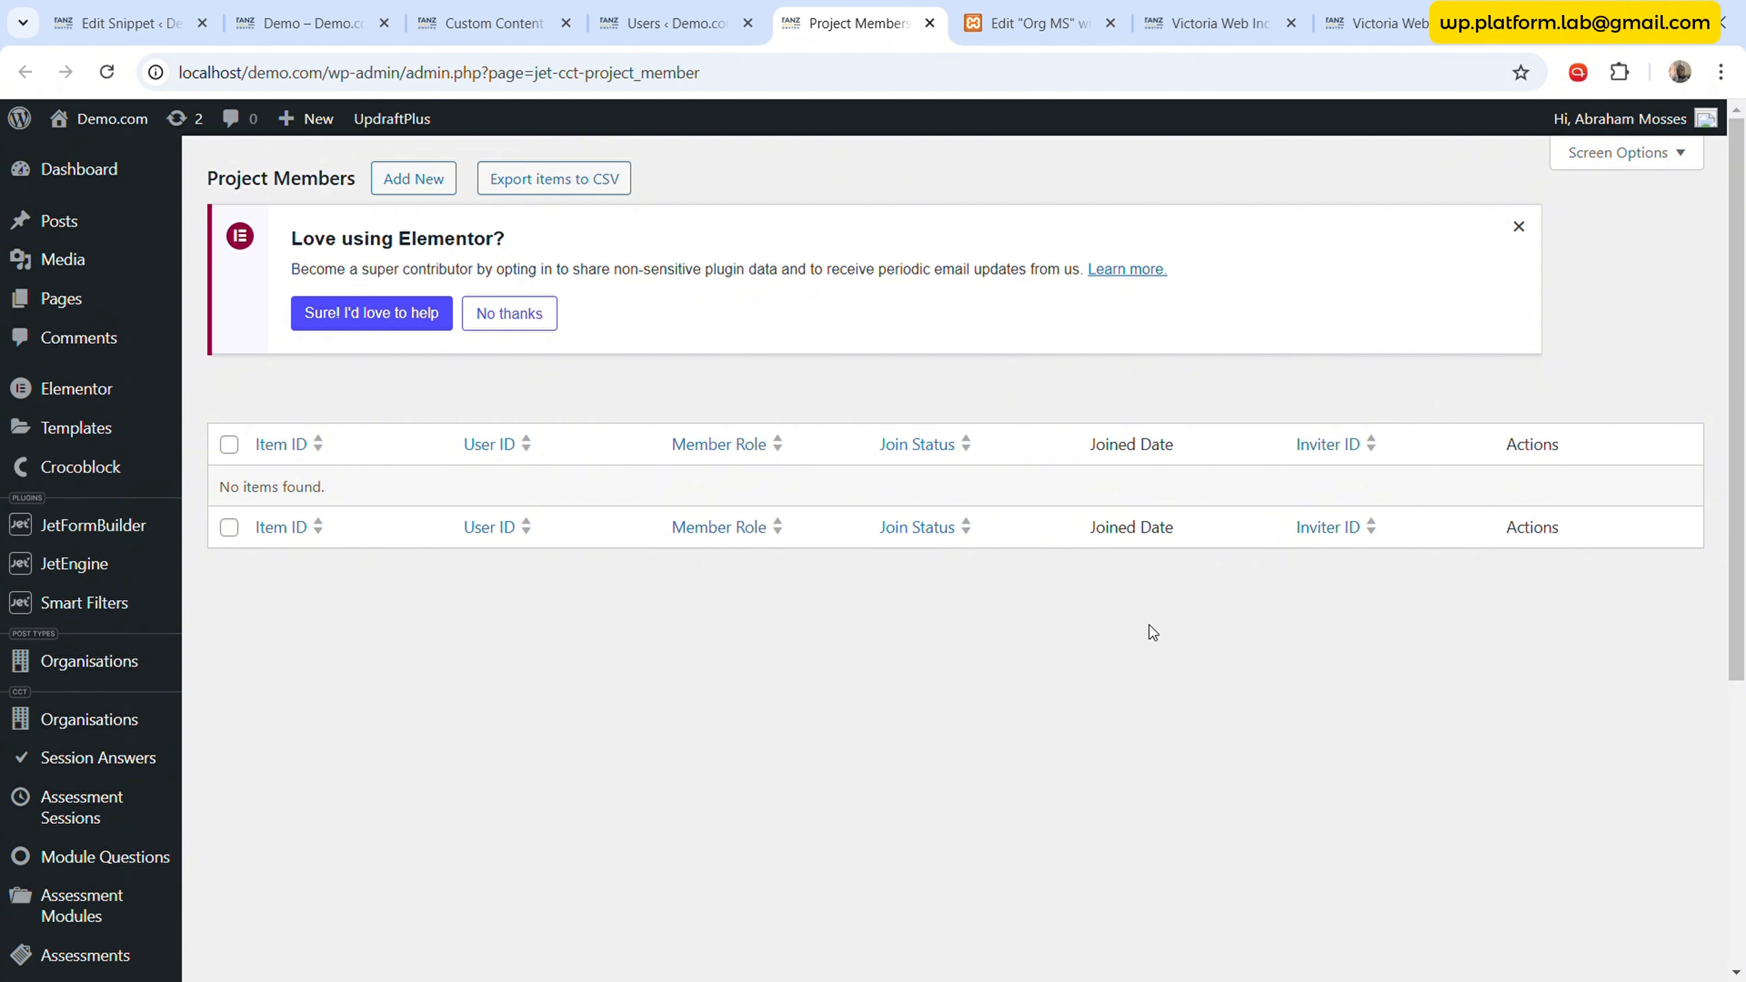
- Delete the blank new field from the Project Members content type and save the content type
left_click(502, 22)
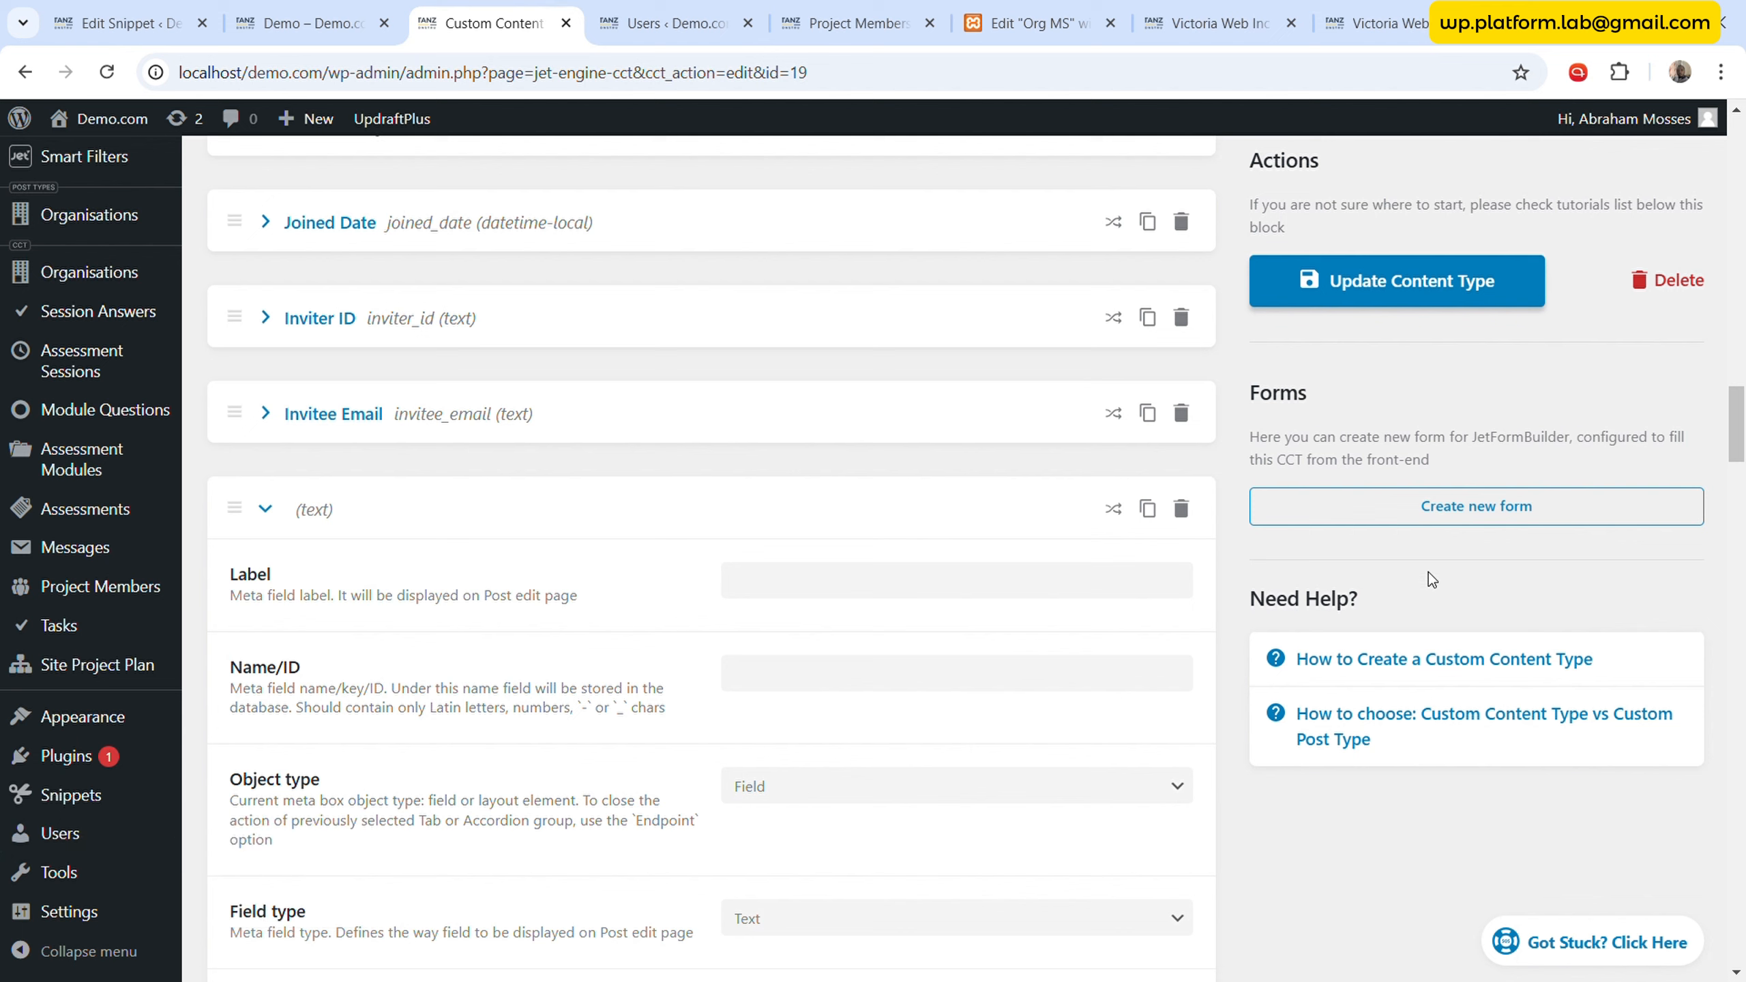
left_click(1182, 509)
left_click(1177, 477)
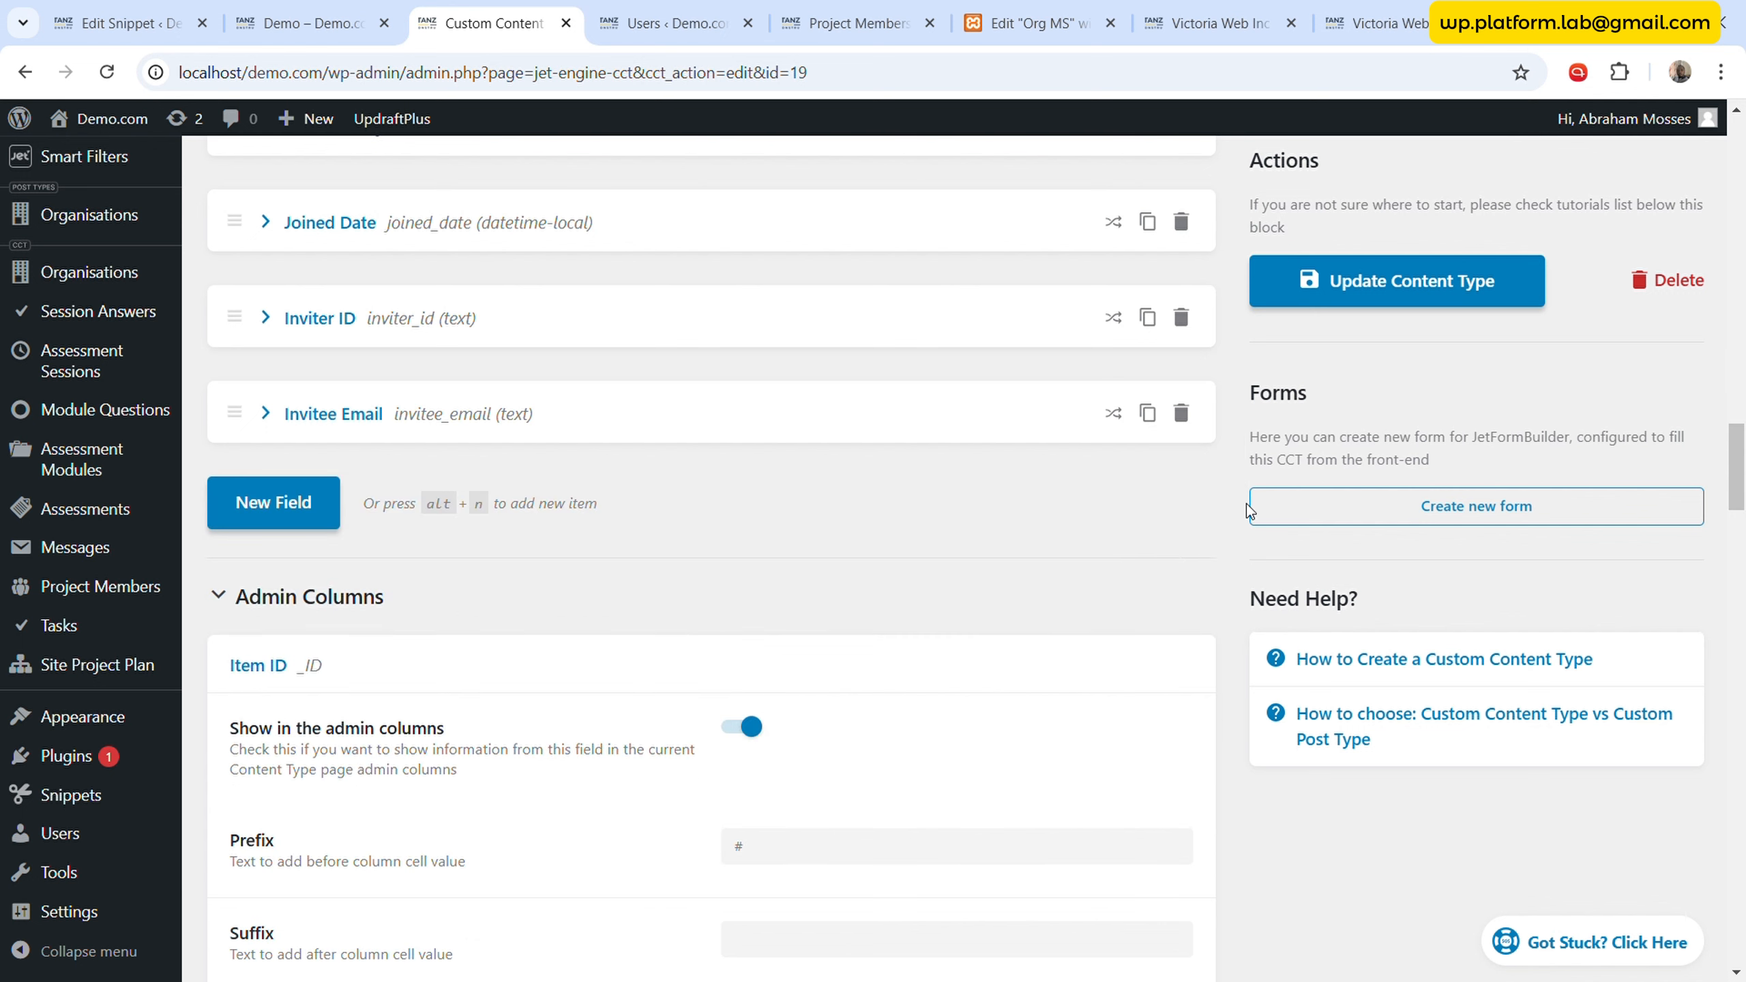
left_click(1399, 291)
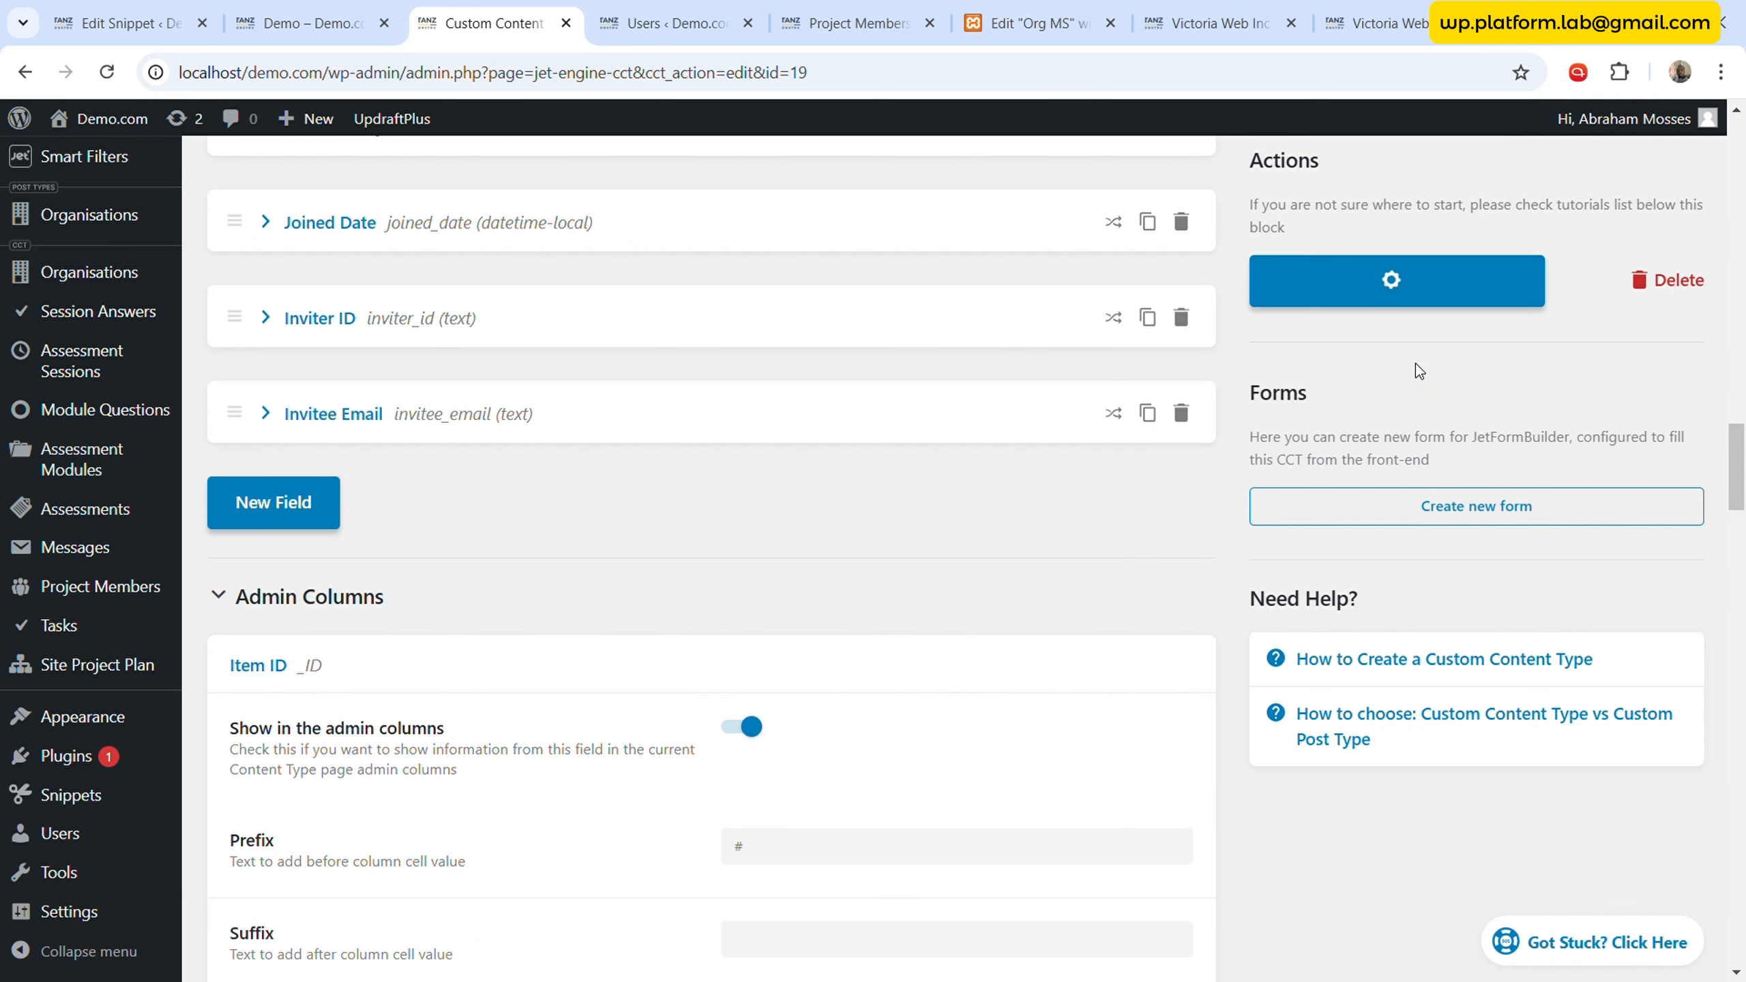
- Create a new JetFormBuilder form for the Project Members content type and show its block list
left_click(1459, 512)
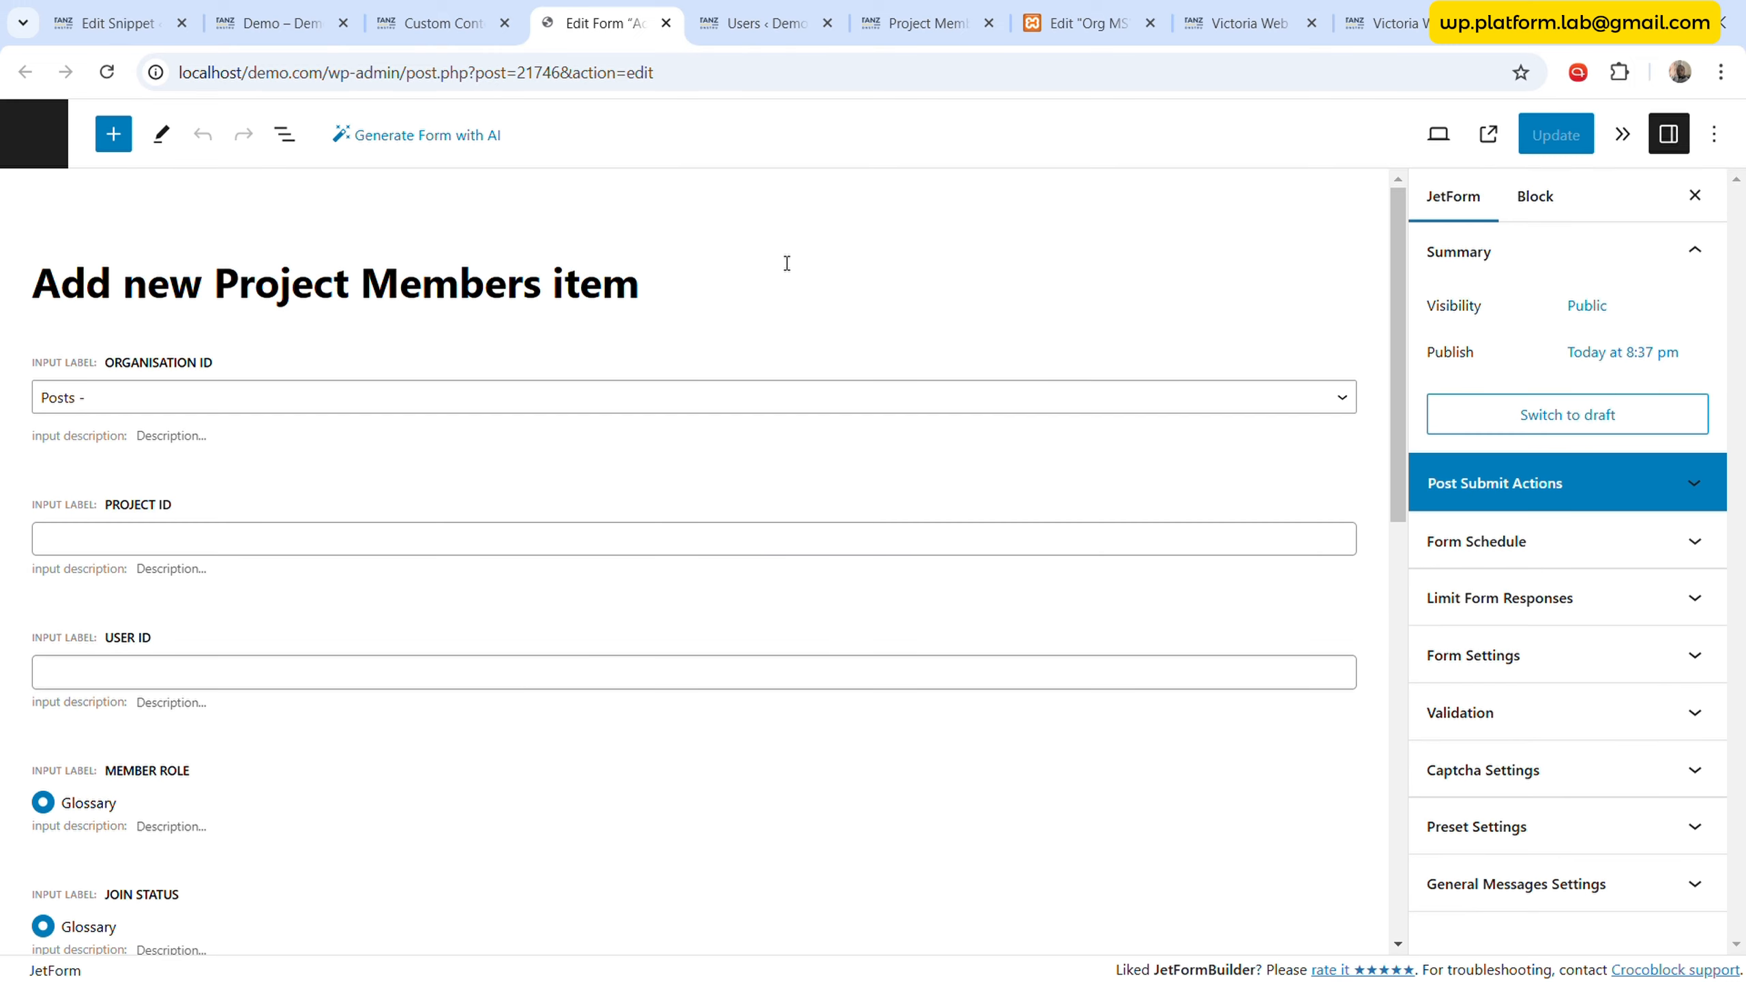
left_click(285, 141)
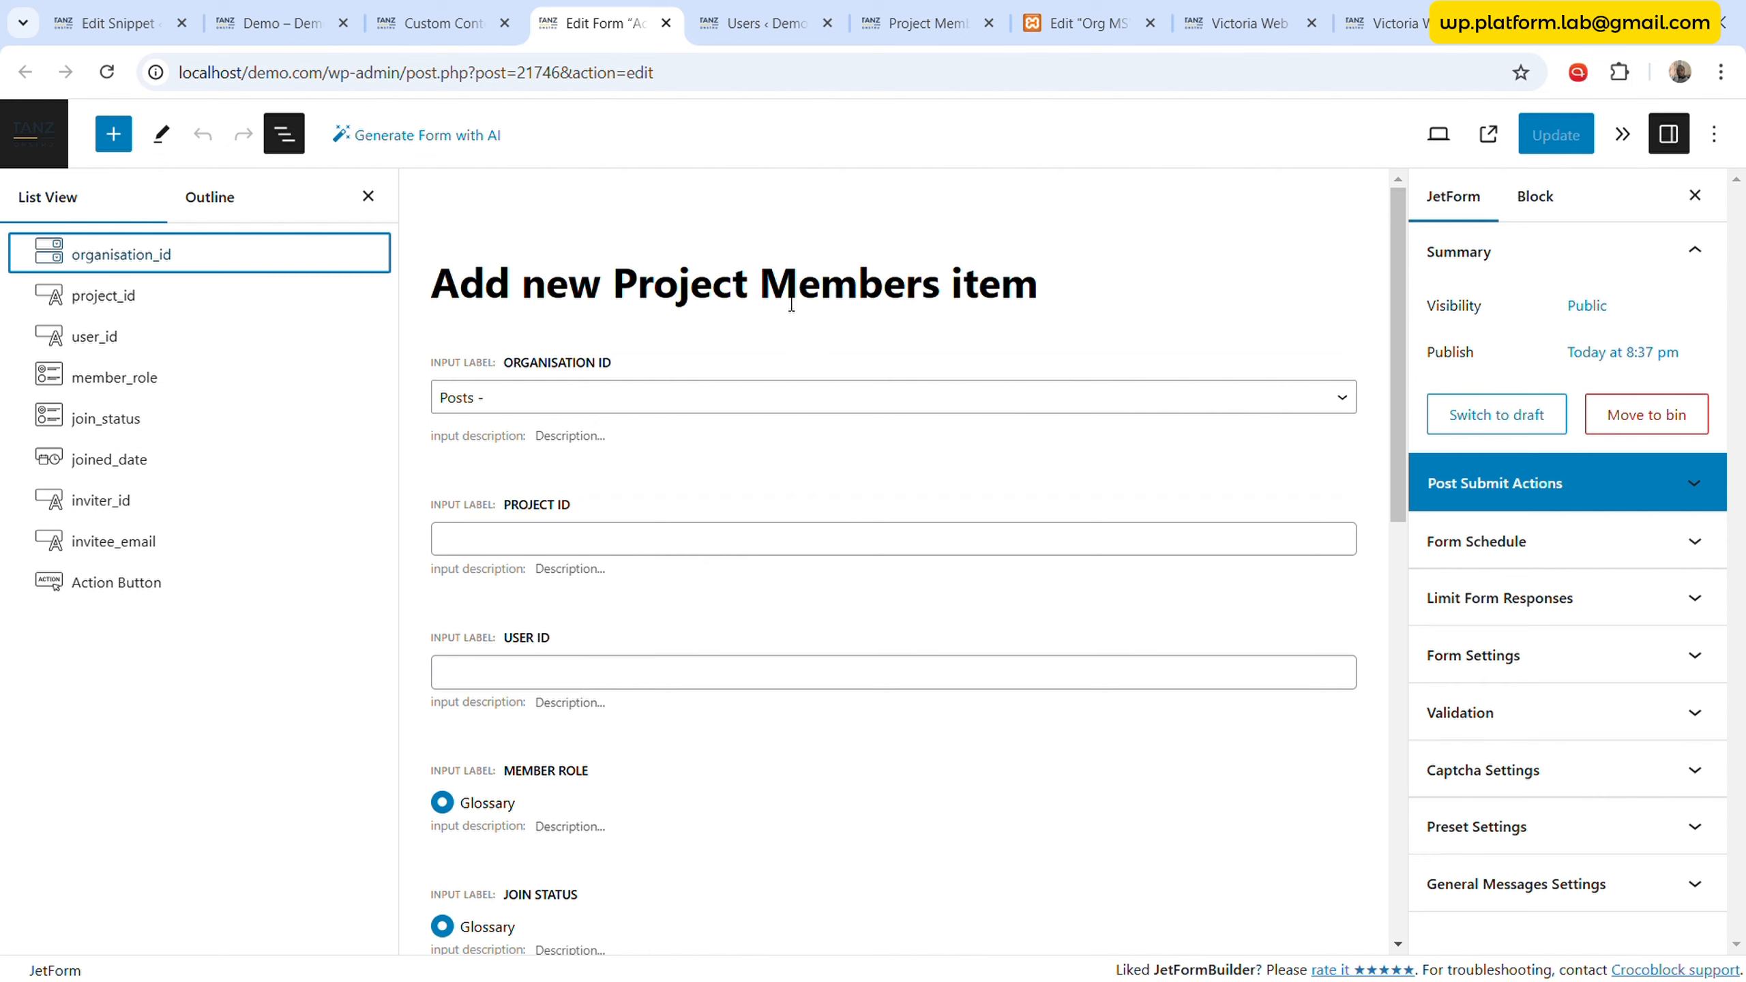
- Change the form's title to "Invite Project Member"
left_click(622, 295)
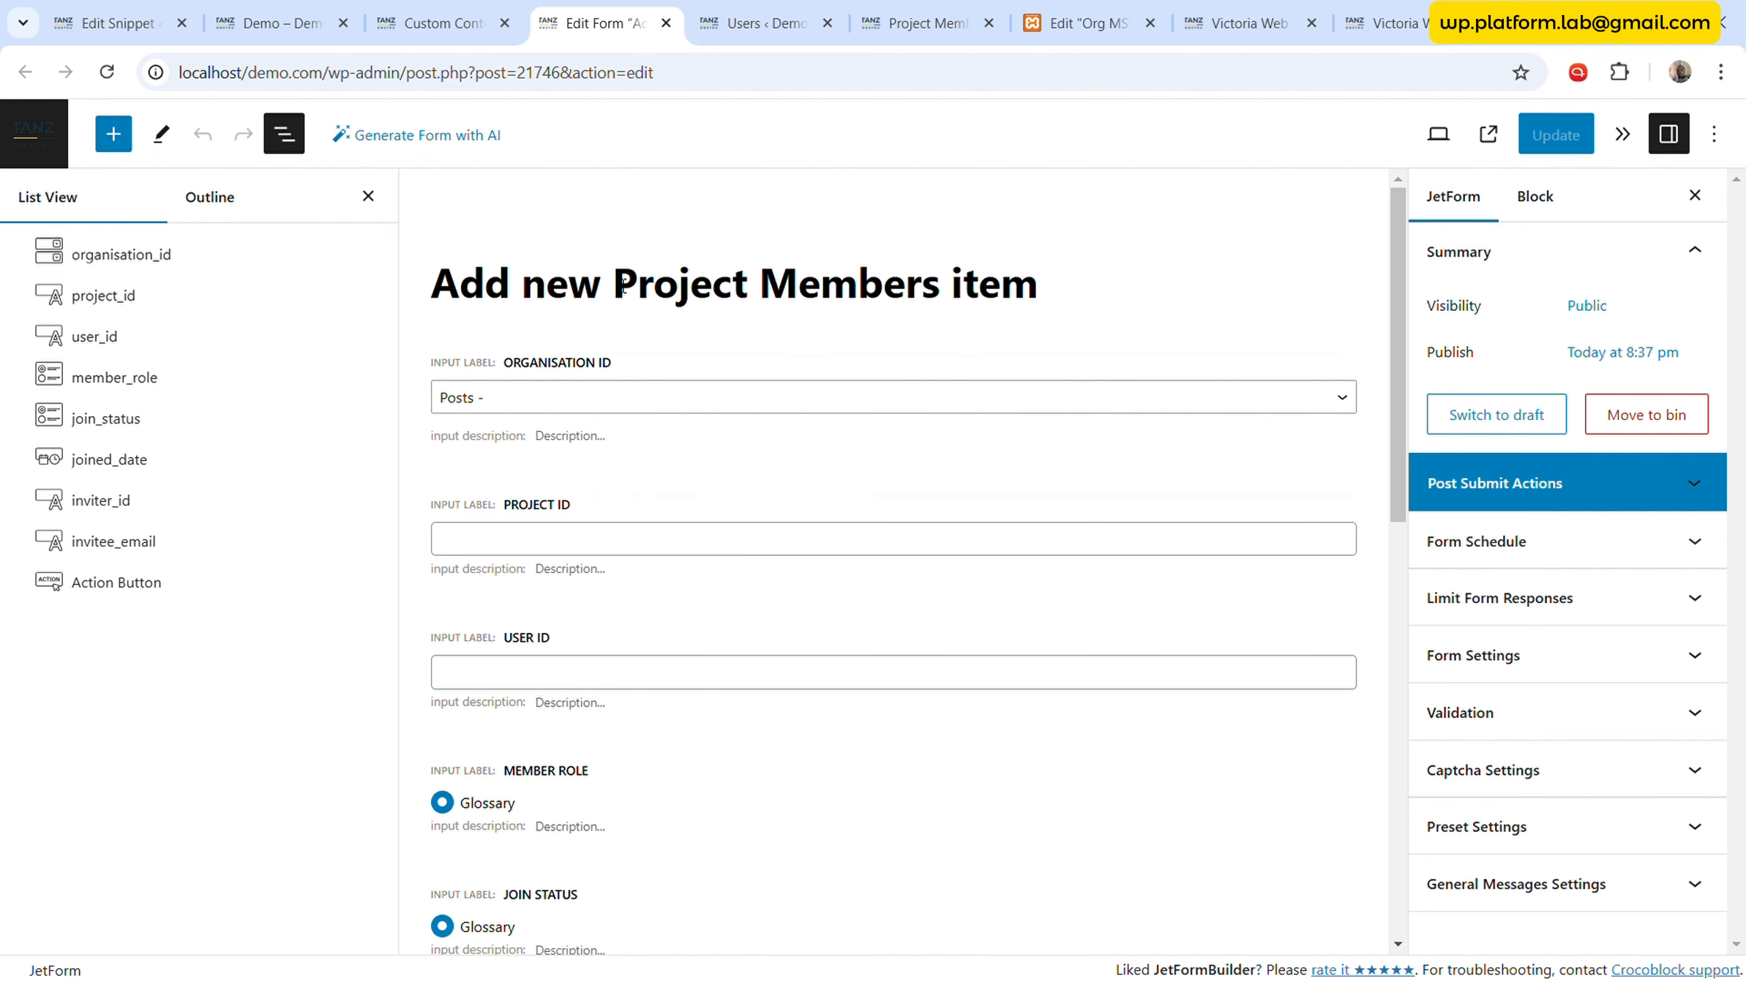
key("BackSpace")
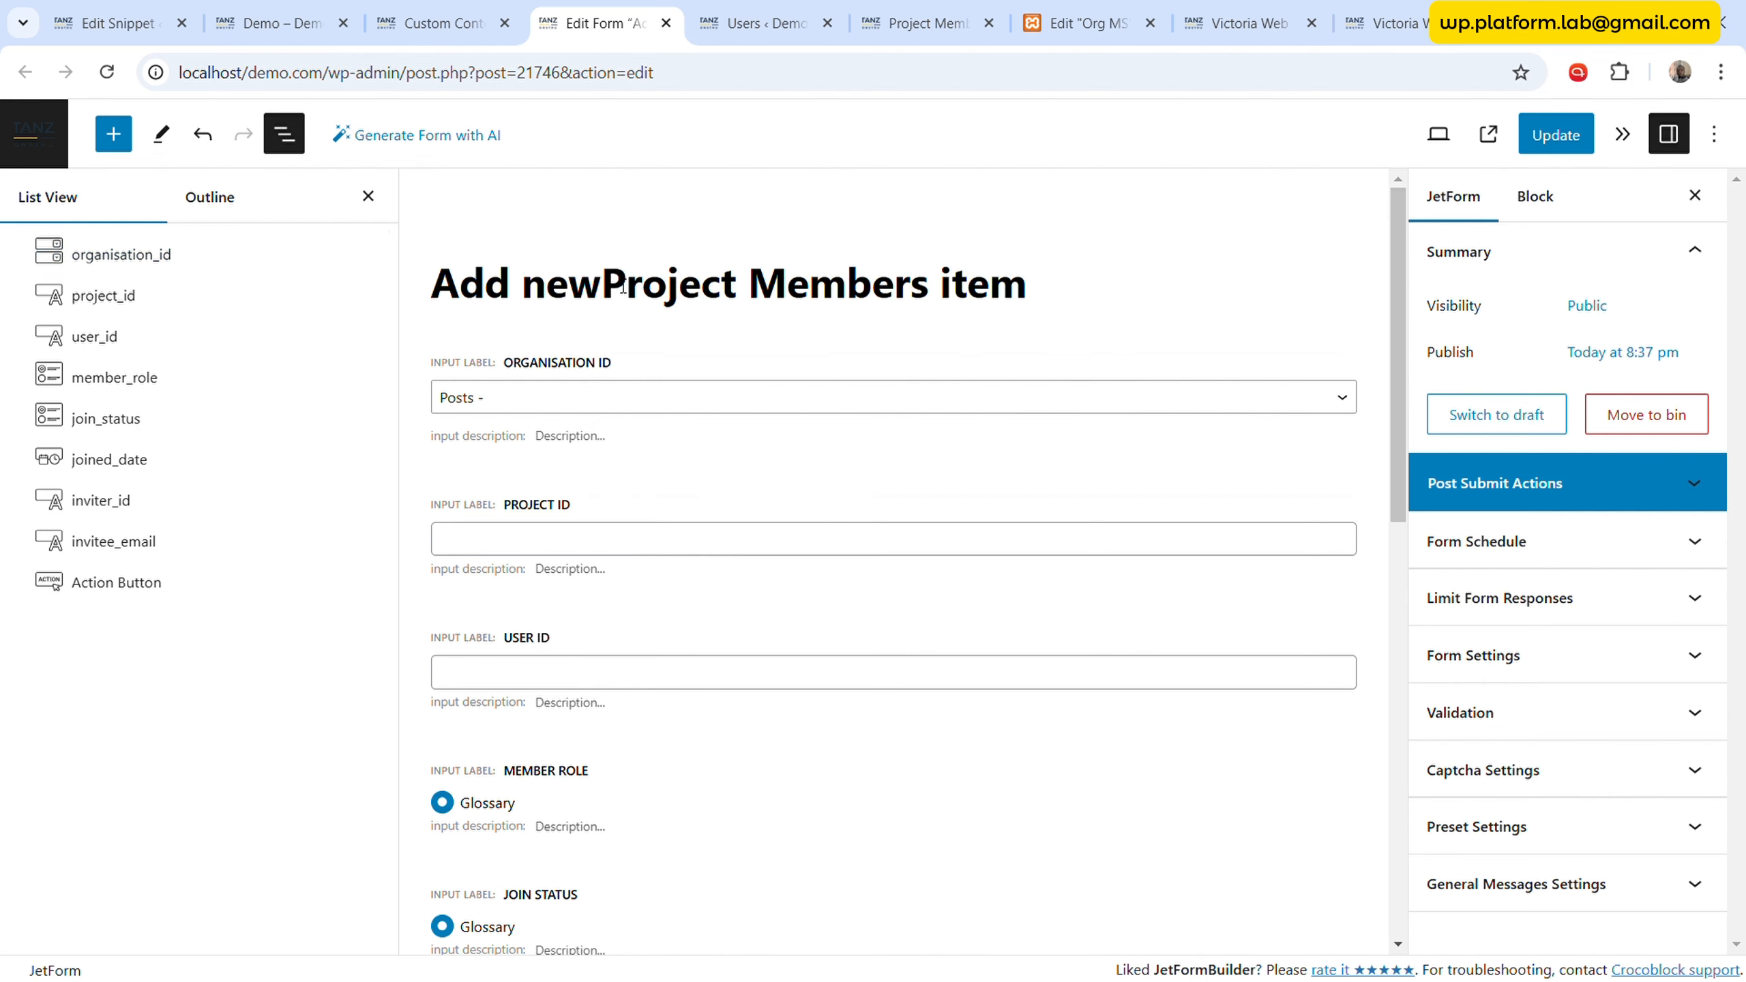
type("Invite")
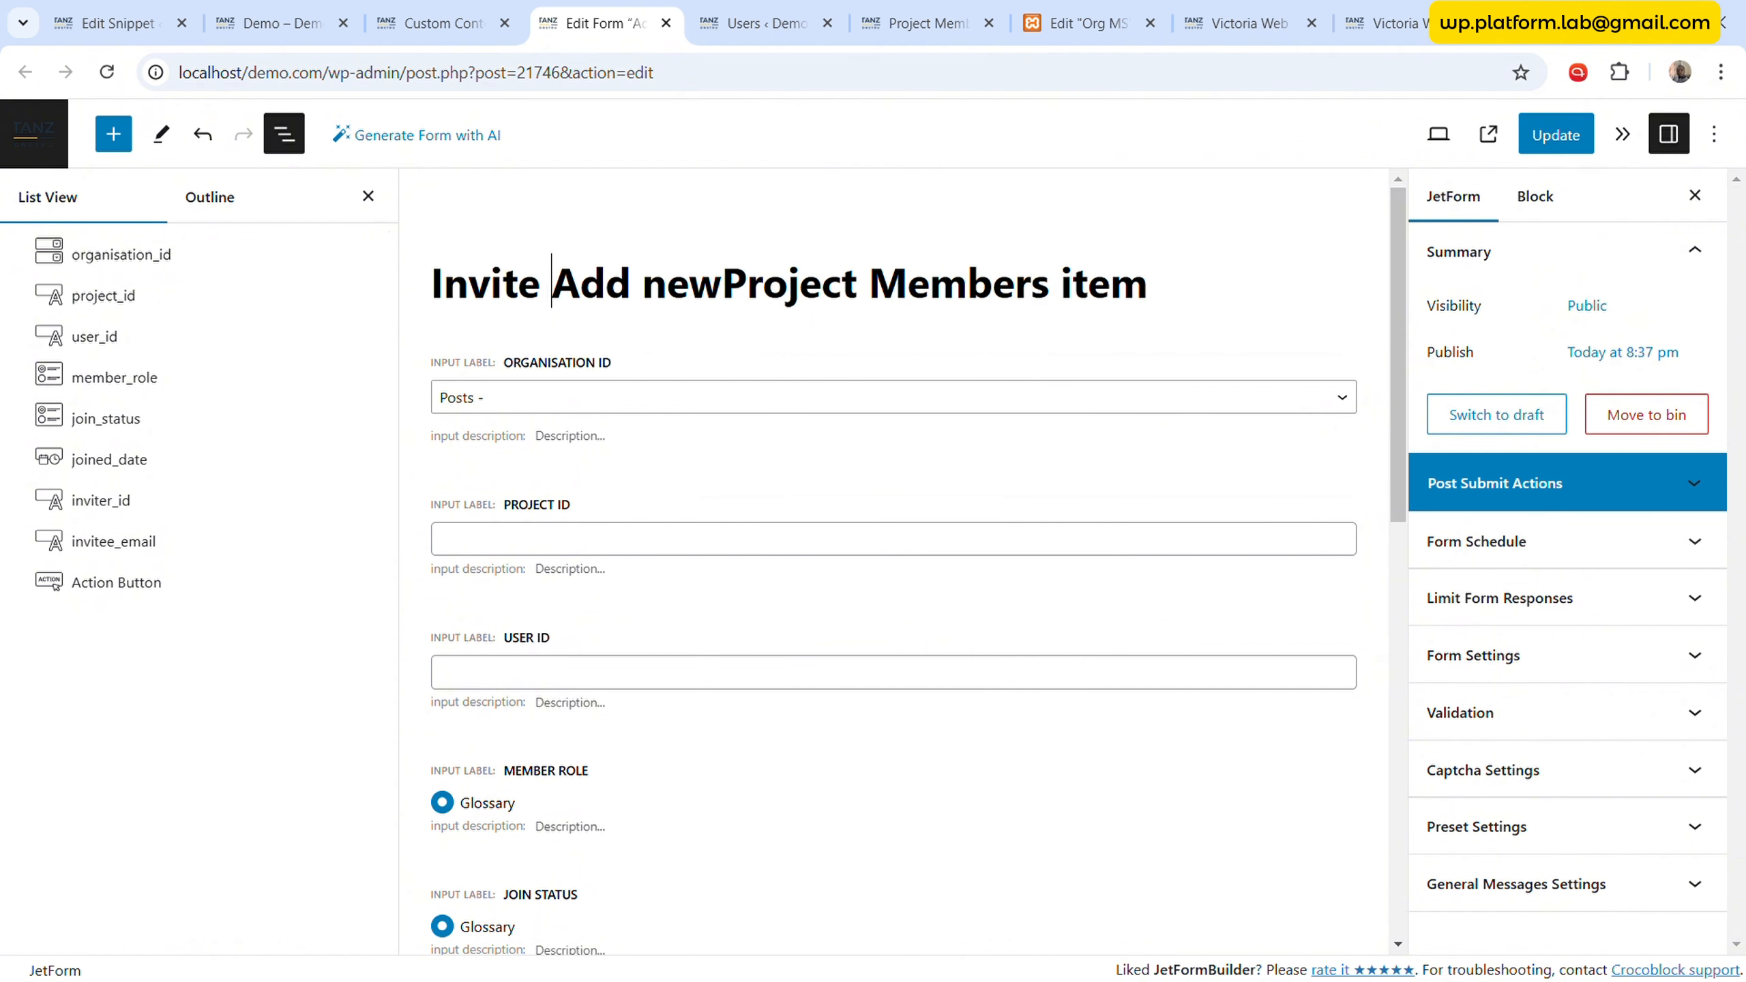
key("Delete")
key("Delete")
key("Delete")
key("Delete")
key("Delete")
key("Delete")
key("Delete")
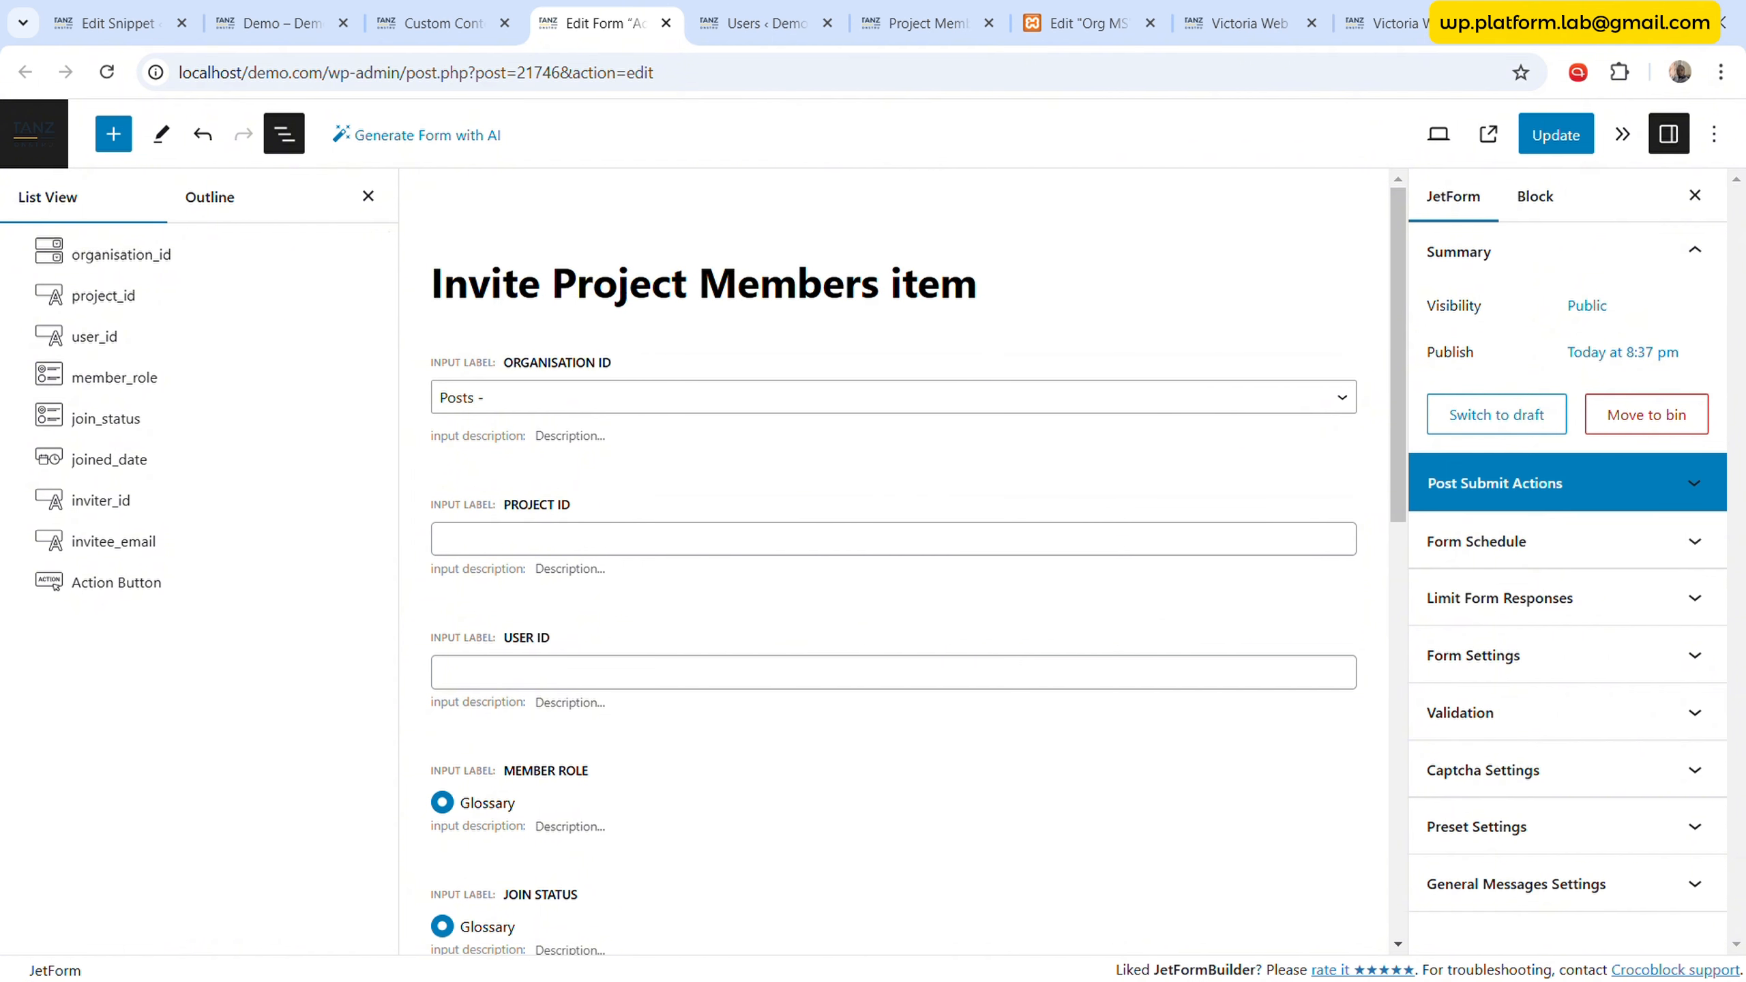
key("Delete")
type("P")
key("End")
key("BackSpace")
key("BackSpace")
key("BackSpace")
key("BackSpace")
key("BackSpace")
key("BackSpace")
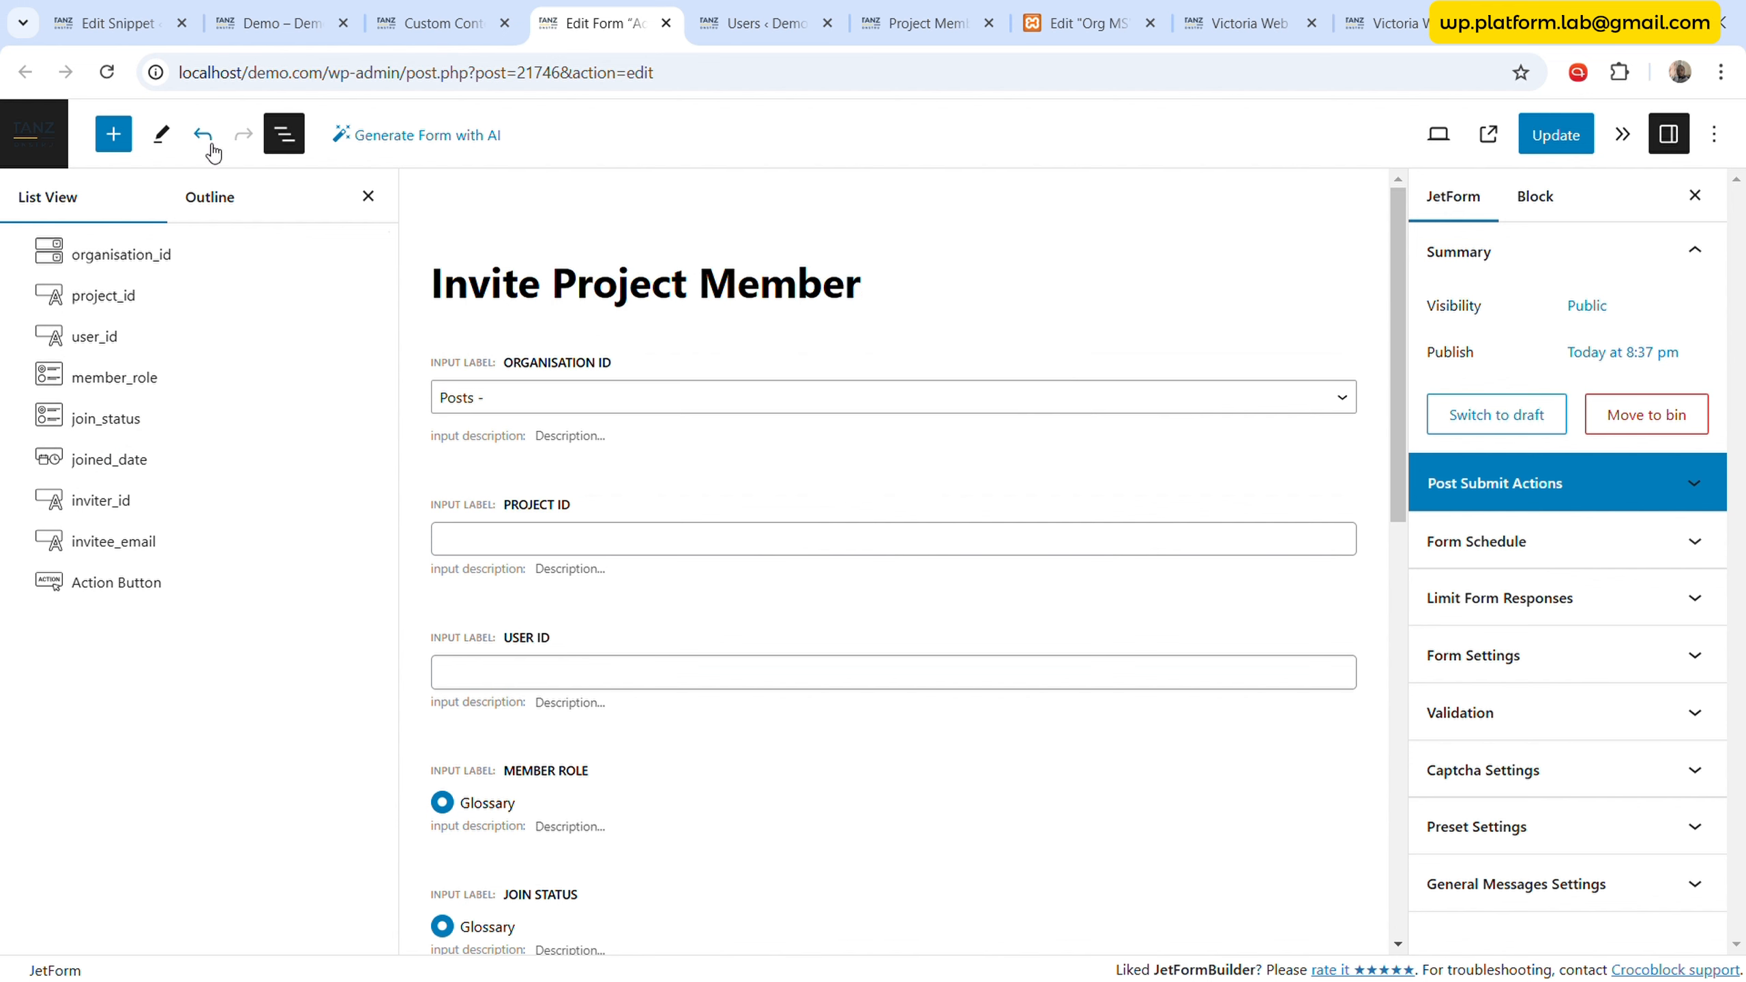
- Transform the organisation_id select field into a Hidden Field and set its field value to the empty "--" option
left_click(168, 270)
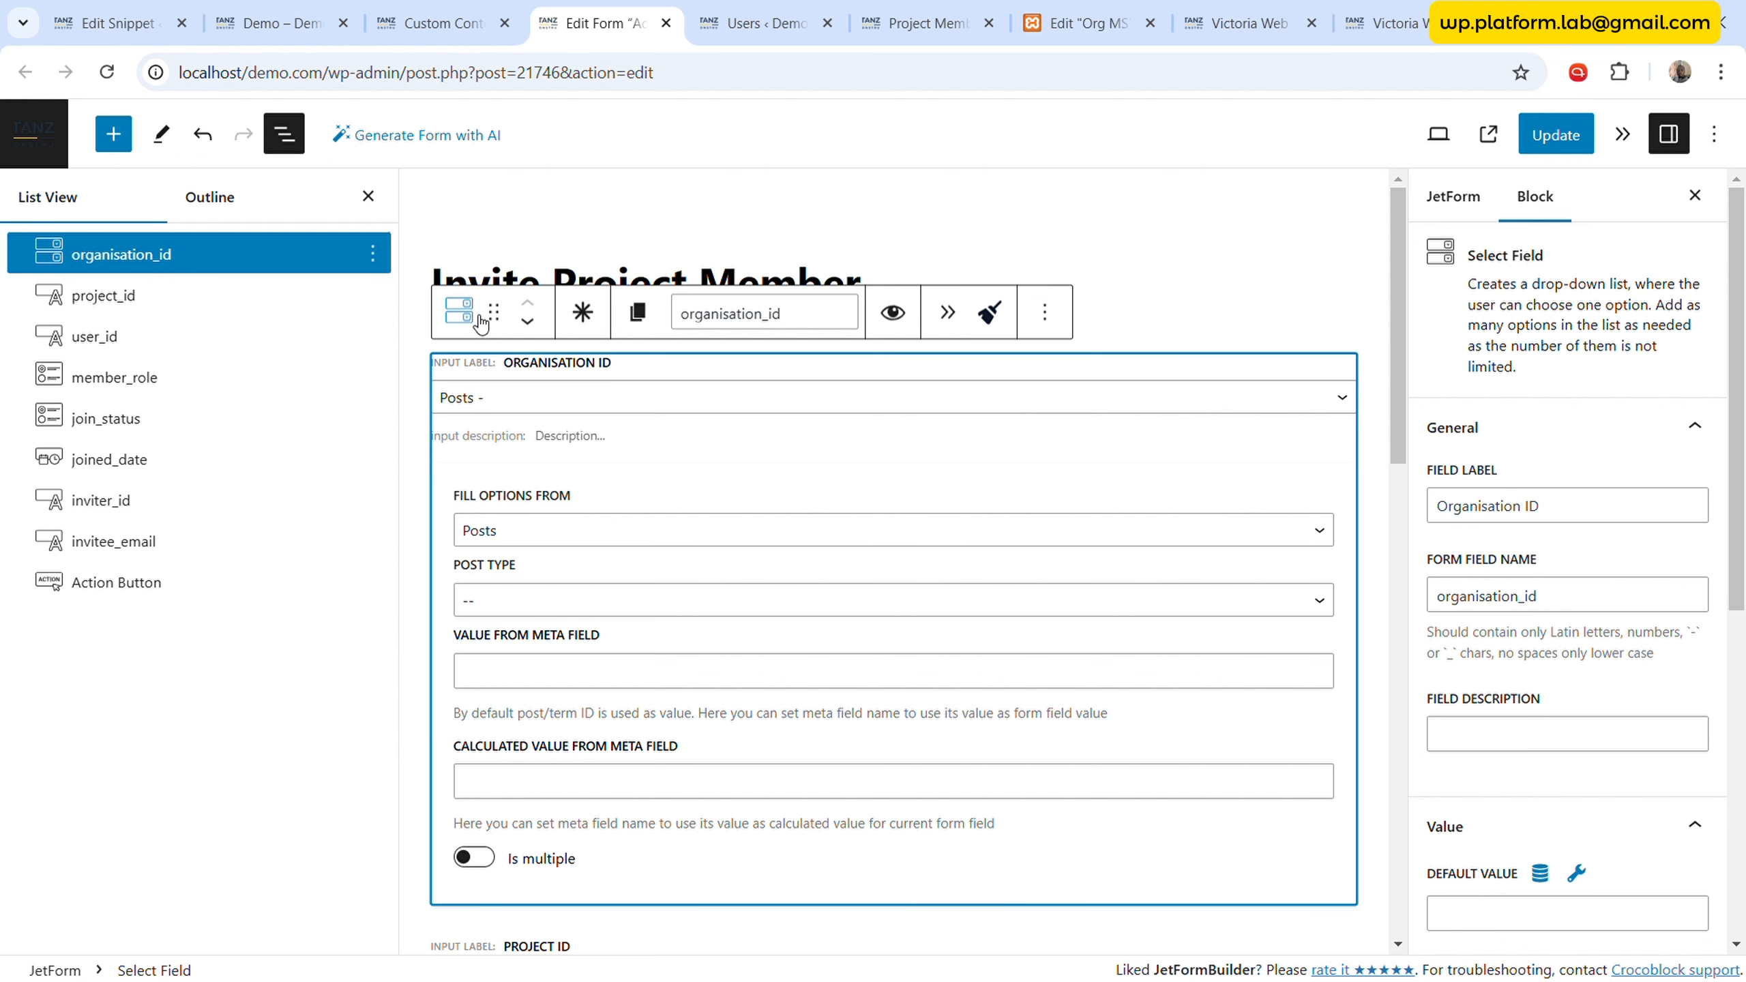
left_click(458, 312)
left_click(521, 667)
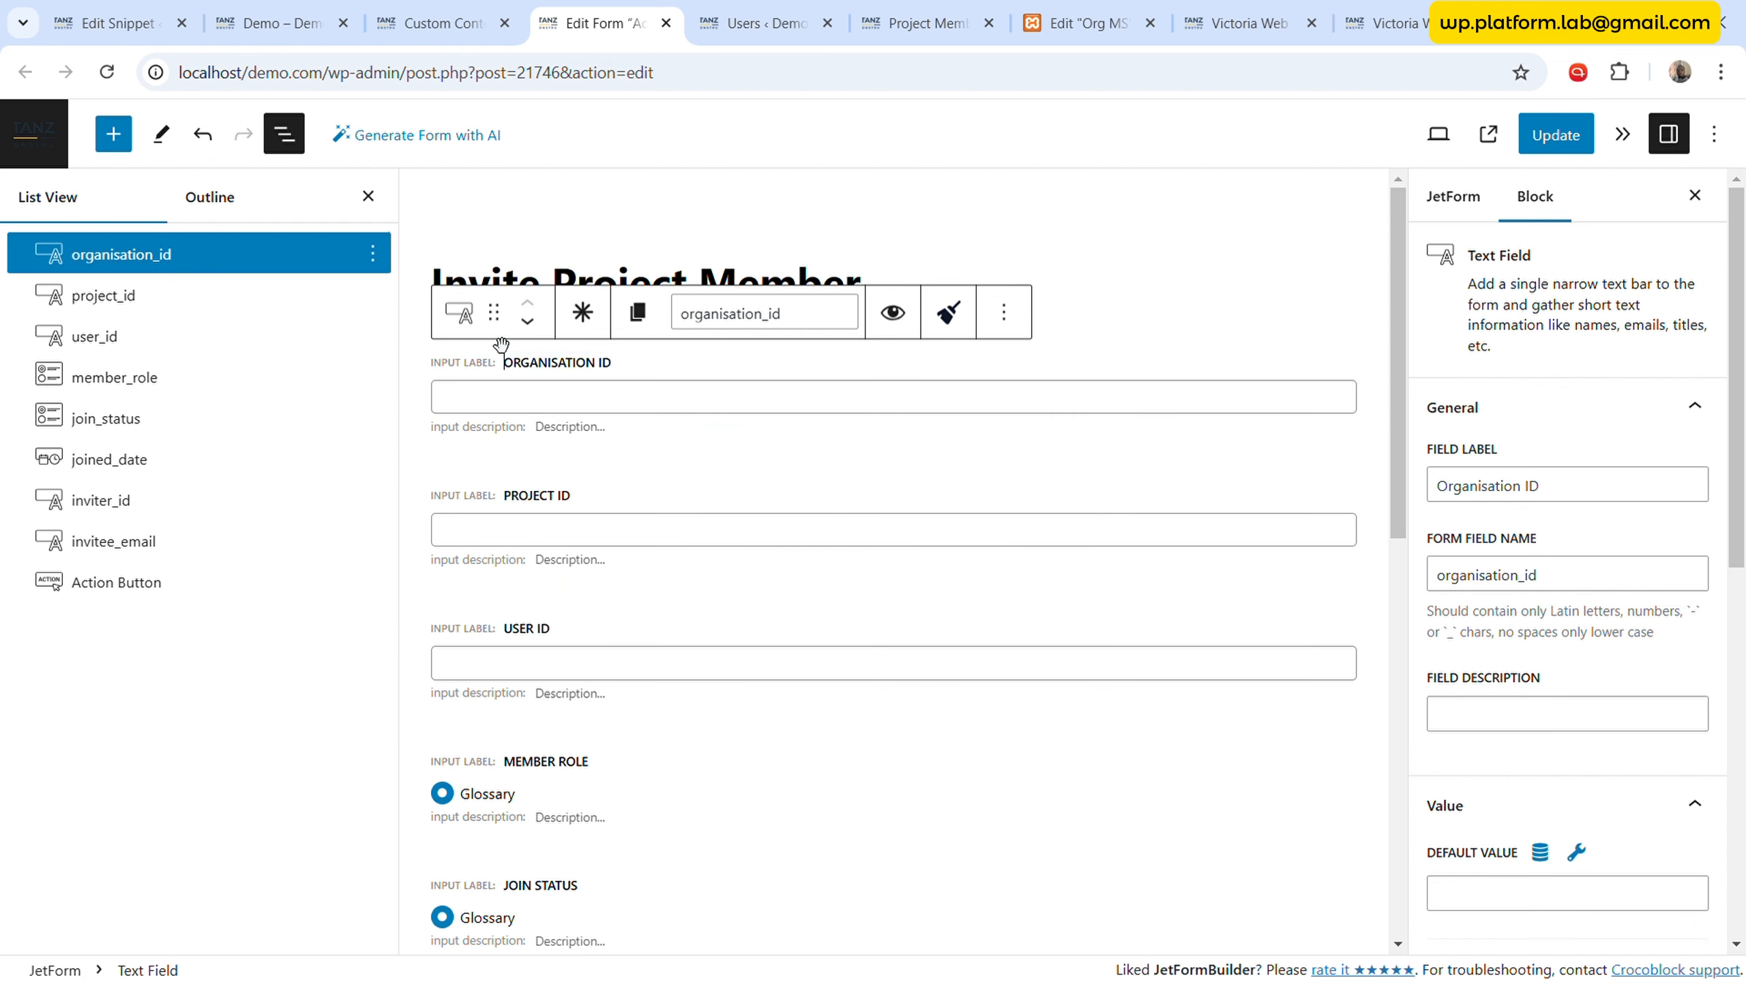
left_click(458, 312)
scroll(577, 706, "down", 5)
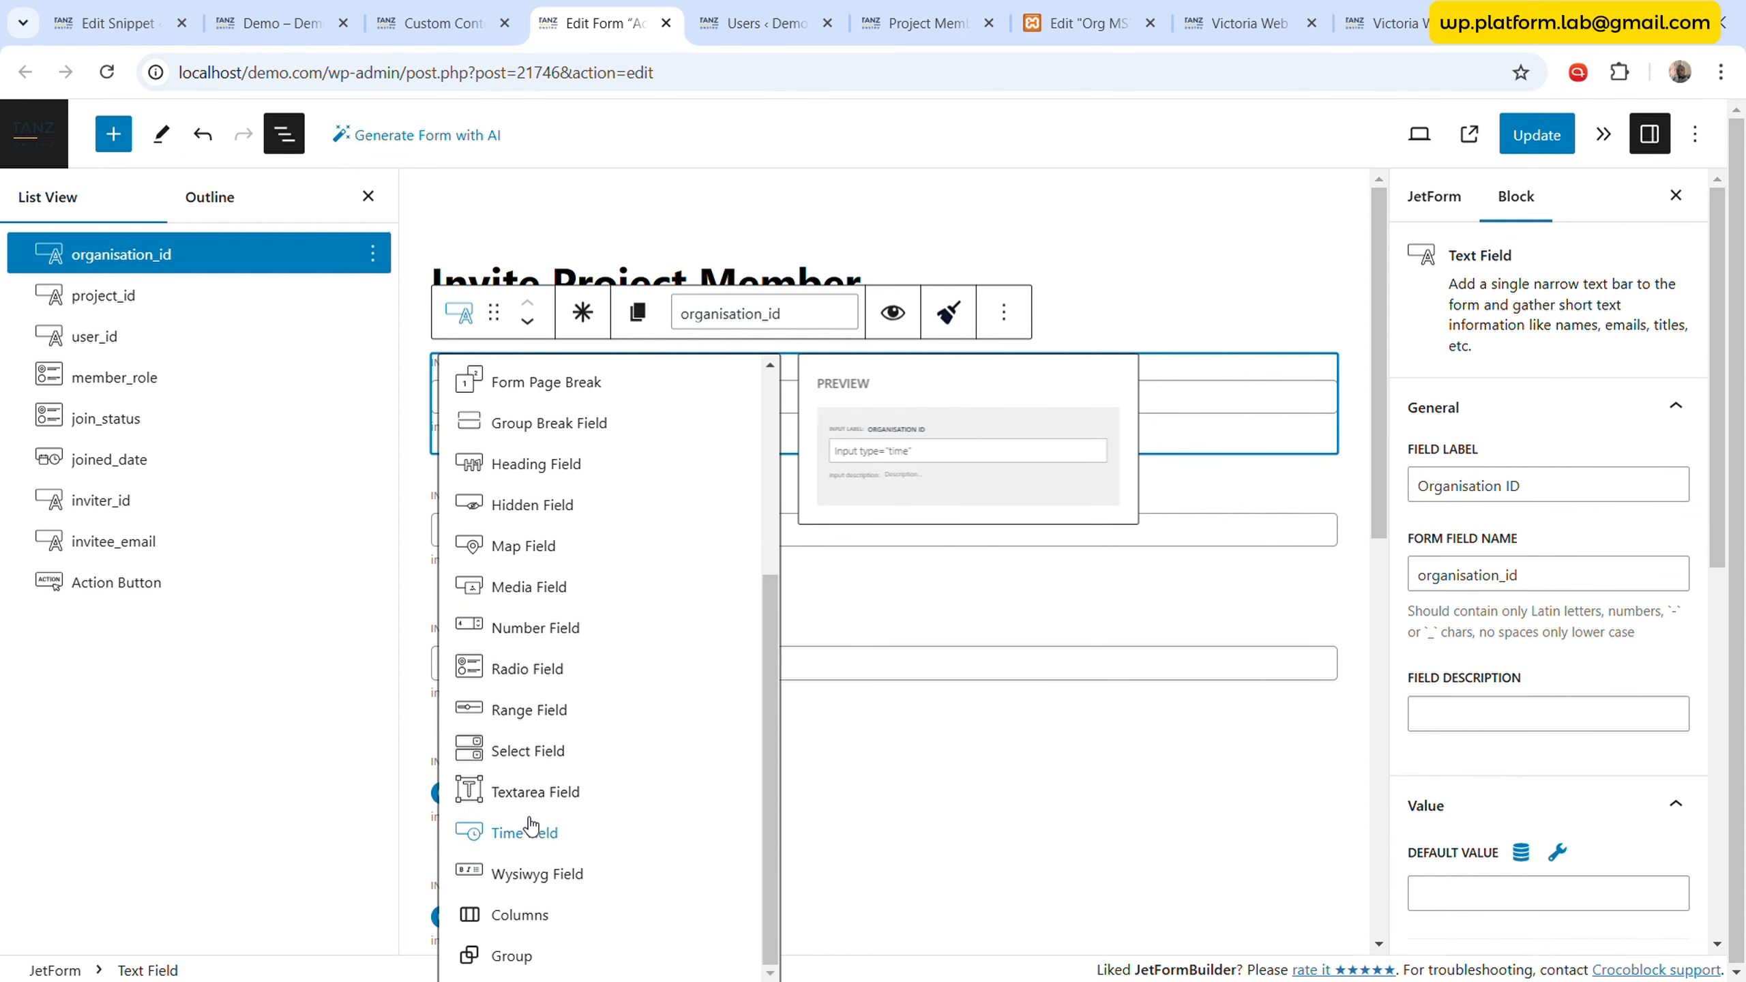
left_click(529, 507)
left_click(751, 644)
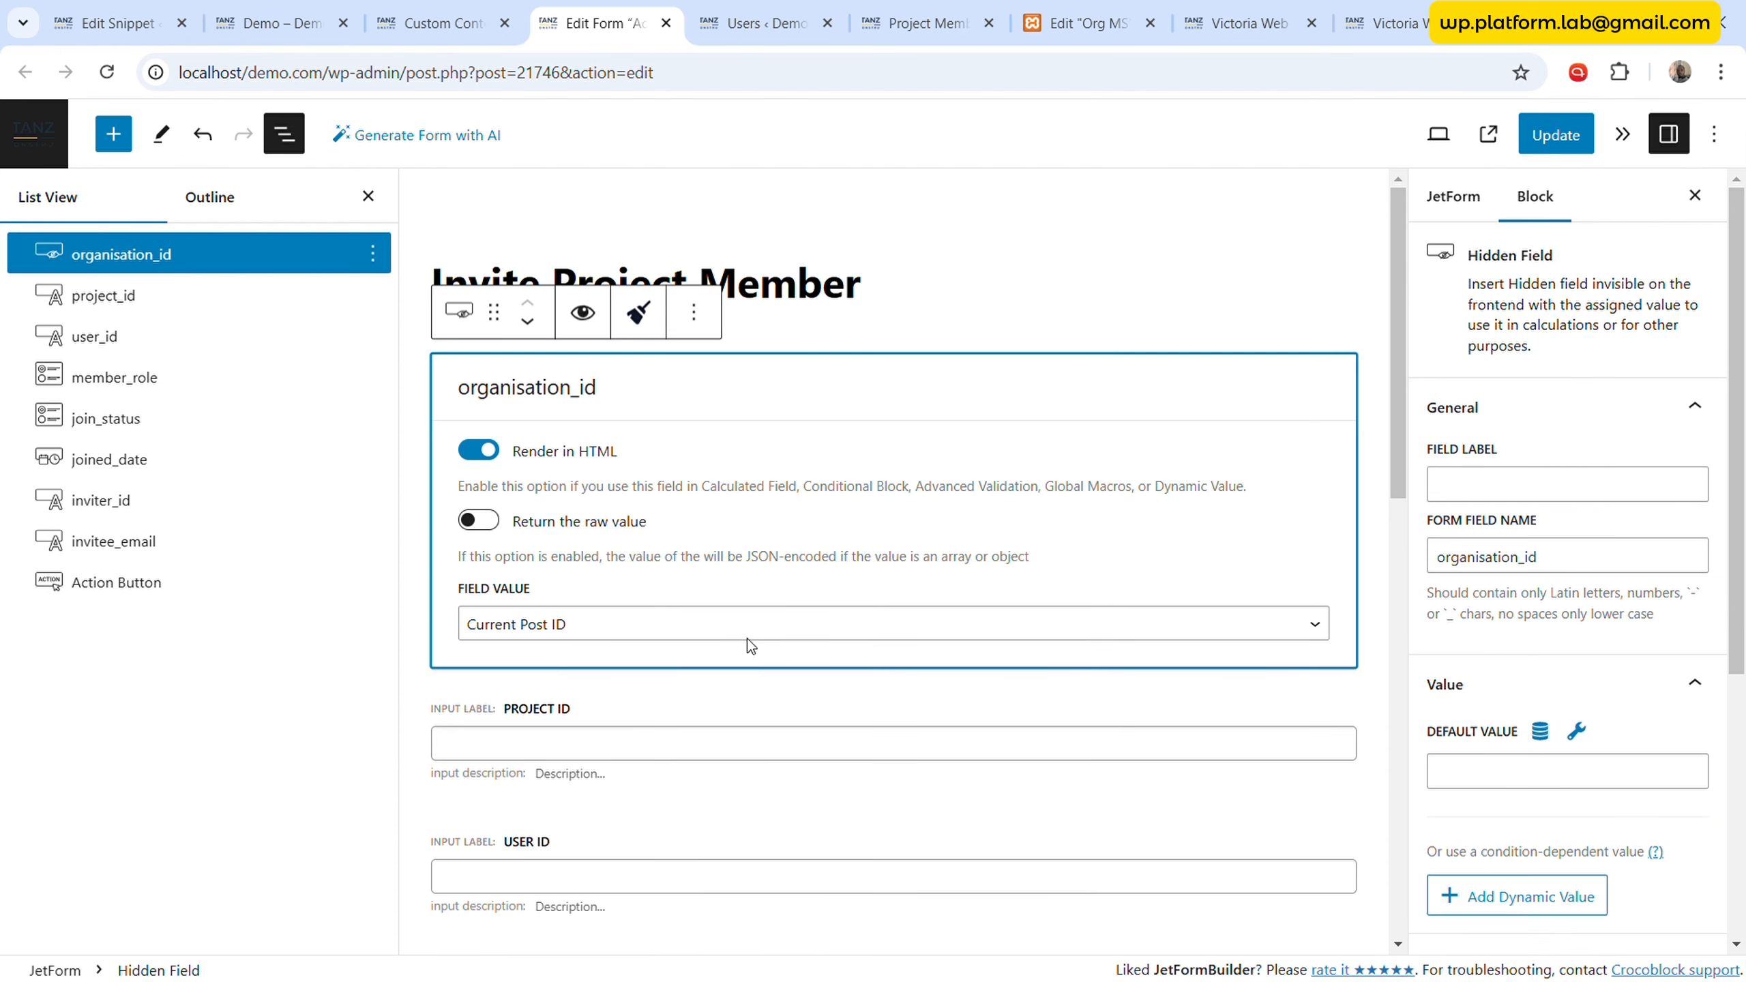
left_click(712, 625)
key("Up")
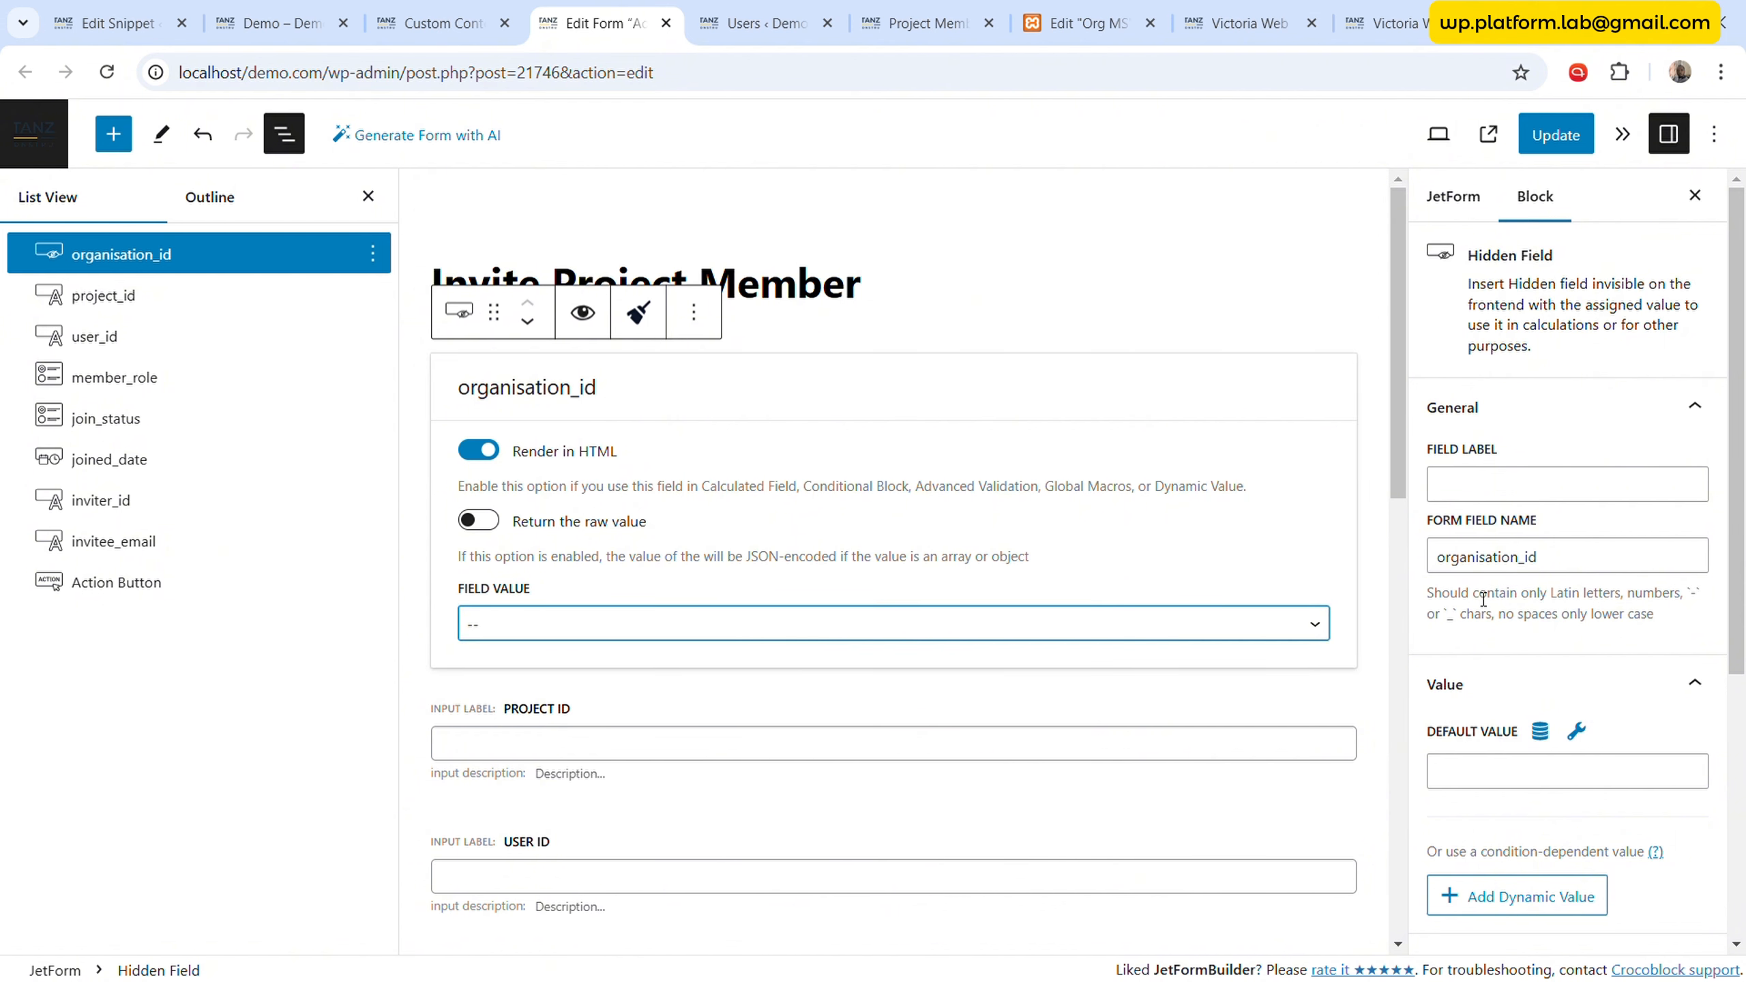
- Preset the organisation_id default value with source Post, post ID from Current post, and property Post ID
scroll(1565, 525, "down", 3)
left_click(1542, 506)
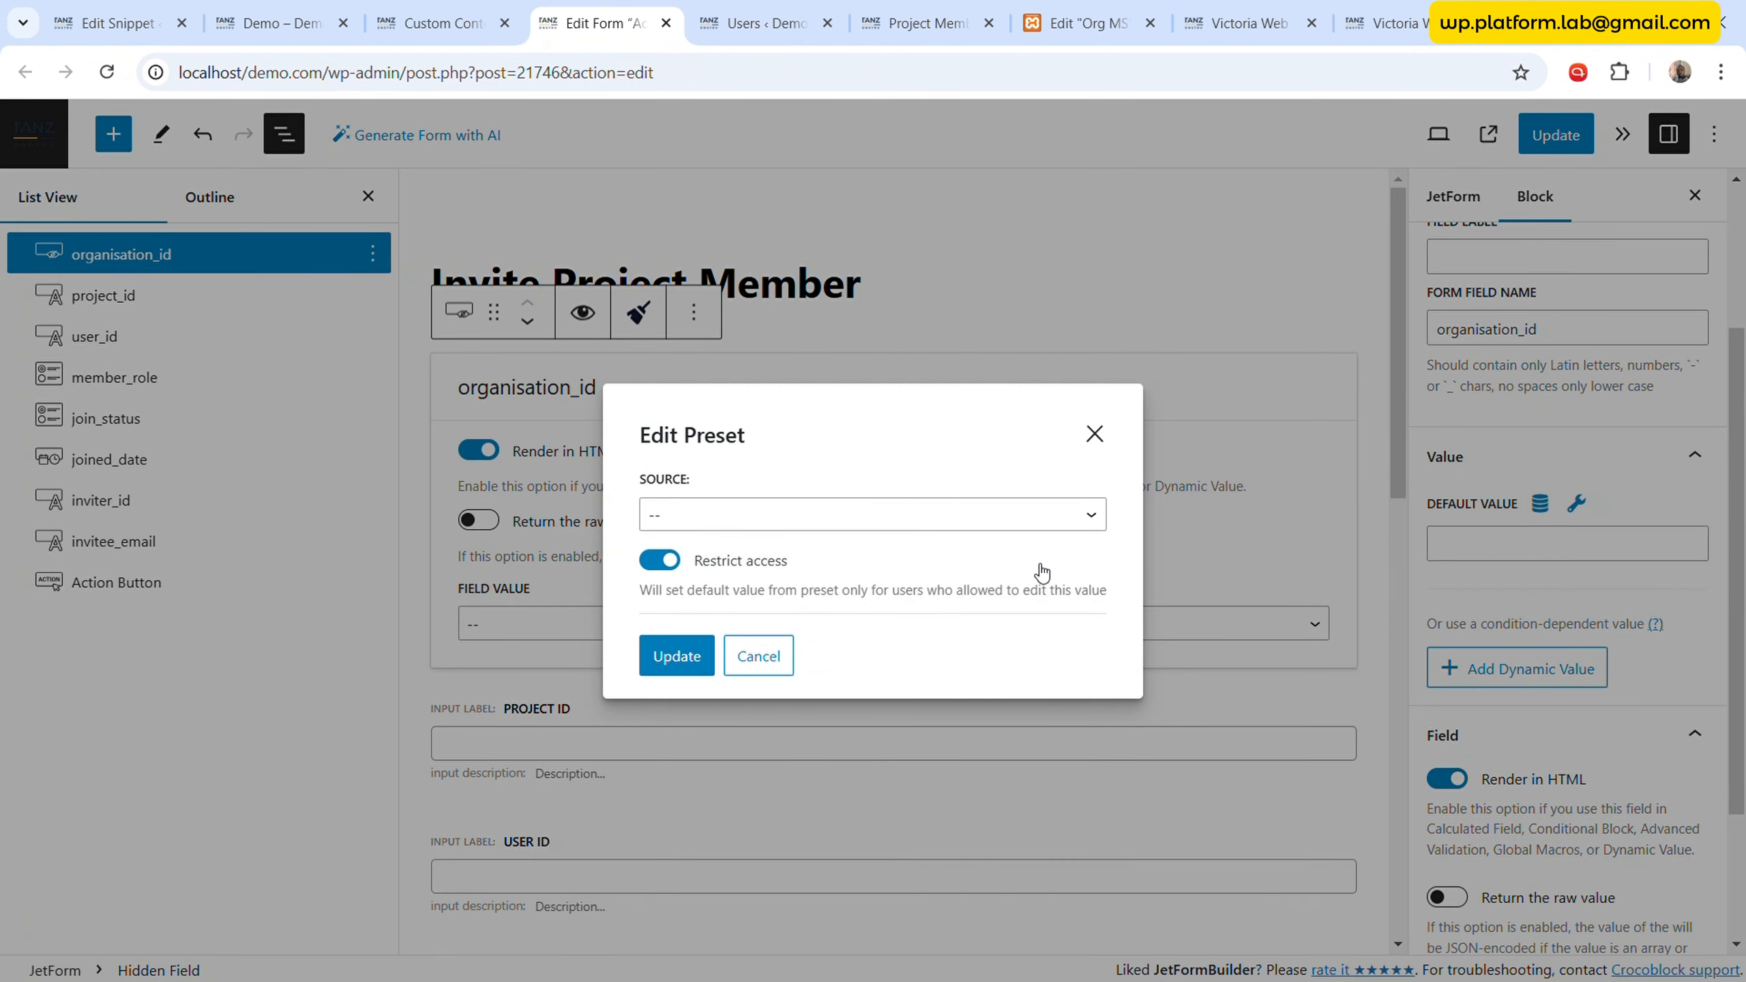
key("Down")
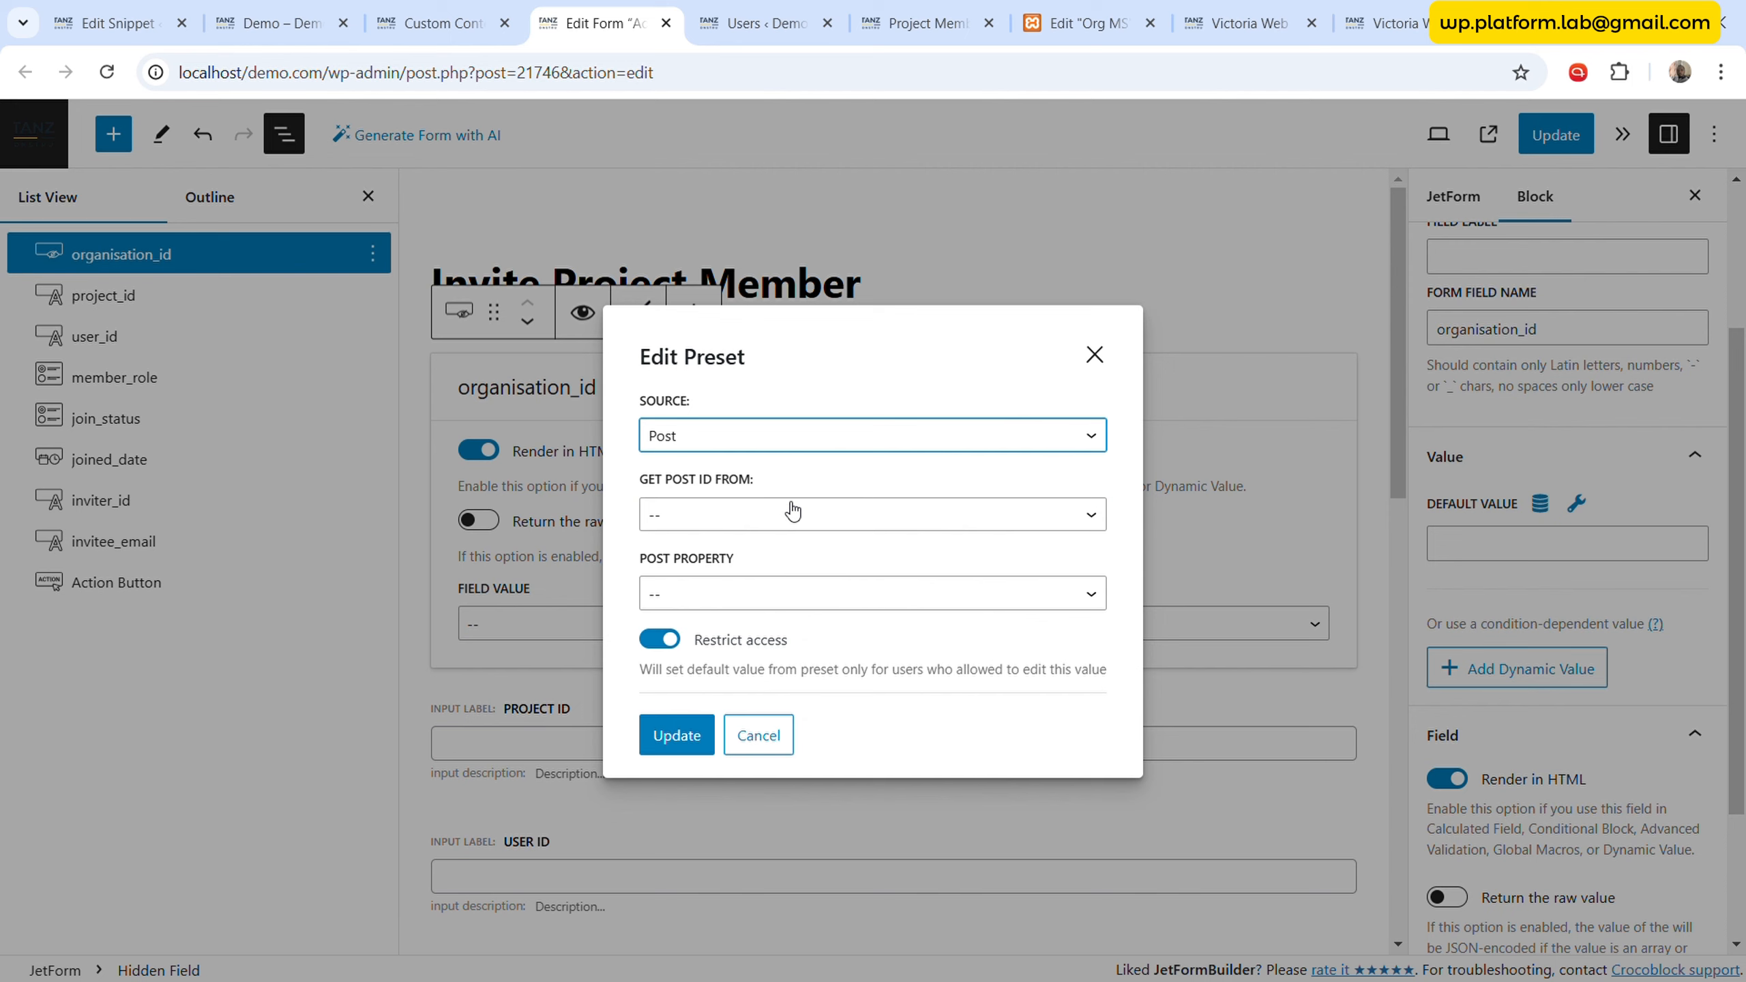
left_click(764, 574)
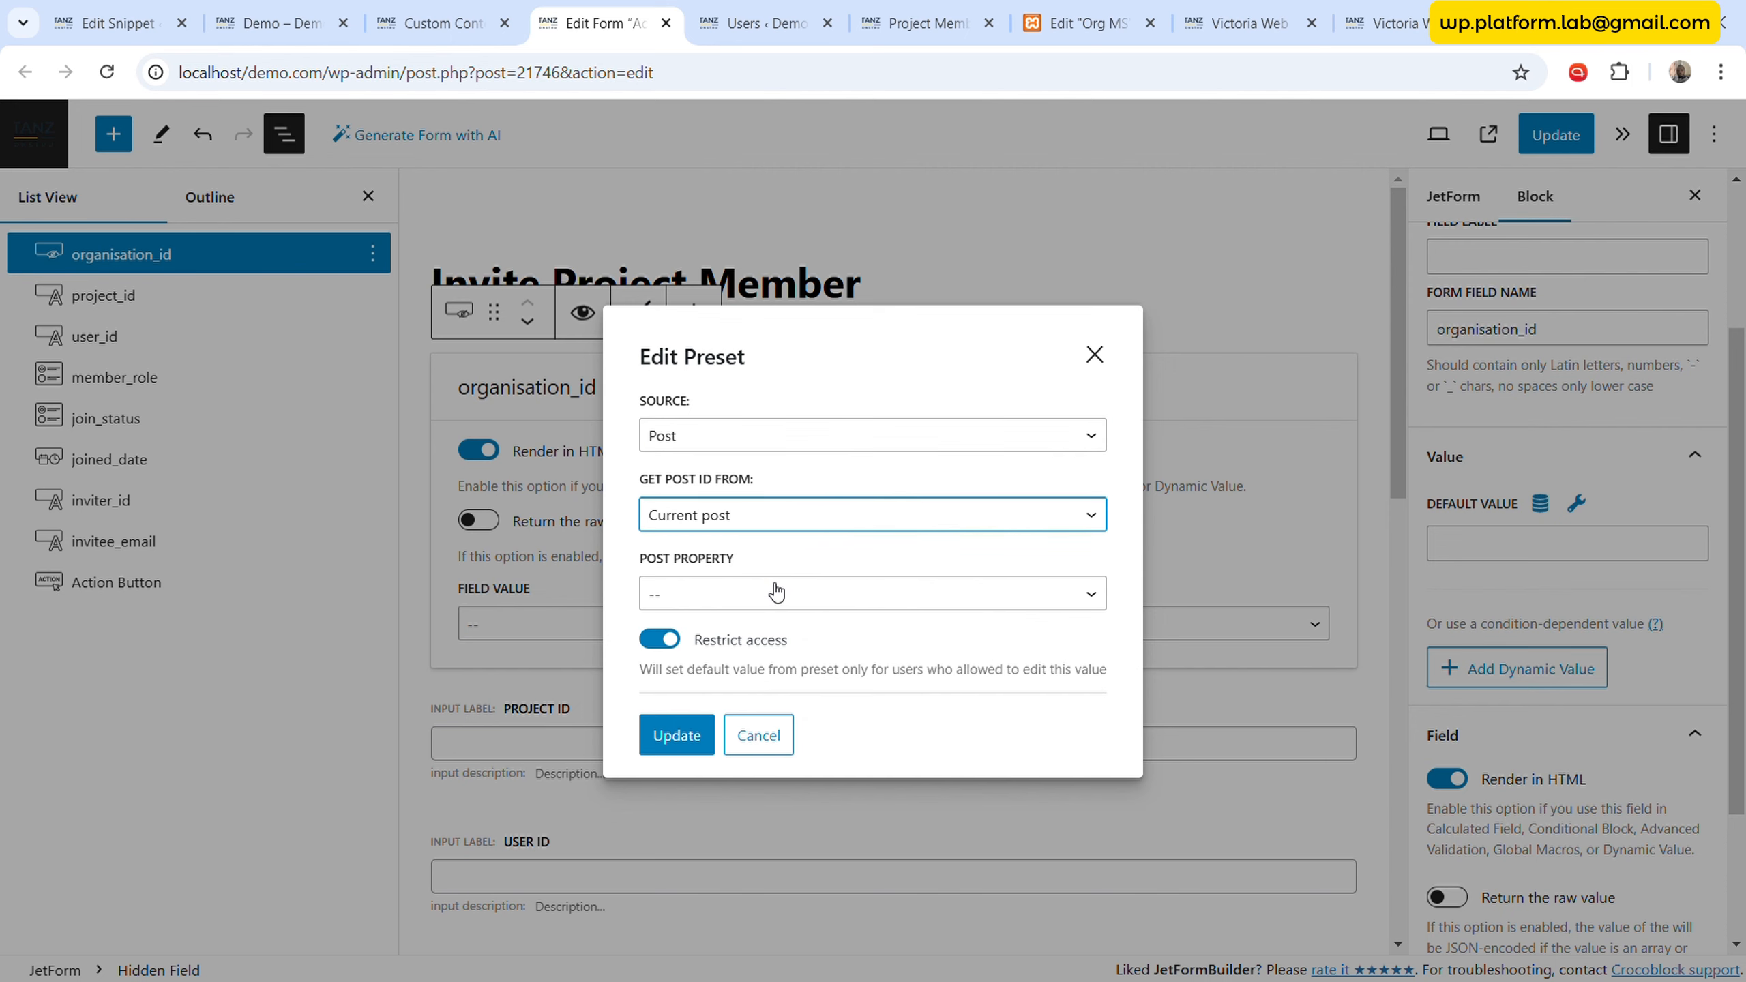
left_click(773, 588)
left_click(744, 655)
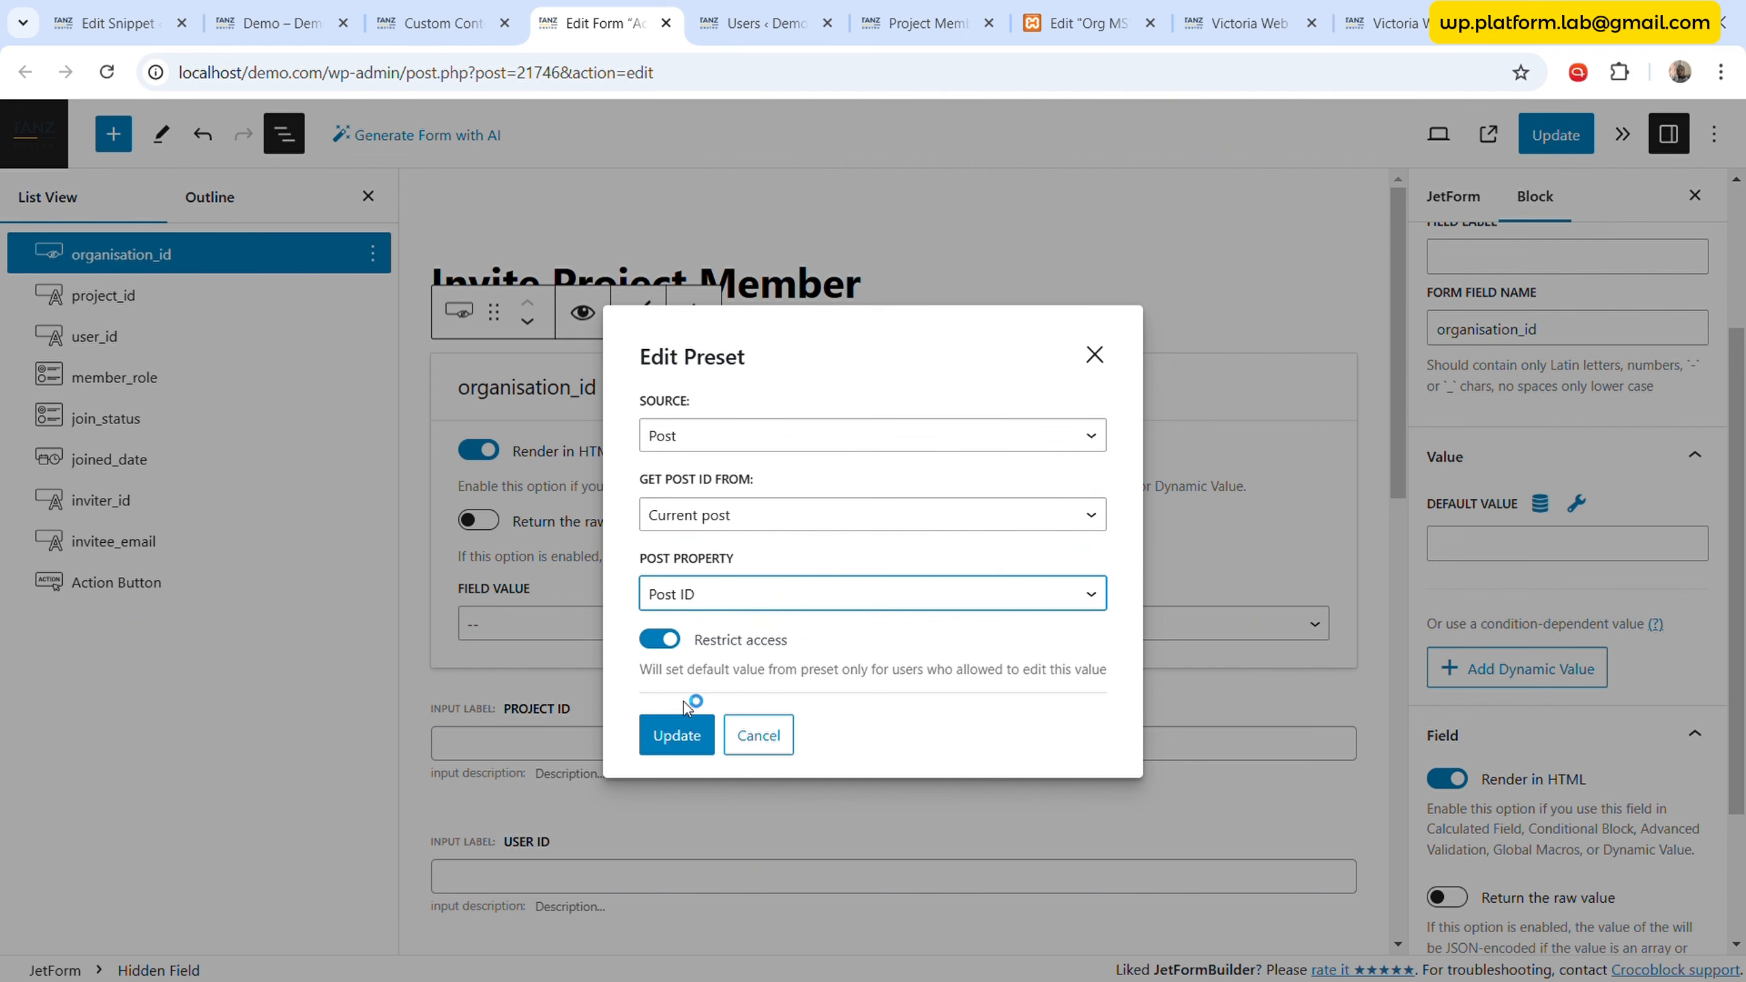
left_click(686, 744)
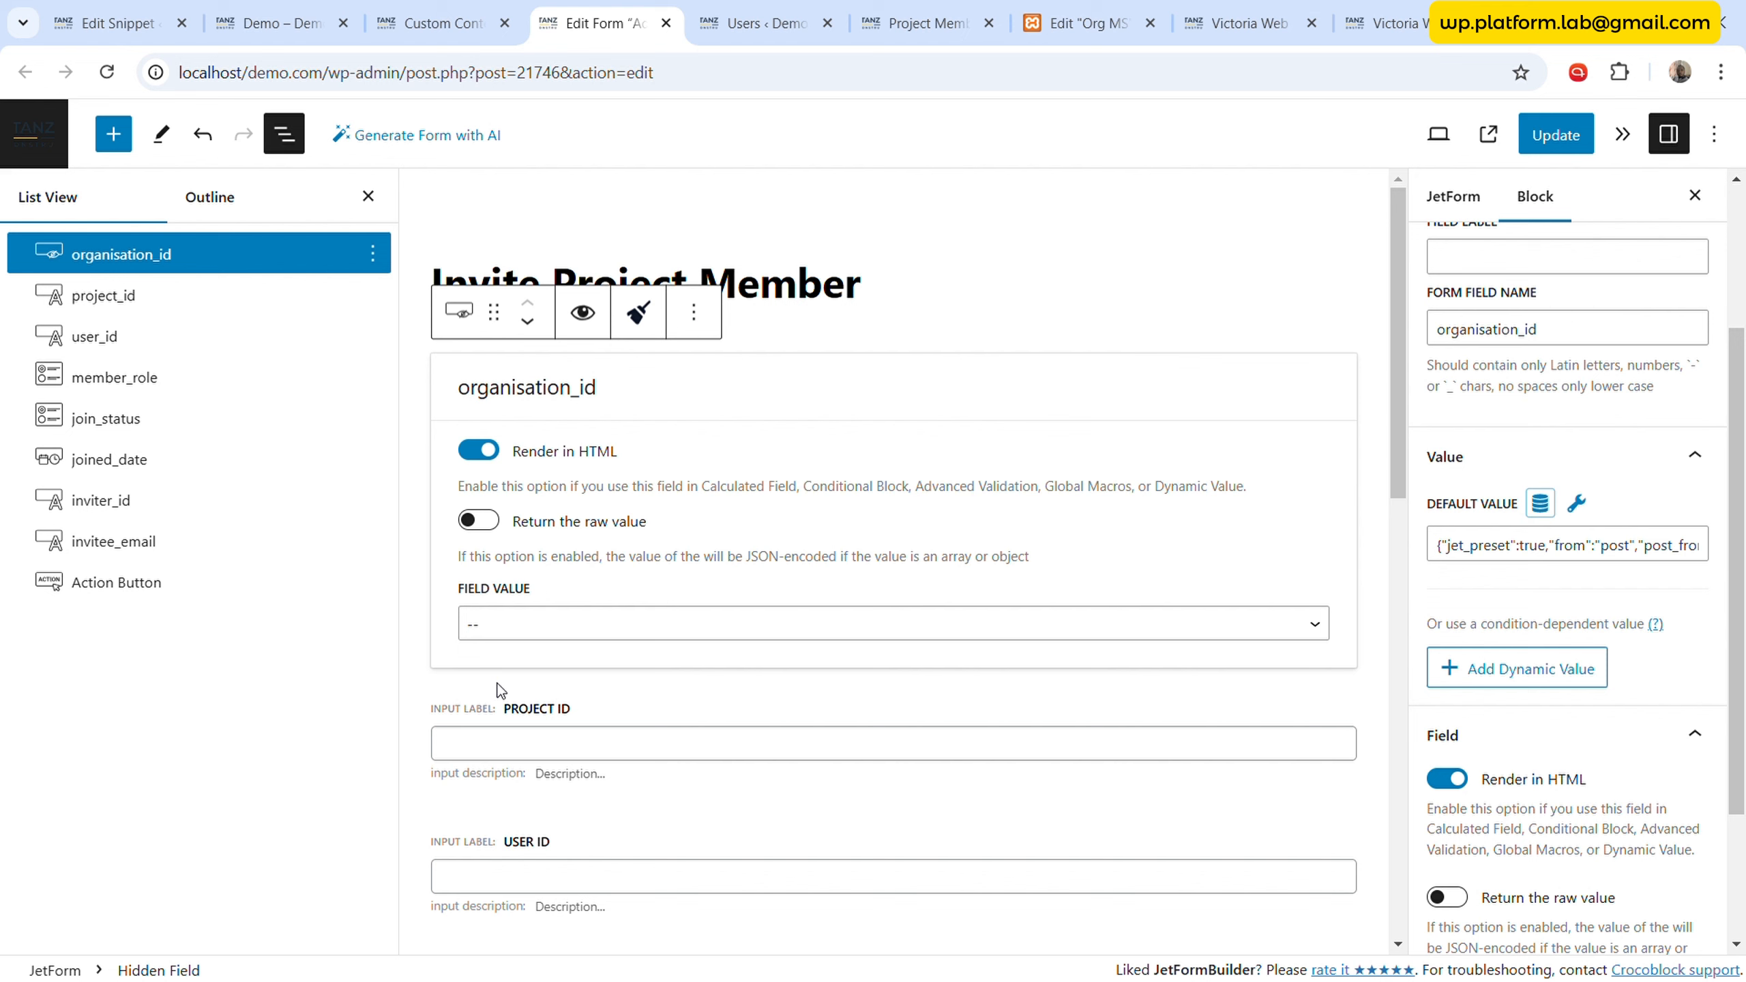
- Copy the project-id query variable name from the project overview page's URL and return to the form editor
left_click(143, 301)
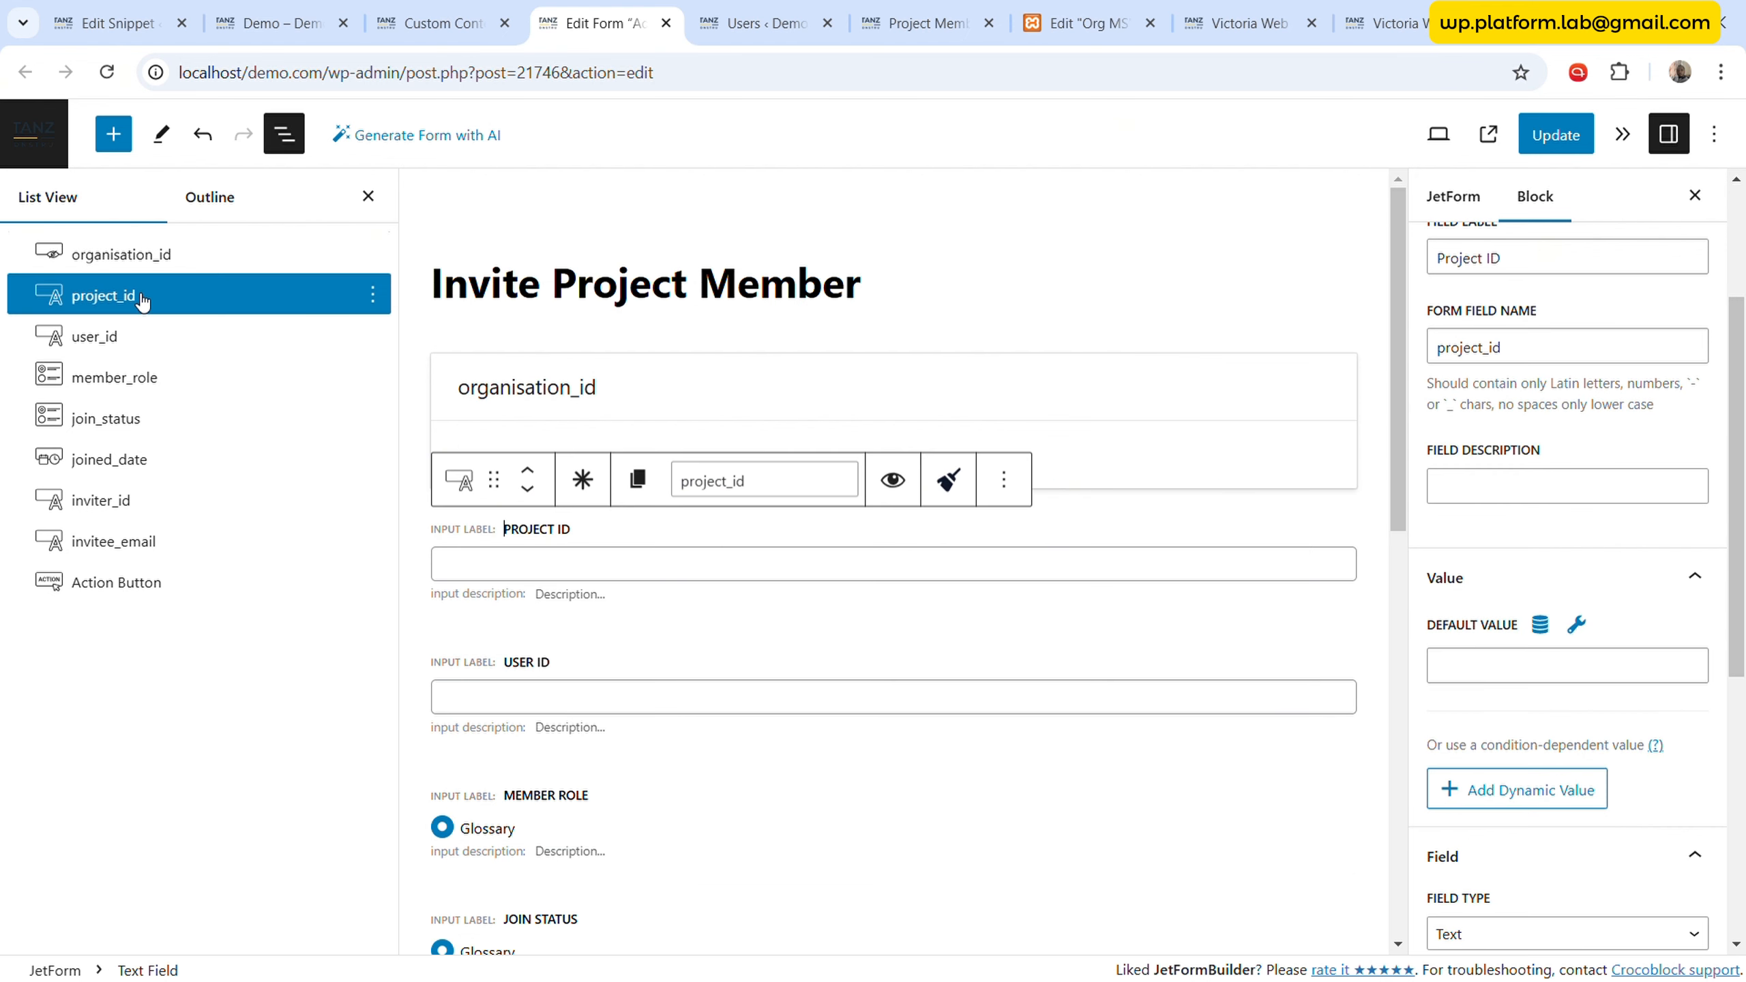
left_click(1418, 9)
left_click_drag(947, 72, 1031, 75)
key("ctrl+c")
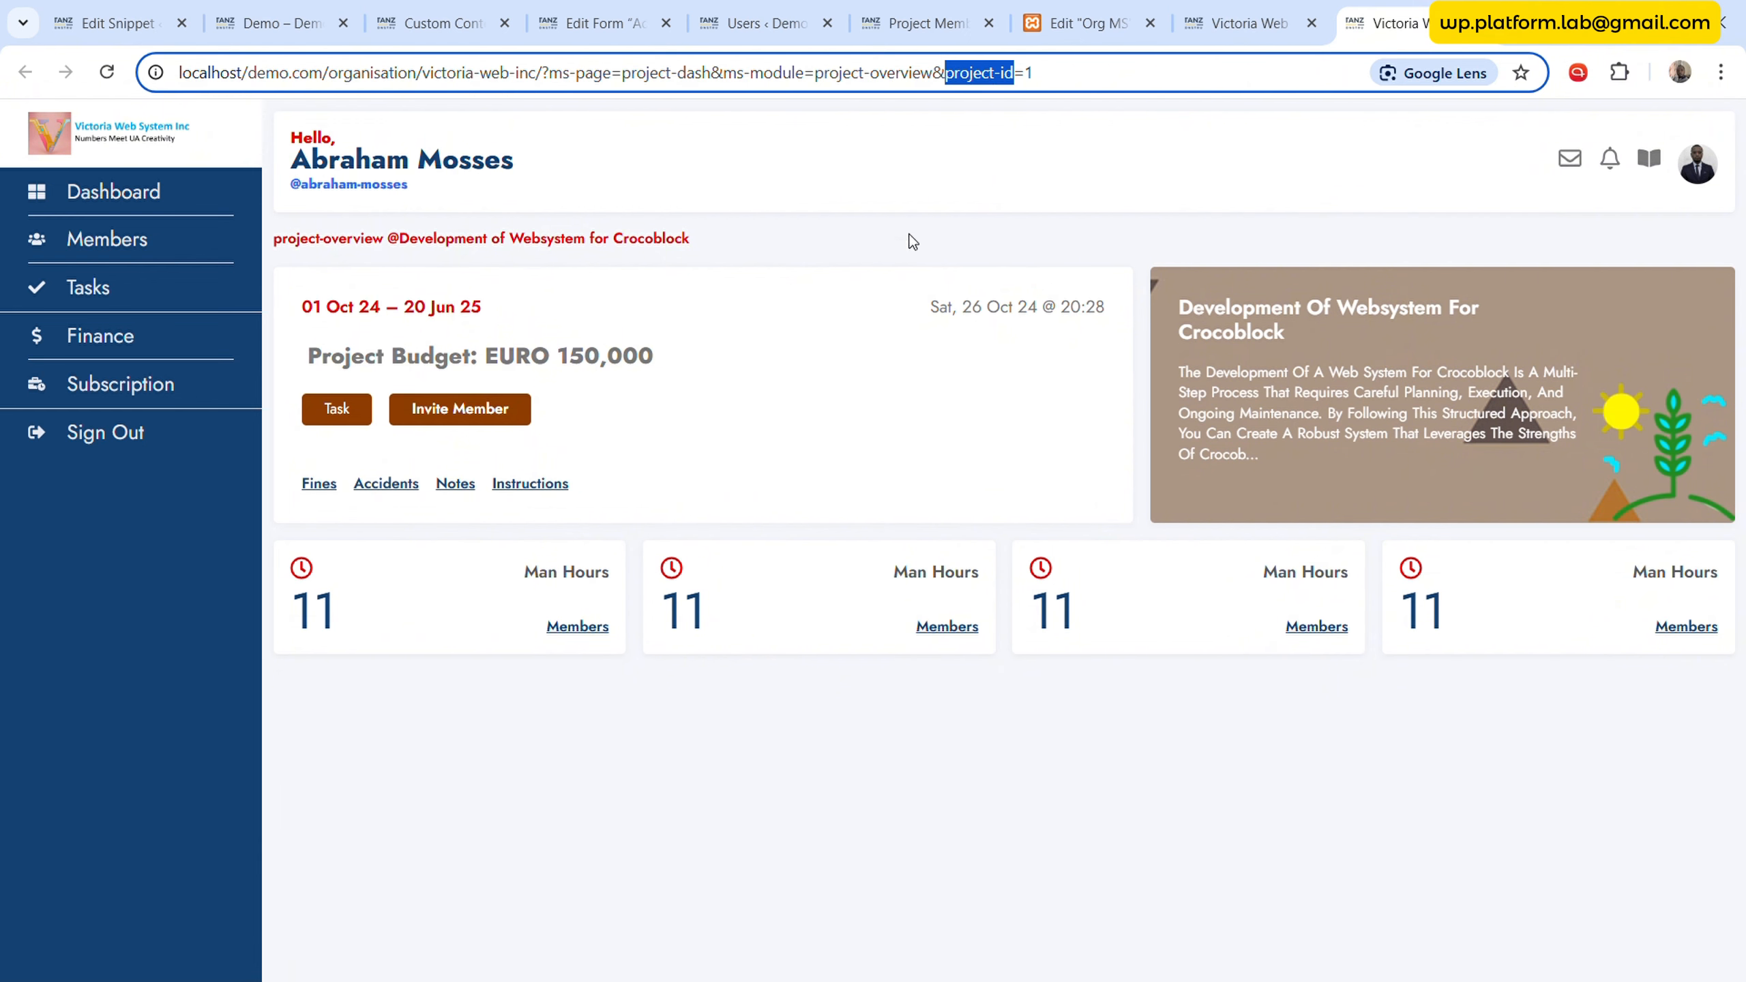
left_click(443, 22)
left_click(597, 23)
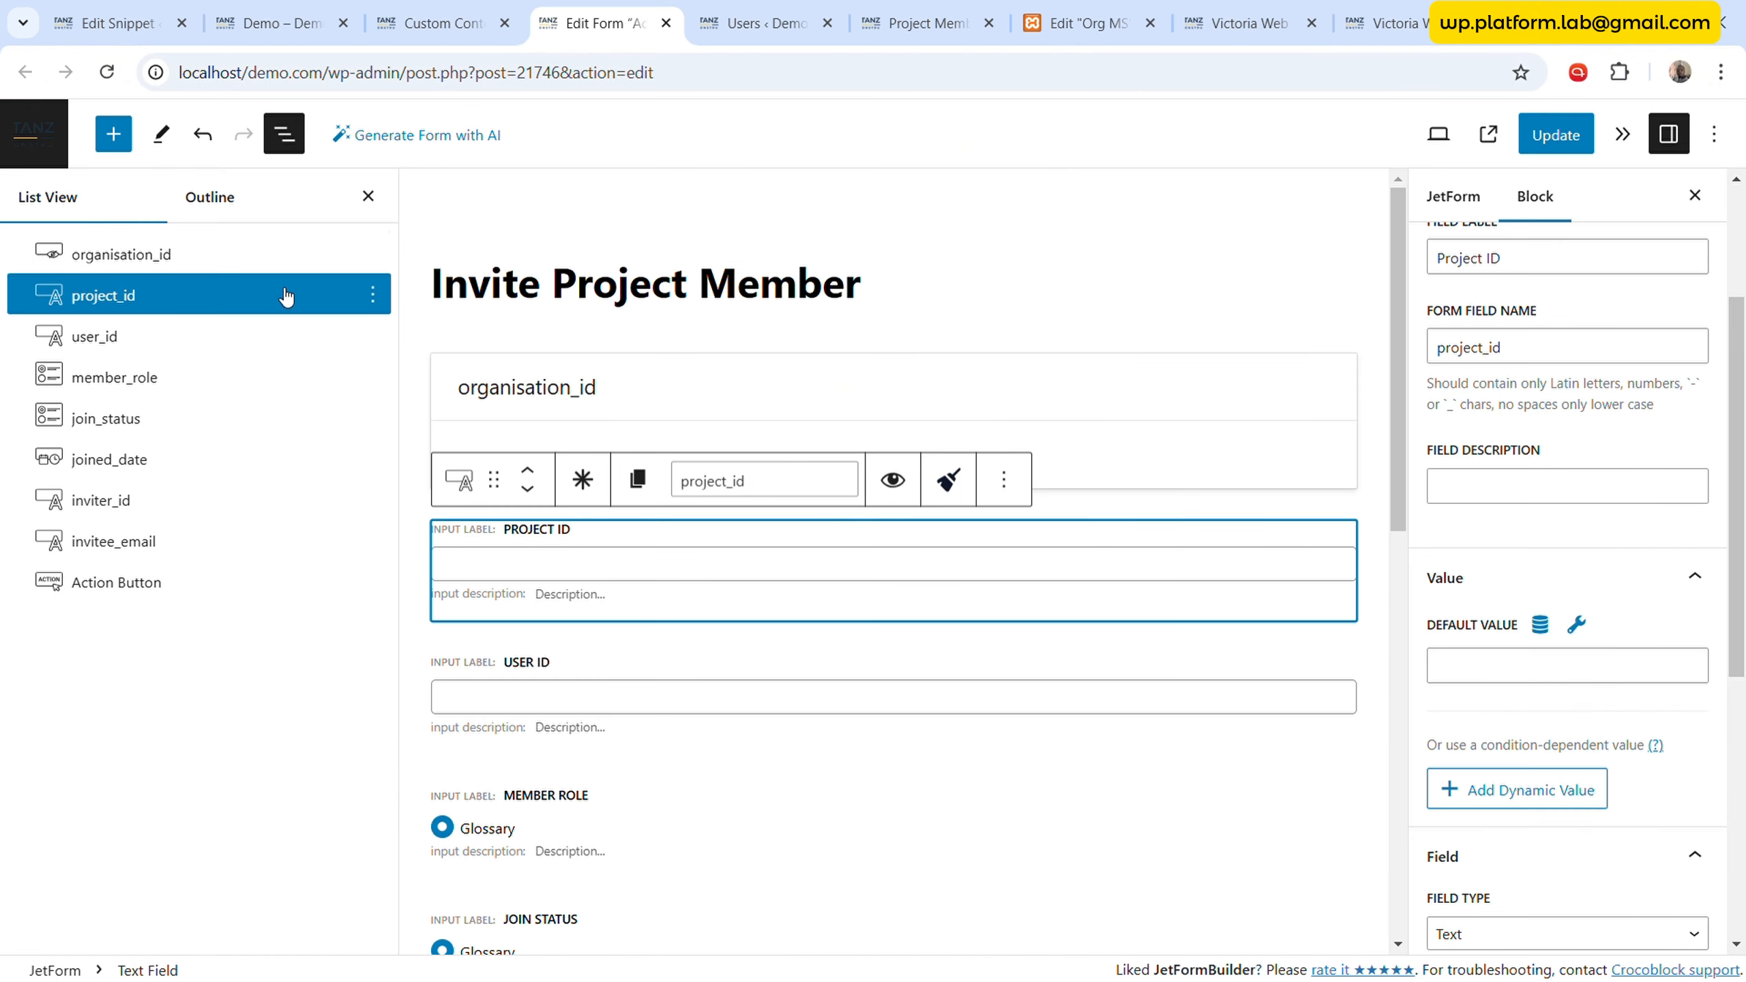
- Transform the project_id field into a Hidden Field and preset its default from the URL Query Variable project-id
left_click(459, 479)
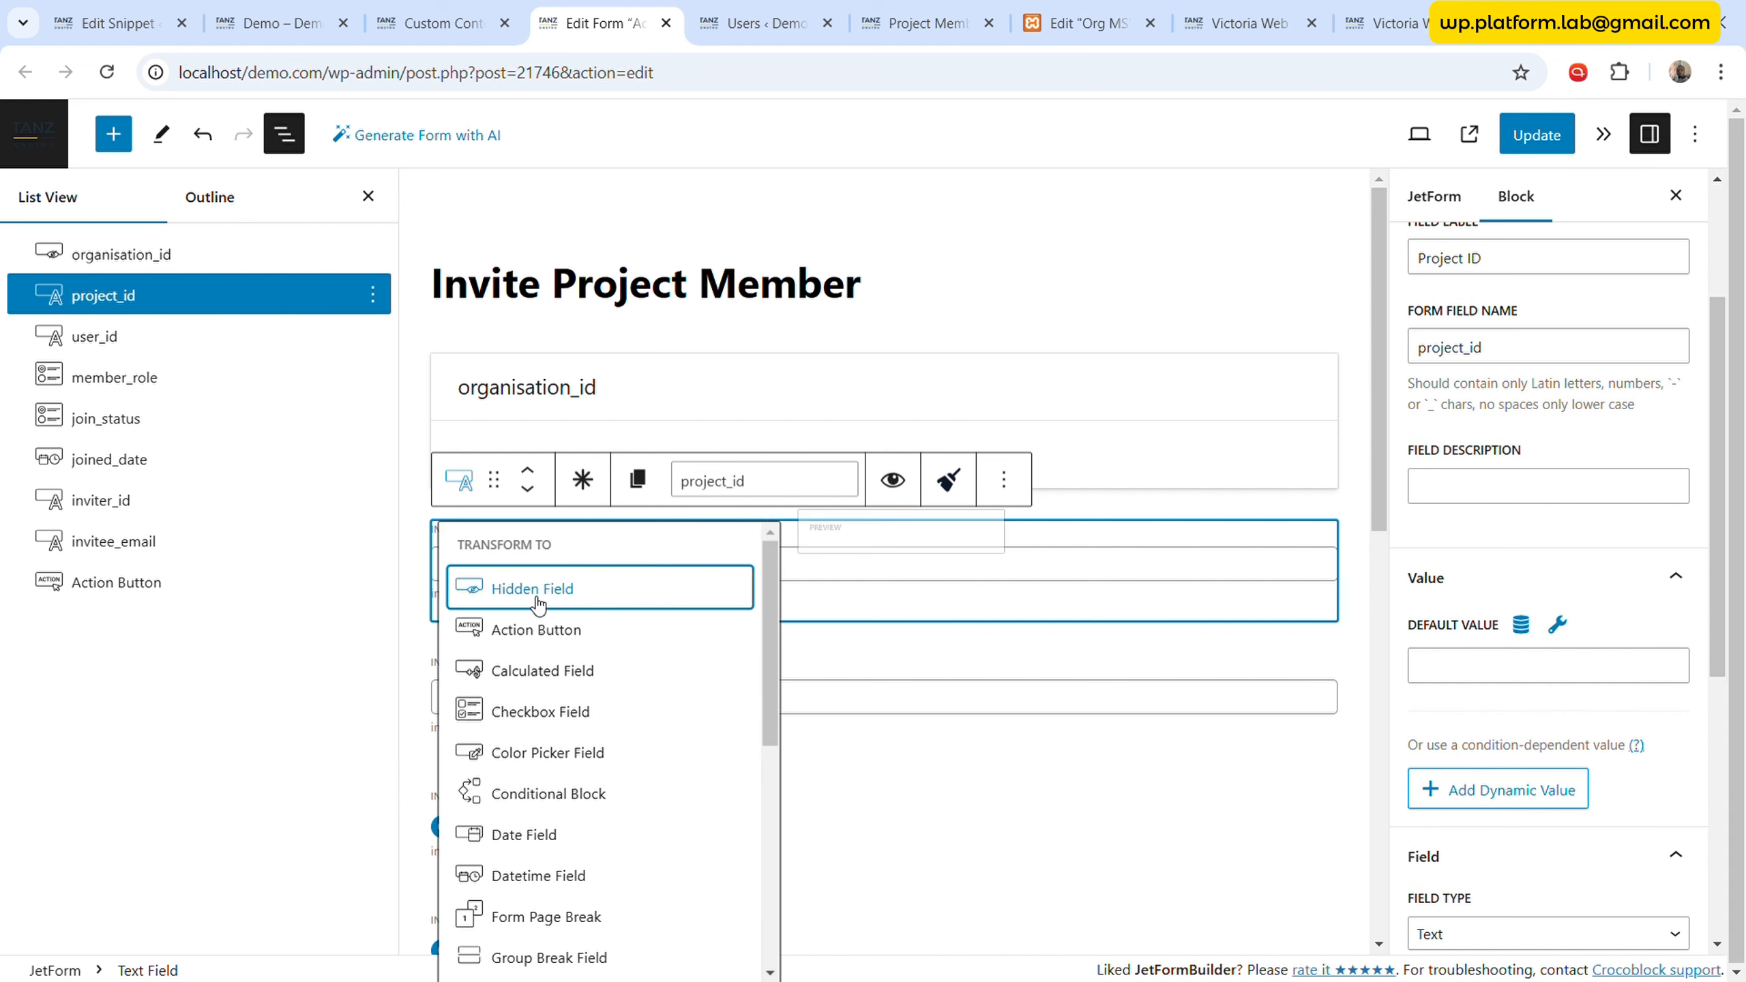
left_click(537, 604)
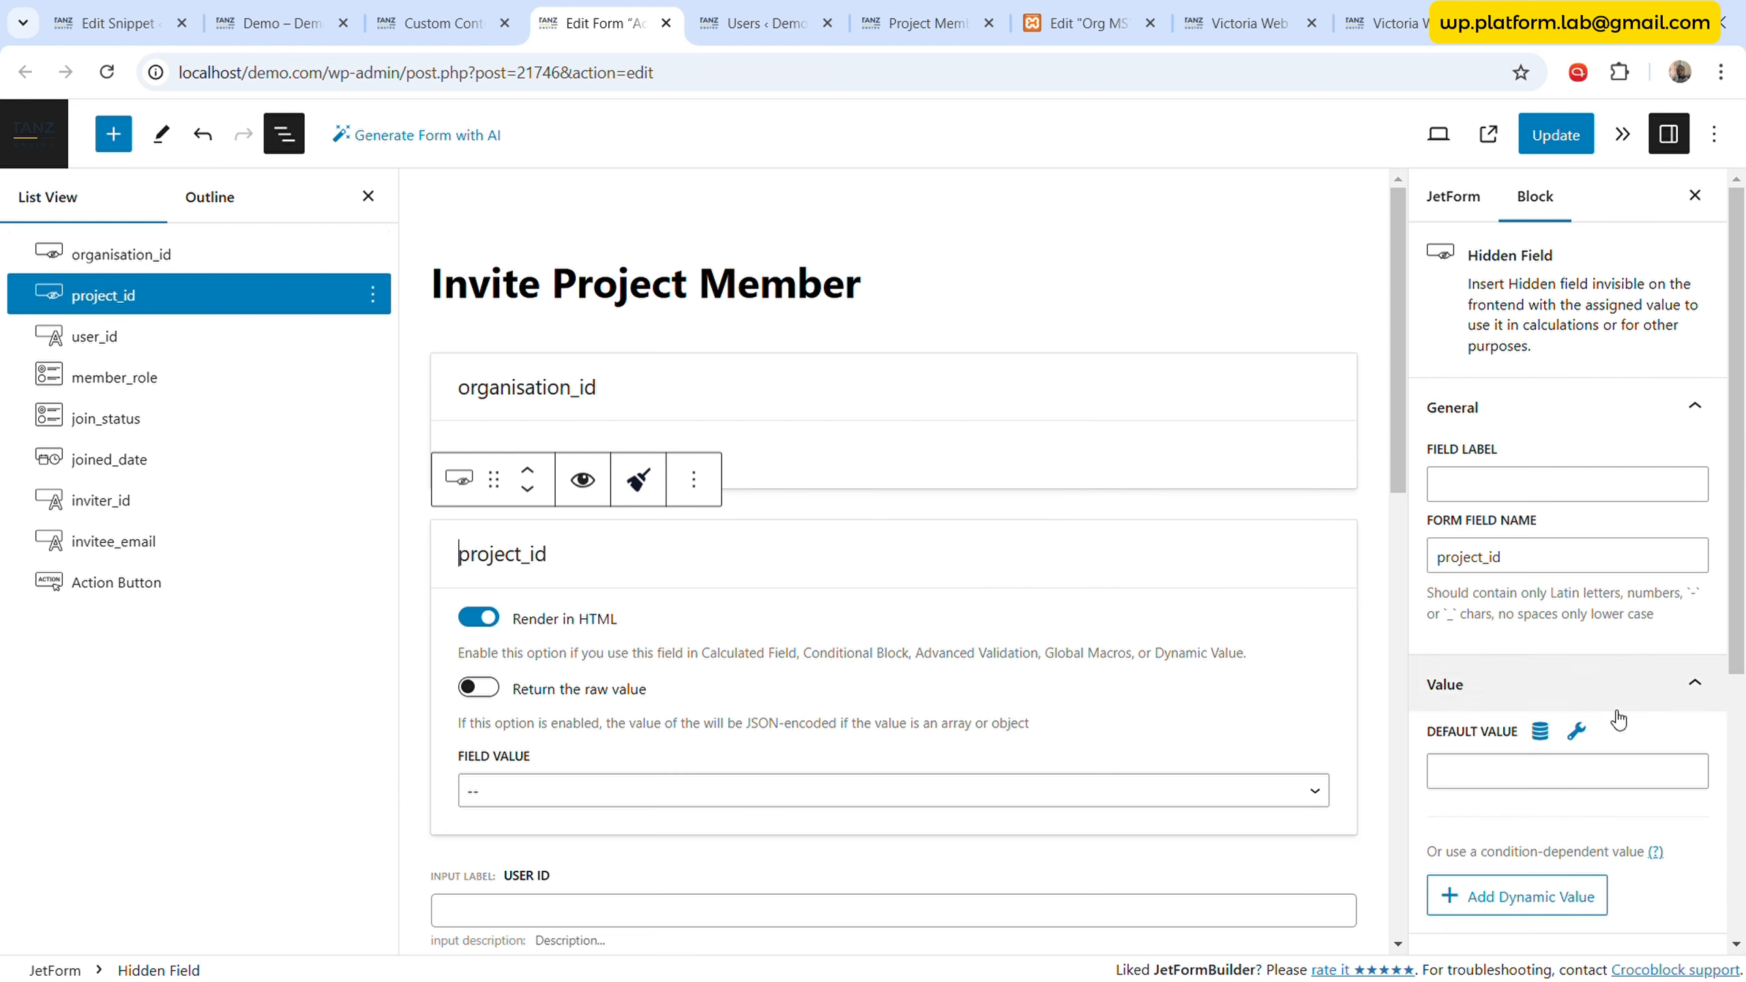
left_click(1543, 735)
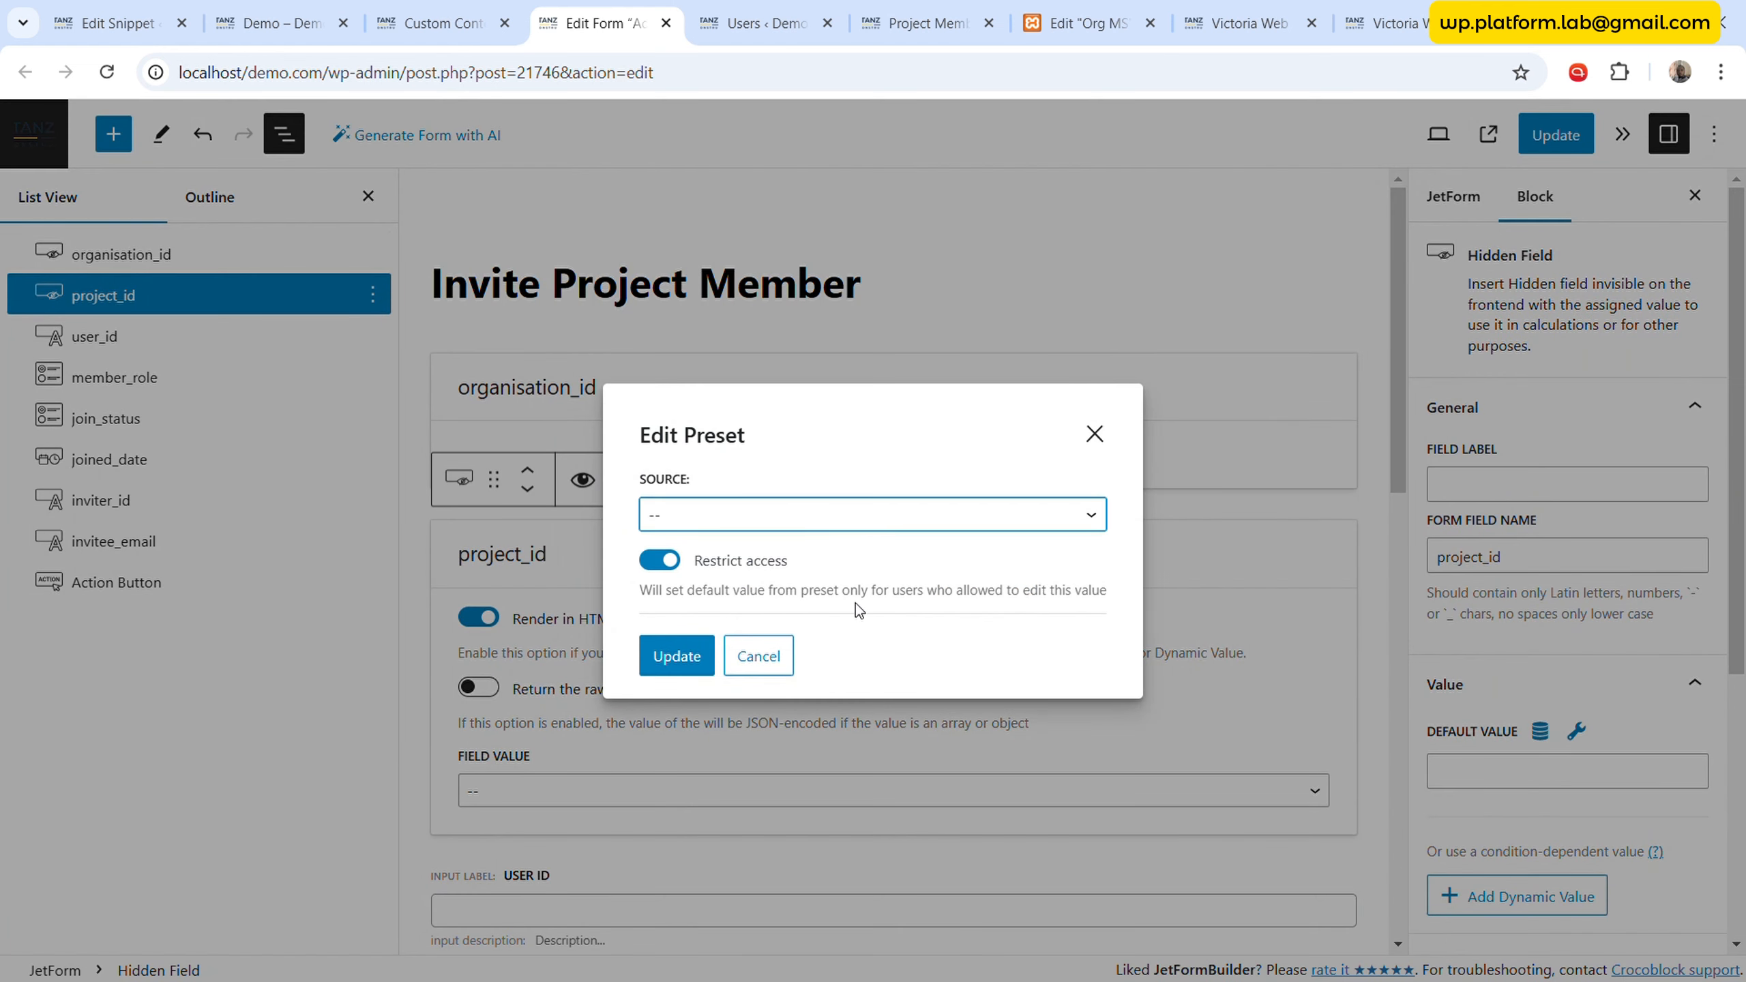
left_click(848, 641)
left_click(750, 569)
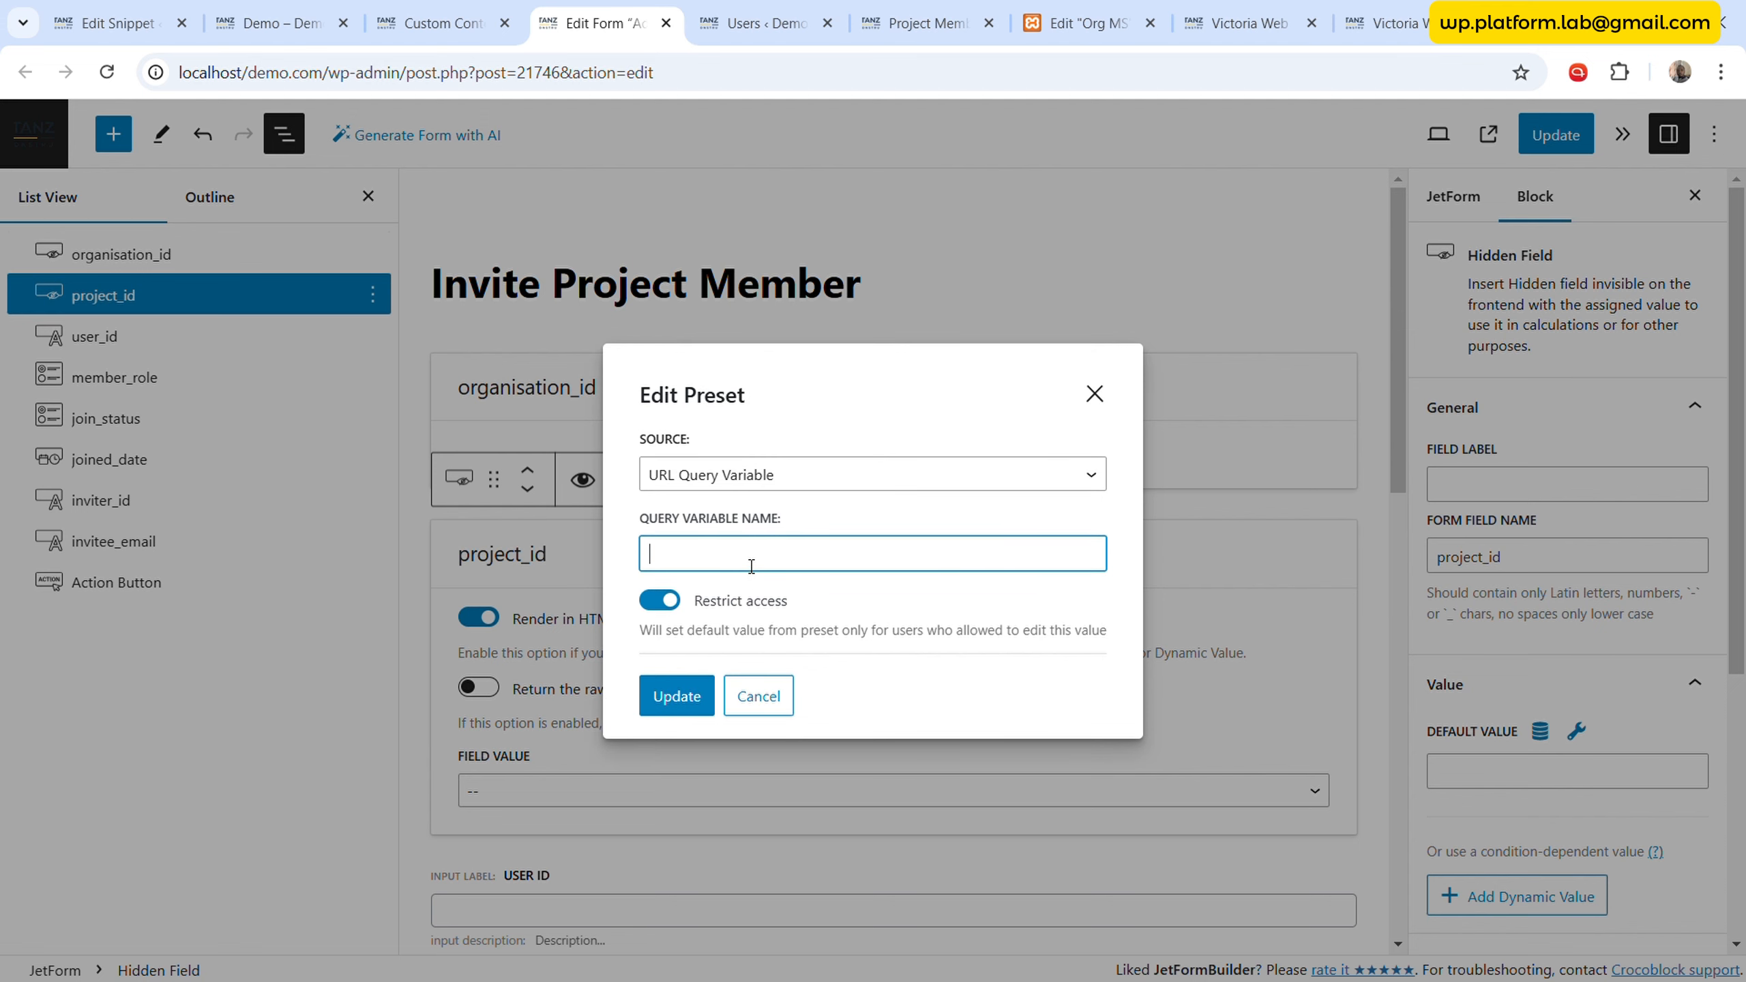
key("ctrl+v")
left_click(677, 697)
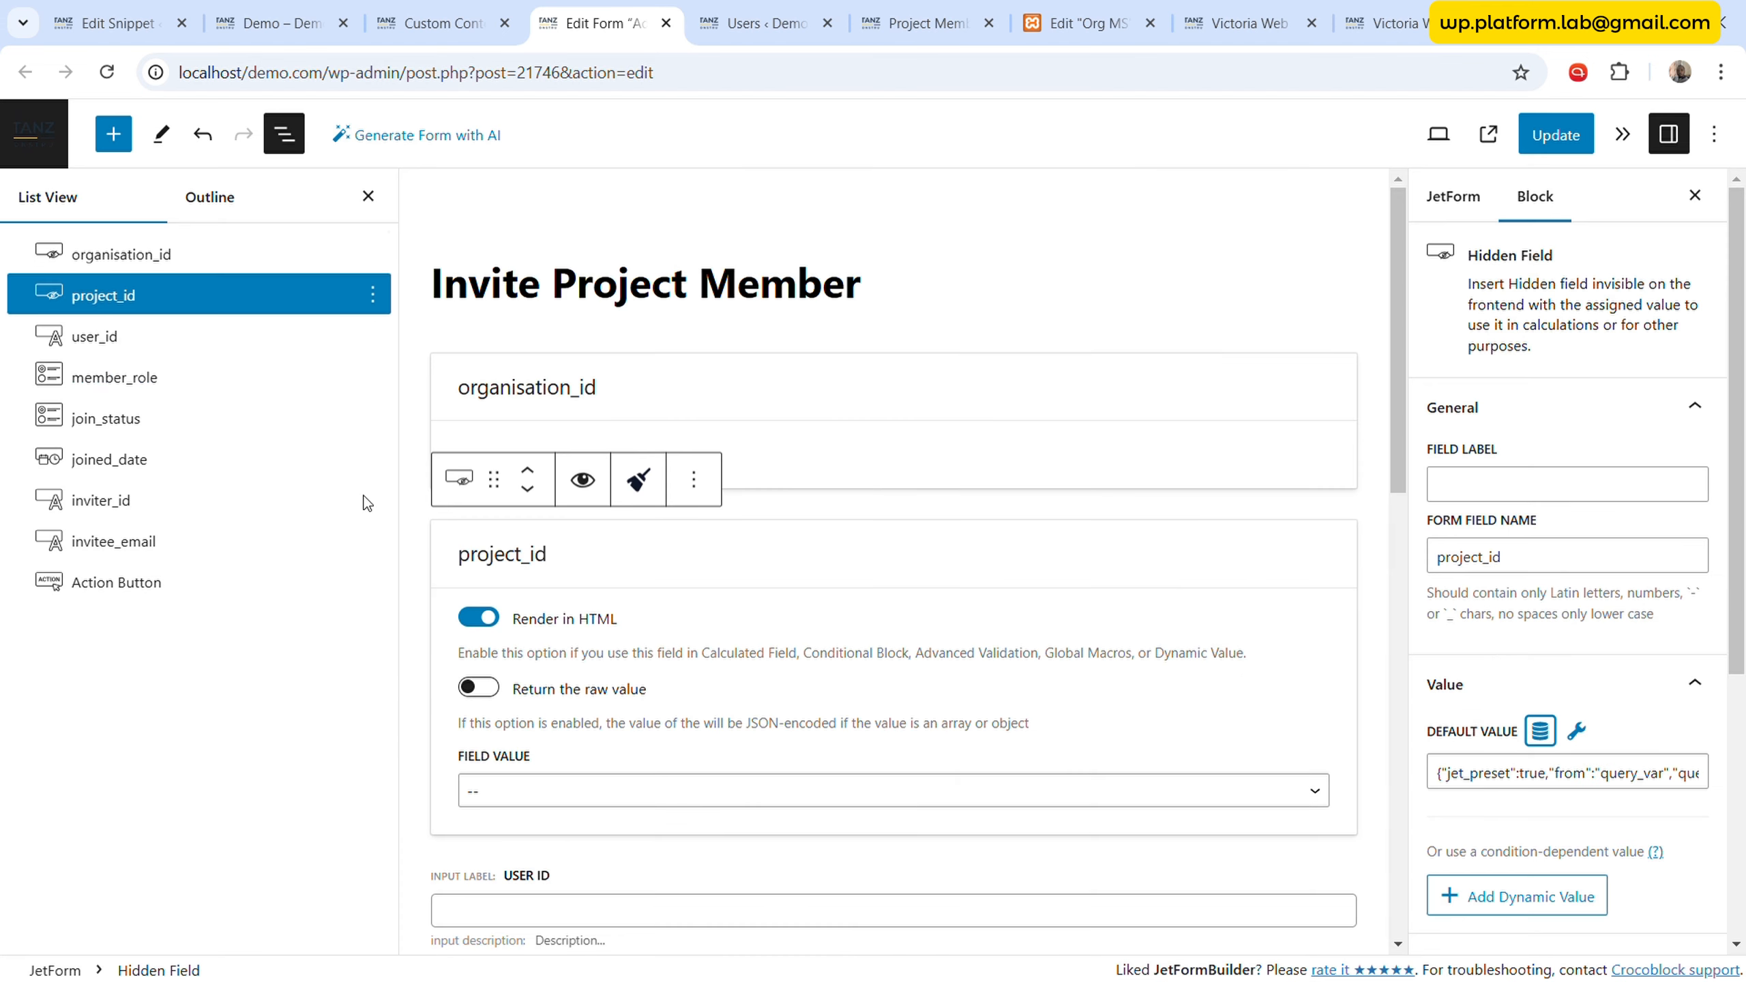
- Transform the user_id text field into a Hidden Field and set its field value to the empty "--" option
left_click(140, 335)
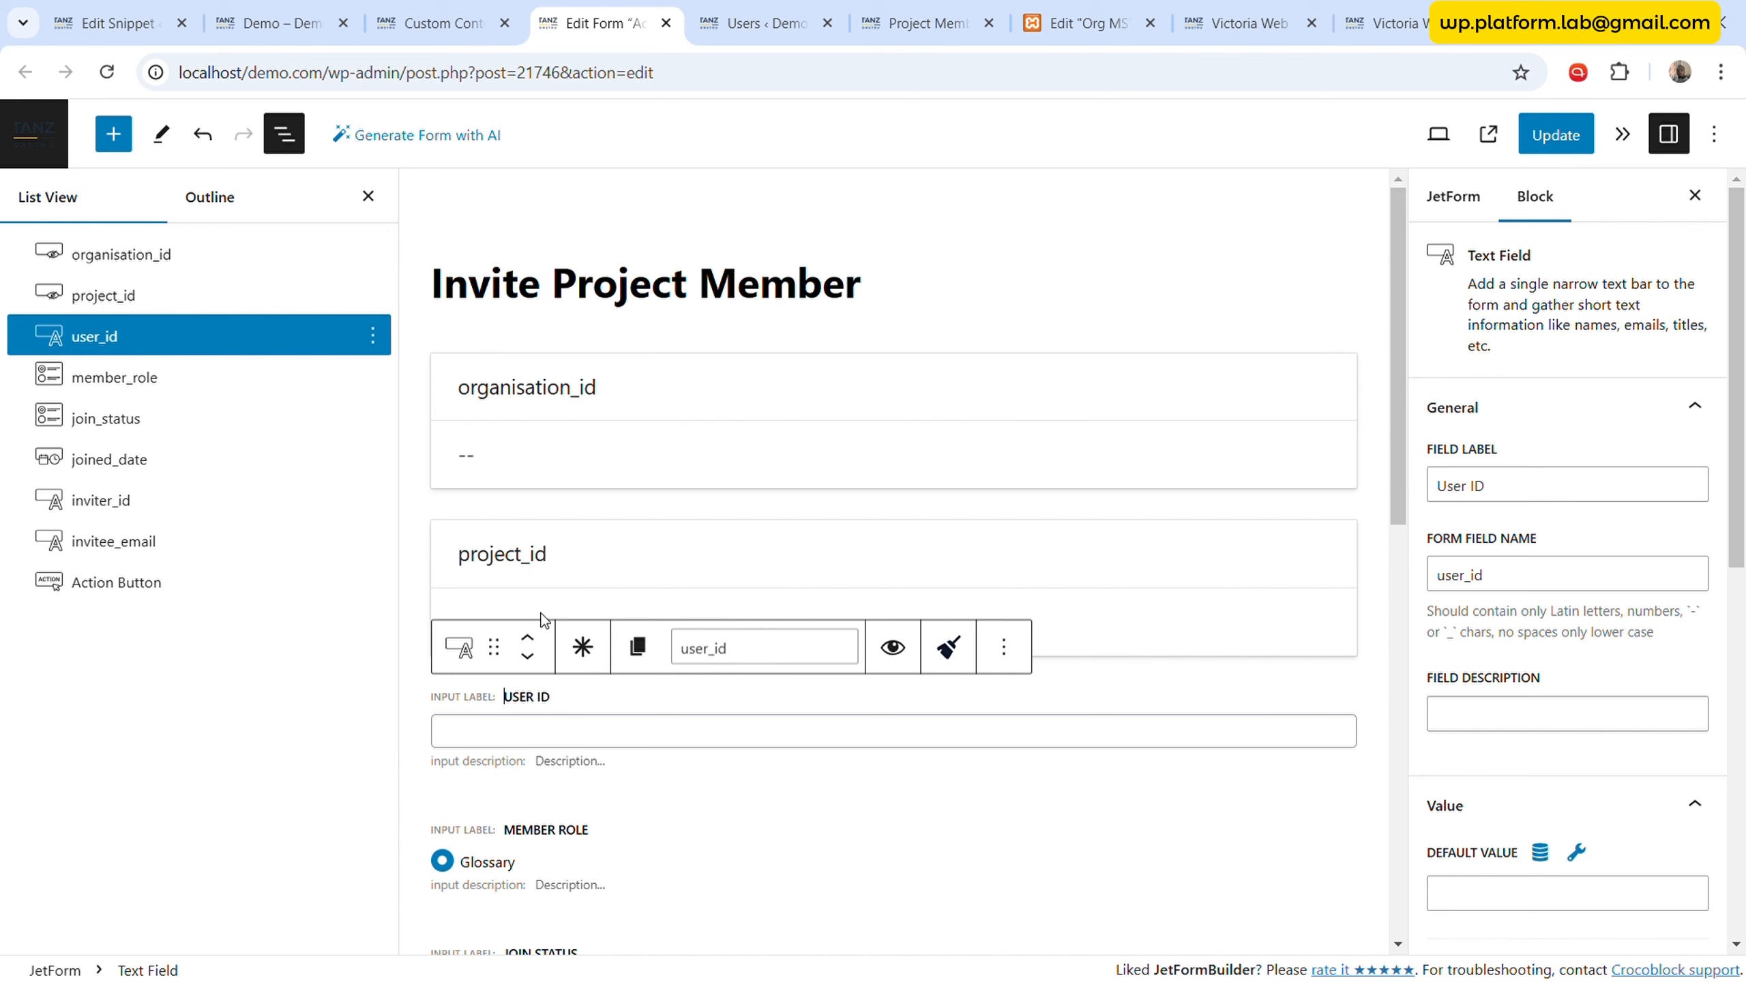
left_click(459, 647)
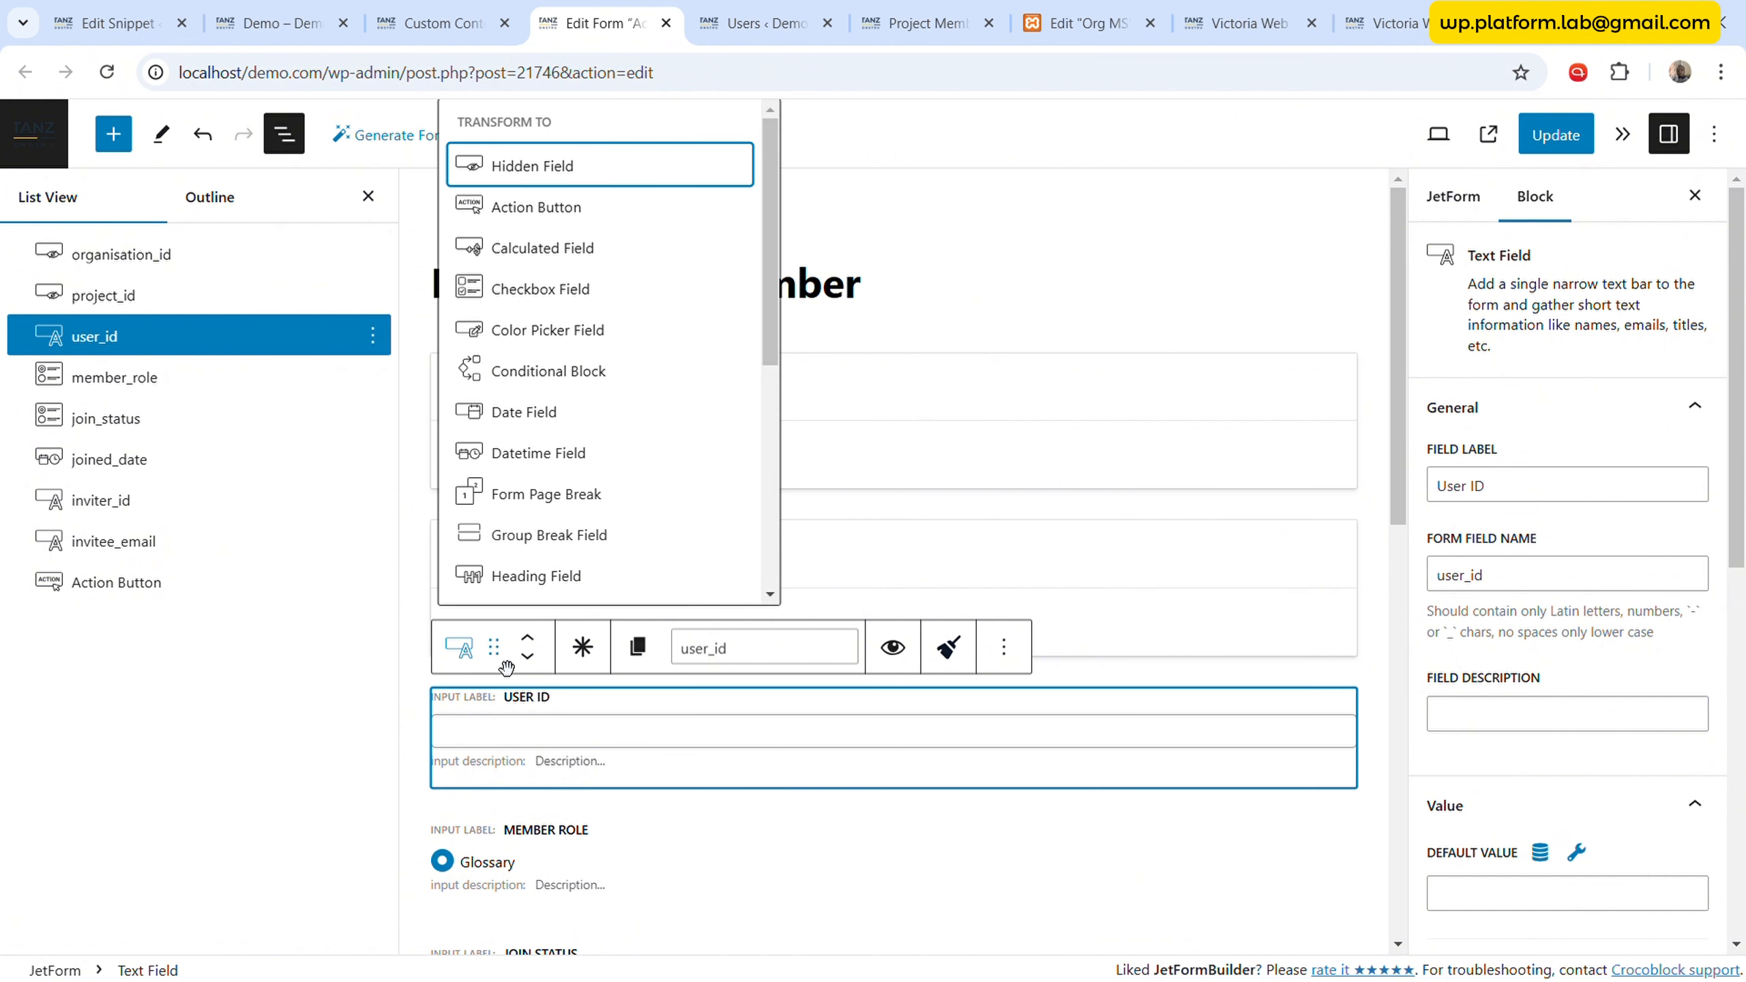
left_click(549, 180)
scroll(923, 773, "down", 5)
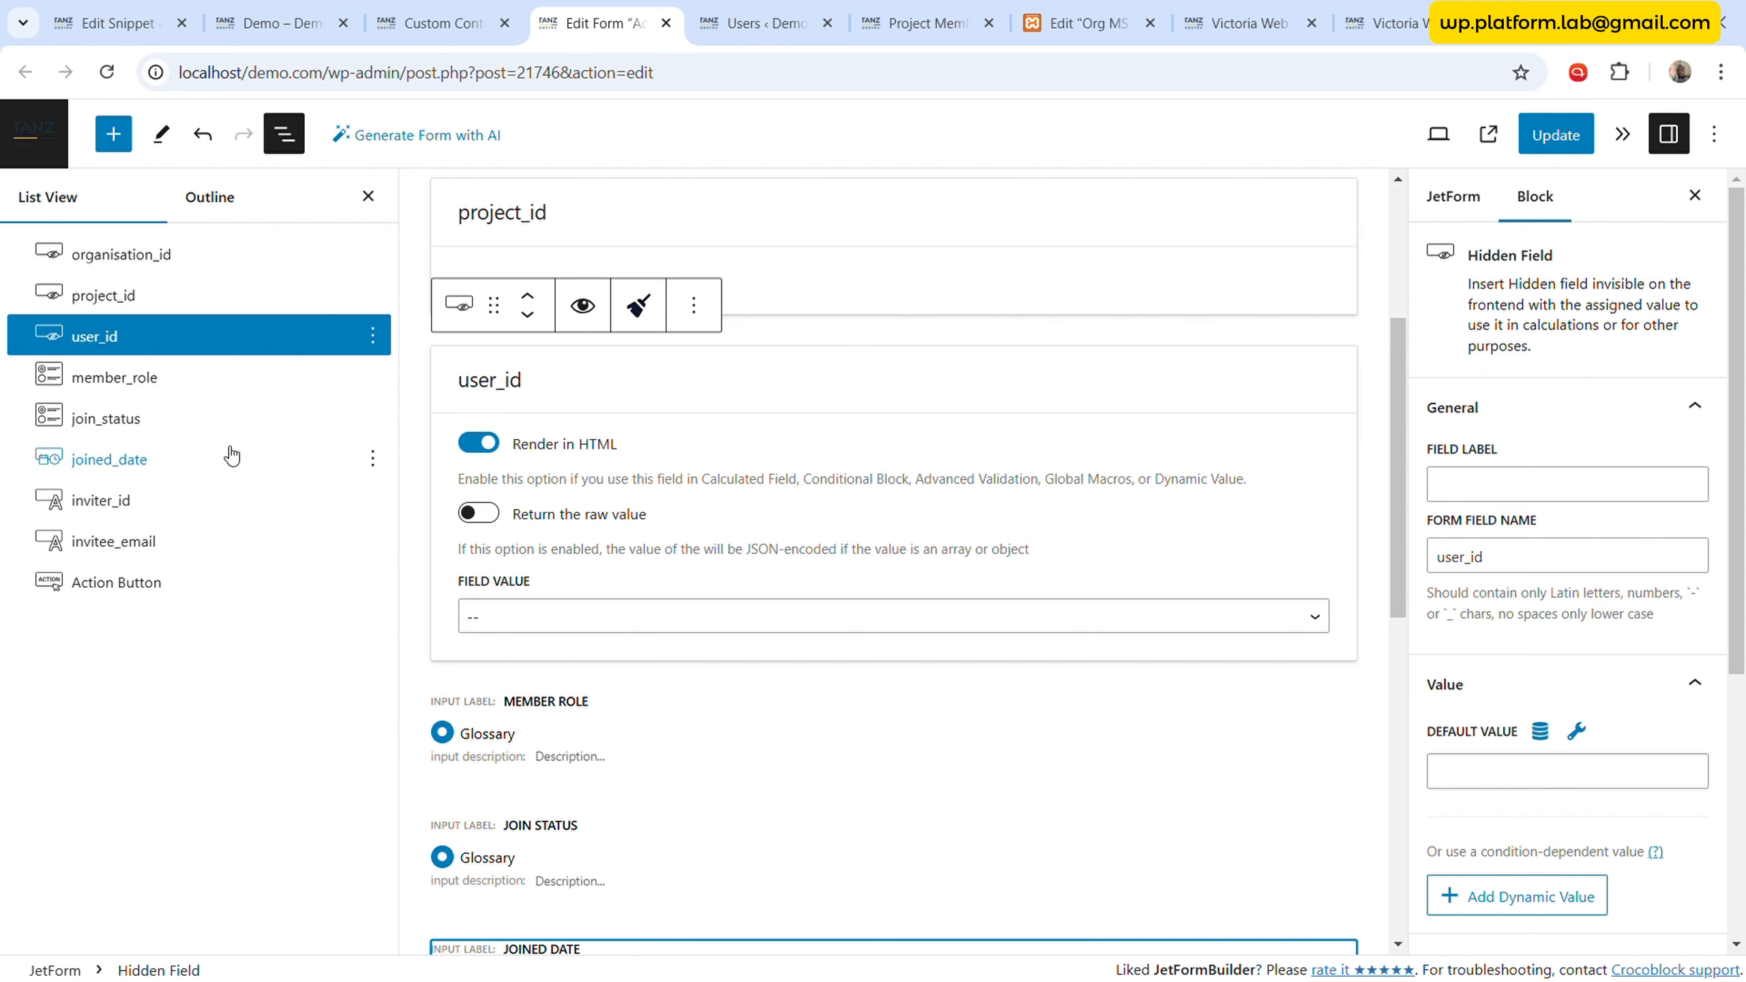
- Select the member_role field, open the JetEngine glossaries in a new tab, and examine the items of the Roles glossary
left_click(180, 377)
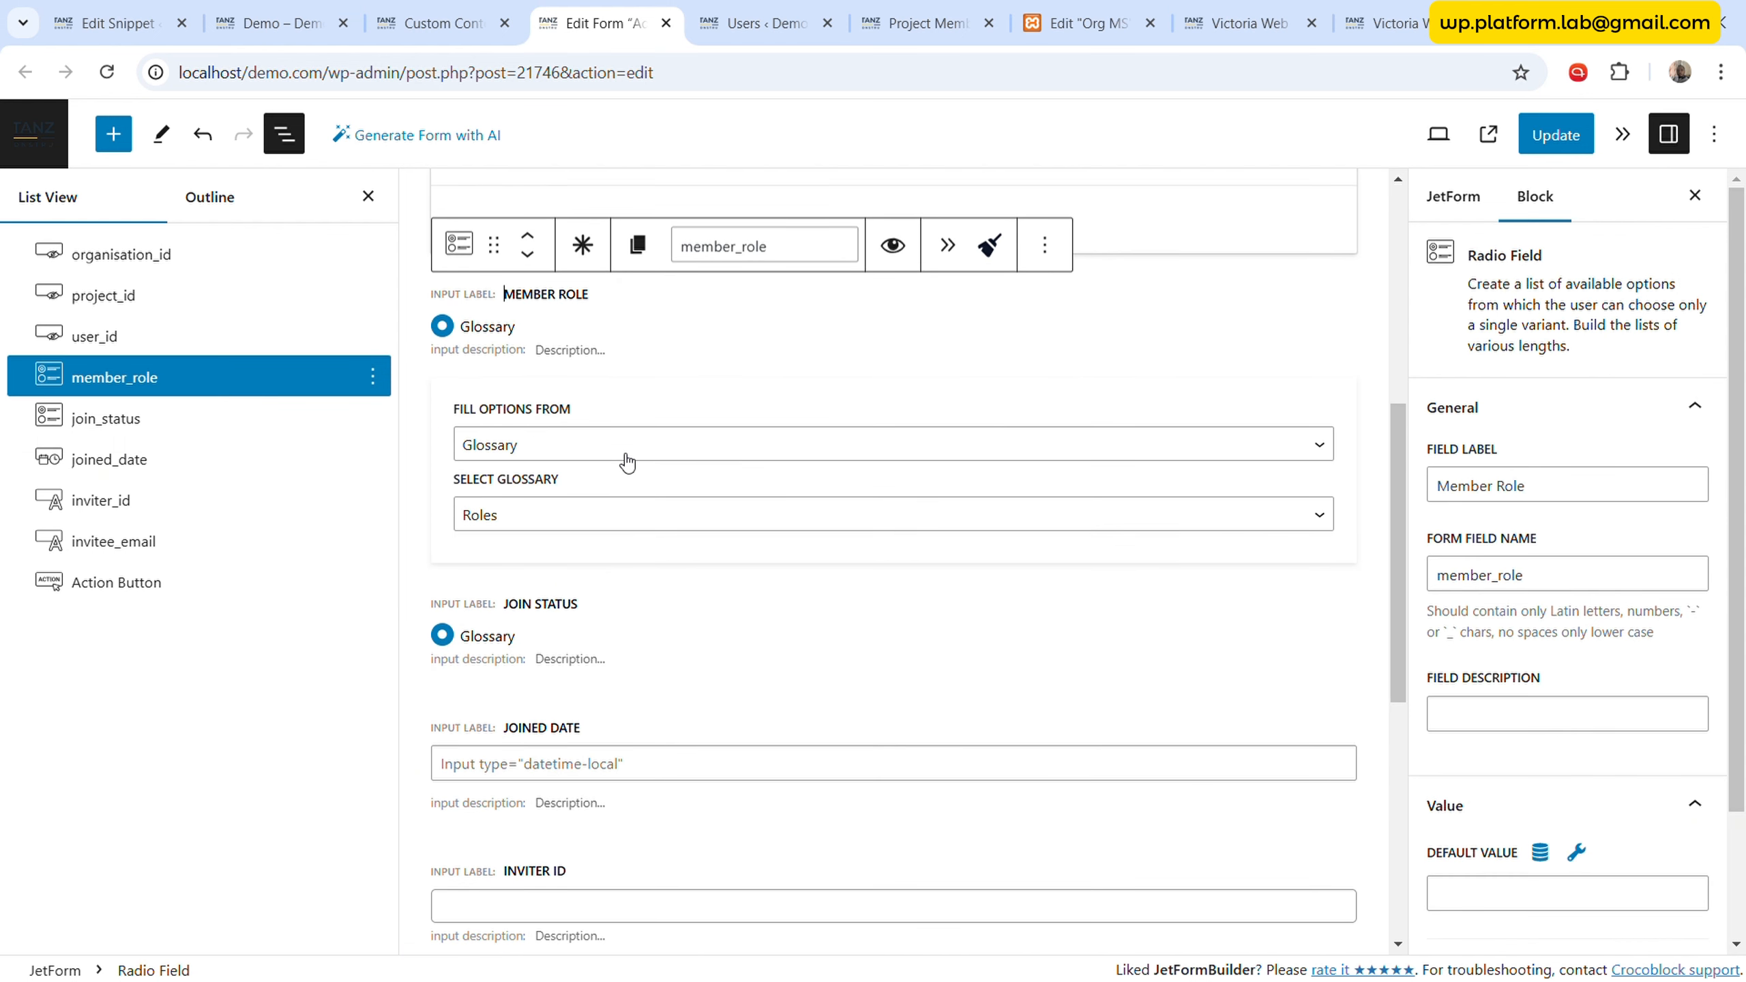
left_click(440, 22)
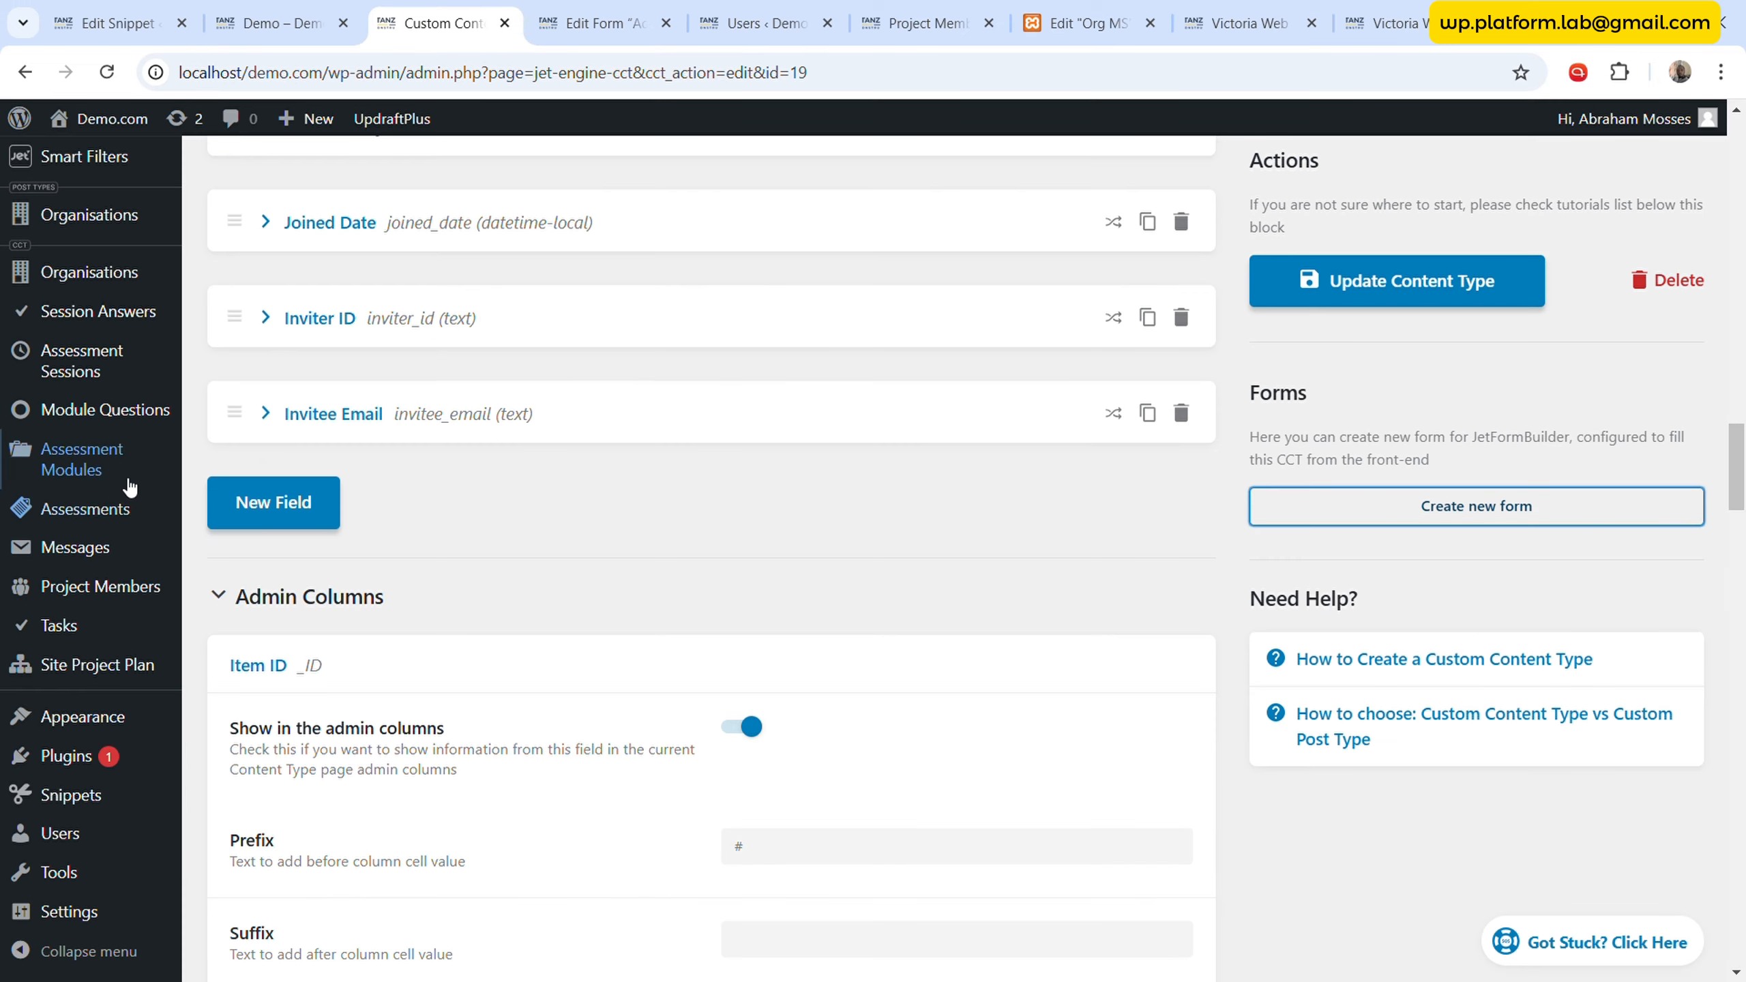
scroll(130, 468, "up", 8)
left_click(206, 475)
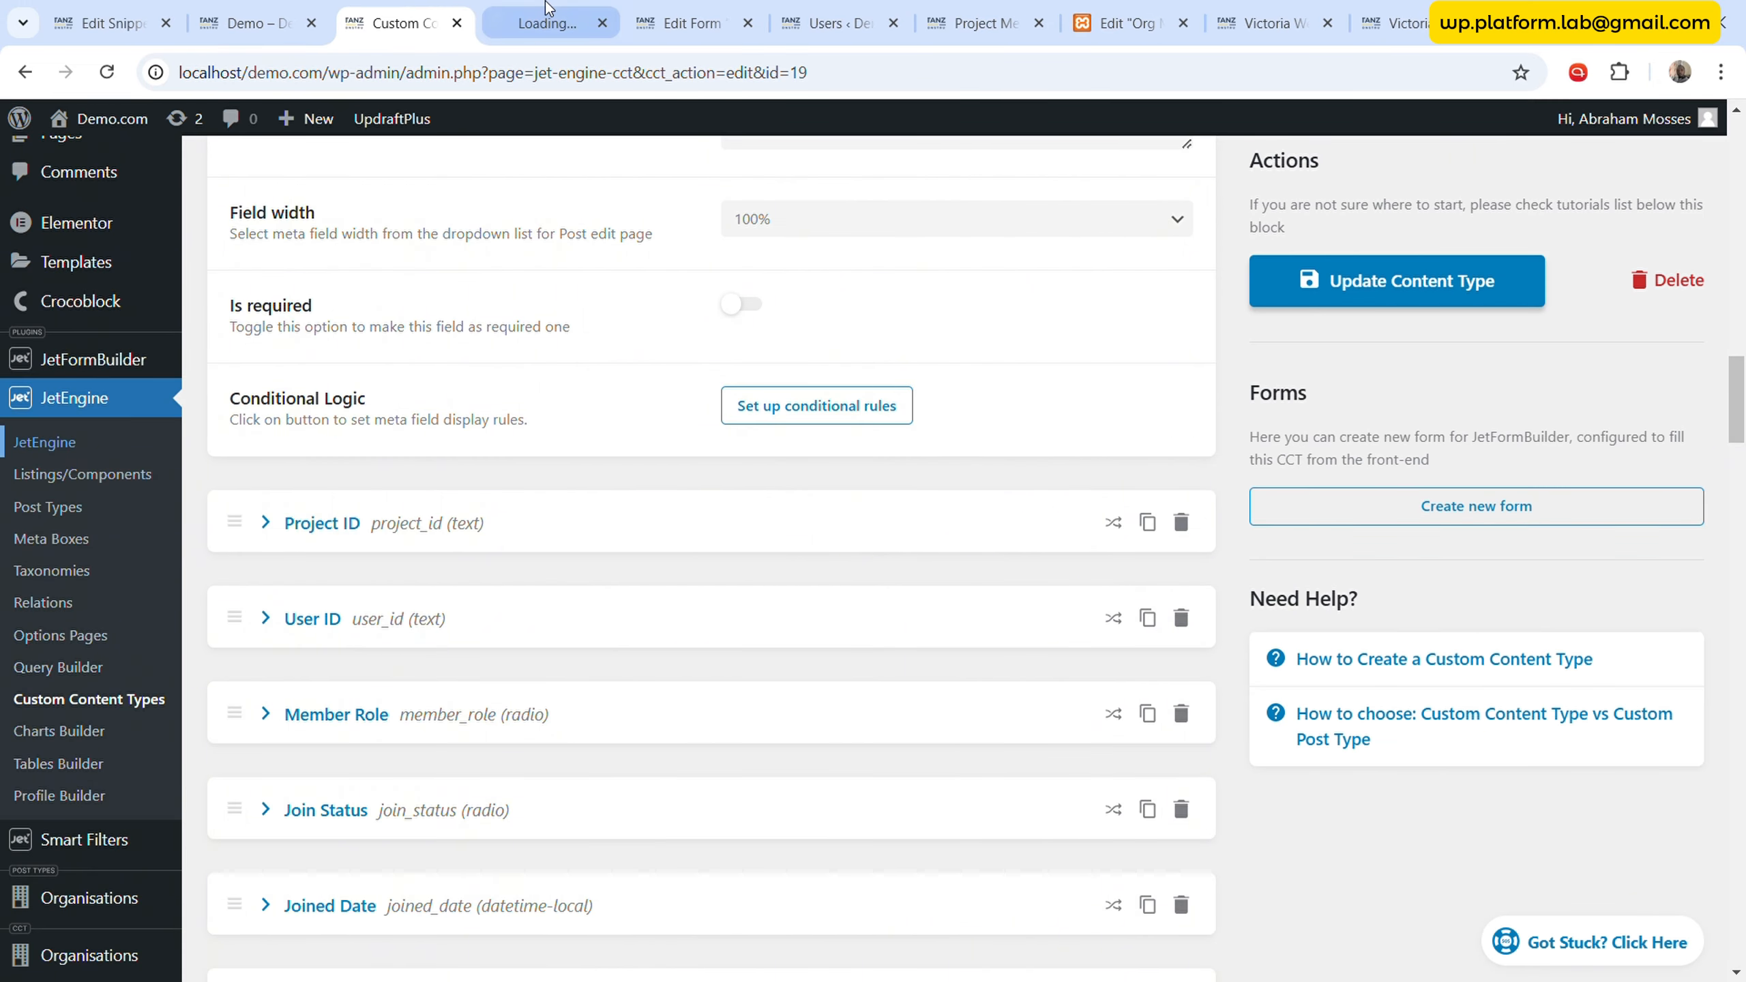
left_click(548, 9)
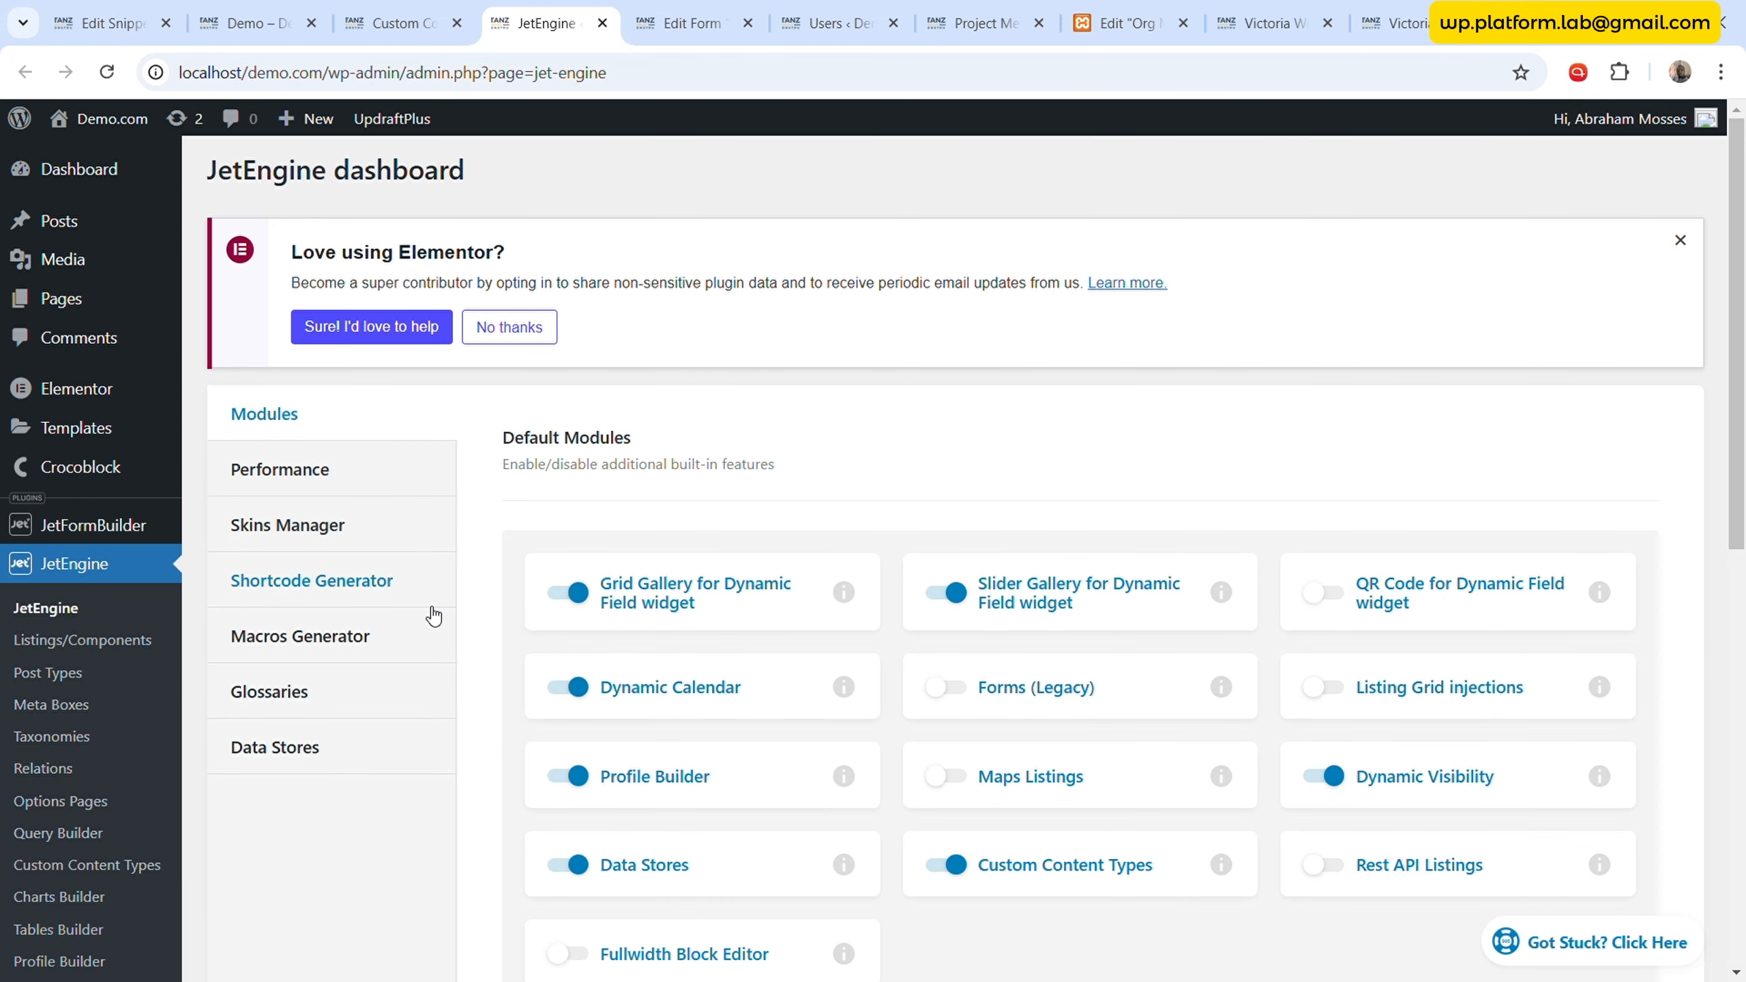
left_click(344, 641)
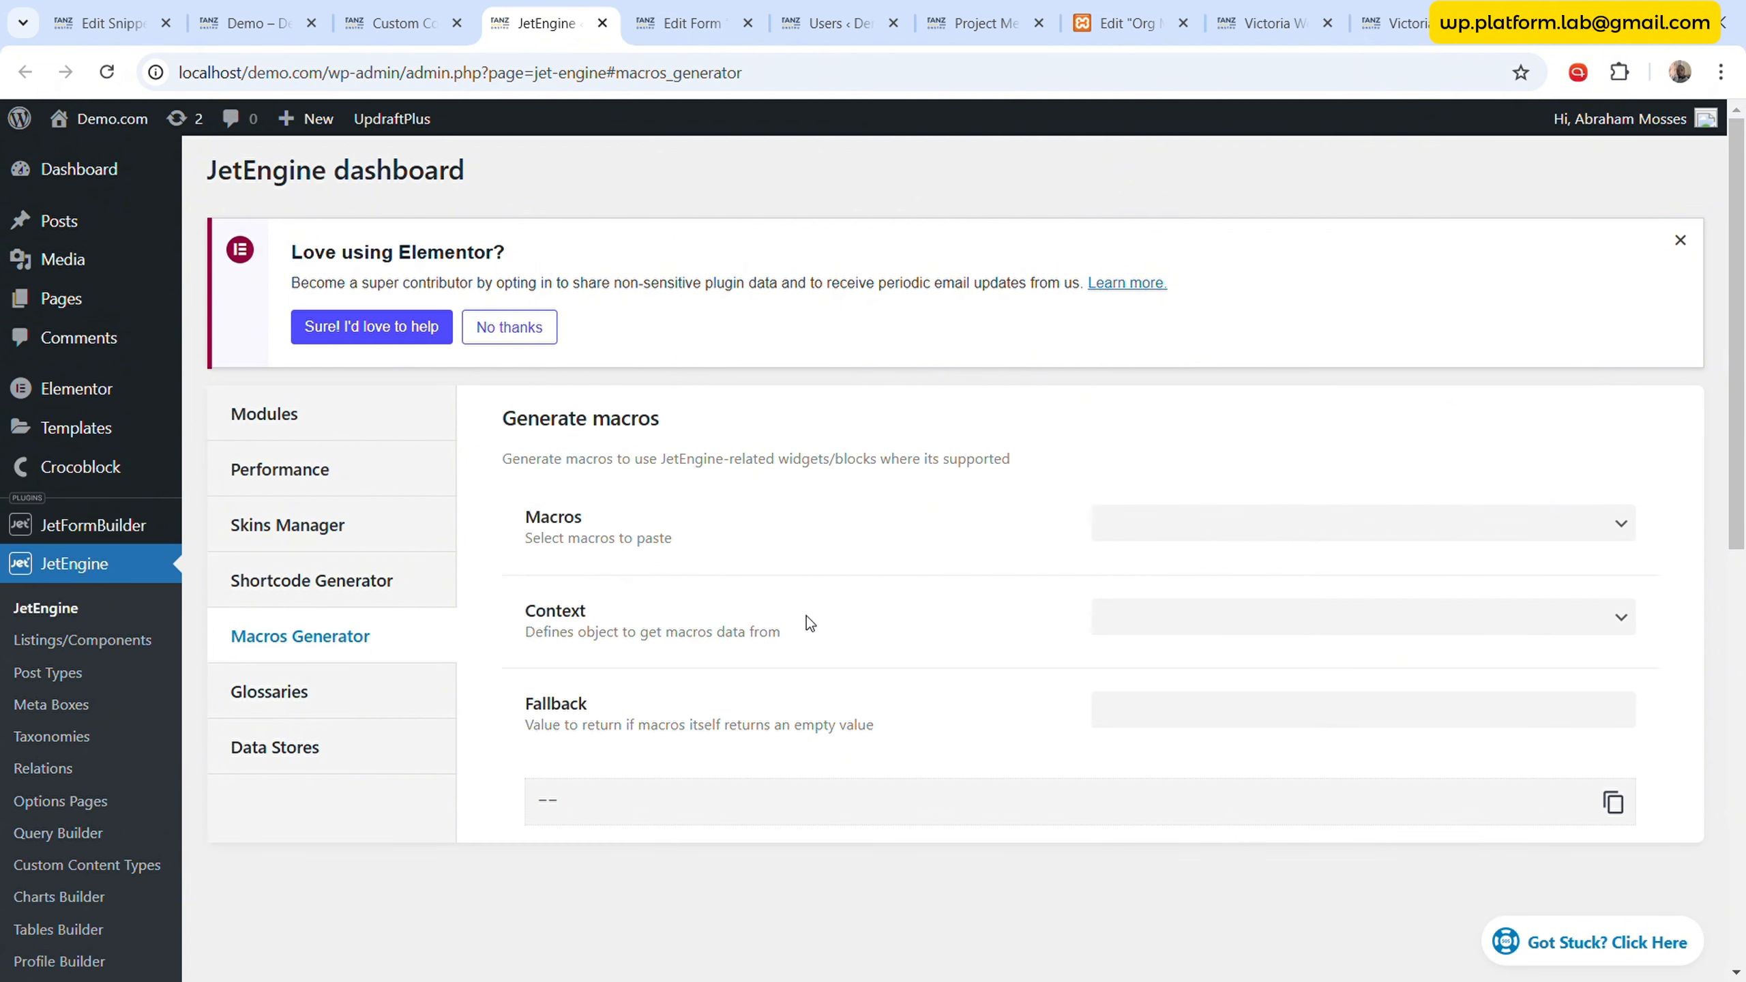
left_click(362, 687)
scroll(681, 495, "down", 8)
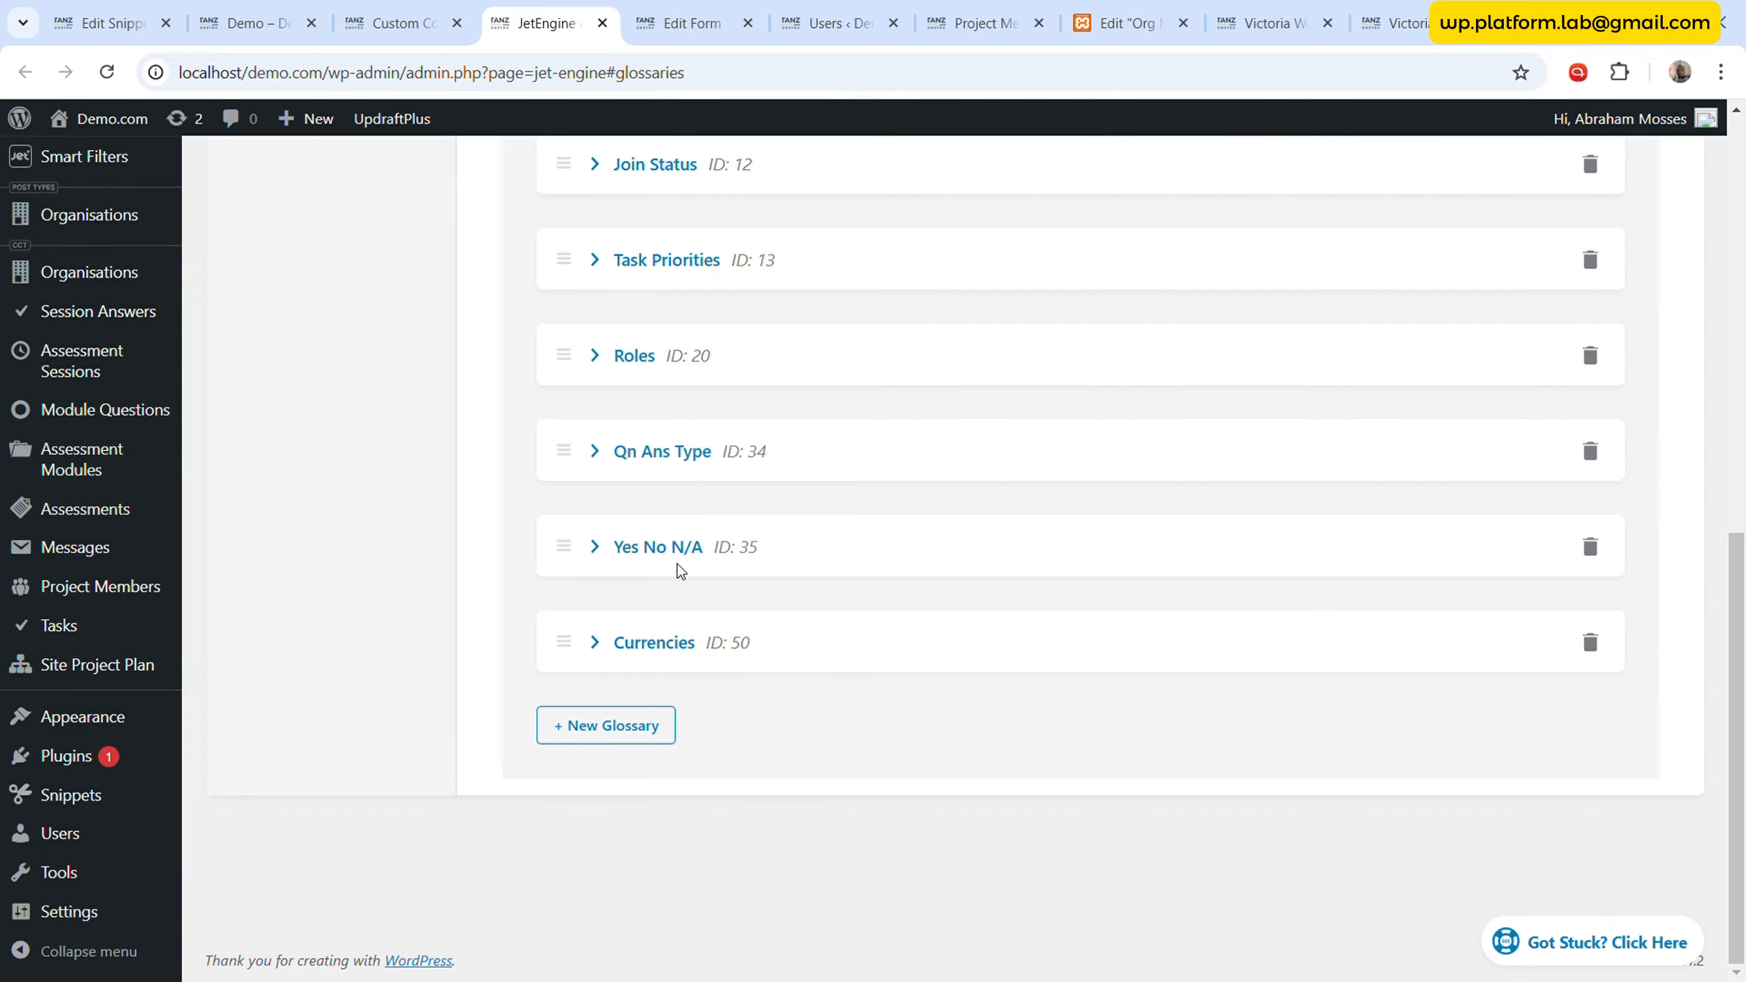
scroll(681, 499, "up", 5)
left_click(634, 697)
scroll(713, 681, "down", 11)
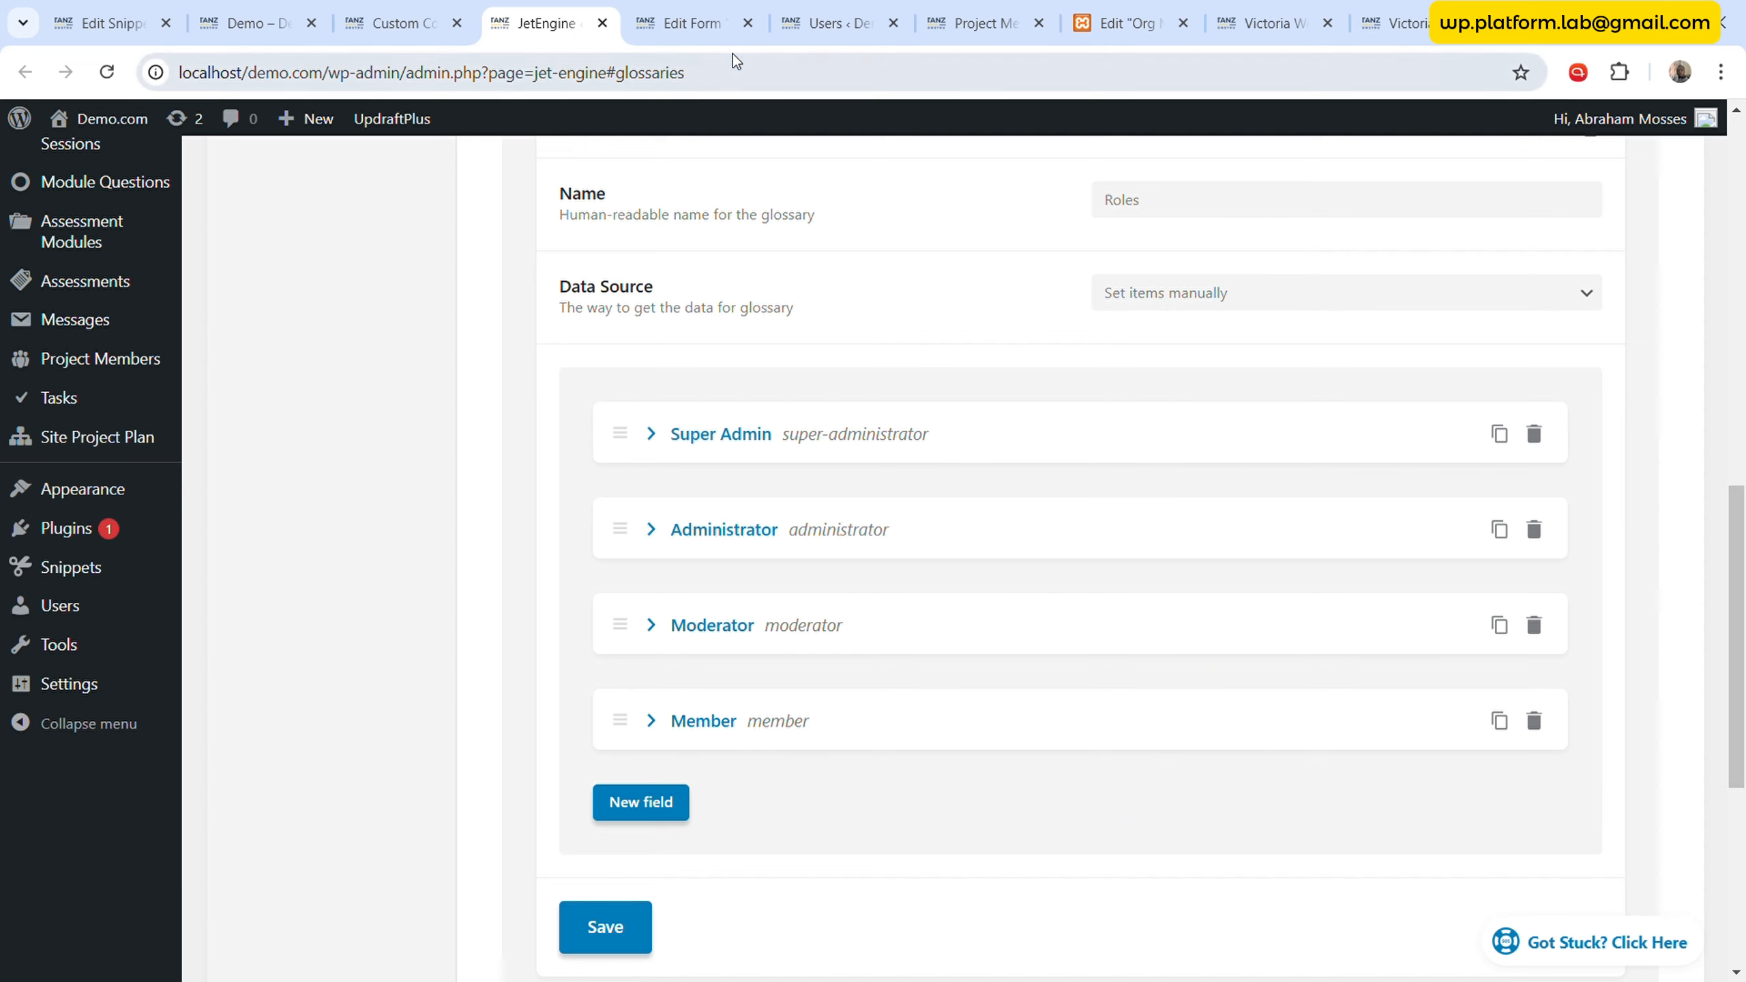
- Select the join_status field, copy the field value of the Join Status glossary's Pending item, and return to the form editor
left_click(694, 23)
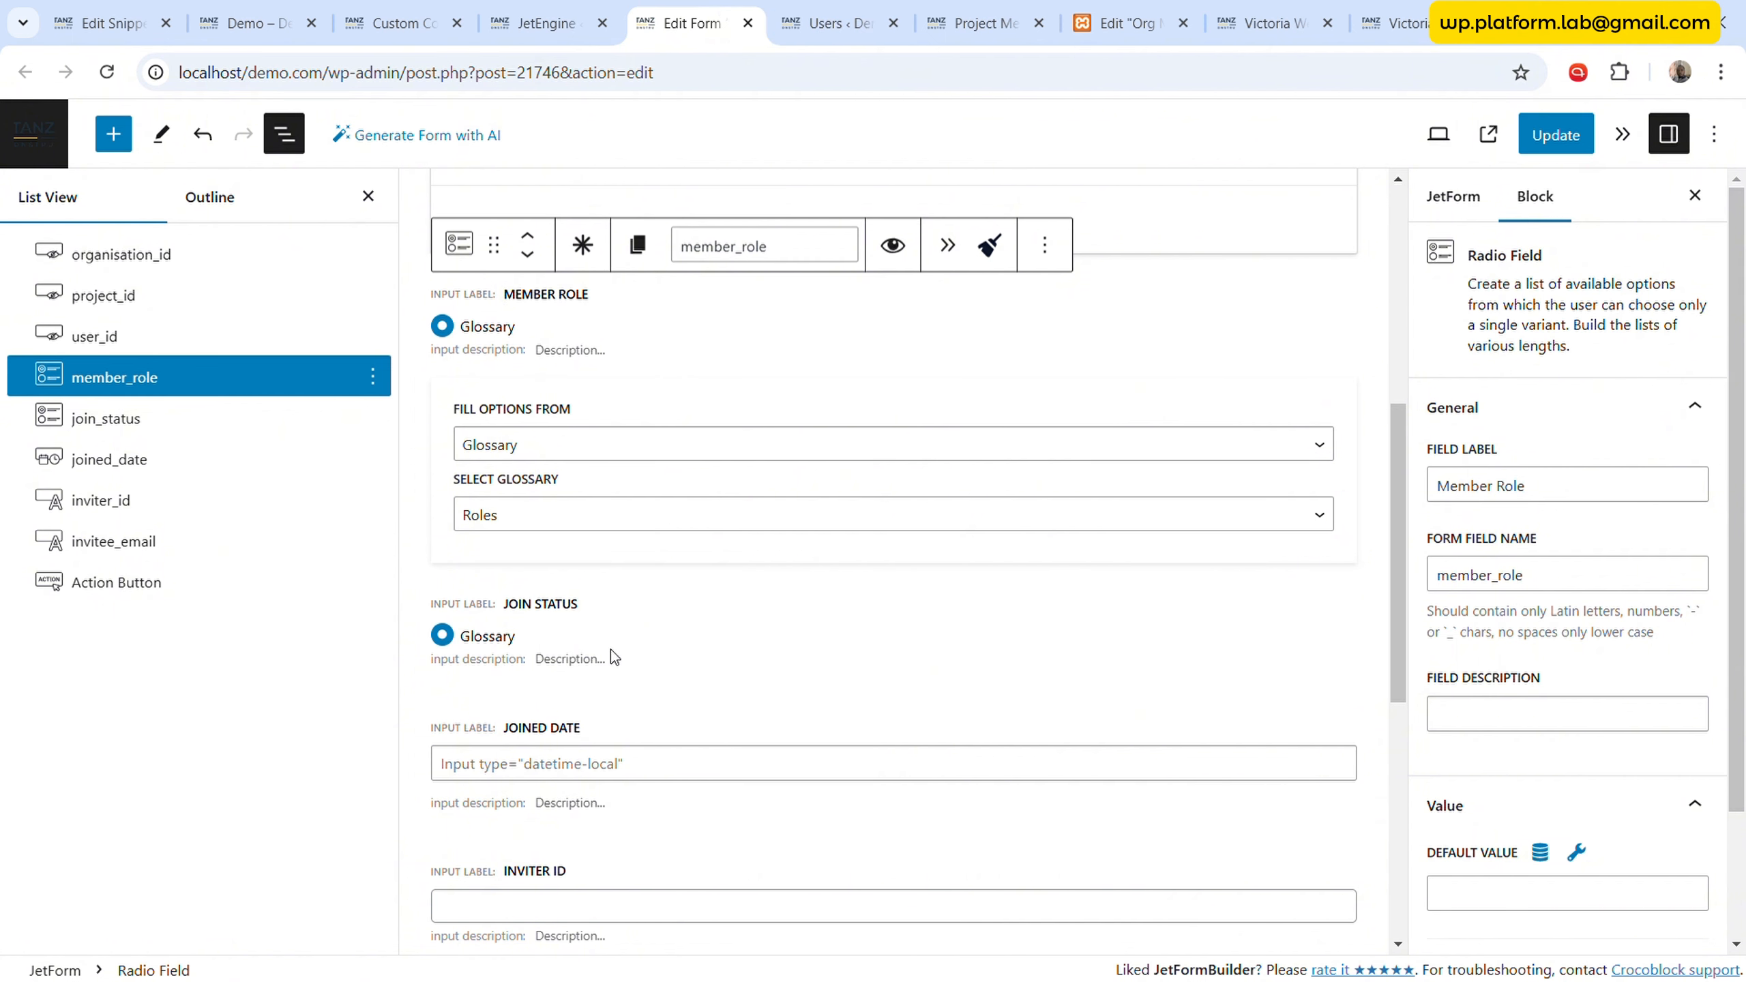
left_click(127, 417)
left_click(543, 22)
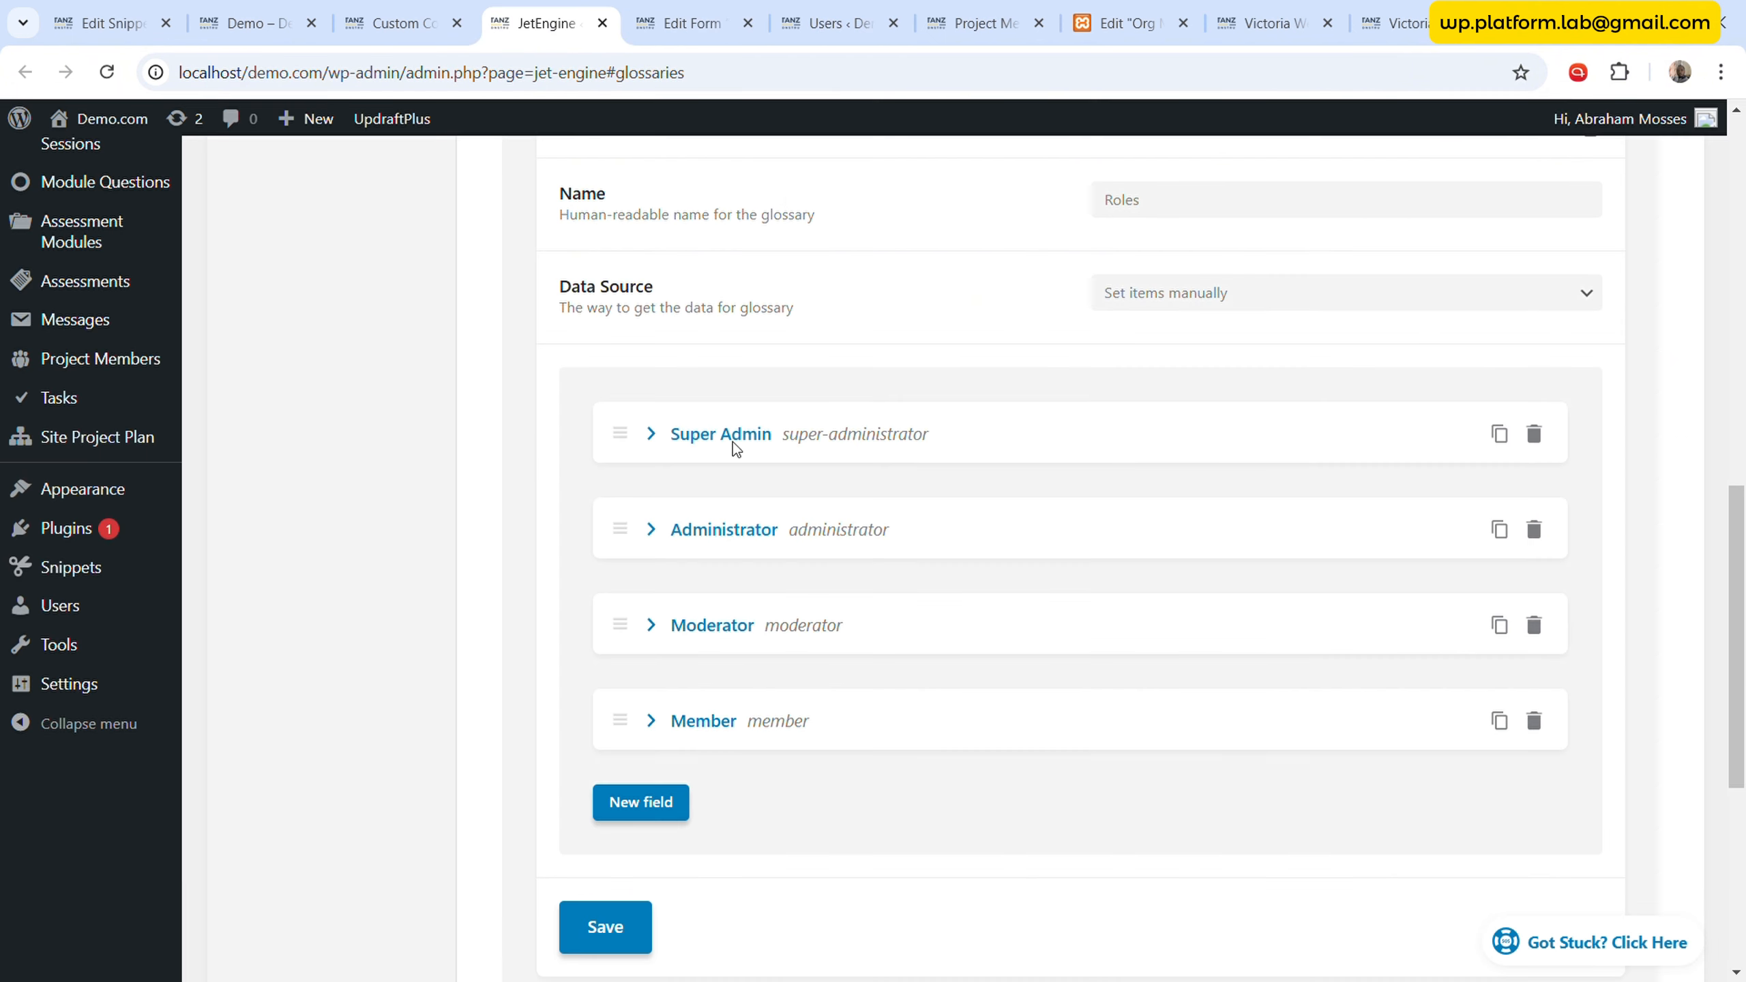
scroll(695, 416, "up", 5)
left_click(642, 471)
left_click(686, 278)
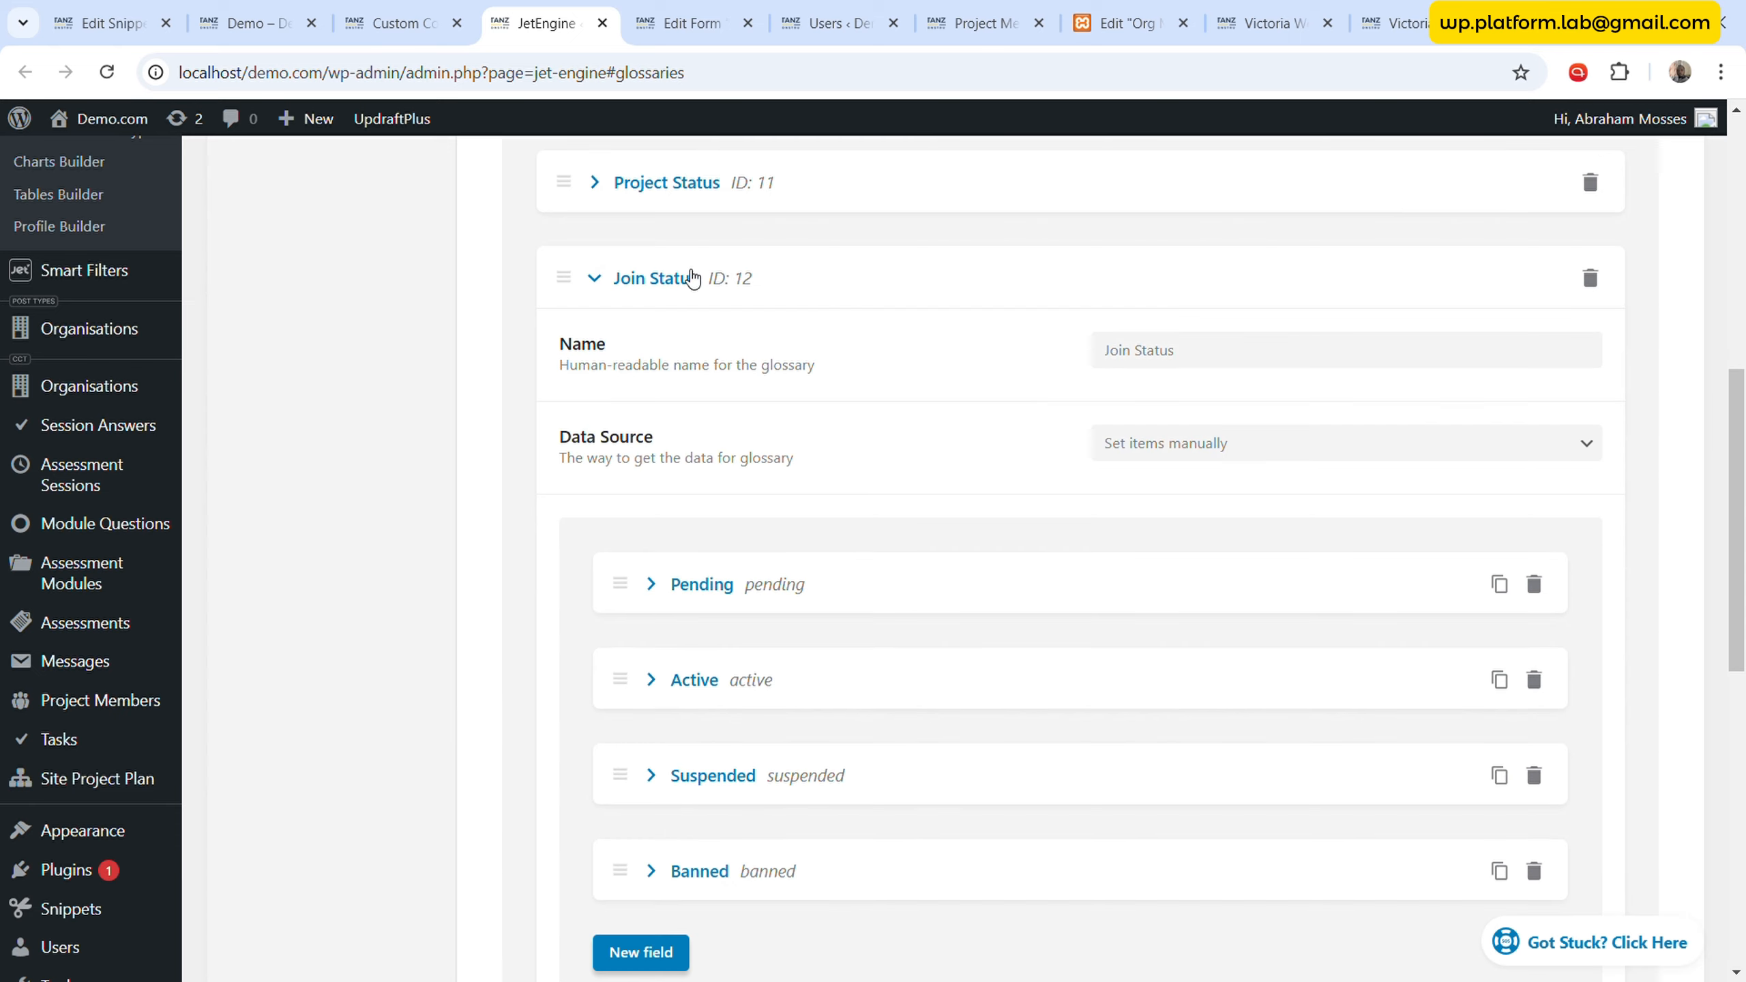
scroll(873, 495, "down", 2)
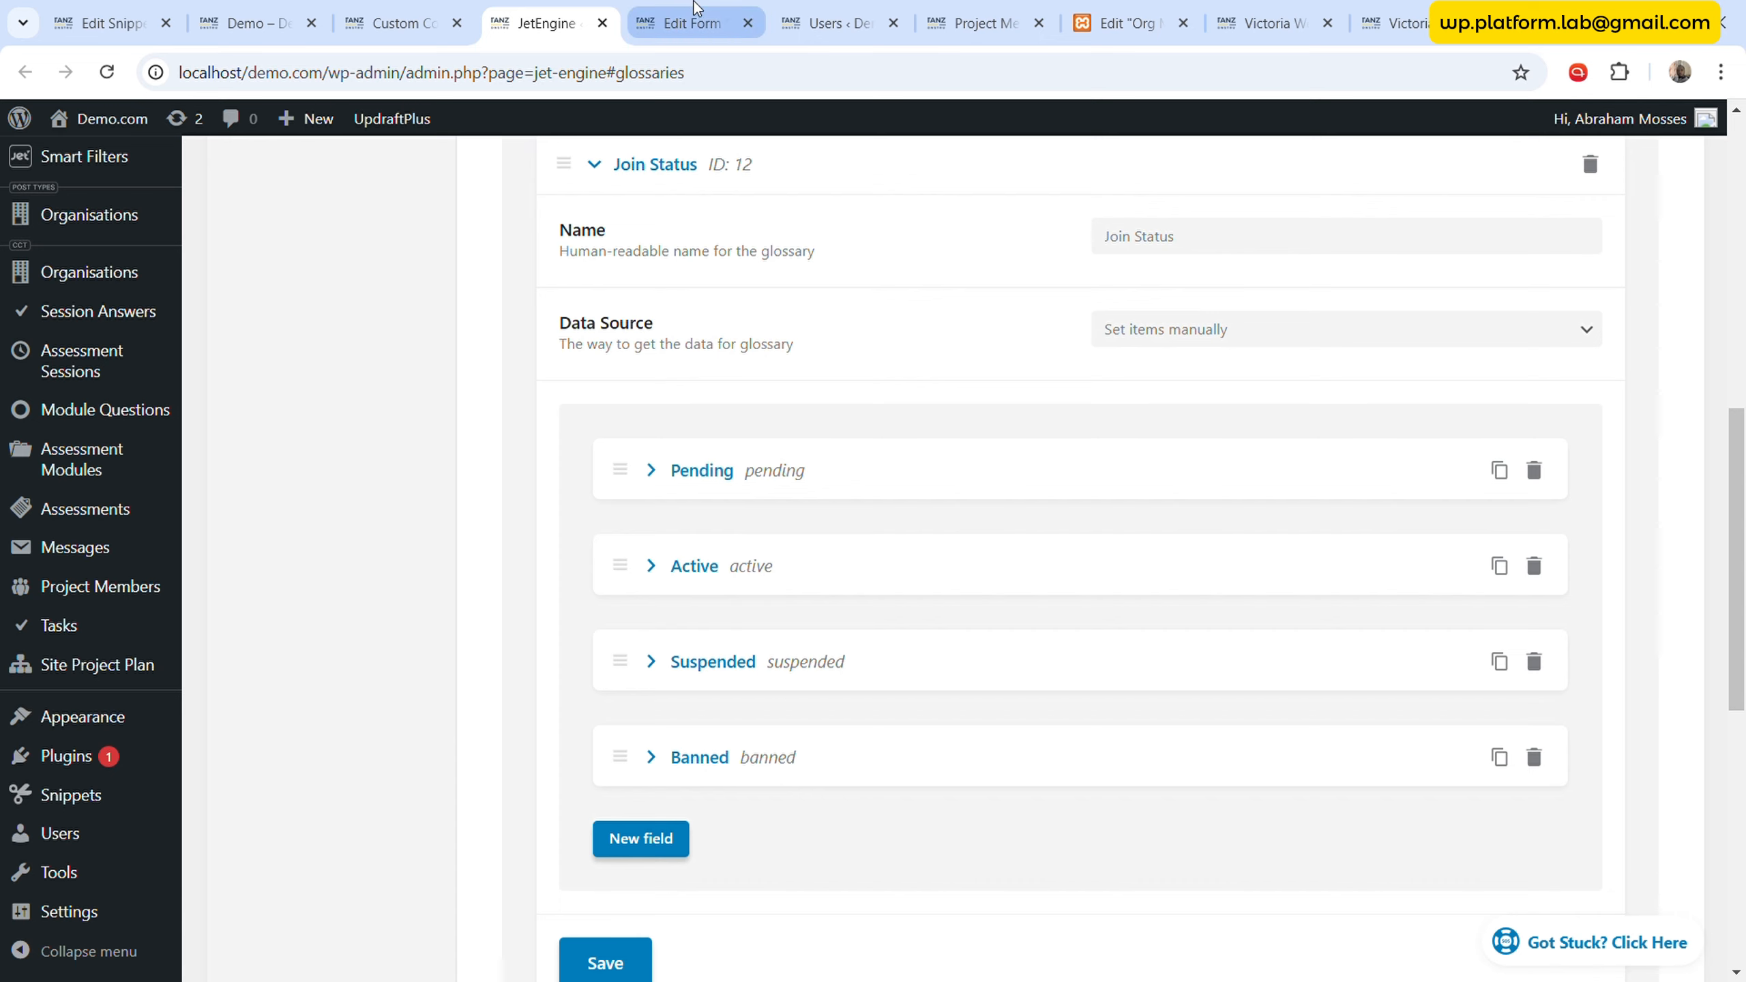
left_click(808, 472)
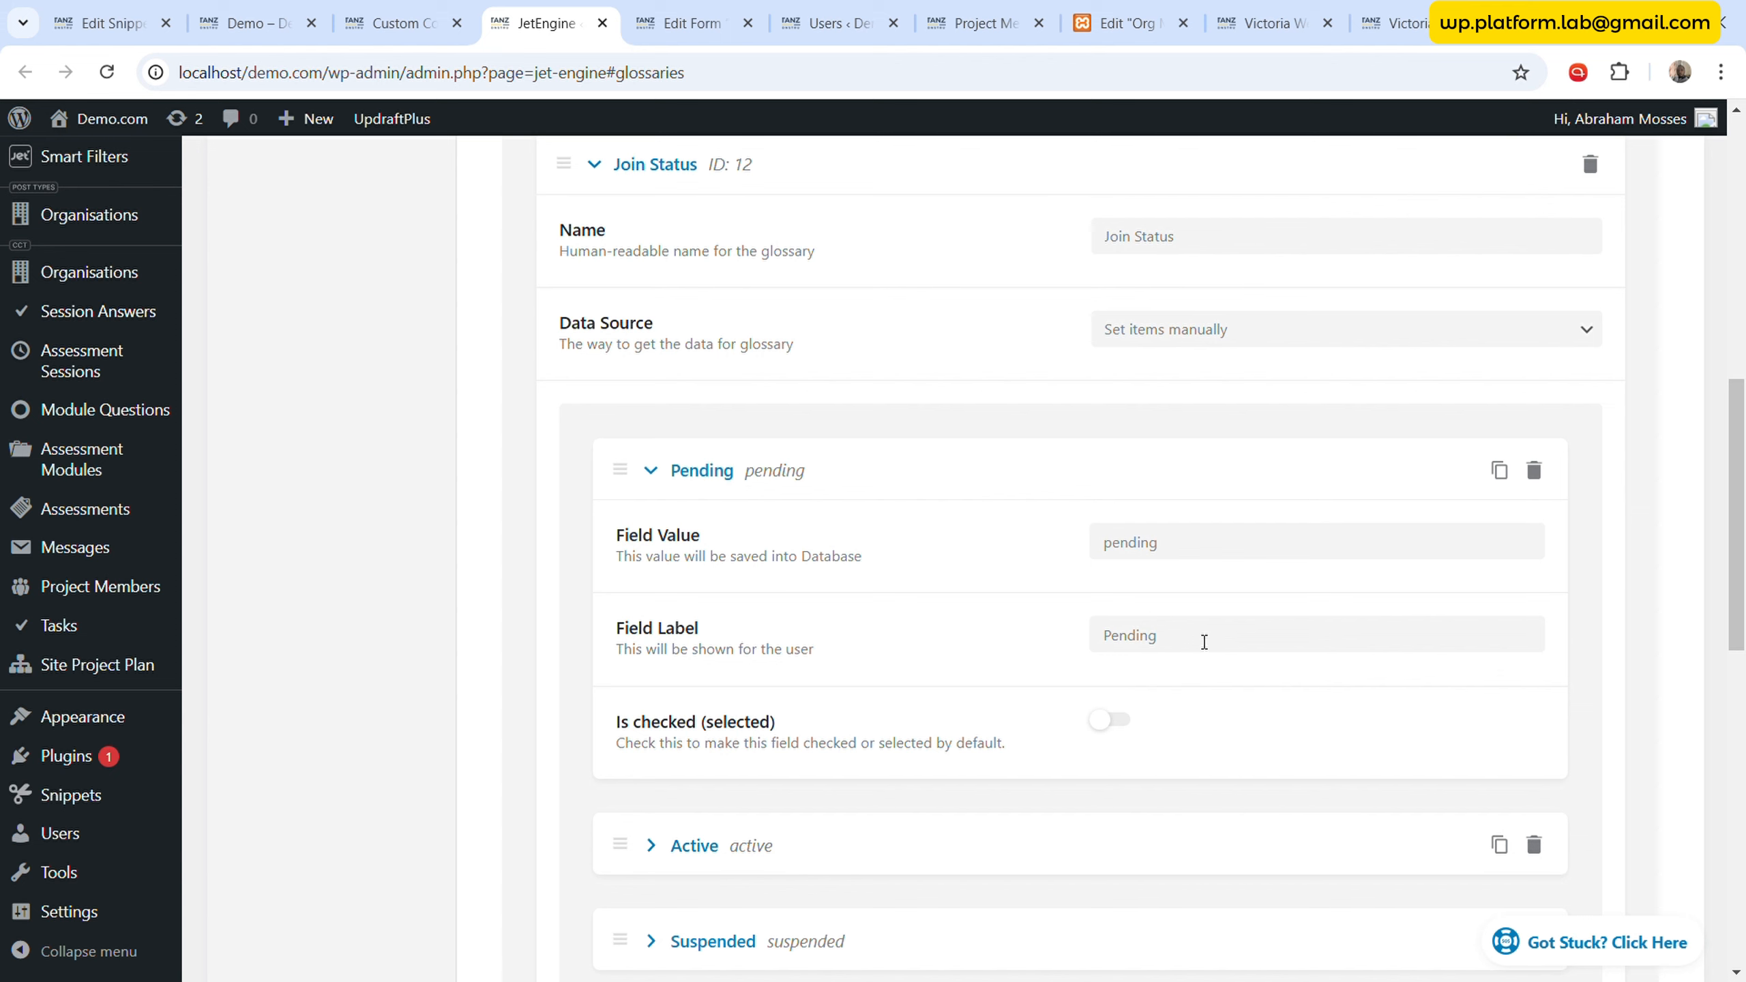
left_click(1205, 642)
double_click(1223, 558)
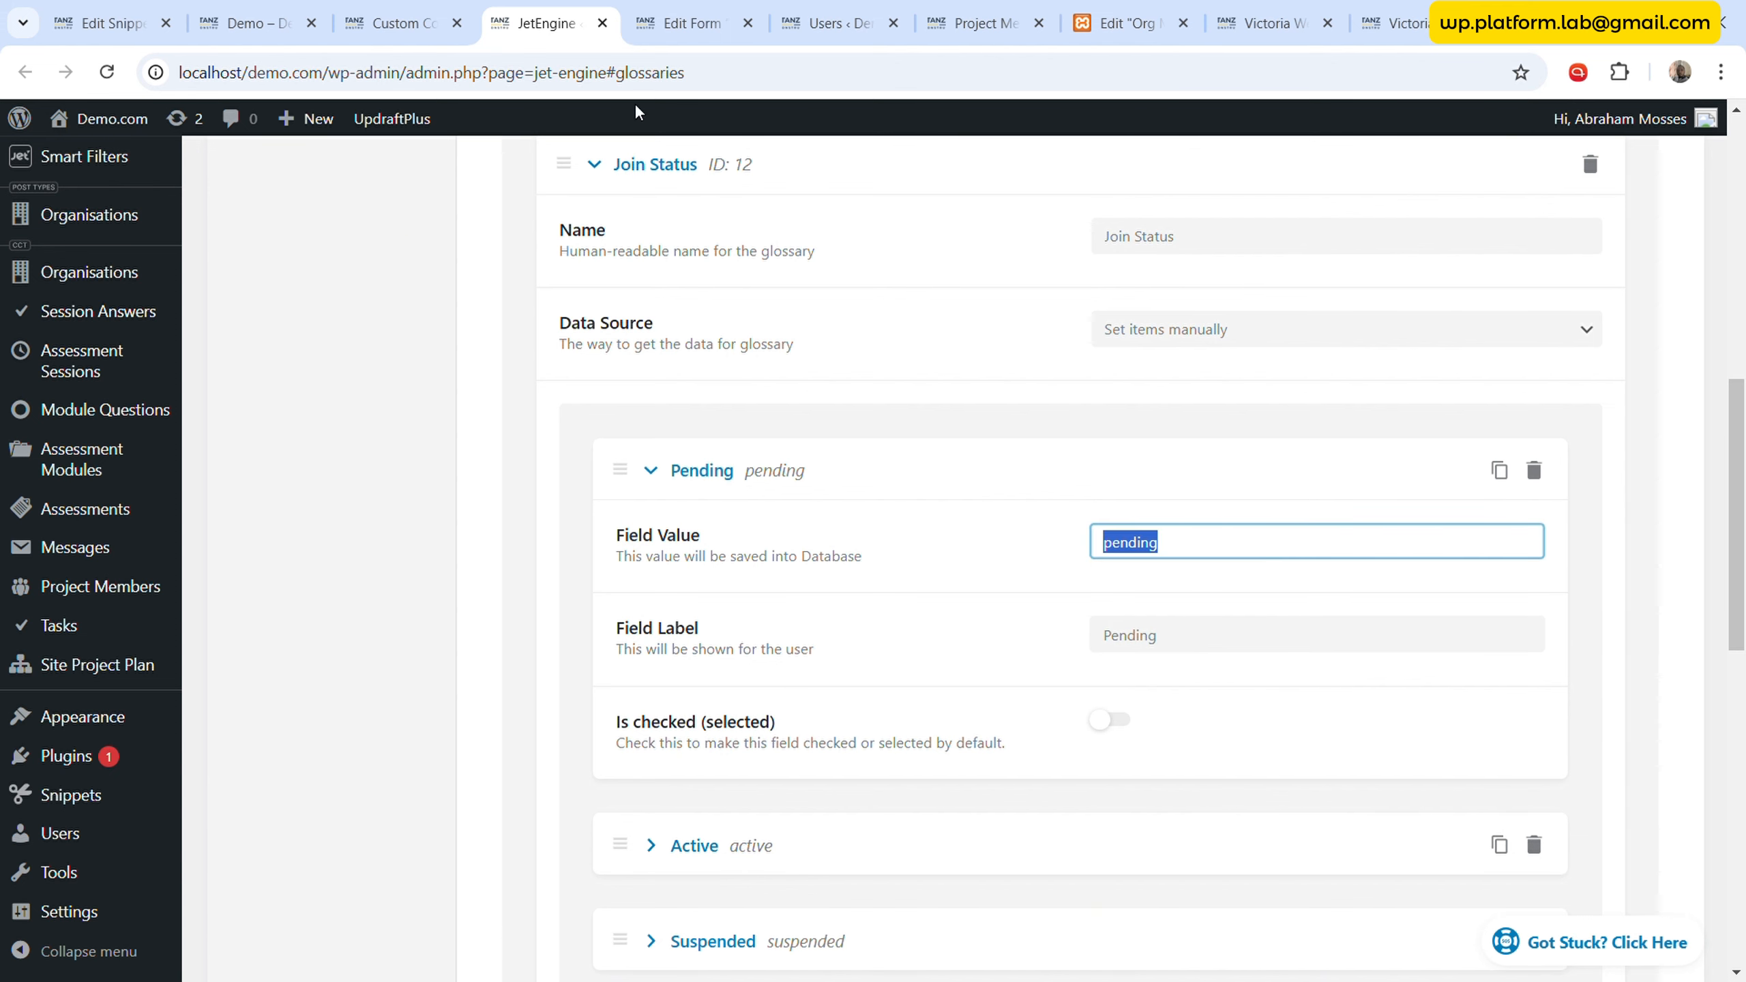
left_click(691, 22)
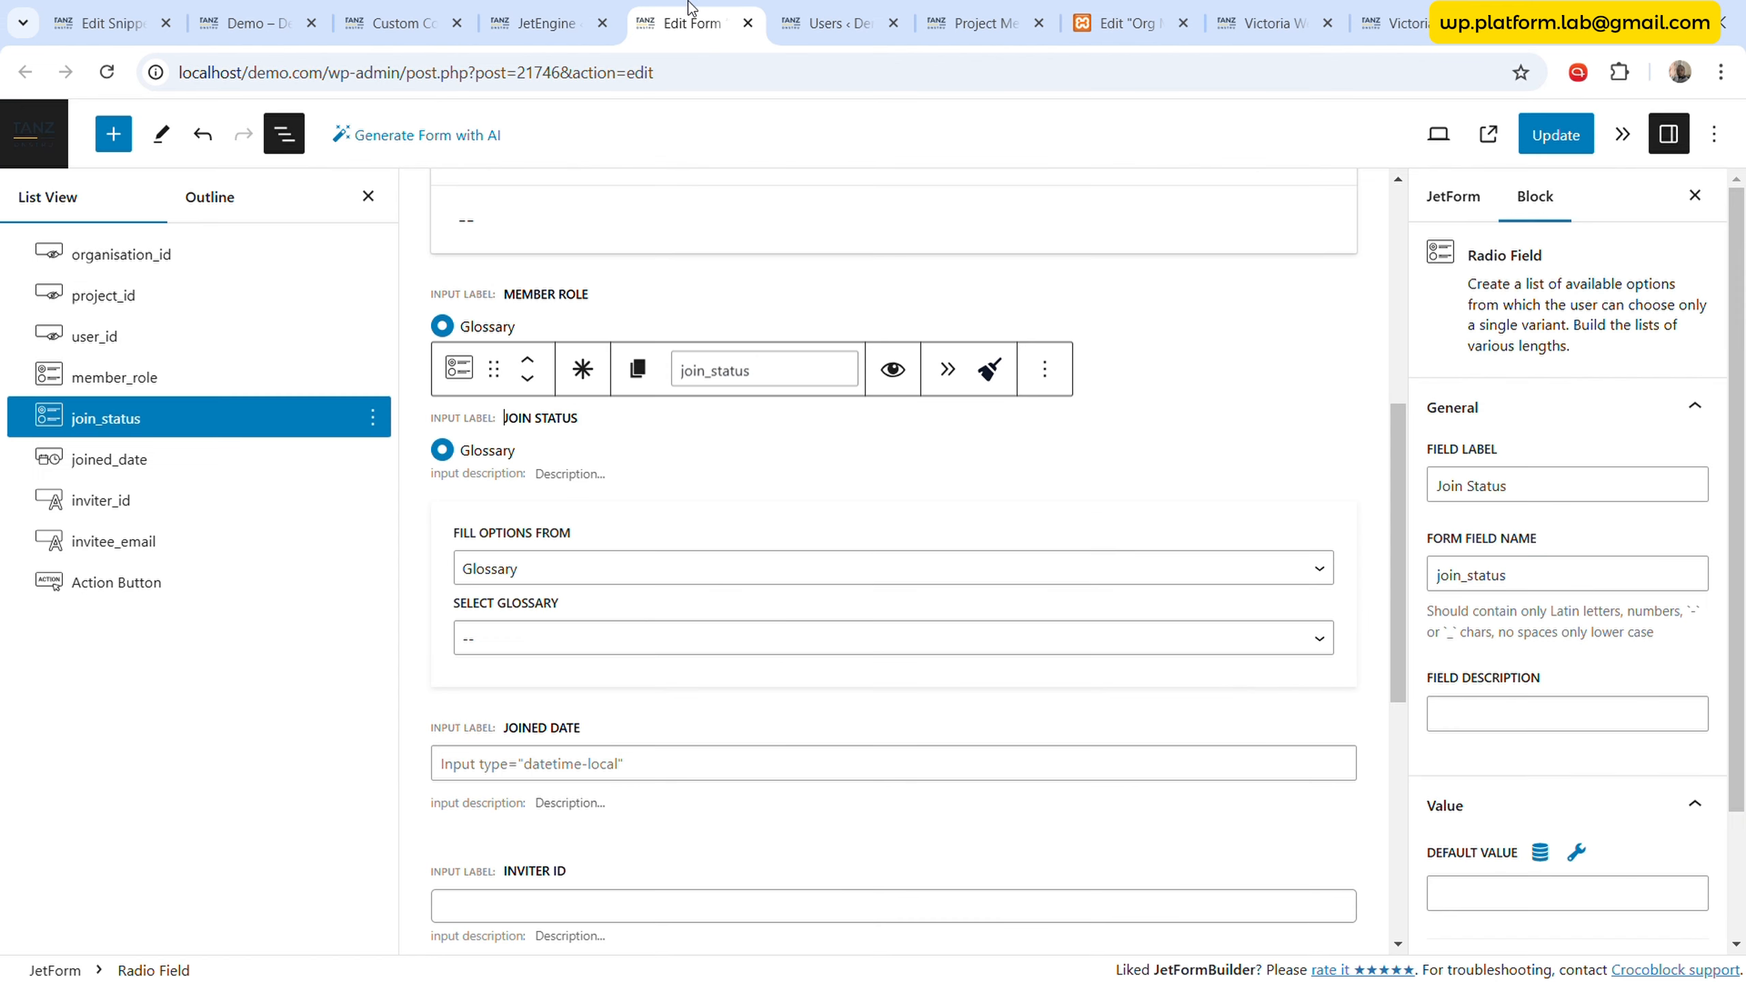
- Transform join_status into a Text Field and from there a Hidden Field with field value "--" and default value pending
left_click(459, 370)
left_click(557, 494)
left_click(459, 371)
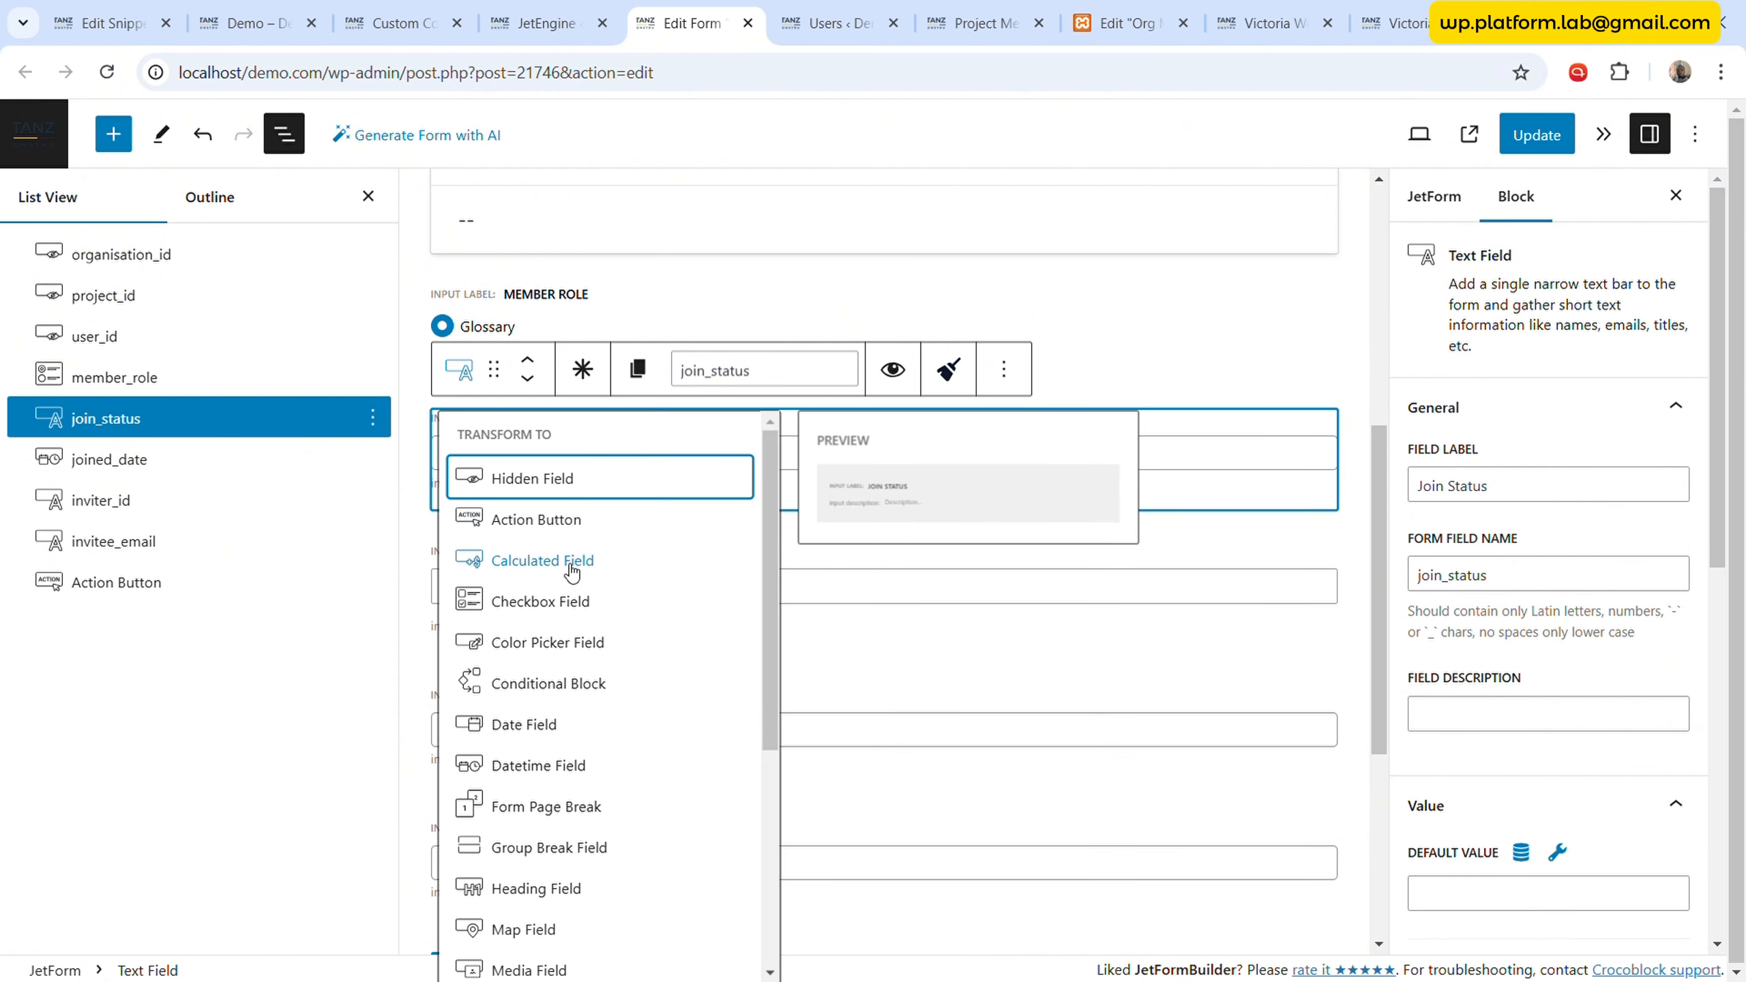
left_click(577, 490)
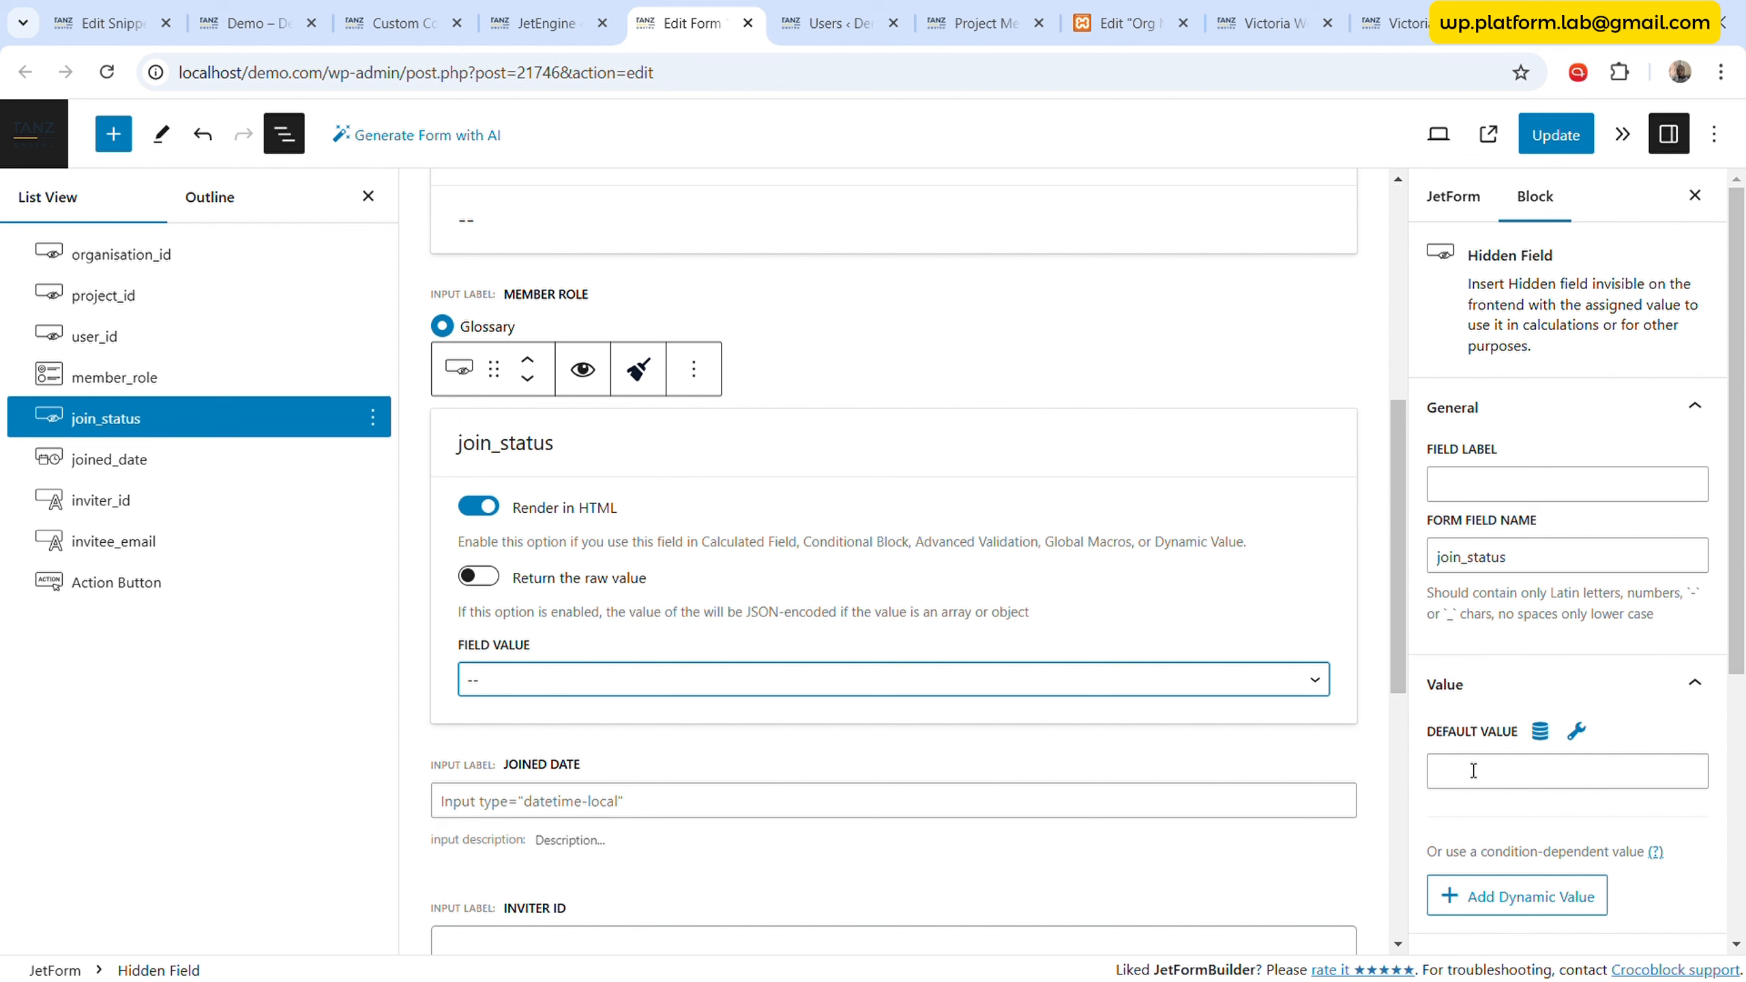
left_click(1548, 769)
type("pending")
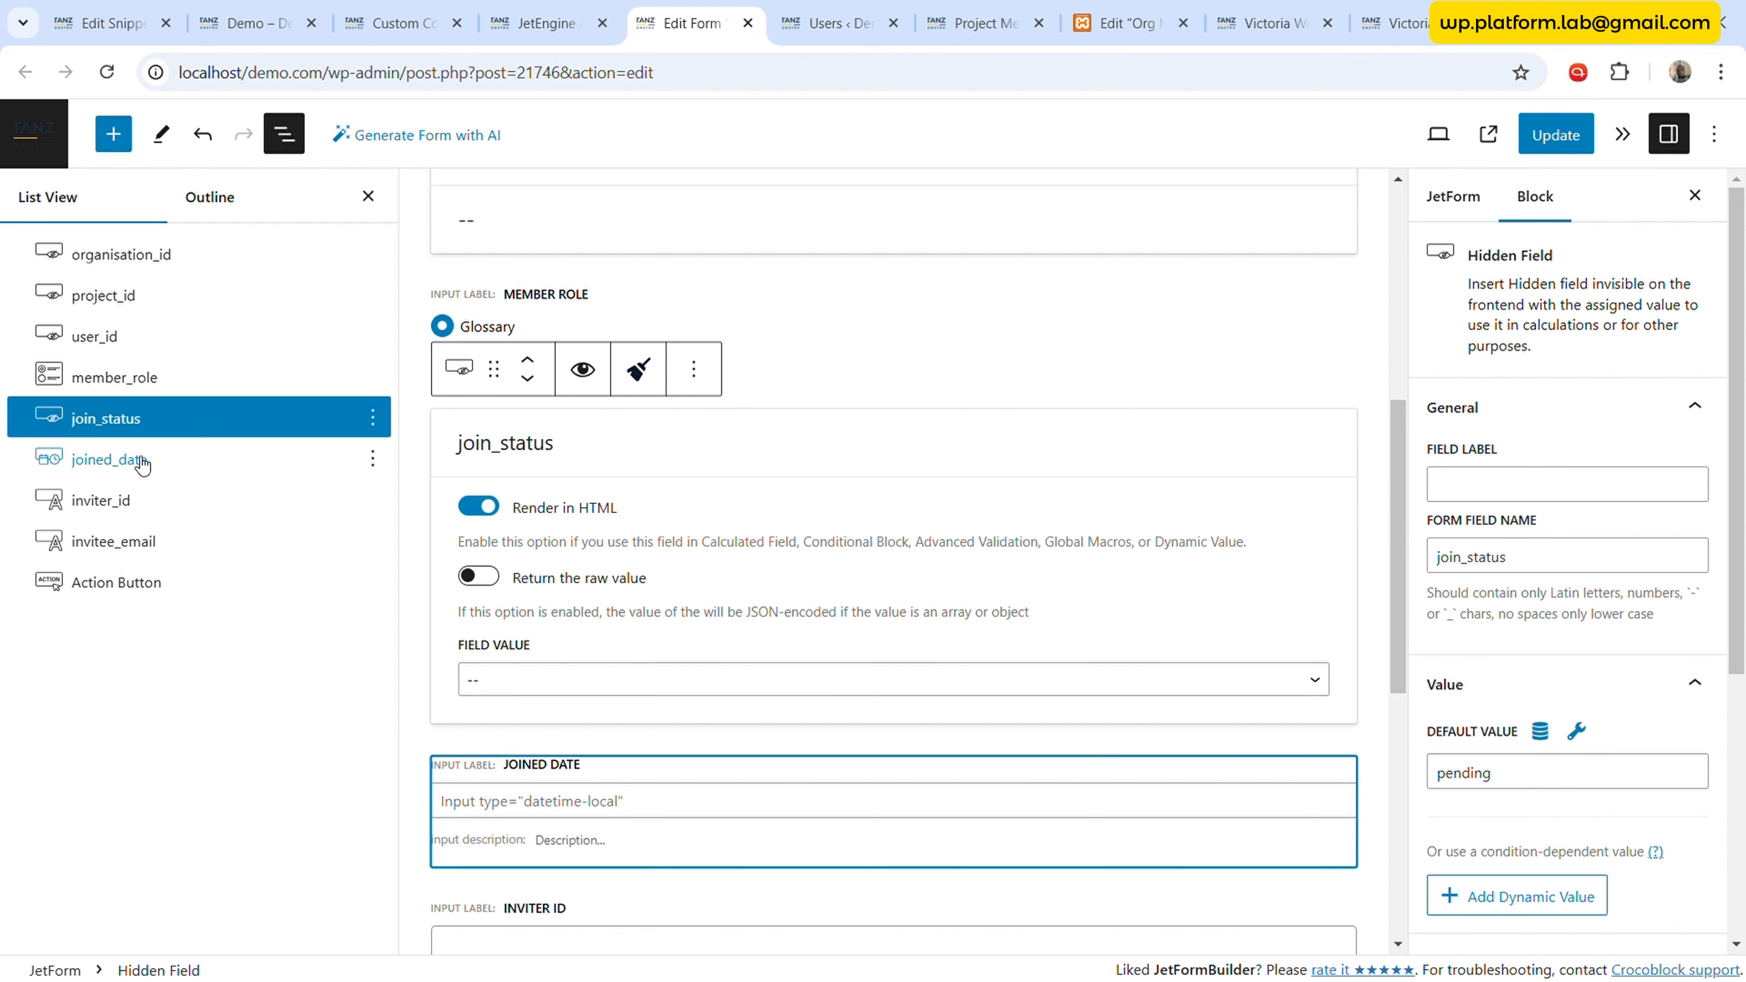
- Transform joined_date into a Text Field and from there a Hidden Field, and set its field value to the empty "--" option
left_click(138, 459)
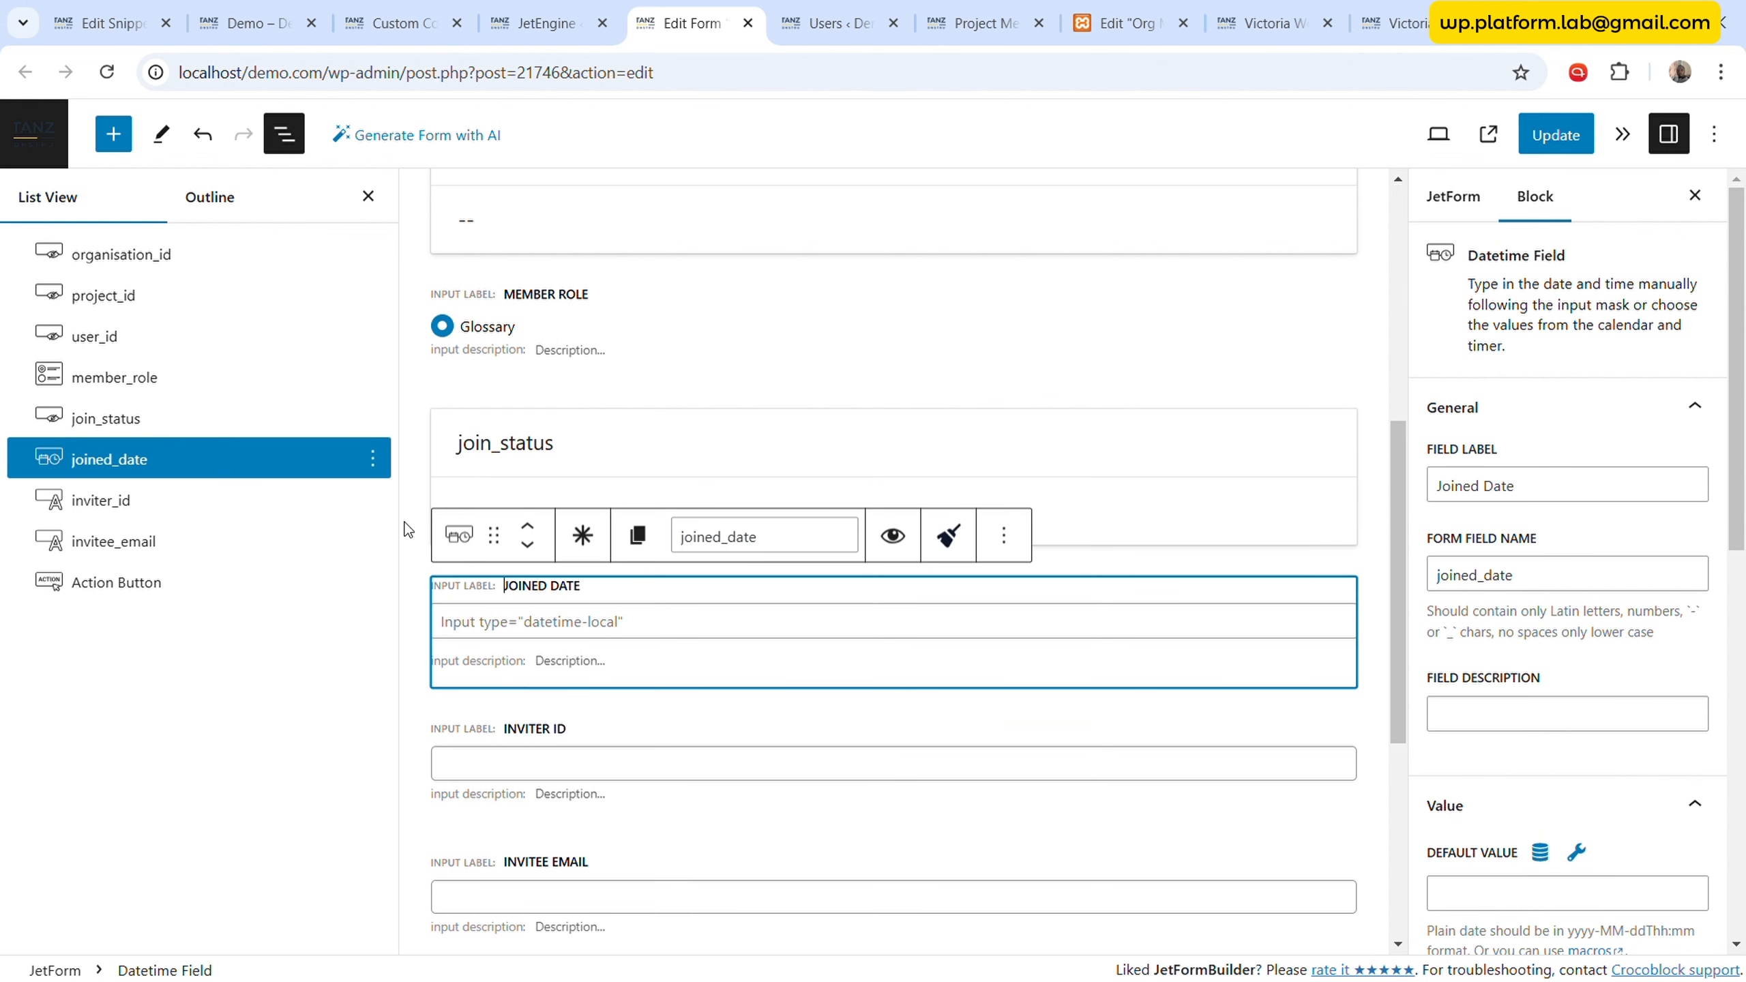
left_click(459, 535)
left_click(538, 638)
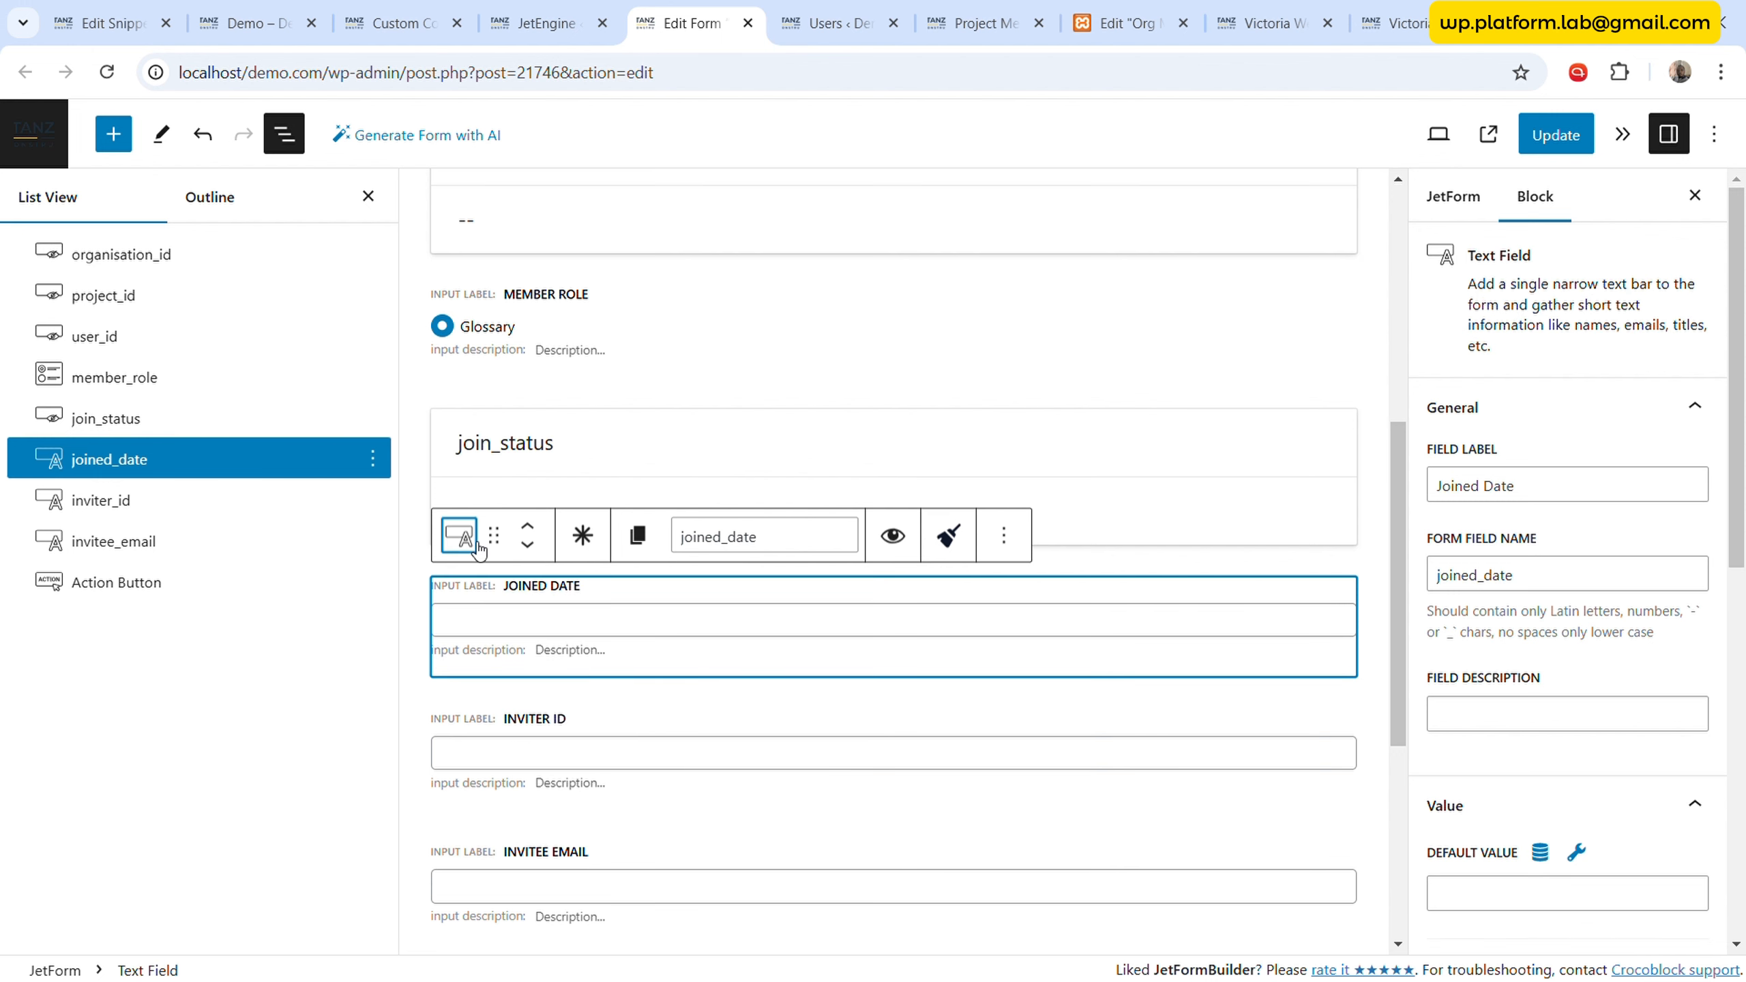
left_click(460, 535)
left_click(596, 650)
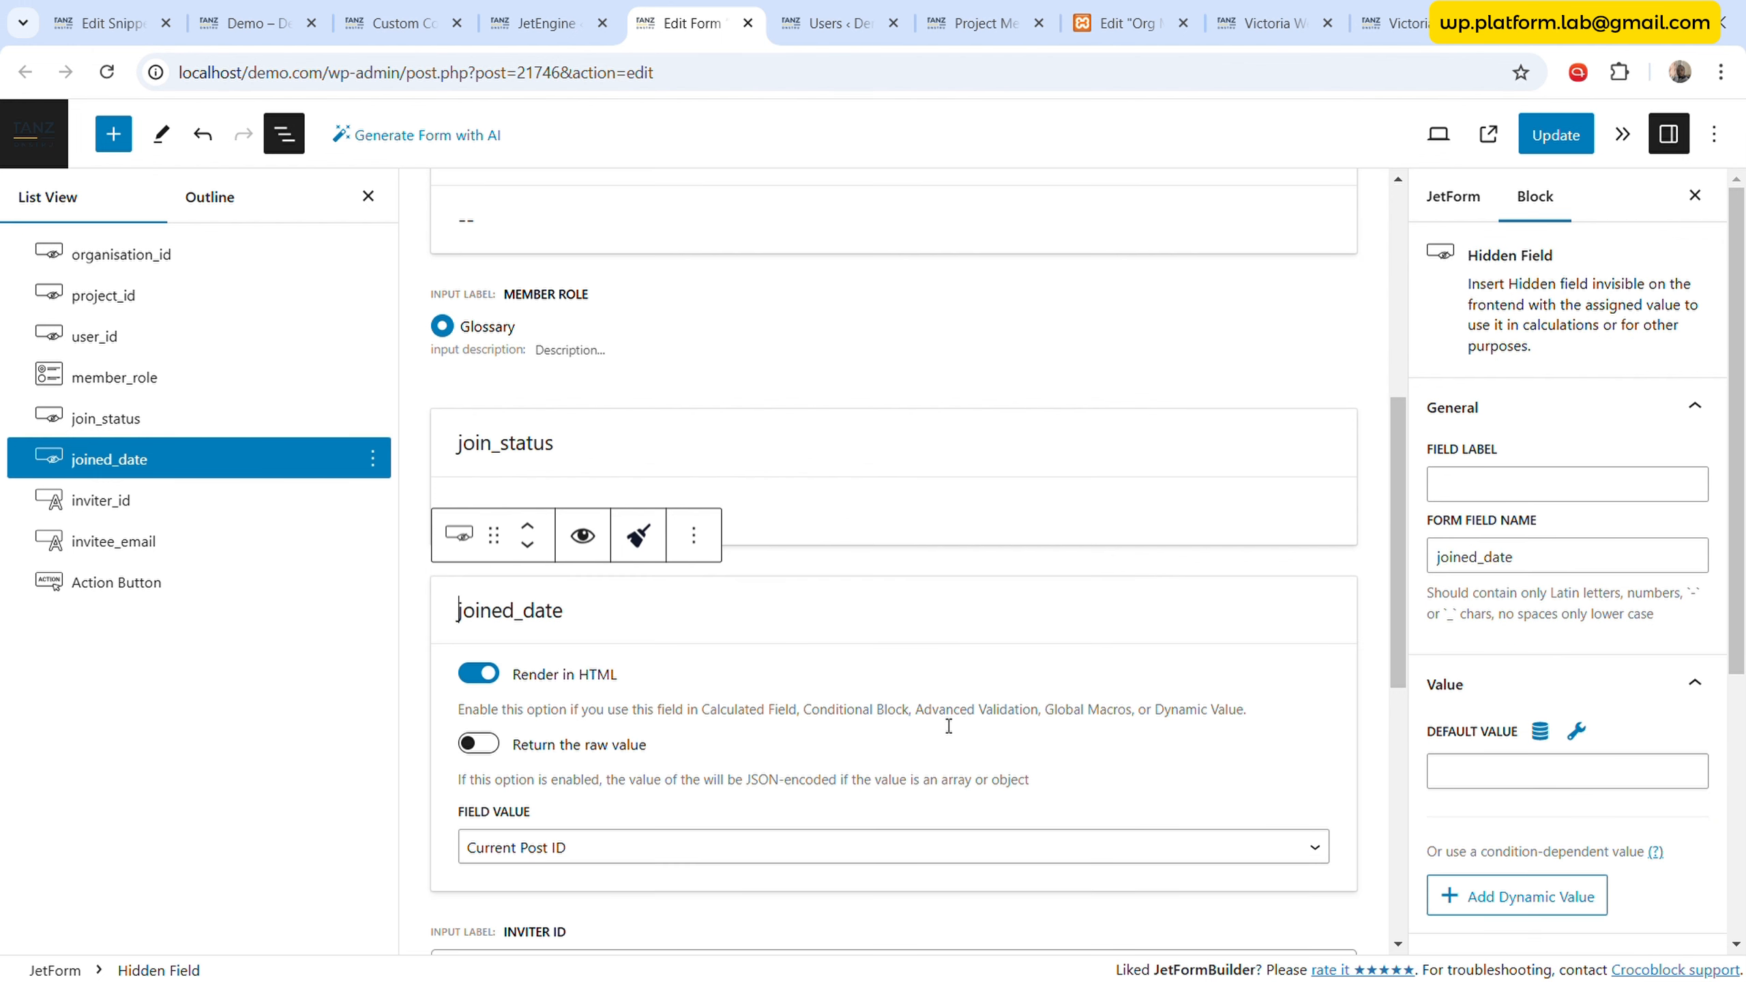
scroll(681, 792, "down", 2)
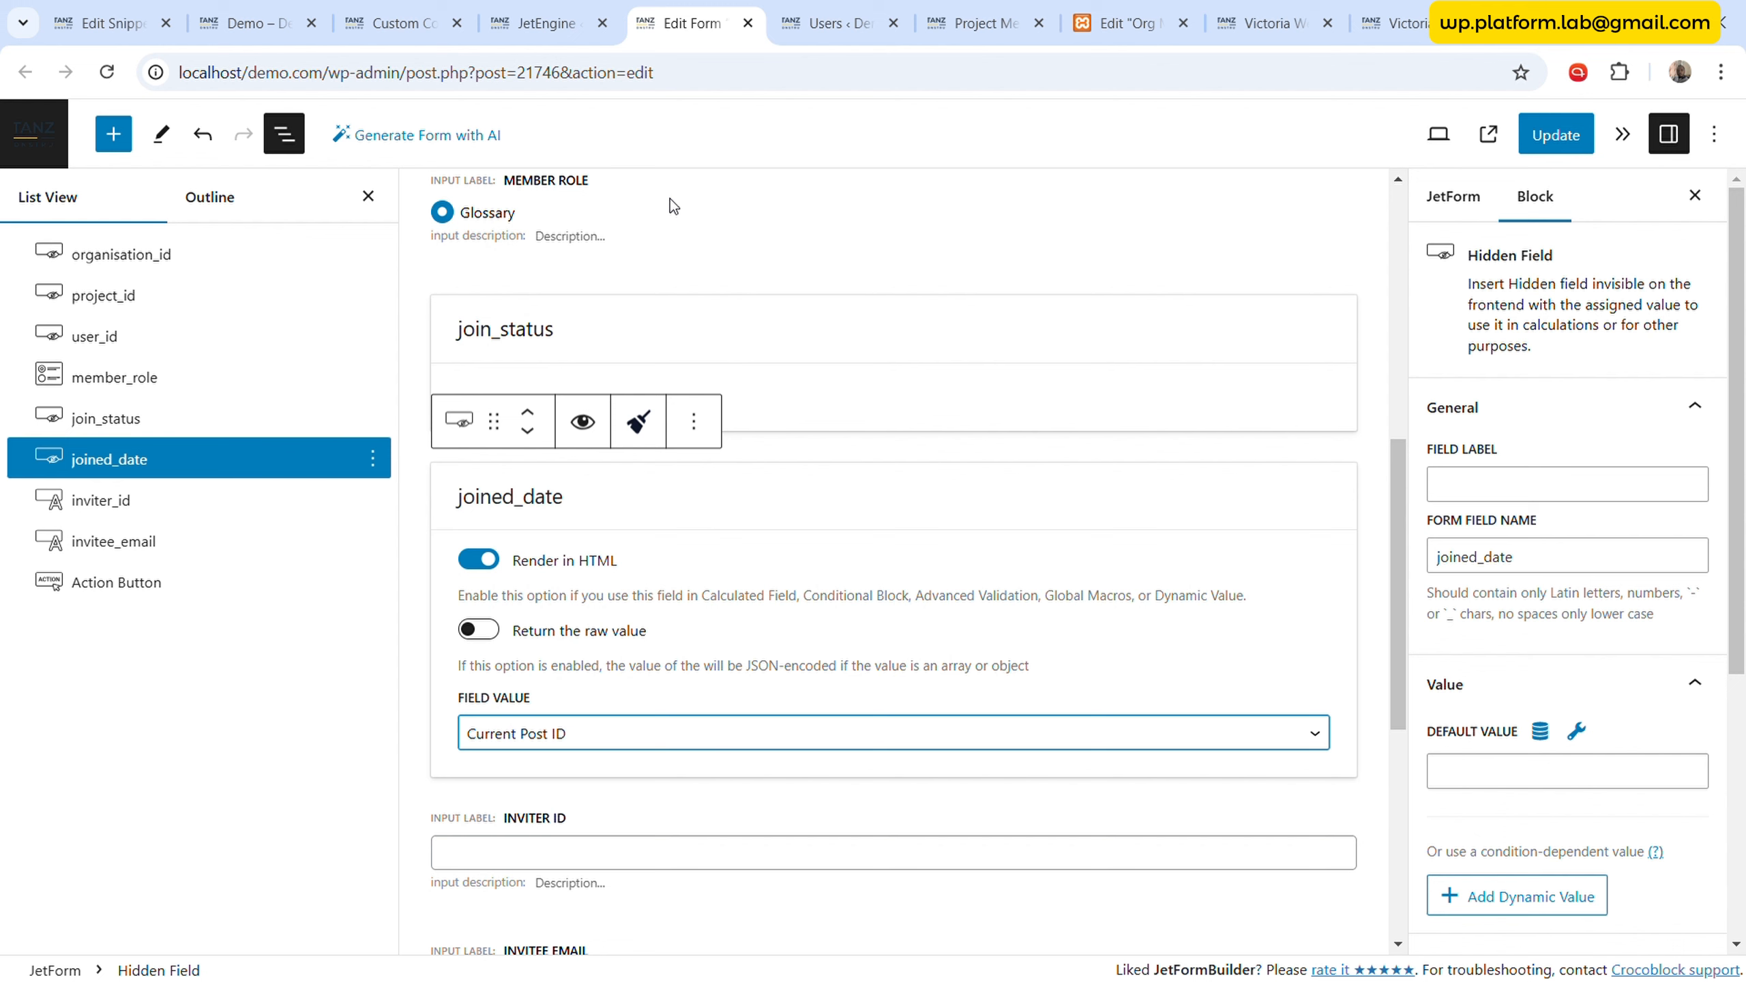
- Transform the inviter_id text field into a Hidden Field and set its field value to the empty "--" option
left_click(160, 503)
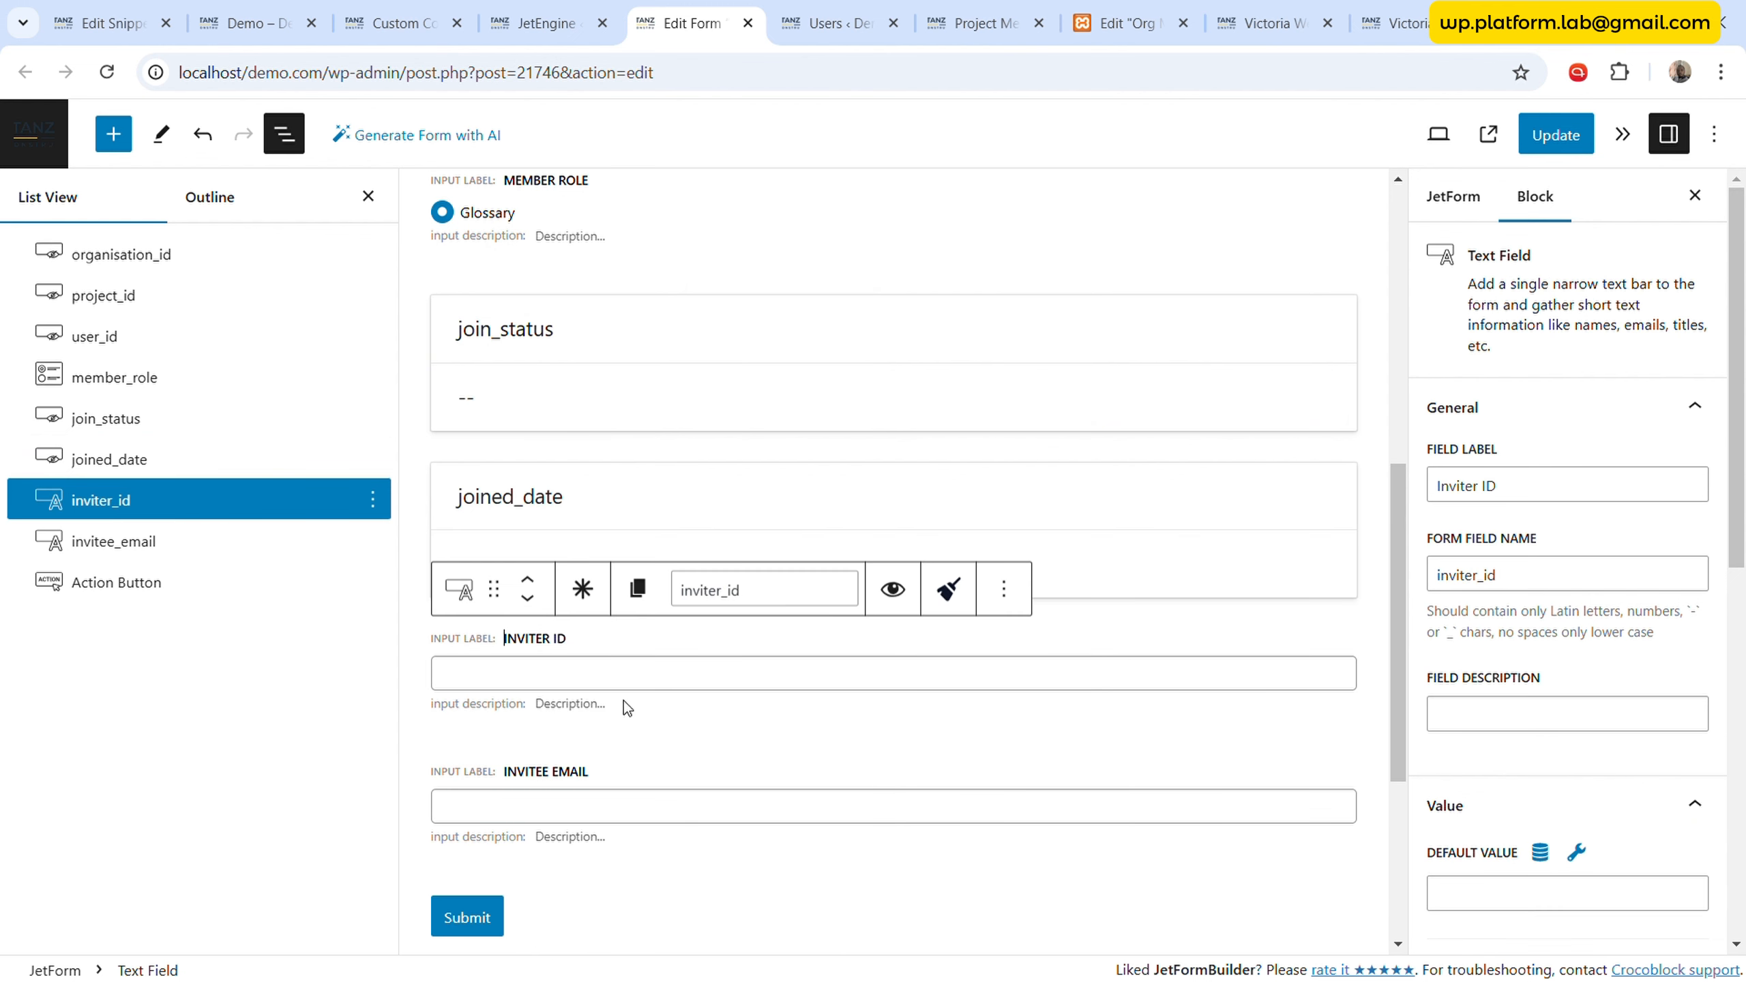
left_click(458, 588)
left_click(553, 169)
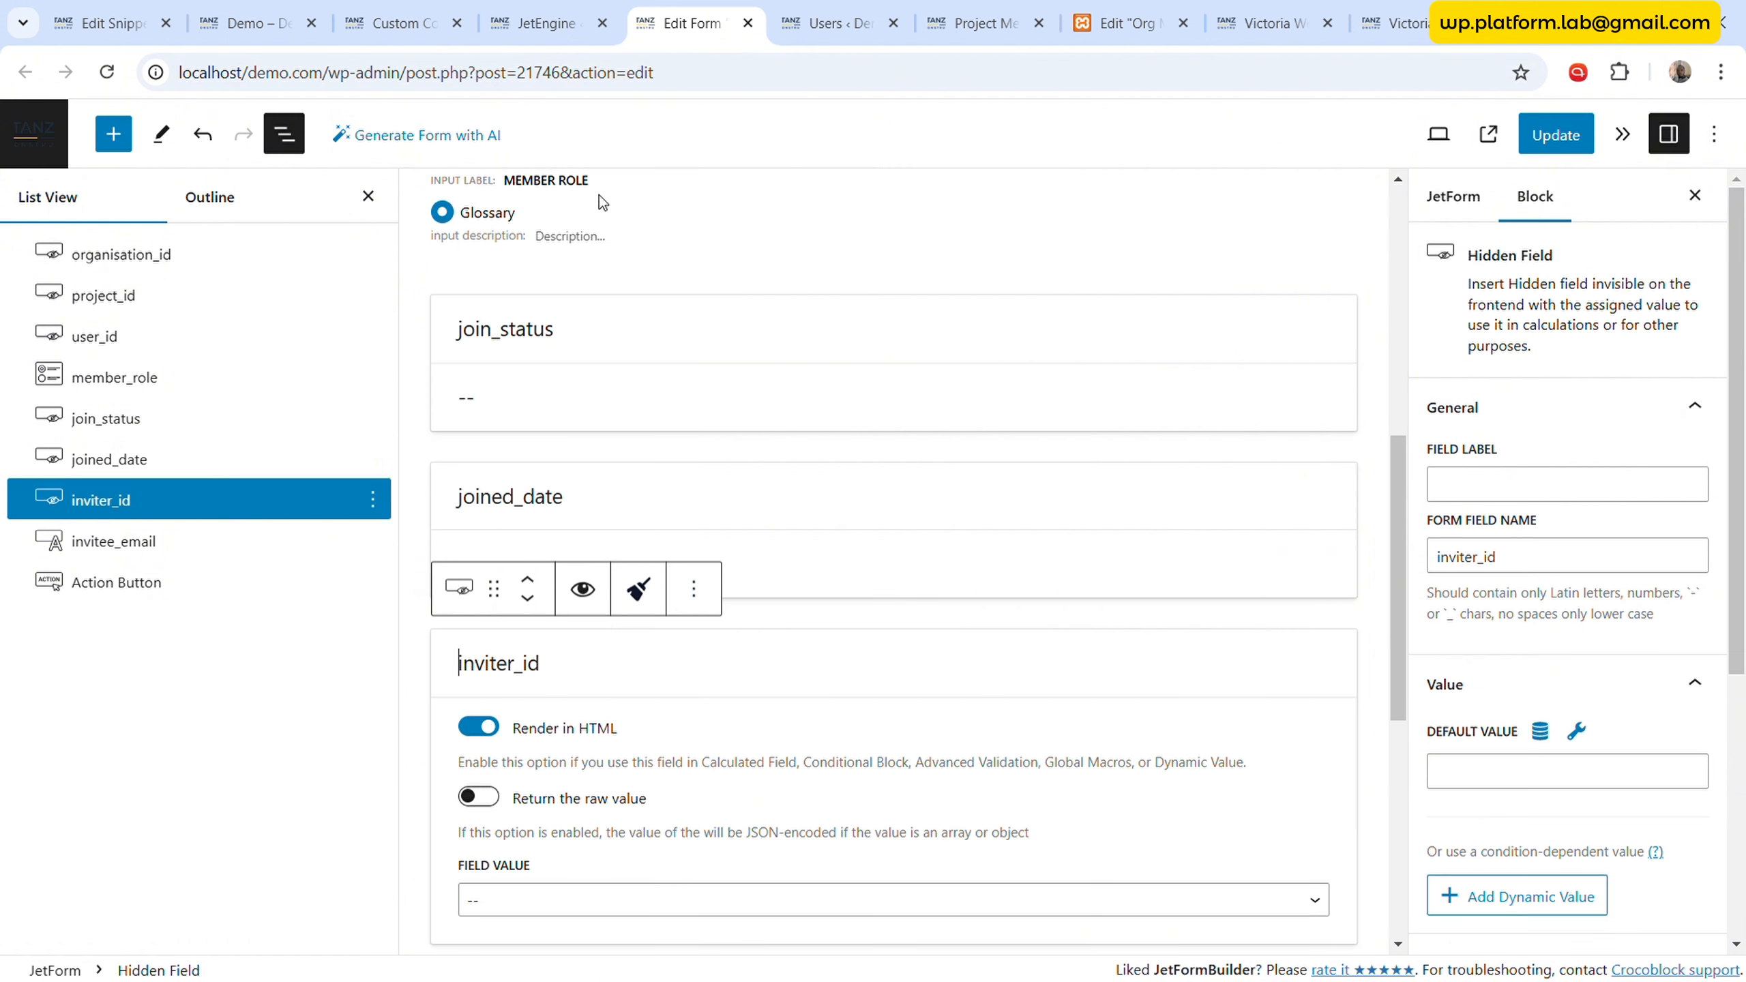
scroll(644, 709, "down", 1)
- Preset the inviter_id default value with source User, user ID from Current user, and a chosen user field
left_click(1540, 731)
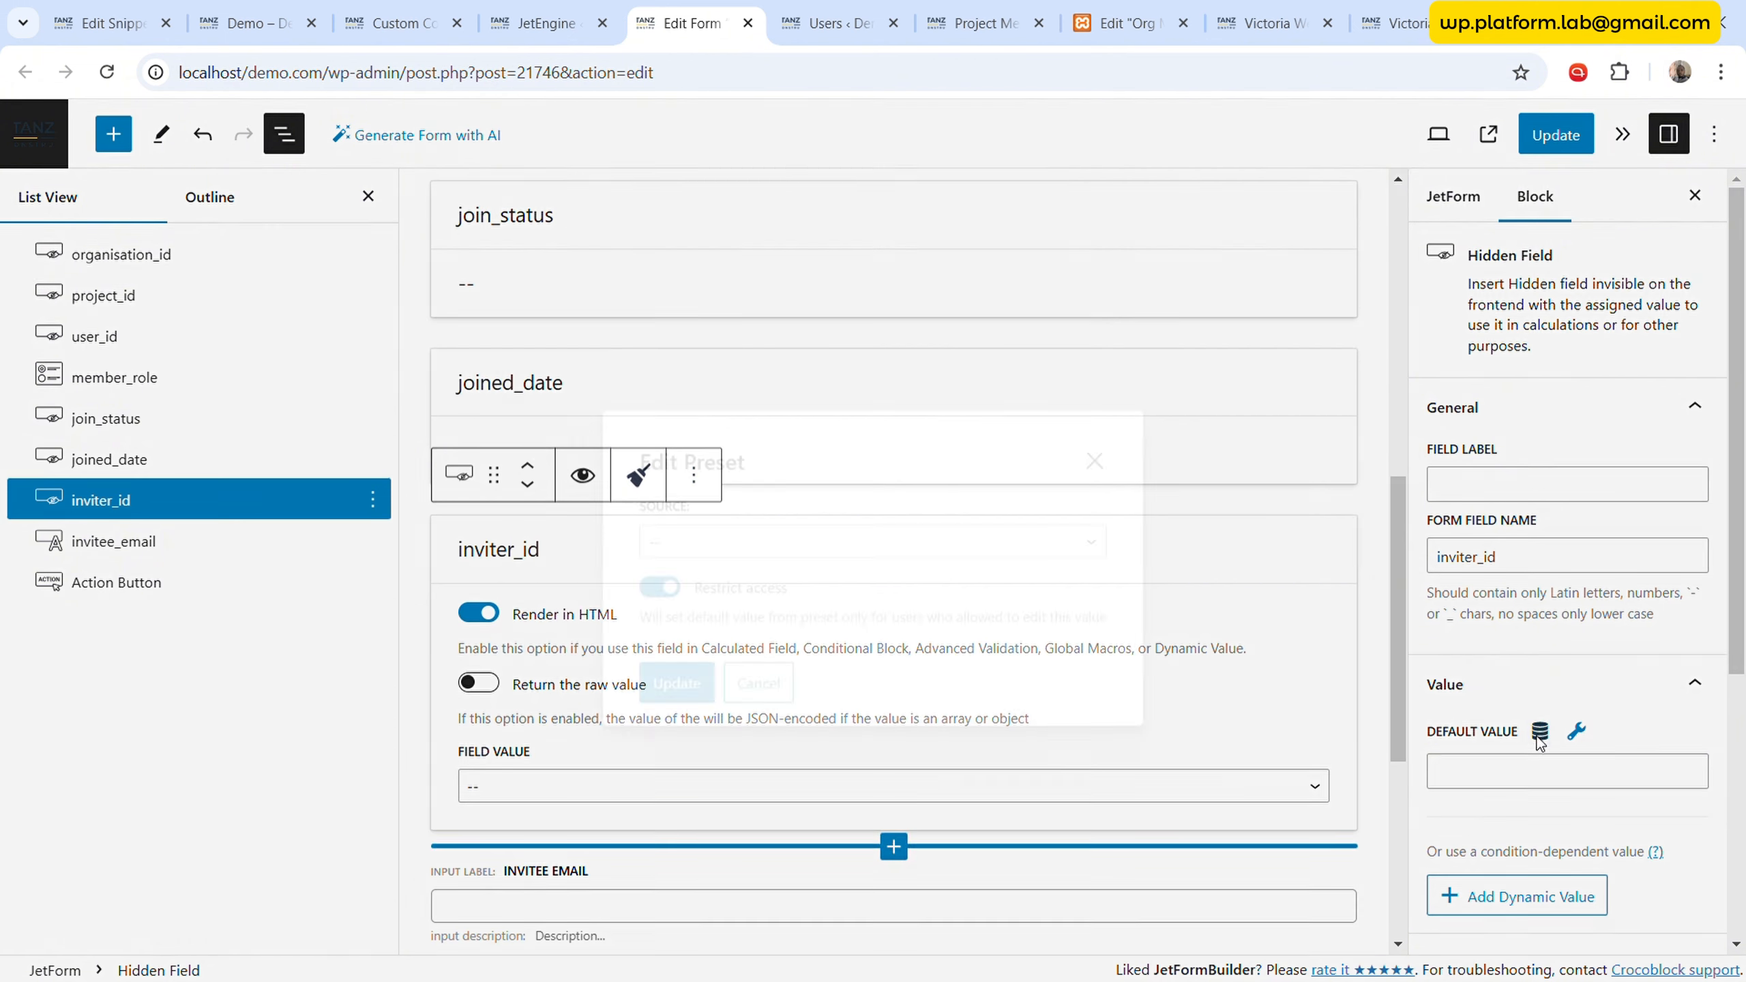
left_click(799, 603)
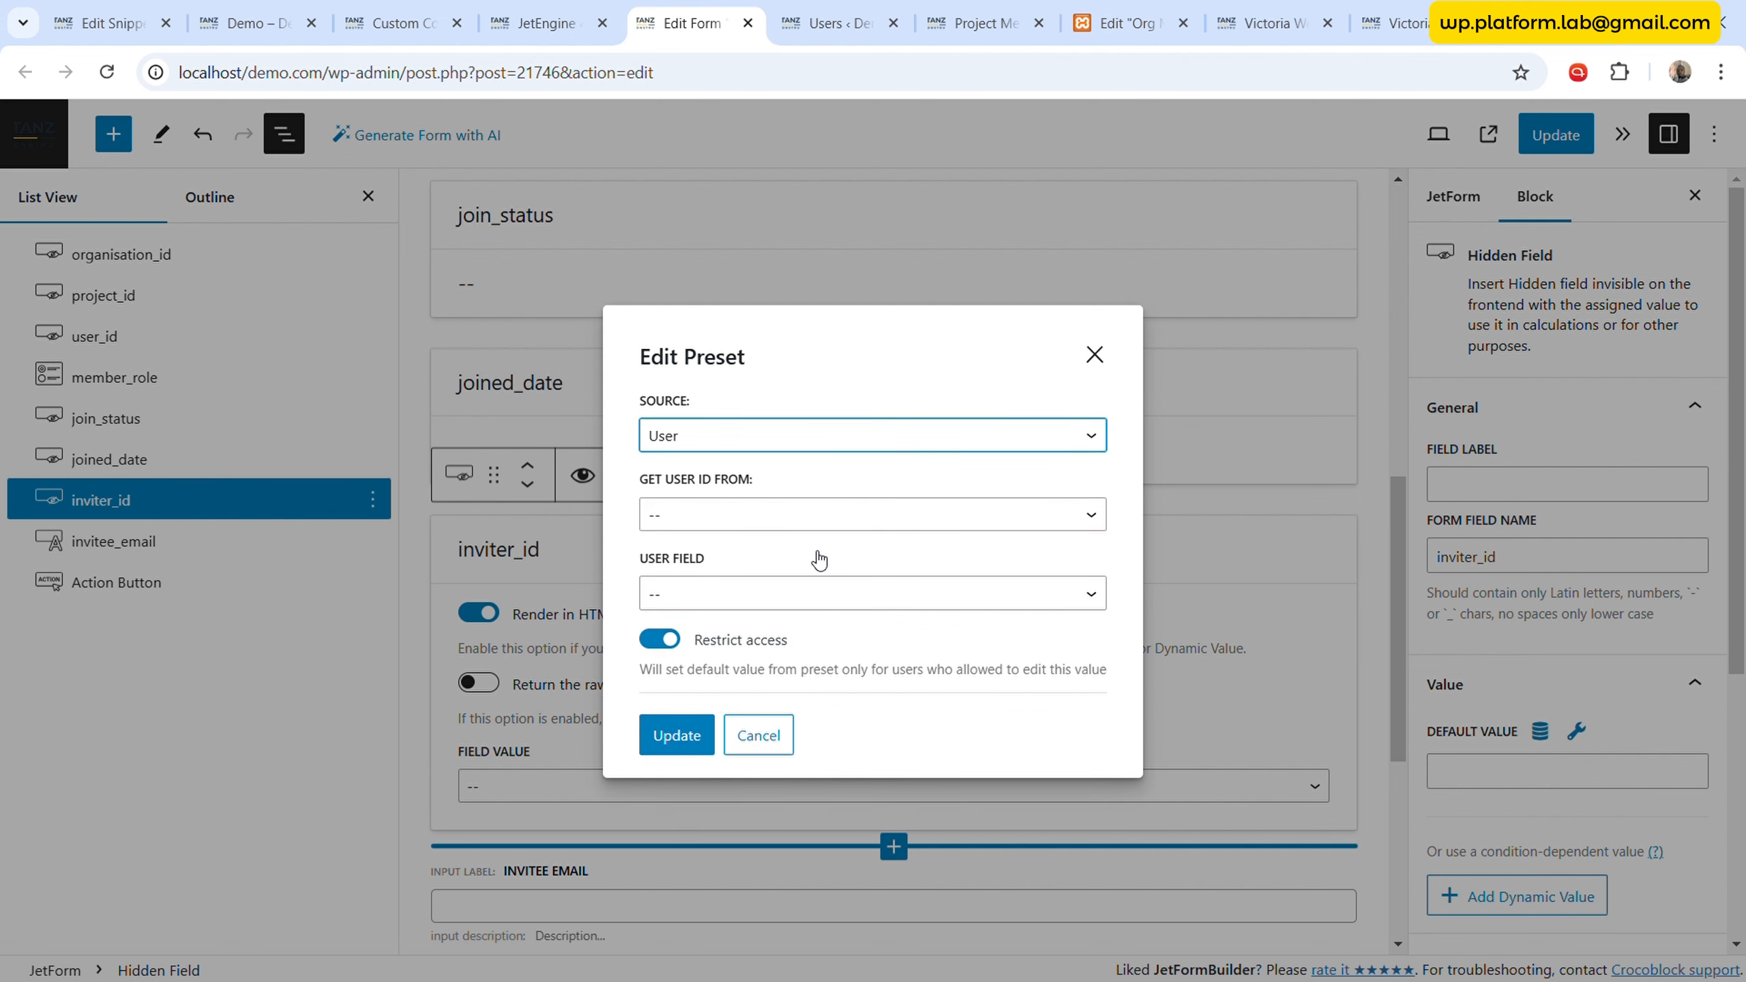
left_click(805, 514)
left_click(773, 568)
left_click(766, 602)
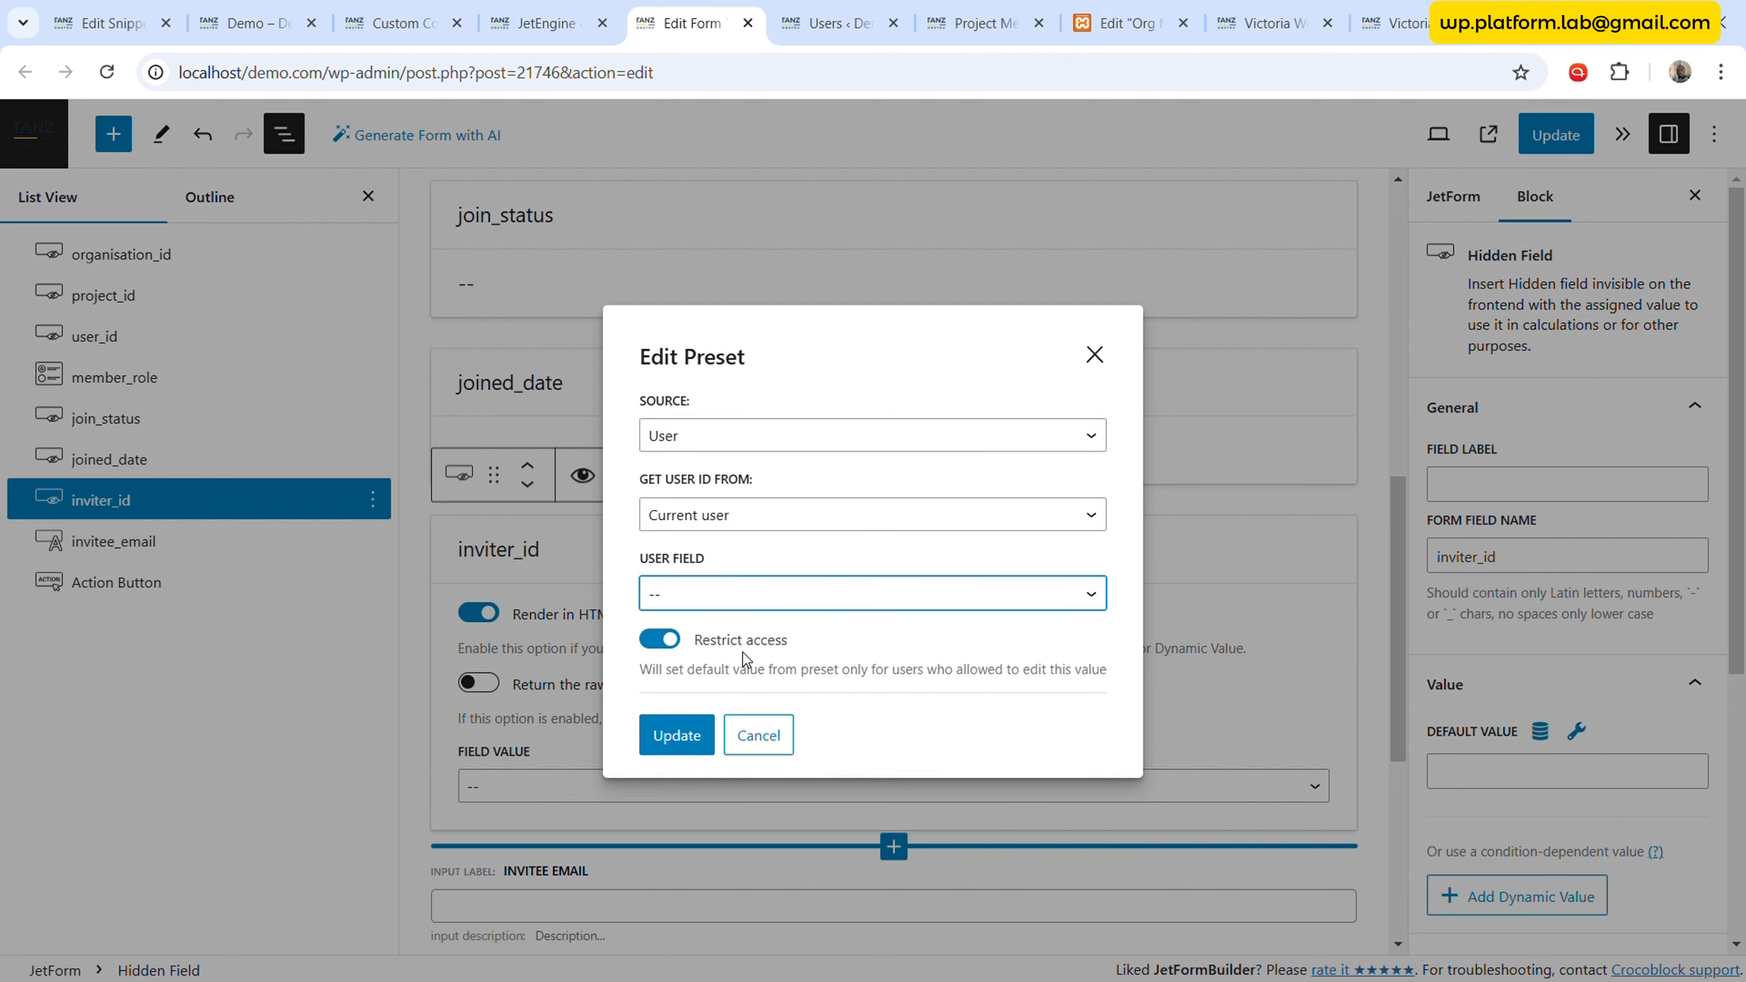
left_click(729, 636)
left_click(677, 735)
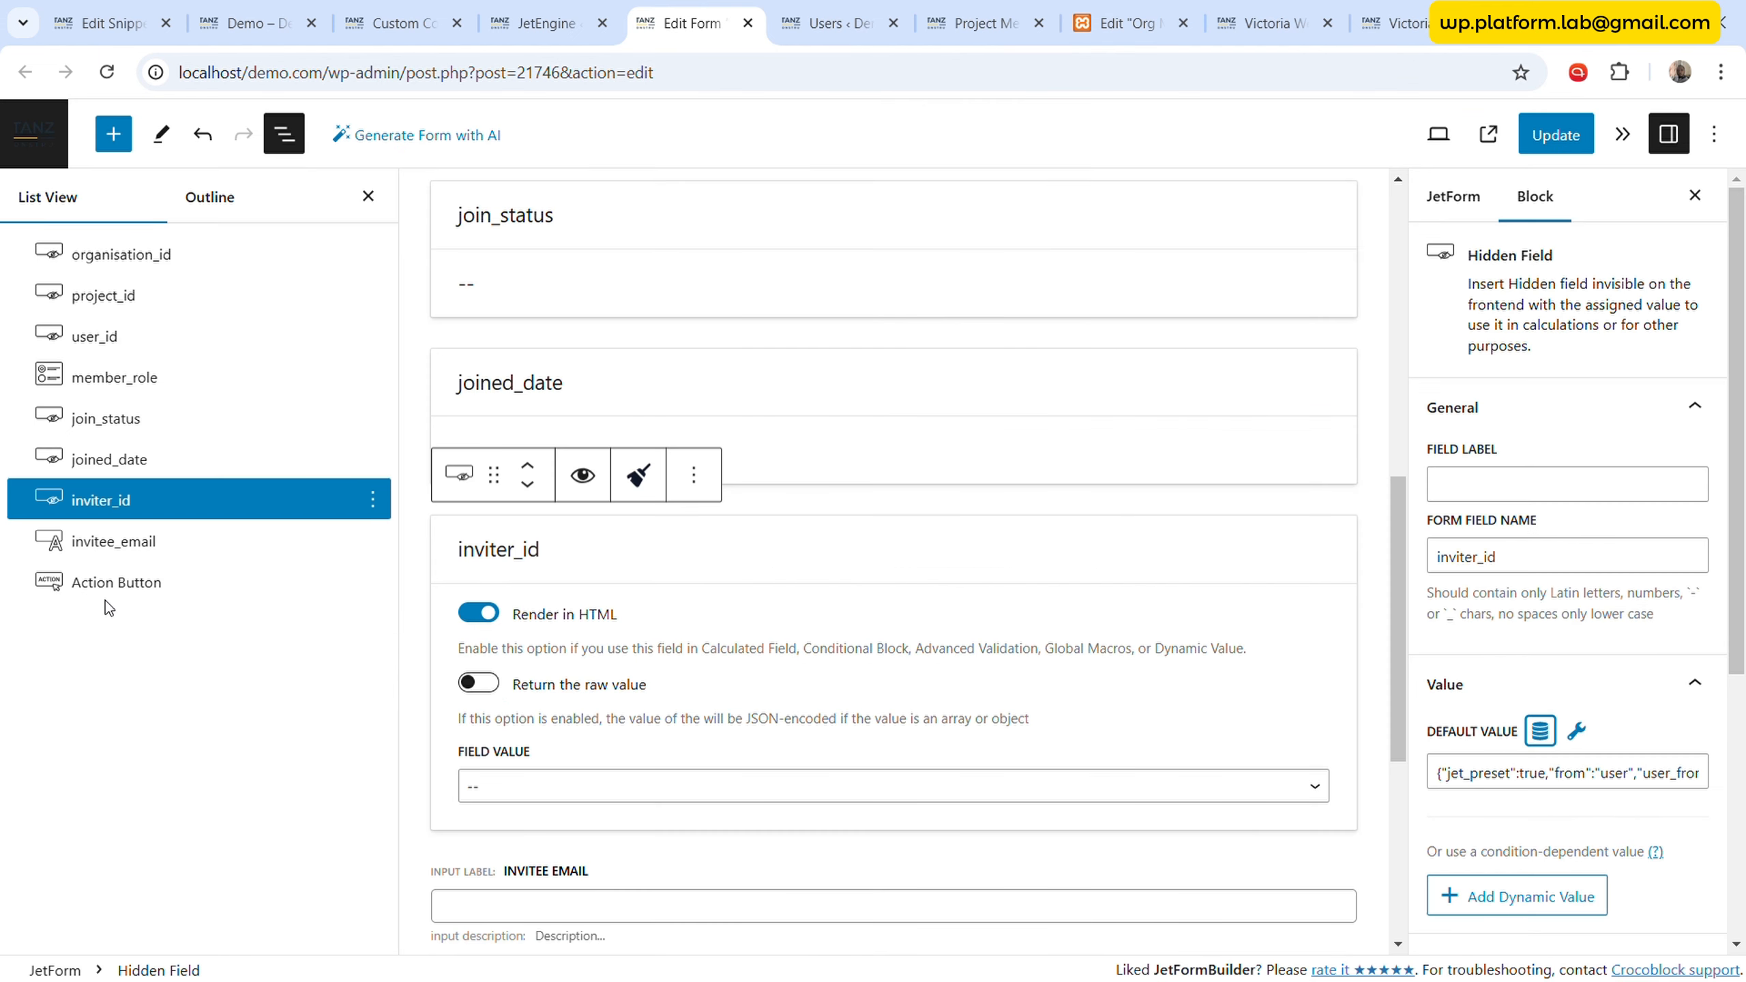
- Set the invitee_email field's type to Email and apply the Sanitize email method to it
left_click(114, 541)
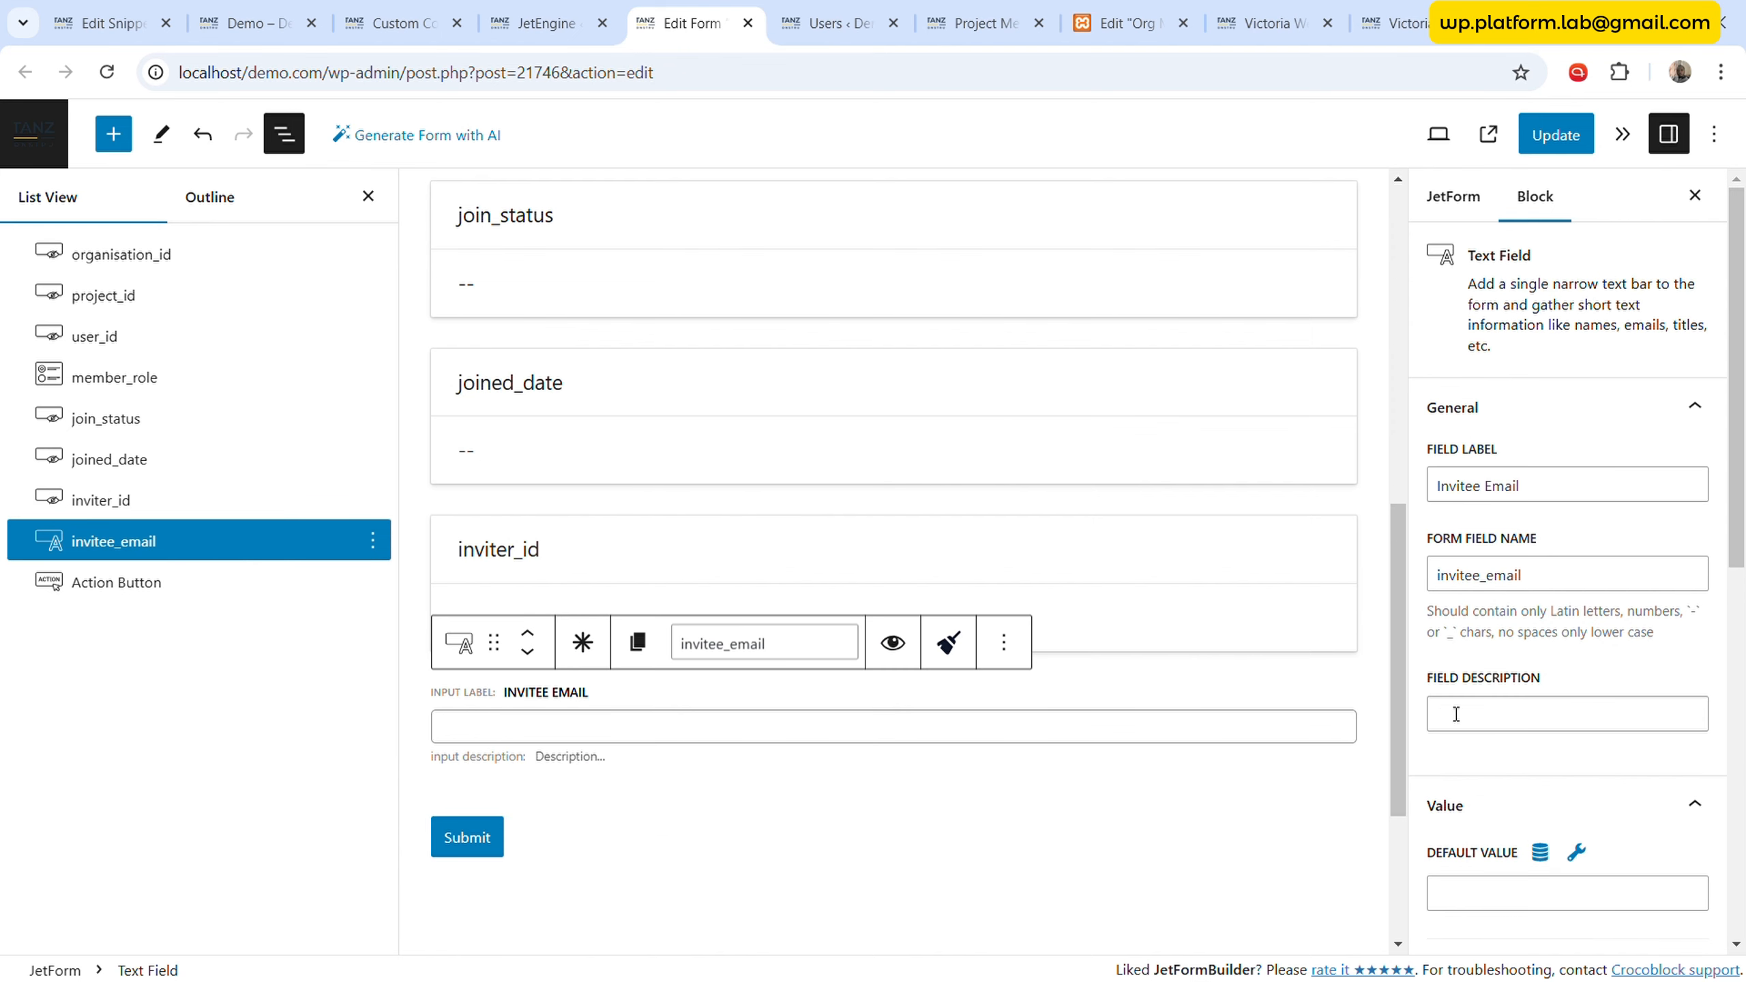
scroll(1597, 609, "down", 3)
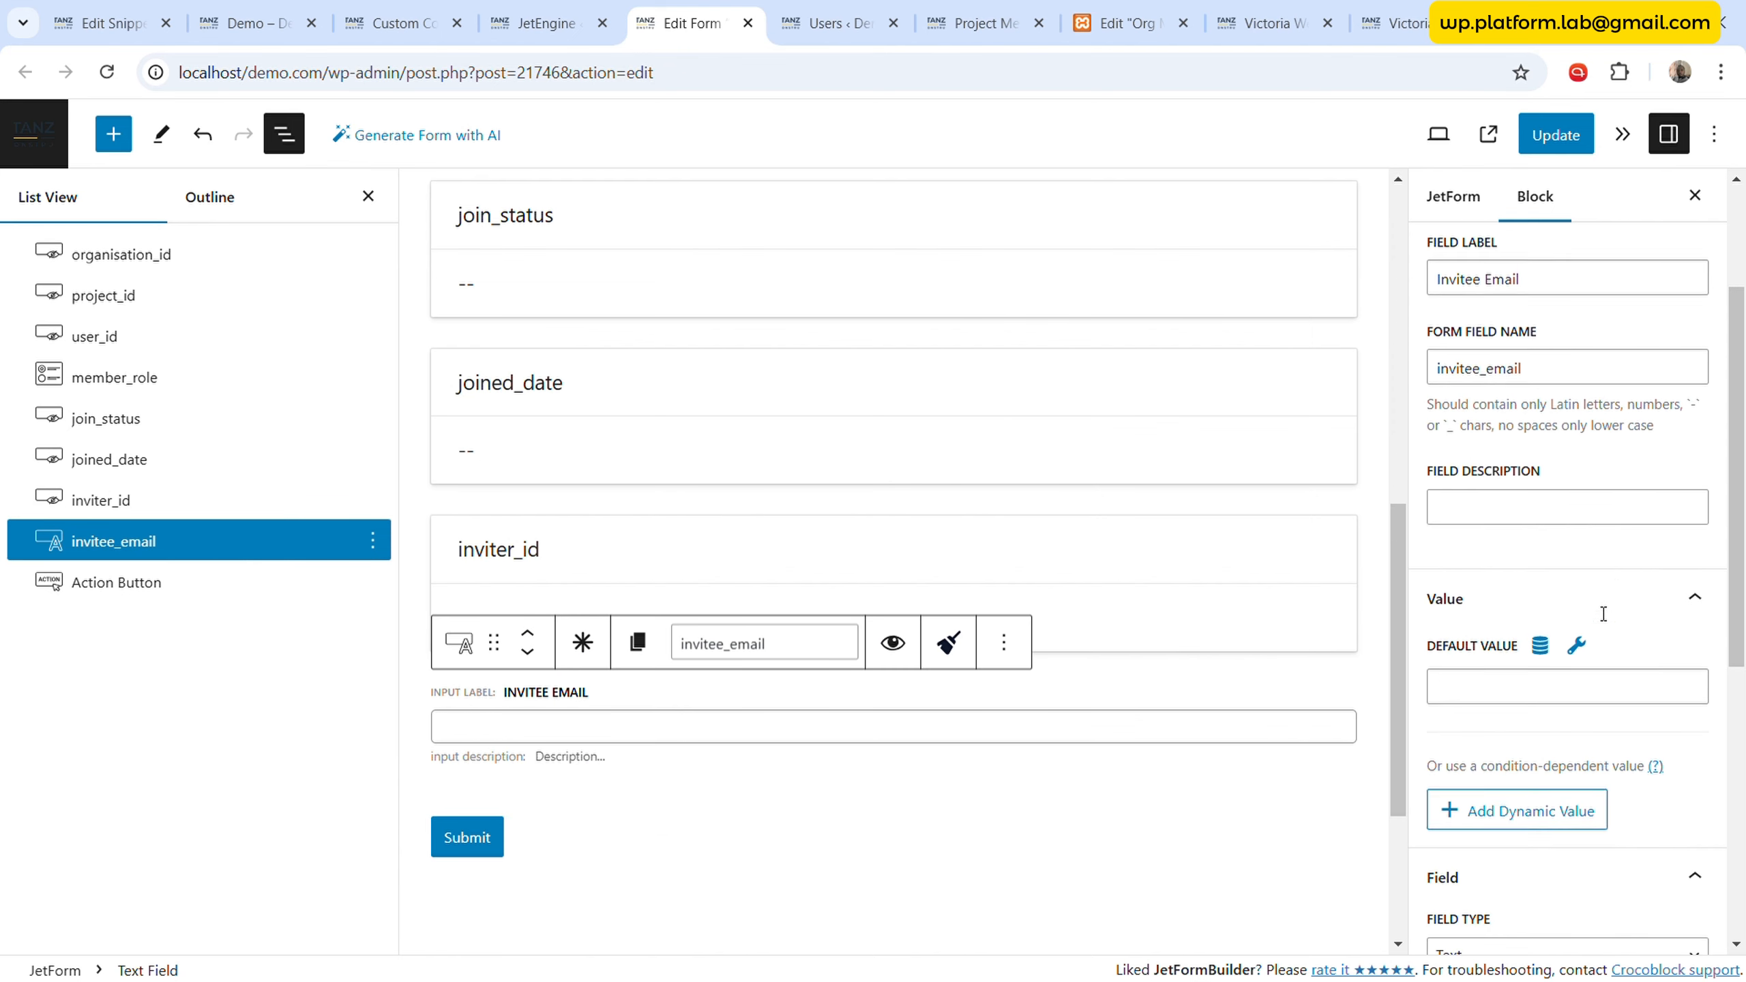
left_click(1480, 669)
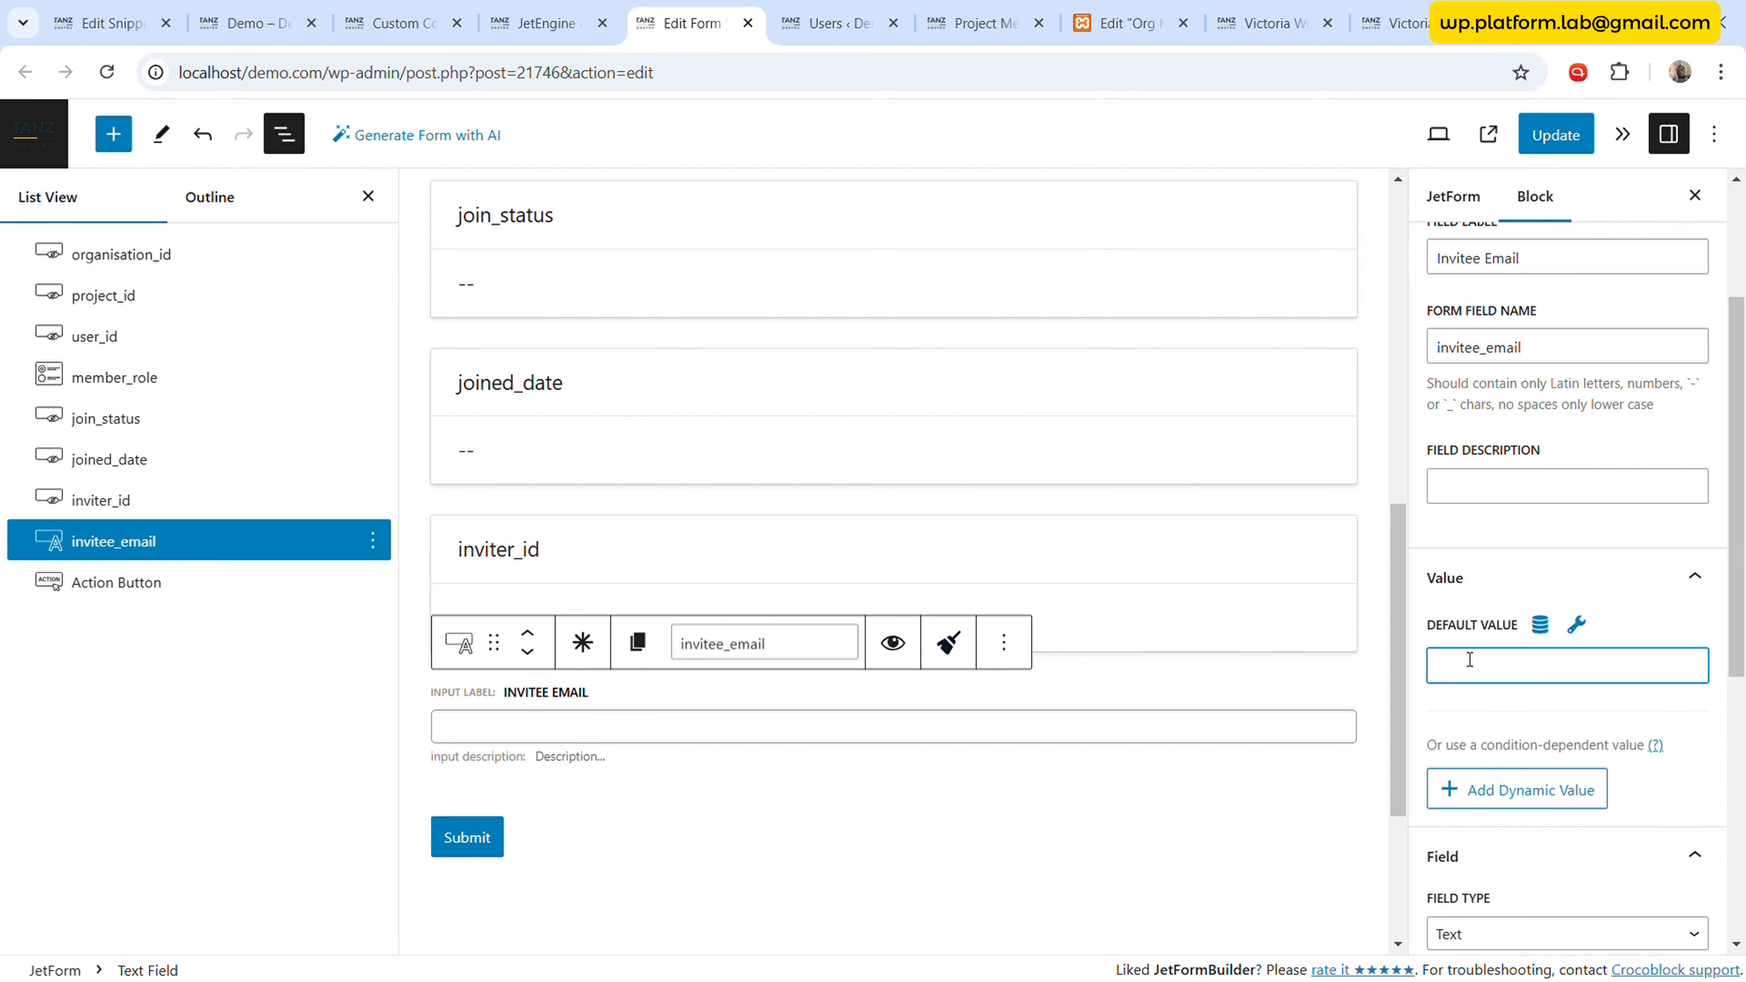
scroll(1642, 631, "up", 3)
scroll(1630, 660, "down", 6)
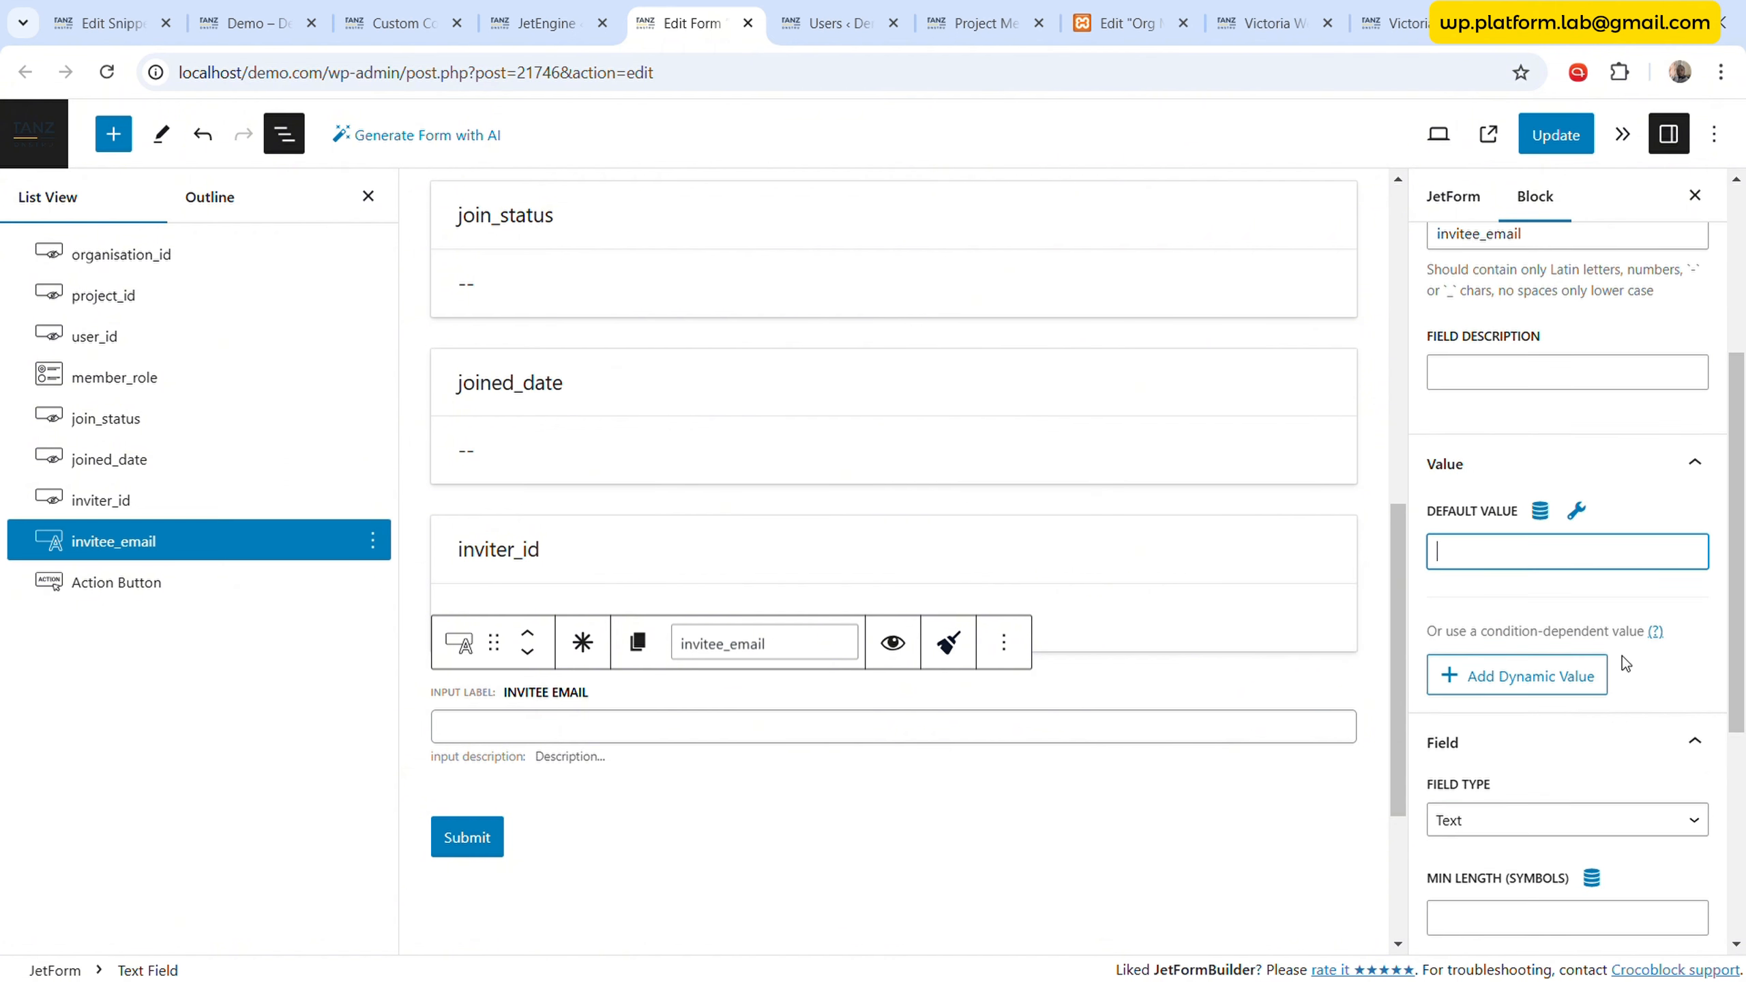
scroll(1581, 741, "down", 1)
left_click(1522, 723)
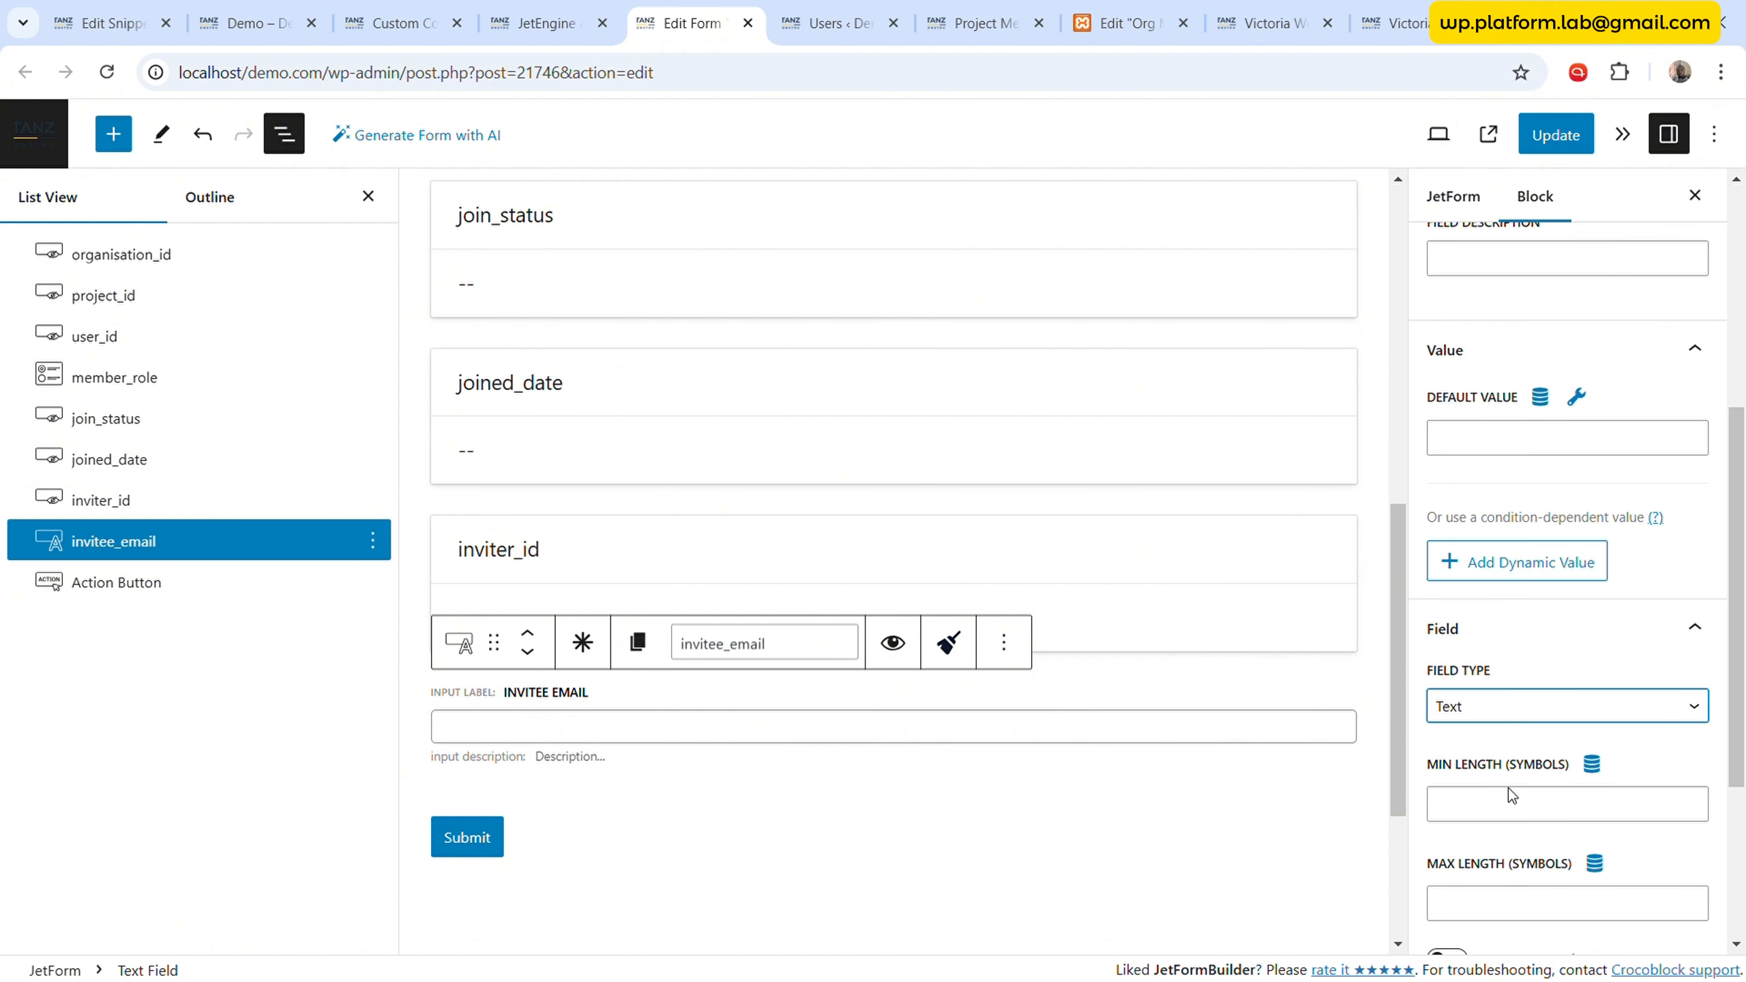
left_click(1539, 742)
left_click(952, 651)
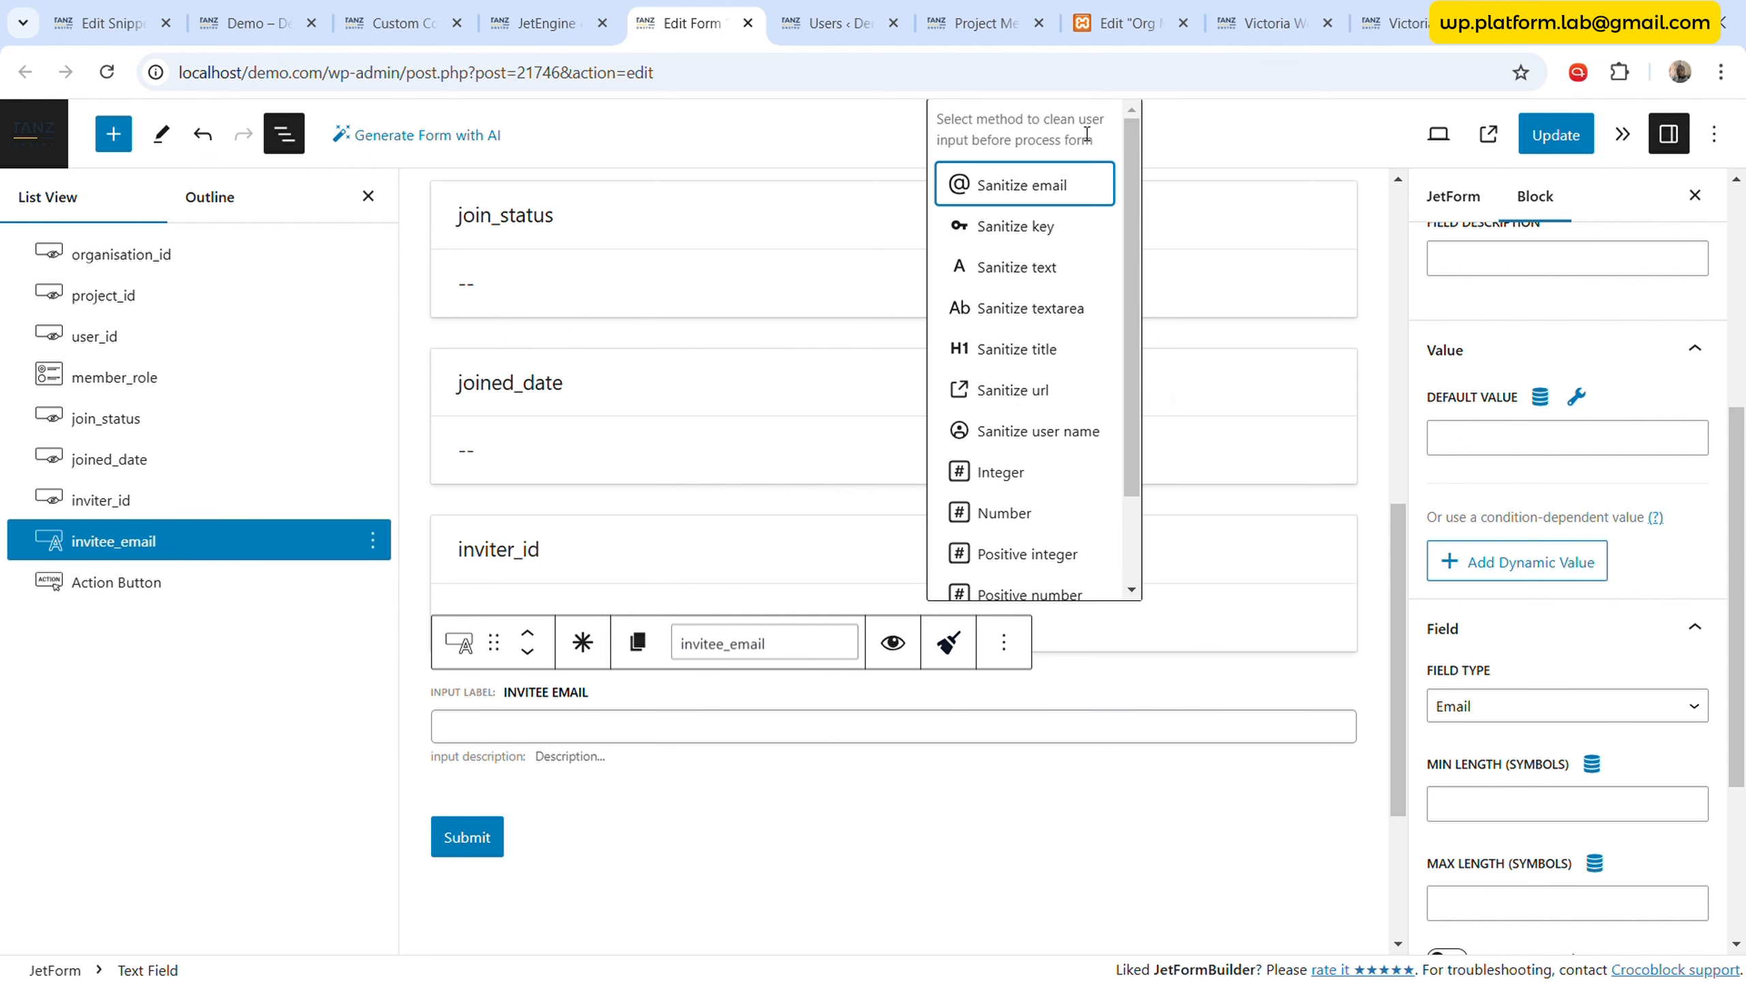
left_click(1069, 187)
left_click(171, 697)
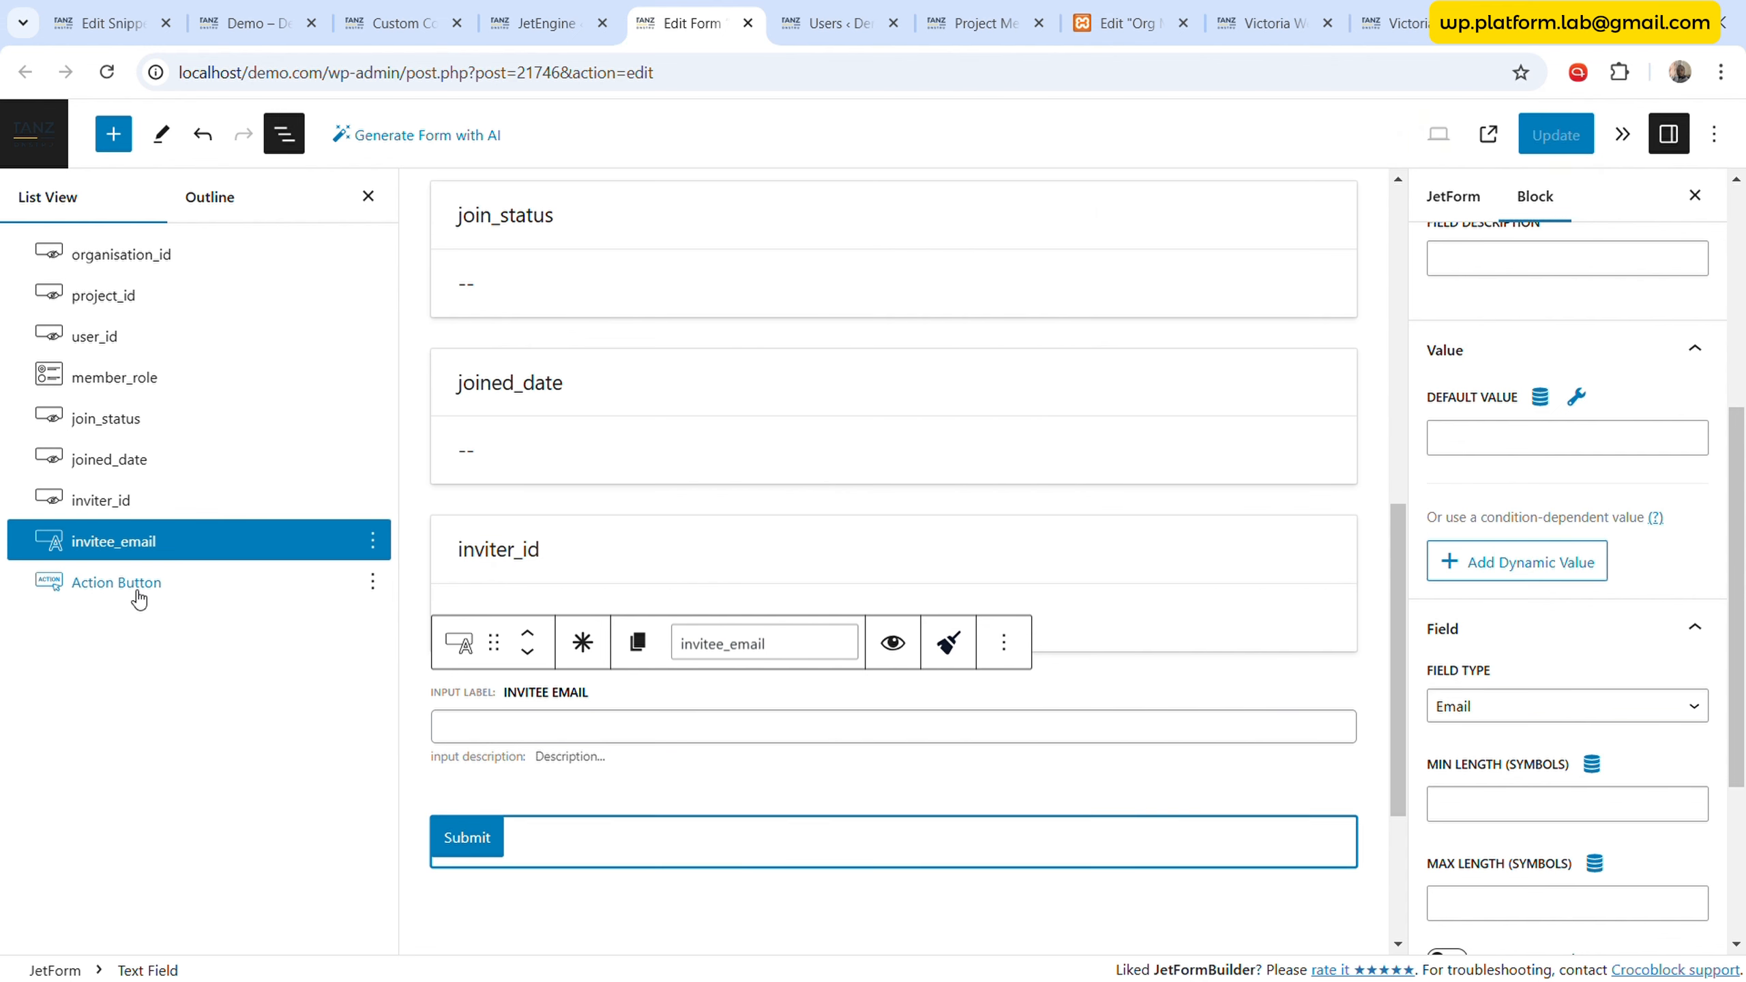
- Change the label of the form's action button to "Invite Project Member"
left_click(137, 584)
left_click(1539, 517)
key("ctrl+a")
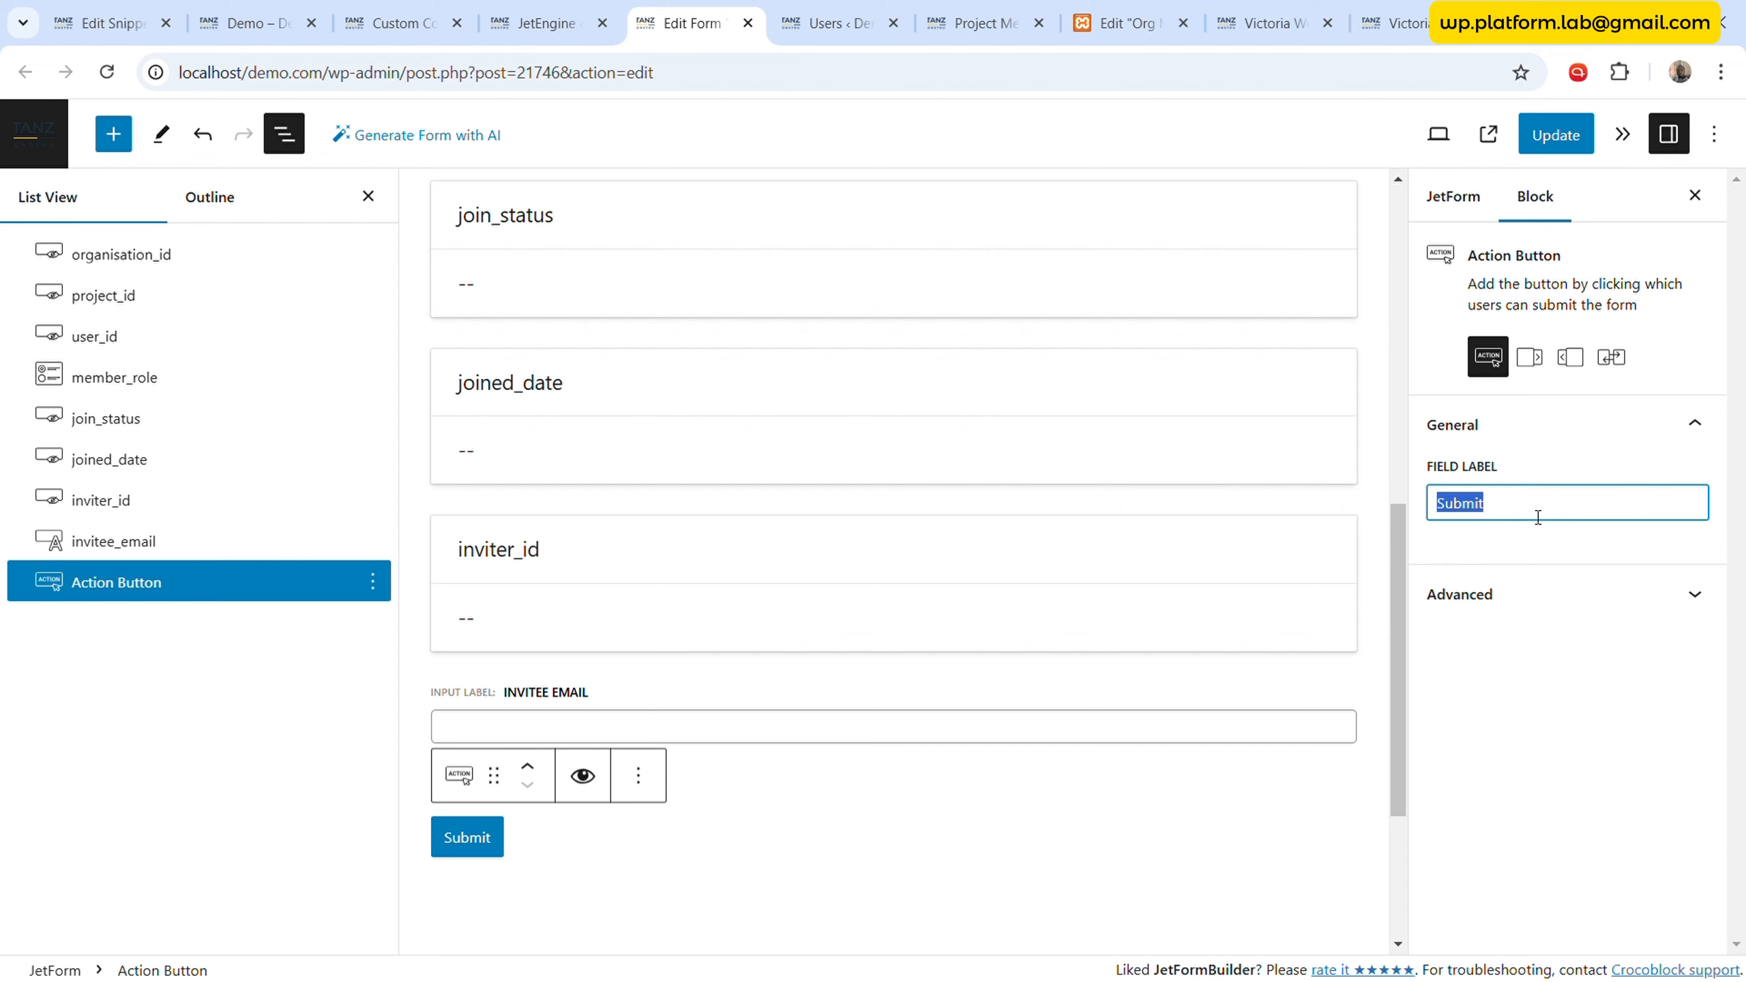
type("Invite")
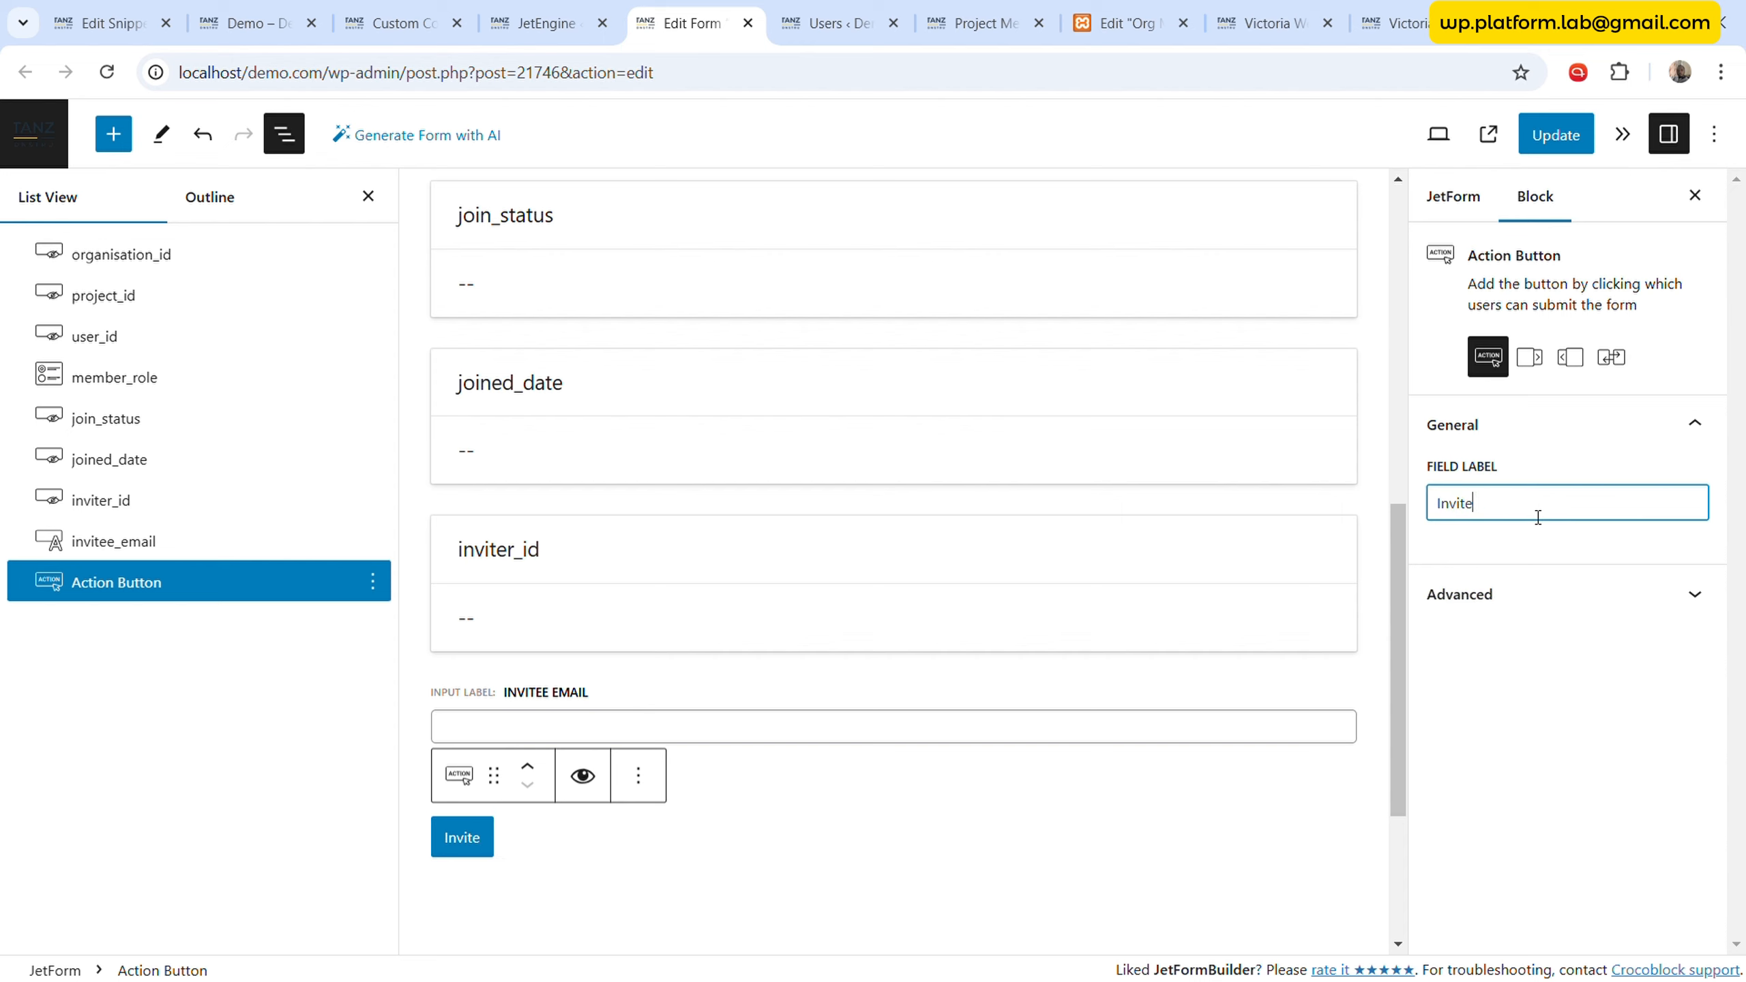
type(" Proj")
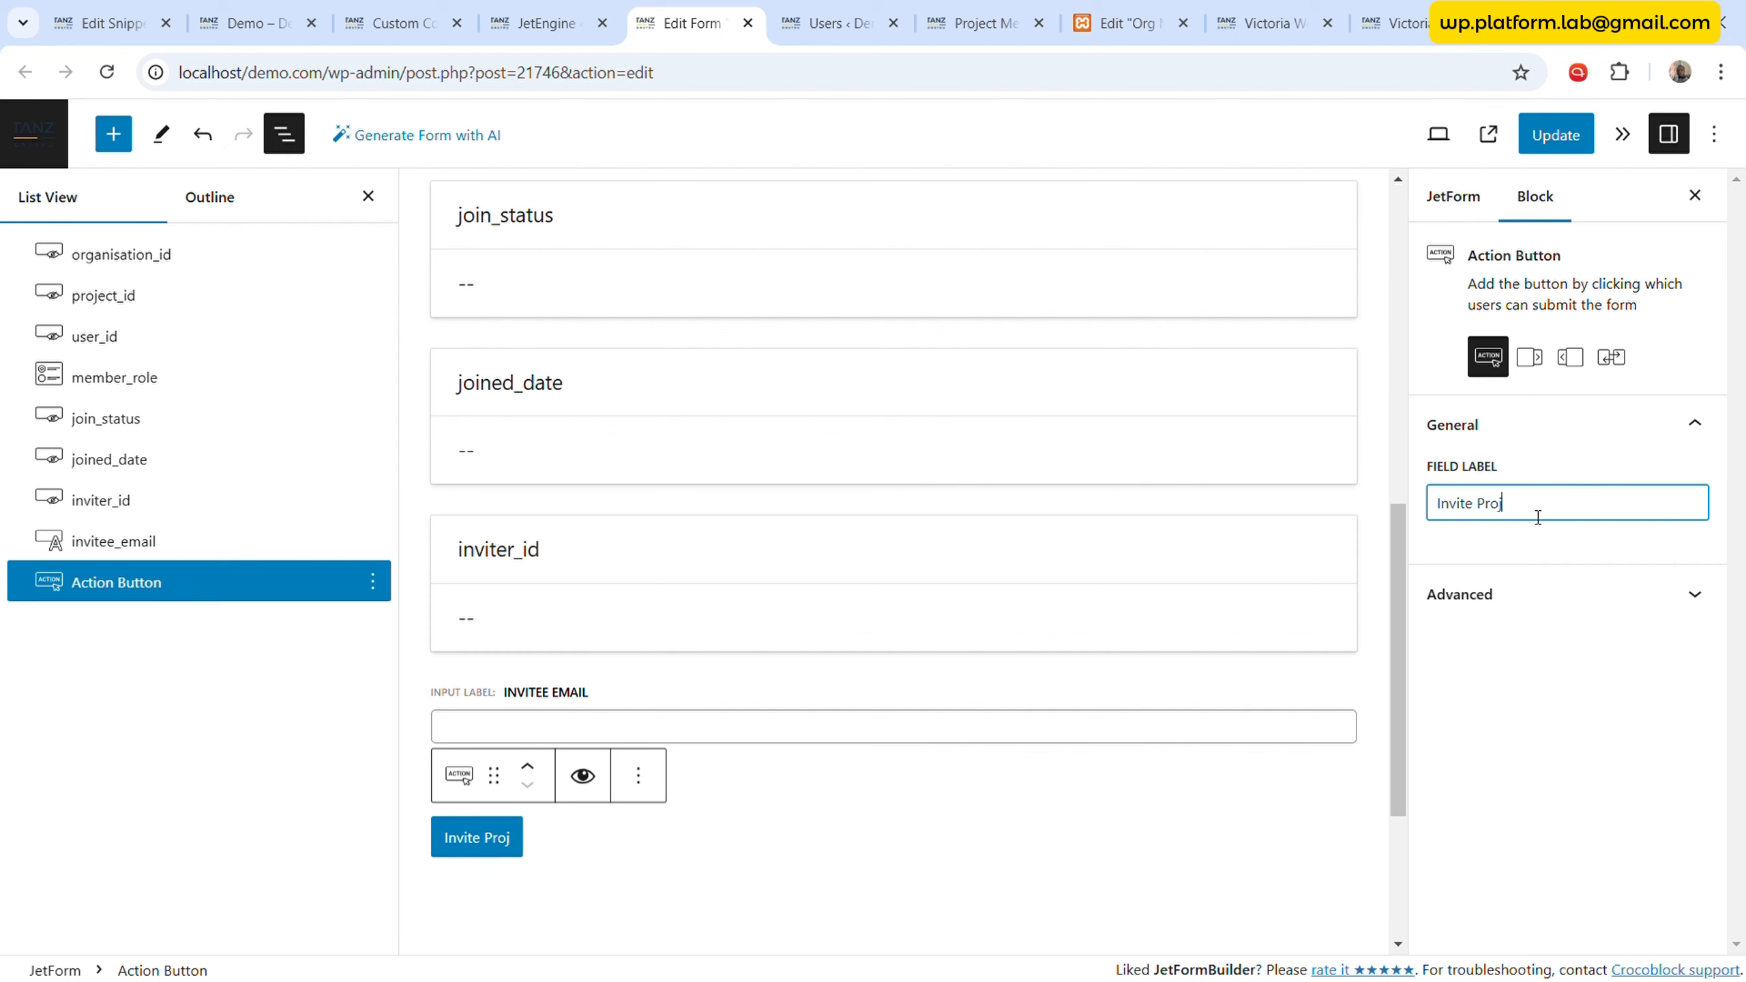
type("ect Member")
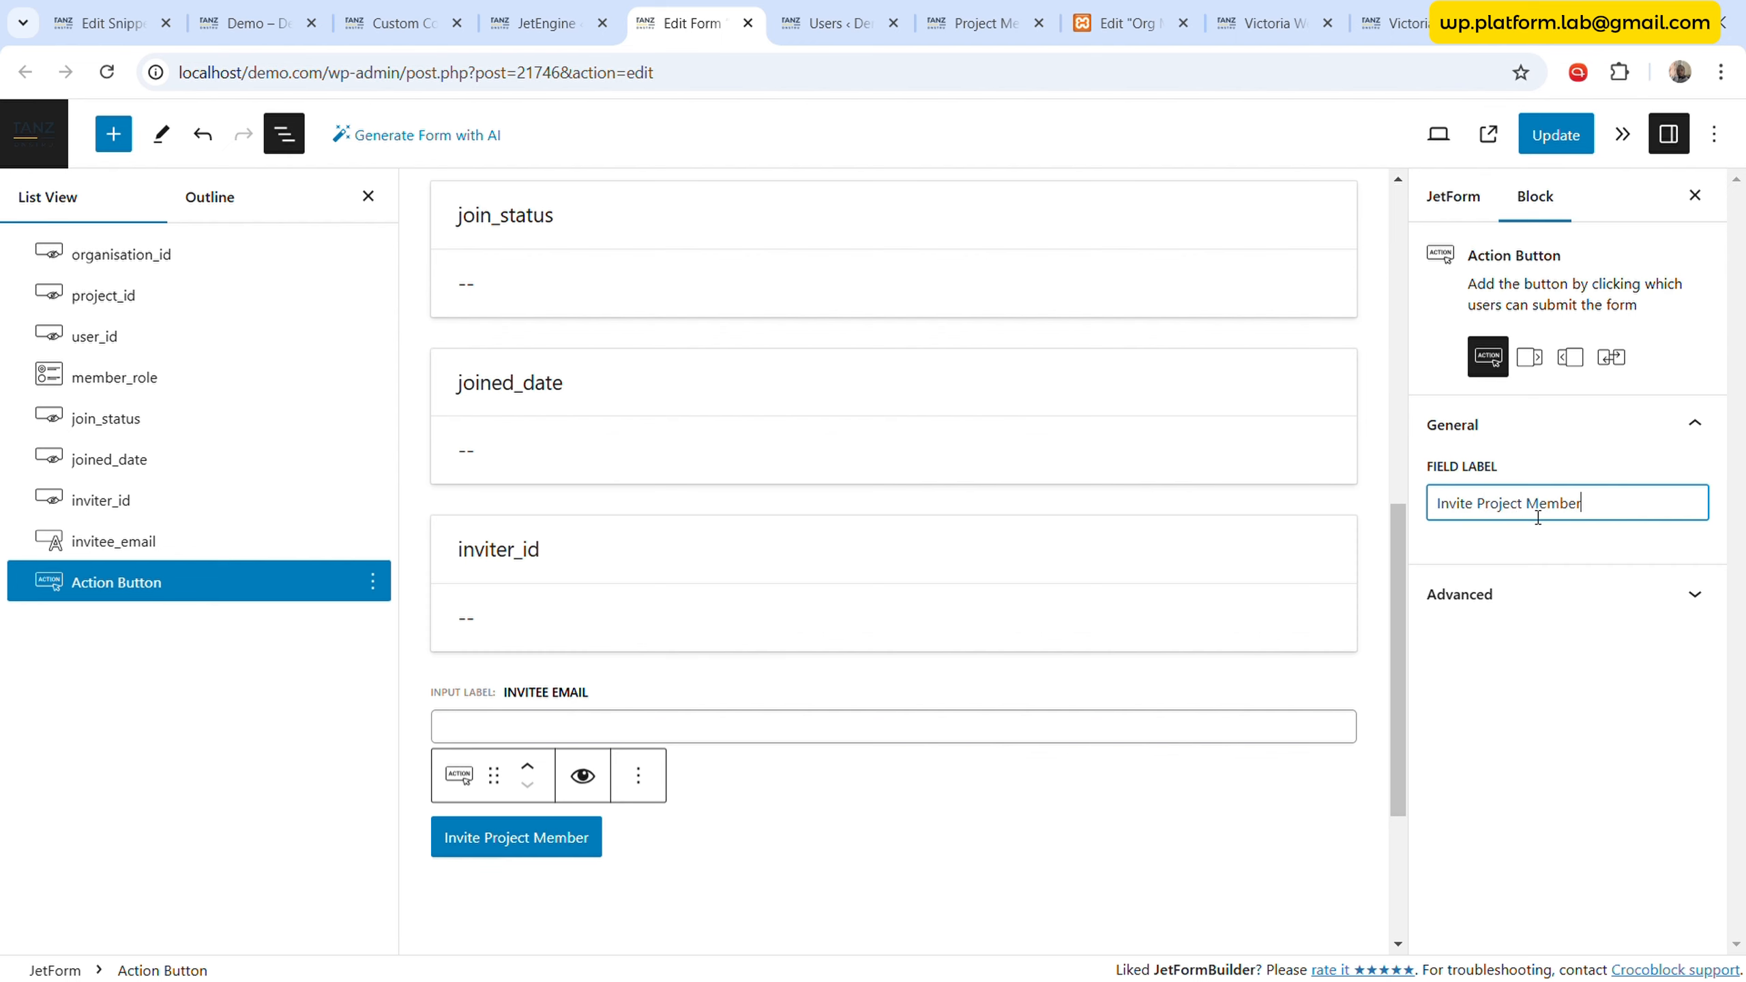
- Set the form's general message for successful submission to "Invitation email sent!"
left_click(1443, 195)
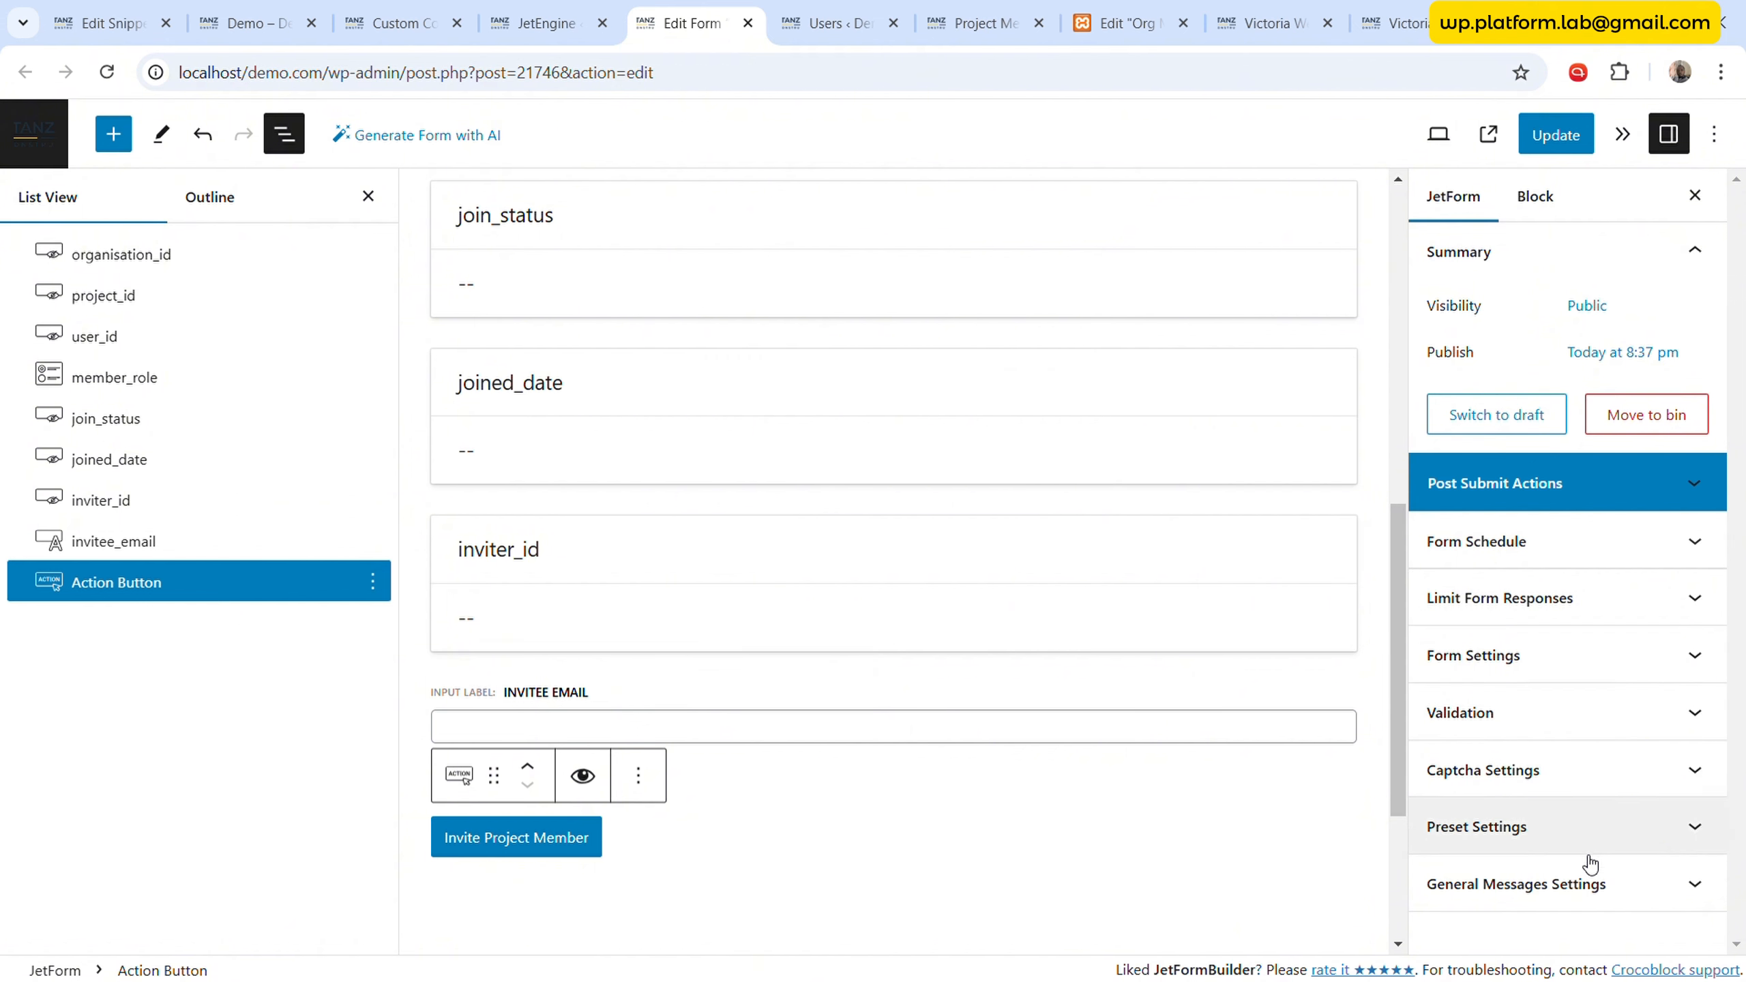
left_click(1593, 884)
scroll(1505, 660, "down", 10)
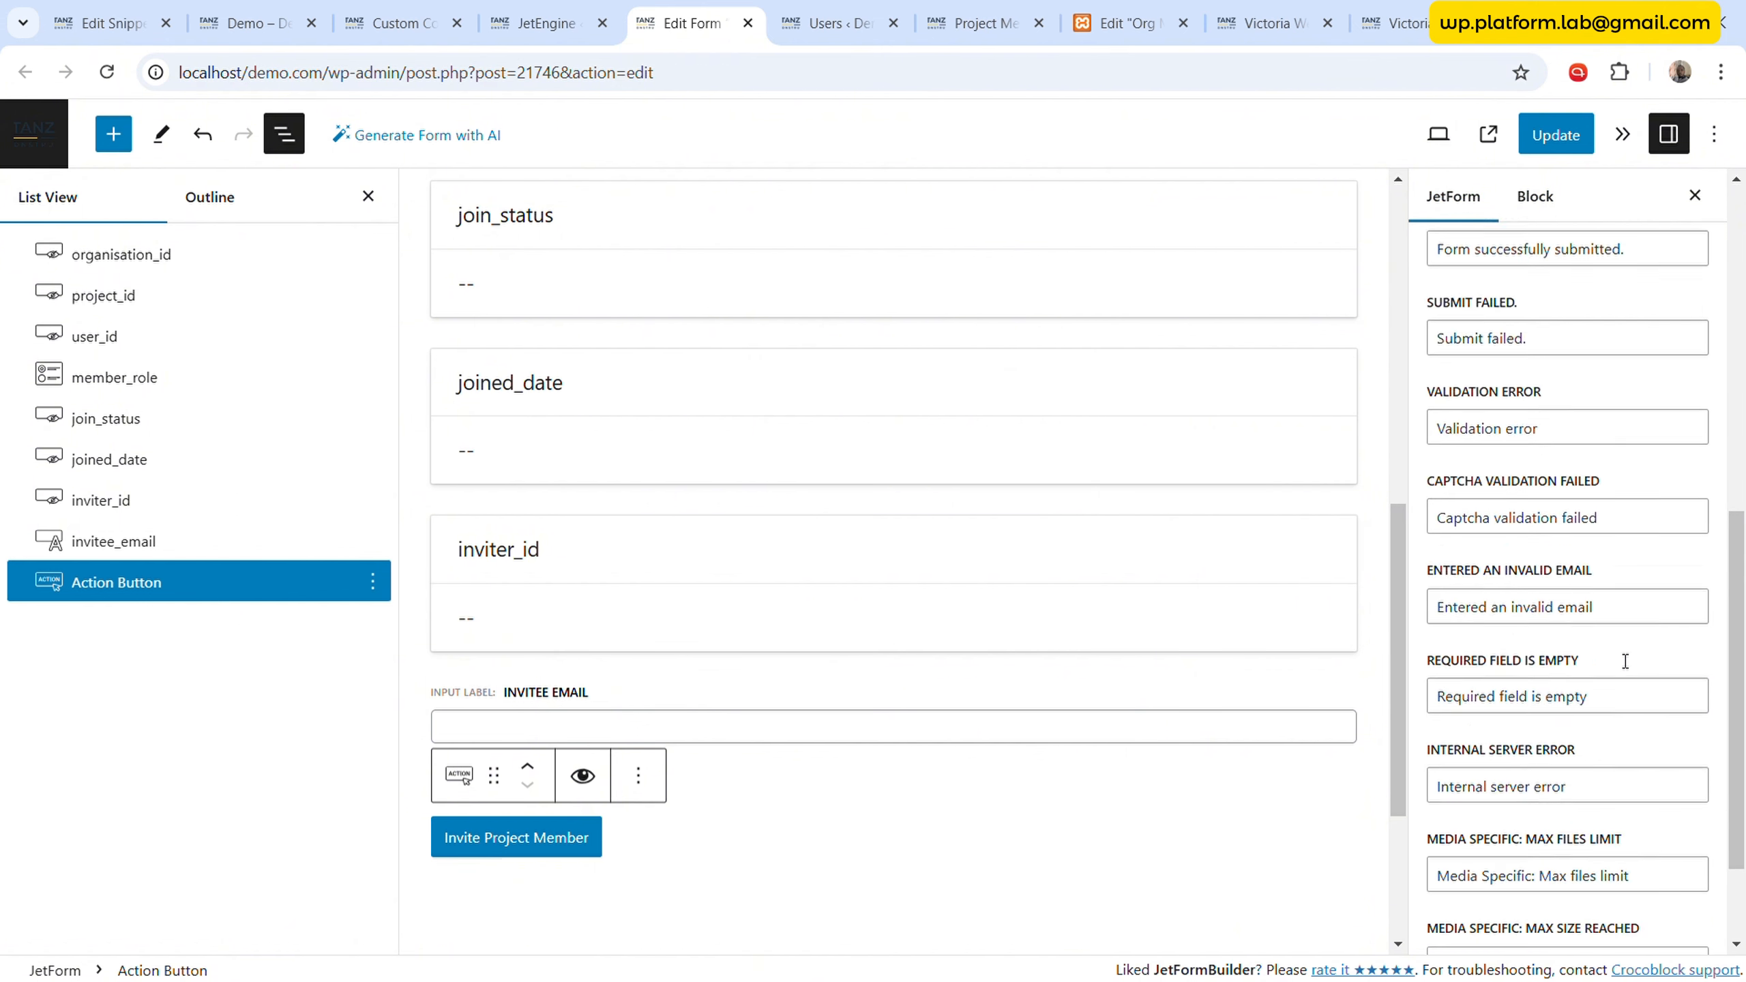
scroll(1489, 485, "up", 4)
left_click(1570, 451)
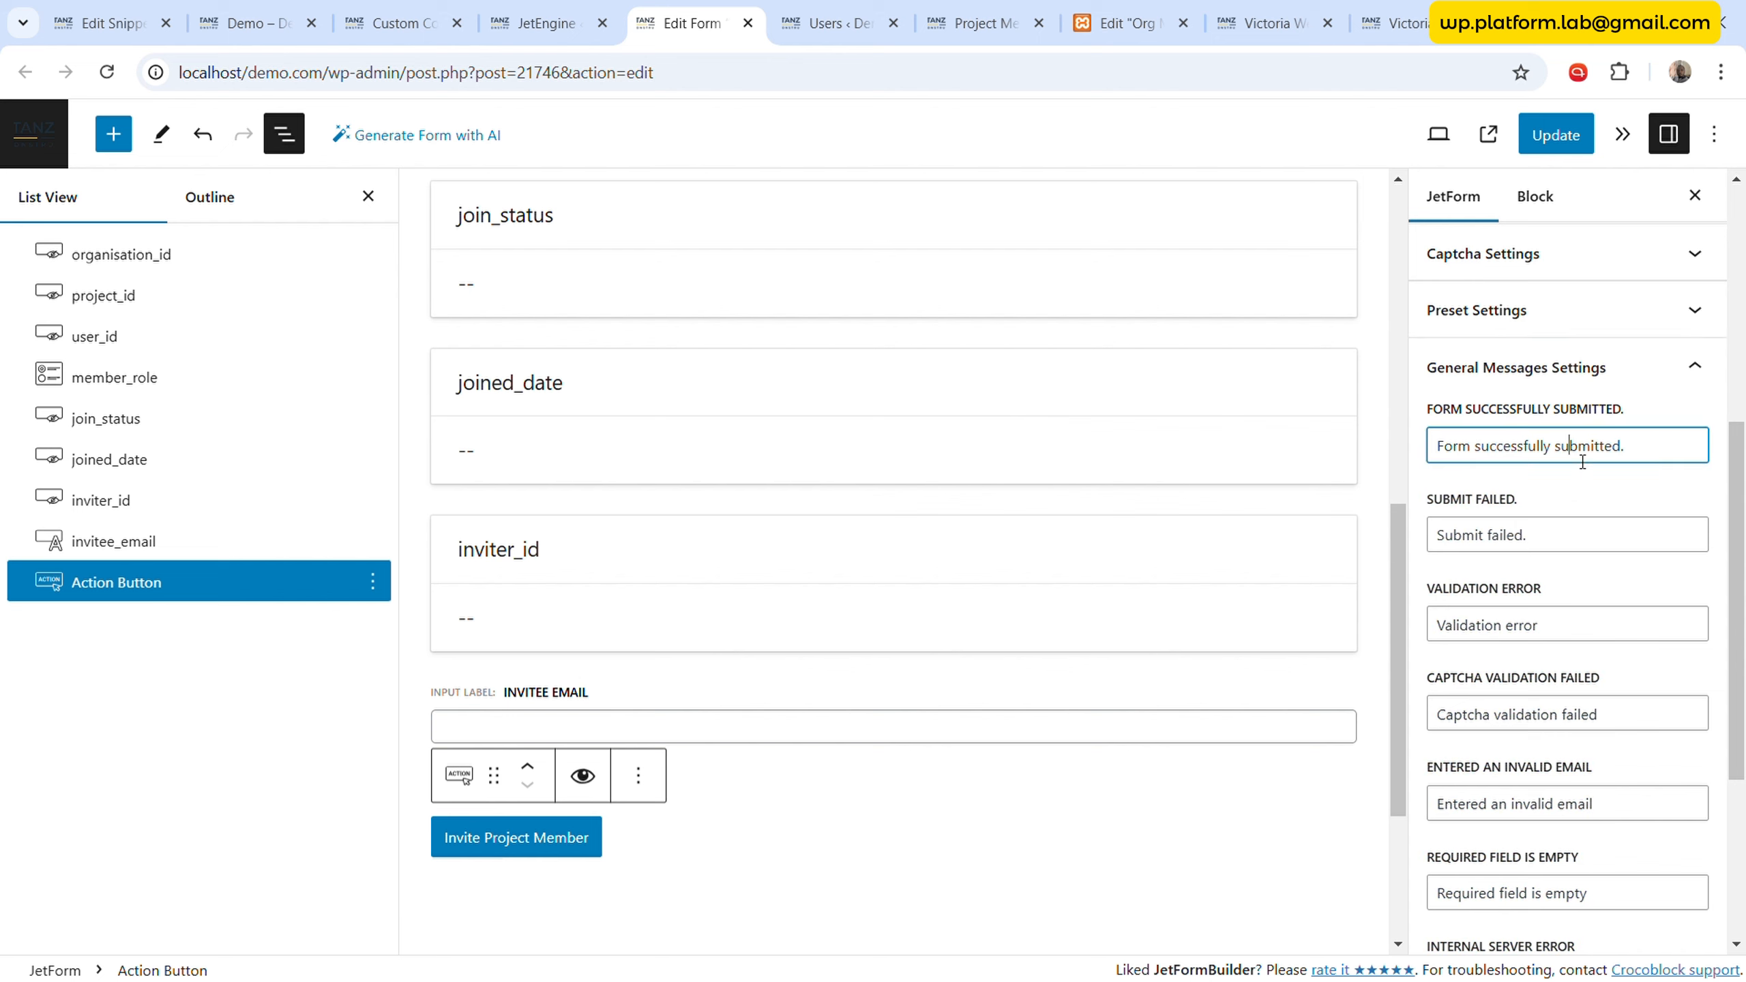
triple_click(1609, 454)
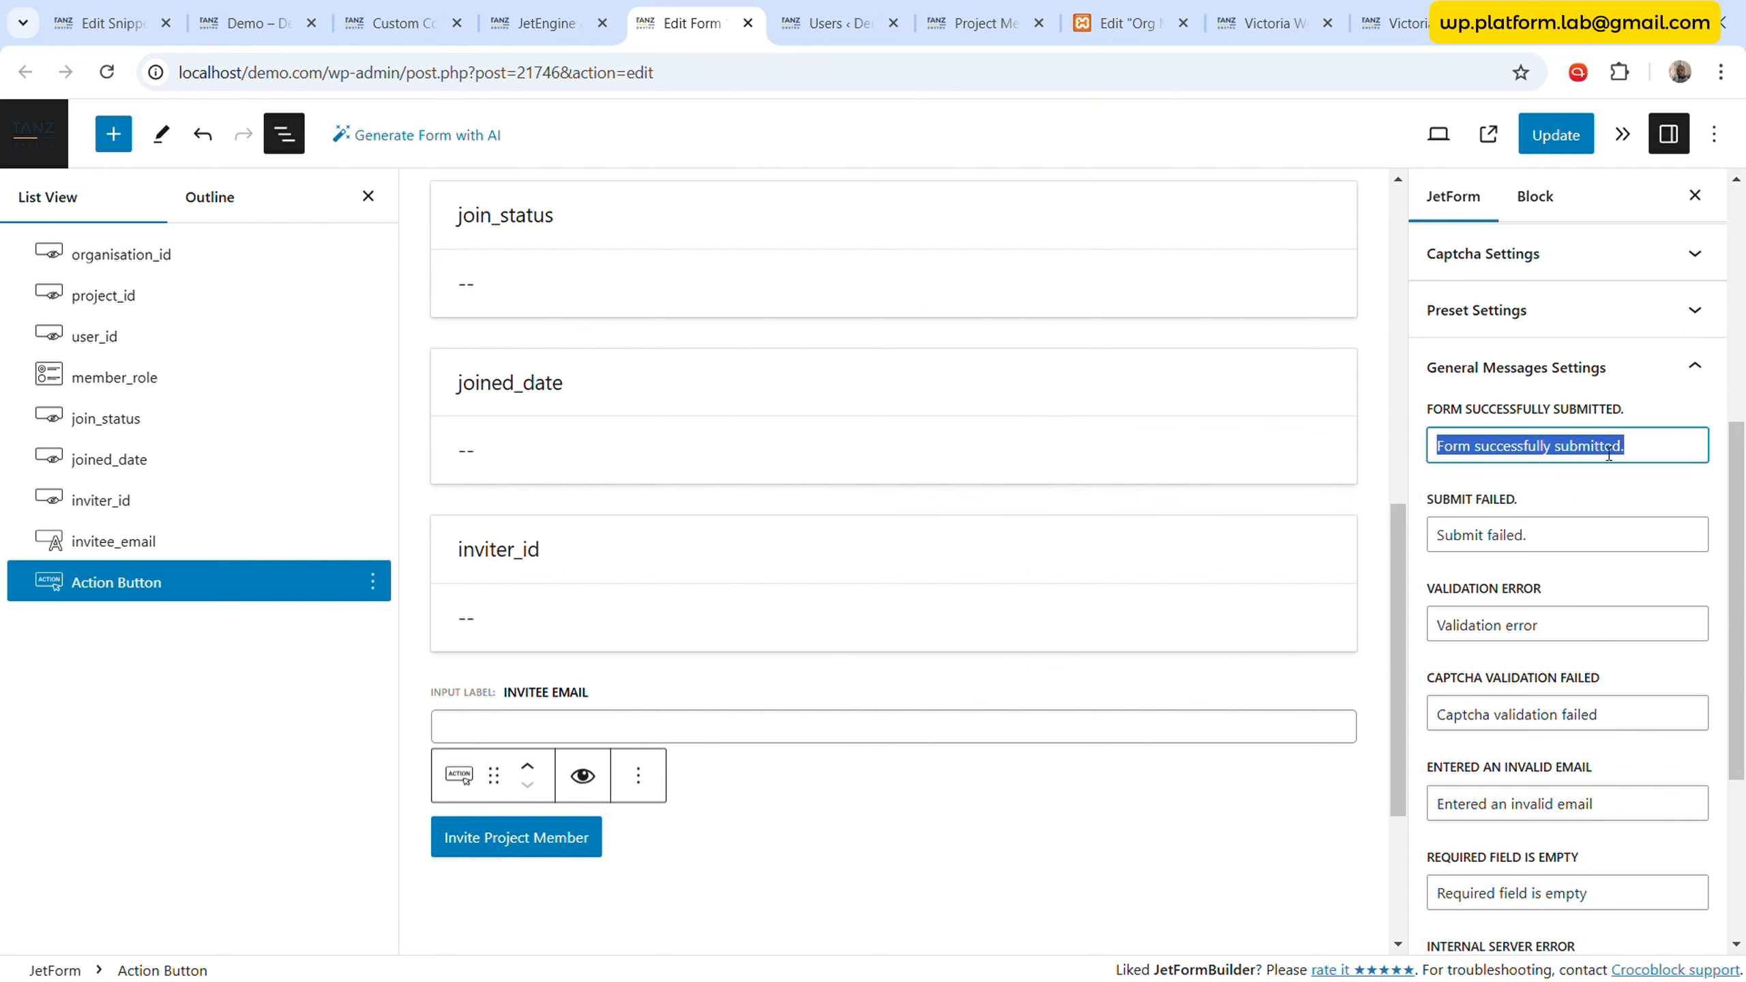
type("Invitation email sent!")
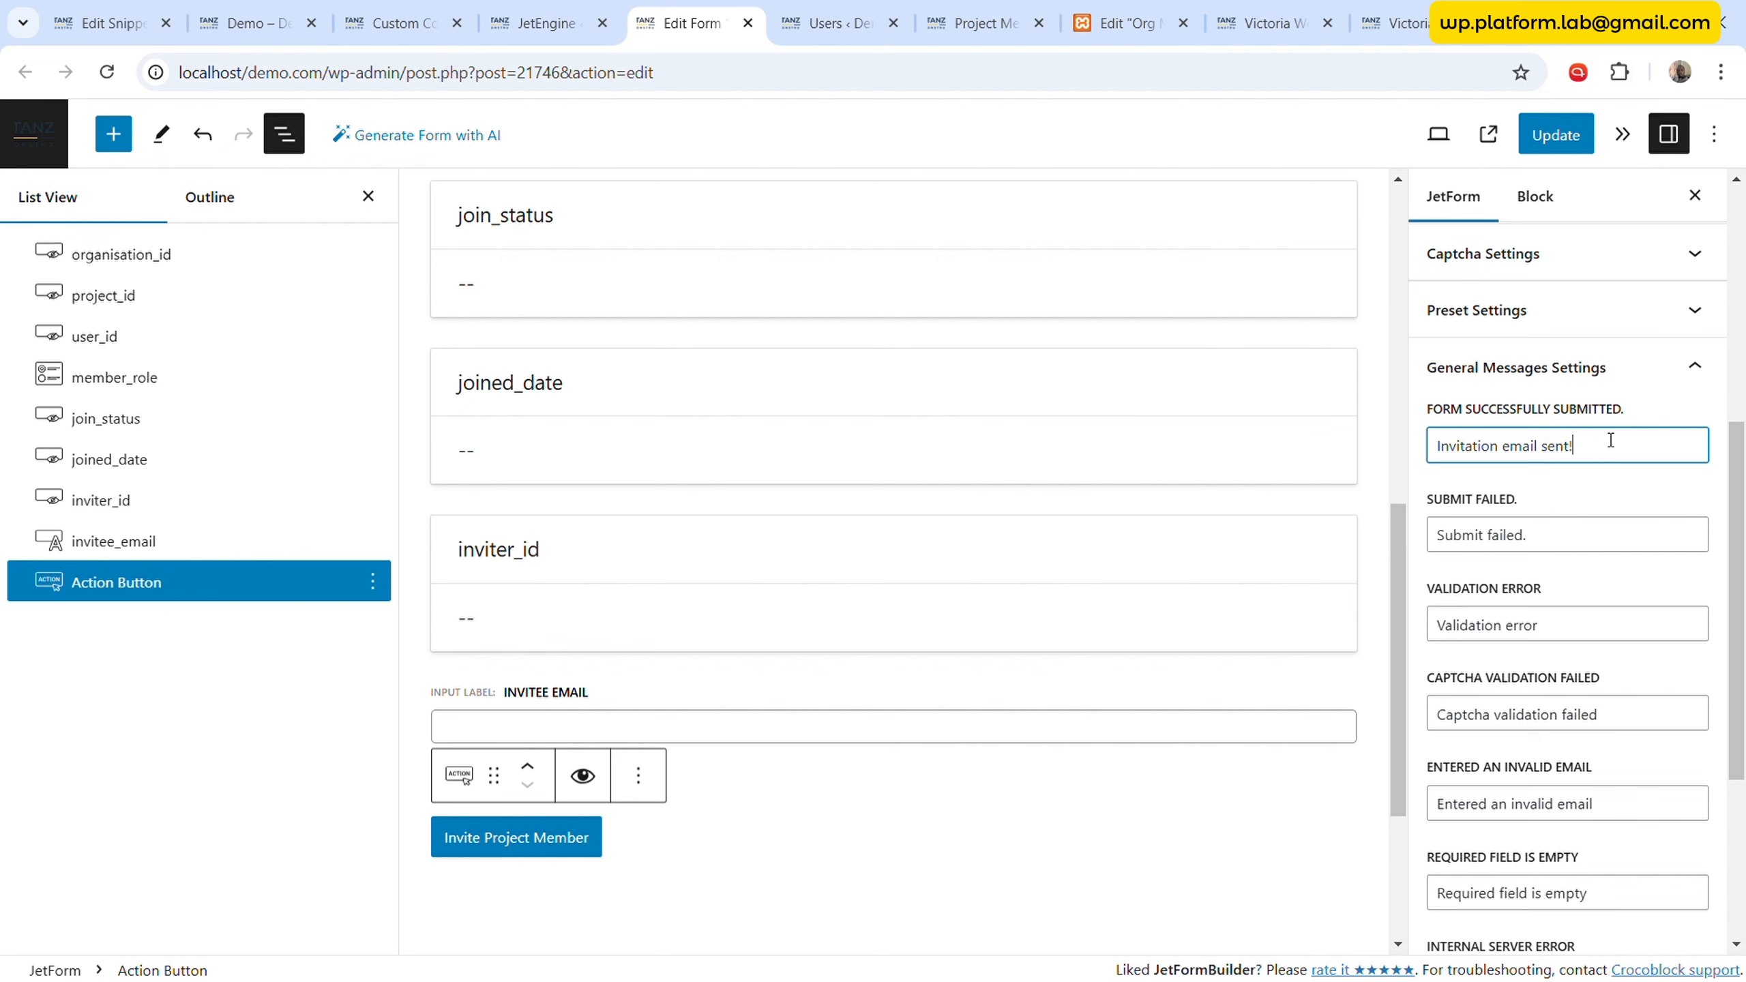
- Set the submit failed message to "Invitation failed, please reload the page and invite again!"
triple_click(1585, 538)
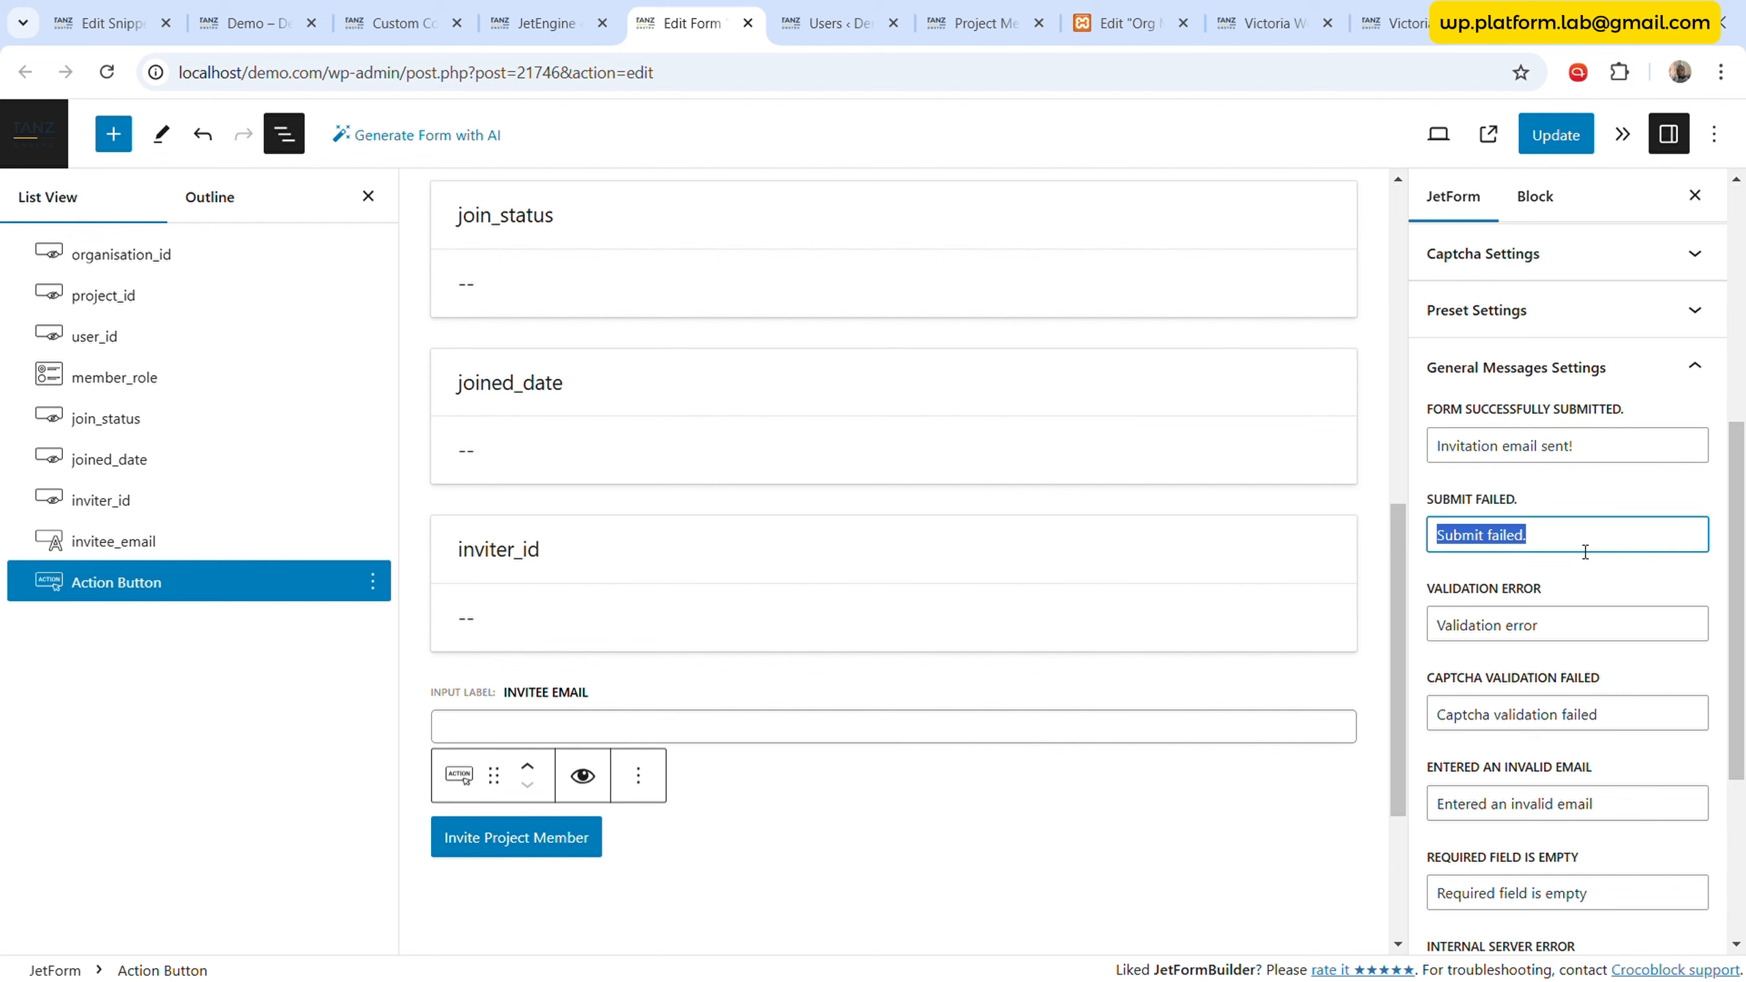
type("Invitation")
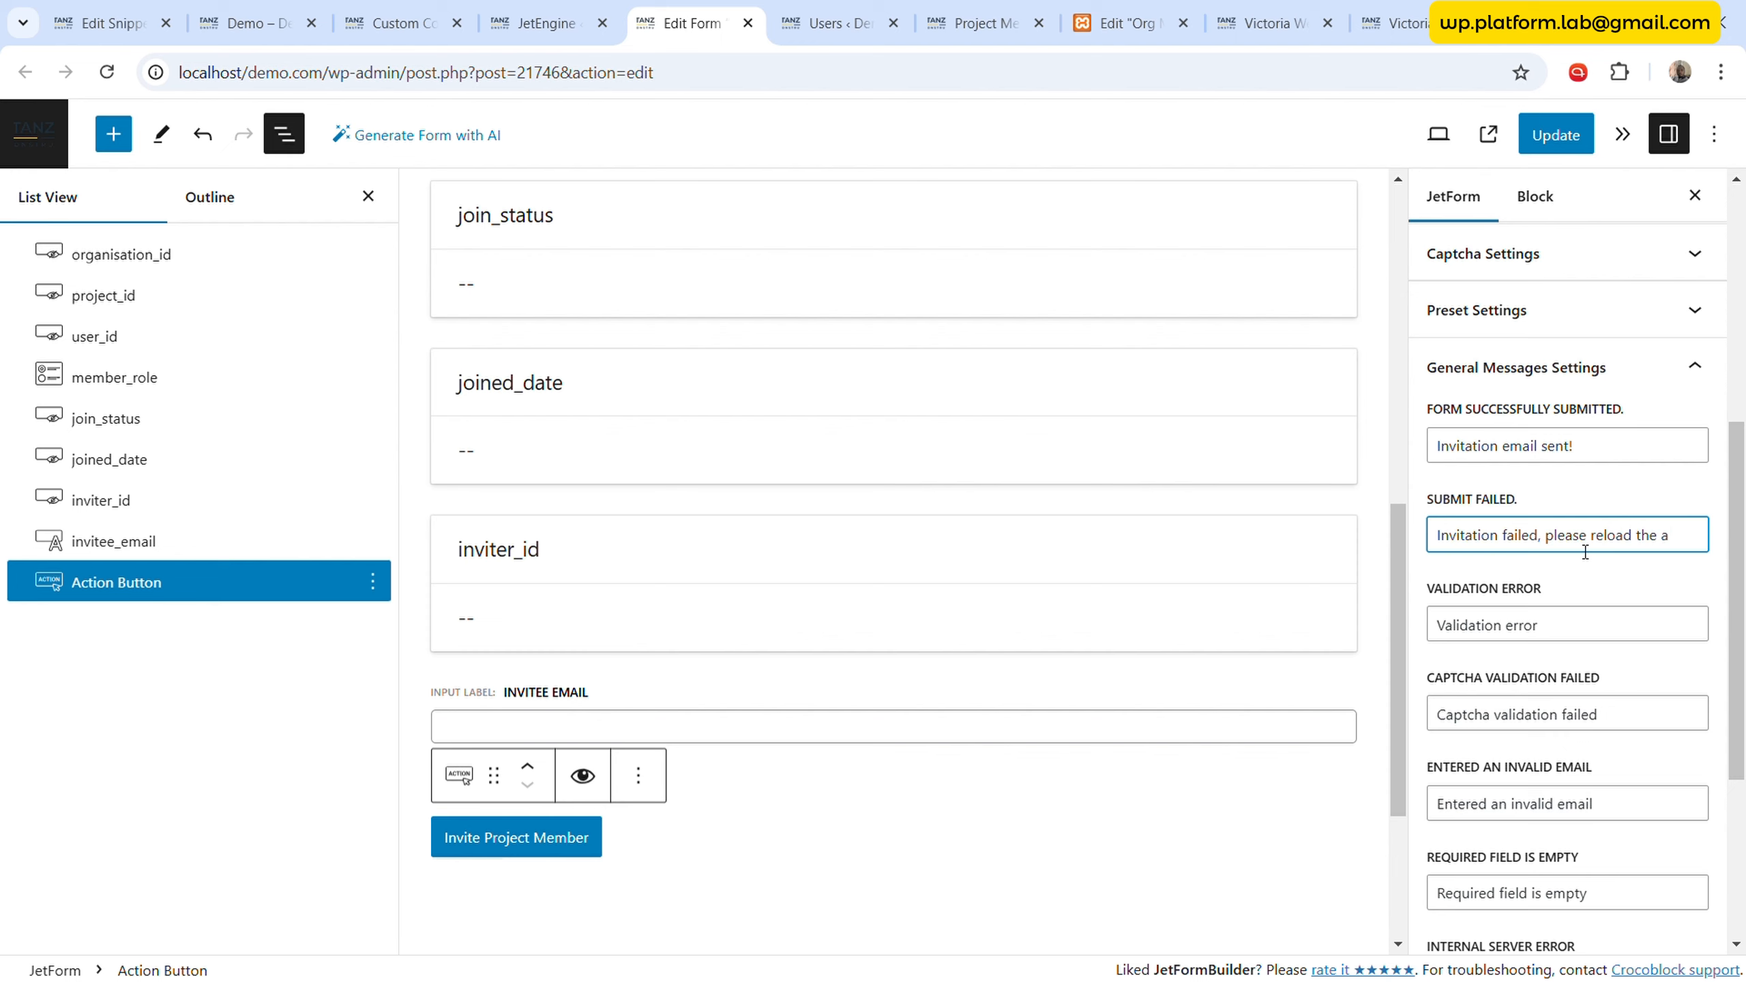
type("and")
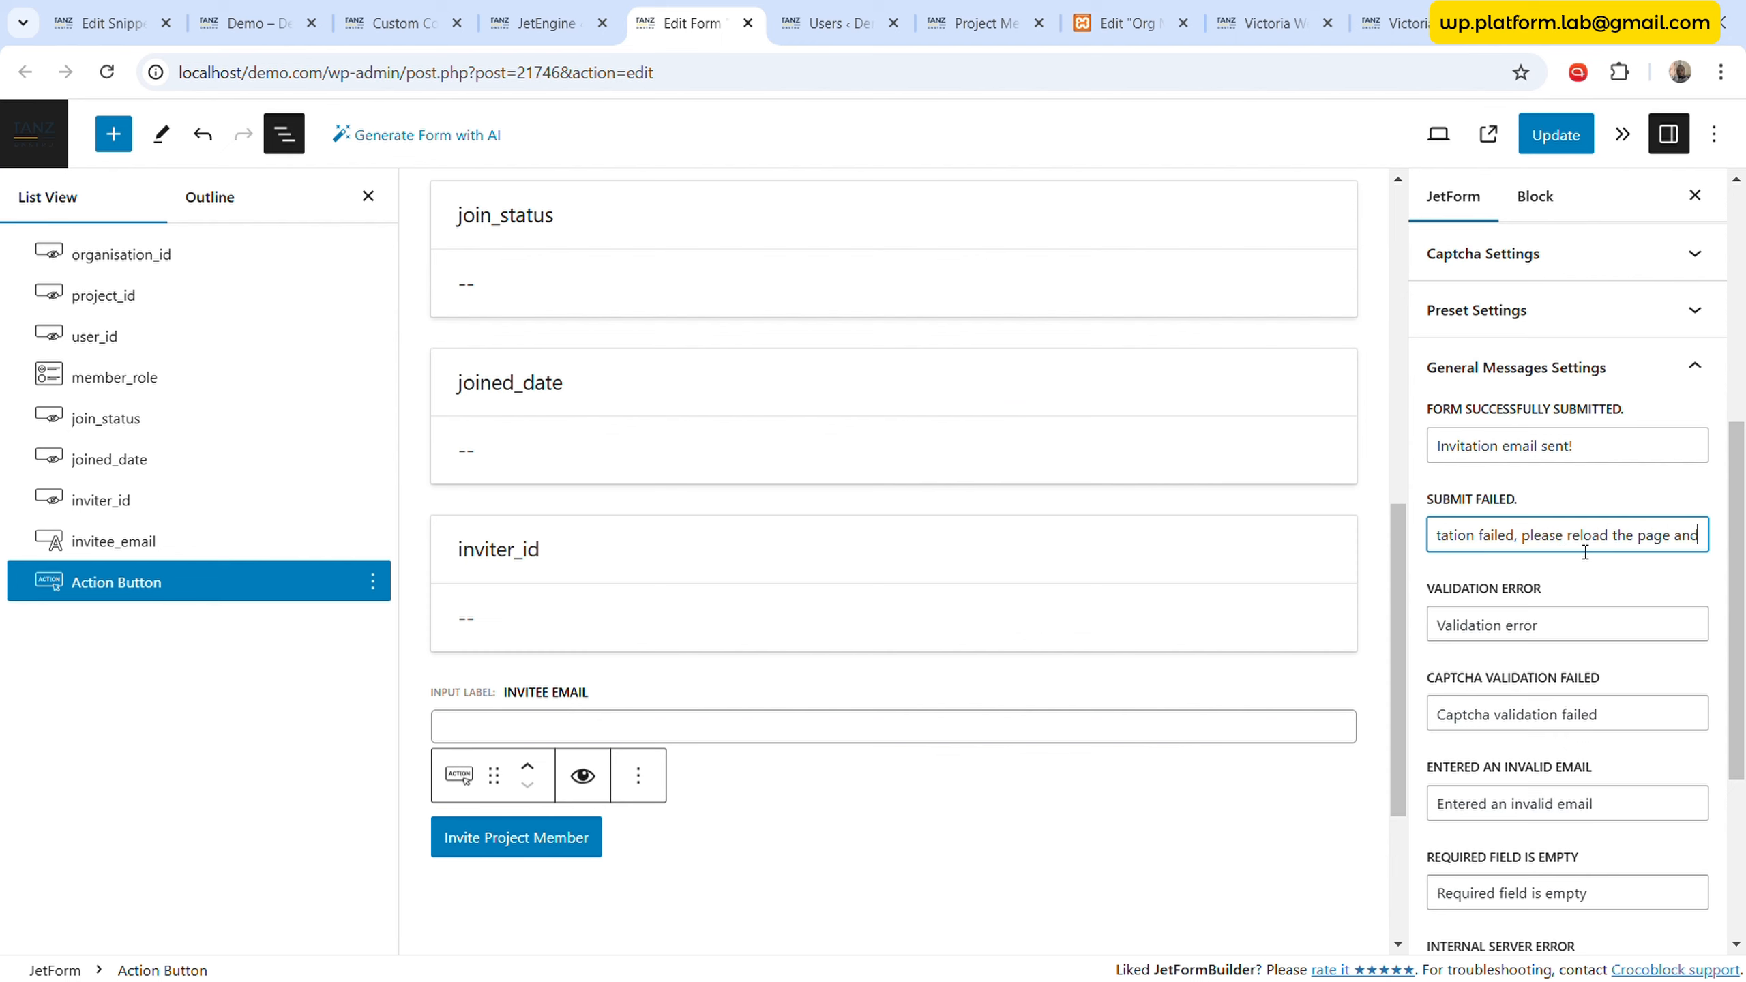
type(" invite again")
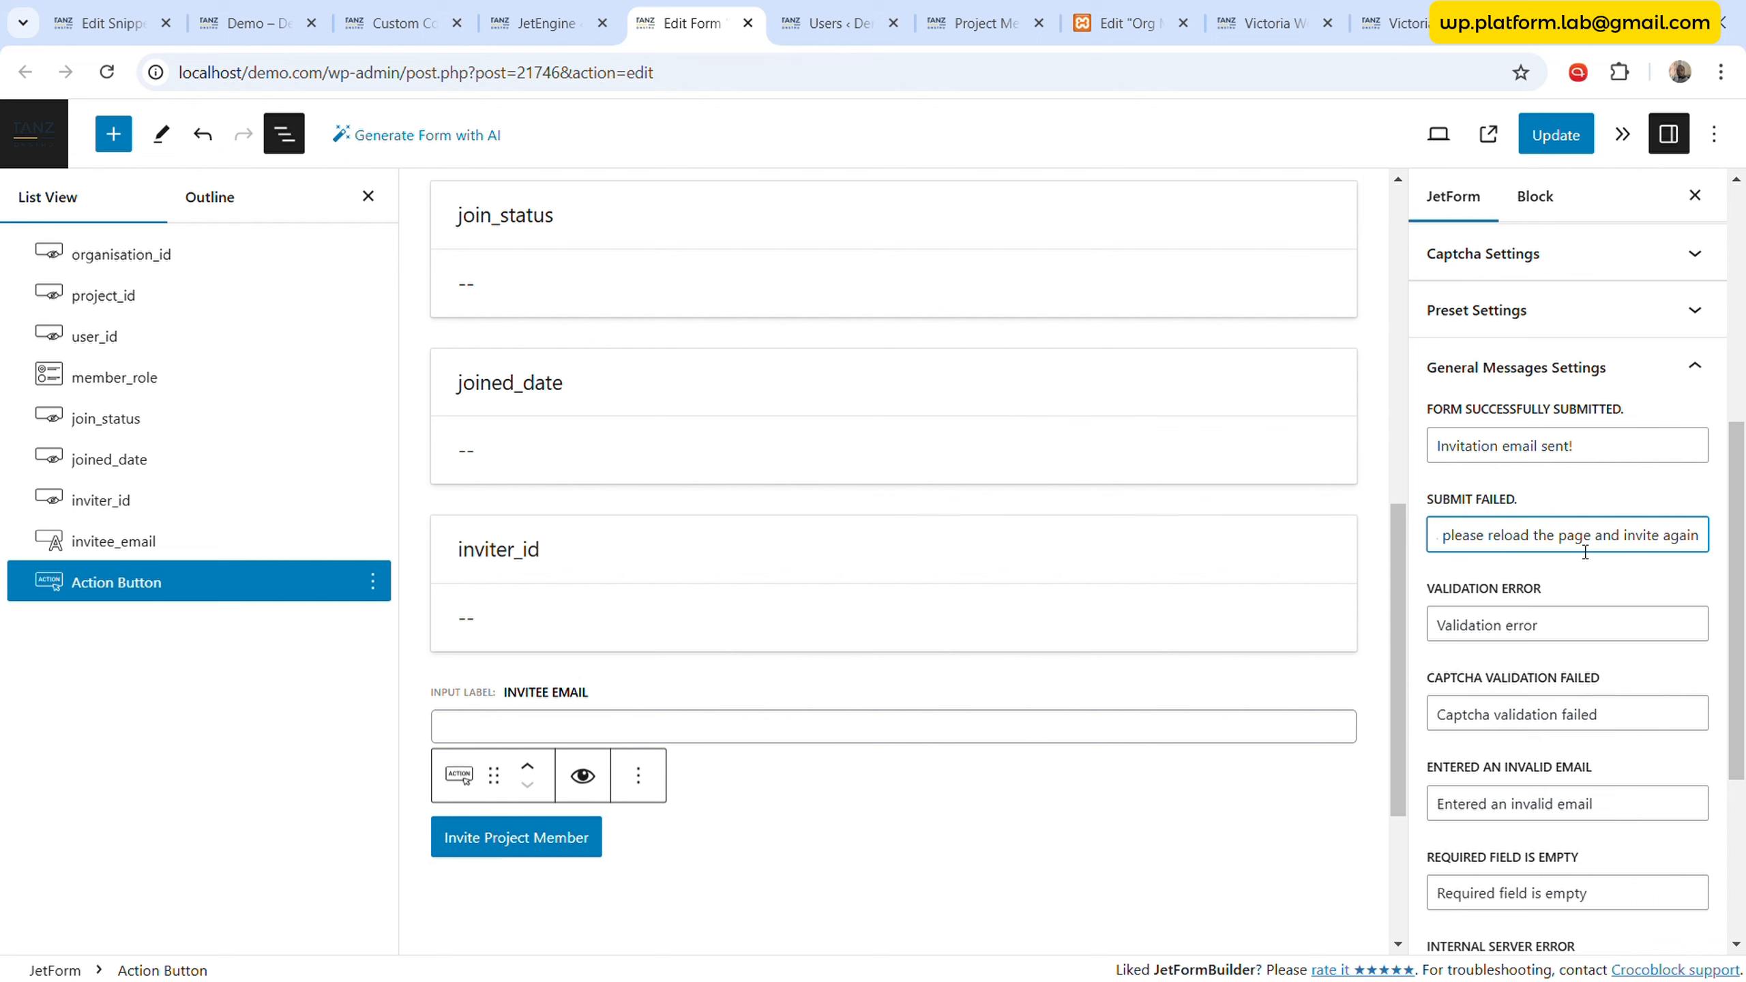
type("!")
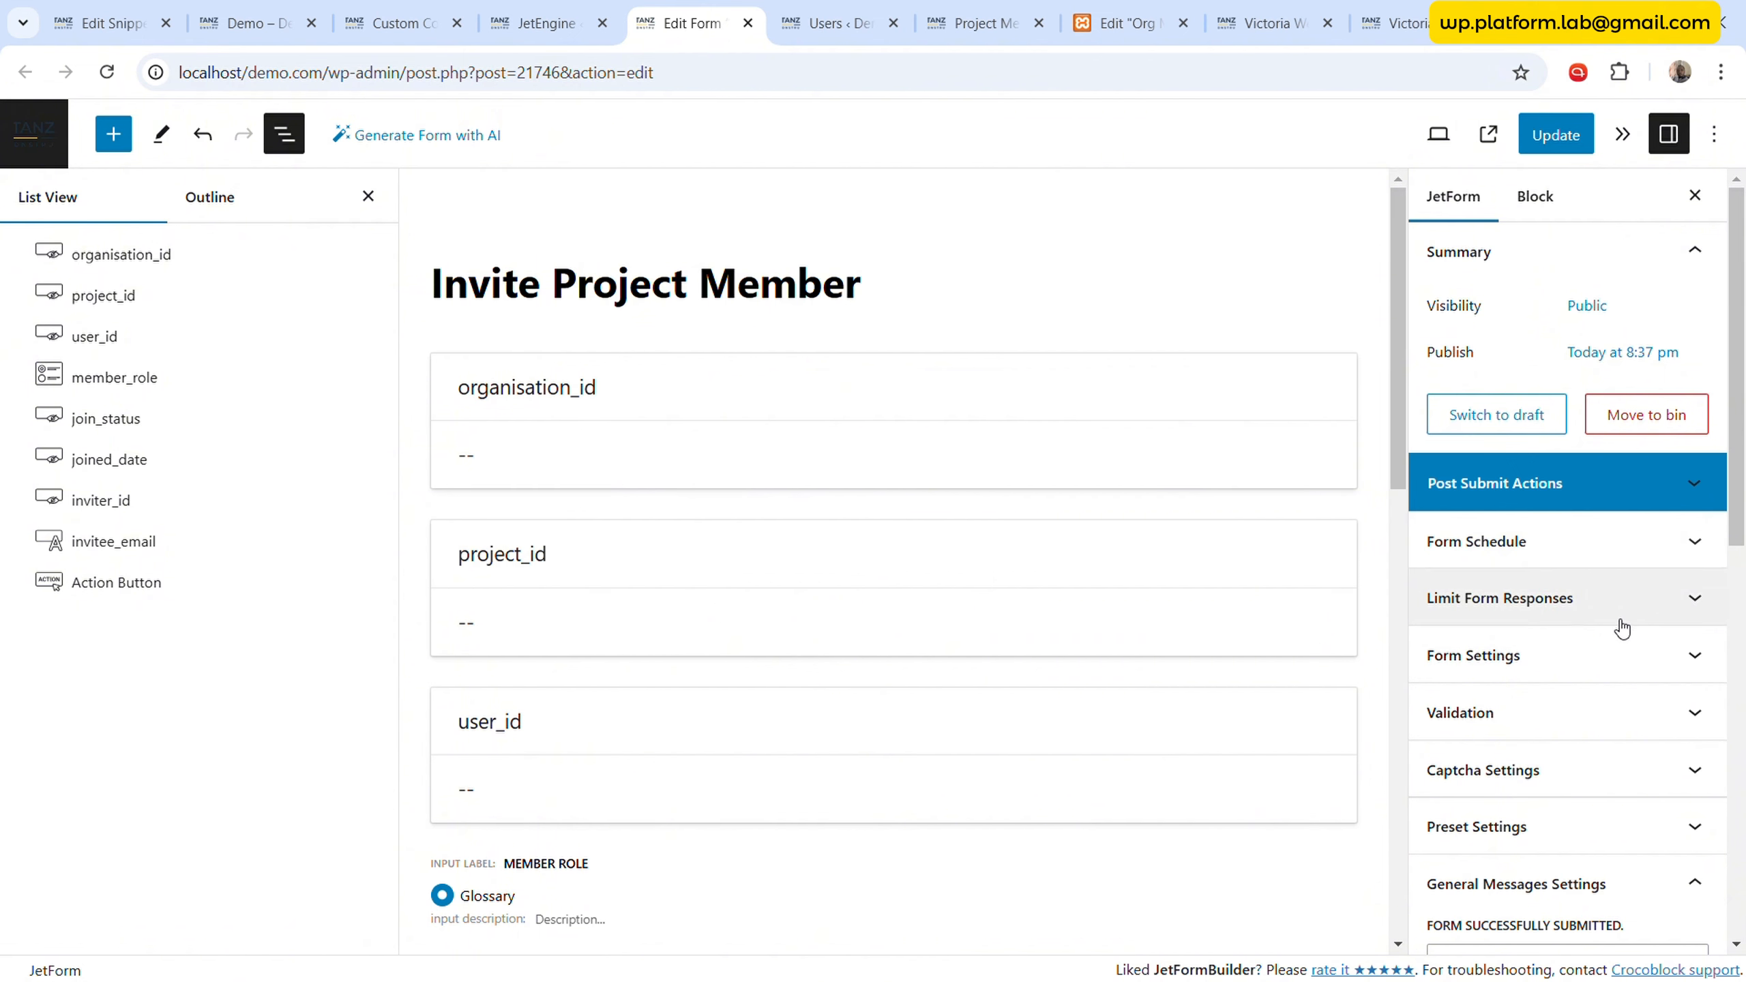
- Collapse the Summary and General Messages Settings sections of the form settings
scroll(1631, 734, "down", 1)
scroll(1632, 734, "down", 3)
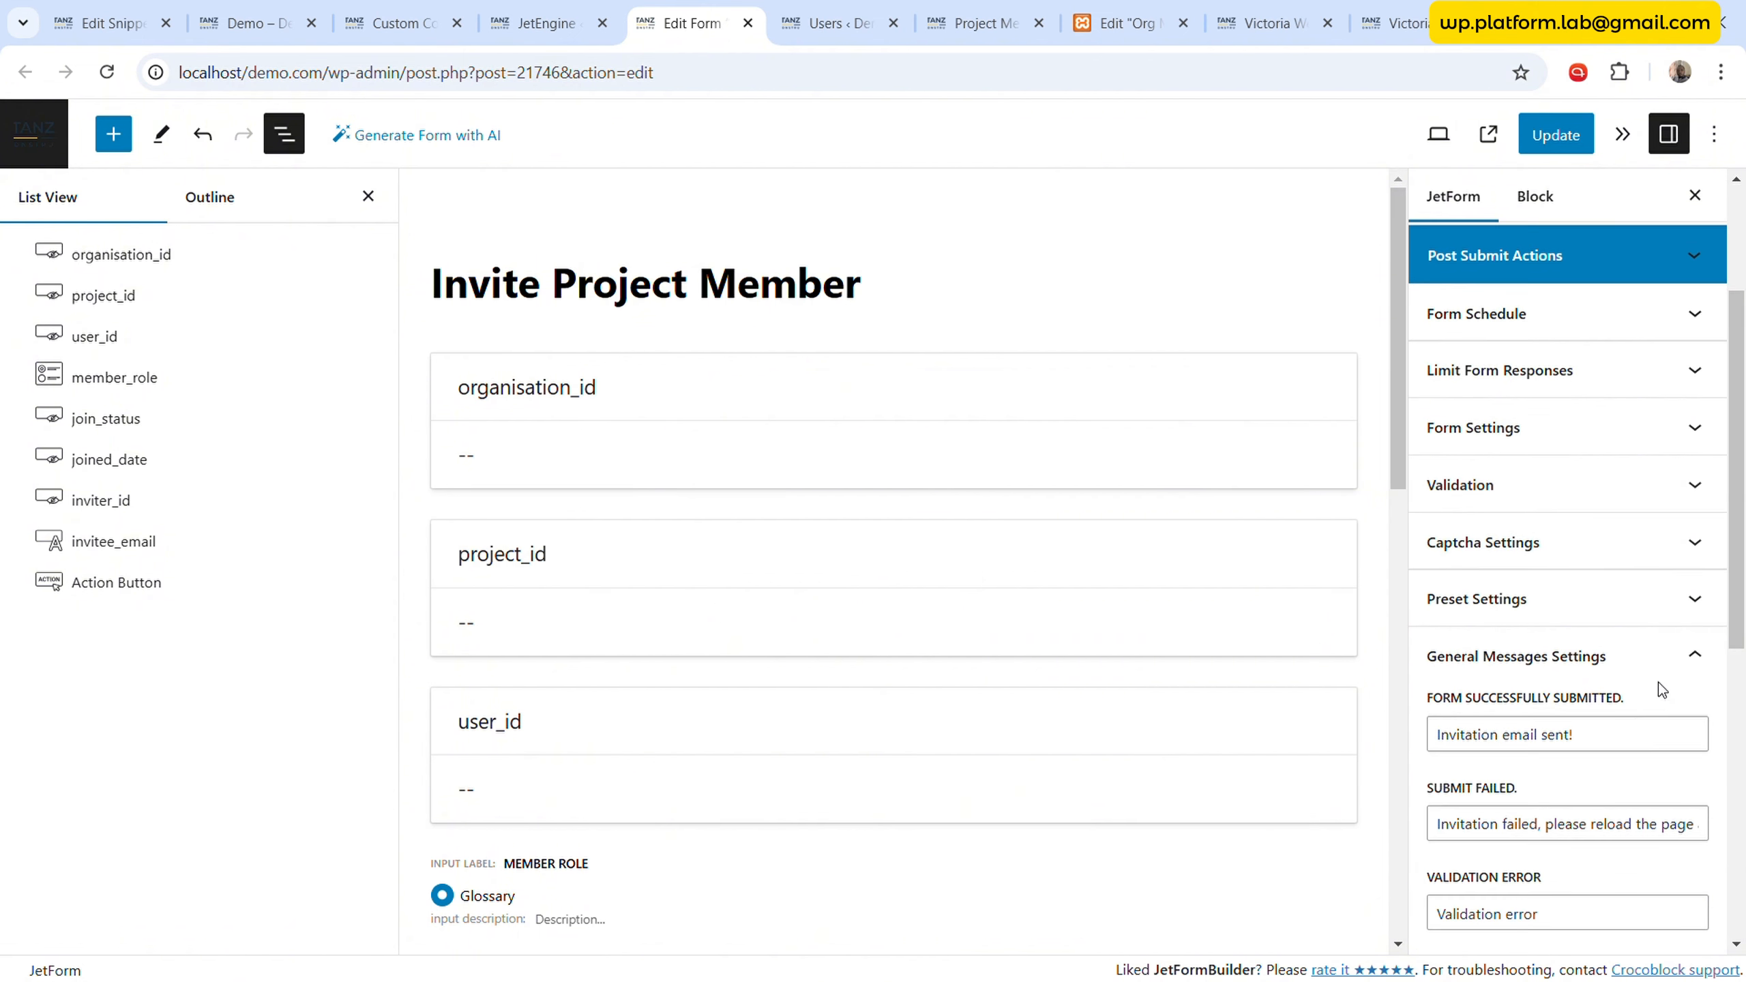
scroll(1690, 456, "up", 1)
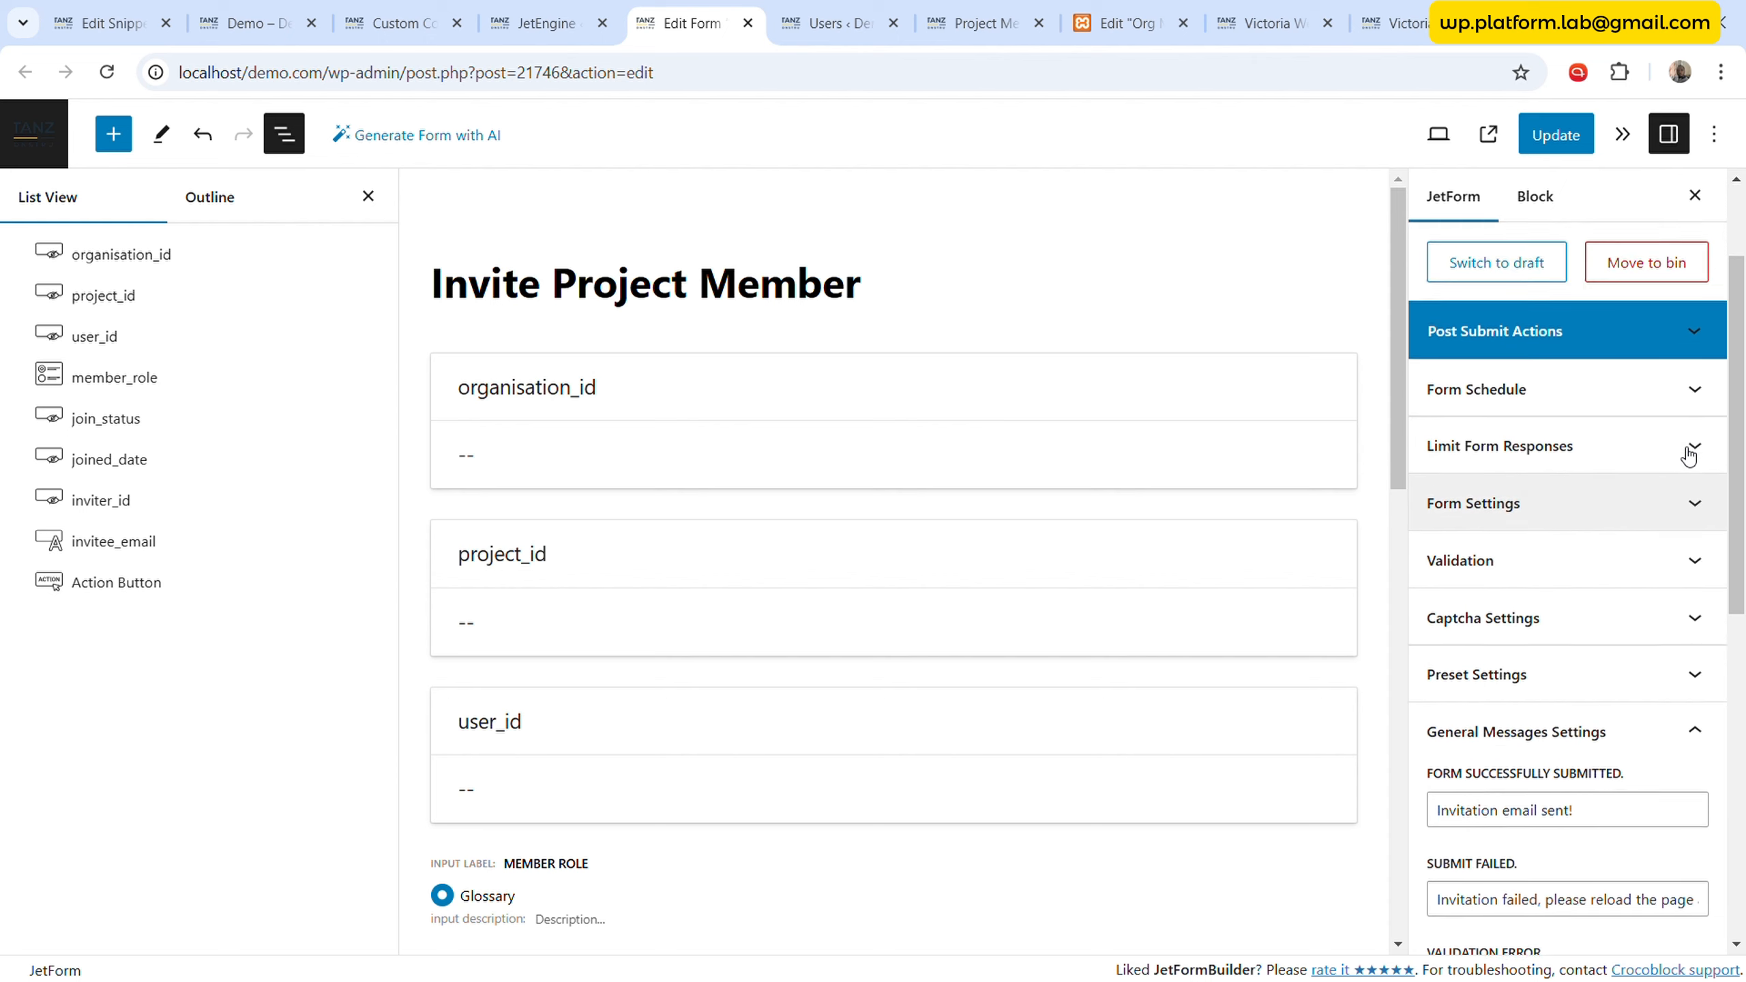
scroll(1689, 456, "up", 2)
left_click(1699, 252)
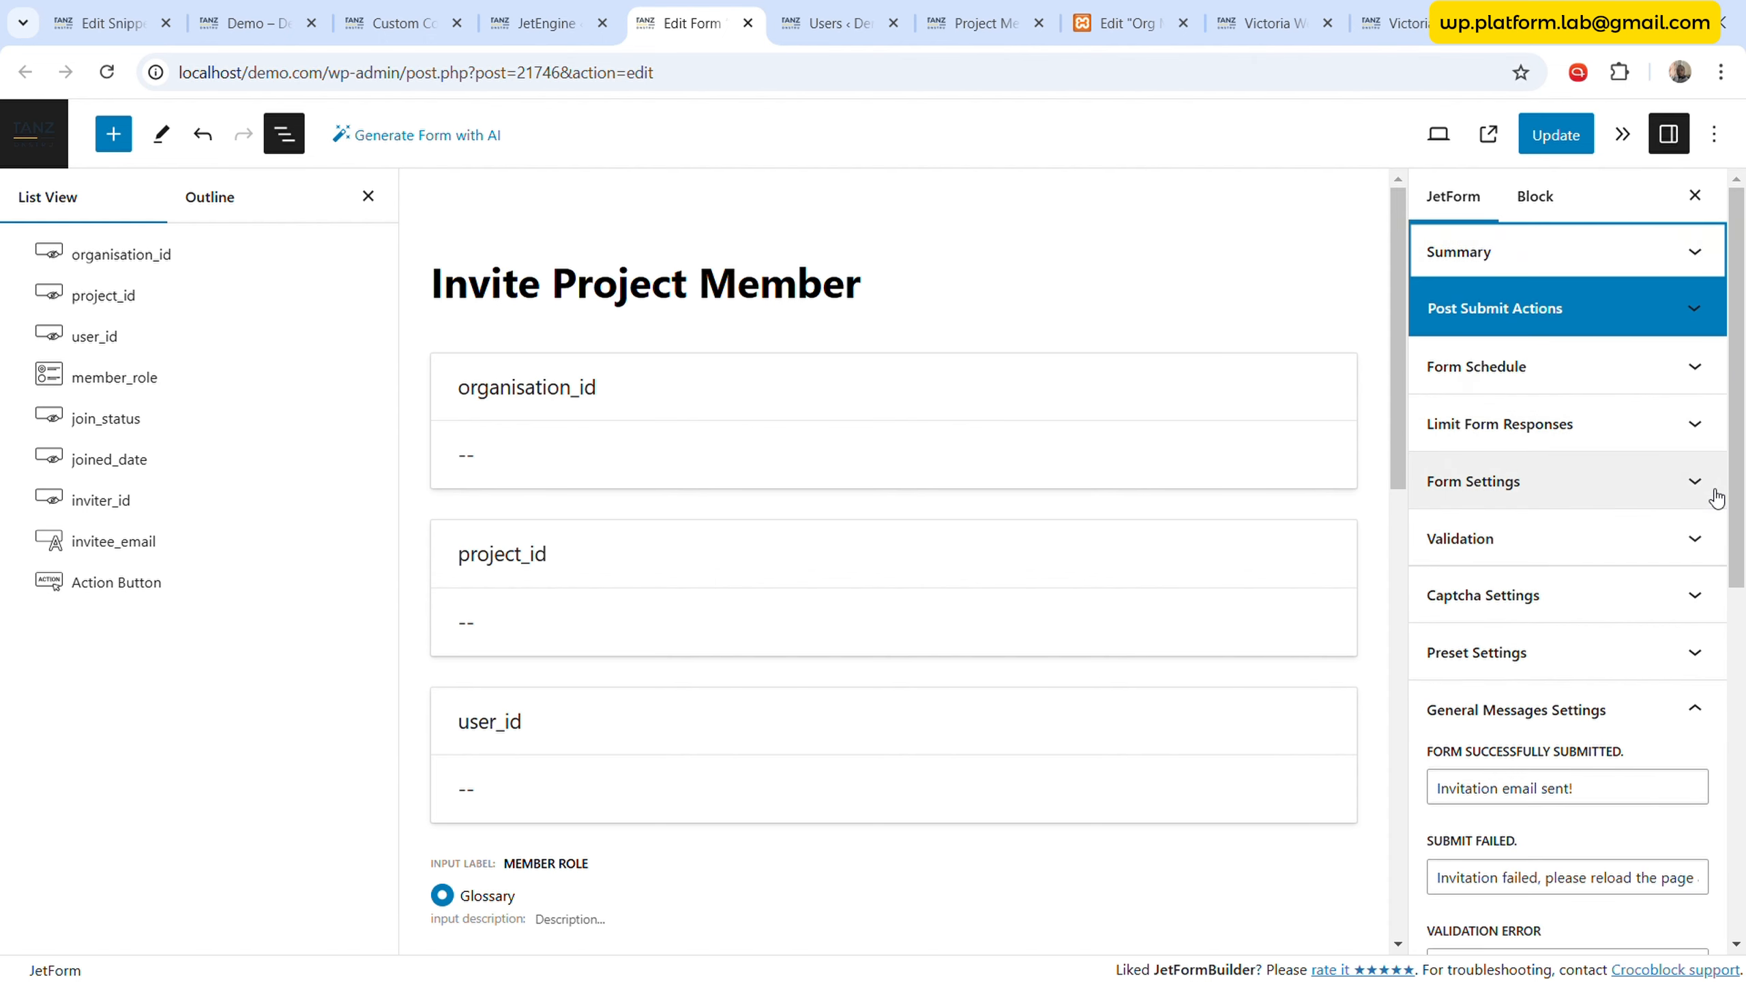
left_click(1697, 708)
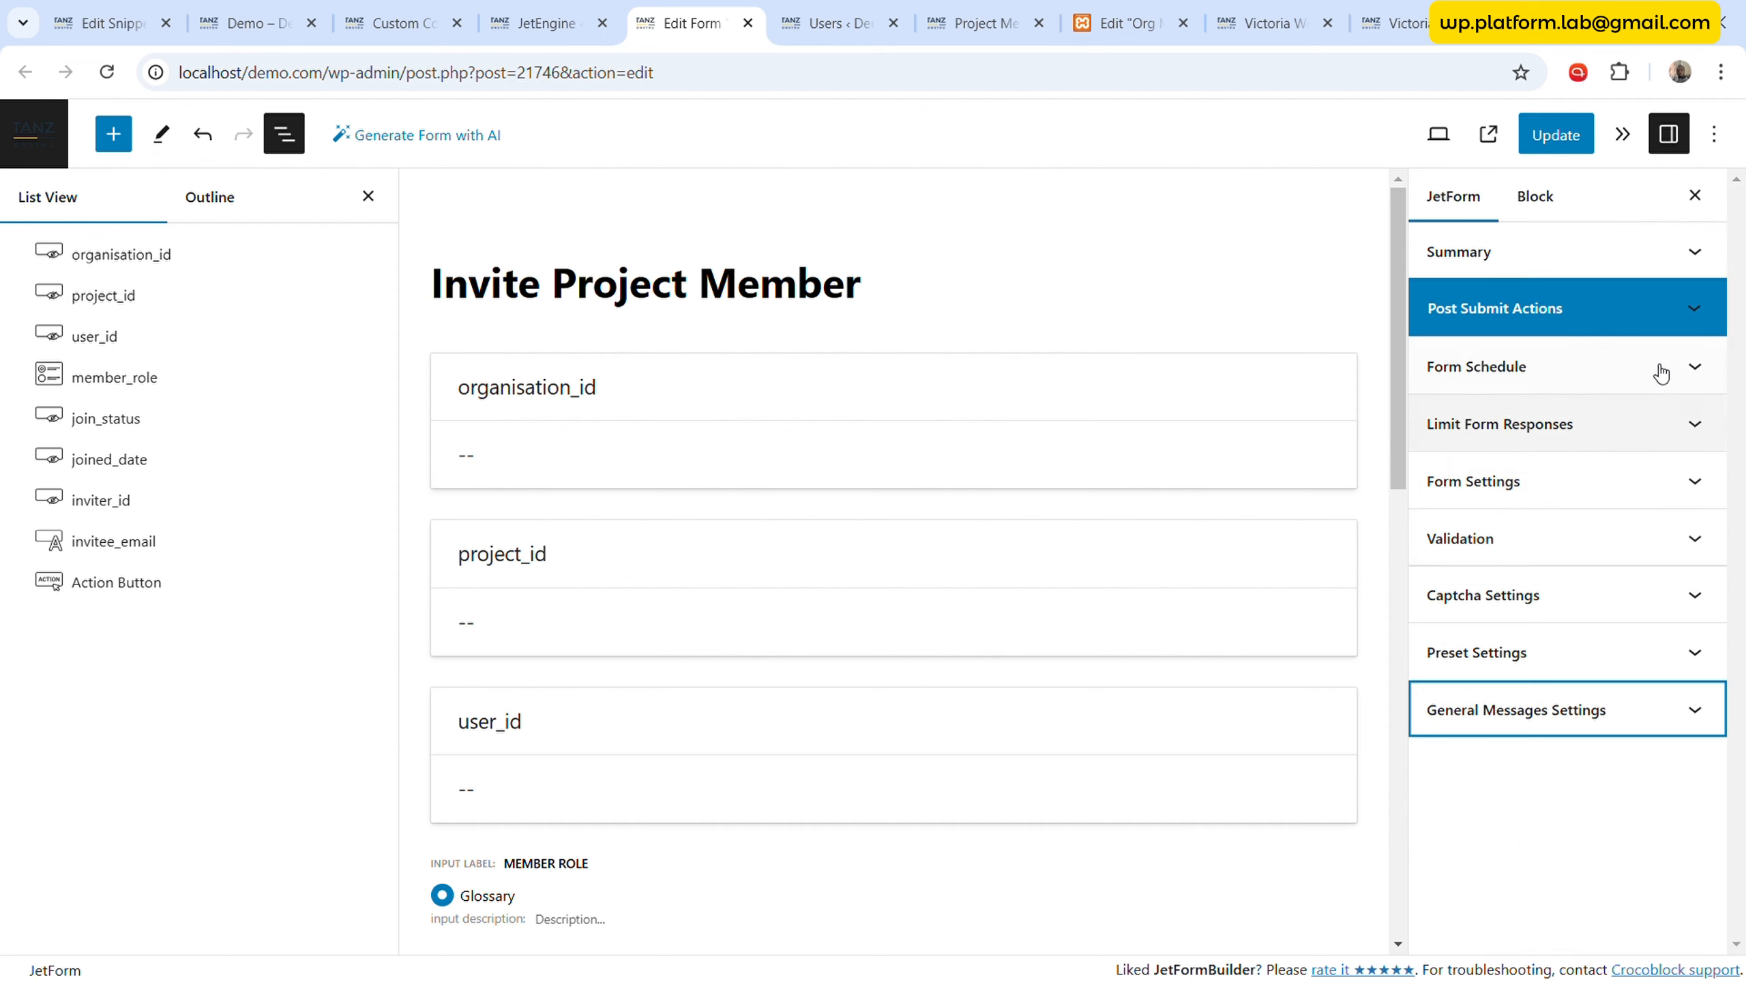
- Choose an item status in the Insert/Update Custom Content Type Item post submit action, check its fields map, and update the action
left_click(1661, 309)
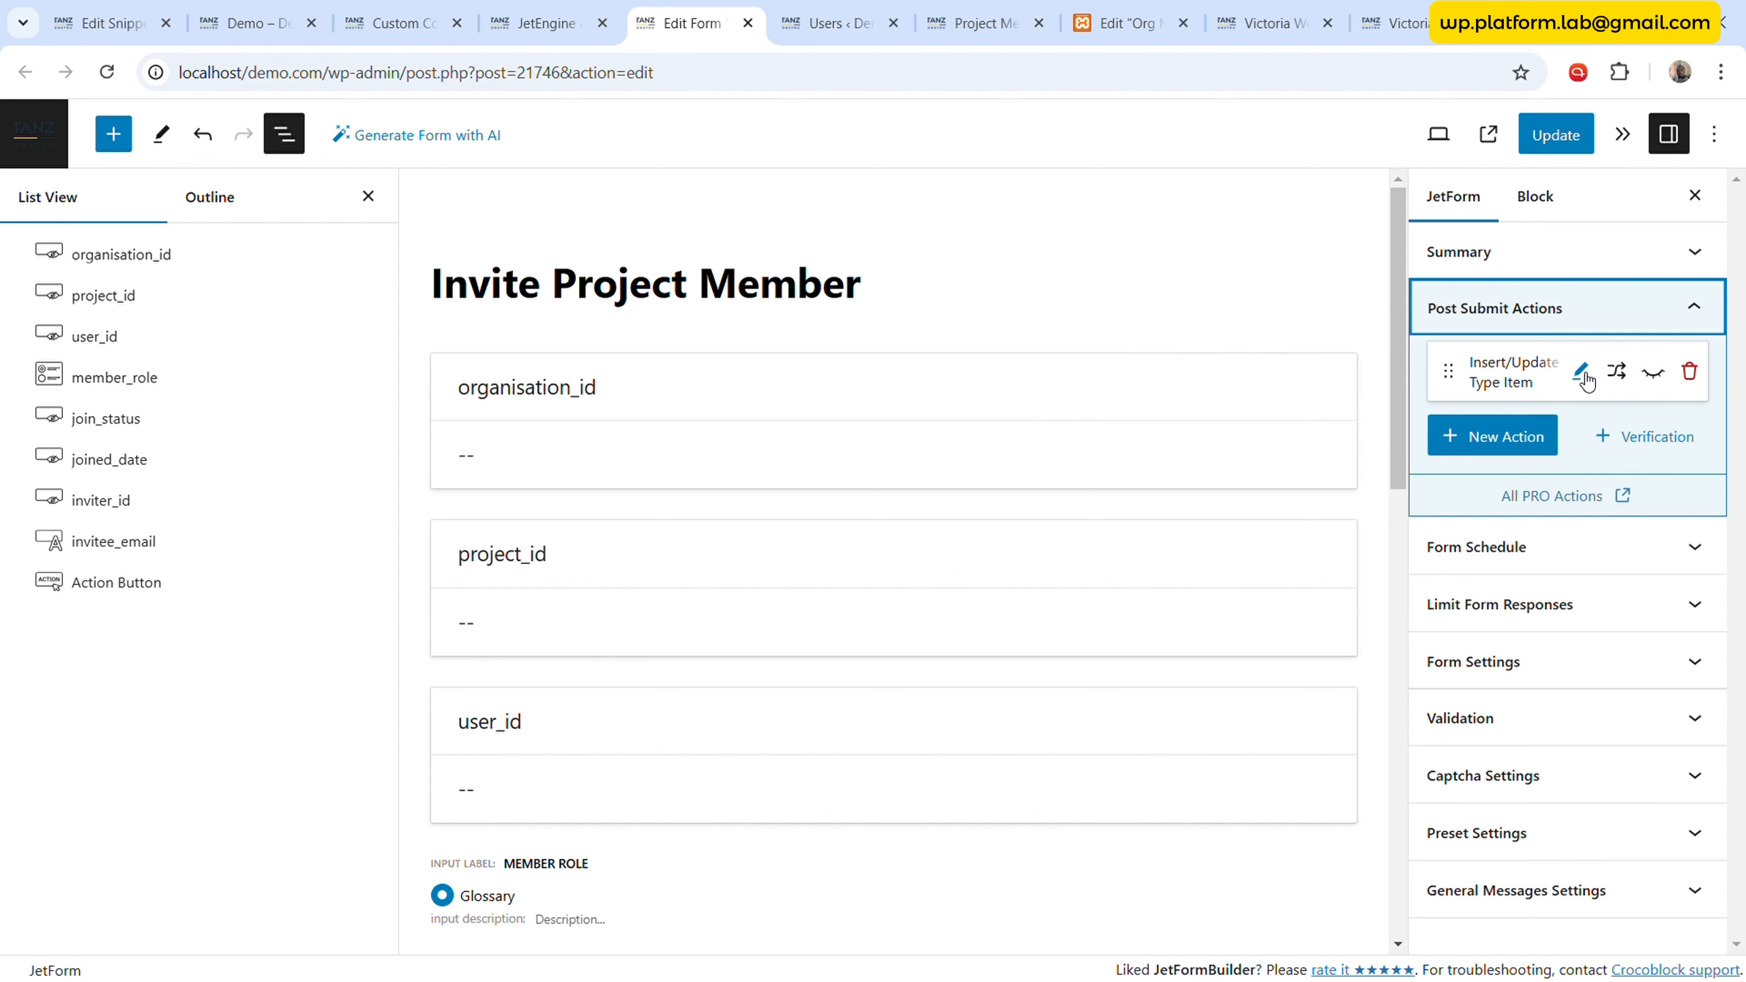
left_click(1582, 374)
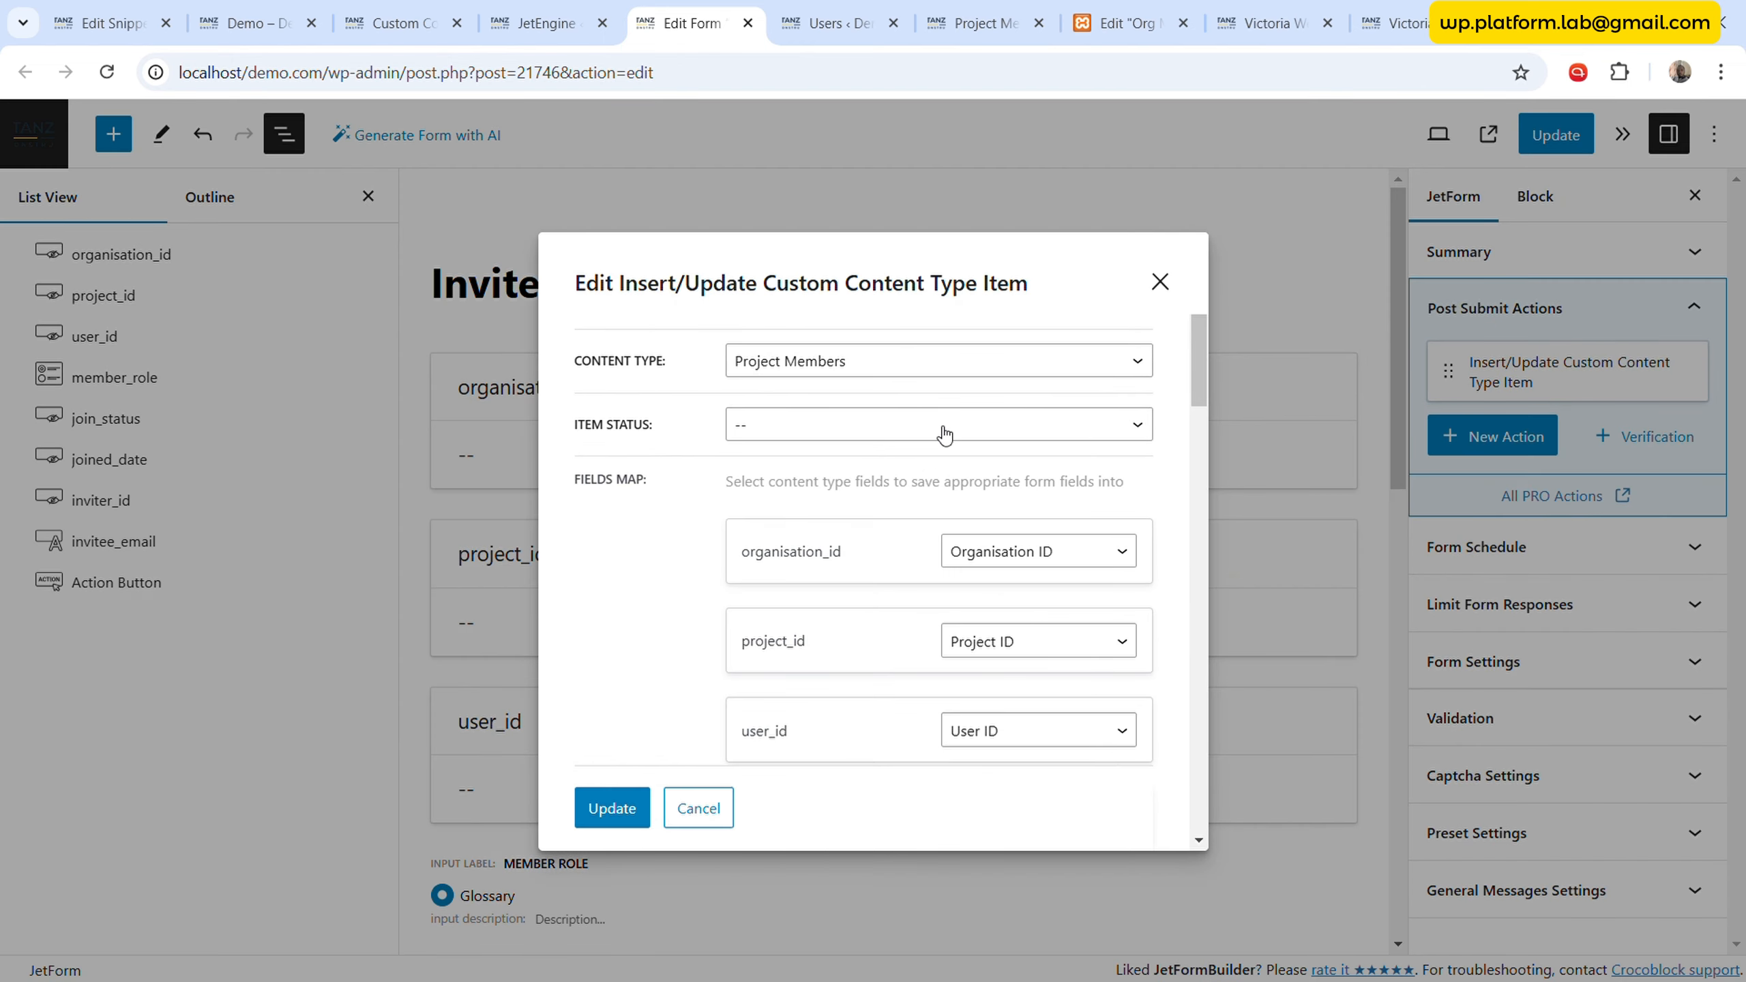
left_click(944, 434)
left_click(858, 480)
scroll(884, 605, "down", 5)
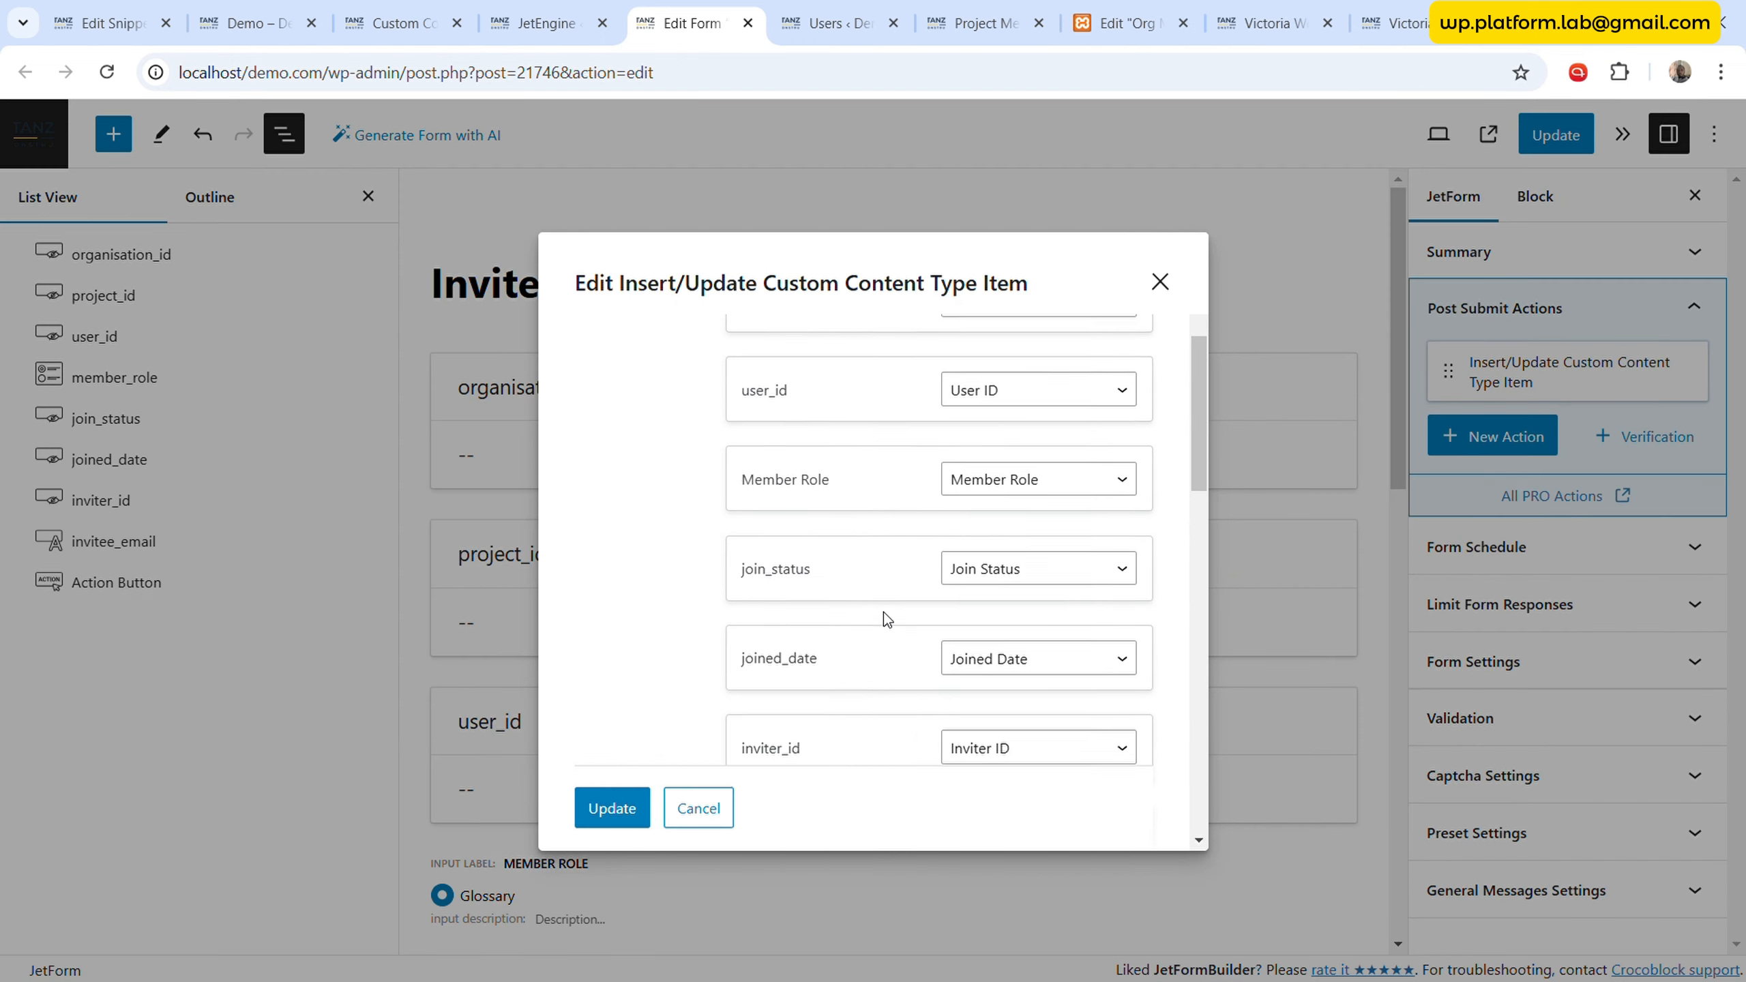
scroll(887, 615, "down", 8)
scroll(887, 615, "up", 2)
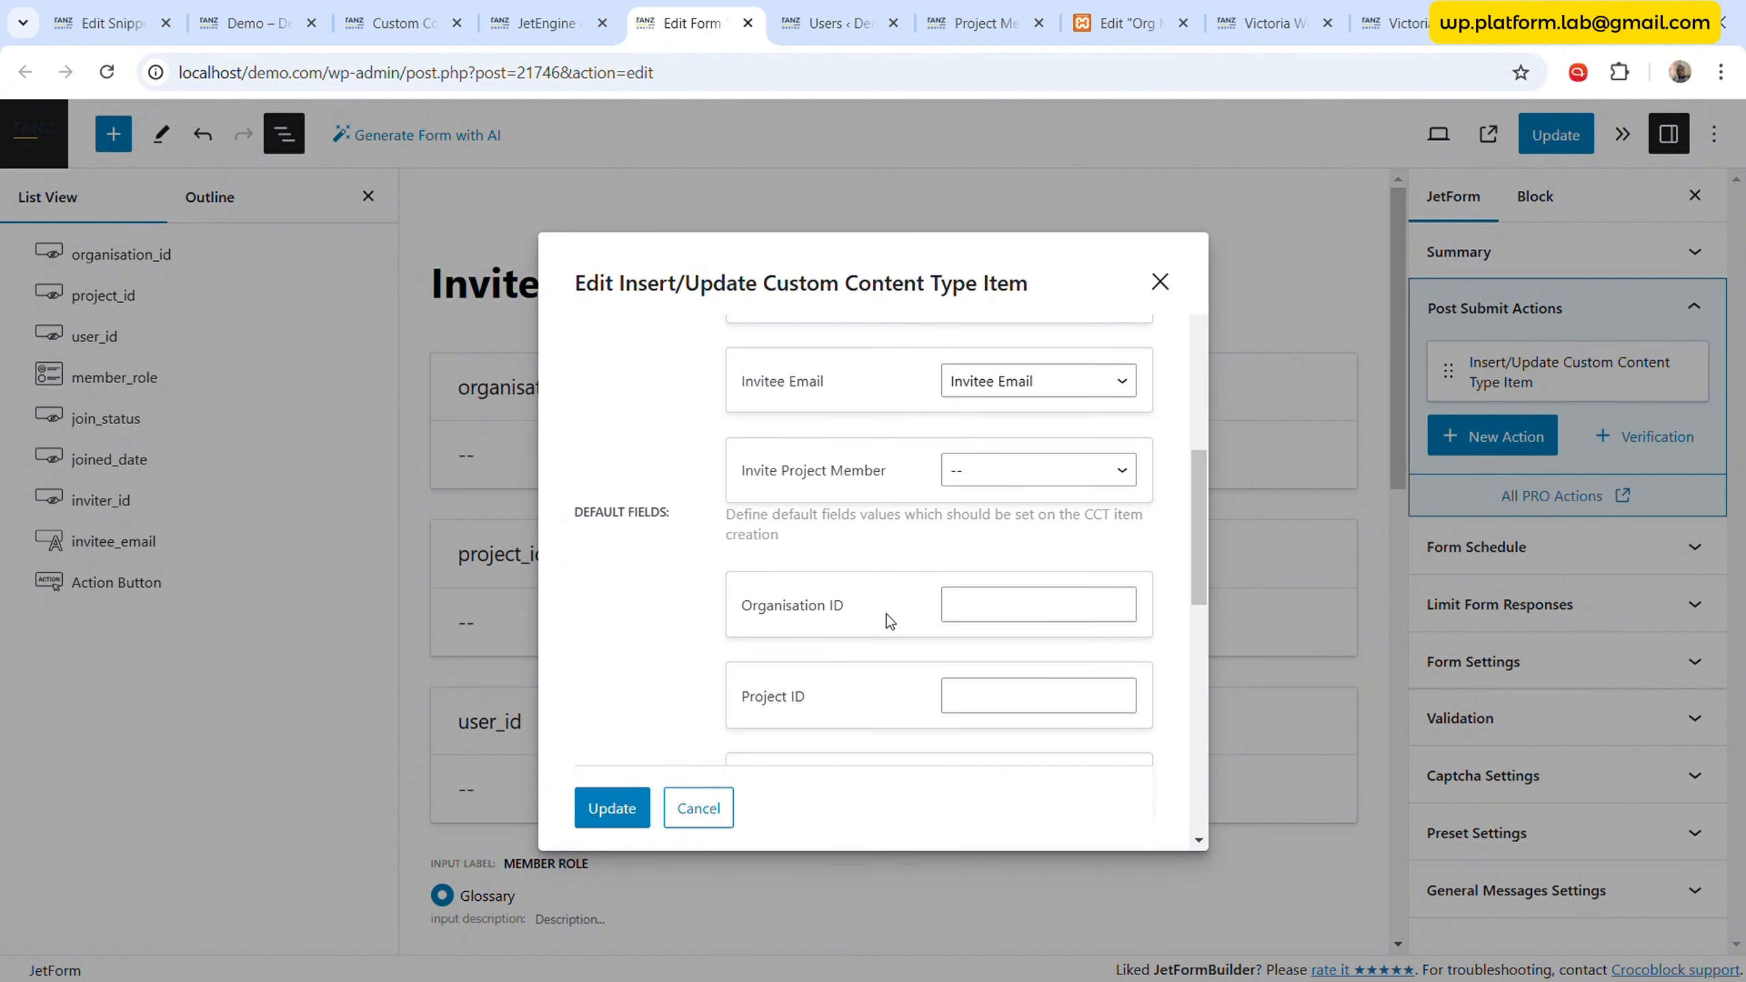
left_click(599, 808)
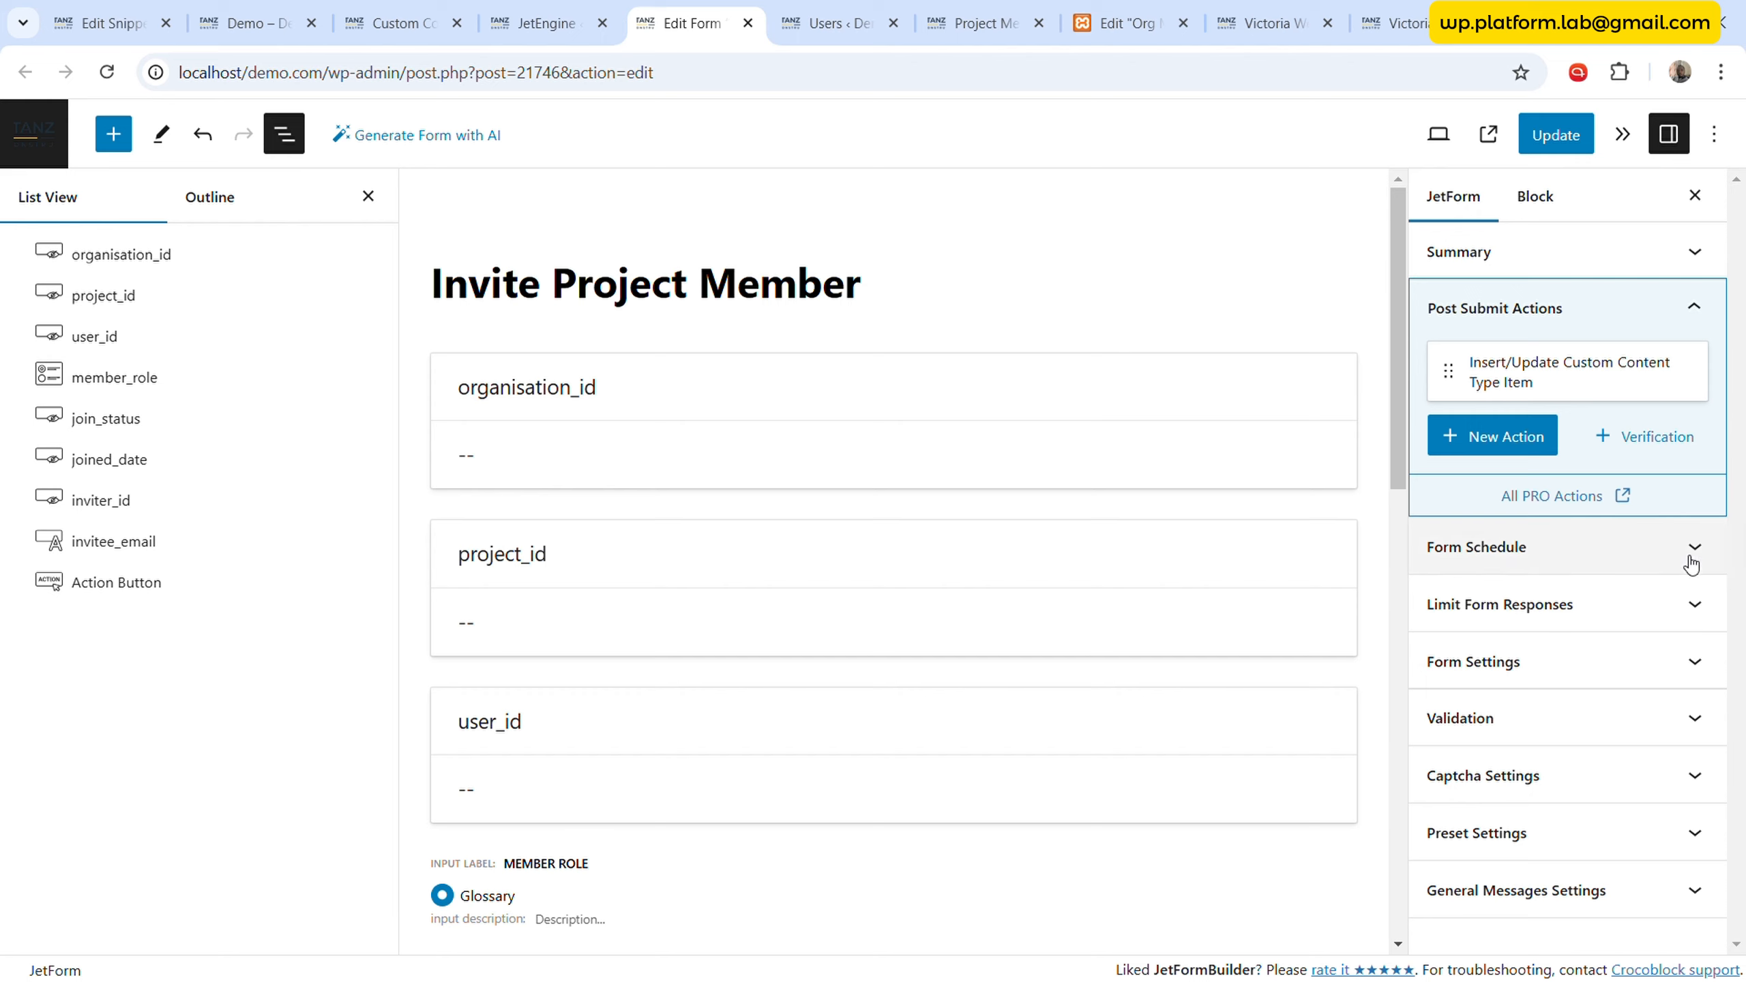
- Add a Send Email post submit action and set its Mail To option to Email from submitted form field
left_click(1530, 453)
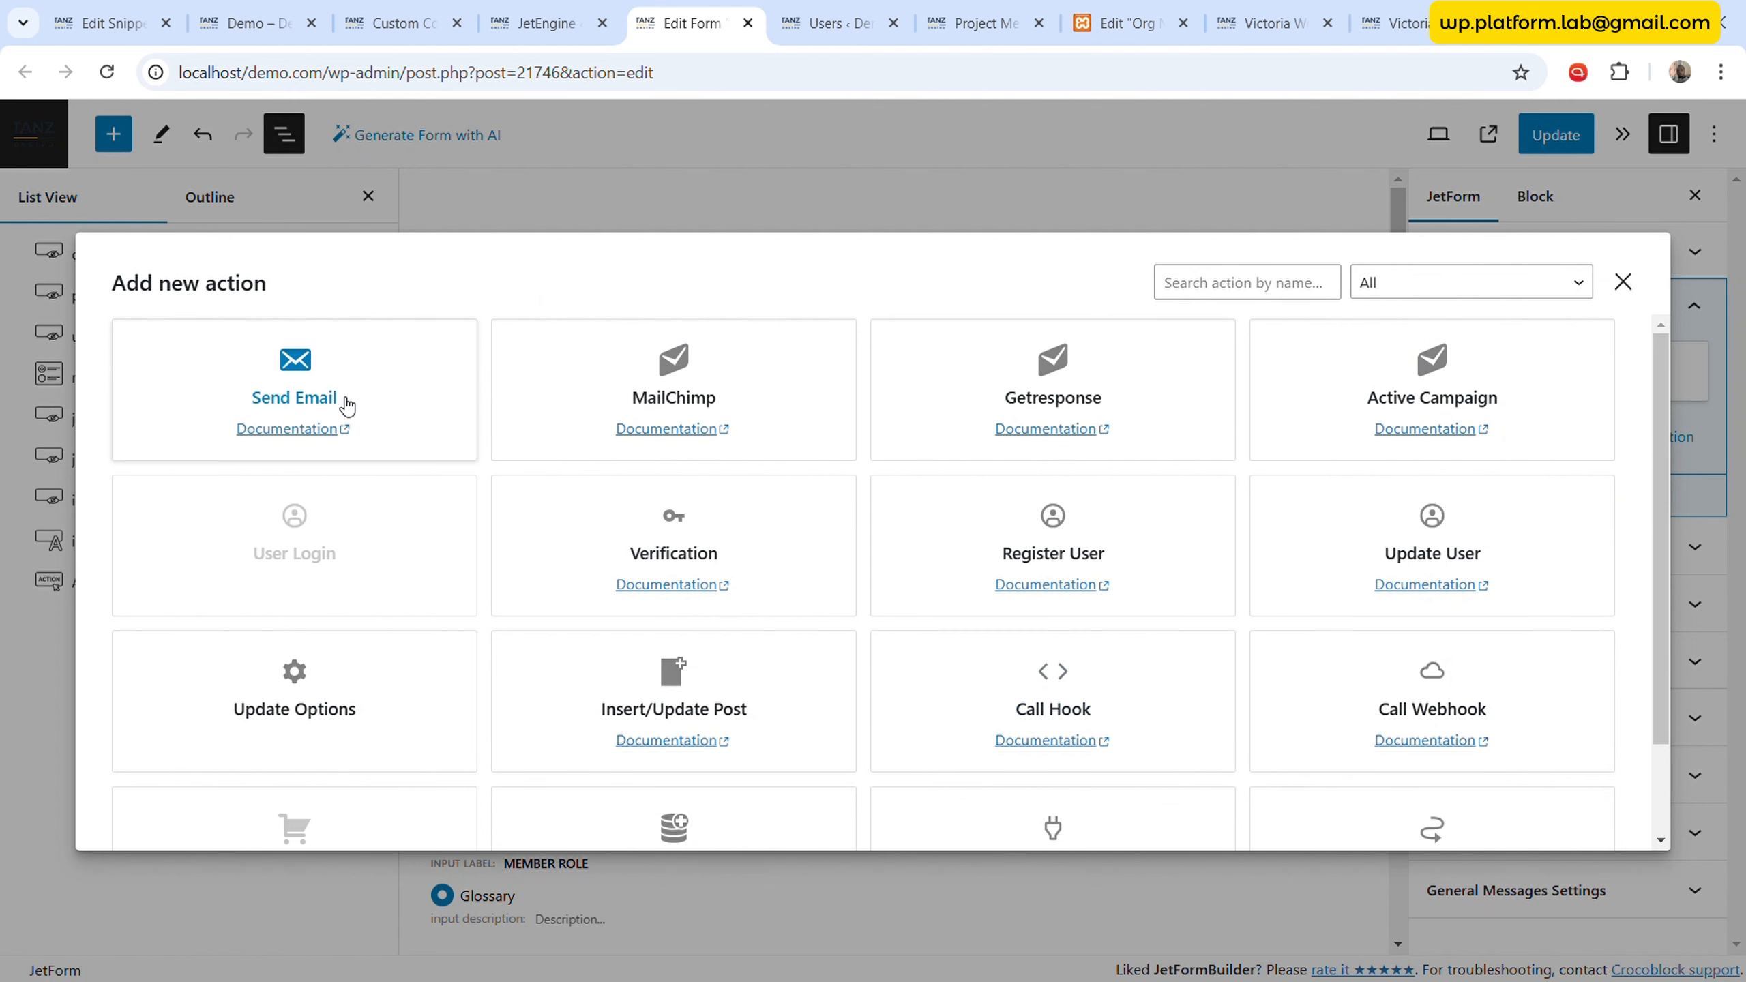
left_click(347, 406)
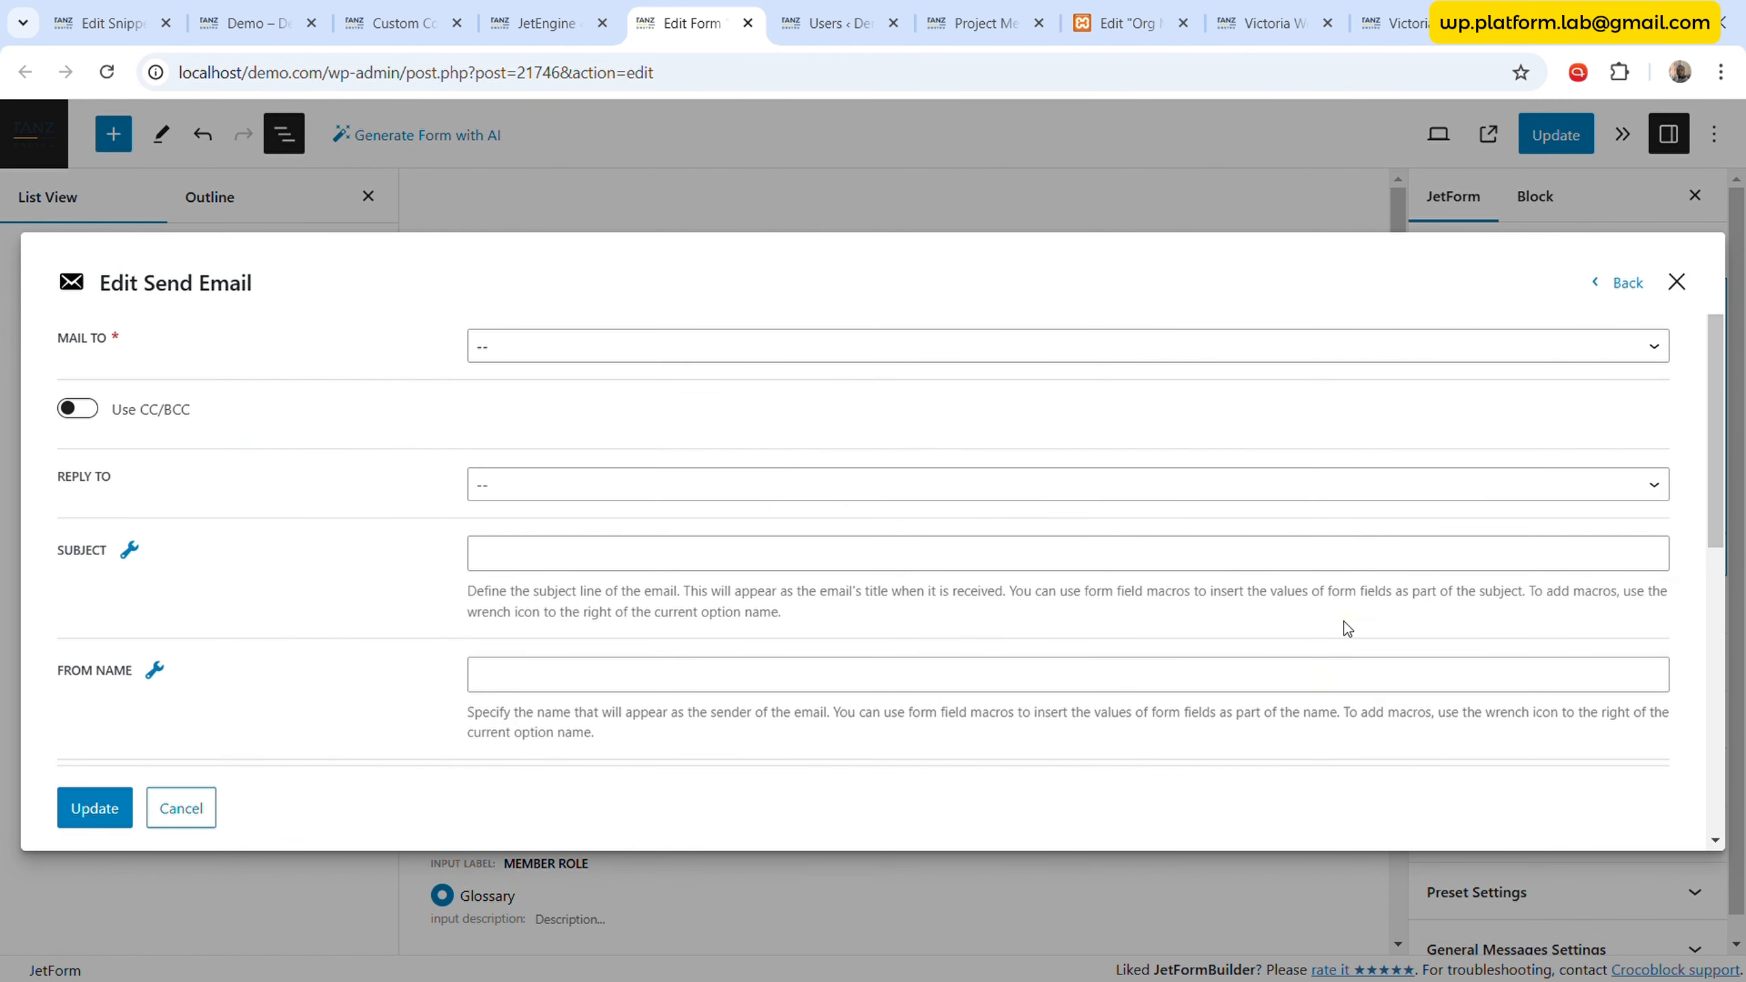
left_click(577, 352)
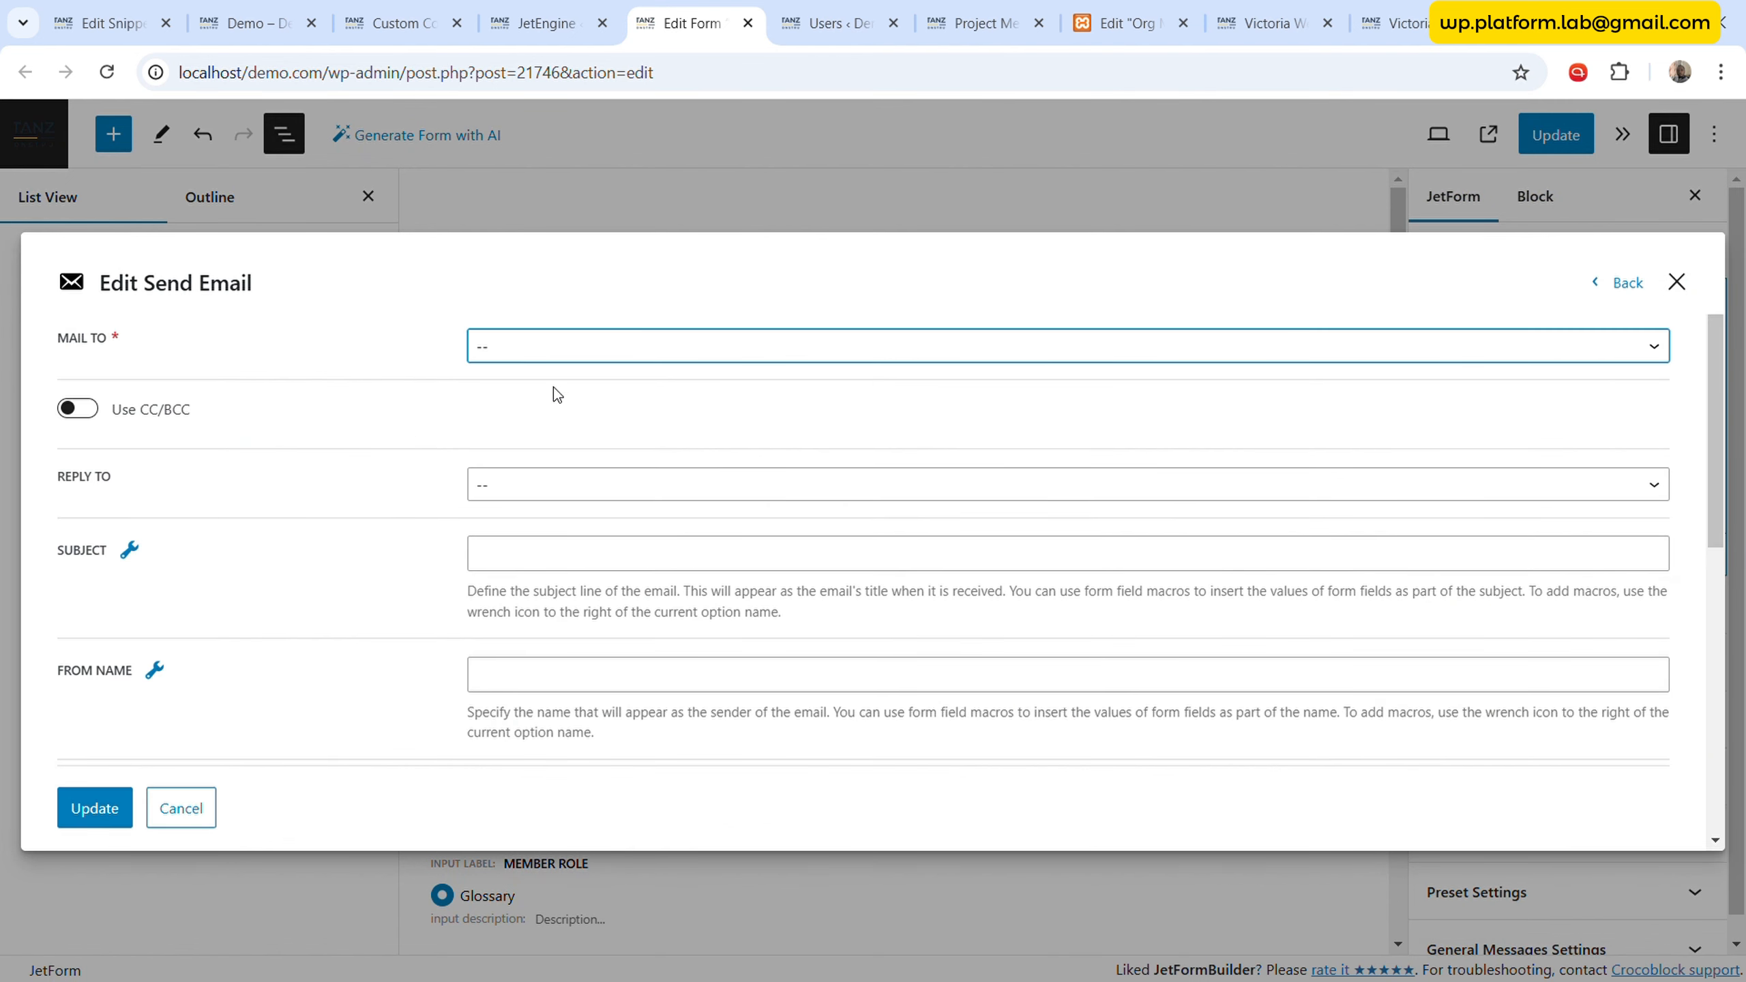
left_click(541, 462)
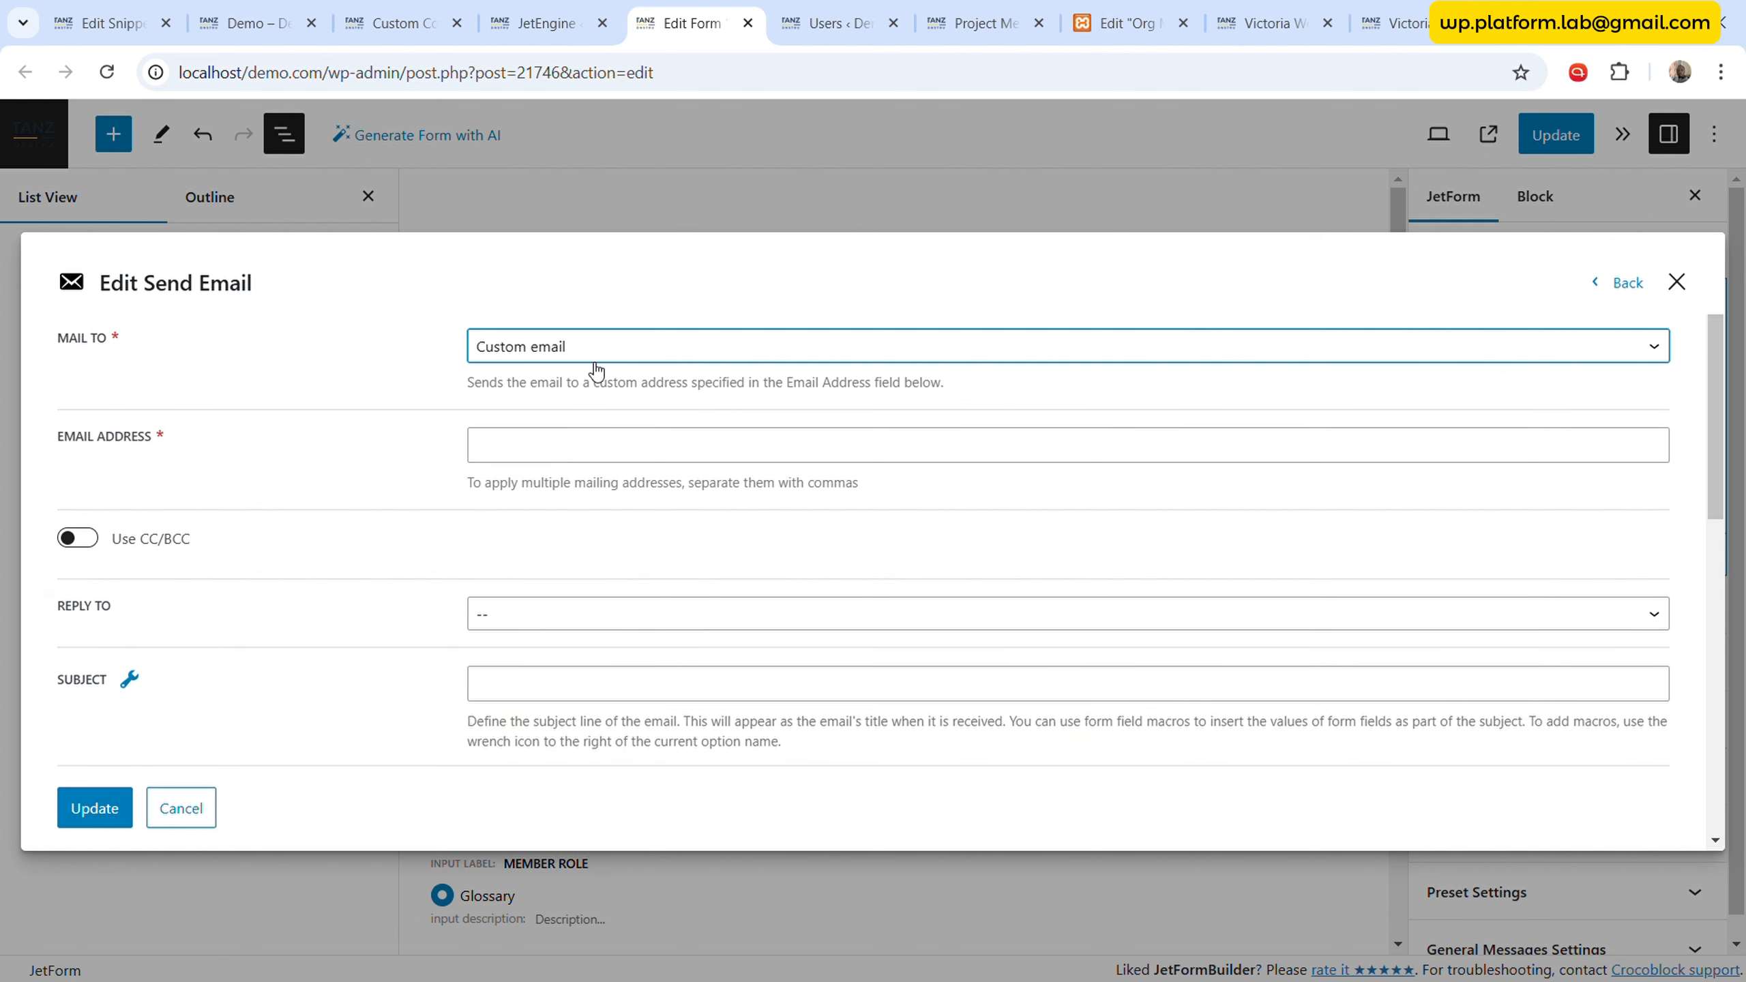
key("Down")
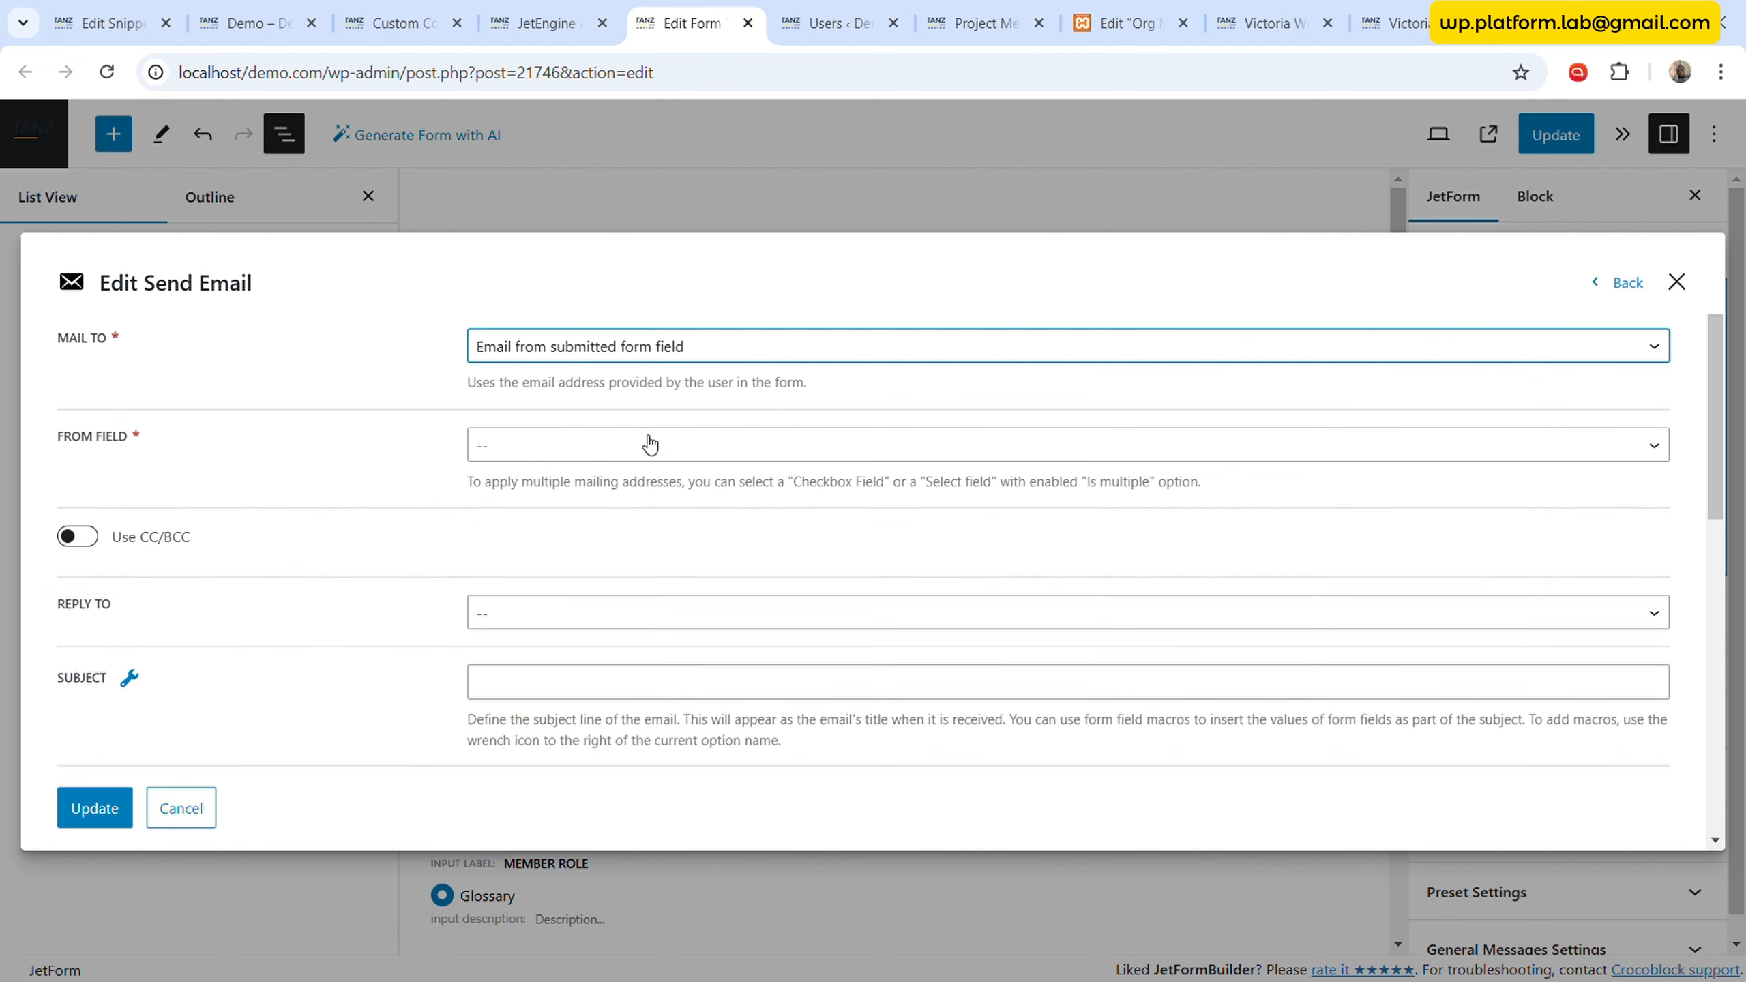
left_click(596, 451)
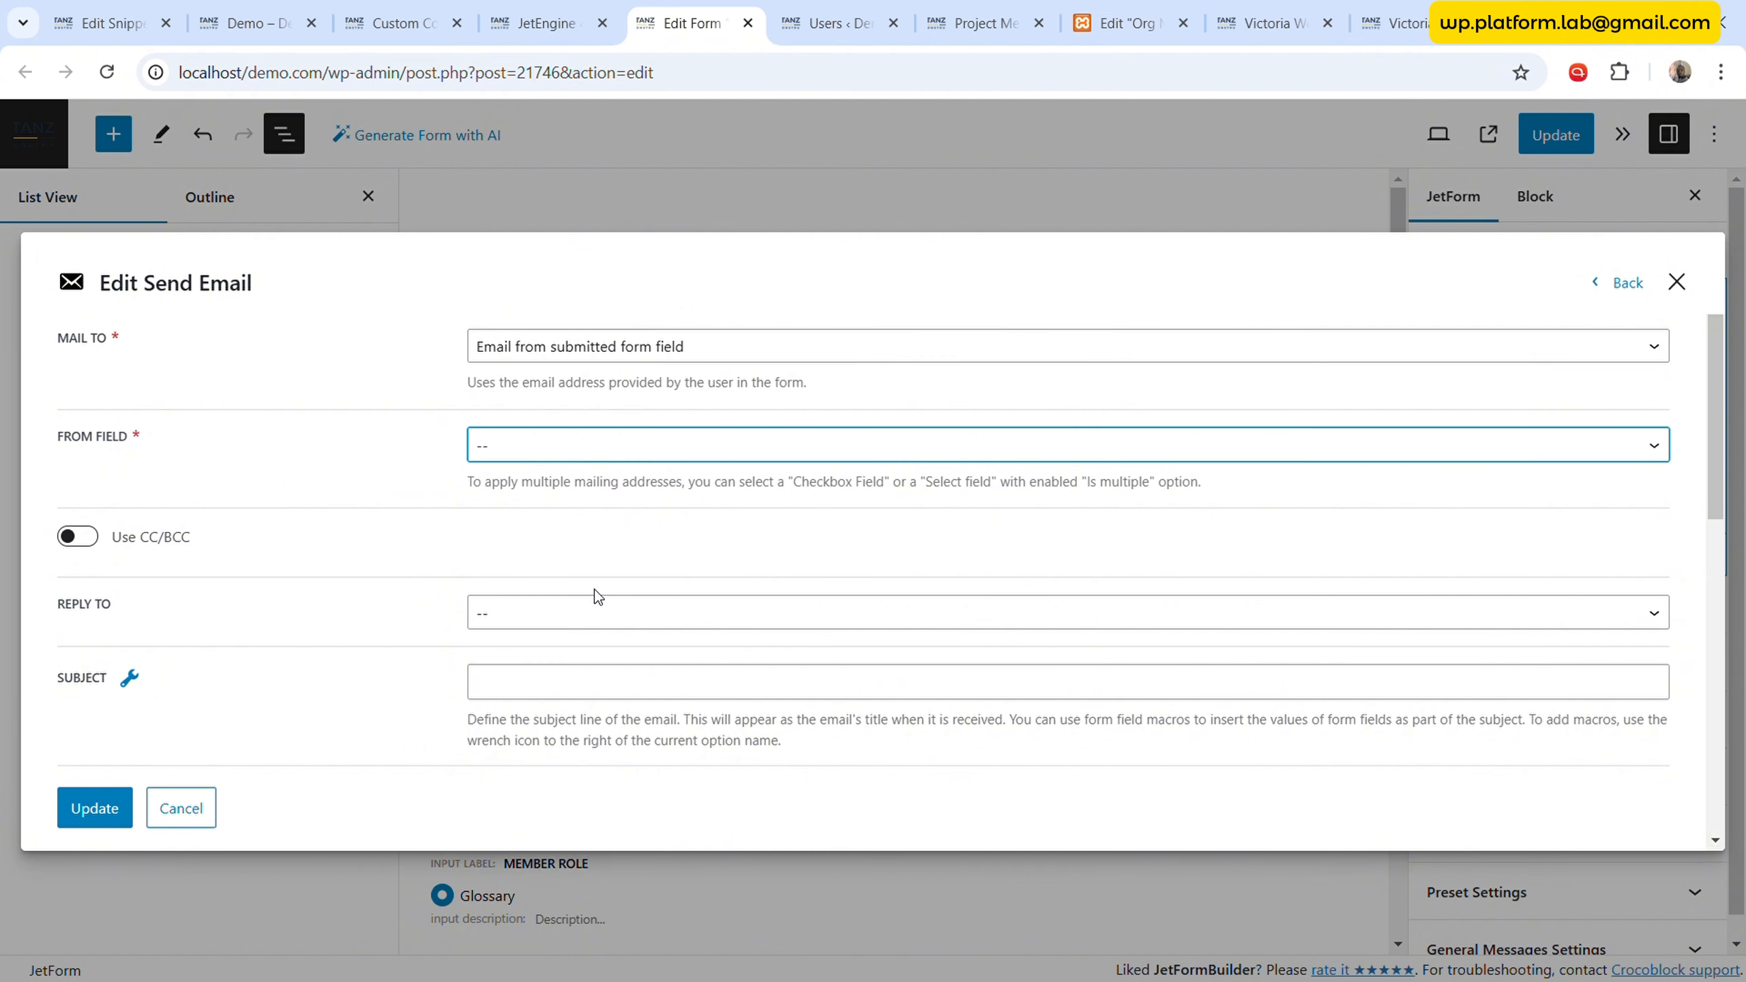
key("Down")
scroll(385, 616, "down", 2)
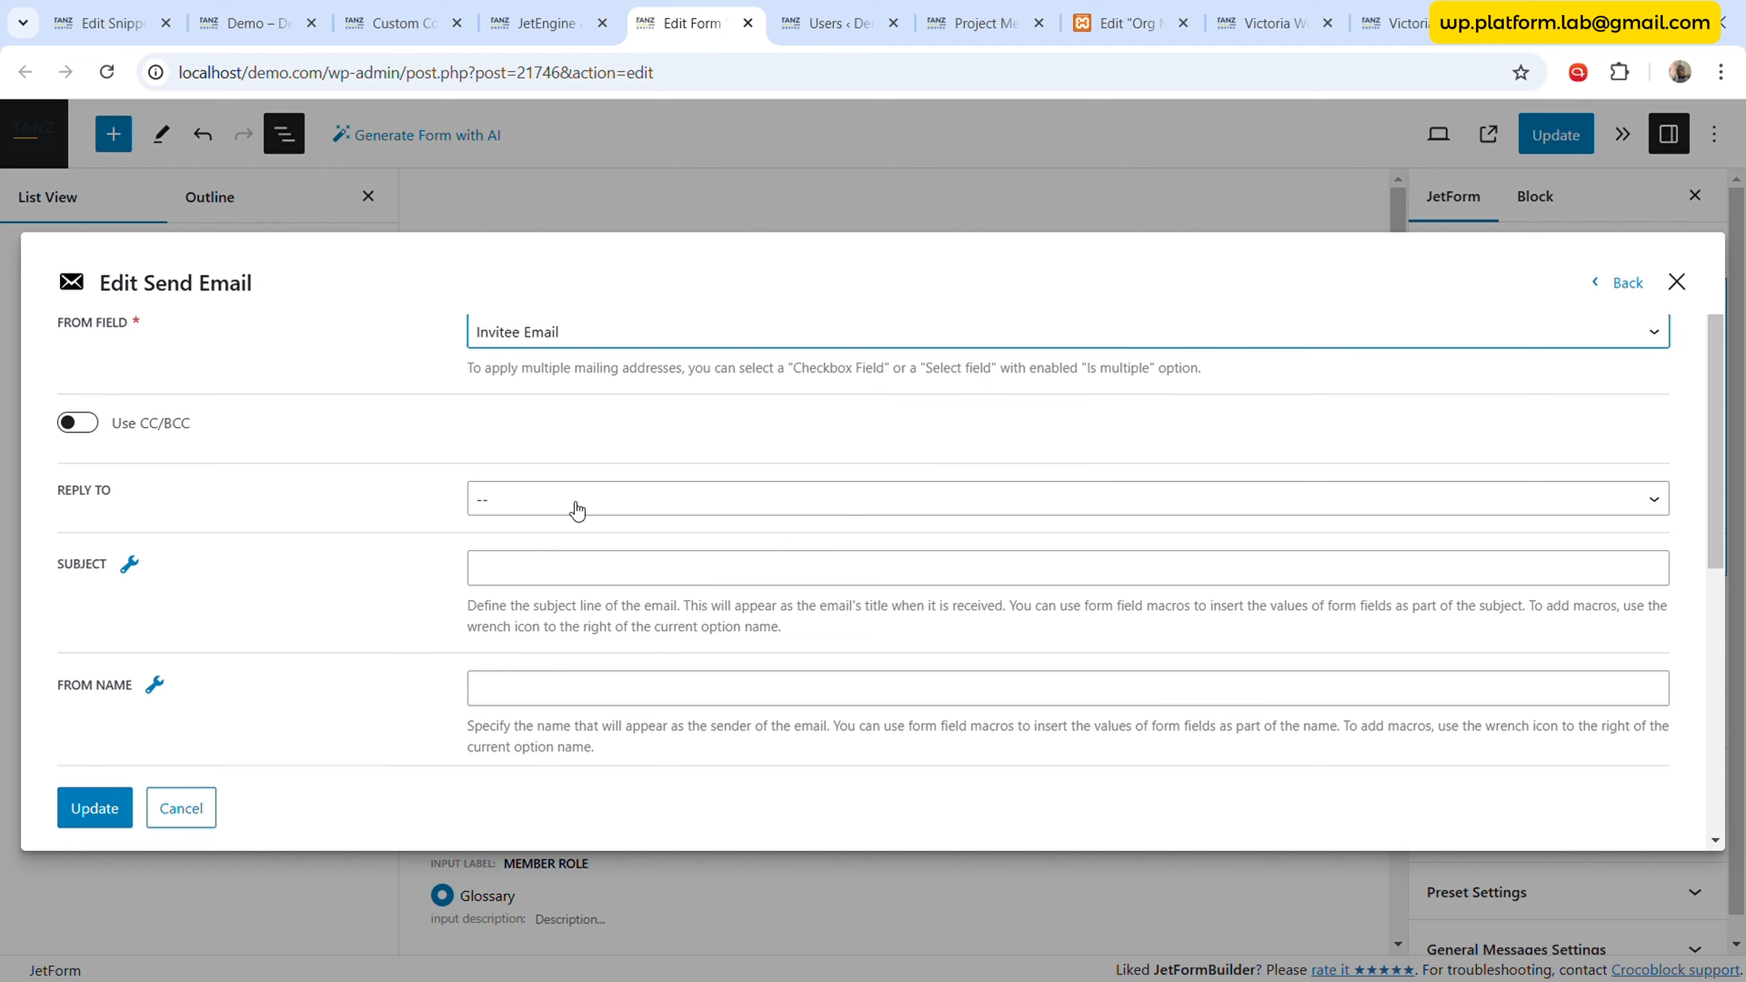
left_click(578, 509)
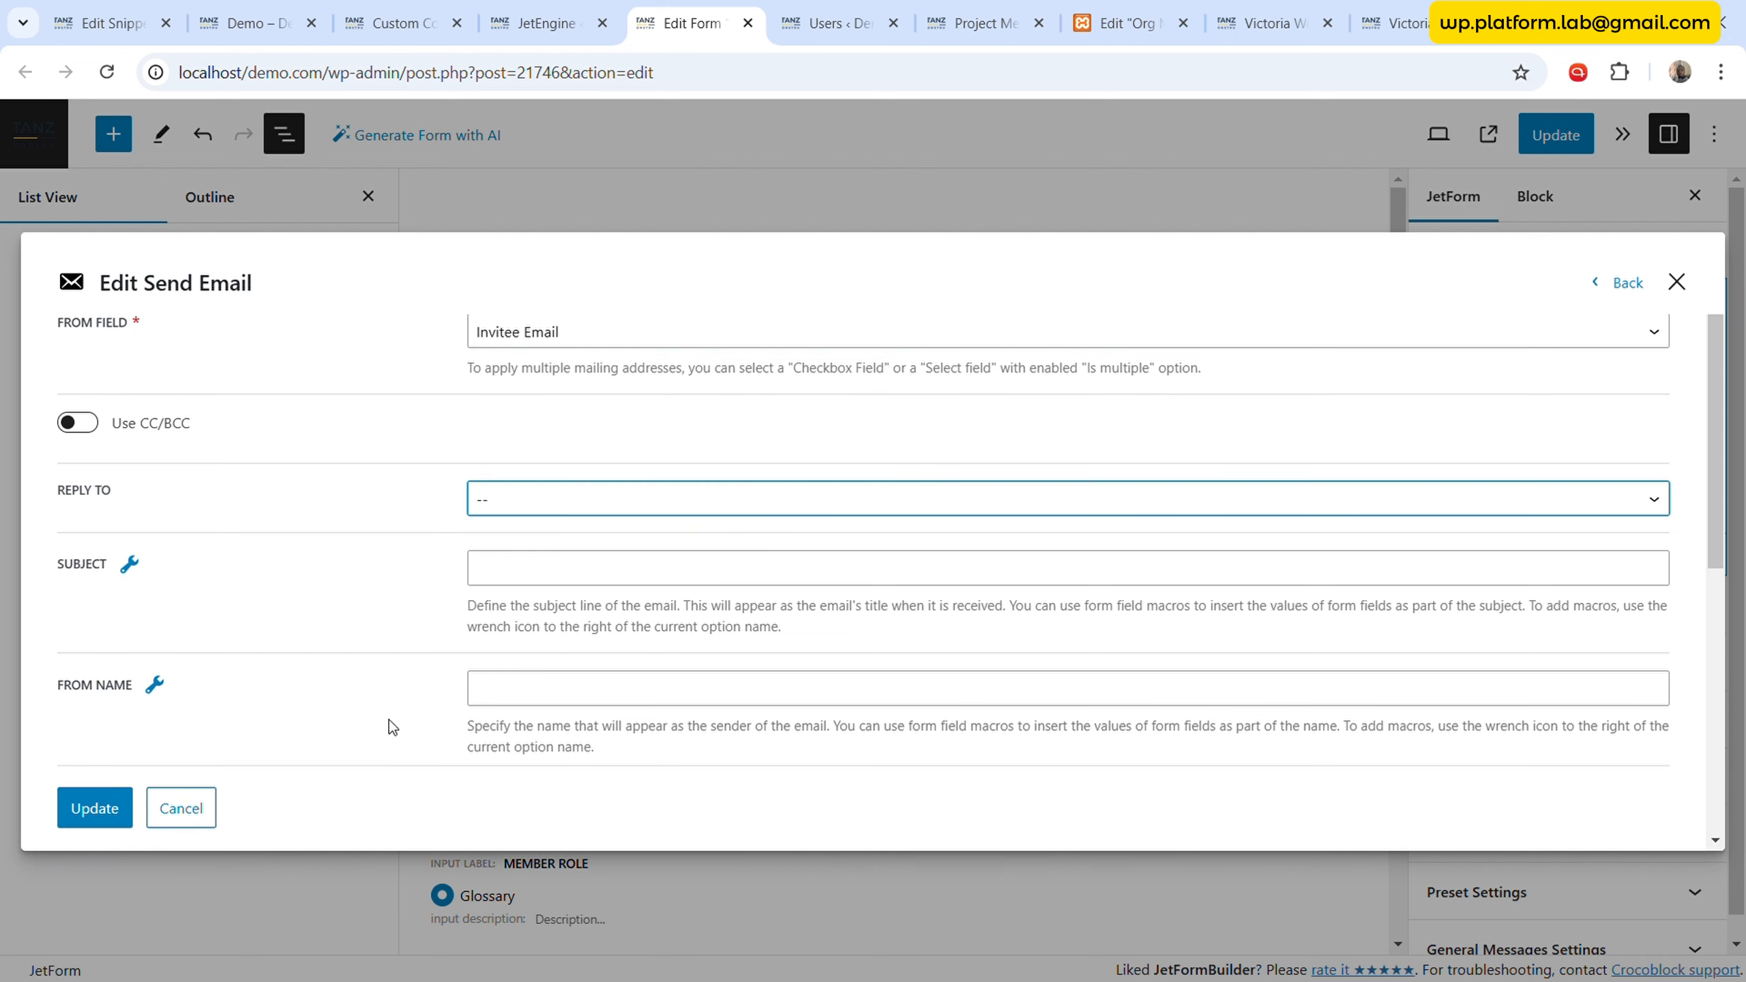
left_click(123, 818)
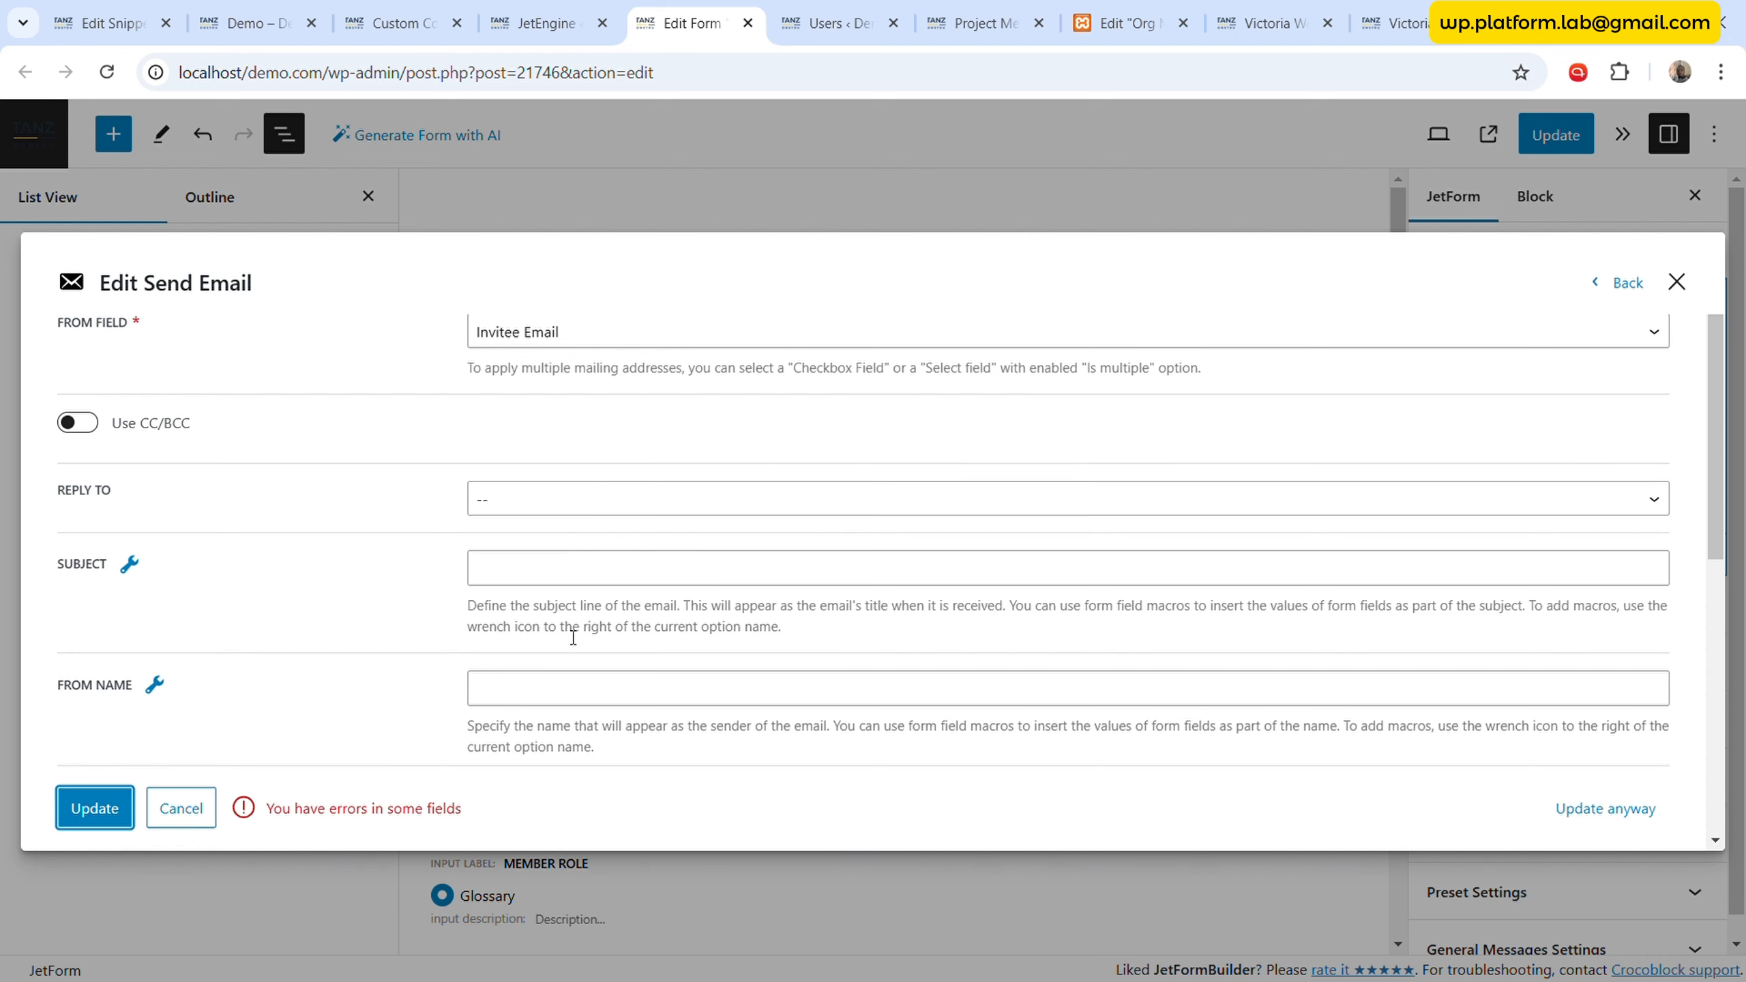
scroll(585, 573, "down", 6)
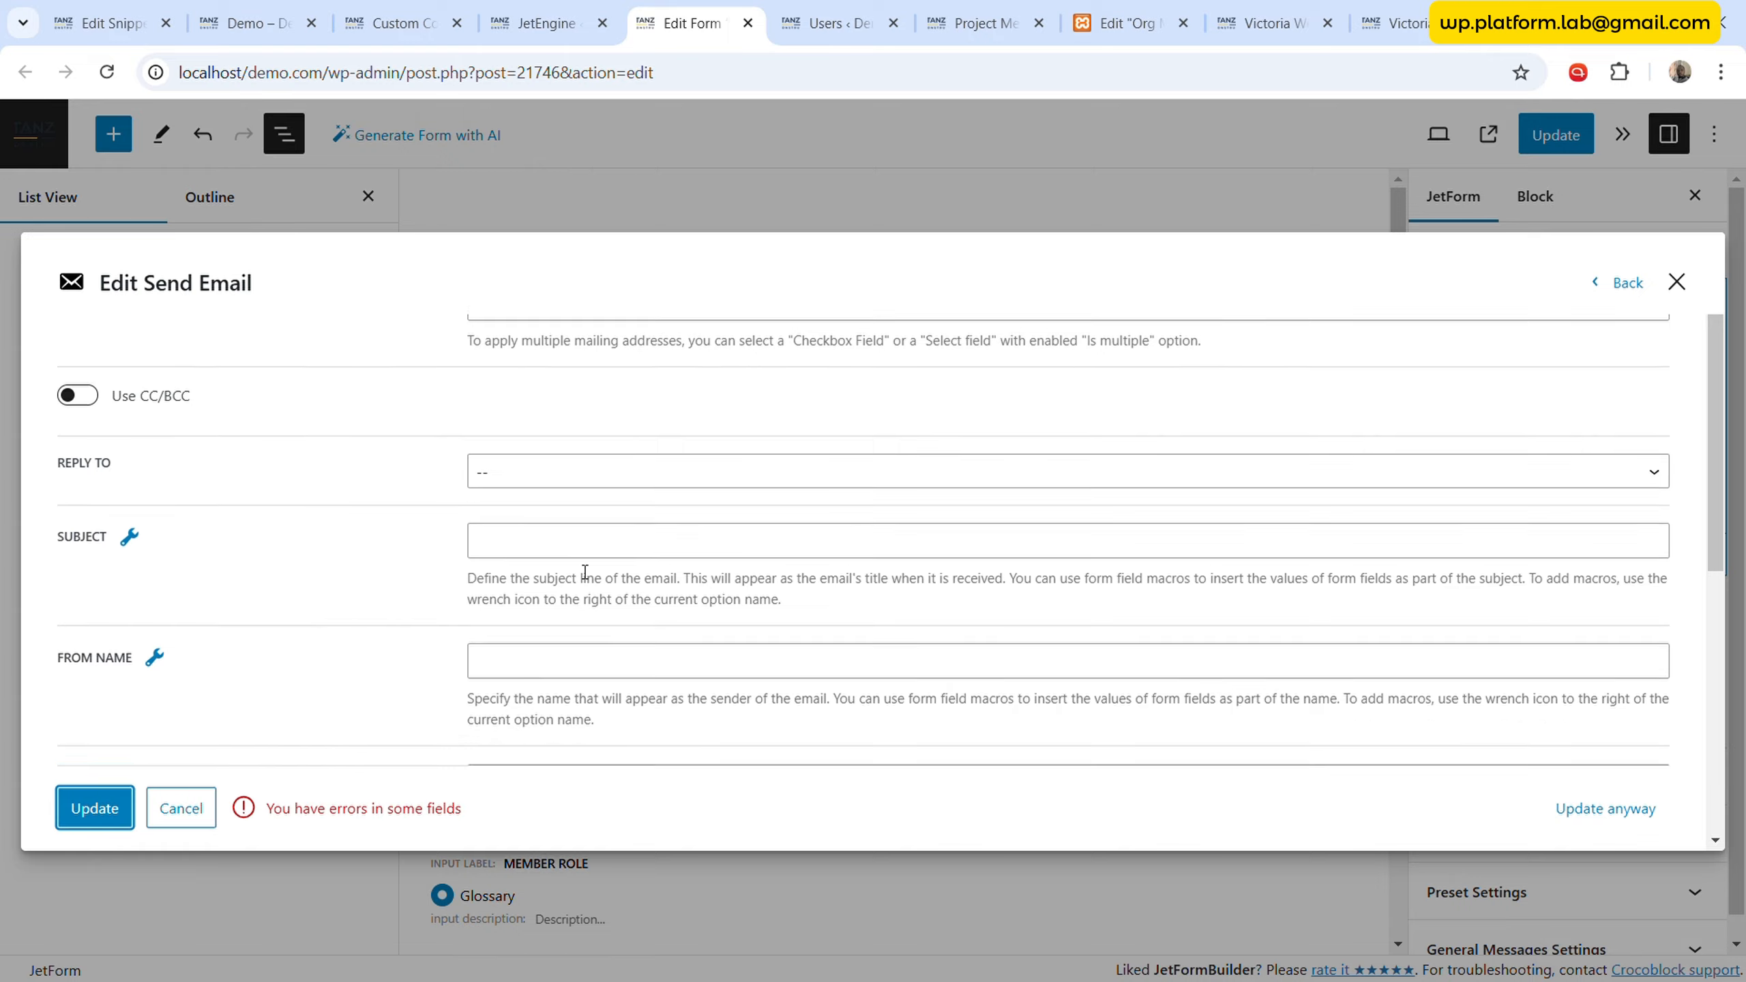
left_click(524, 561)
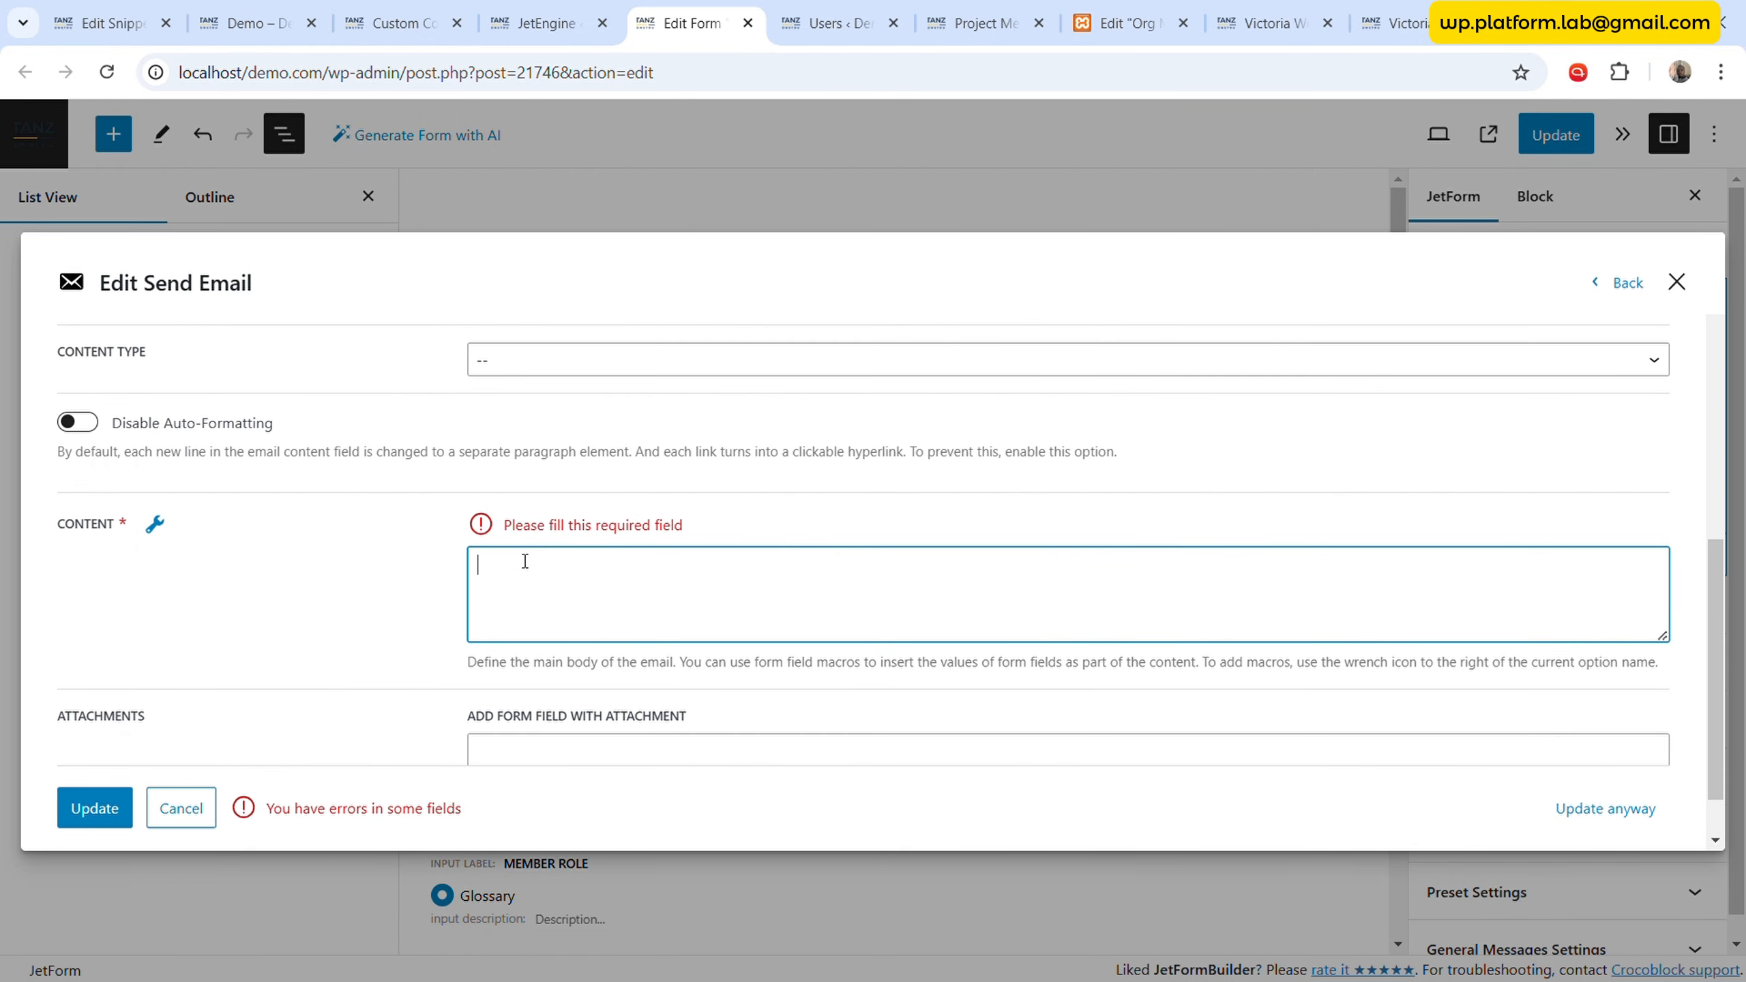
scroll(623, 582, "up", 5)
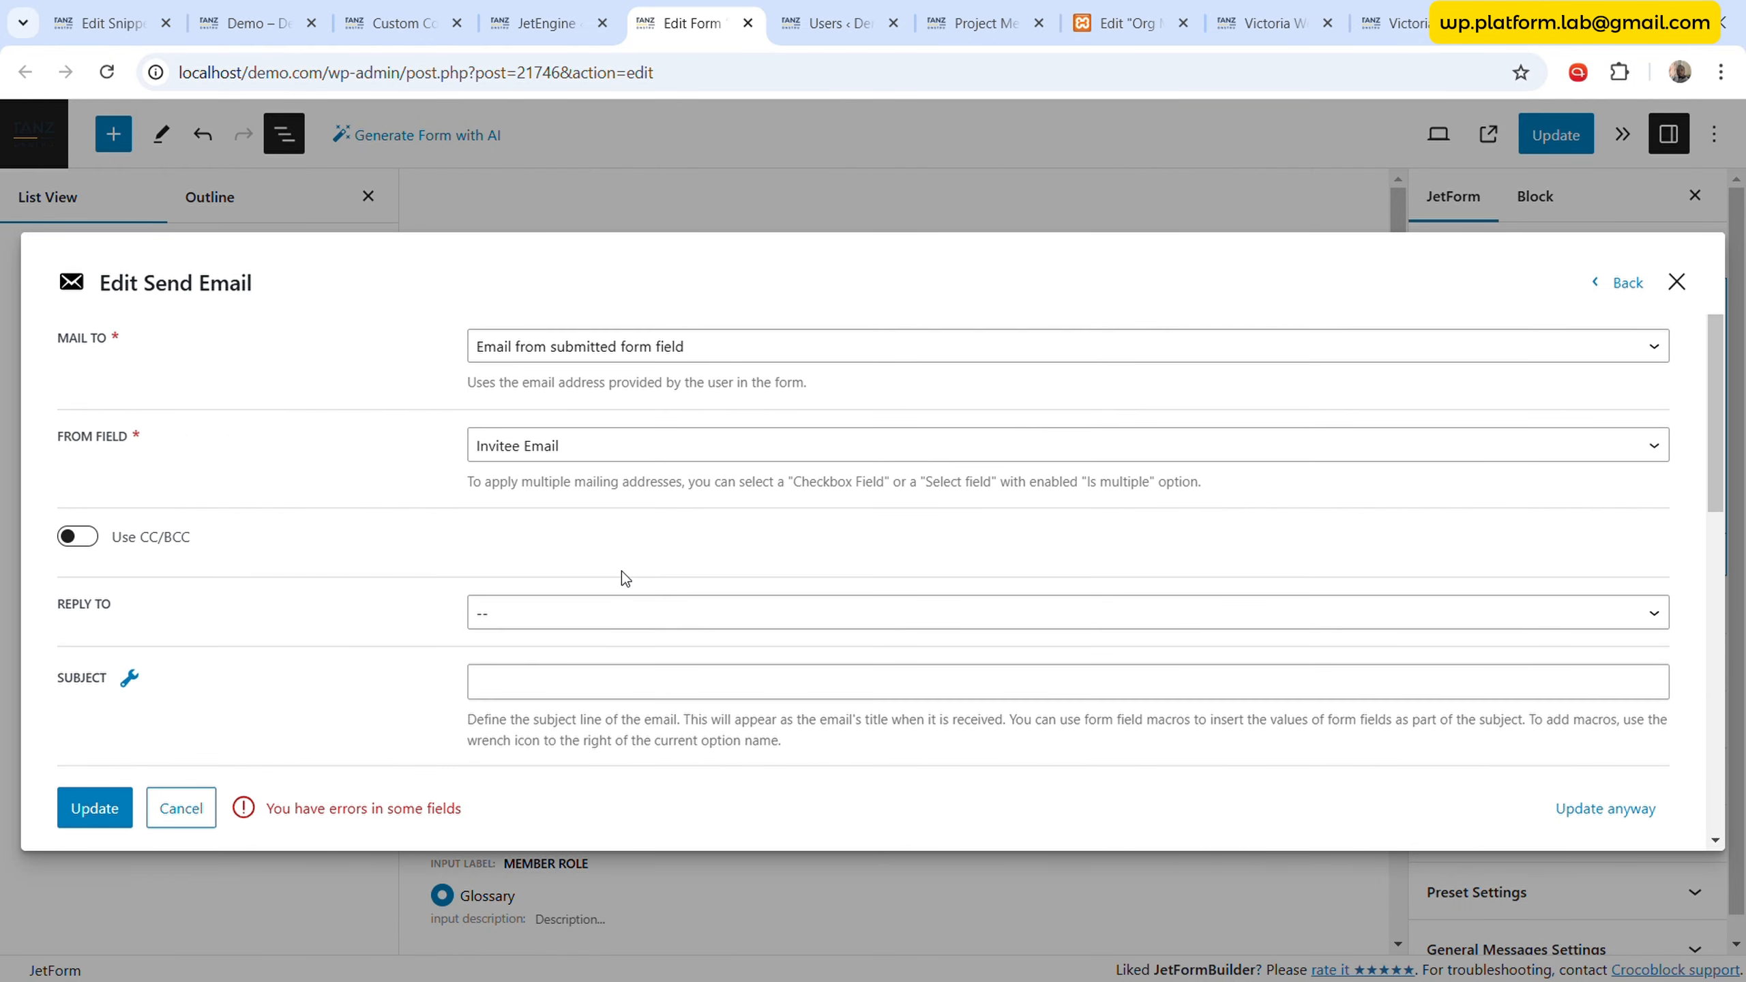
scroll(621, 572, "down", 6)
left_click(191, 820)
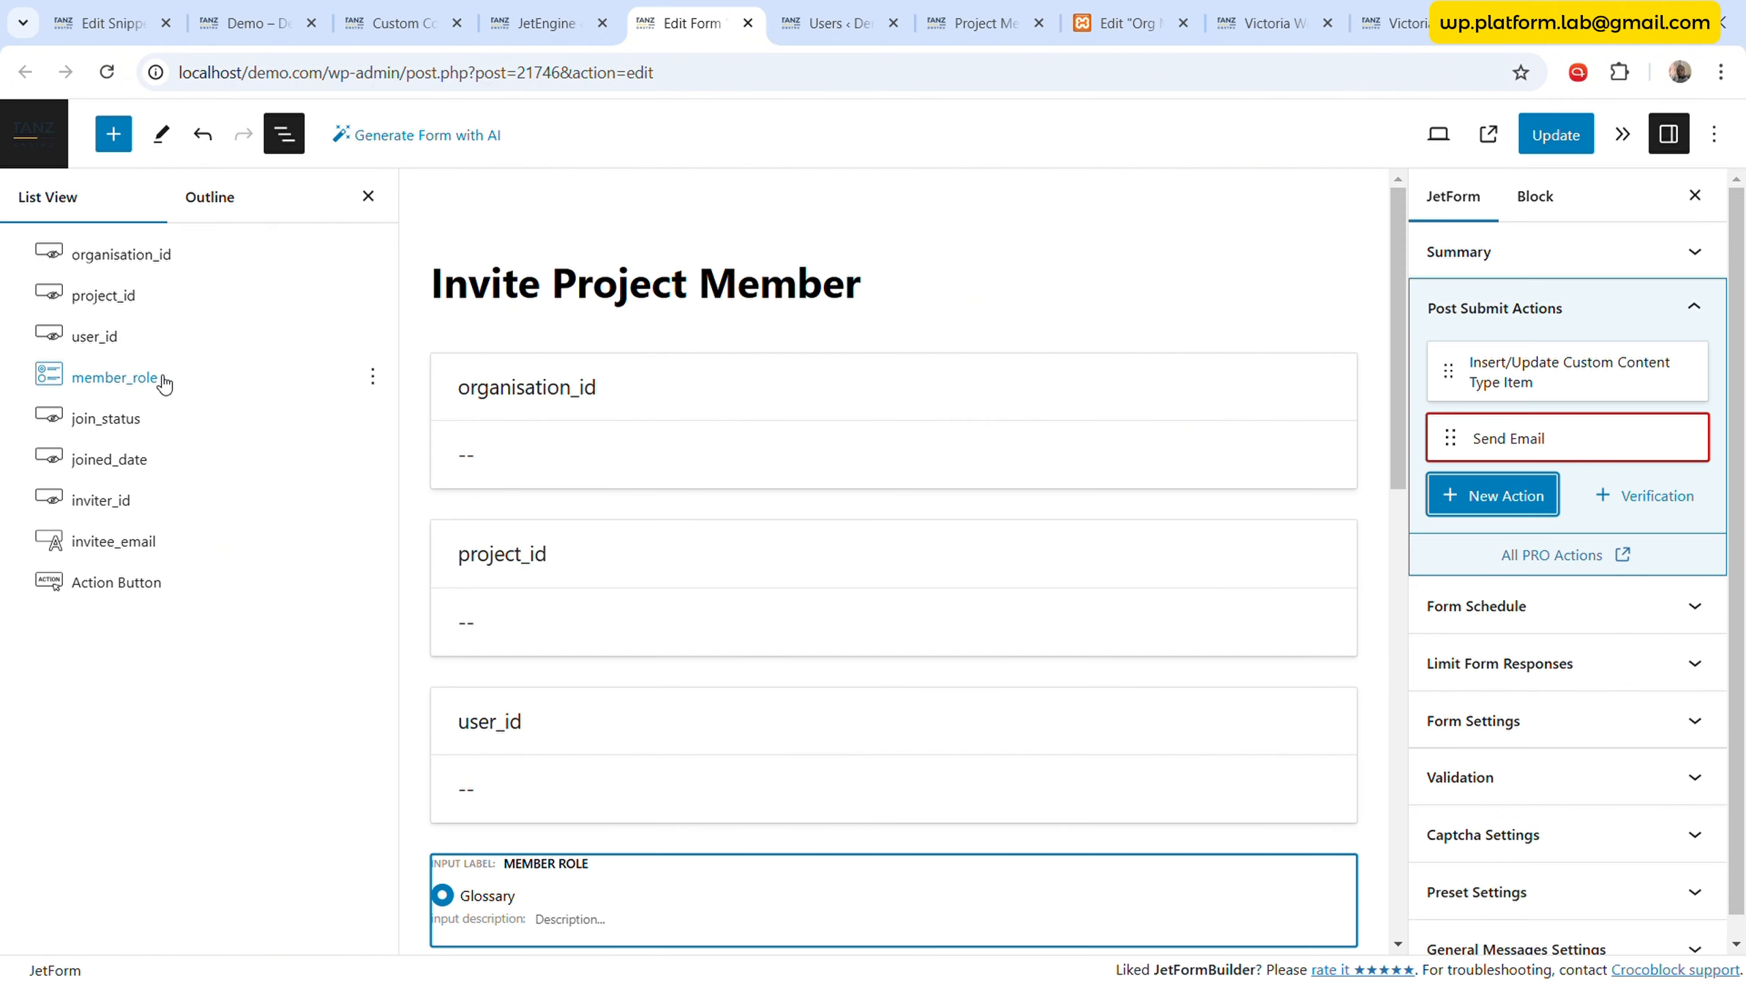
- Duplicate the inviter_id hidden field and set the copy's form field name to inviter_email
left_click(124, 339)
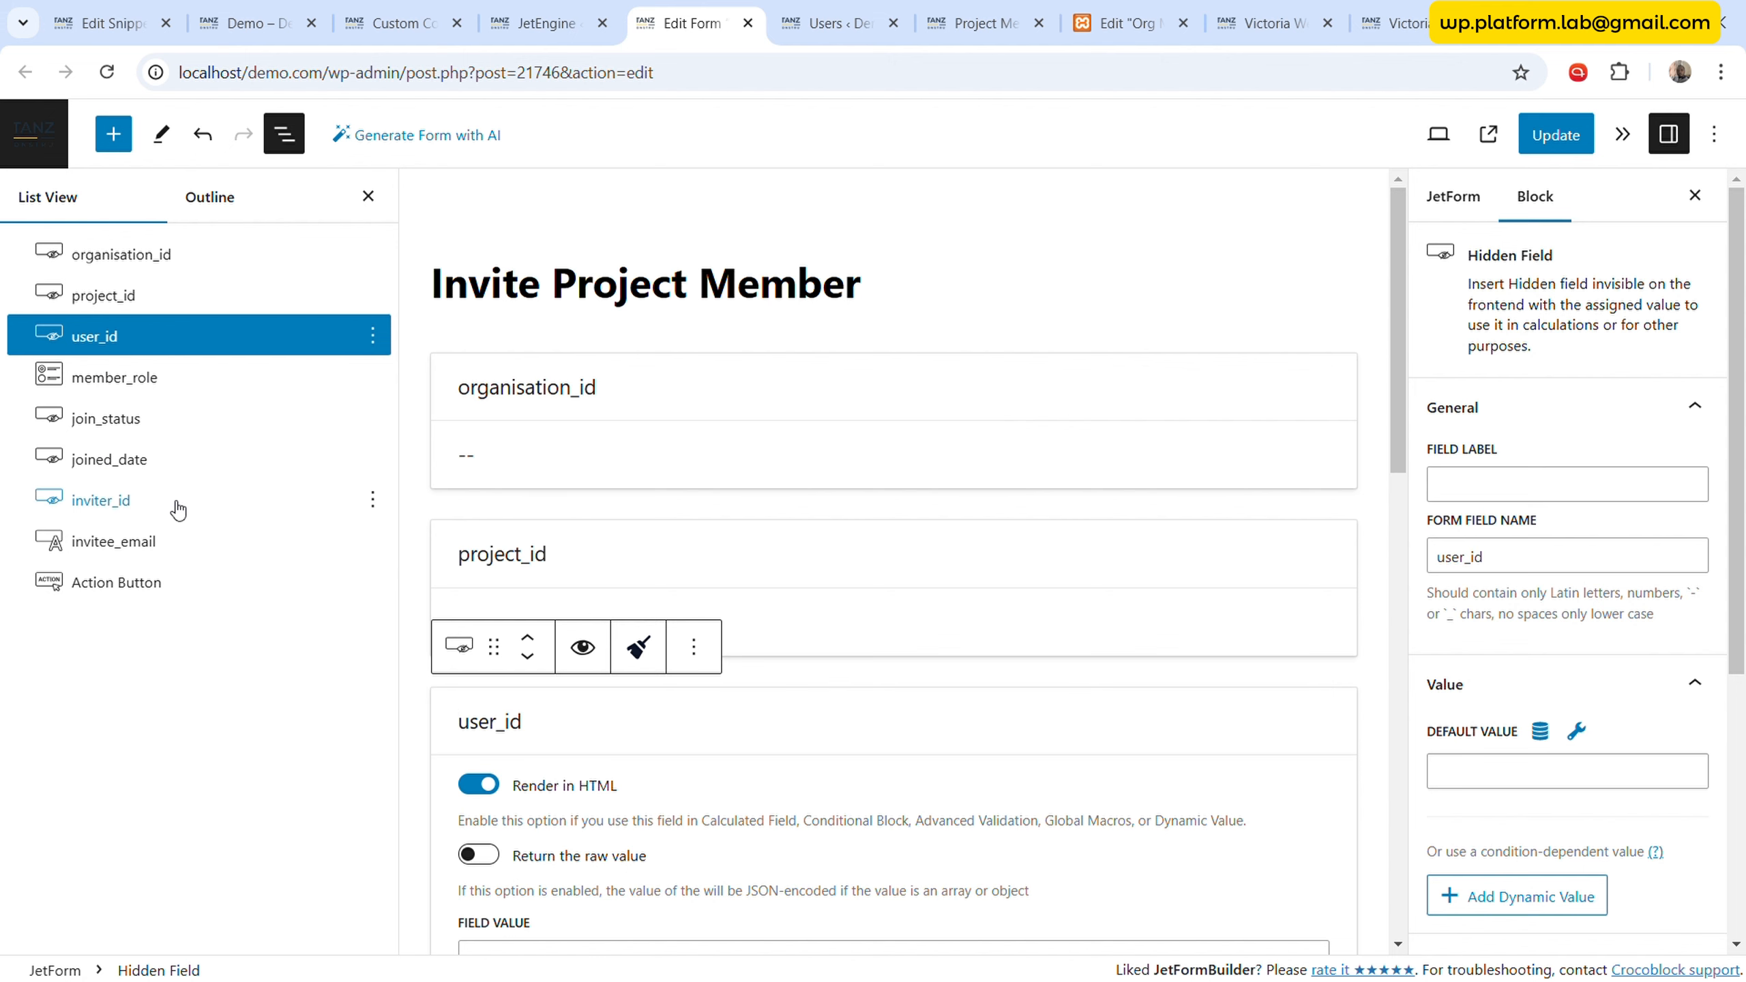
left_click(213, 508)
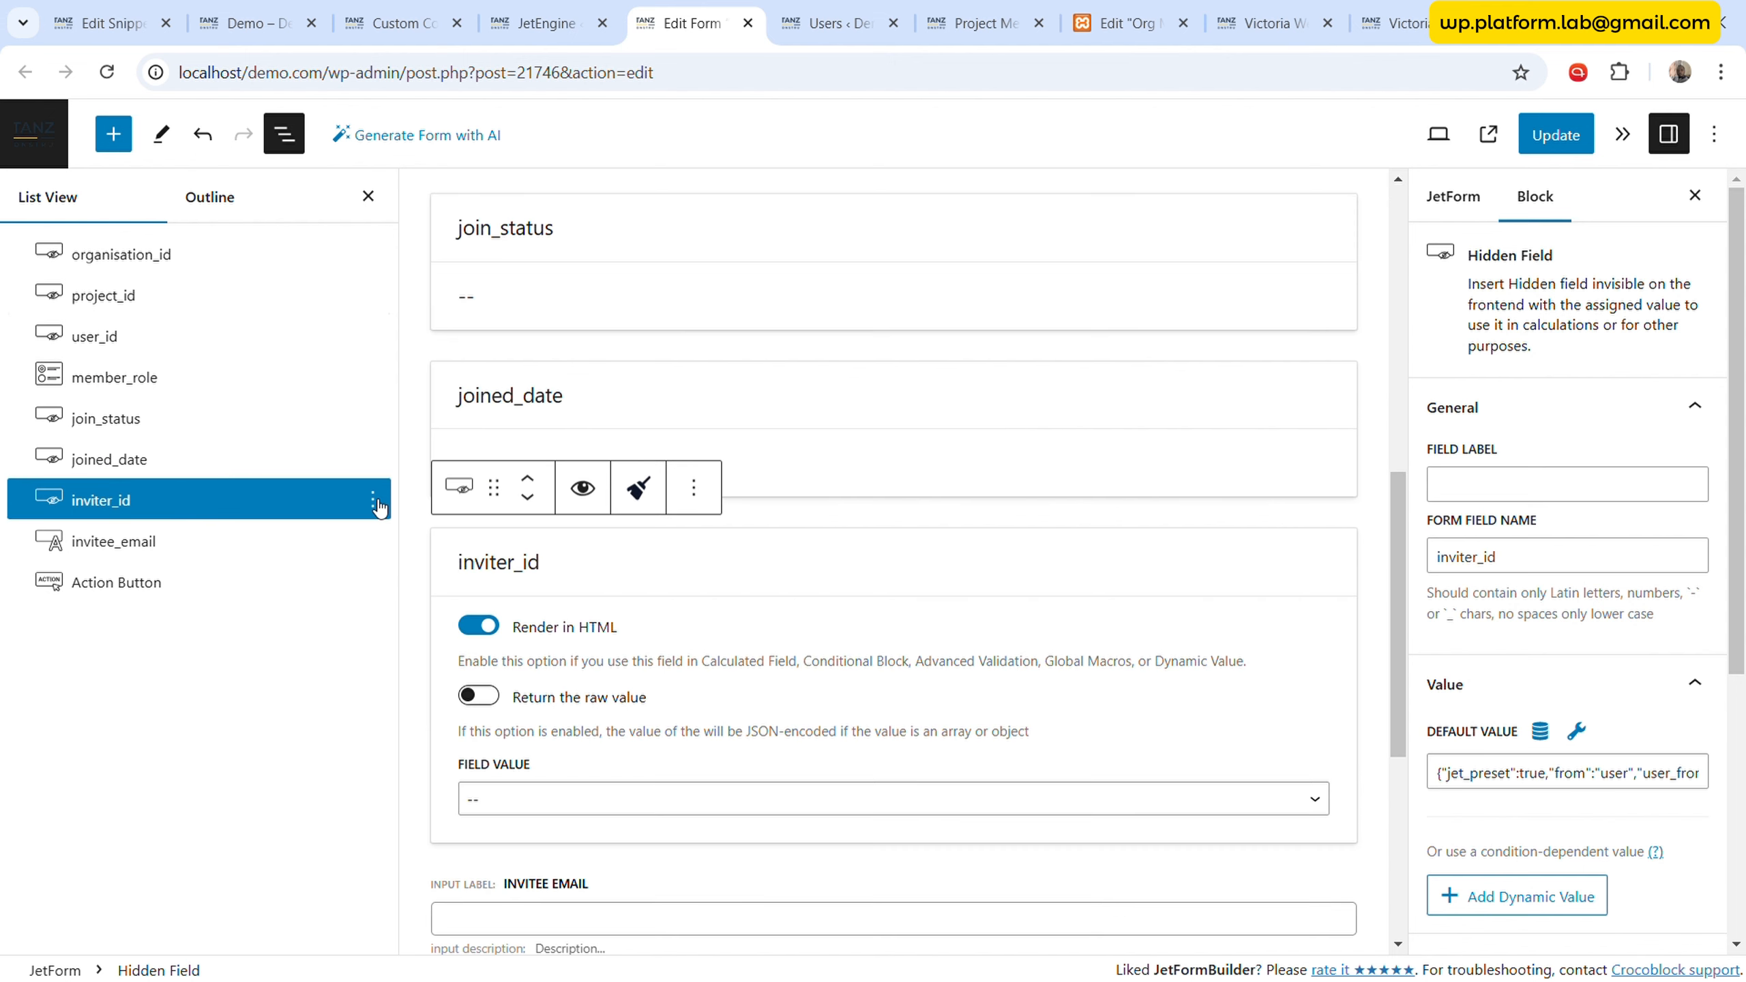
left_click(372, 500)
left_click(413, 597)
left_click(169, 542)
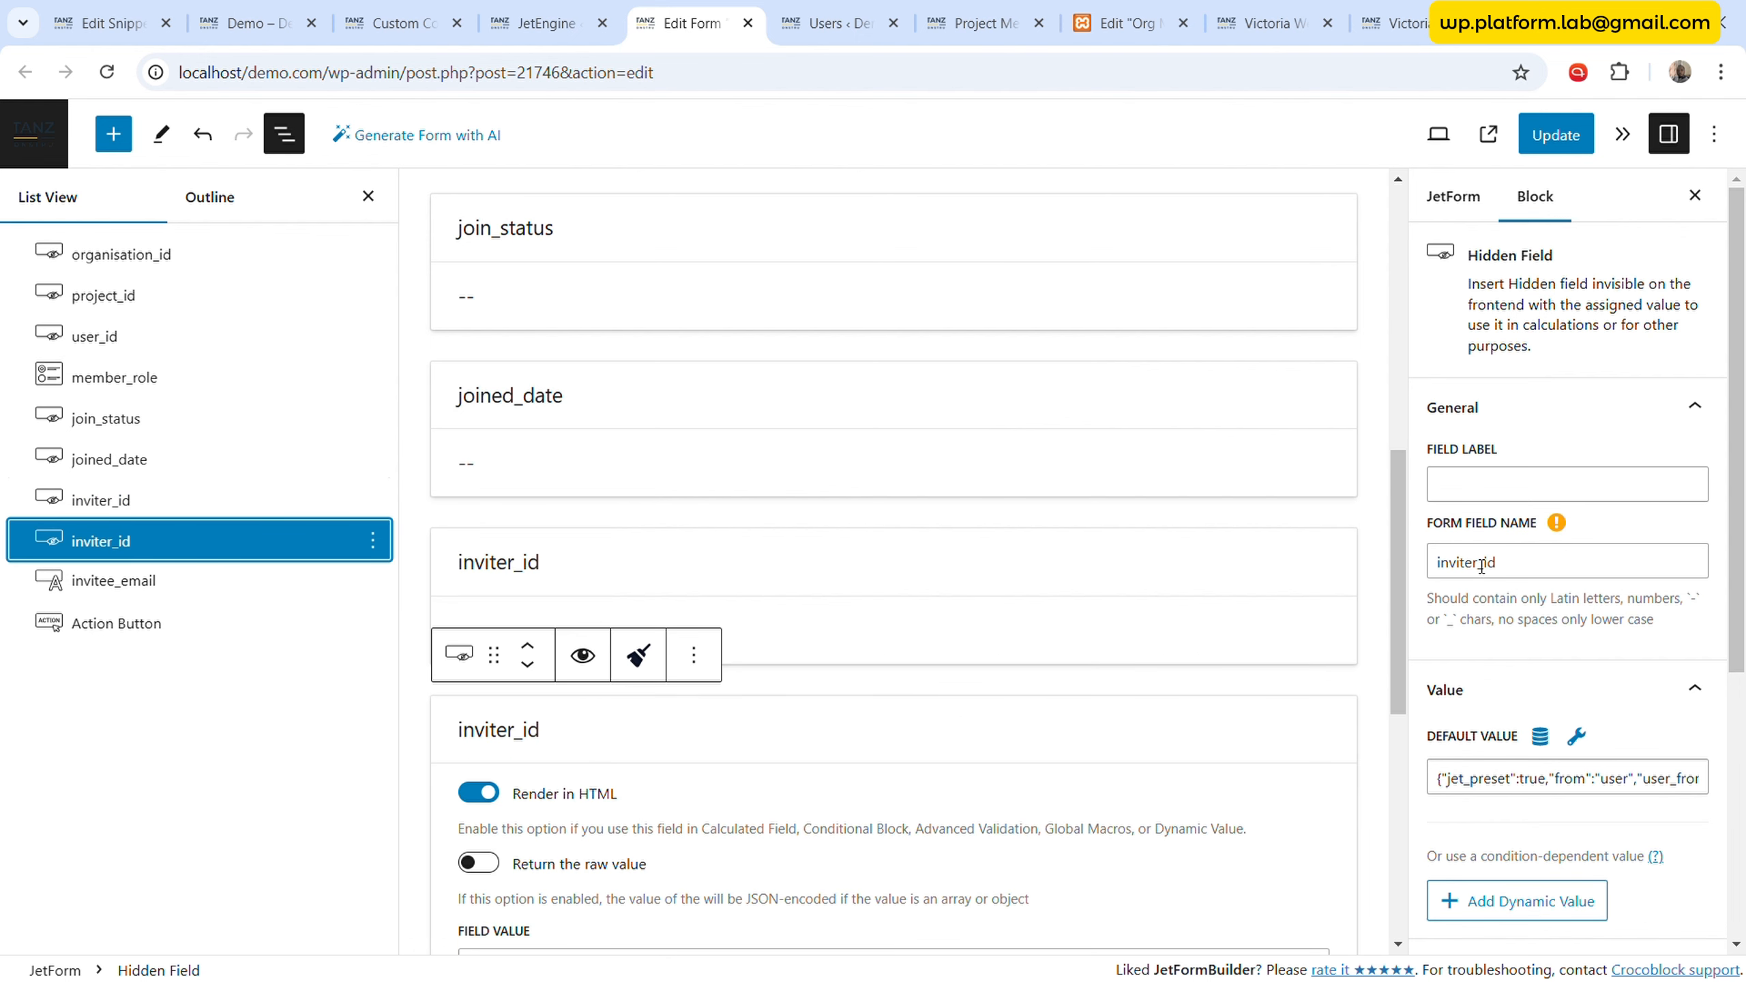
left_click(1529, 559)
key("BackSpace")
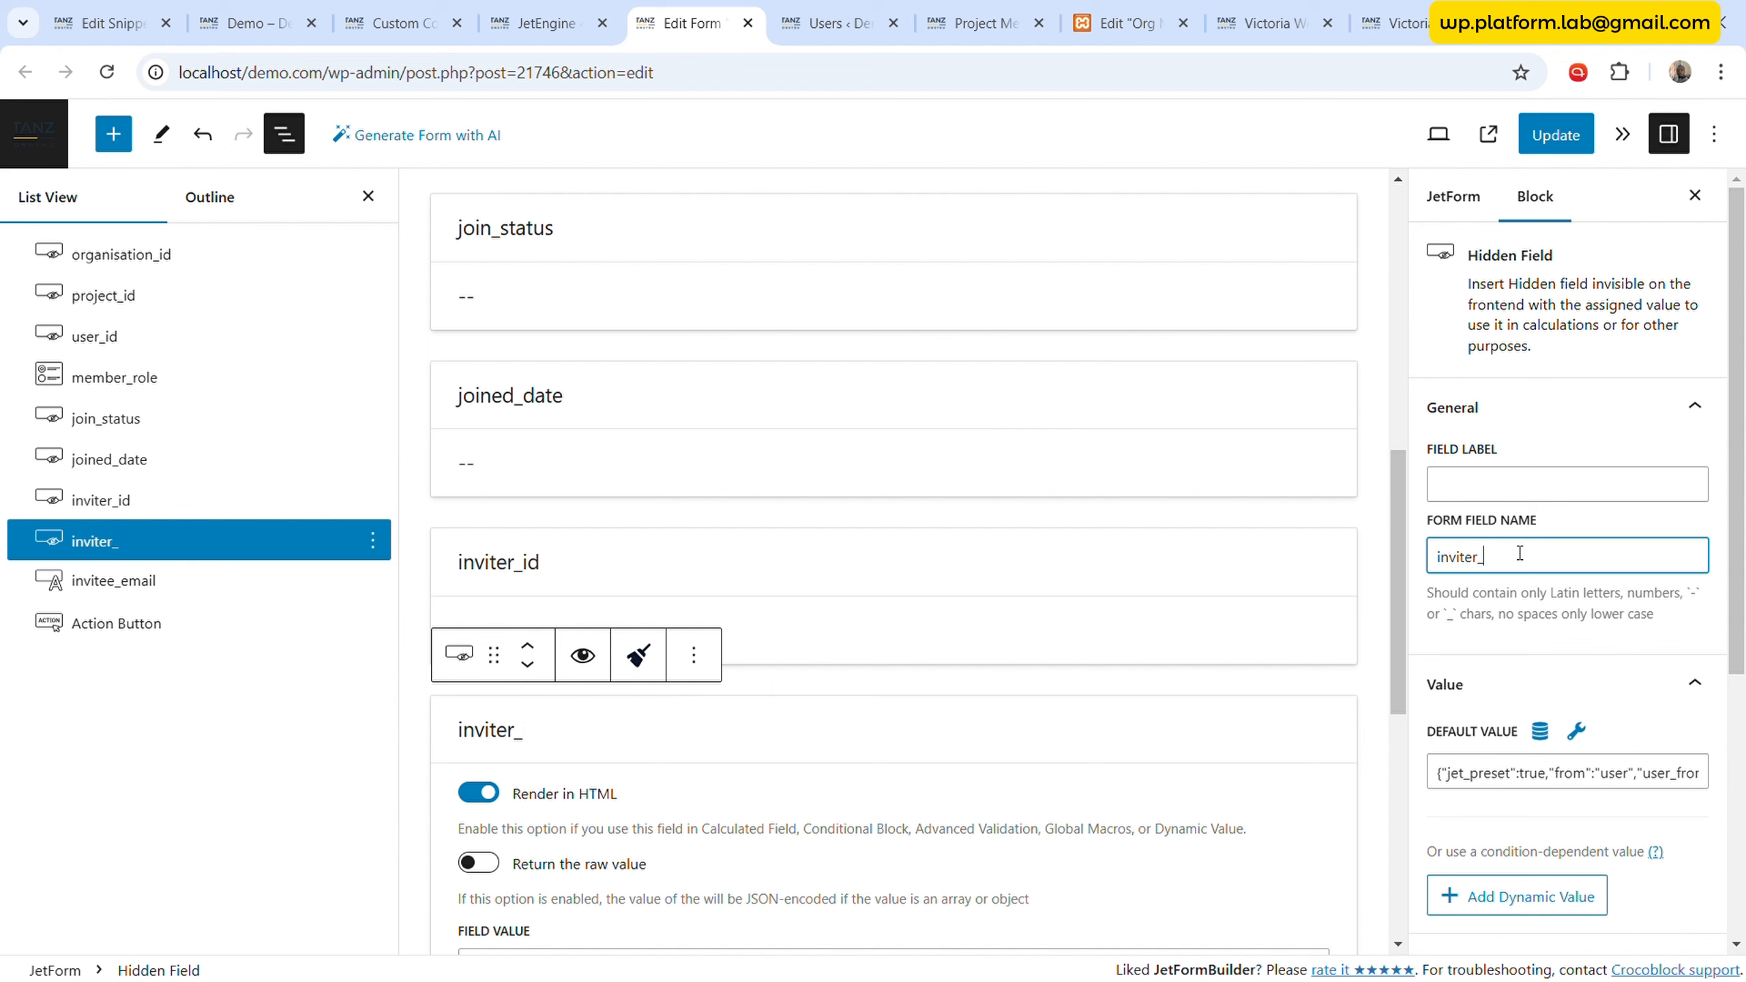
type("email")
key("BackSpace")
key("BackSpace")
key("BackSpace")
- Set the user field in inviter_email's default value preset to Email
left_click(1540, 732)
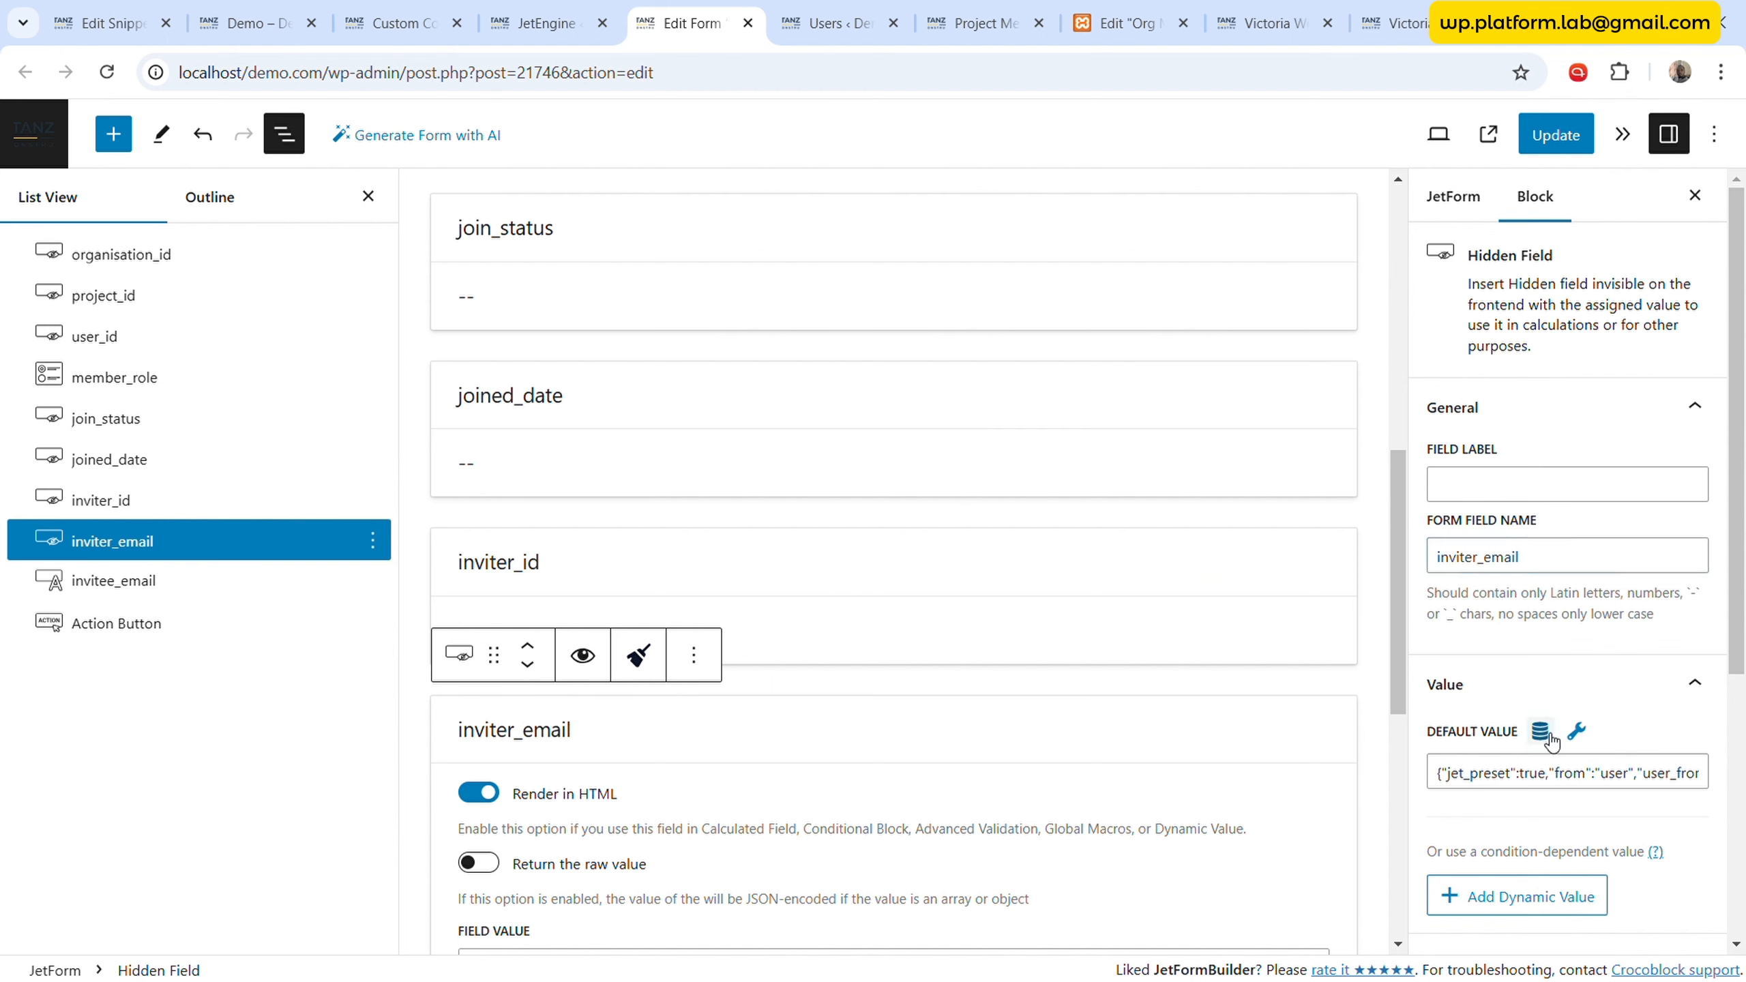
left_click(796, 605)
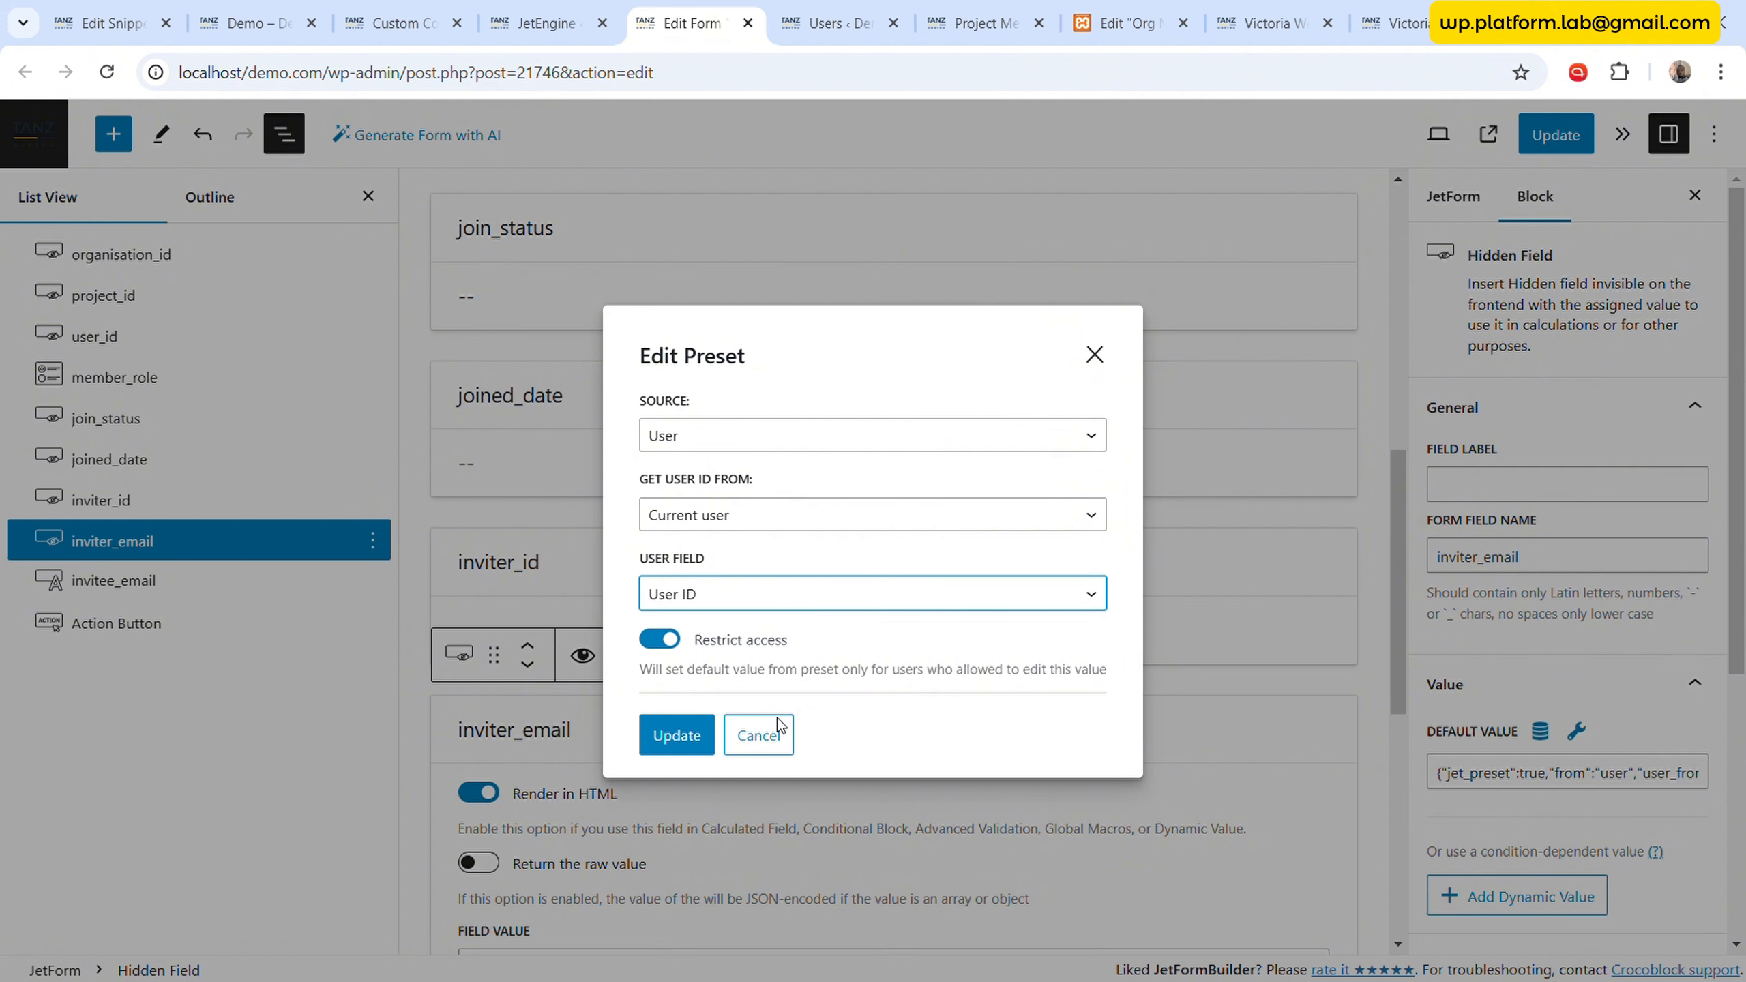
key("Down")
left_click(678, 734)
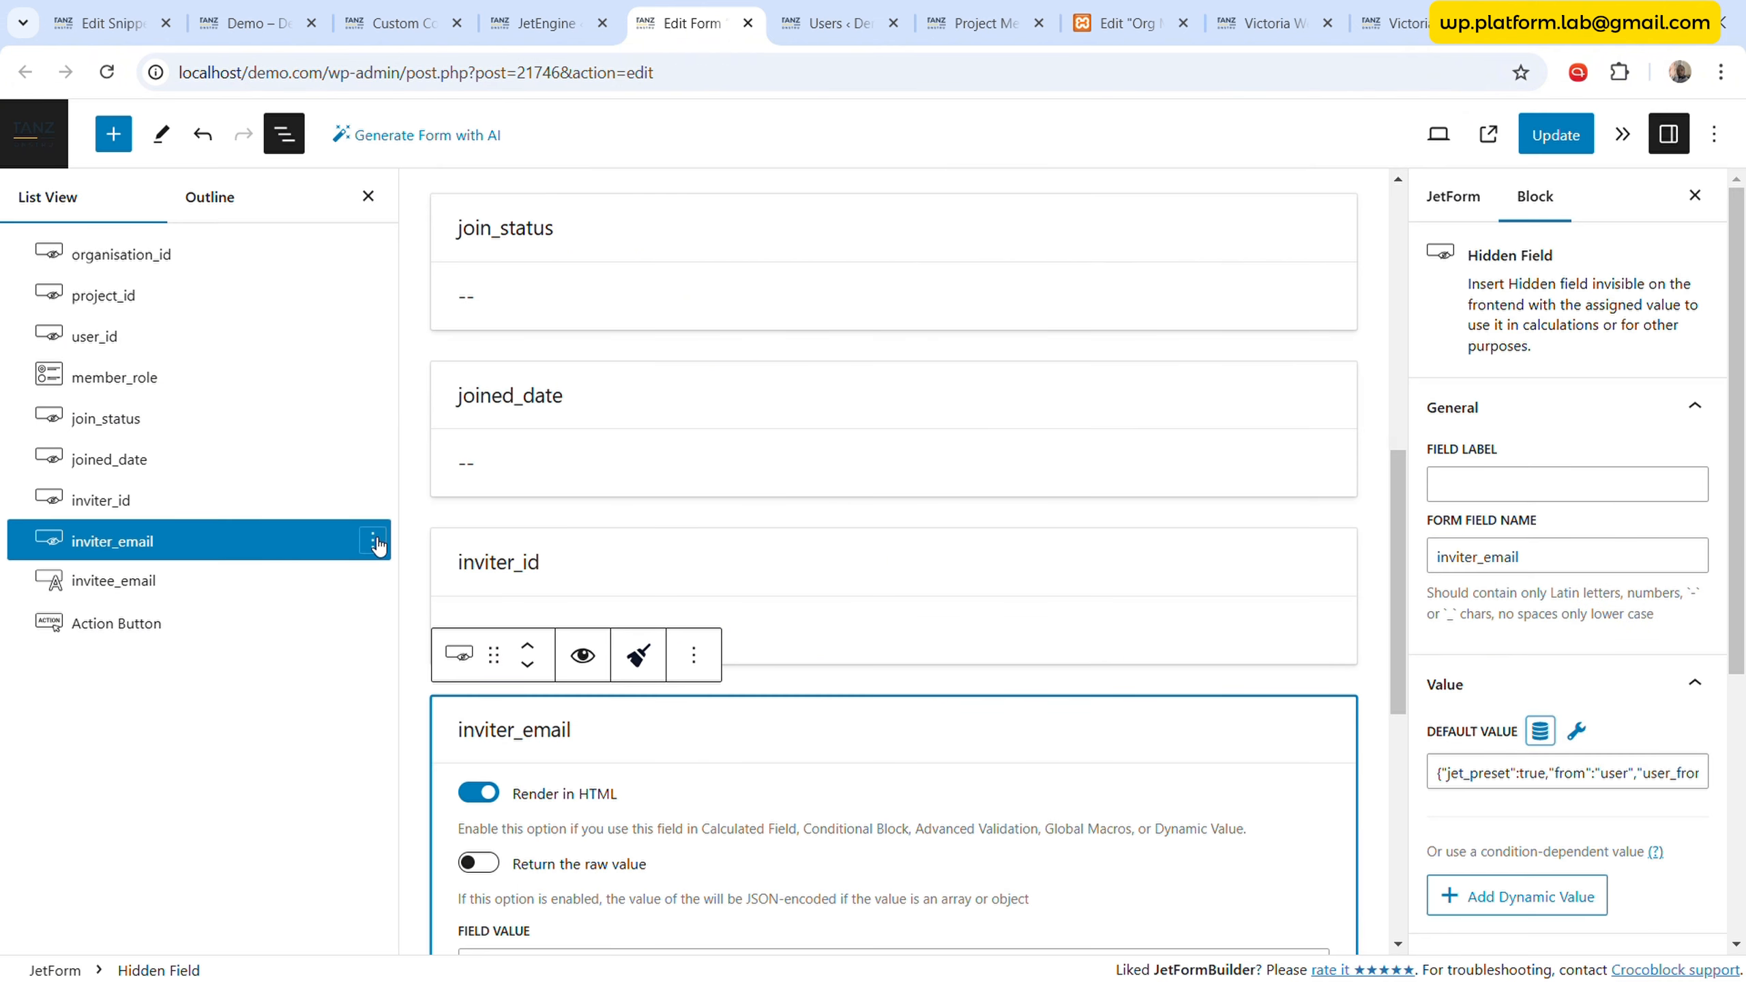
- Duplicate the inviter_email hidden field and set the copy's form field name to inviter_name
left_click(373, 542)
left_click(406, 642)
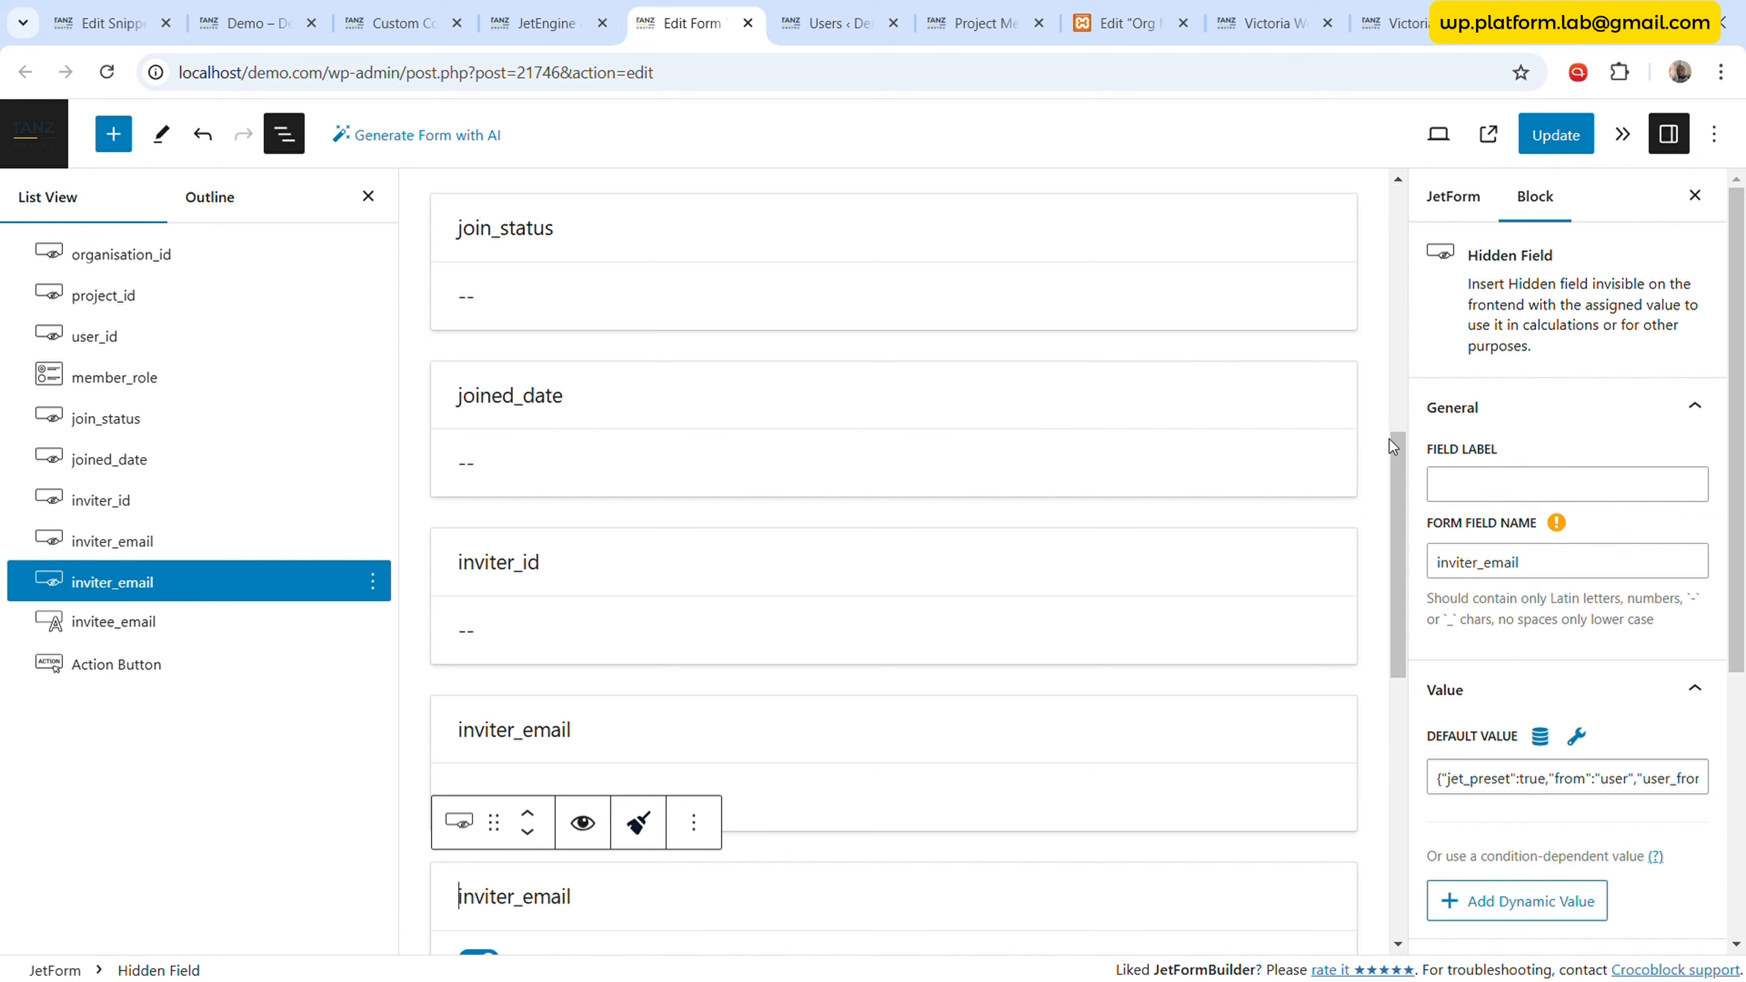
left_click(1561, 556)
key("BackSpace")
key("BackSpace")
key("BackSpace")
key("BackSpace")
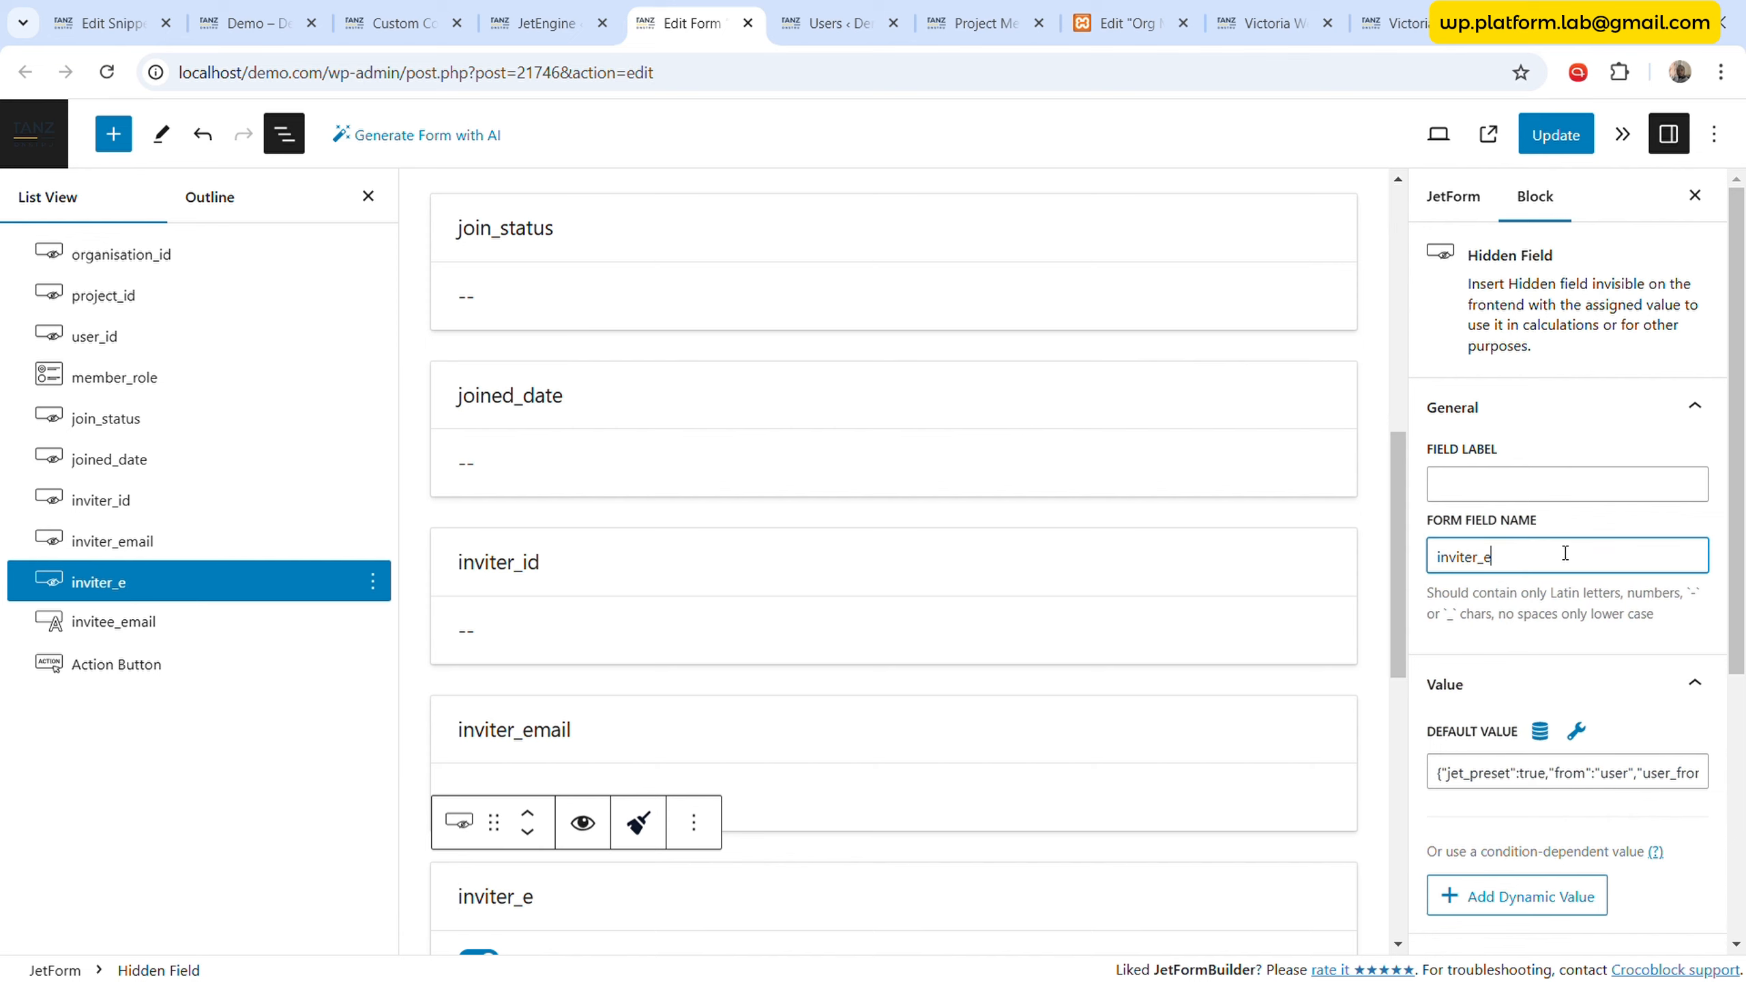
type("name")
- Choose a different user field in inviter_name's default value preset and update the preset
left_click(1540, 732)
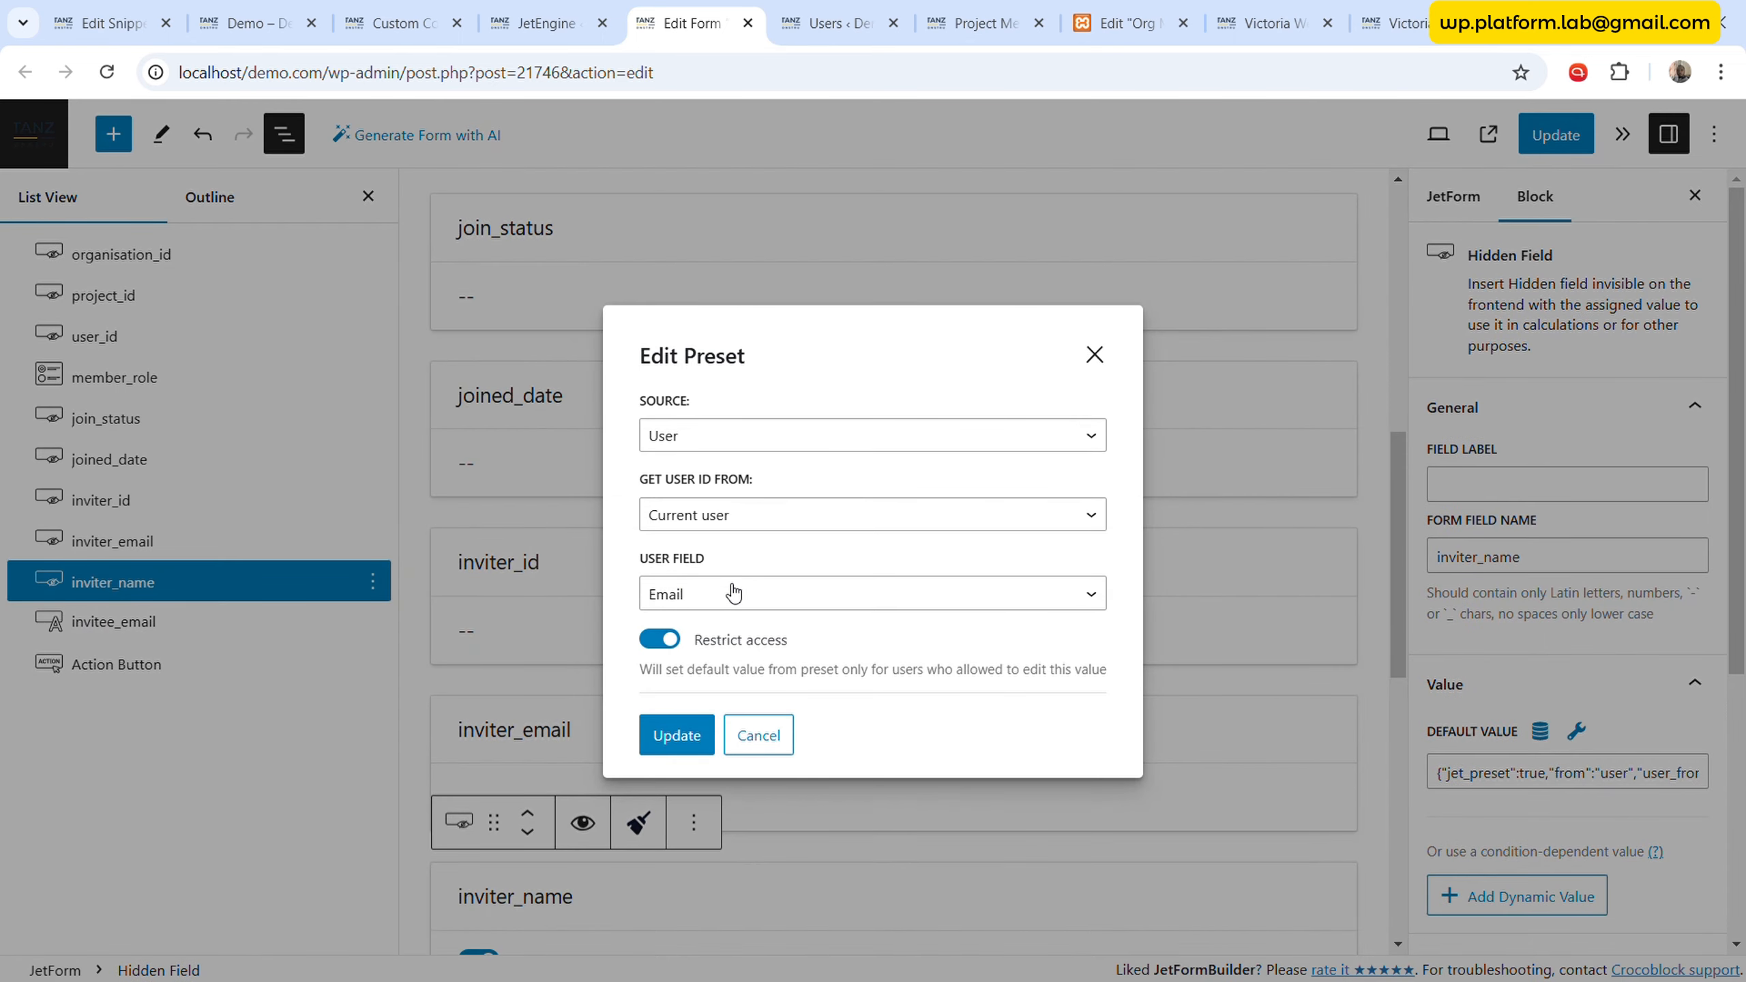
left_click(764, 827)
left_click(691, 740)
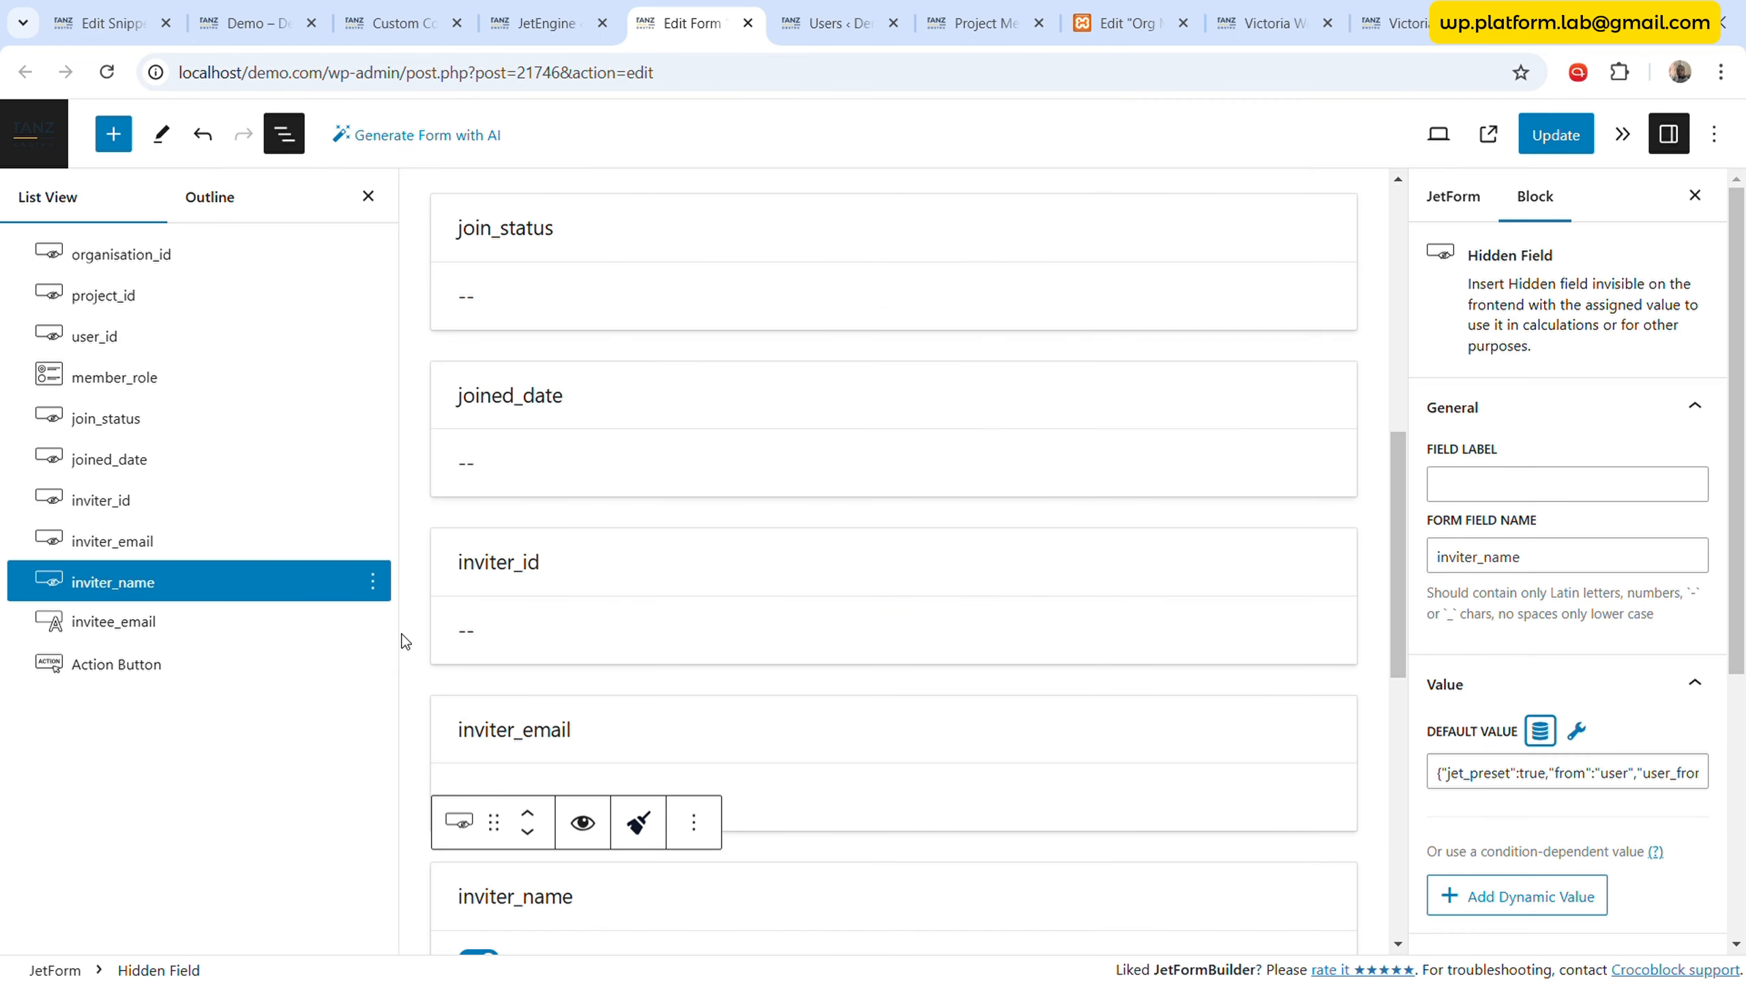
- Duplicate the project_id hidden field
left_click(375, 582)
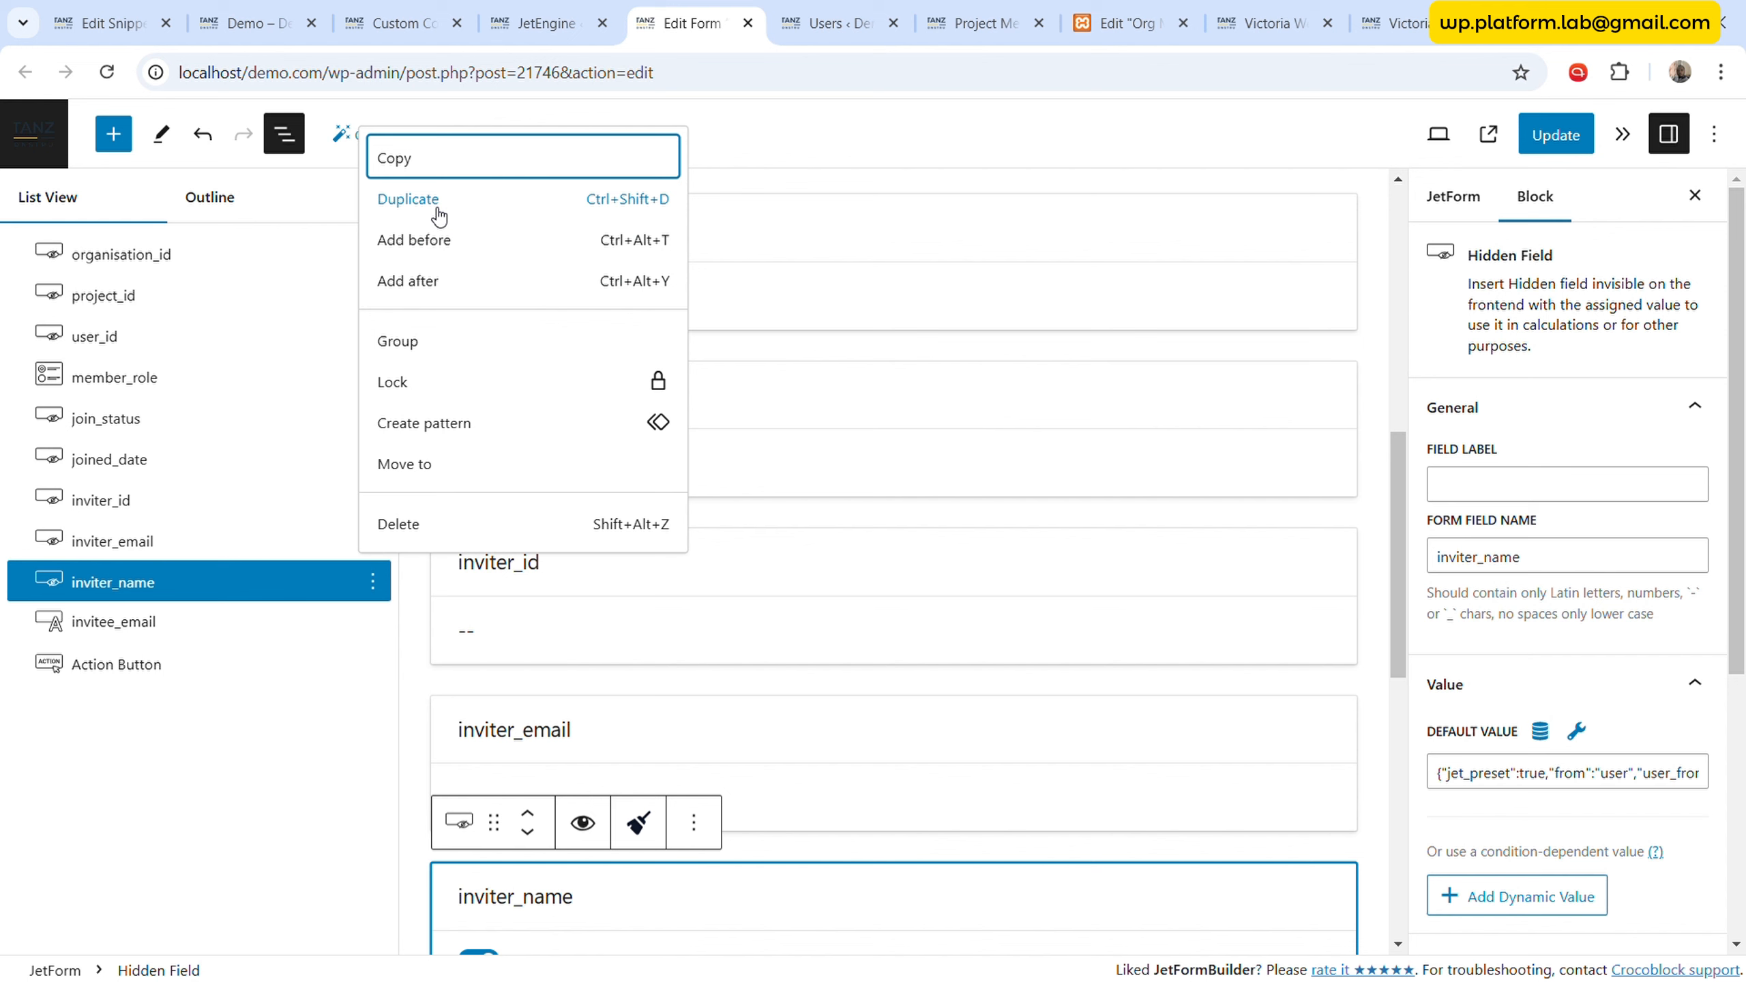
left_click(227, 296)
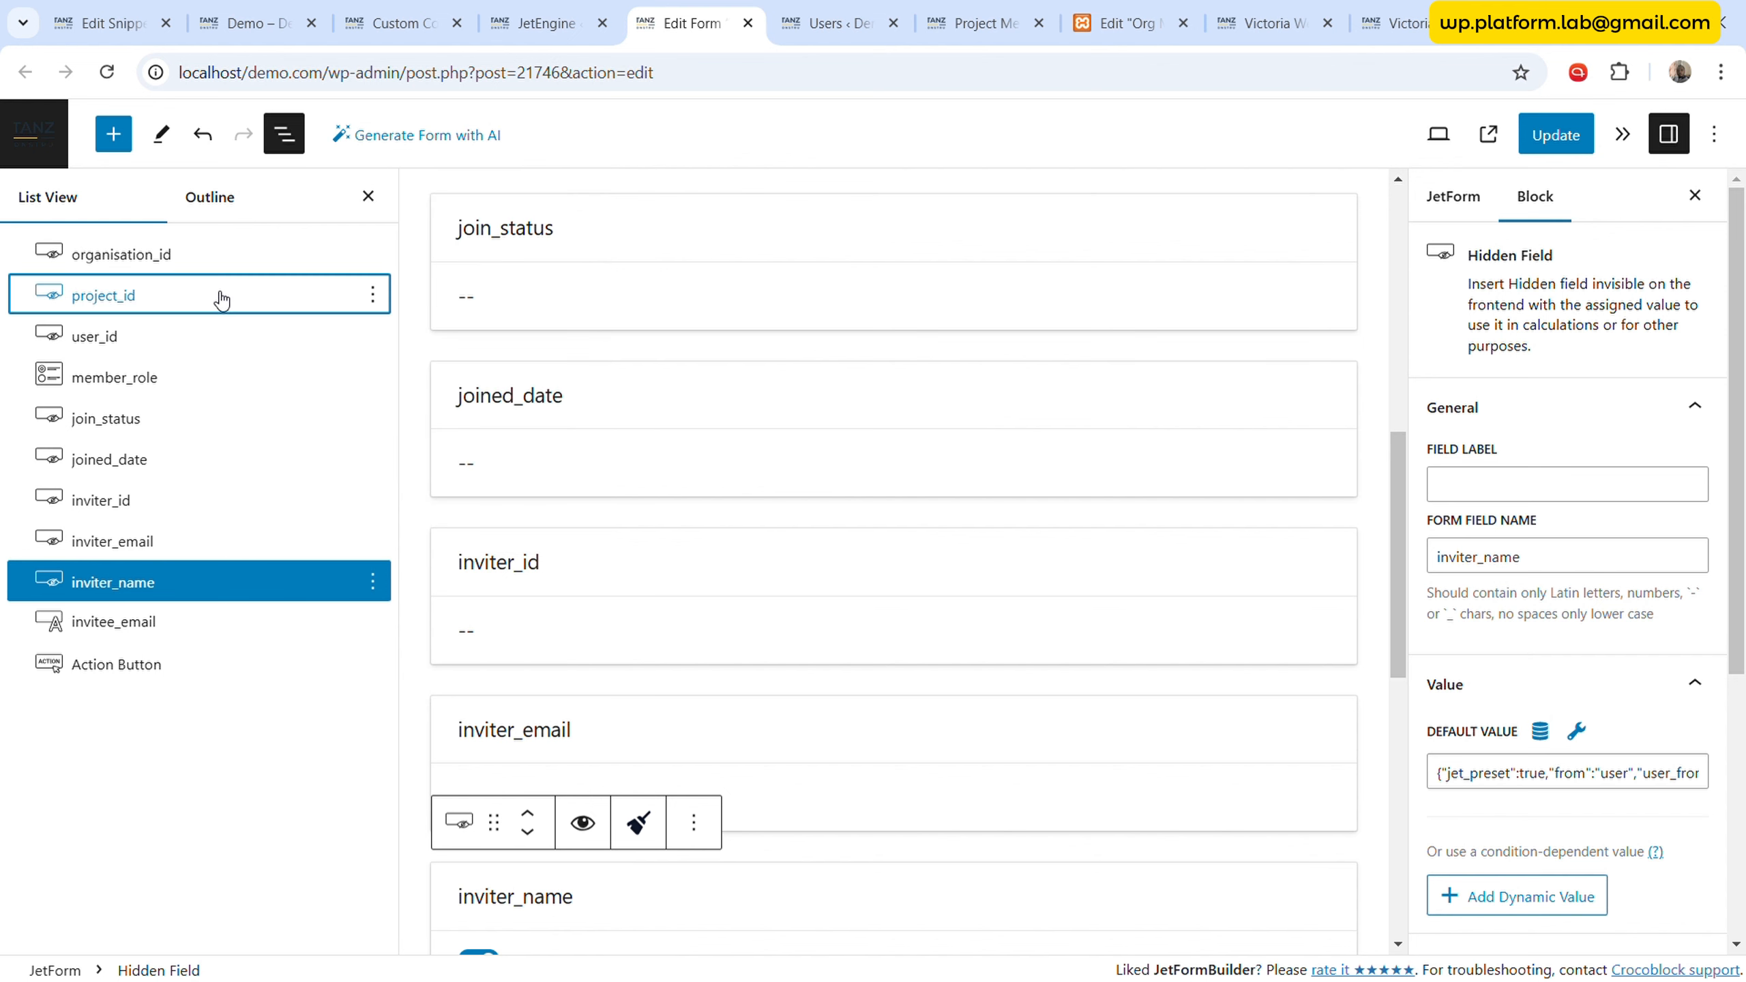
left_click(377, 296)
left_click(406, 396)
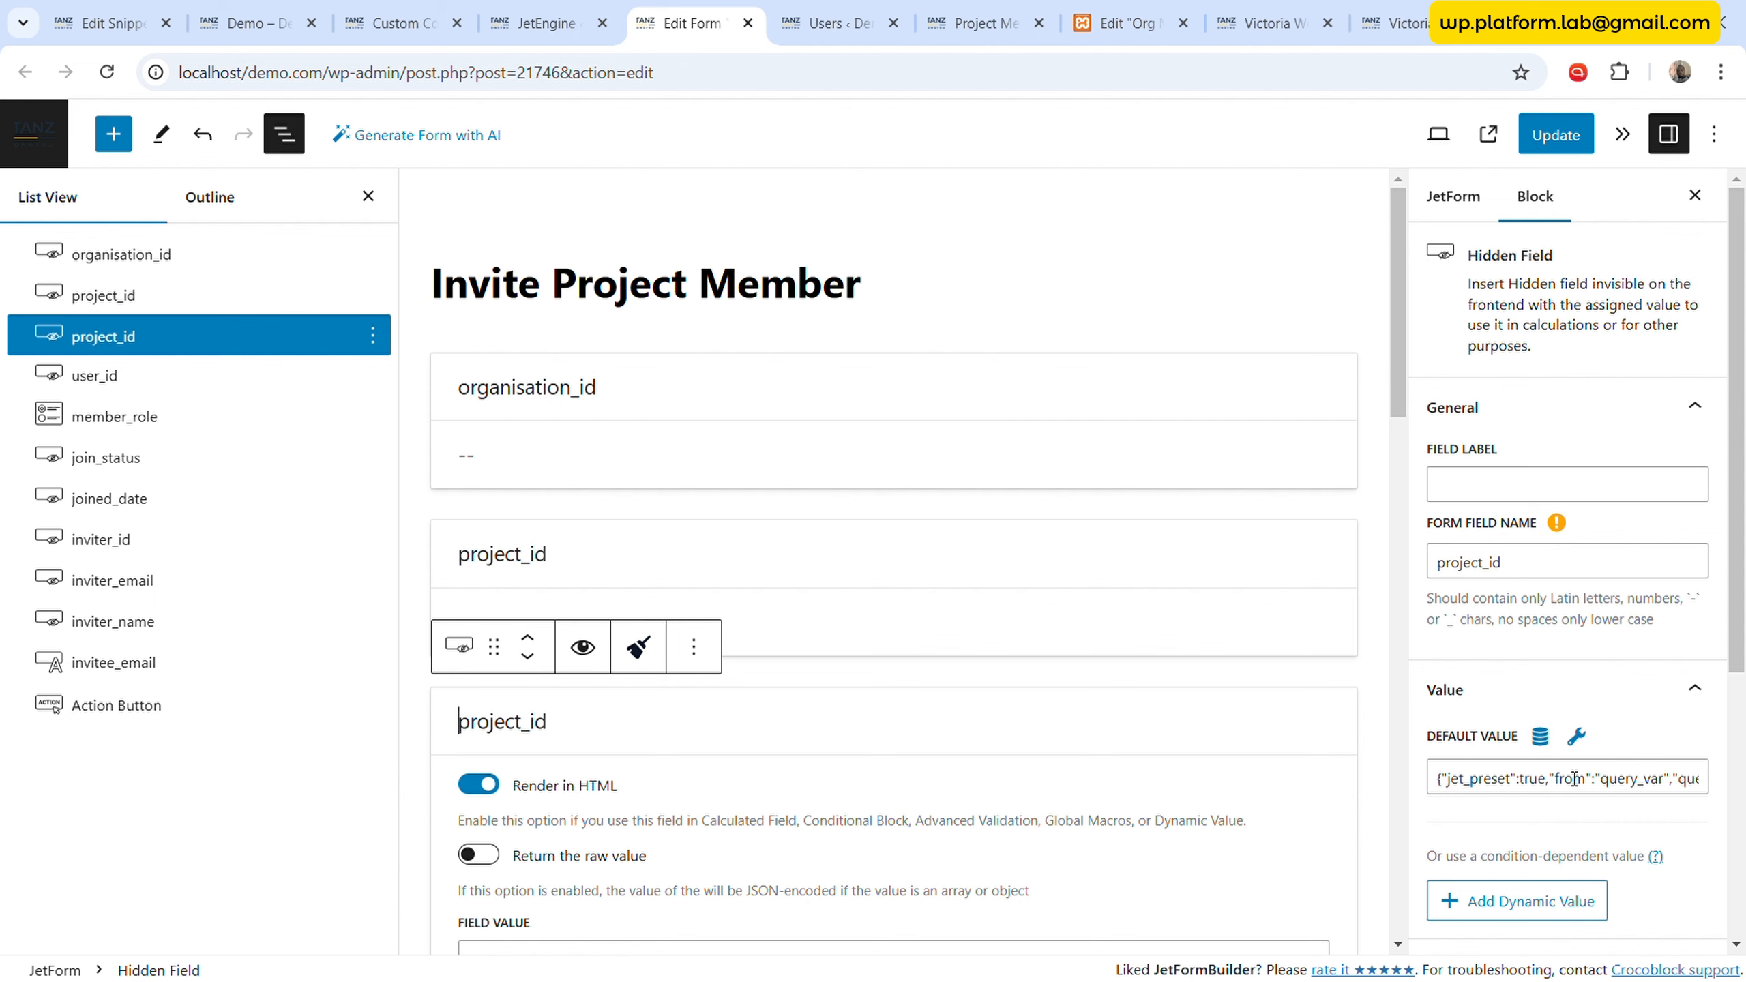
- Remove the URL query variable preset from the duplicated project_id field and clear its default value
left_click(1540, 736)
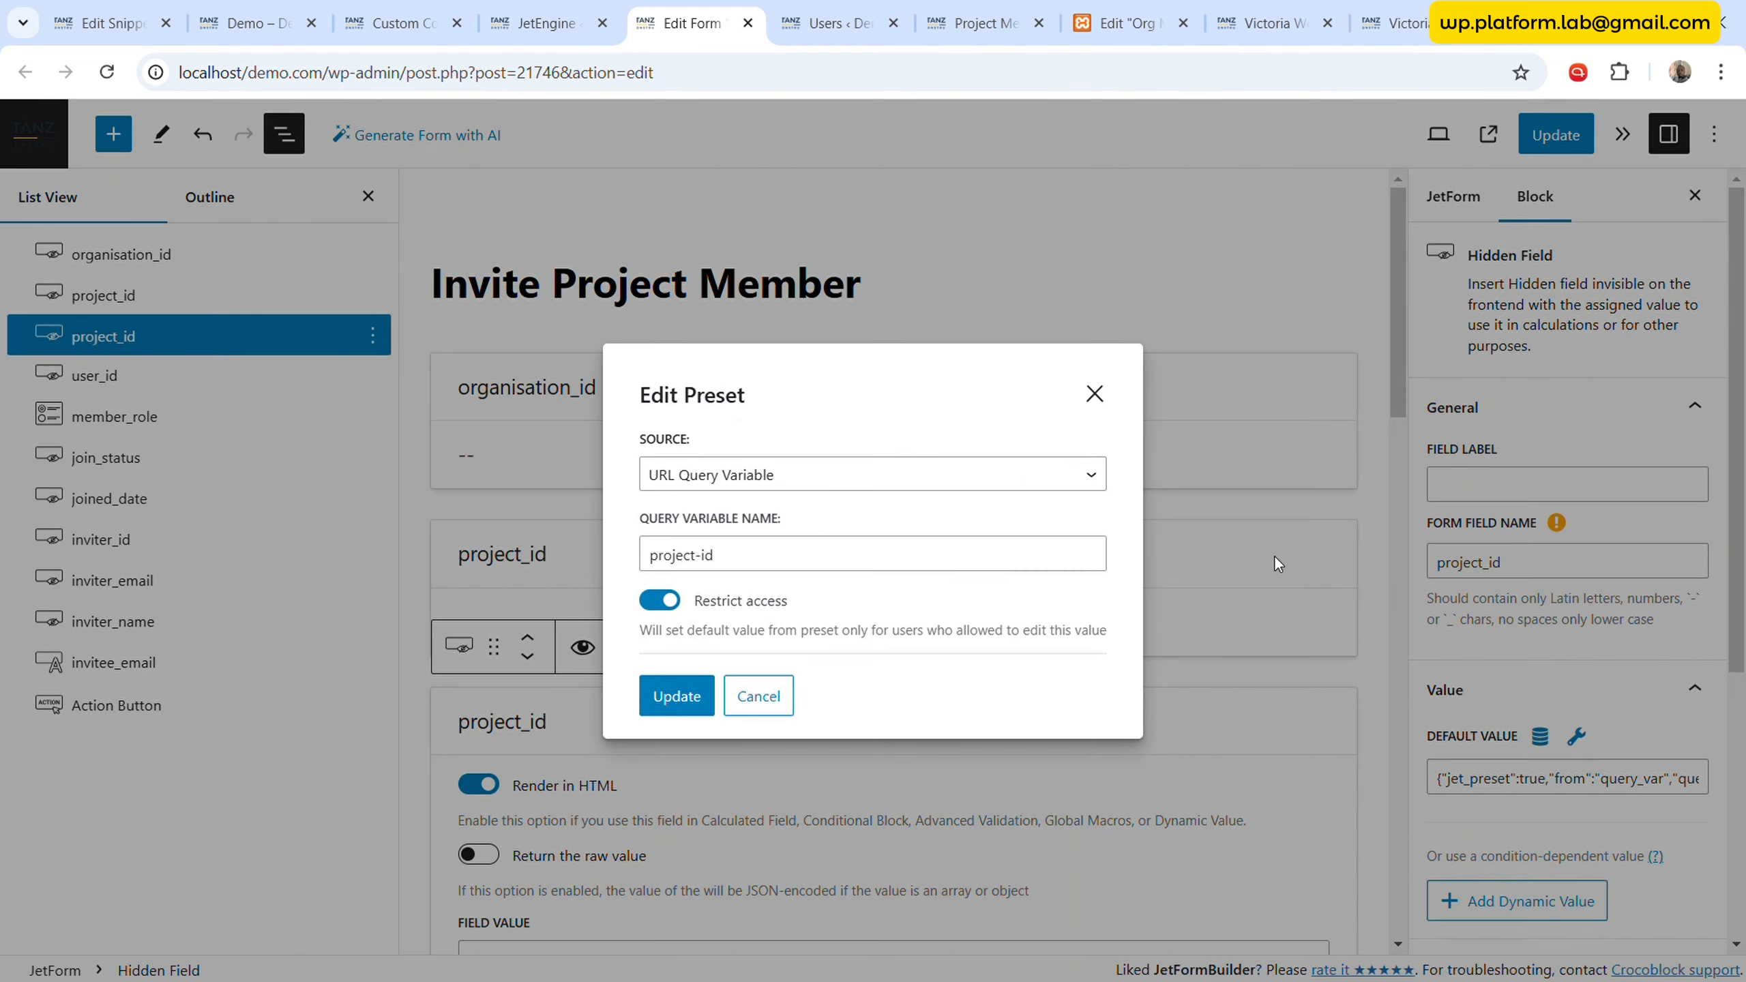
left_click(907, 515)
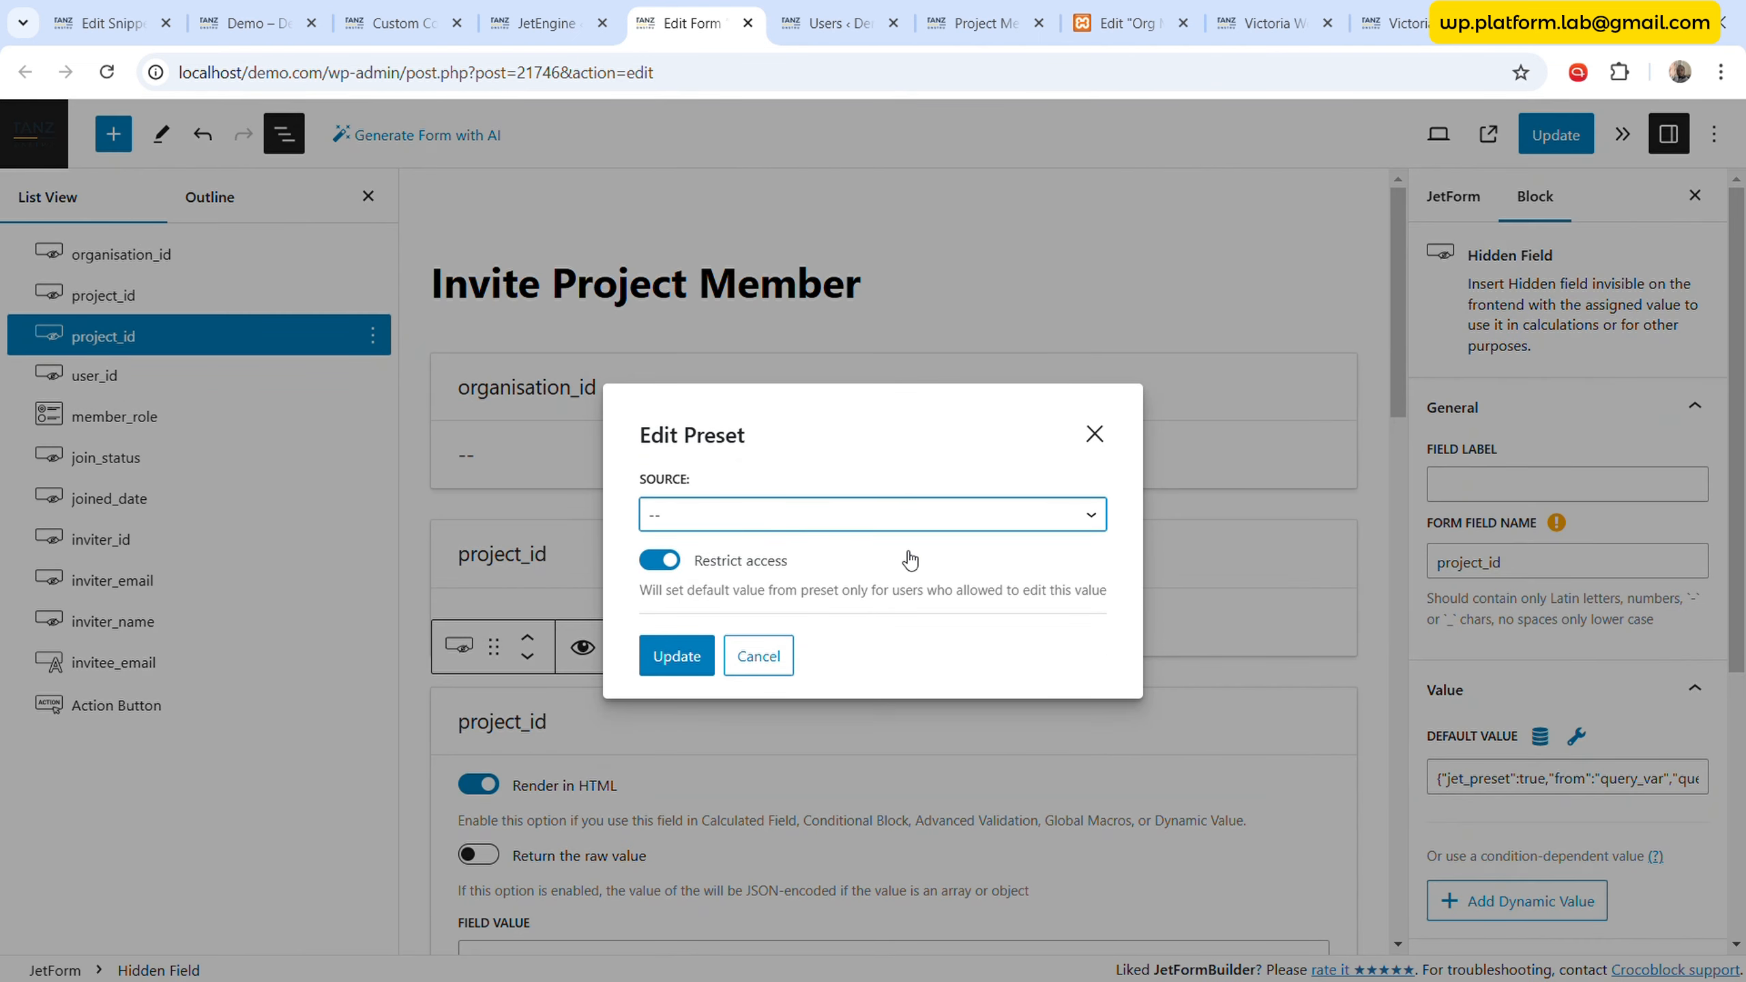
left_click(810, 639)
double_click(820, 566)
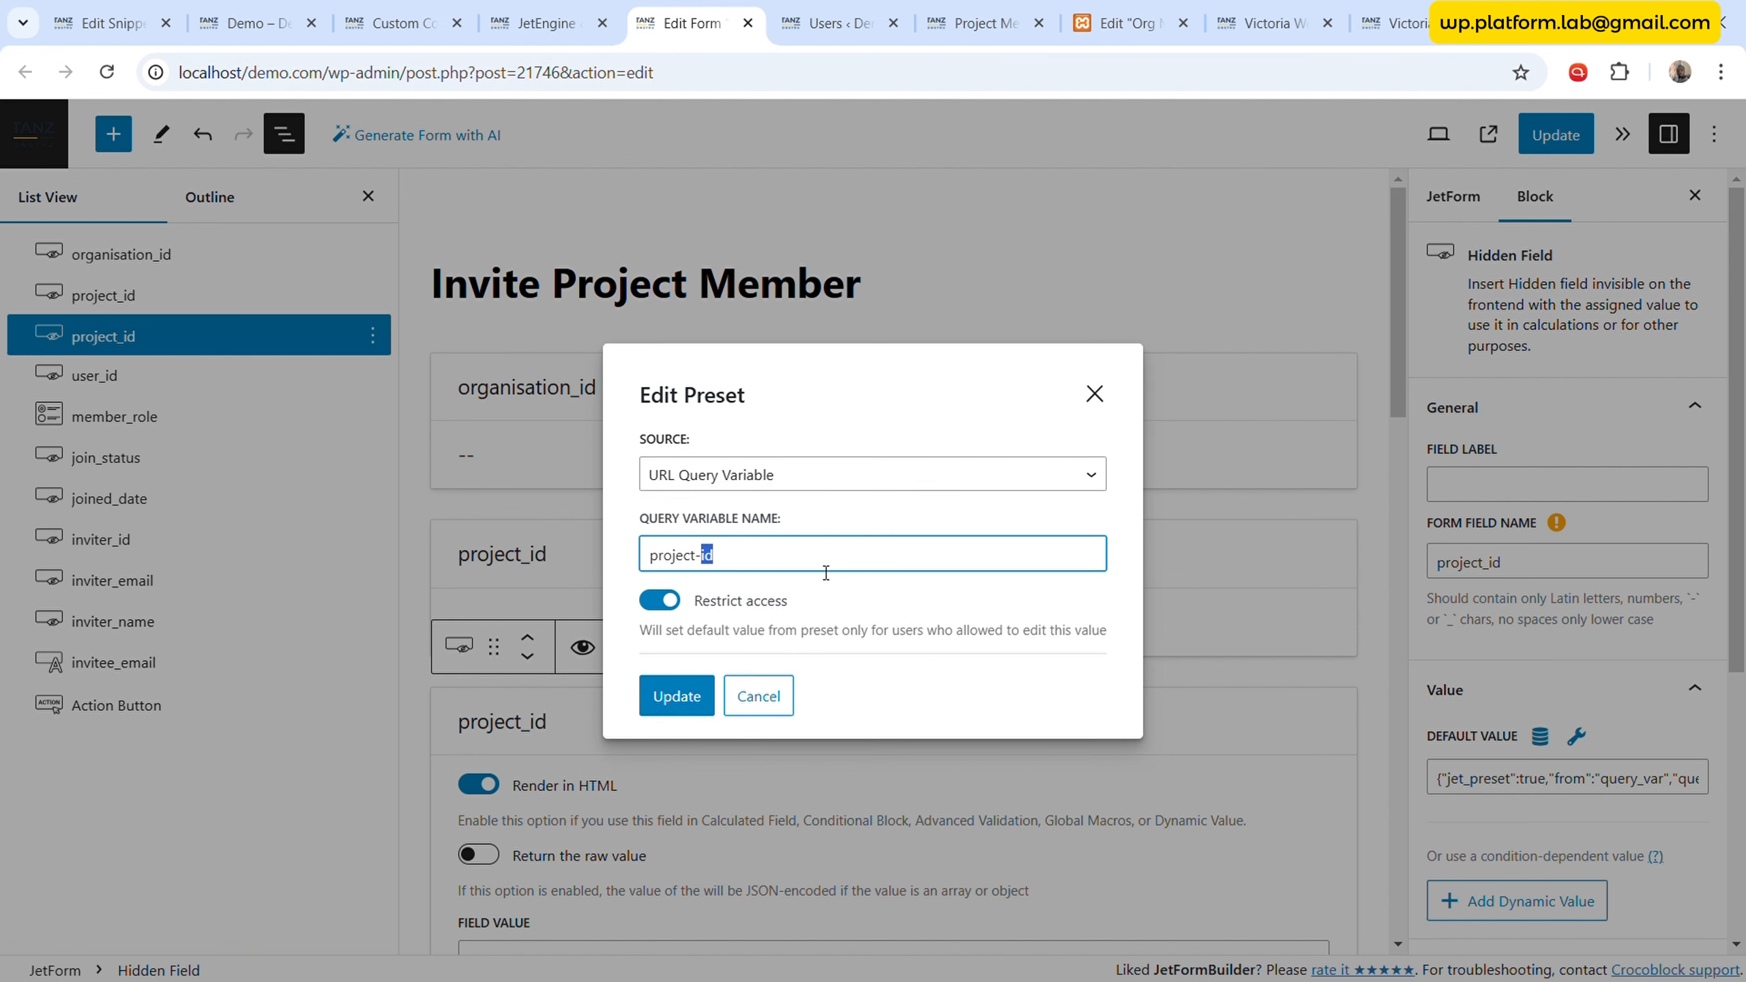
key("ctrl+a")
key("BackSpace")
left_click(806, 479)
left_click(789, 502)
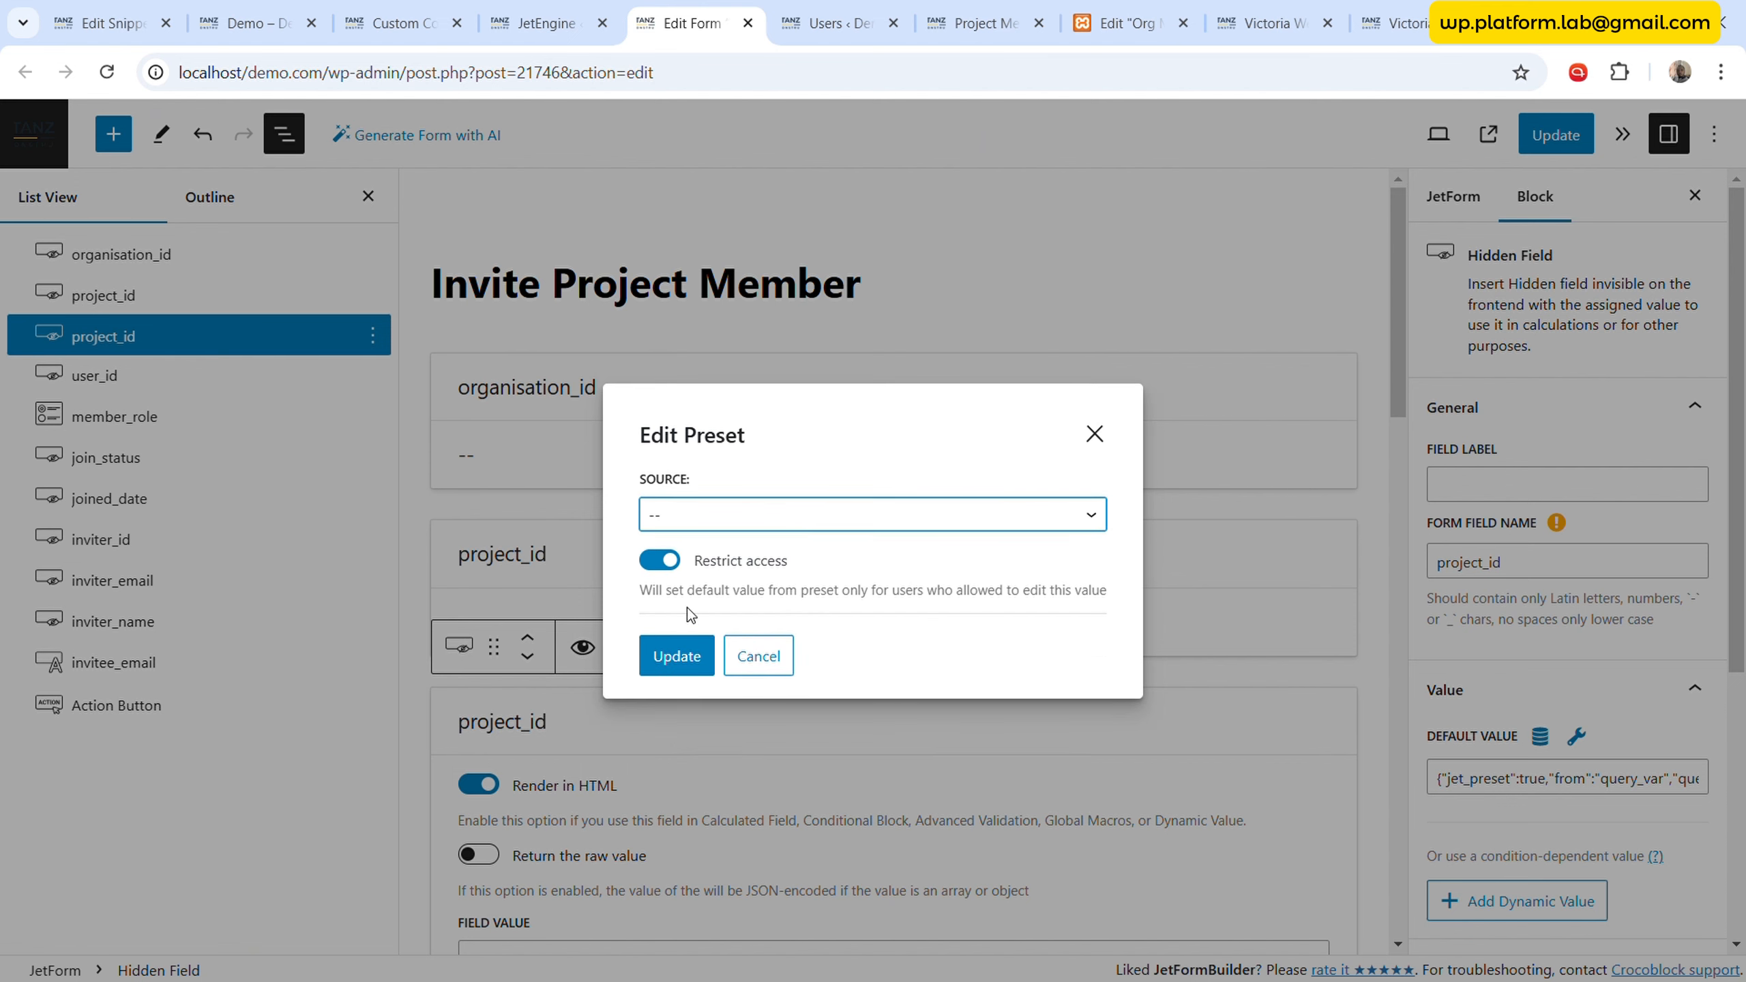
left_click(676, 656)
triple_click(1631, 775)
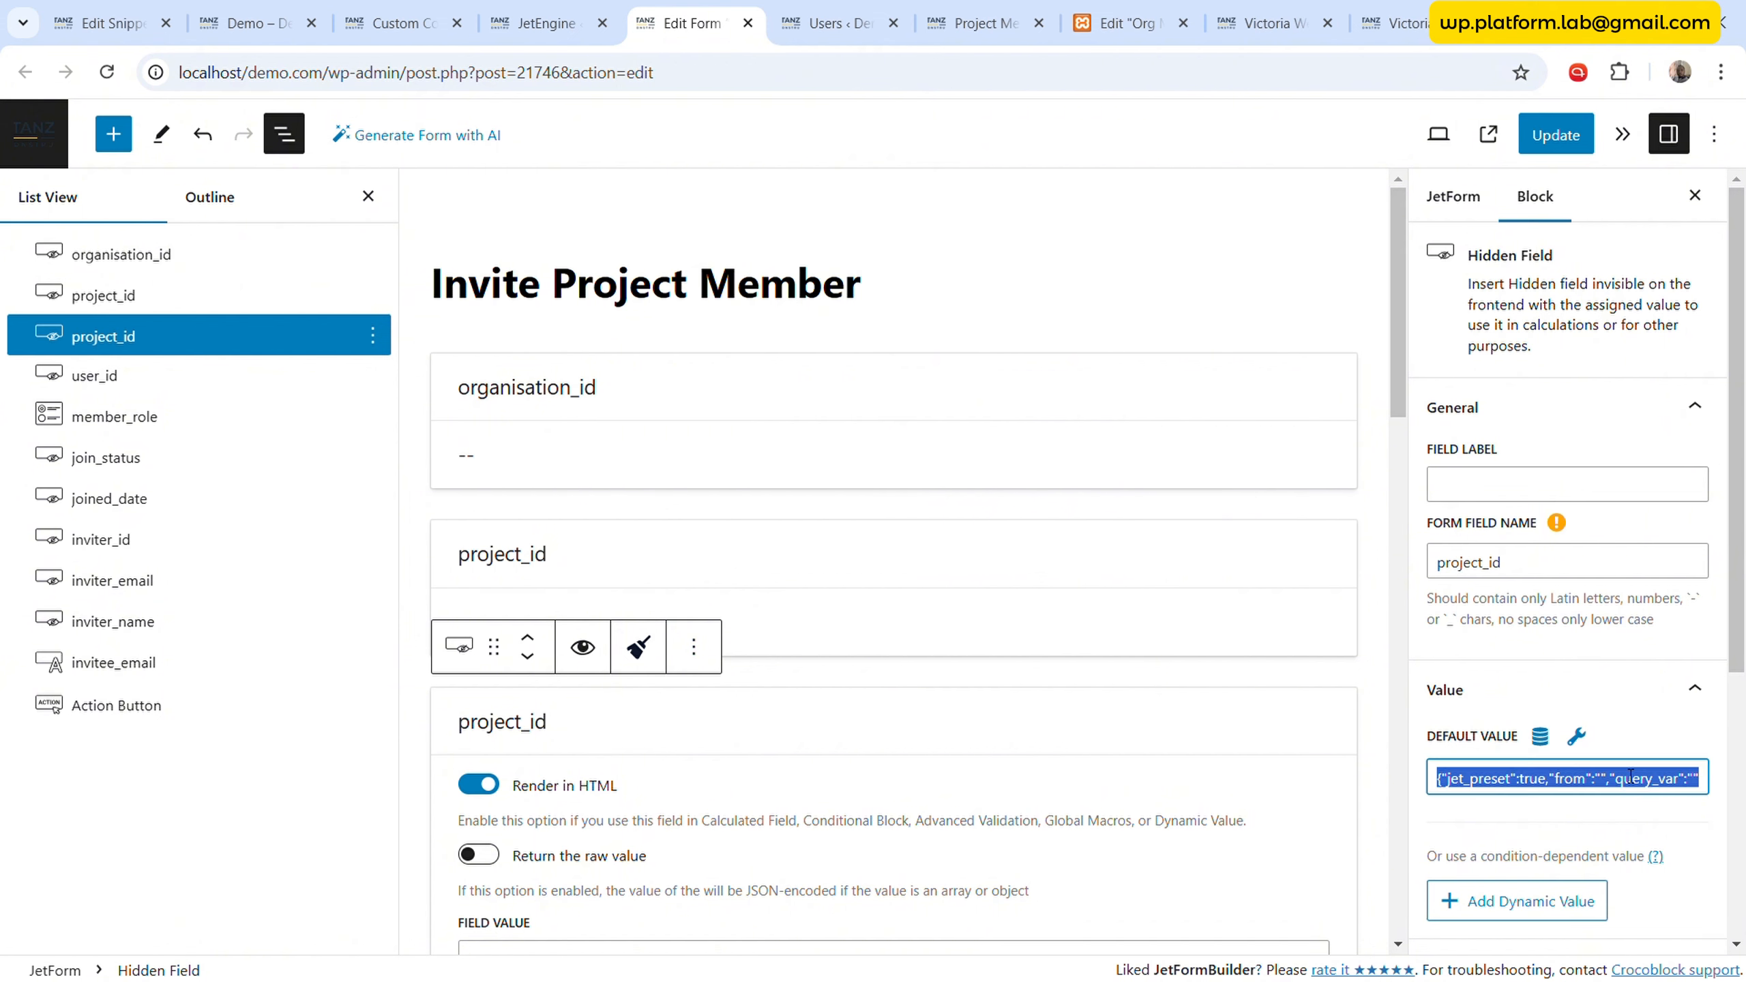
key("BackSpace")
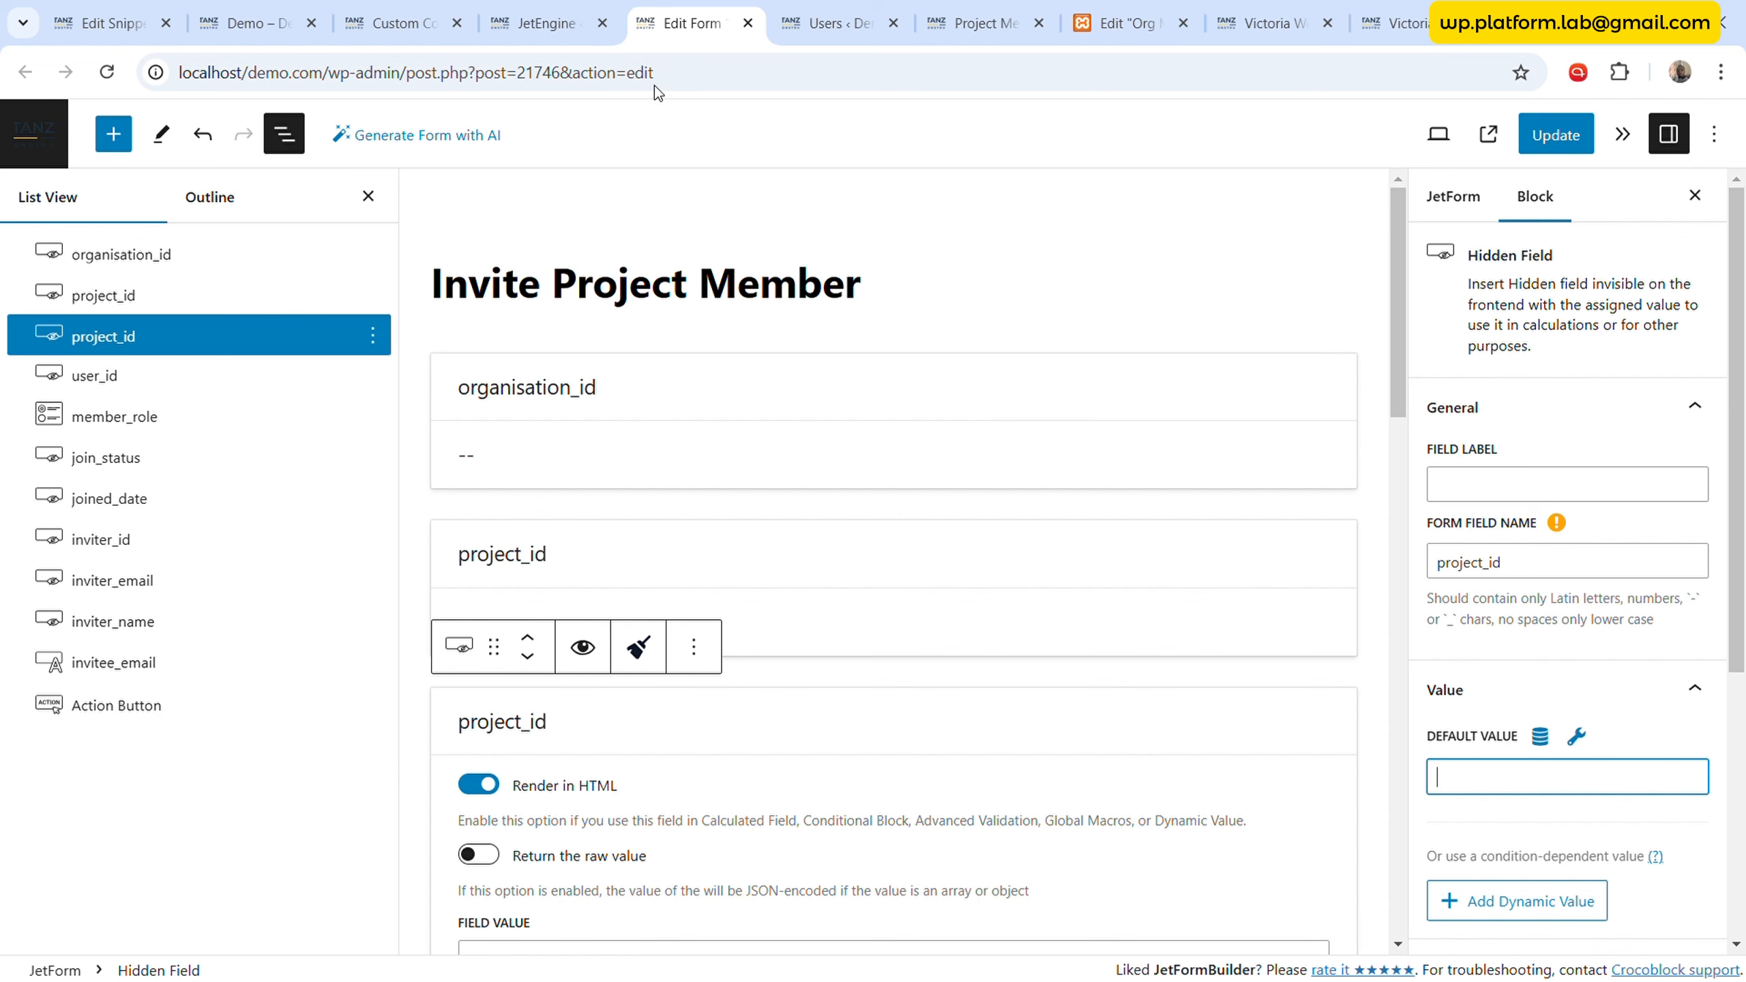
- Switch to the JetEngine dashboard, open the Shortcode Generator, and go to its field output options
left_click(550, 22)
scroll(577, 506, "up", 8)
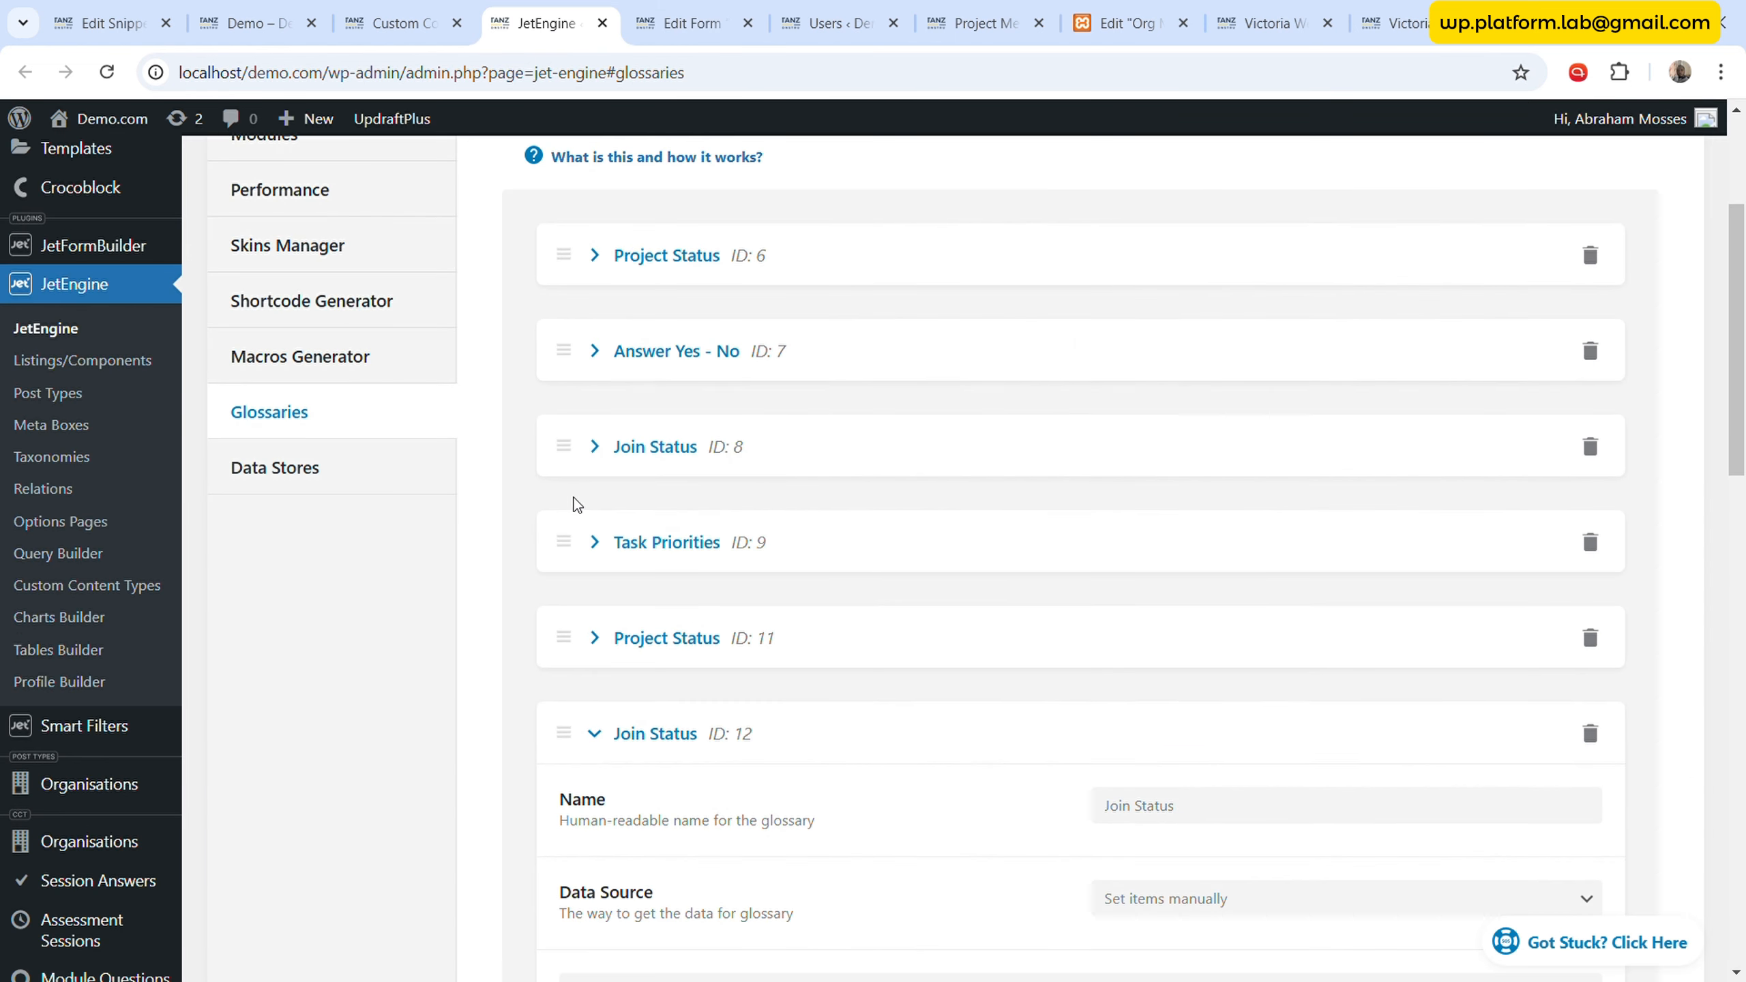
scroll(490, 472, "up", 3)
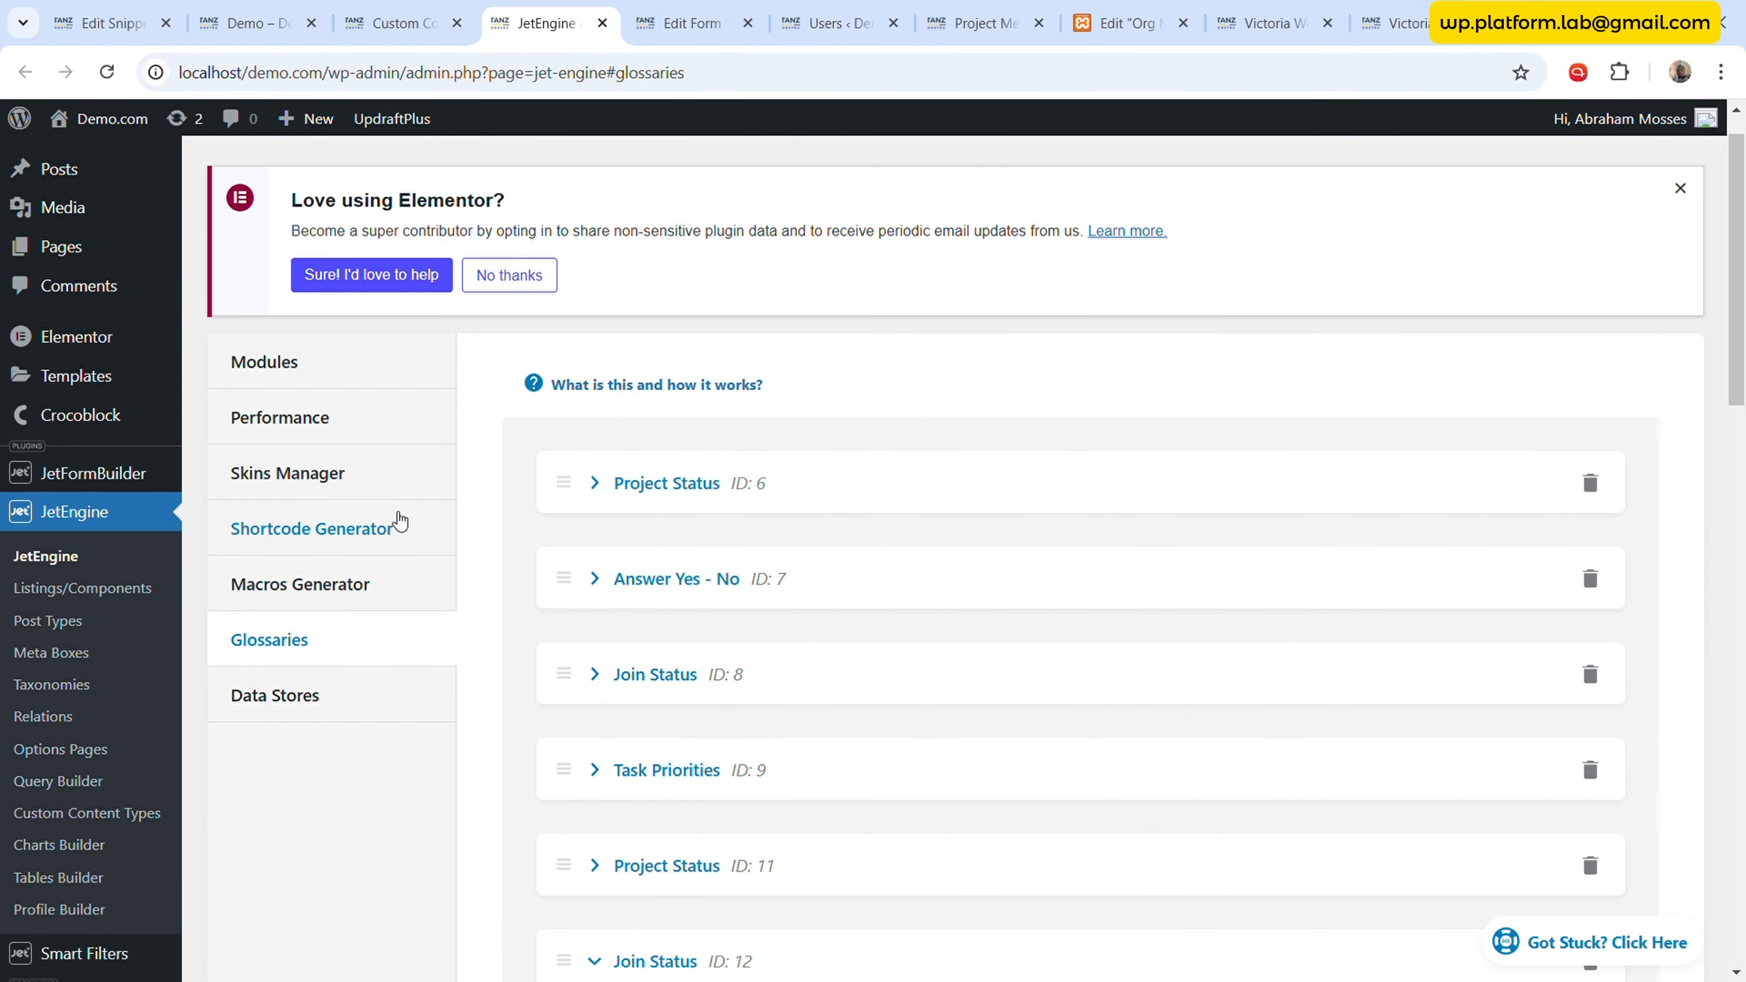
left_click(383, 540)
scroll(743, 475, "down", 5)
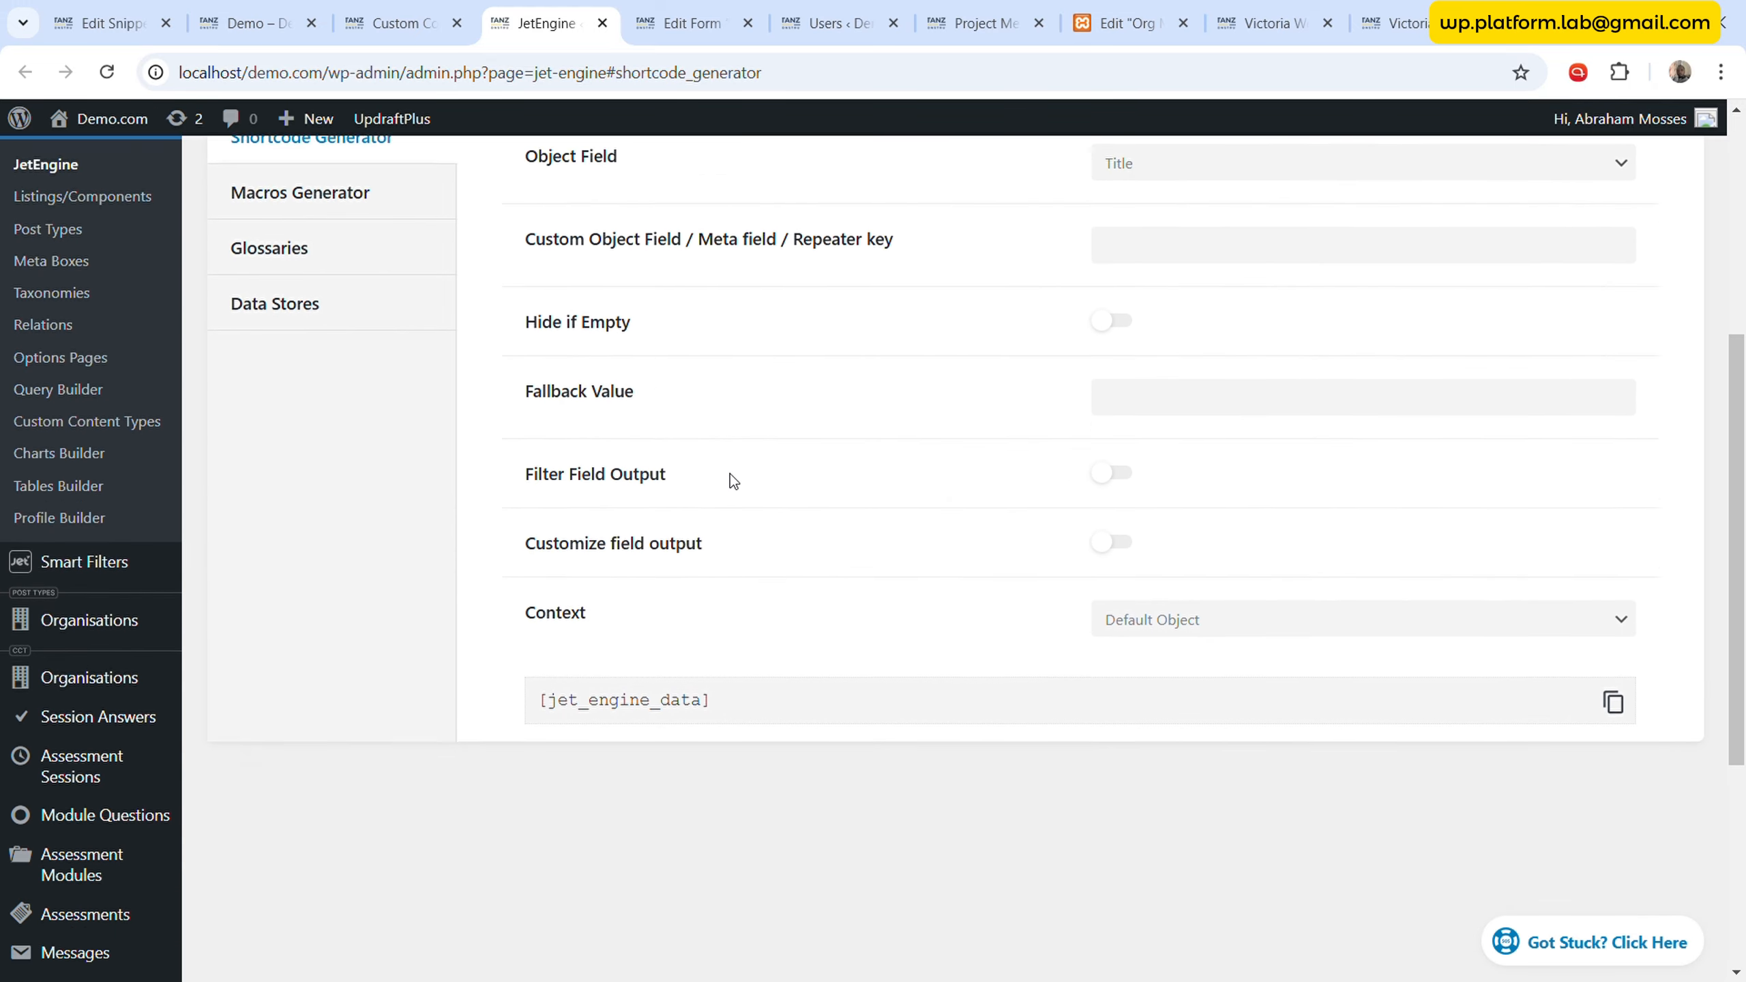
scroll(730, 474, "down", 1)
- Enable Filter Field Output and add the Get CCT Value by ID callback with site_project_plan as its table
left_click(1111, 409)
left_click(661, 568)
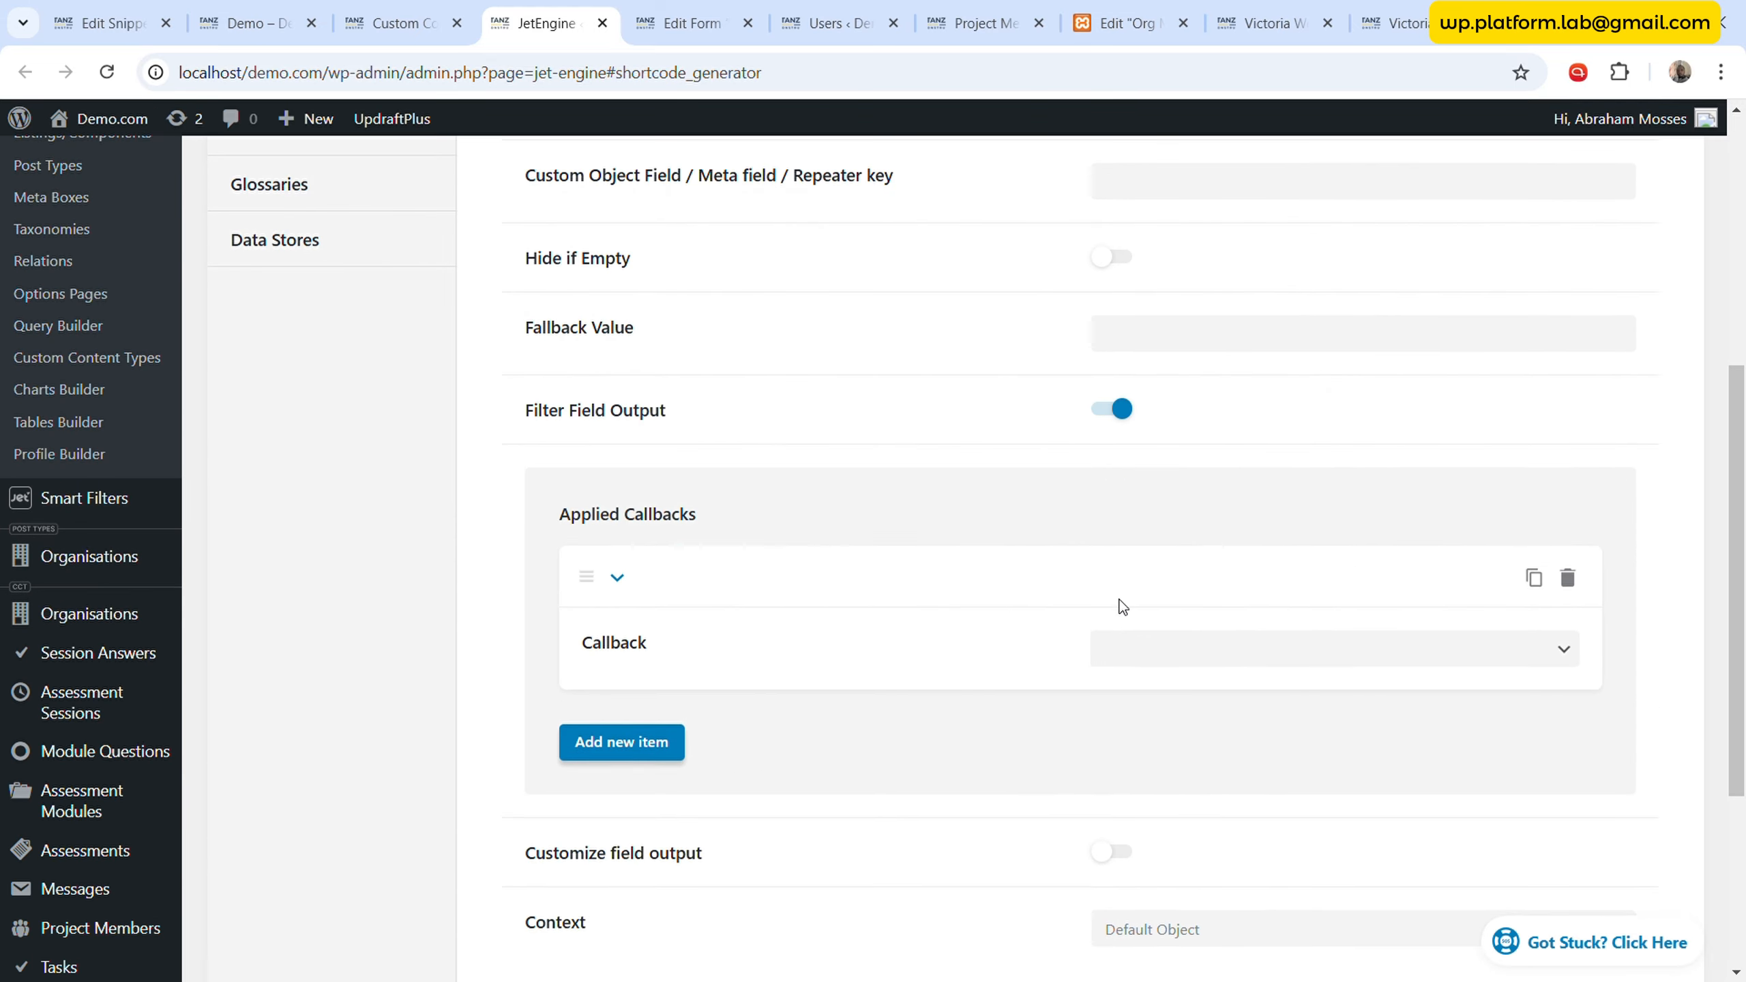
scroll(1123, 606, "down", 3)
left_click(1217, 422)
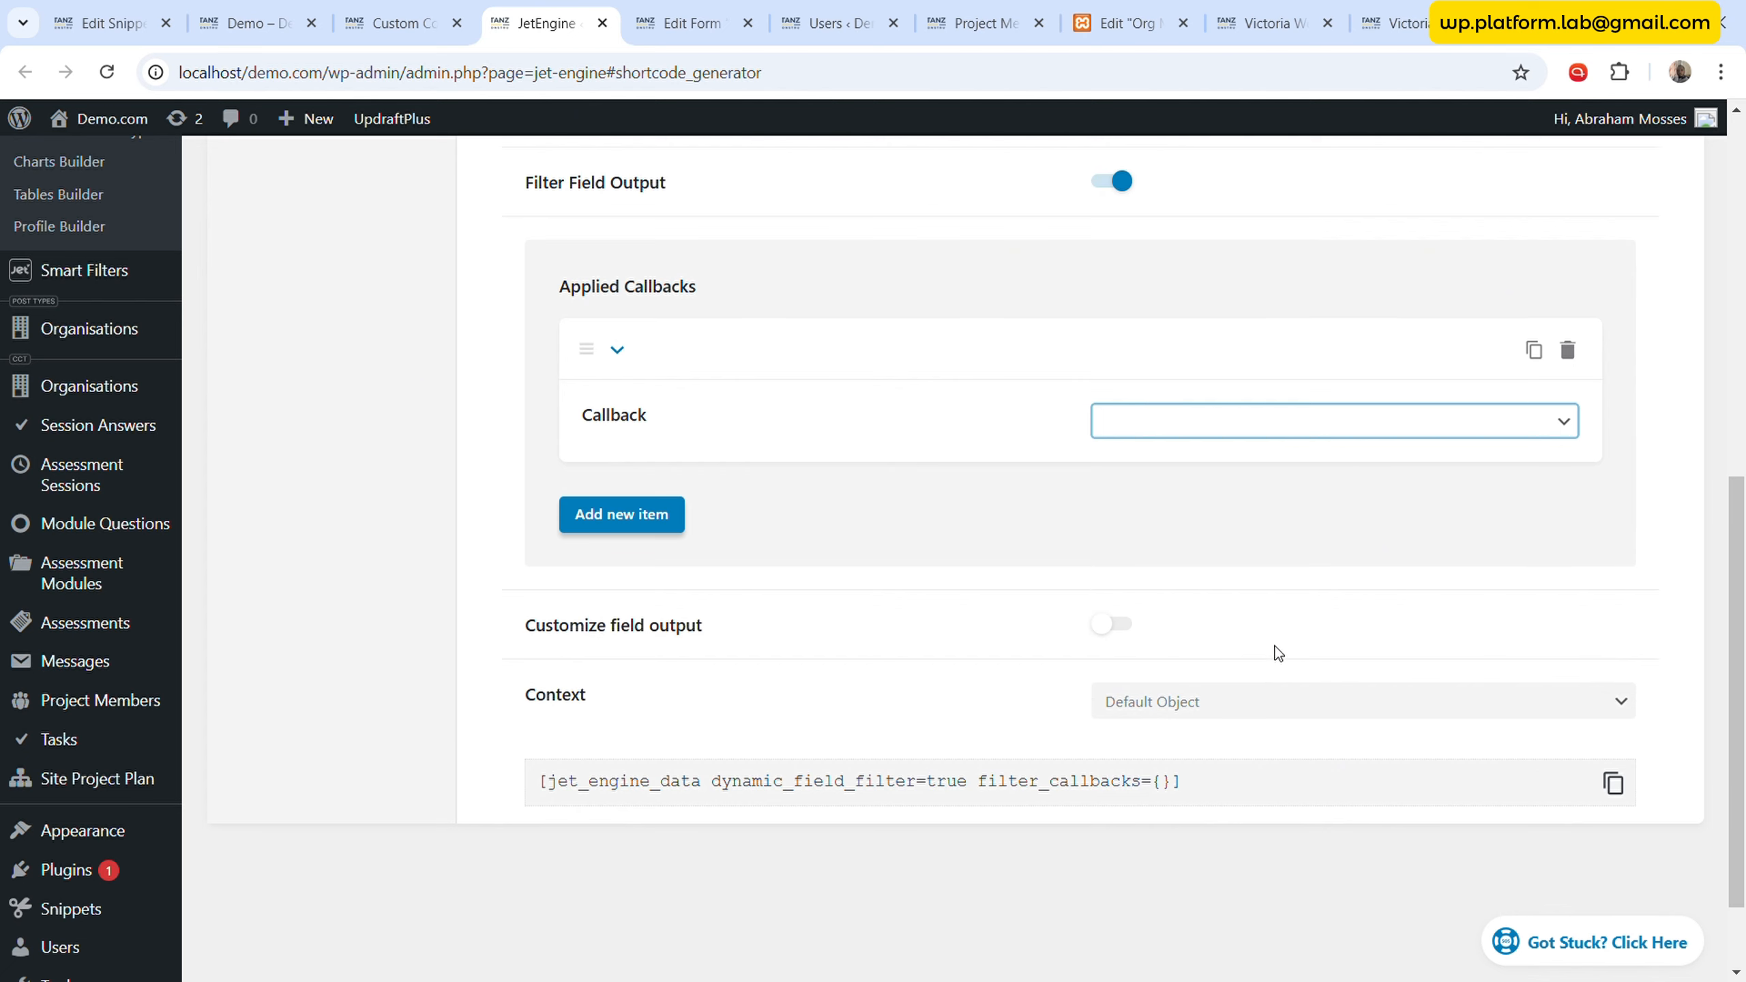
left_click(1213, 664)
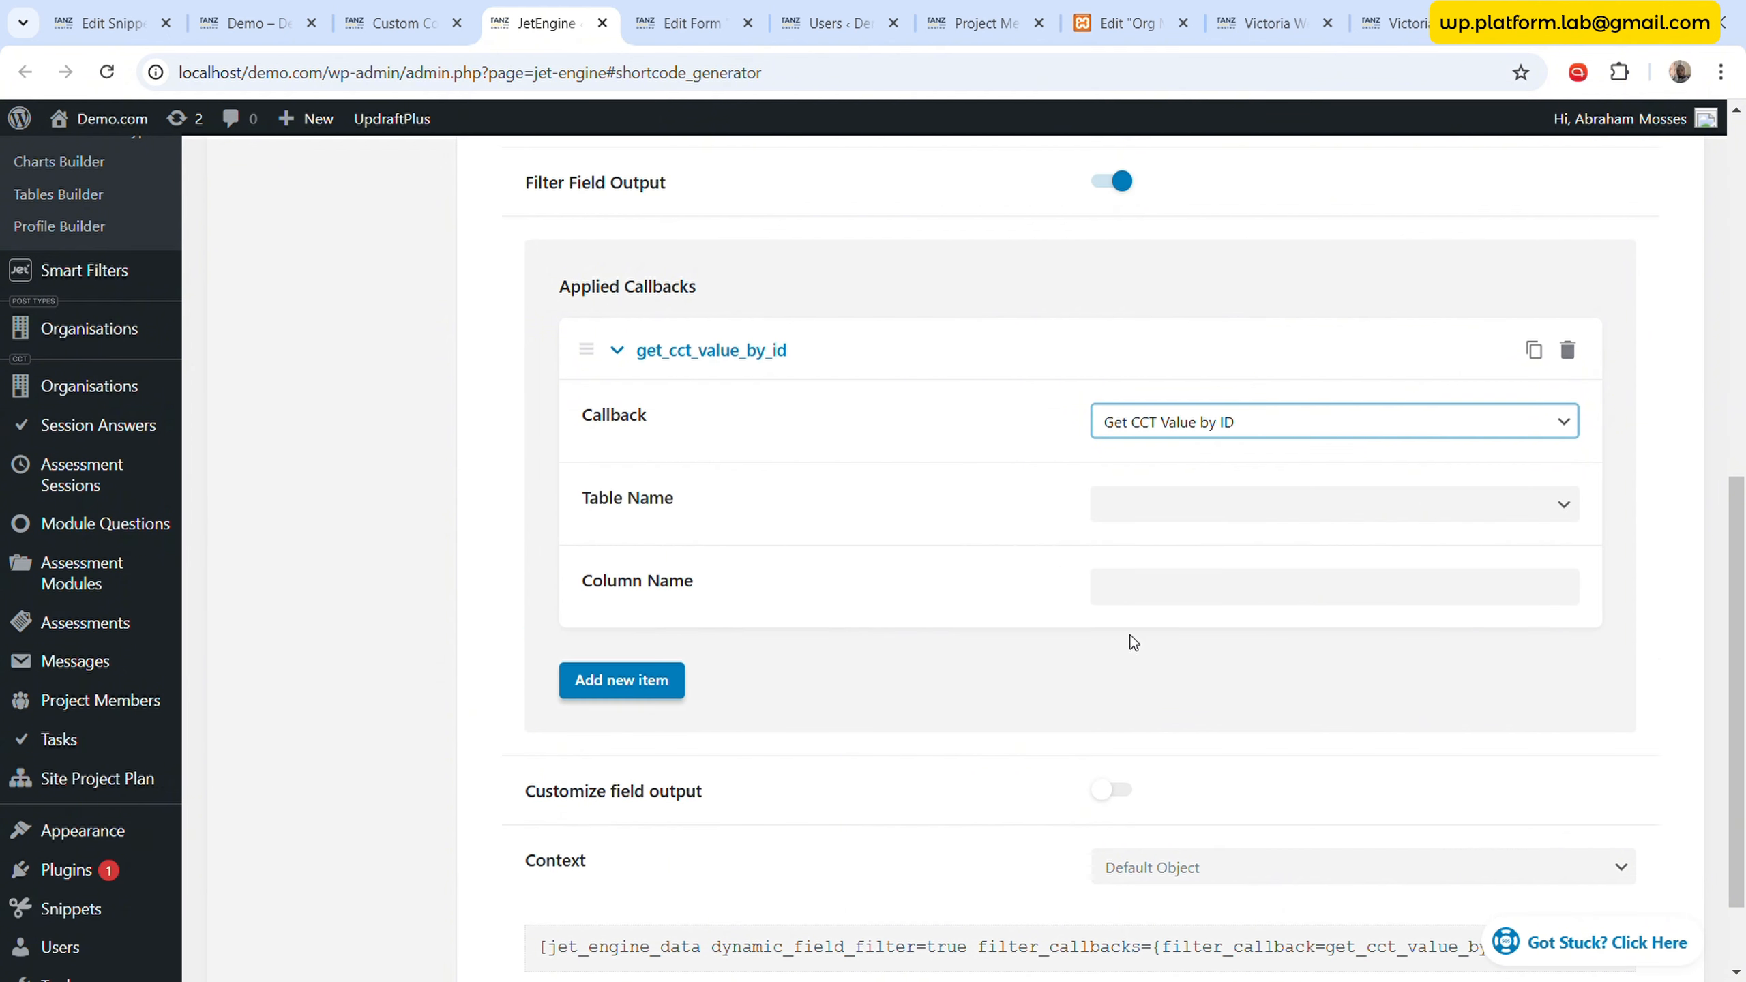
left_click(1195, 518)
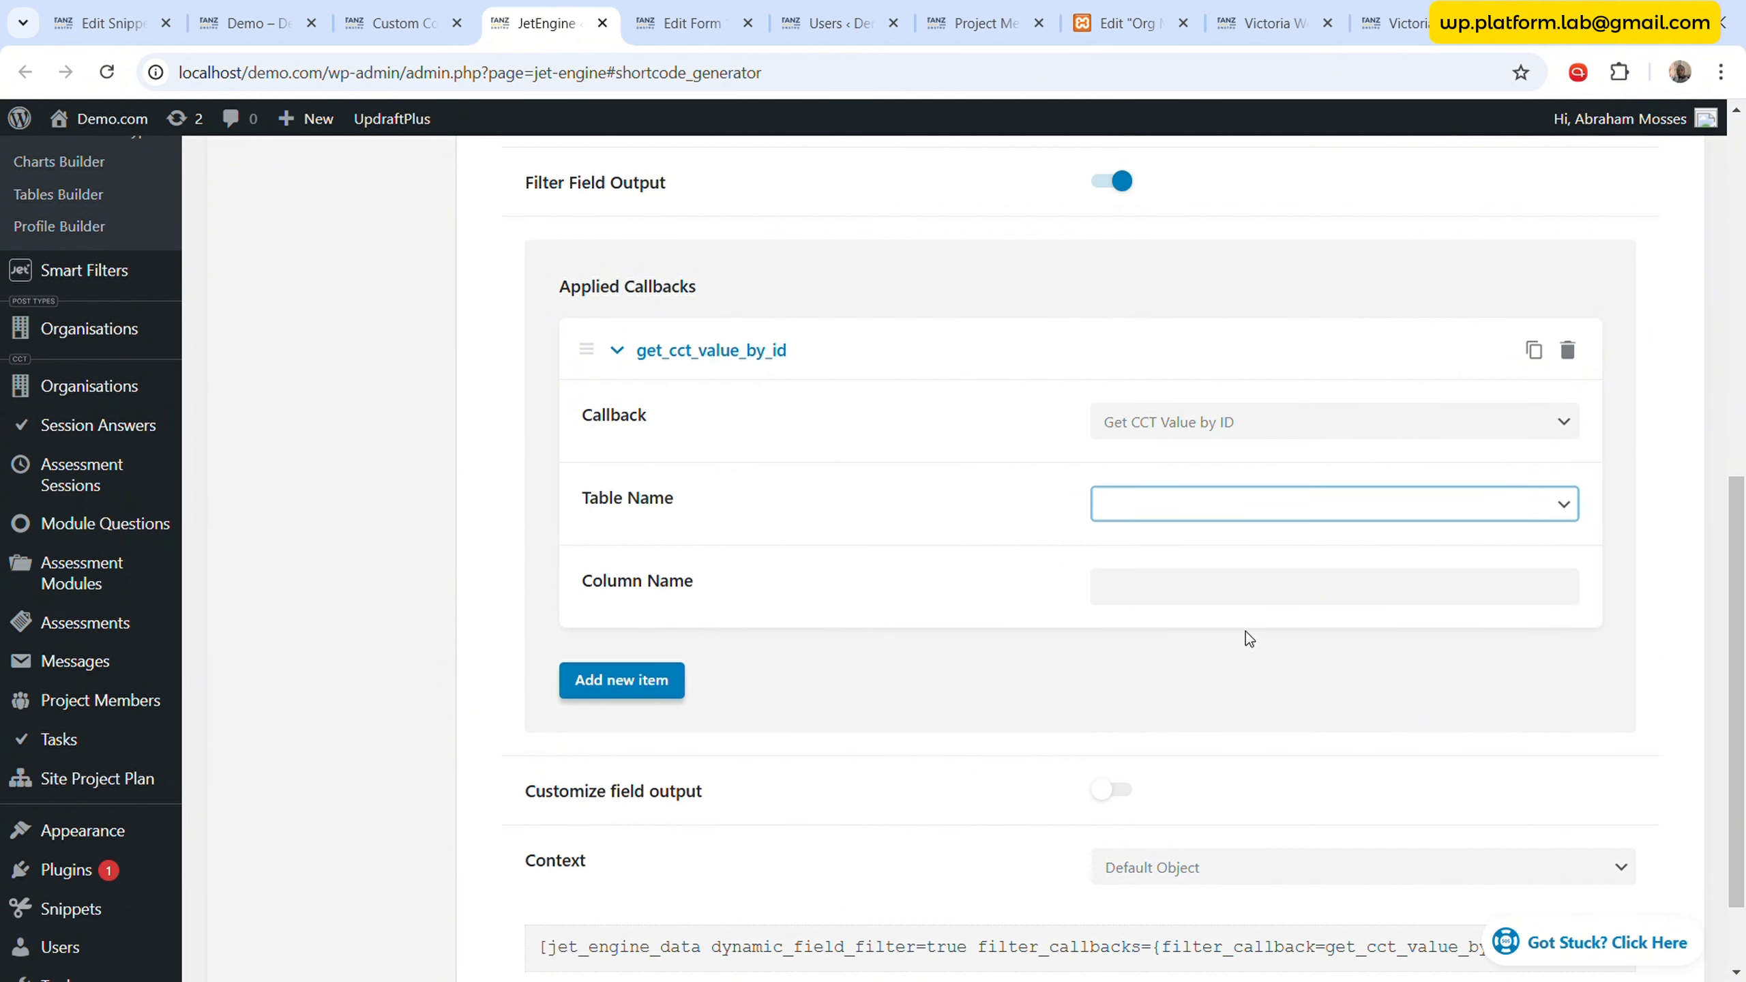
left_click(1159, 768)
left_click(1162, 585)
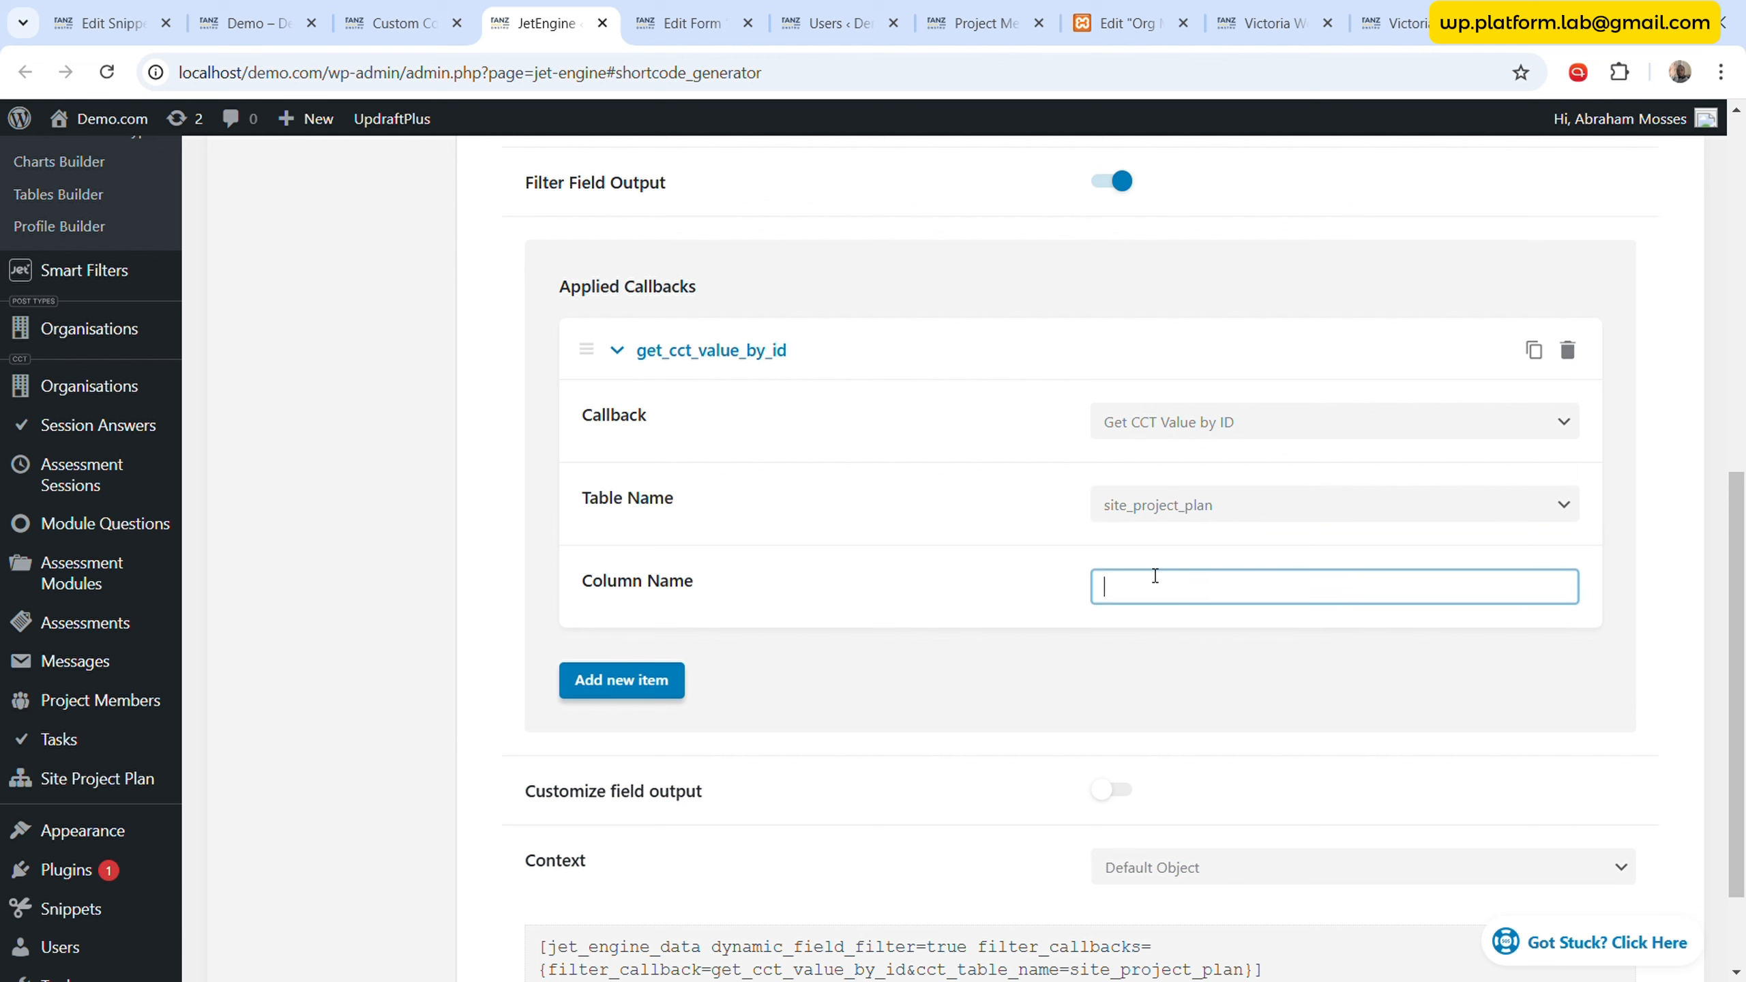
- Open Site Project Plan item #1 for editing and copy the SPP Name field's key
left_click(979, 23)
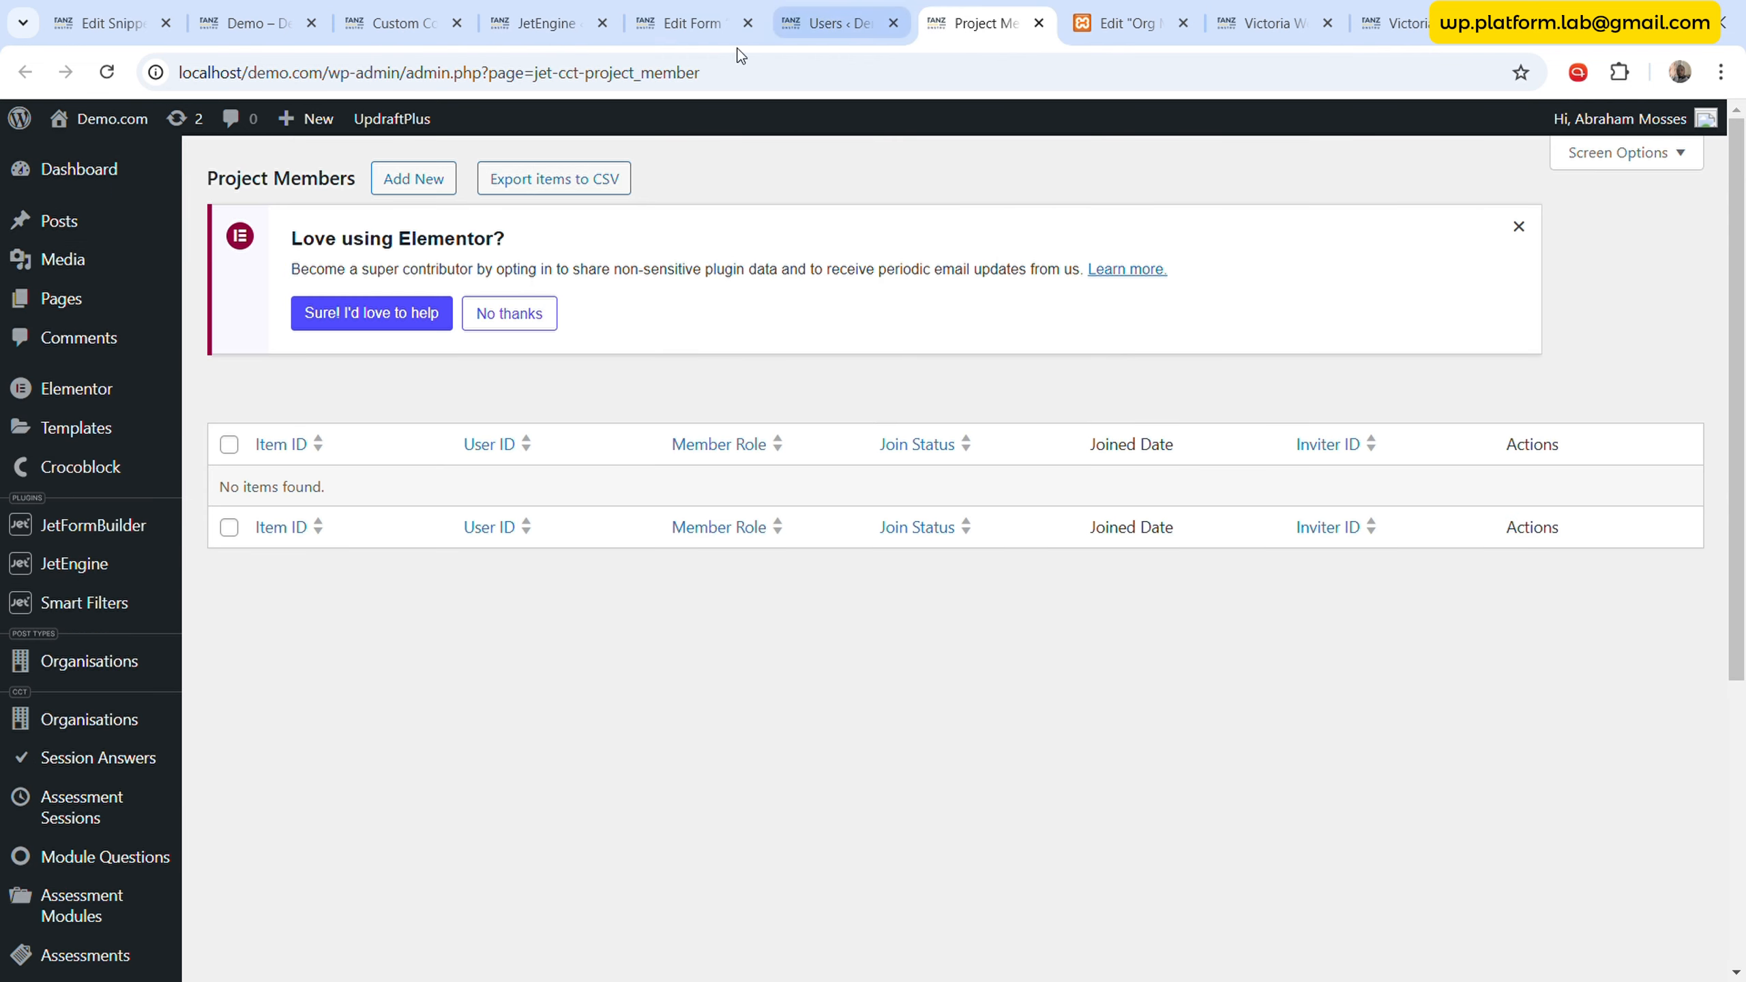
scroll(137, 655, "down", 5)
scroll(137, 655, "up", 3)
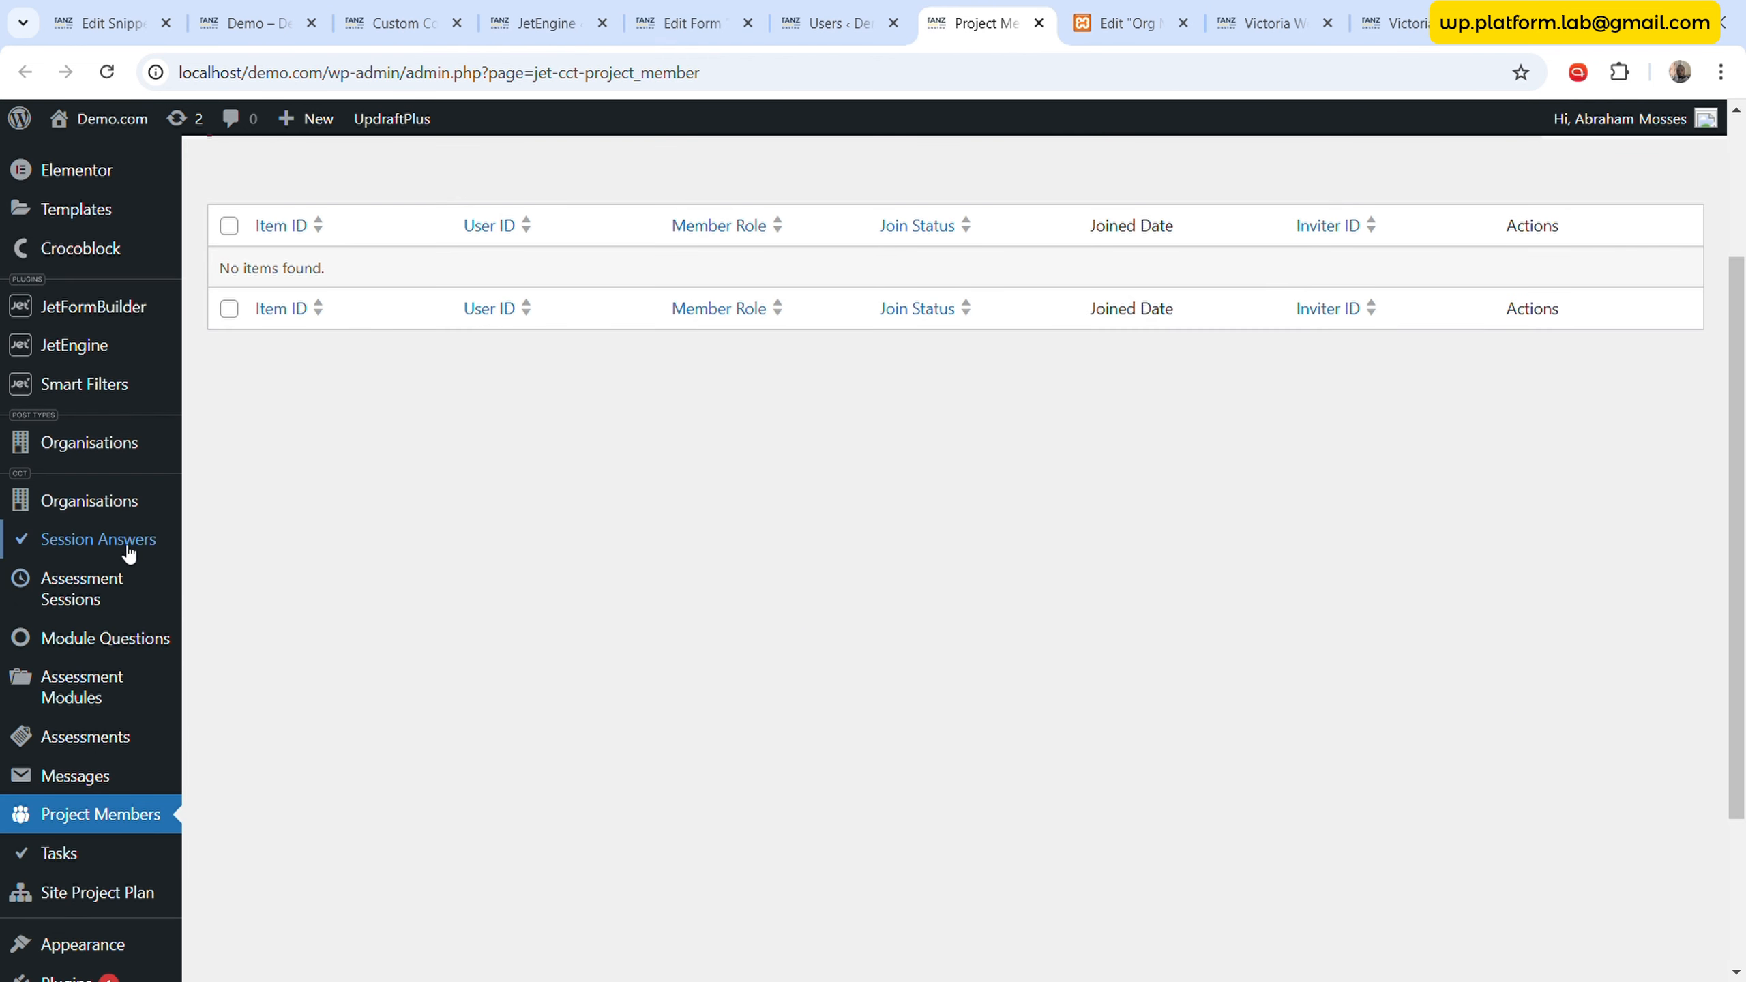
scroll(120, 777, "down", 2)
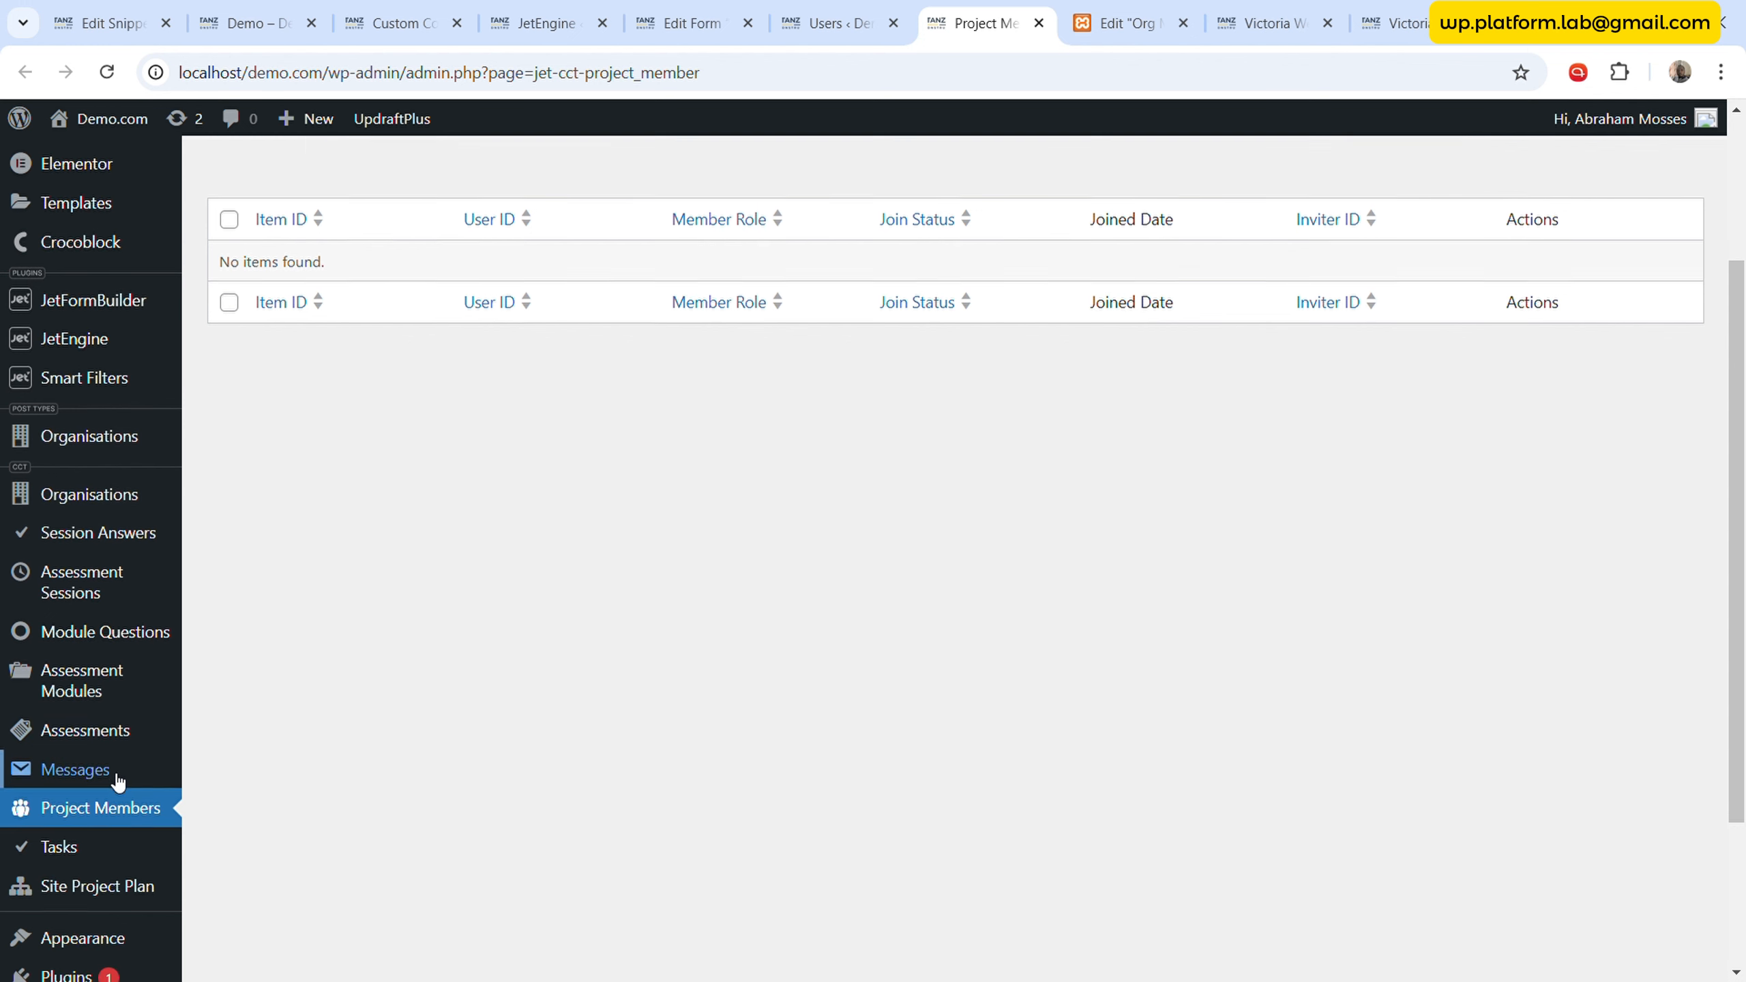
left_click(132, 783)
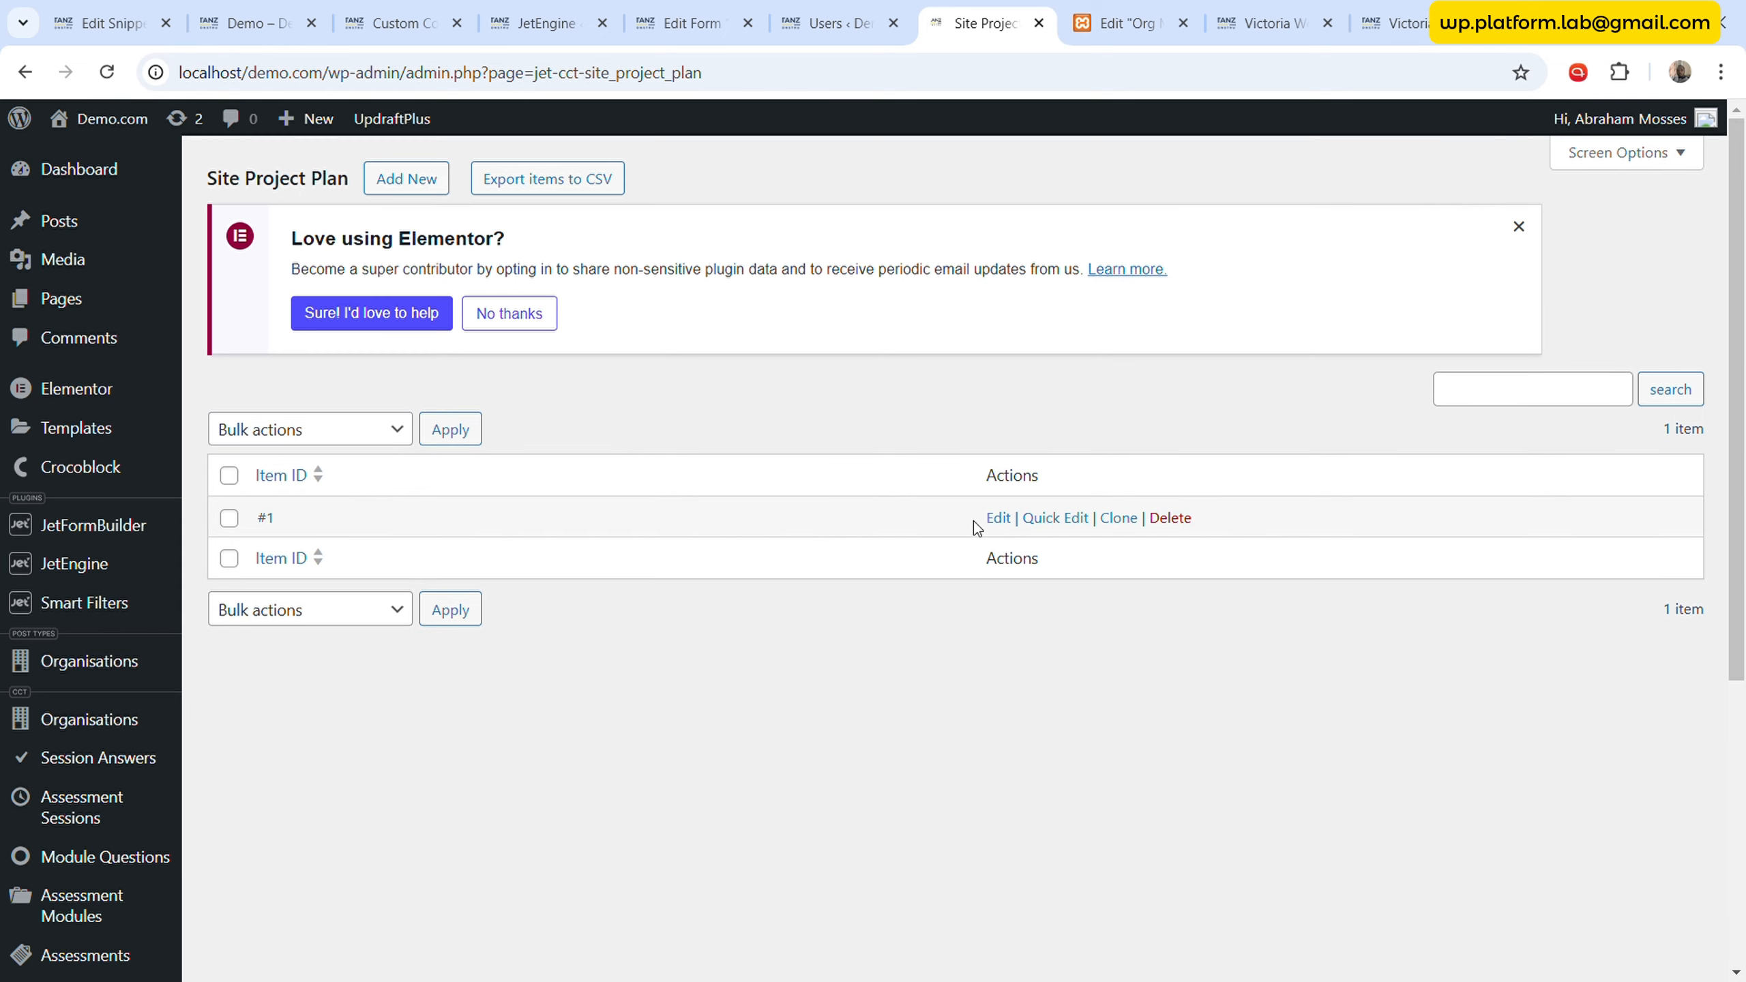
left_click(998, 517)
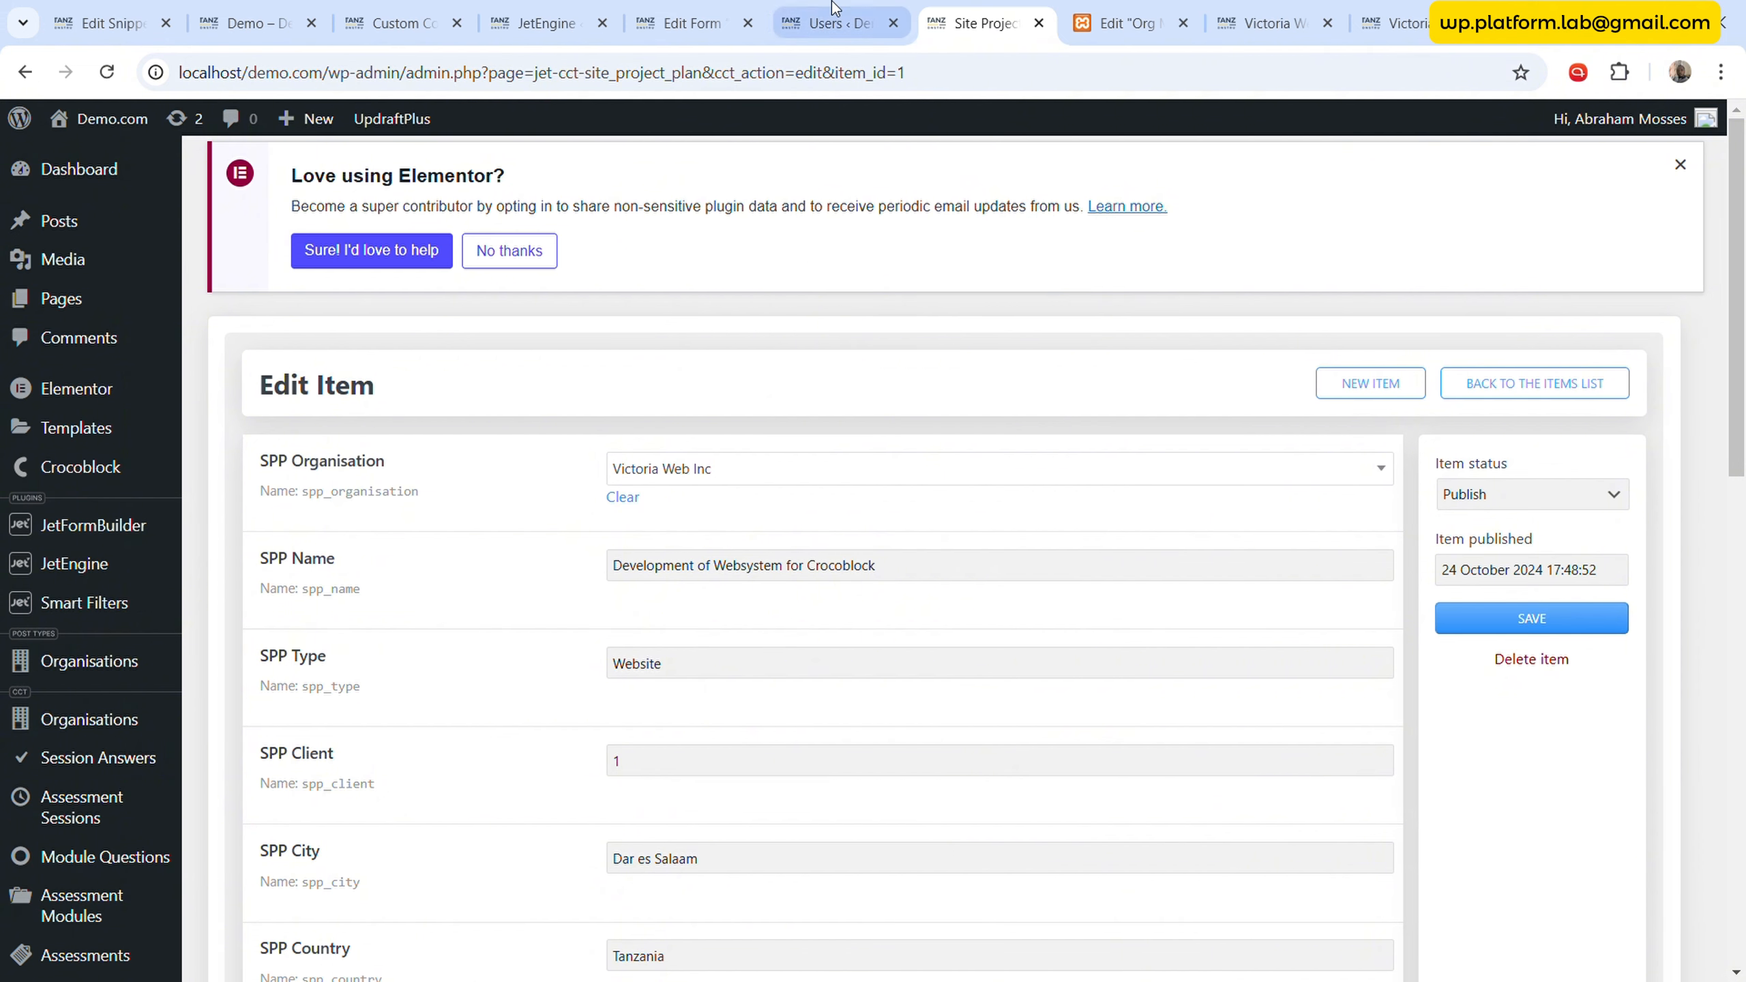
- Return to the Shortcode Generator and set the callback's column name to spp_name
left_click(691, 22)
left_click(544, 20)
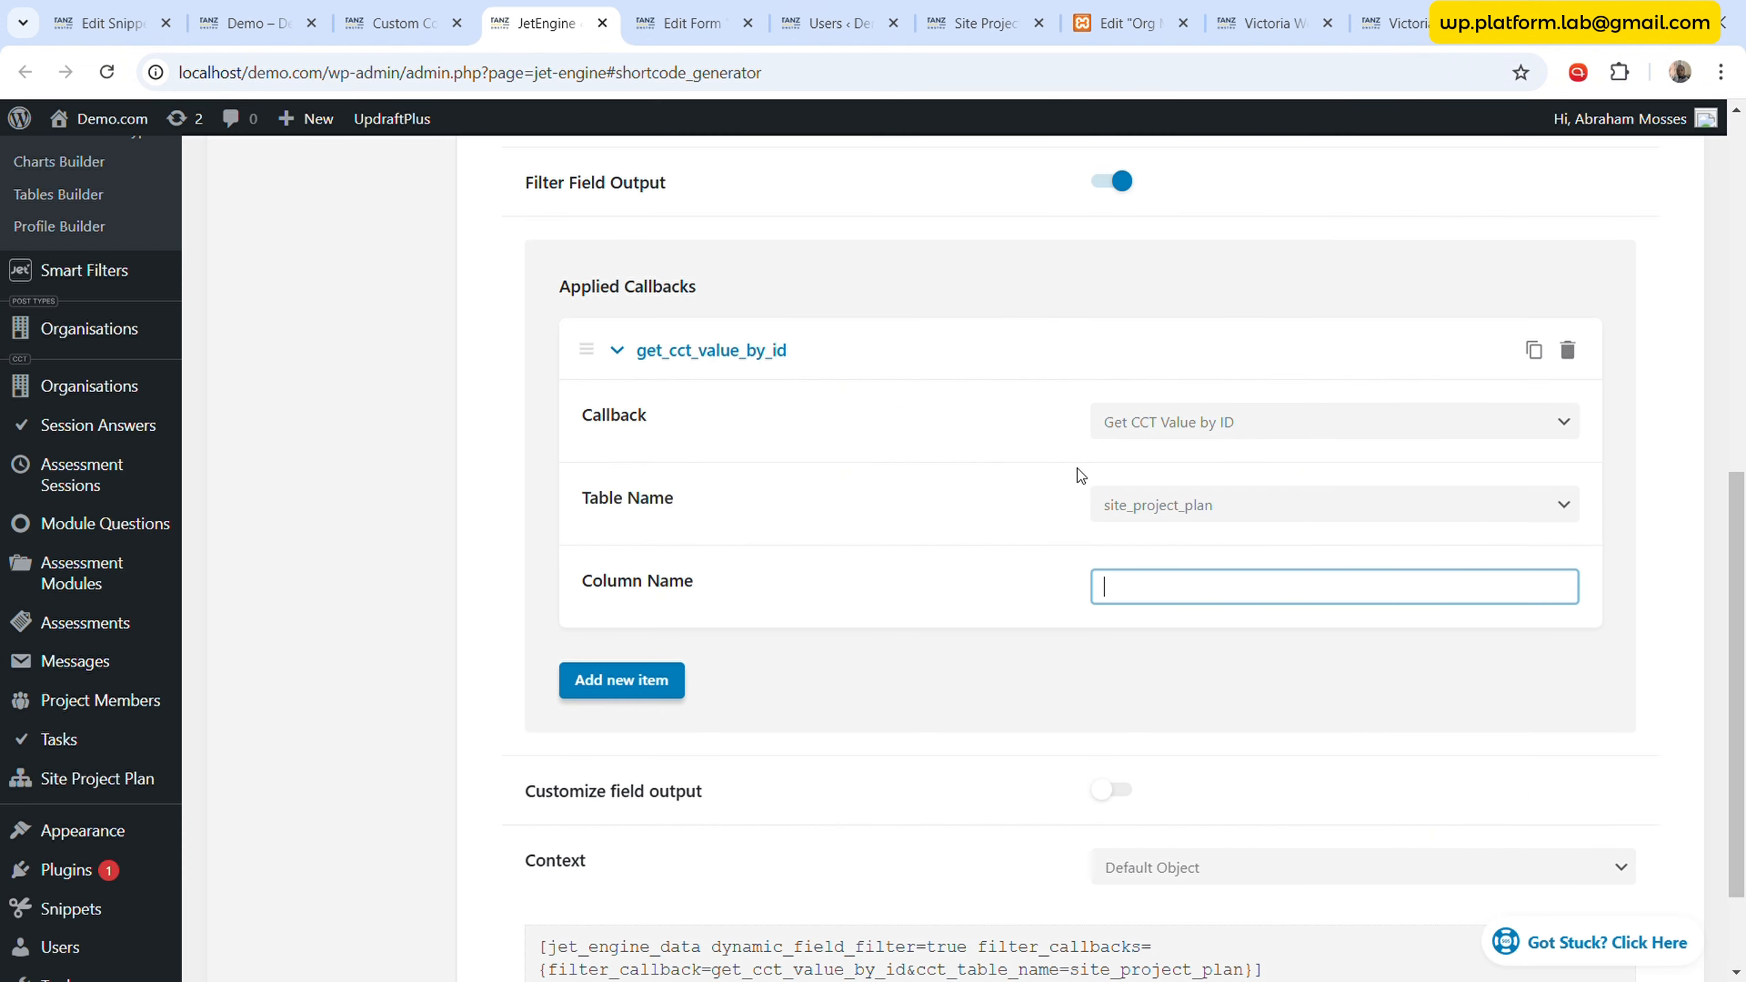
type("spp_name")
left_click(1213, 650)
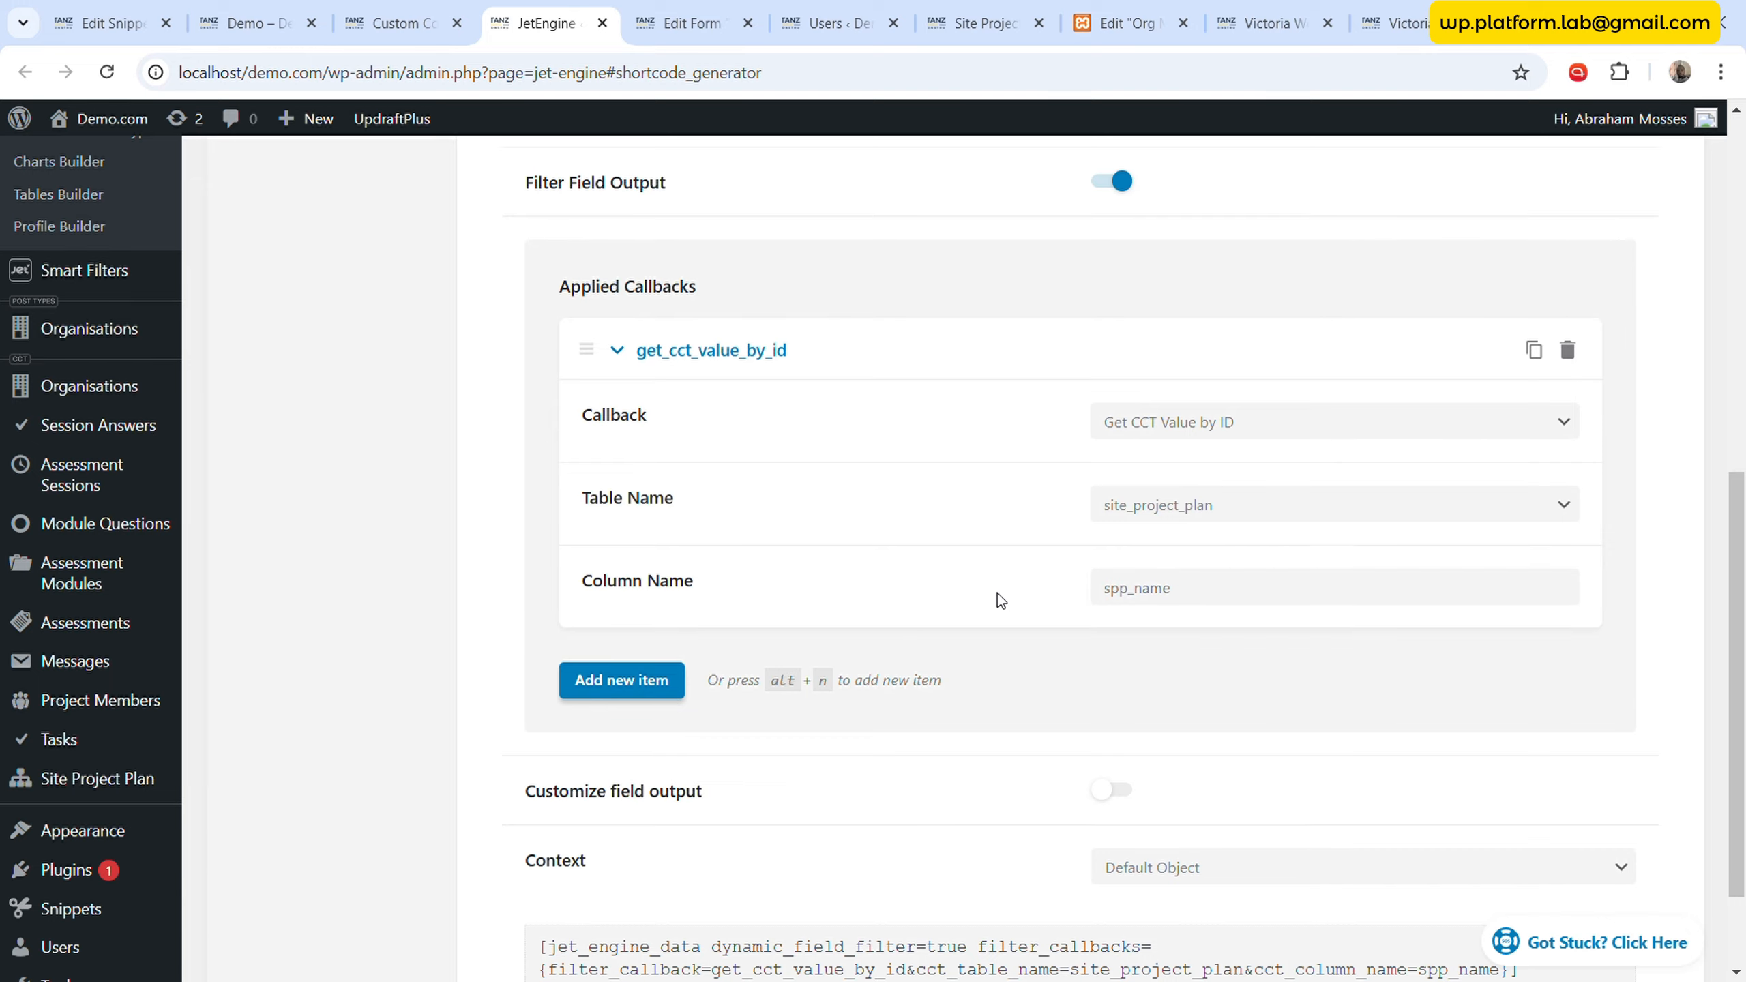
- Set the shortcode source to Query Variable with the variable name project-id
scroll(998, 596, "up", 6)
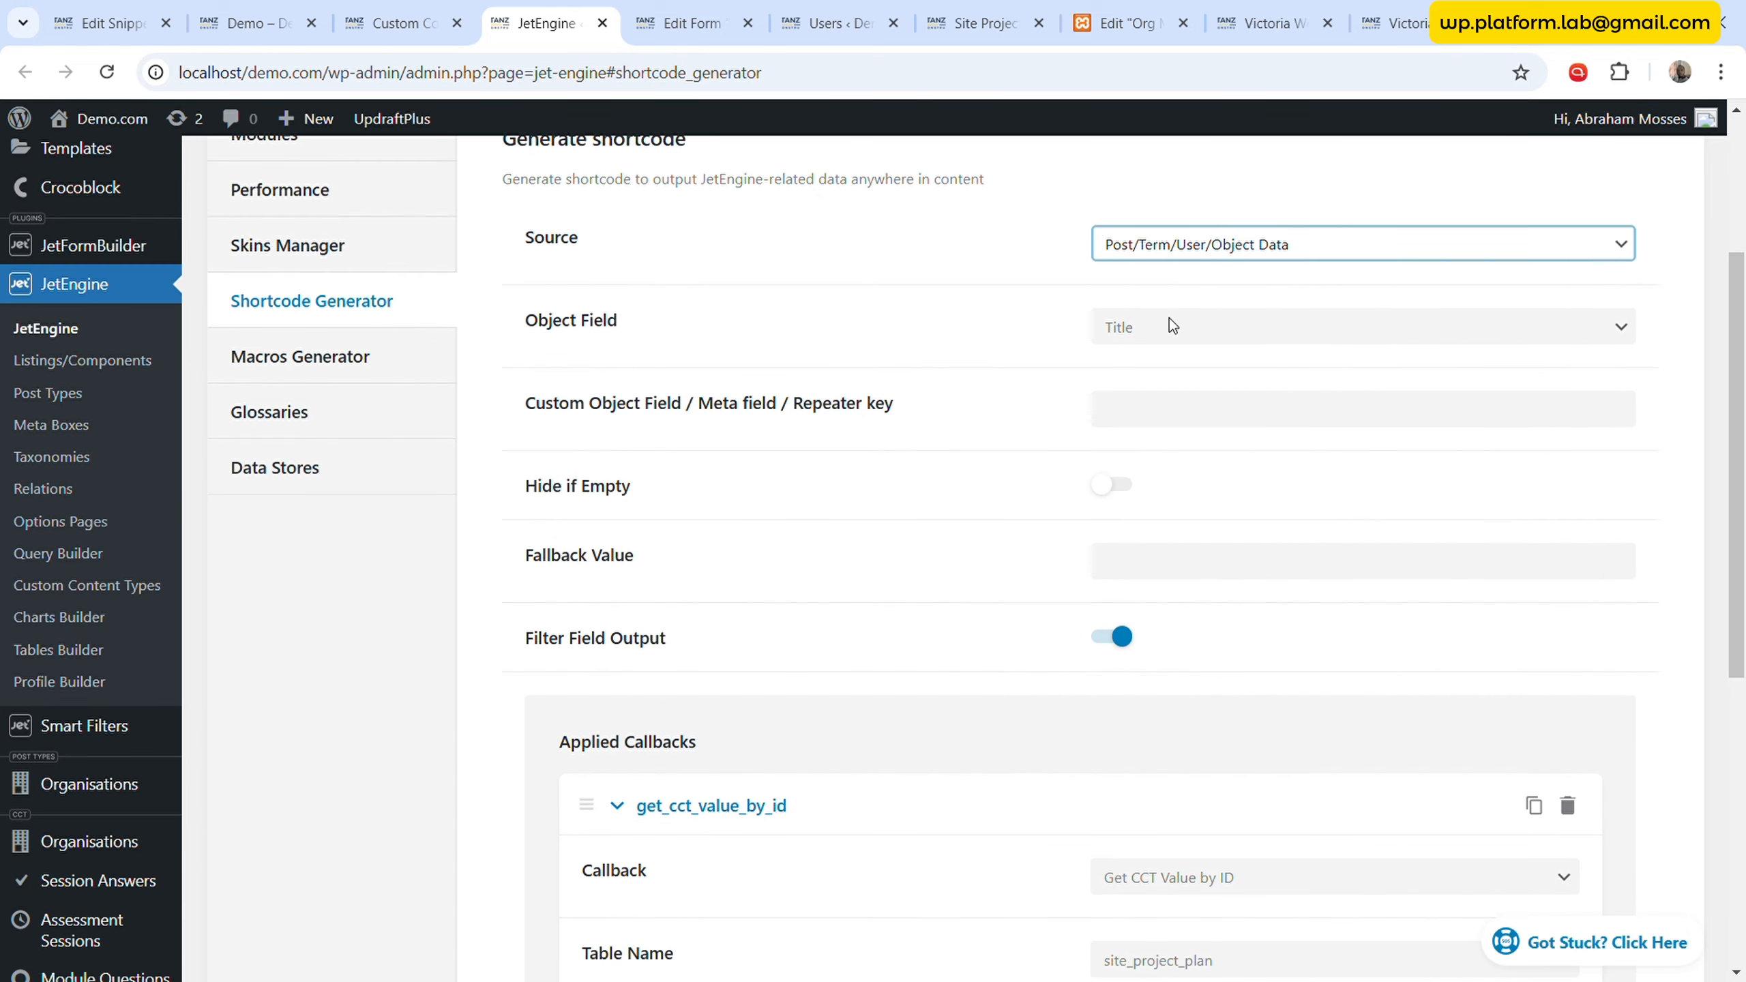
left_click(1169, 332)
left_click(1179, 341)
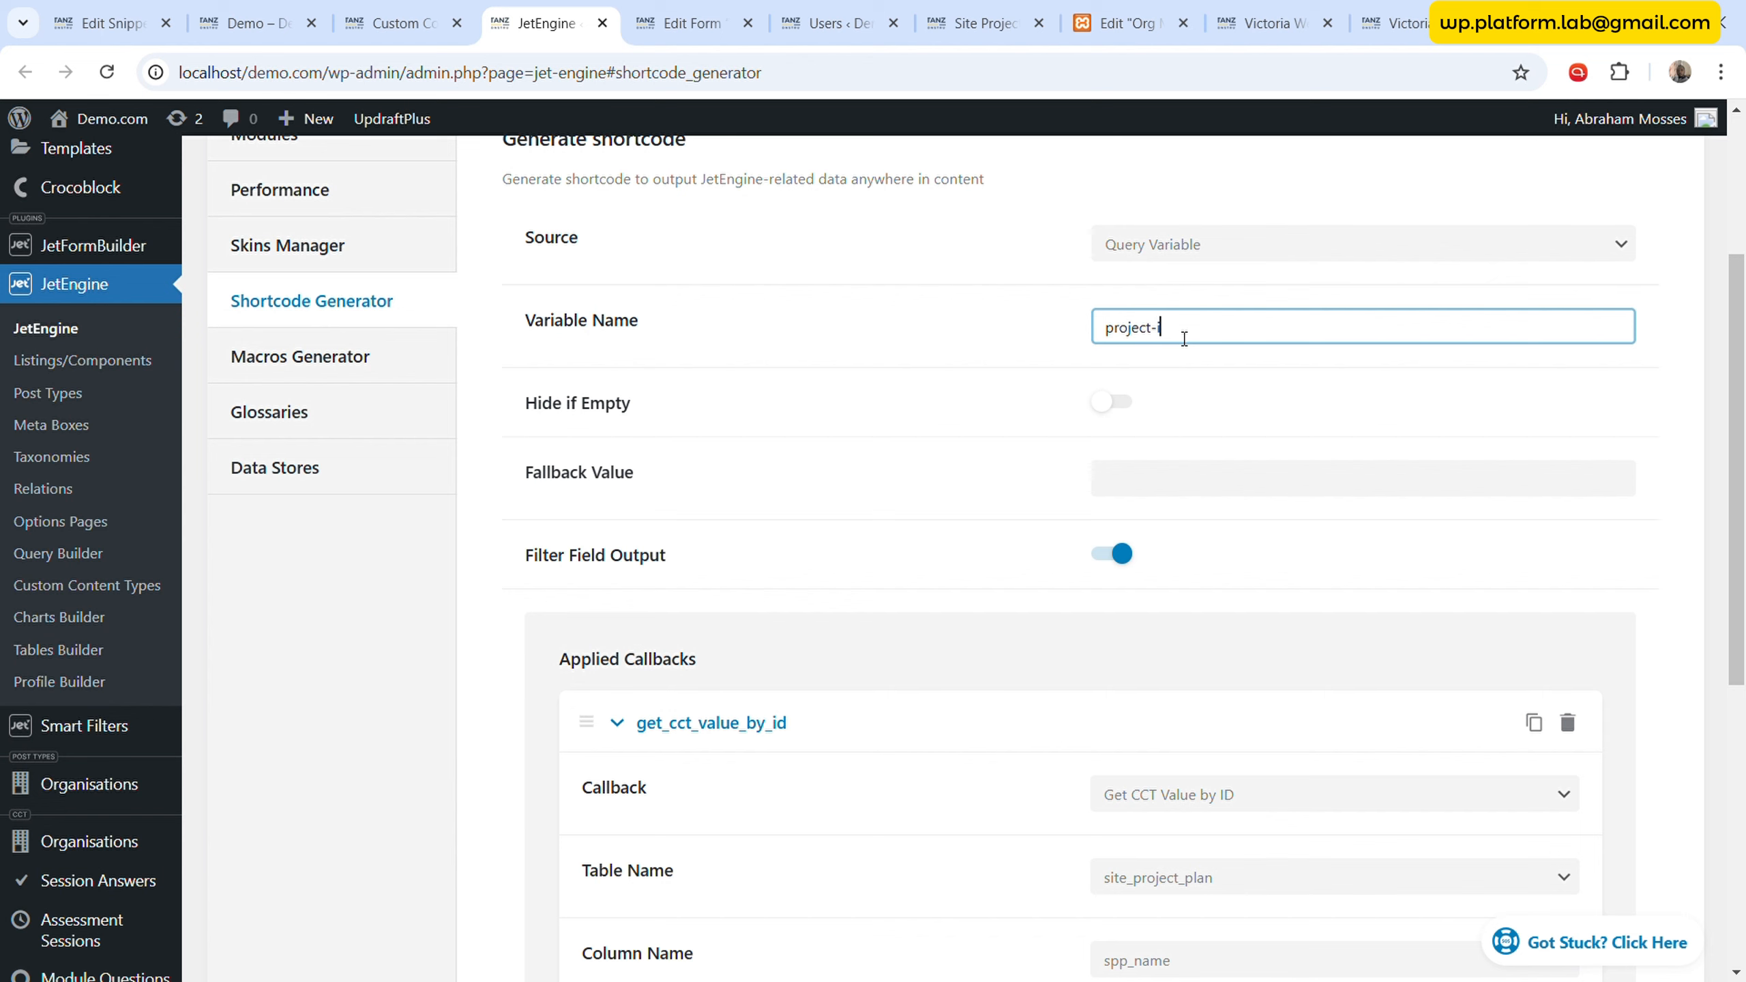
left_click(973, 459)
- Check the shortcode settings and copy the generated project name shortcode
scroll(990, 460, "down", 2)
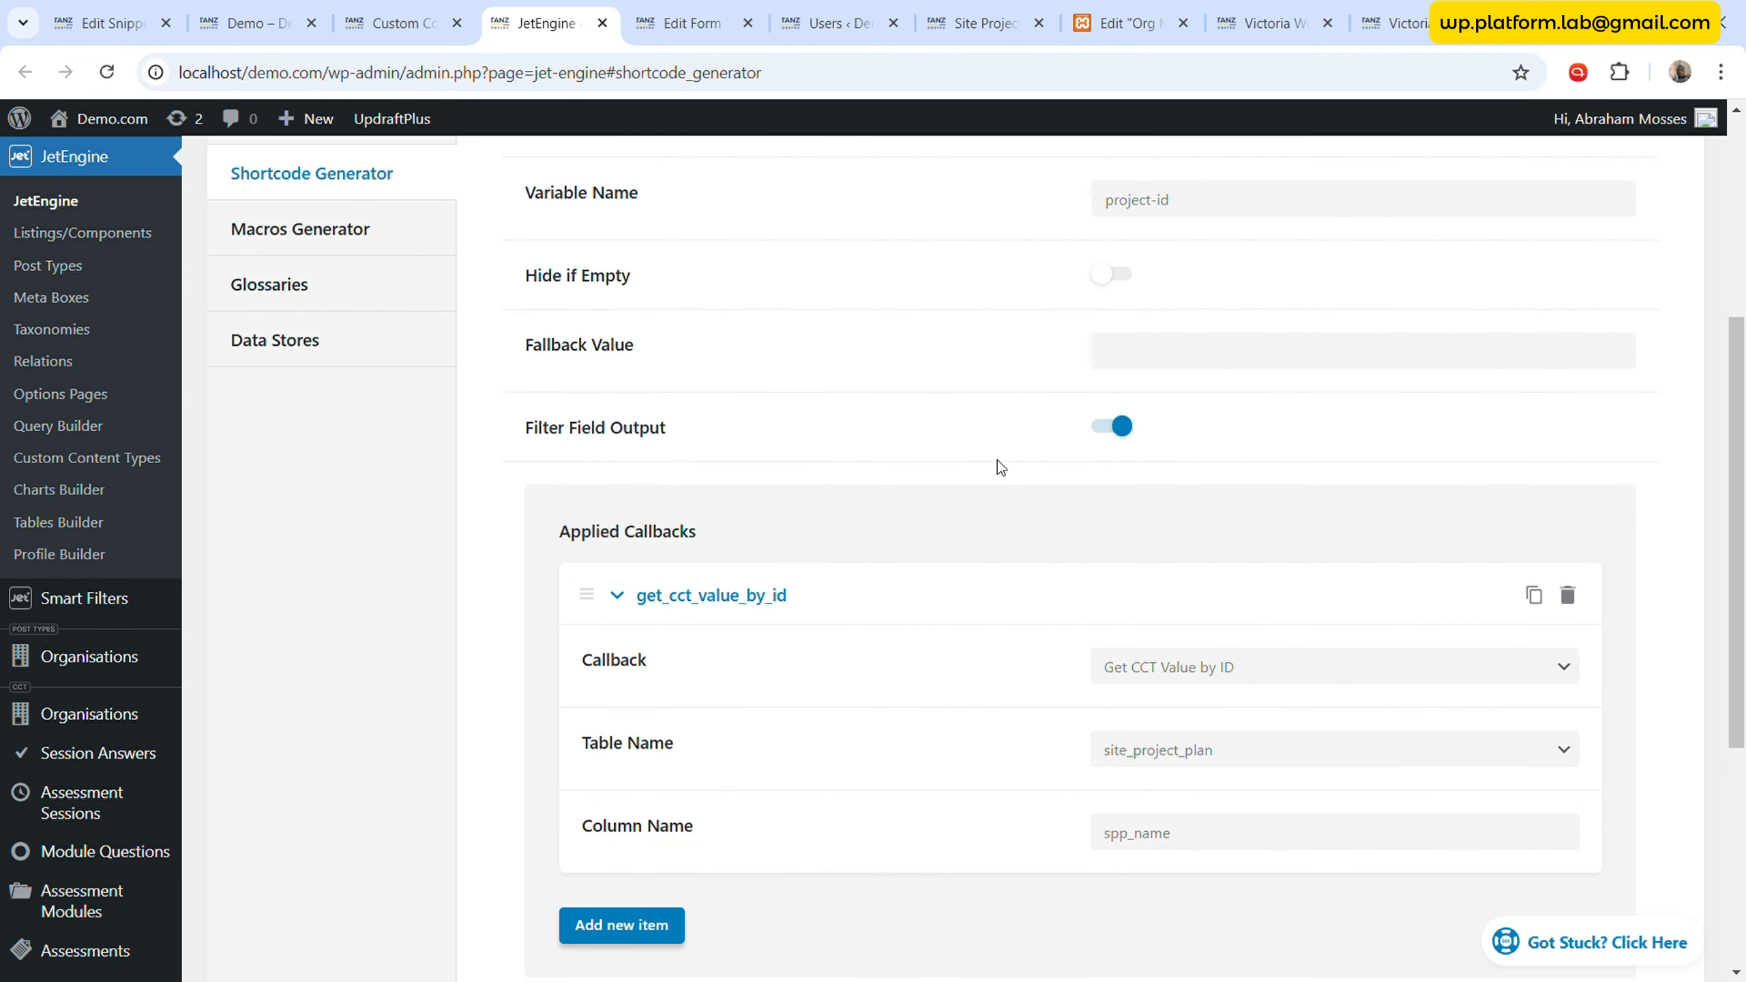
scroll(997, 460, "down", 8)
scroll(1126, 530, "up", 6)
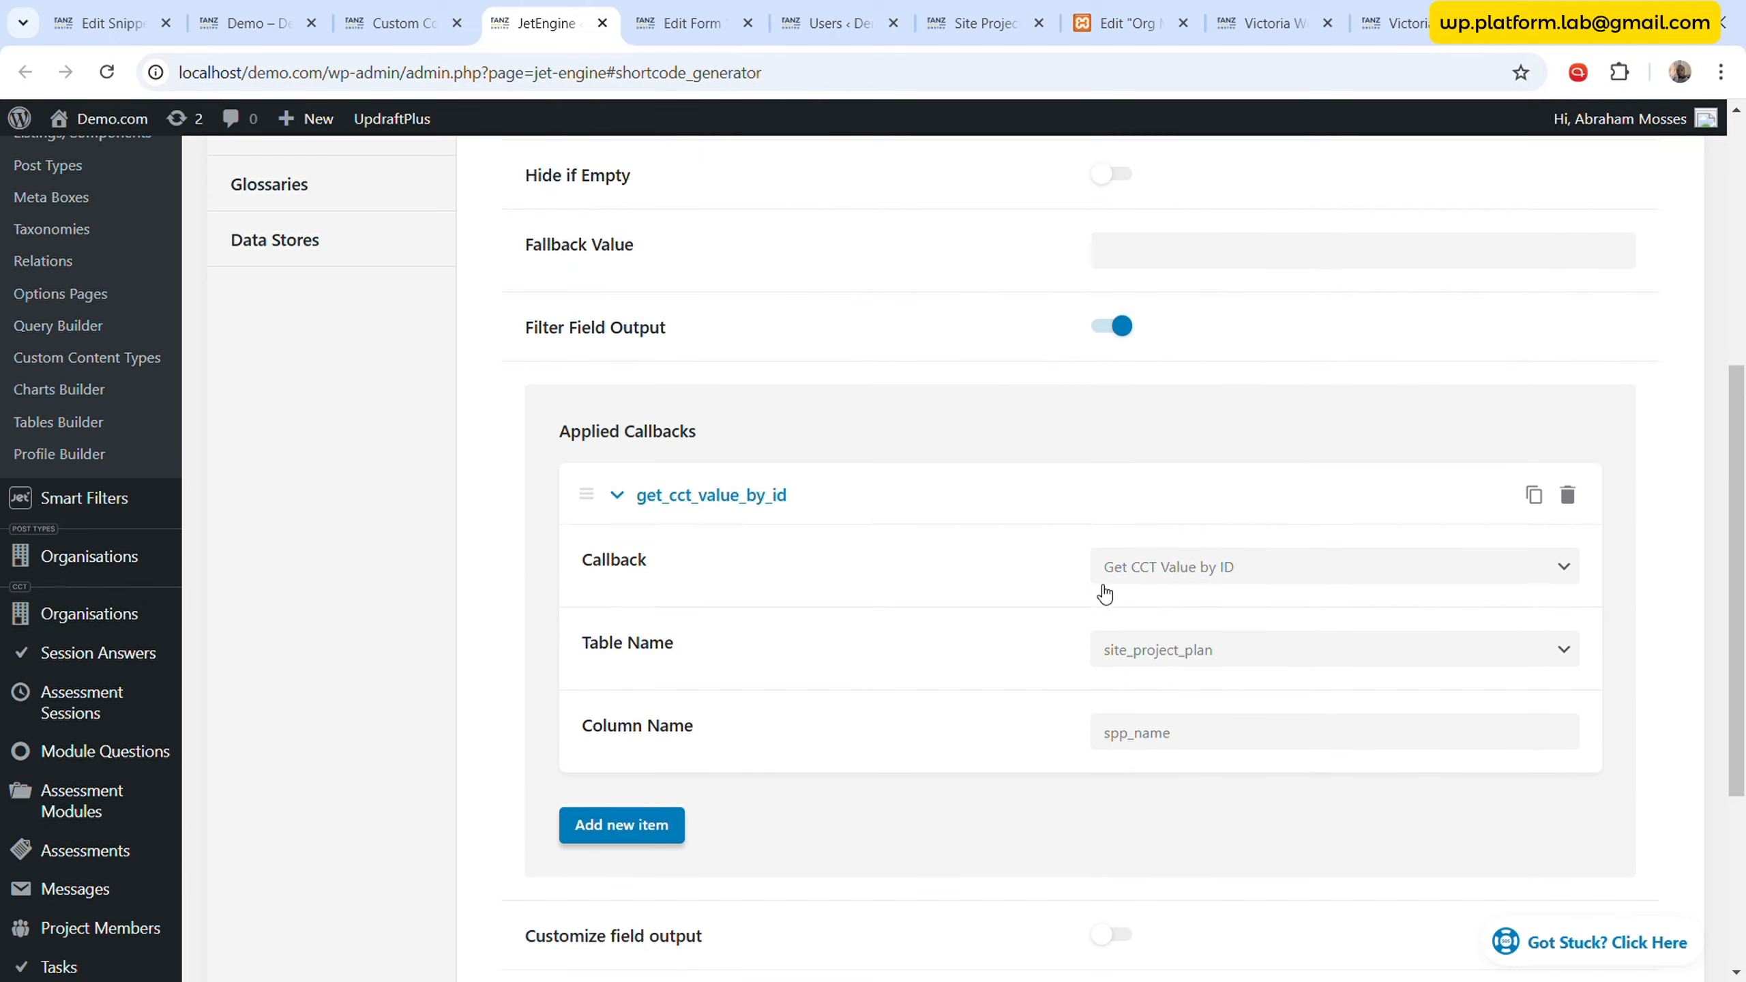
scroll(1027, 615, "up", 7)
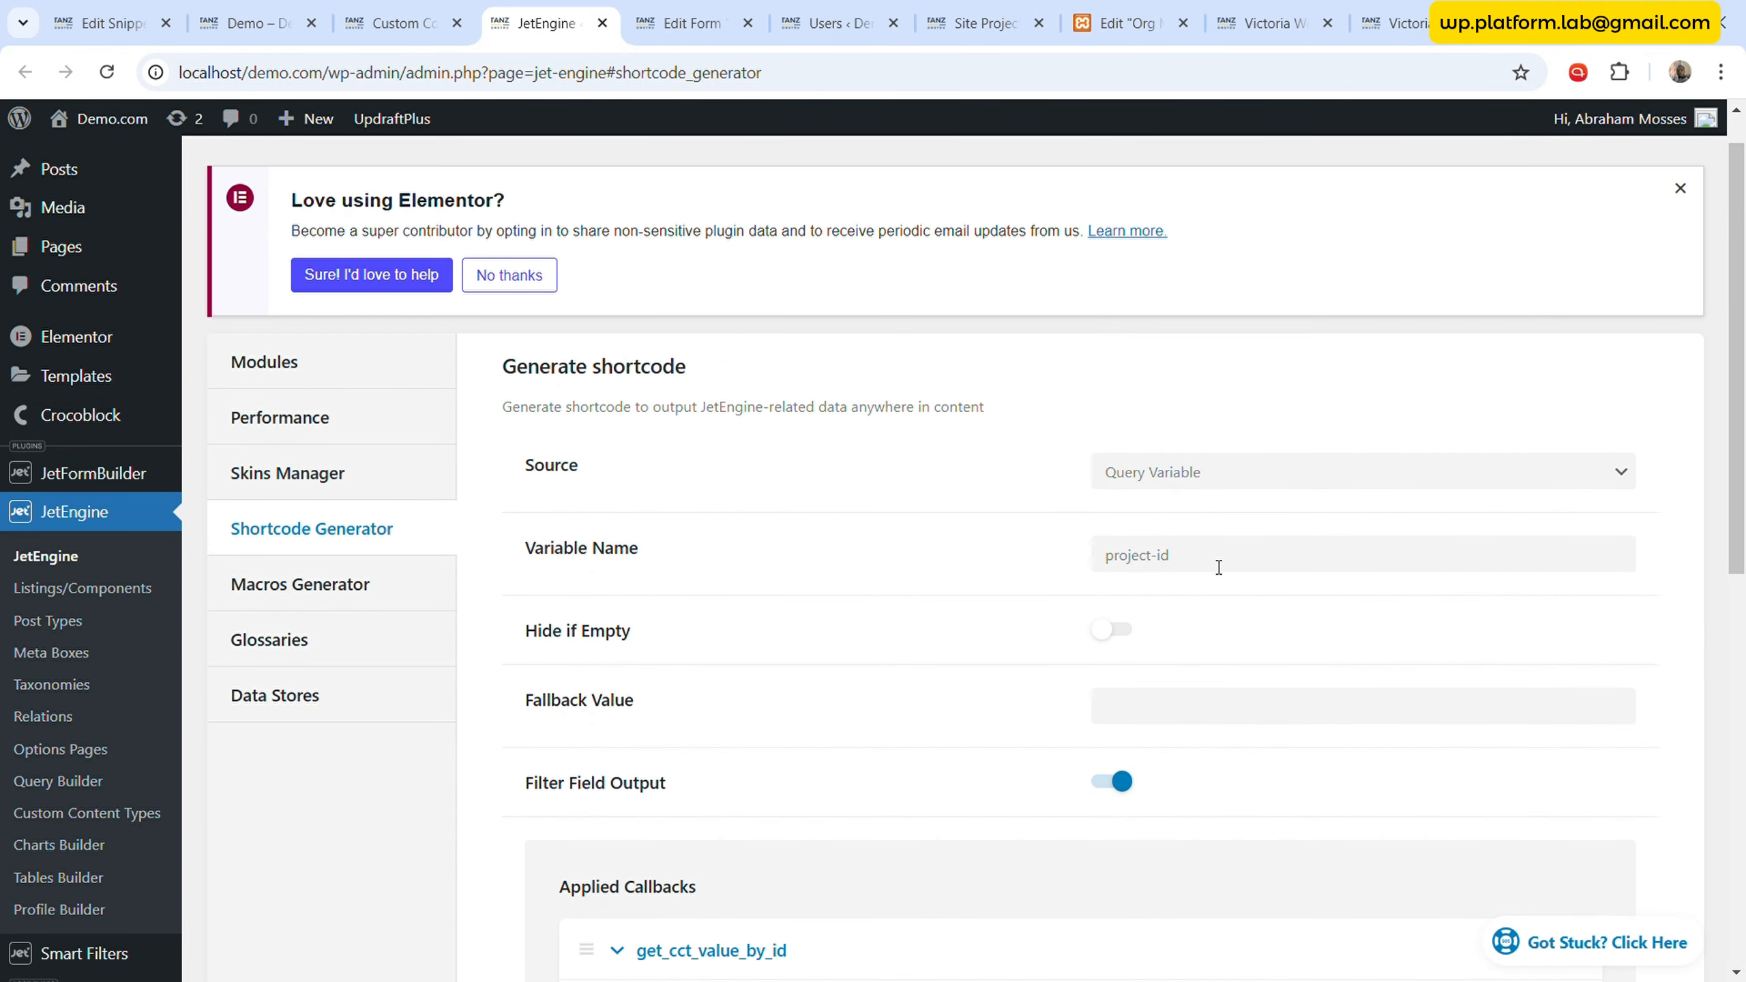
scroll(1021, 626, "down", 12)
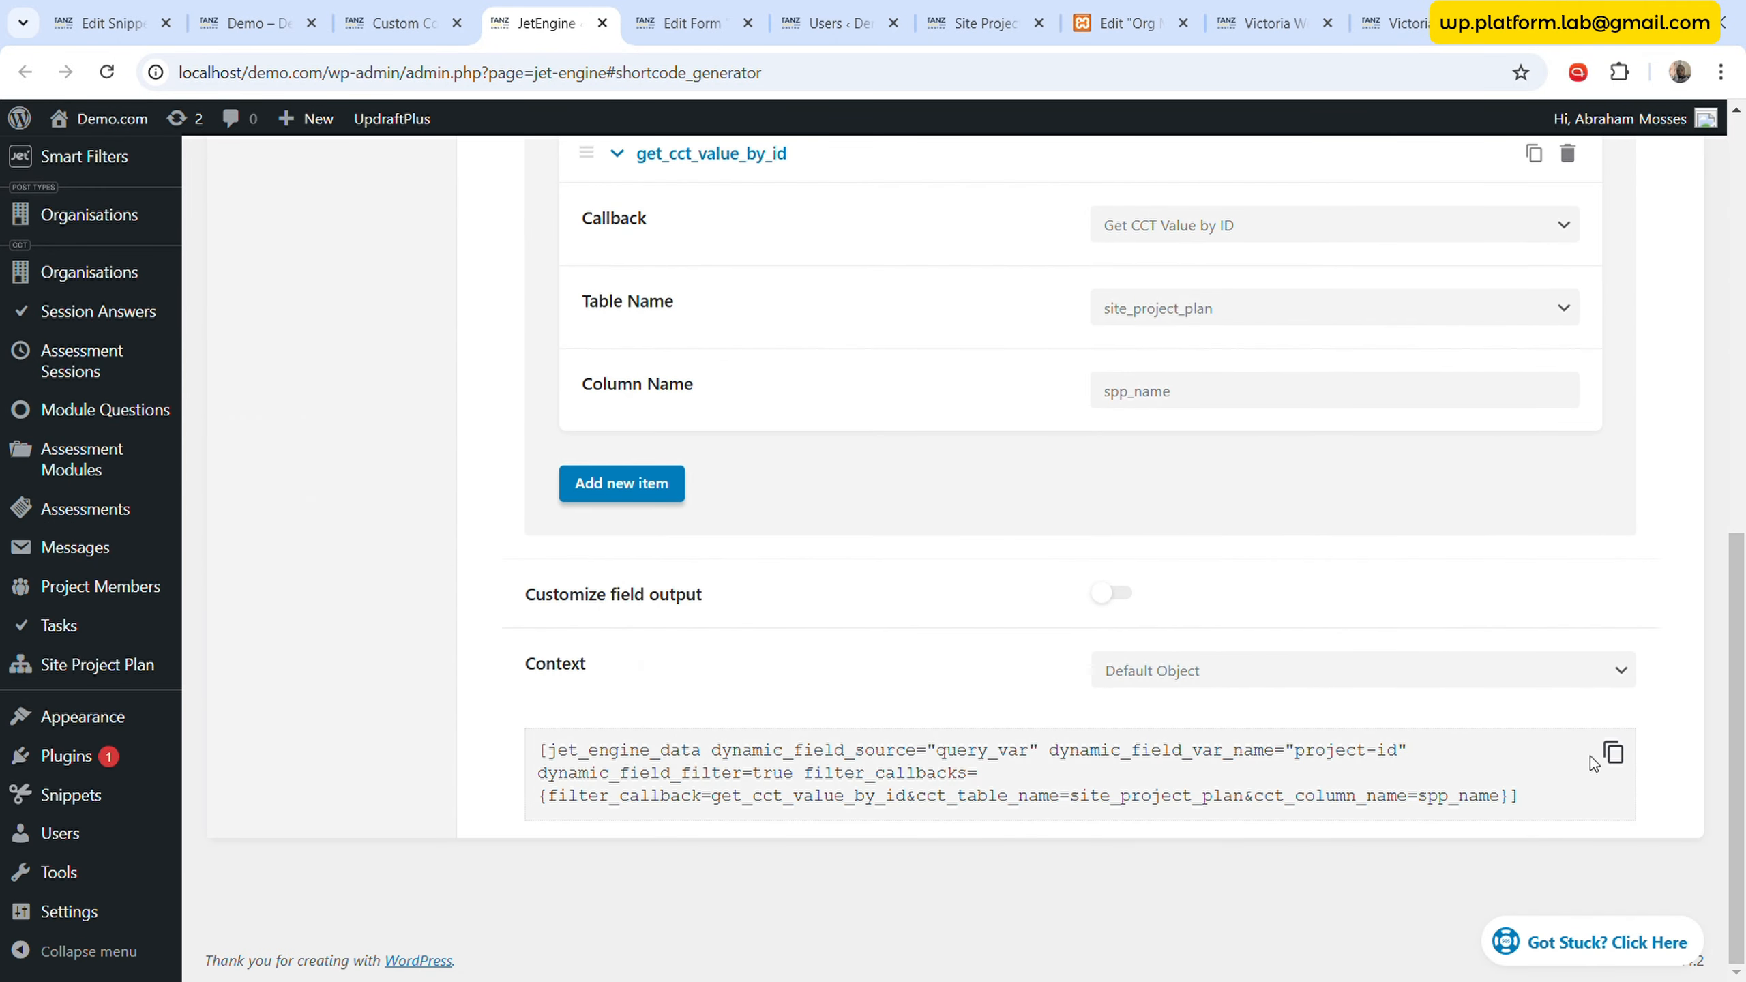
left_click(1608, 751)
- In the Invite Project Member form, paste the shortcode as the duplicated project_id field's default value and rename the field project_name
left_click(689, 9)
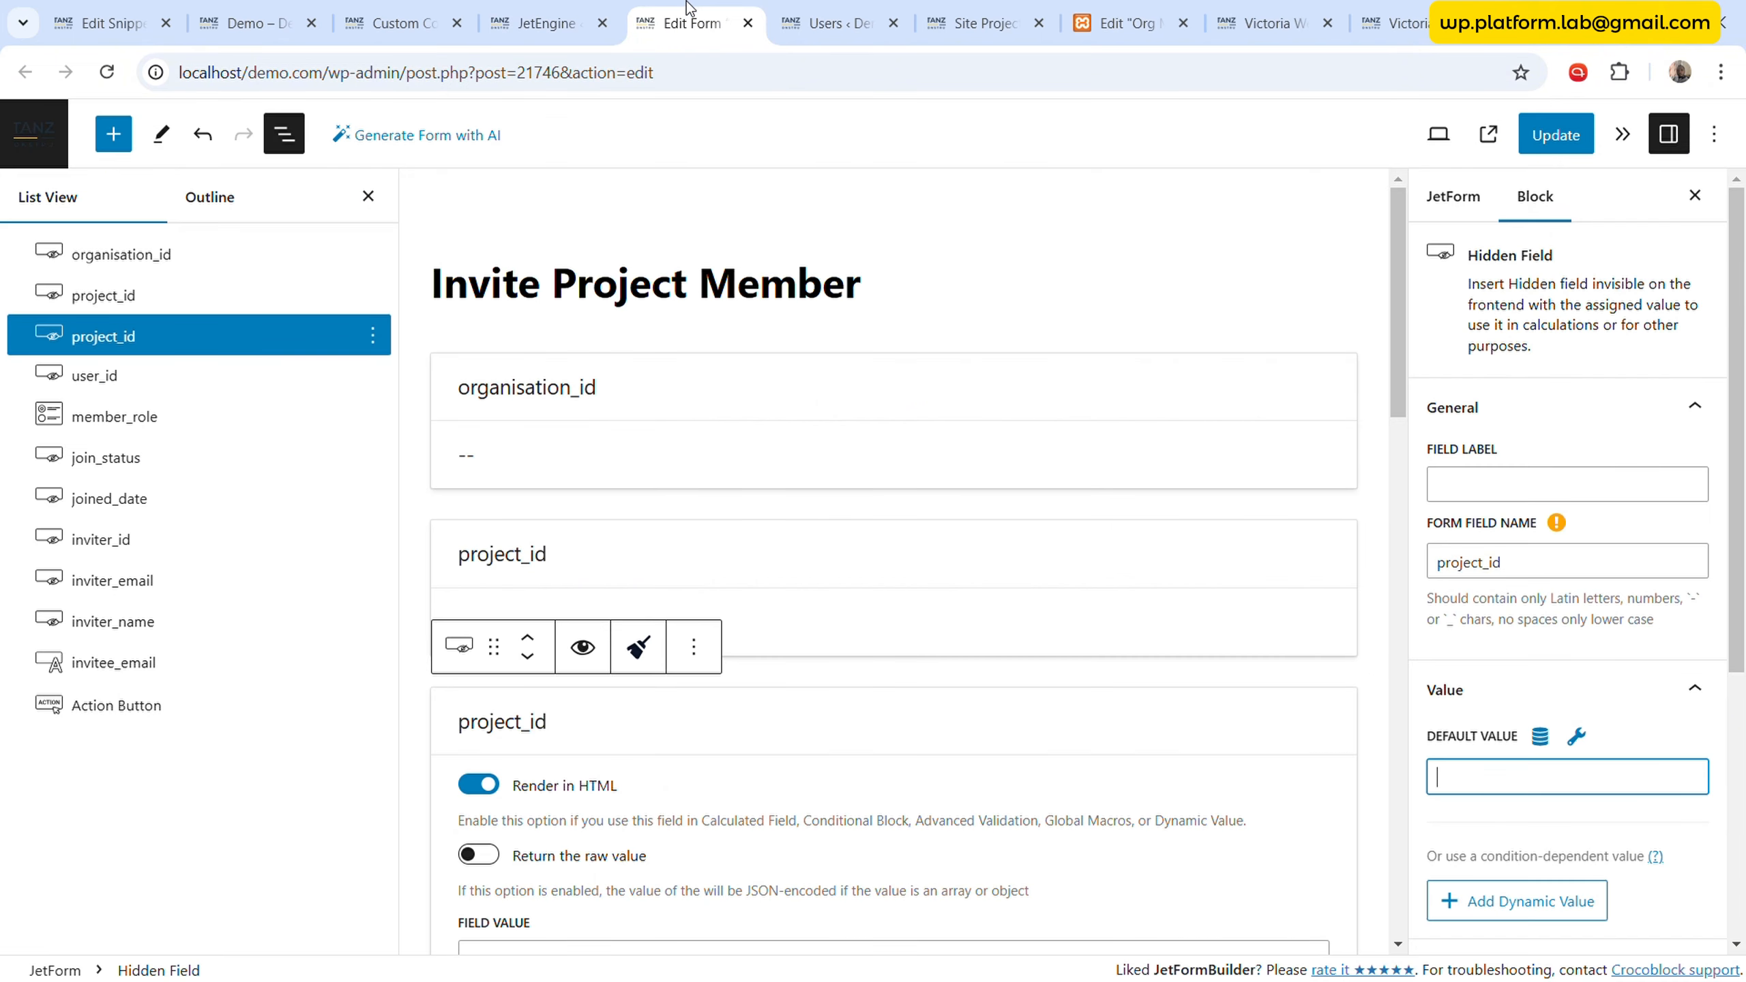
key("ctrl+v")
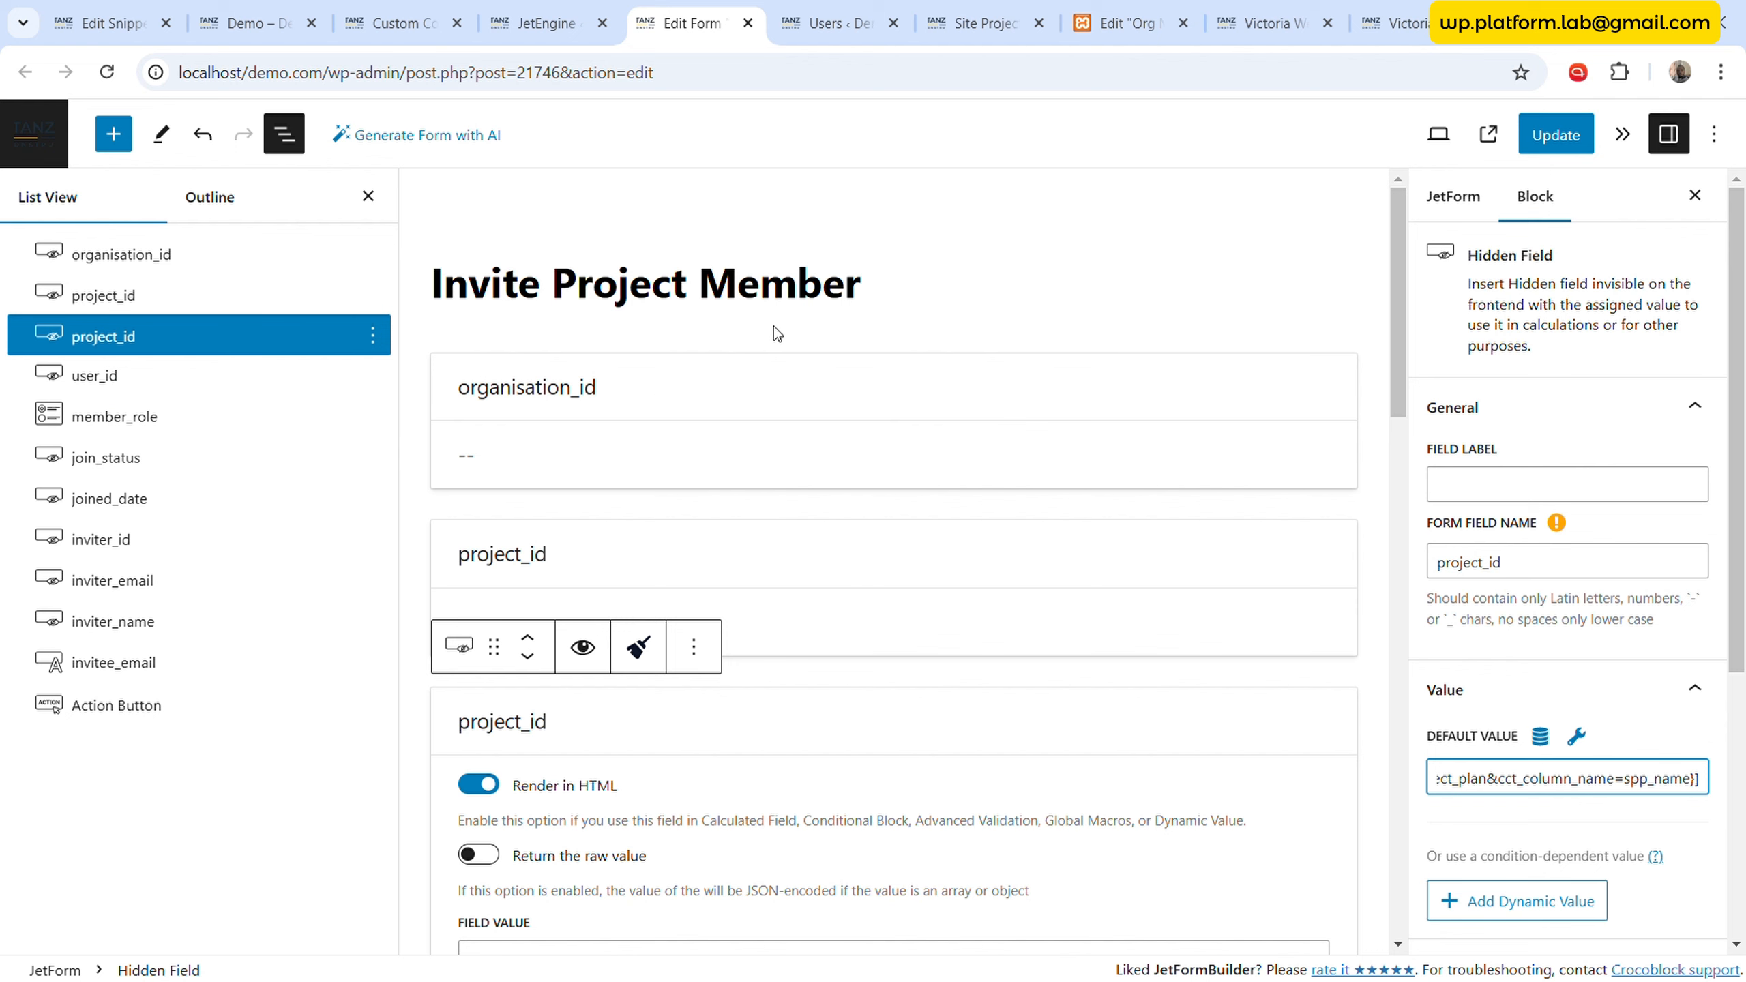
left_click(501, 356)
left_click(195, 345)
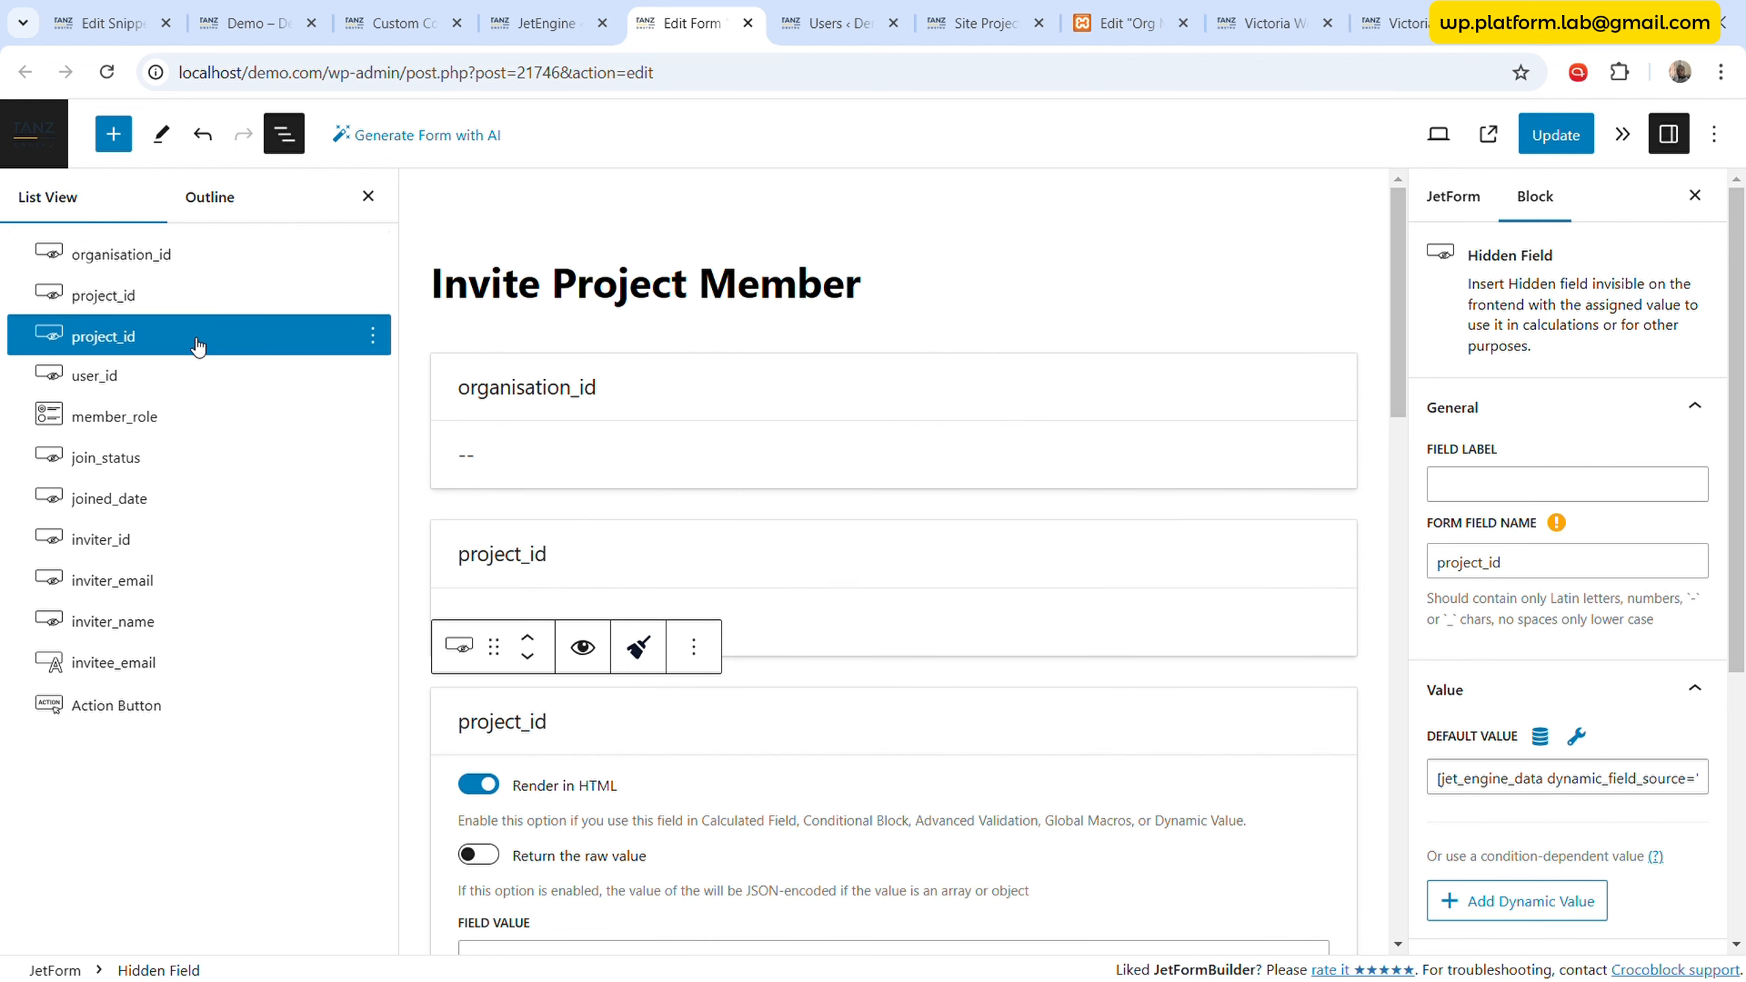
left_click(1642, 574)
key("BackSpace")
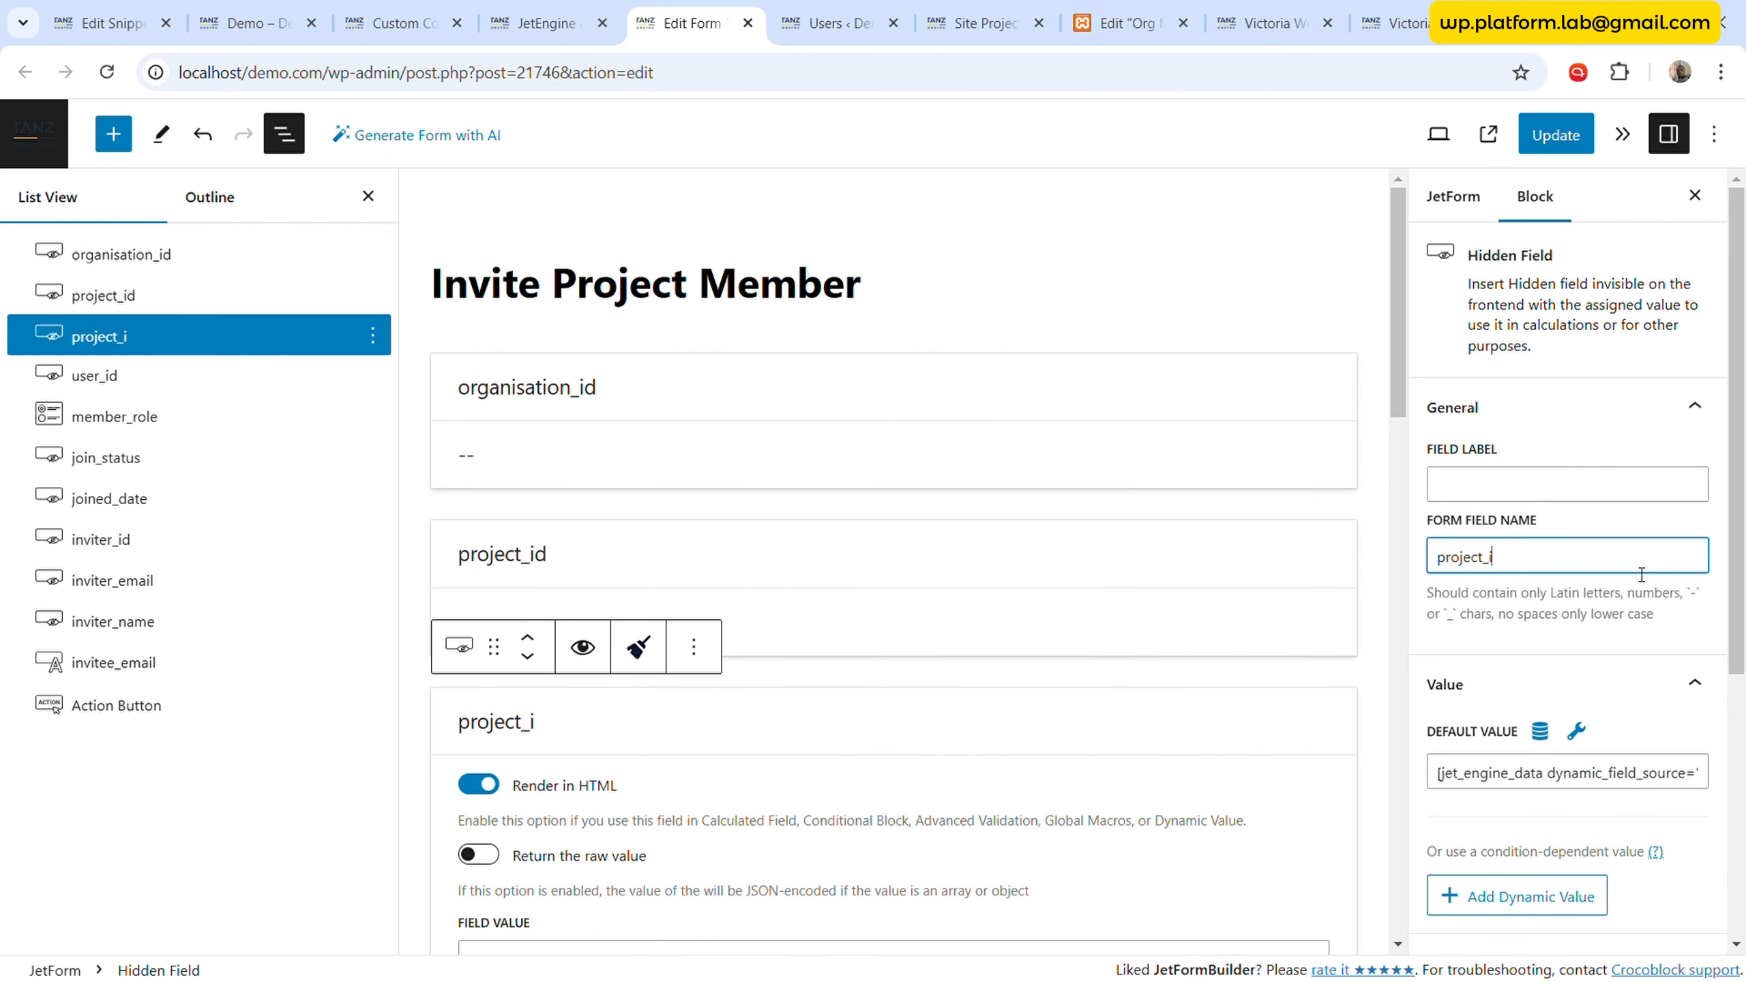
type("name")
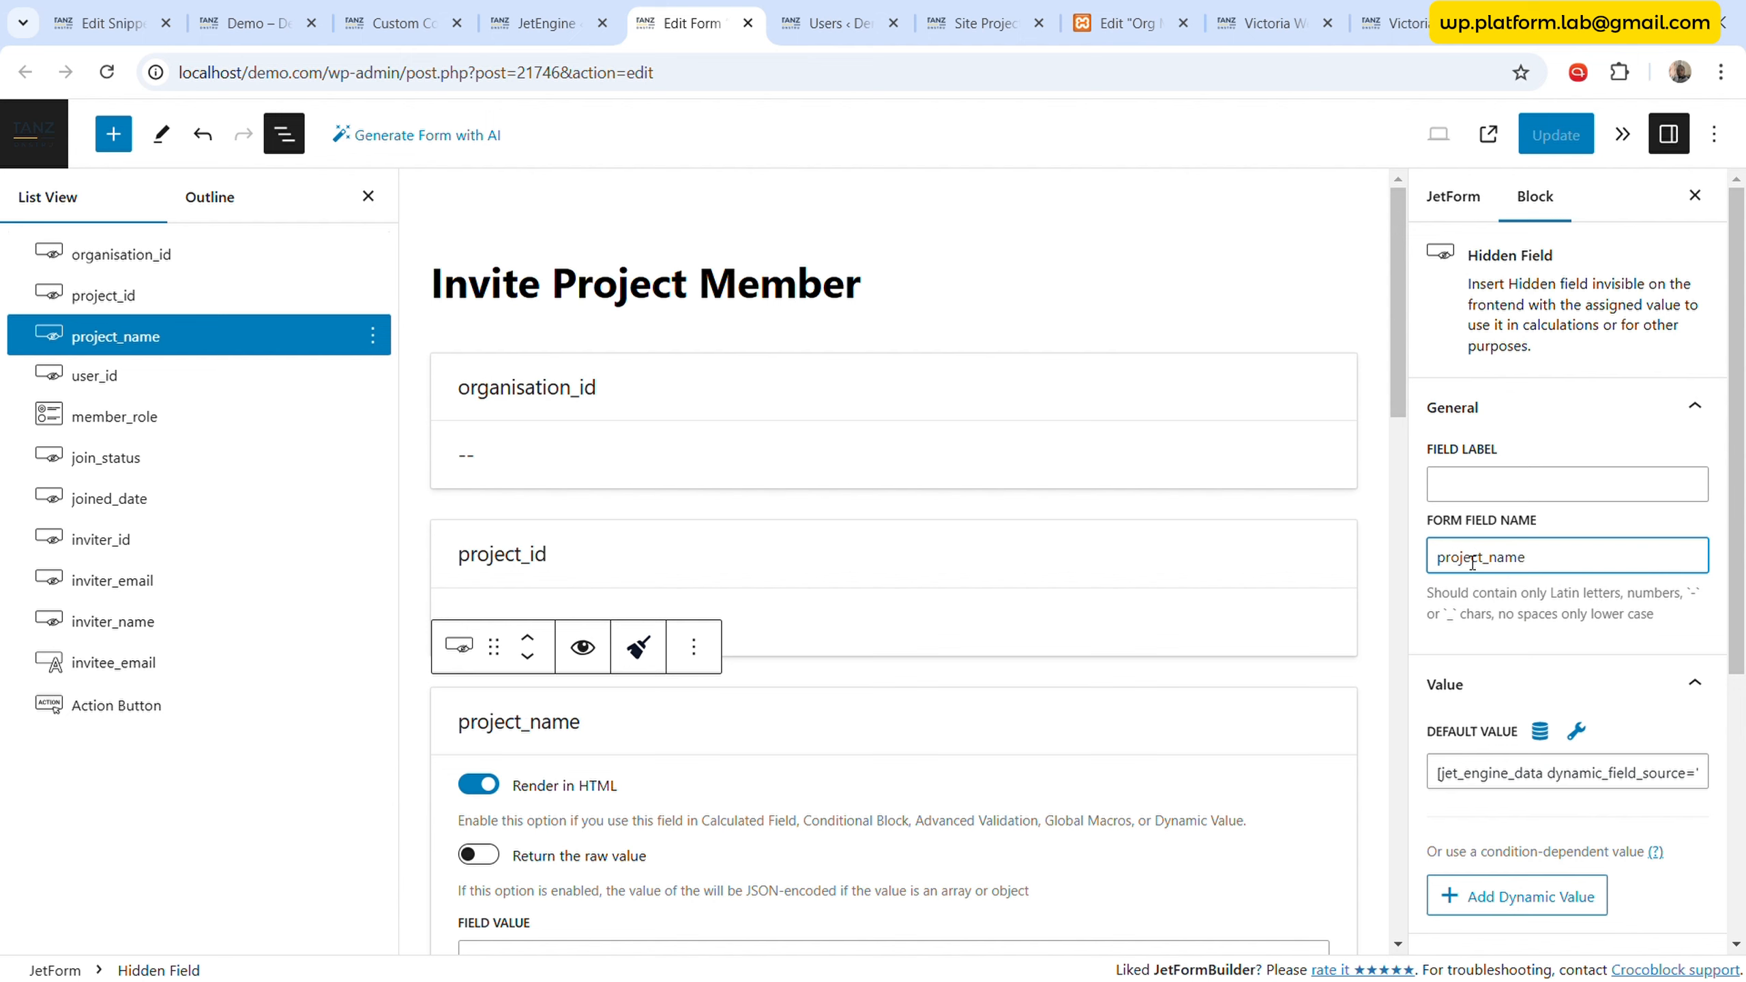
- Duplicate the project_name hidden field
left_click(263, 342)
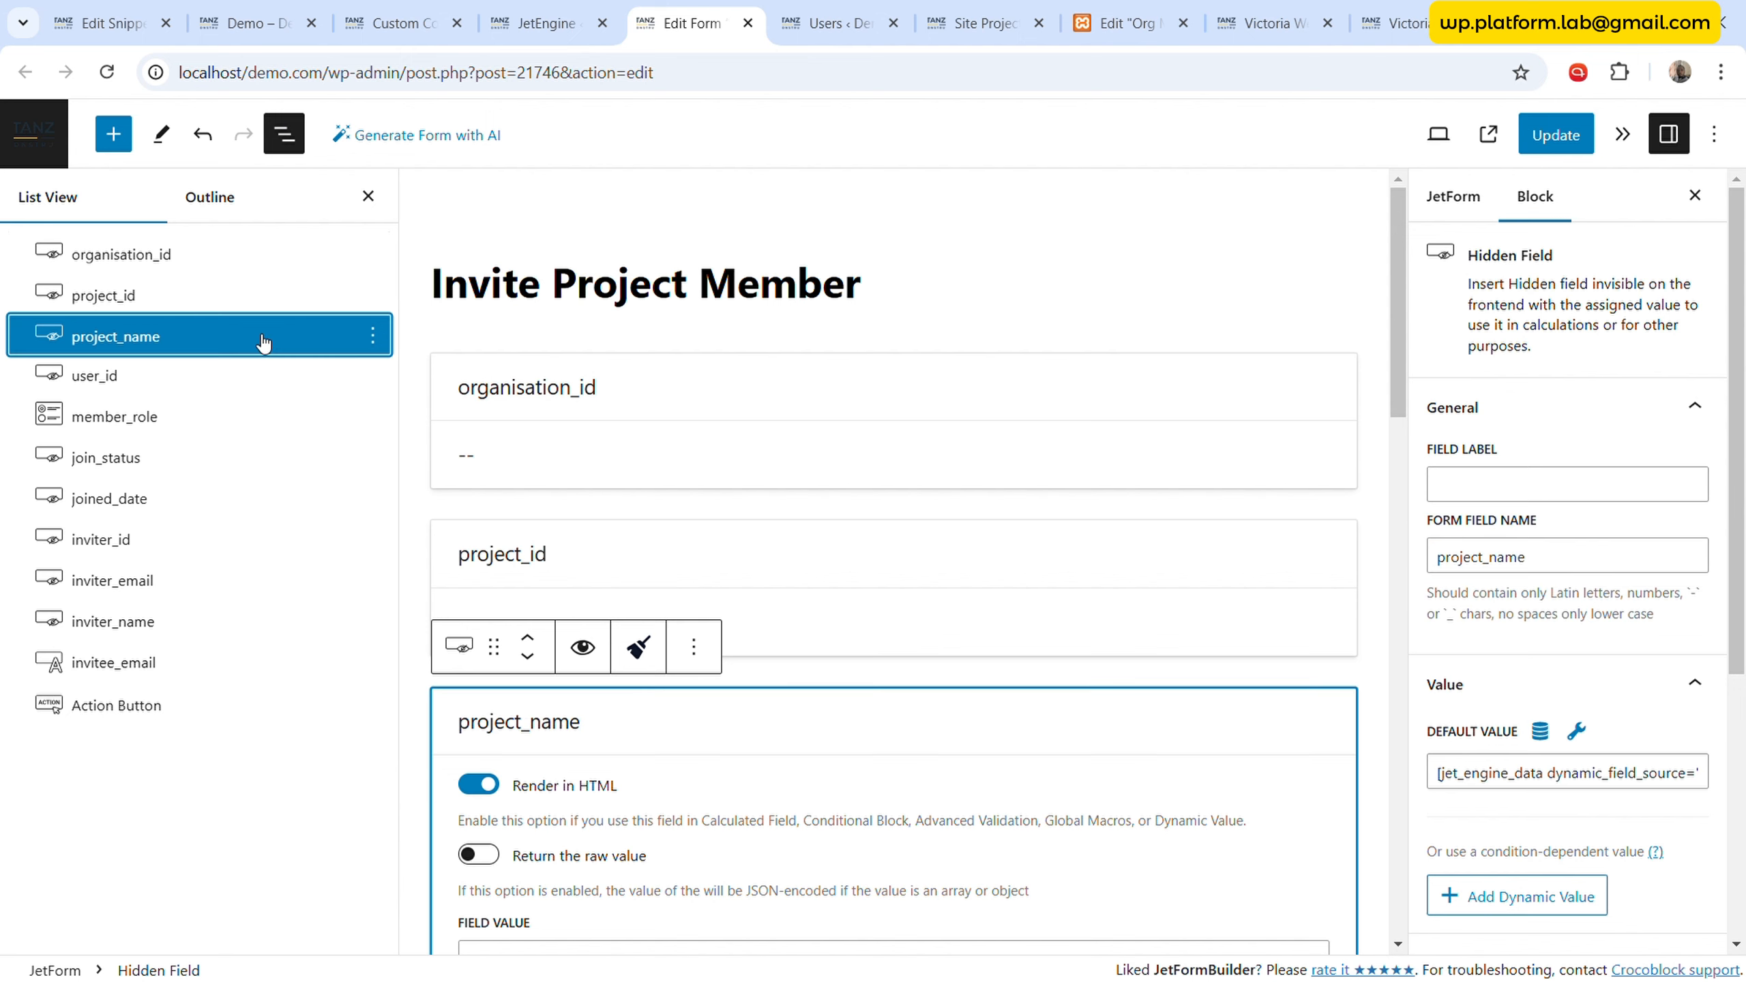
left_click(372, 336)
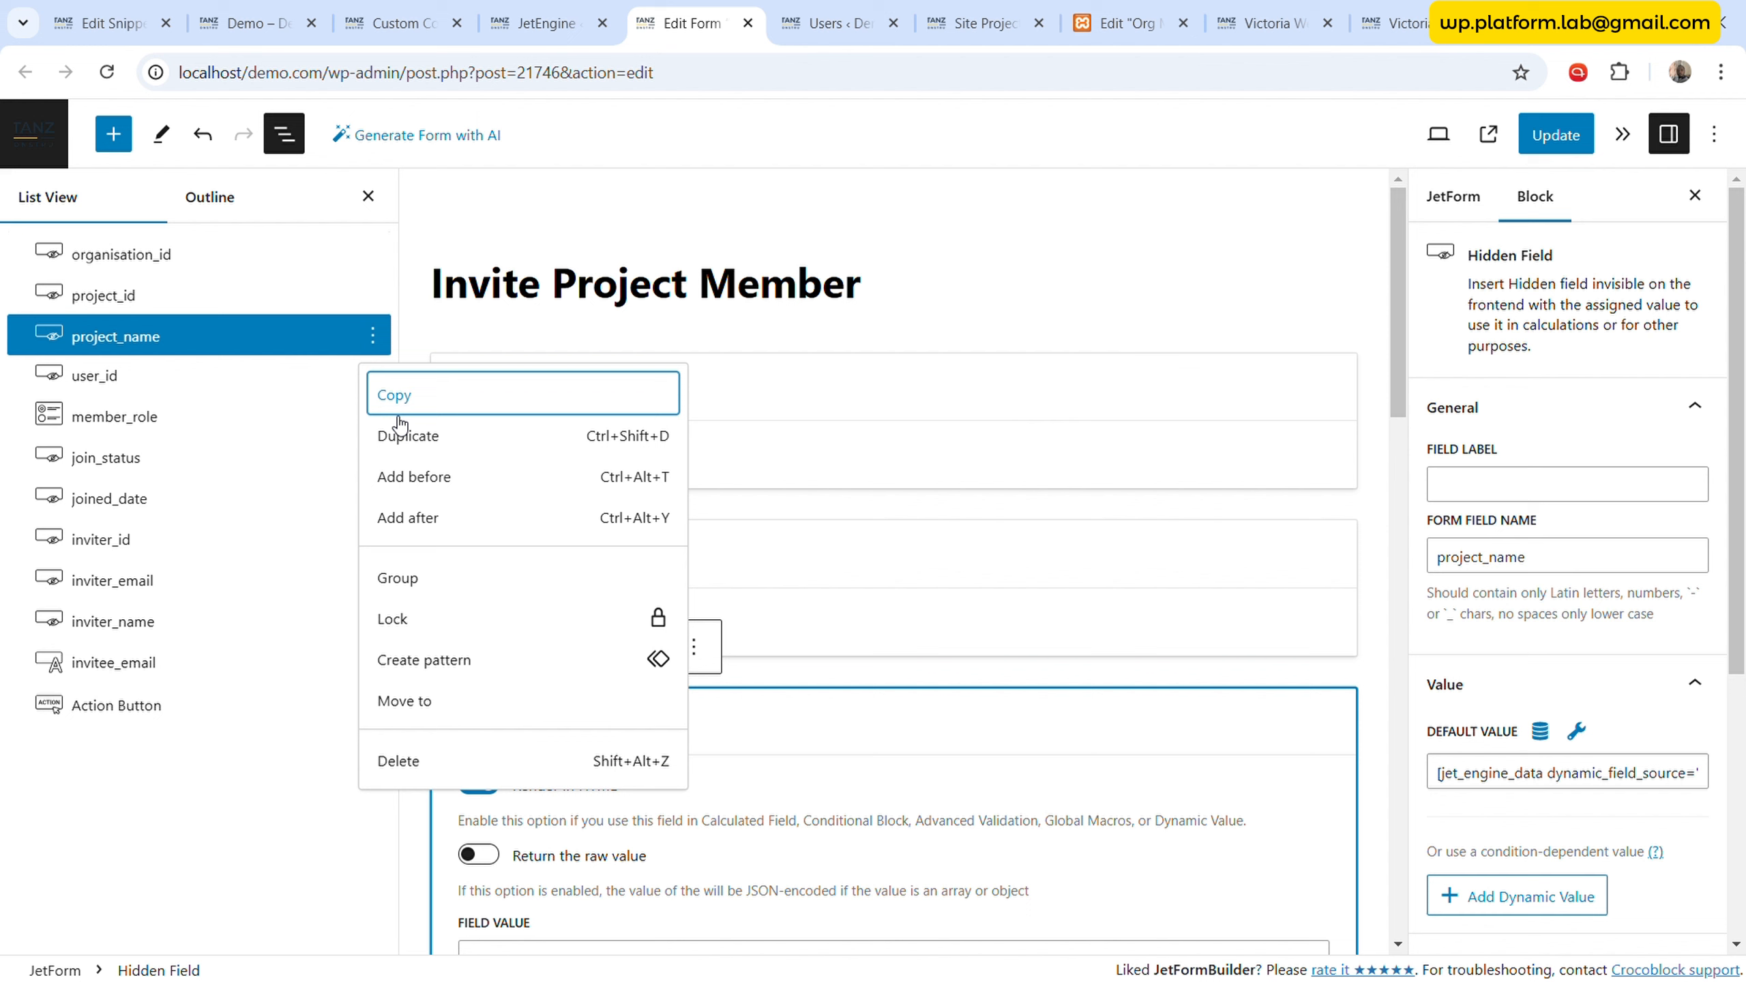
left_click(442, 436)
- Go to the Site Project Plan item and copy the SPP Description field's key
left_click(575, 8)
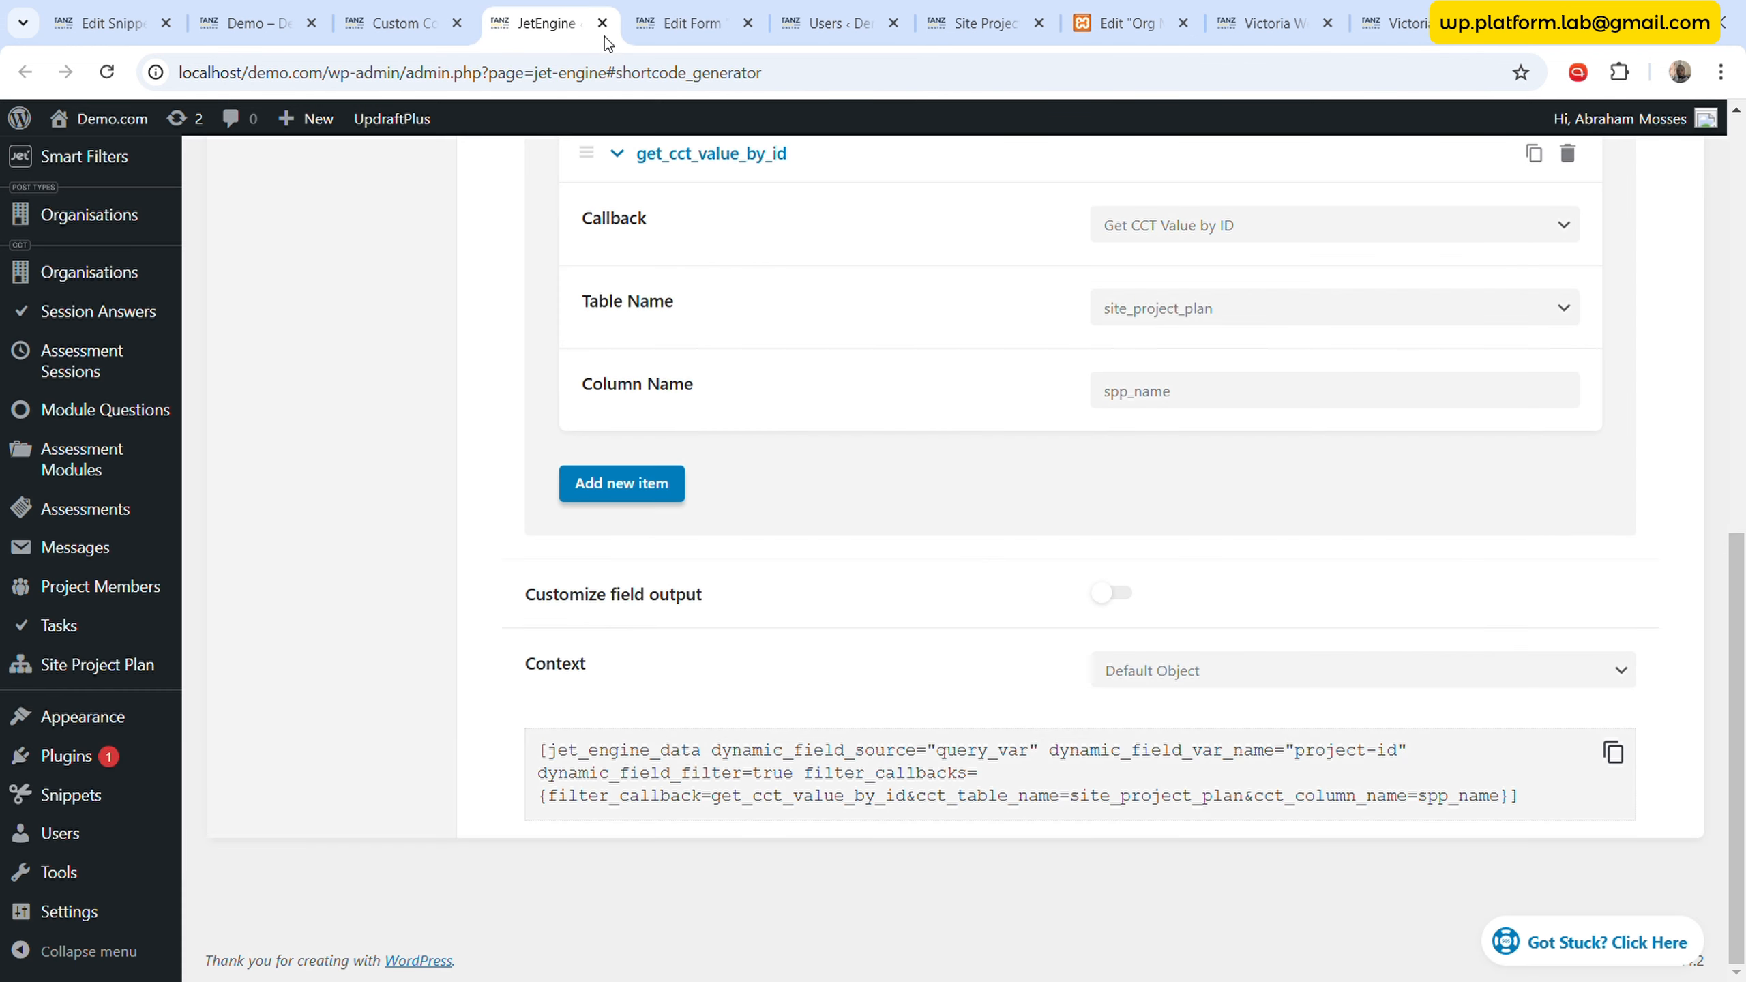
left_click(993, 9)
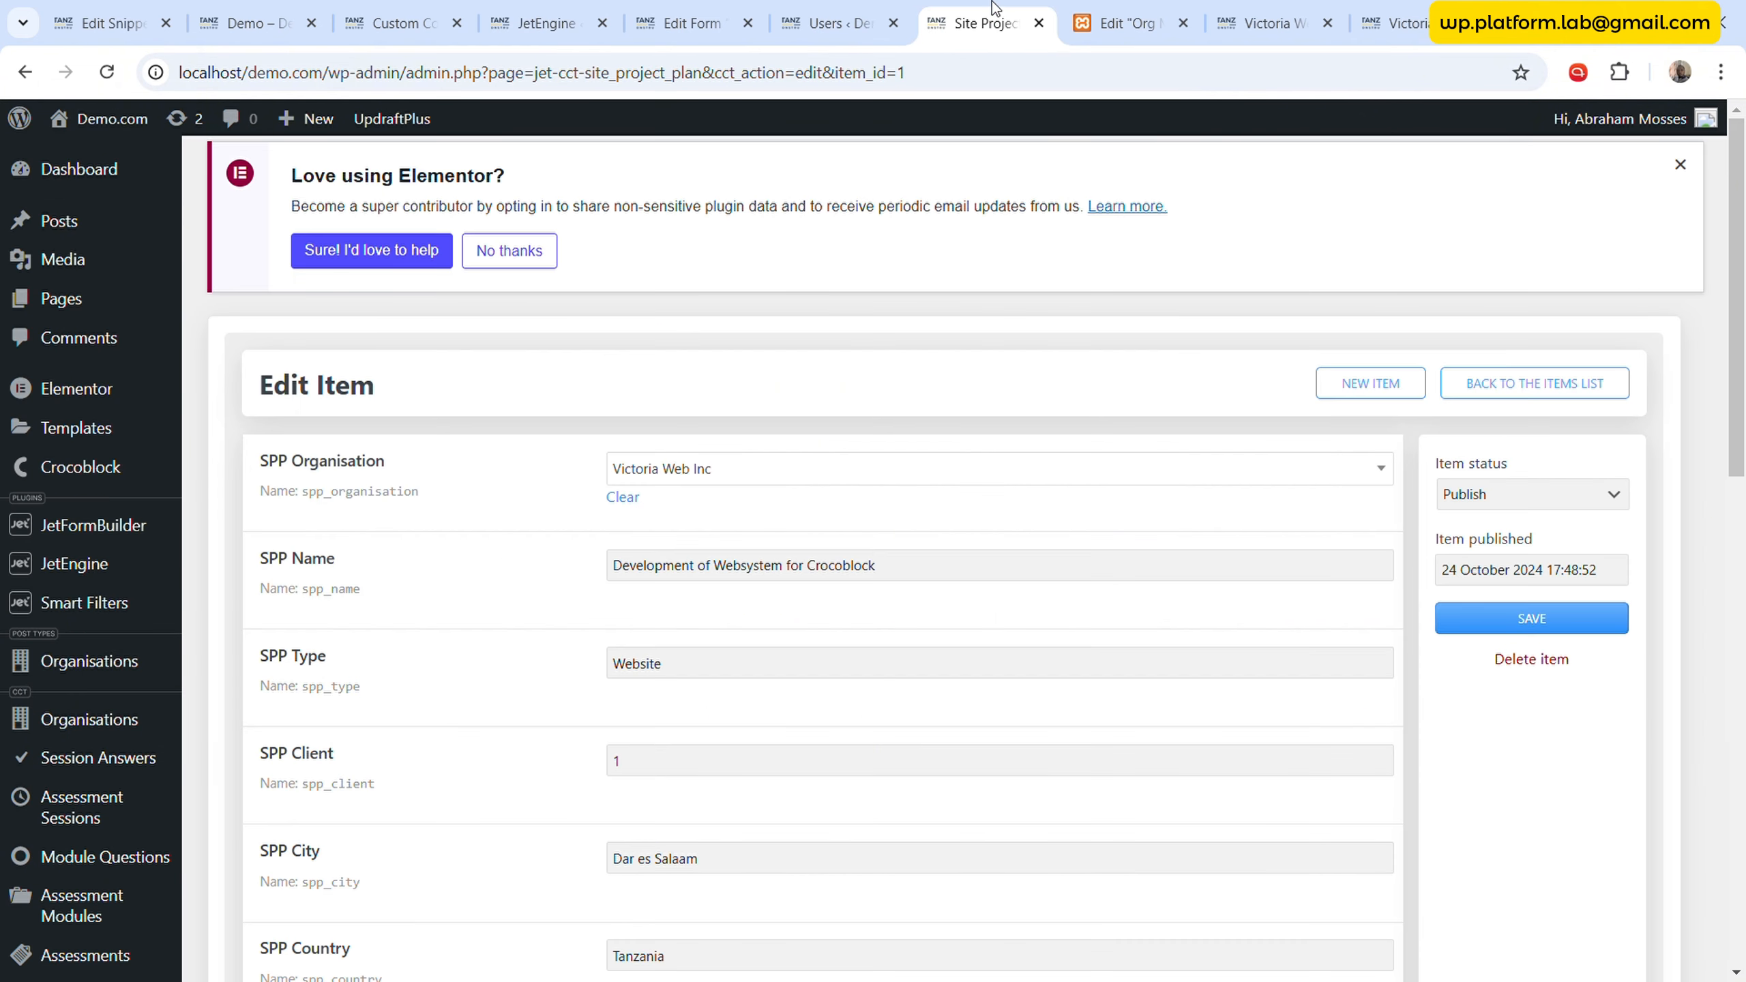
scroll(527, 670, "down", 5)
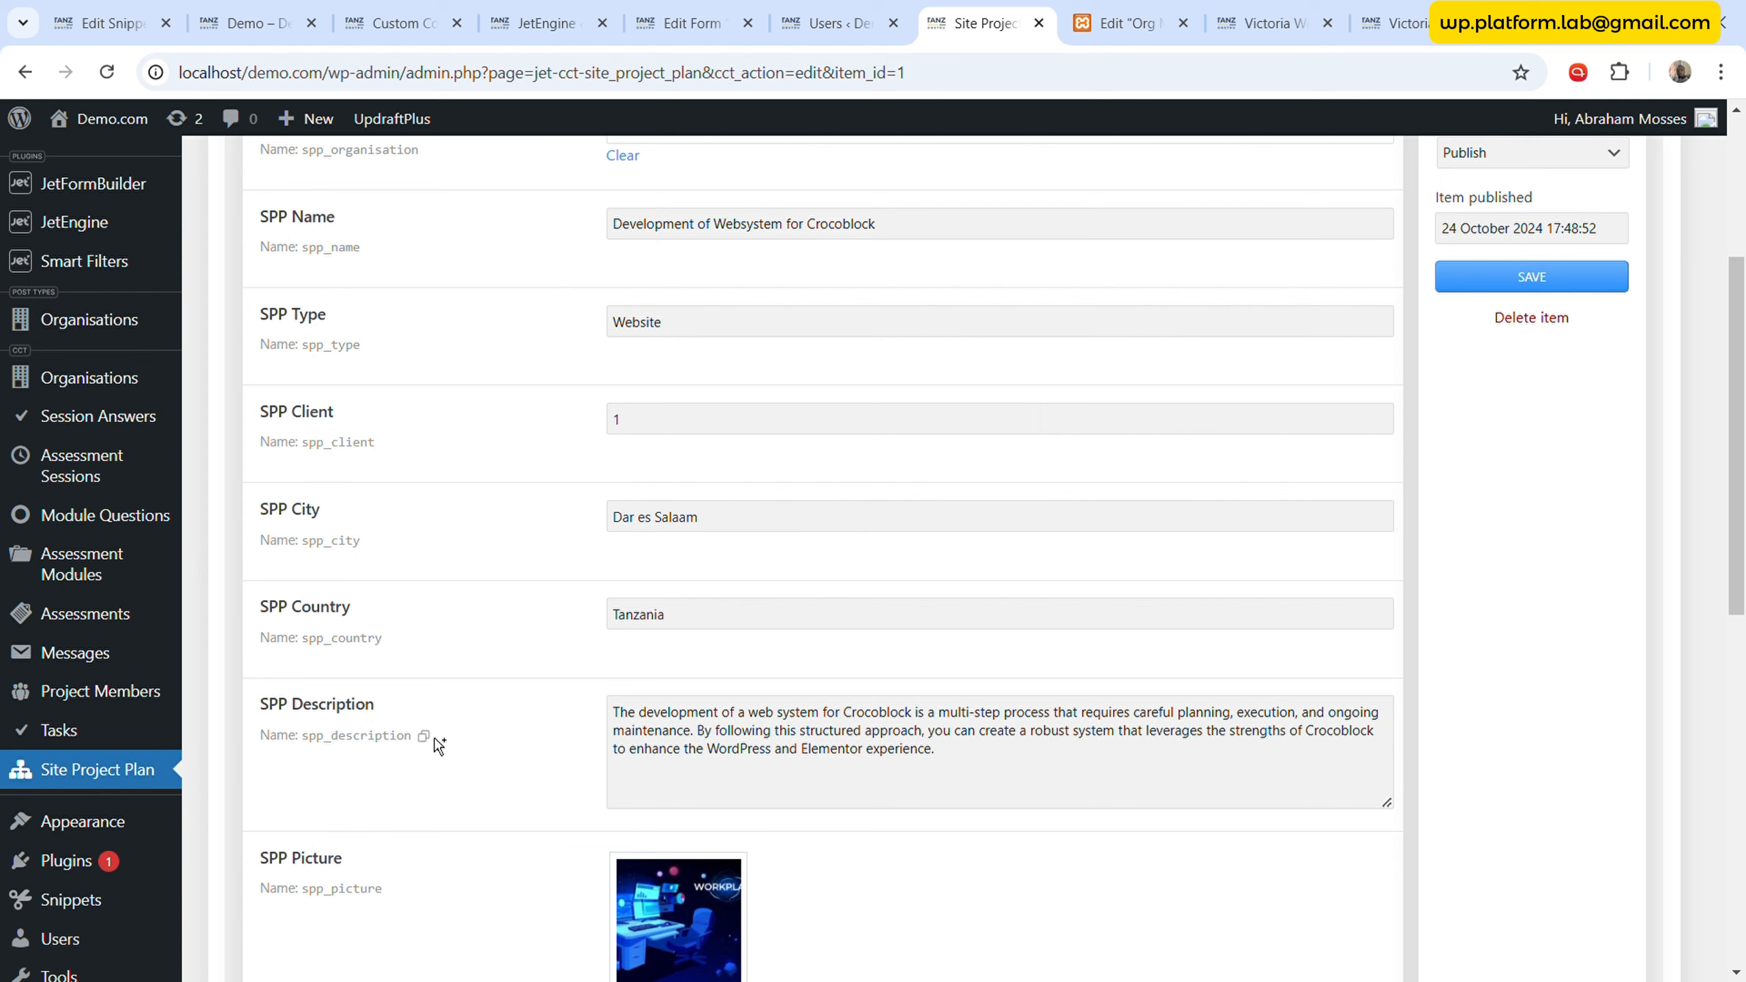
- In the Shortcode Generator, change the callback's column name to spp_description and copy the generated shortcode
left_click(523, 9)
left_click(411, 8)
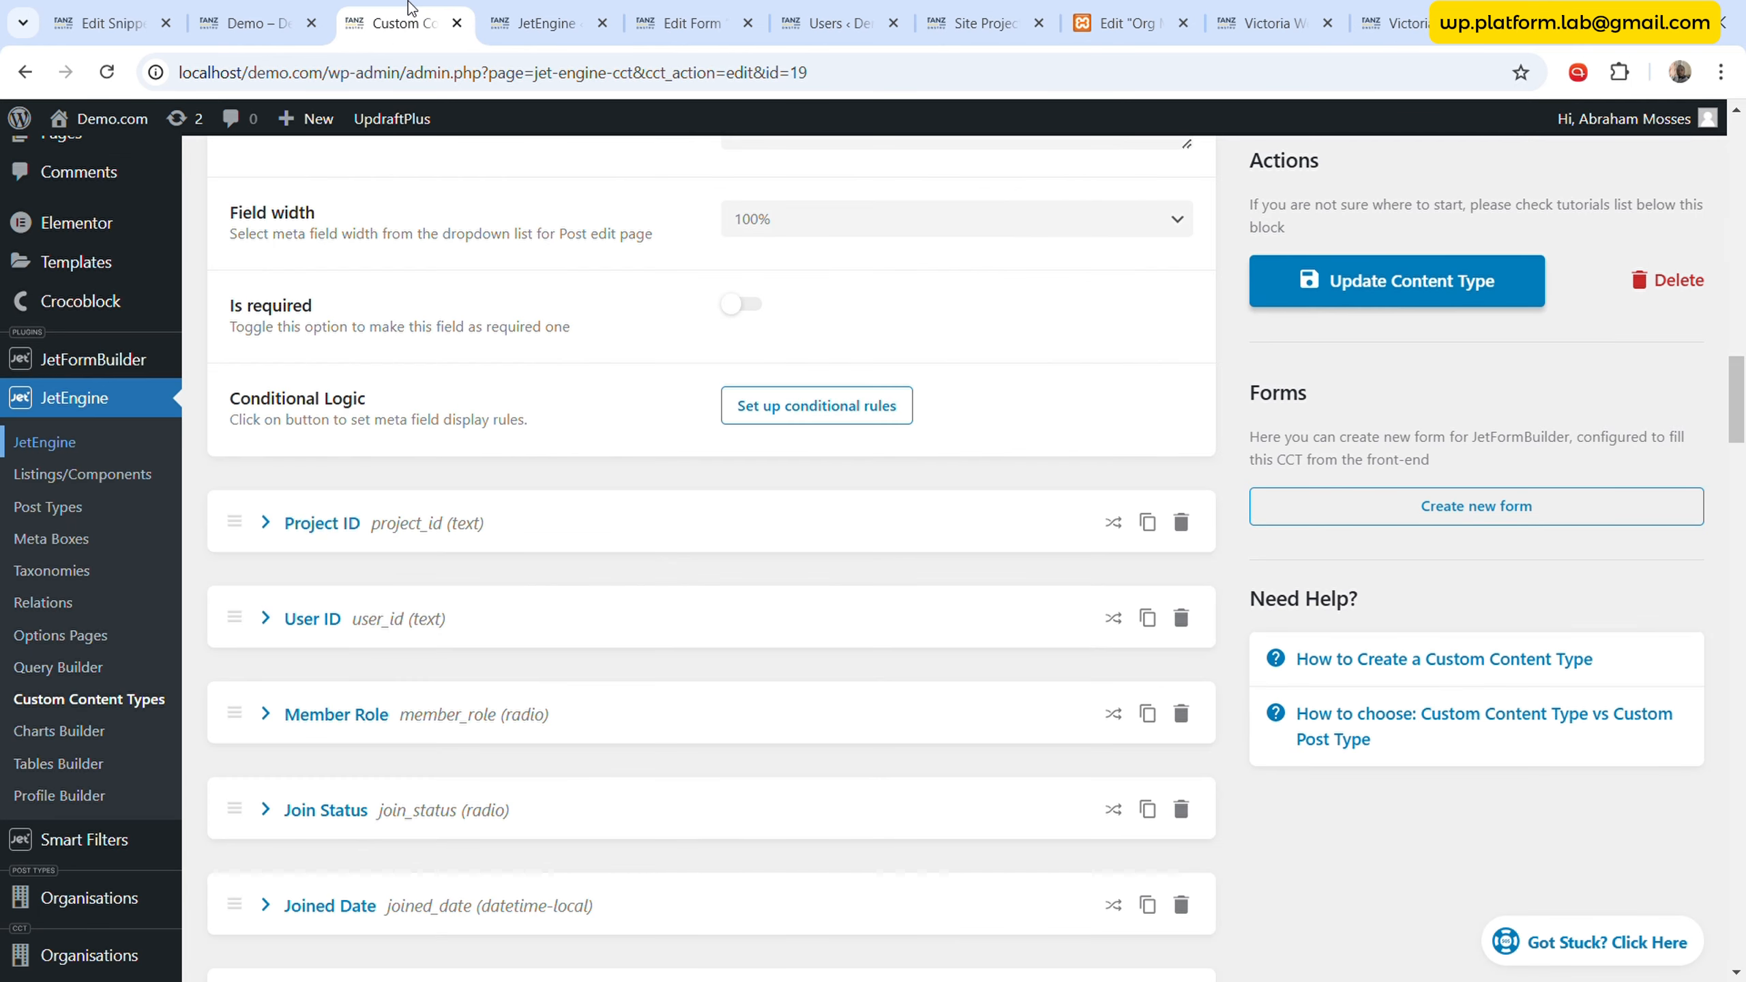
left_click(539, 13)
scroll(1210, 516, "up", 3)
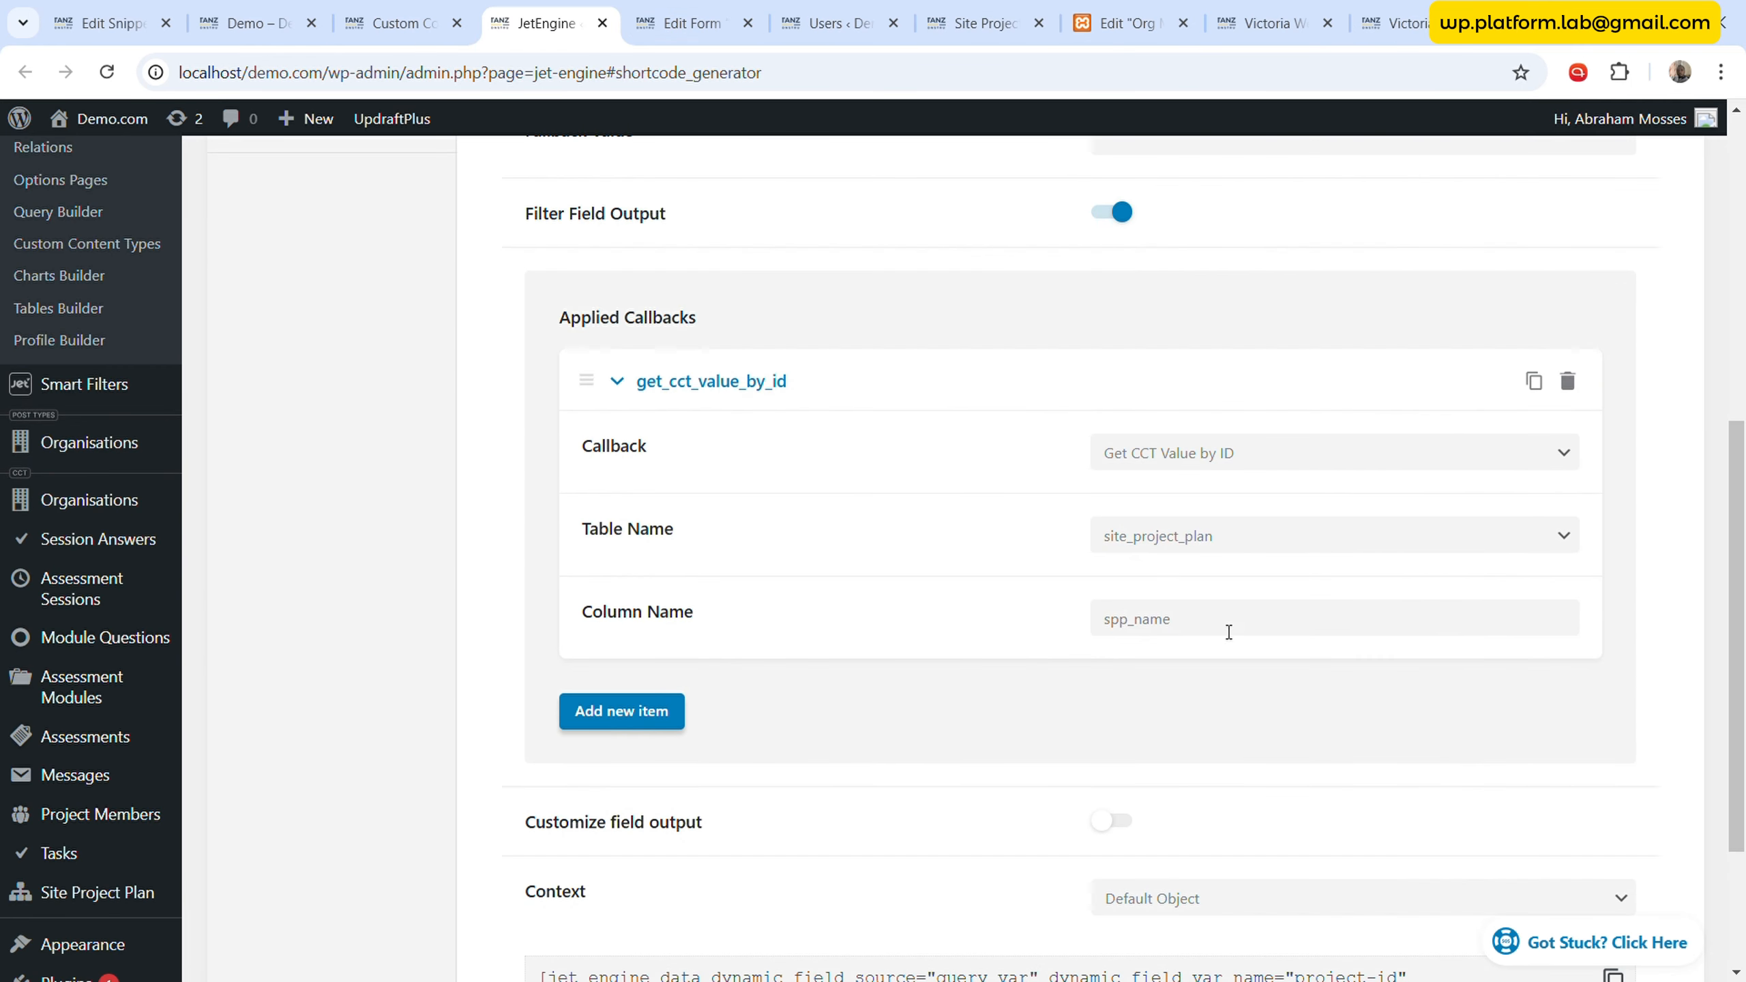
double_click(1229, 632)
key("ctrl+v")
left_click(996, 602)
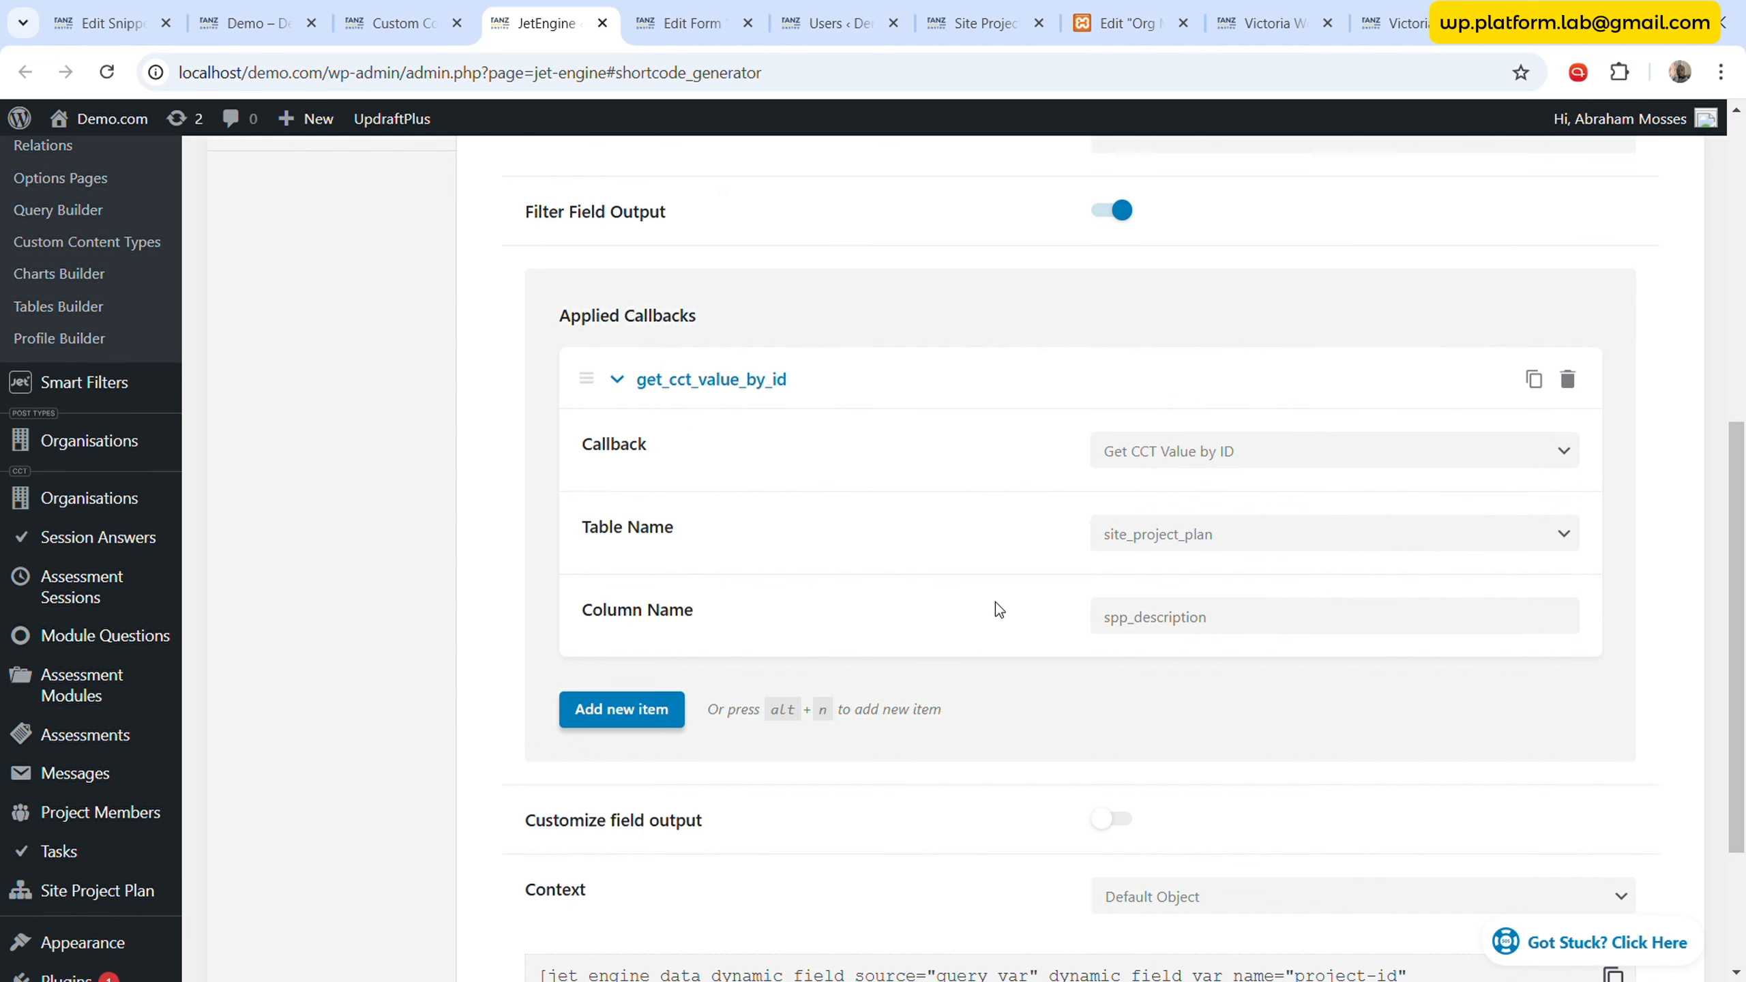
scroll(967, 592, "down", 3)
left_click(1613, 753)
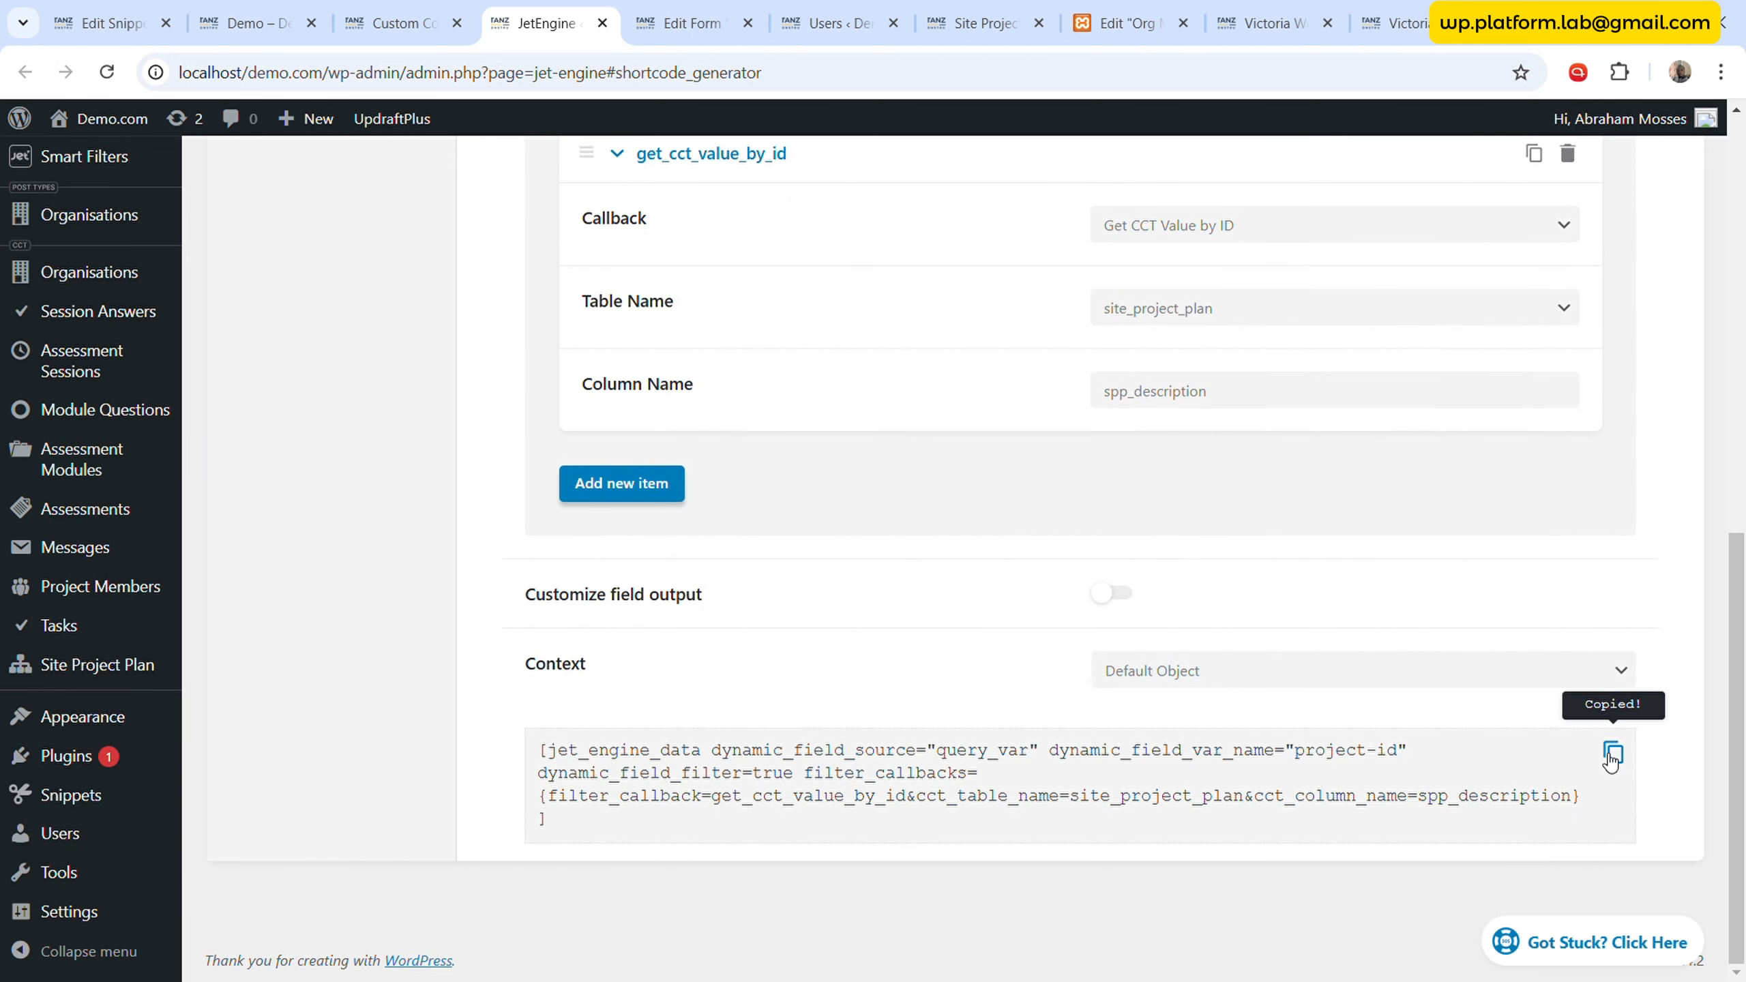
- Back in the form editor, rename the duplicated project_name field to project_desc
left_click(695, 25)
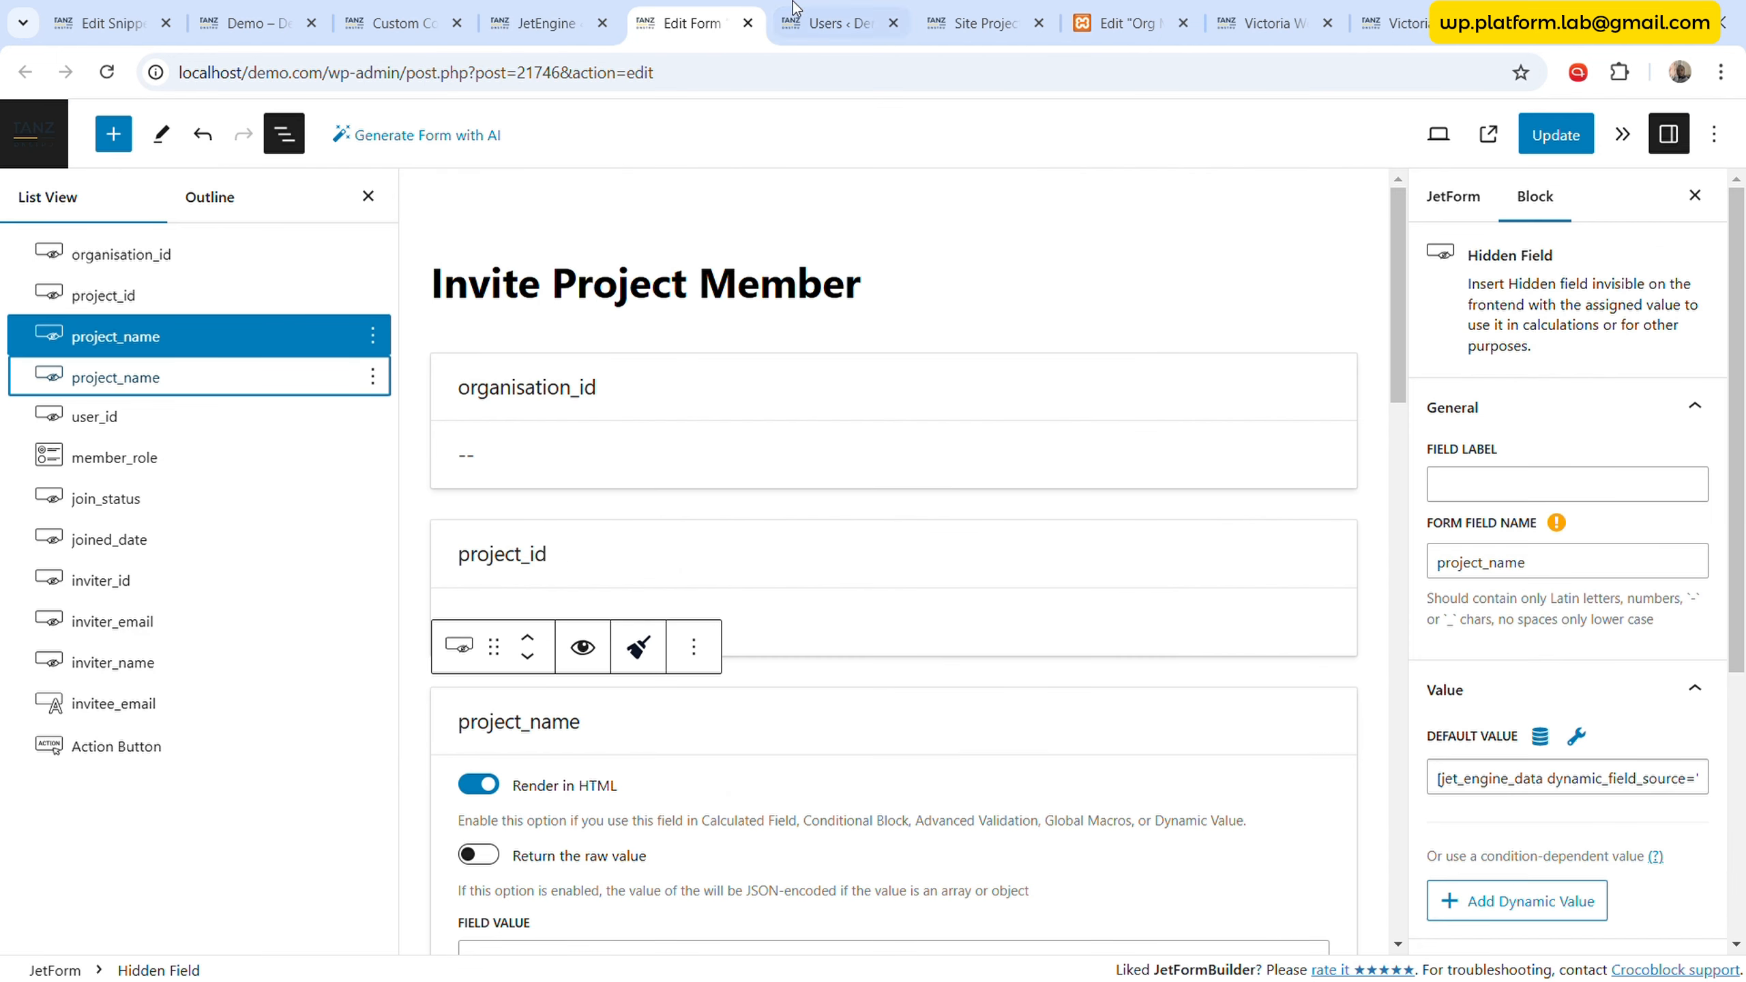
left_click(202, 380)
left_click(1564, 556)
key("BackSpace")
key("BackSpace")
key("BackSpace")
key("BackSpace")
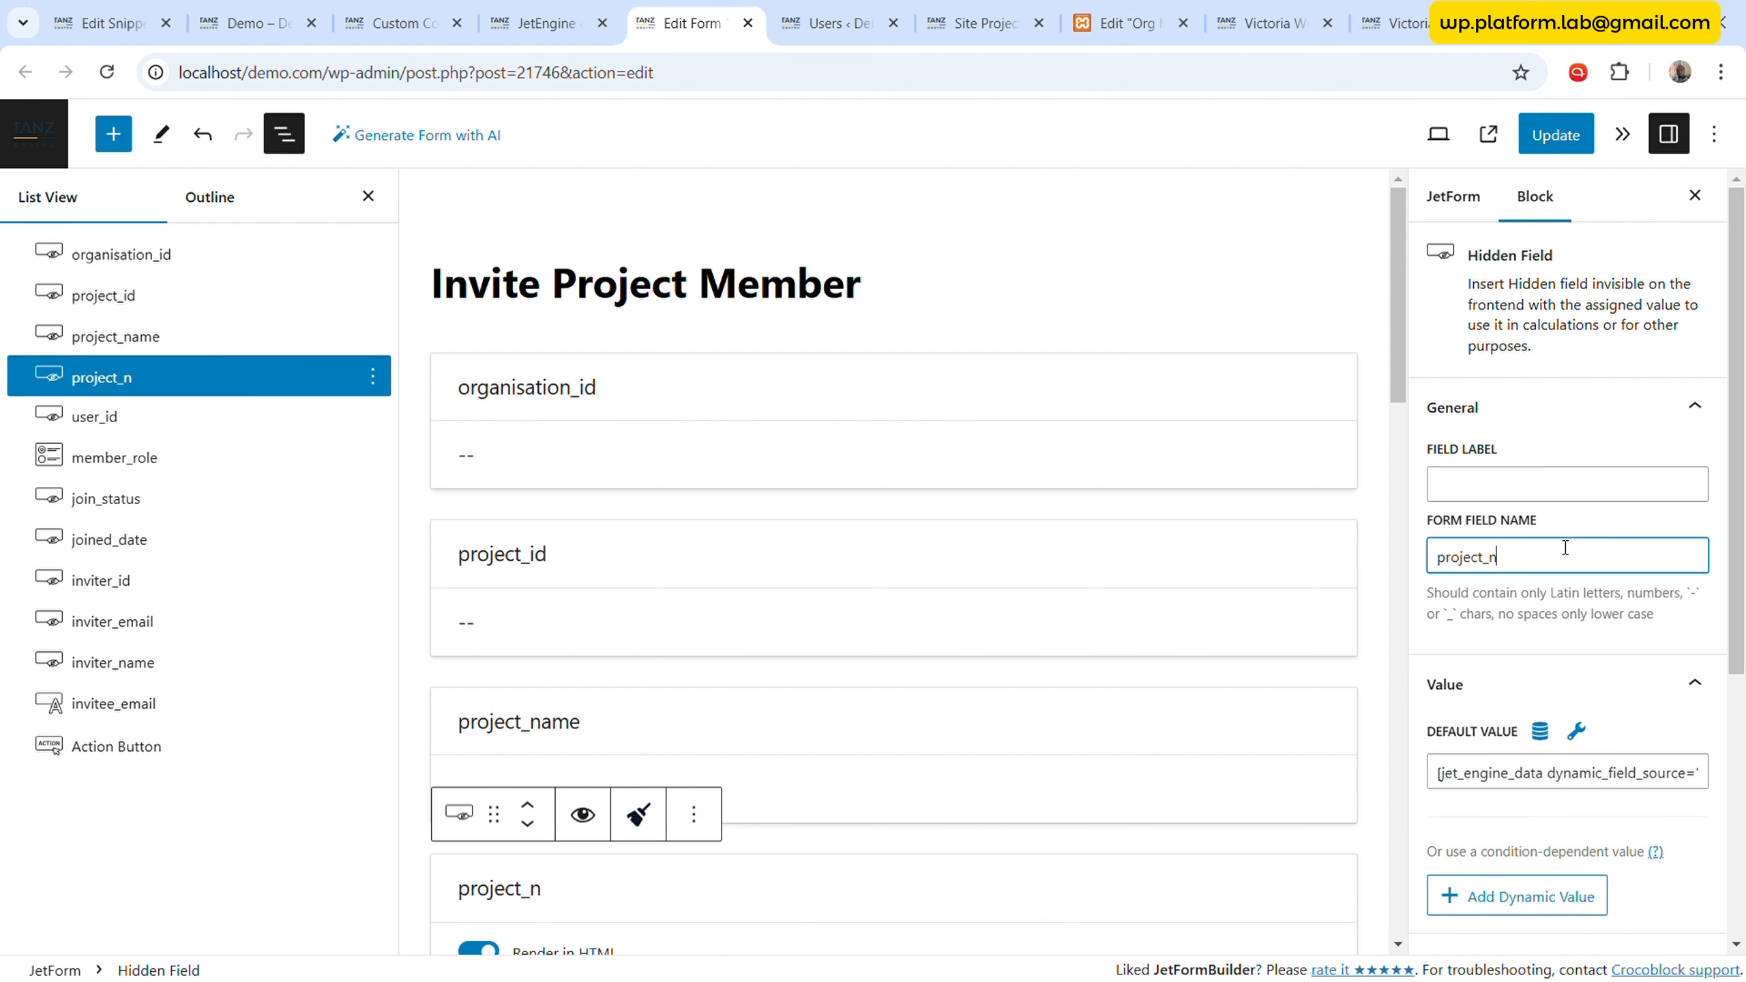
type("desc")
- Replace the project_desc field's default value with the copied shortcode that returns spp_description
left_click(1511, 773)
key("ctrl+a")
key("BackSpace")
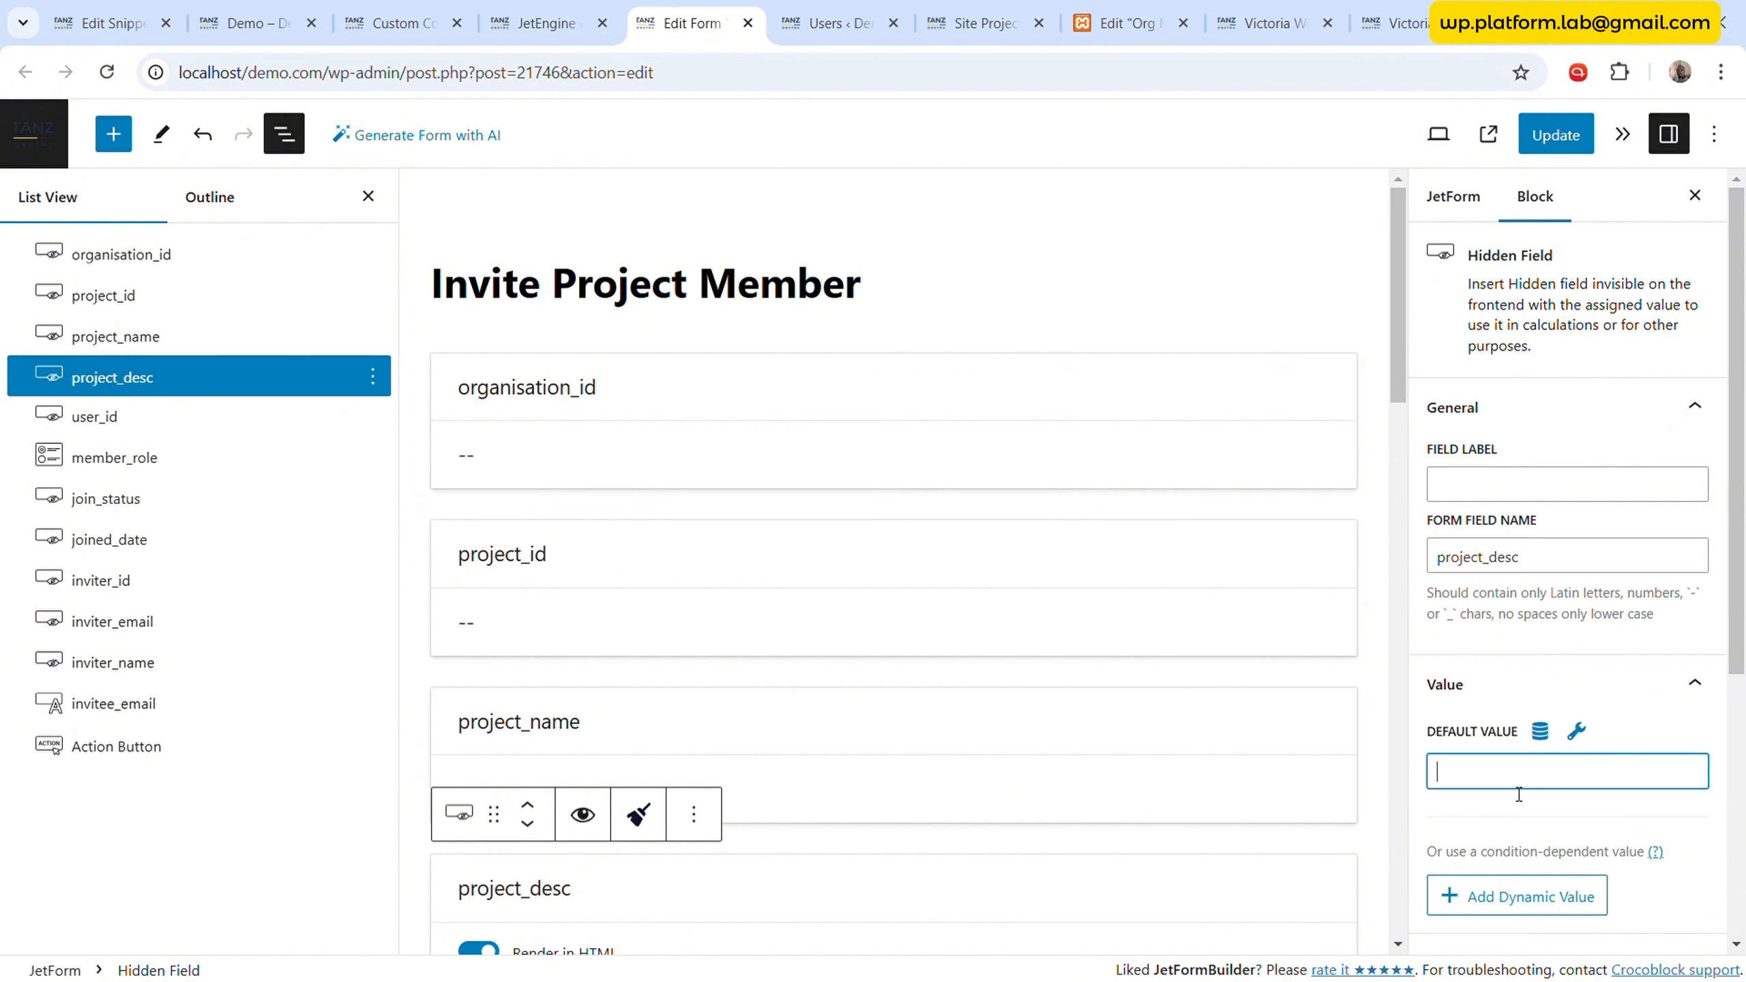
key("ctrl+v")
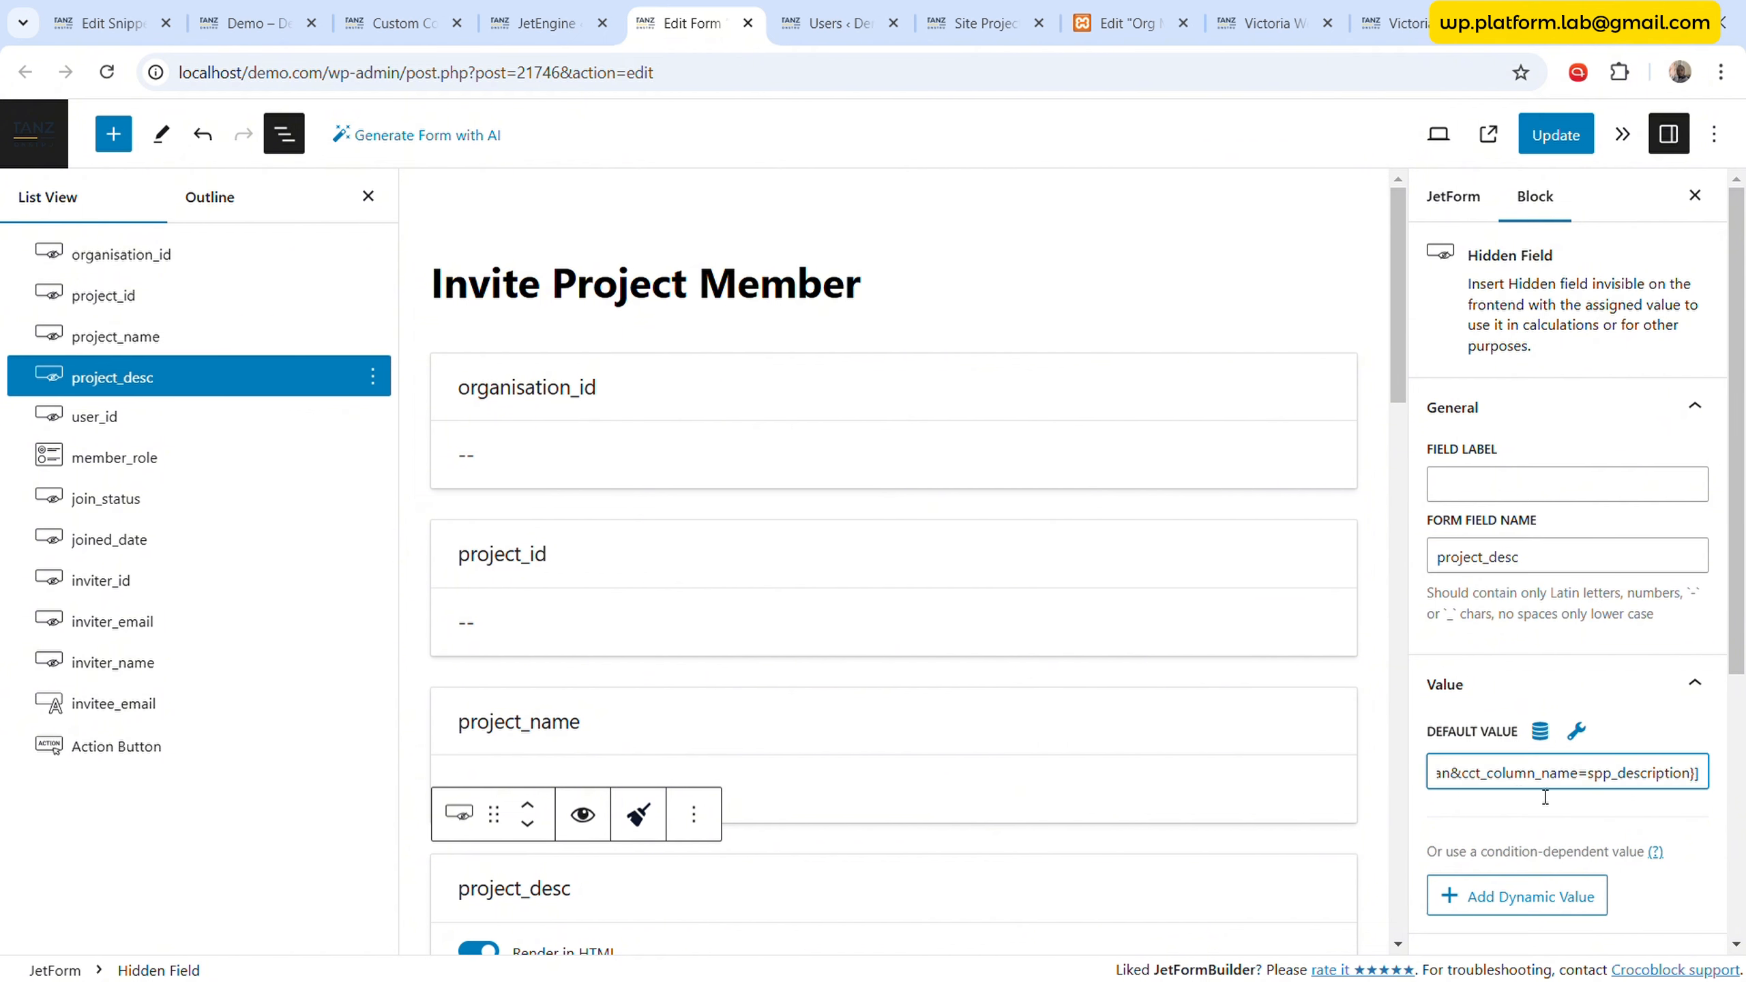
left_click(1530, 642)
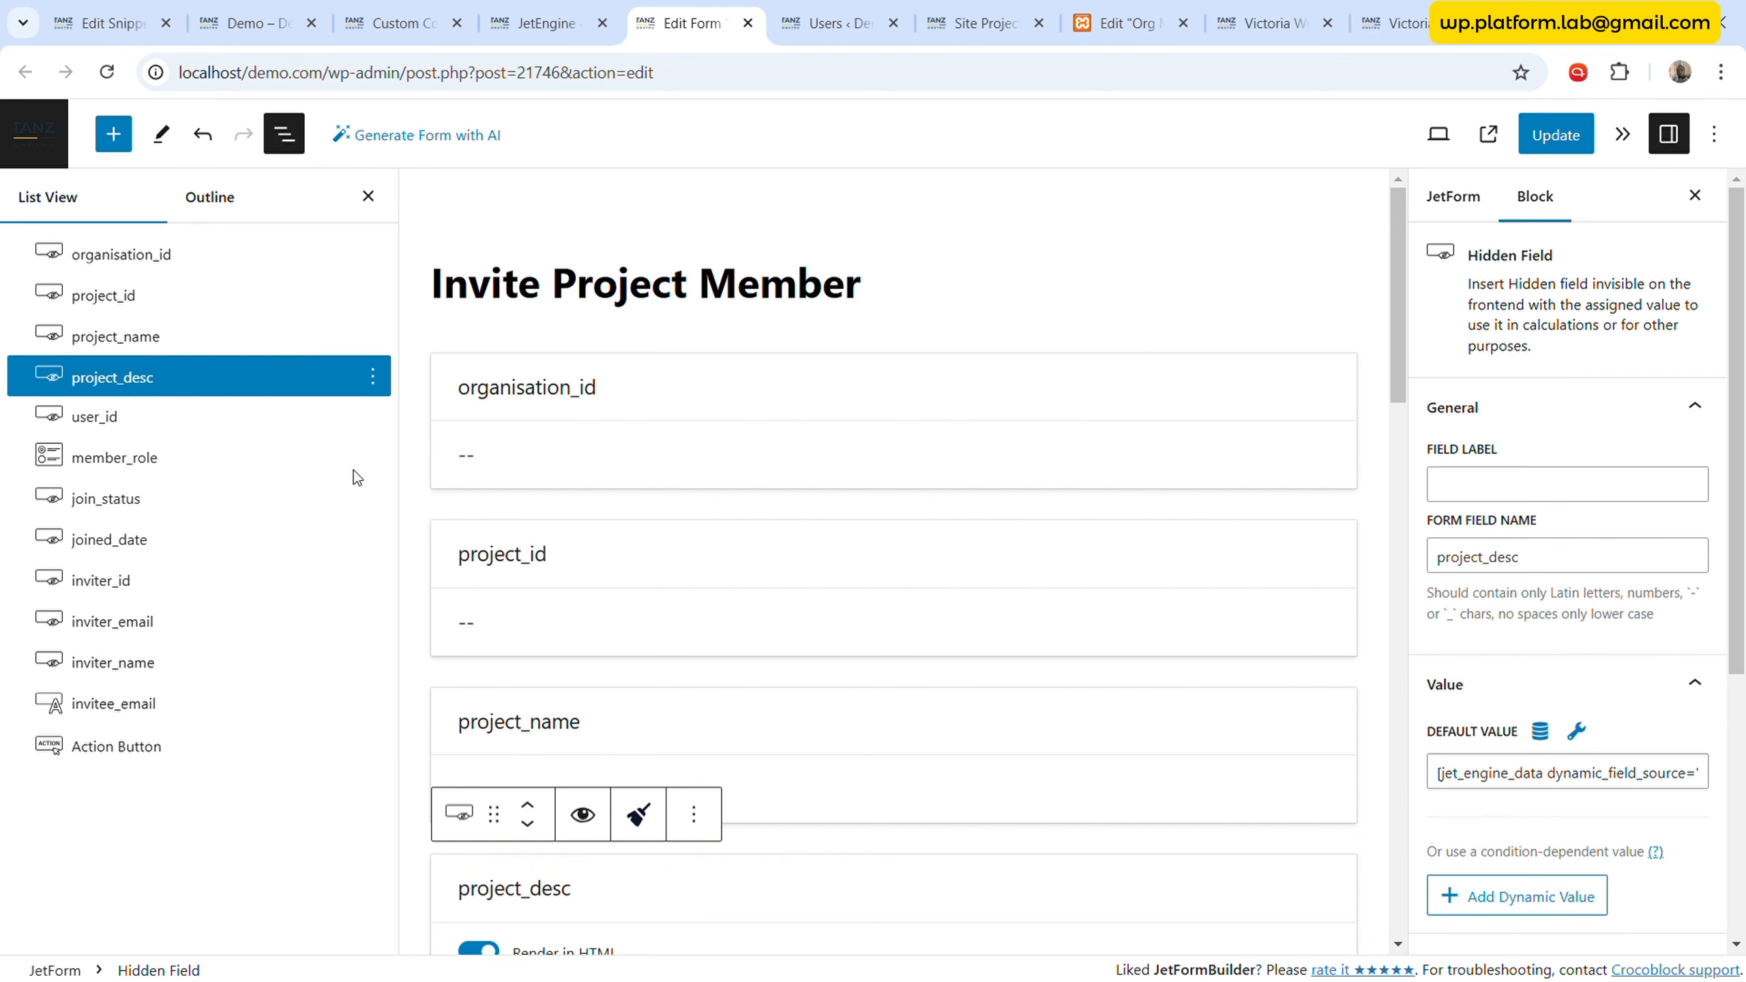
- Transform the project_desc and project_name hidden fields into Text Fields and update the form
left_click(458, 814)
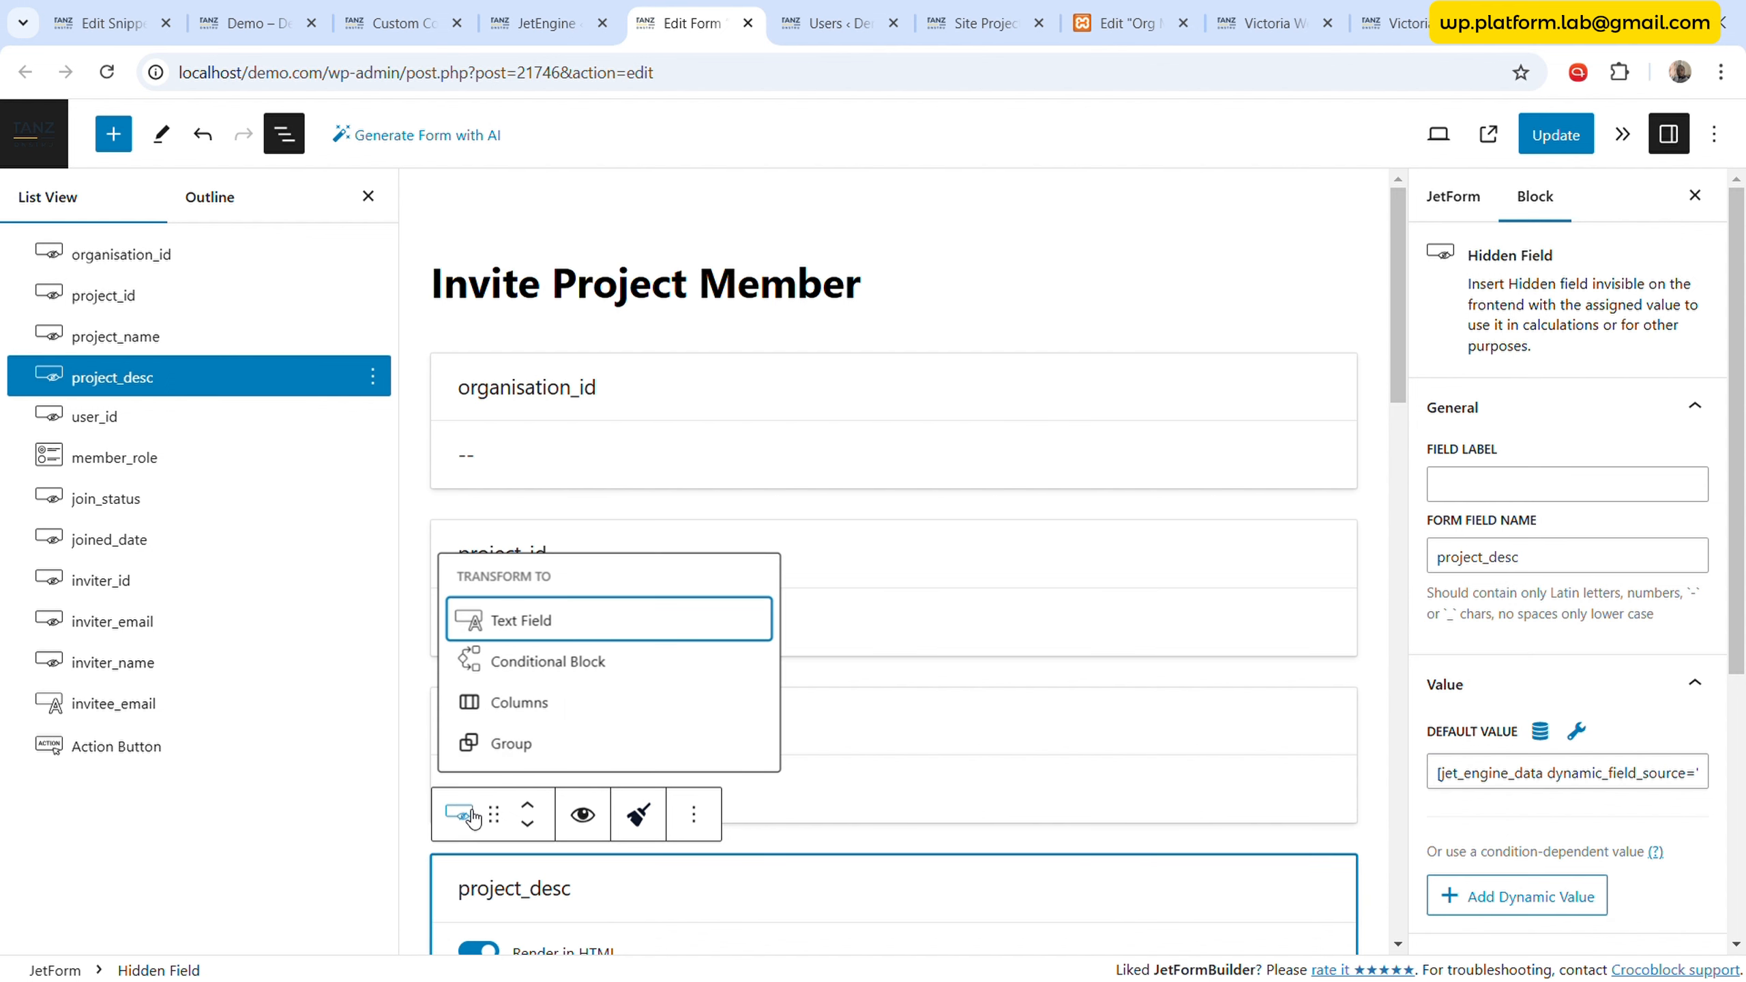
left_click(509, 622)
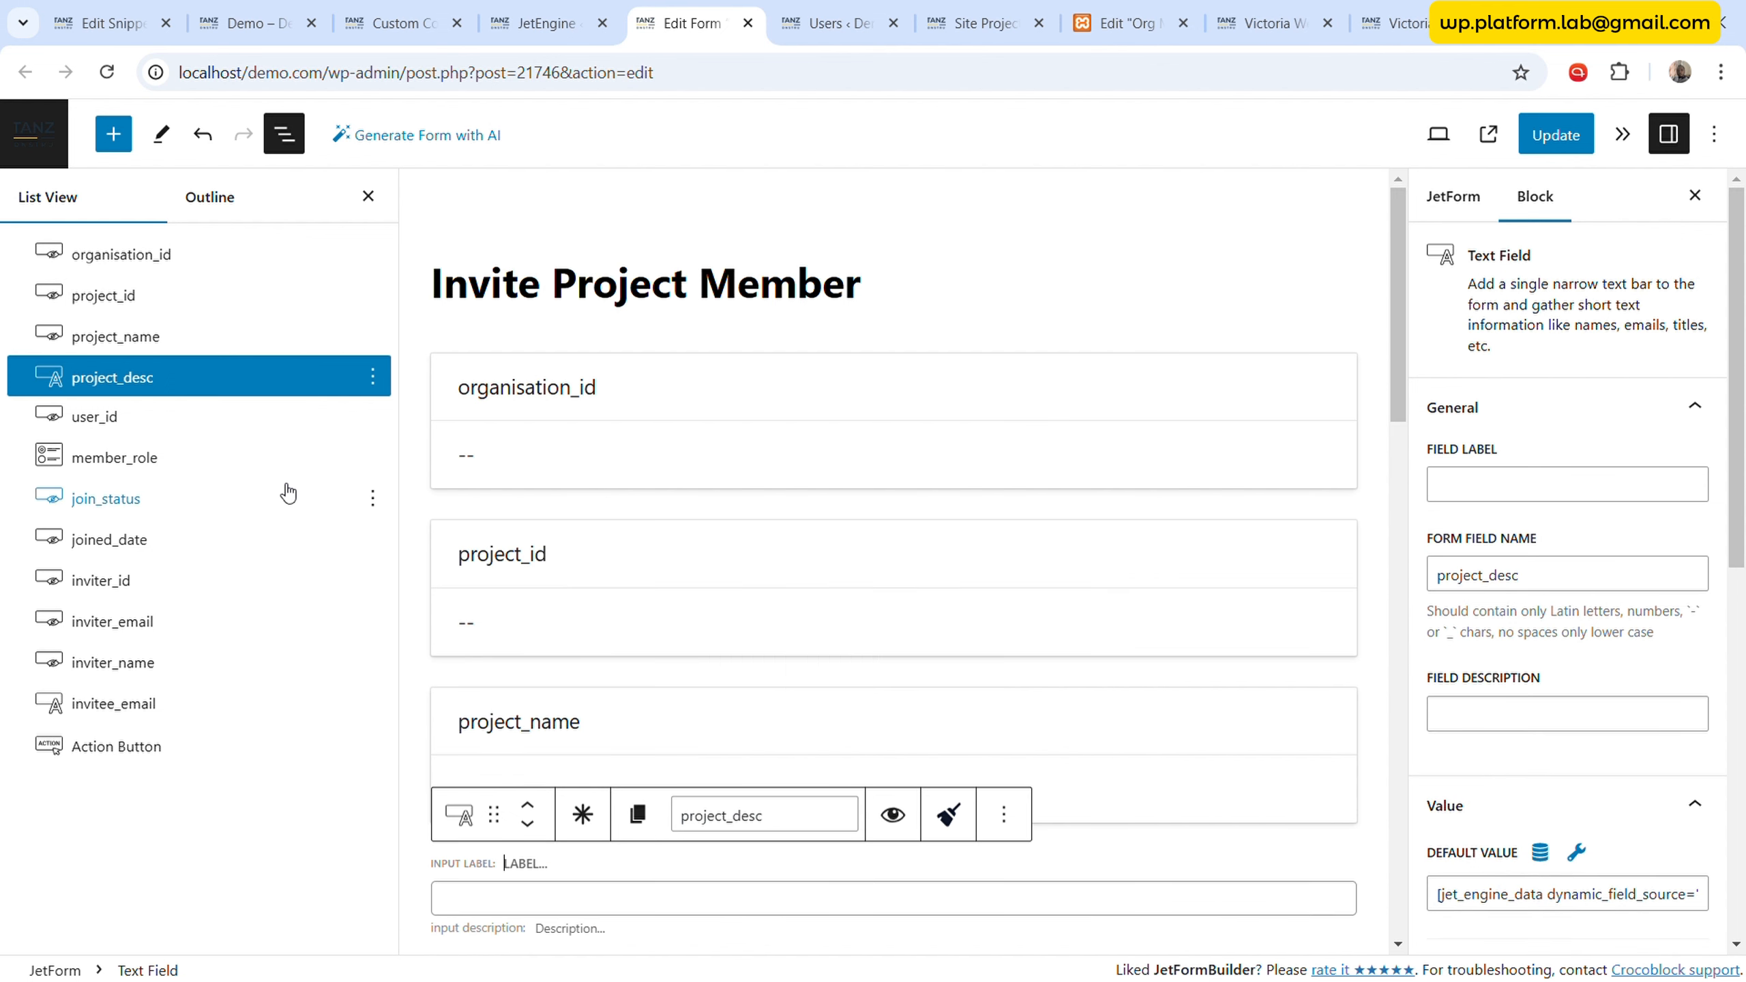
left_click(459, 814)
left_click(174, 335)
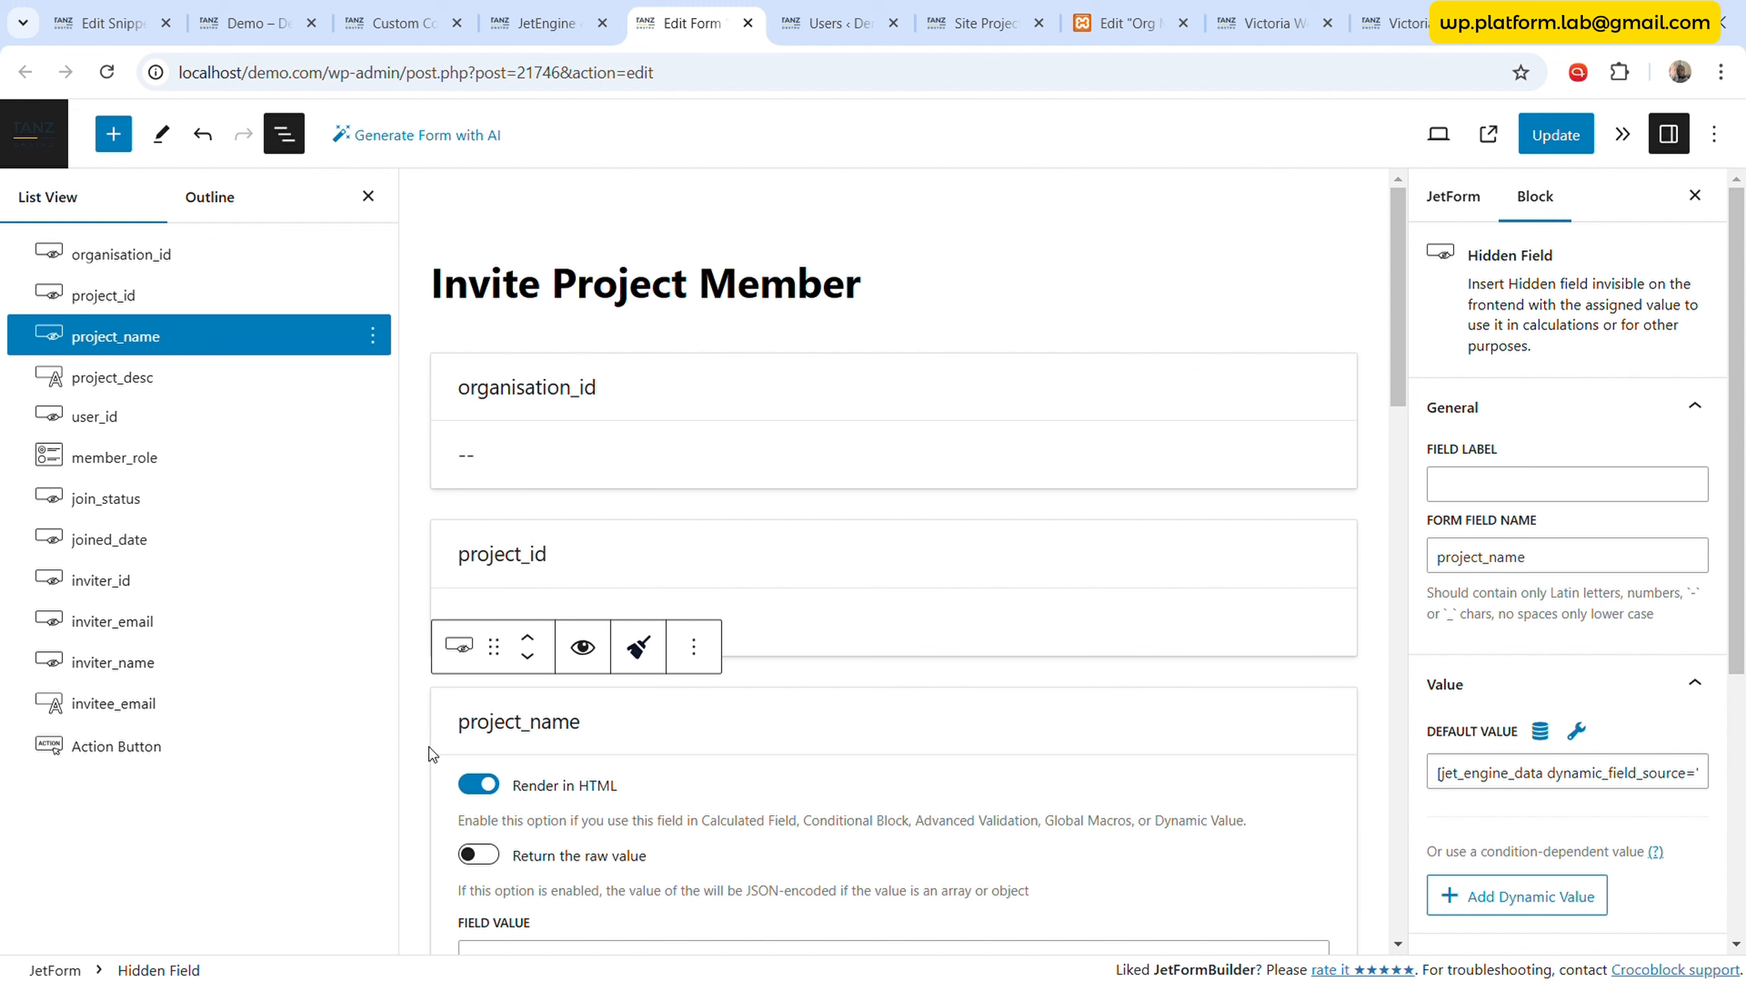
left_click(459, 646)
left_click(506, 751)
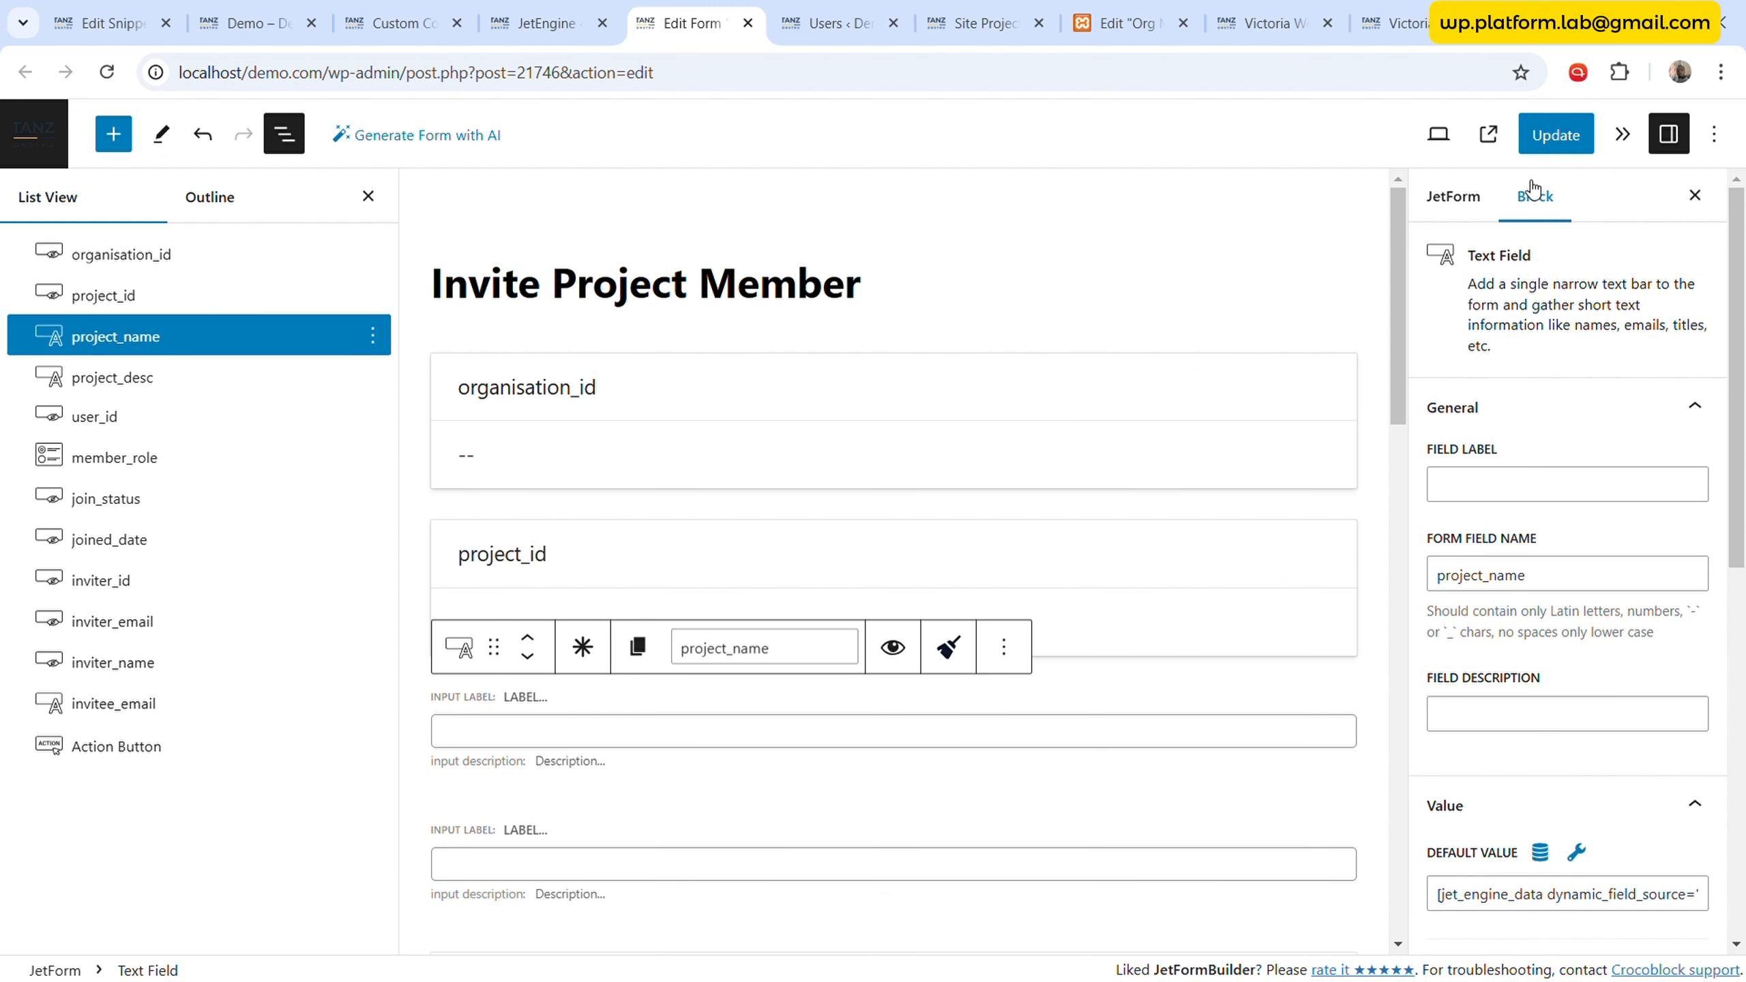
left_click(1557, 138)
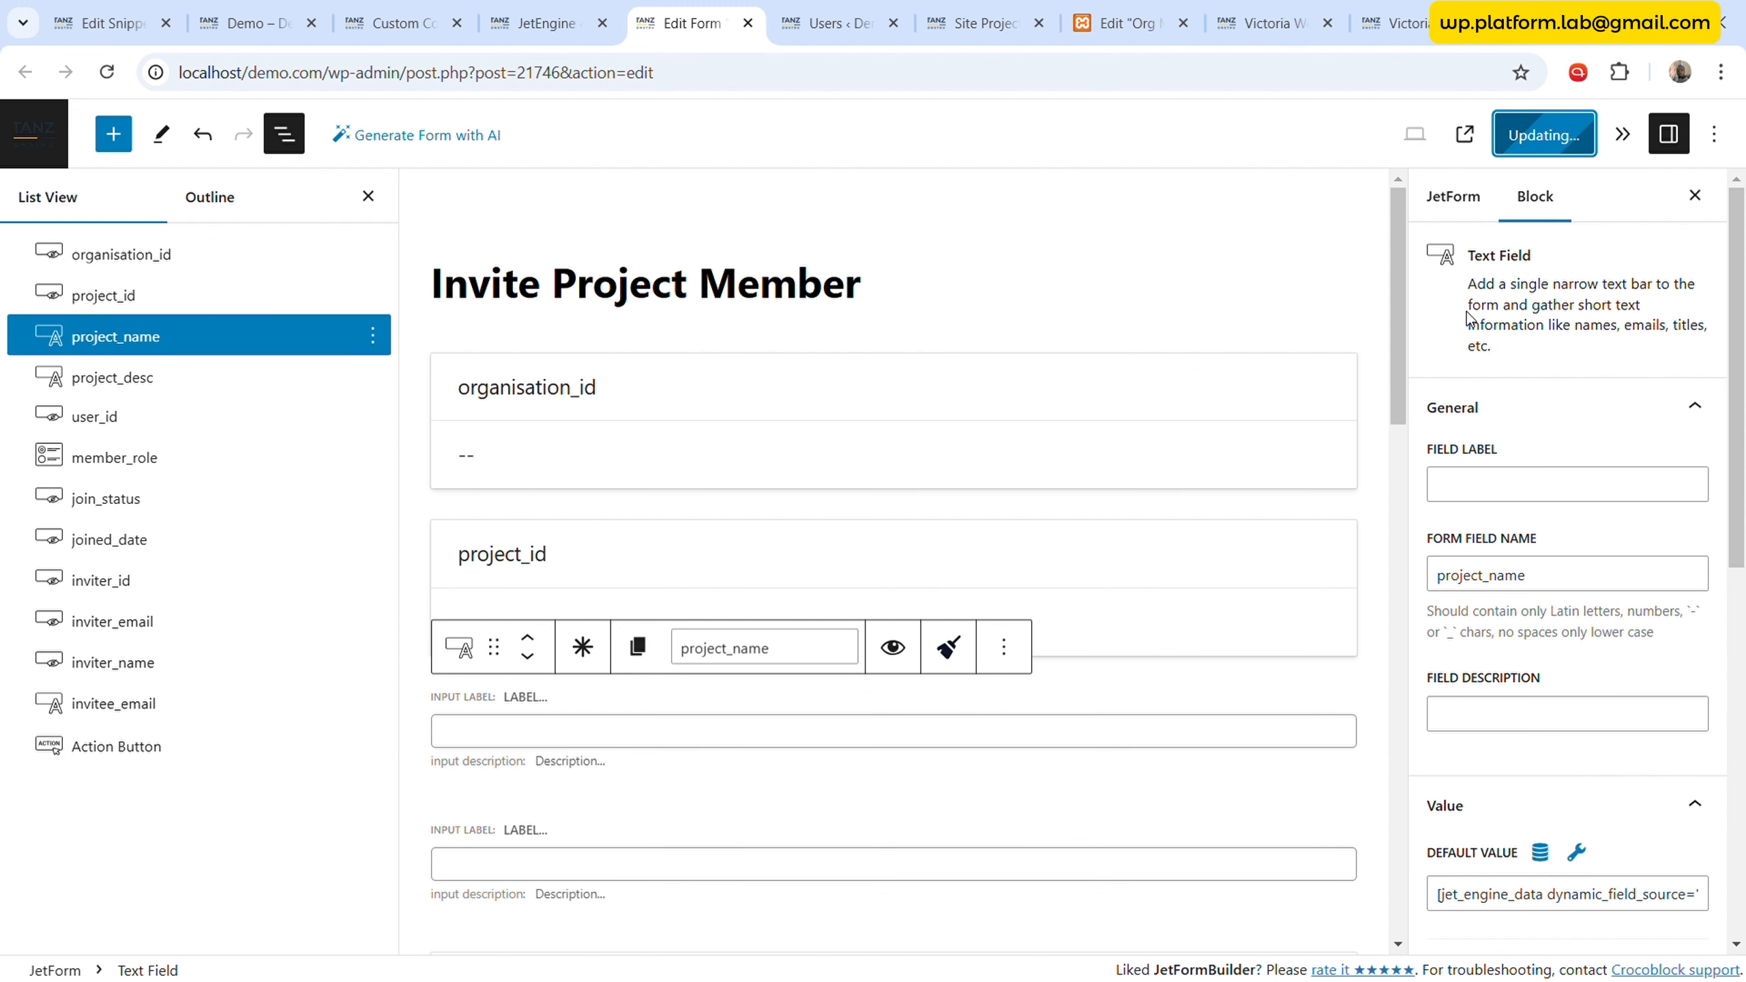
- Open the saved Elementor templates in a new tab and open the Project Overview template for editing in Elementor
left_click(1139, 20)
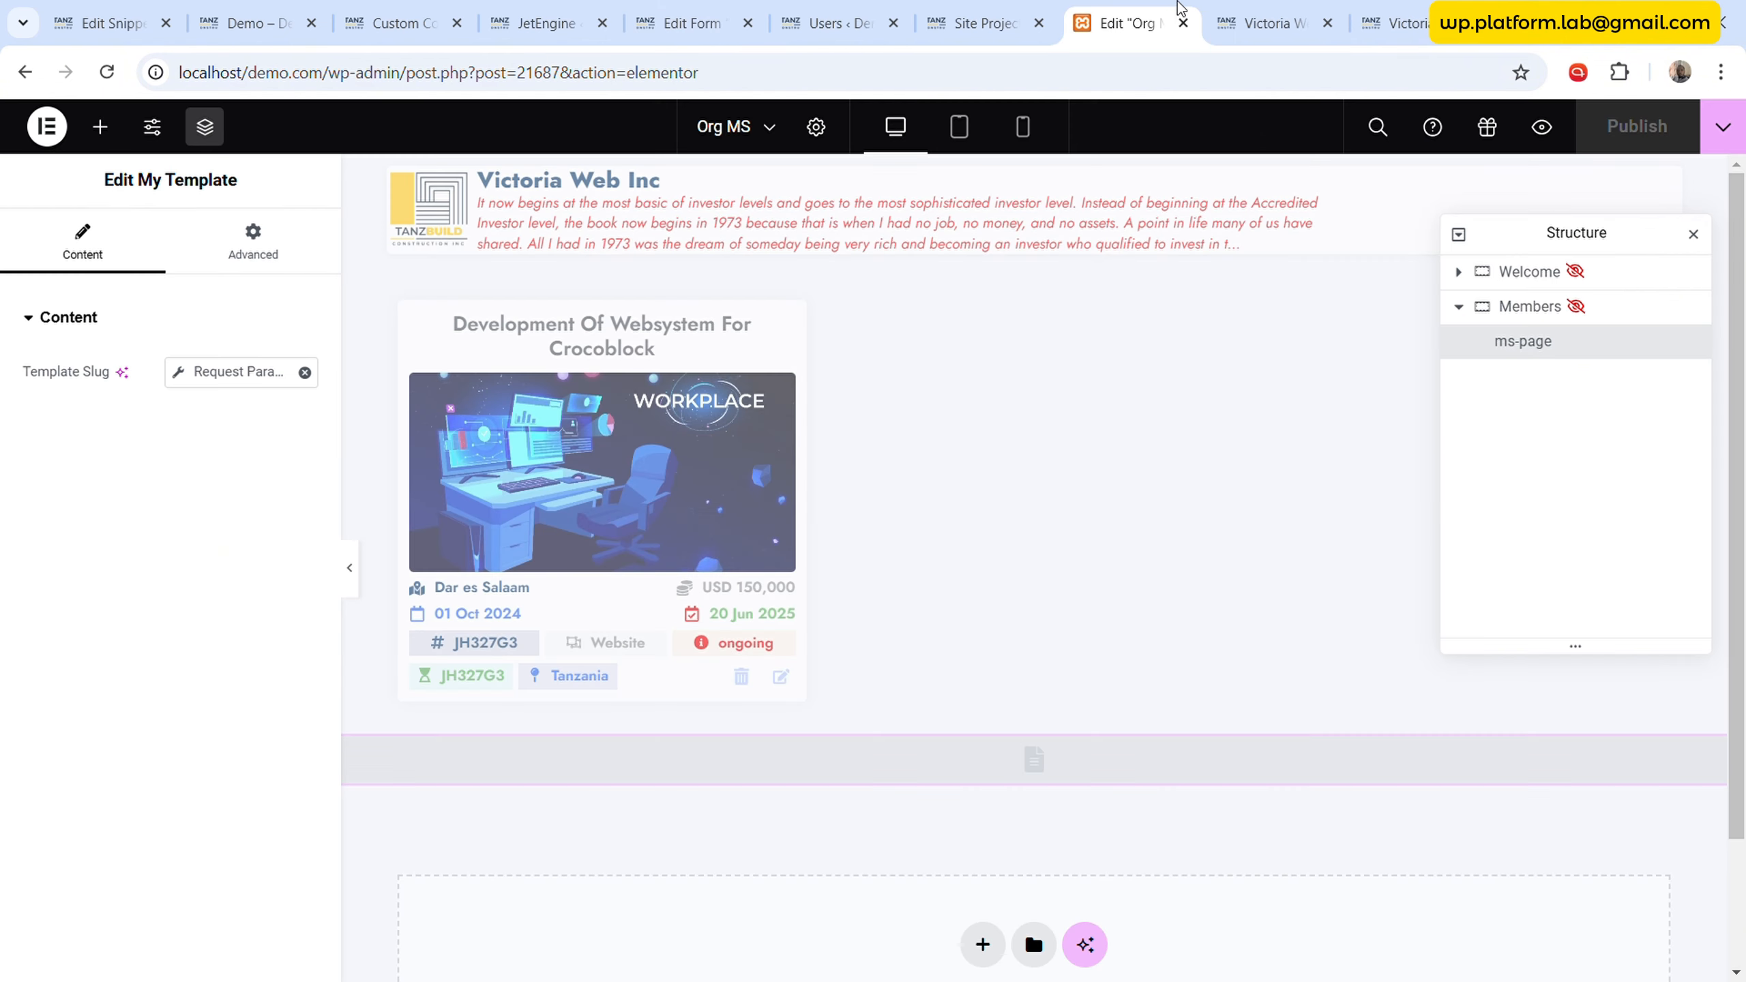
left_click(1403, 20)
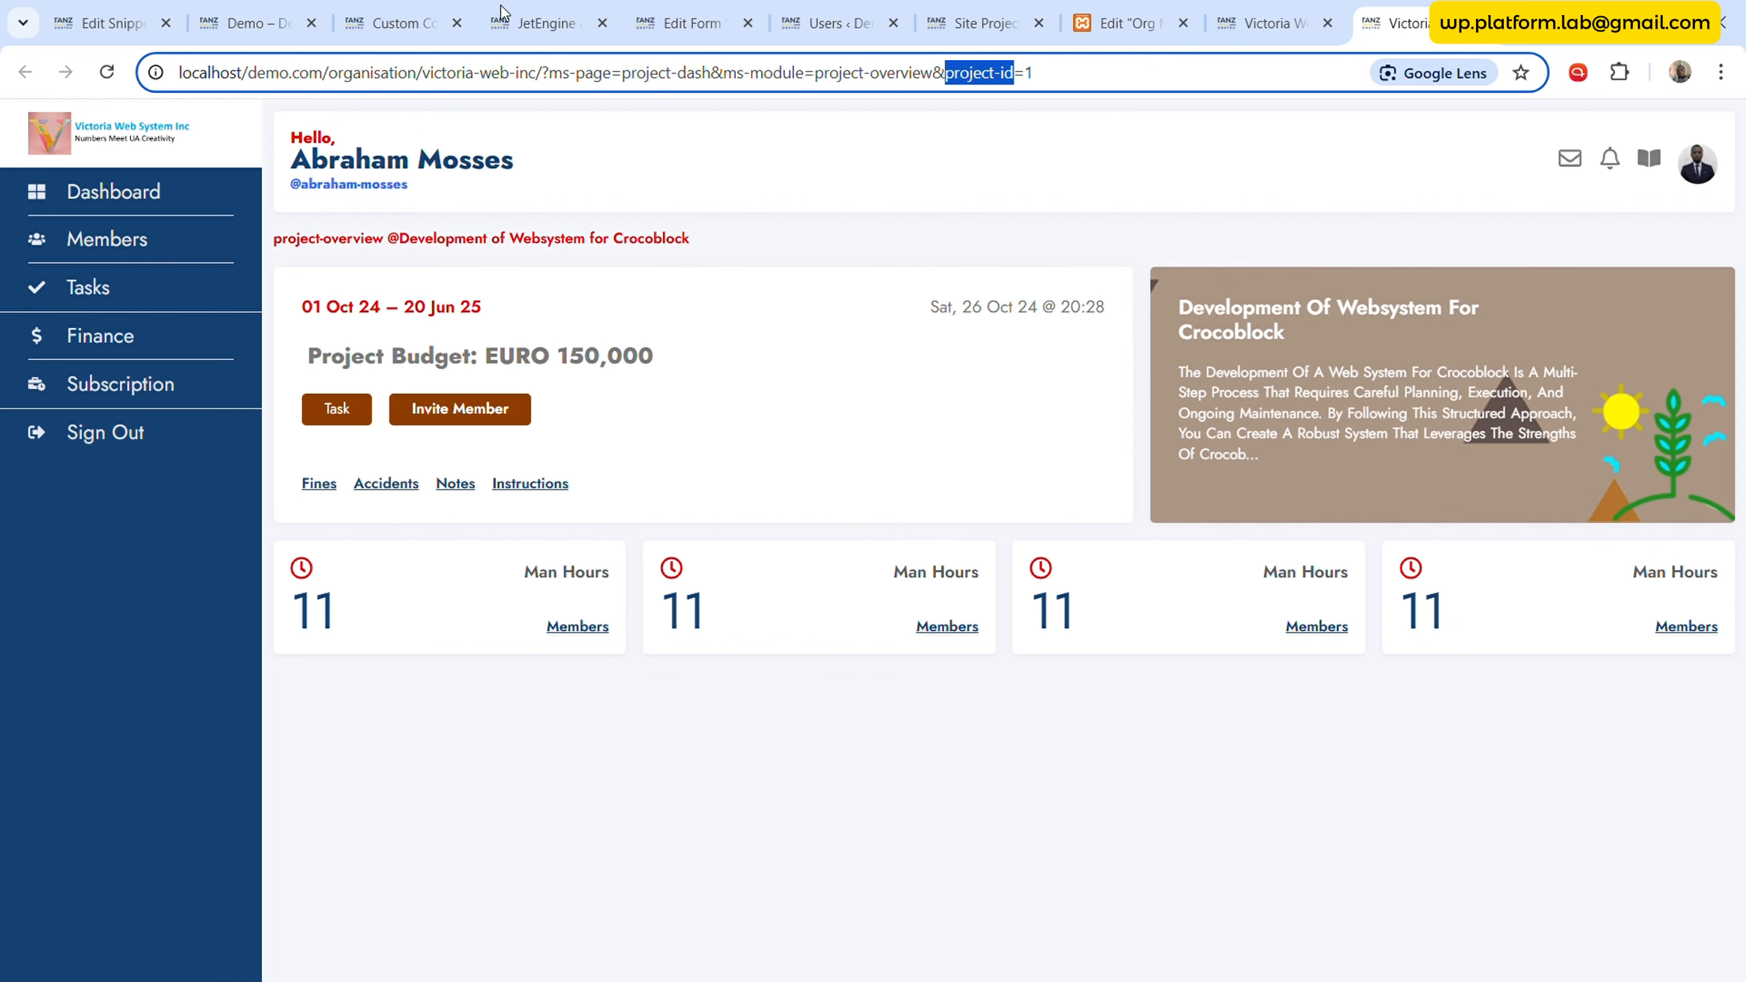
left_click(537, 10)
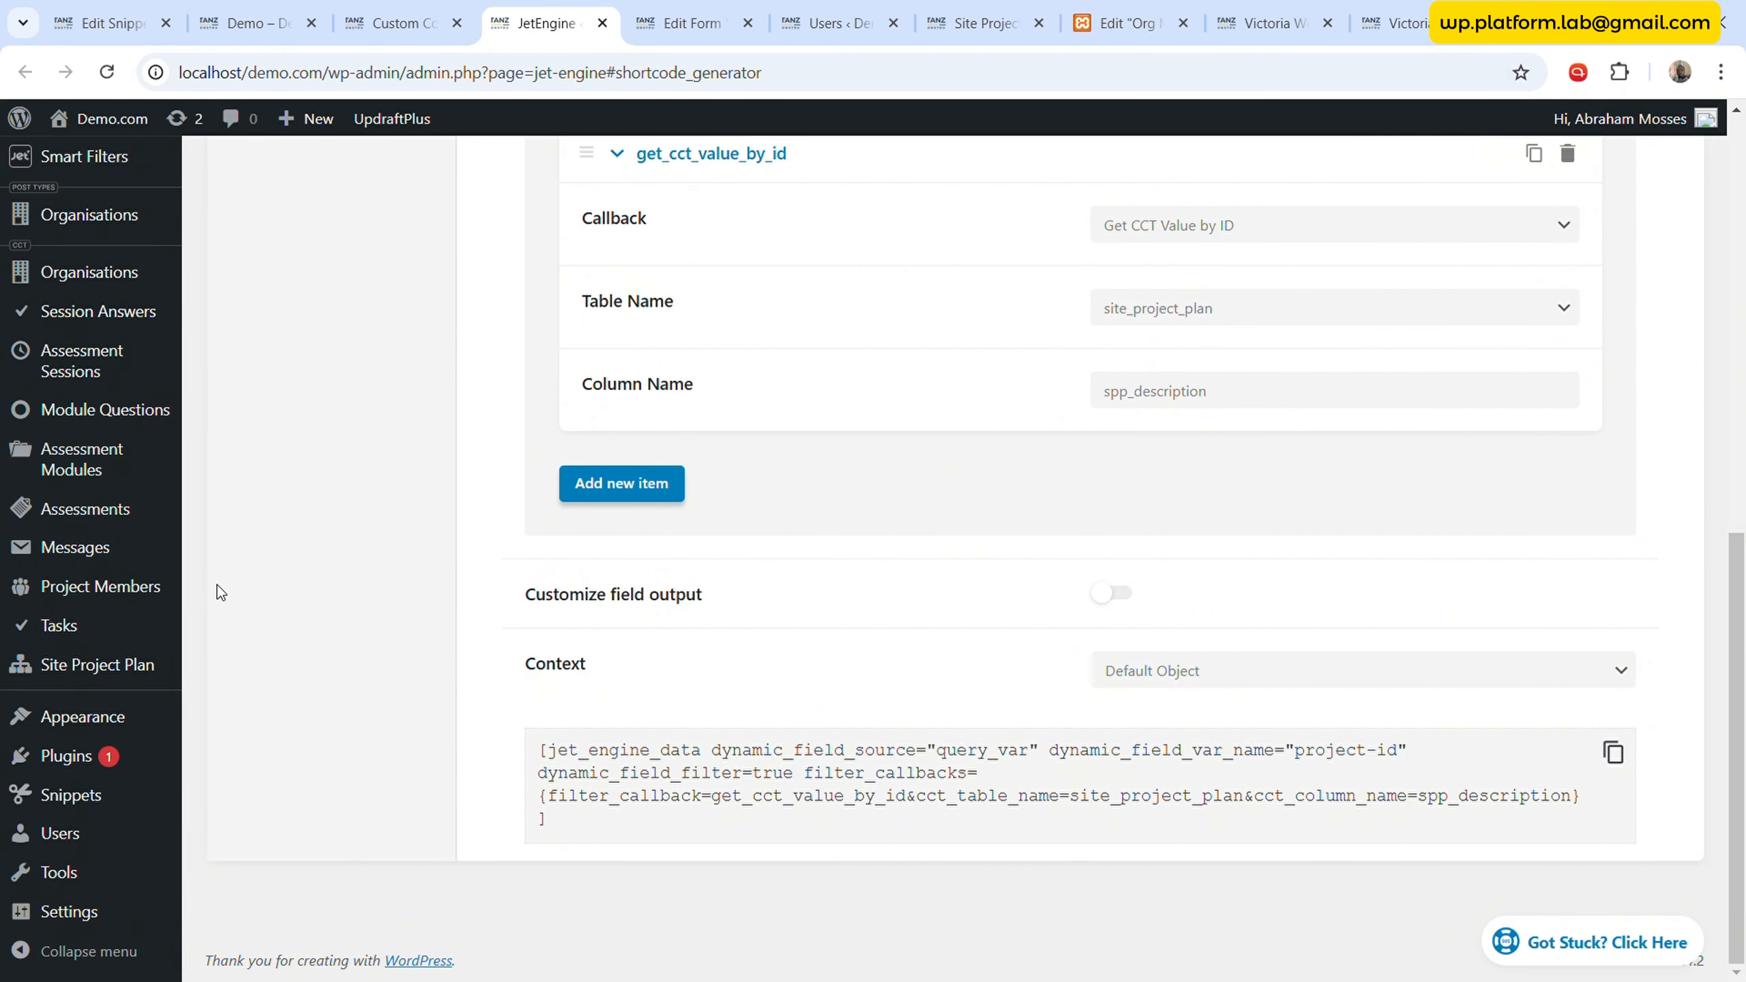
scroll(217, 584, "up", 8)
mouse_move(138, 246)
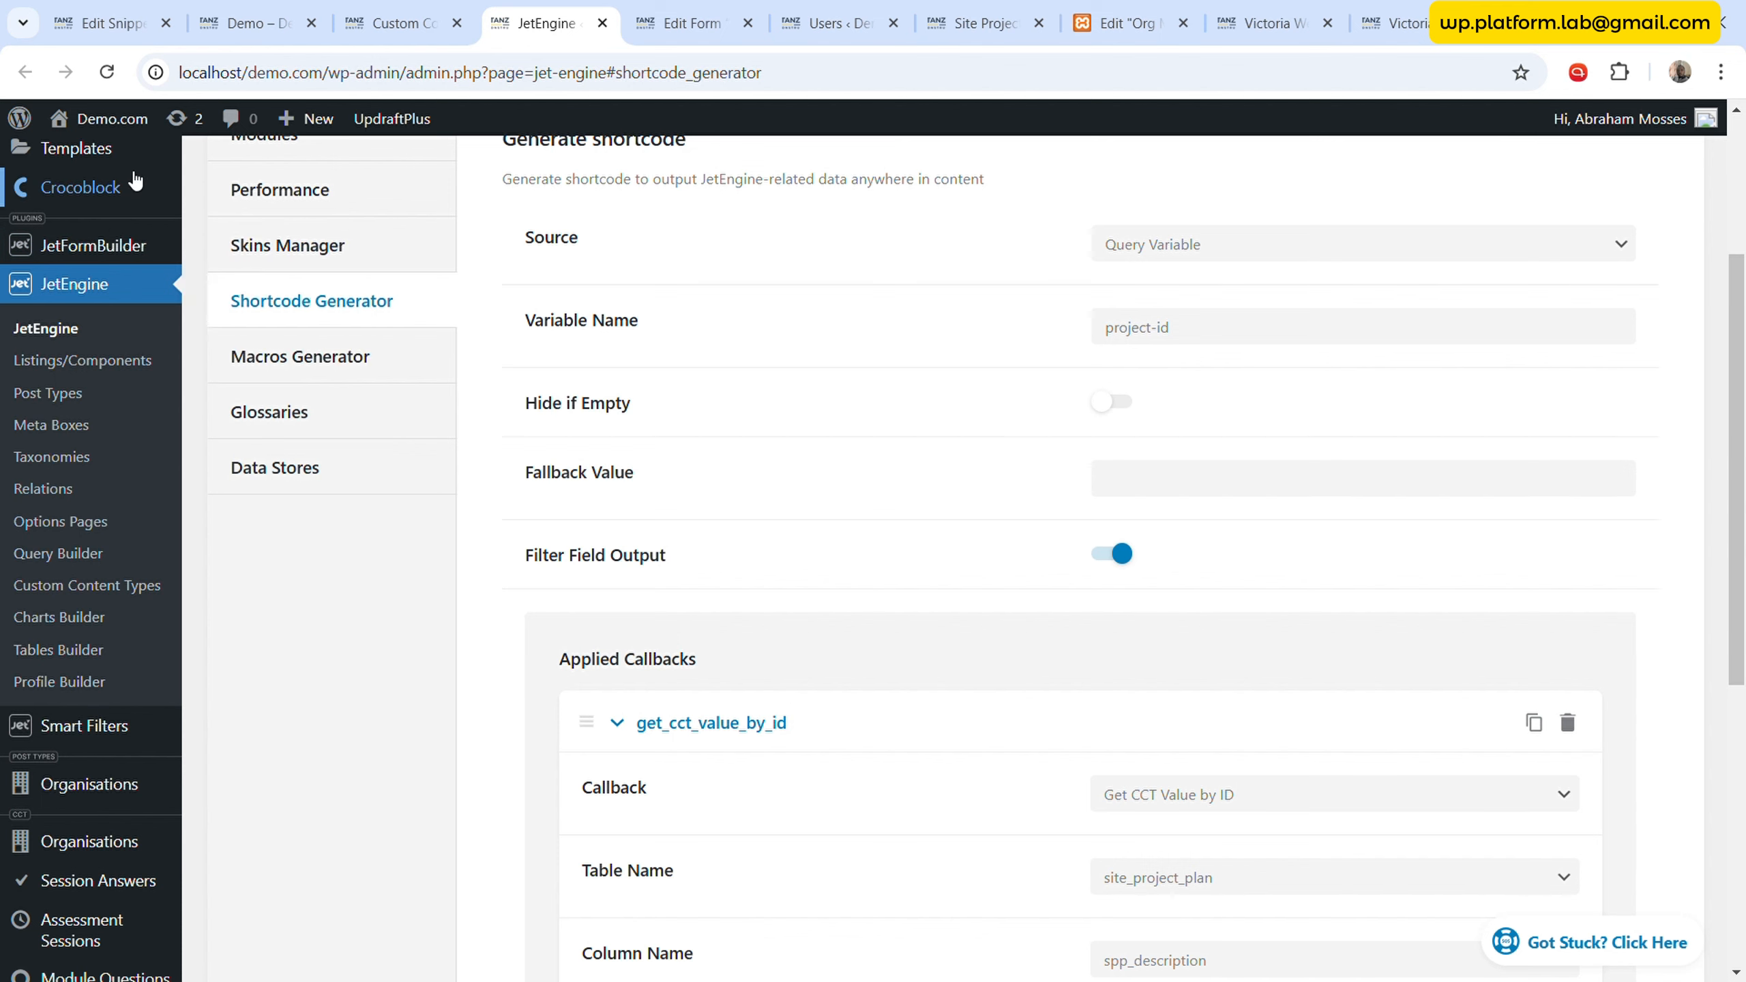
scroll(128, 176, "up", 3)
mouse_move(105, 376)
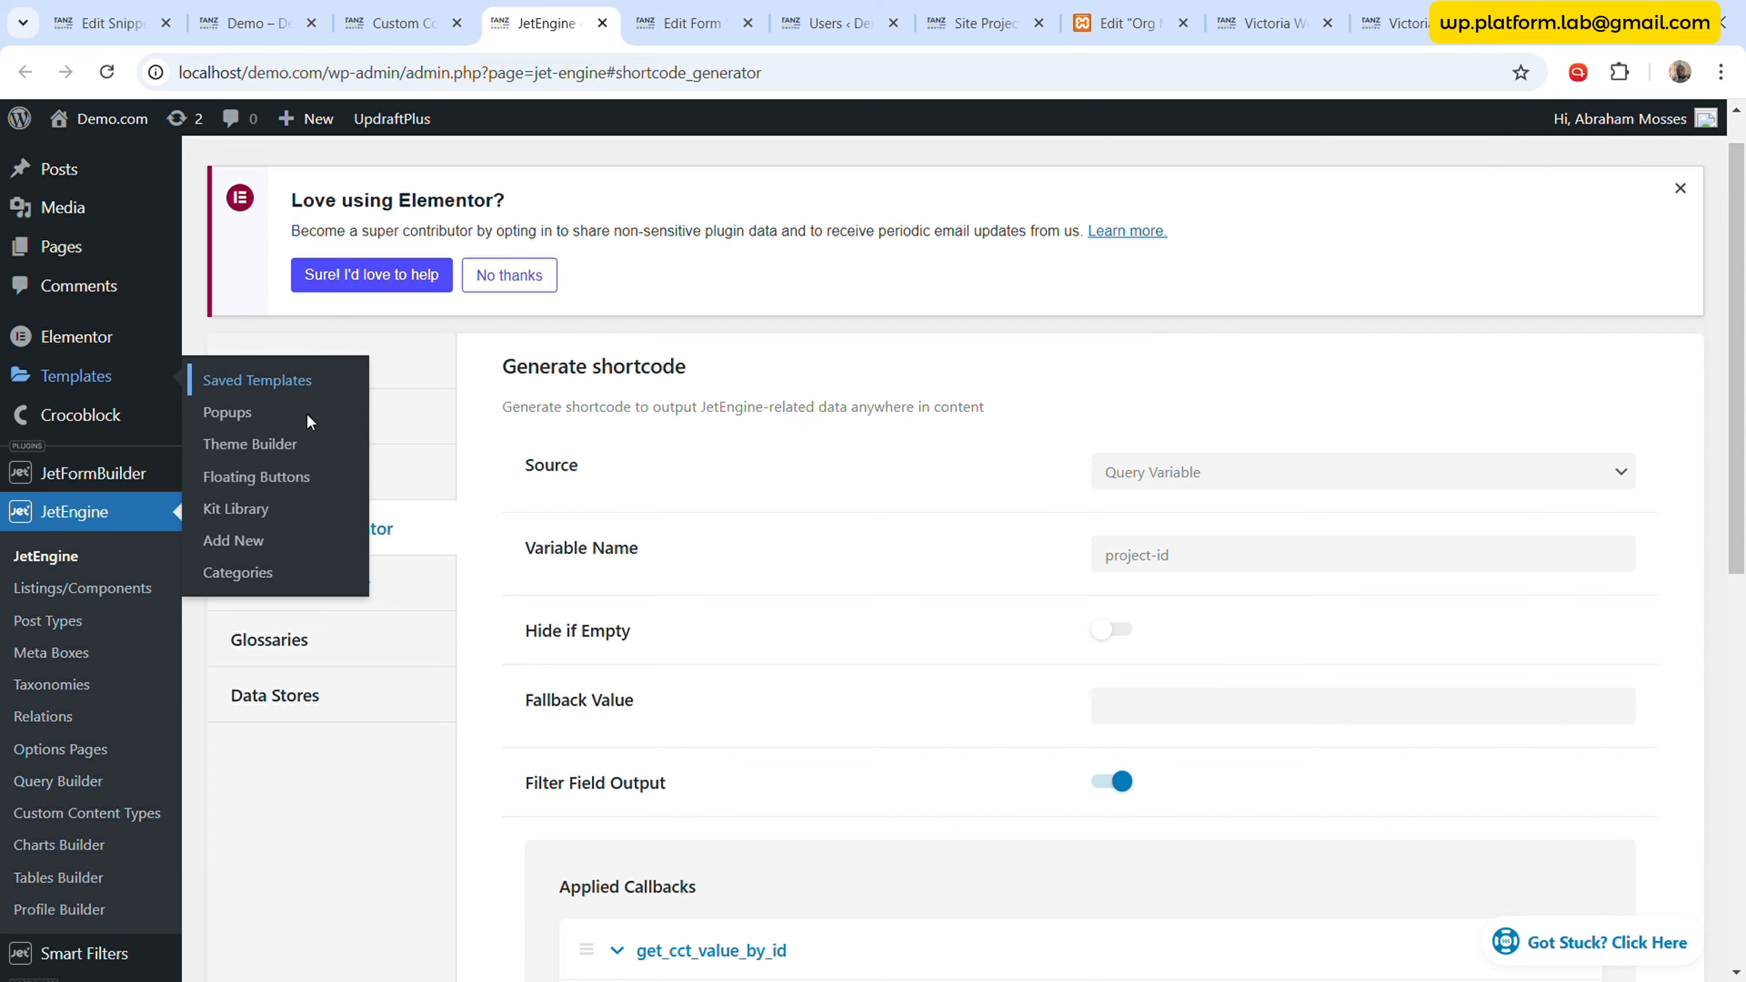
middle_click(257, 380)
left_click(651, 35)
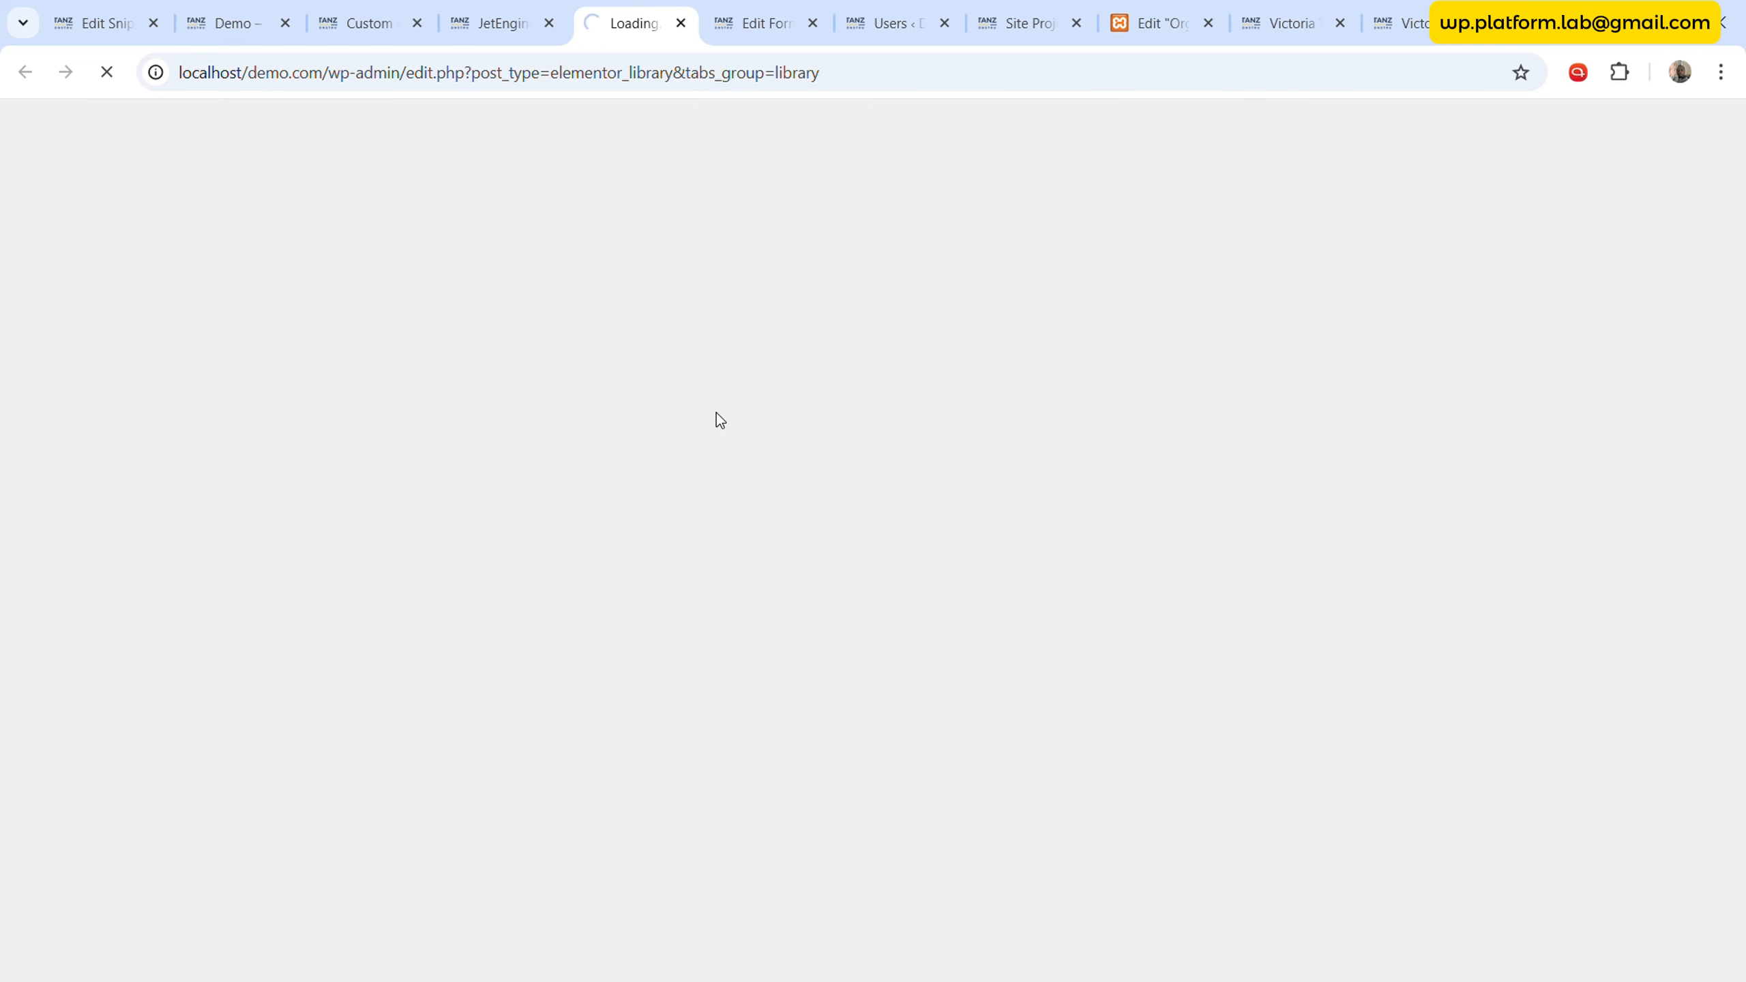
scroll(408, 533, "down", 3)
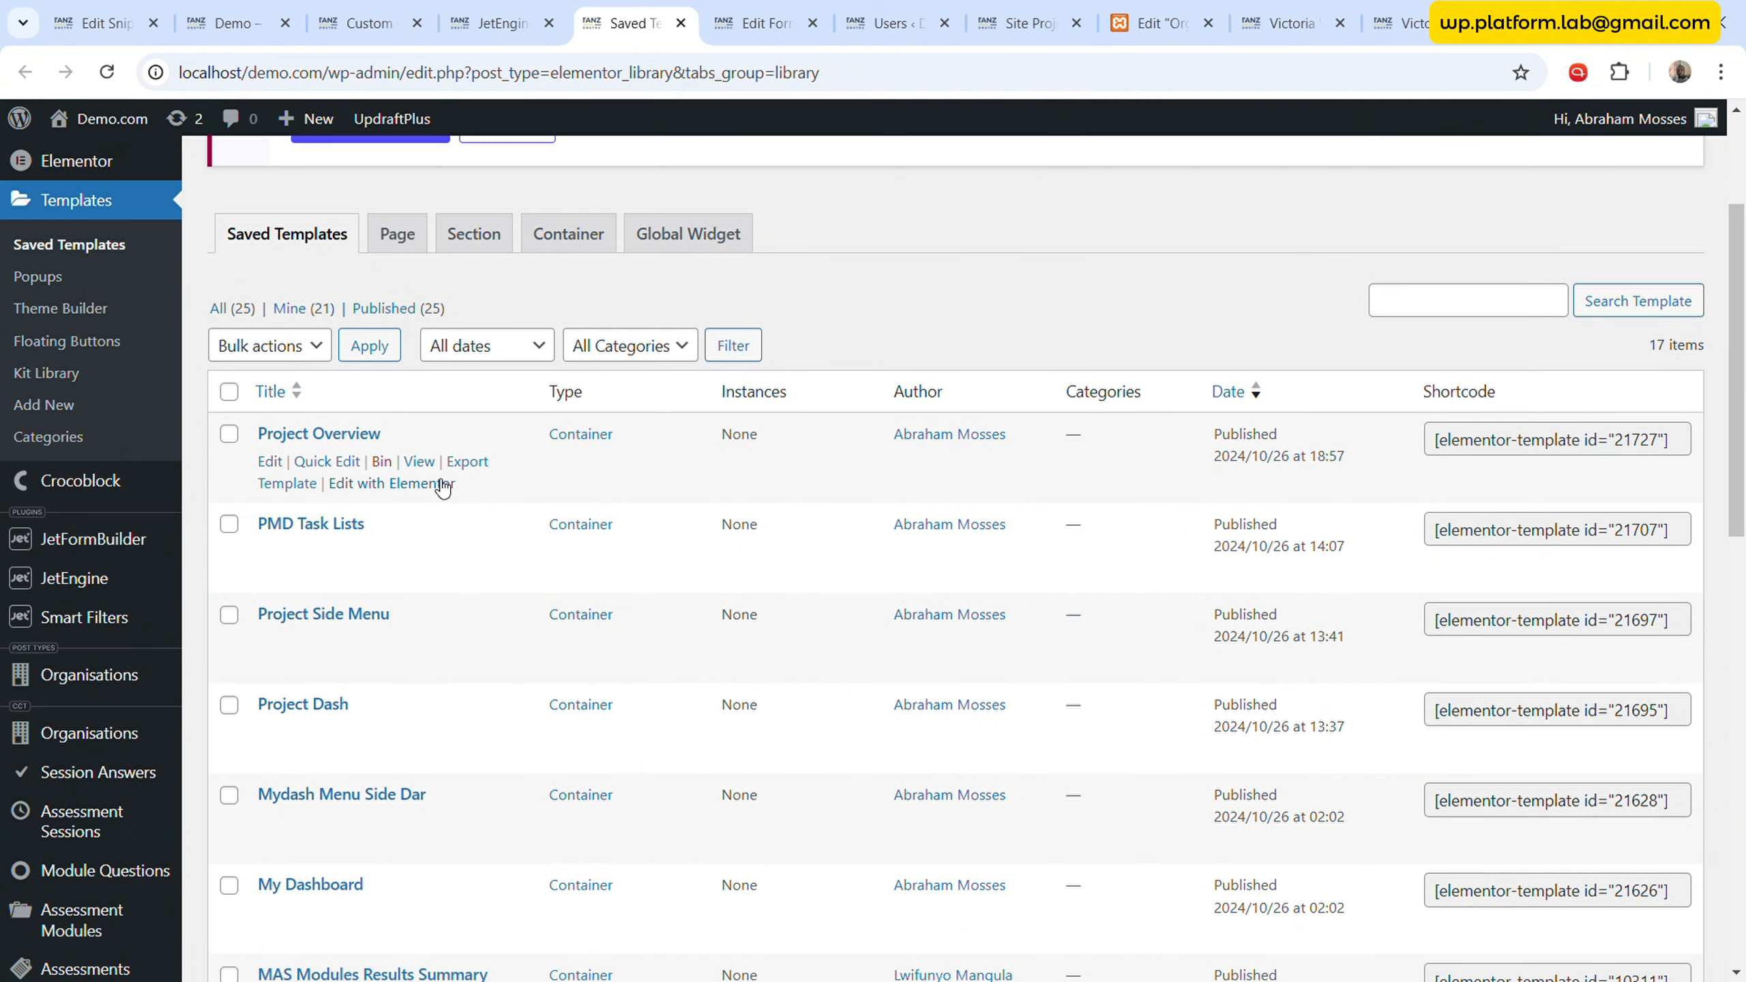
middle_click(444, 485)
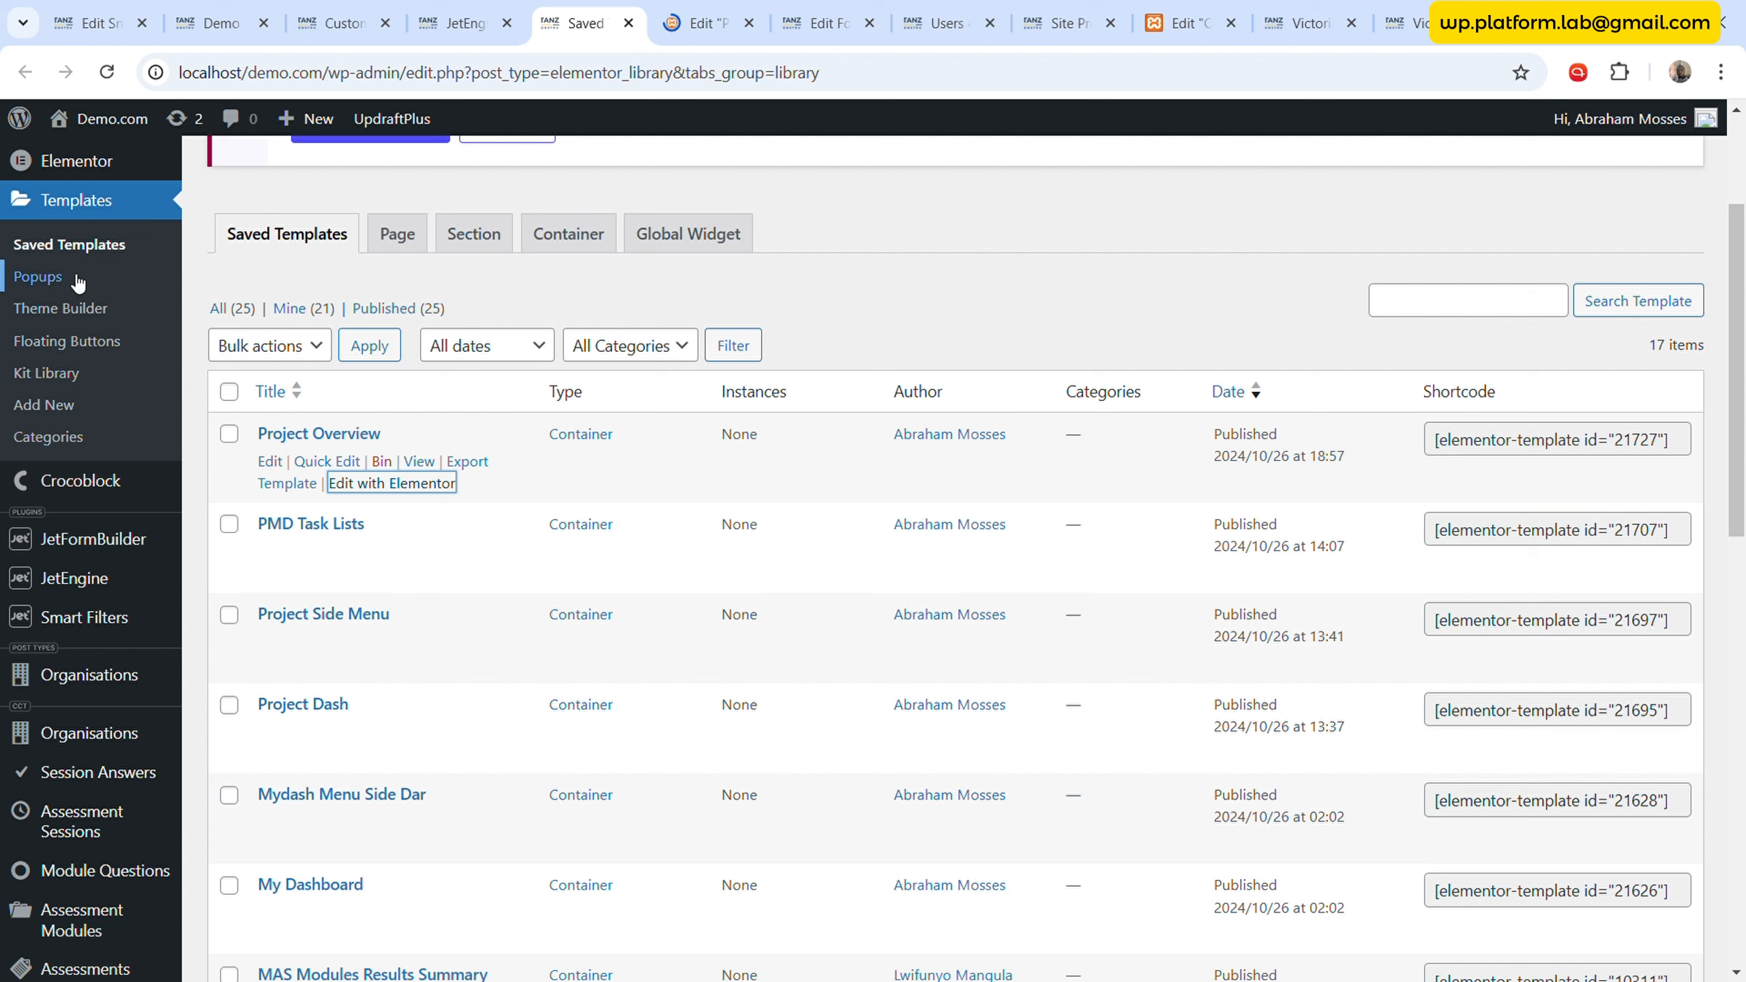
- From the Elementor popups list, create a new Popup template named "Invite User"
middle_click(147, 318)
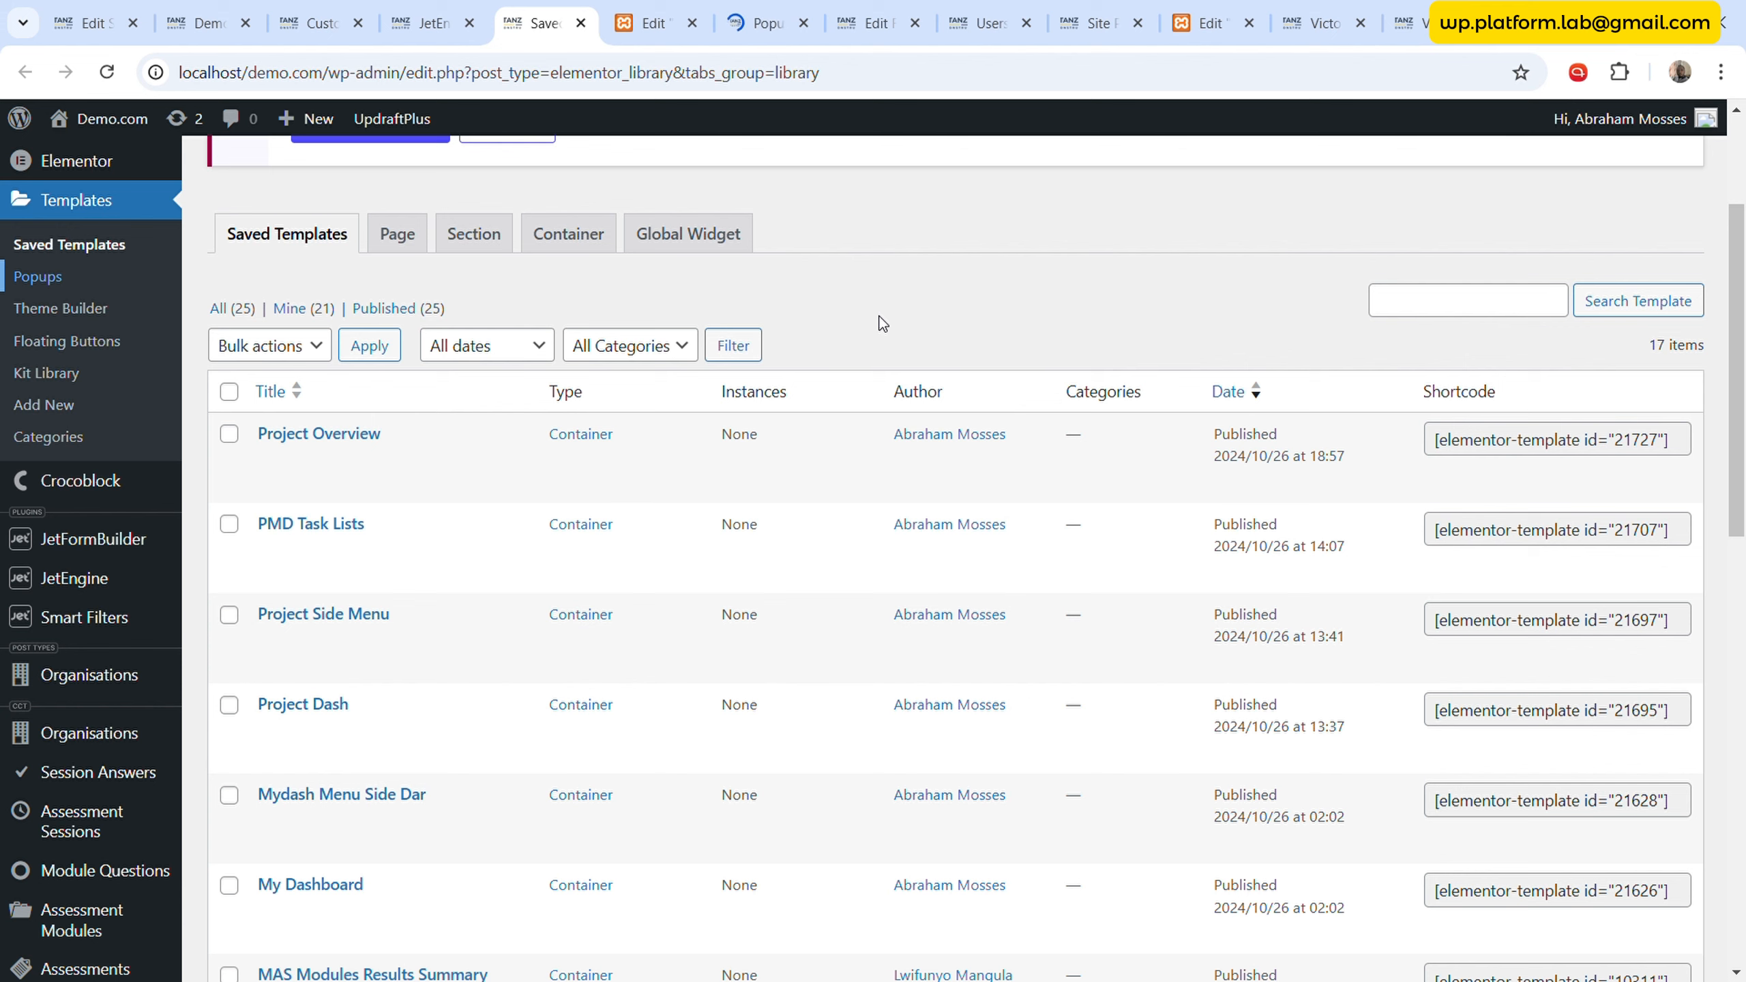
left_click(758, 10)
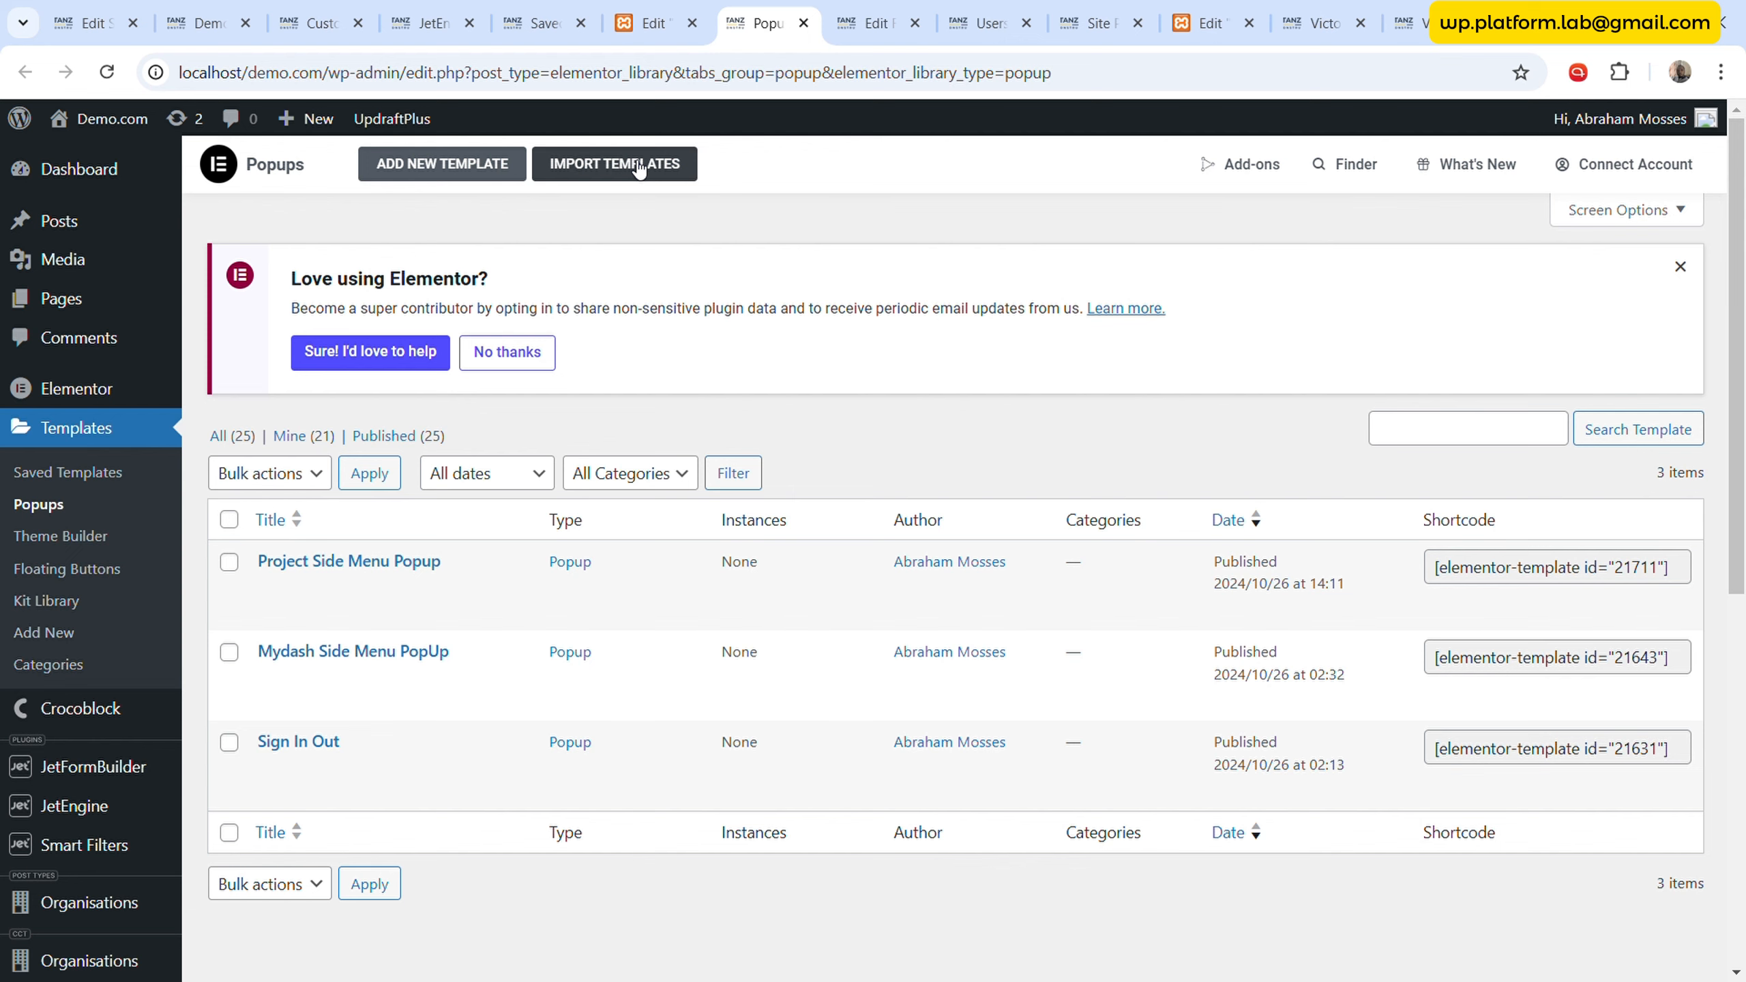
left_click(442, 163)
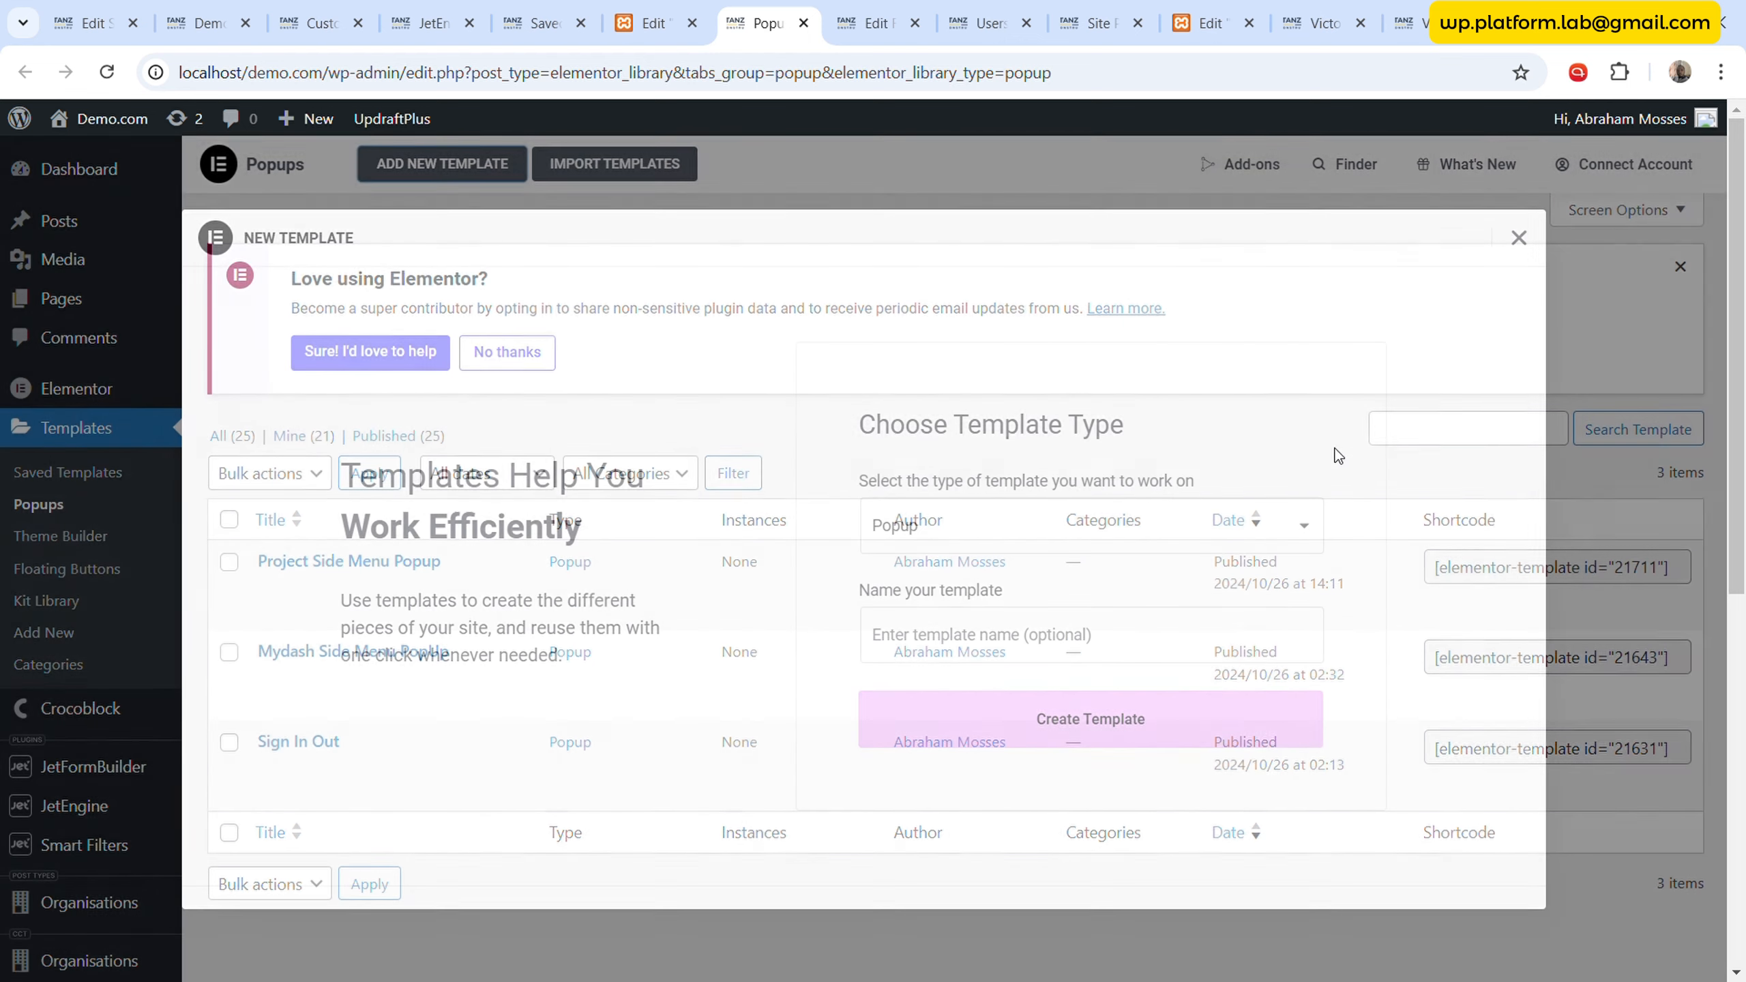
left_click(1049, 650)
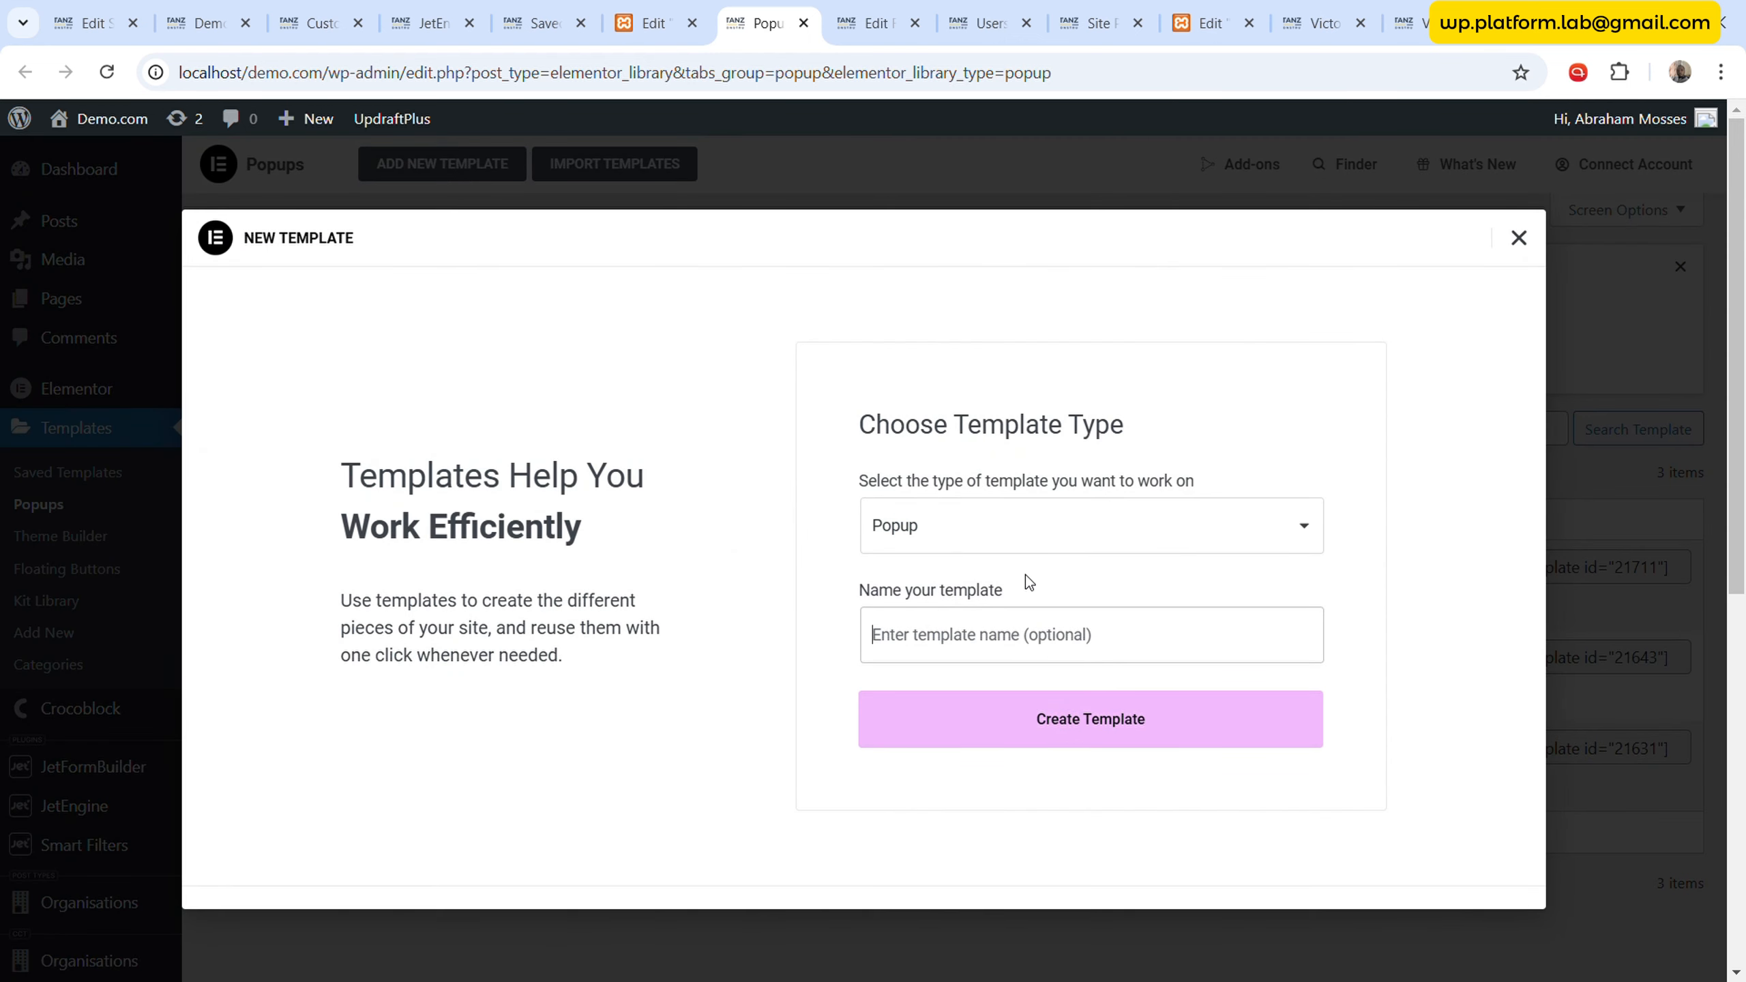
type("Invite ")
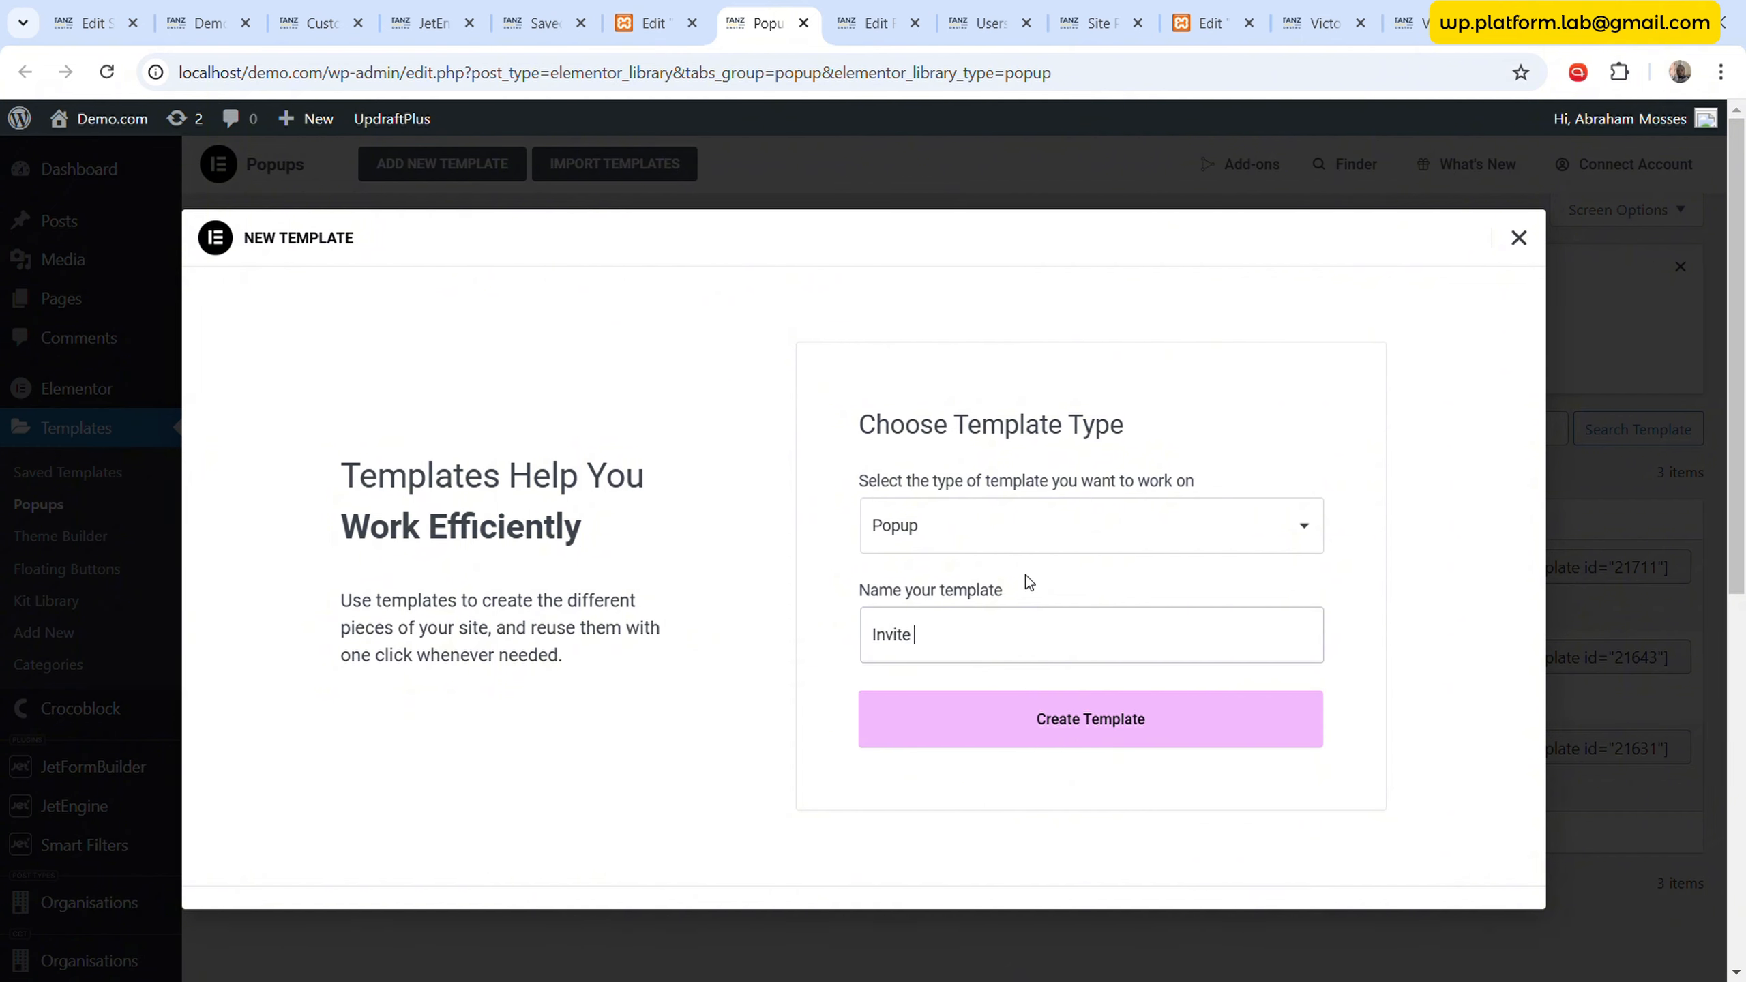
type("User")
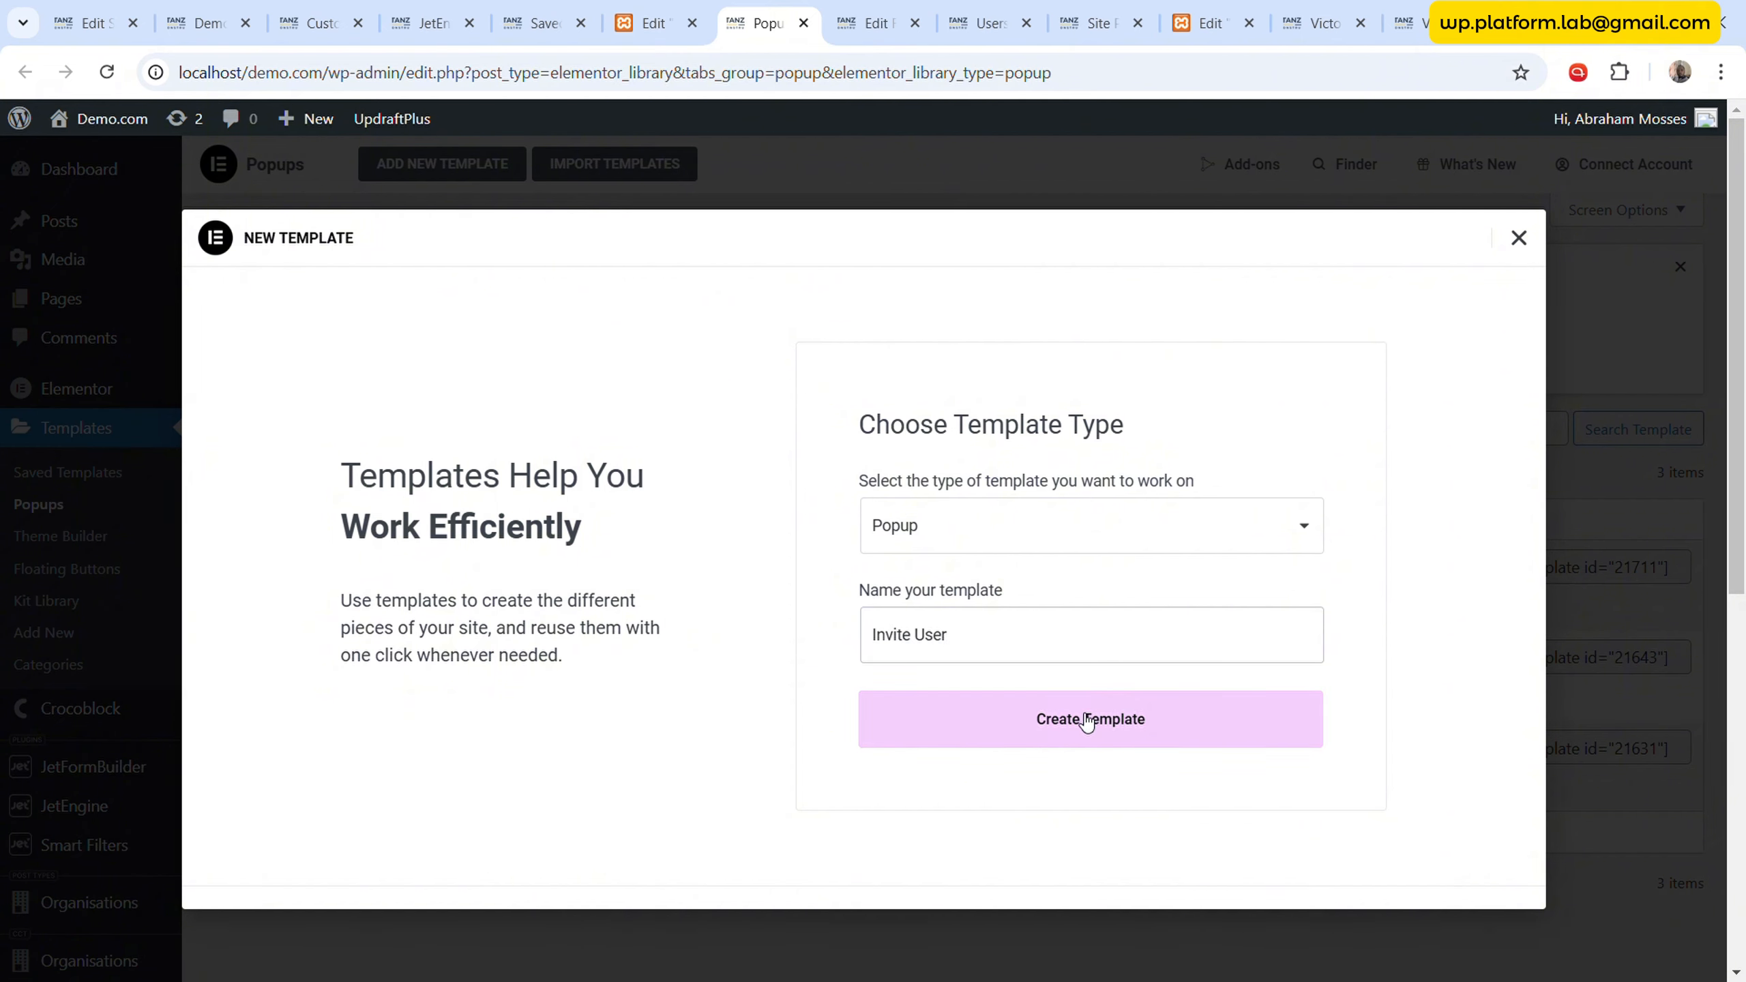
left_click(1086, 723)
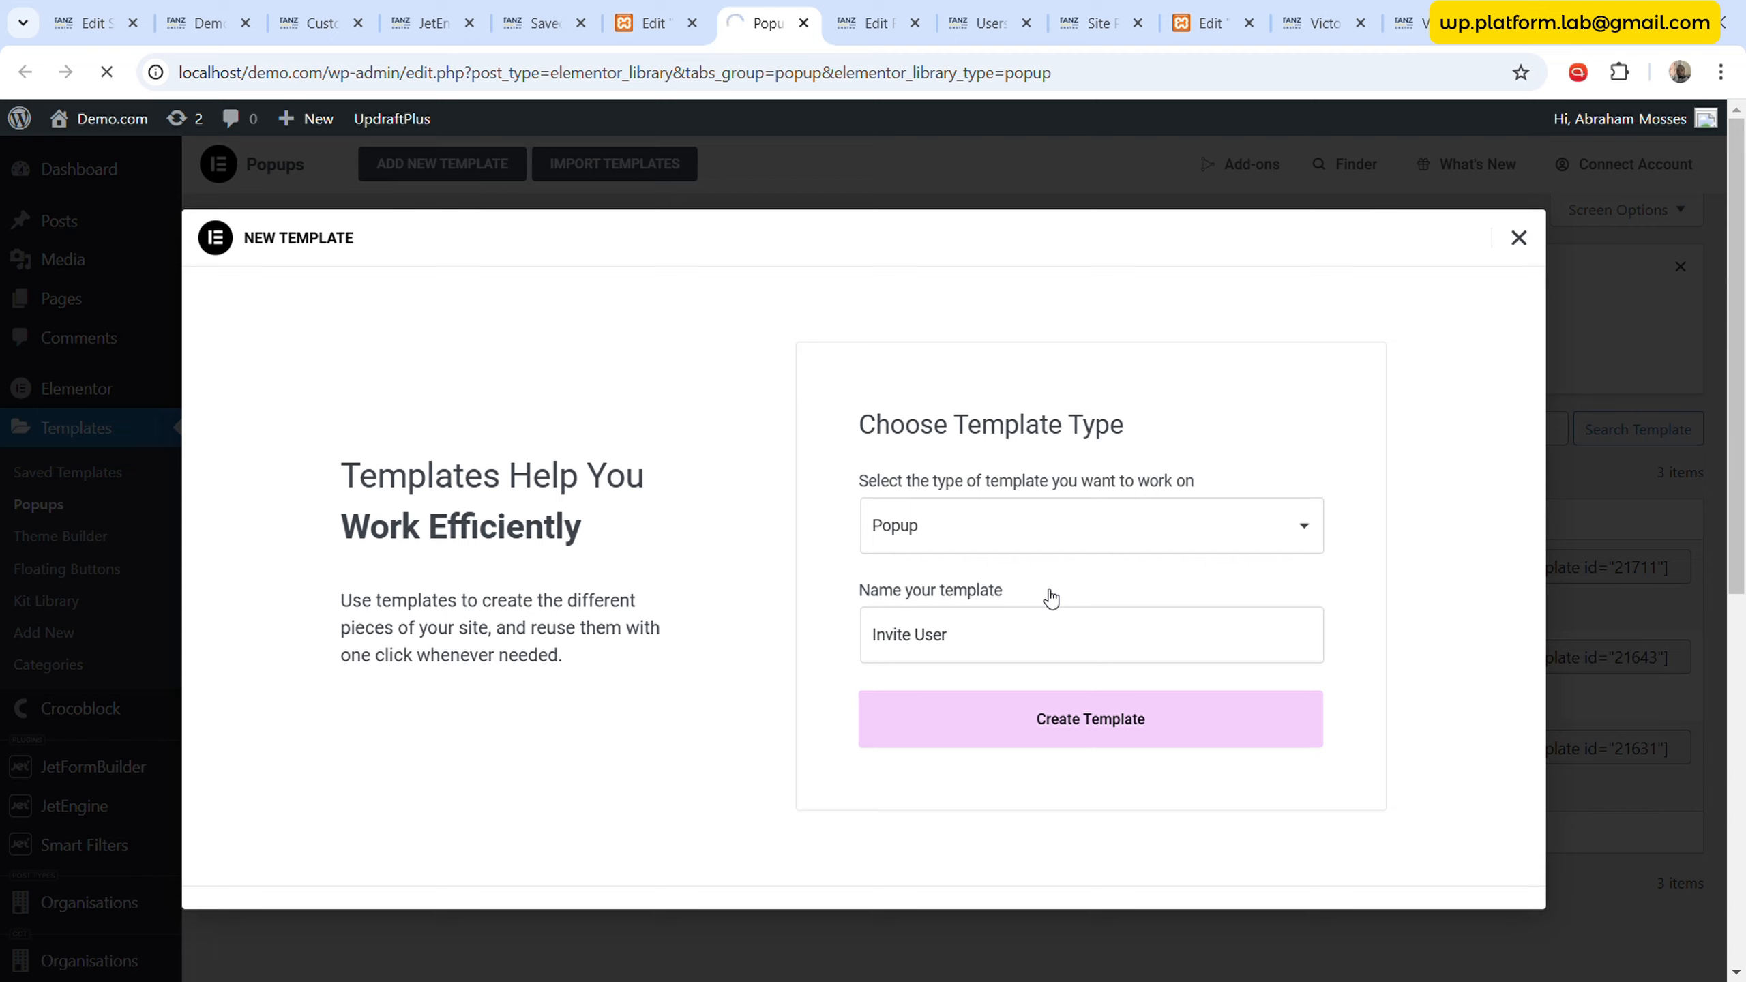
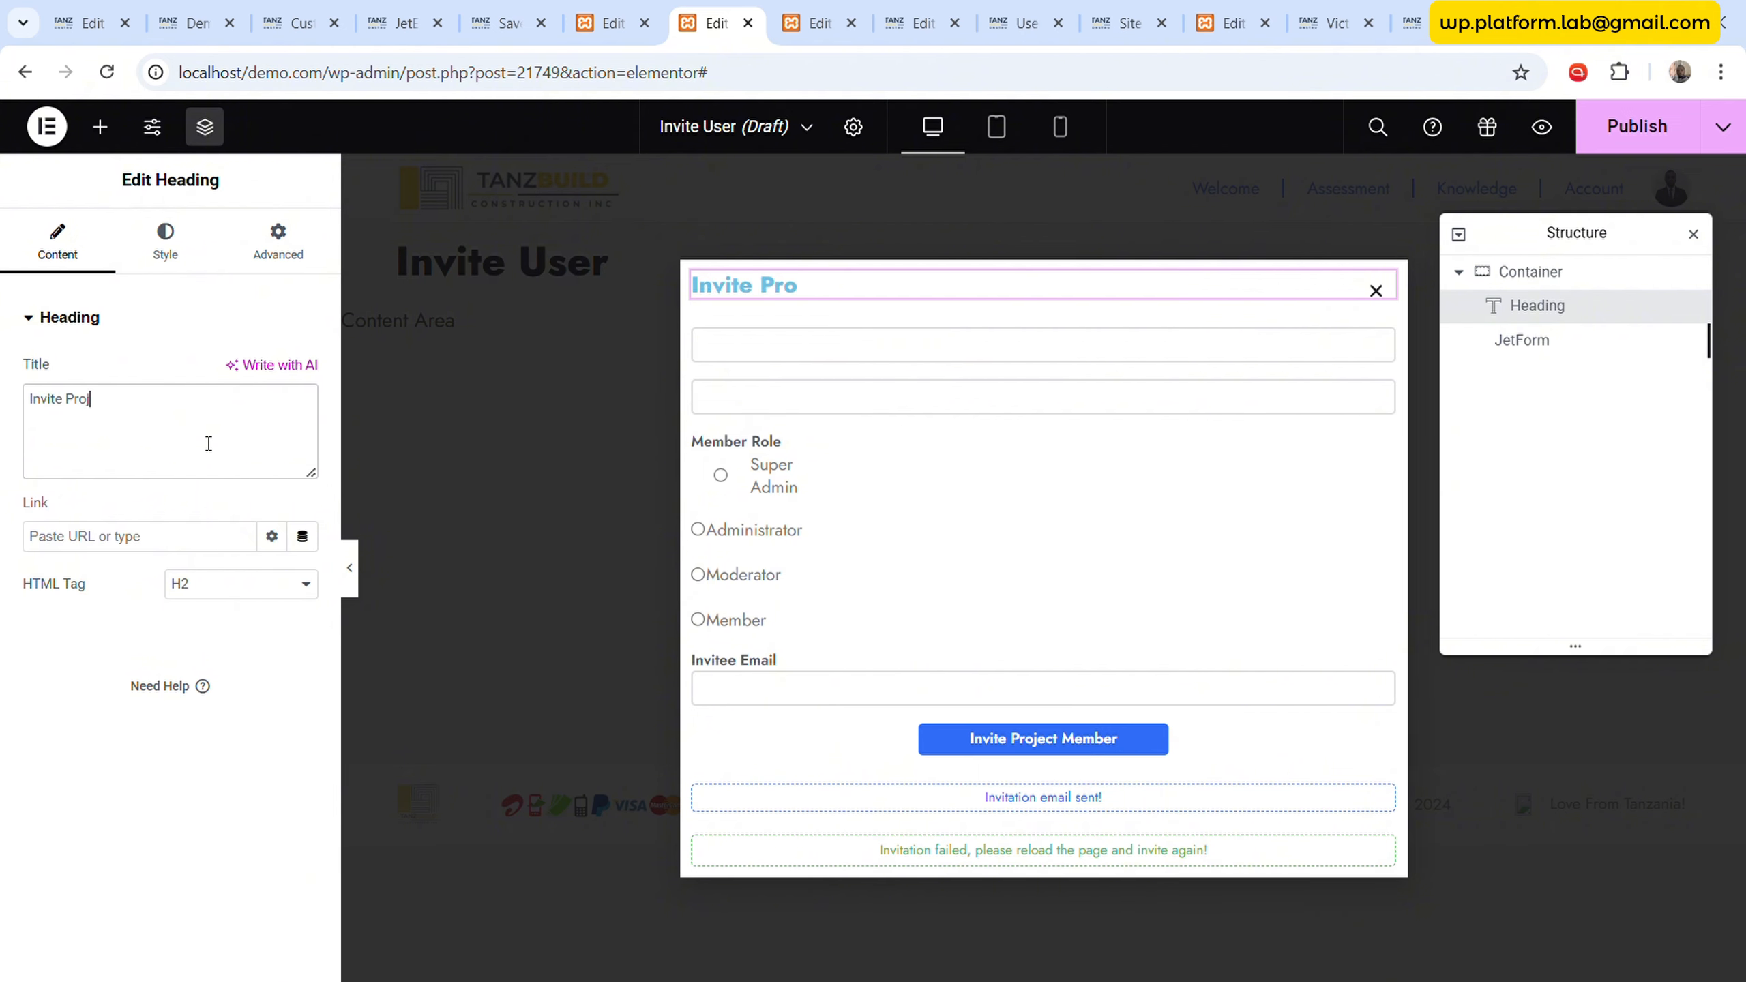
- Complete the popup heading's title as "Invite Project Member", centre it and give it the dark blue global text colour
type("ect Member")
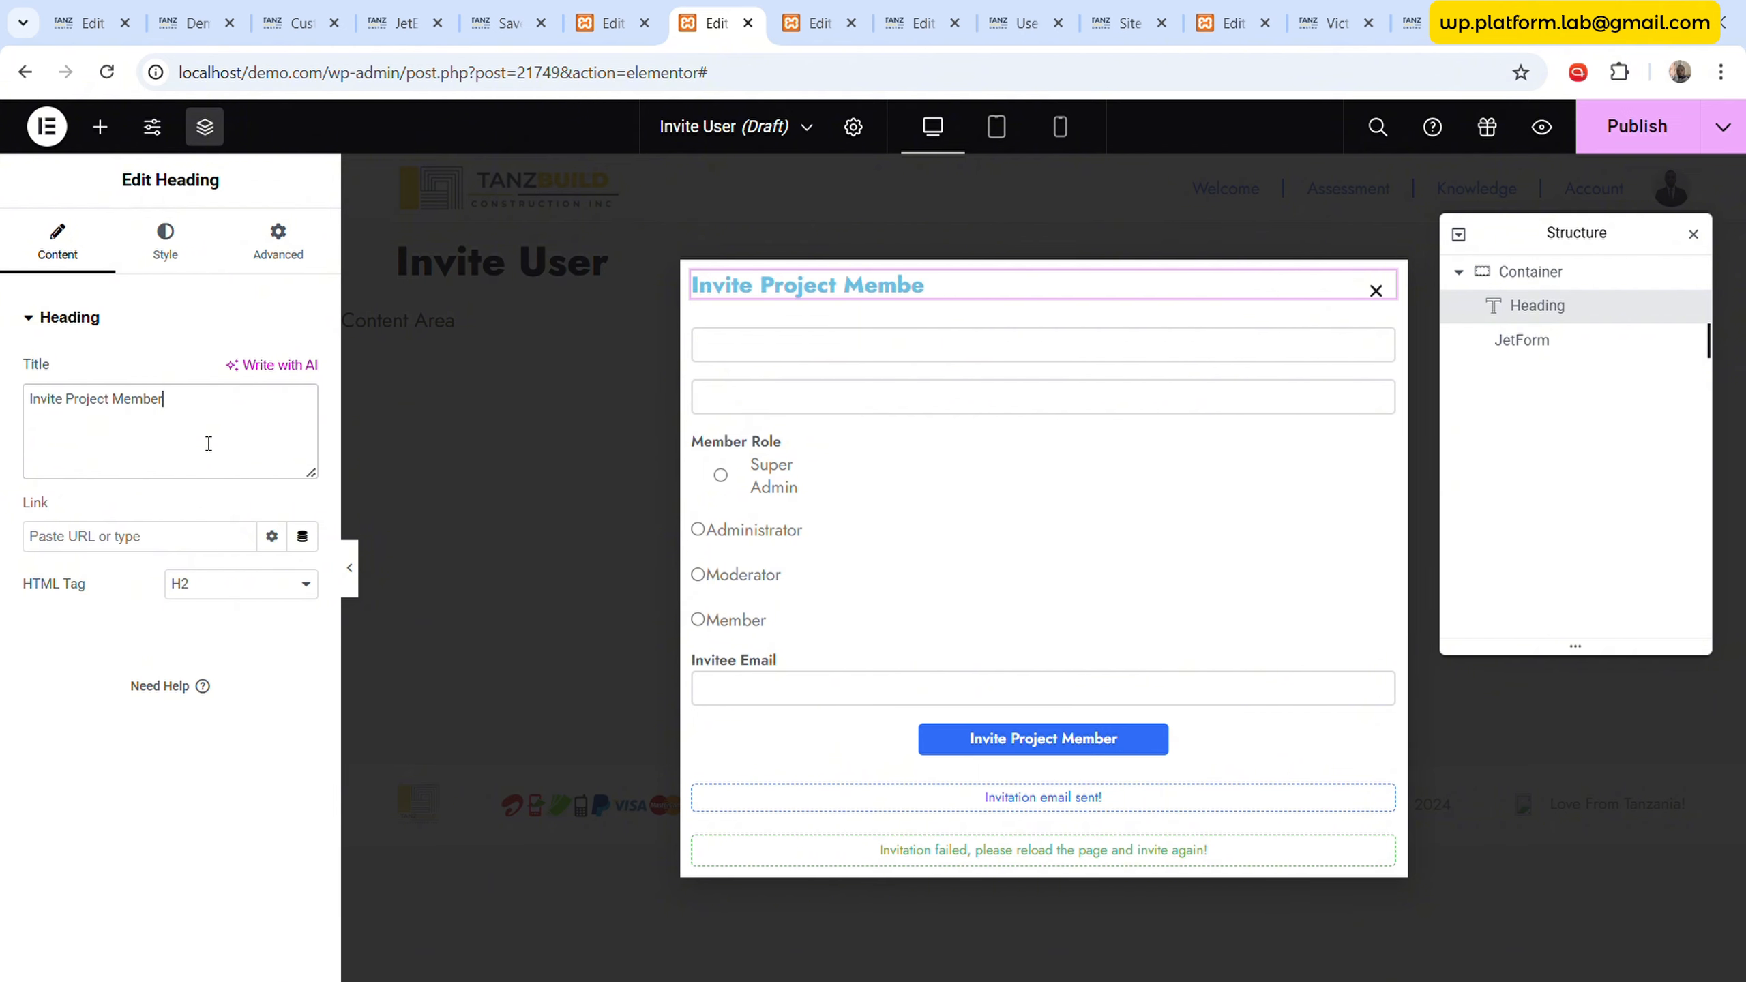
left_click(165, 237)
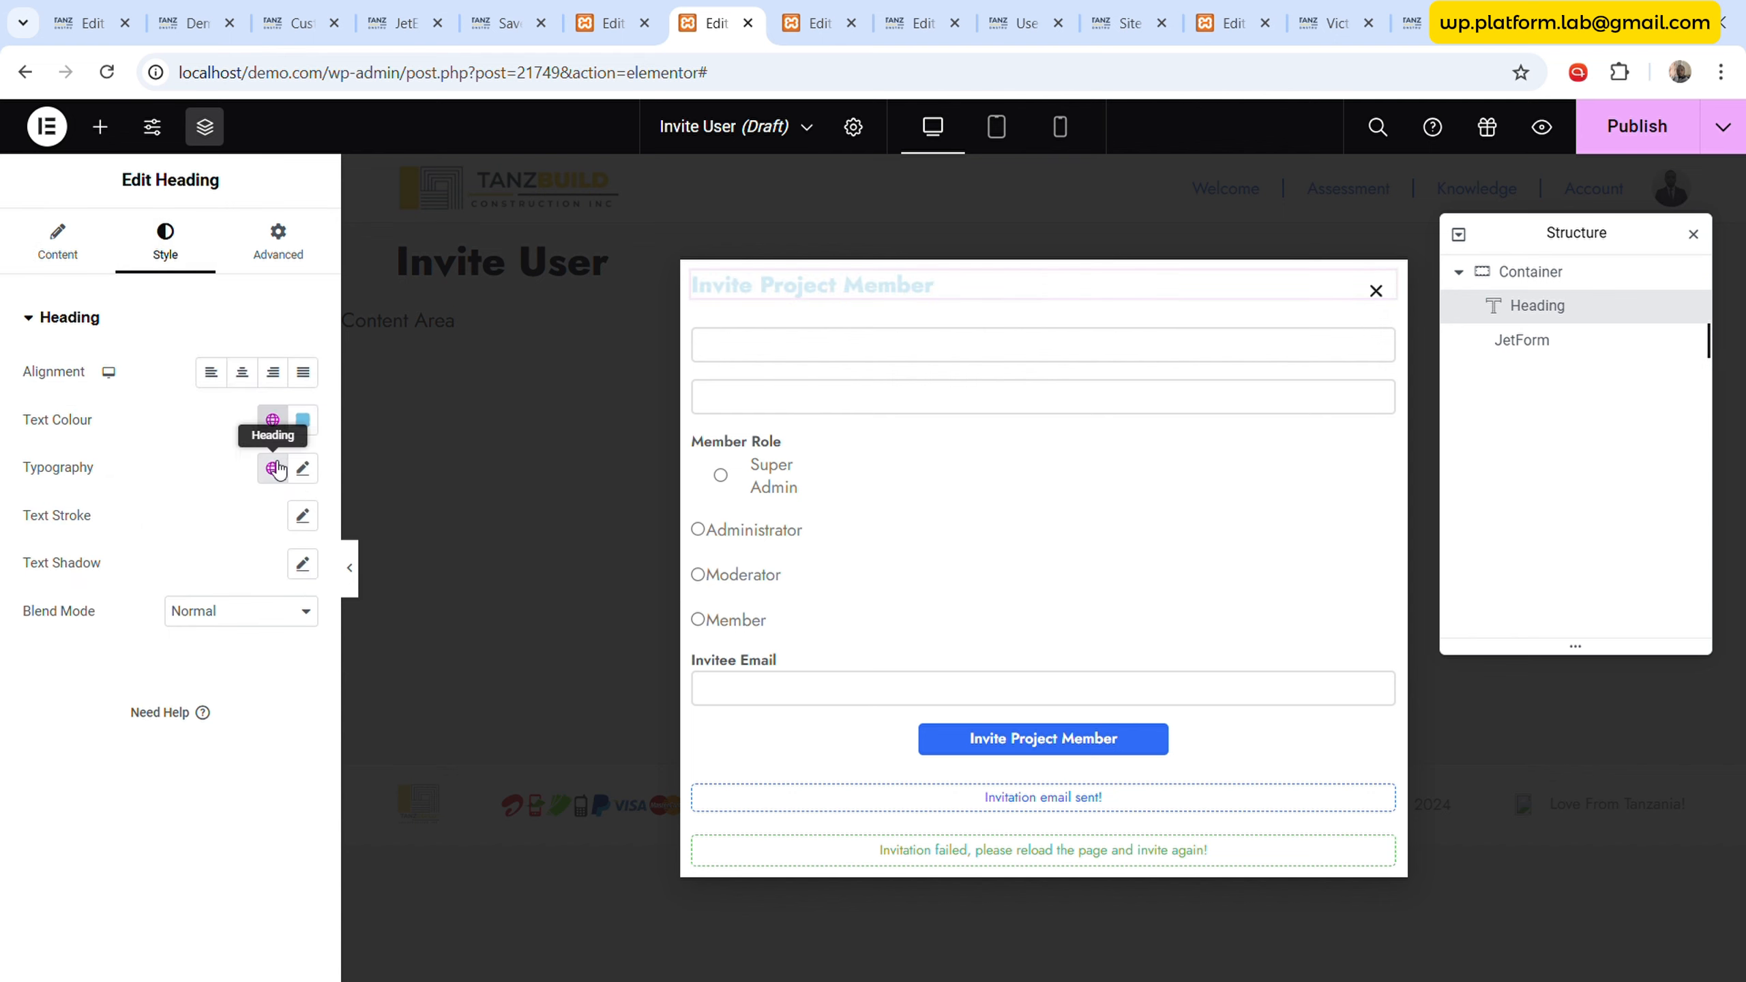
left_click(242, 372)
left_click(272, 420)
left_click(146, 800)
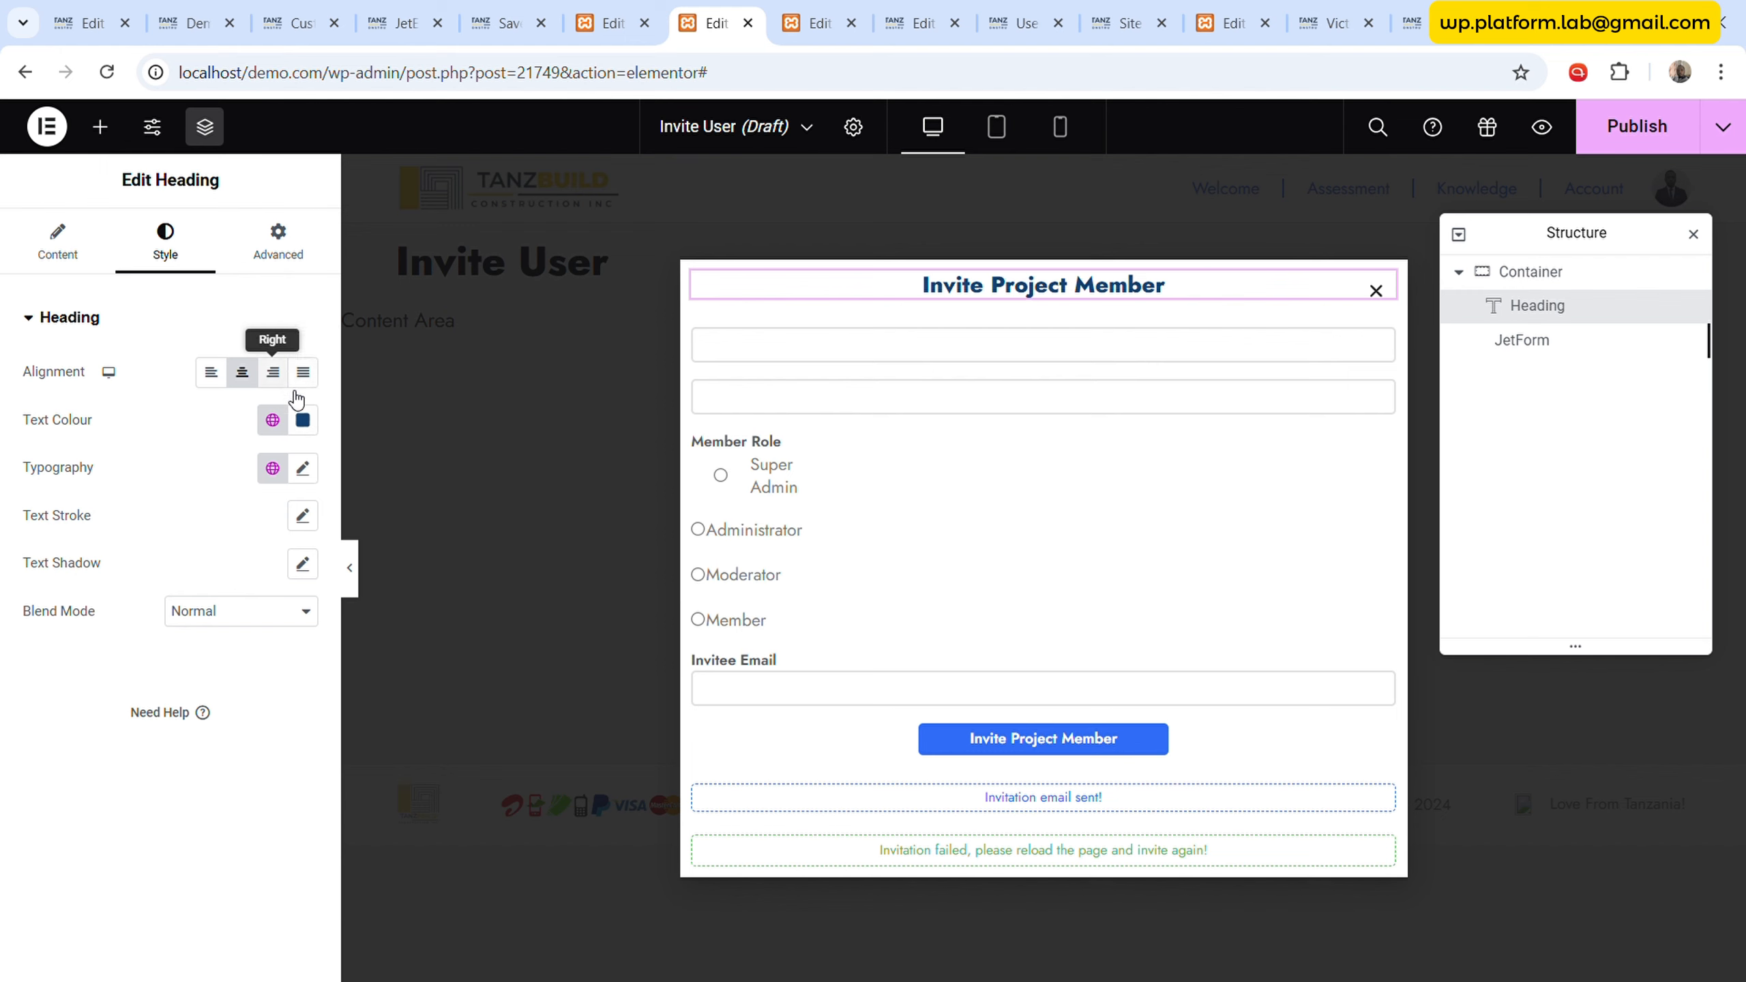
- Make the heading's text colour dynamic from a Custom Content Type Field, with the copied colour #144171 as fallback
left_click(303, 421)
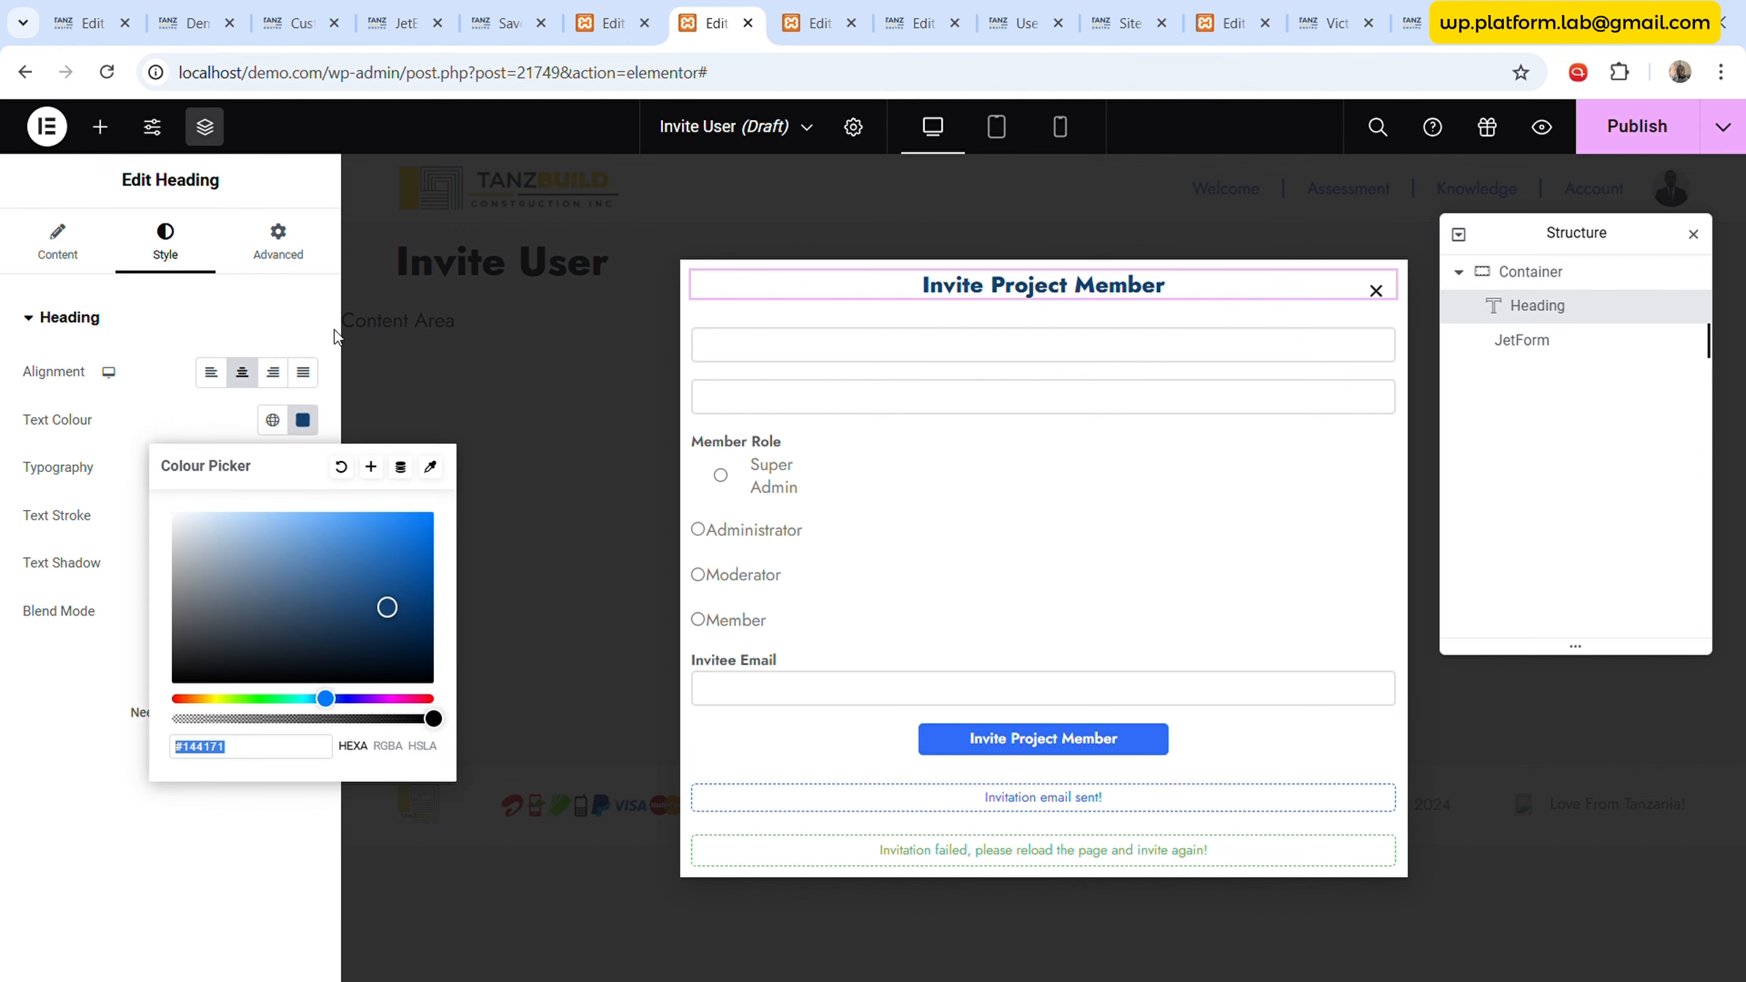
left_click(401, 467)
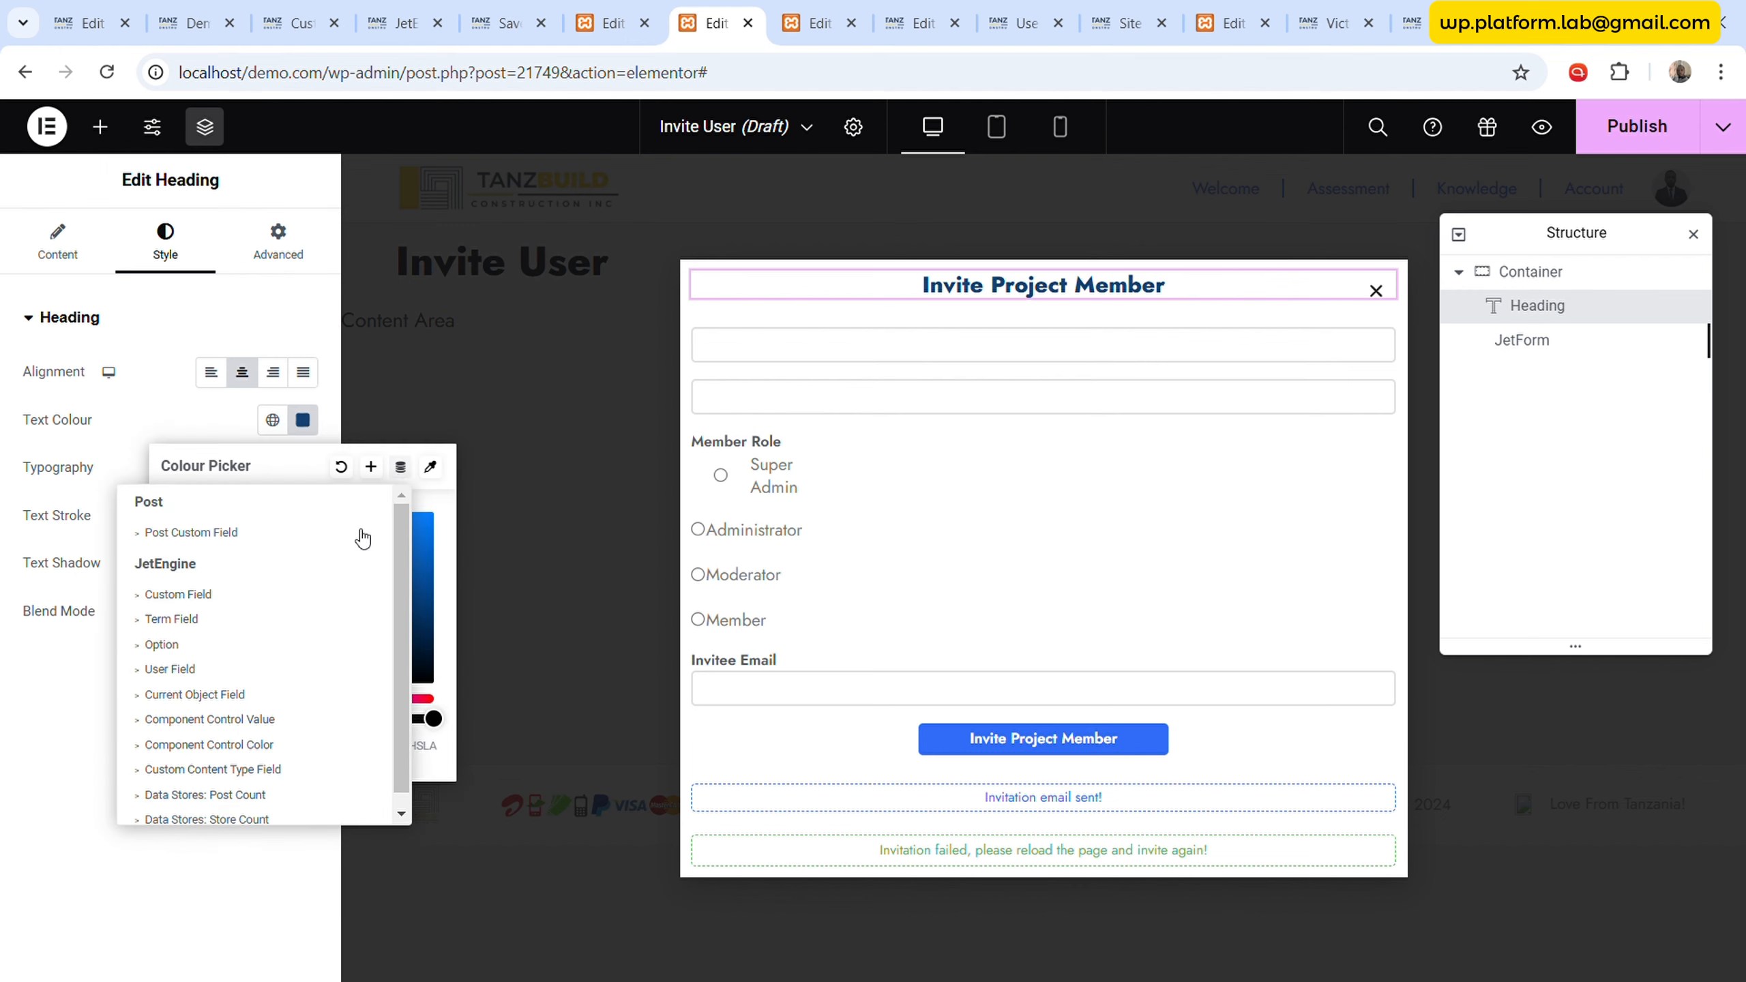
scroll(285, 741, "down", 1)
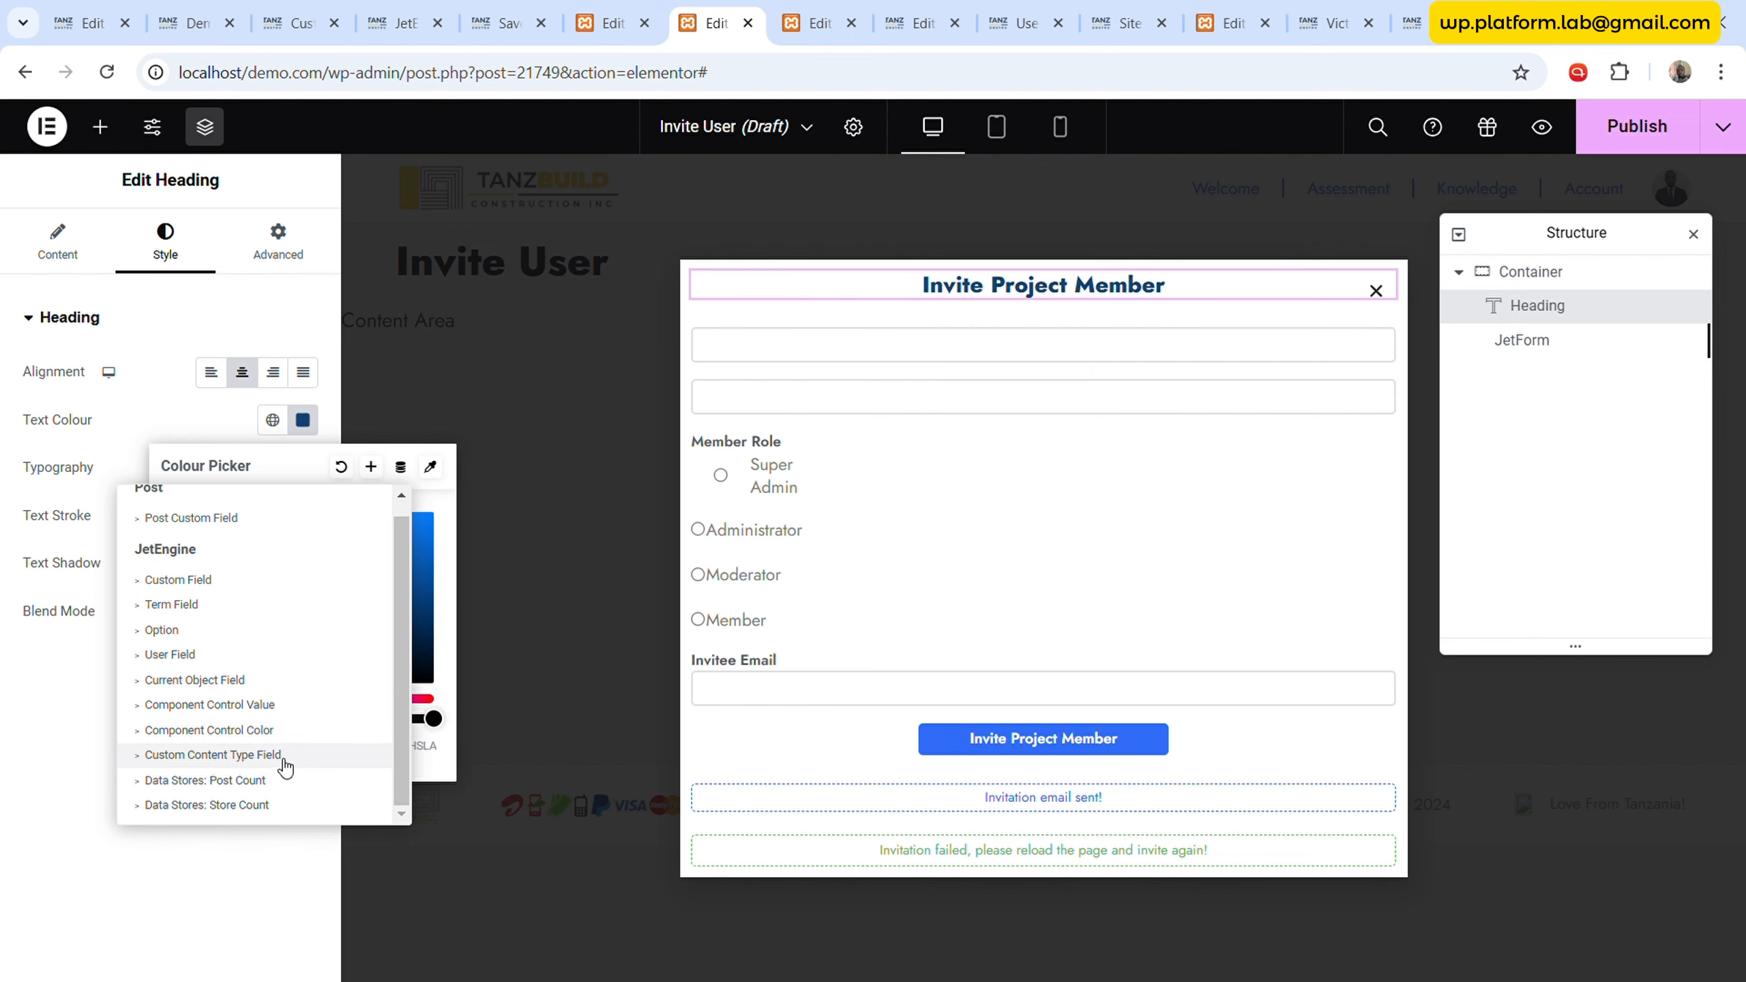
left_click(282, 756)
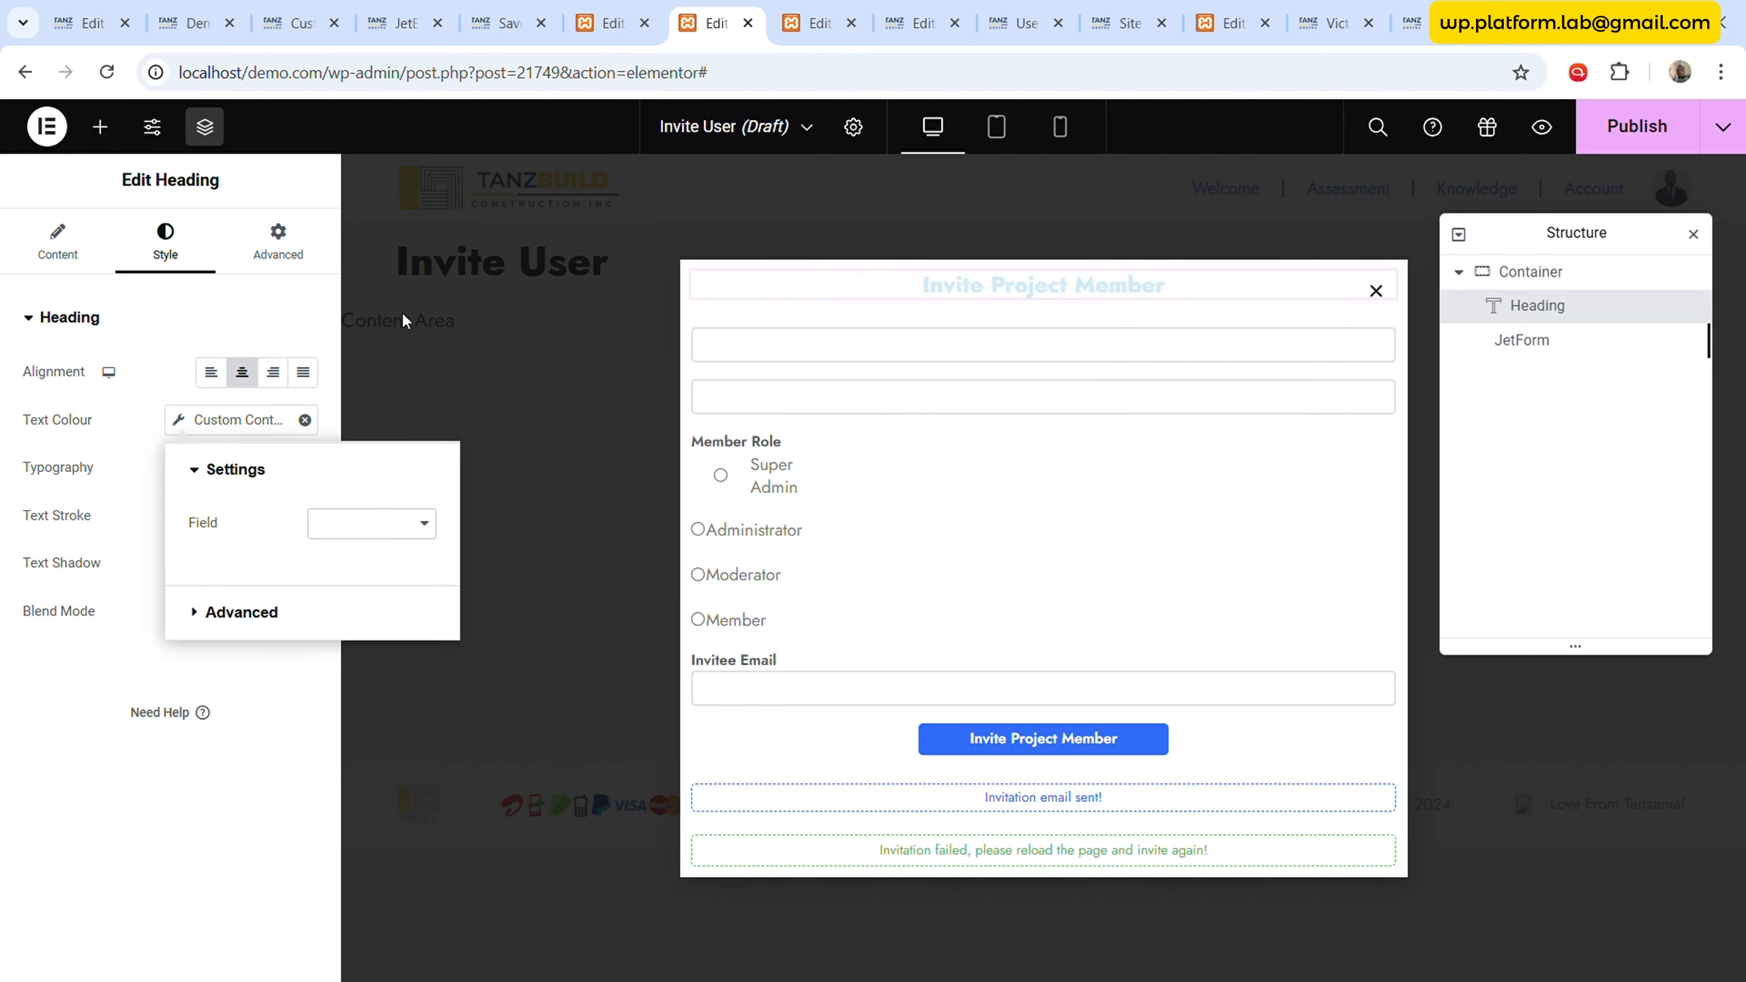
left_click(317, 613)
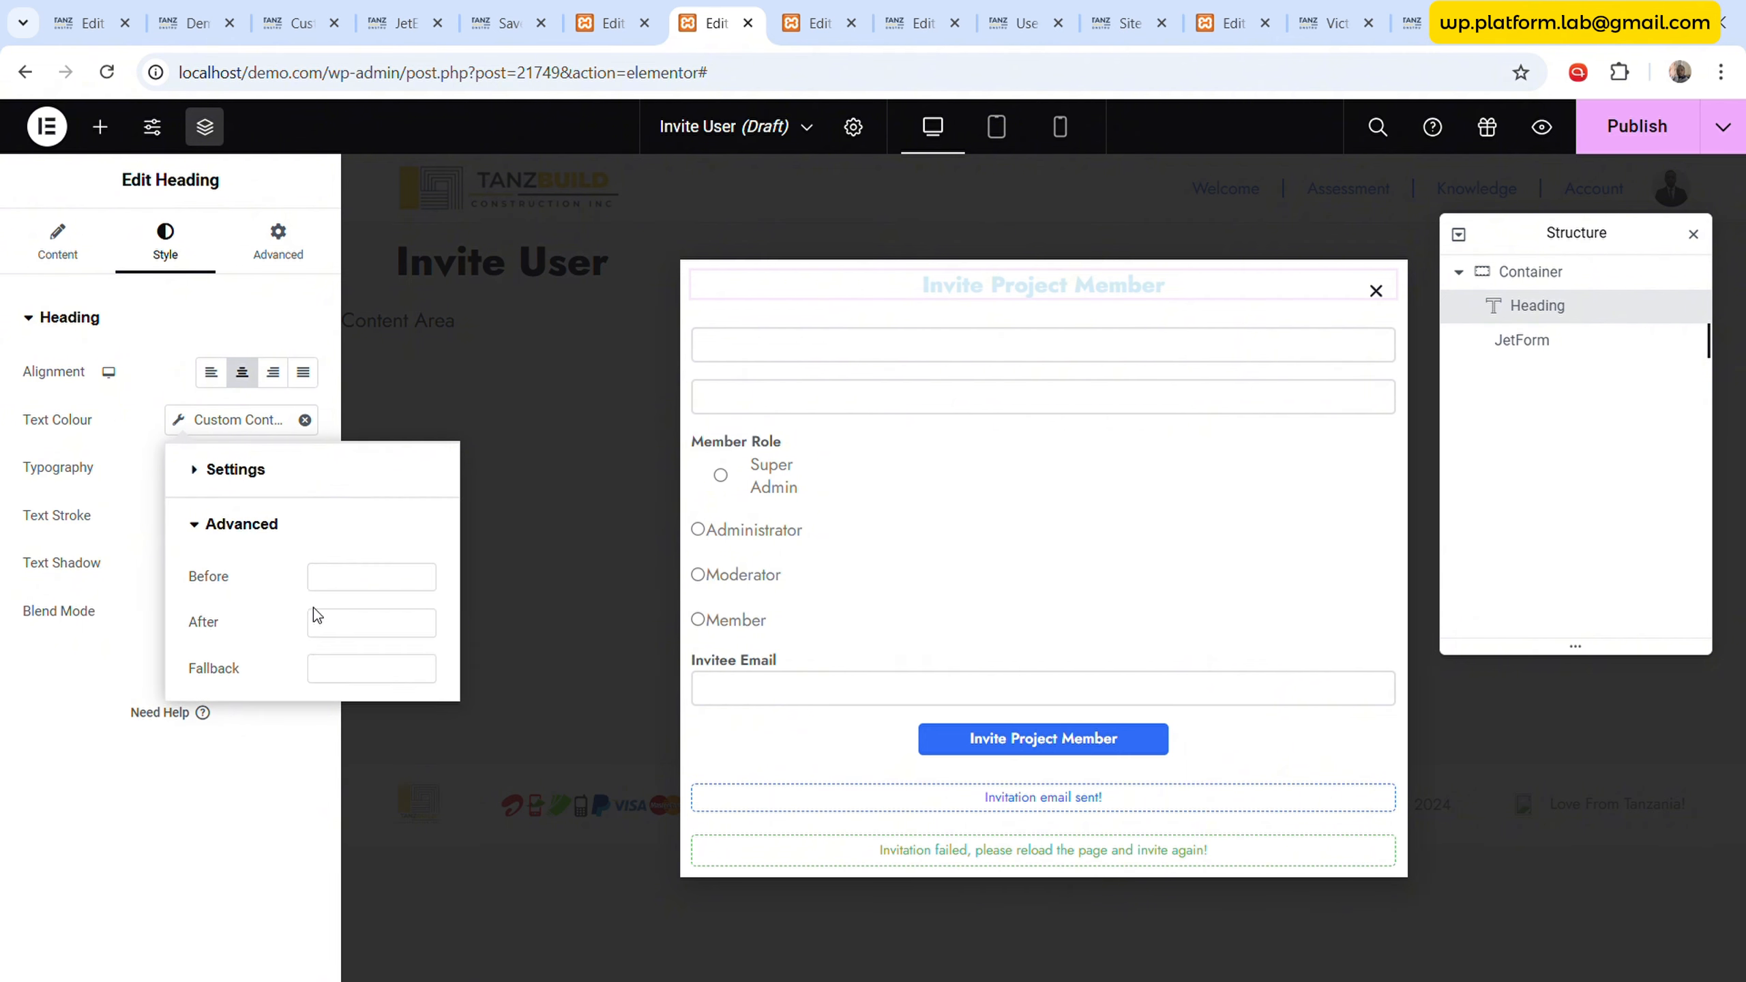
left_click(335, 678)
key("ctrl+v")
left_click(252, 792)
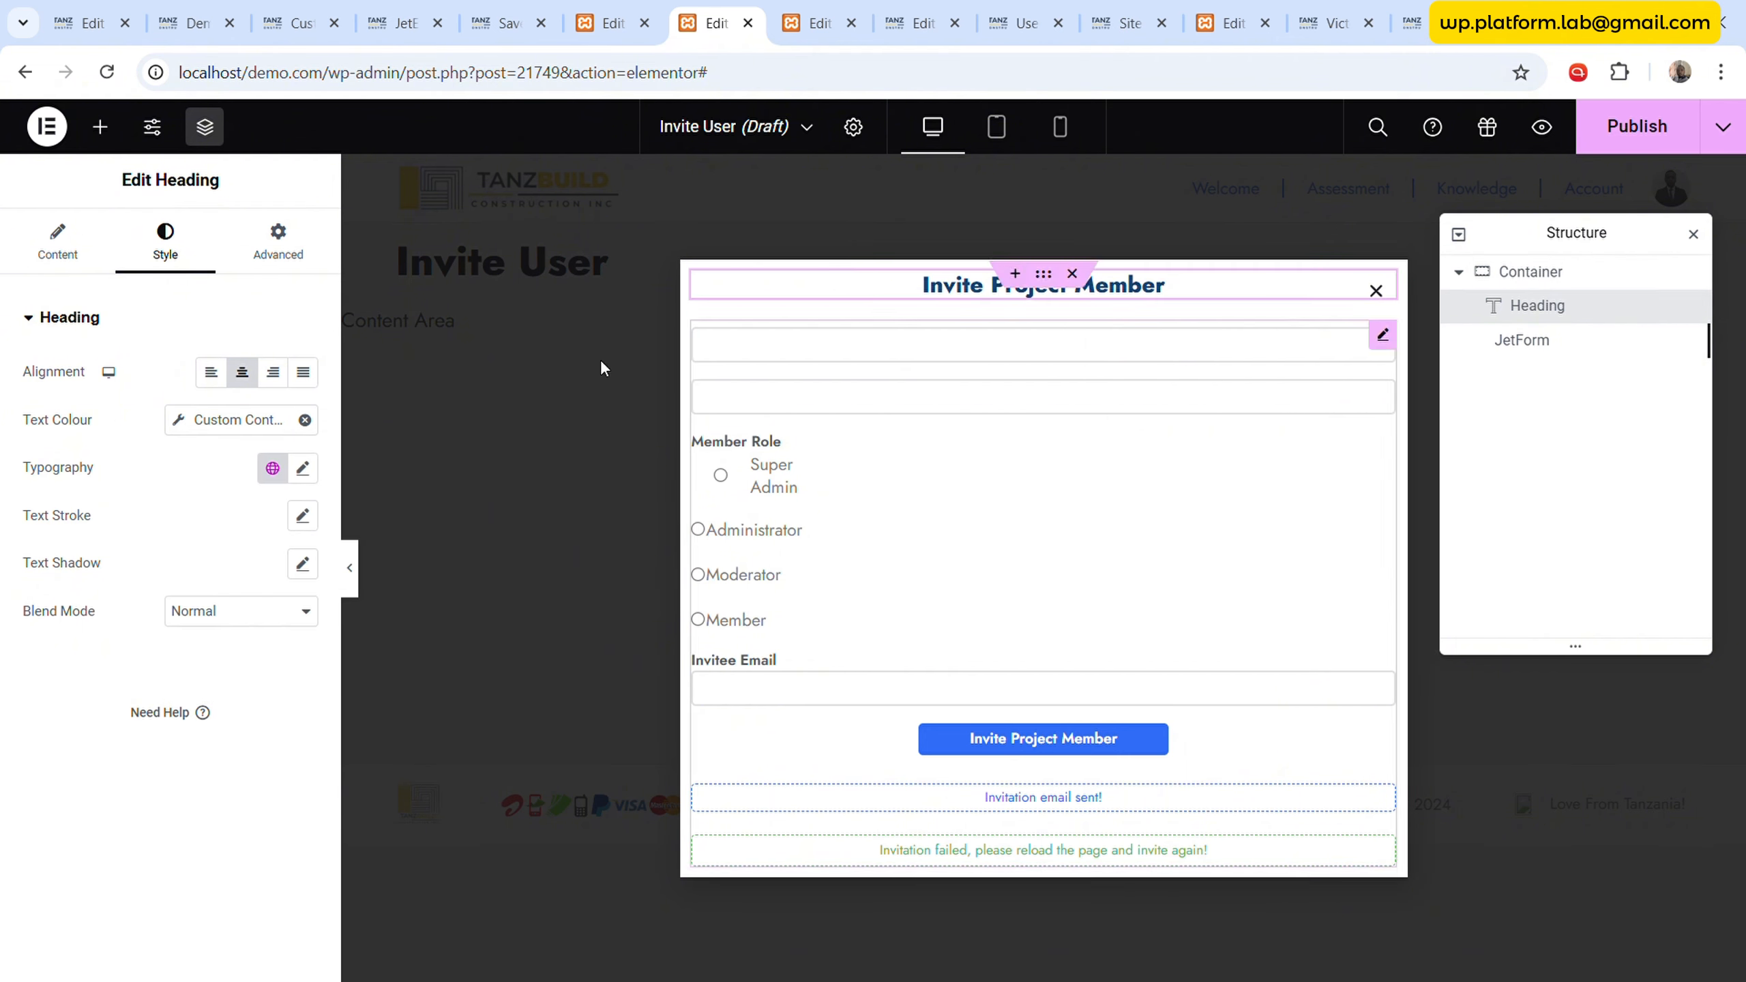
- Size the popup to the full viewport with a width of 100 vw and a height of Fit To Screen
left_click(1592, 284)
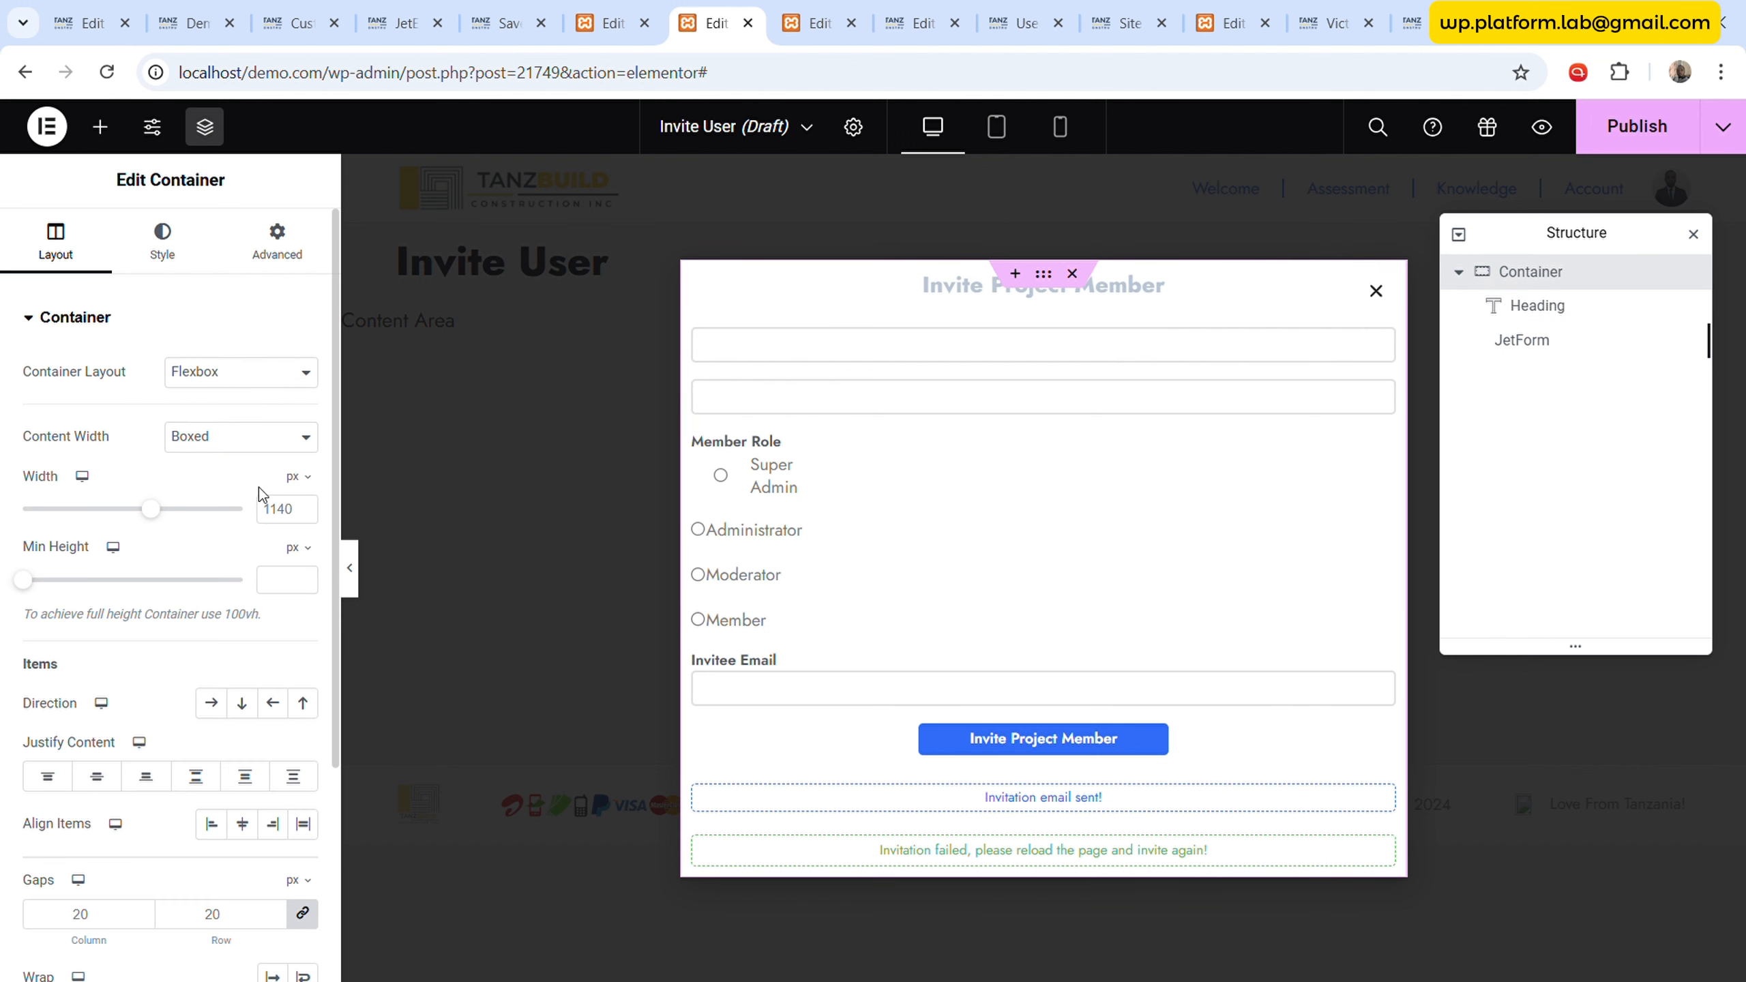
mouse_move(317, 492)
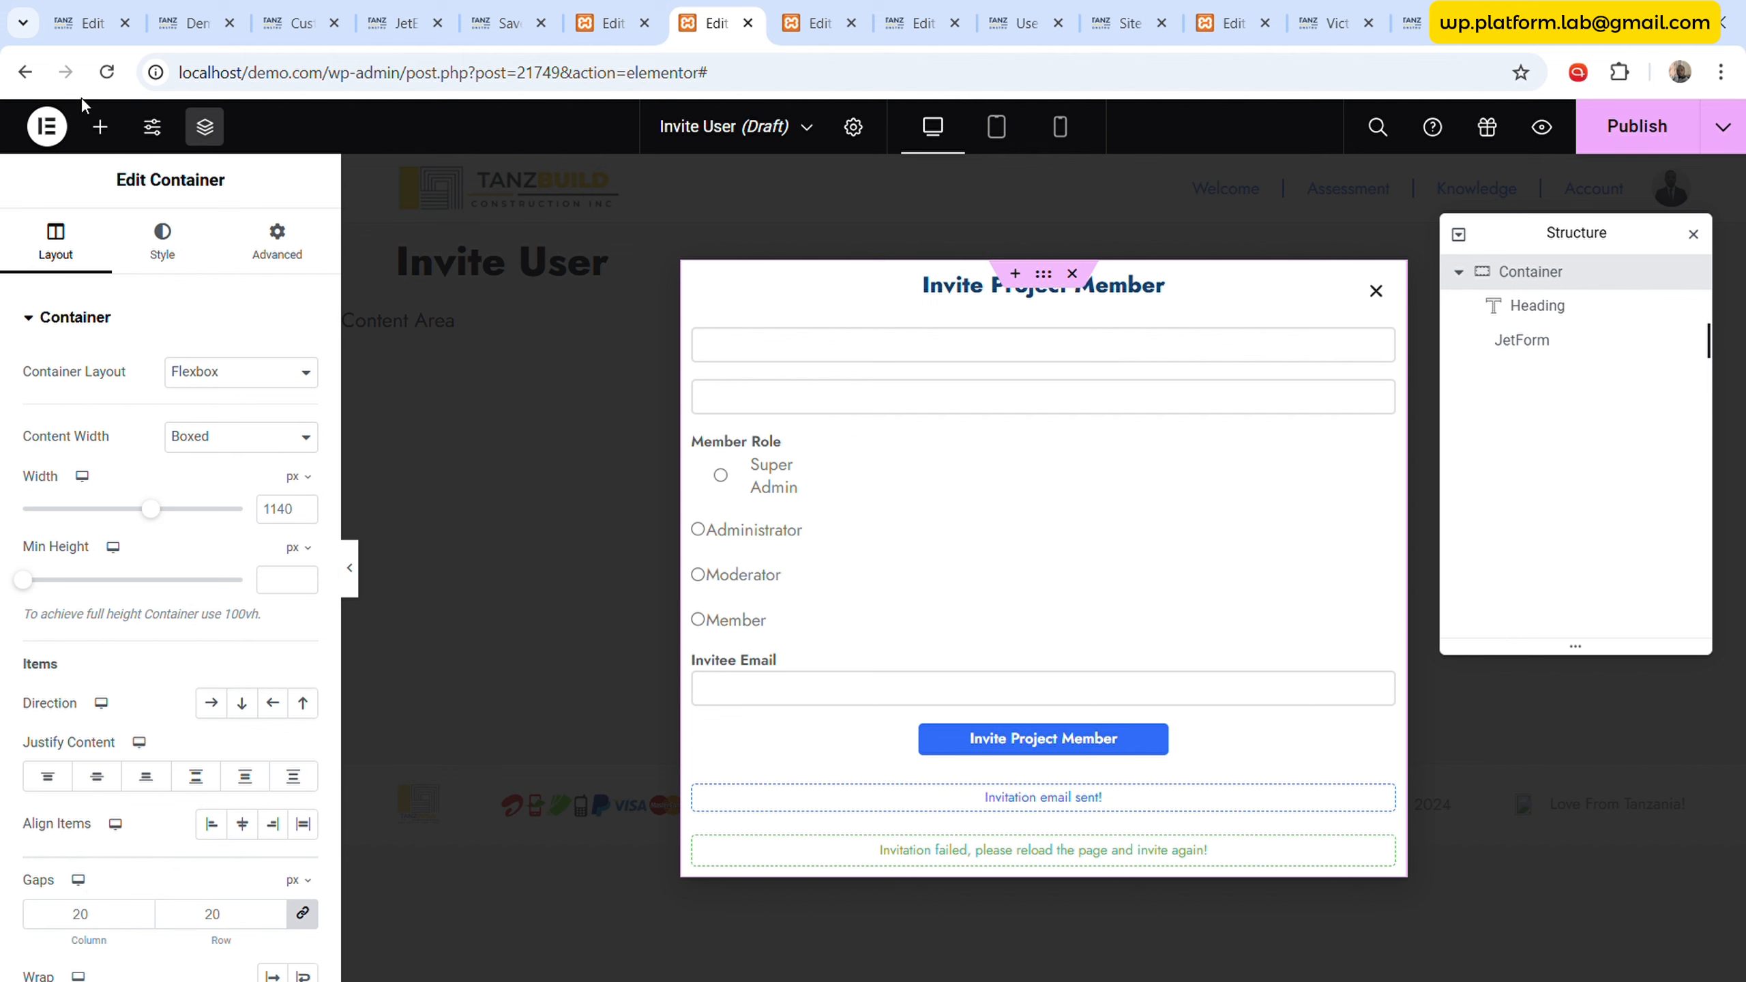
left_click(854, 127)
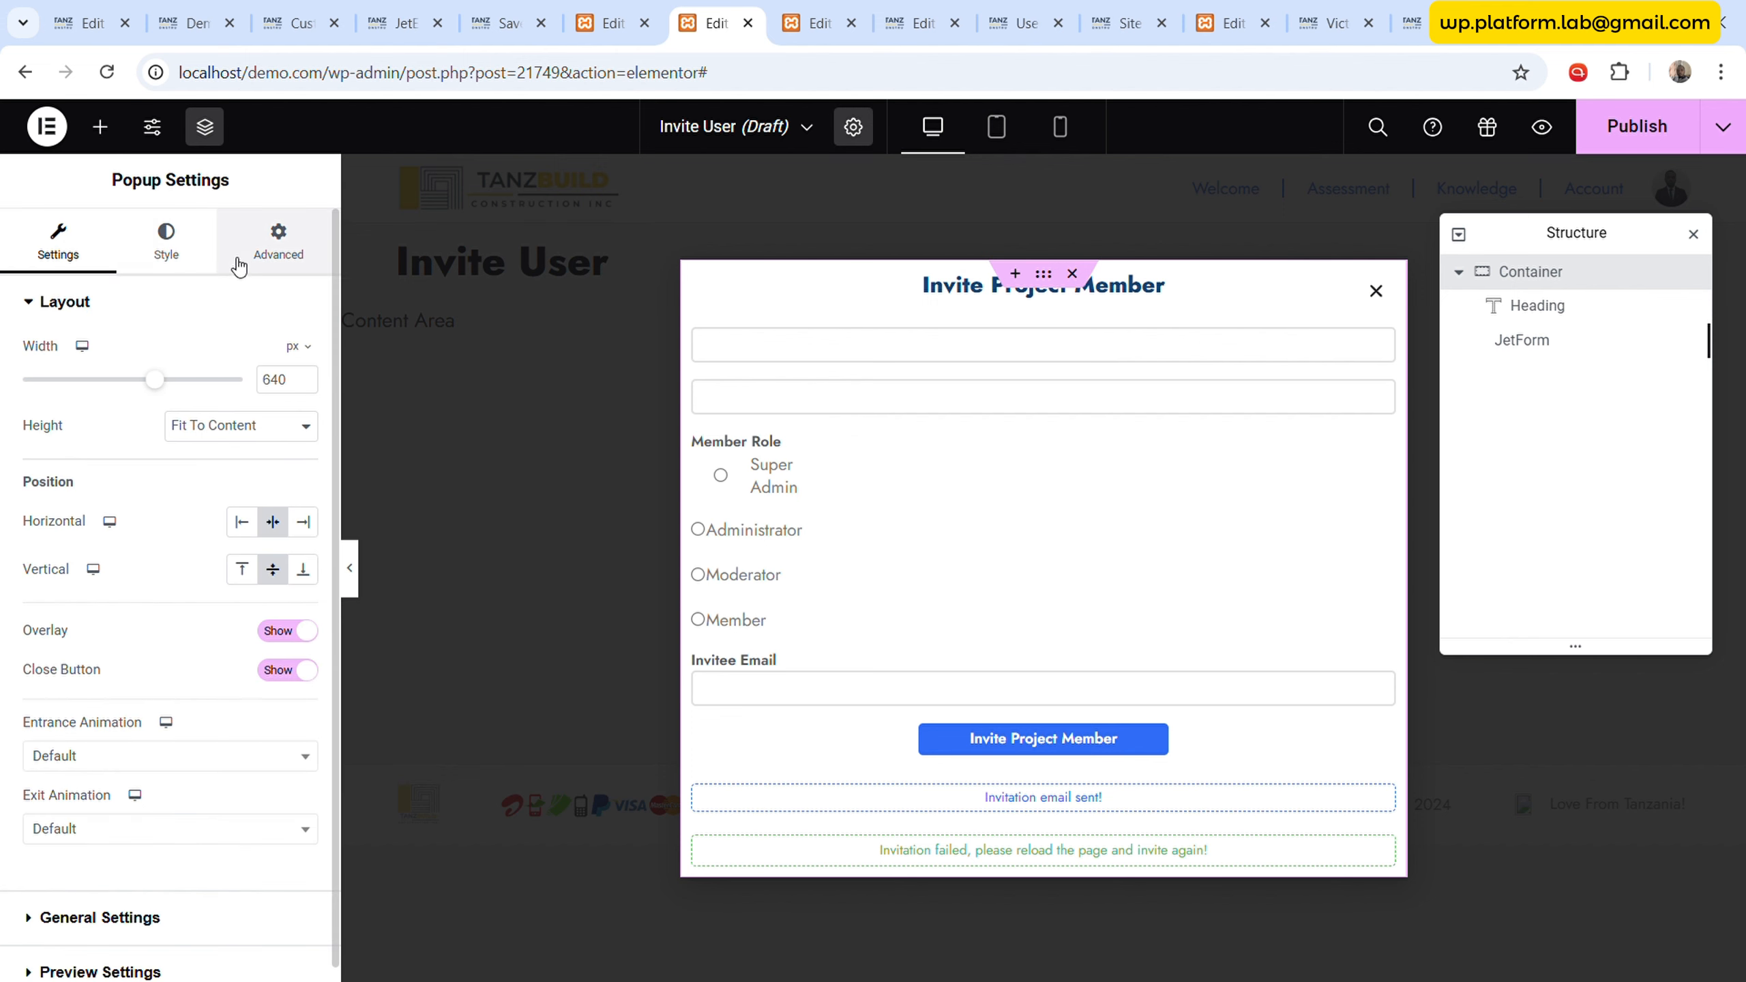
left_click(165, 240)
left_click(49, 242)
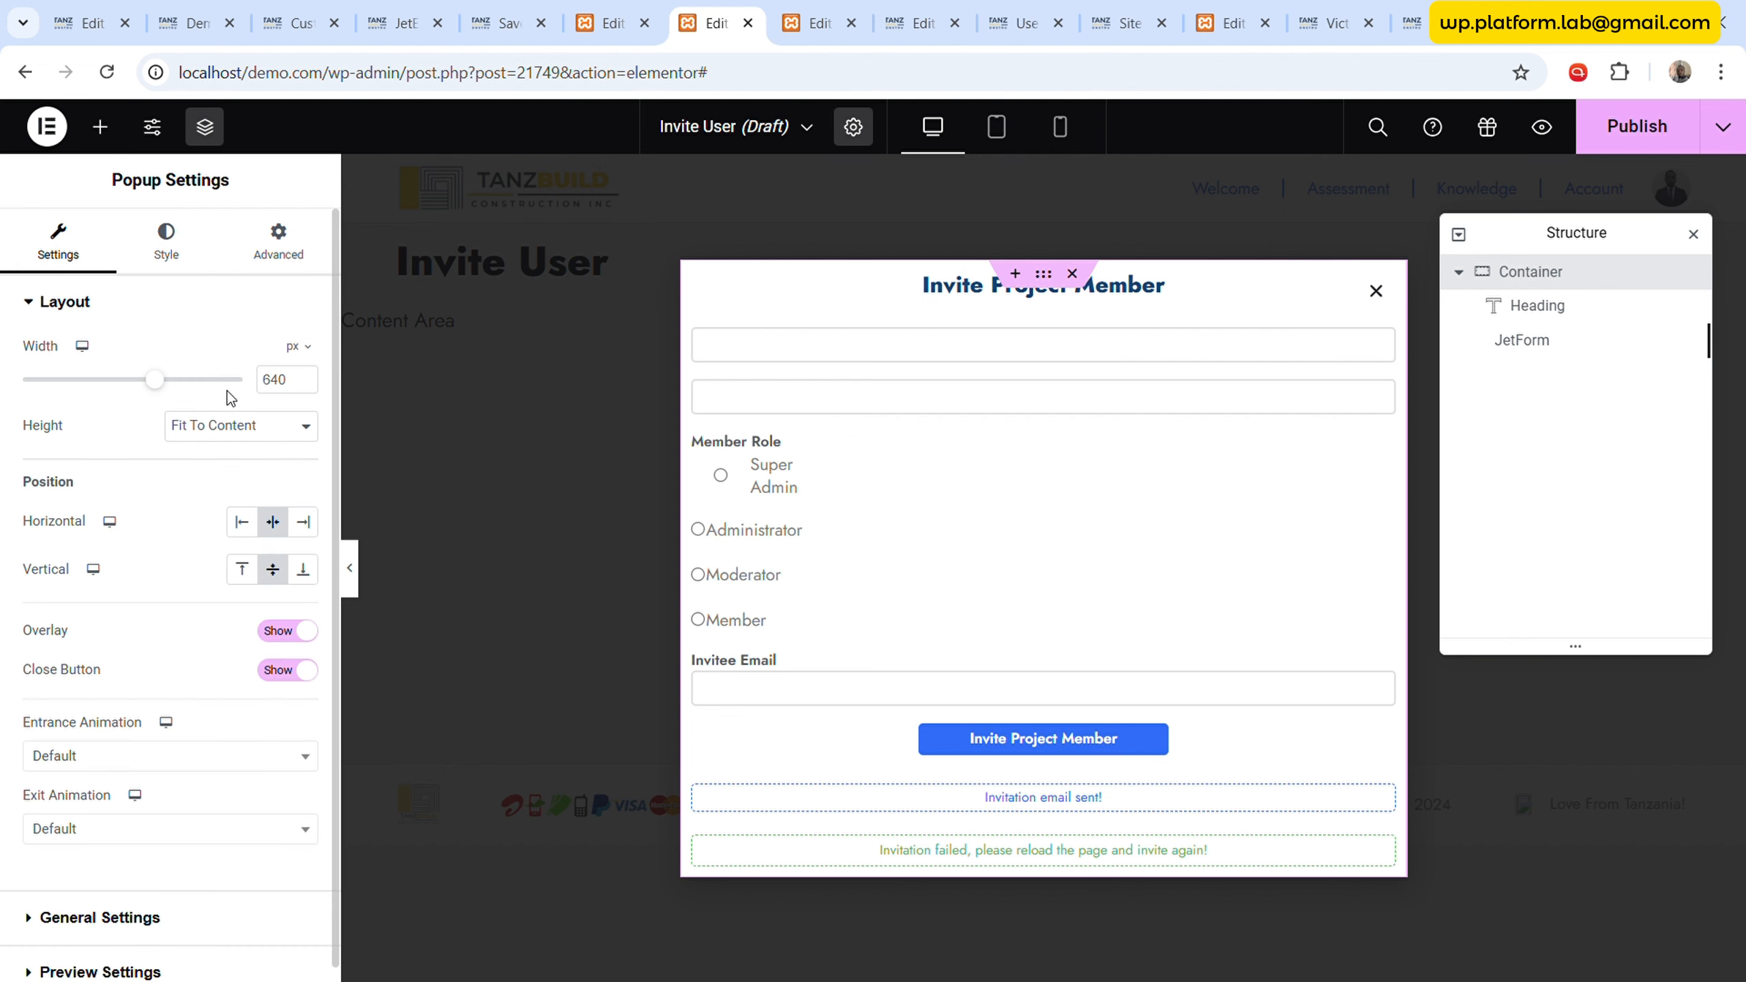
left_click_drag(152, 381, 303, 382)
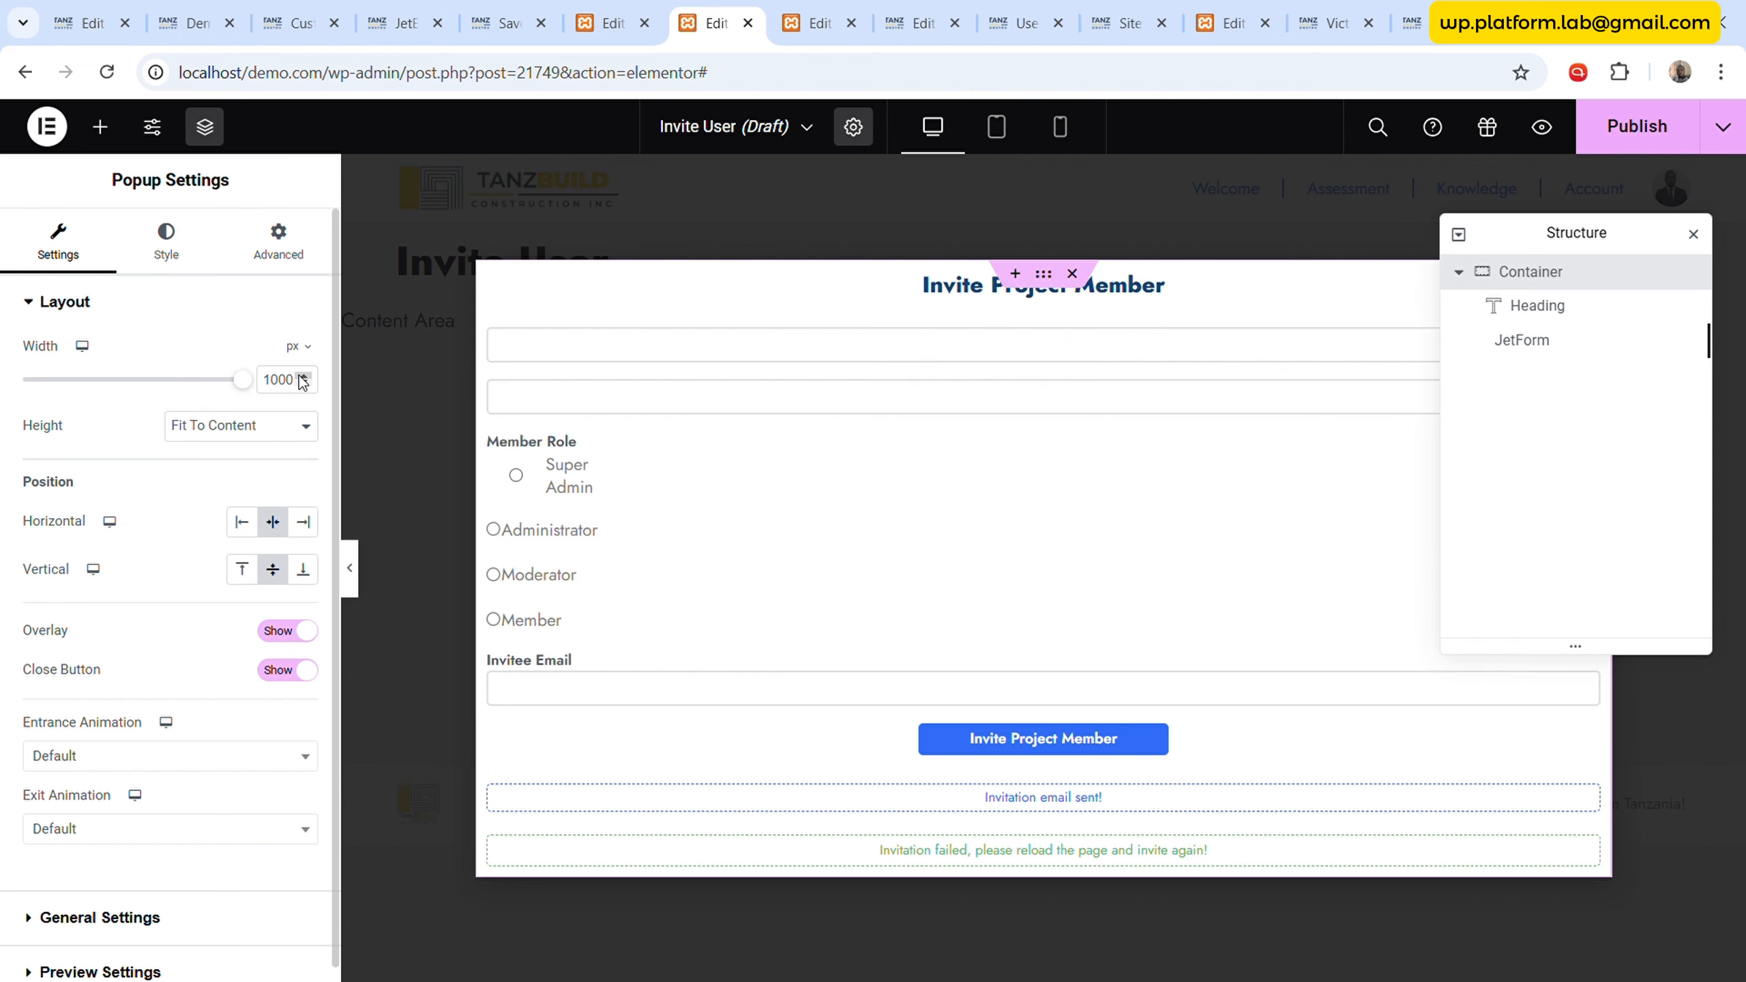
left_click(296, 346)
left_click(295, 448)
left_click_drag(247, 381, 336, 383)
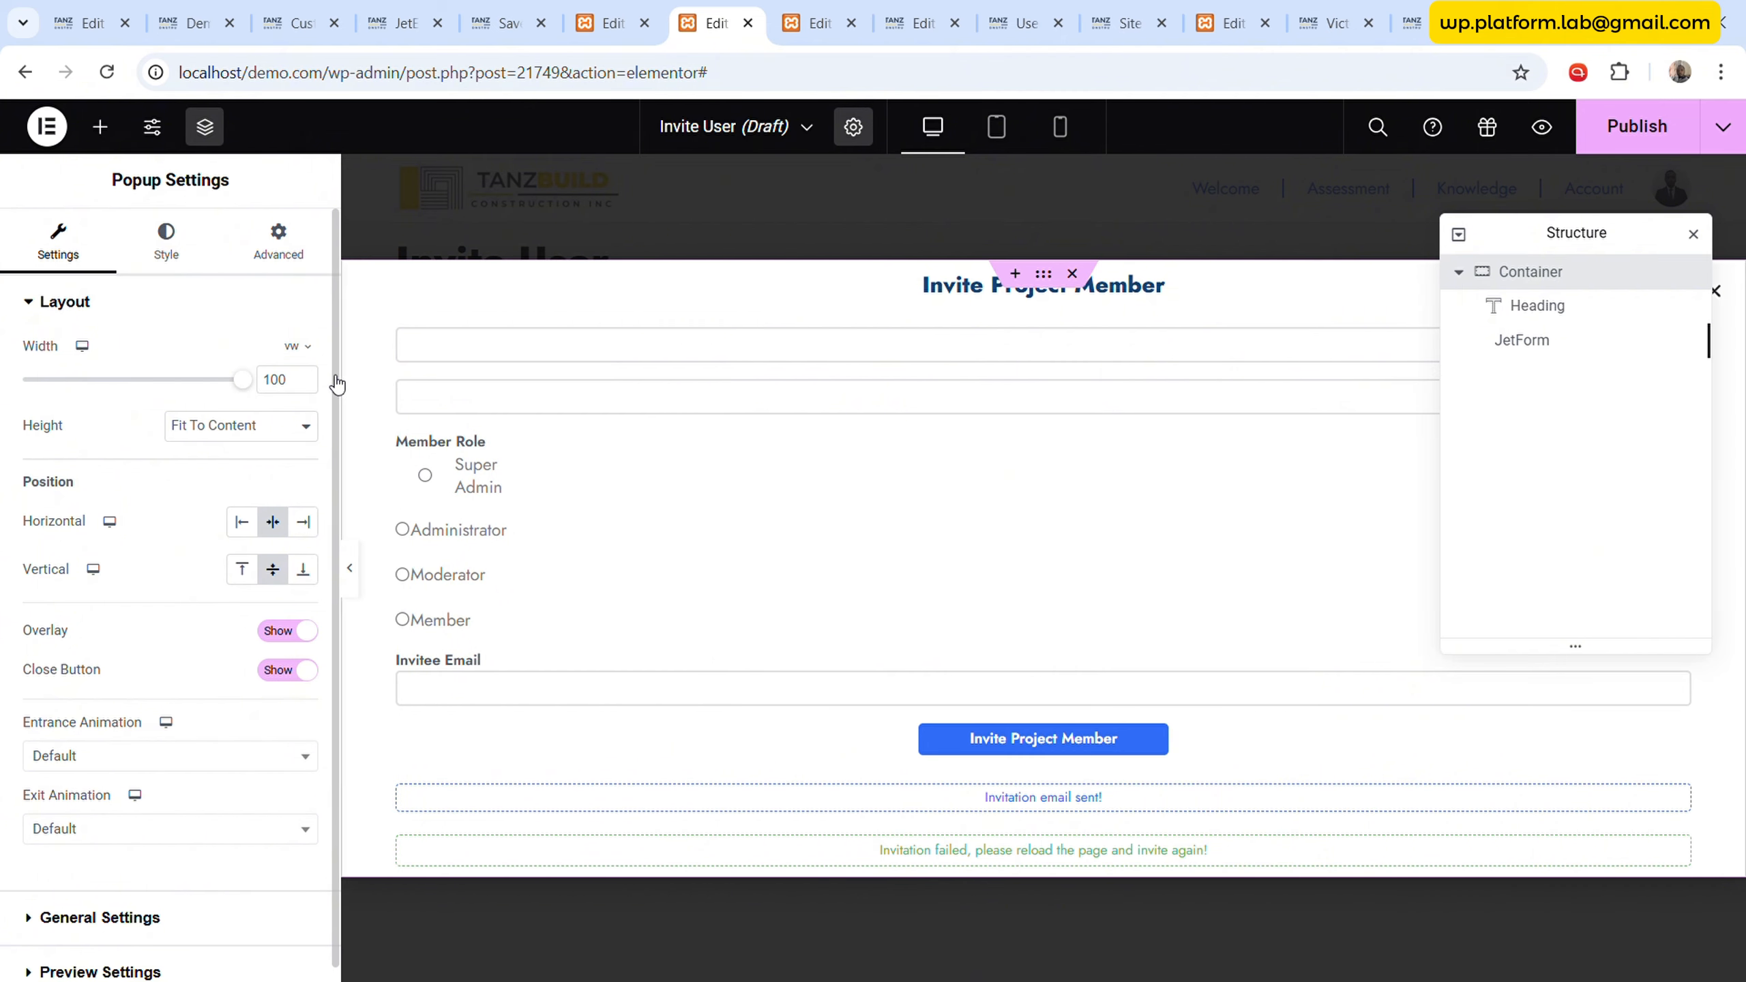
left_click(242, 486)
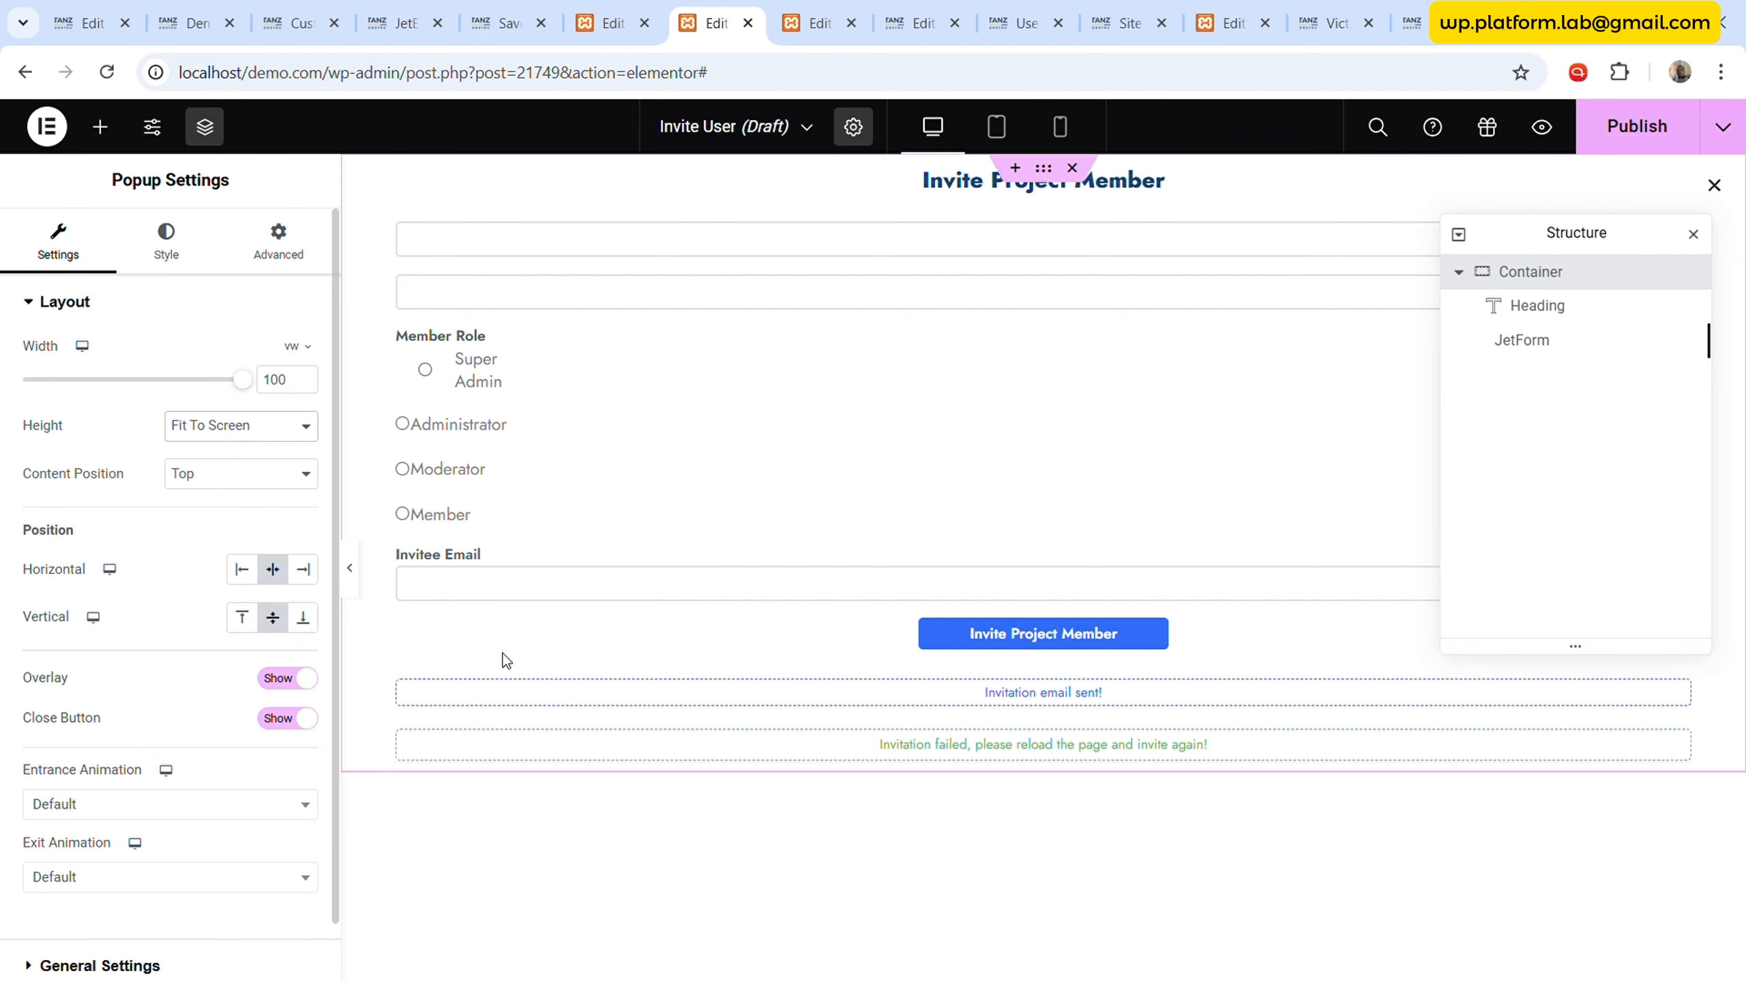
- Make the popup's container Full Width in content width and set its width to 60%
left_click(1555, 273)
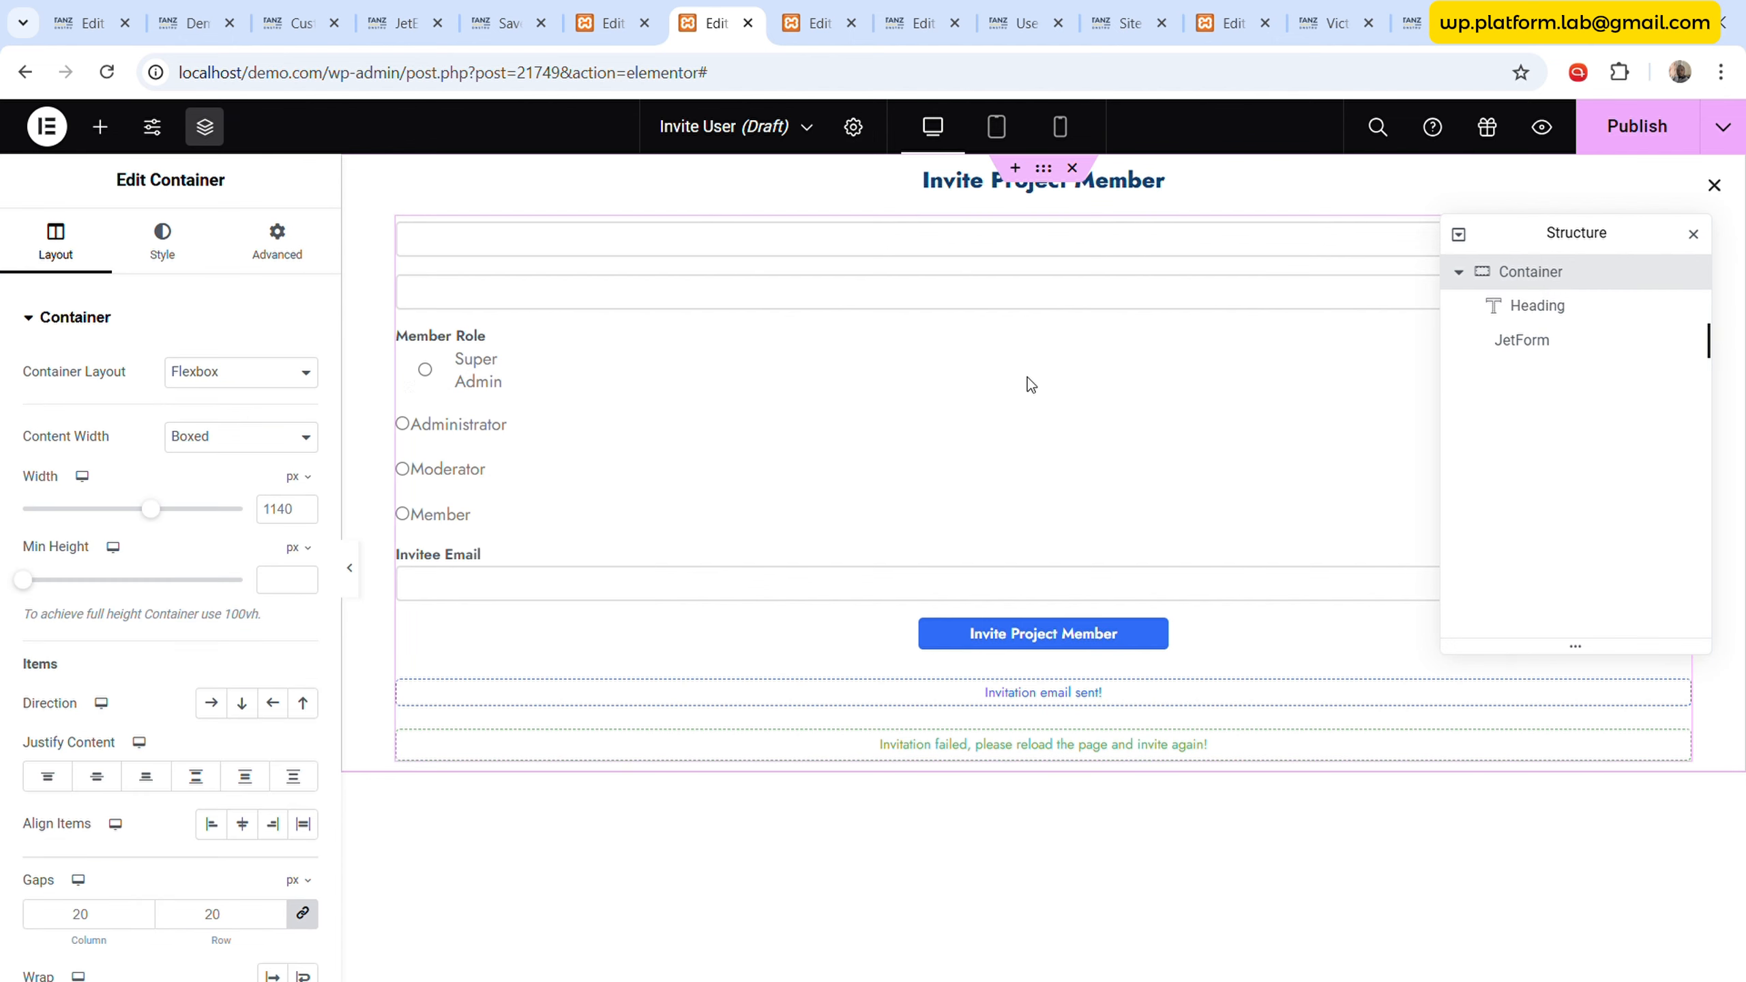
left_click(258, 490)
left_click(305, 479)
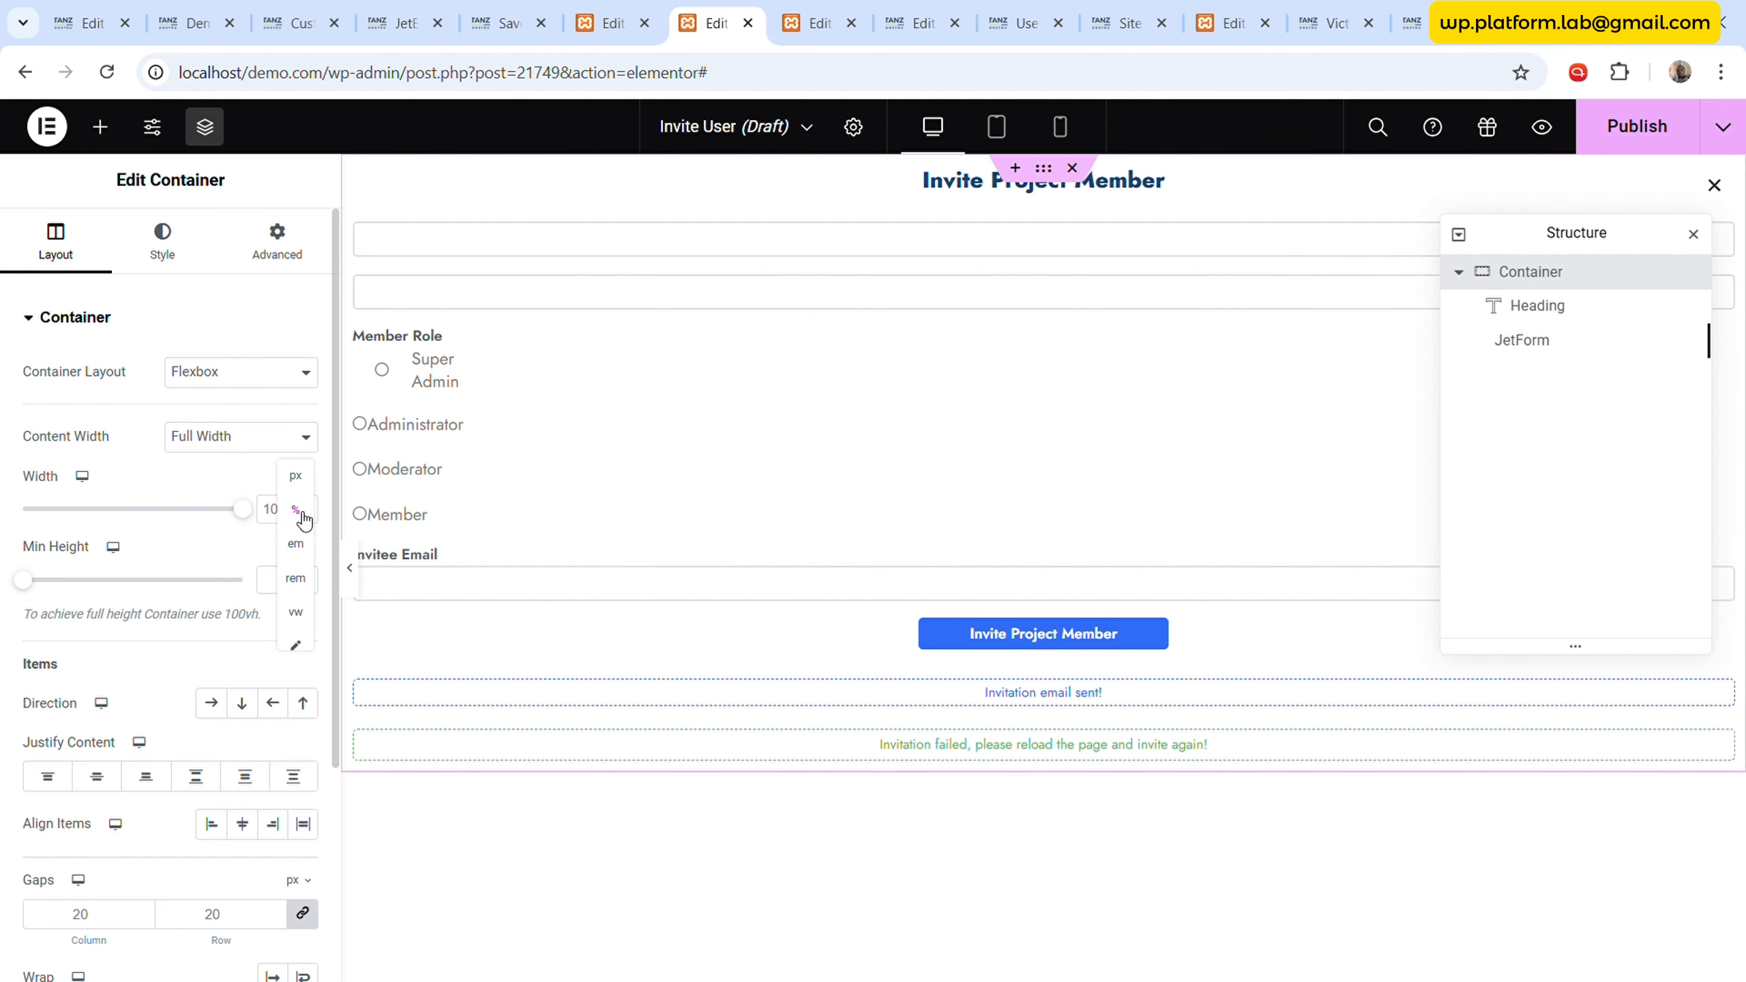
left_click(299, 508)
left_click_drag(242, 509, 184, 511)
double_click(264, 510)
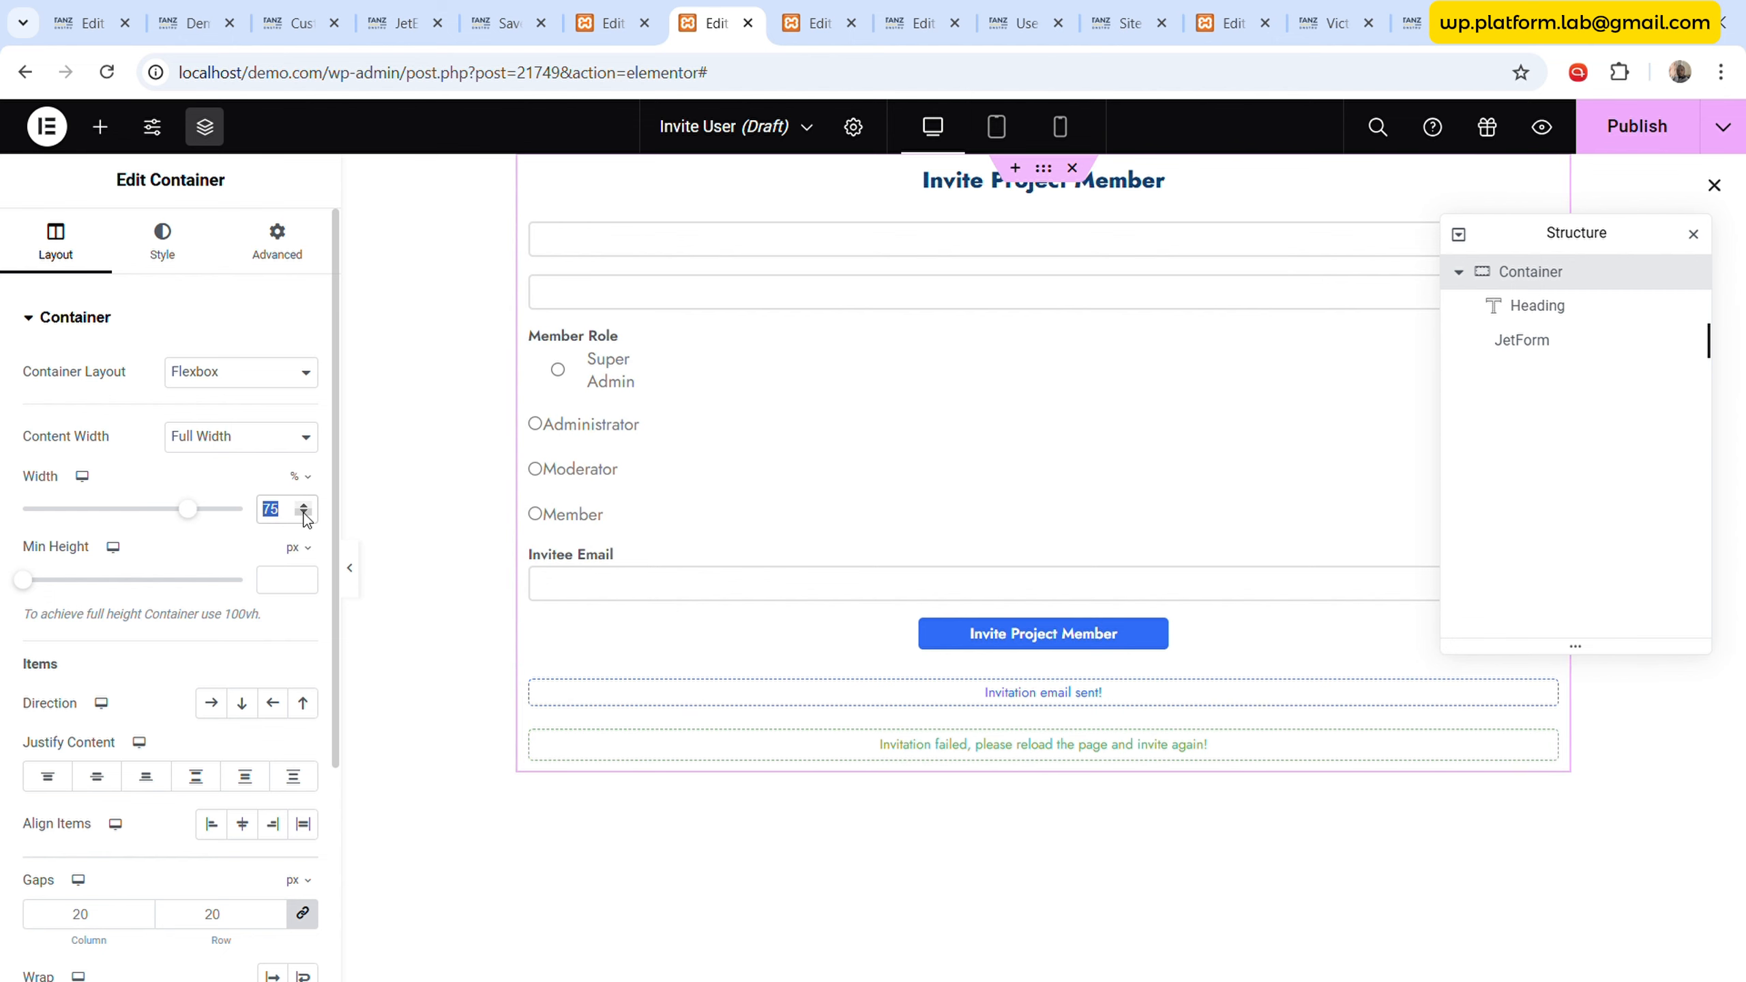
type("60")
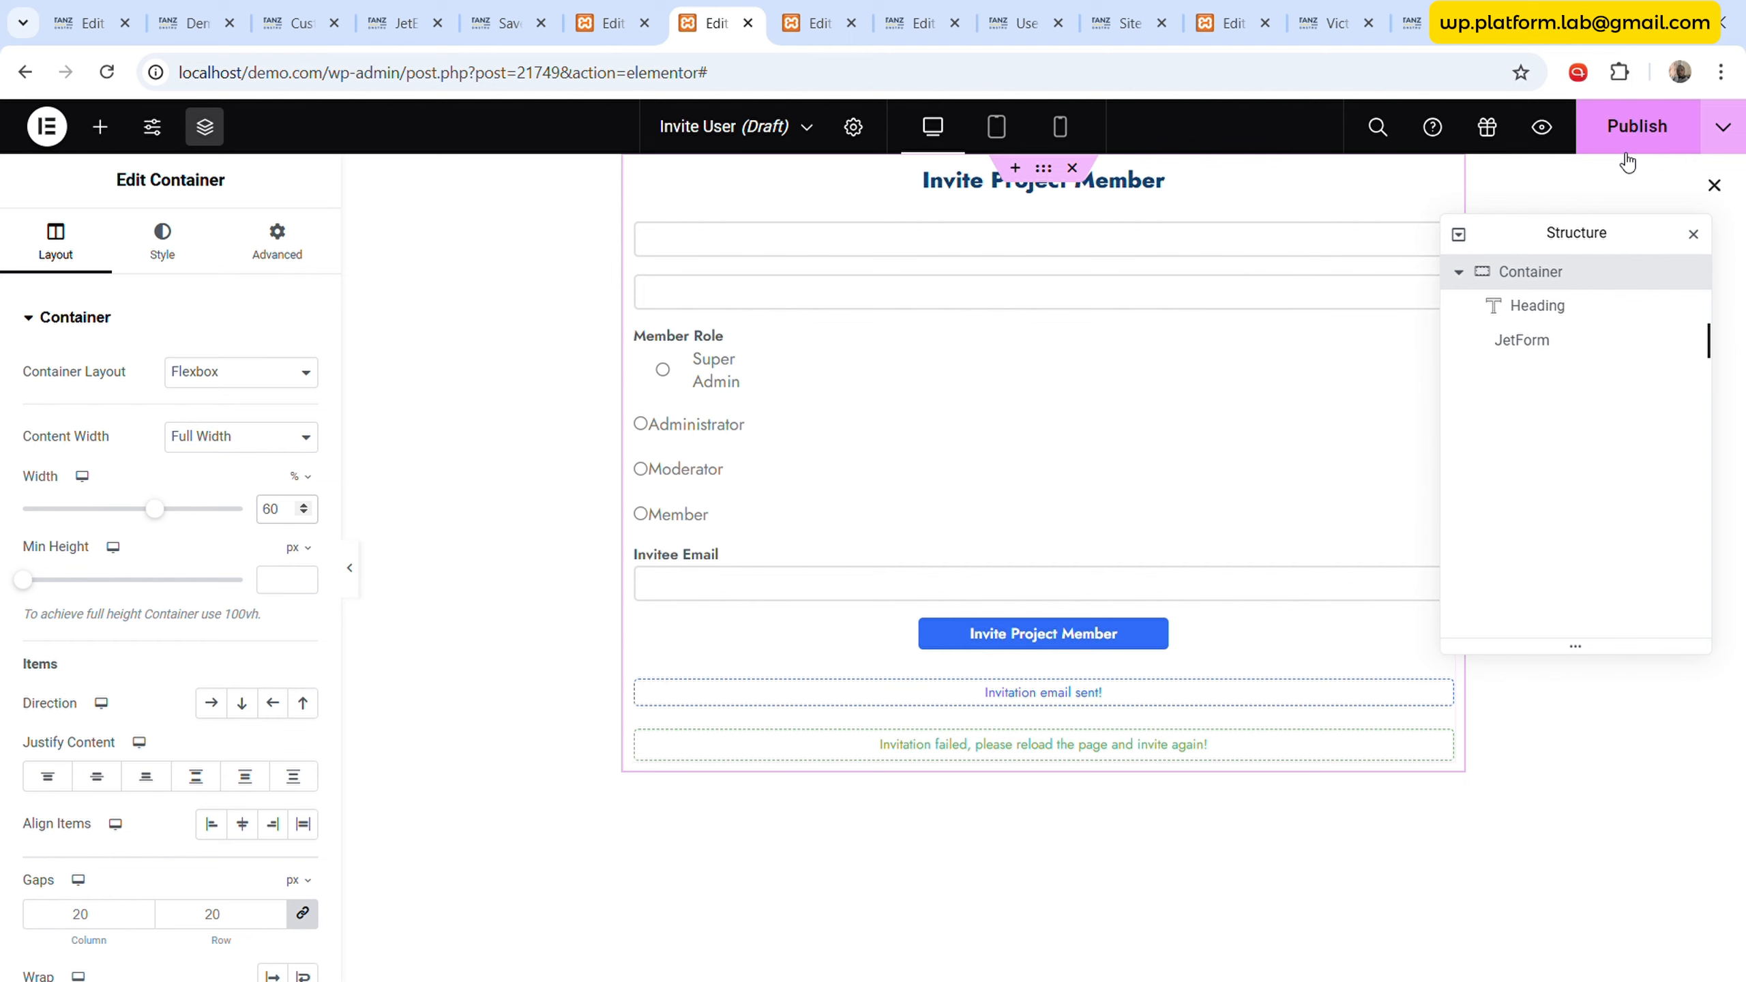
- Retitle the popup as "Invite Project Member" in its general settings and publish it without adding display conditions
left_click(1636, 127)
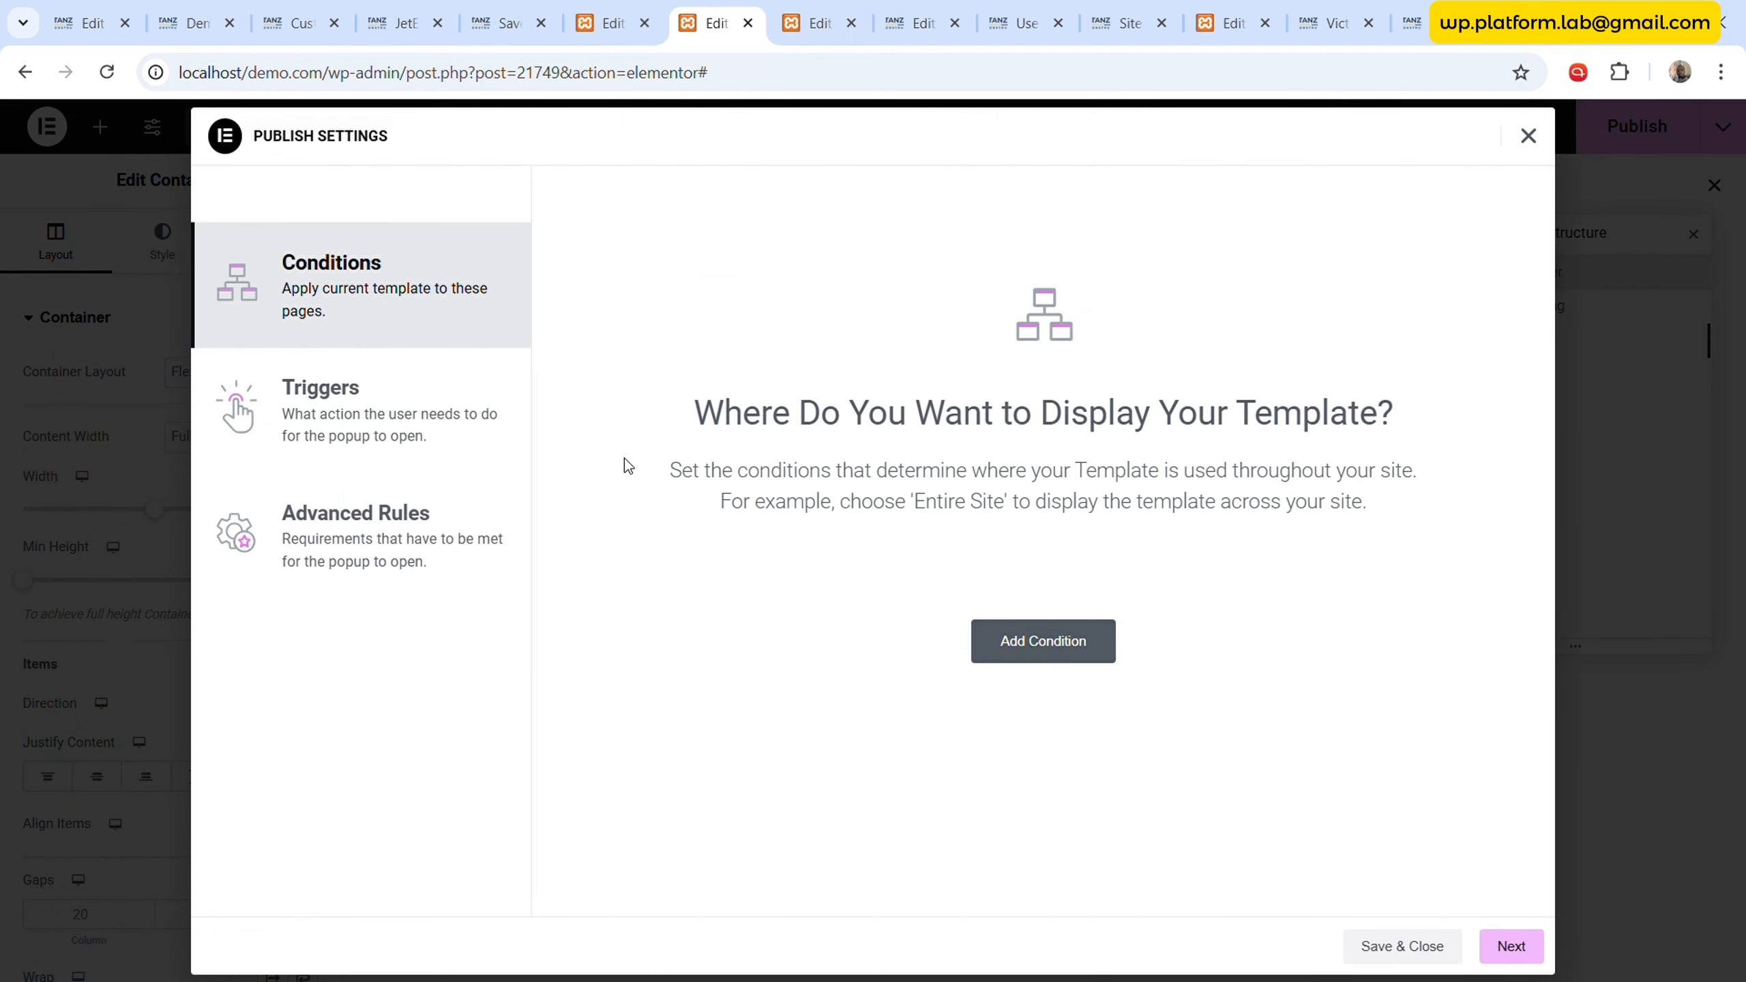
left_click(1623, 671)
left_click(854, 127)
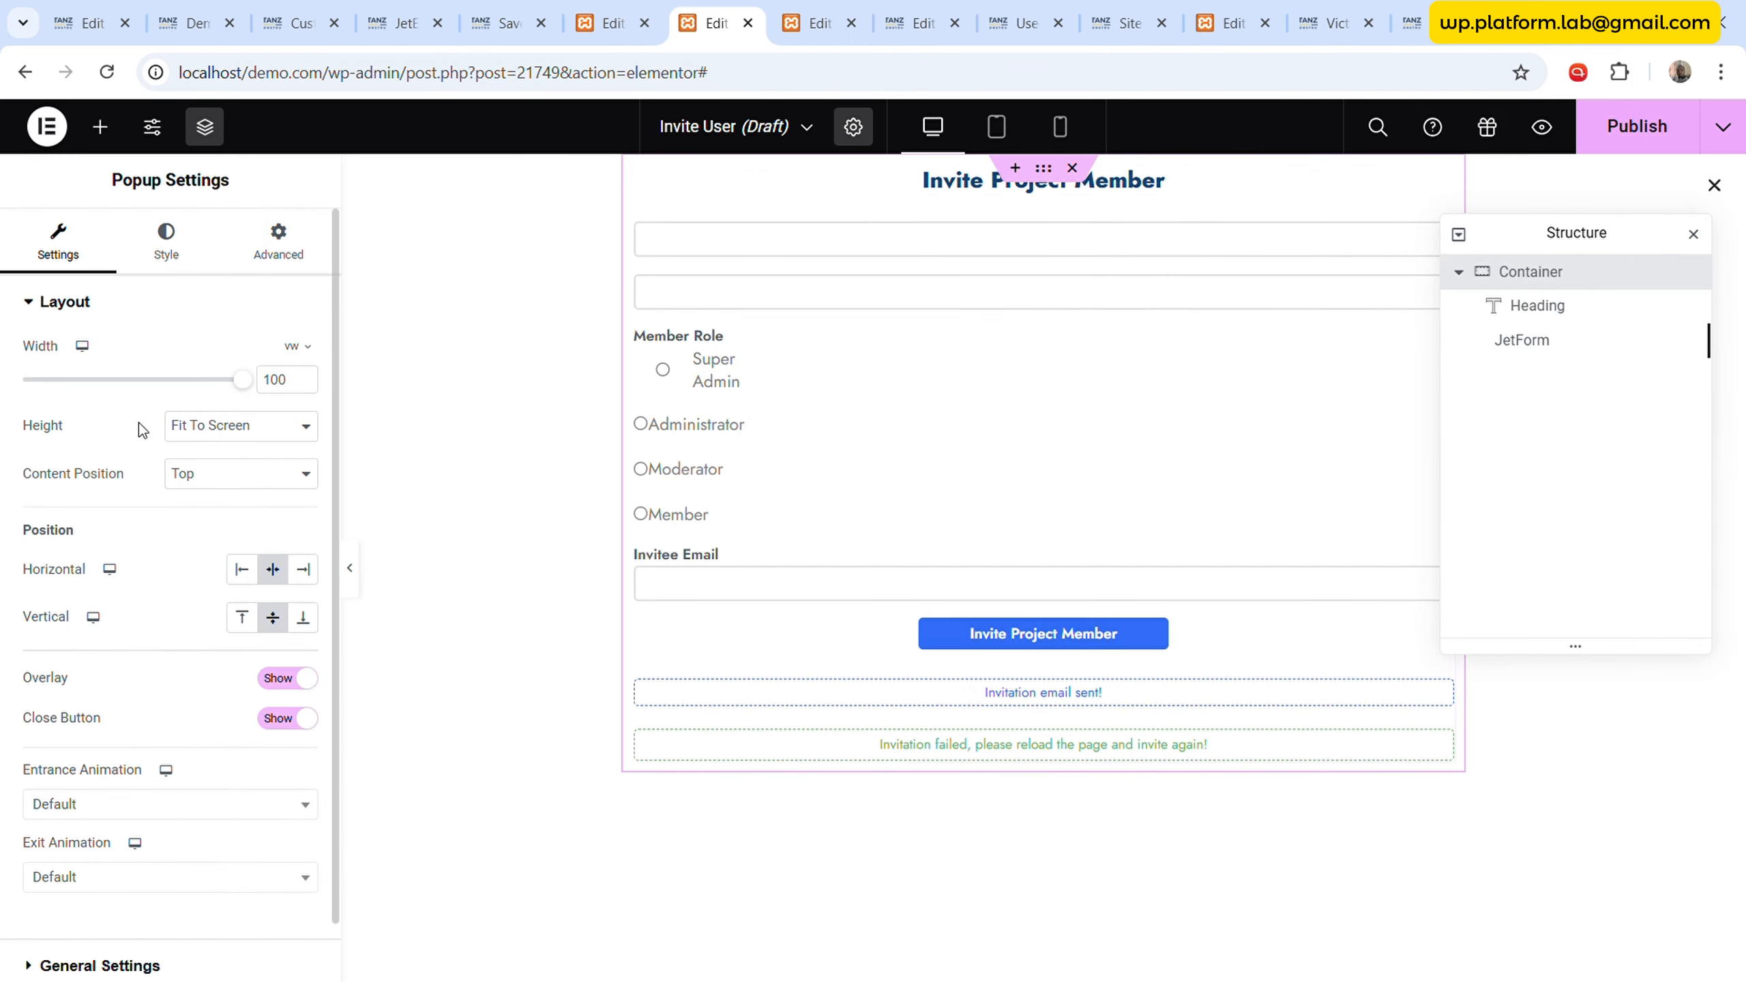
scroll(129, 898, "down", 1)
left_click(134, 915)
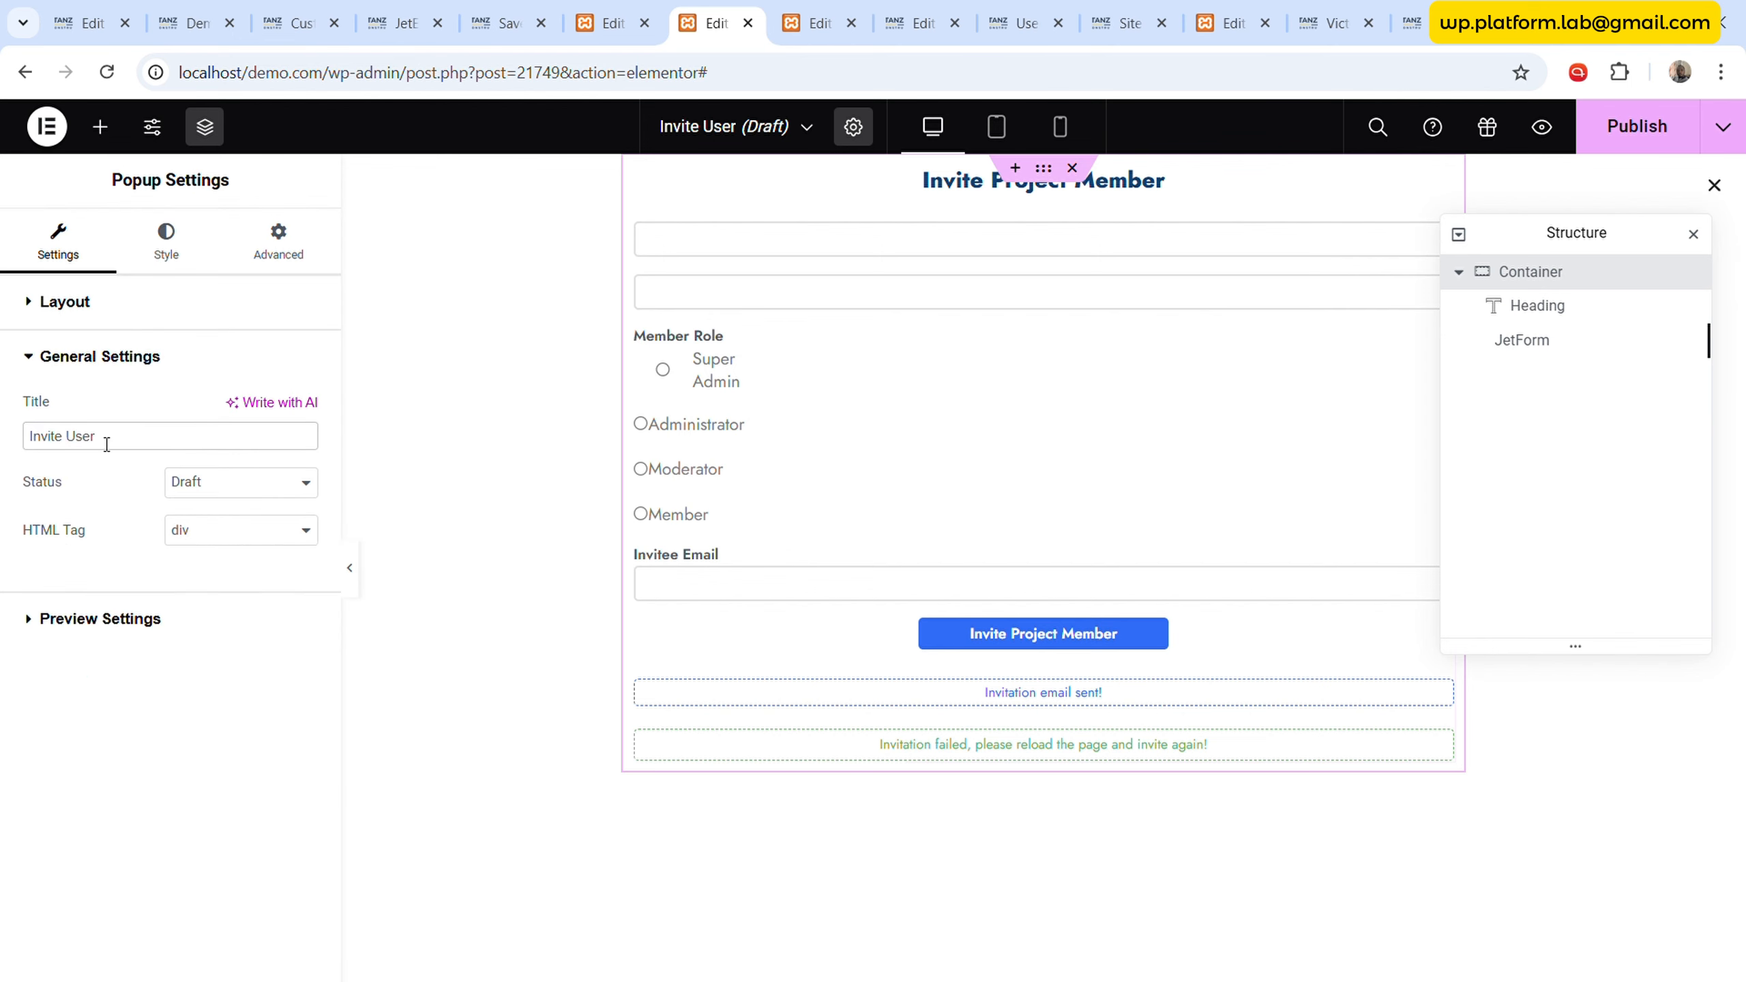
type("M")
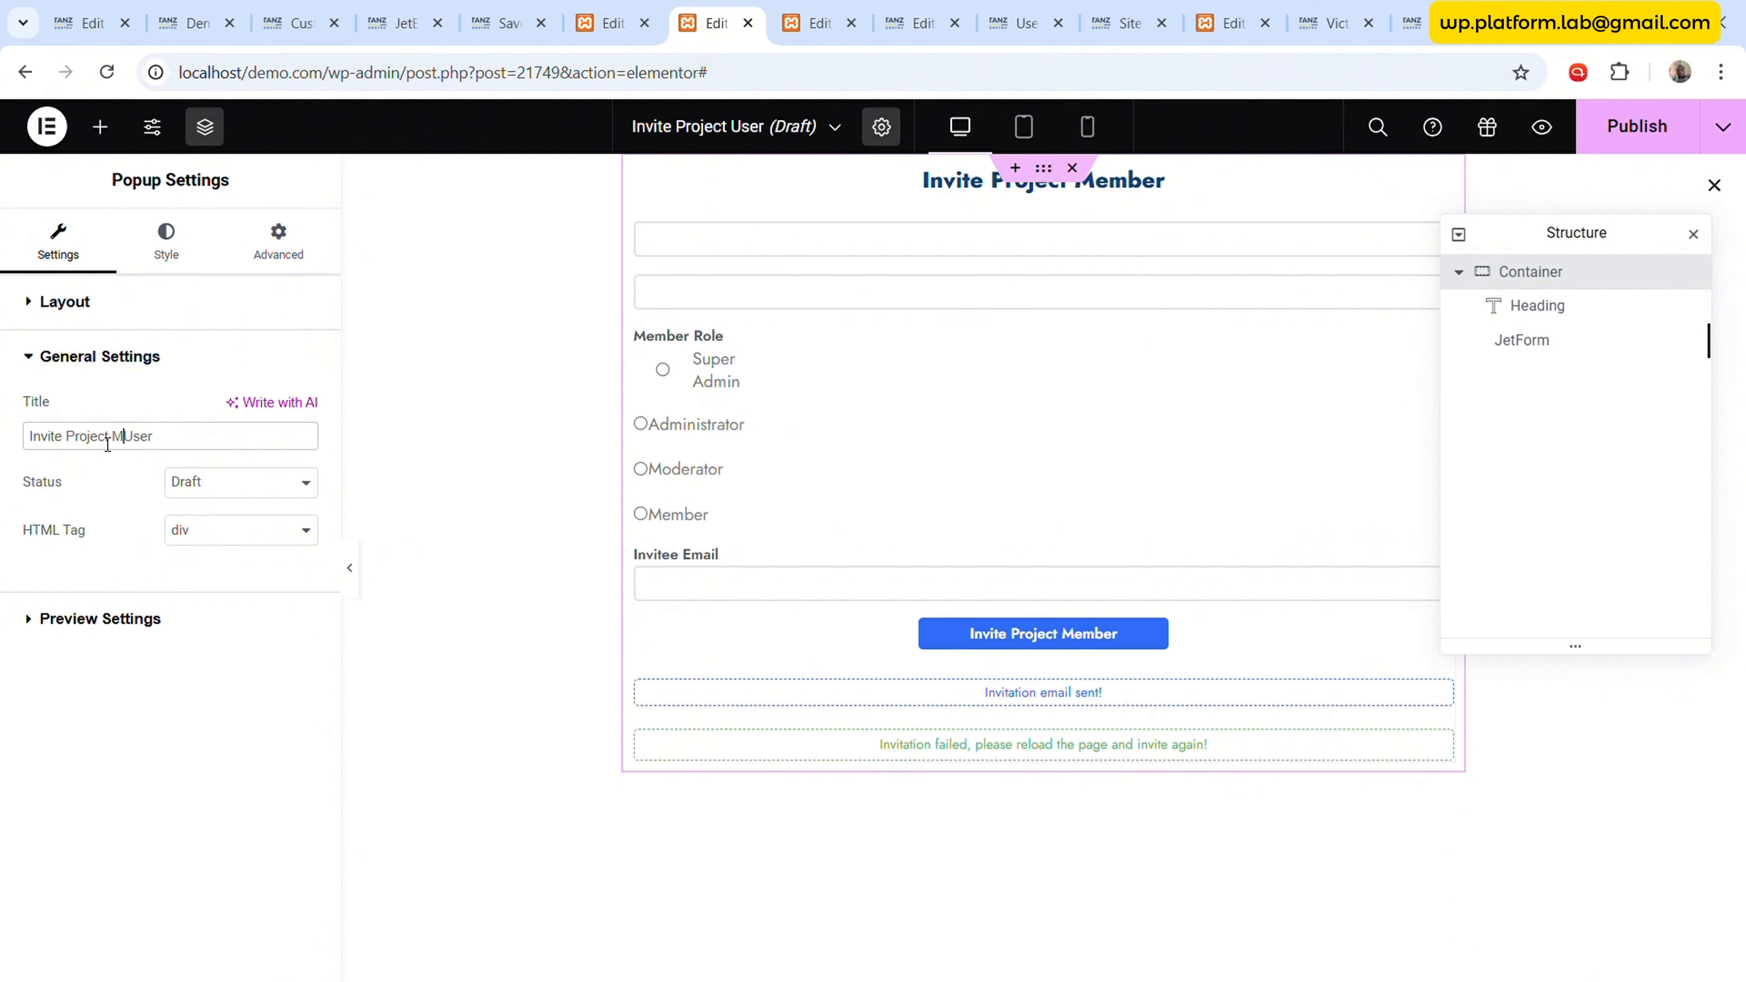
type("ember")
key("Delete")
key("Delete")
key("Delete")
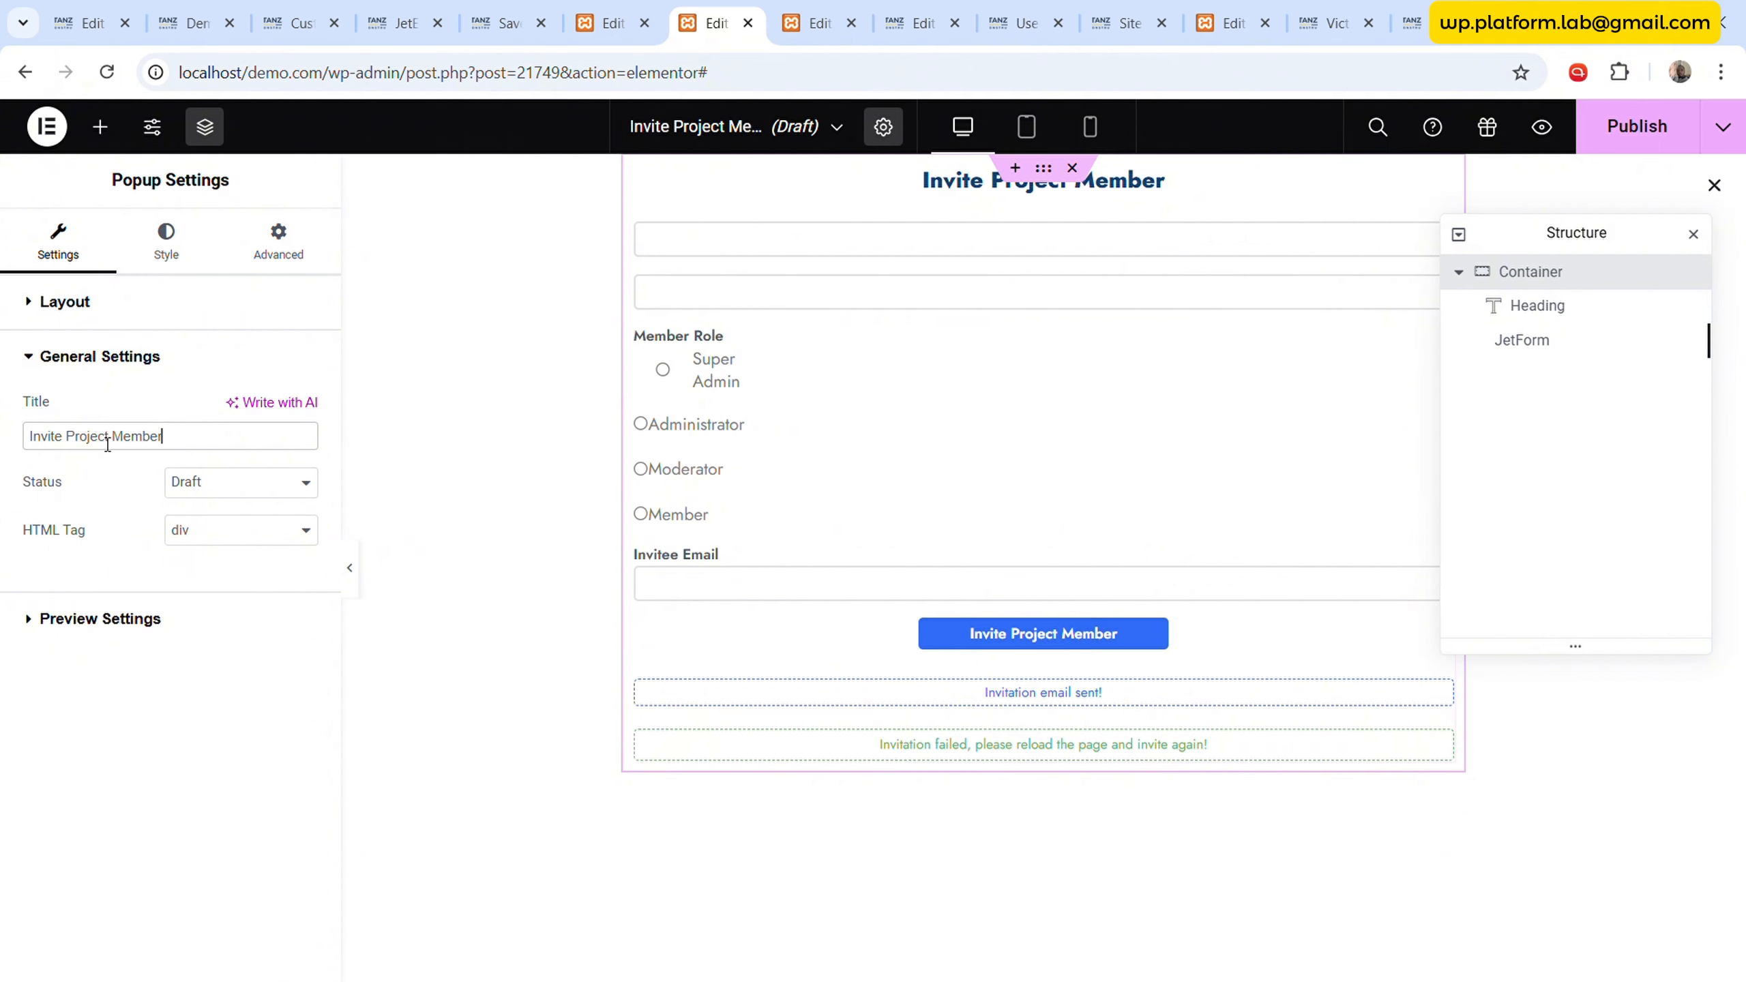
left_click(1626, 146)
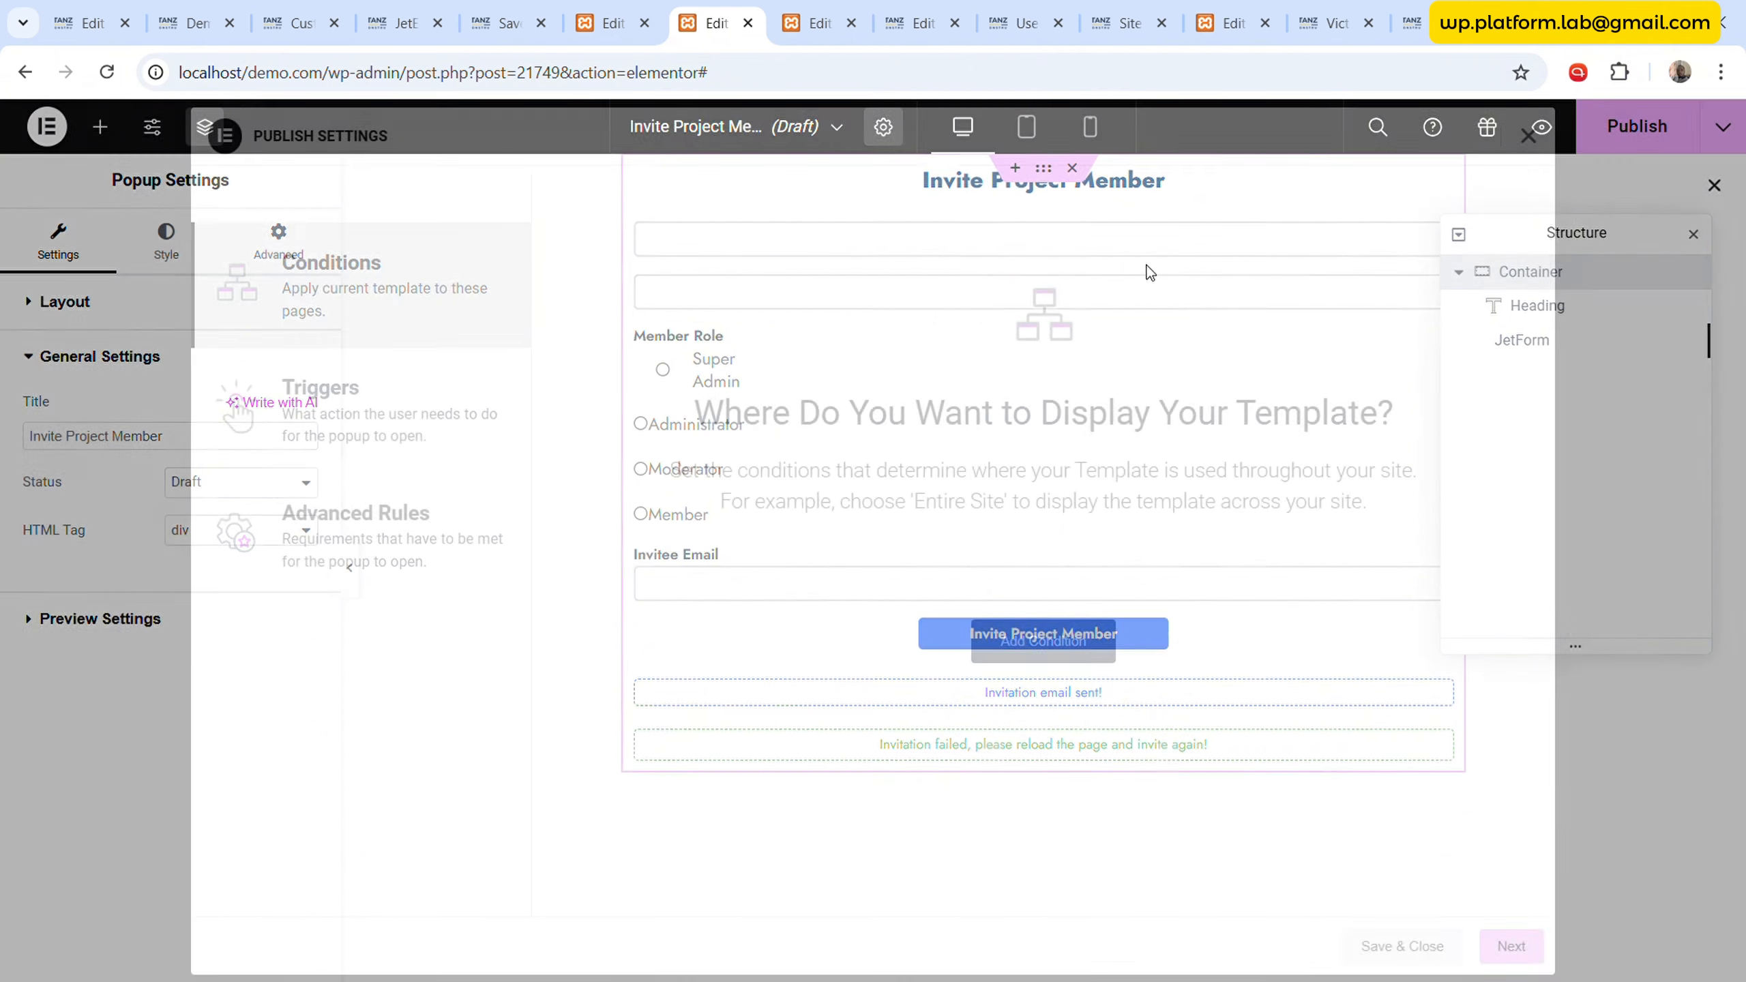
left_click(1406, 944)
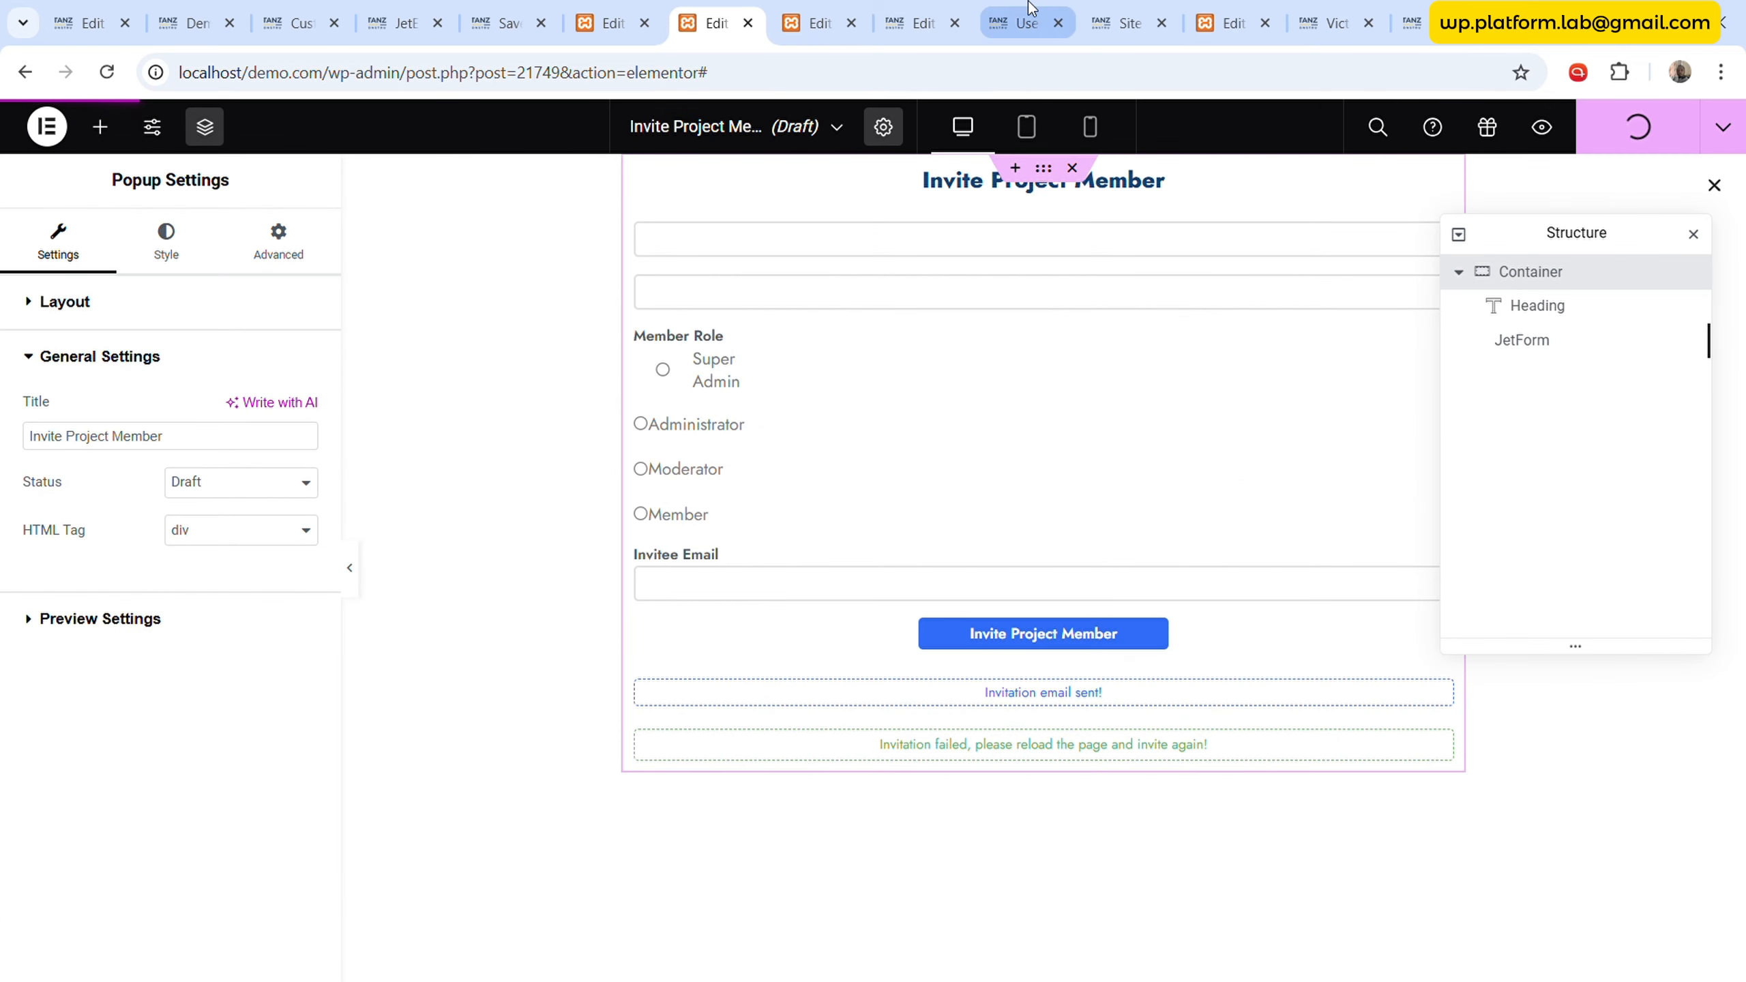
- In the Project Overview template, make the Invite Member button's link dynamic with the Popup tag
left_click(624, 9)
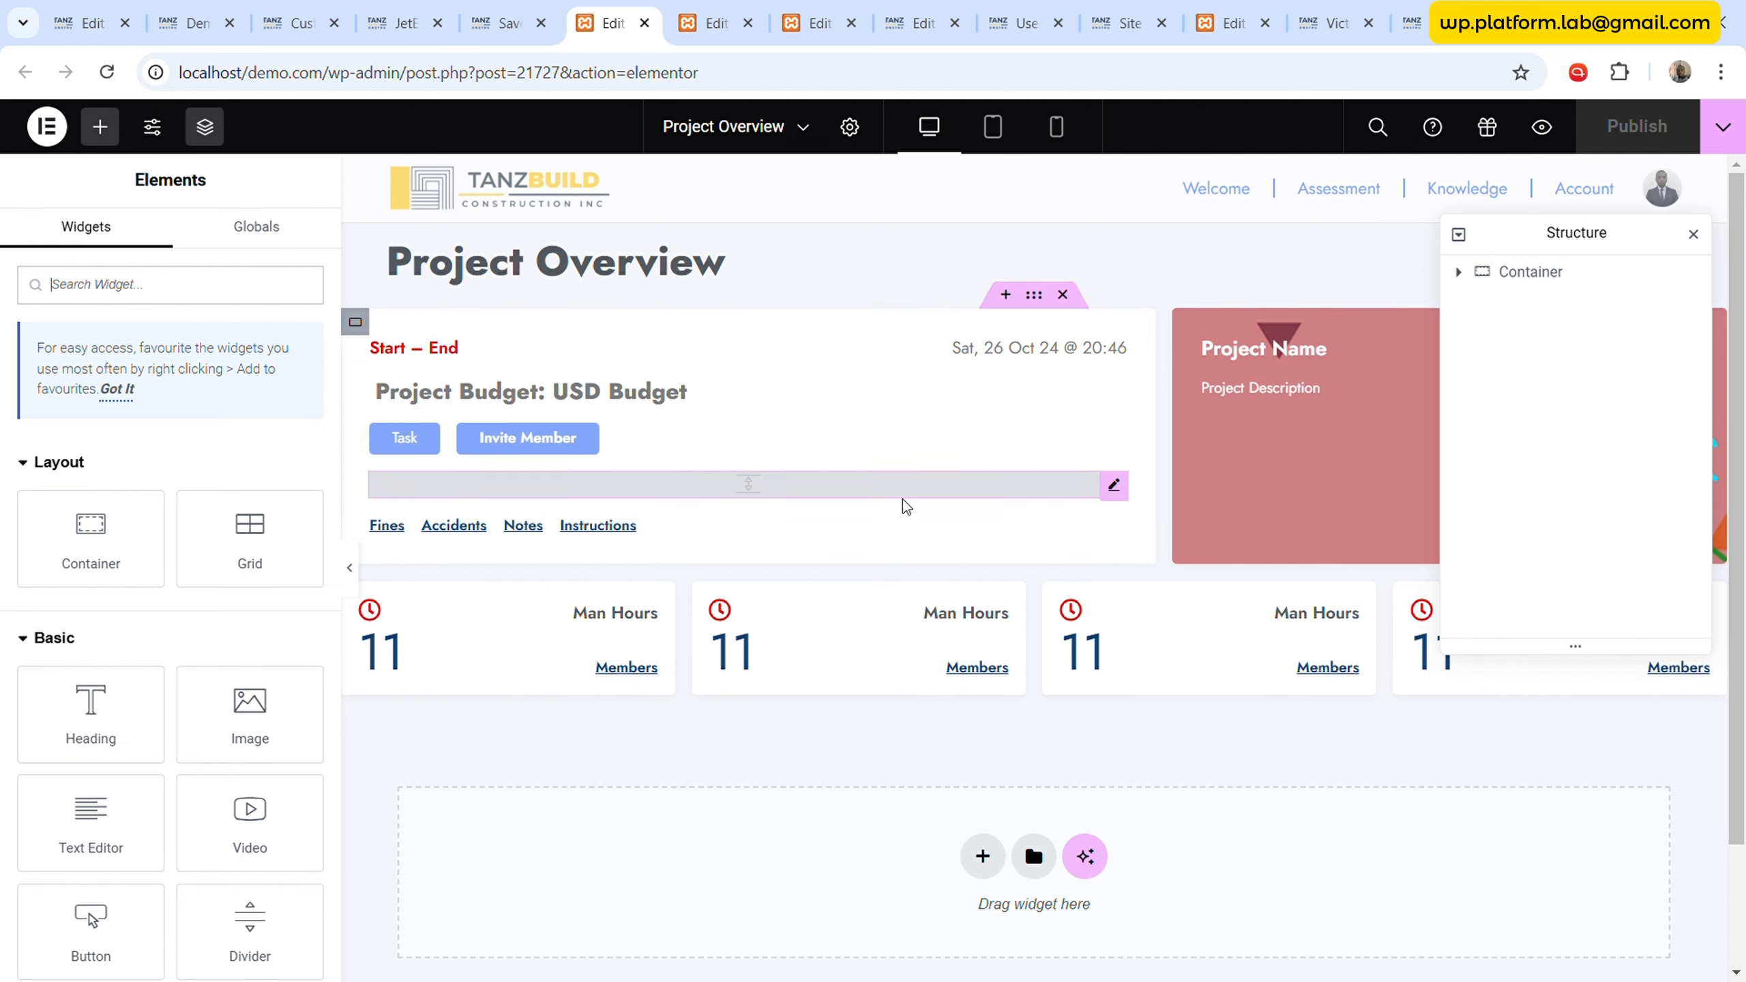
left_click(1124, 440)
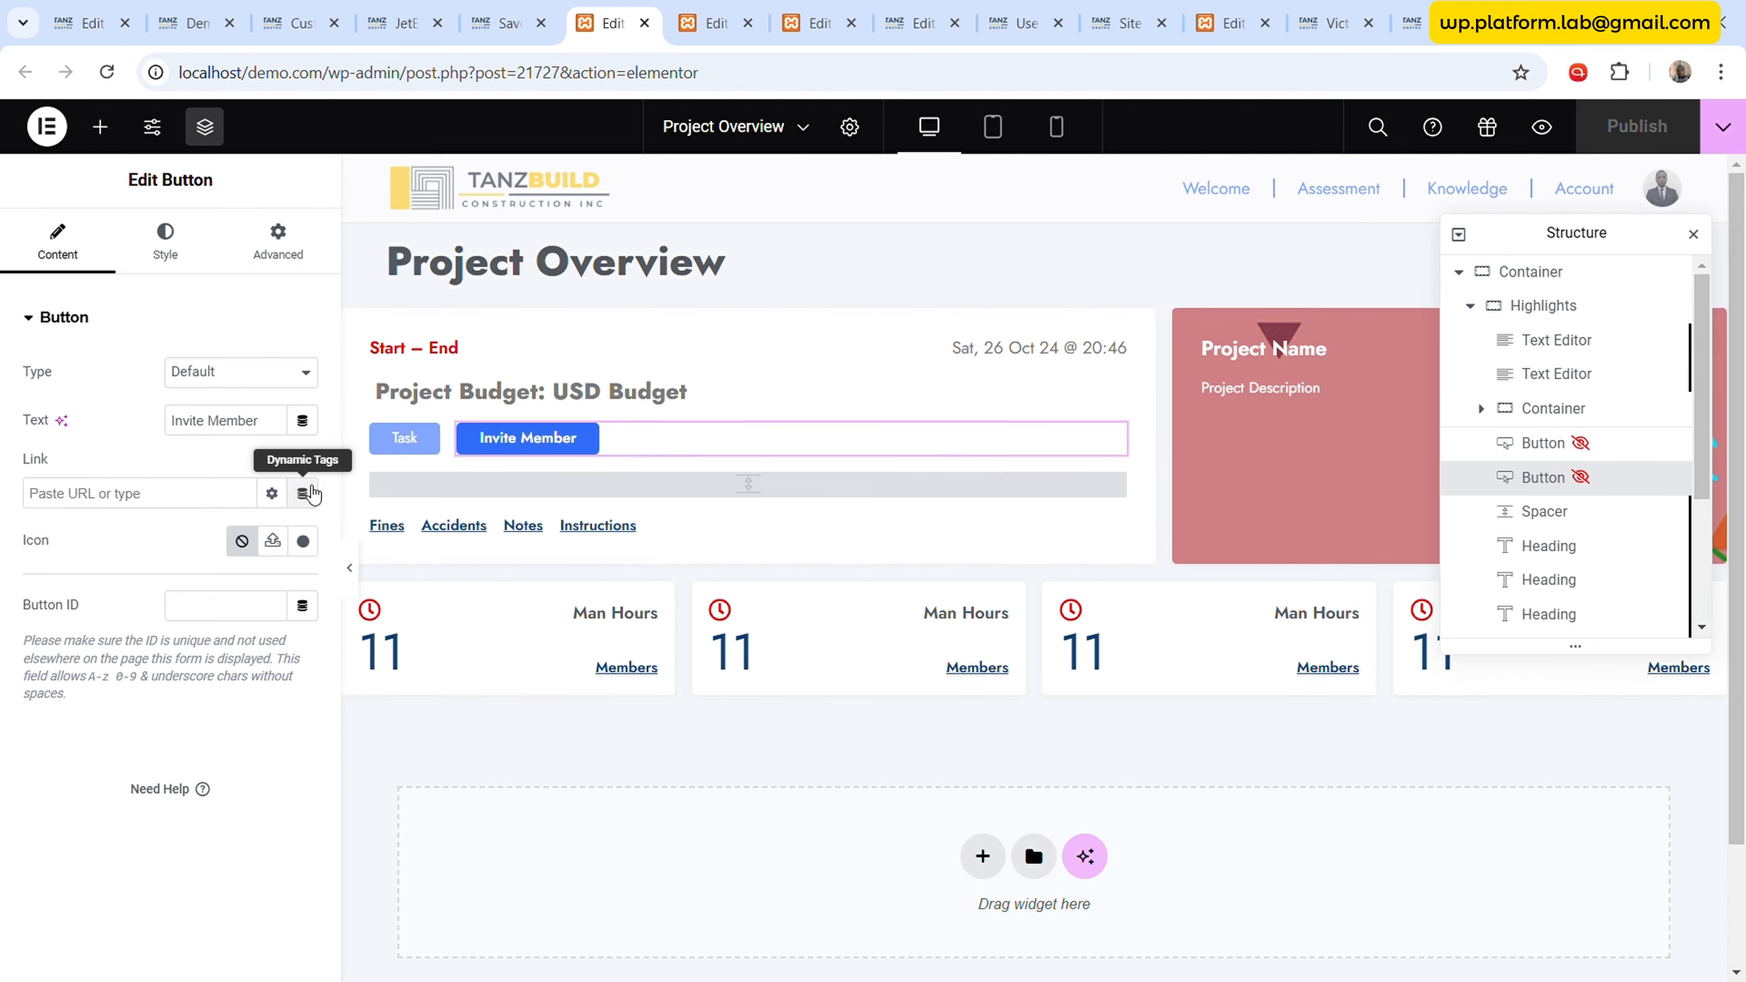
left_click(302, 493)
scroll(107, 791, "down", 2)
left_click(68, 770)
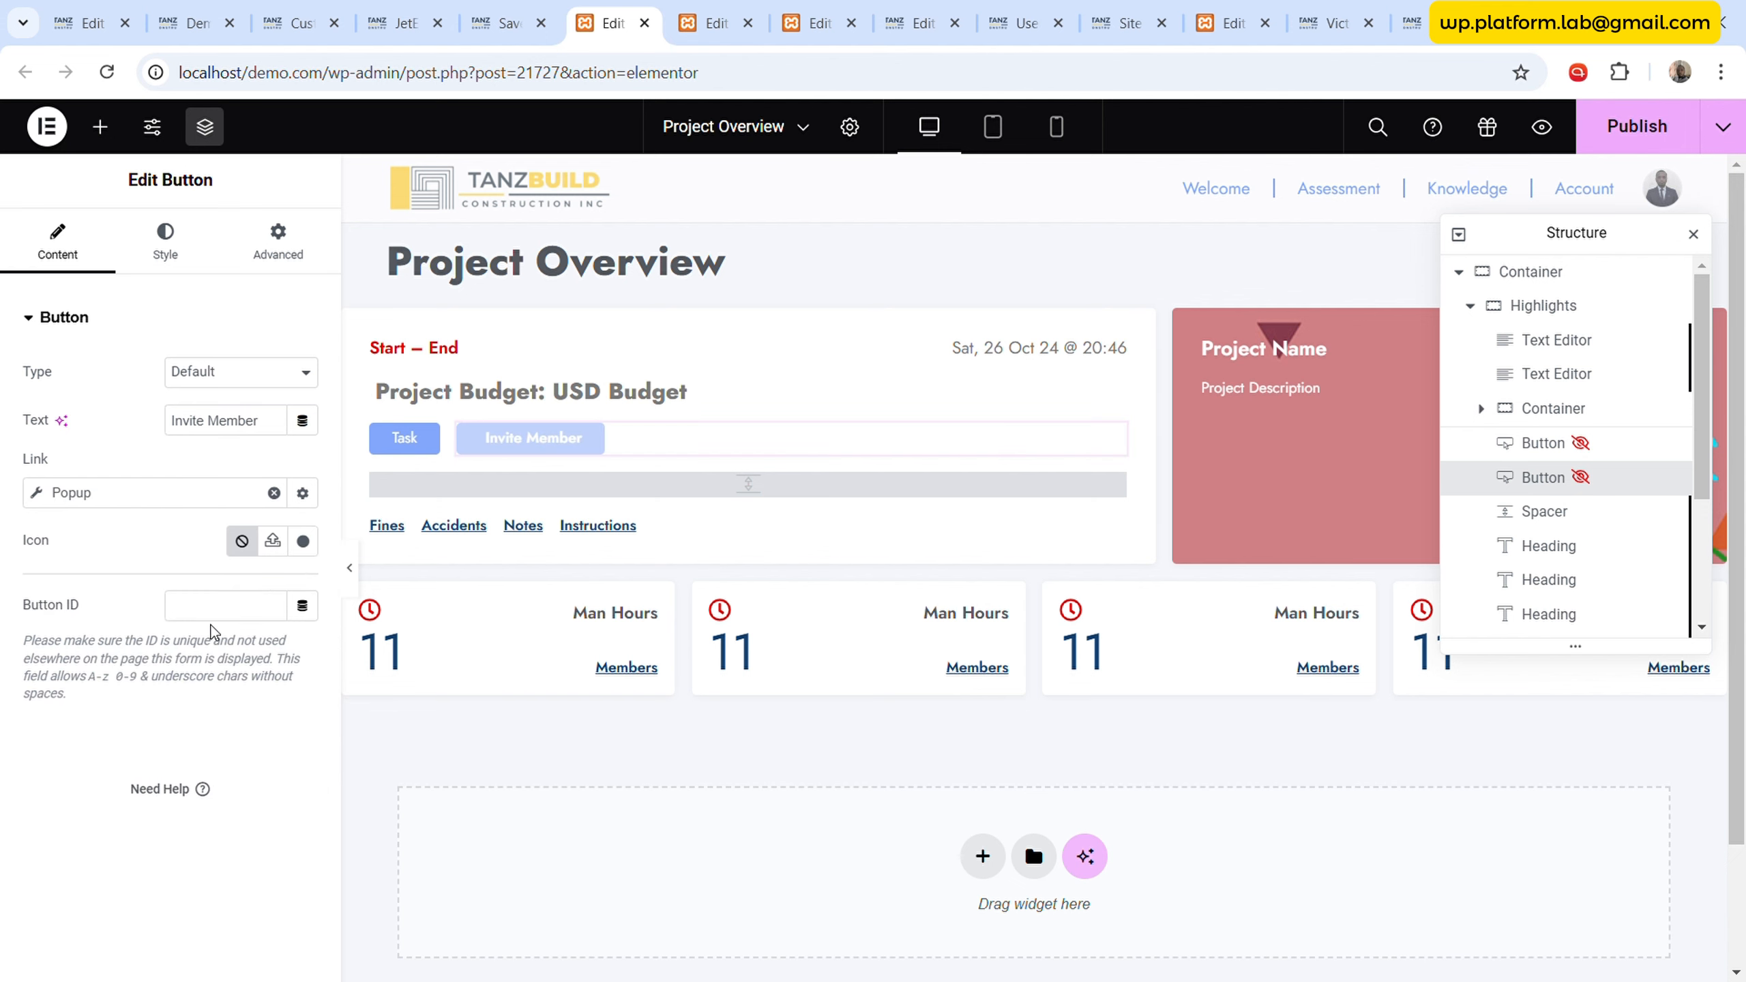
- Set the button's popup action to Toggle Popup for the Invite Project Member template and publish the Project Overview changes
left_click(100, 502)
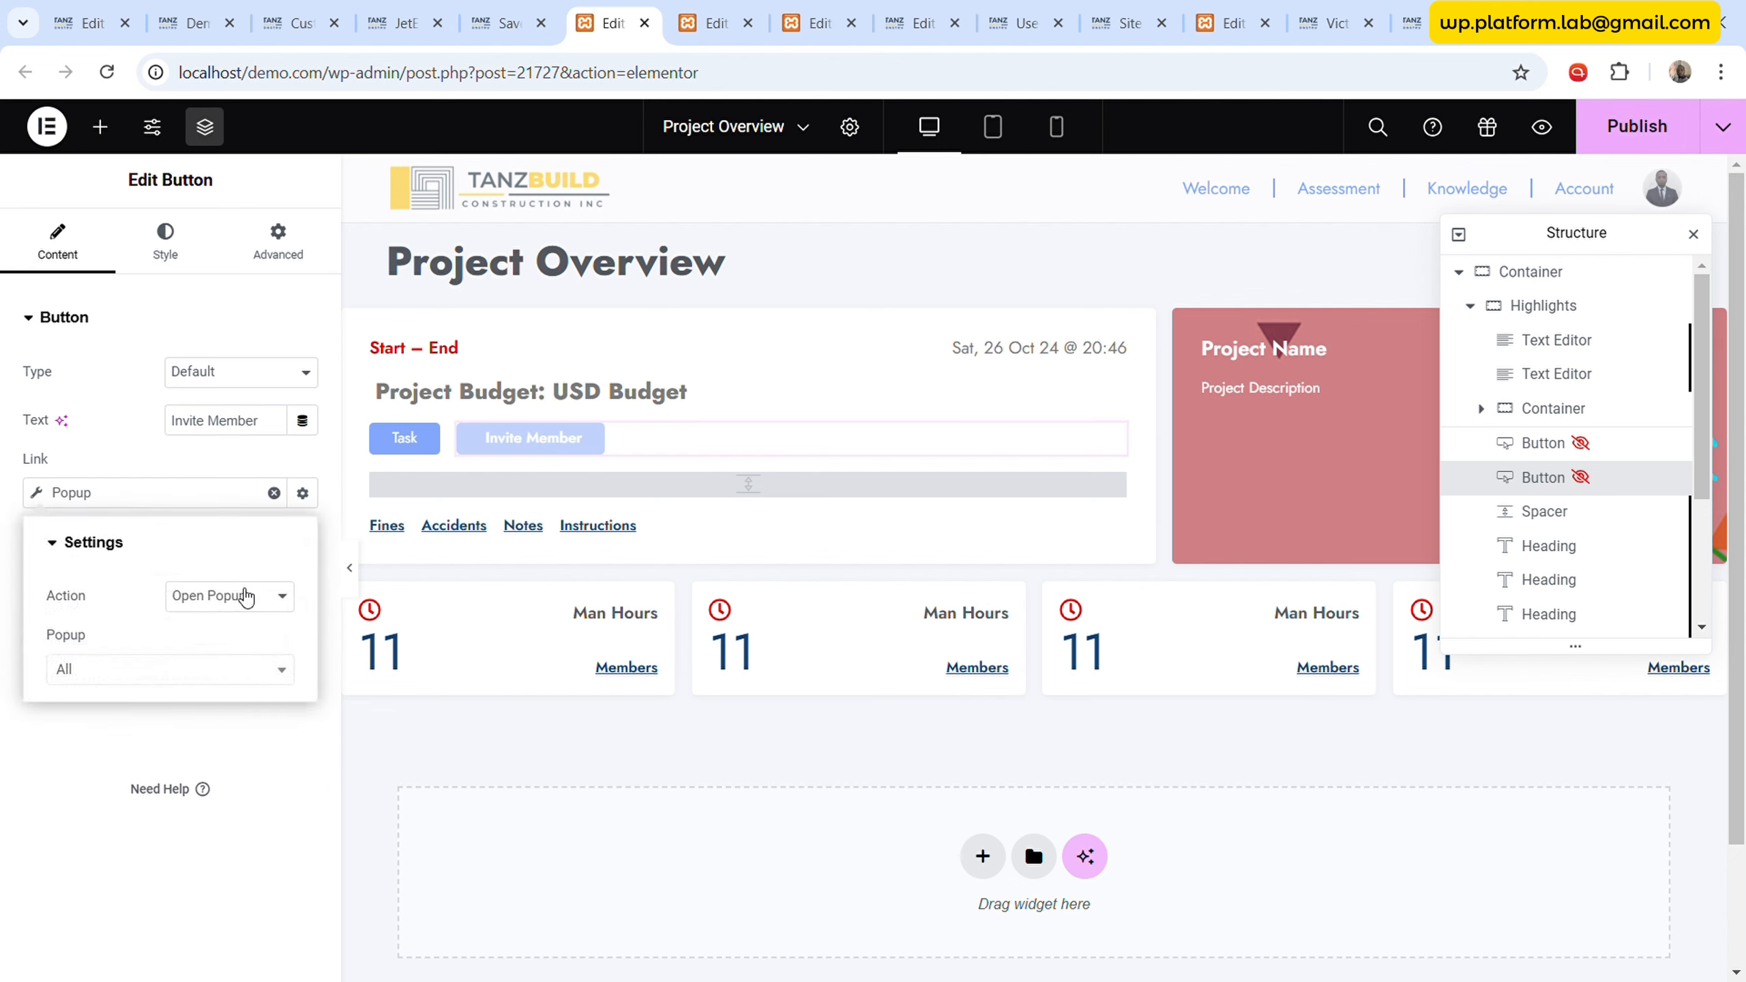
left_click(246, 597)
left_click(242, 694)
left_click(213, 670)
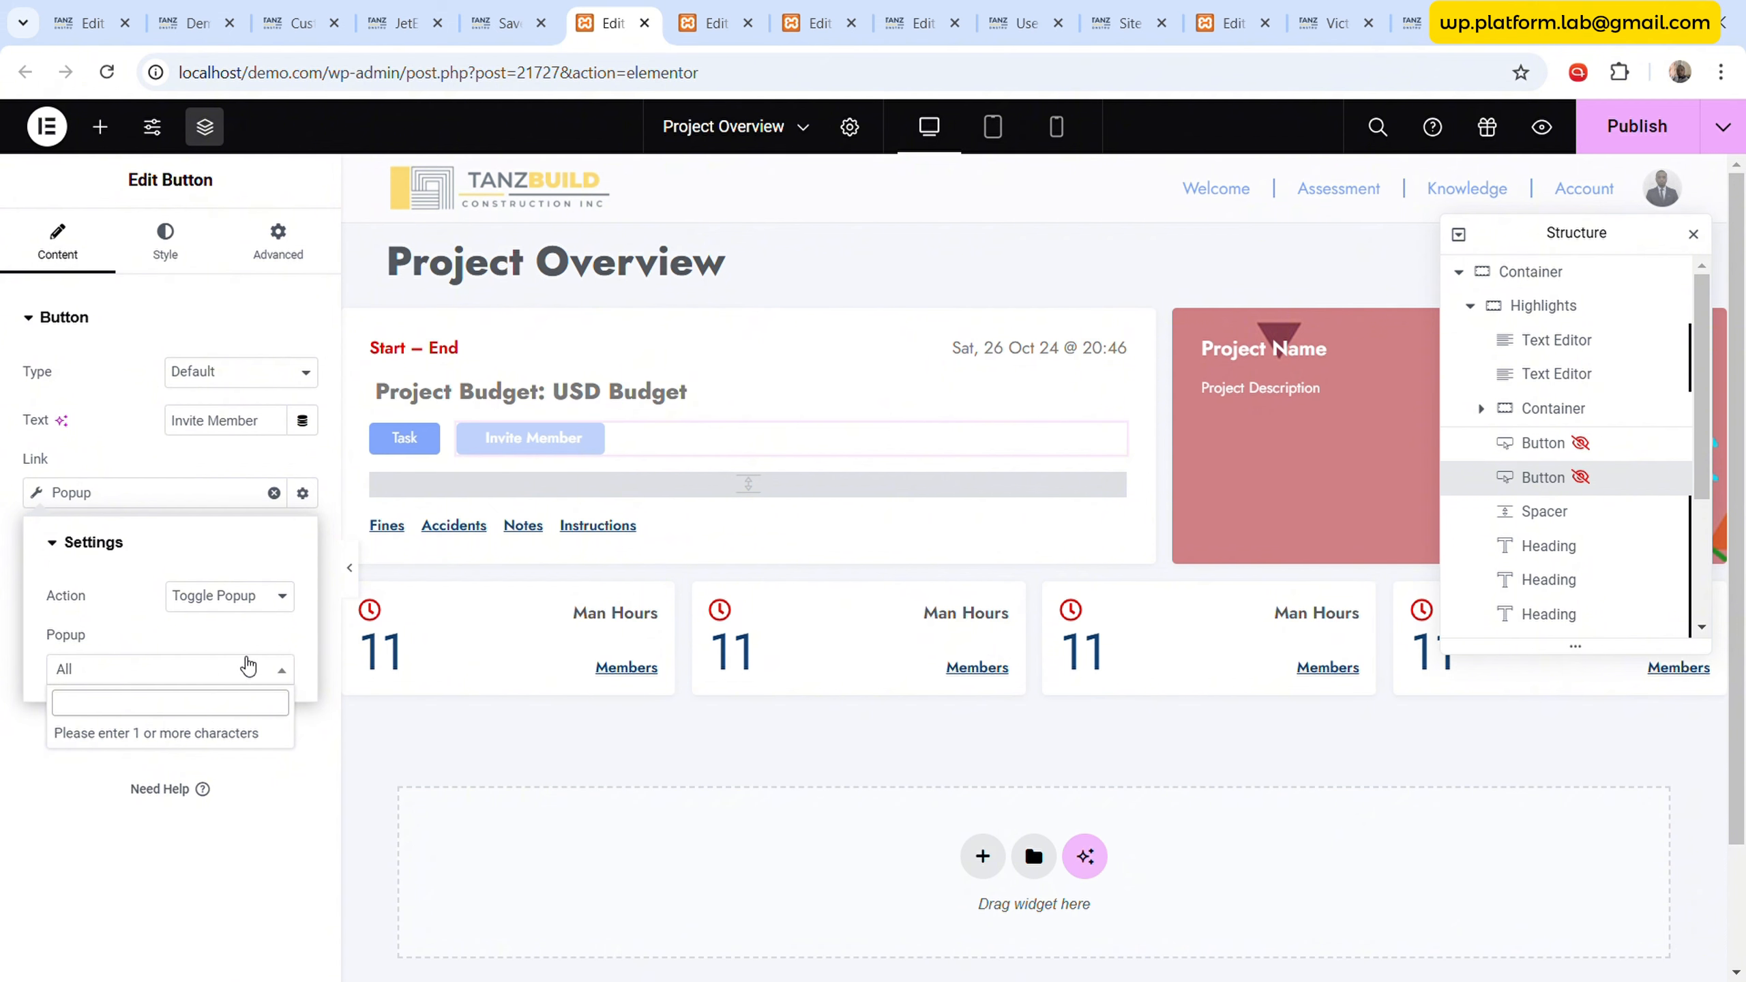
type("invi")
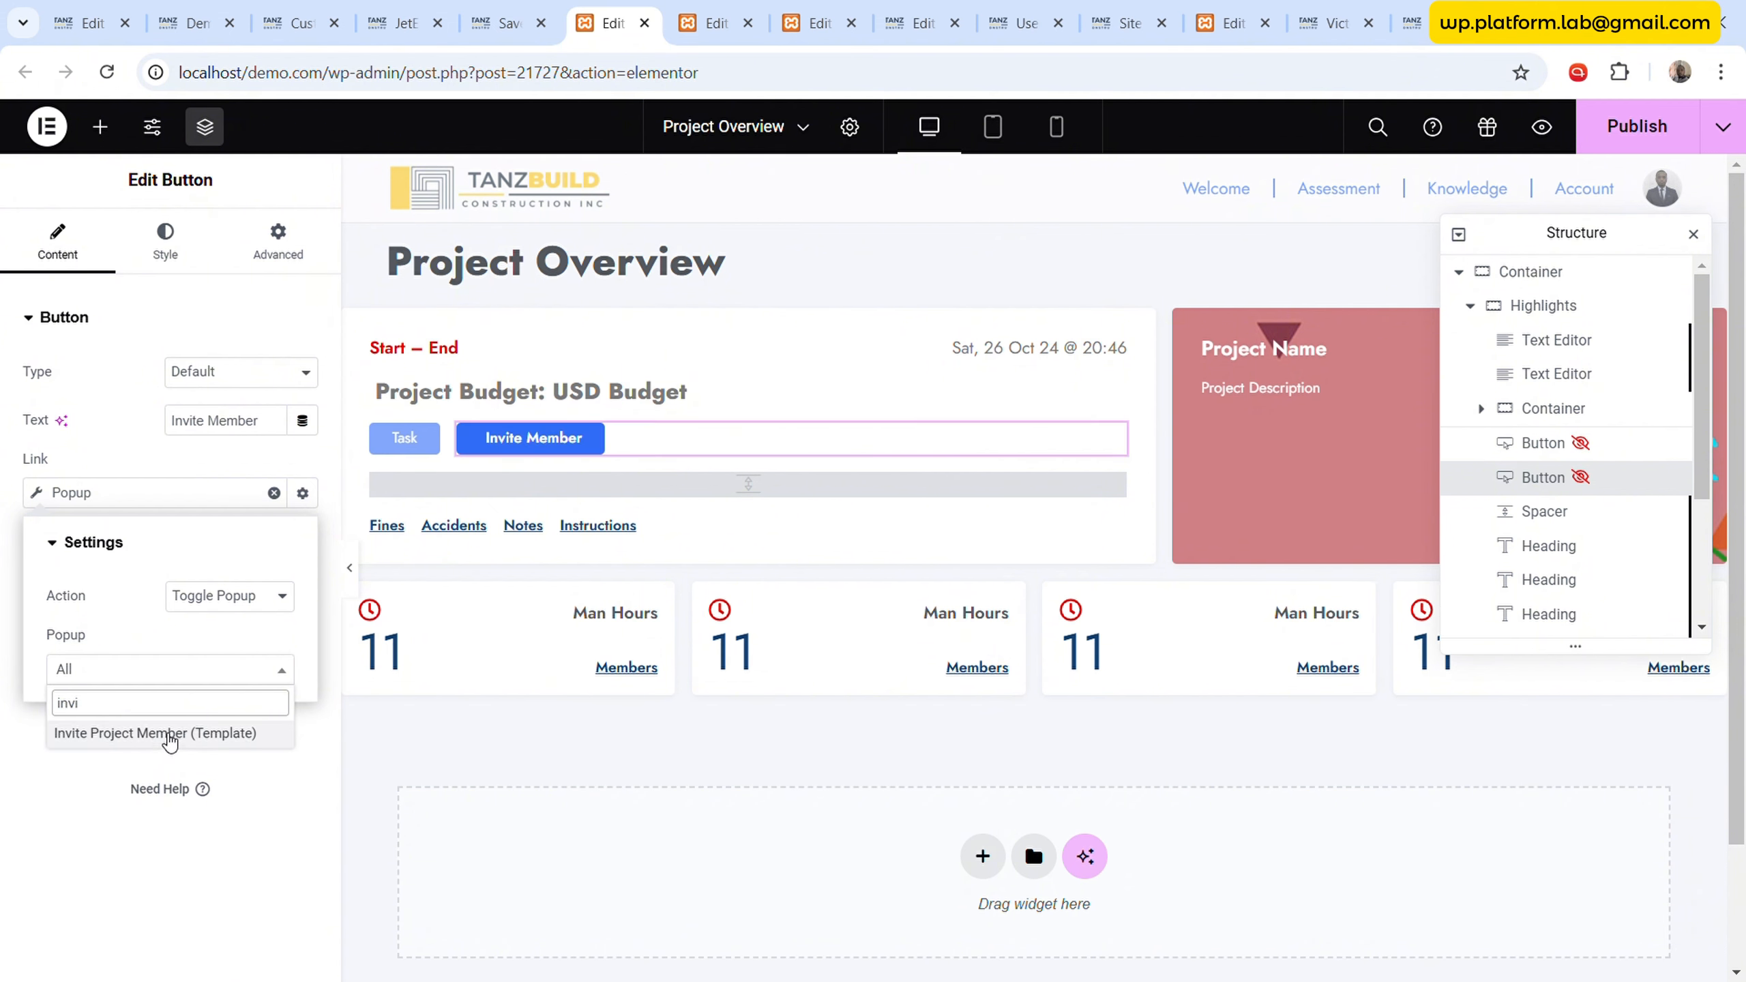
left_click(169, 735)
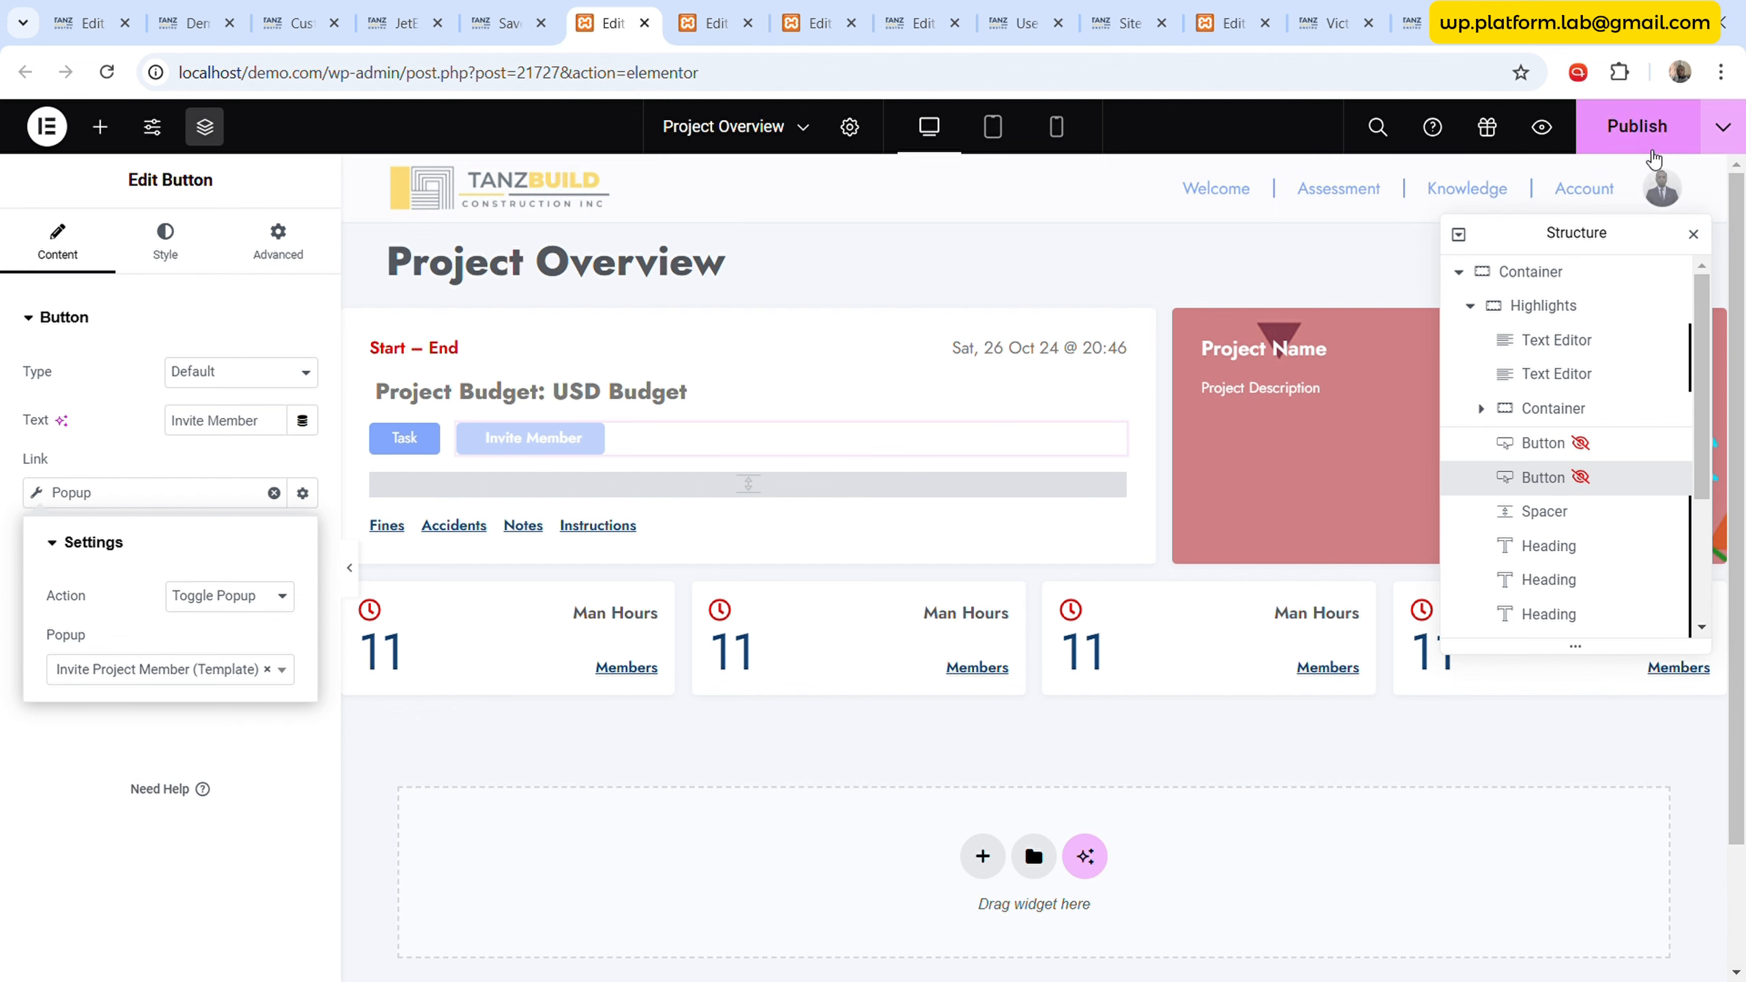
left_click(1652, 152)
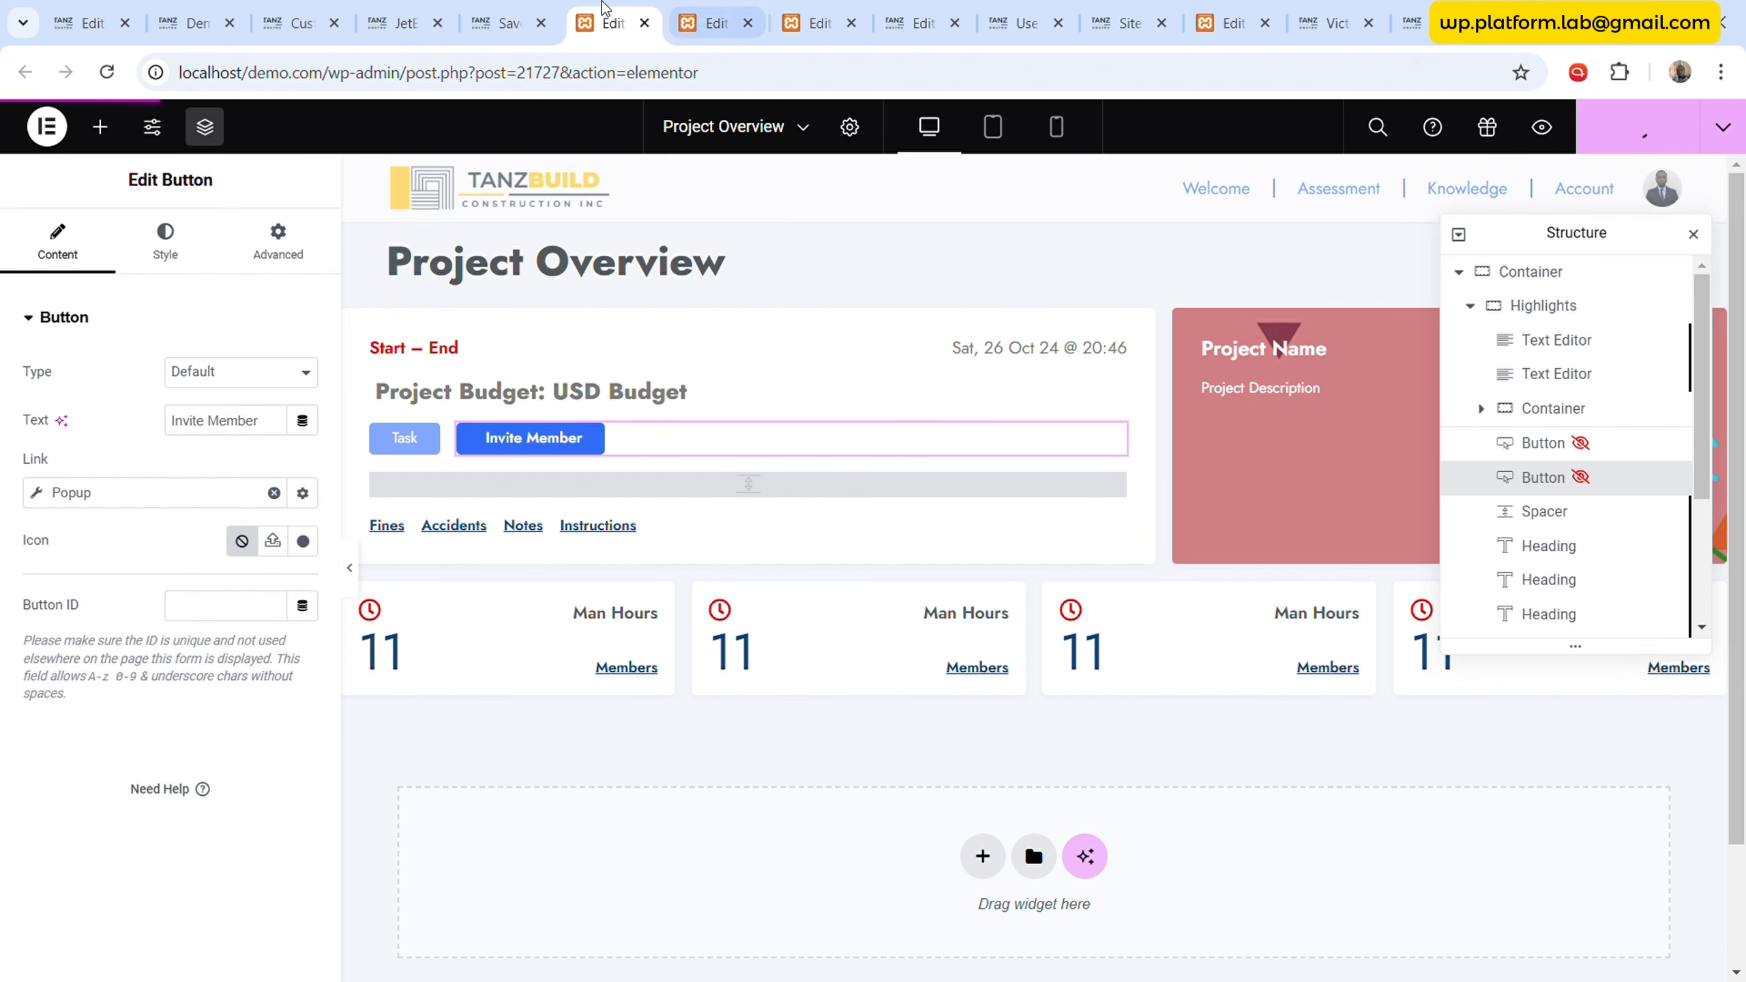
- Reload the live project overview page and open the Invite Member popup to check its heading and form fields
left_click(506, 22)
left_click(712, 22)
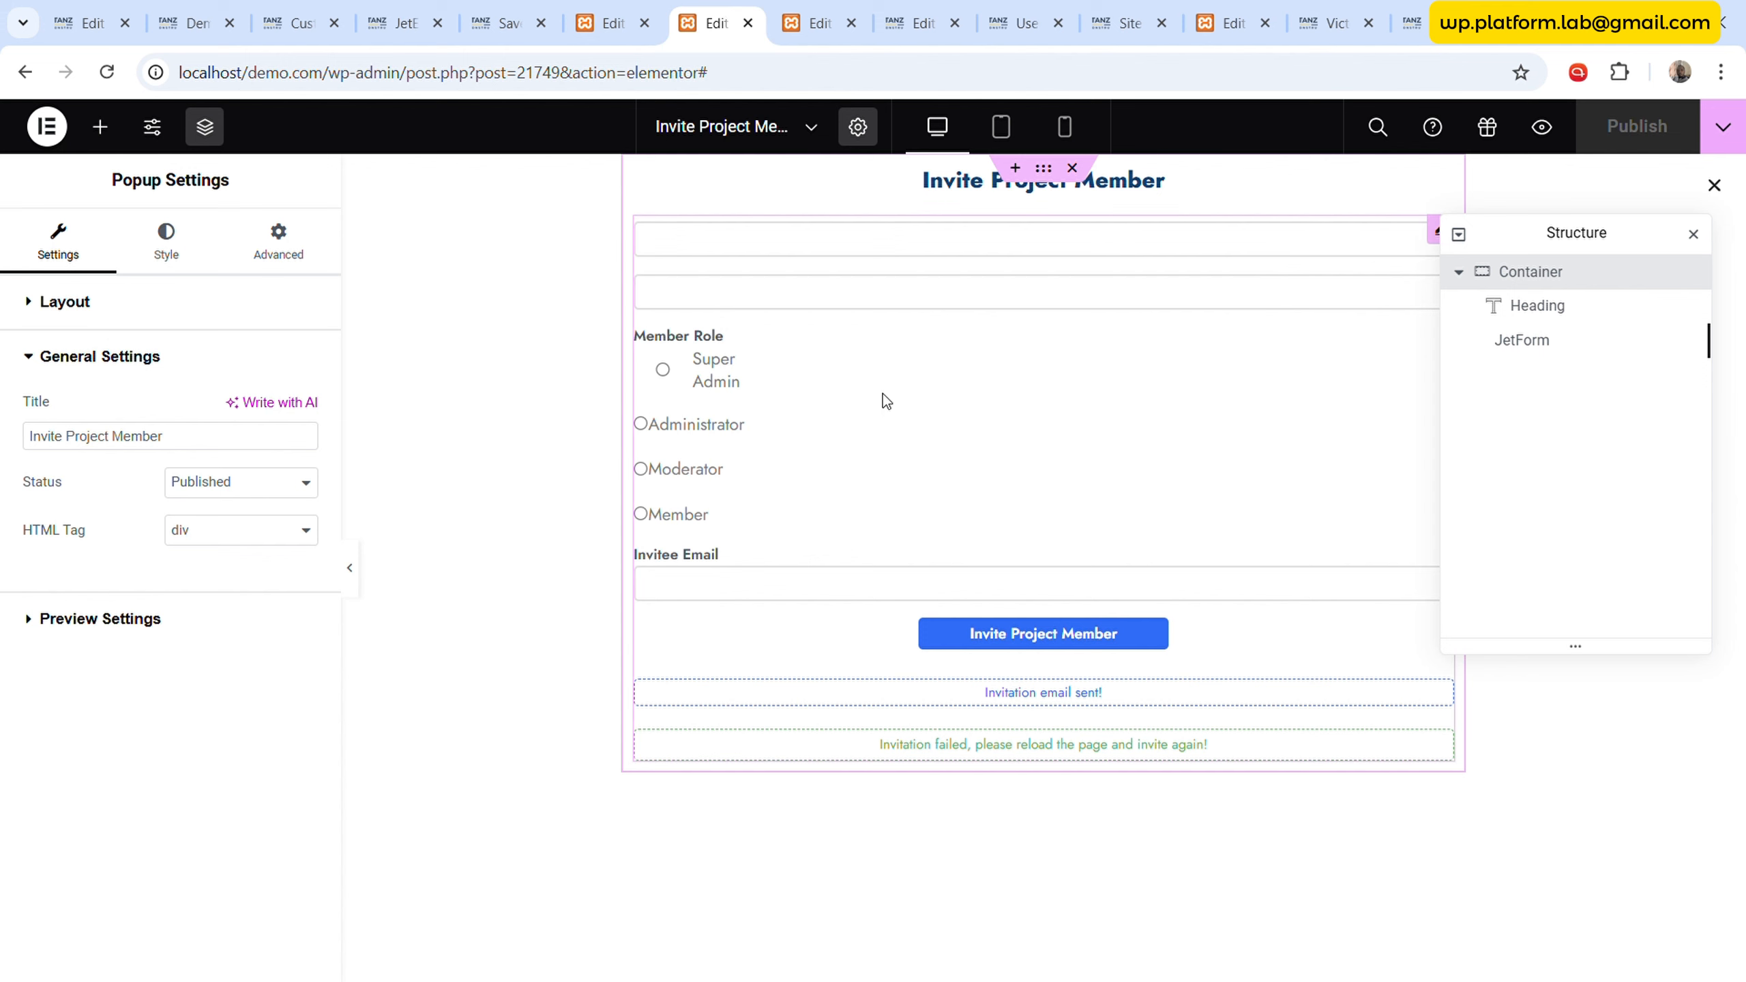
left_click(721, 474)
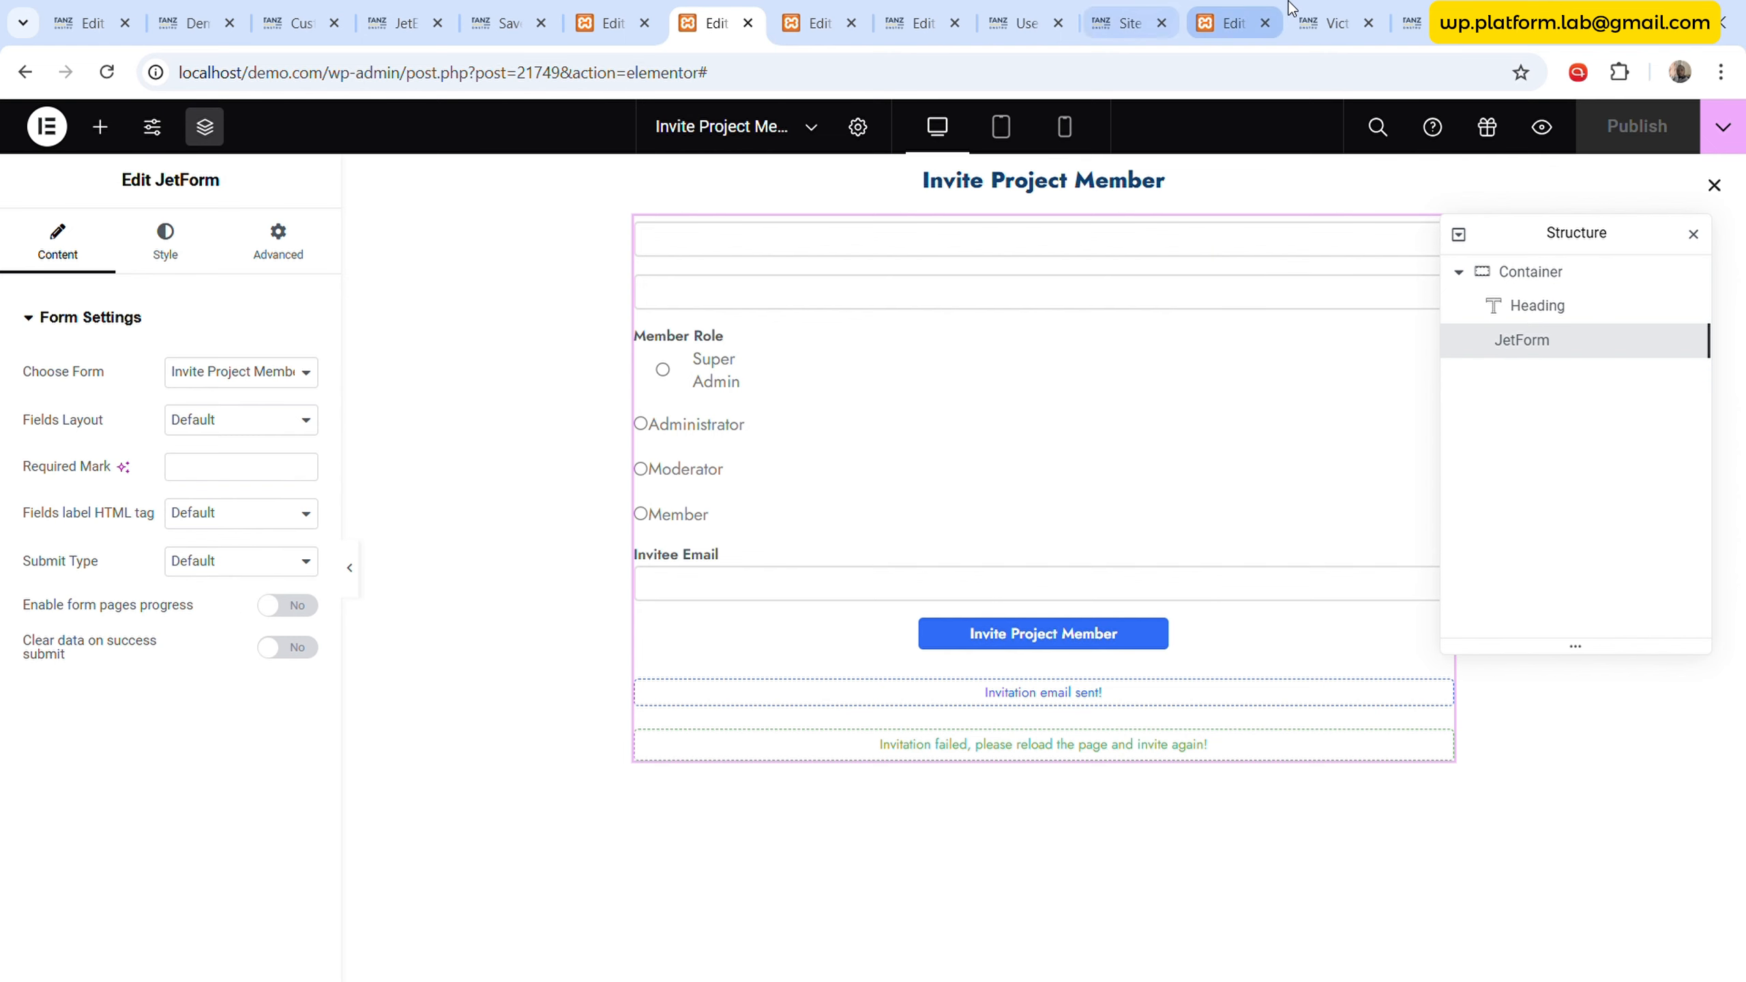
left_click(1324, 22)
left_click(1412, 23)
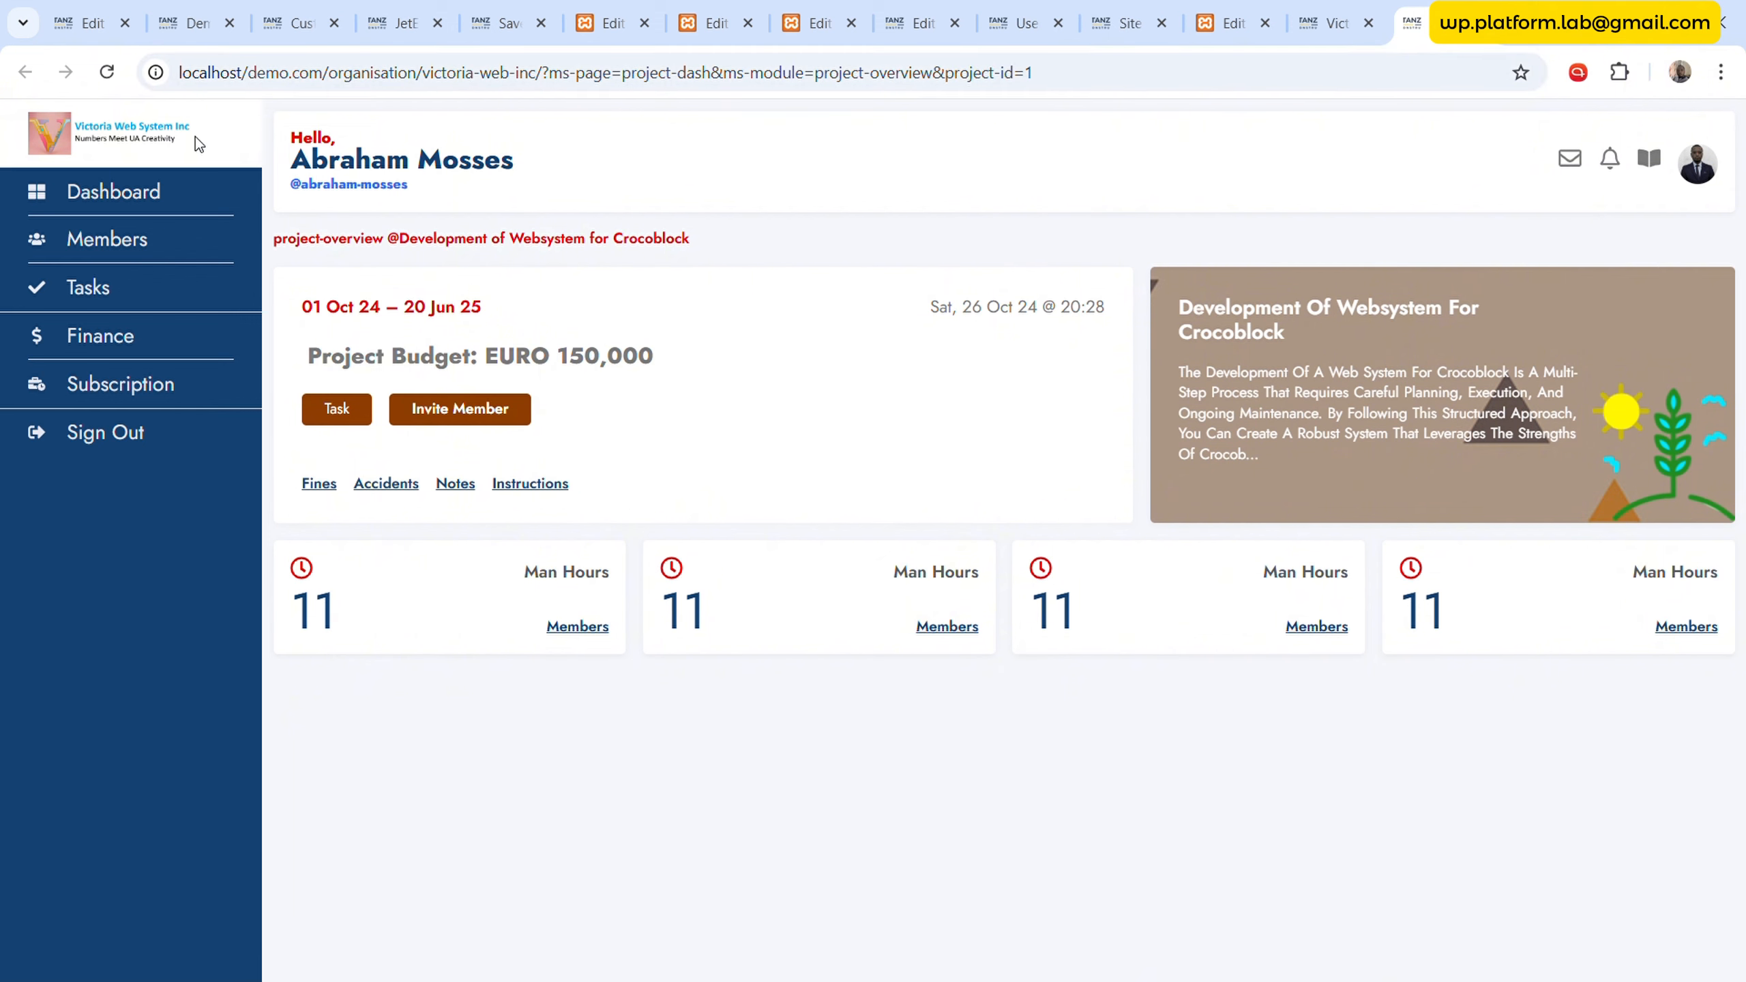
left_click(104, 77)
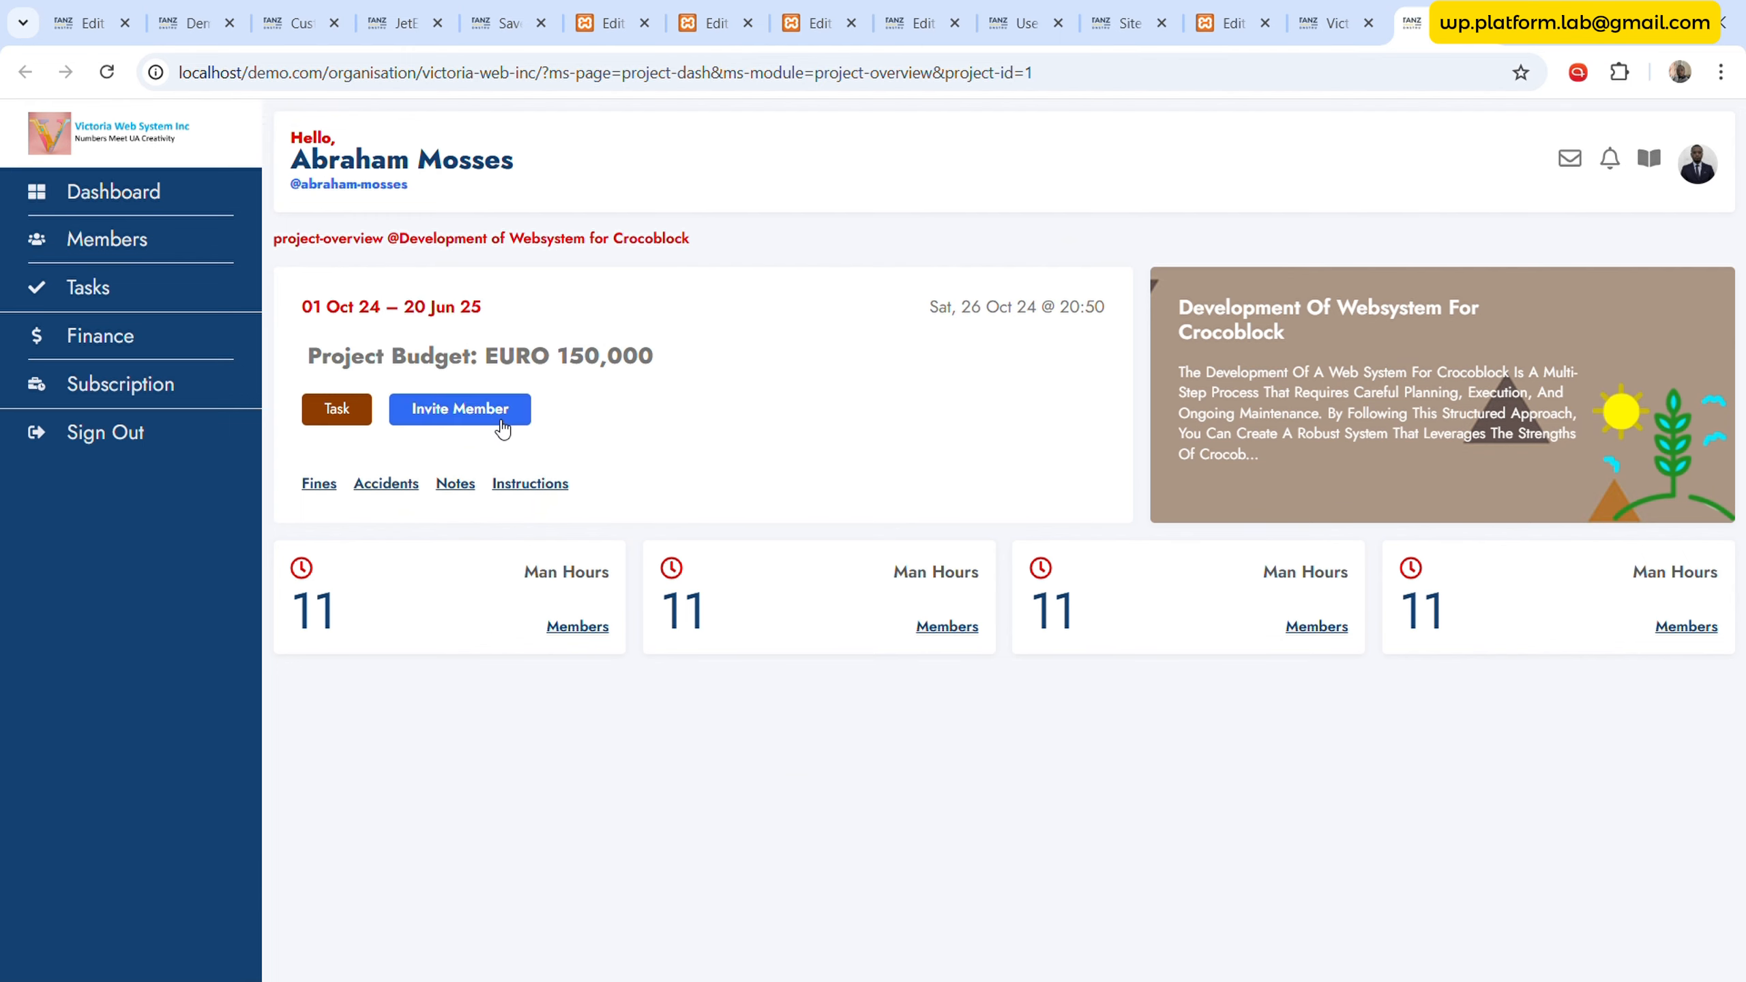
left_click(459, 410)
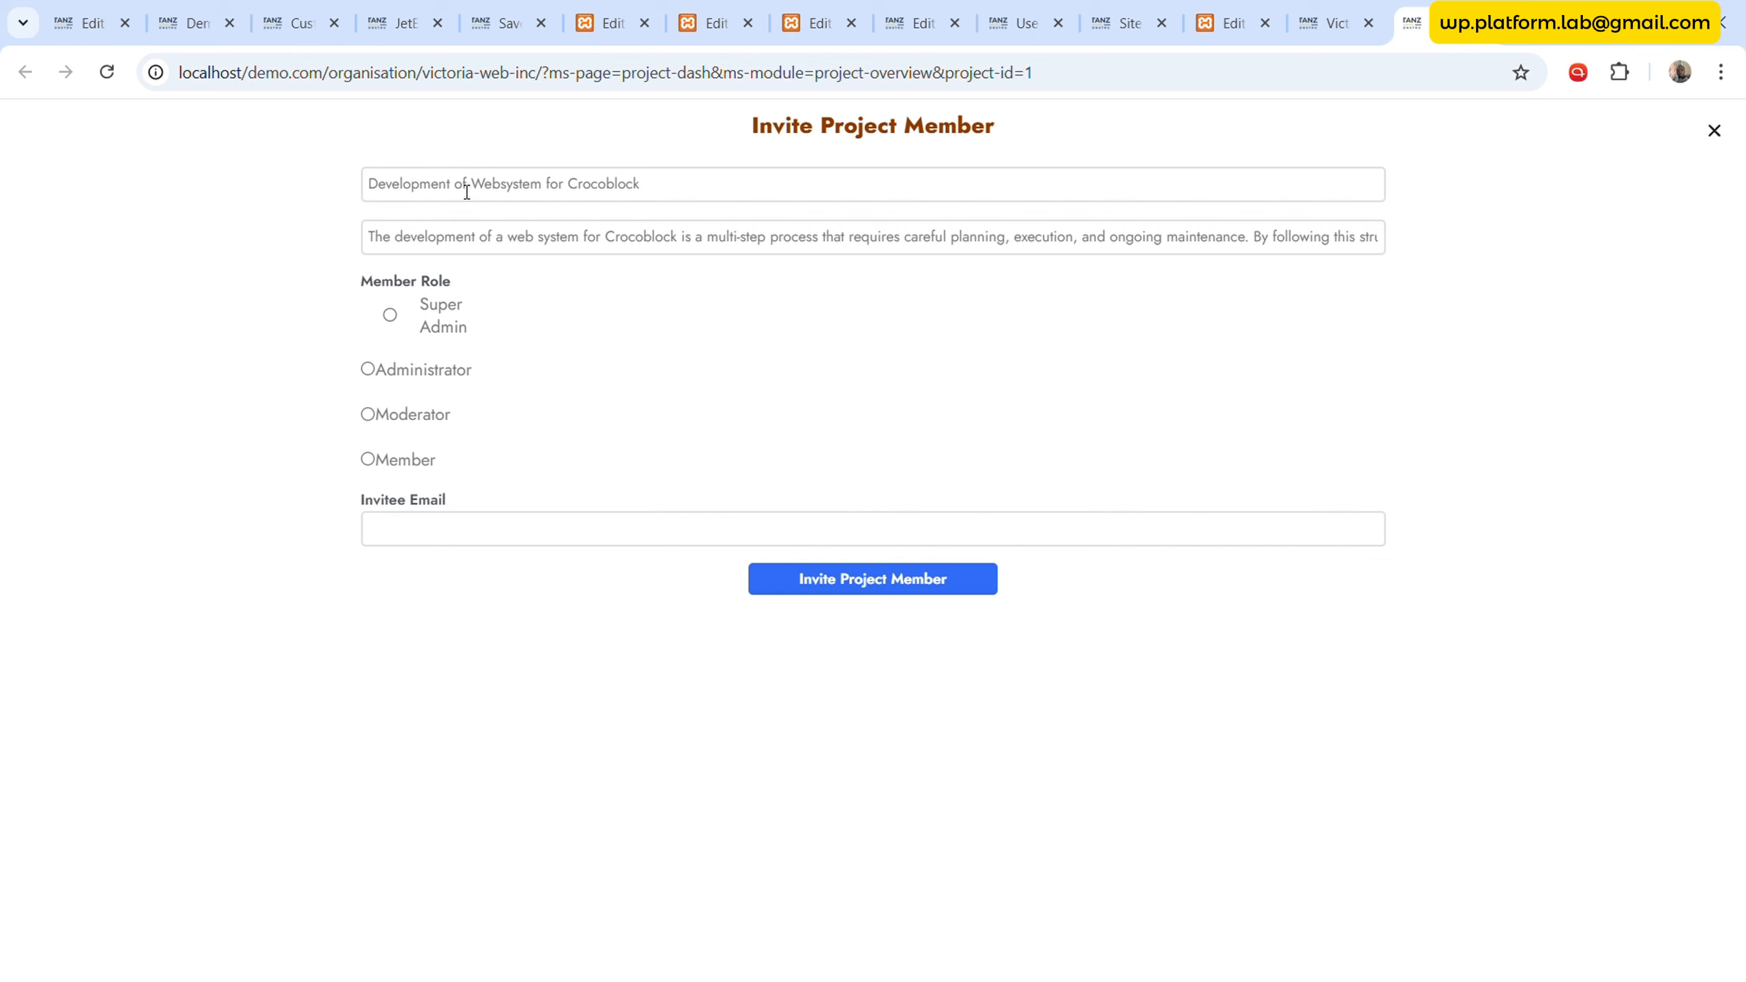
- Close the spare editor tab and return to the Invite Project Member form in the JetFormBuilder editor
left_click(616, 6)
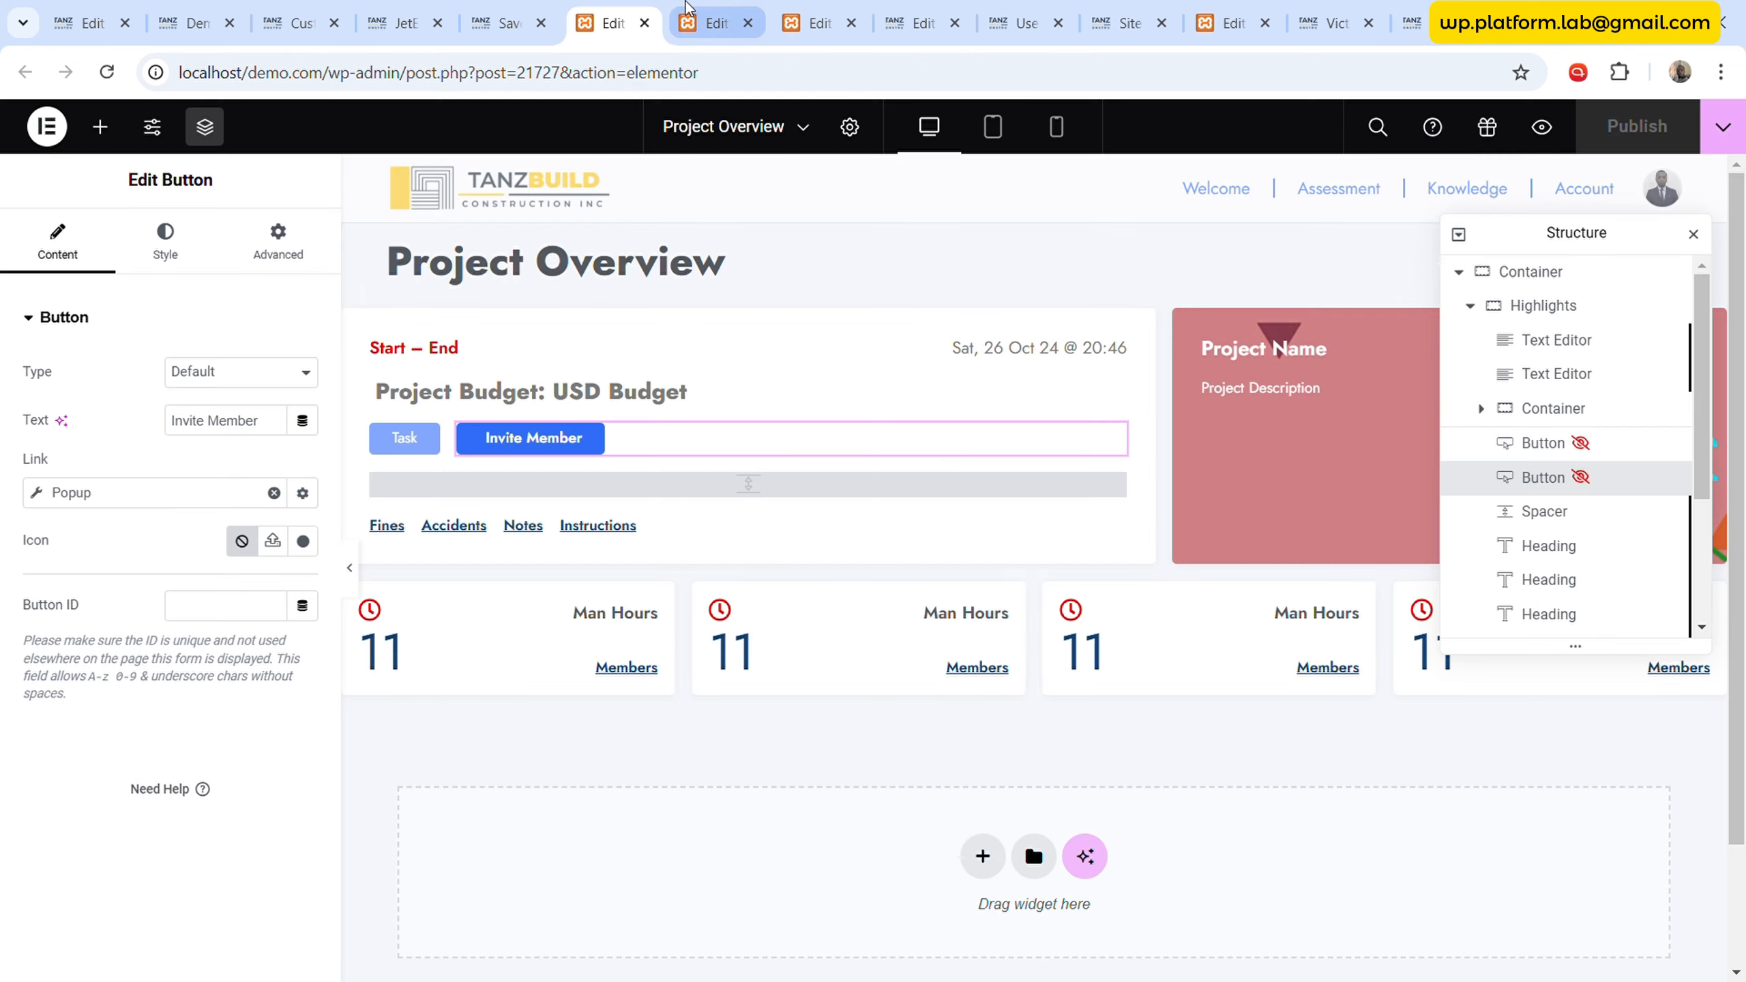
left_click(727, 7)
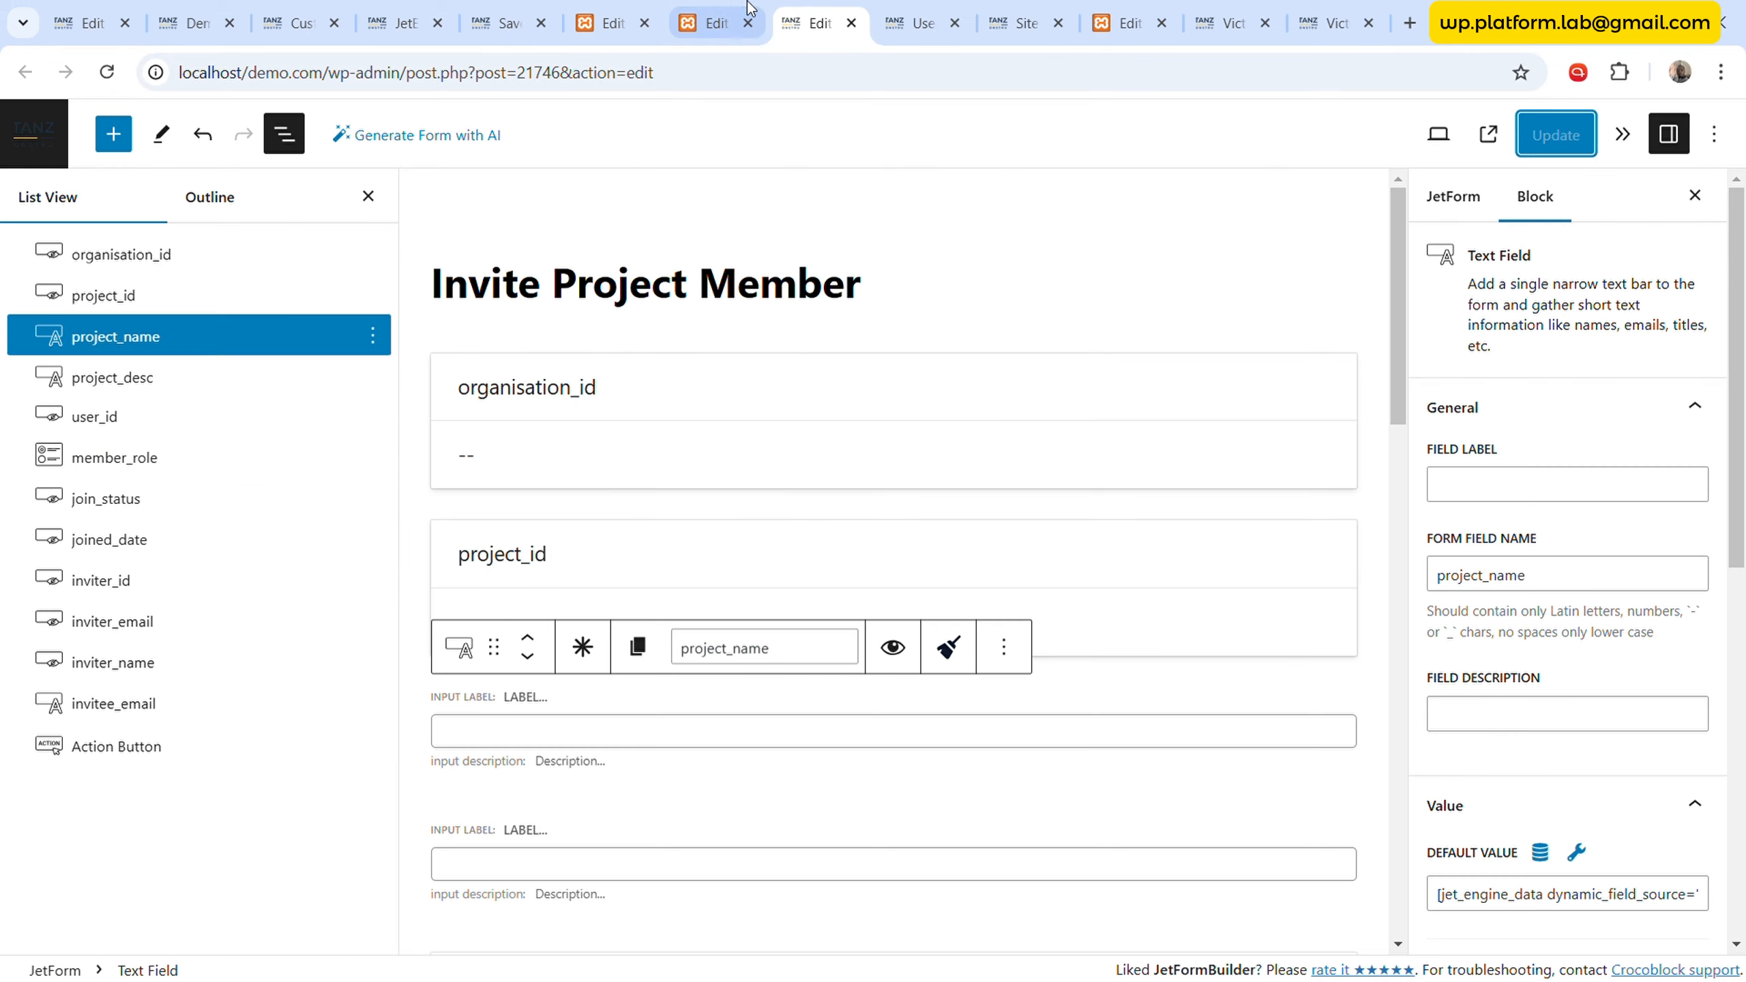
left_click(750, 5)
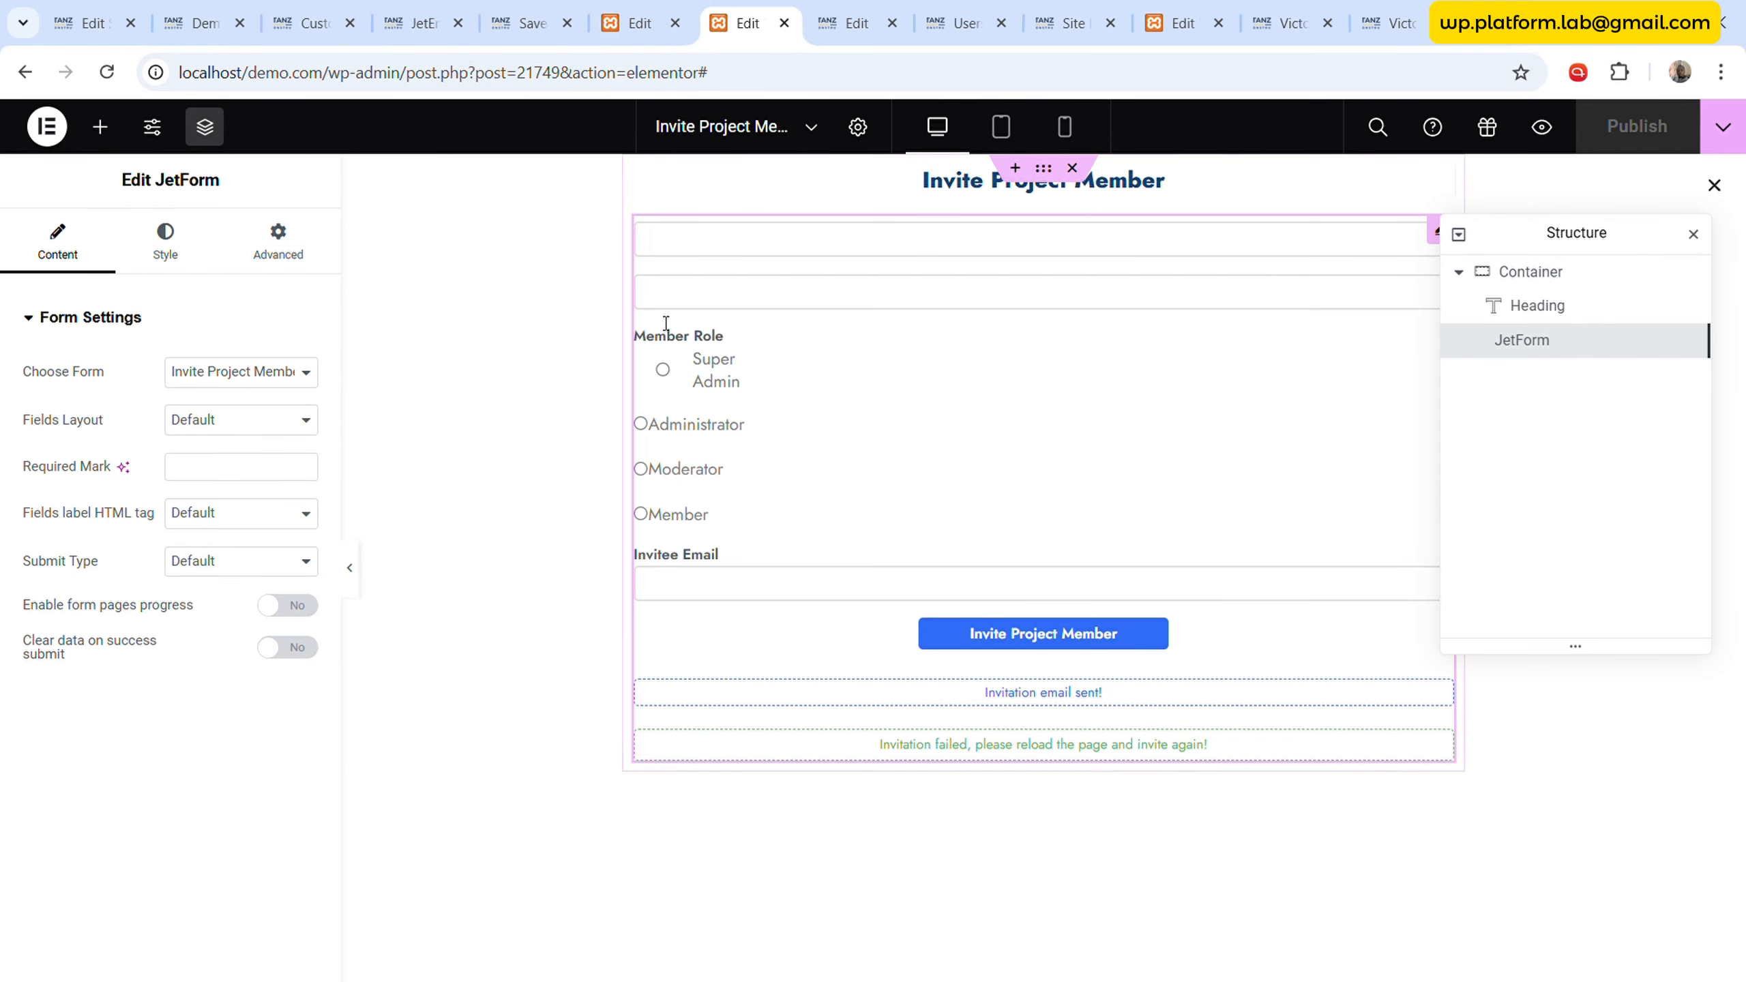
left_click(881, 5)
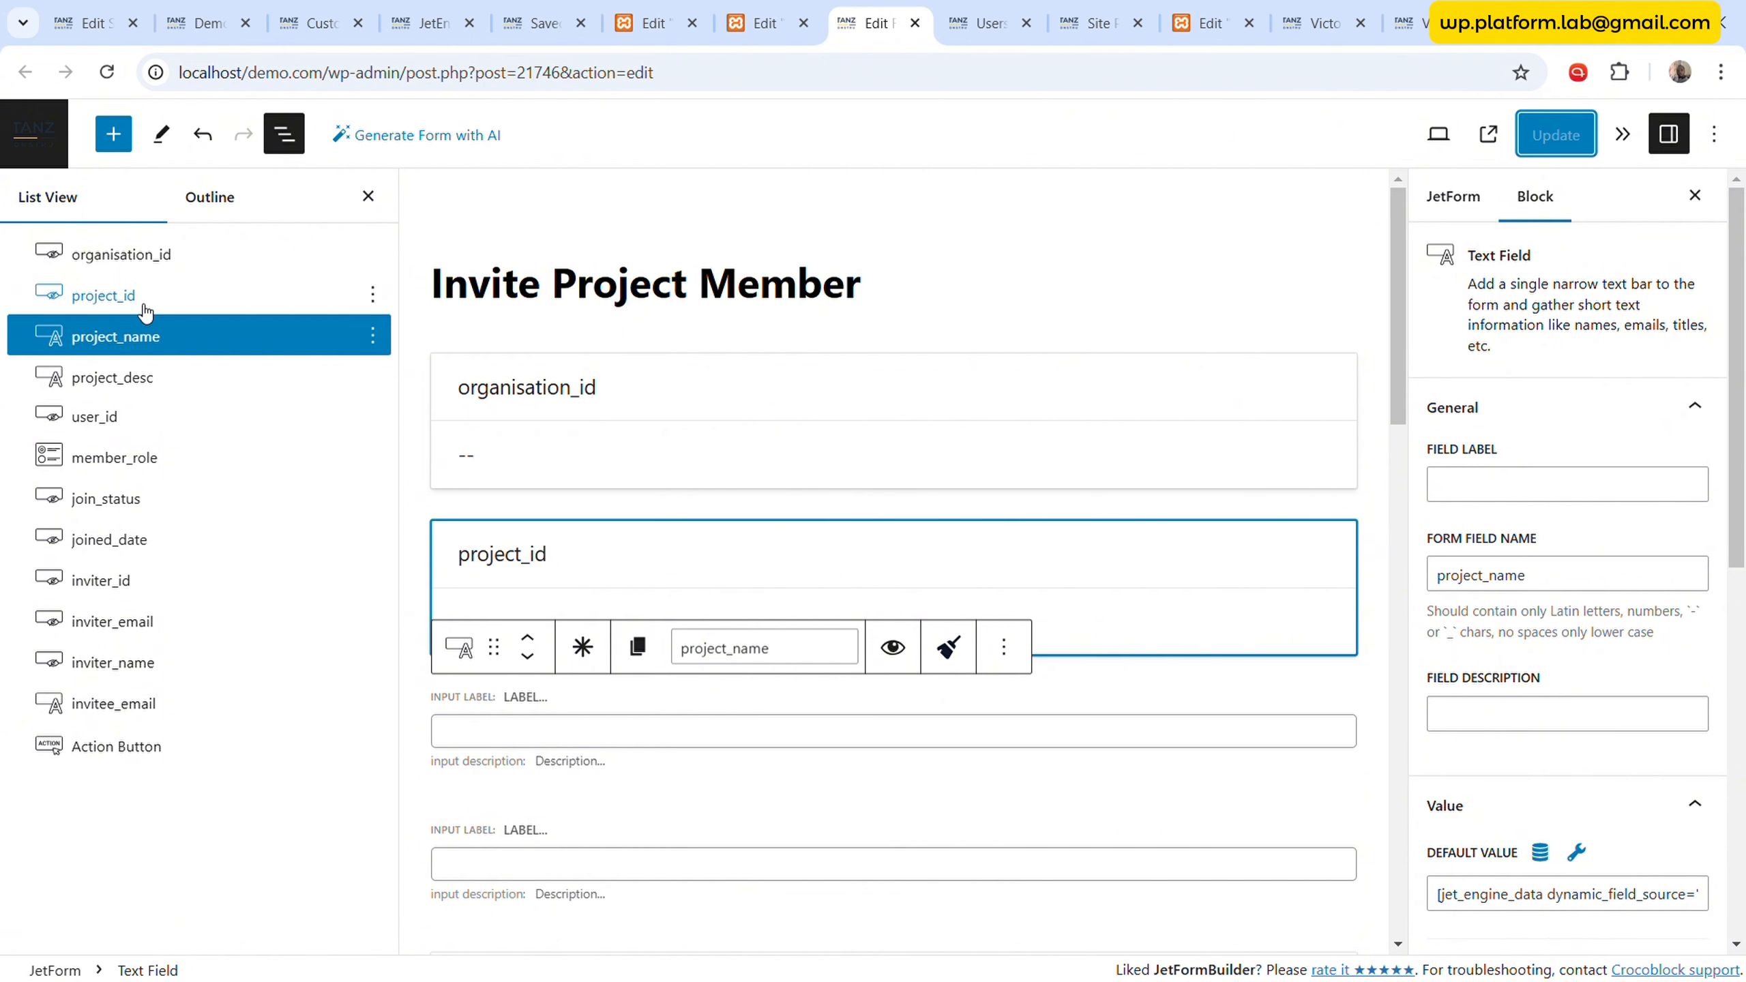
- Check the project name and description fields in the live Invite Project Member popup, then return to the form editor
left_click(155, 382)
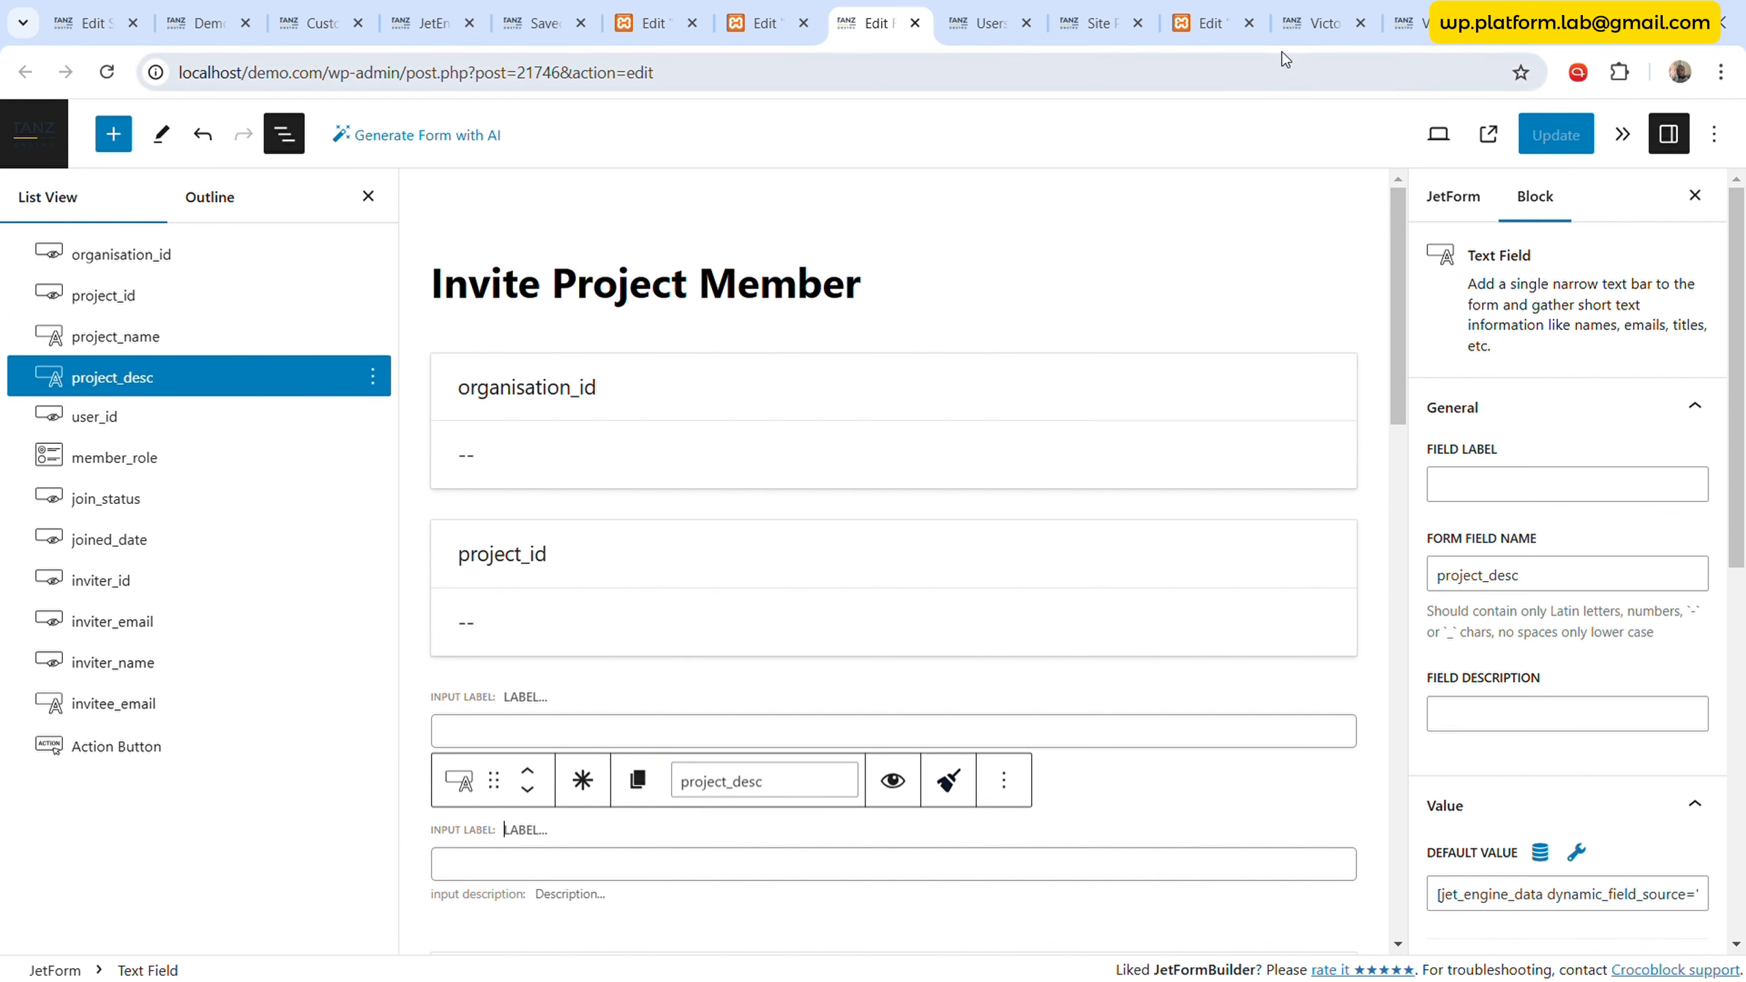
left_click(1423, 10)
left_click(682, 242)
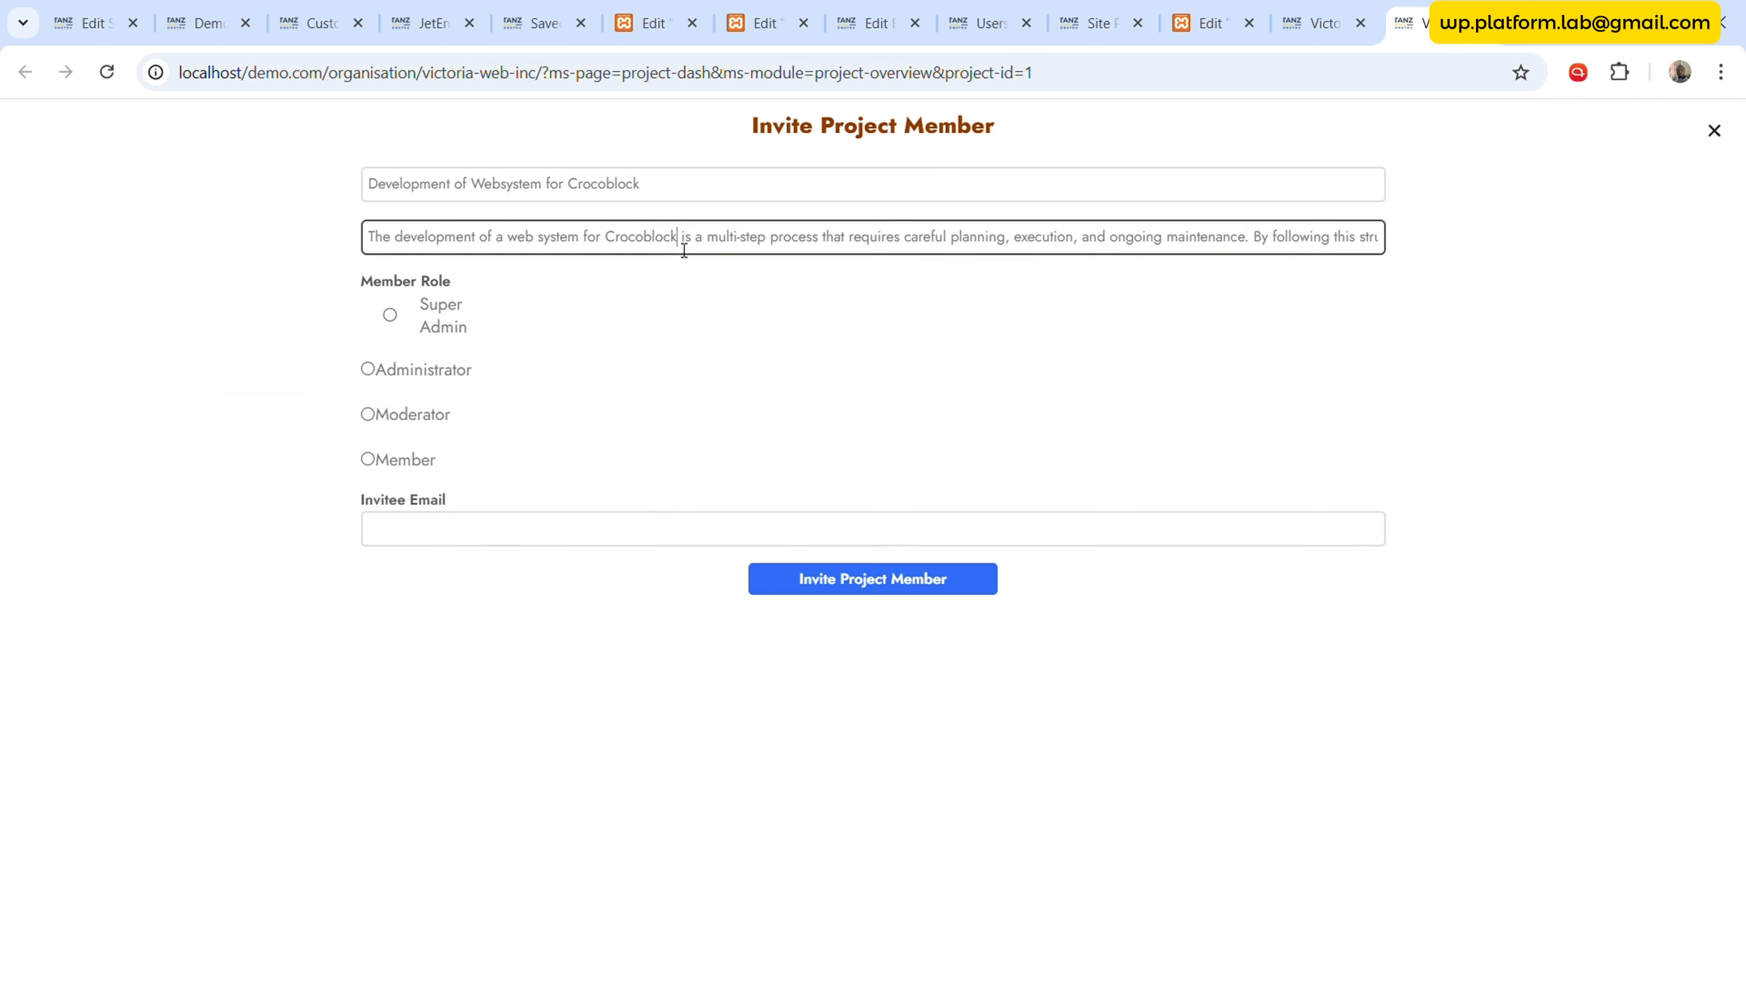
left_click(693, 193)
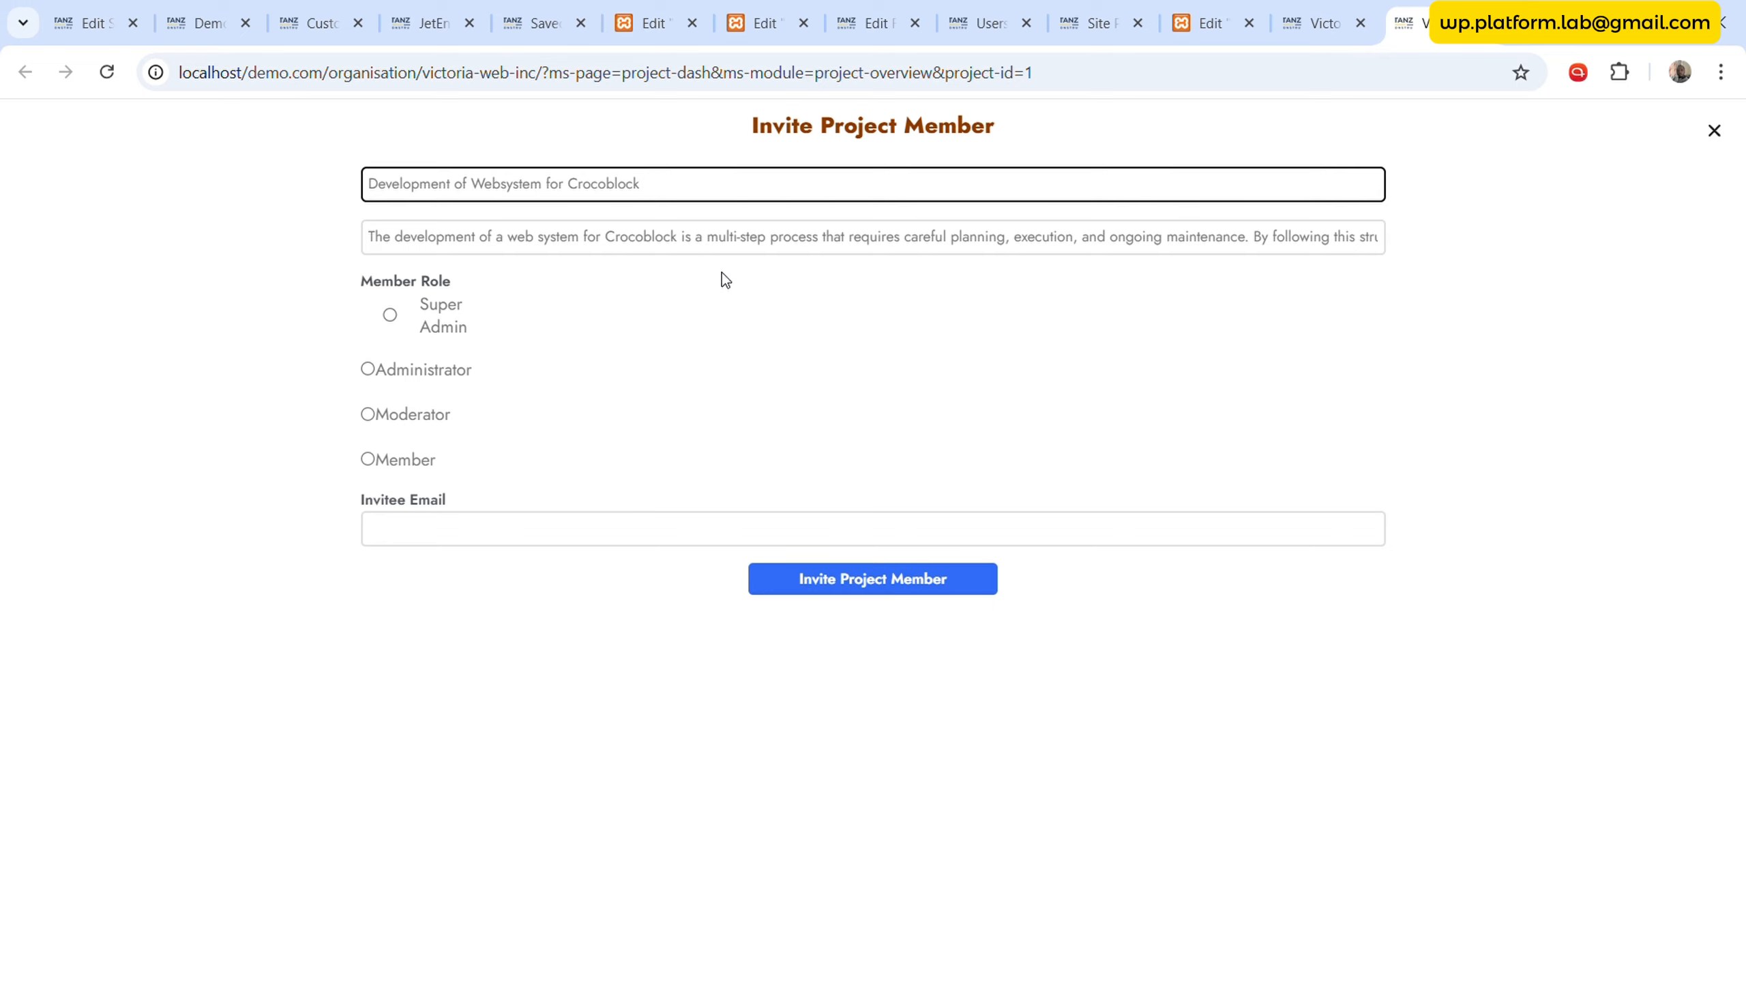
left_click(768, 9)
left_click(885, 5)
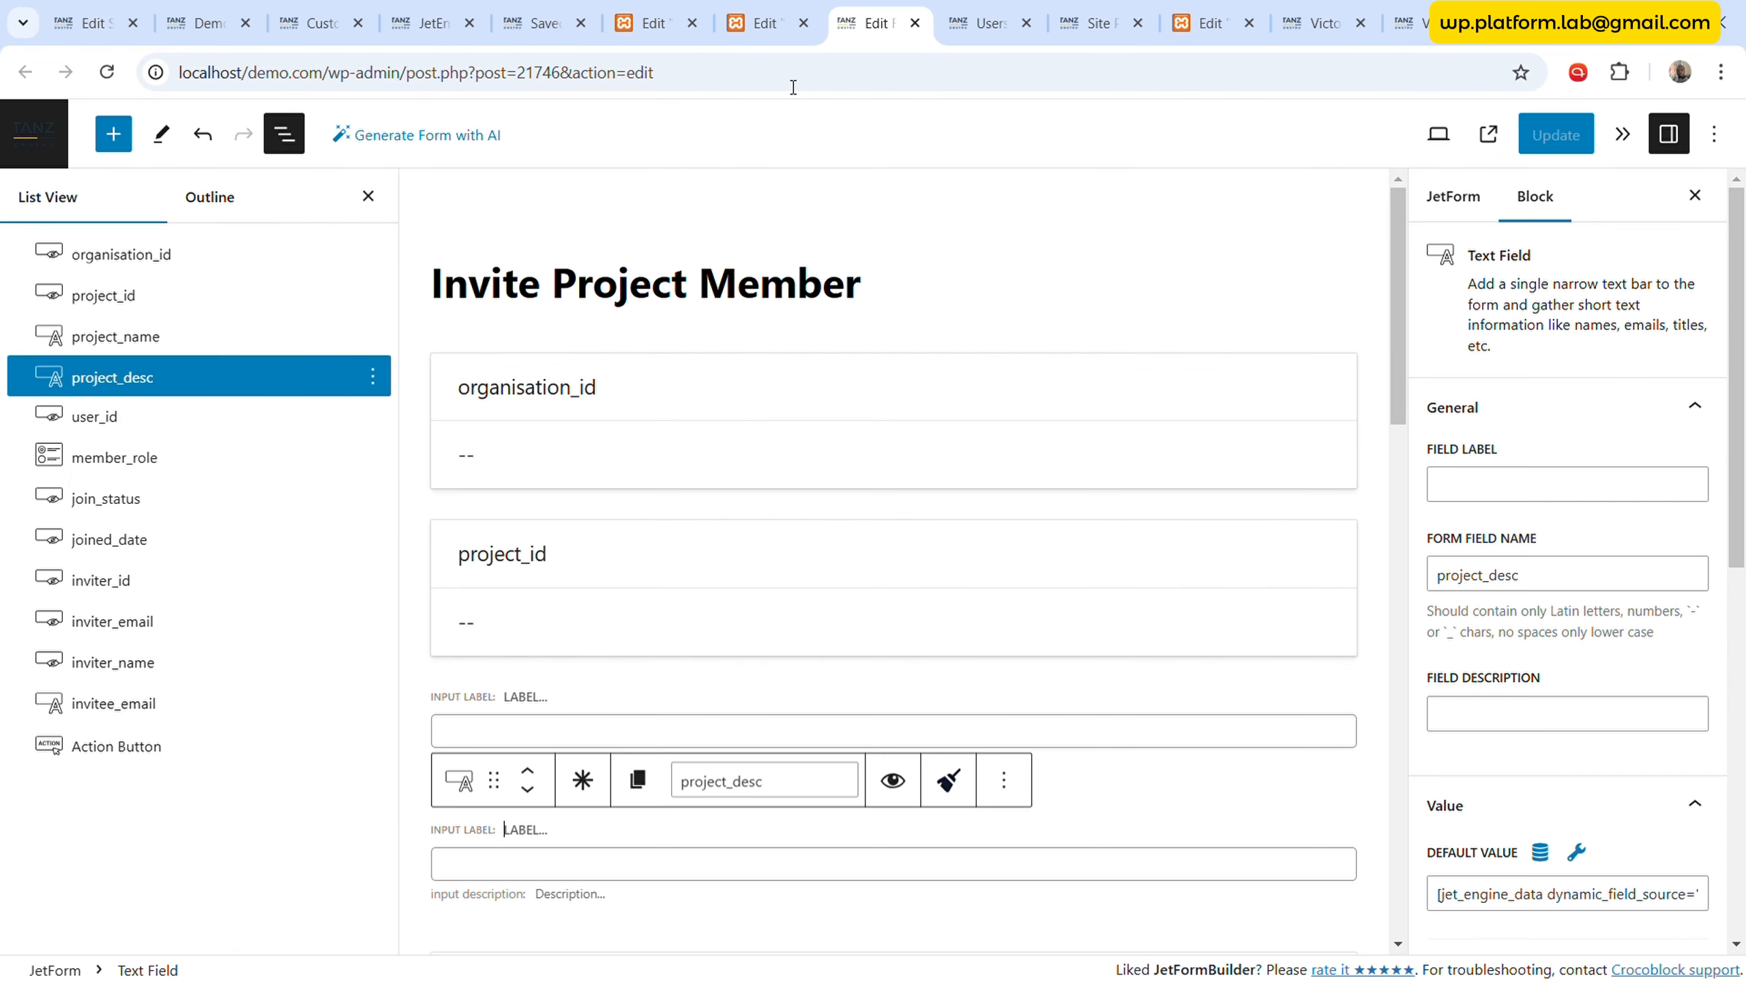
- Transform the project_name and project_desc text fields into Hidden Fields and update the form
left_click(141, 347)
left_click(461, 652)
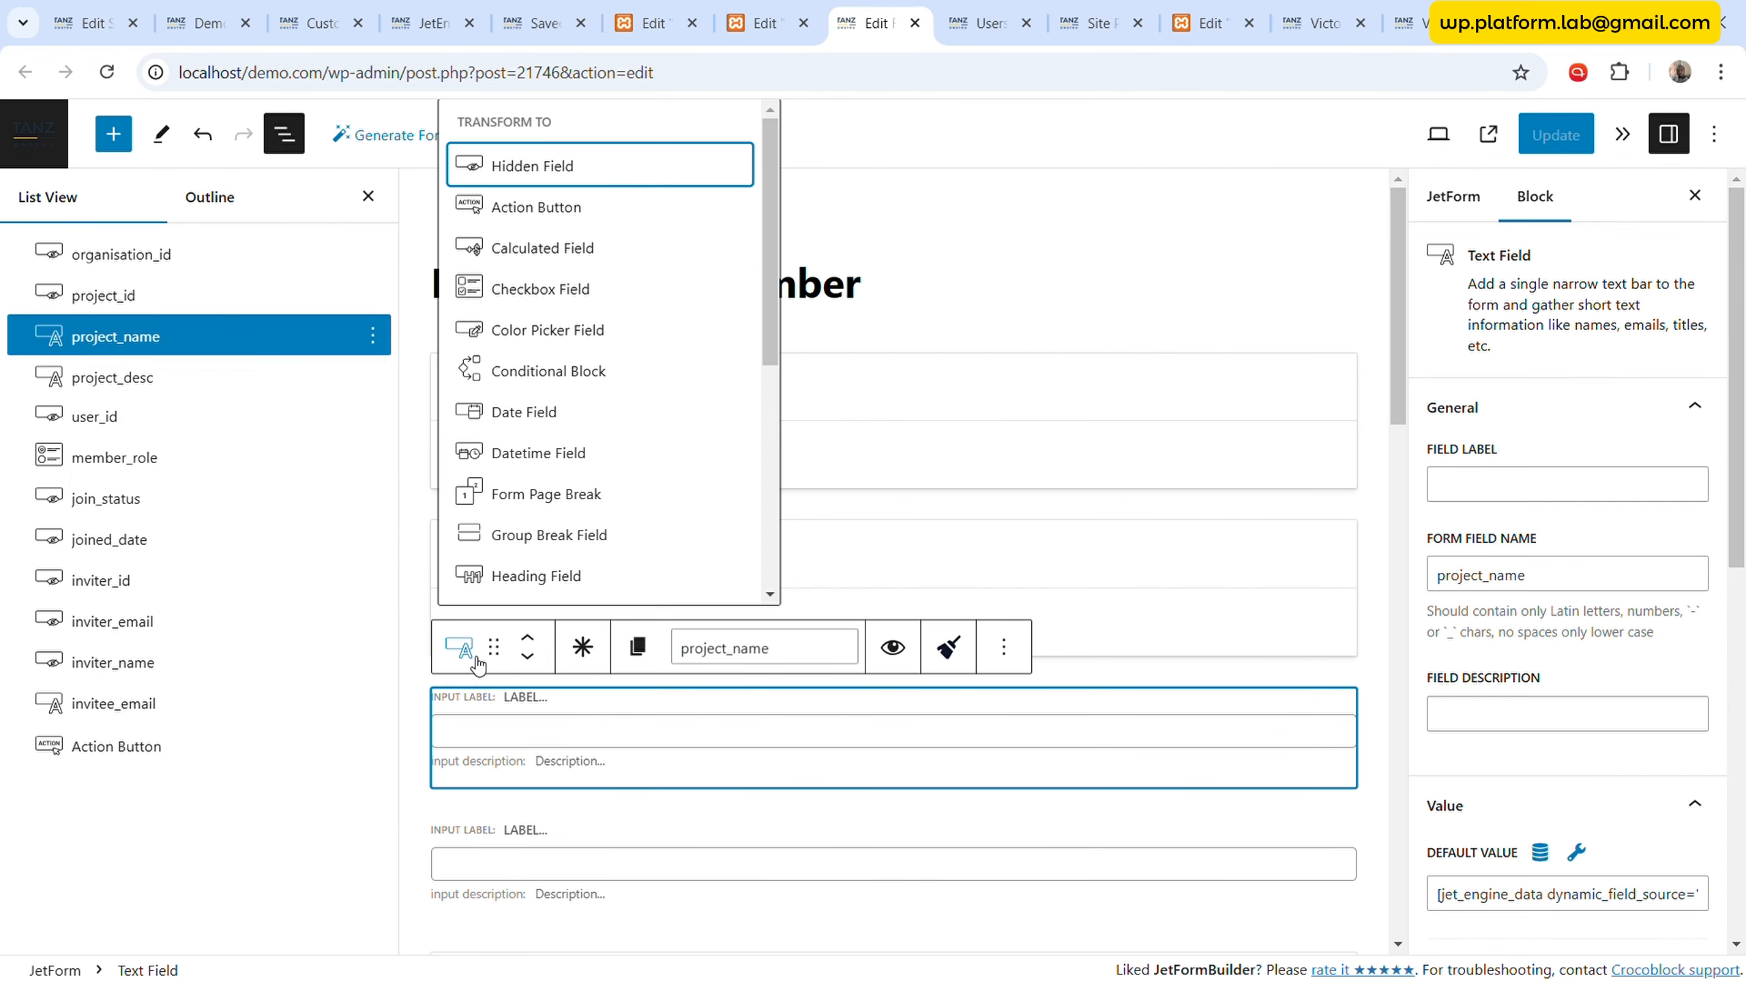
left_click(527, 177)
left_click(148, 377)
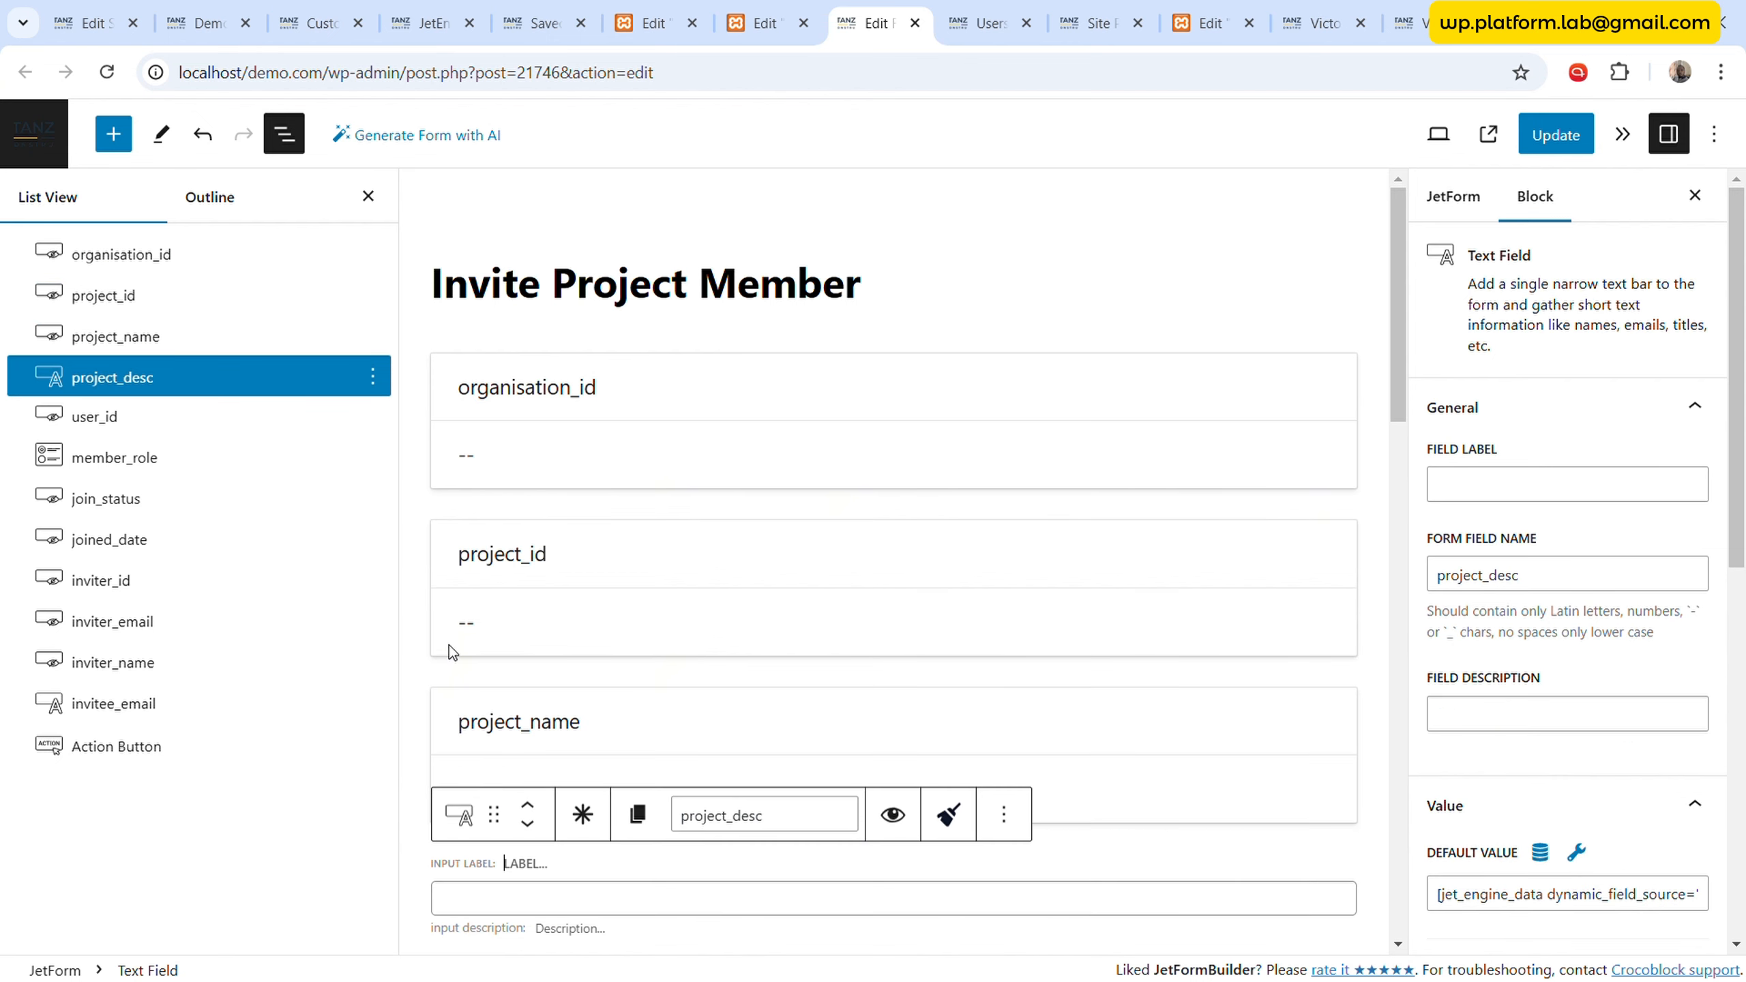
left_click(460, 815)
left_click(571, 168)
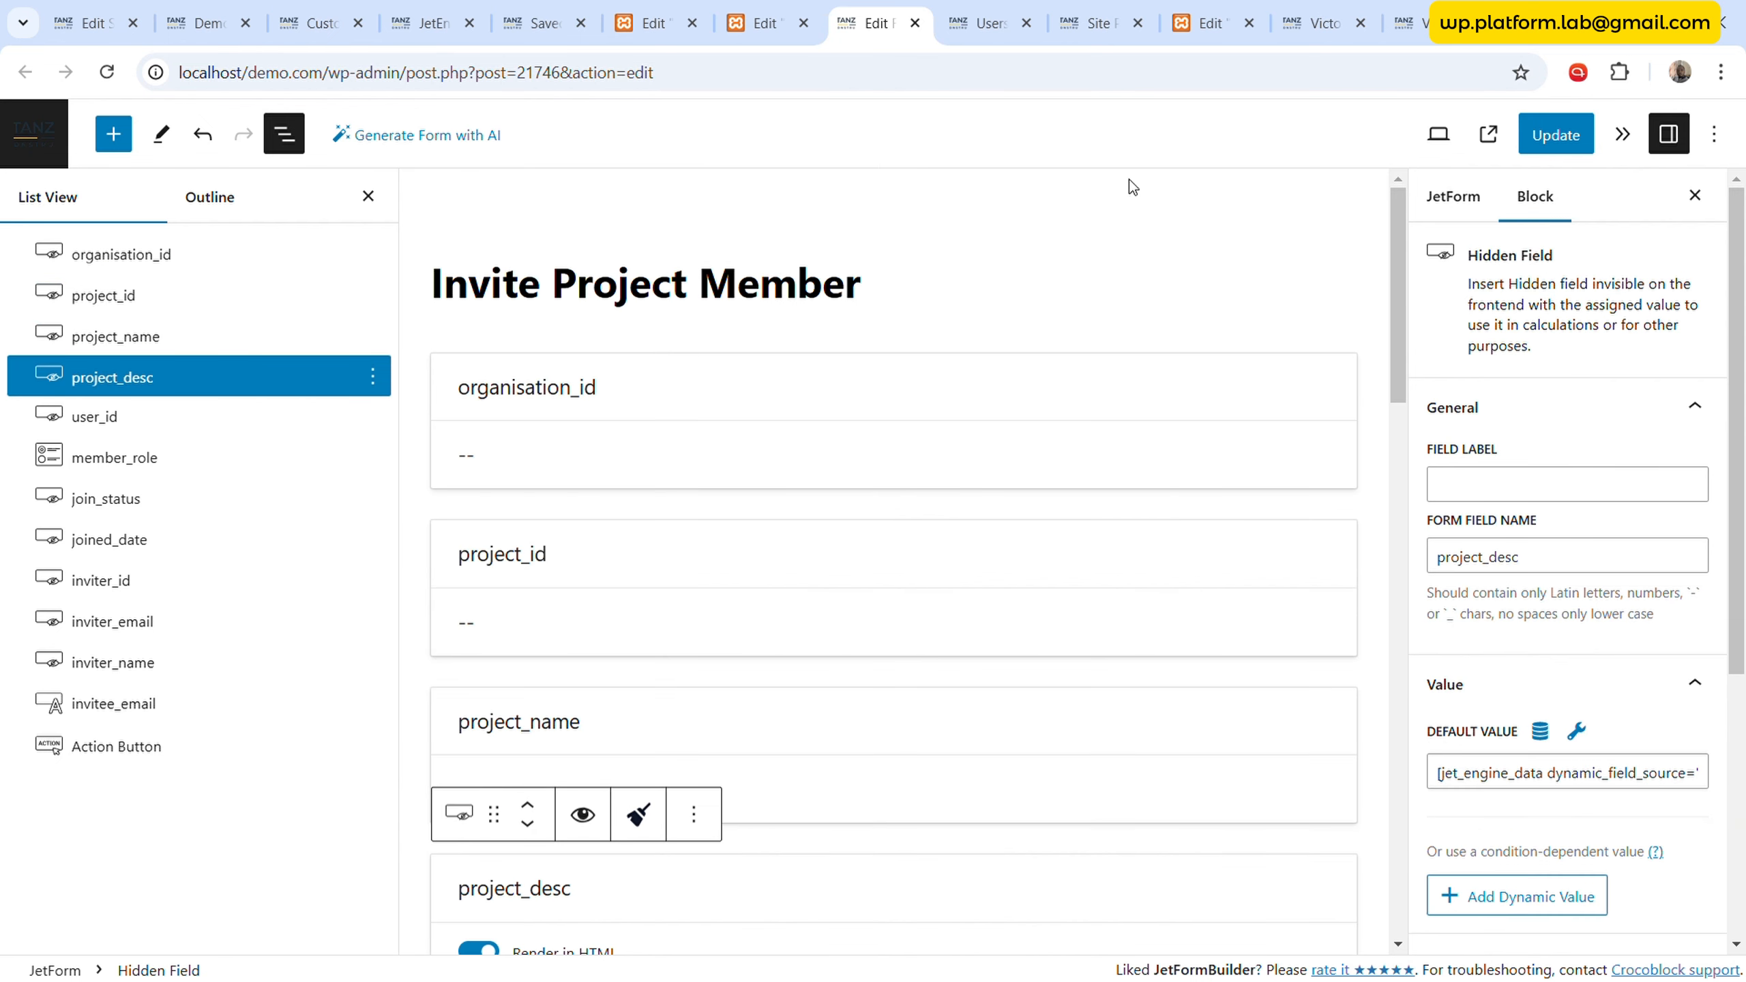
left_click(134, 458)
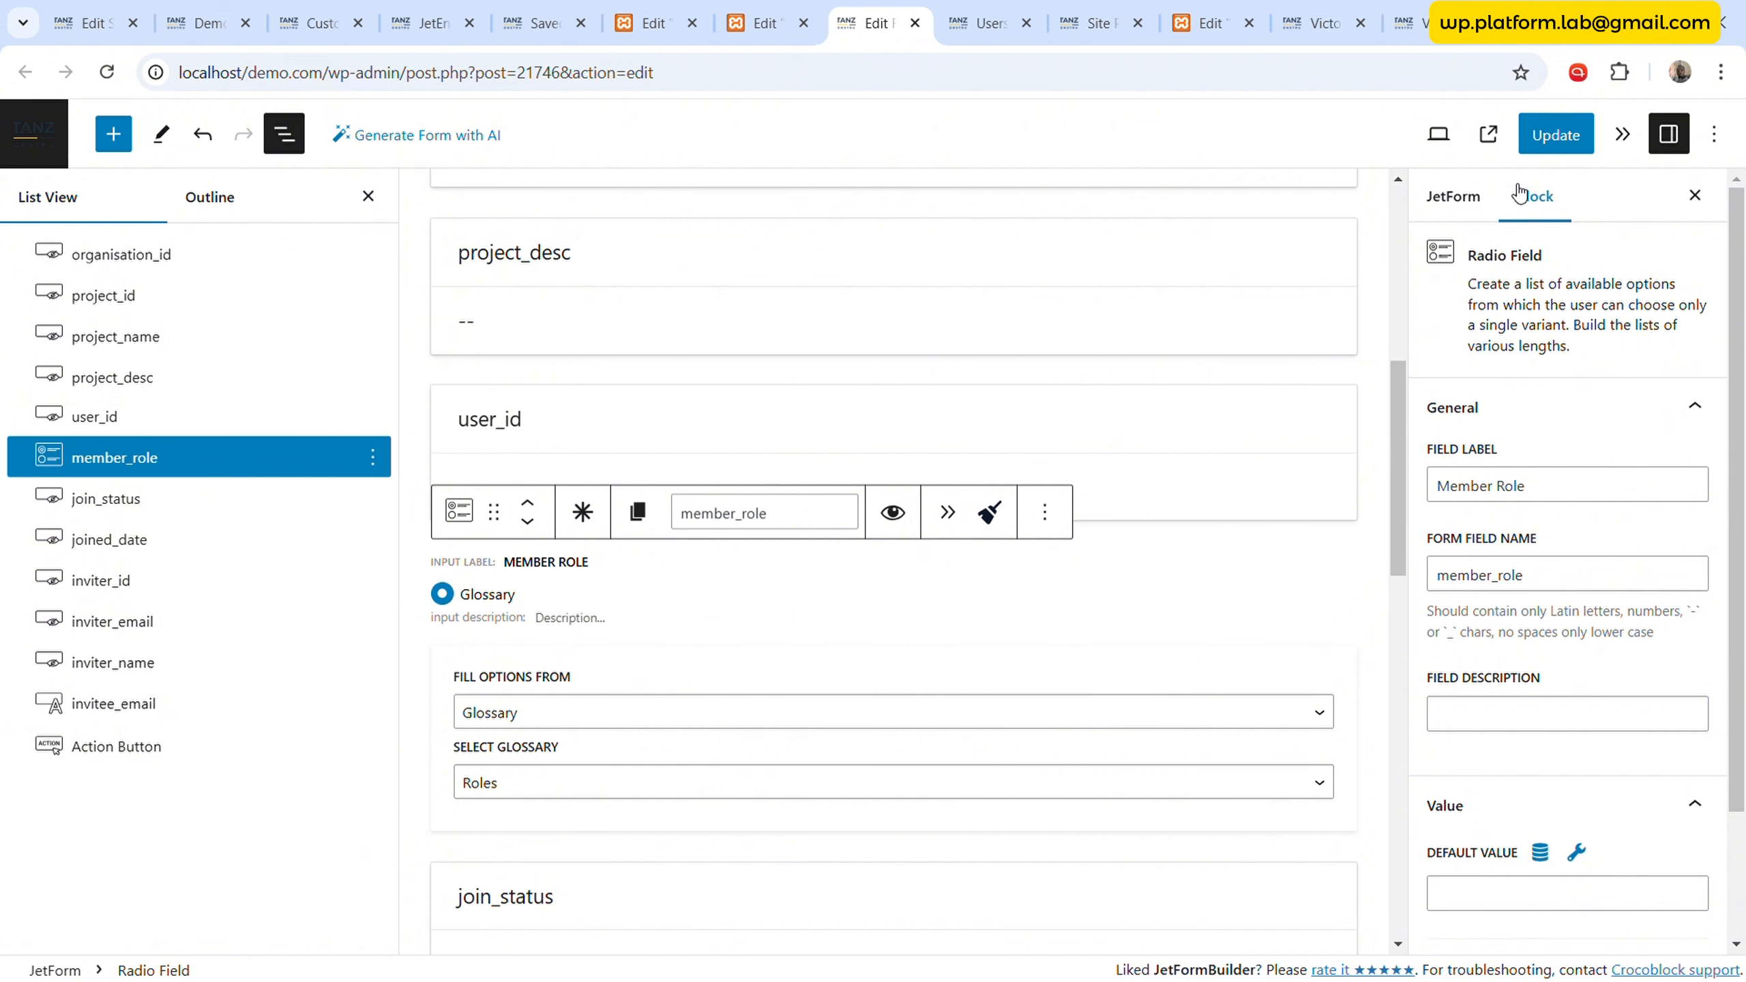
left_click(1556, 138)
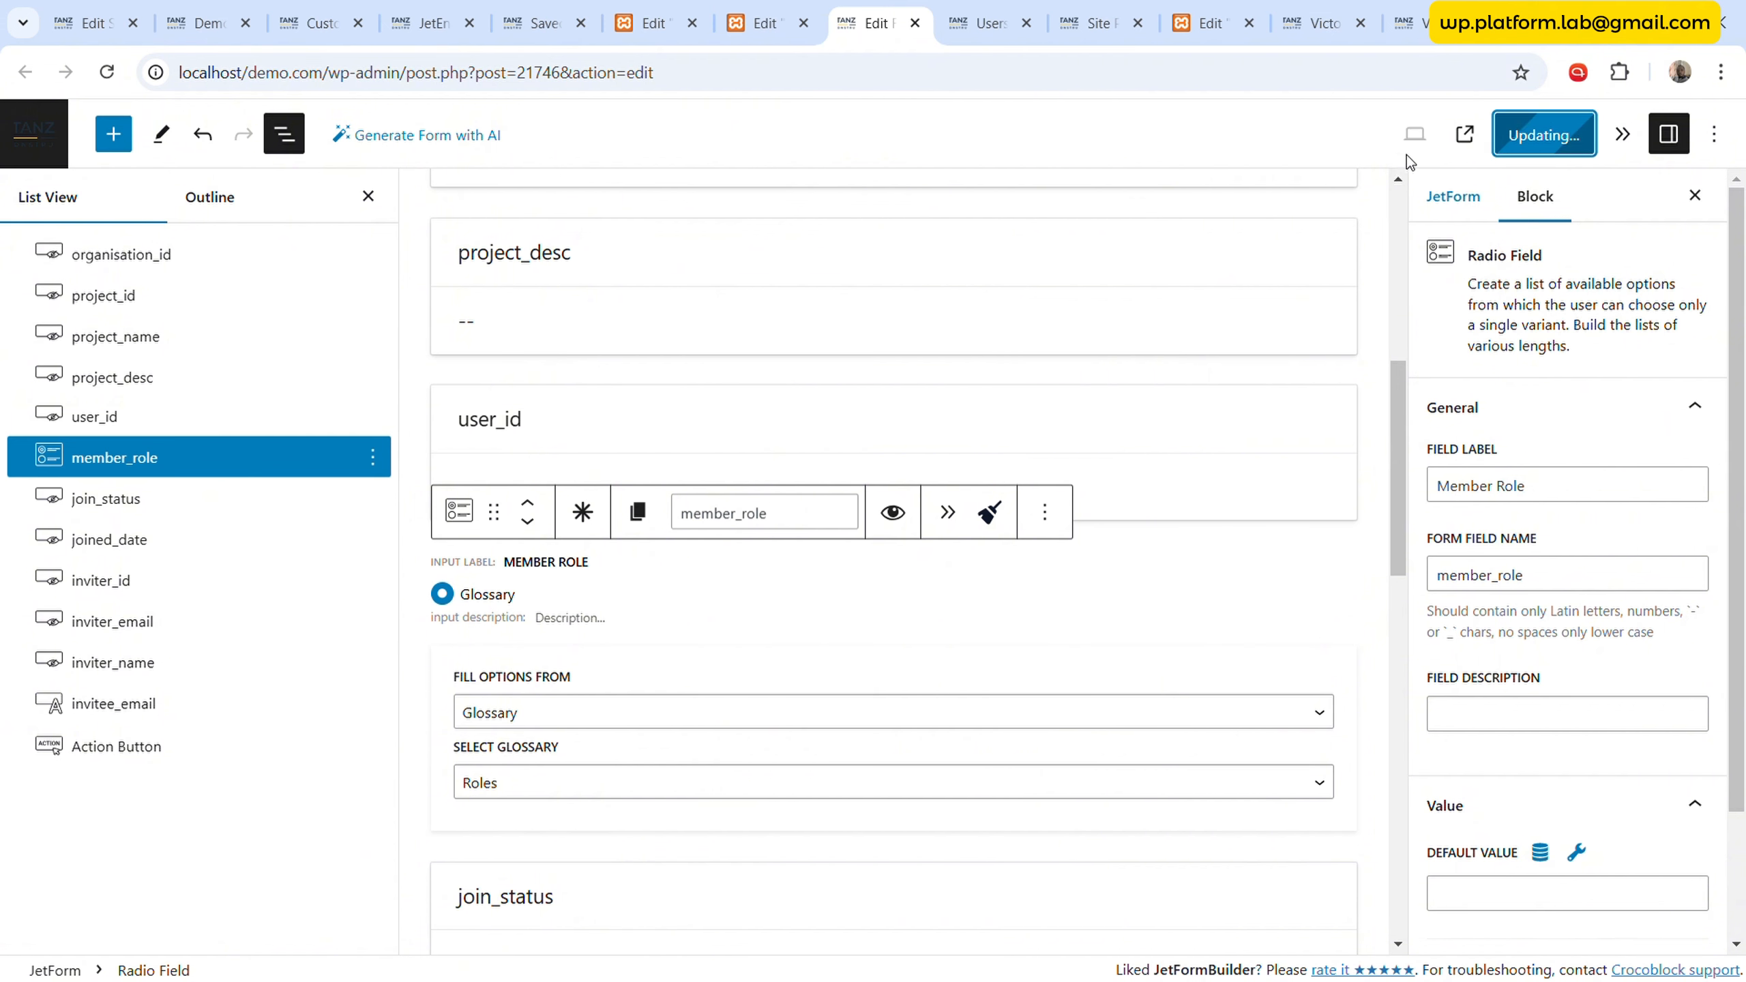
- In the Invite Project Member popup template's settings, set the entrance animation to Fade In Left
left_click(1320, 23)
left_click(1210, 23)
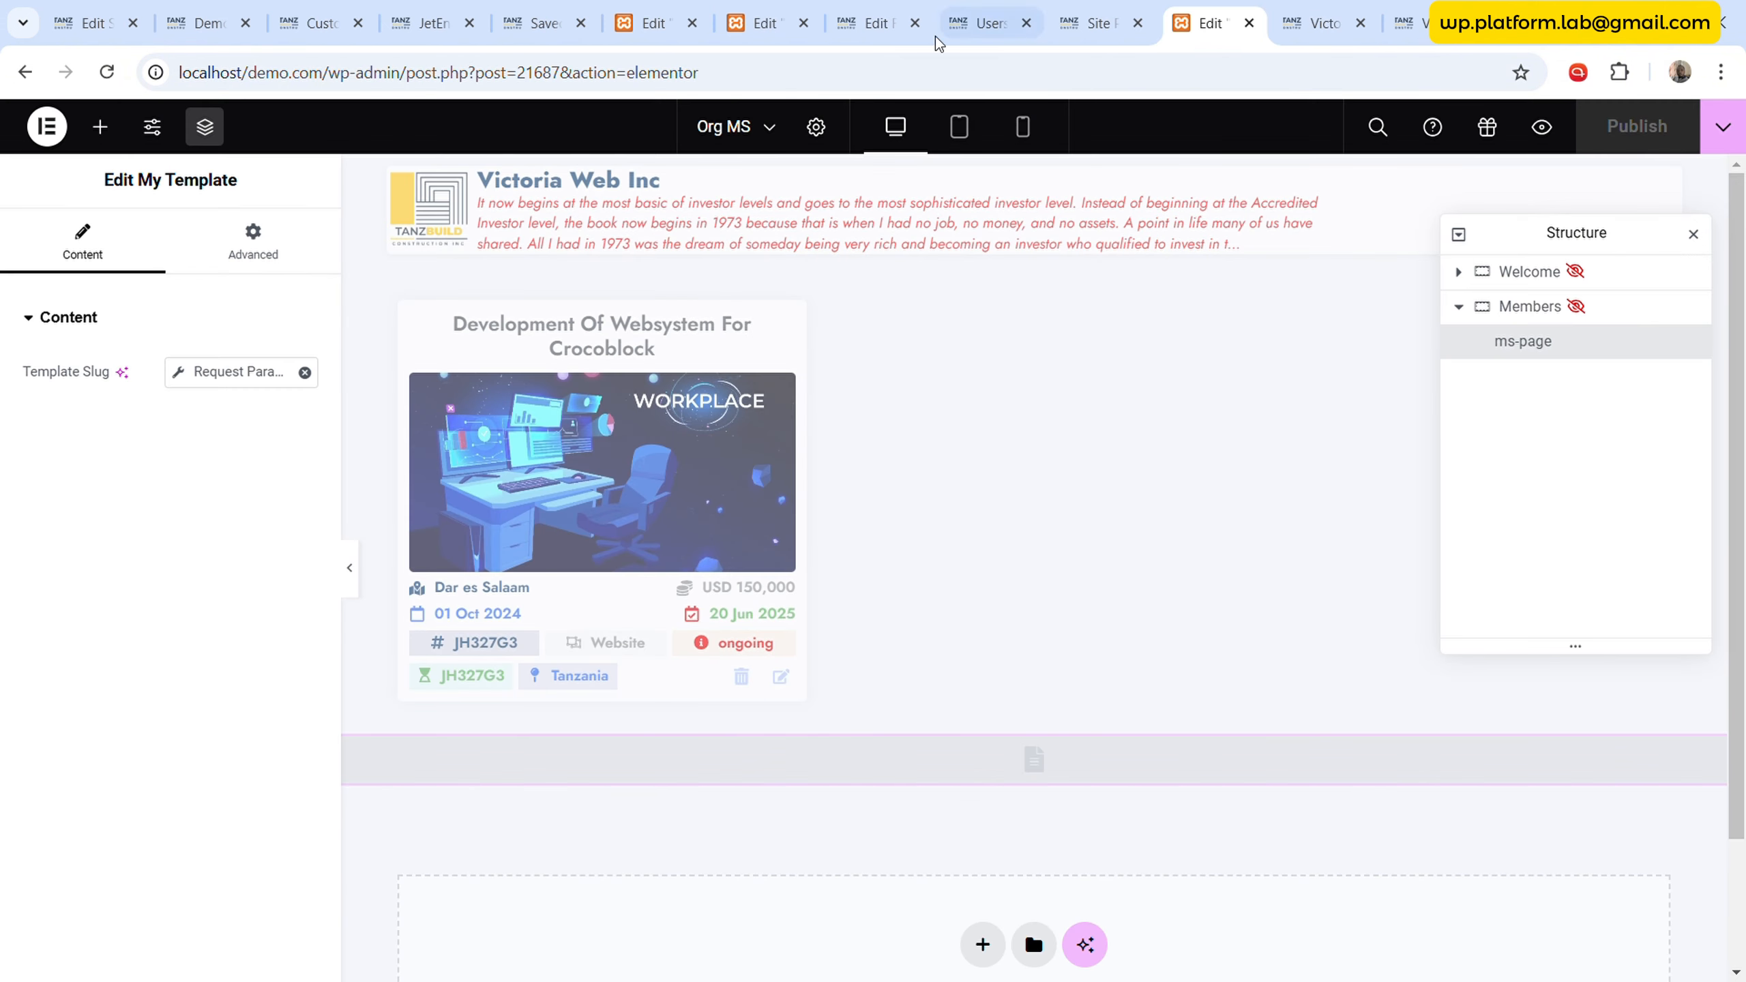
left_click(650, 22)
left_click(763, 23)
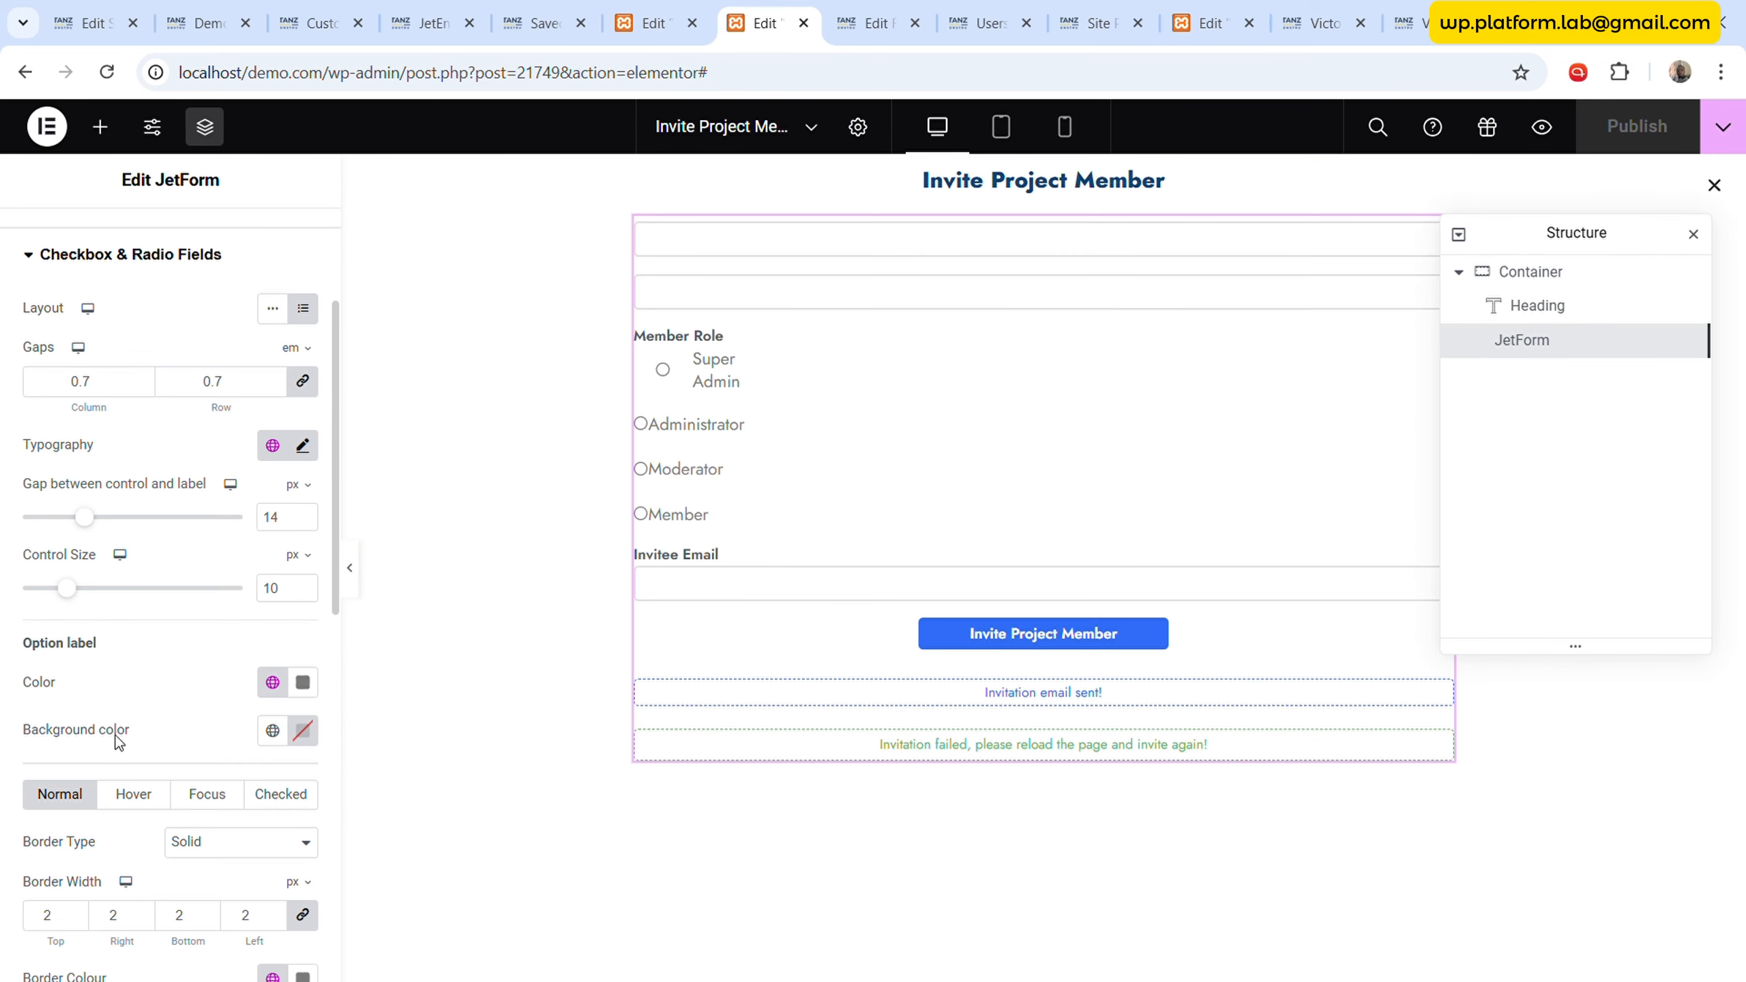
left_click(858, 126)
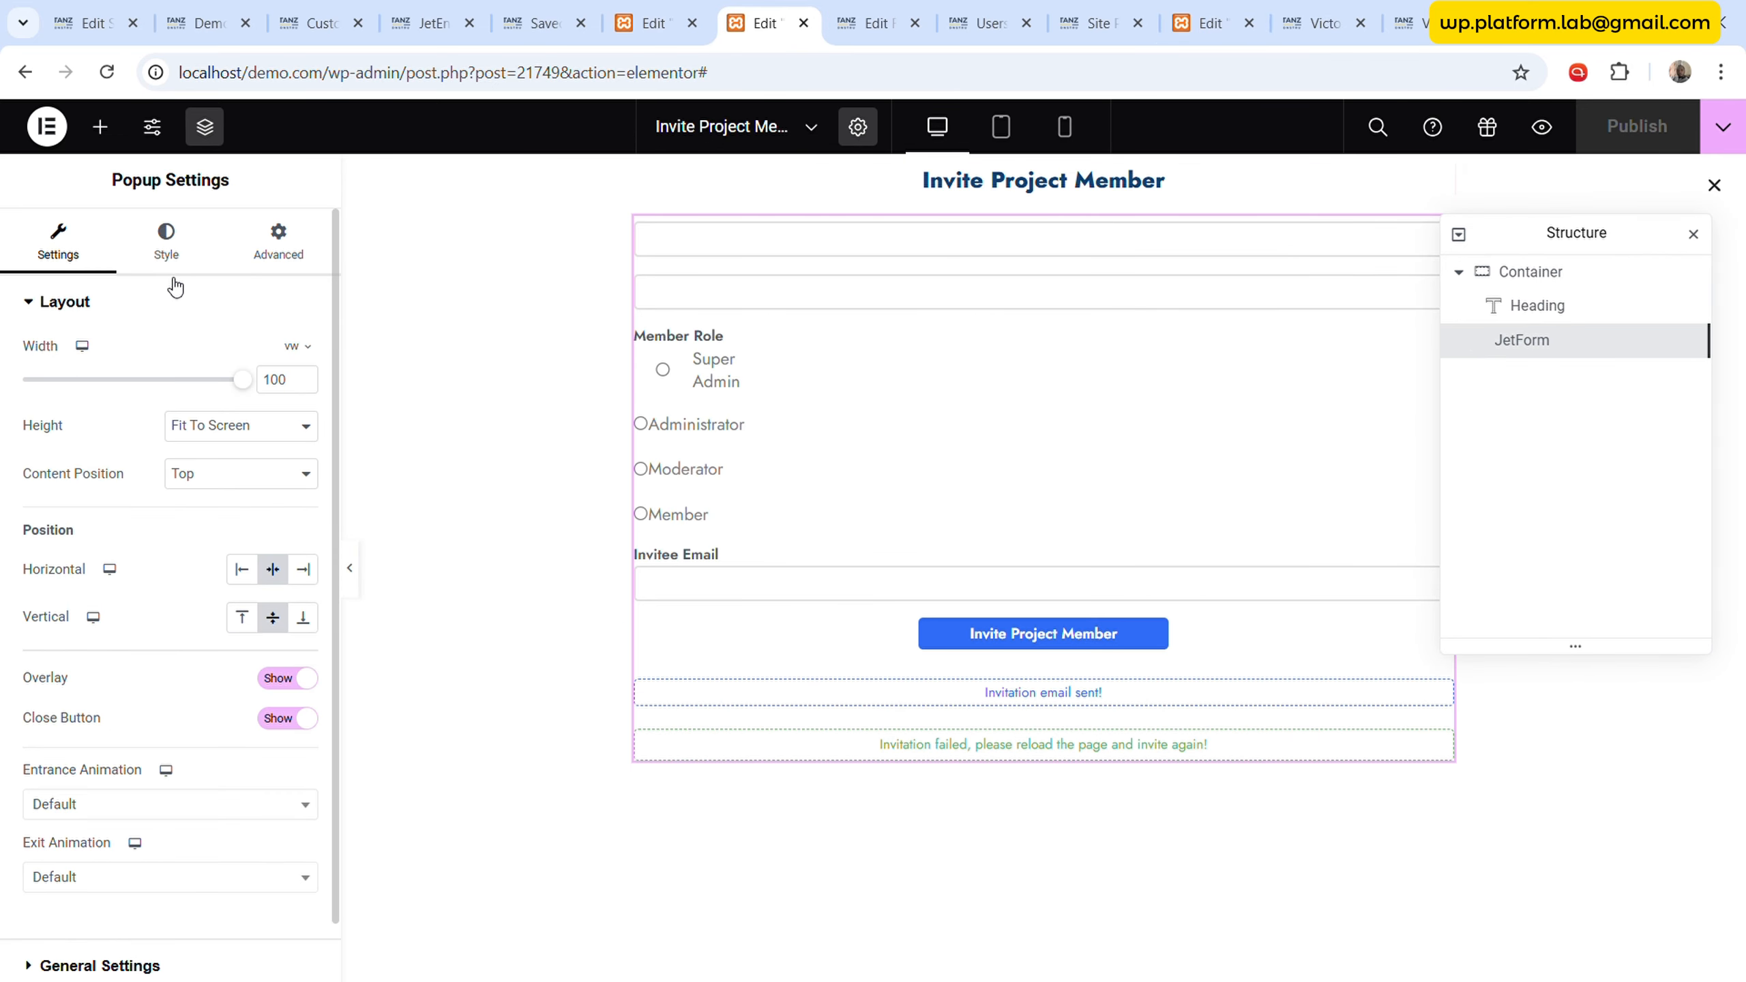
scroll(154, 732, "down", 1)
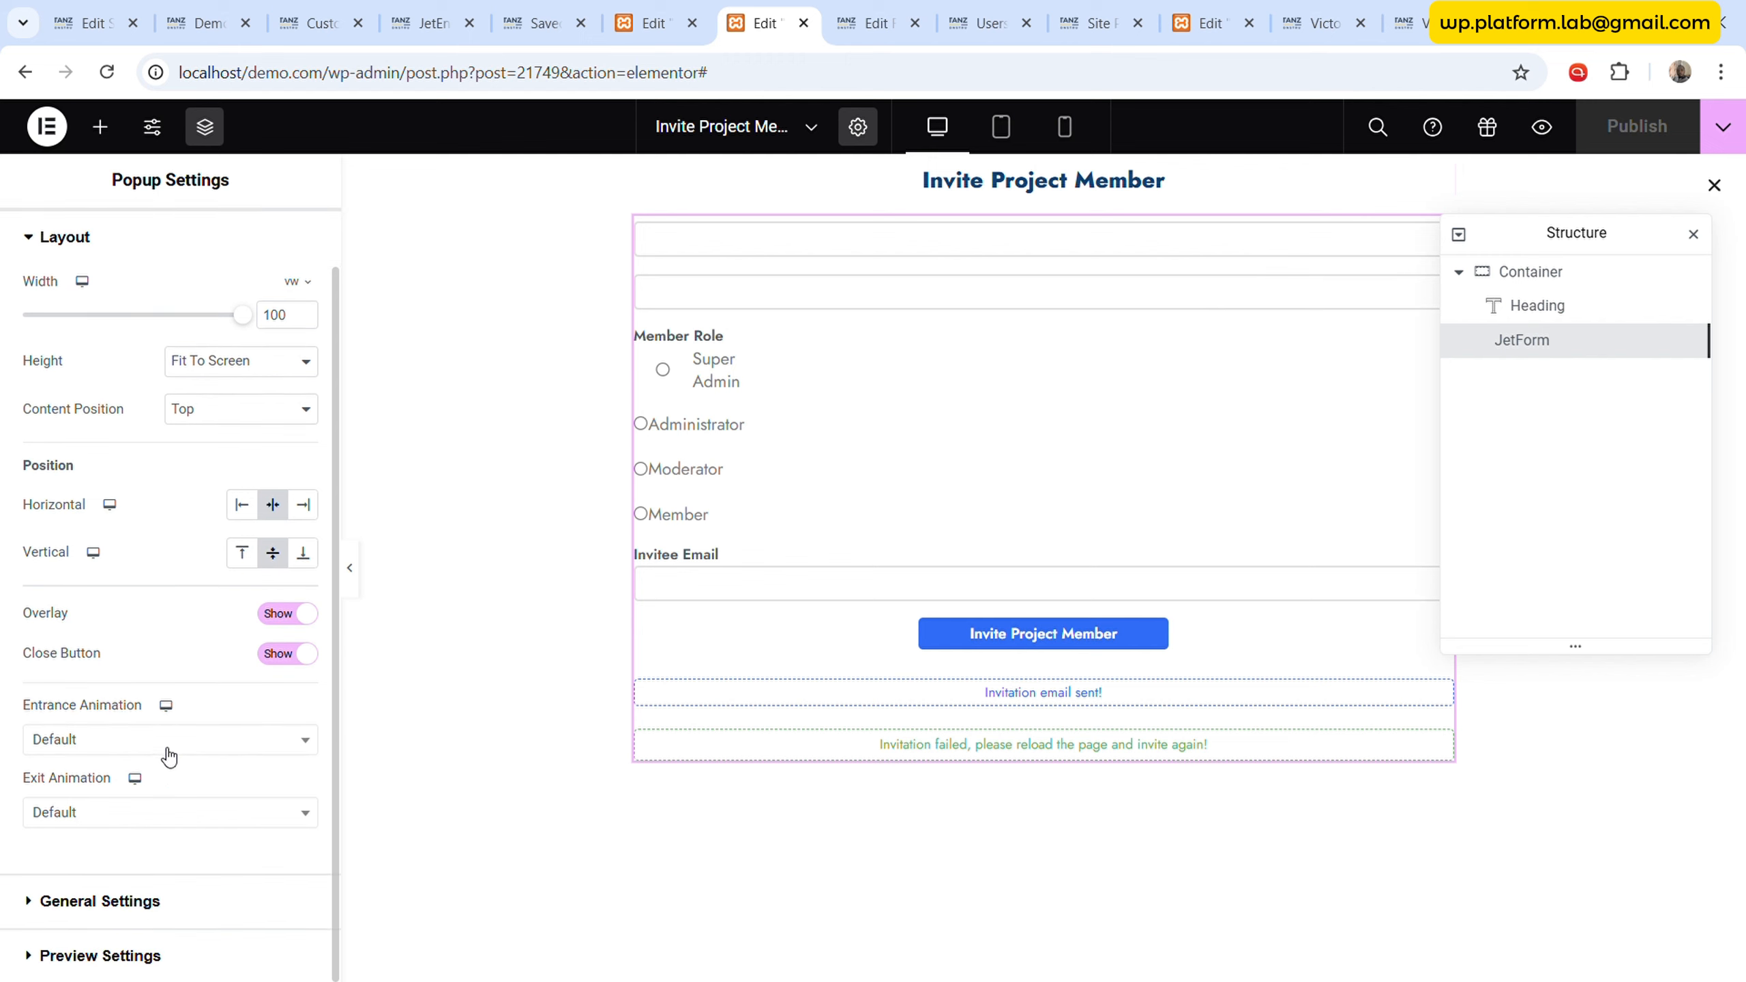
left_click(152, 741)
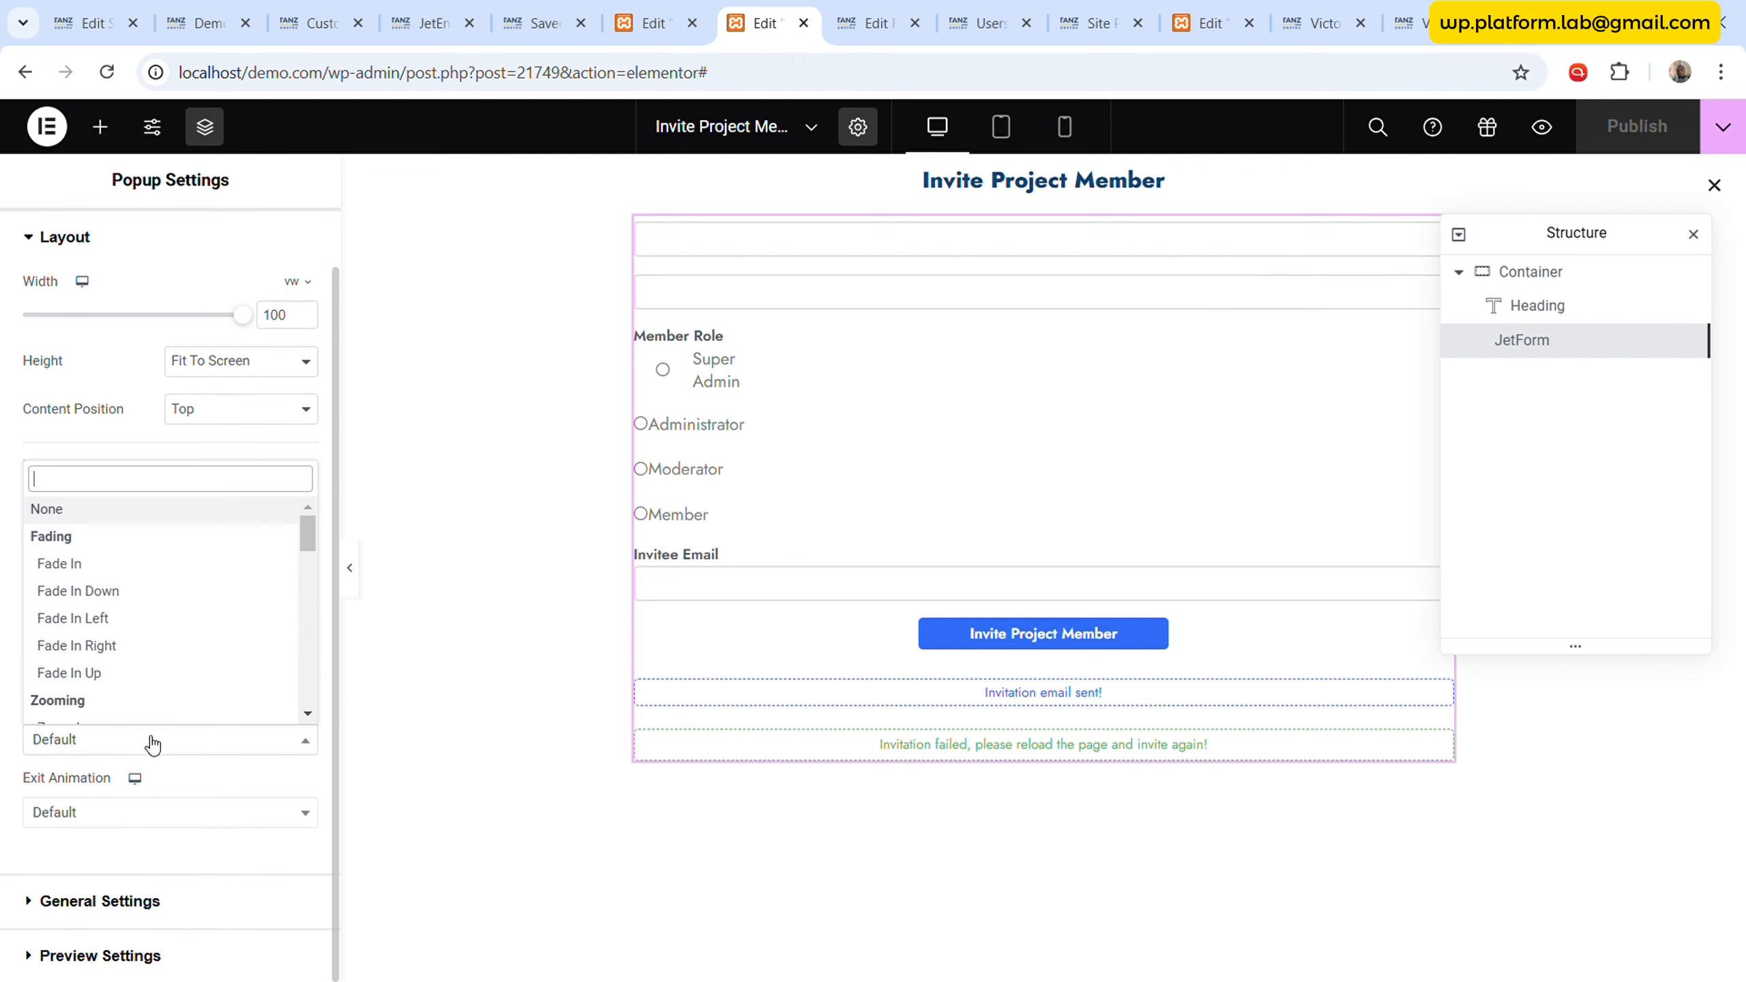
left_click(148, 621)
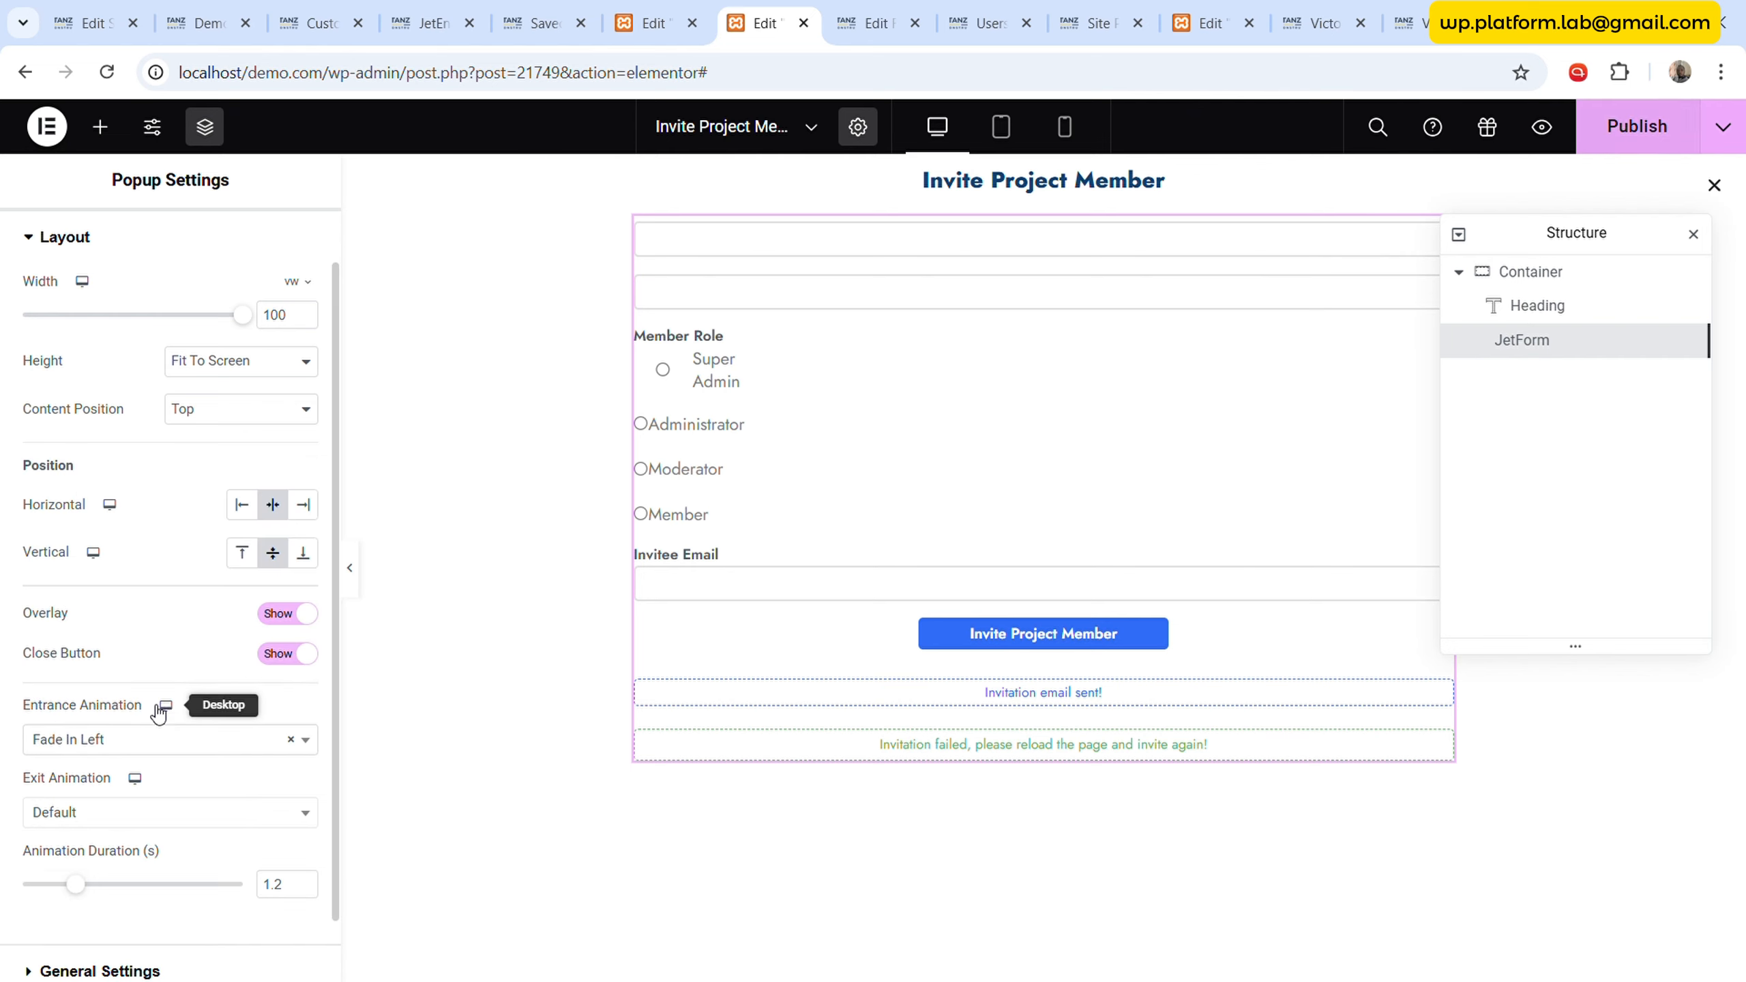
- Set the popup's exit animation to Fade Out Right and save the popup without adding display conditions
left_click(141, 814)
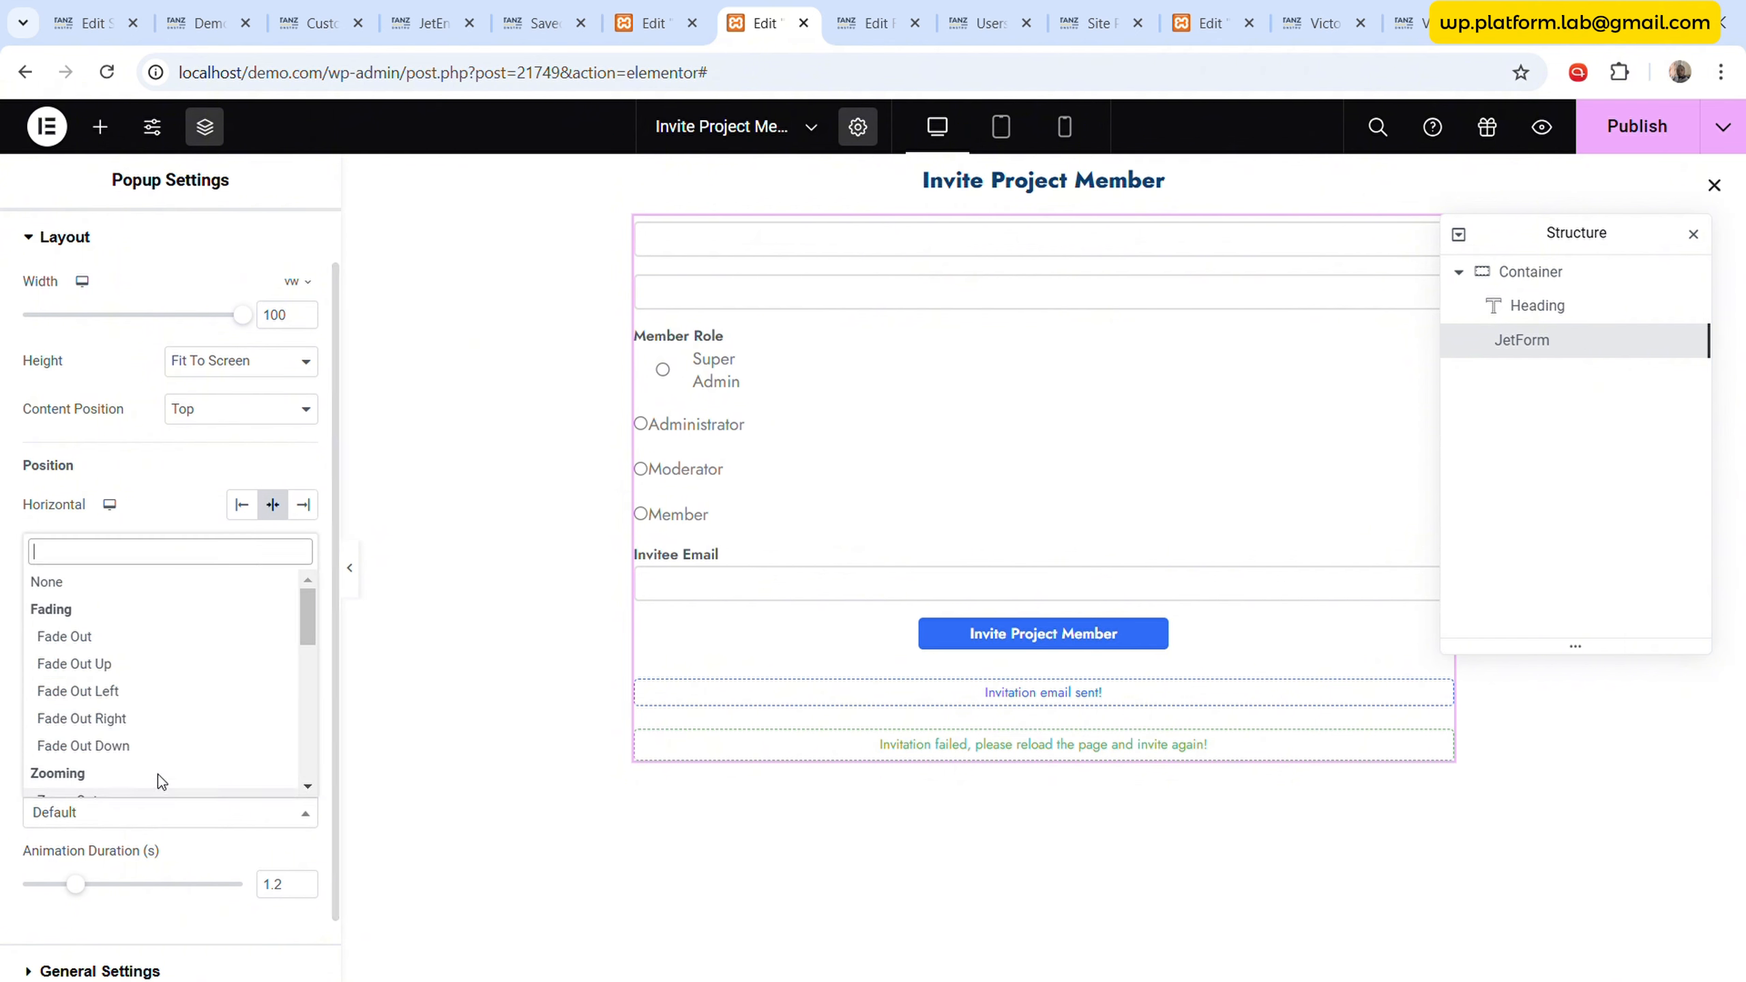
left_click(169, 721)
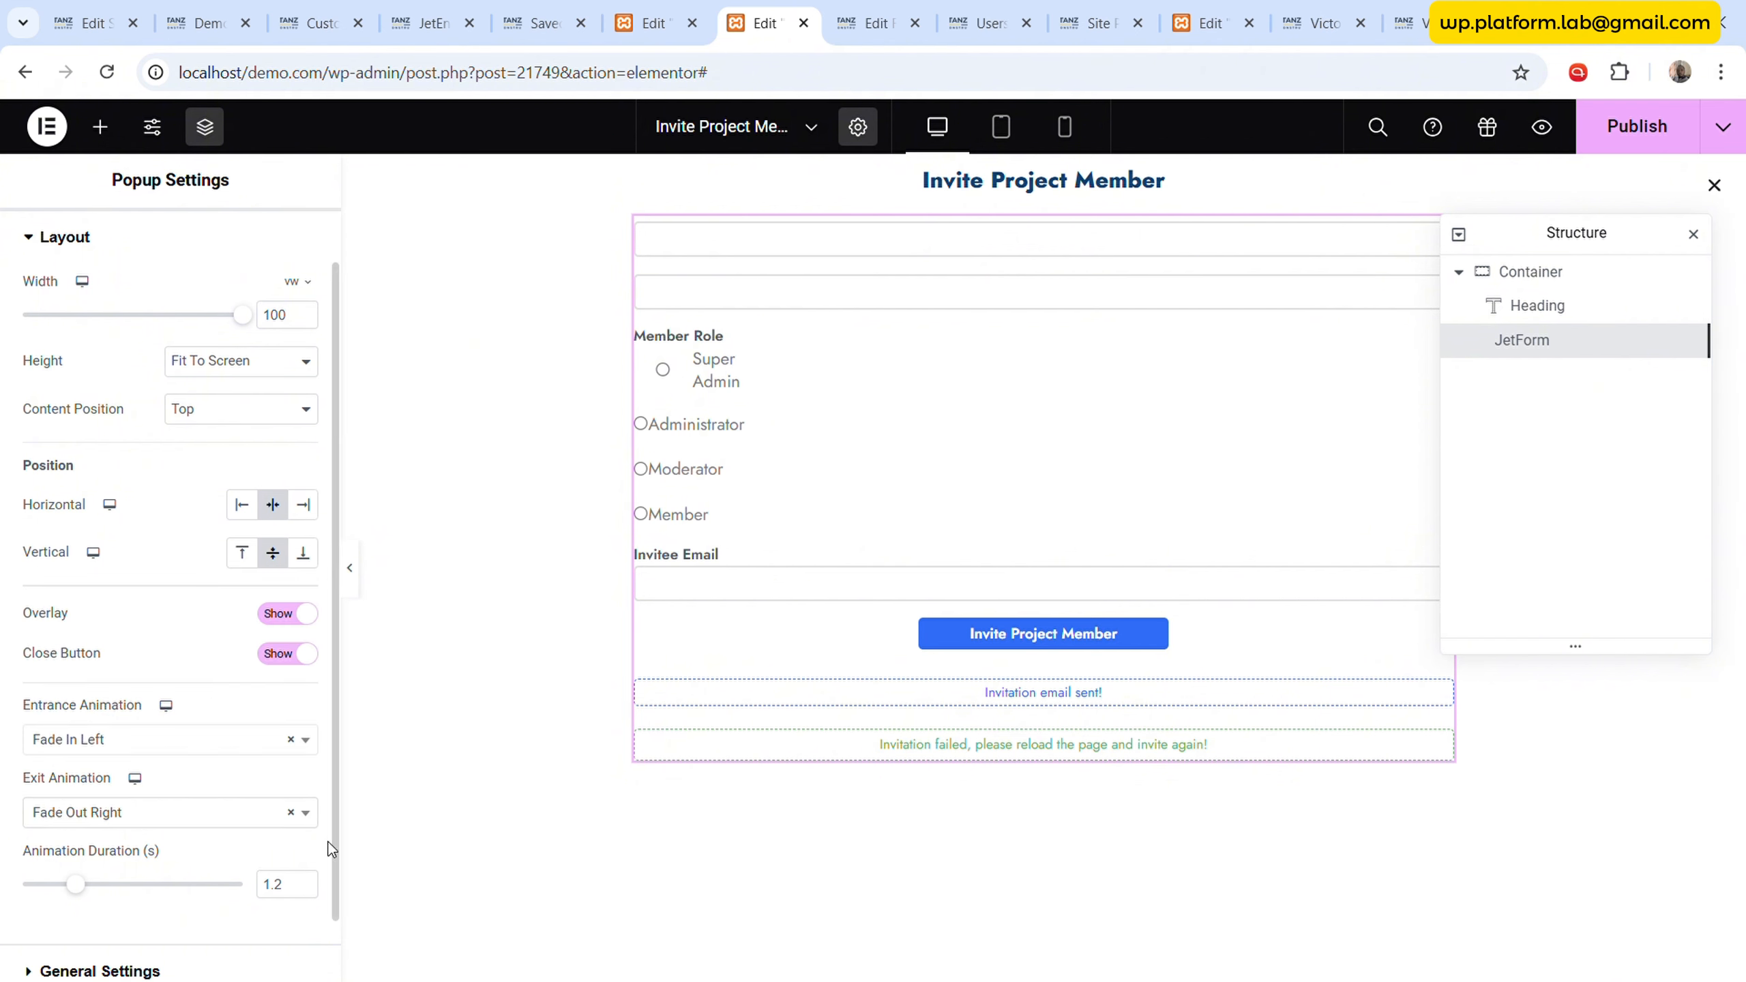
left_click(1642, 141)
left_click(1404, 945)
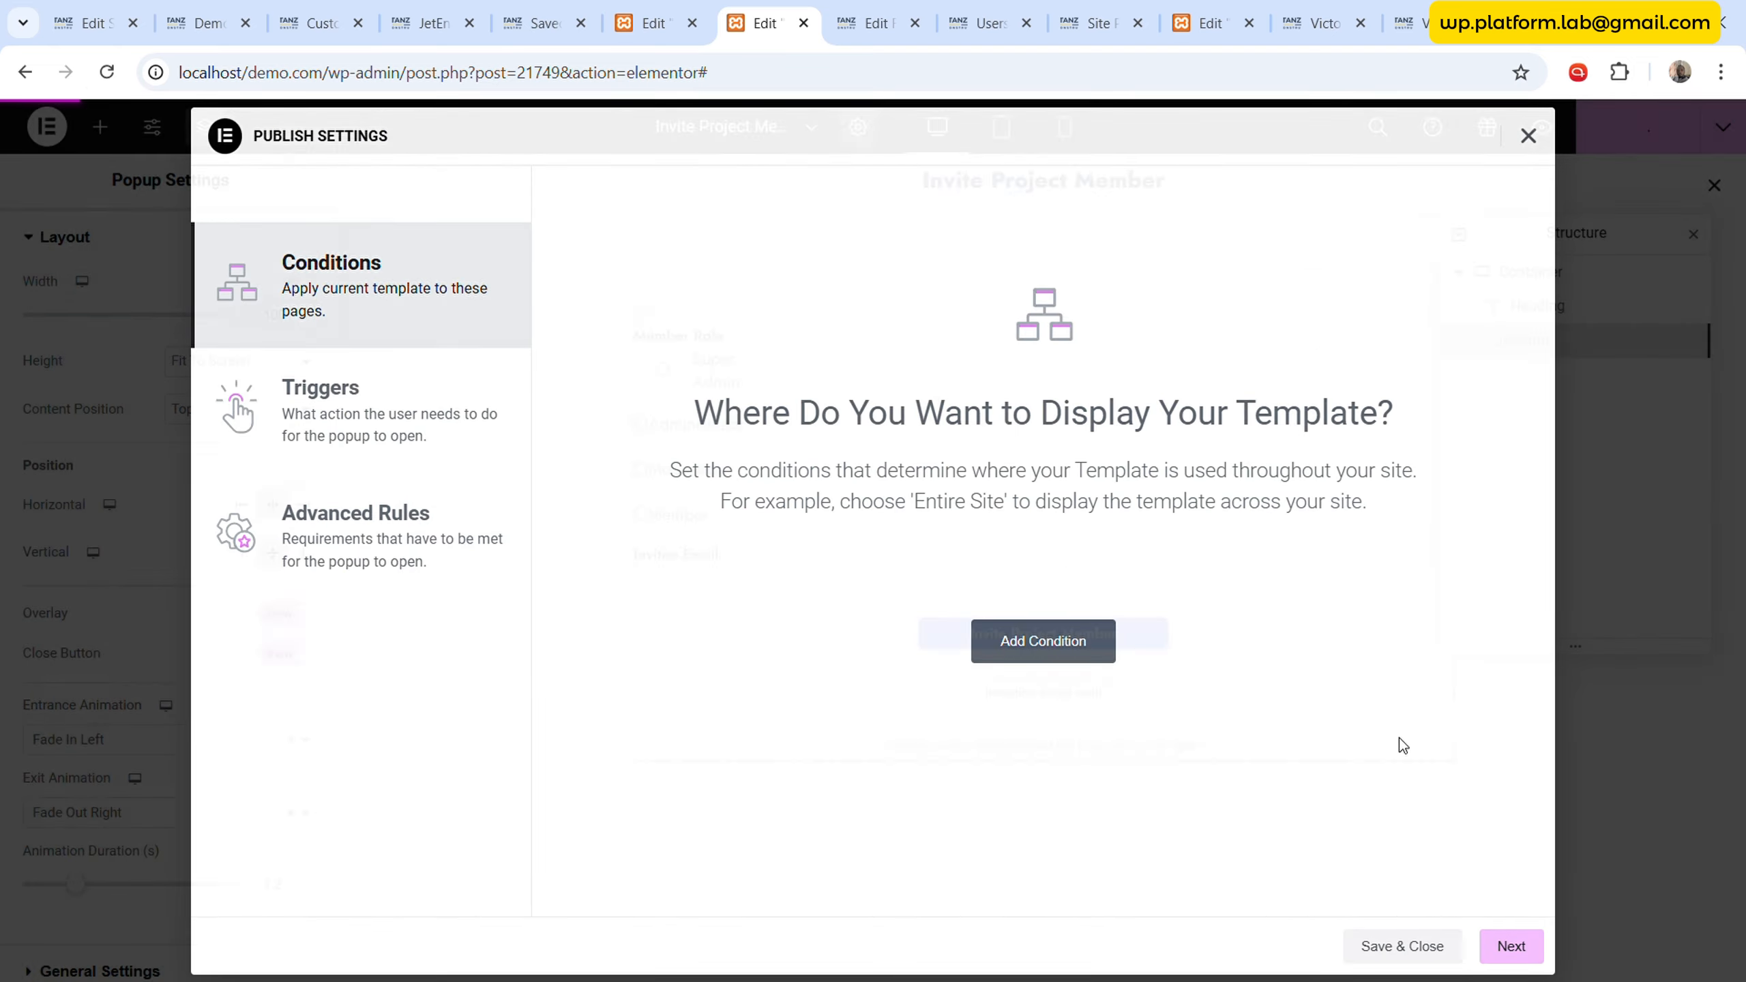
- Return to the Invite Project Member form and make the invitee_email and member_role fields required
left_click(1345, 5)
left_click(1414, 5)
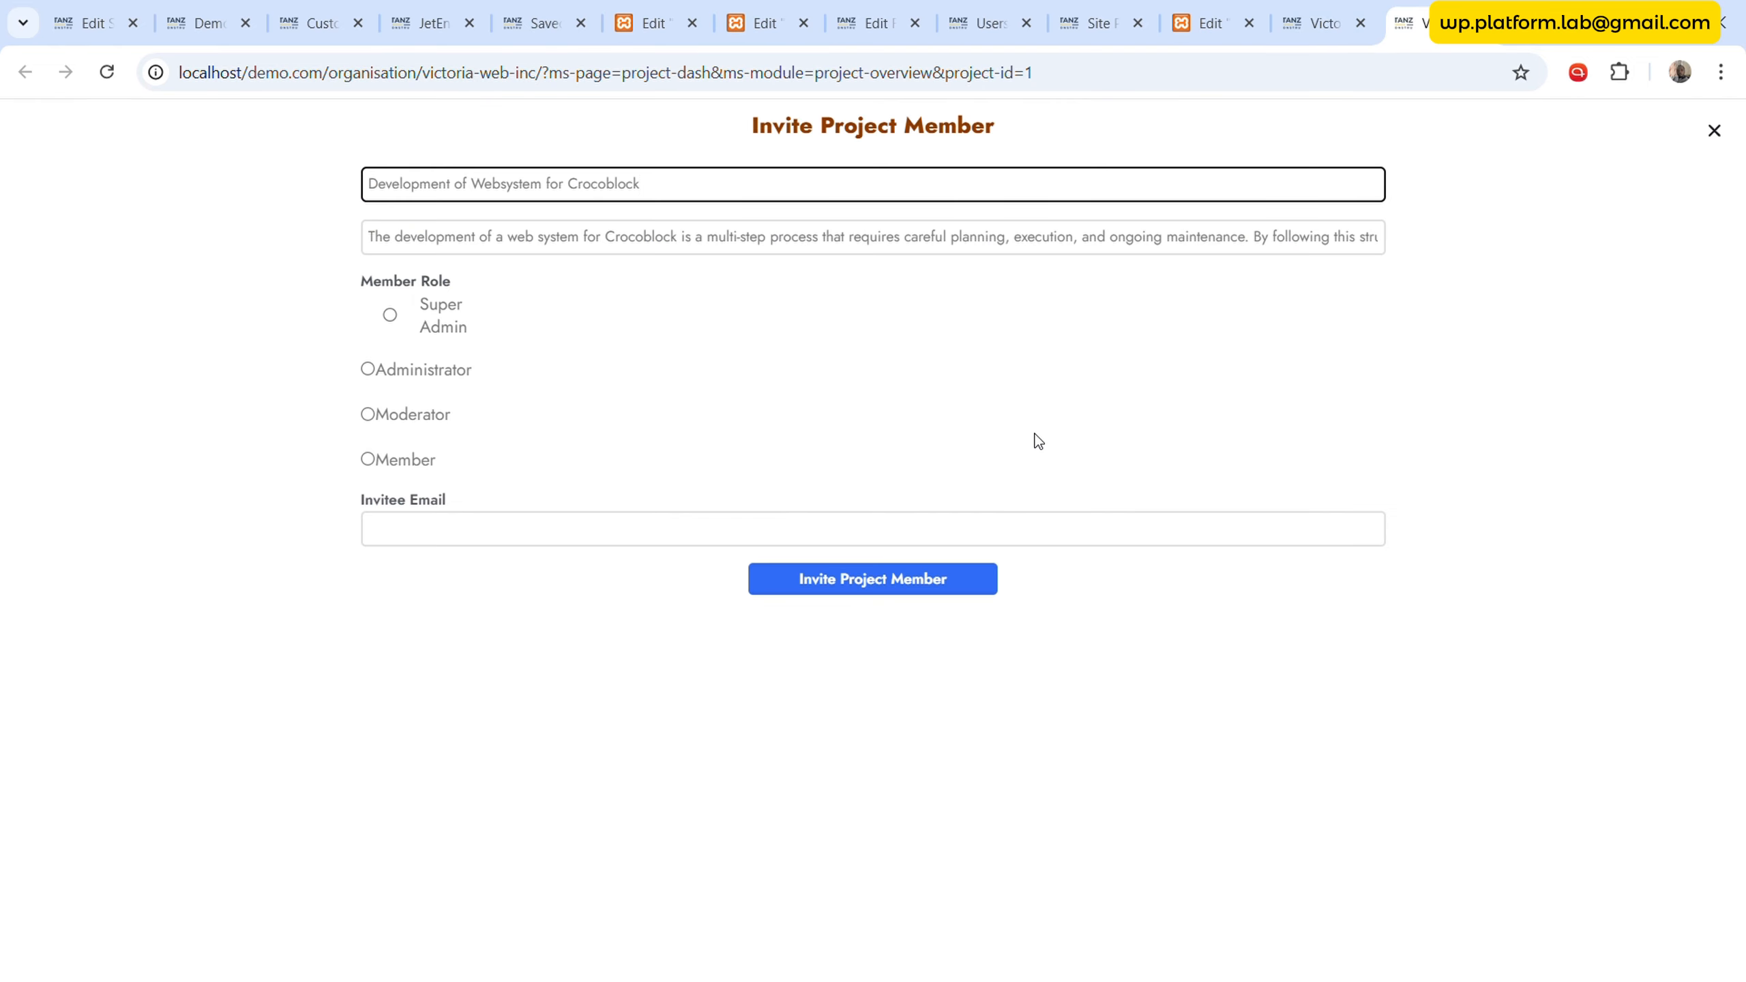
left_click(868, 19)
left_click(140, 709)
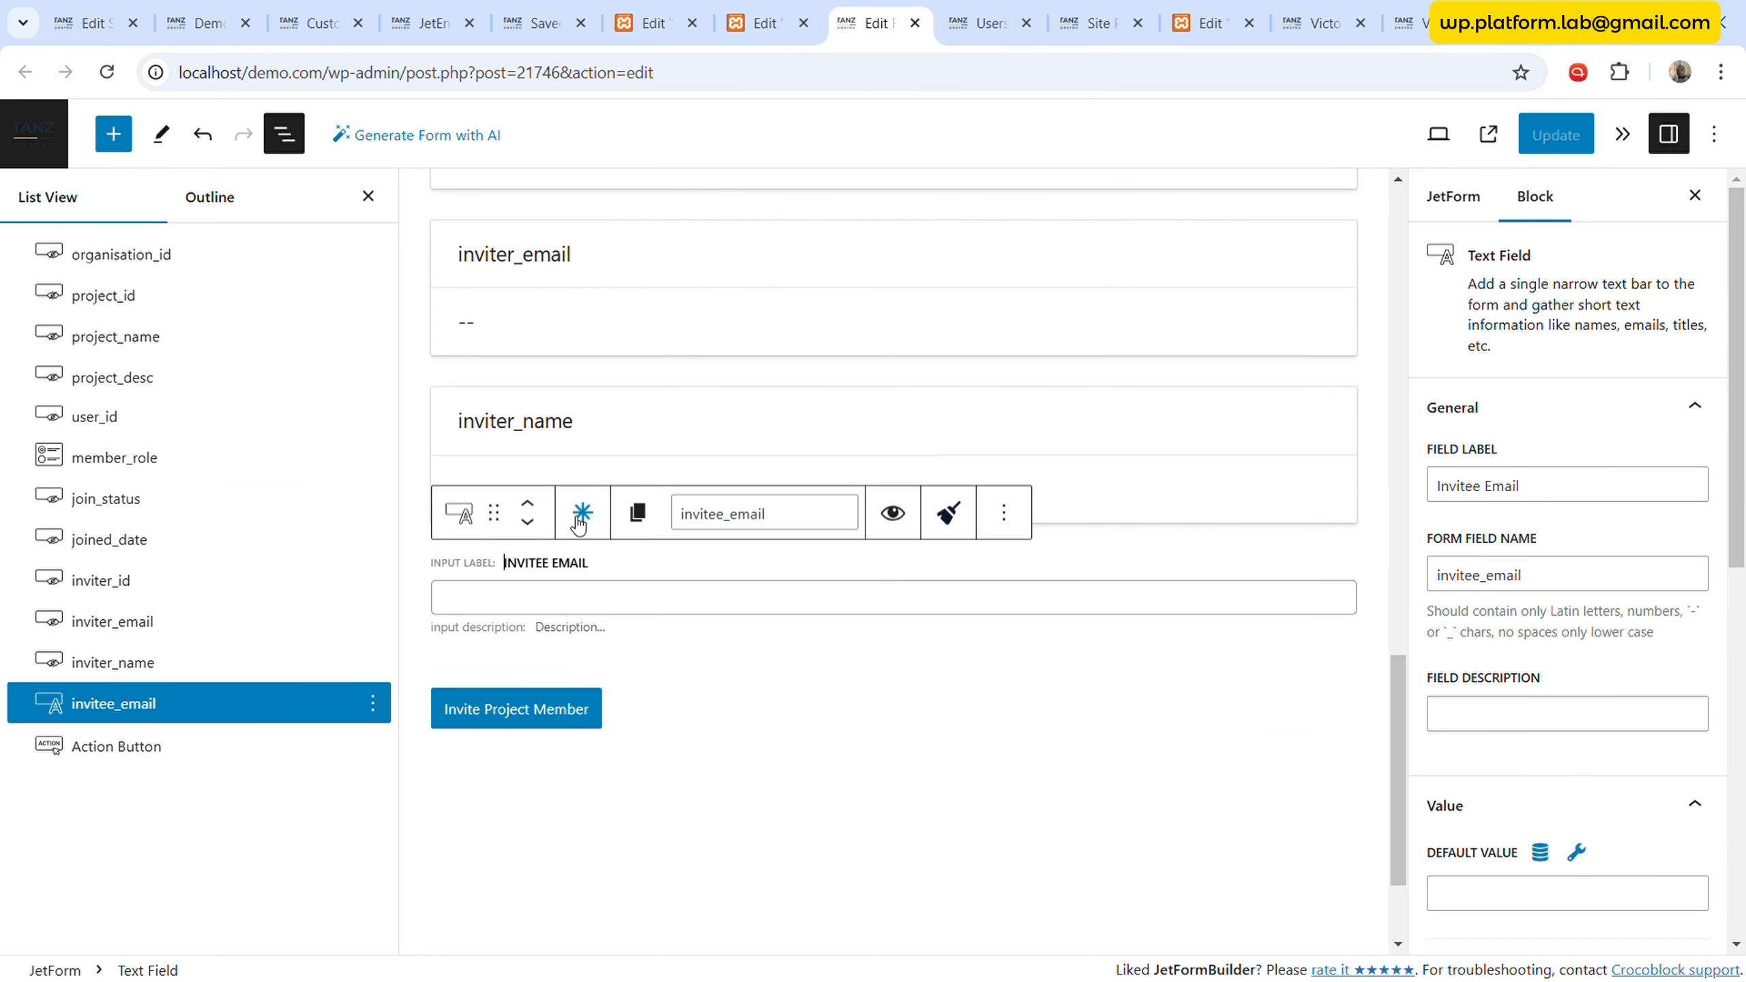
left_click(140, 454)
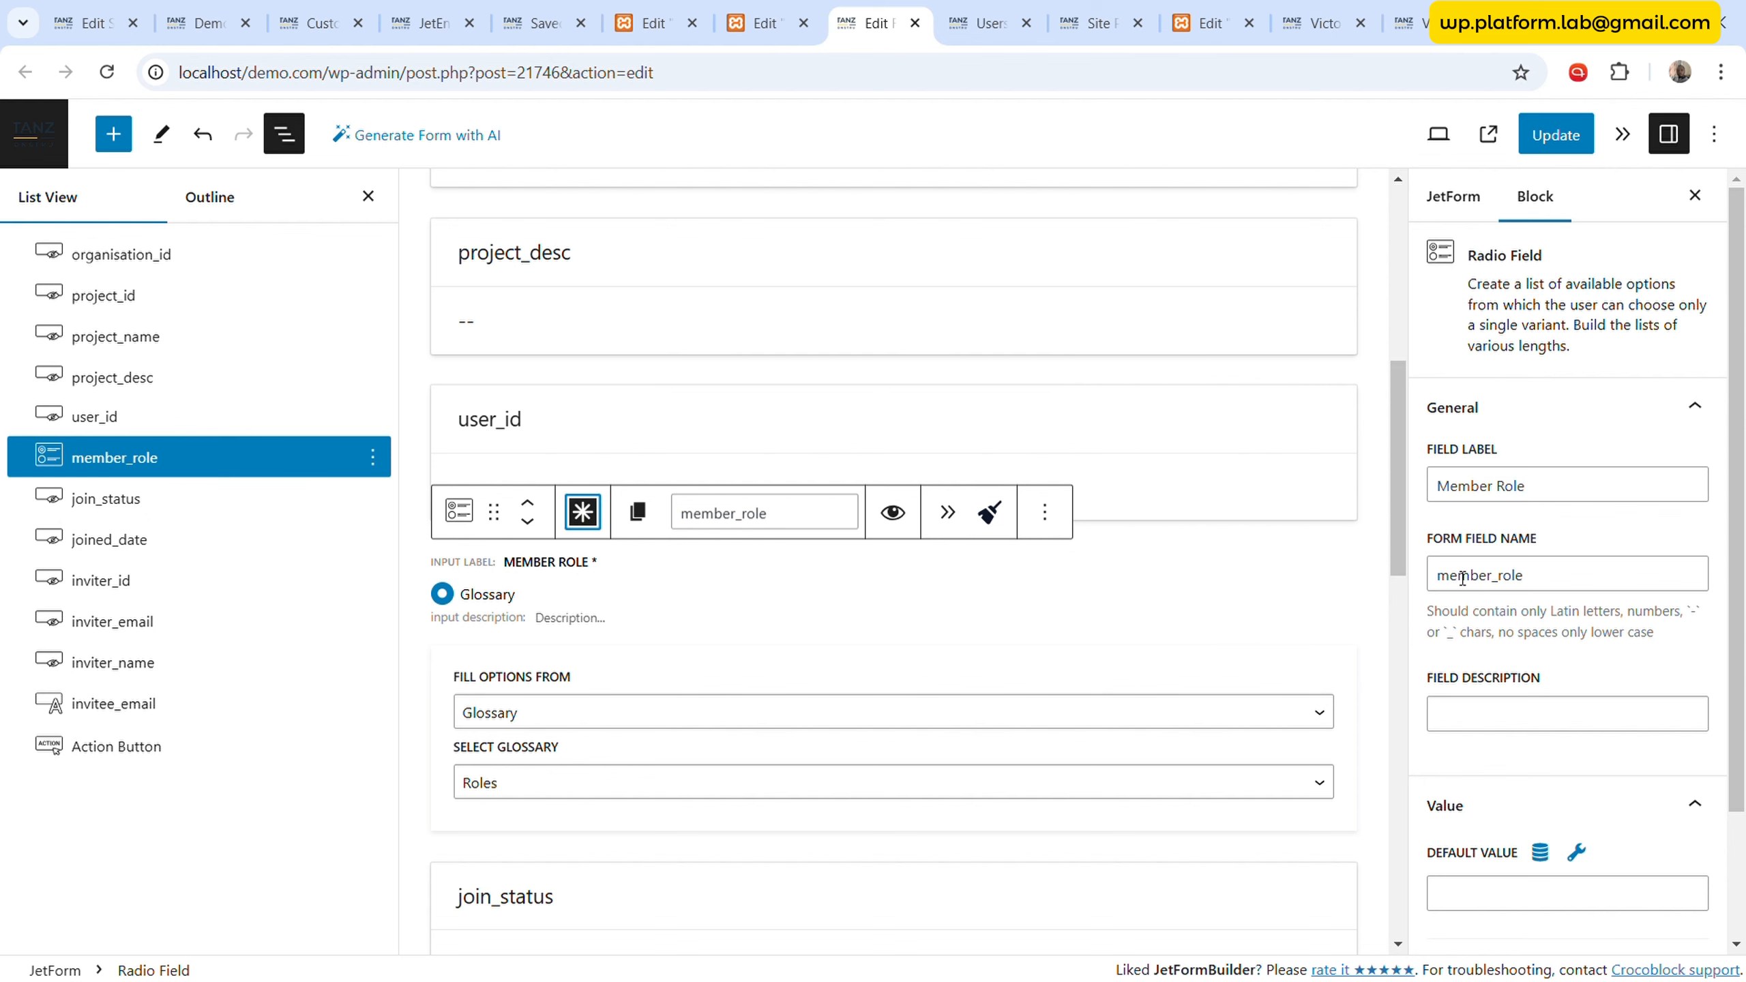
- Edit the form's Send Email action to mail to an email from a submitted form field, using Invitee Email
left_click(1471, 207)
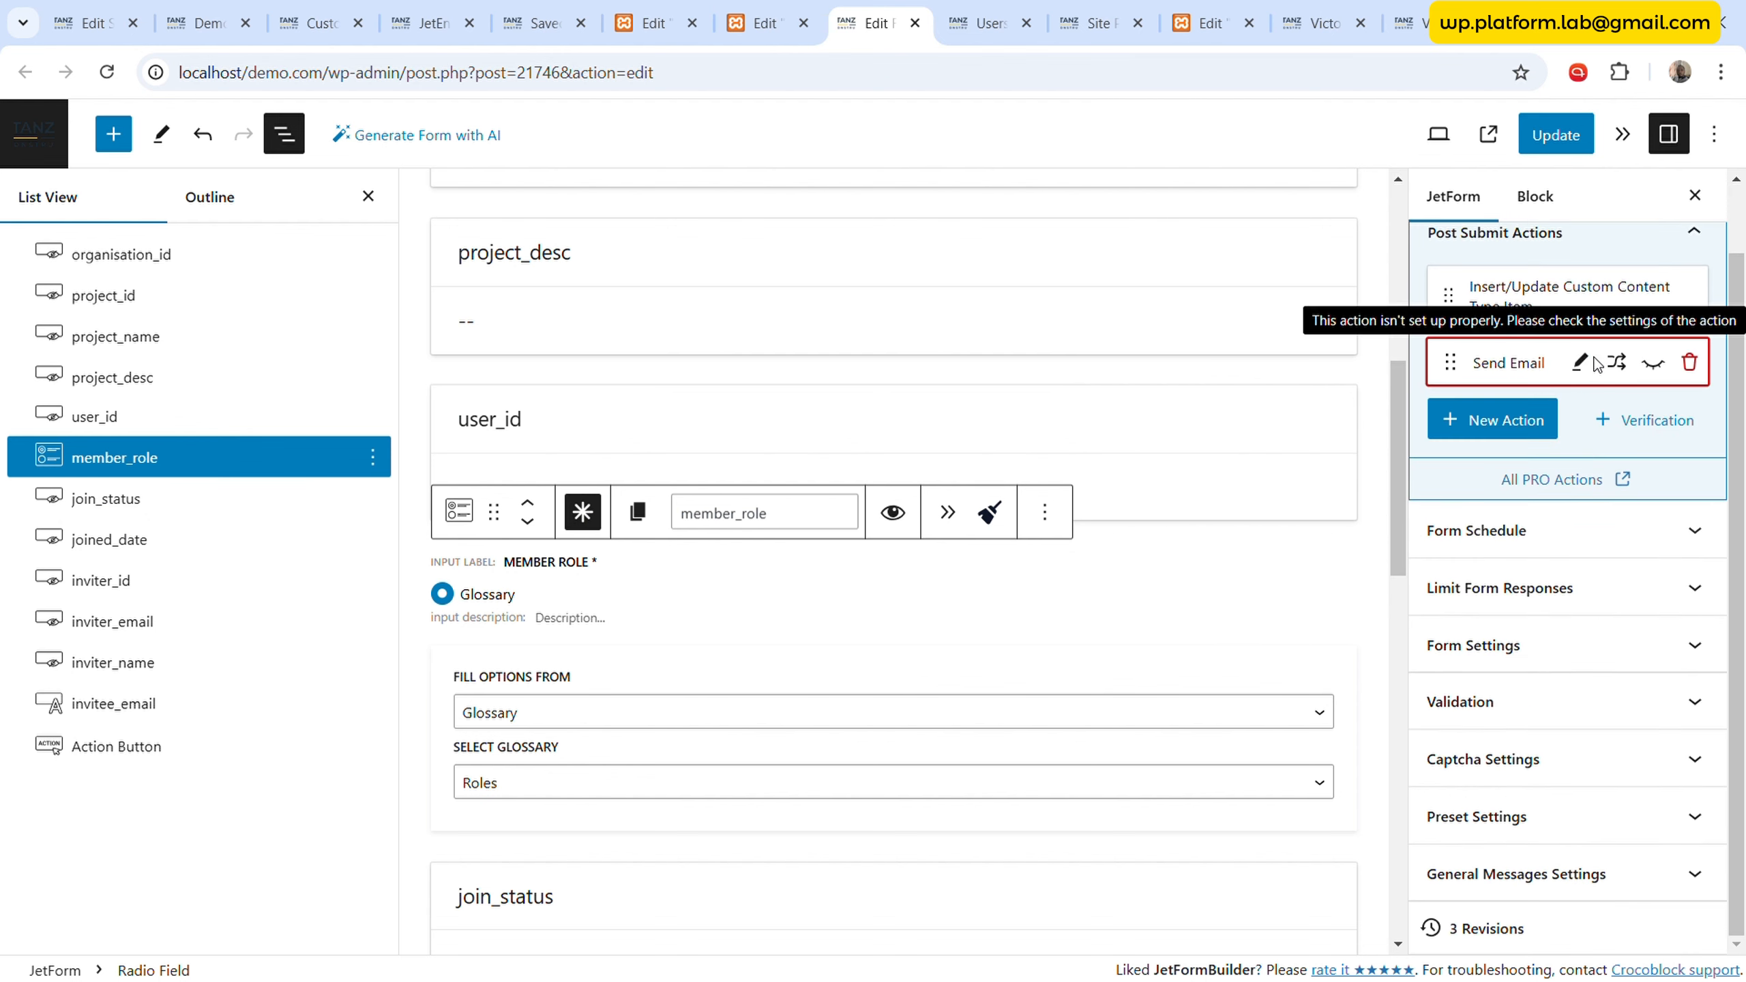
left_click(1581, 362)
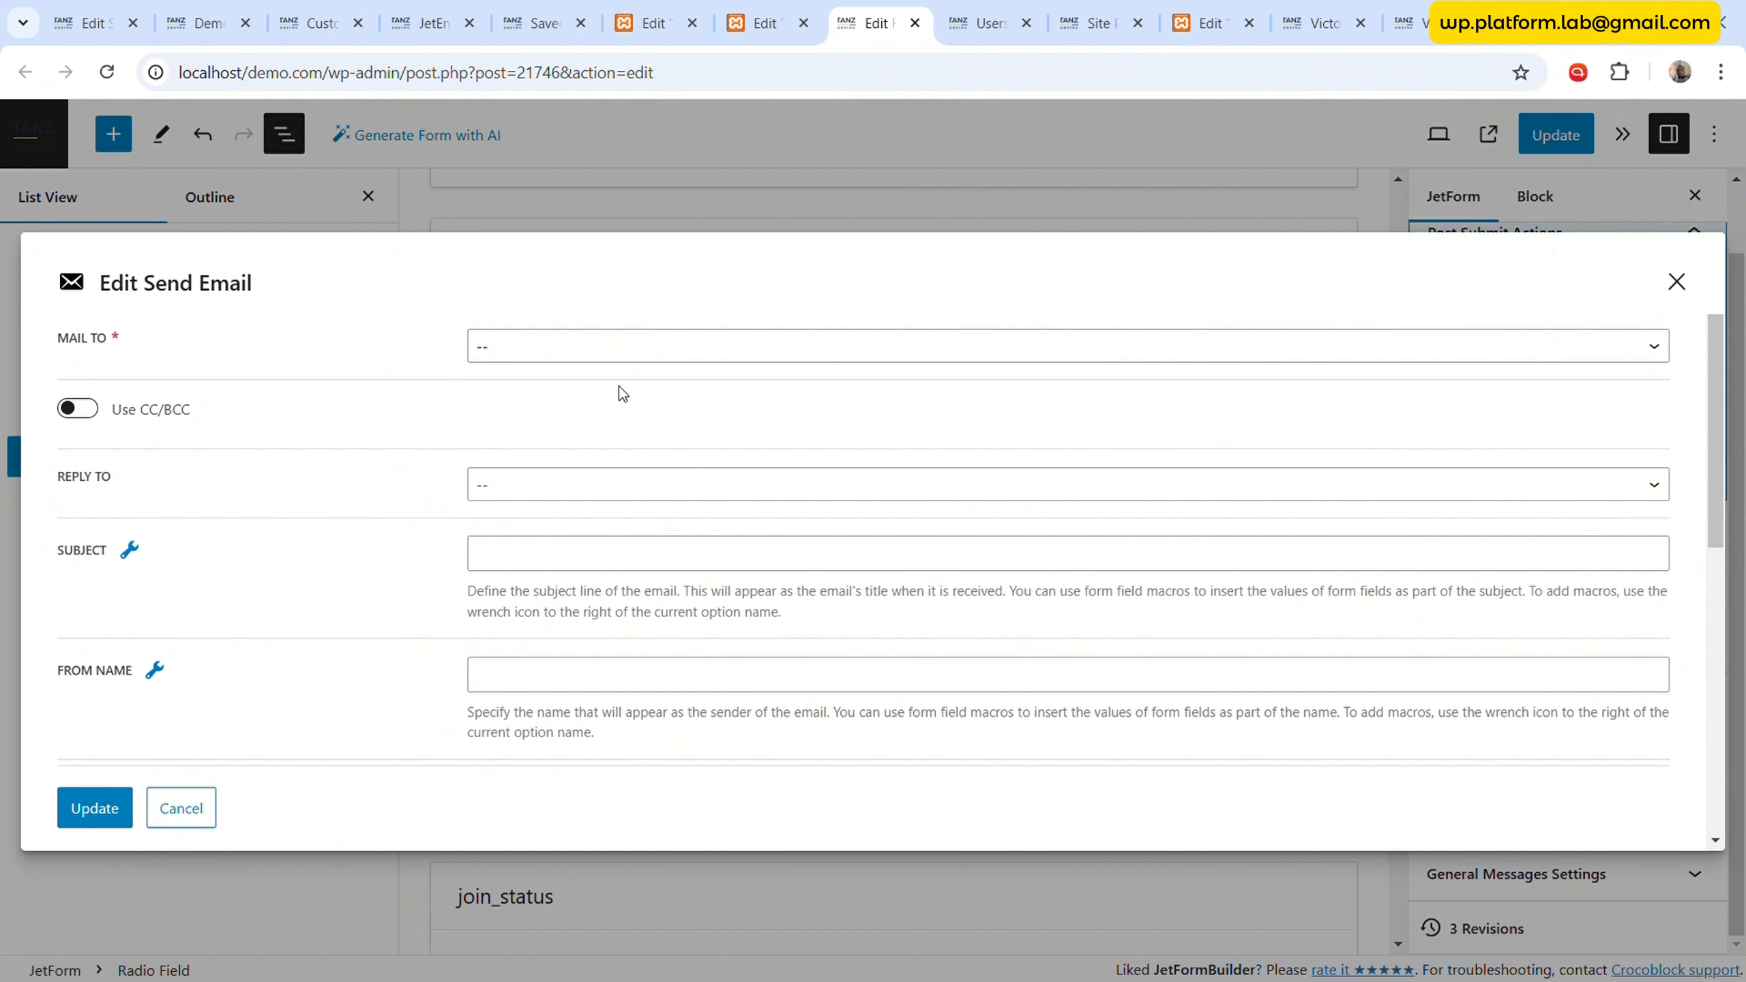
left_click(556, 367)
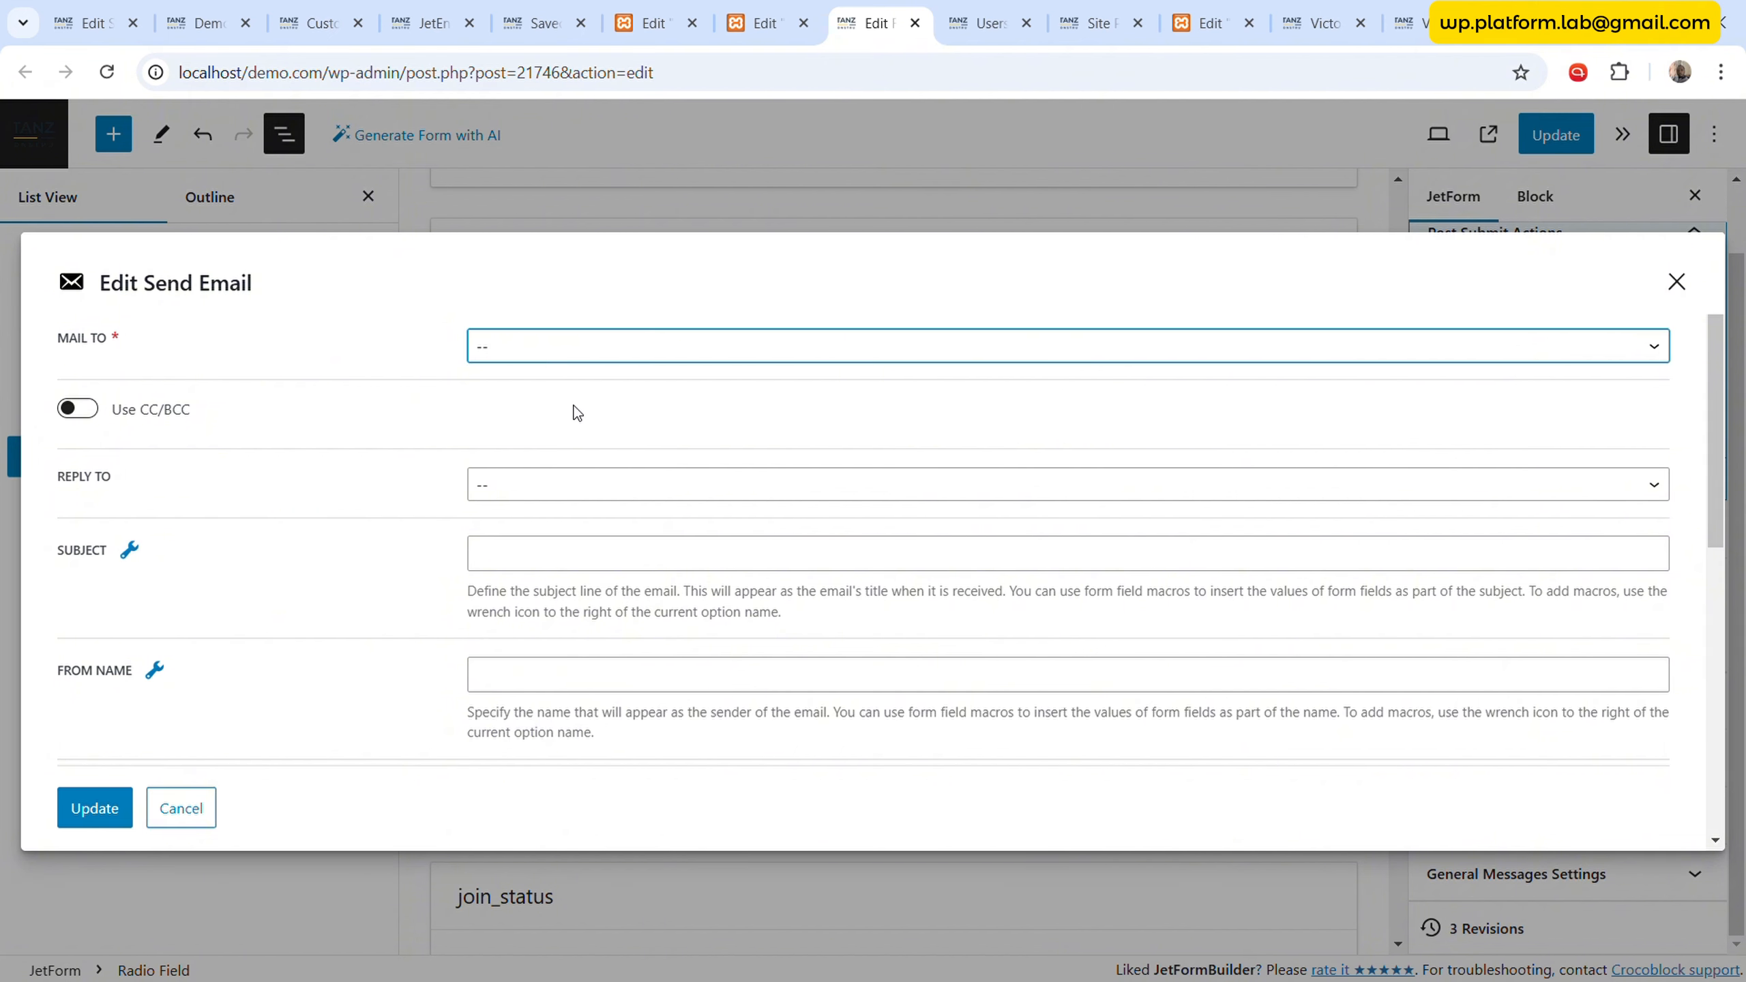
left_click(583, 440)
left_click(605, 449)
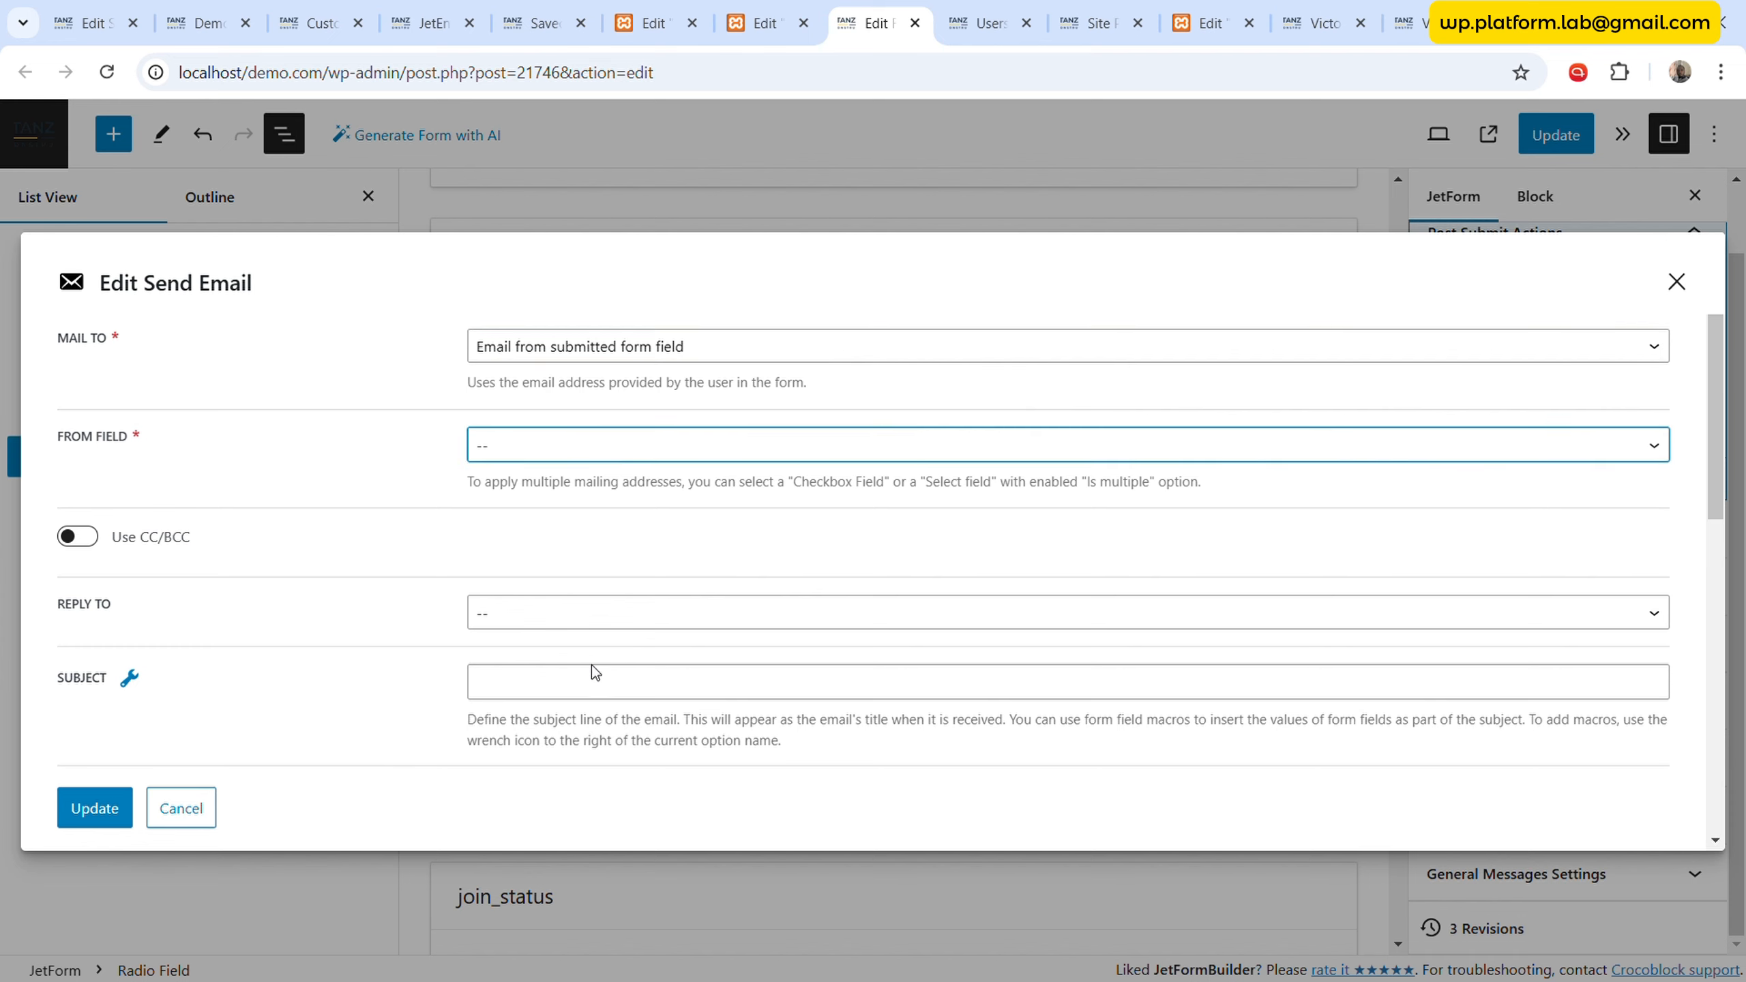
left_click(584, 809)
- Set the email's Reply To to an email from a submitted form field, using inviter_email
scroll(419, 624, "down", 1)
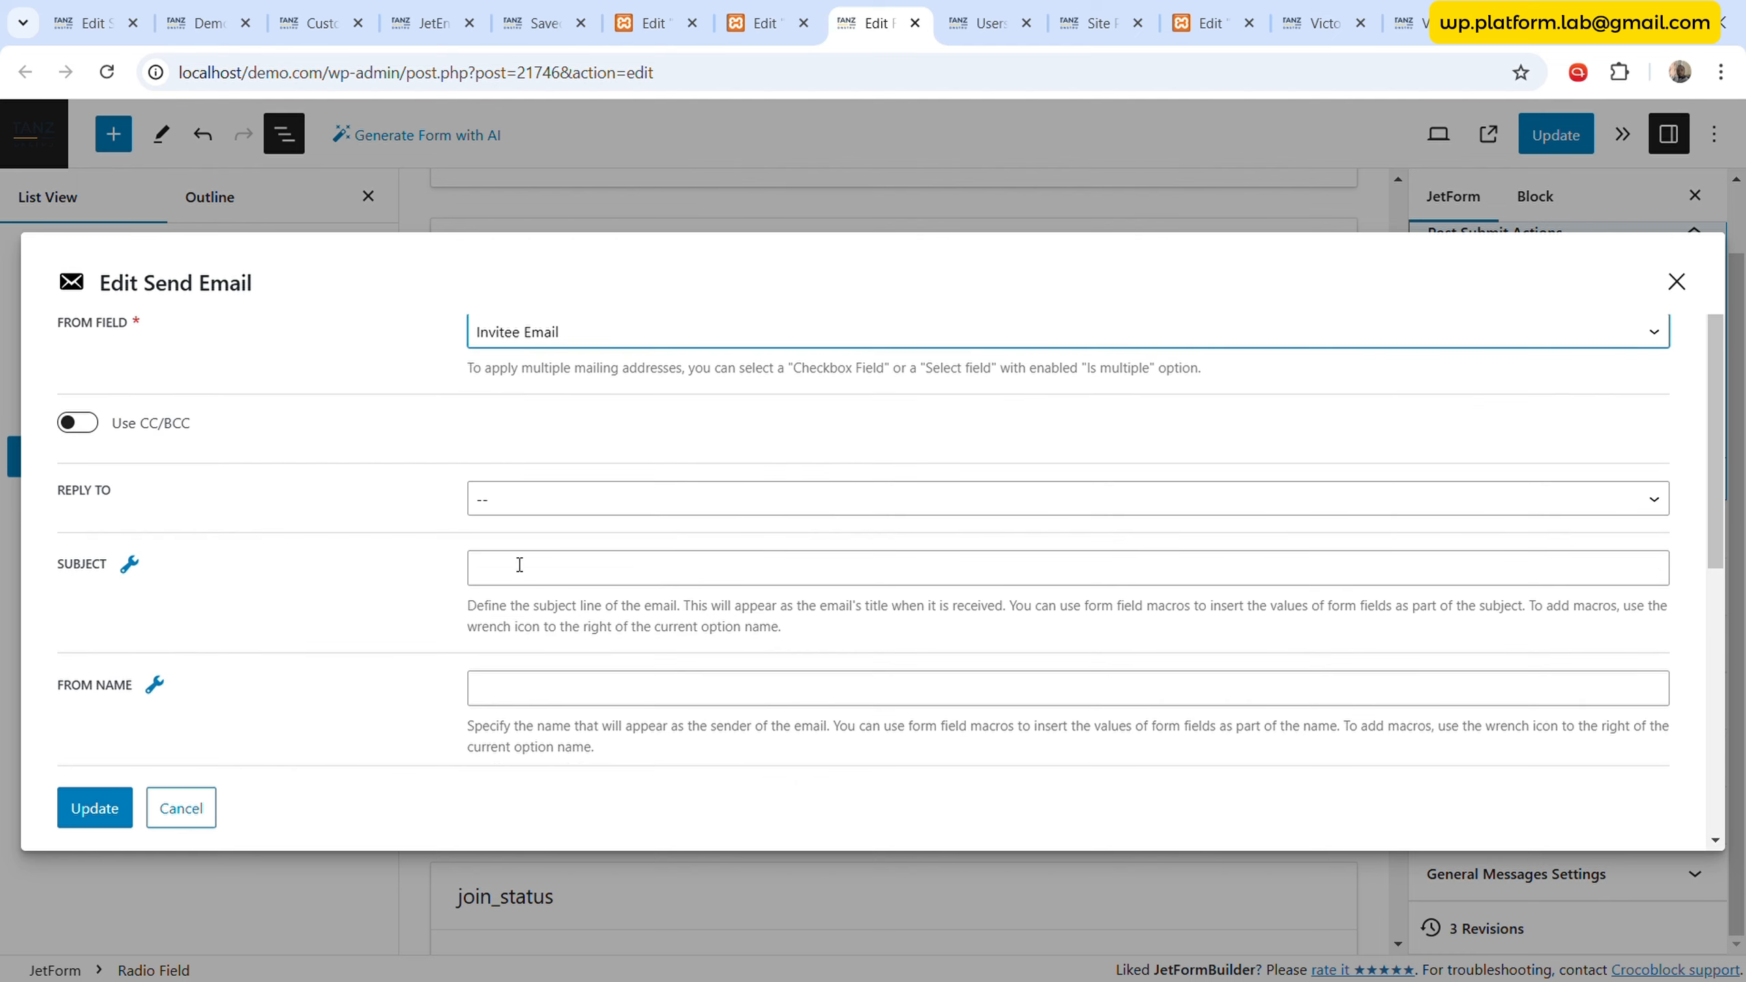
left_click(560, 503)
left_click(595, 592)
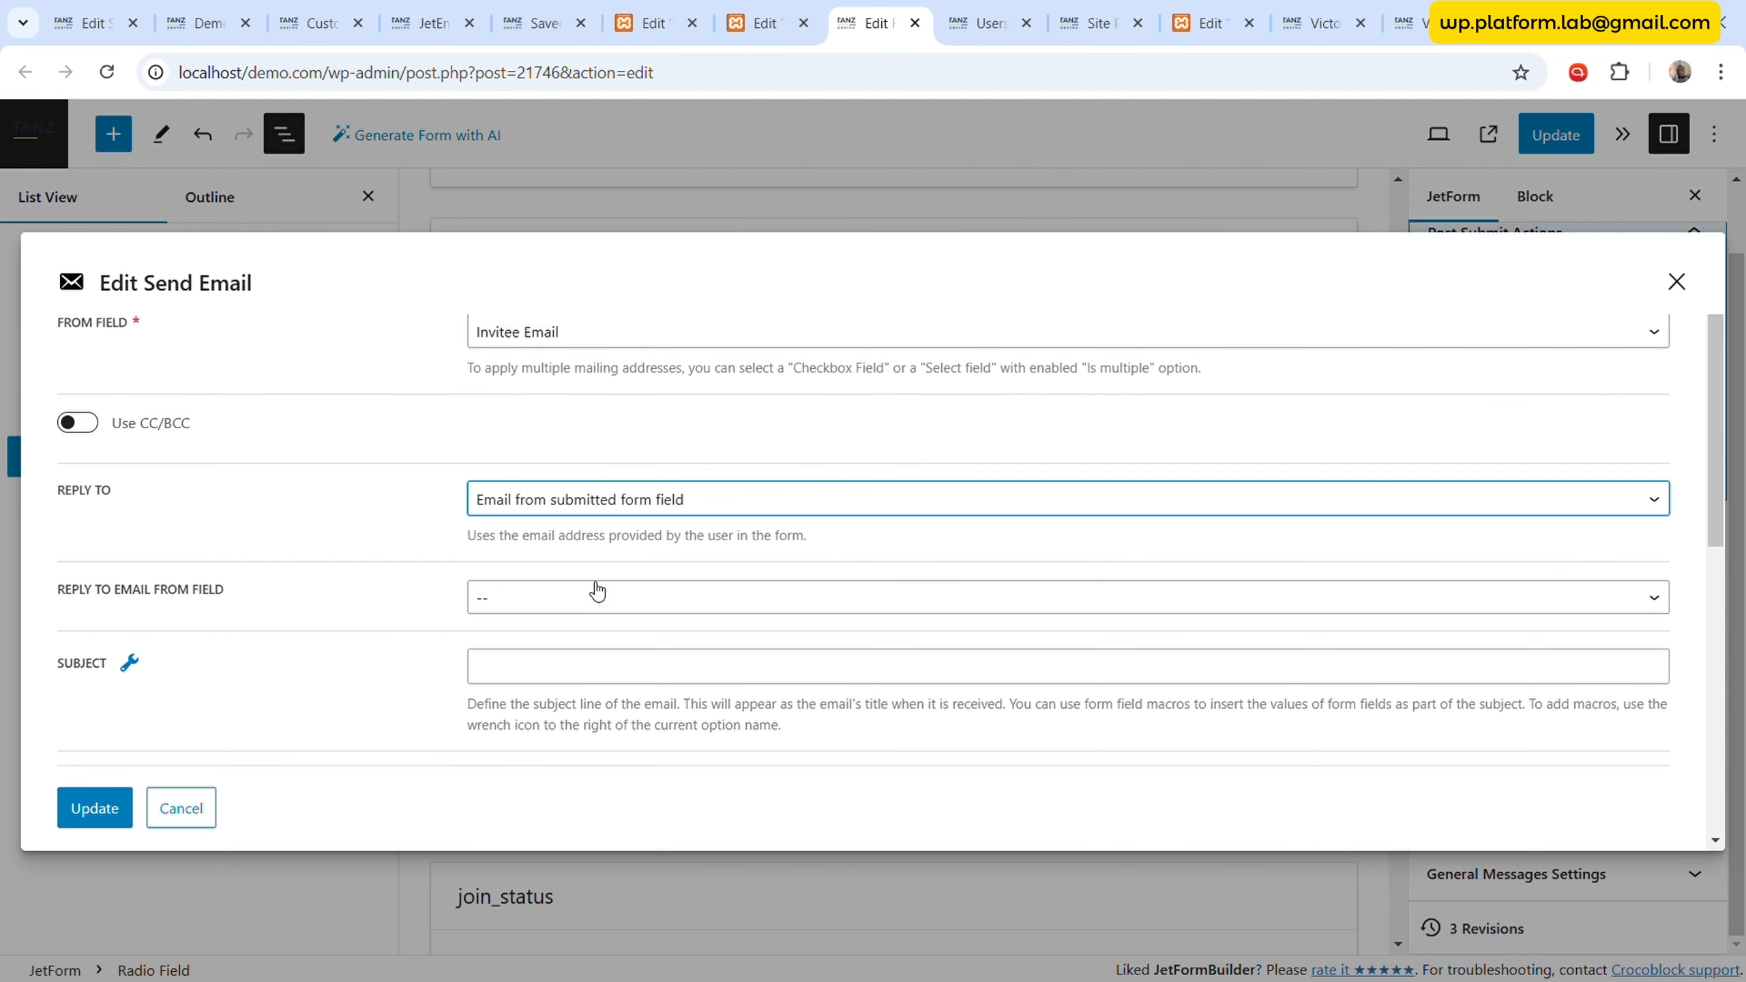
left_click(597, 590)
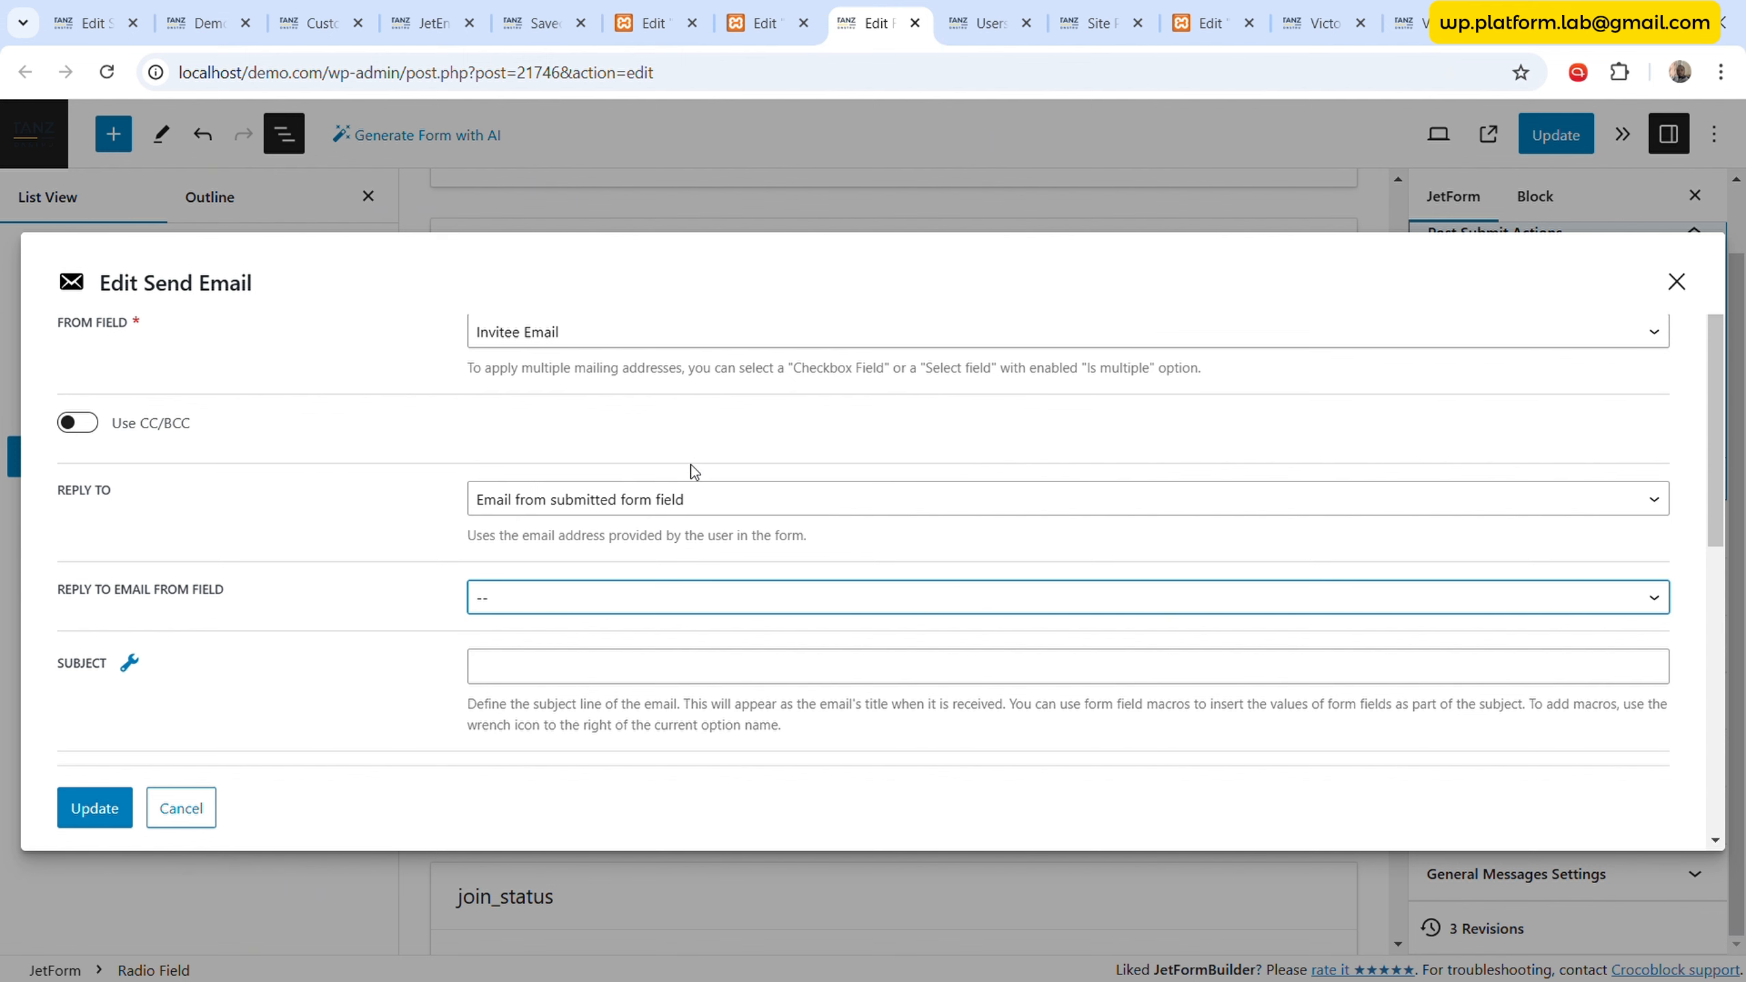
key("Down")
- Set the email subject to "You have been invited in the project named %project_name%", inserting the project name as a field macro
scroll(571, 630, "down", 2)
left_click(575, 564)
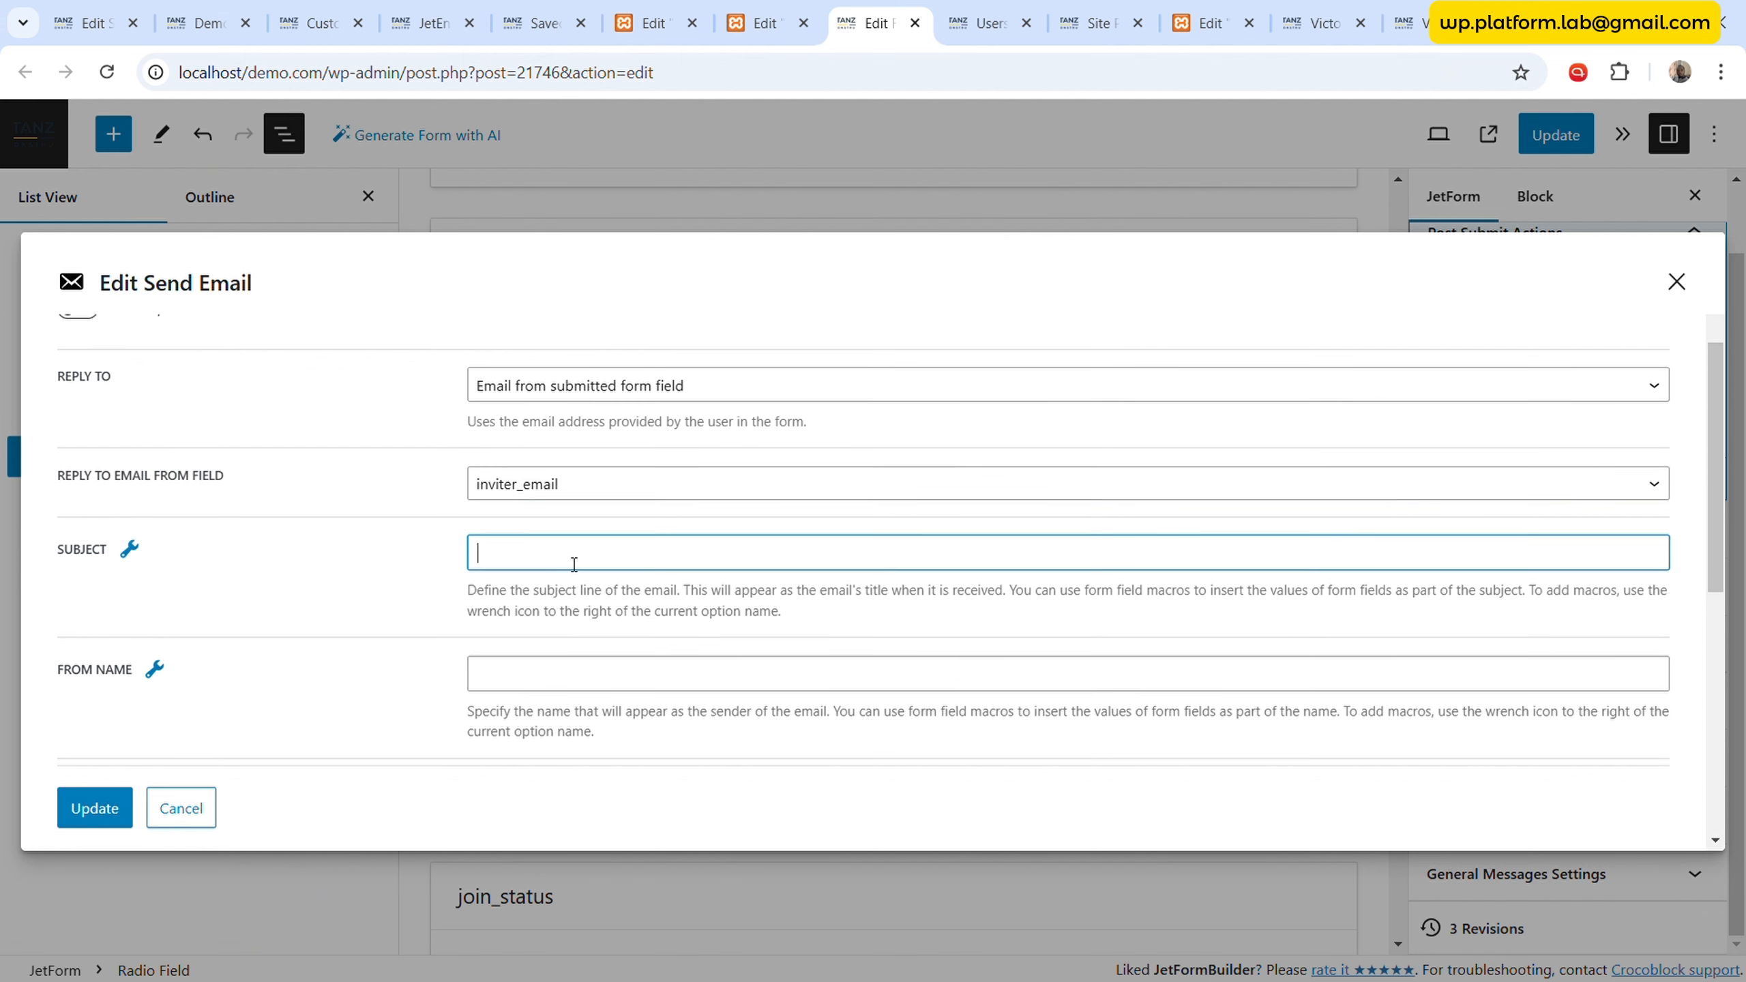
type("Yo")
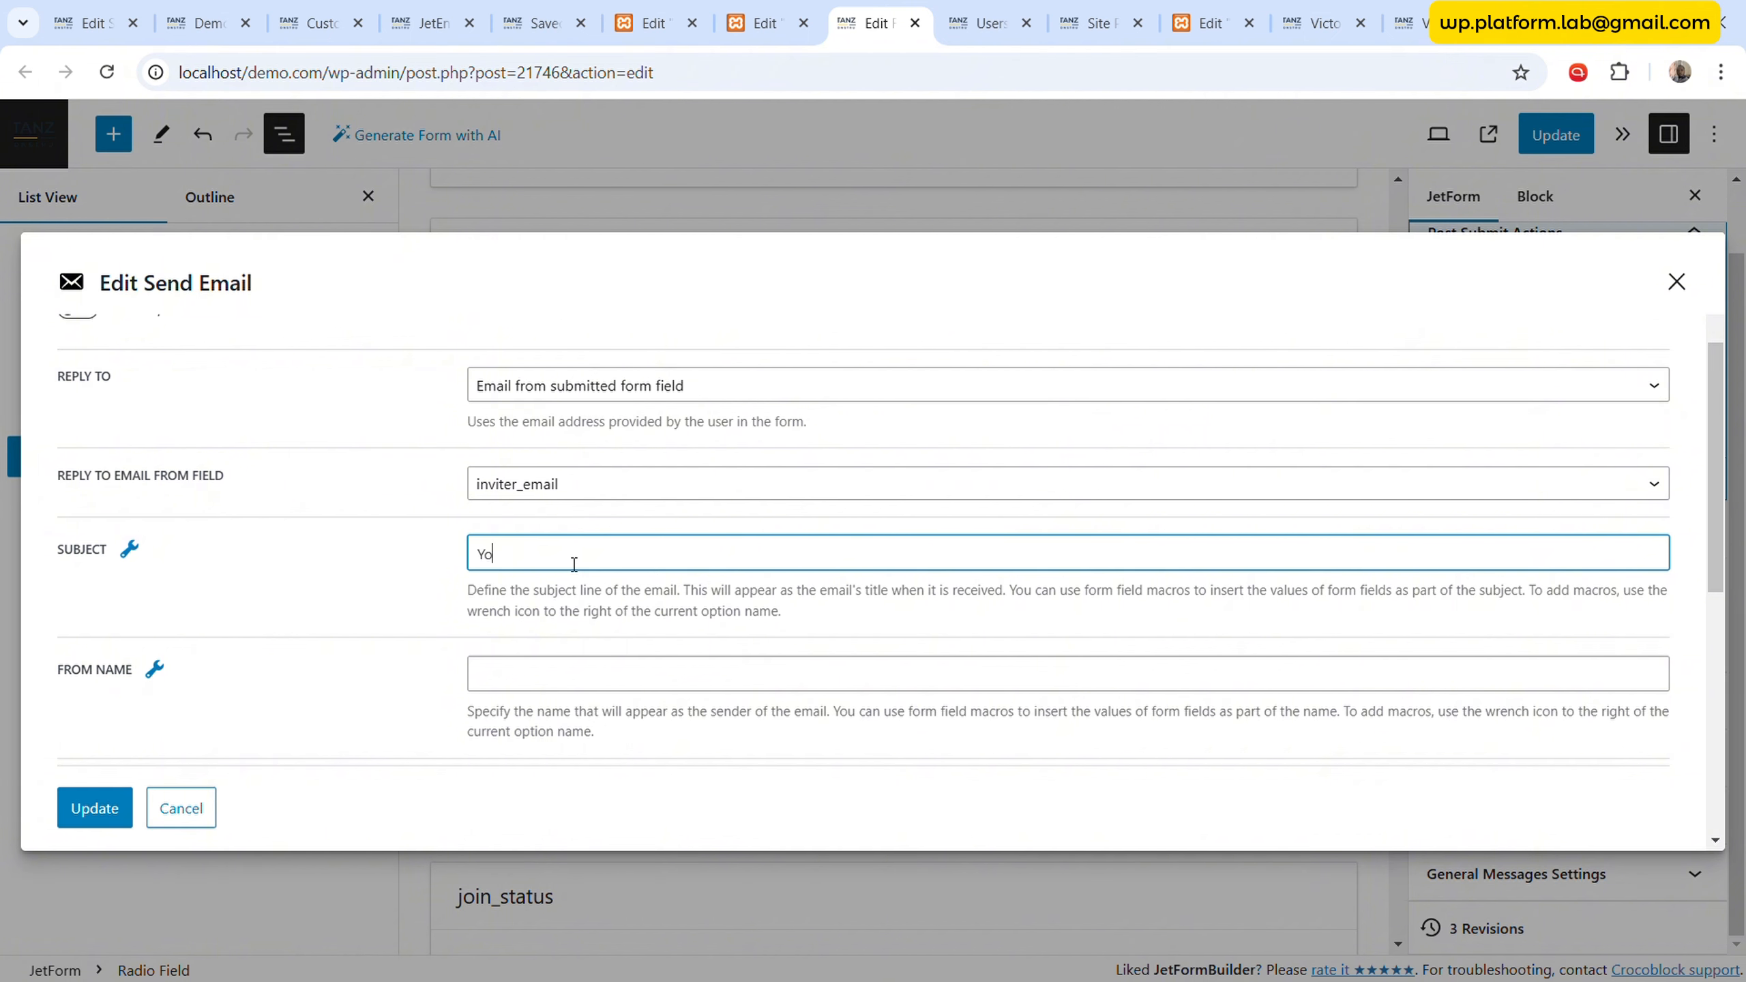
type("u have been invited in tyhe")
key("BackSpace")
key("BackSpace")
key("BackSpace")
type("he project")
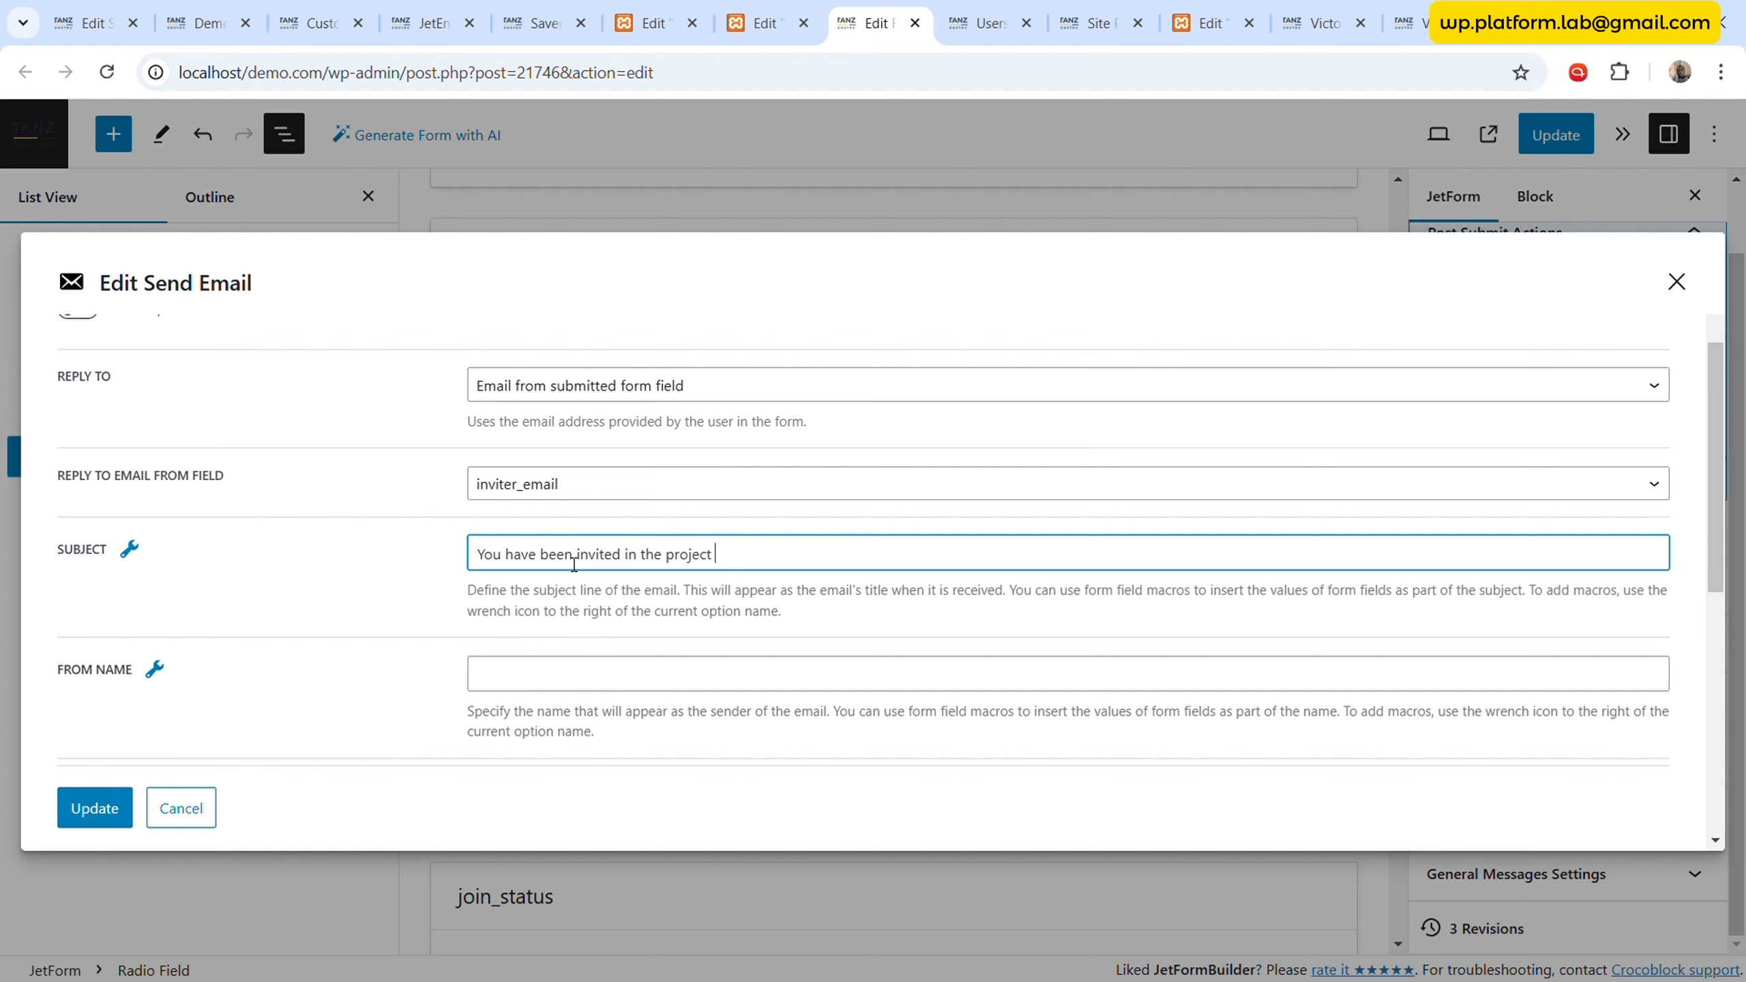
type(" named")
left_click(137, 553)
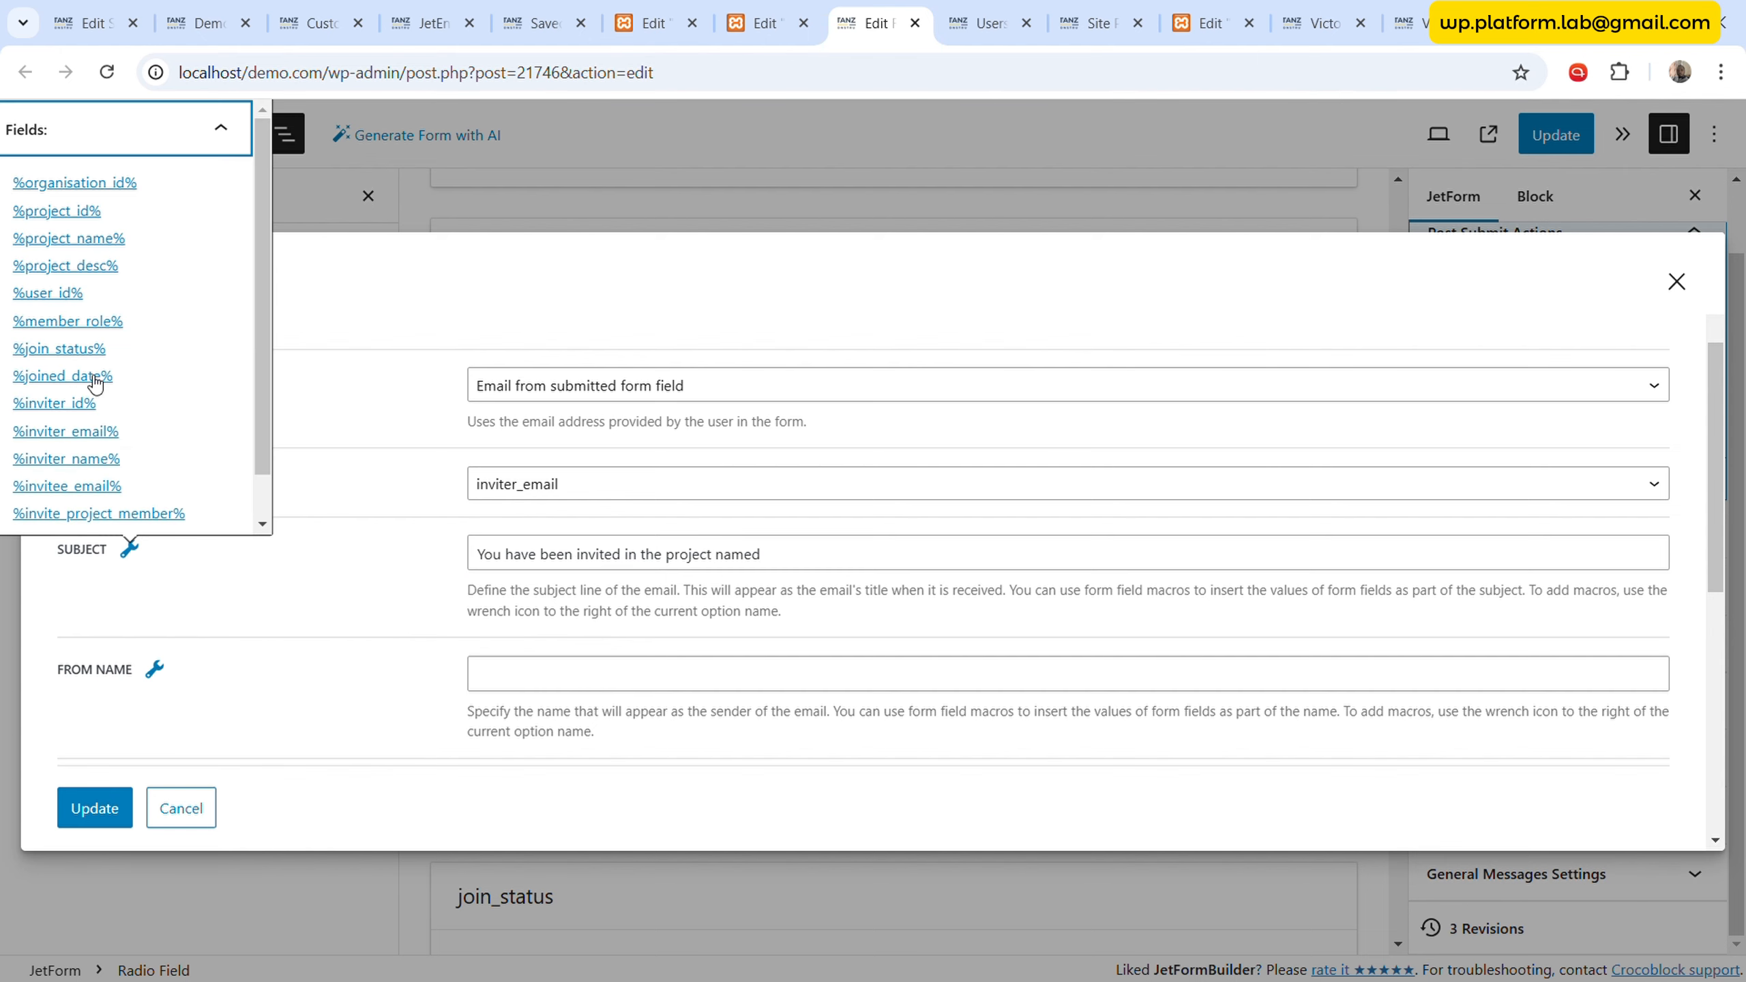
left_click(89, 241)
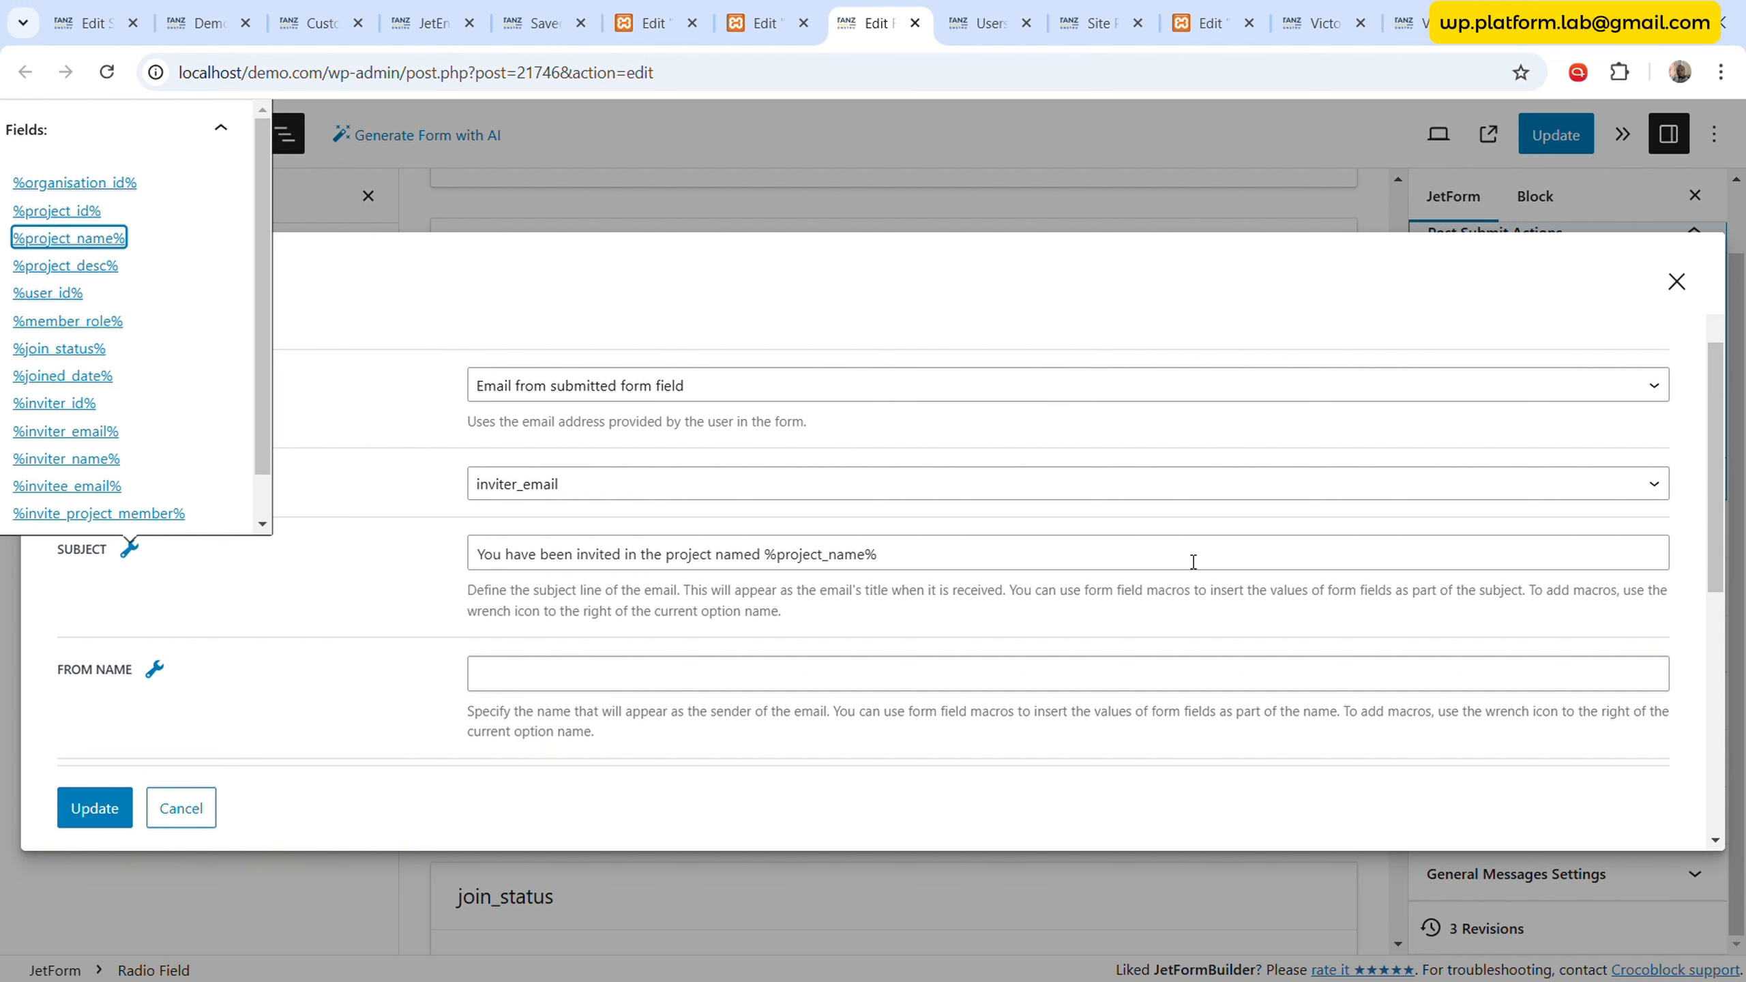
left_click(994, 558)
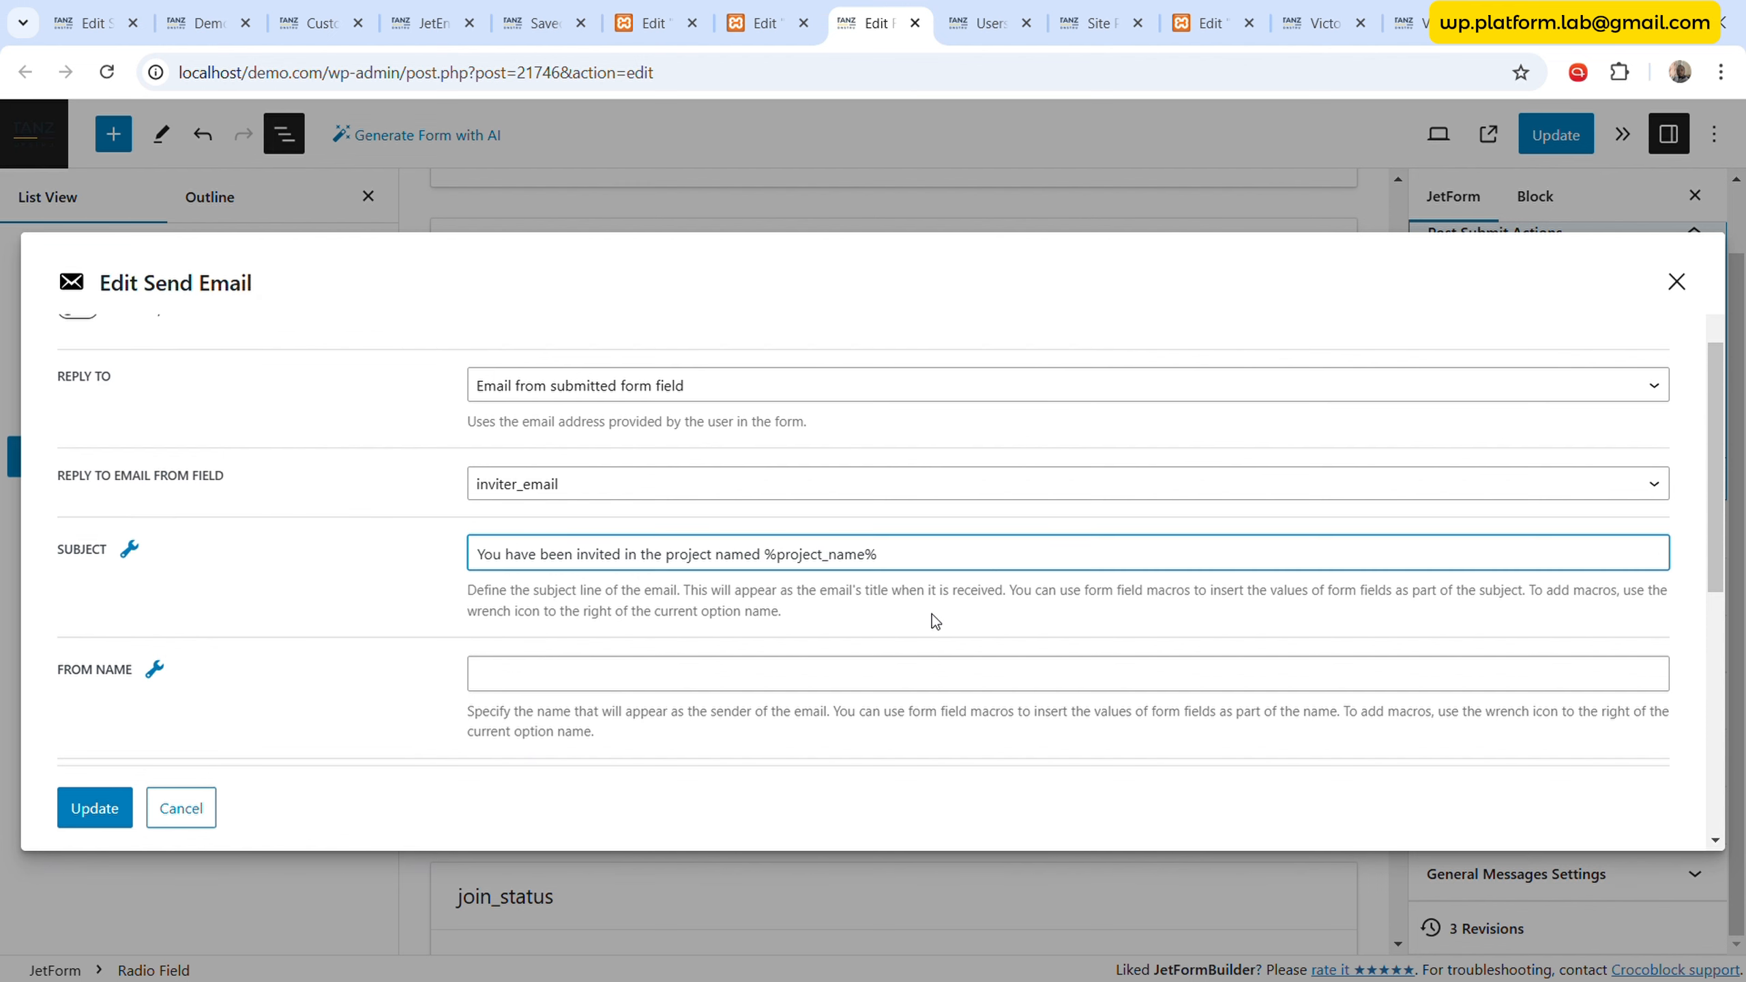
- Set the email's From Name to the inviter name using the %inviter_name% field macro
scroll(932, 616, "down", 2)
left_click(639, 567)
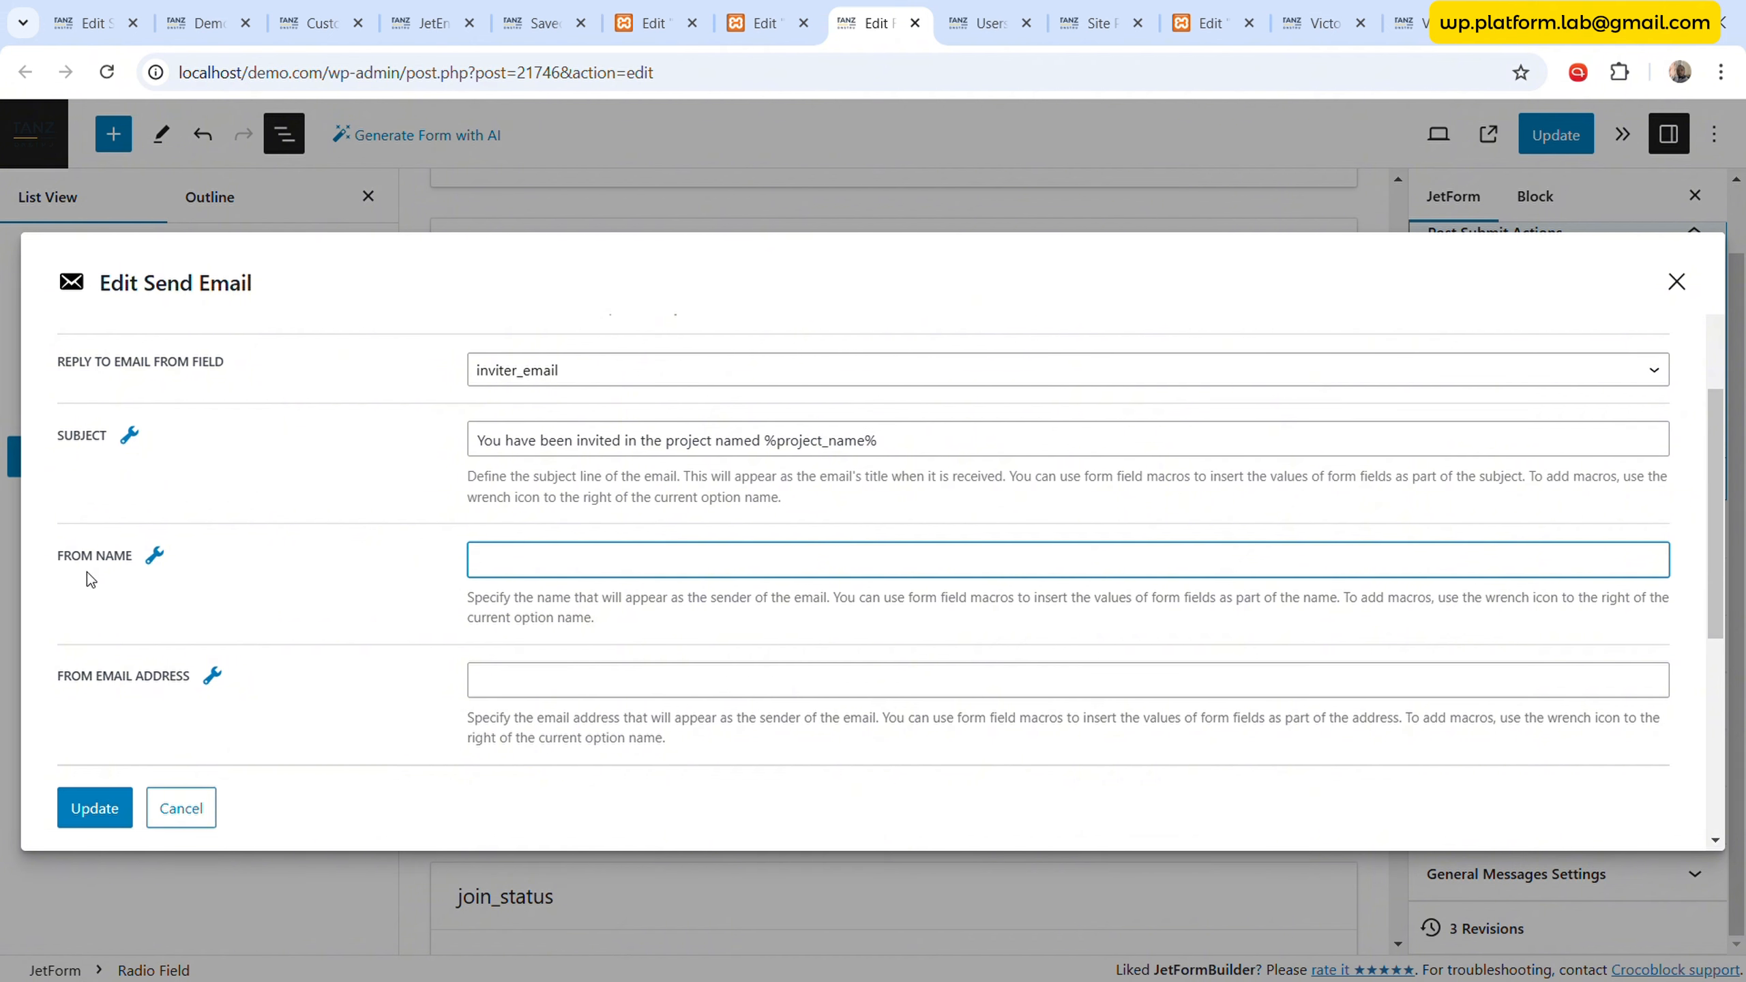
left_click(154, 556)
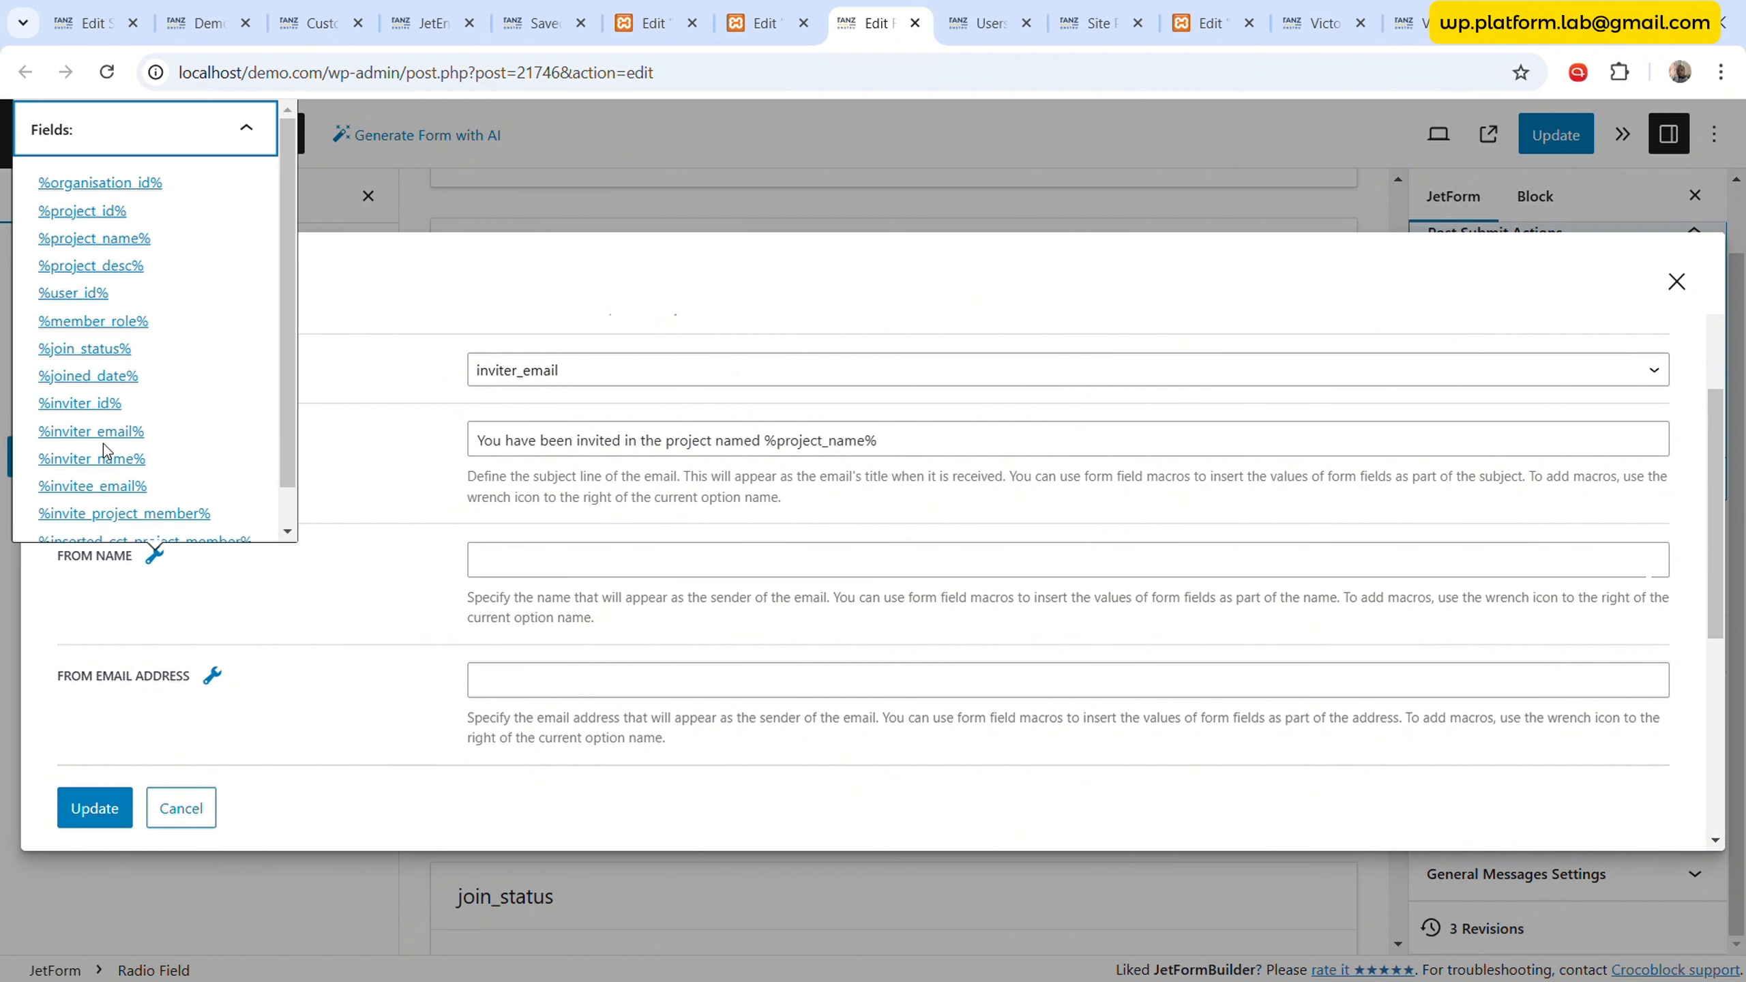
left_click(92, 458)
left_click(396, 642)
scroll(470, 650, "down", 4)
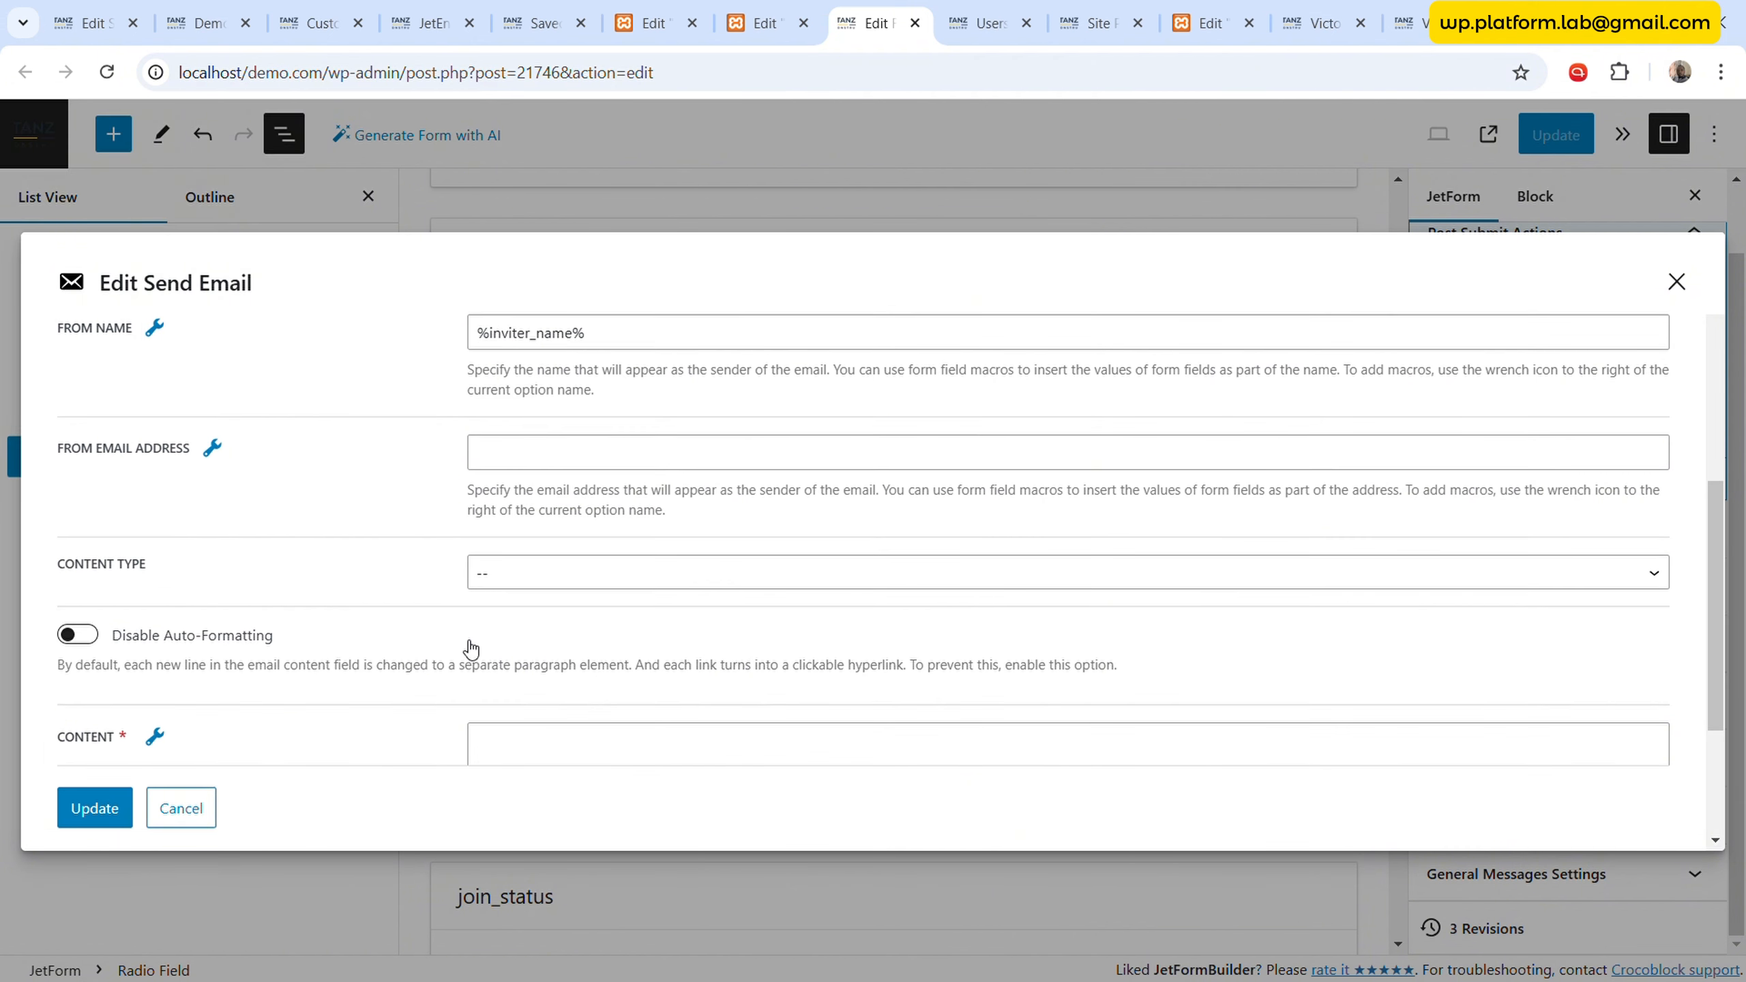
- Set the email's From Email Address to the %inviter_email% field macro
left_click(517, 457)
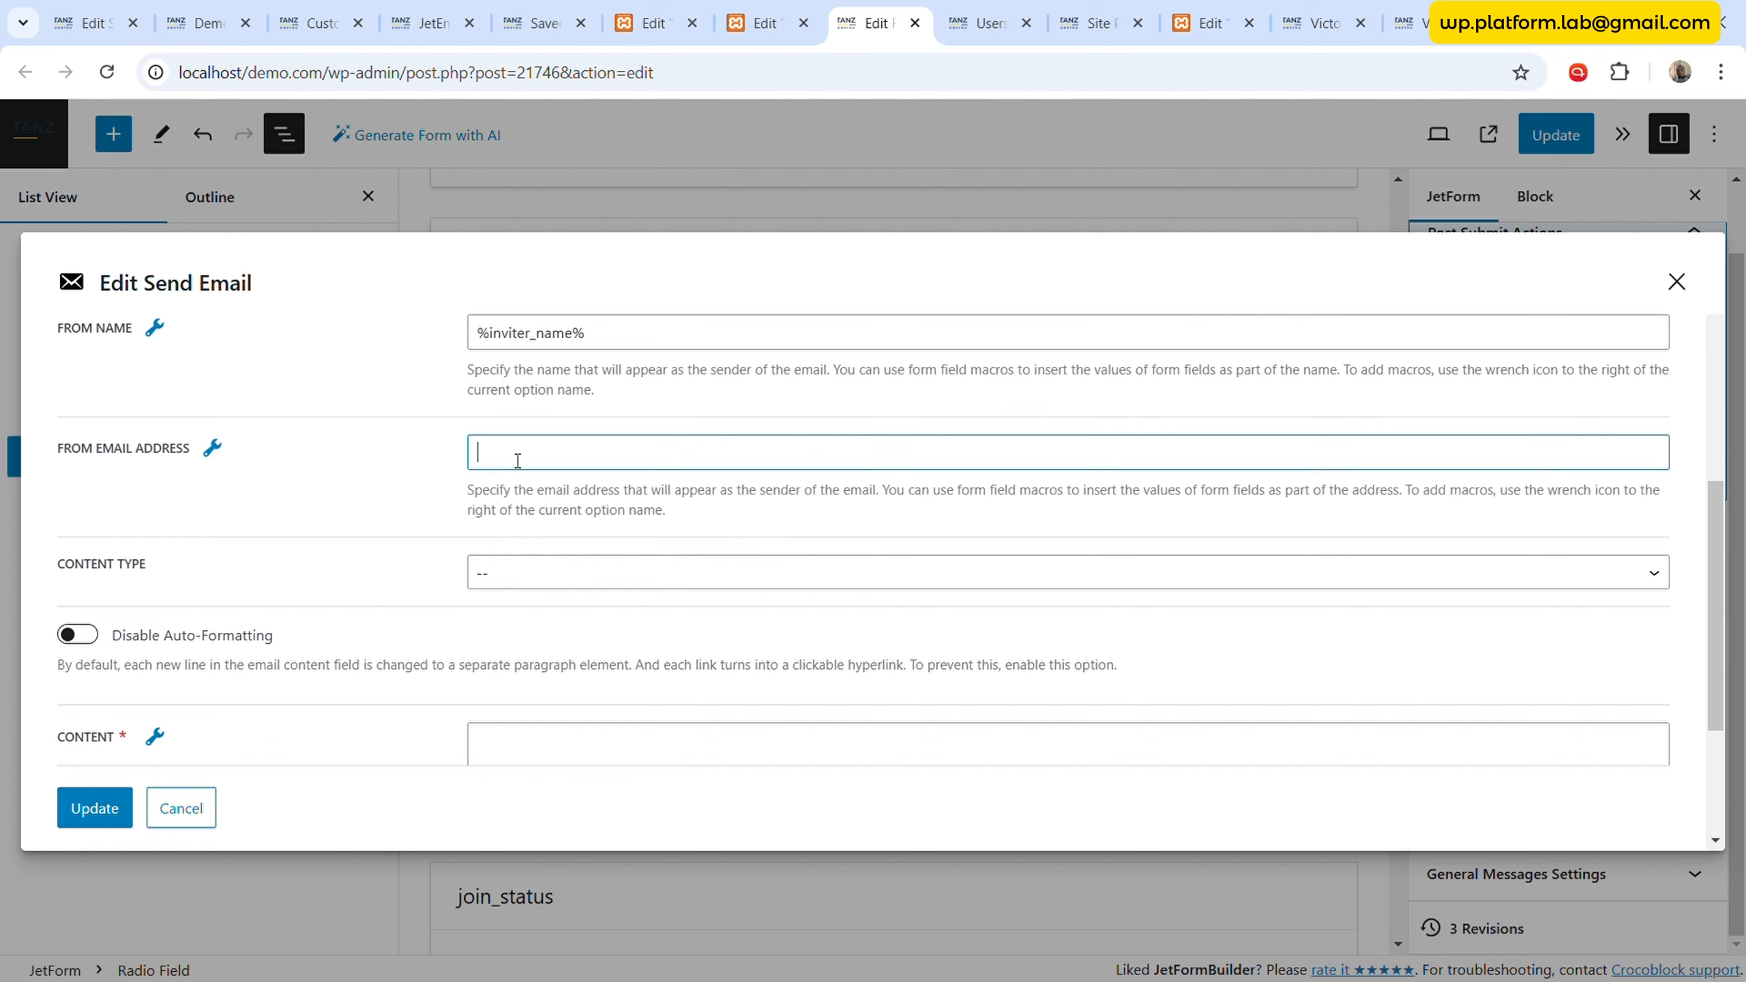
left_click(222, 450)
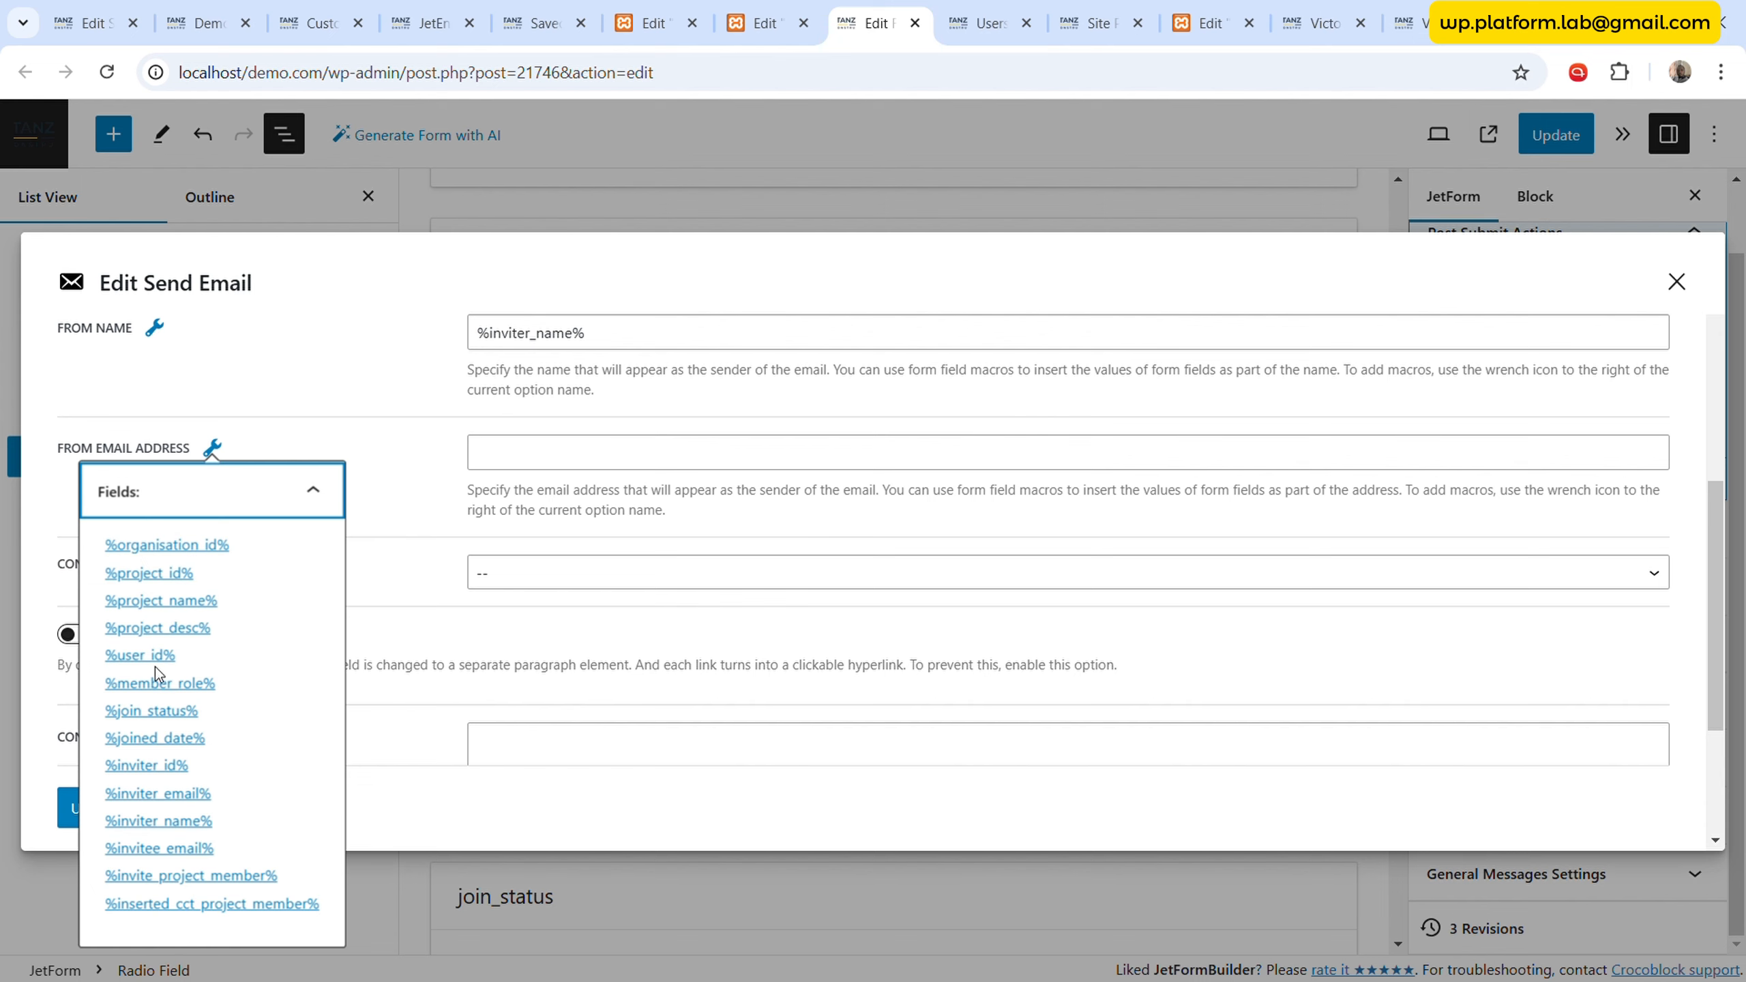
left_click(177, 799)
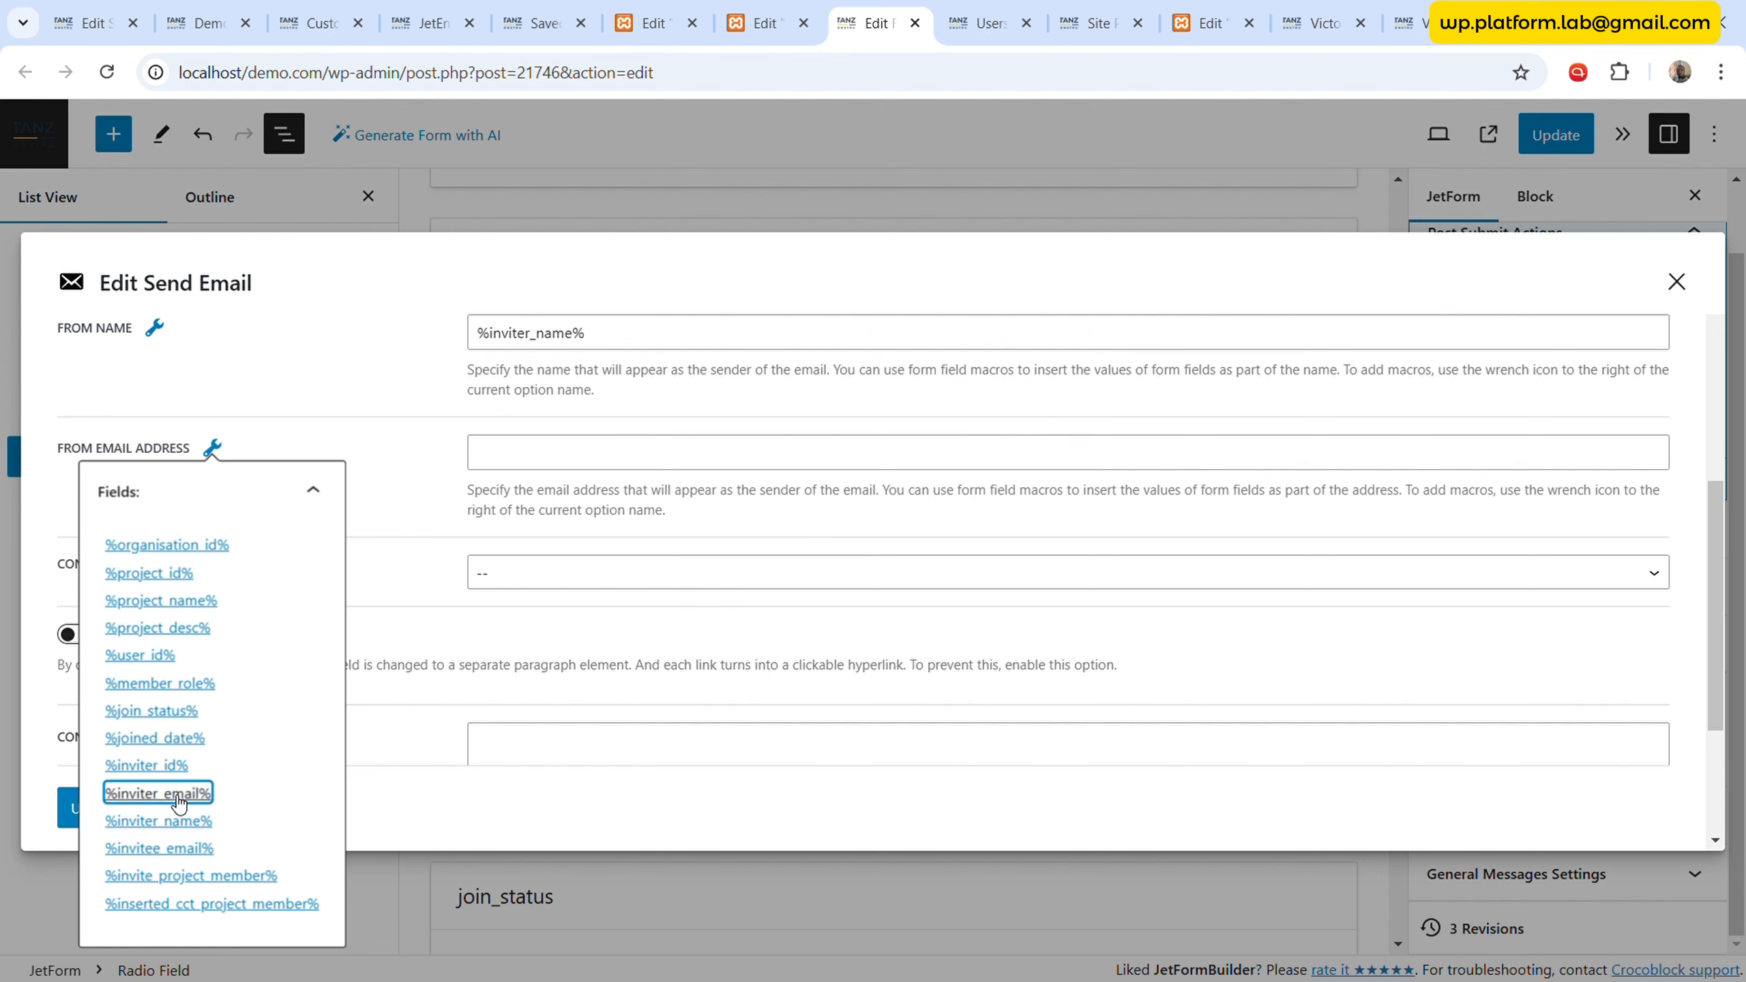
left_click(178, 798)
- Write the email content as "You have been invited in the project named %project_name%:" followed by "To join, please use this link:", and save the action
scroll(482, 571, "down", 2)
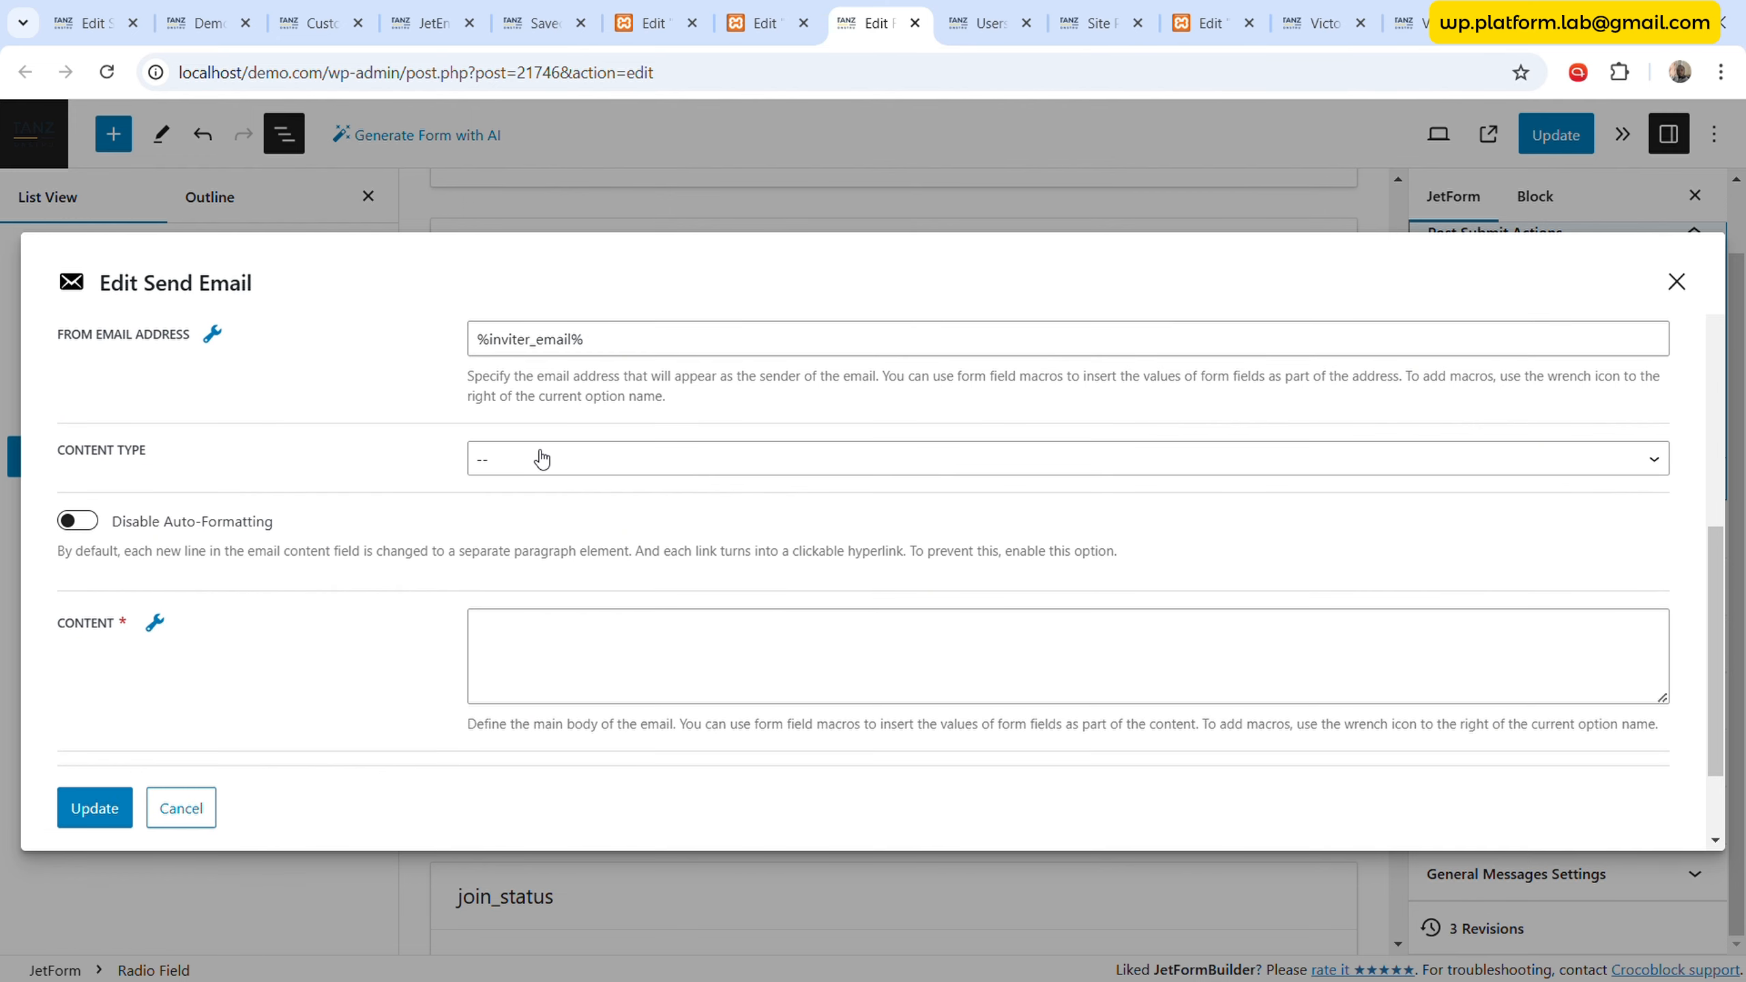
scroll(440, 547, "down", 2)
left_click(603, 512)
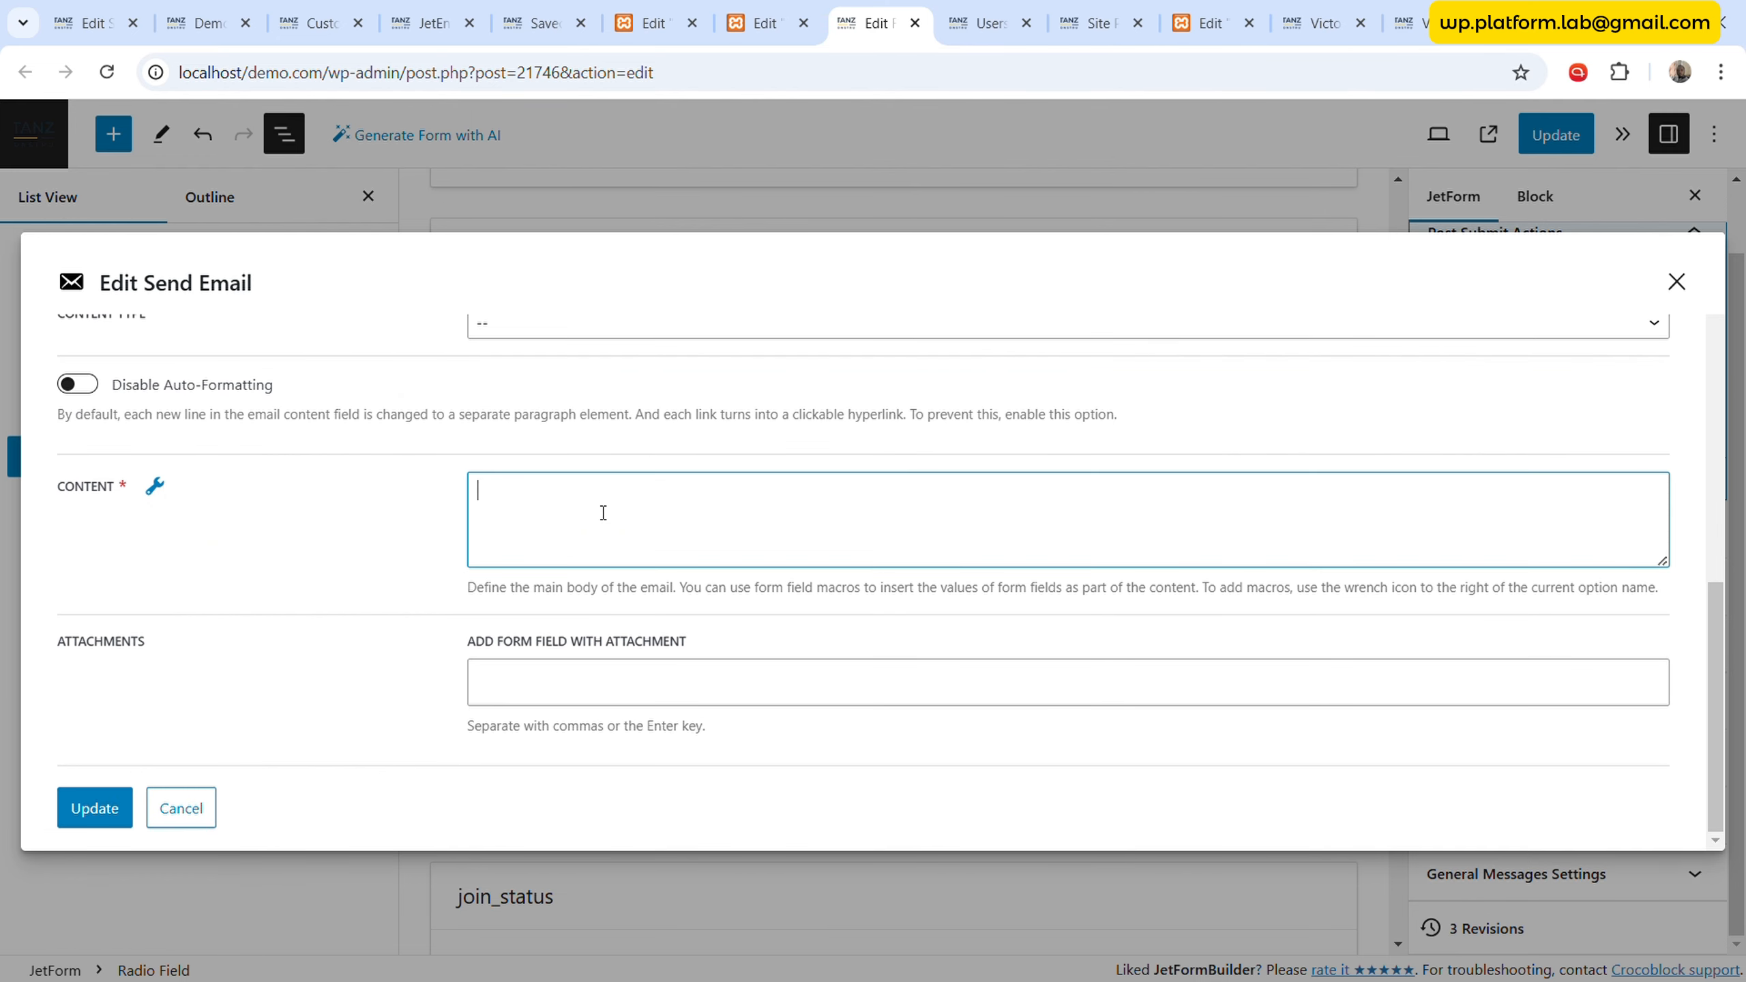
scroll(963, 390, "up", 4)
triple_click(976, 423)
key("ctrl+c")
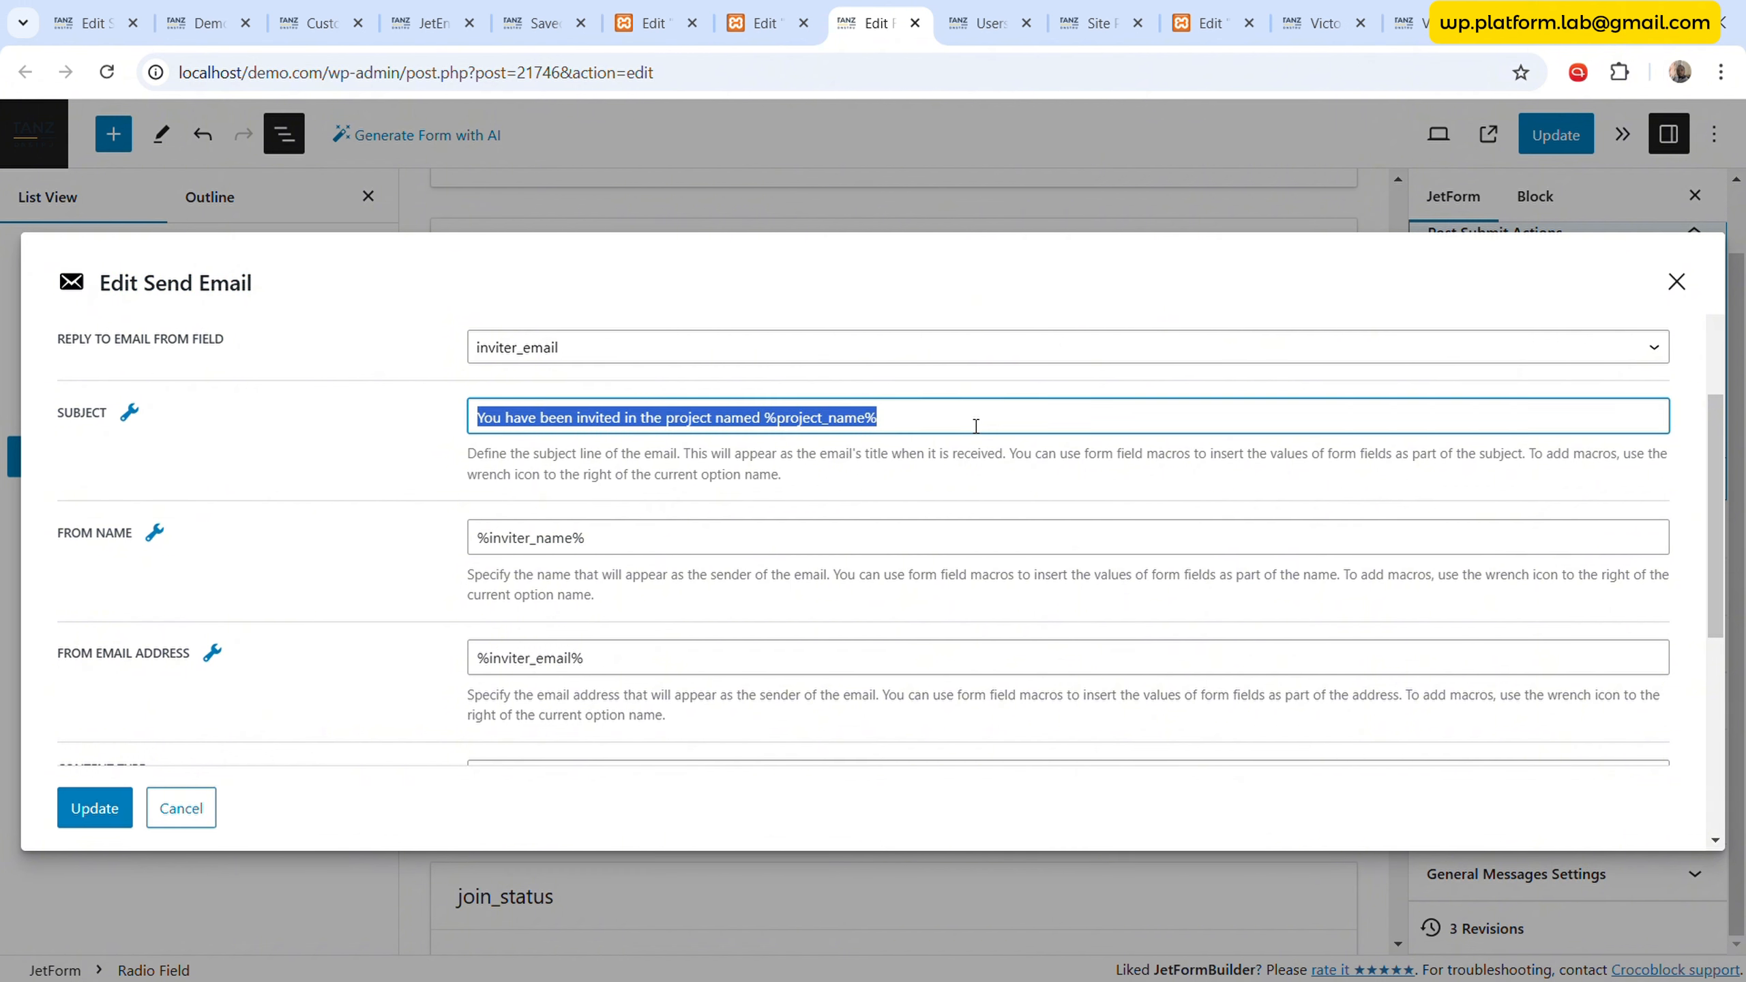
scroll(977, 426, "down", 7)
left_click(538, 497)
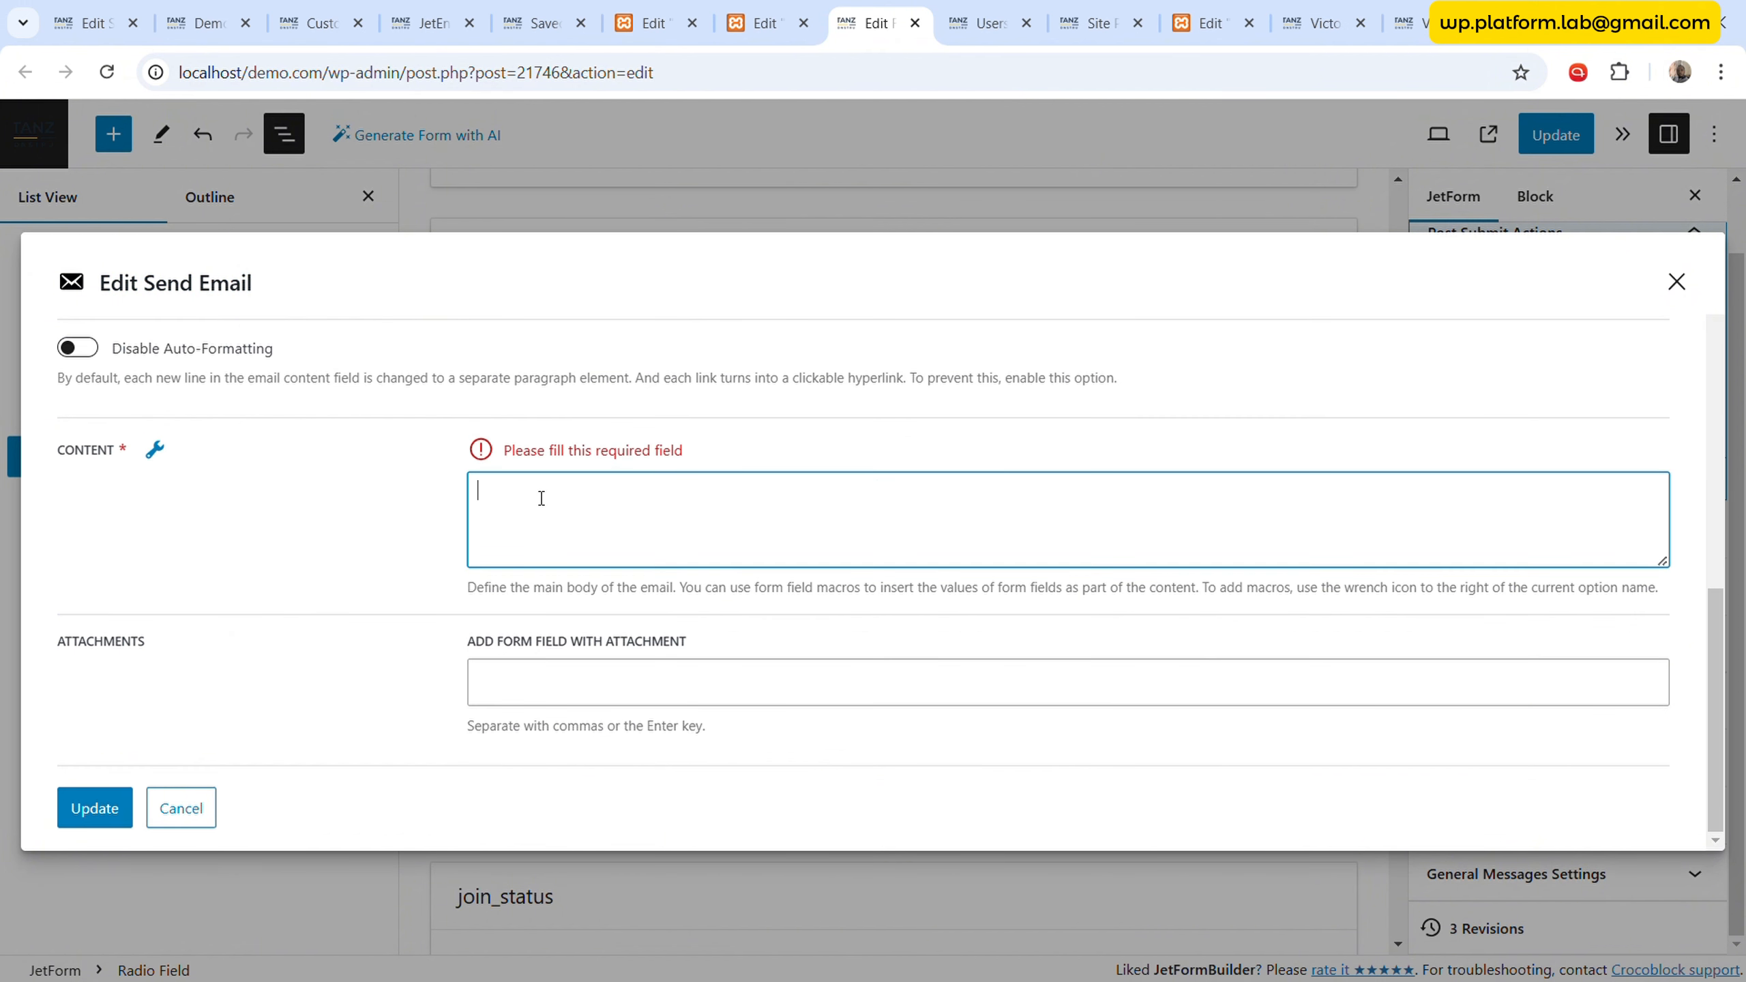
key("ctrl+v")
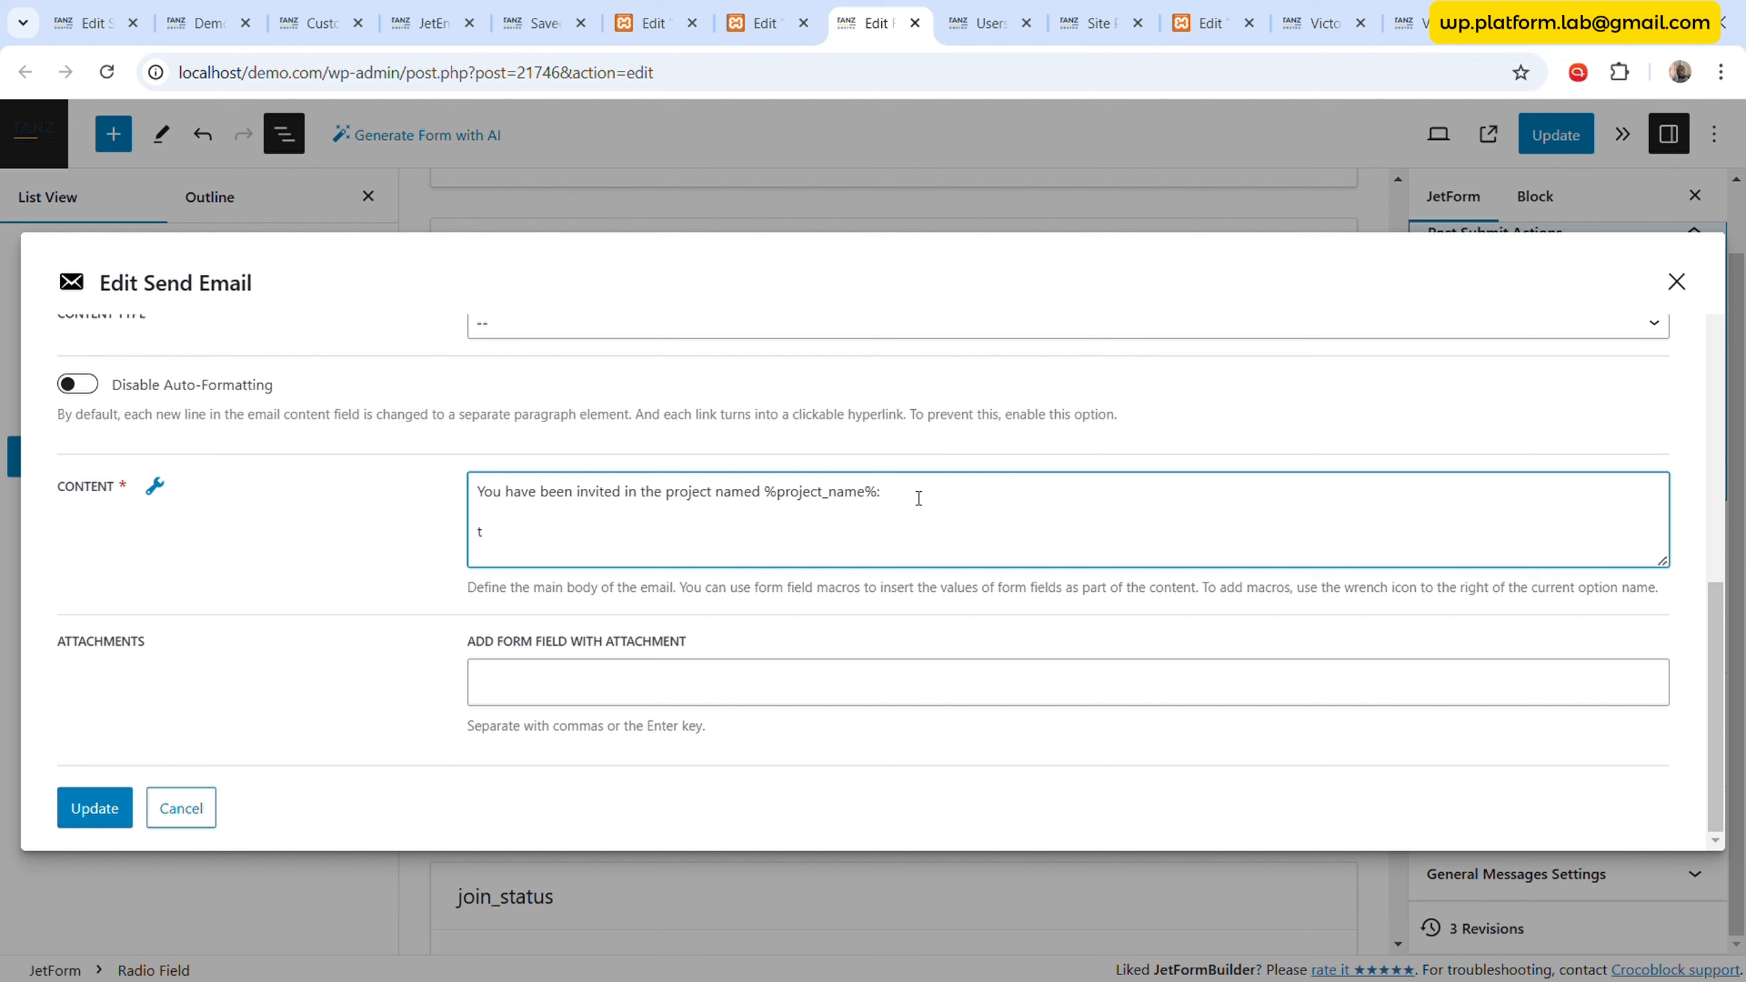
type("To join, pl")
type("ease use thiuslink:")
left_click(119, 809)
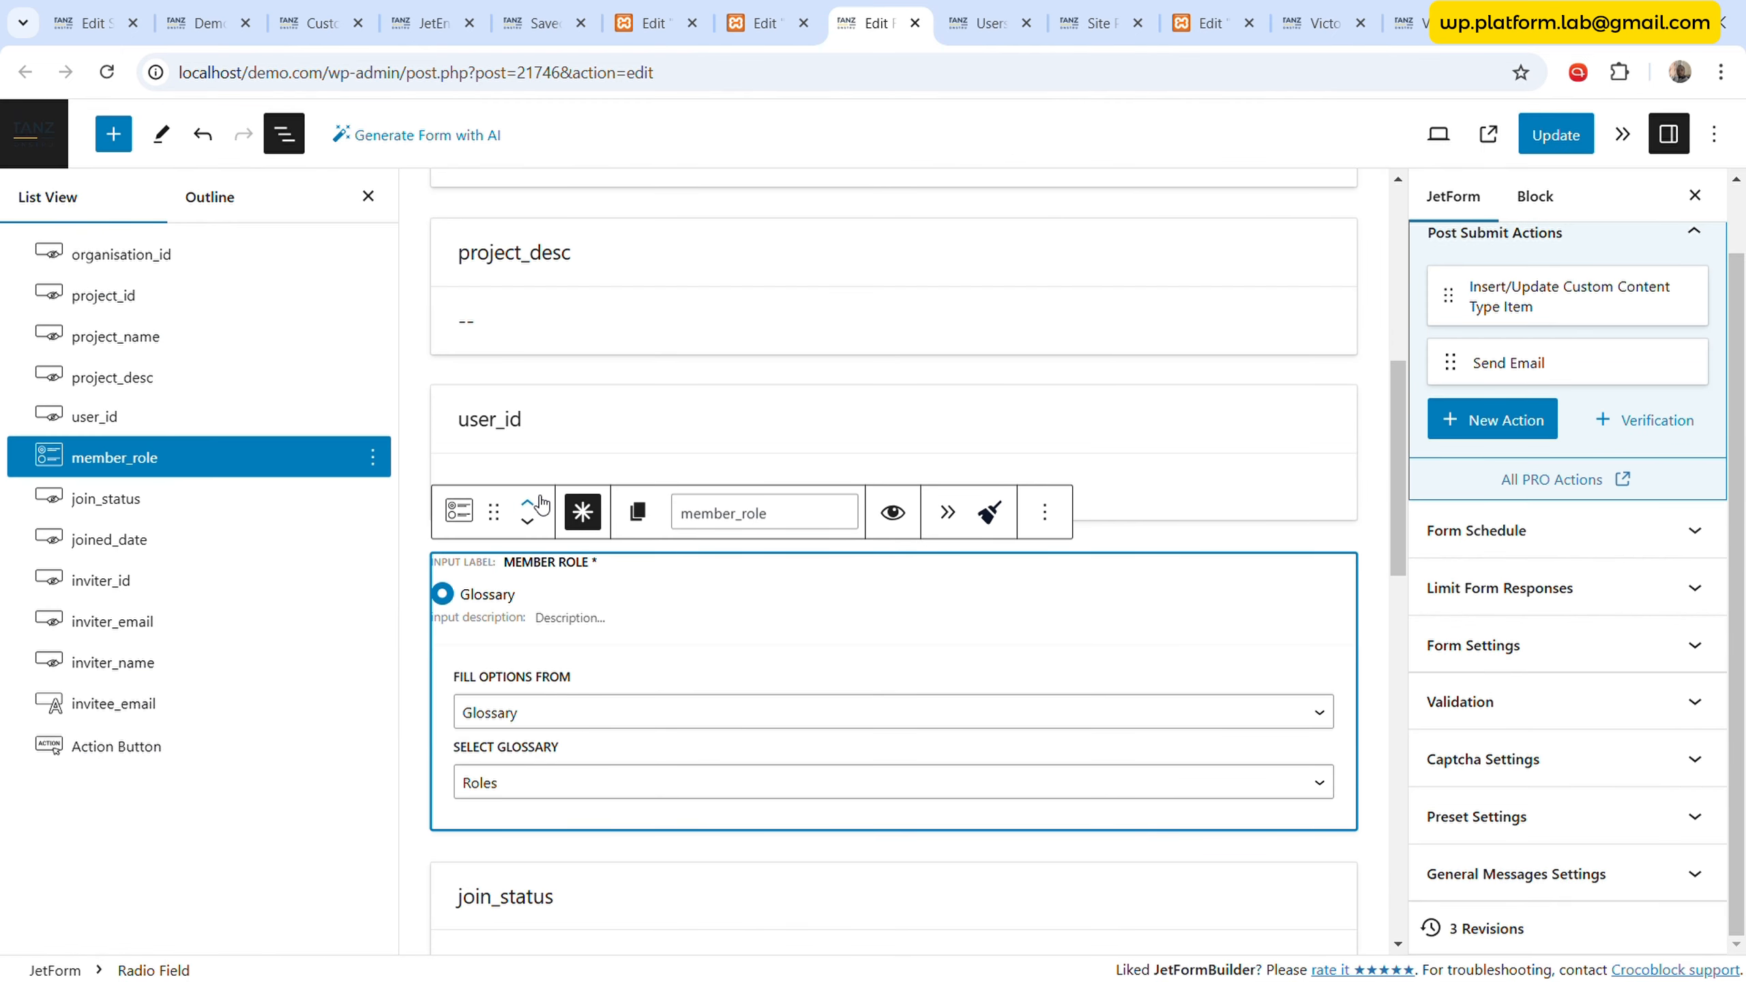
- Close the invite popup on the project overview page, examine the organisation part of its URL, and return to the form editor
left_click(1406, 23)
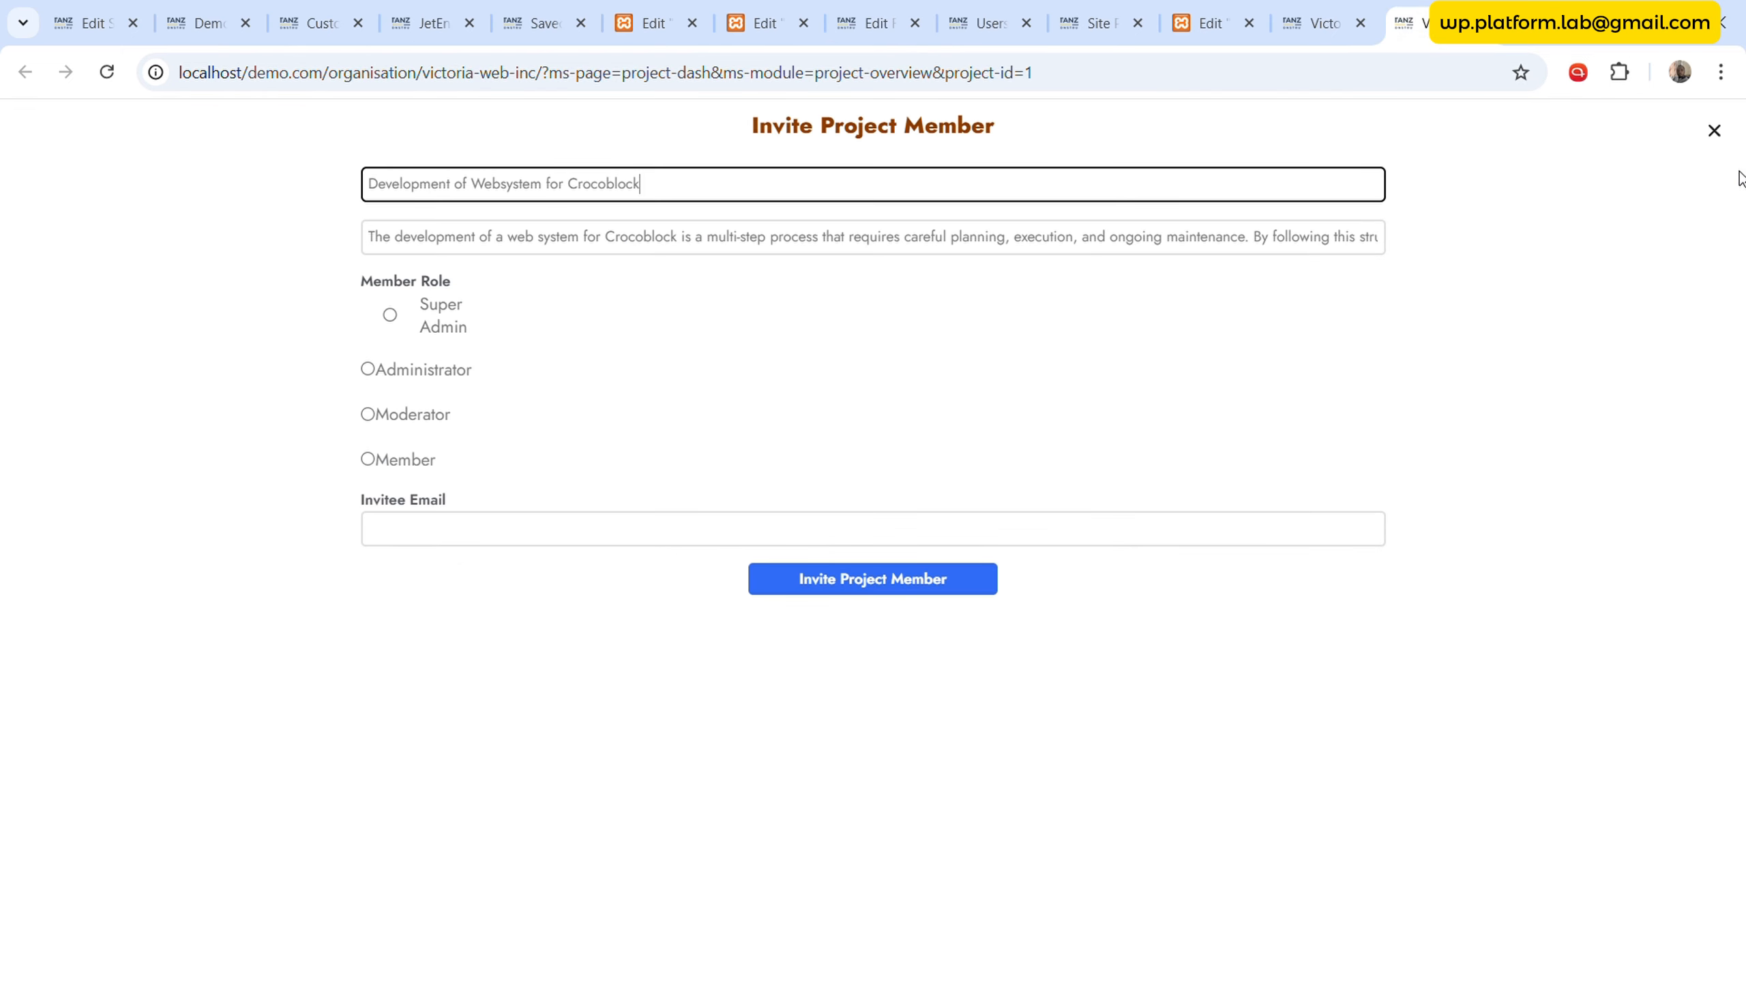
left_click(1715, 131)
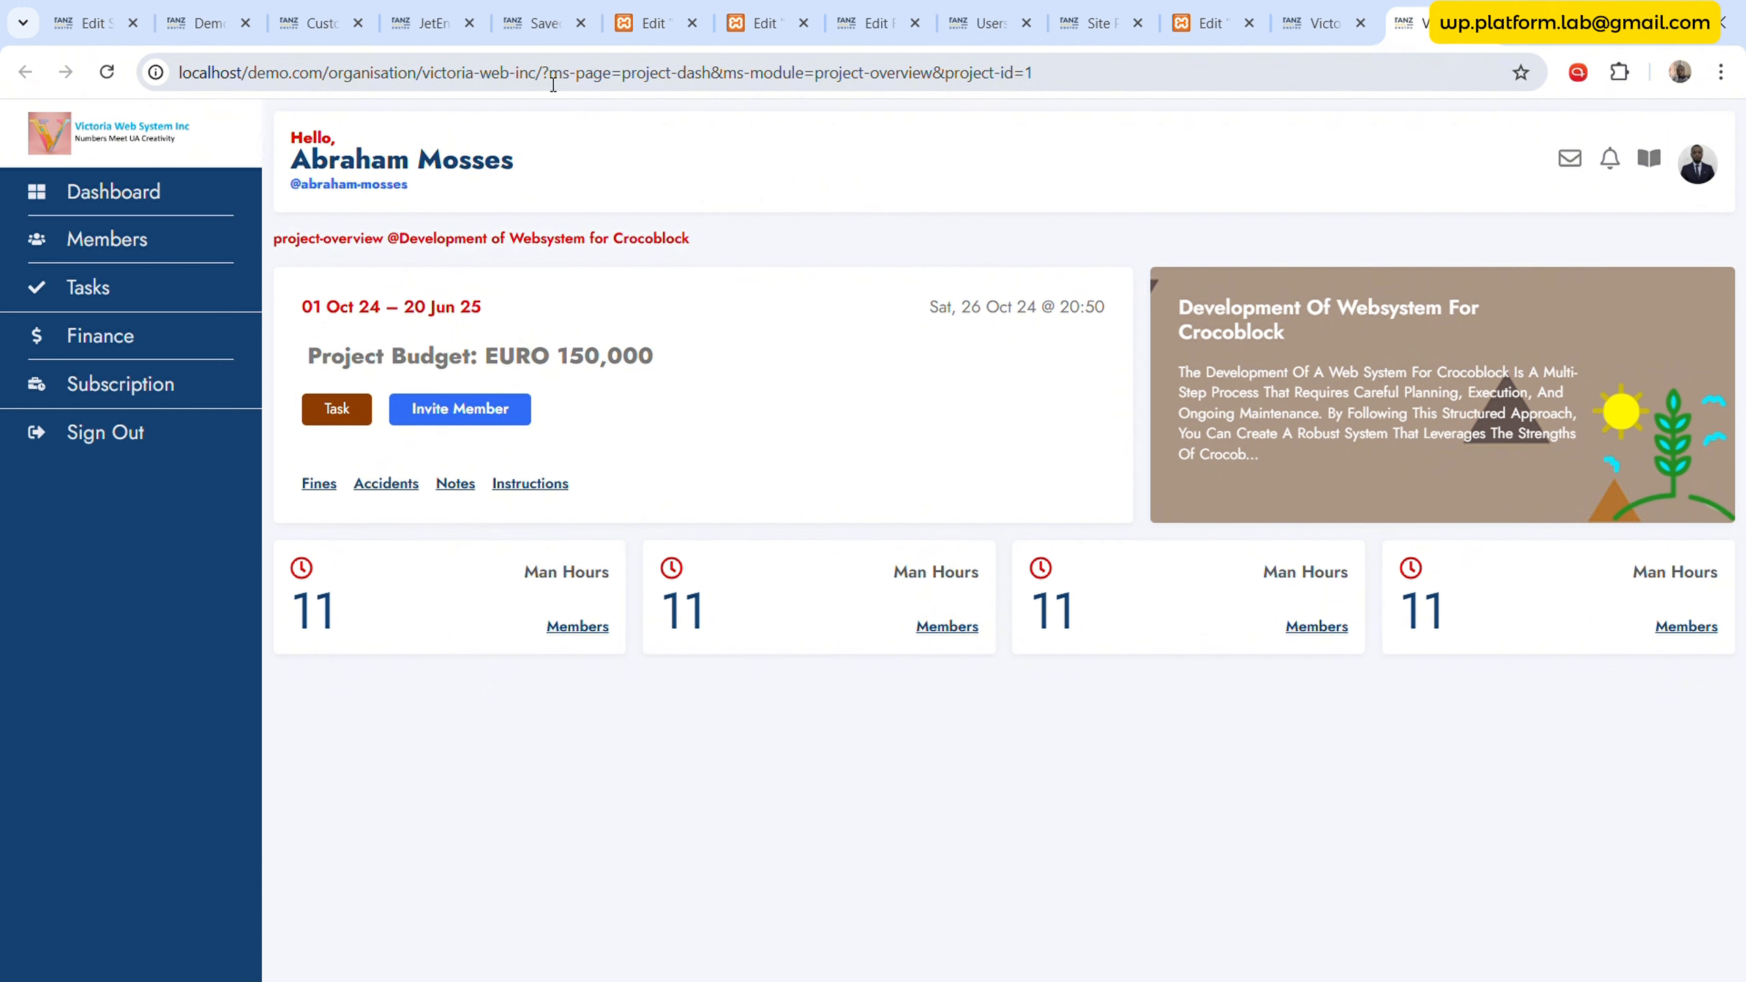
left_click_drag(545, 81, 161, 82)
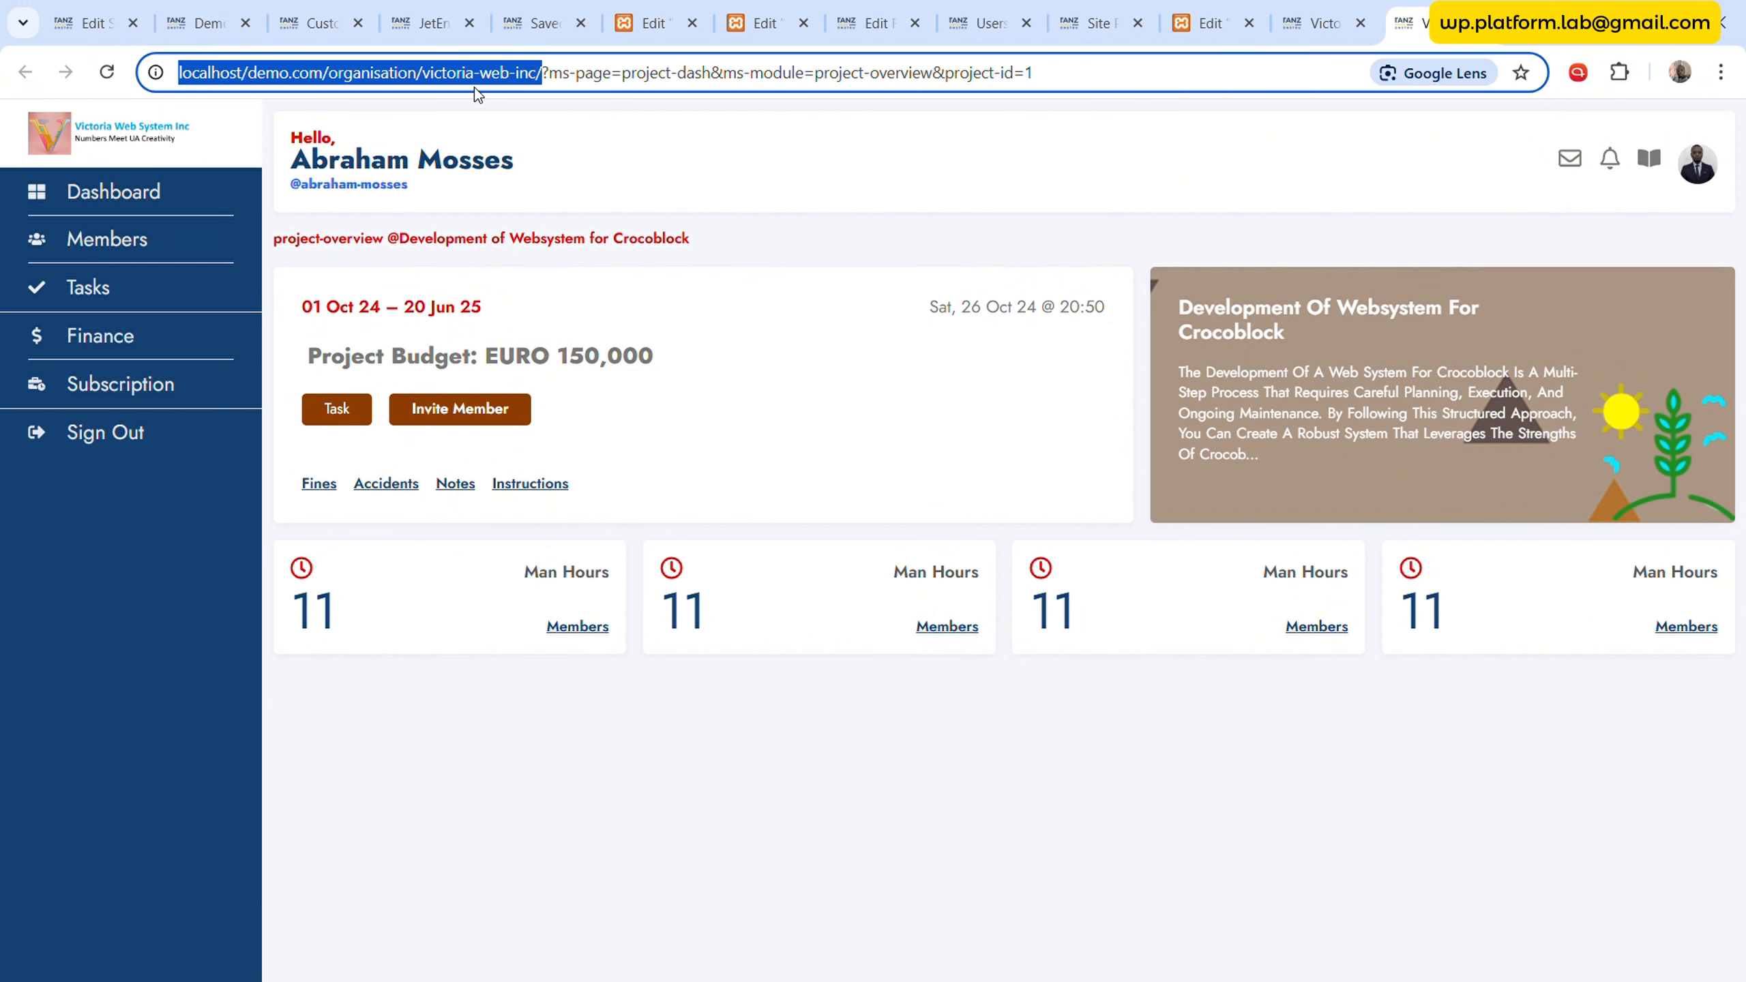
left_click(775, 10)
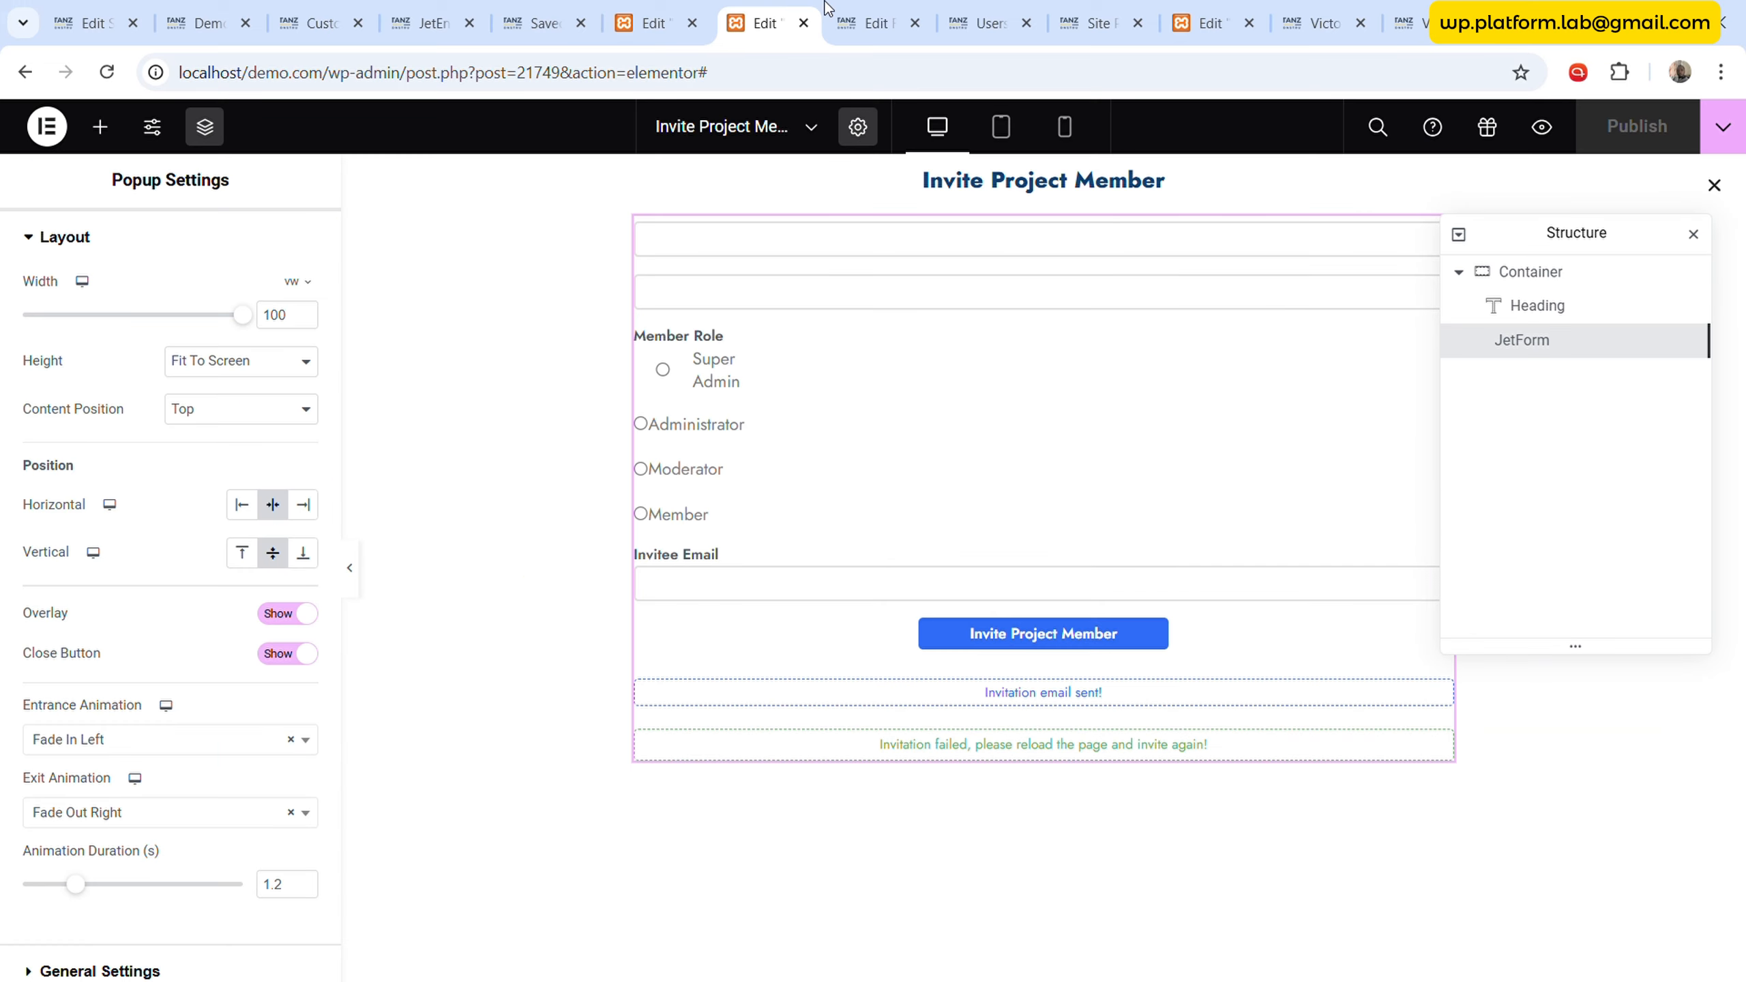
left_click(869, 20)
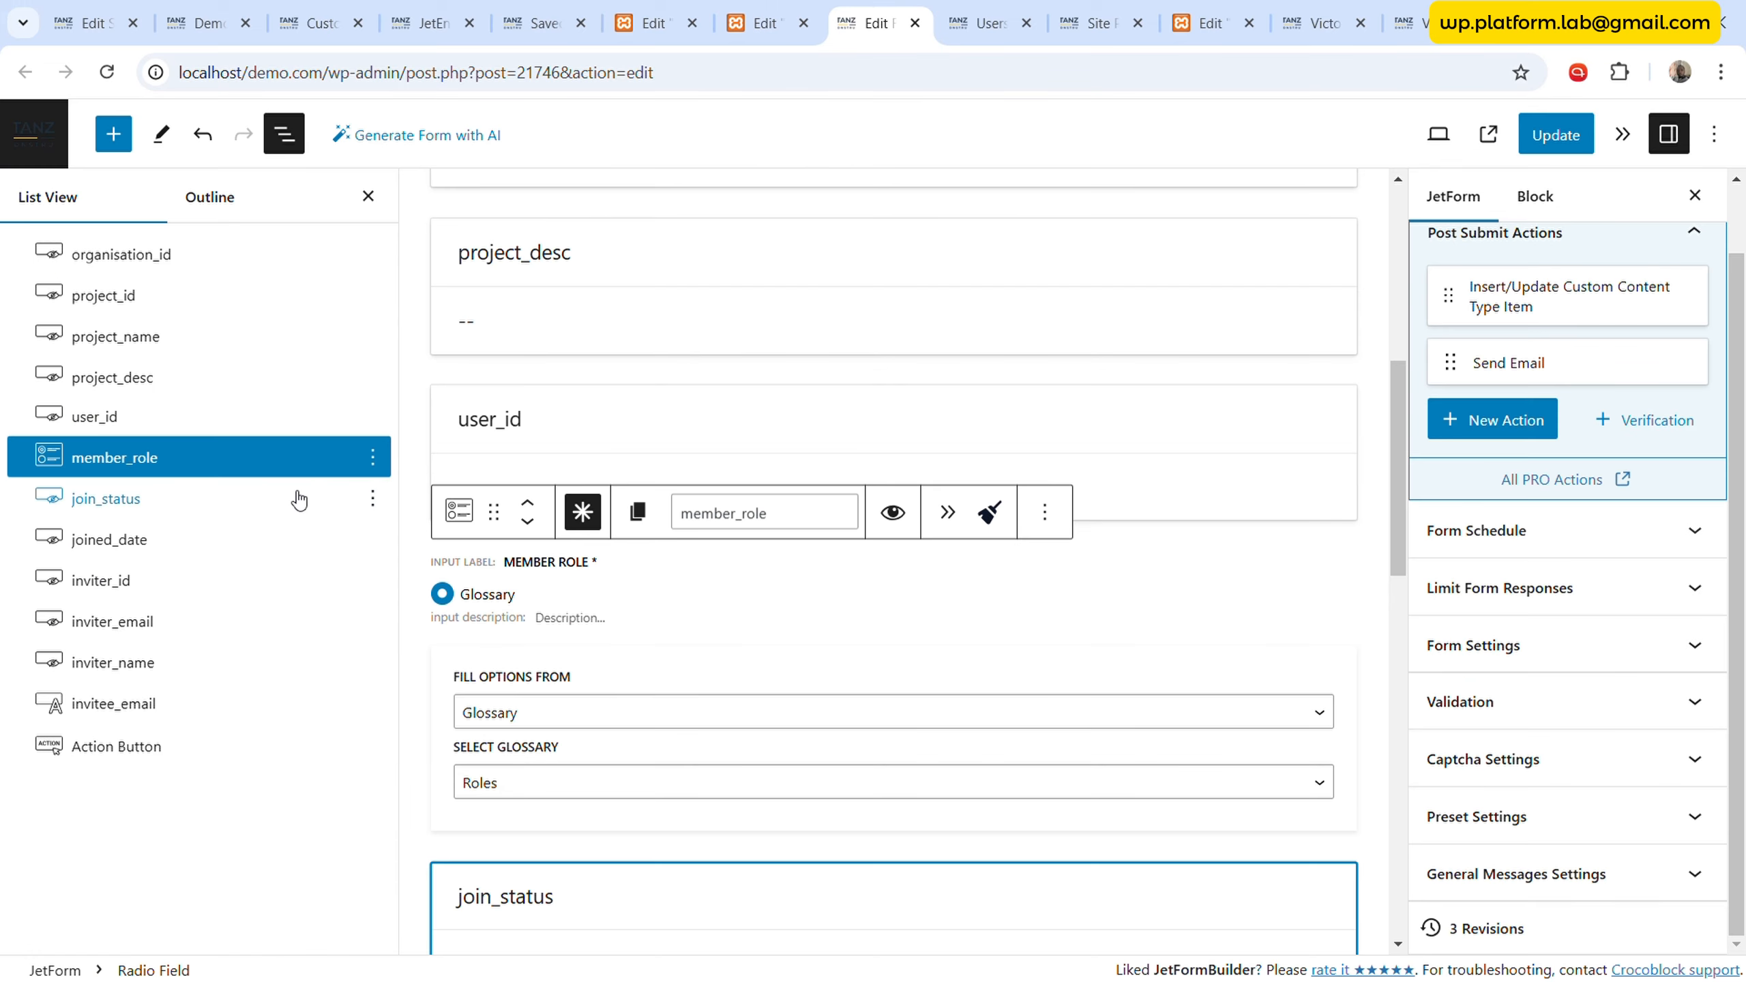
- Duplicate the organisation_id hidden field and name the copy organisation_url
left_click(214, 260)
left_click(372, 254)
left_click(408, 353)
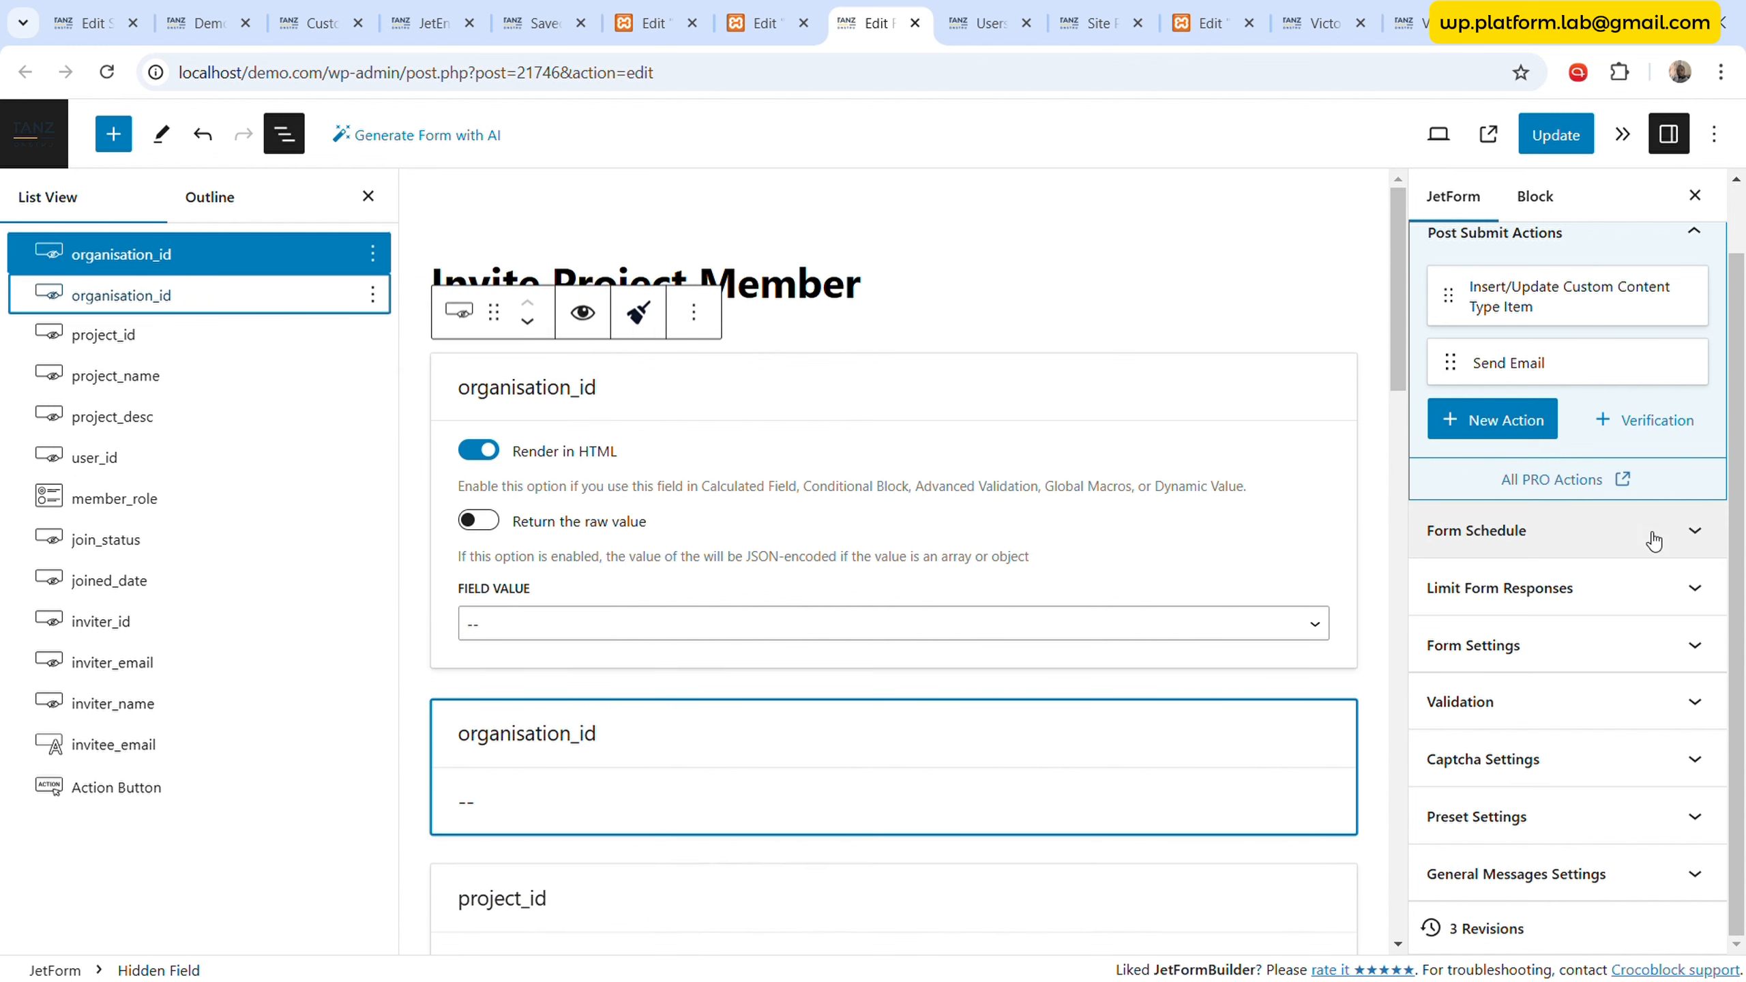
left_click(1535, 196)
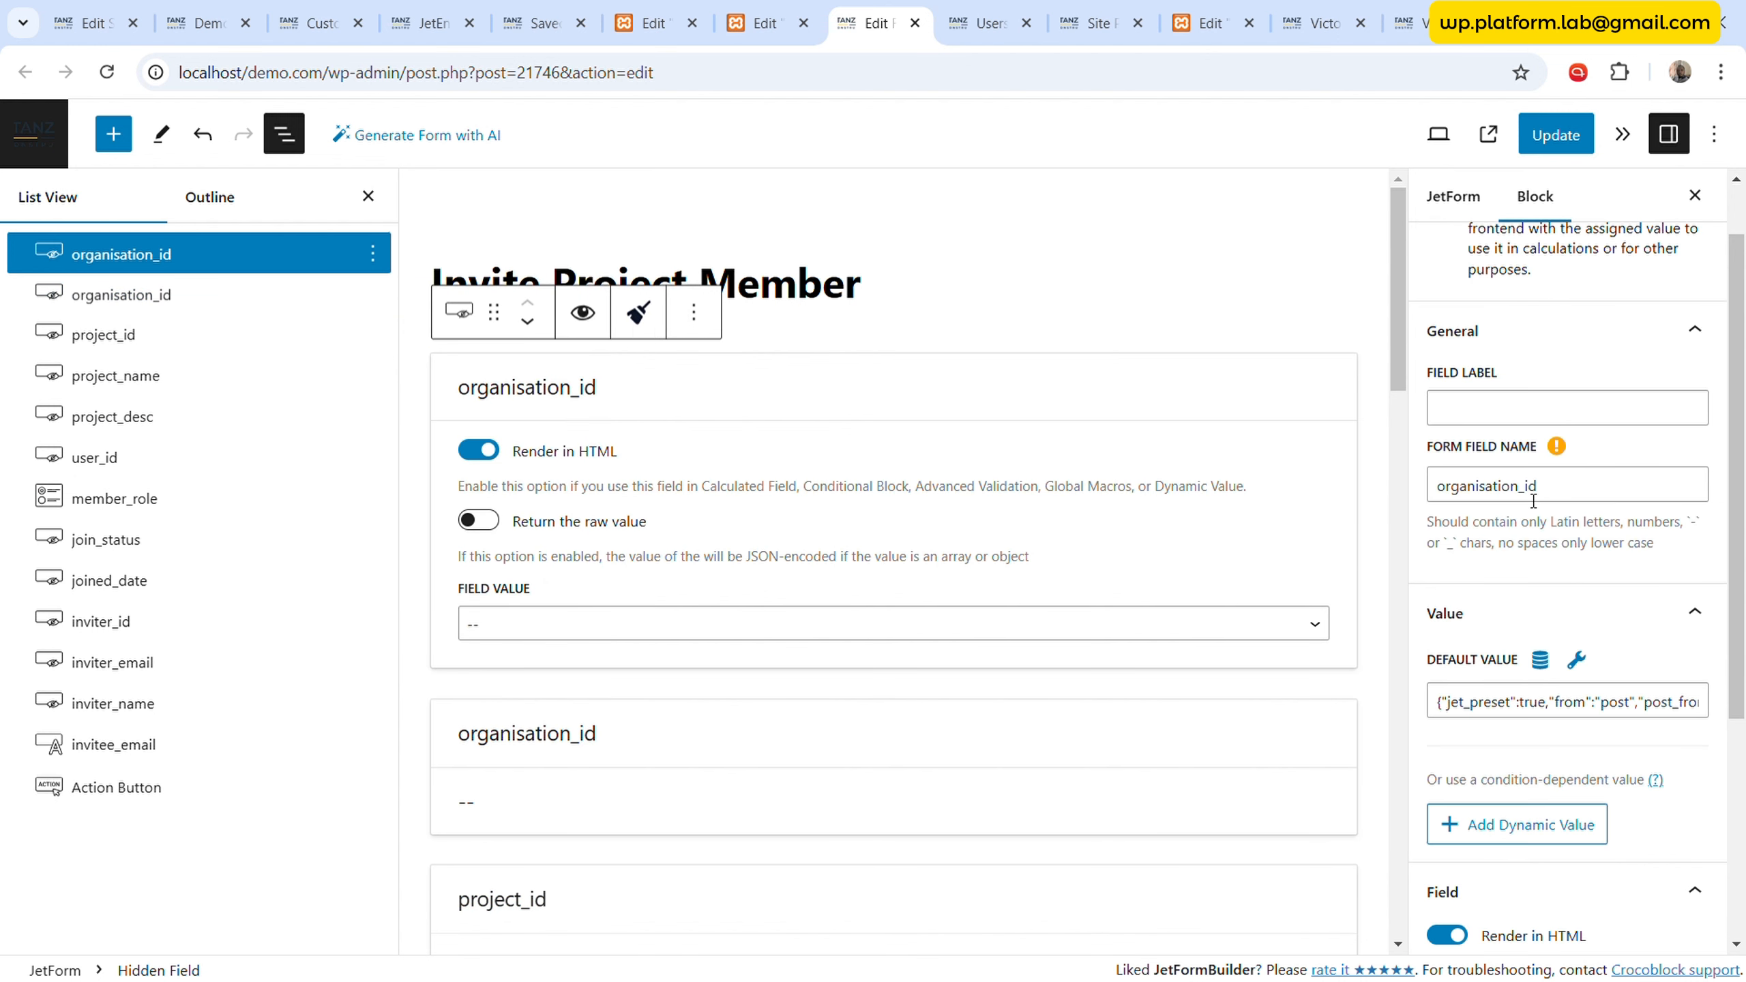
left_click_drag(1524, 487, 1651, 500)
type("url")
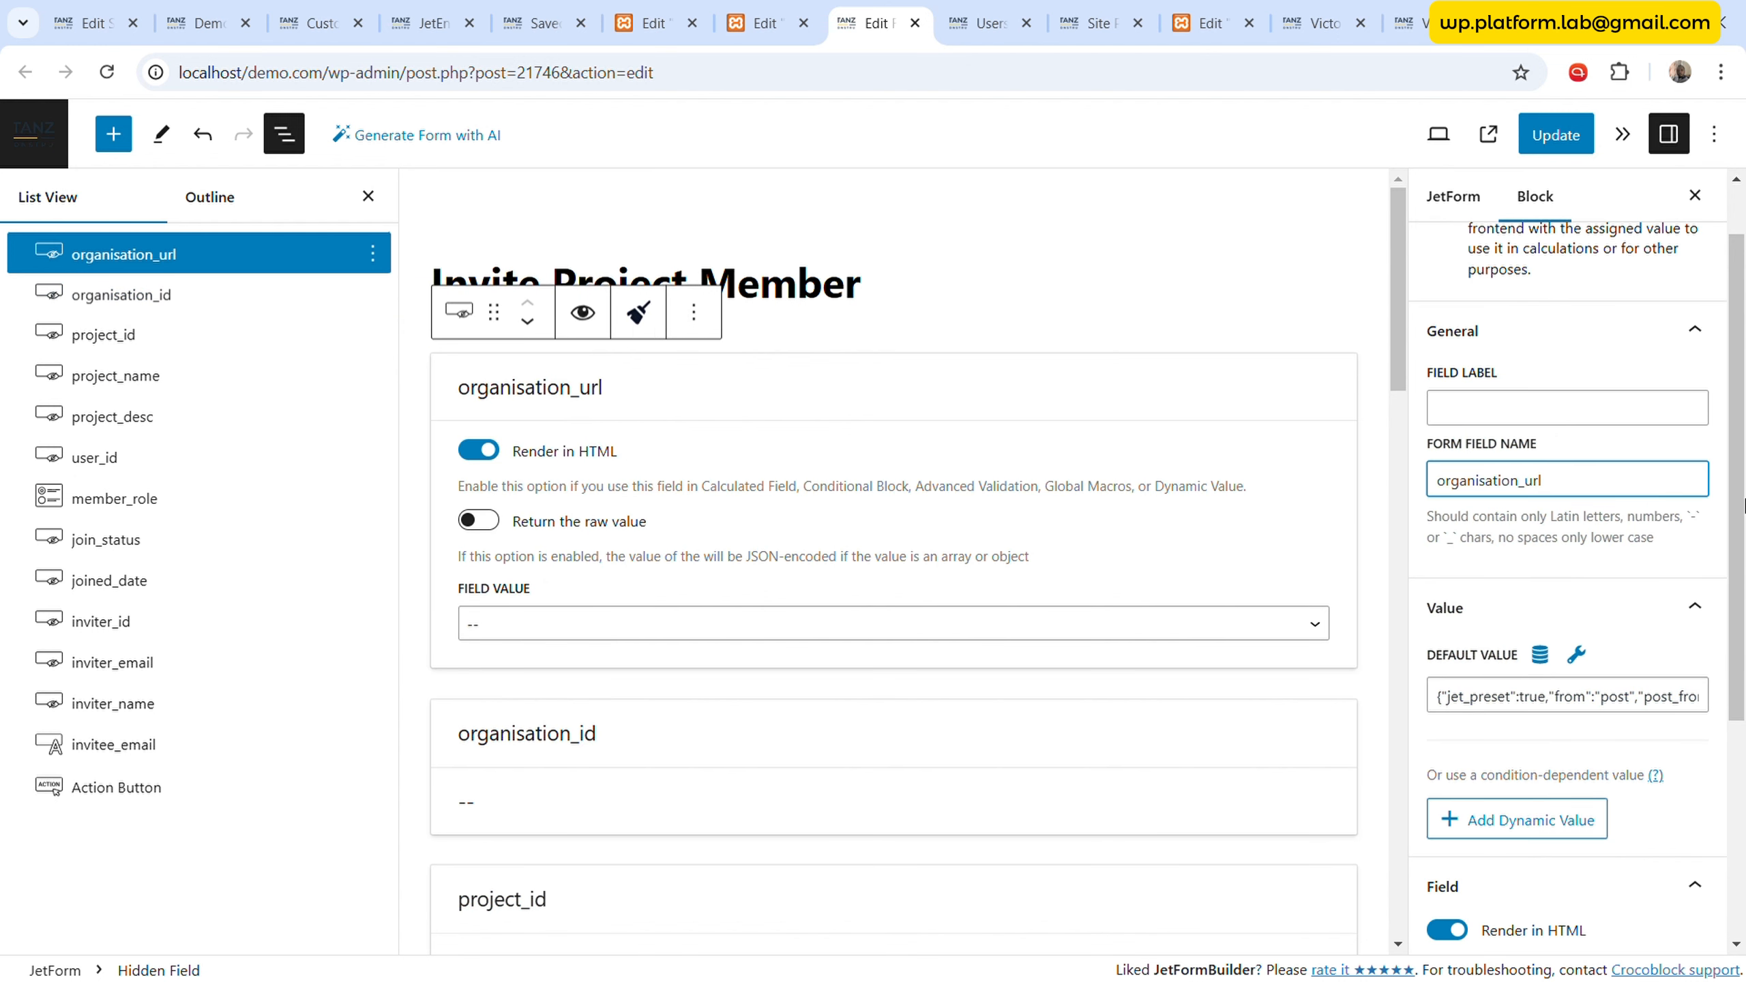
left_click(1542, 655)
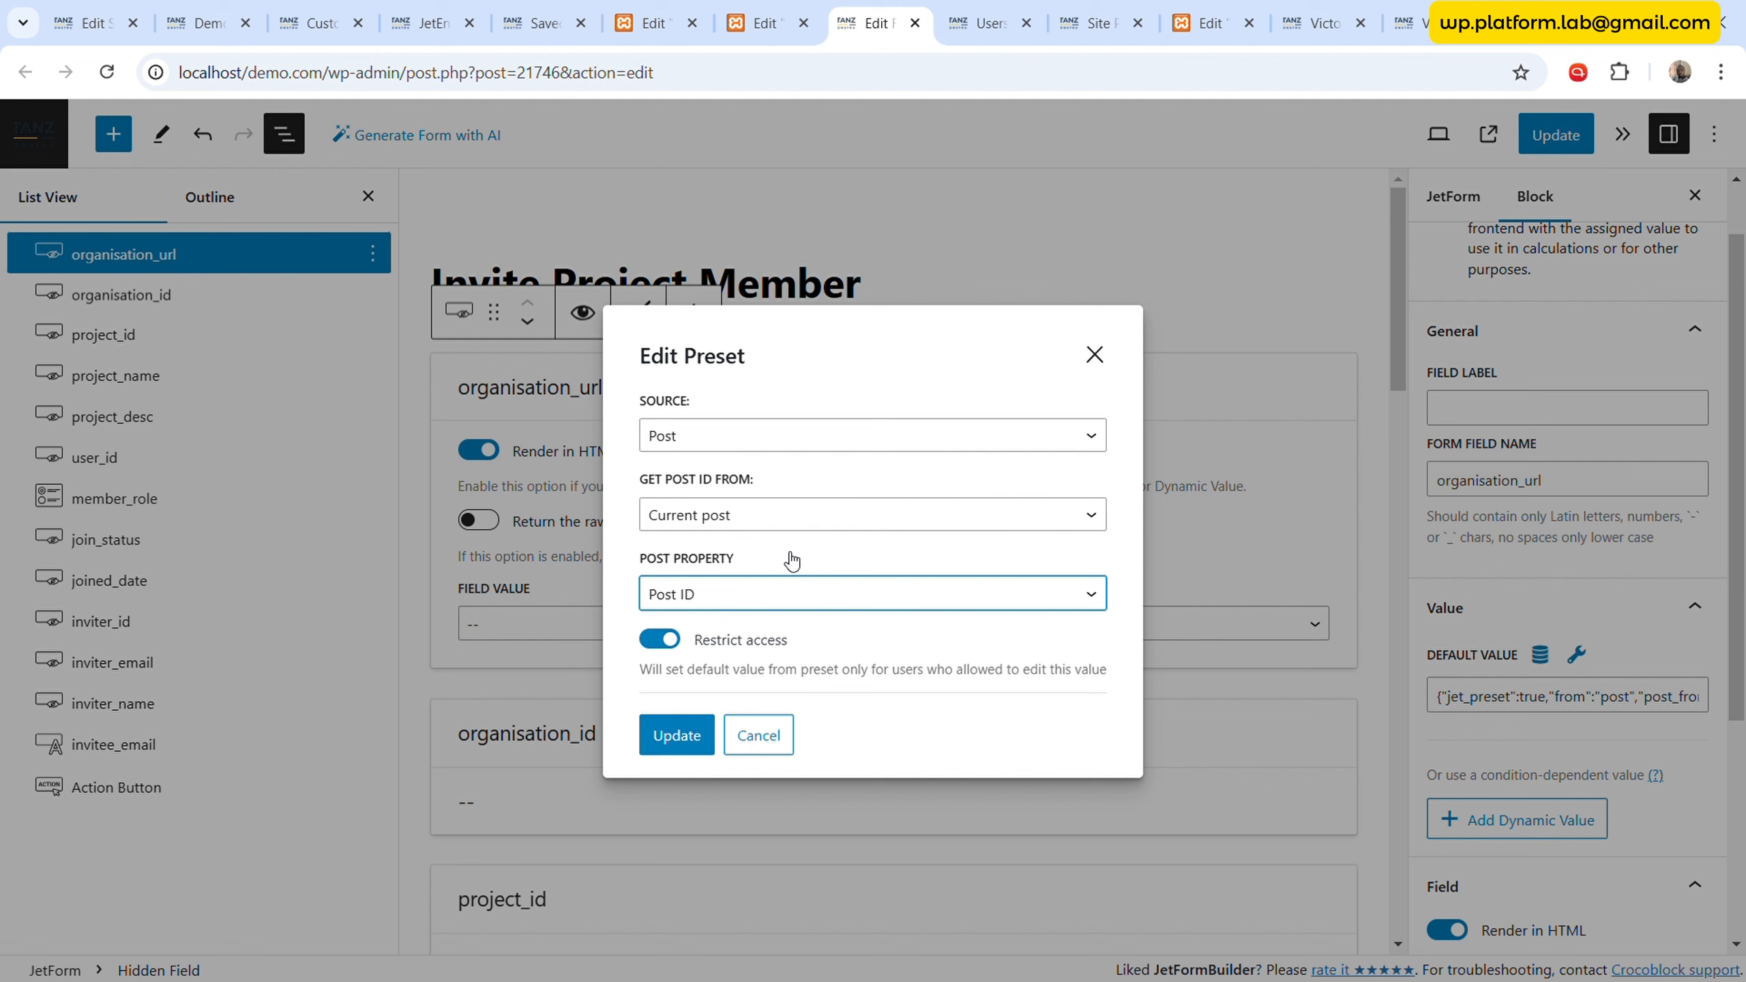
left_click(1118, 552)
left_click(676, 735)
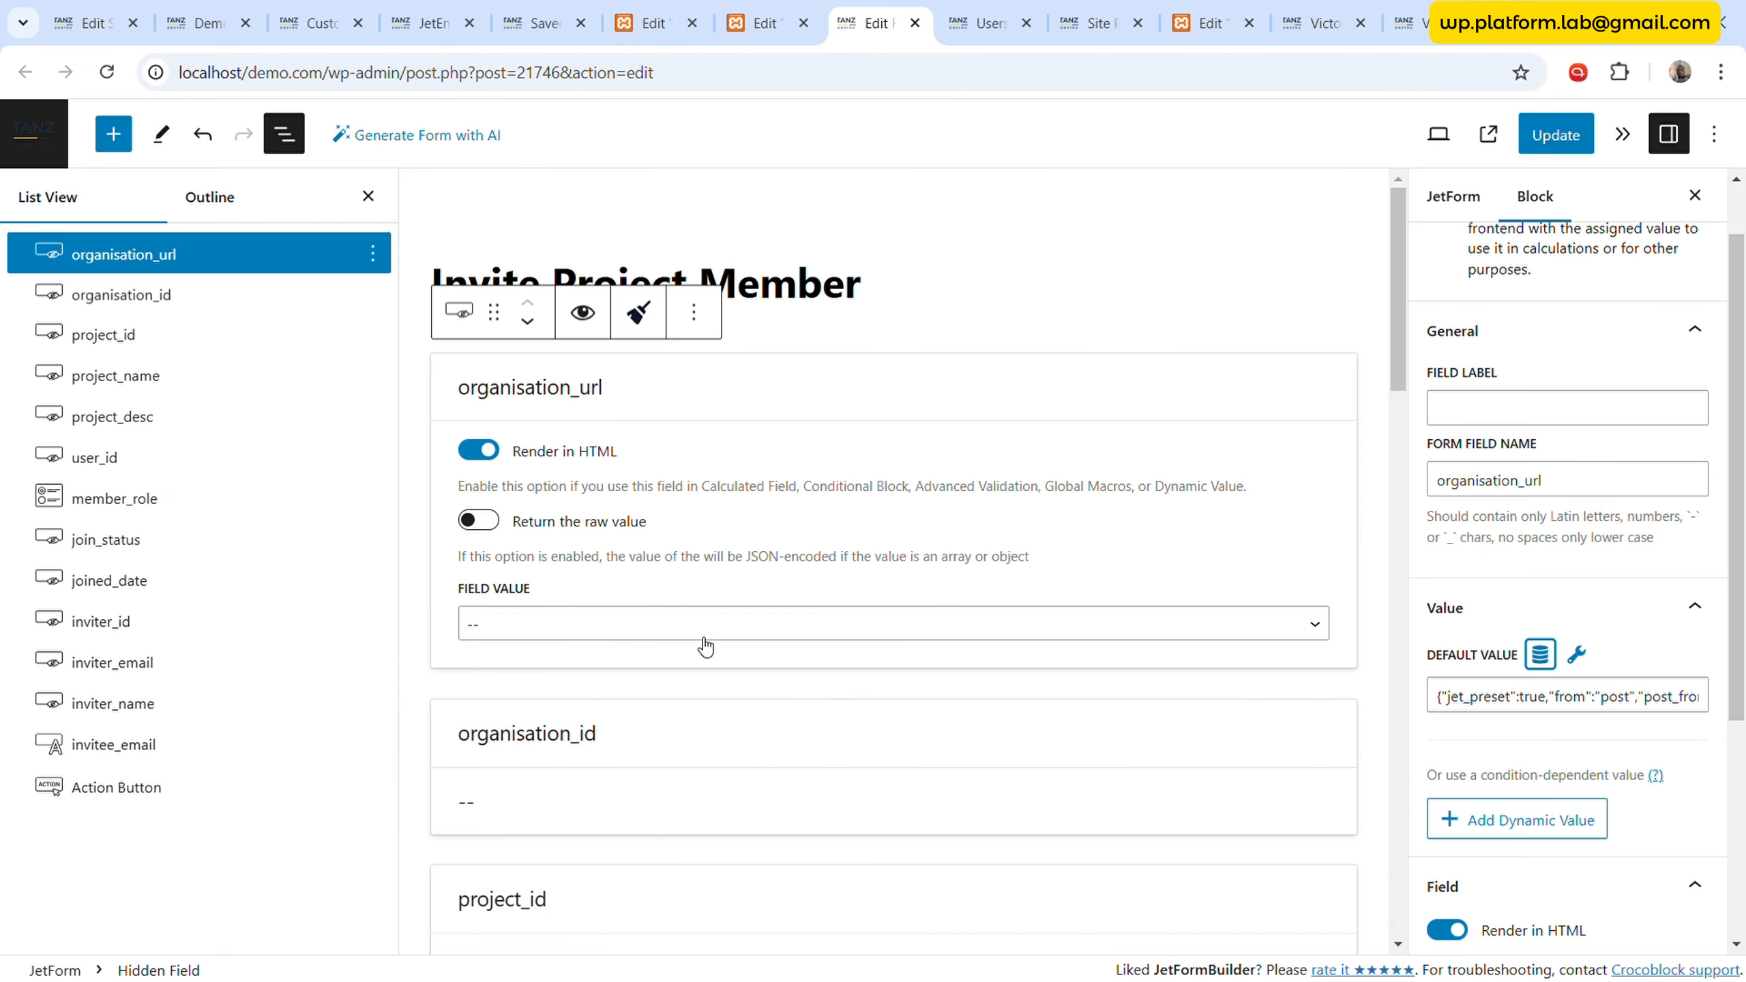
- Set the organisation_url field's value to Current Post/Page URL
left_click(668, 642)
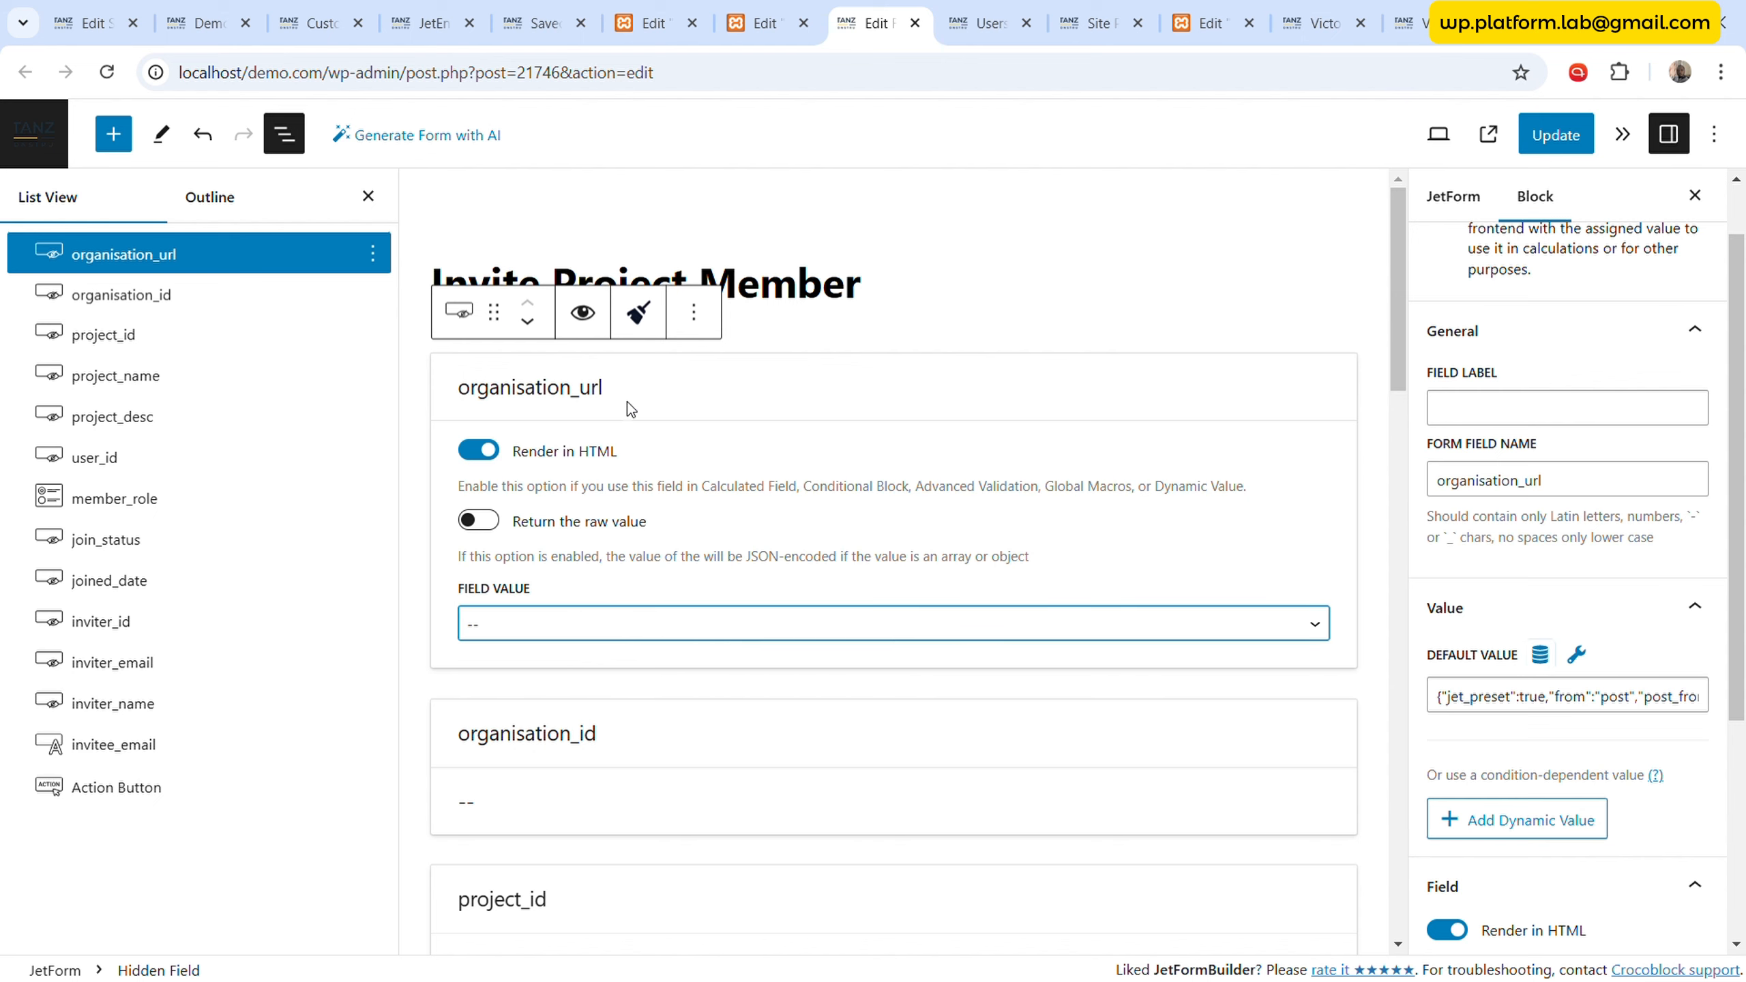
left_click(601, 166)
- Remove the organisation_url field's preset source and clear its default value
left_click(1540, 654)
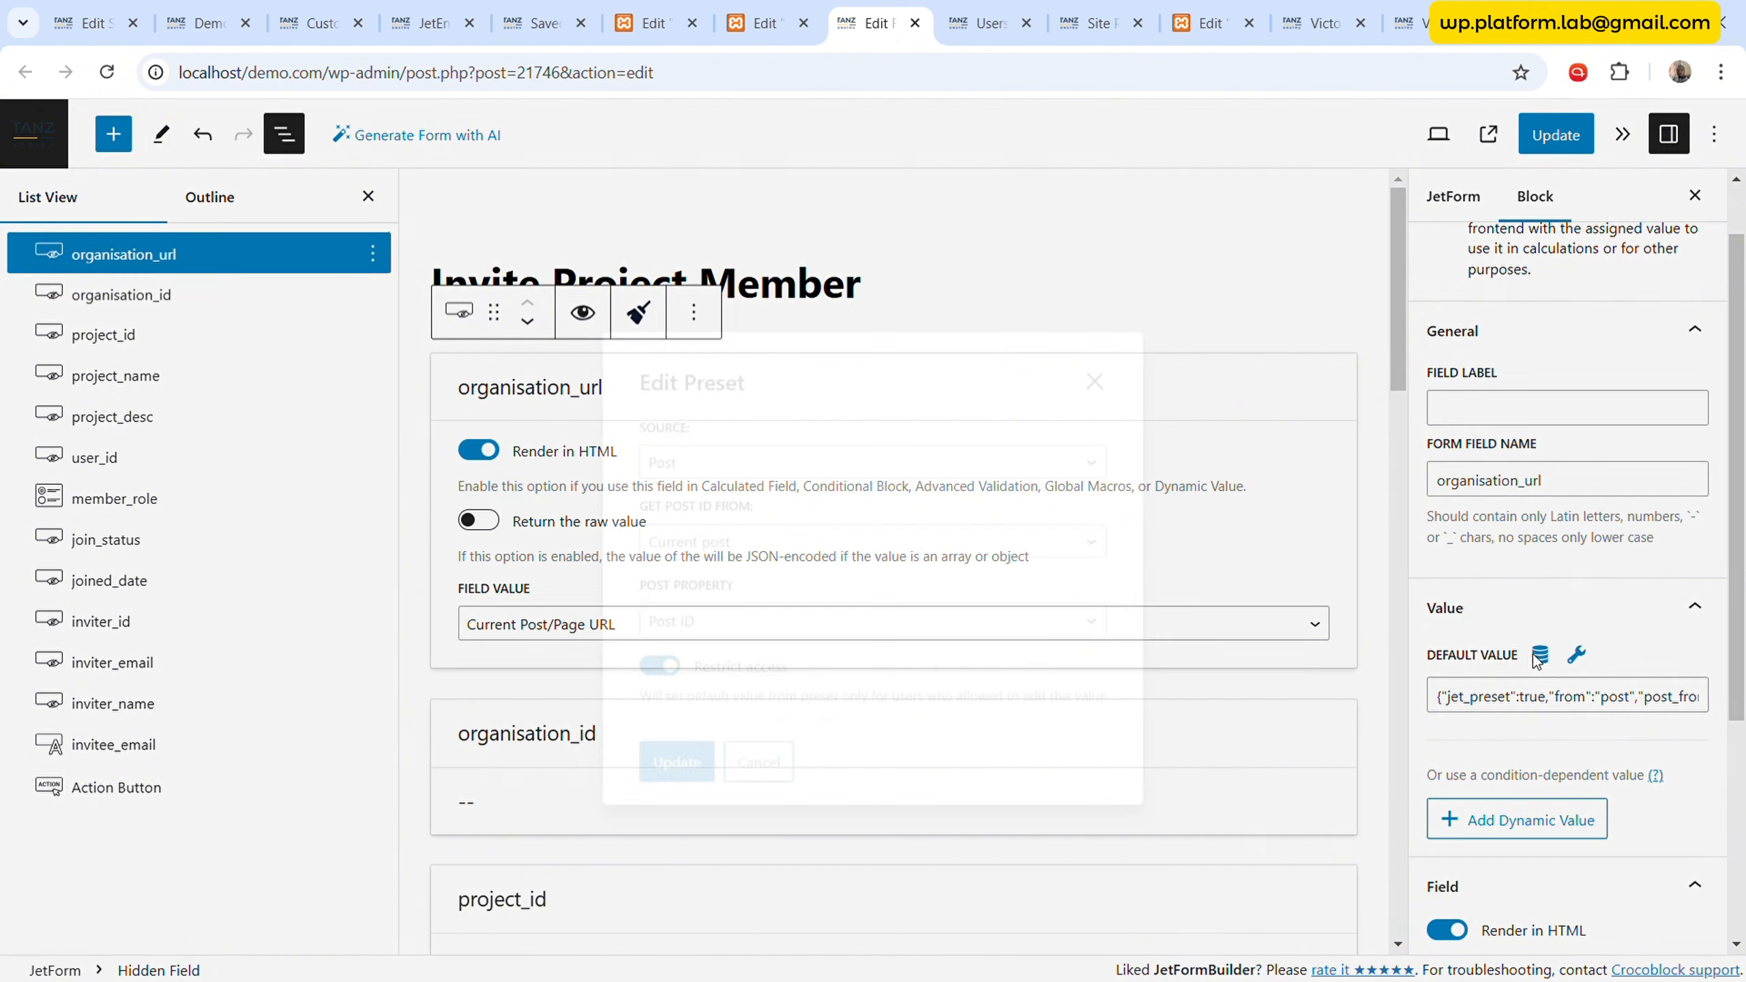
left_click(768, 592)
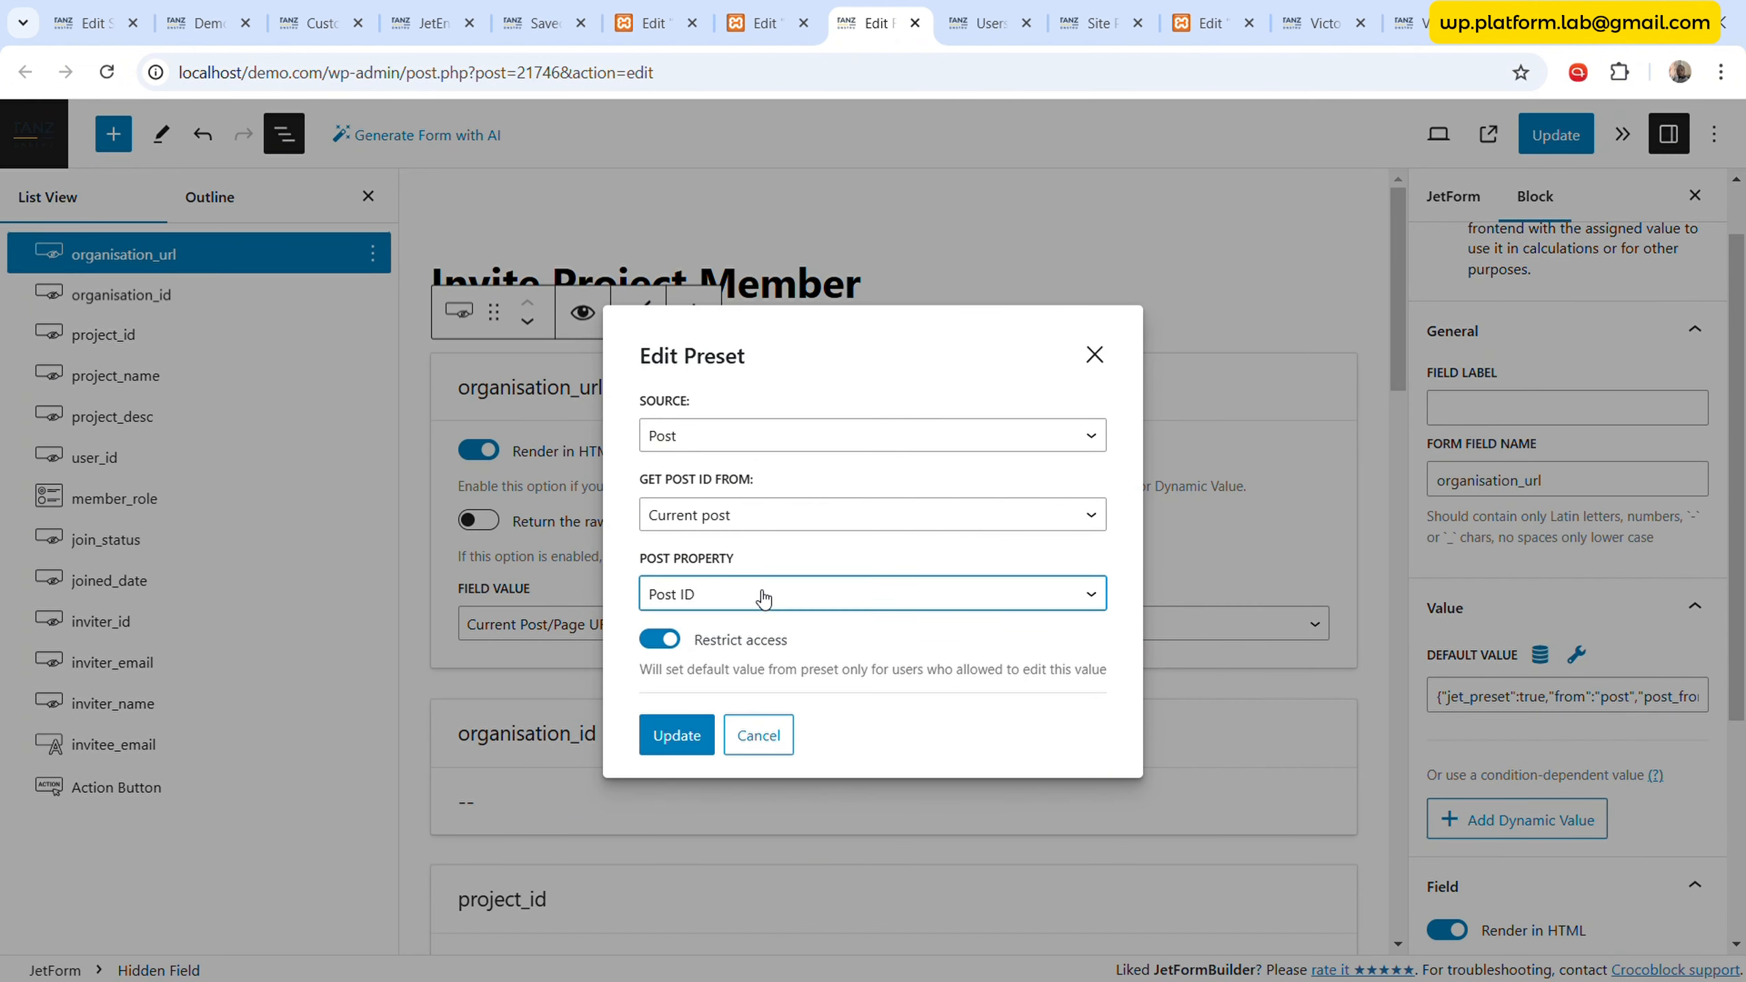
left_click(745, 625)
left_click(767, 526)
left_click(776, 441)
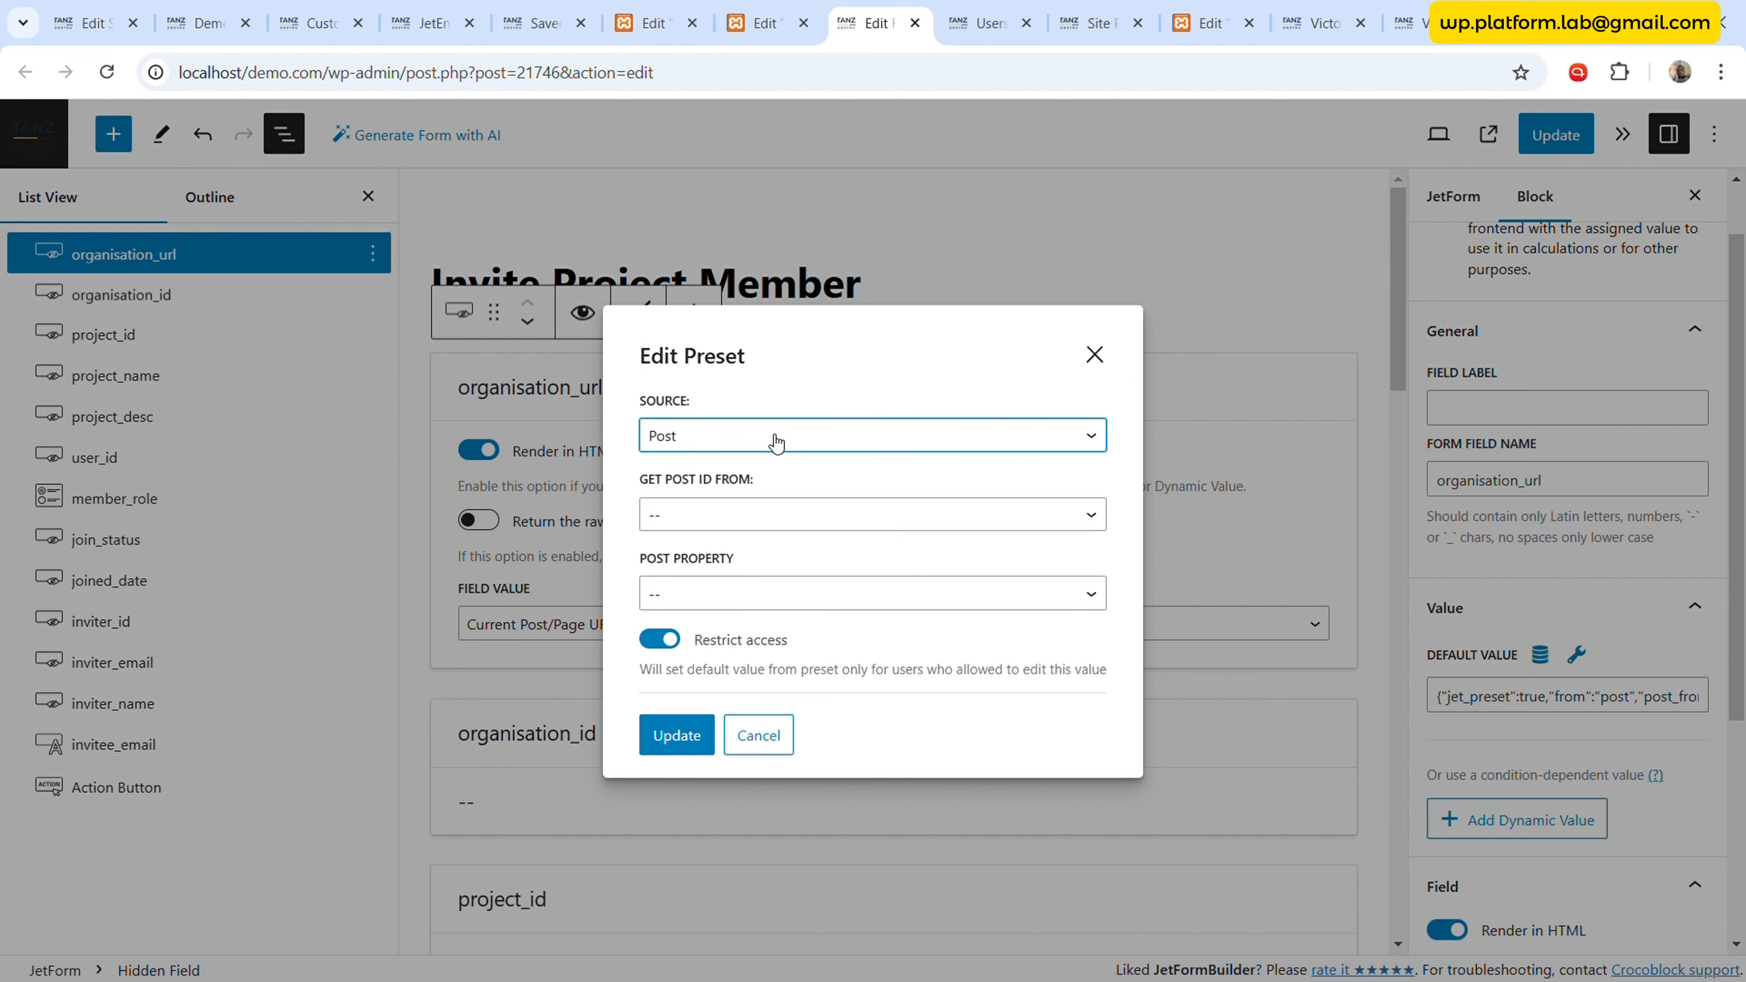
left_click(764, 465)
left_click(695, 658)
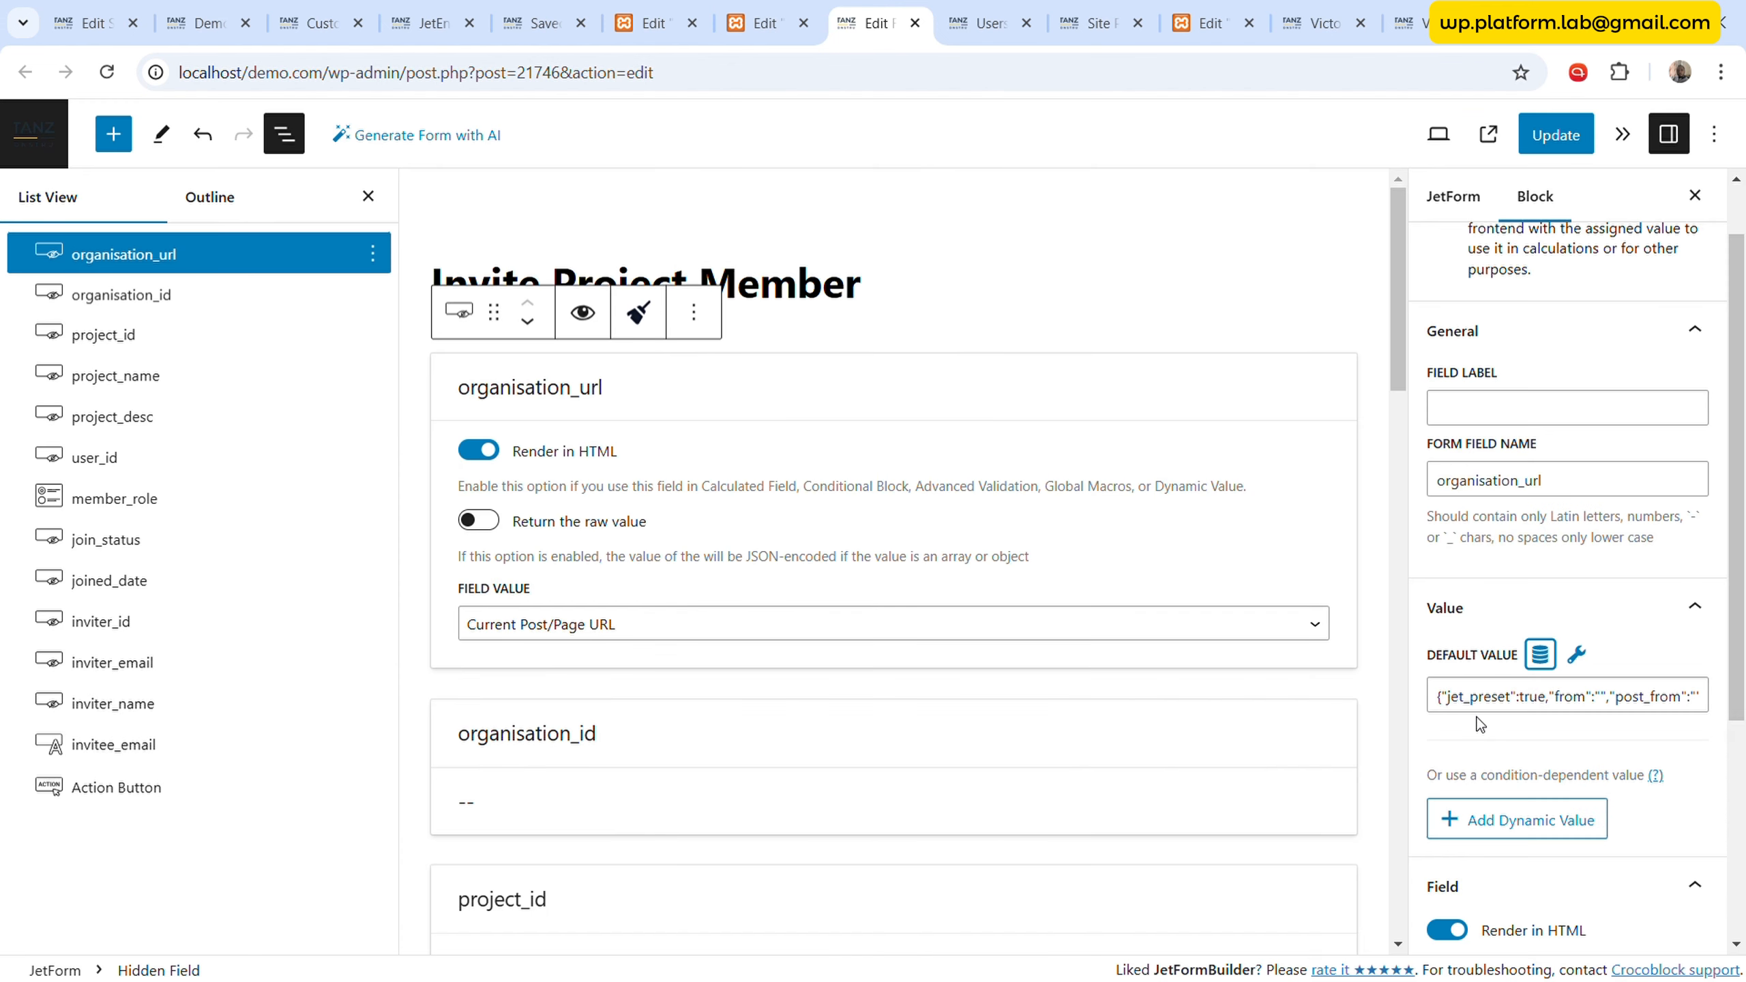
triple_click(1472, 696)
key("BackSpace")
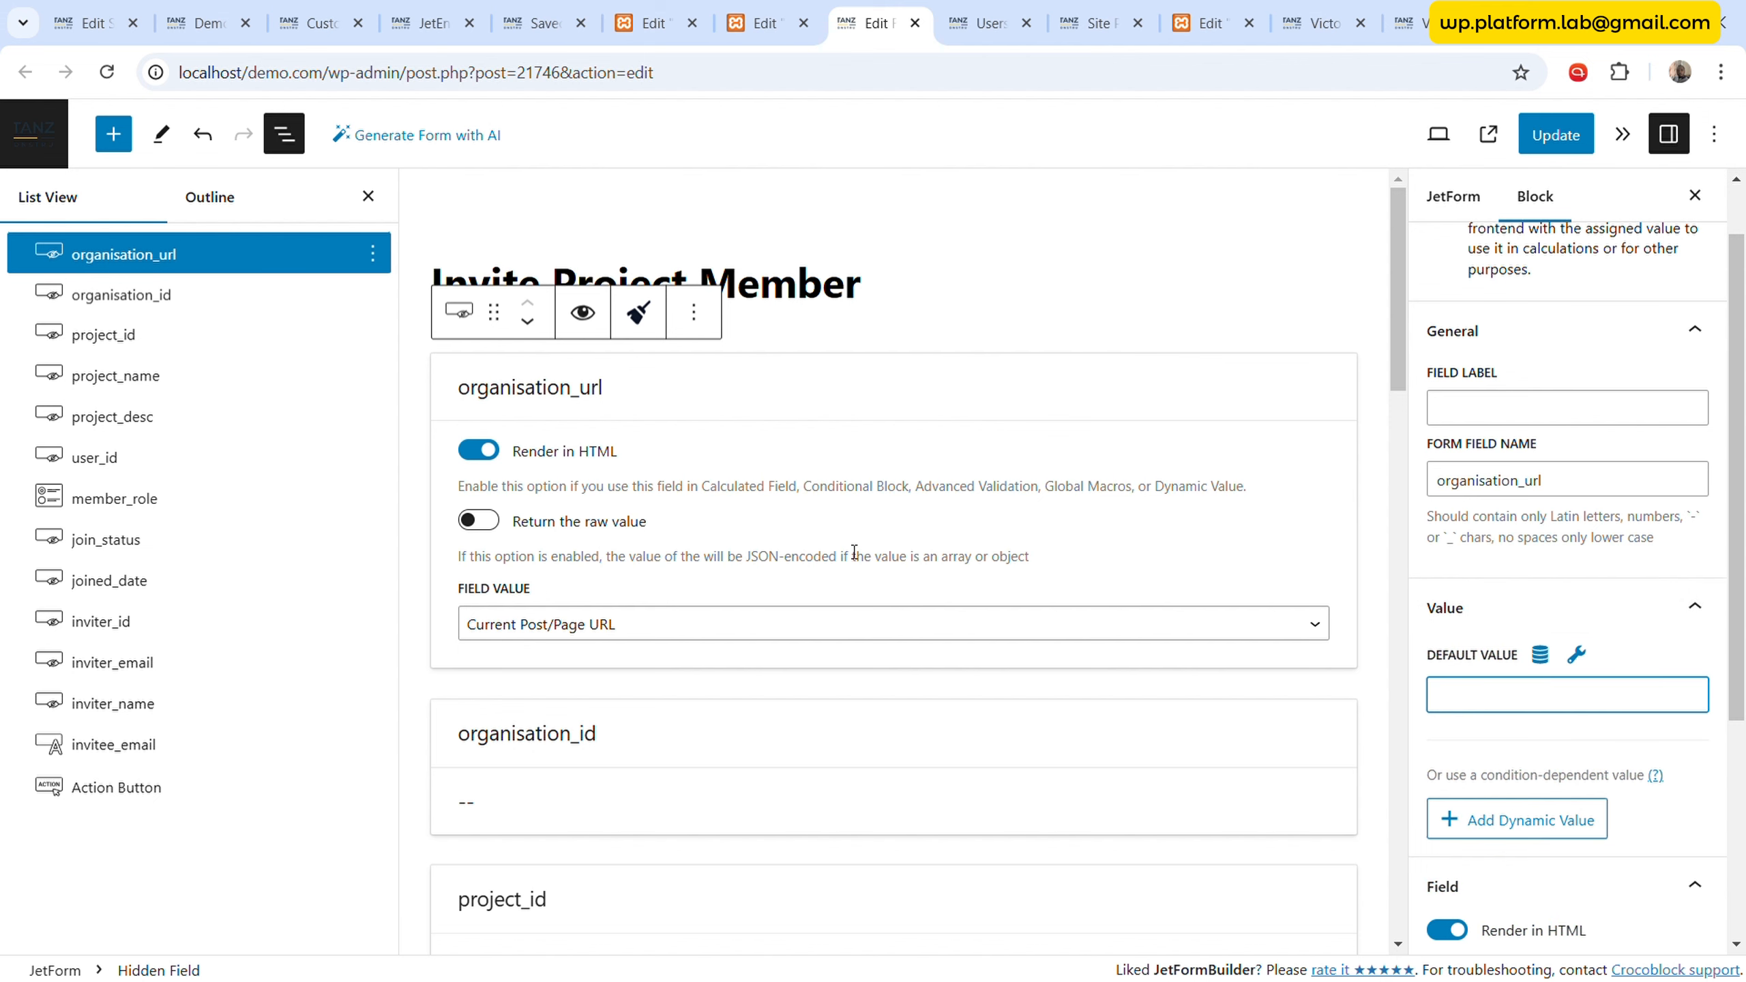
left_click(616, 576)
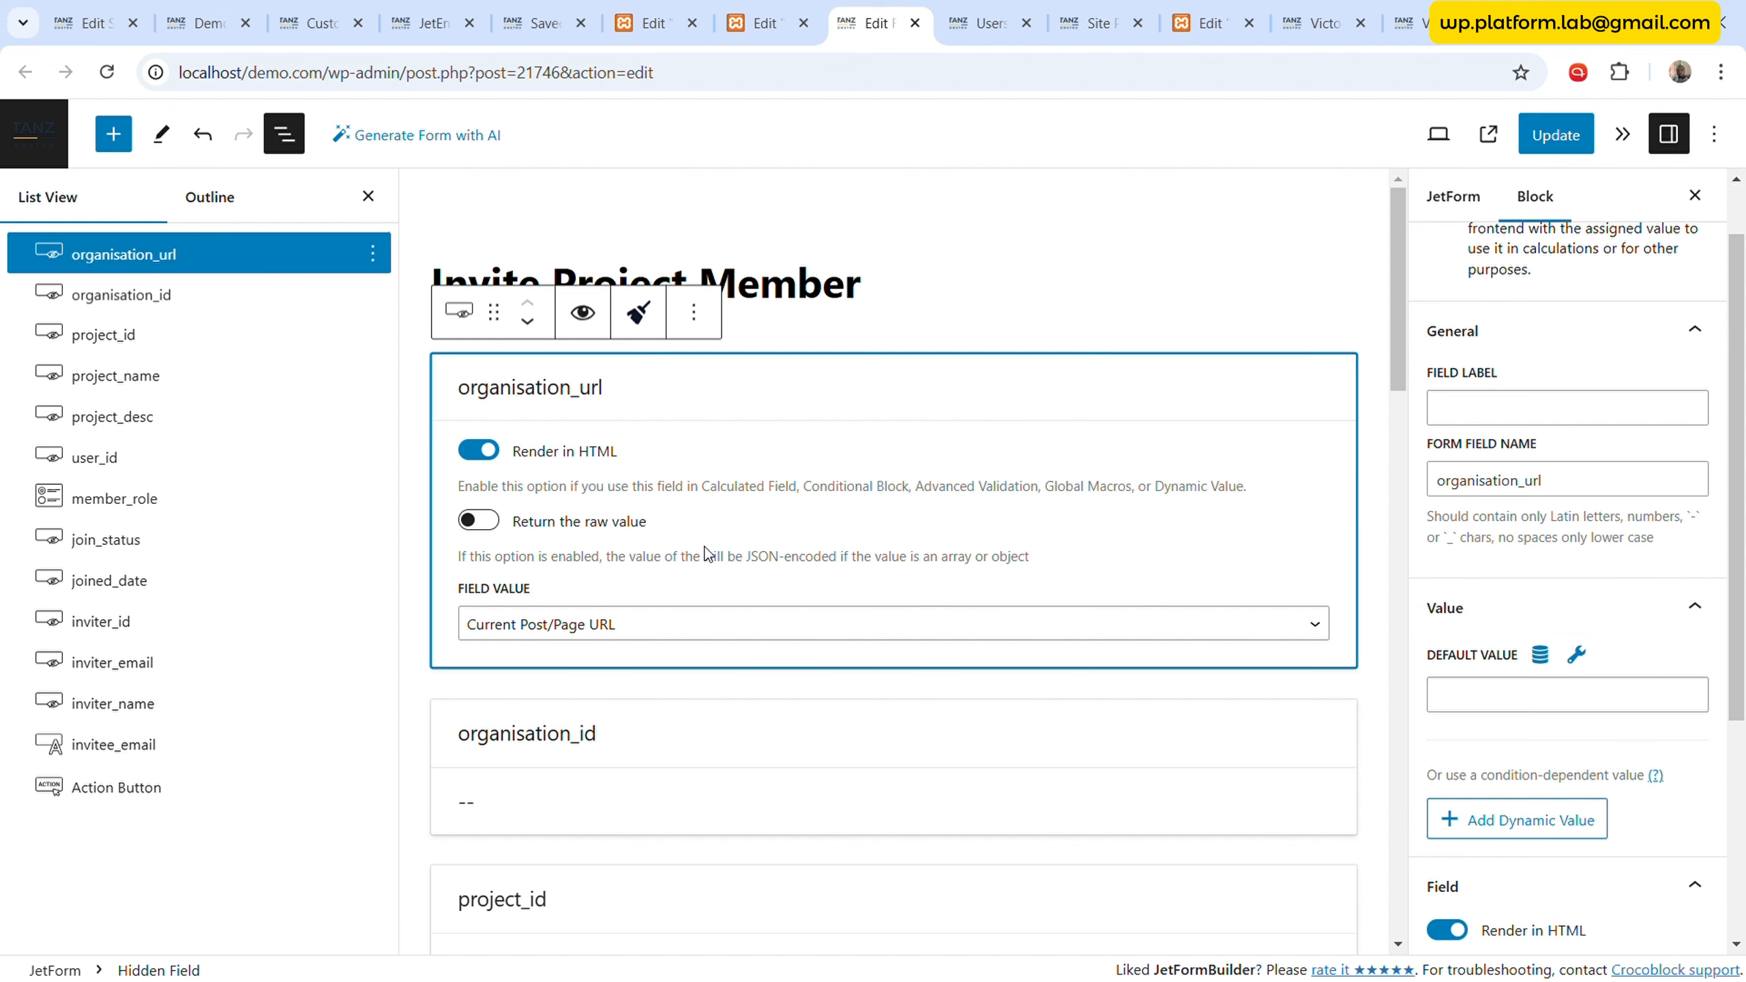
left_click(217, 255)
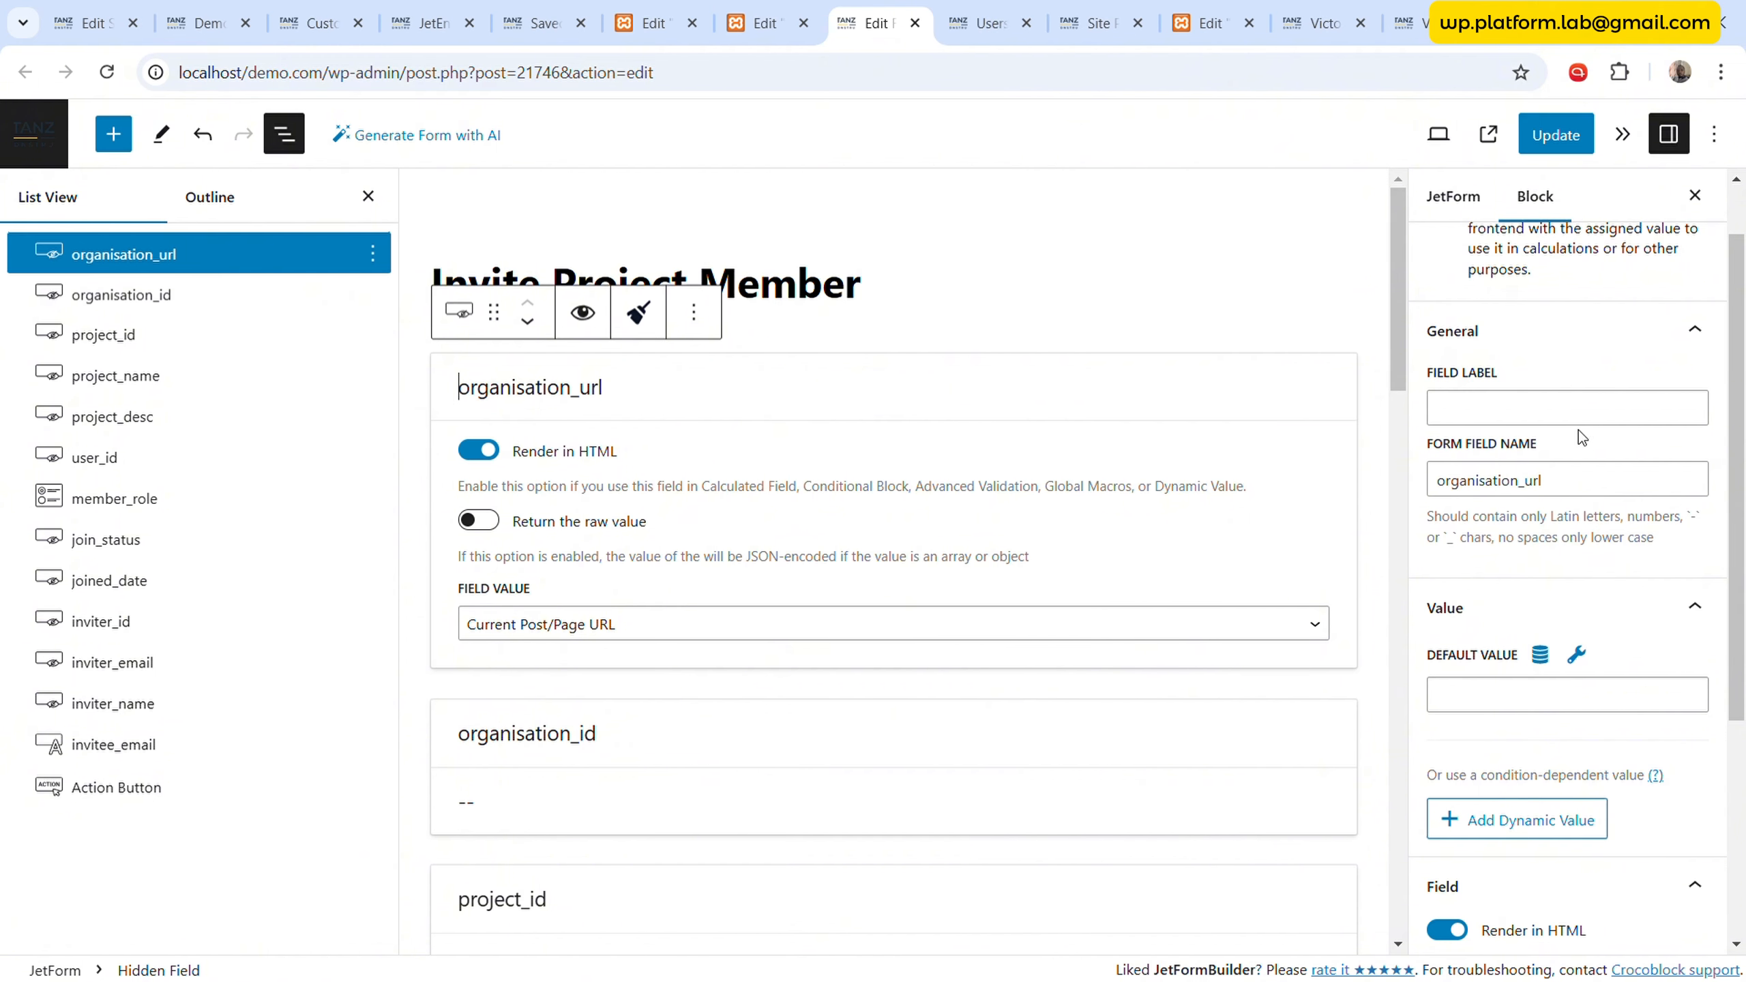
- Edit the Send Email action and append the %organisation_url% field macro and a "?" after "To join, please use this link:" in the content
scroll(1568, 344, "up", 1)
left_click(1454, 196)
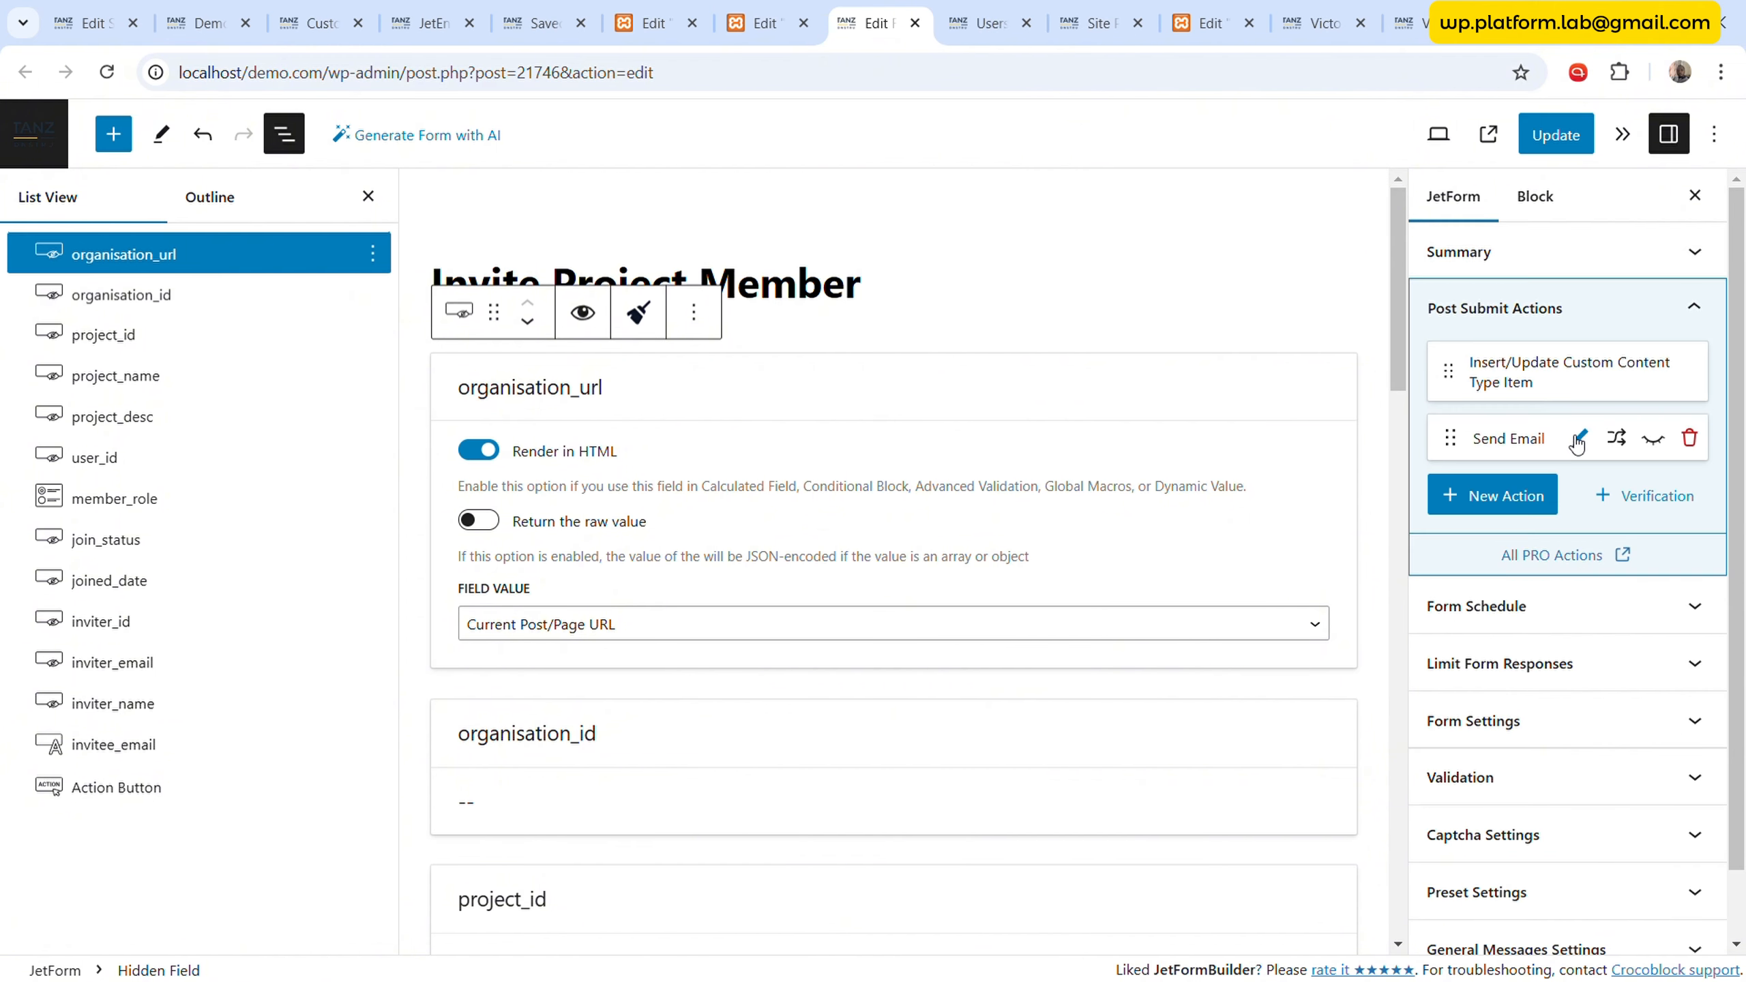
left_click(1578, 438)
scroll(776, 661, "down", 12)
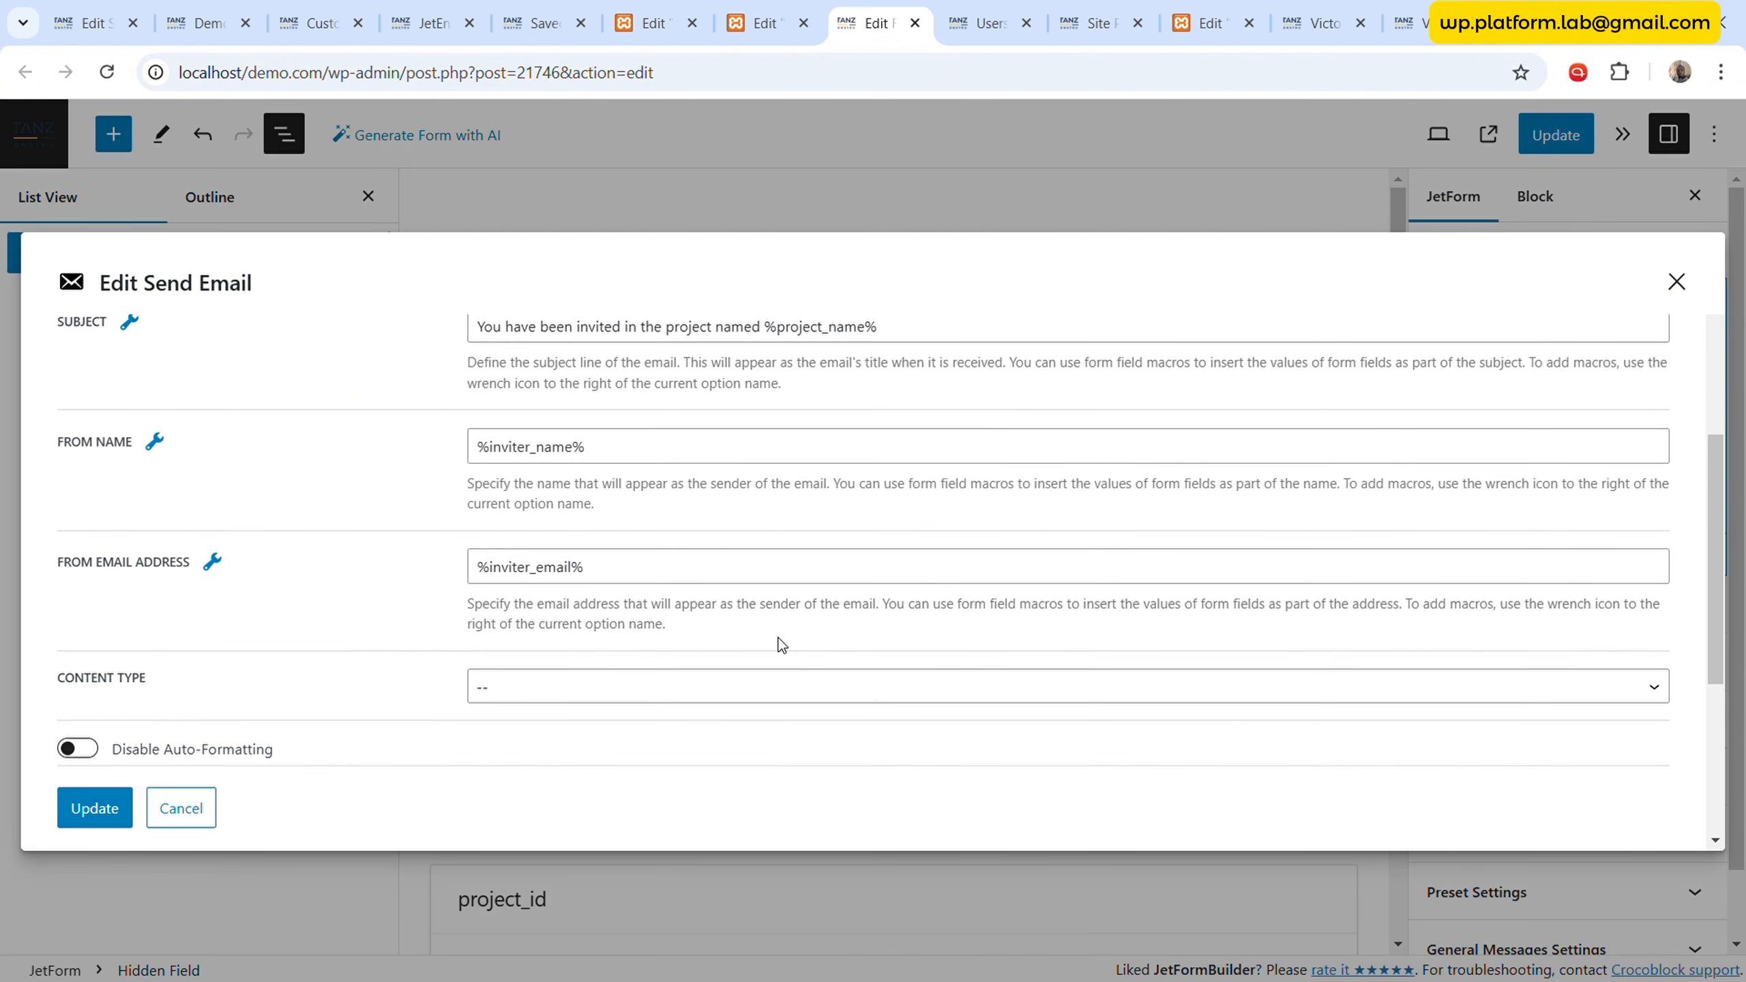
left_click(886, 543)
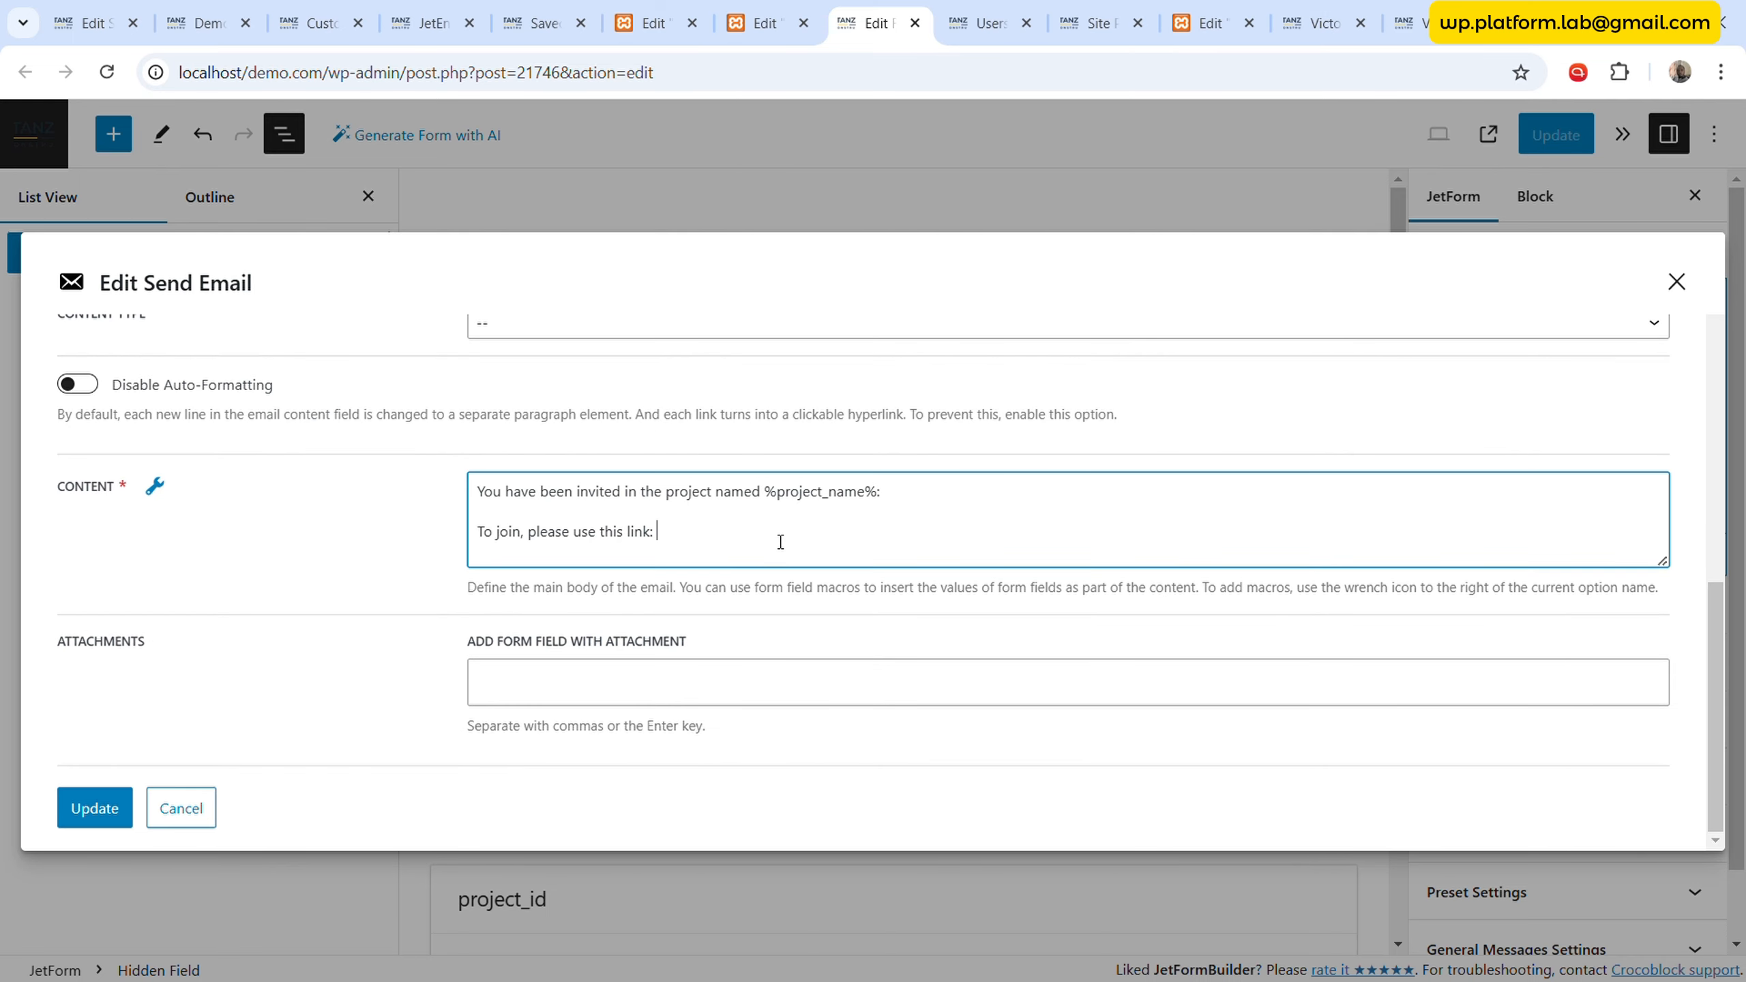
left_click(155, 487)
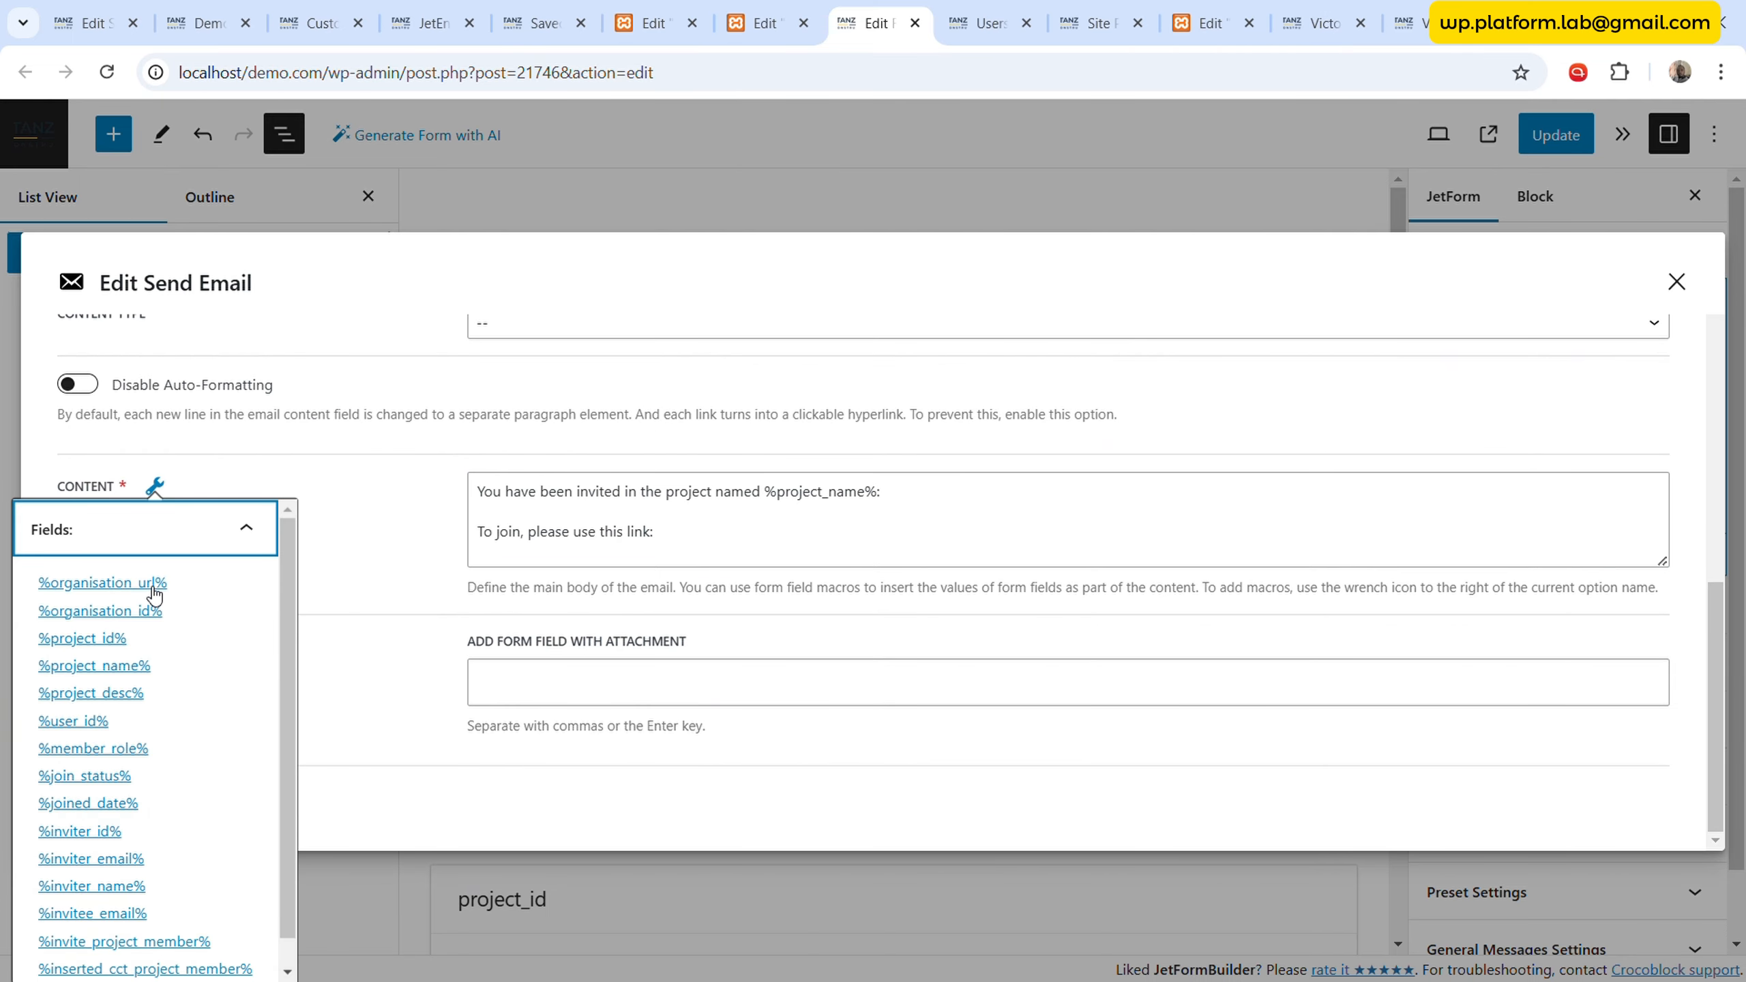
left_click(102, 582)
left_click(825, 536)
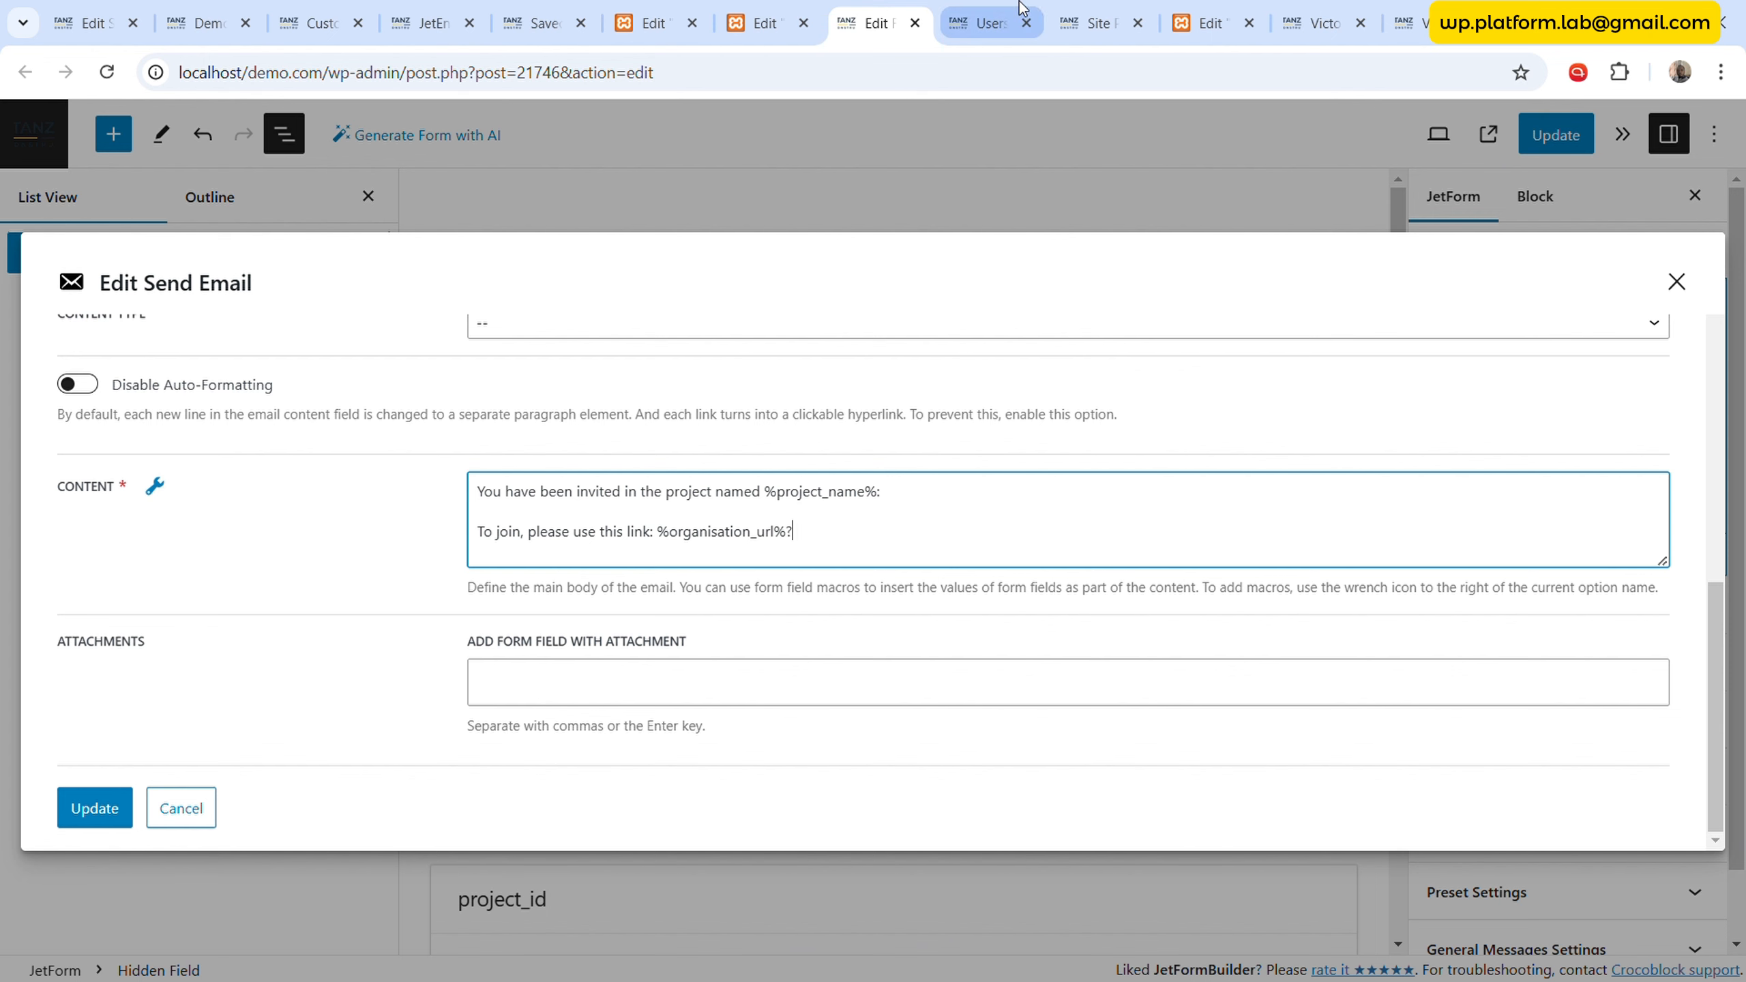
- Copy the project-id=1 query parameter from the URL of the Victoria Web System project overview page
left_click(993, 23)
left_click(1093, 20)
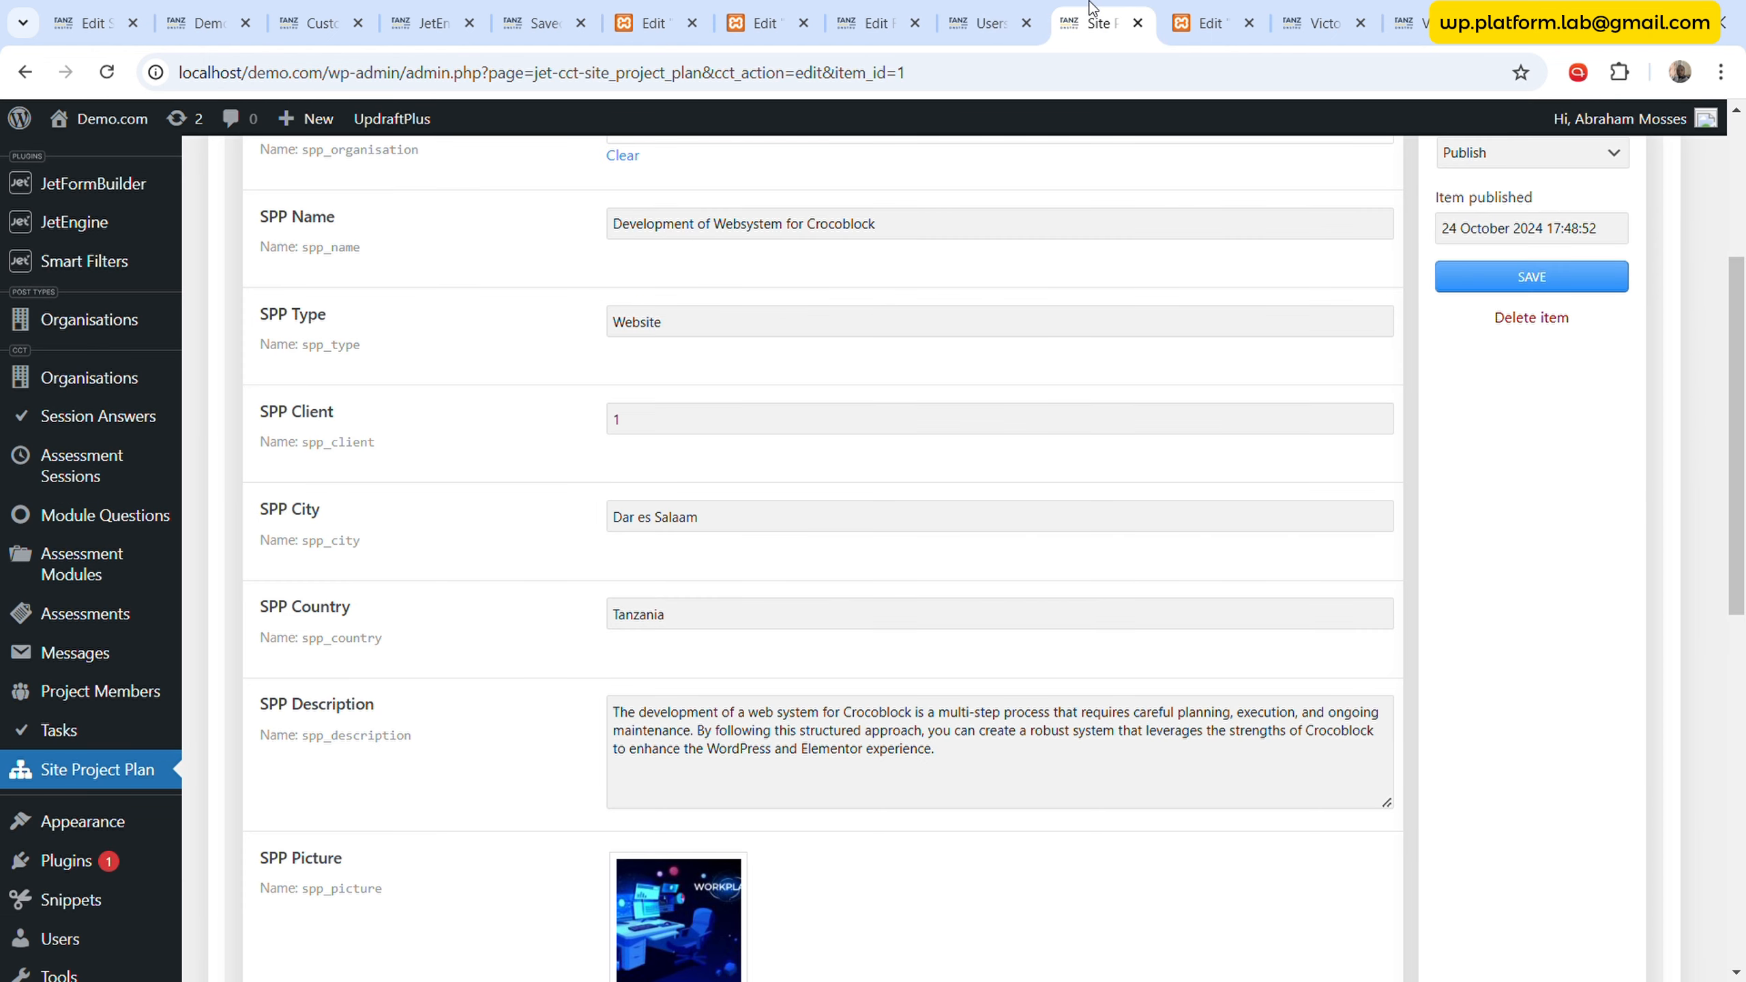
left_click(1411, 21)
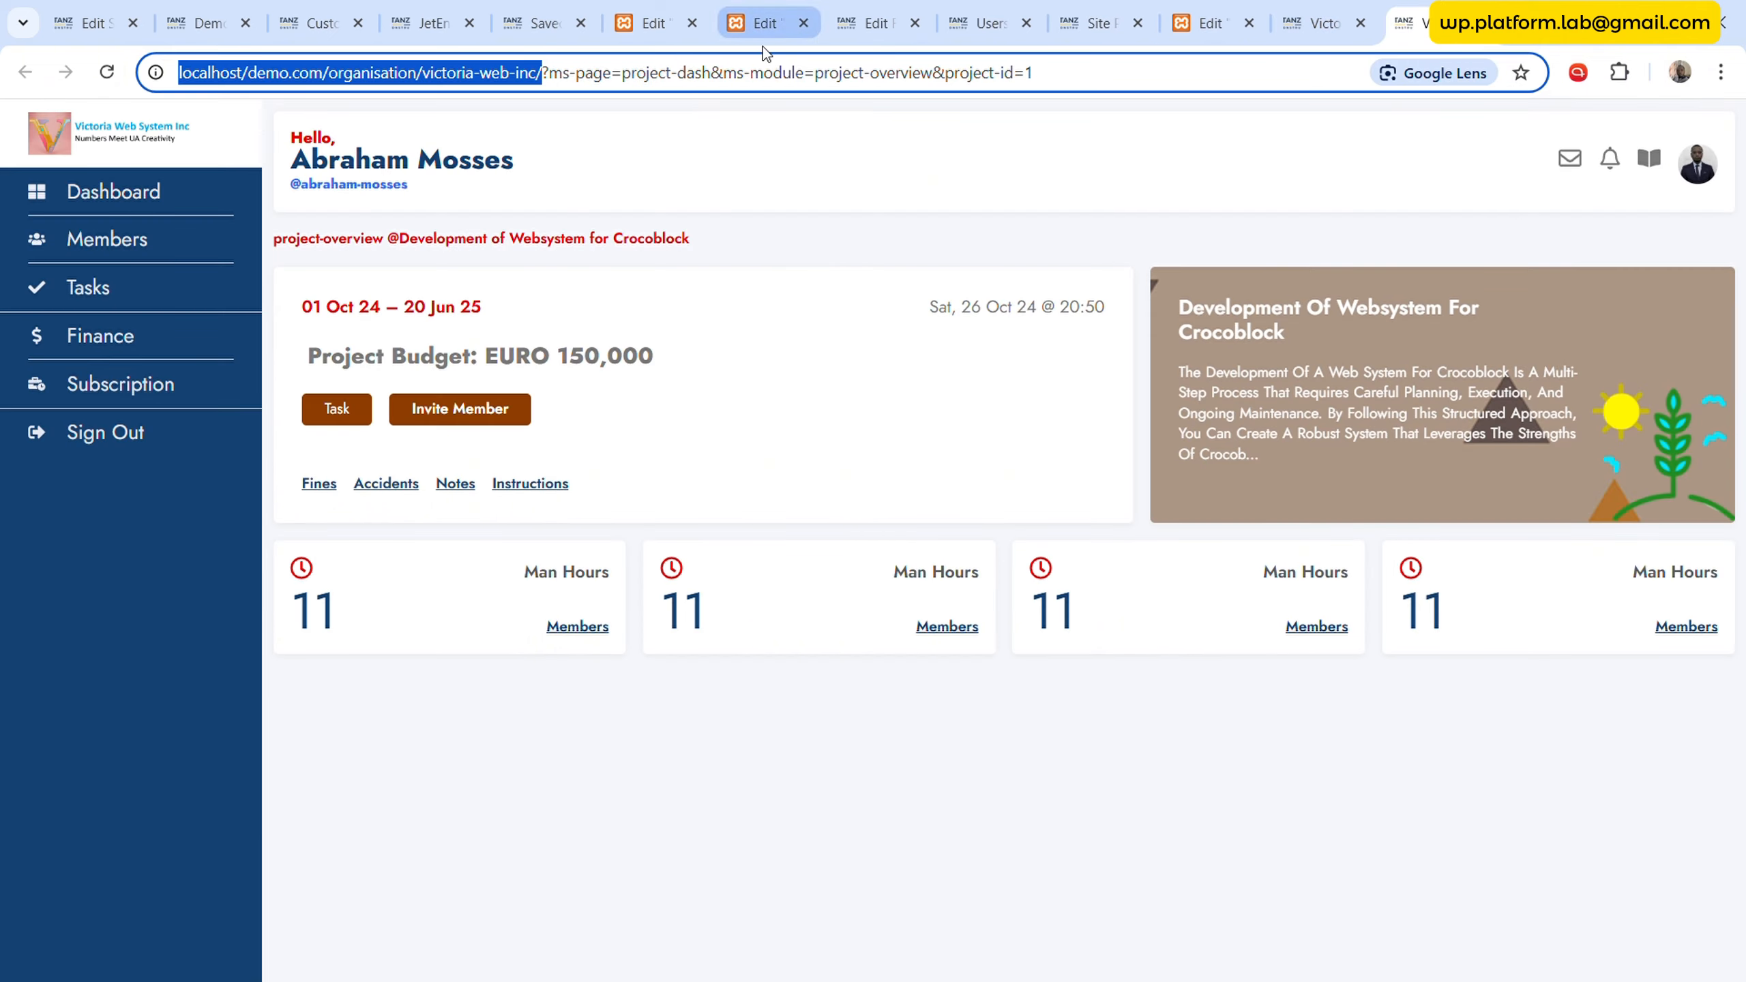
left_click(586, 76)
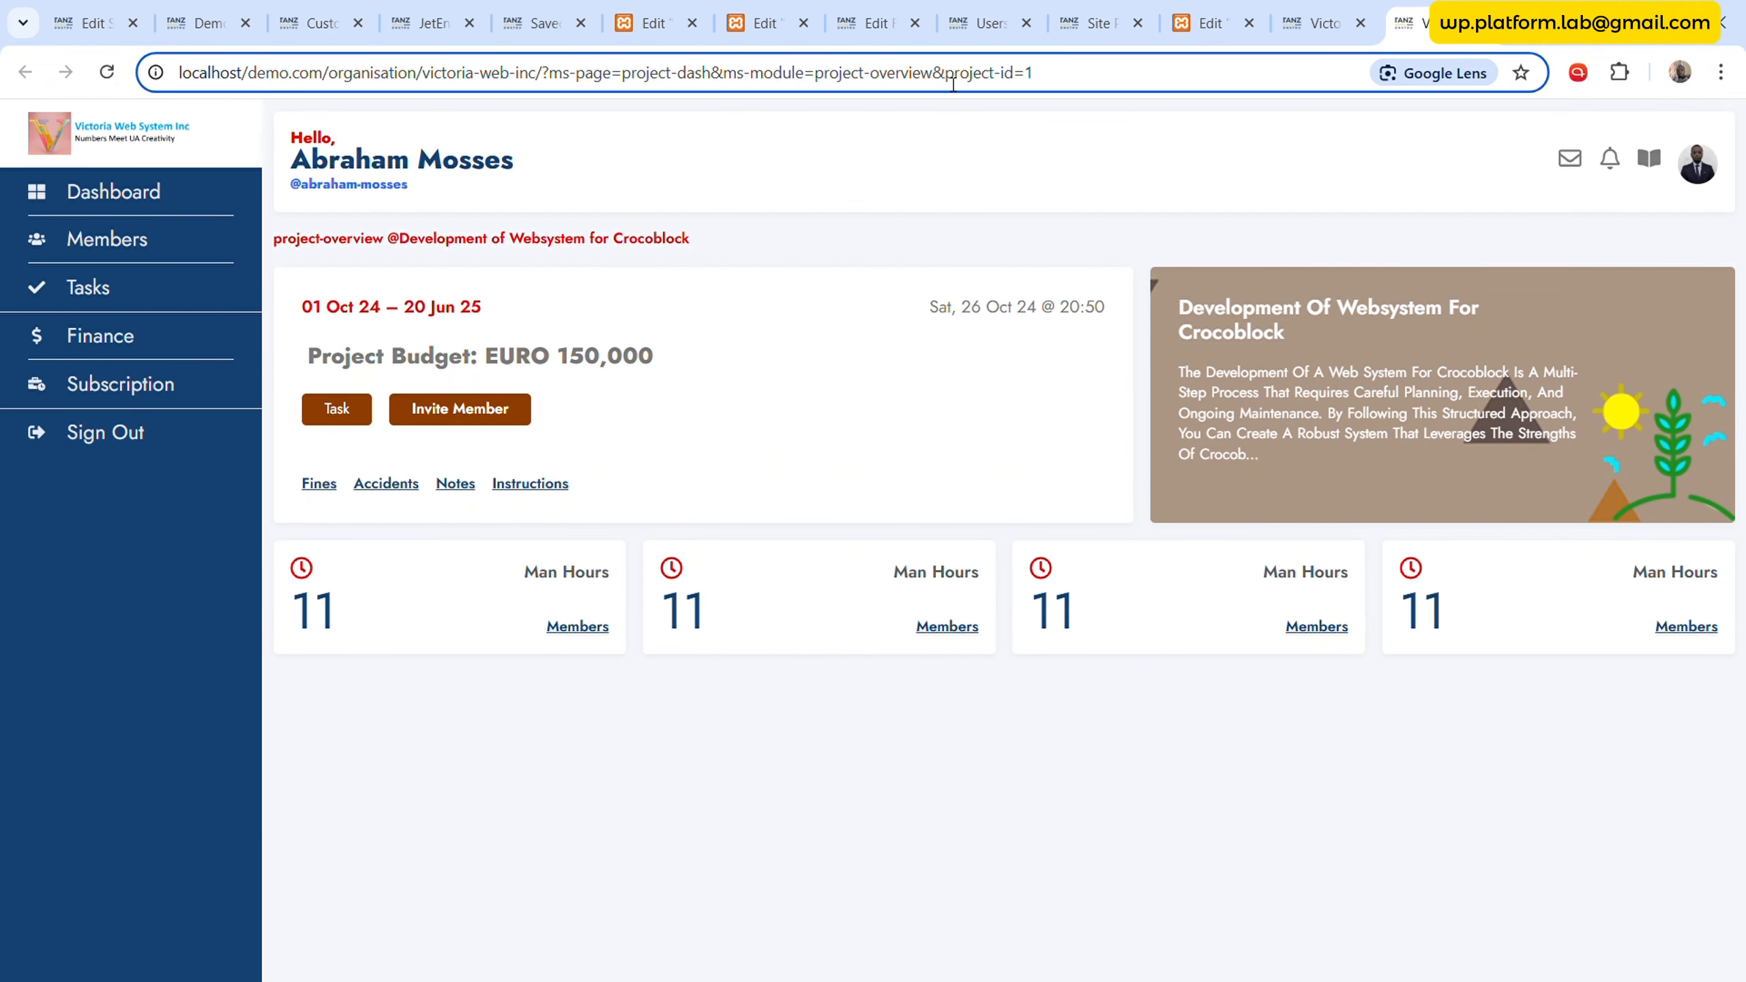
left_click_drag(953, 83, 1078, 85)
key("ctrl+c")
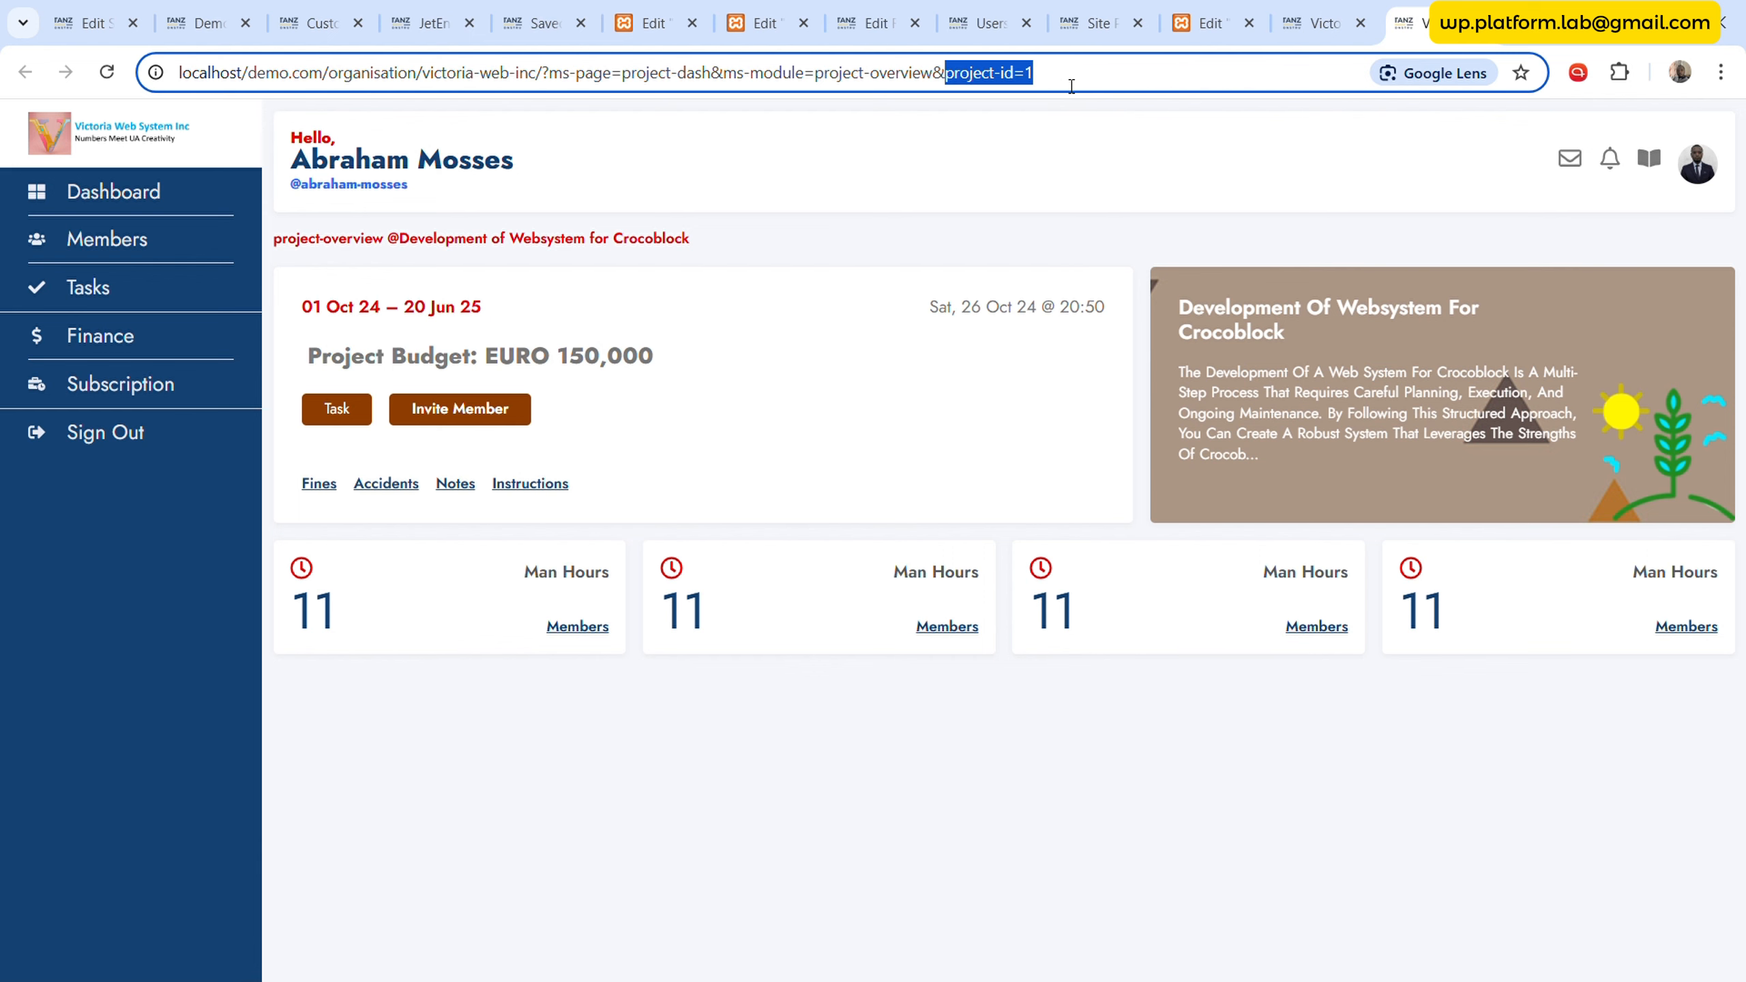
- Append "project-id=", the %project_id% field macro and "&" to the join link in the Send Email content
left_click(764, 22)
left_click(654, 8)
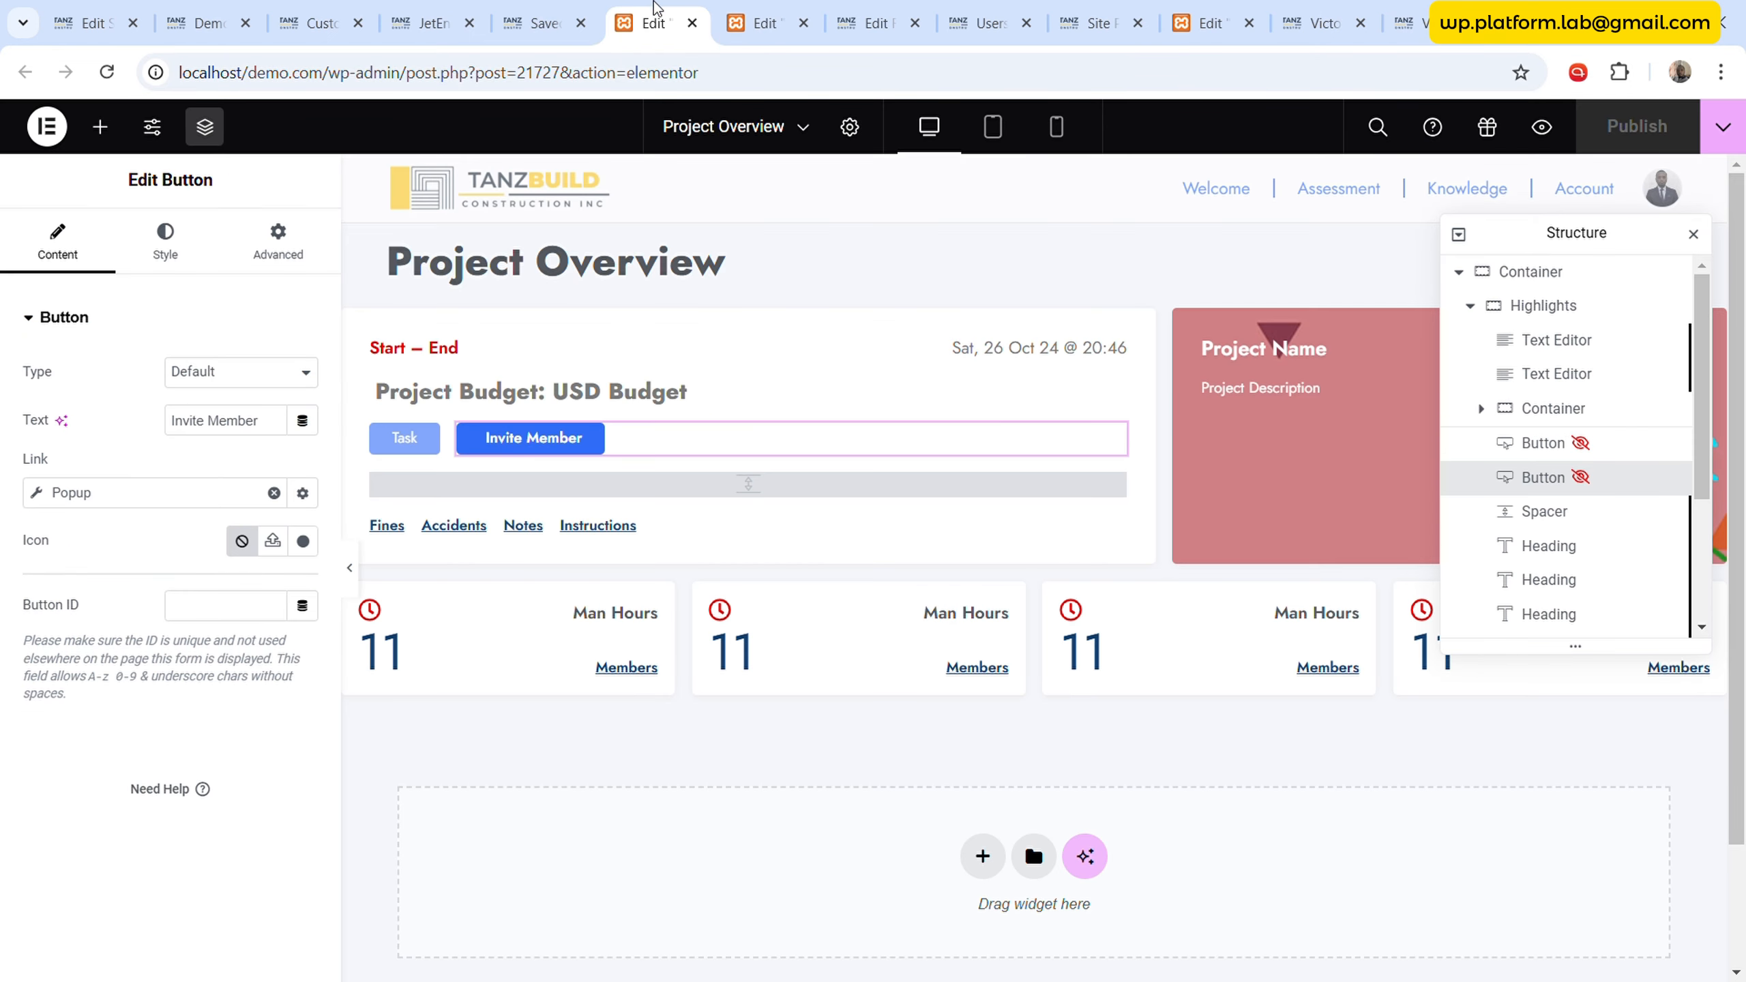
left_click(543, 23)
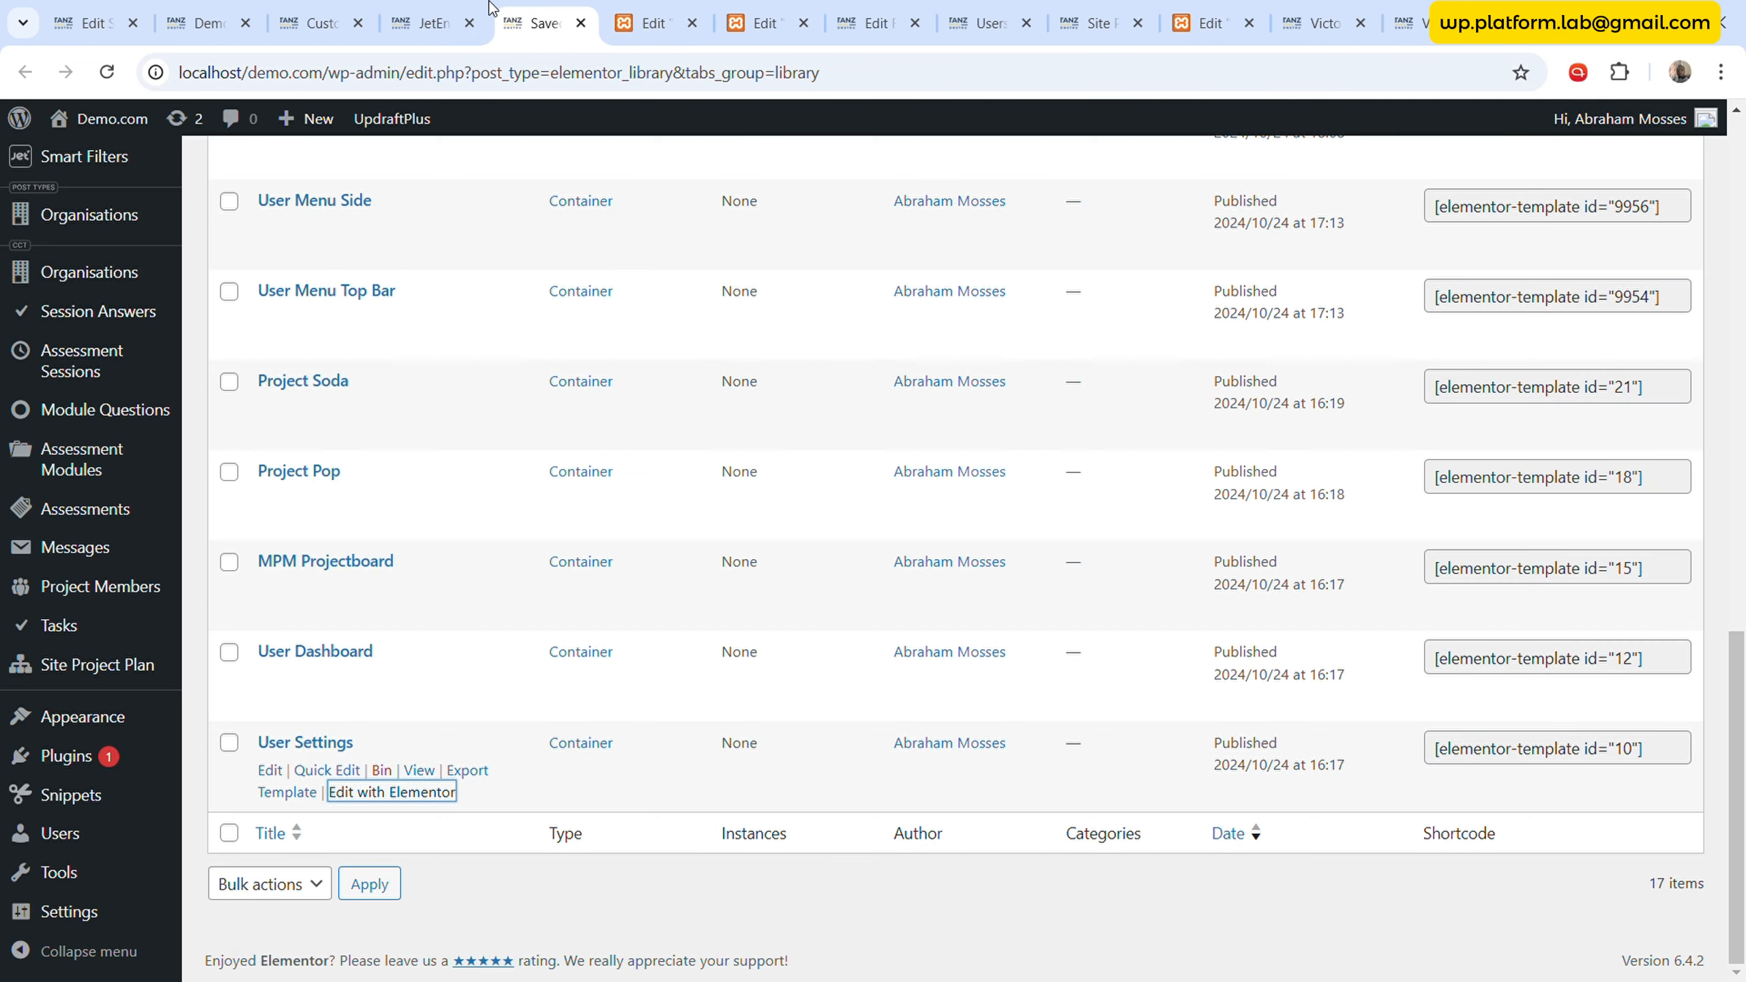
left_click(857, 10)
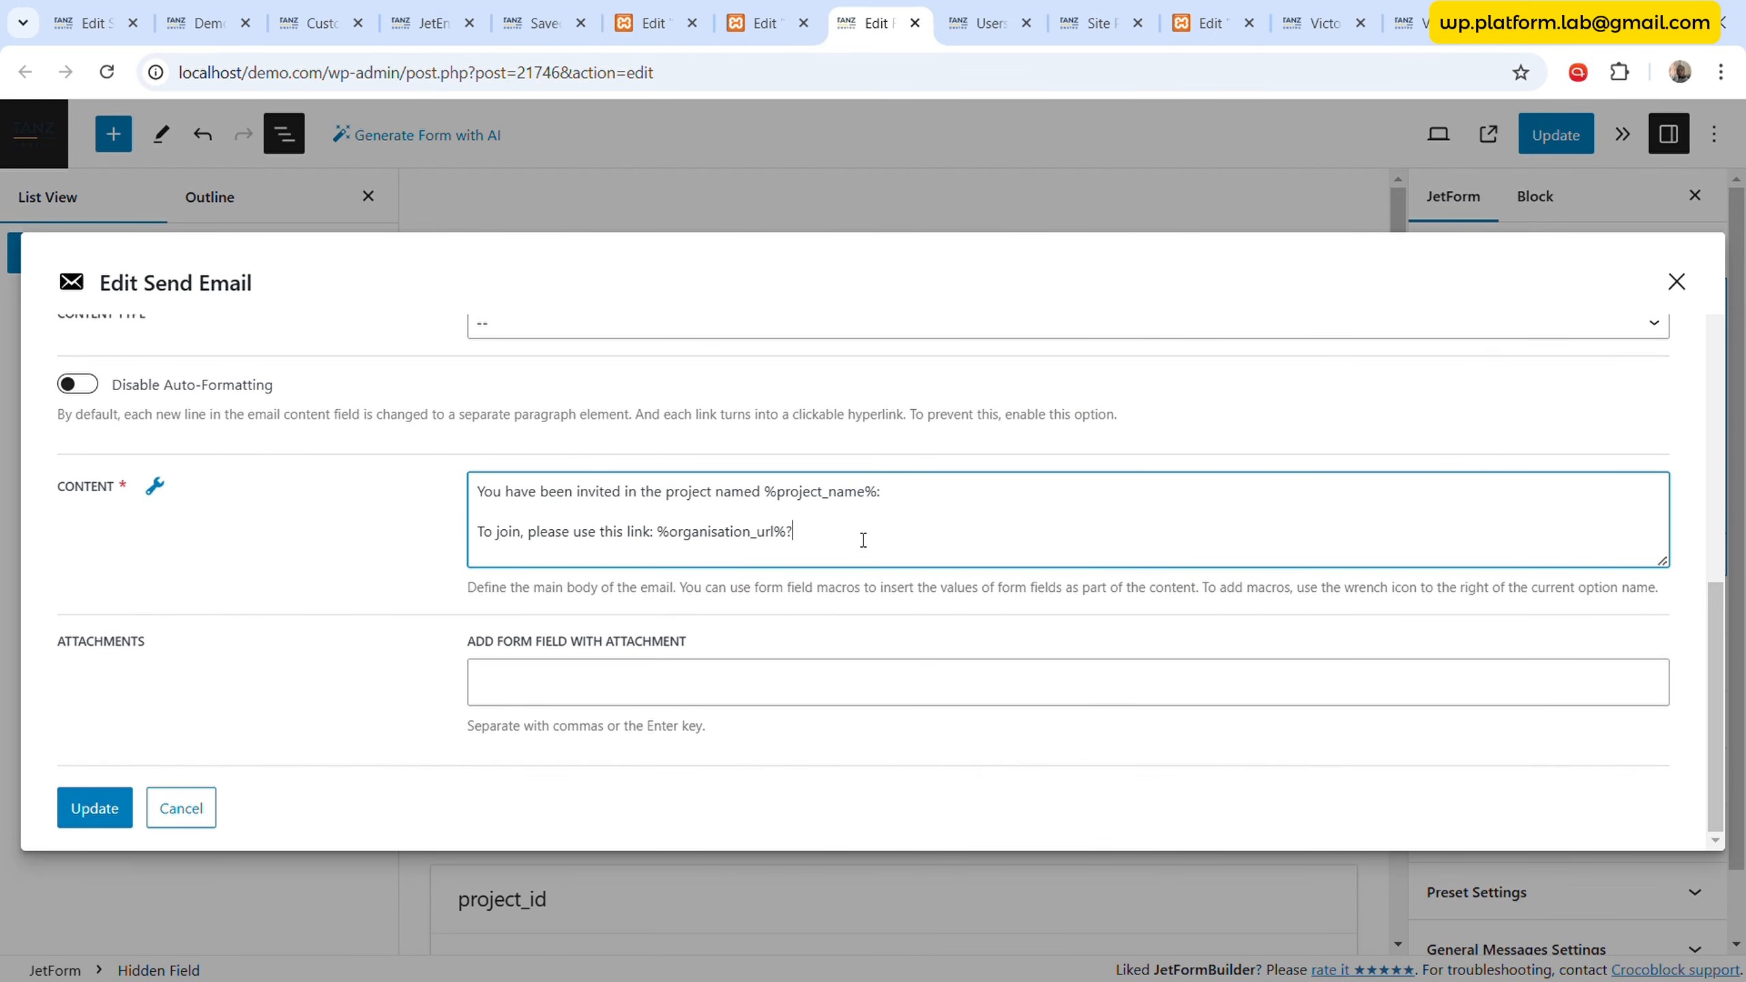
key("ctrl+v")
left_click(155, 486)
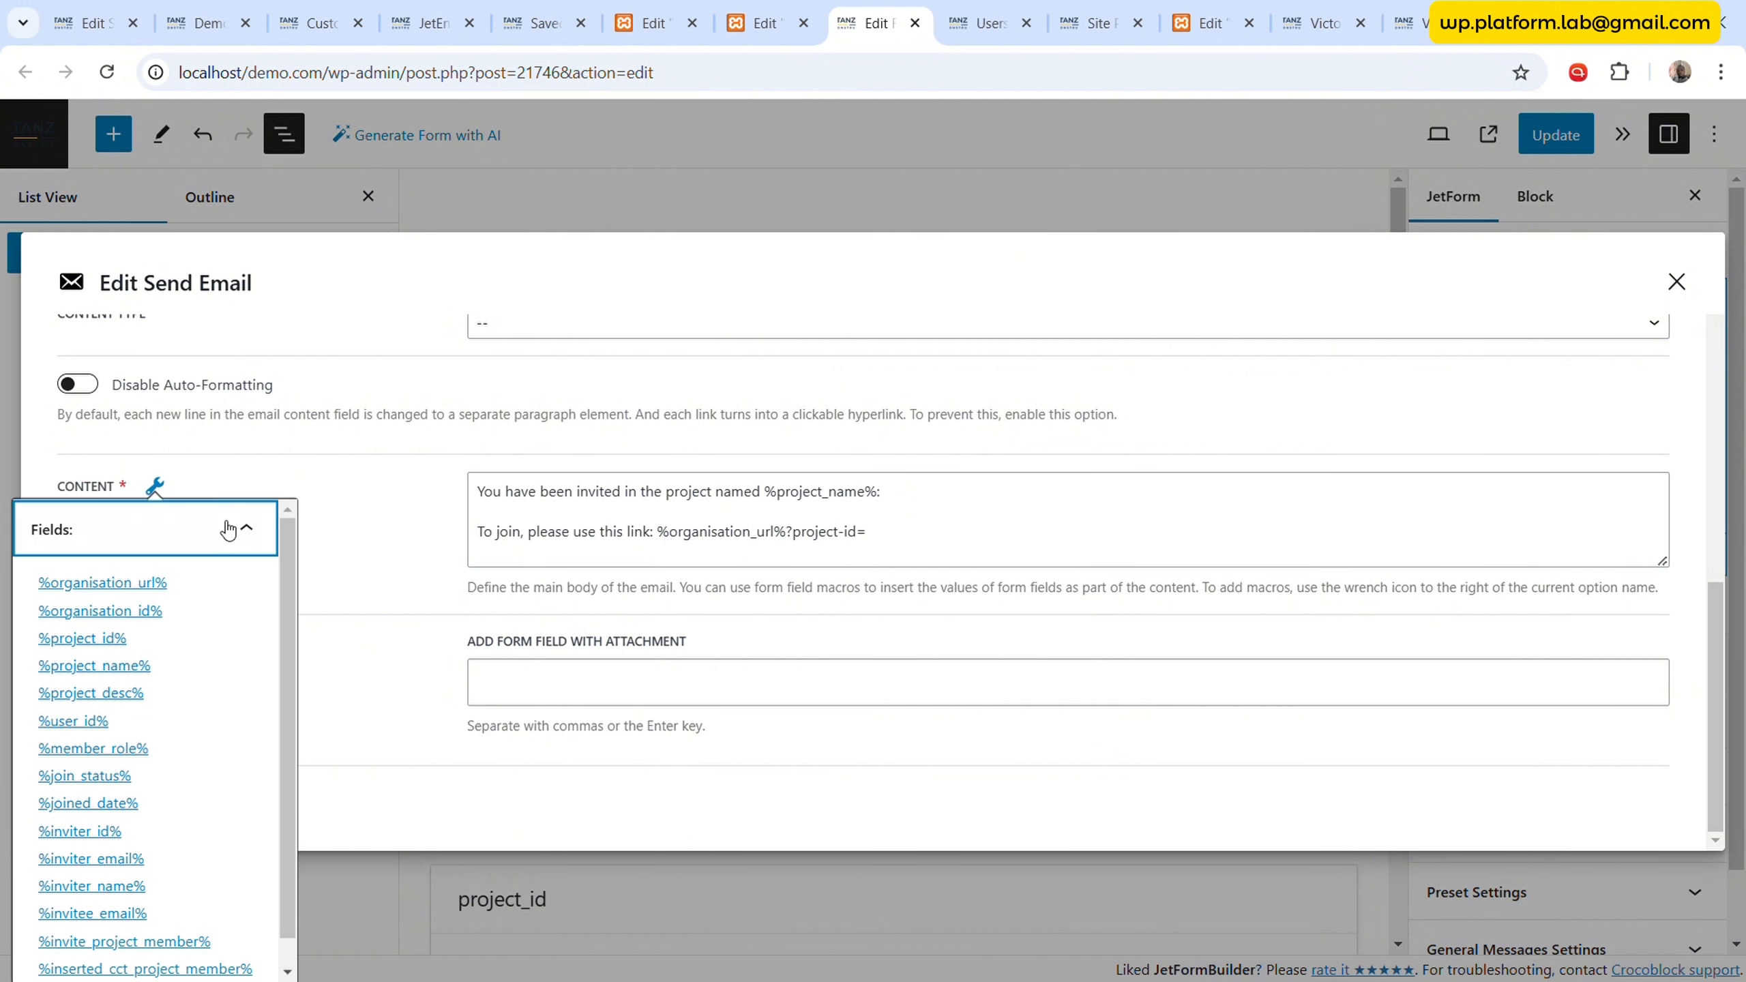
left_click(103, 638)
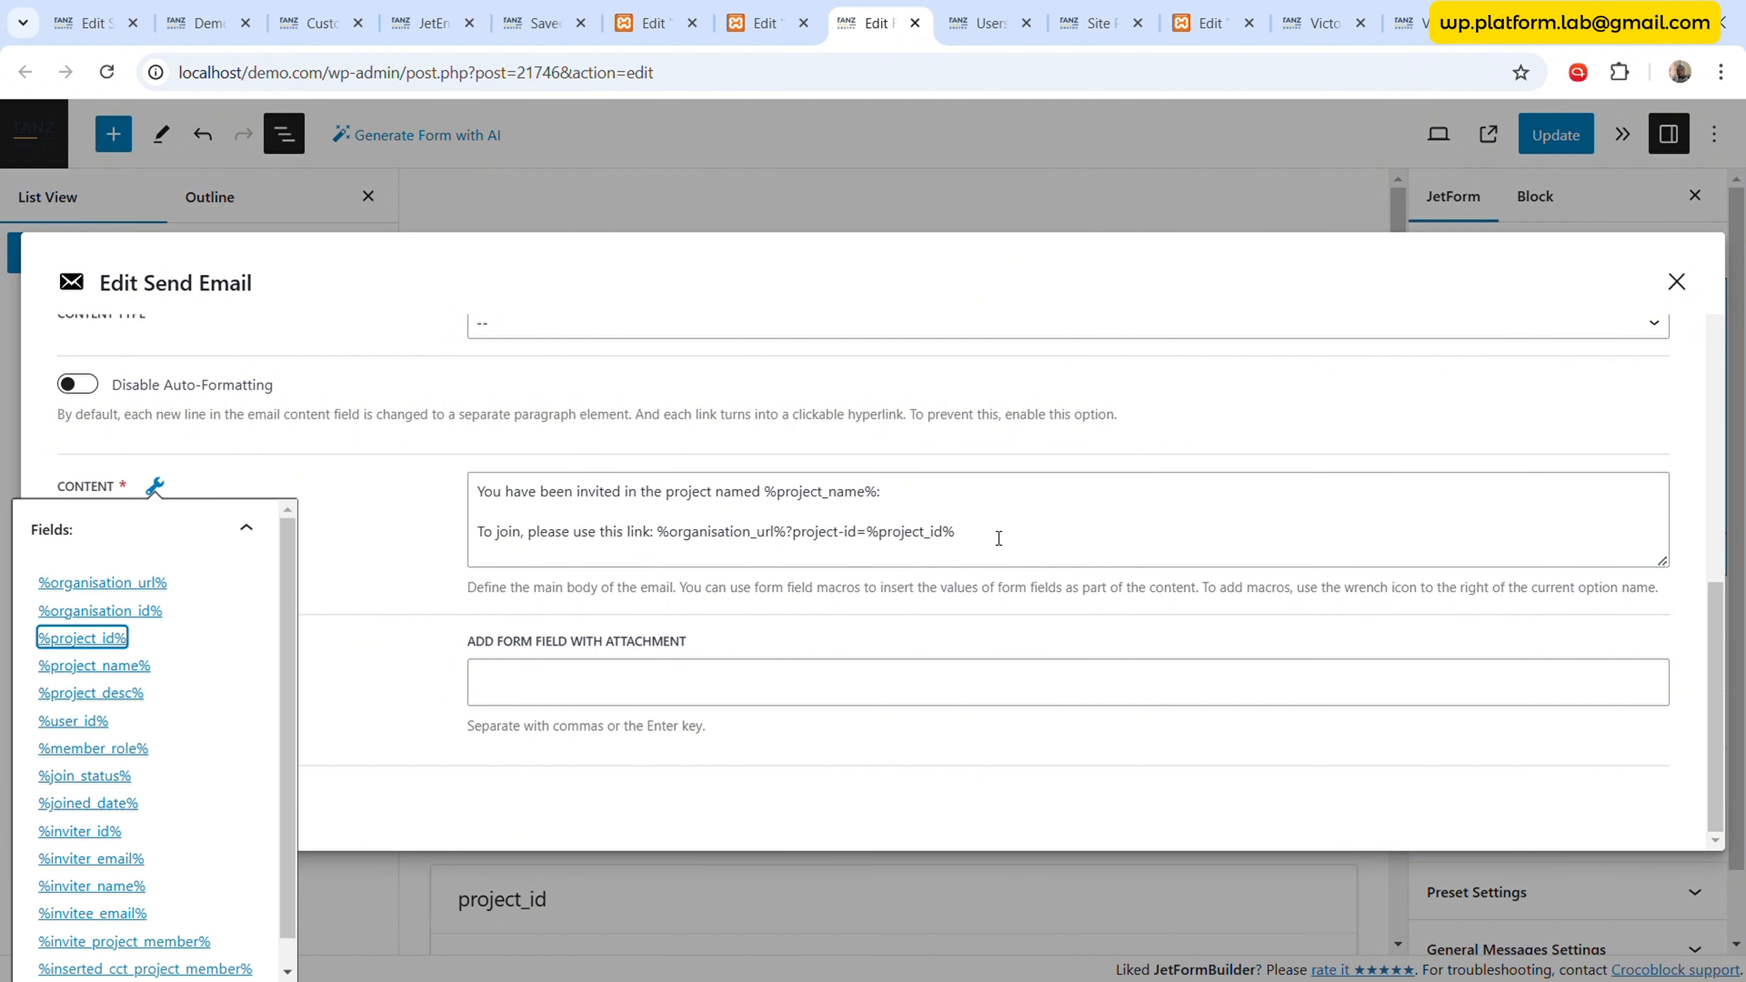
left_click(1041, 534)
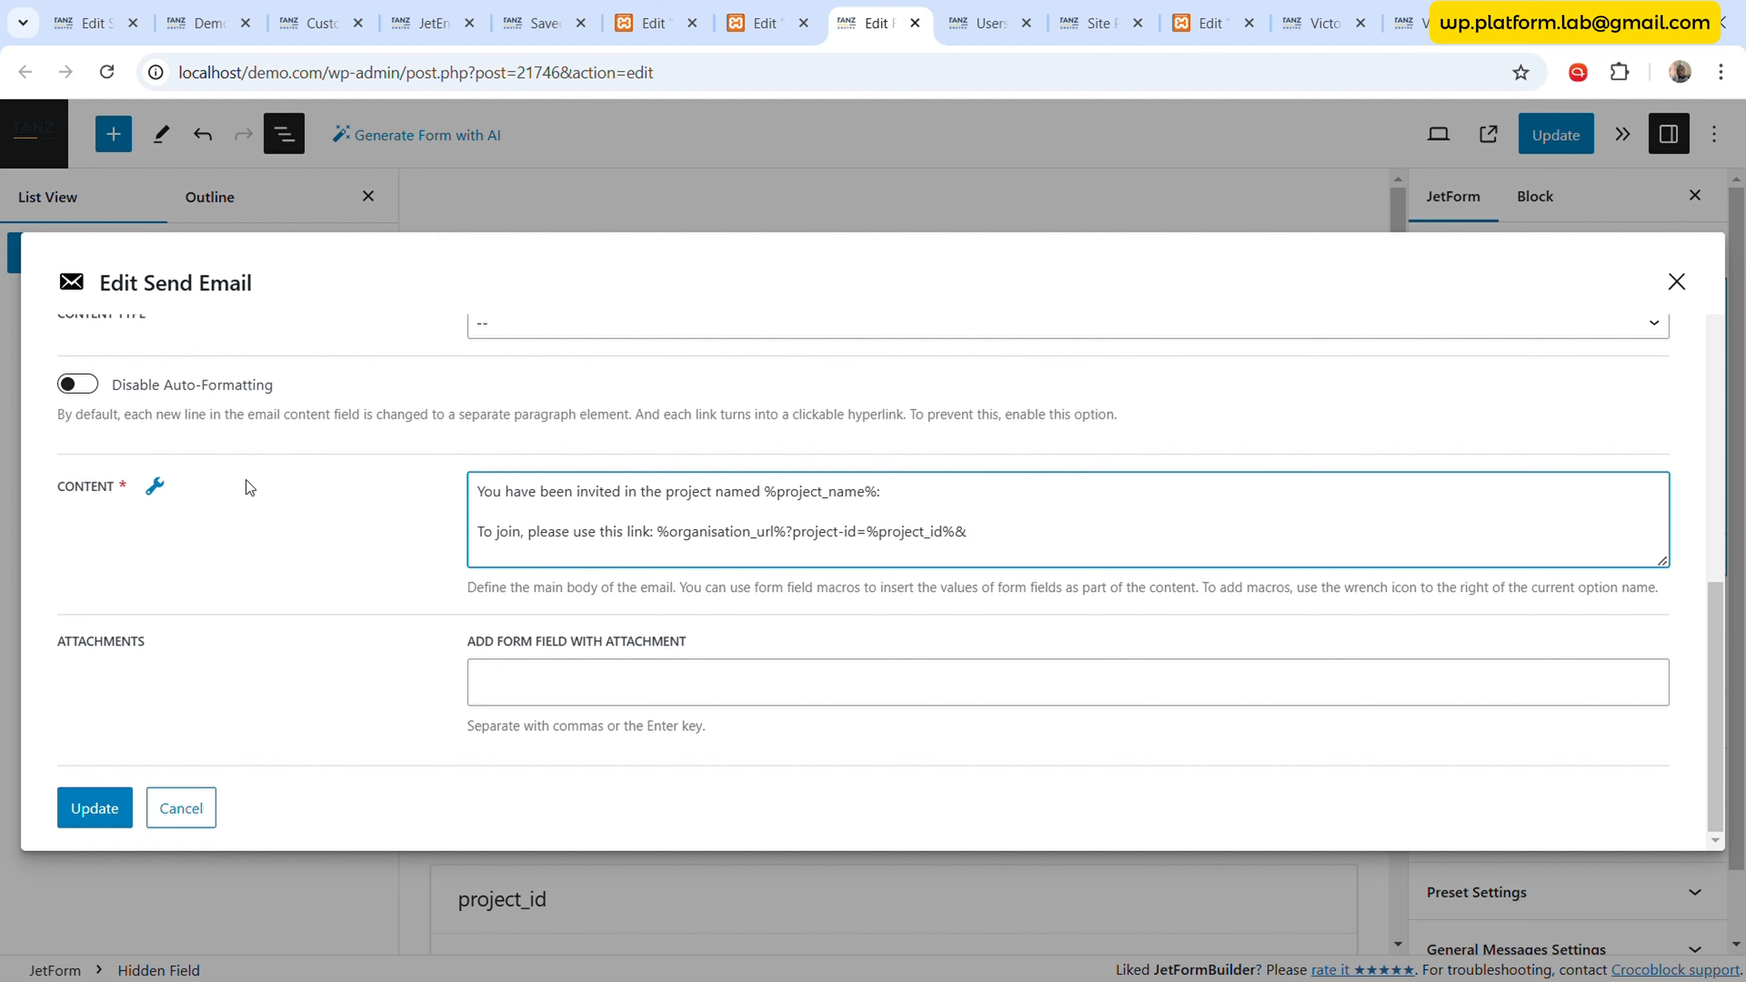
- Return to the project overview page to consult the query parameters in its URL
left_click(1406, 23)
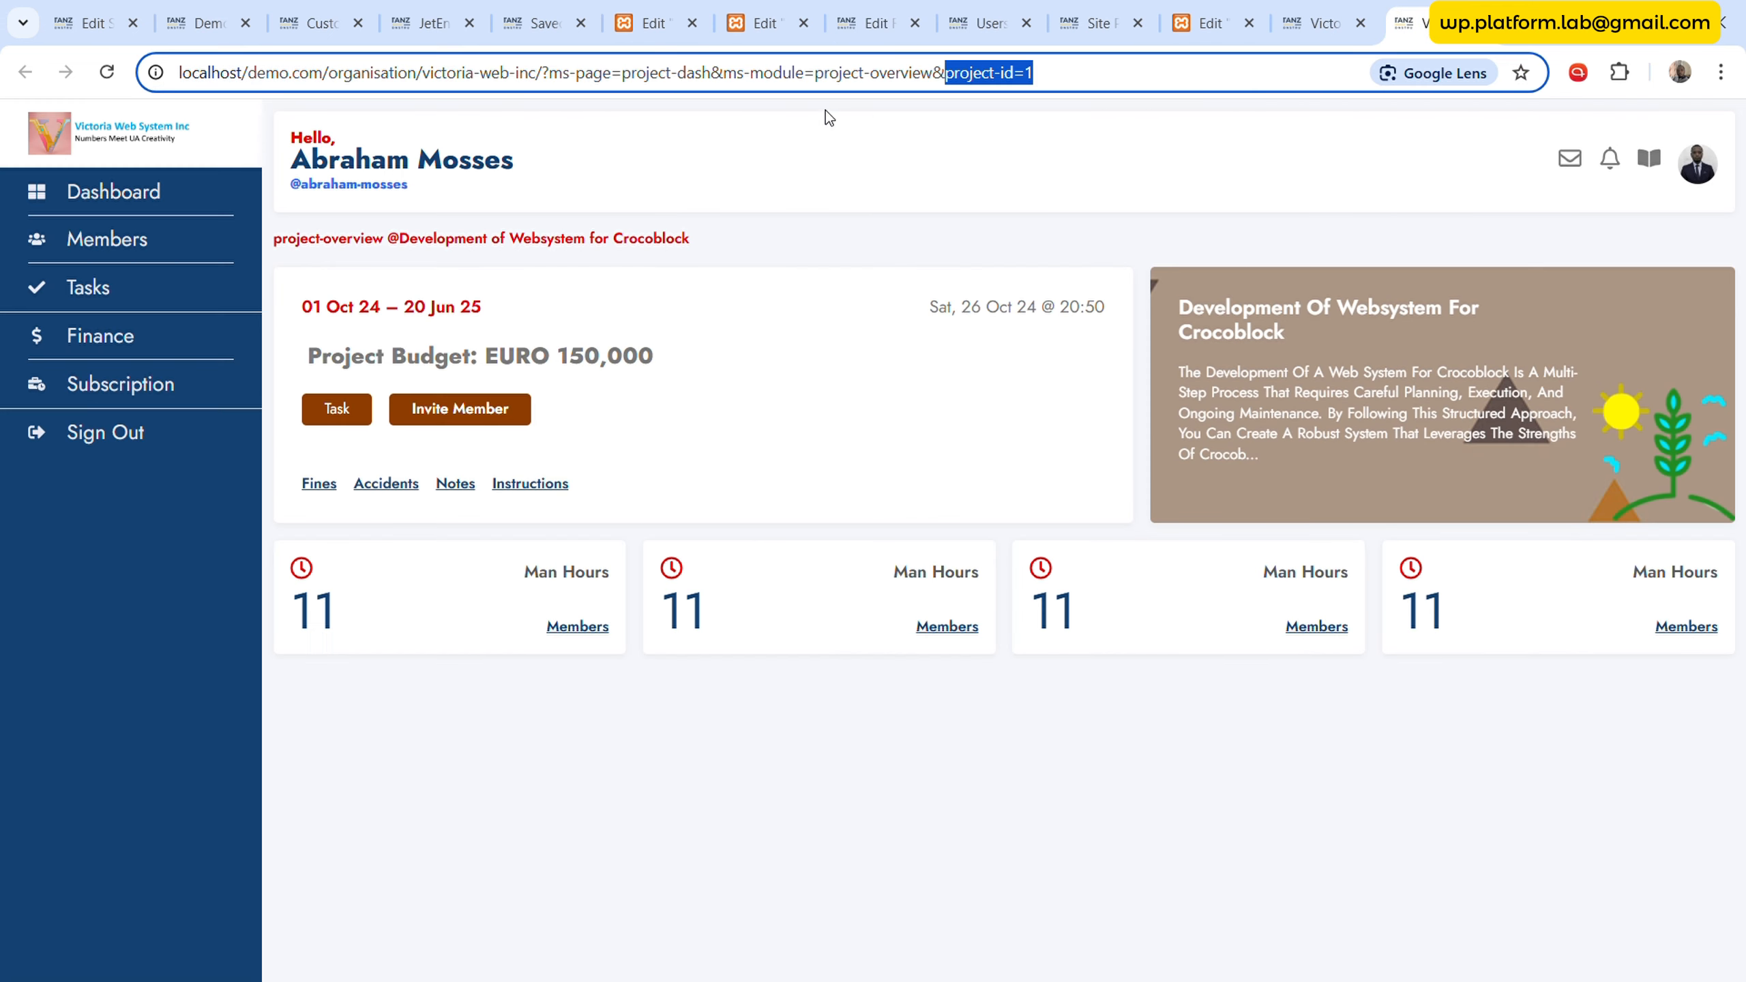
- Copy ms-page=project-dash&ms-module=project-overview from the project page's URL and append it to the join link in the Send Email content
left_click(650, 122)
left_click_drag(558, 84, 941, 88)
key("ctrl+c")
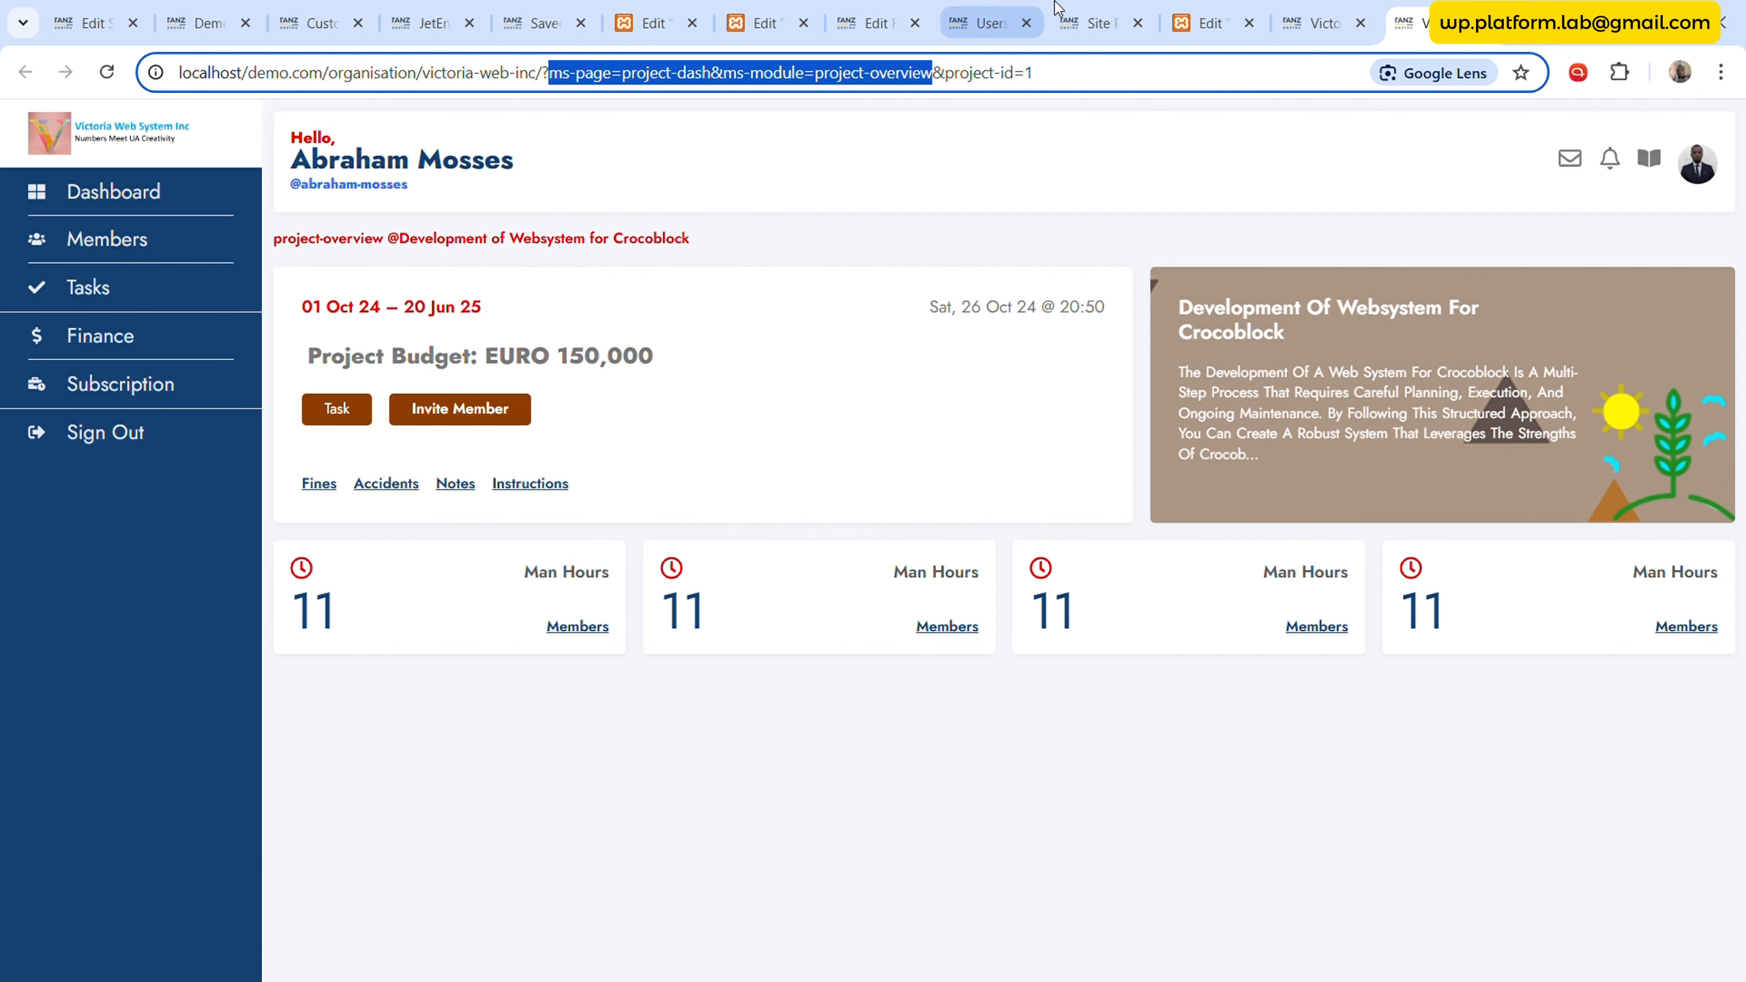
left_click(1101, 23)
left_click(986, 22)
left_click(875, 8)
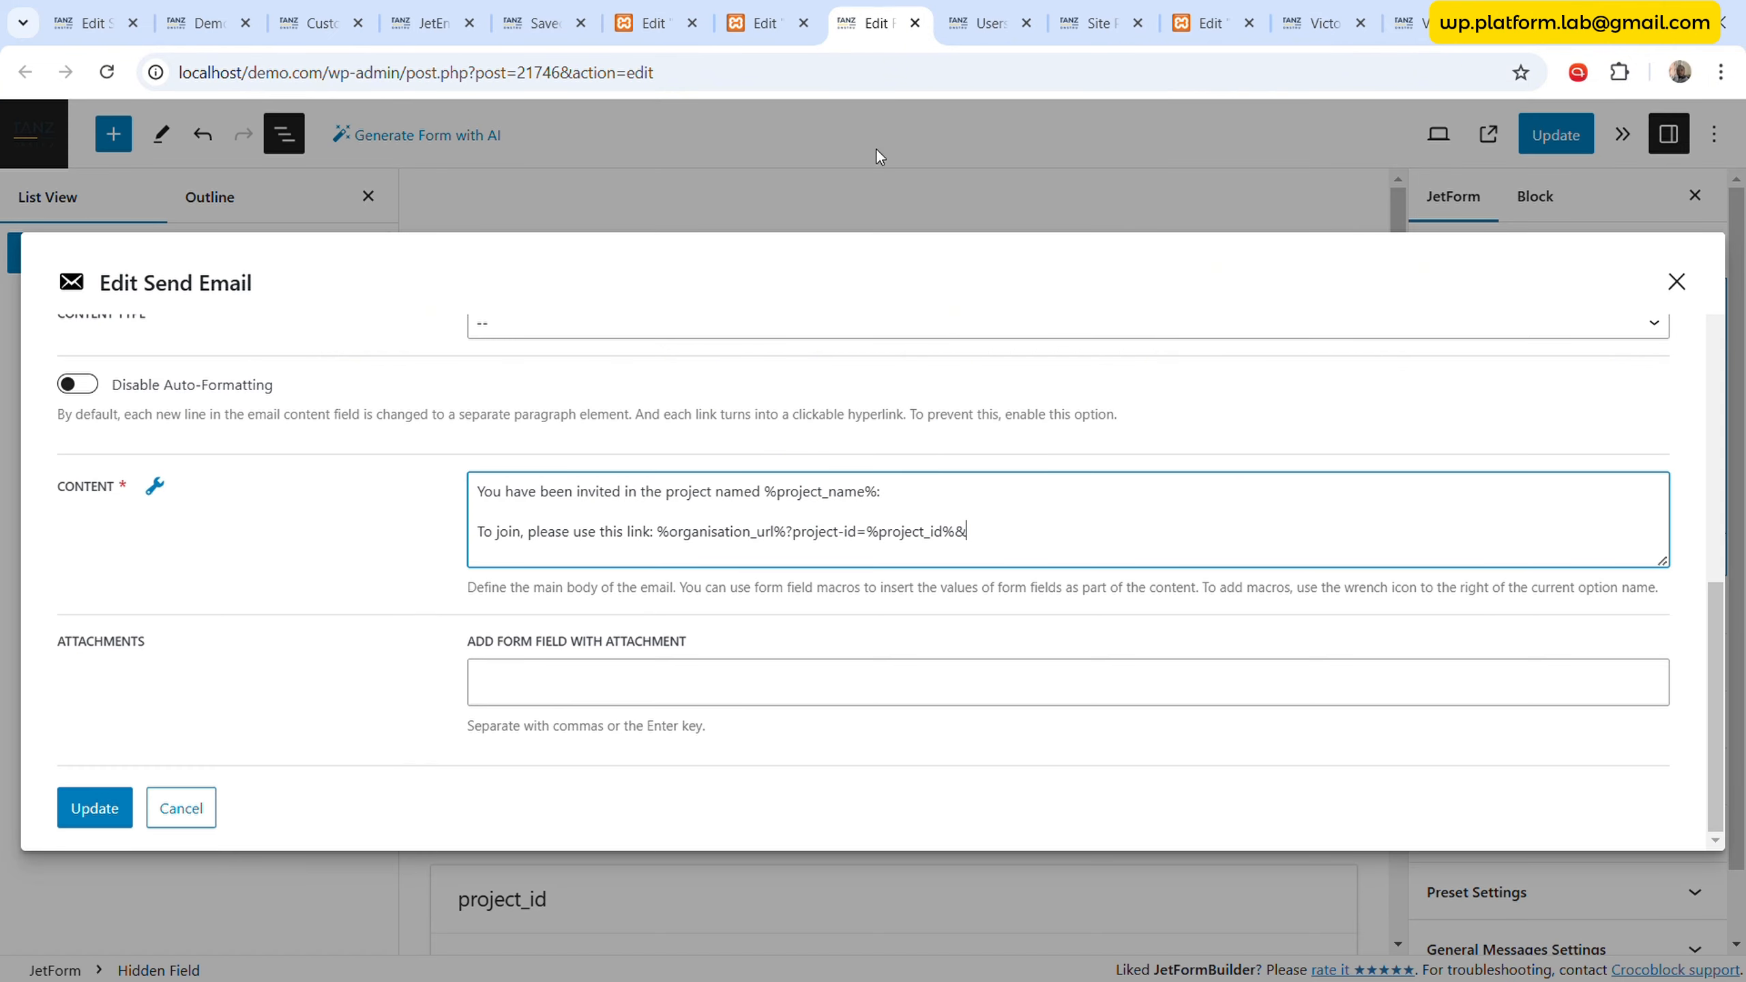
key("ctrl+v")
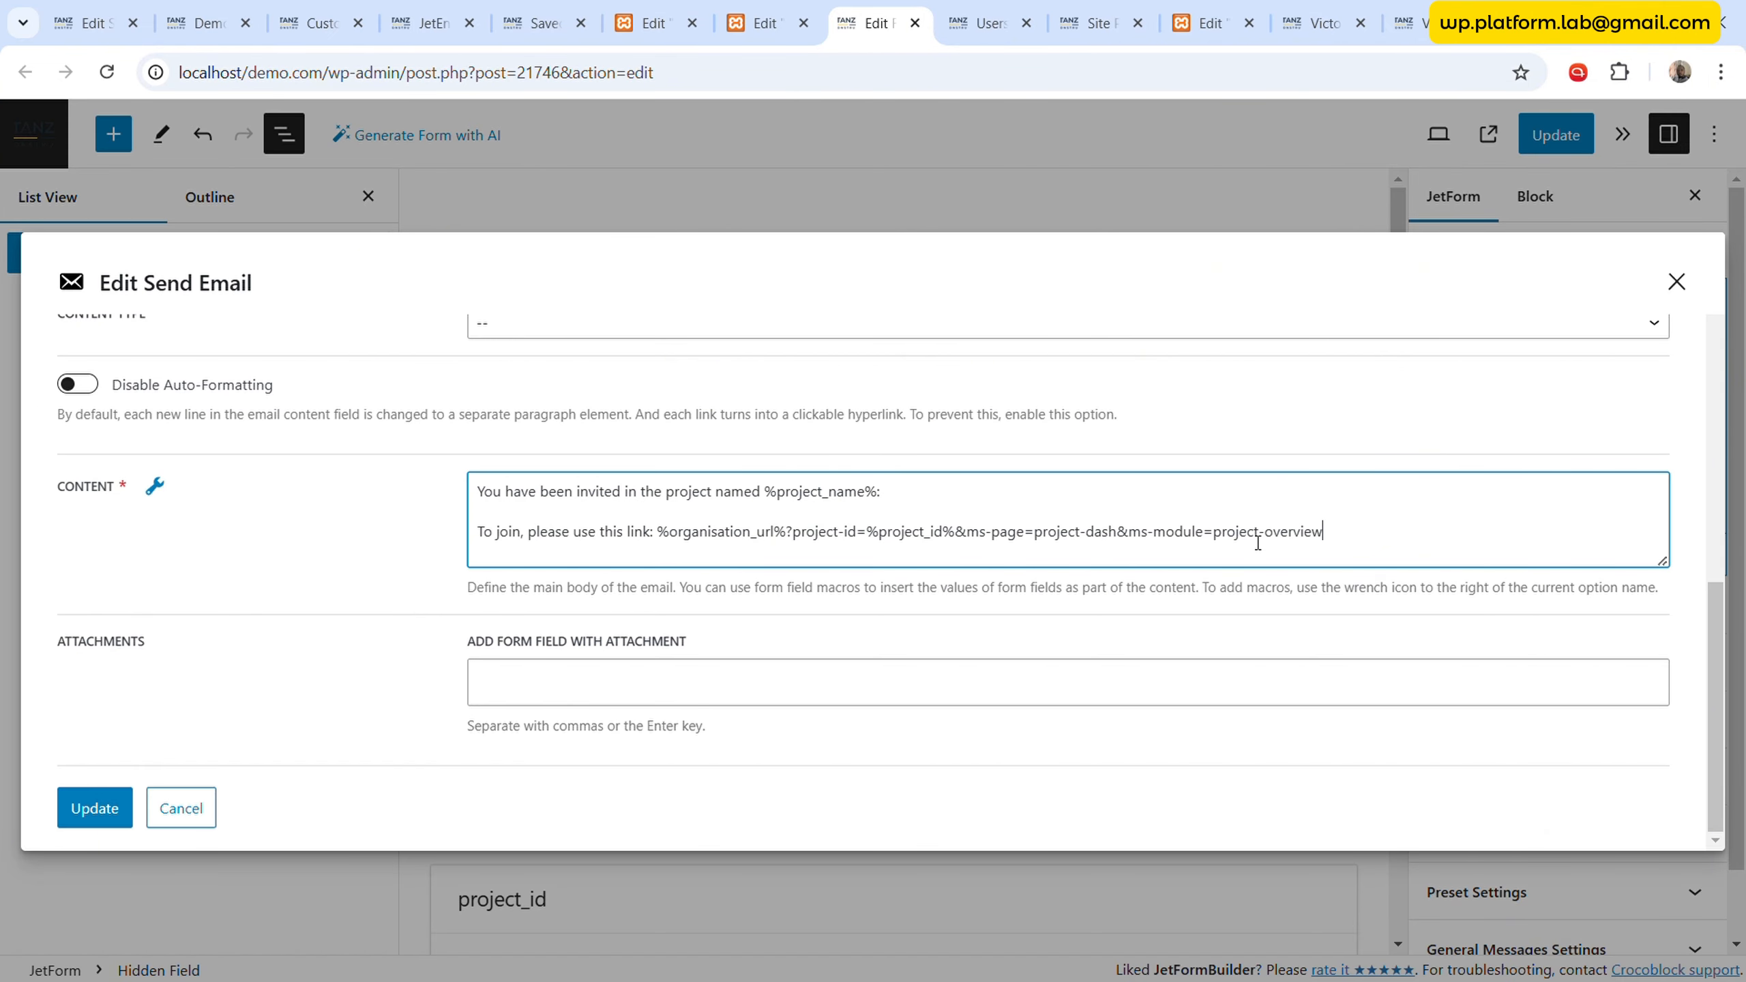
- Copy the entire invitation email content and save the Send Email action
key("ctrl+a")
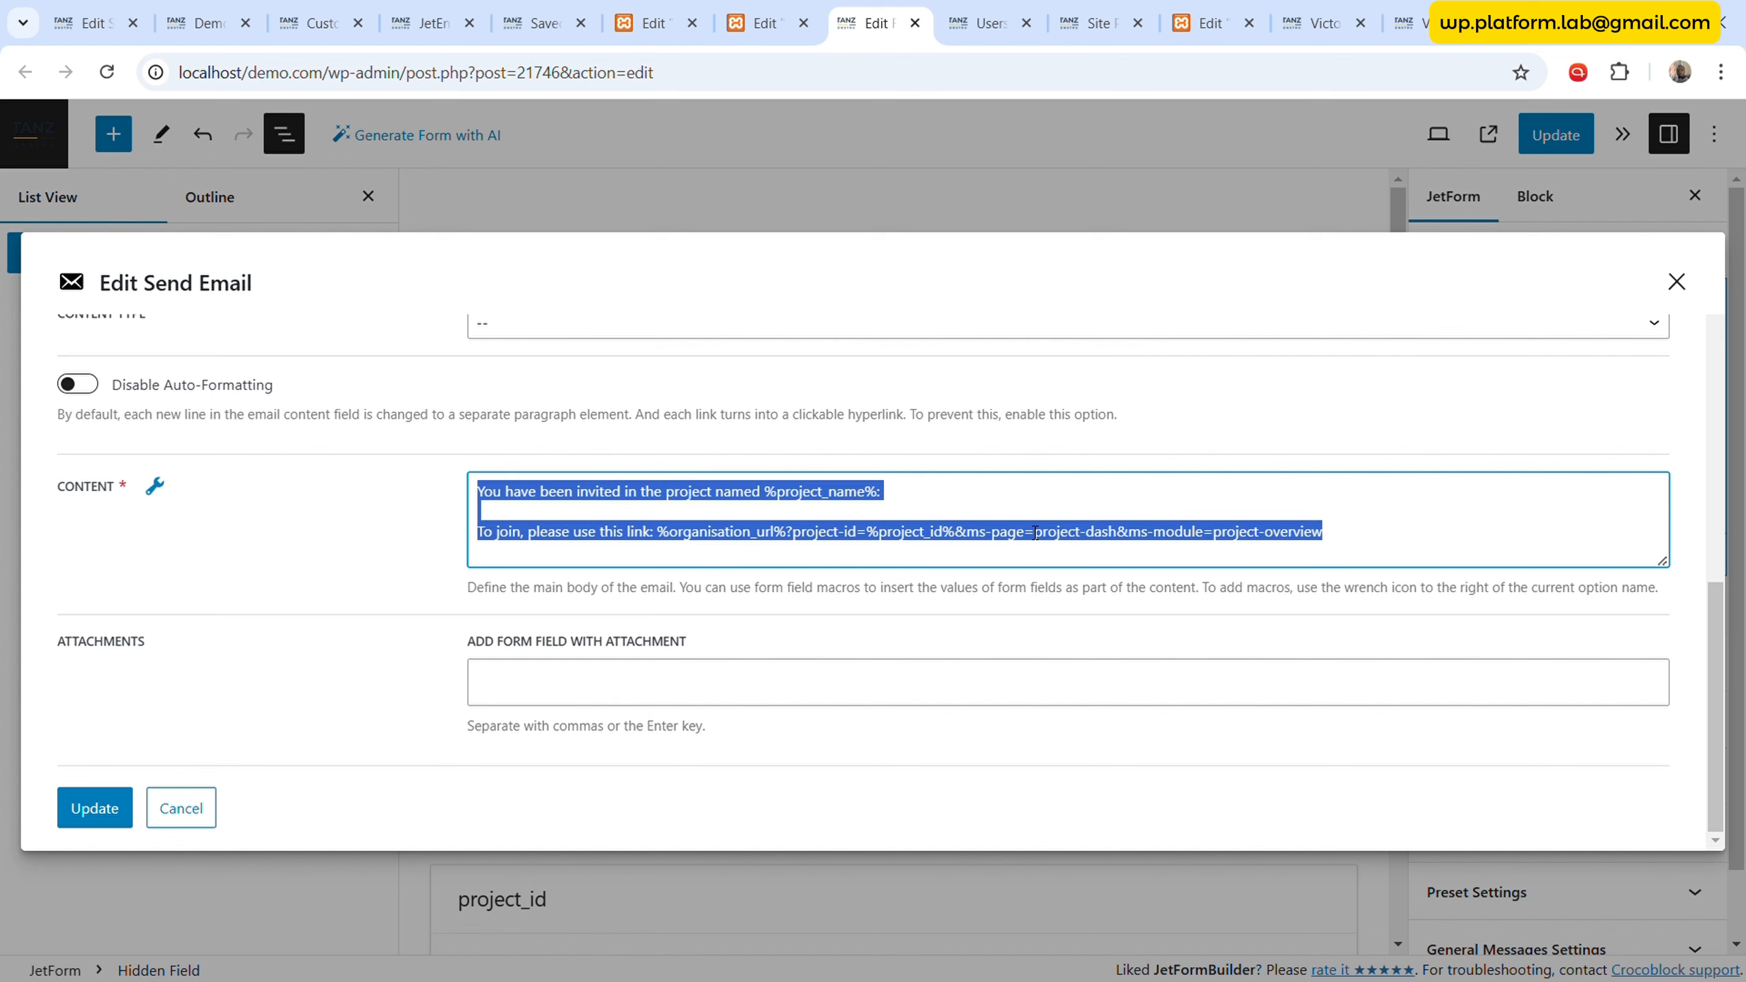
left_click_drag(1364, 534, 485, 537)
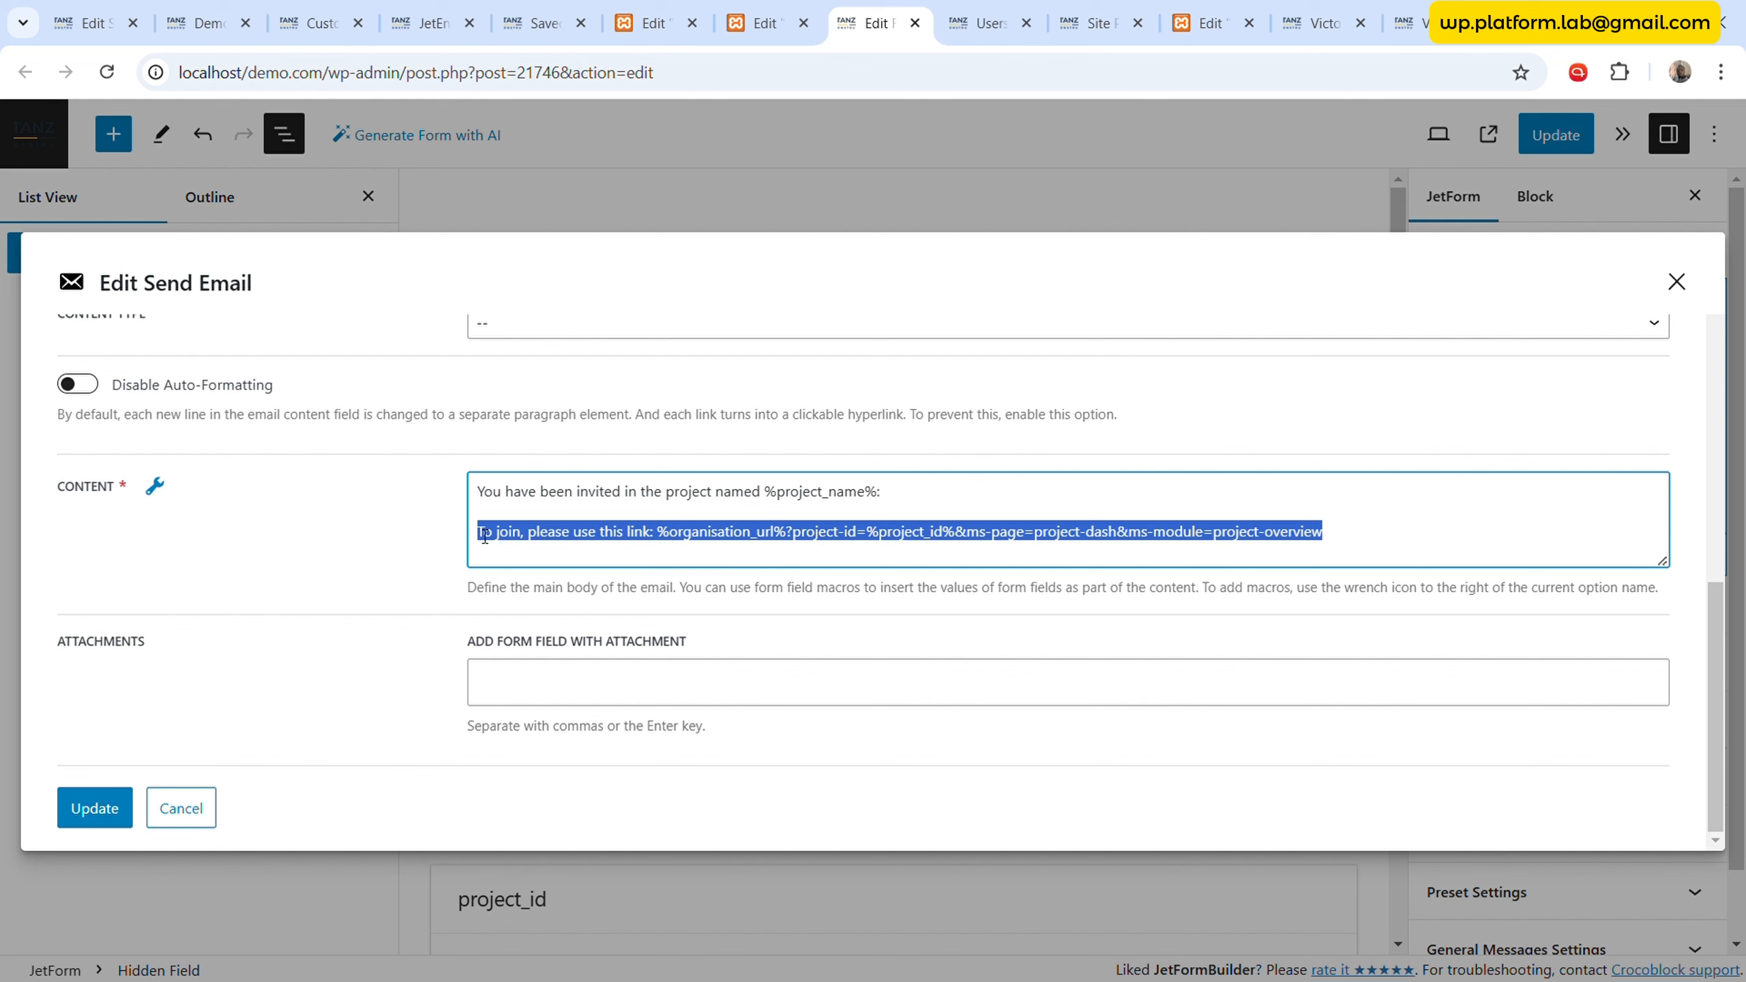
key("ctrl+a")
key("ctrl+c")
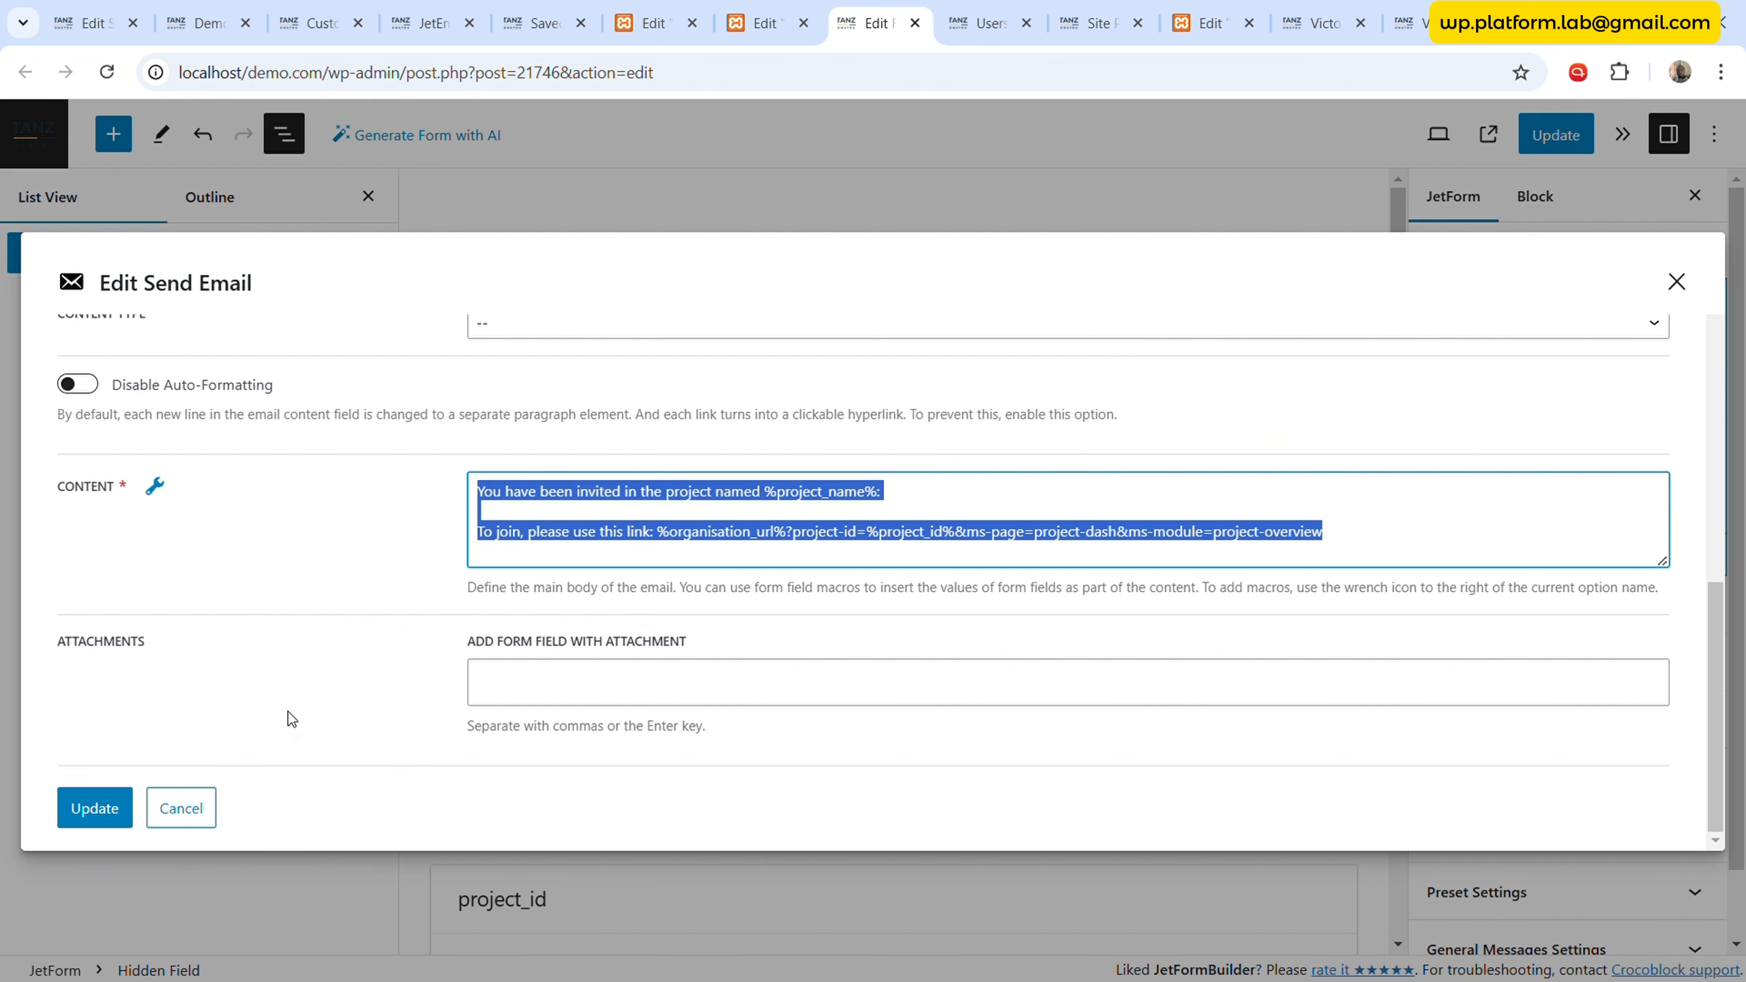
left_click(94, 808)
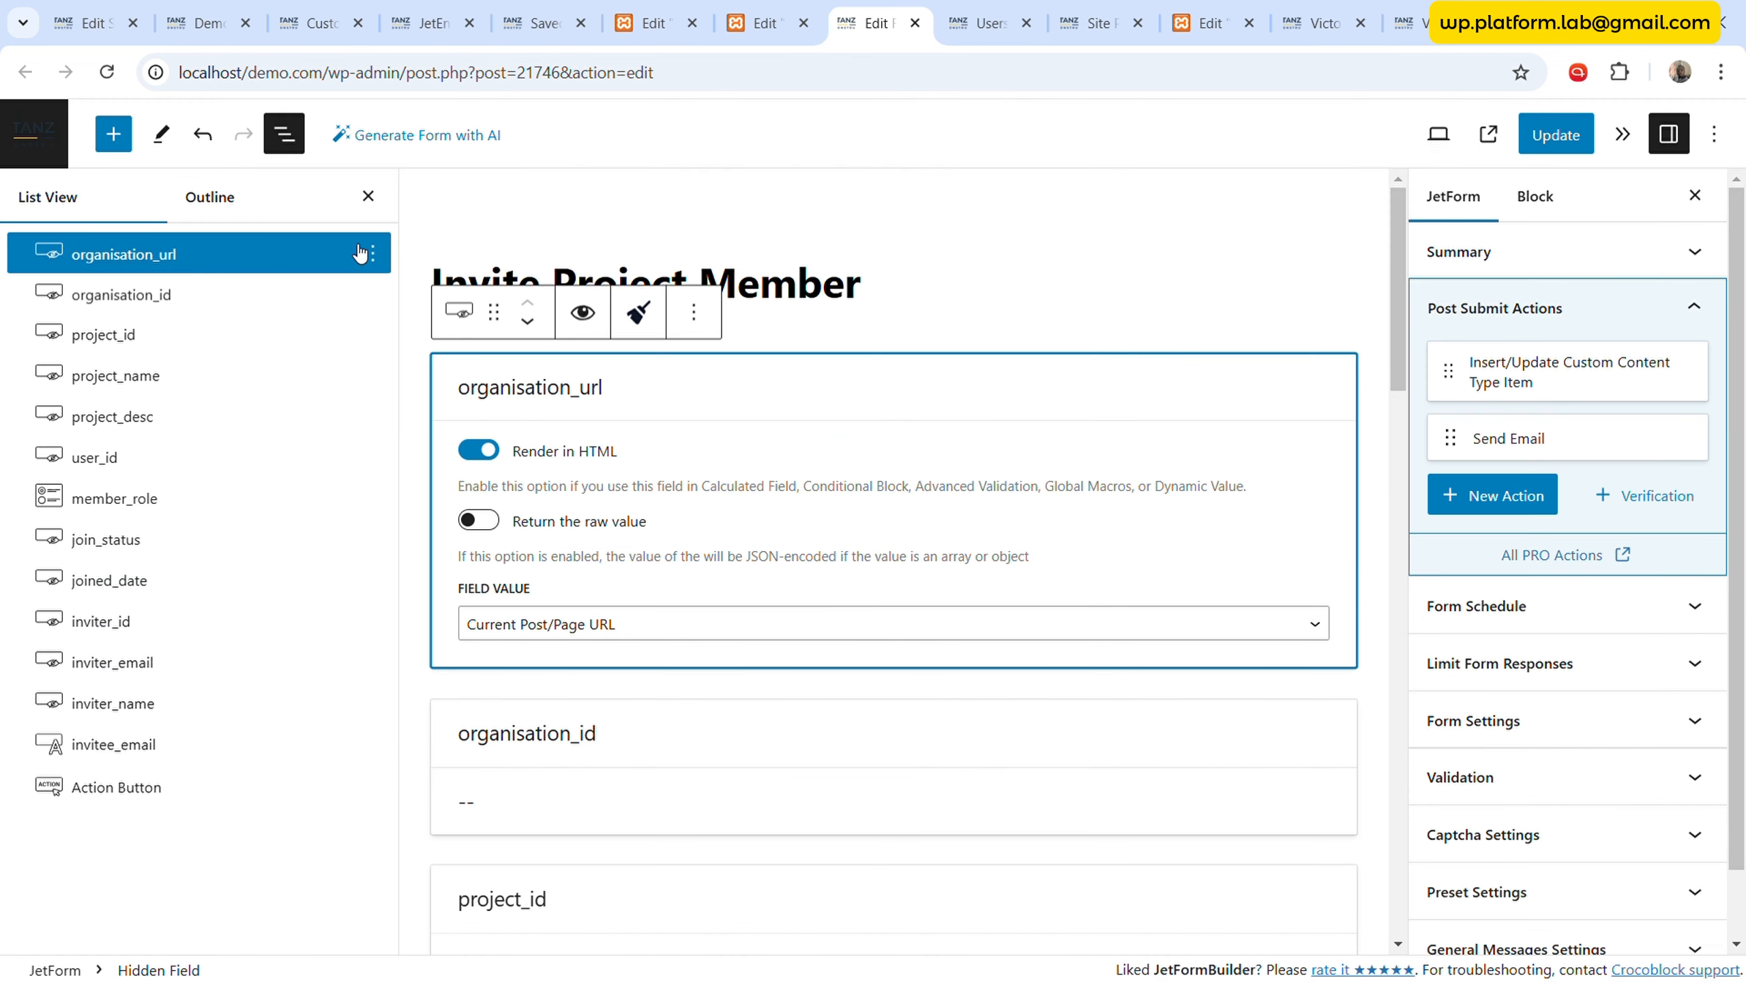
- Duplicate the organisation_url hidden field and transform the copy into a Textarea Field
left_click(372, 254)
left_click(412, 350)
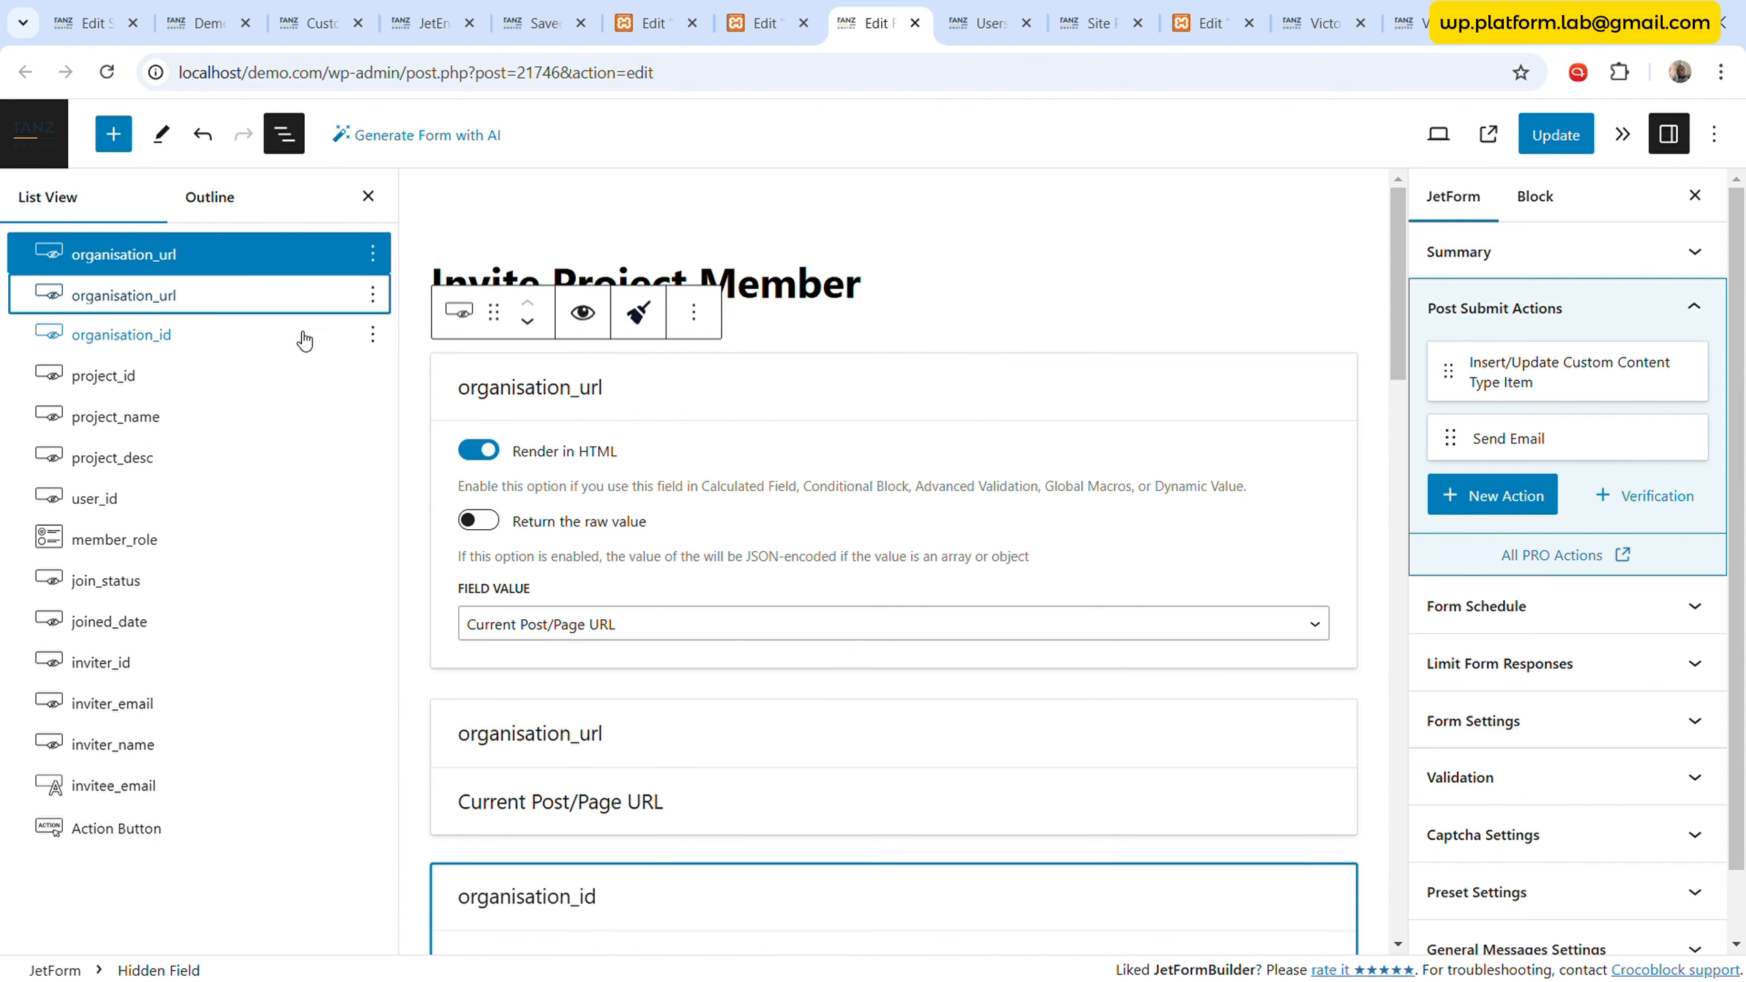
left_click(247, 299)
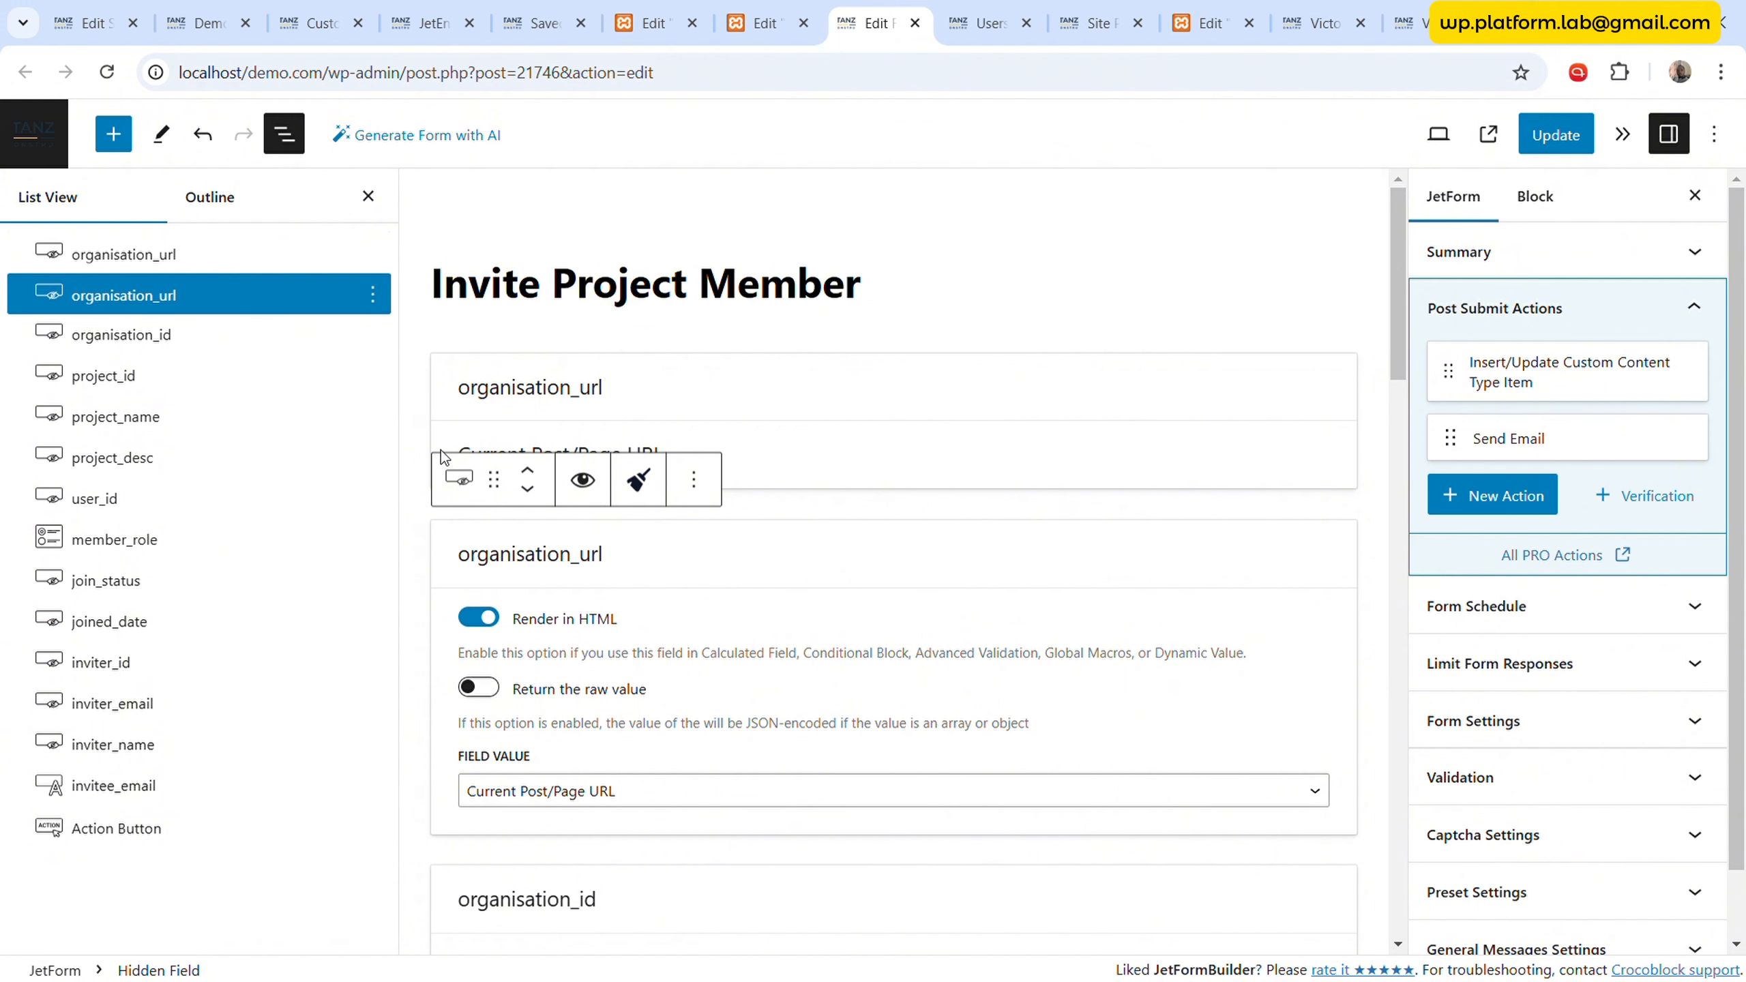
left_click(458, 478)
left_click(543, 589)
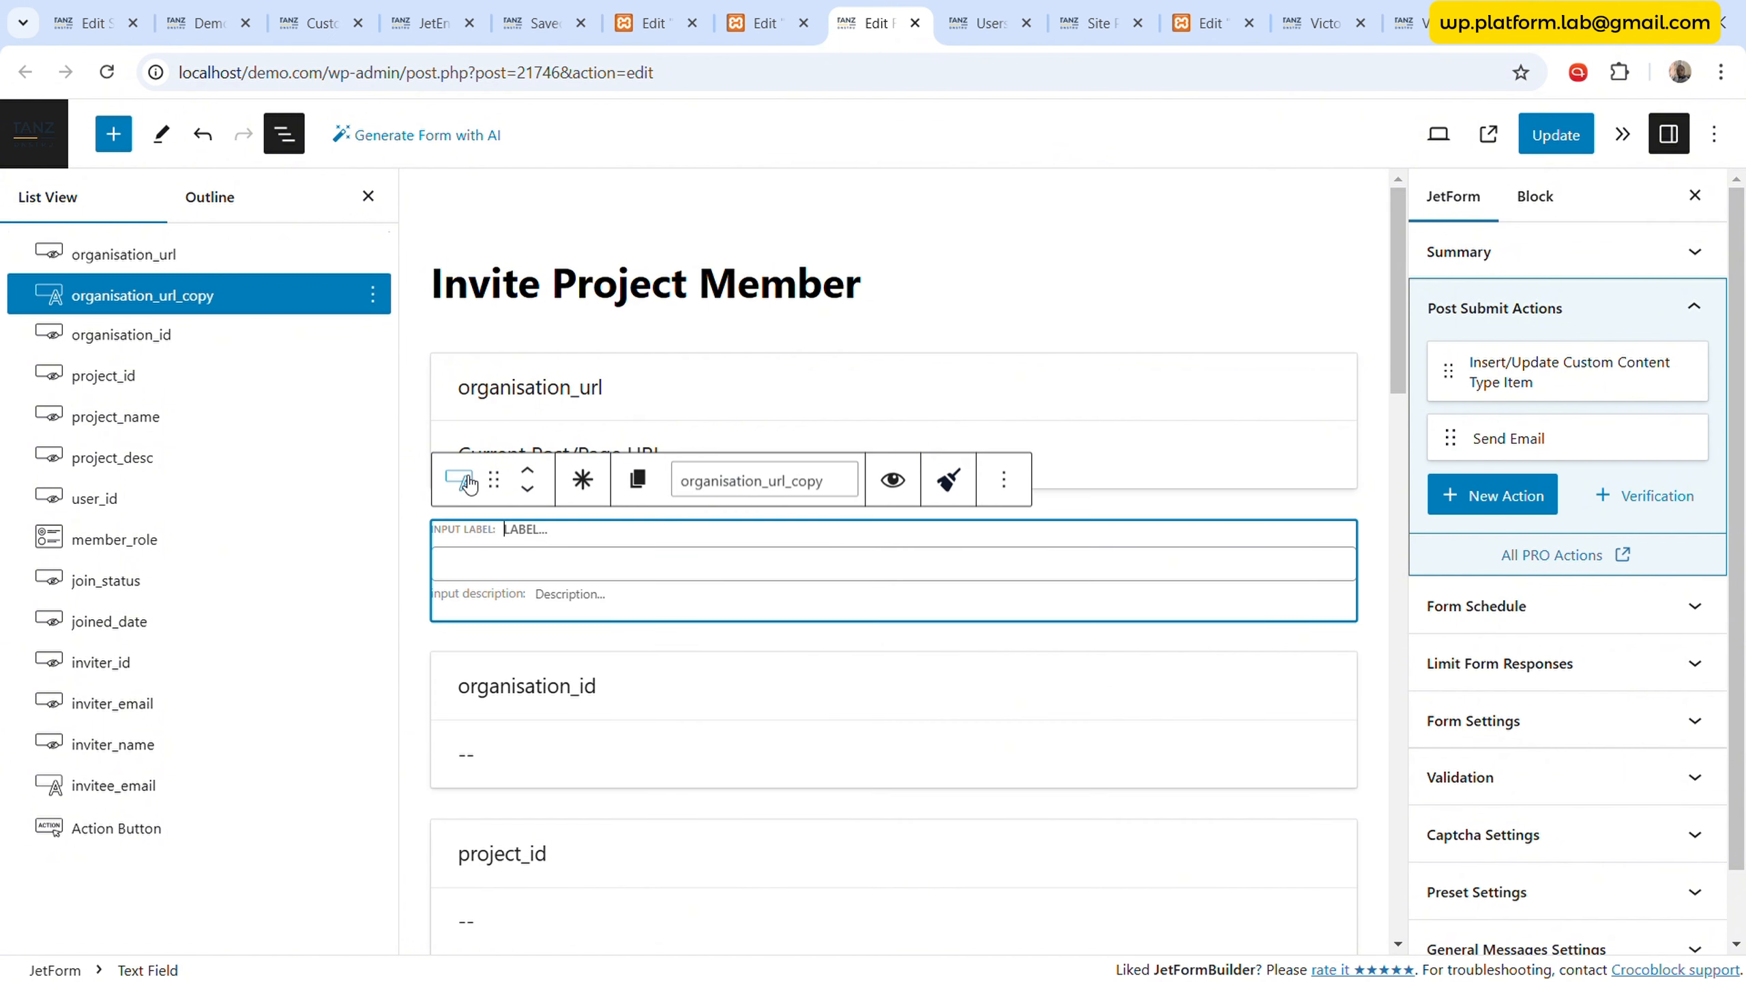
left_click(458, 479)
scroll(581, 755, "down", 7)
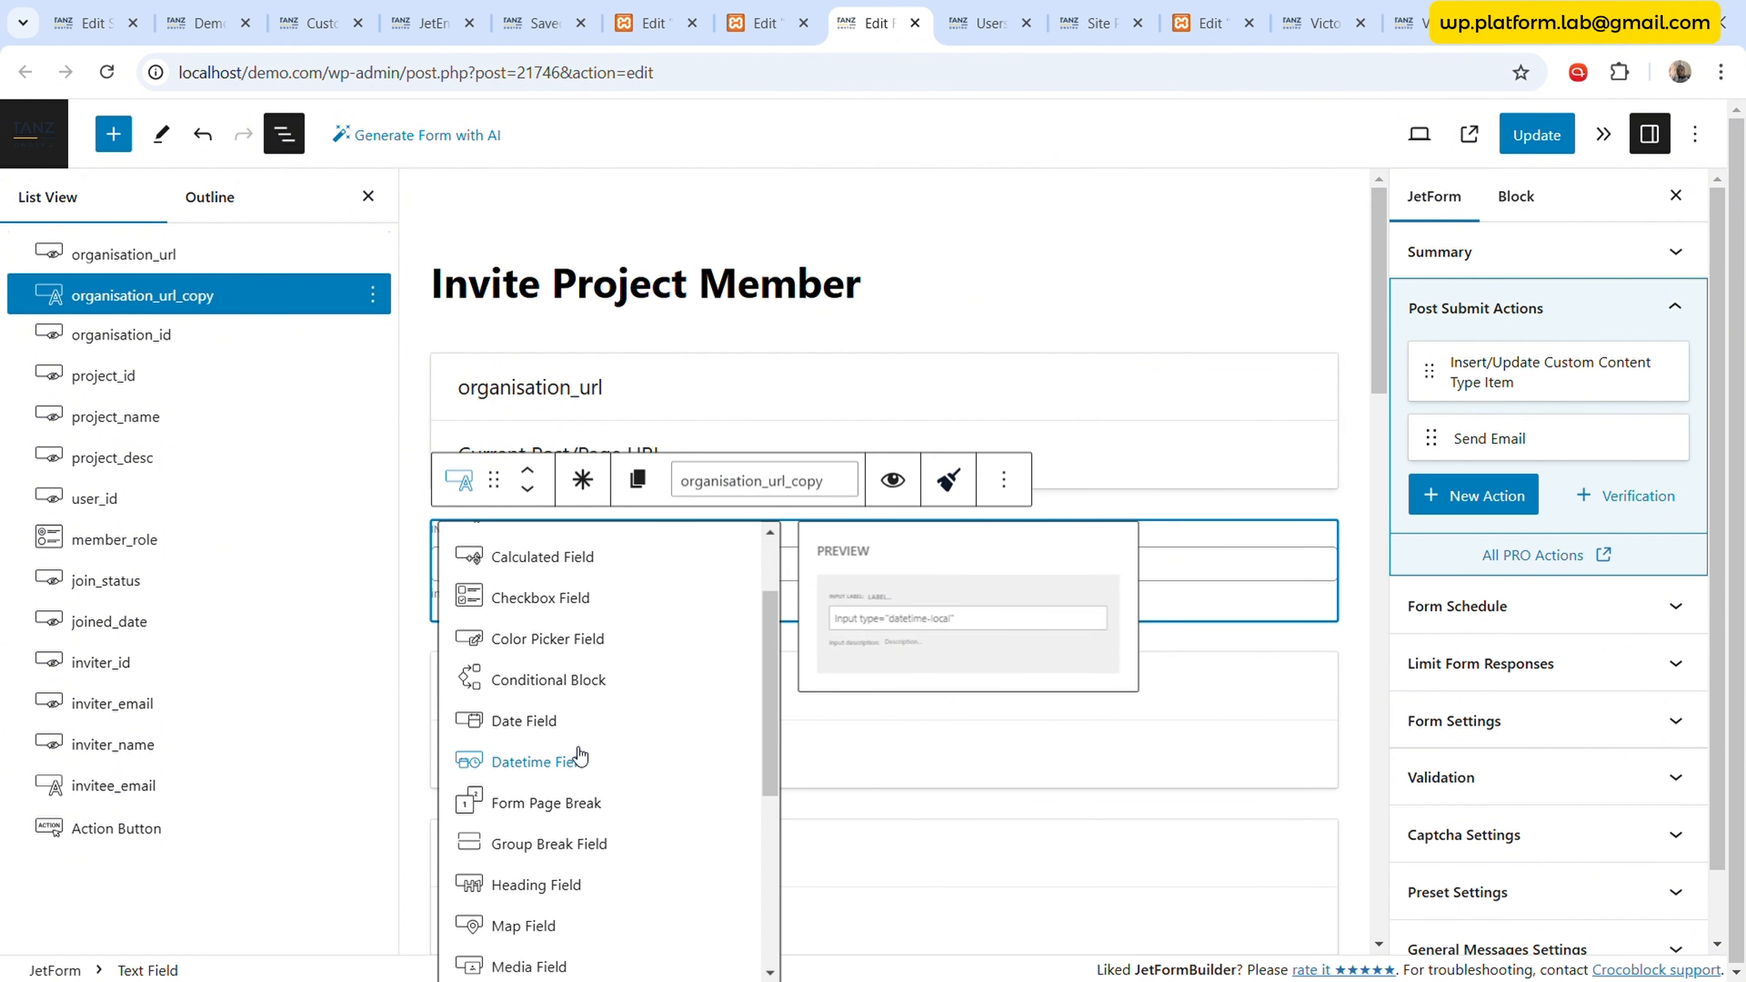
left_click(562, 787)
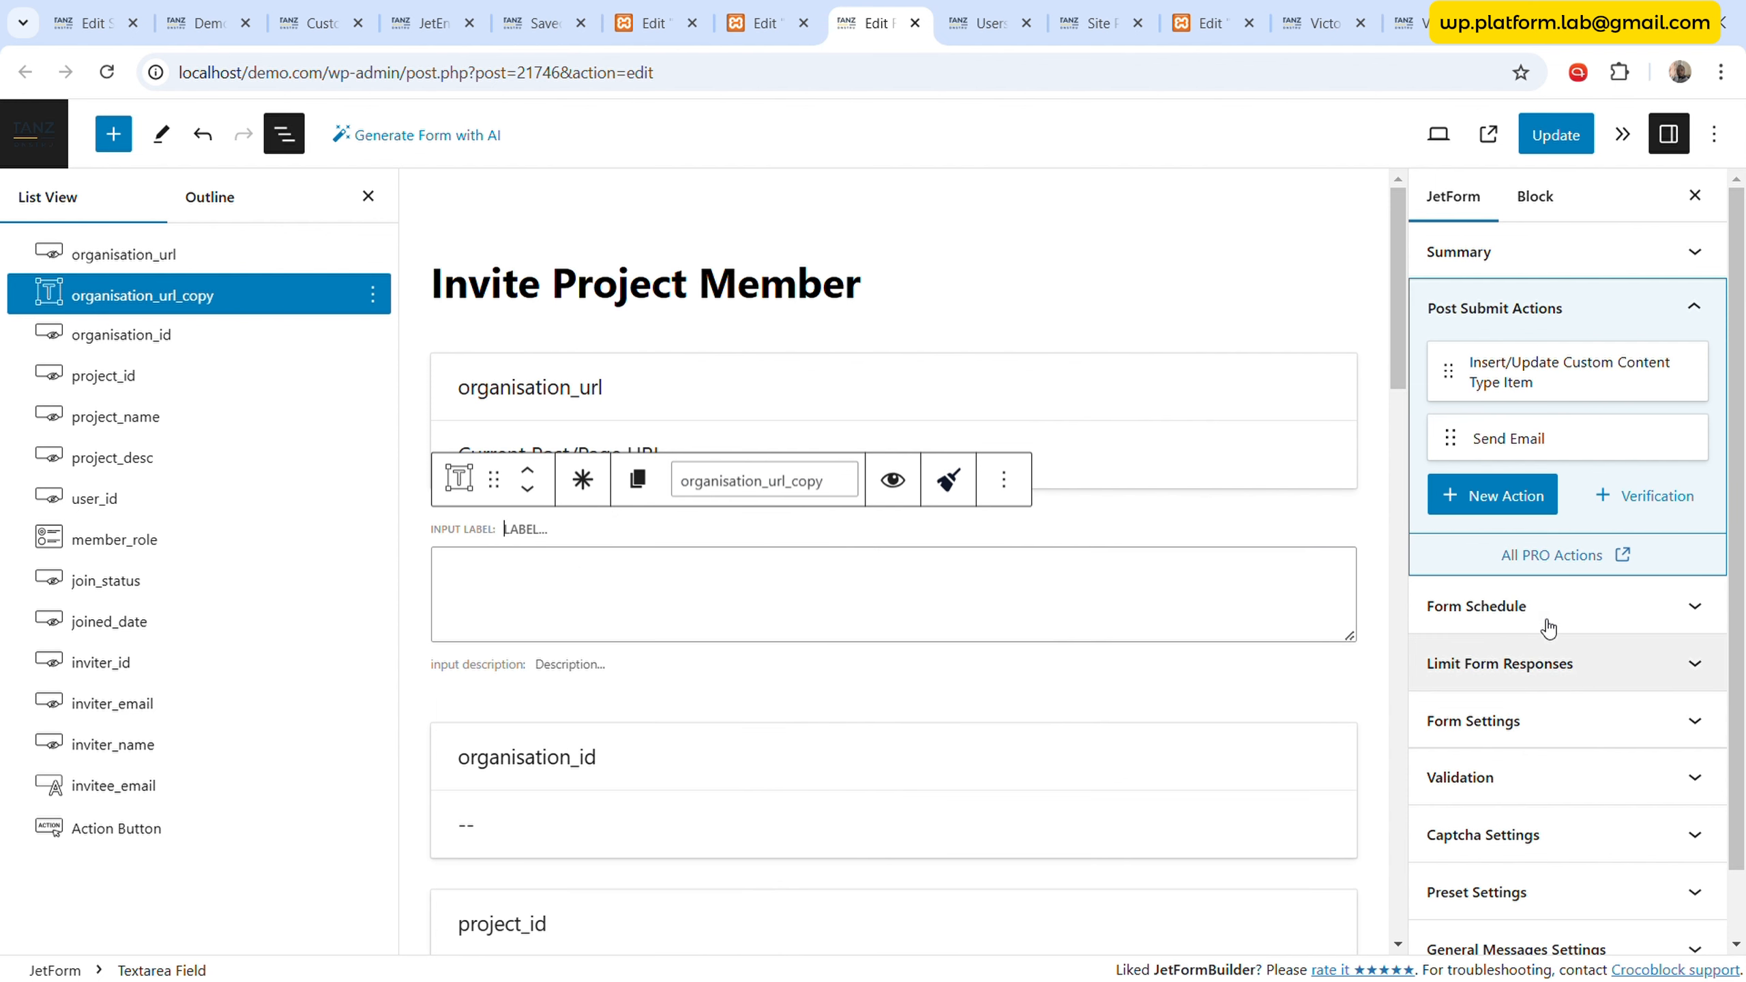
- Set the new textarea's default value to the copied invitation message and save the form
left_click(1541, 197)
left_click(1520, 723)
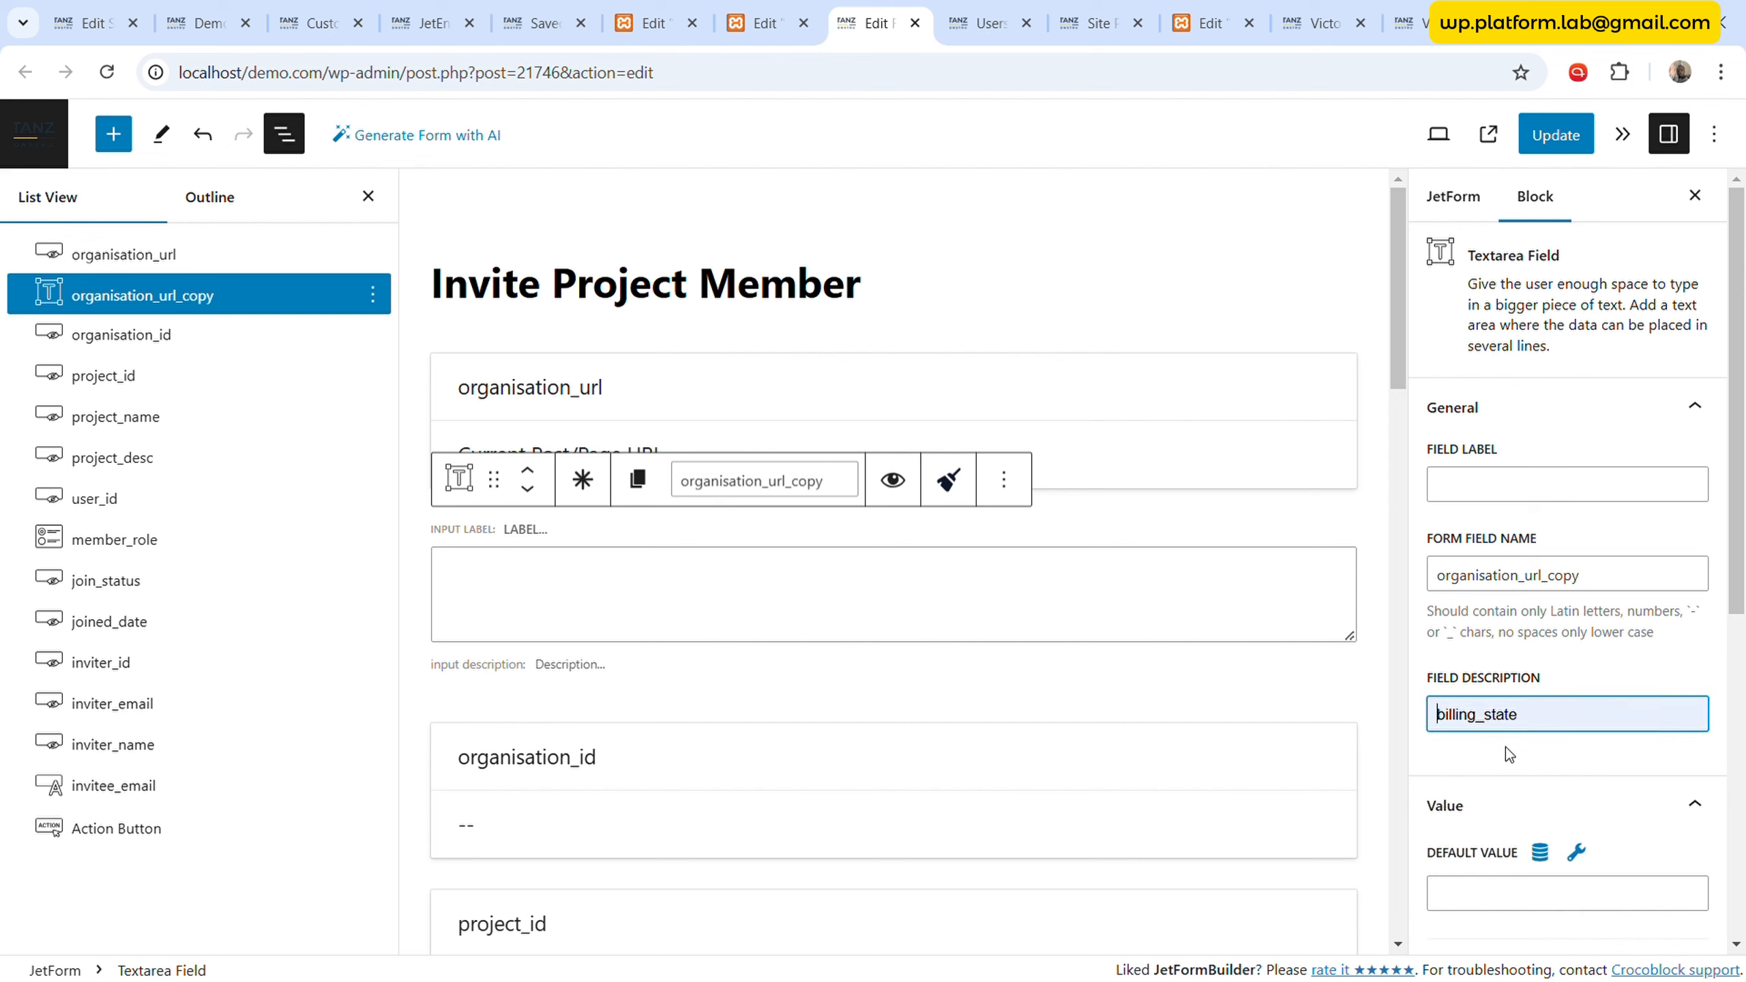
left_click(1465, 894)
key("ctrl+v")
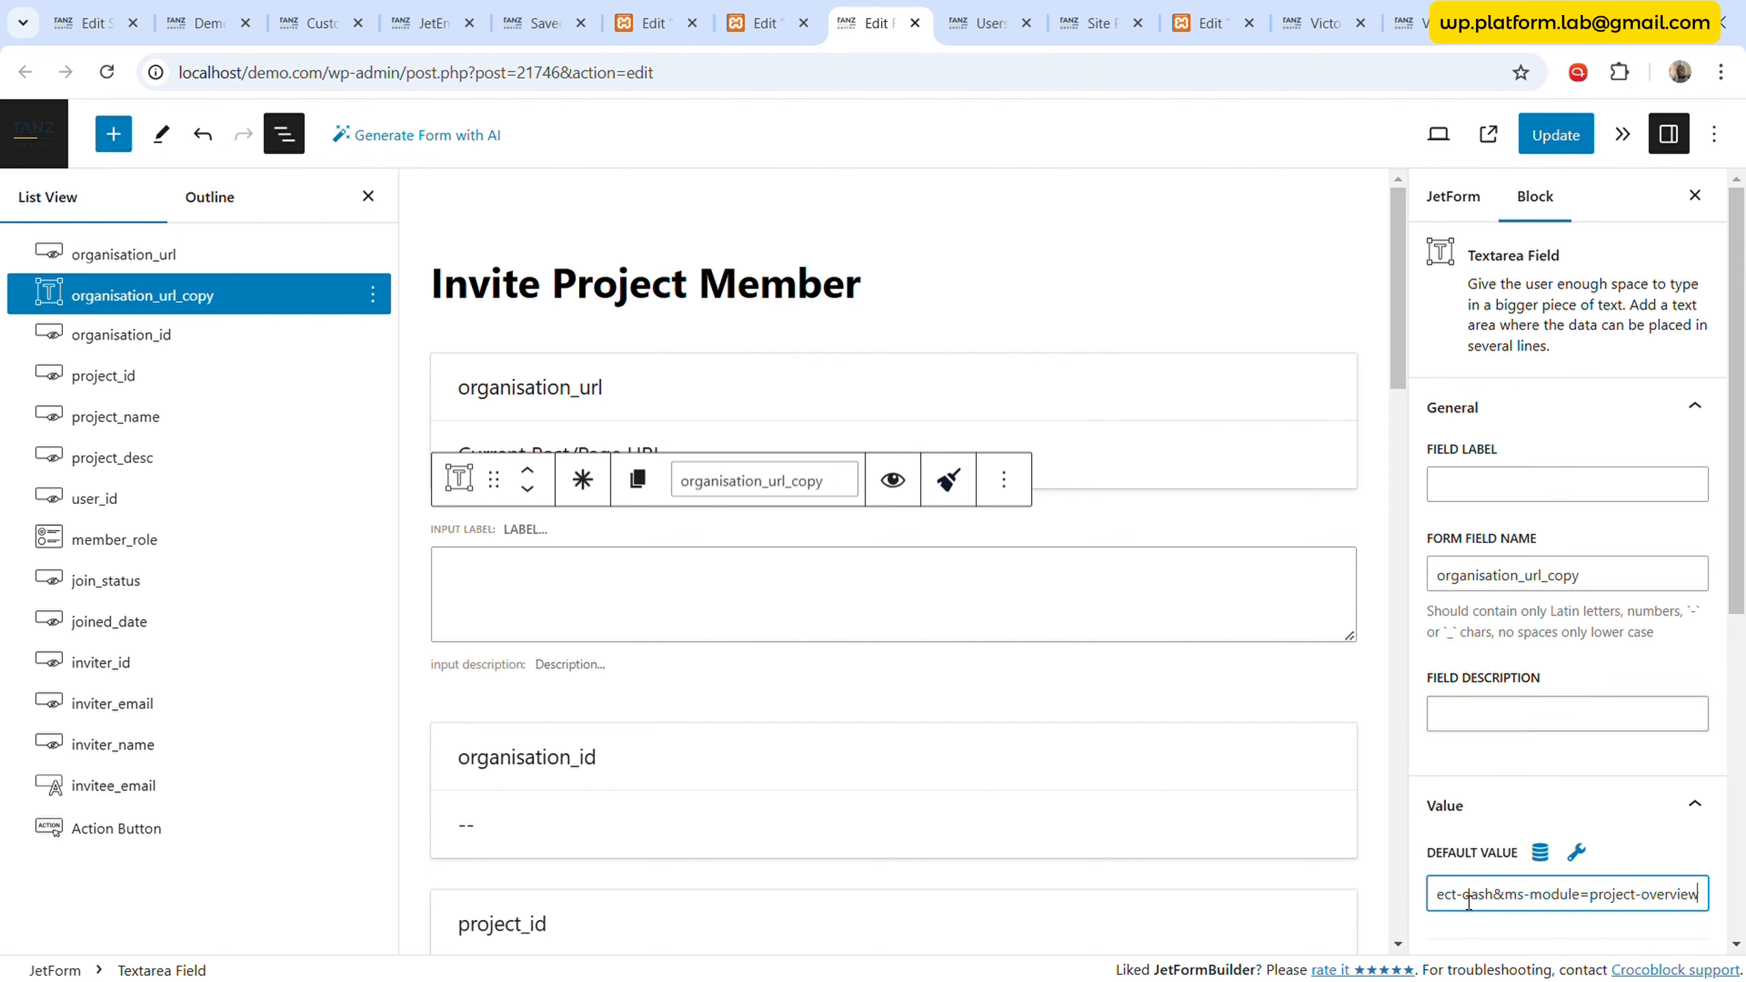
left_click(1556, 135)
- Reload the project overview page and check the textarea in the Invite Member popup, closing the popup again
left_click(1421, 10)
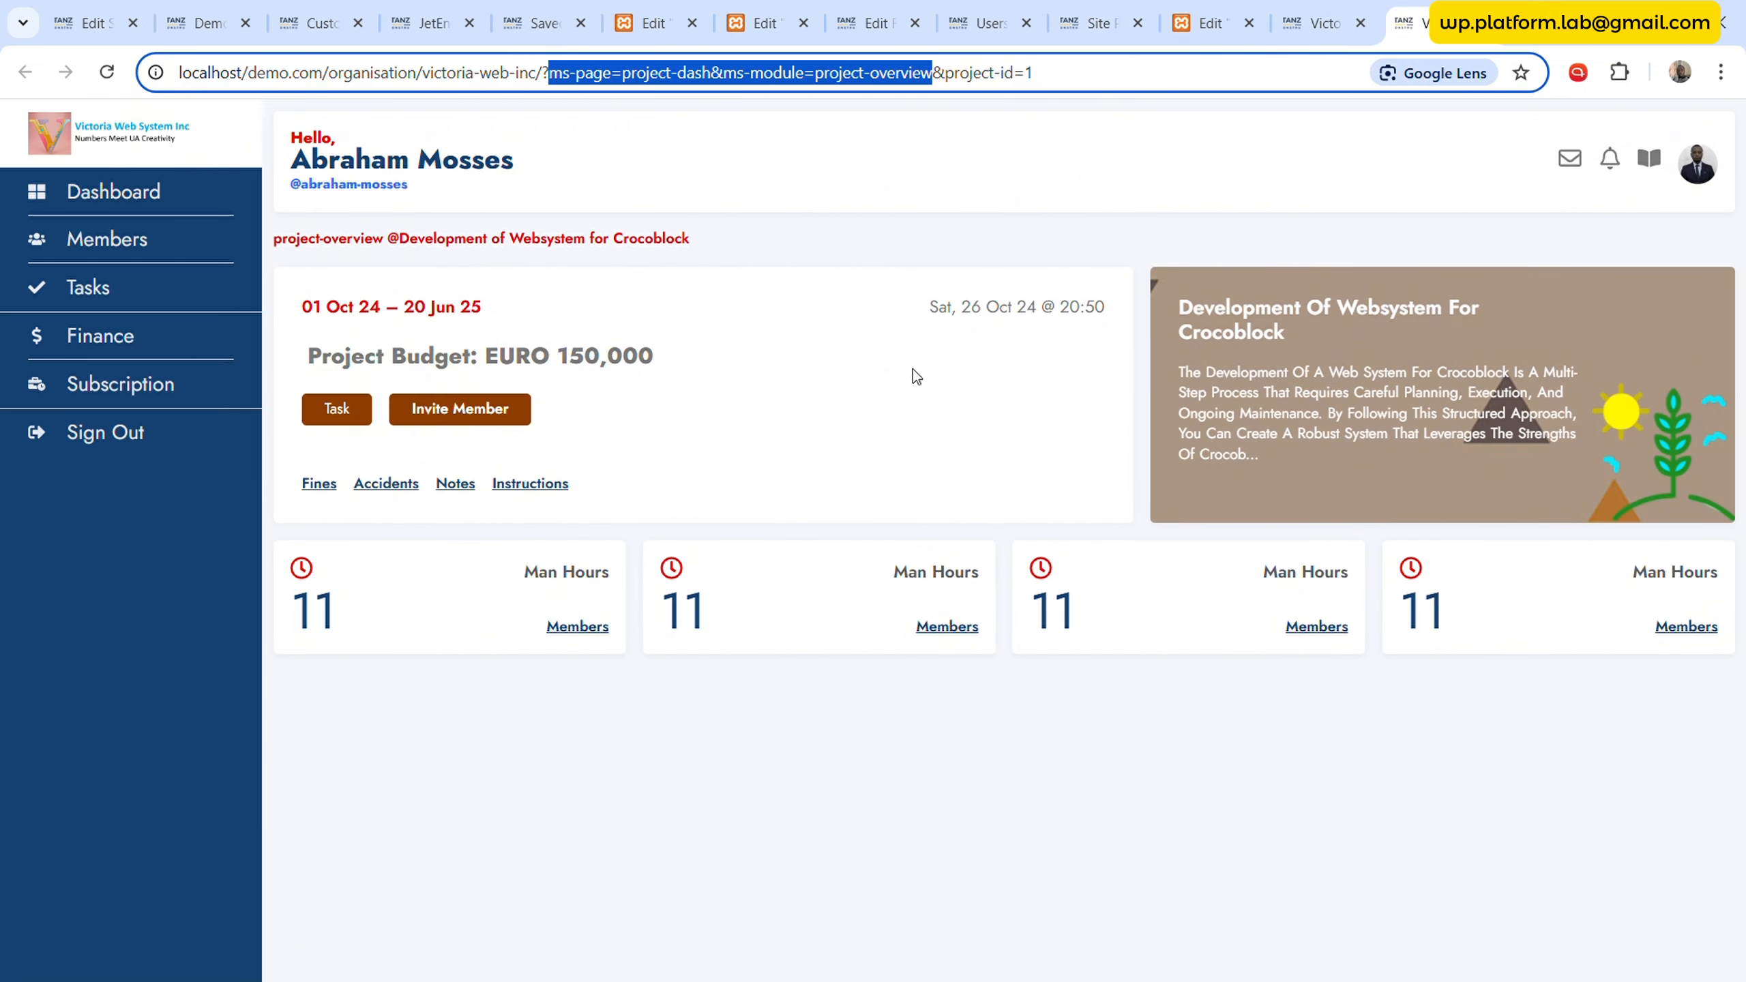
key("Return")
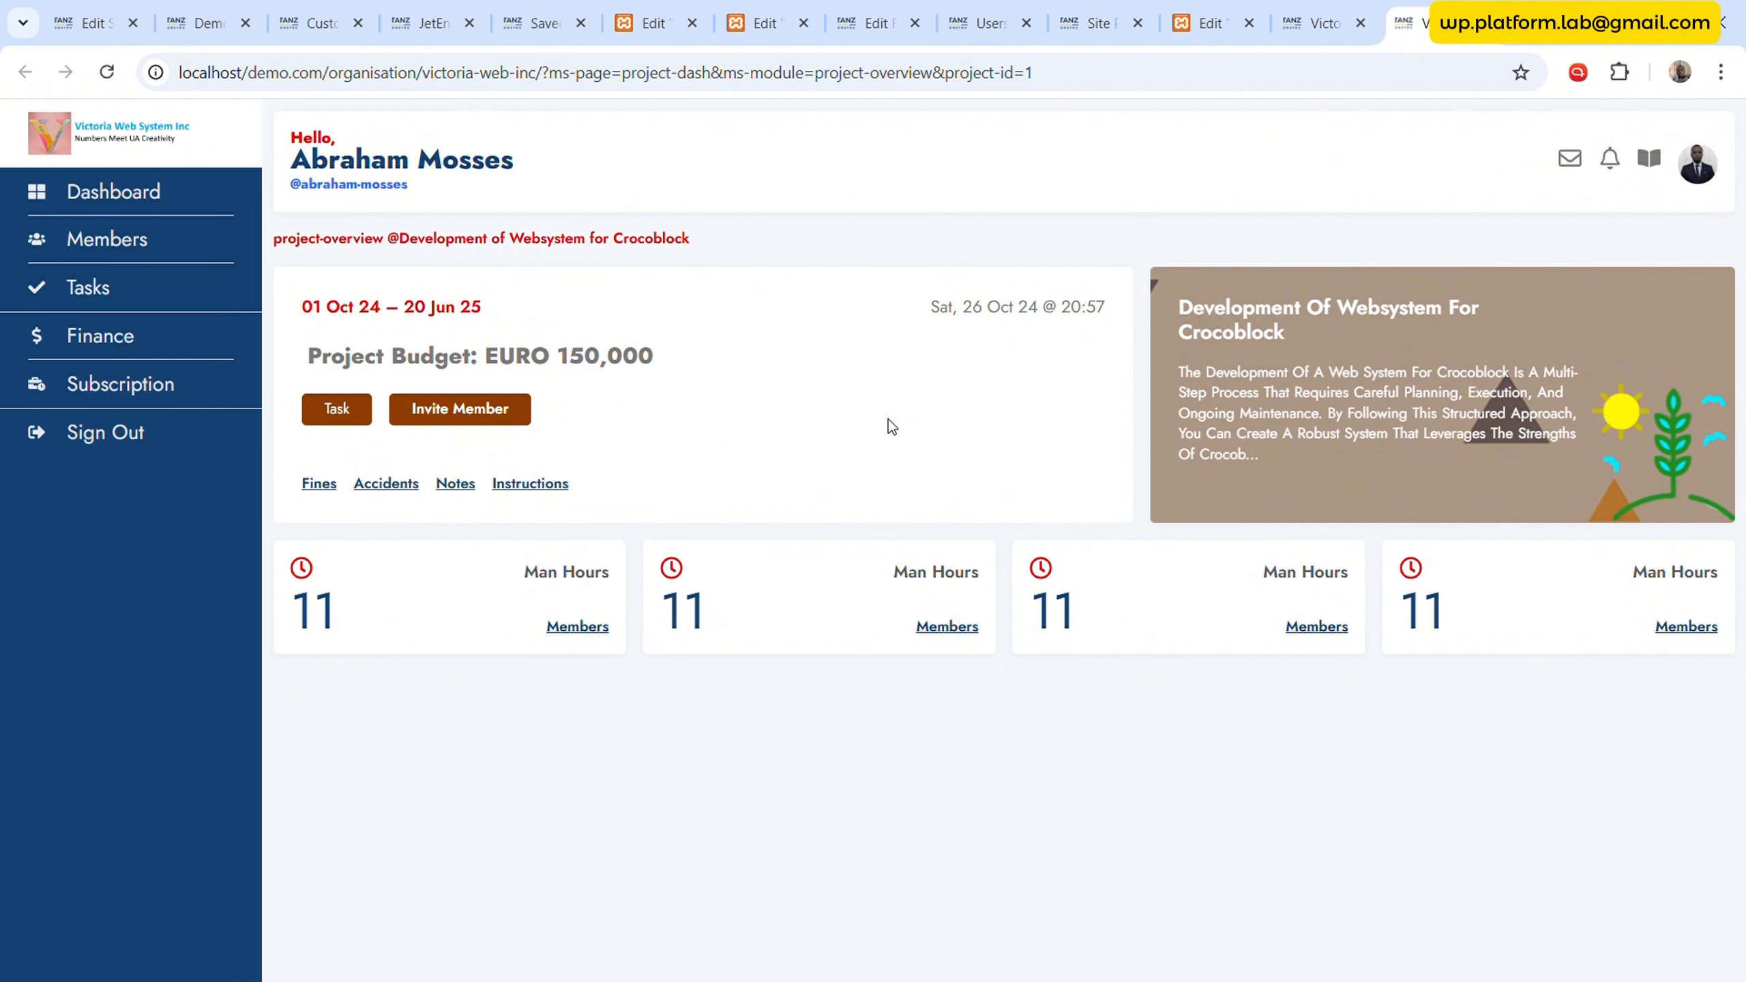
left_click(498, 410)
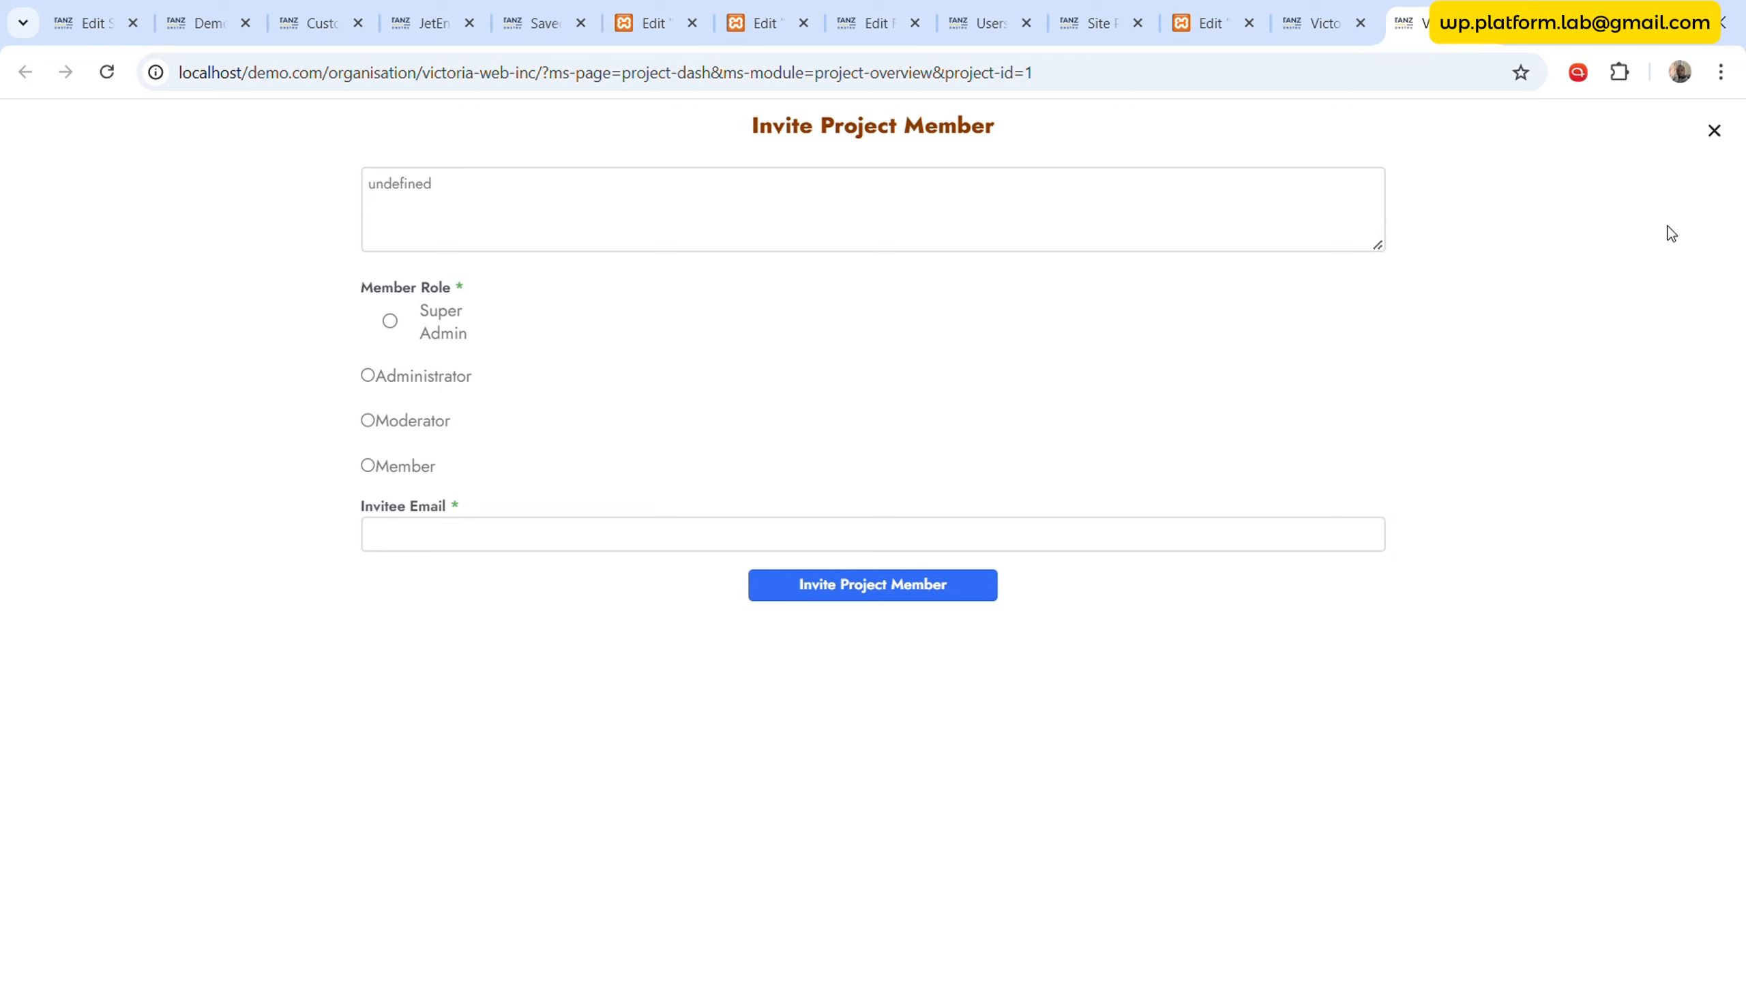
left_click(1715, 130)
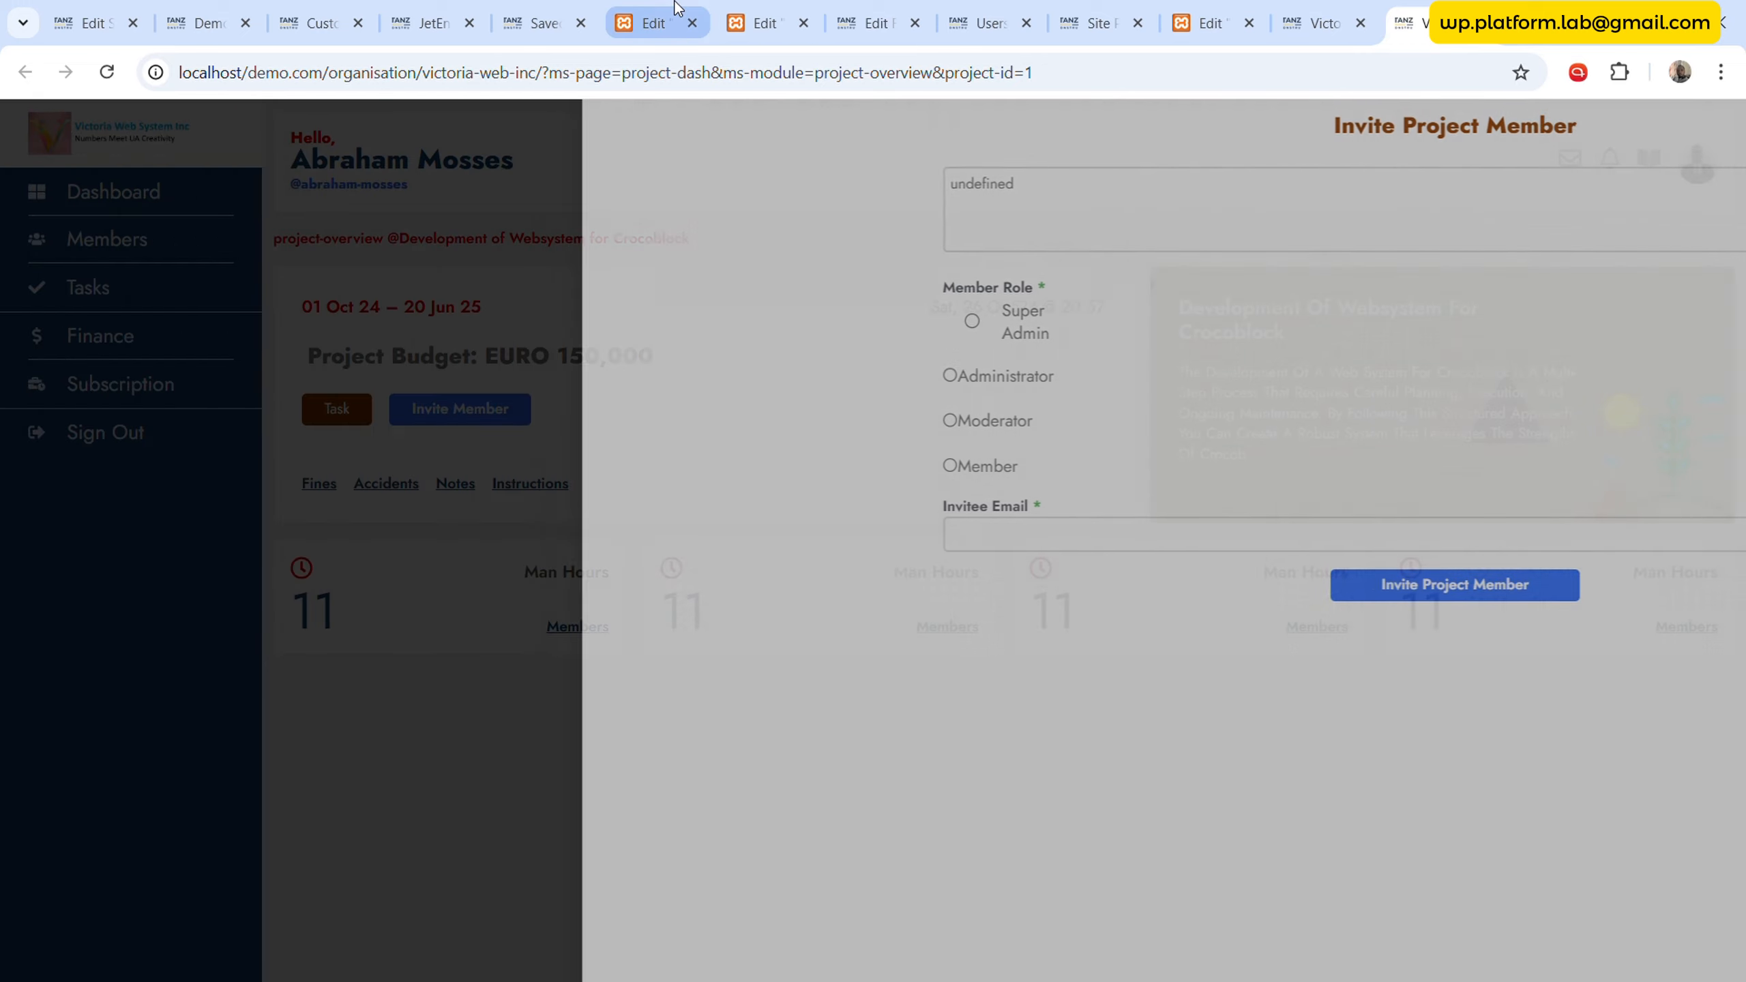
- Clear the textarea field's default value in the form editor and paste the invitation message into its input box on the canvas
left_click(672, 16)
left_click(543, 22)
left_click(877, 22)
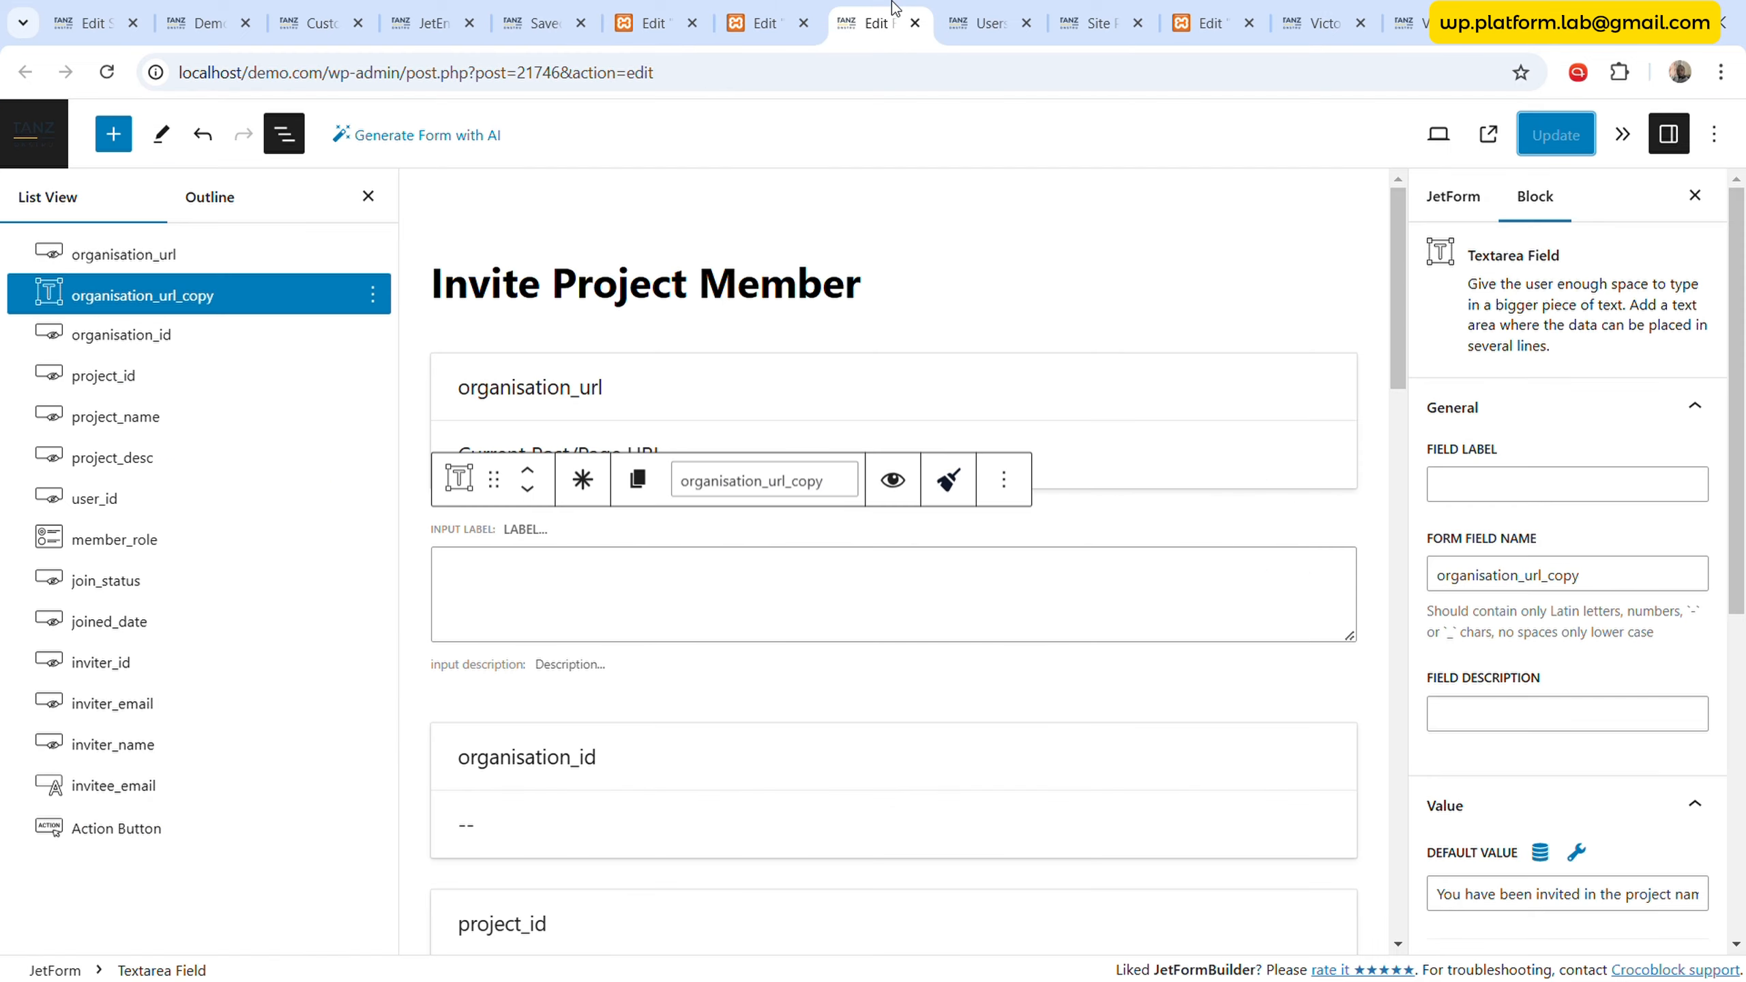
left_click(1506, 898)
key("ctrl+a")
key("BackSpace")
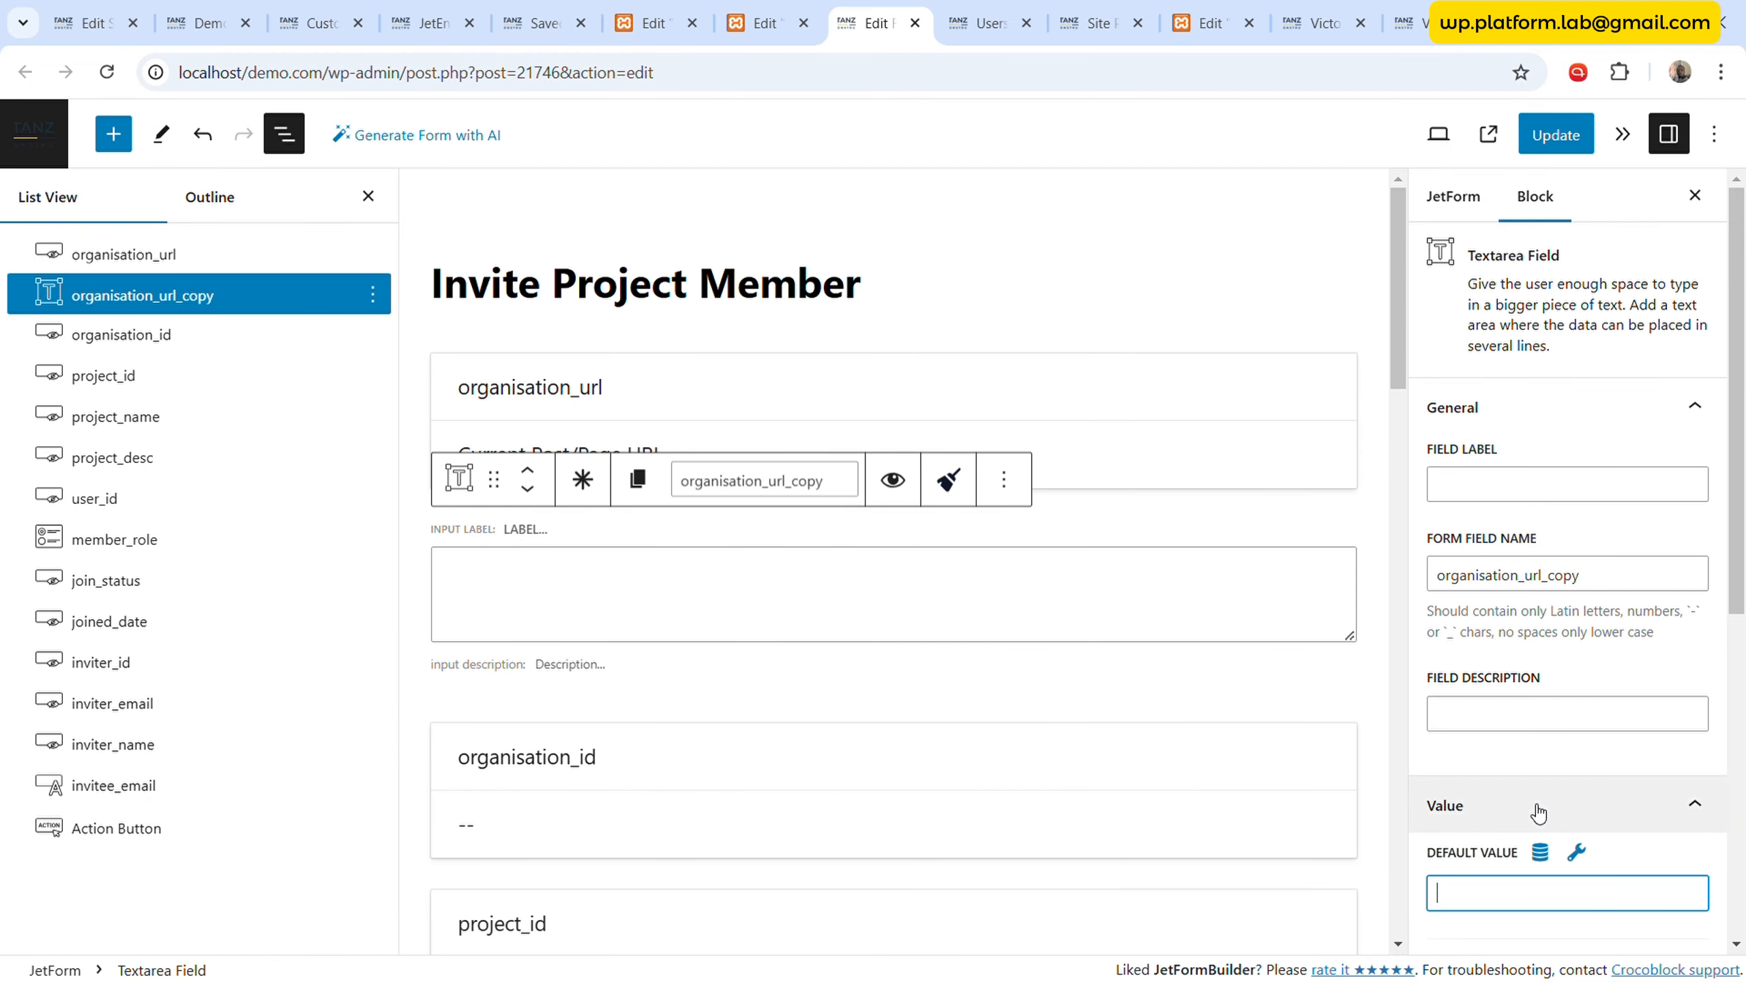
left_click(611, 600)
key("ctrl+v")
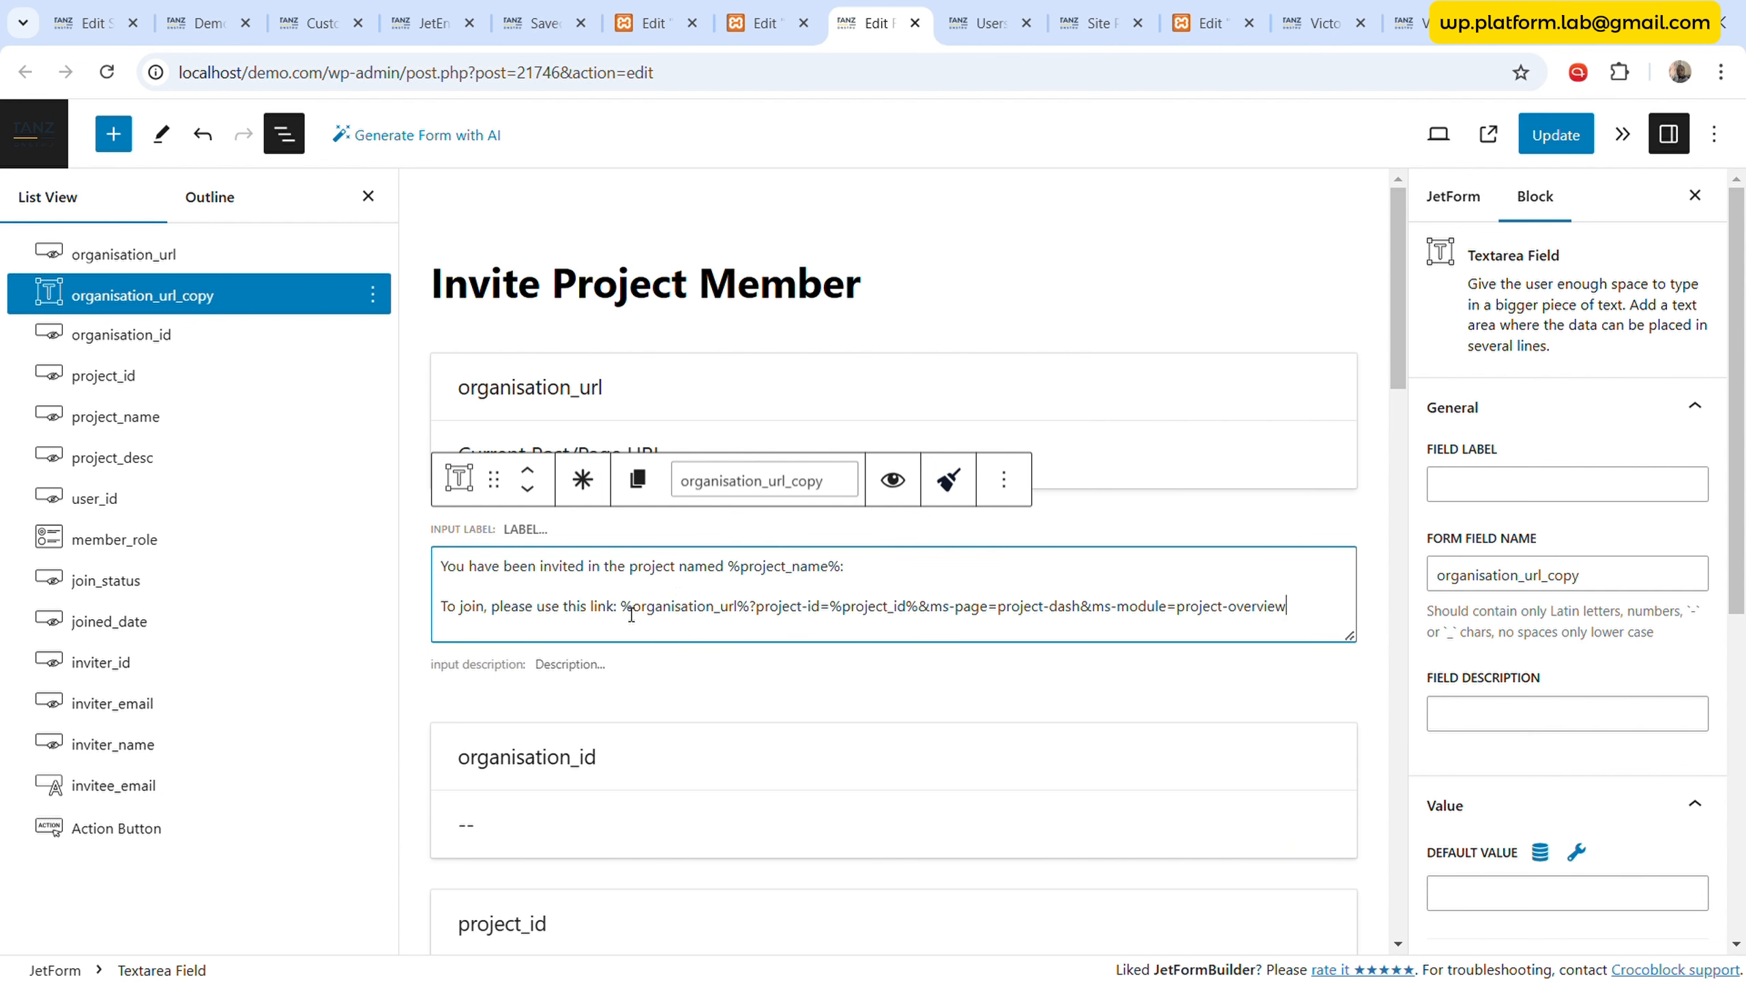
- Wrap the %organisation_url%, %project_id% and %project_name% macros in the message in single quotes
type("'")
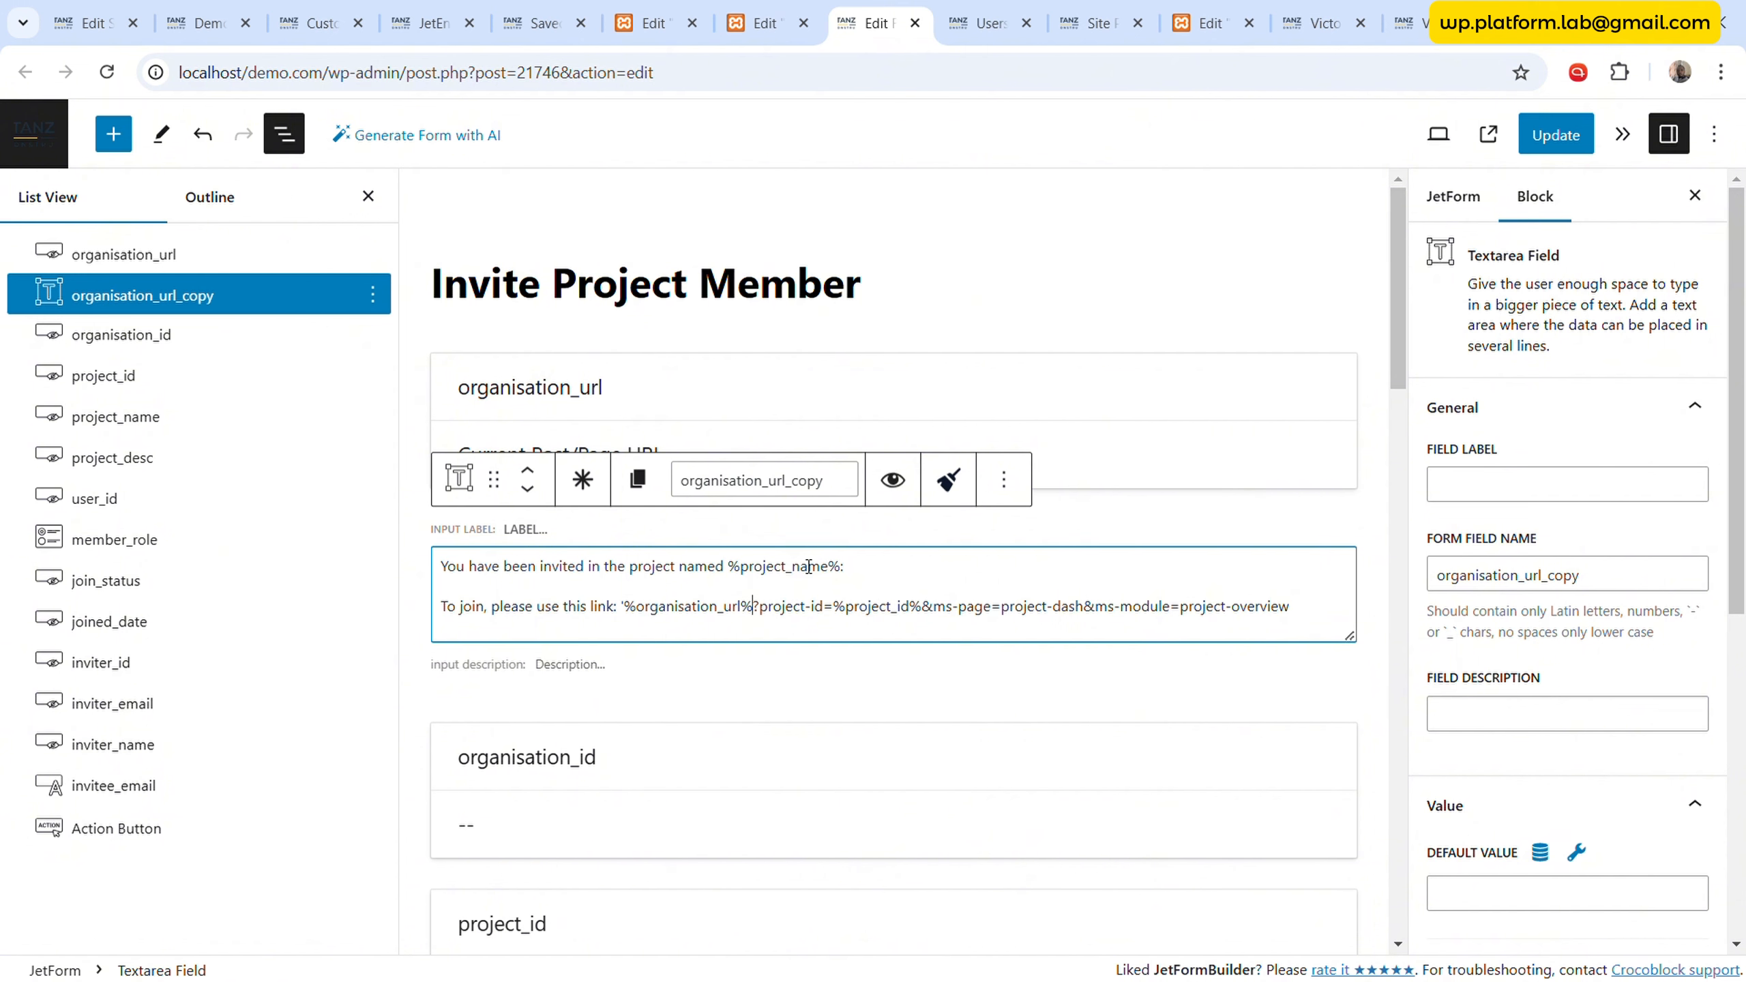
type("'")
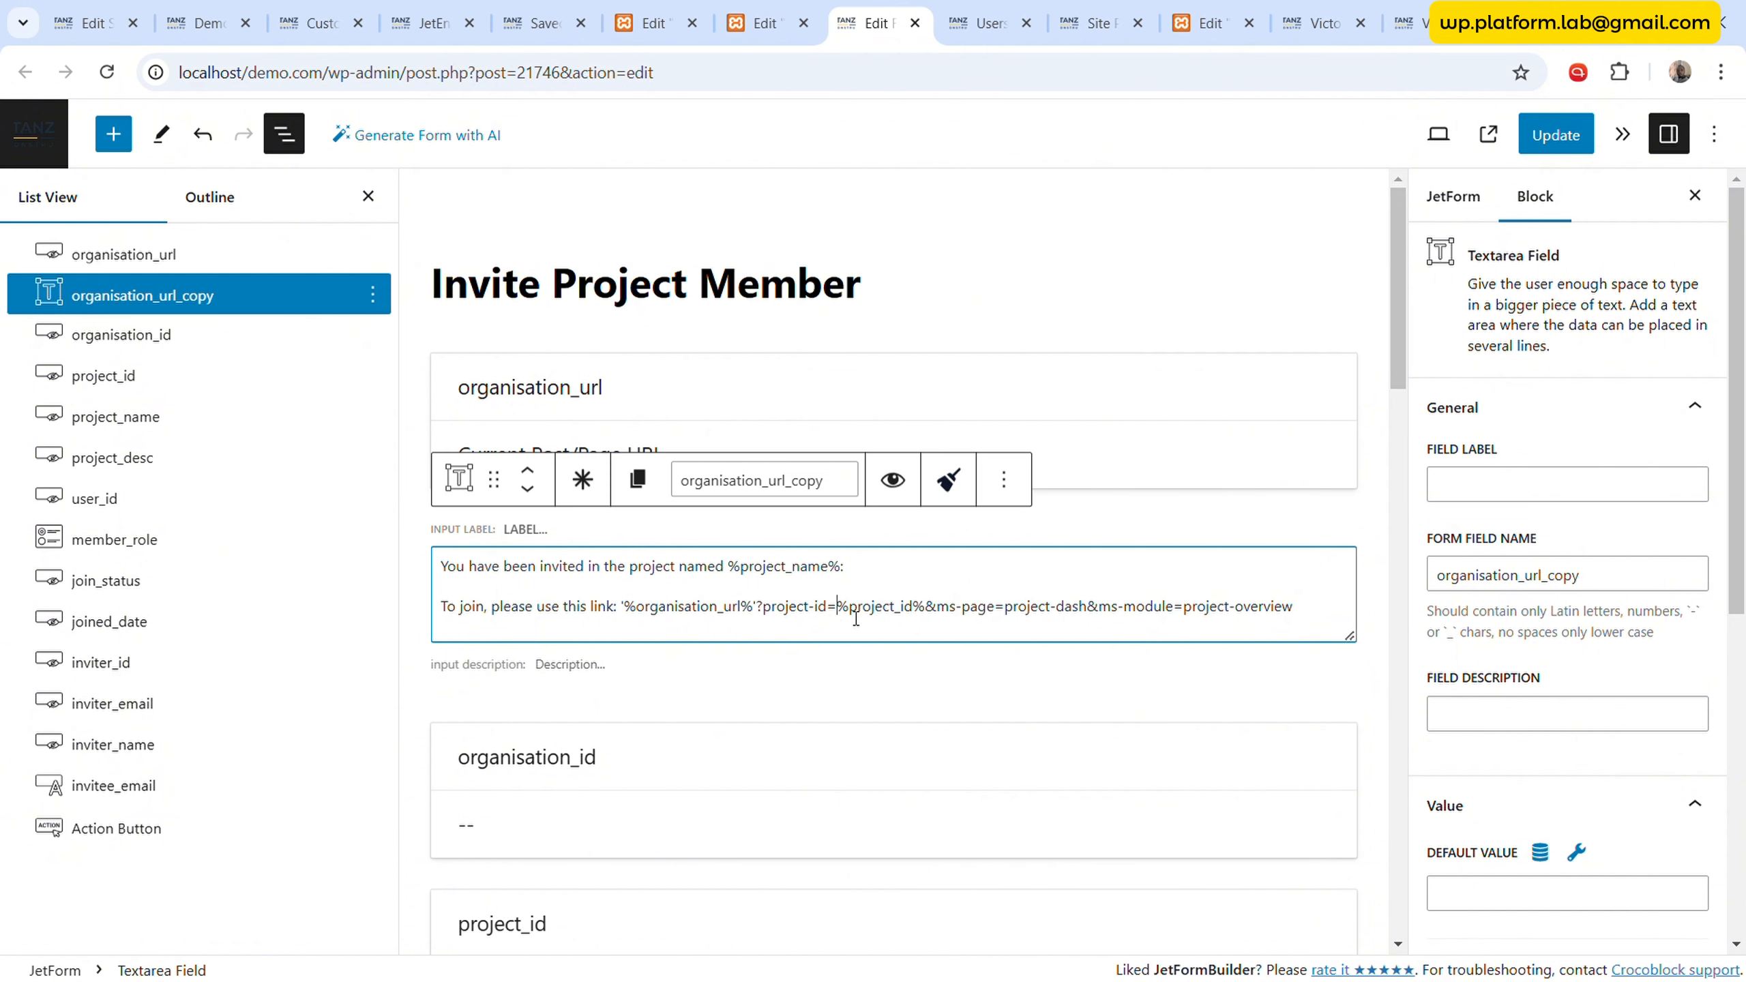
type("'")
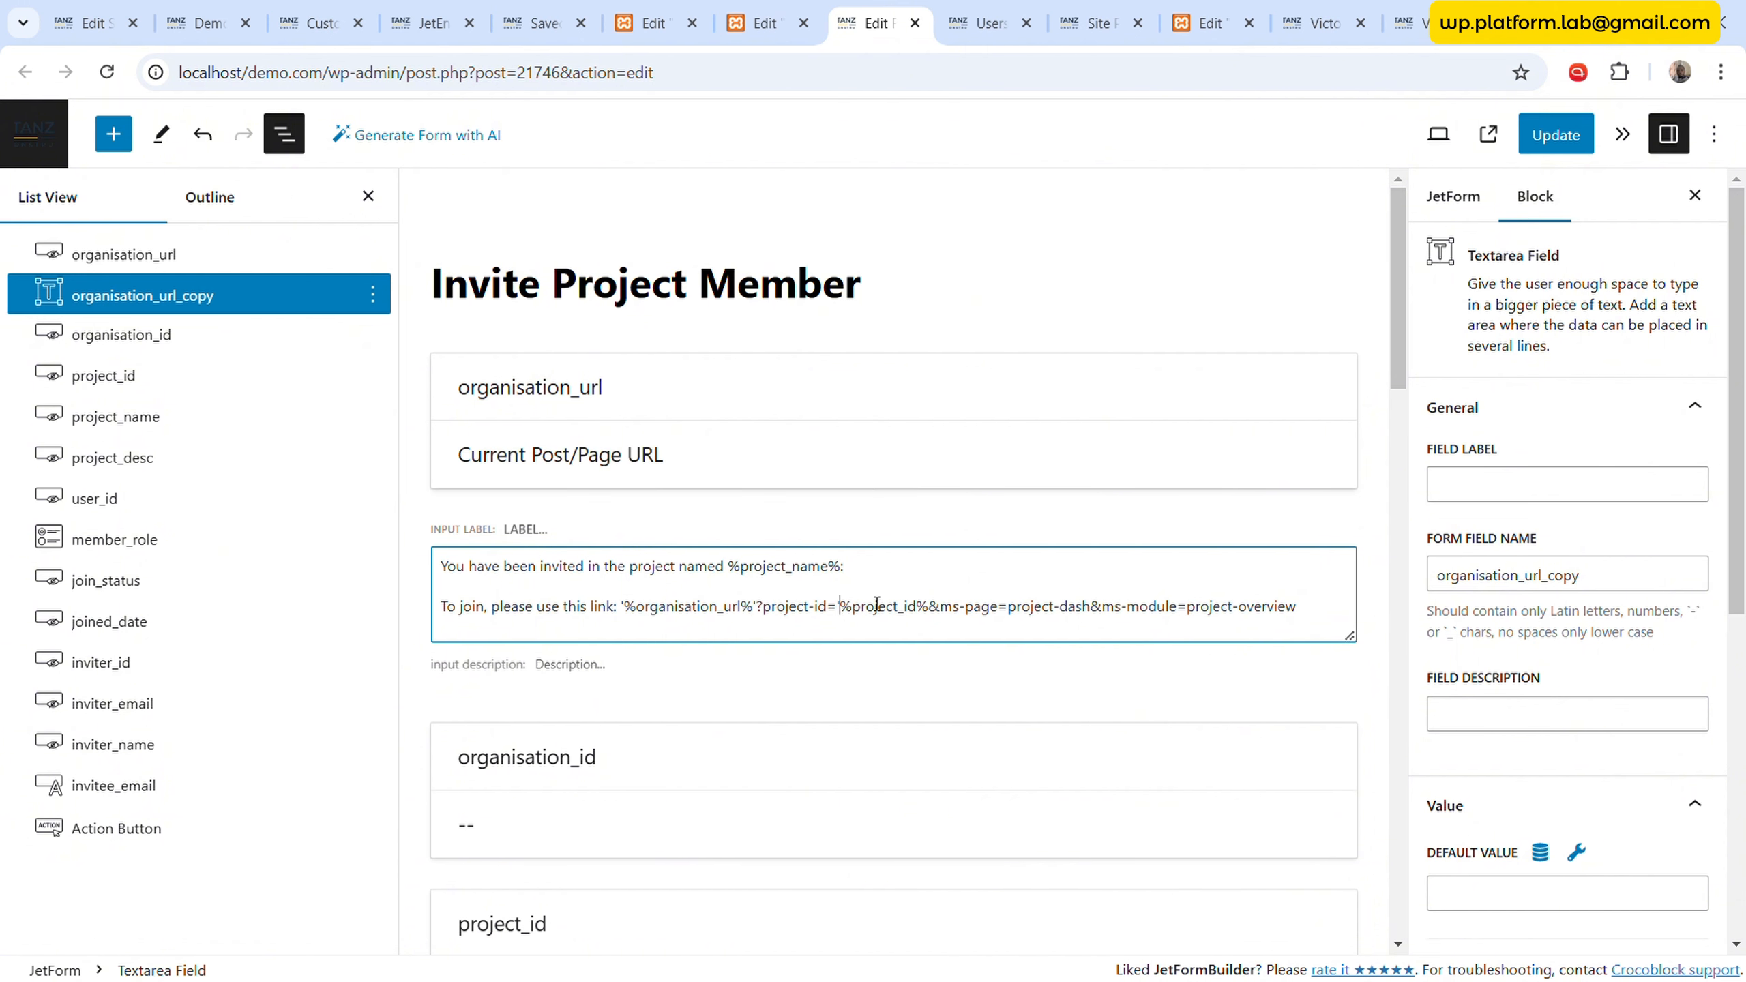
left_click(941, 610)
type("'")
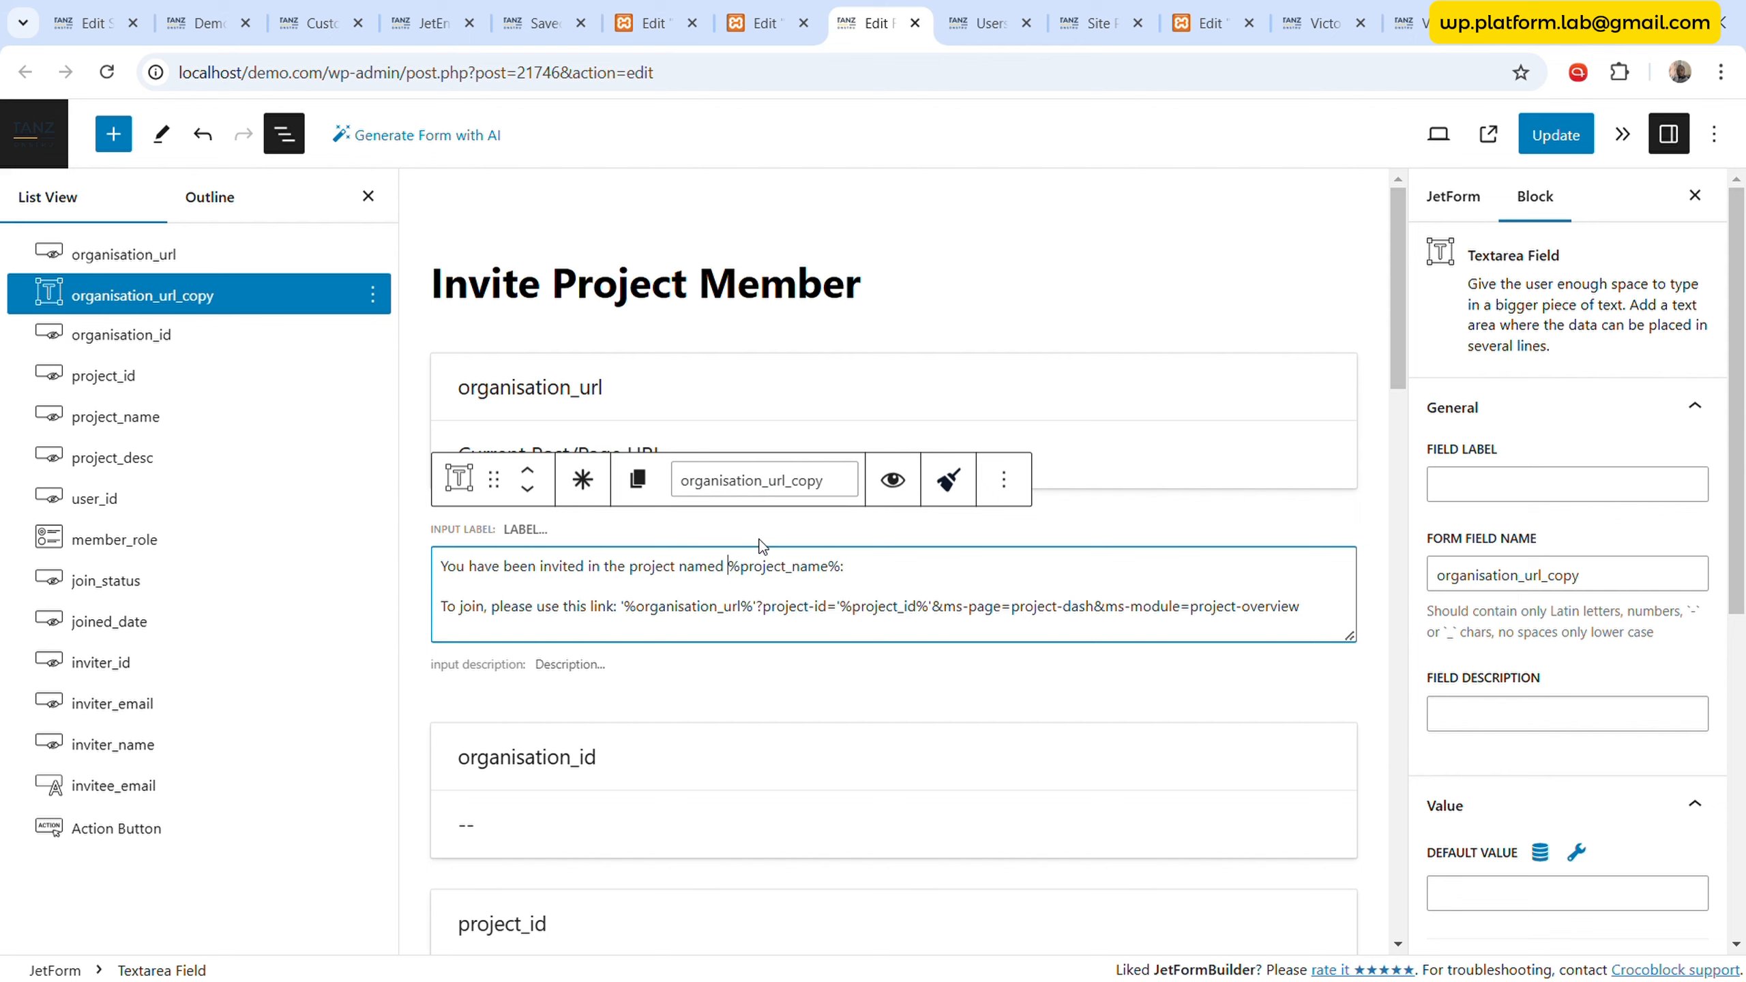
type("'")
type("'")
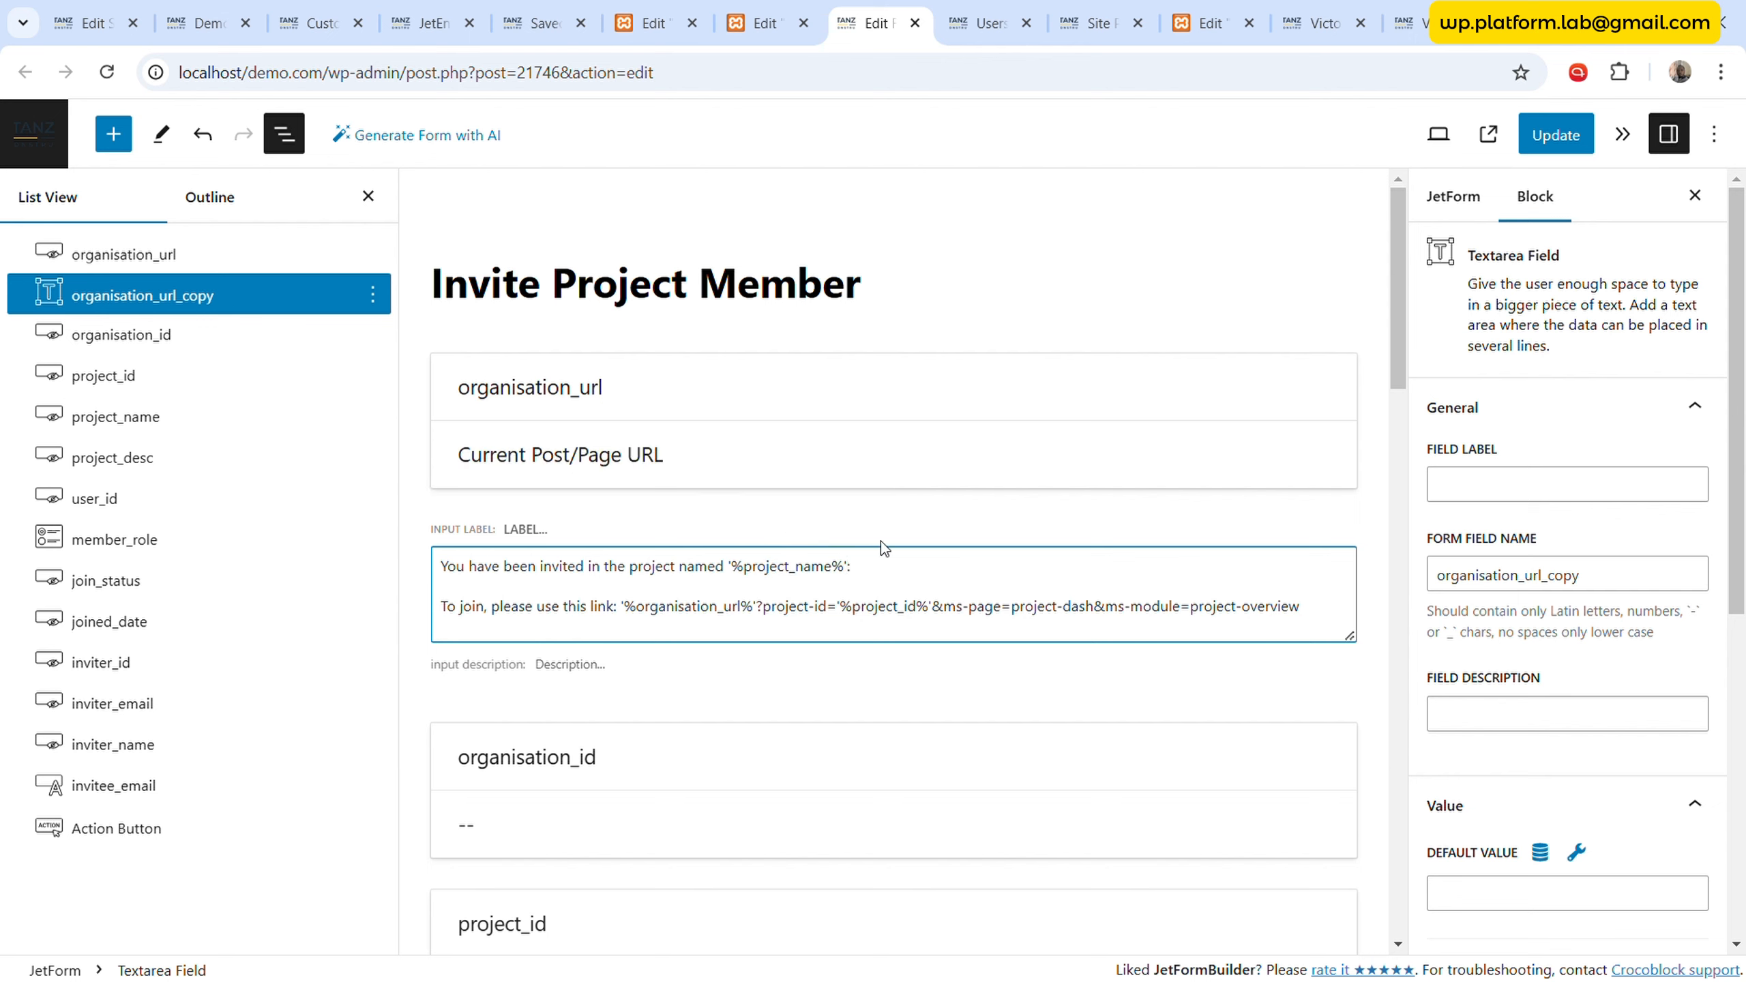
- Move the quoted message into the textarea field's default value and save the form
key("ctrl+a")
key("ctrl+x")
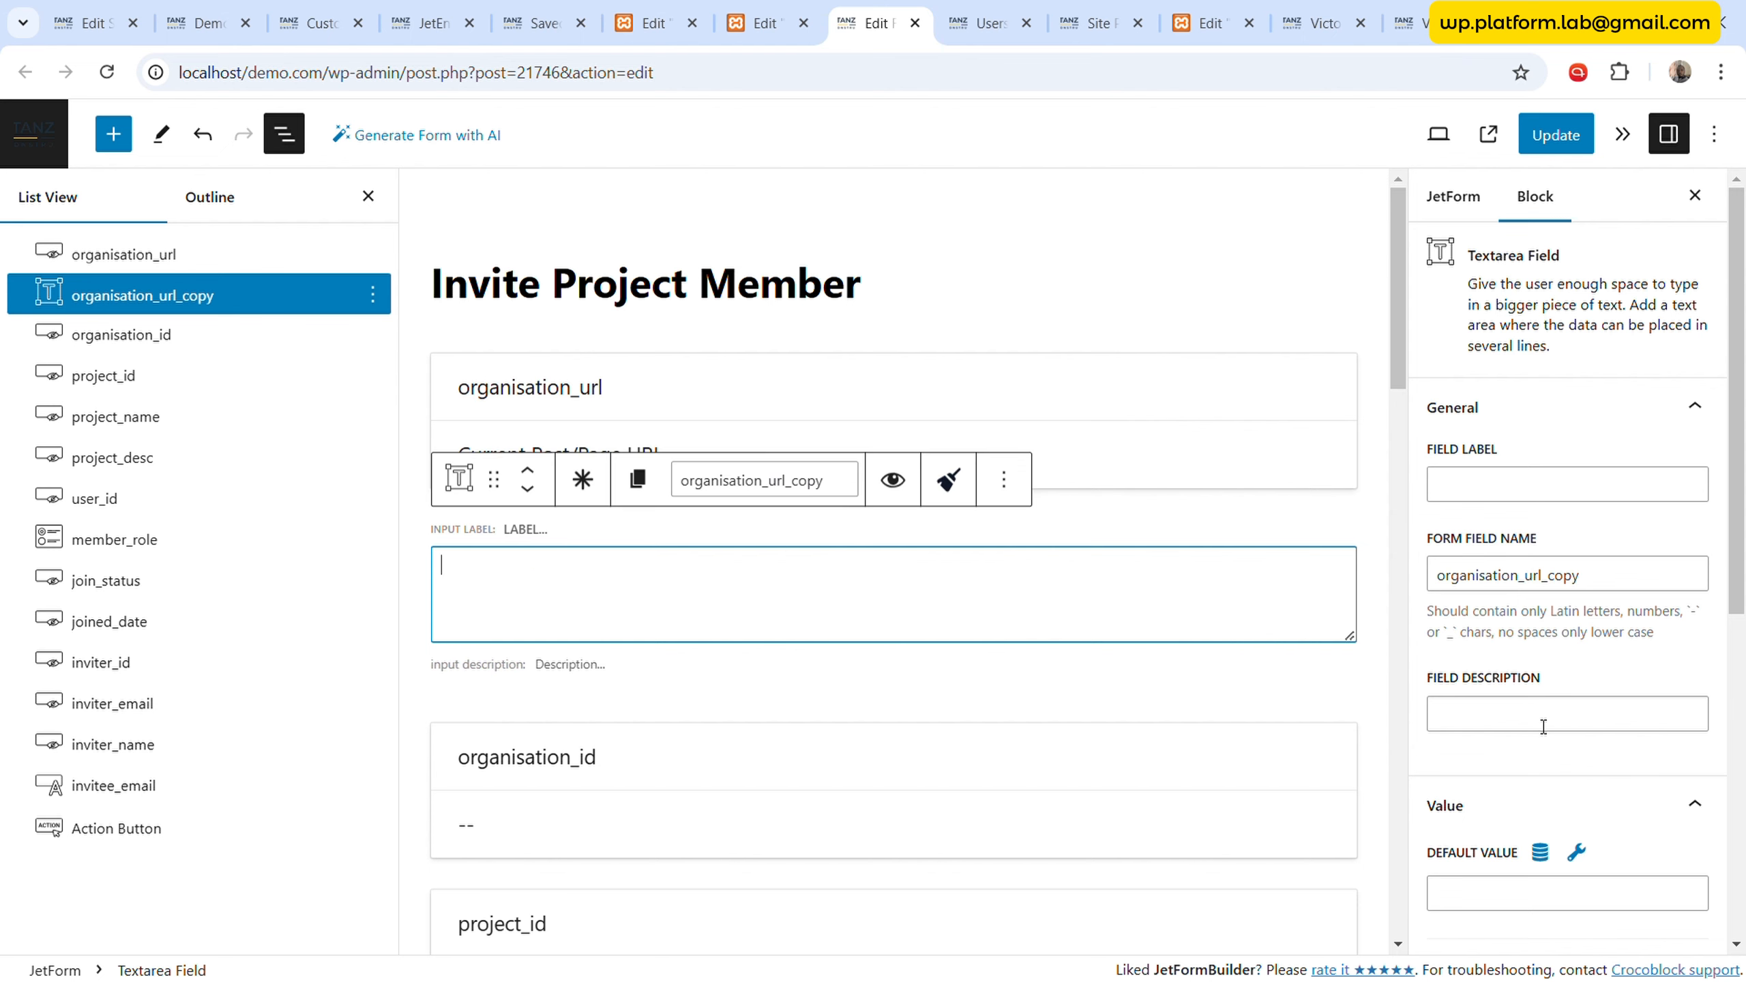
scroll(1544, 727, "down", 3)
left_click(1492, 667)
key("ctrl+v")
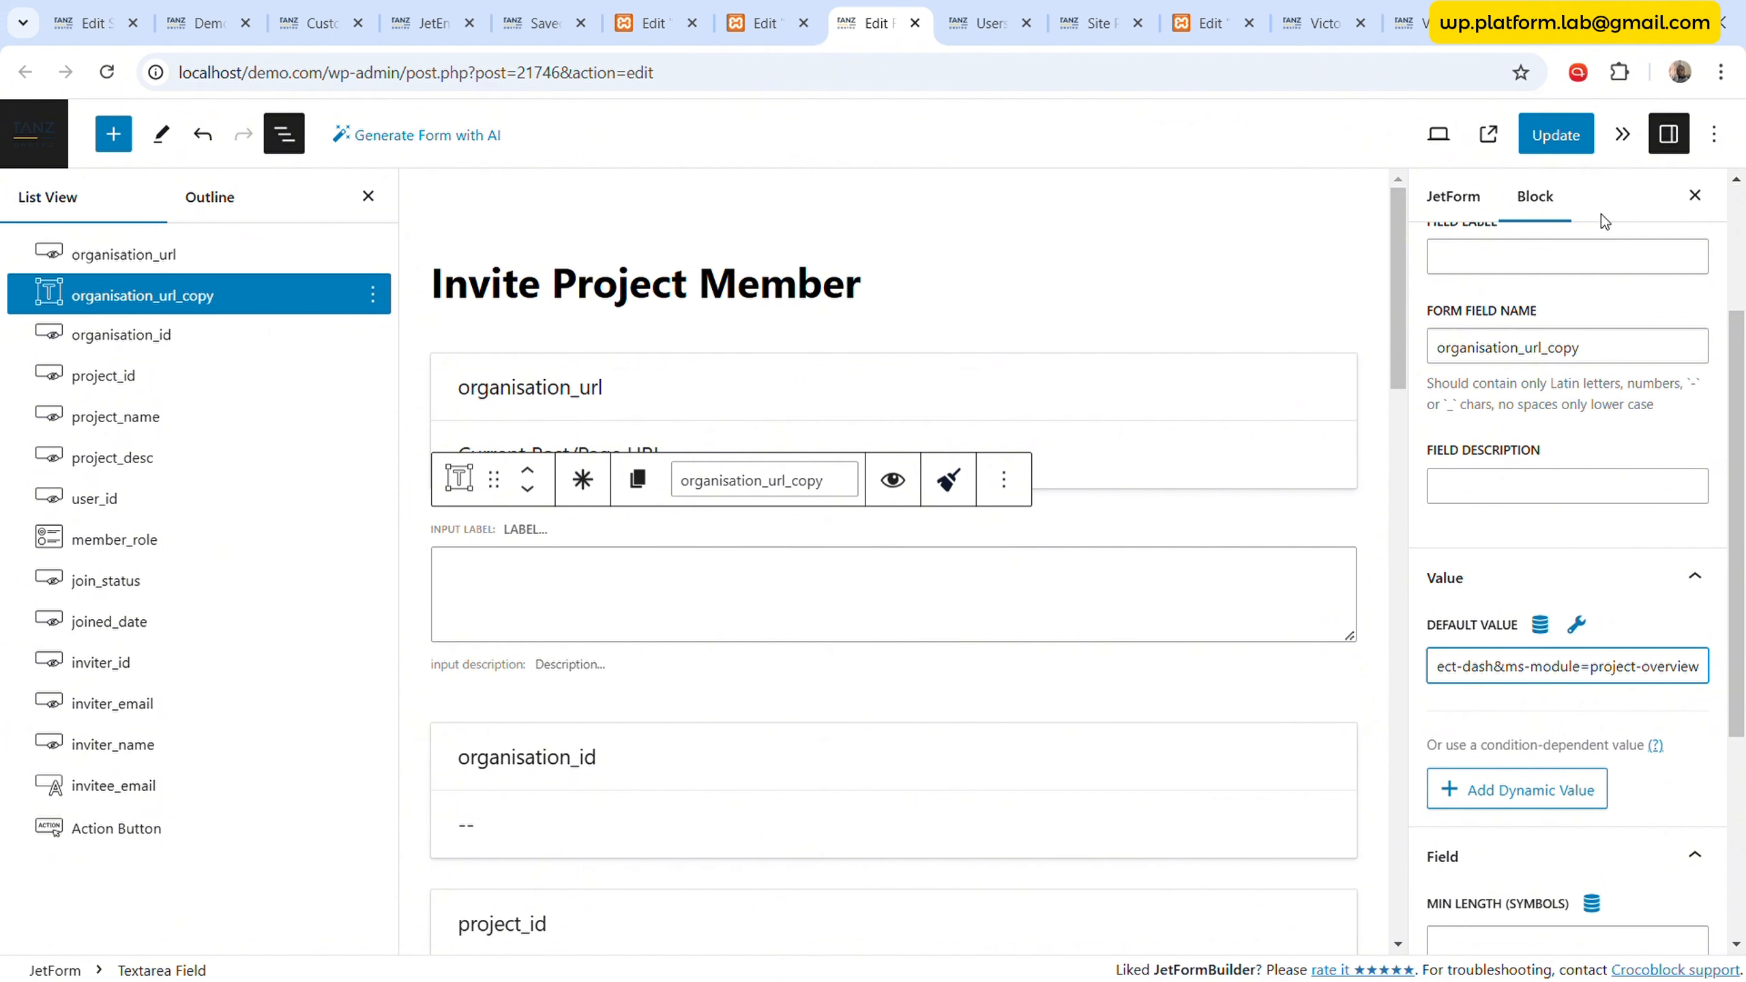
left_click(1556, 136)
- Reload the project overview page and examine the textarea content in the Invite Member popup
left_click(1406, 23)
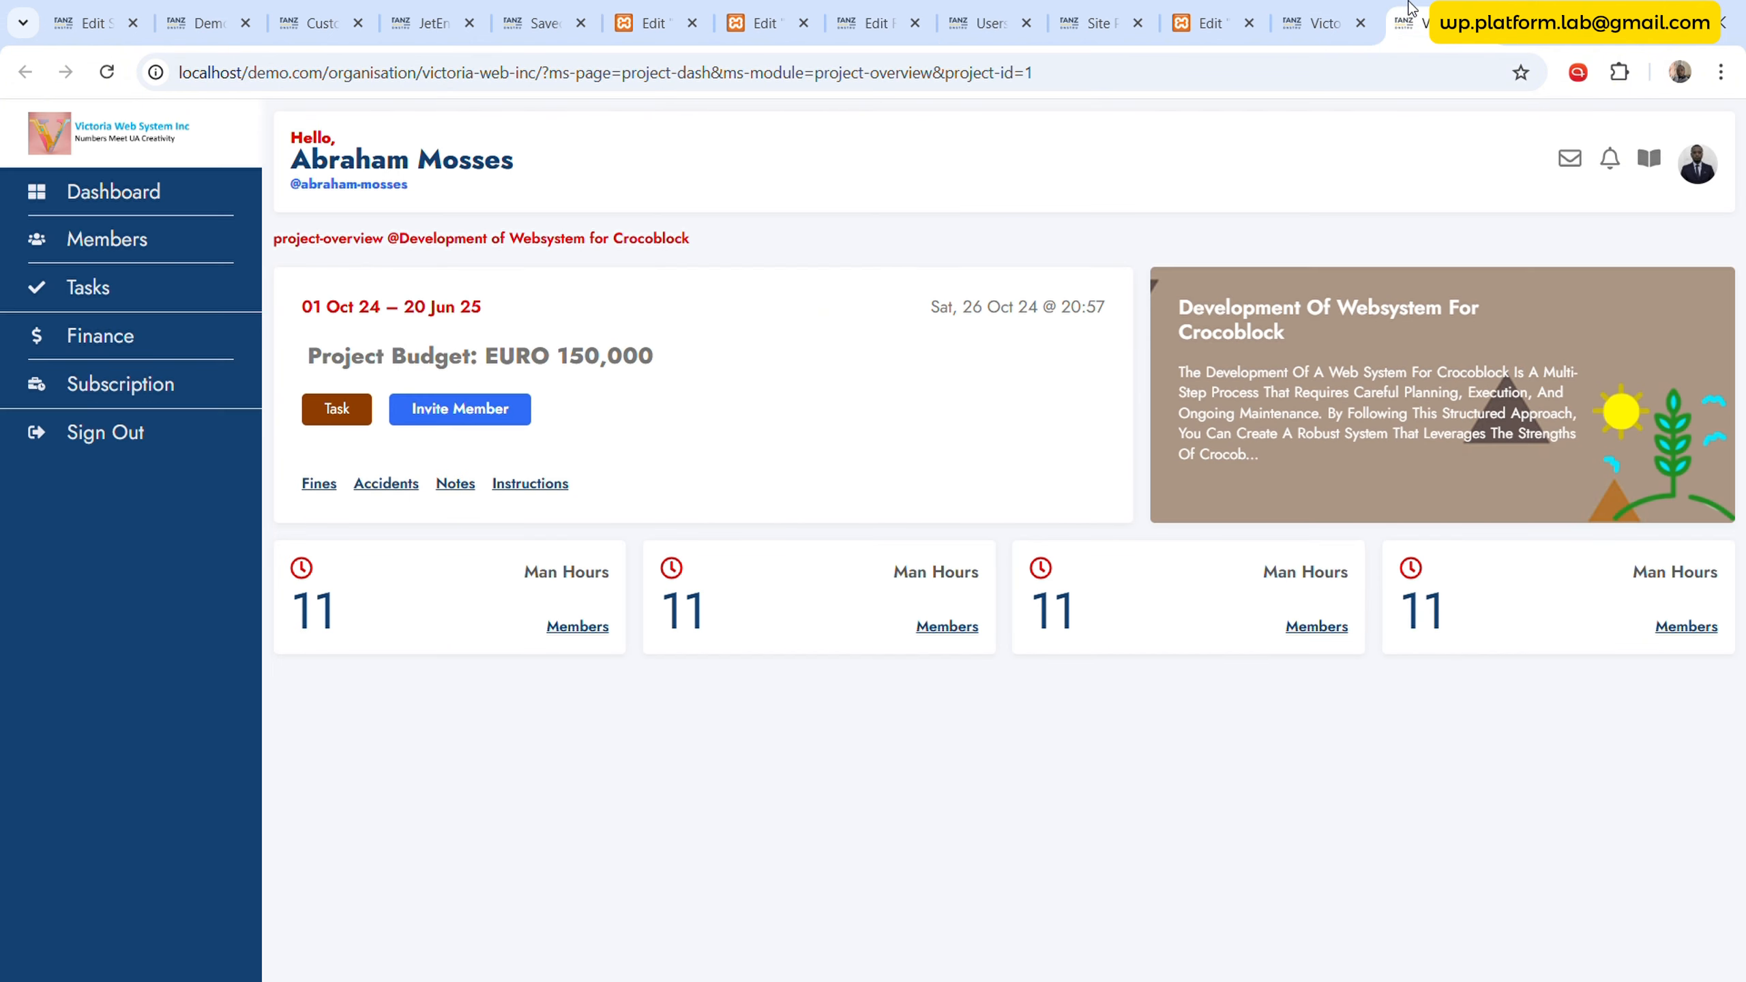
left_click(107, 71)
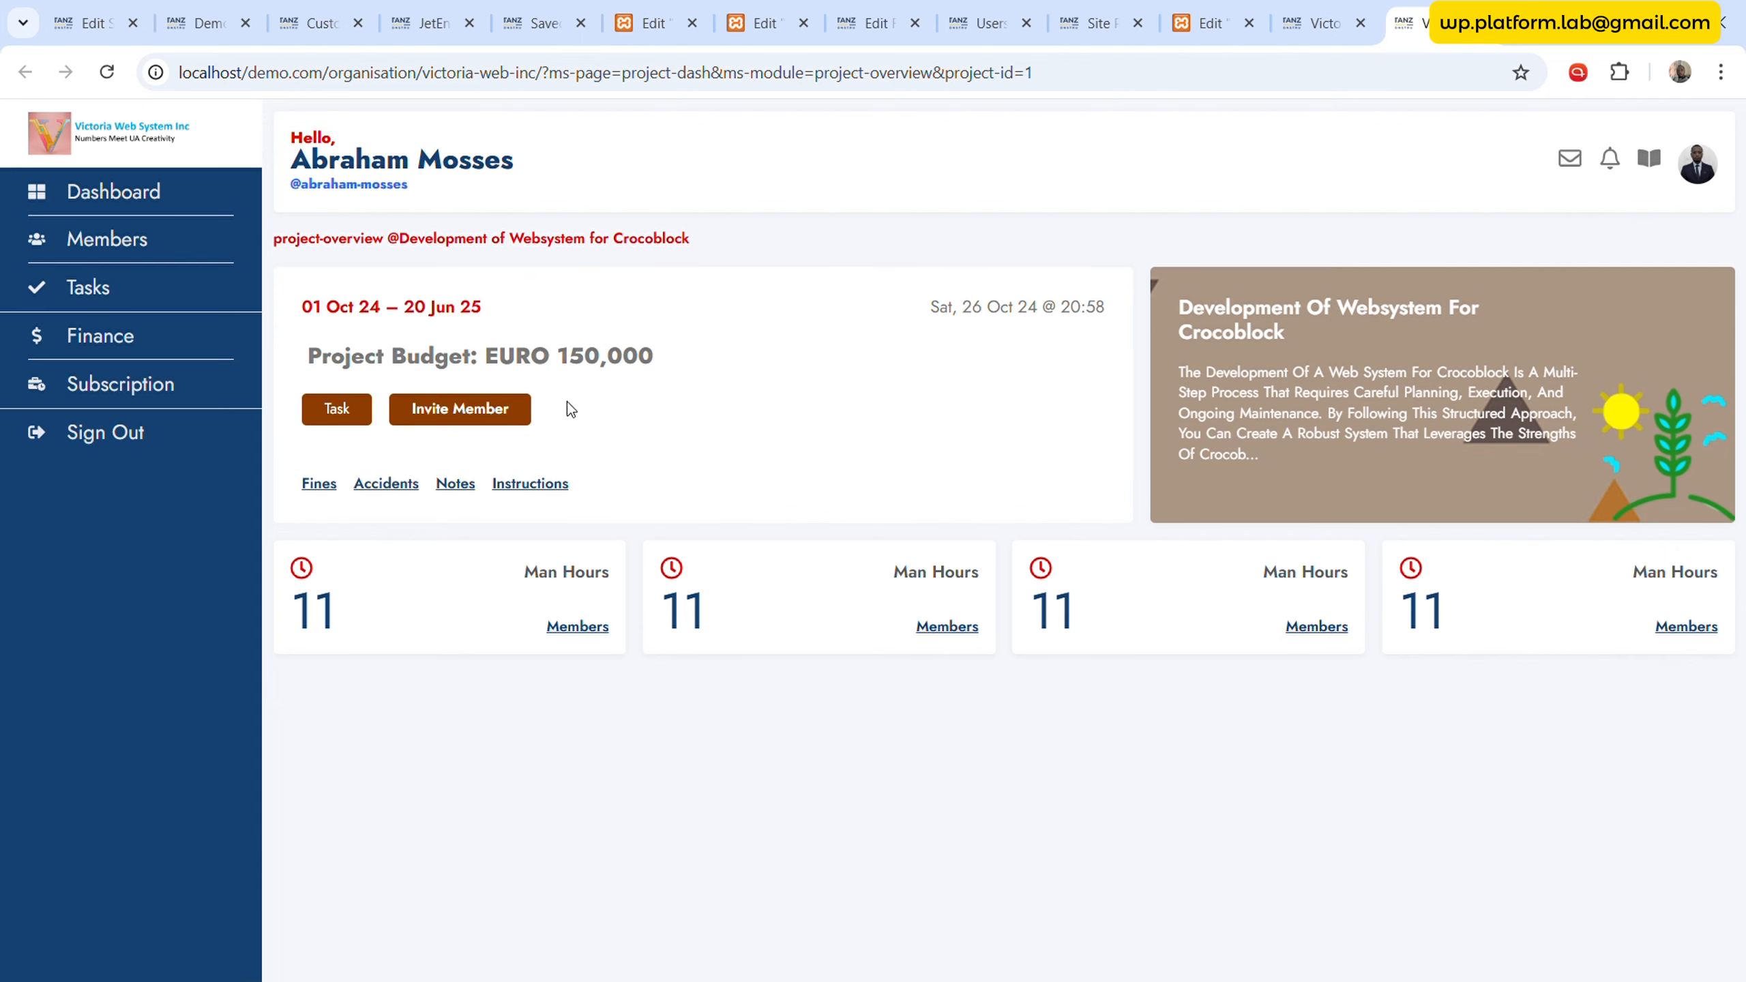
left_click(489, 408)
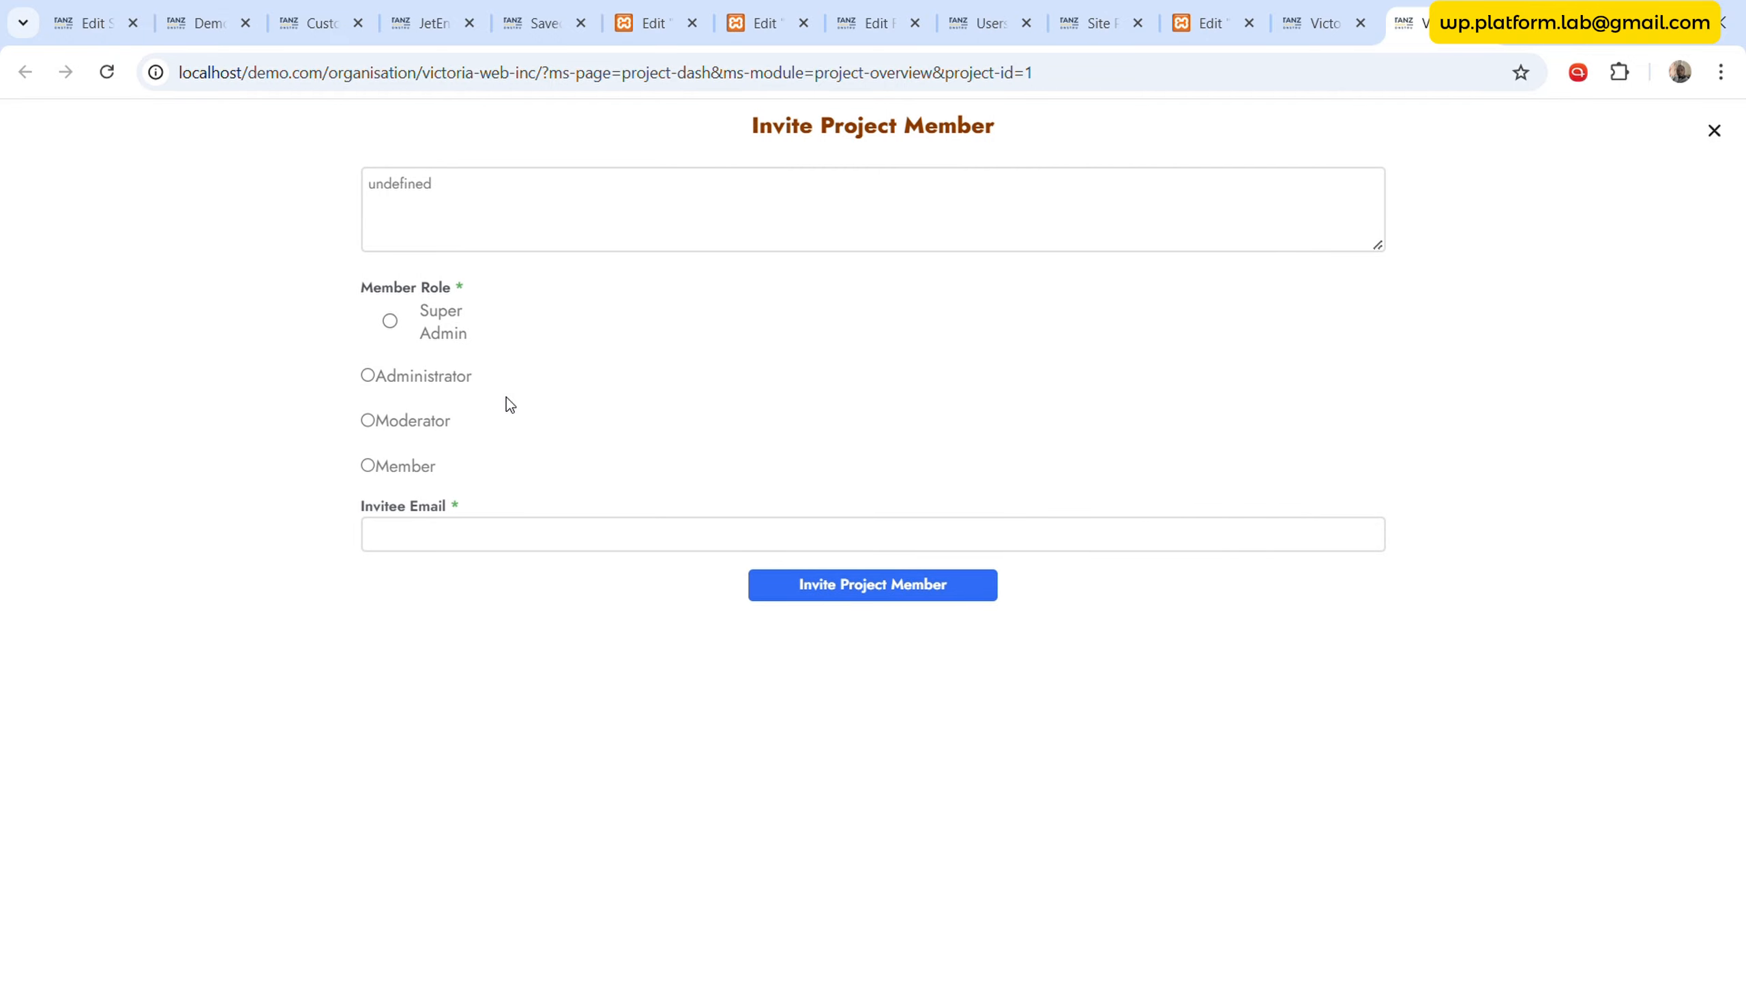
left_click(1067, 218)
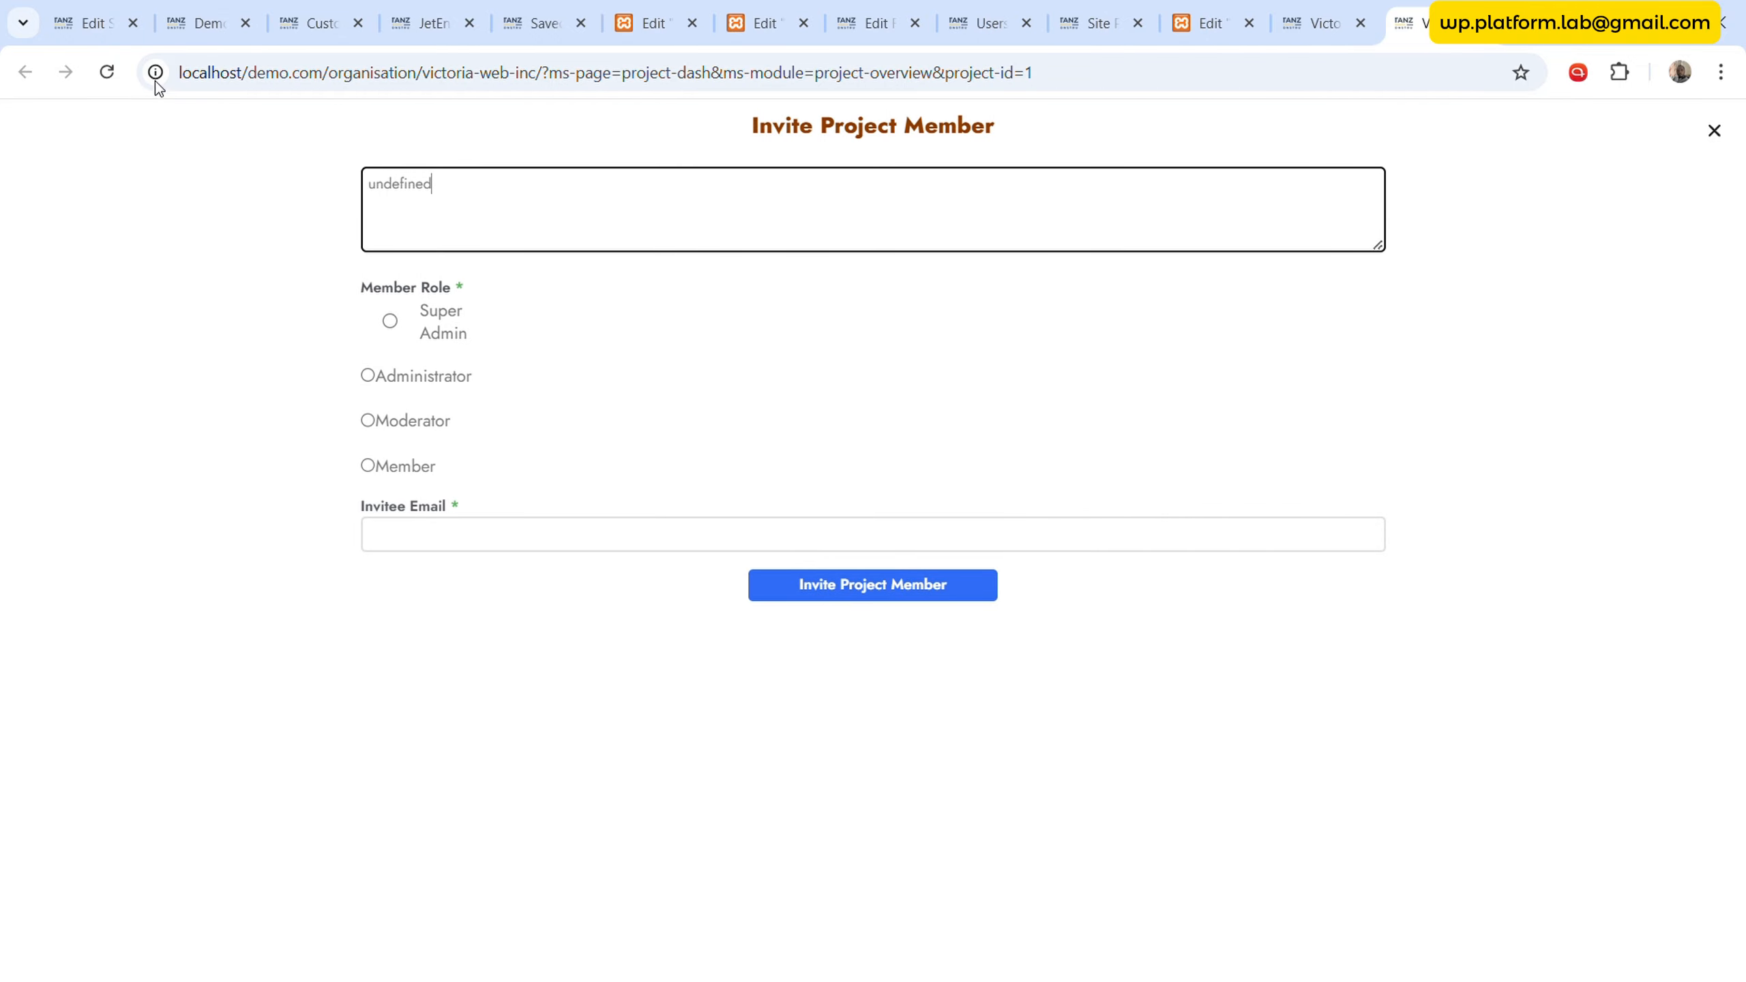
- Try converting the organisation_url_copy textarea to a Text Field, look through the other field types, and restore it to a Textarea Field
left_click(650, 14)
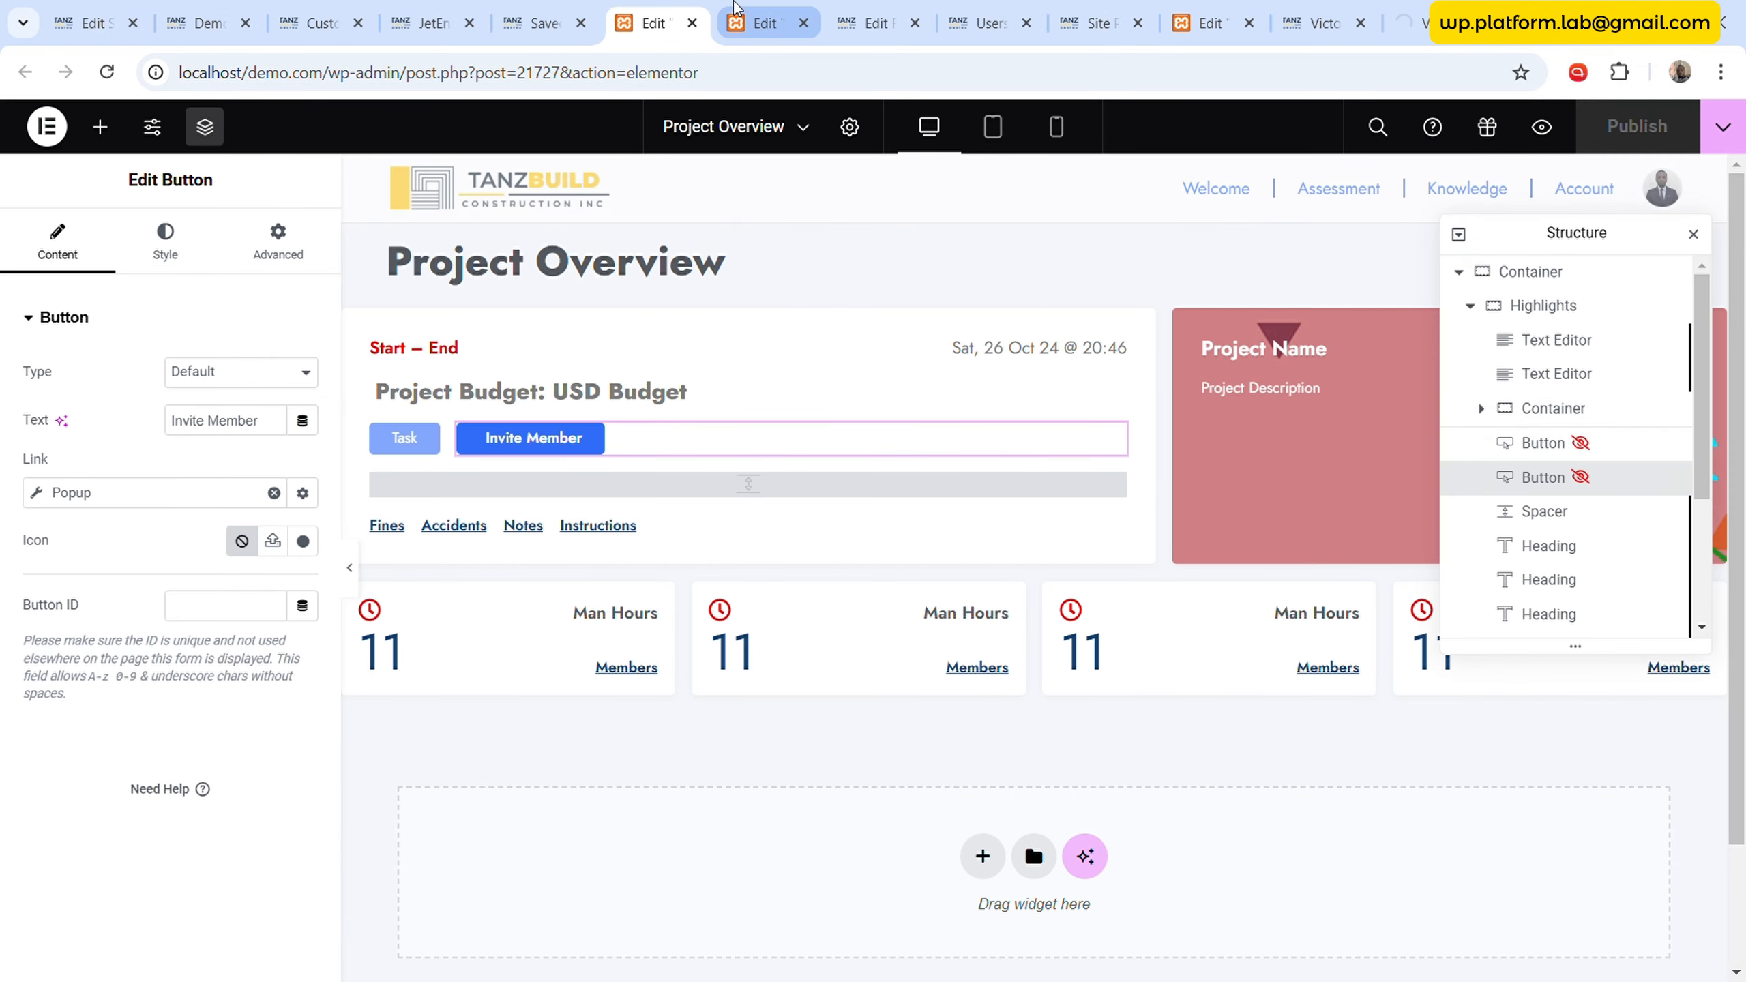
left_click(800, 9)
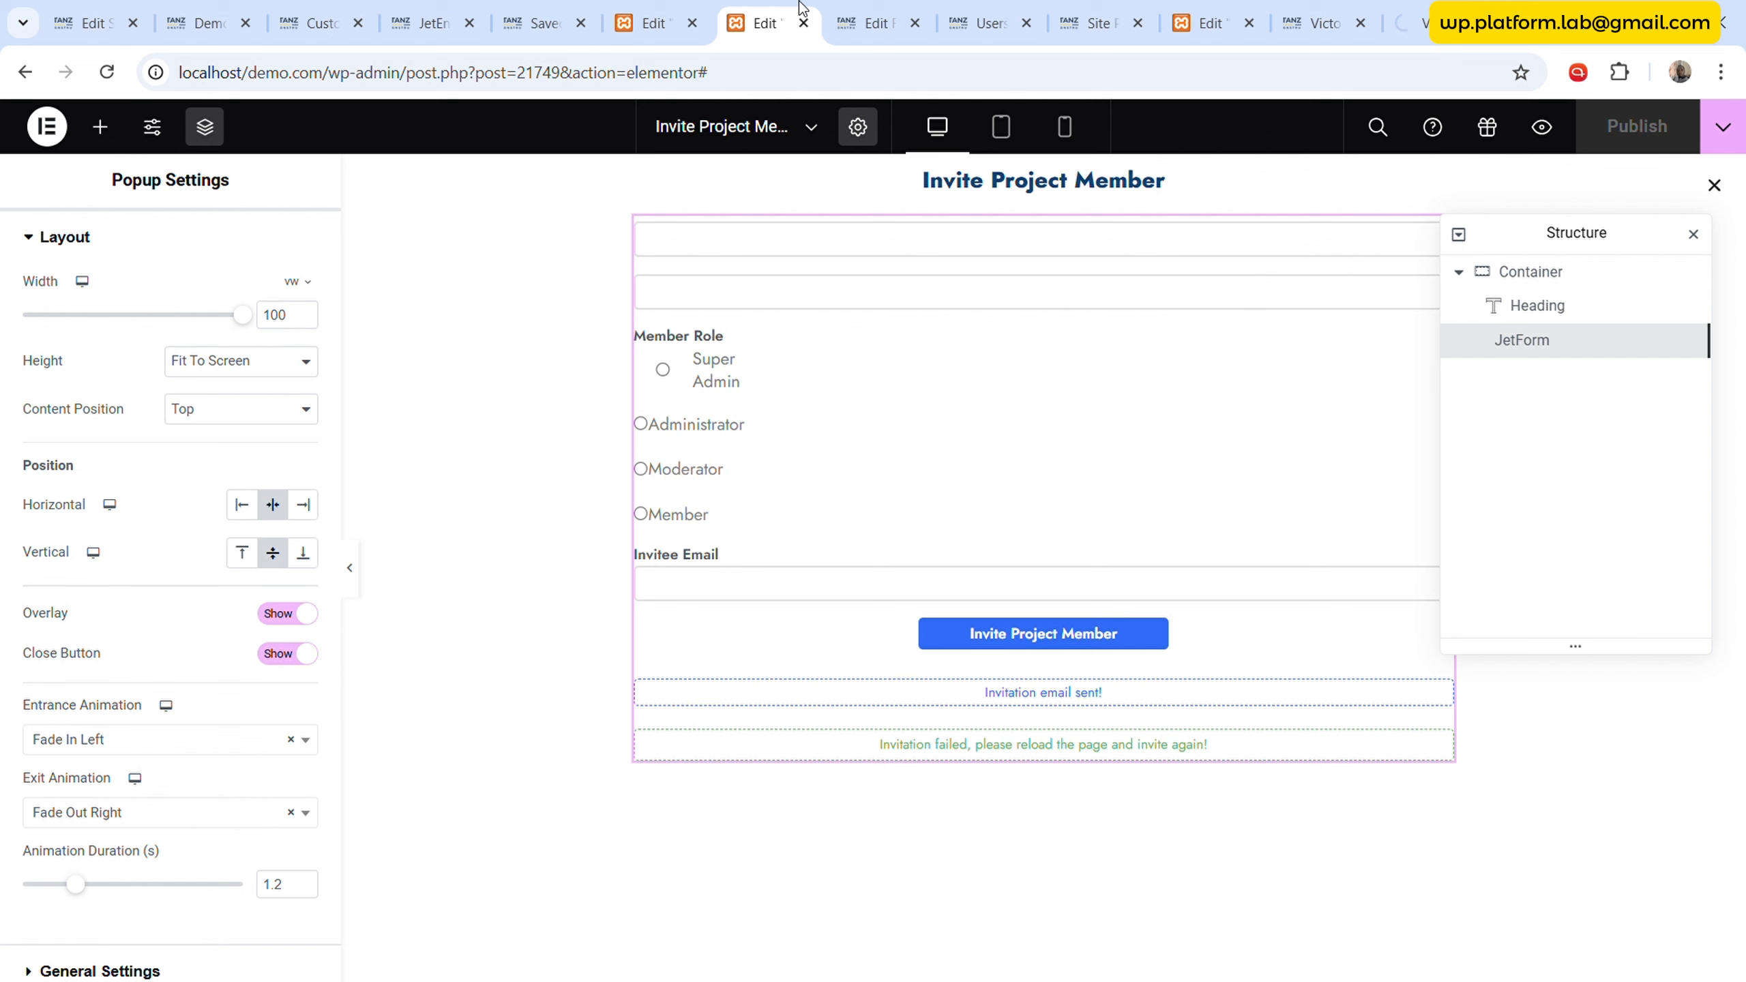
left_click(877, 15)
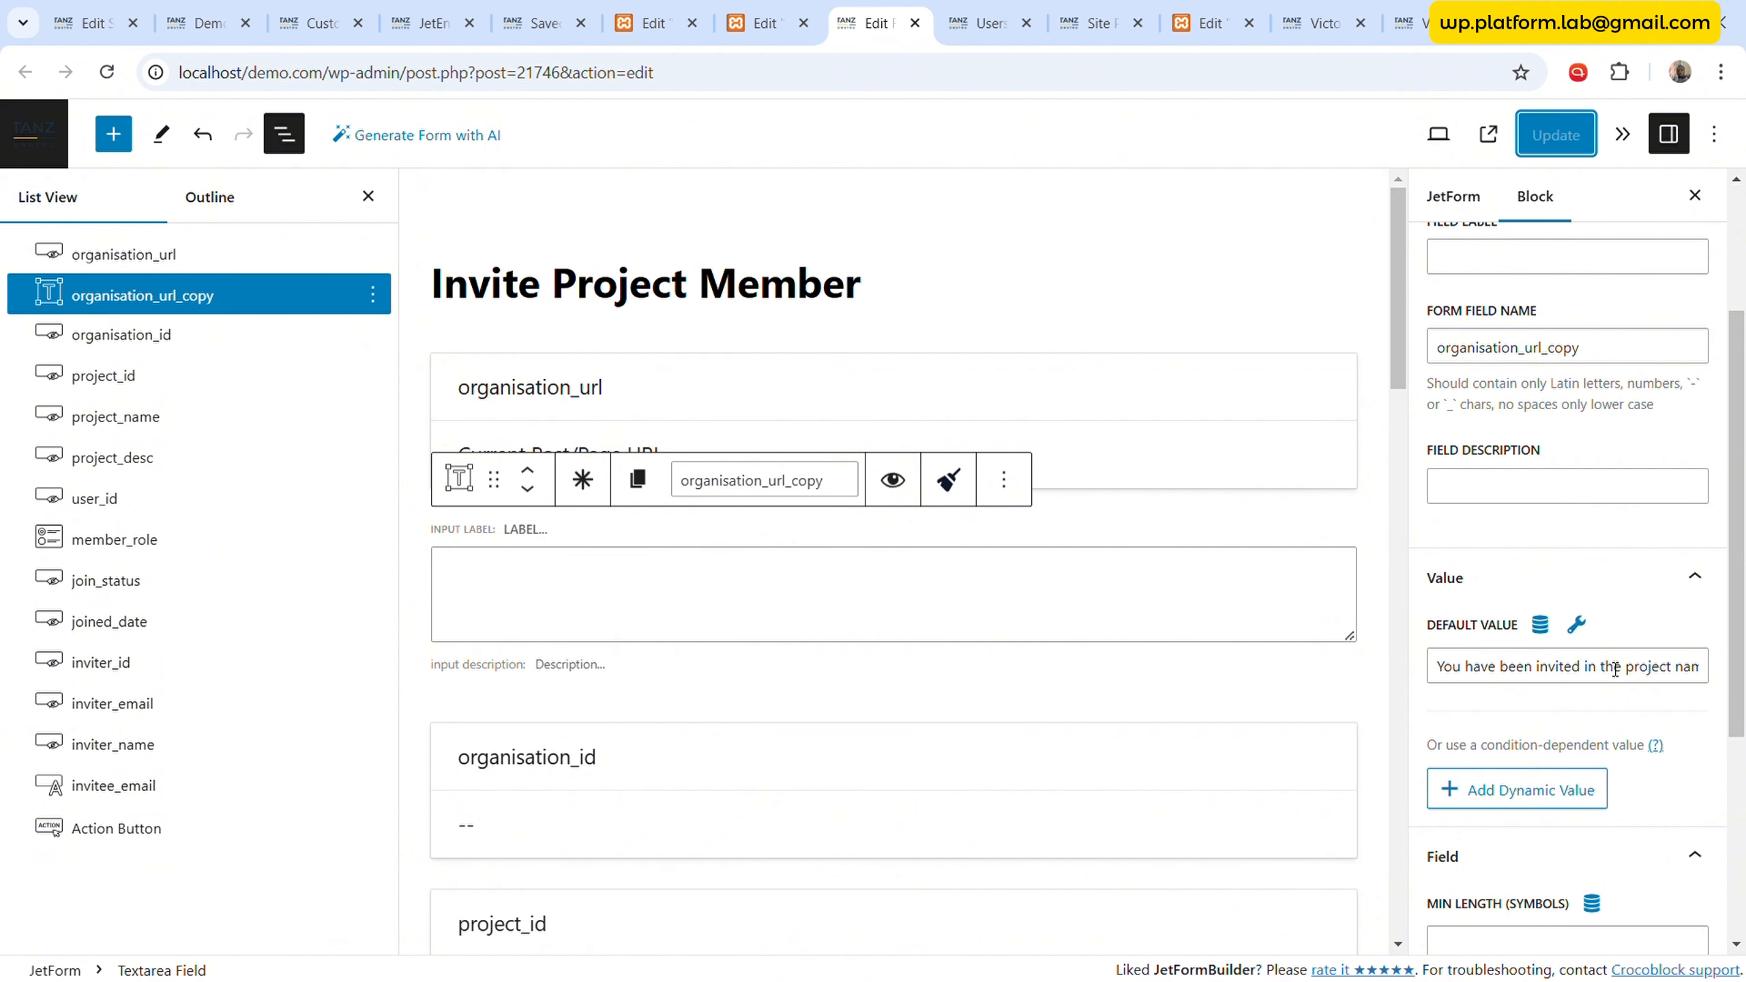
left_click(472, 490)
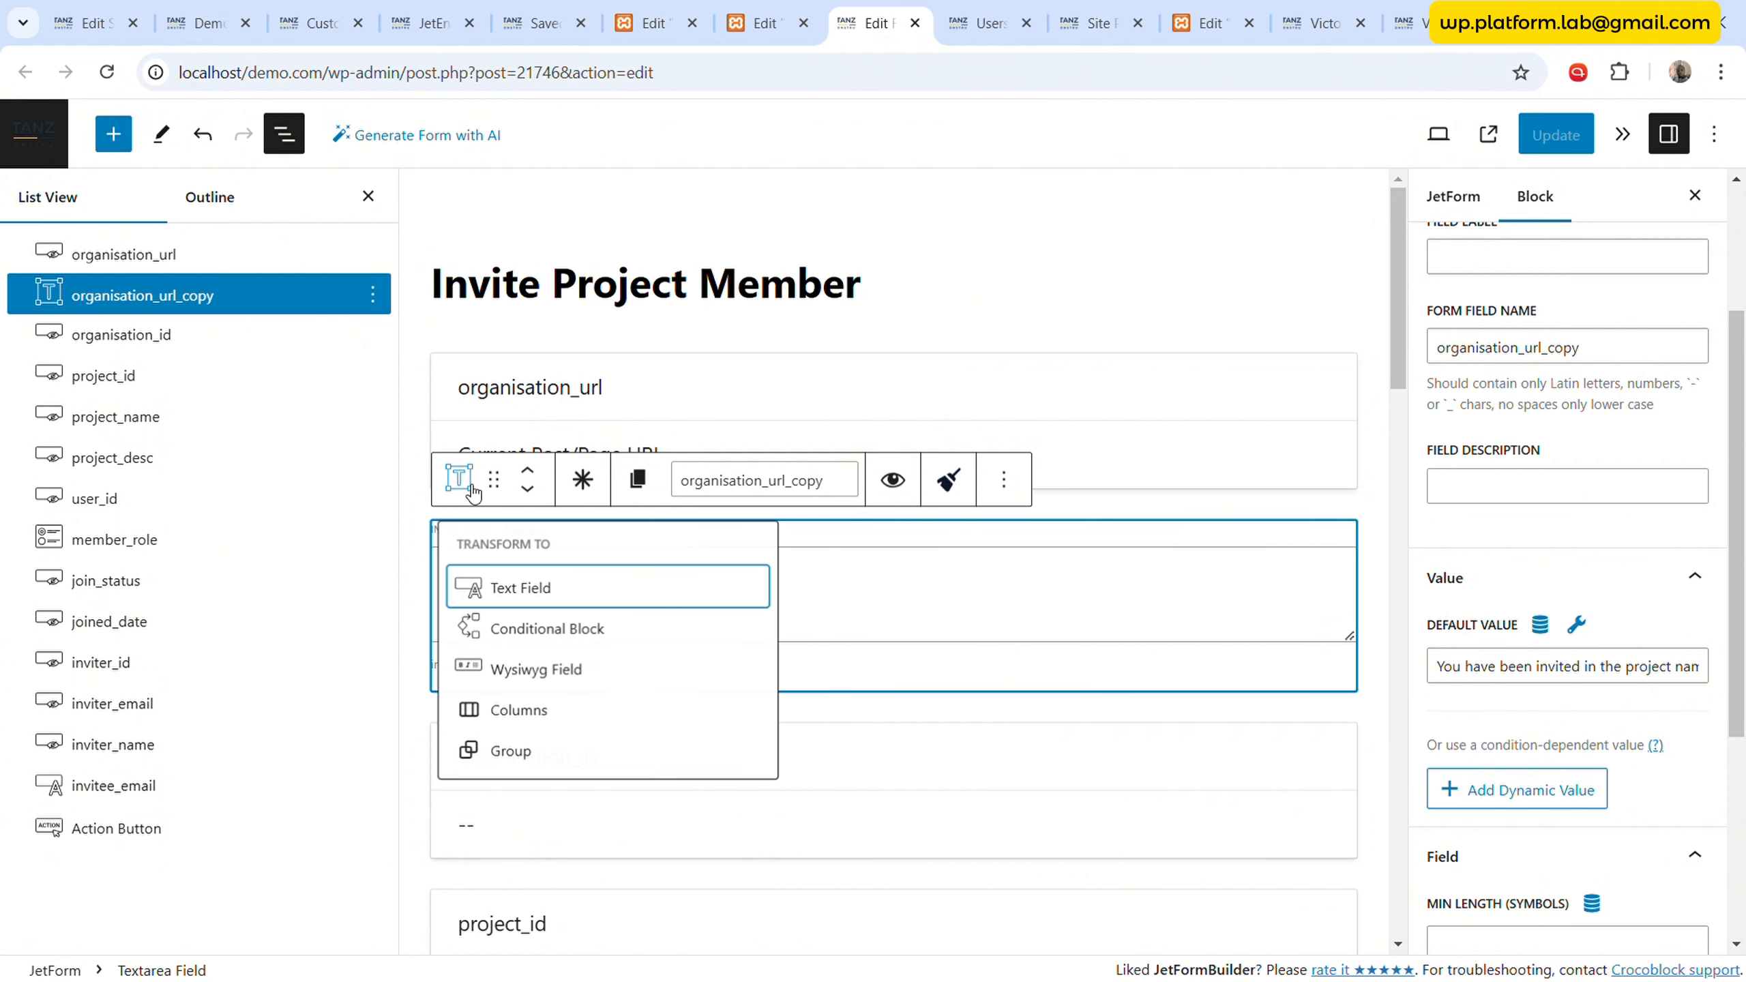
left_click(513, 586)
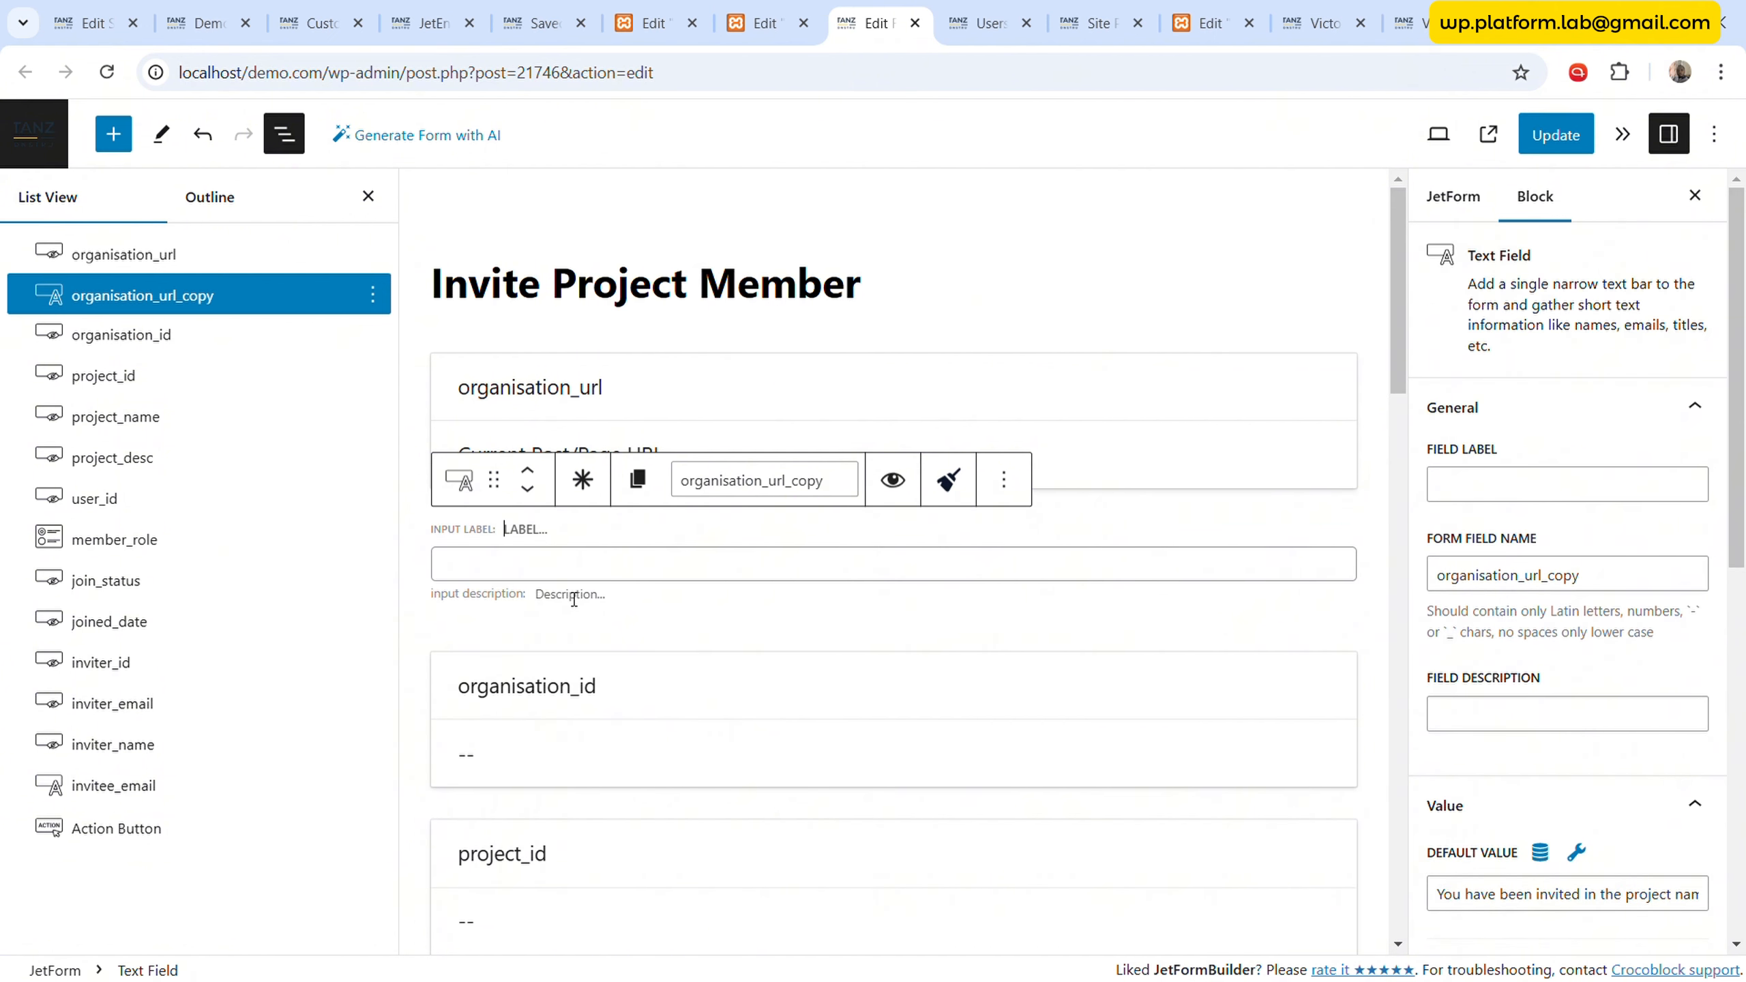
left_click(468, 493)
scroll(532, 825, "down", 1)
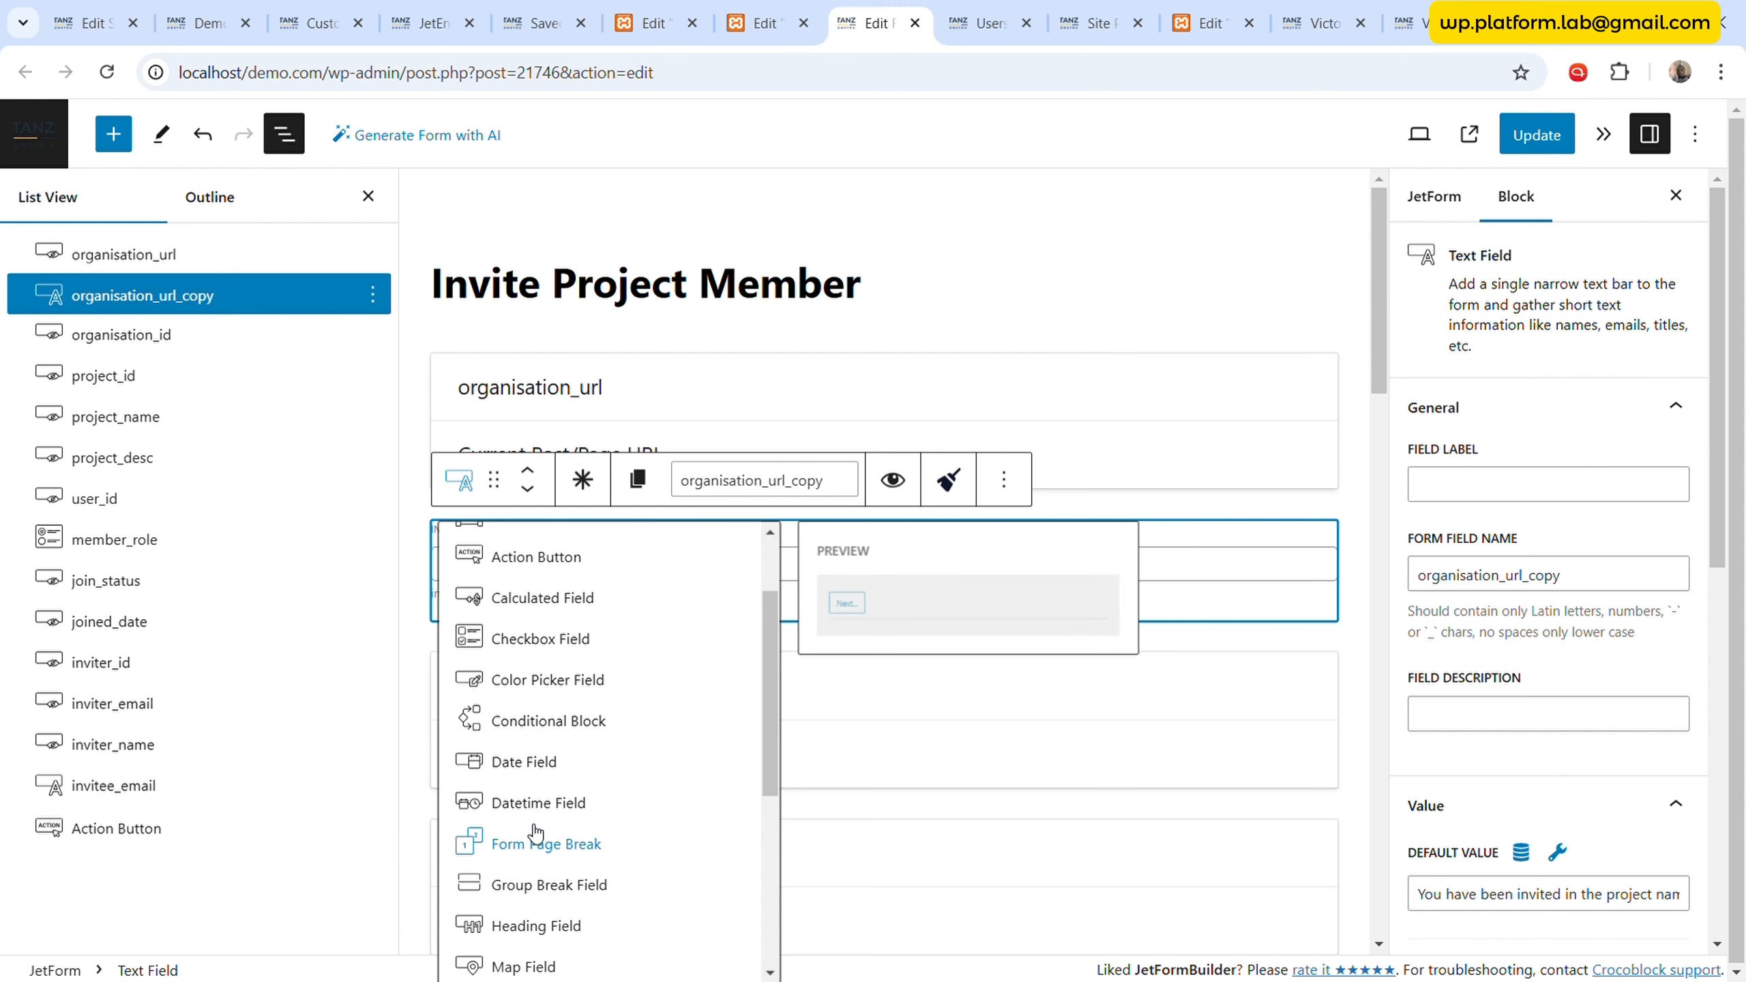
scroll(537, 834, "down", 2)
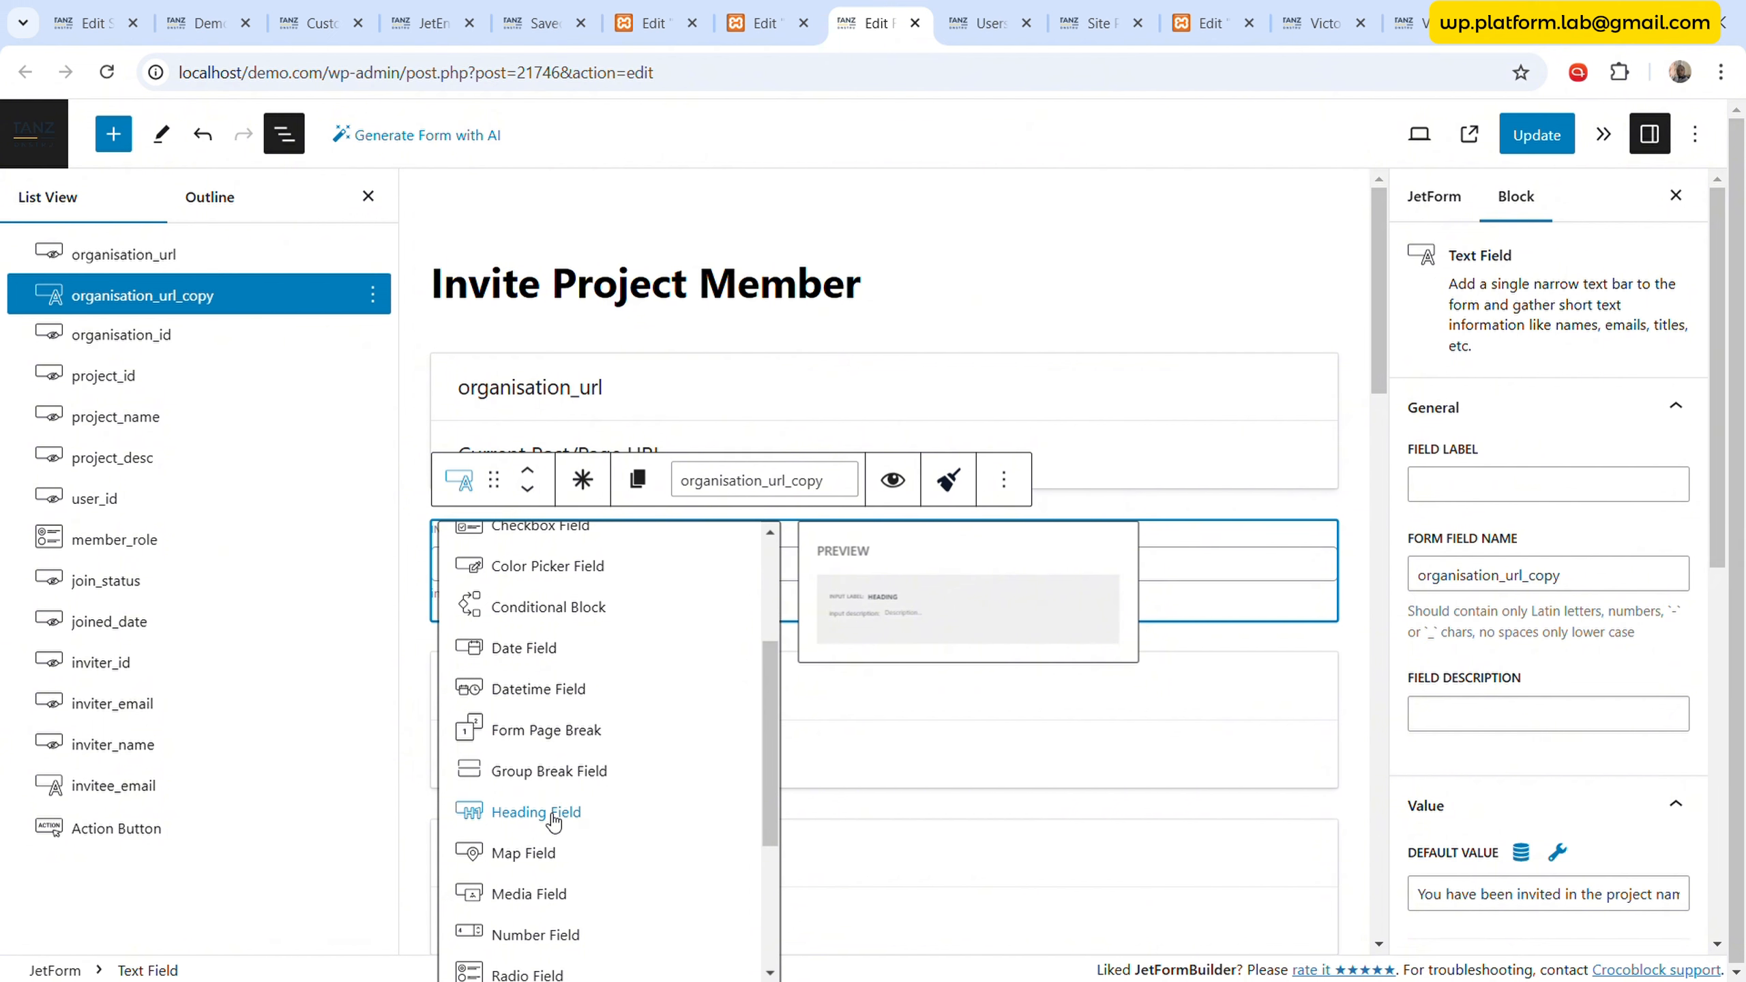
left_click(1603, 914)
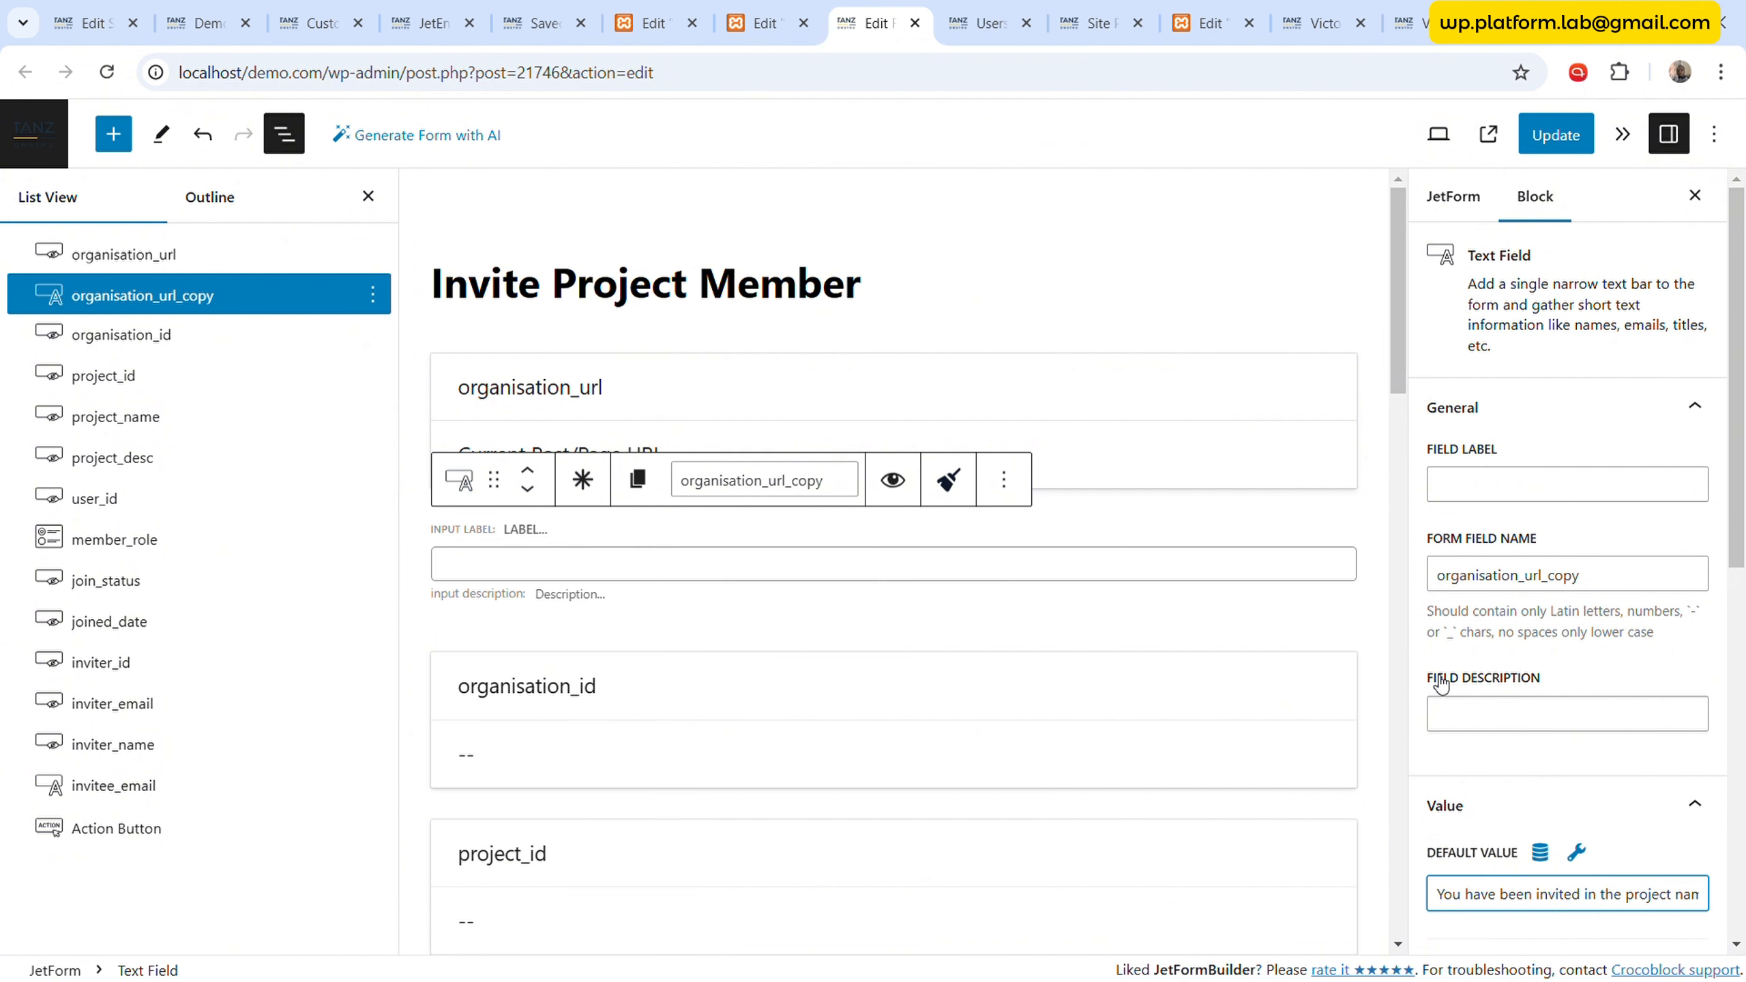
left_click(460, 479)
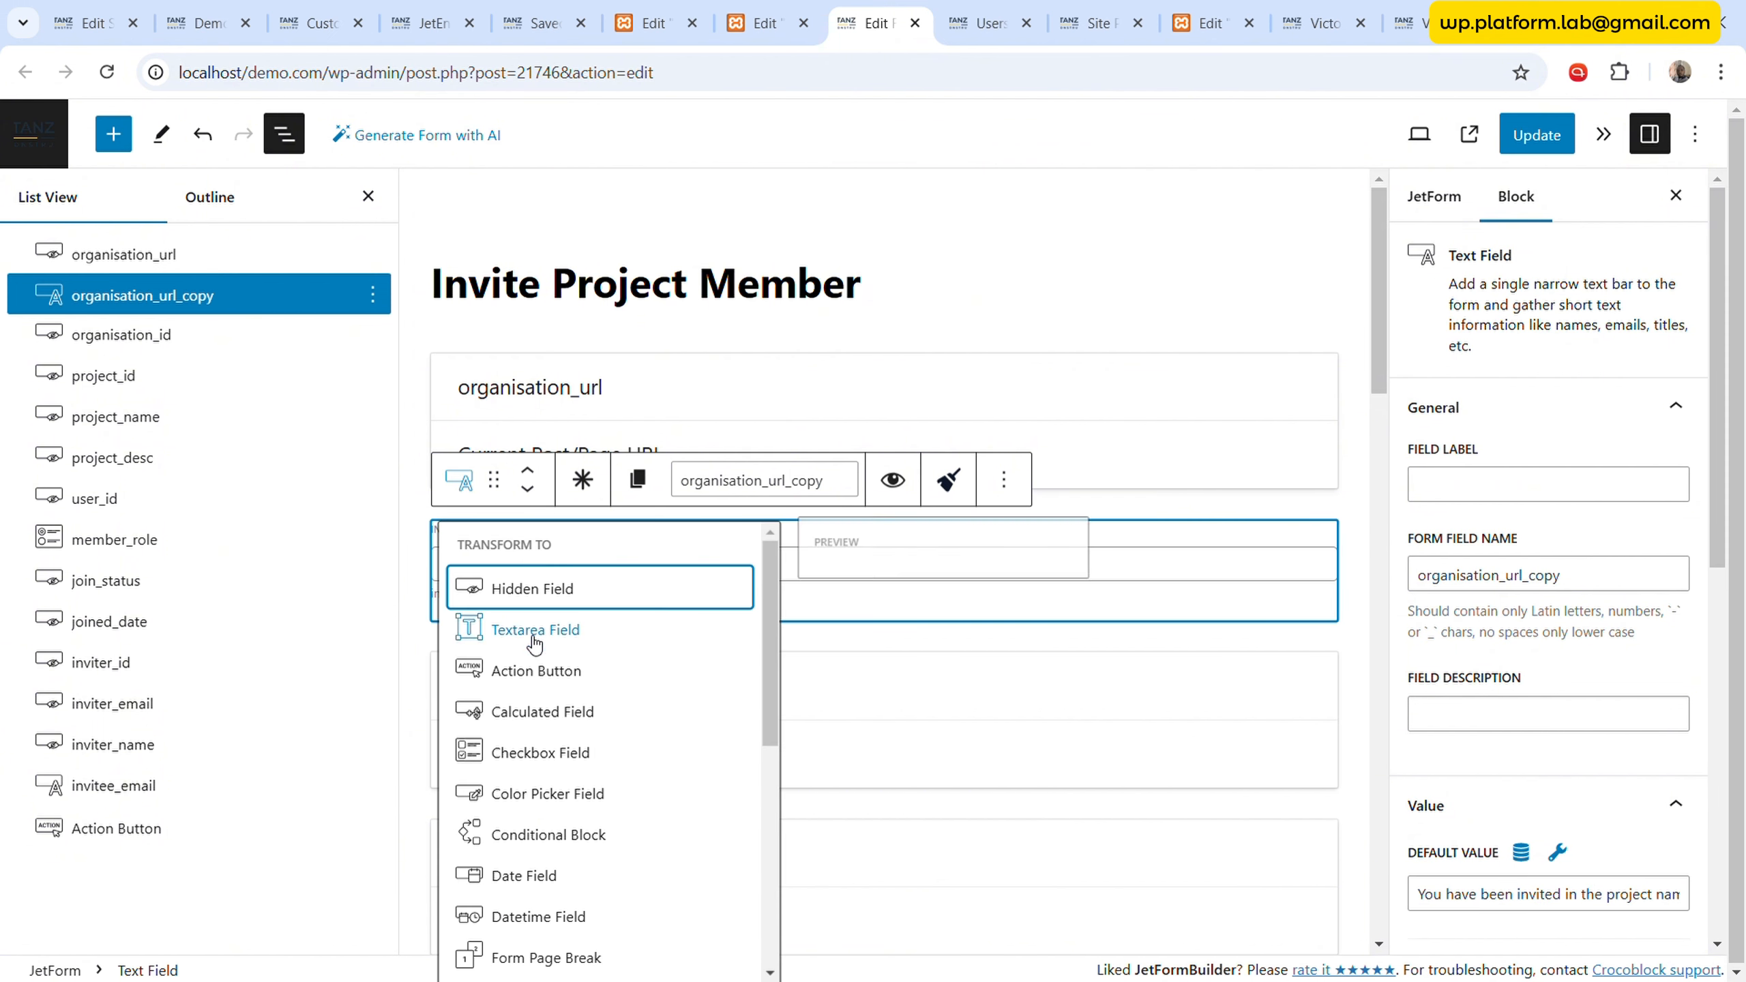
left_click(569, 627)
- Paste the invitation message into the textarea's input box on the canvas and save the form with only %project_name% as the field's default value
left_click(667, 601)
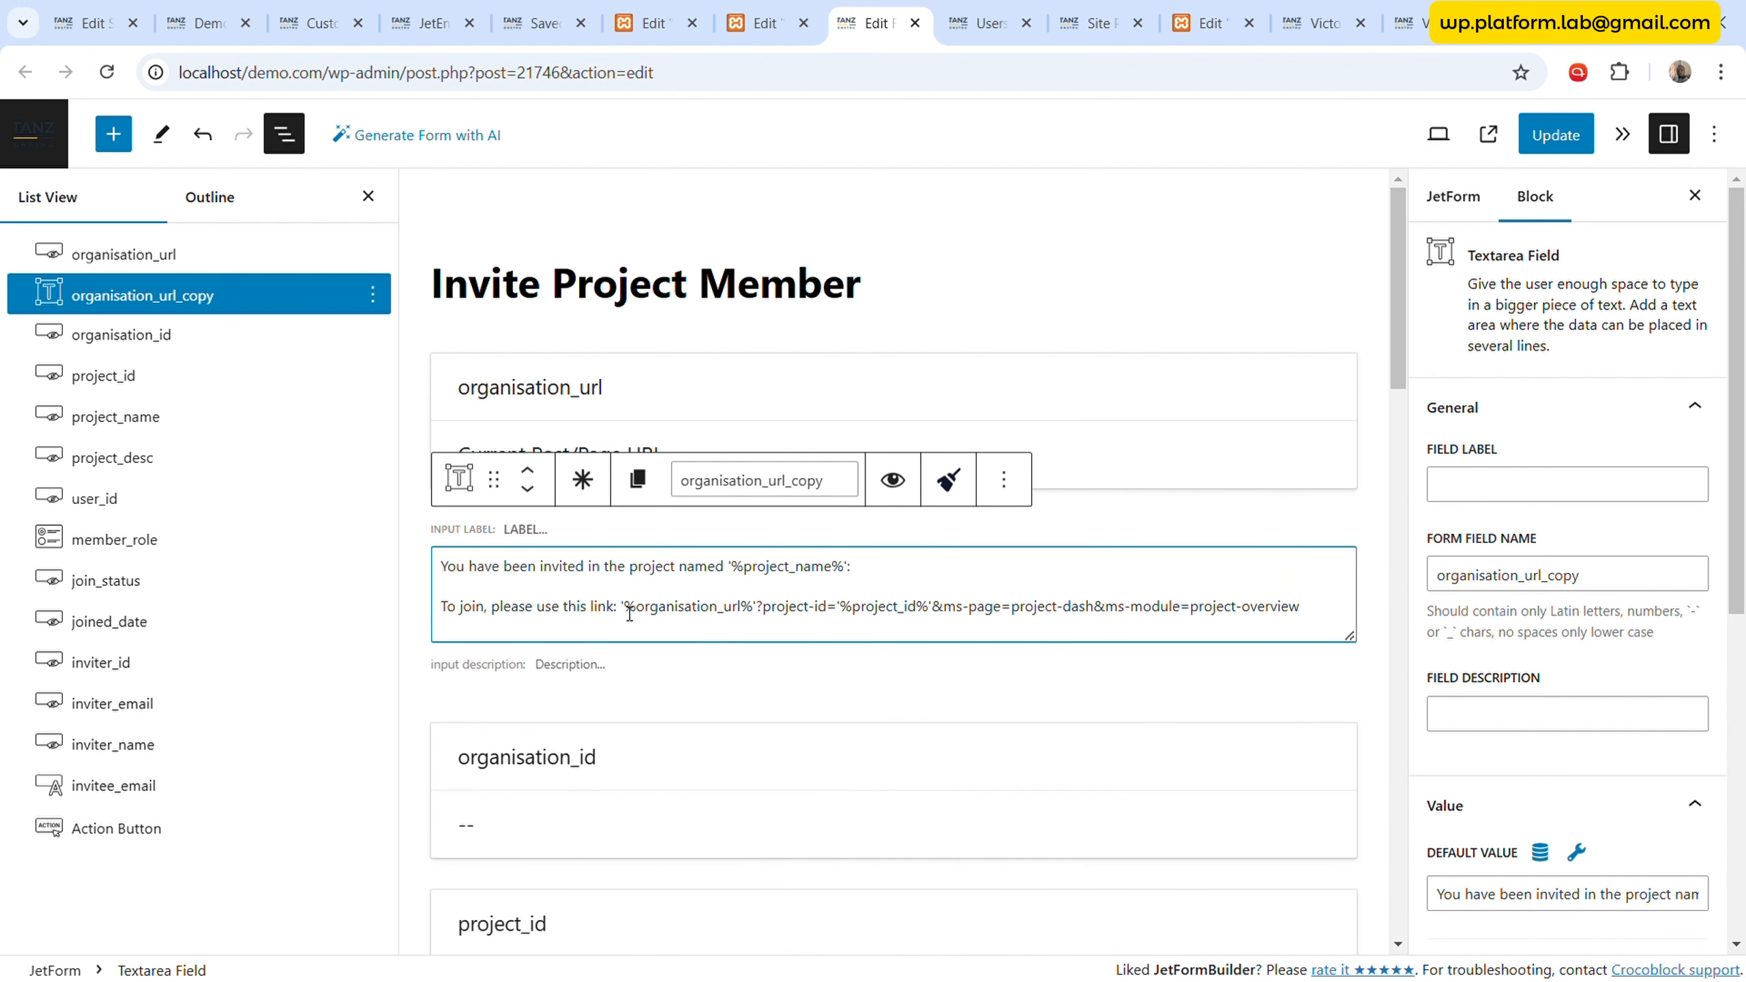
left_click_drag(733, 576, 885, 575)
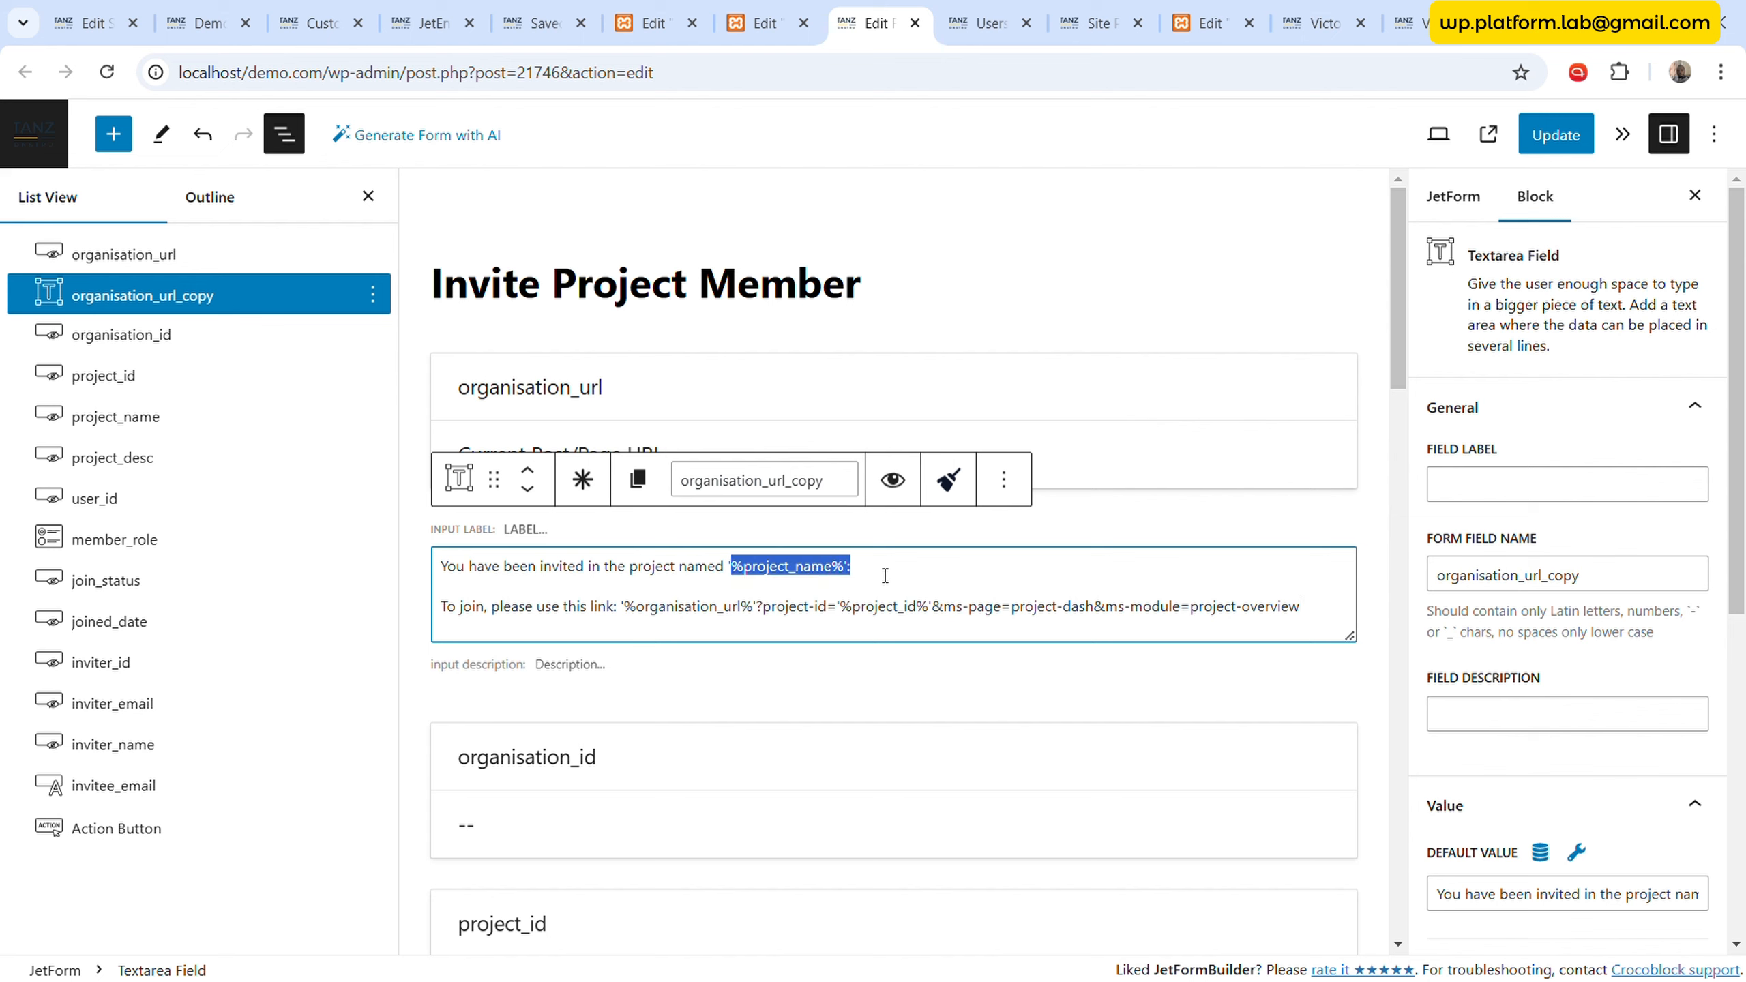
left_click(887, 575)
left_click_drag(732, 577, 851, 573)
key("ctrl+c")
left_click(1571, 895)
key("ctrl+a")
key("BackSpace")
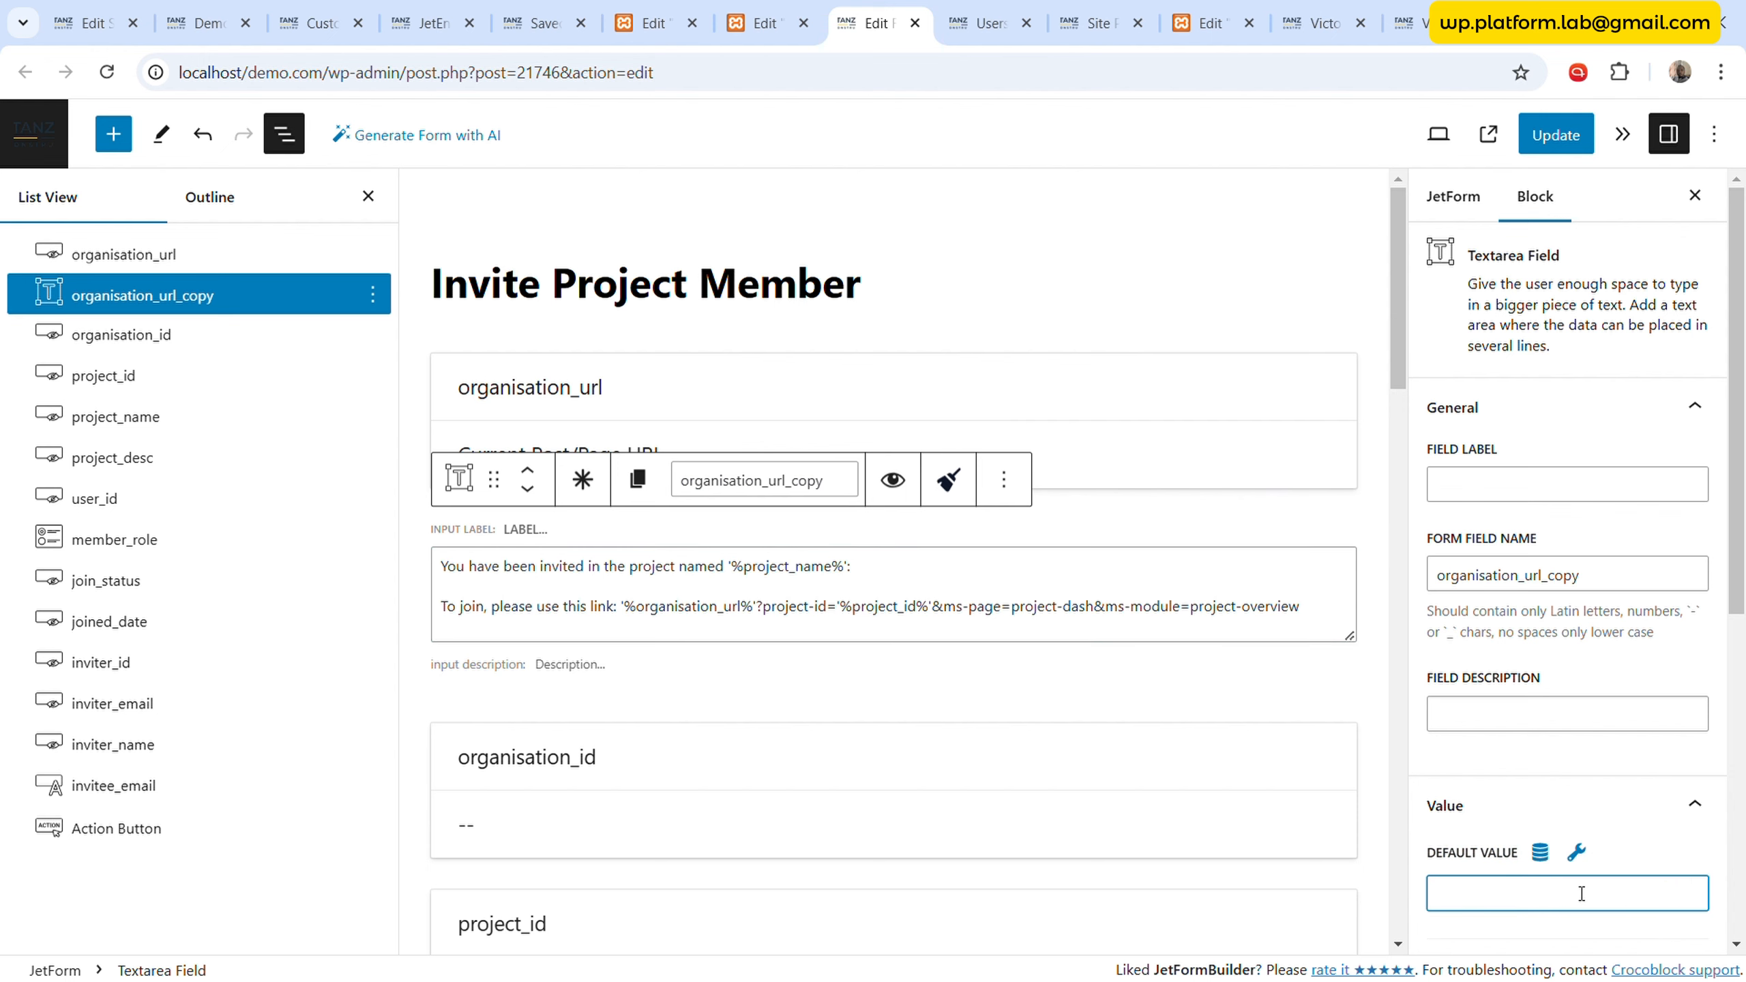
key("ctrl+v")
left_click(1553, 157)
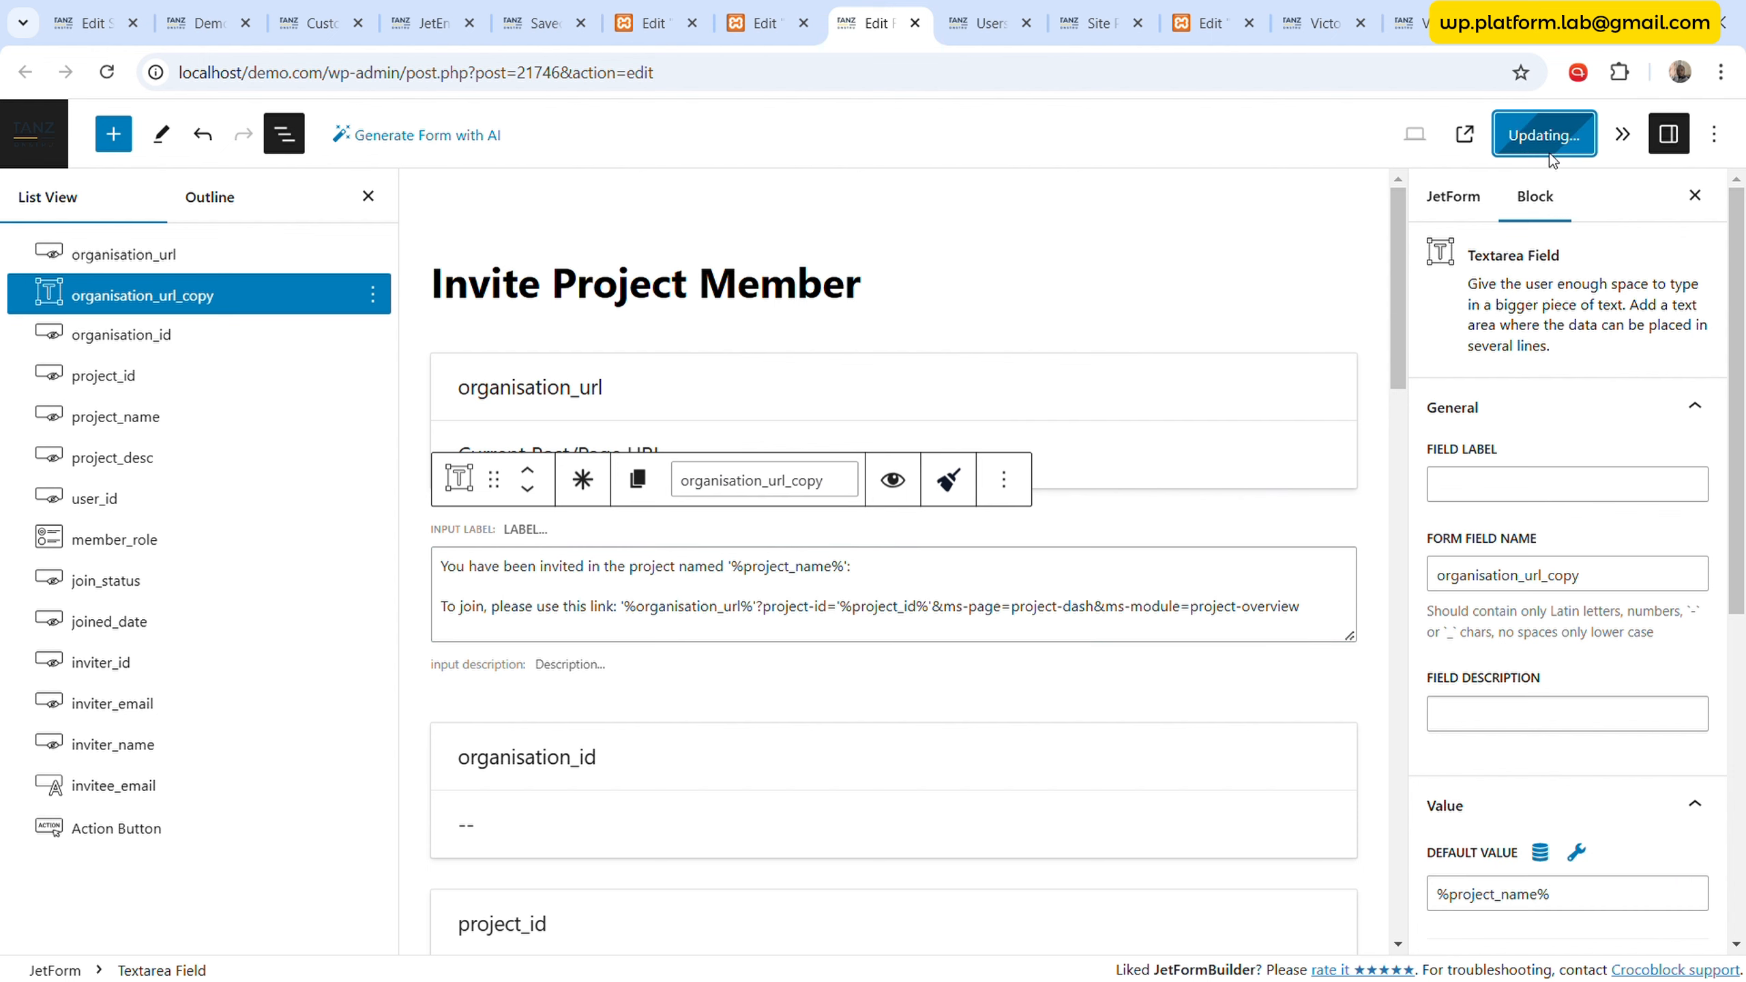
- Reload the project overview page and check how the textarea in the Invite Member popup renders the unquoted macro
left_click(1406, 23)
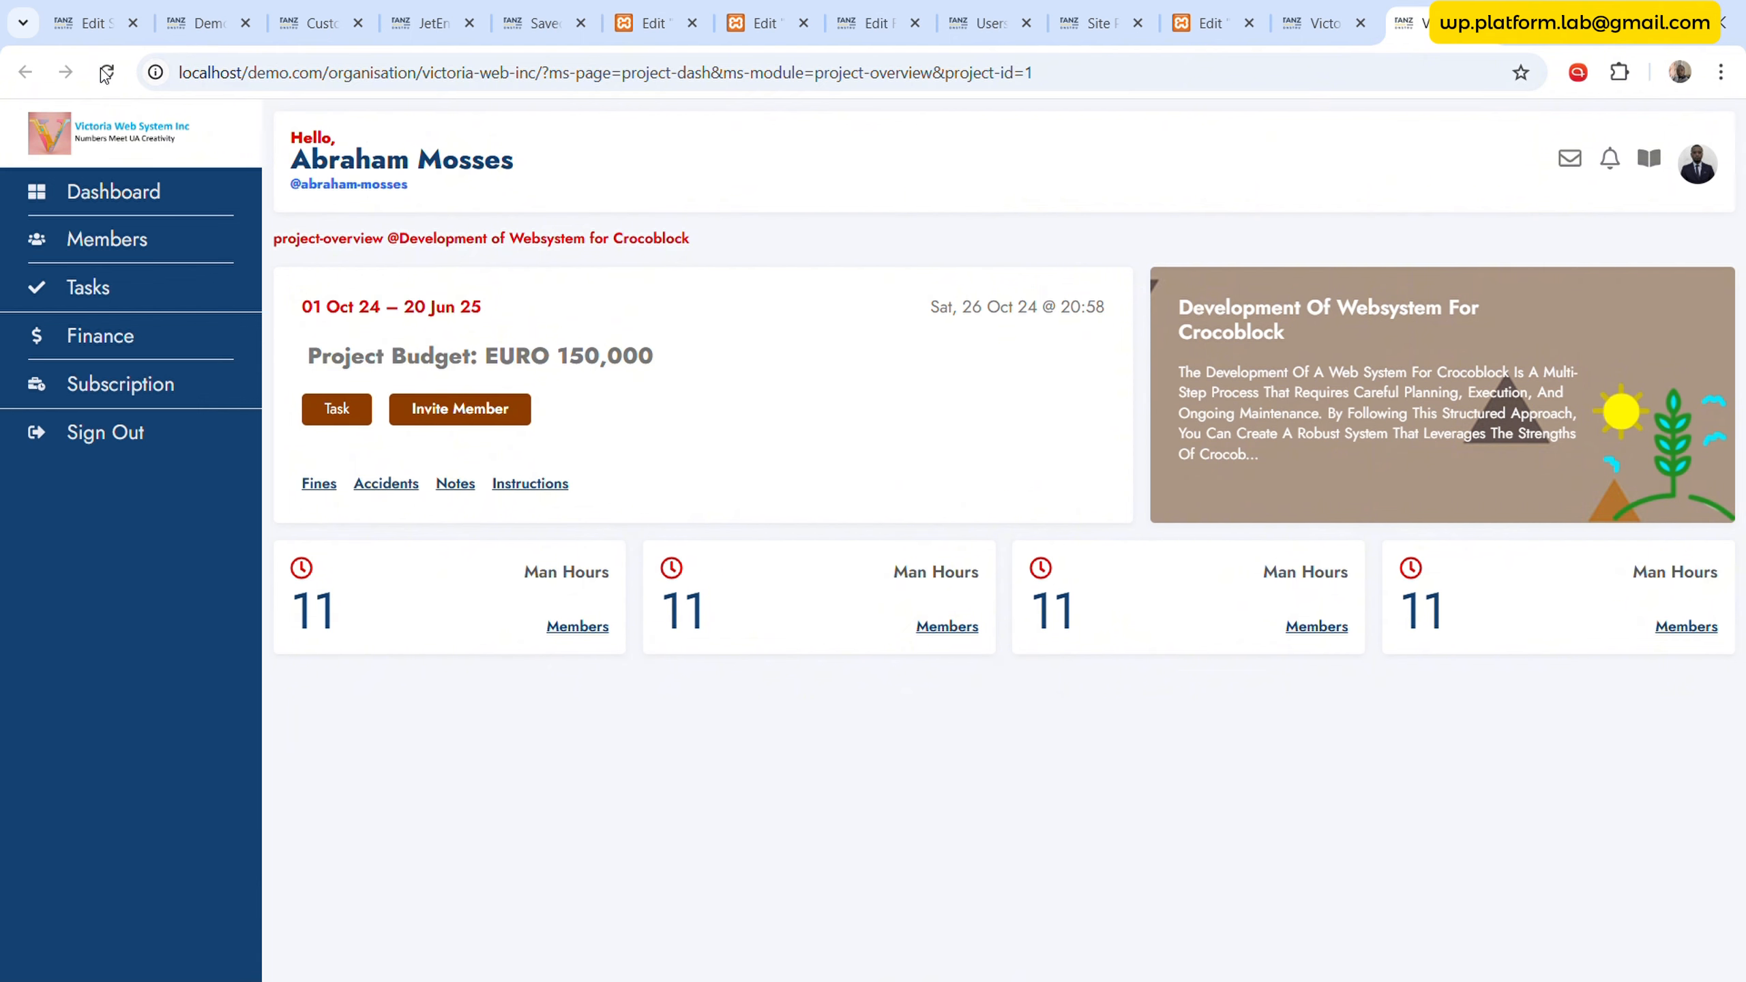
key("F5")
left_click(426, 426)
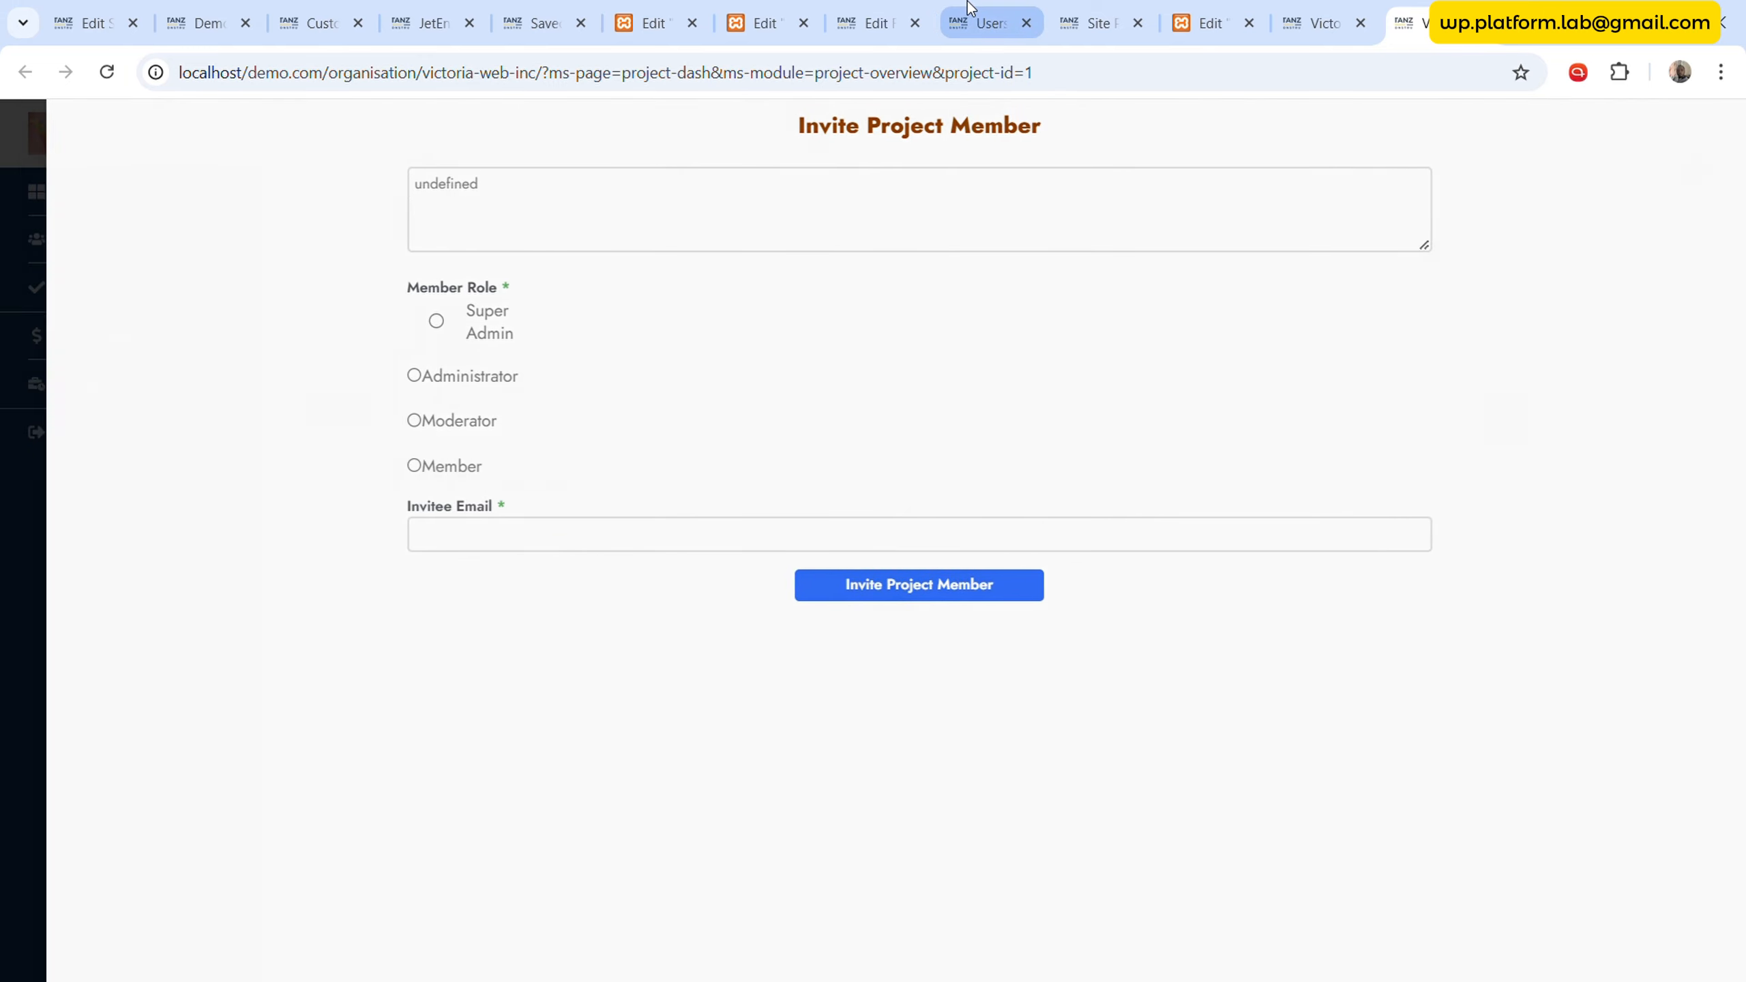
- Wrap the textarea's default value in single quotes as '%project_name%' and save the form
left_click(874, 22)
scroll(1516, 671, "down", 3)
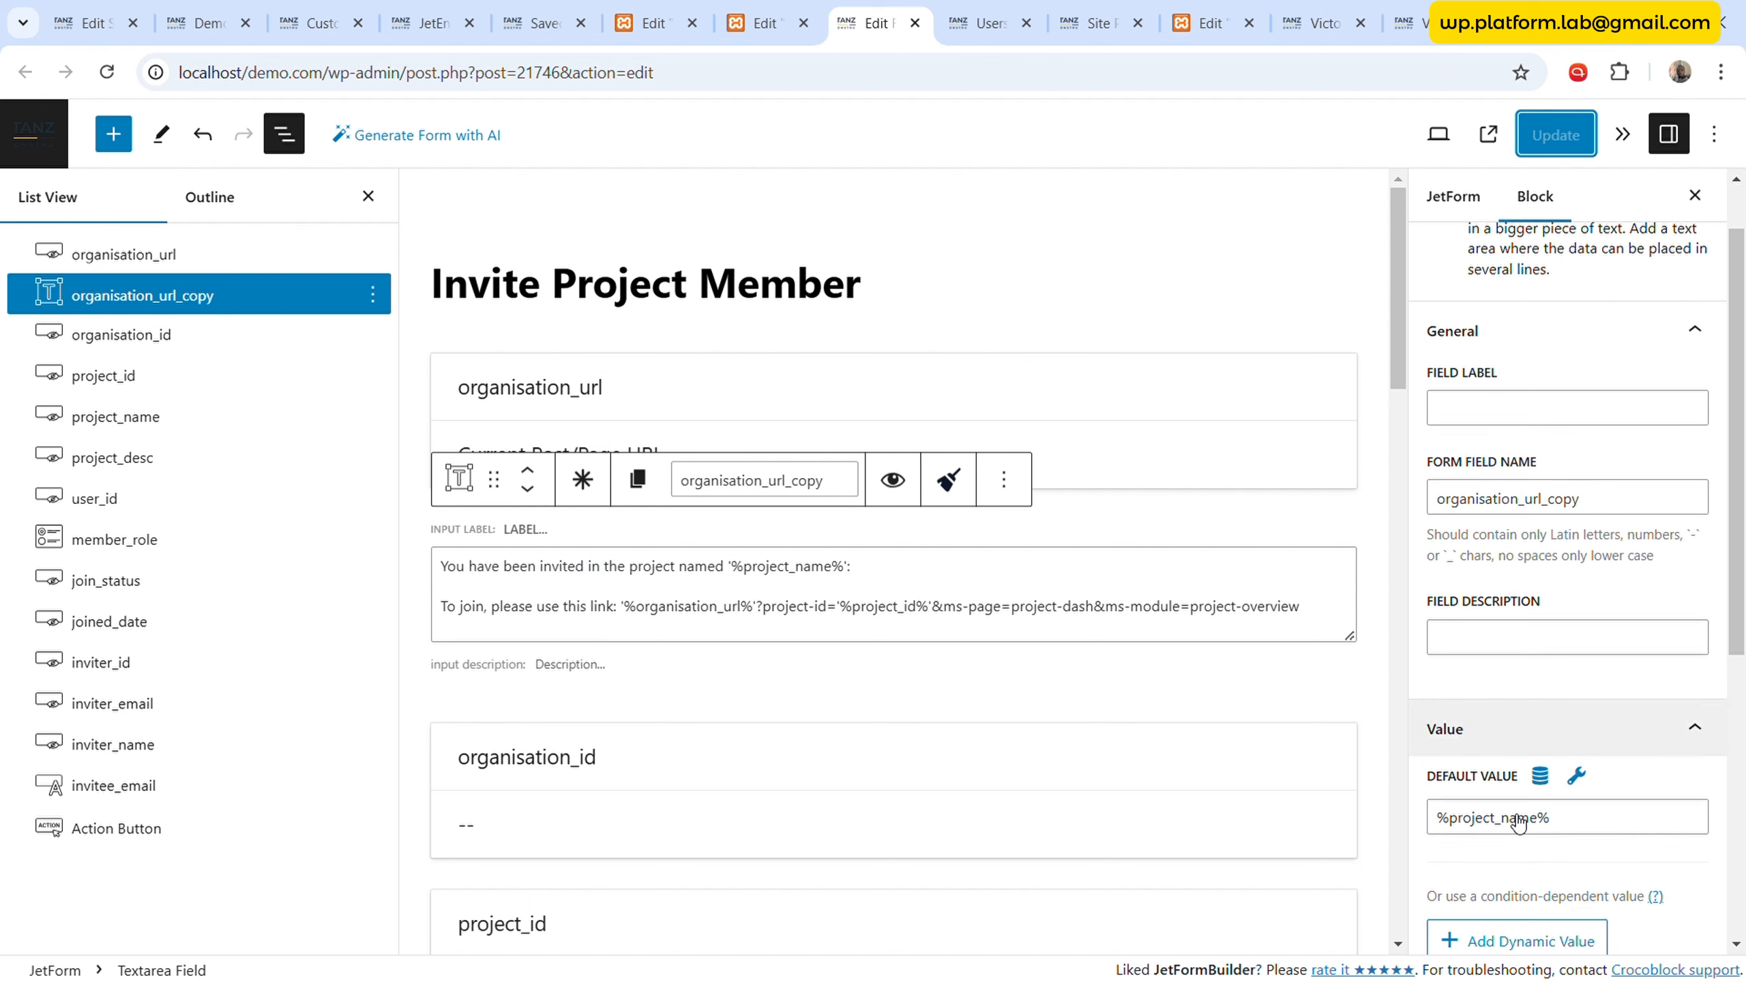
left_click(1594, 681)
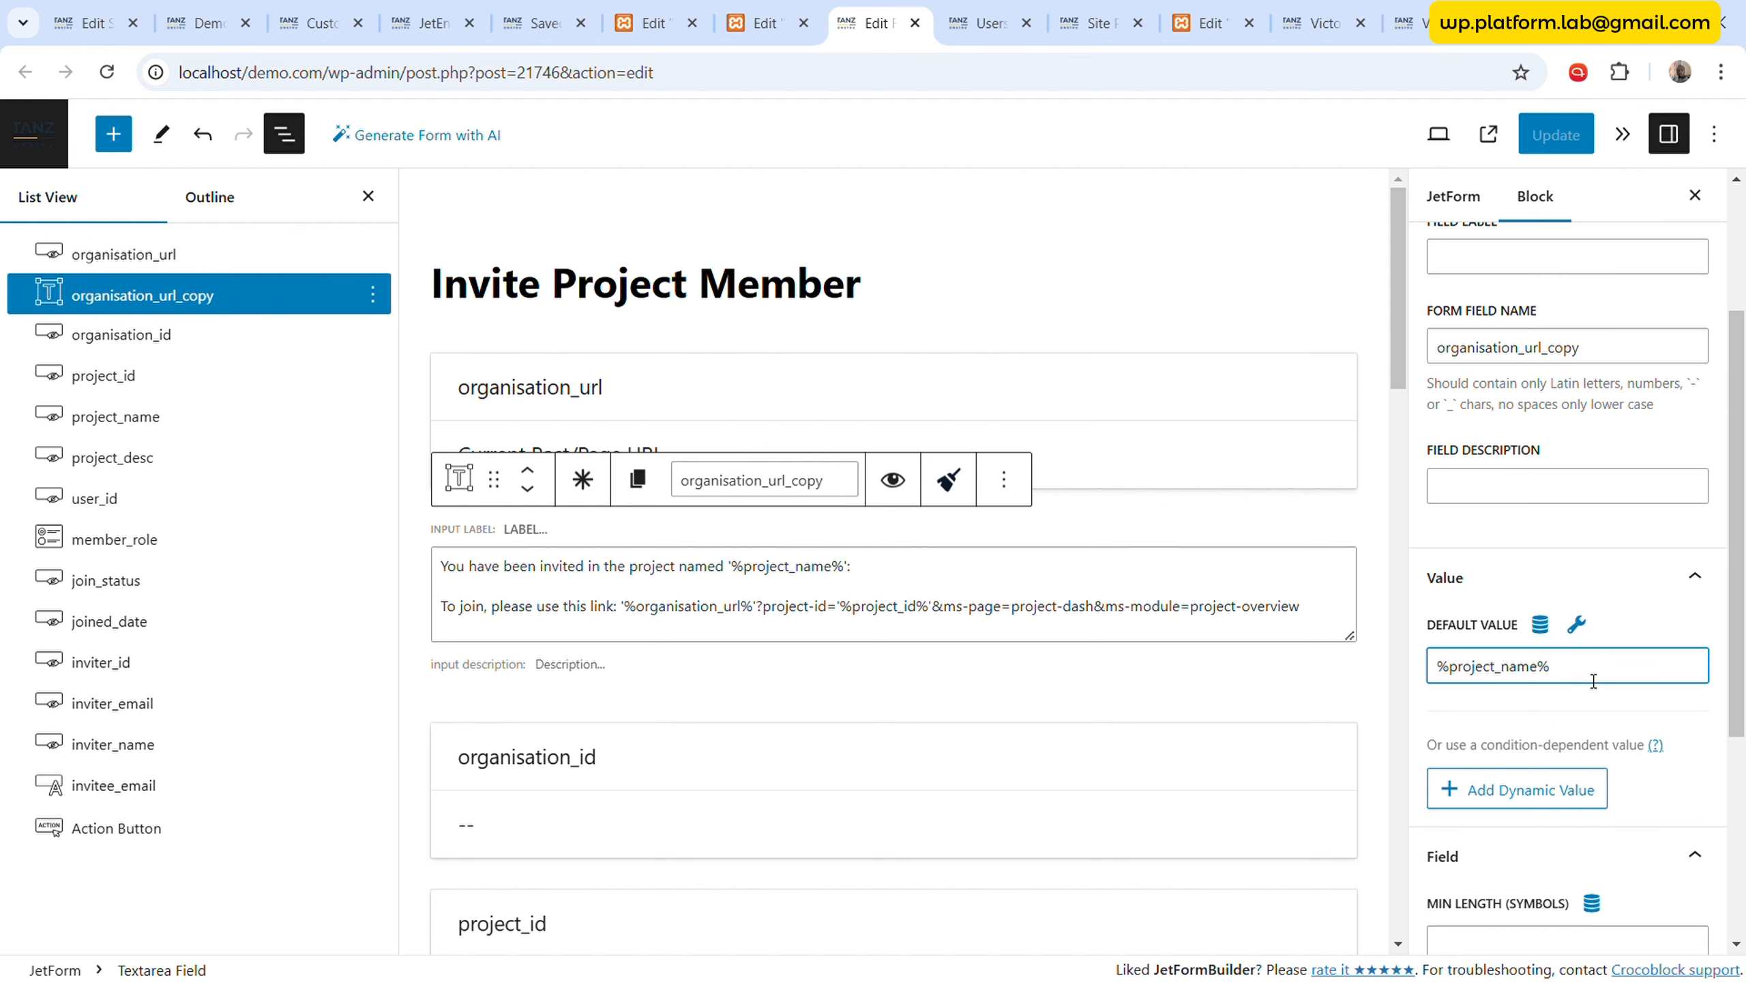
type("''")
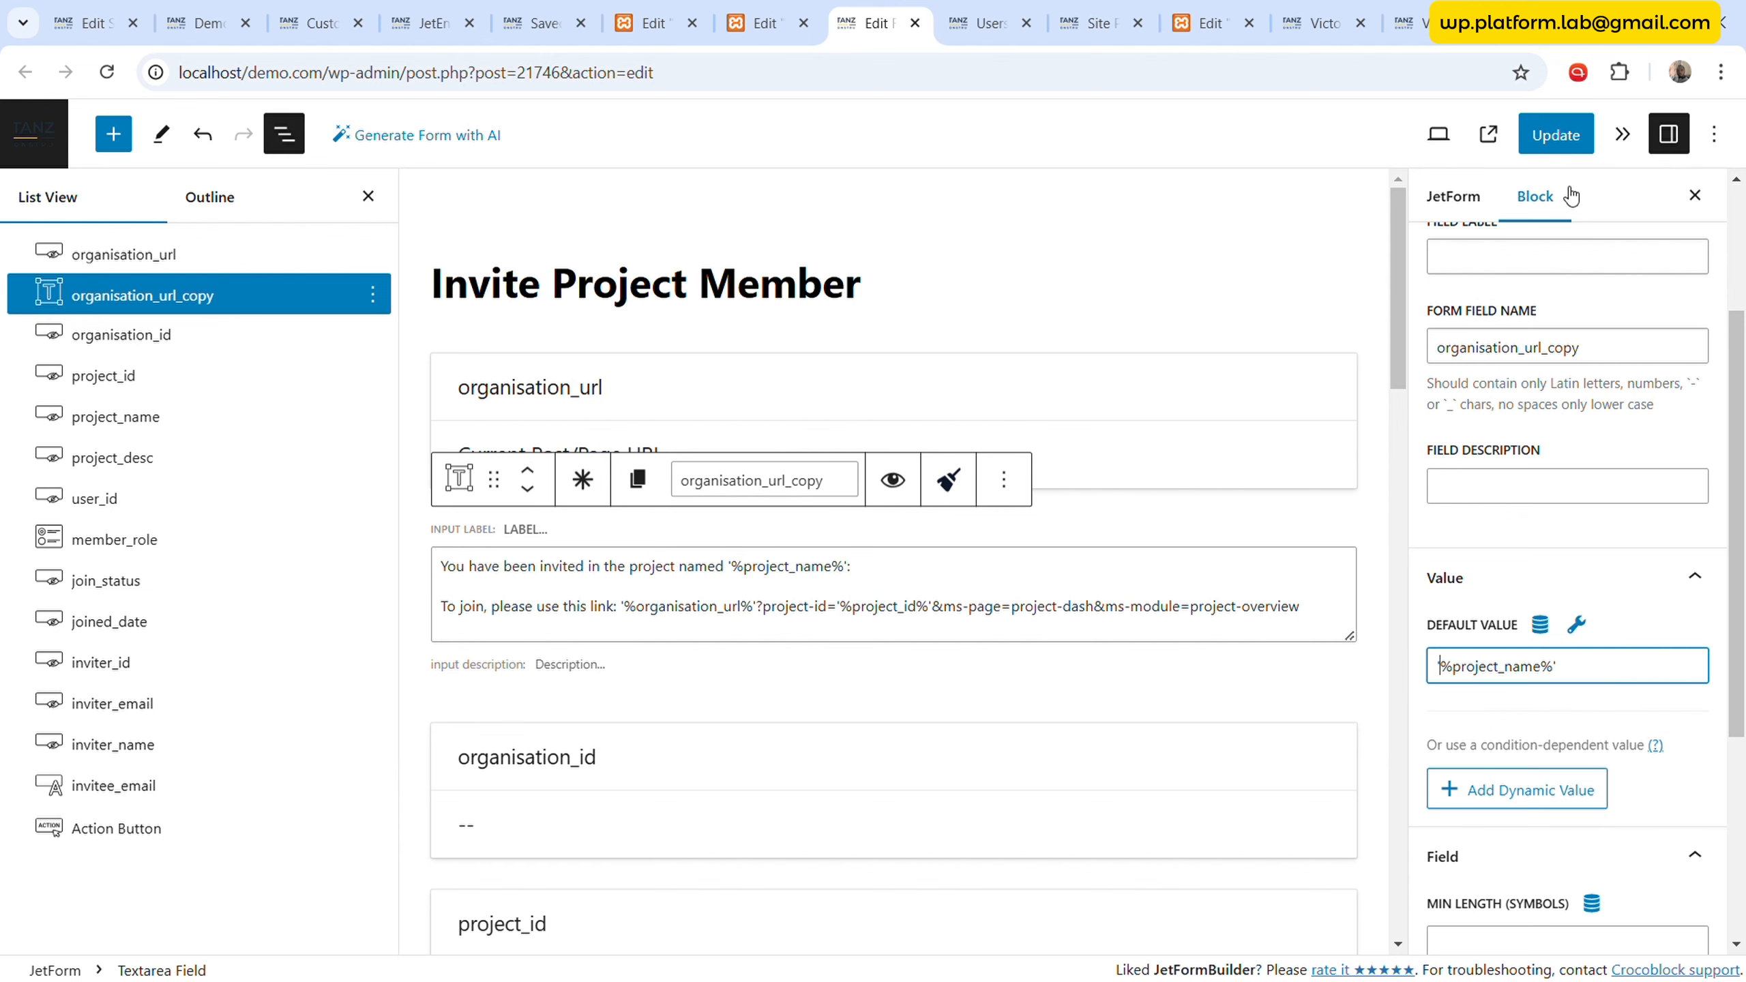
left_click(1575, 151)
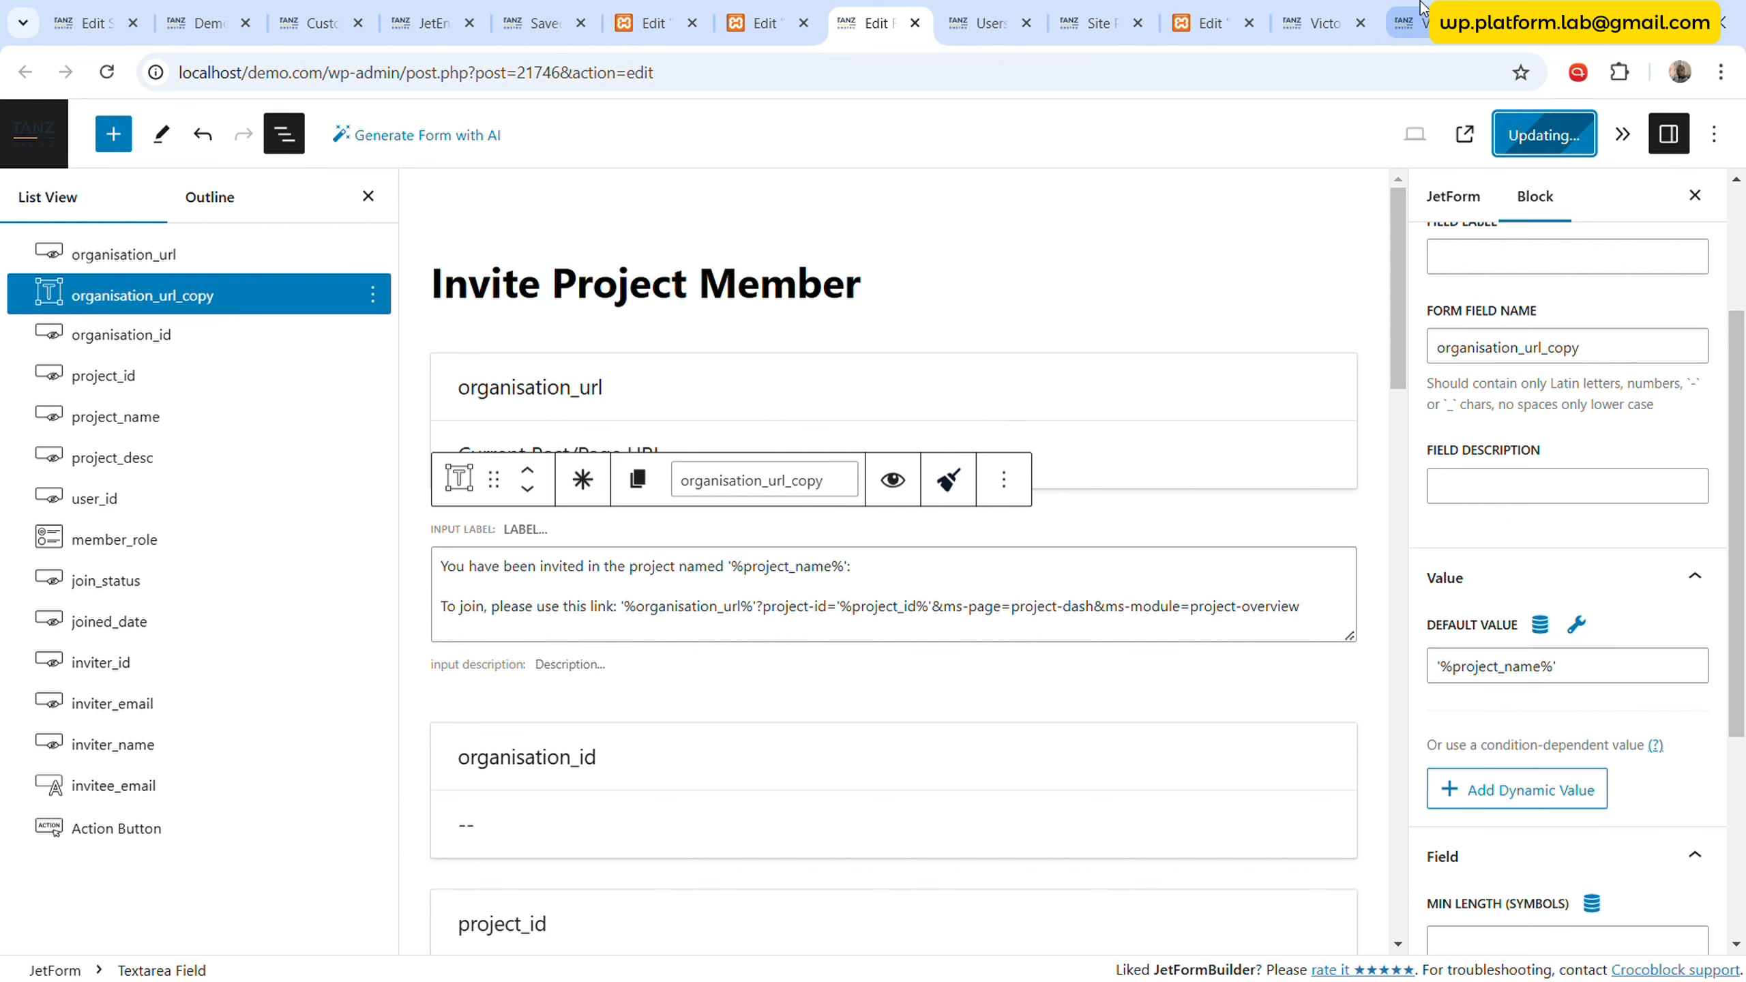
- Check how the Invite Member popup on the reloaded project overview page renders the quoted macro, and close the popup
left_click(1420, 11)
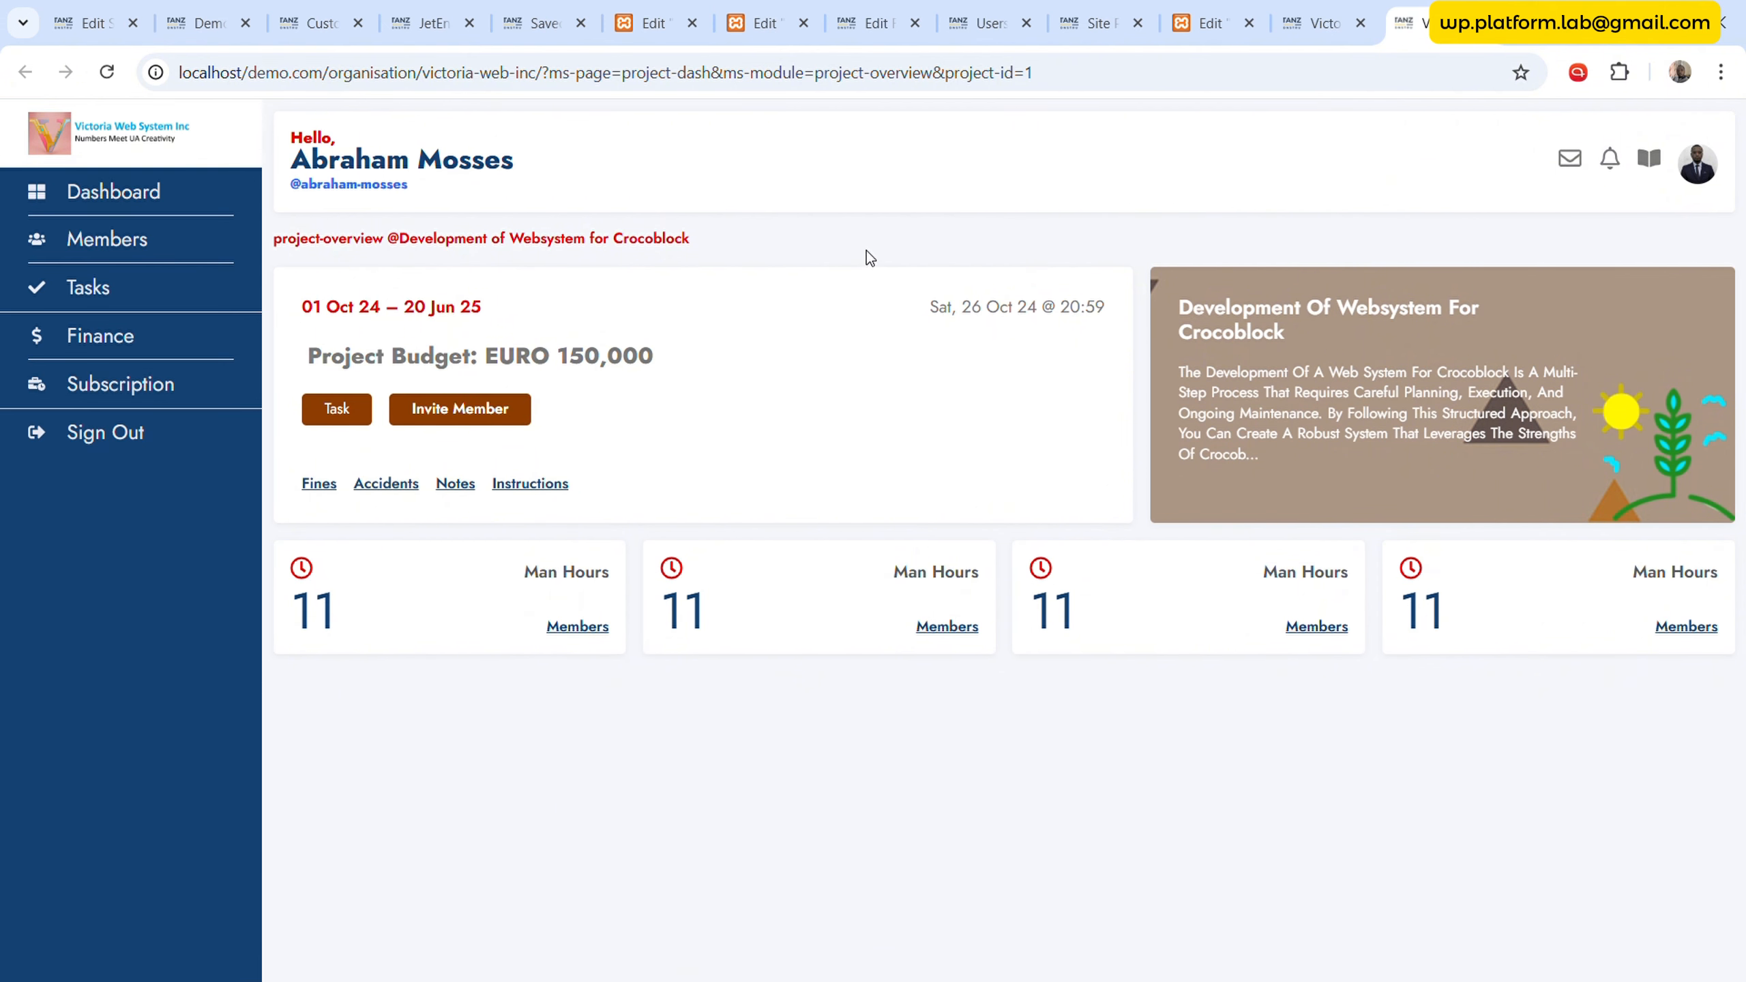
left_click(505, 402)
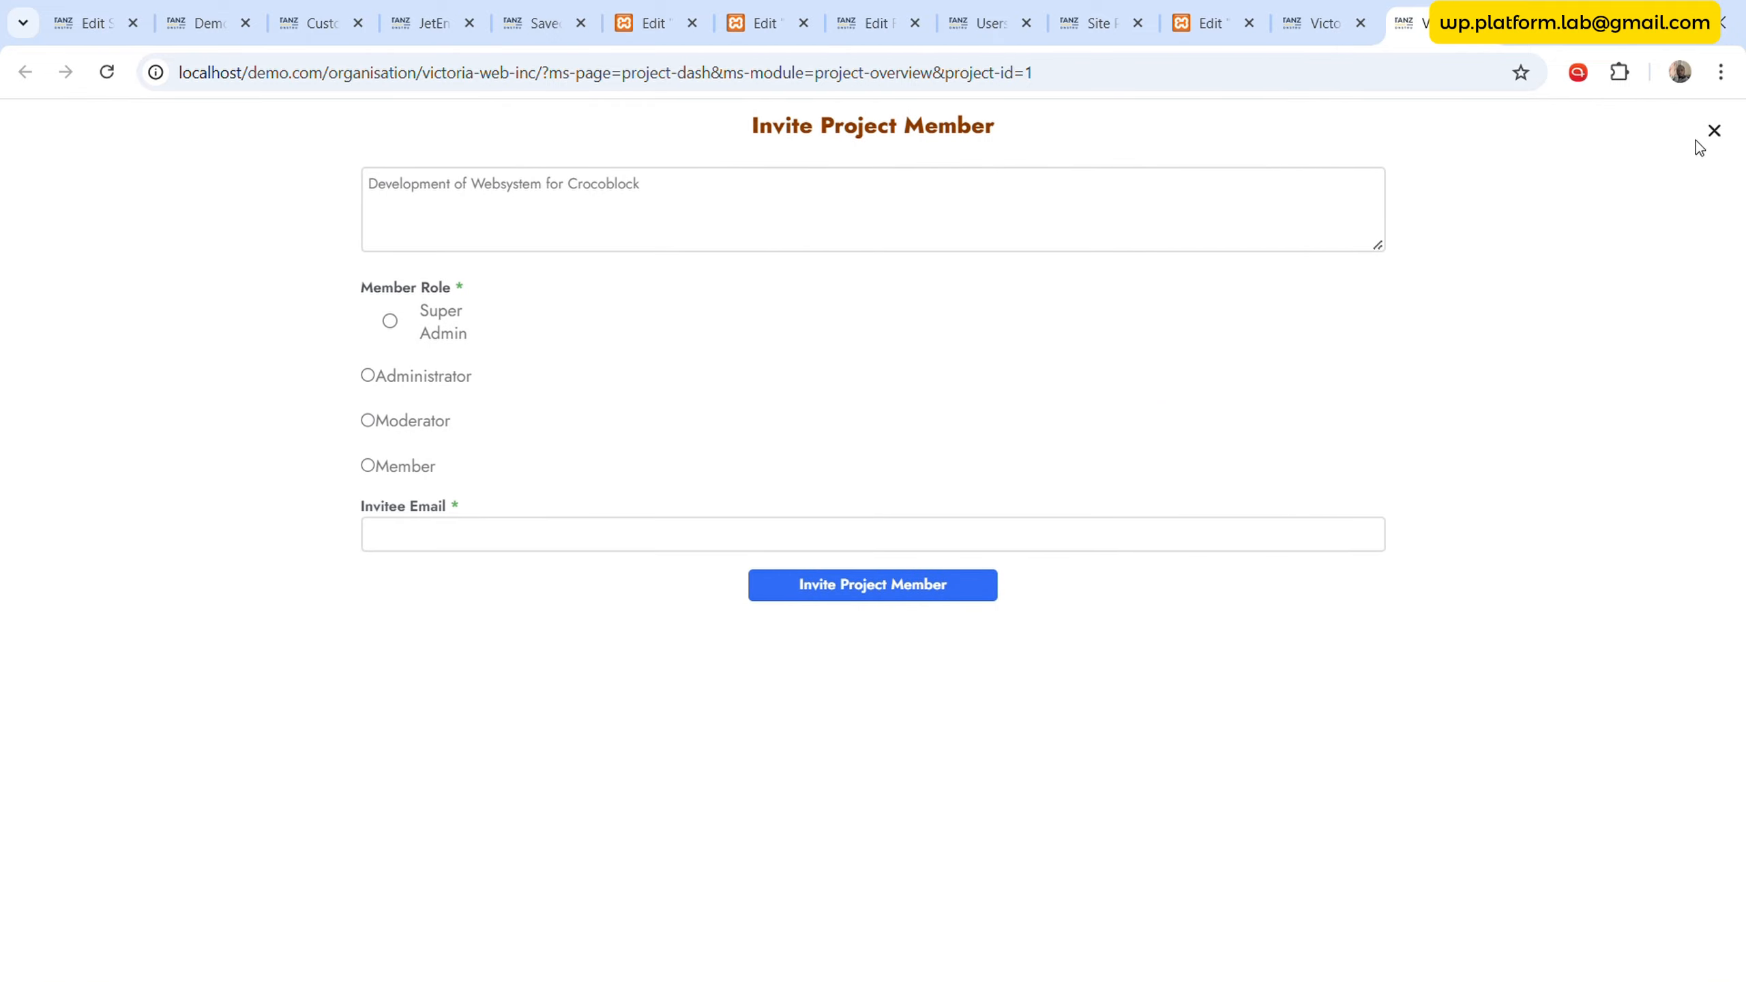
left_click(1714, 131)
- Remove the single quotes around %project_name%, %project_id% and %organisation_url% in the message in the form editor's textarea input box
left_click(878, 8)
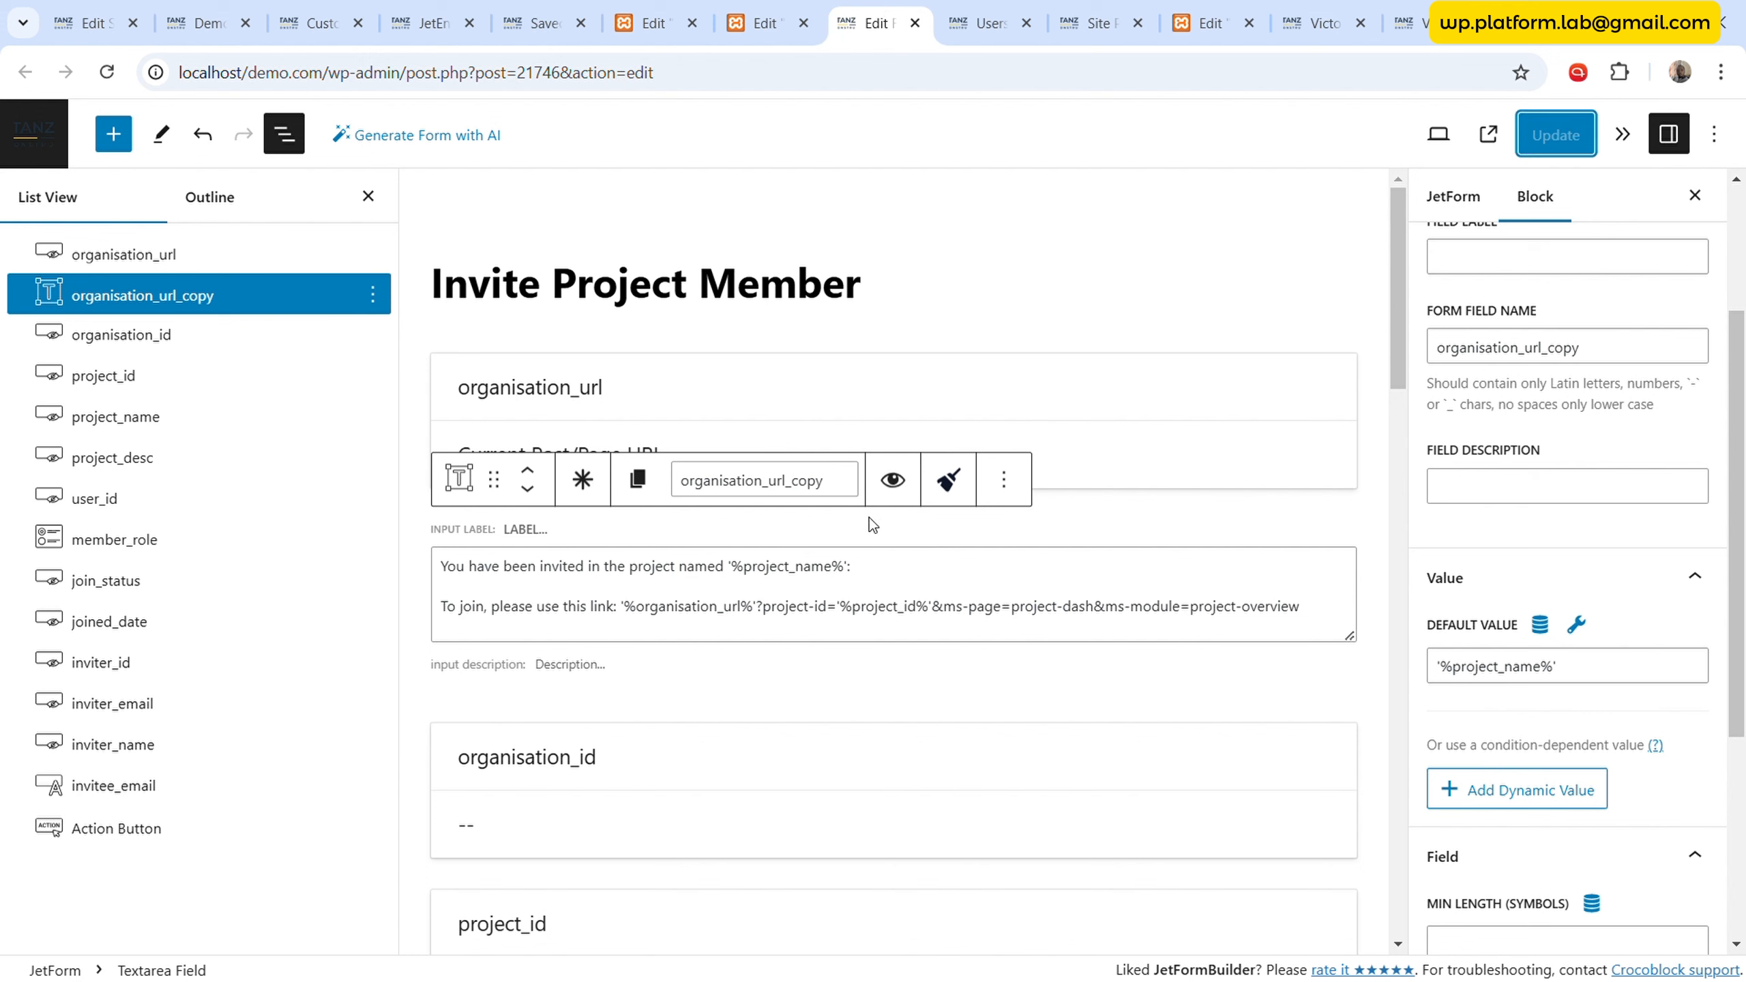
left_click(736, 575)
key("BackSpace")
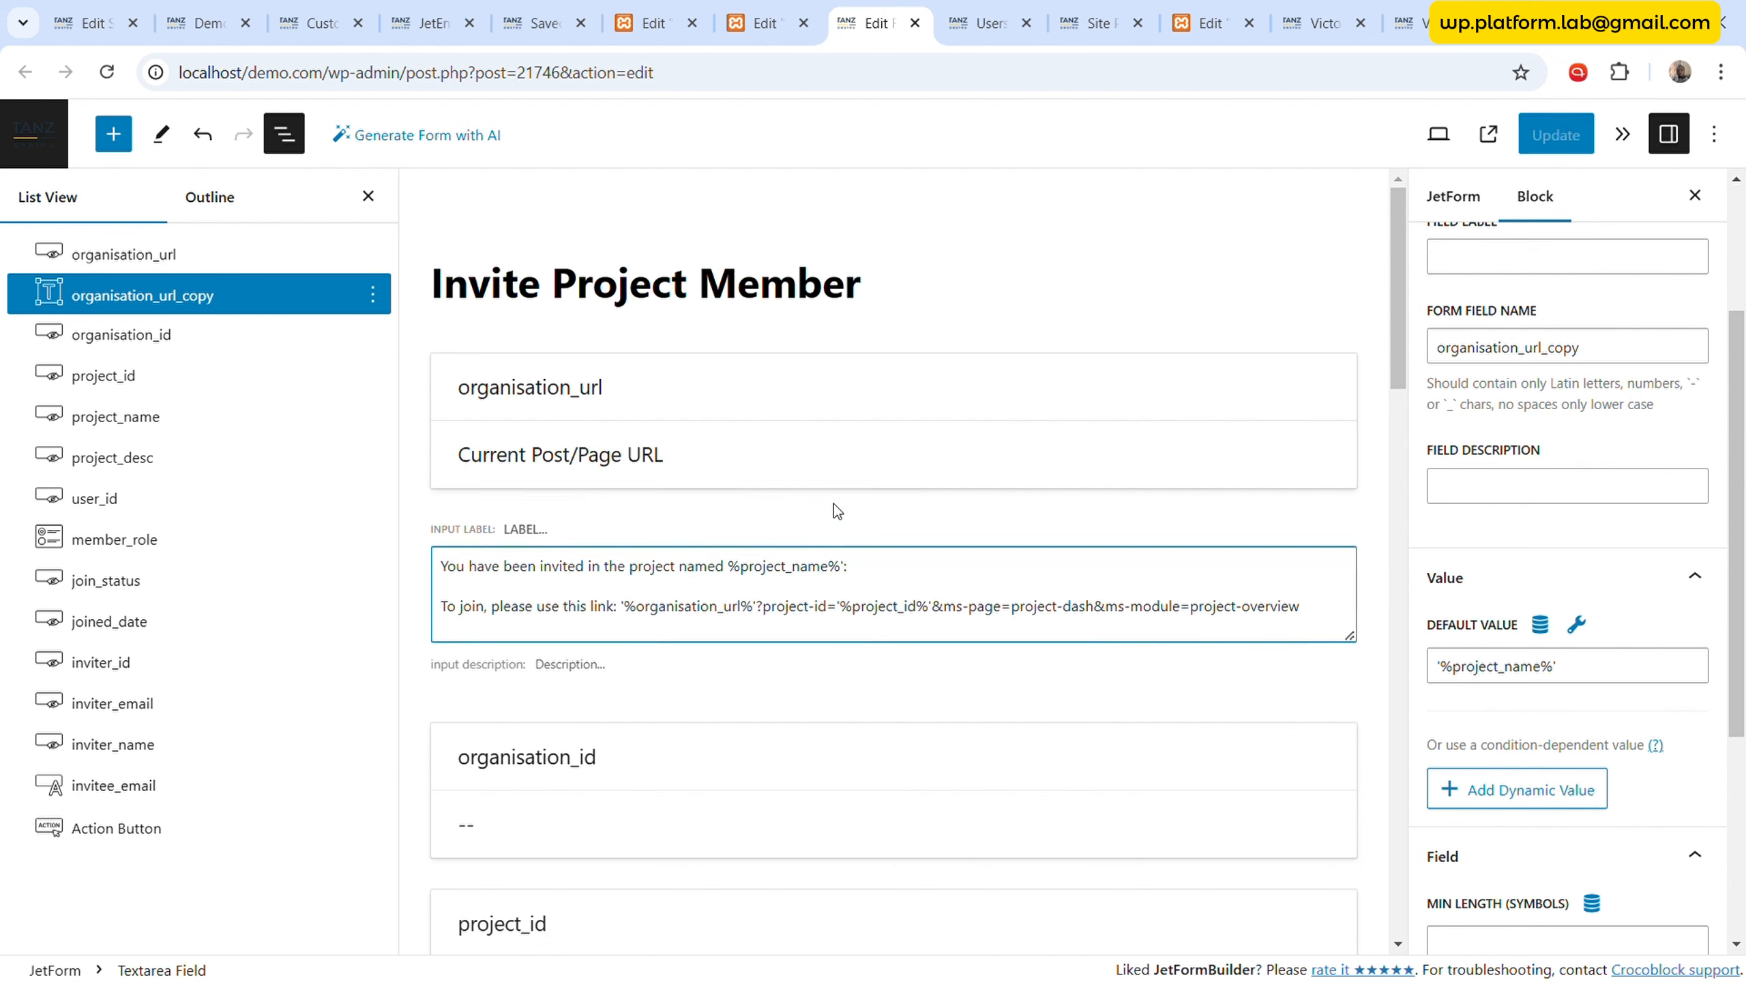
key("Left")
key("BackSpace")
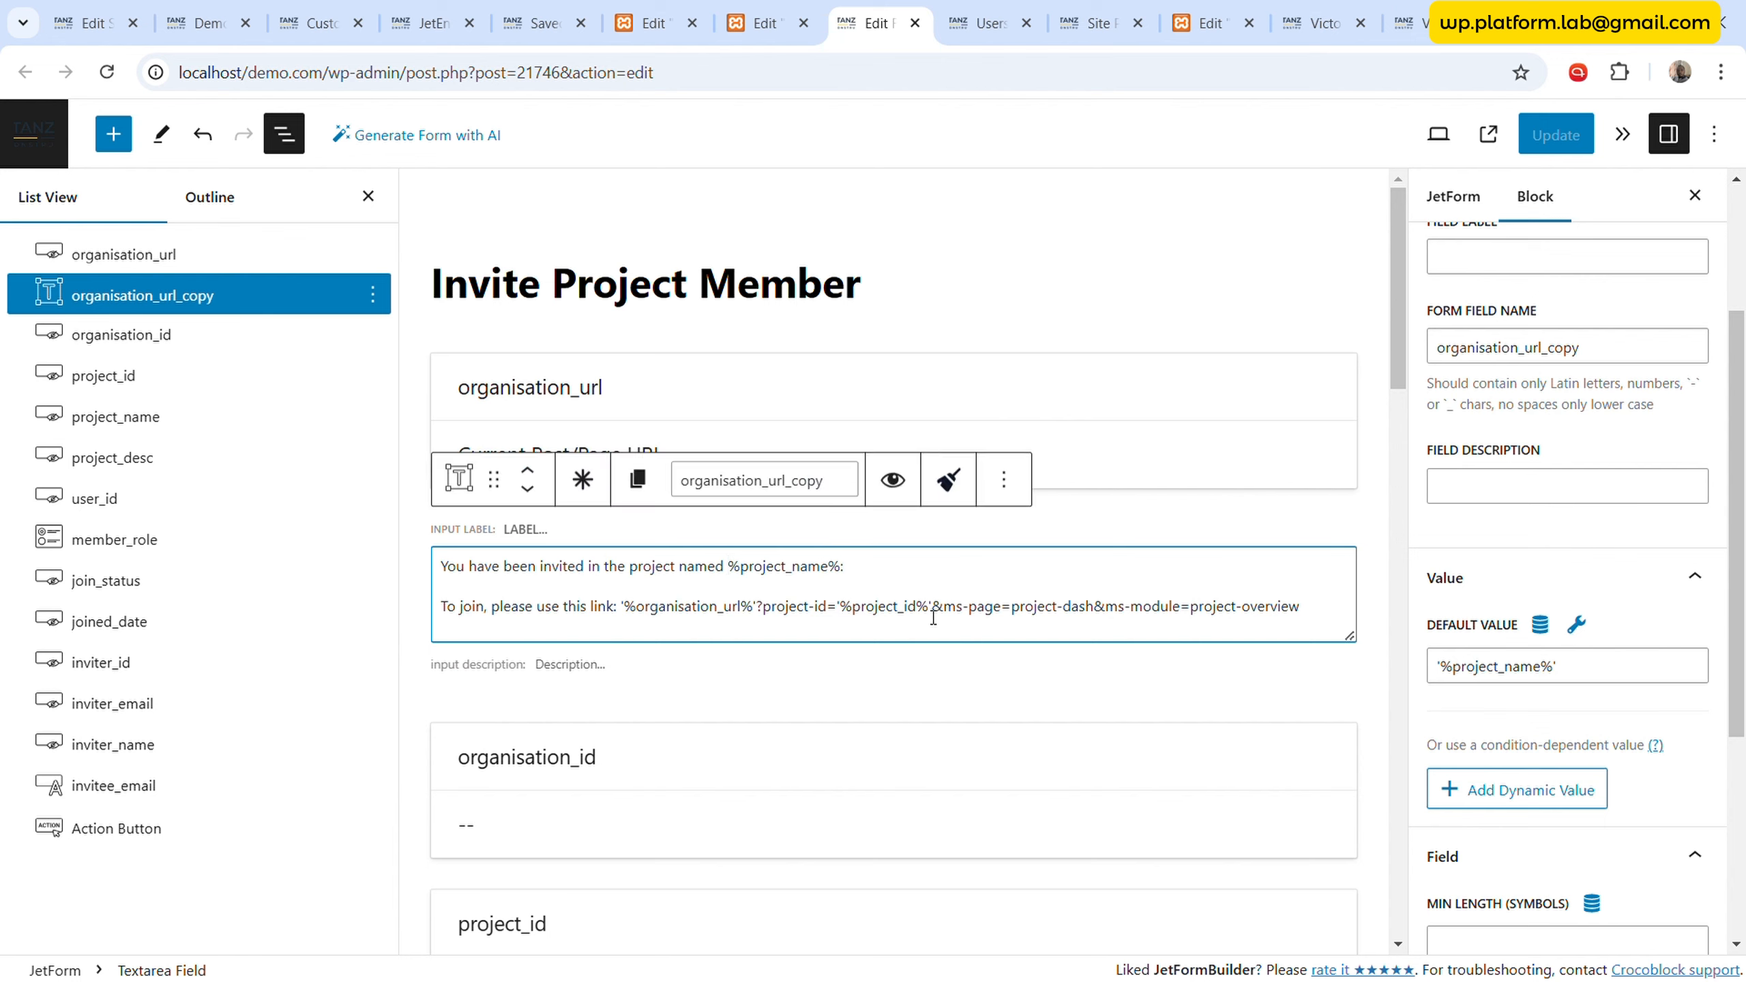
key("Left")
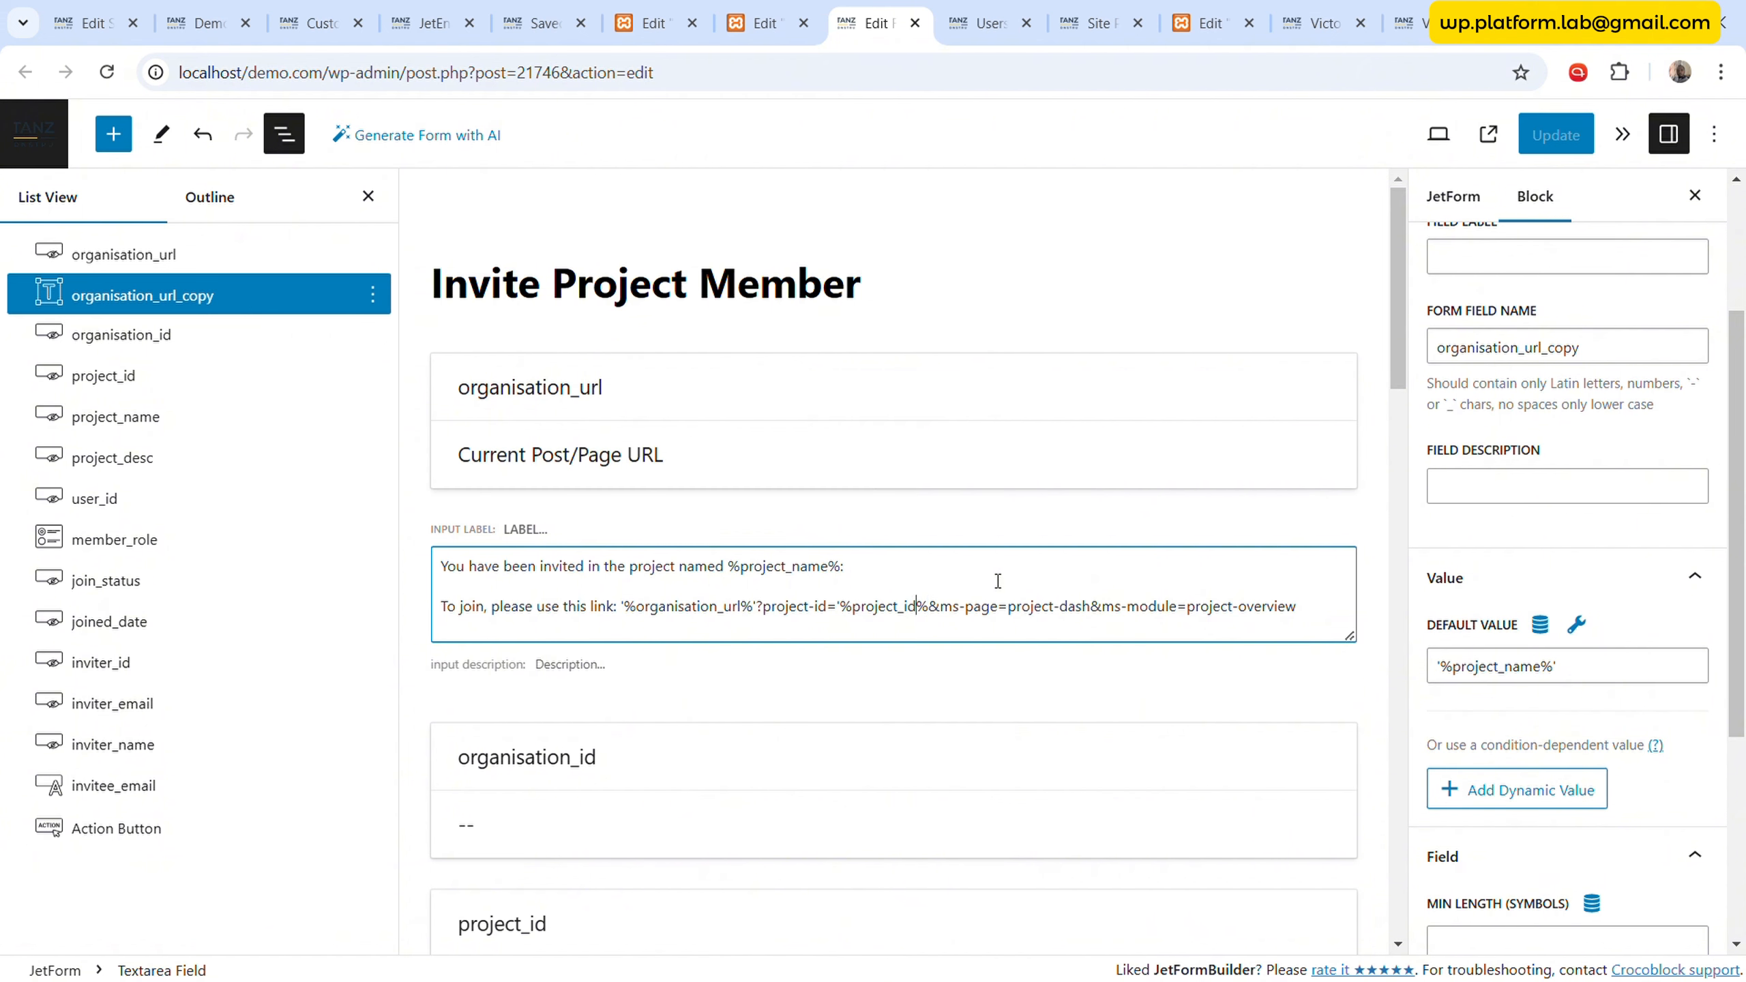
key("BackSpace")
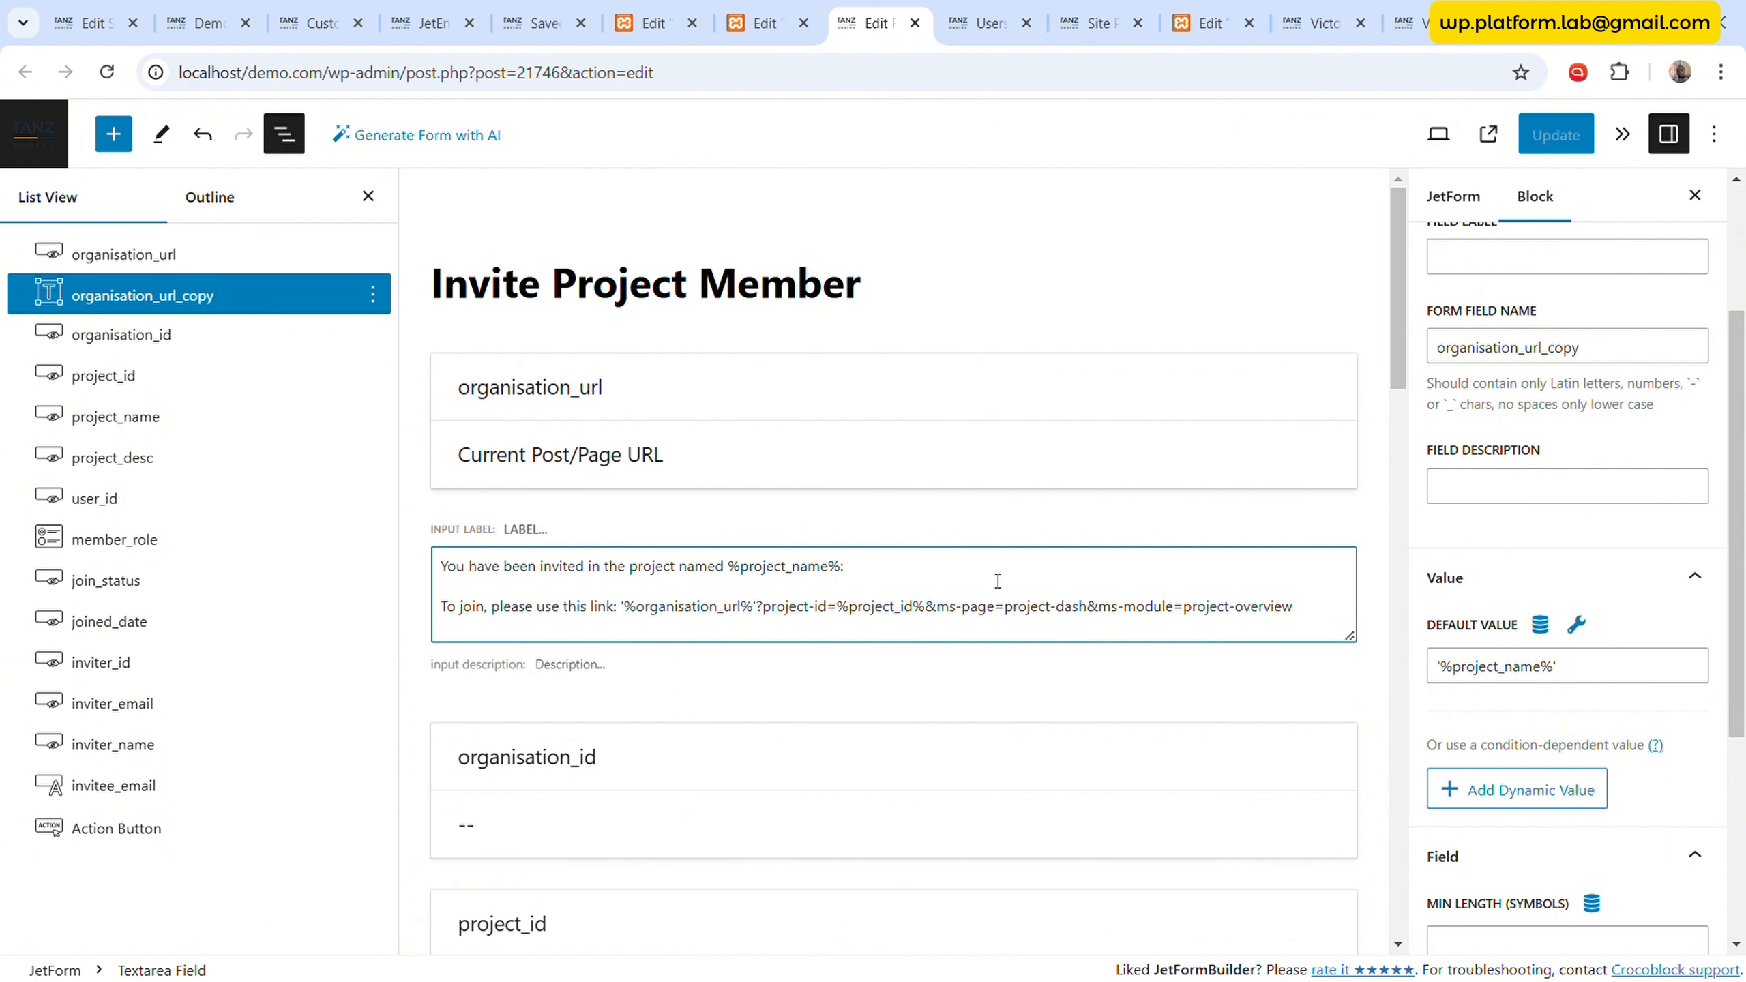
key("BackSpace")
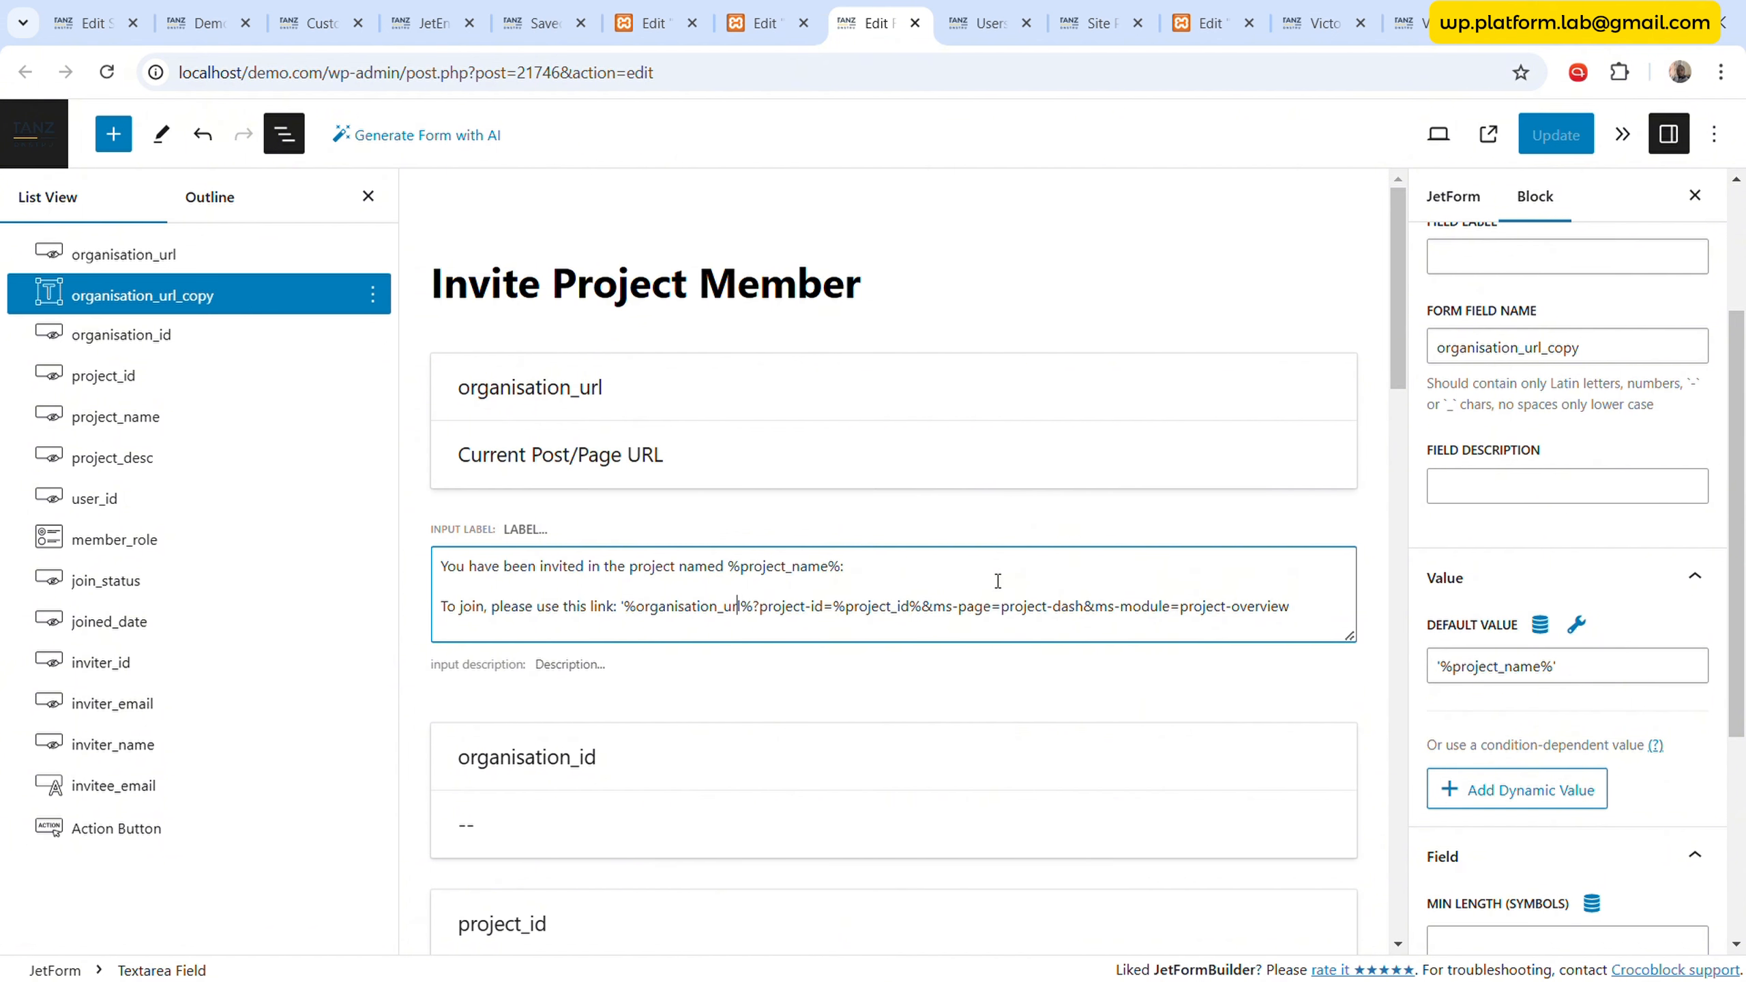
key("BackSpace")
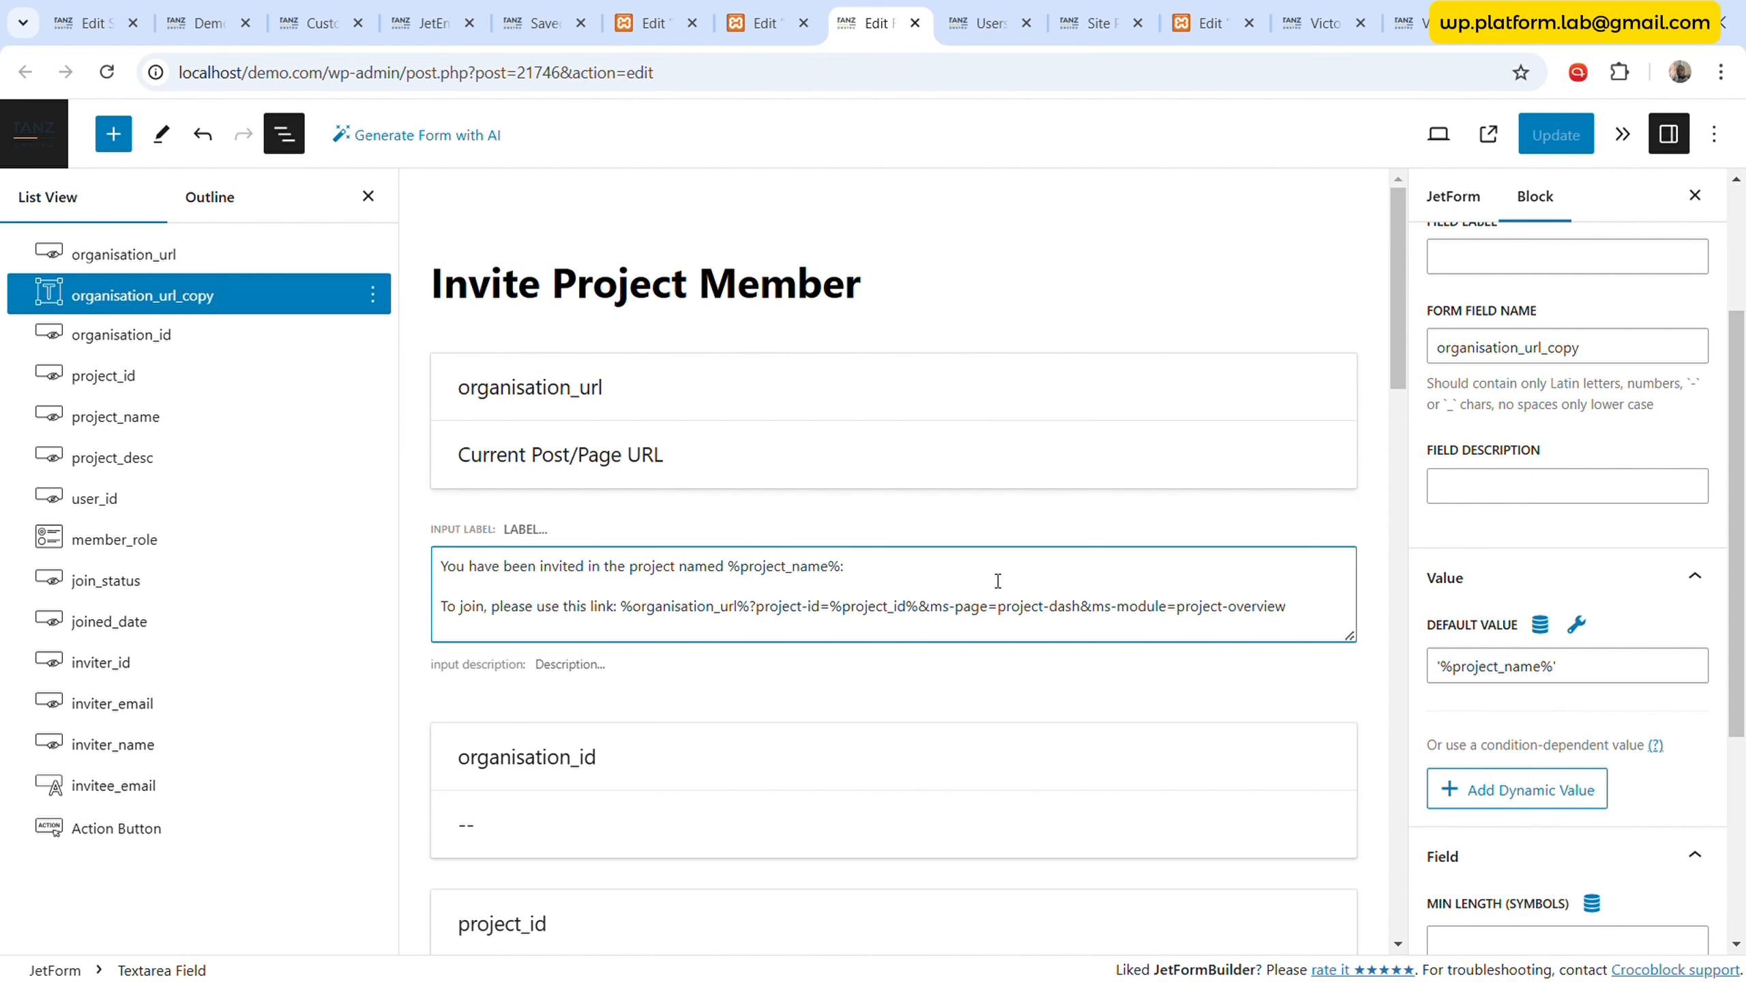
- Enclose the whole "To join, please use this link" line in single quotes and delete the "You have been invited" line above it
type("'")
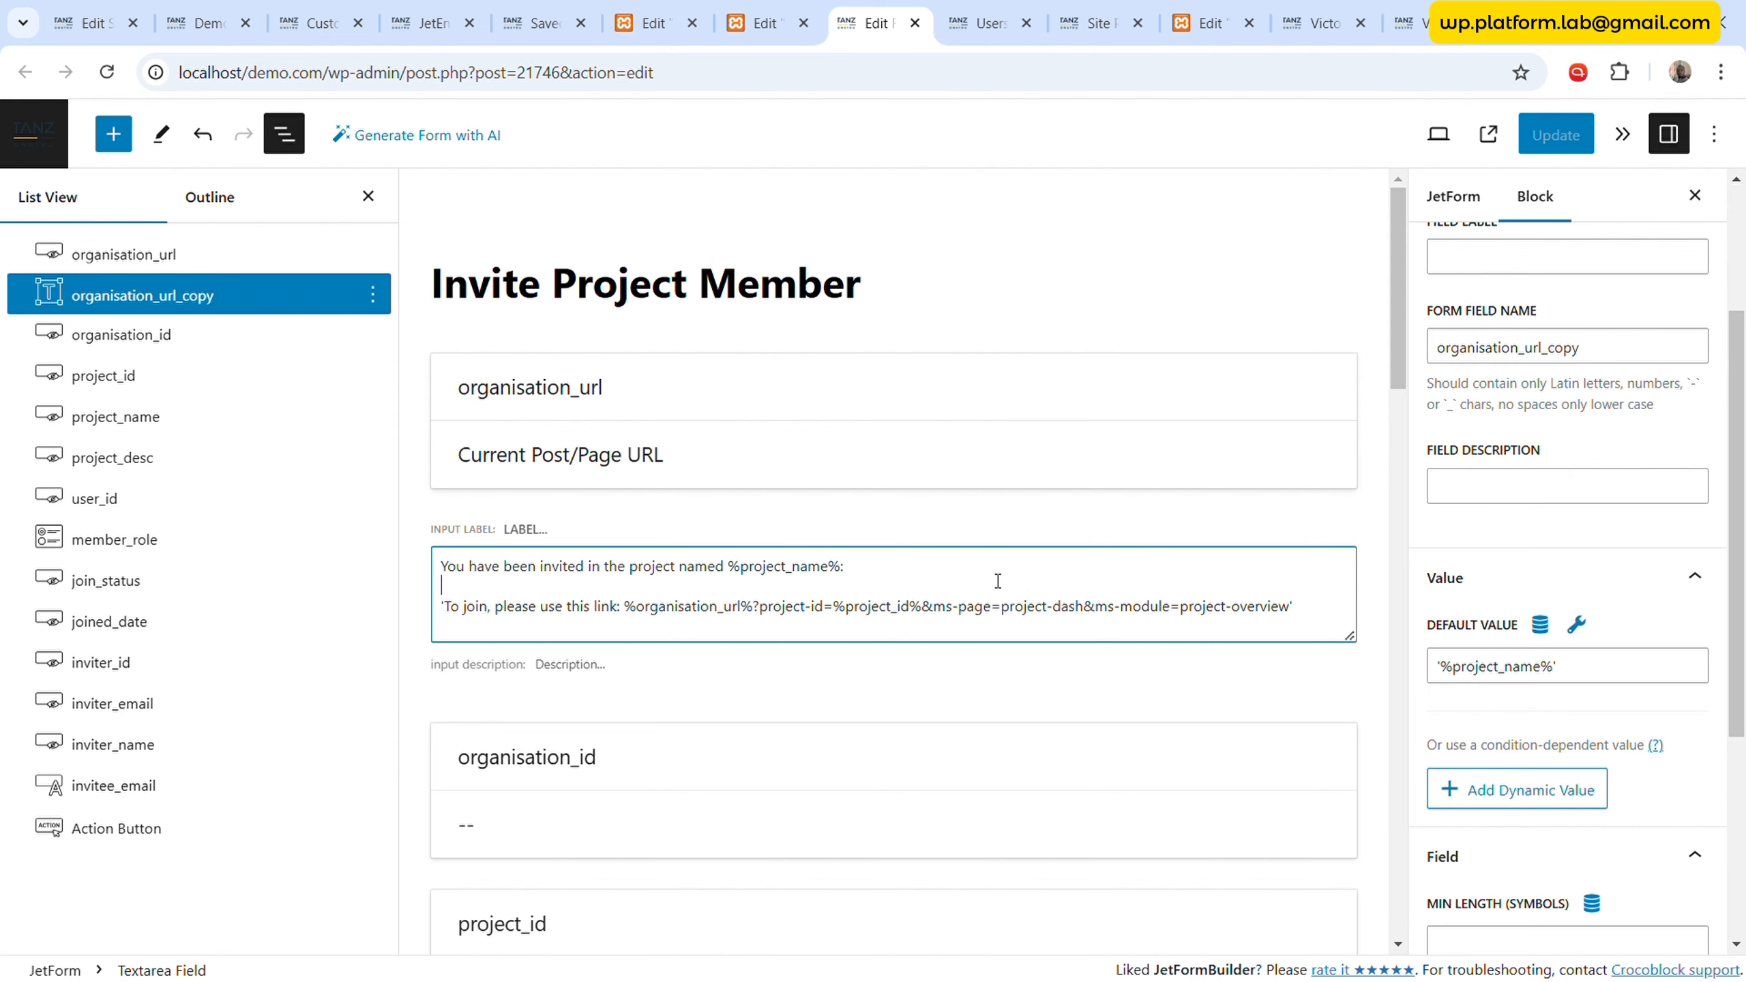
key("shift+Up")
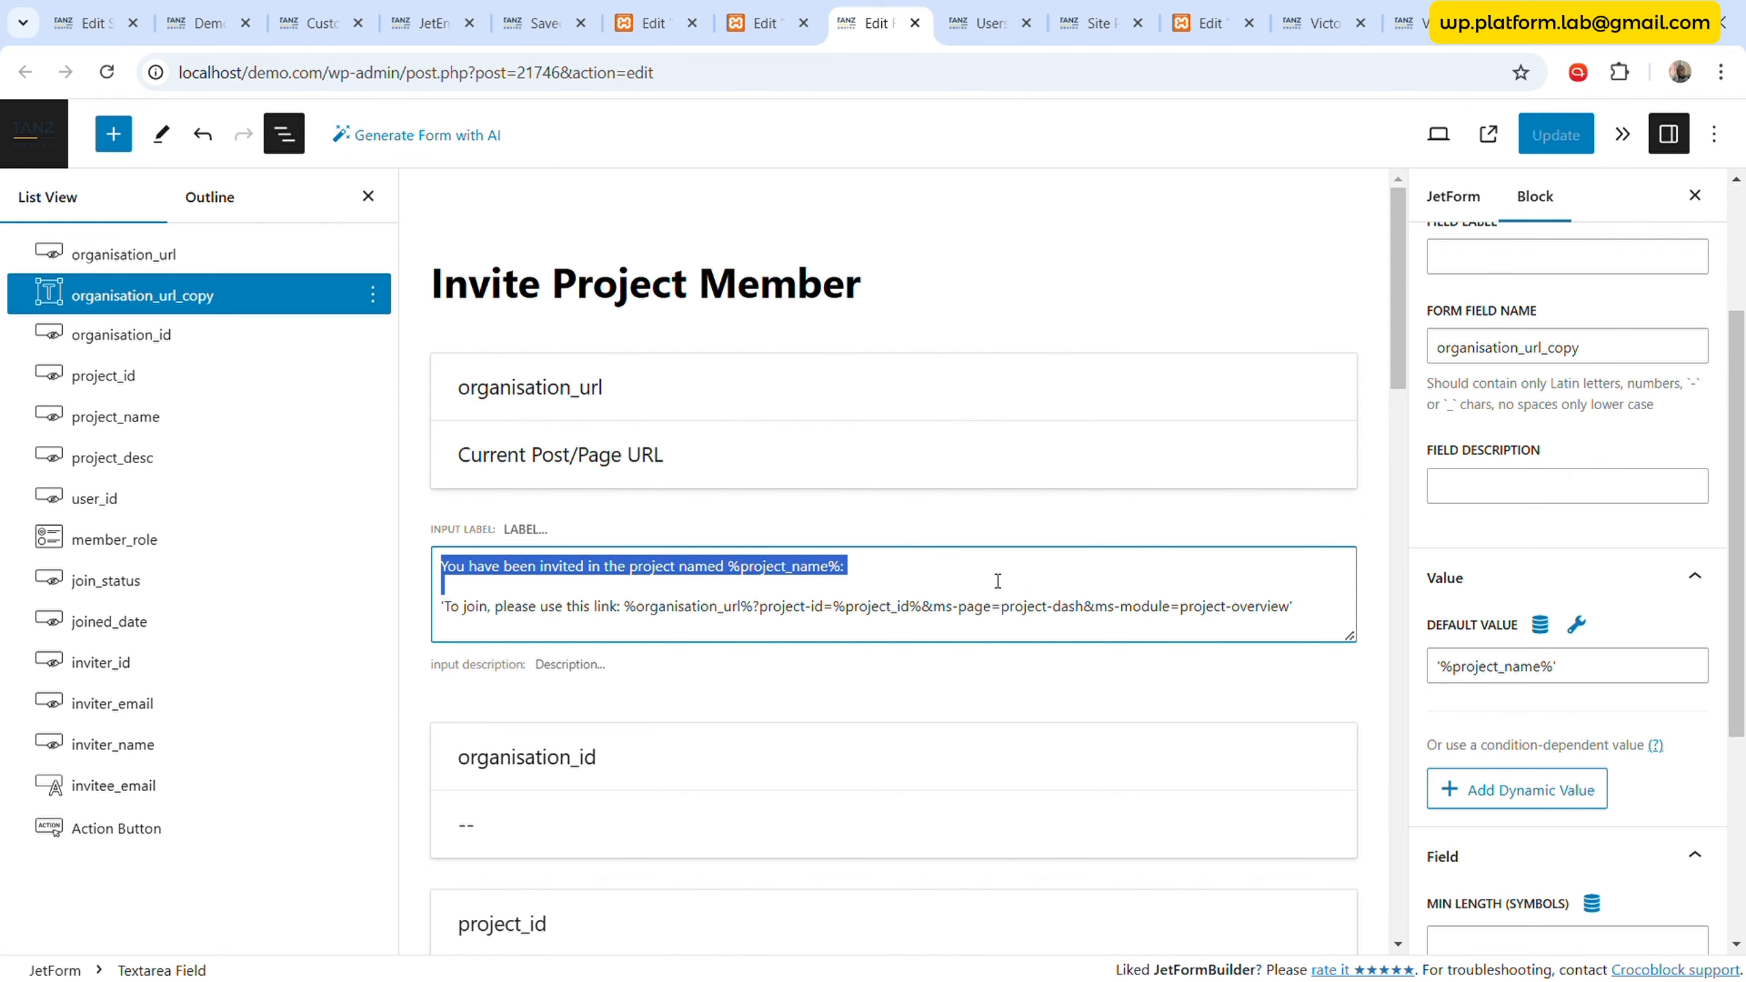
key("BackSpace")
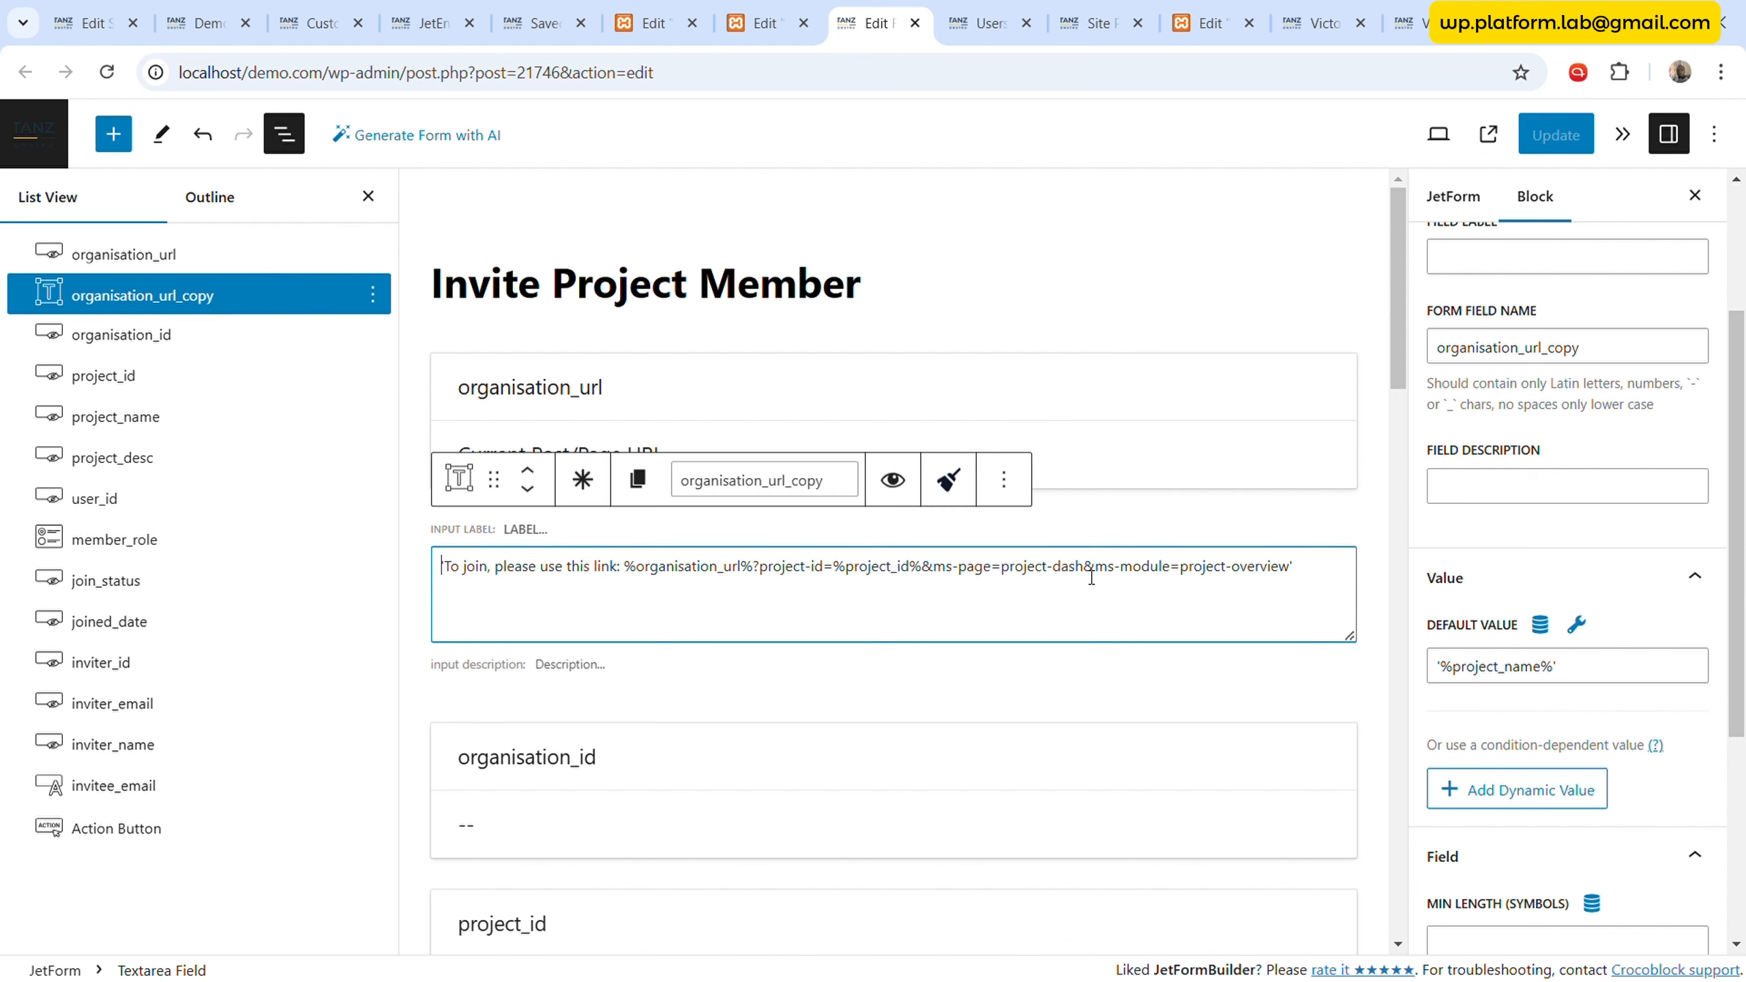
- Move the quoted join-link line from the canvas input box into the textarea field's default value and save the form
key("ctrl+a")
key("ctrl+x")
scroll(1539, 711, "down", 5)
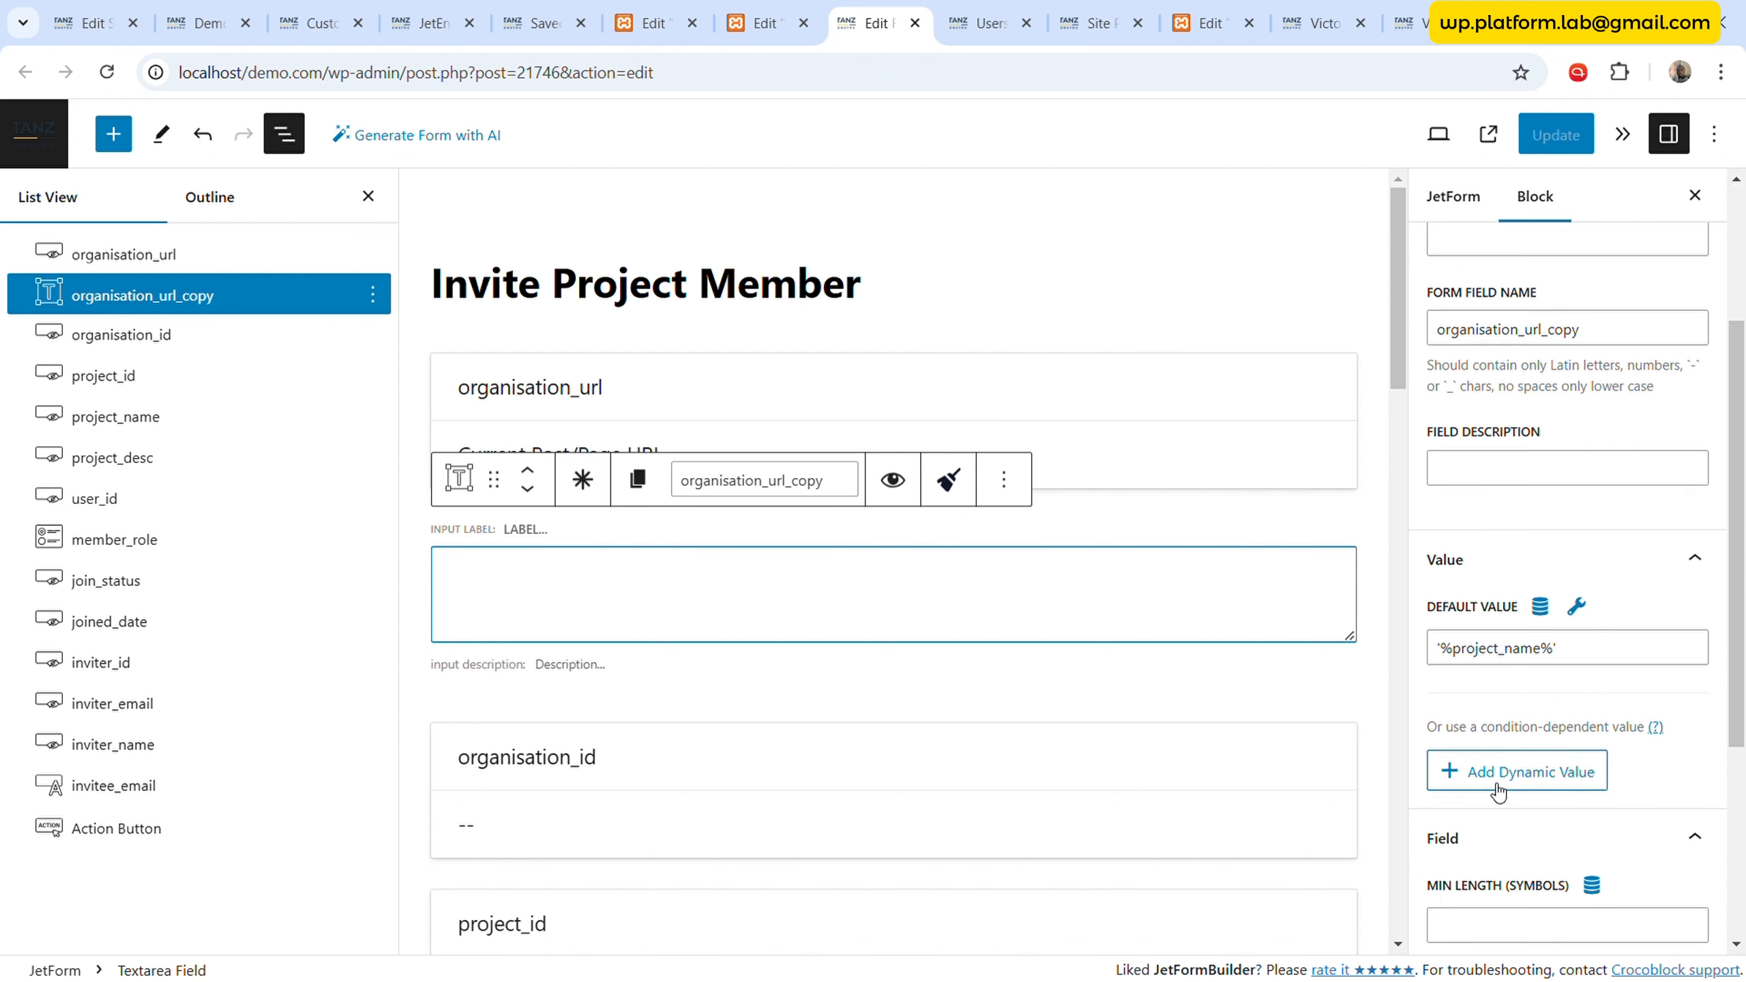
scroll(1543, 655, "down", 1)
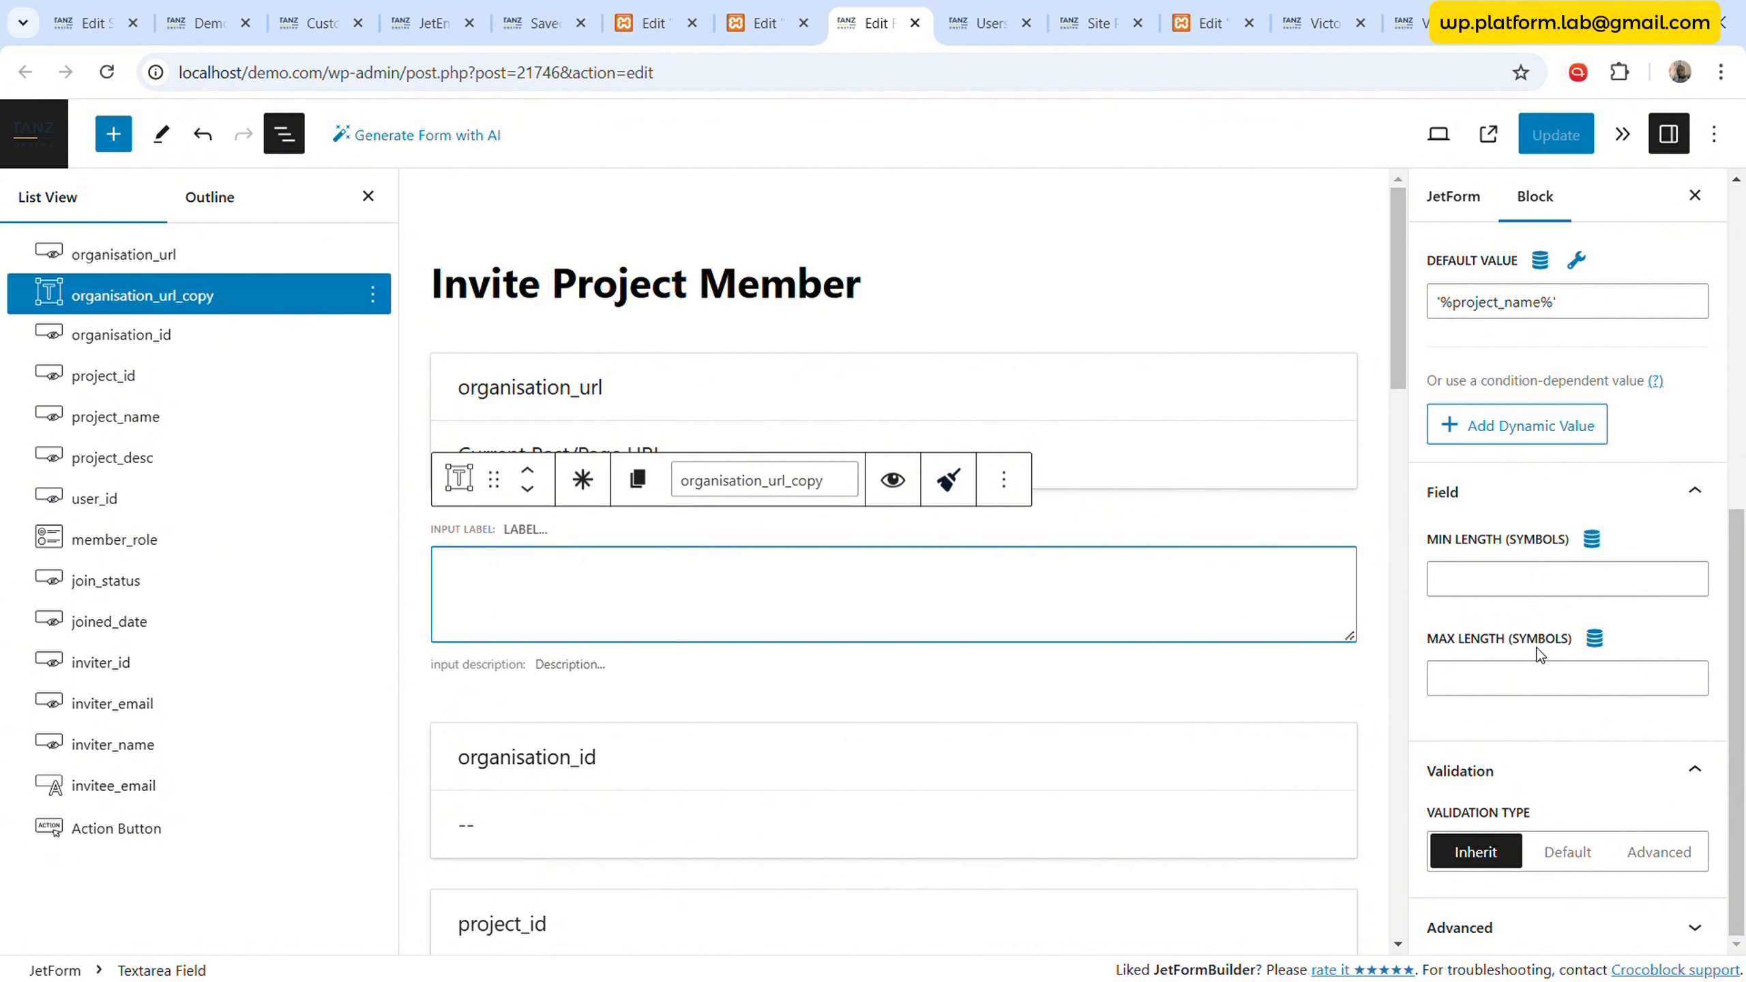
triple_click(1616, 301)
key("ctrl+v")
scroll(1569, 462, "up", 7)
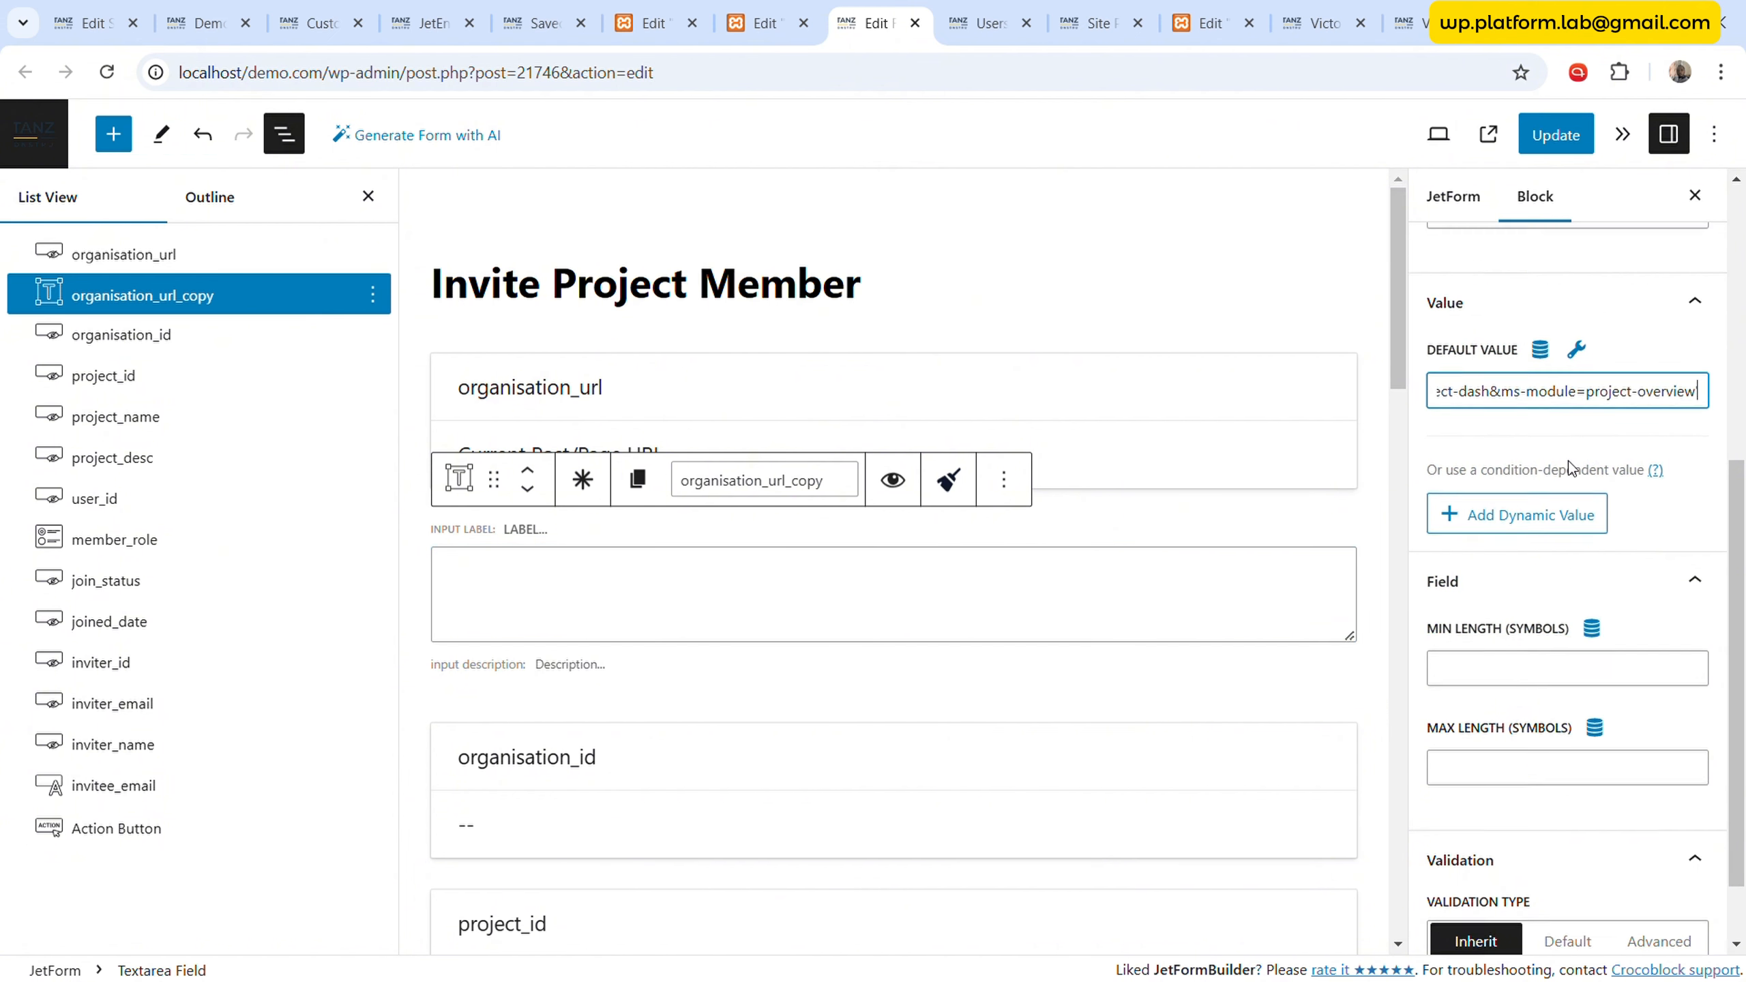
left_click(1578, 152)
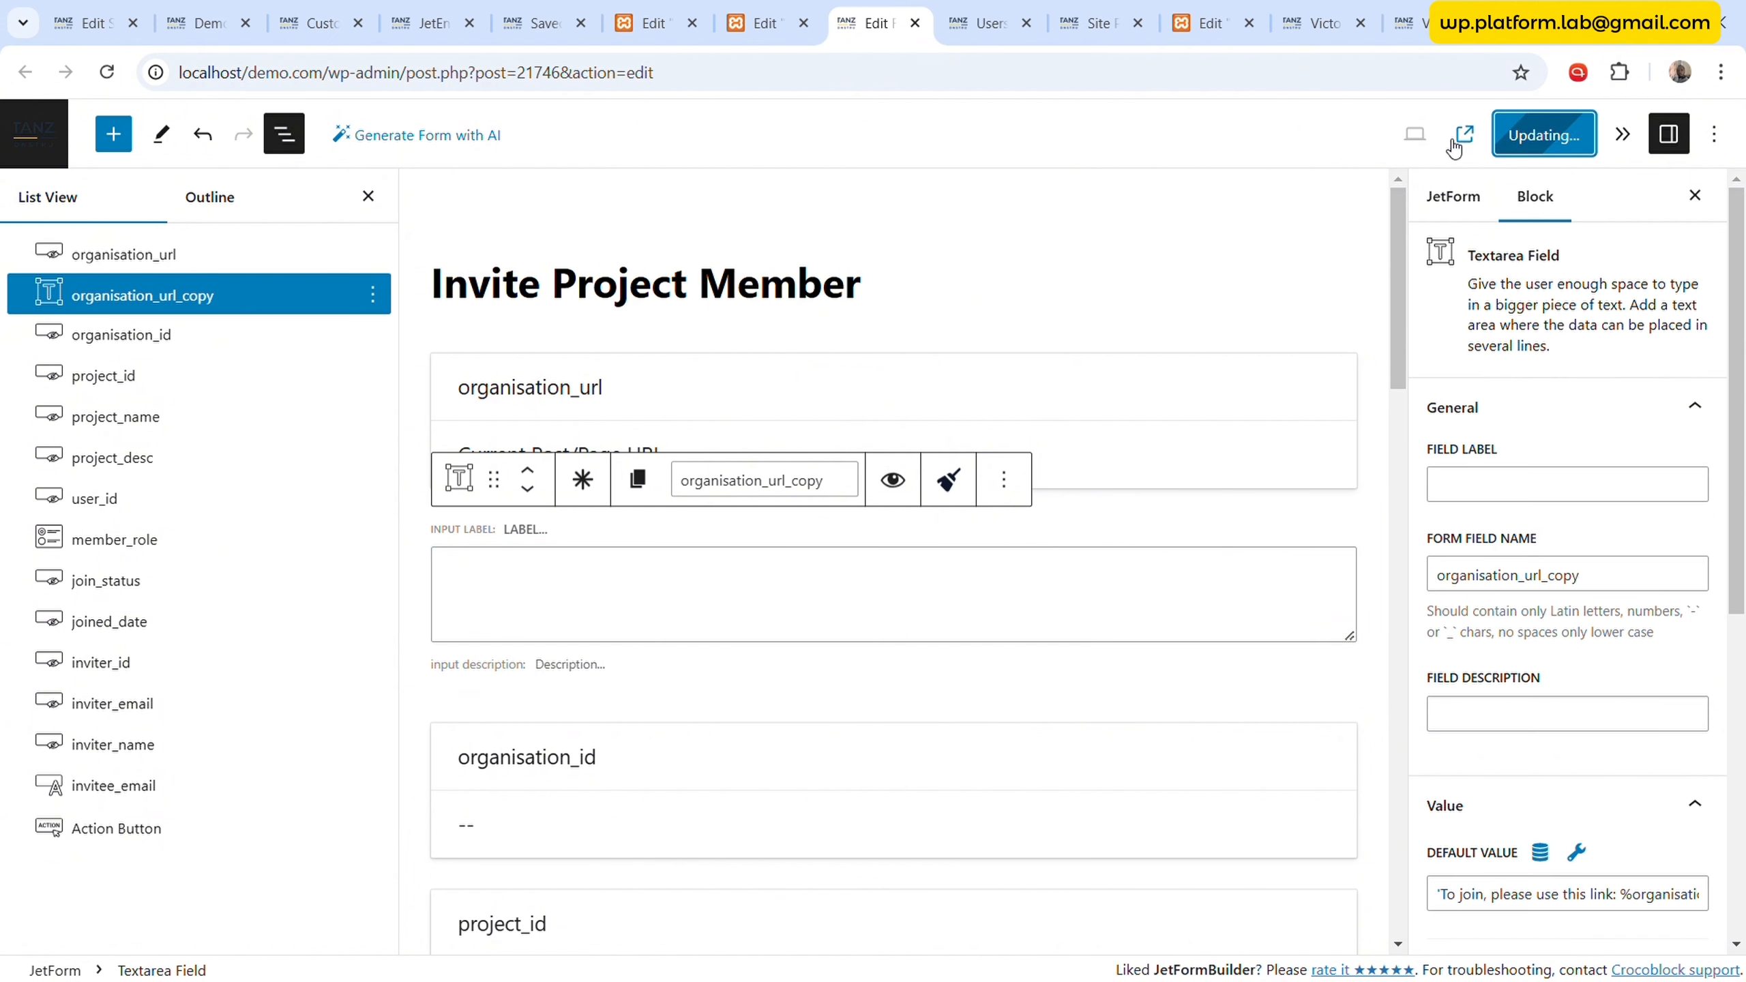
- Check how the Invite Member popup on the reloaded project overview page renders the join link, and close the popup
left_click(1412, 10)
left_click(106, 72)
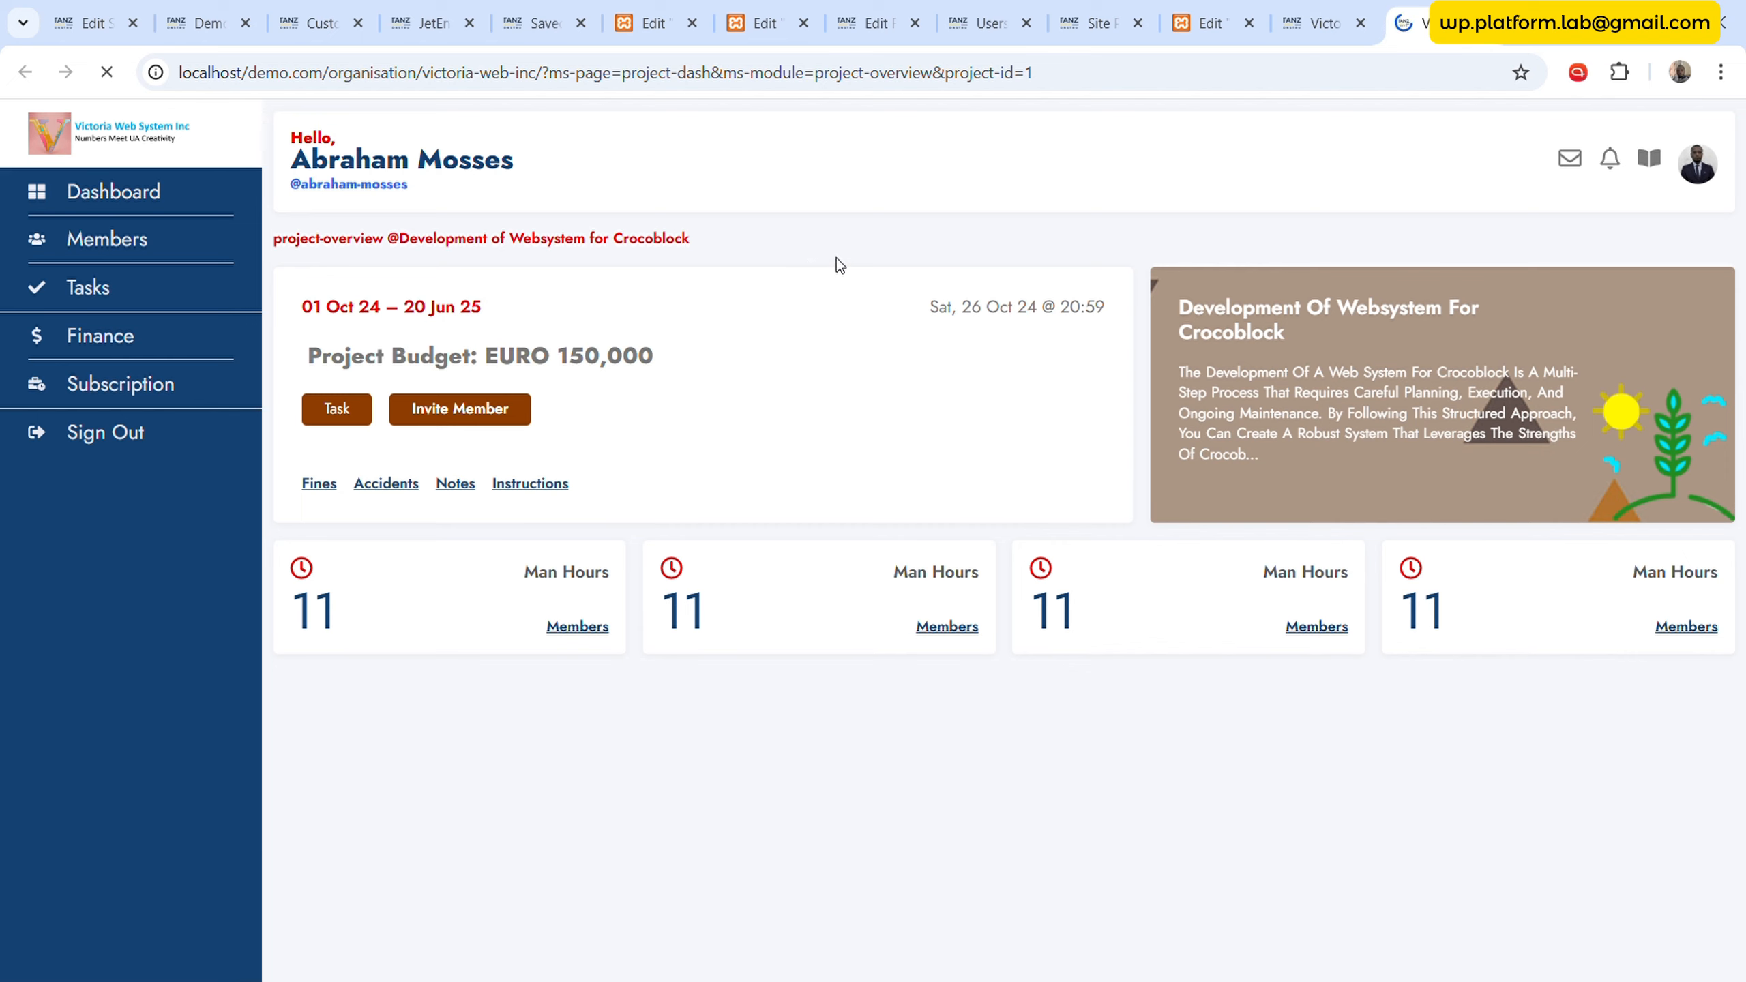
left_click(486, 412)
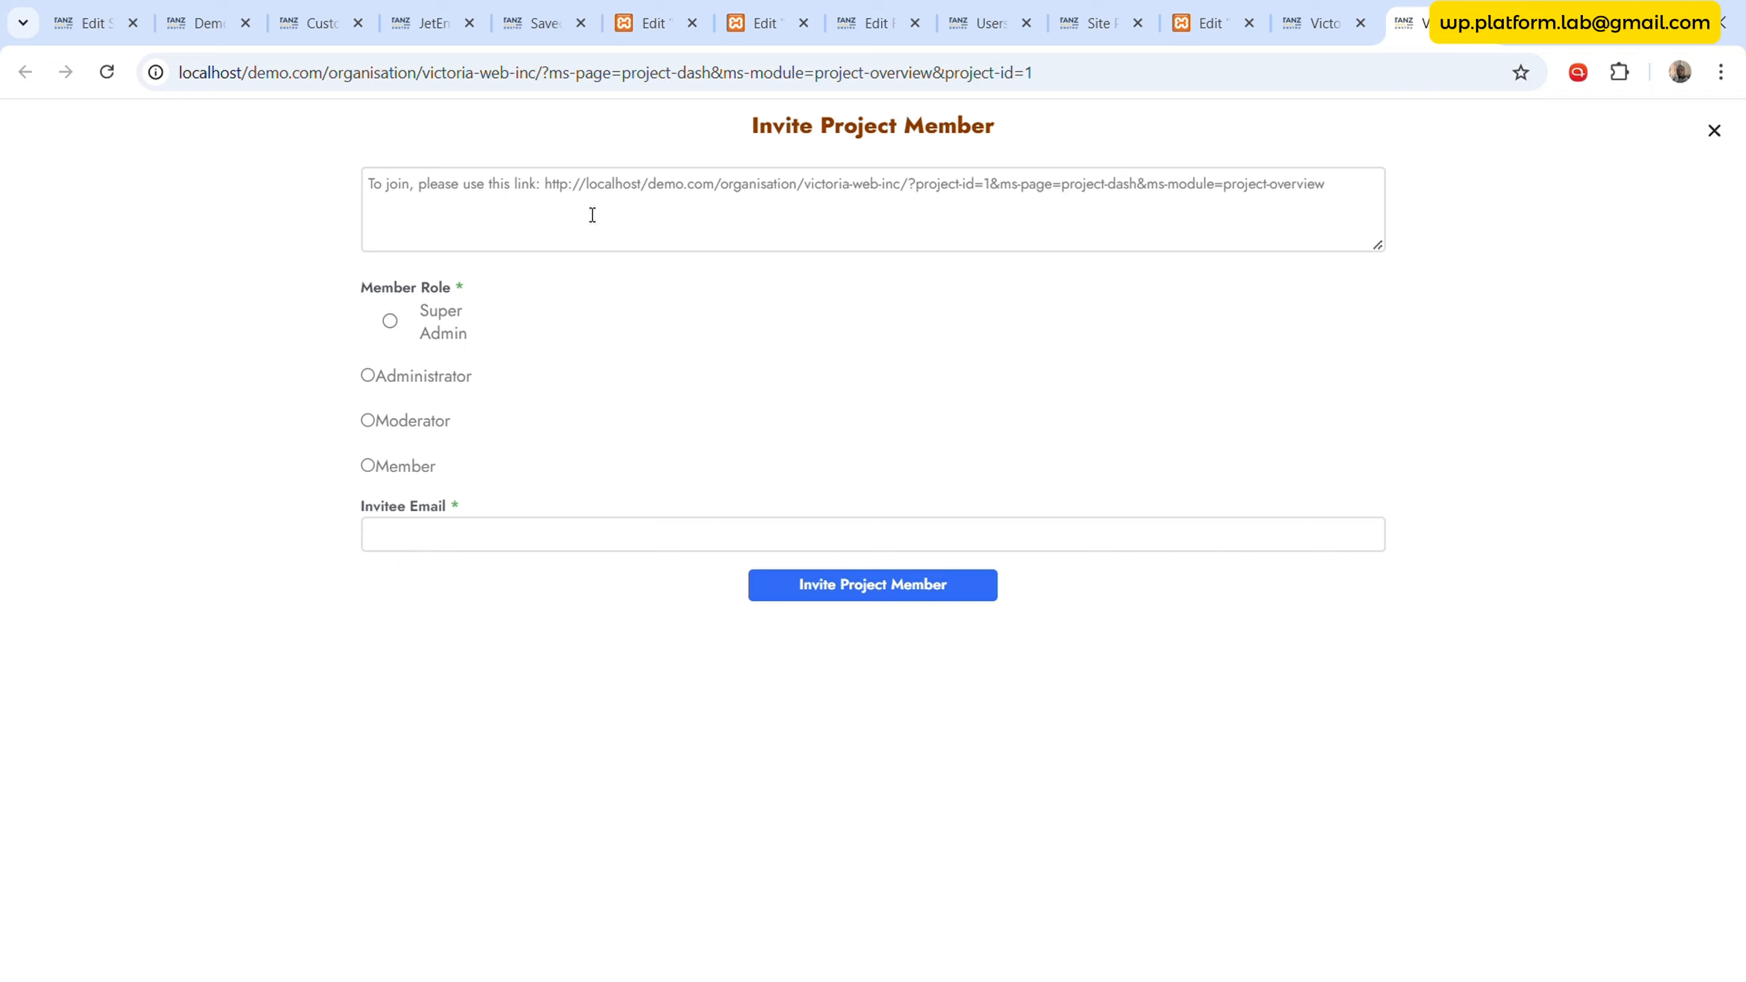
left_click_drag(546, 187, 1271, 207)
left_click(1133, 214)
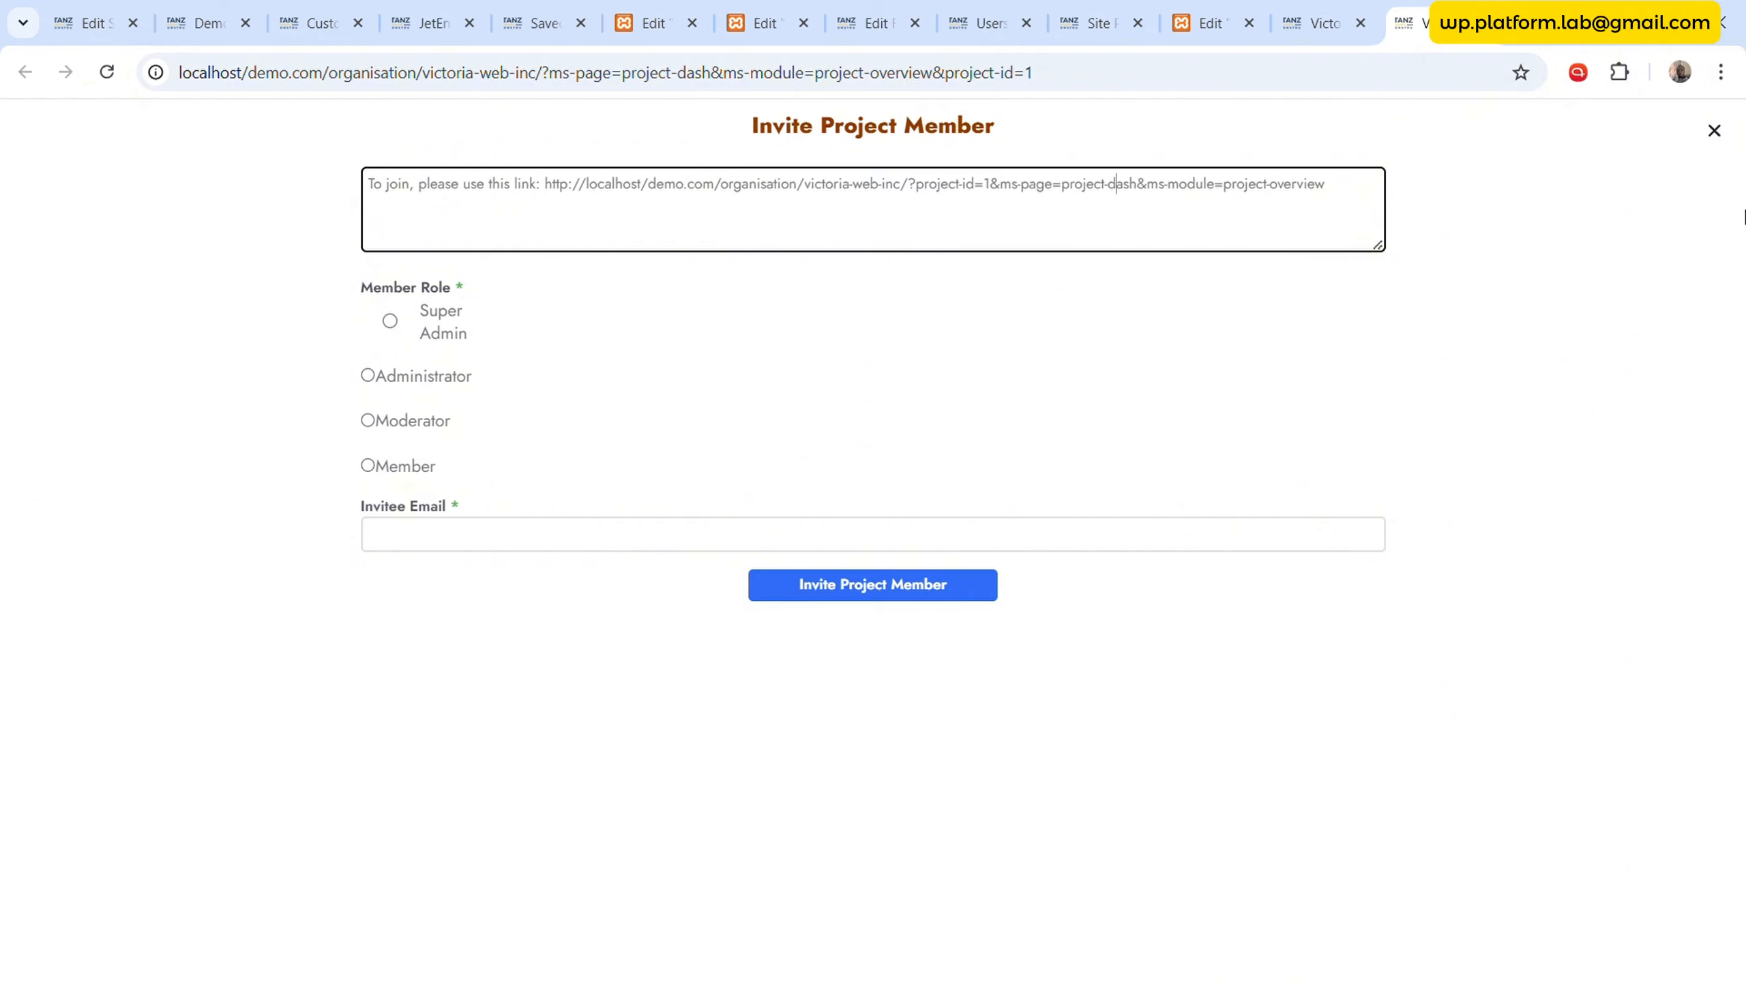
left_click(1716, 132)
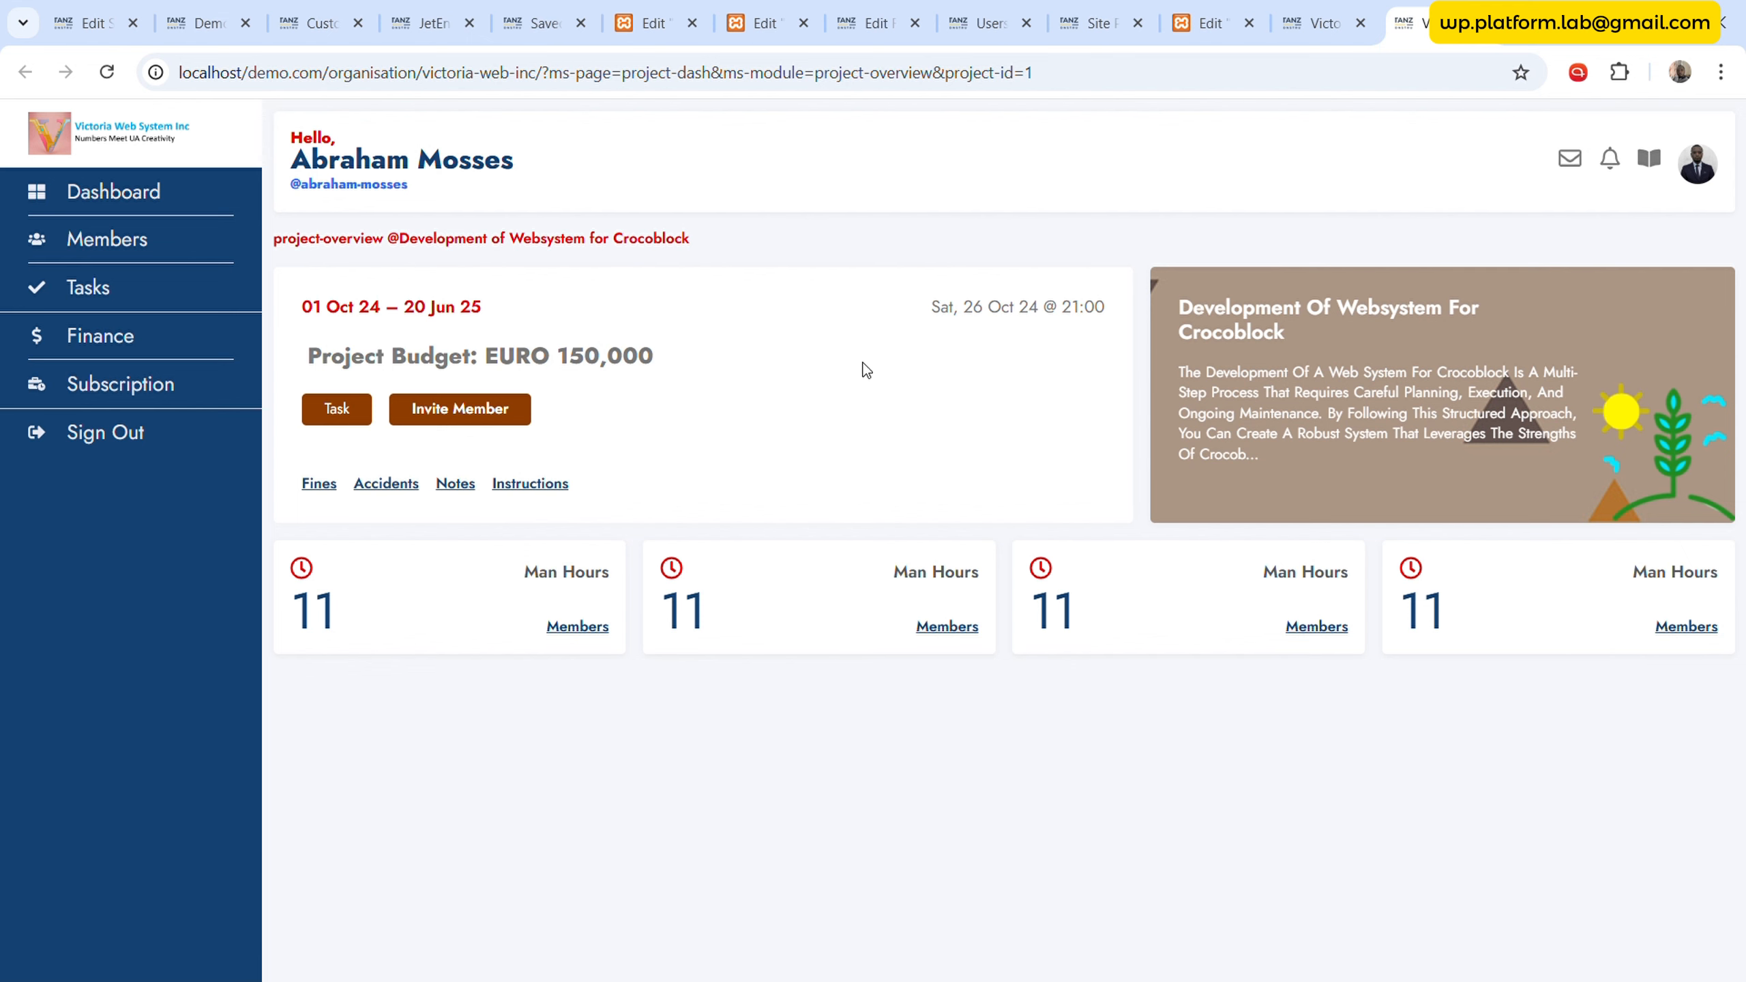
- Clear the default value of the organisation_url_copy textarea in the form editor and delete that field from the form
left_click(654, 12)
left_click(763, 8)
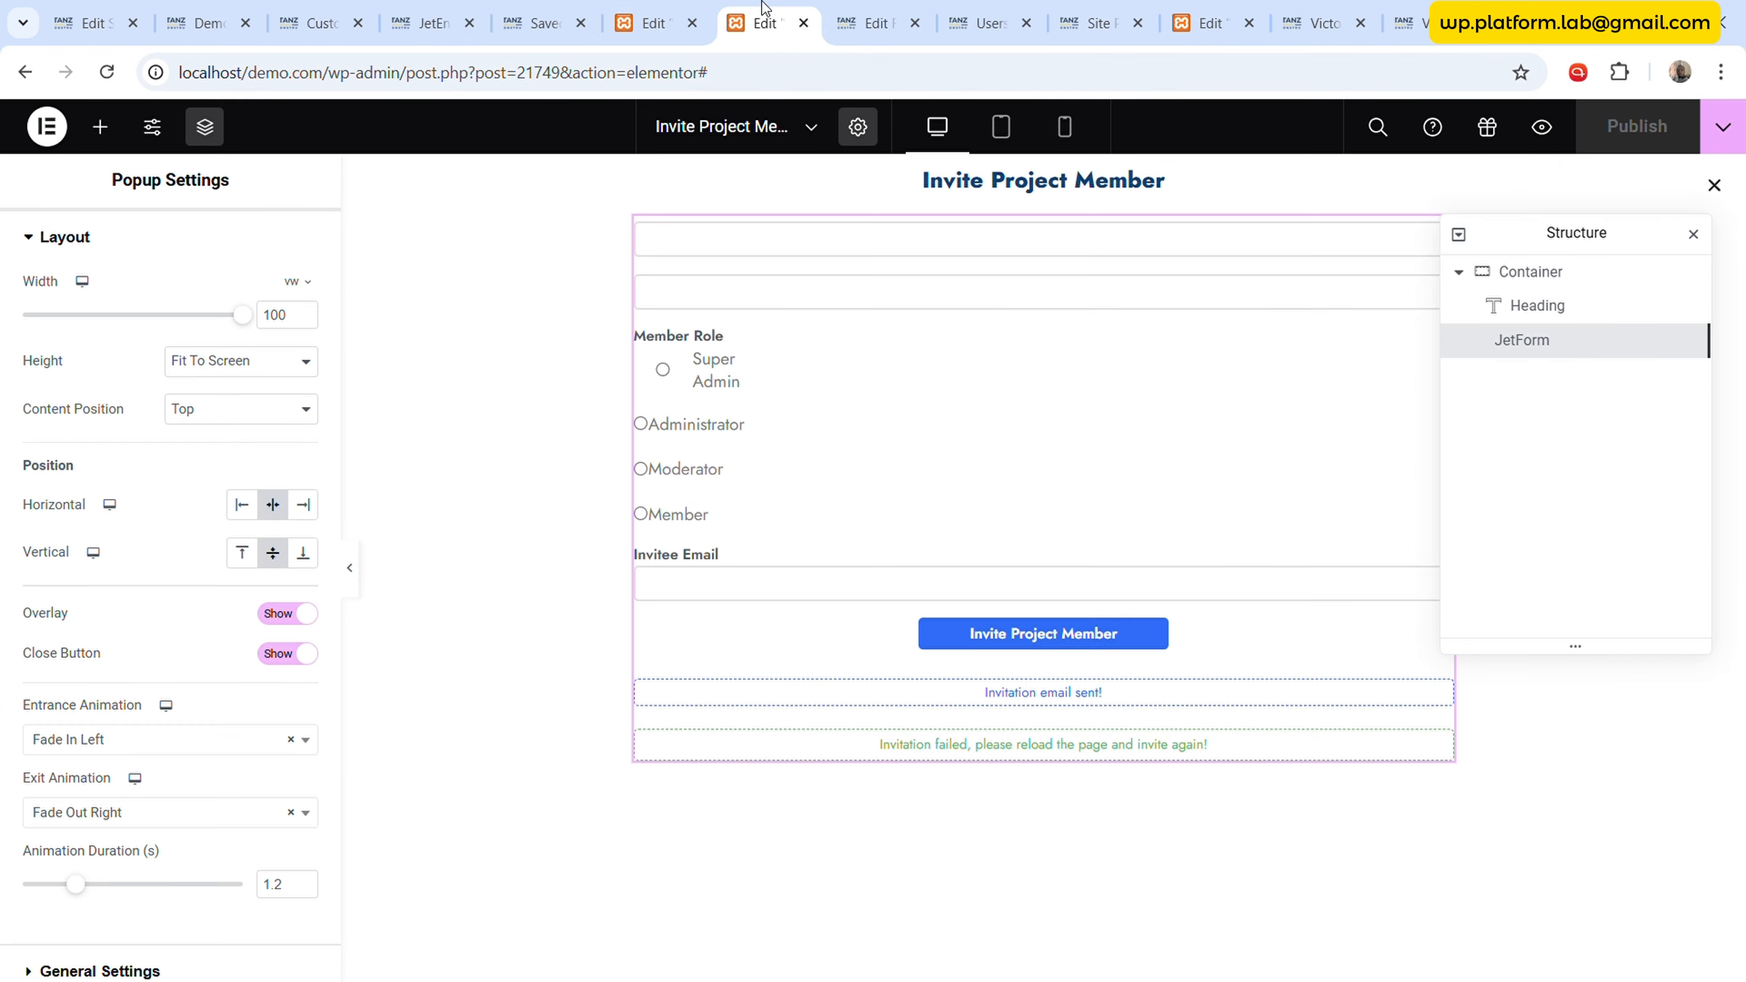
left_click(893, 11)
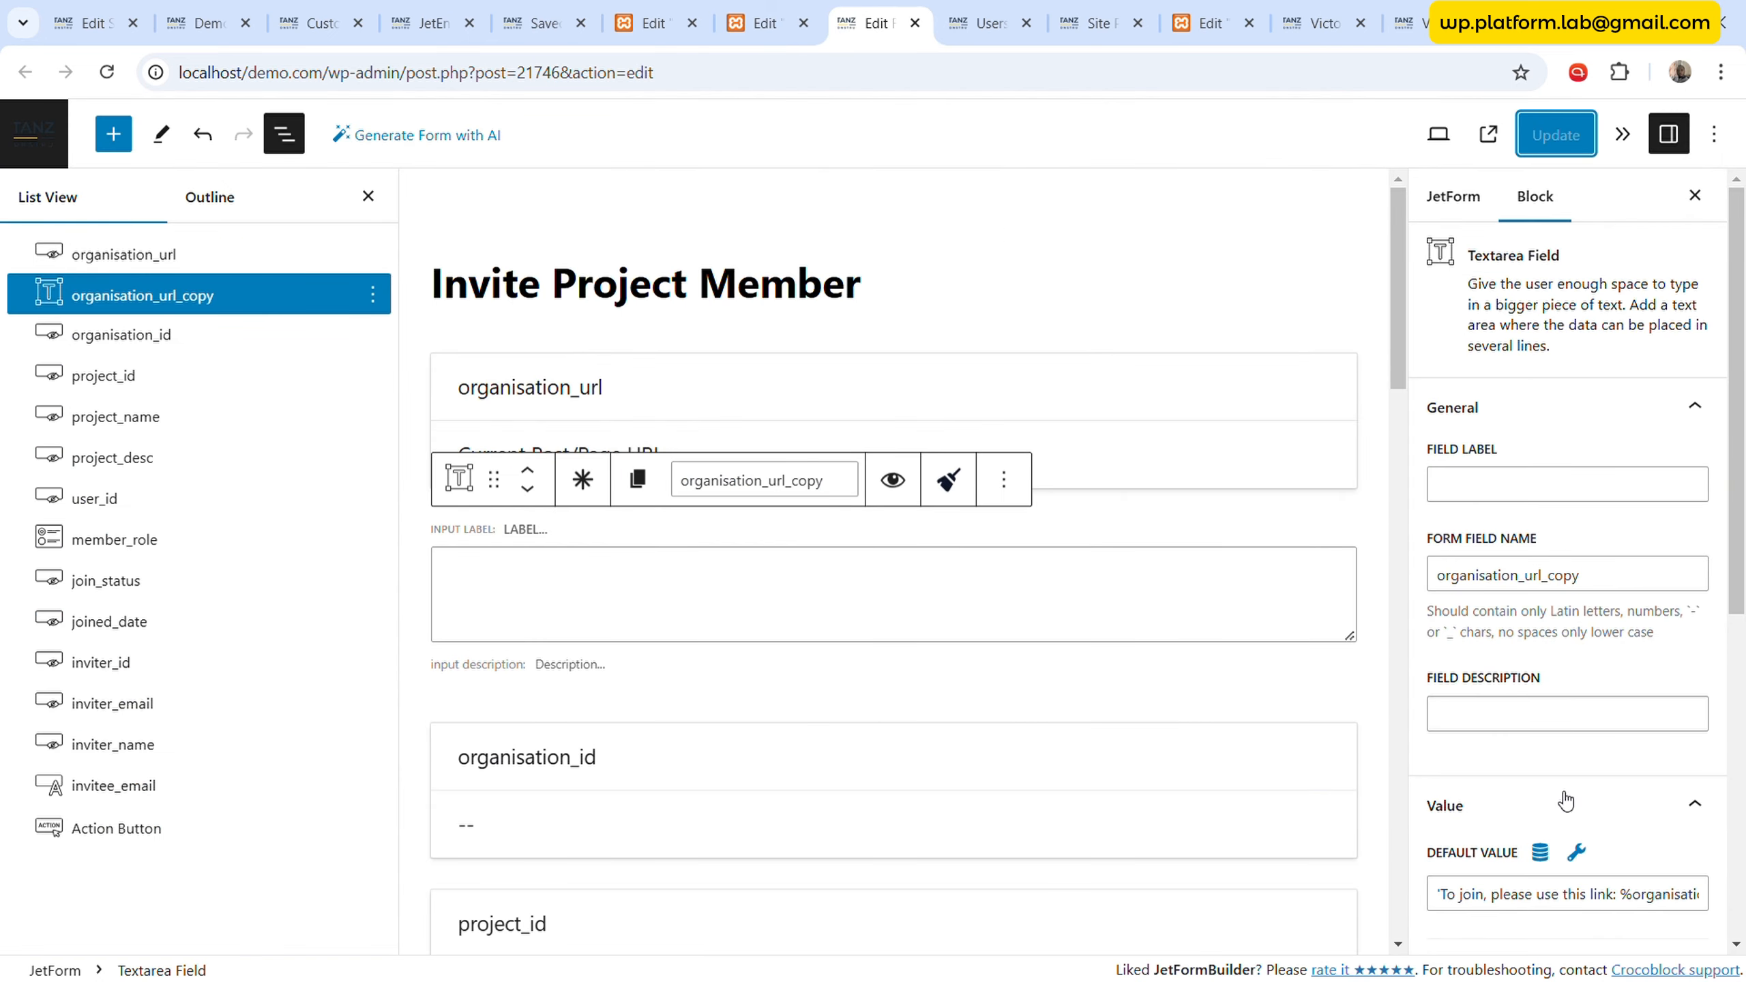
left_click(1521, 895)
key("ctrl+a")
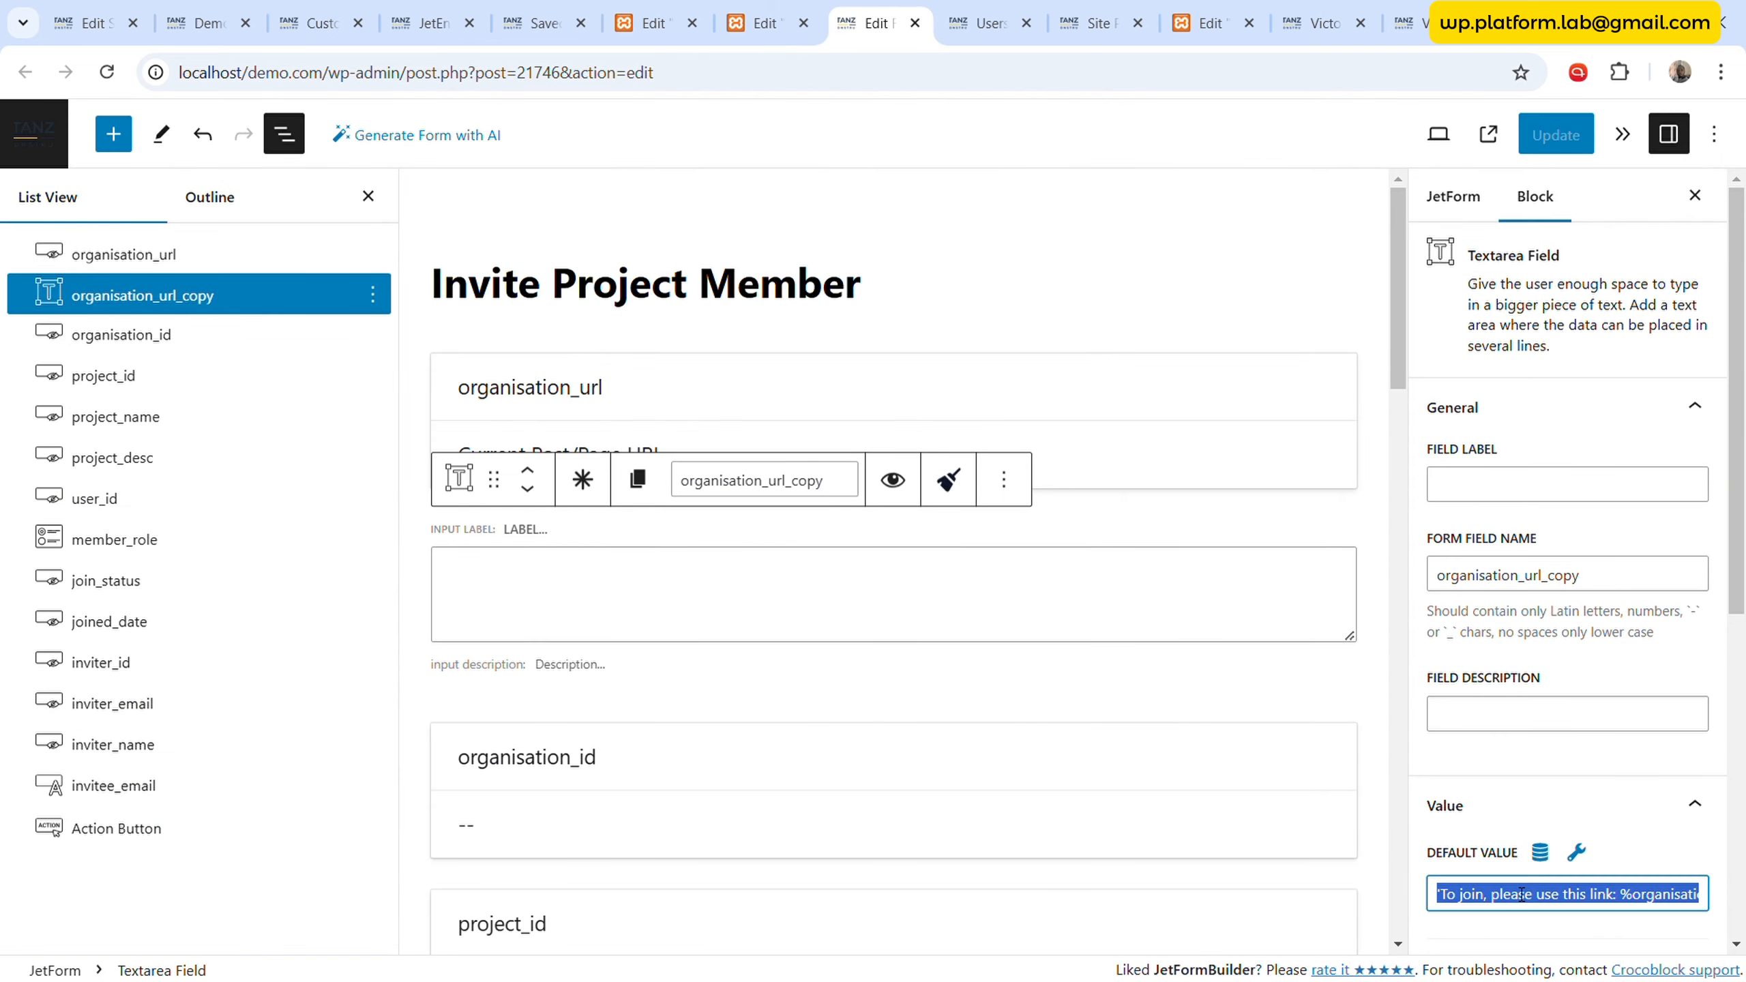
key("BackSpace")
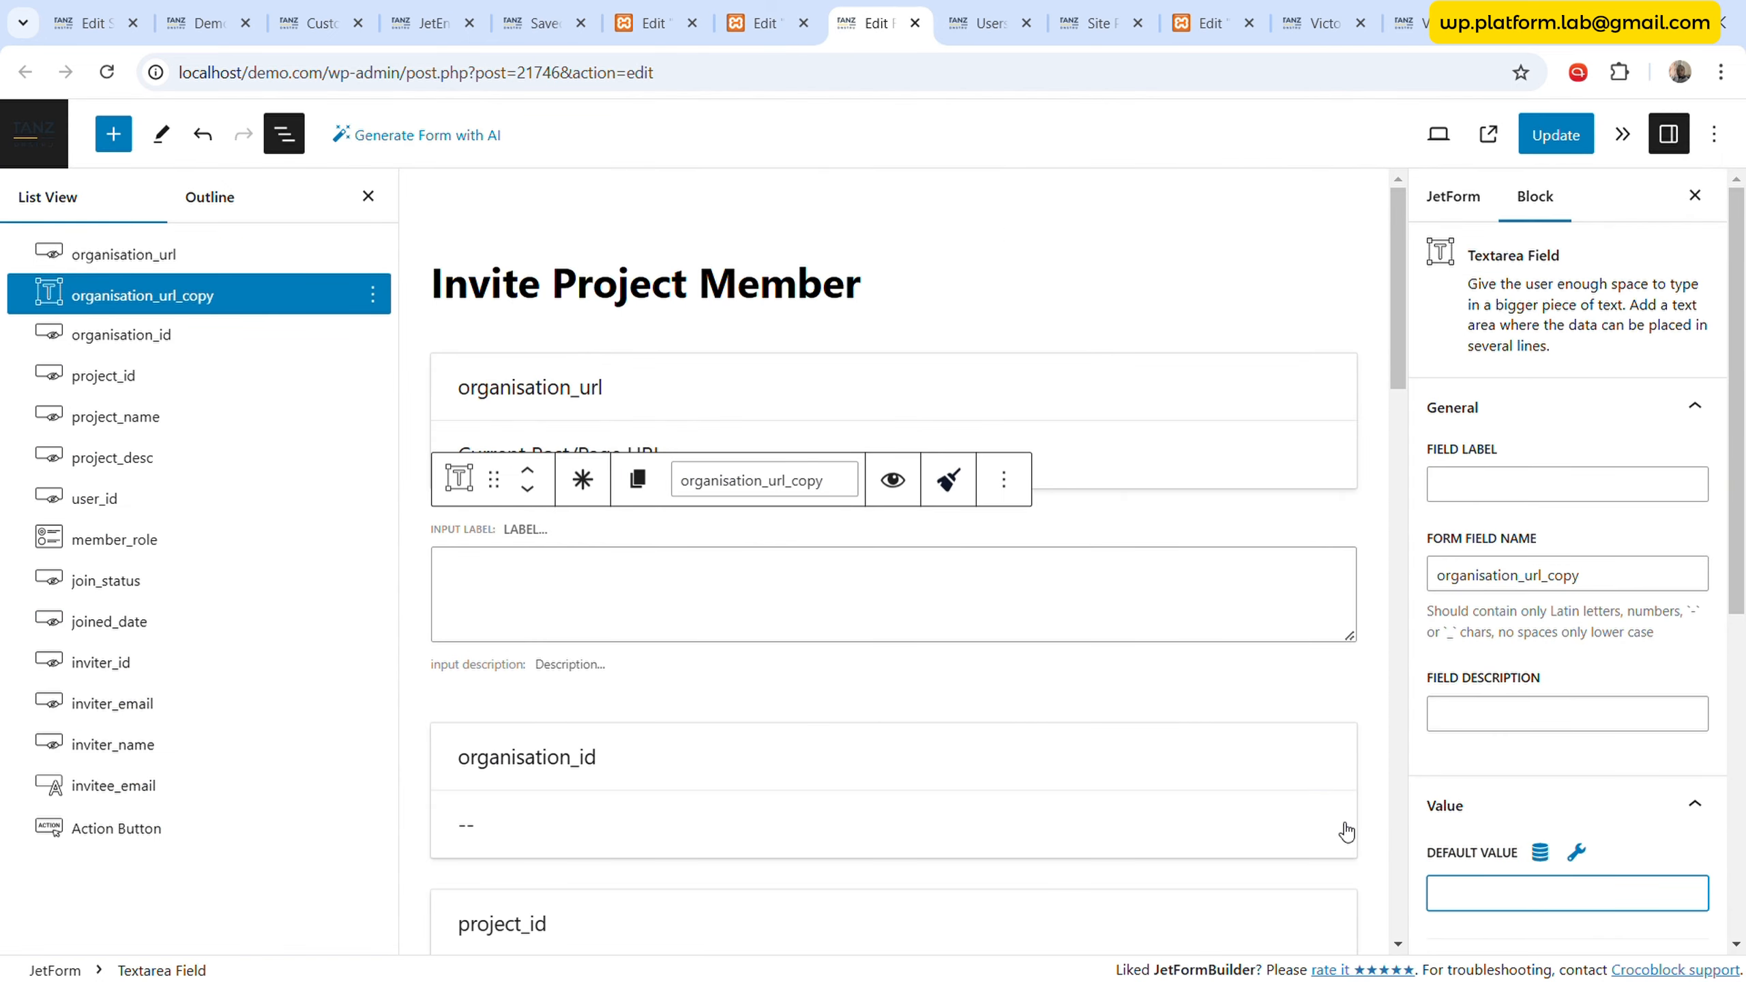
left_click(378, 295)
left_click(396, 719)
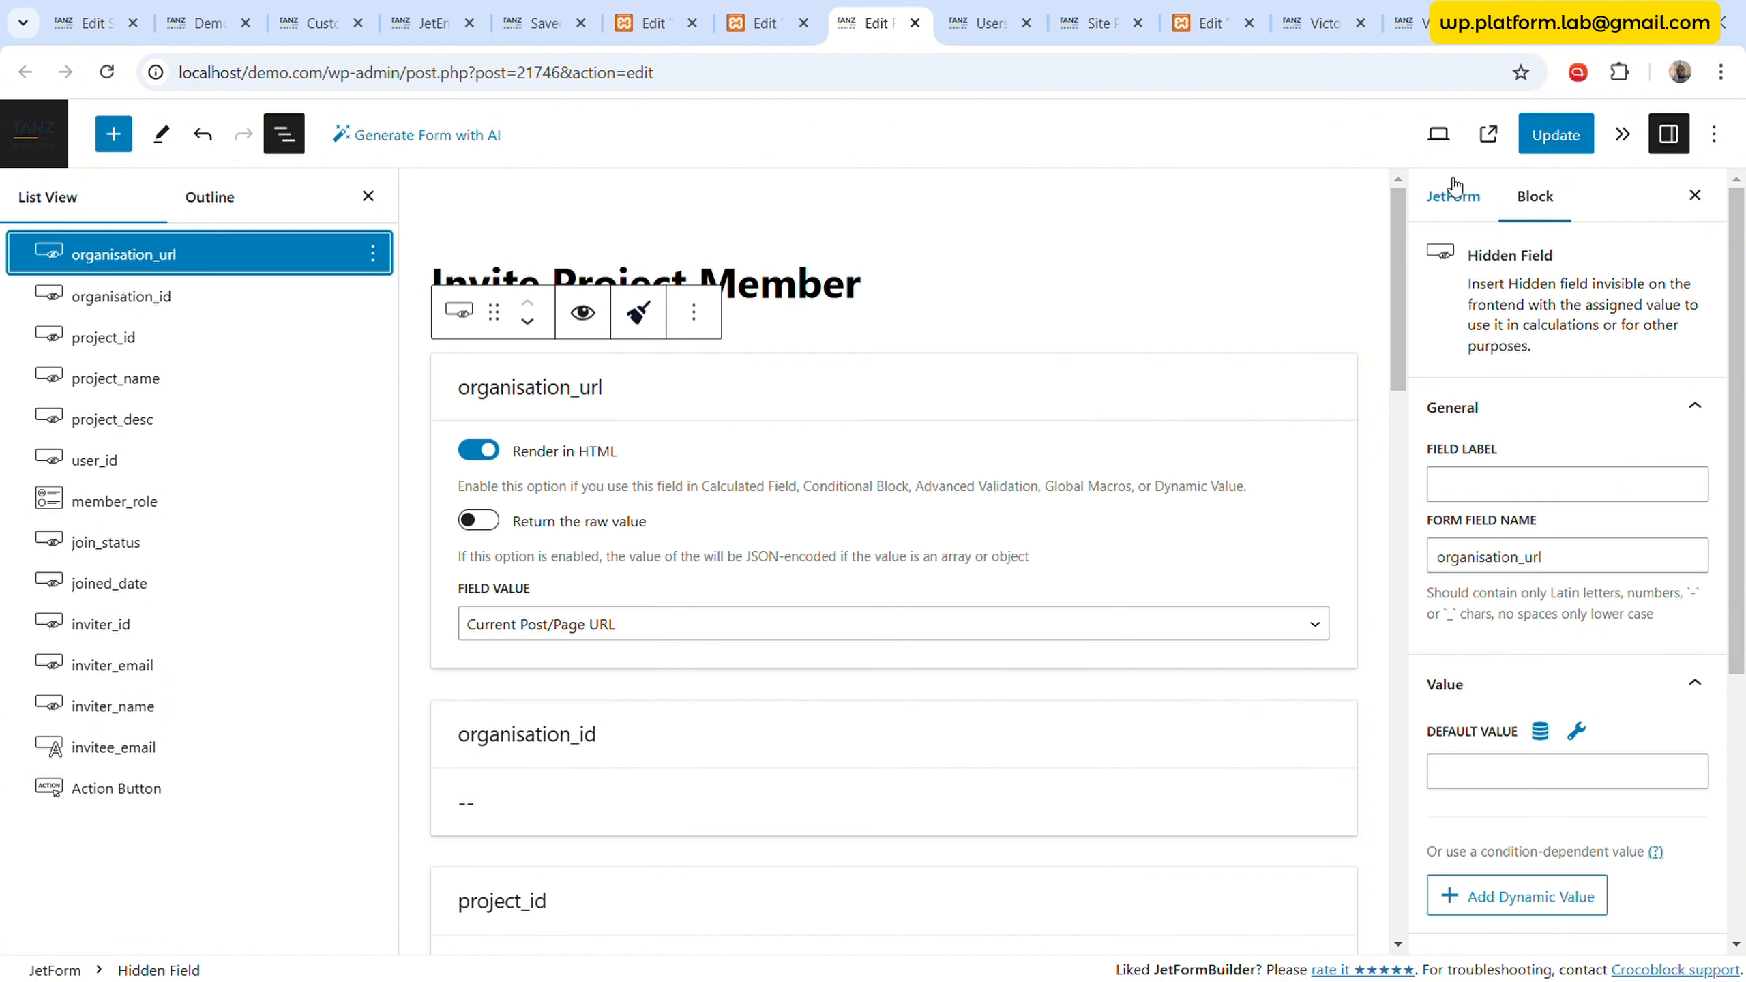
- In the Send Email action's content, end the first sentence after "You have been invited in the project." and break the line there
left_click(1455, 193)
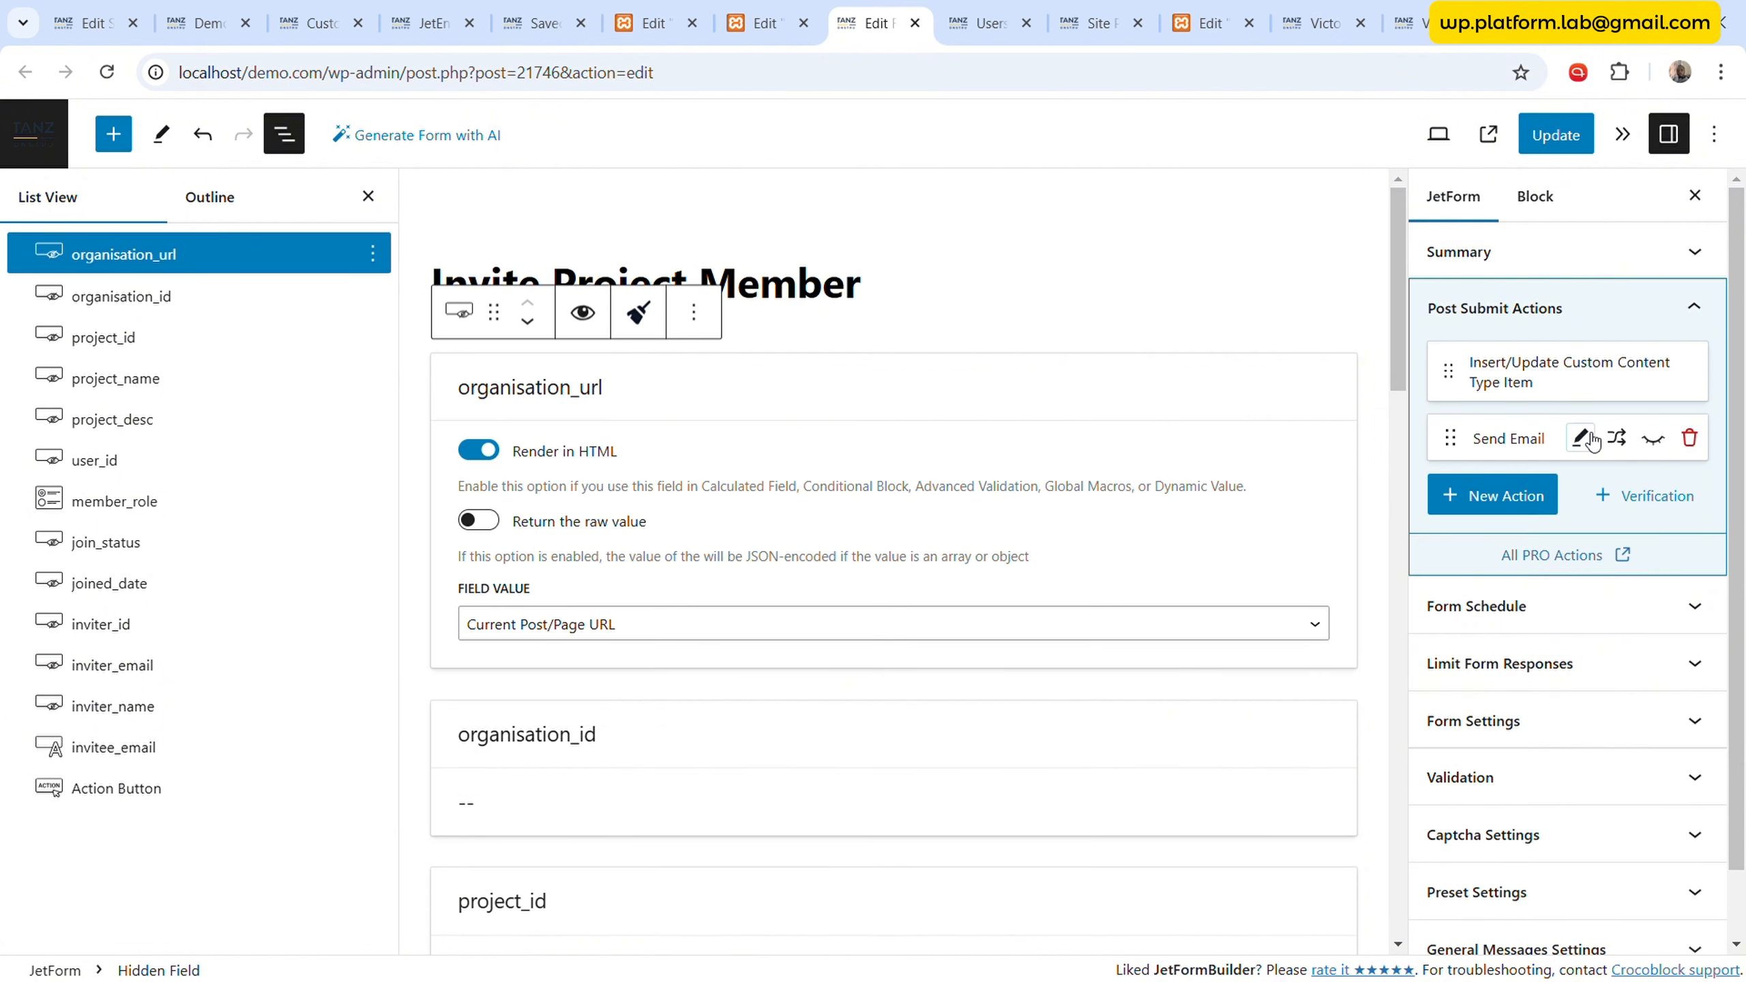
left_click(1582, 438)
scroll(998, 588, "down", 5)
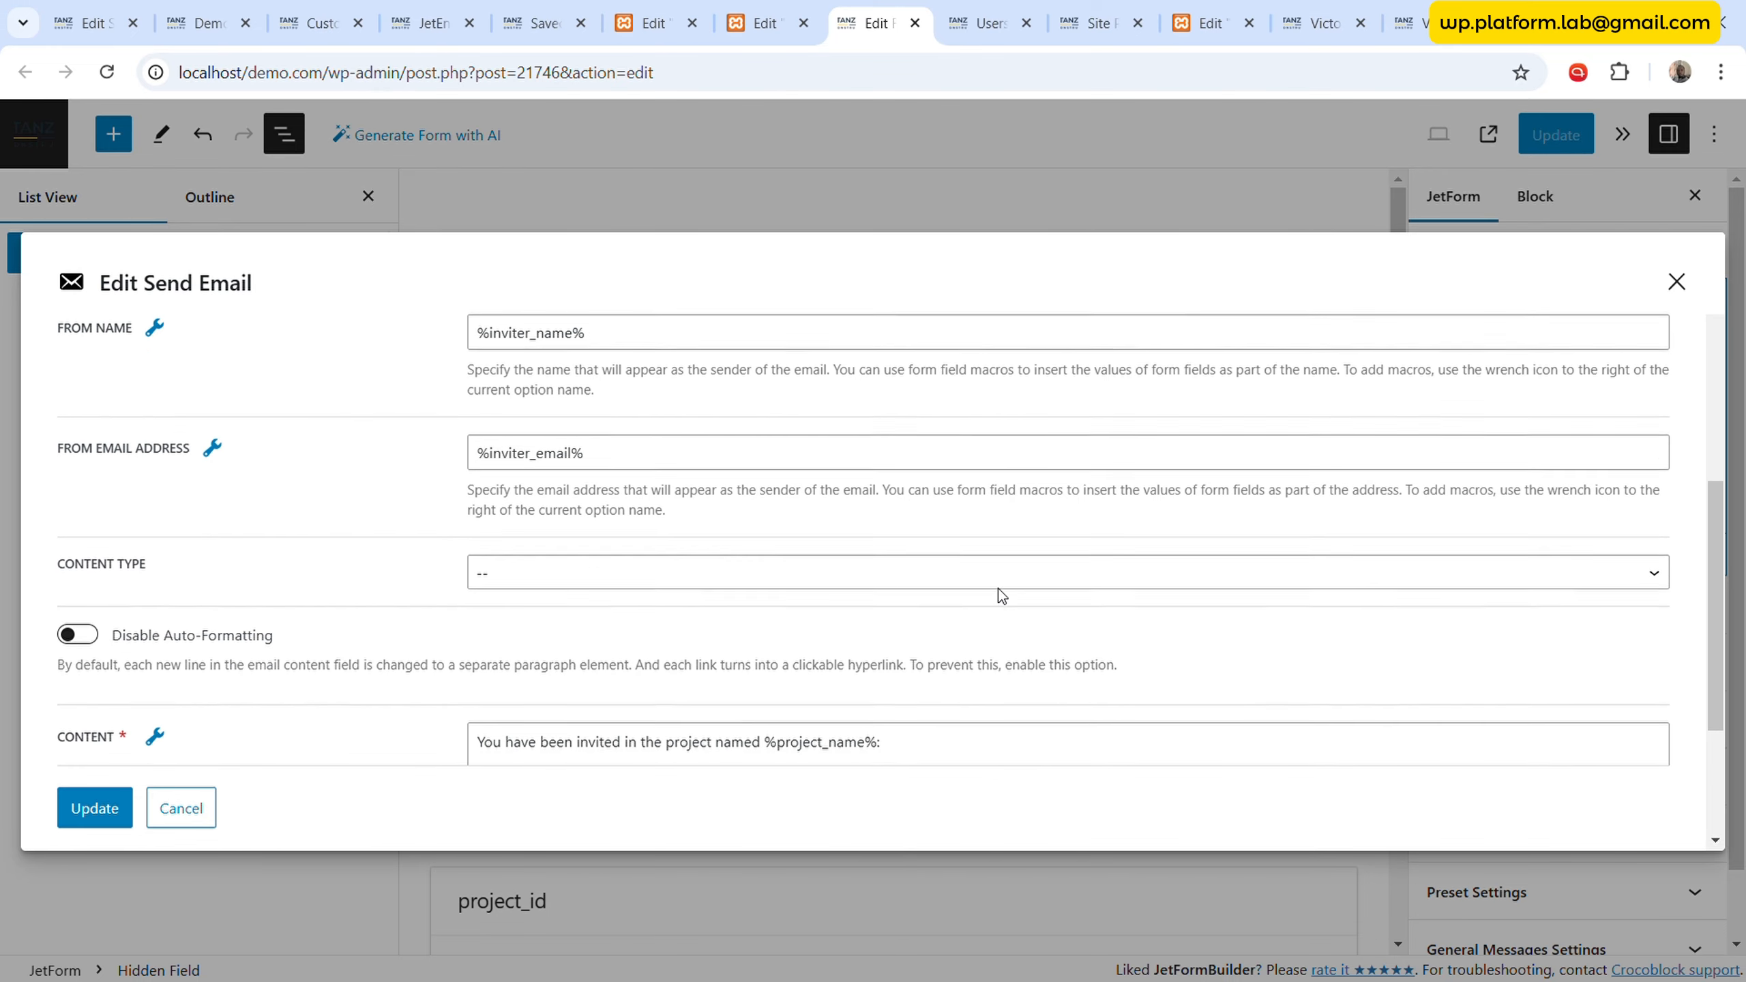
scroll(998, 590, "down", 3)
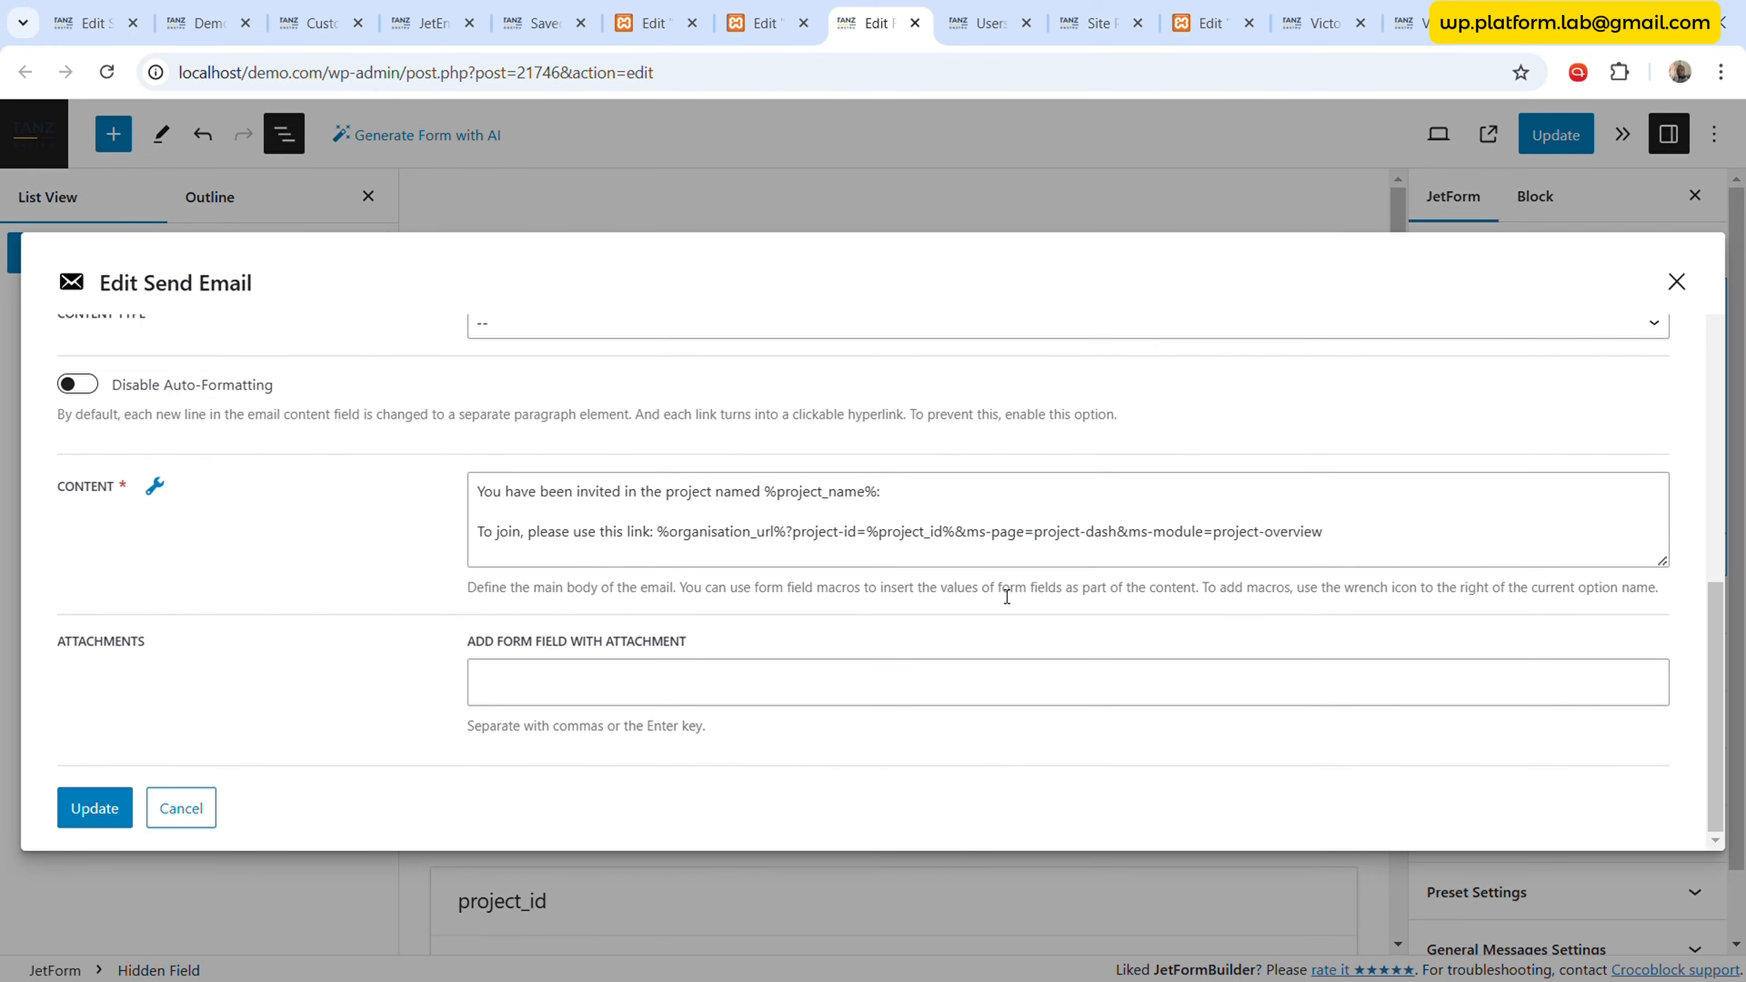
left_click(1357, 538)
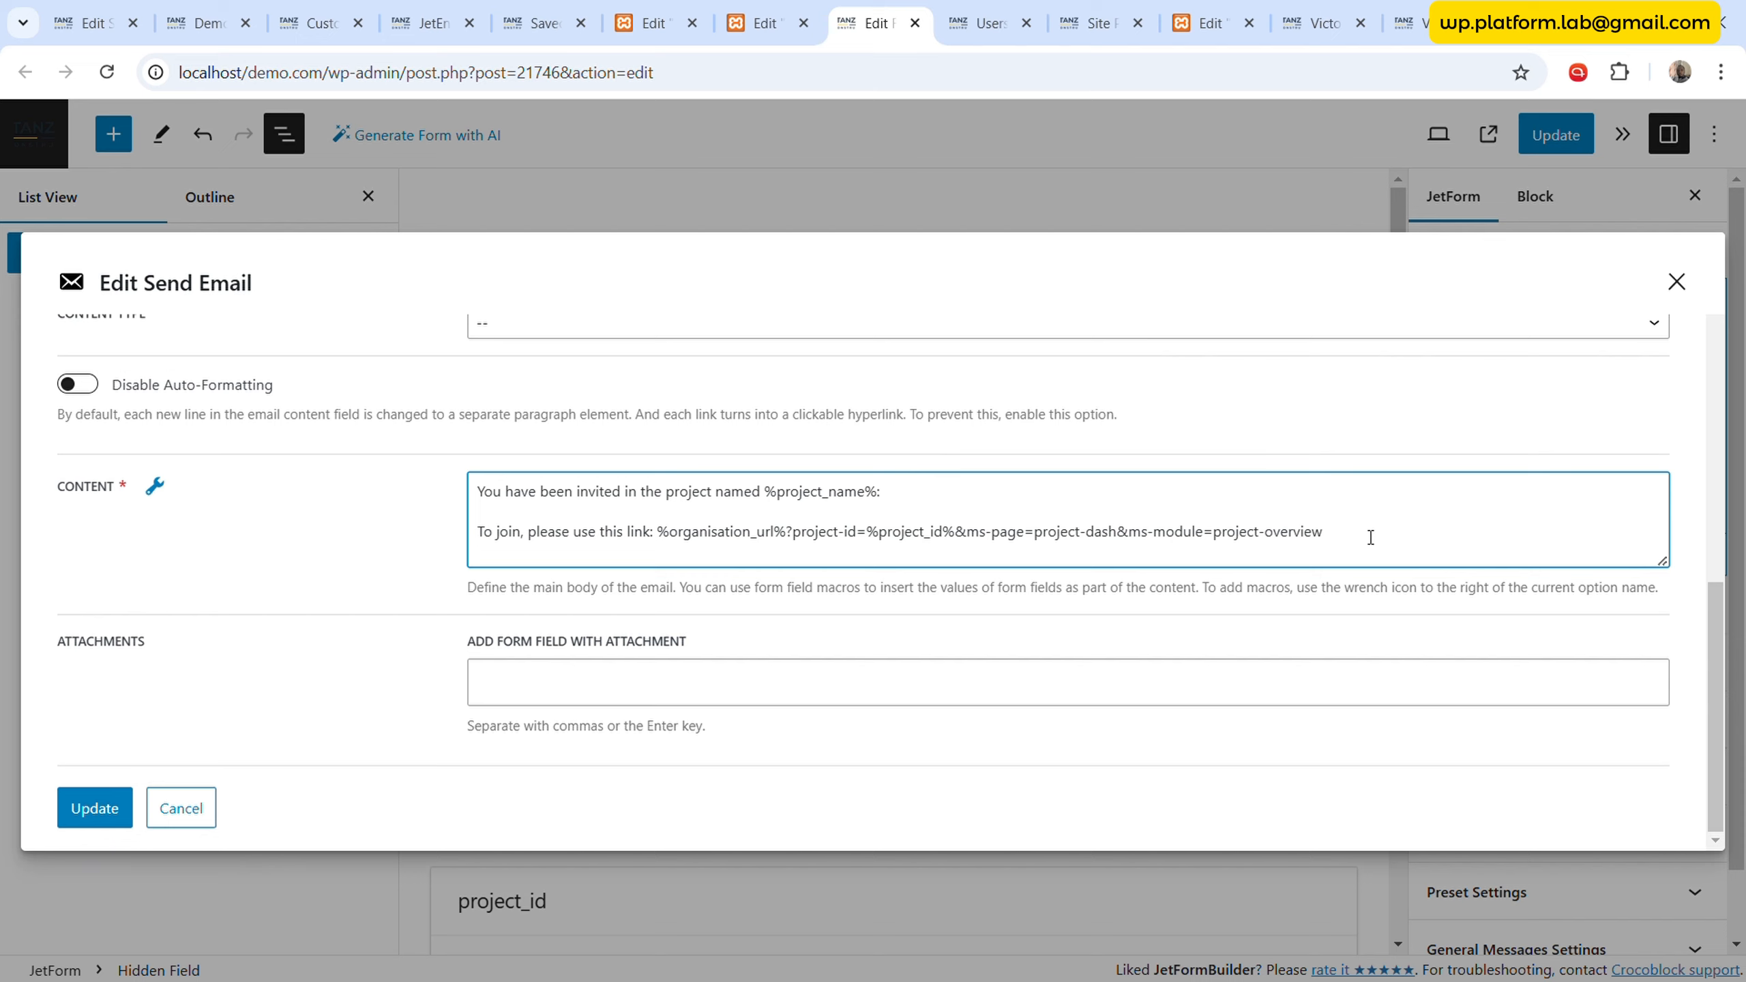
left_click(1002, 500)
key("BackSpace")
type(".")
key("Return")
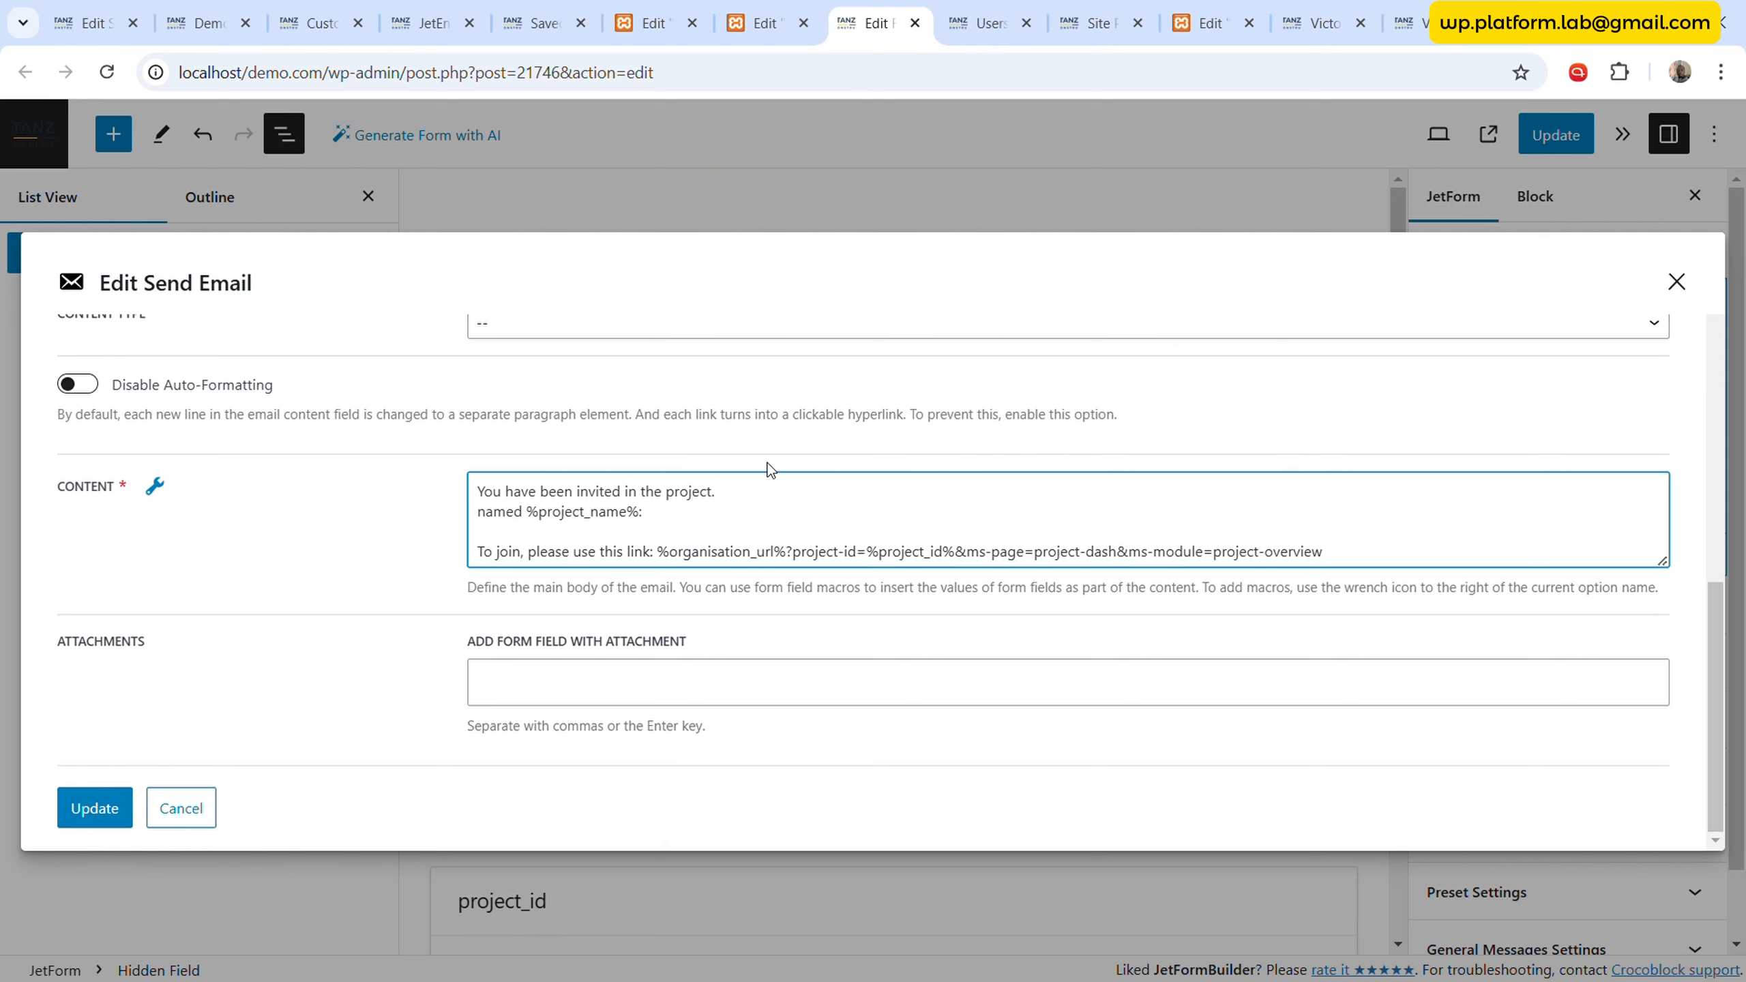
- Replace the word "named" before %project_name% with "Project name:" in the email content
type("Project ")
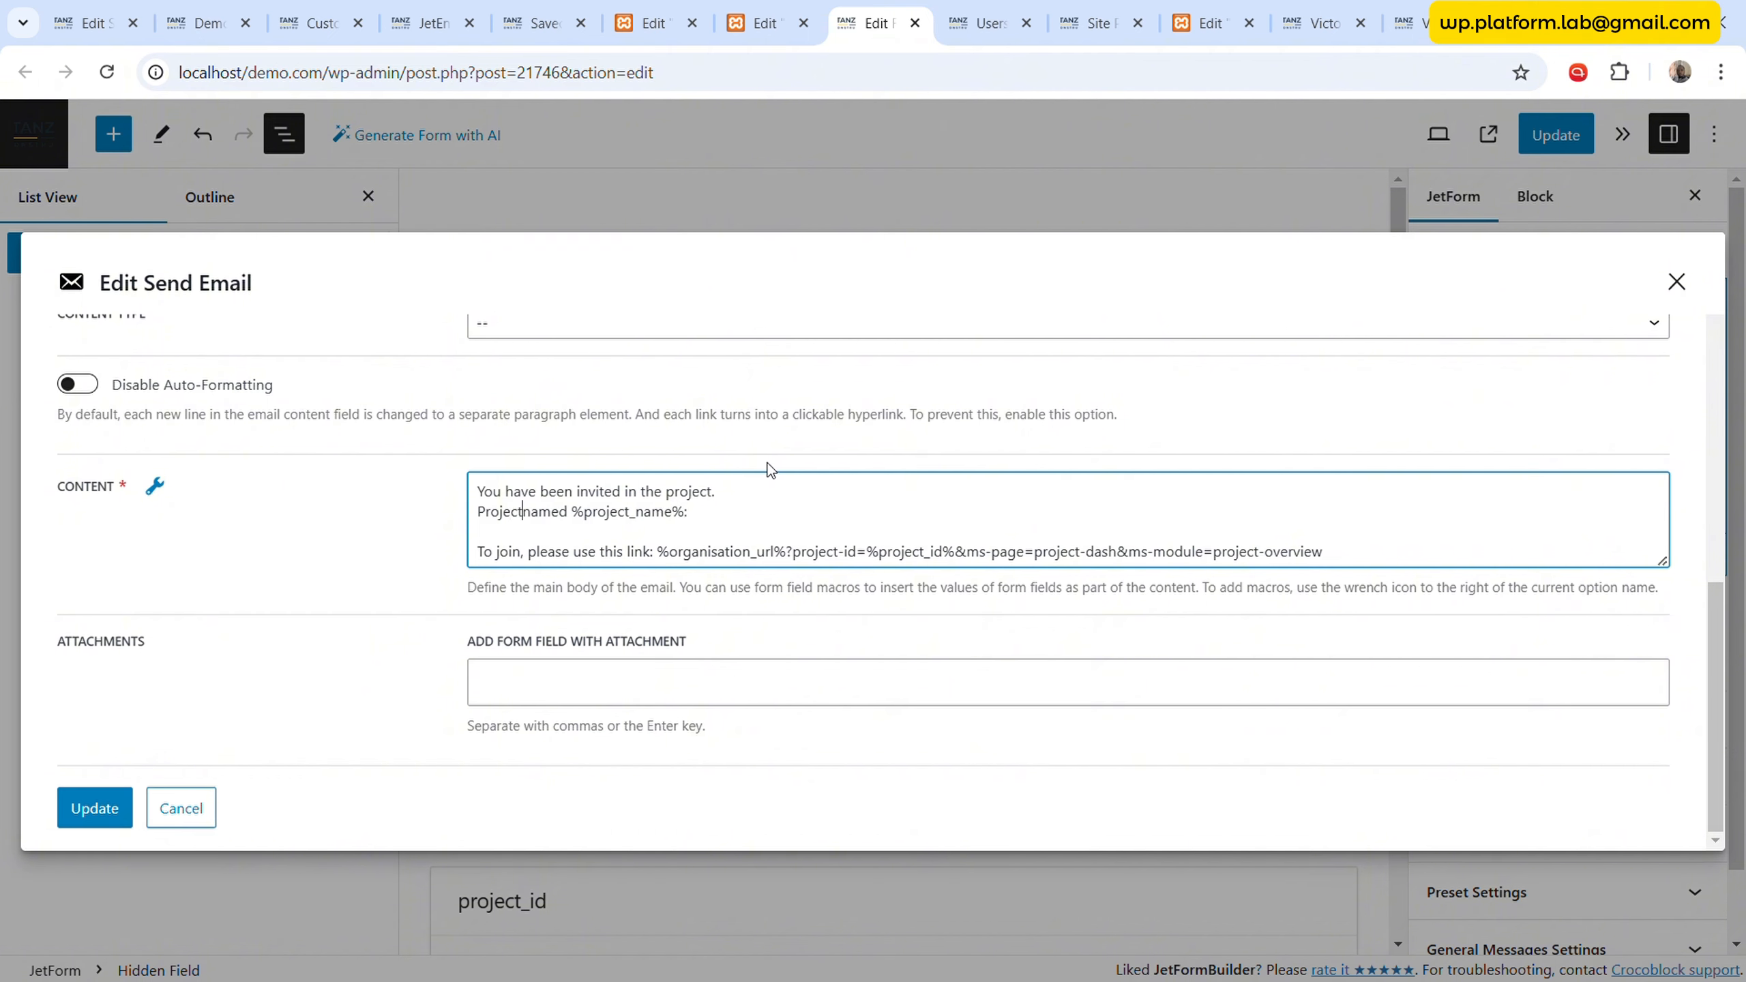
type("name:")
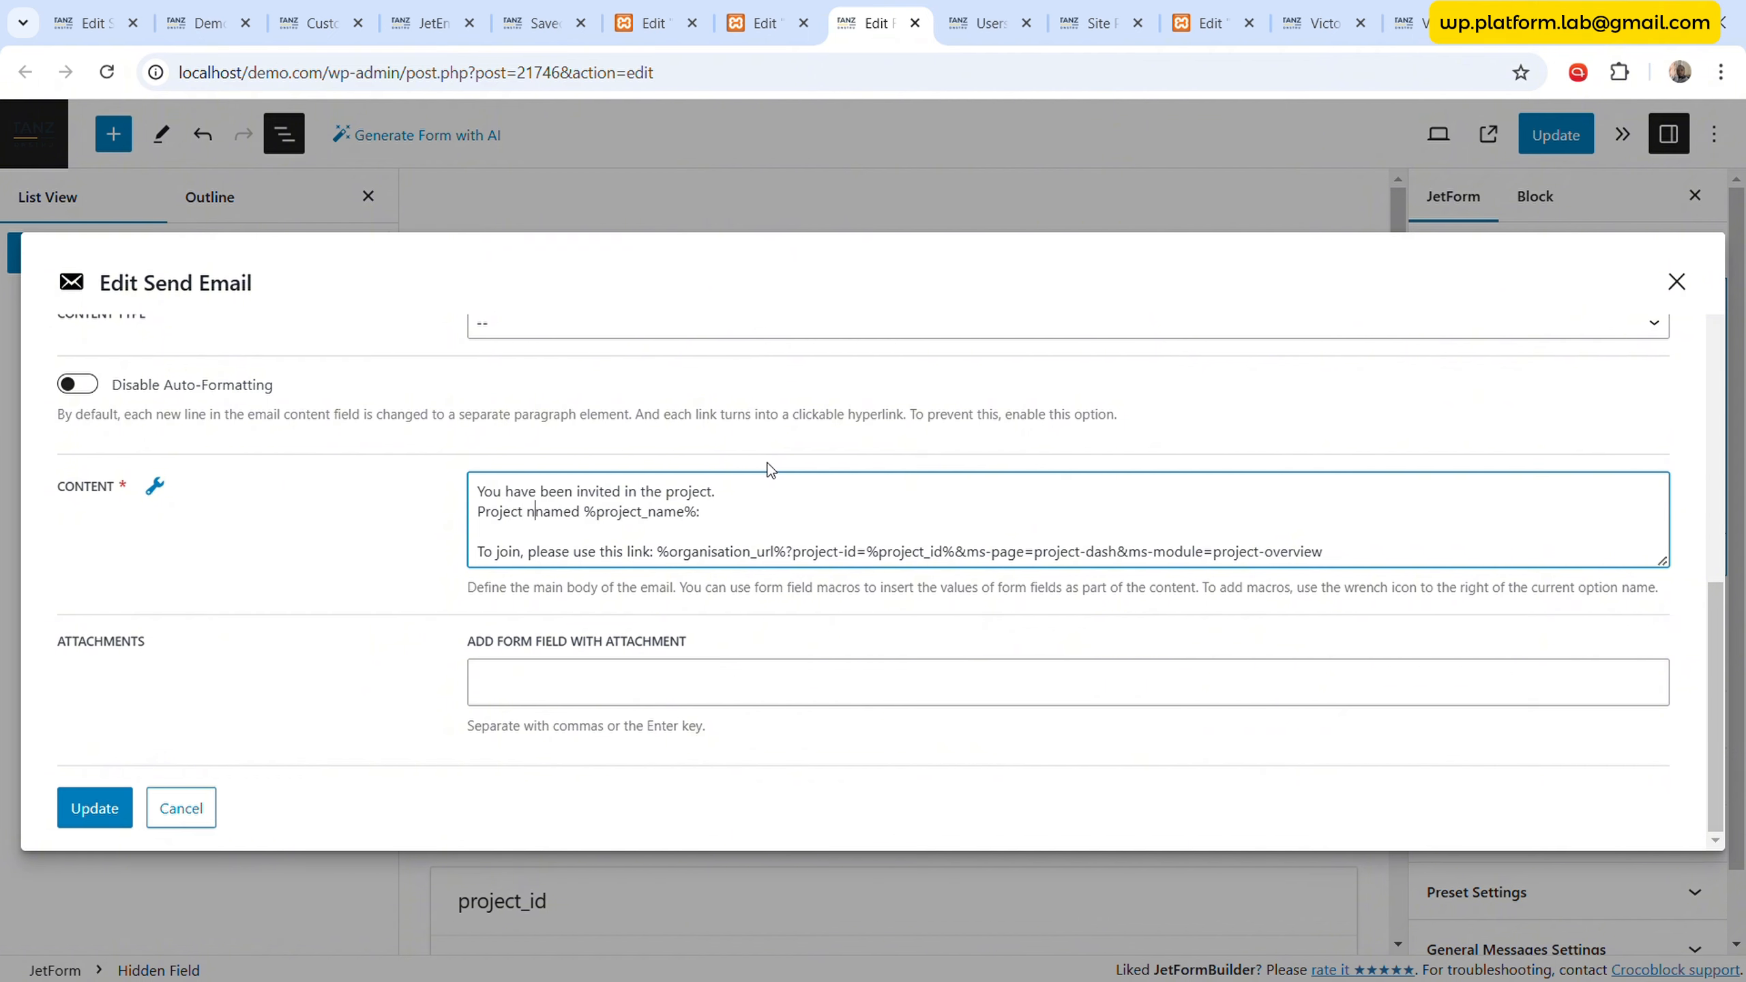
key("Delete")
key("Delete")
key("Delete")
key("Delete")
key("Delete")
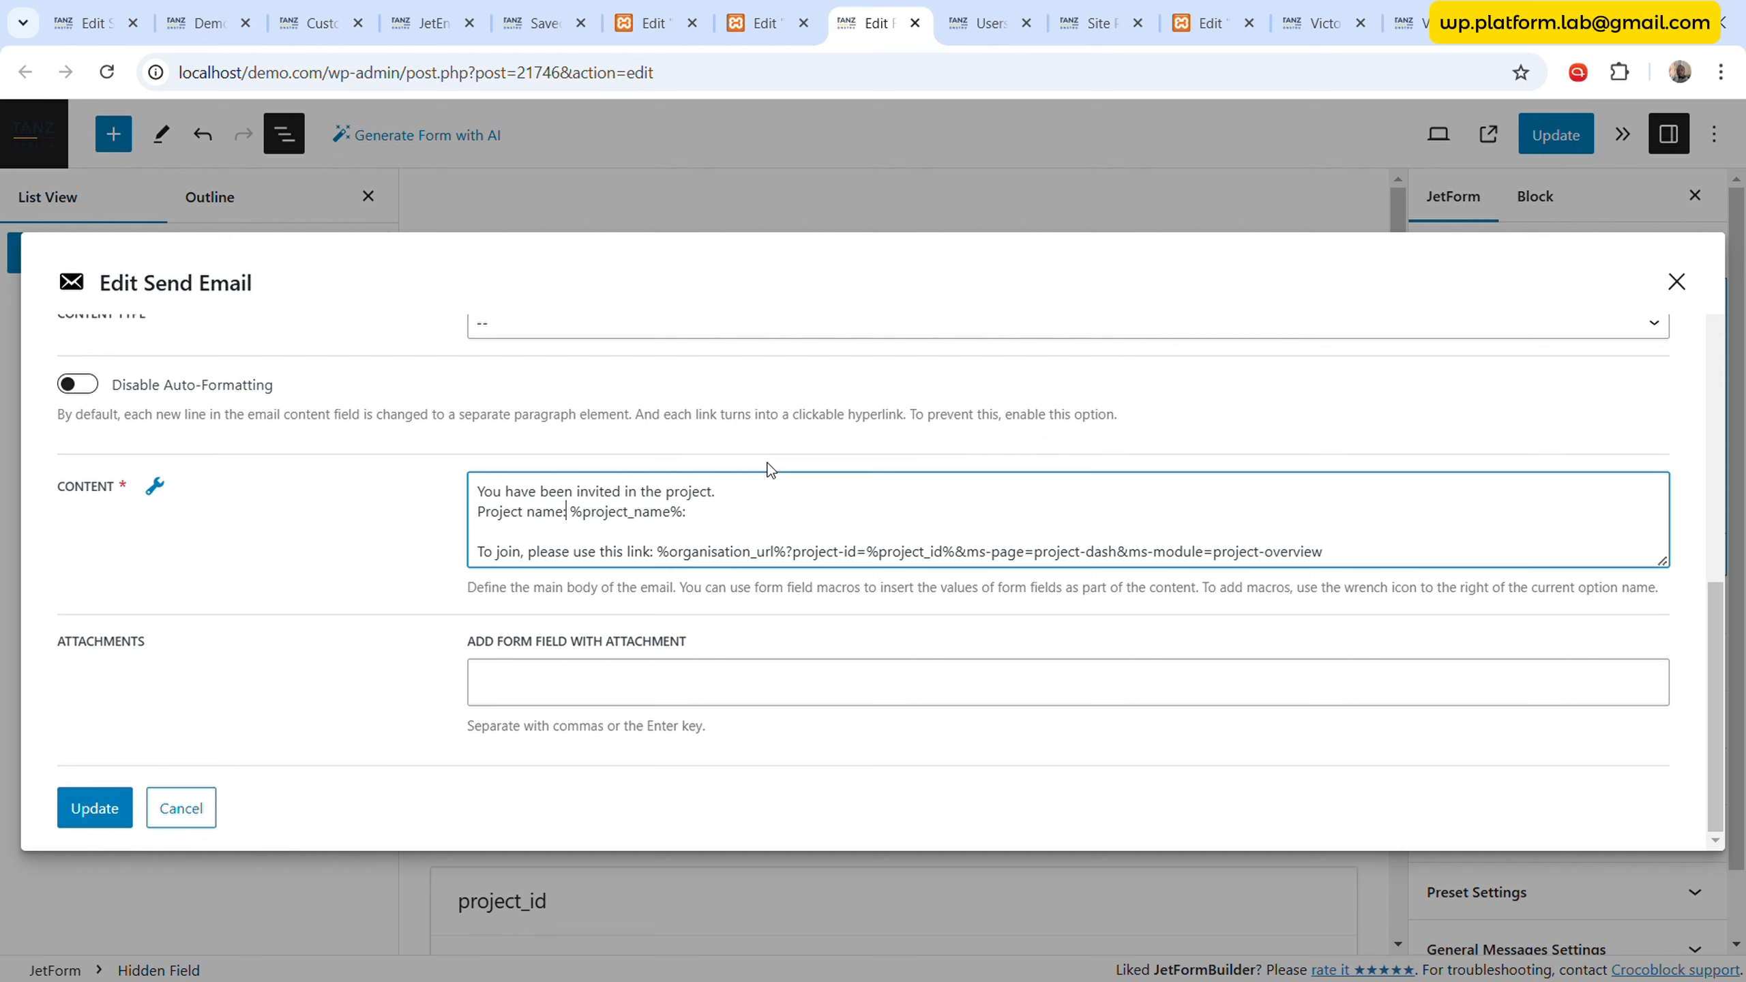
- Add a "Project desc: %project_desc%" line below the project name in the email content, using the field macro
key("Return")
type("Proje")
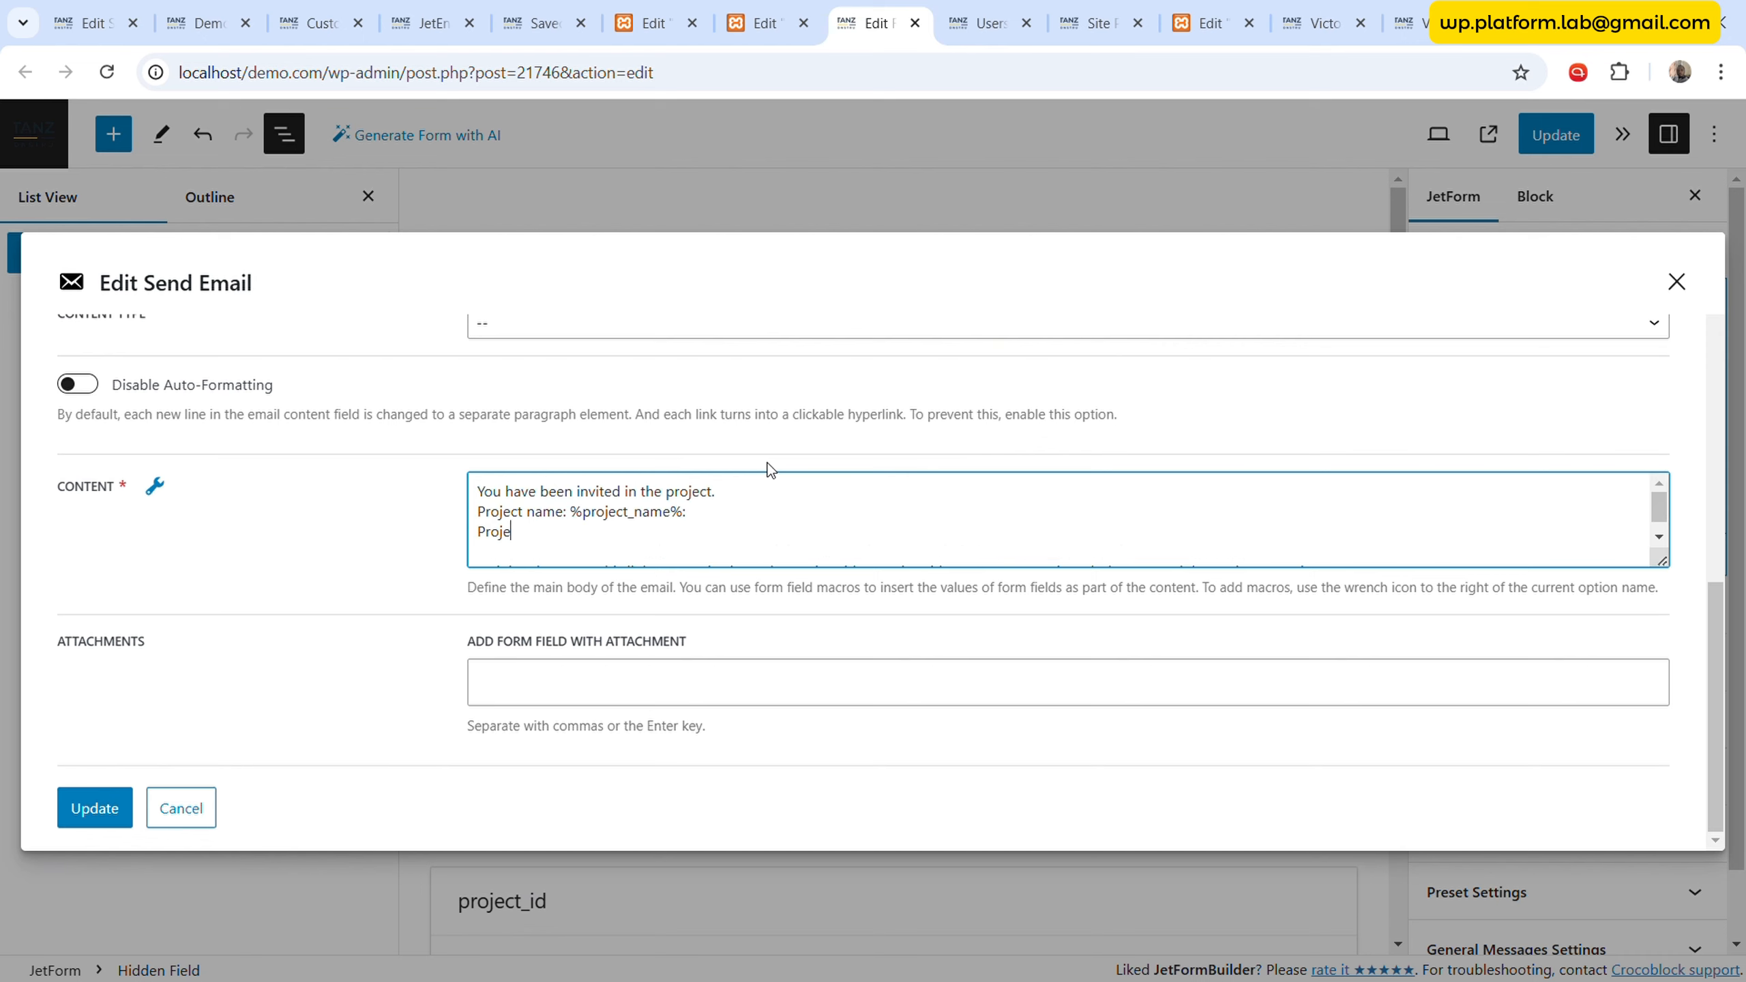
type("ct desc:")
left_click(156, 487)
left_click(155, 487)
left_click(156, 487)
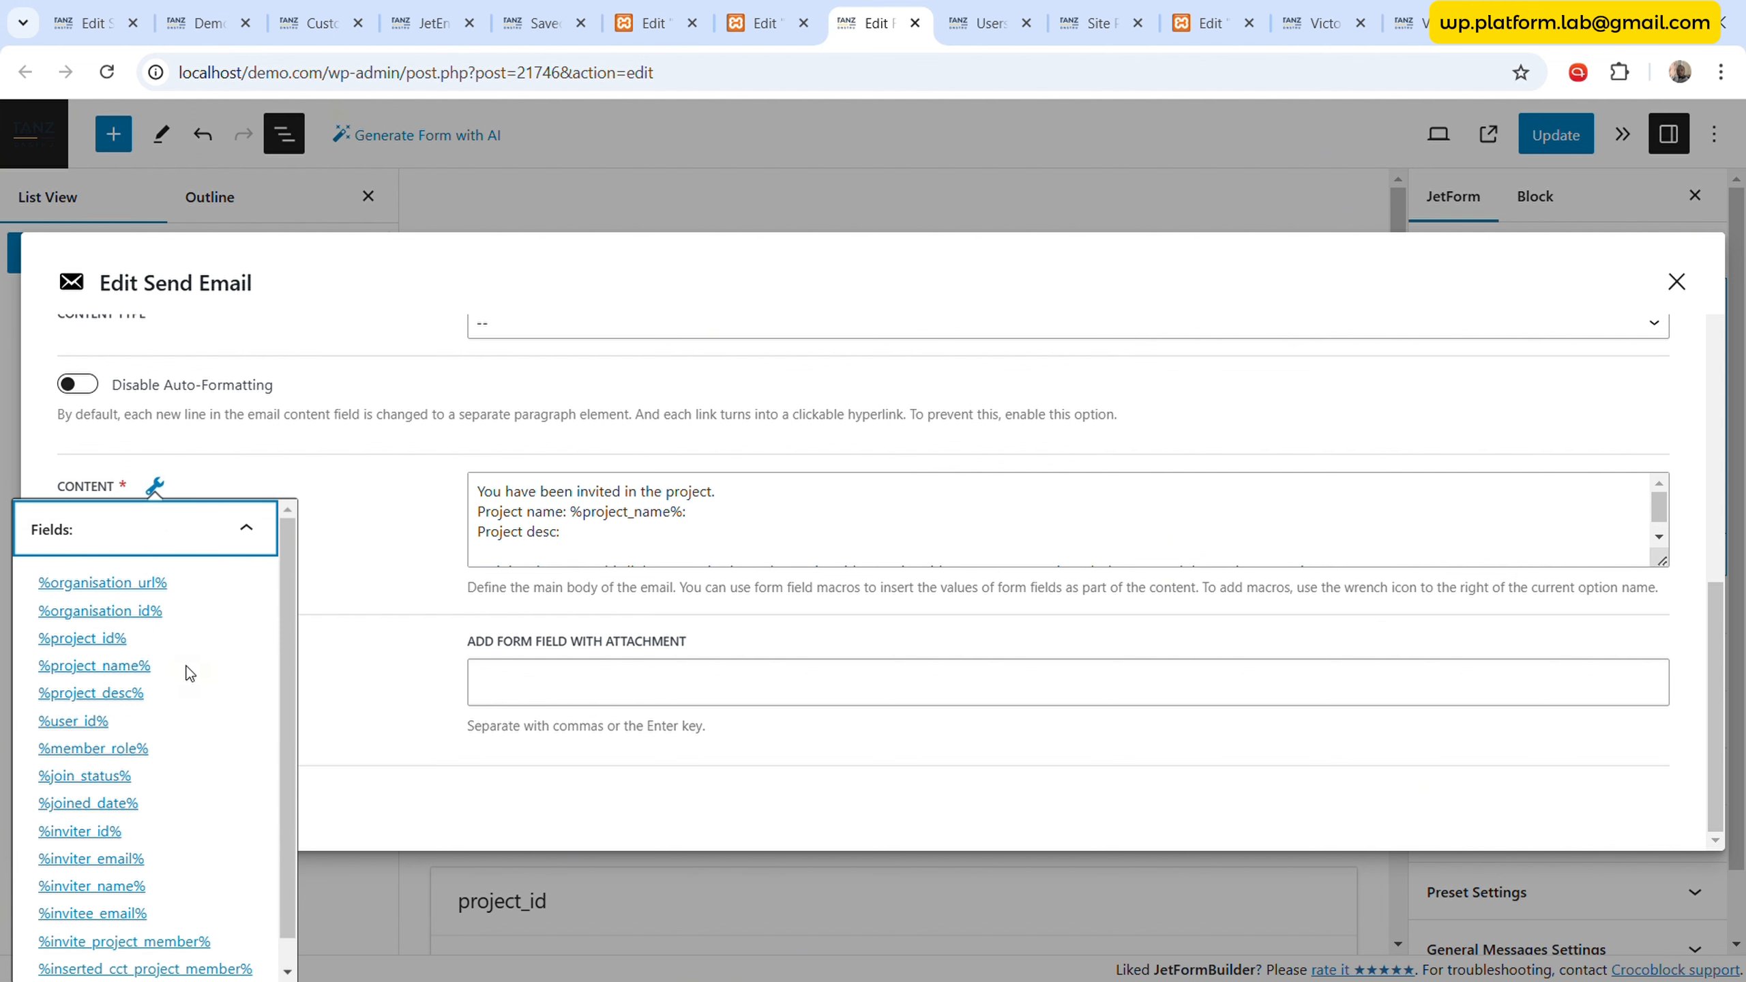
left_click(138, 693)
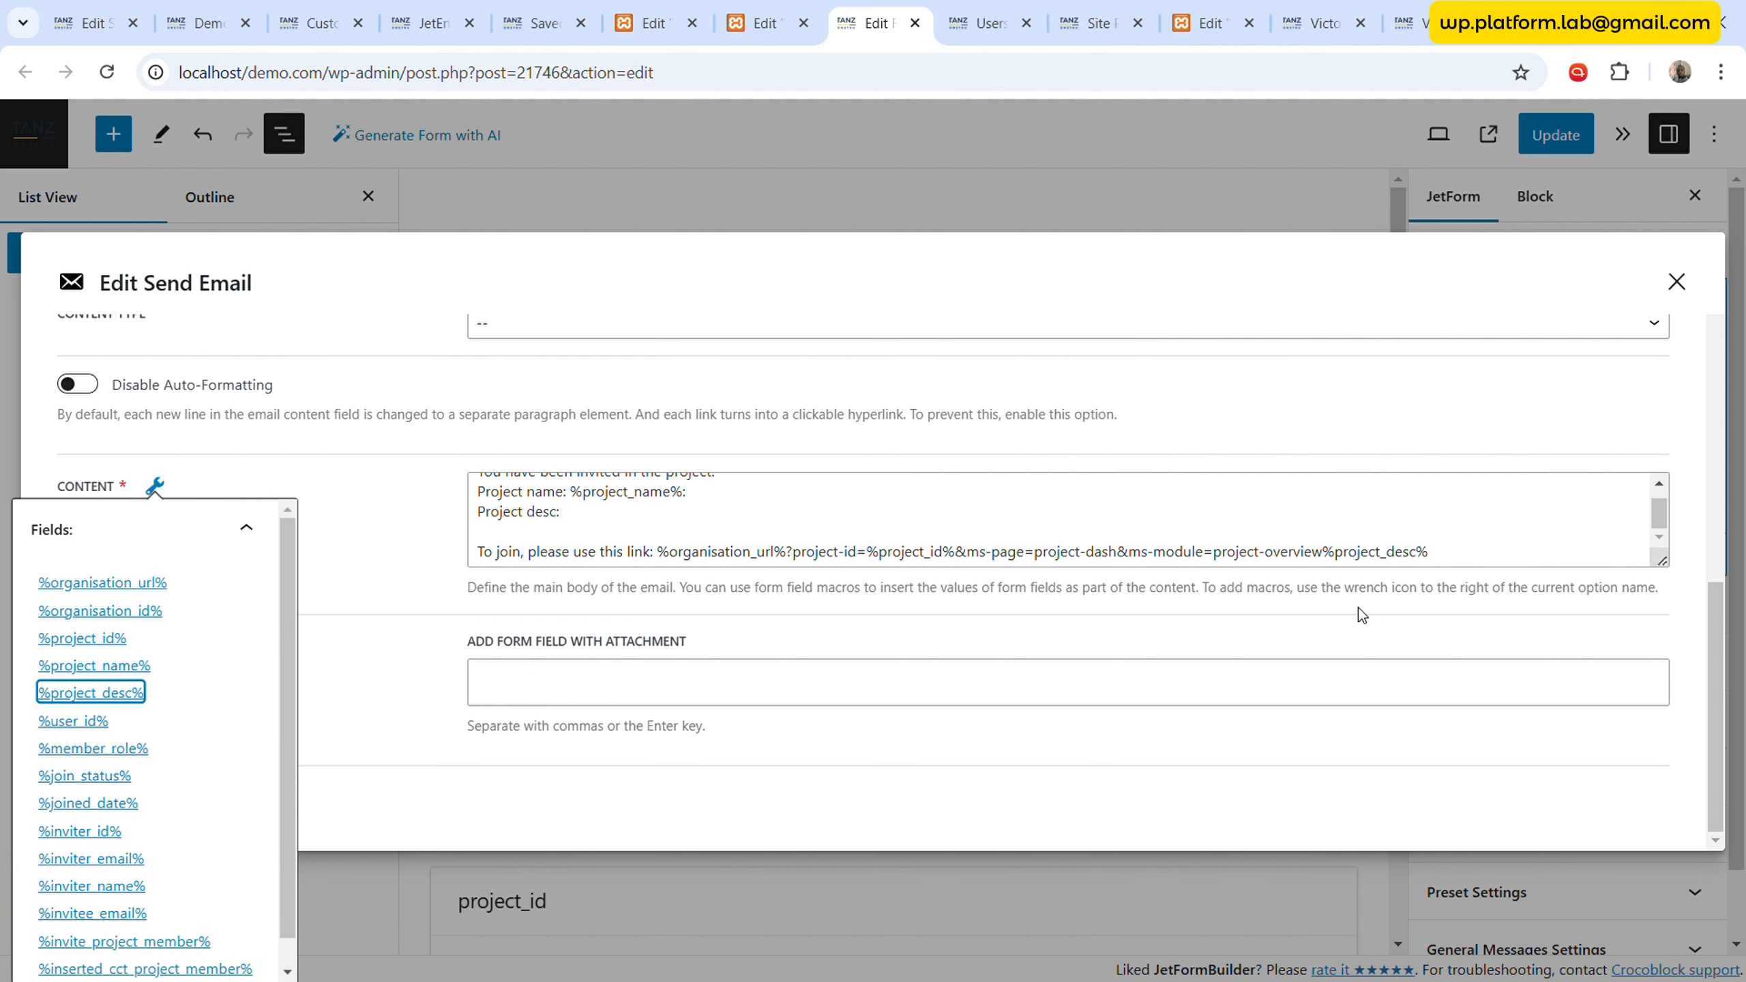
left_click_drag(1325, 553, 1467, 556)
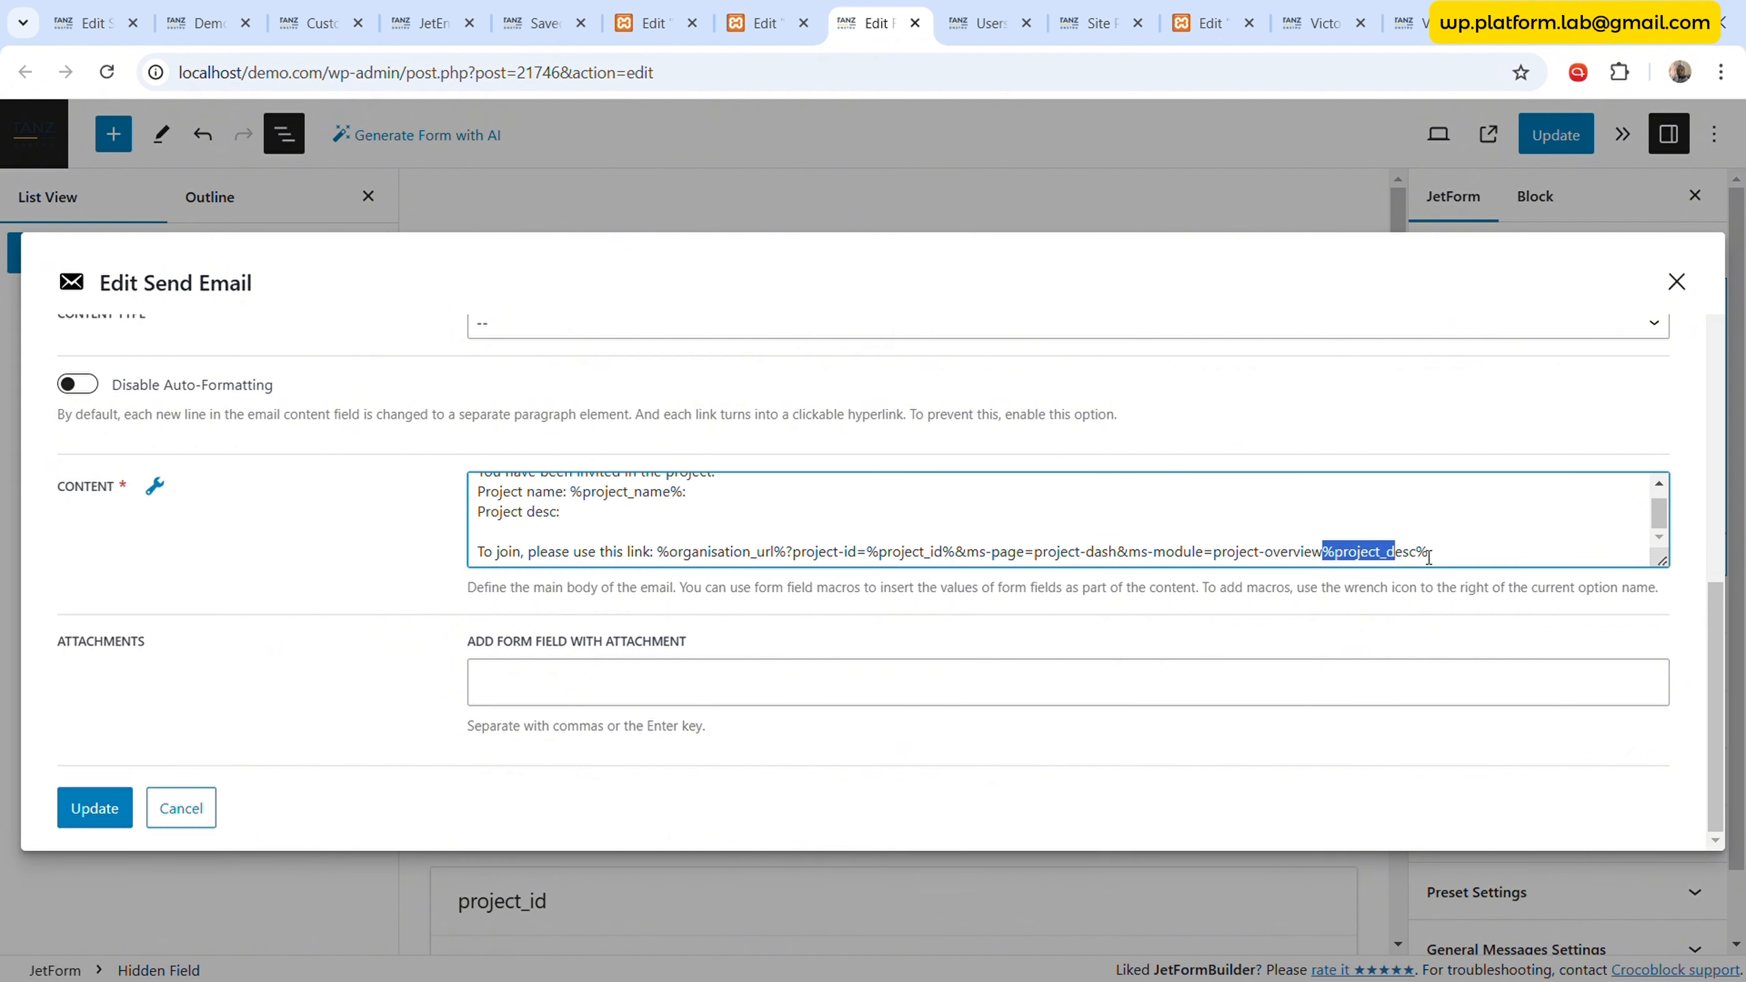
key("ctrl+x")
left_click(586, 516)
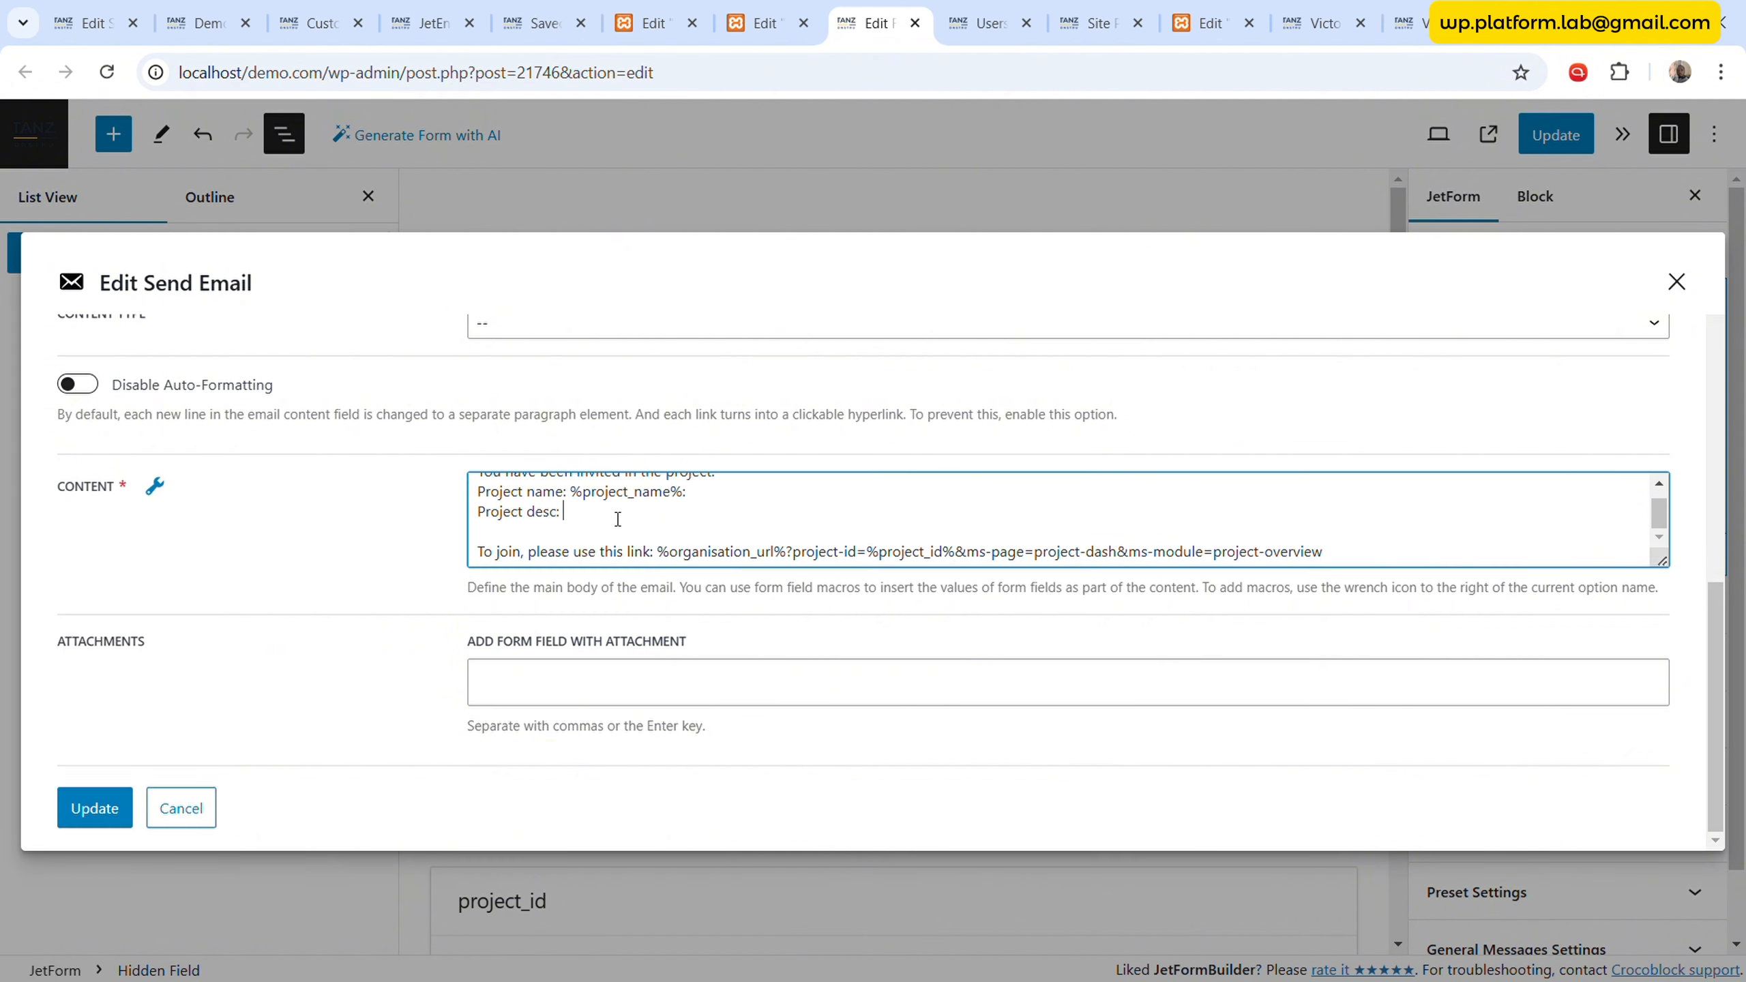
key("ctrl+v")
- Add an "Inviter: %inviter_name%" line below the project description in the email content
key("Return")
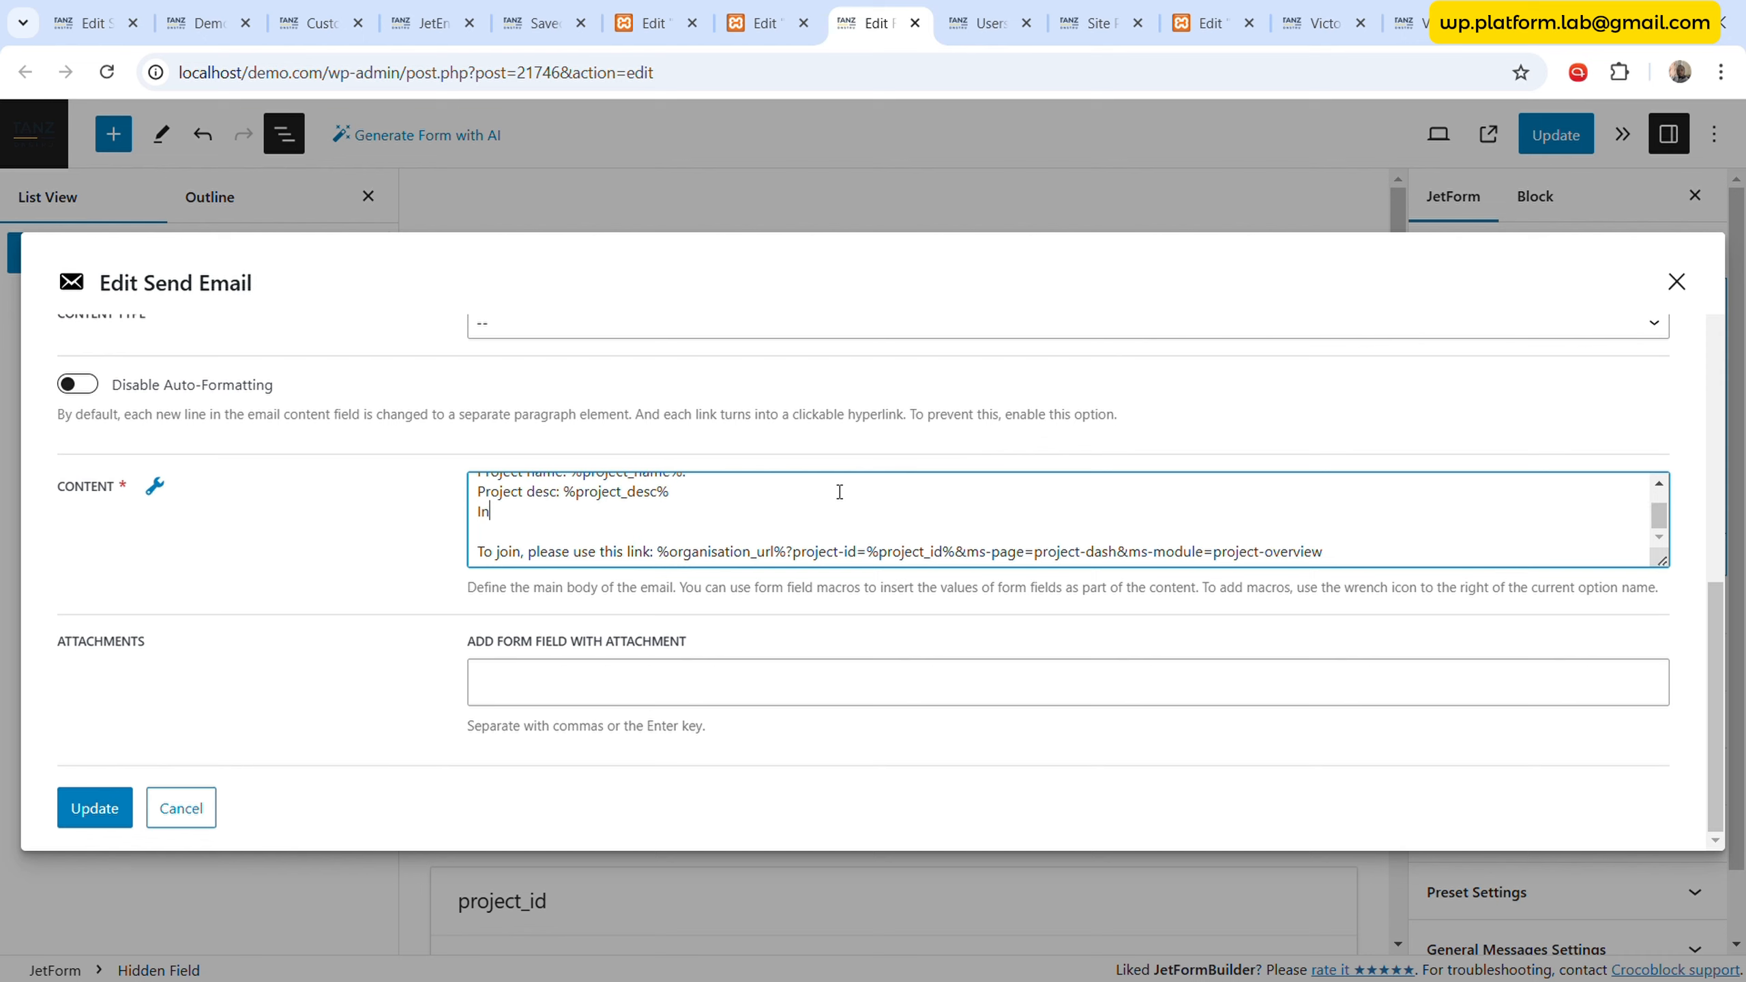
type("Inviter:")
left_click(156, 487)
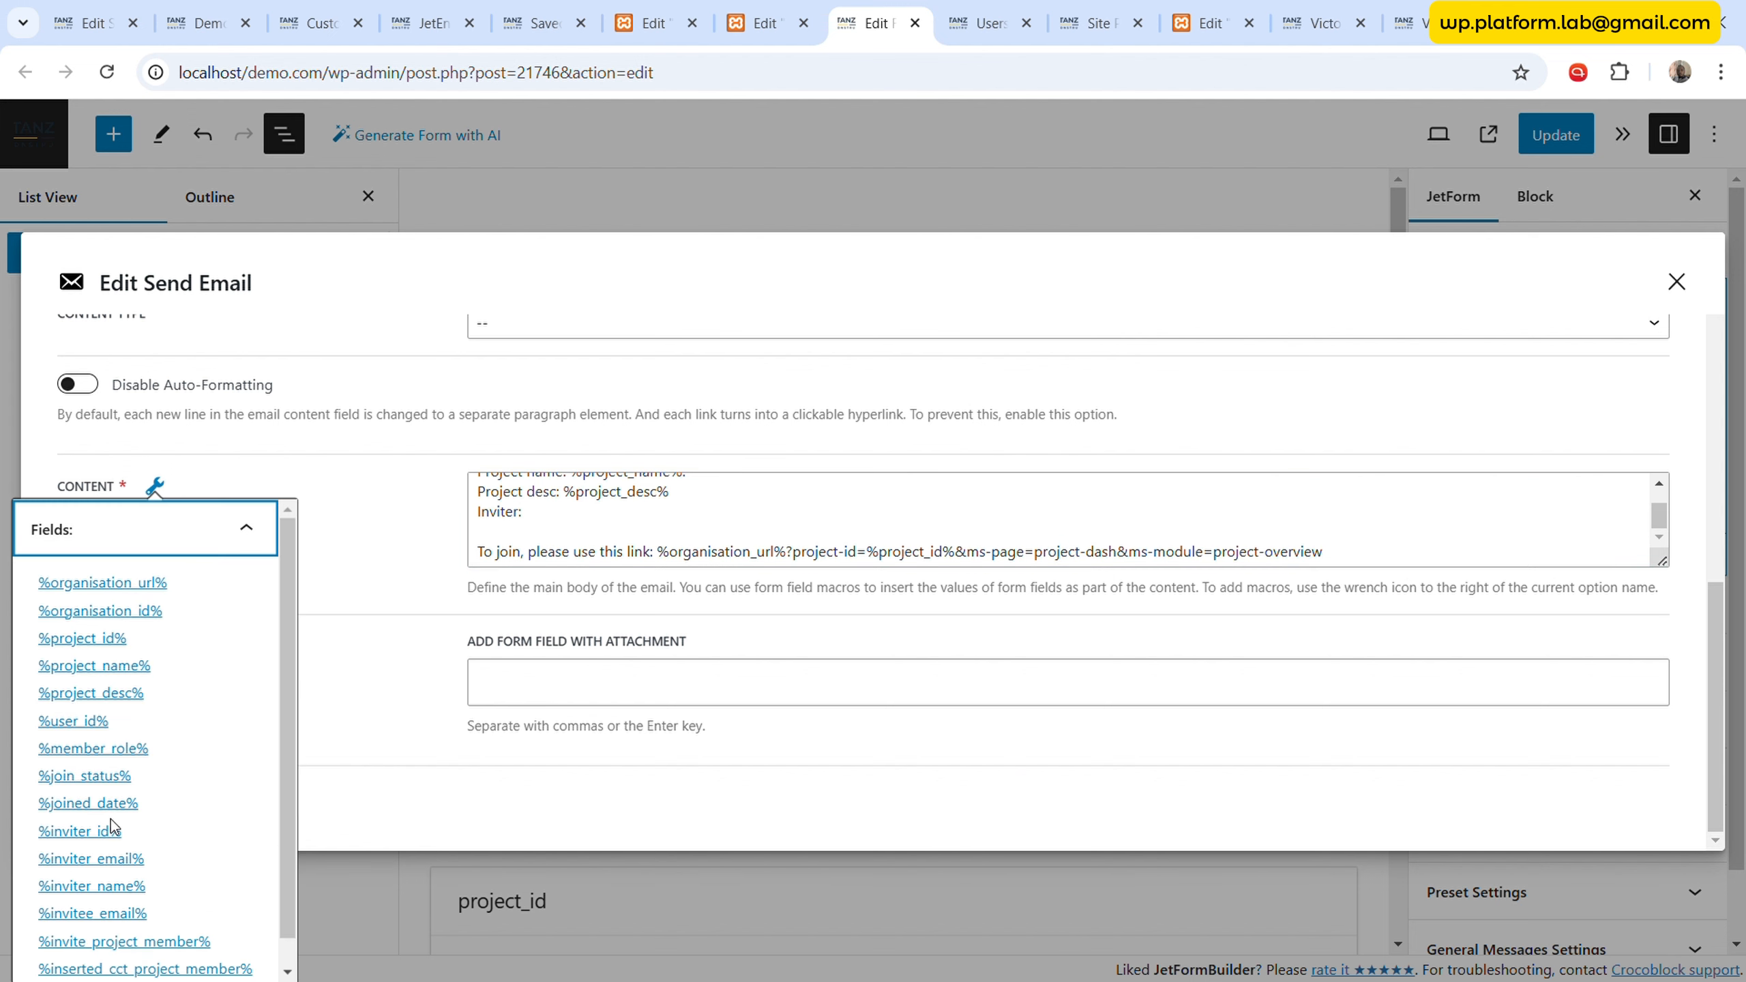
left_click(110, 888)
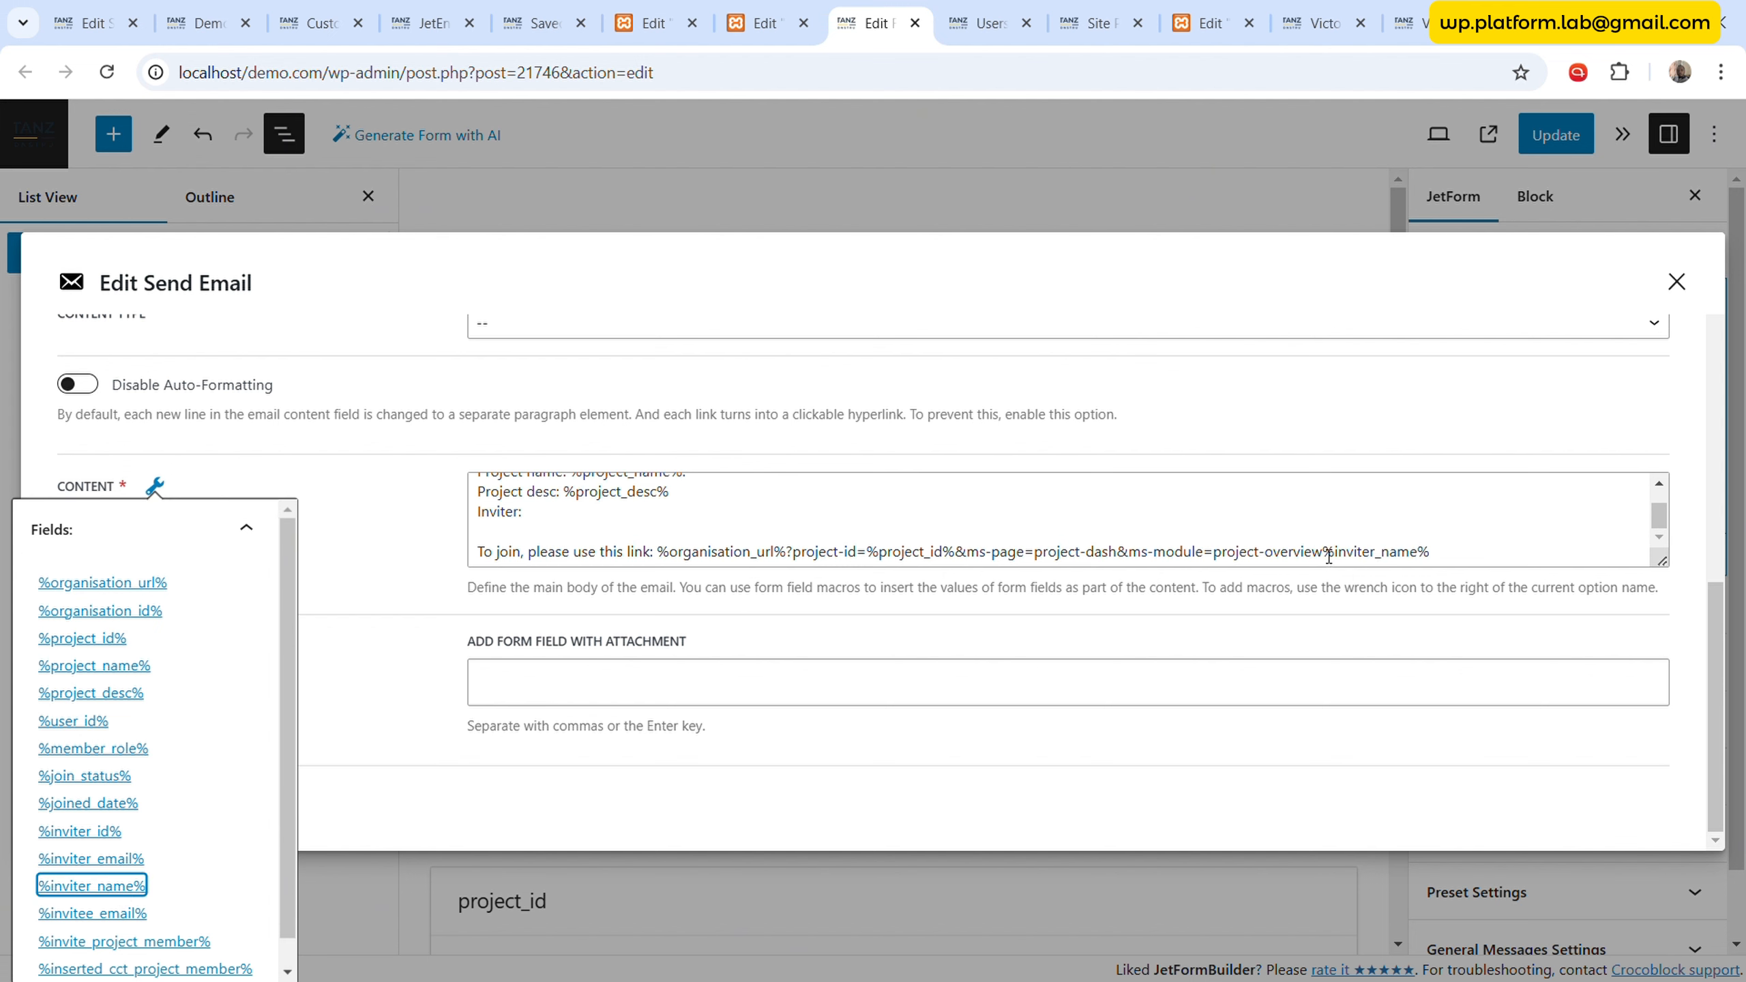
left_click_drag(1327, 556, 1447, 556)
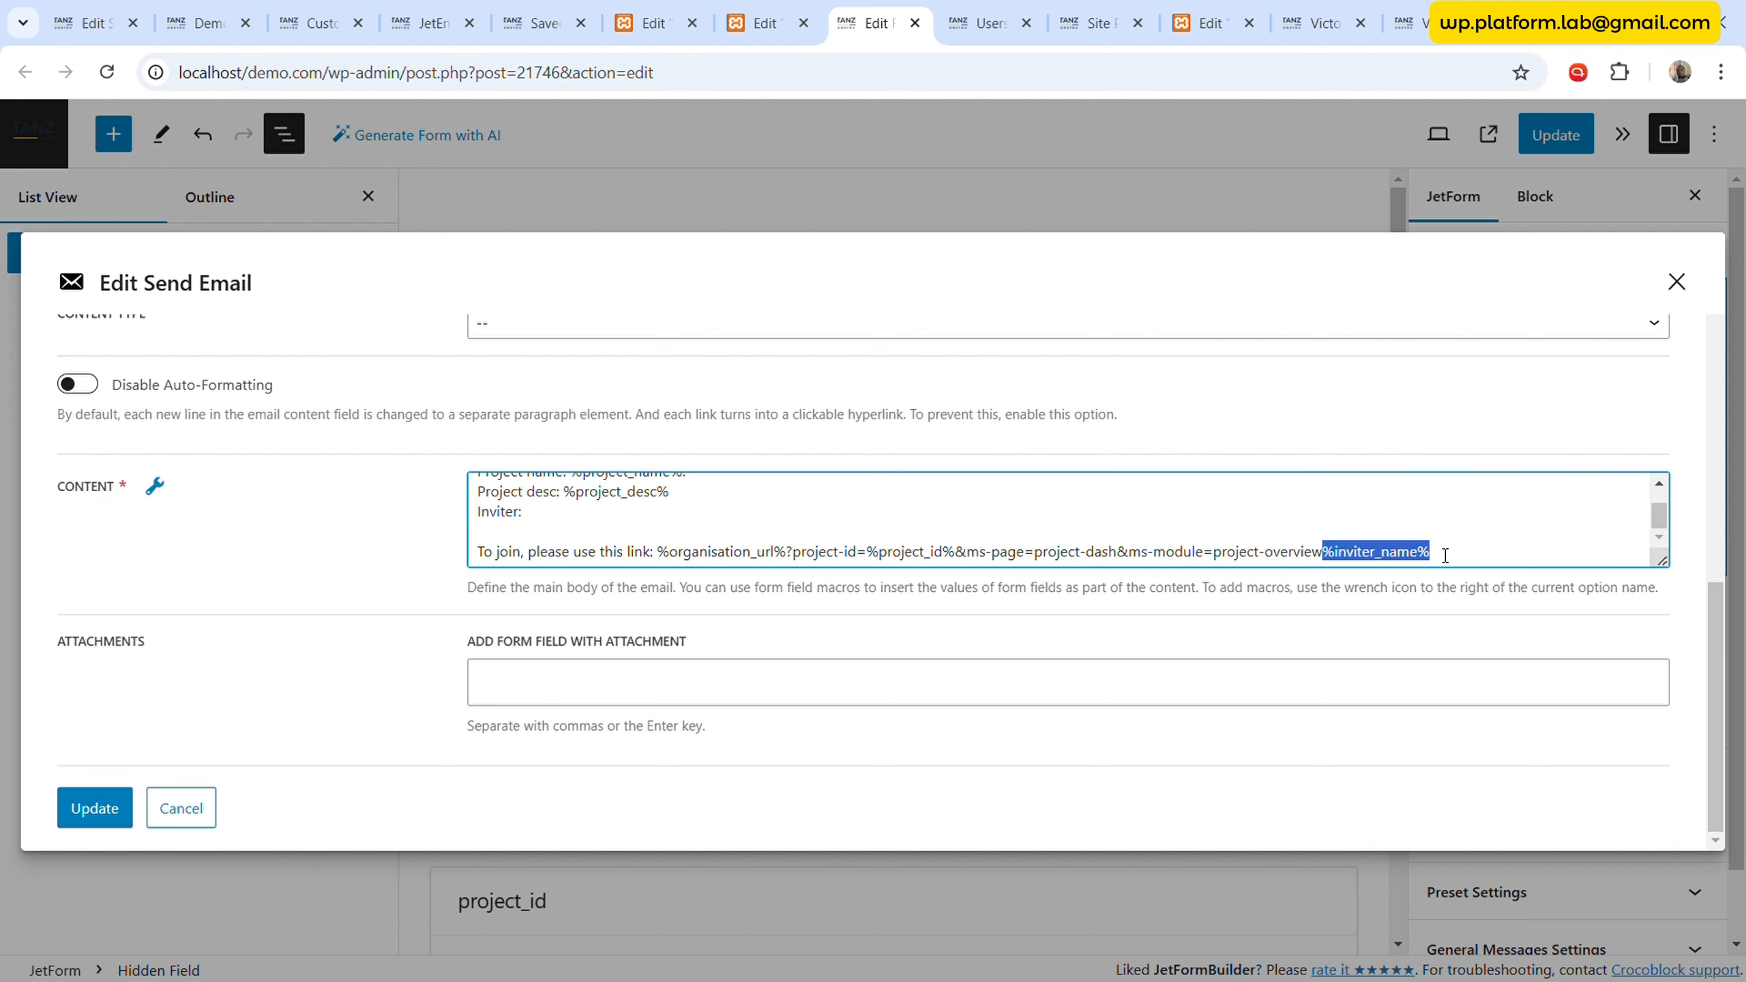
key("ctrl+x")
key("ctrl+v")
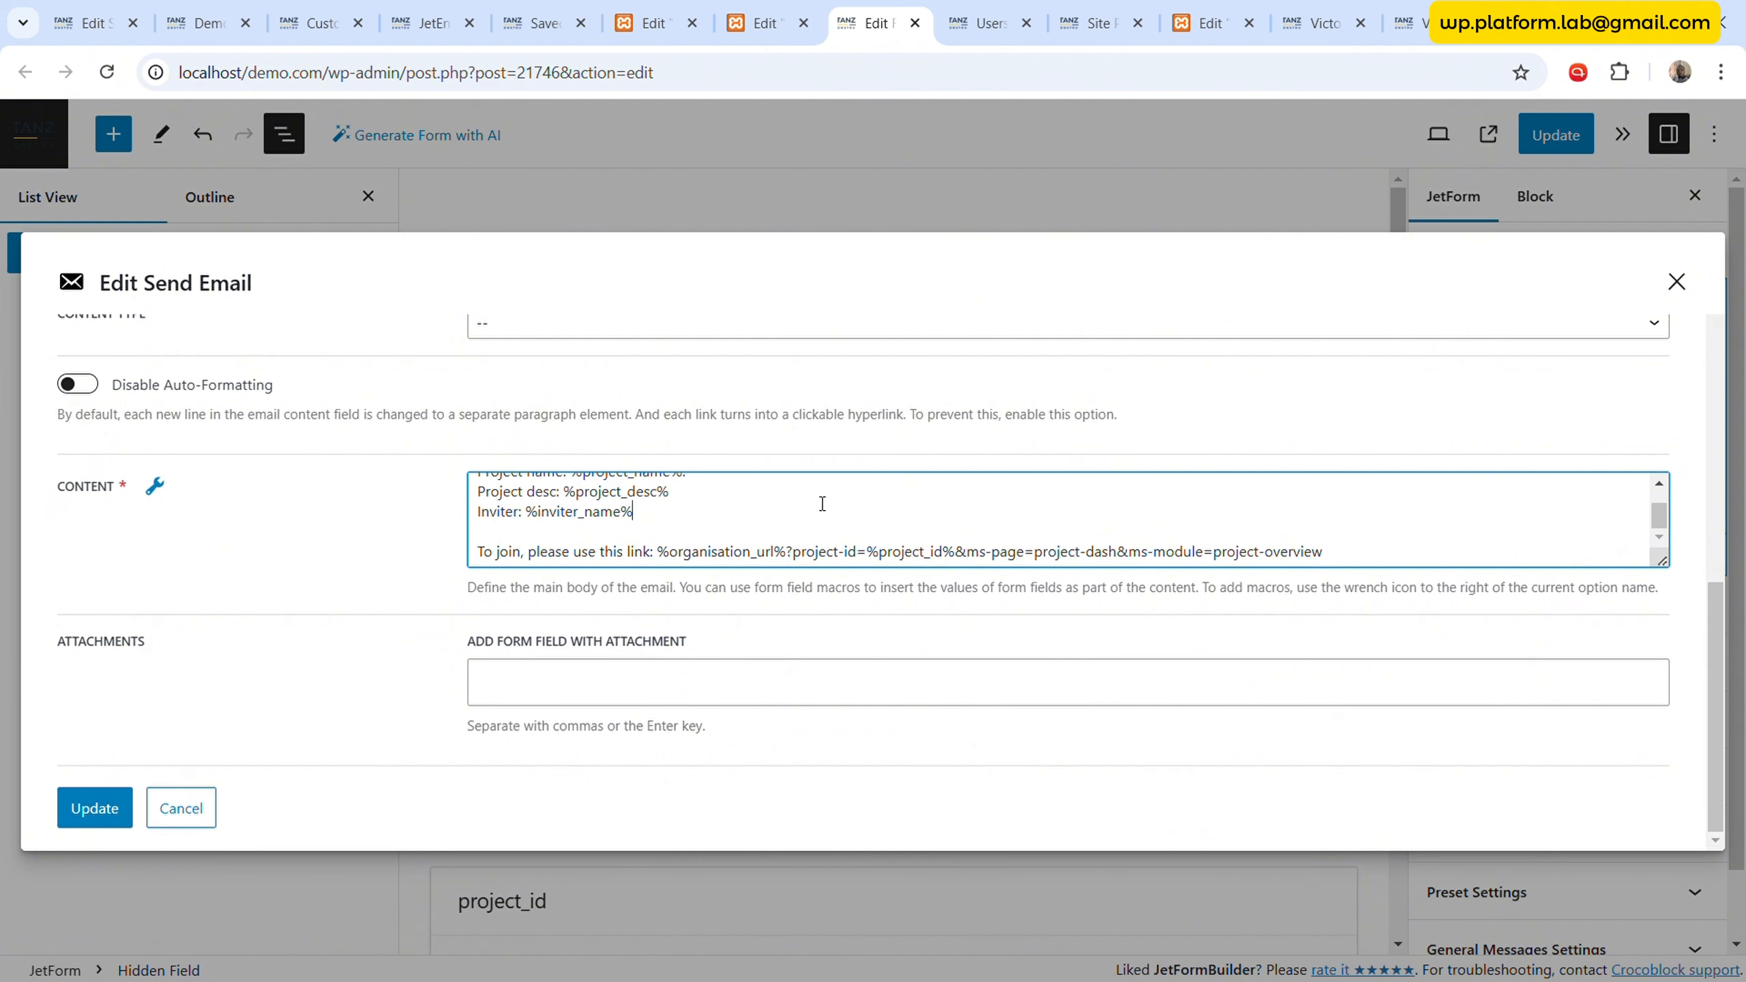
- Enlarge the content box to review the whole message, apply the Send Email changes and save the form
left_click_drag(1663, 561, 1675, 751)
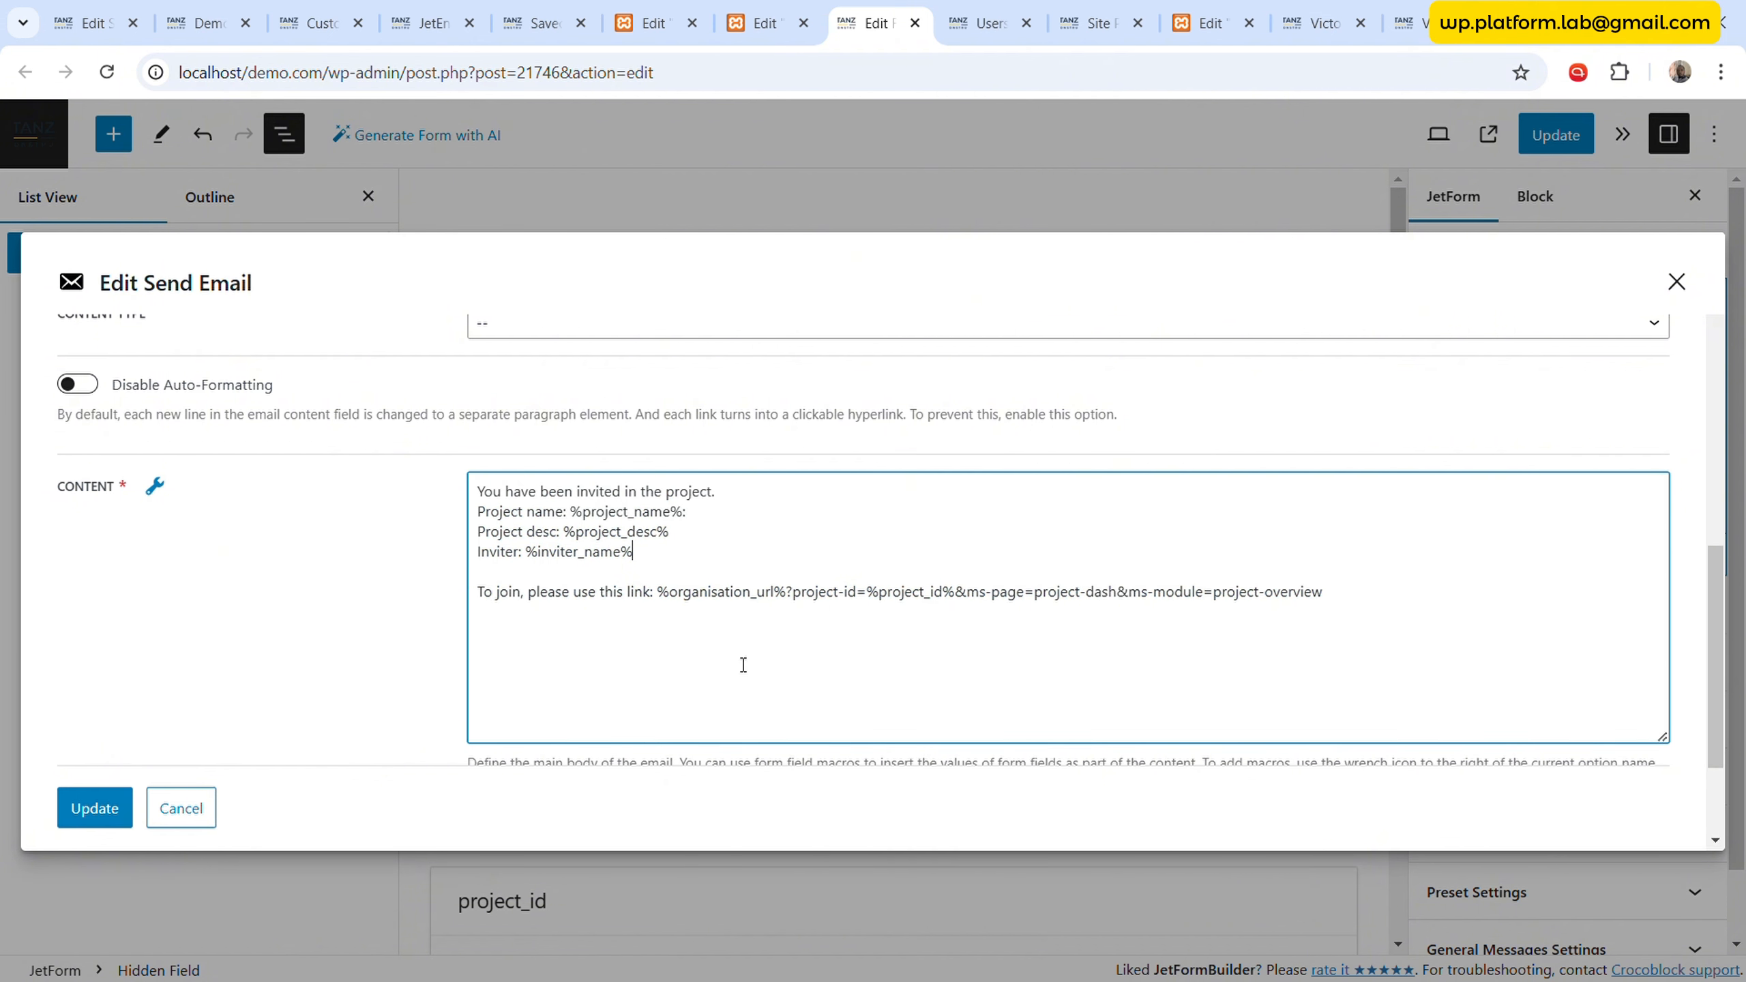
scroll(296, 682, "down", 4)
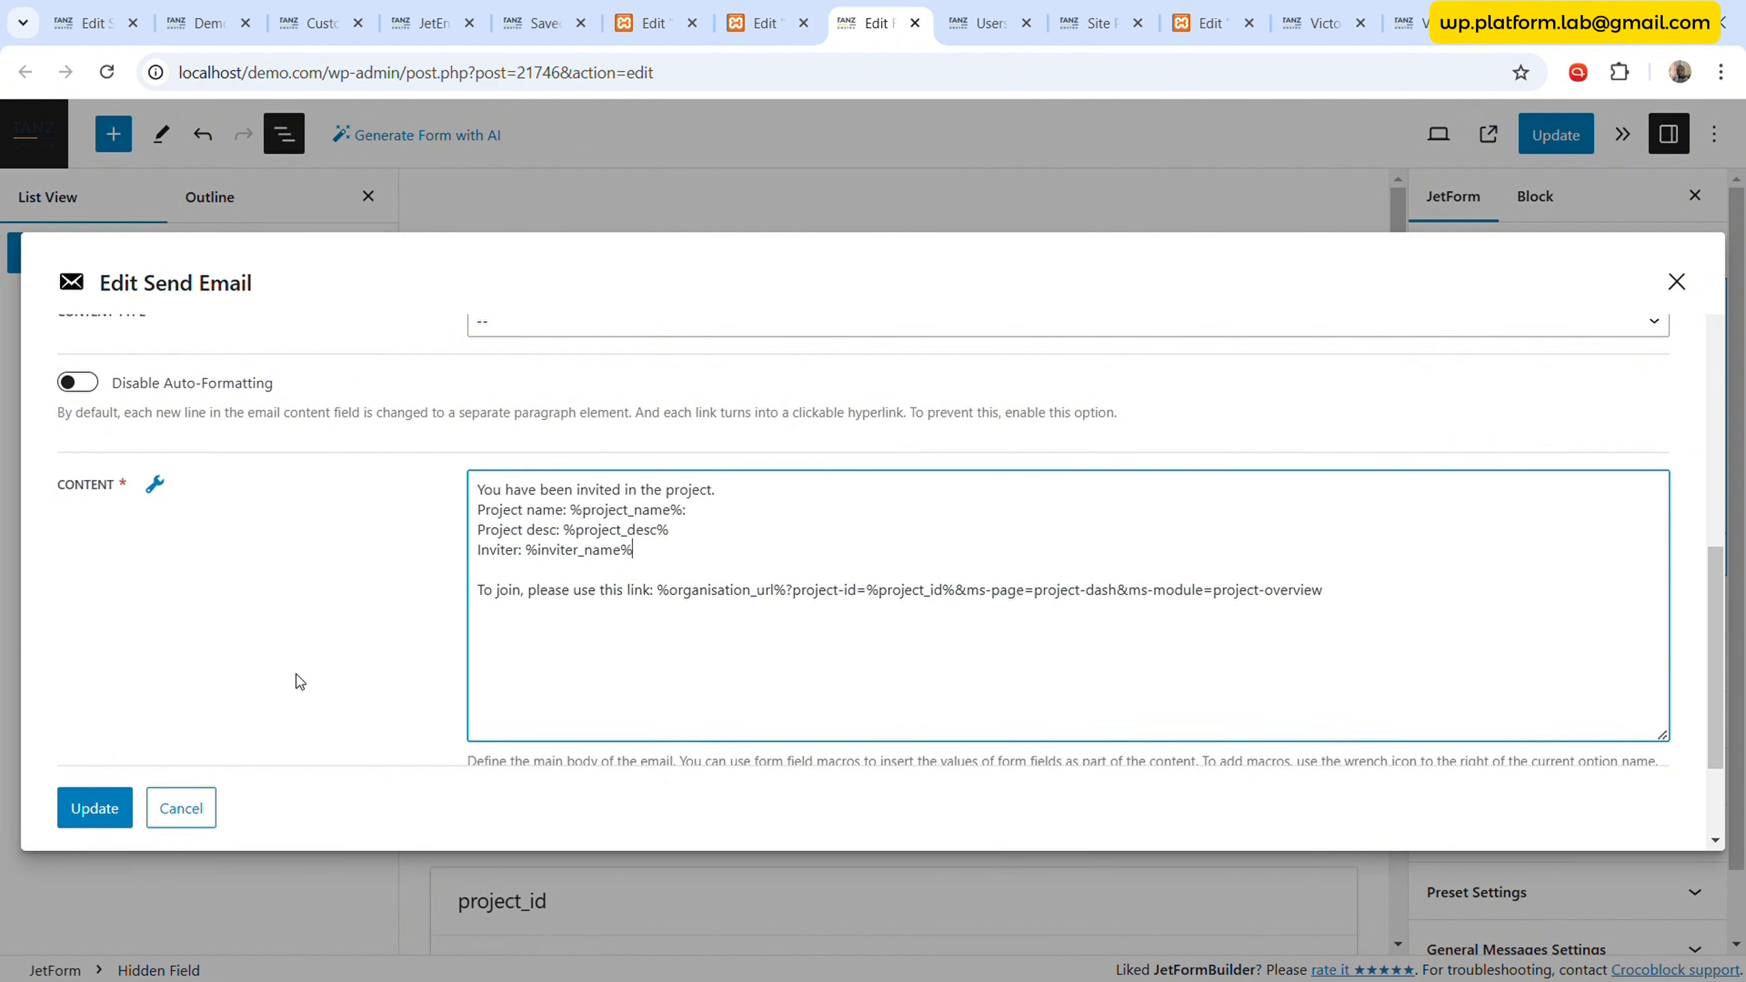
left_click(112, 808)
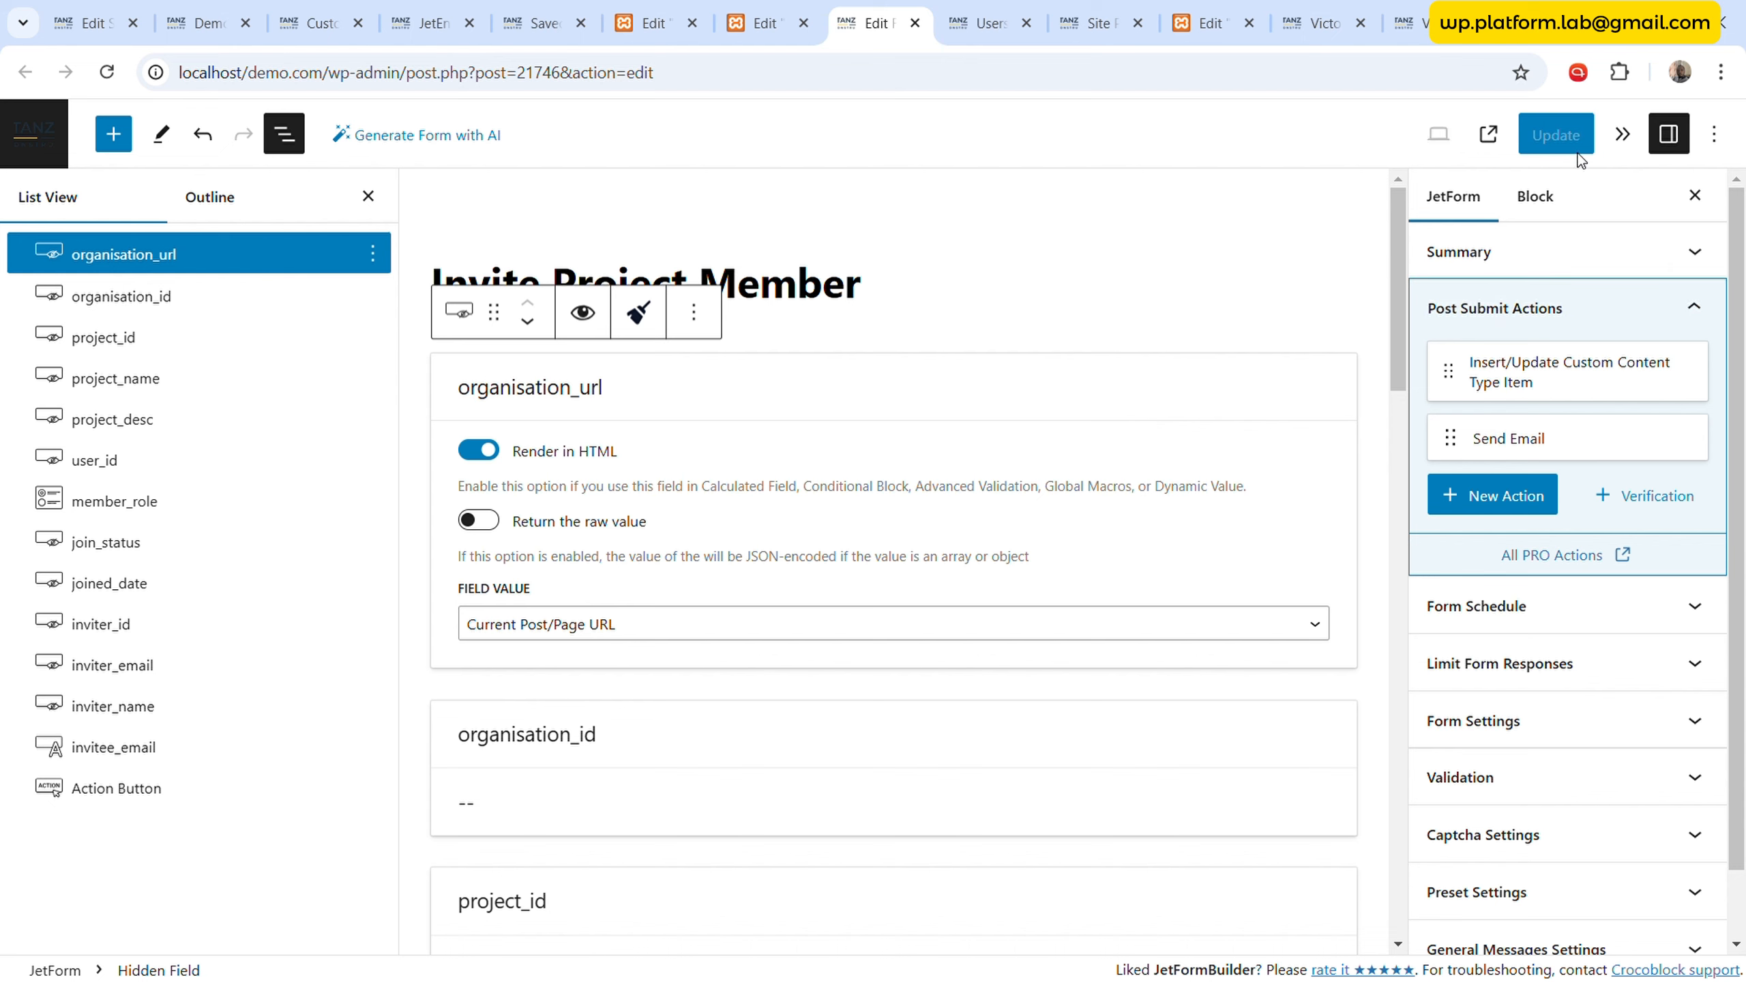
left_click(1556, 135)
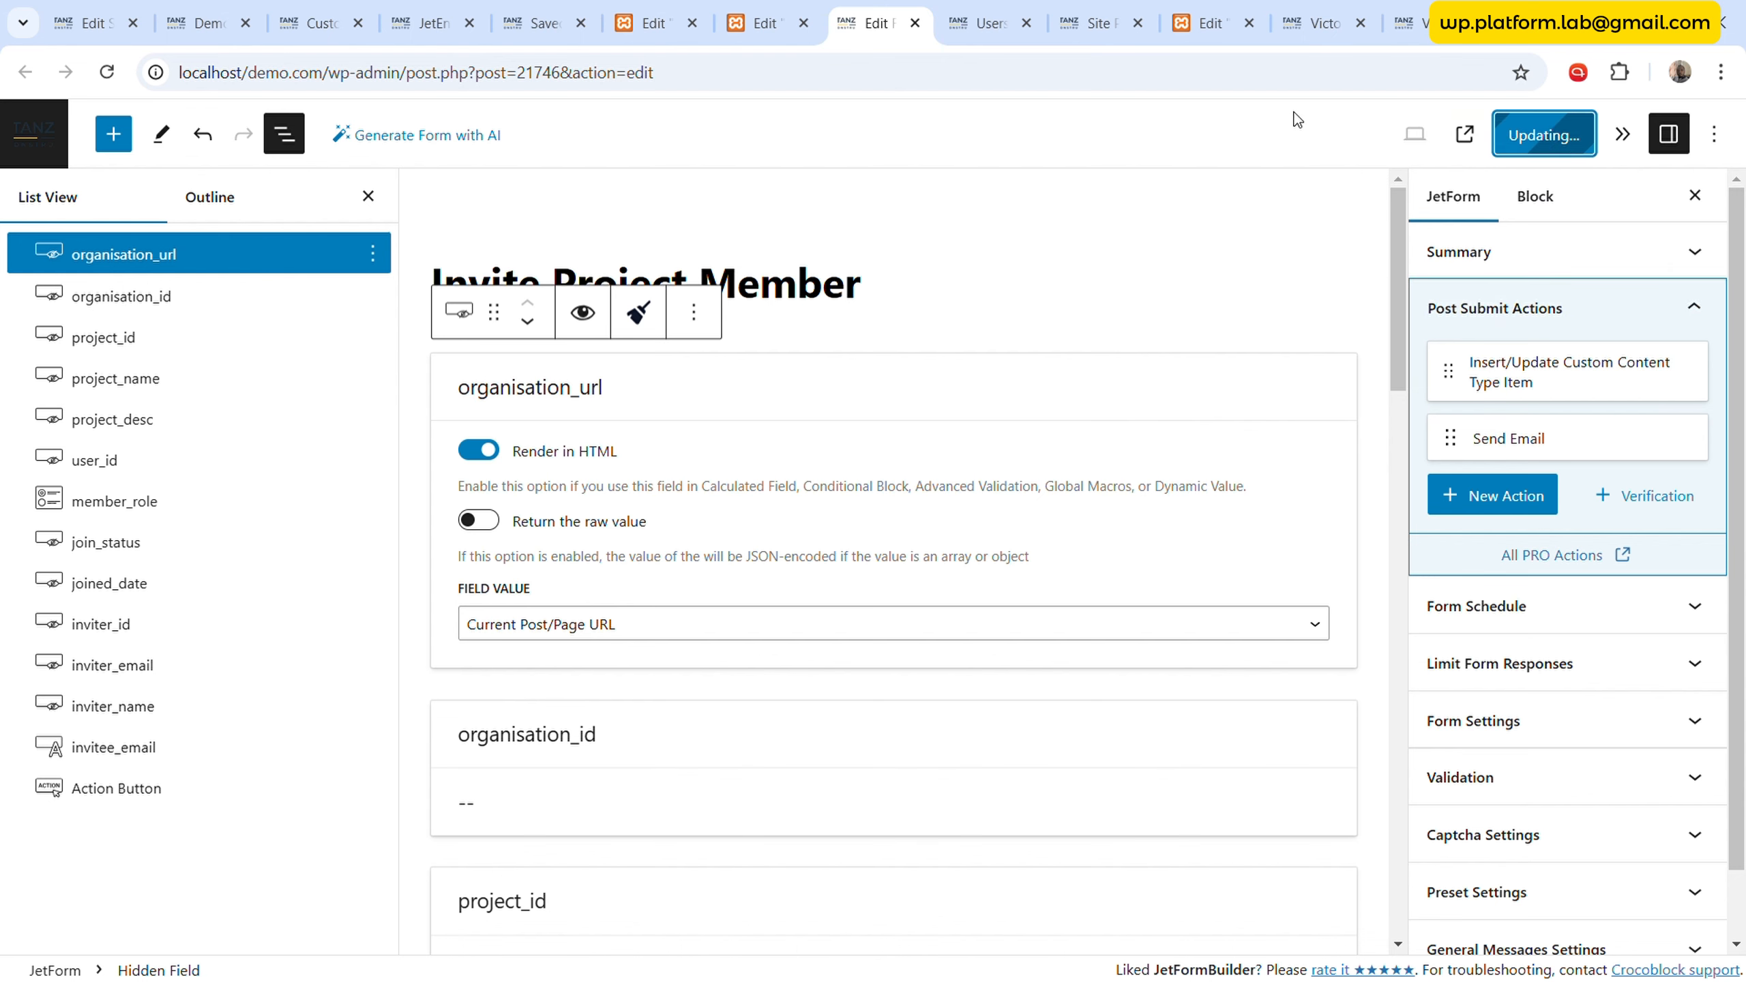
- Reload the project overview page and open the Invite Member popup to check the form without the test textarea
left_click(1436, 24)
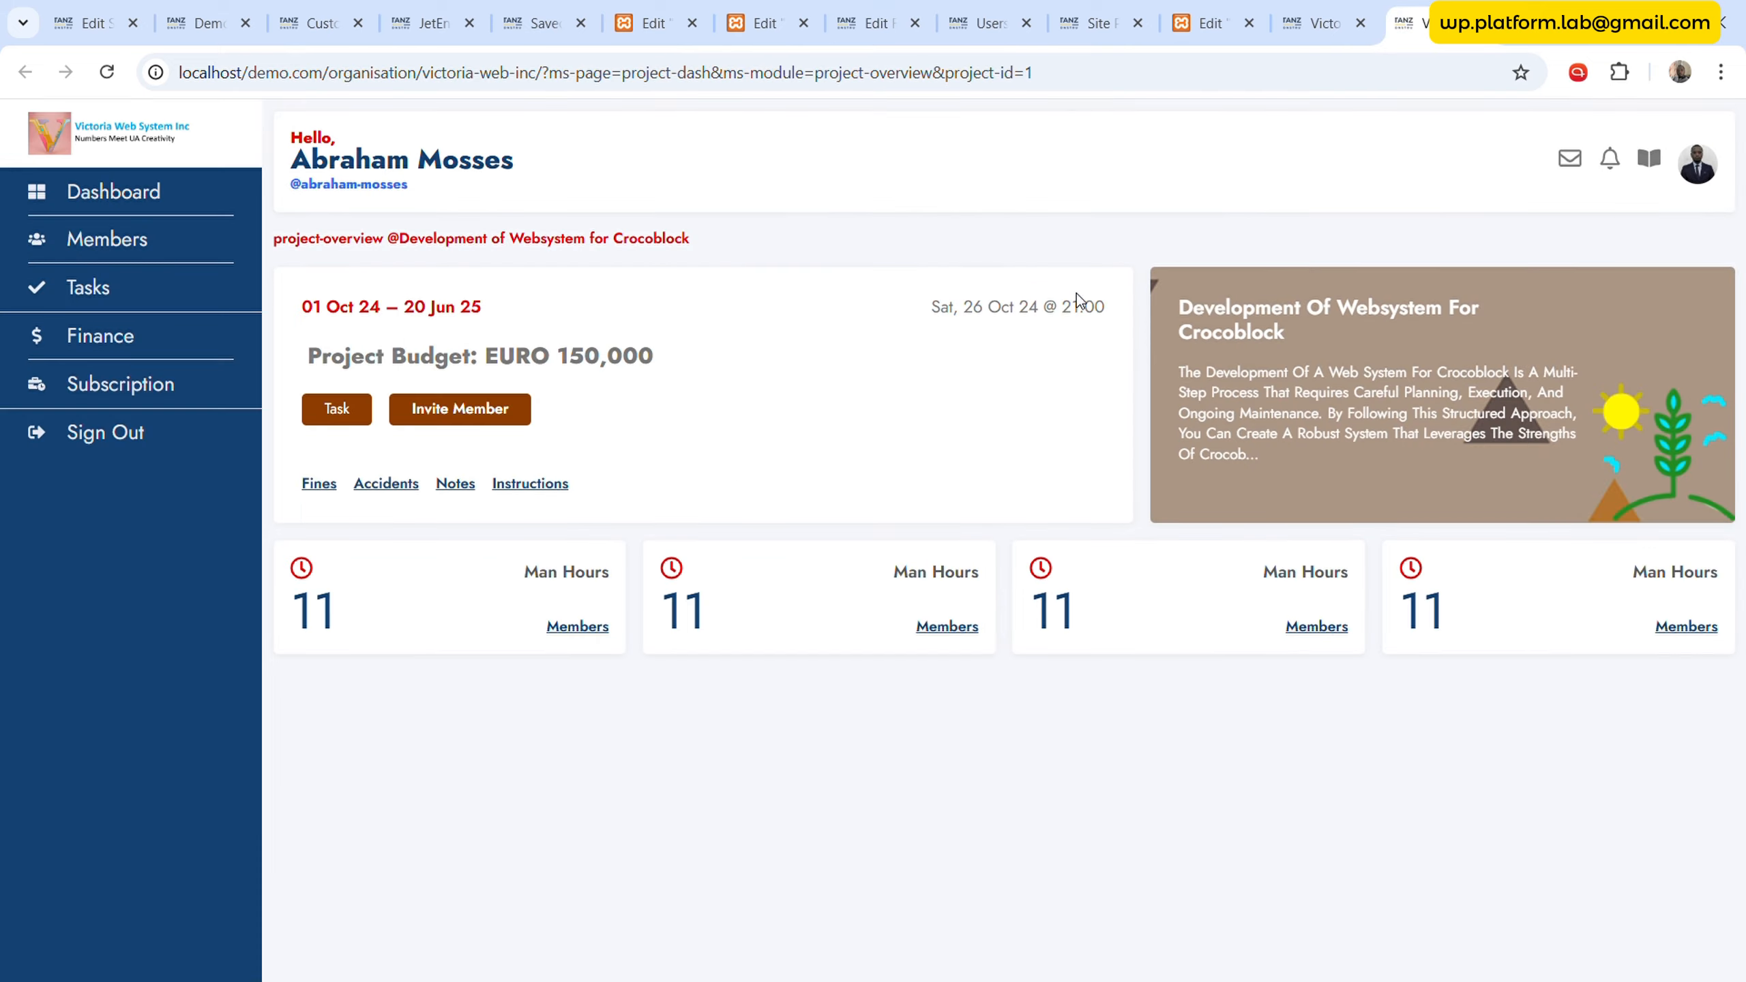
left_click(494, 406)
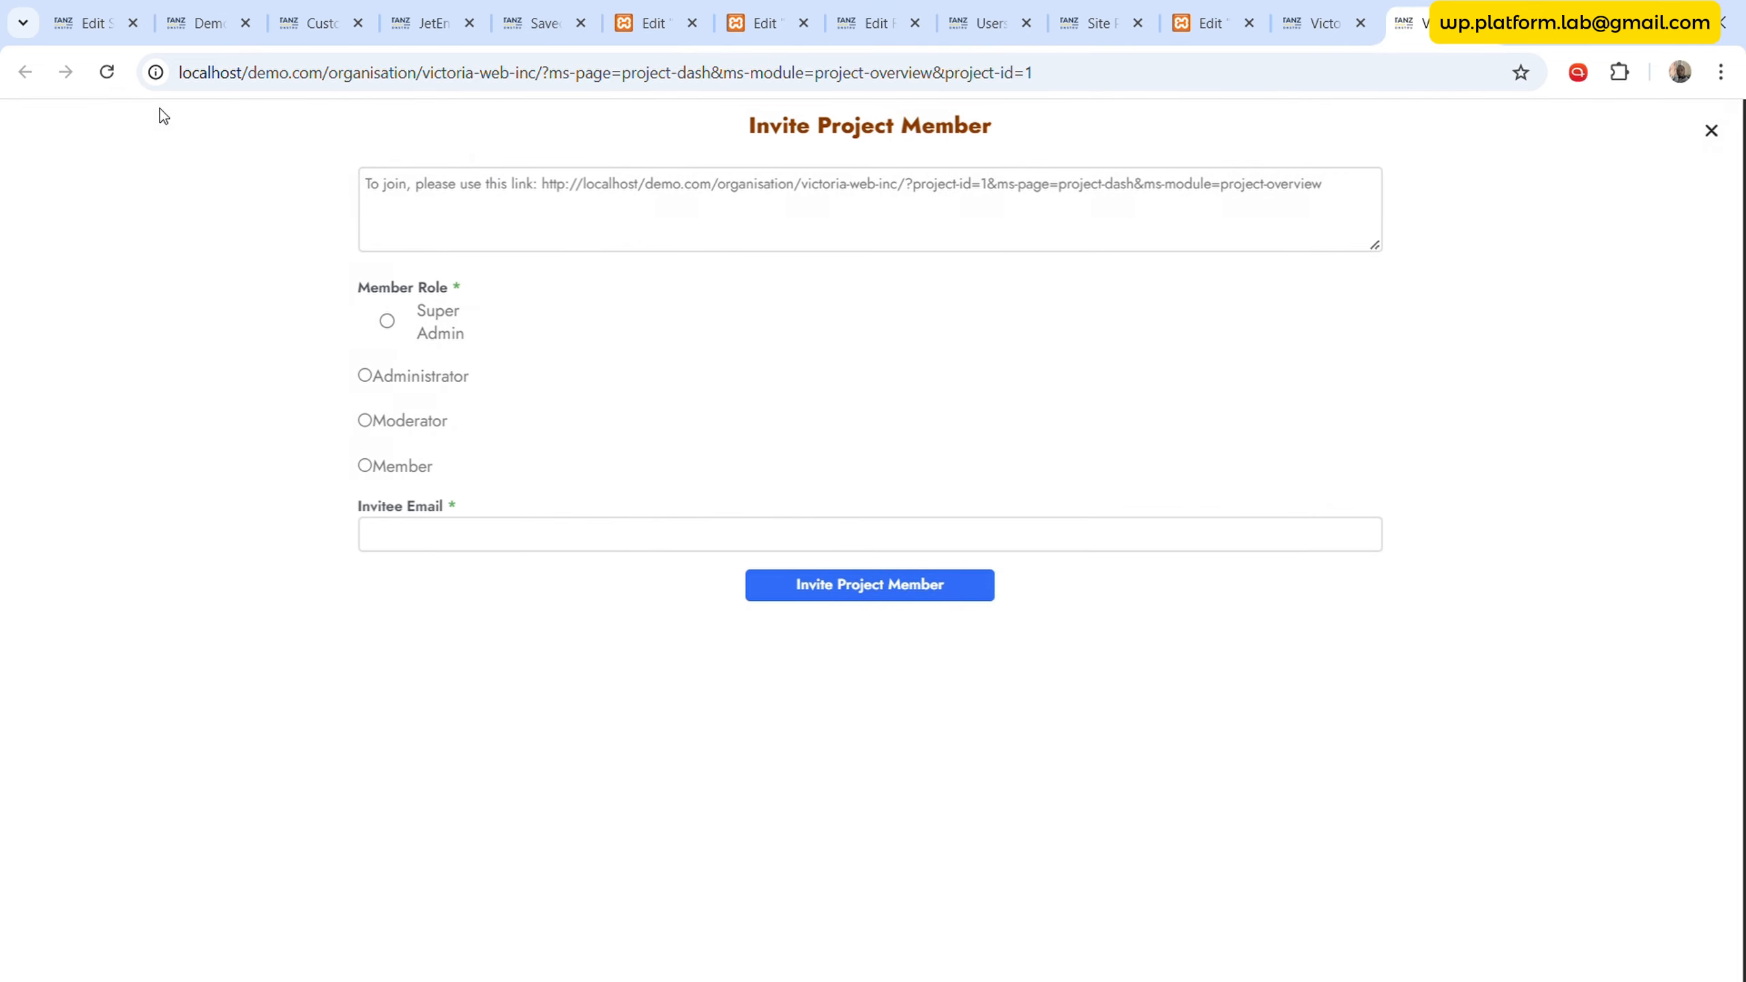
left_click(104, 75)
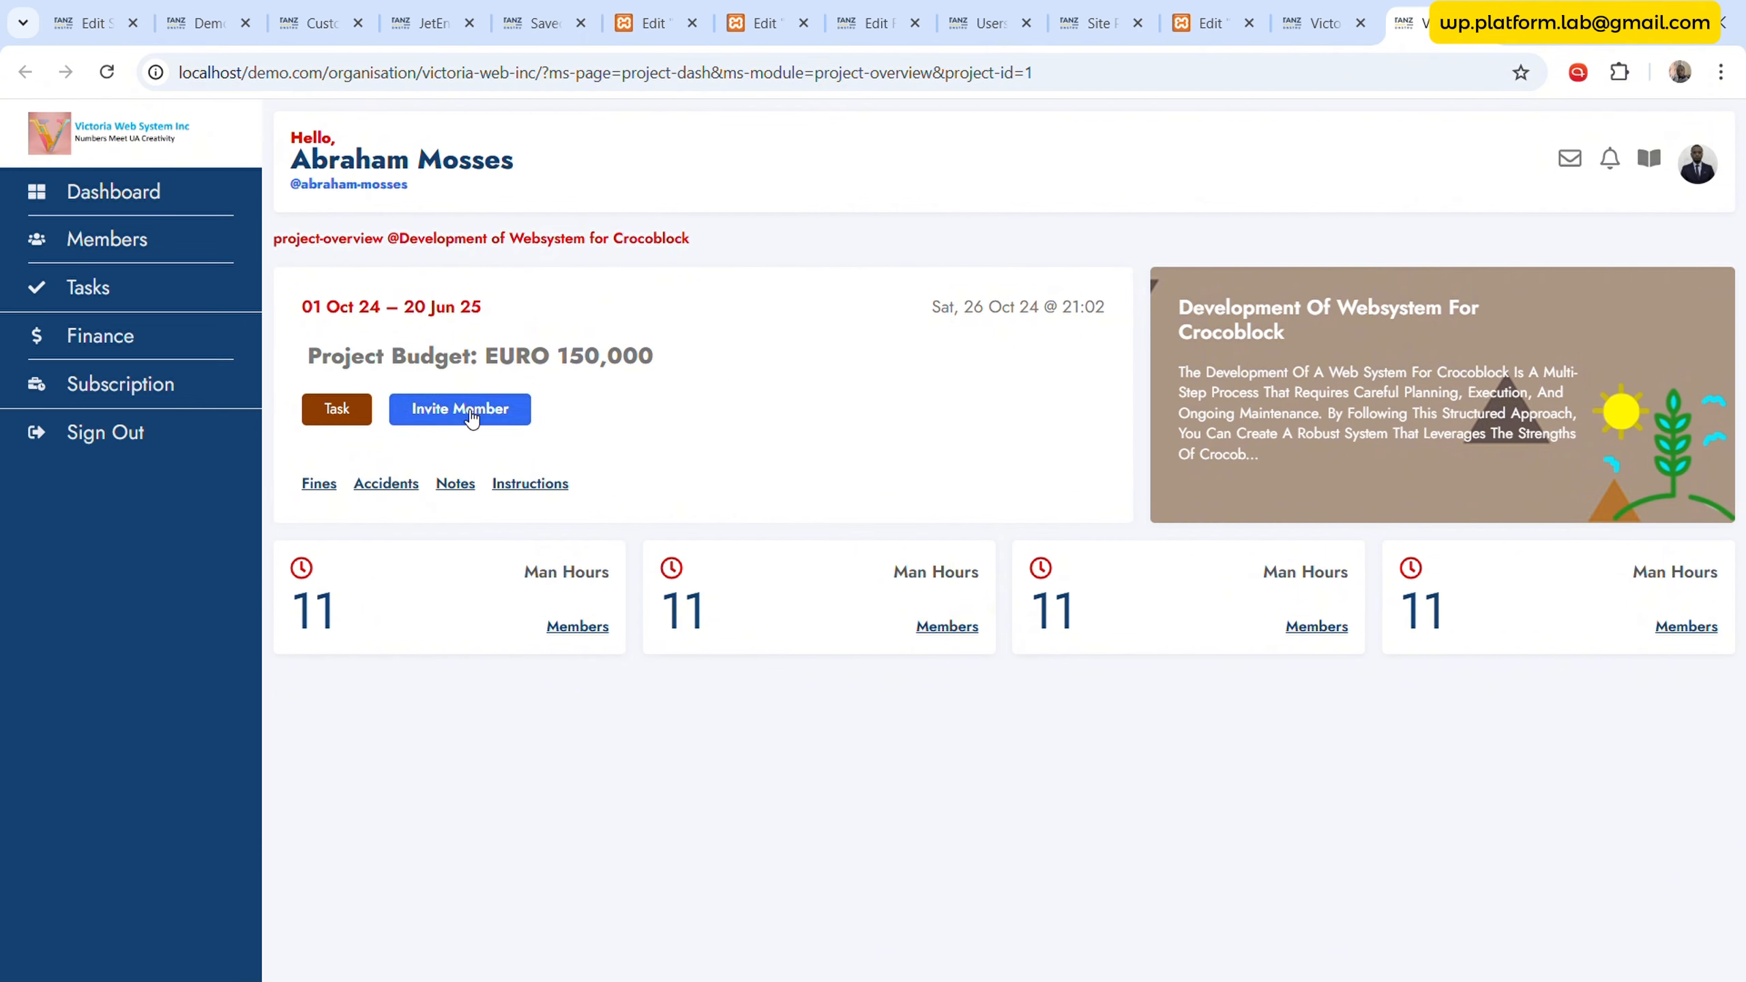
left_click(471, 410)
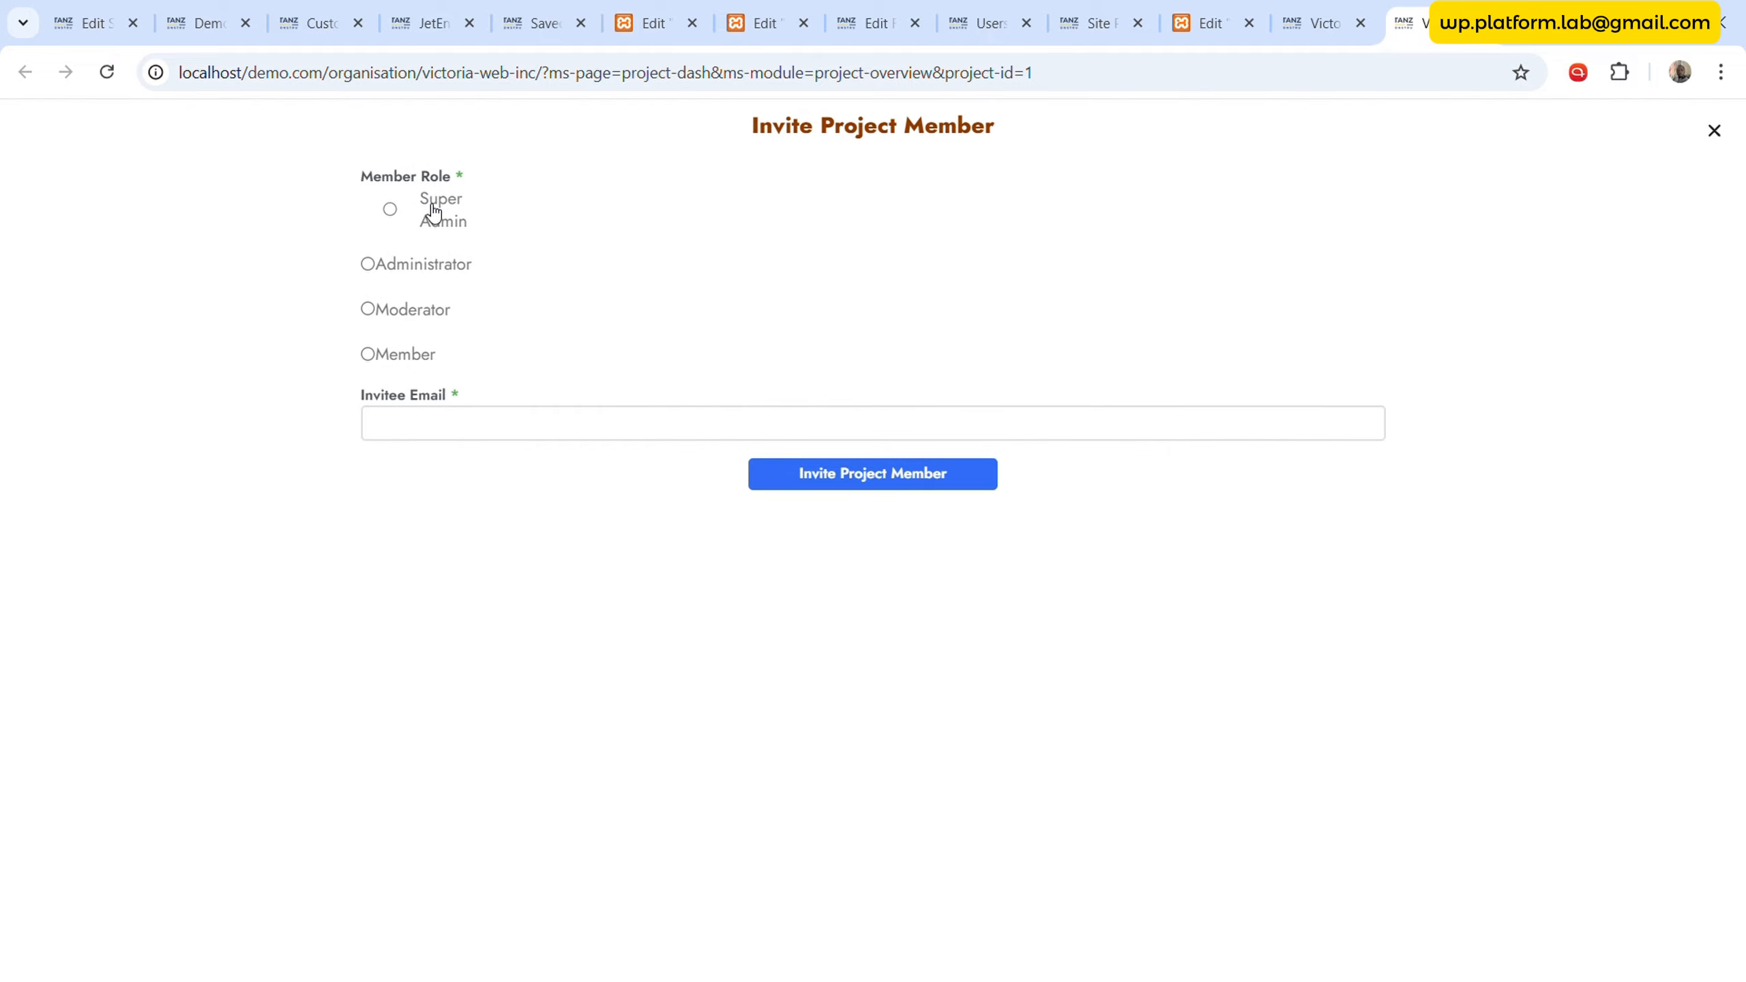
left_click(433, 213)
left_click(432, 266)
left_click(431, 311)
left_click(418, 356)
left_click(537, 433)
left_click(829, 334)
left_click(1714, 131)
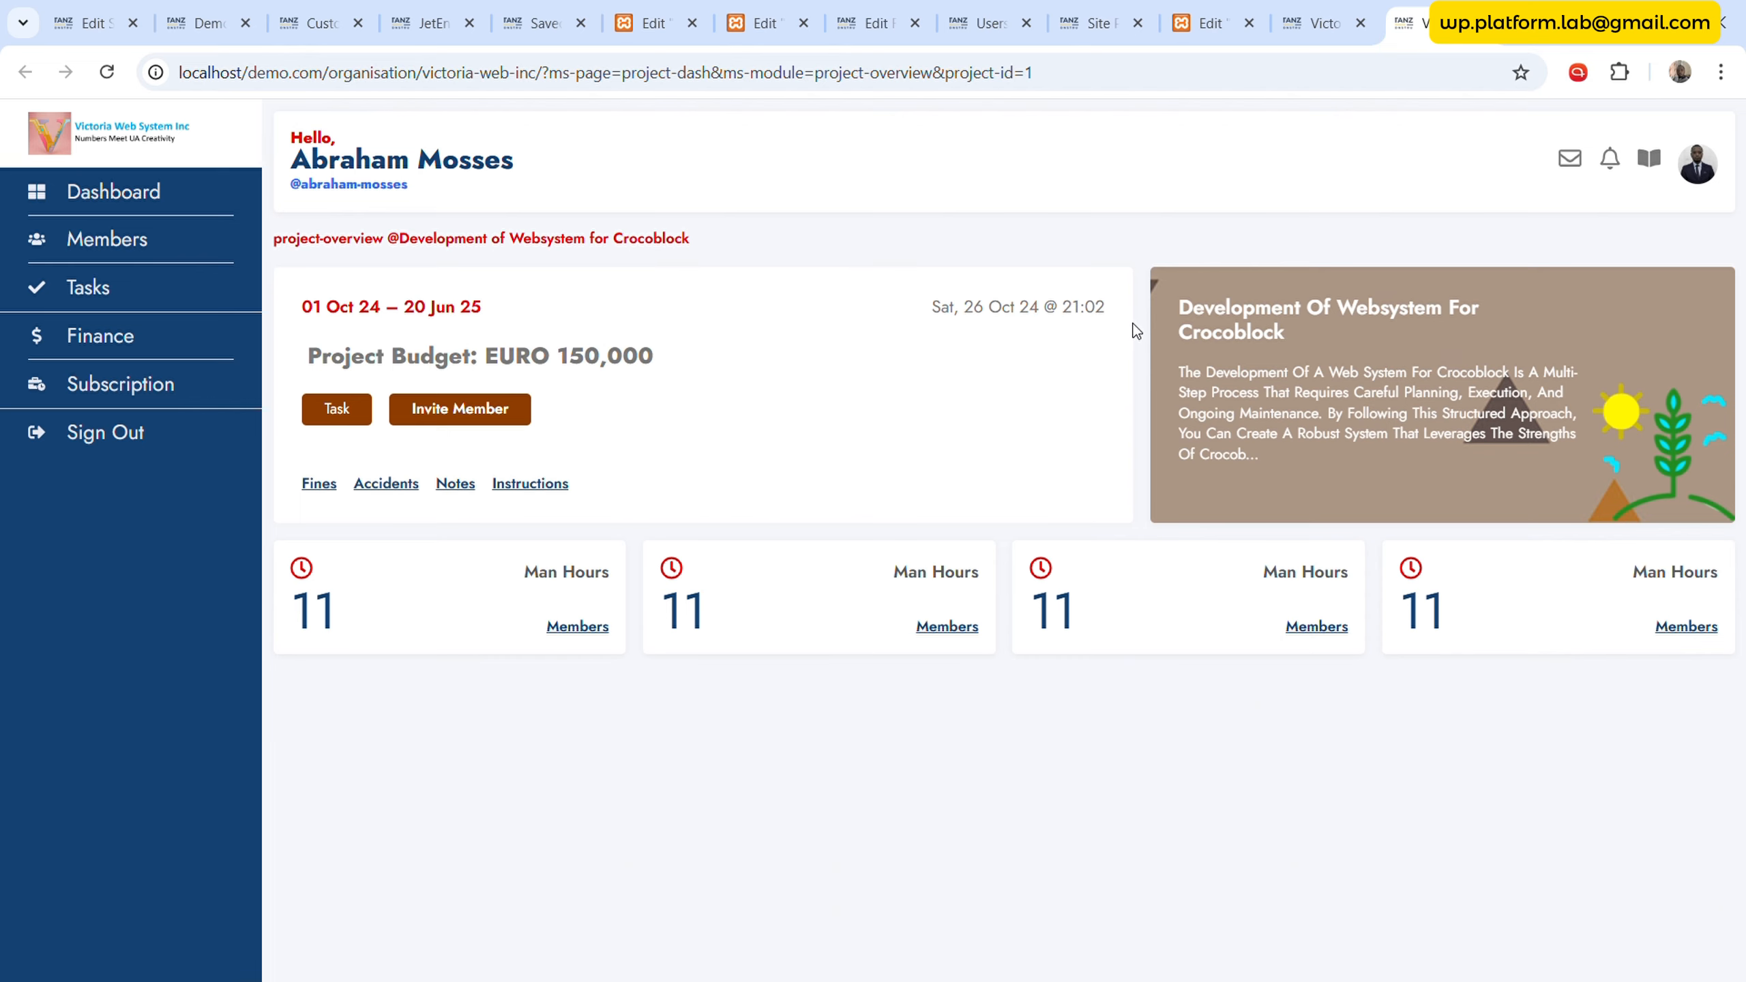
- Submit a project invitation with the Moderator role, using an invitee email copied from the last user in the Users list
left_click(394, 414)
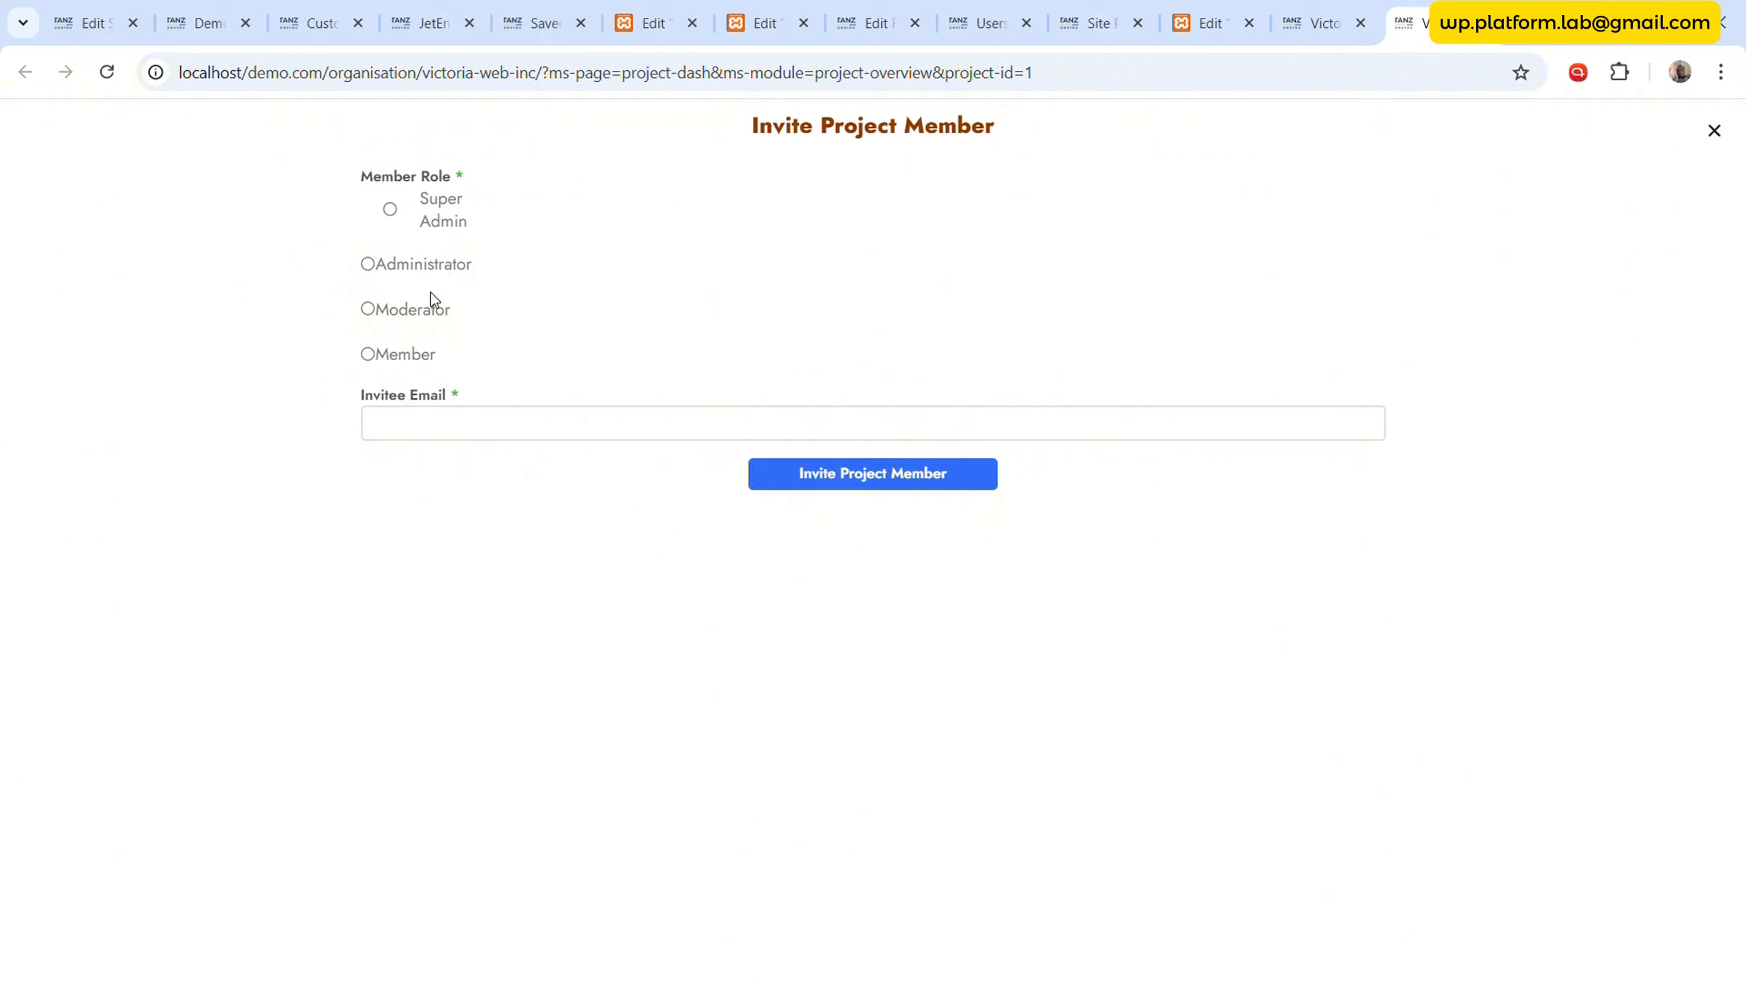
left_click(533, 430)
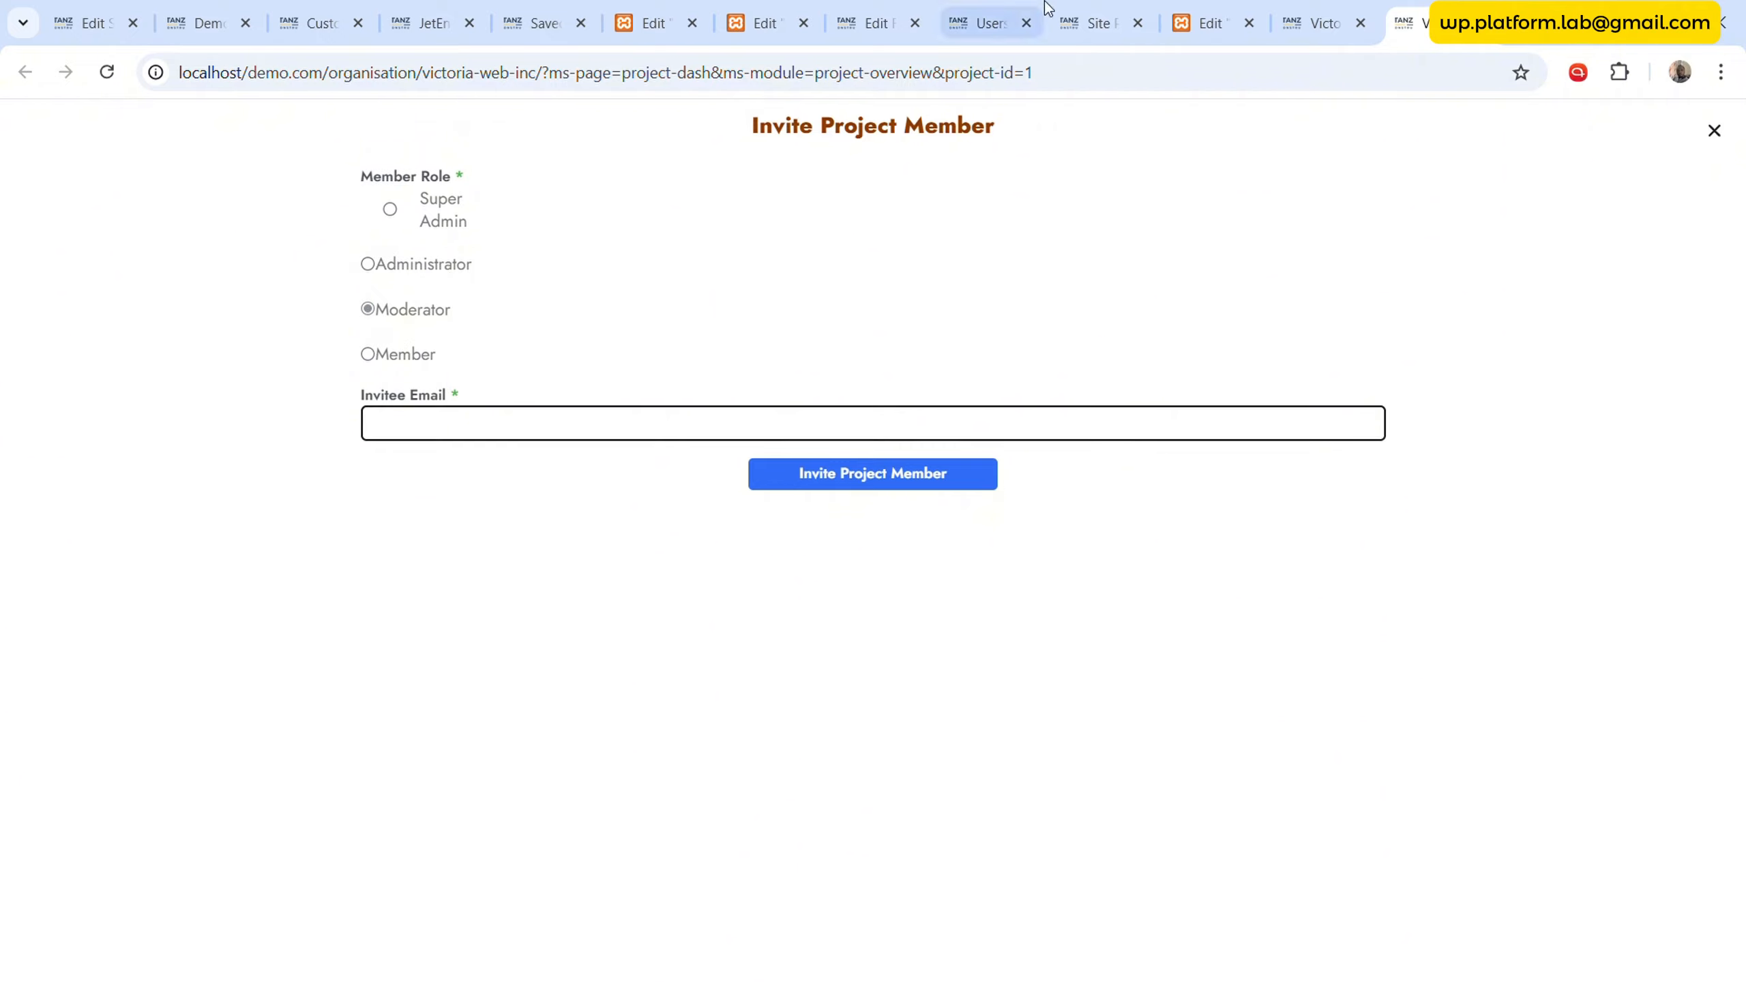
left_click(997, 19)
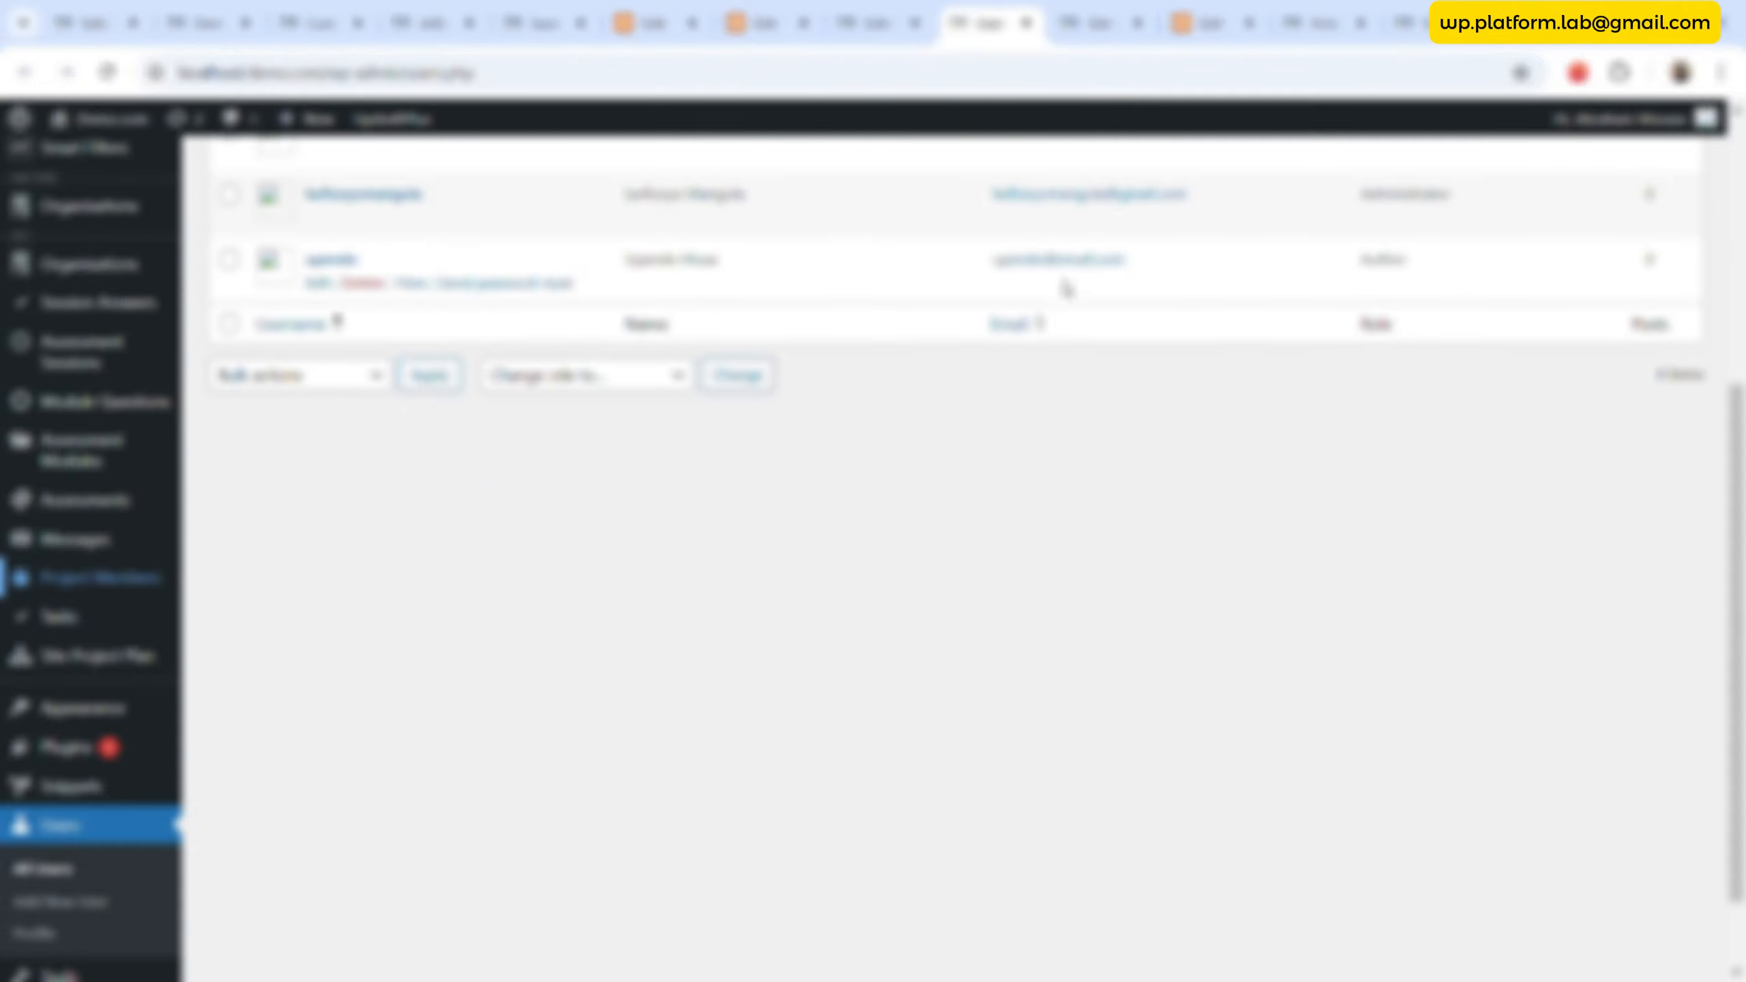
left_click_drag(1145, 260, 984, 265)
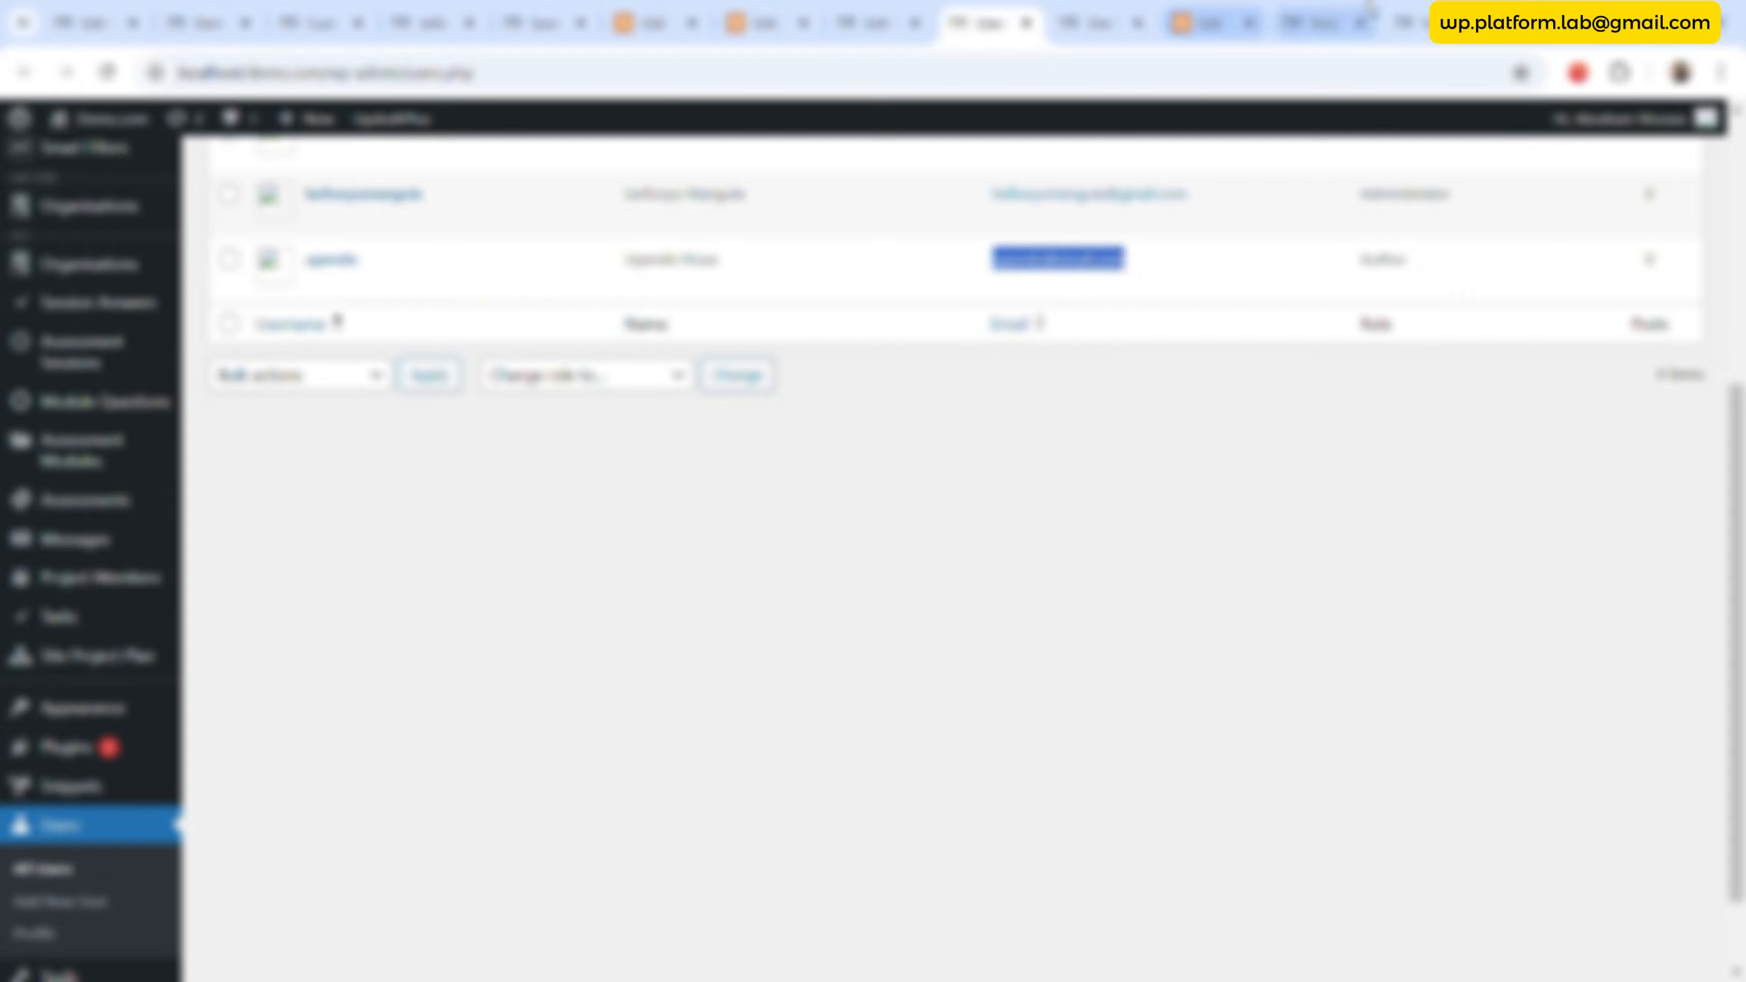
left_click(1406, 22)
left_click(564, 433)
key("ctrl+v")
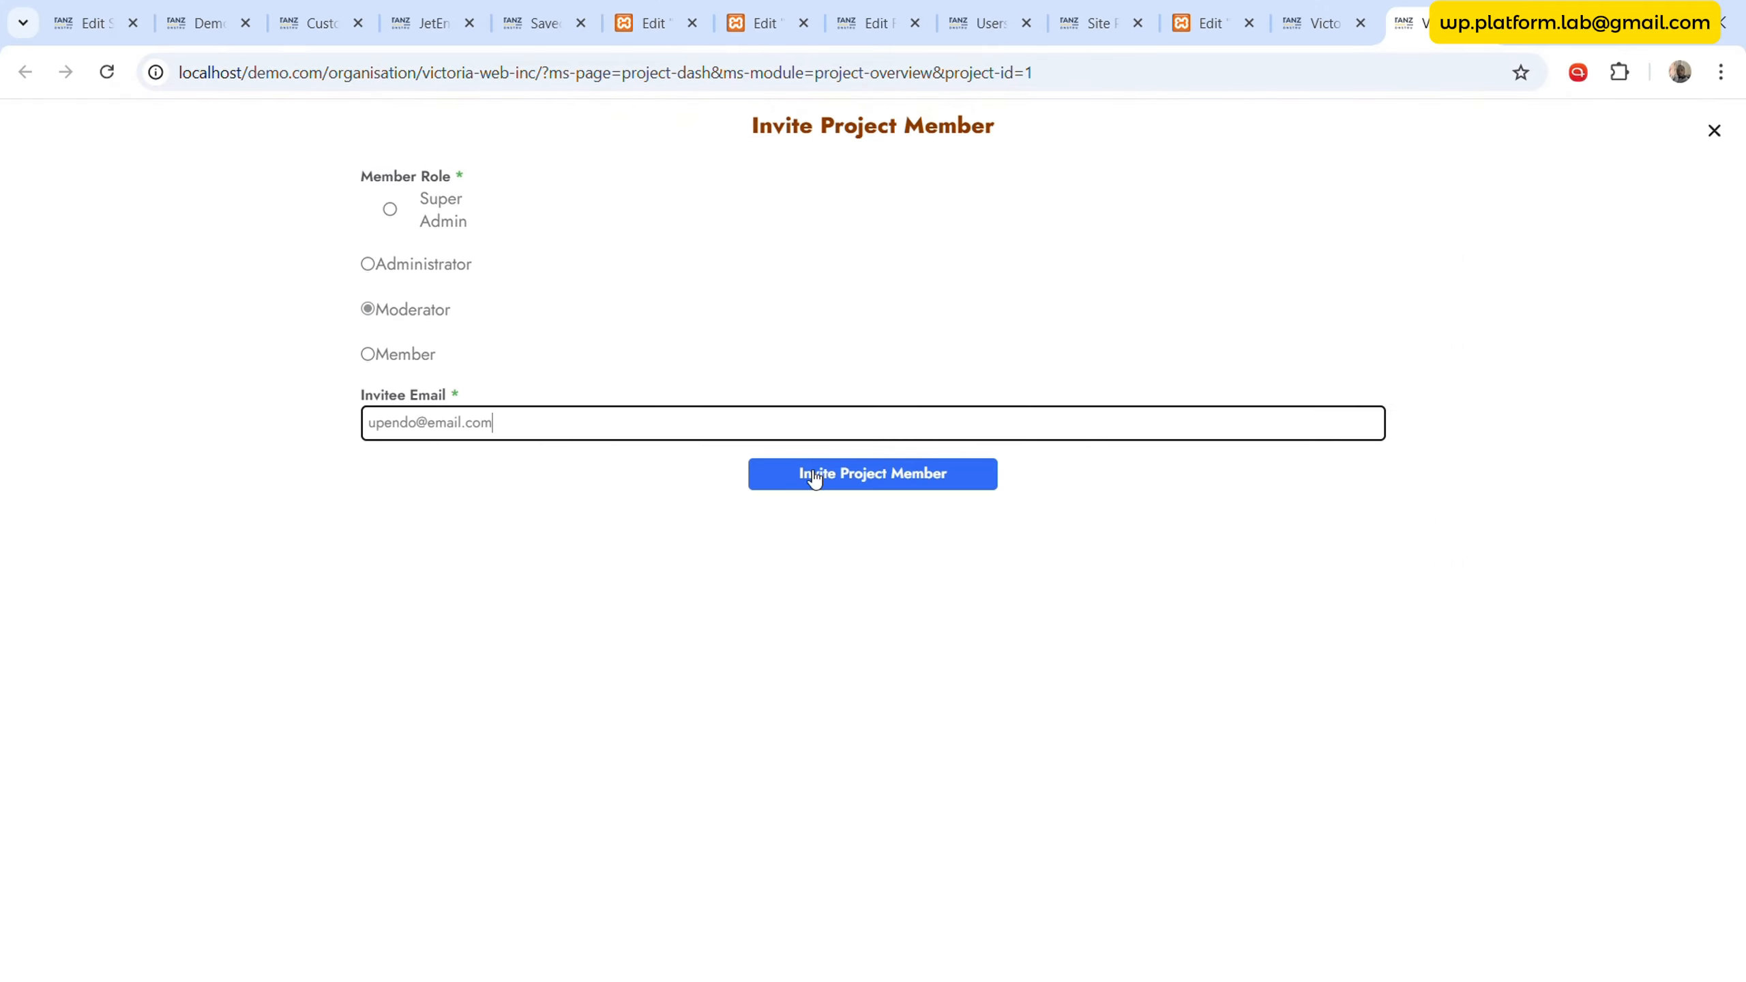
left_click(811, 476)
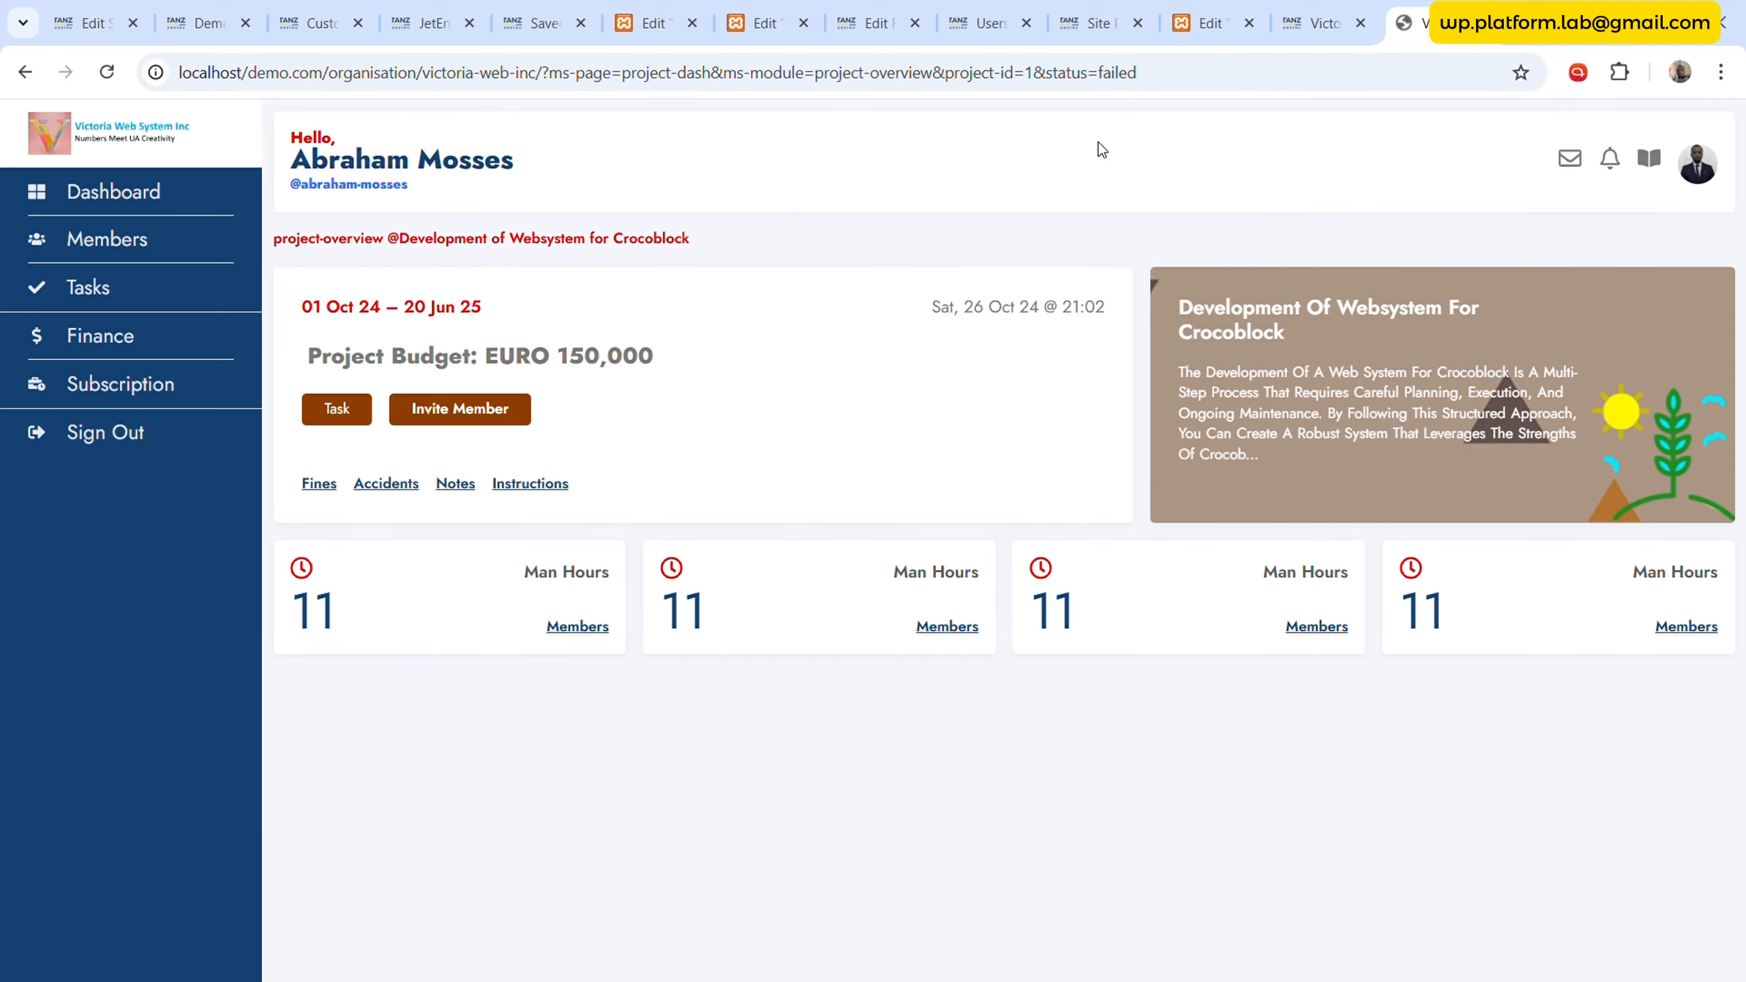
- Check the invitation popup for its status message, turn off the form's Send Email action and save the form
left_click(512, 417)
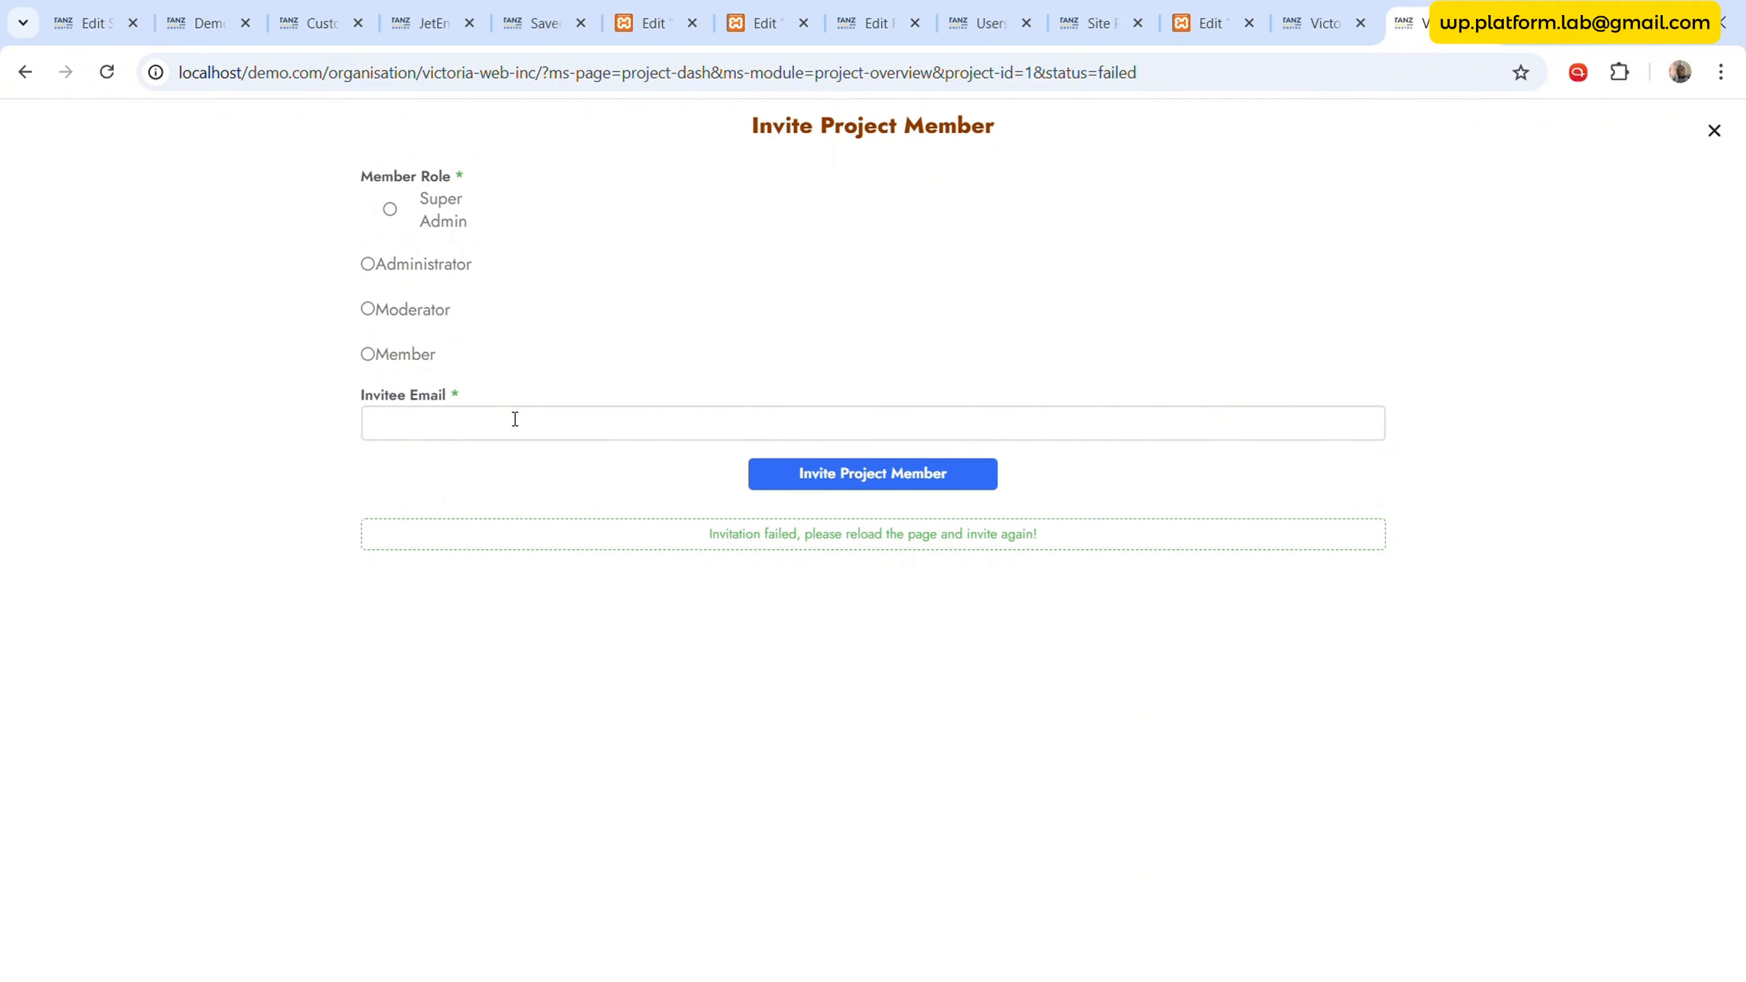
left_click(870, 23)
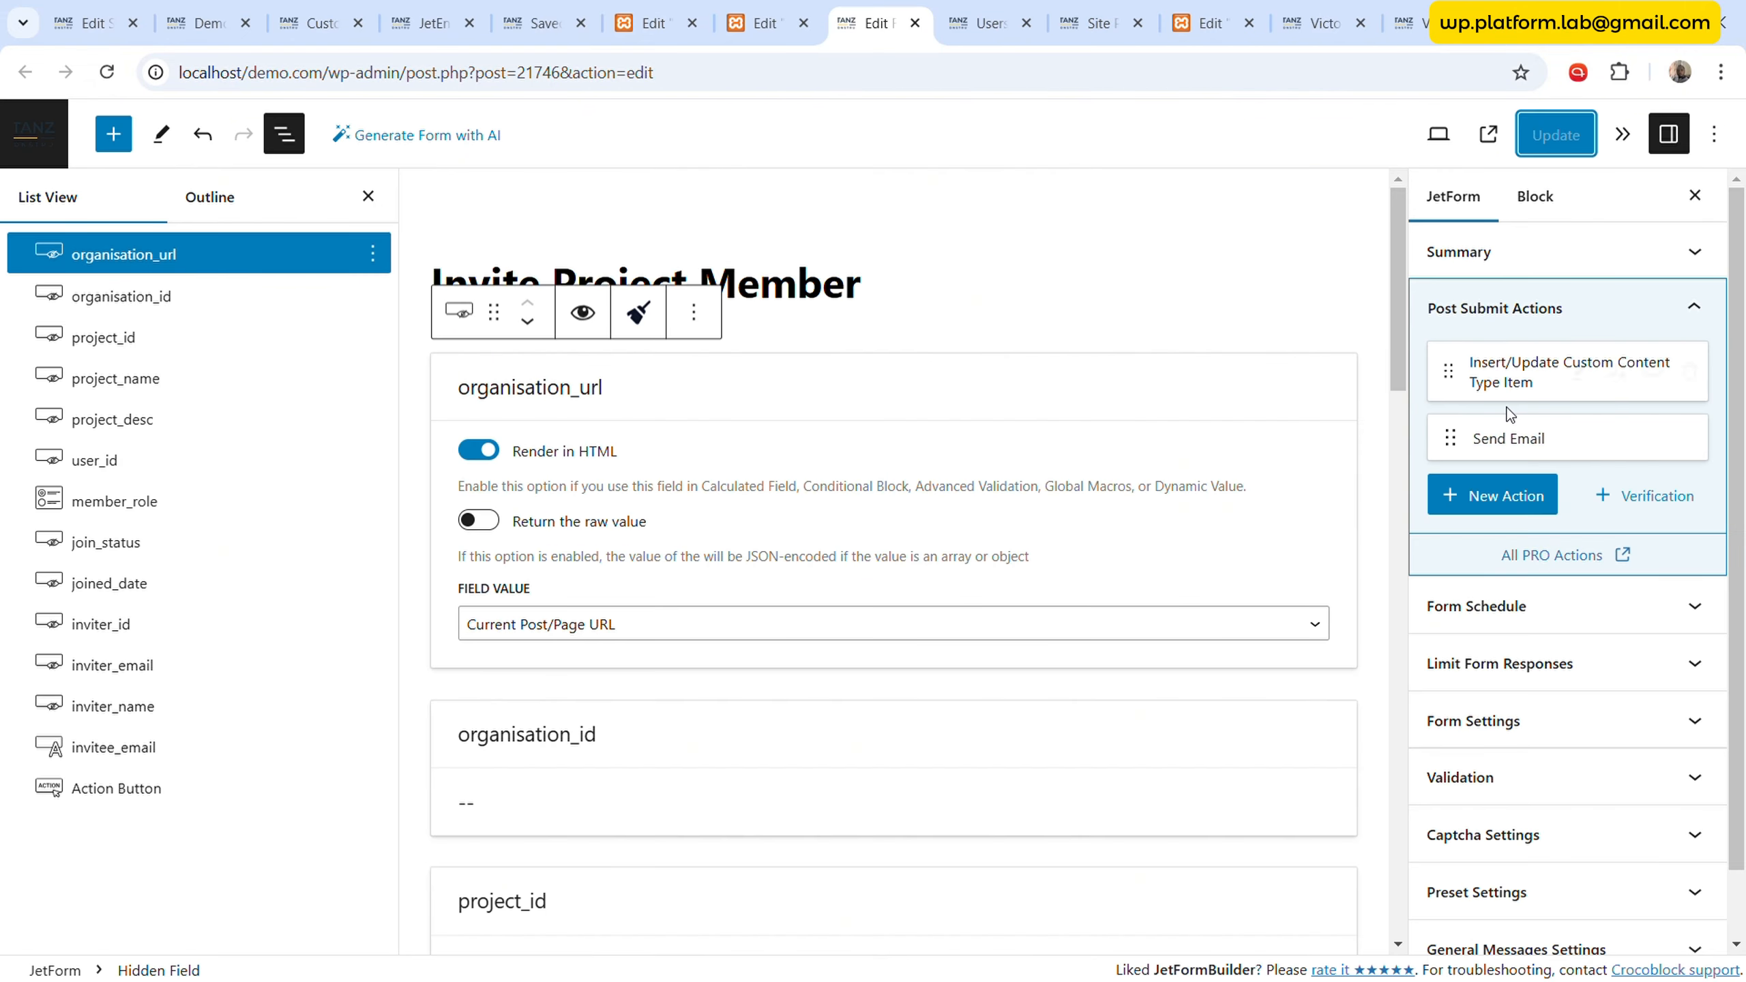
mouse_move(1650, 440)
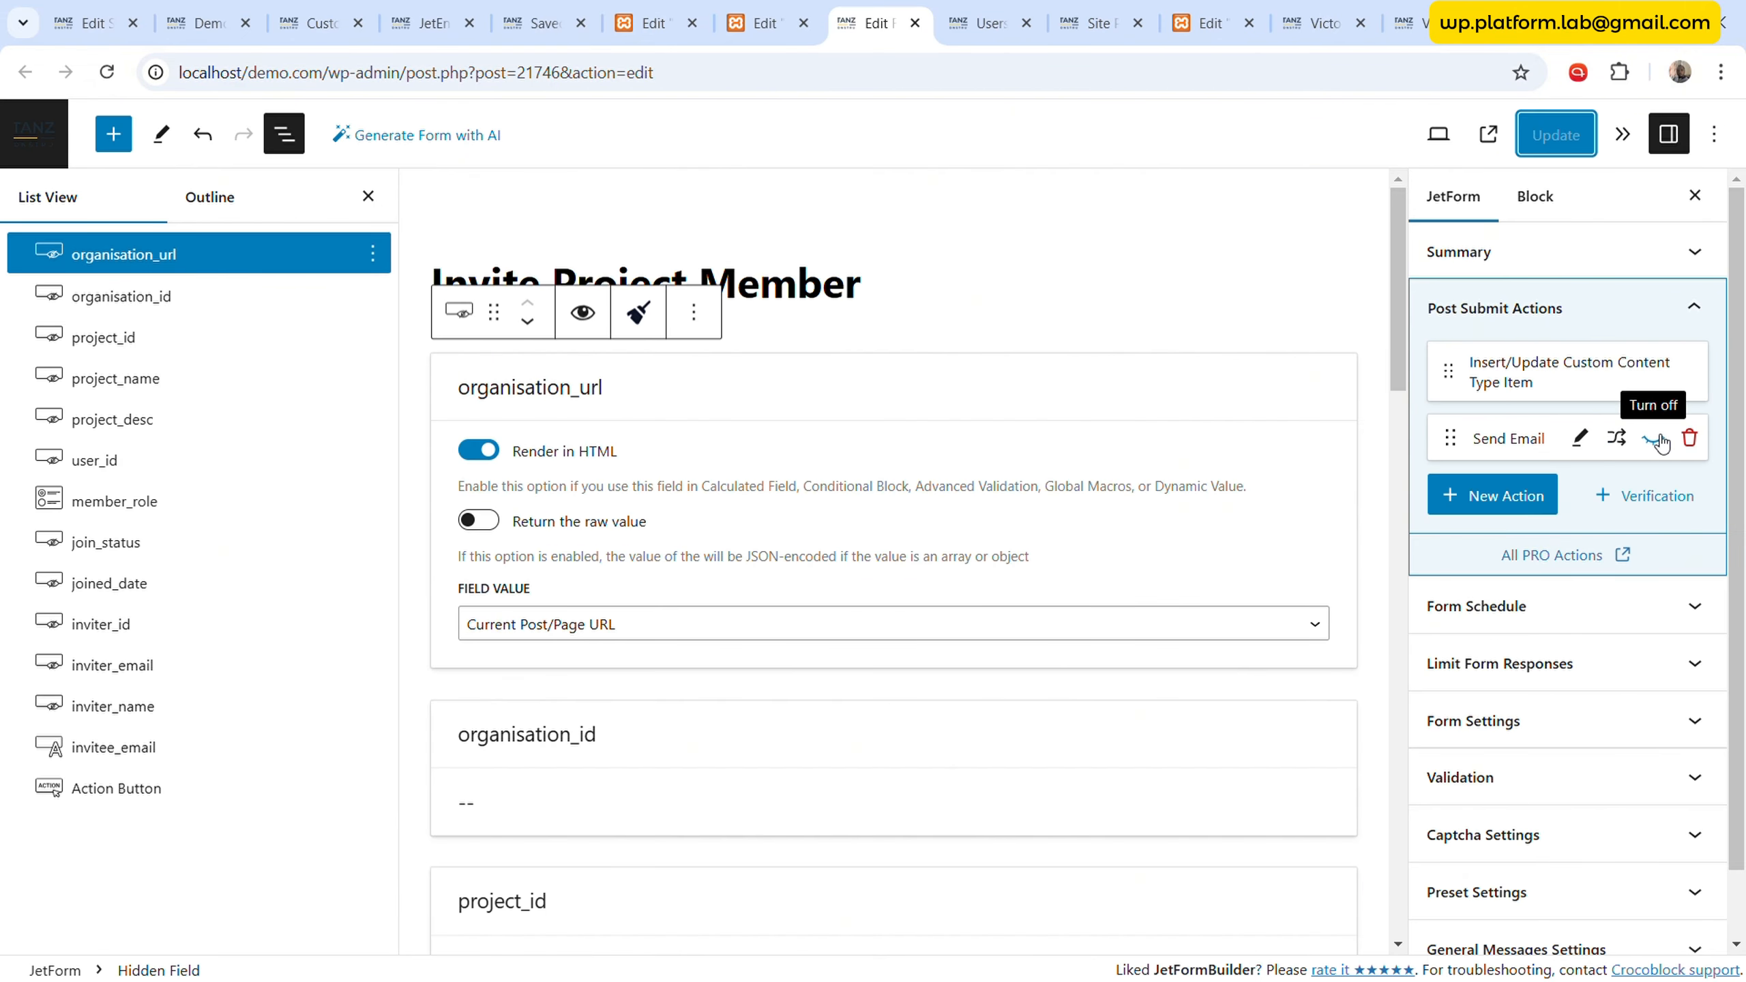
left_click(1657, 440)
left_click(1563, 151)
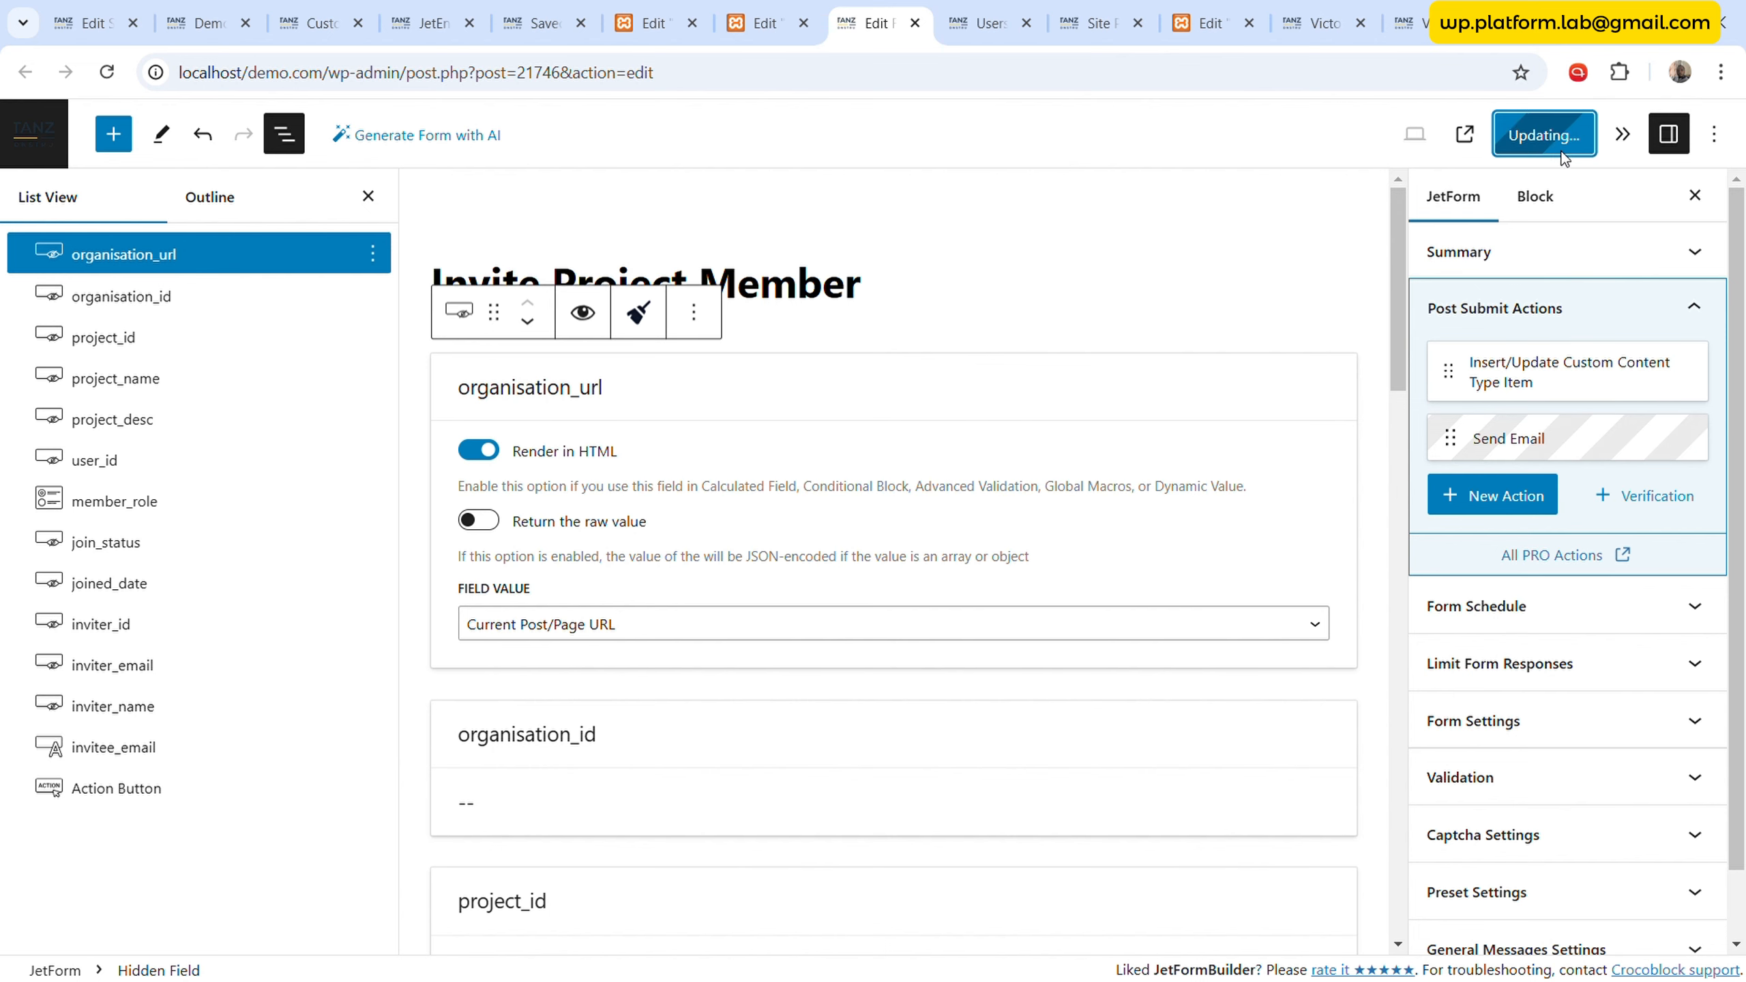
- Reload the project overview page and resubmit the invitation as Moderator with the same invitee email
left_click(1406, 22)
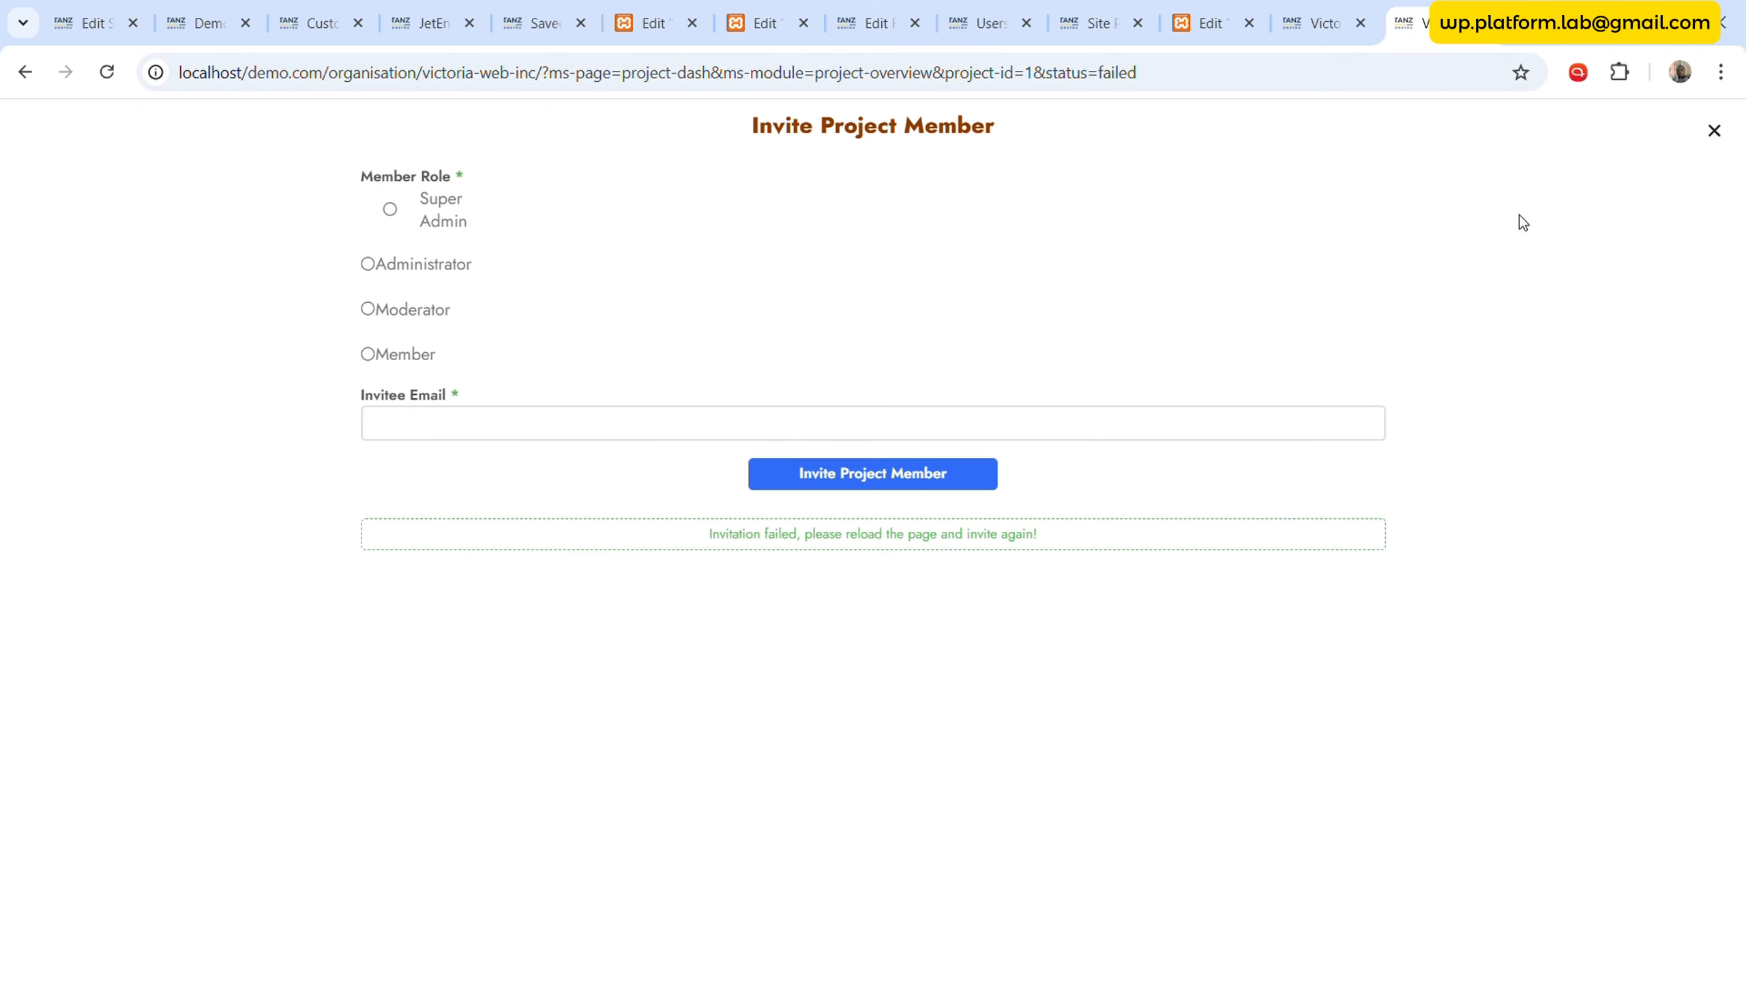
left_click(1714, 130)
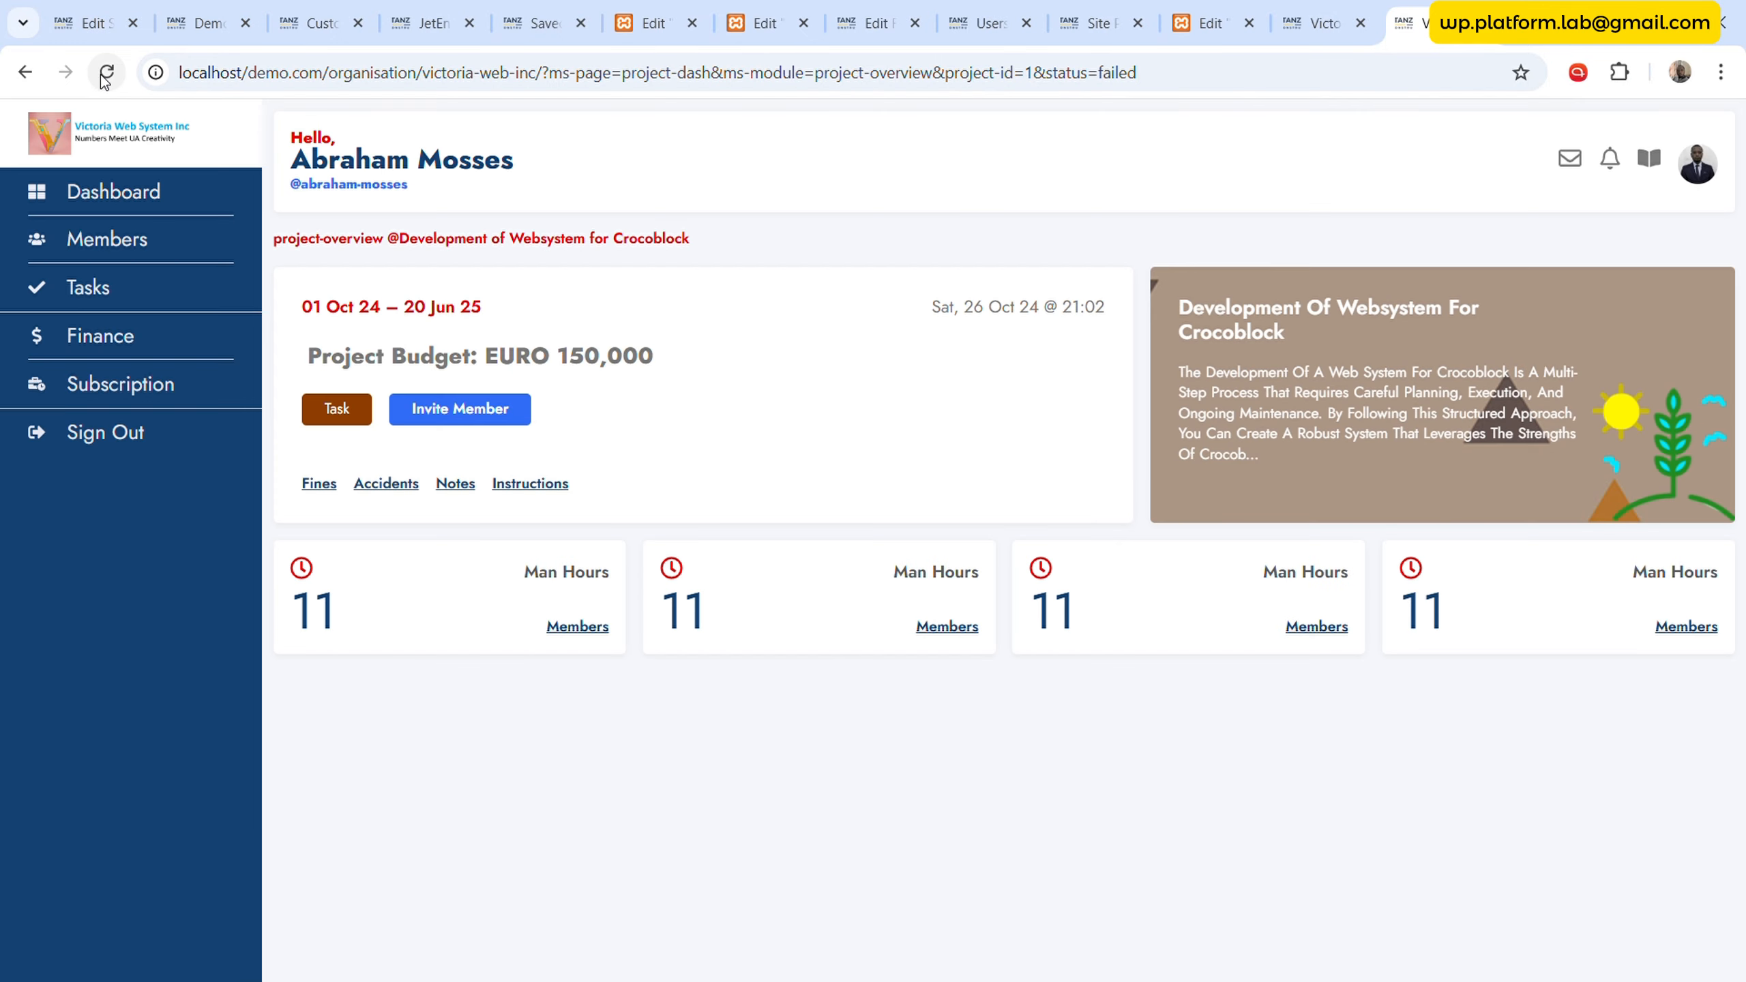
left_click(107, 72)
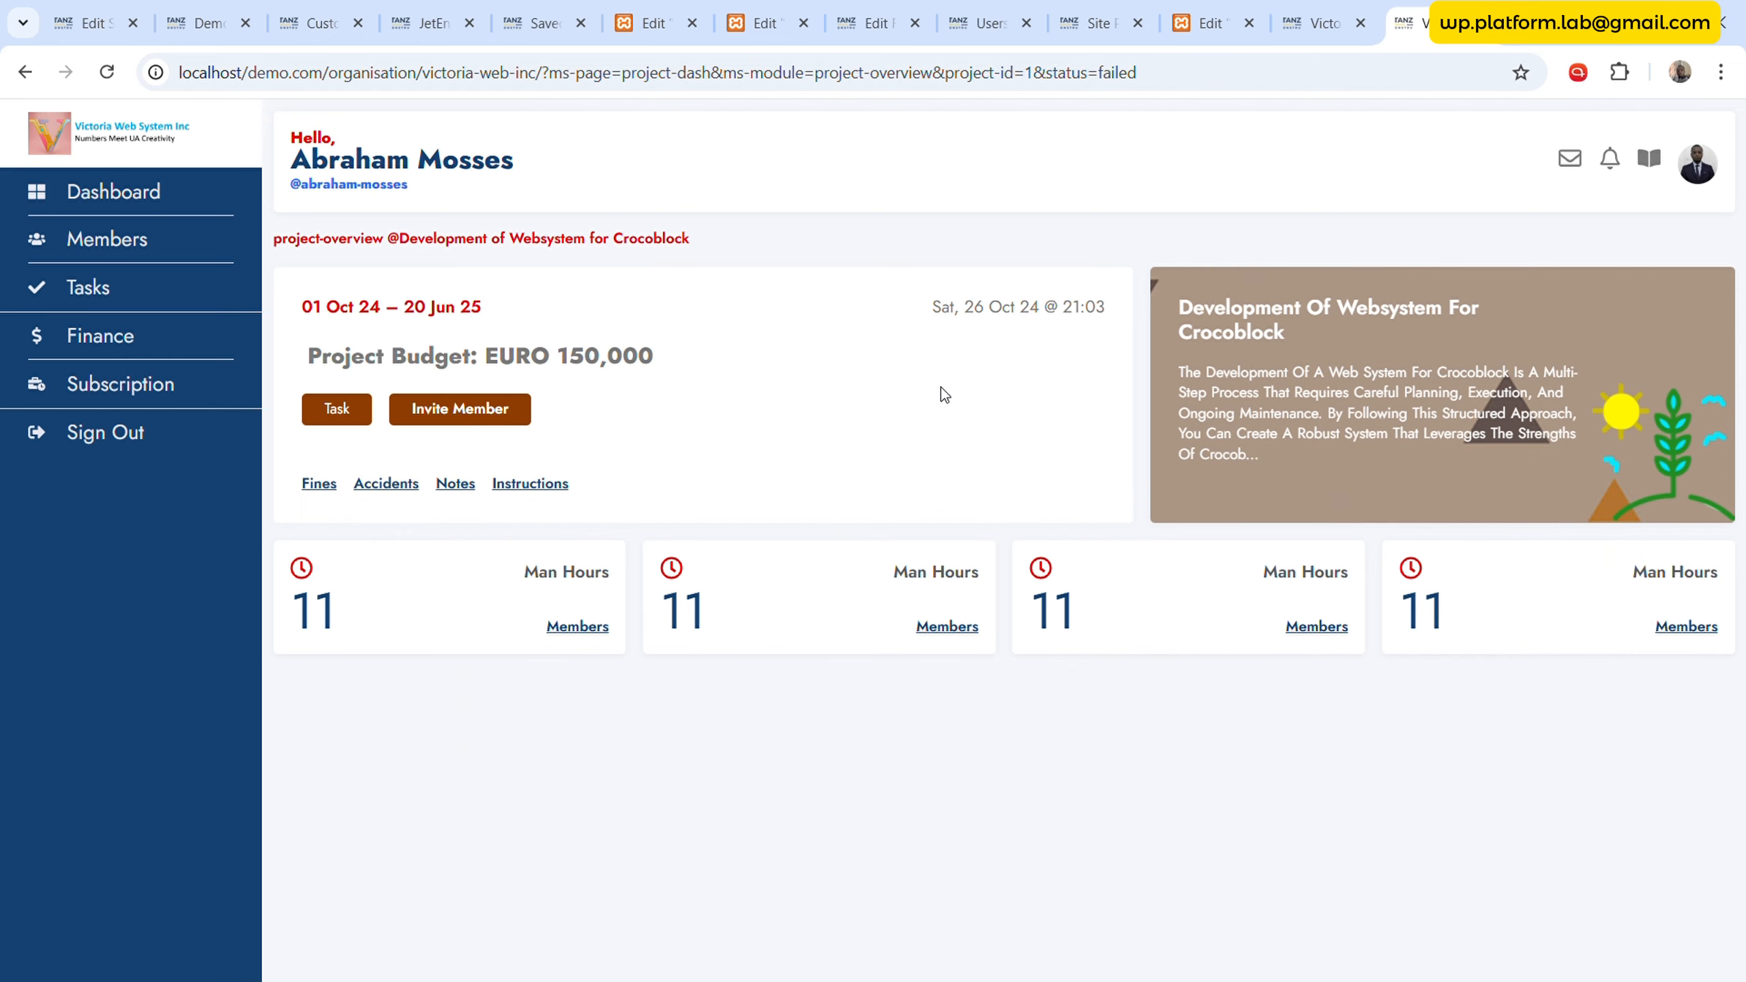
left_click(501, 409)
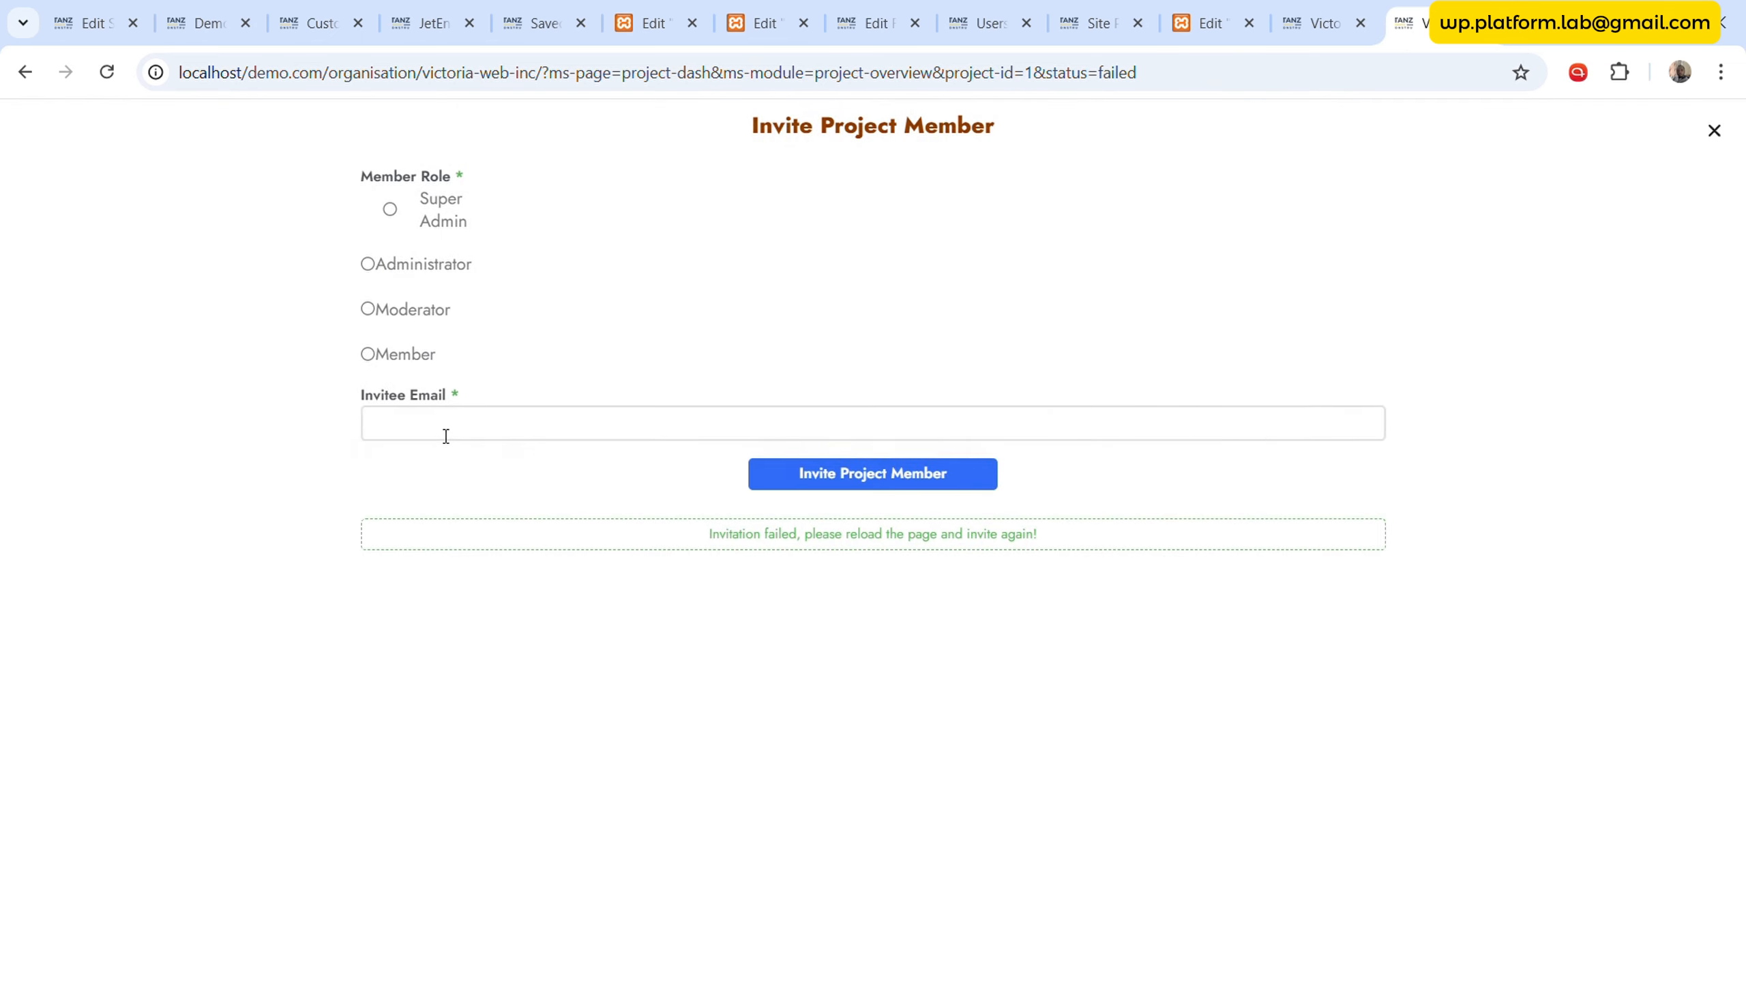
left_click(447, 435)
key("ctrl+v")
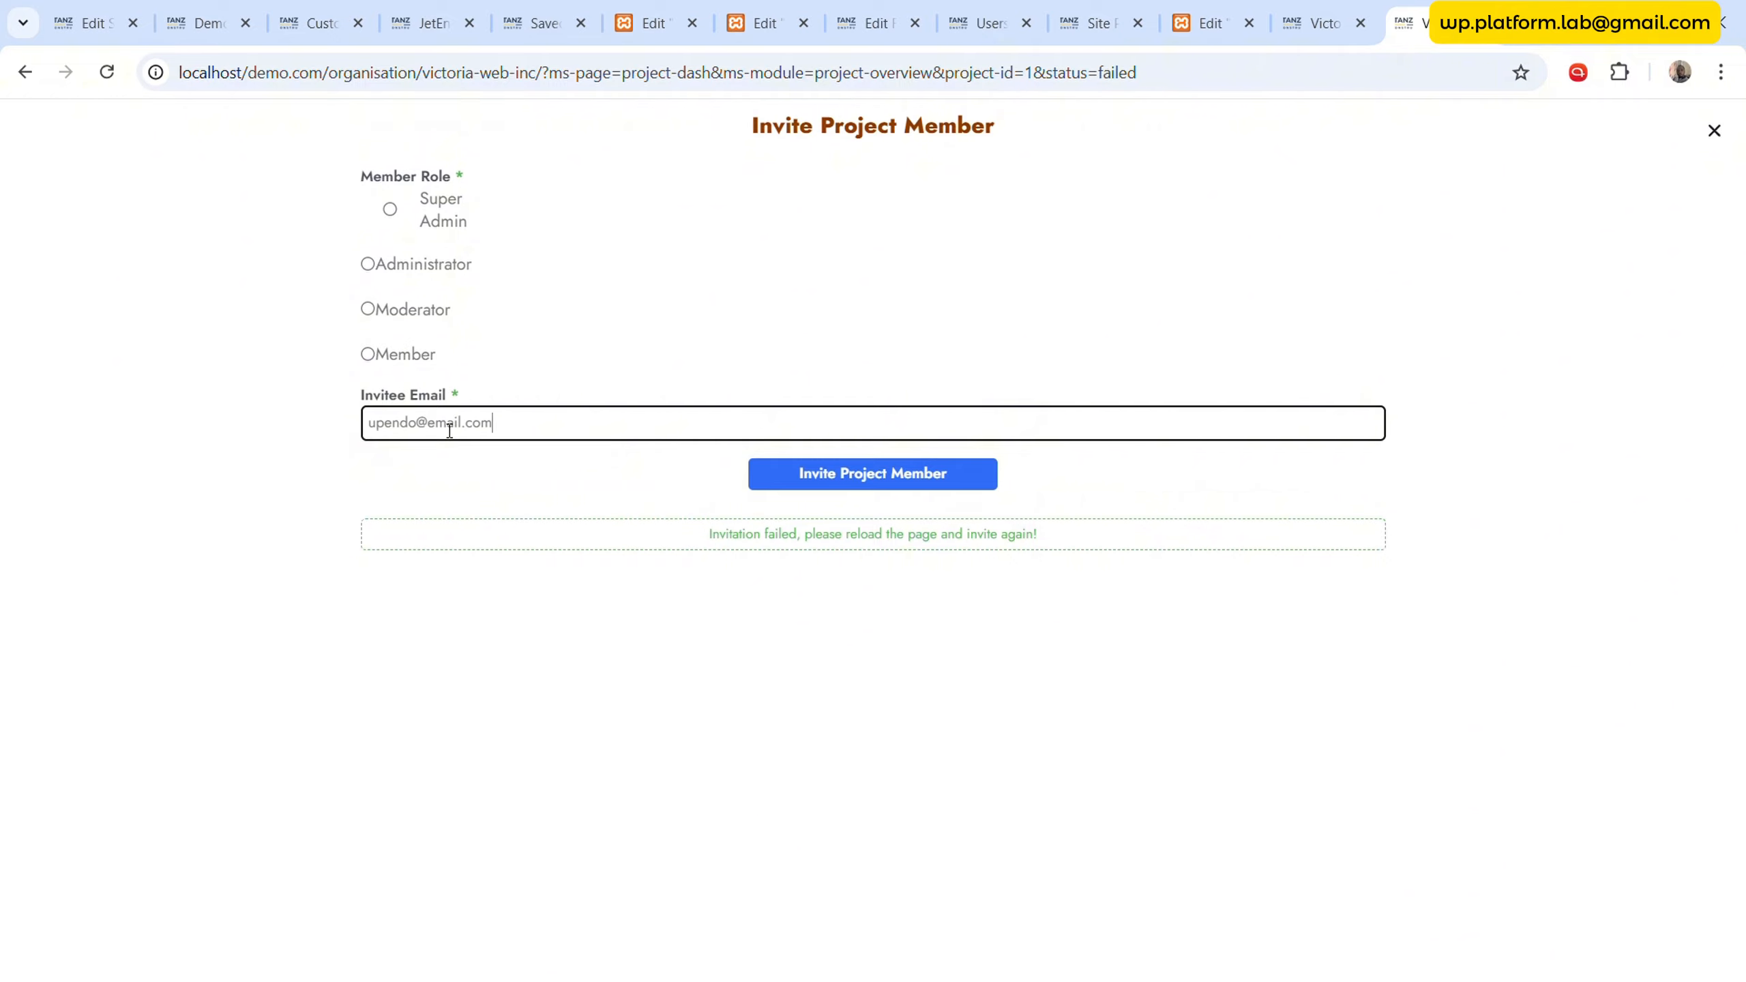
left_click(426, 313)
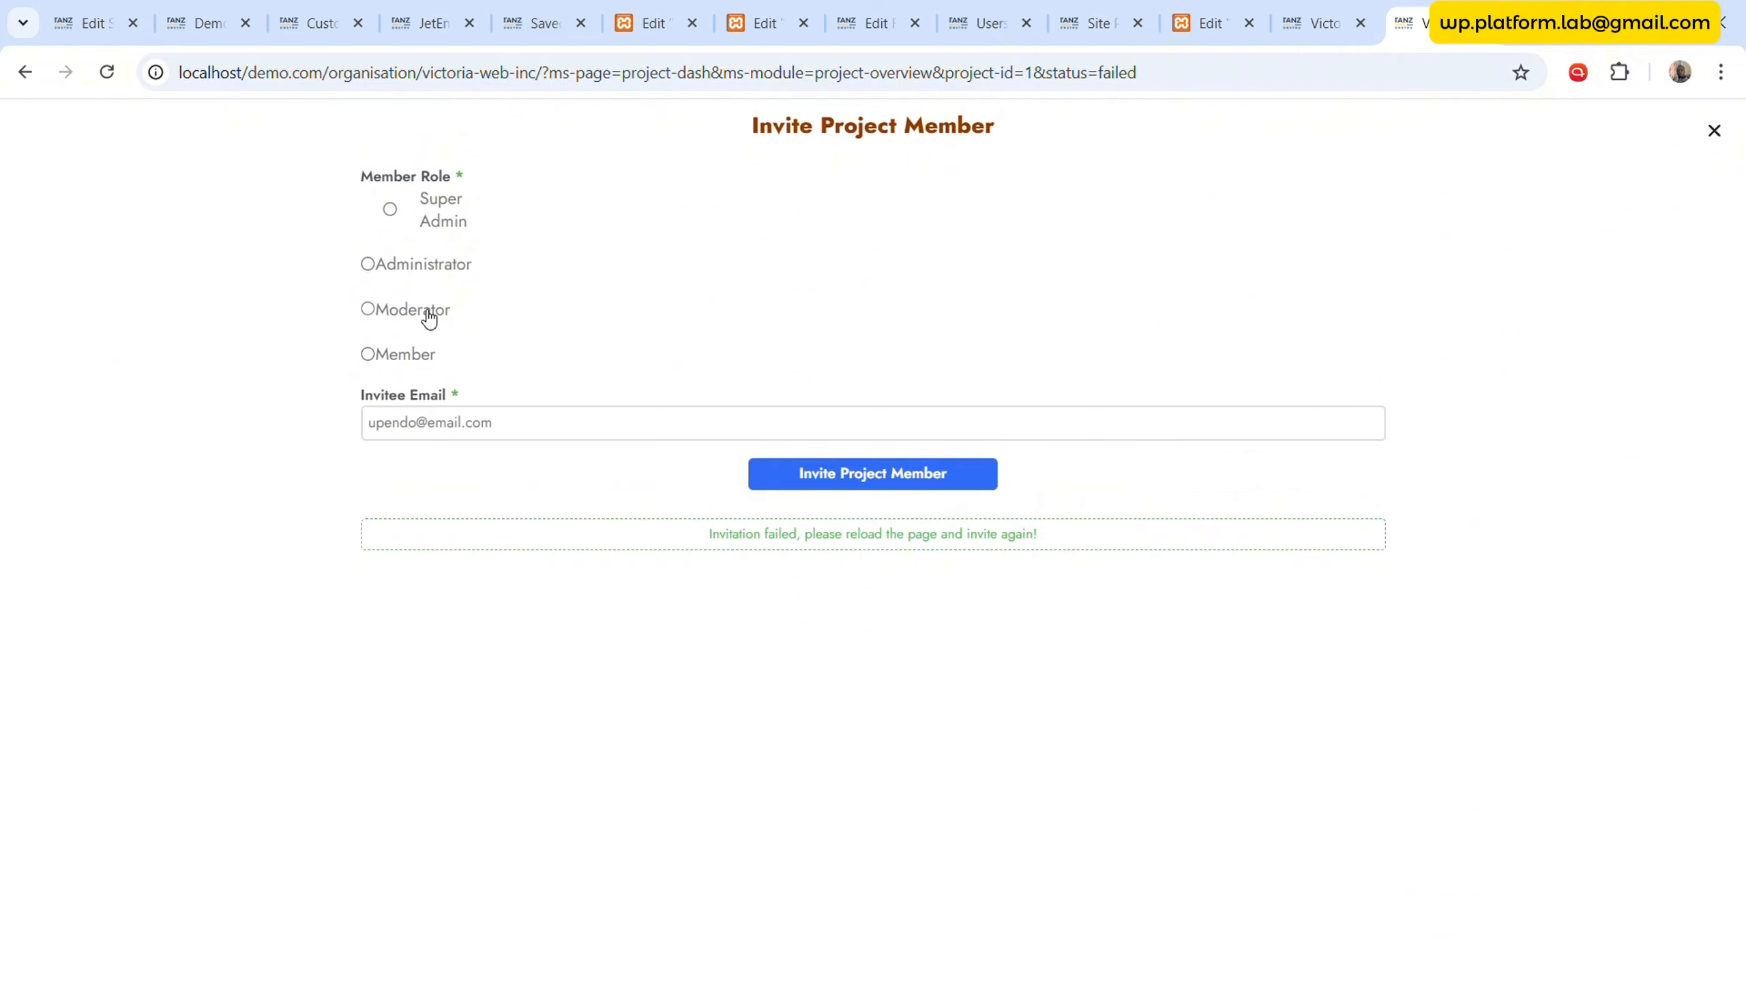
left_click(850, 473)
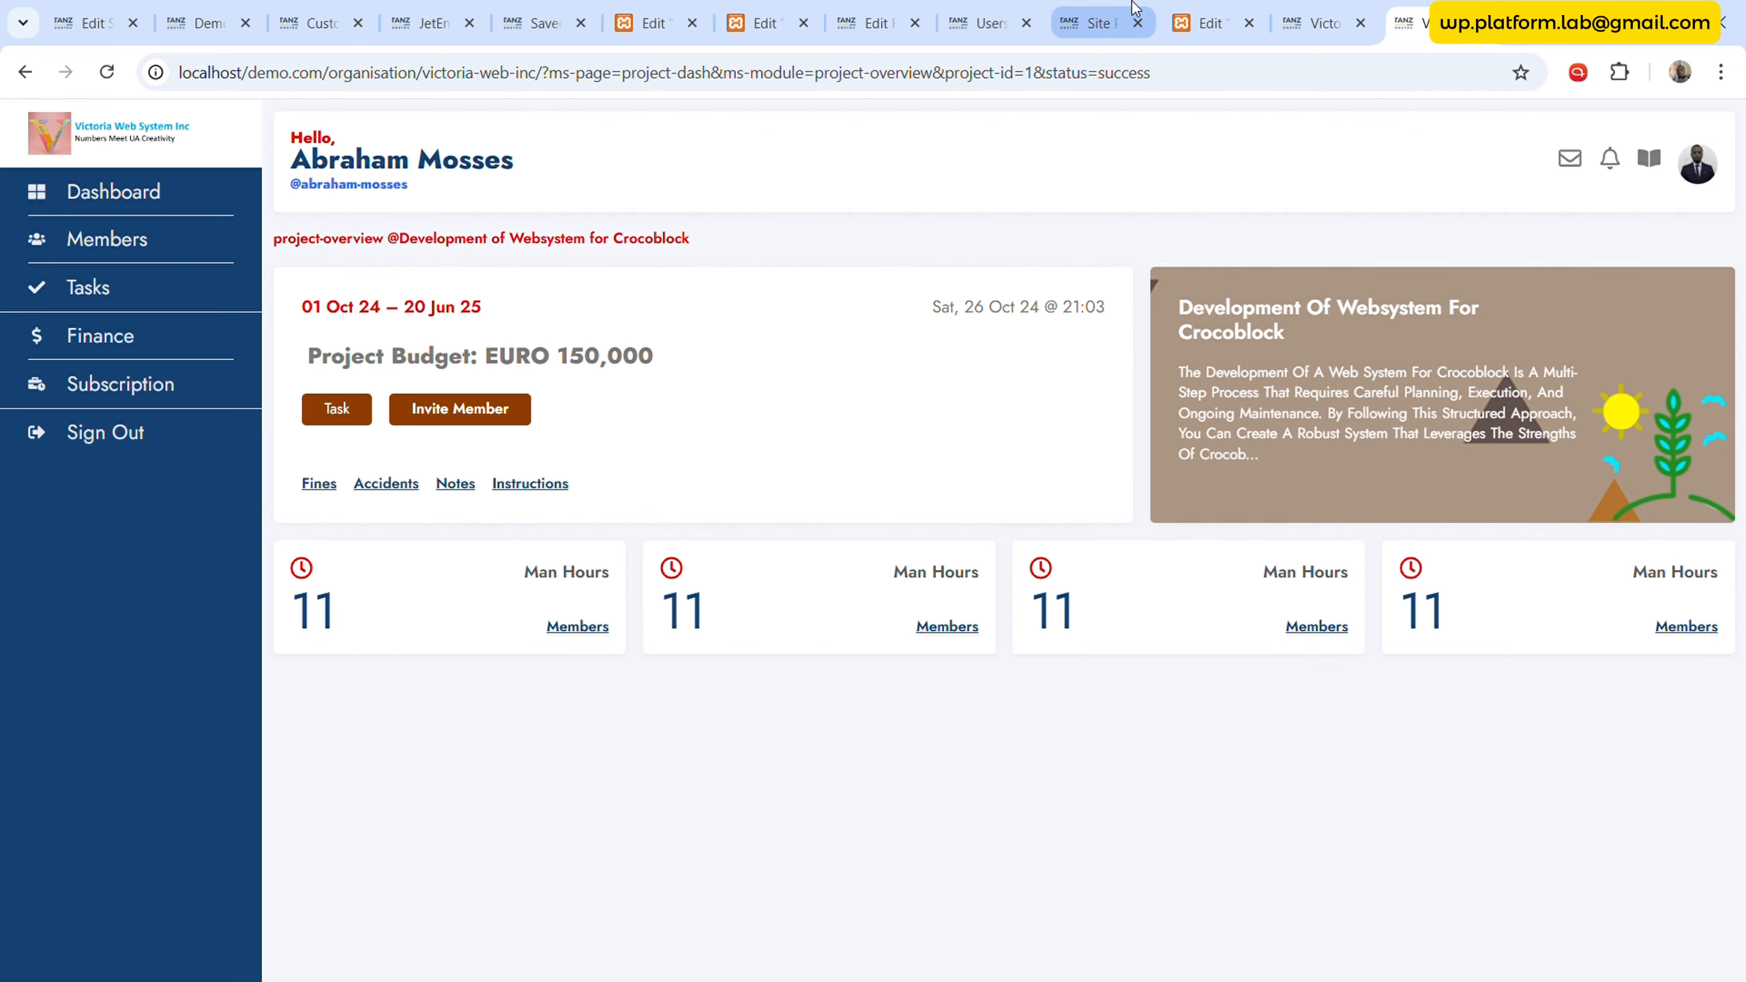
- Check the Project Members items and copy a different user's email address from the Users list
left_click(1100, 22)
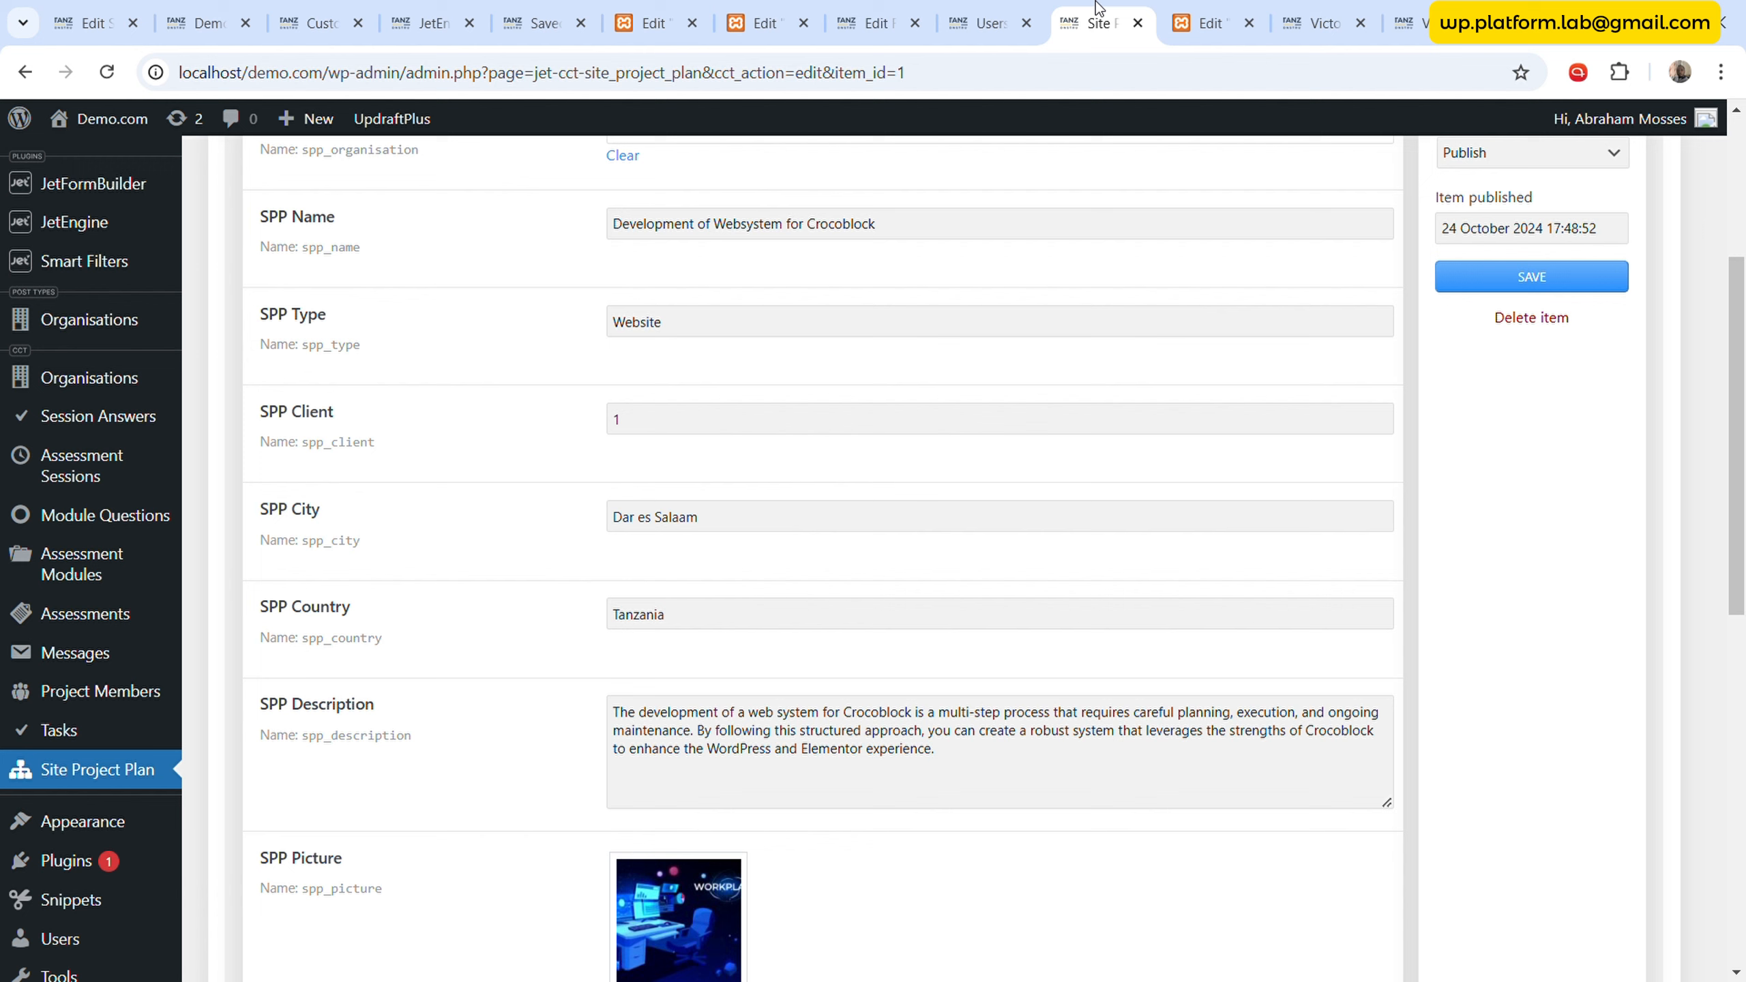
left_click(116, 691)
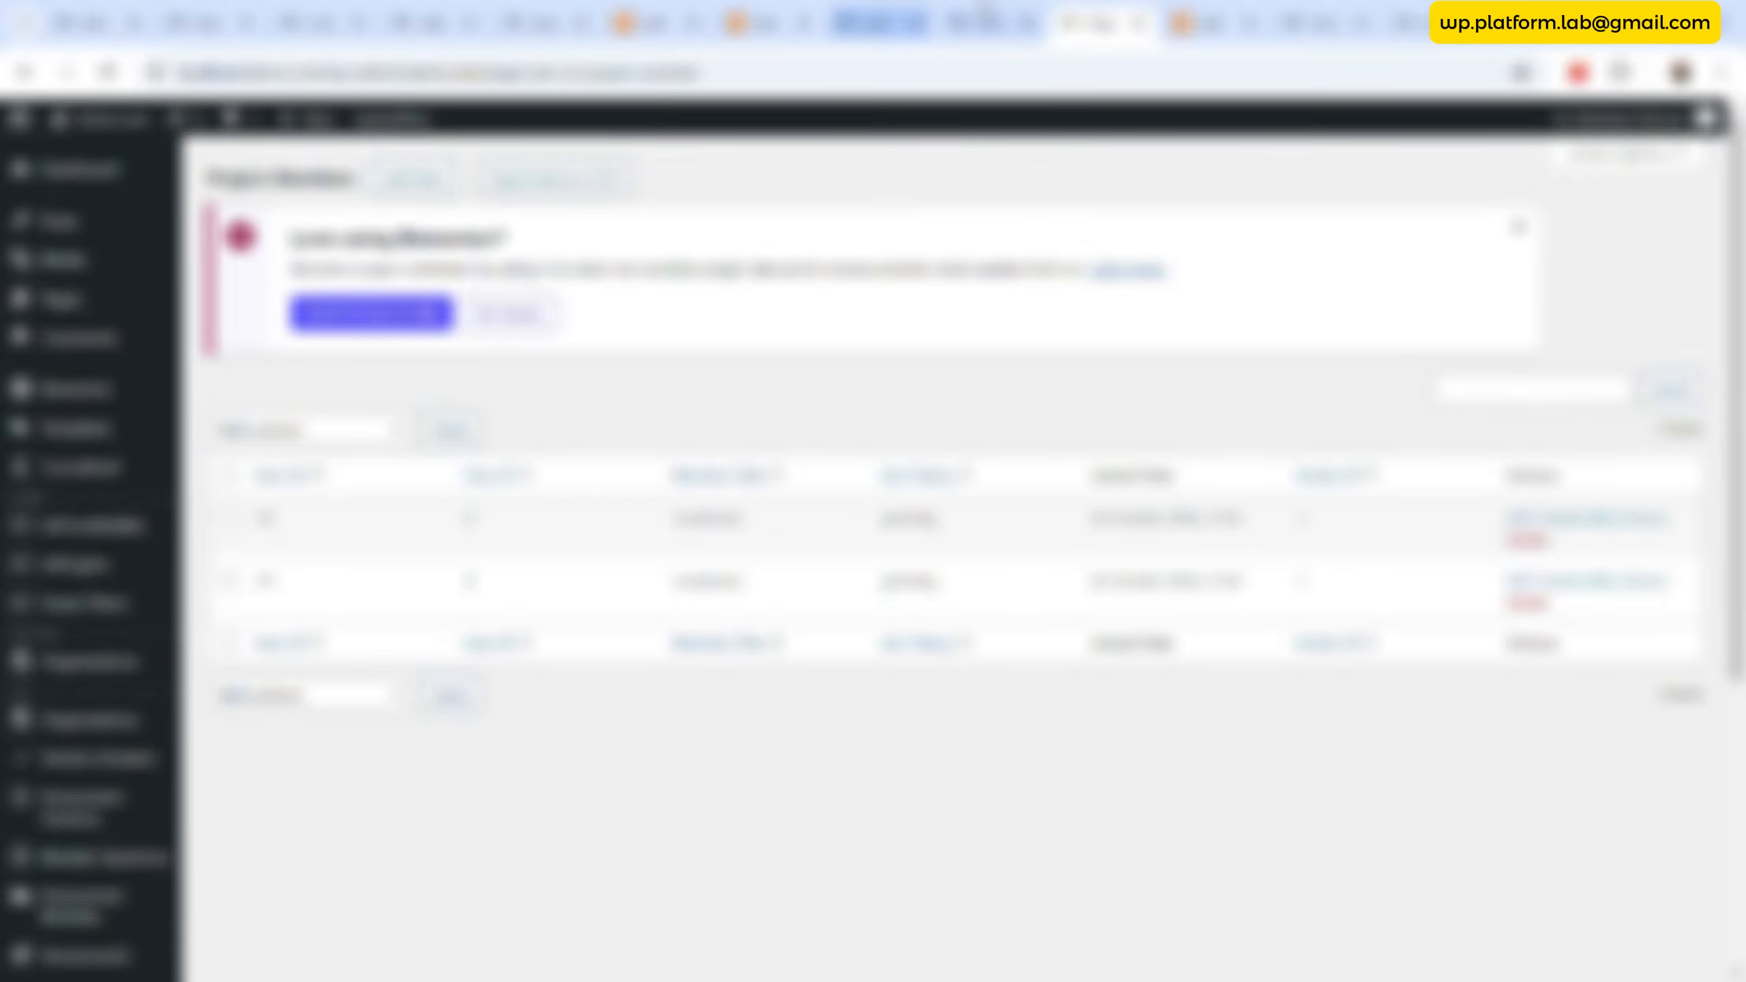
left_click(985, 20)
scroll(1125, 348, "up", 1)
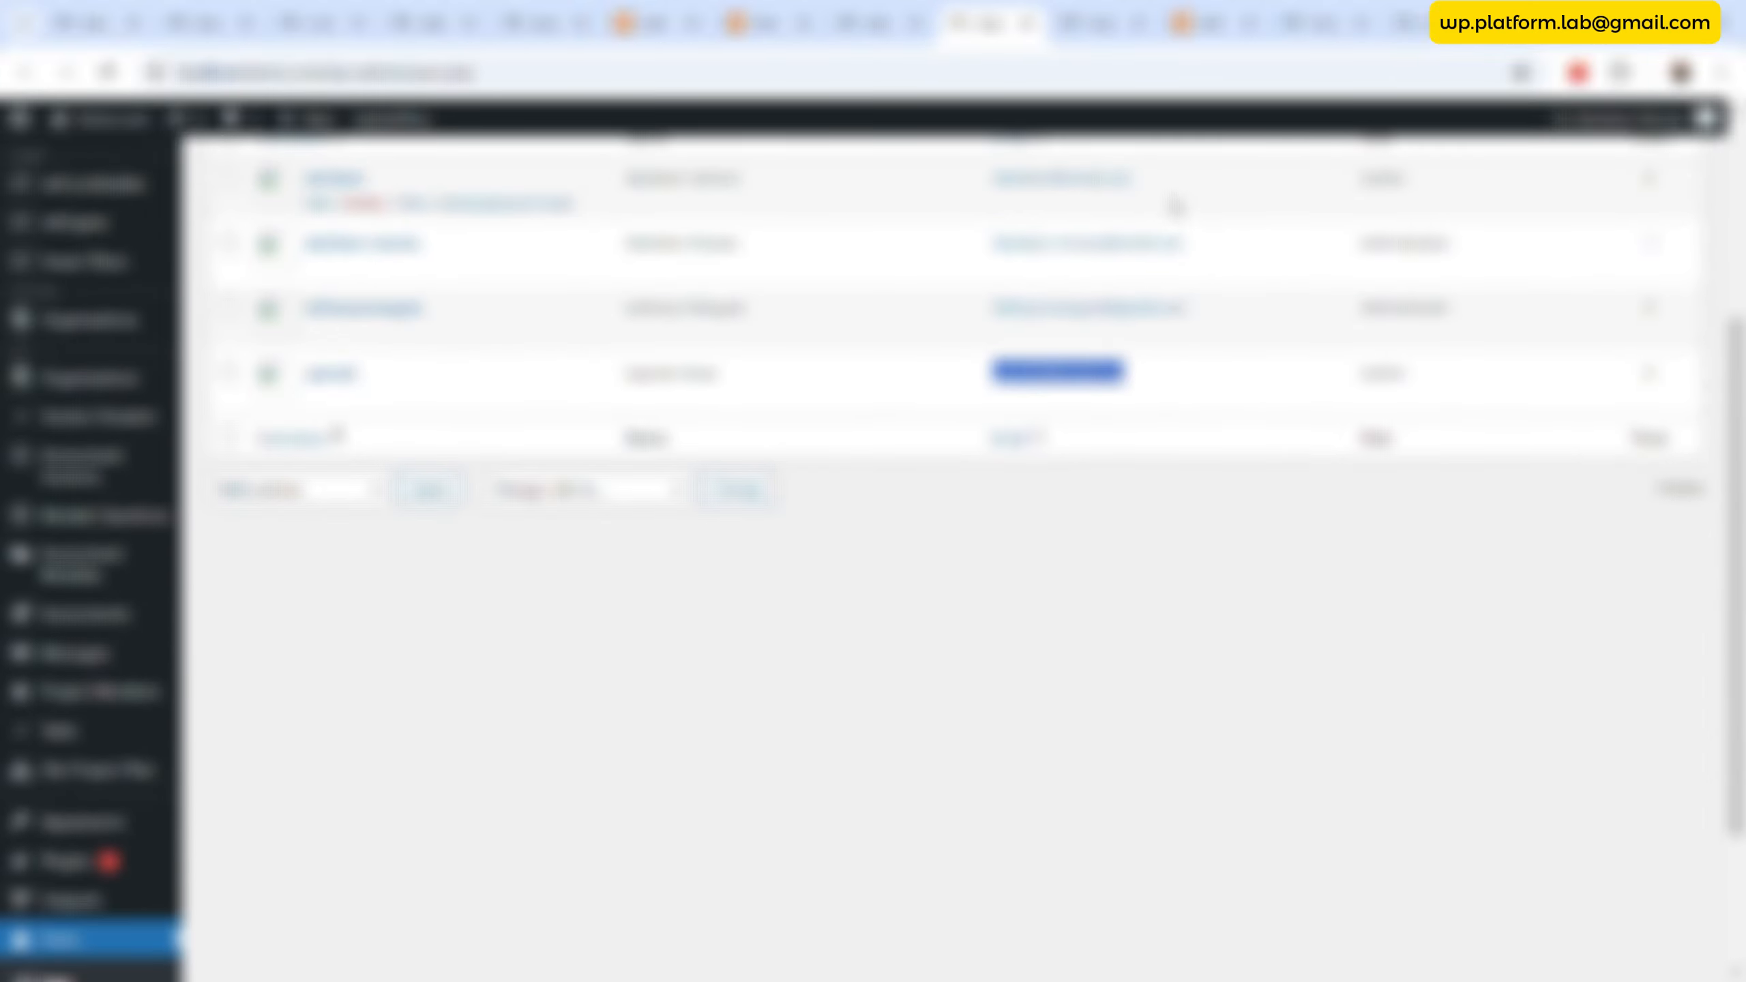
left_click_drag(1173, 181, 878, 183)
left_click(1084, 18)
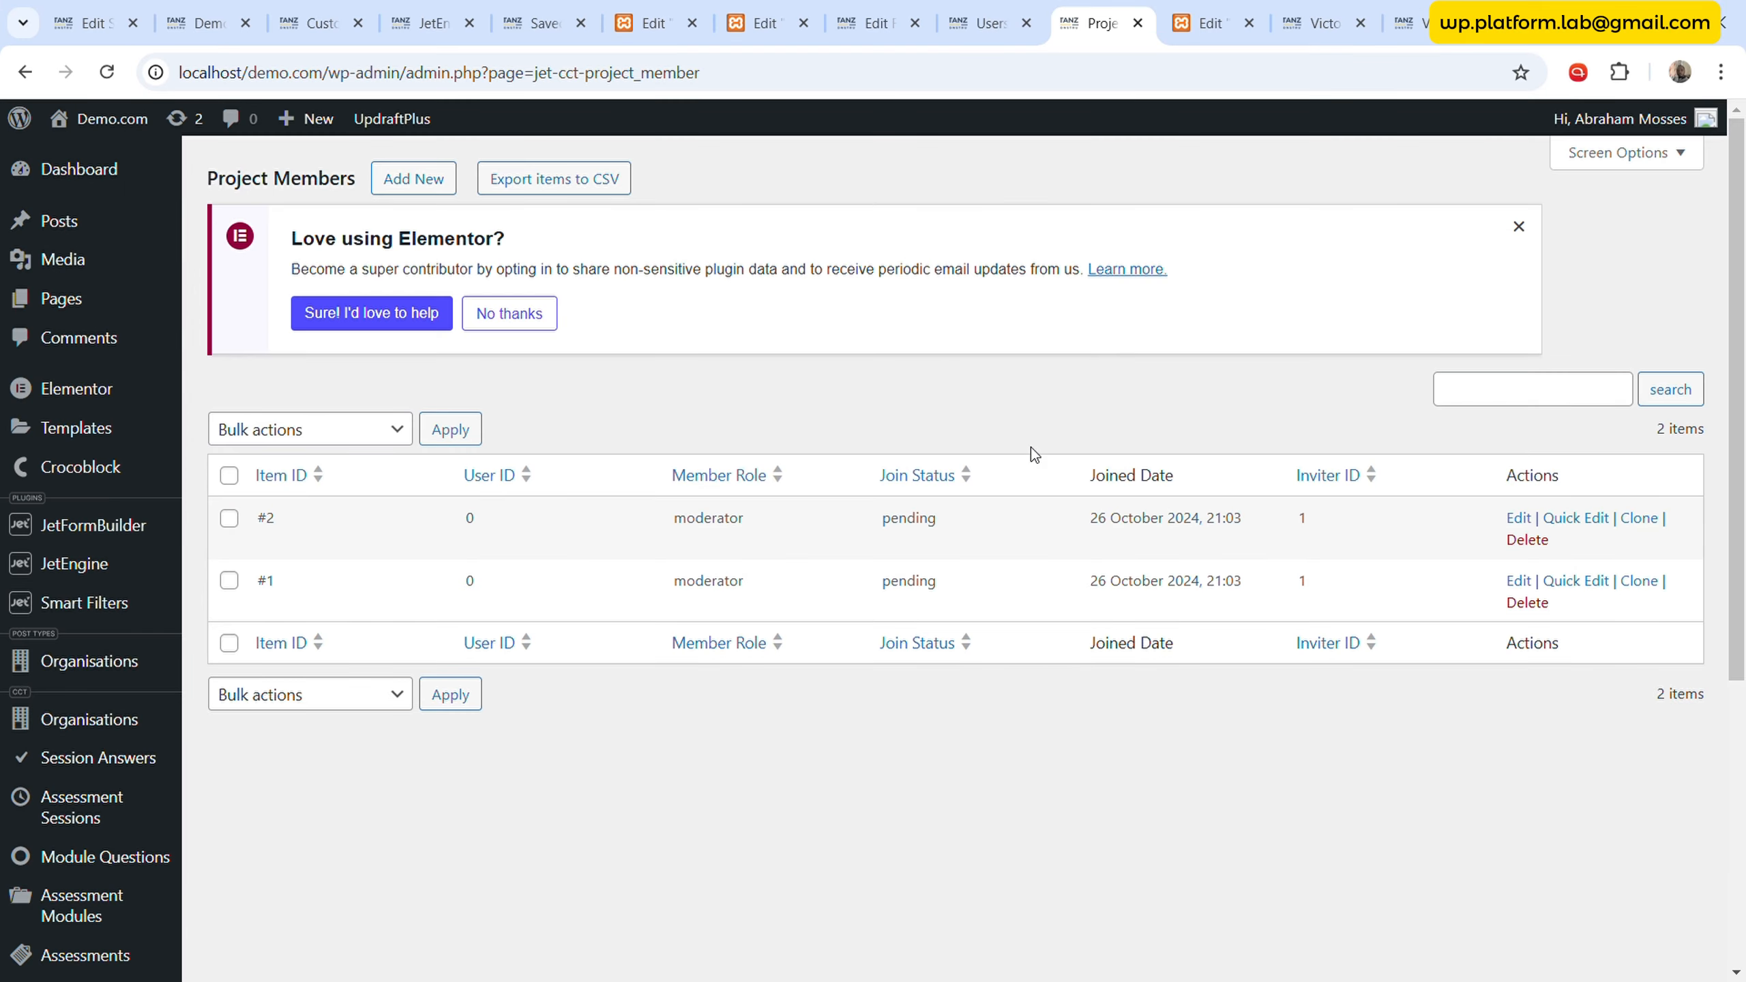
- Open project member item #2 for editing and replace its invitee email with the copied address, without leading whitespace
left_click(1519, 518)
scroll(814, 540, "down", 5)
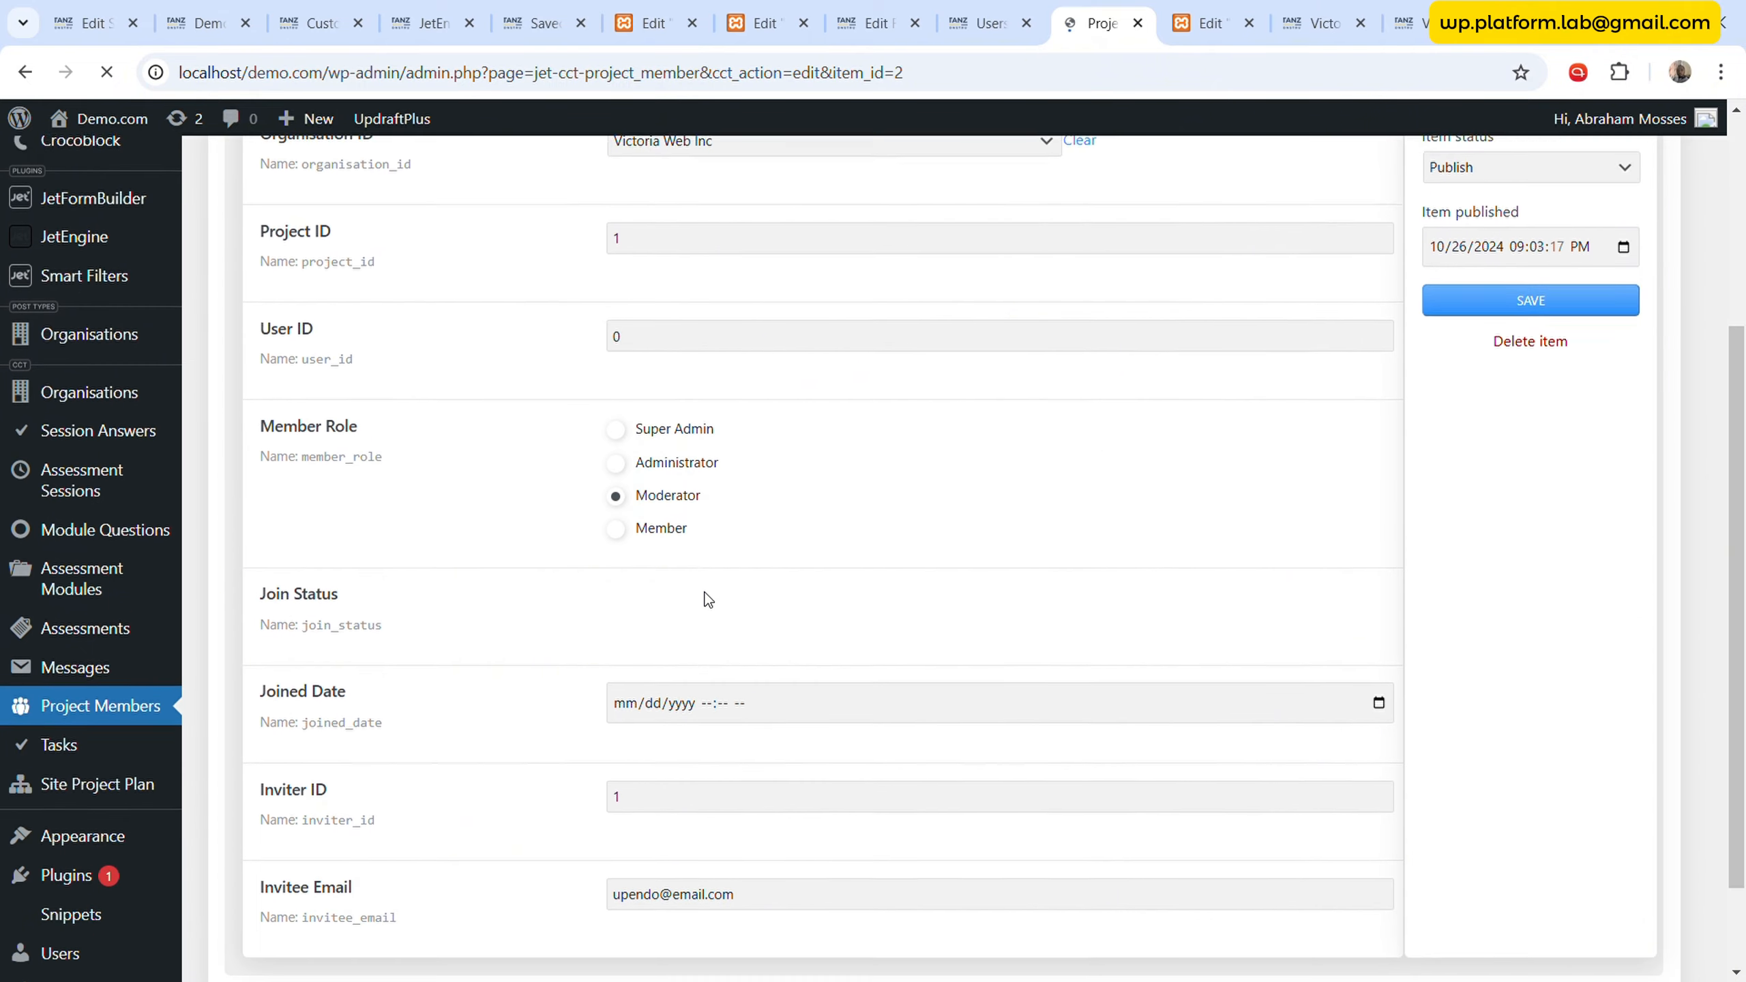
scroll(530, 618, "down", 2)
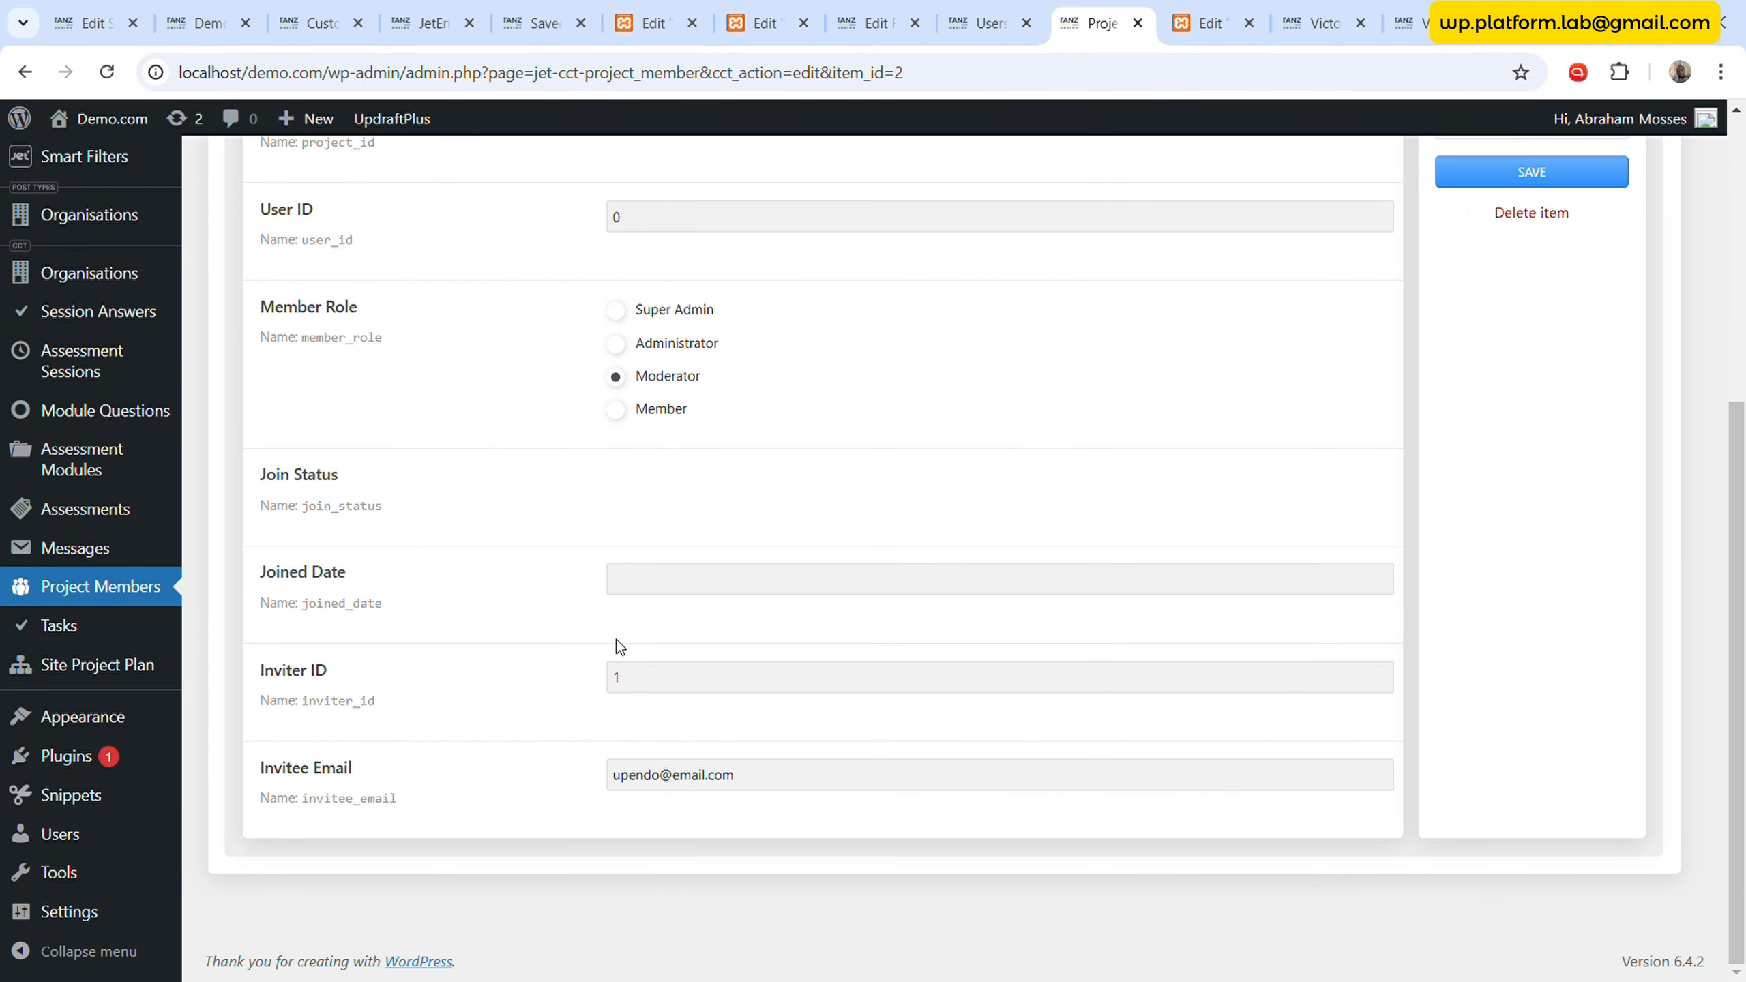
triple_click(866, 783)
key("ctrl+v")
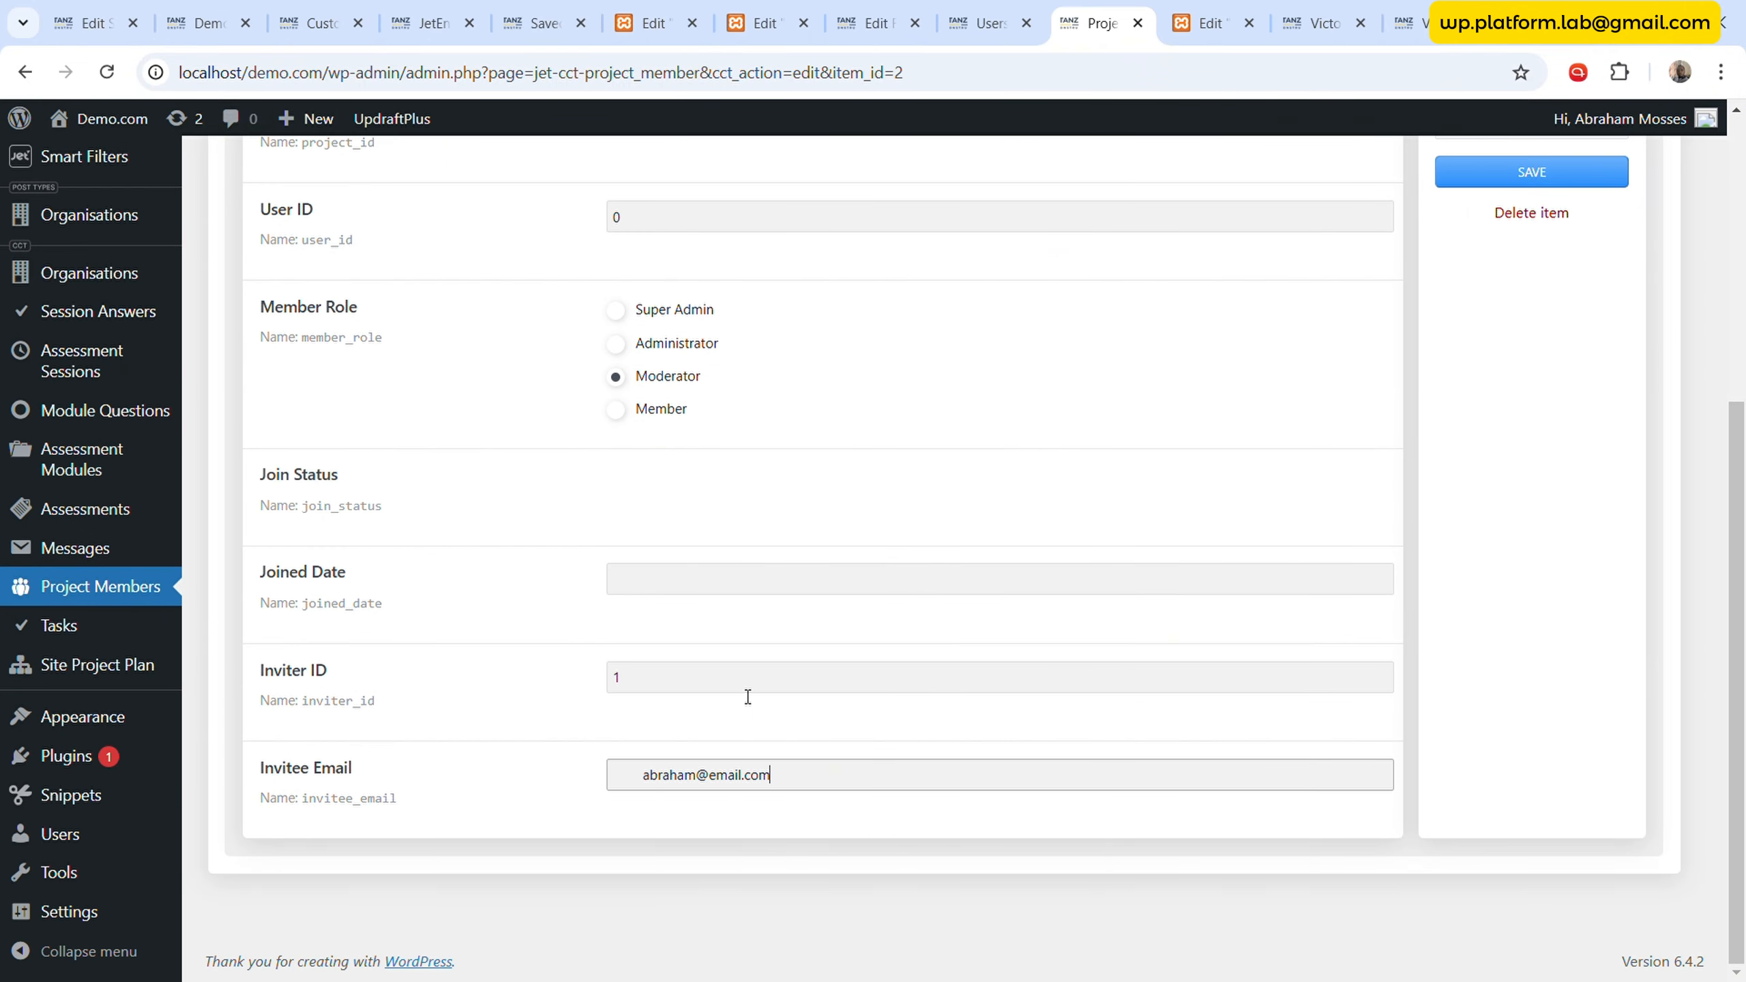
key("Home")
key("Delete")
- Set the item's member role to Administrator, save it and return to the project overview page
scroll(537, 542, "up", 3)
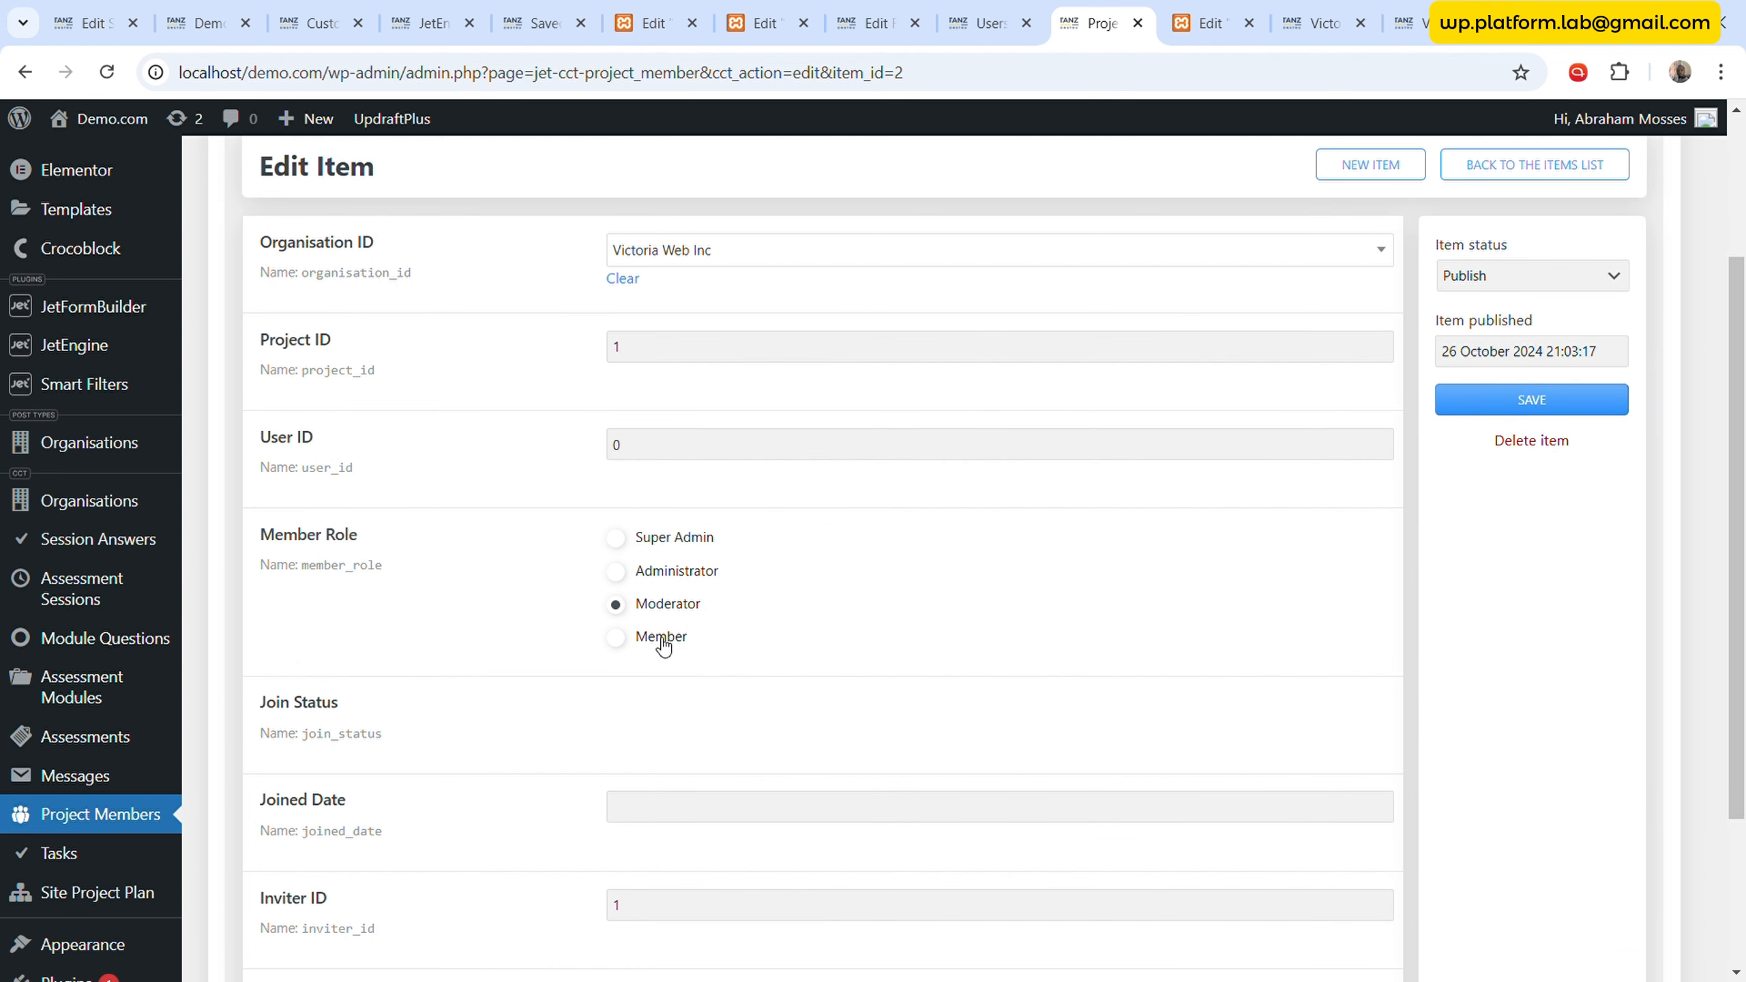
left_click(678, 573)
left_click(1461, 407)
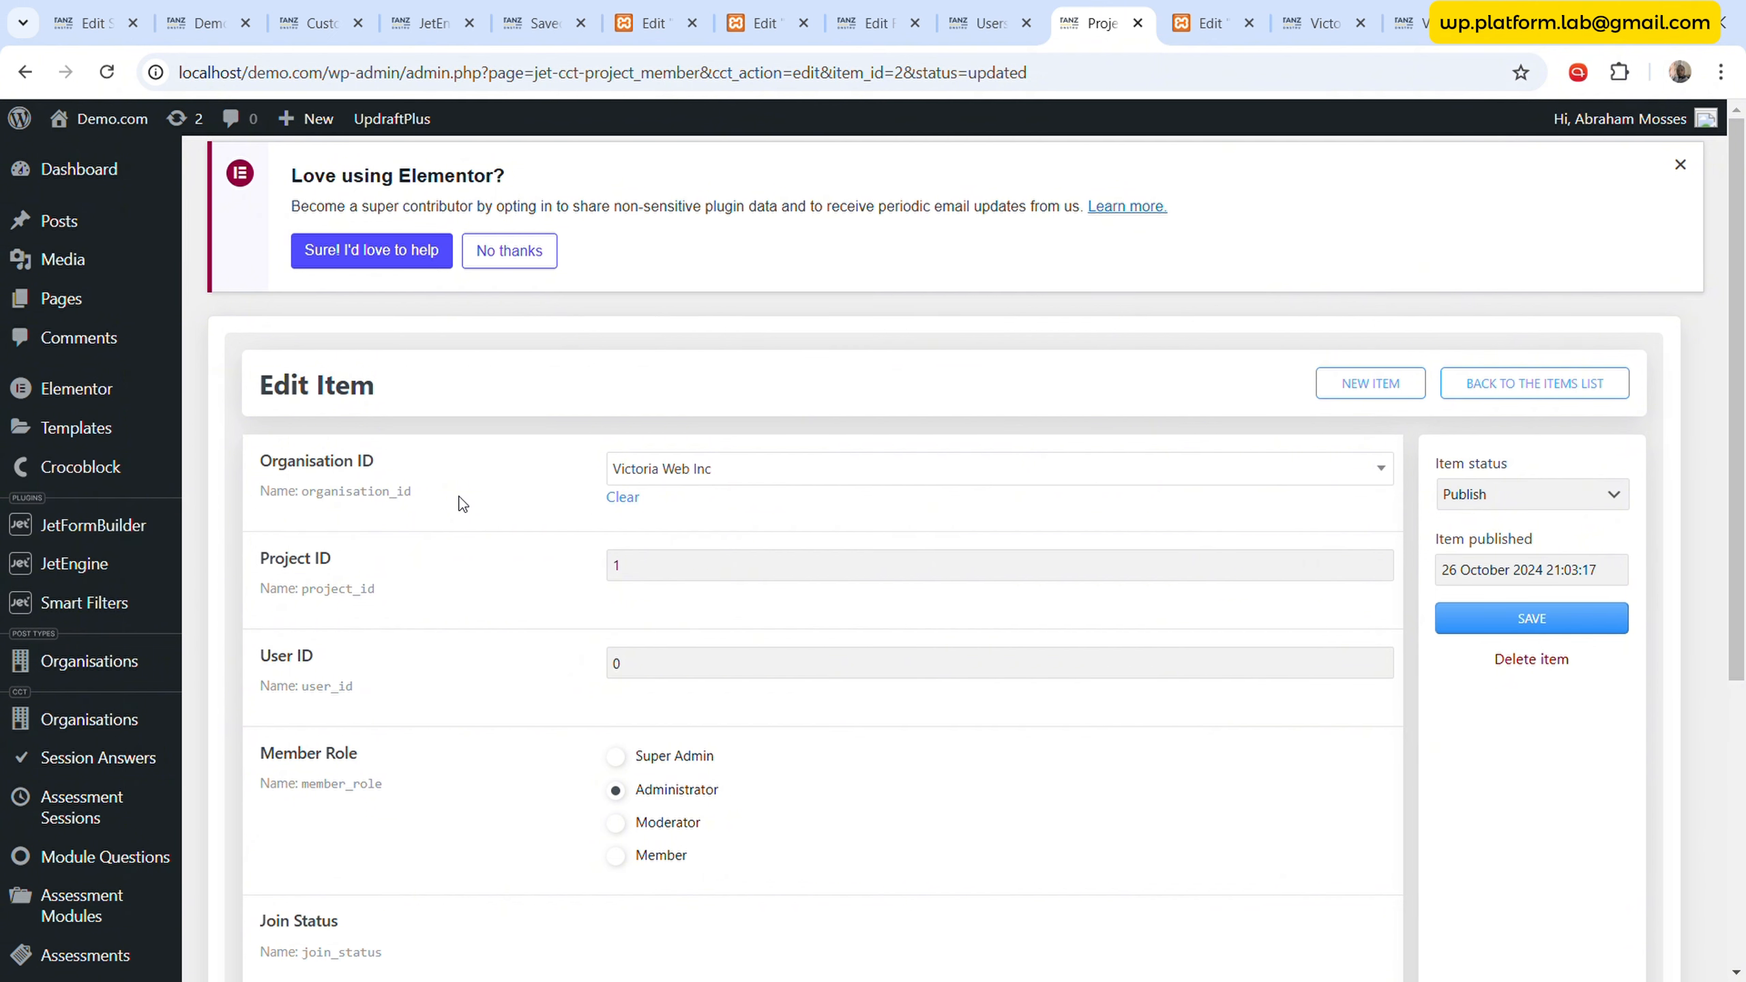
left_click(1406, 22)
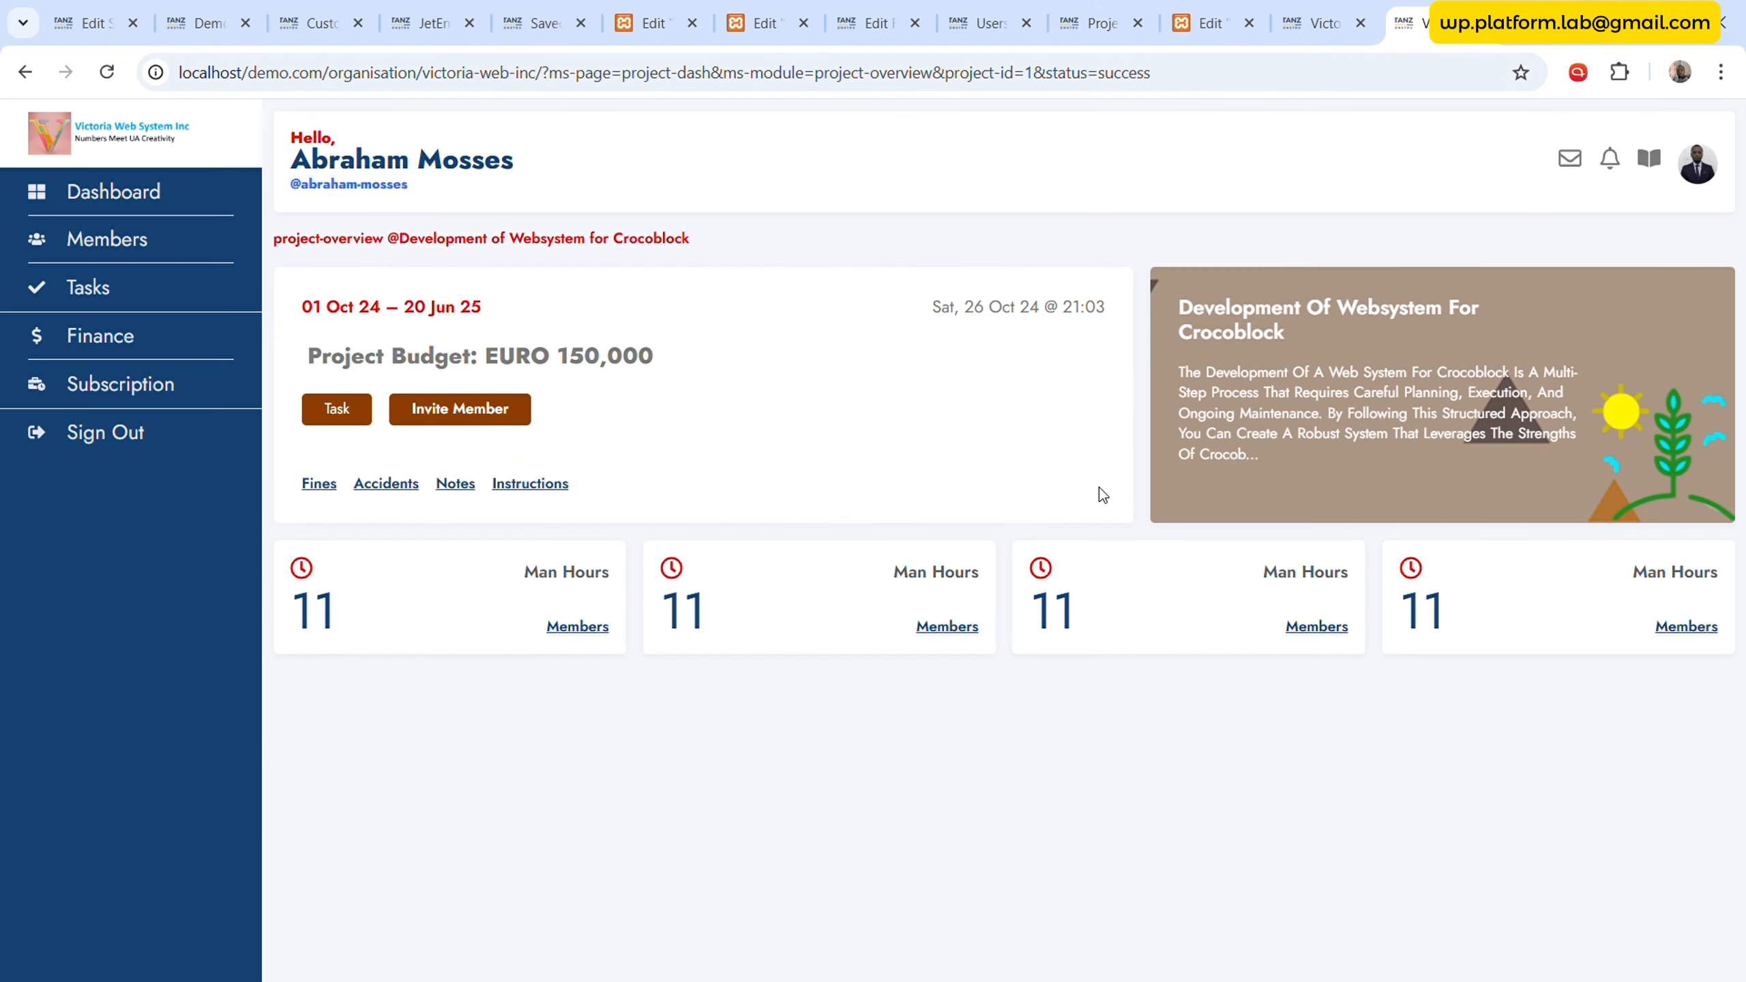
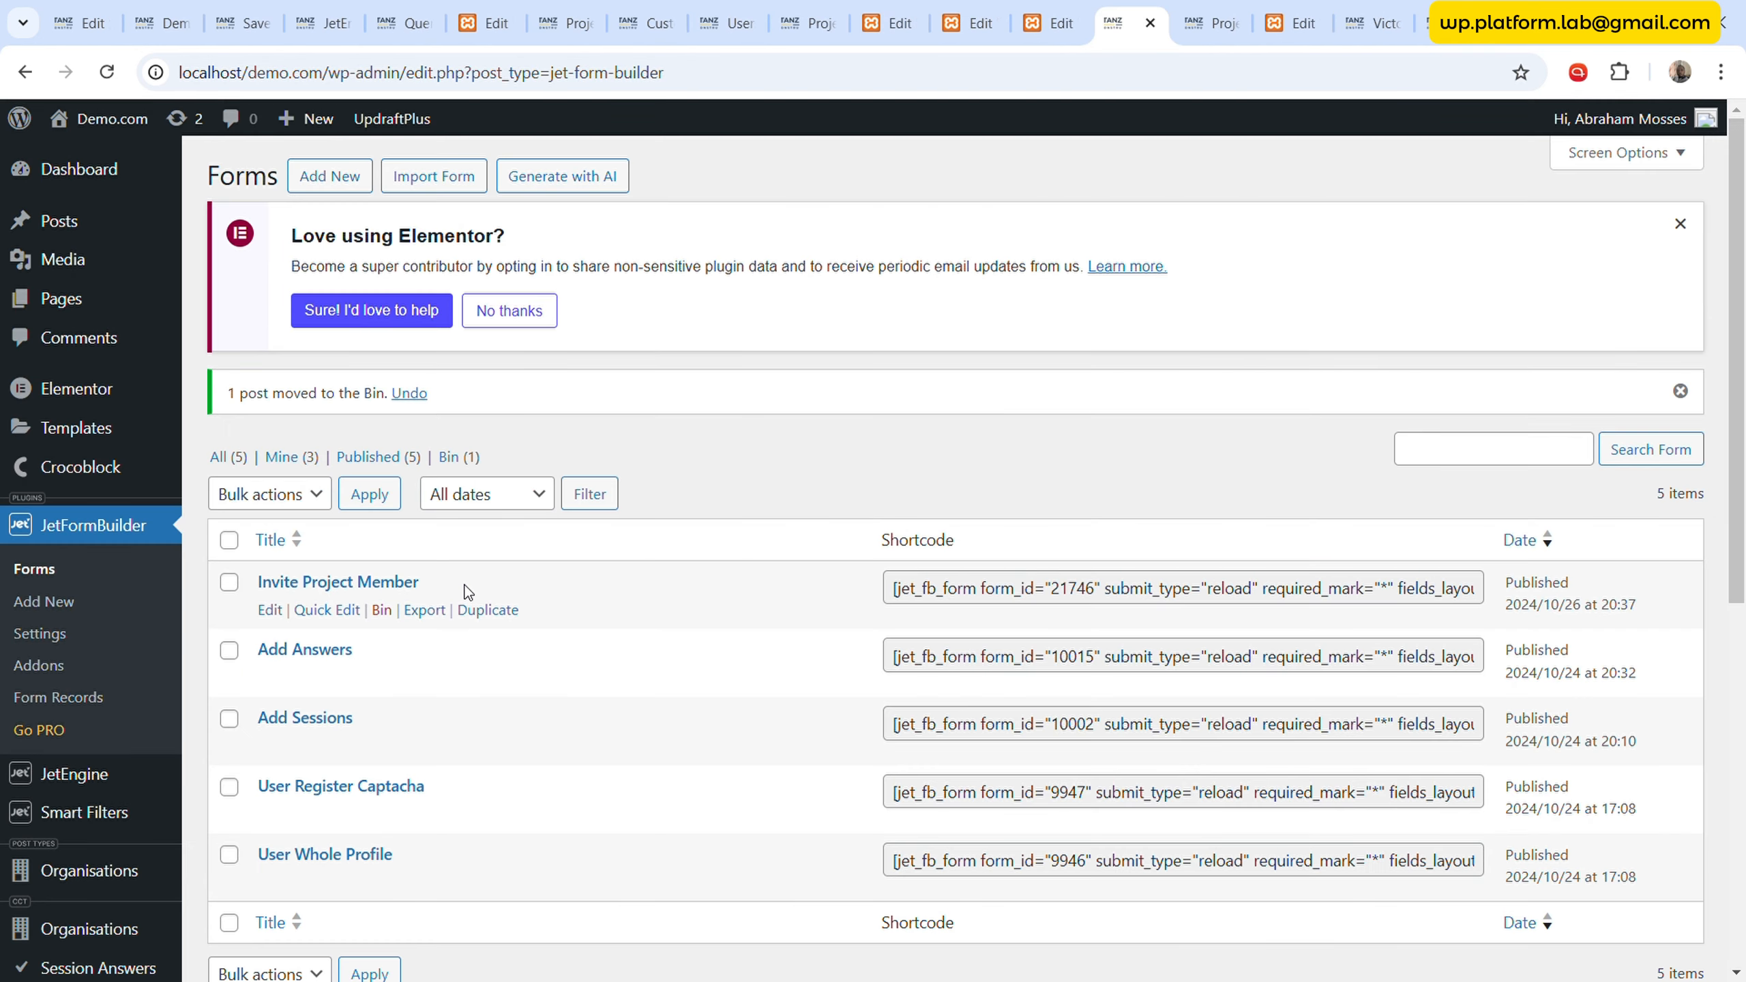
- Duplicate the Invite Project Member form, rename the copy to "Join Project" and show its list of blocks
left_click(495, 610)
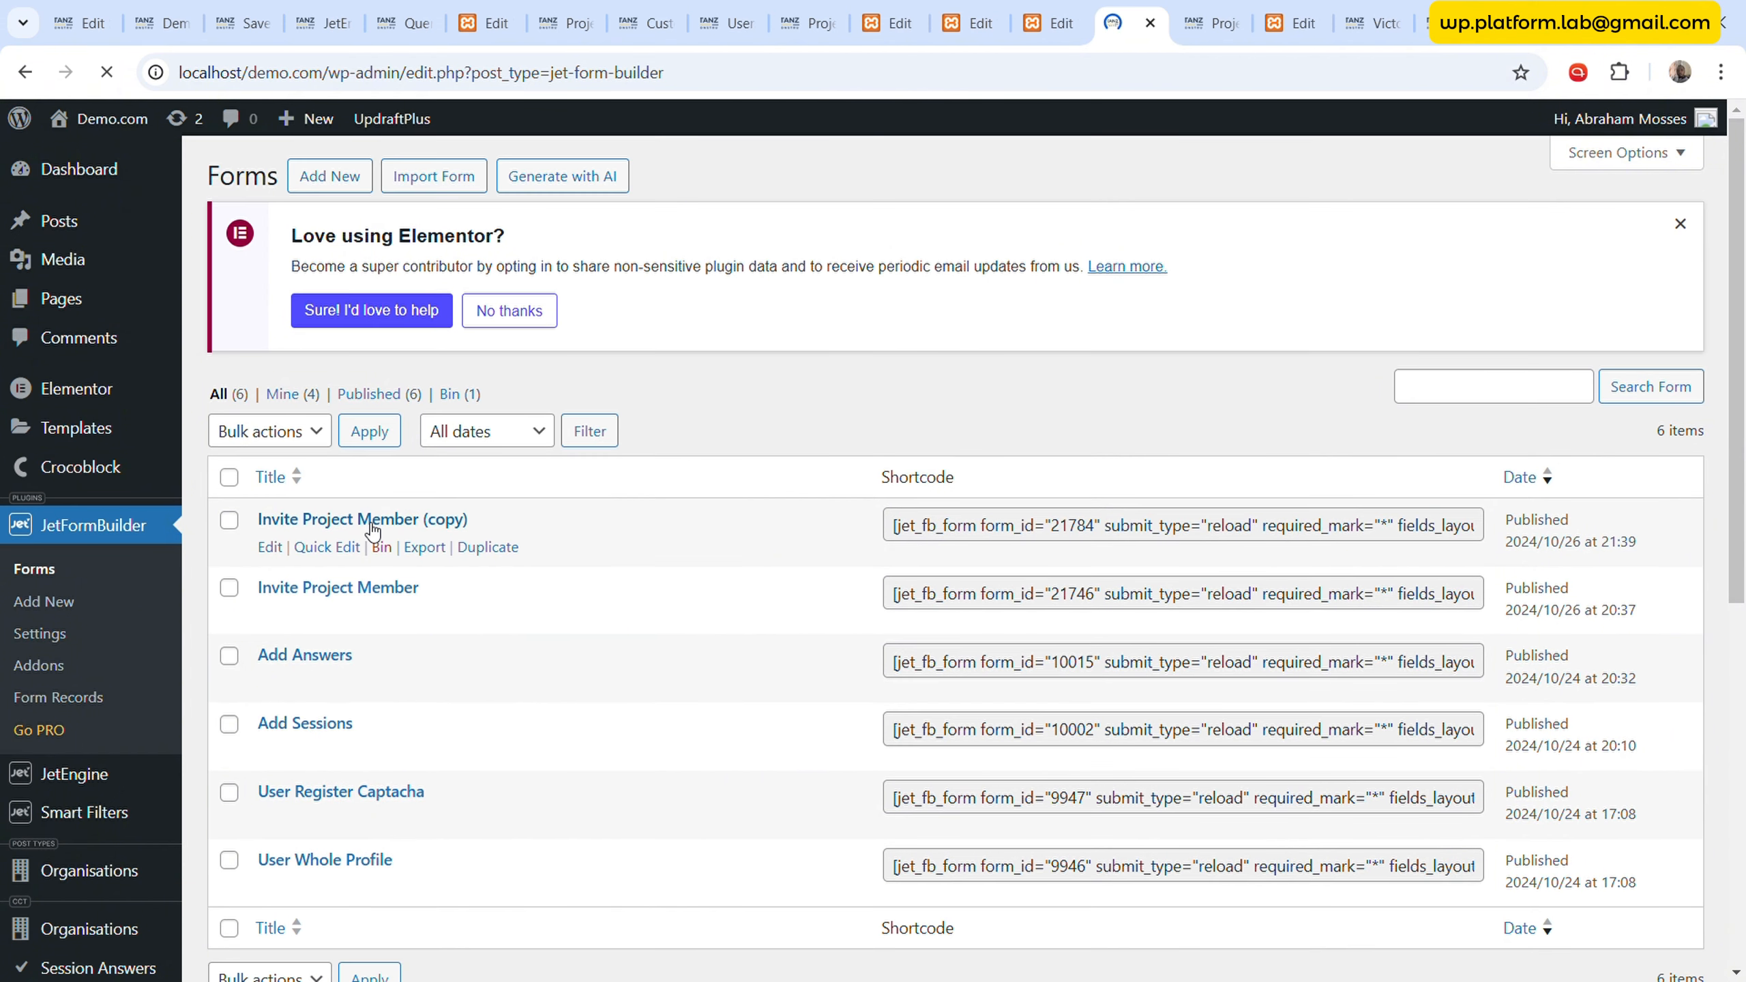
left_click(271, 549)
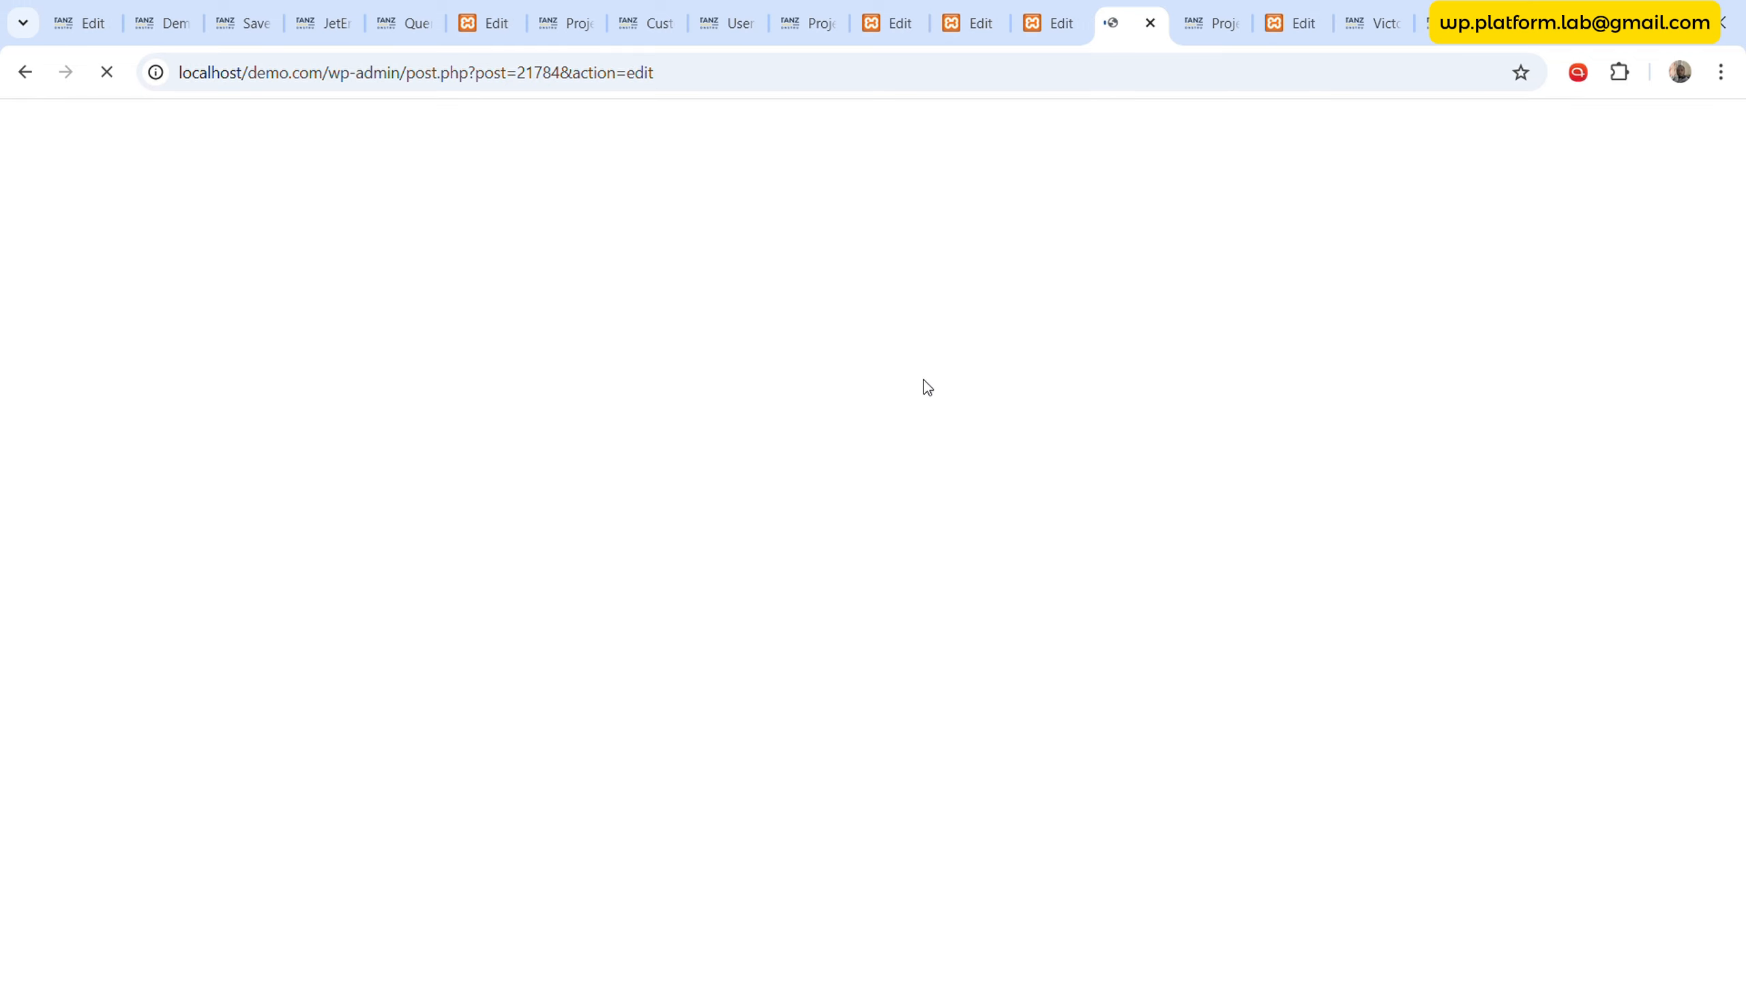
triple_click(380, 300)
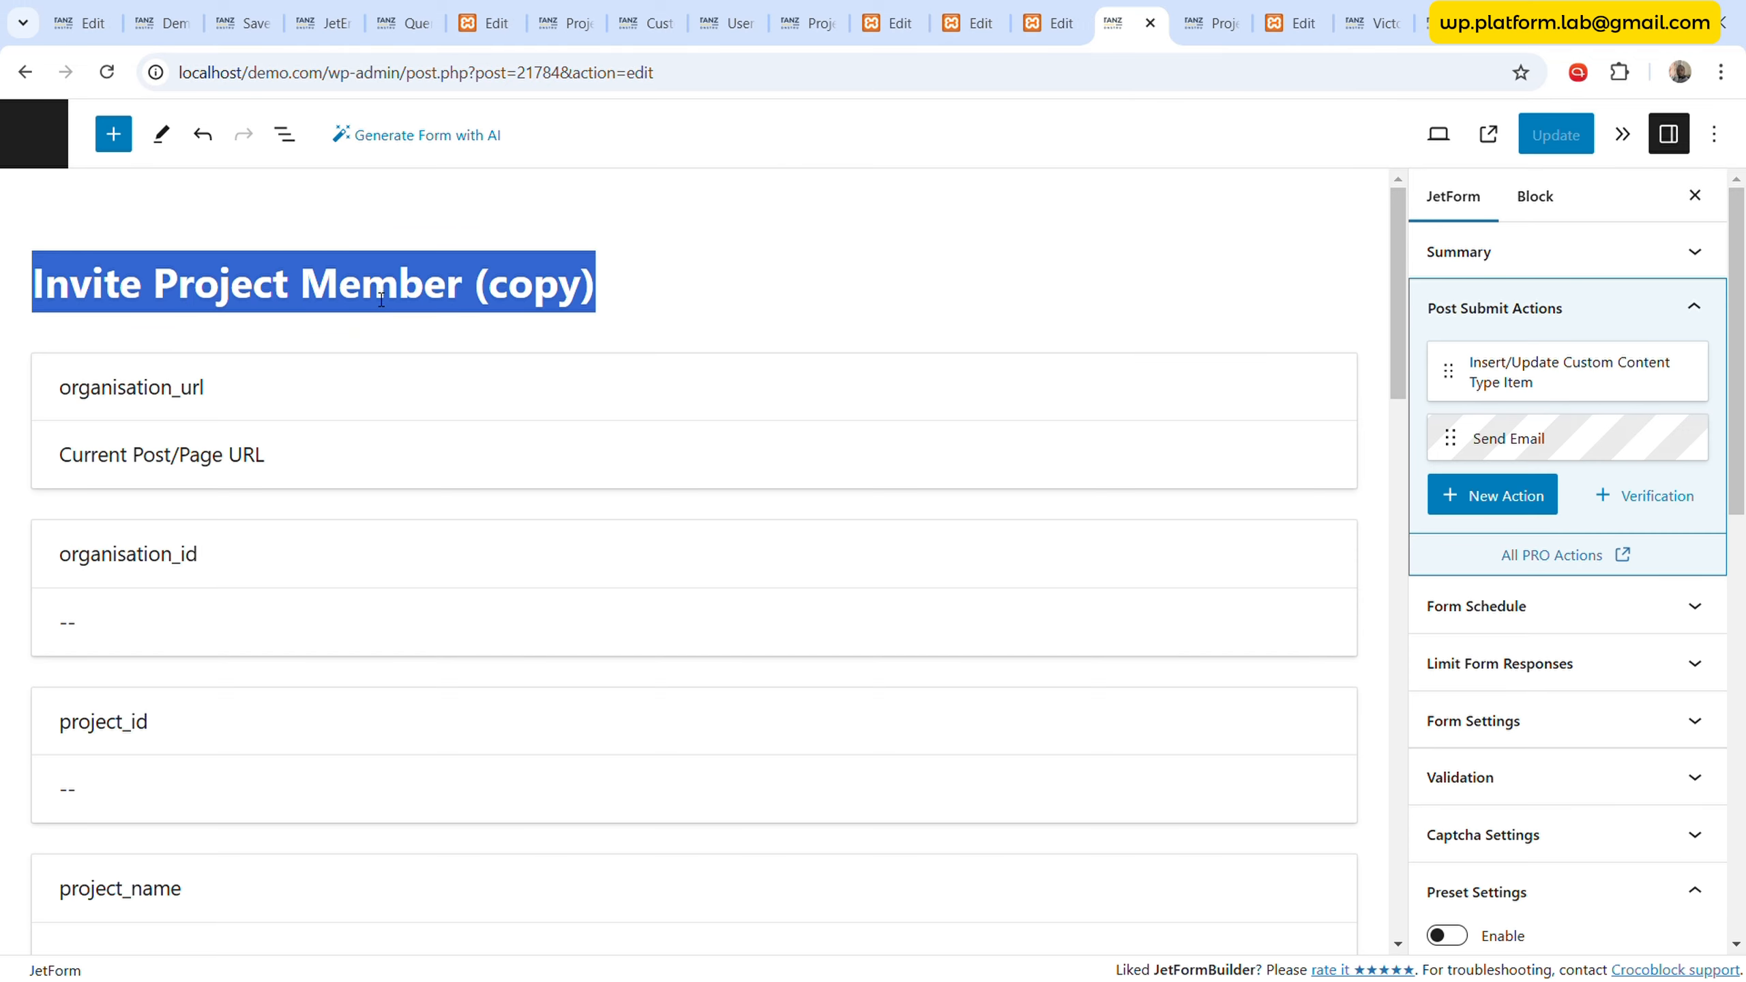
type("Join P")
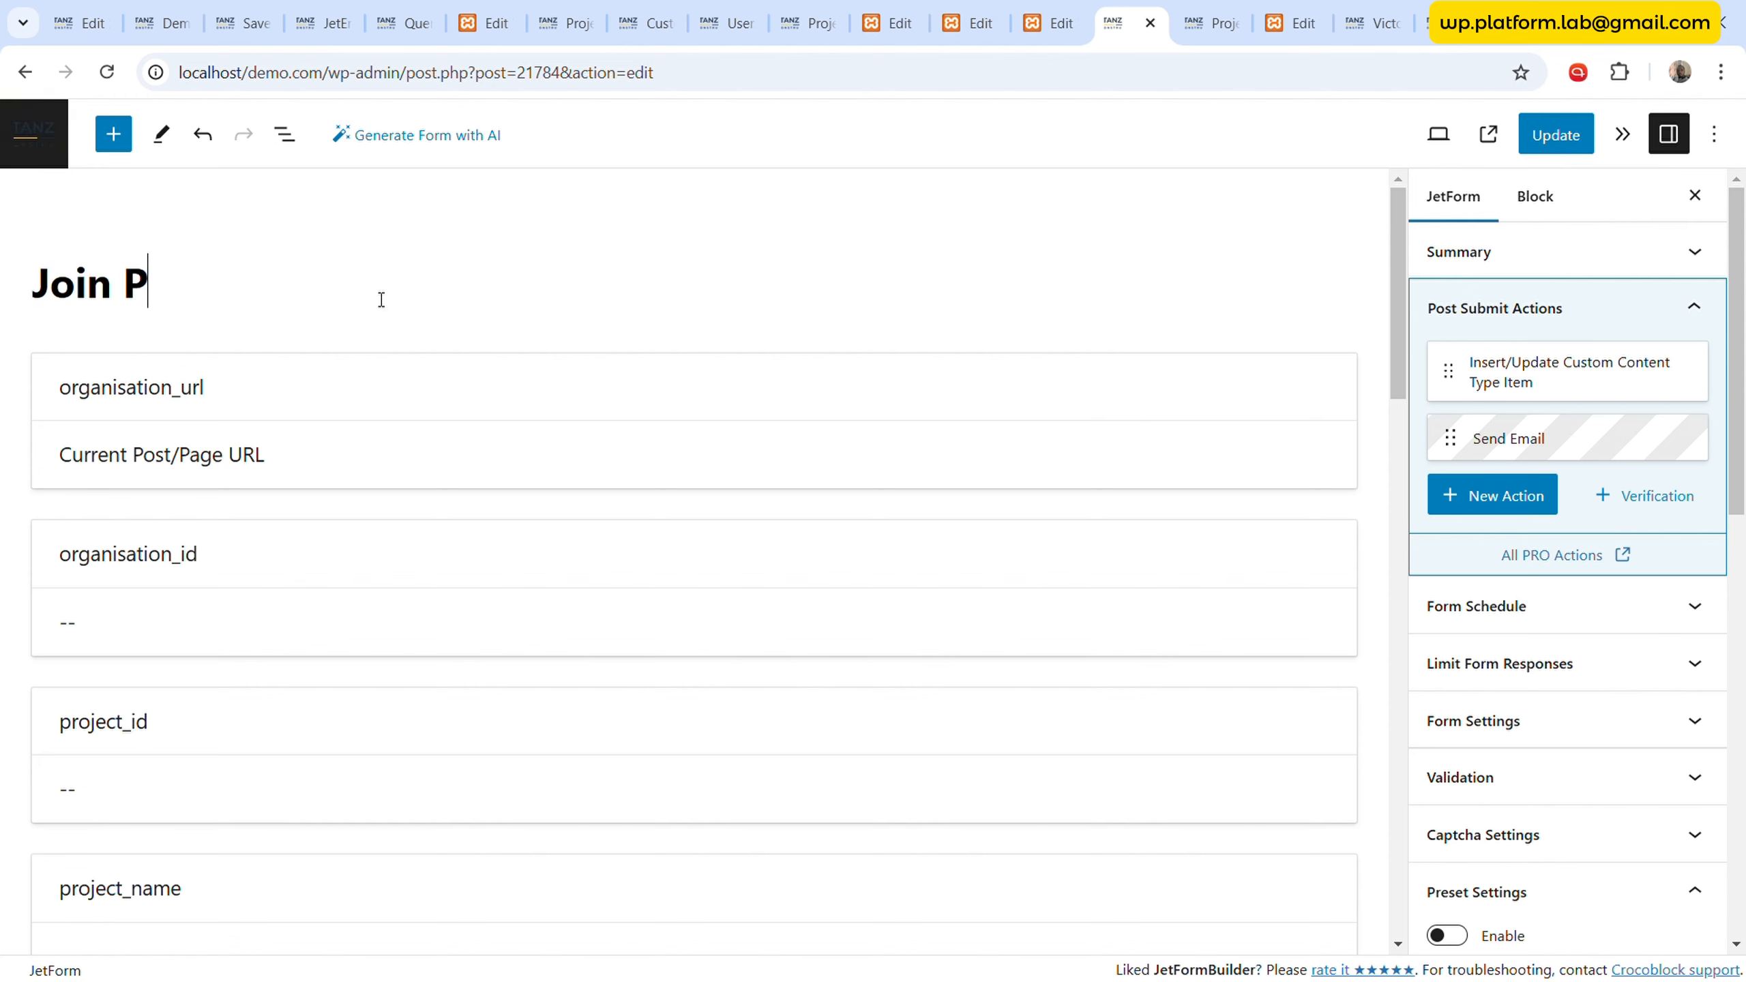
type("roject")
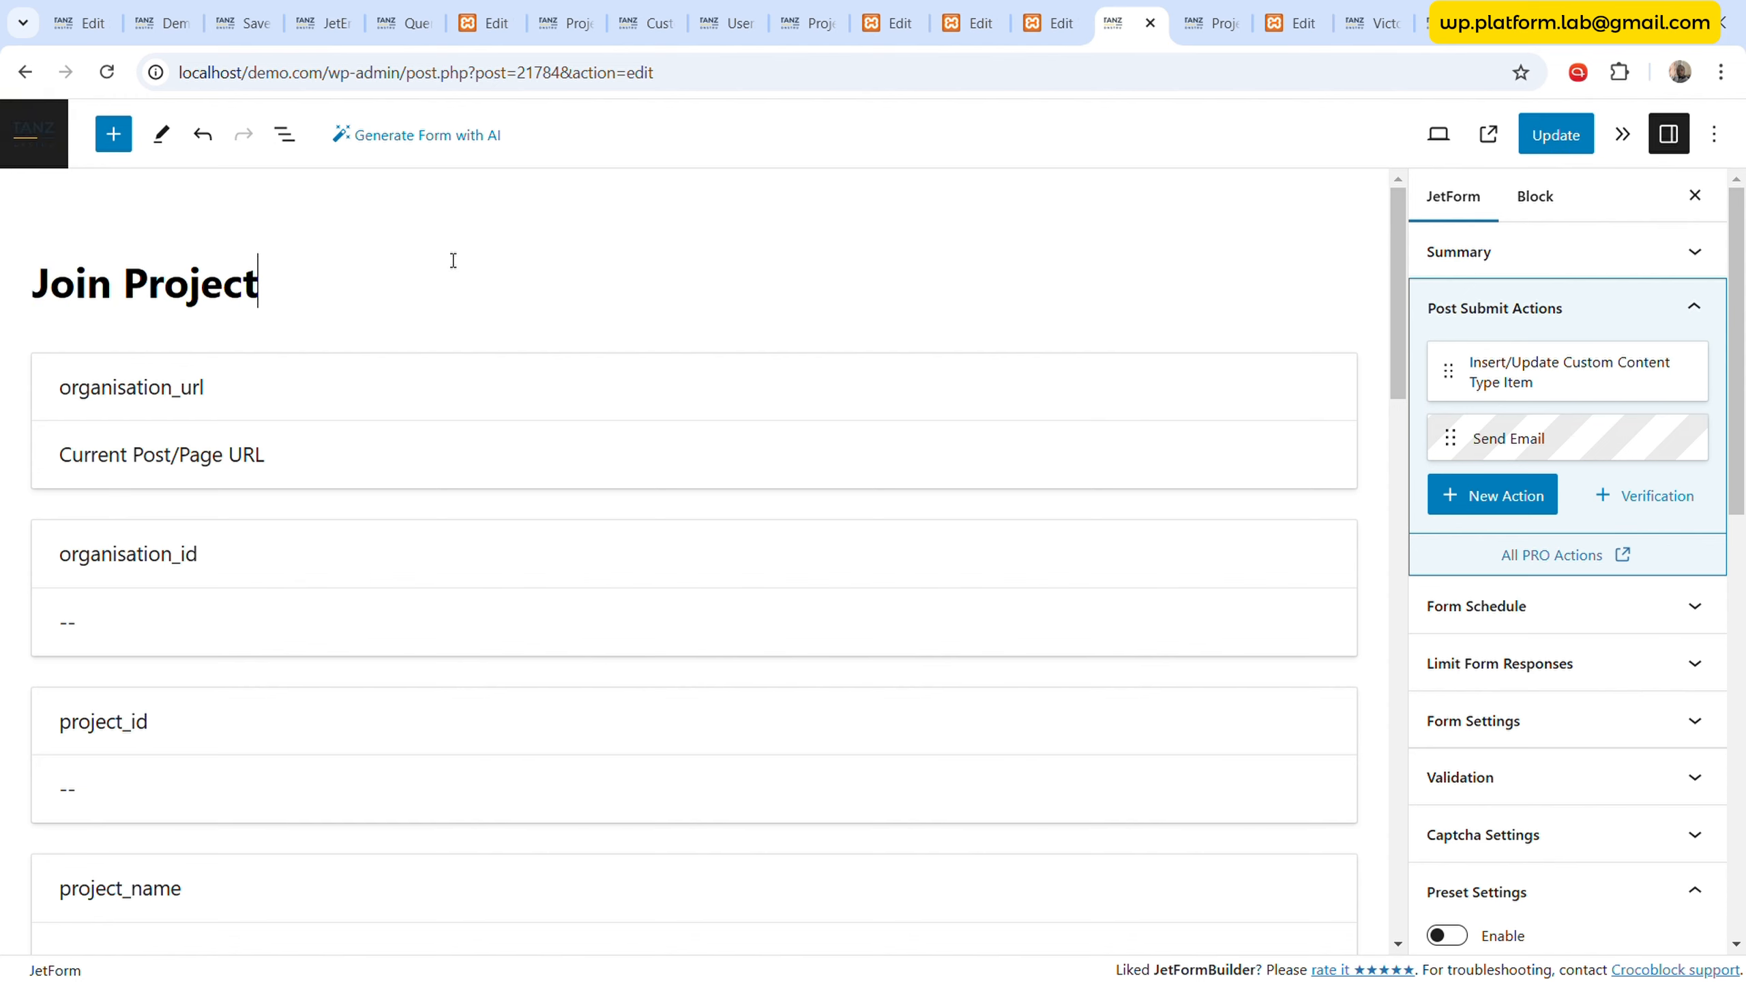
left_click(284, 135)
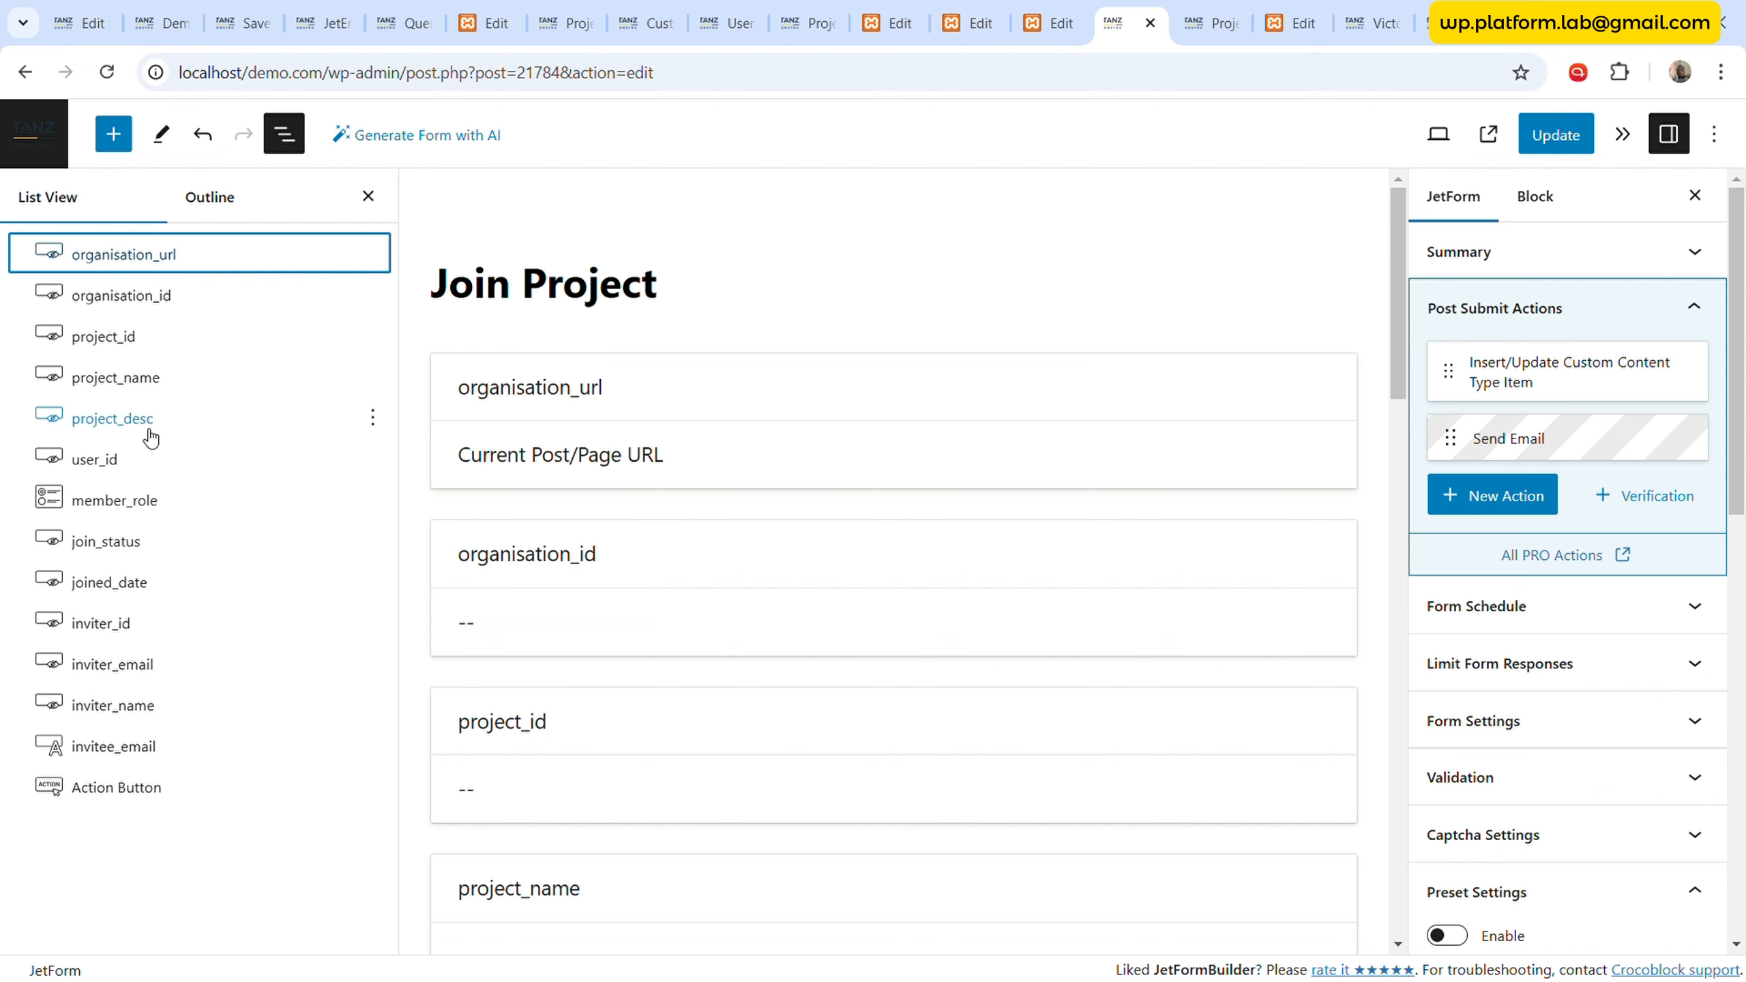
- Set the default value of the join_status hidden field to "active"
left_click(127, 503)
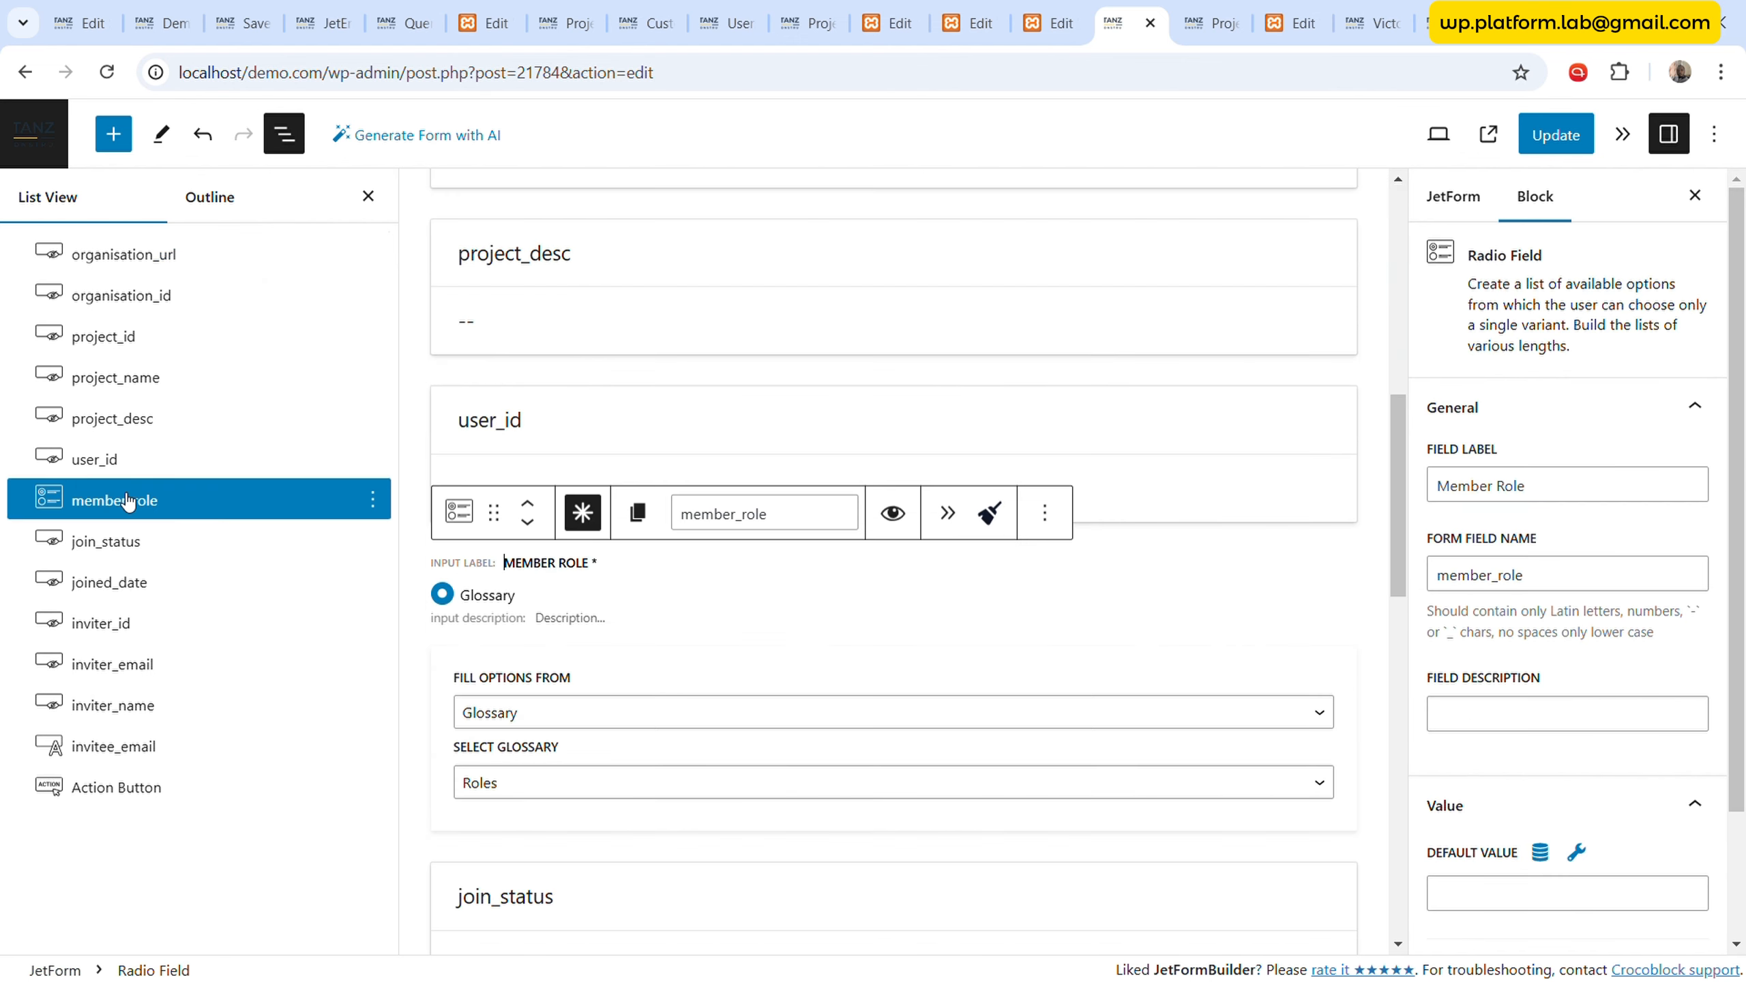
left_click(120, 542)
left_click(1584, 775)
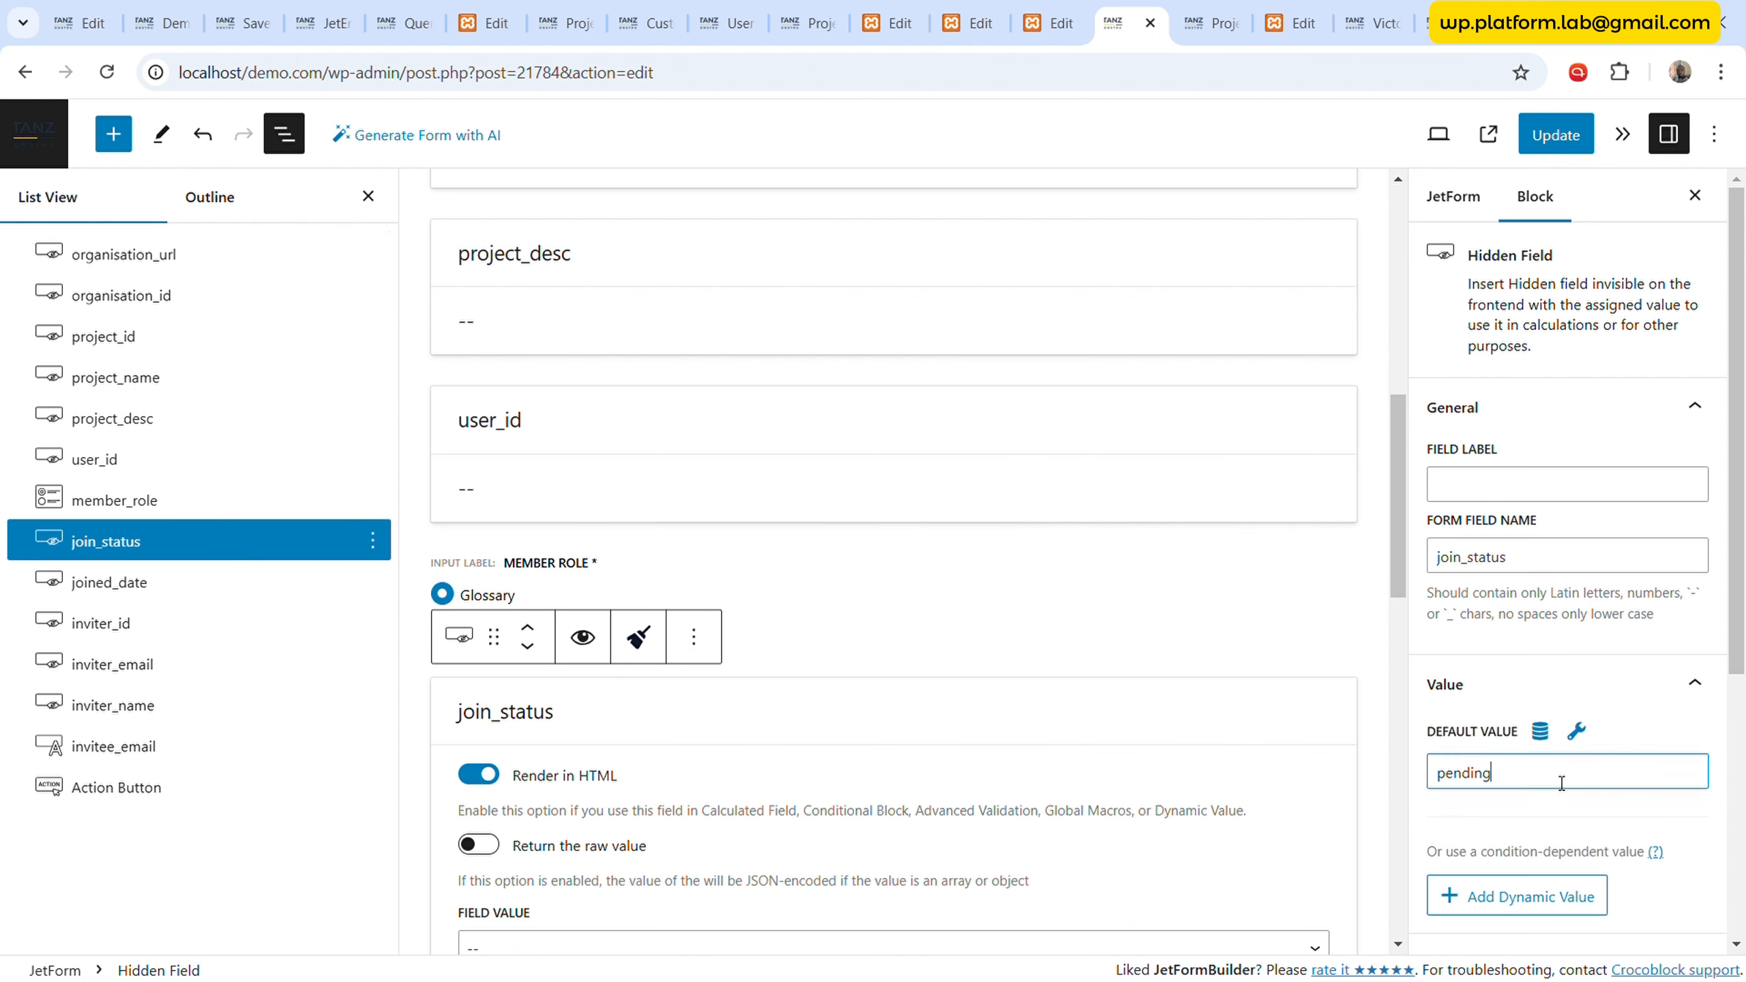
key("ctrl+a")
type("active")
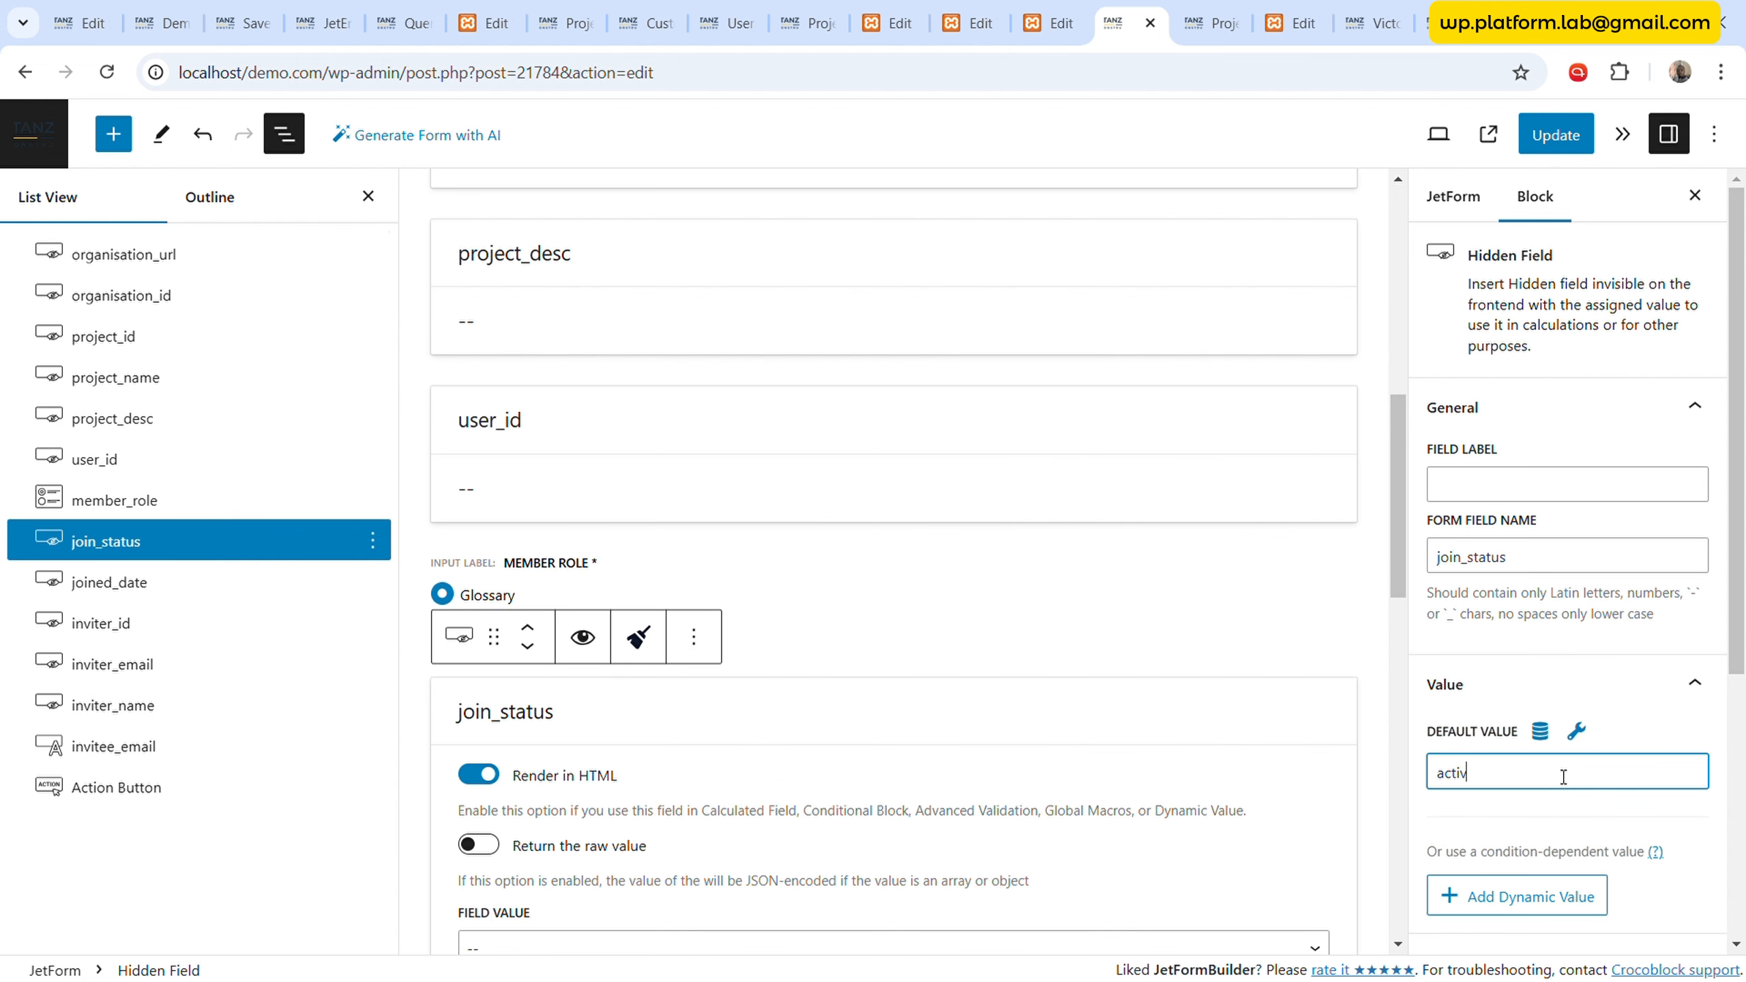
- Set the joined_date hidden field's value to Current Date with the timestamp format U
left_click(169, 583)
scroll(612, 688, "down", 5)
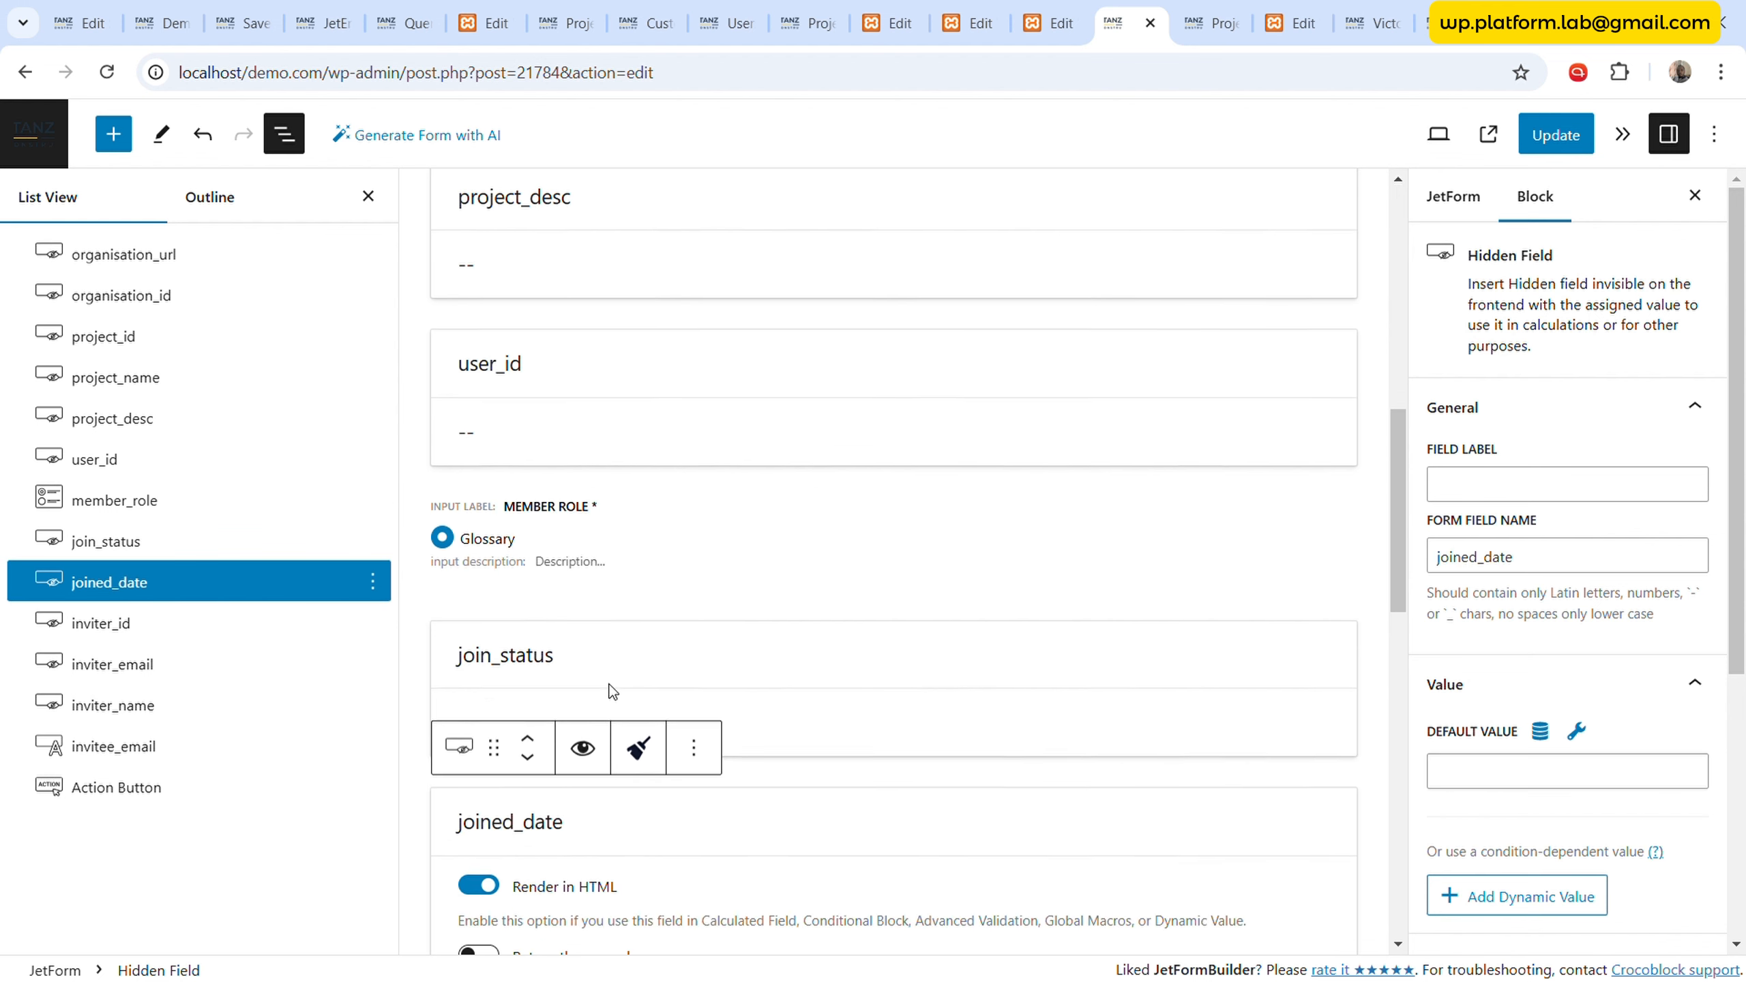
left_click(703, 651)
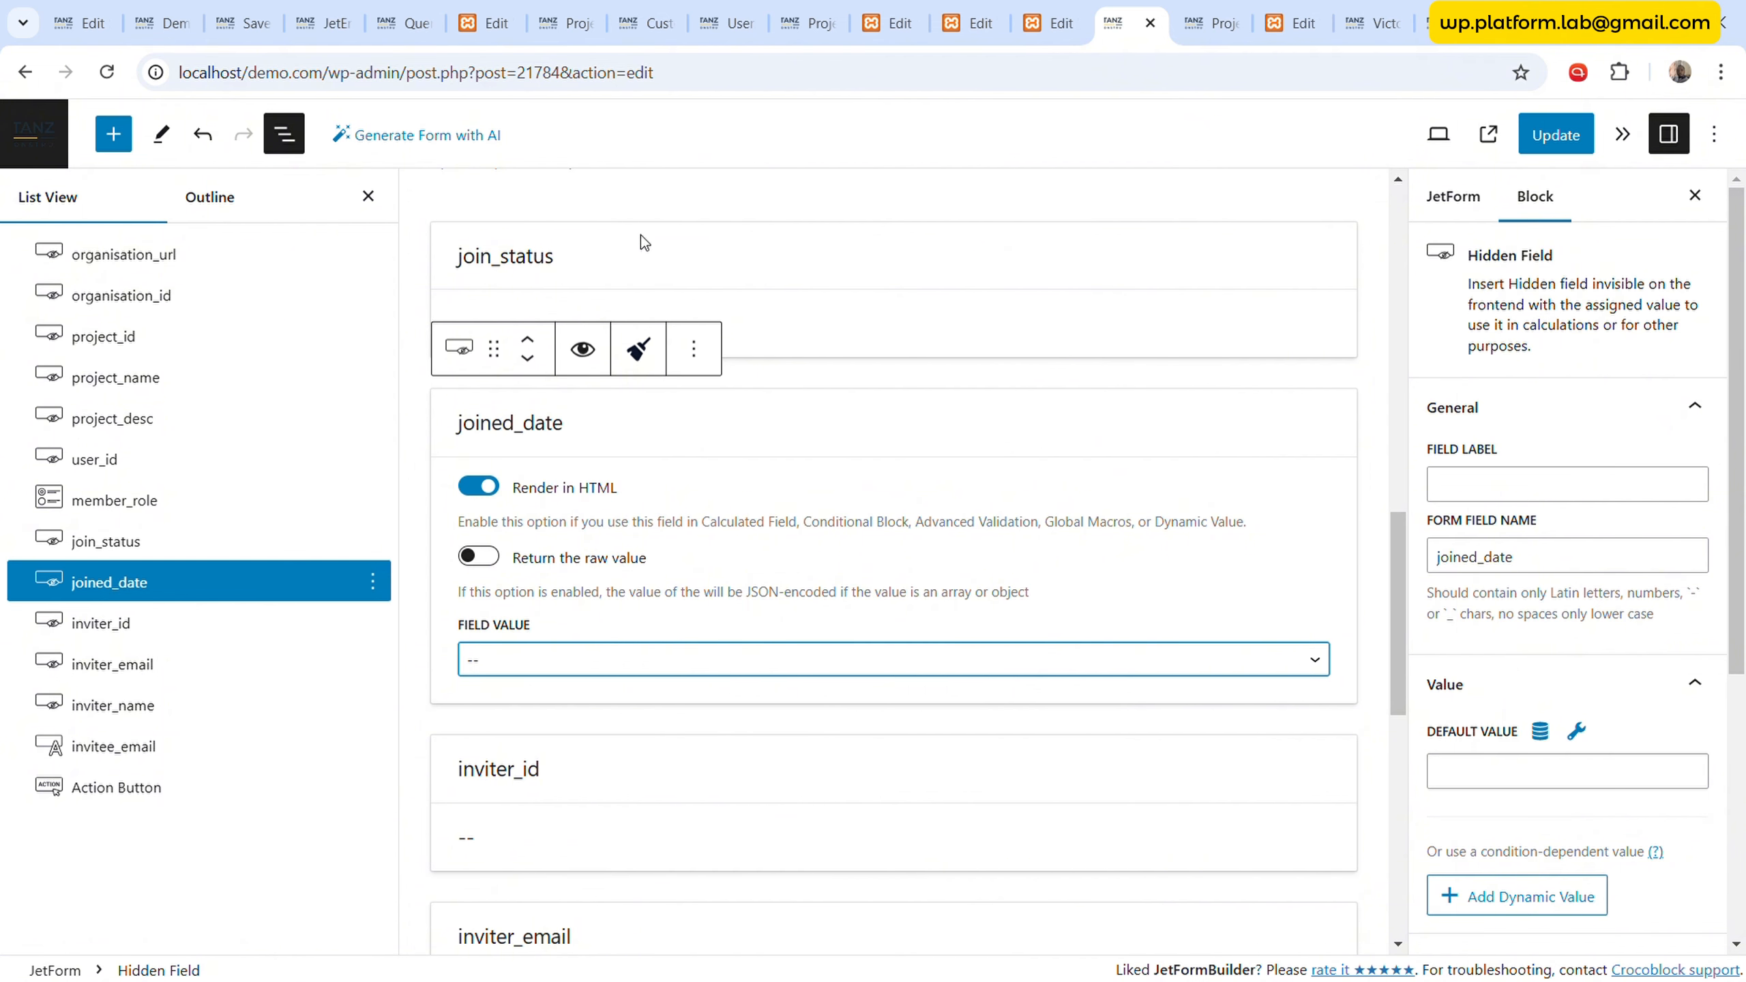
key("Down")
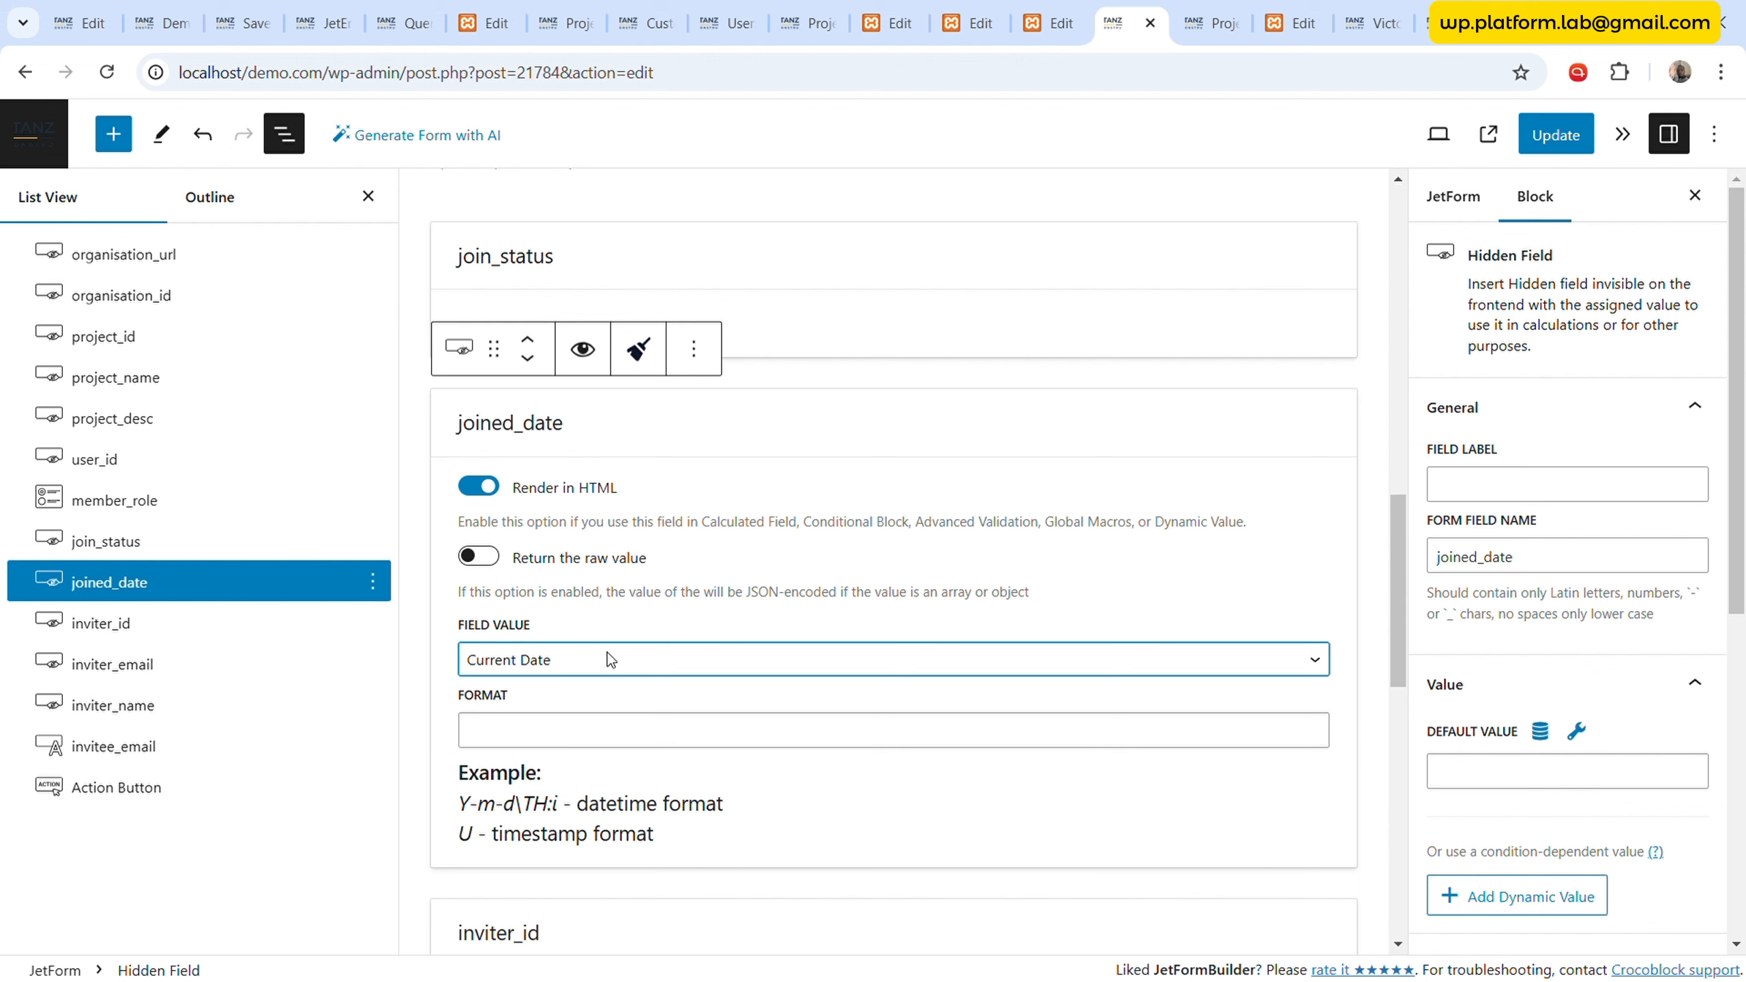
left_click(535, 740)
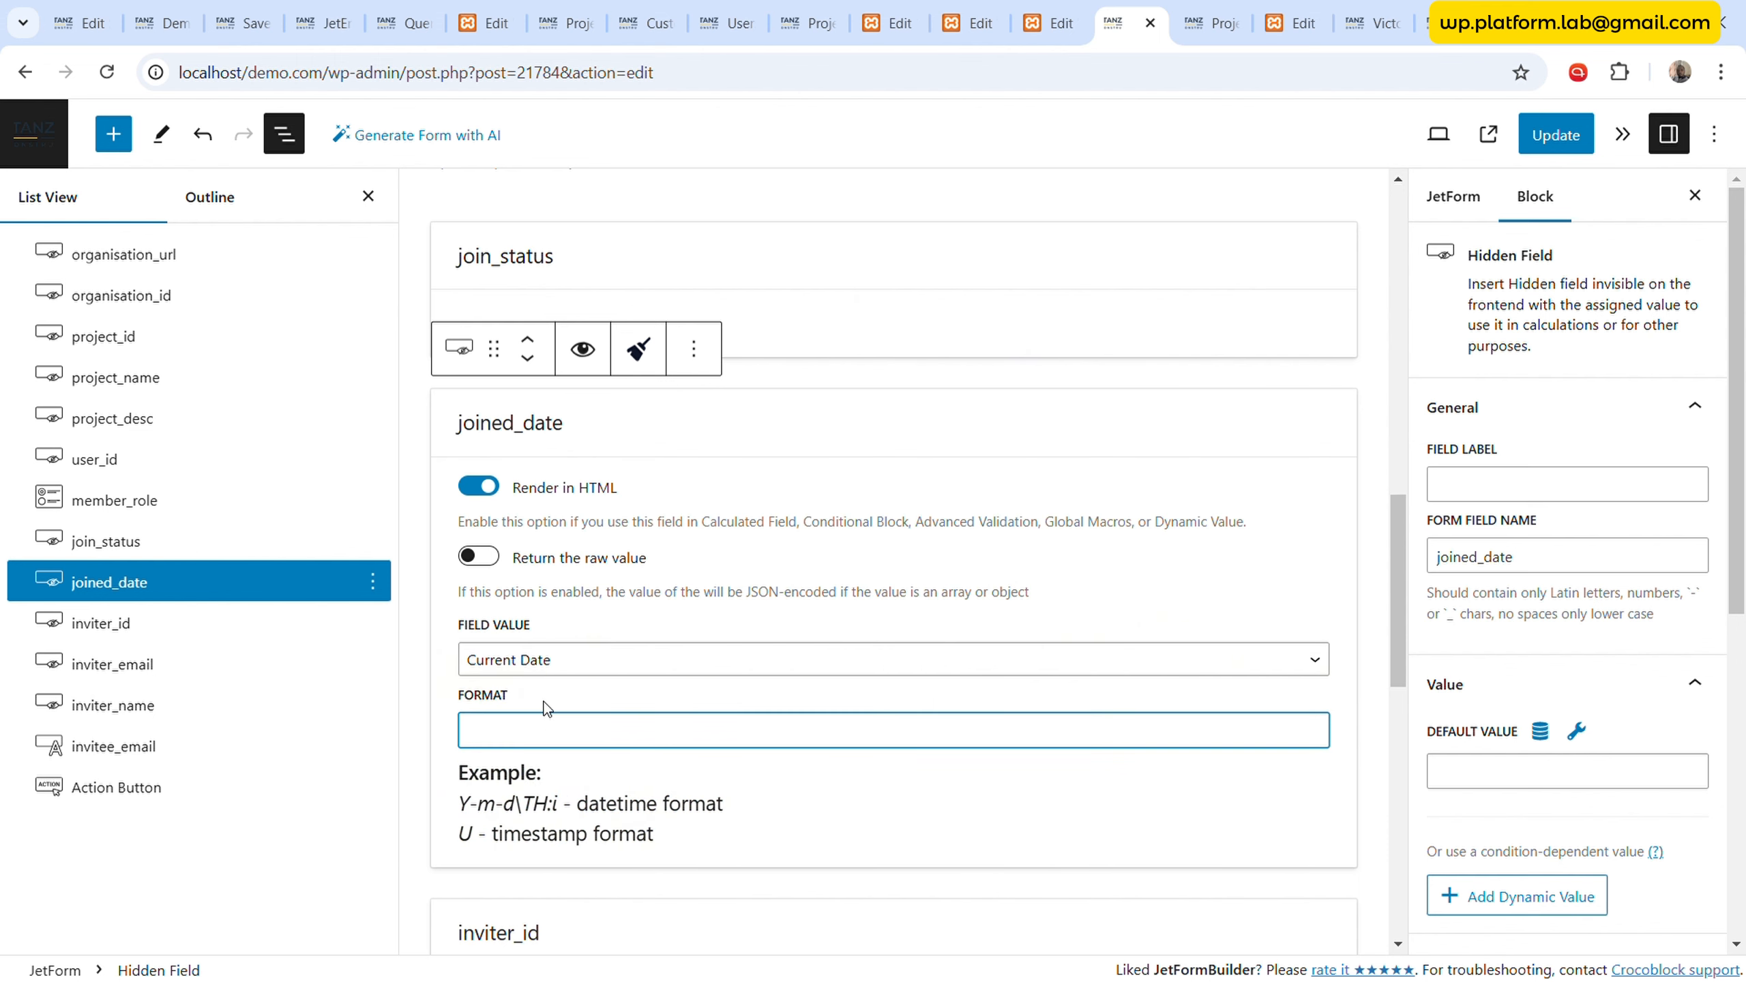
type("U")
scroll(617, 695, "down", 2)
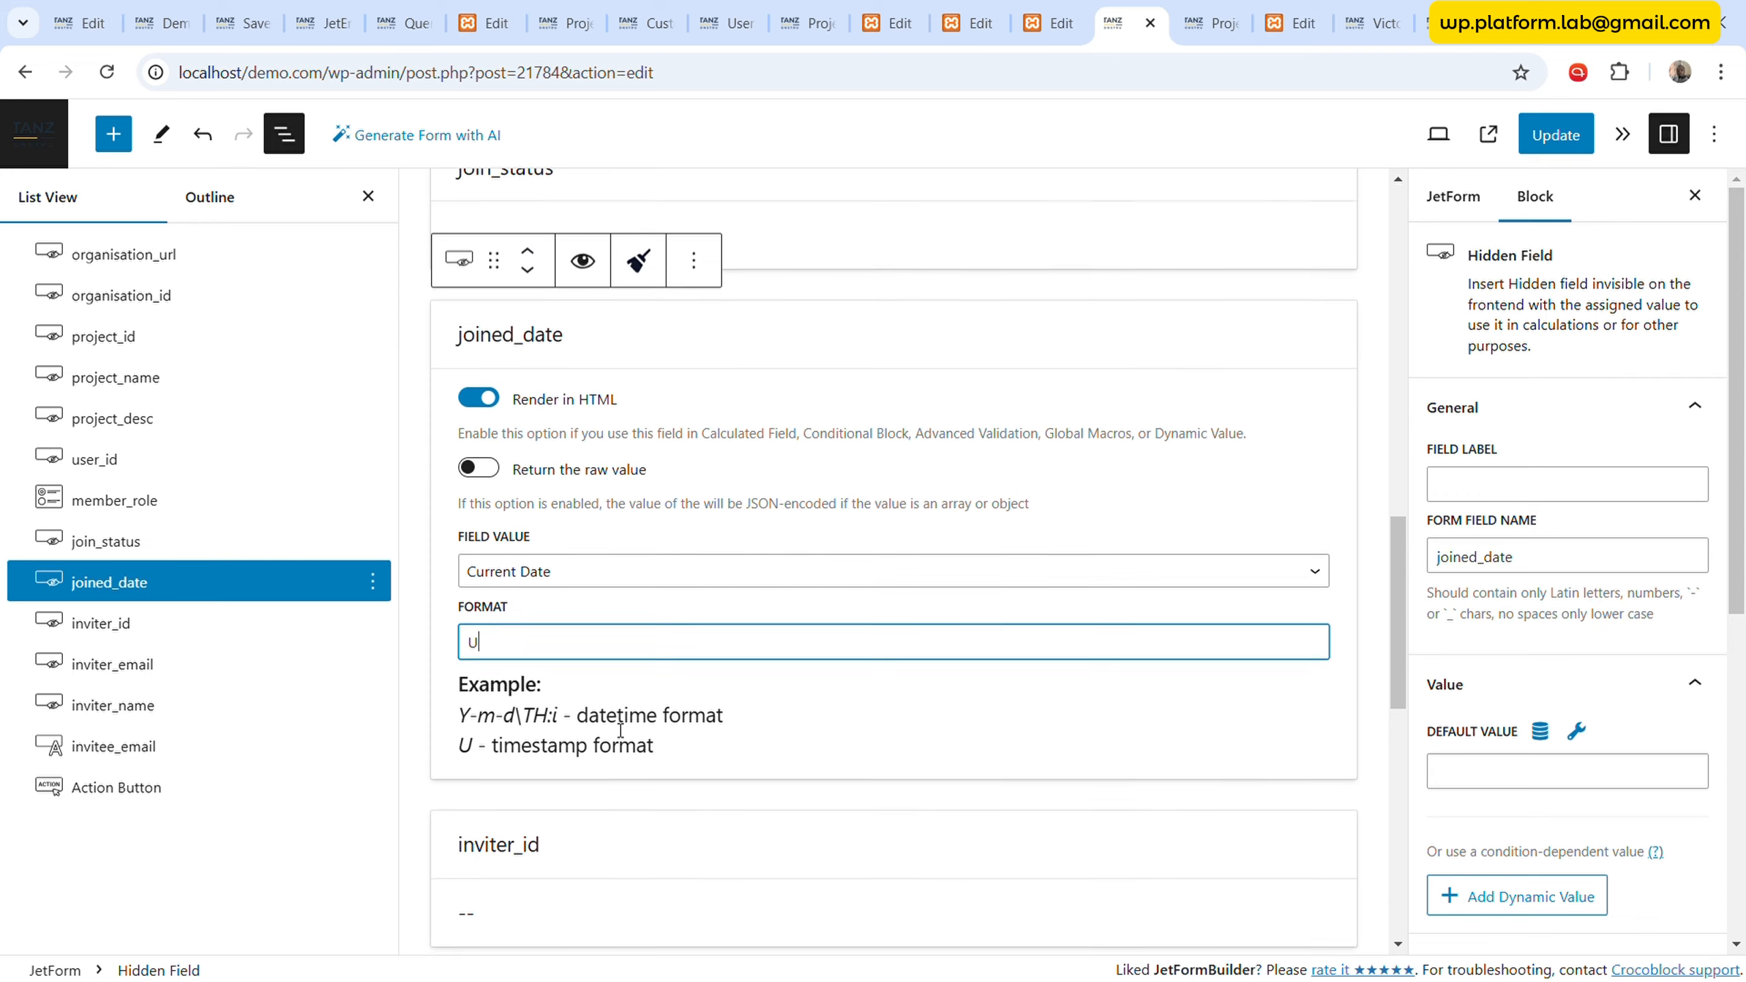
- Delete the inviter_id, inviter_email and inviter_name hidden fields from the form
left_click(203, 621)
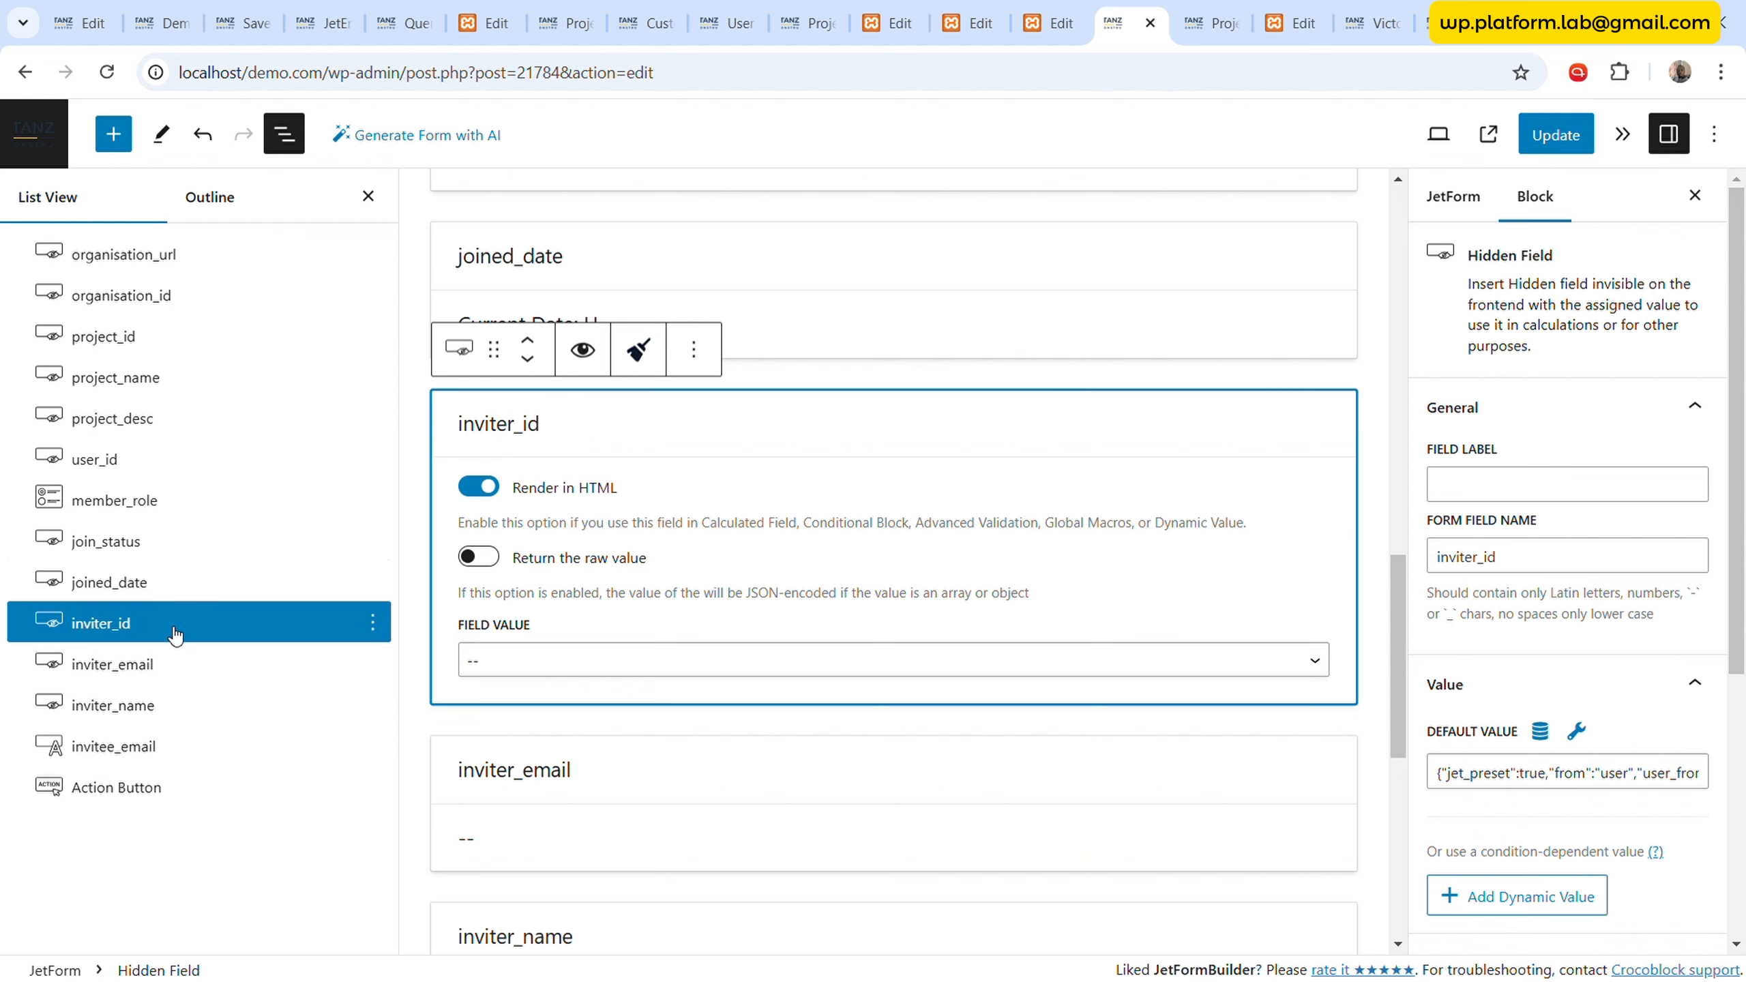
left_click(157, 709, "shift")
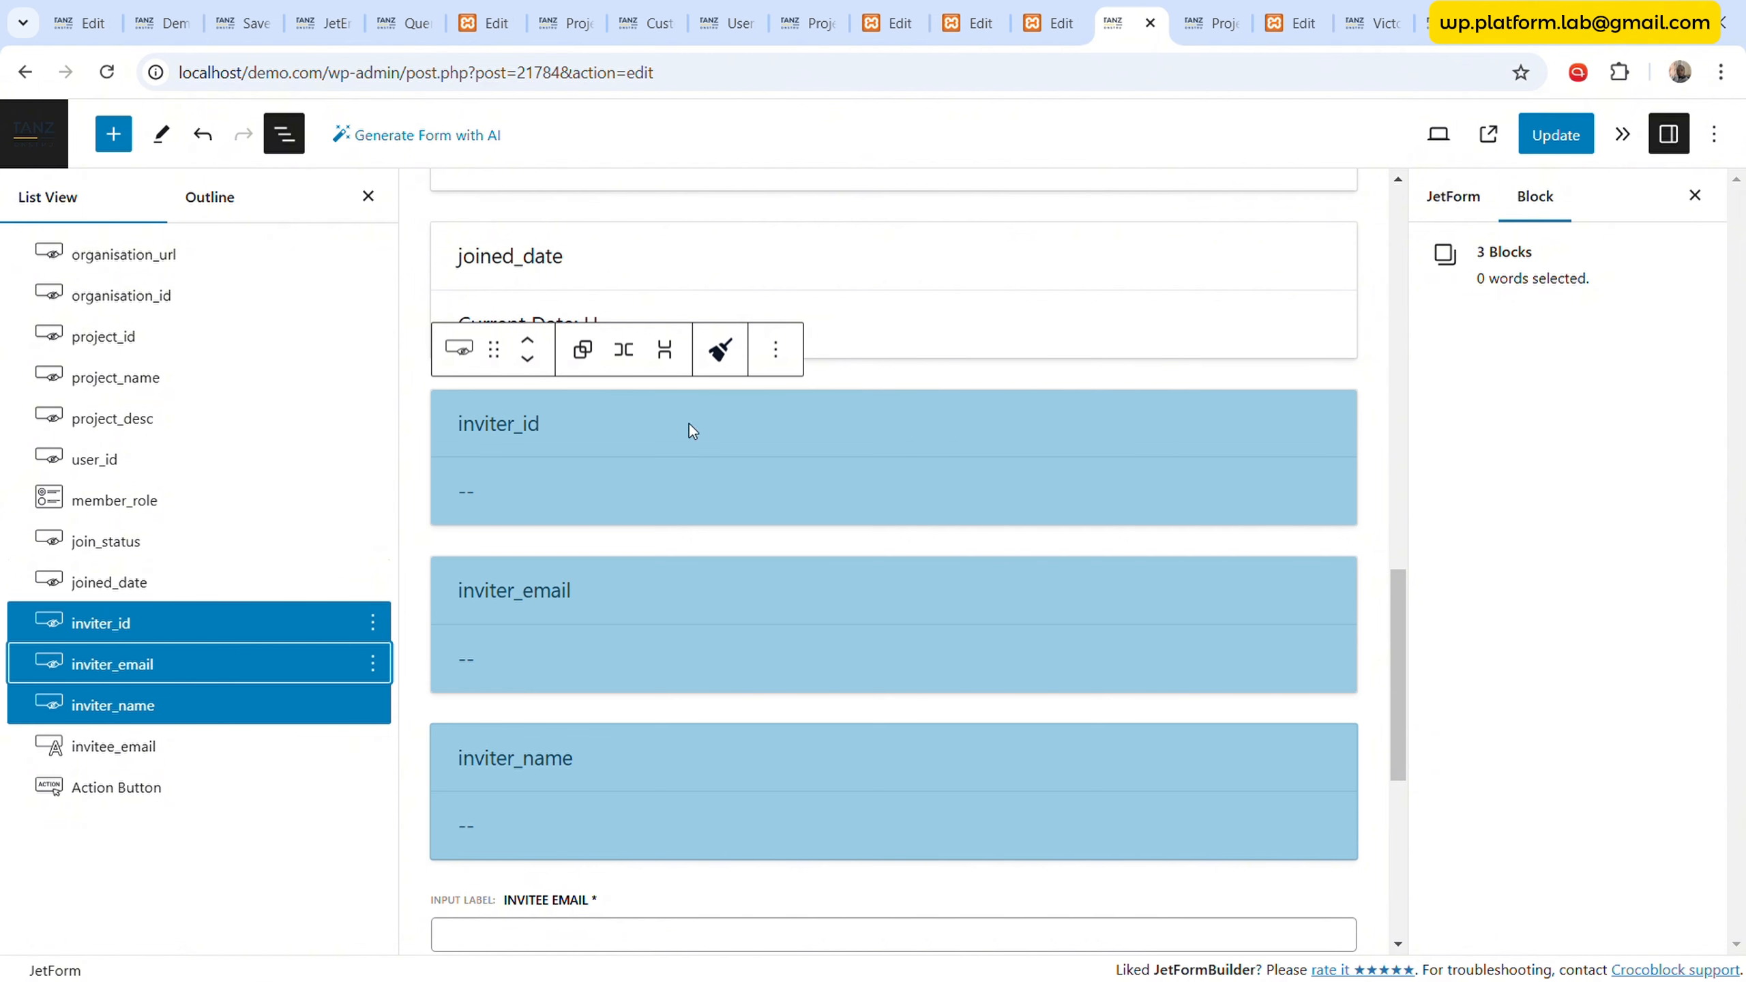
left_click(373, 623)
left_click(439, 561)
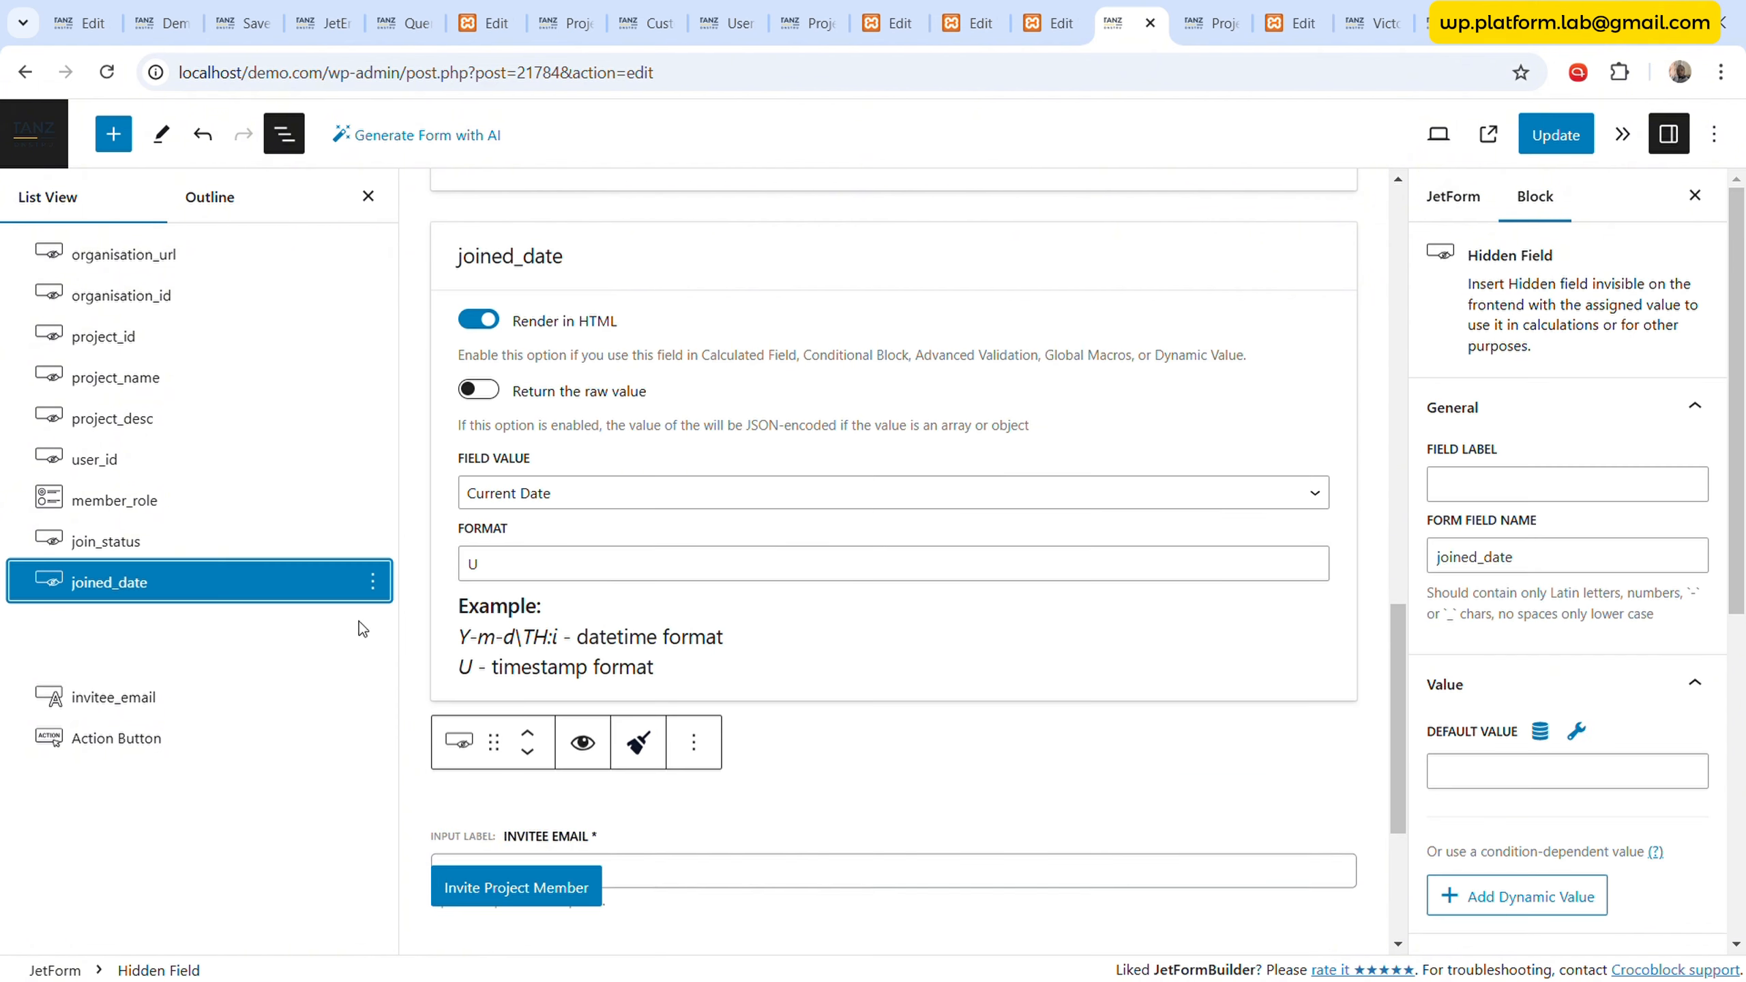
- Transform the invitee_email text field into a hidden field
left_click(150, 626)
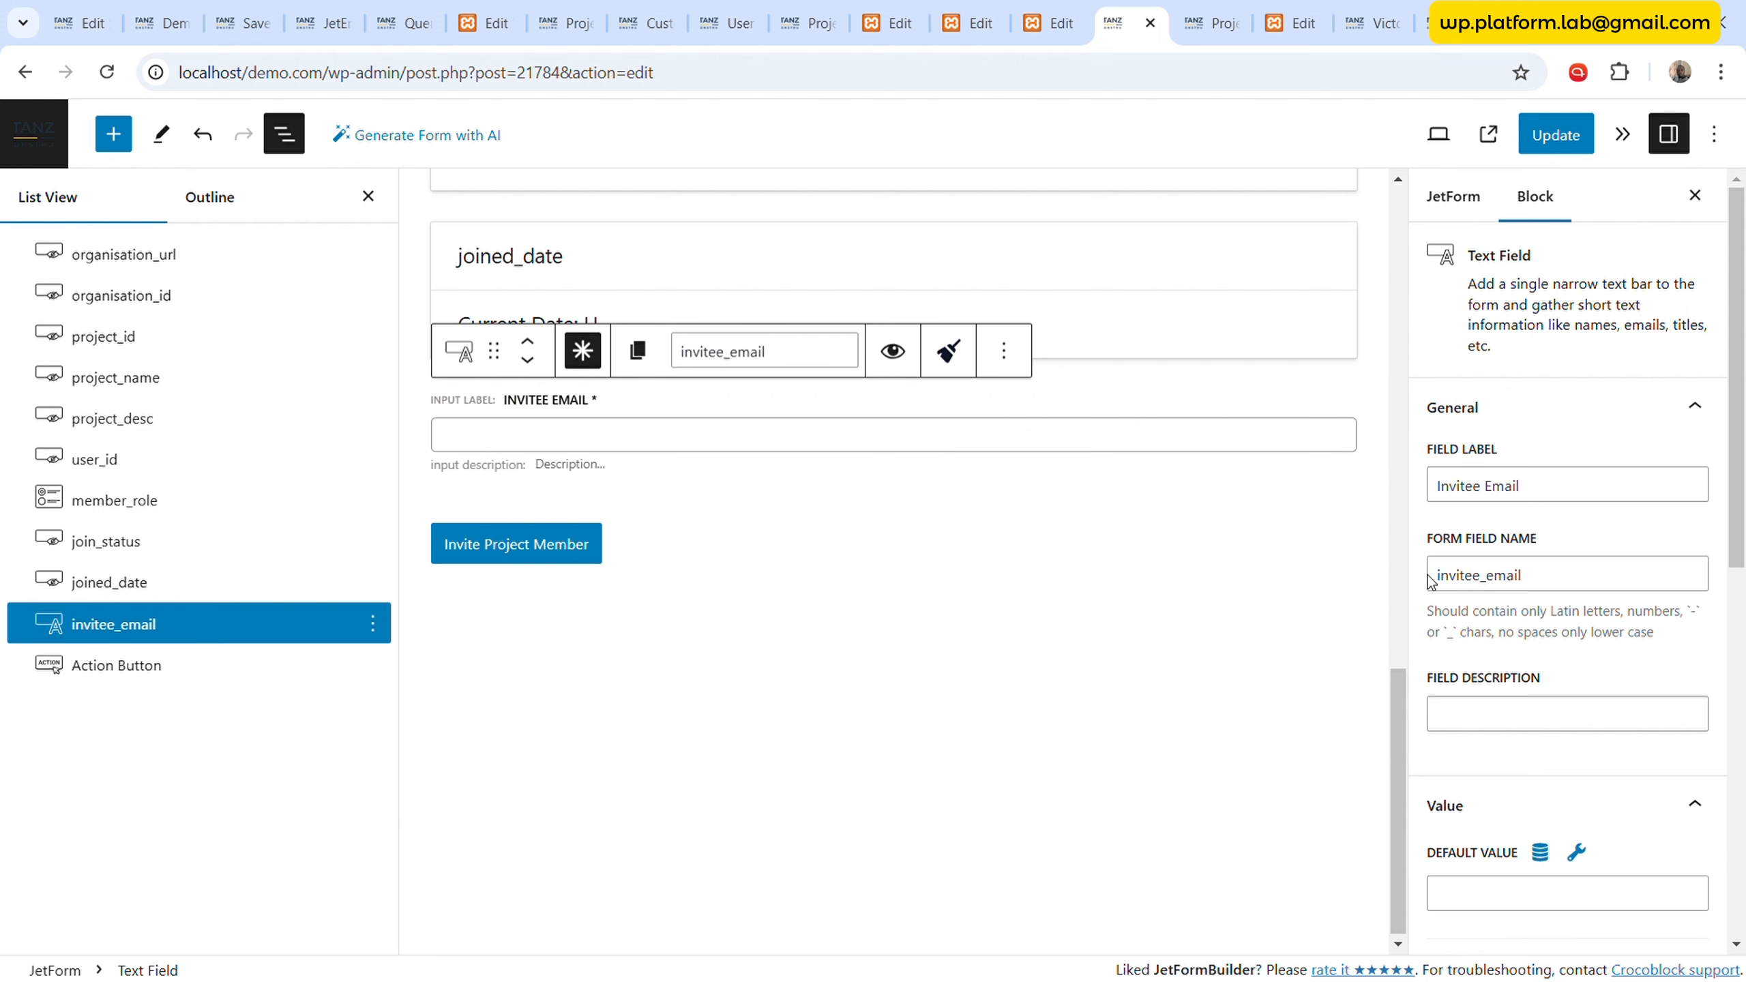
left_click(466, 358)
left_click(677, 462)
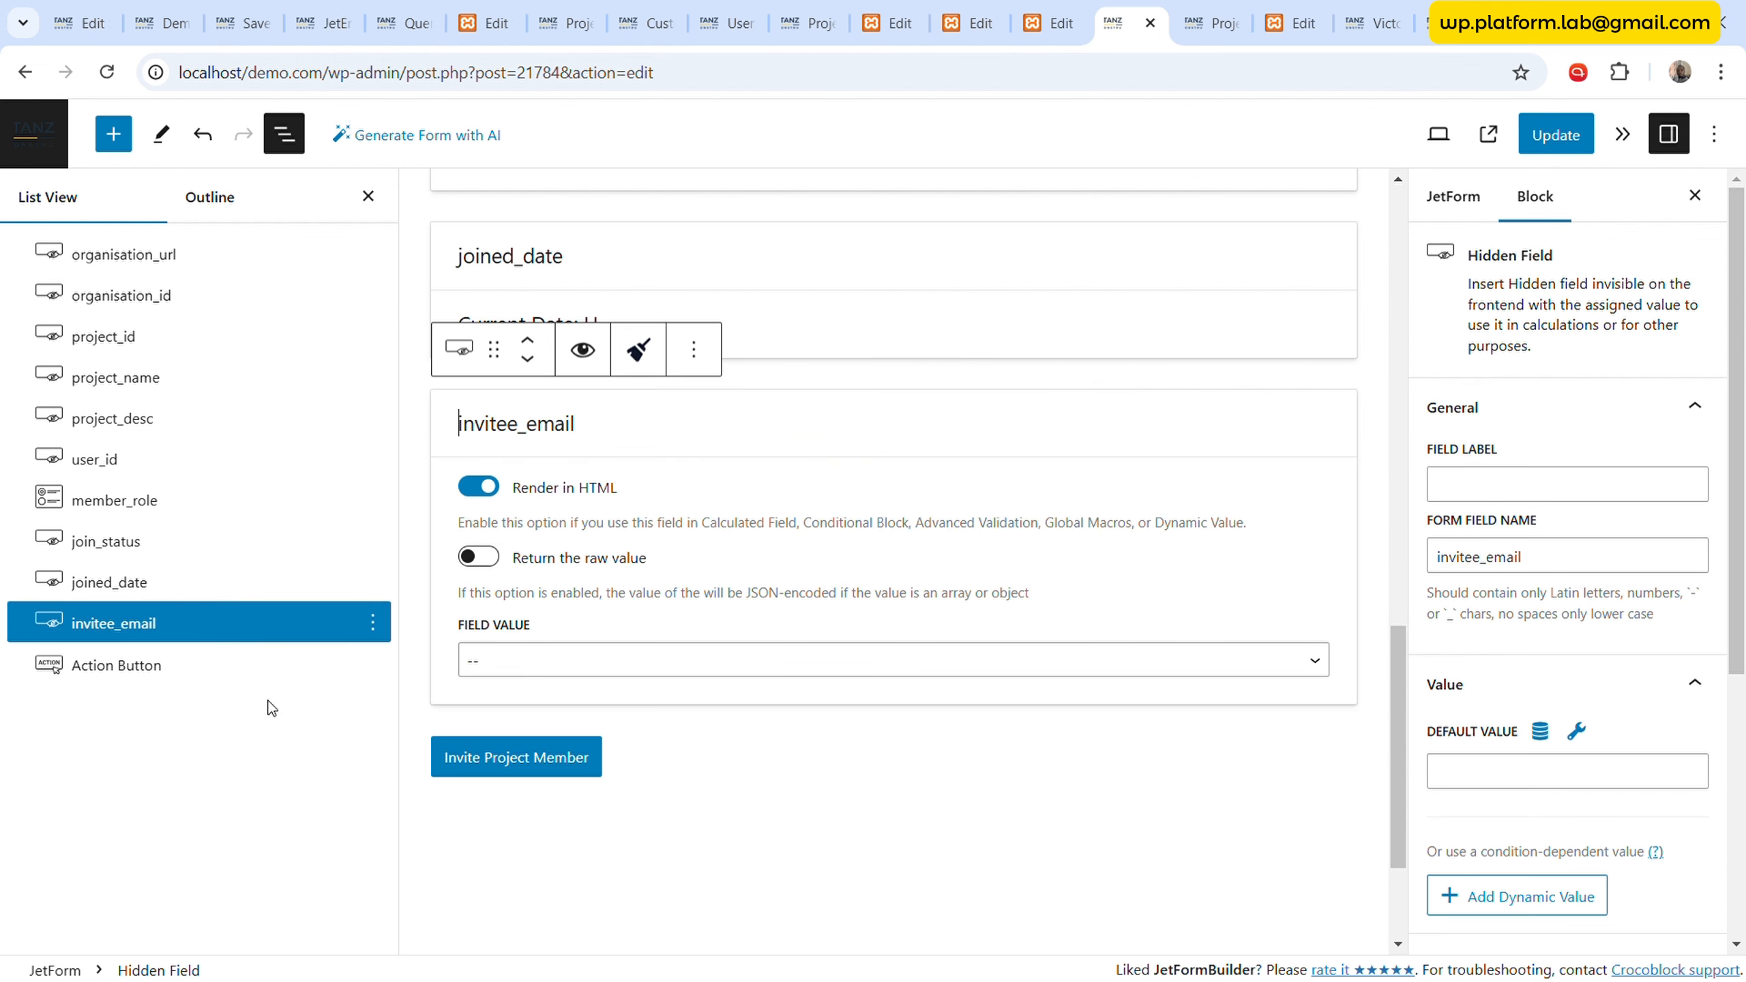
- Preset the user_id field's default value with User as source, Current user as the ID origin and a user field
scroll(1590, 792, "down", 1)
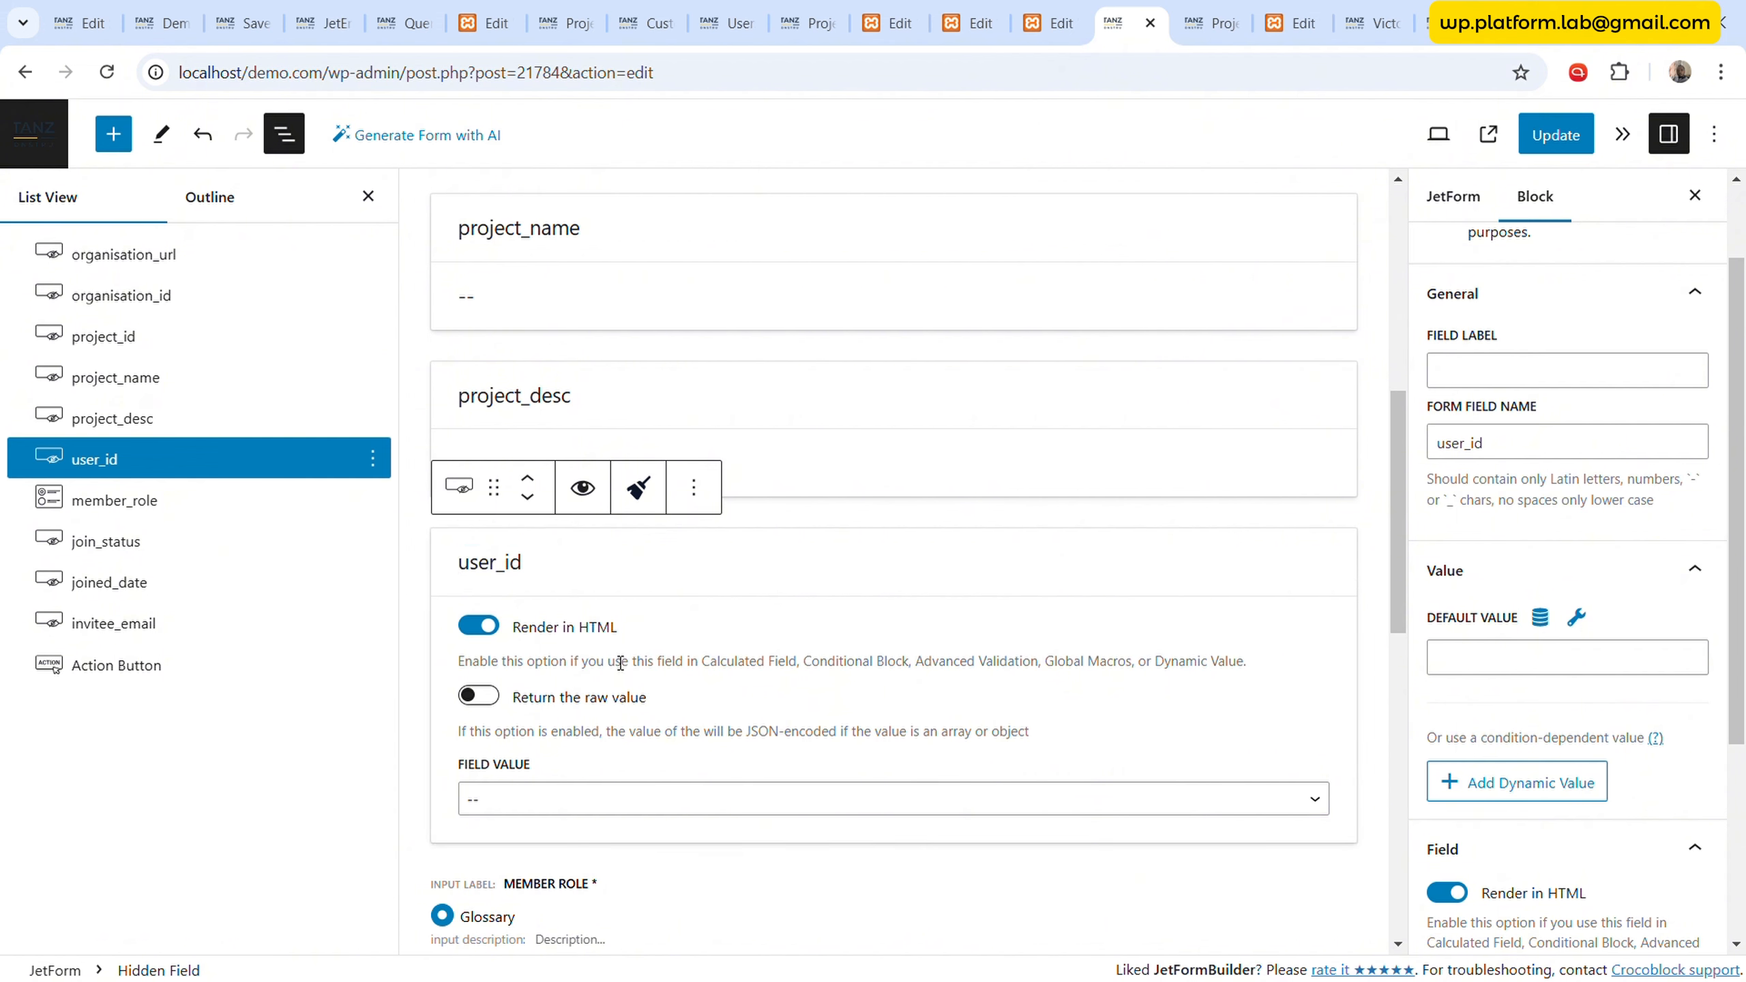
left_click(1541, 617)
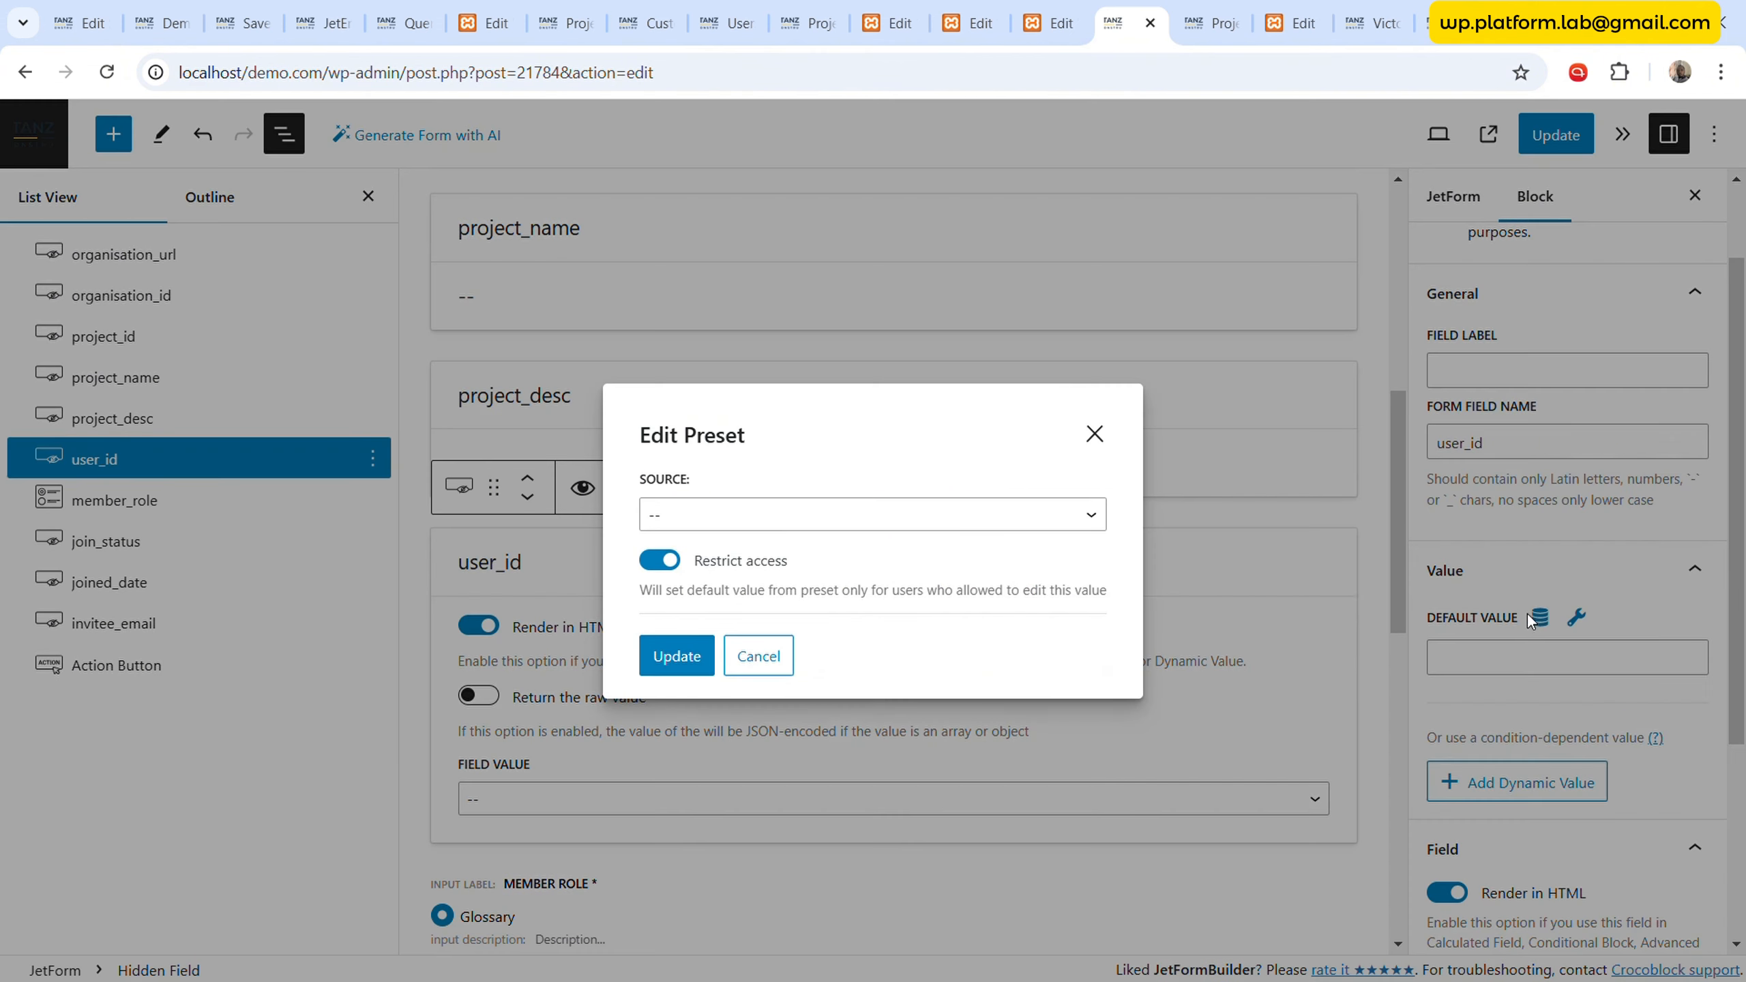
left_click(830, 576)
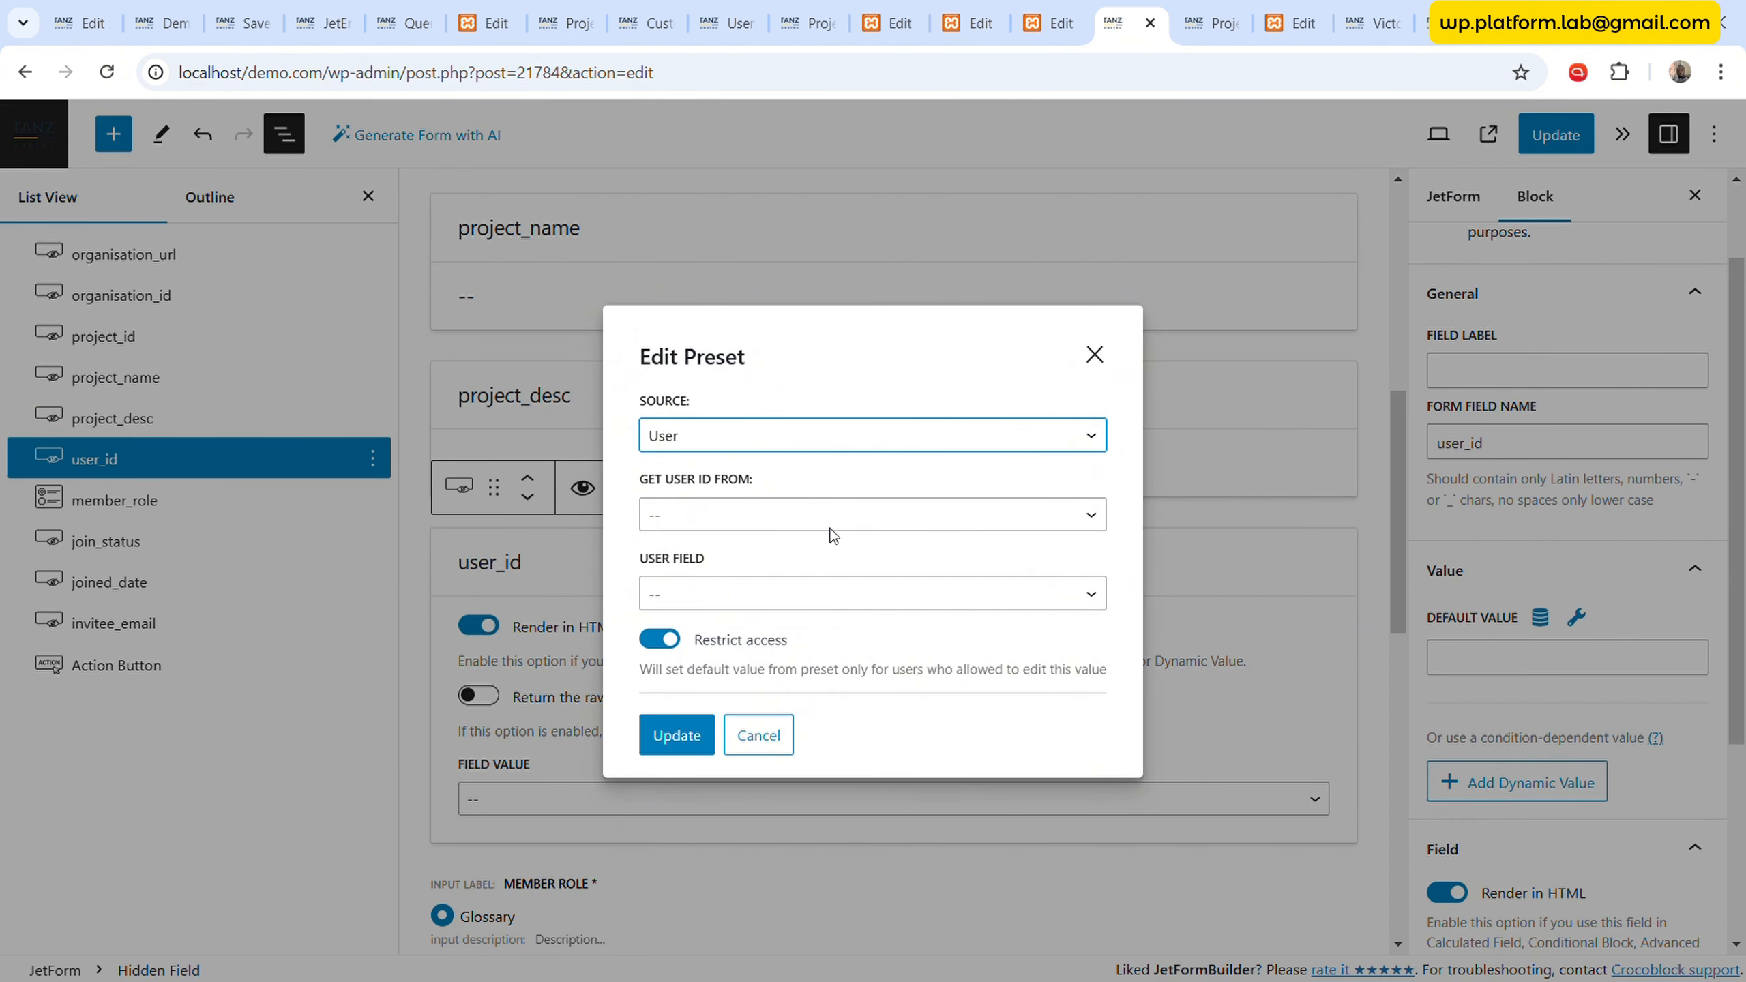
left_click(839, 530)
left_click(807, 587)
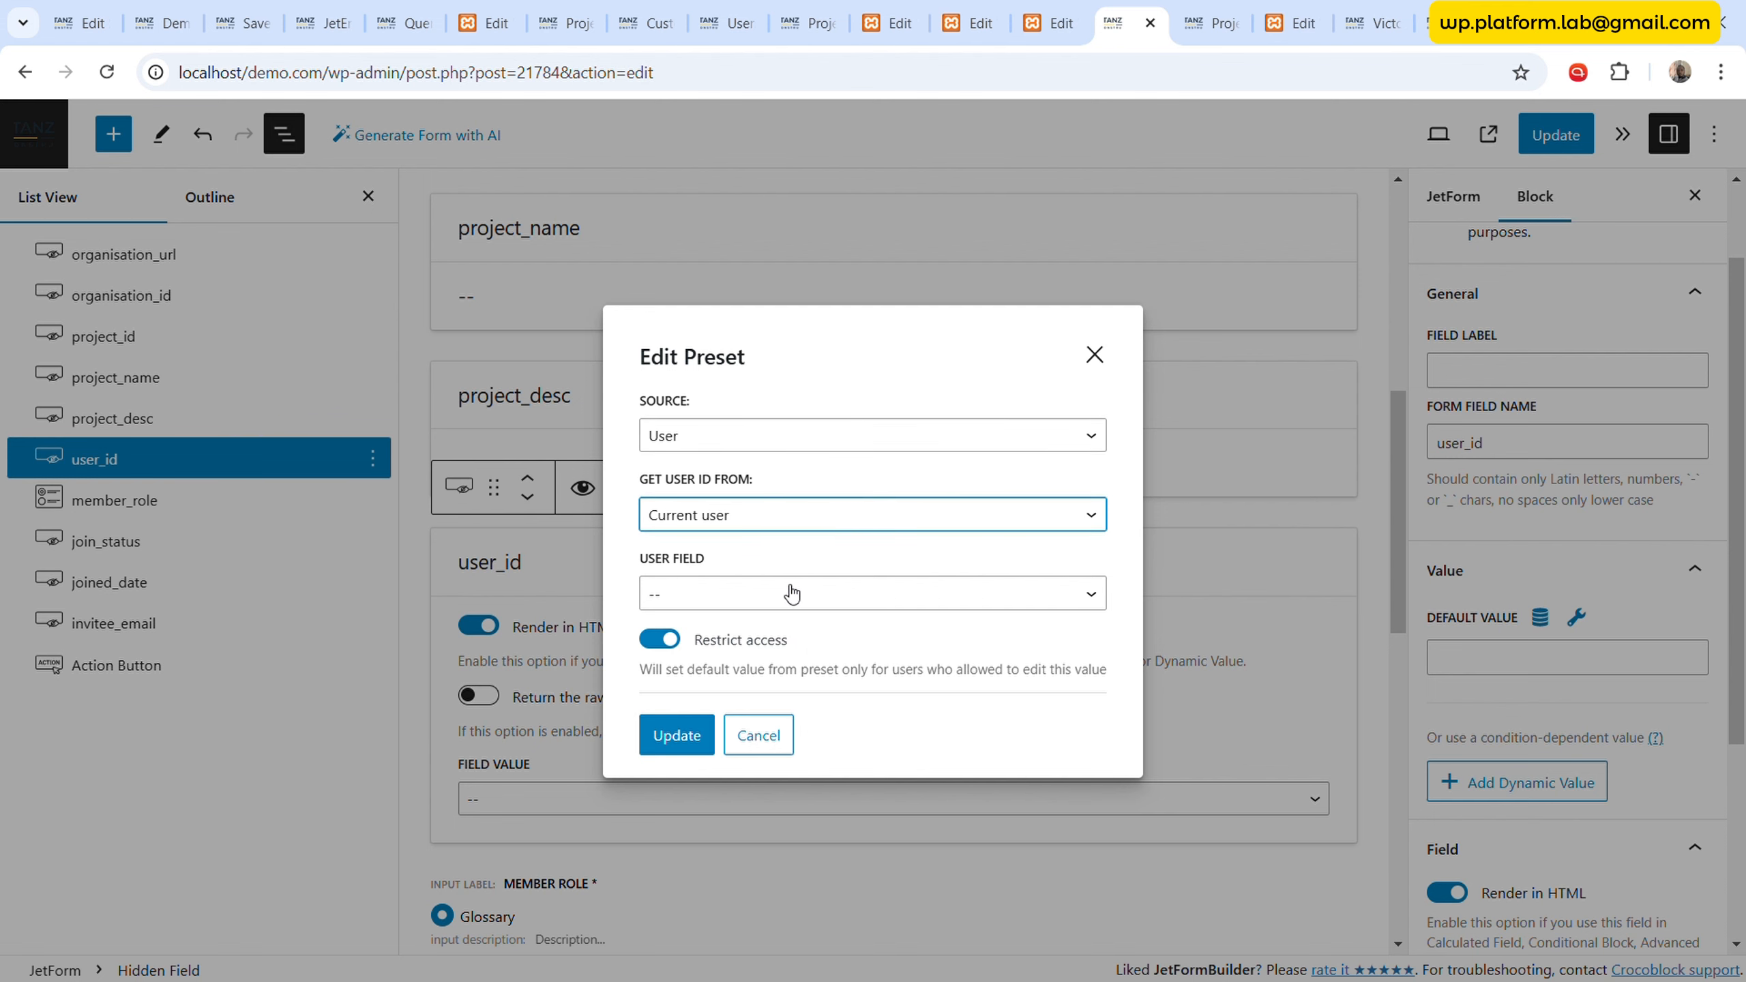
left_click(791, 594)
left_click(770, 650)
left_click(690, 735)
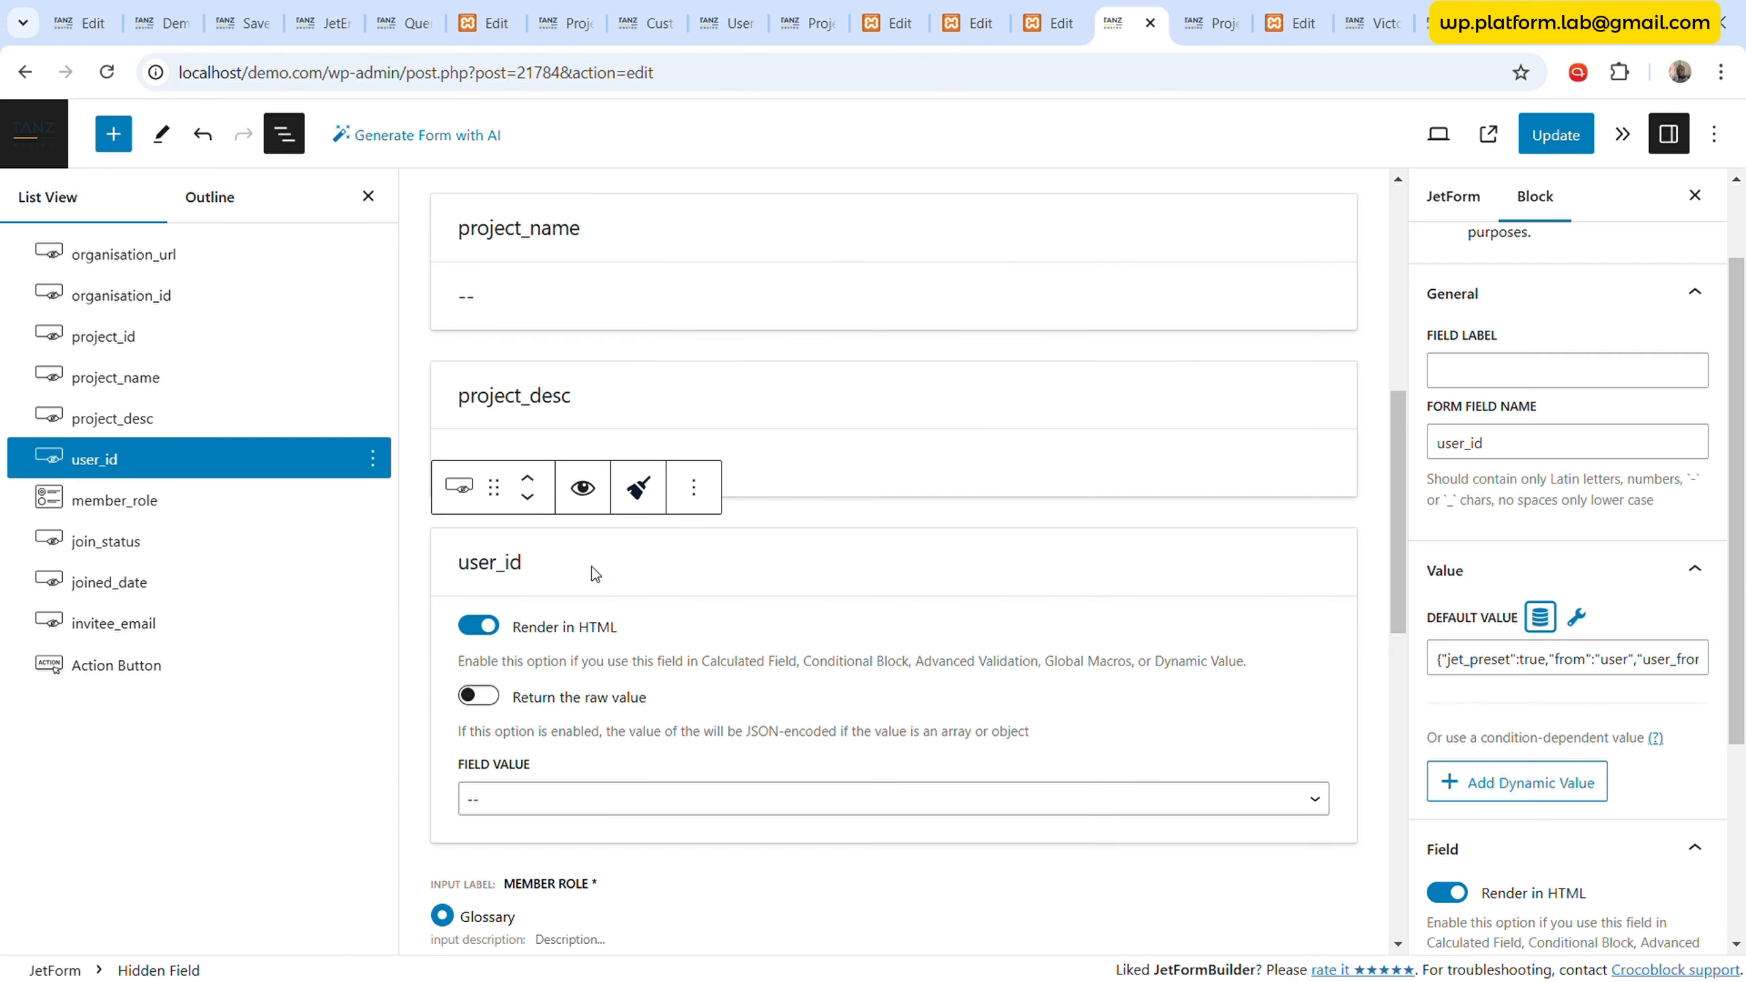
- Delete the five hidden fields from organisation_url through project_desc
scroll(1111, 796, "down", 2)
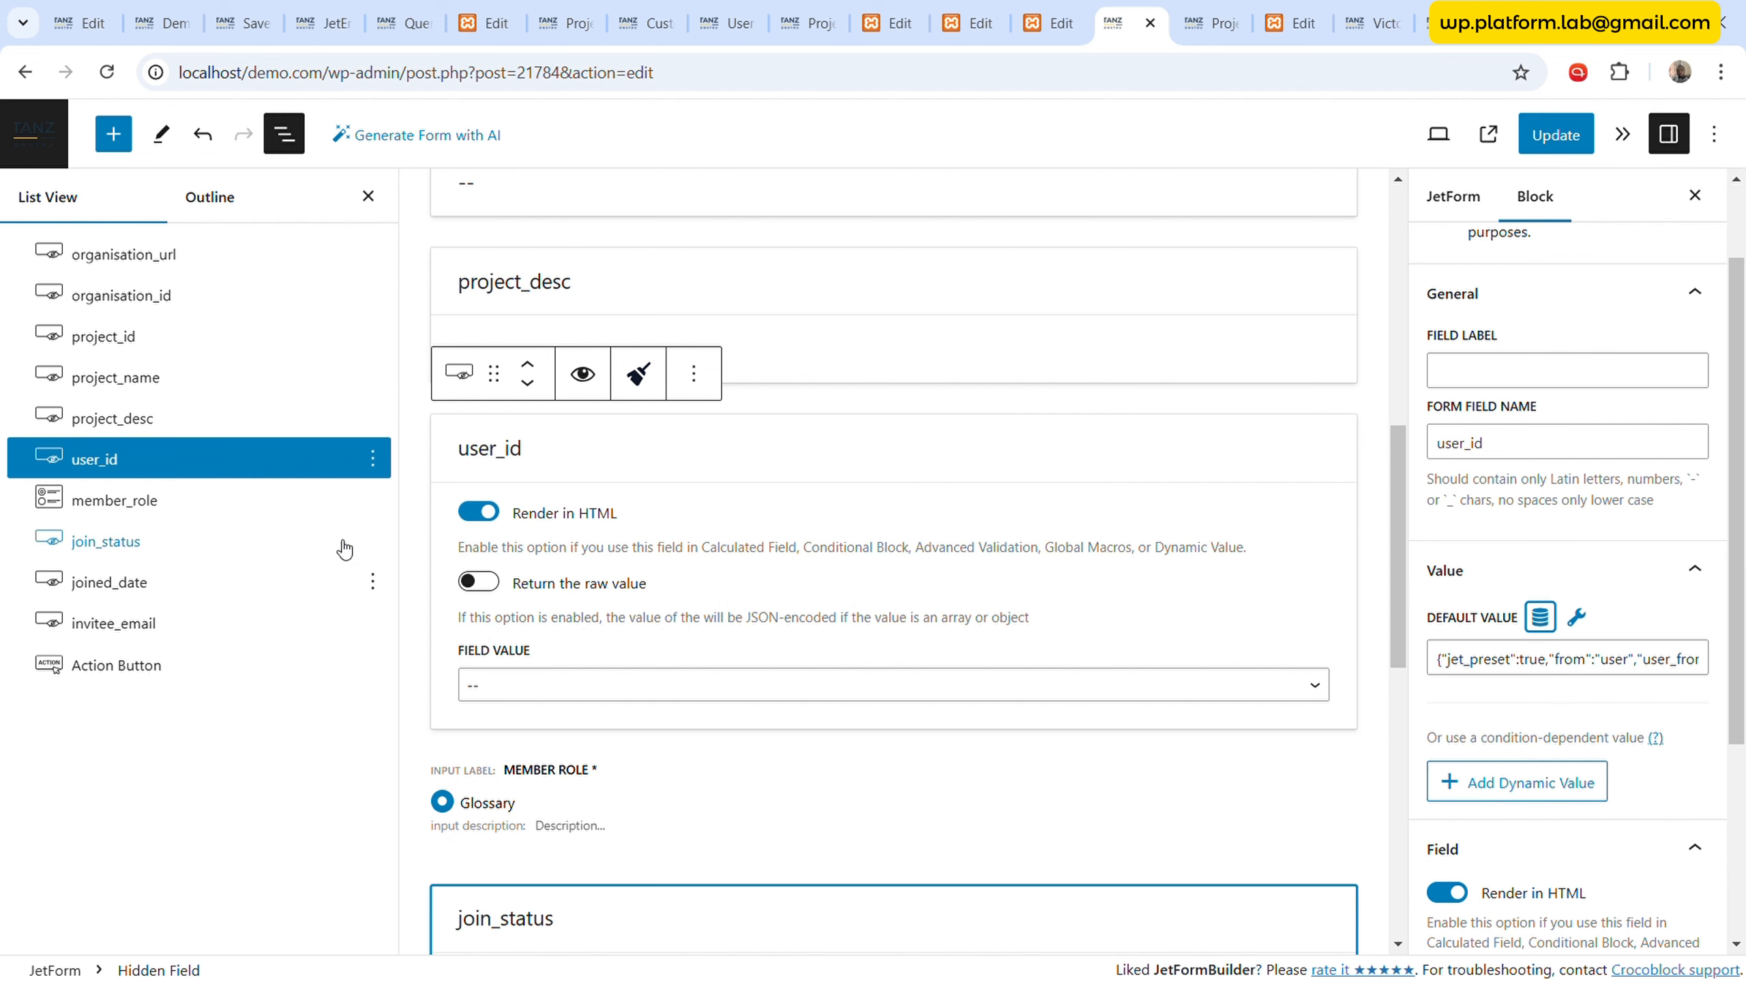
left_click(199, 425)
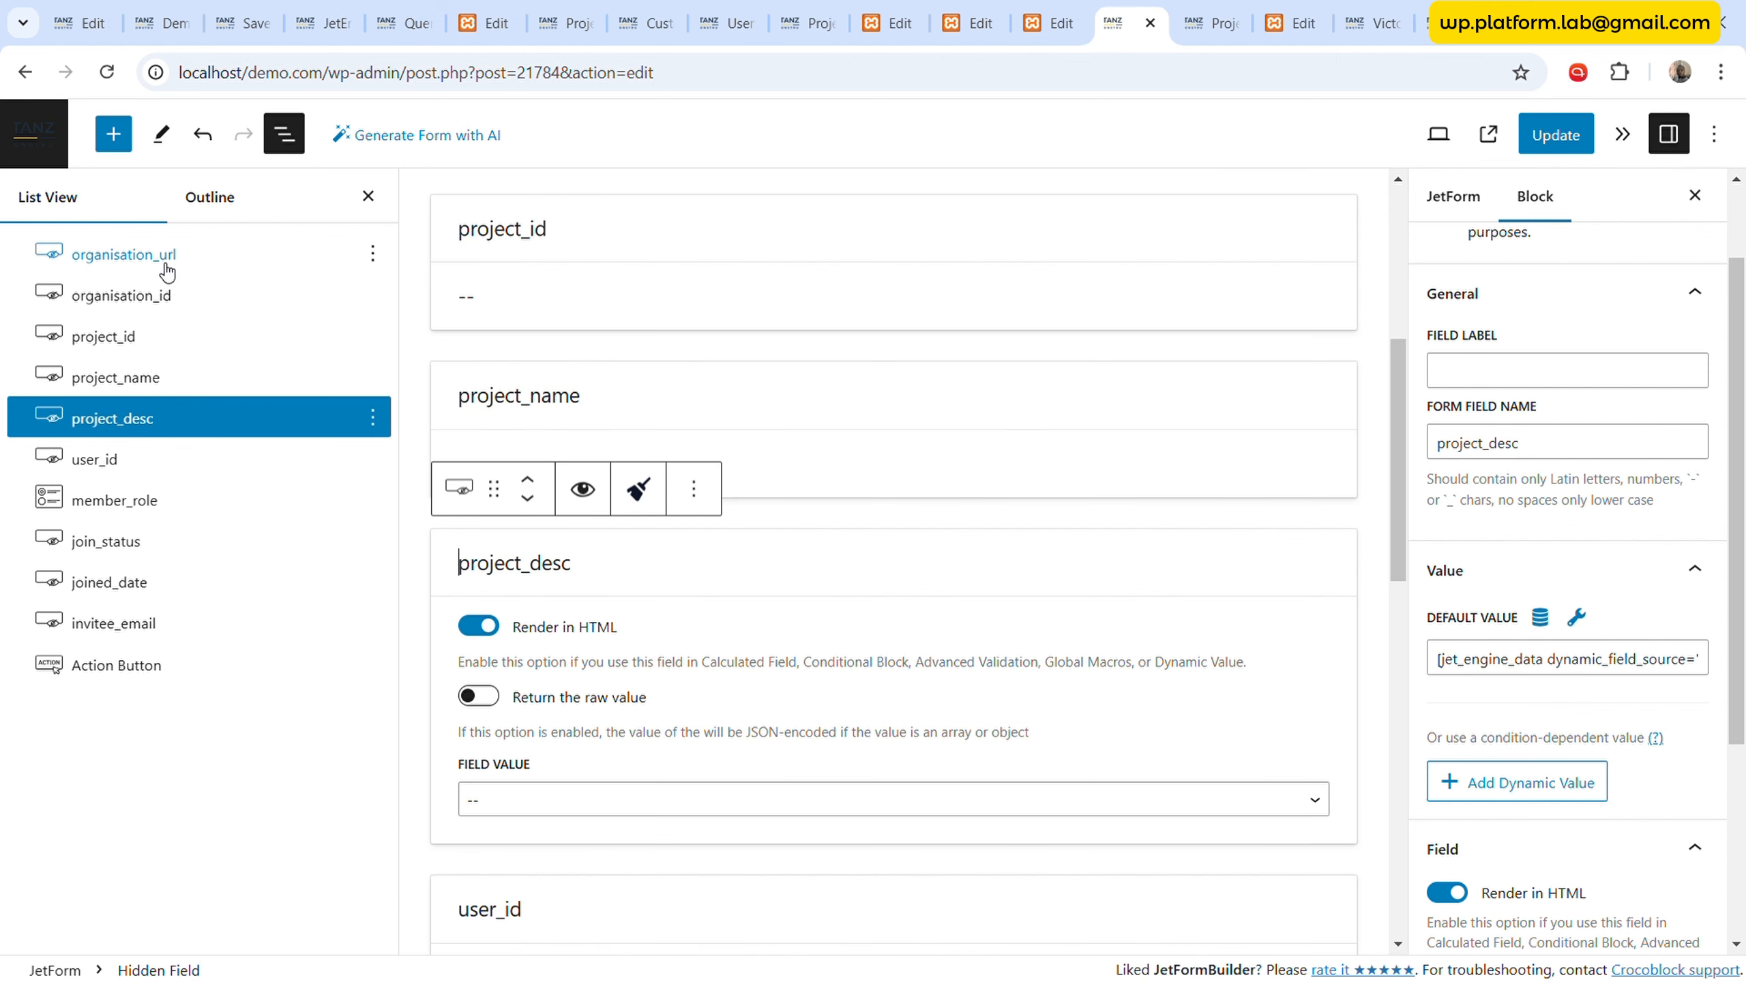
left_click(167, 256, "shift")
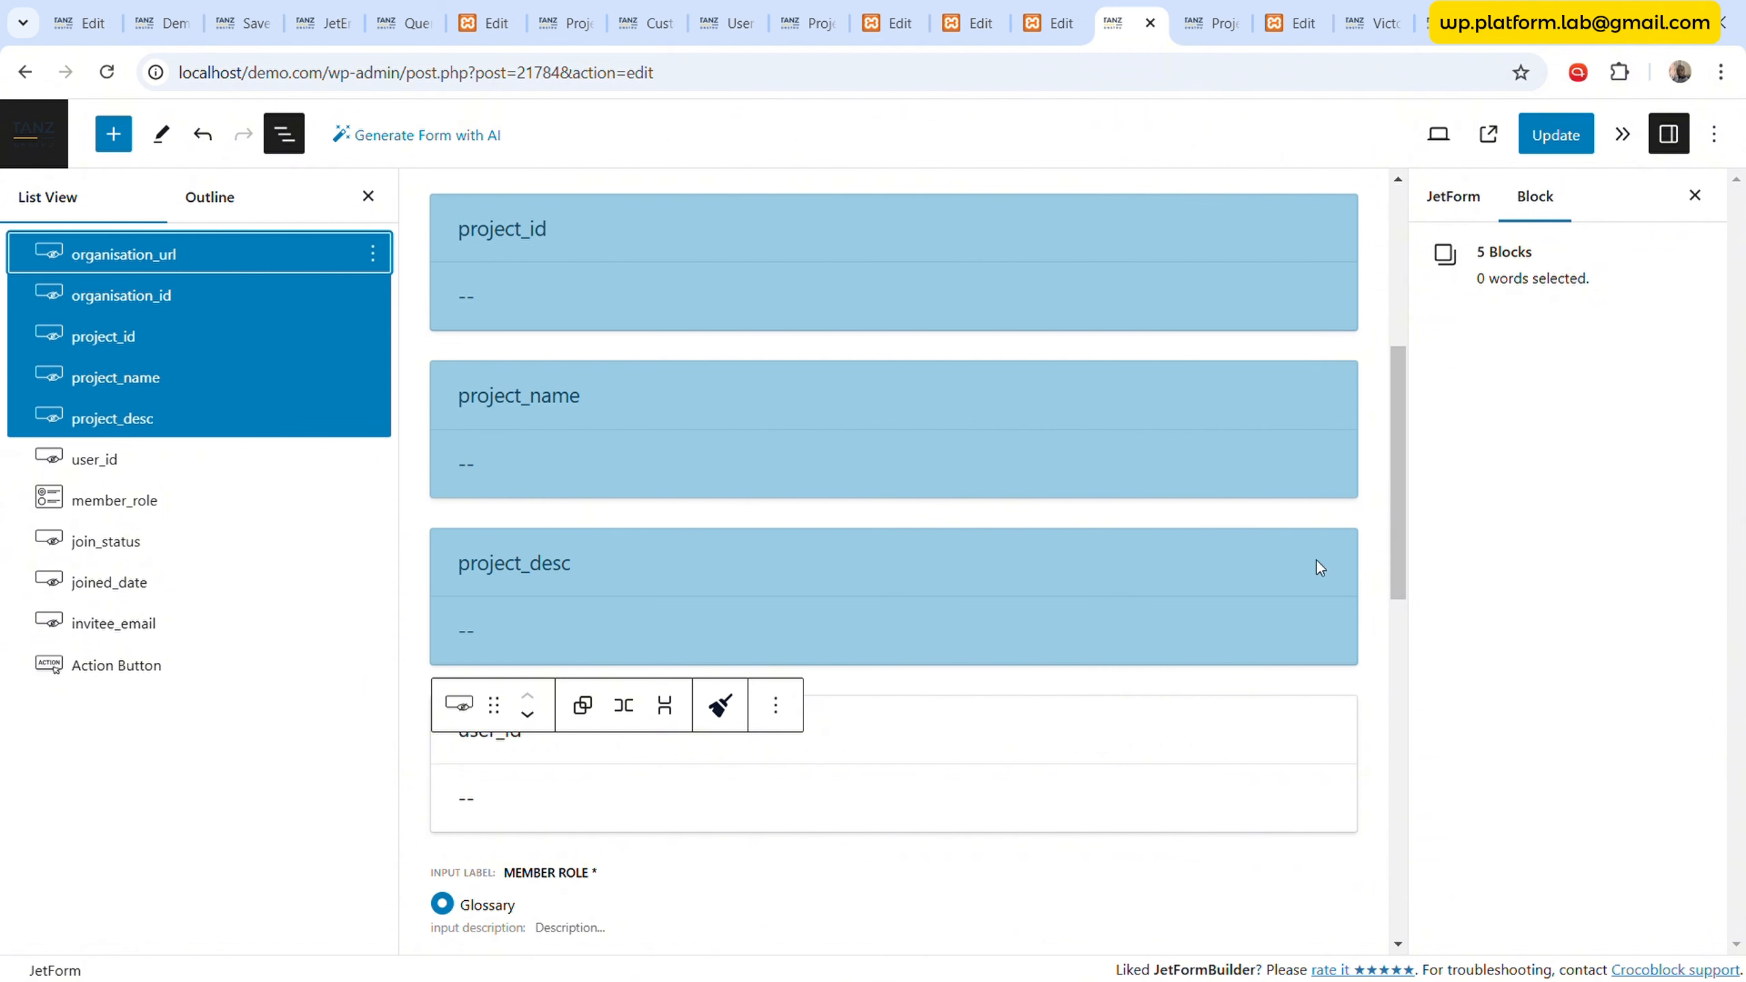
left_click(372, 255)
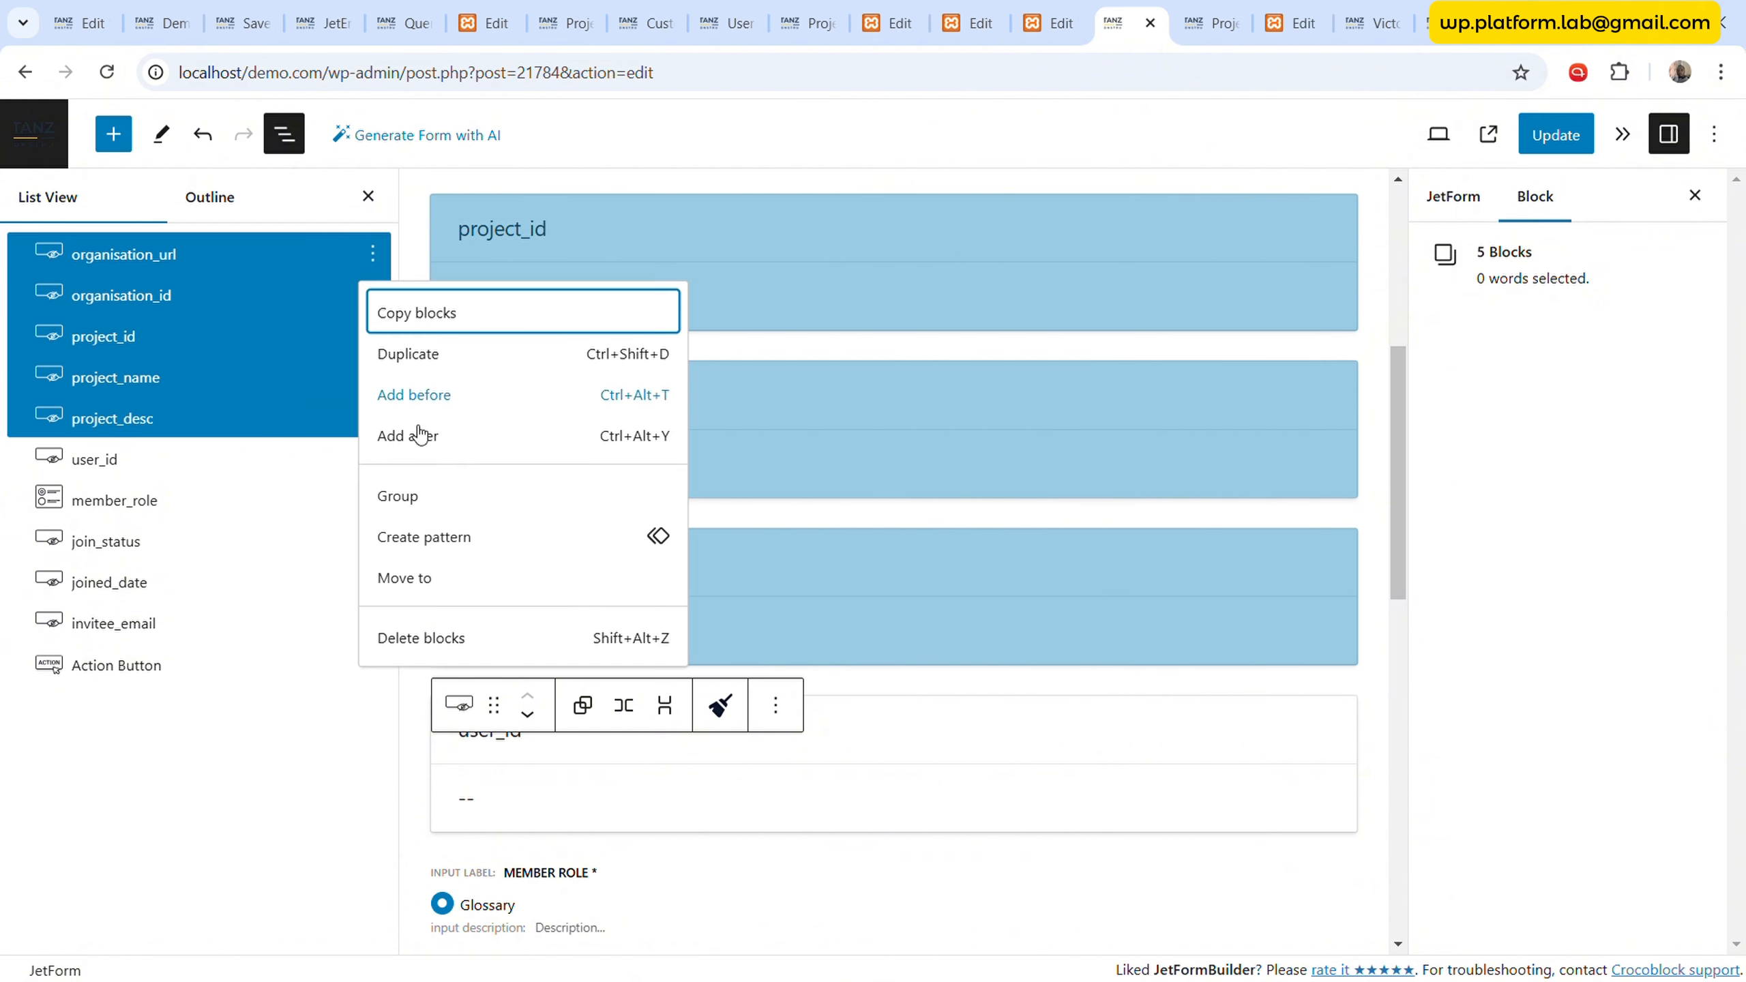
left_click(413, 637)
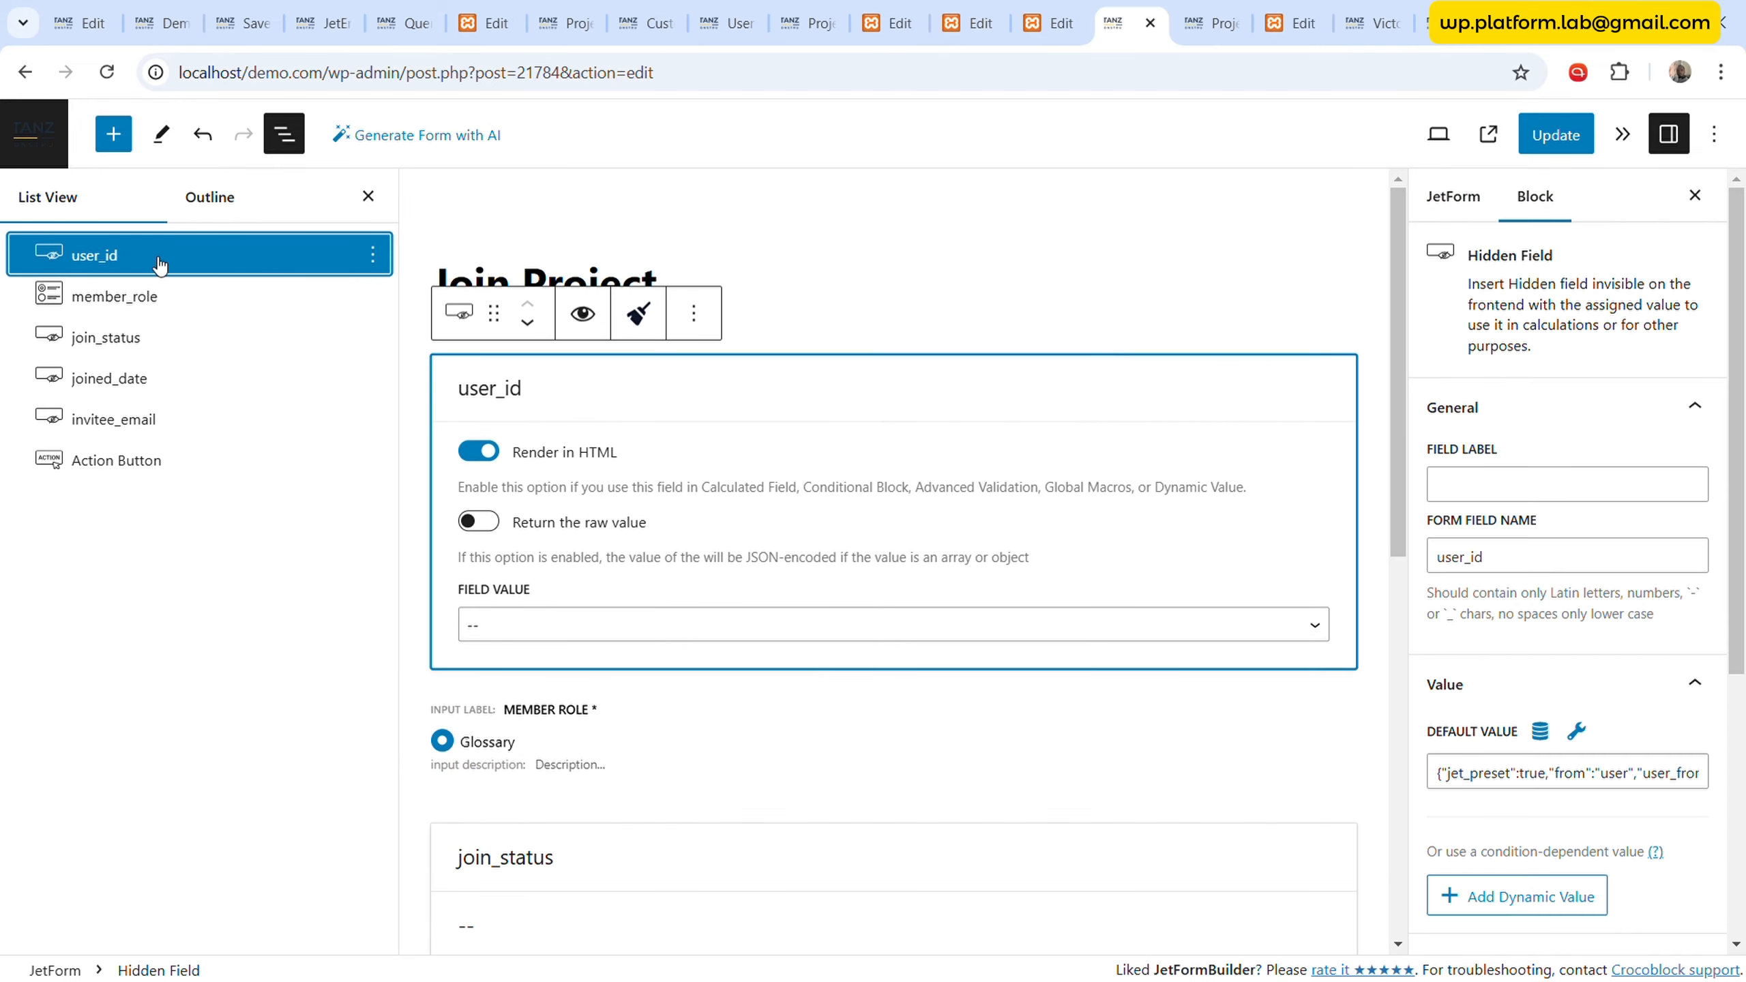
- Delete the member_role radio field from the form
left_click(162, 297)
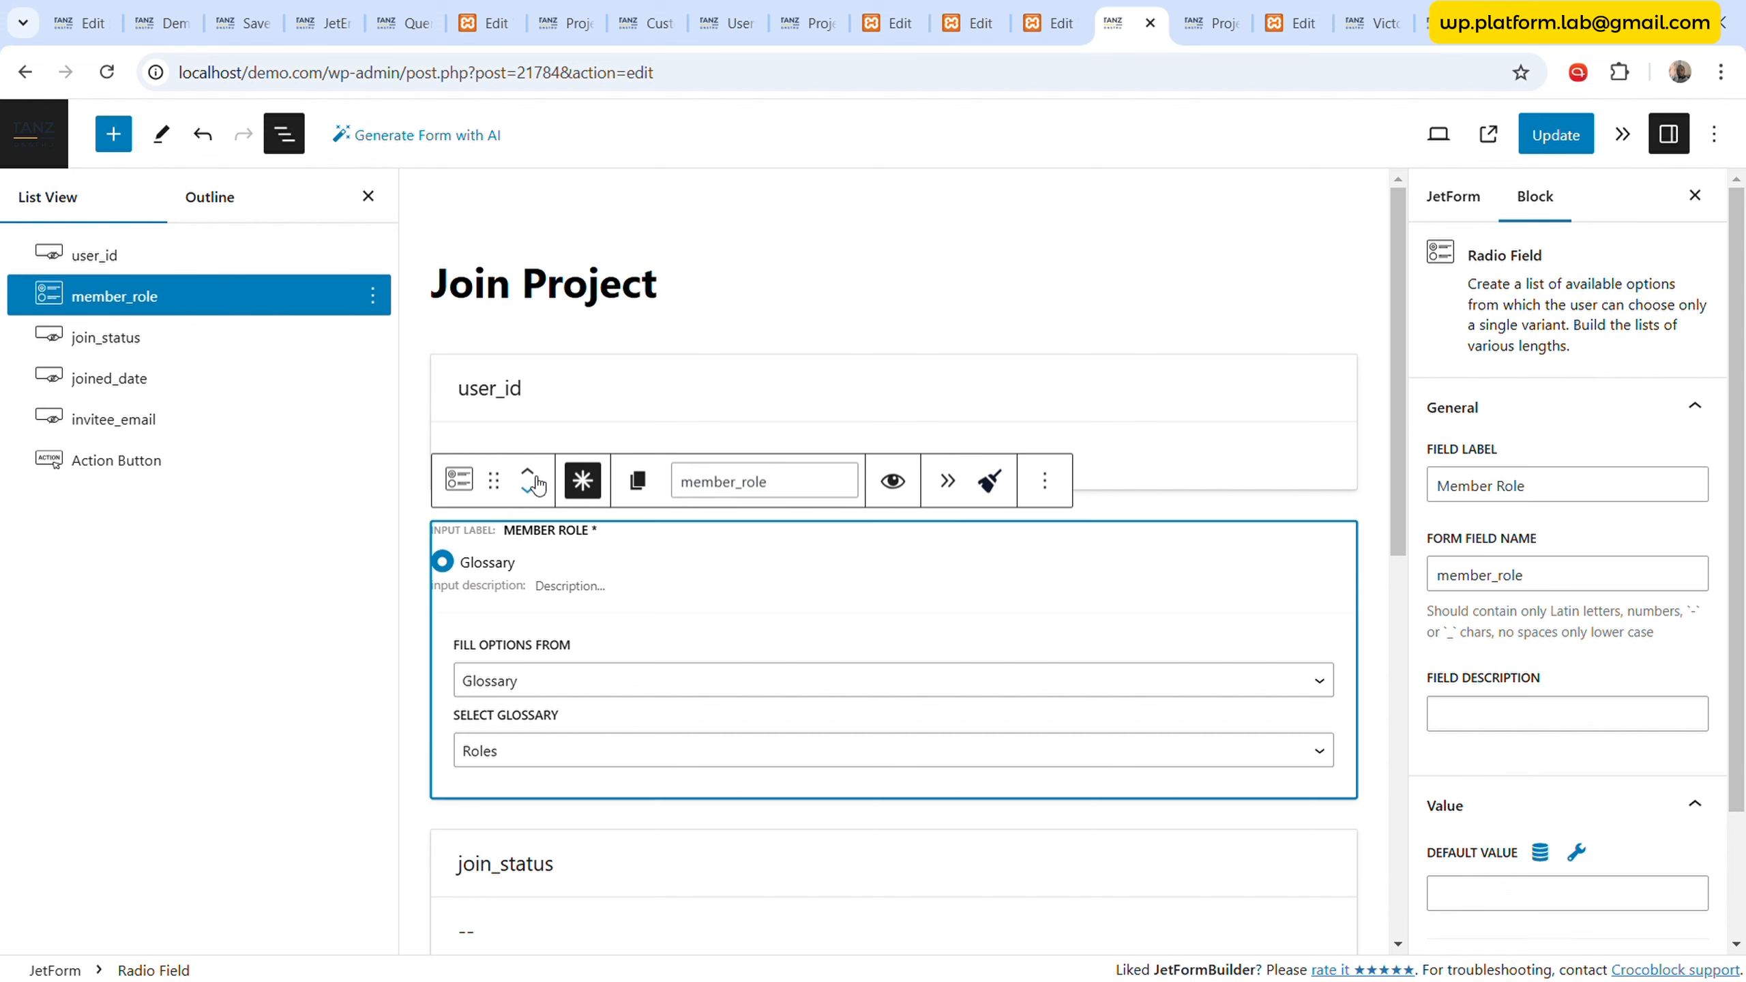
left_click(470, 482)
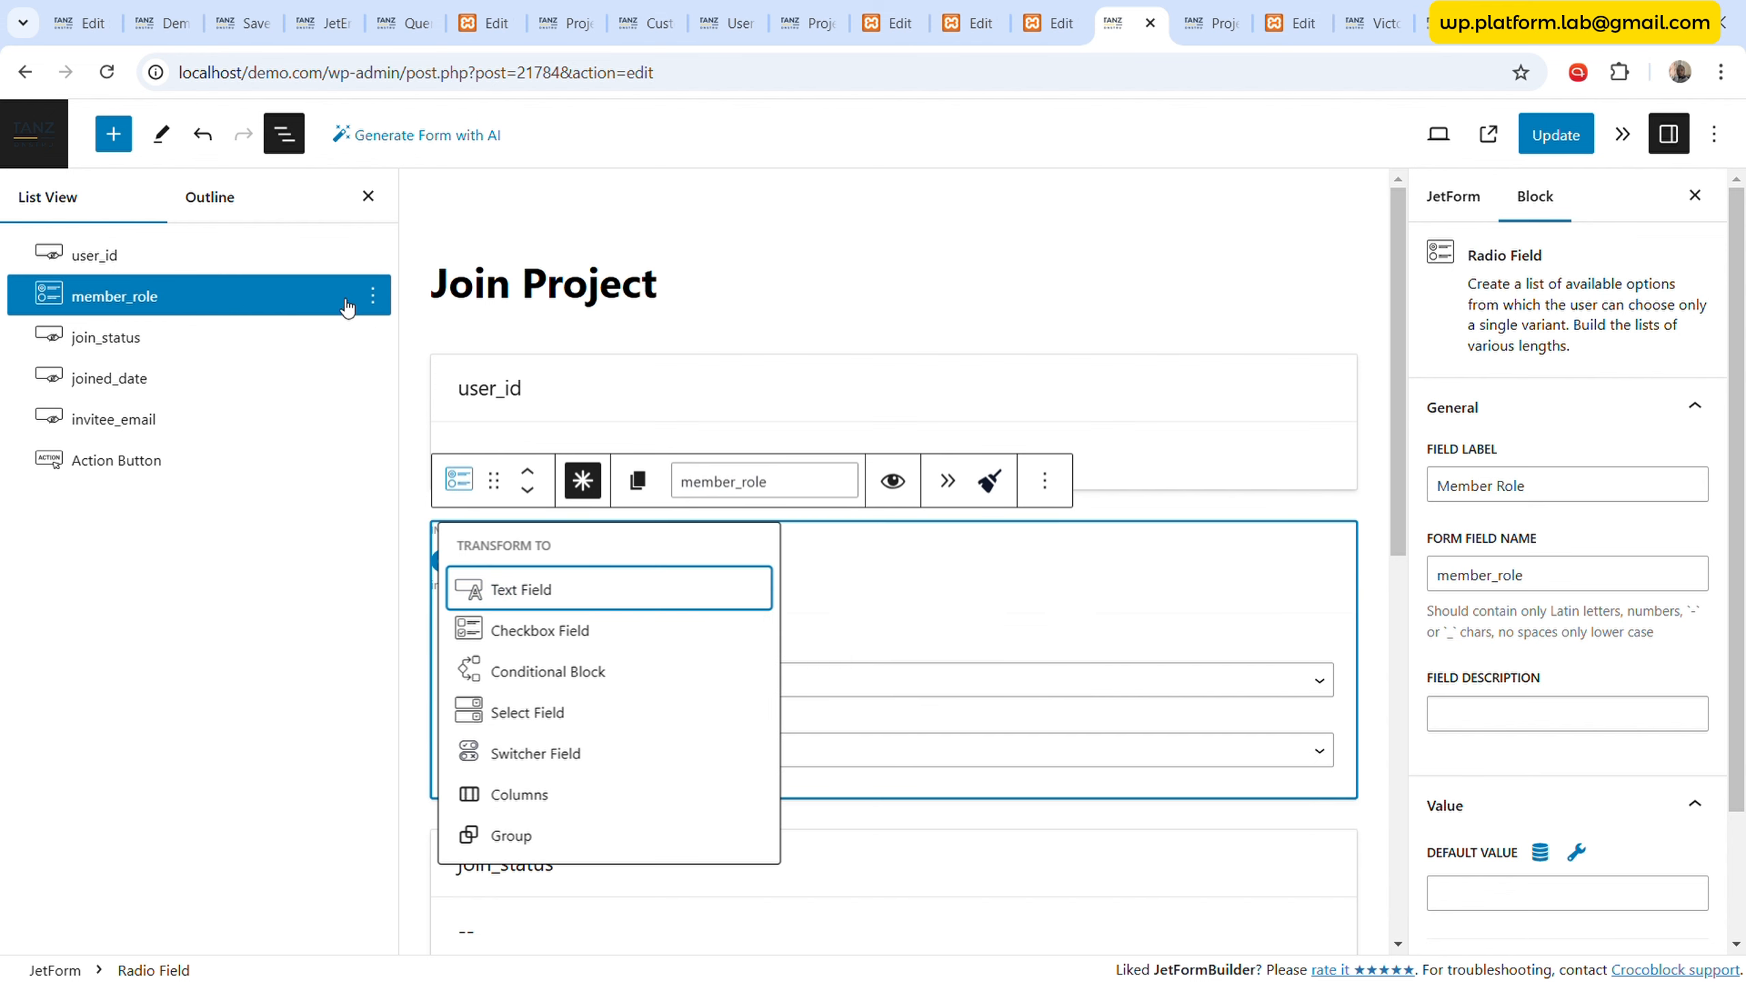
left_click(372, 297)
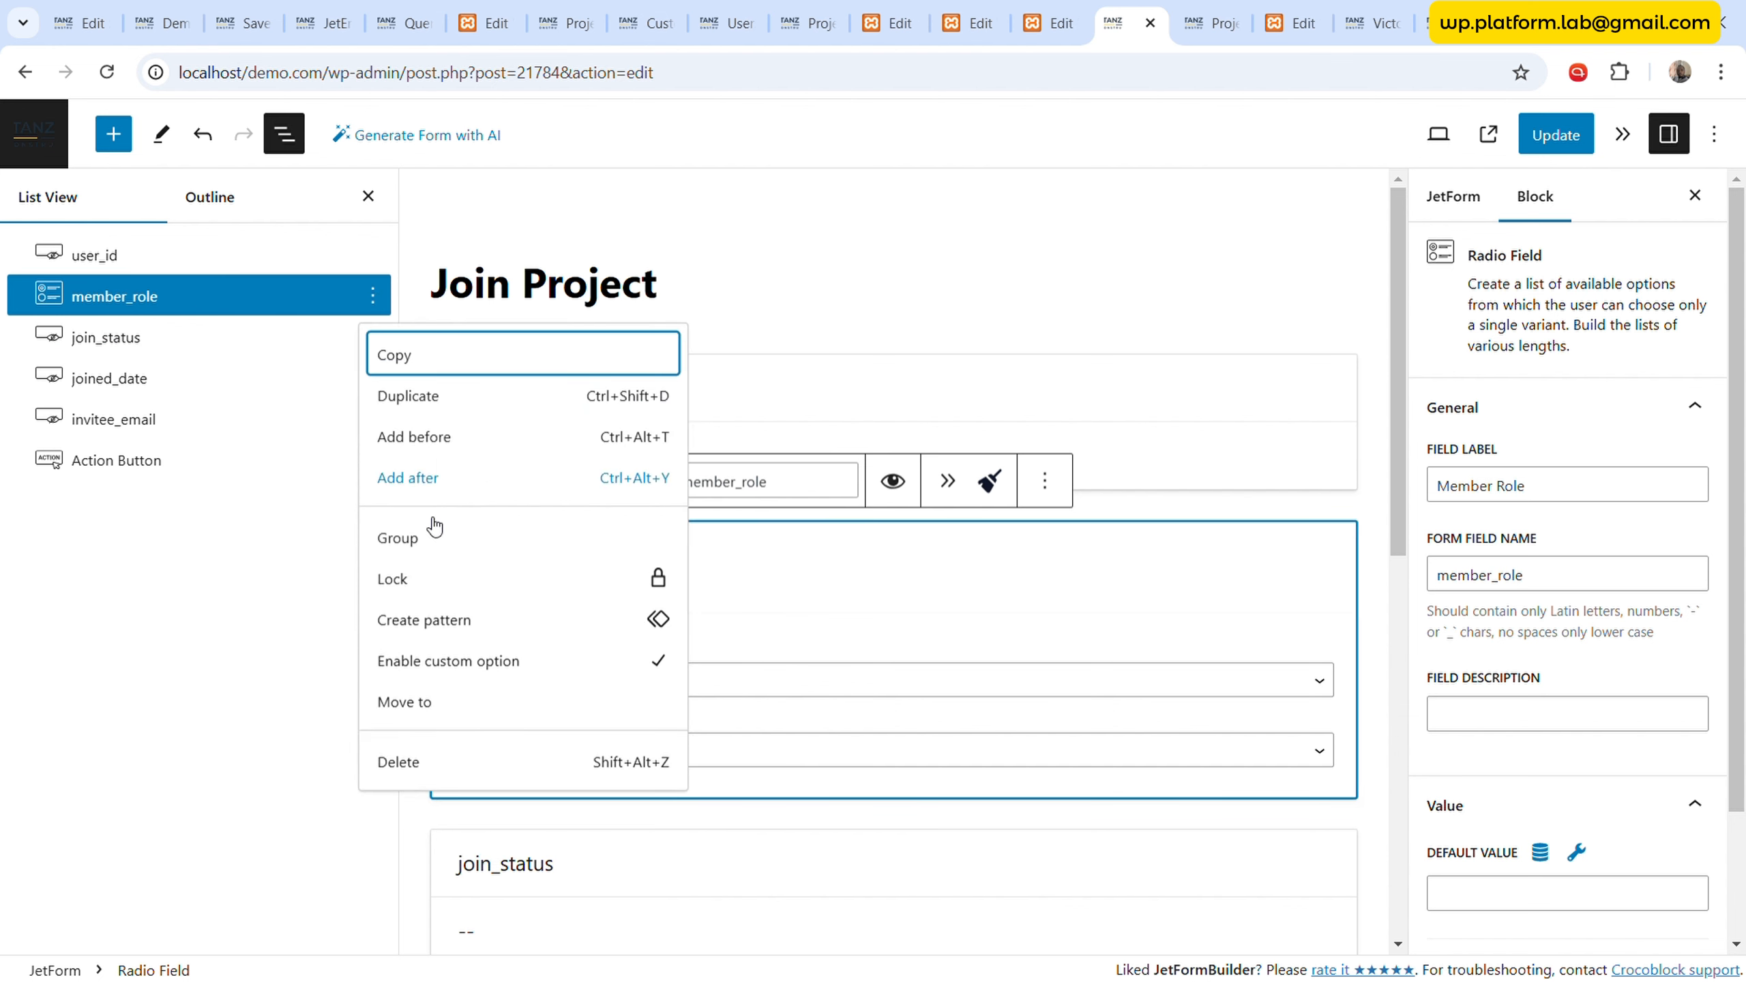
left_click(412, 759)
- Review the value settings of the join_status, joined_date and invitee_email hidden fields
left_click(182, 295)
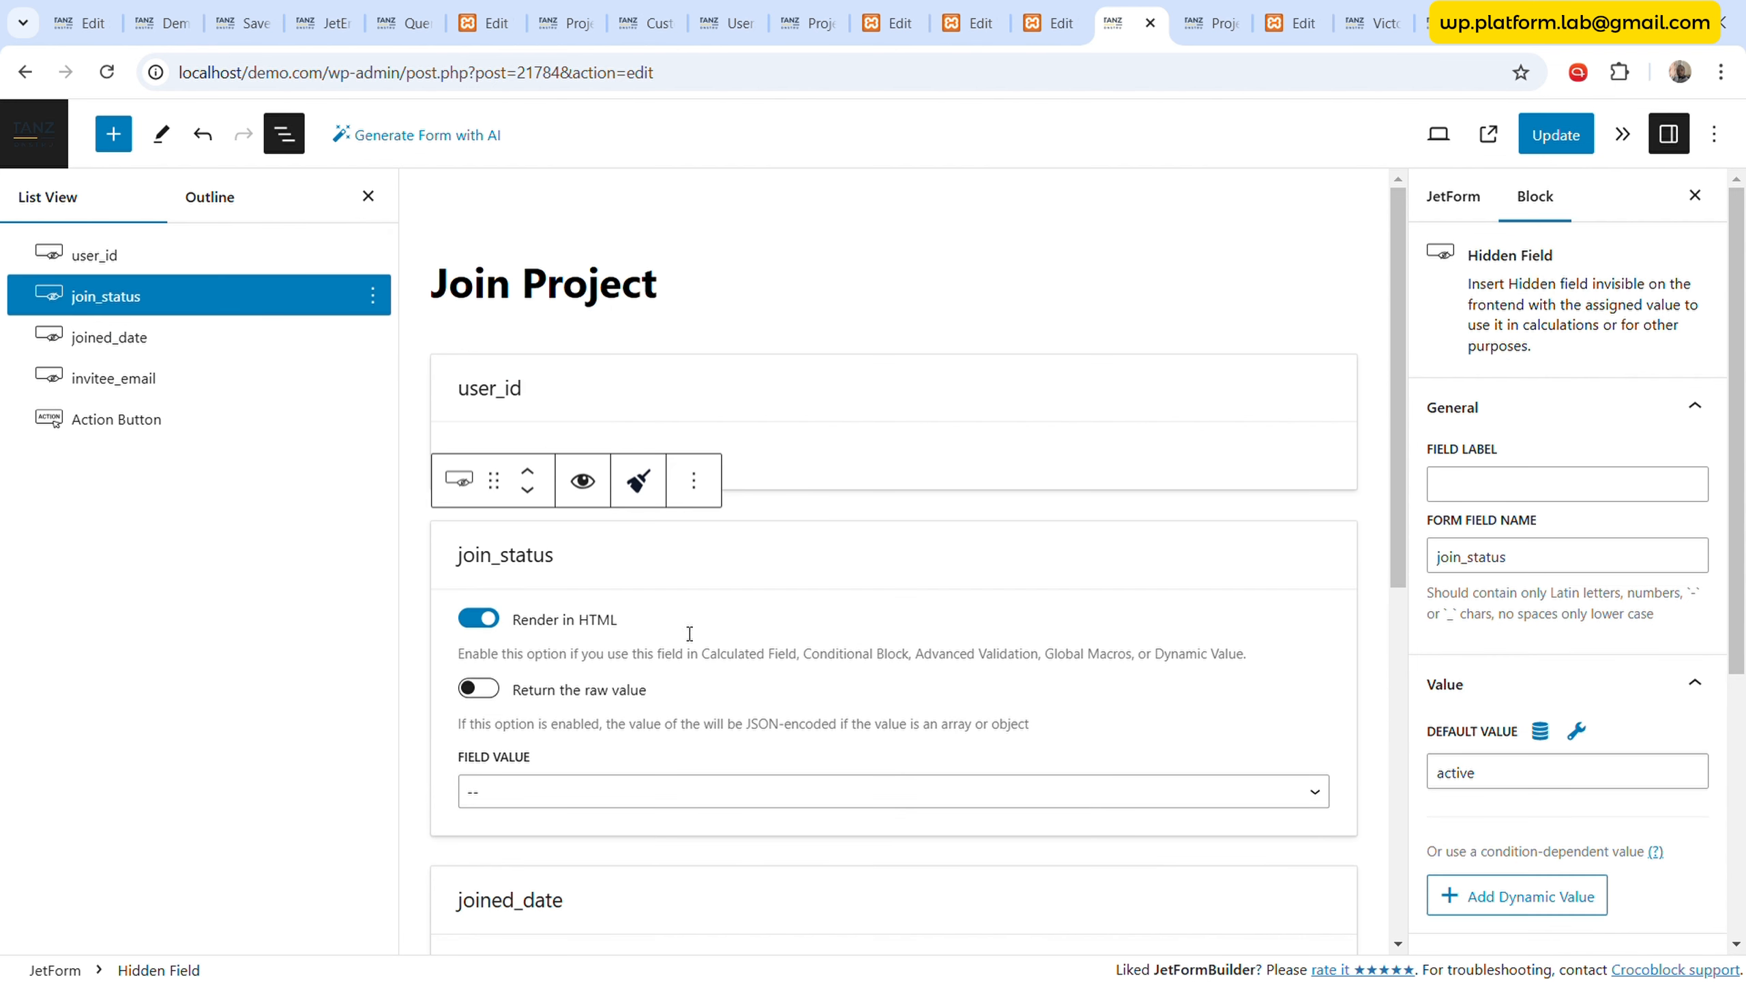
left_click(193, 338)
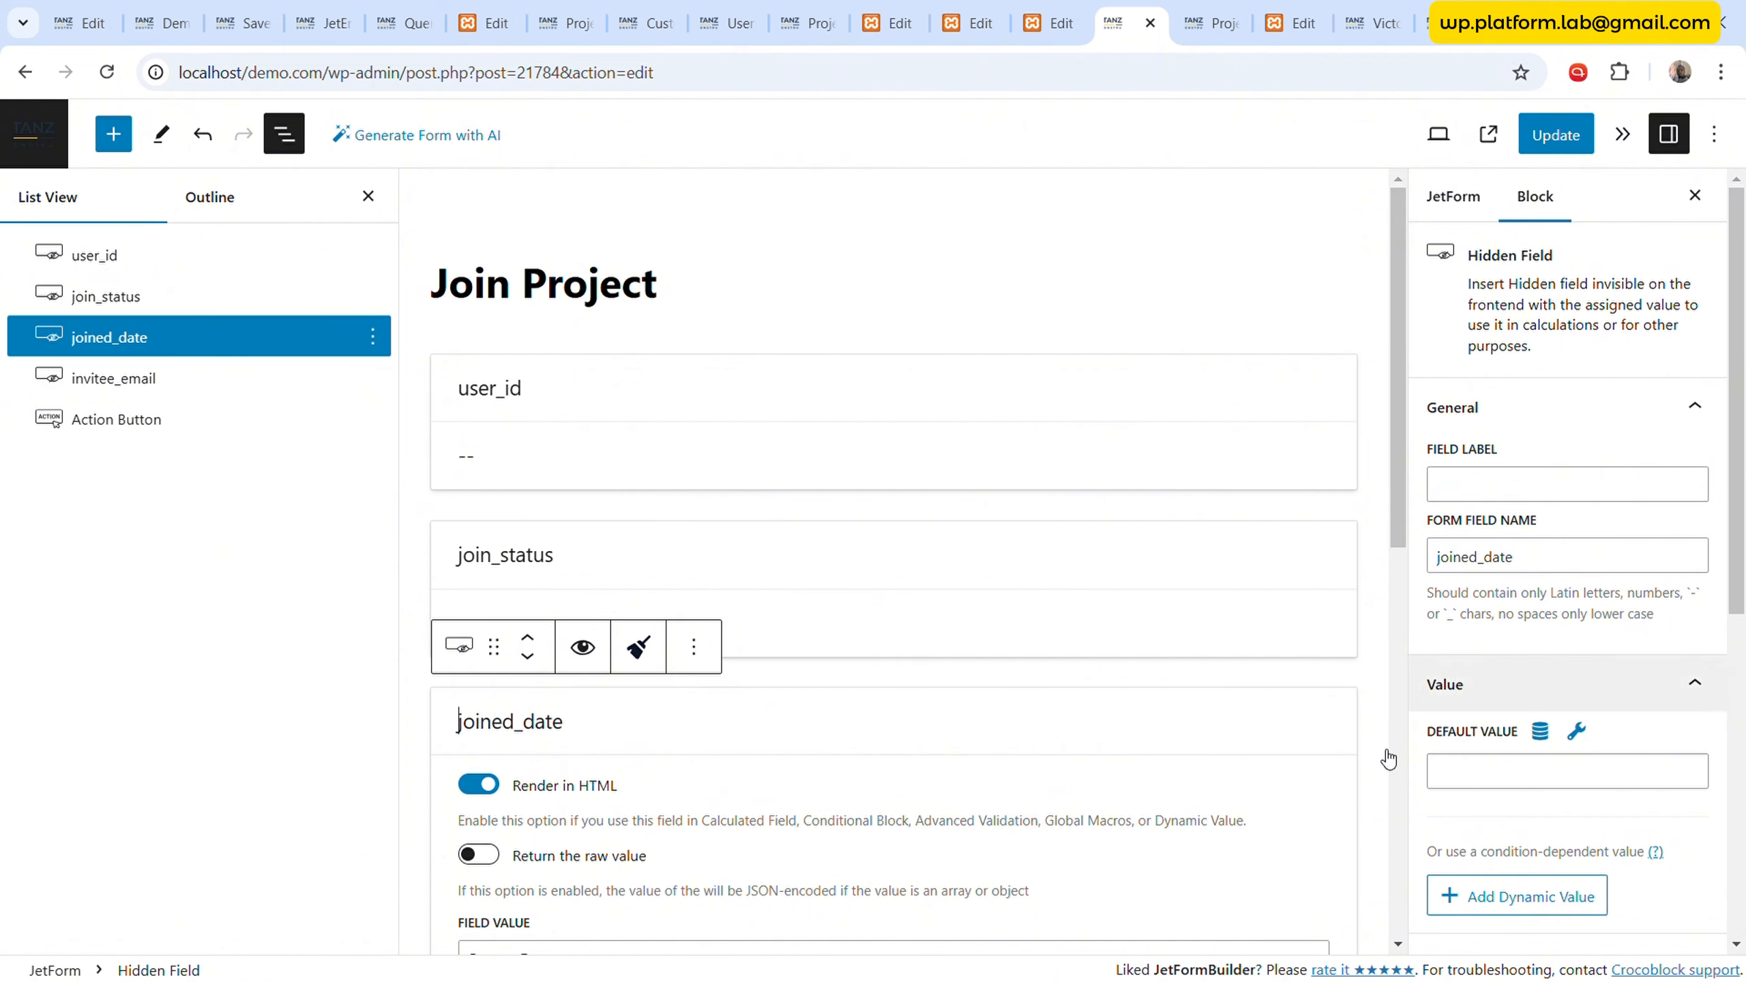
scroll(959, 800, "down", 5)
scroll(1570, 754, "down", 3)
scroll(1571, 755, "down", 2)
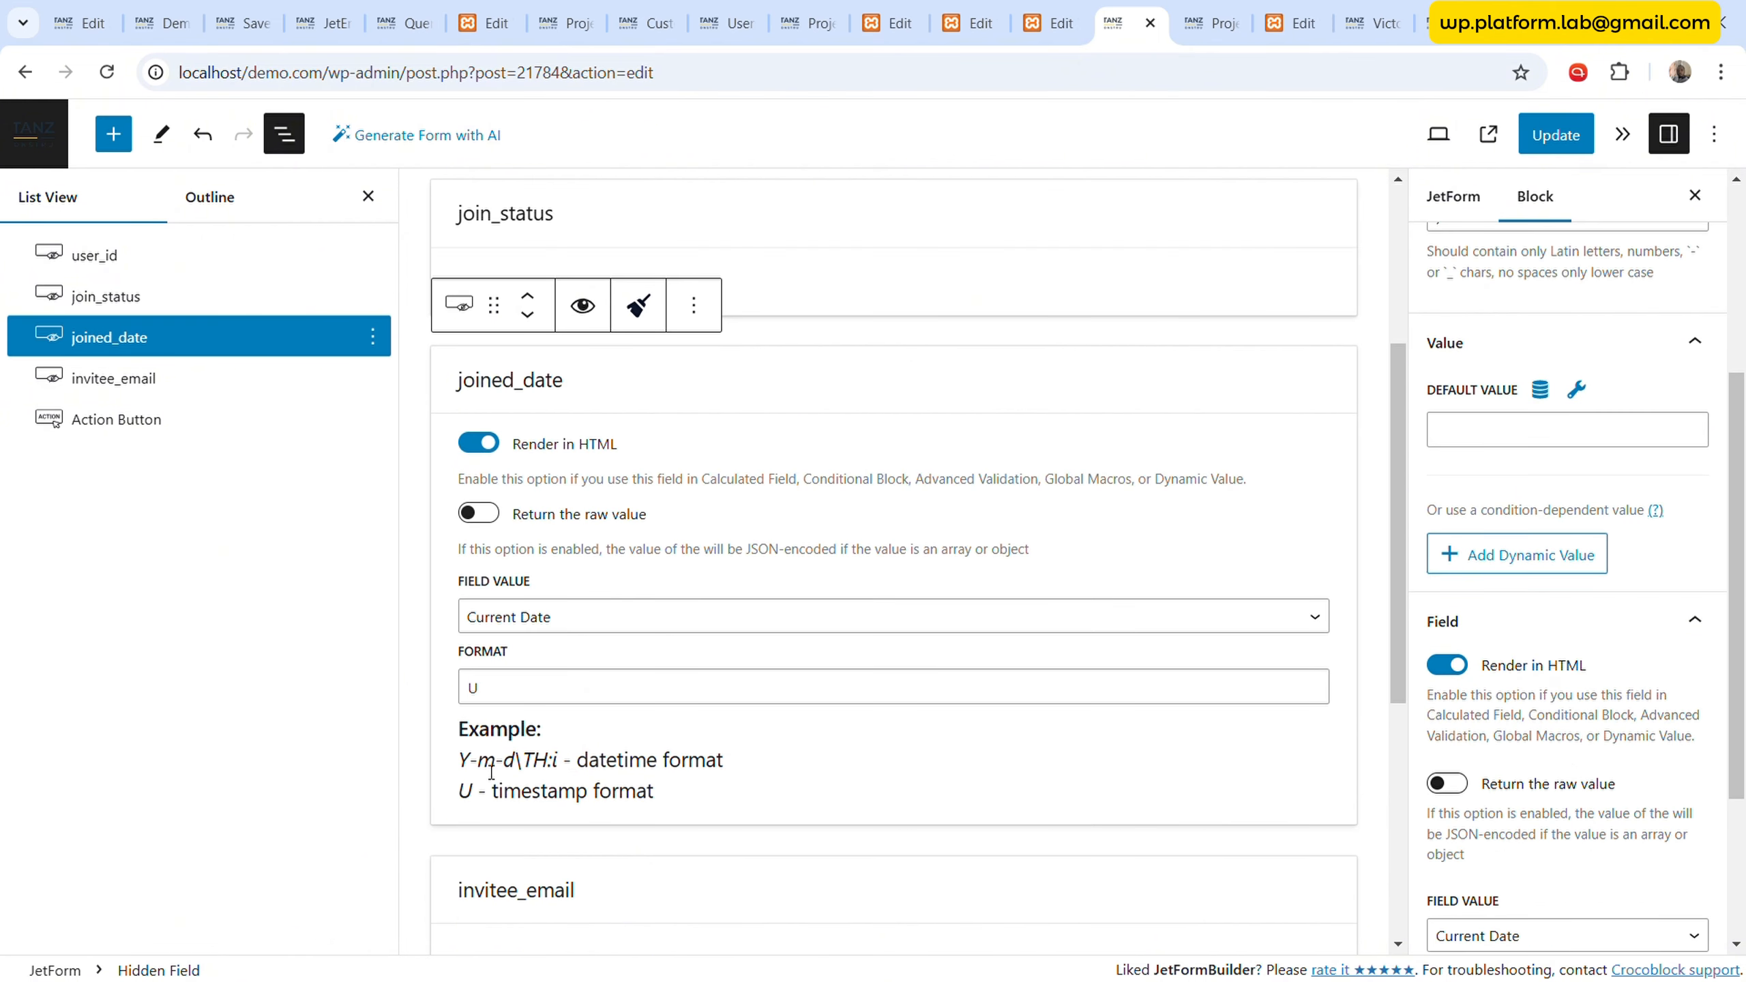
left_click(177, 378)
- Change the action button's label to "Join Membership"
left_click(214, 421)
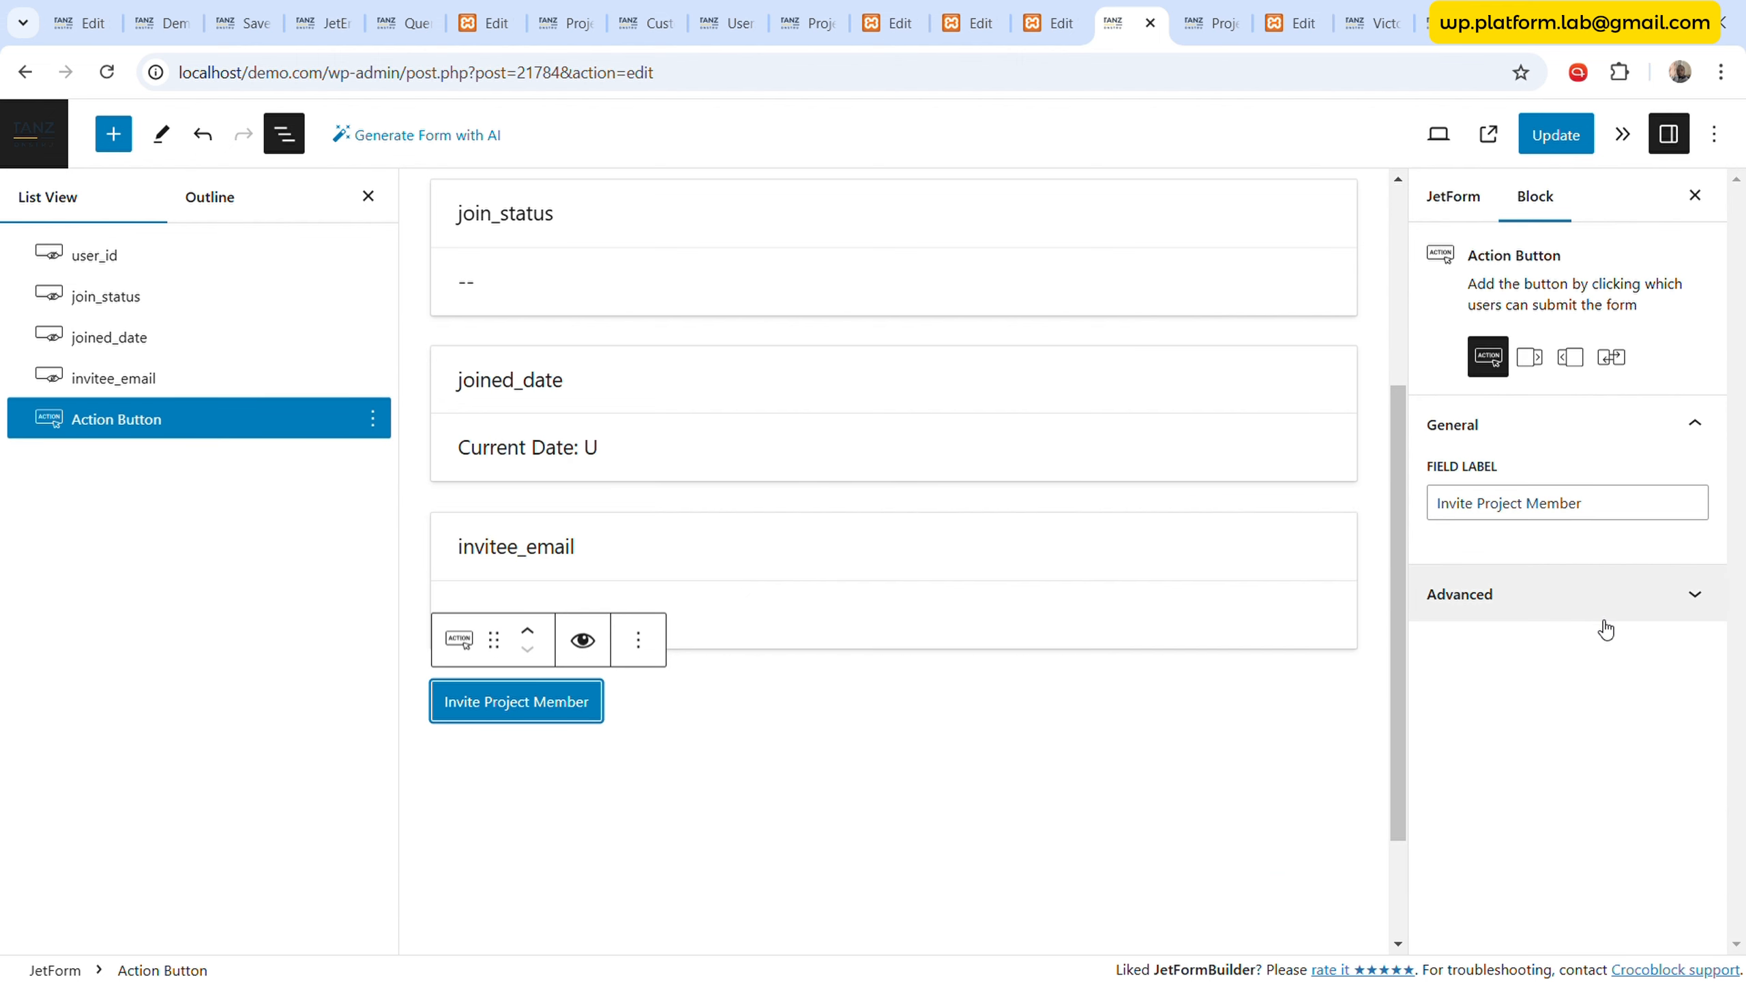
left_click(1602, 510)
key("ctrl+a")
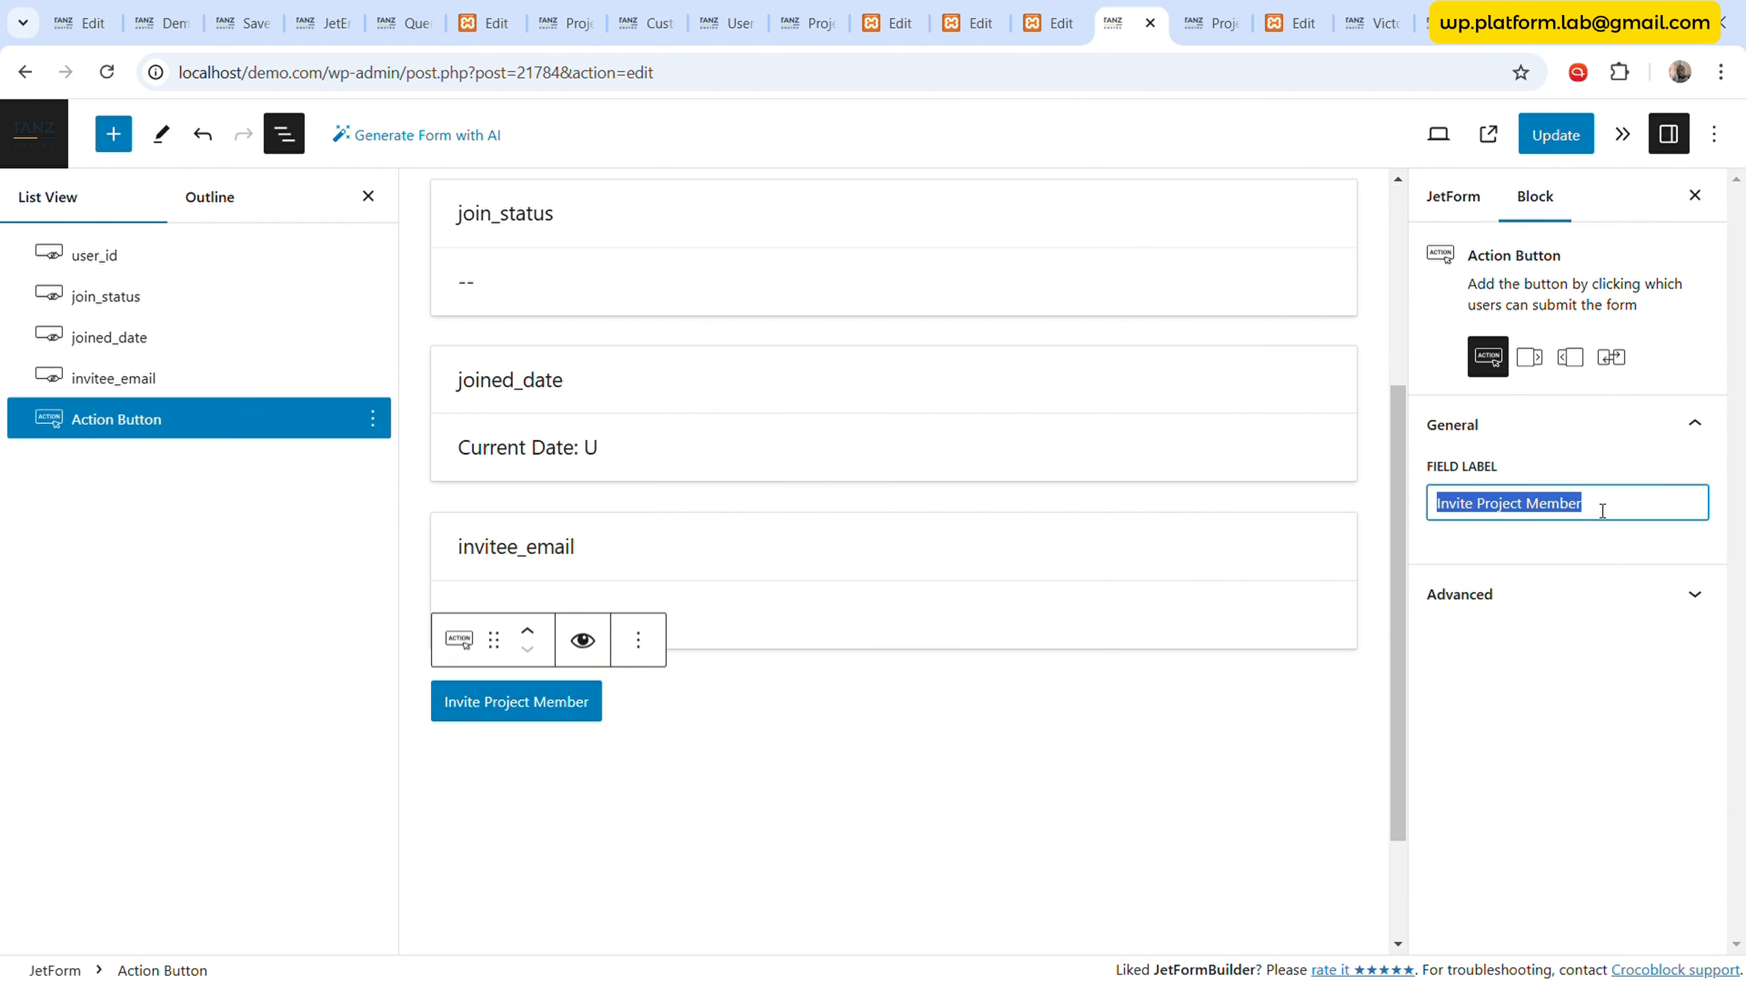
type("Acc")
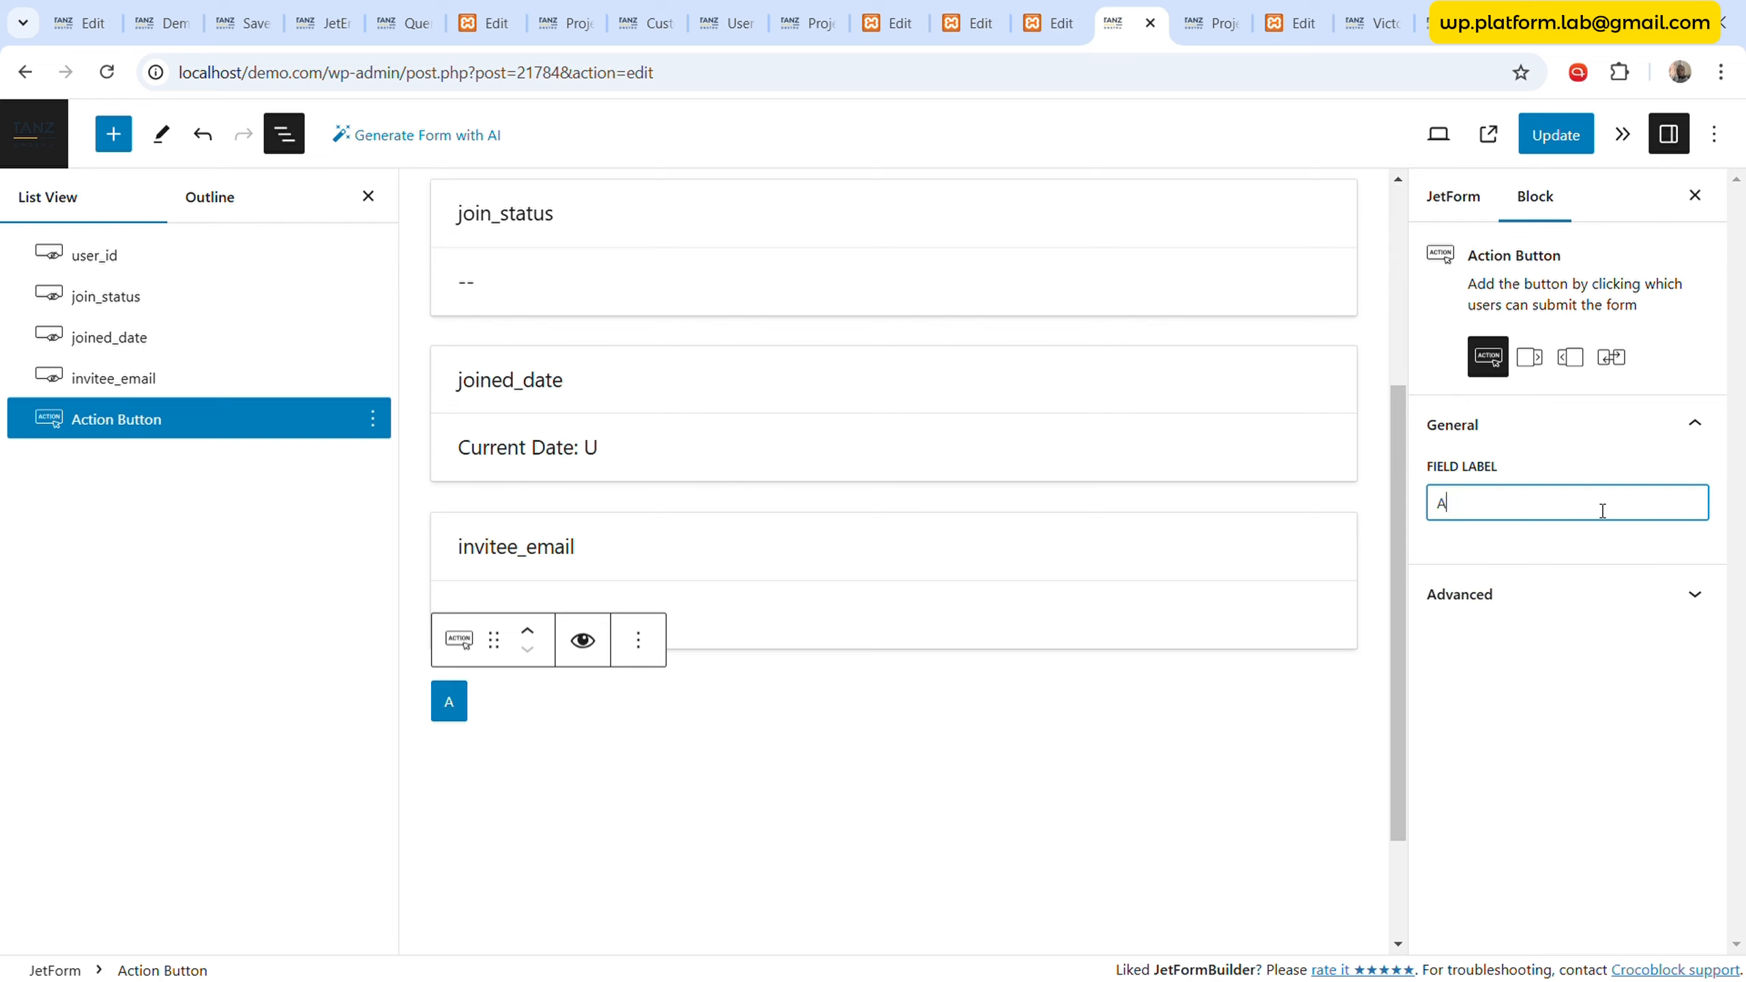
key("BackSpace")
key("BackSpace")
key("BackSpace")
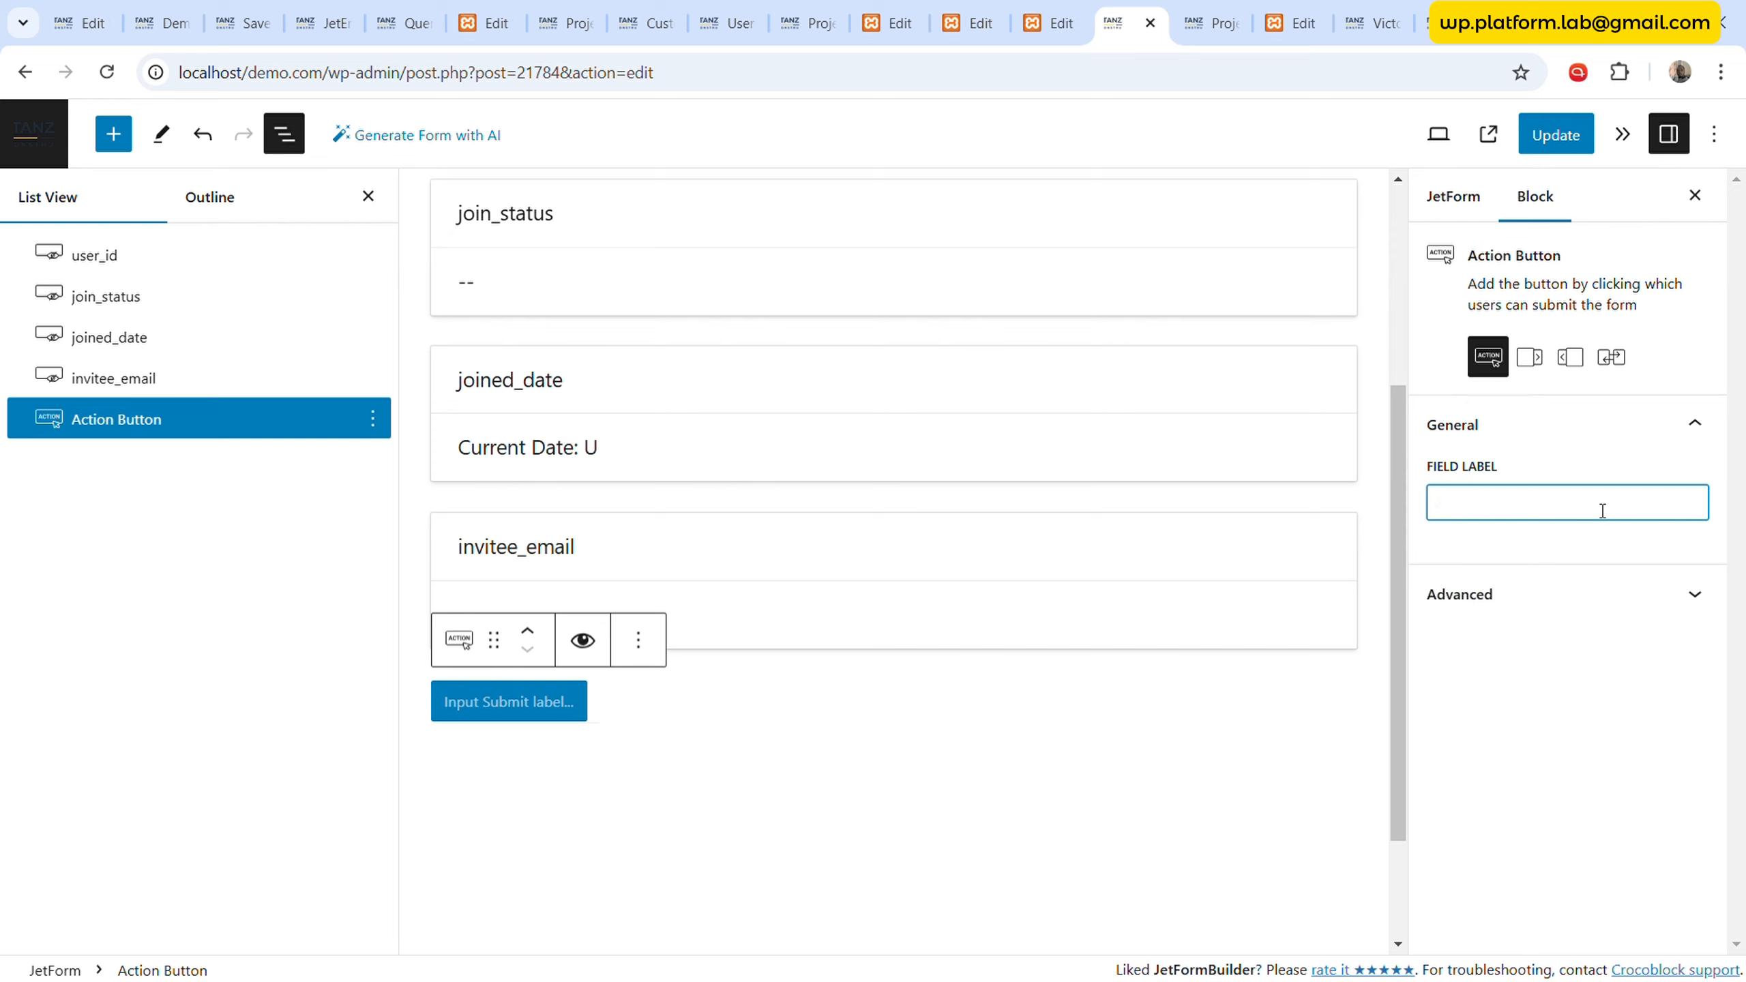
type("Join ")
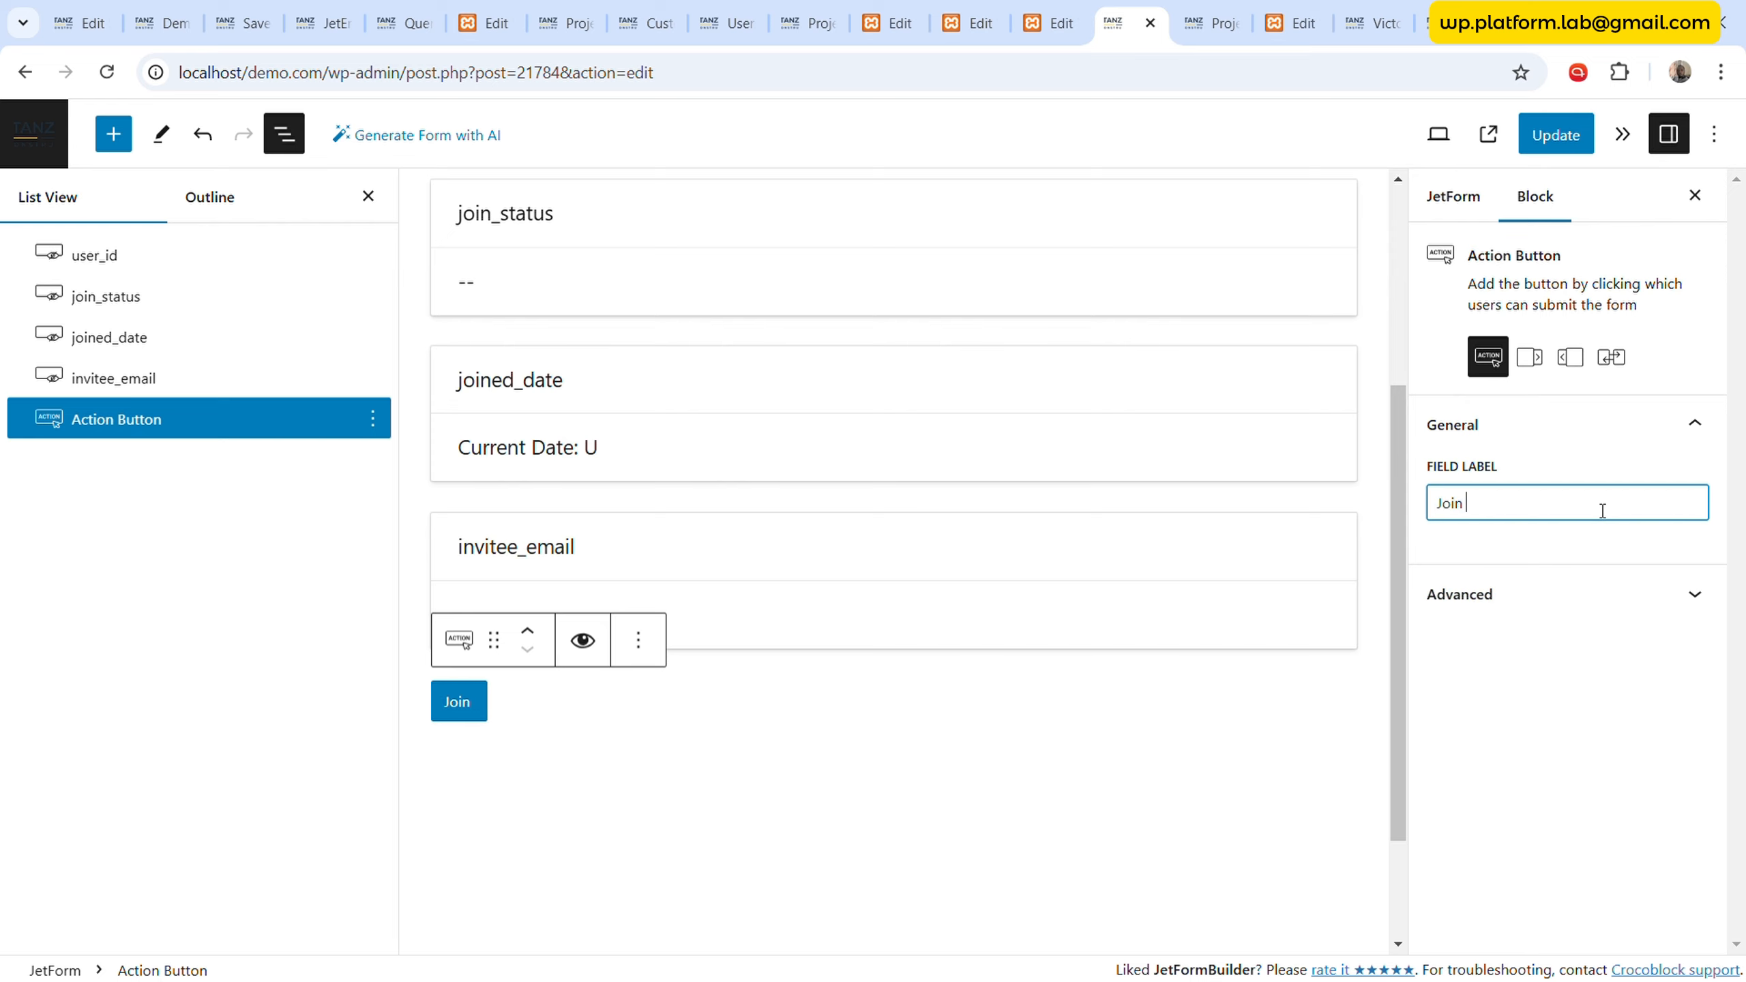
type("Membershi")
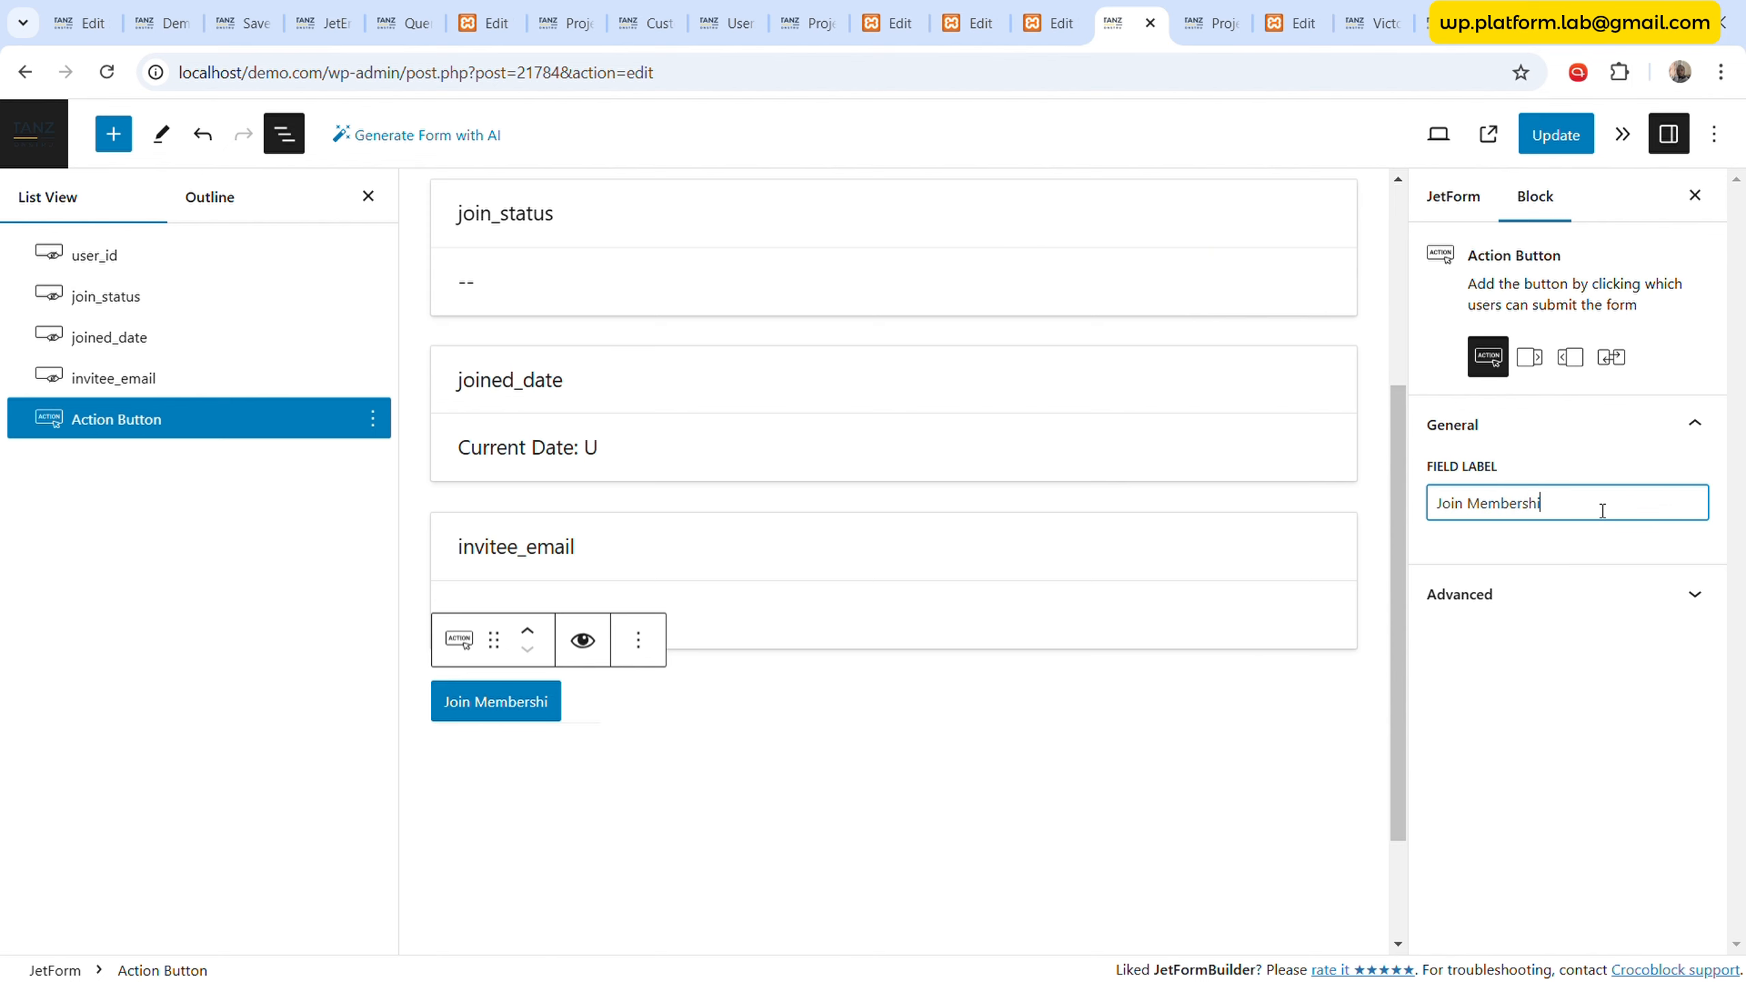
type("p")
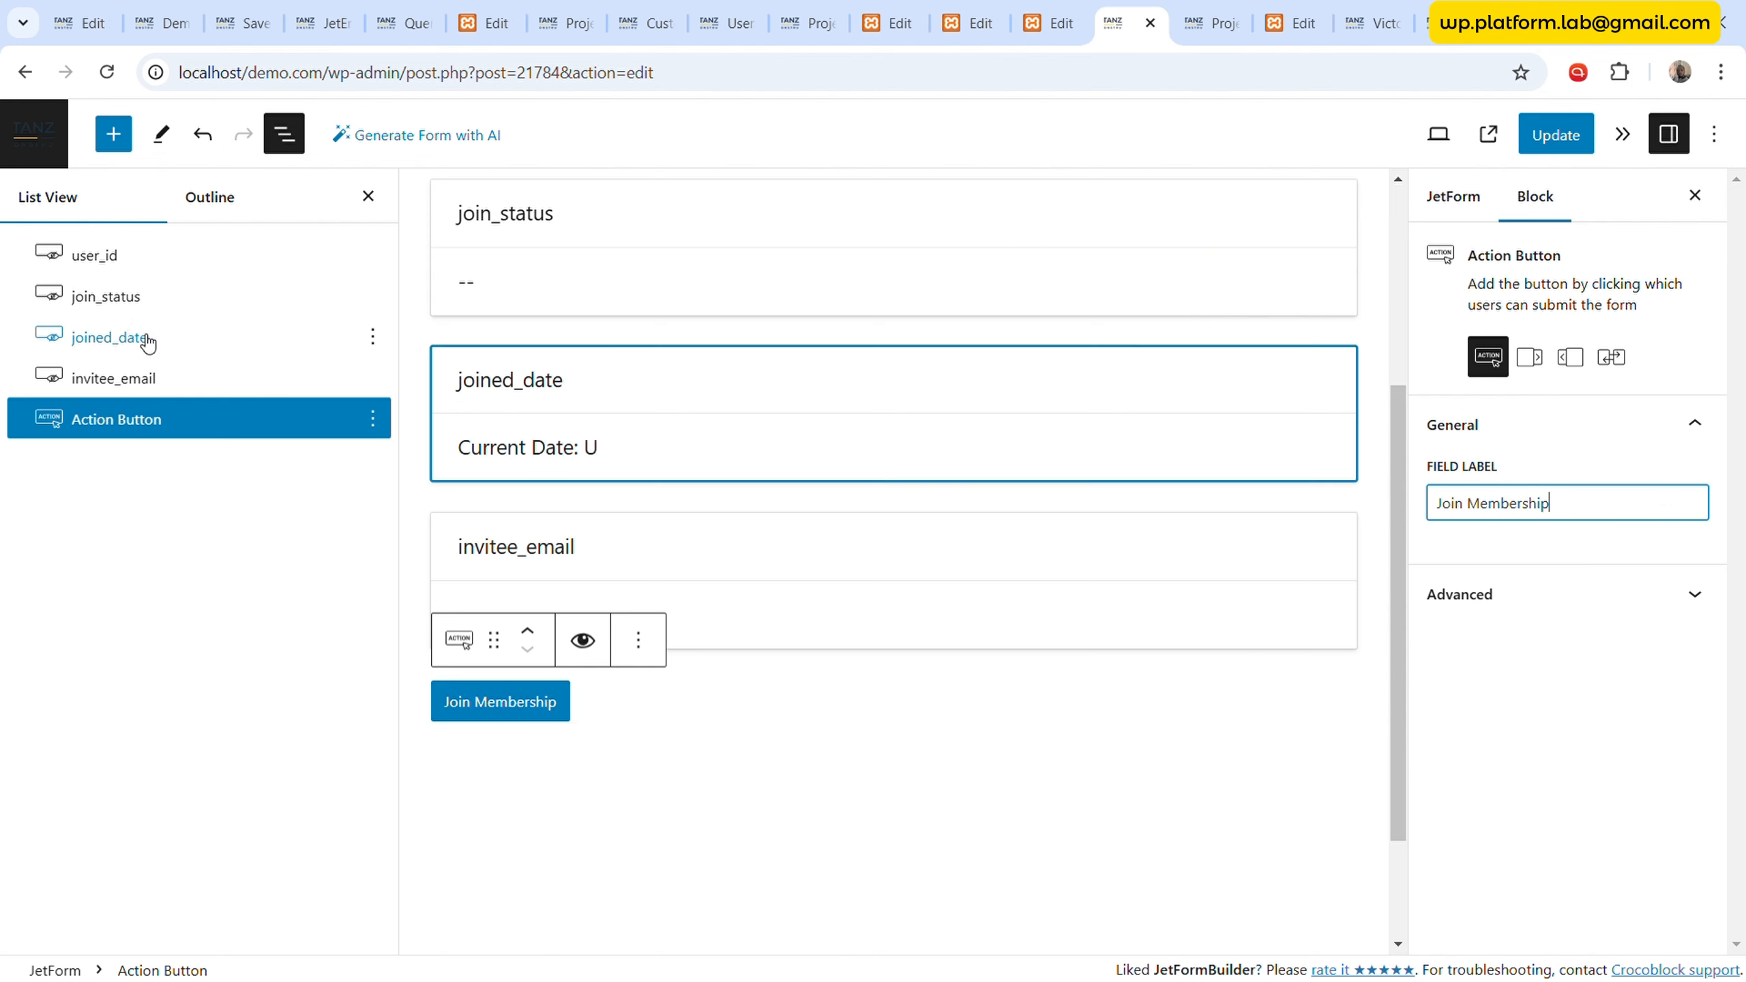
- Duplicate the user_id hidden field and name the copy project_member_id
left_click(142, 253)
left_click(371, 254)
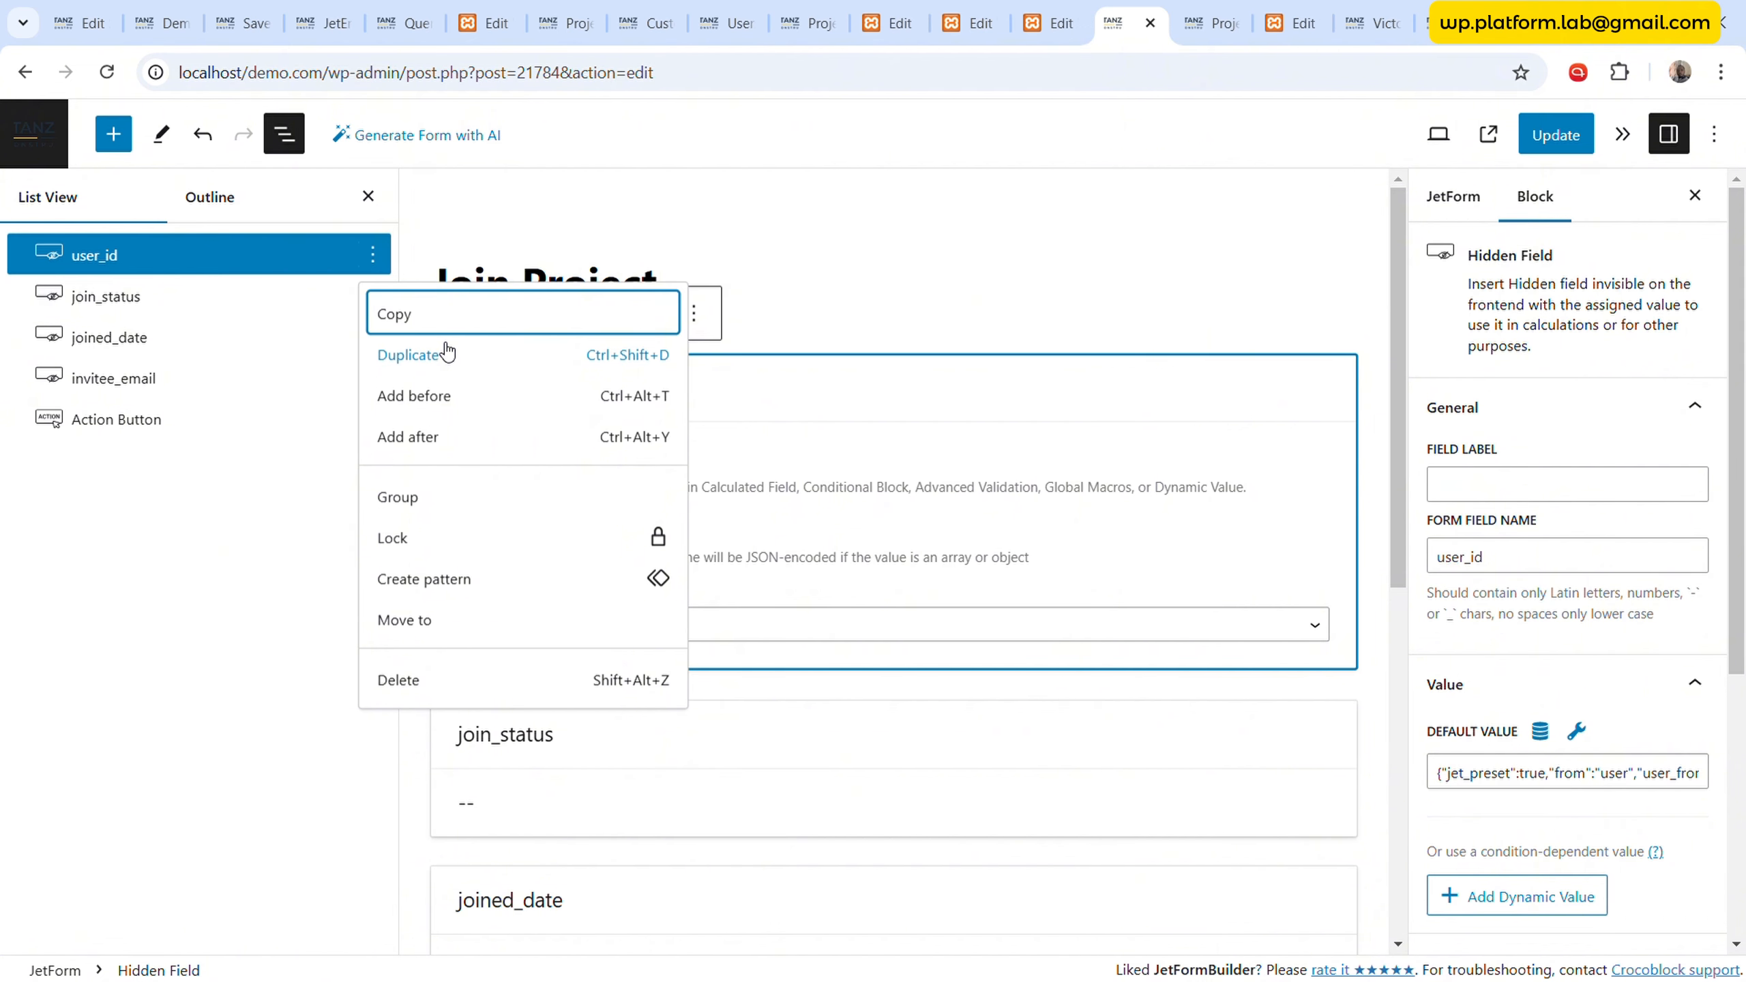
left_click(446, 354)
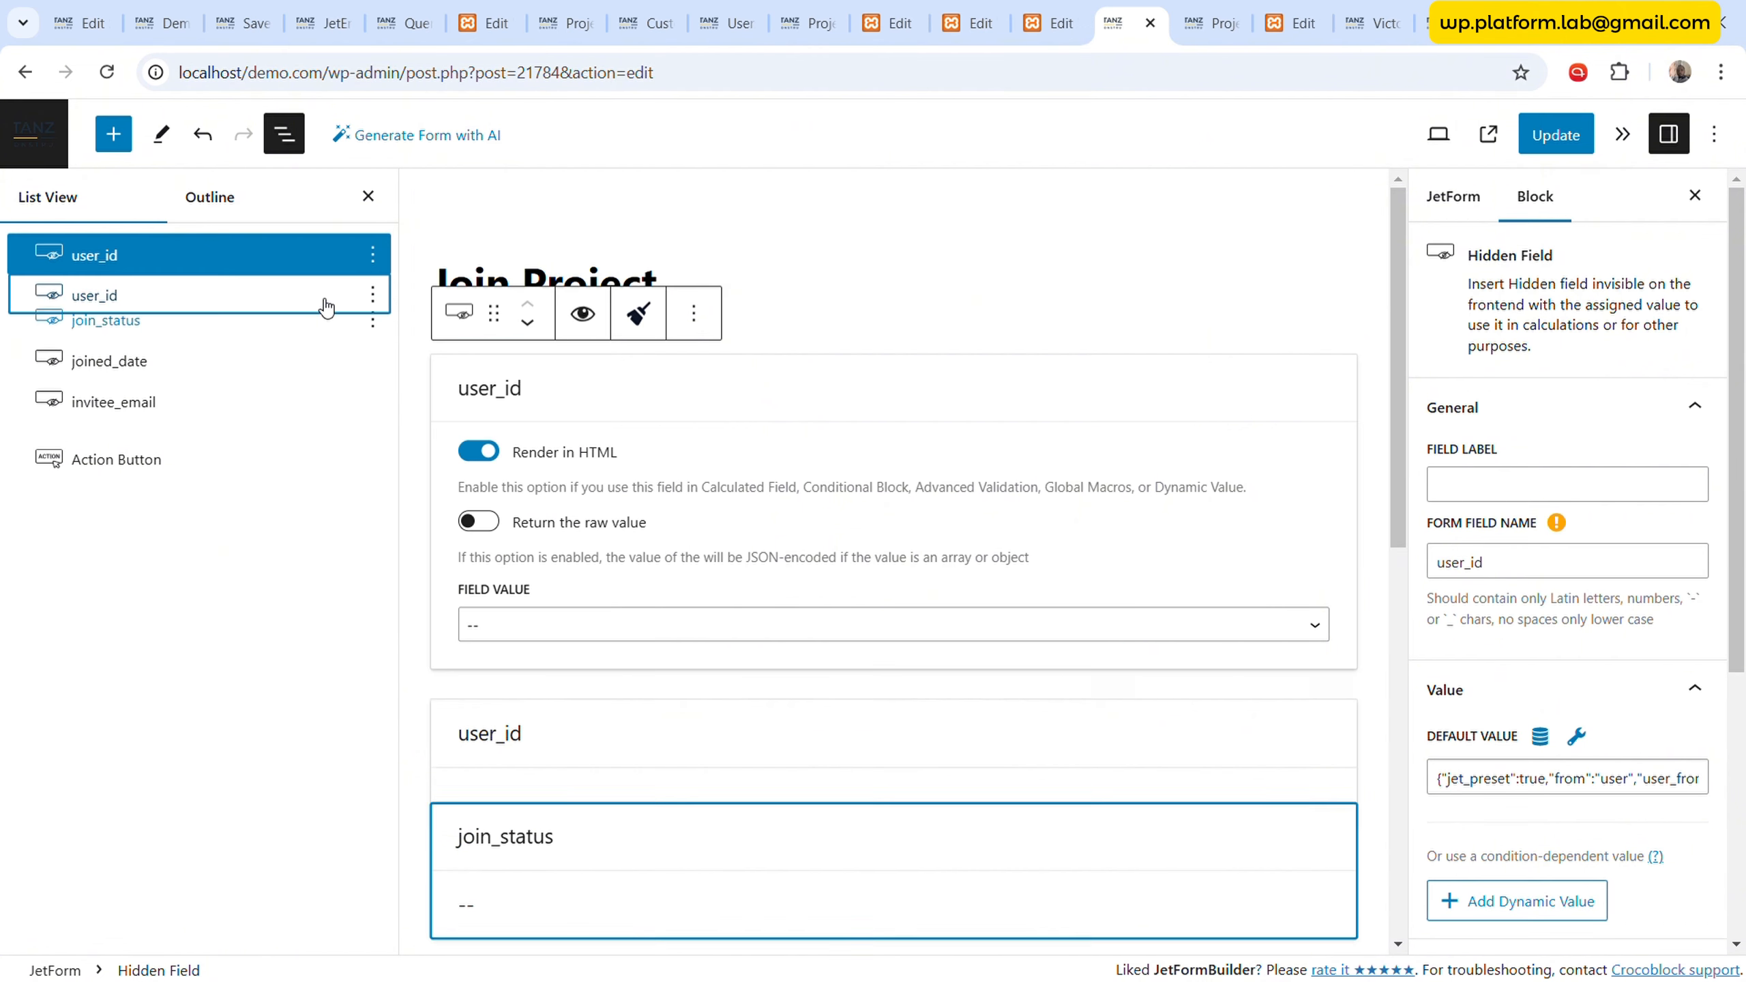
double_click(1529, 554)
type("pr")
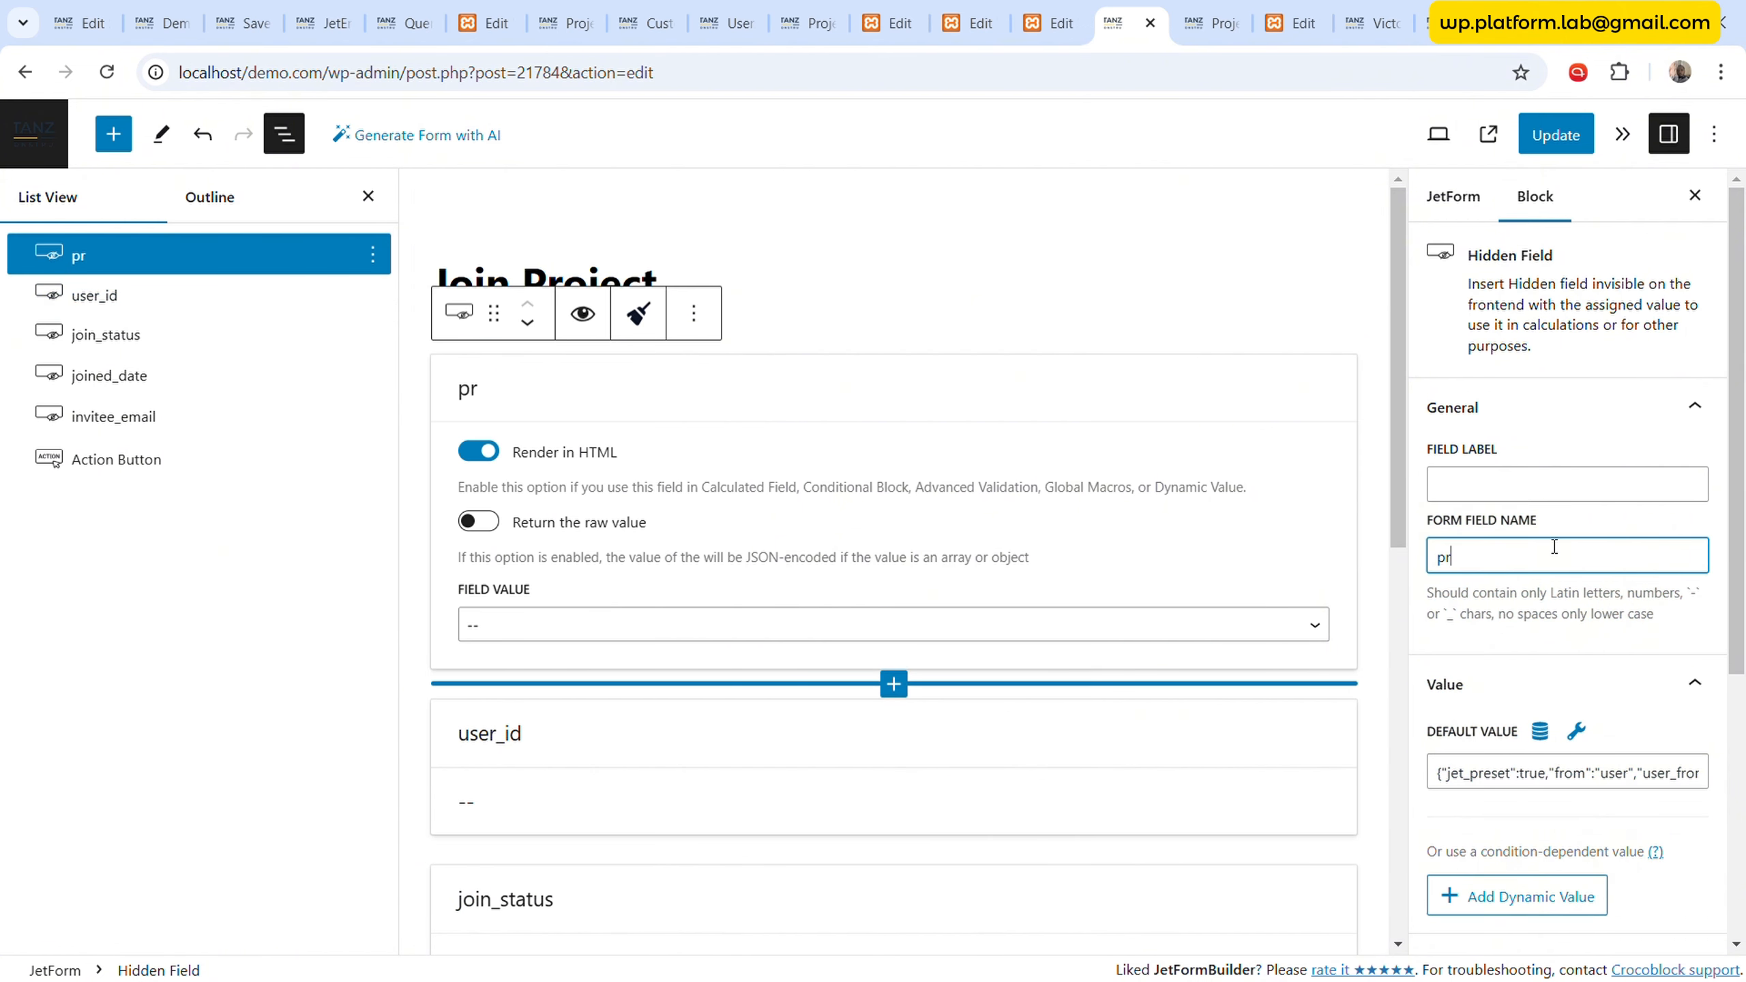
type("oject_me")
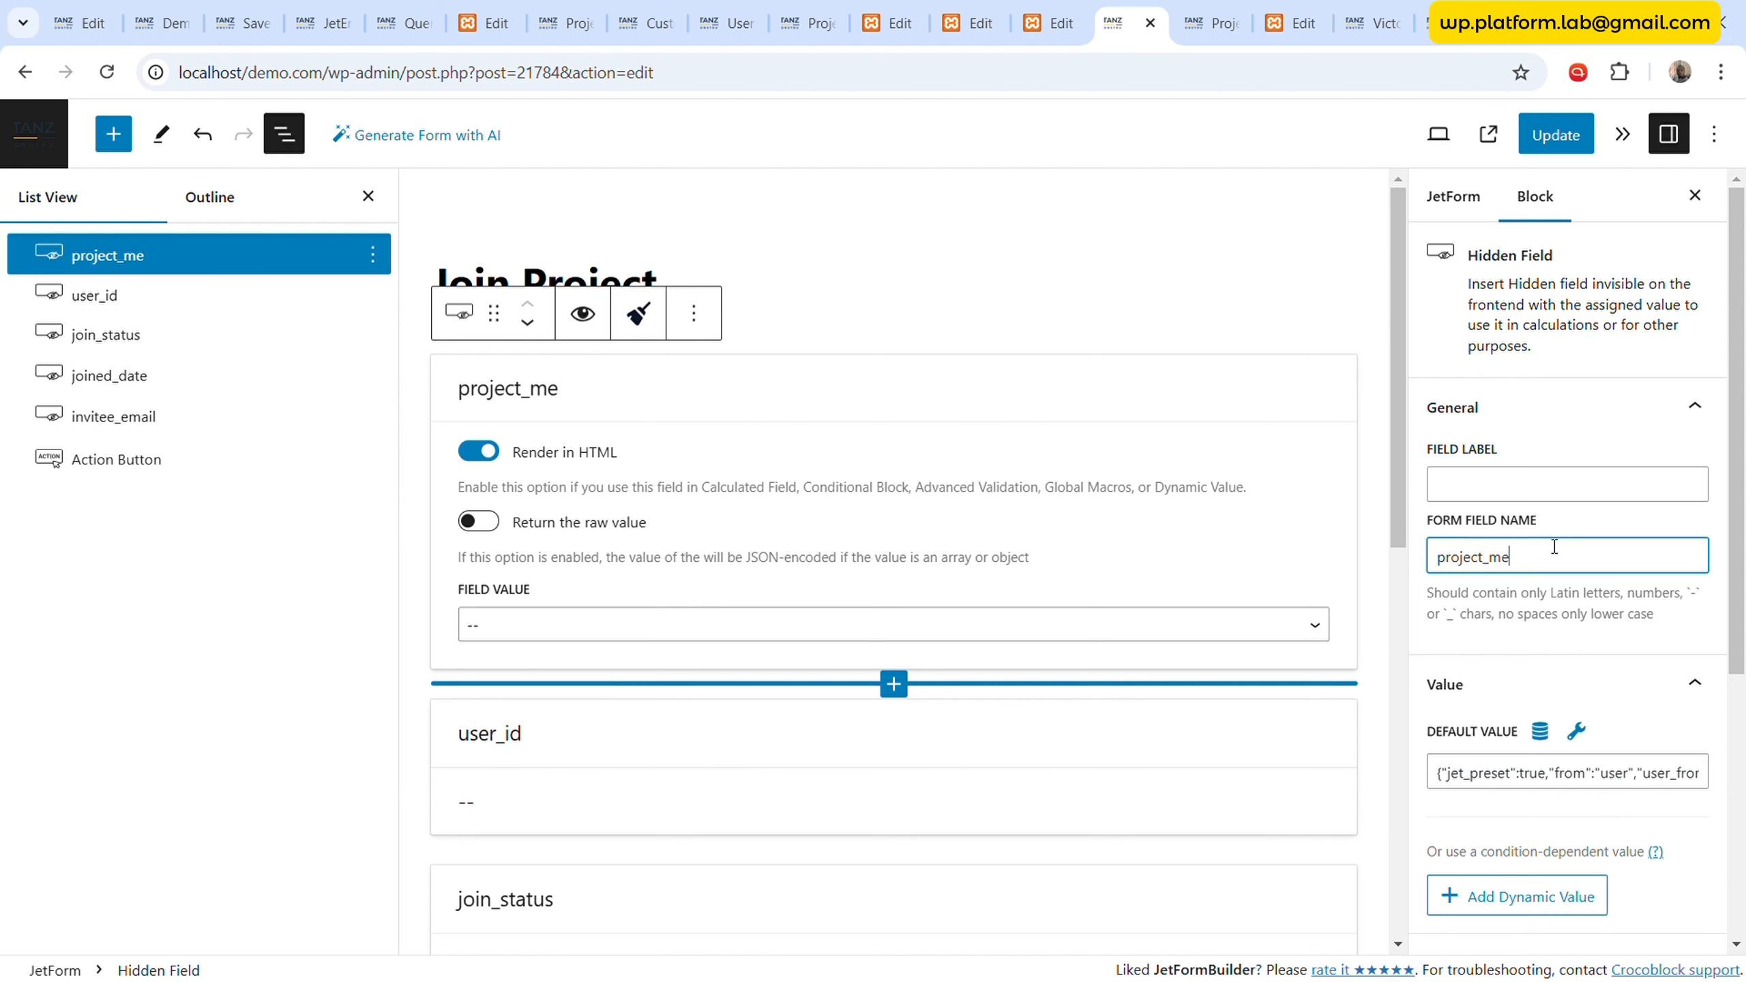
type("mber_id")
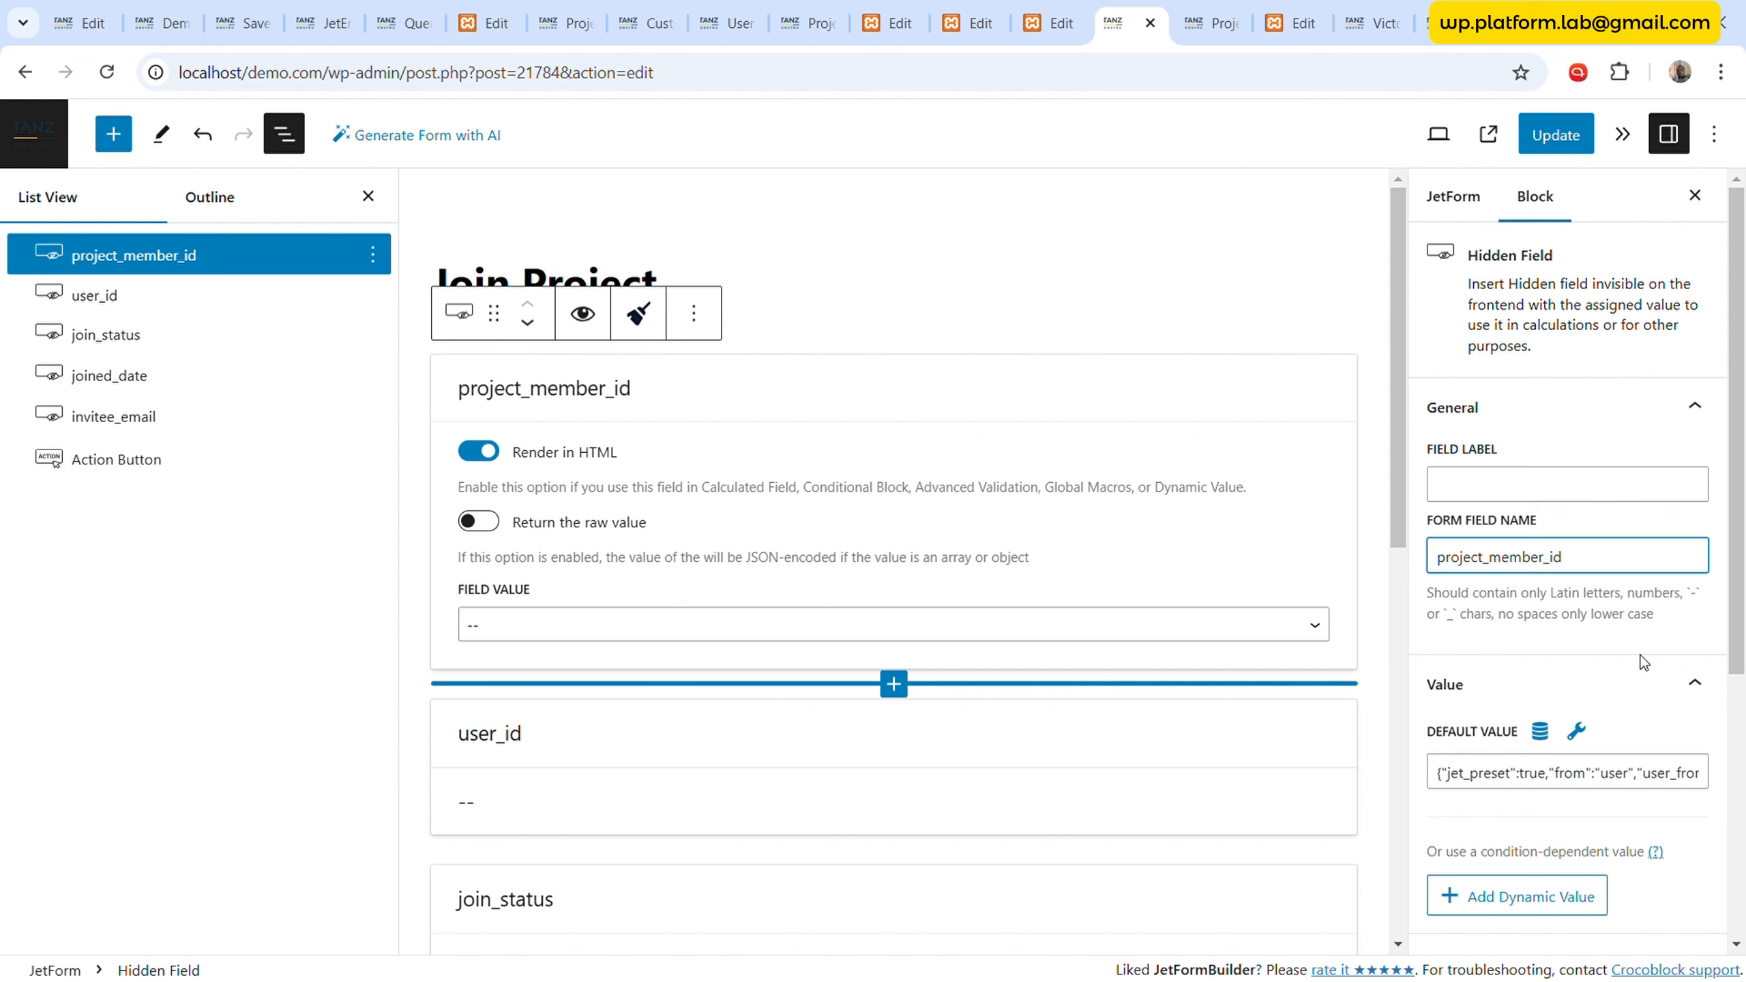
- Reset the user preset of the project_member_id field and clear its default value
left_click(1540, 731)
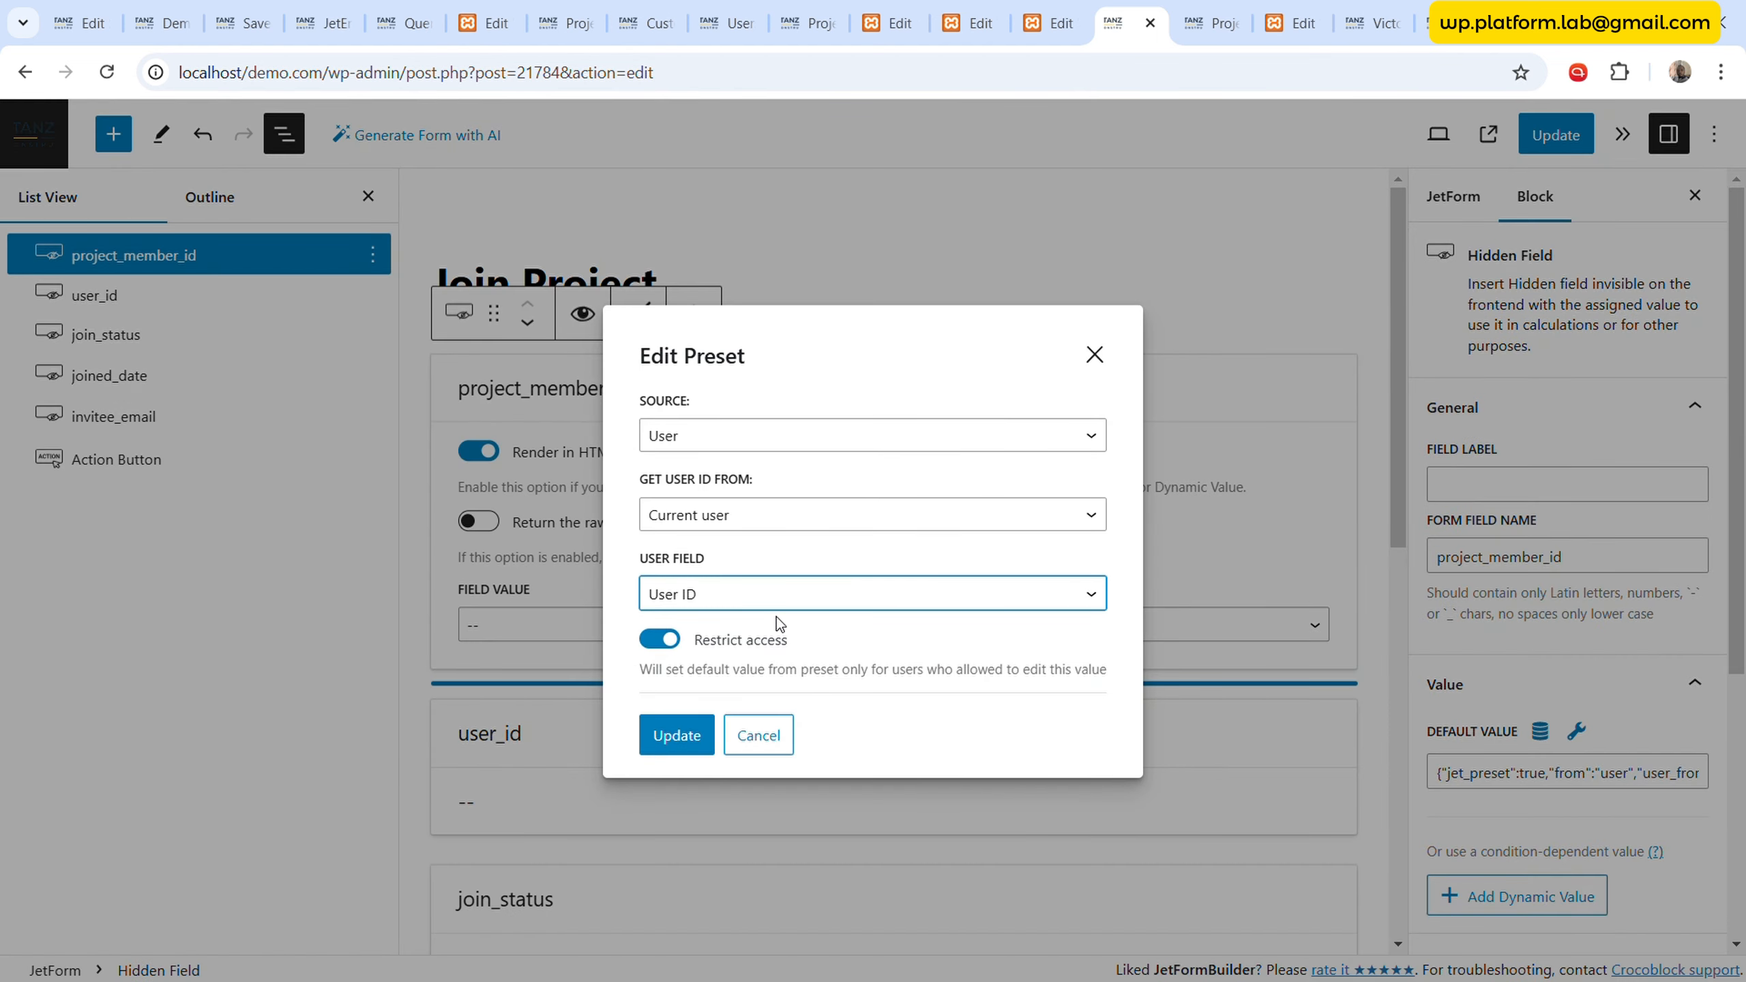
left_click(776, 619)
left_click(767, 518)
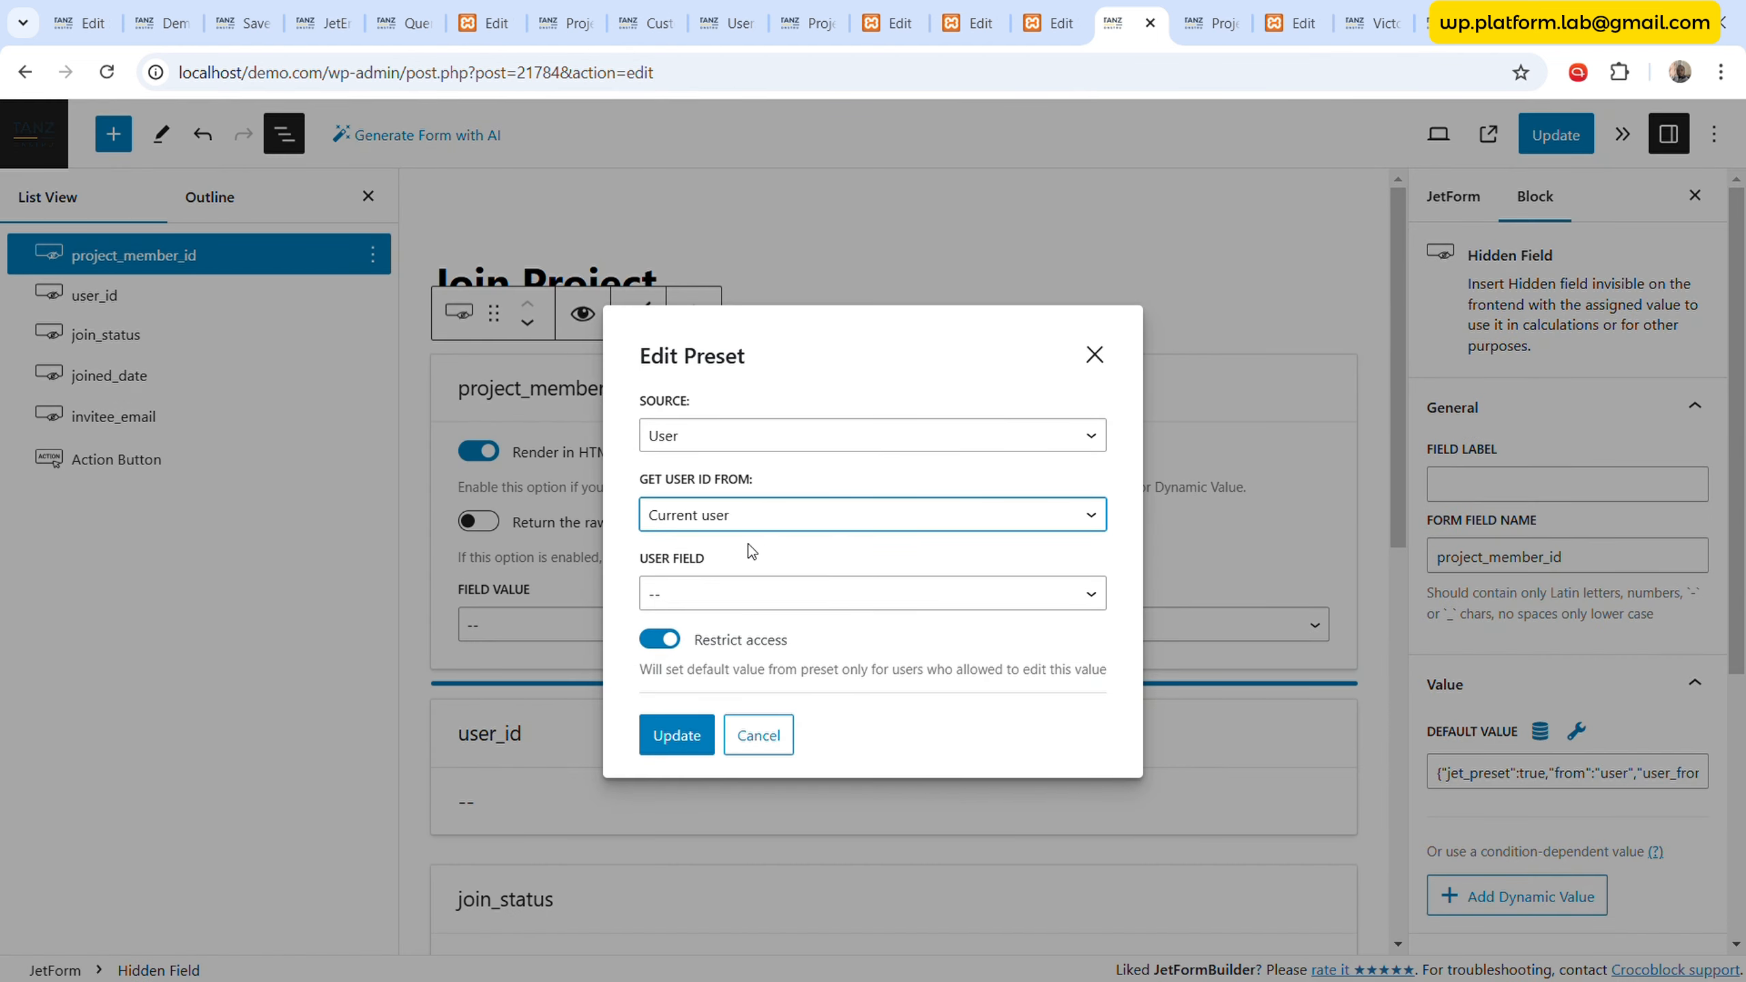
left_click(773, 435)
left_click(768, 485)
left_click(677, 657)
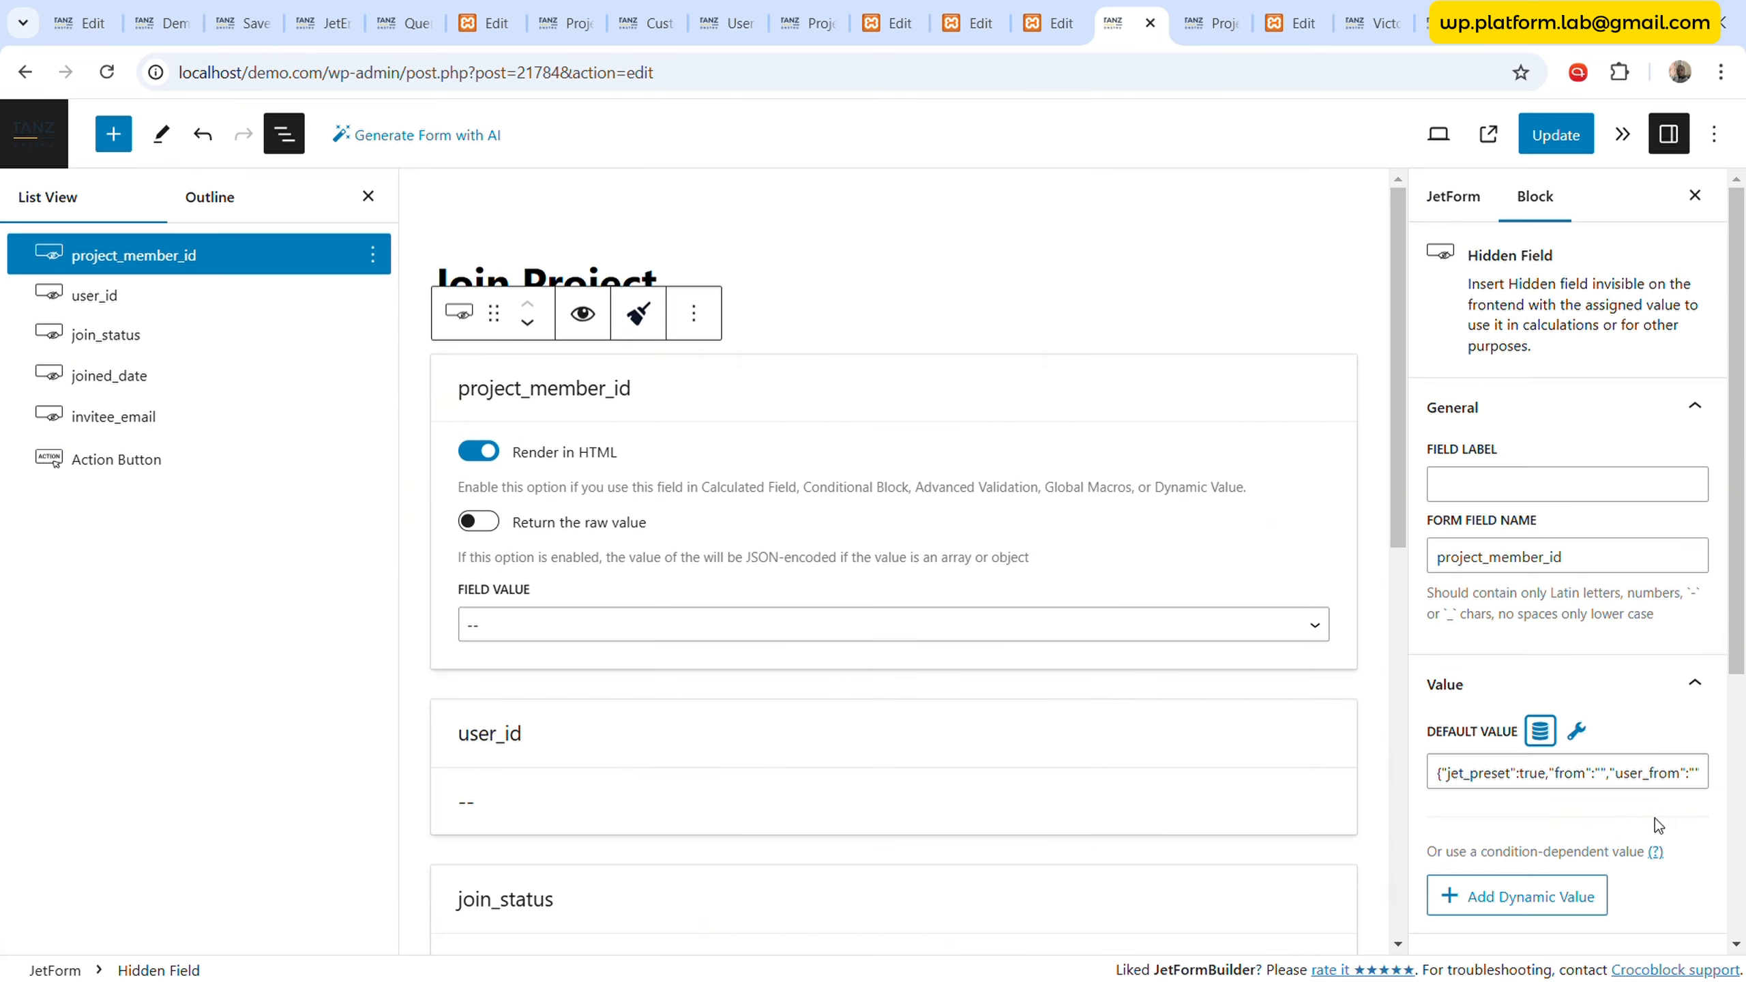
triple_click(1605, 769)
key("BackSpace")
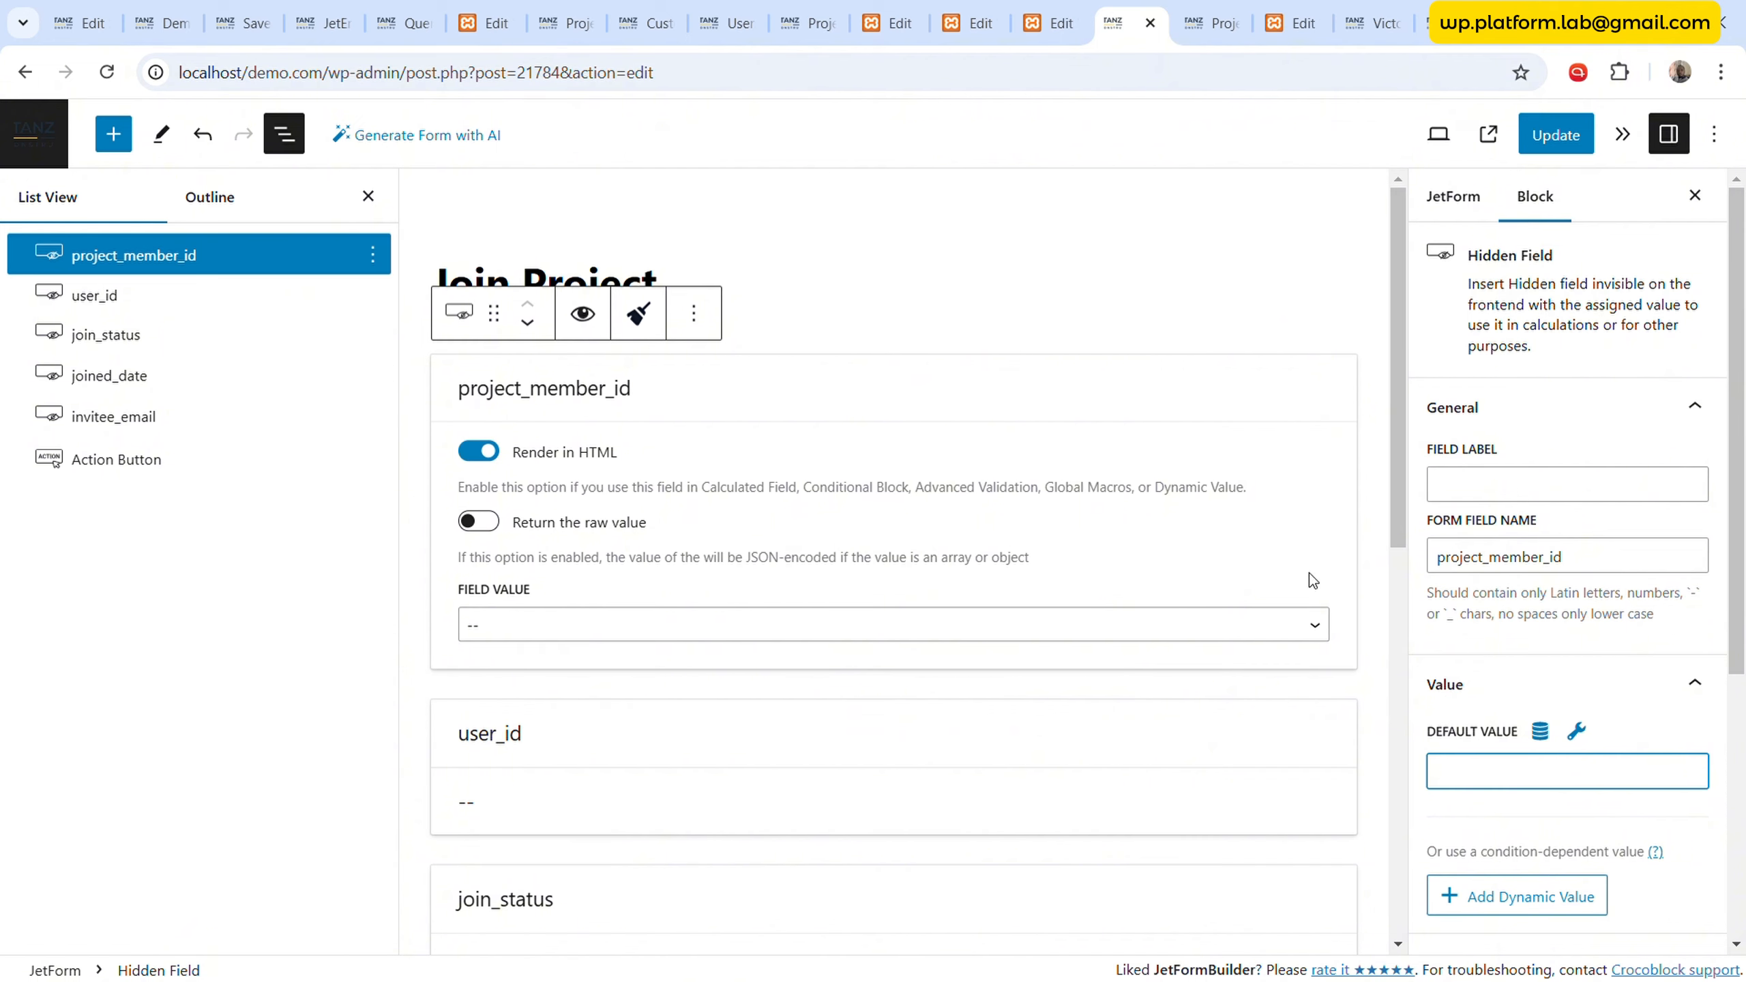
- Switch to the JetEngine Shortcode Generator and copy the project member shortcode with Item ID as the object field
left_click(320, 22)
scroll(866, 447, "up", 6)
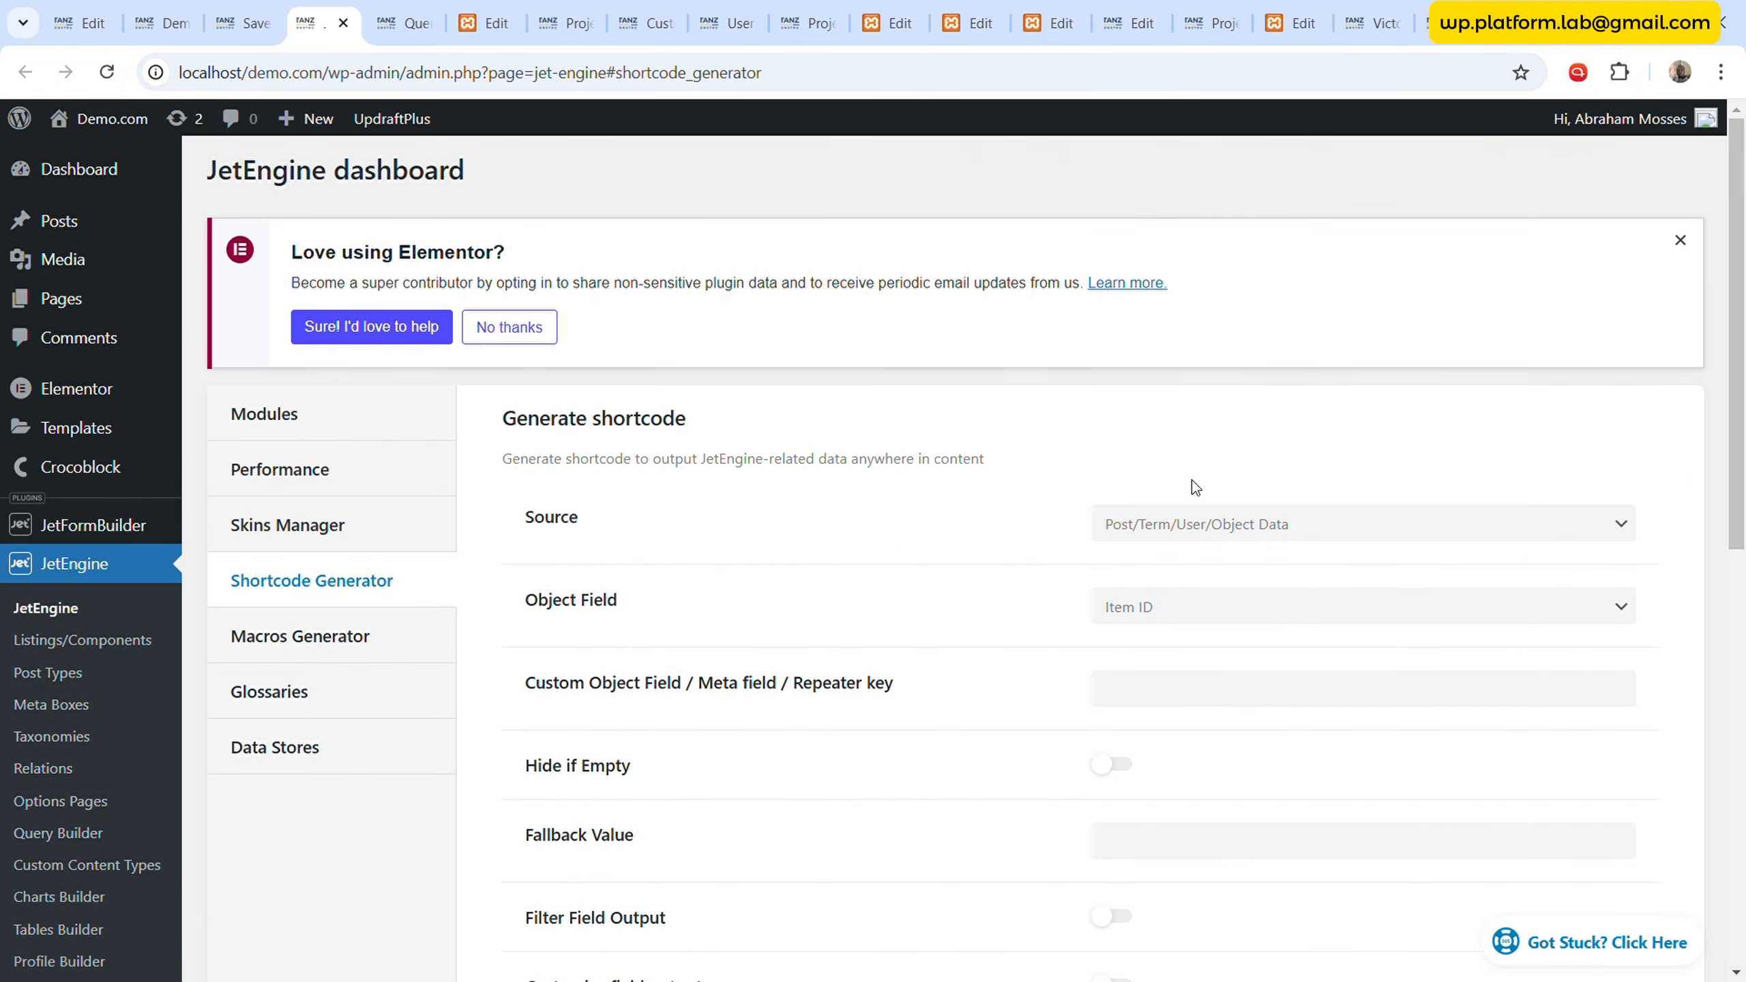
left_click(1149, 609)
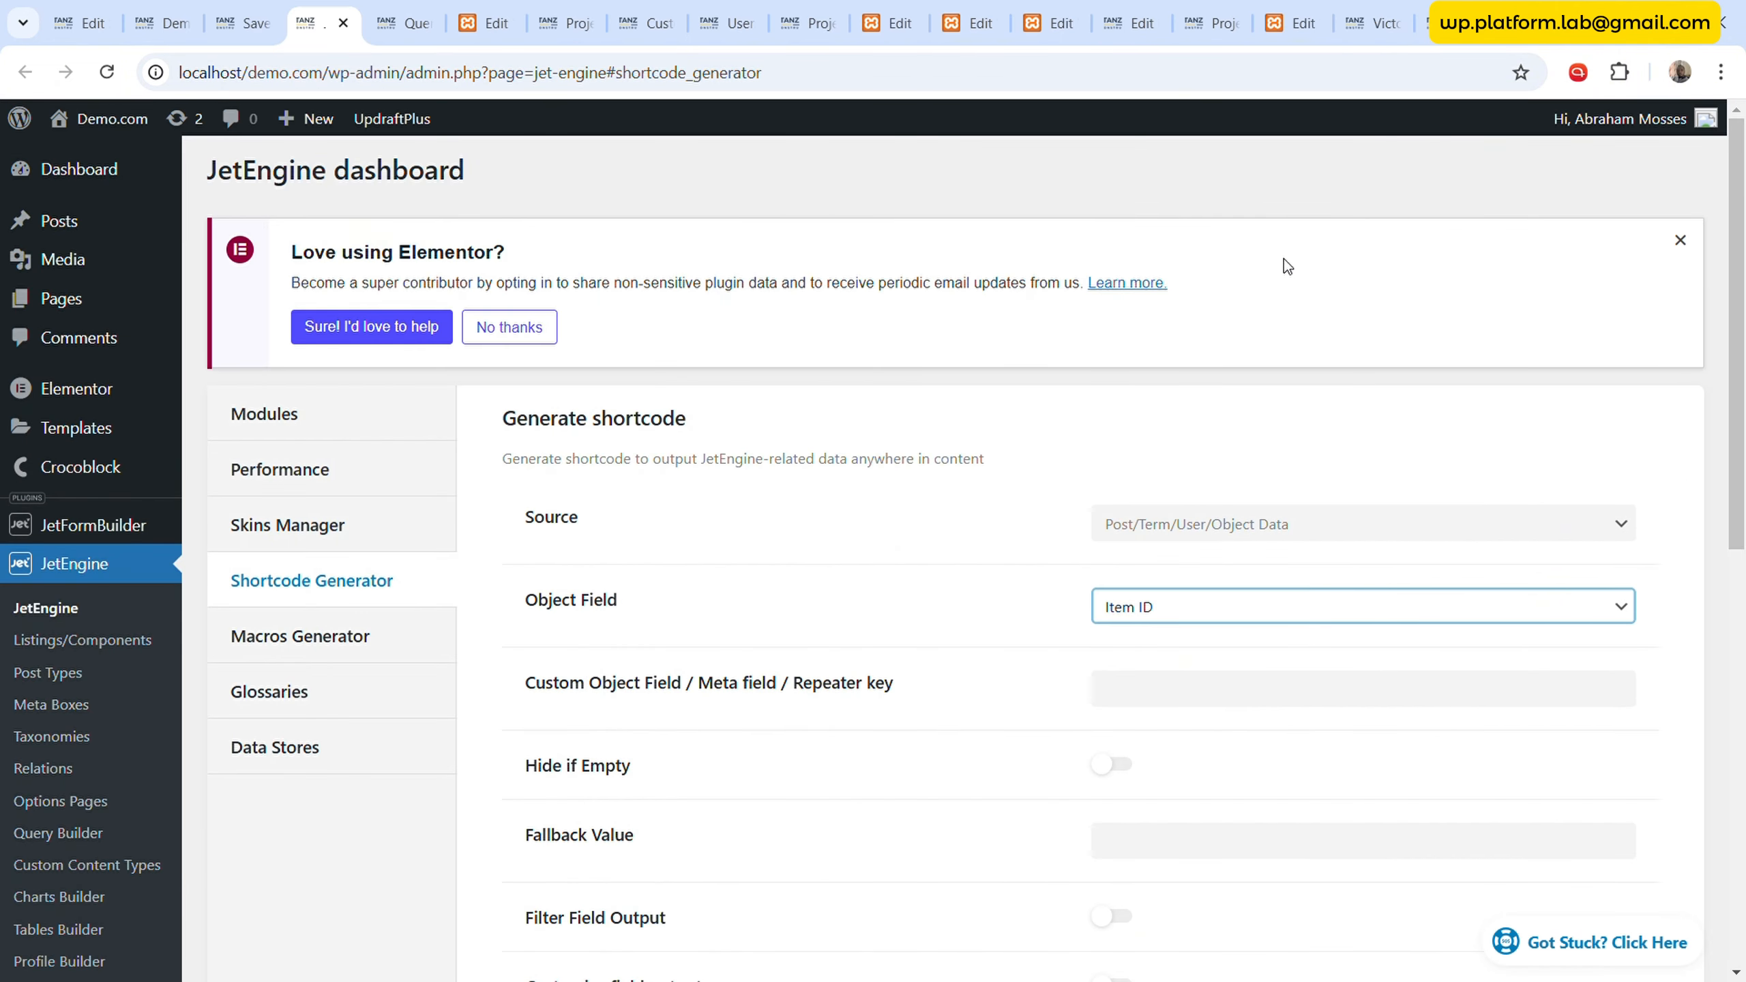
scroll(1168, 619, "down", 5)
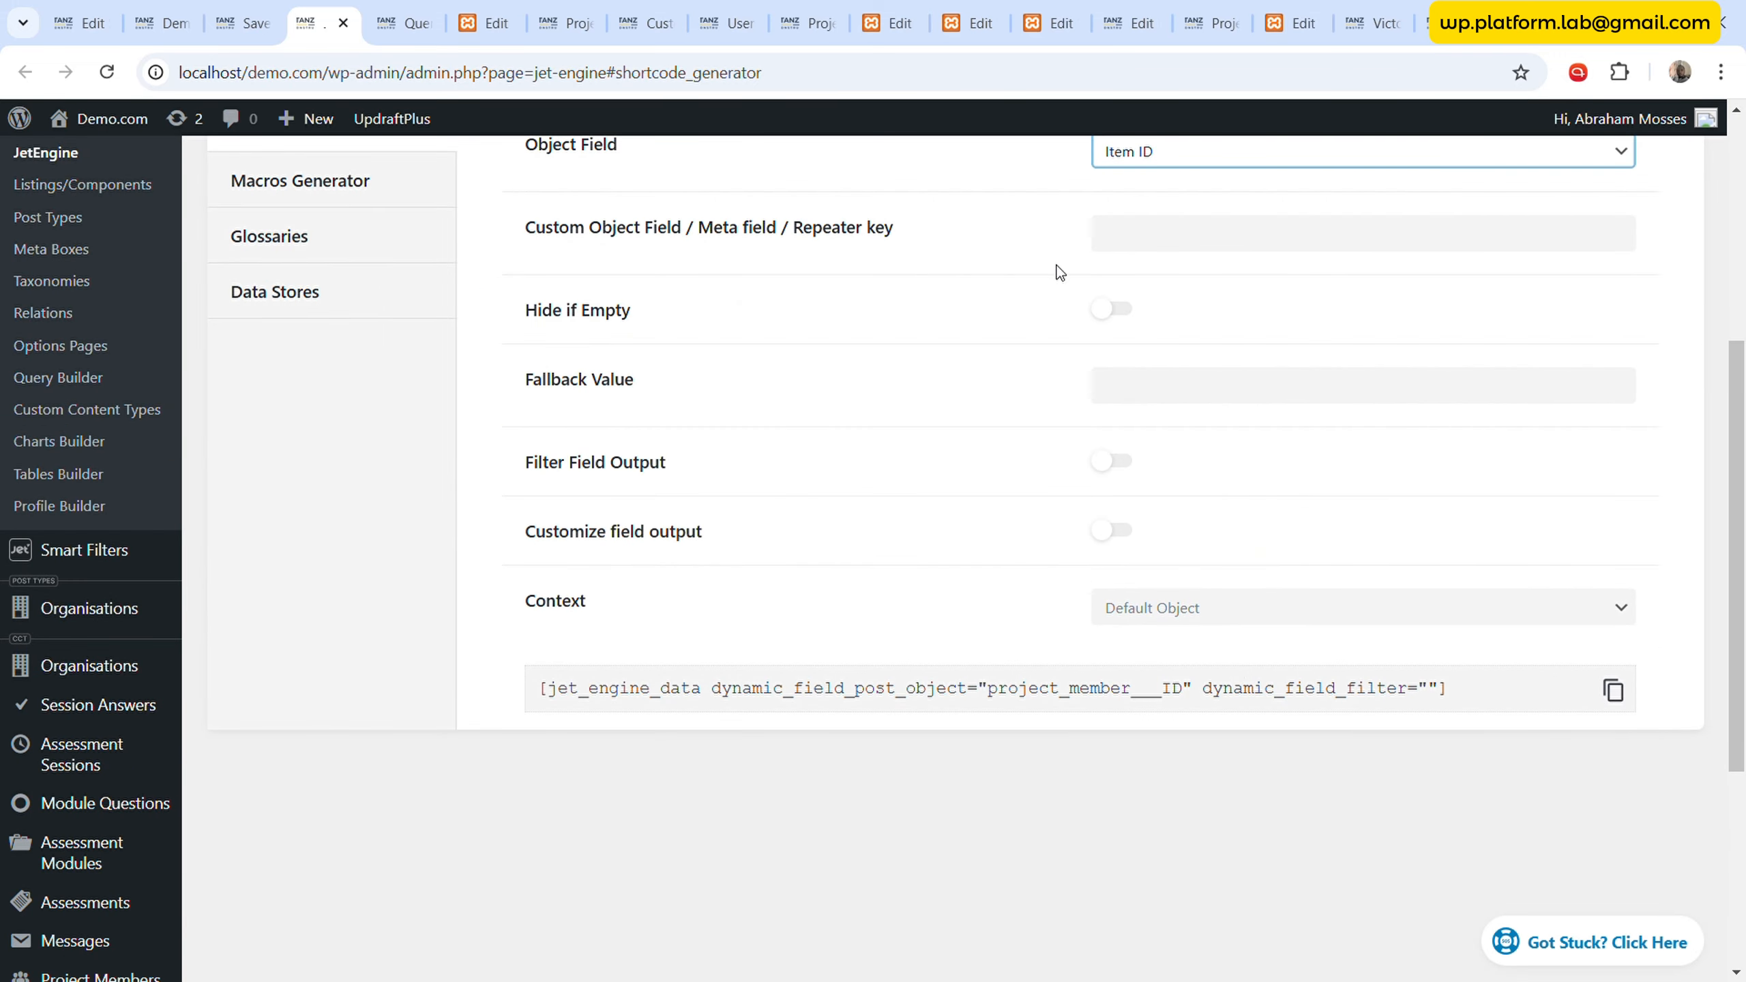
left_click(1083, 303)
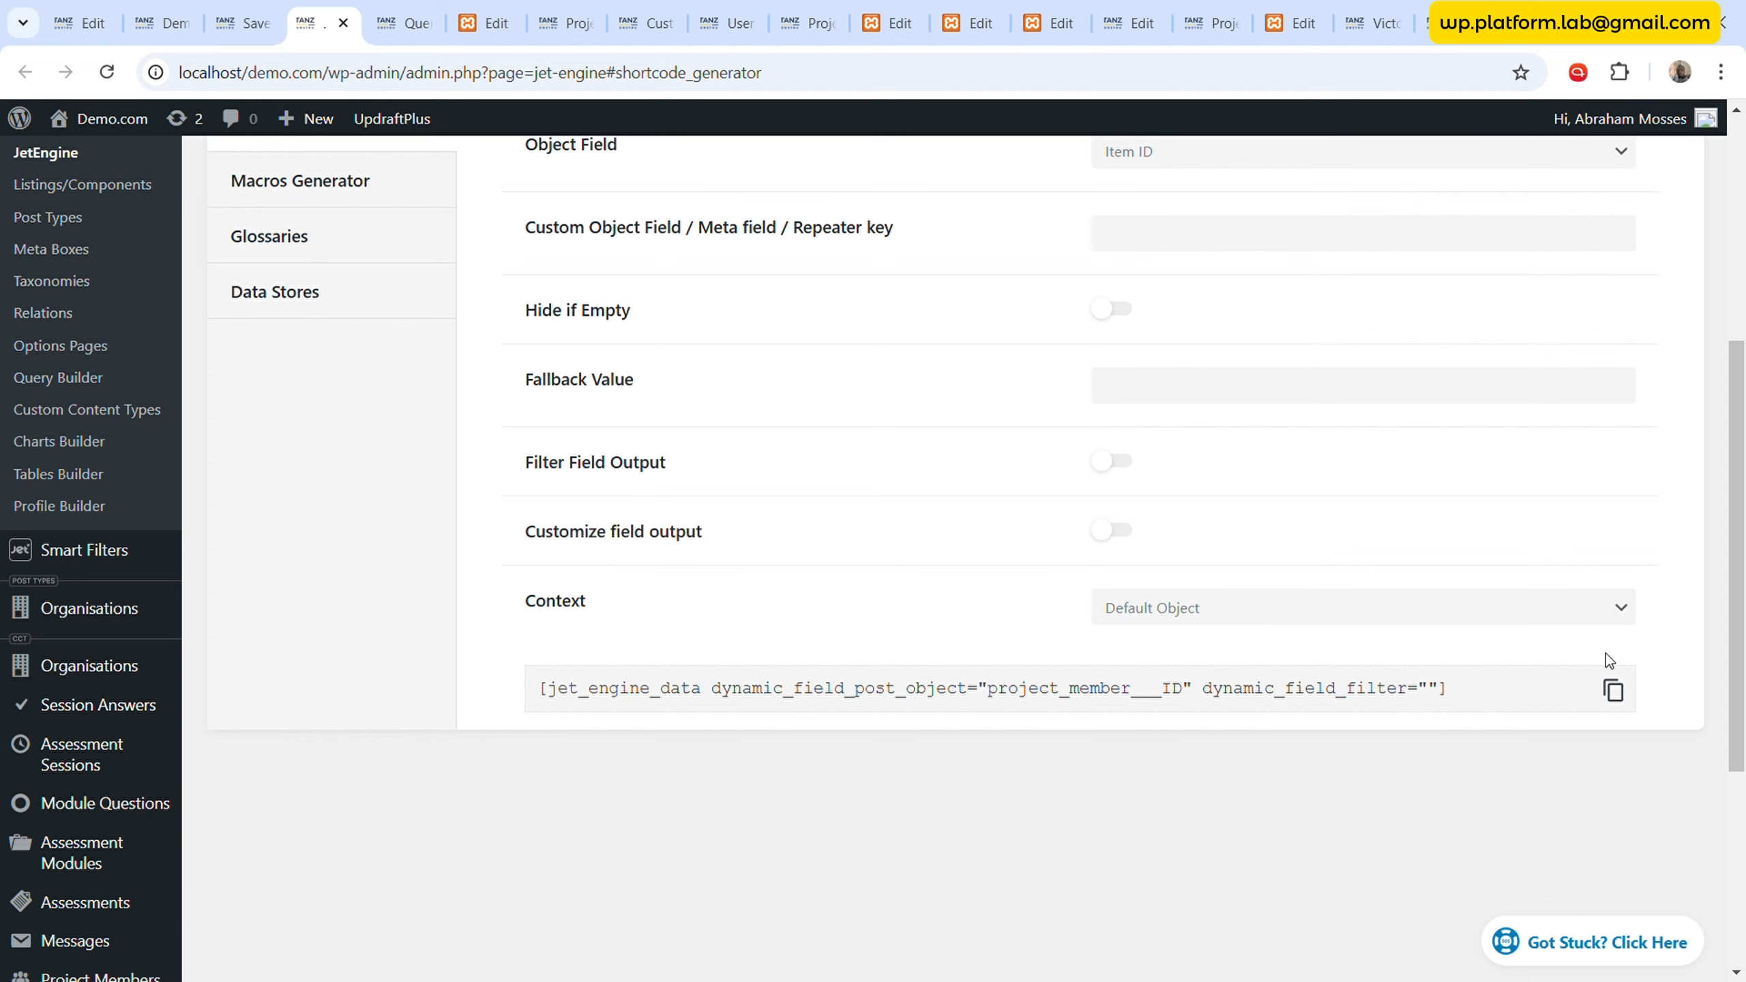
left_click(1613, 690)
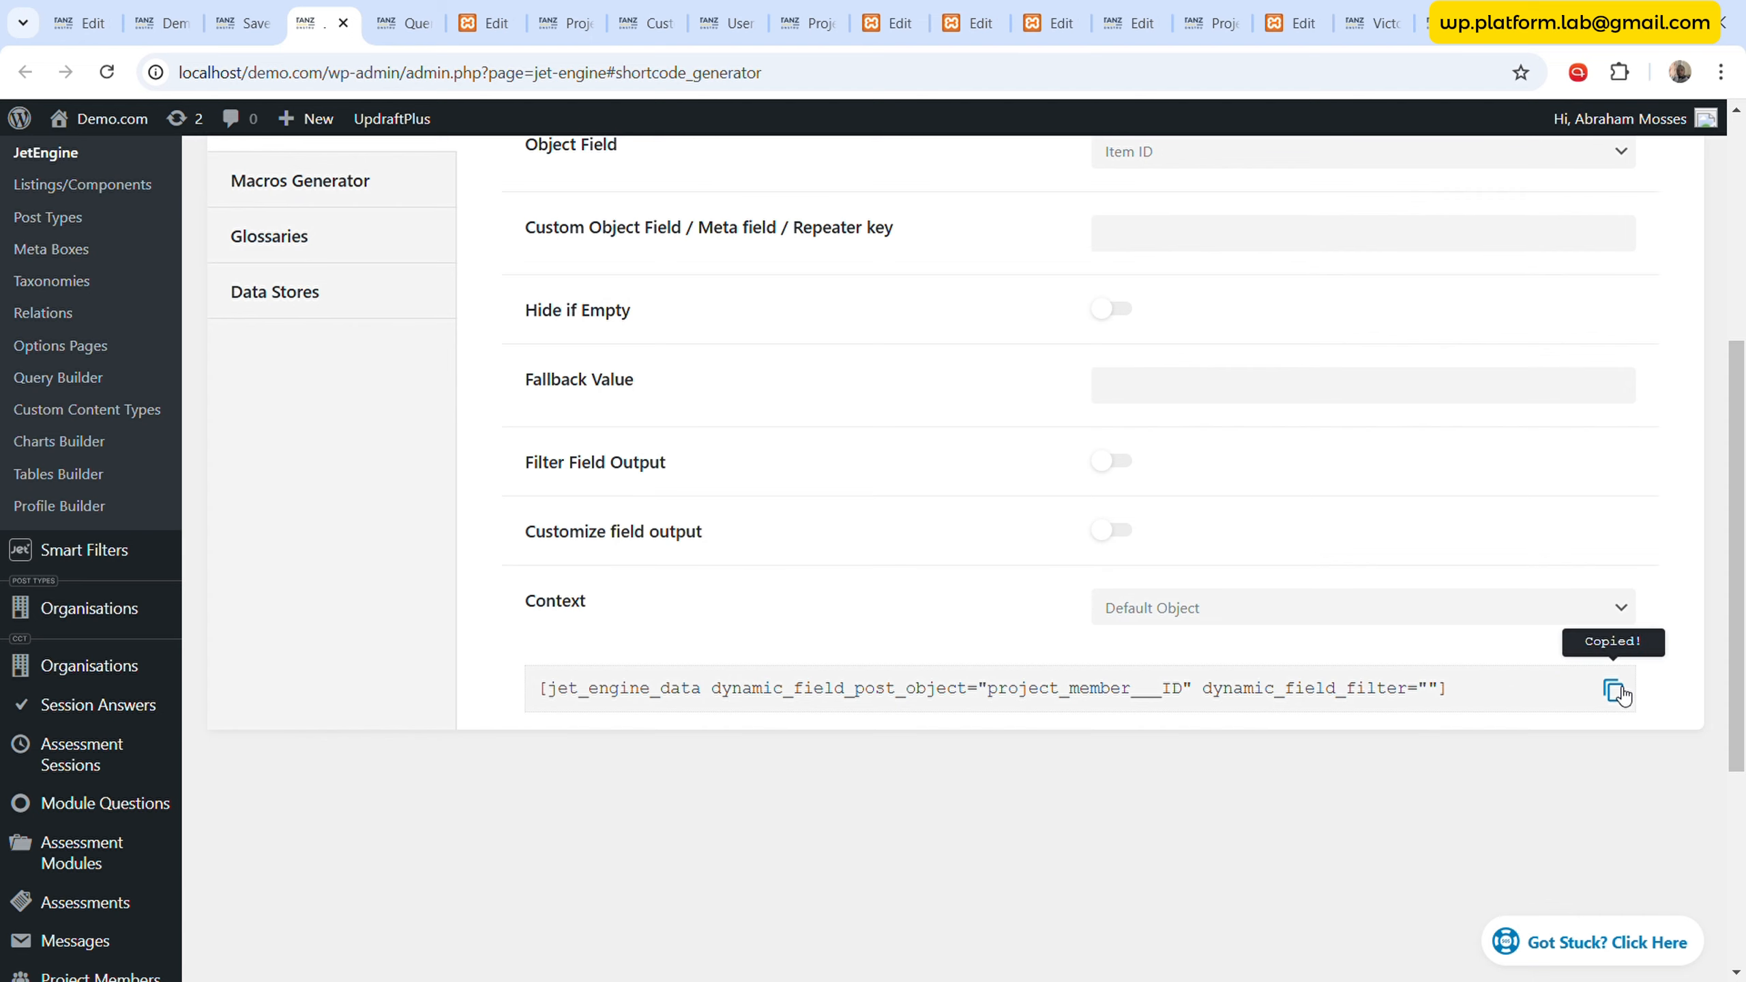
- Return to the Join Project form and paste the copied Item ID shortcode as the project_member_id field's default value
left_click(902, 8)
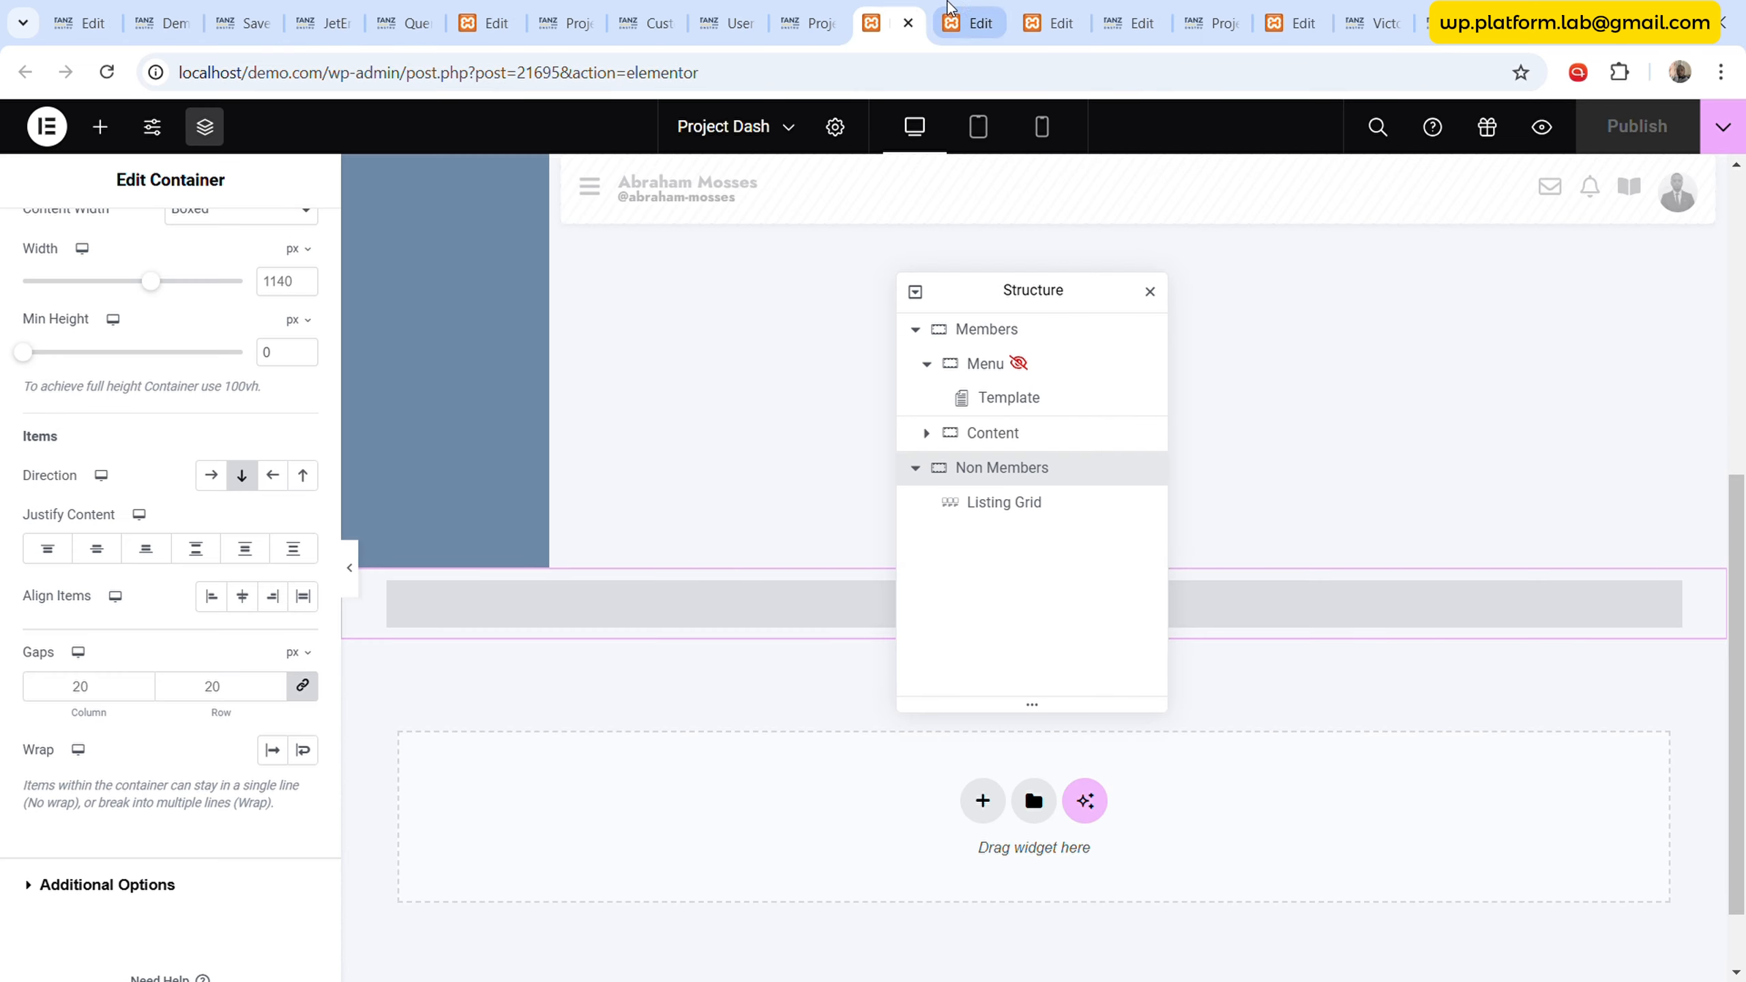
left_click(963, 8)
left_click(1019, 10)
left_click(1119, 8)
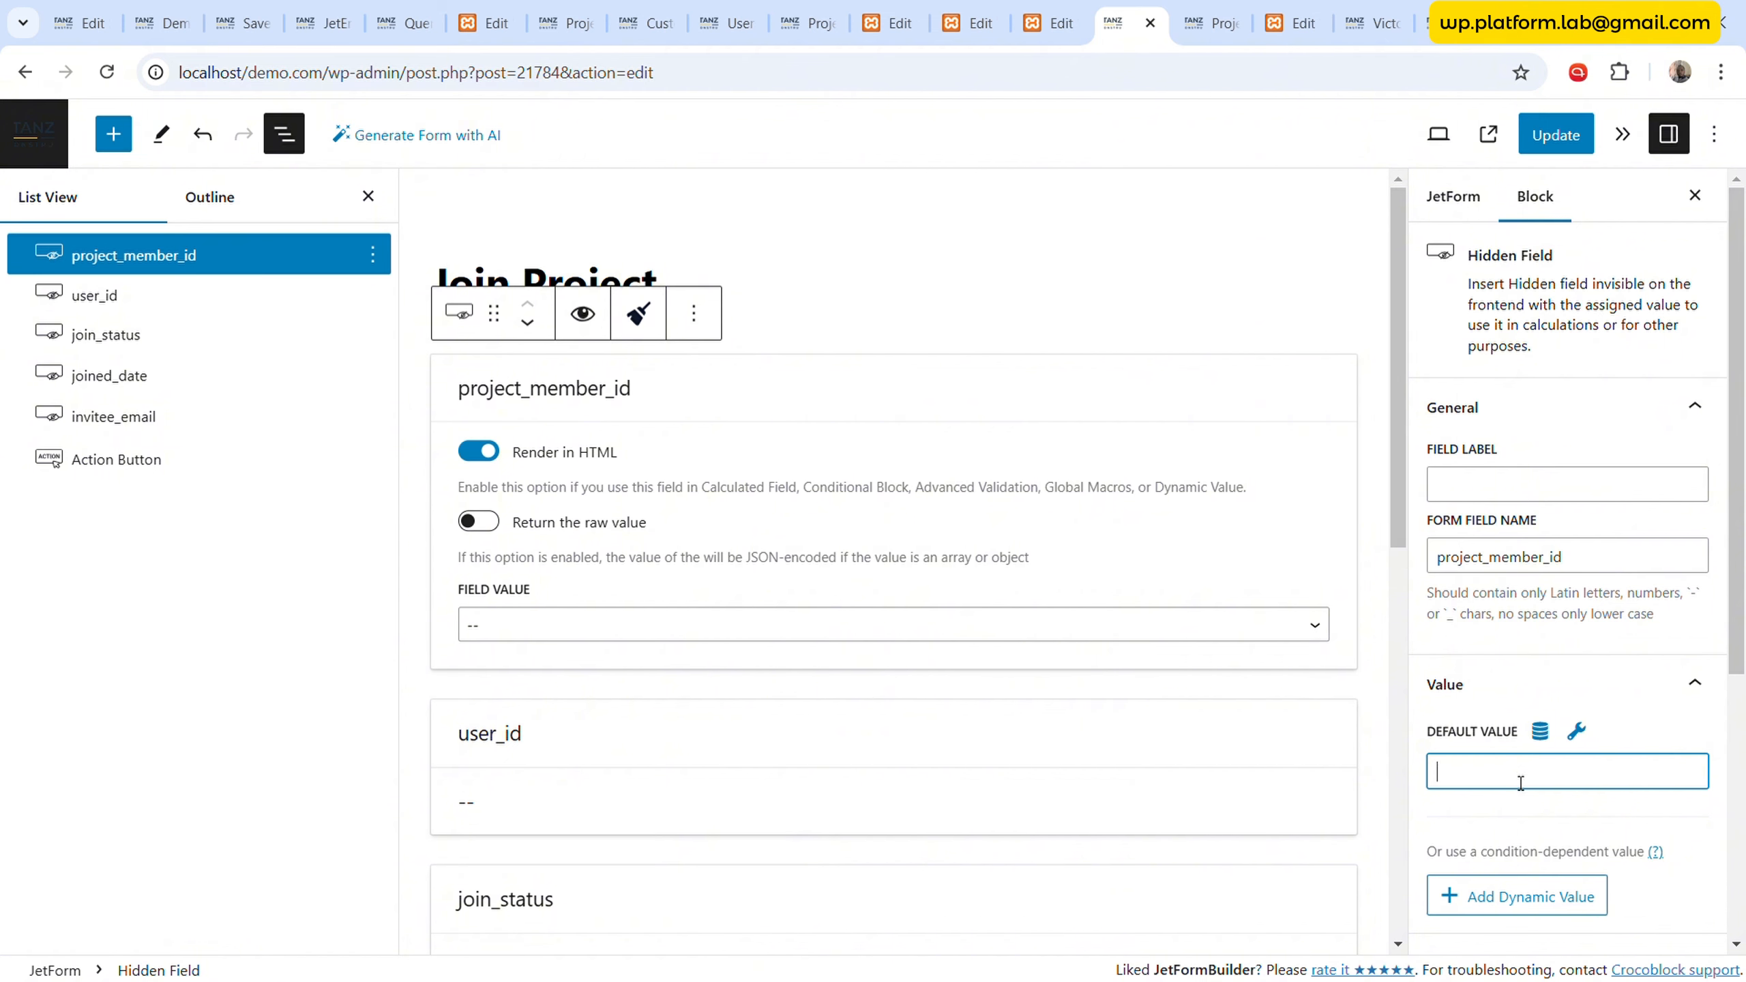
key("ctrl+v")
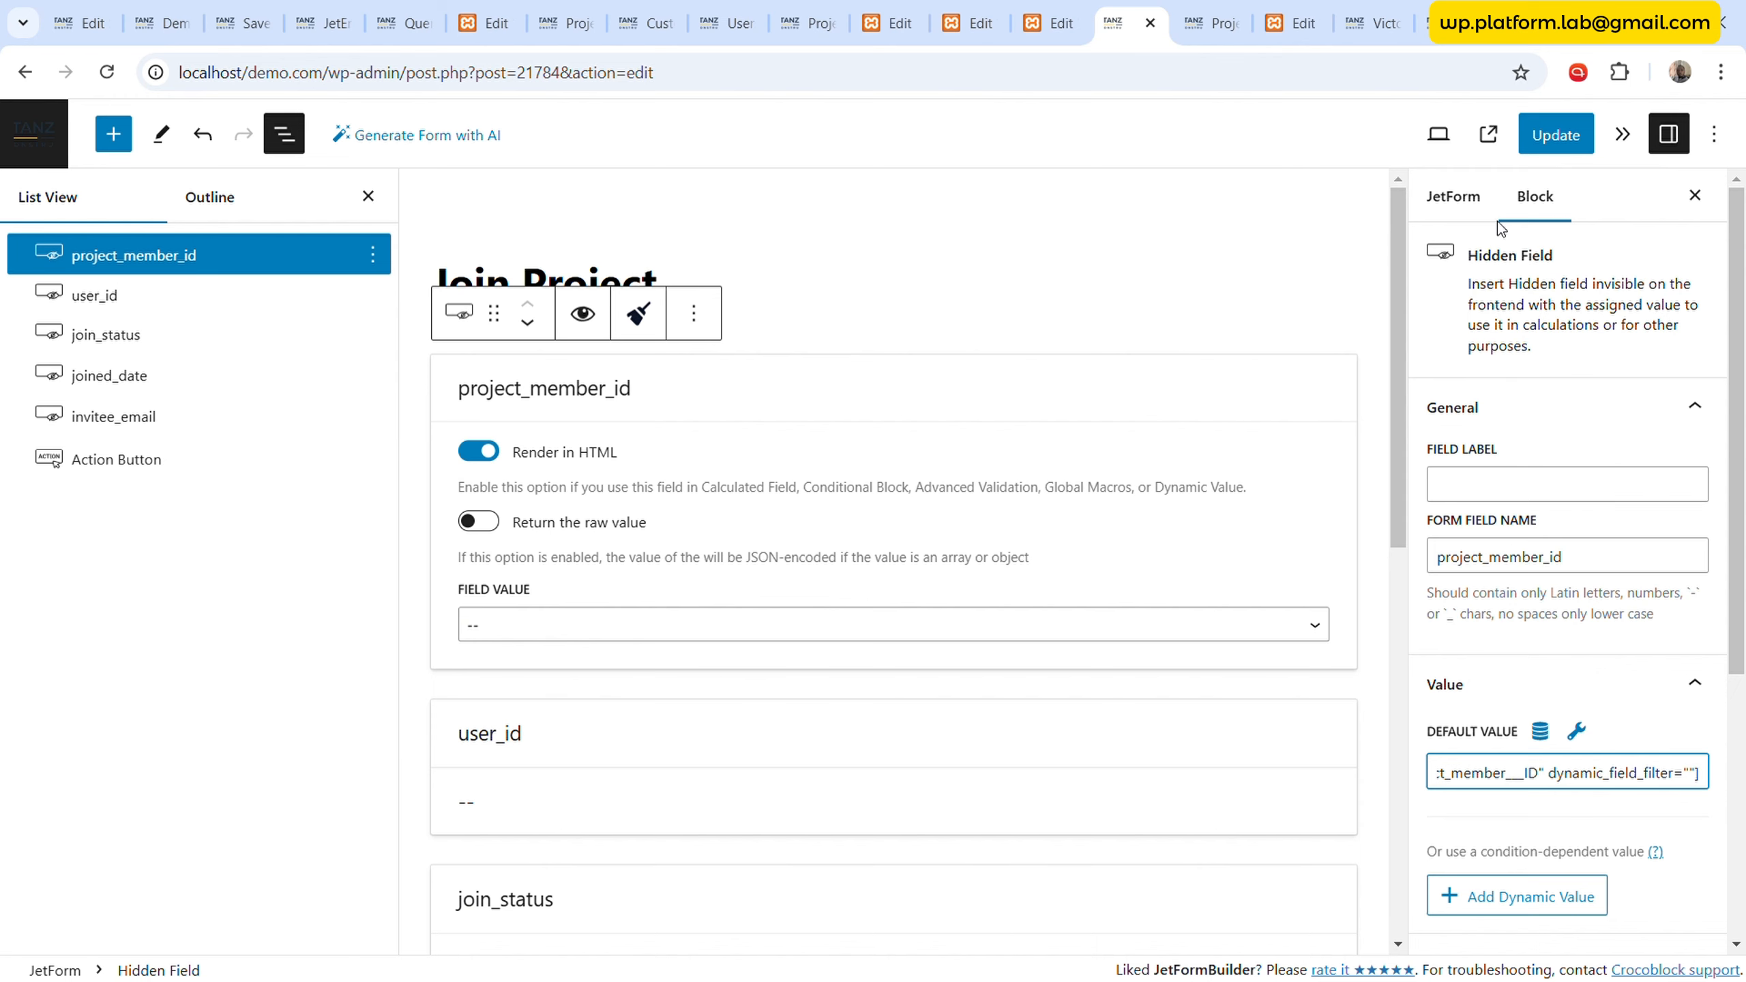
- In the Insert/Update Custom Content Type Item action, map project_member_id to the Item ID of the Project Members content type
left_click(1454, 197)
mouse_move(1664, 438)
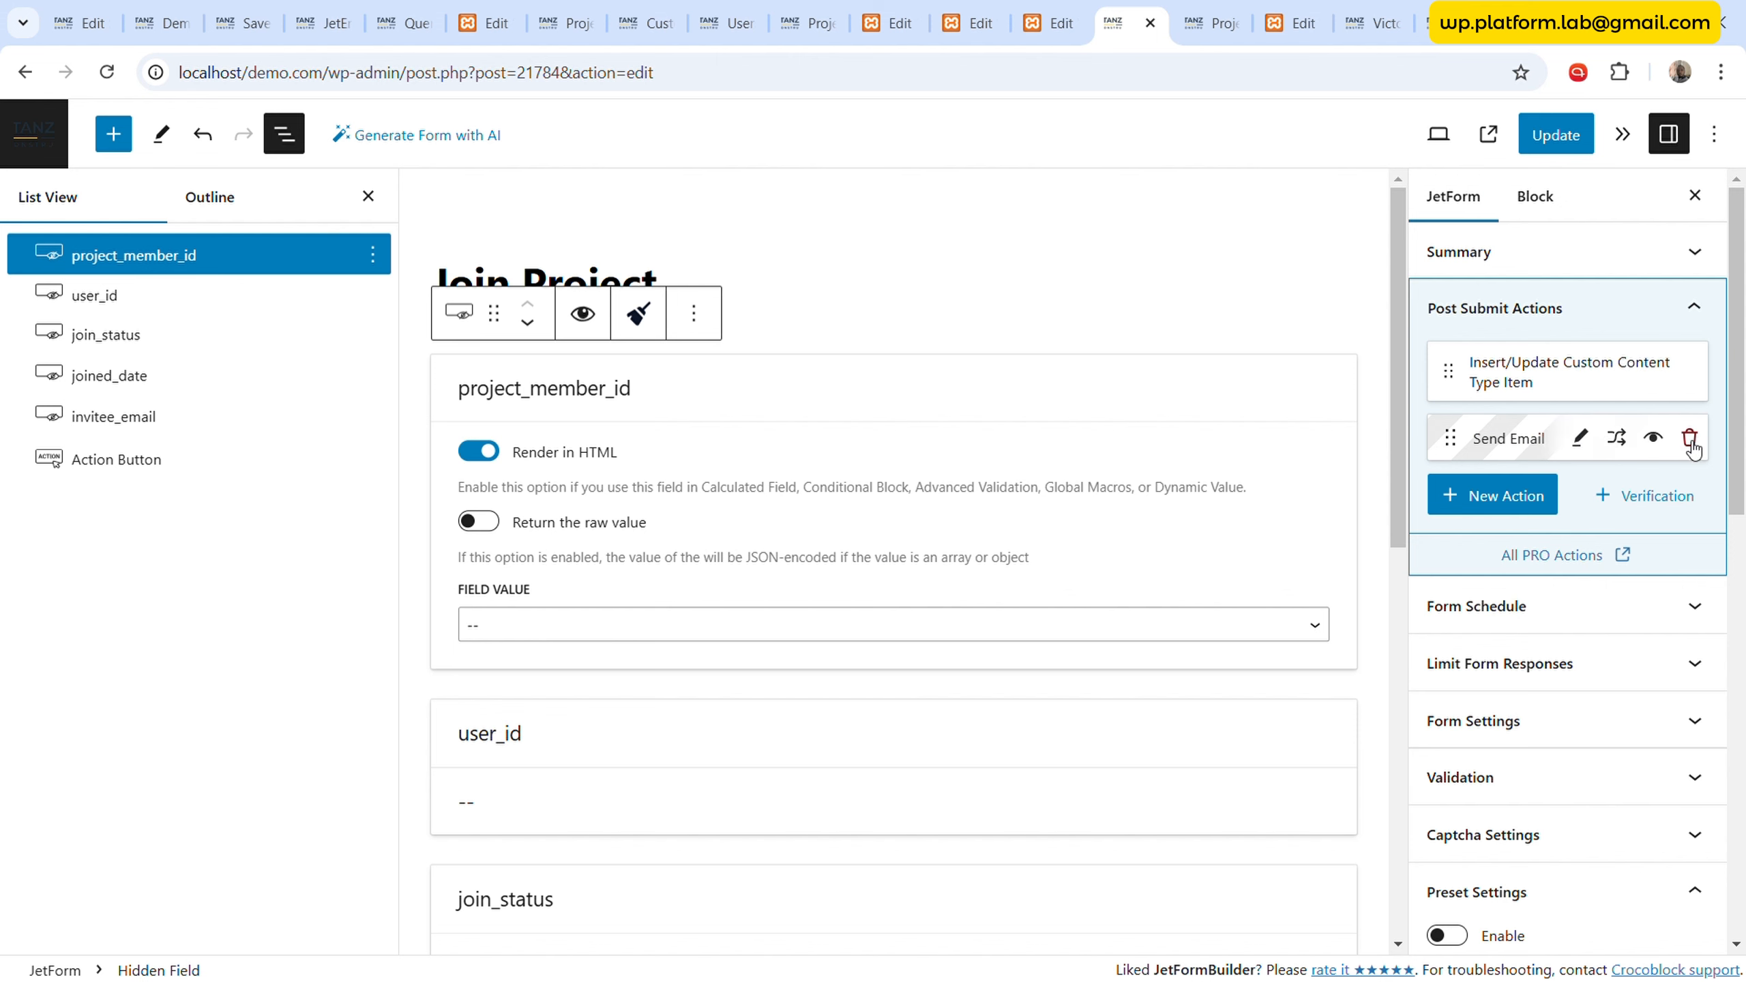
left_click(1585, 378)
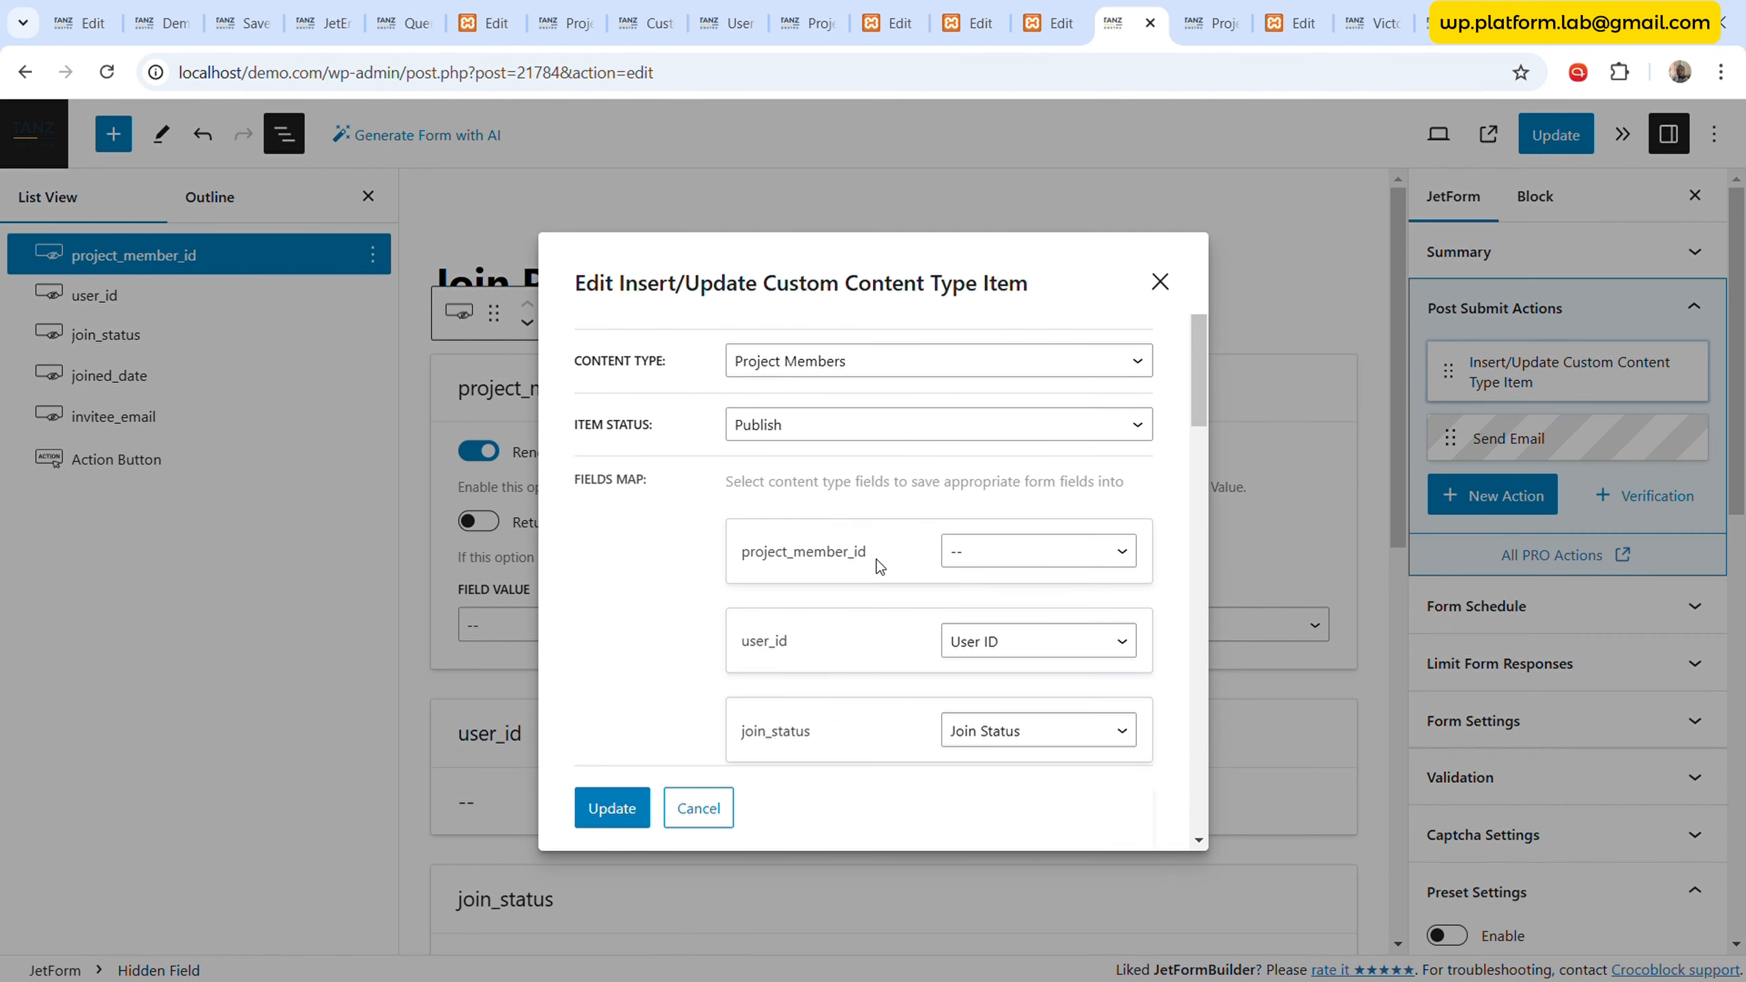
left_click(1009, 567)
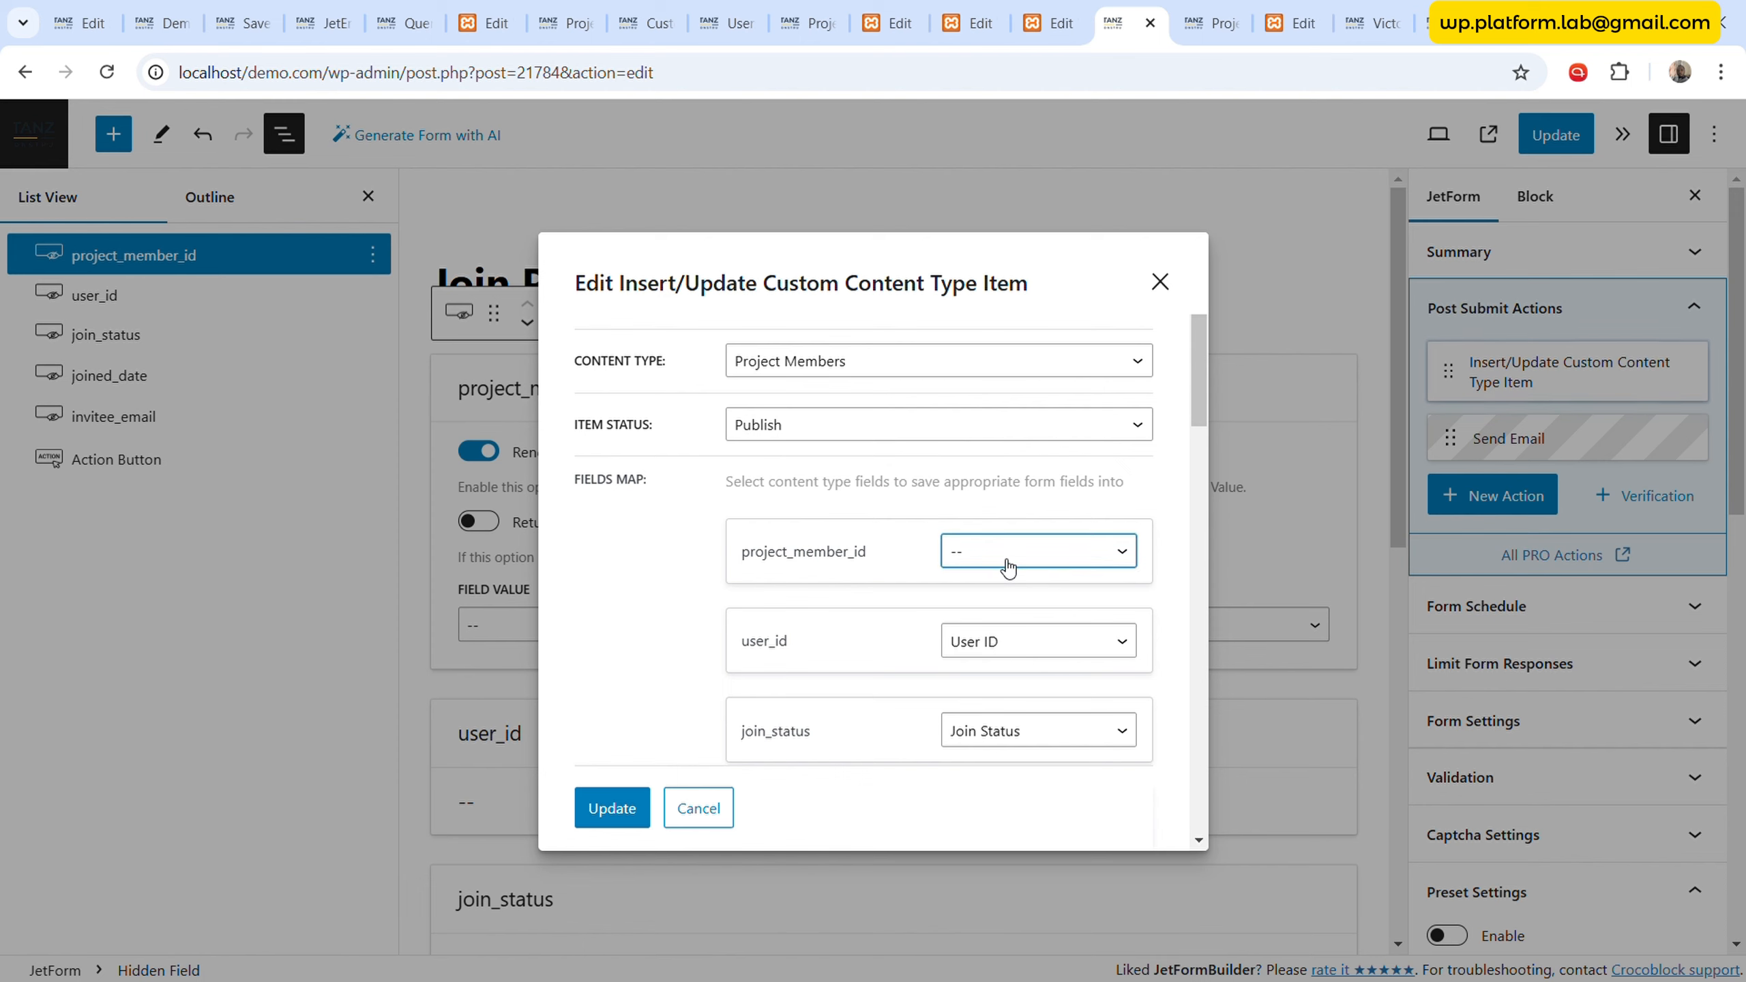
left_click(1023, 625)
- Remove the Invitee Email mapping from invitee_email, check the remaining field mappings and save the action's settings
scroll(893, 666, "down", 3)
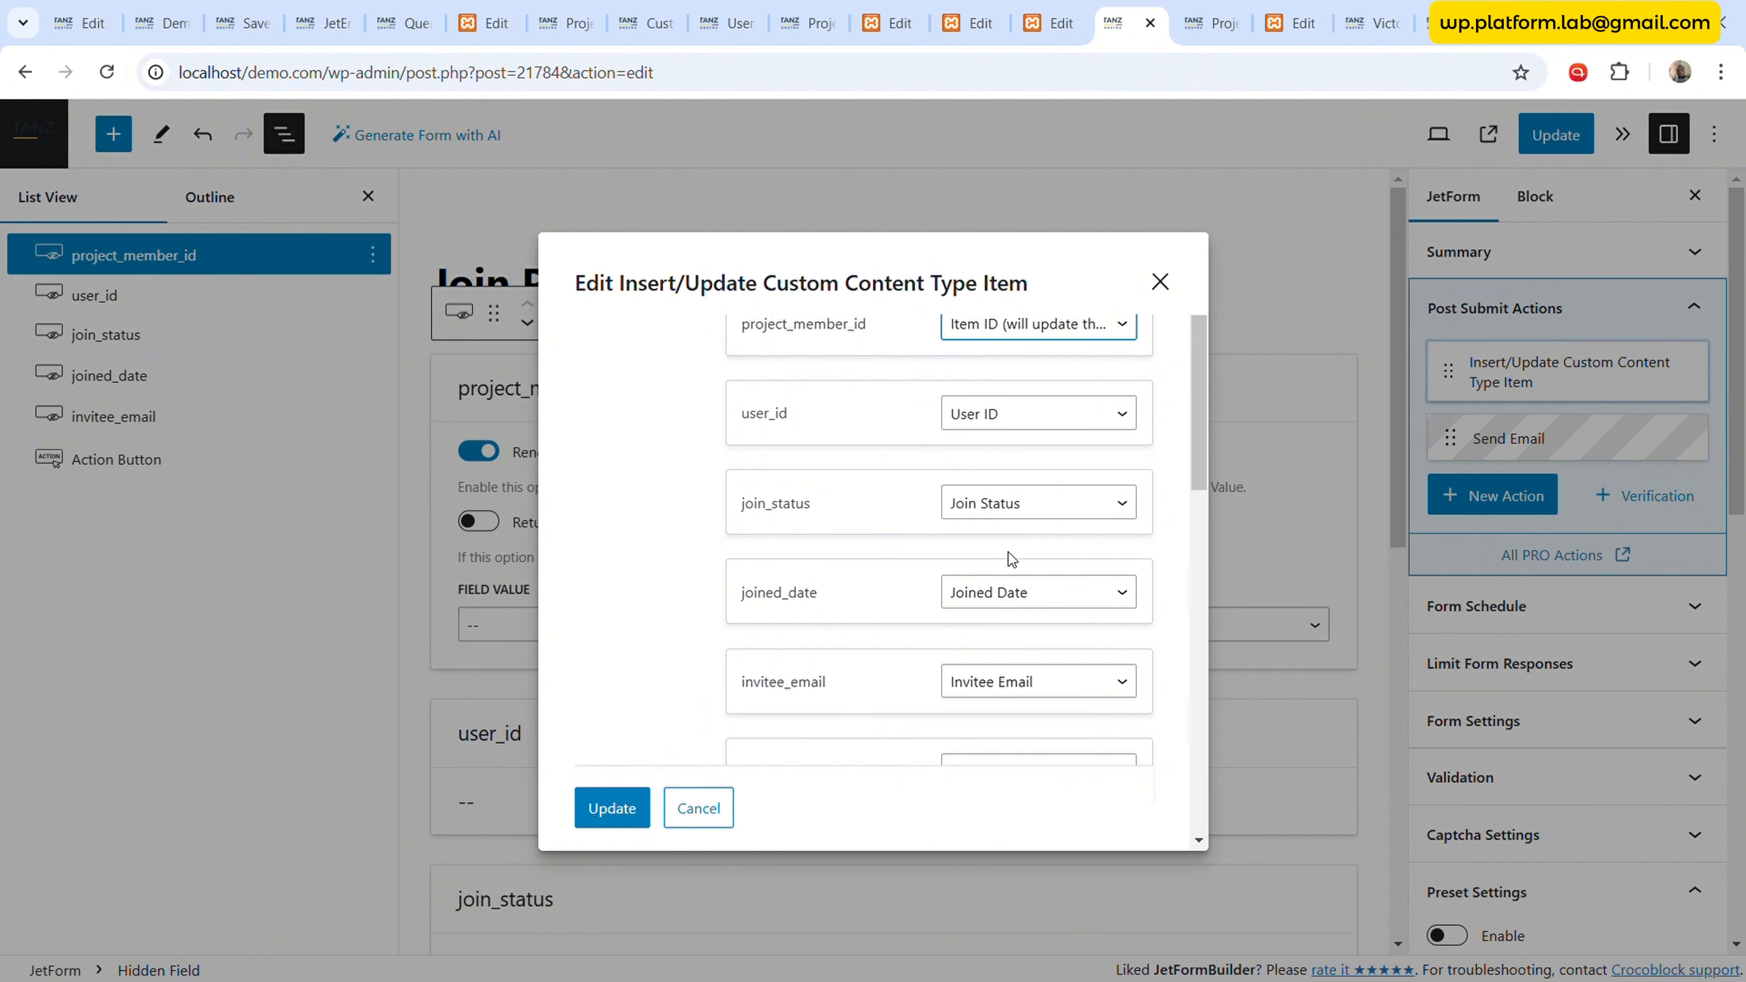
scroll(894, 671, "down", 2)
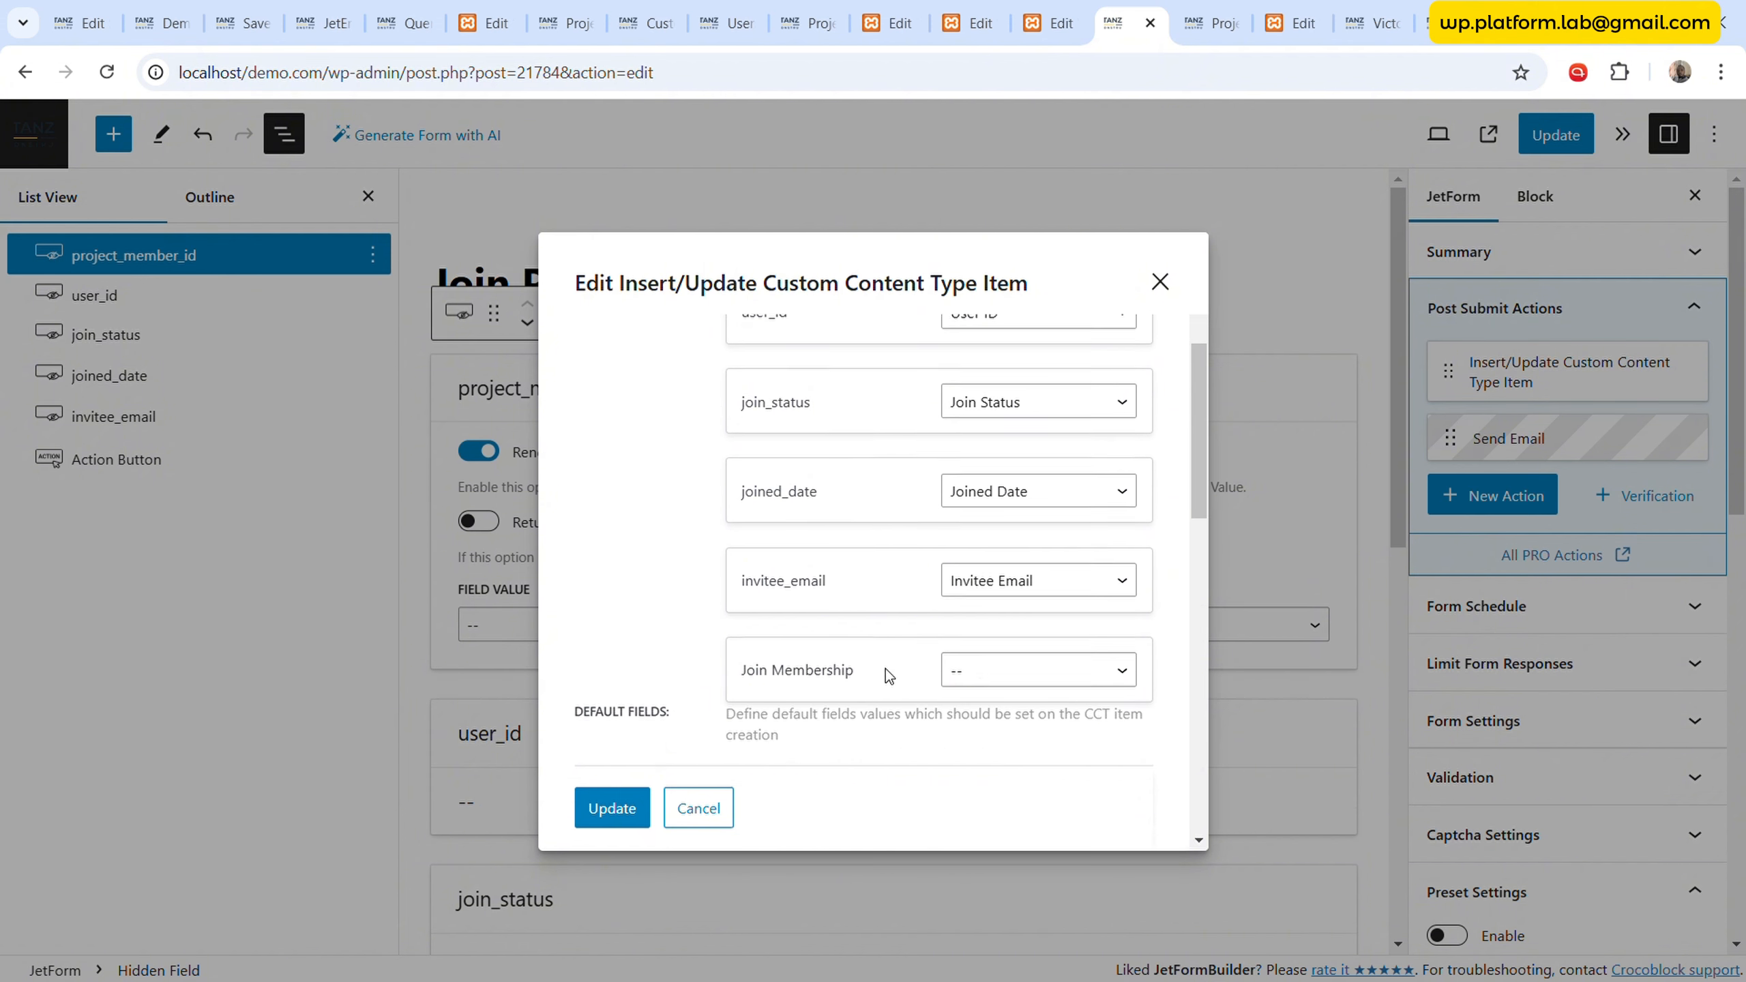
left_click(990, 575)
left_click(1024, 602)
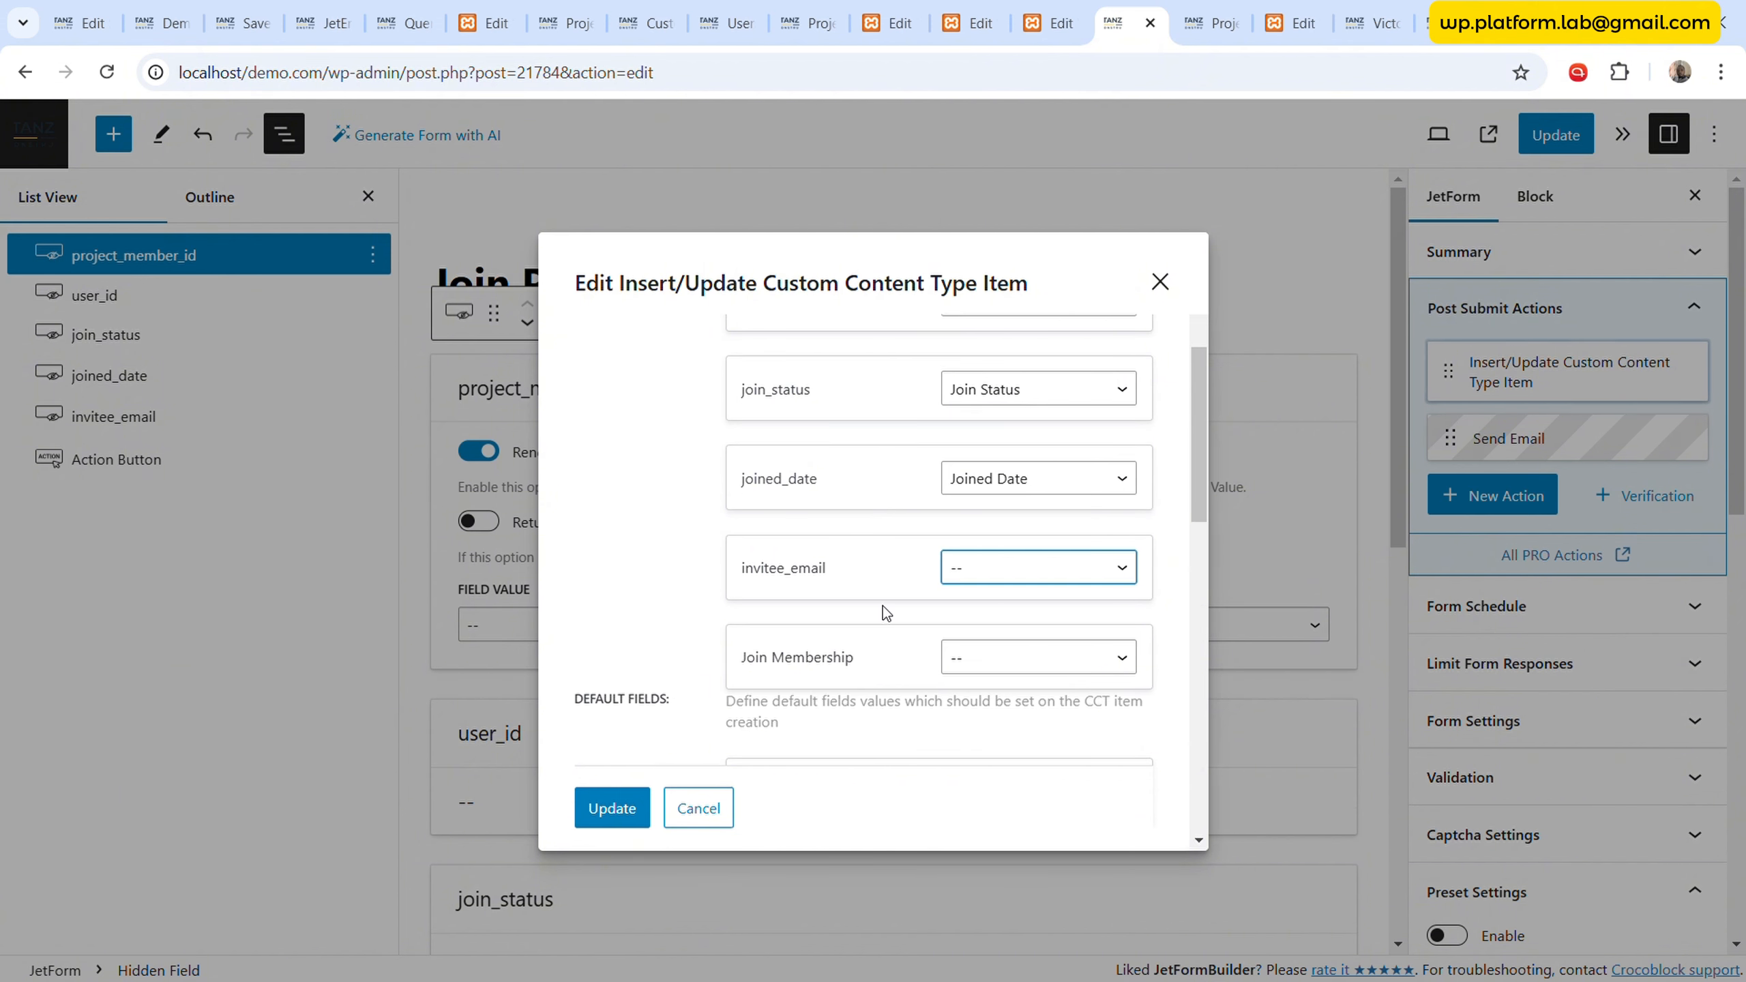
scroll(882, 606, "down", 2)
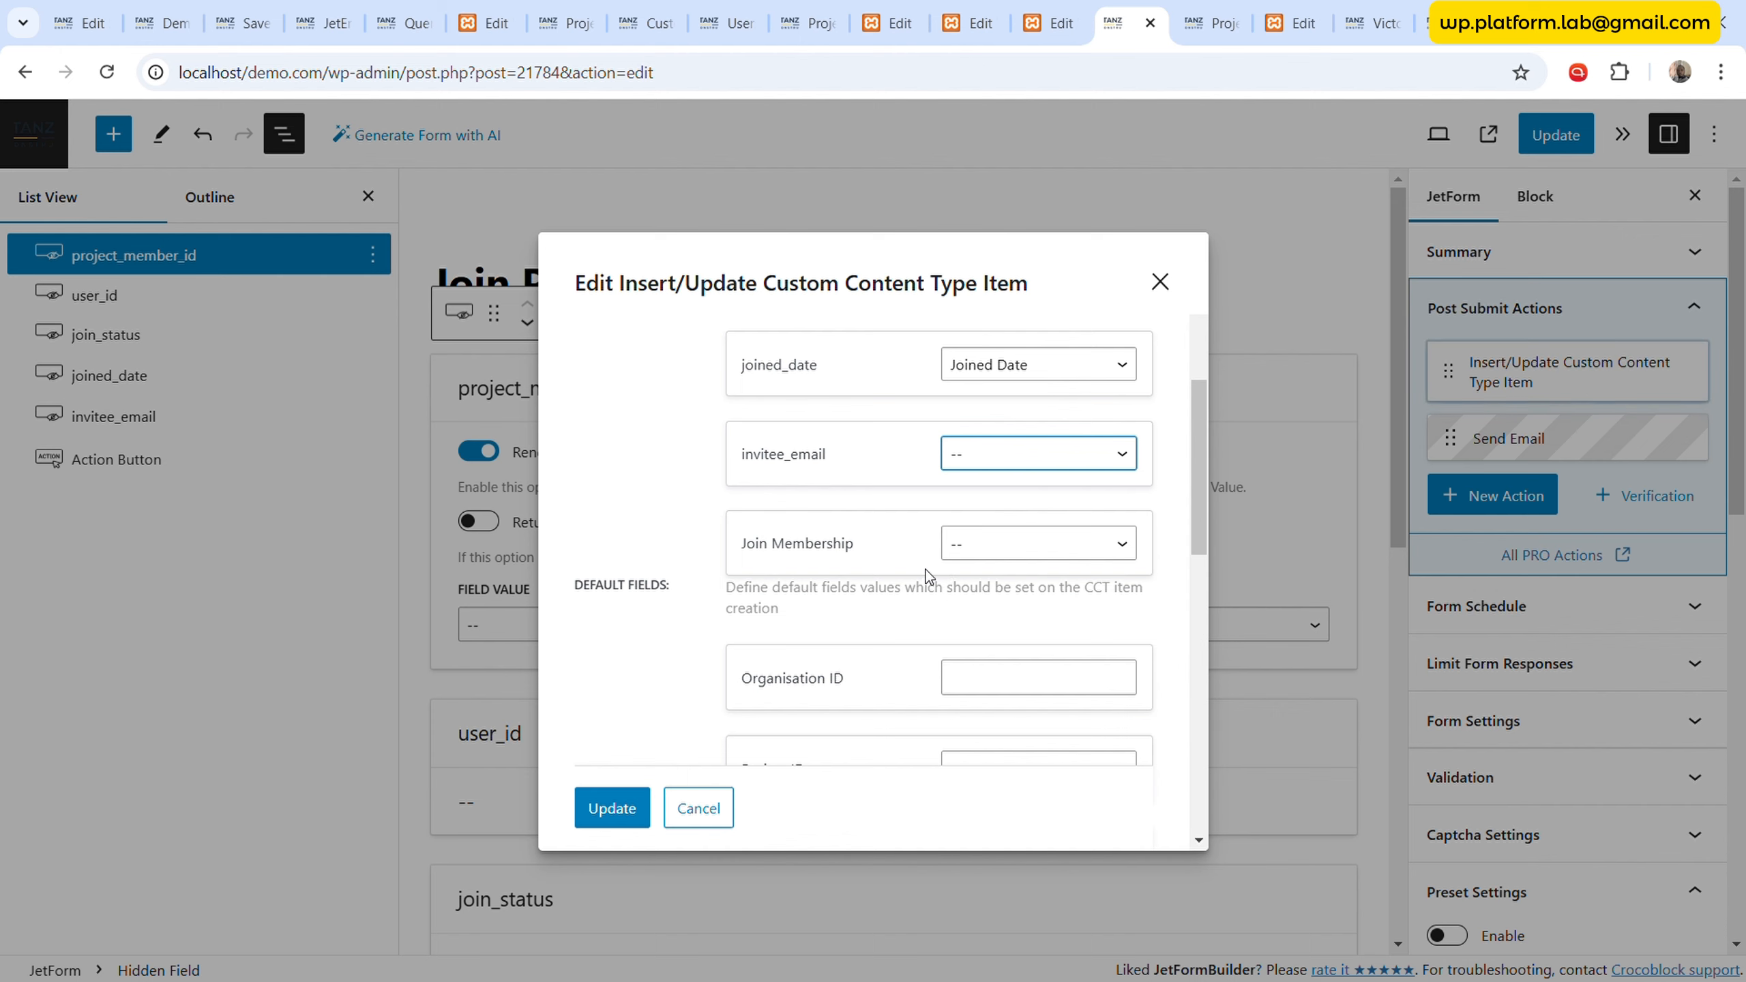
scroll(925, 575, "up", 8)
scroll(925, 574, "down", 8)
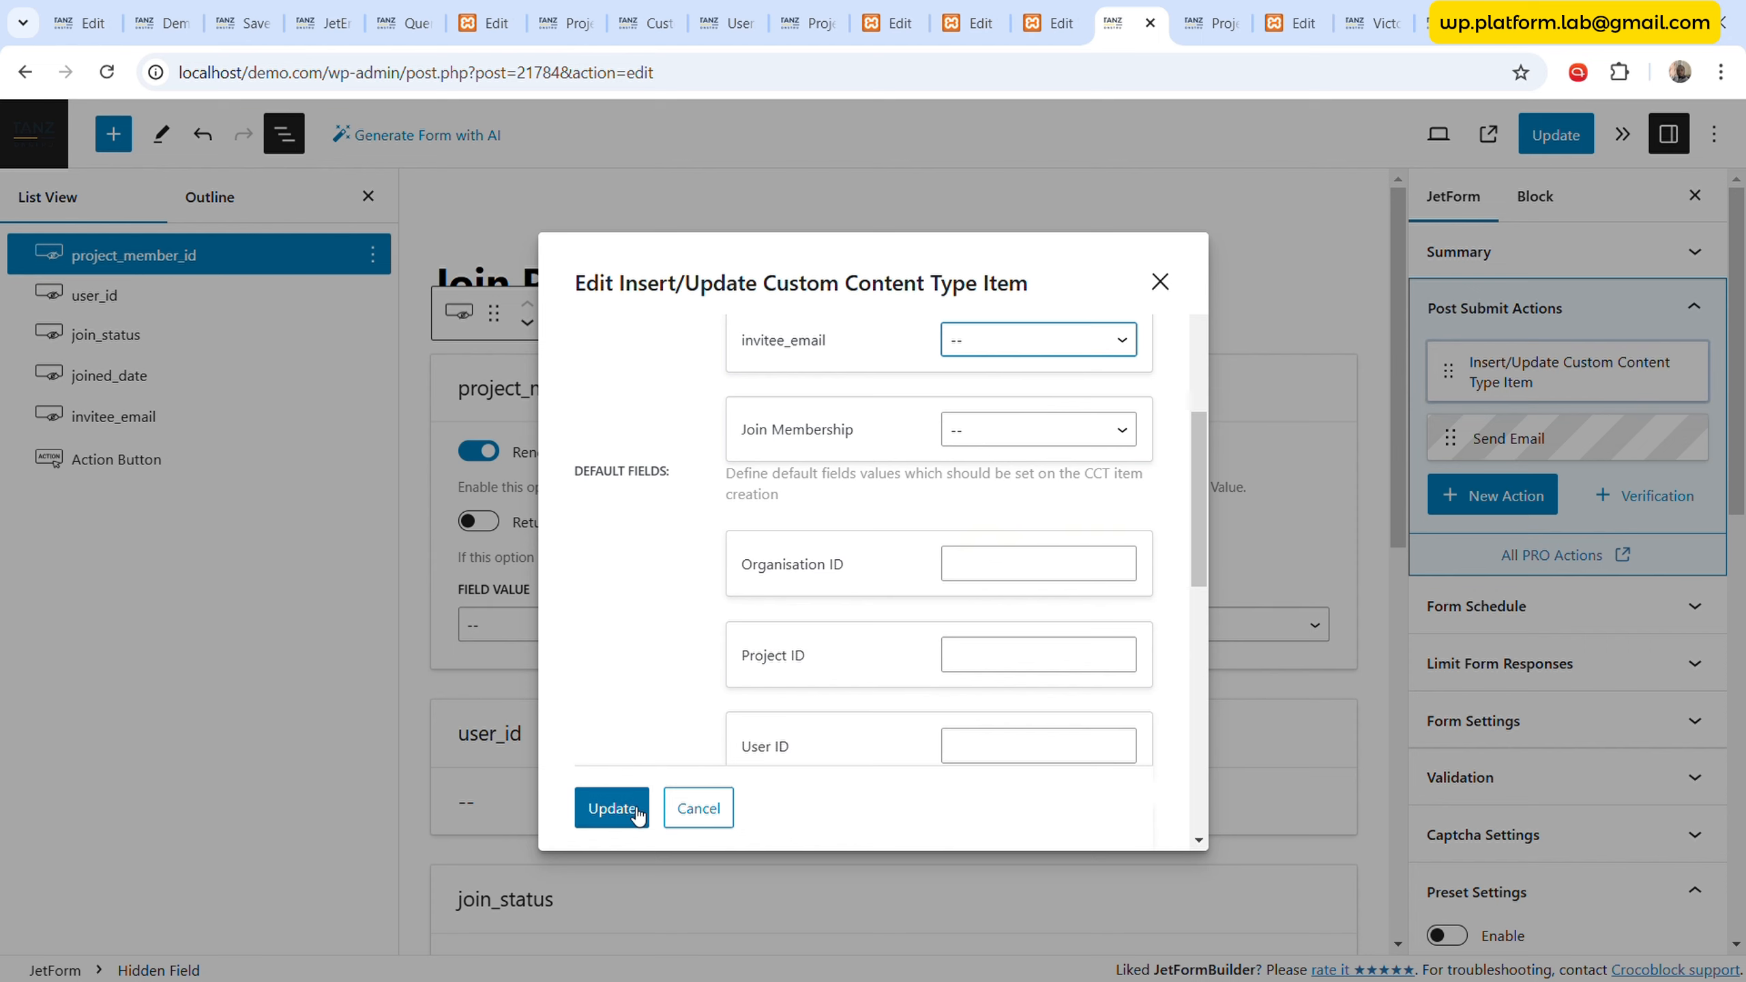
scroll(784, 579, "up", 6)
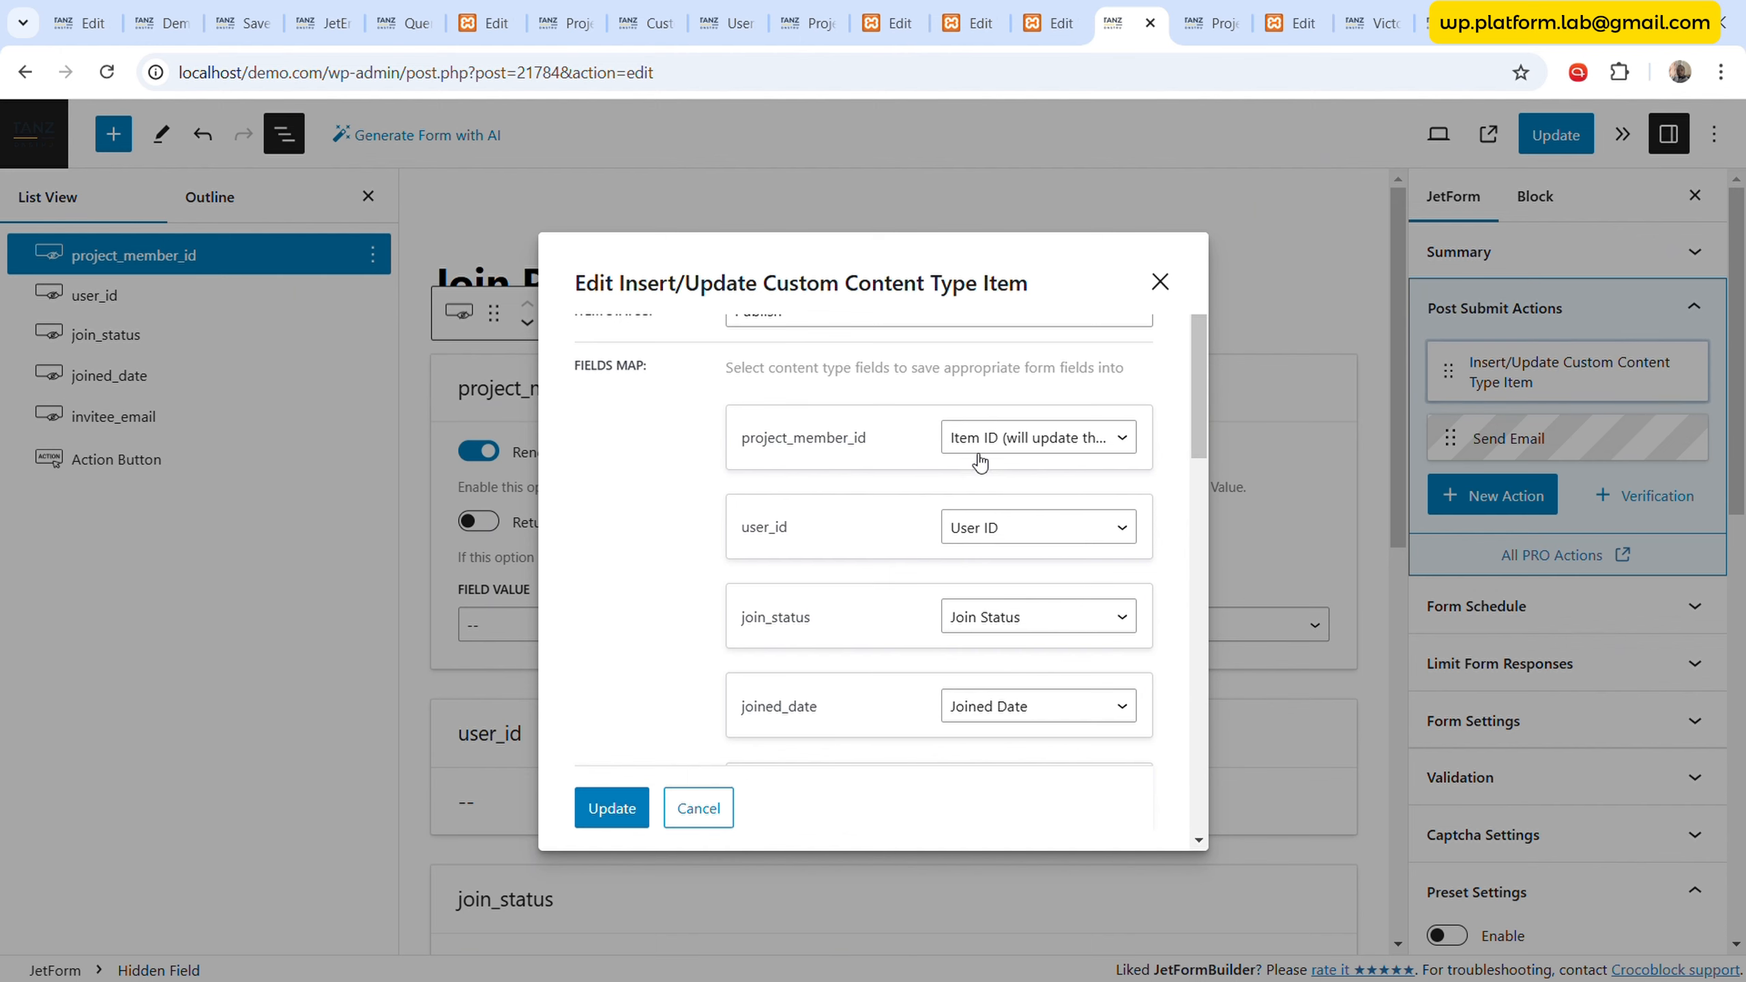
scroll(1029, 622, "down", 3)
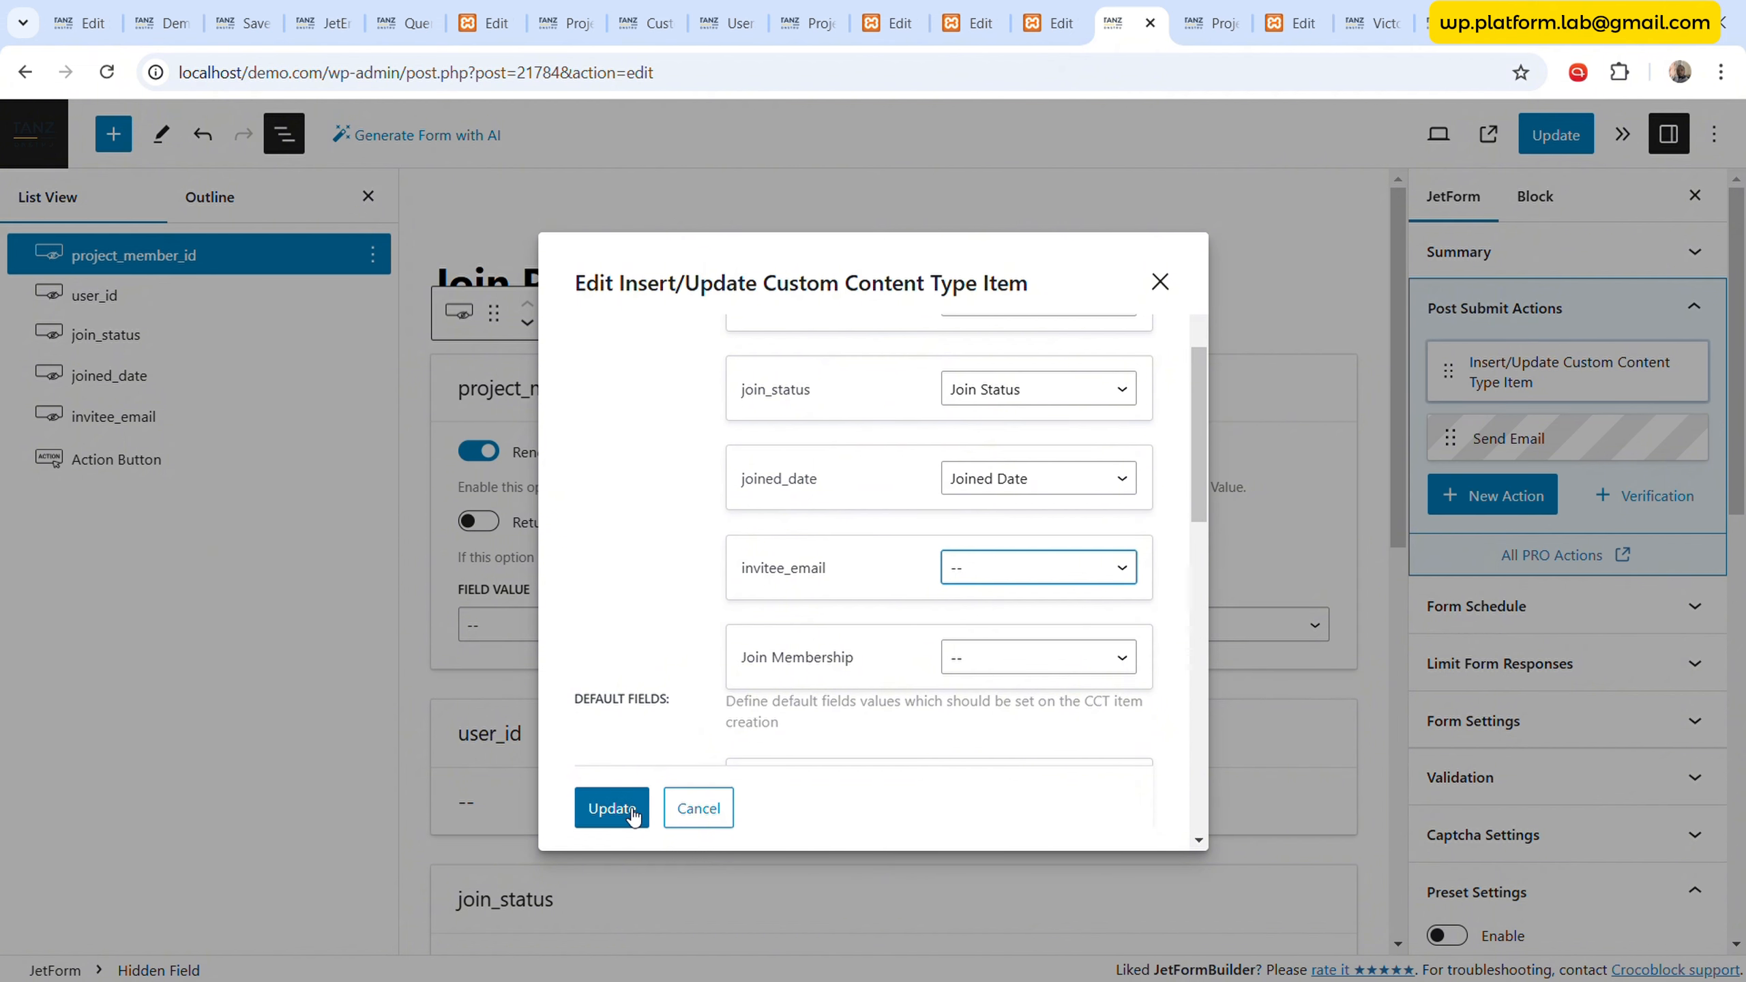
left_click(612, 807)
- Change the Join Project form's success message to "You have joined the project successfully!" and update the form
scroll(1513, 770, "down", 1)
scroll(1503, 833, "down", 3)
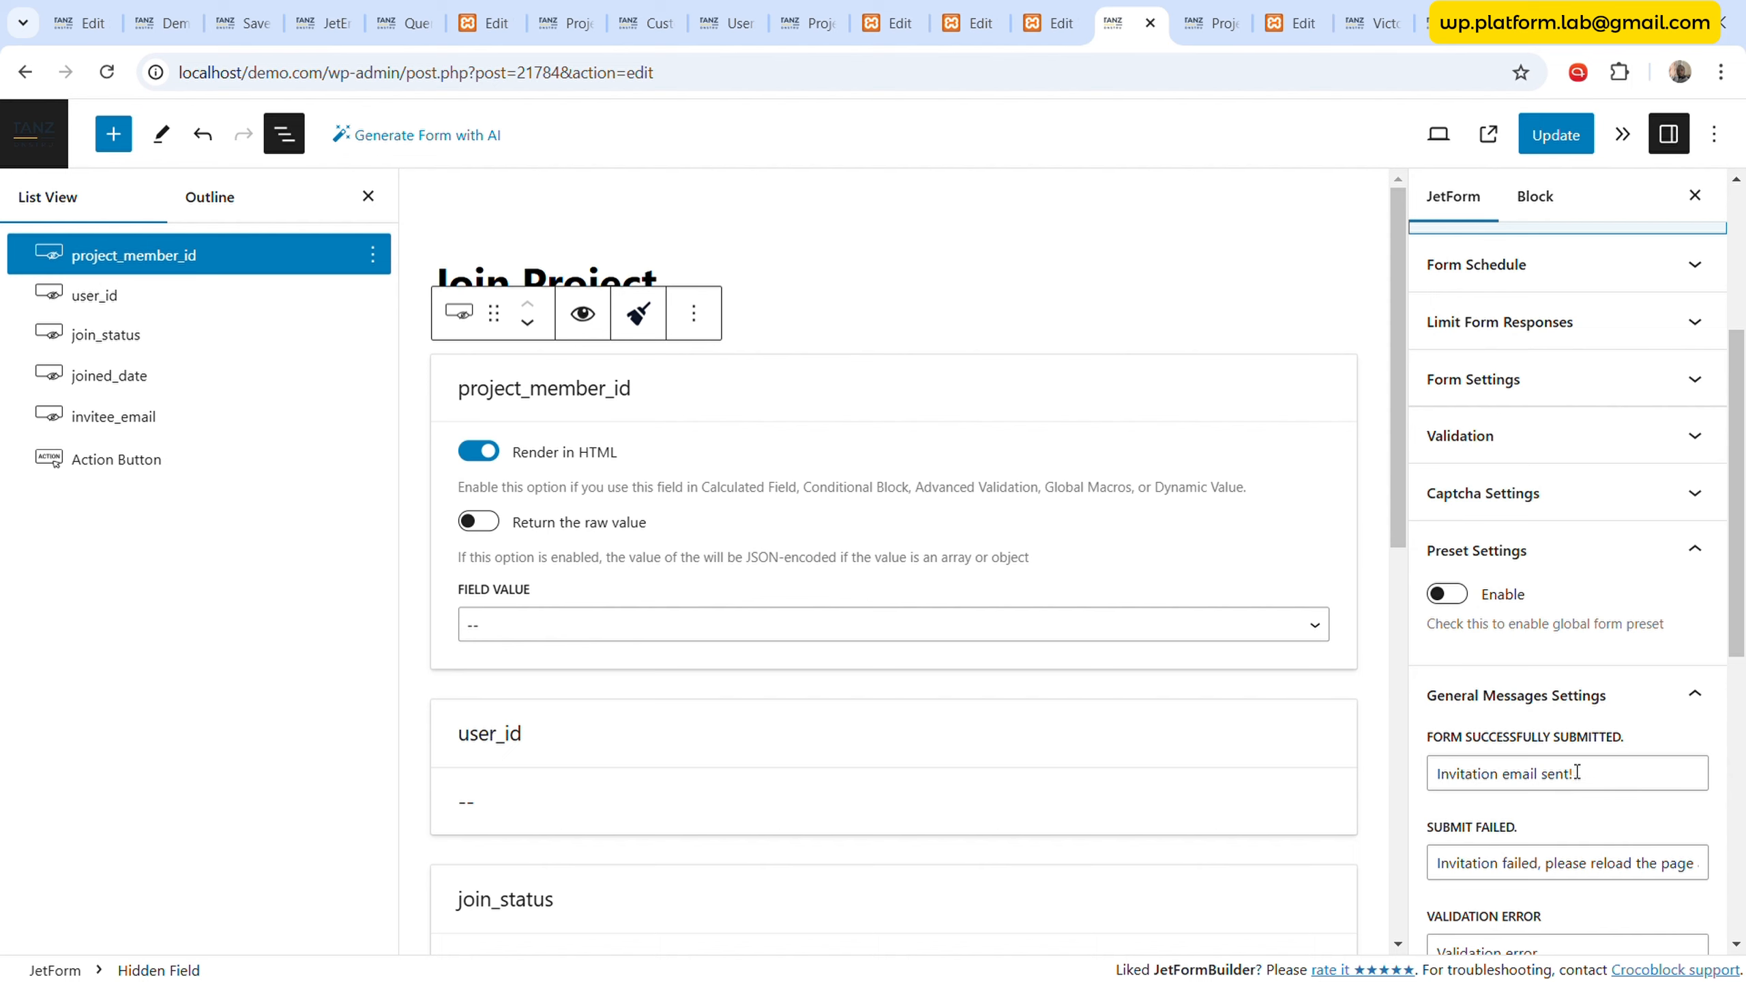
left_click_drag(1570, 776, 1406, 775)
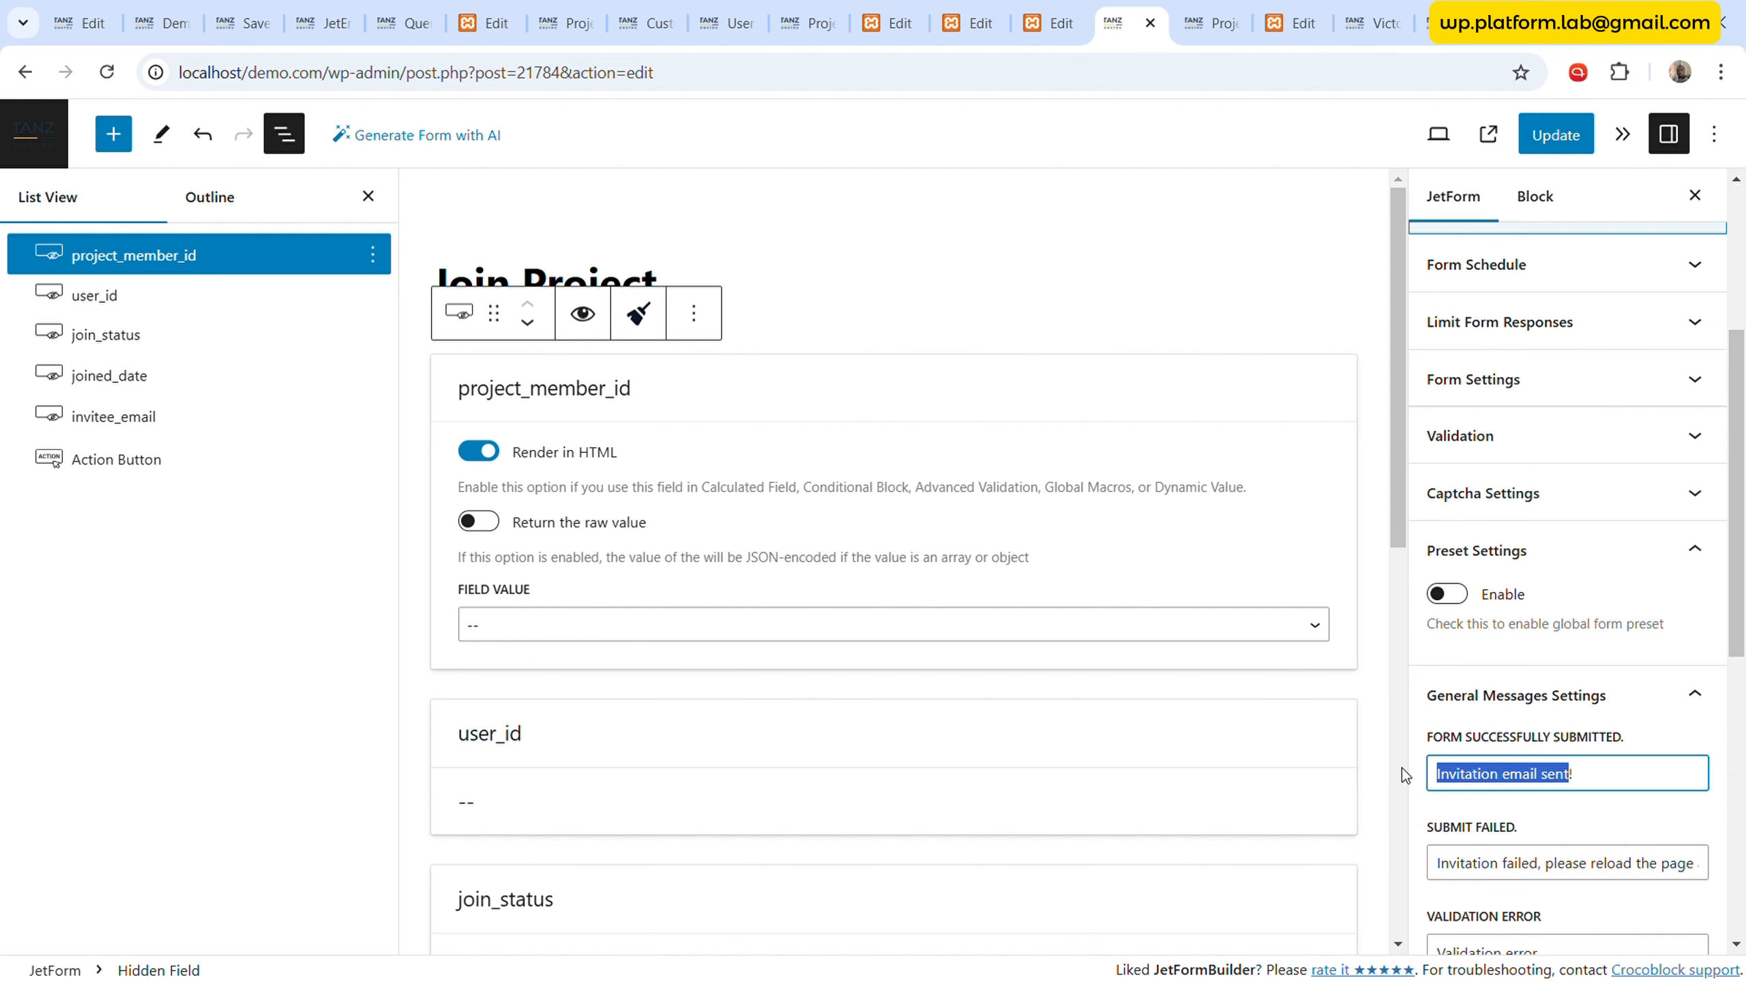
key("BackSpace")
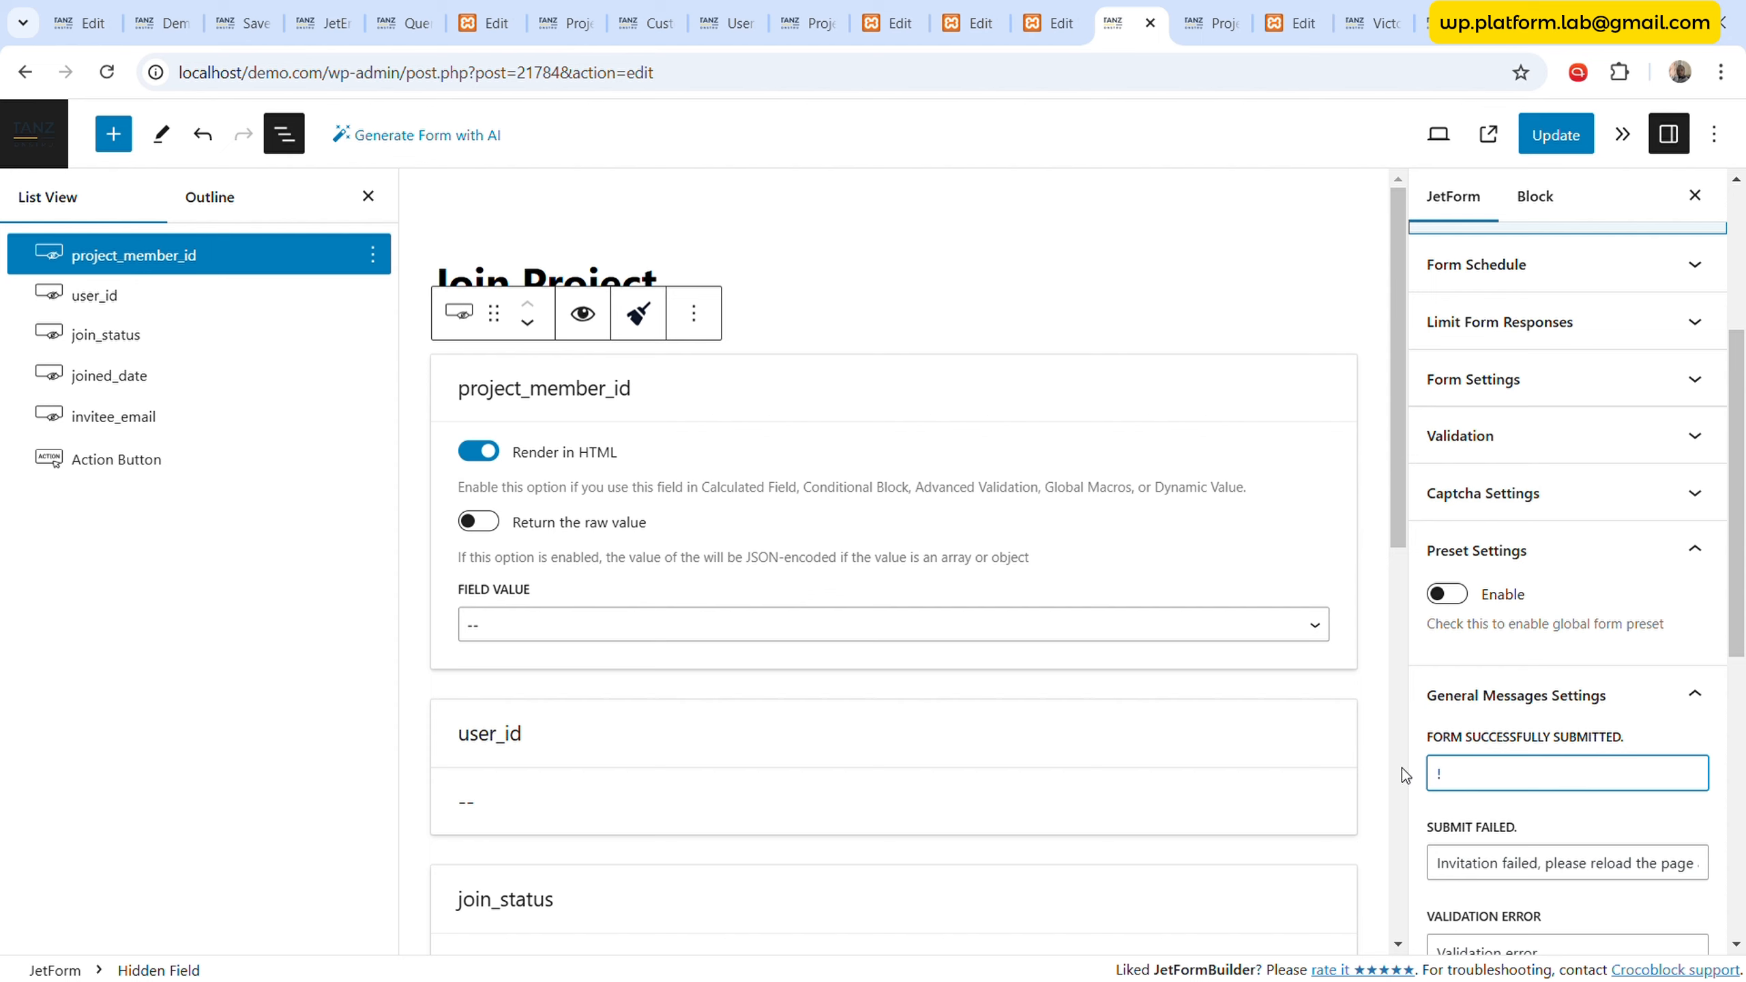
type("You have joined thye")
key("BackSpace")
key("BackSpace")
key("BackSpace")
type("e project ")
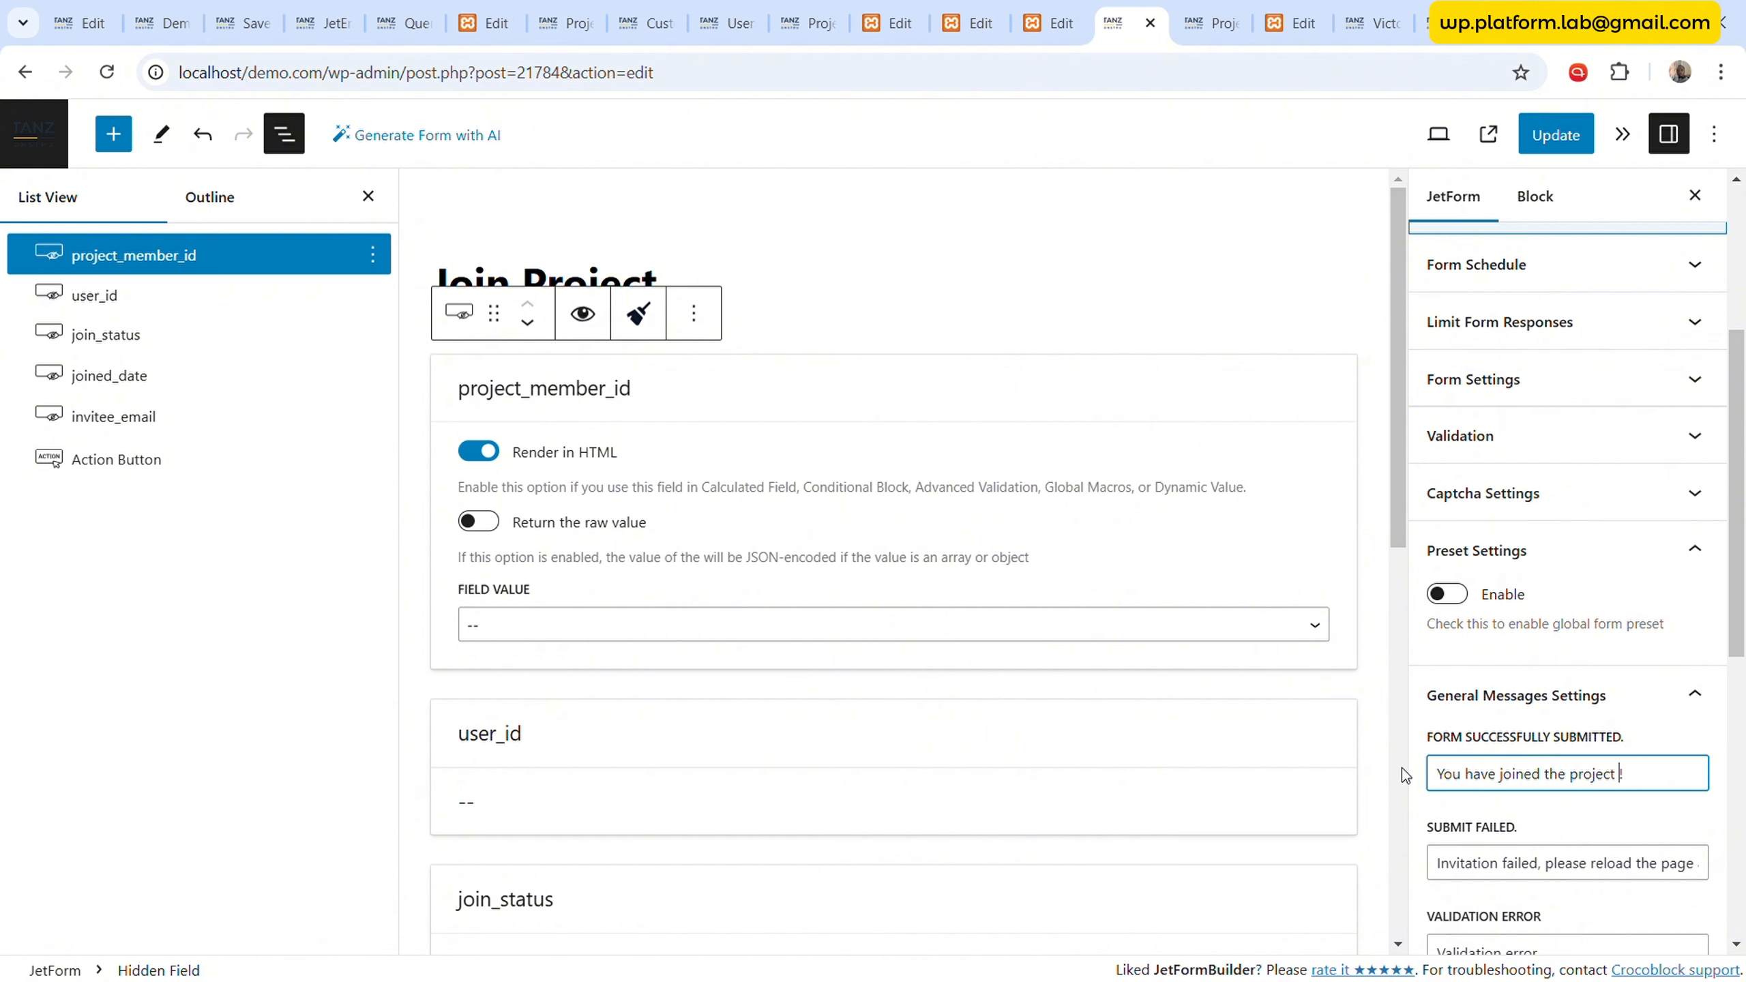
type("Su")
key("BackSpace")
key("BackSpace")
type("successfully")
key("End")
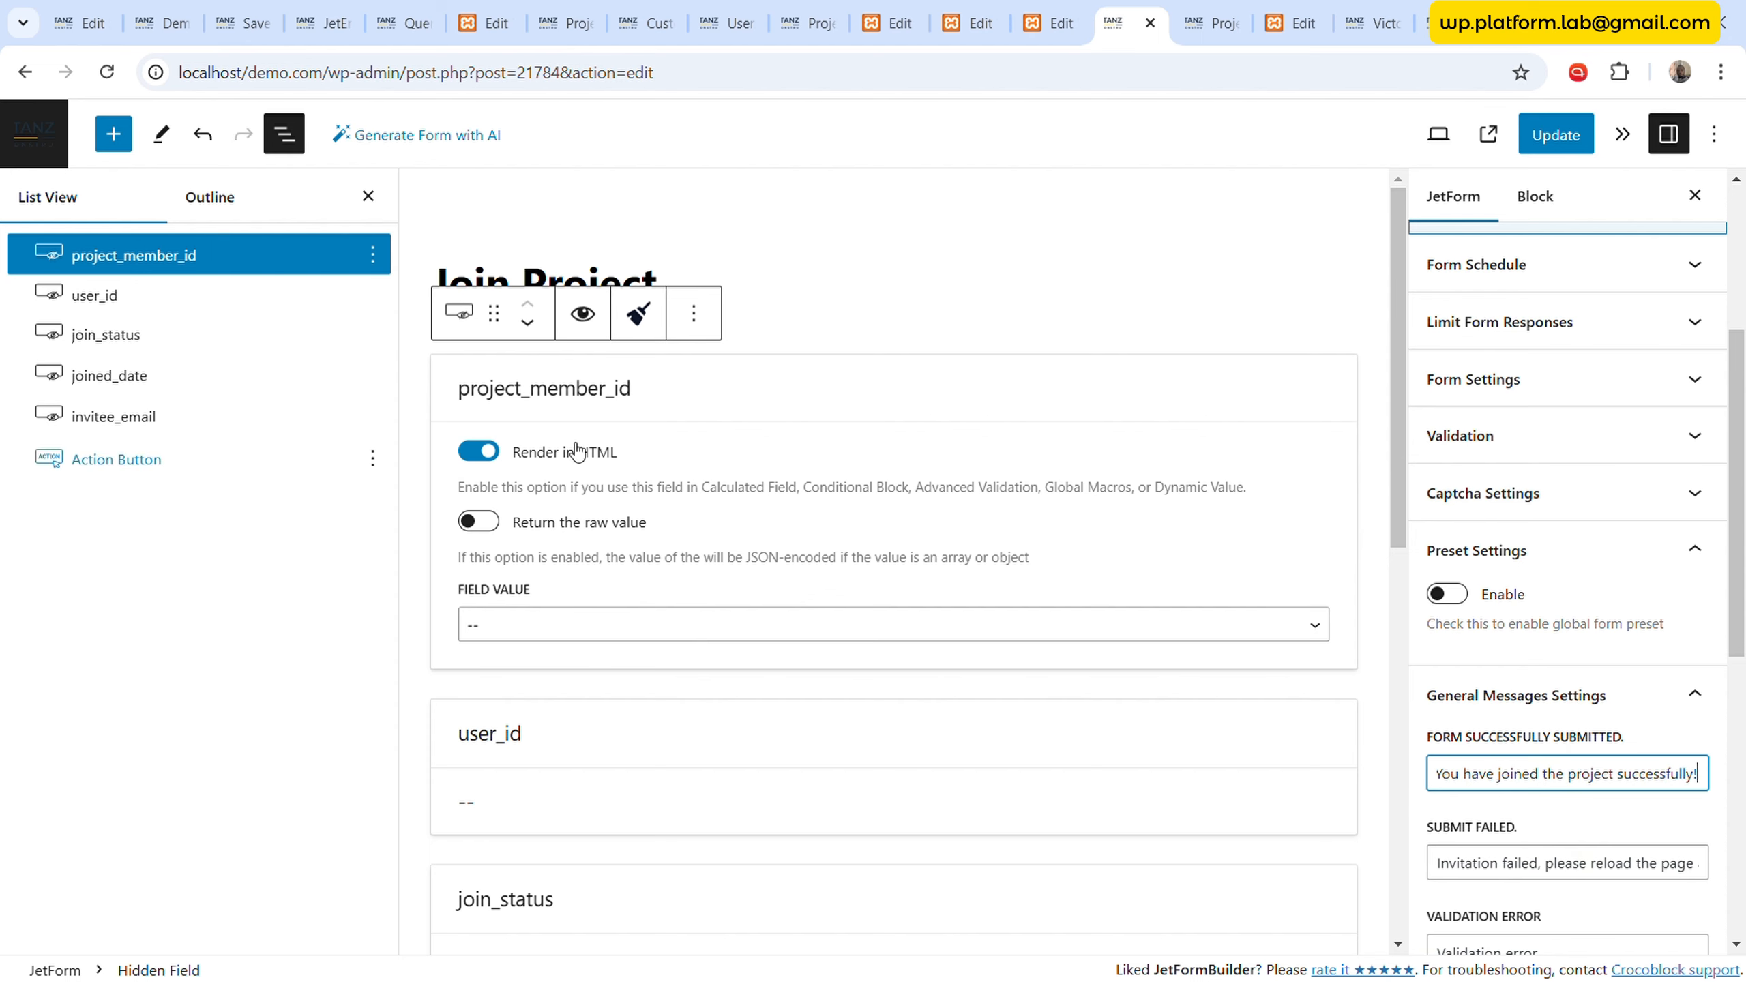
left_click(1574, 153)
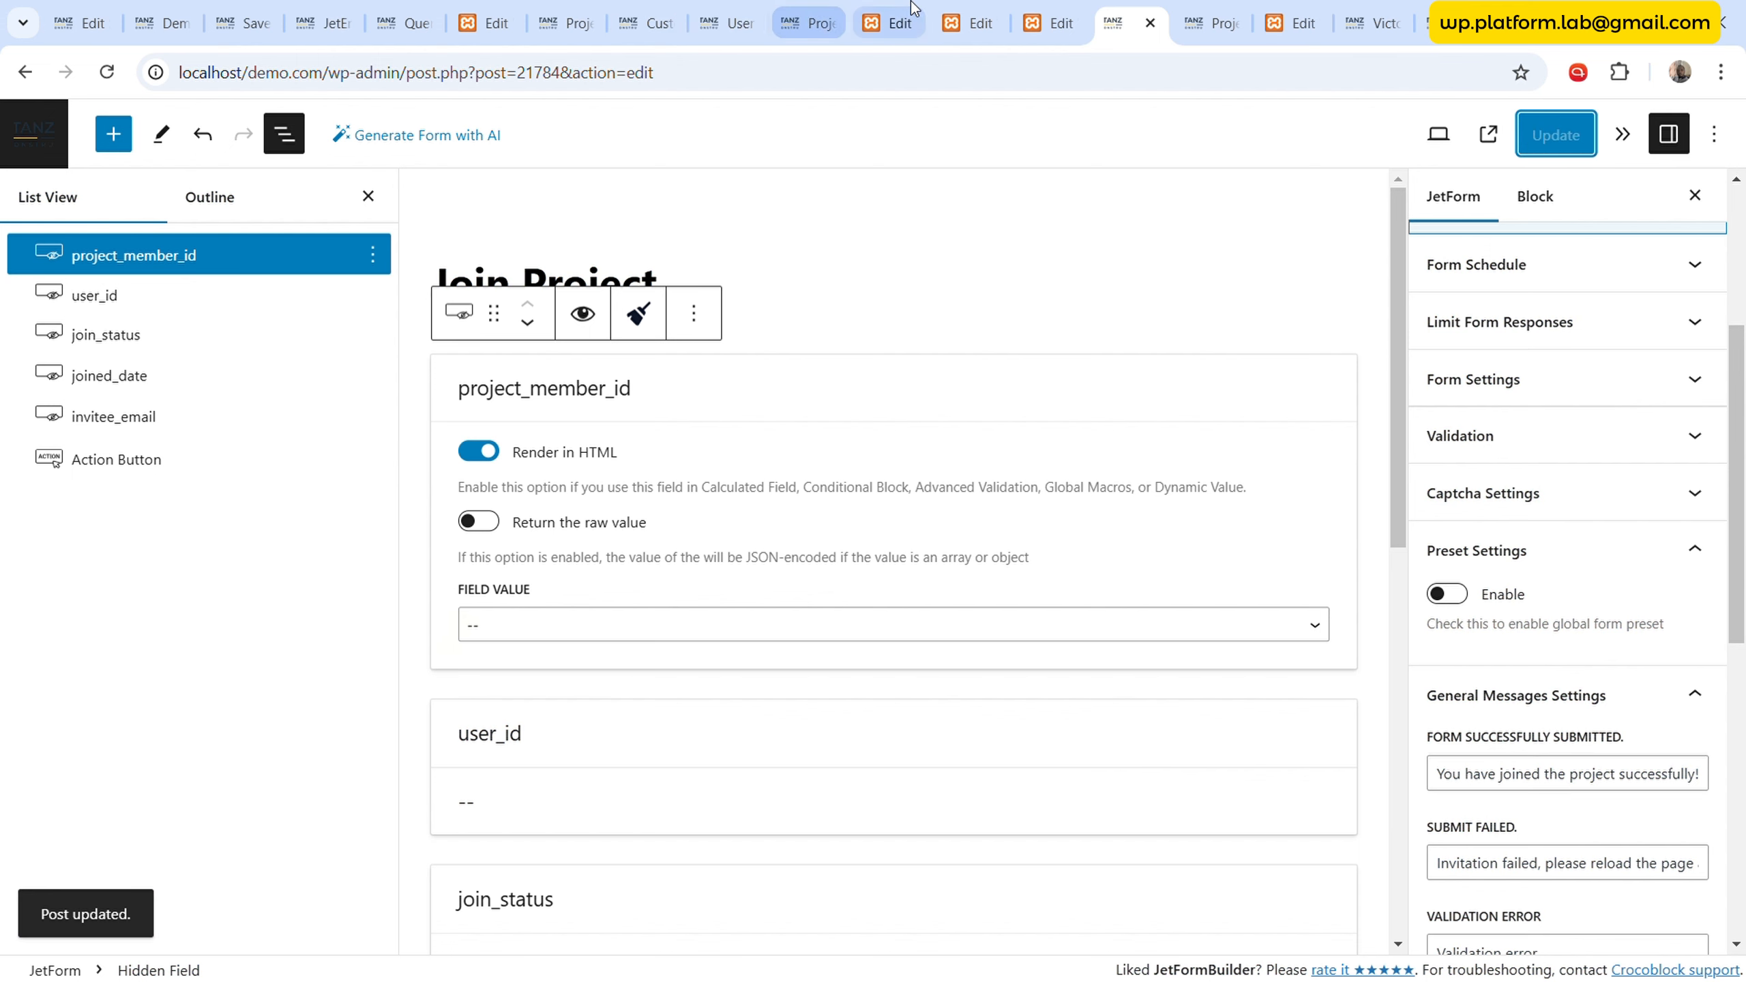
- Open the JetEngine Listings/Components list and move the existing Invitation Listing to the bin
left_click(890, 22)
left_click(970, 15)
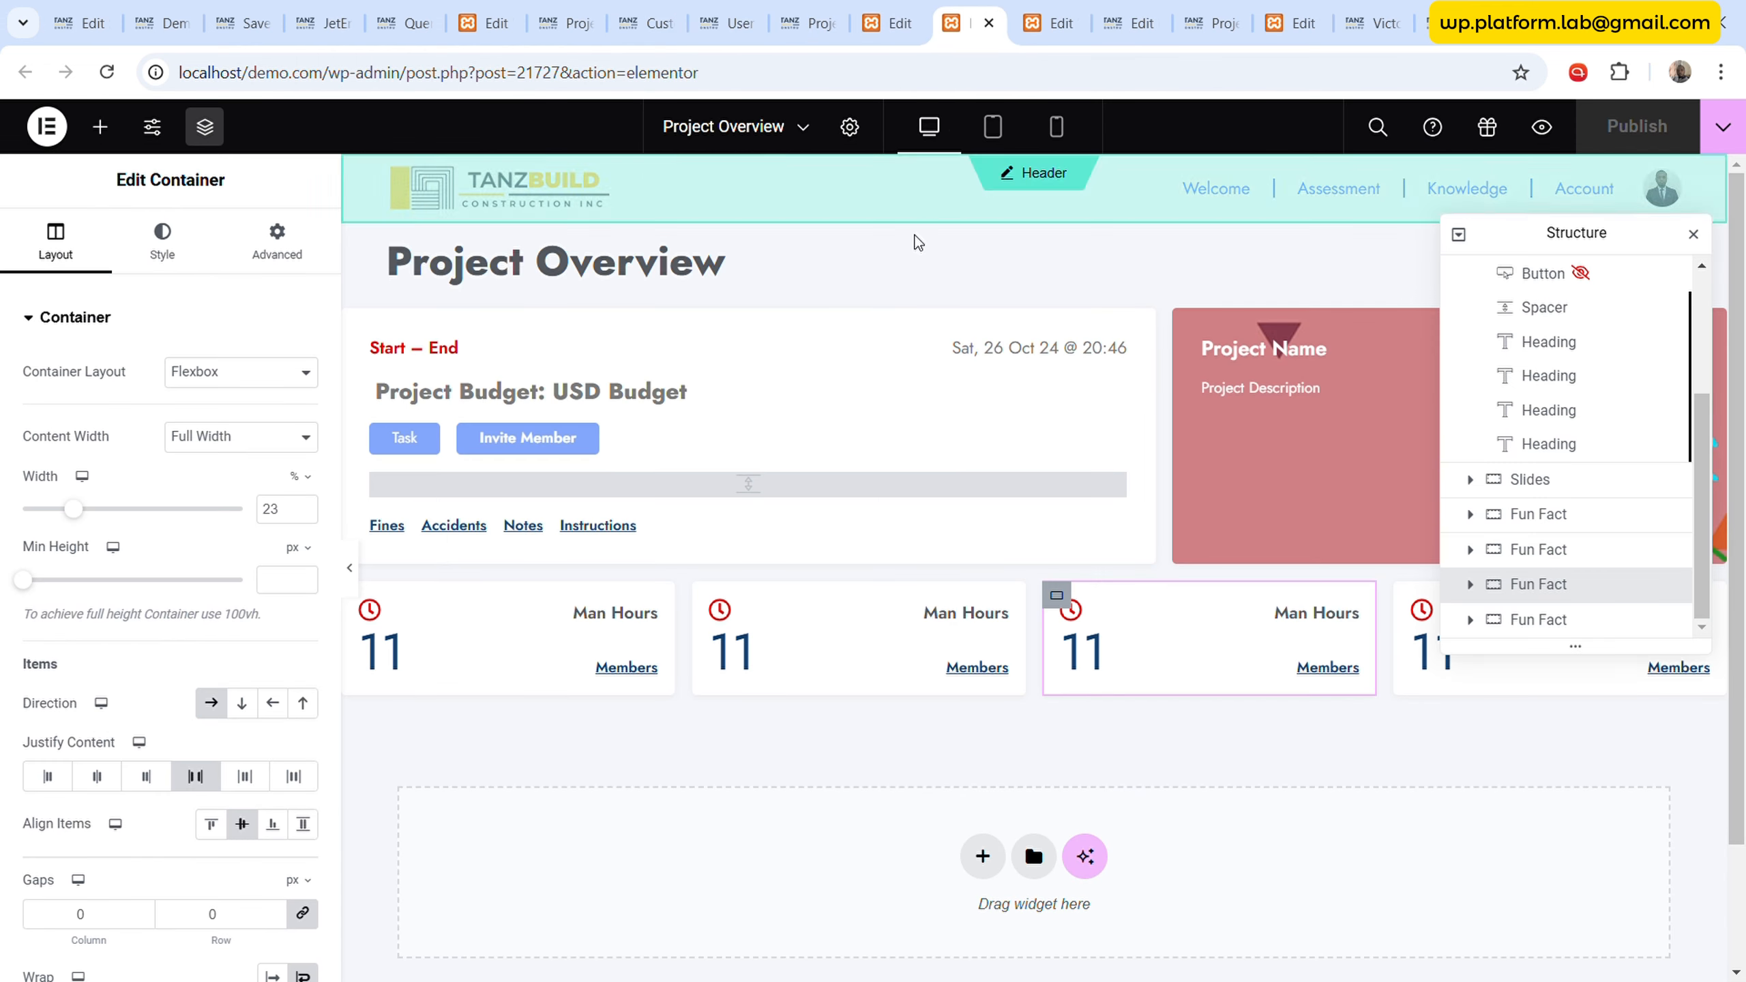
left_click(487, 15)
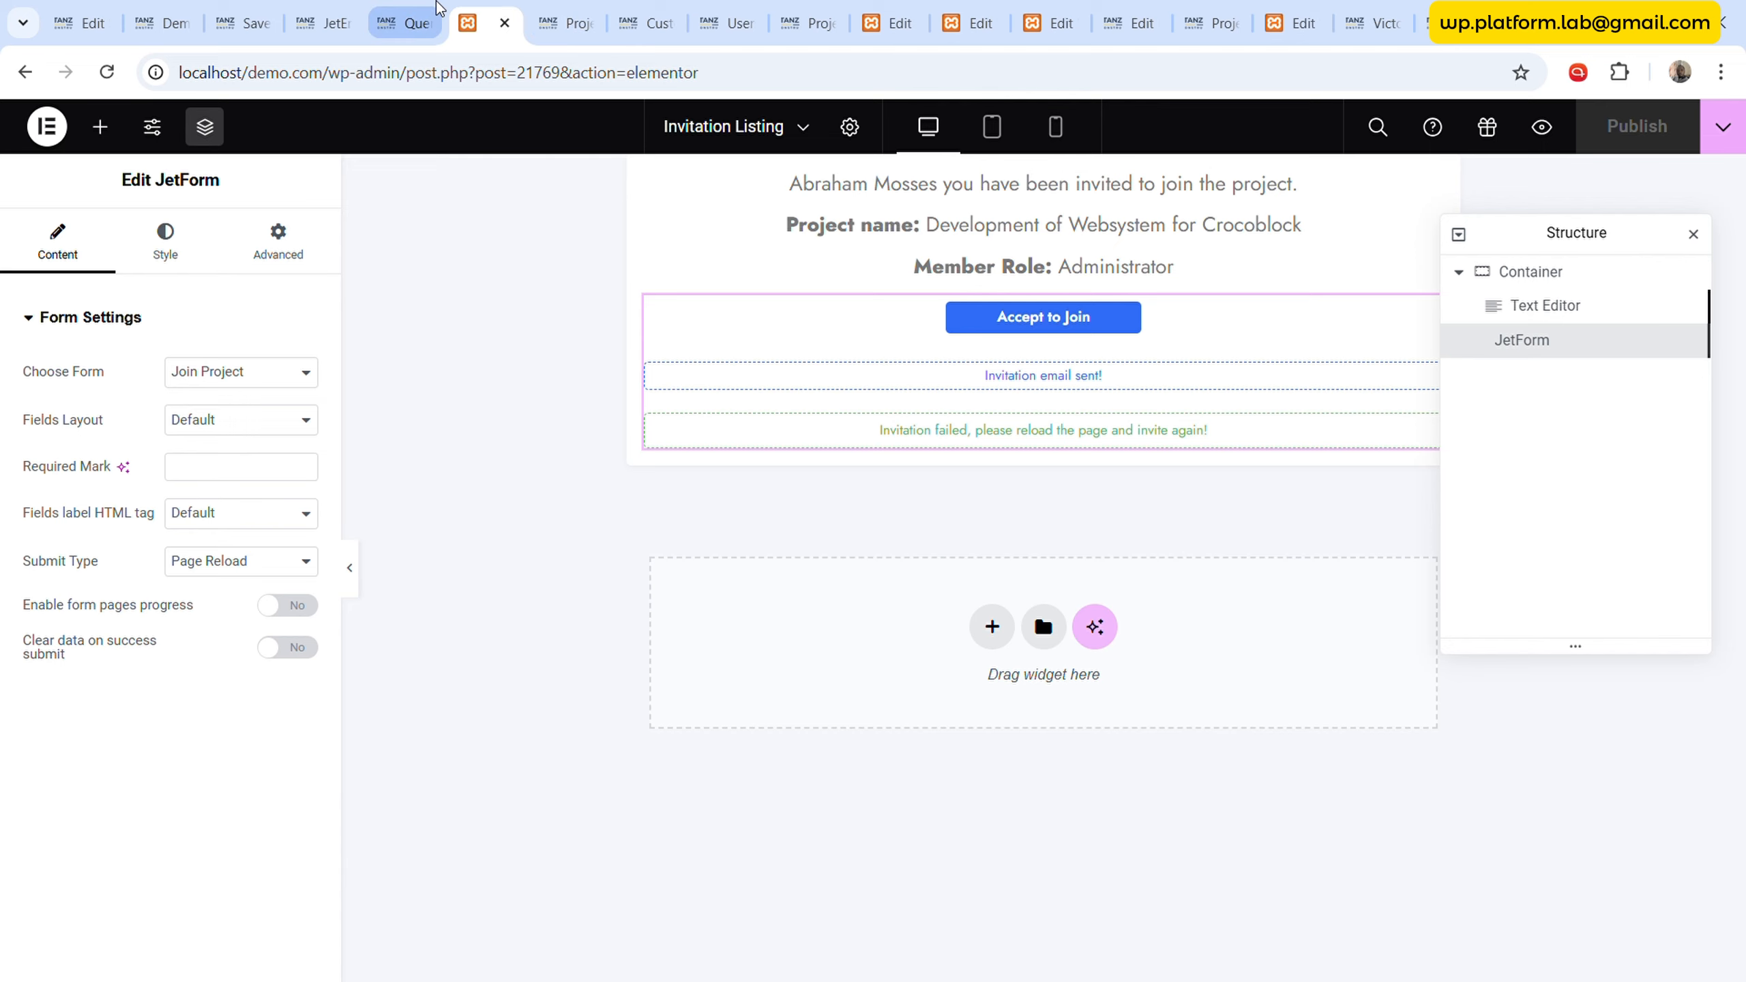
left_click(416, 9)
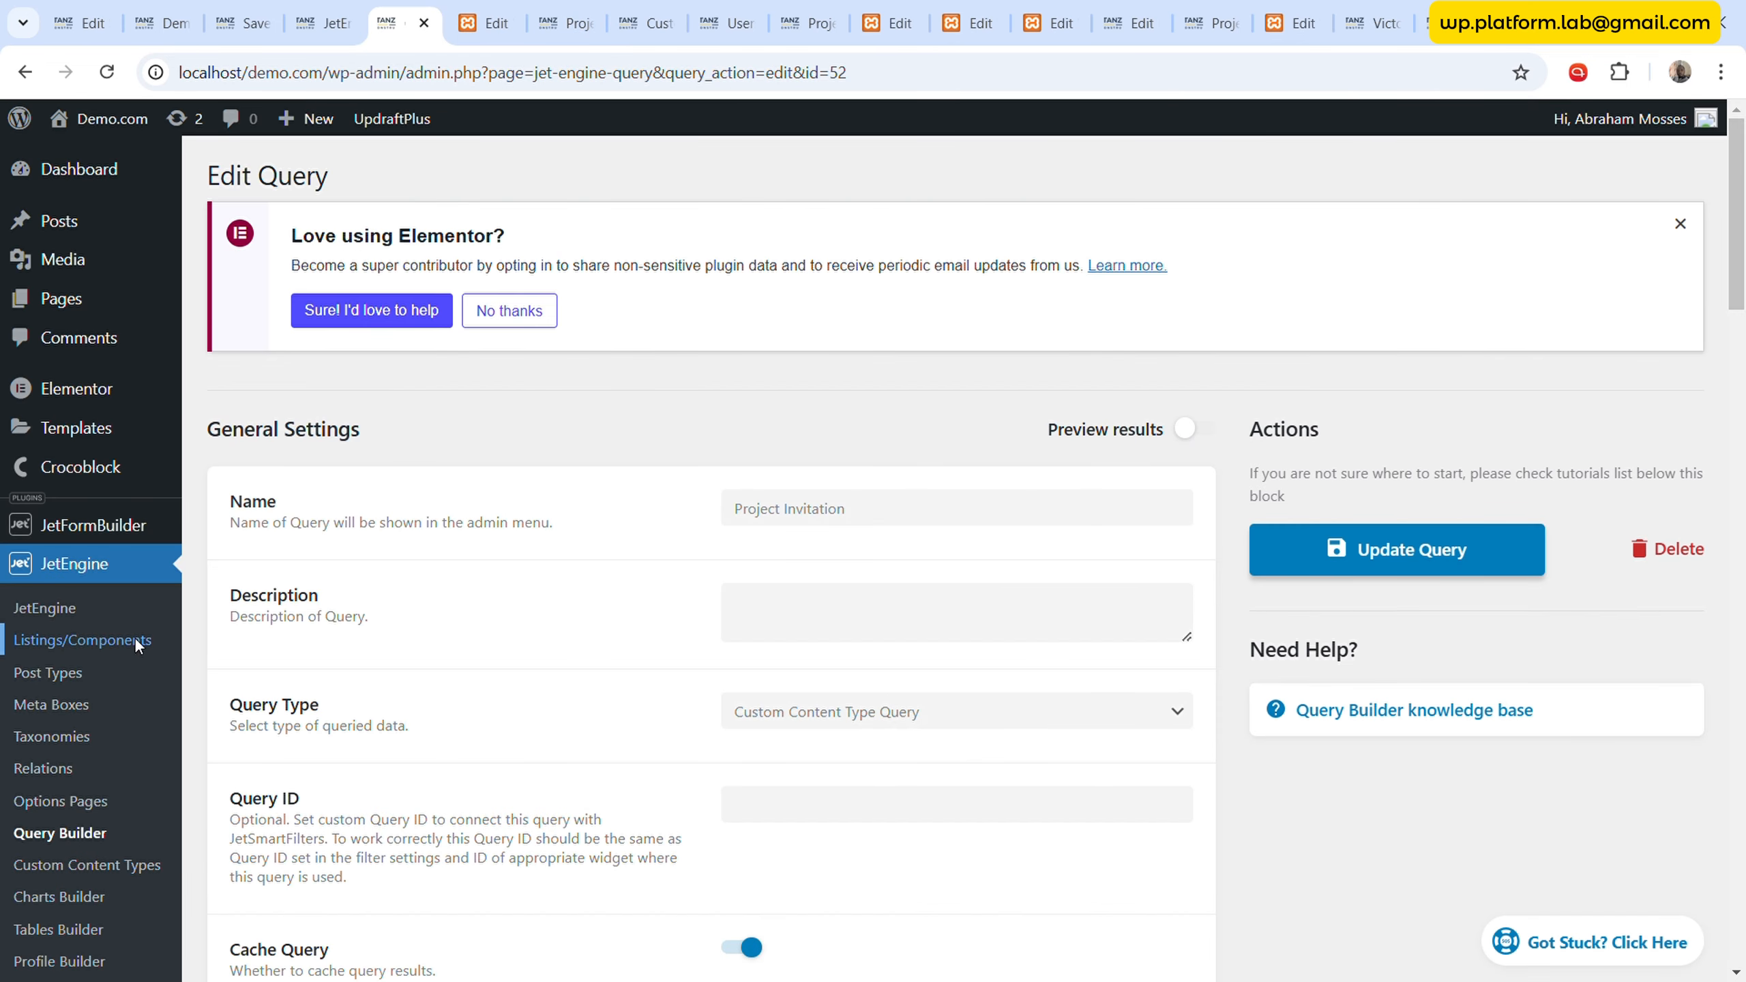
left_click(324, 656)
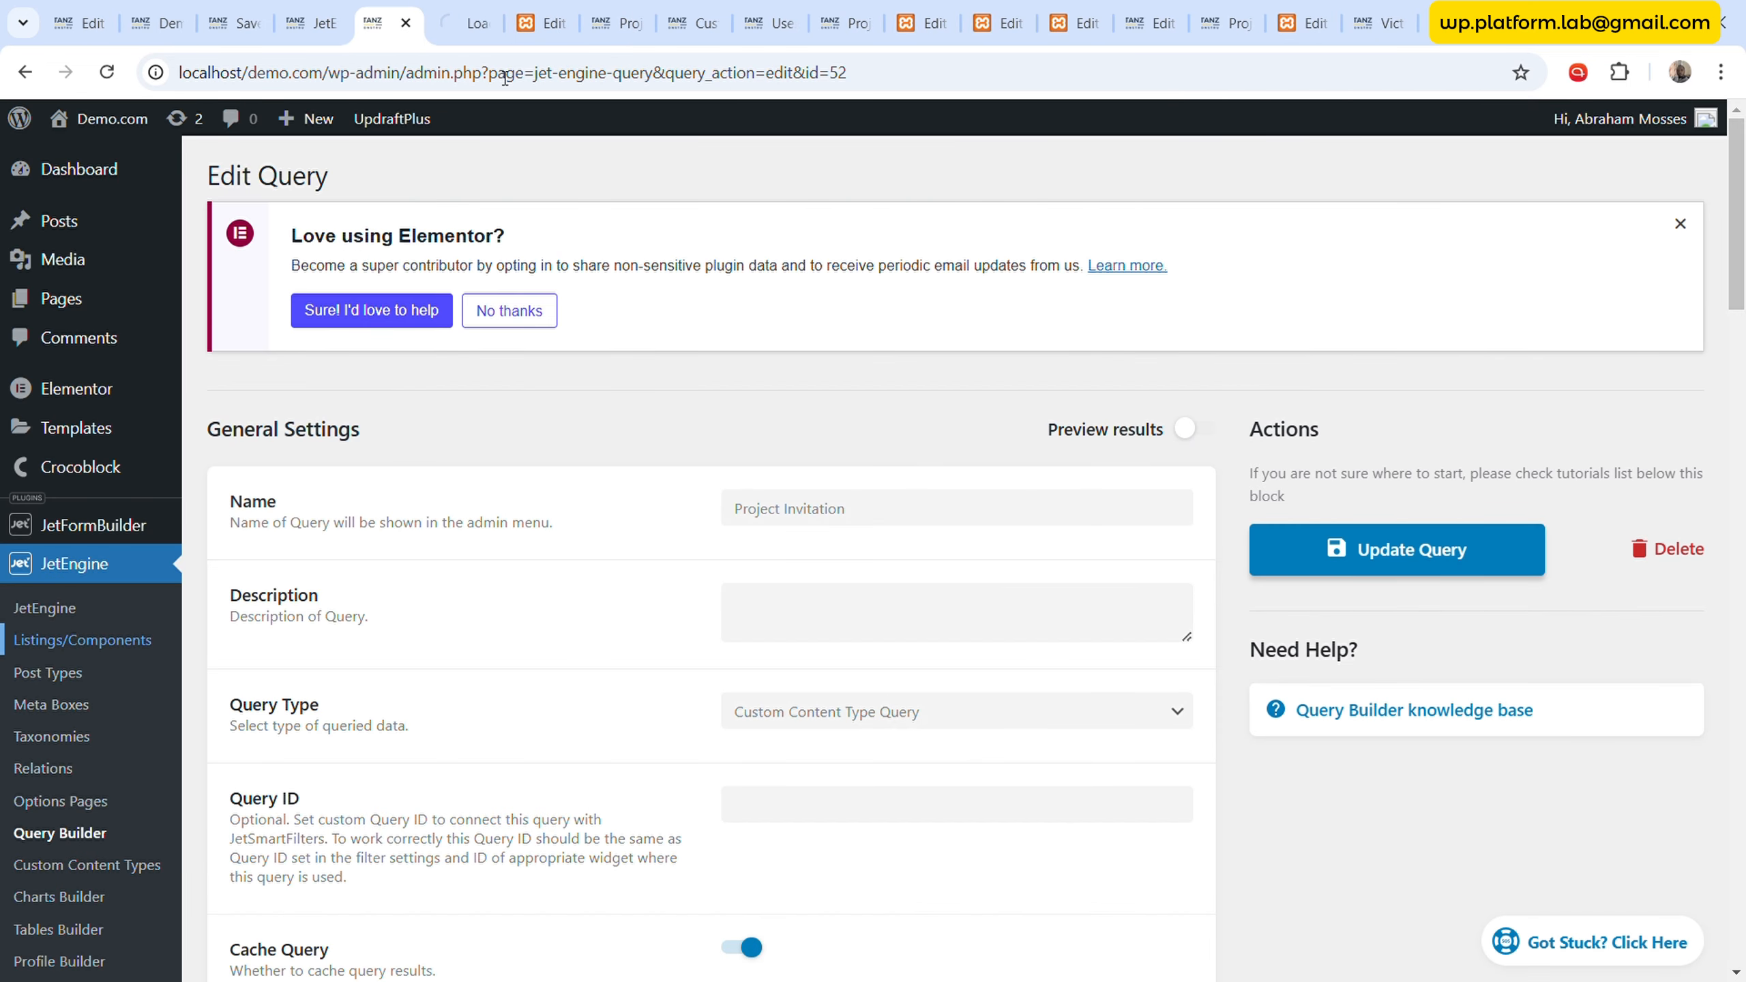
left_click(465, 5)
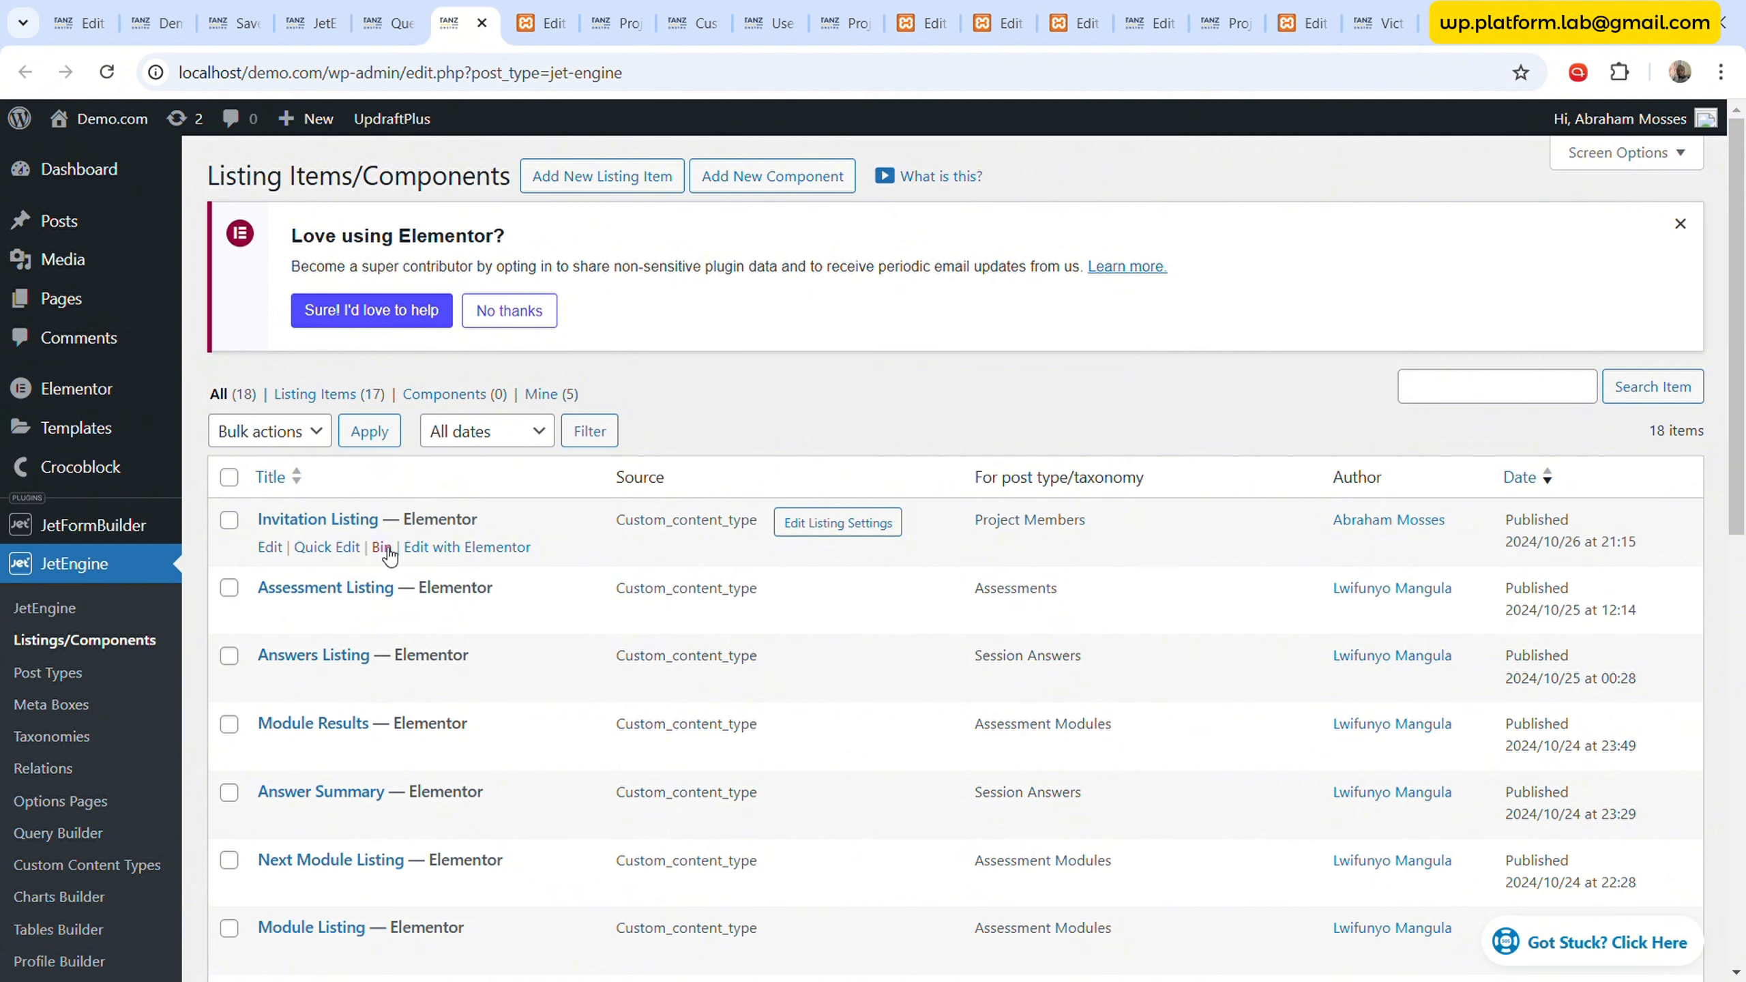
left_click(382, 548)
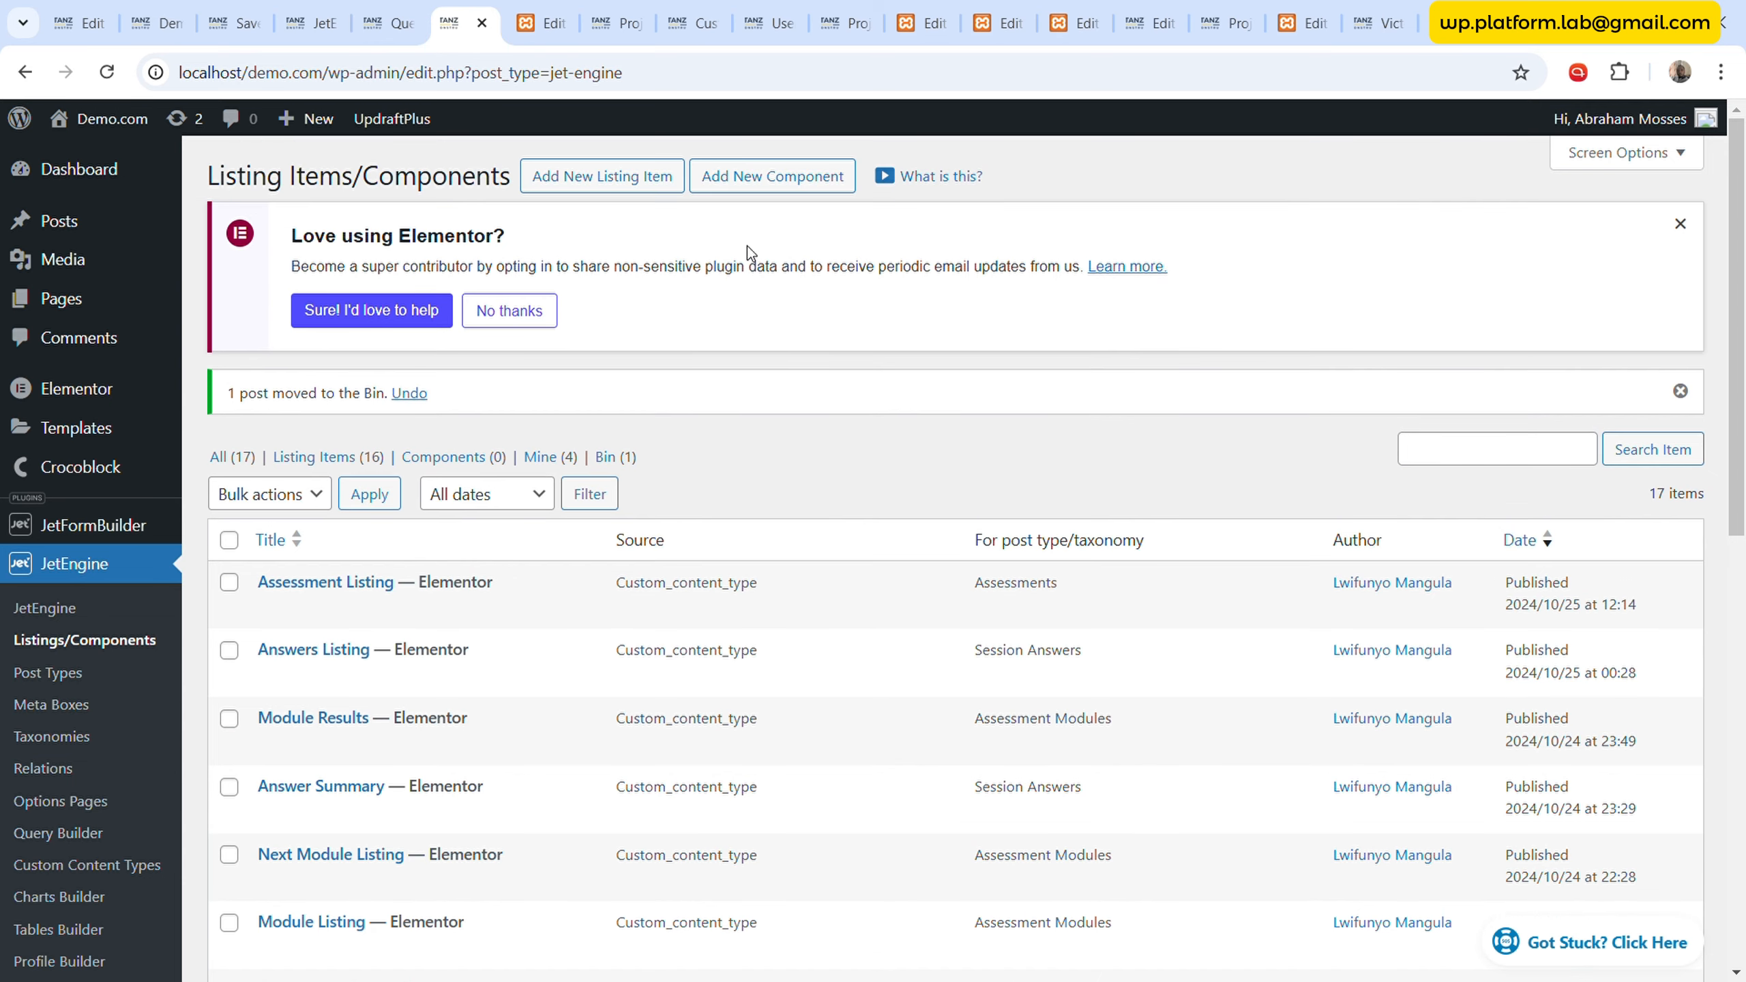
- Create an Elementor listing item named "Inviation Listing" from the Project Members custom content type
left_click(650, 180)
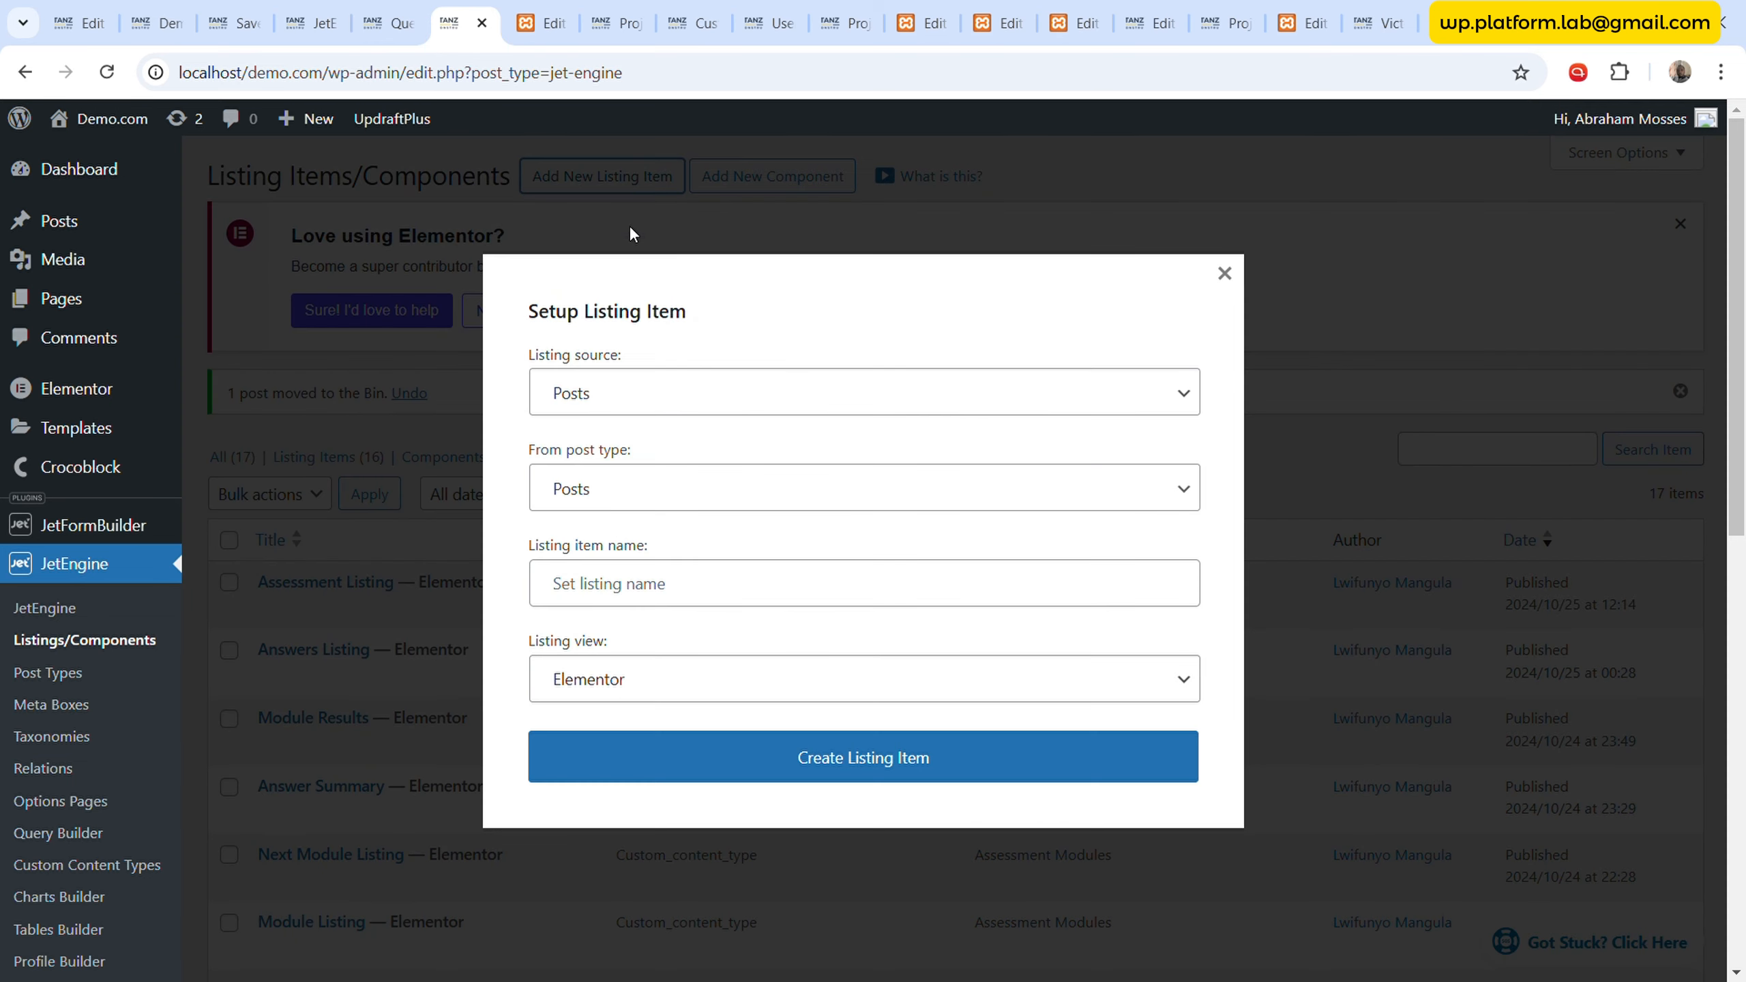
left_click(691, 583)
left_click(733, 502)
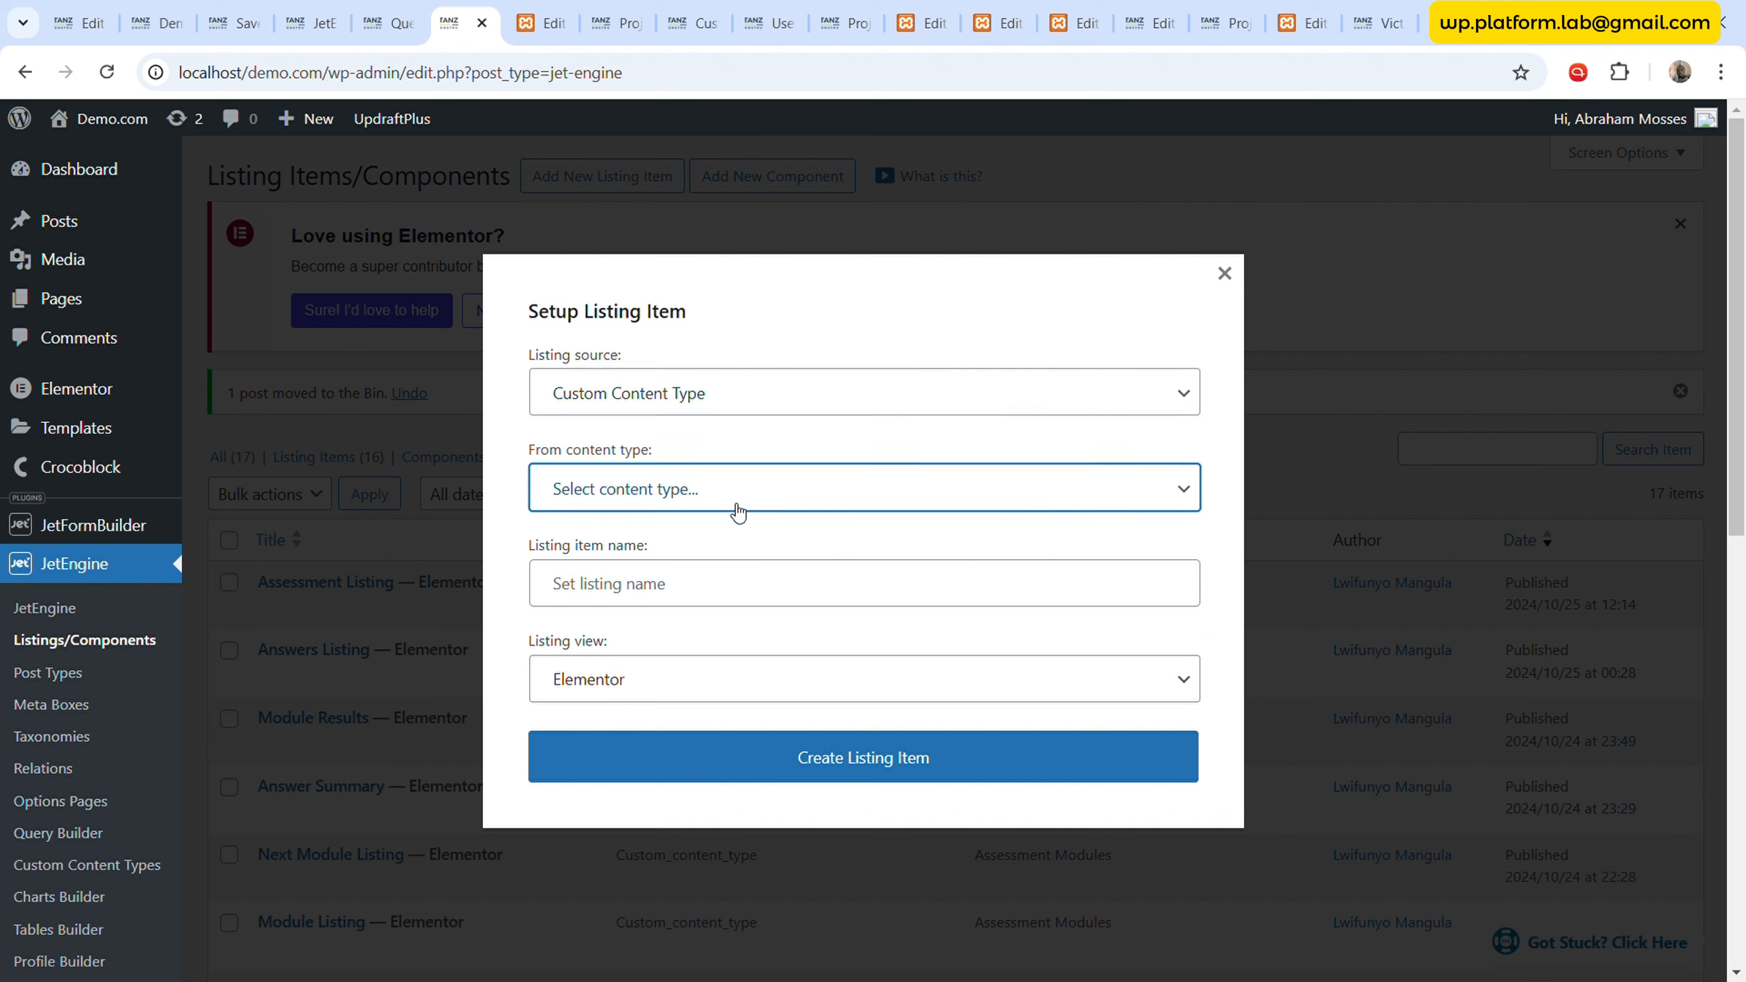
left_click(715, 772)
left_click(736, 582)
type("In")
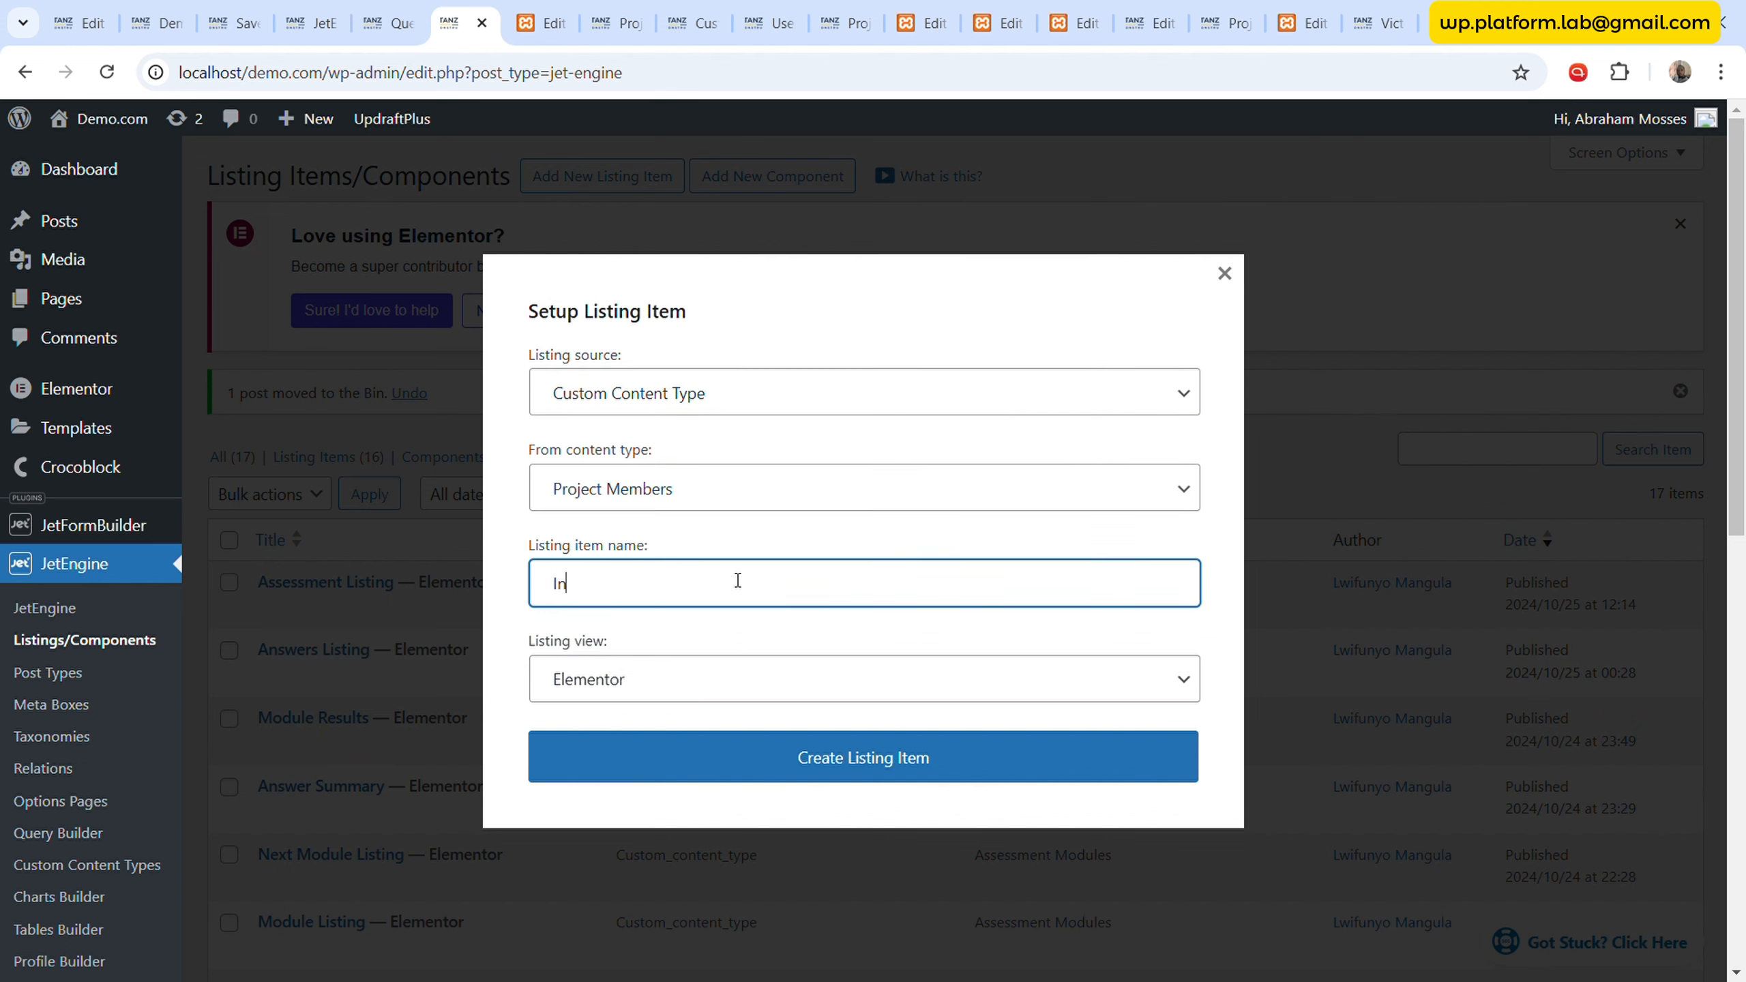
type("viation Listing")
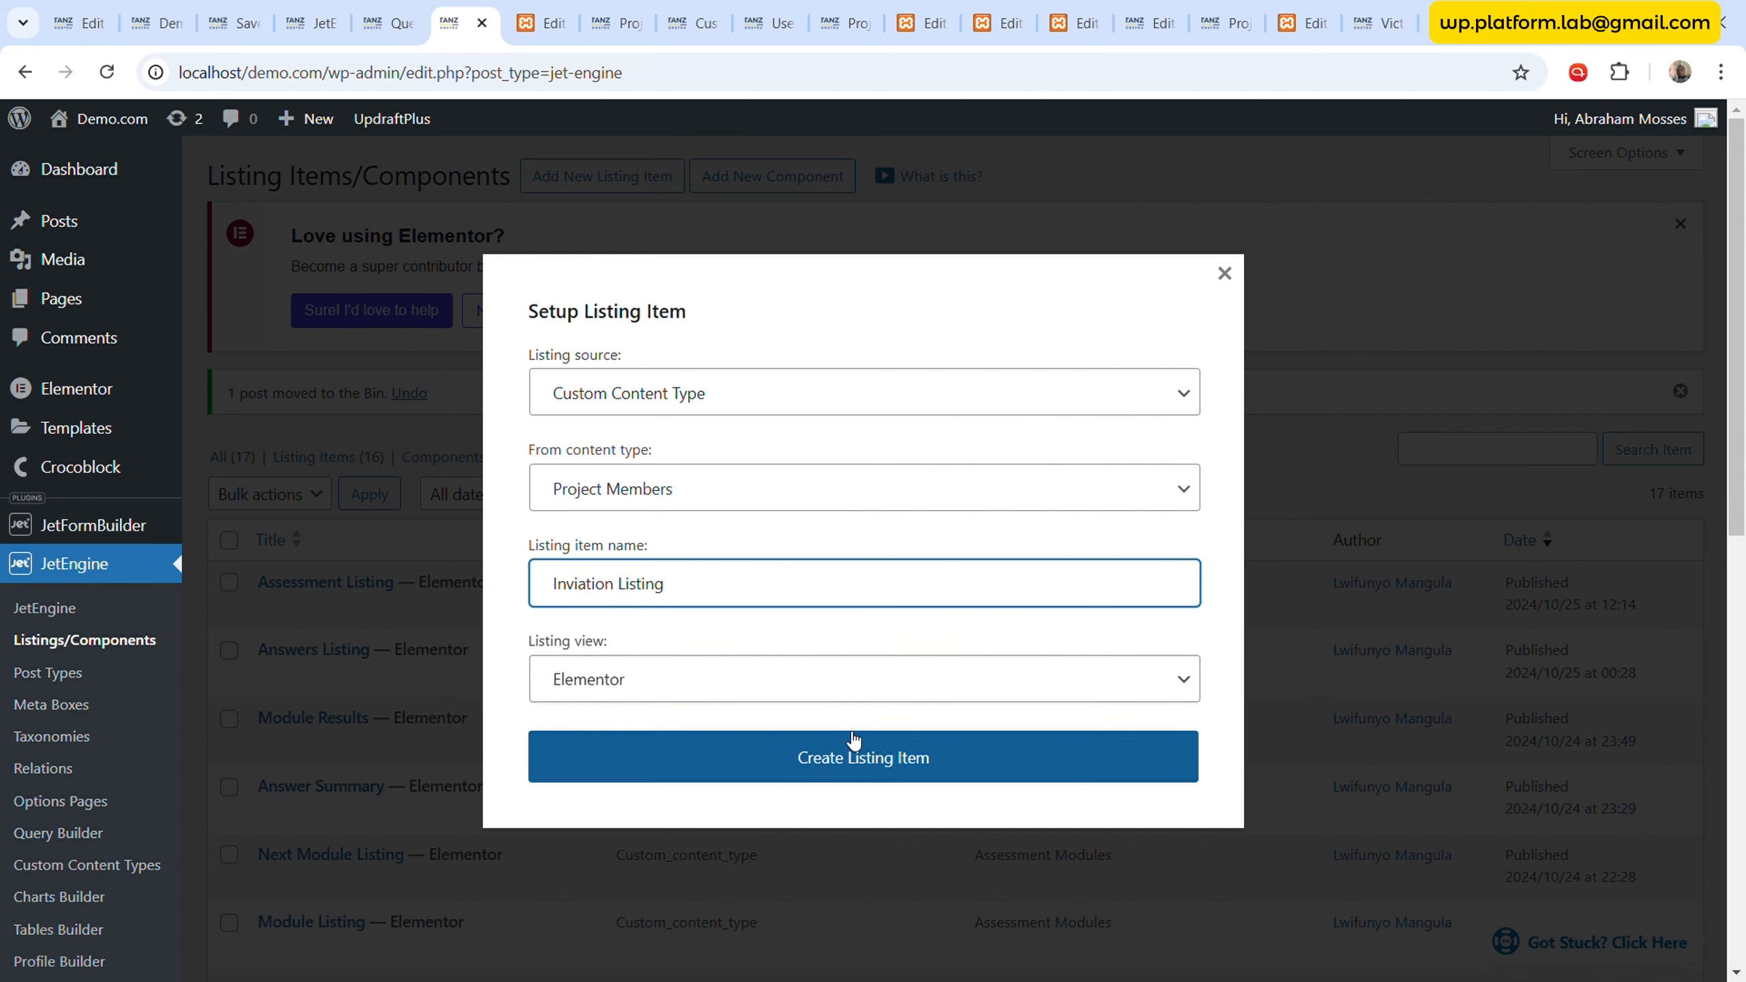
left_click(856, 757)
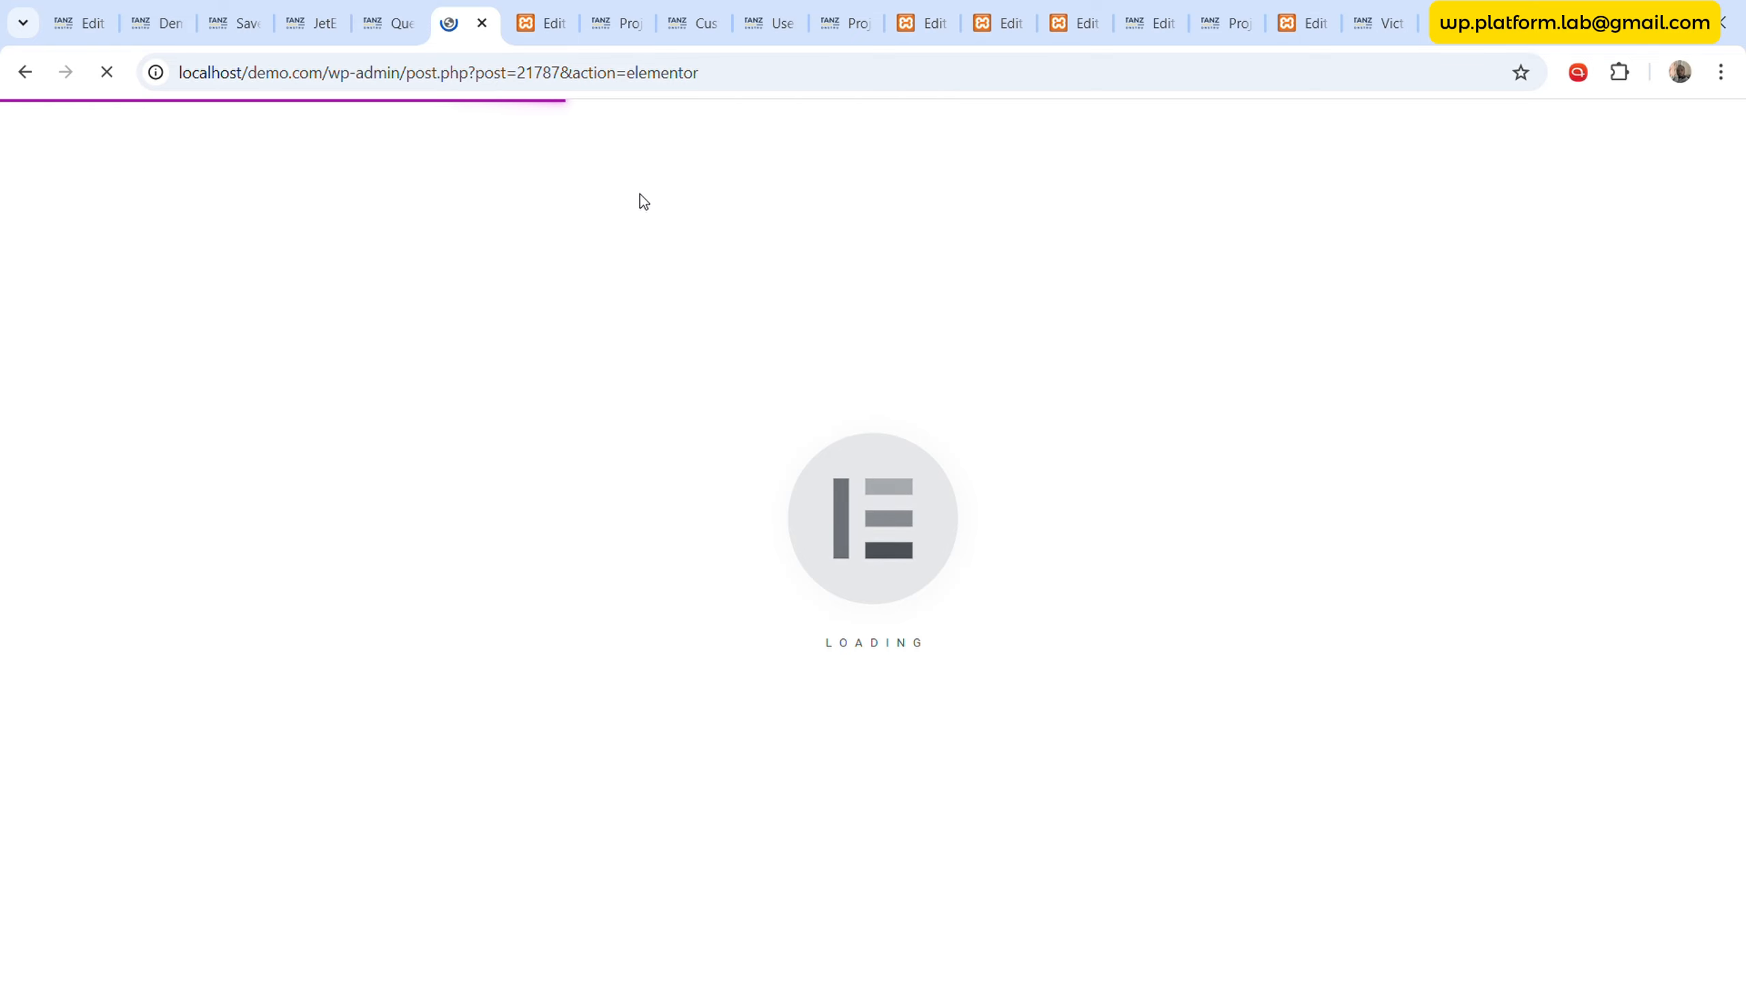
- Close the deleted listing's editor and copy a Fun Fact container from the Project Overview page
left_click(543, 23)
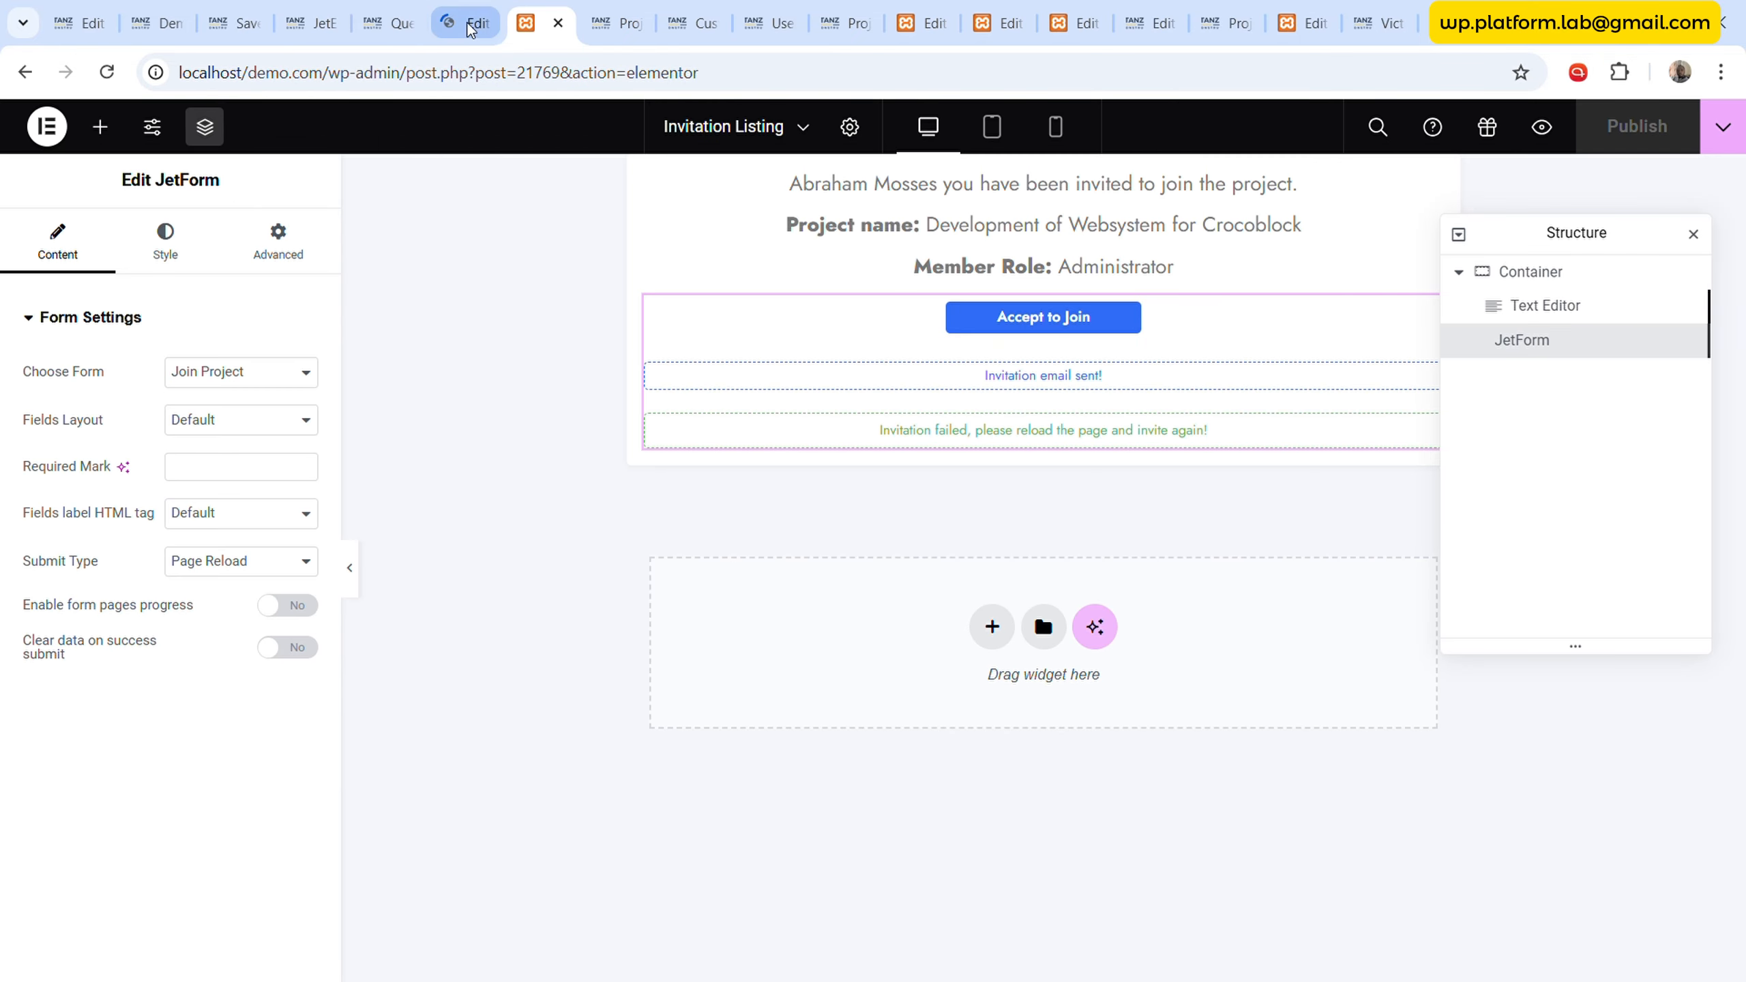
left_click(557, 23)
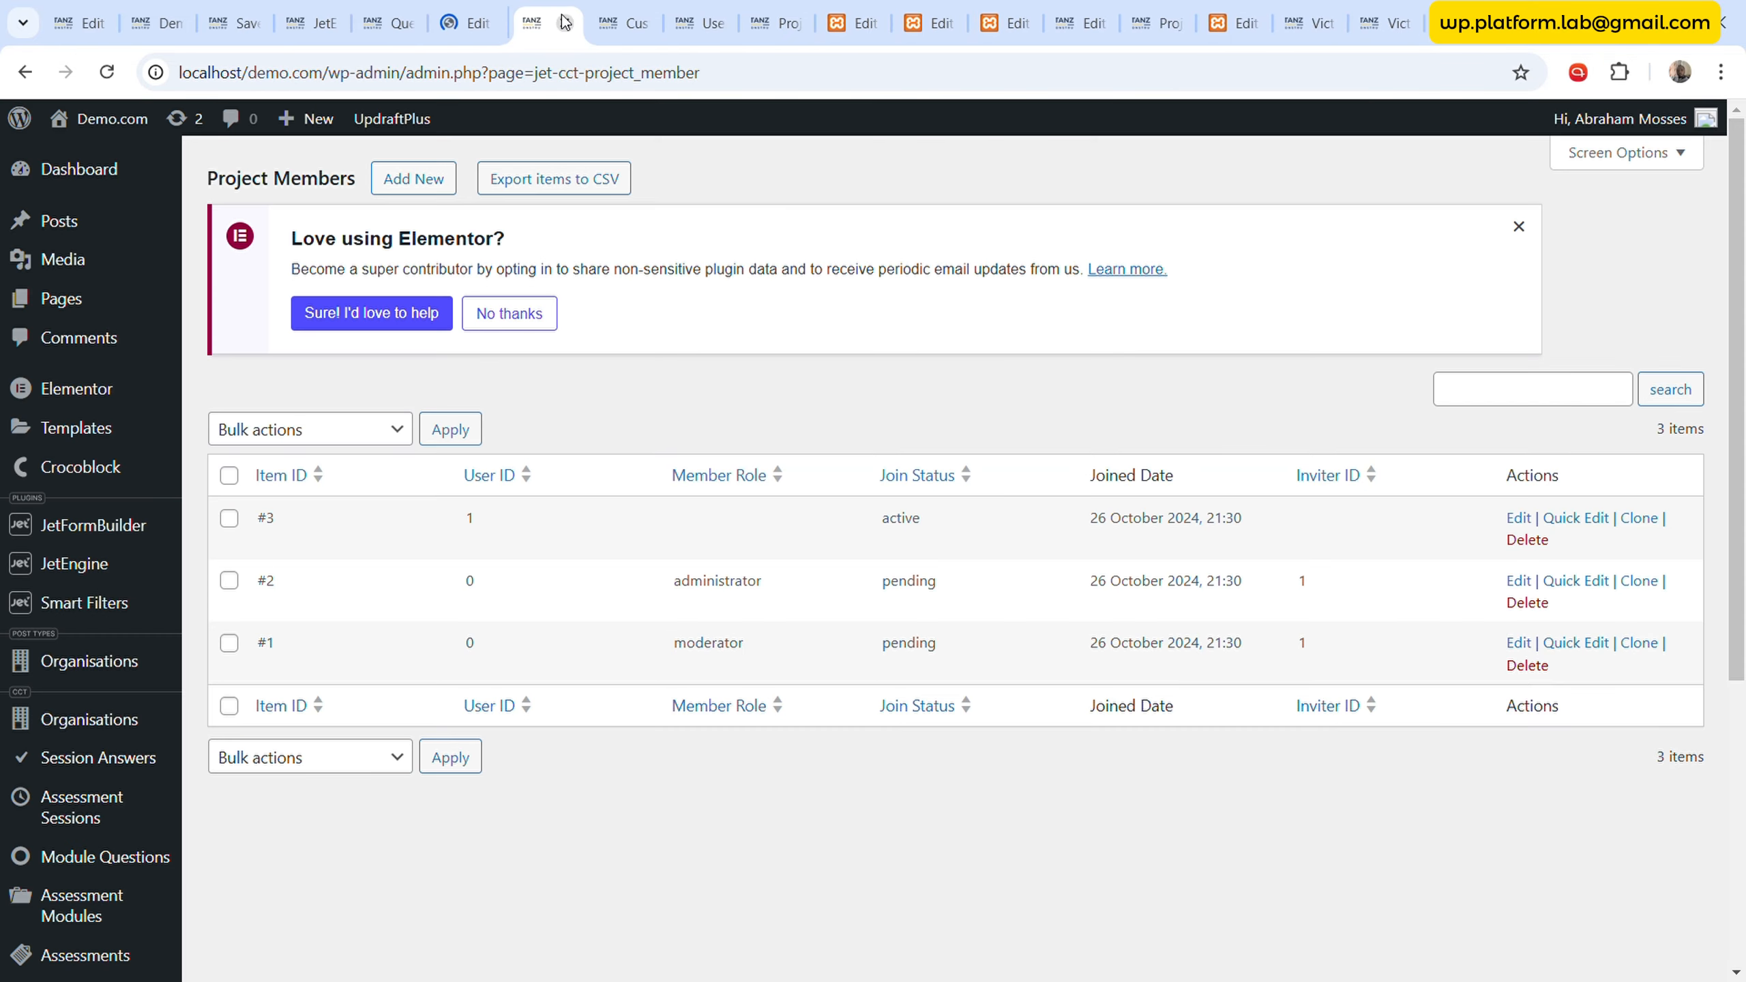
left_click(866, 9)
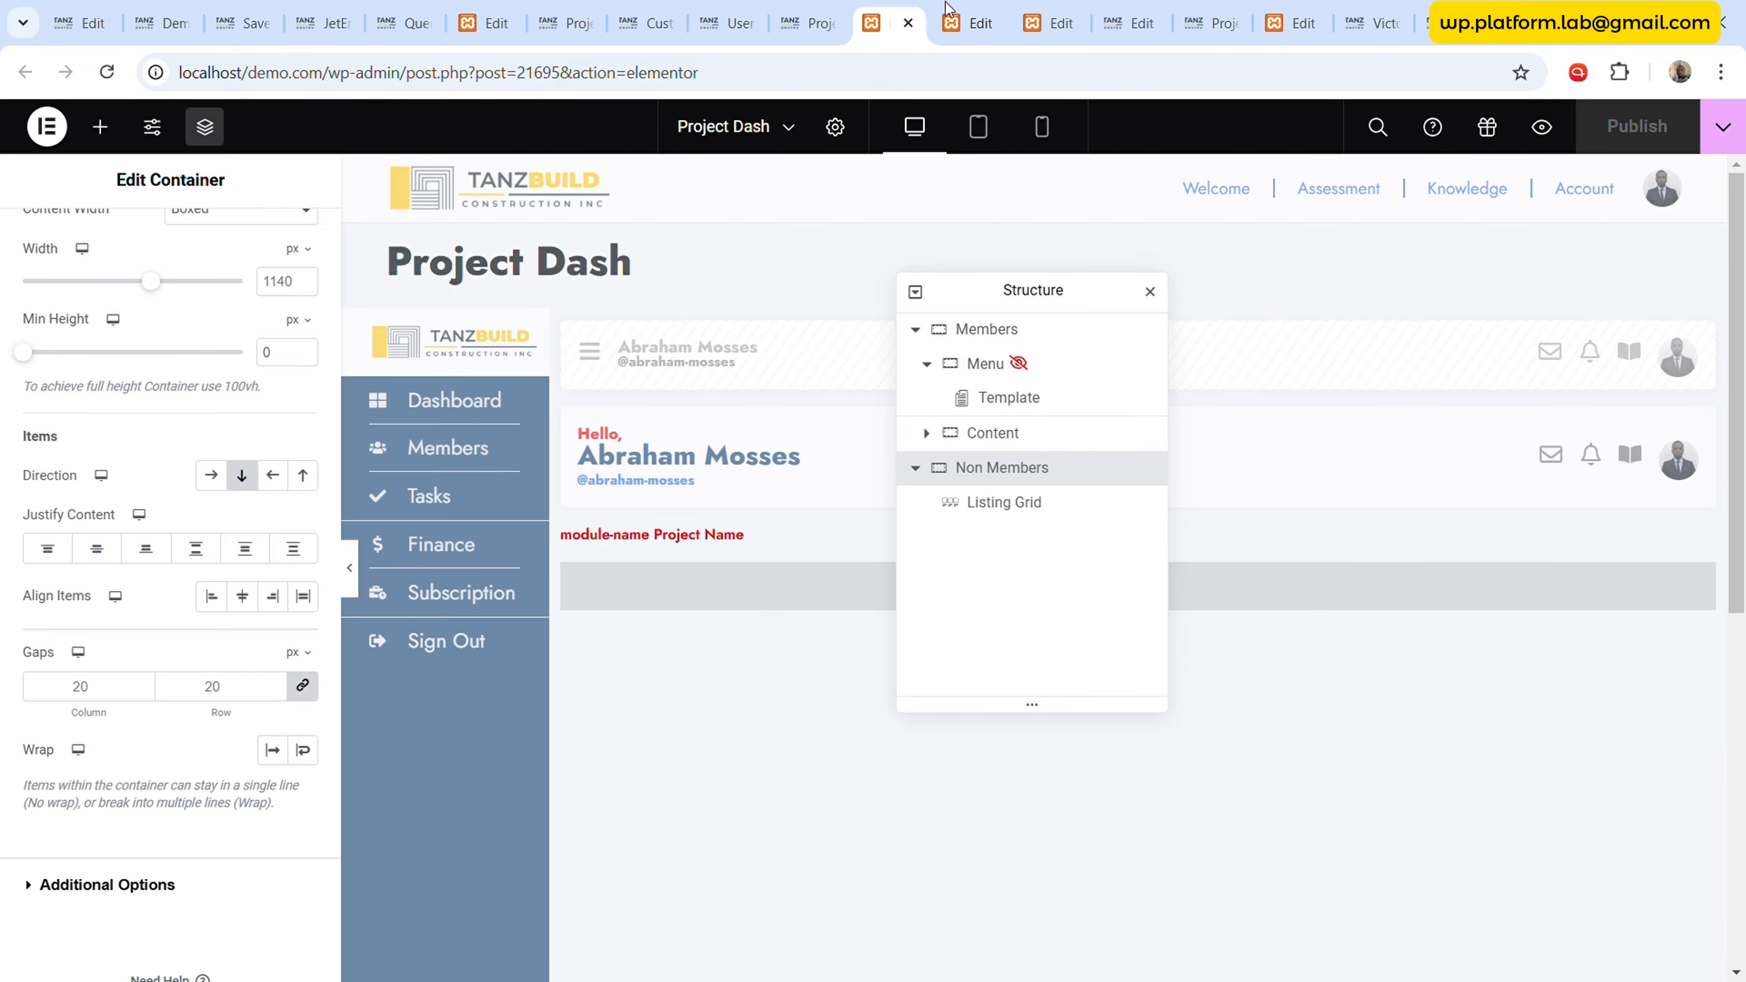
left_click(948, 9)
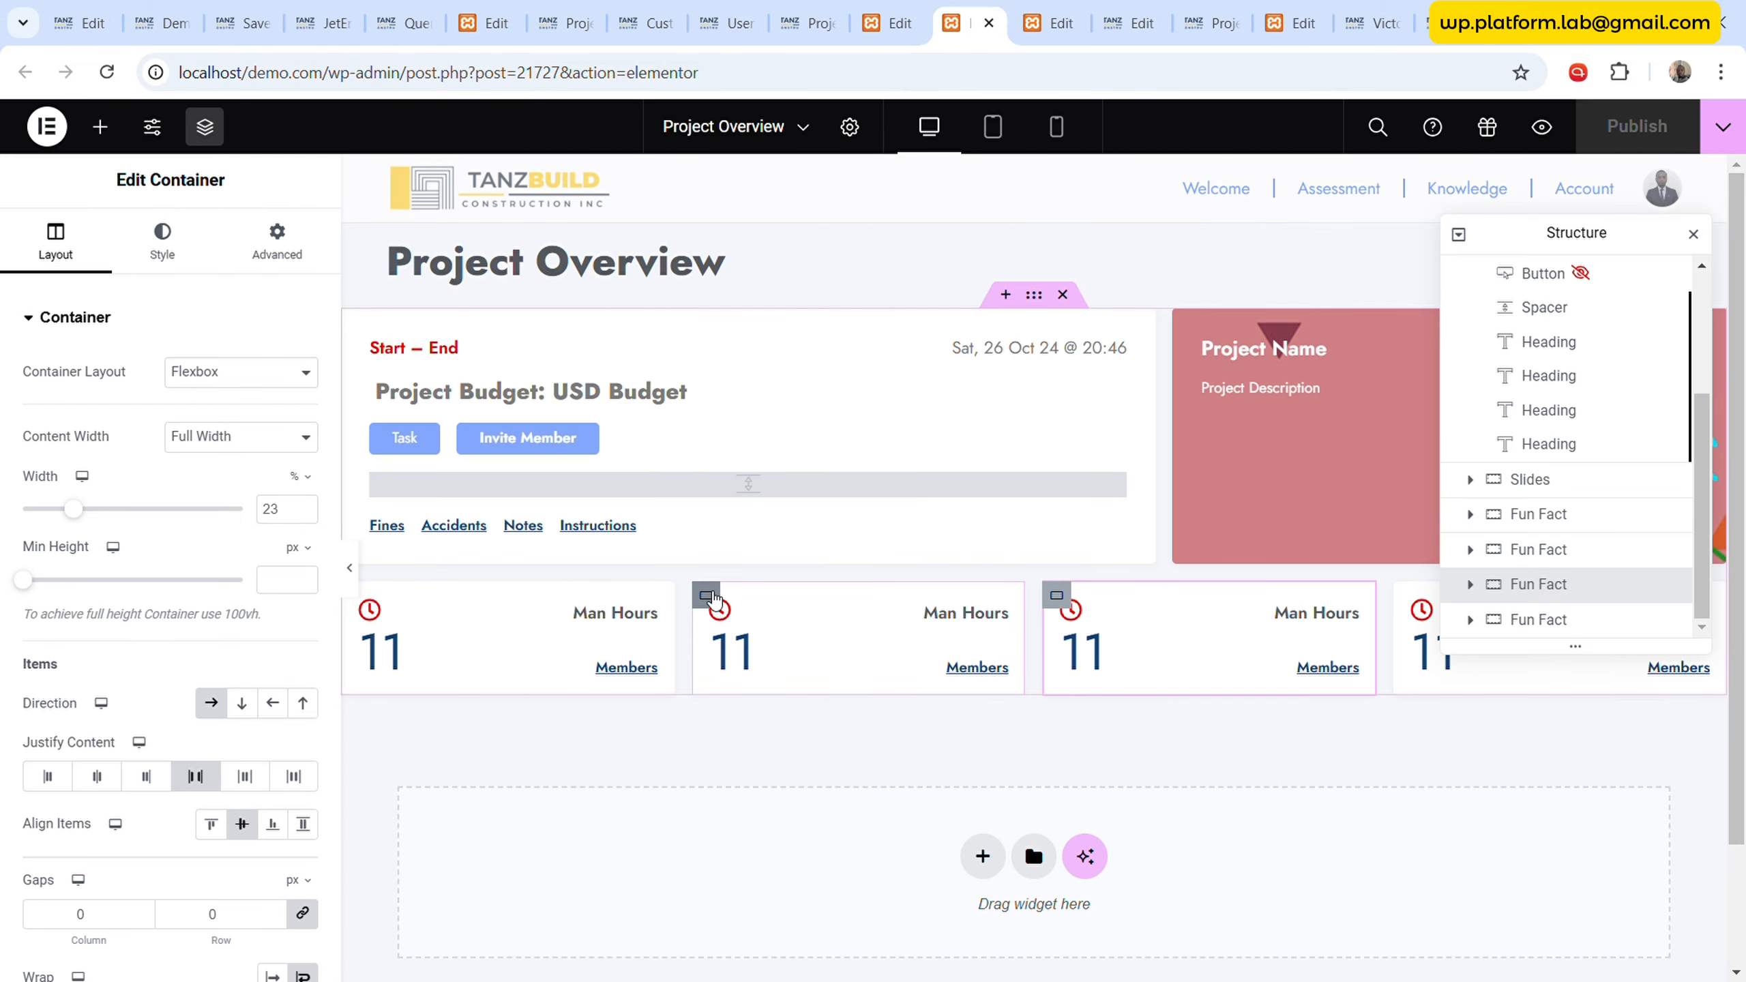
right_click(715, 598)
left_click(746, 554)
- Add a container to the new listing, paste the copied container's style onto it and set its width to 100%
left_click(473, 10)
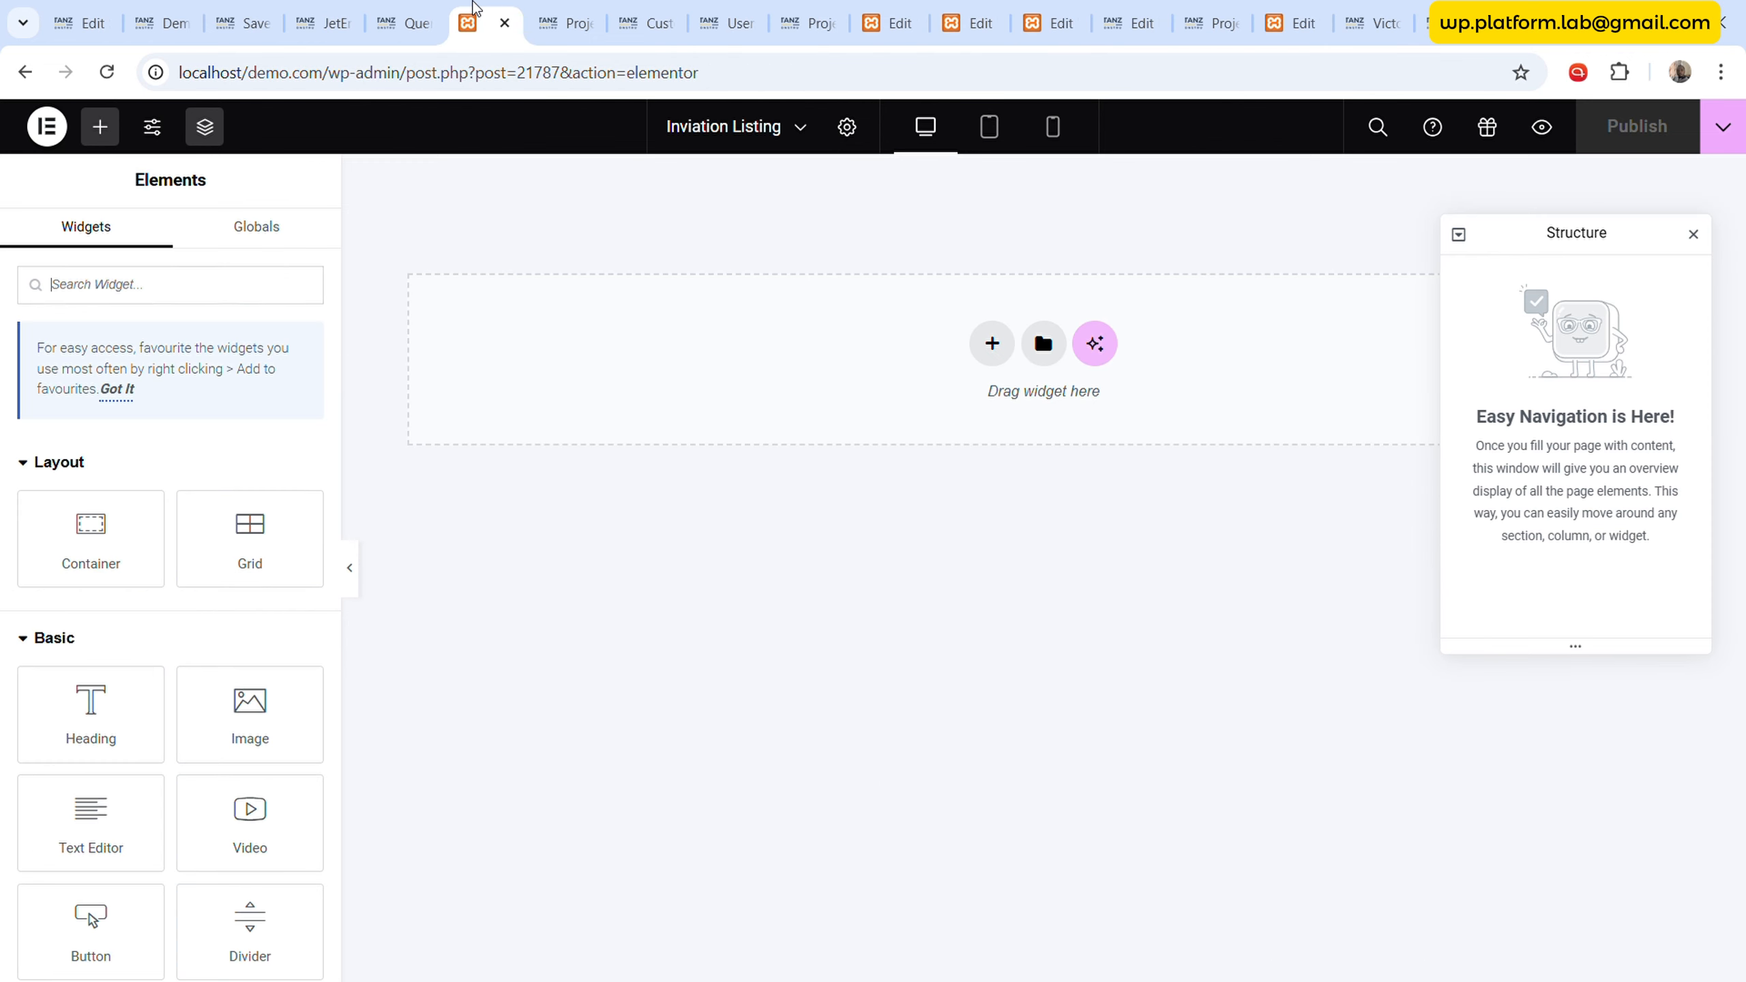
left_click_drag(117, 550, 848, 335)
right_click(1536, 278)
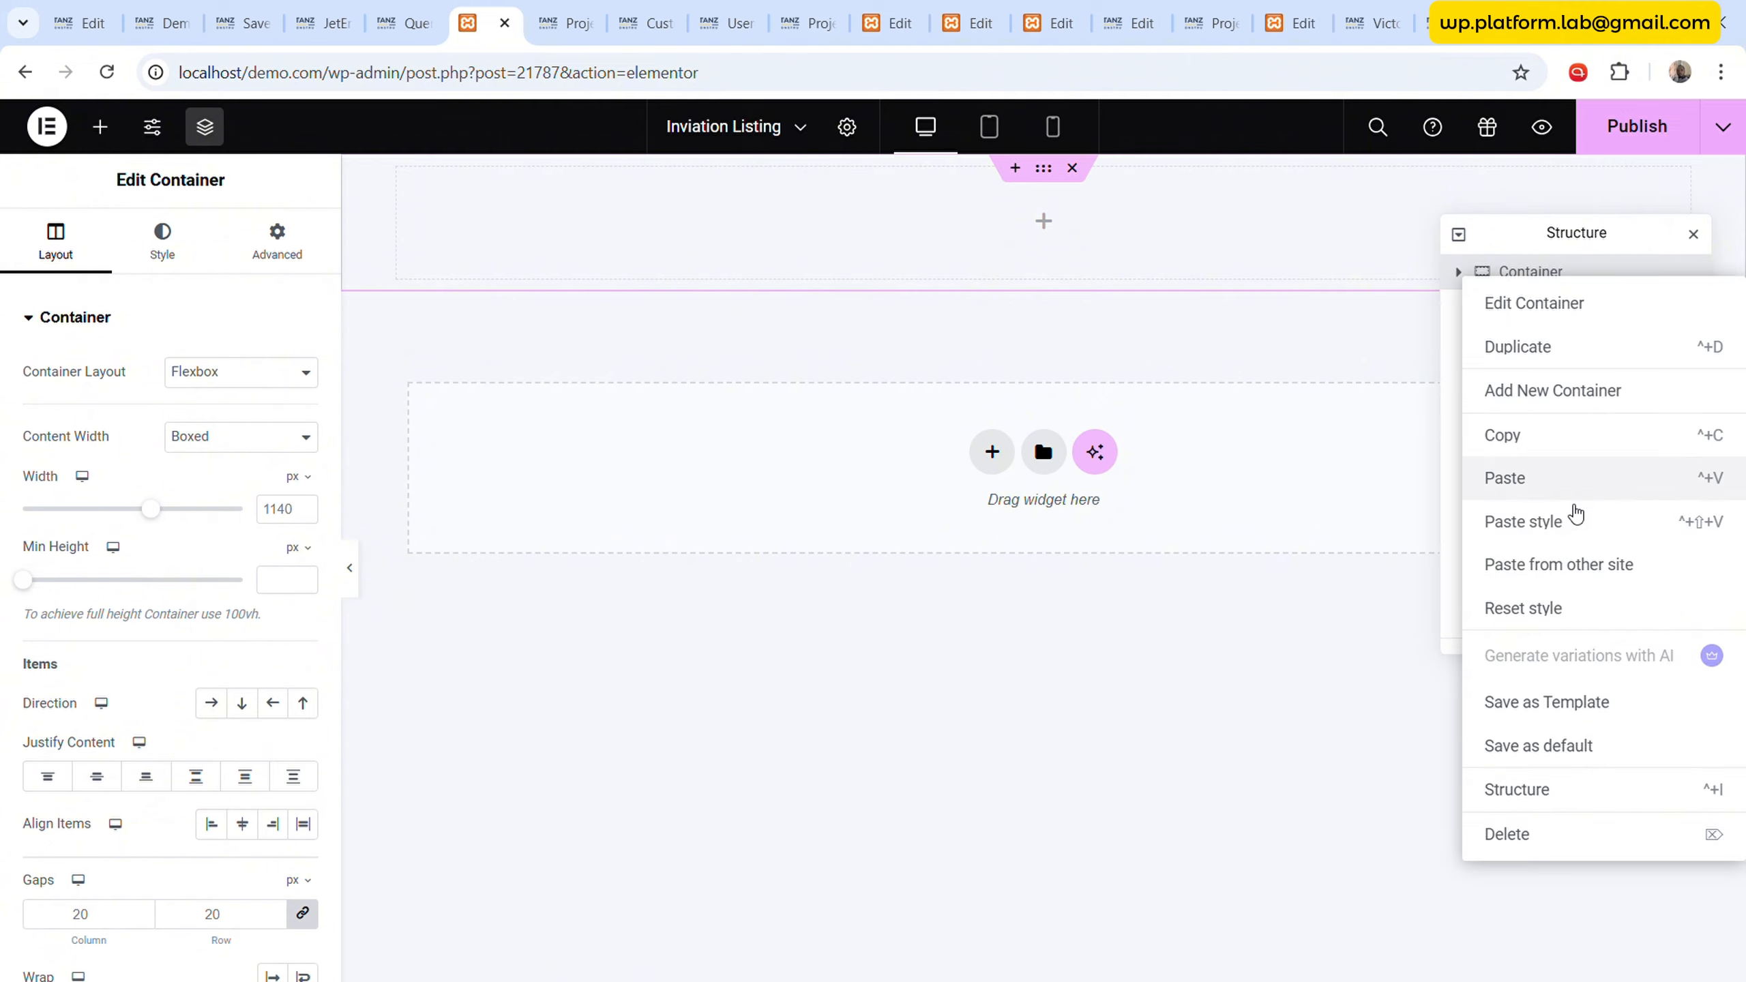
left_click(1548, 522)
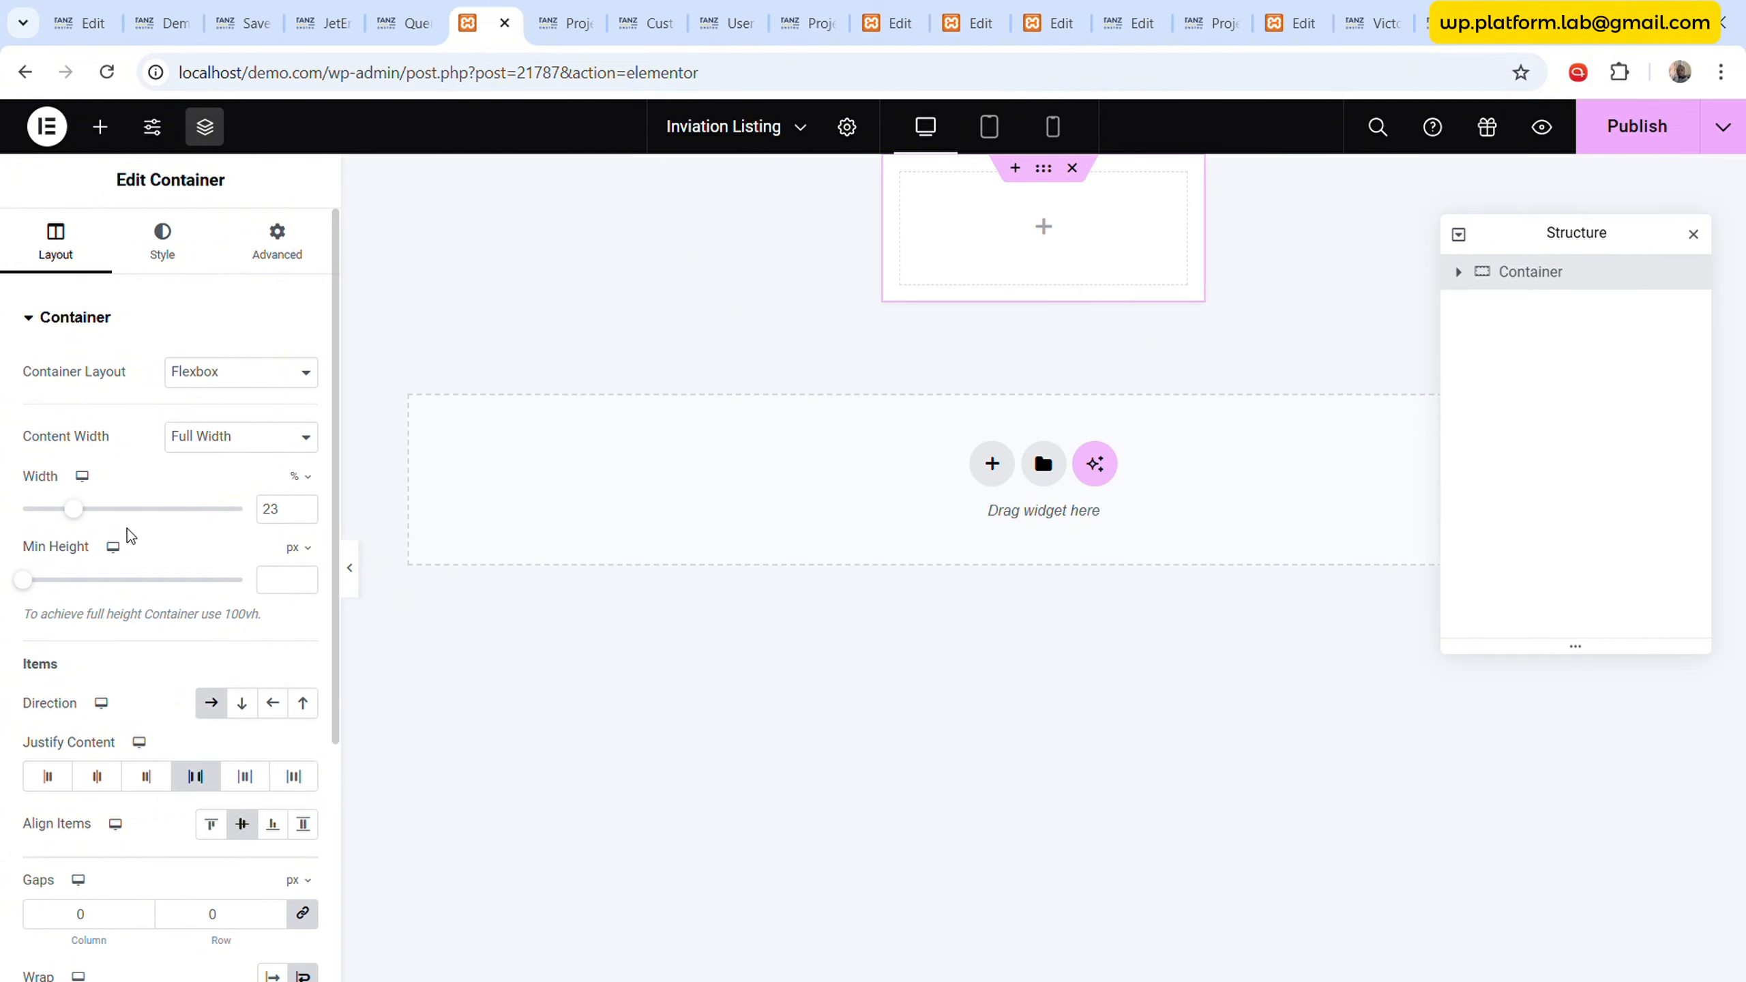
left_click_drag(73, 509, 448, 511)
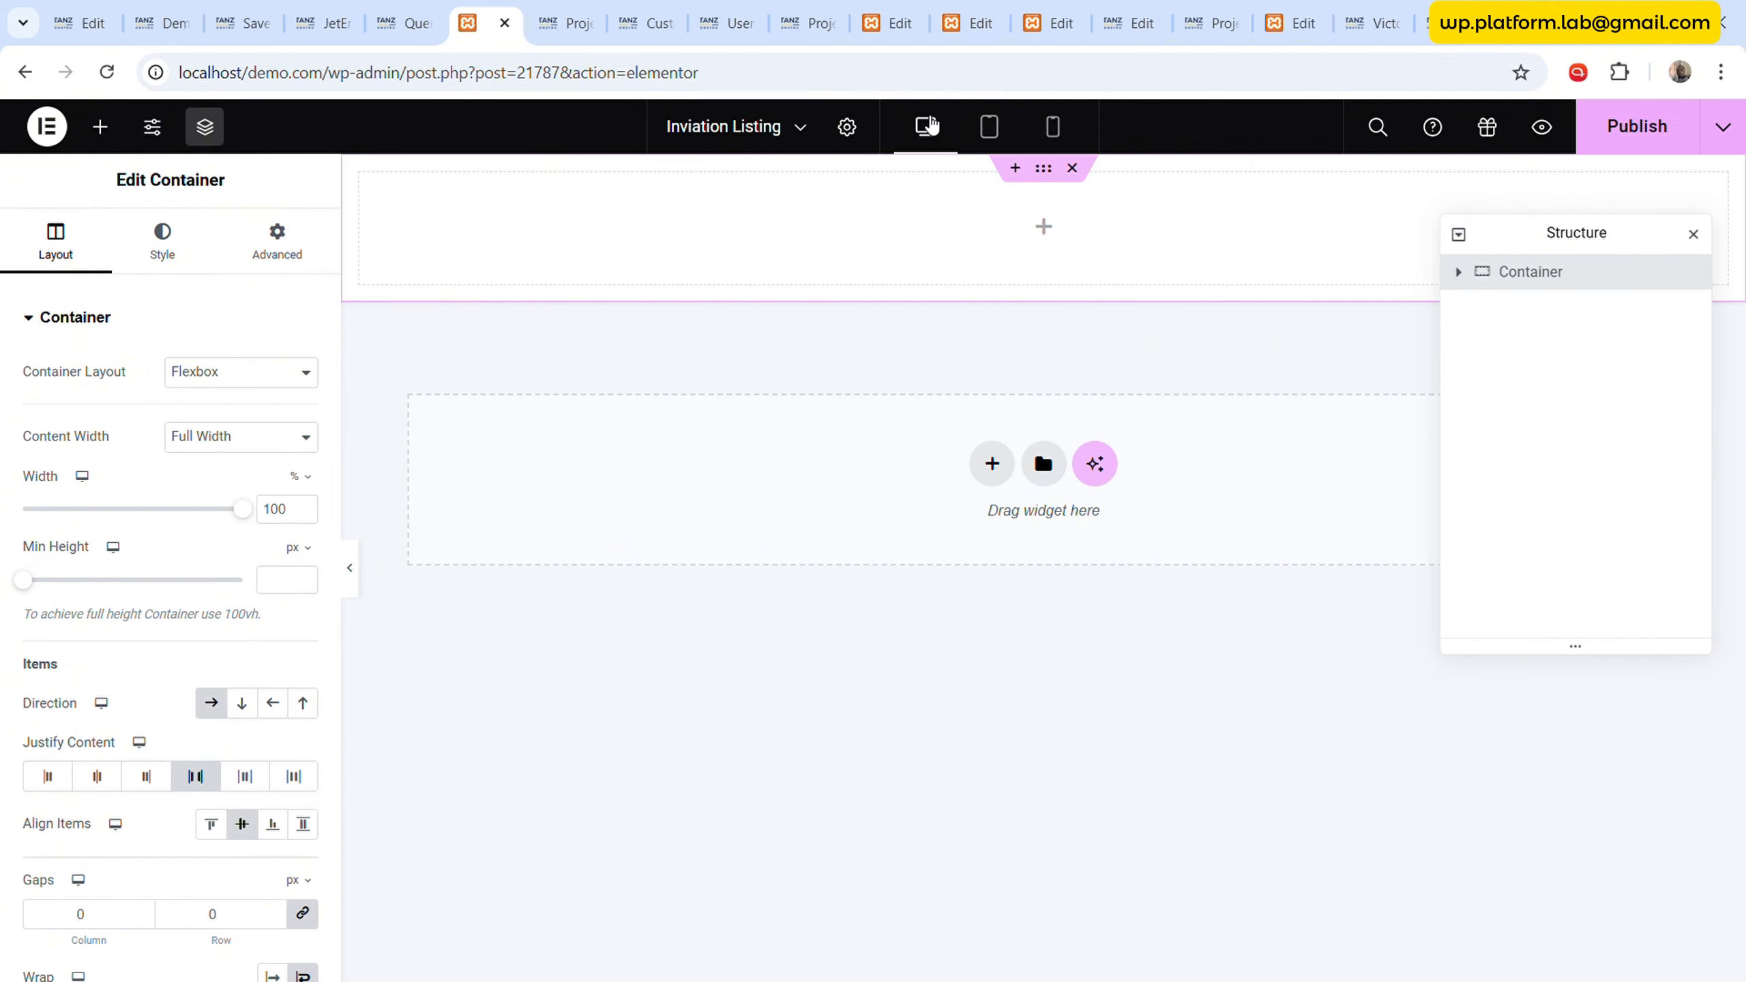
- Correct the listing's title to "Invitation Listing" and add a Heading widget inside the container
left_click(847, 126)
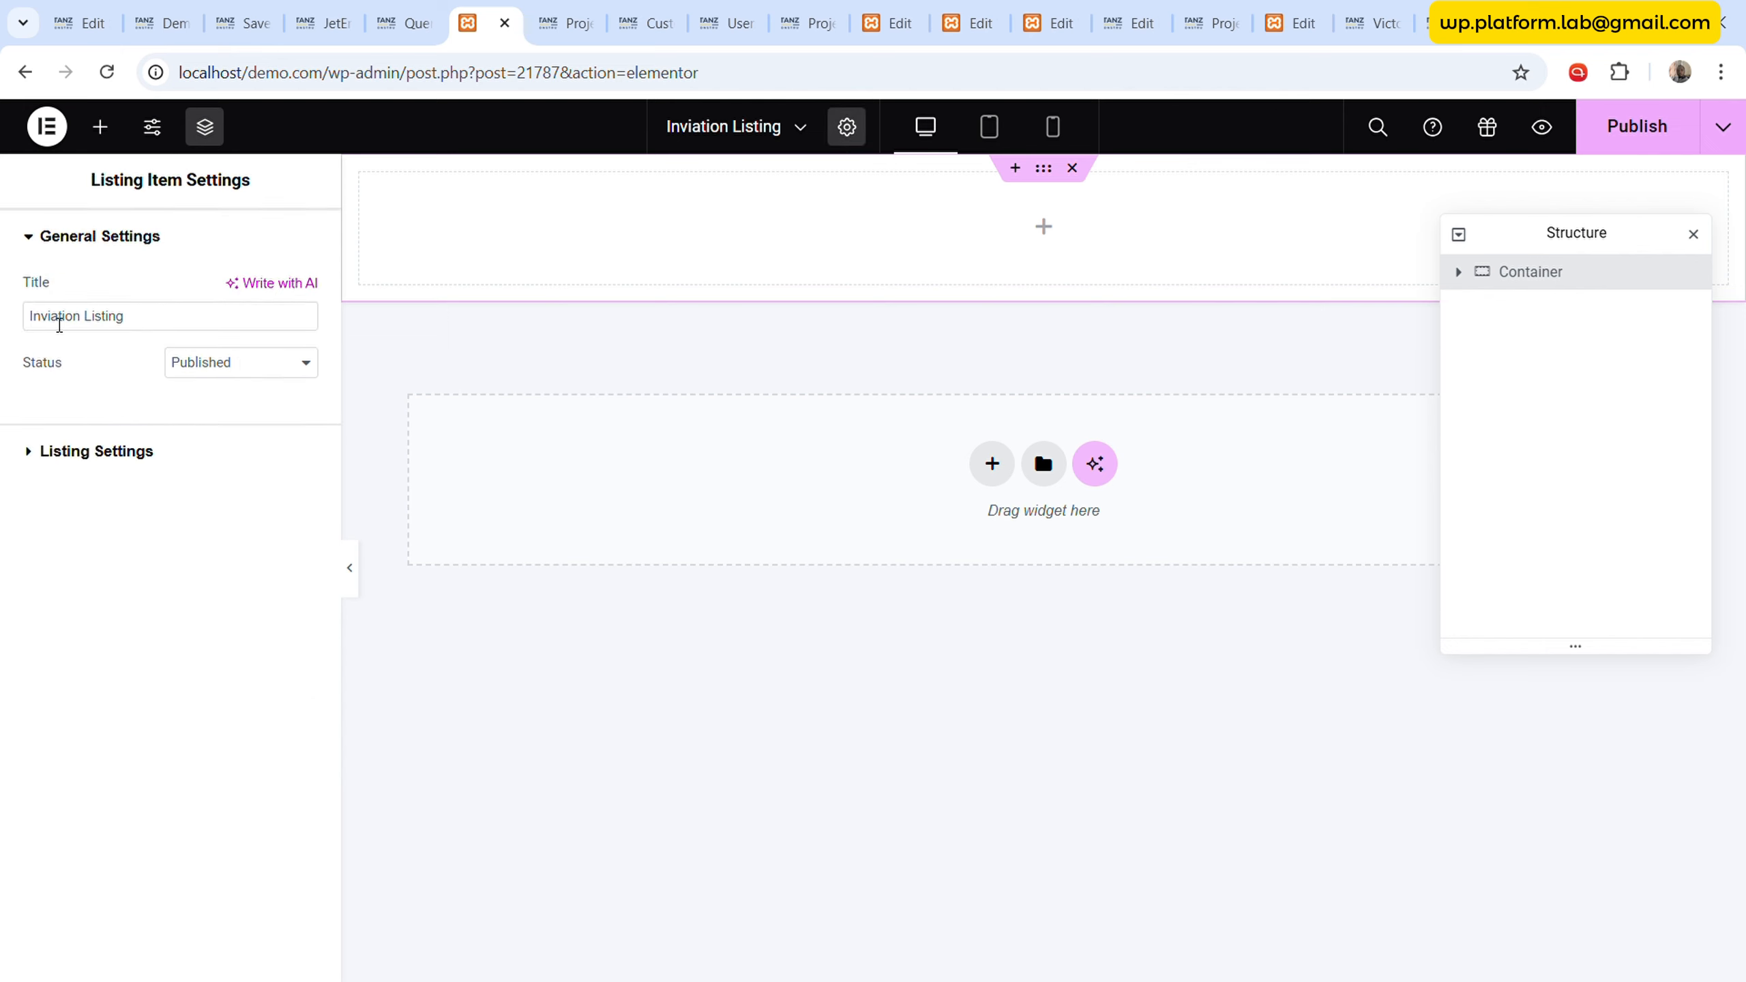
left_click(54, 321)
key("Delete")
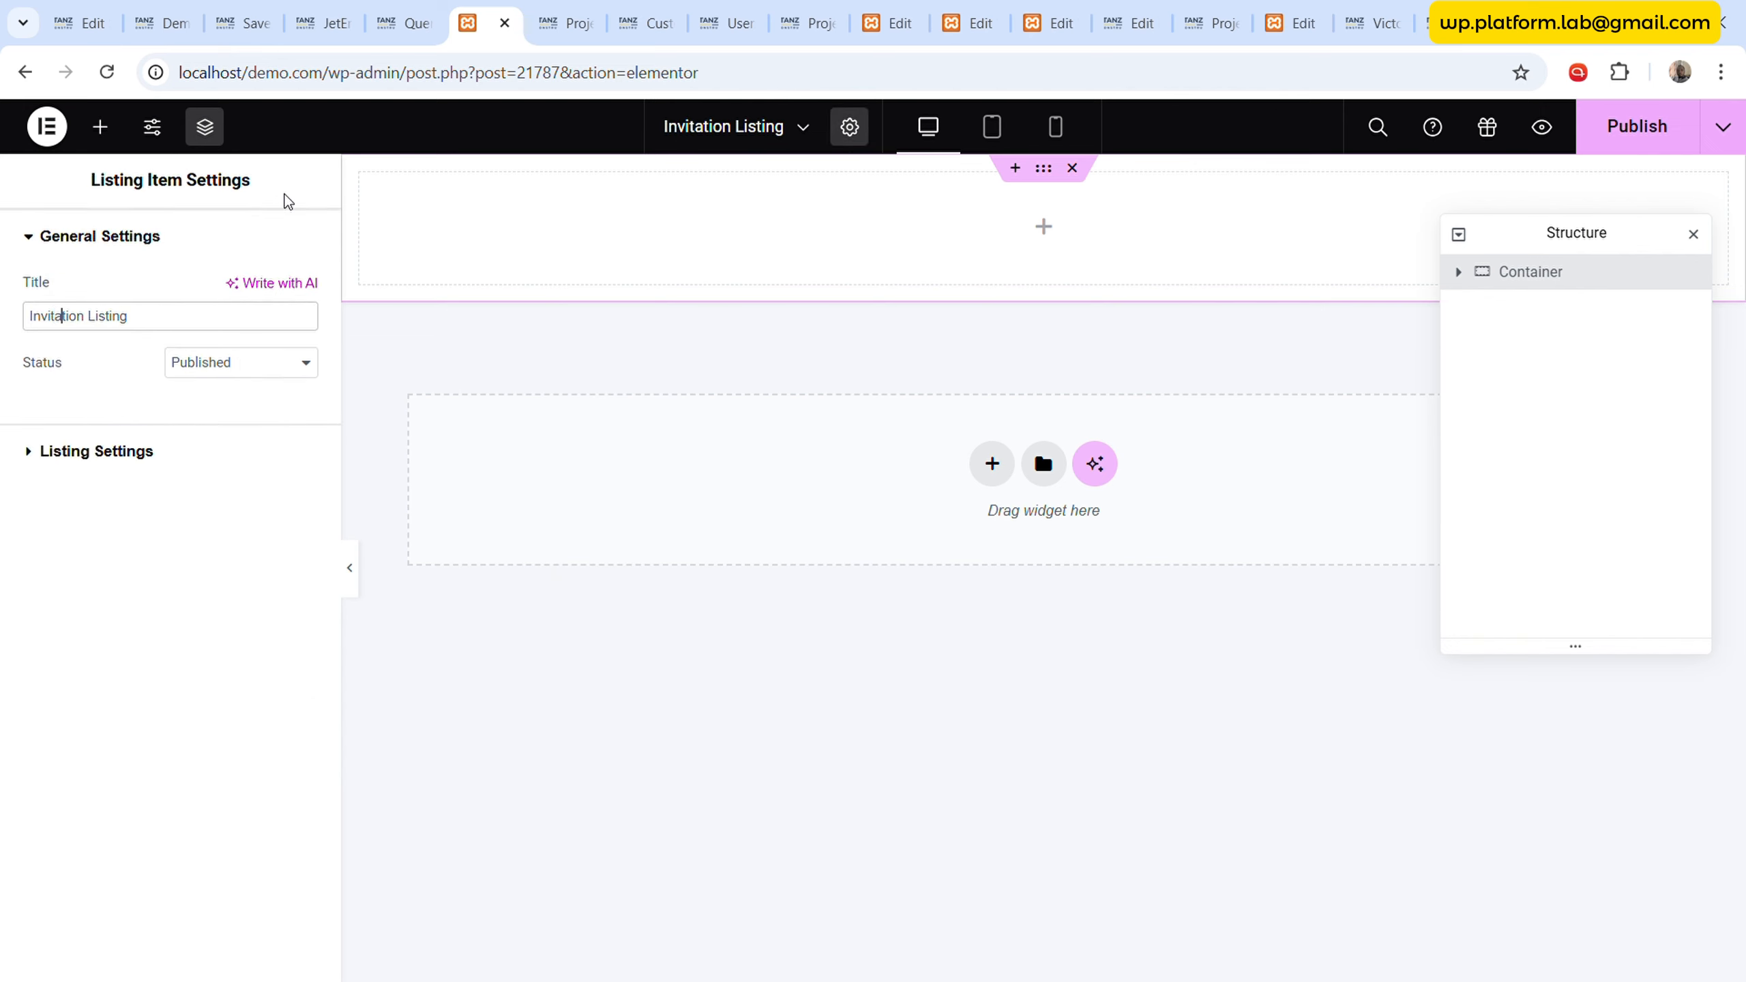
type("ta")
left_click(99, 127)
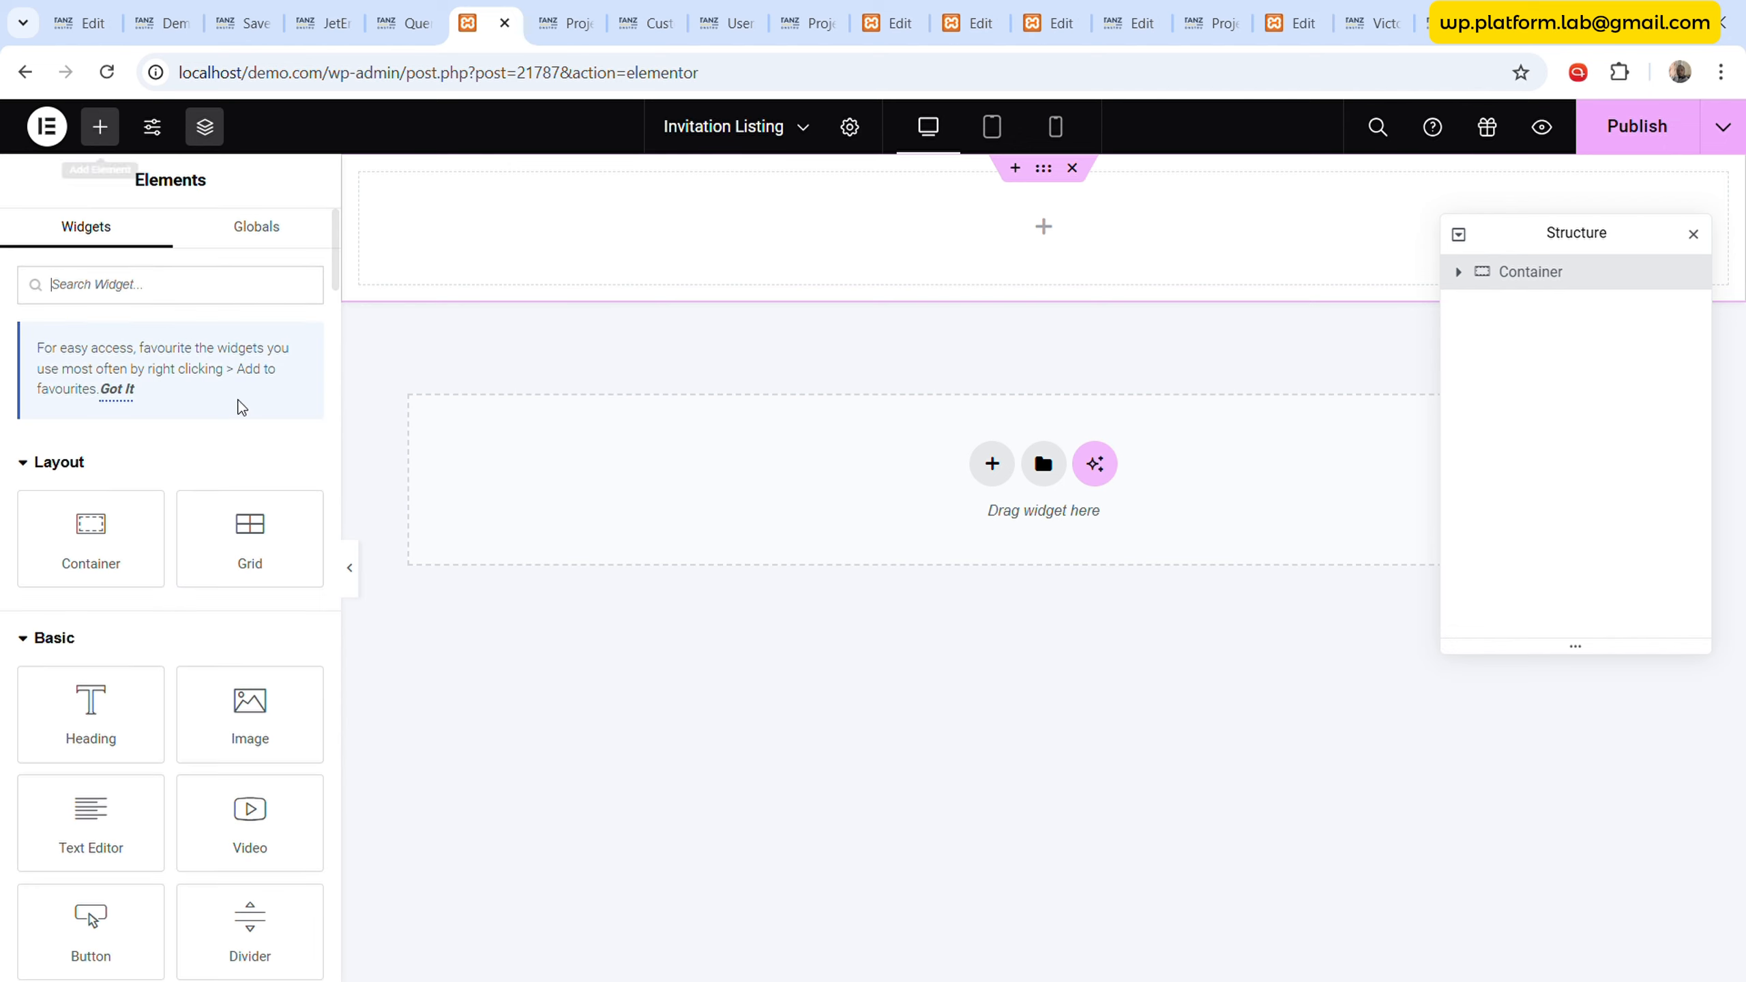
left_click_drag(162, 717, 976, 240)
- Switch to the JetEngine Shortcode Generator and set the object field to Project ID
left_click(308, 23)
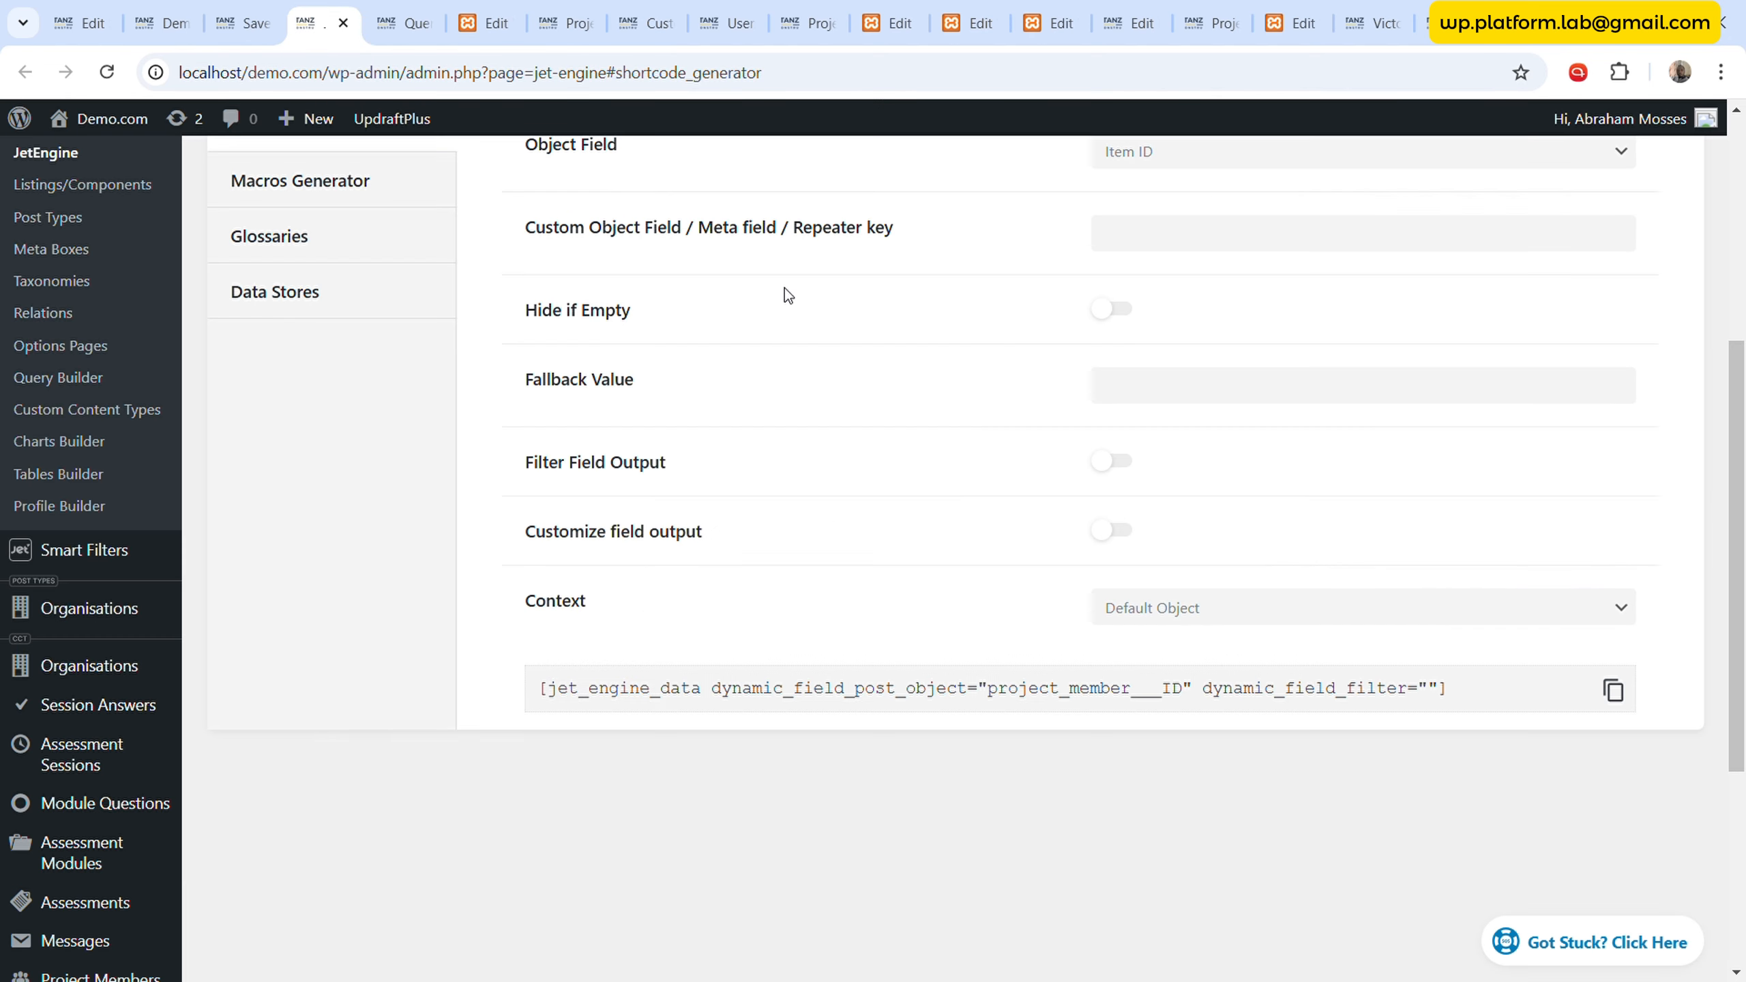
scroll(785, 289, "up", 3)
left_click(1159, 381)
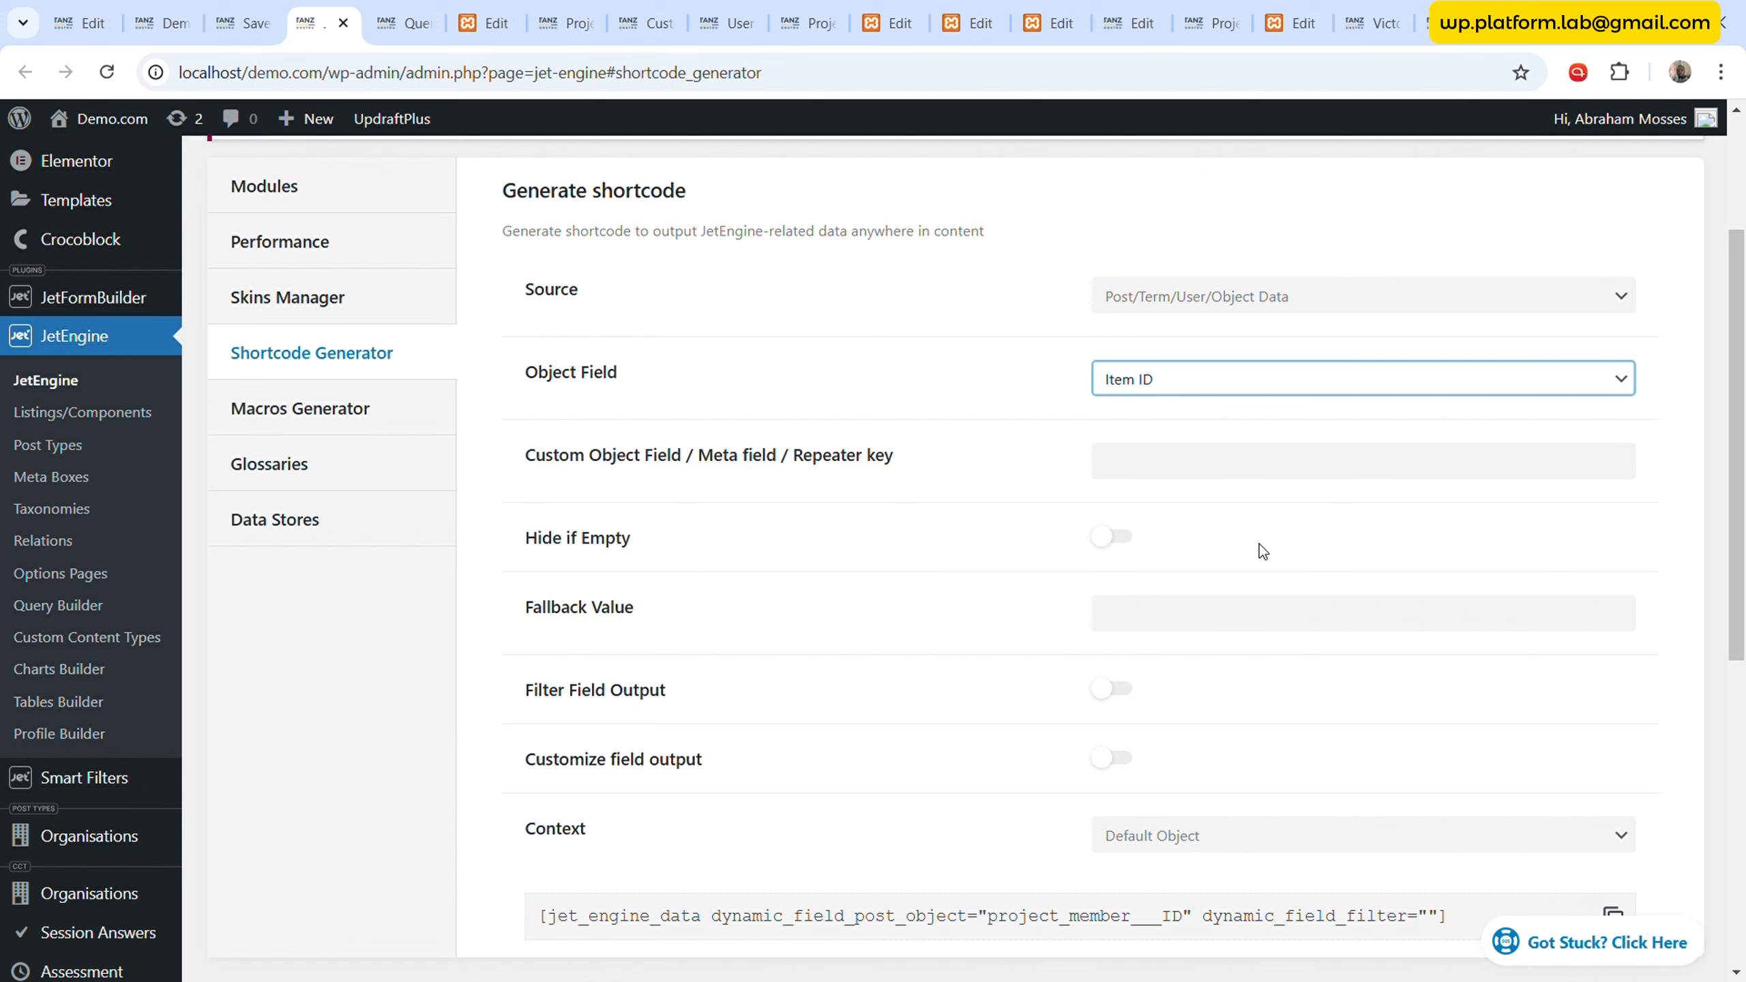
key("Down")
scroll(988, 583, "down", 2)
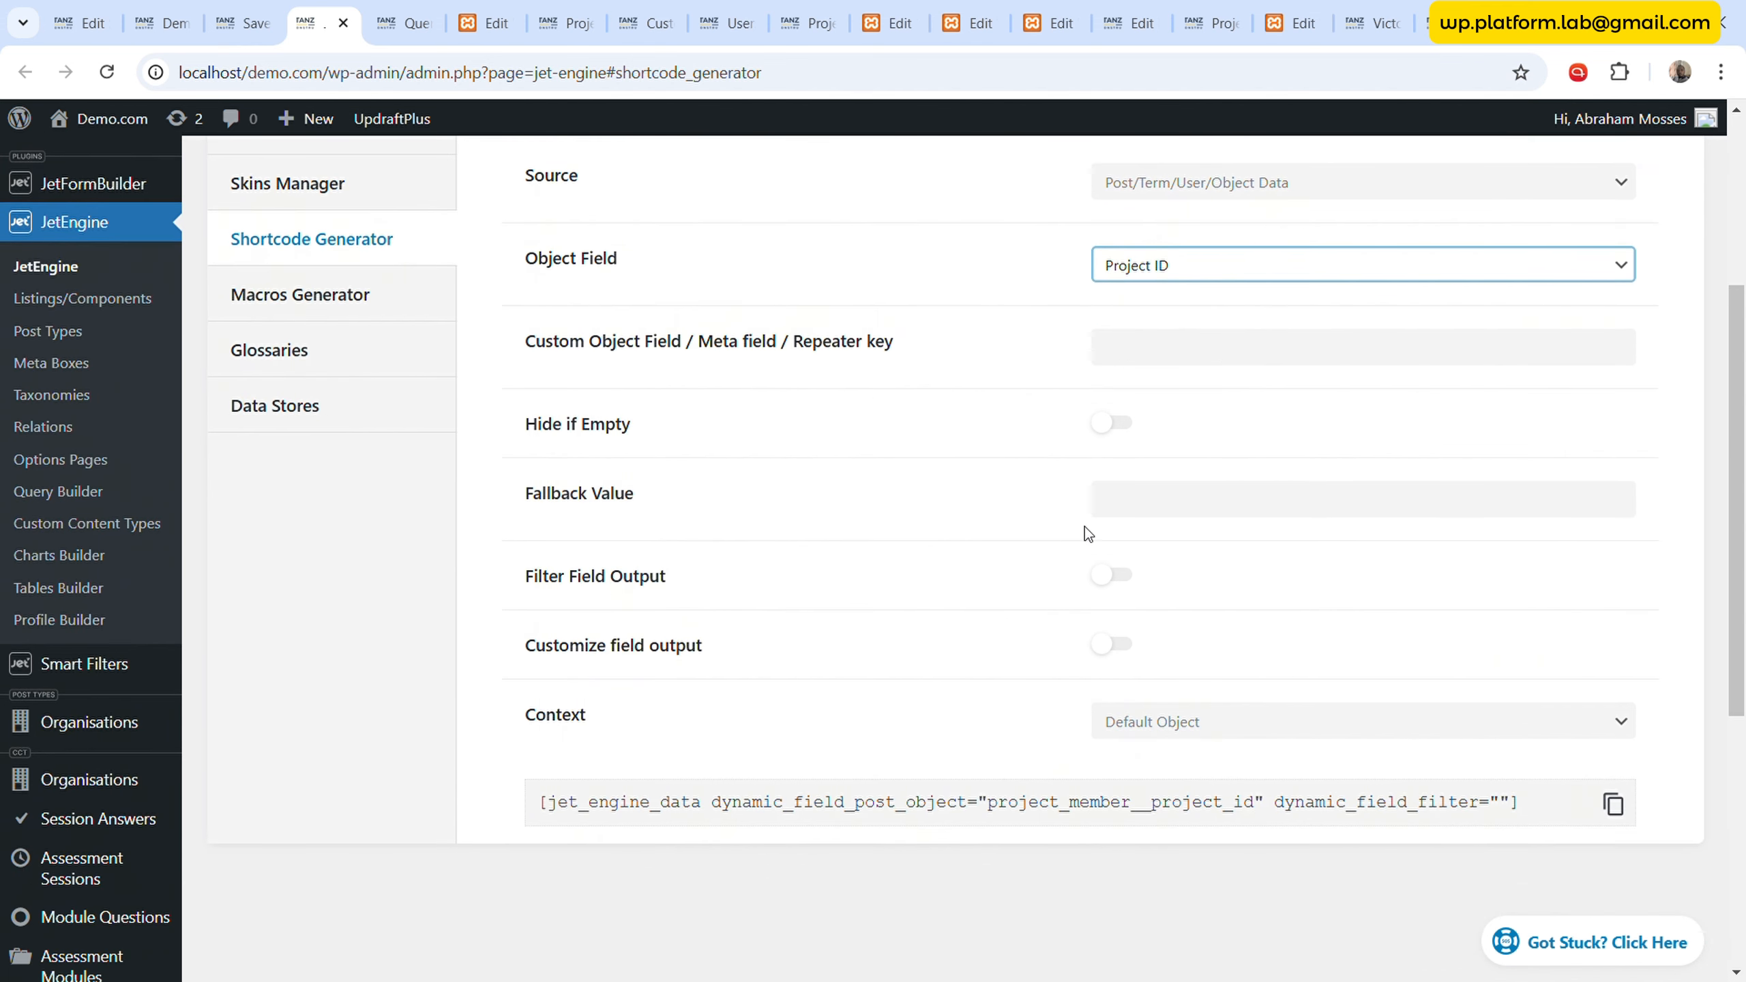
- Enable field output filtering and add a Get CCT Value by ID callback with site_project_plan as the table name
left_click(1114, 576)
scroll(785, 618, "down", 4)
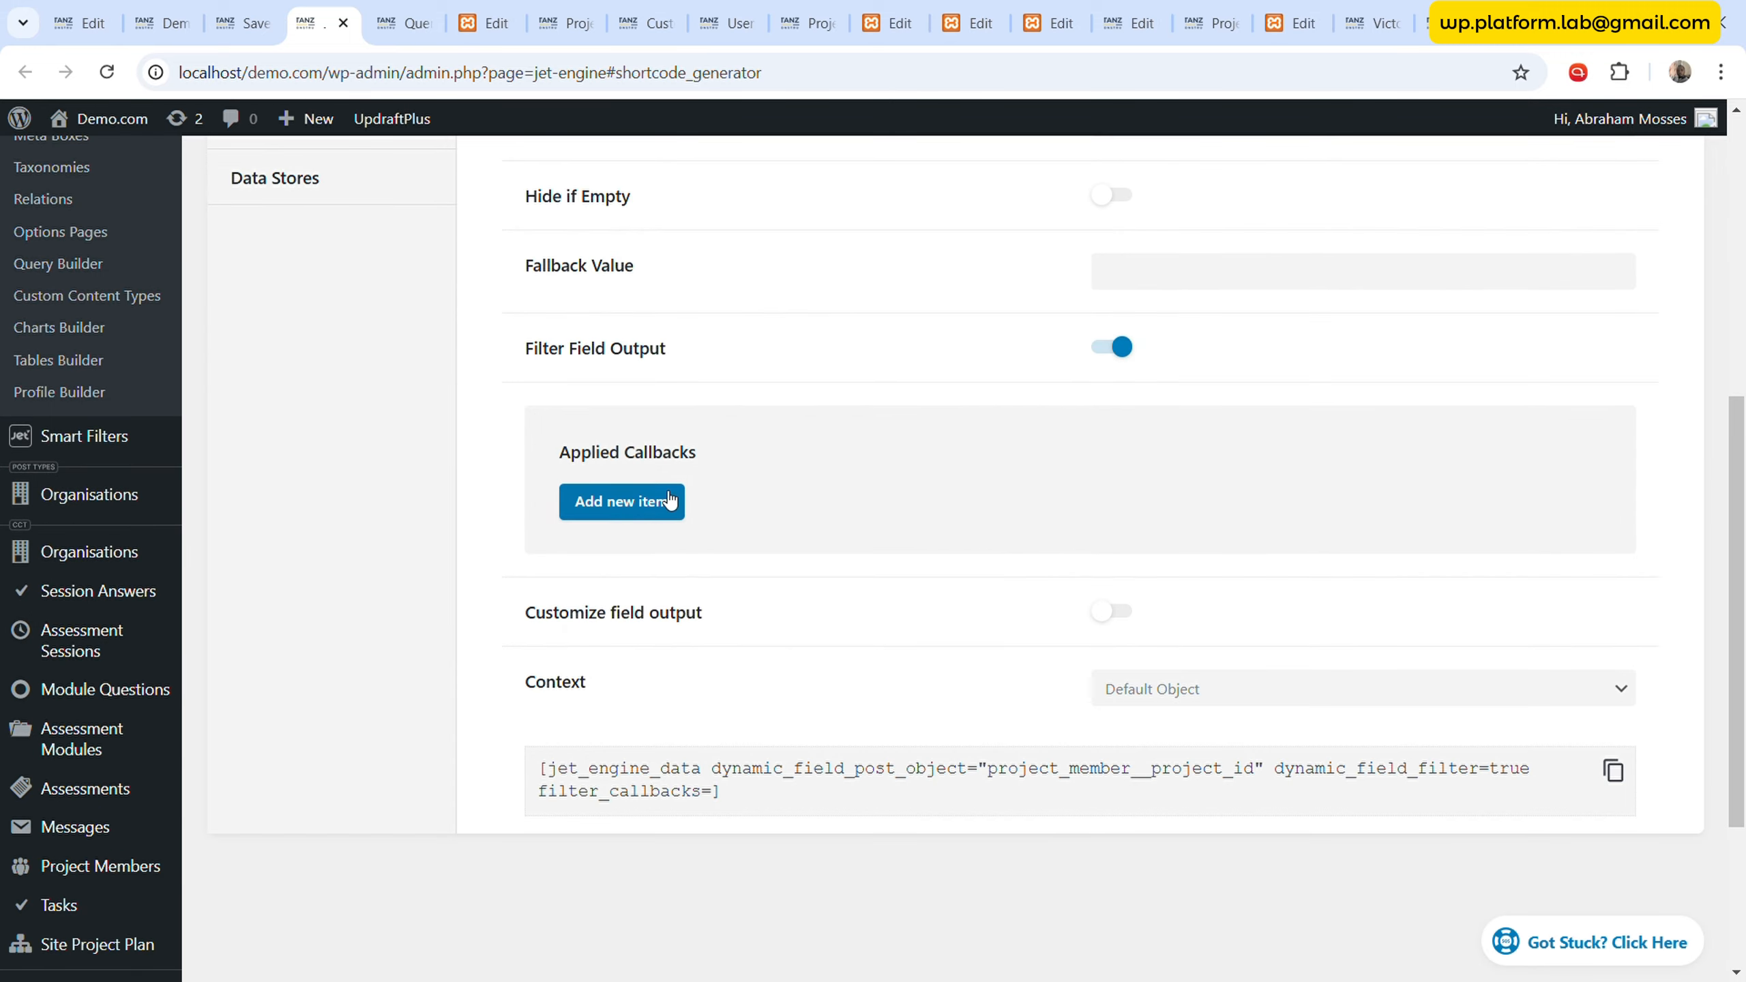
left_click(670, 500)
left_click(1271, 589)
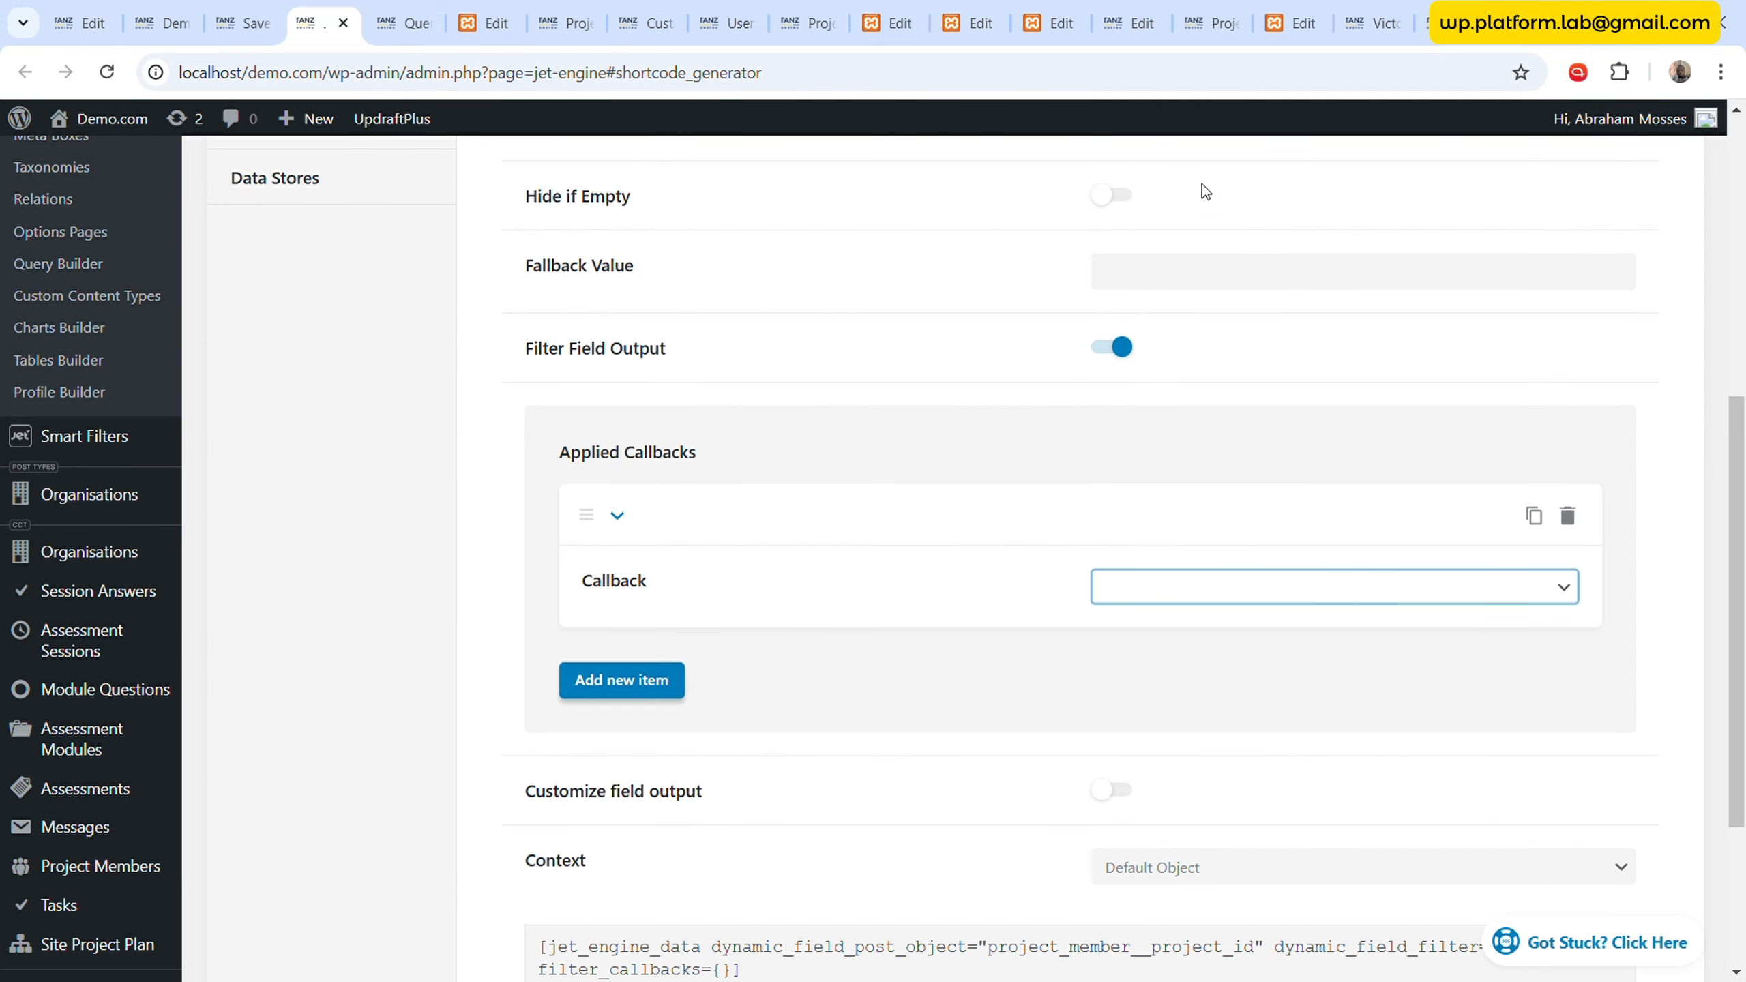
left_click(1214, 158)
scroll(1168, 495, "down", 4)
left_click(1259, 448)
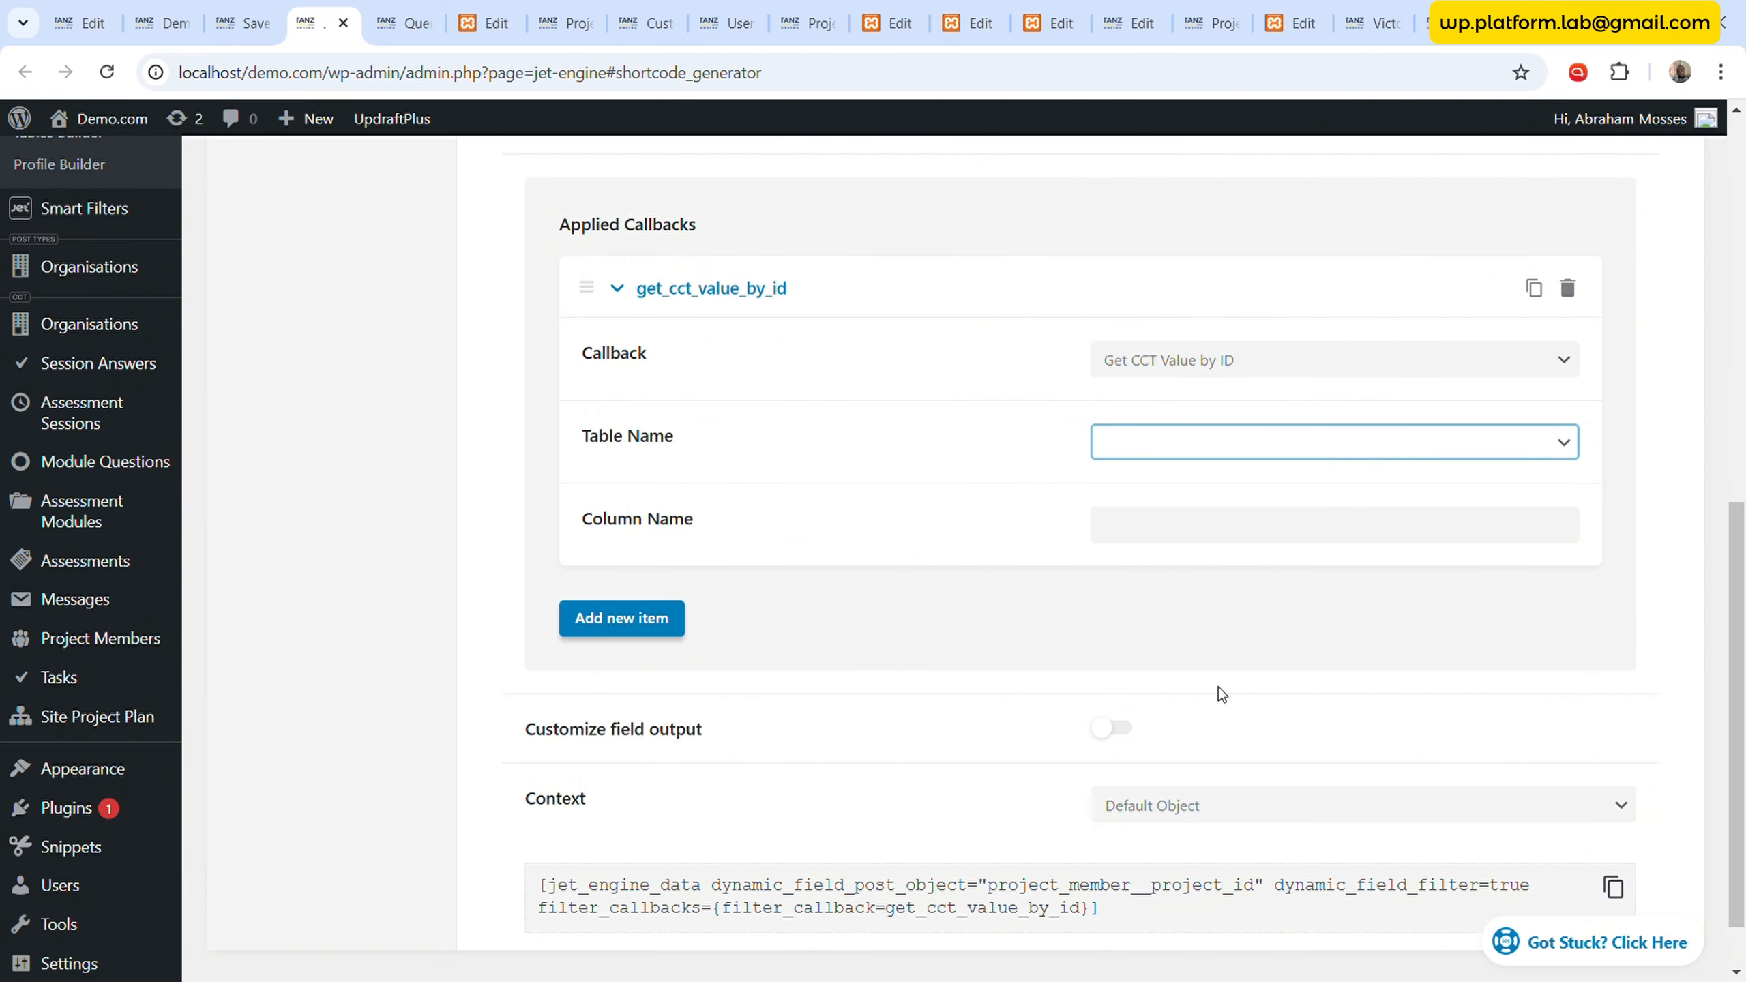
left_click(1196, 704)
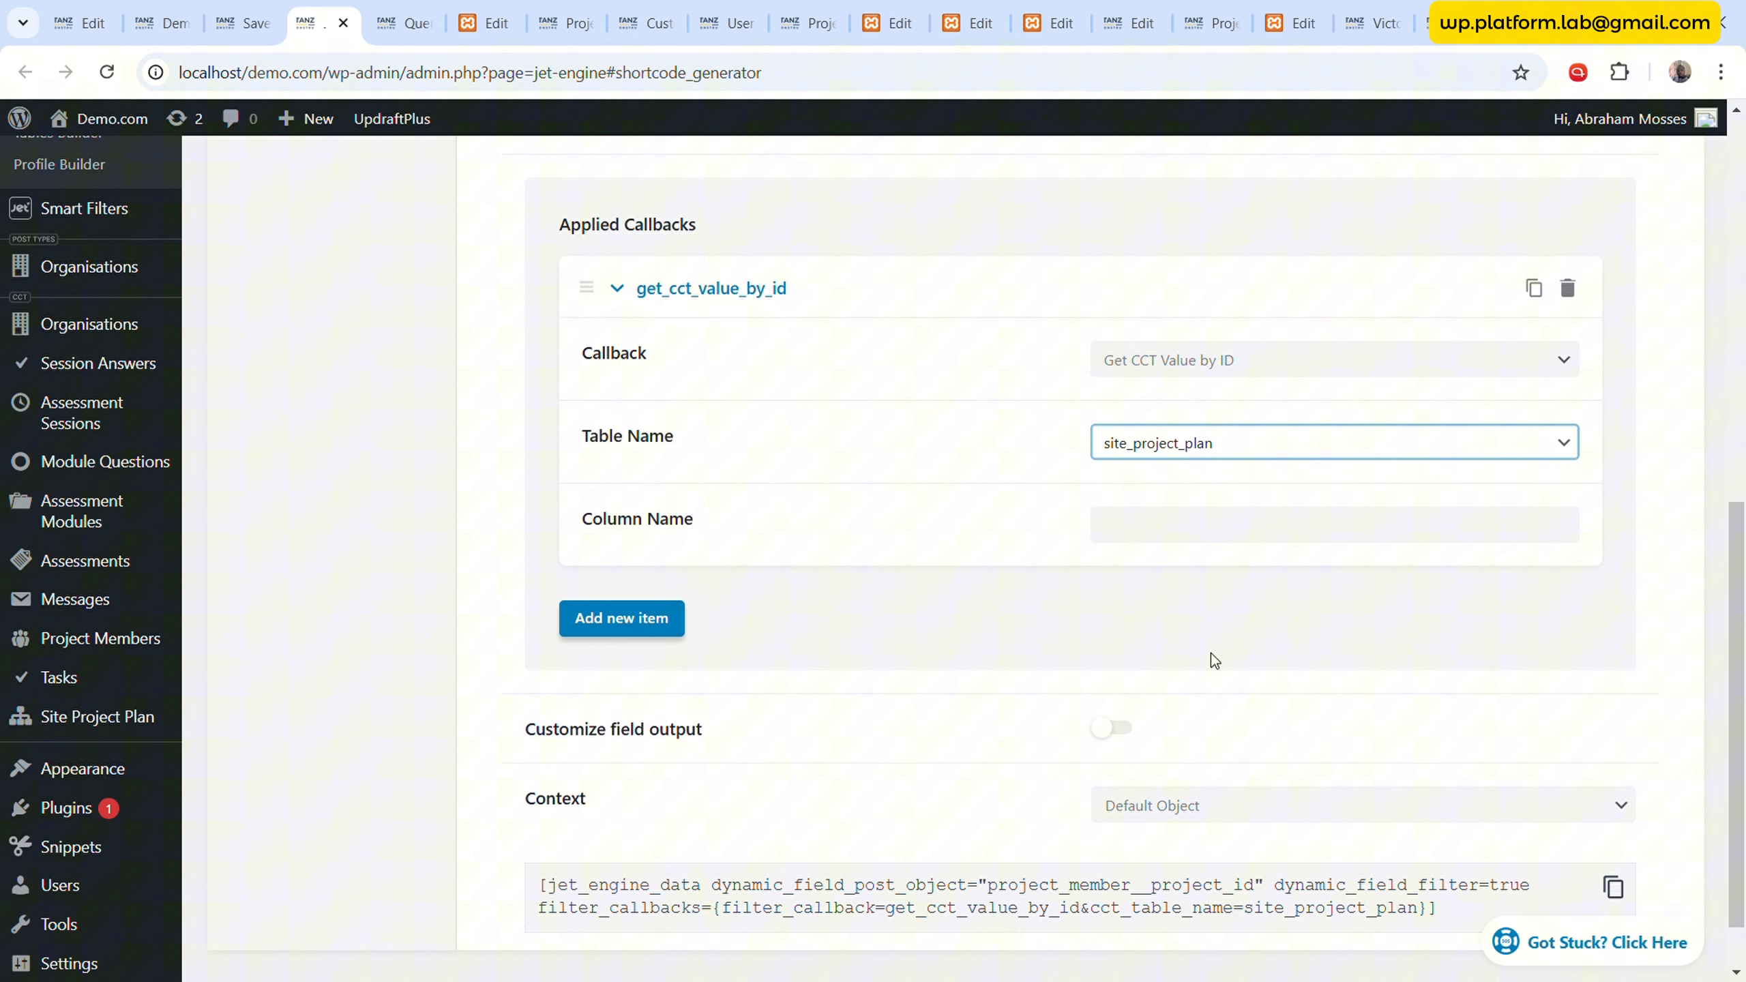
- Set the callback's column name to spp_name and copy the generated project shortcode
left_click(1189, 534)
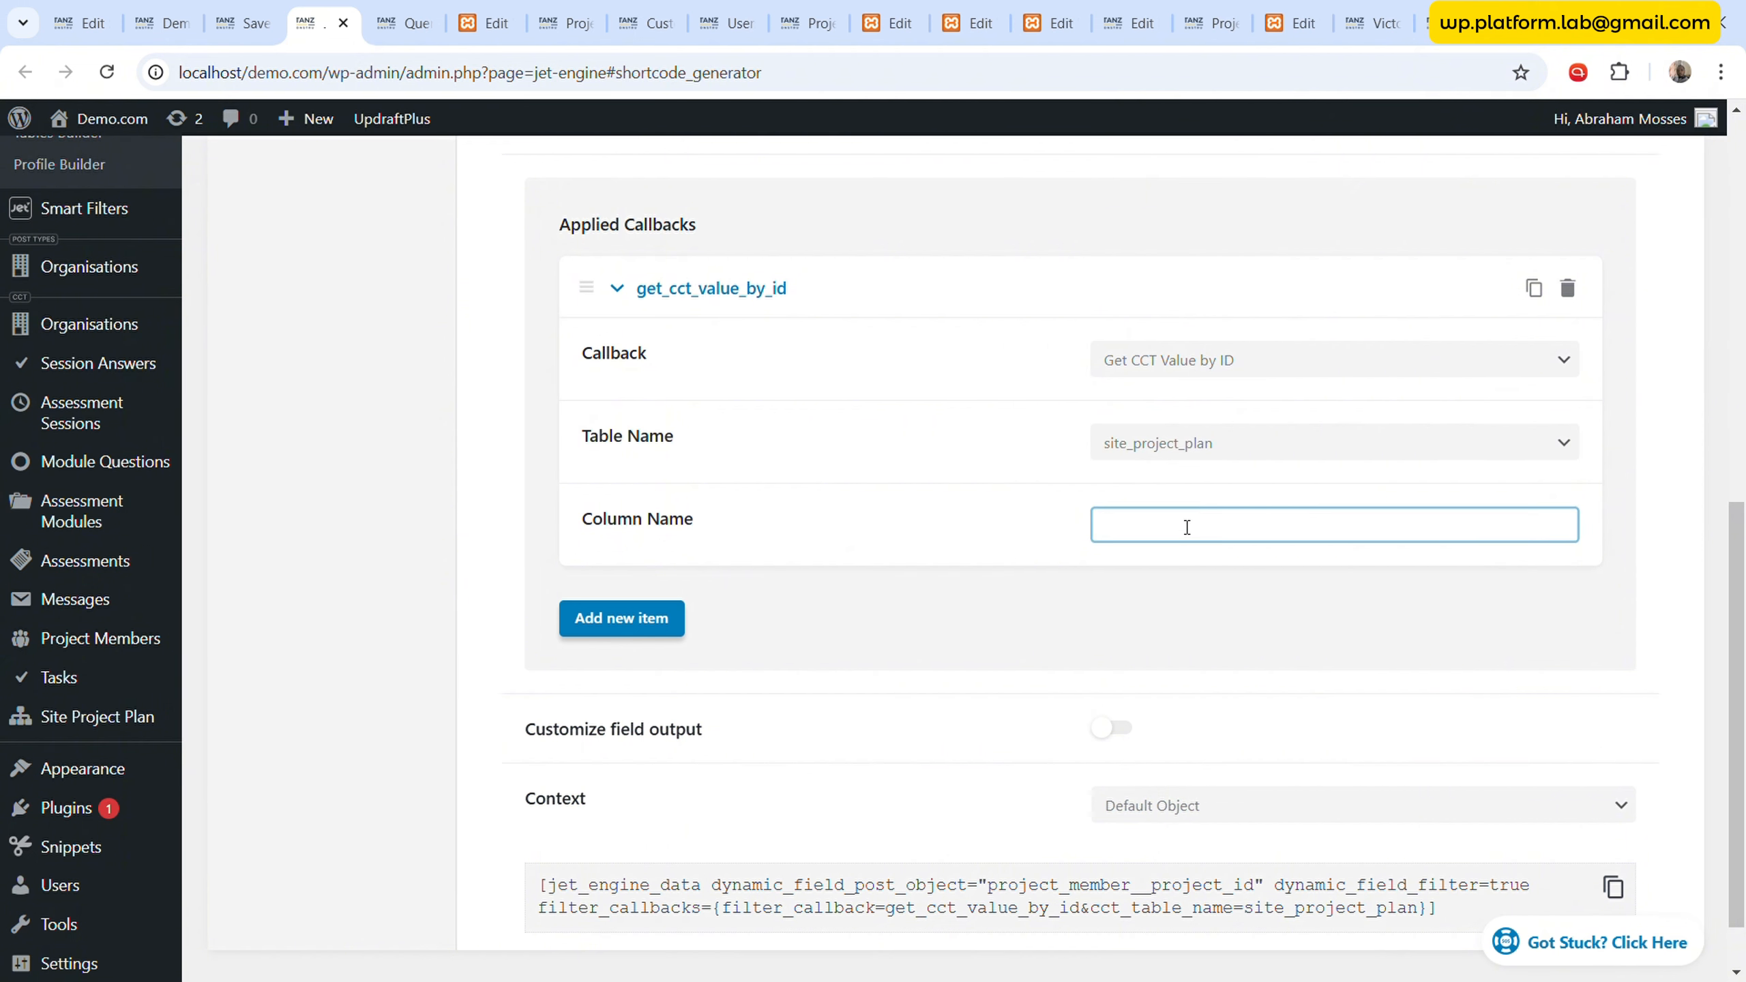
type("spp")
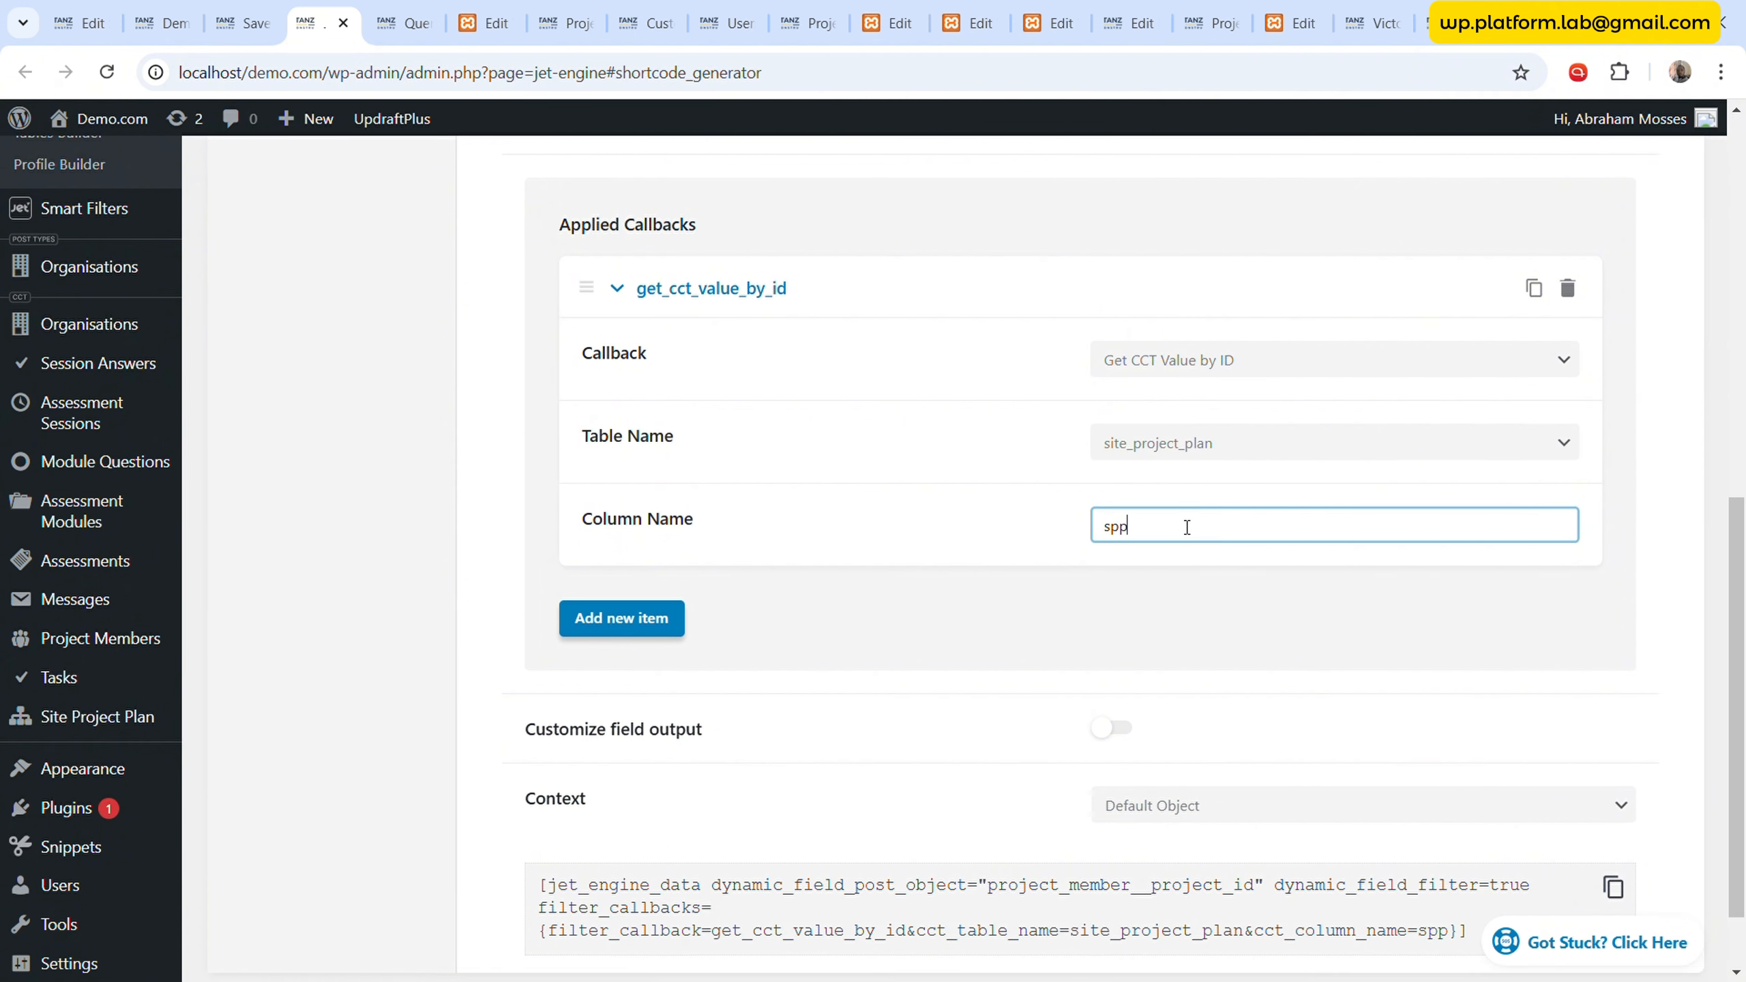
type("_name")
scroll(1046, 628, "down", 2)
left_click(1596, 795)
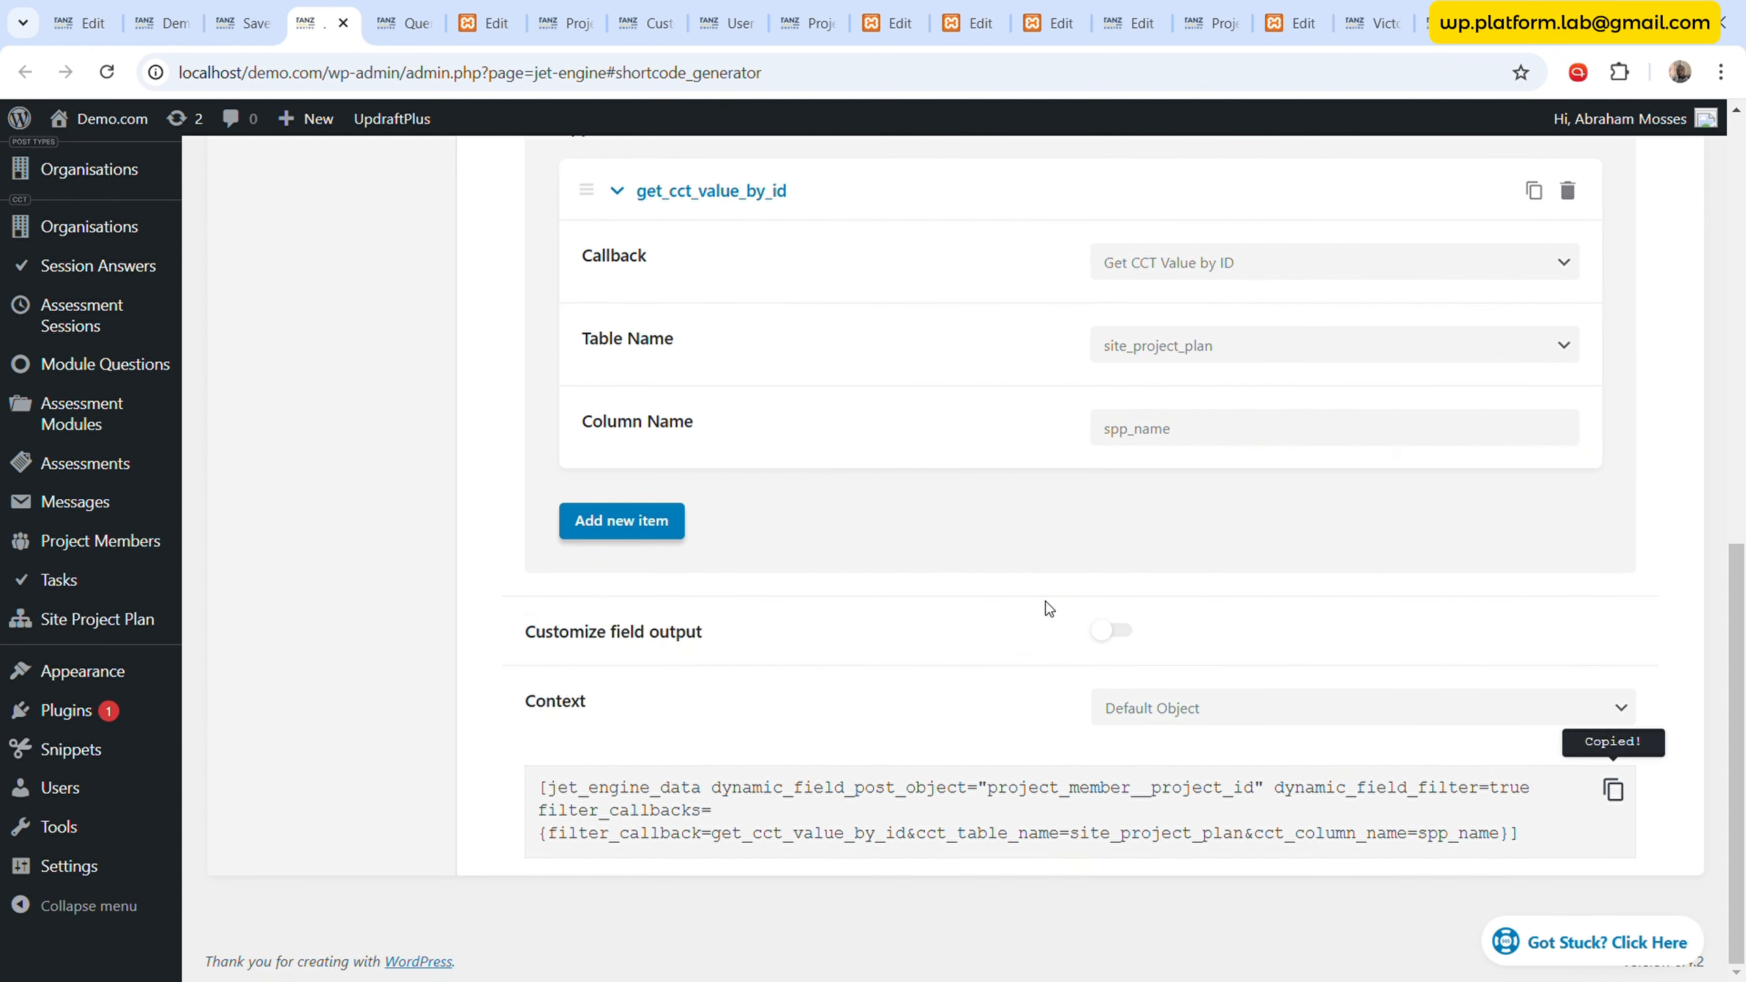
scroll(1044, 608, "up", 10)
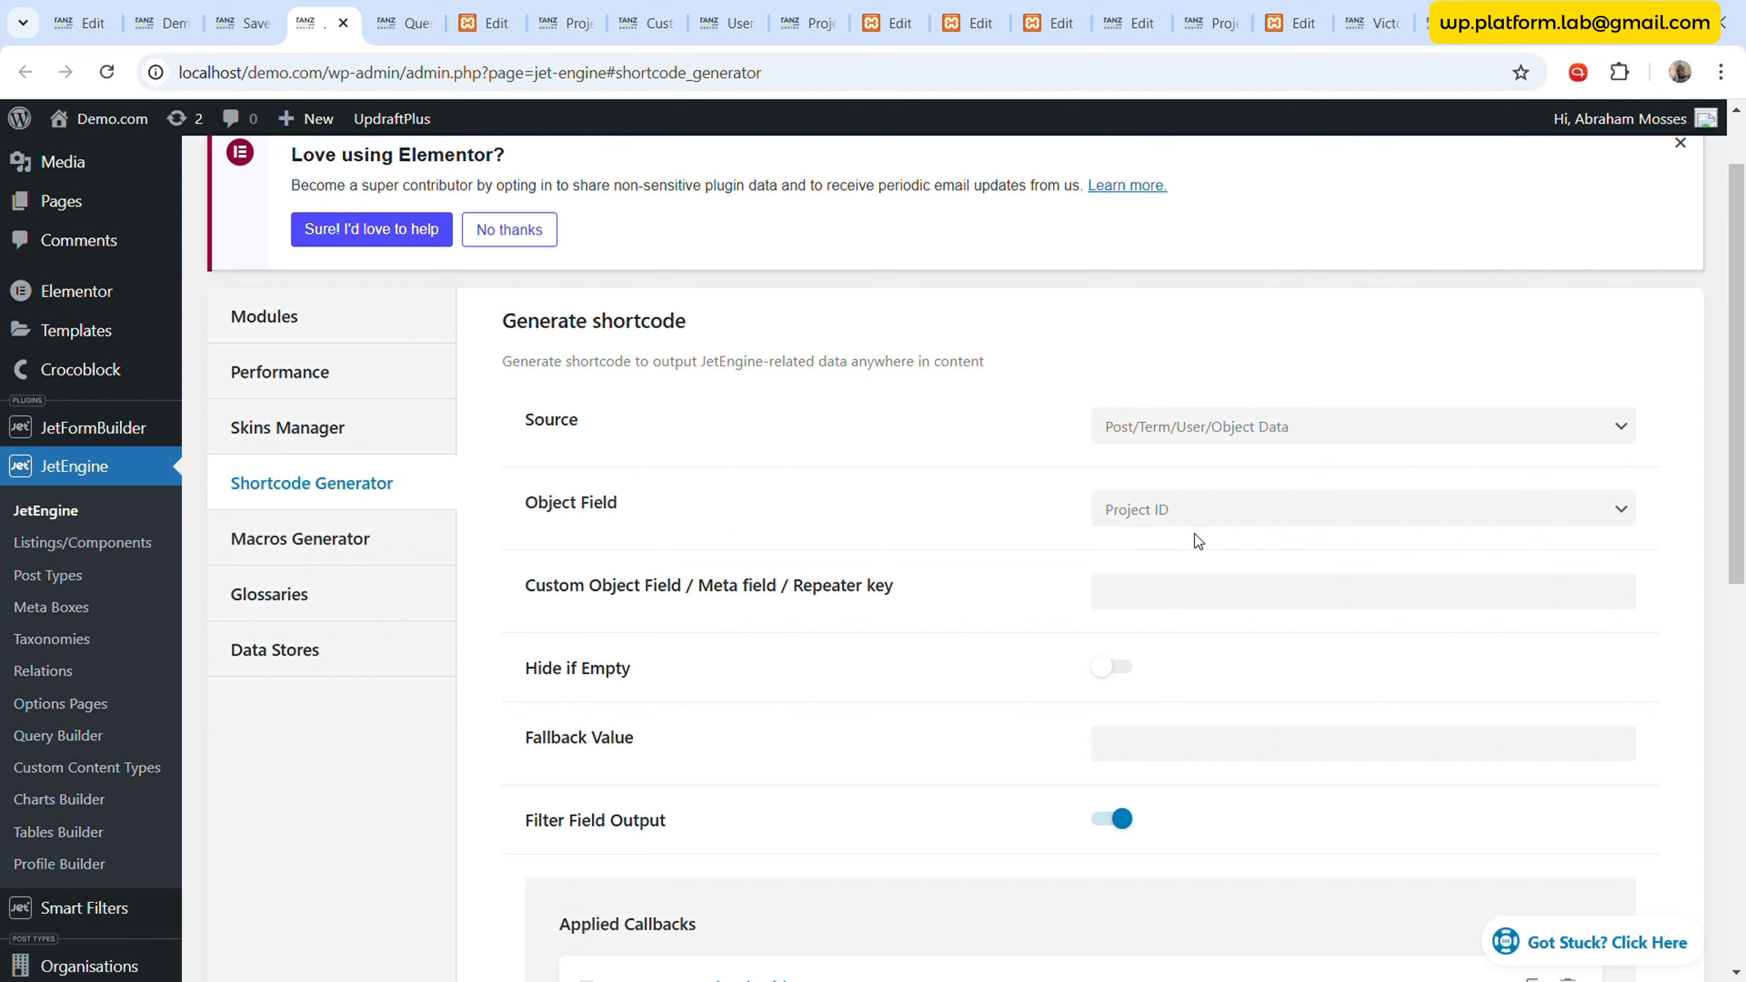
- In the Invitation Listing's text widget, replace the placeholder with "You have been invited to join a project:" and a "Project:" line containing the copied shortcode
left_click(485, 22)
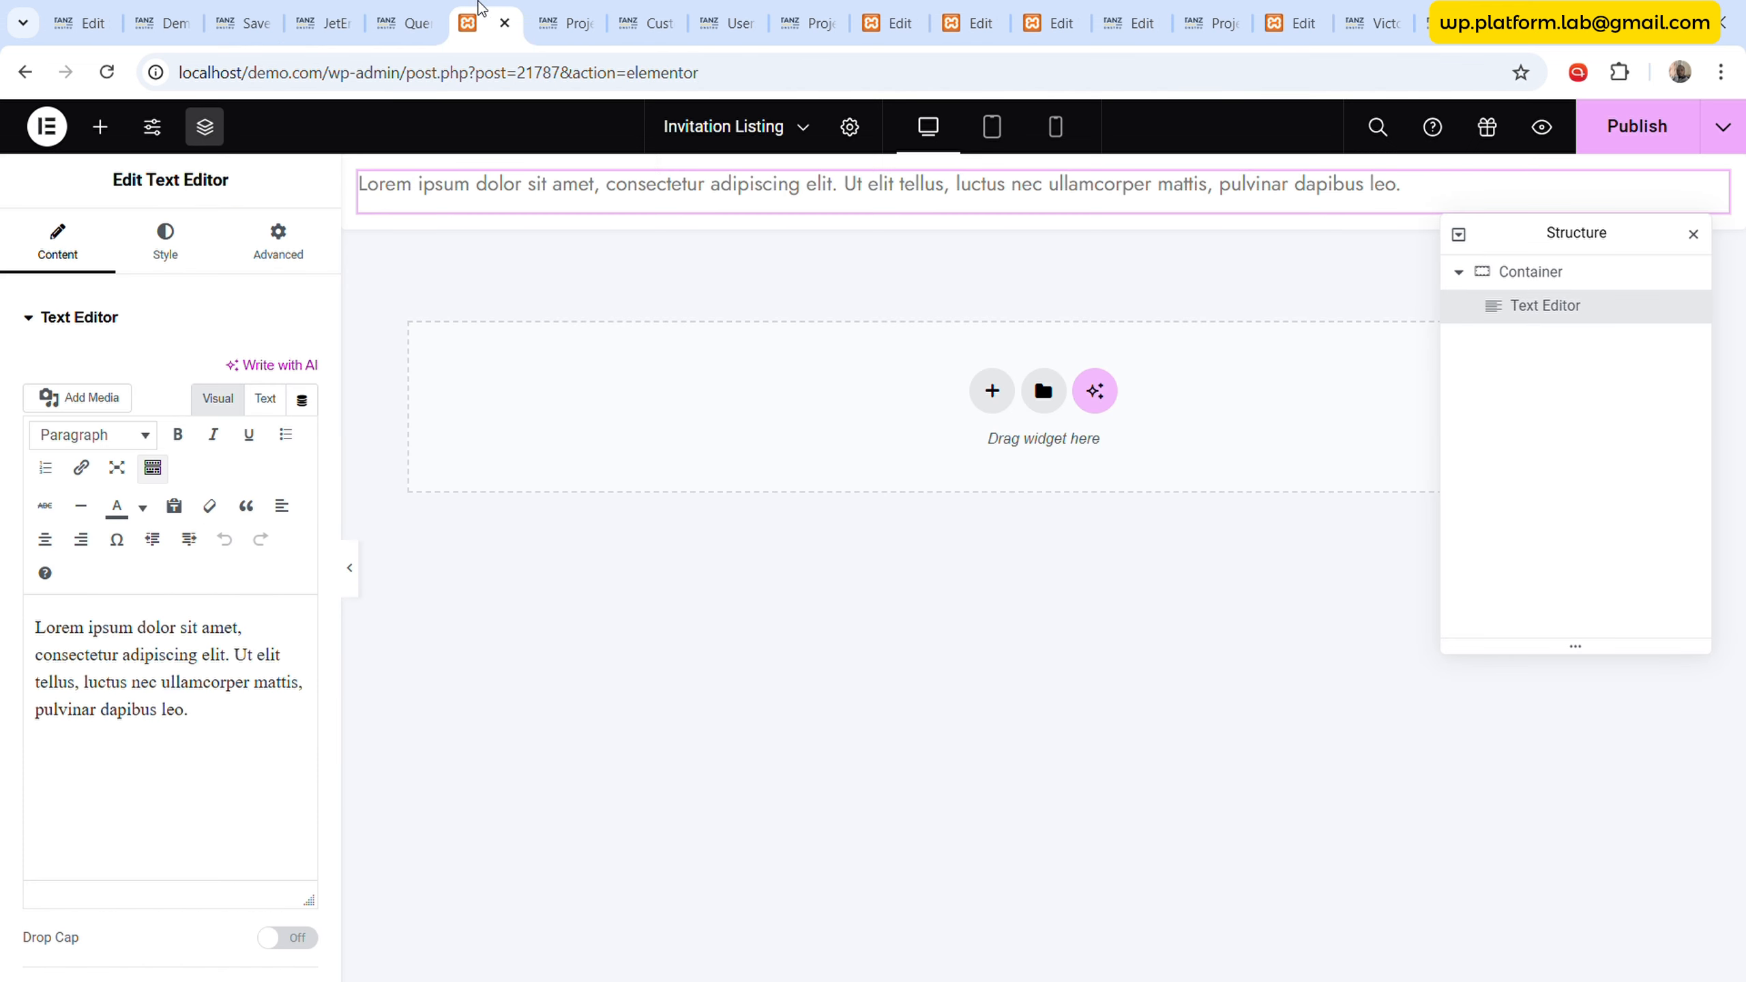
left_click(265, 399)
key("ctrl+a")
type("Y")
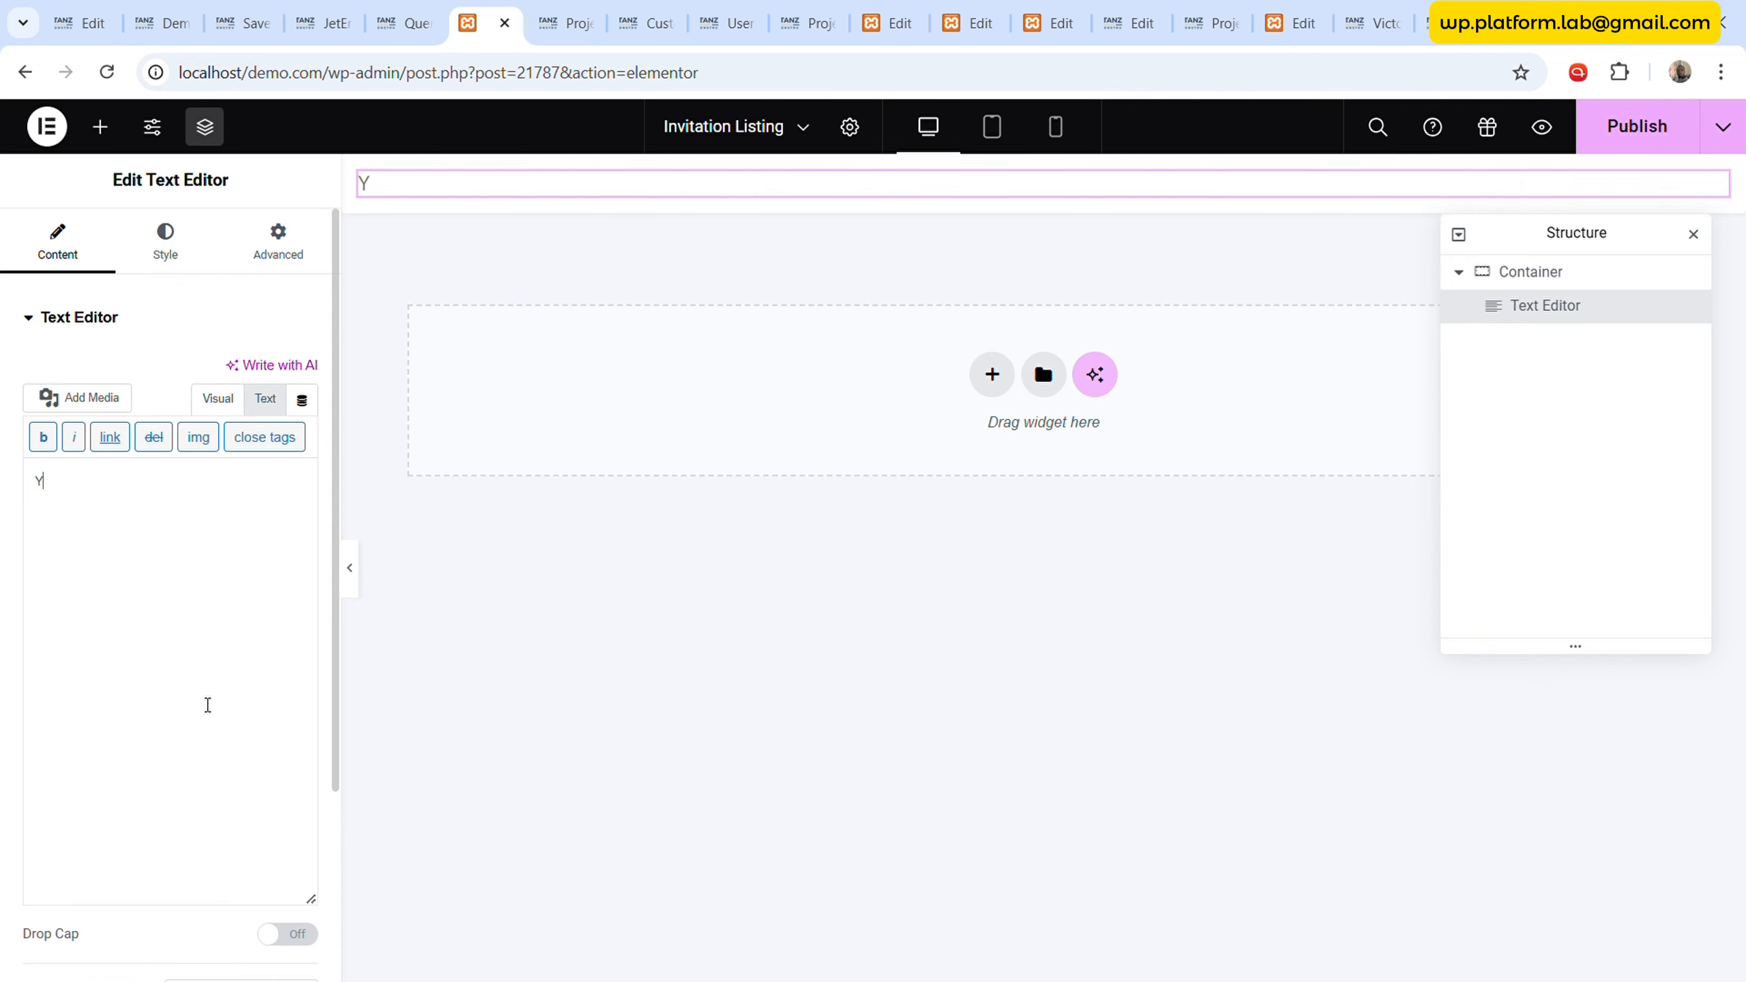
type("ou have been inv")
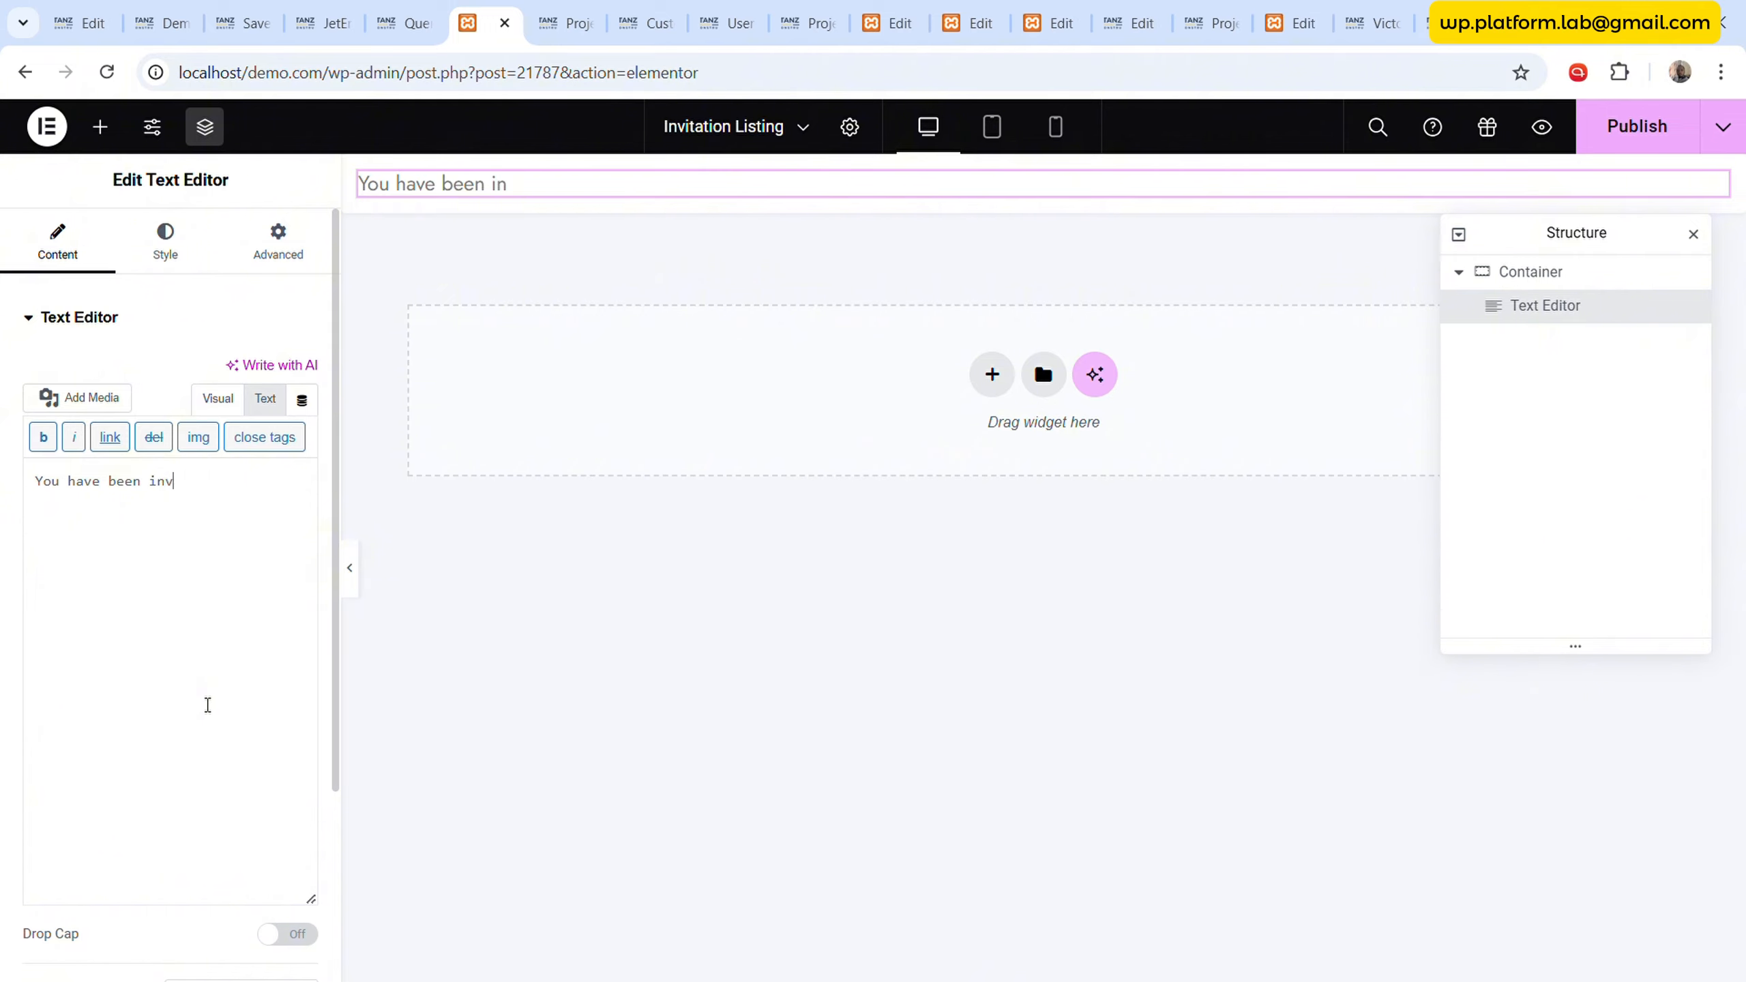
type("ited to join a project:  ")
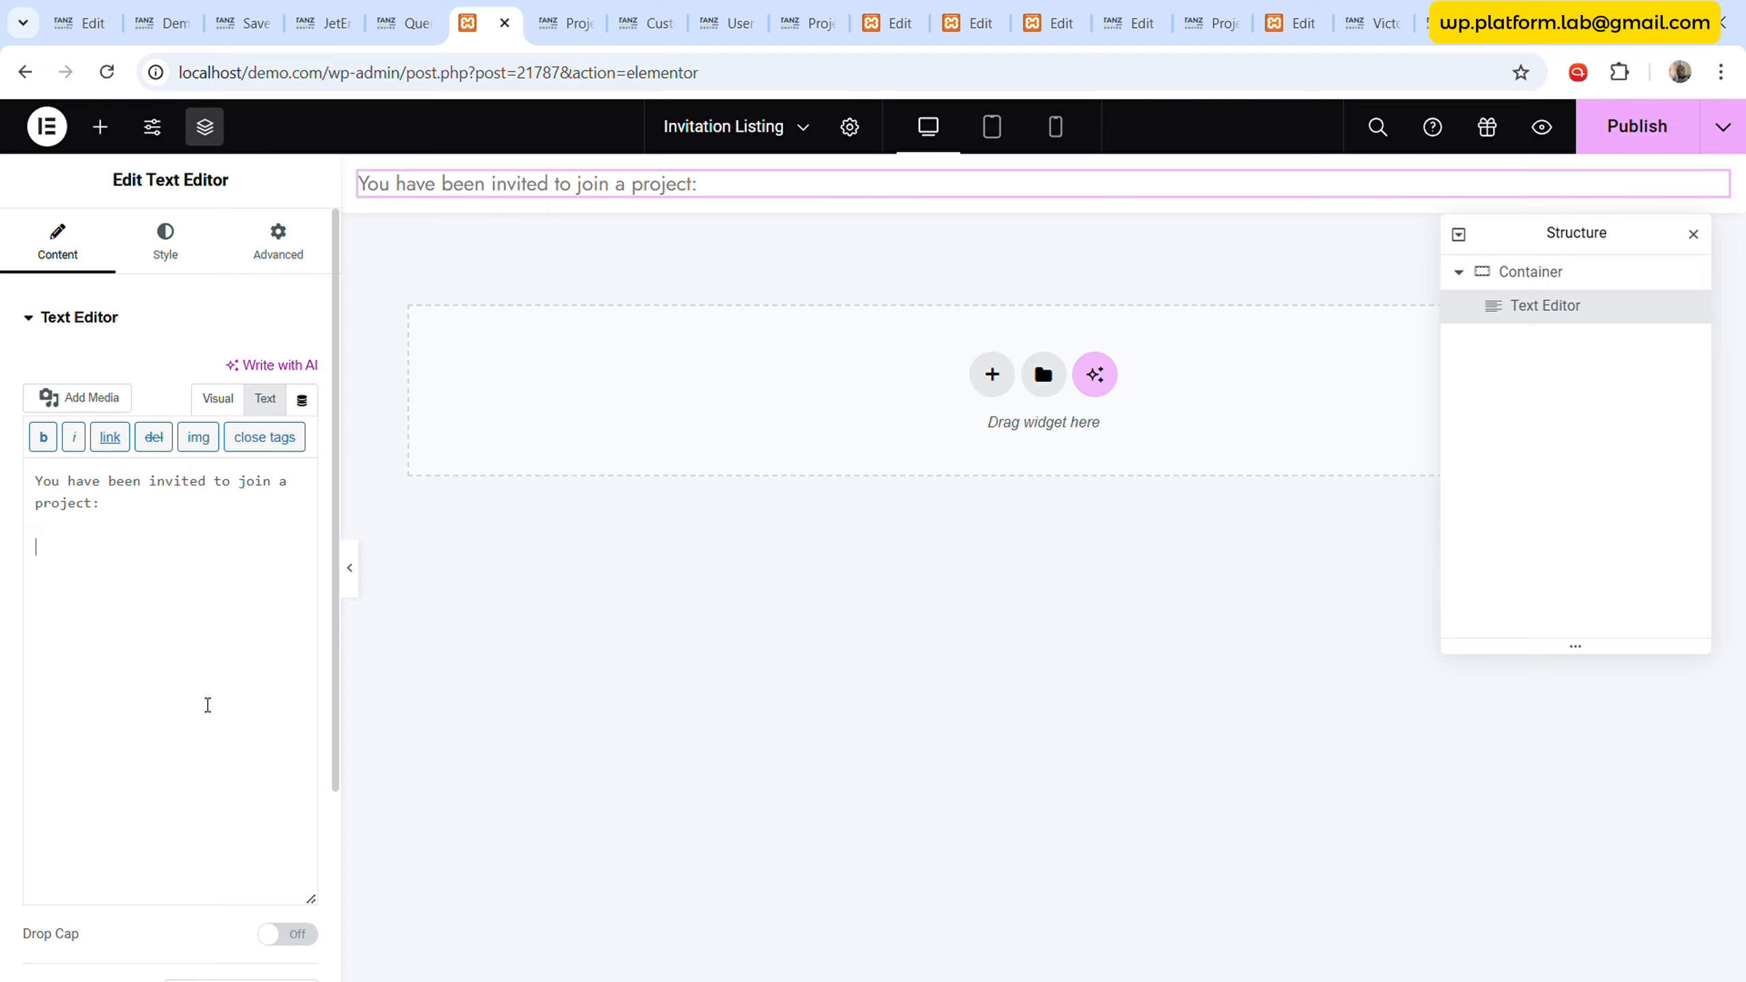
type("Project:")
key("ctrl+v")
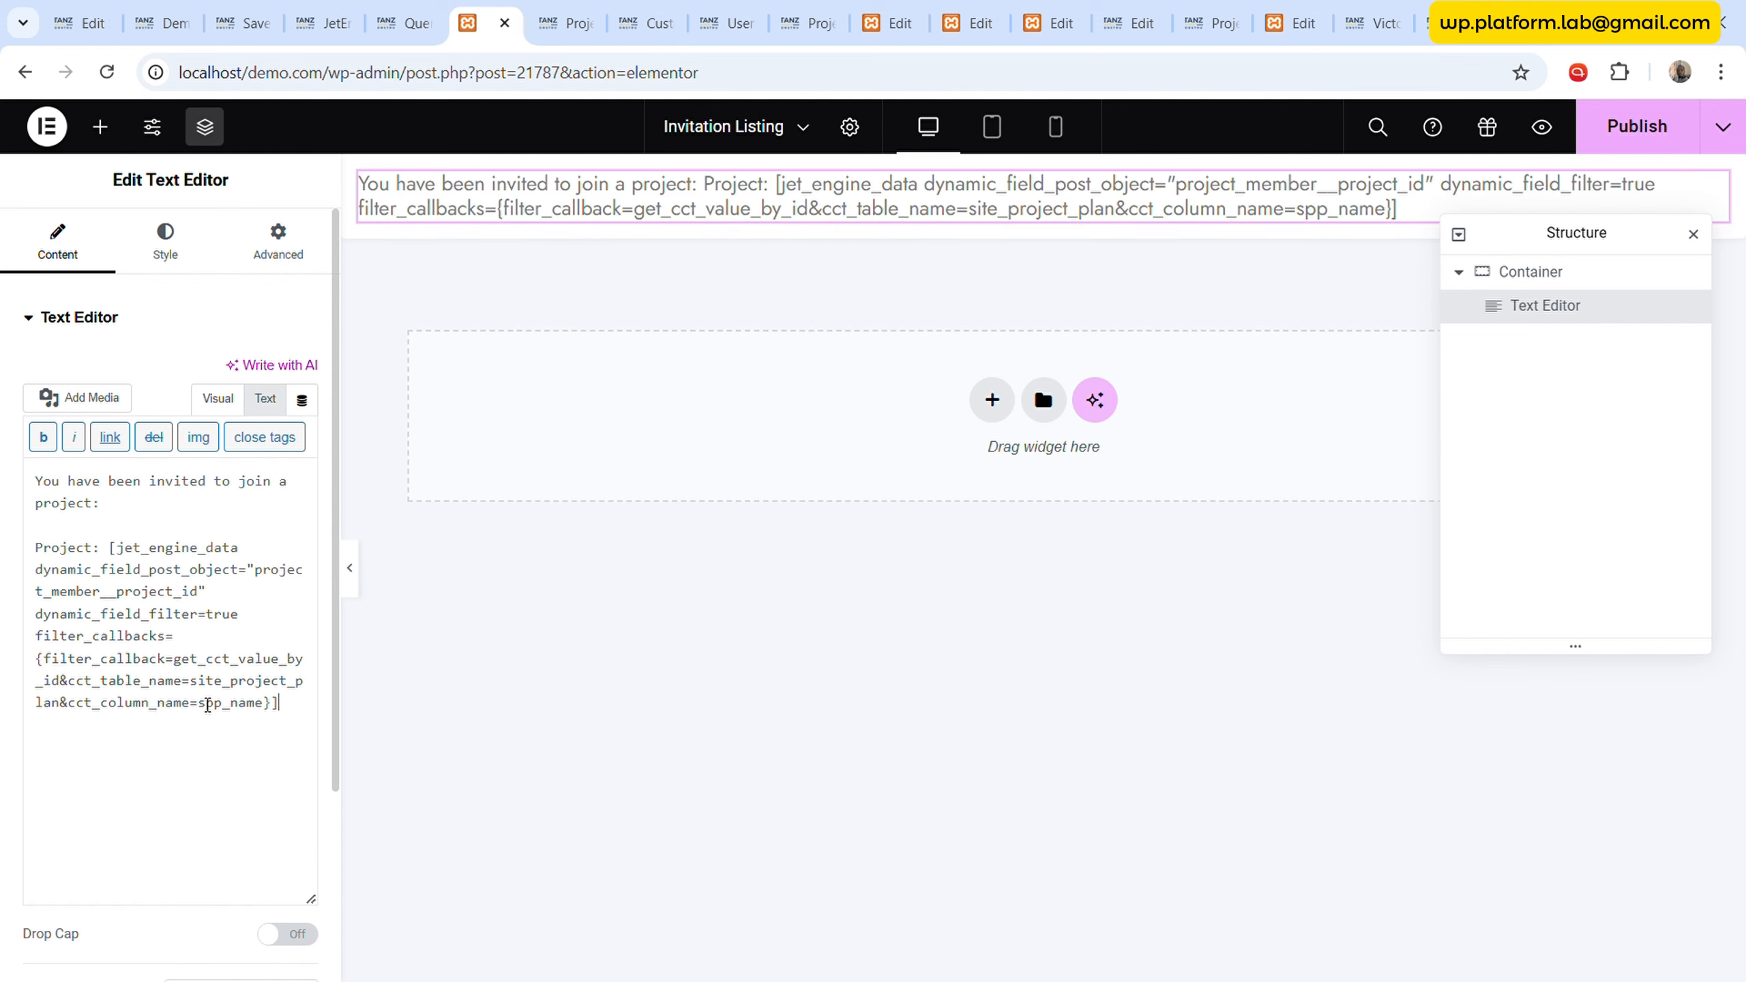
- Return to the Shortcode Generator, set the object field to Member Role and delete the get_cct_value_by_id callback
left_click(318, 23)
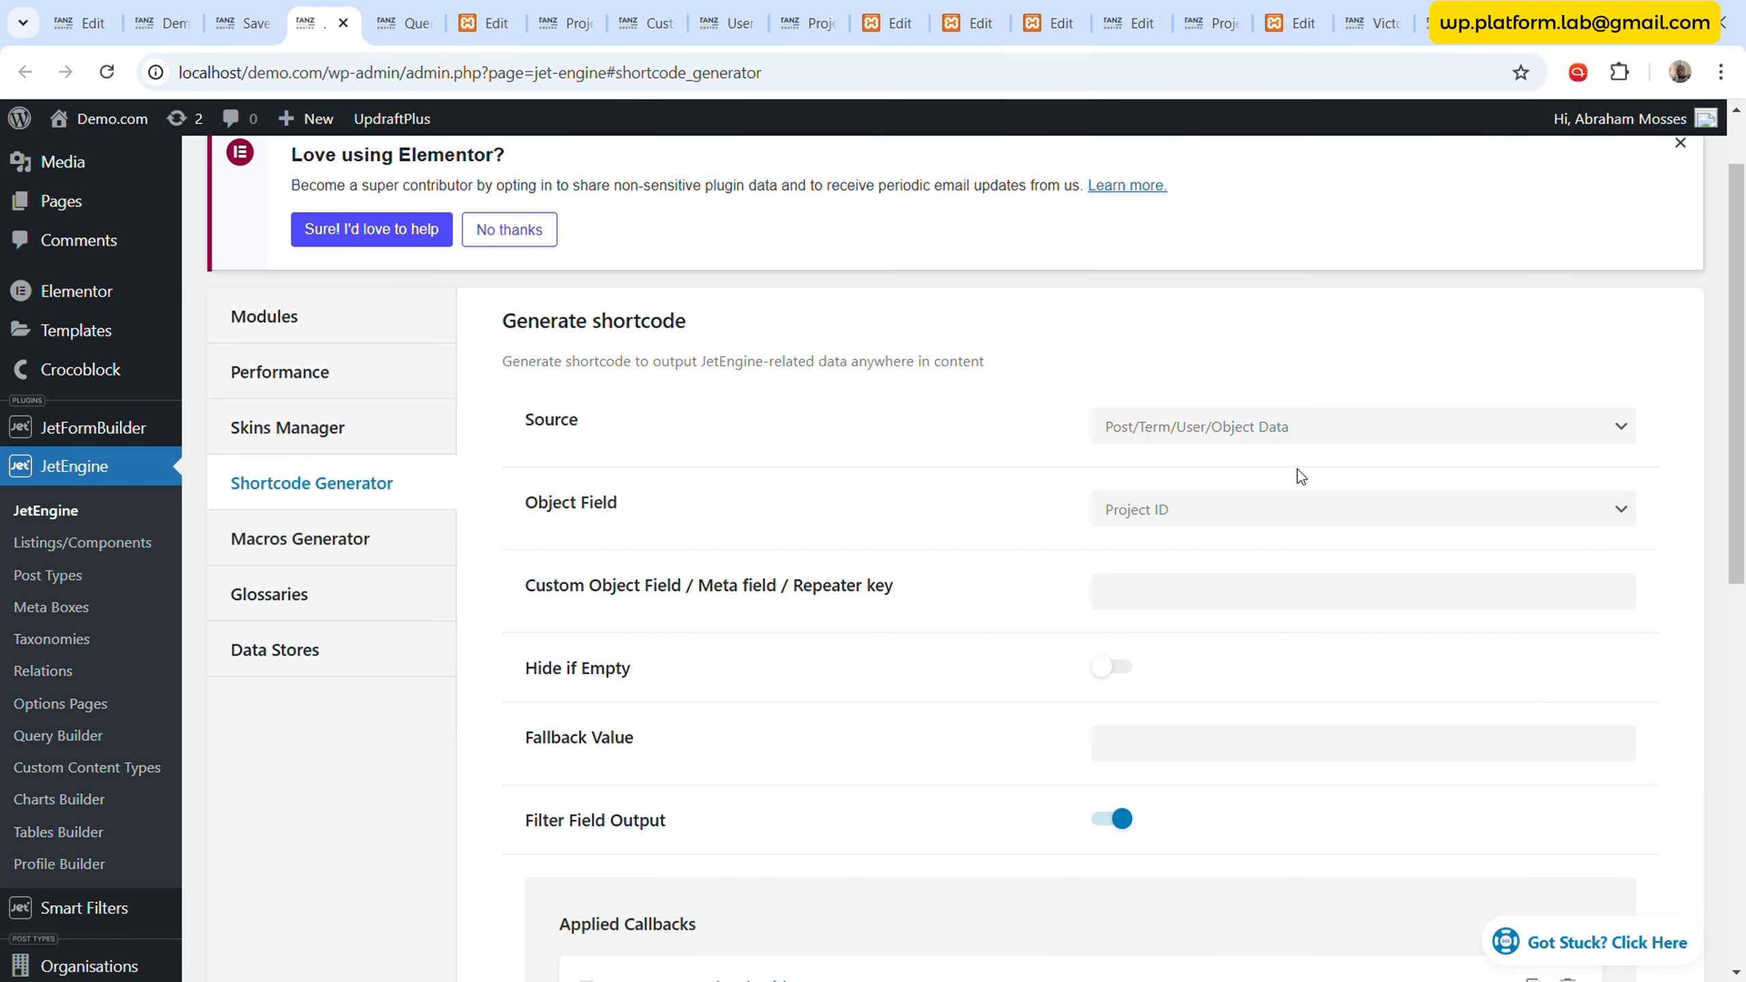
scroll(999, 412, "down", 2)
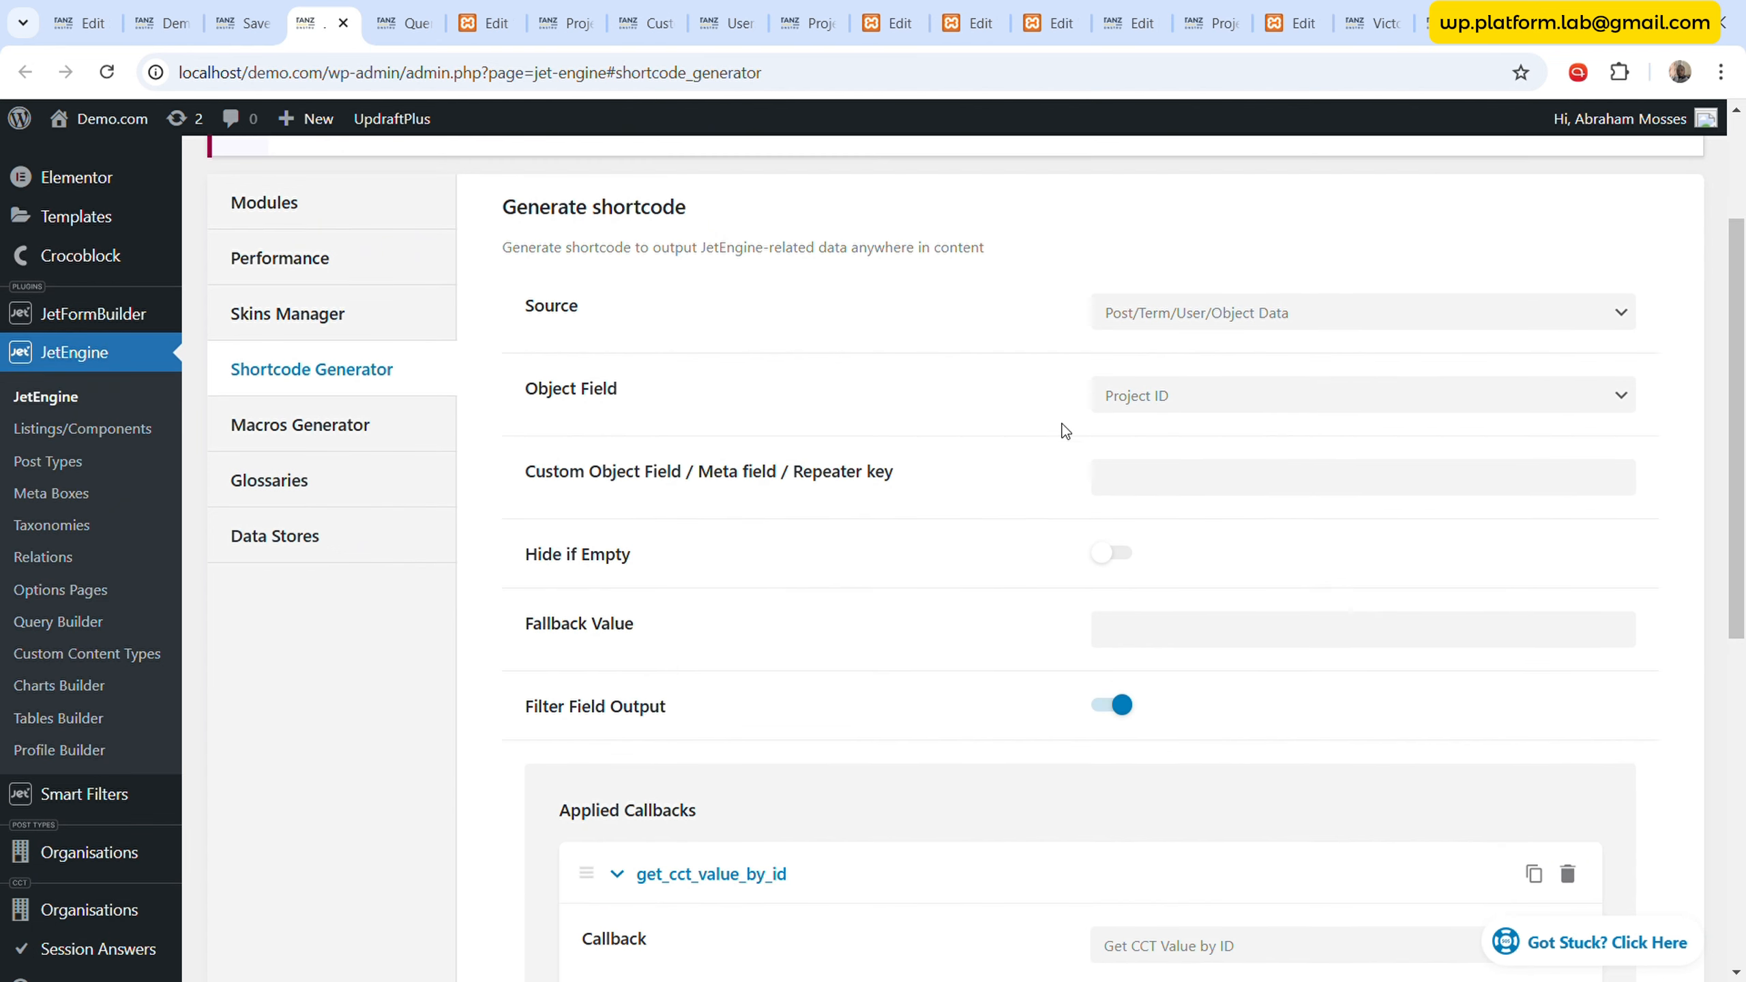
left_click(1219, 408)
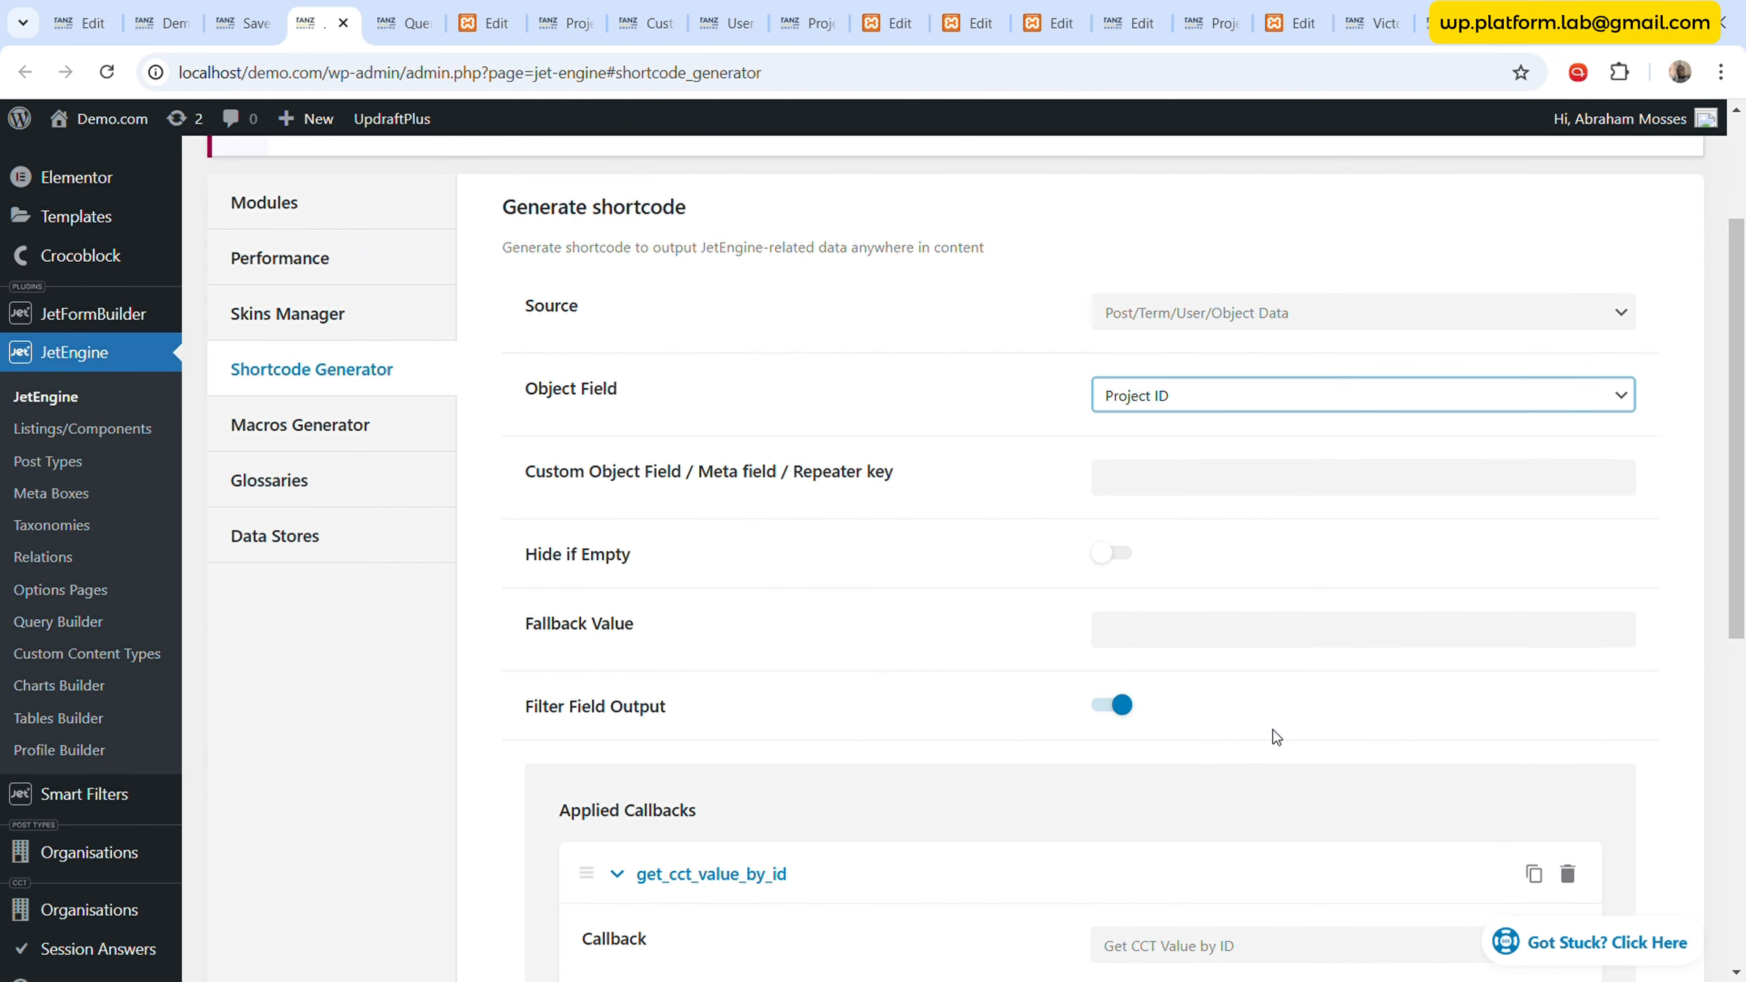
left_click(1136, 519)
scroll(1107, 521, "down", 2)
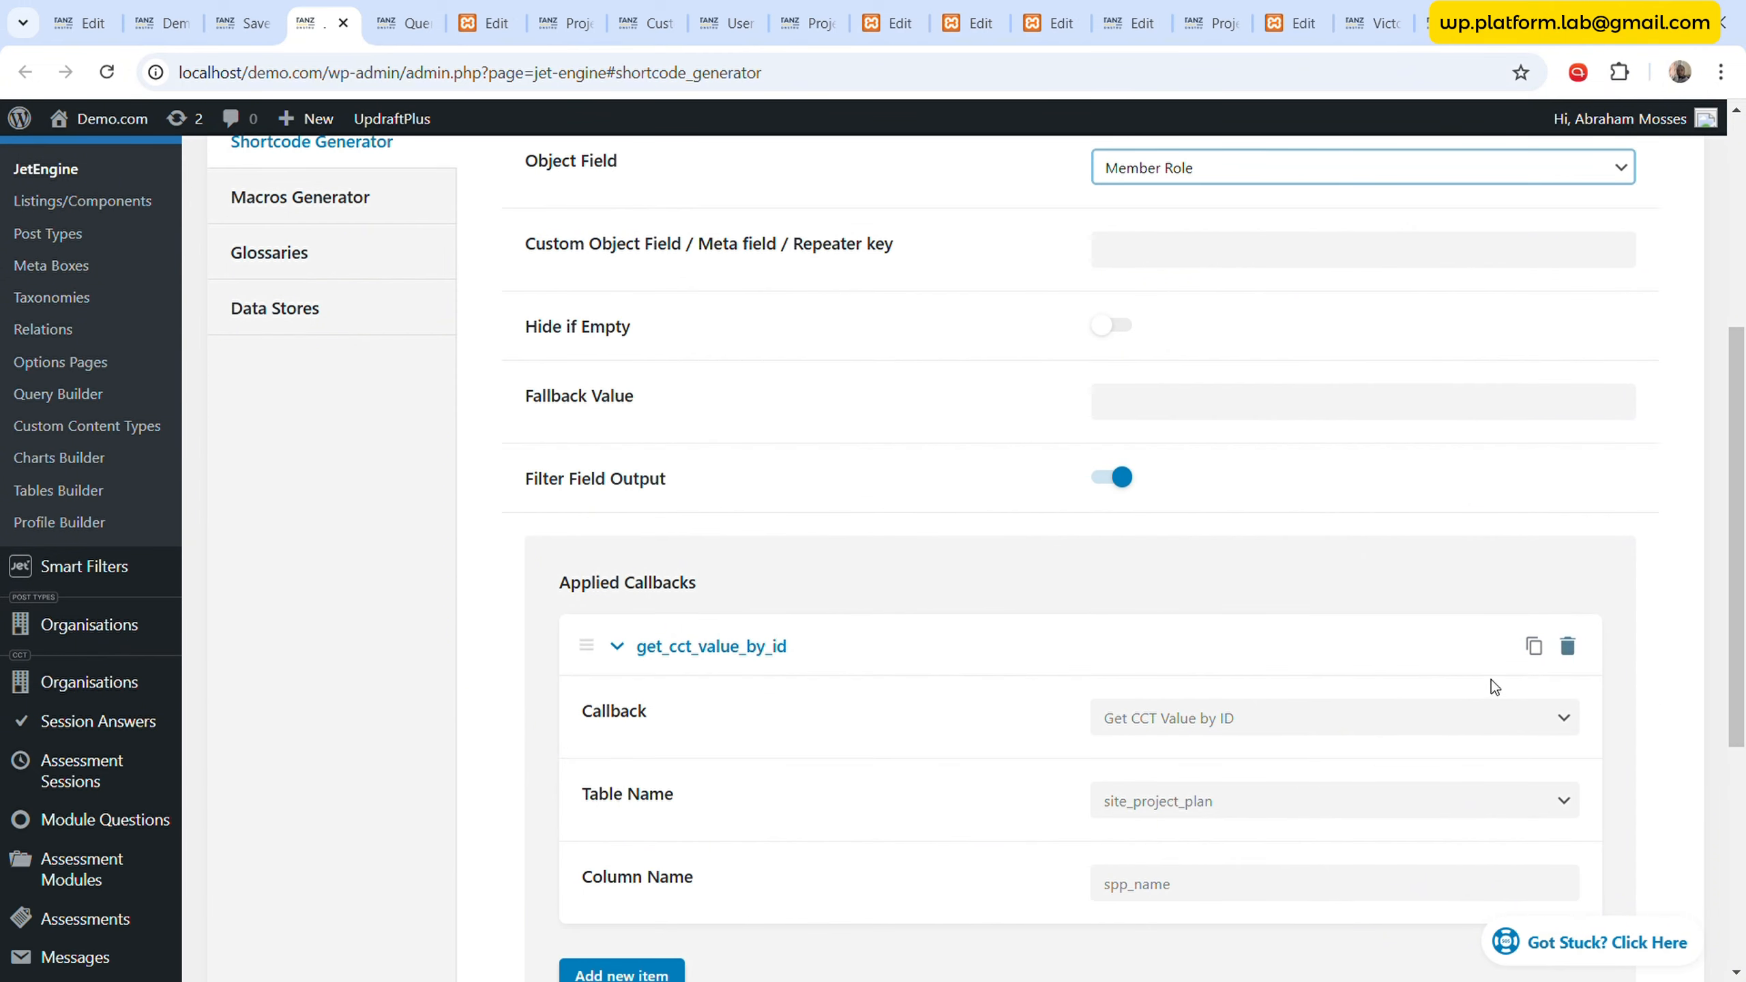
left_click(1568, 647)
left_click(1552, 609)
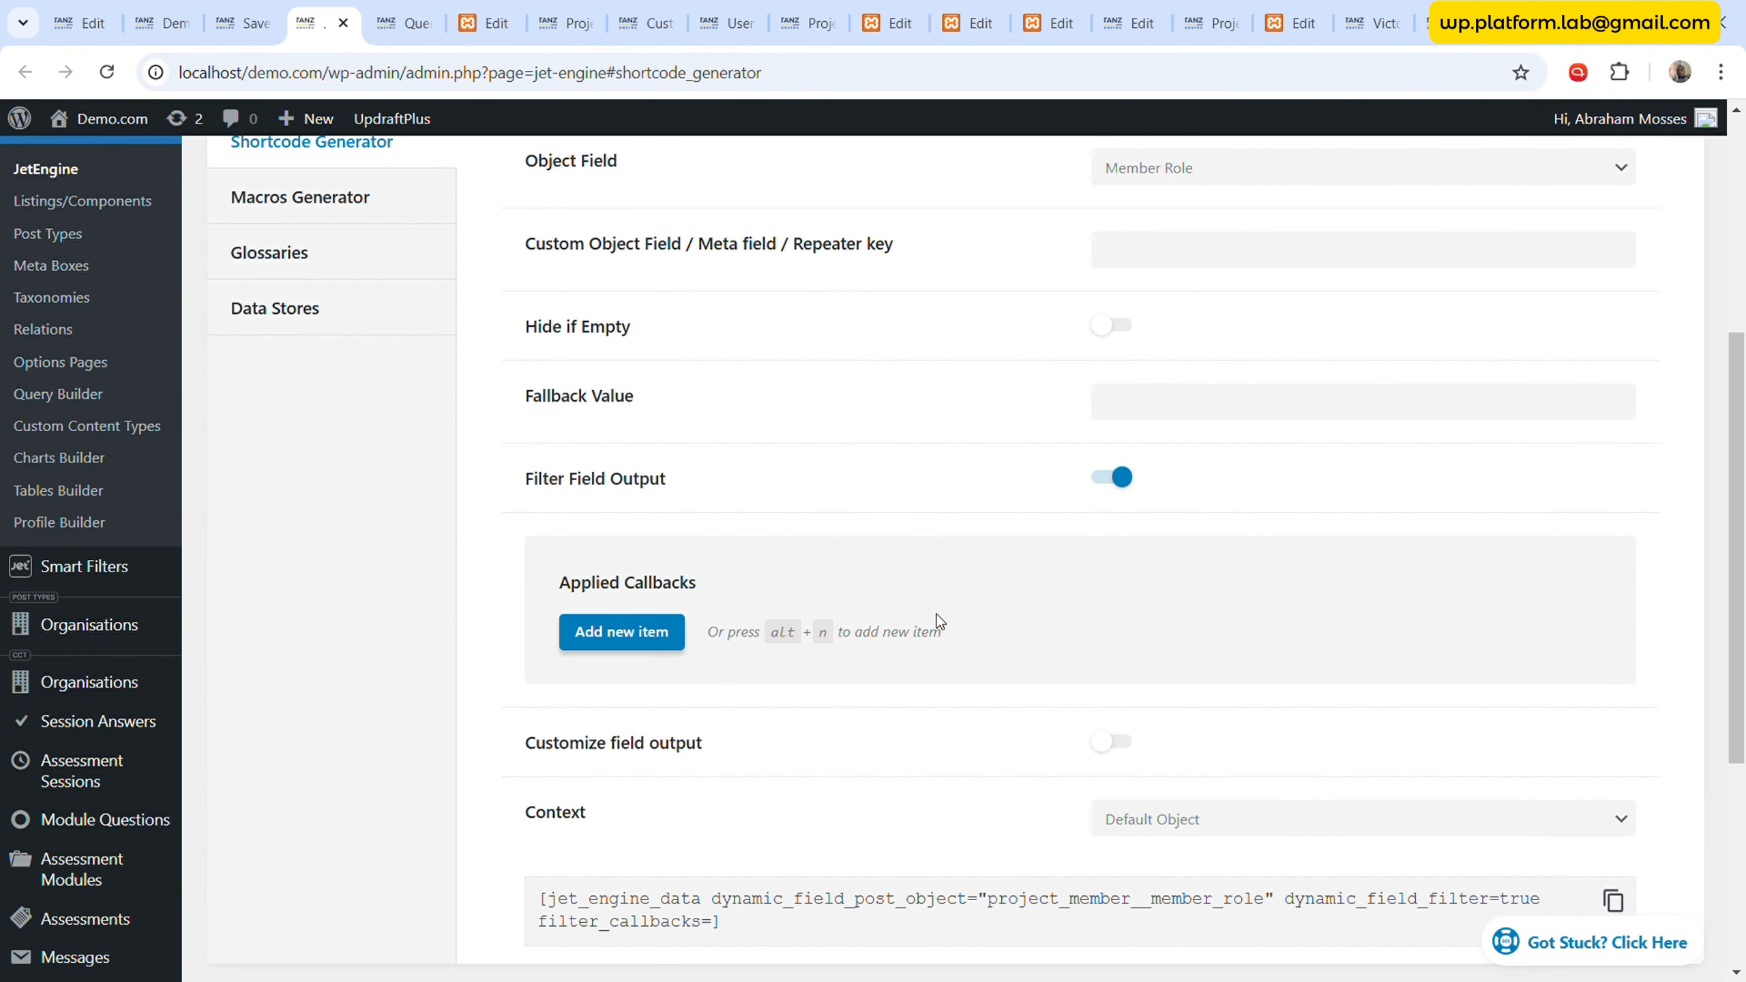
- Add a Get labels by glossary data callback using the Roles glossary and copy the generated role shortcode
left_click(621, 627)
left_click(1263, 703)
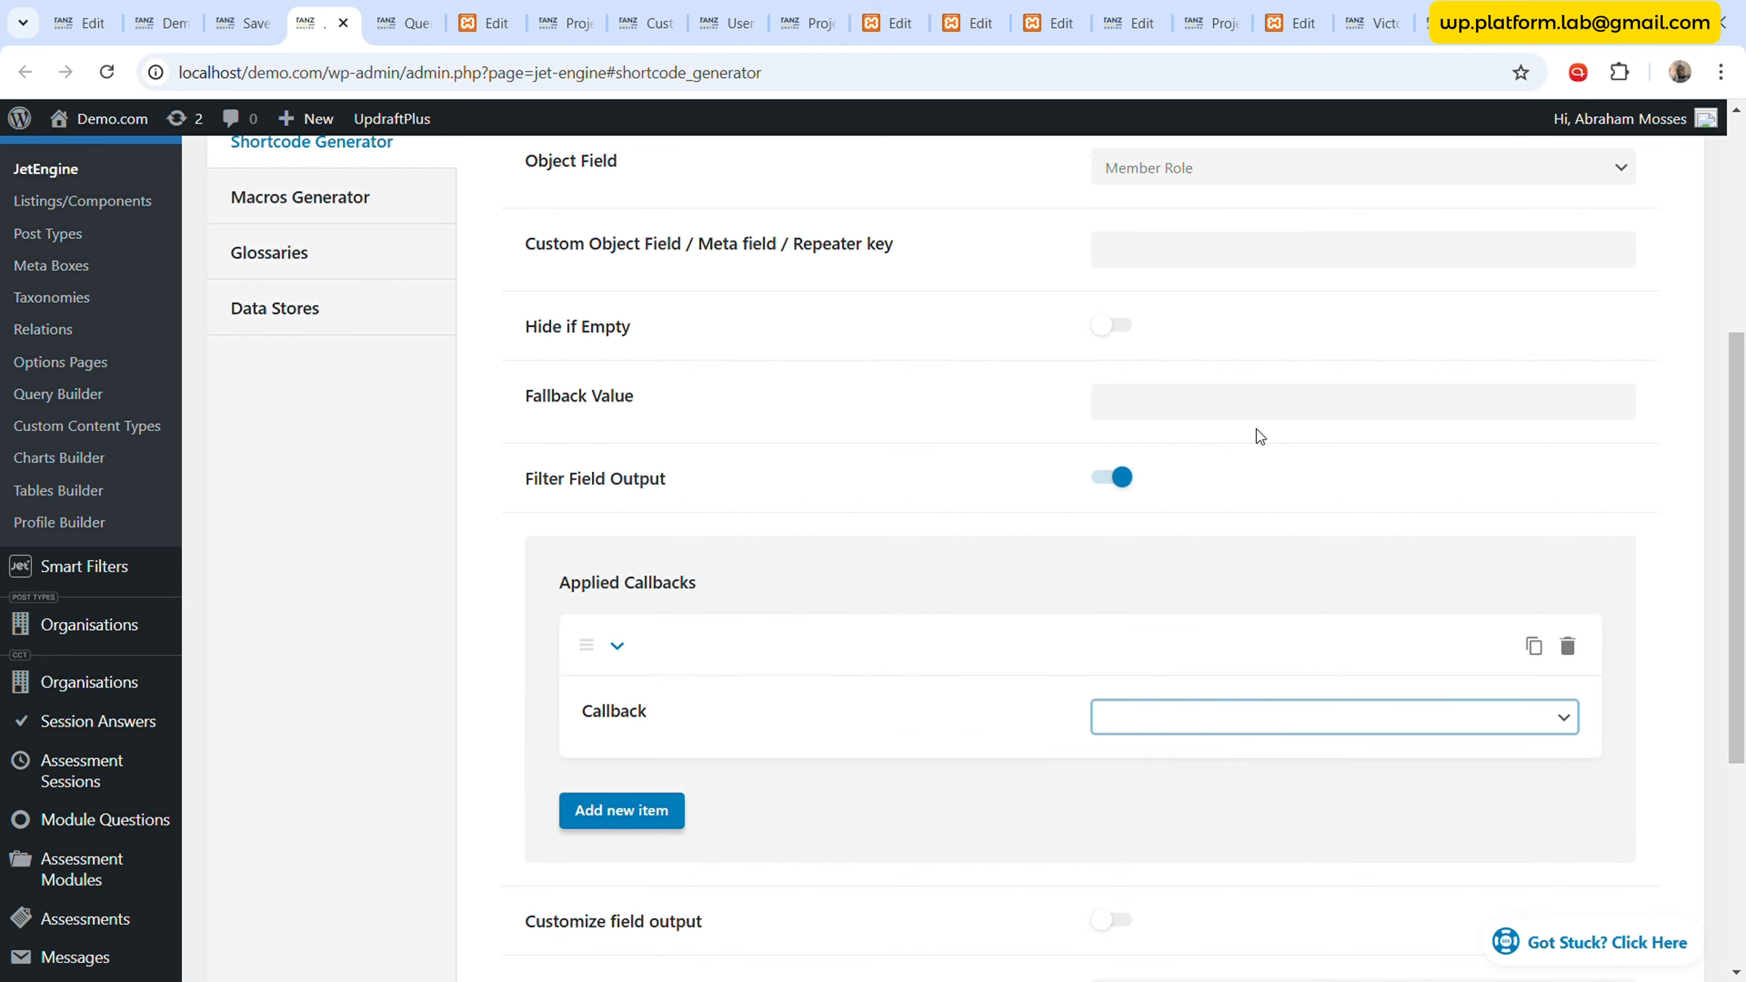
left_click(1279, 321)
scroll(1103, 508, "down", 2)
left_click(1288, 572)
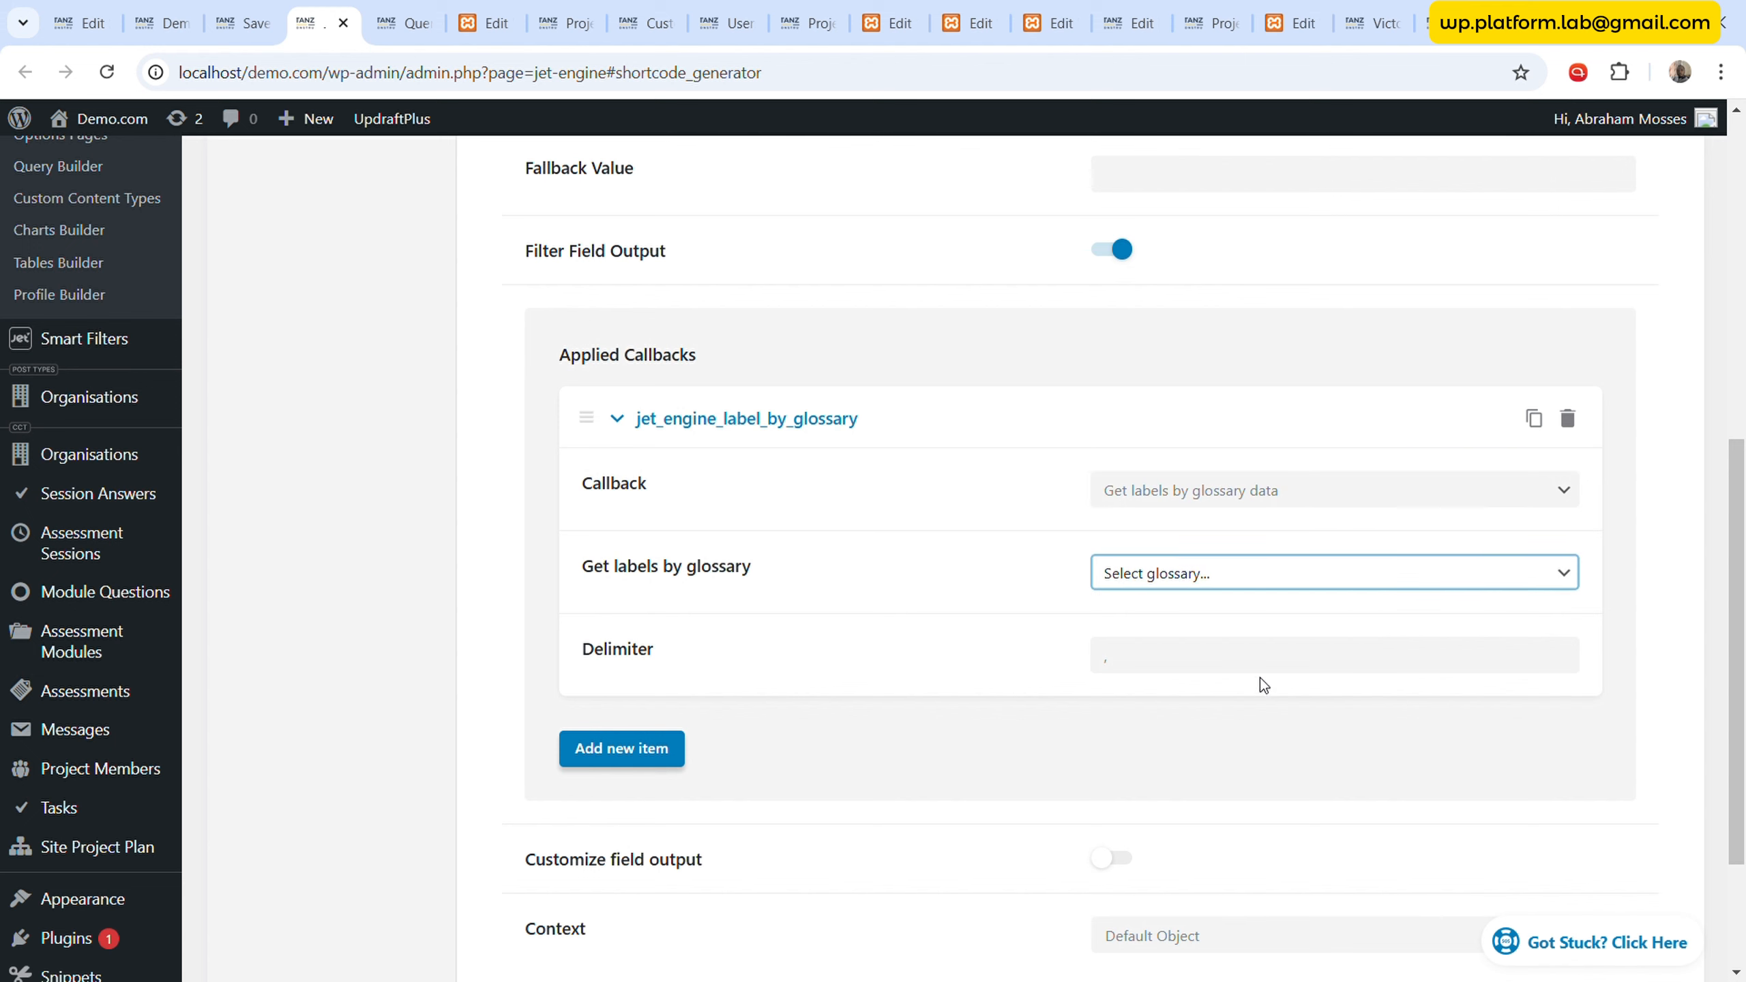
left_click(1240, 807)
left_click(1243, 658)
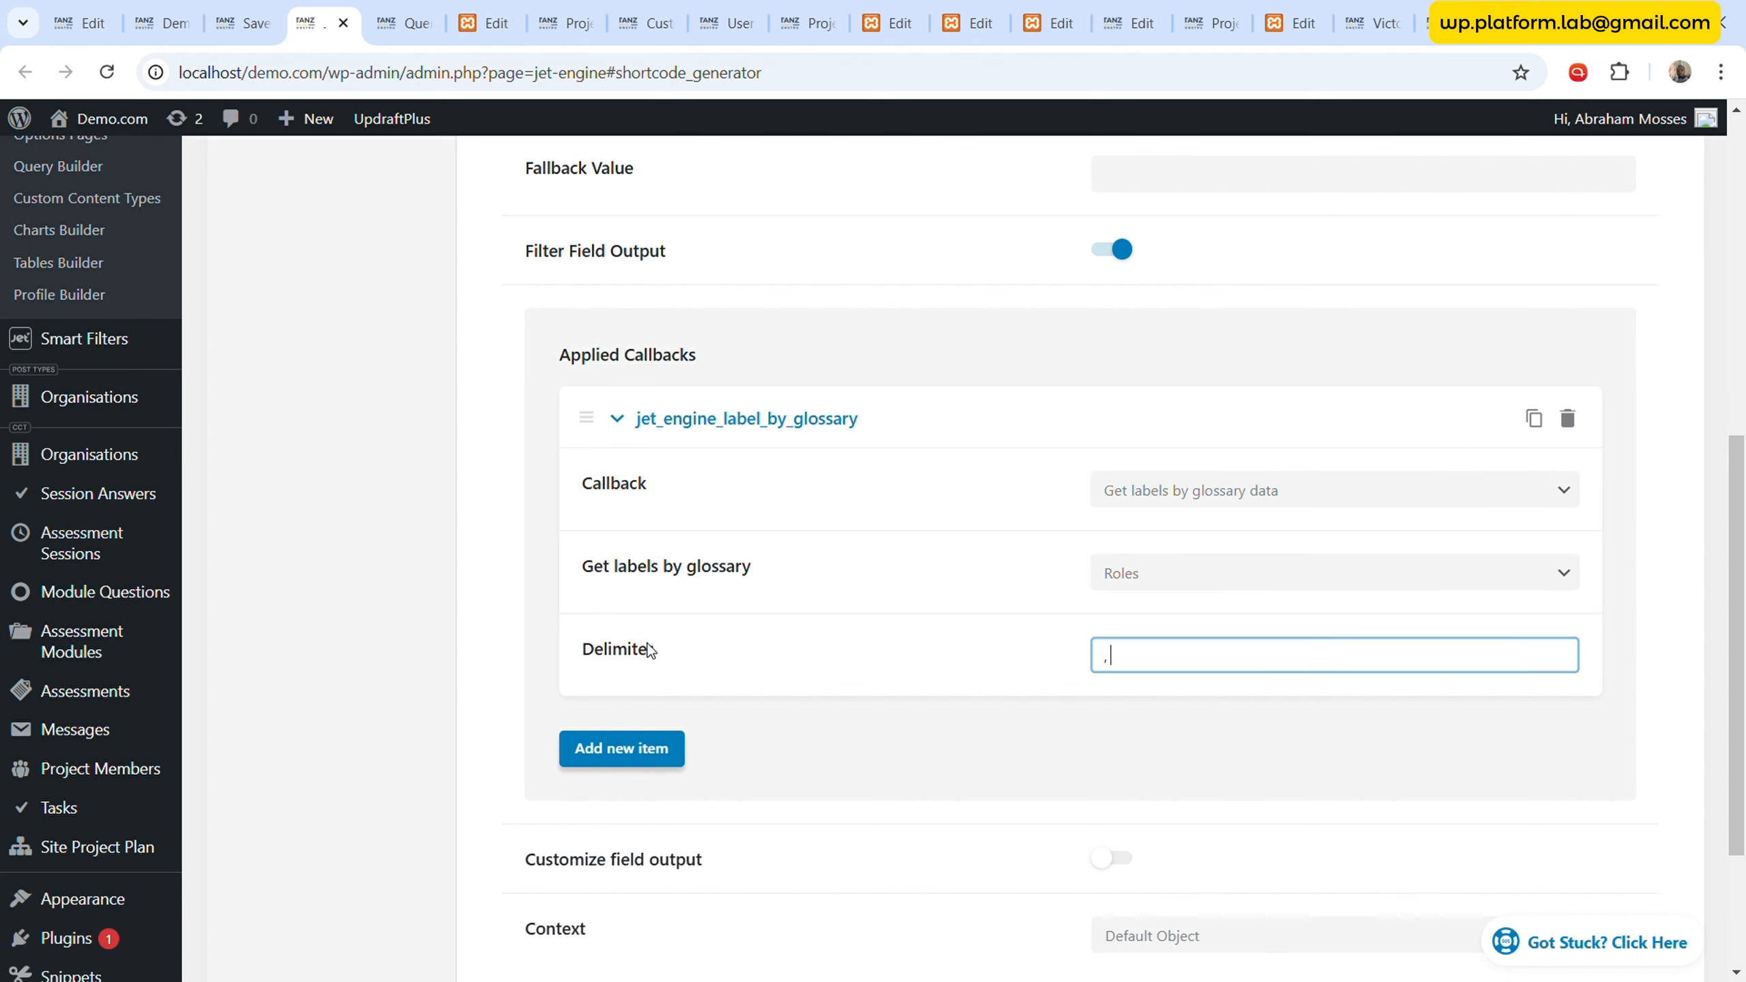
scroll(651, 650, "down", 3)
left_click(1614, 792)
- Add a "Role:" line with the copied shortcode to the invitation text and separate it from the project line with a paragraph break
left_click(489, 22)
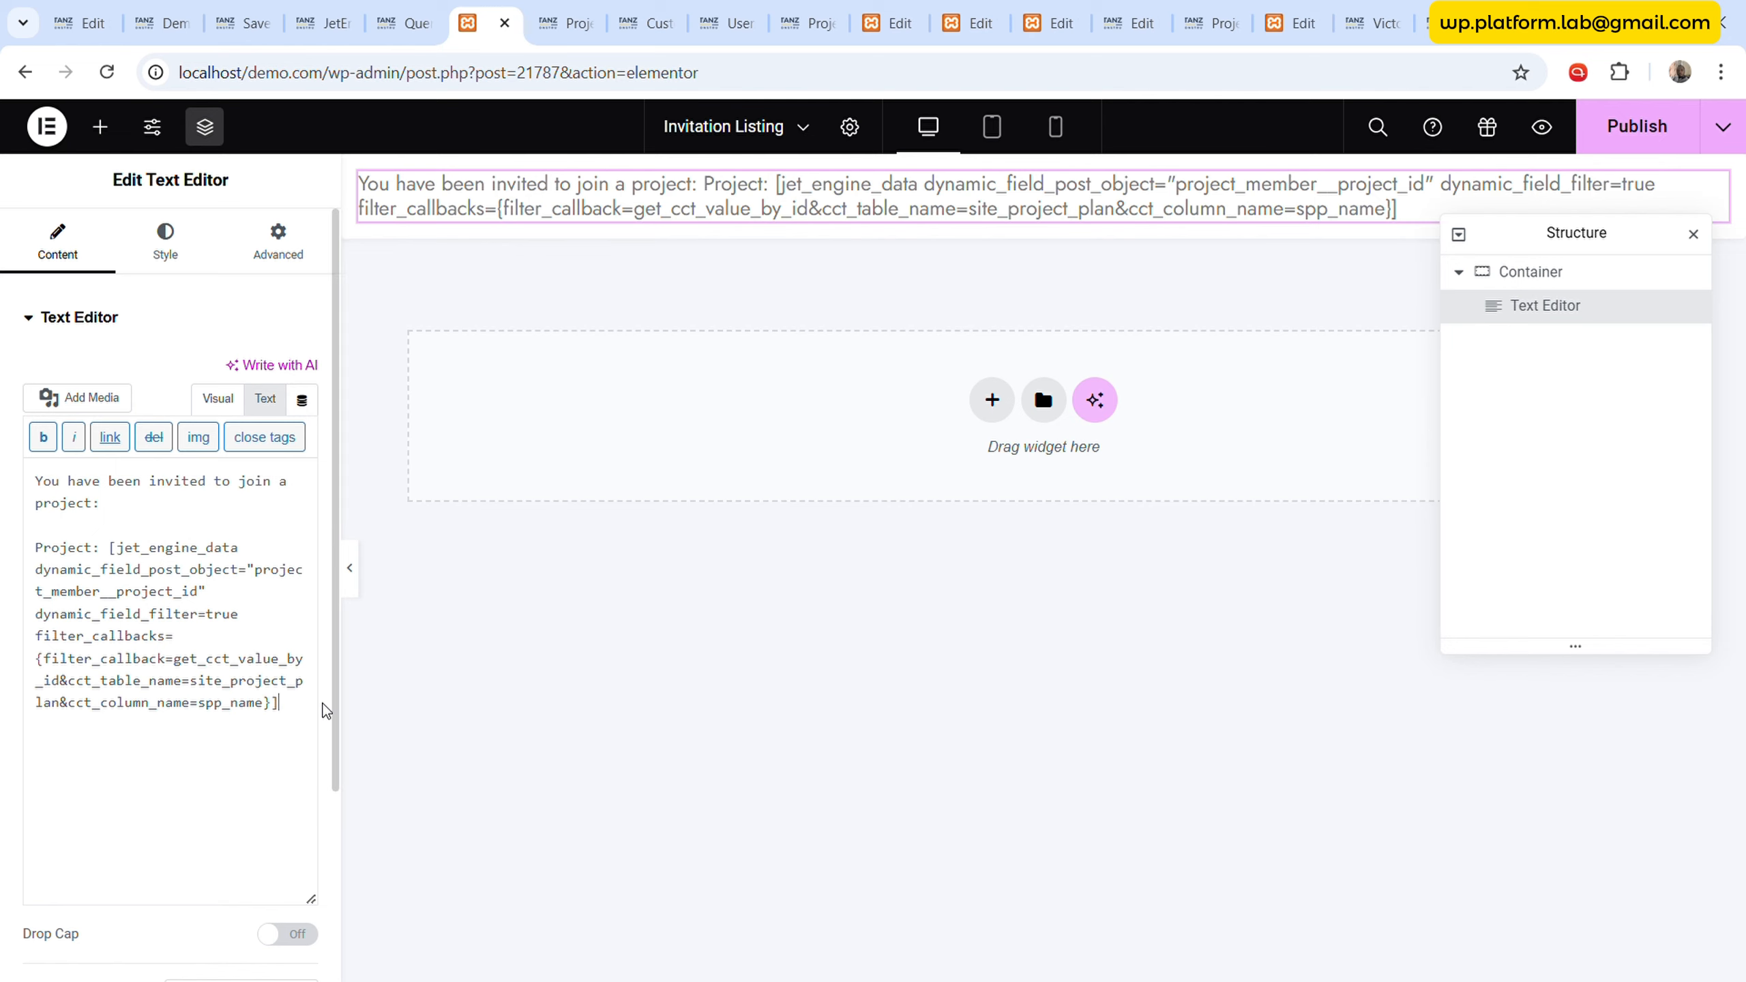
type("Role:")
key("ctrl+v")
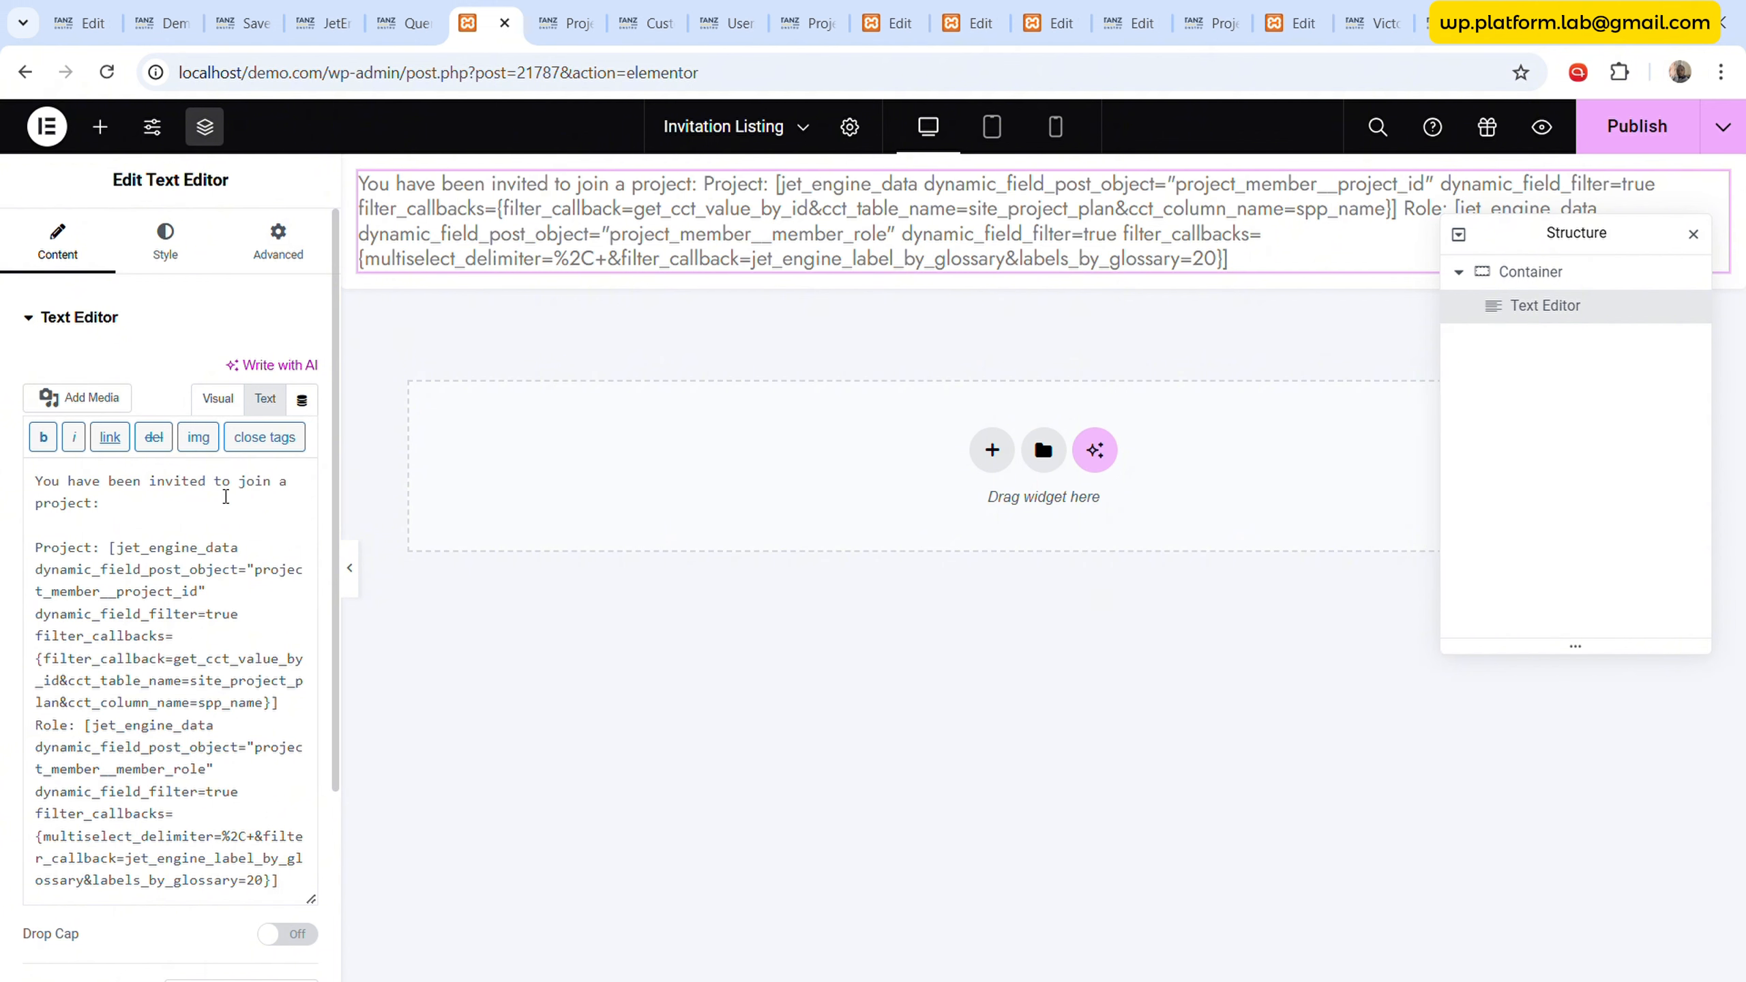
left_click(217, 399)
scroll(219, 719, "down", 3)
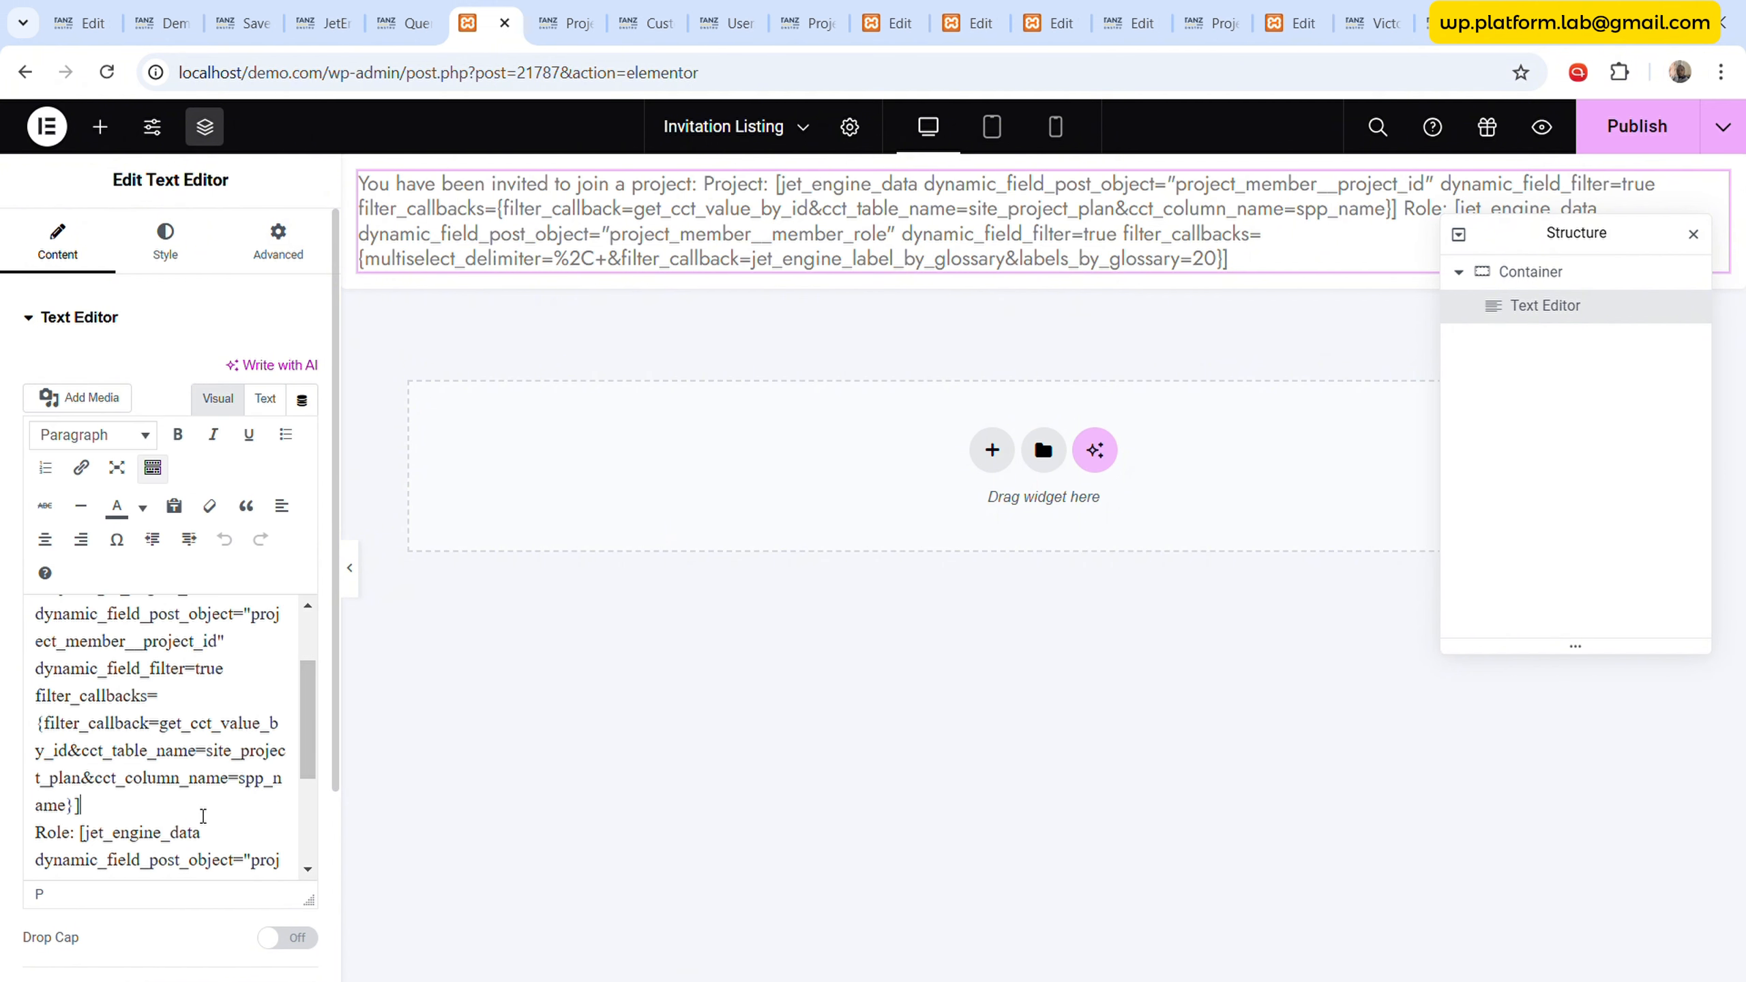
key("Return")
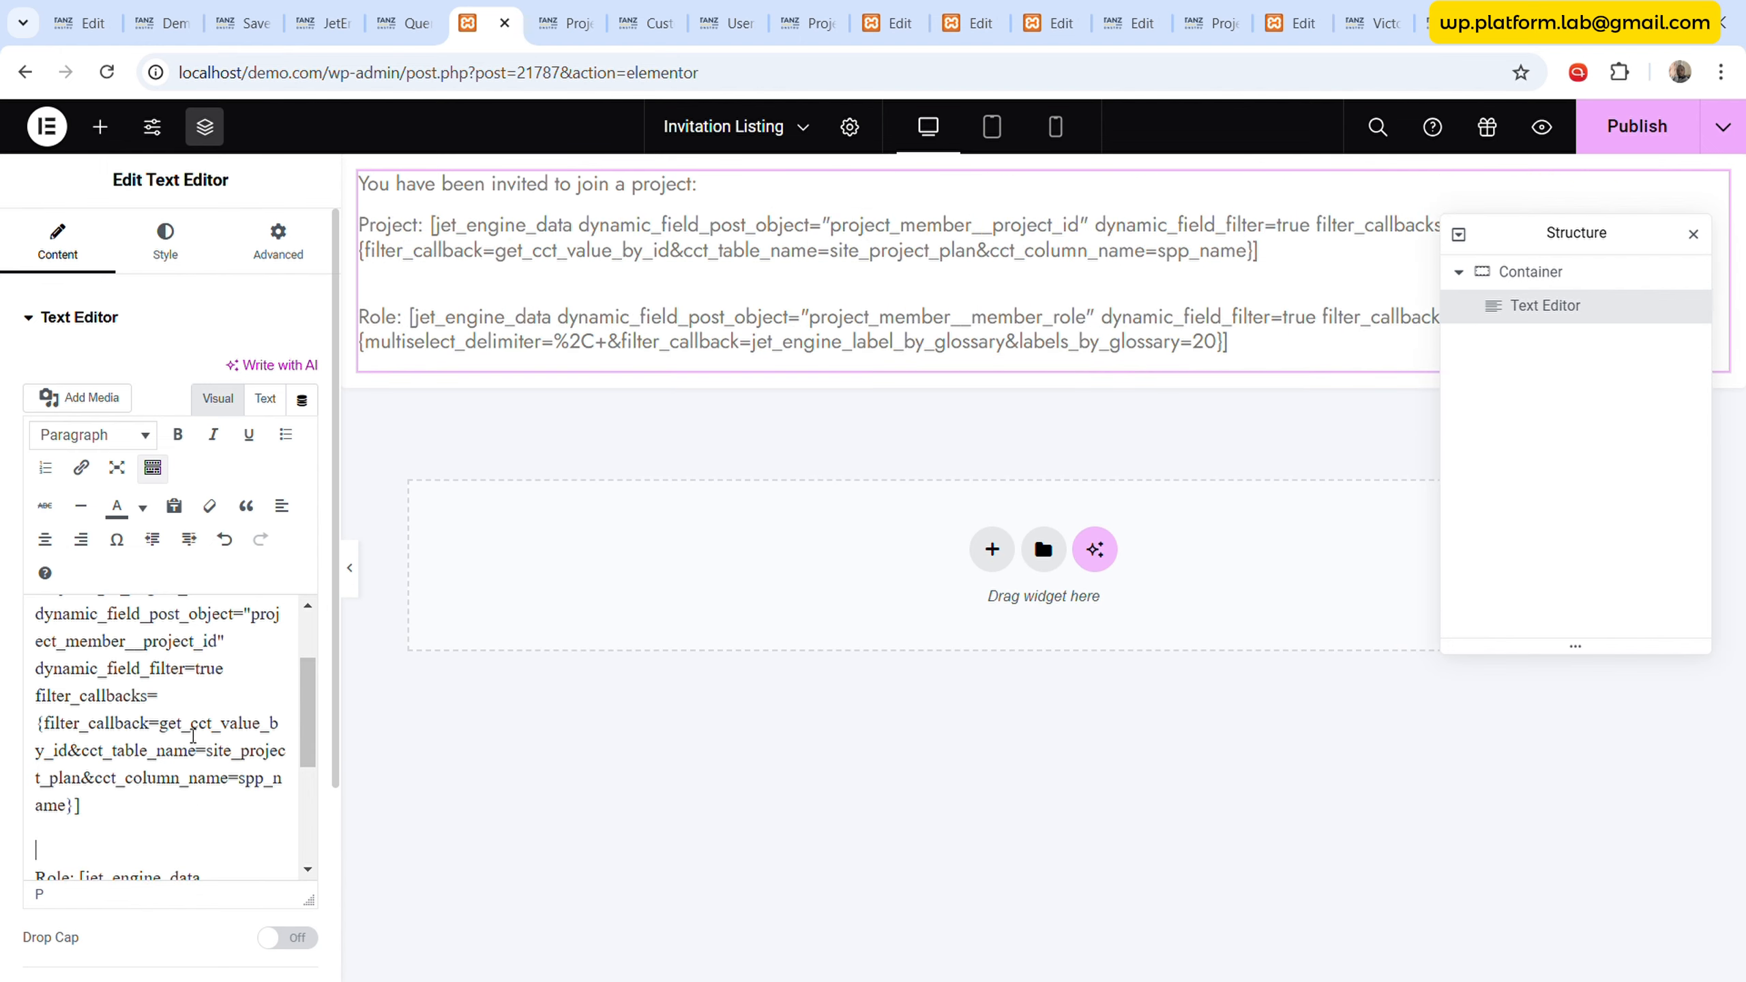
- Return to the Shortcode Generator, set the object field to Display Name and delete the glossary label callback
left_click(324, 22)
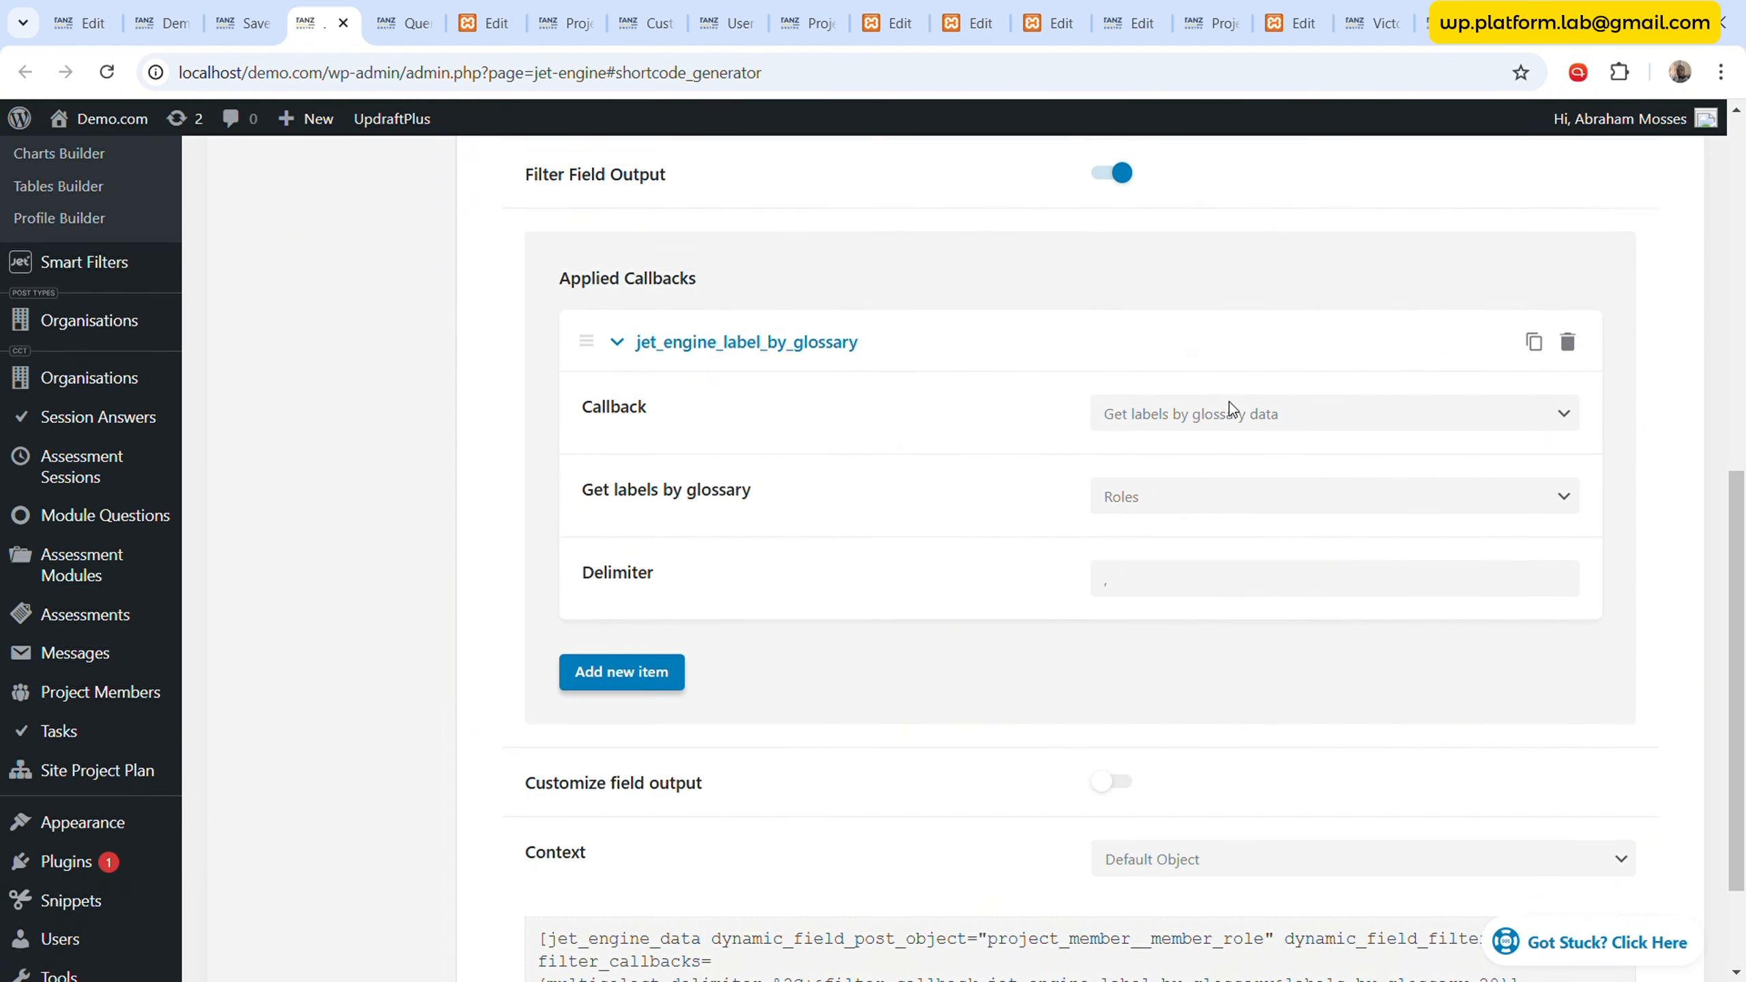
scroll(1229, 406, "up", 7)
left_click(1263, 322)
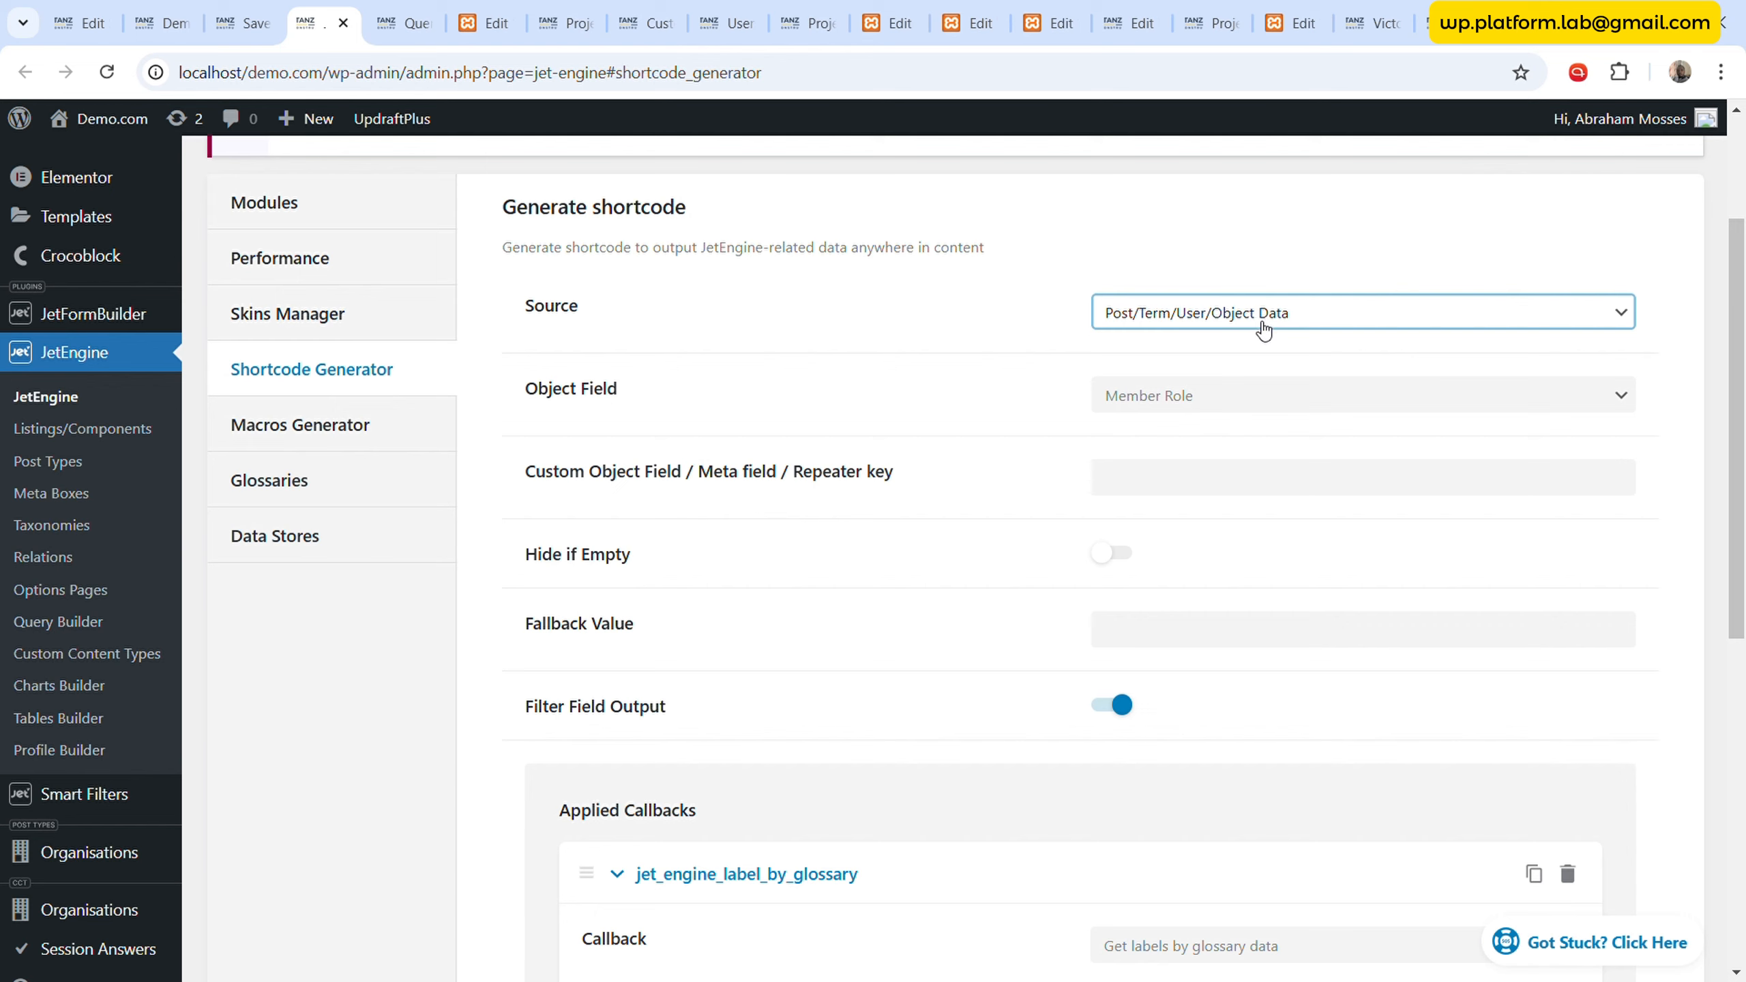
left_click(1246, 408)
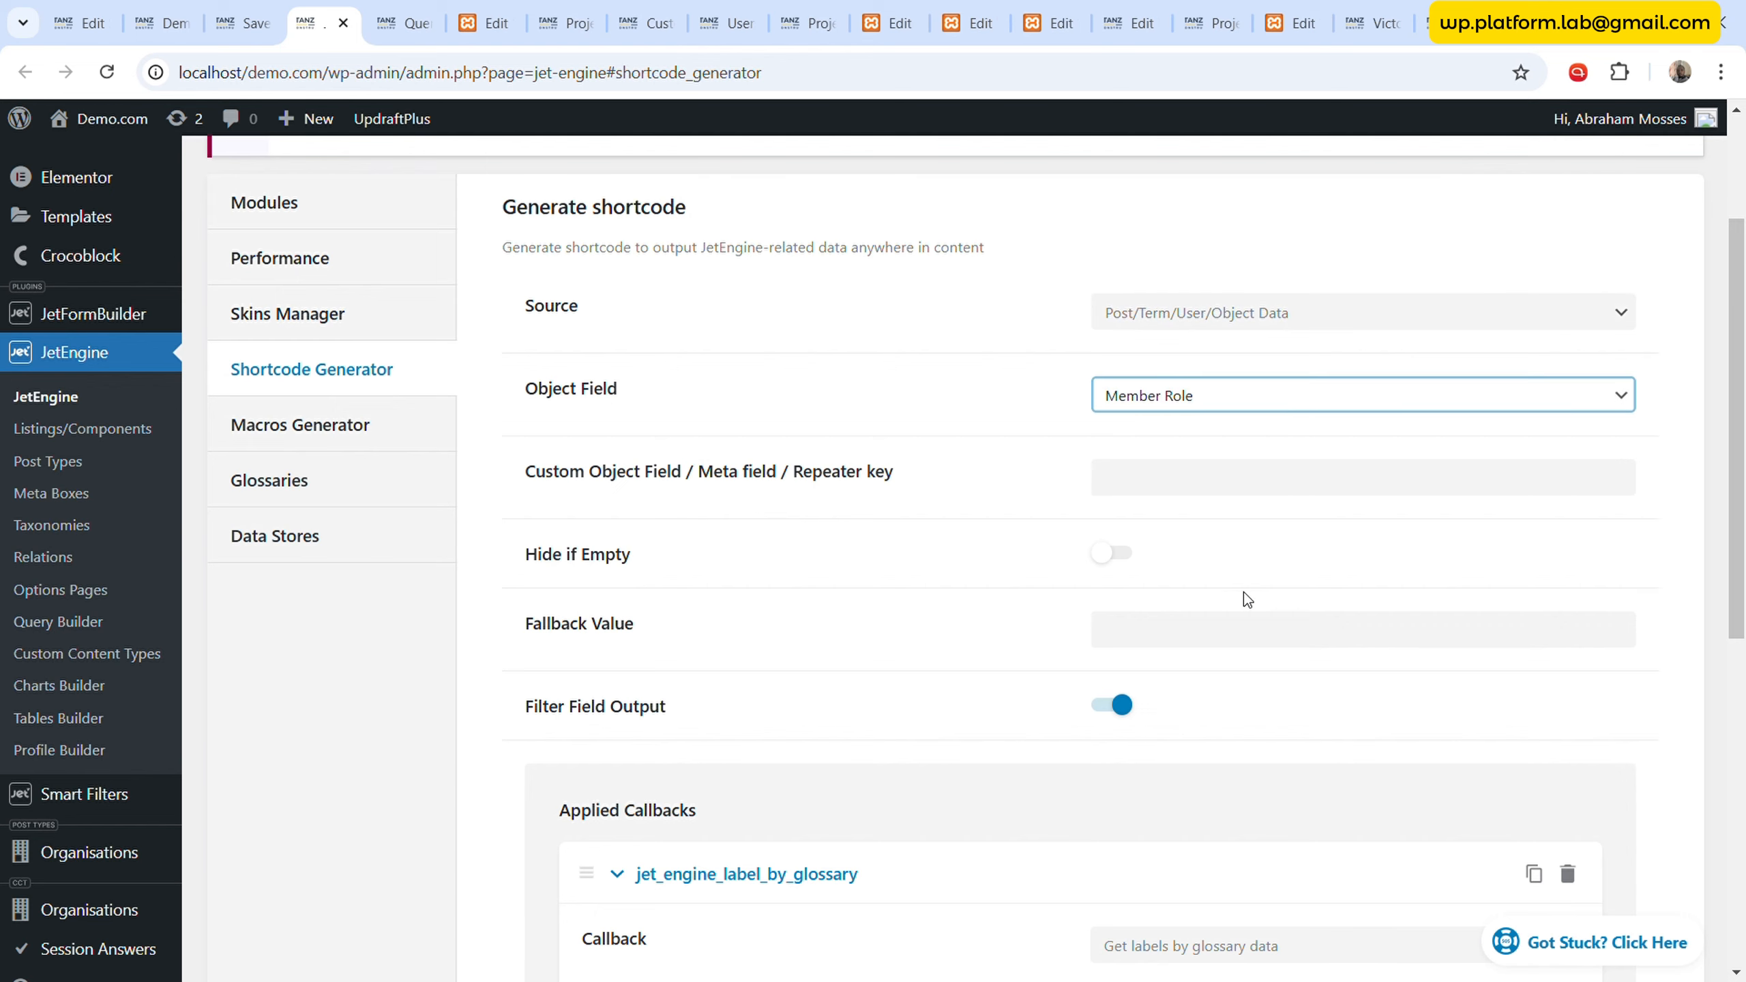
left_click(1202, 871)
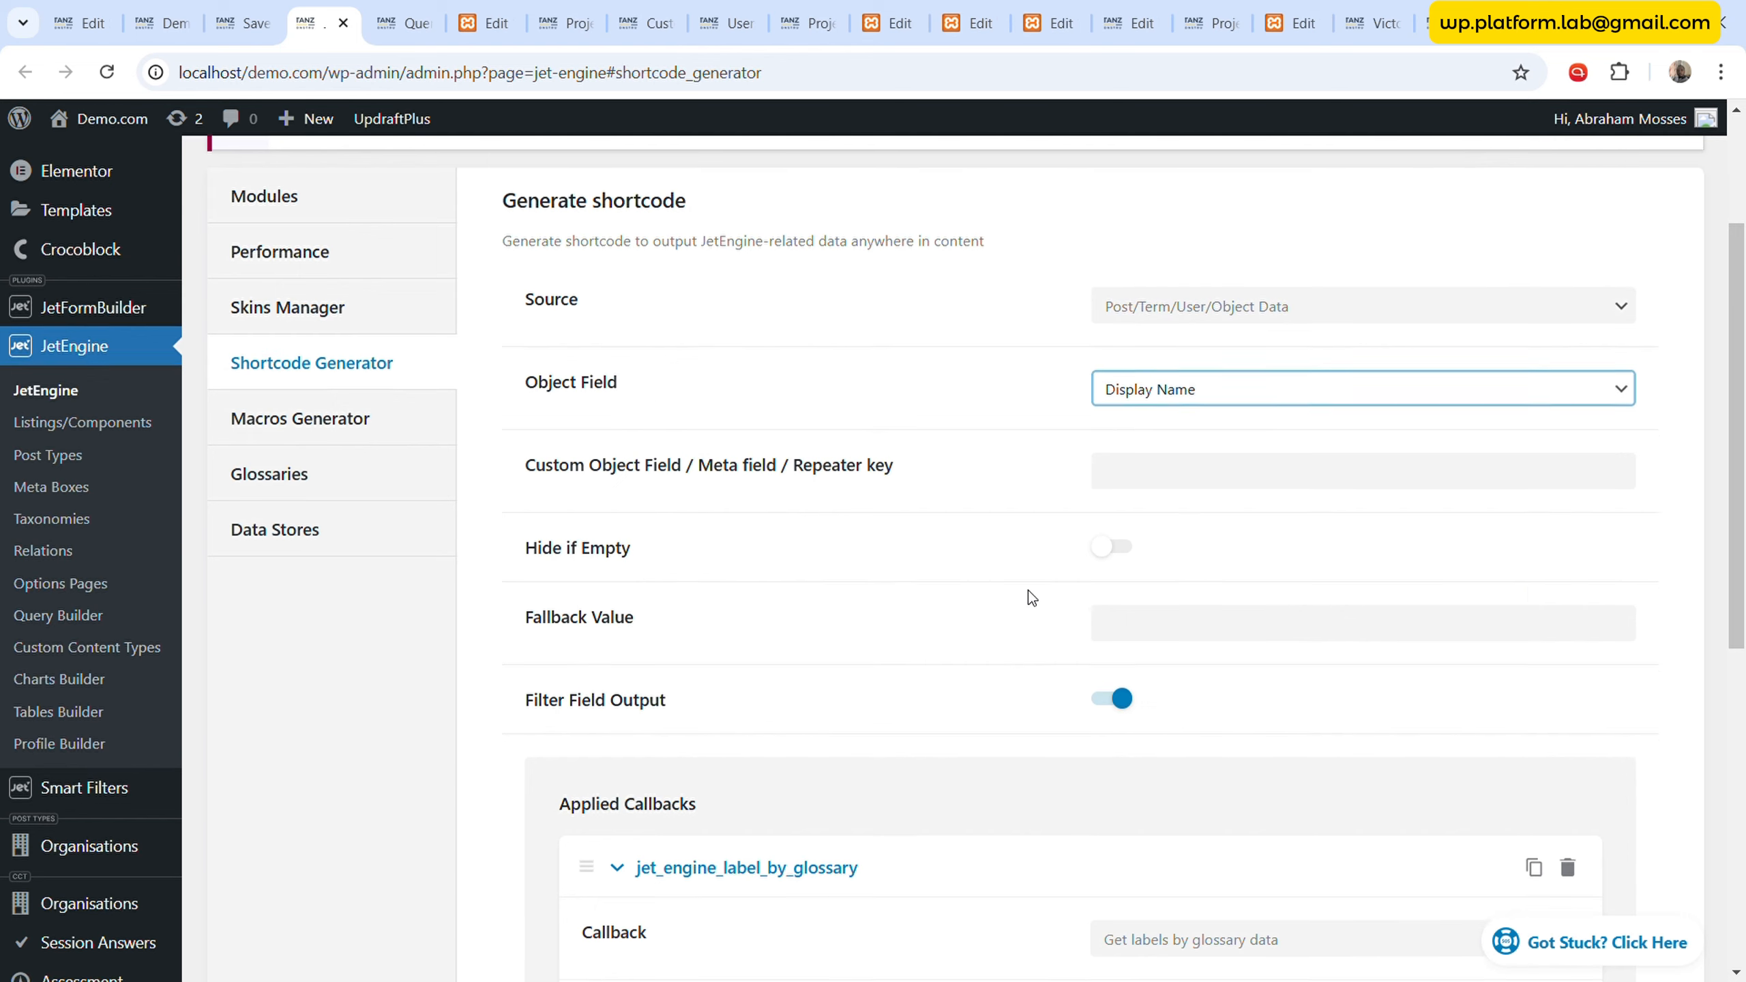
scroll(1029, 589, "down", 5)
left_click(1567, 532)
left_click(1554, 497)
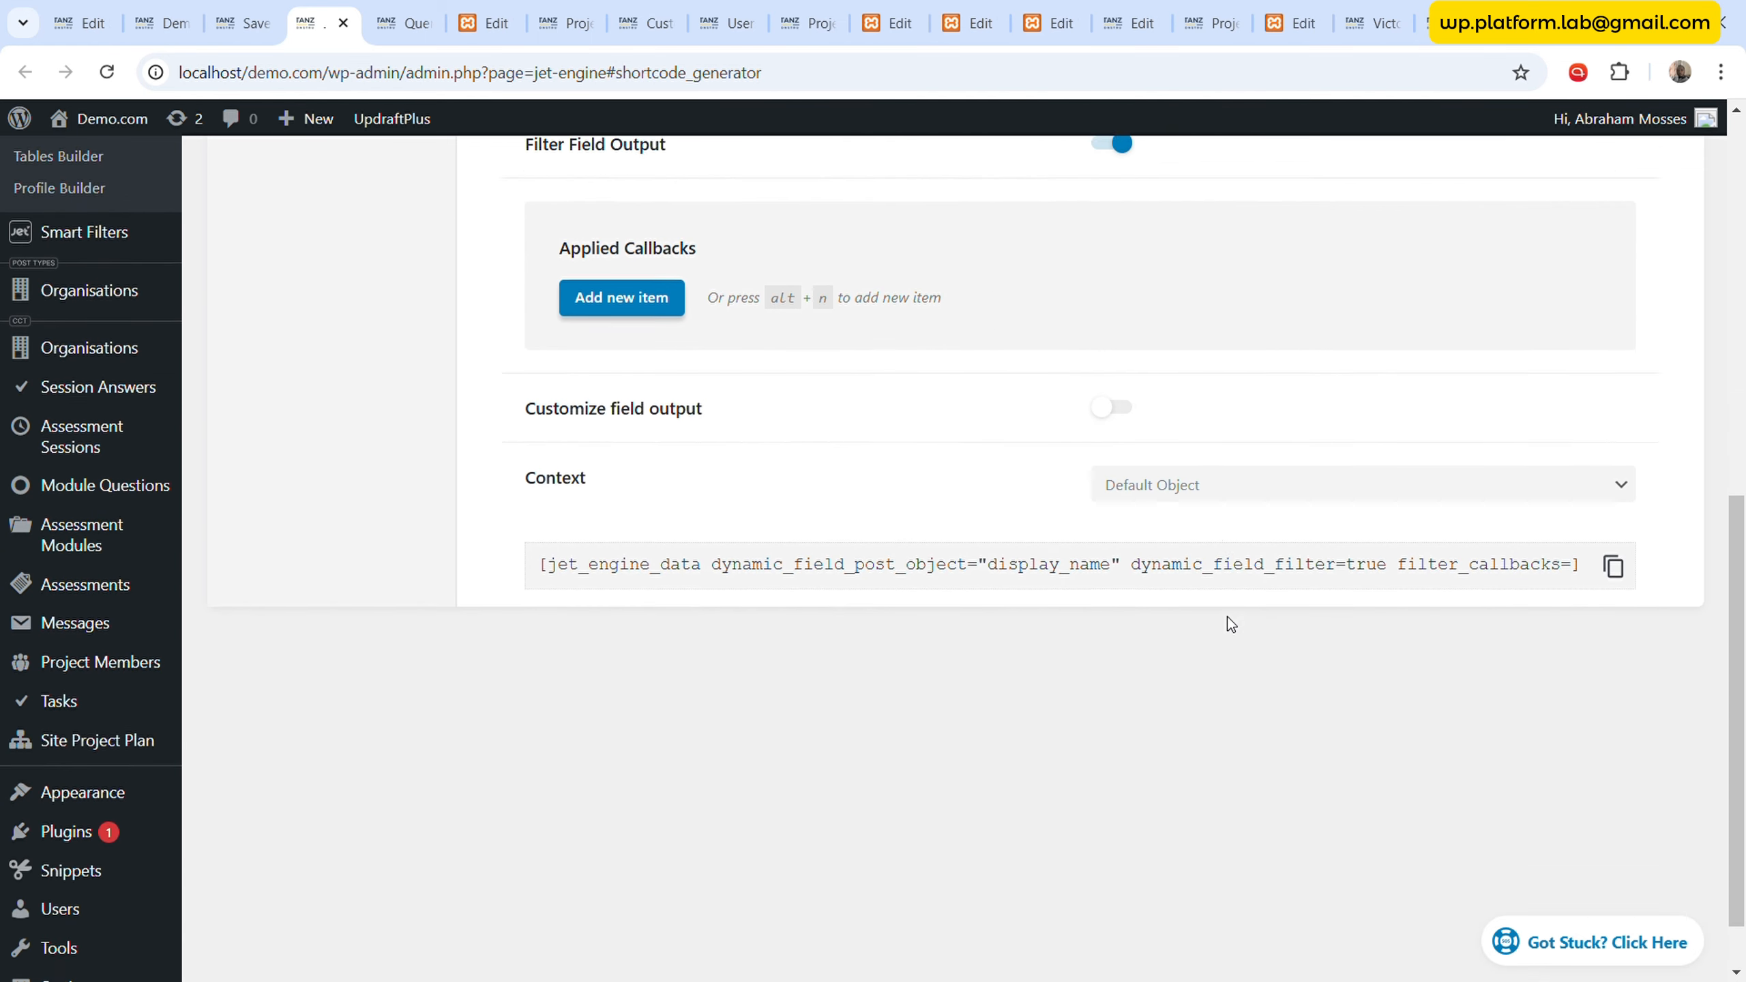
- Set the shortcode's context to Current User (global) and copy the generated shortcode
left_click(1221, 470)
left_click(1233, 564)
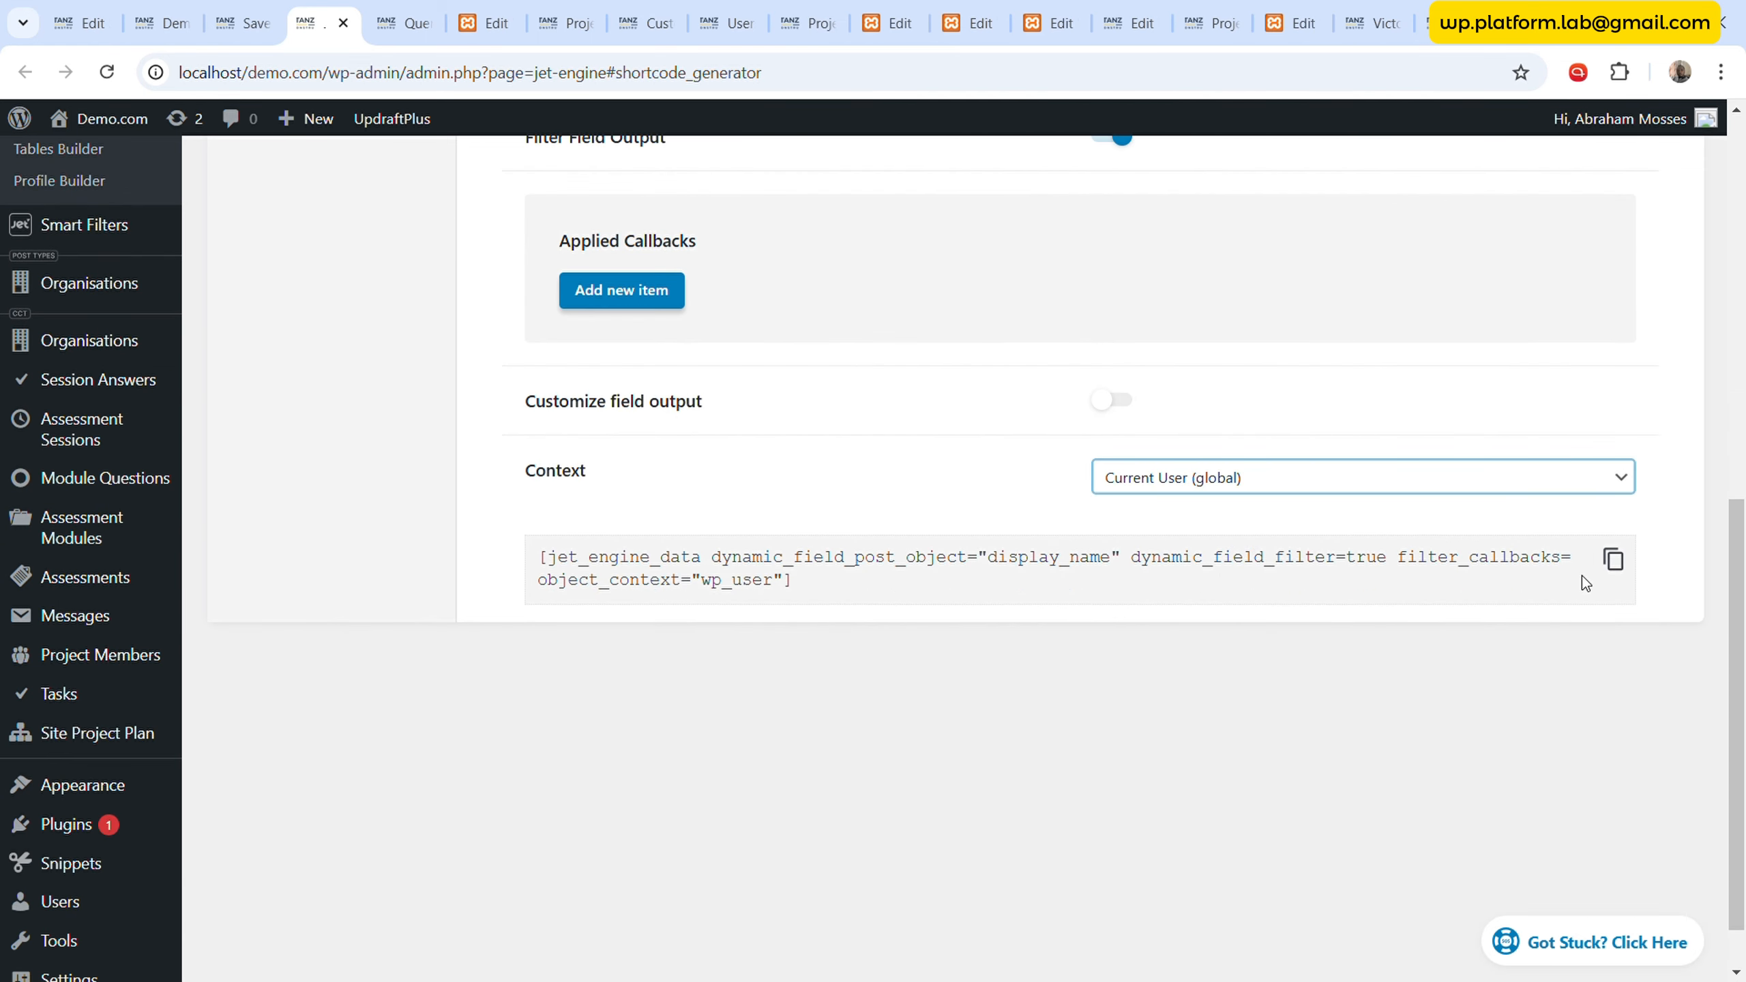
left_click(1614, 559)
- Insert the display name shortcode and a comma before "You have been invited" in the listing's text, keeping them on one line
left_click(407, 22)
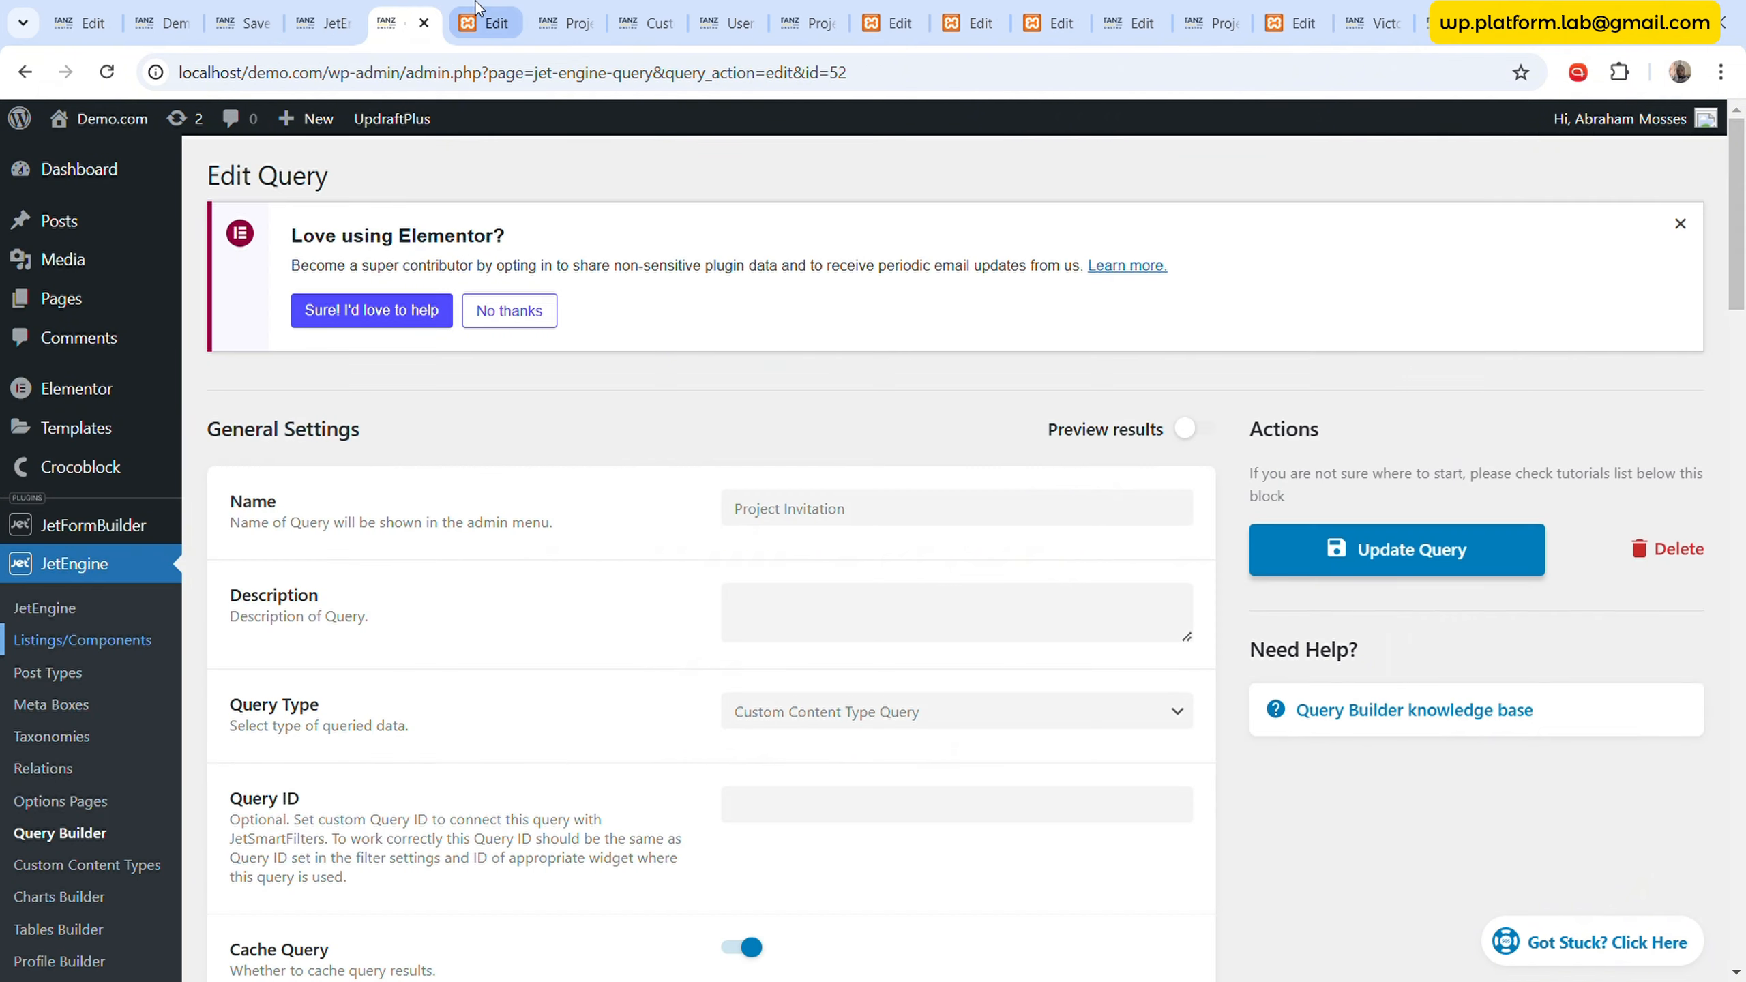
left_click(485, 20)
scroll(116, 678, "up", 2)
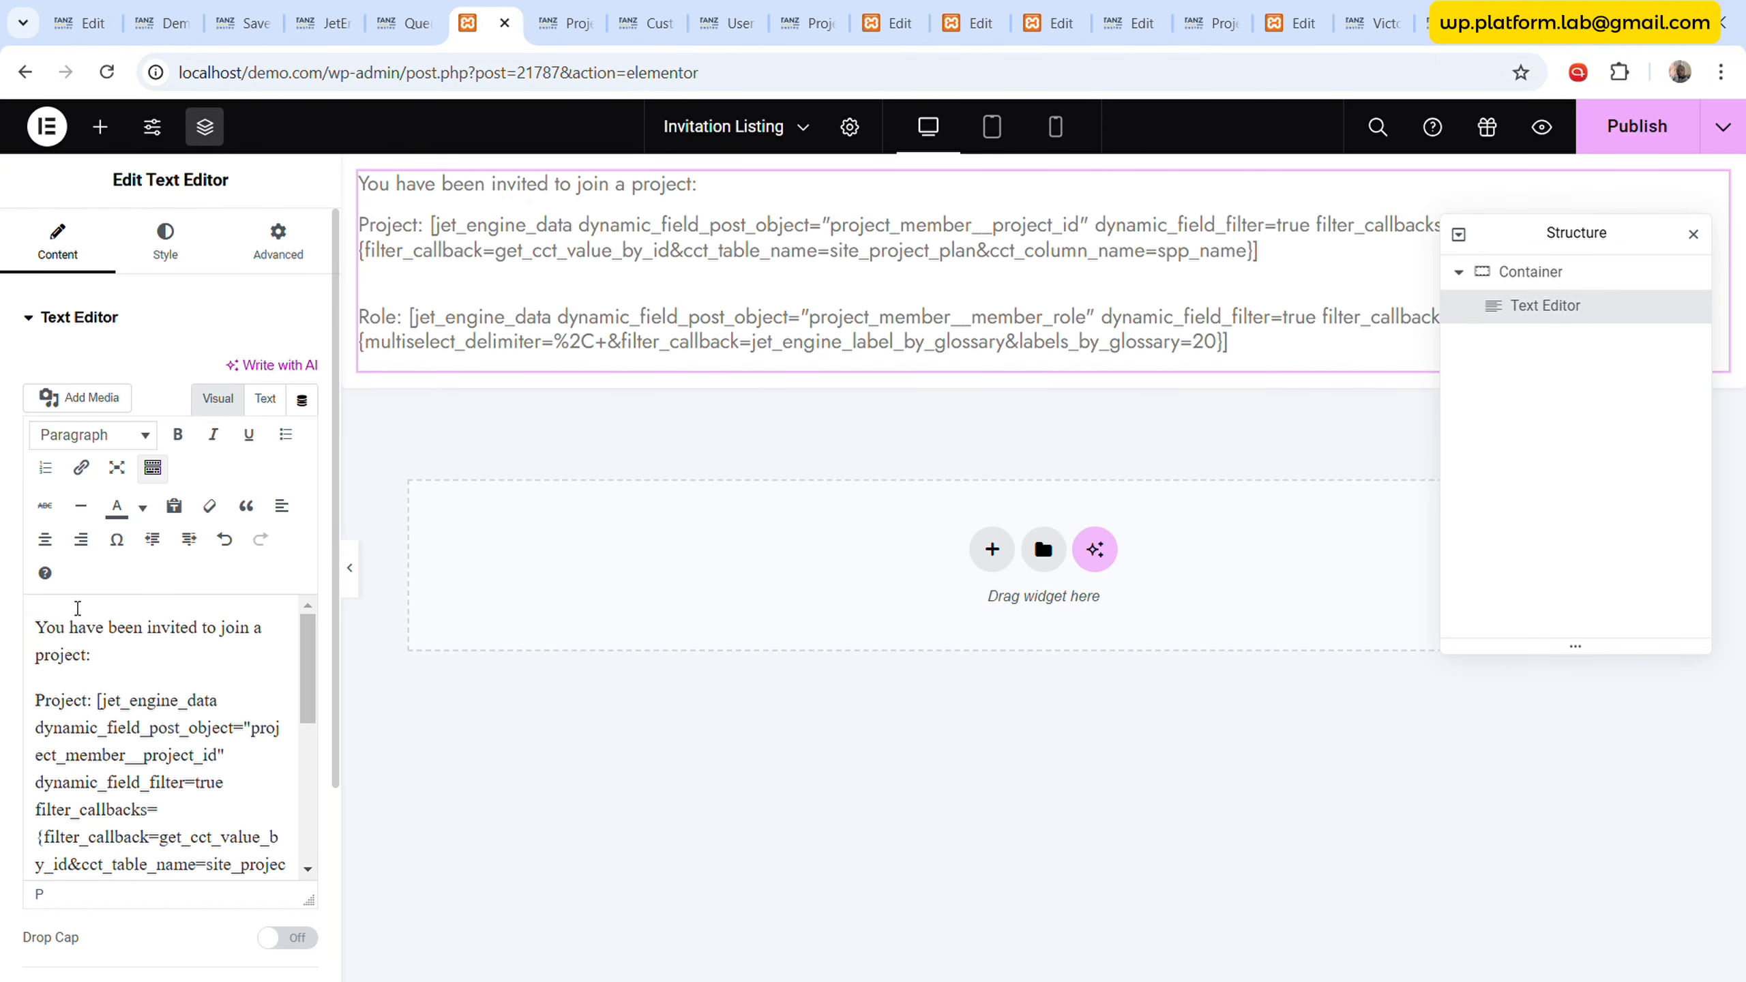
key("ctrl+v")
type(",")
key("Return")
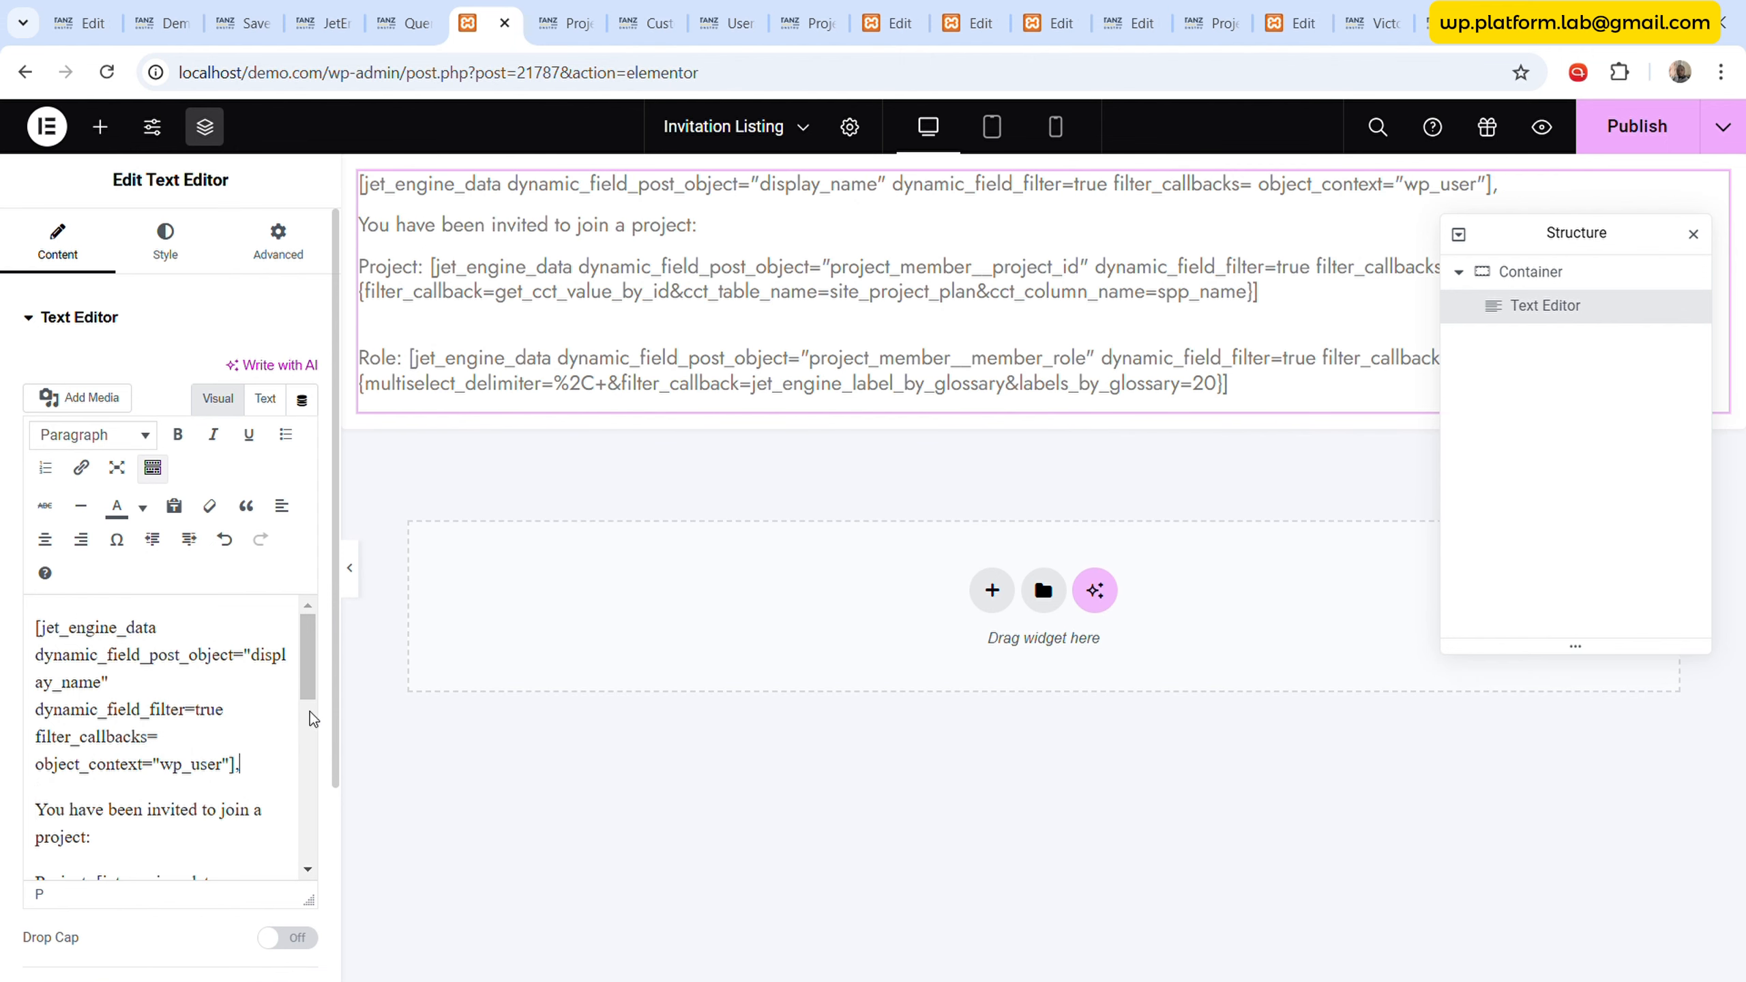
key("Delete")
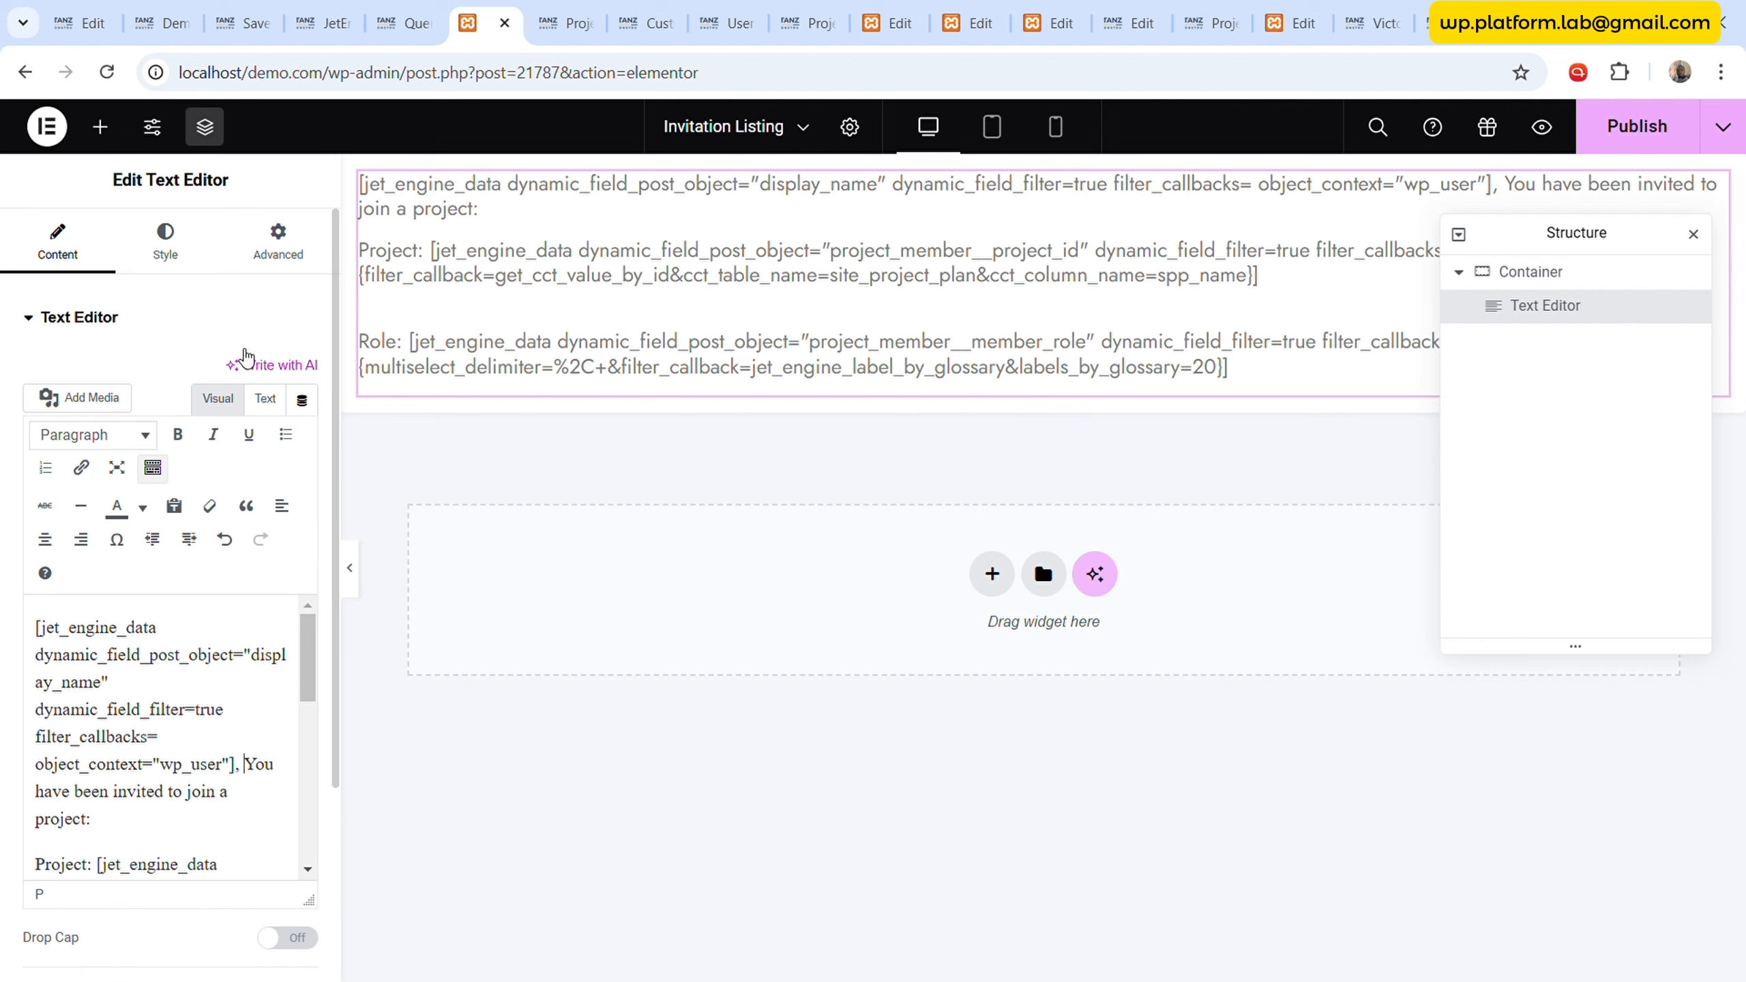
- Find the JetForm widget and add it to the container above the invitation text
left_click(187, 253)
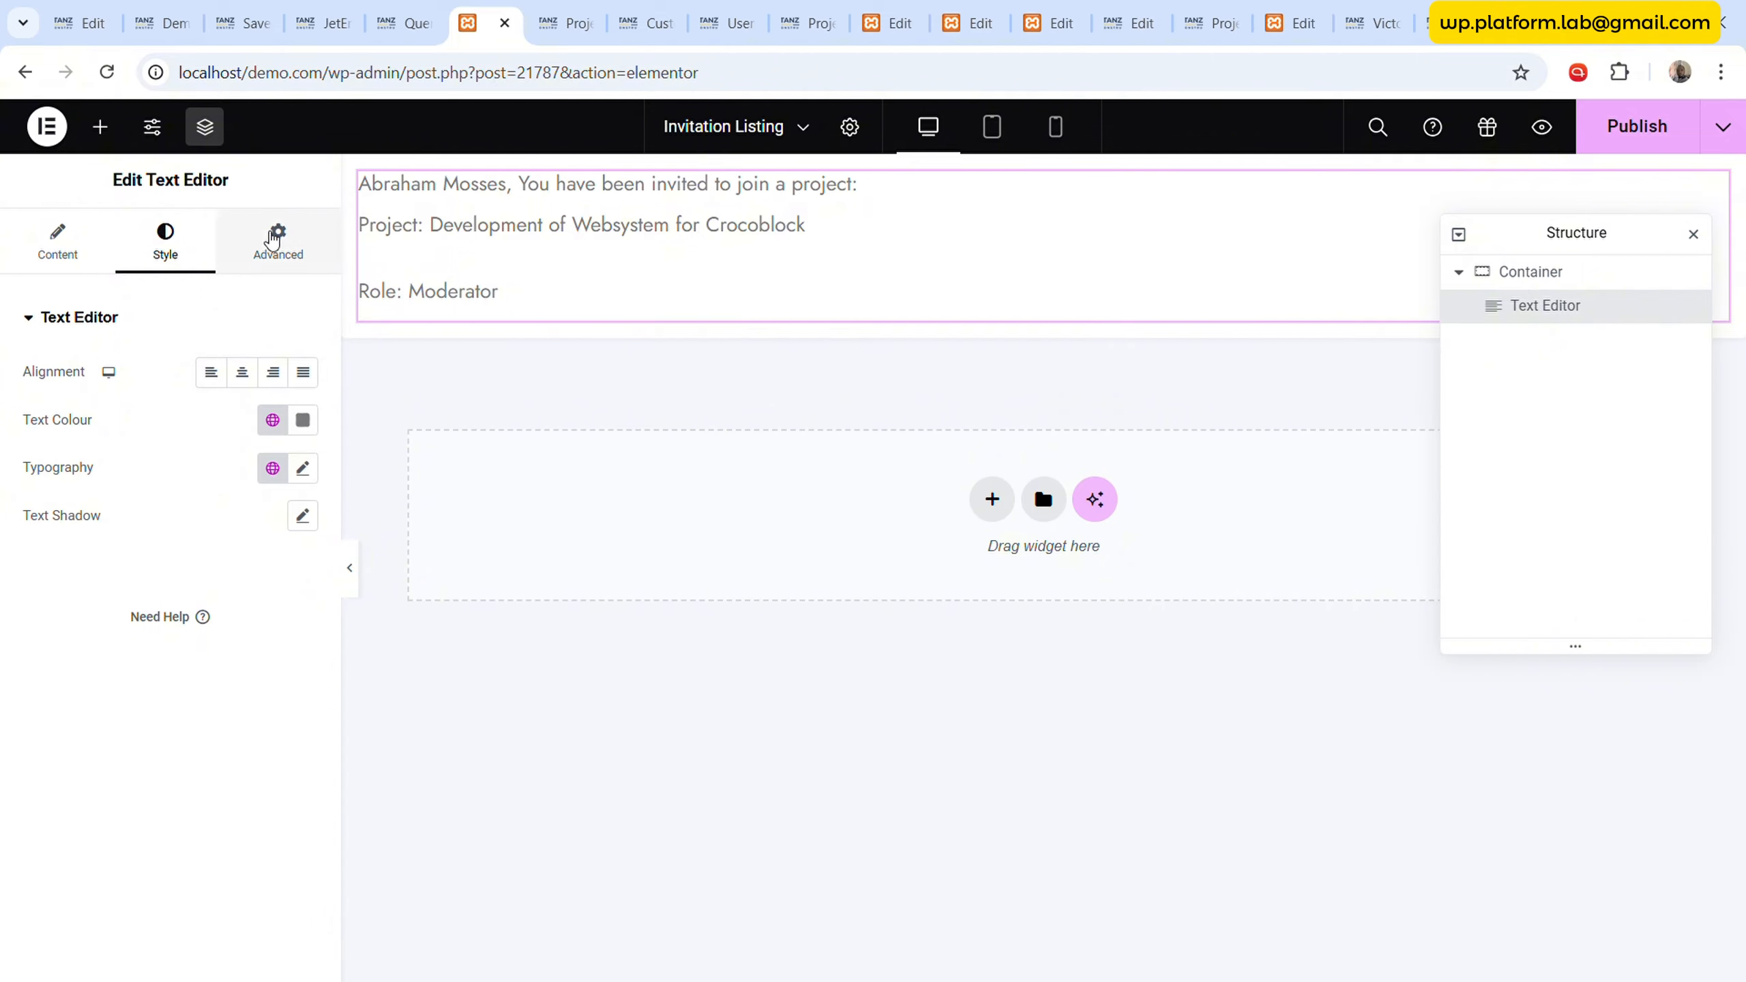
left_click(100, 127)
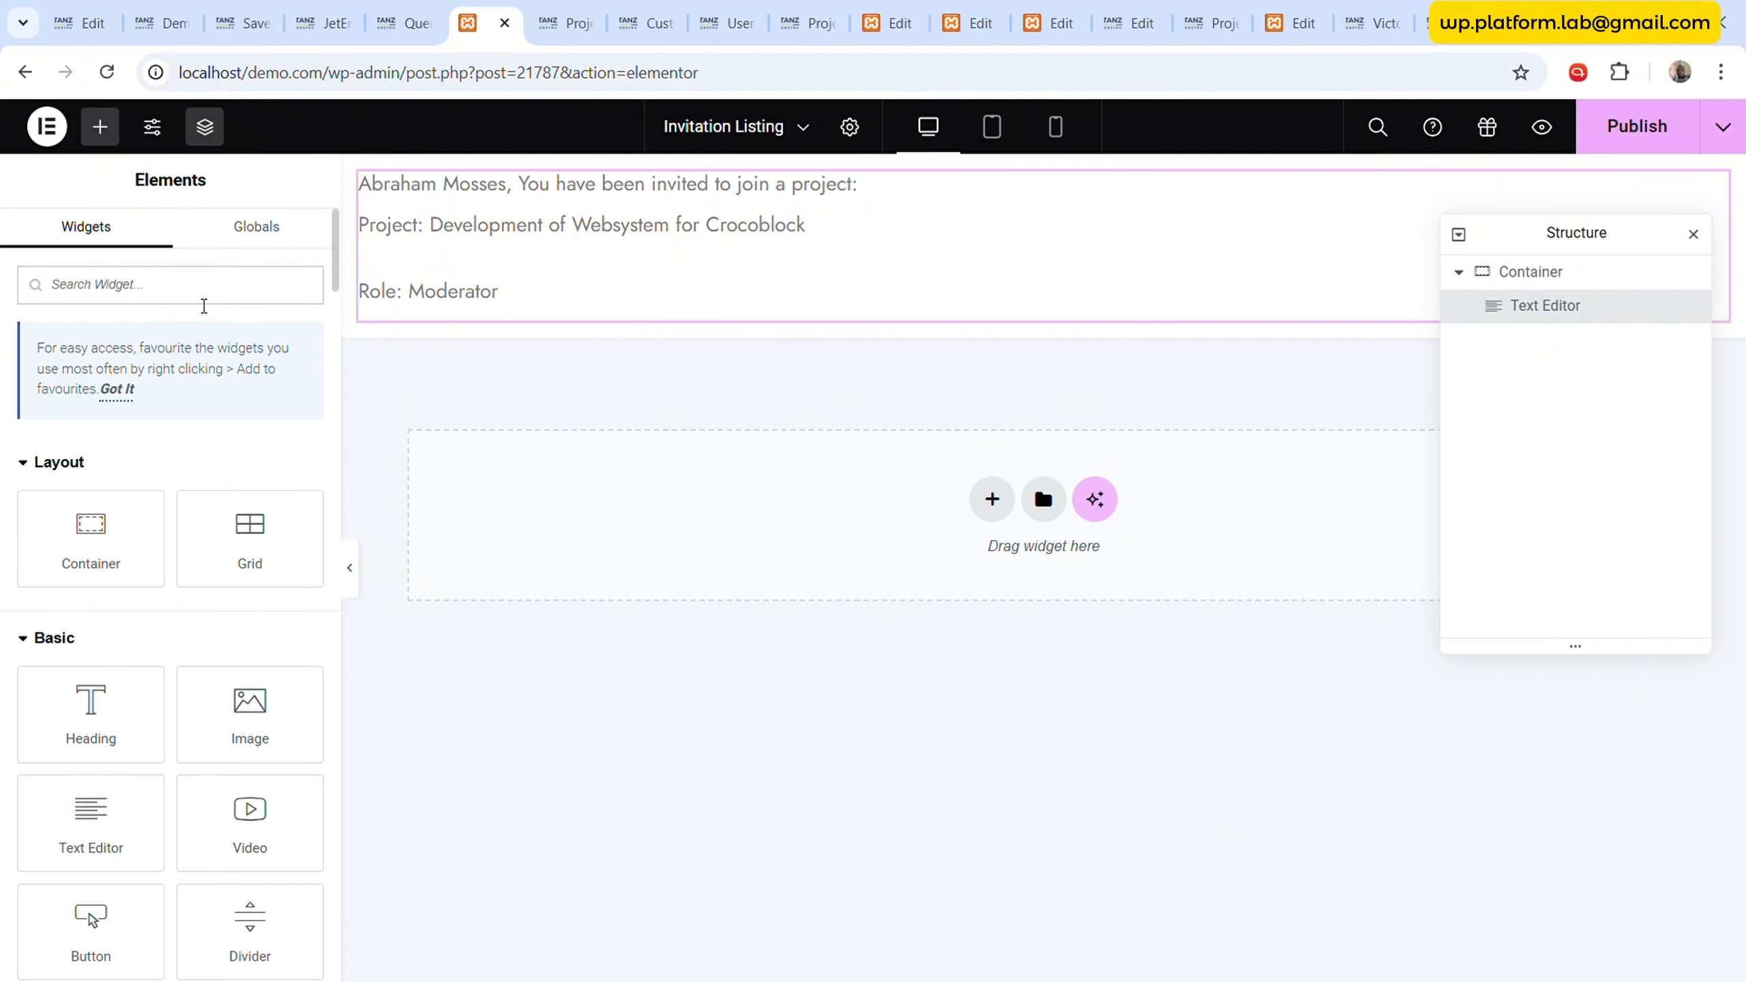
type("jet")
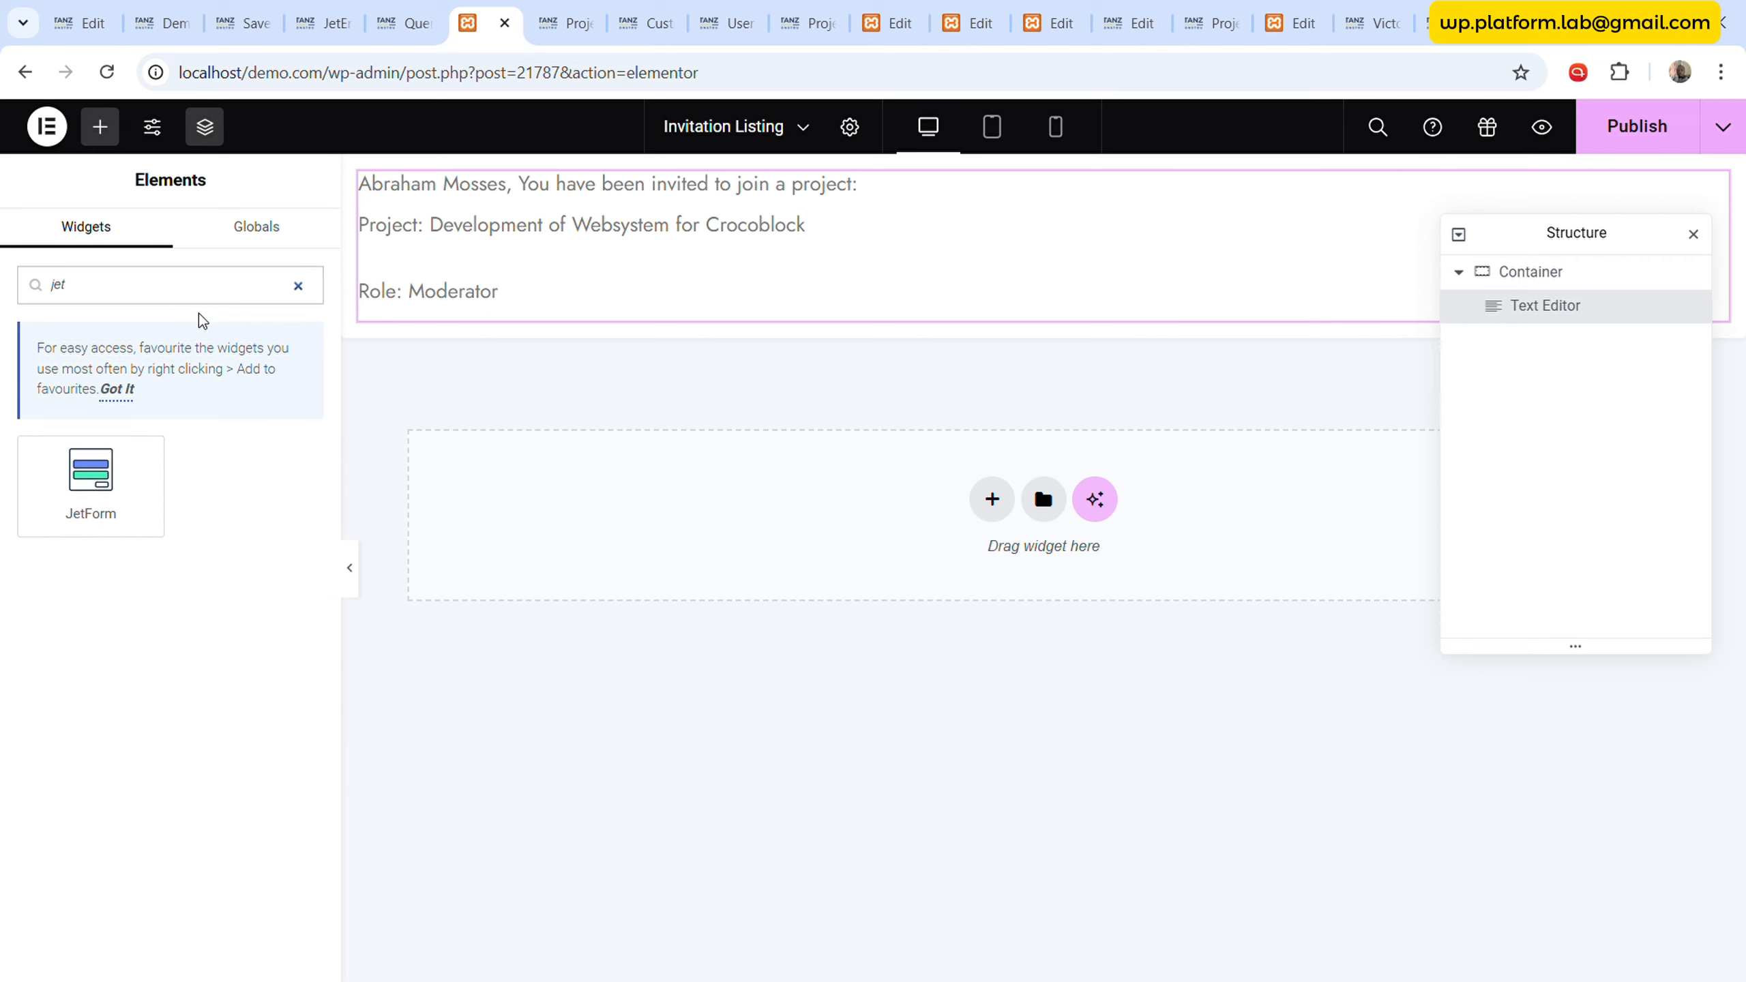
left_click_drag(101, 481, 798, 330)
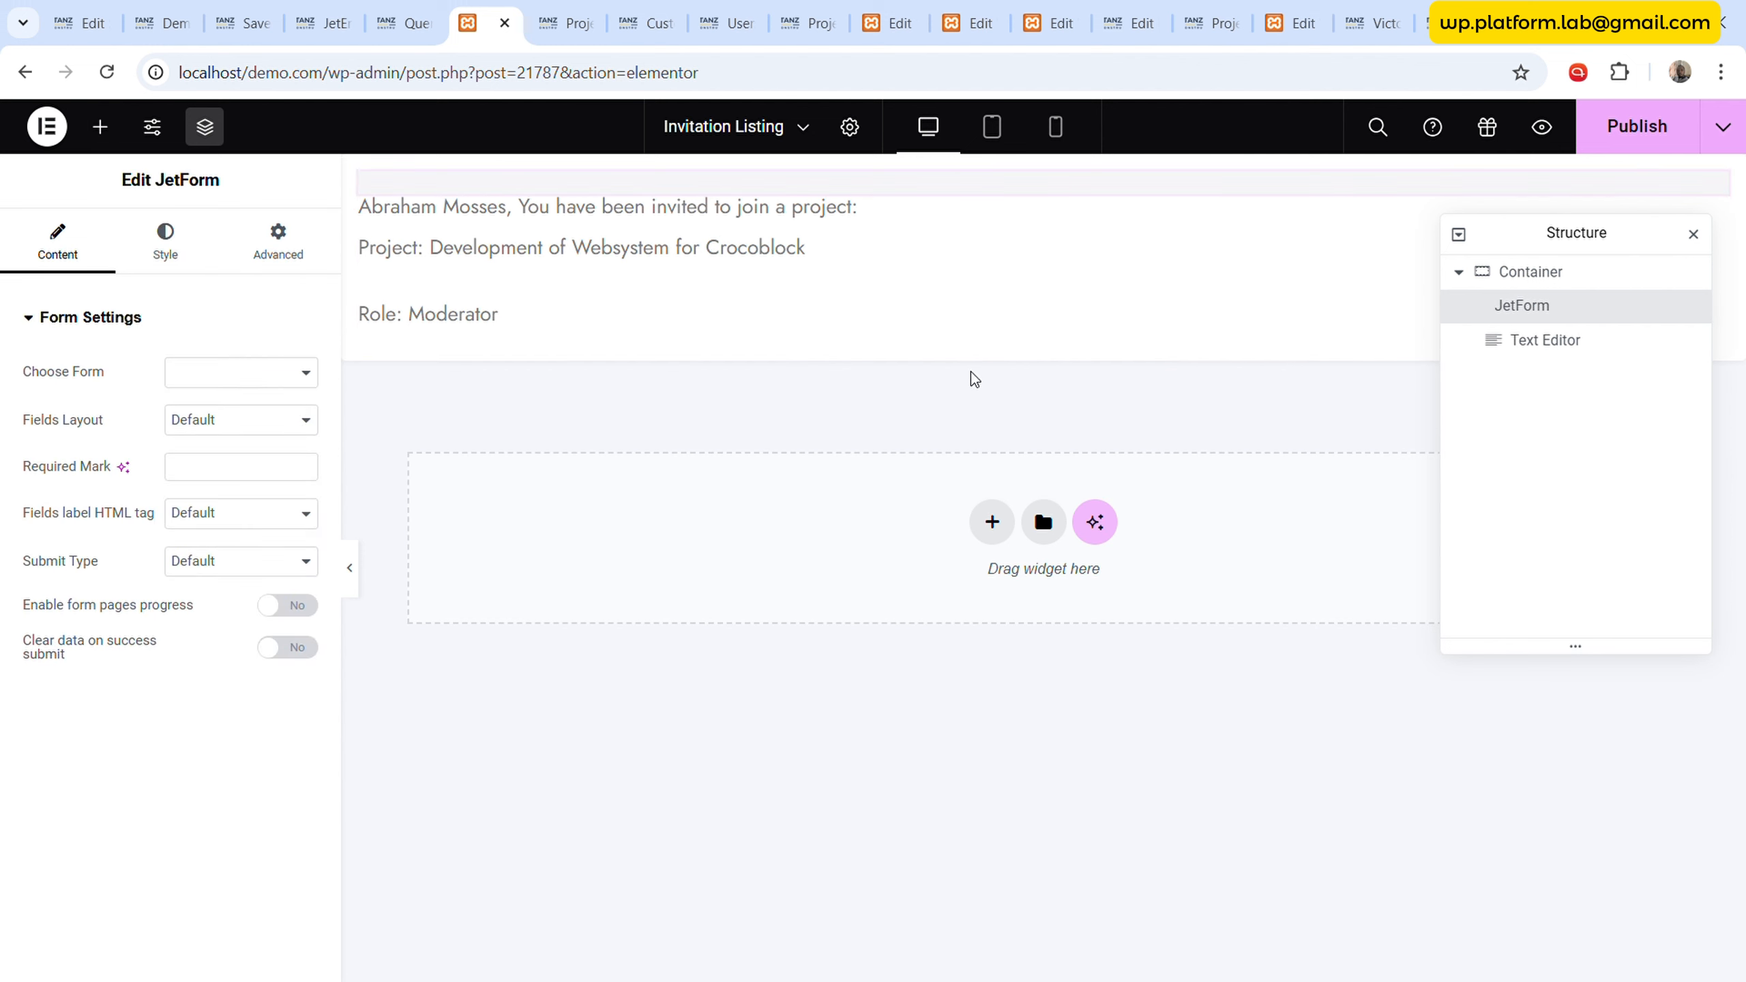
- Move the JetForm widget below the invitation text and set its form to Join Project
left_click_drag(1565, 333, 1554, 361)
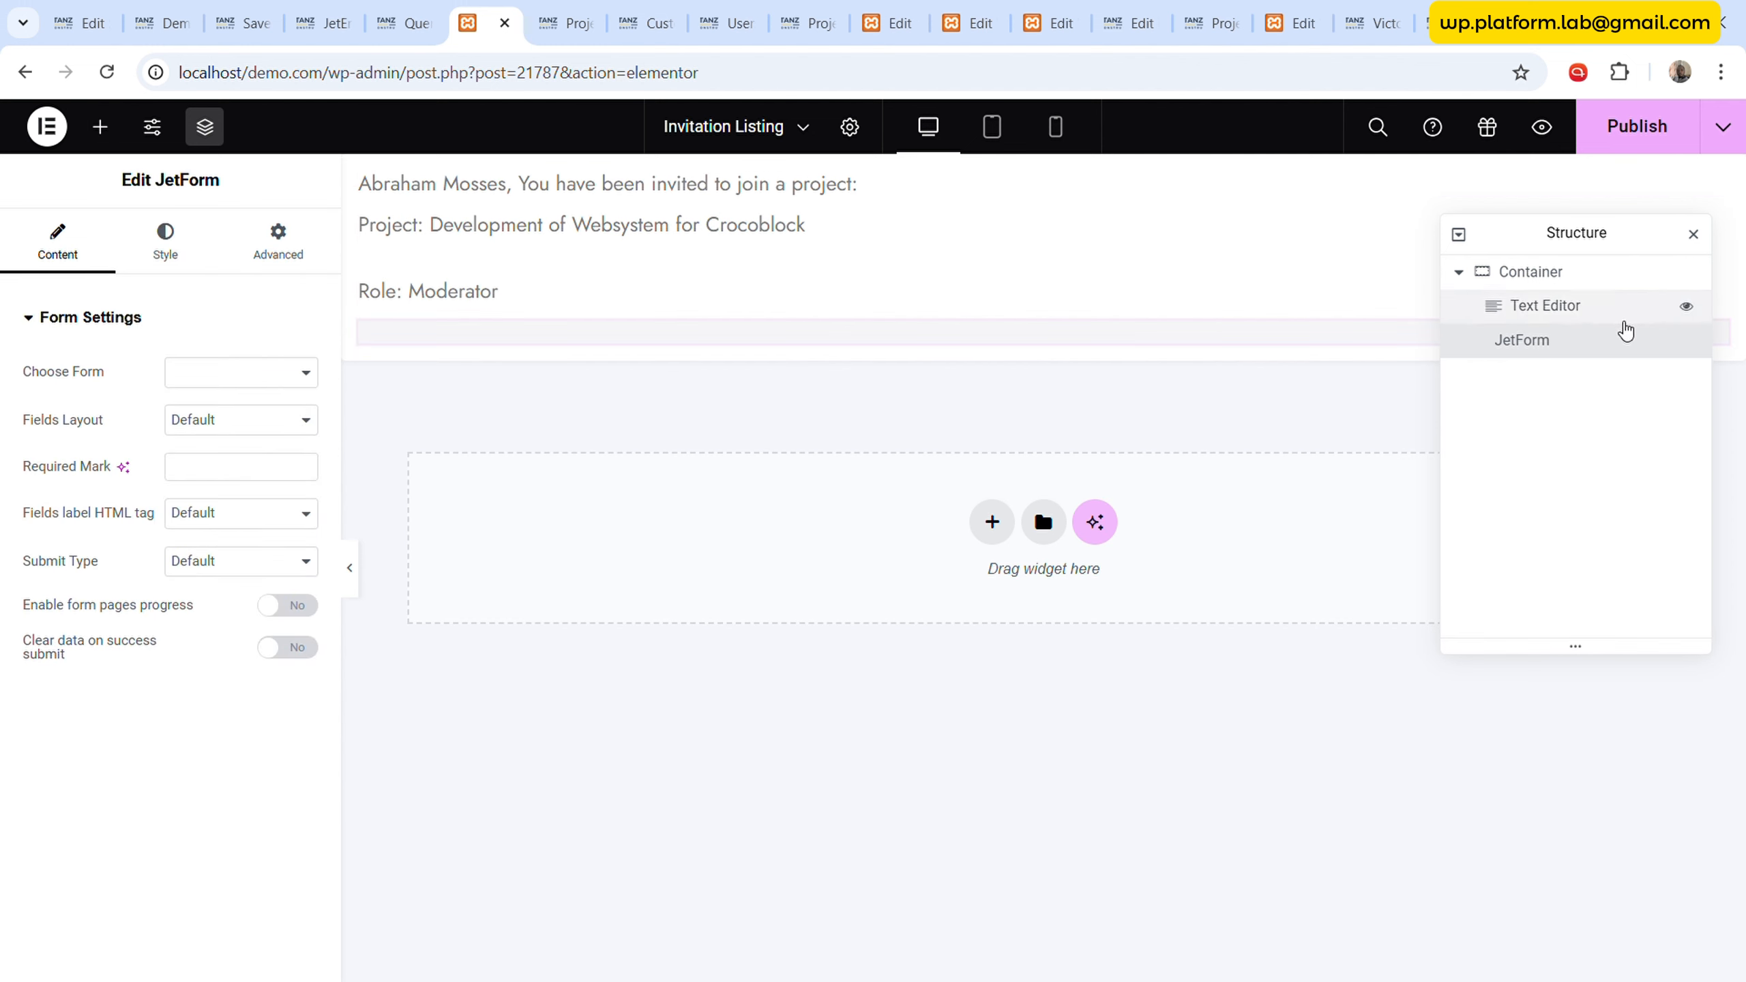
left_click(252, 375)
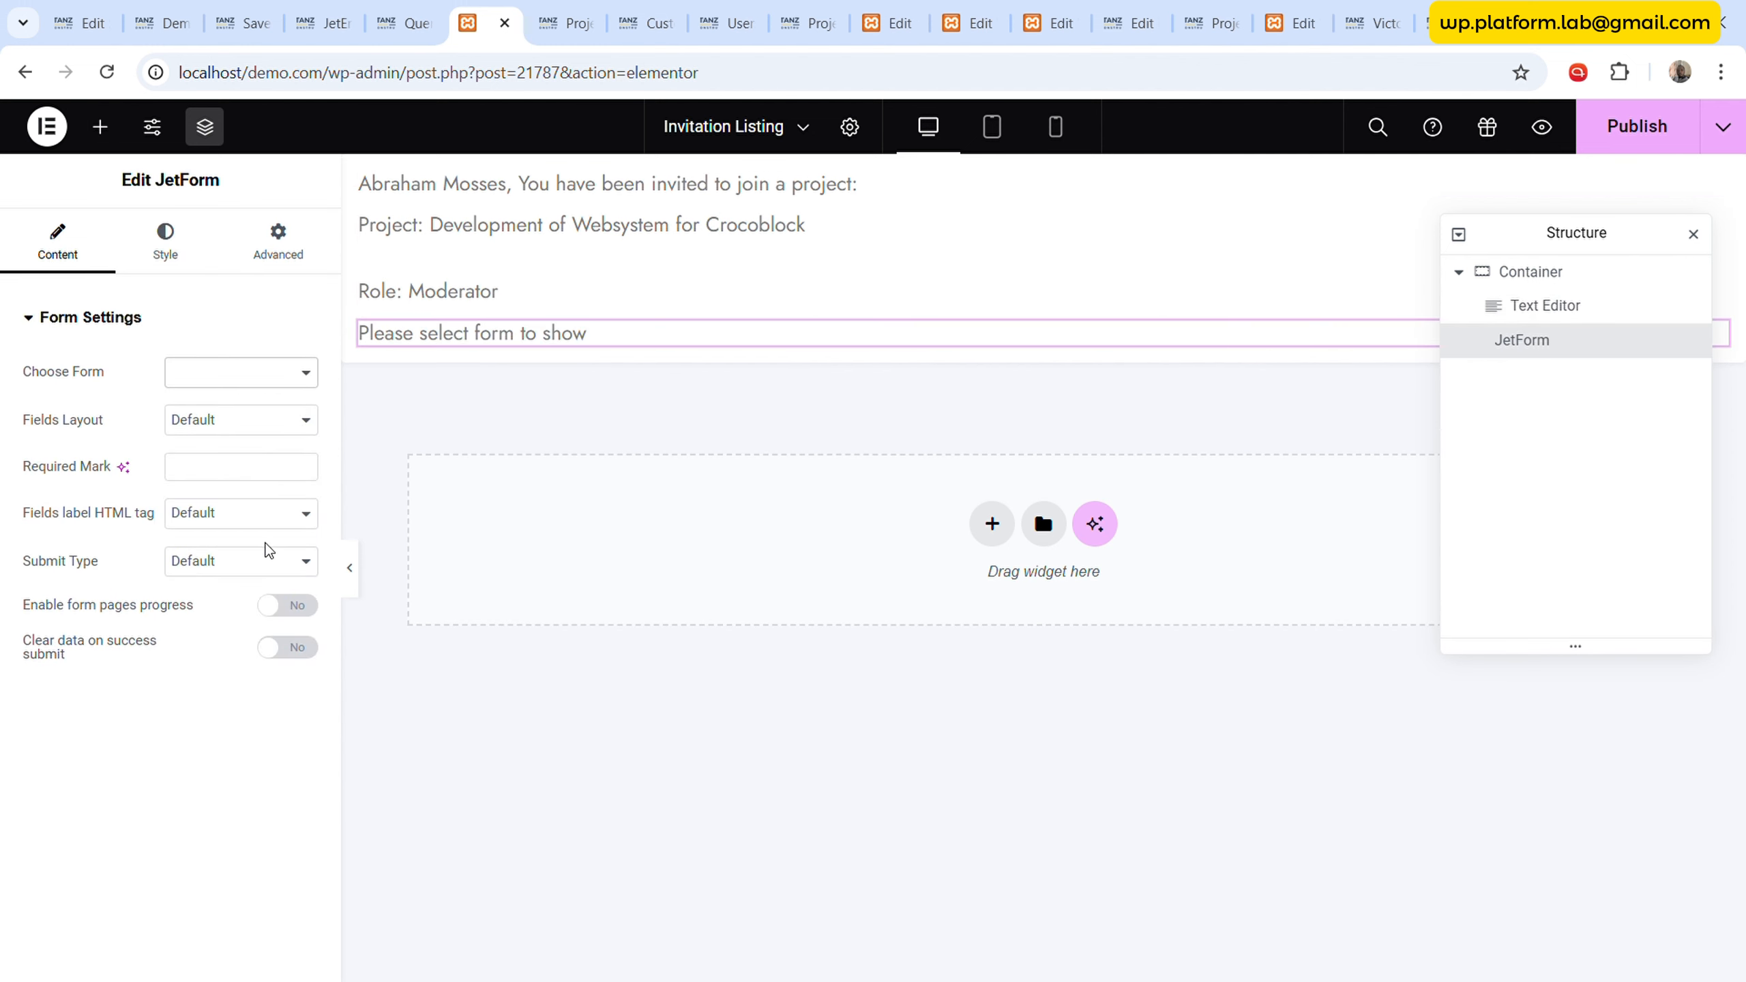
left_click(268, 533)
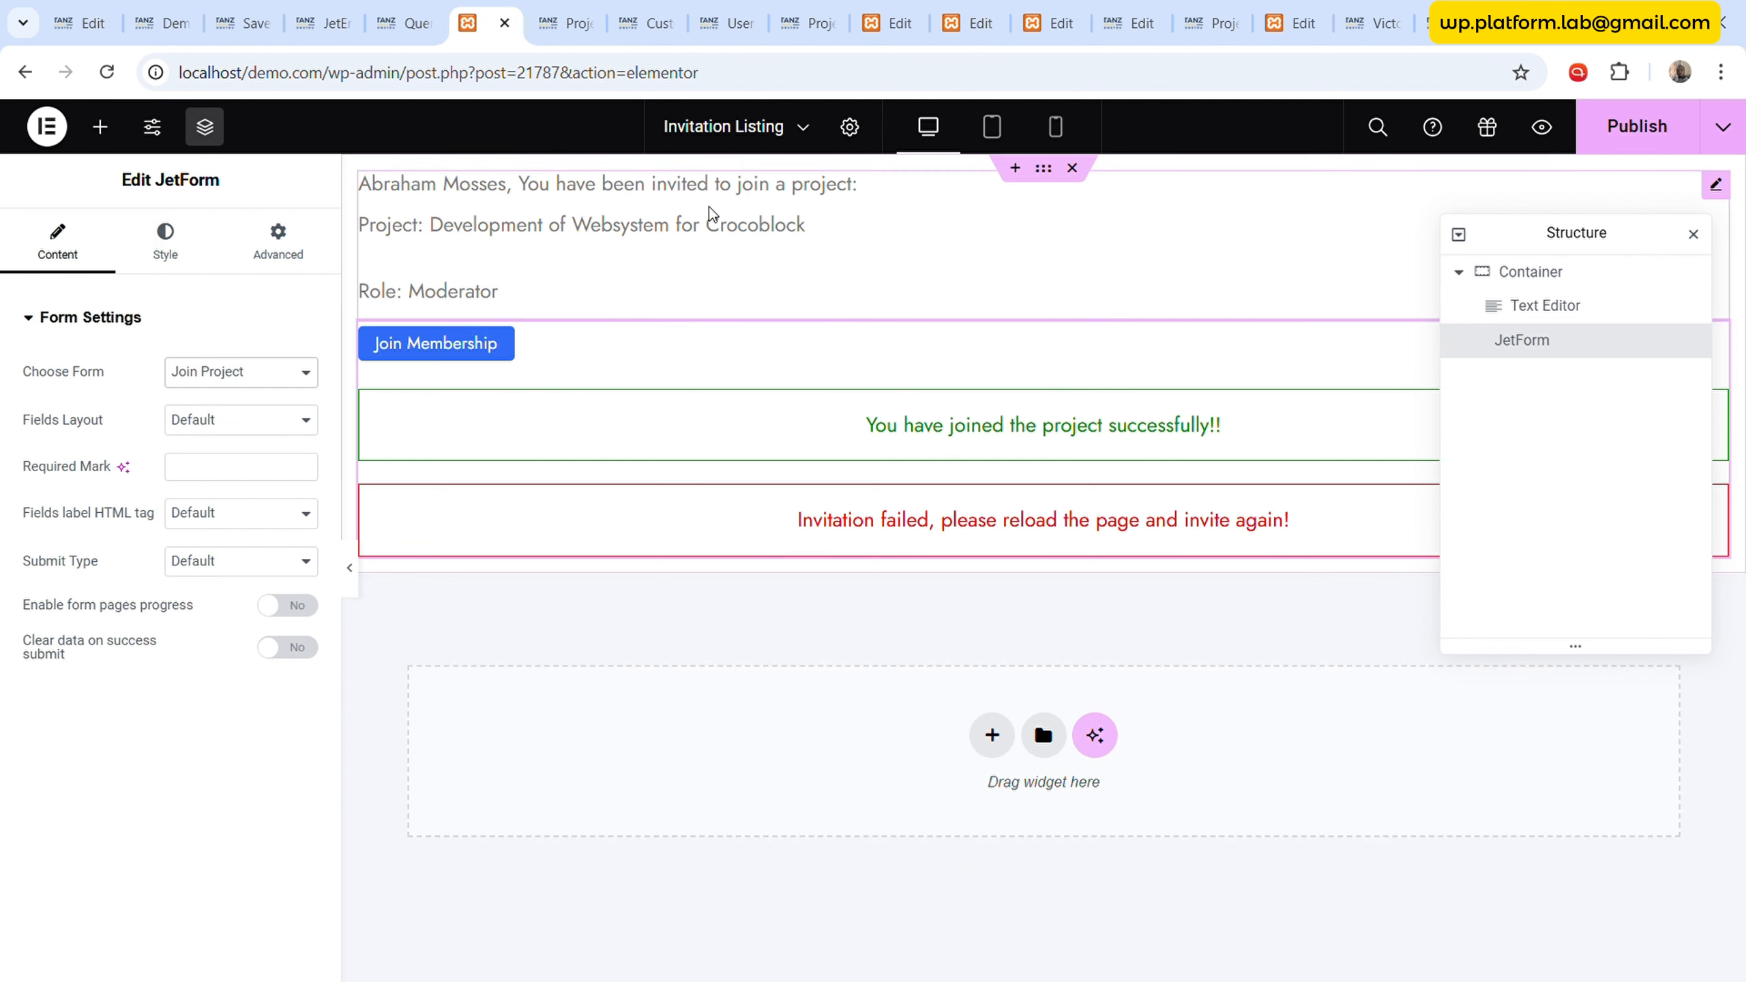
- Copy the form widget from the Invite Project Member popup and paste its style onto the Join Project form in the Invitation Listing
left_click(1049, 23)
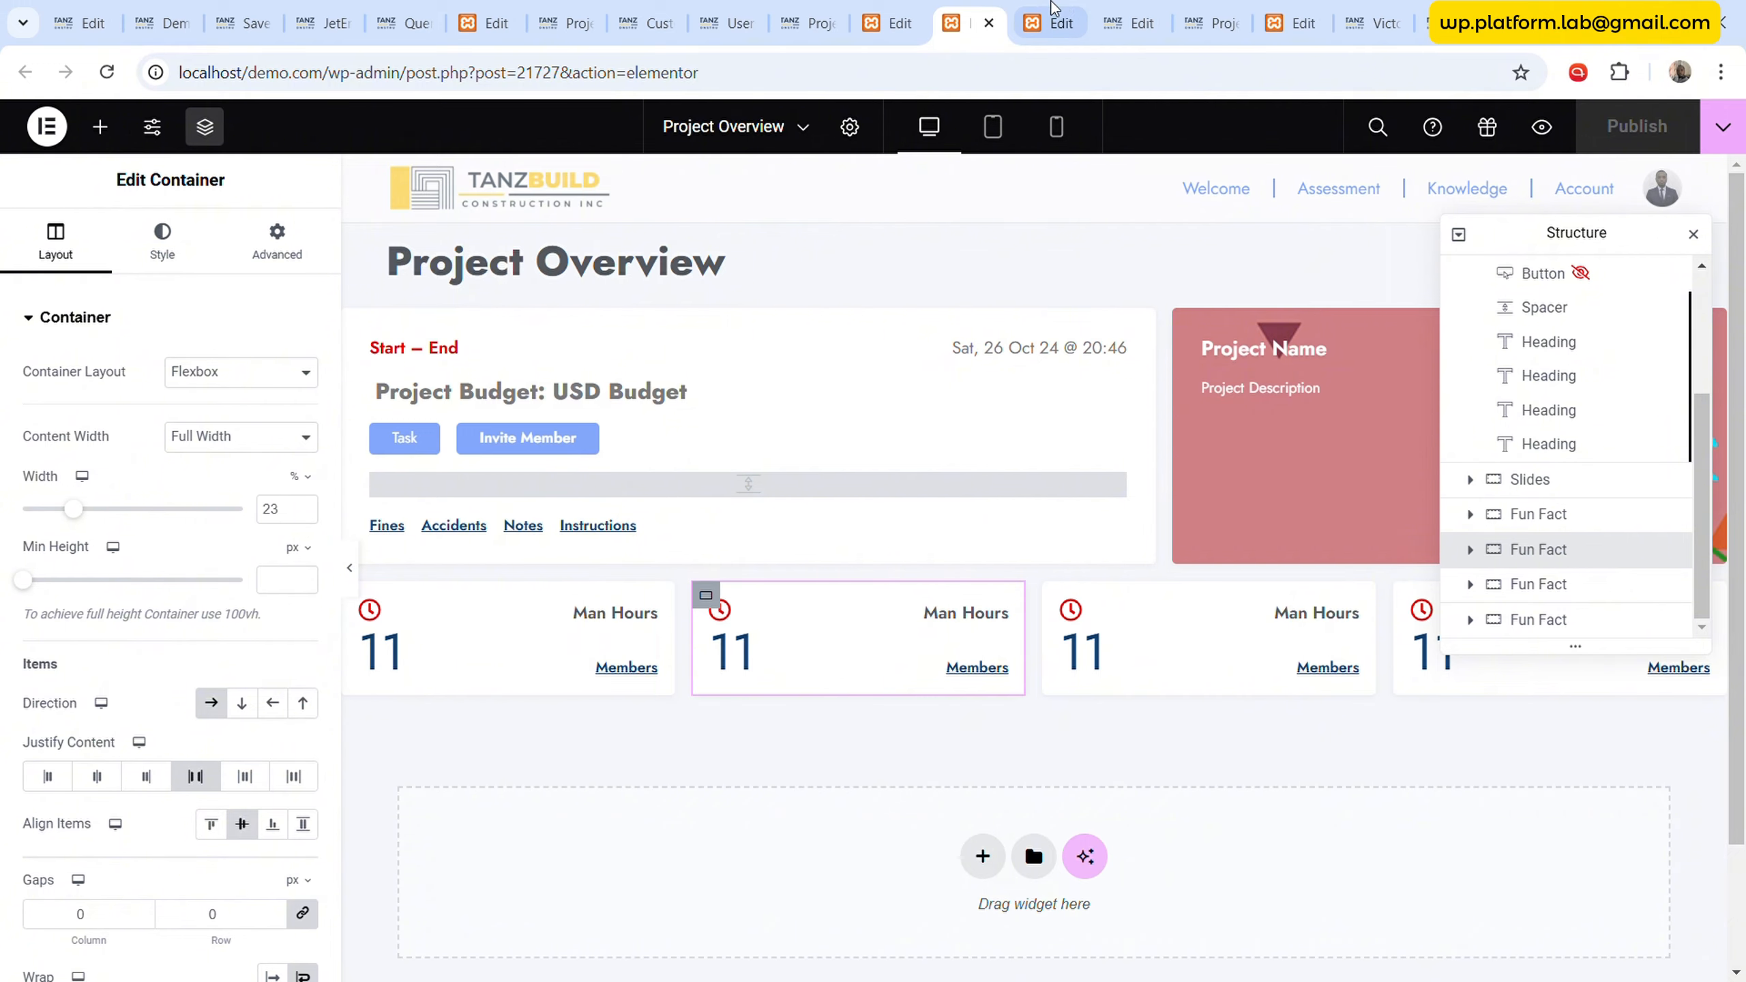
right_click(1002, 460)
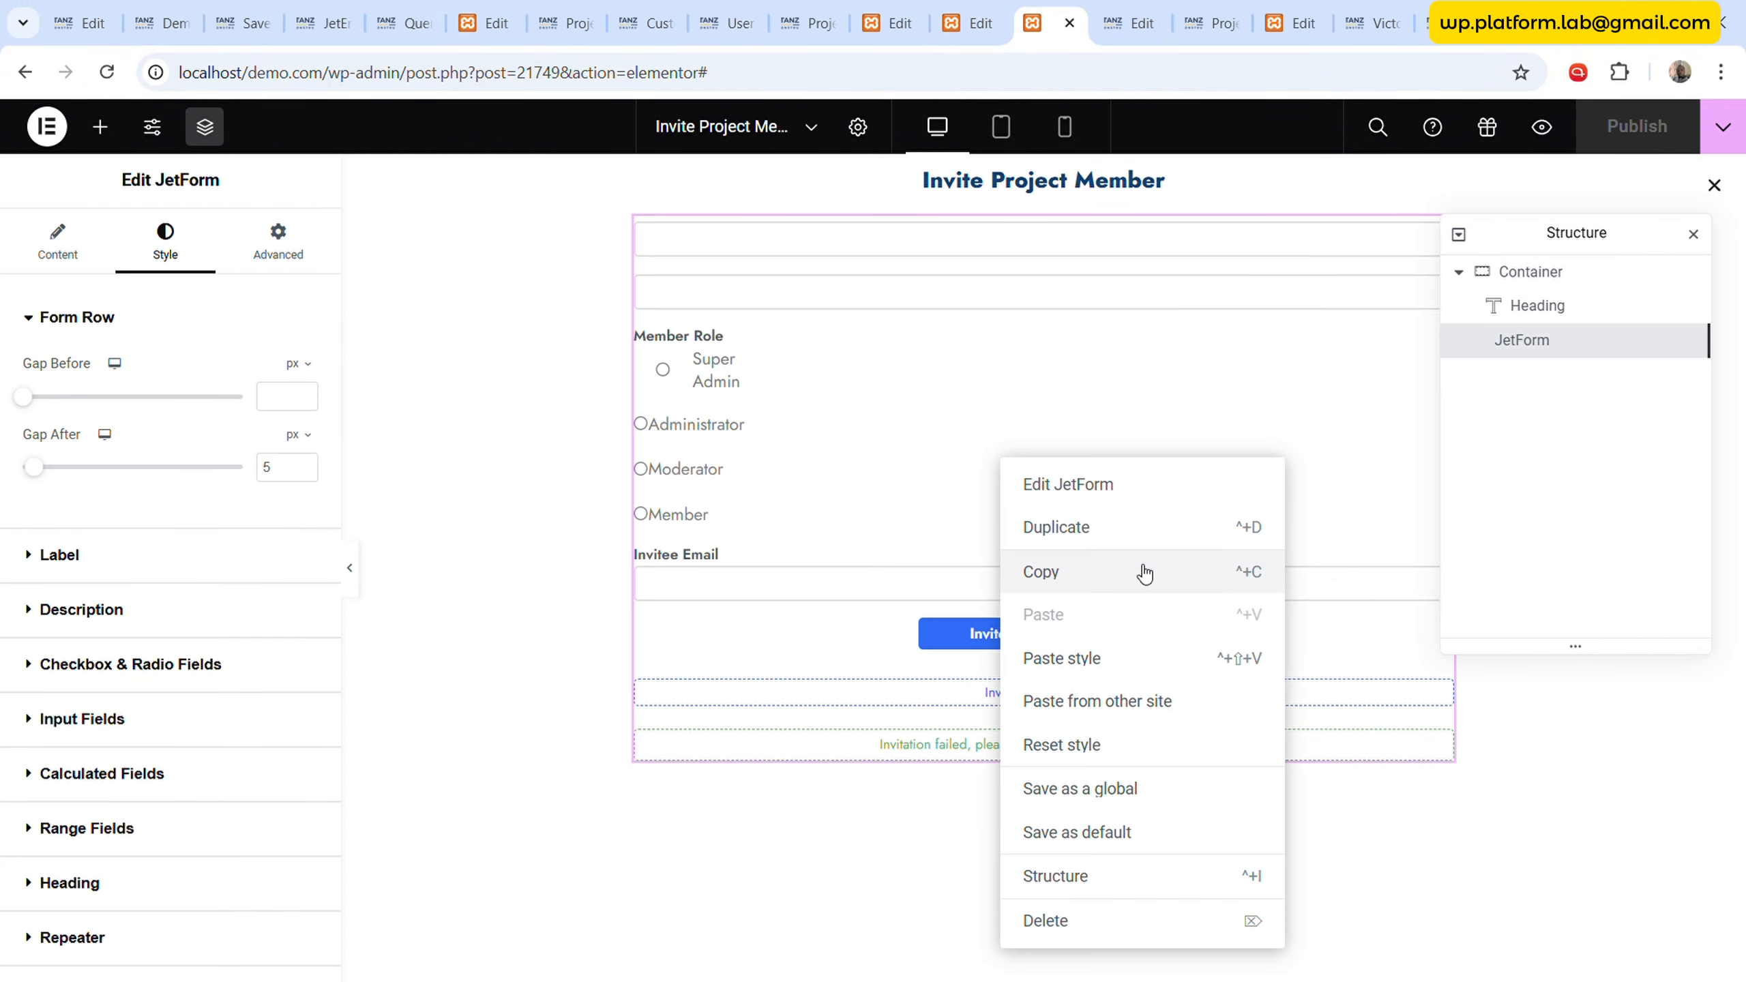
left_click(1142, 573)
key("ctrl+6")
right_click(977, 370)
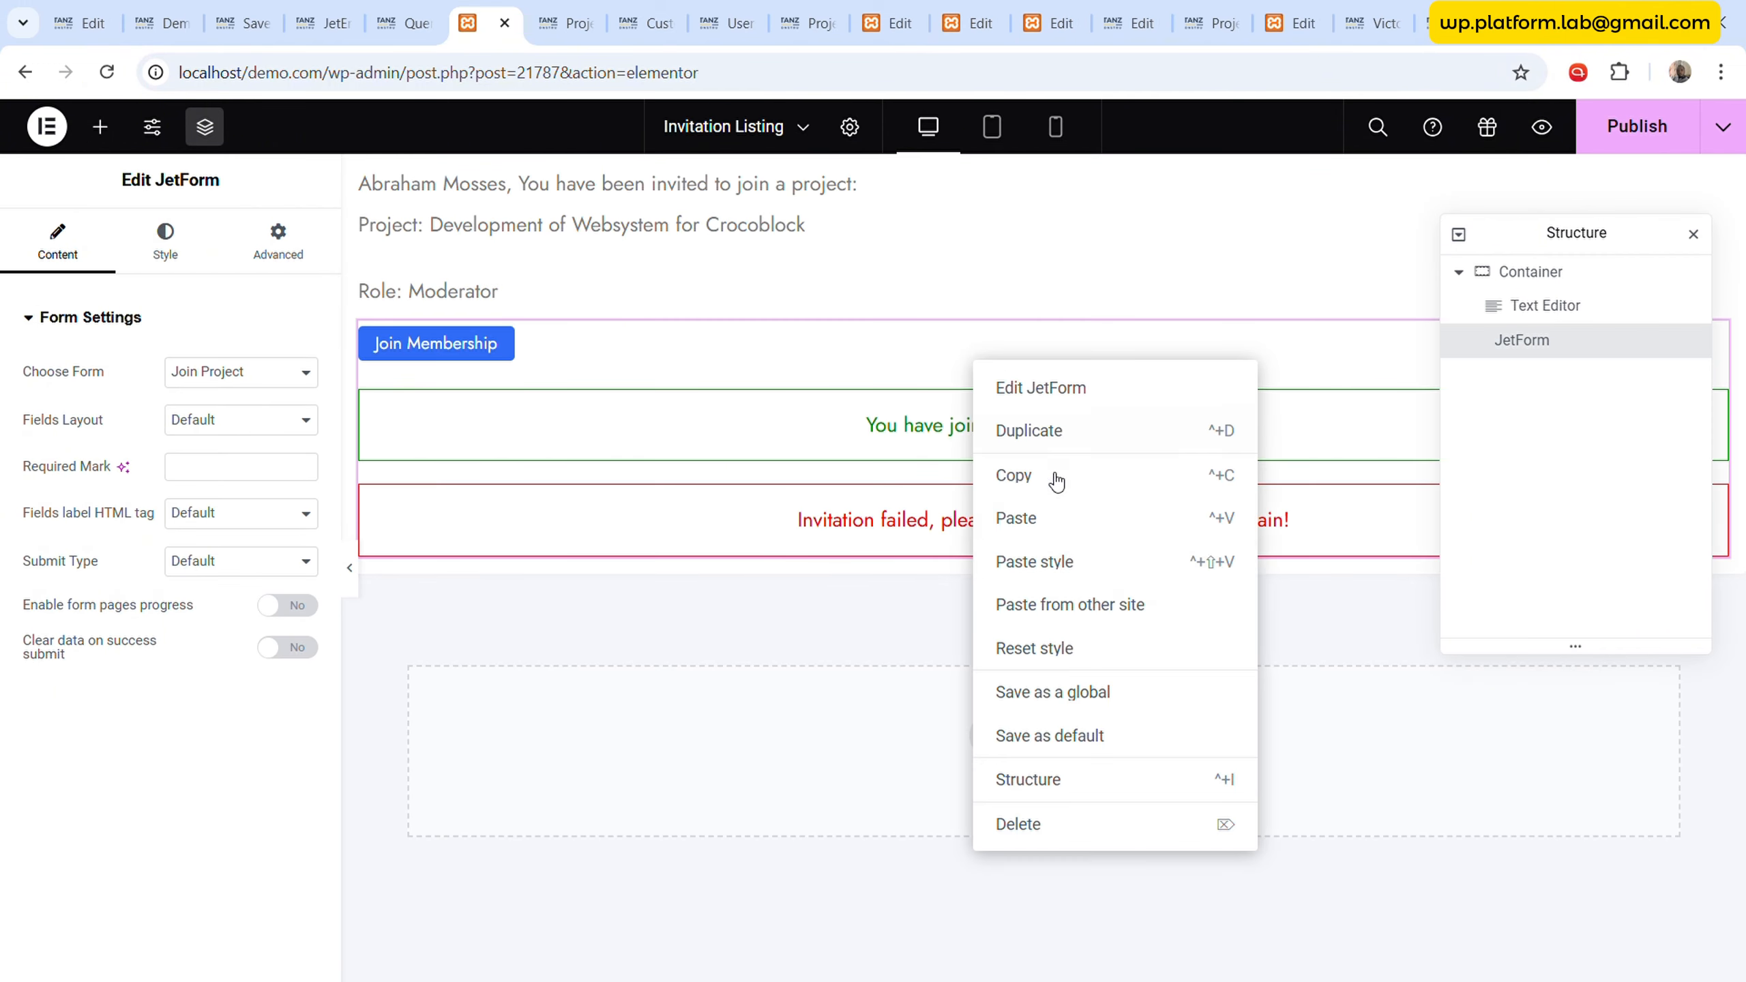
left_click(1088, 561)
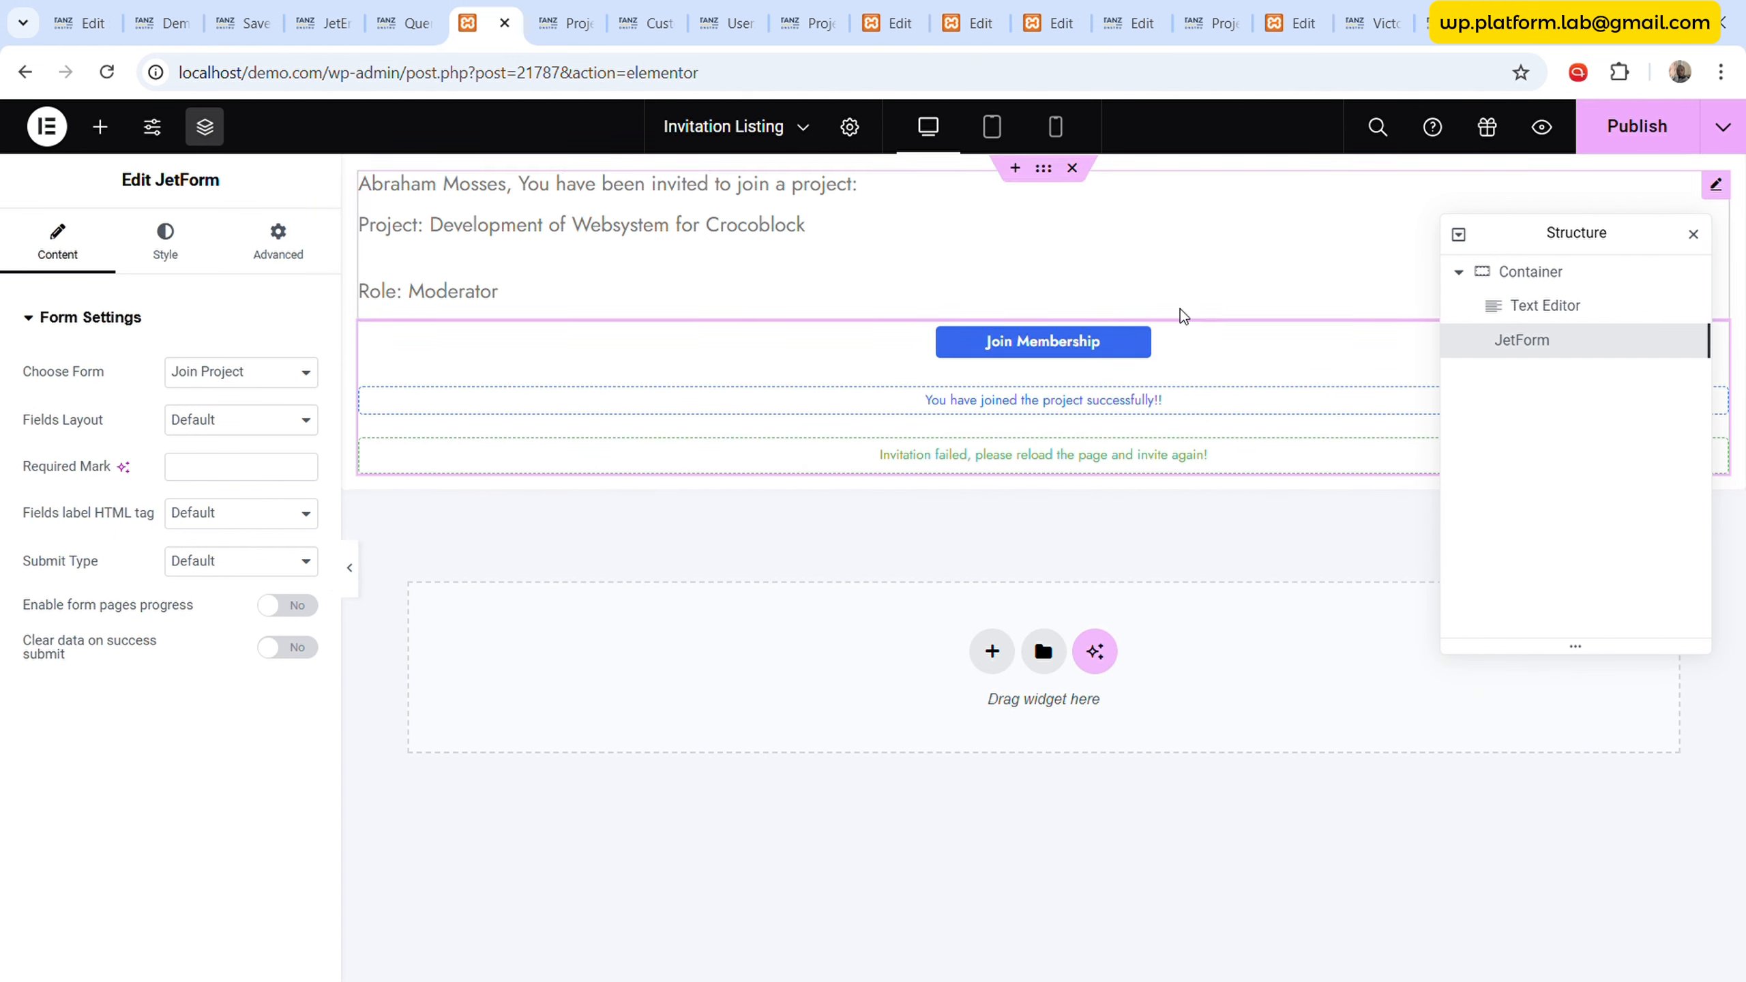
- Centre-align the invitation text and publish the listing
left_click(1477, 306)
left_click(247, 378)
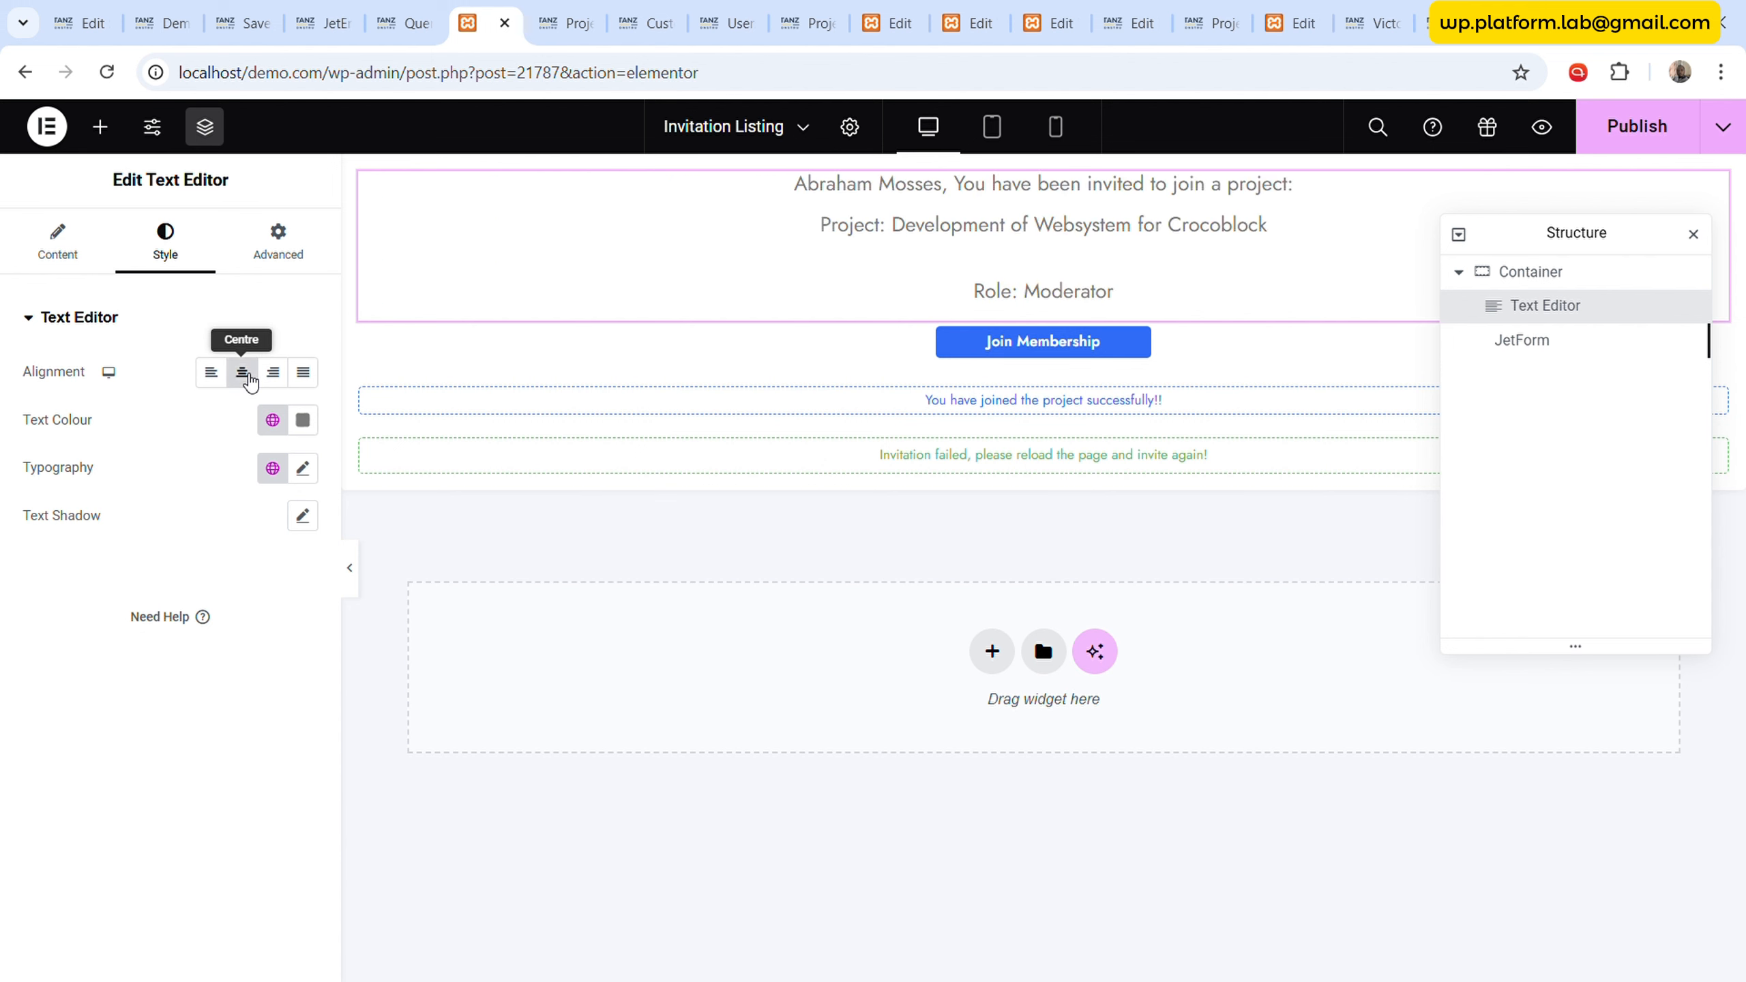
left_click(1637, 126)
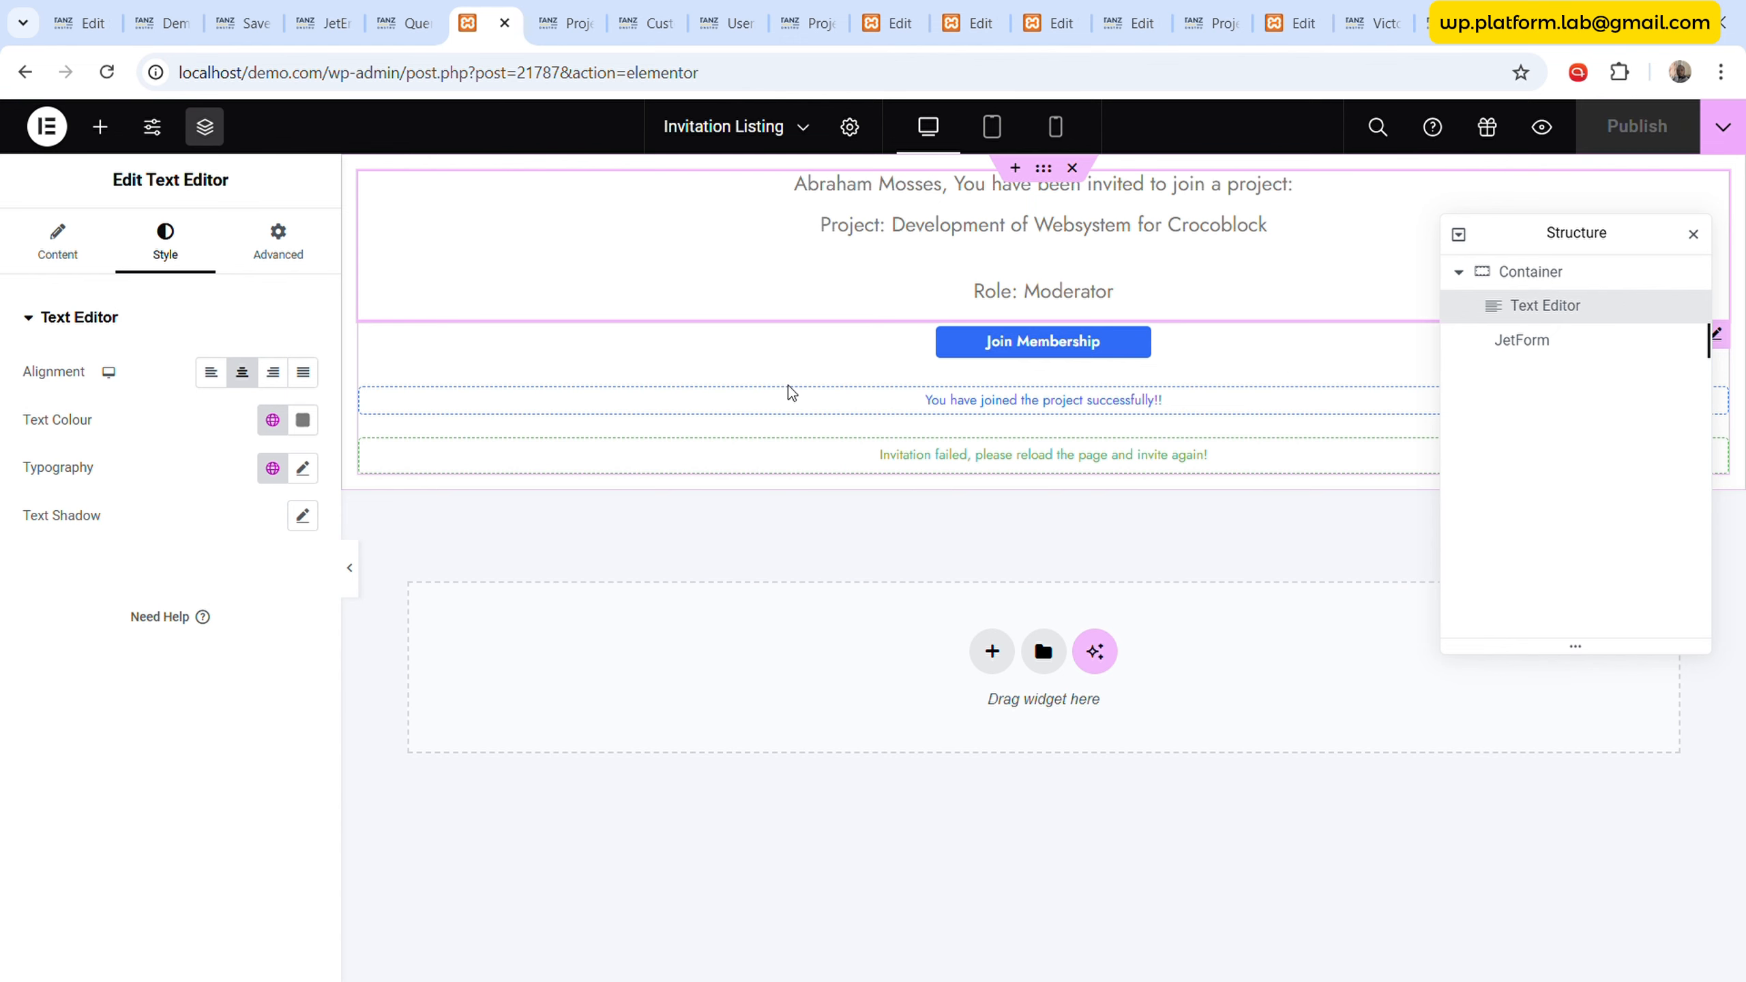
- Open the Project Invitation query for editing in JetEngine's Query Builder
left_click(578, 10)
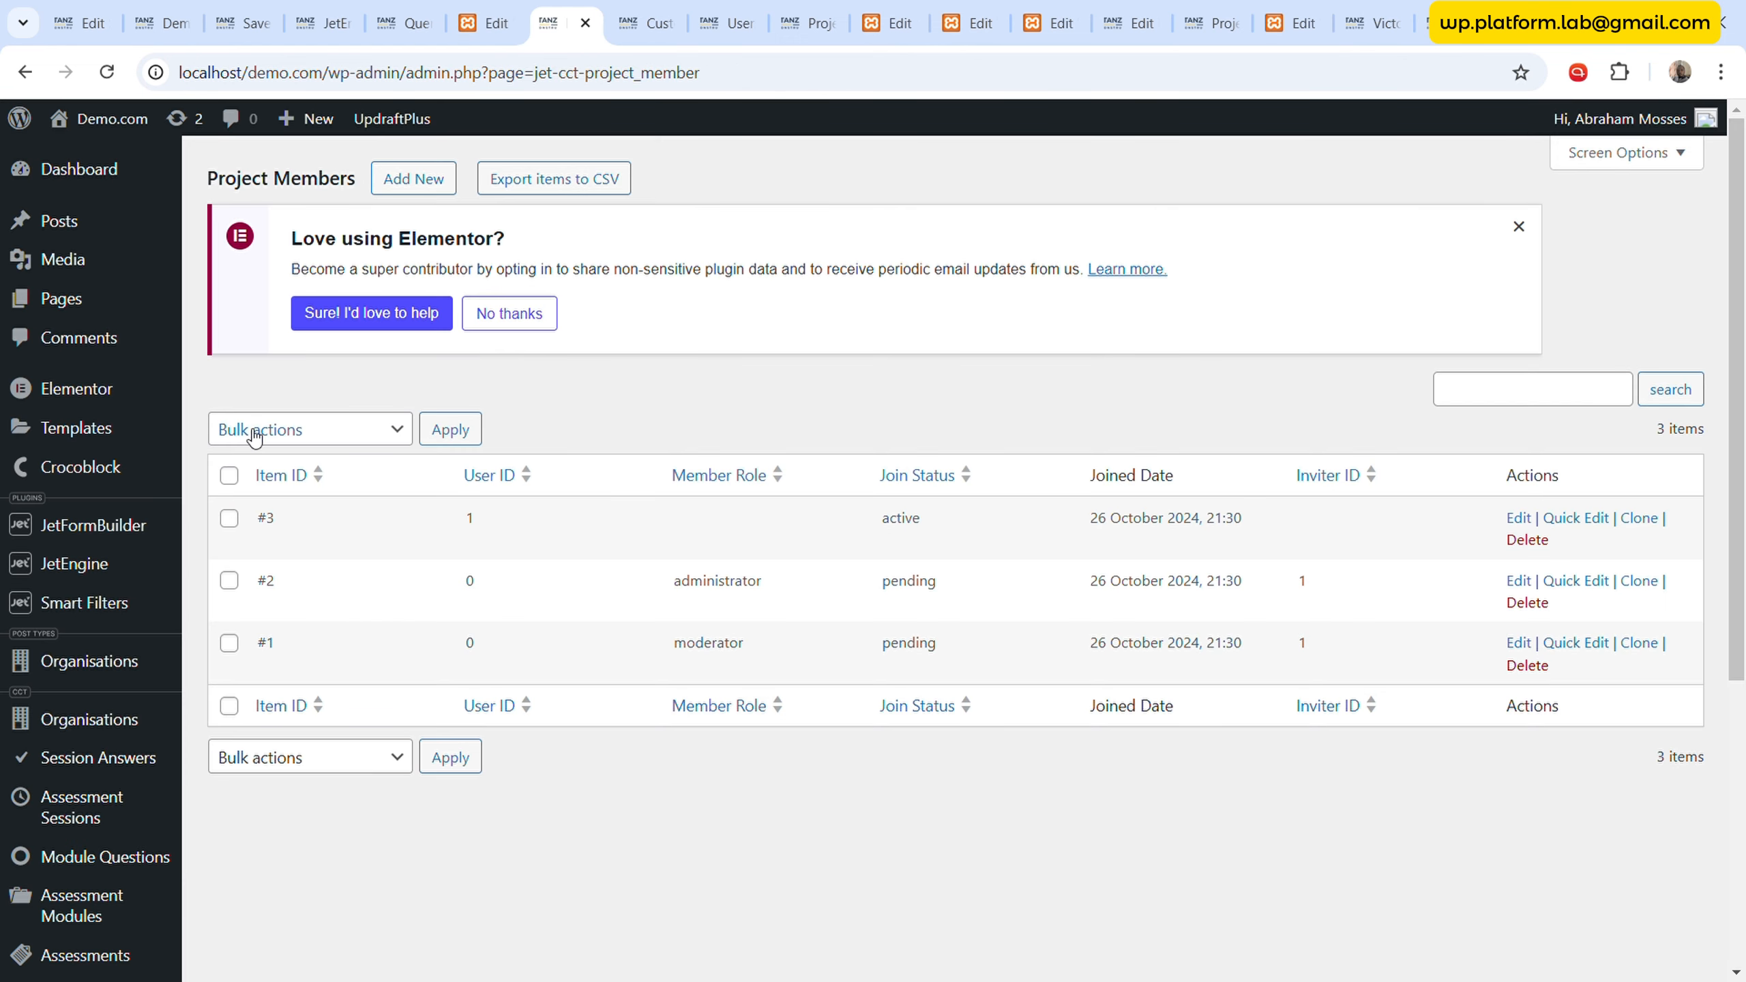
mouse_move(116, 561)
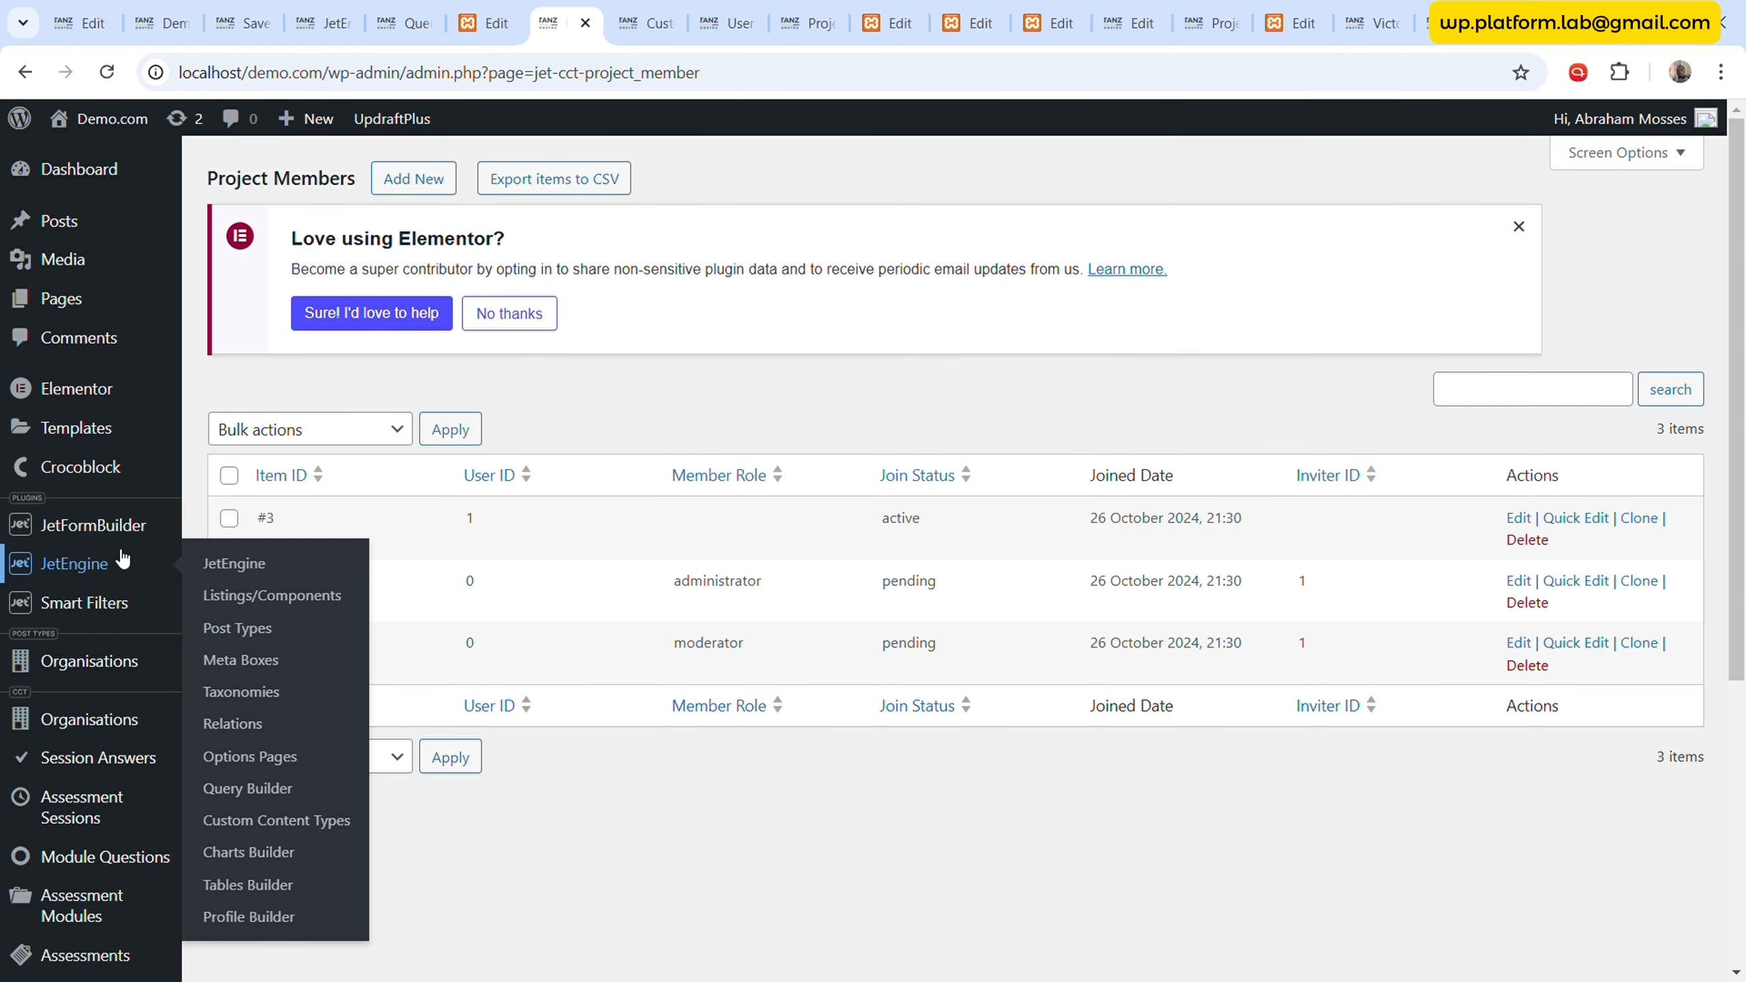
left_click(274, 789)
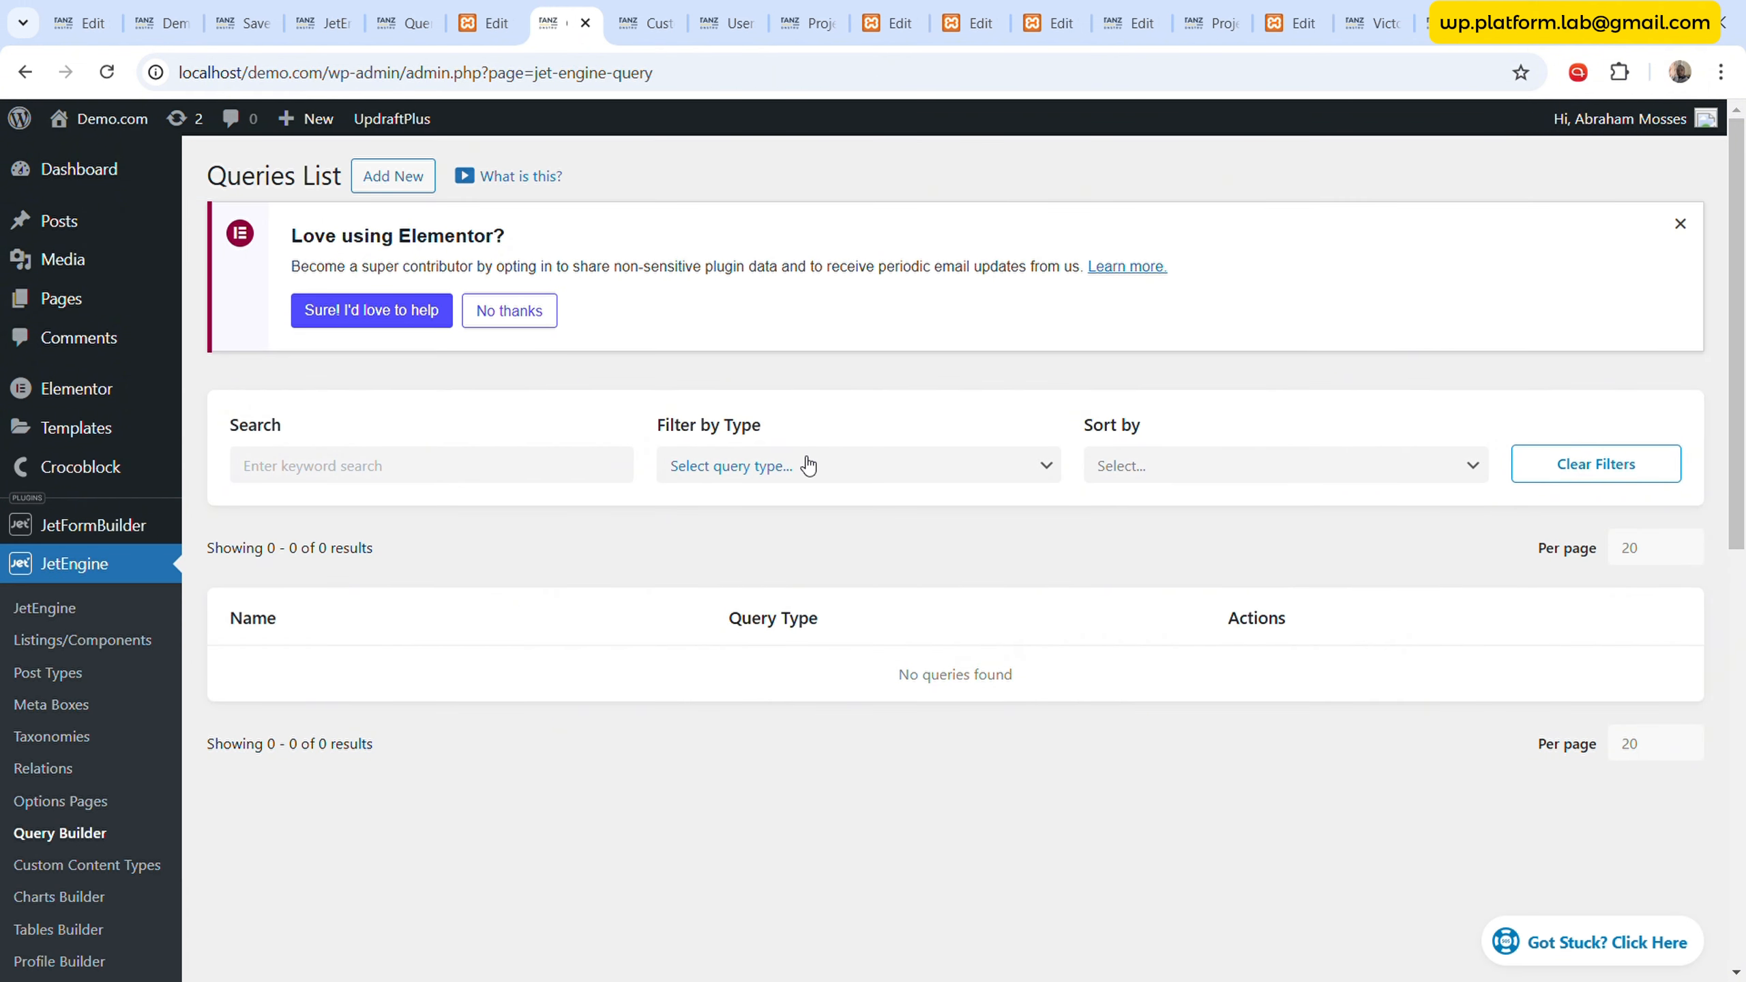
left_click(314, 674)
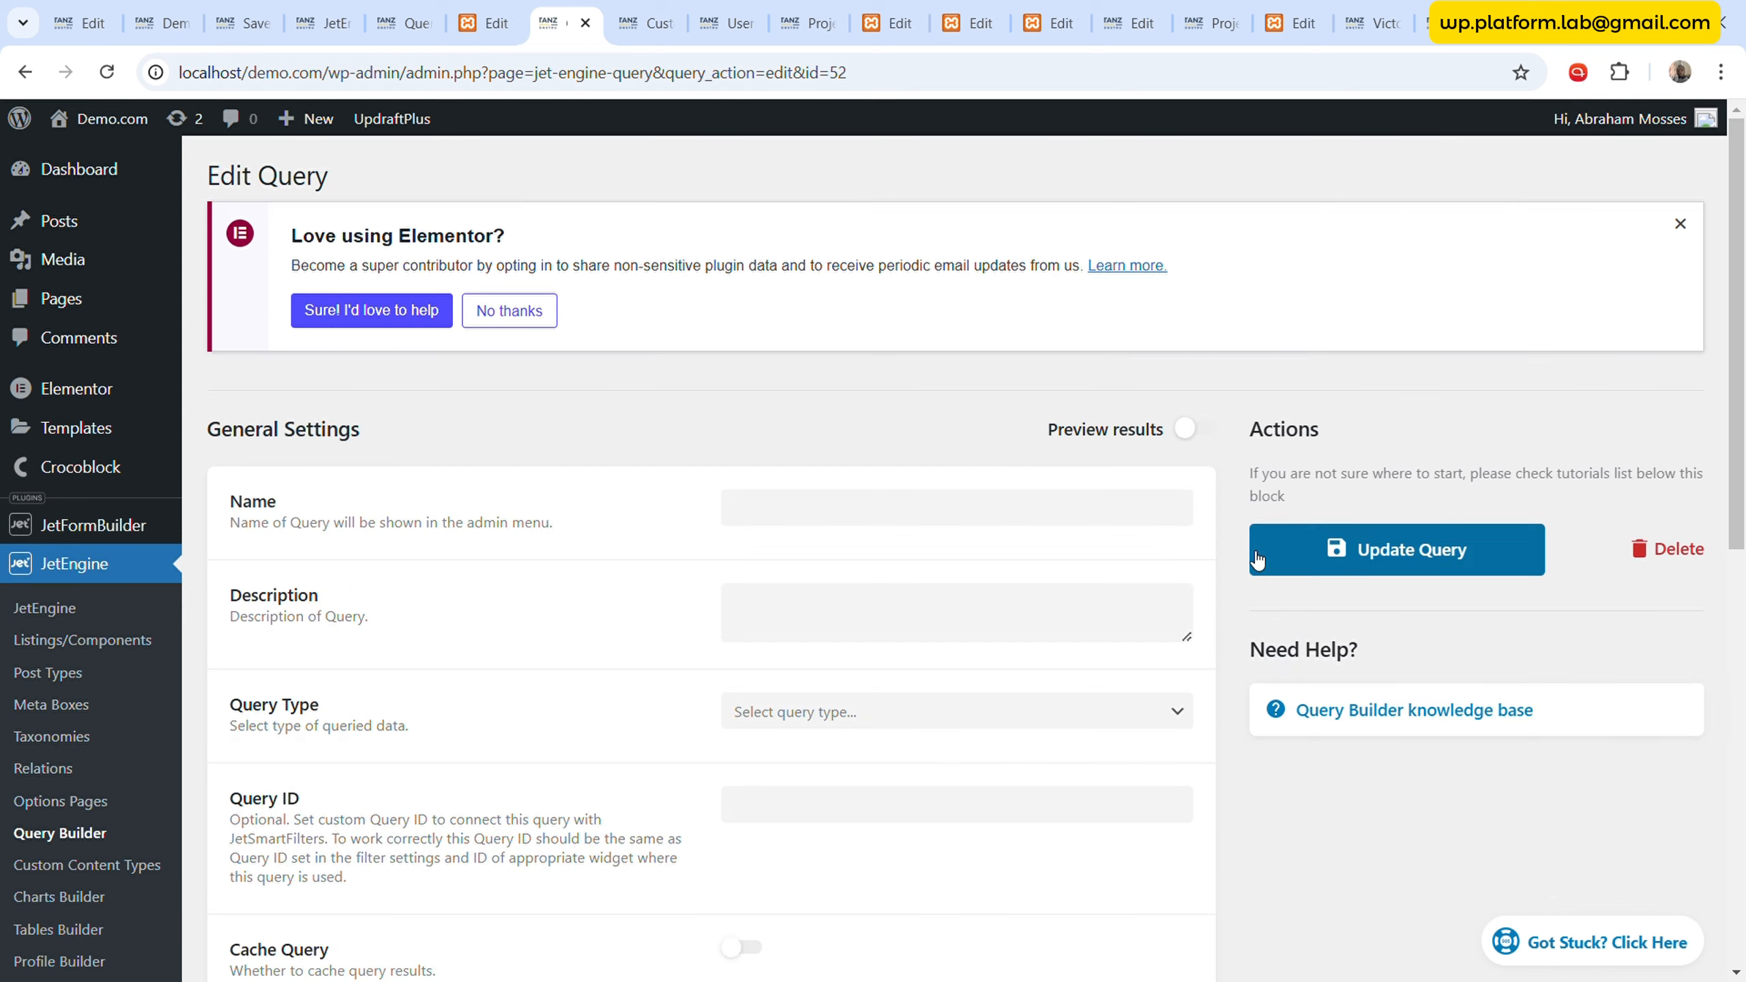
- Review the query's content type, sorting and Invitee Email condition
scroll(606, 474, "down", 3)
scroll(605, 482, "down", 3)
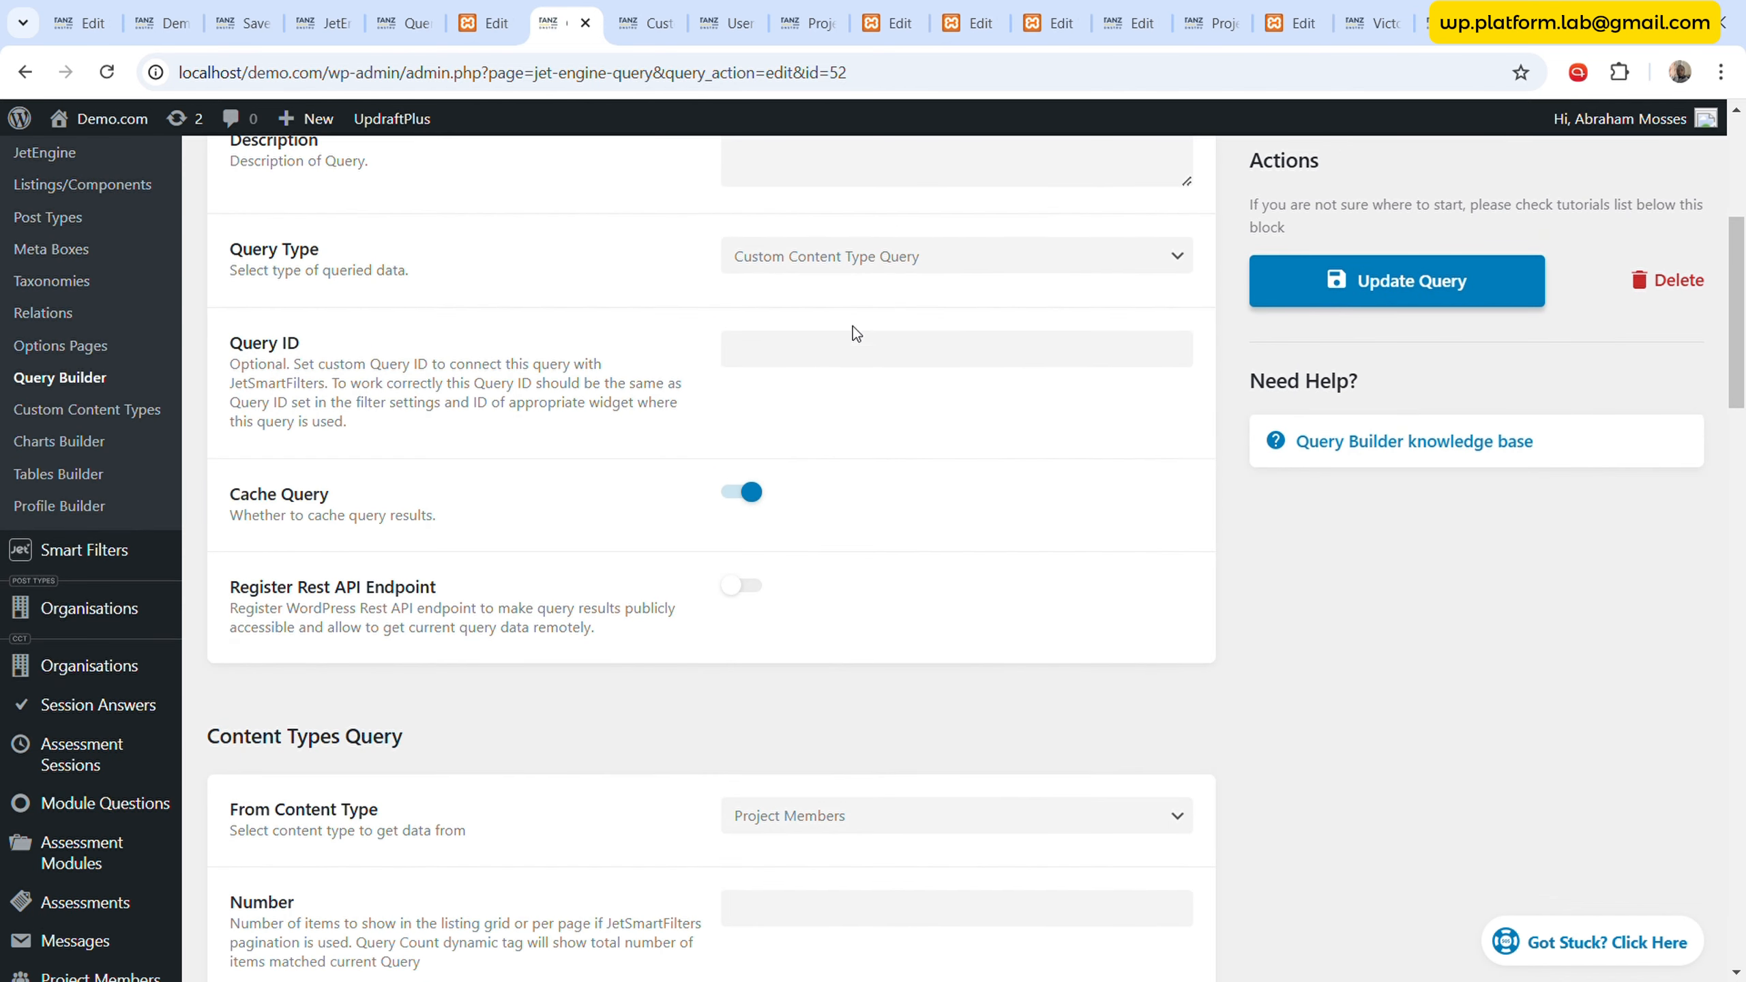
scroll(771, 389, "down", 6)
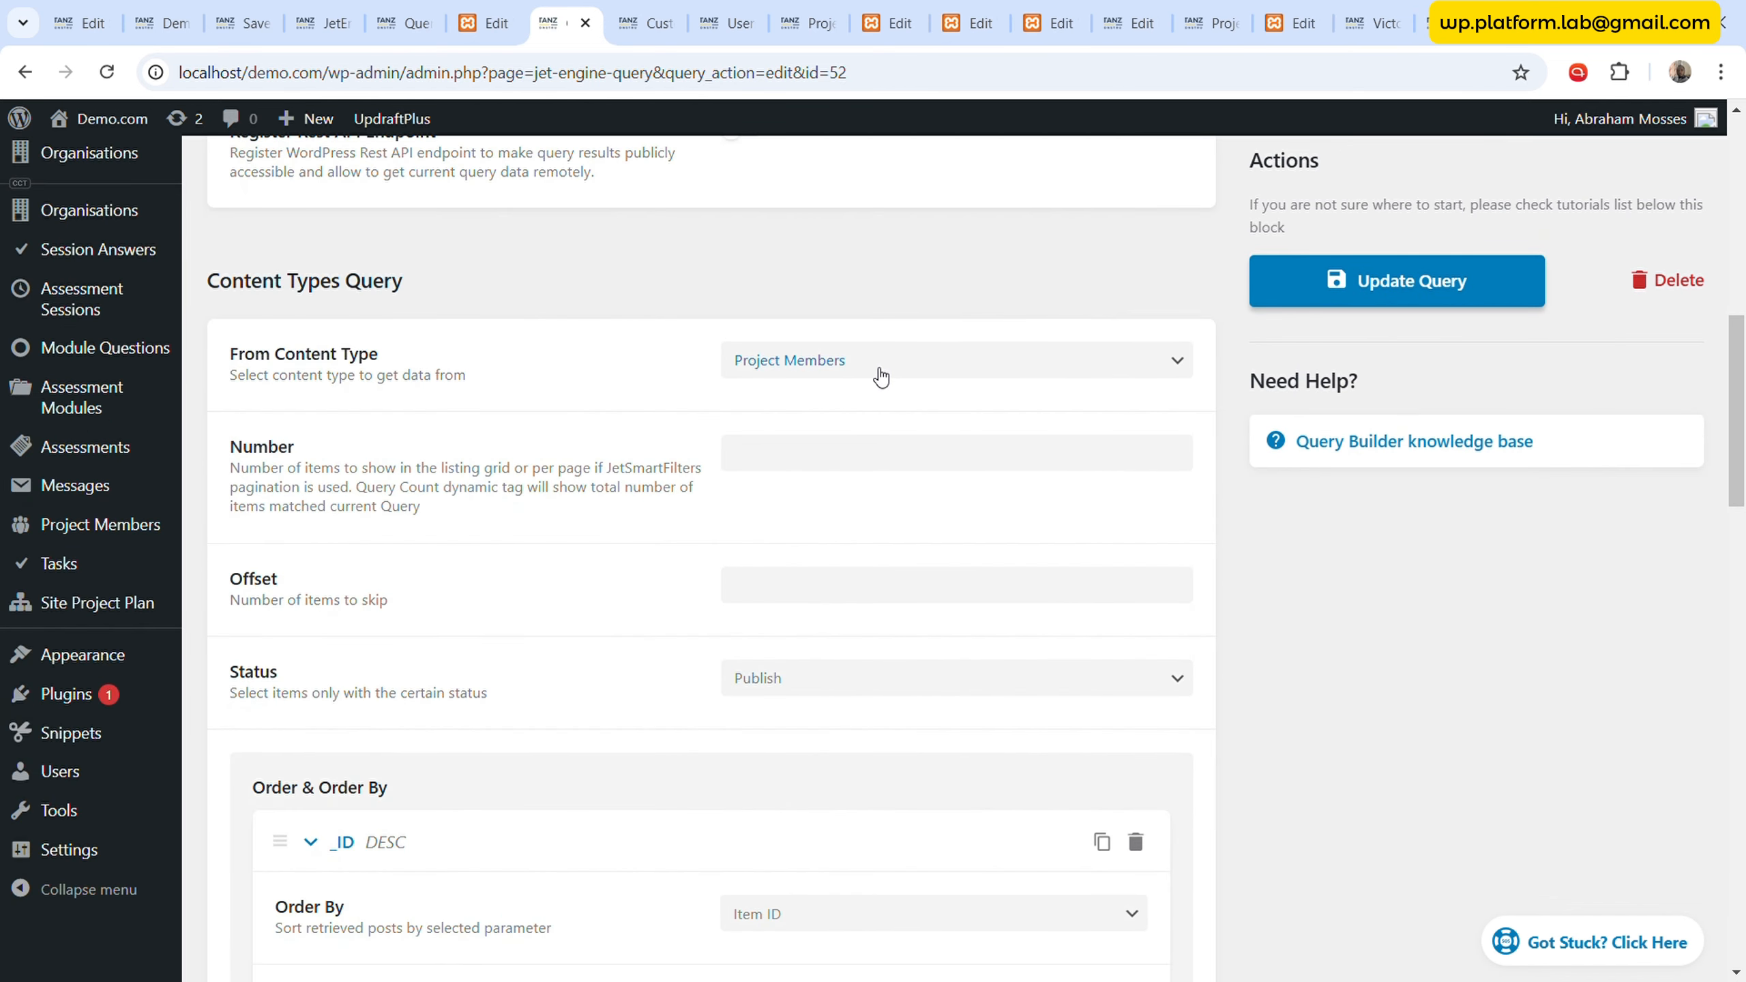
left_click(834, 368)
scroll(683, 329, "down", 8)
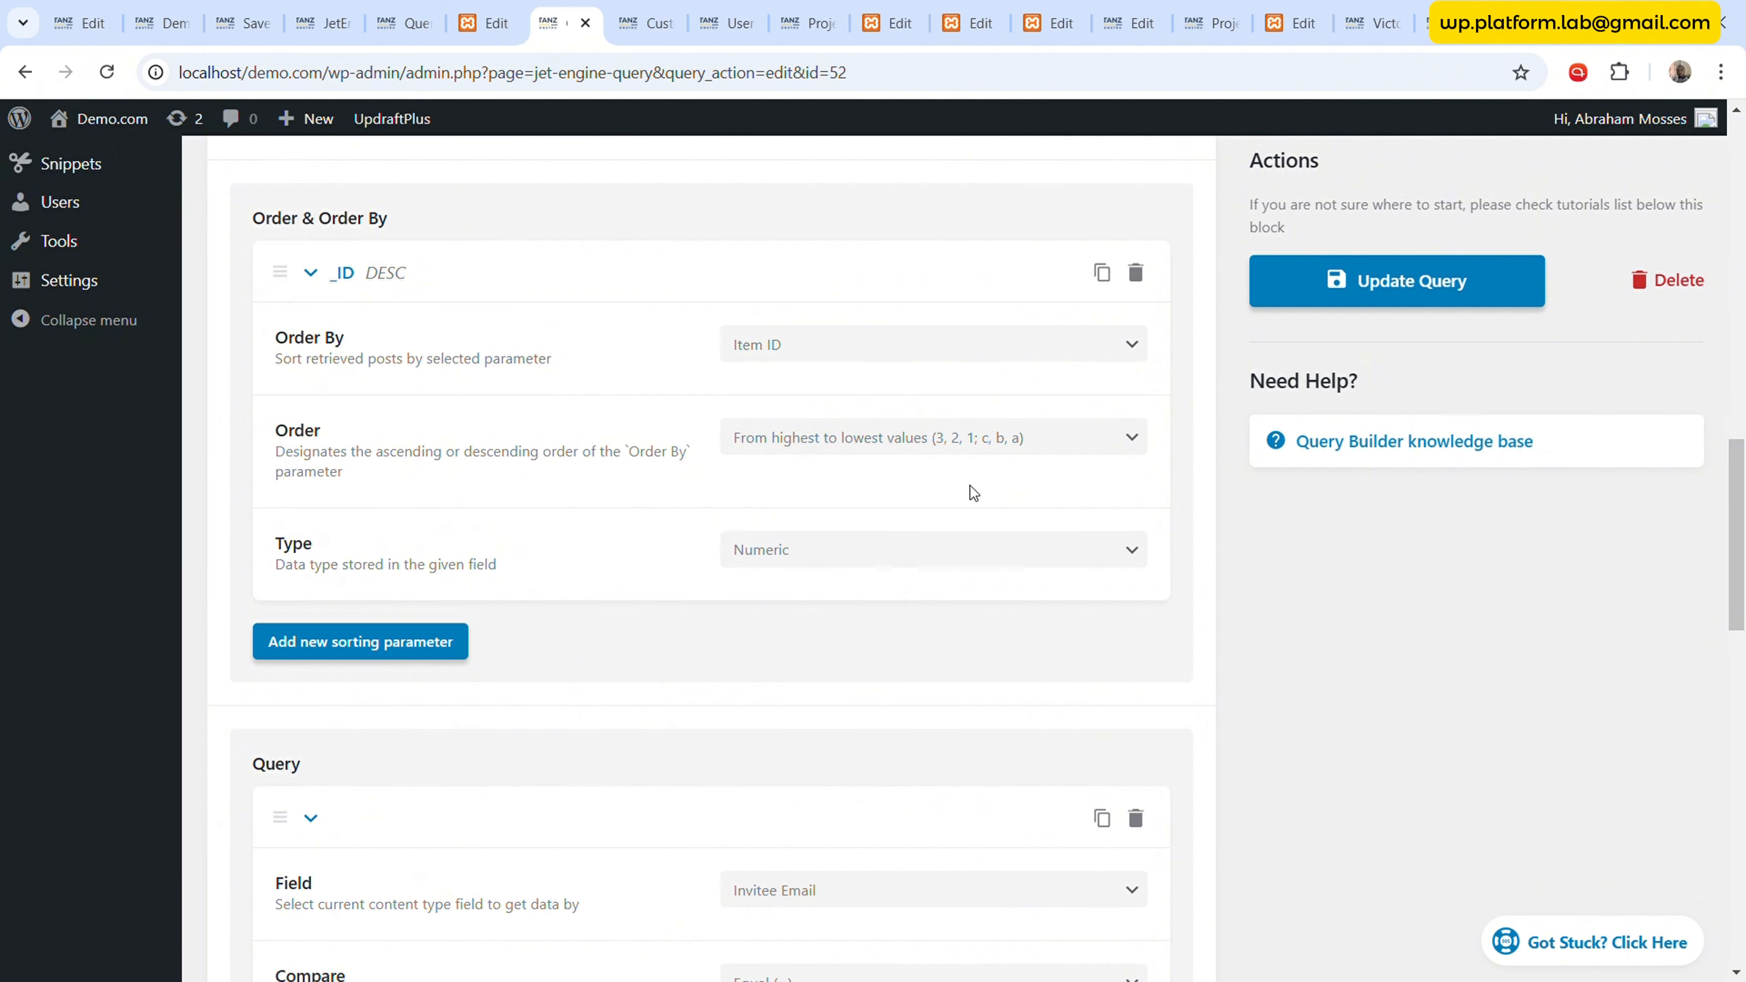
scroll(970, 490, "down", 5)
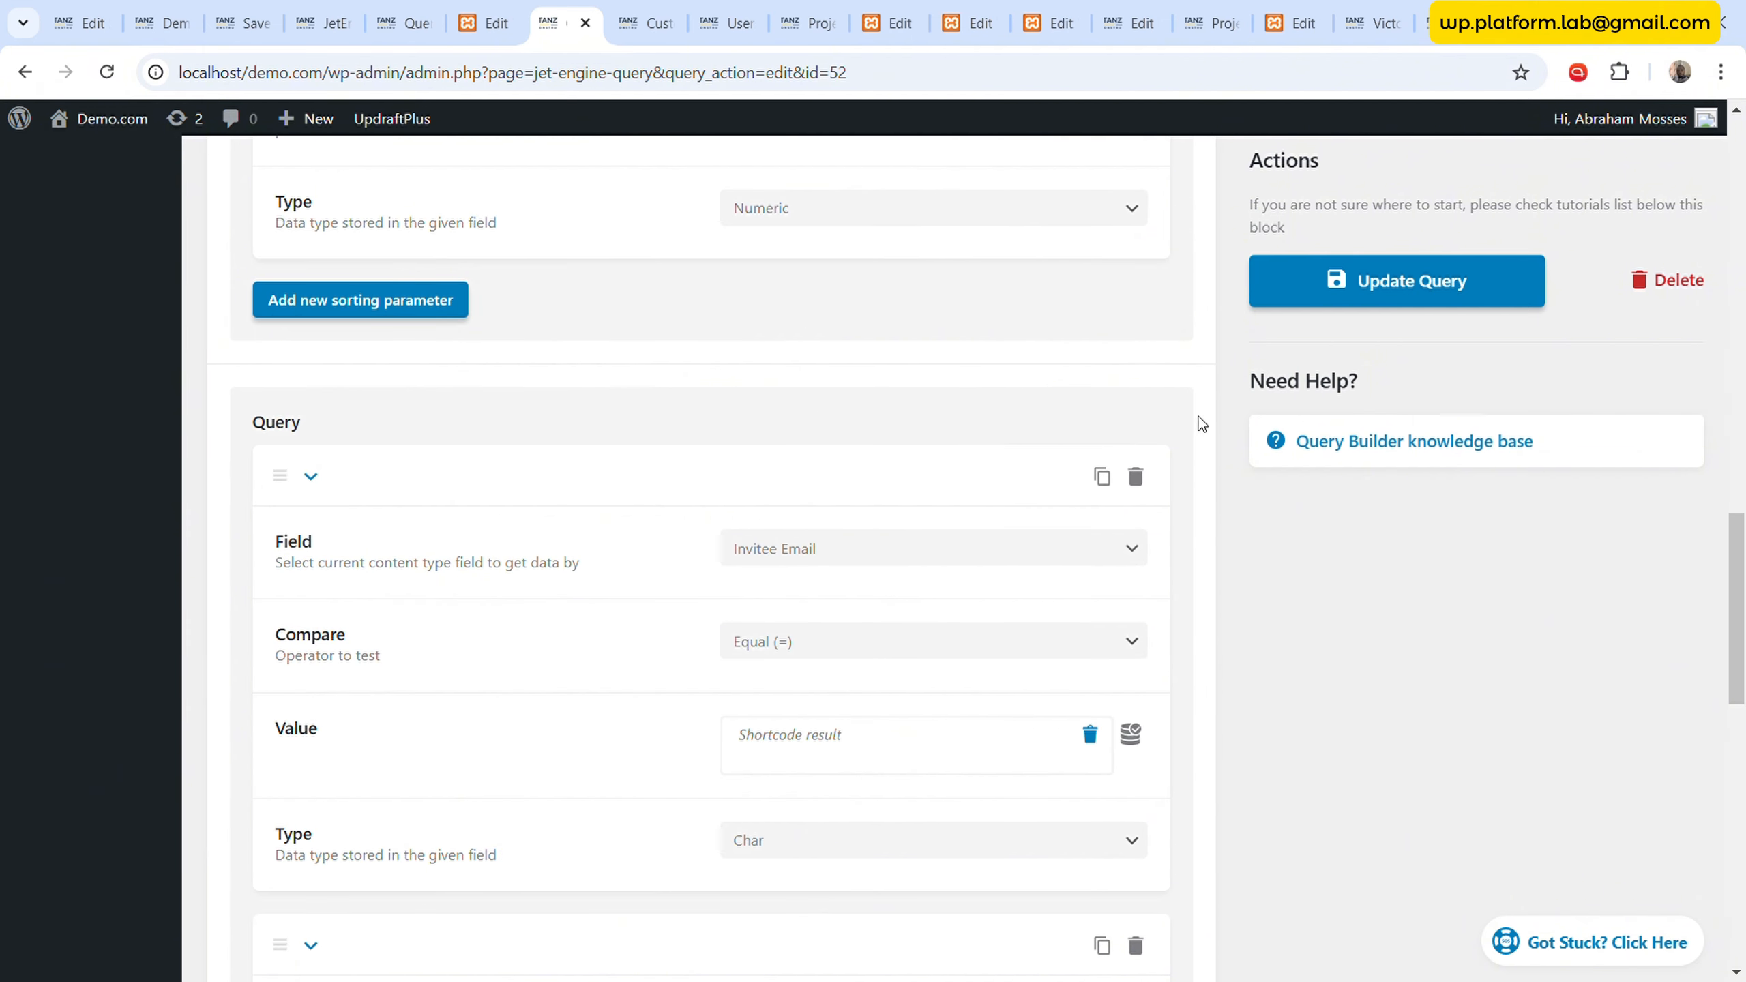
scroll(1205, 427, "down", 3)
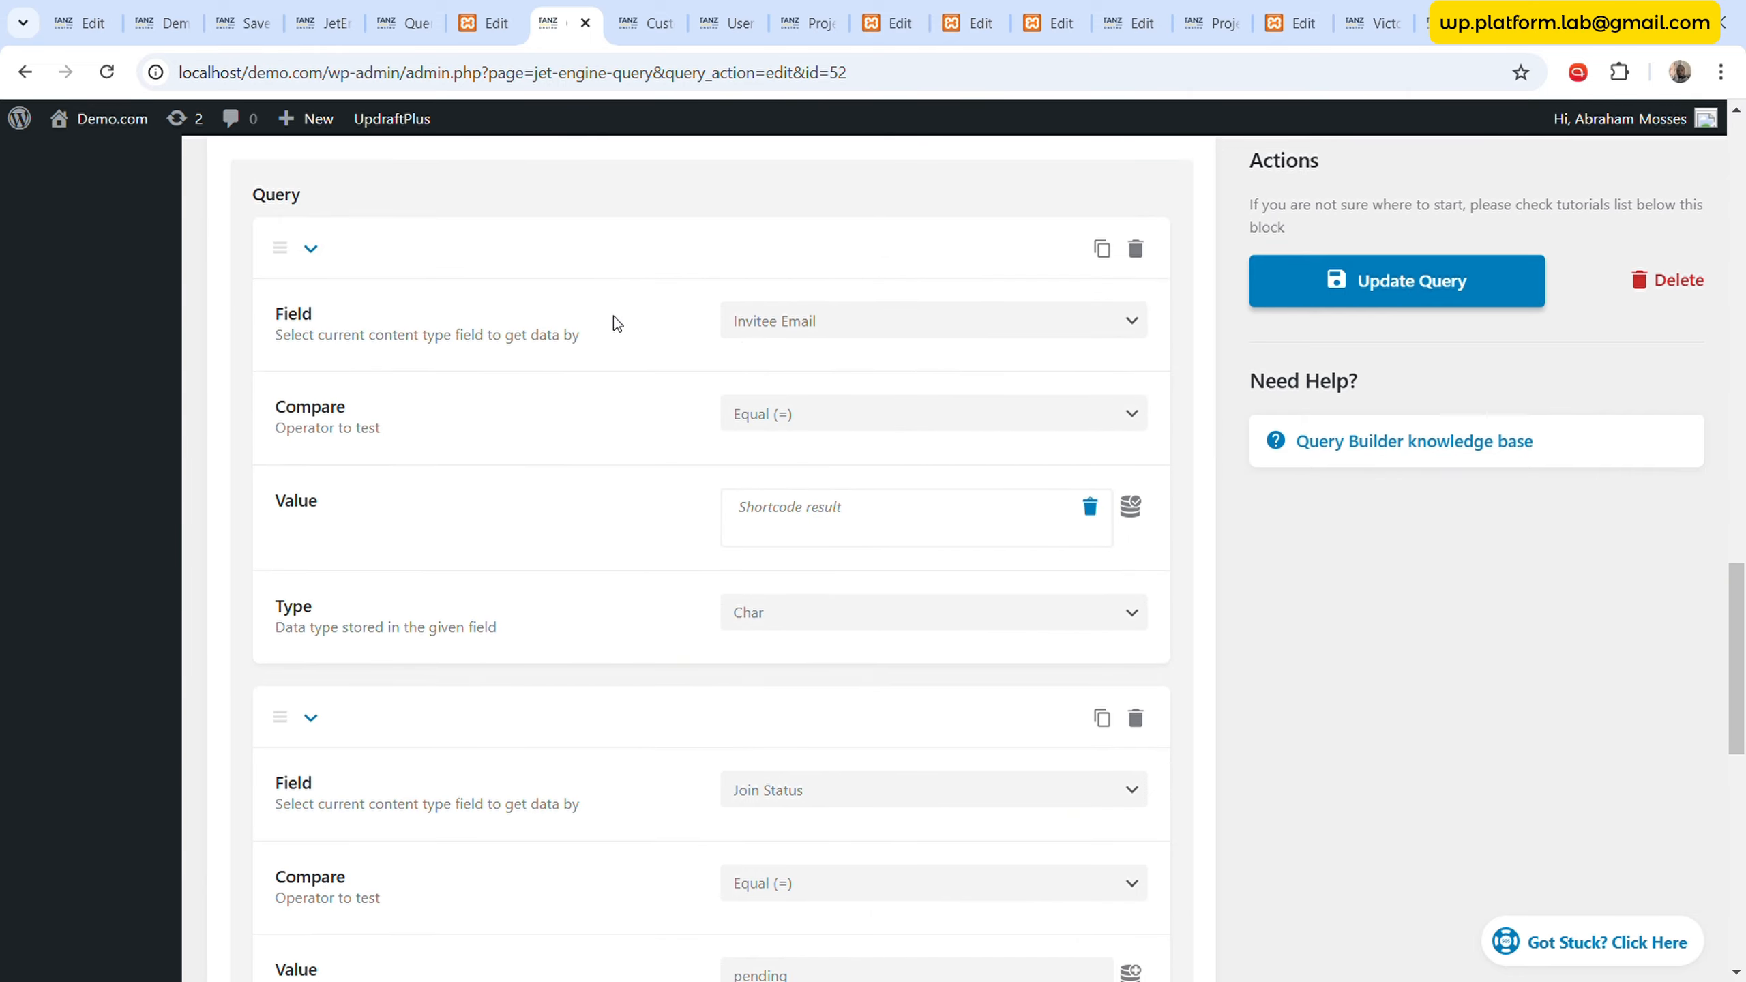
left_click(854, 329)
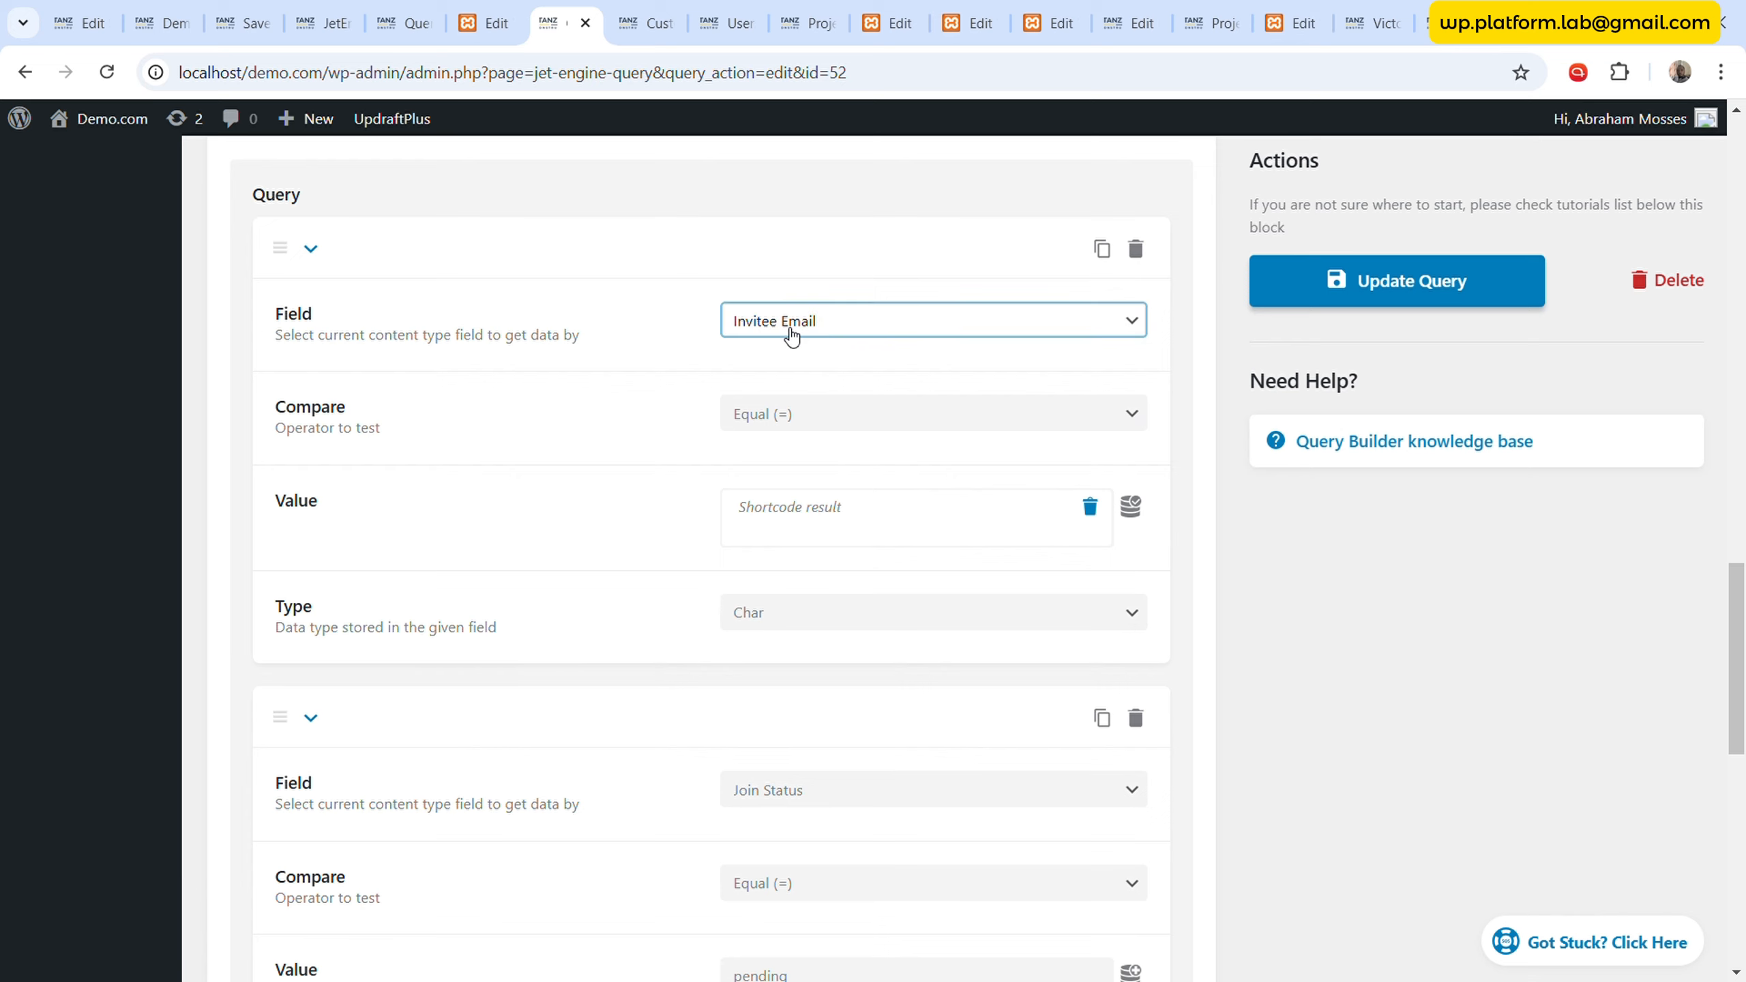
left_click(828, 430)
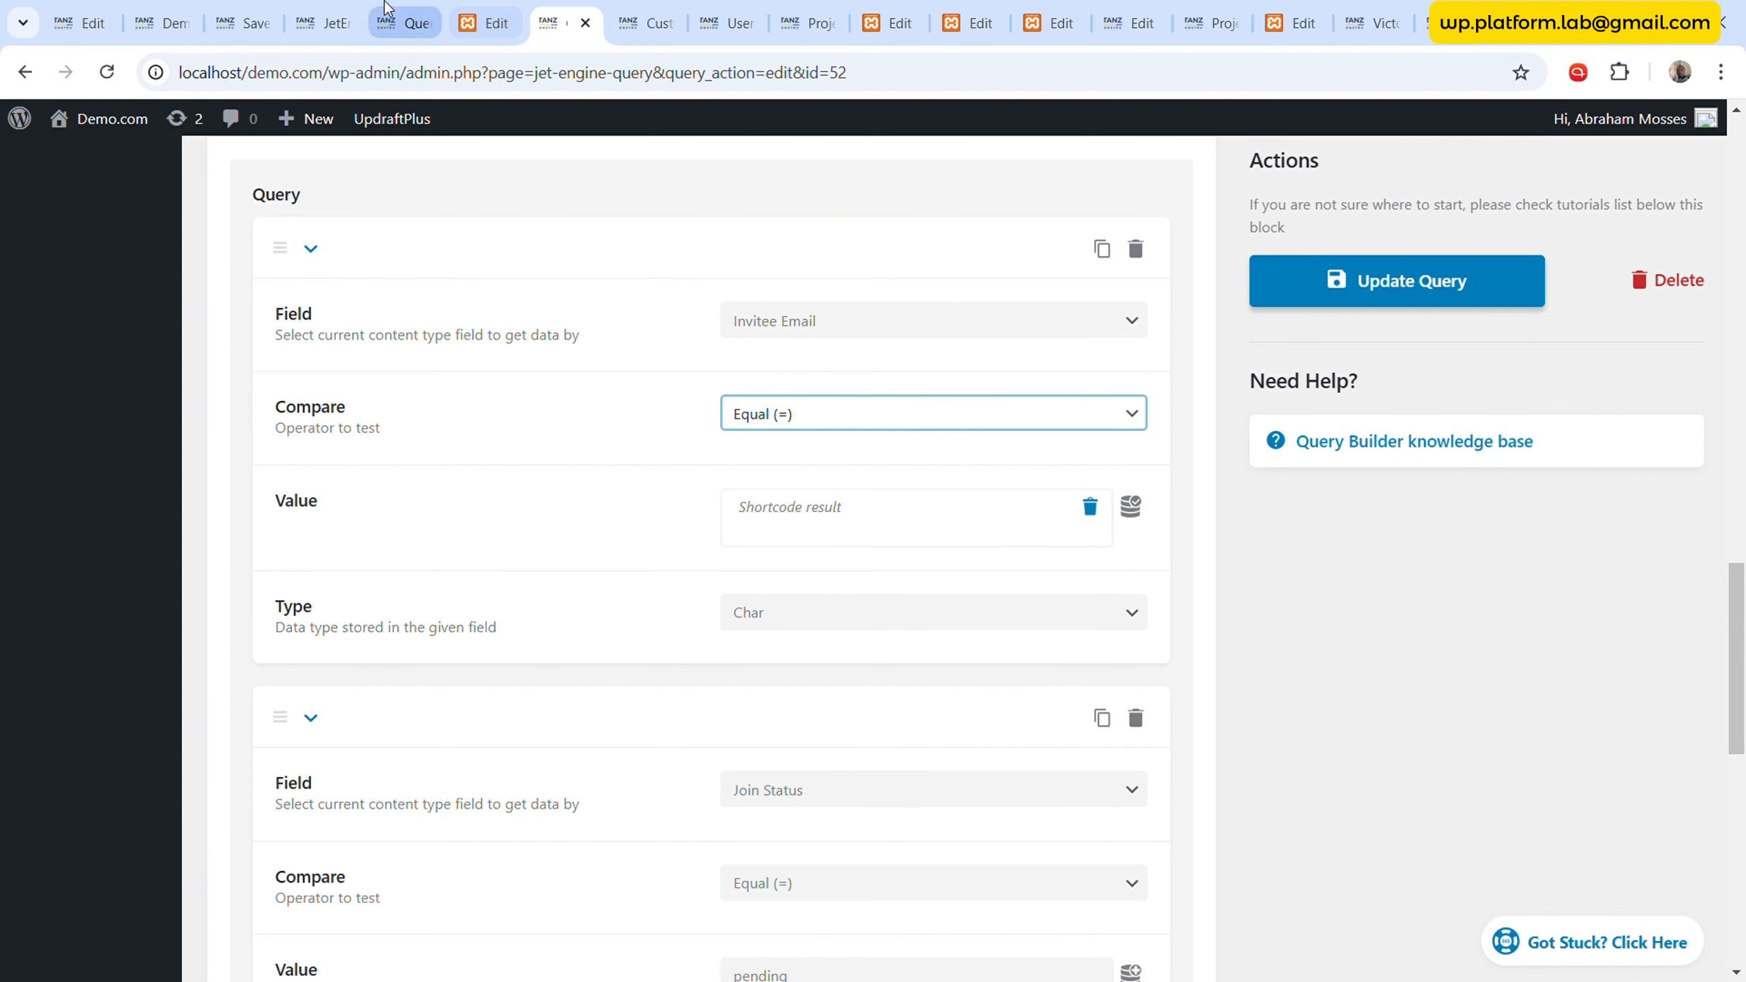
- In the Shortcode Generator, set the object field to E-mail and copy the generated shortcode with the Current User (global) context
left_click(323, 23)
scroll(1308, 504, "up", 8)
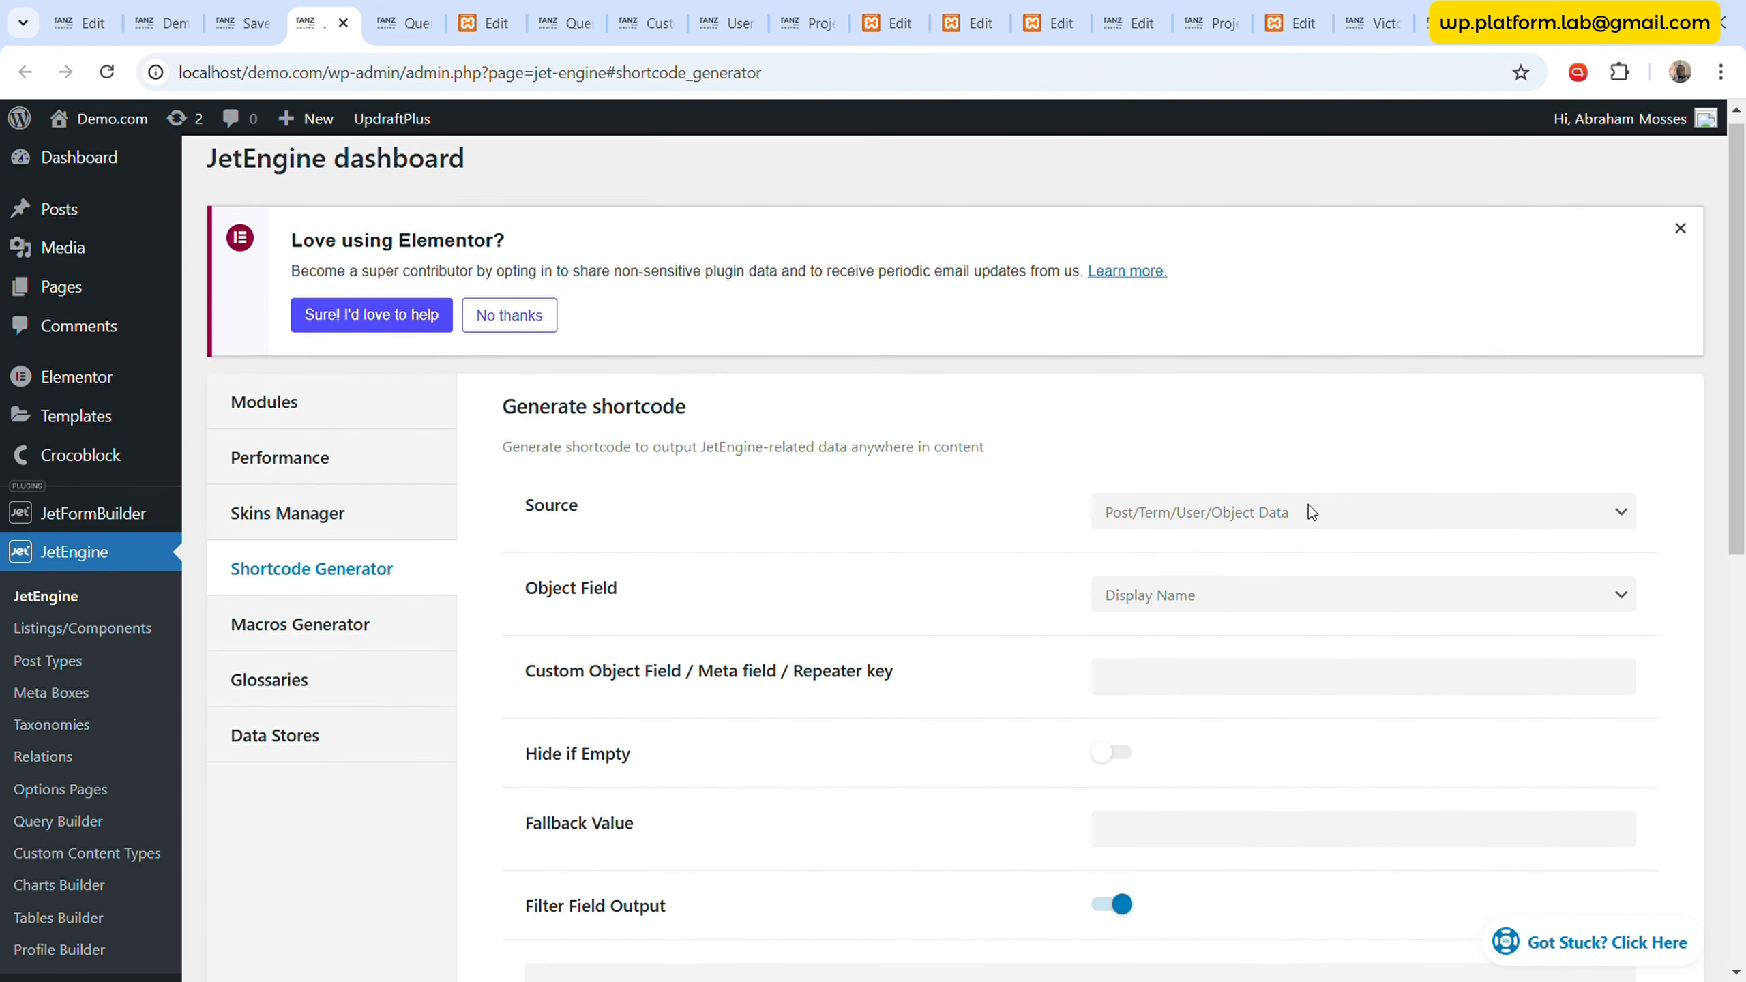
scroll(1263, 379, "down", 2)
left_click(1250, 398)
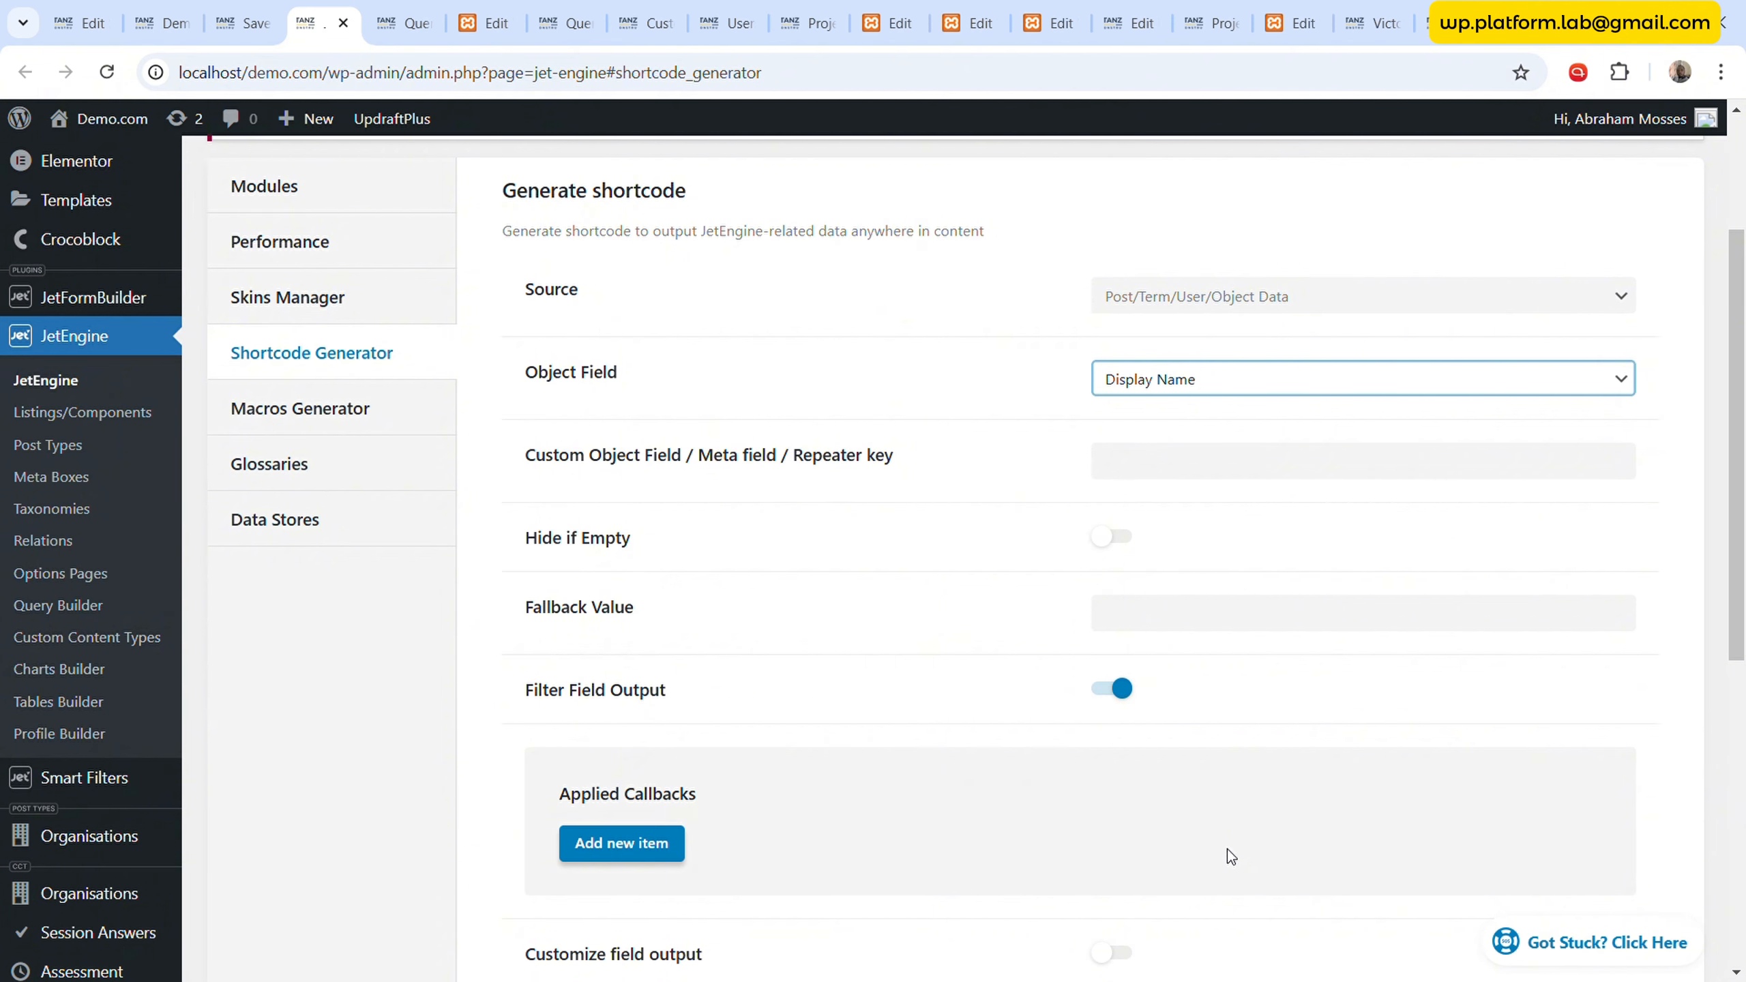
left_click(1201, 846)
scroll(1047, 476, "down", 6)
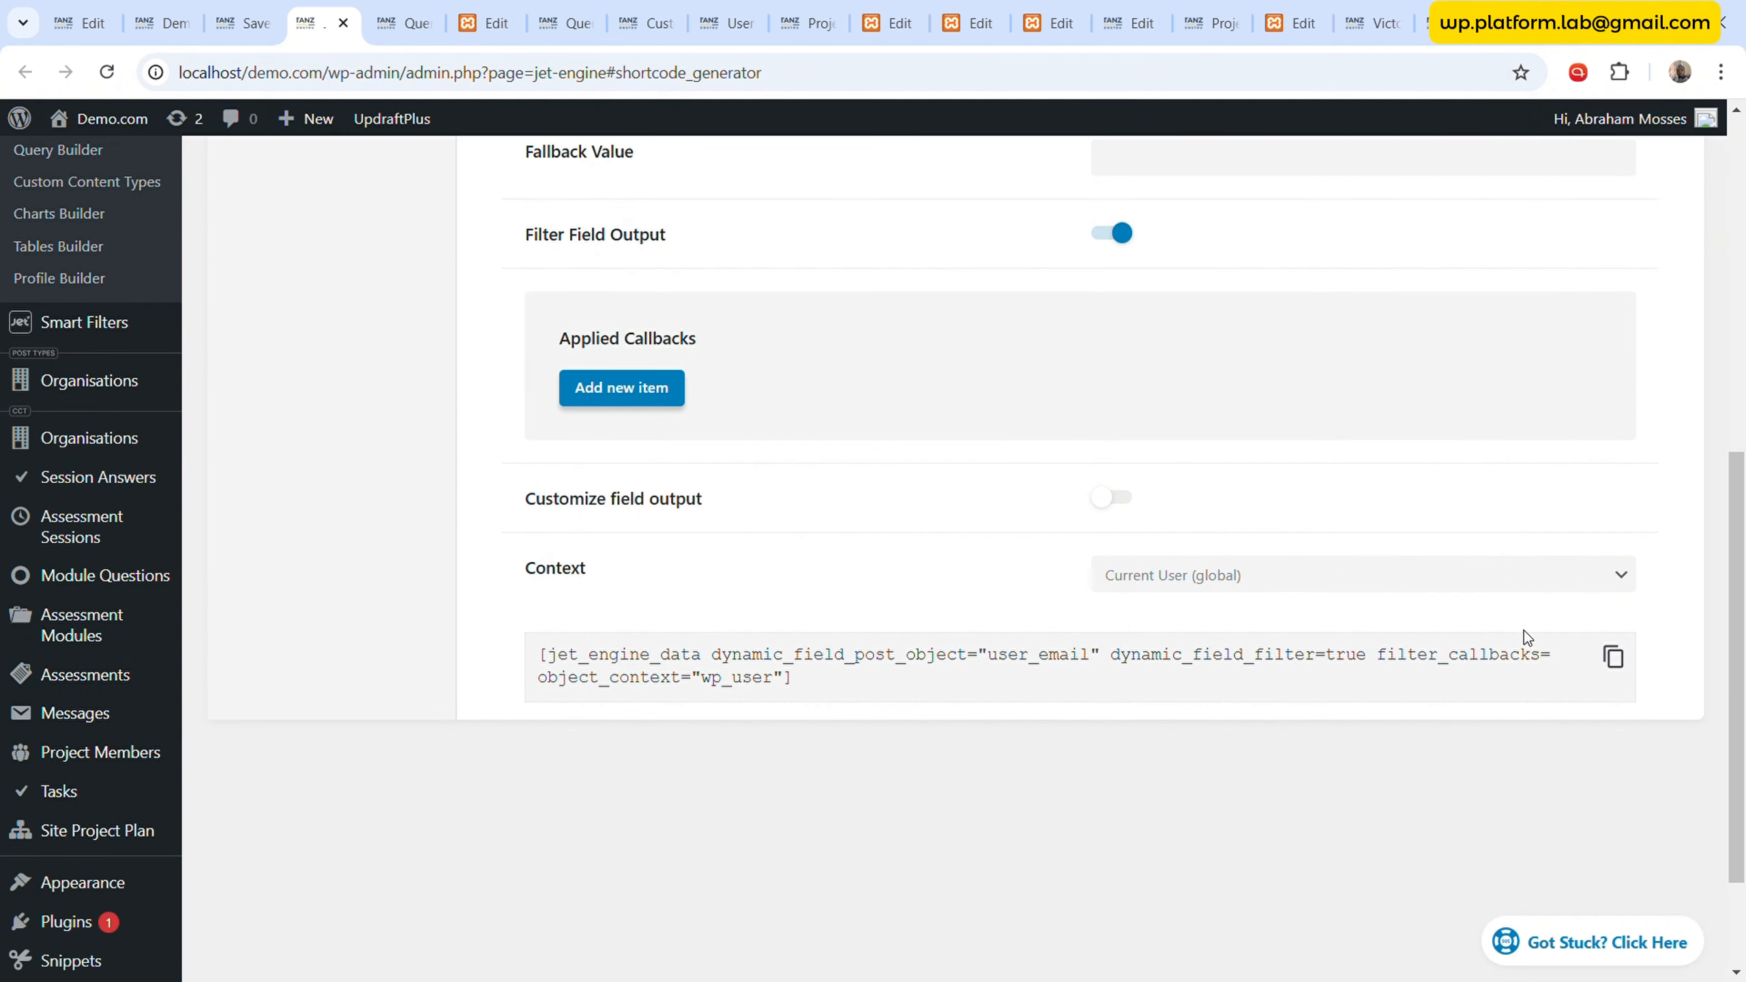
left_click(1613, 657)
scroll(1324, 585, "up", 5)
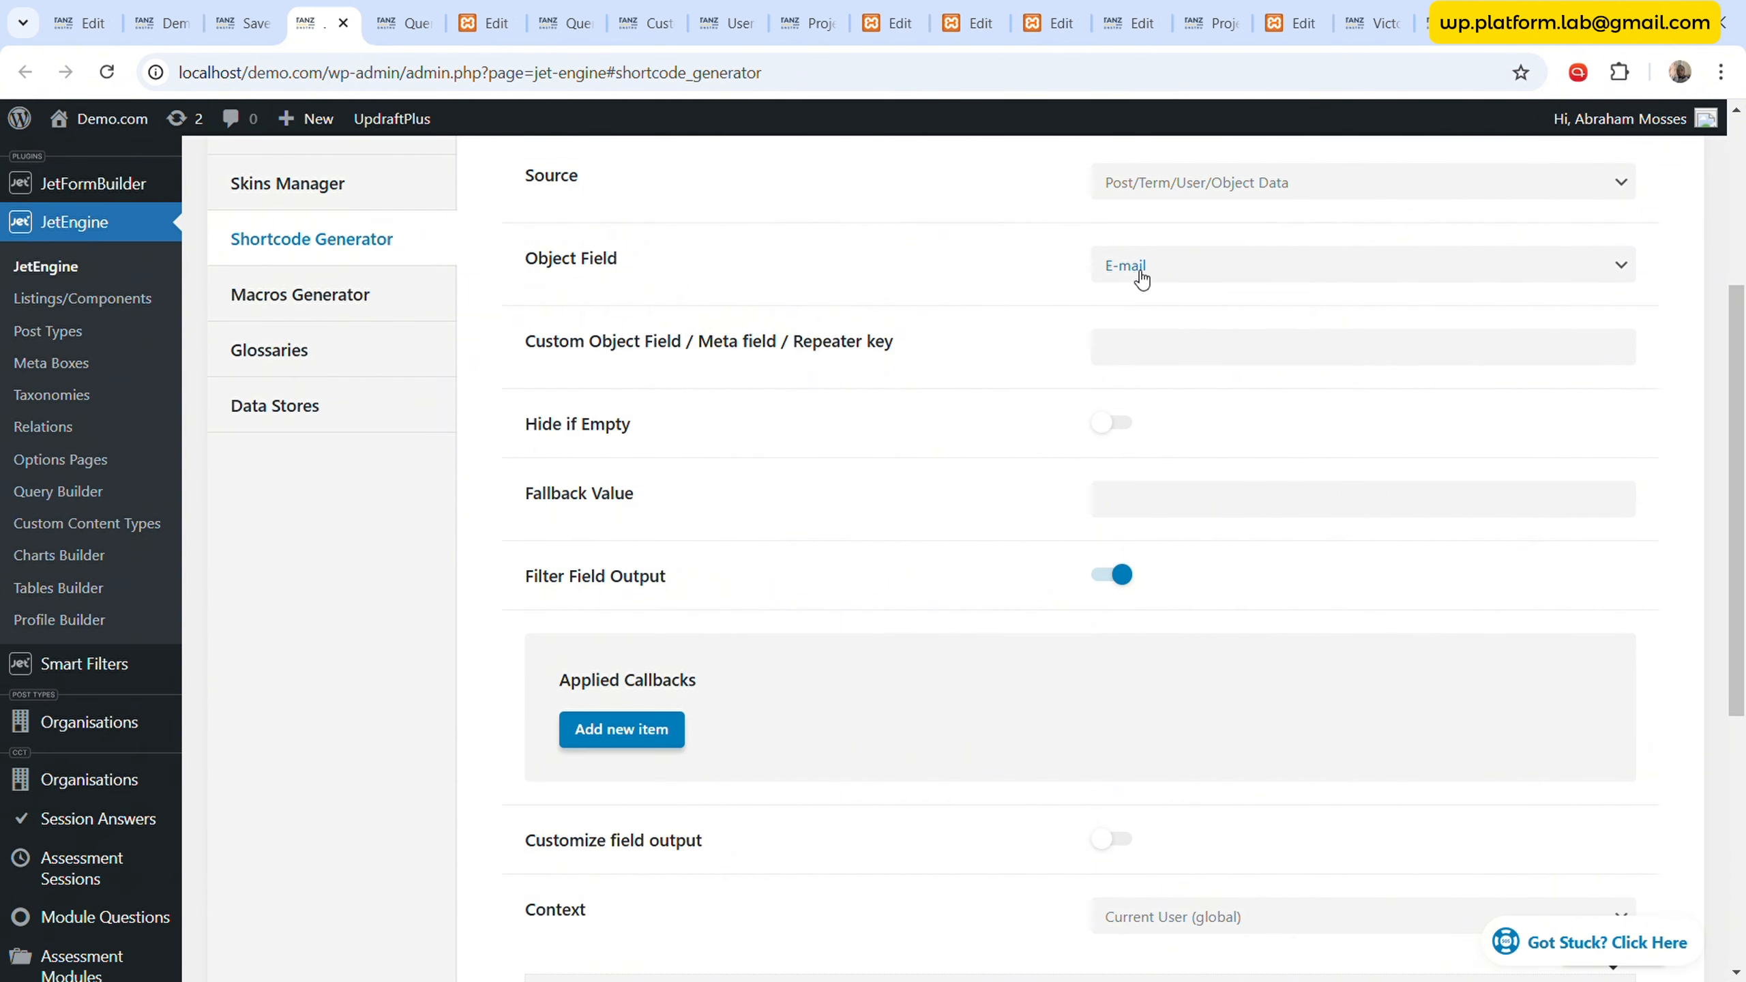
- Return to the query and replace the shortcode in the Invitee Email condition's value with the copied user_email shortcode
left_click(426, 7)
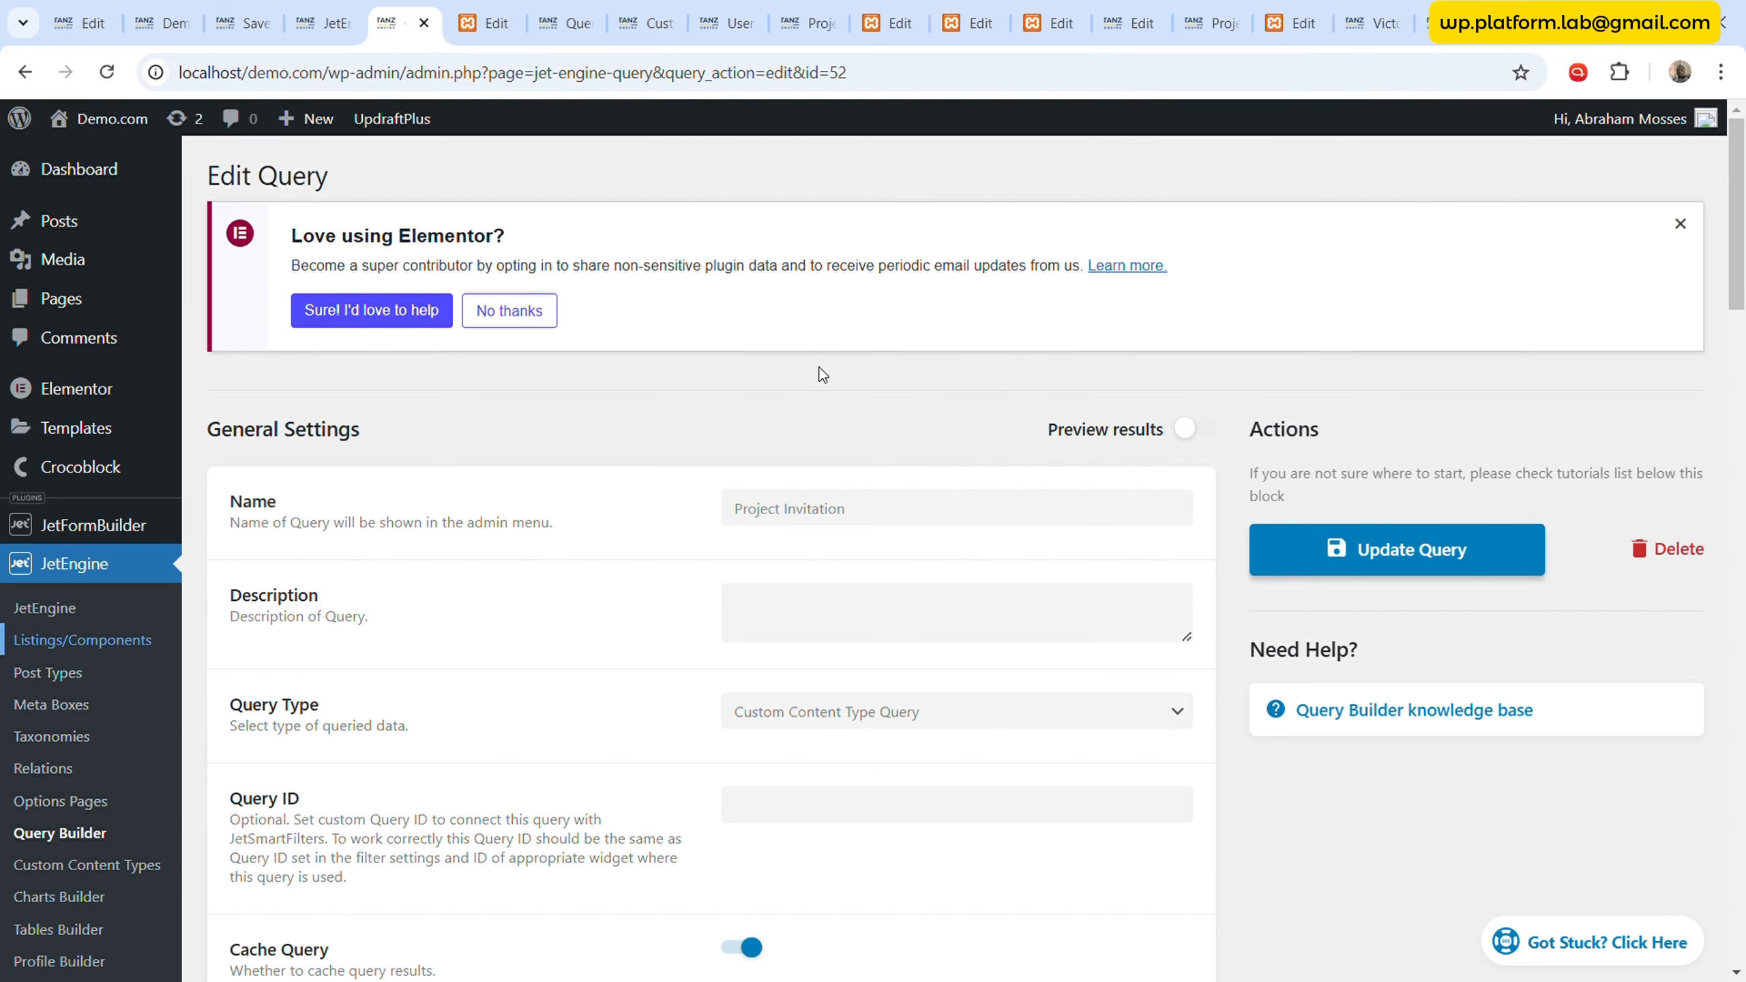
left_click(585, 15)
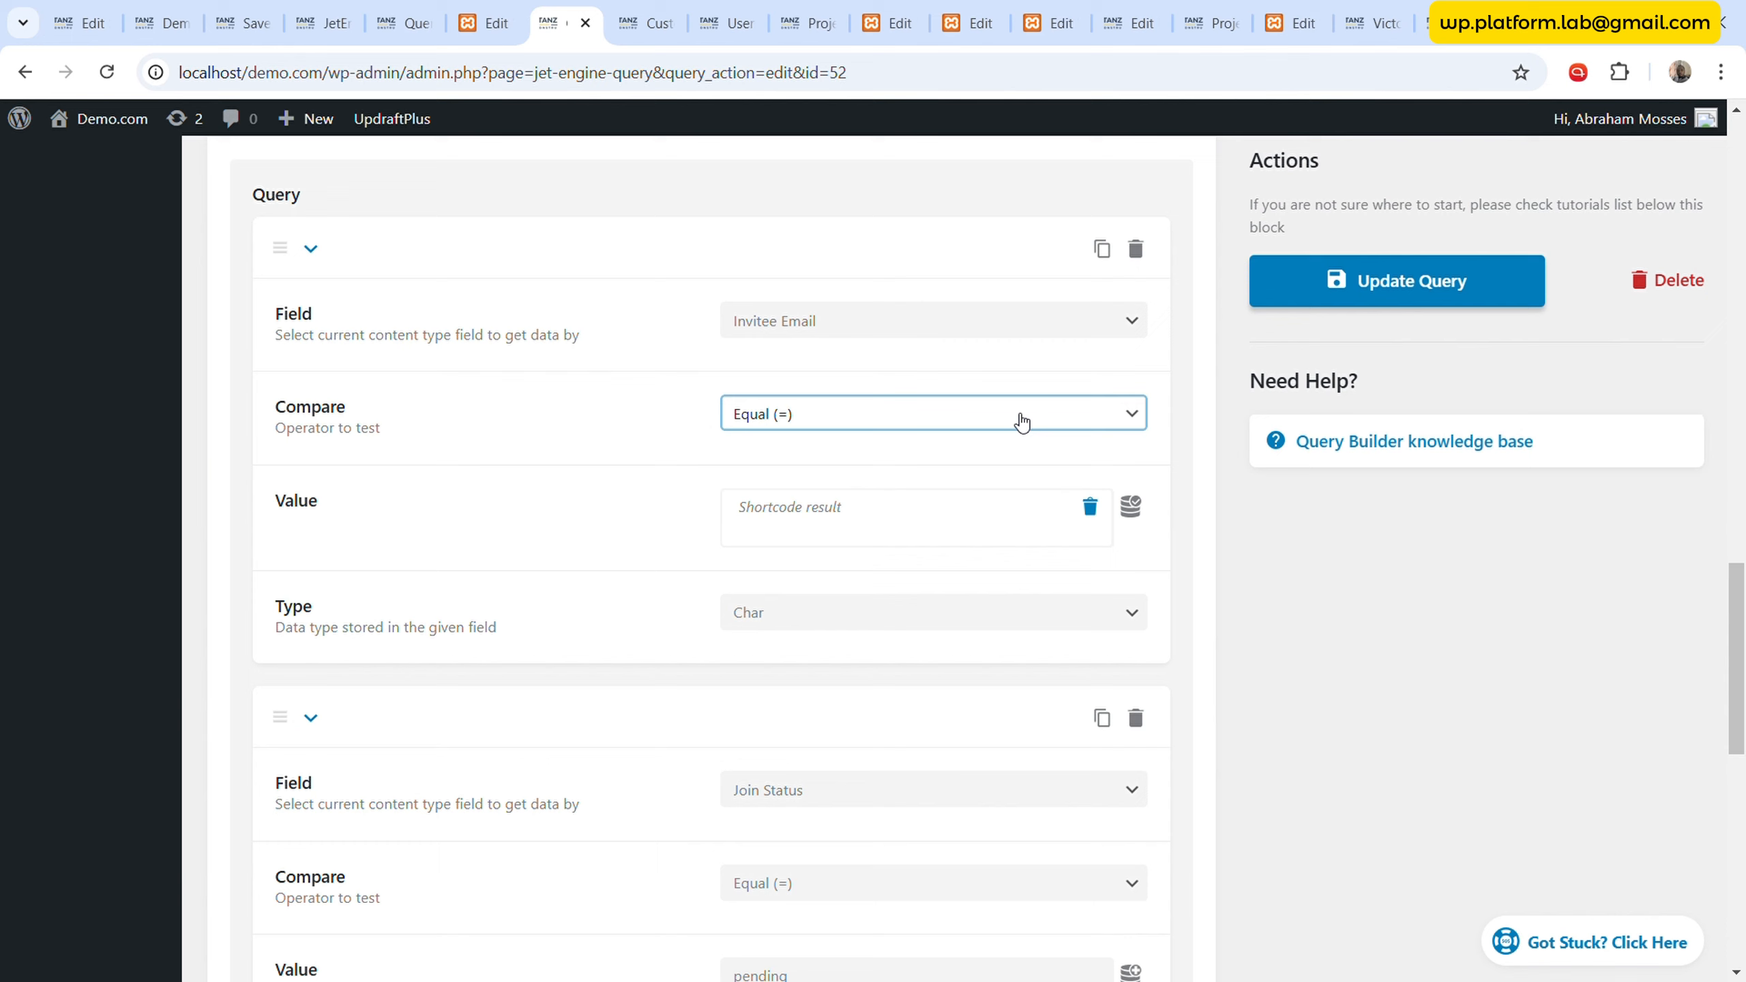
left_click(877, 507)
triple_click(1002, 681)
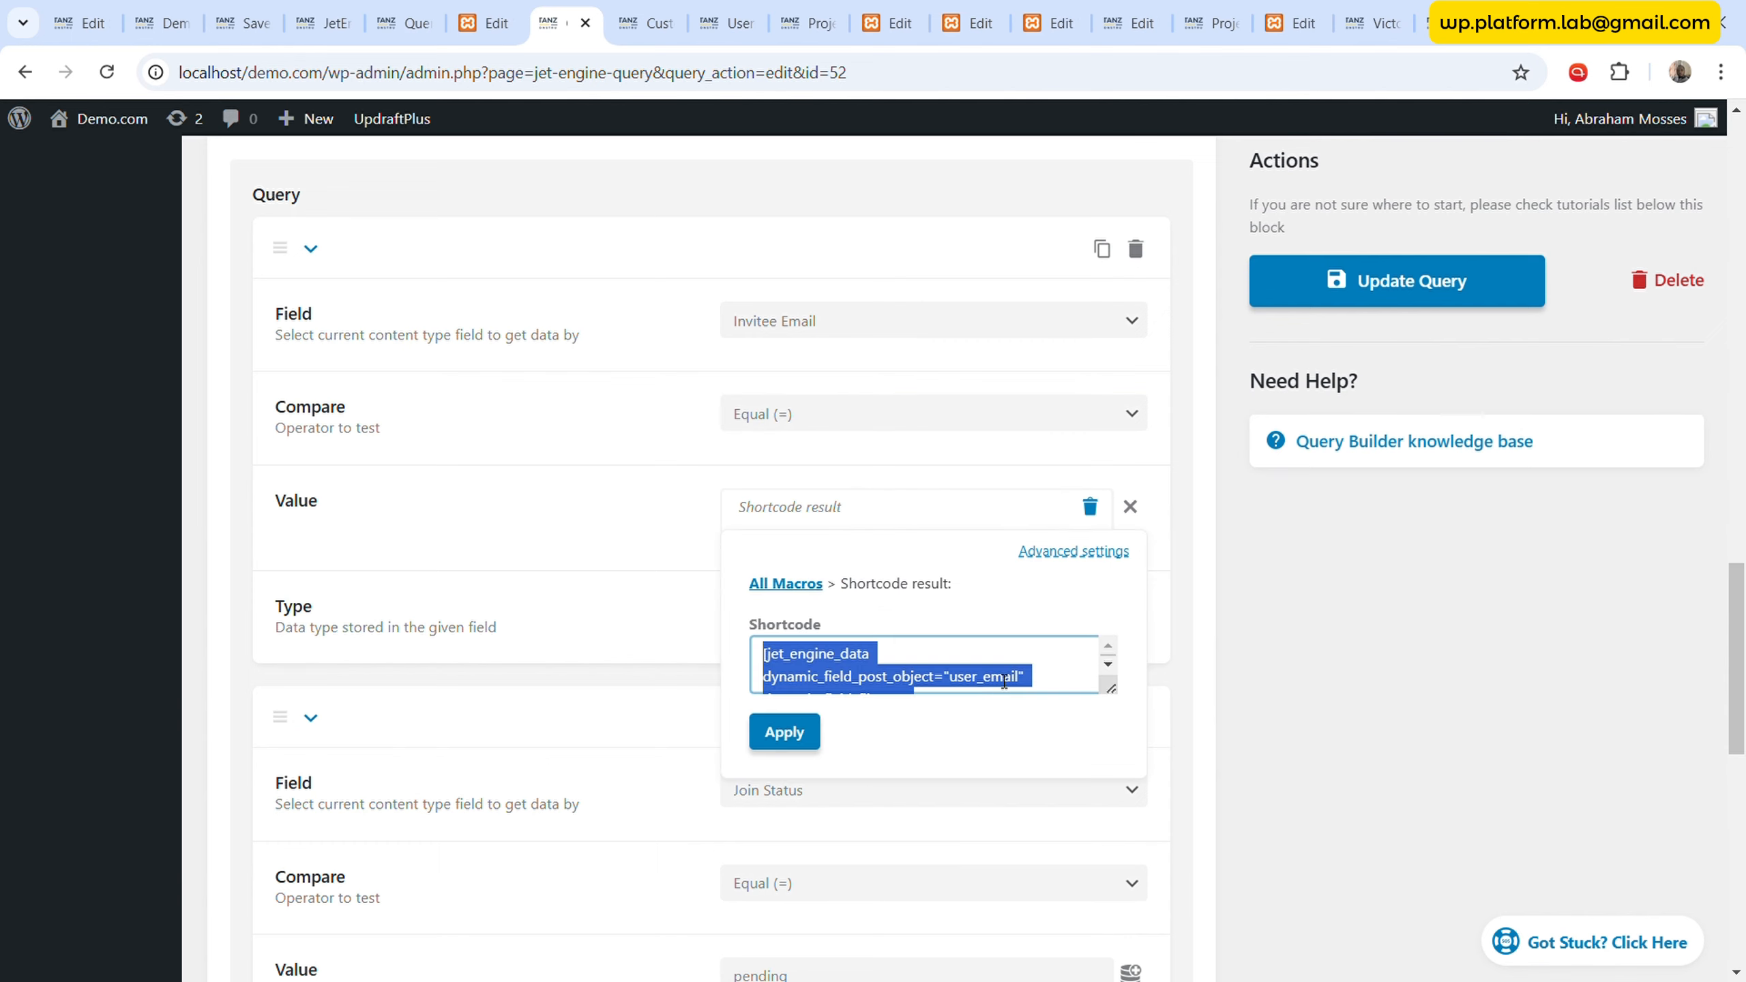
key("BackSpace")
key("ctrl+v")
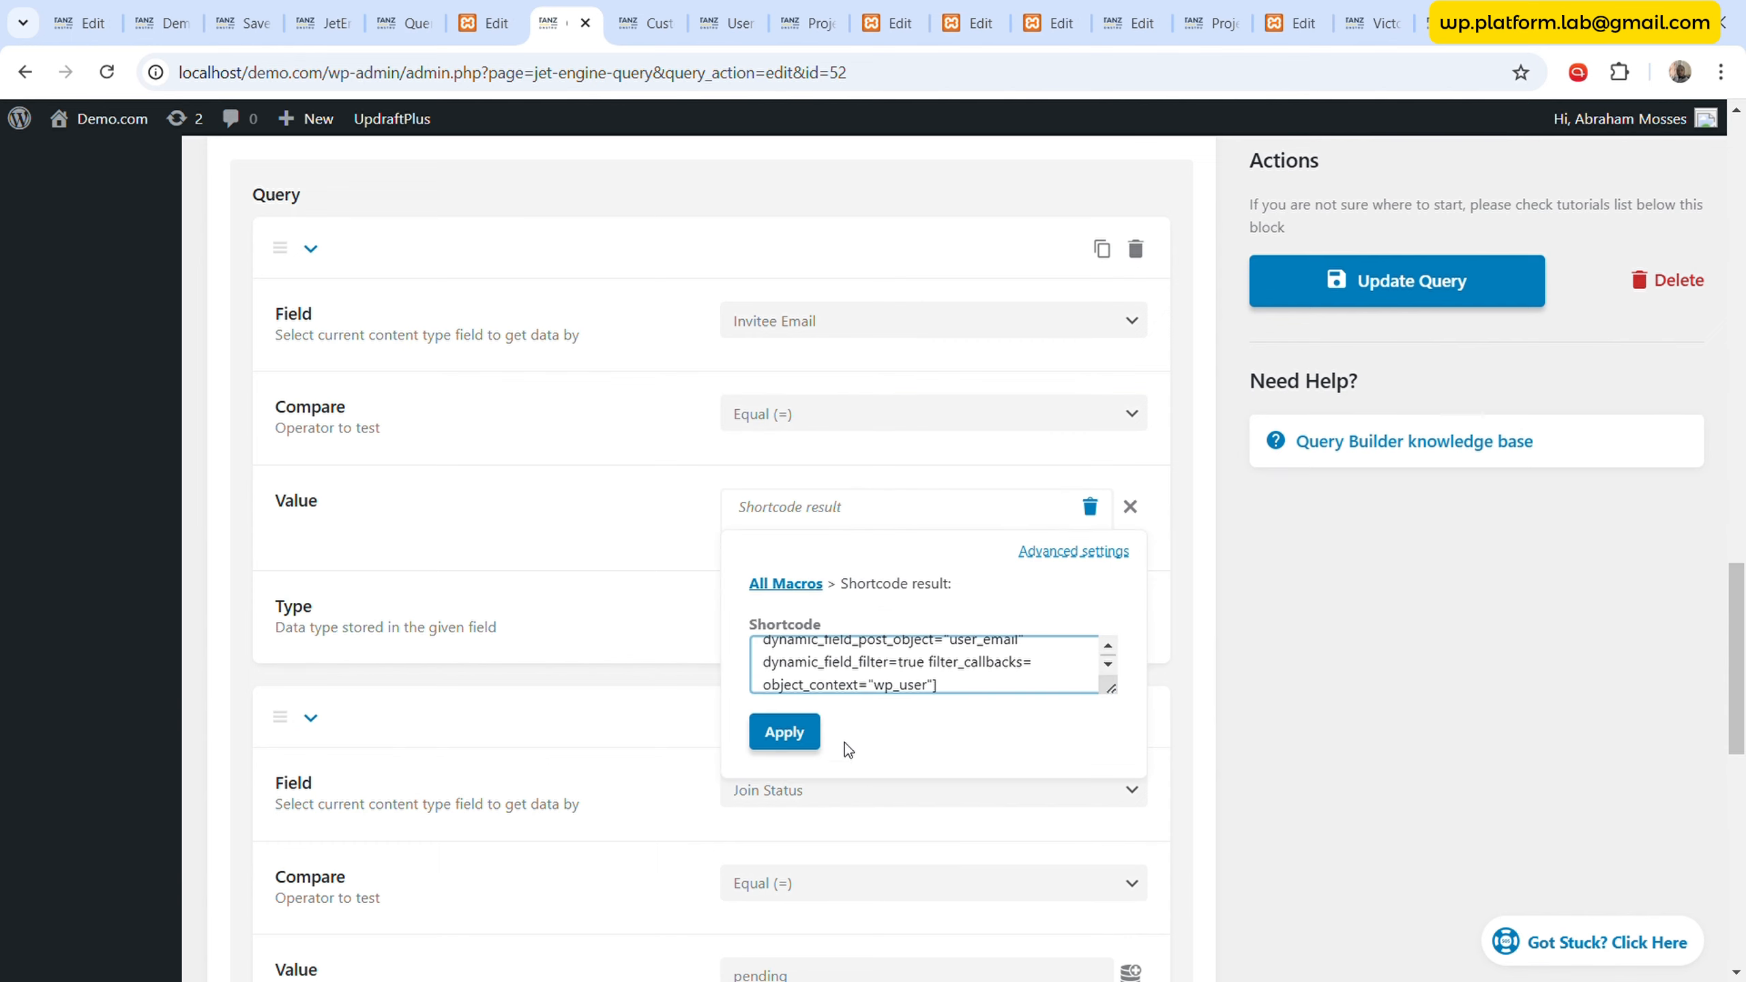
left_click(648, 563)
- Check the query's Join Status and User ID conditions and save the updated query
scroll(660, 561, "down", 3)
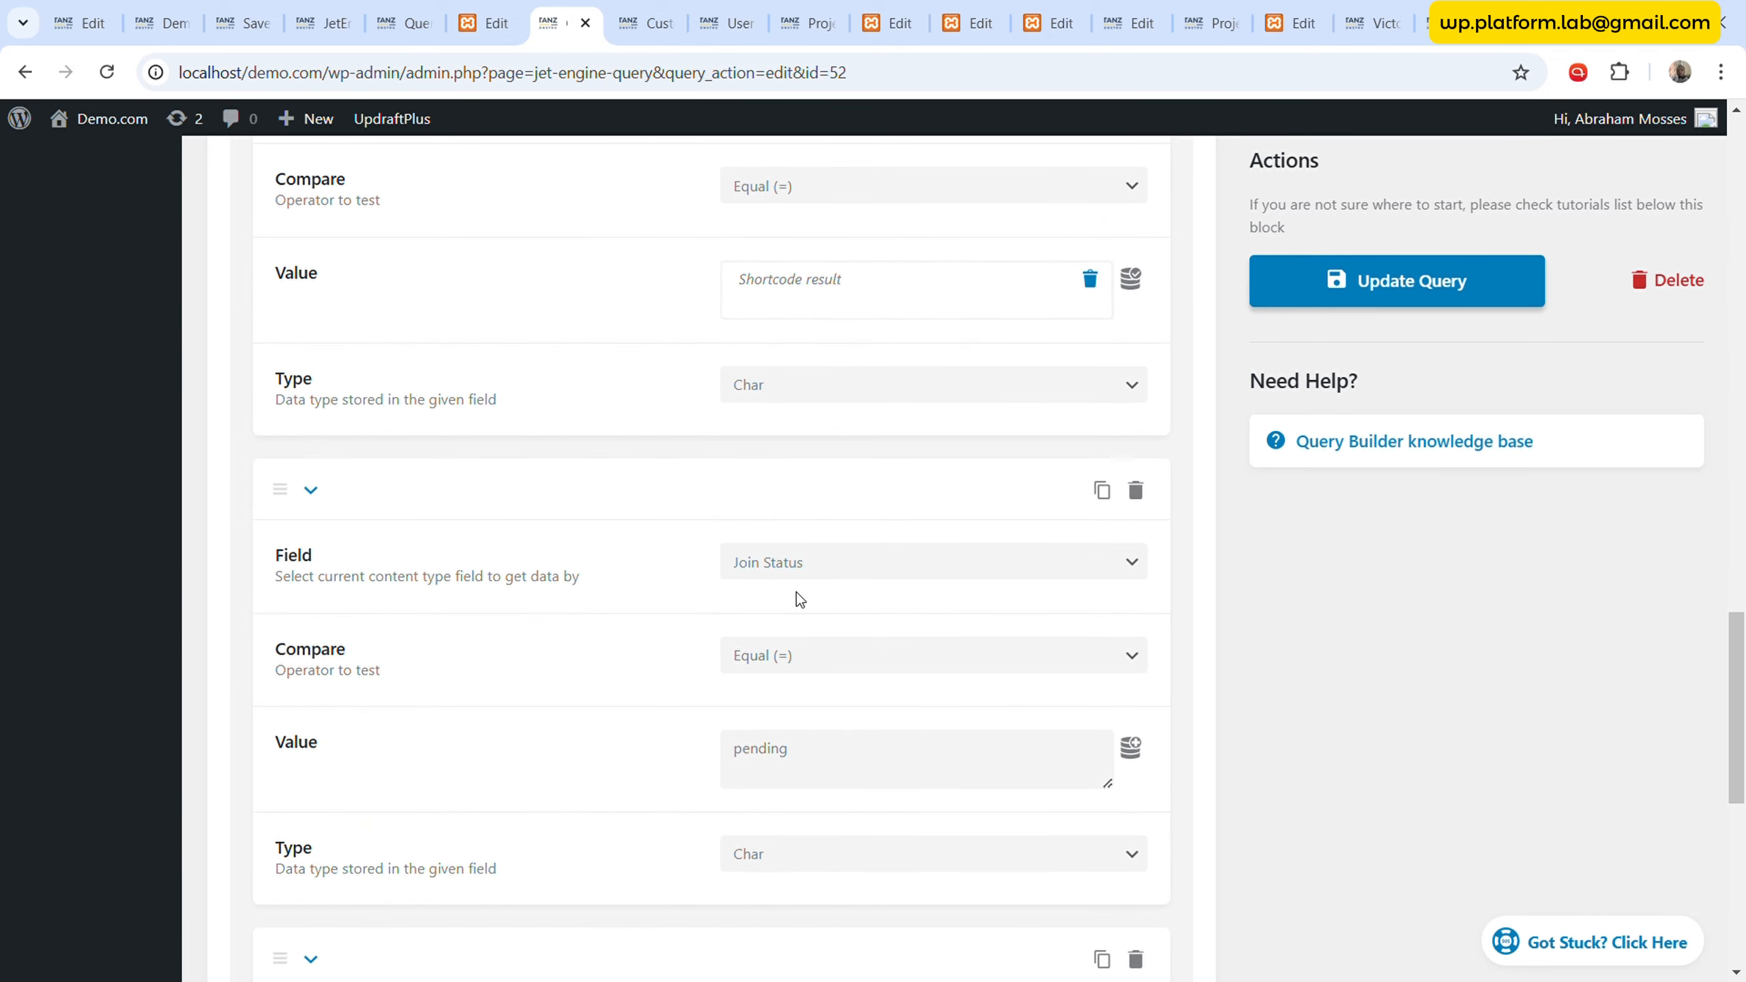
scroll(797, 592, "down", 3)
left_click(743, 530)
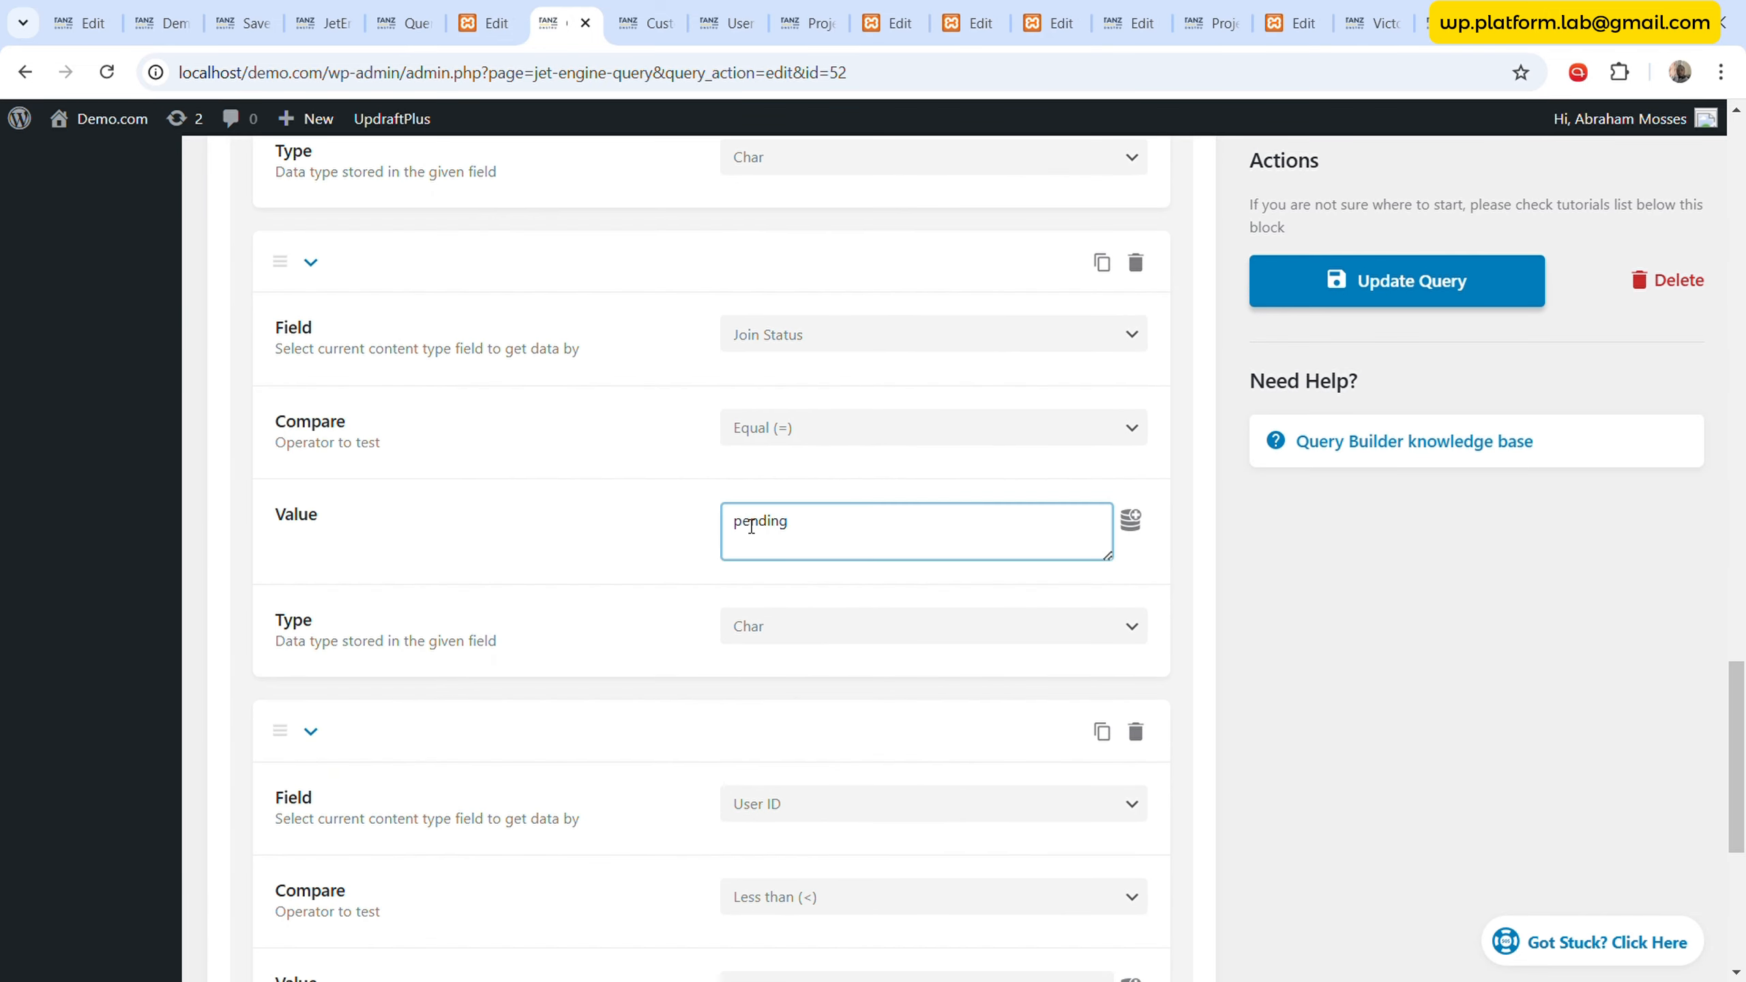
scroll(752, 612, "down", 5)
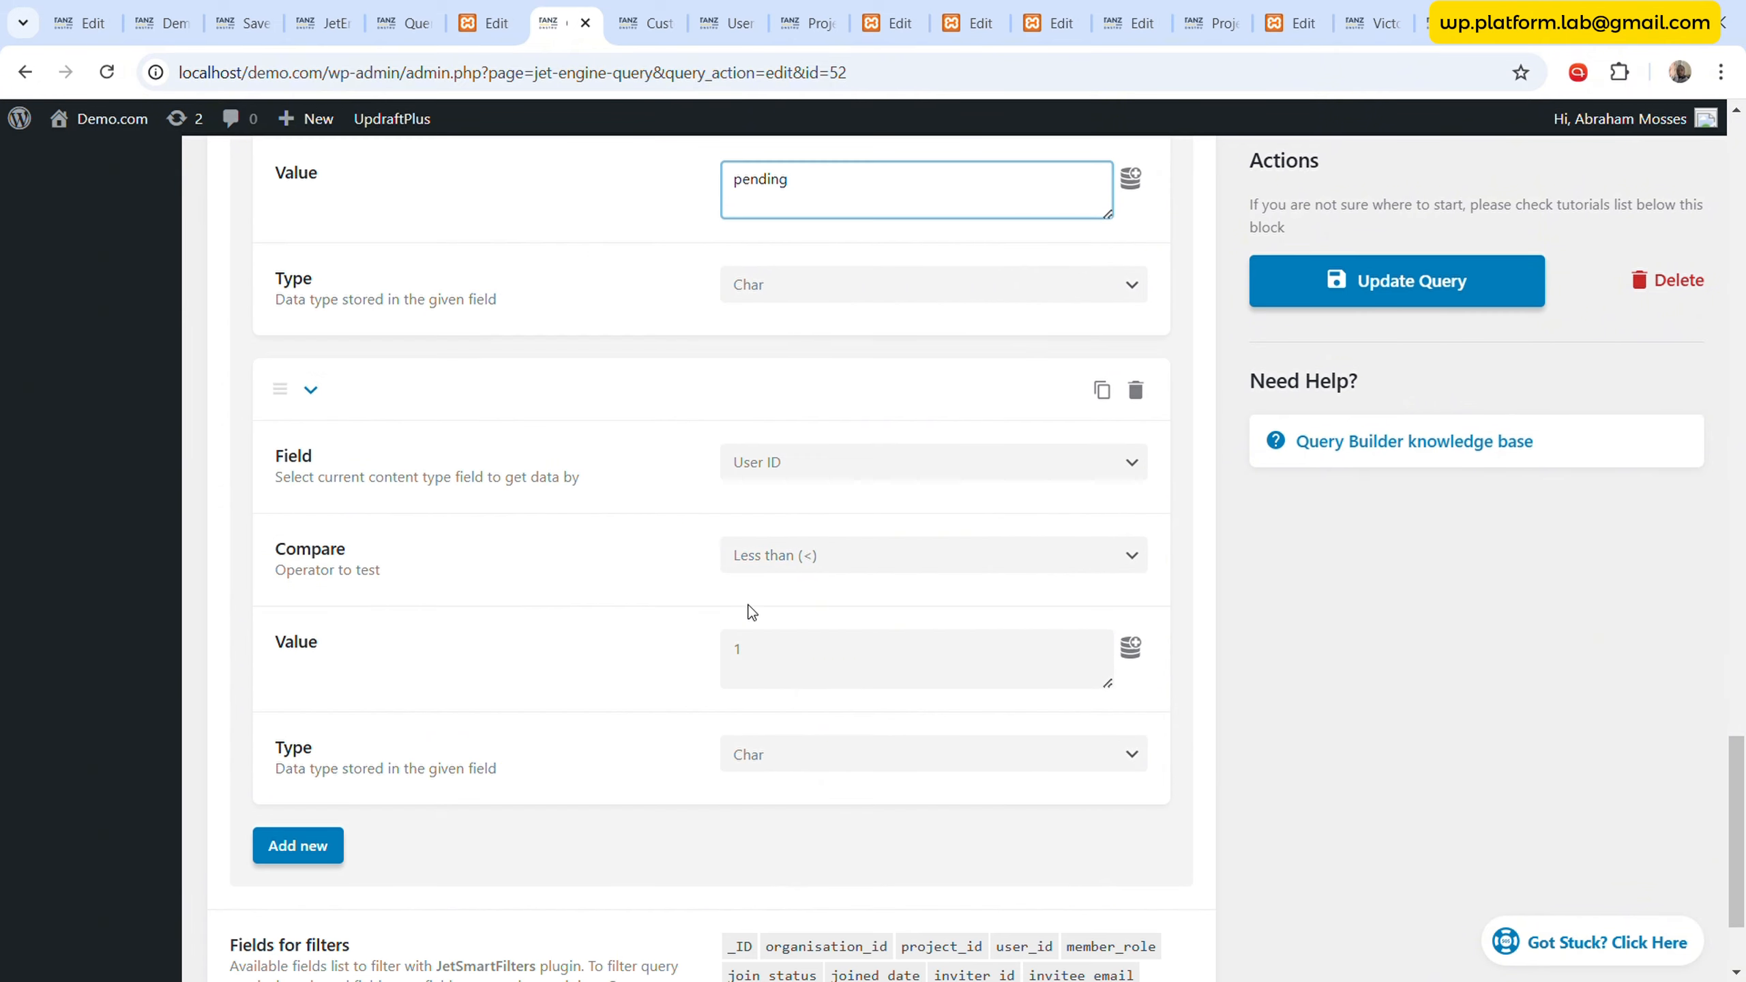
left_click(807, 466)
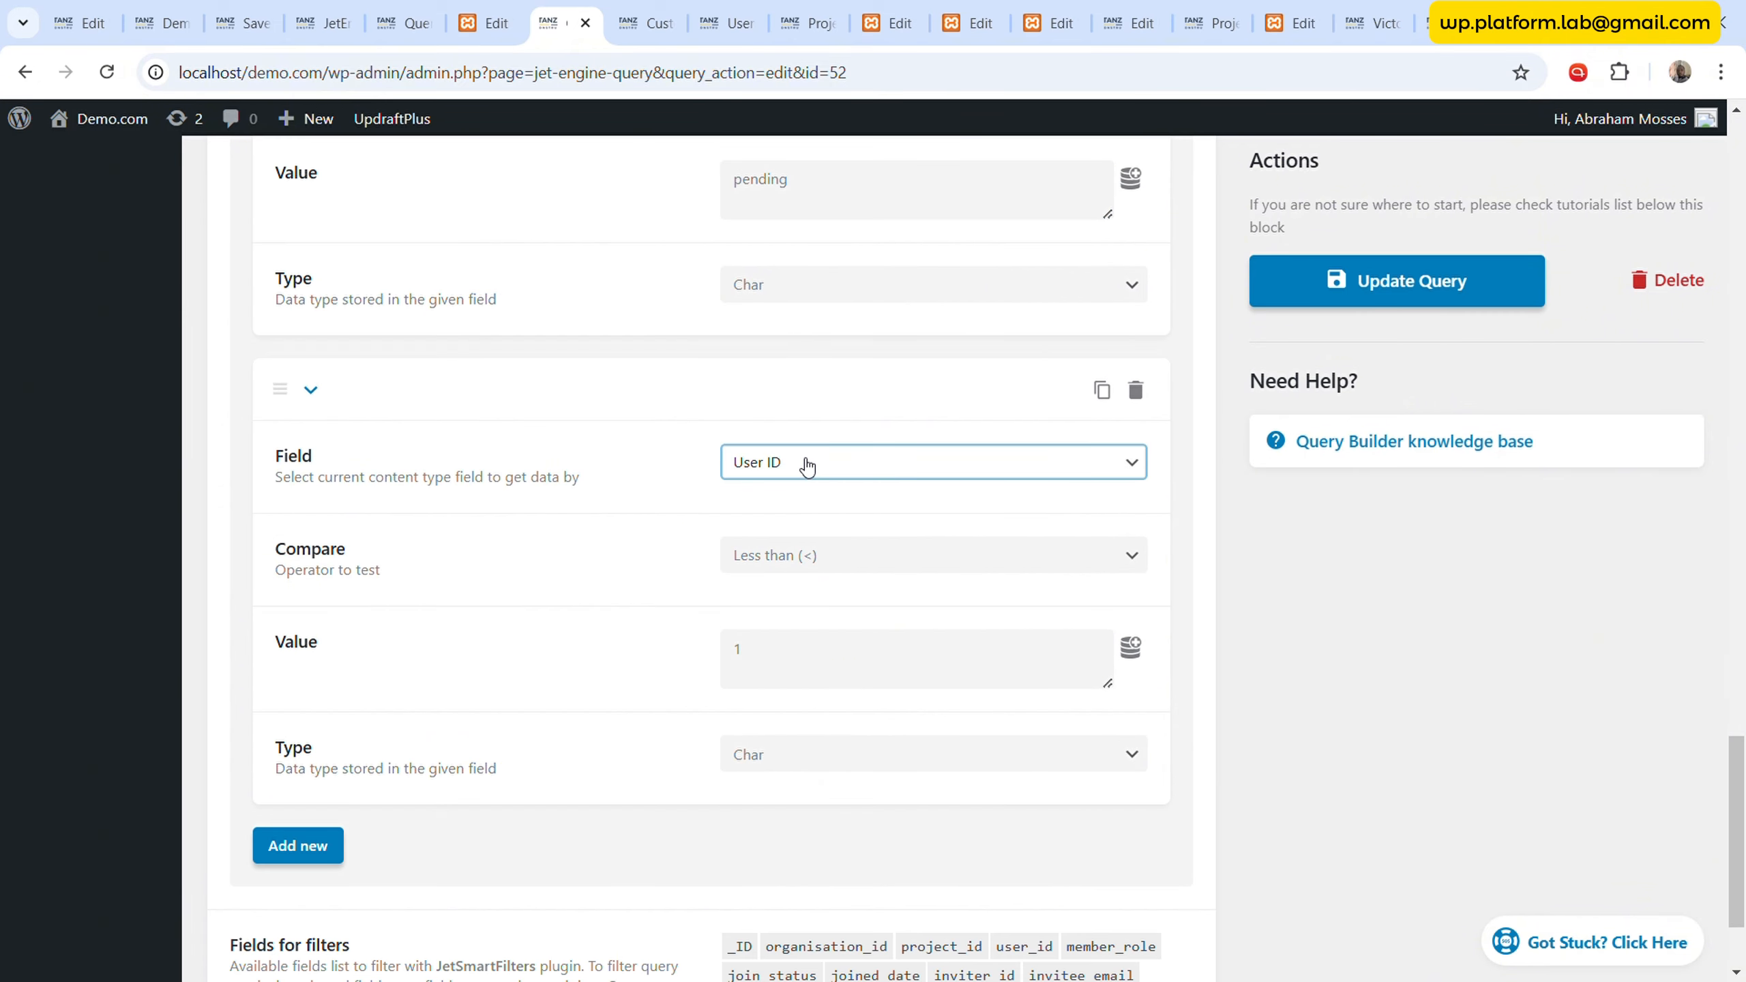
left_click(720, 564)
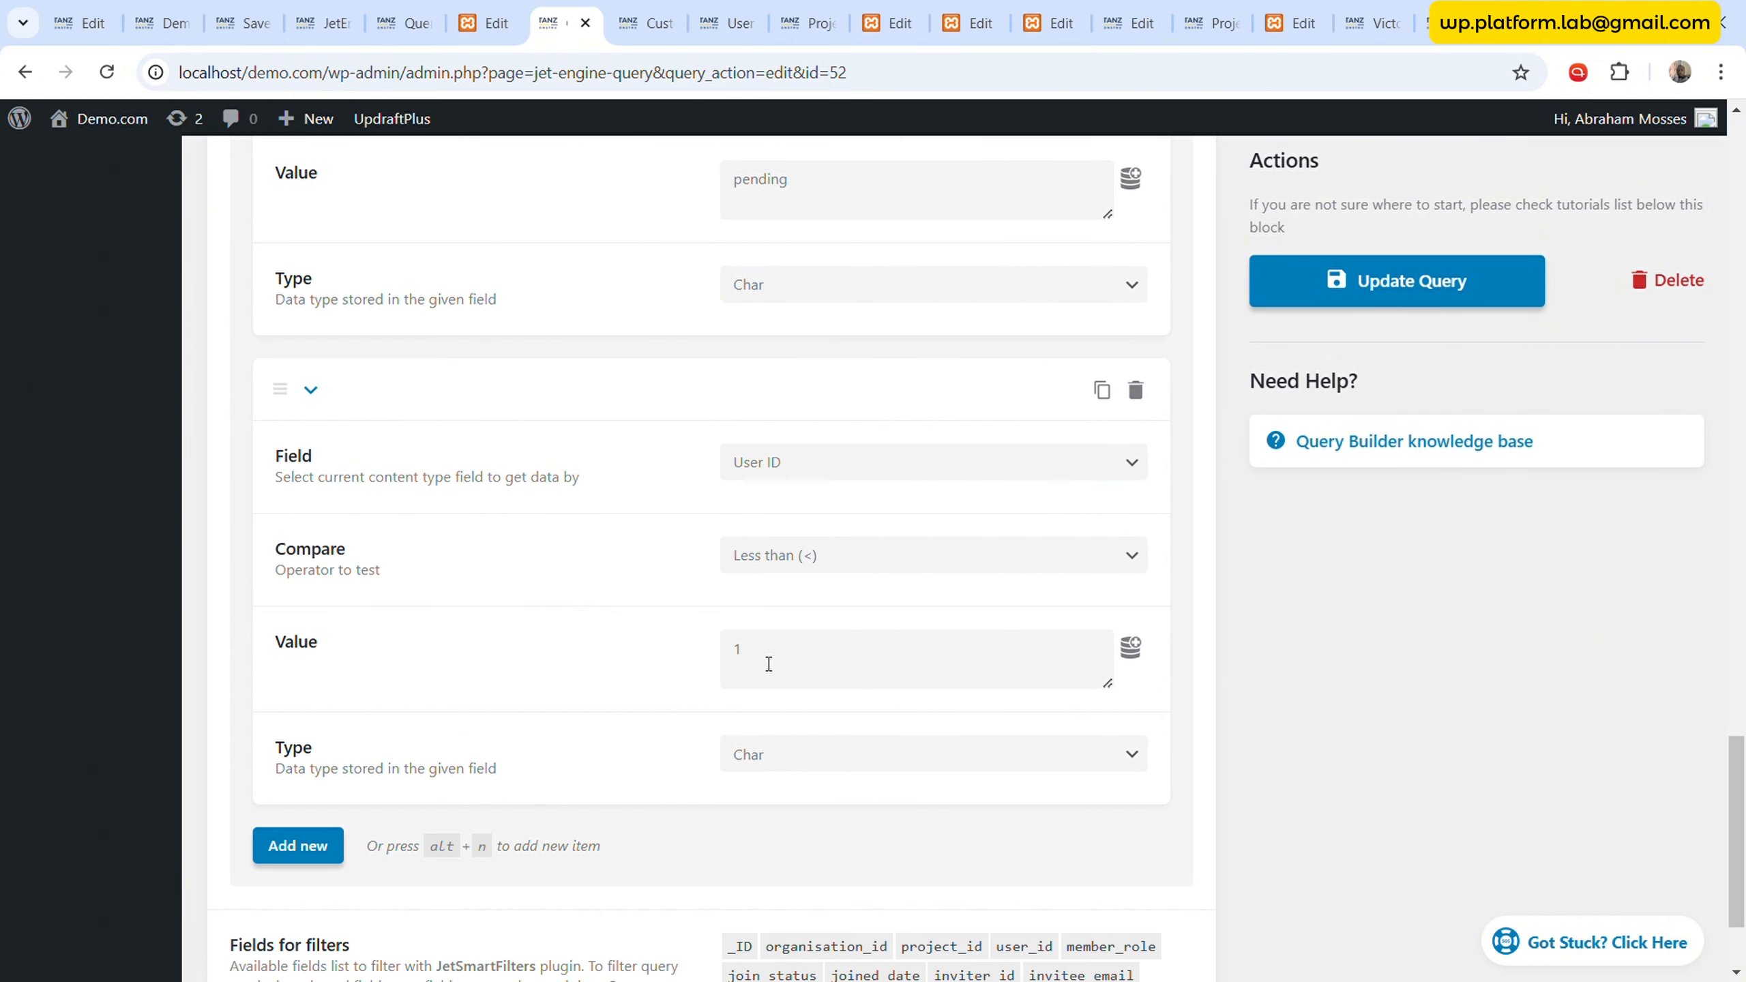
scroll(768, 670, "down", 2)
left_click(1454, 298)
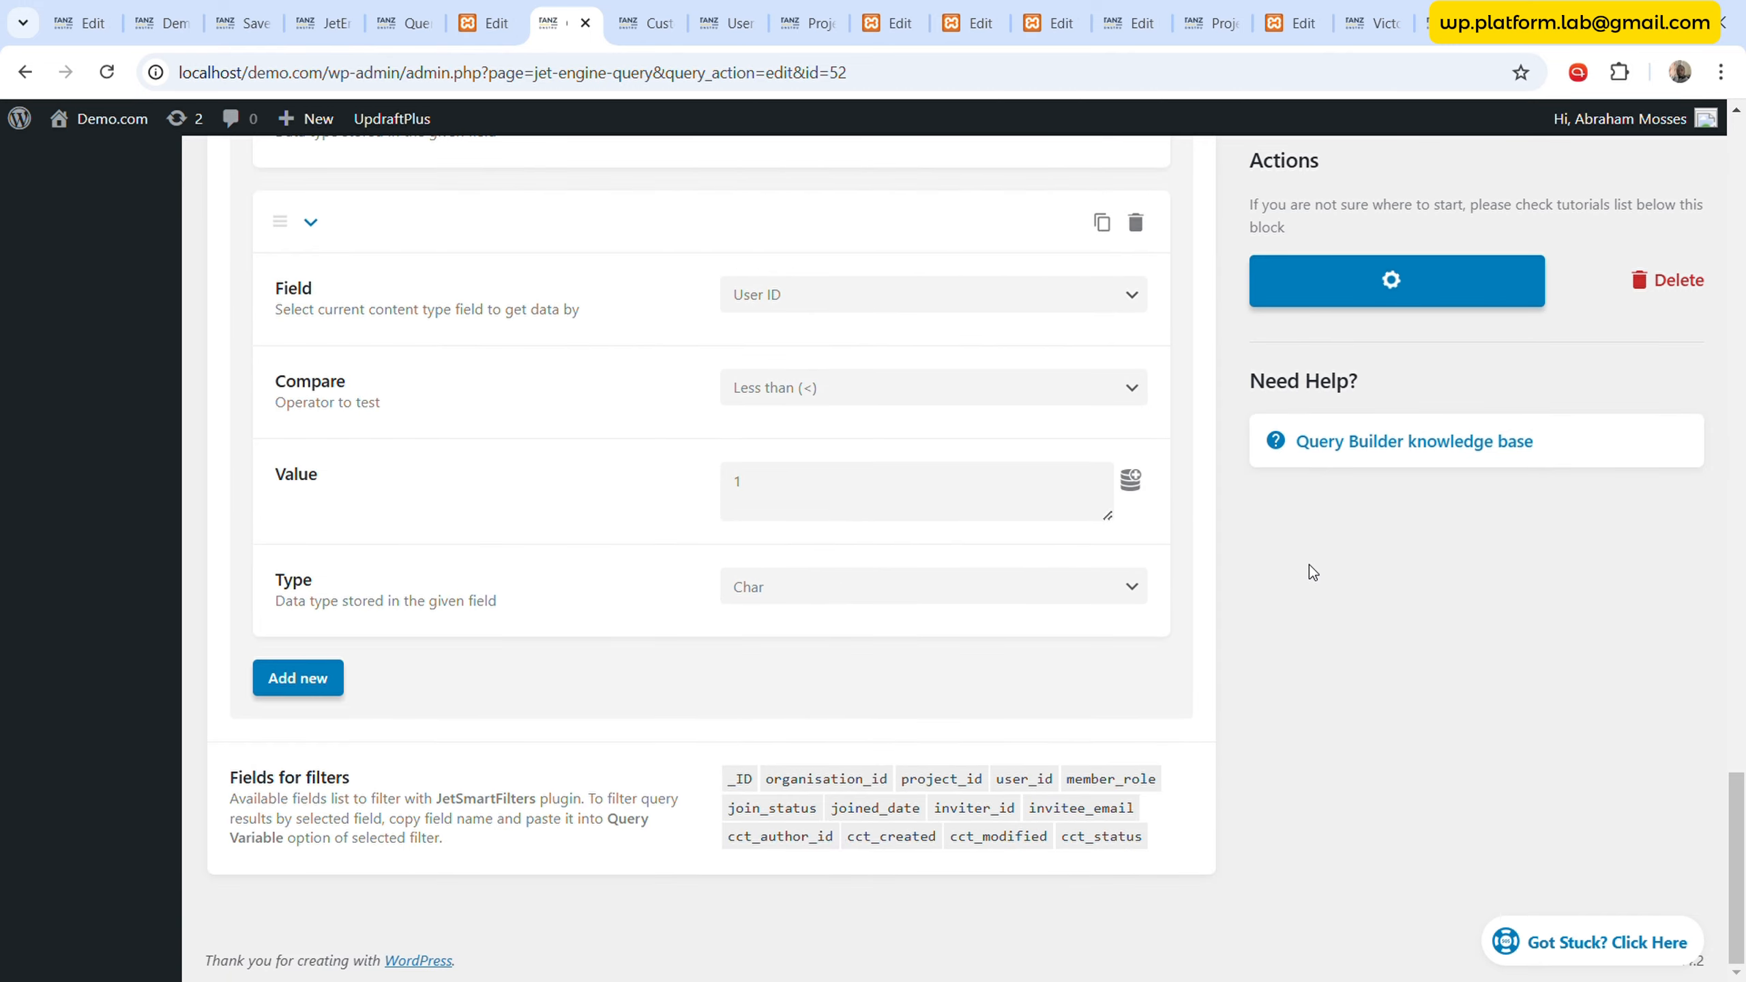
scroll(1310, 565, "up", 15)
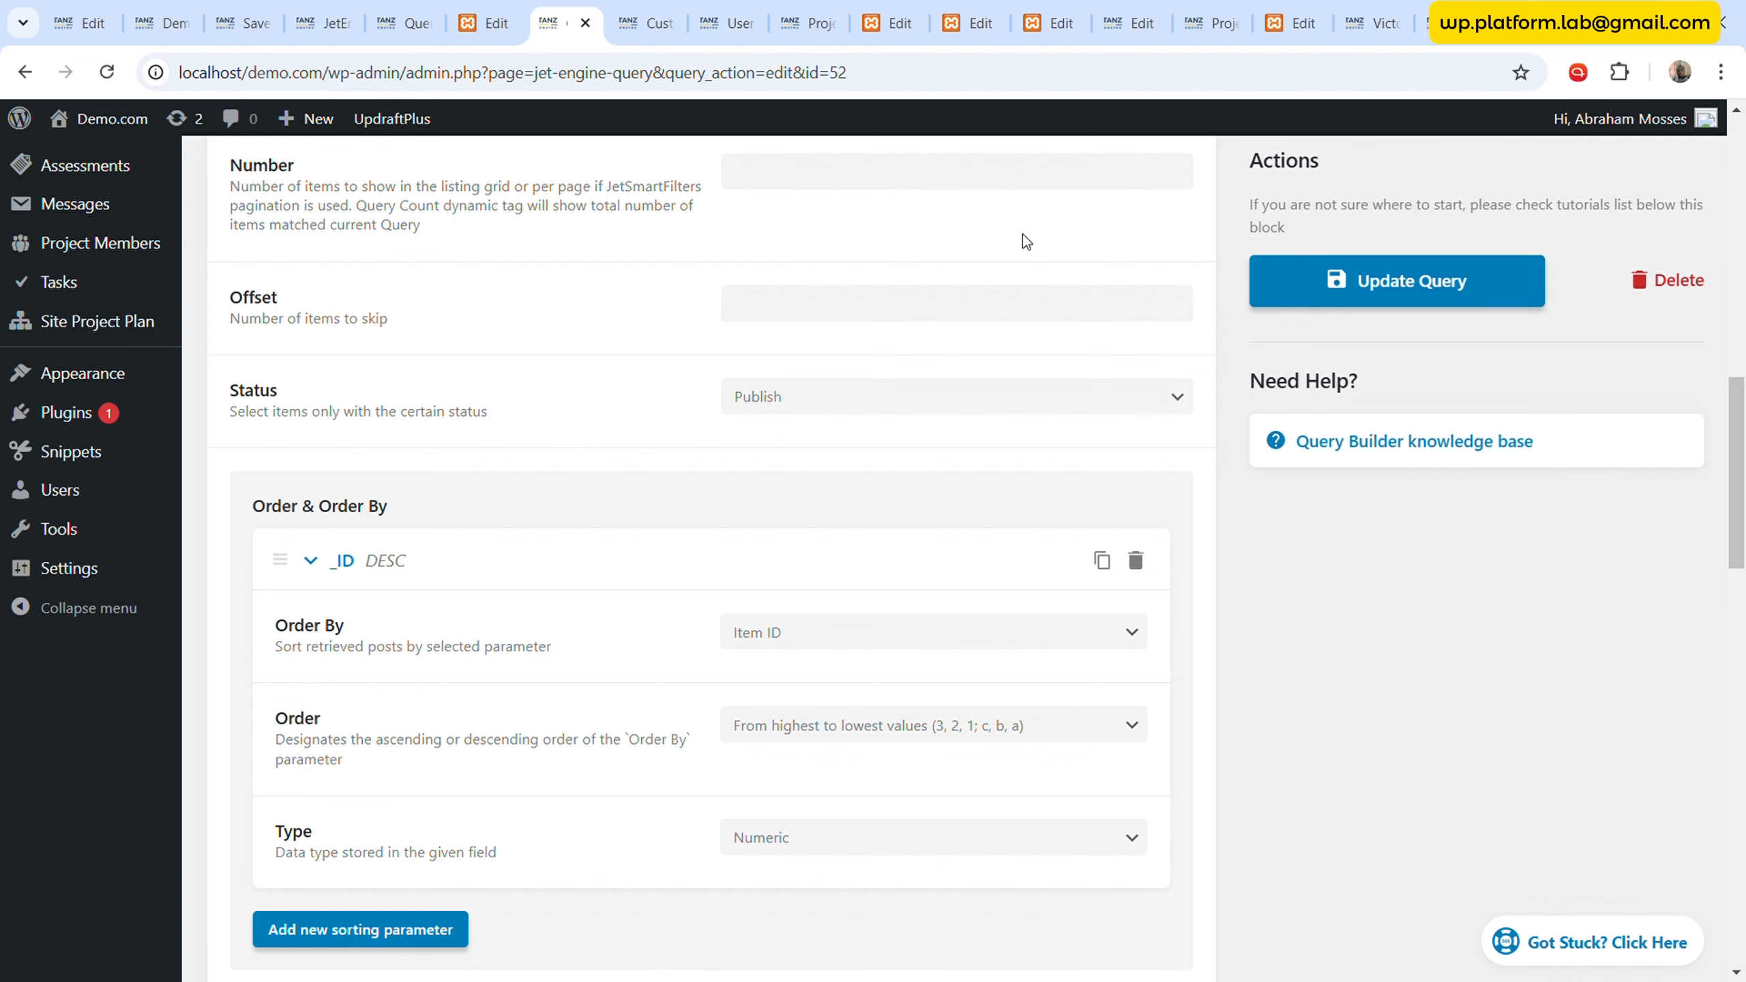
- Look through the open pages and Elementor templates for the Project Dash template and examine its layout
left_click(1378, 9)
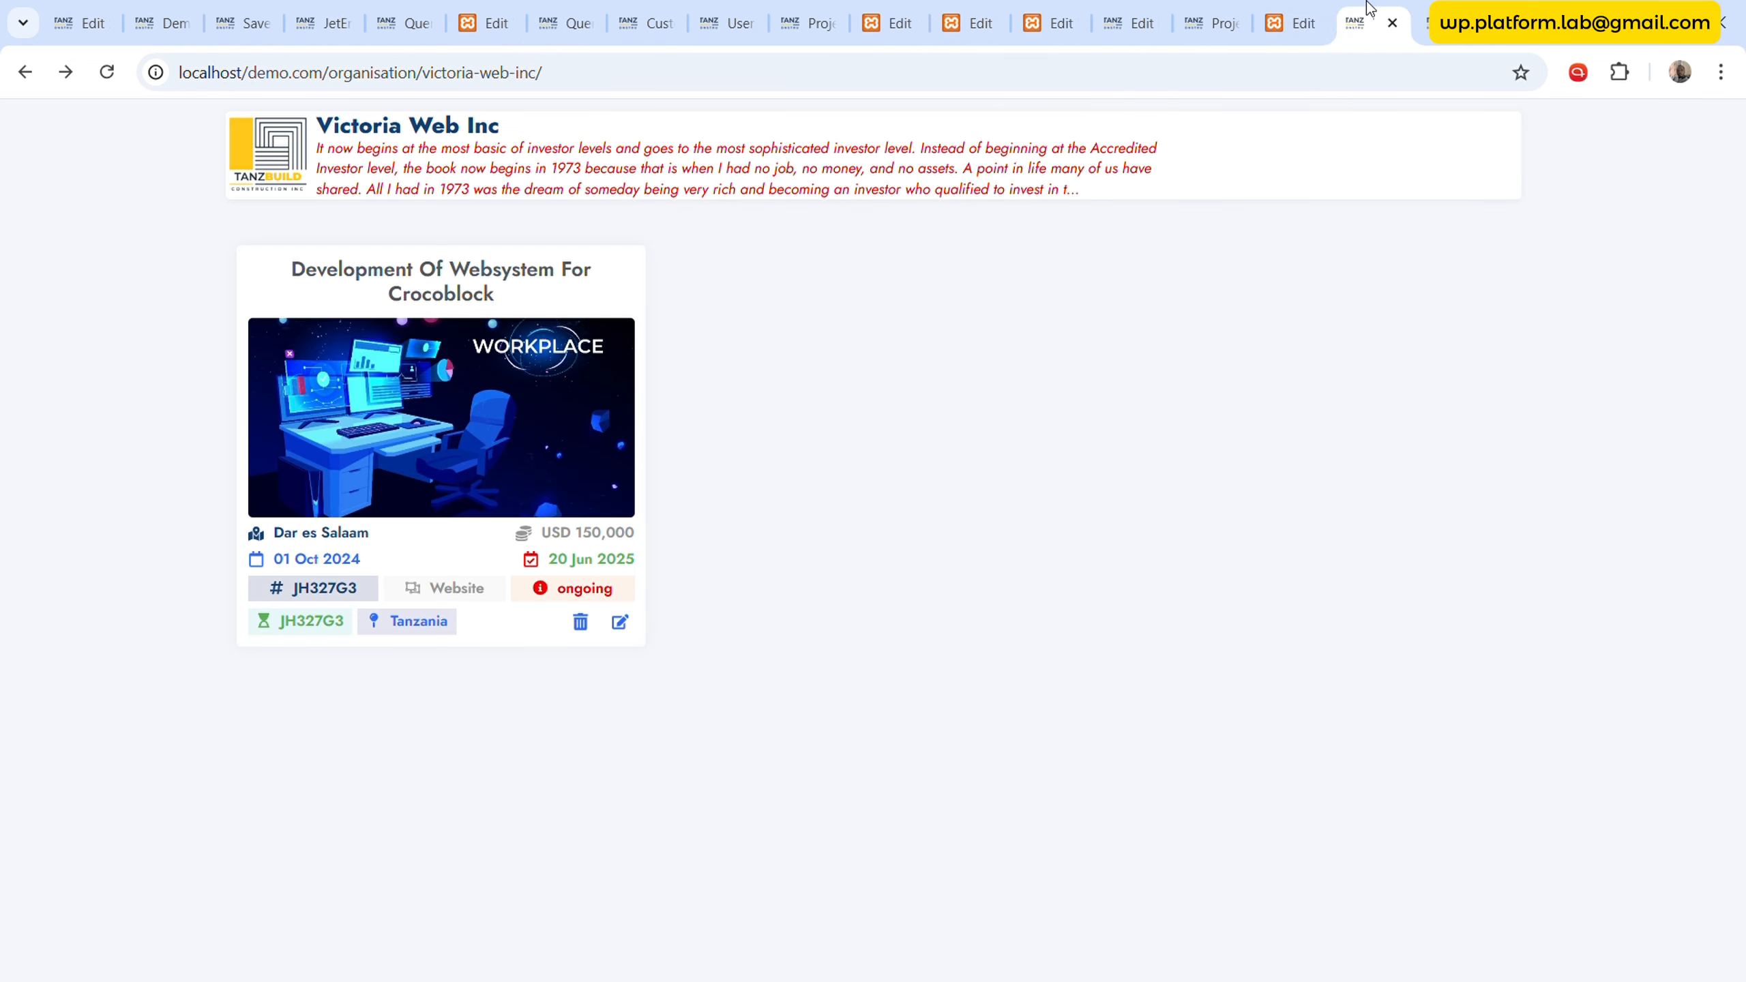
left_click(1291, 8)
scroll(1181, 406, "up", 3)
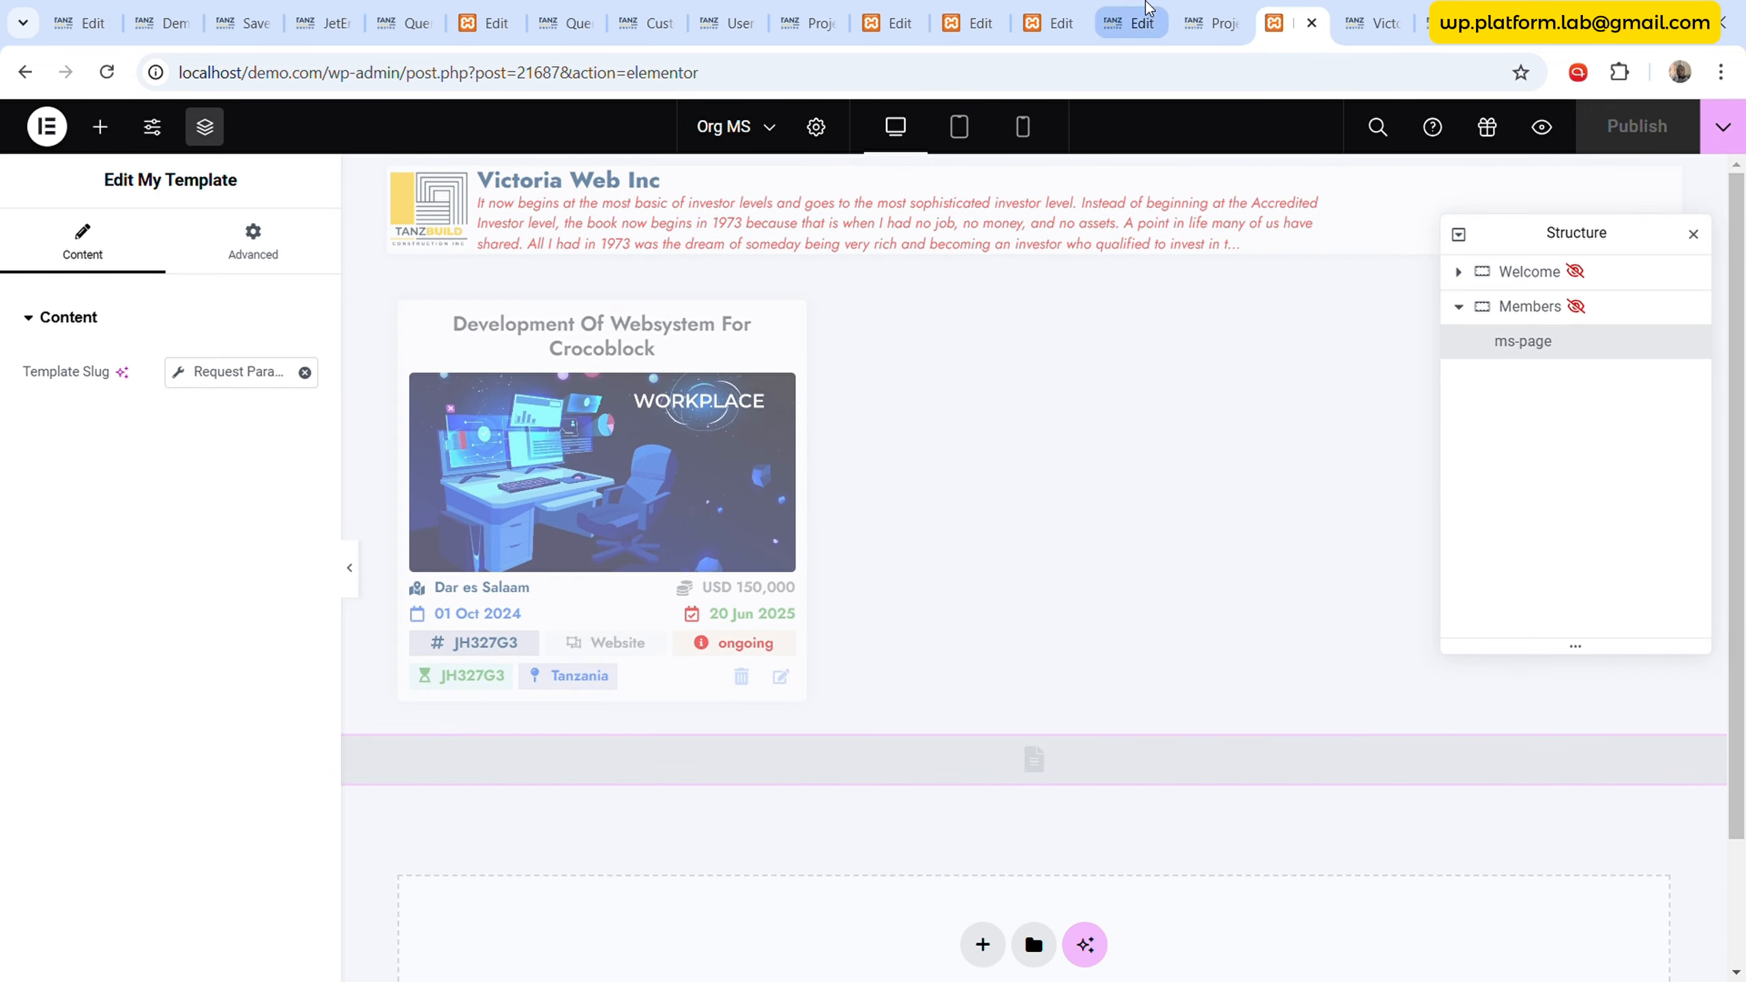
left_click(1134, 20)
left_click(1217, 9)
left_click(1043, 10)
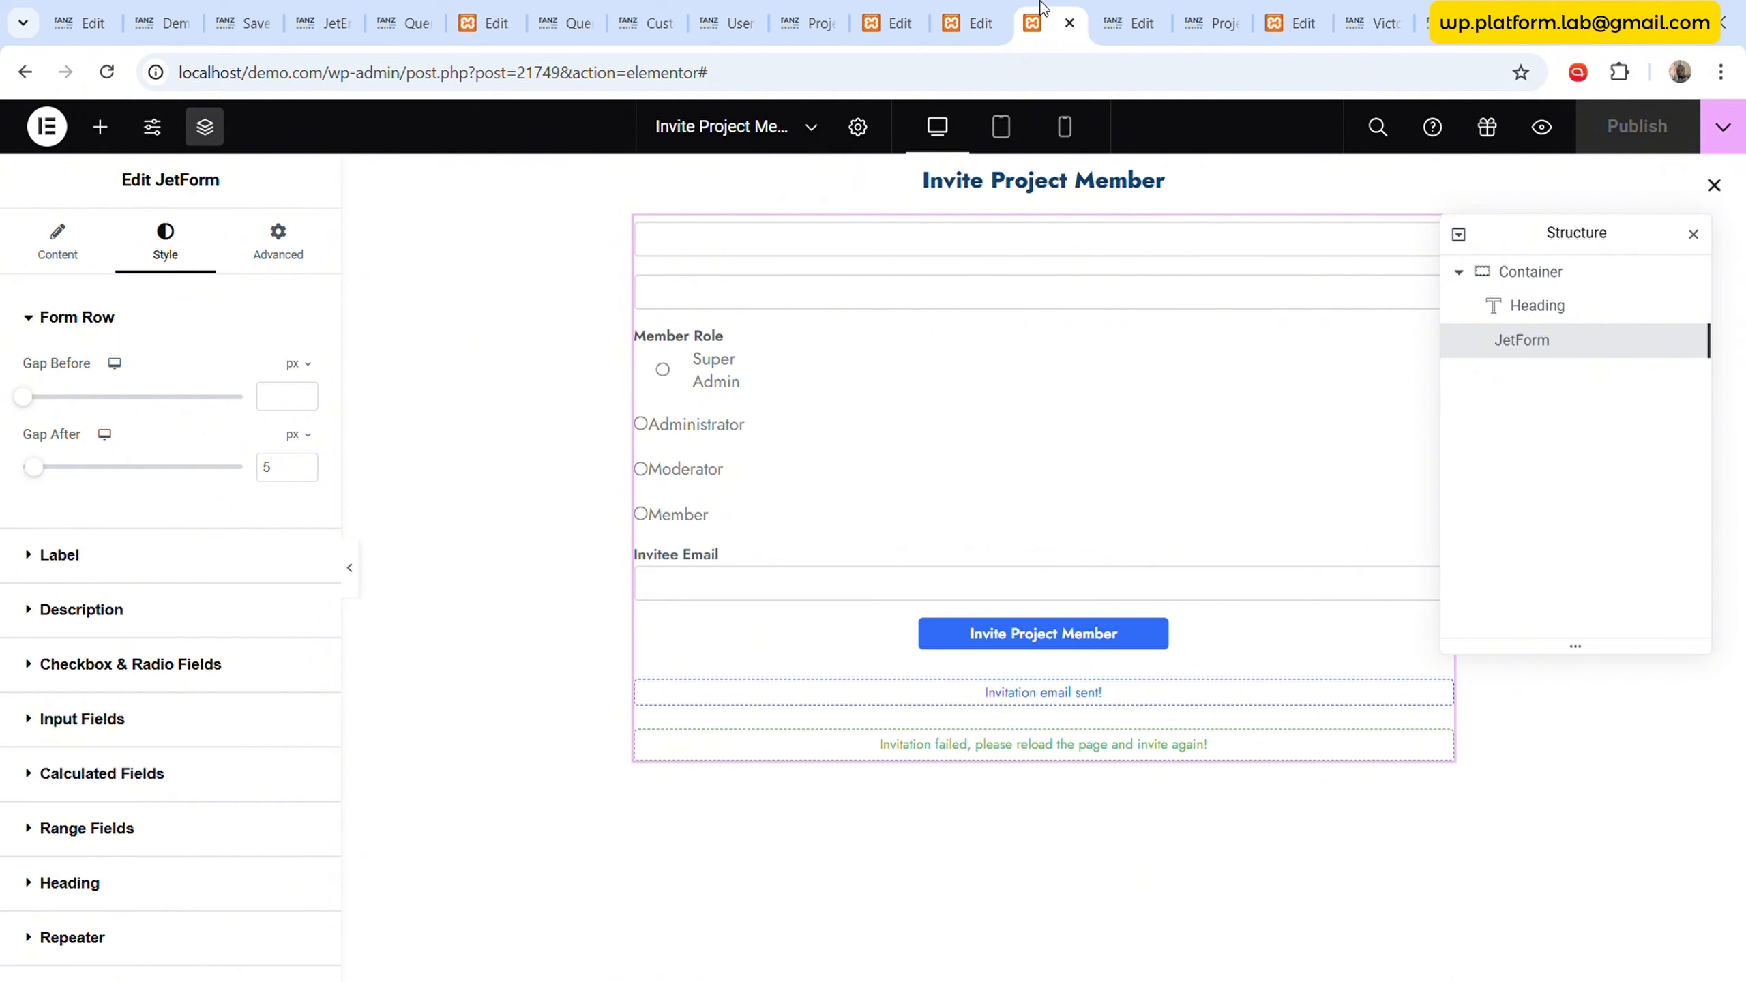
left_click(970, 20)
scroll(908, 584, "down", 2)
scroll(910, 595, "up", 2)
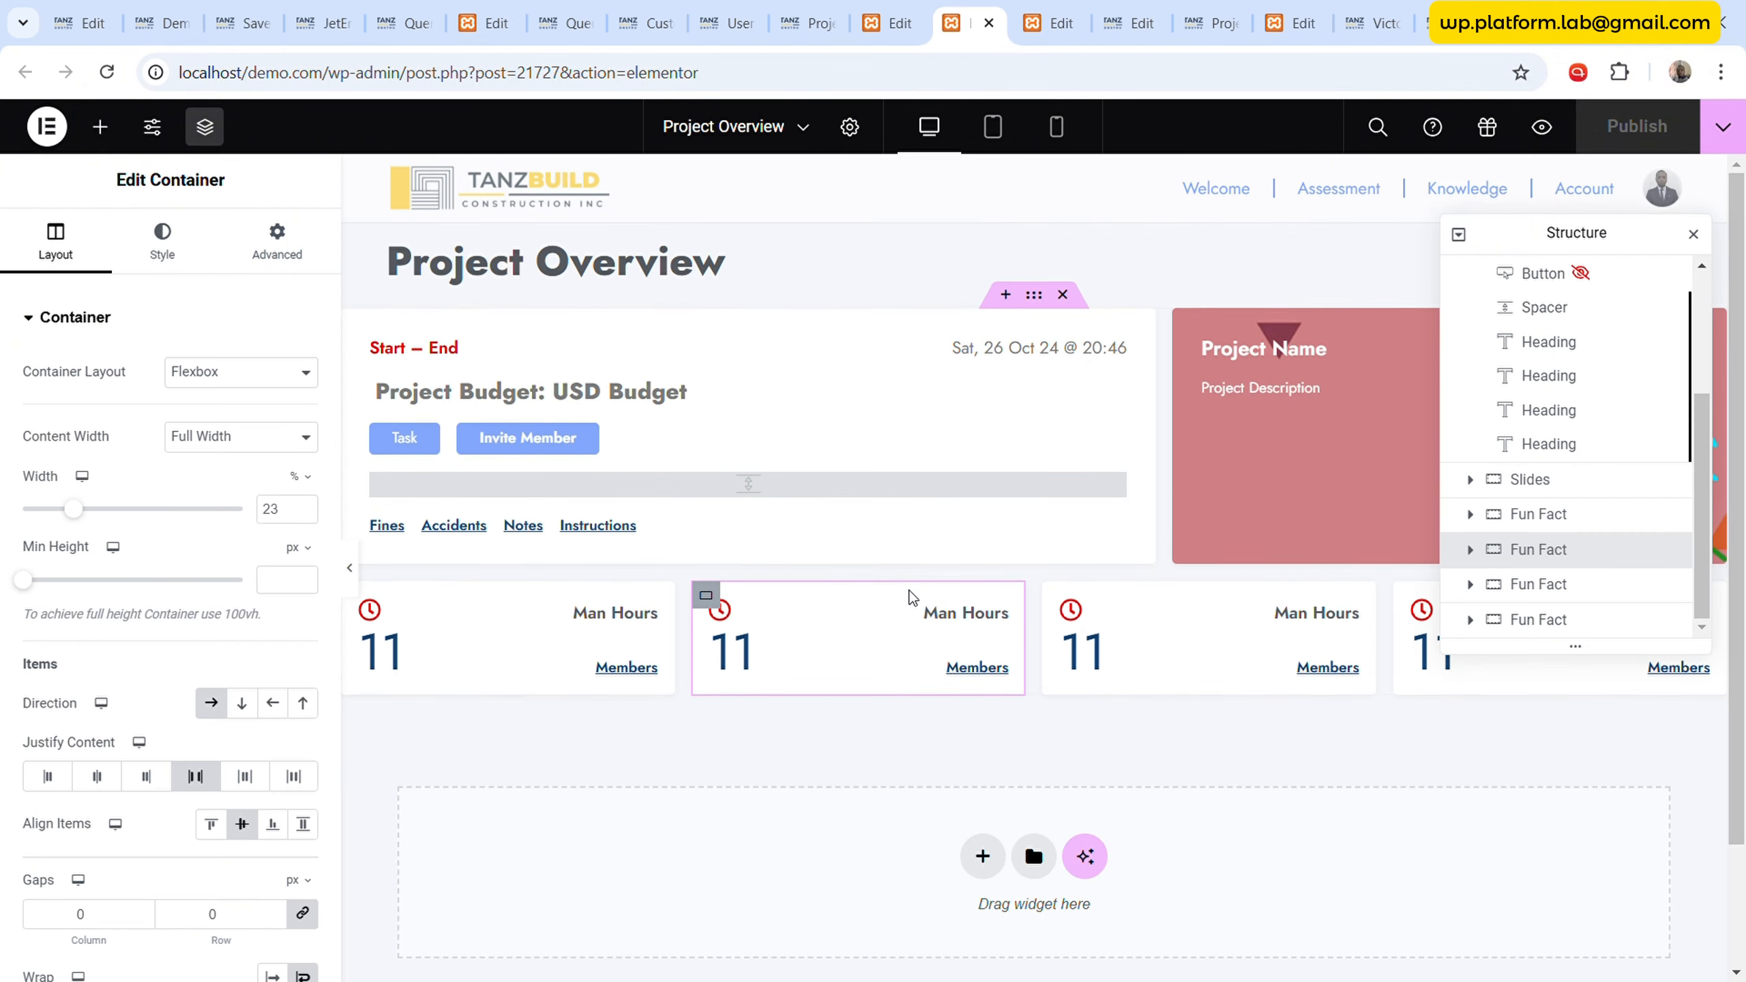
left_click(887, 23)
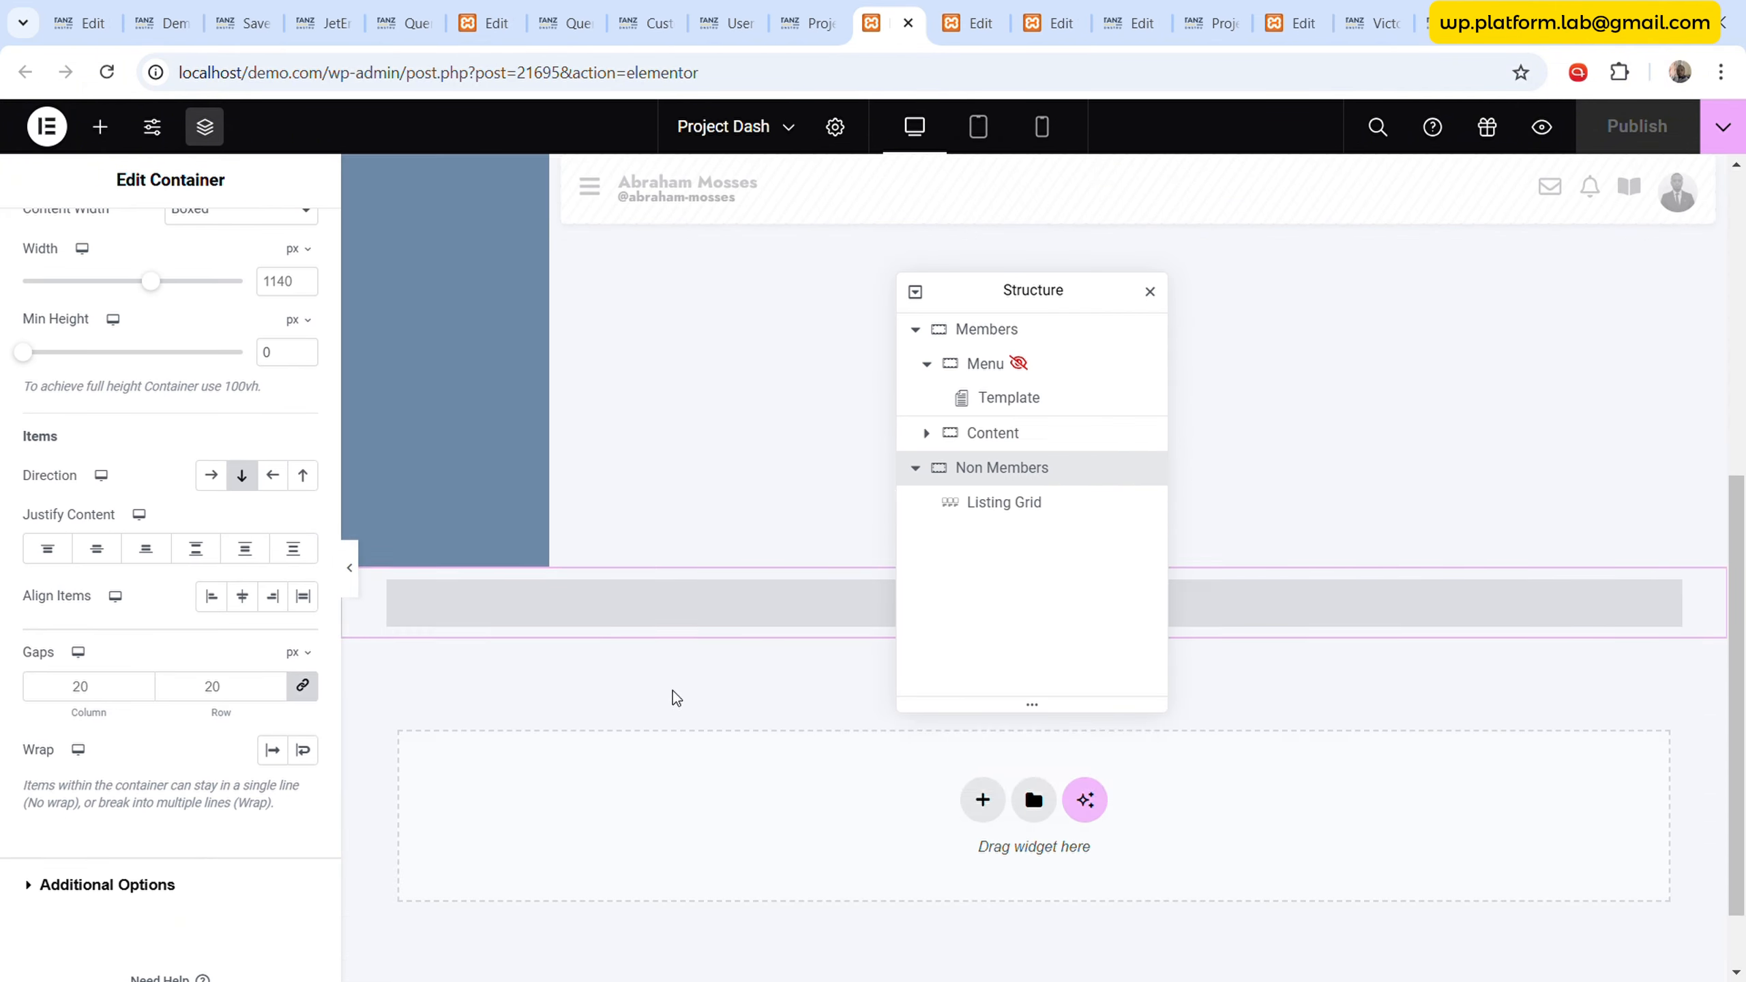
scroll(674, 691, "down", 2)
scroll(791, 626, "up", 3)
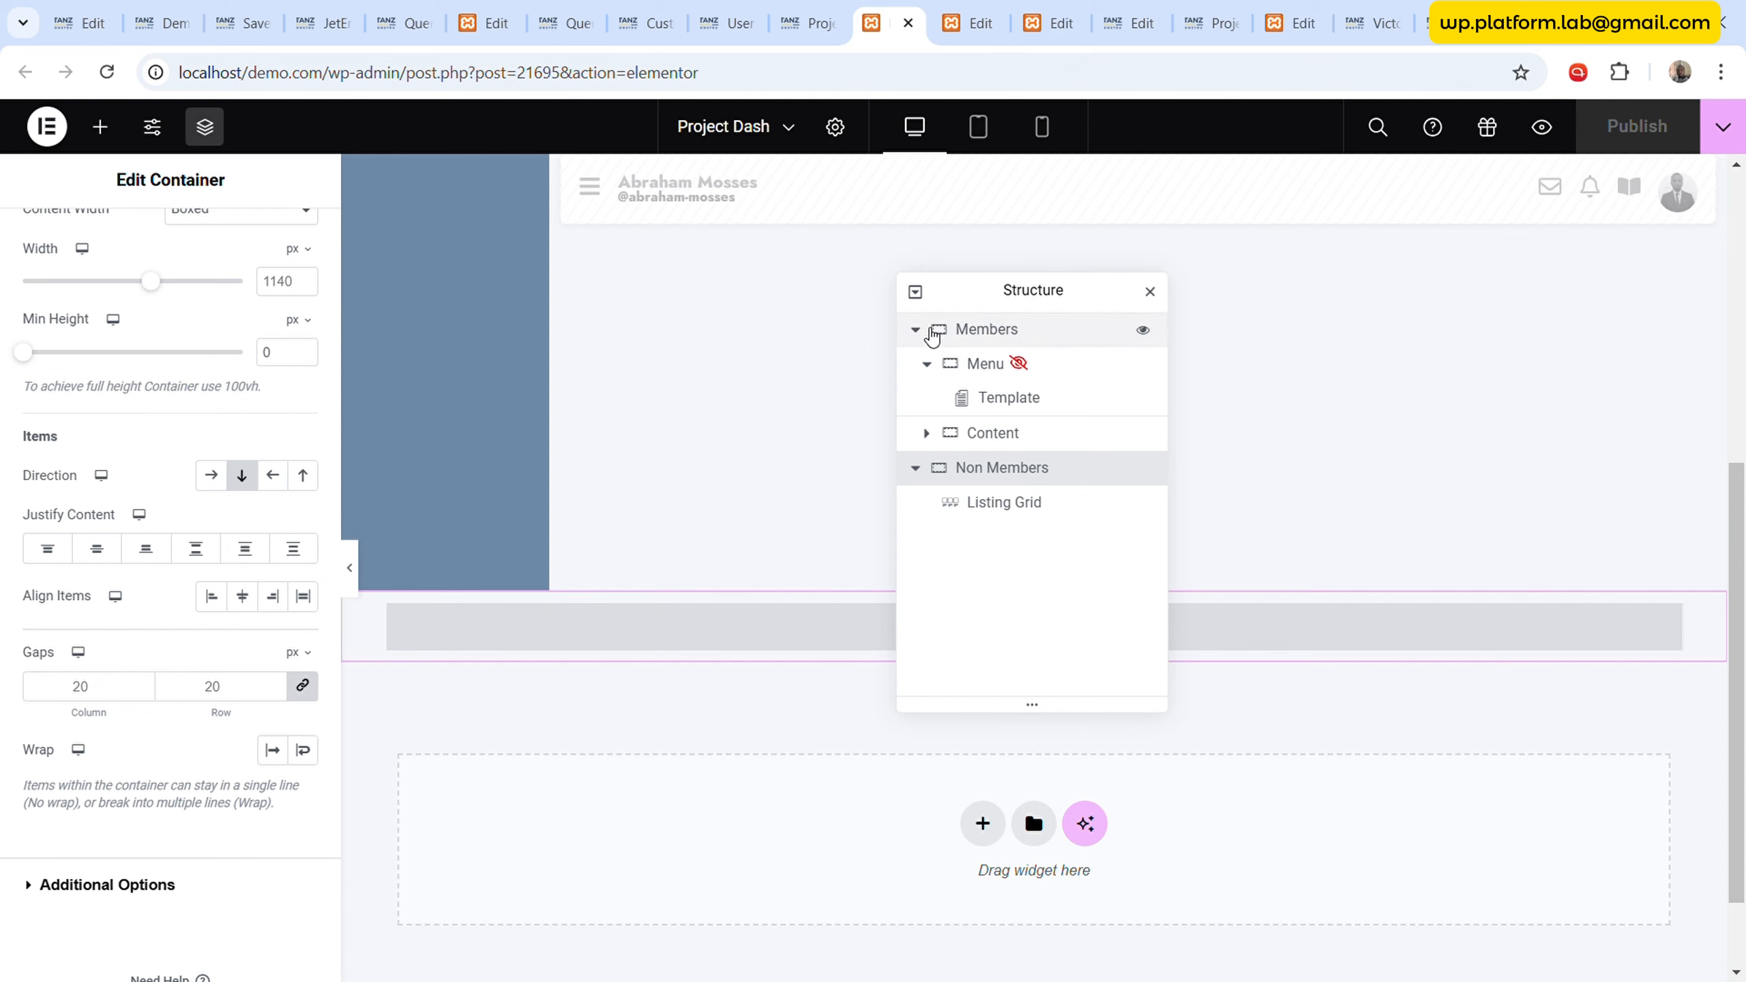
- Delete the Non Members container together with its listing grid from the Project Dash template
left_click(916, 330)
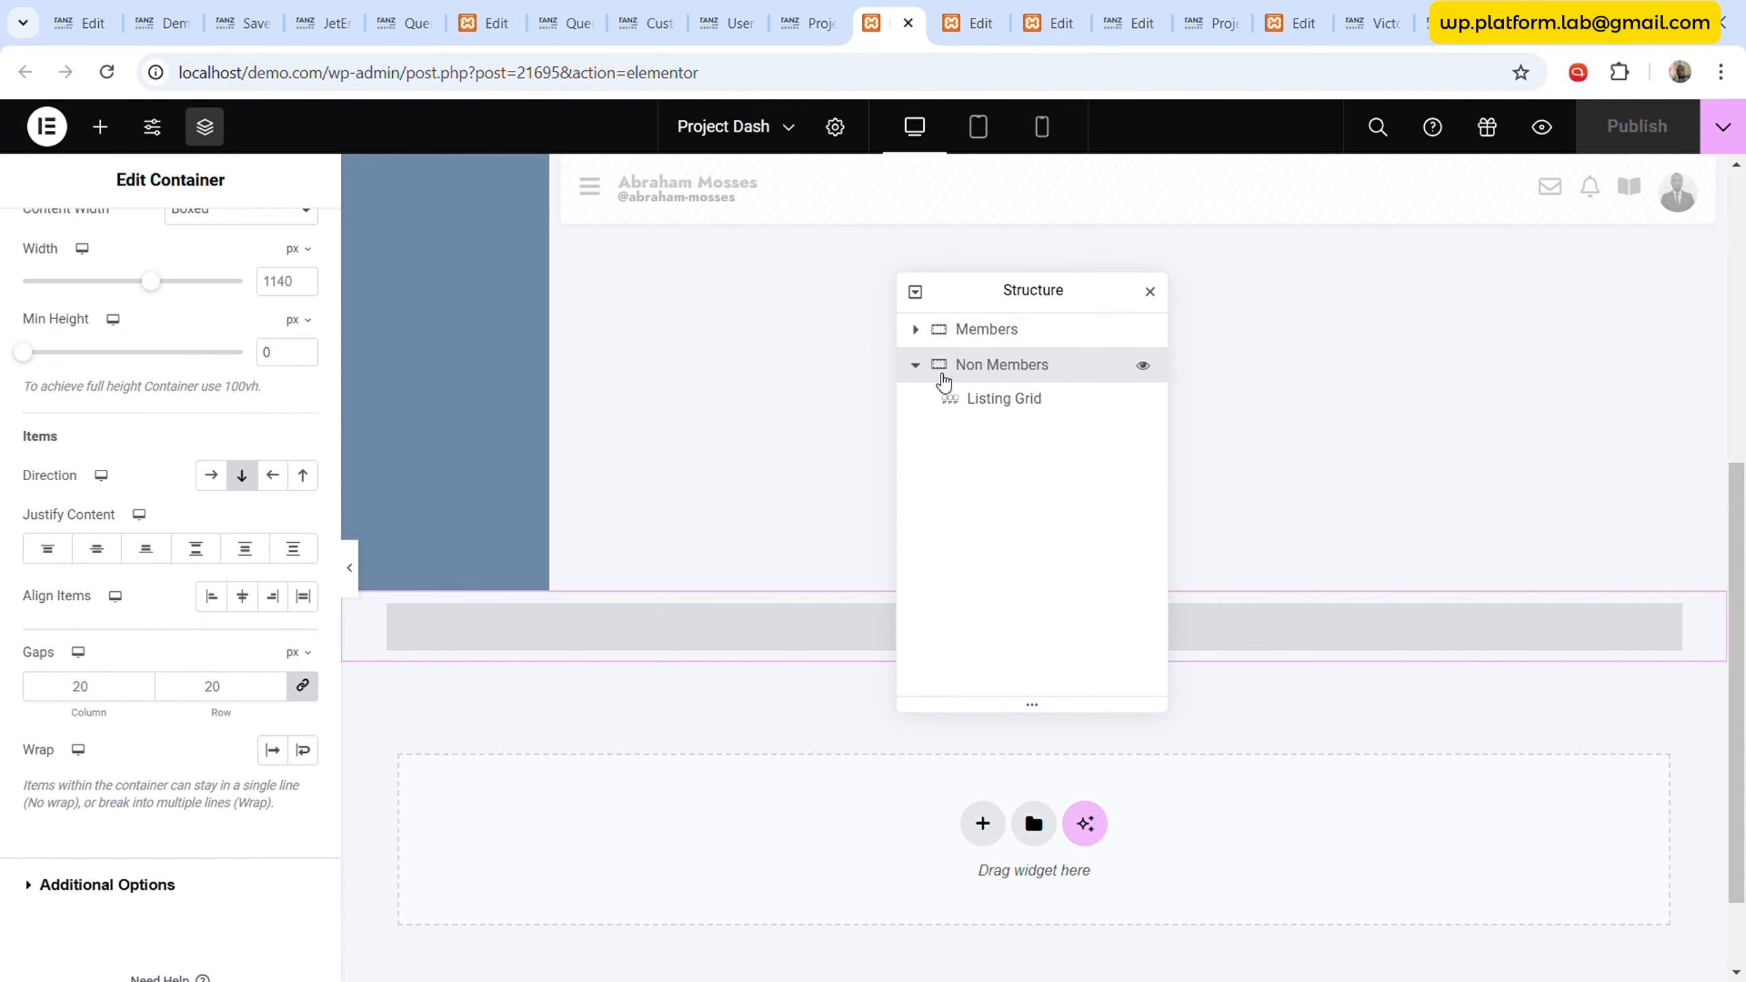
right_click(1031, 365)
left_click(1121, 917)
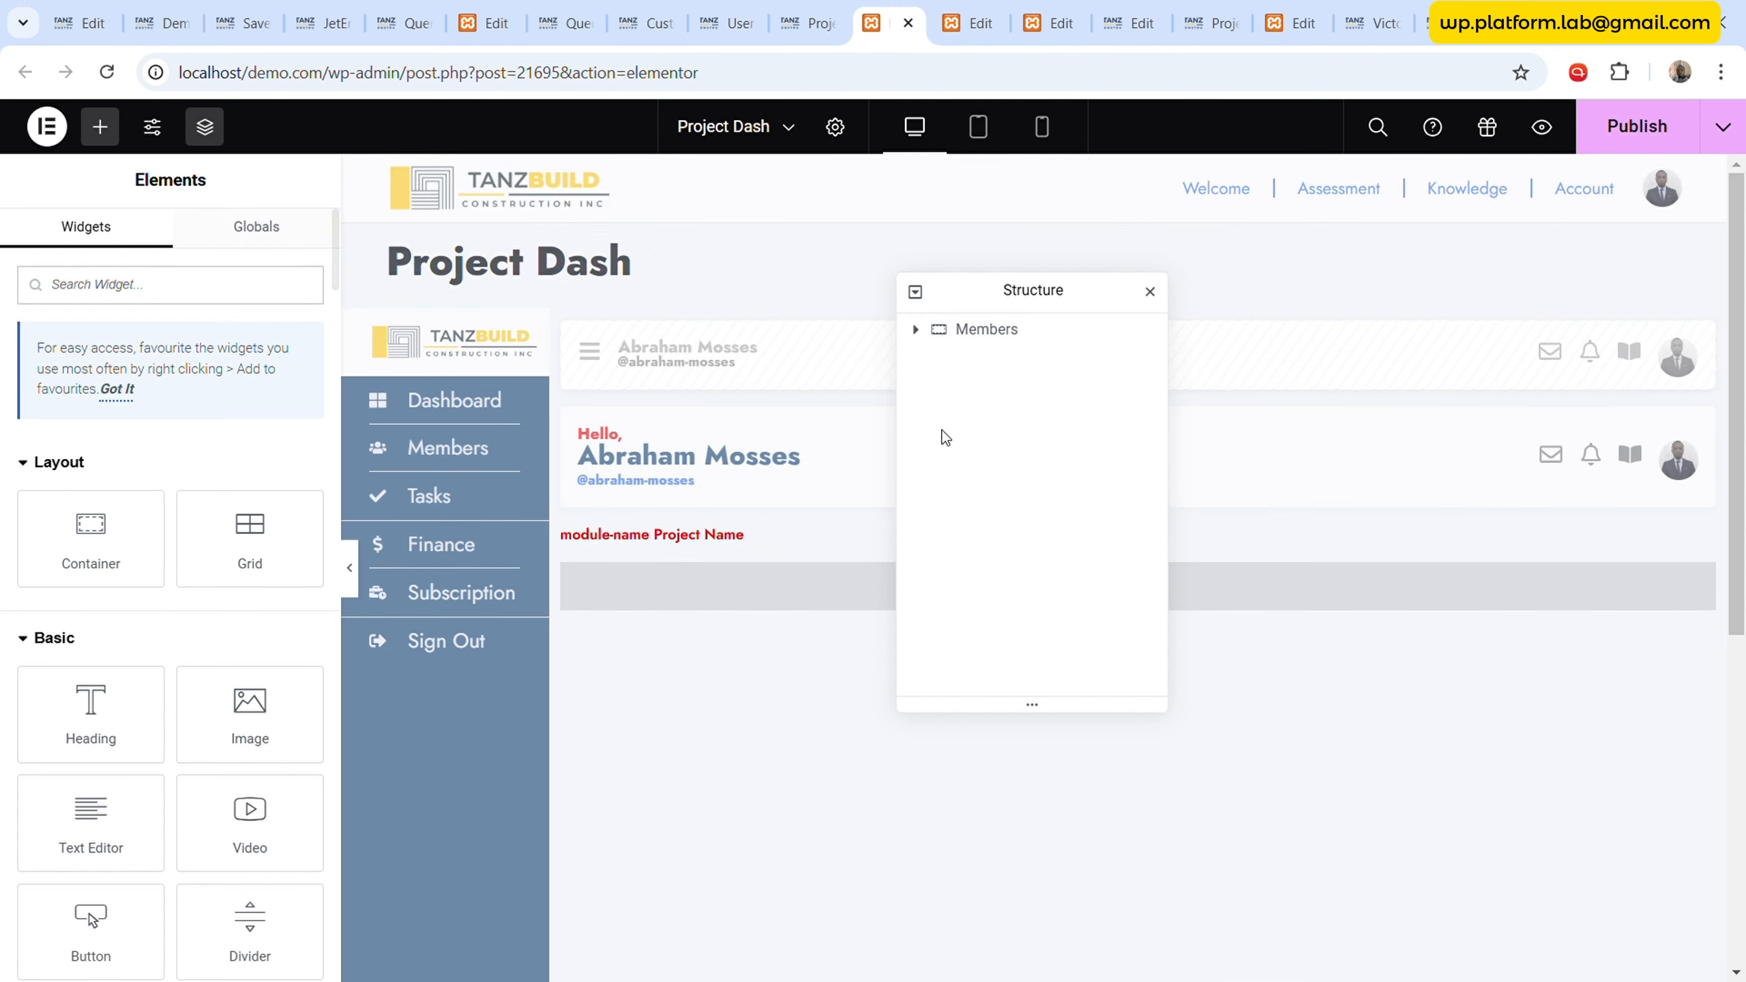
- Add a new single-column flexbox container below the Members container
left_click(982, 332)
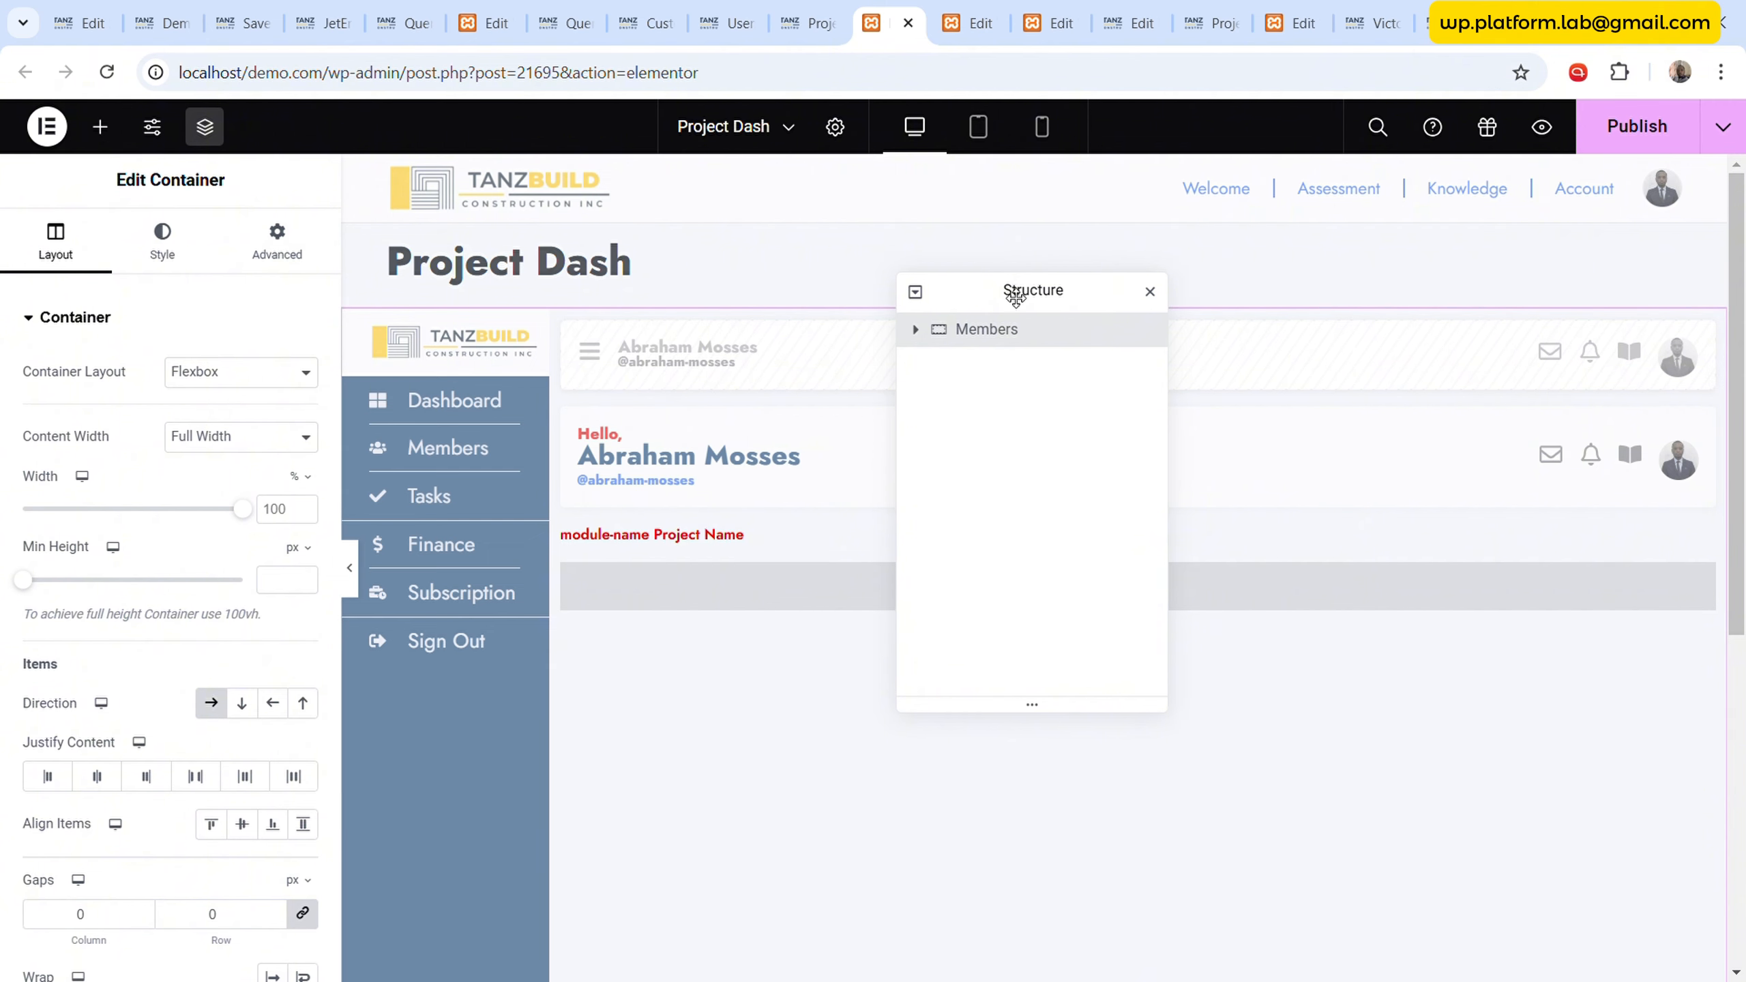
scroll(838, 427, "down", 5)
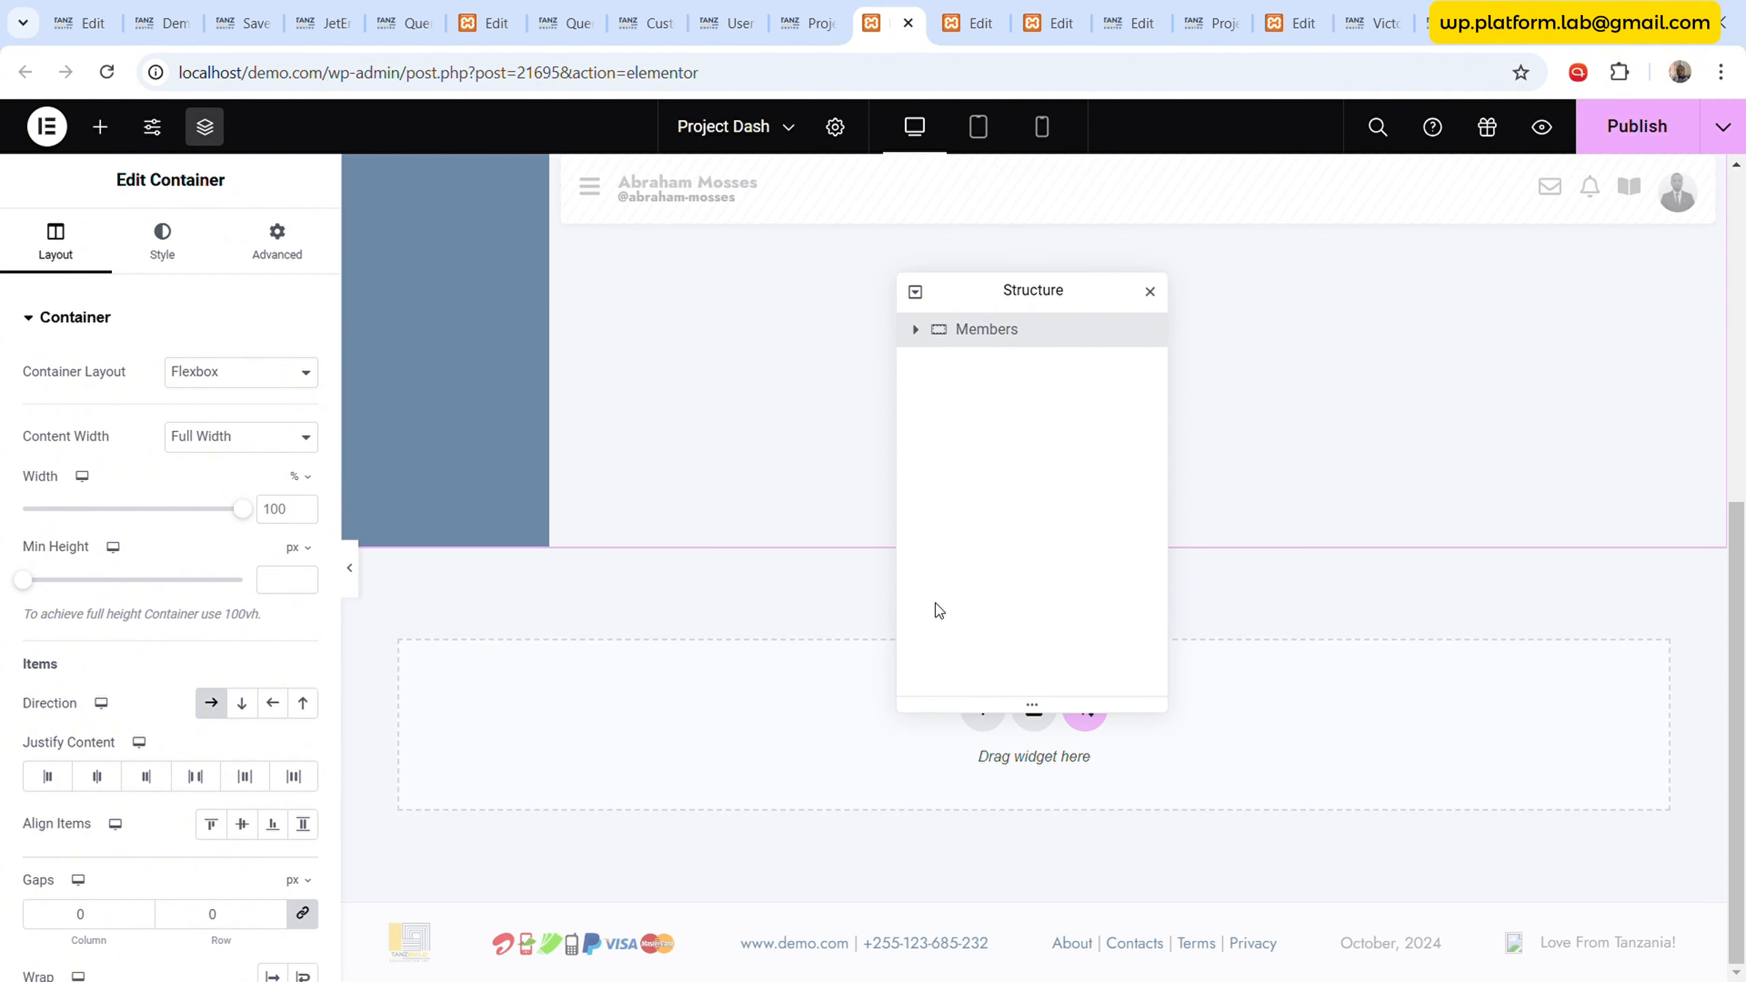
left_click(982, 822)
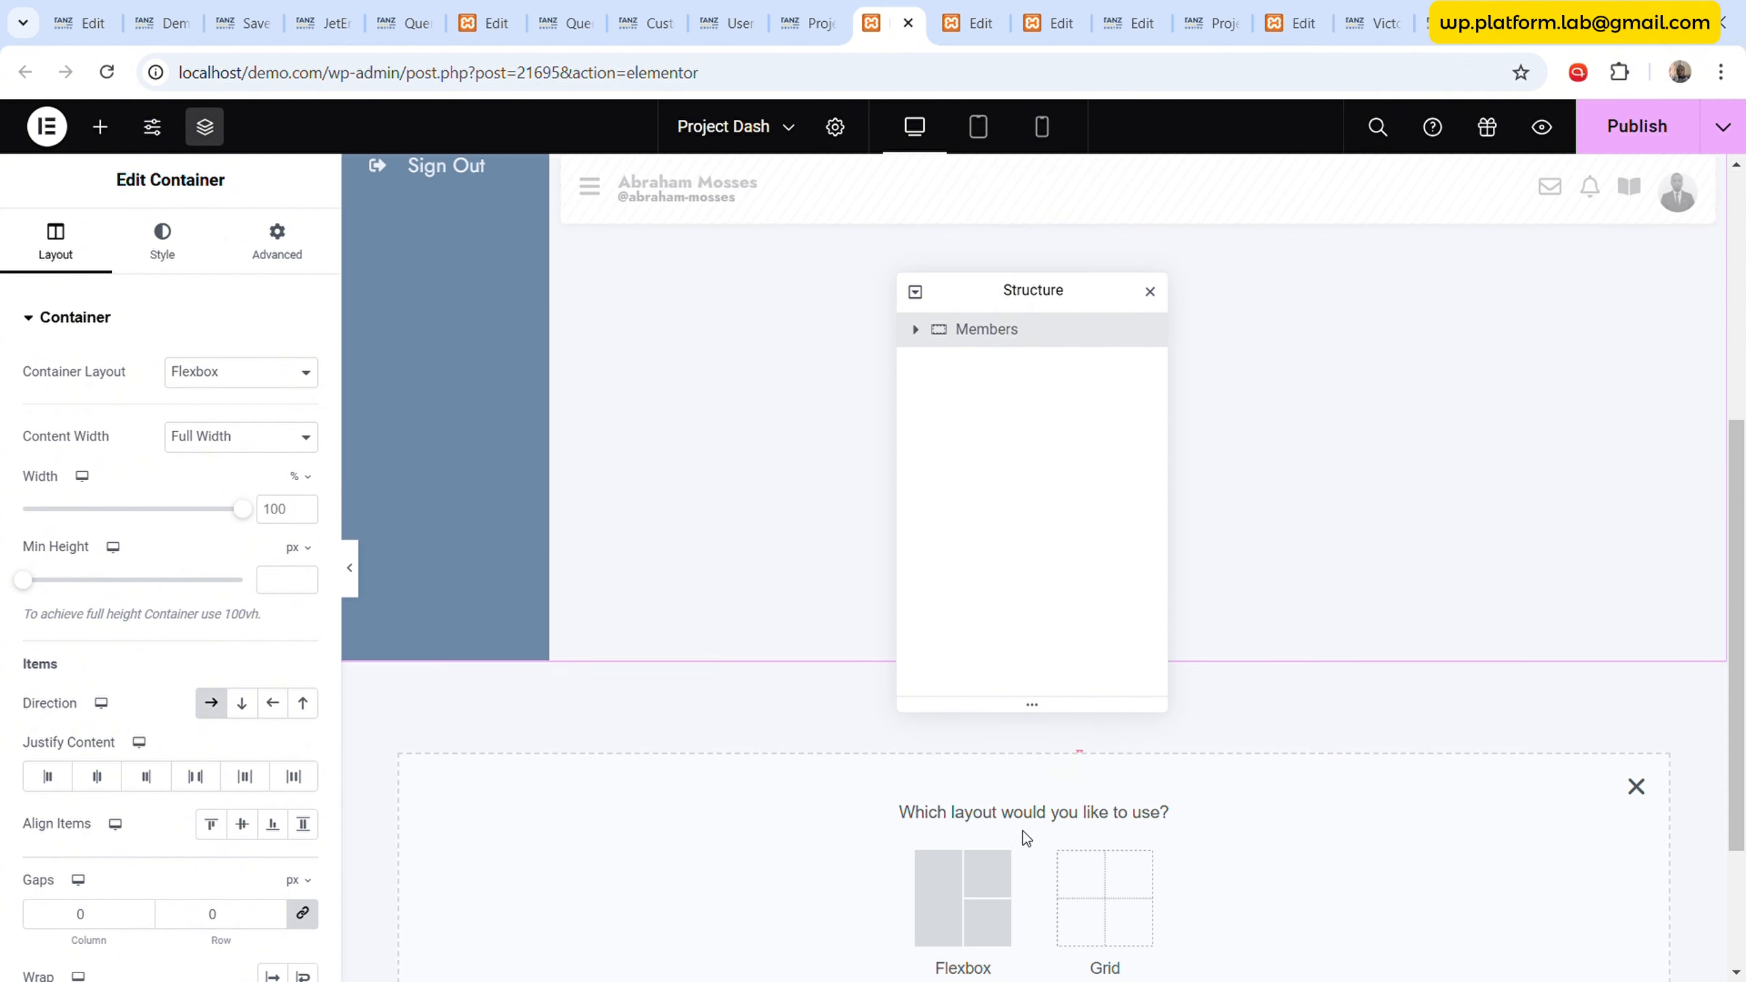
left_click(964, 889)
left_click(754, 874)
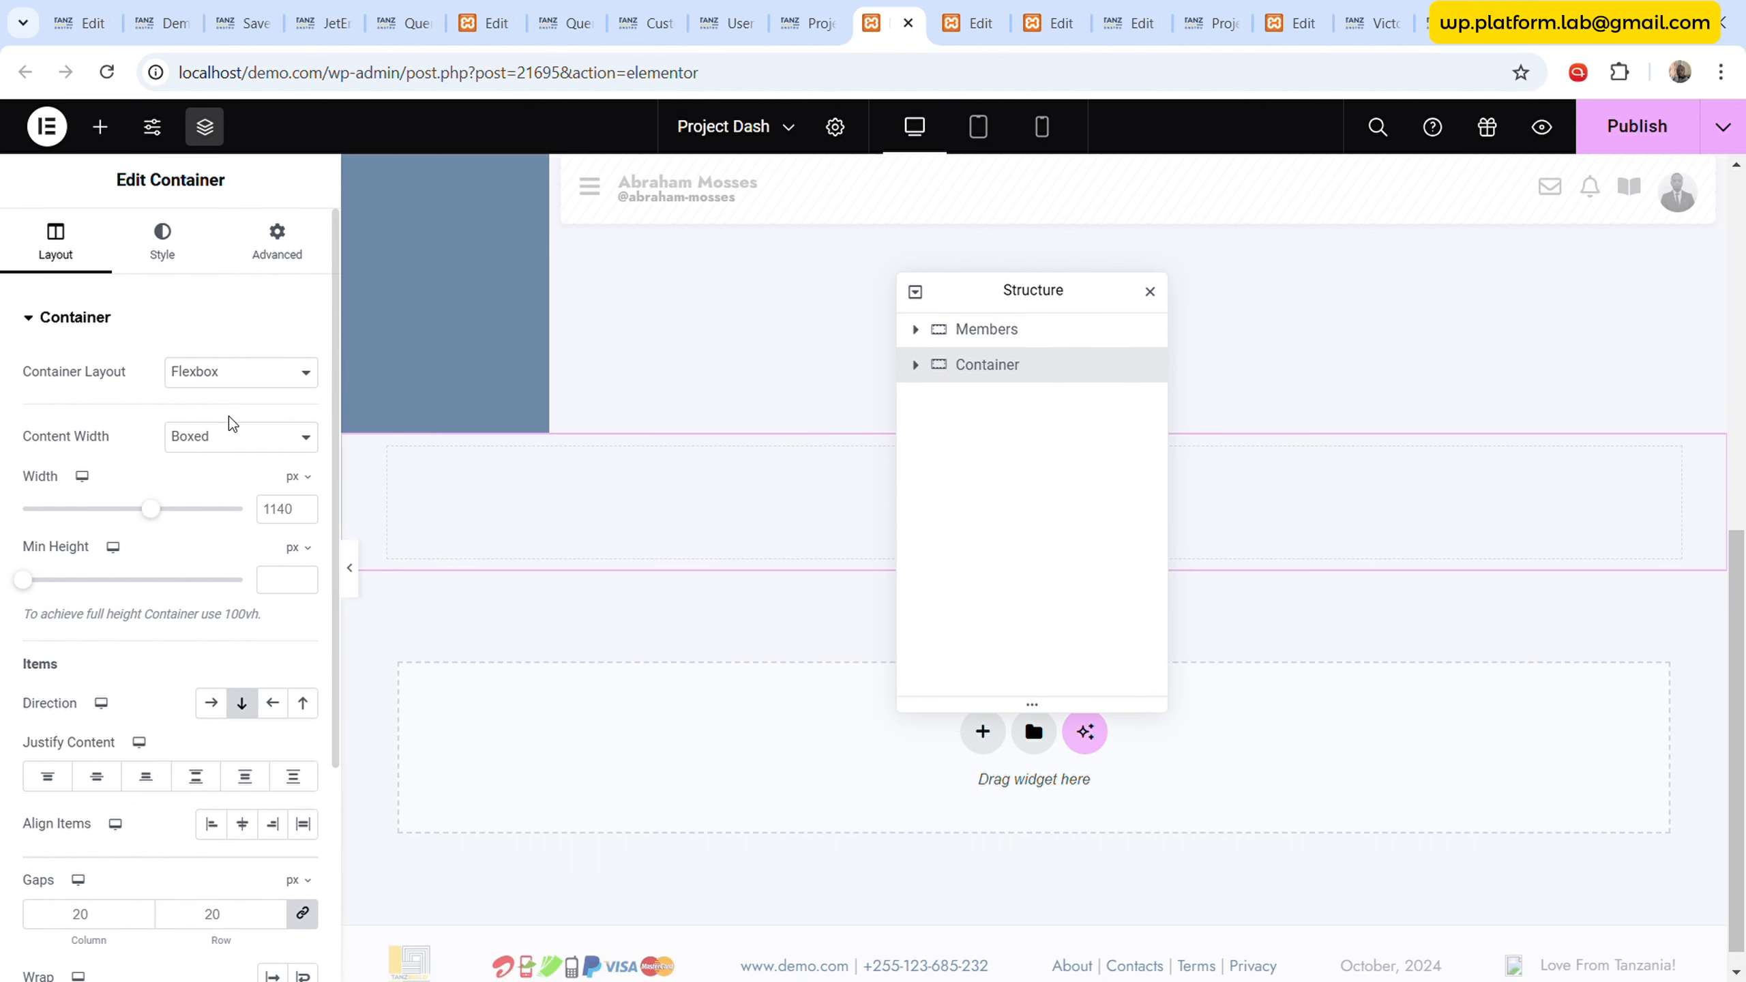
- Insert a Listing Grid widget into the new container and set its listing to Invitation Listing
left_click(101, 128)
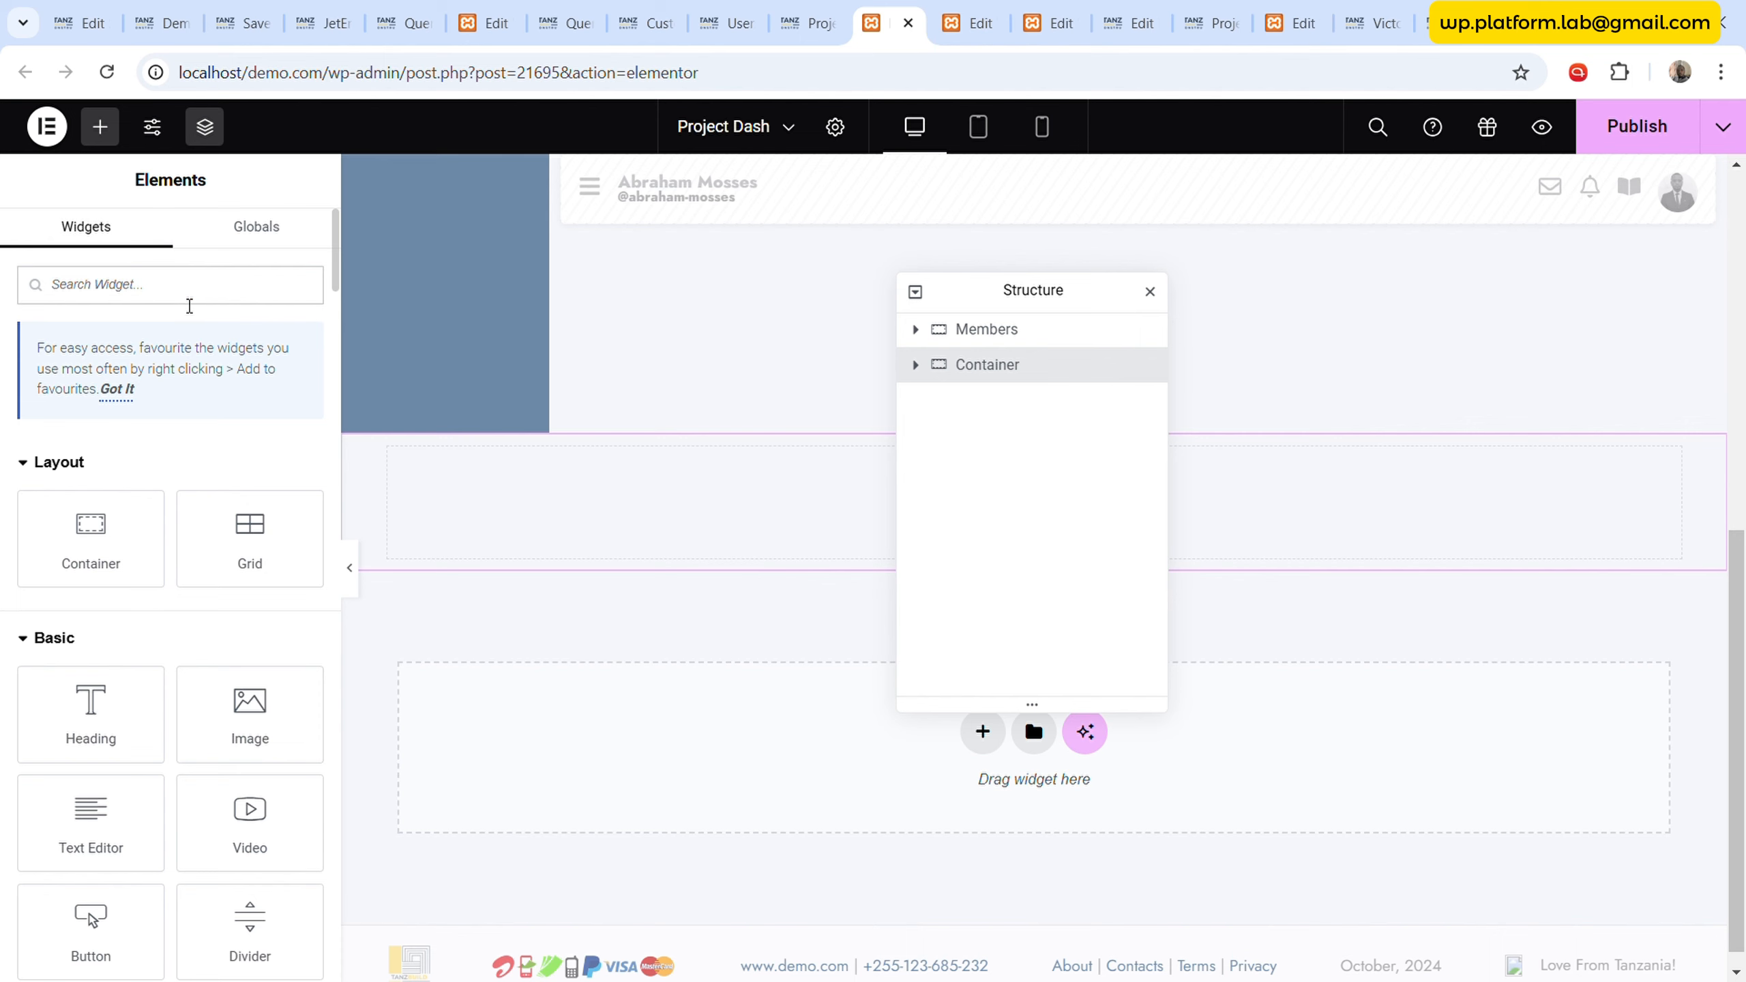
type("list")
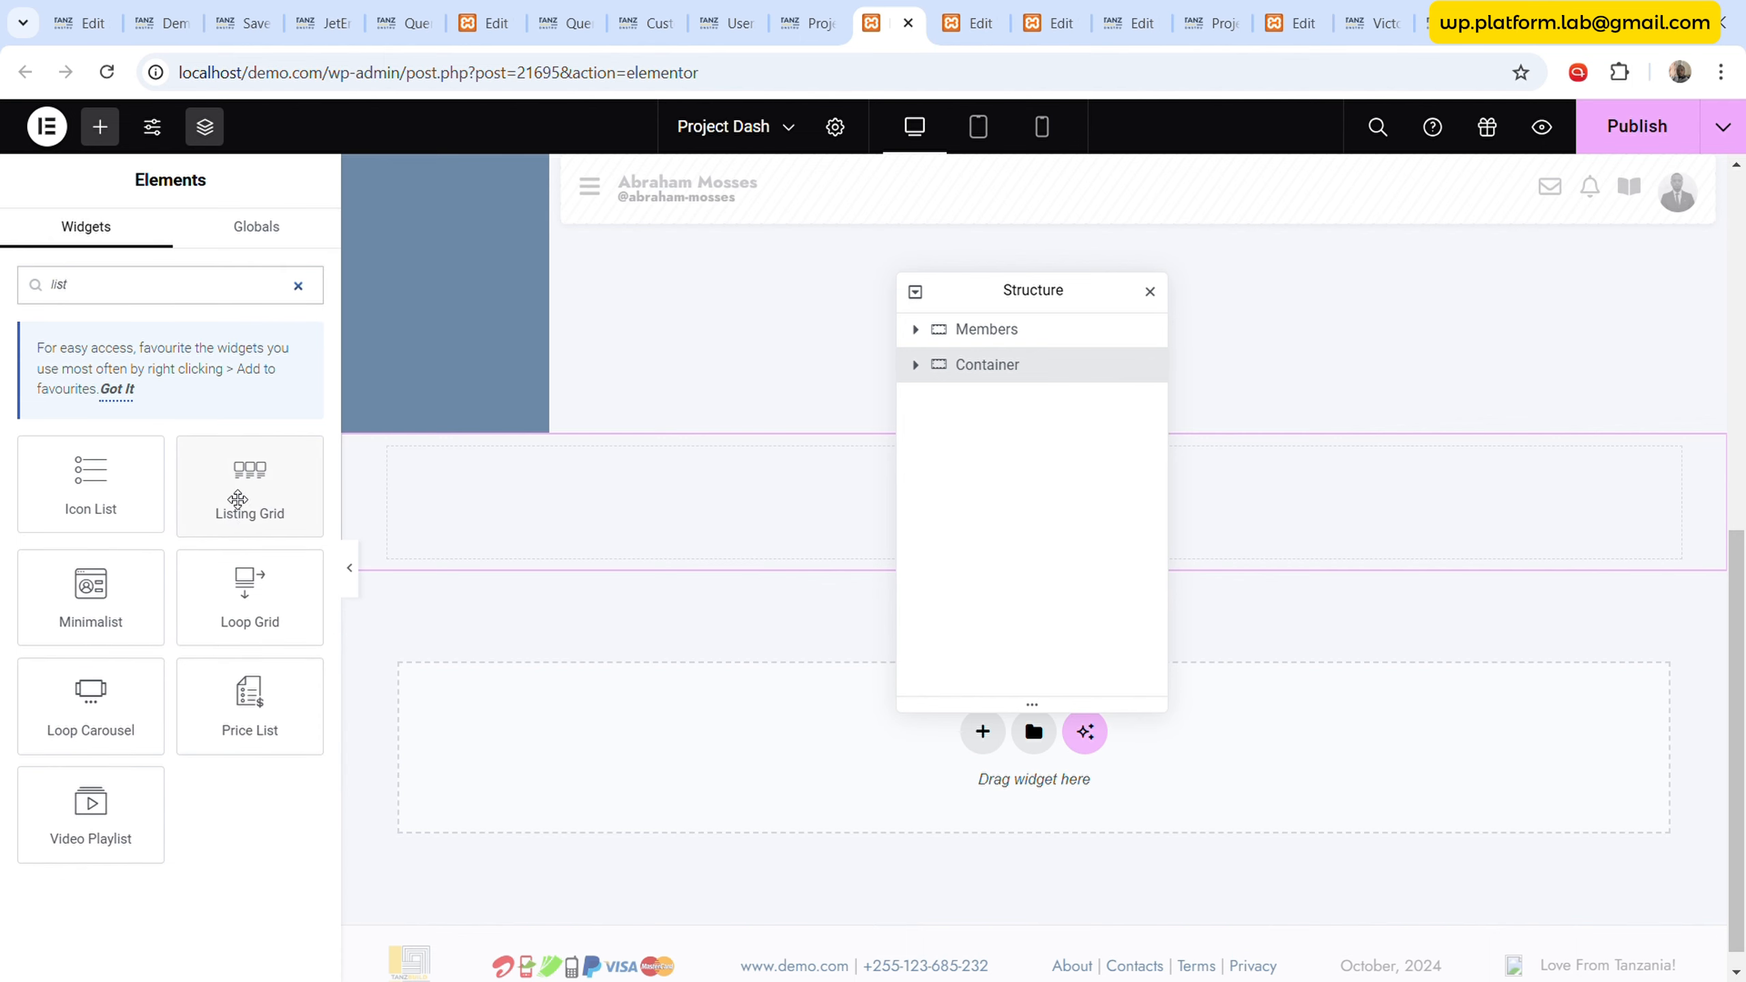
left_click_drag(250, 499, 585, 529)
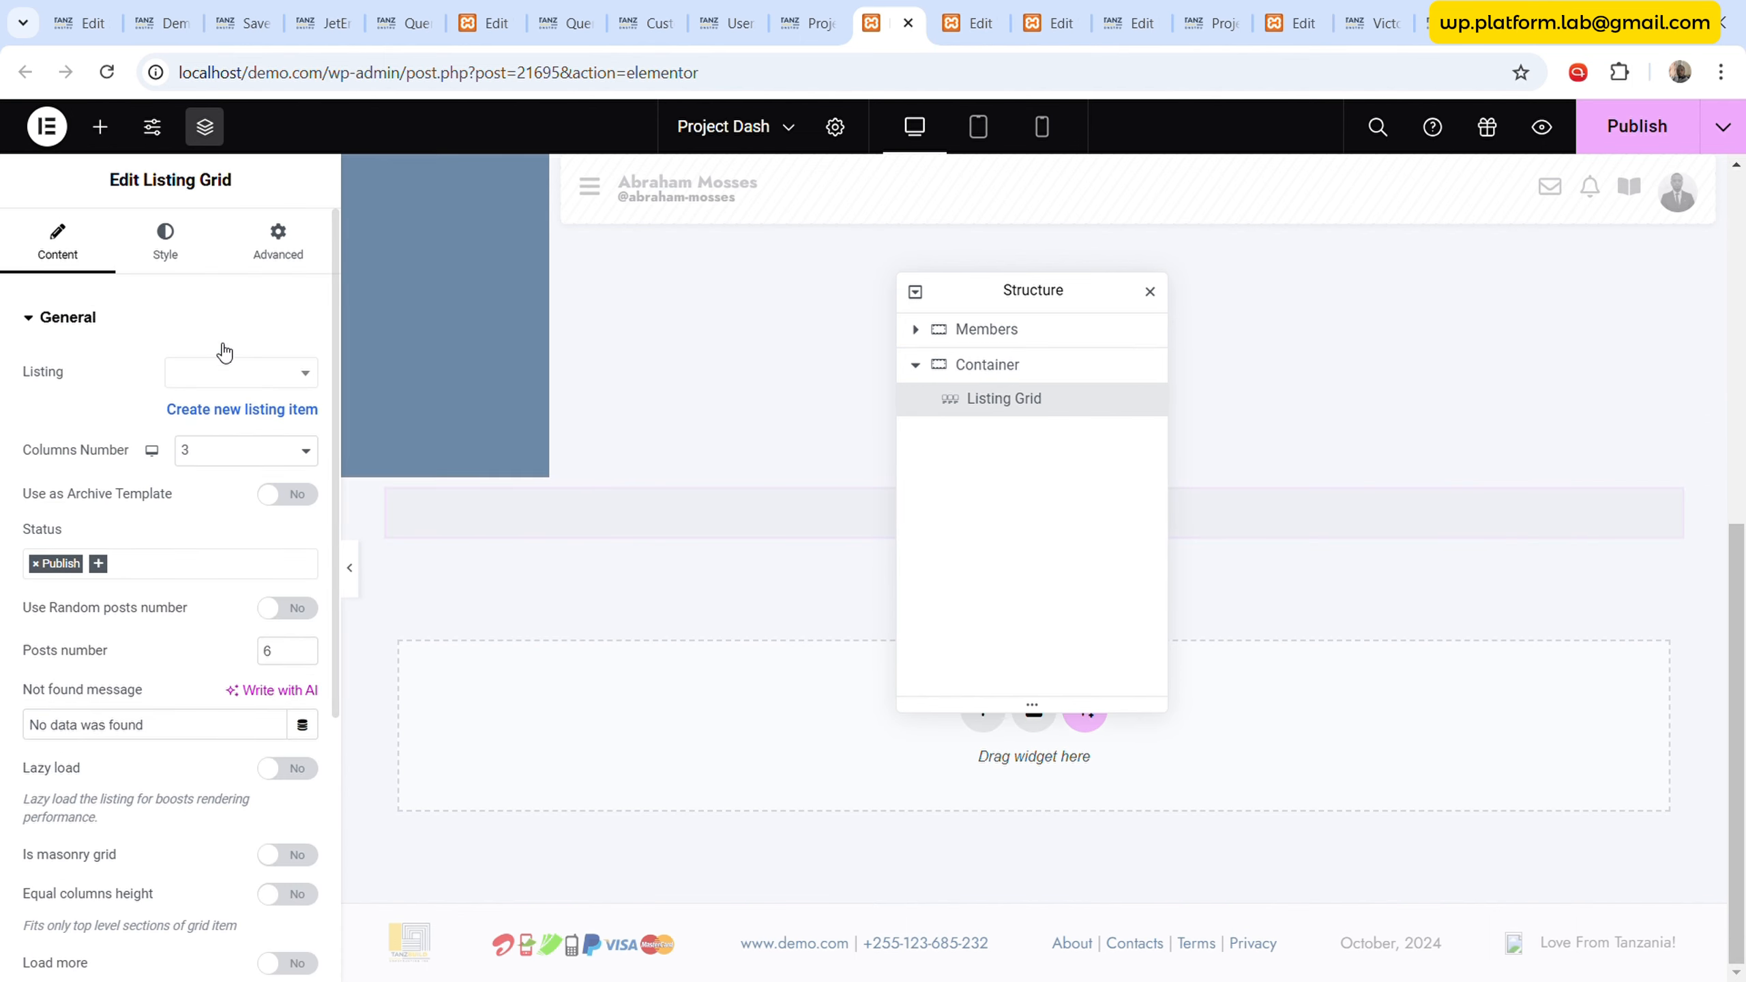
left_click(221, 379)
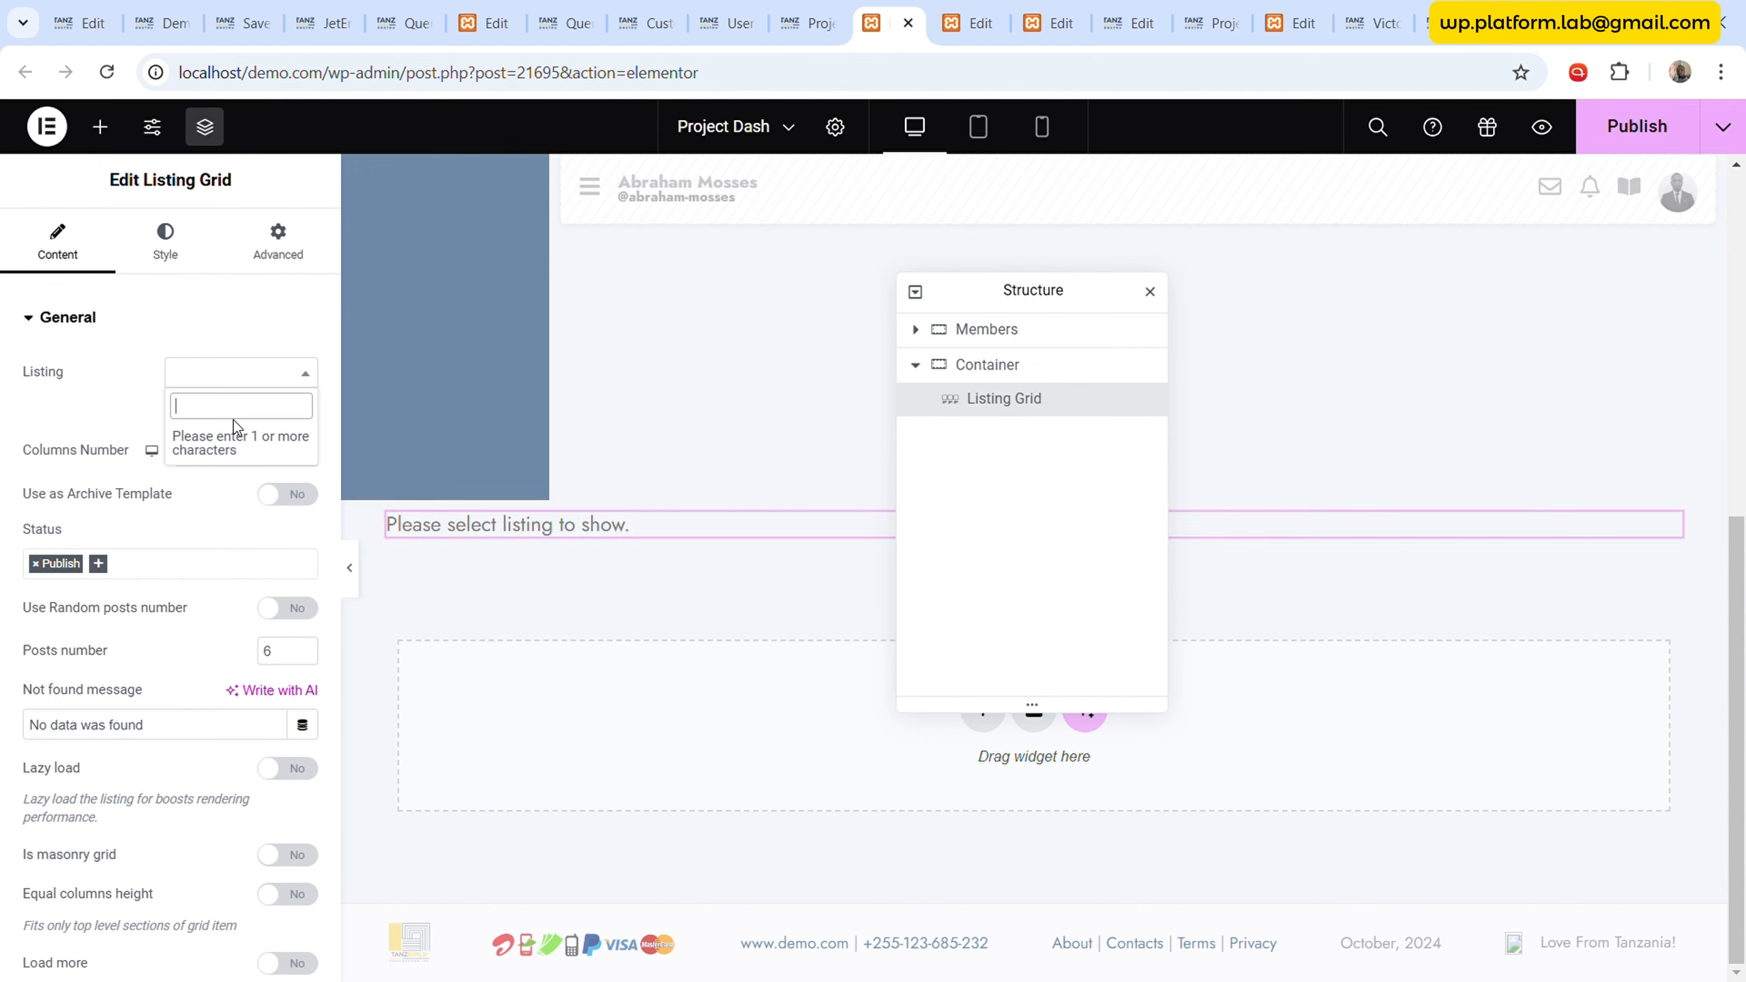
type("inv")
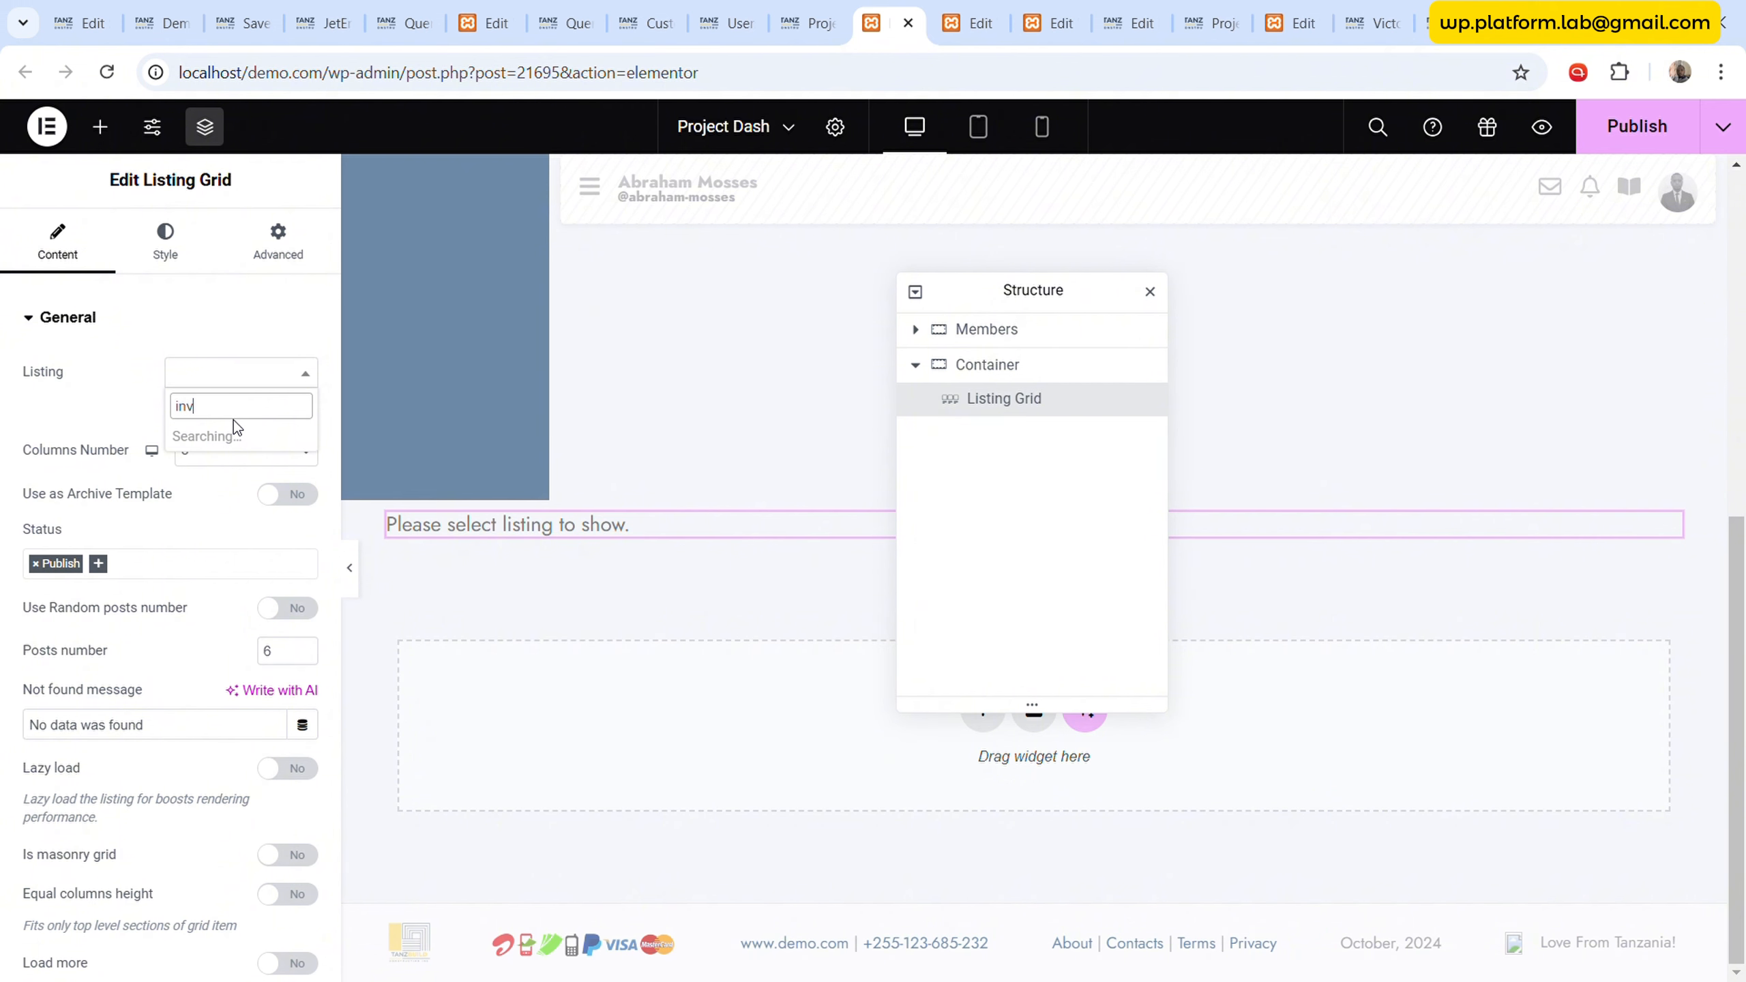
left_click(237, 436)
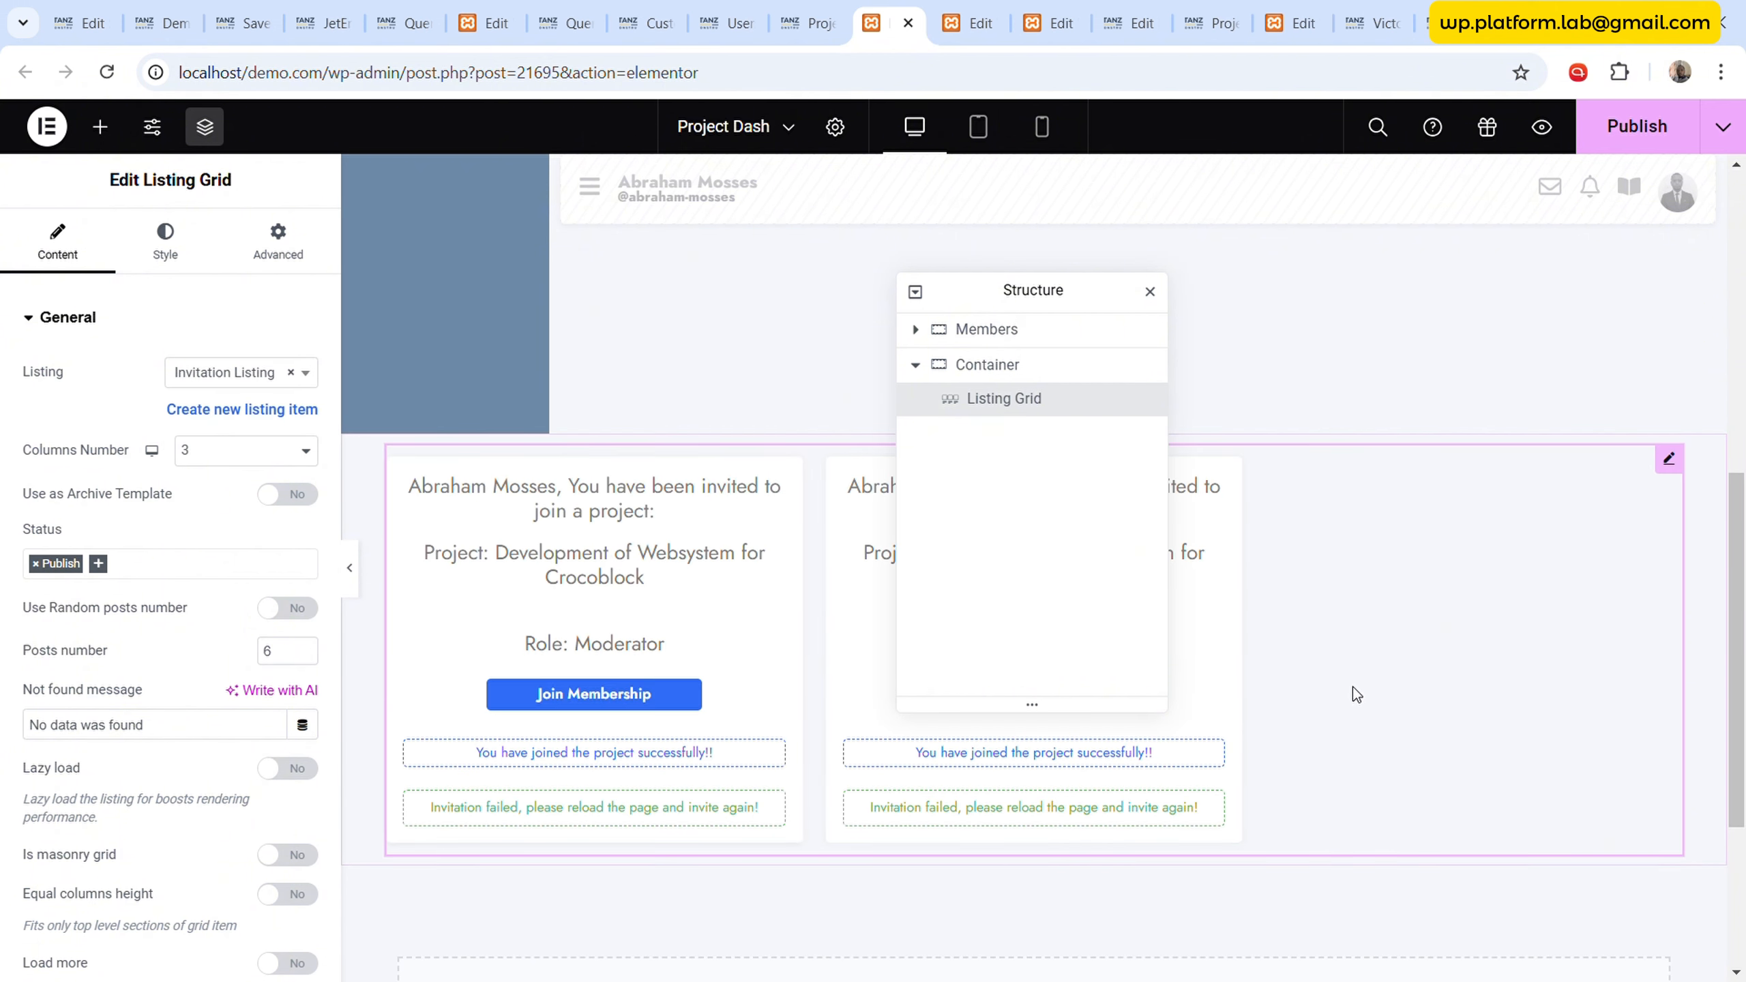
- Enable the listing grid's custom query option, then publish the template and reload the editor
scroll(1369, 684, "down", 4)
scroll(172, 722, "down", 8)
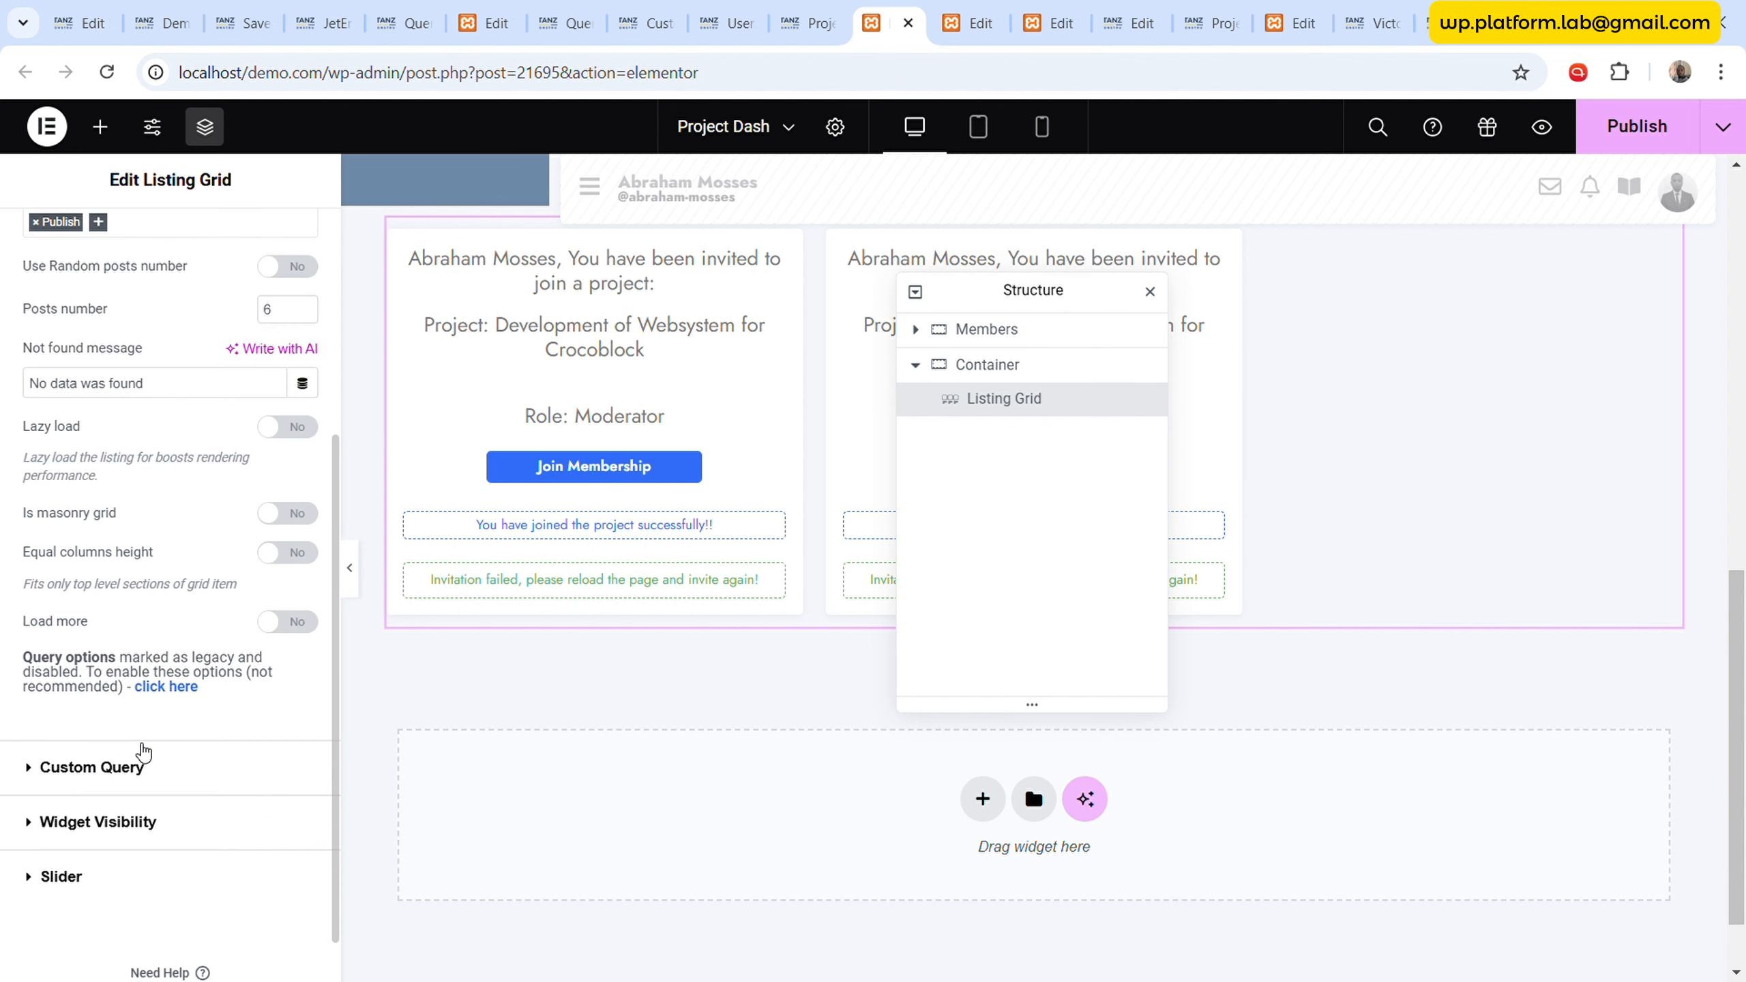
left_click(142, 764)
left_click(285, 424)
left_click(250, 515)
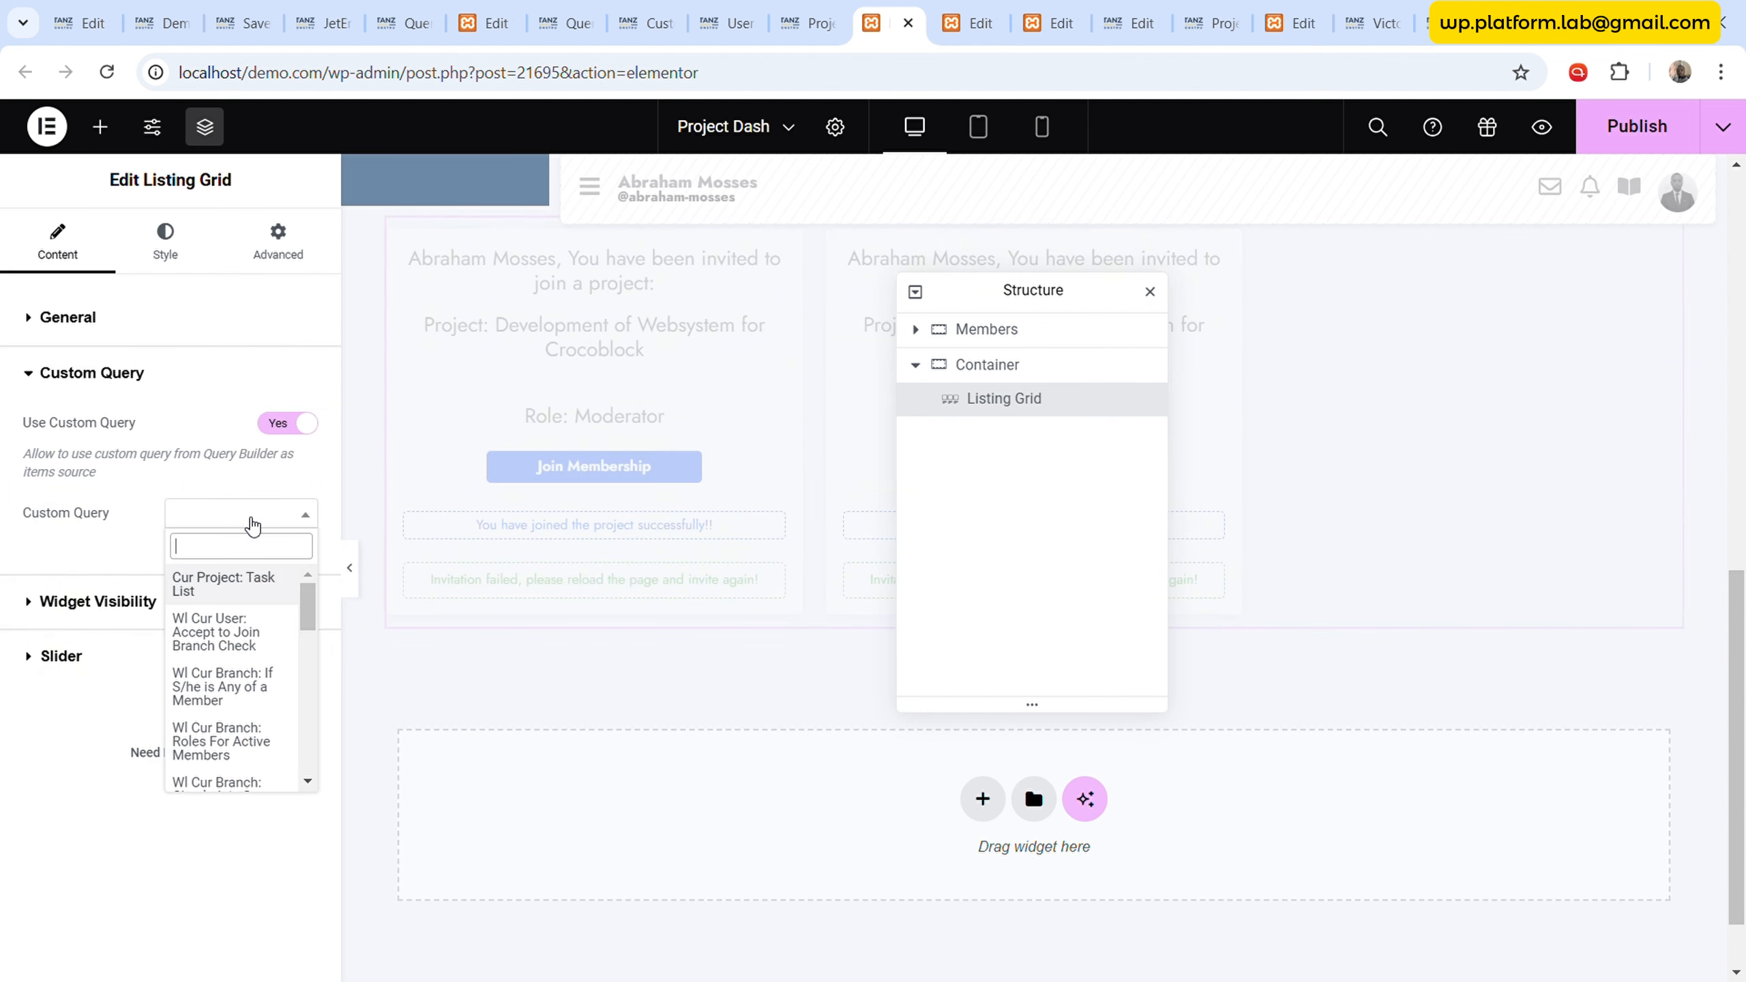
scroll(265, 681, "down", 5)
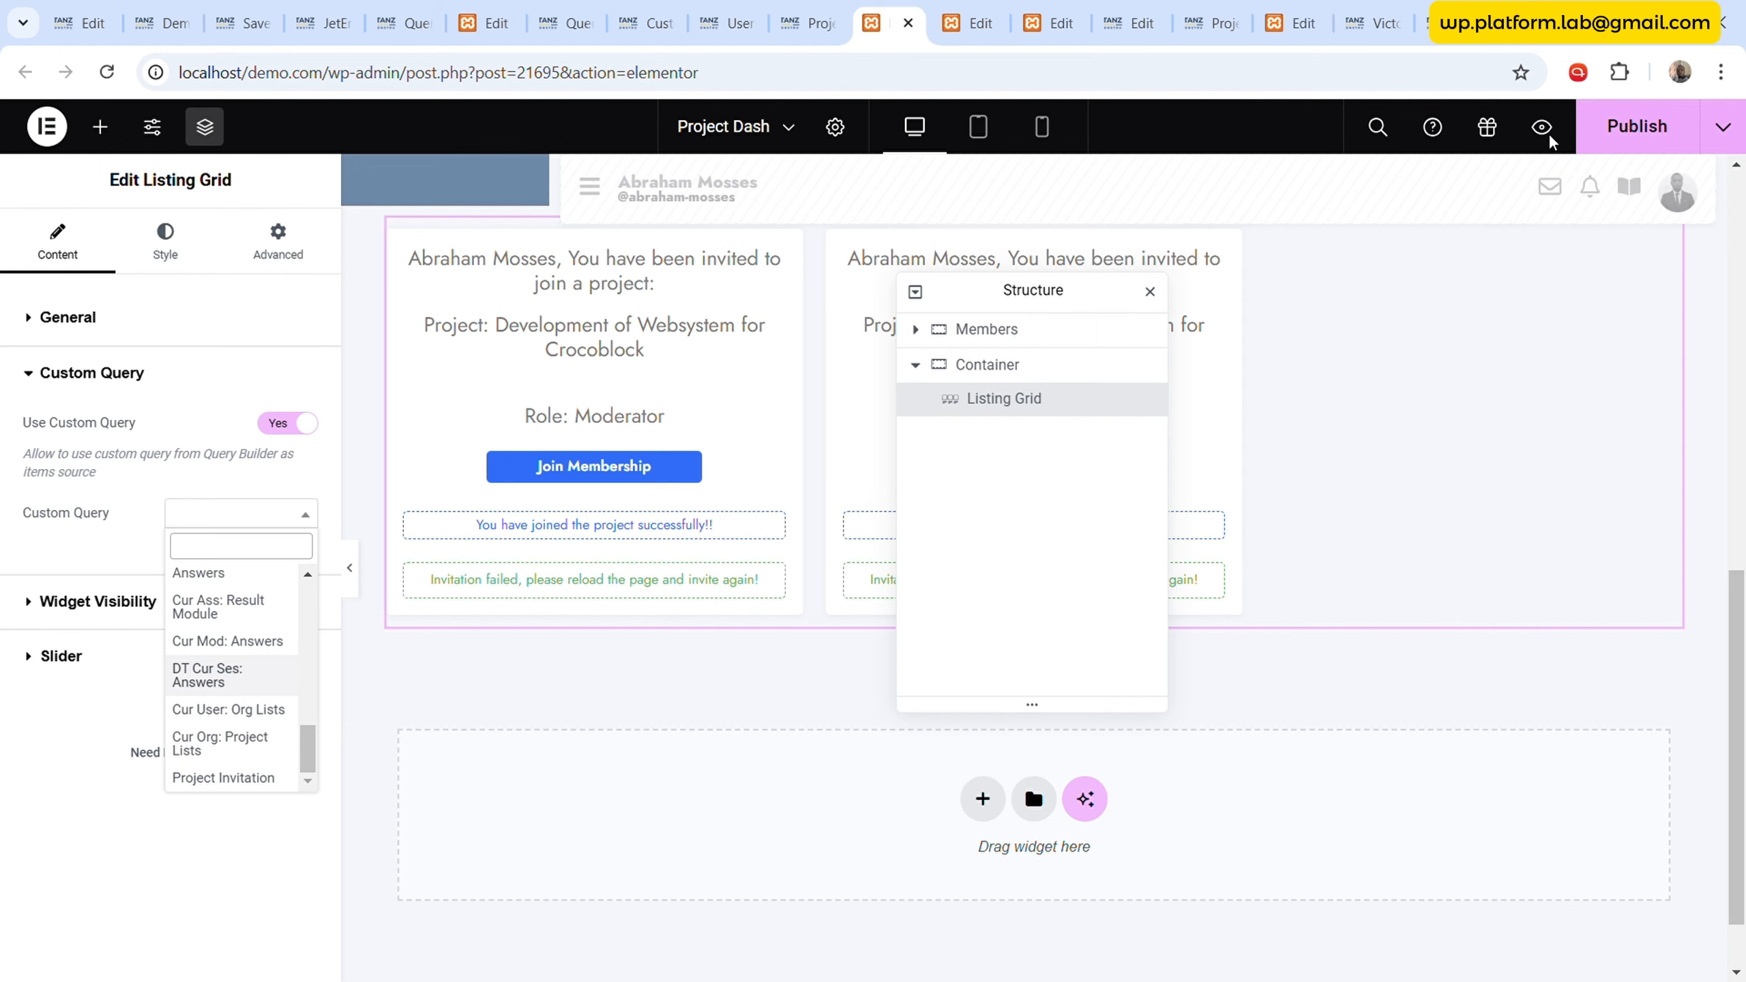
left_click(1602, 146)
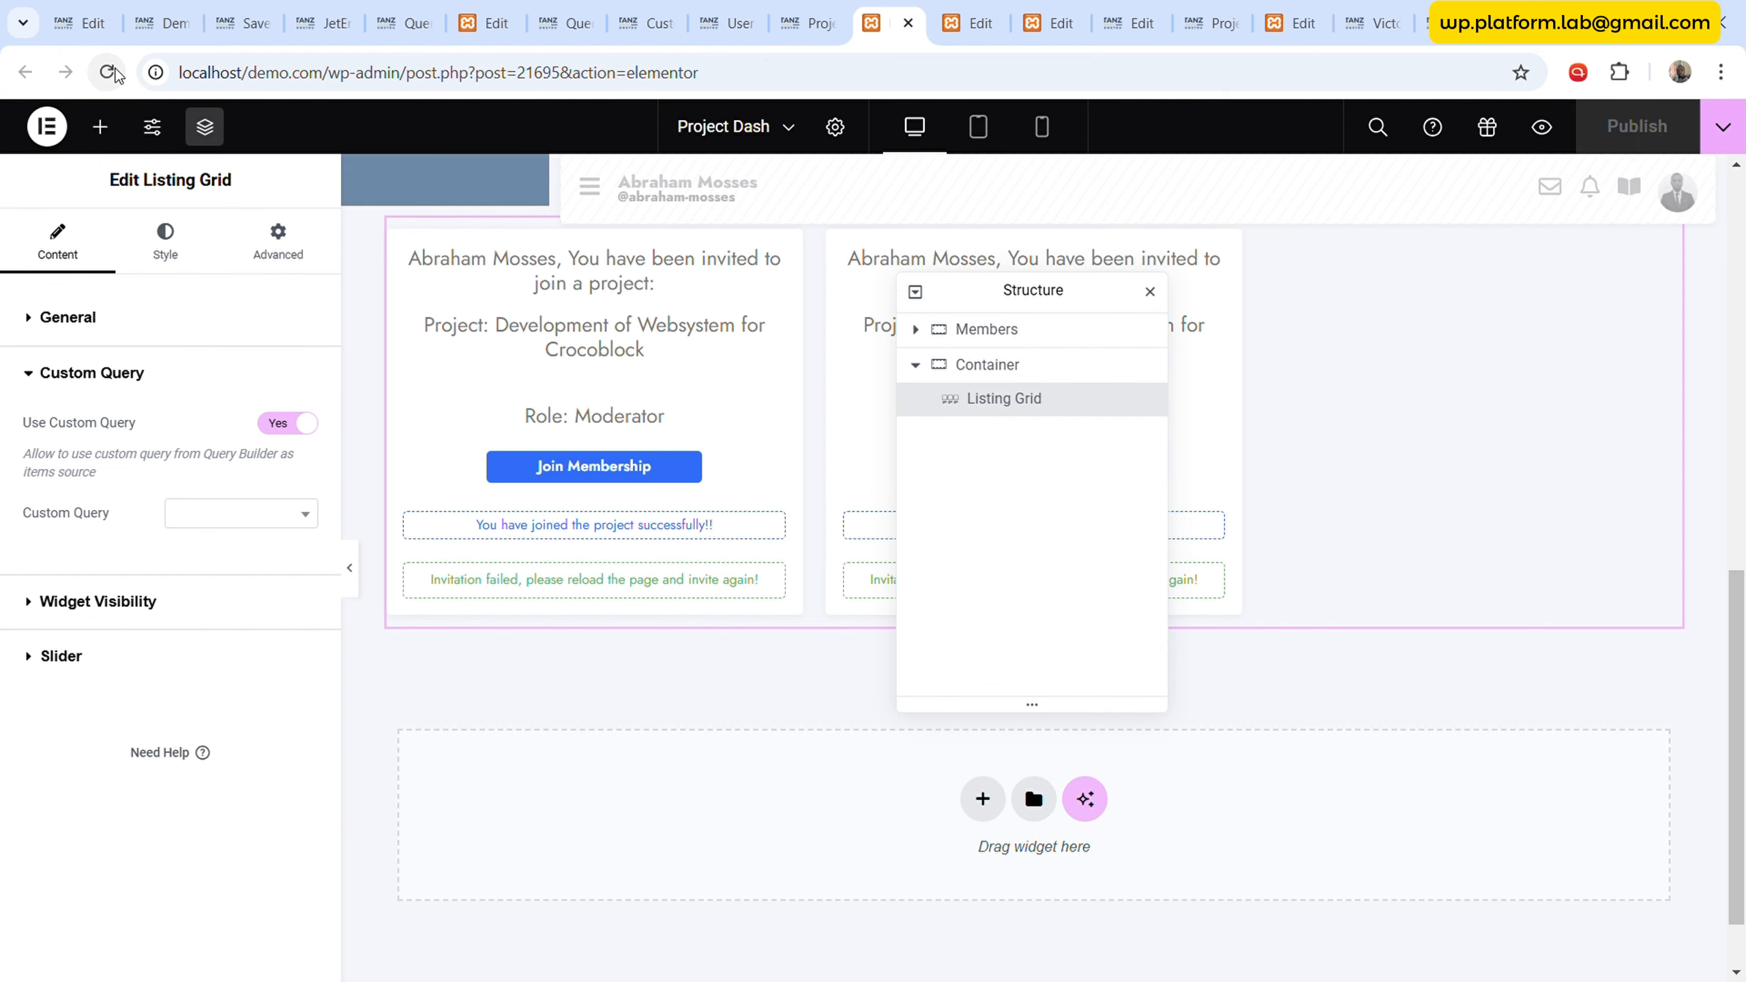
left_click(110, 72)
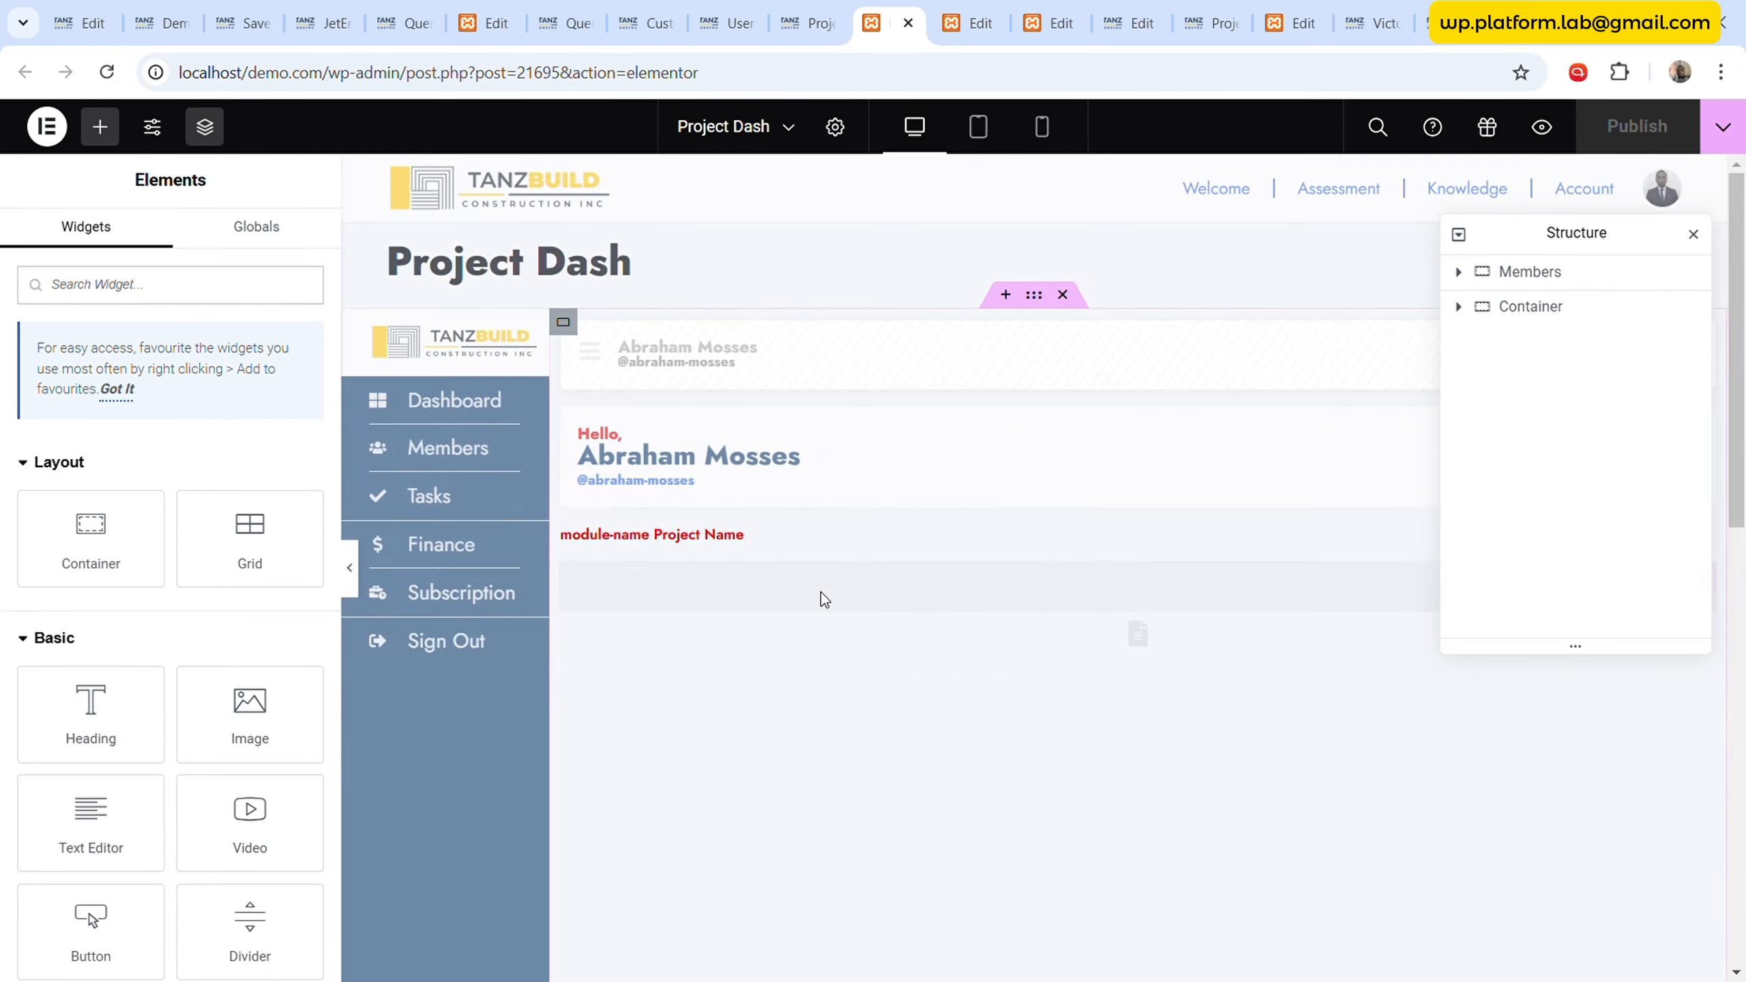
- Set the listing grid's custom query to Project Invitation
scroll(819, 596, "down", 10)
left_click(1283, 404)
scroll(105, 624, "down", 5)
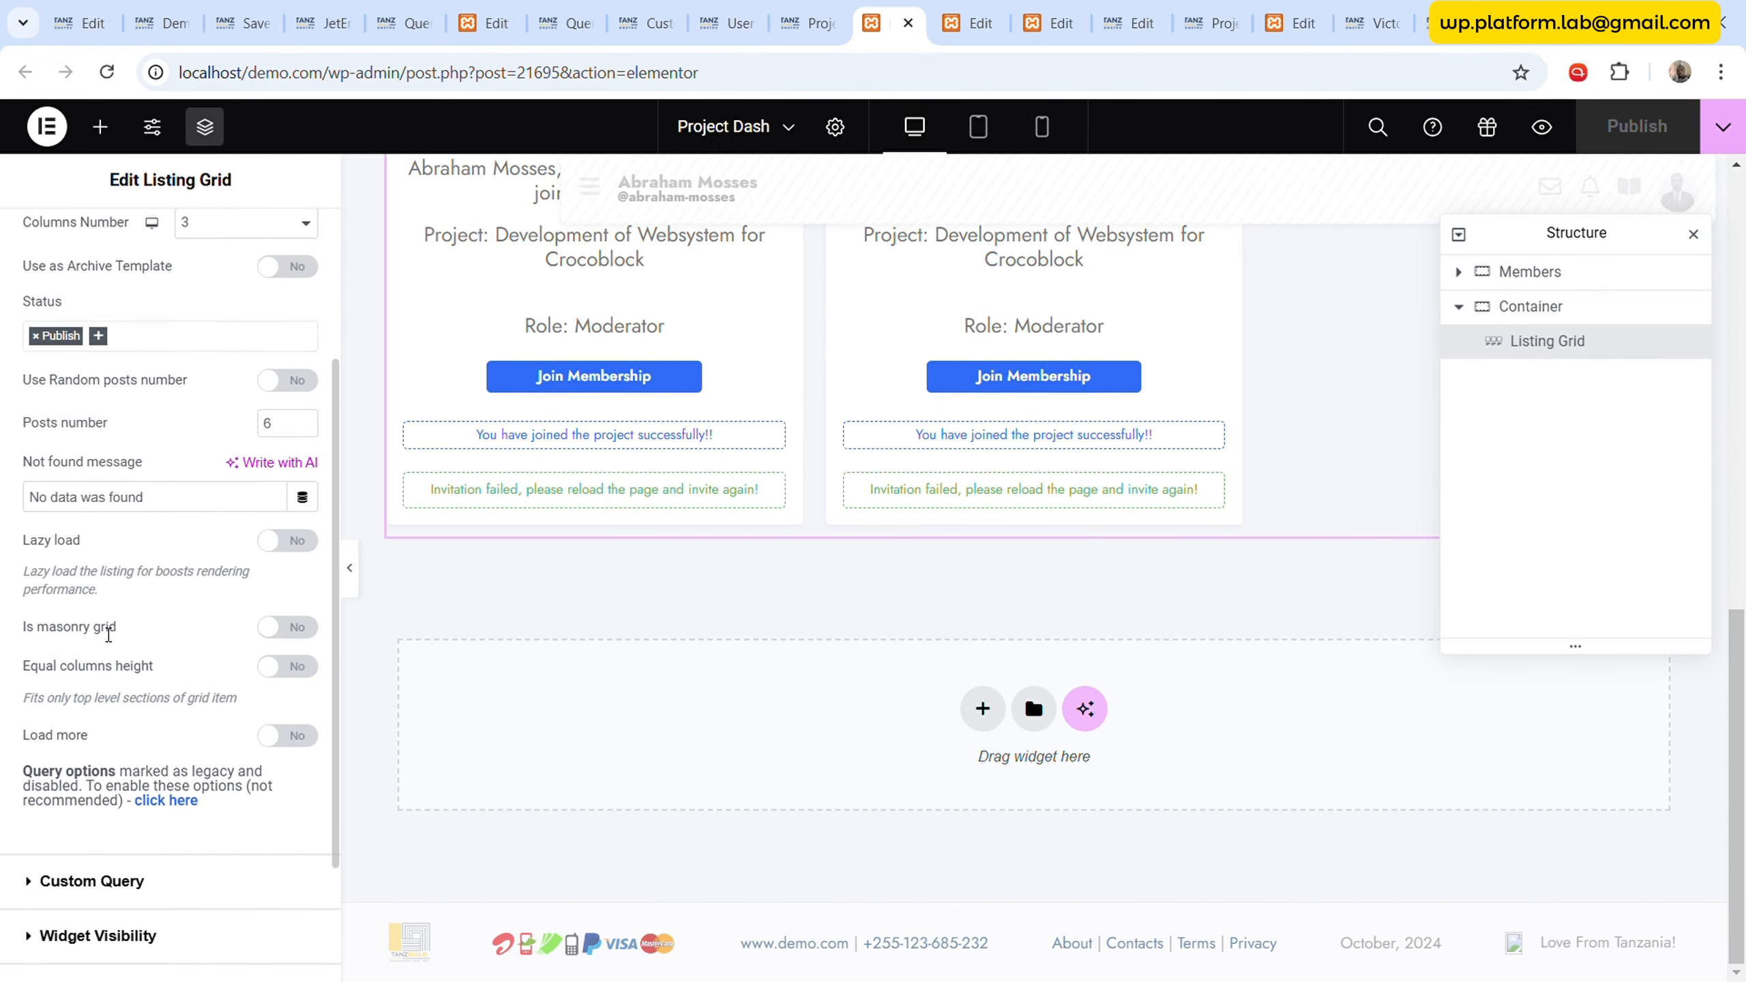
left_click(196, 712)
left_click(261, 522)
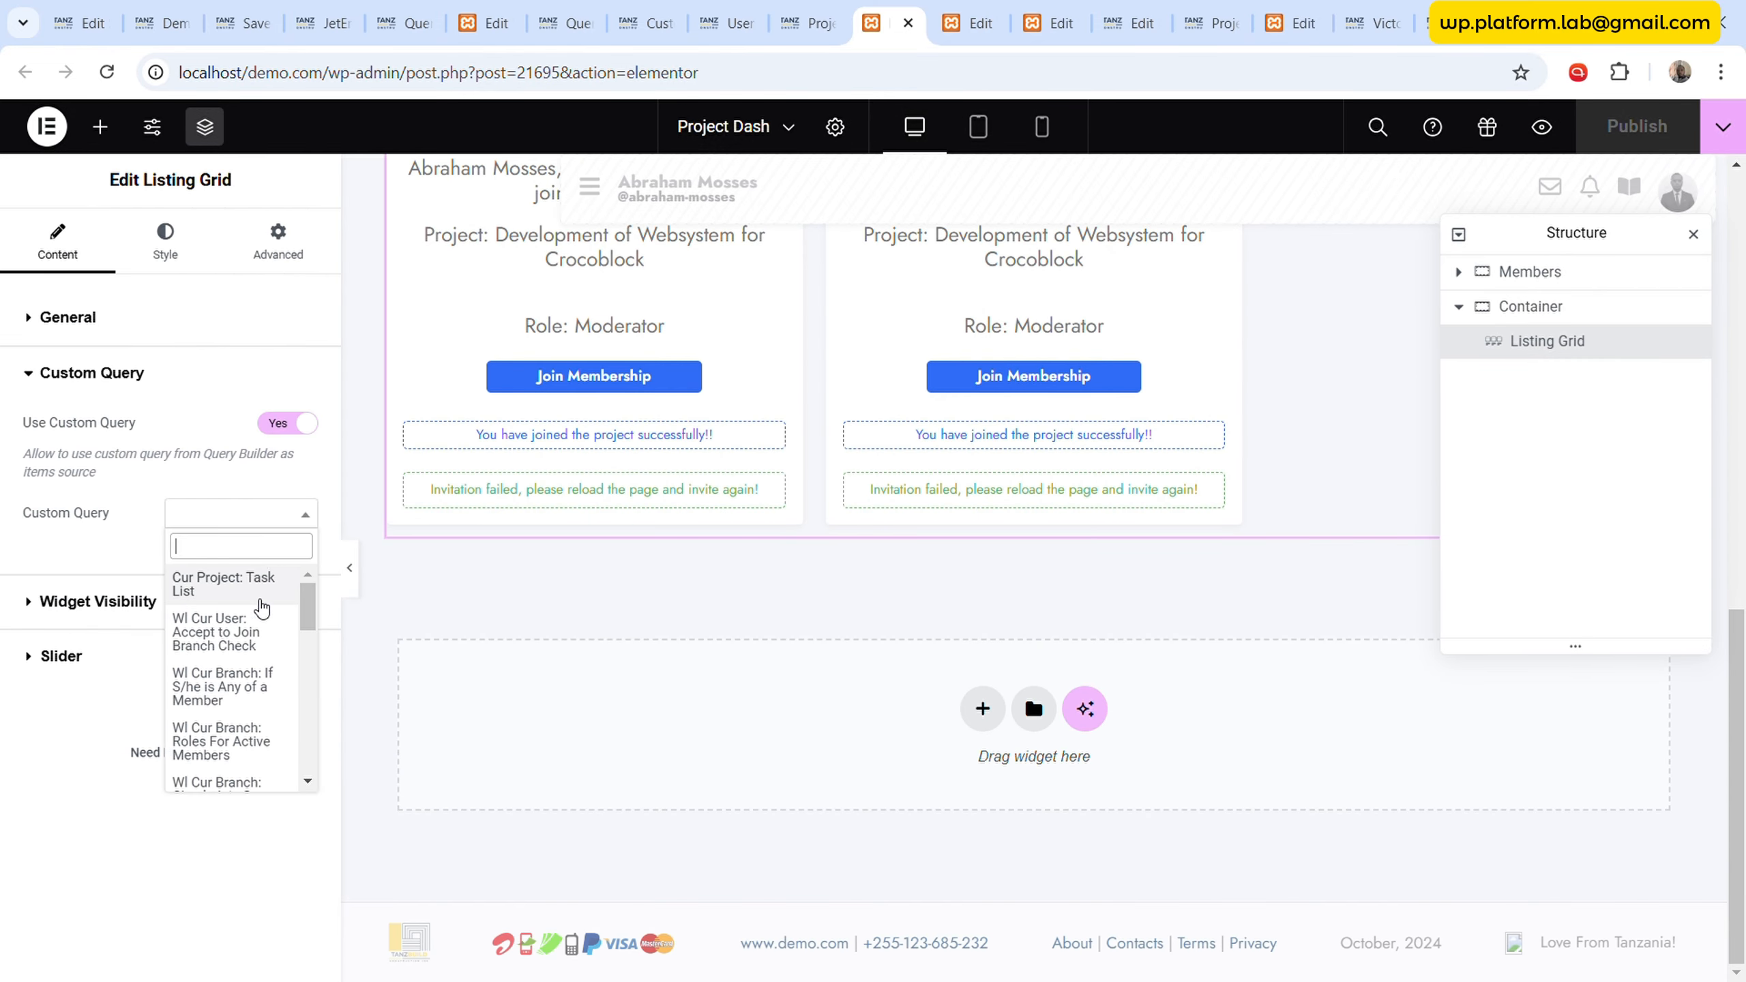
scroll(234, 688, "down", 5)
left_click(227, 779)
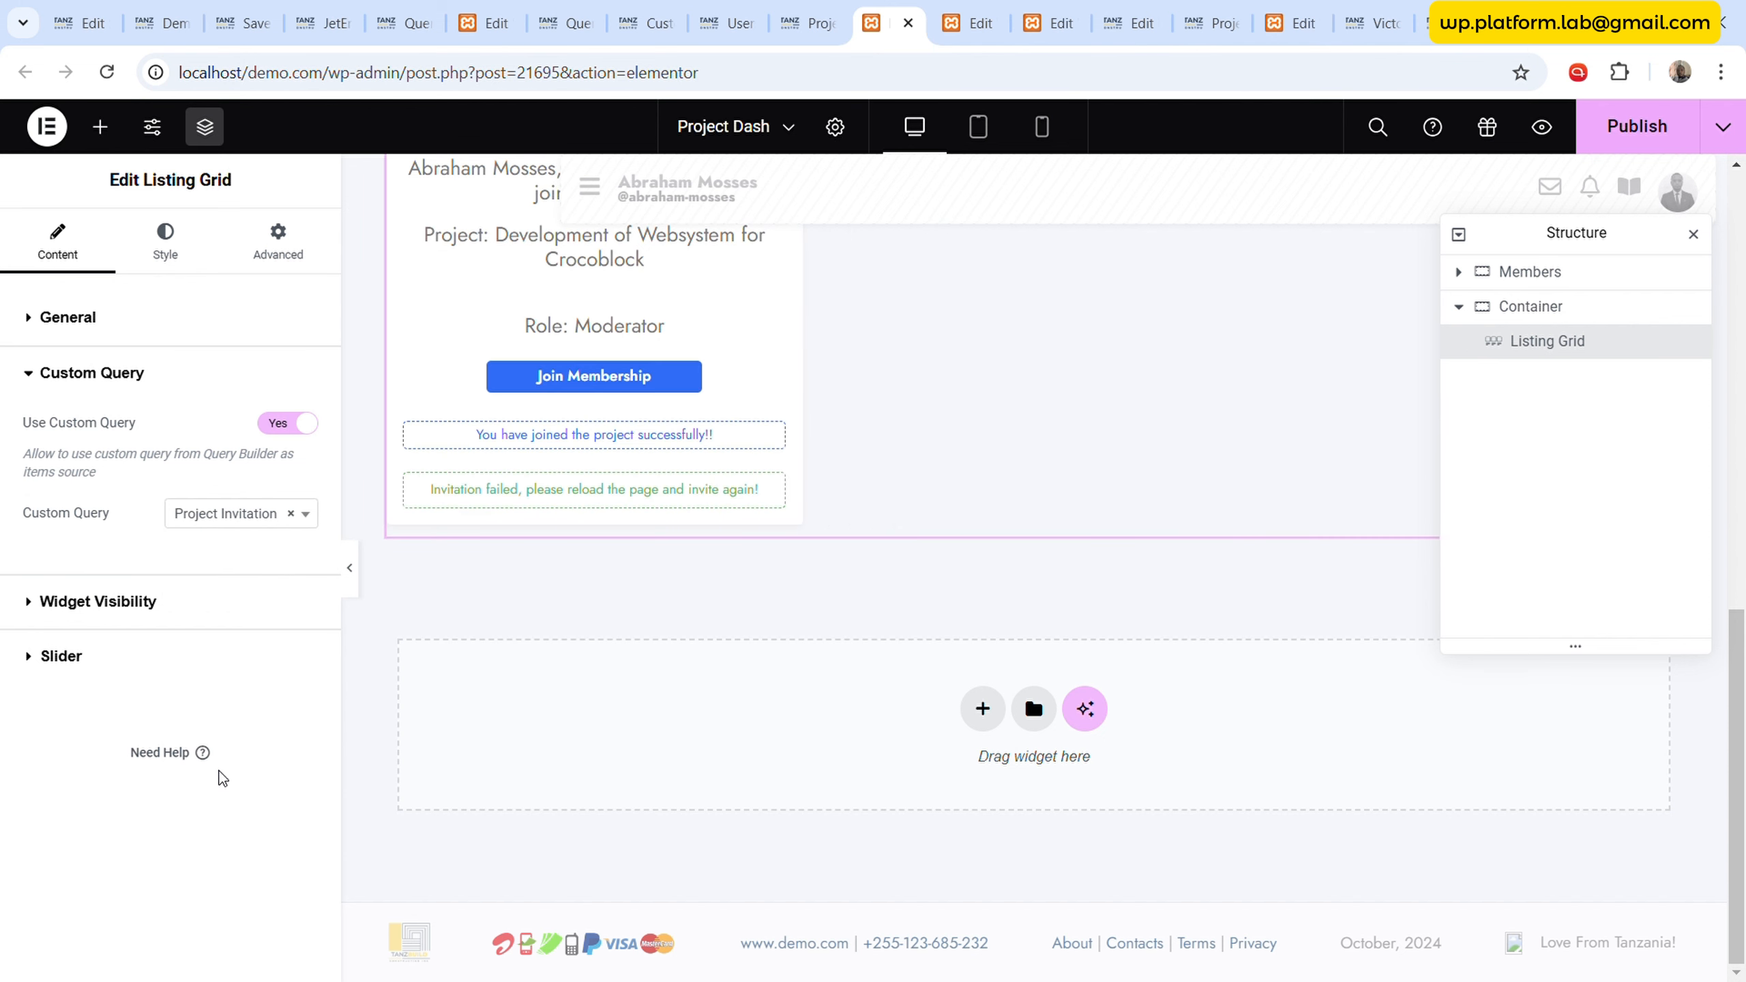
- Set the listing grid to hide when the query is empty and publish the template
left_click(238, 628)
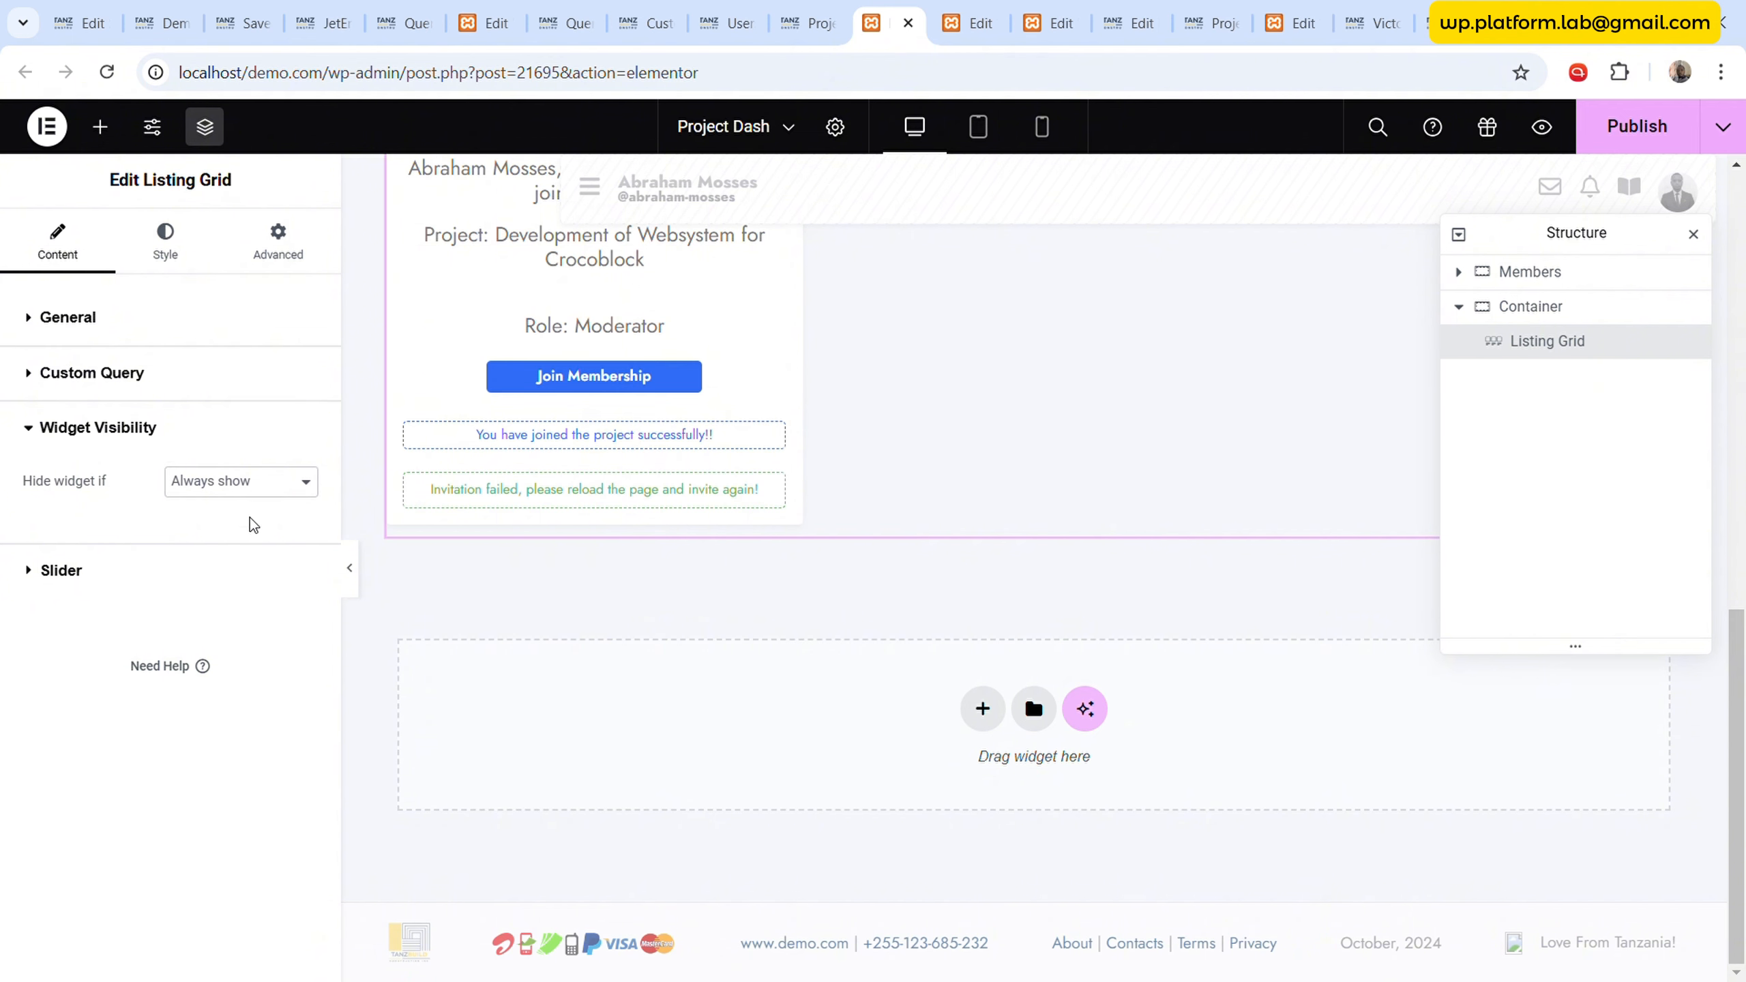
left_click(248, 535)
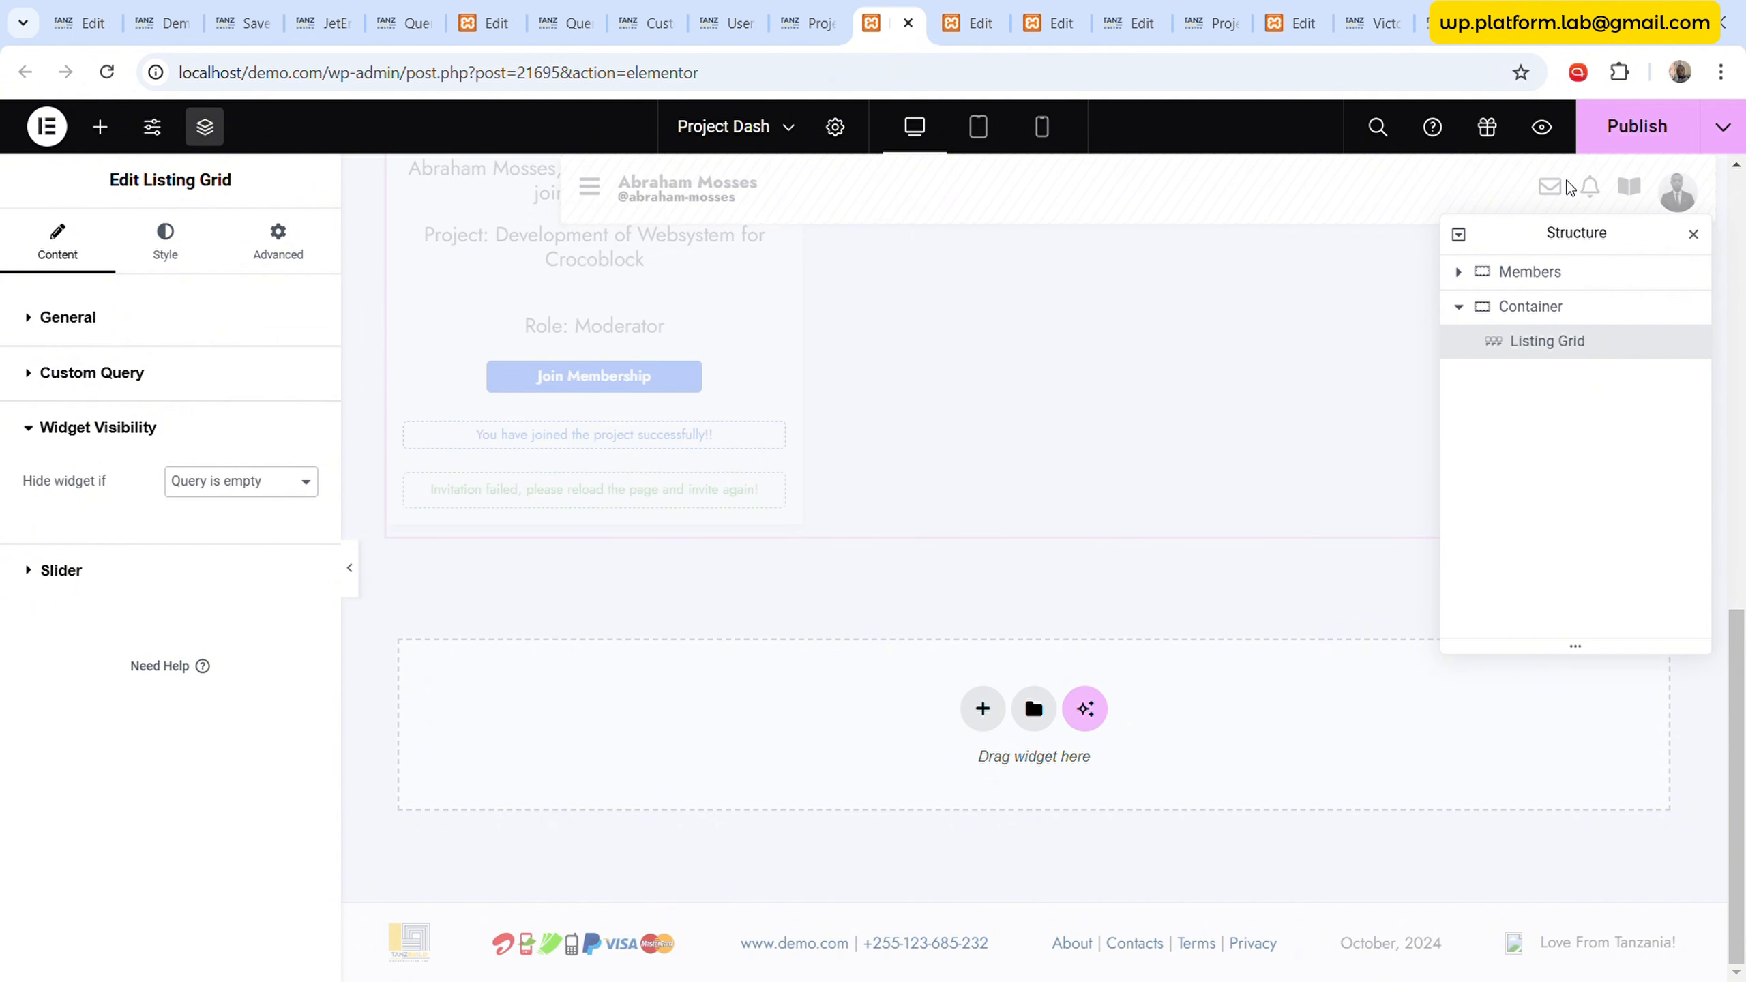
left_click(1640, 133)
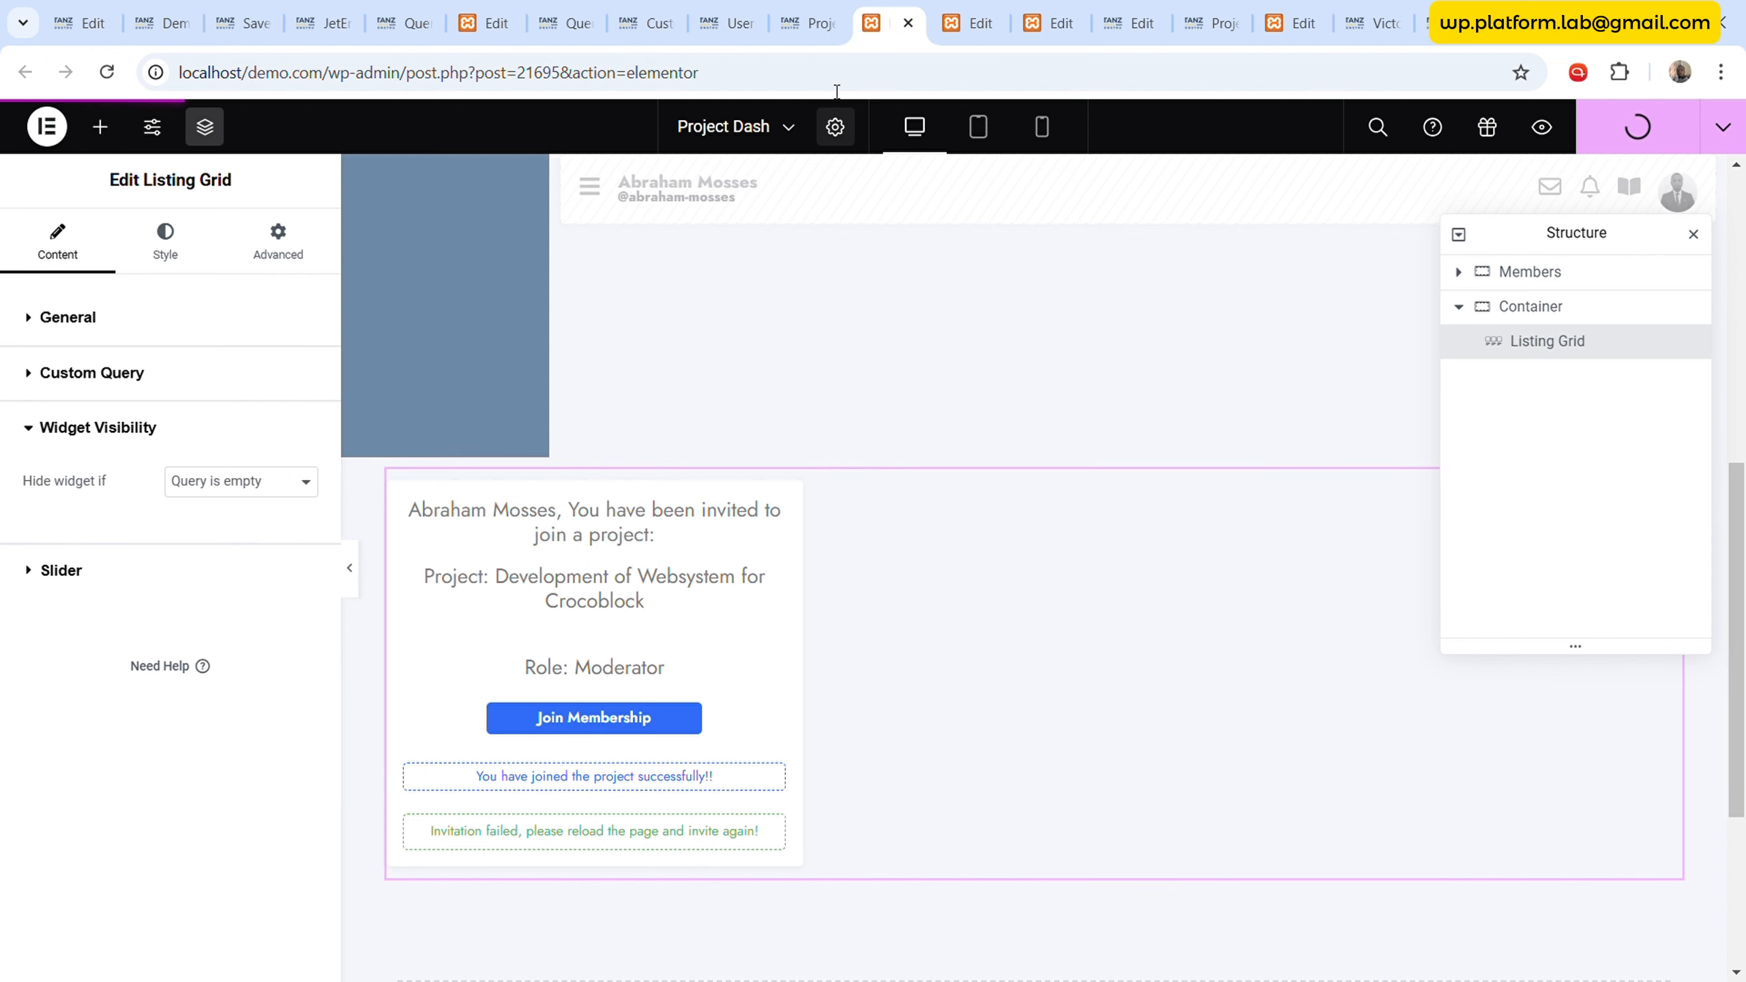
- Limit the project invitation query to 1 item and update the query
left_click(585, 8)
scroll(569, 473, "up", 4)
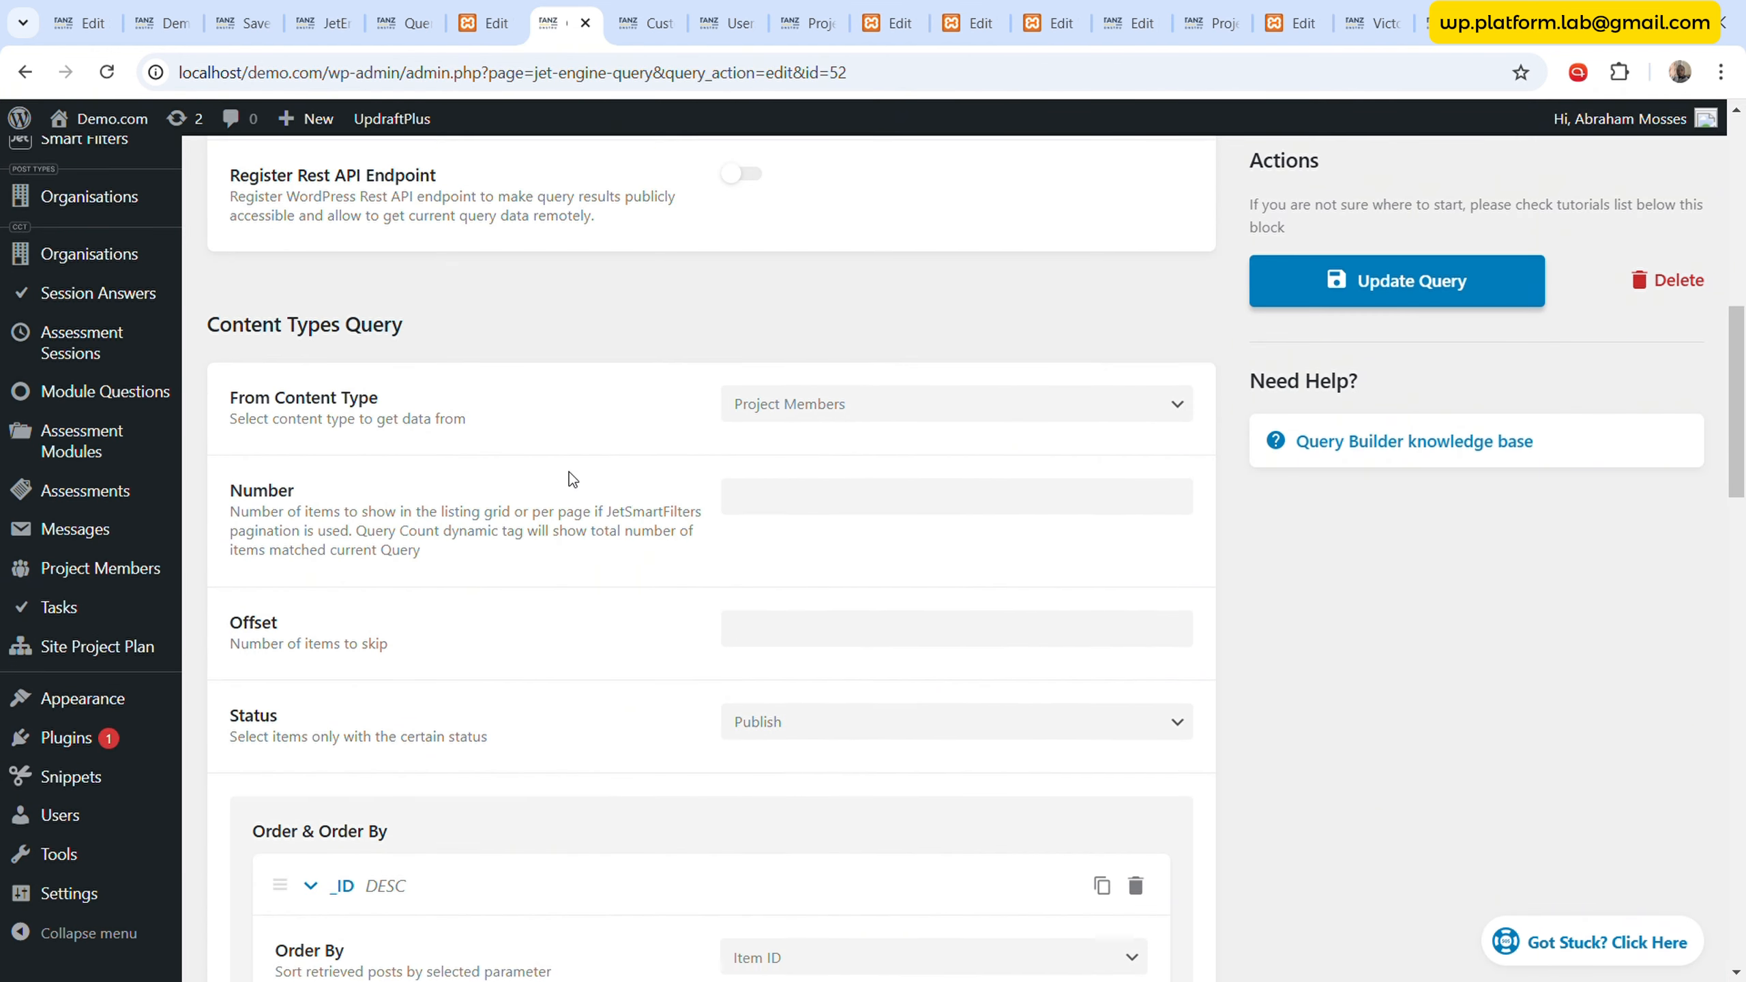
left_click(812, 518)
type("1")
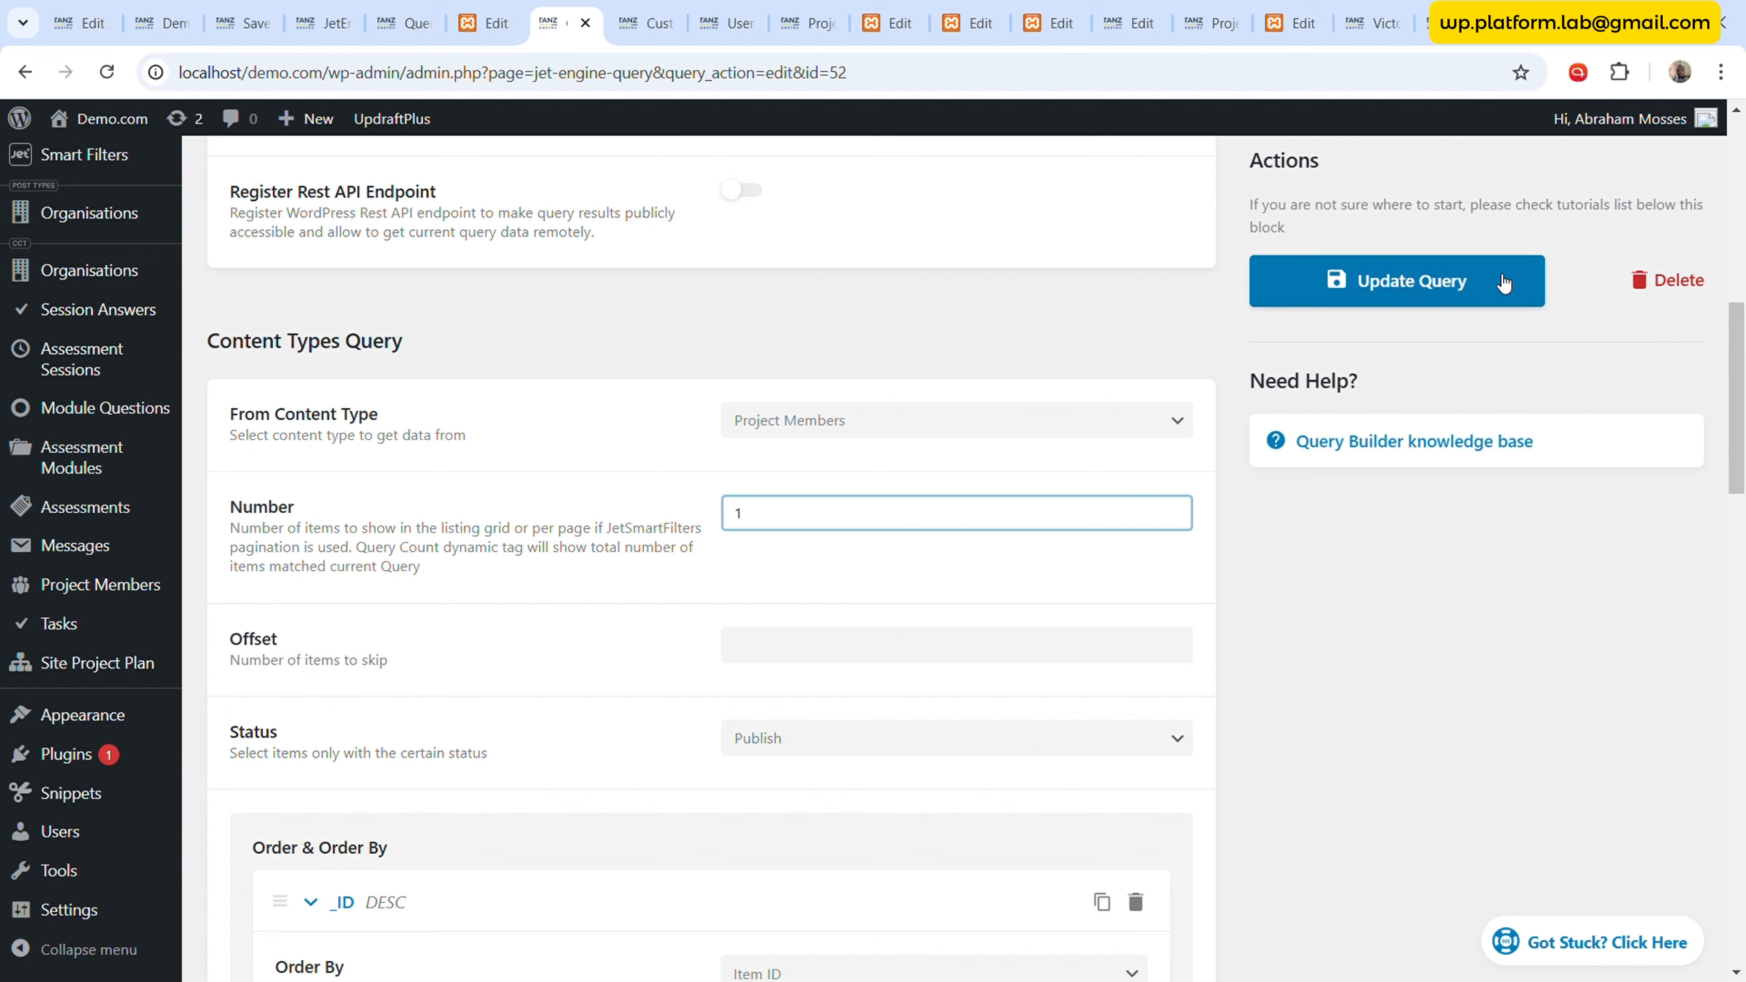
left_click(1447, 282)
scroll(1304, 515, "up", 3)
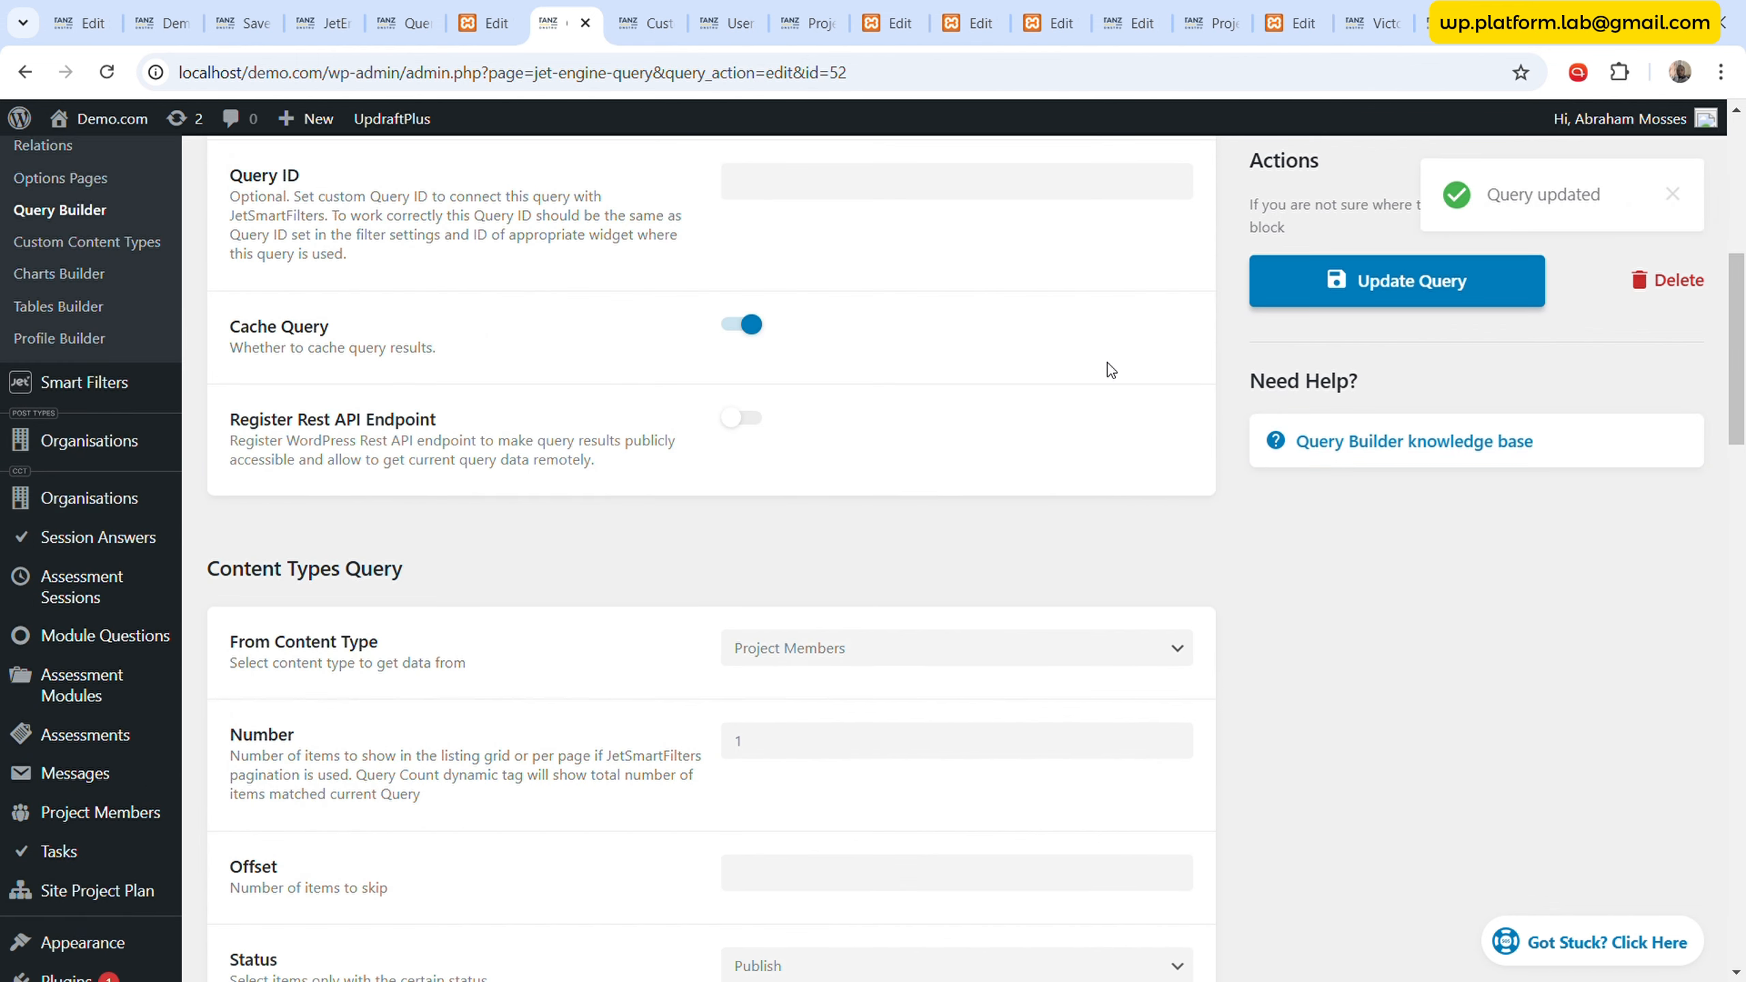
- Reload the front-end project overview page without the status=success parameter and check it for the invitation listing
left_click(1385, 7)
left_click(1449, 5)
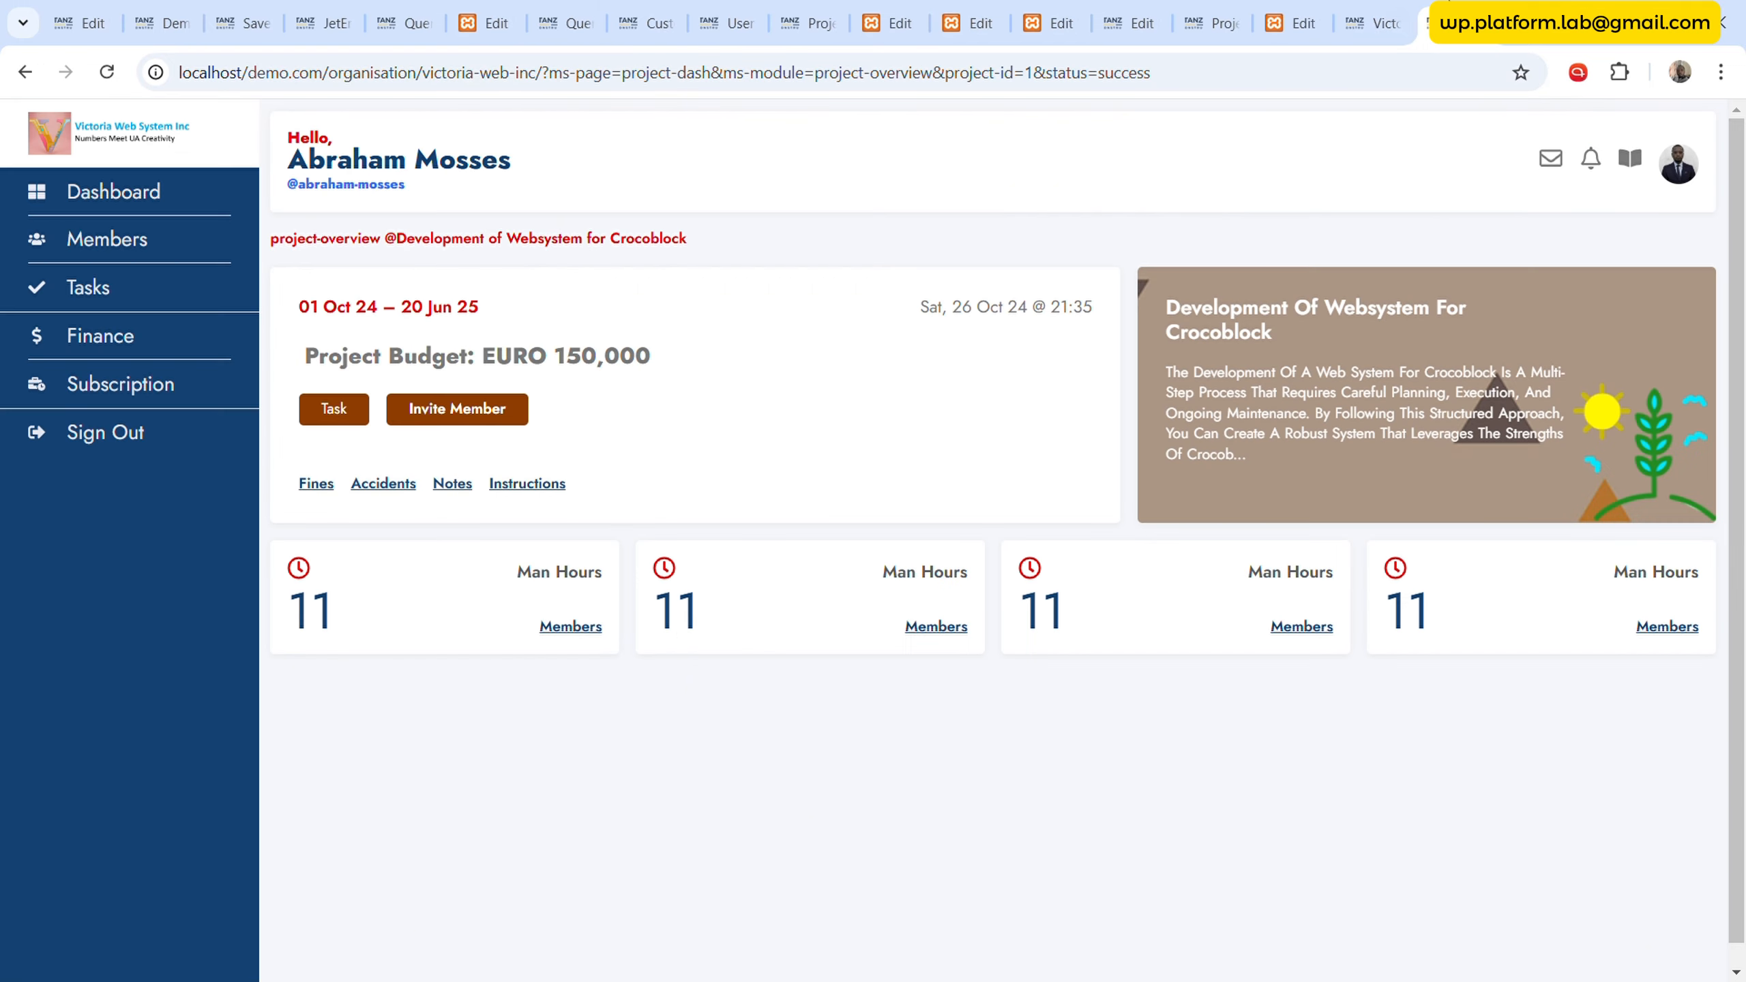
left_click_drag(1040, 81, 1290, 80)
key("BackSpace")
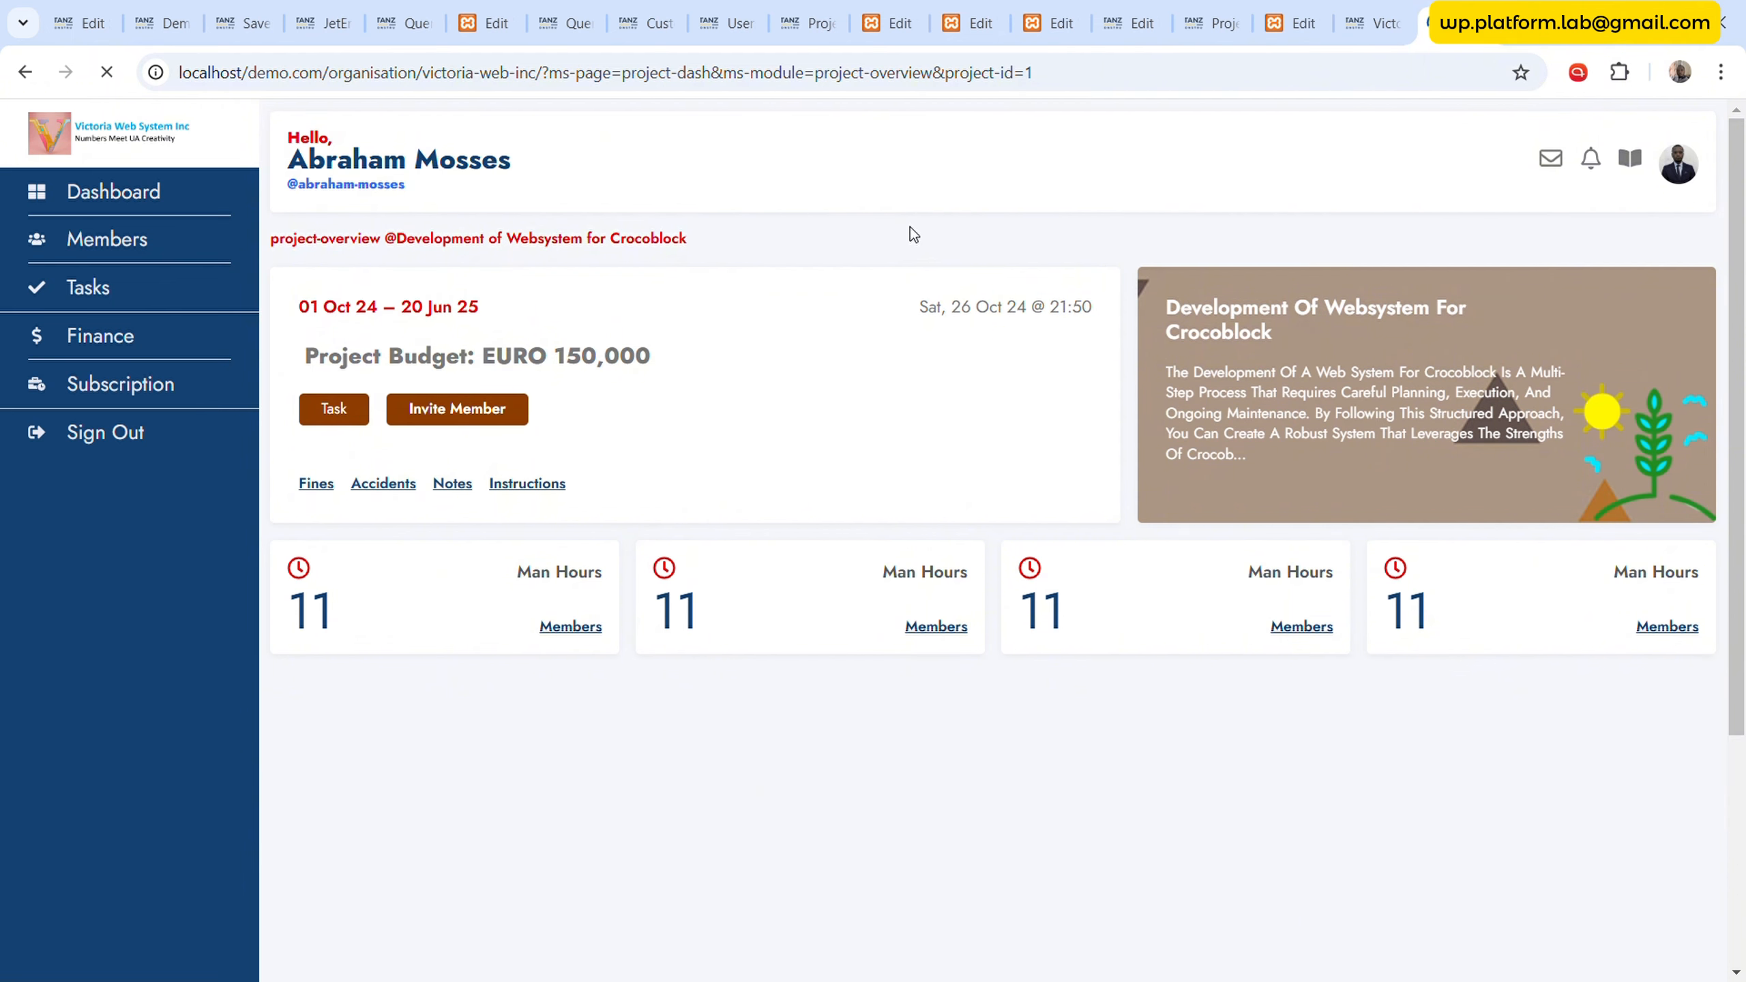
scroll(921, 324, "down", 5)
scroll(922, 338, "up", 2)
scroll(922, 338, "up", 3)
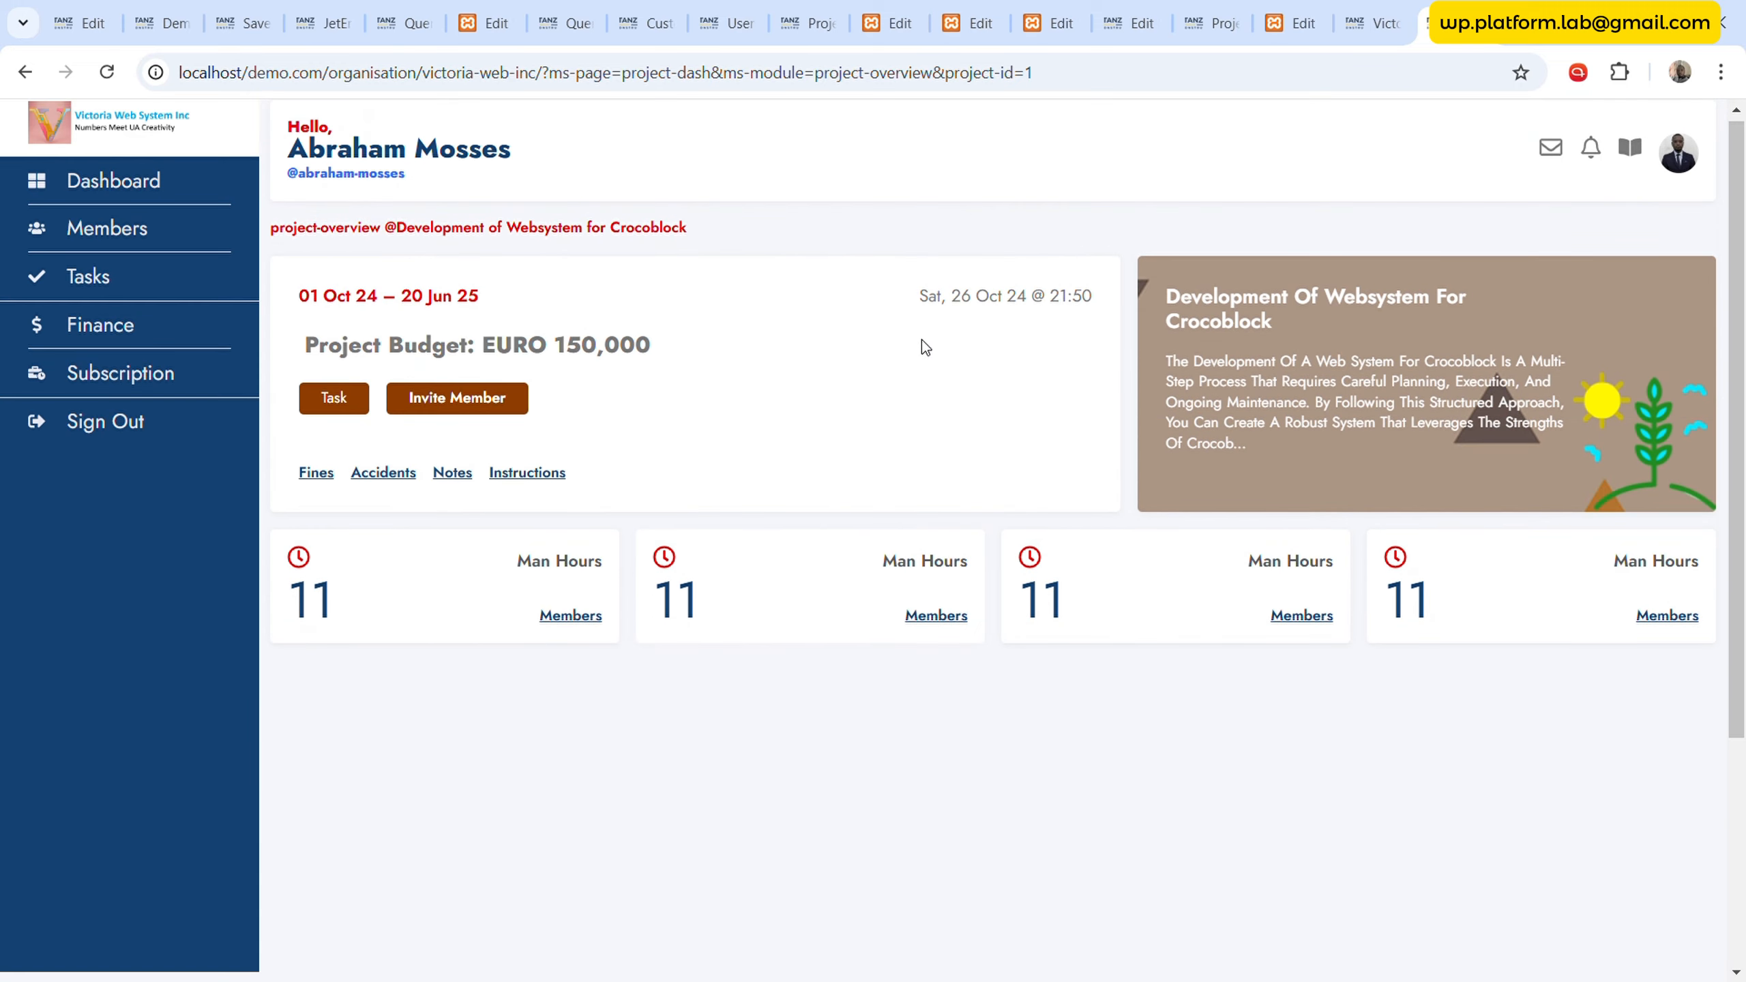
- View the invitation card on the project overview page and open project member item #2 to check its invitee email
scroll(865, 409, "down", 5)
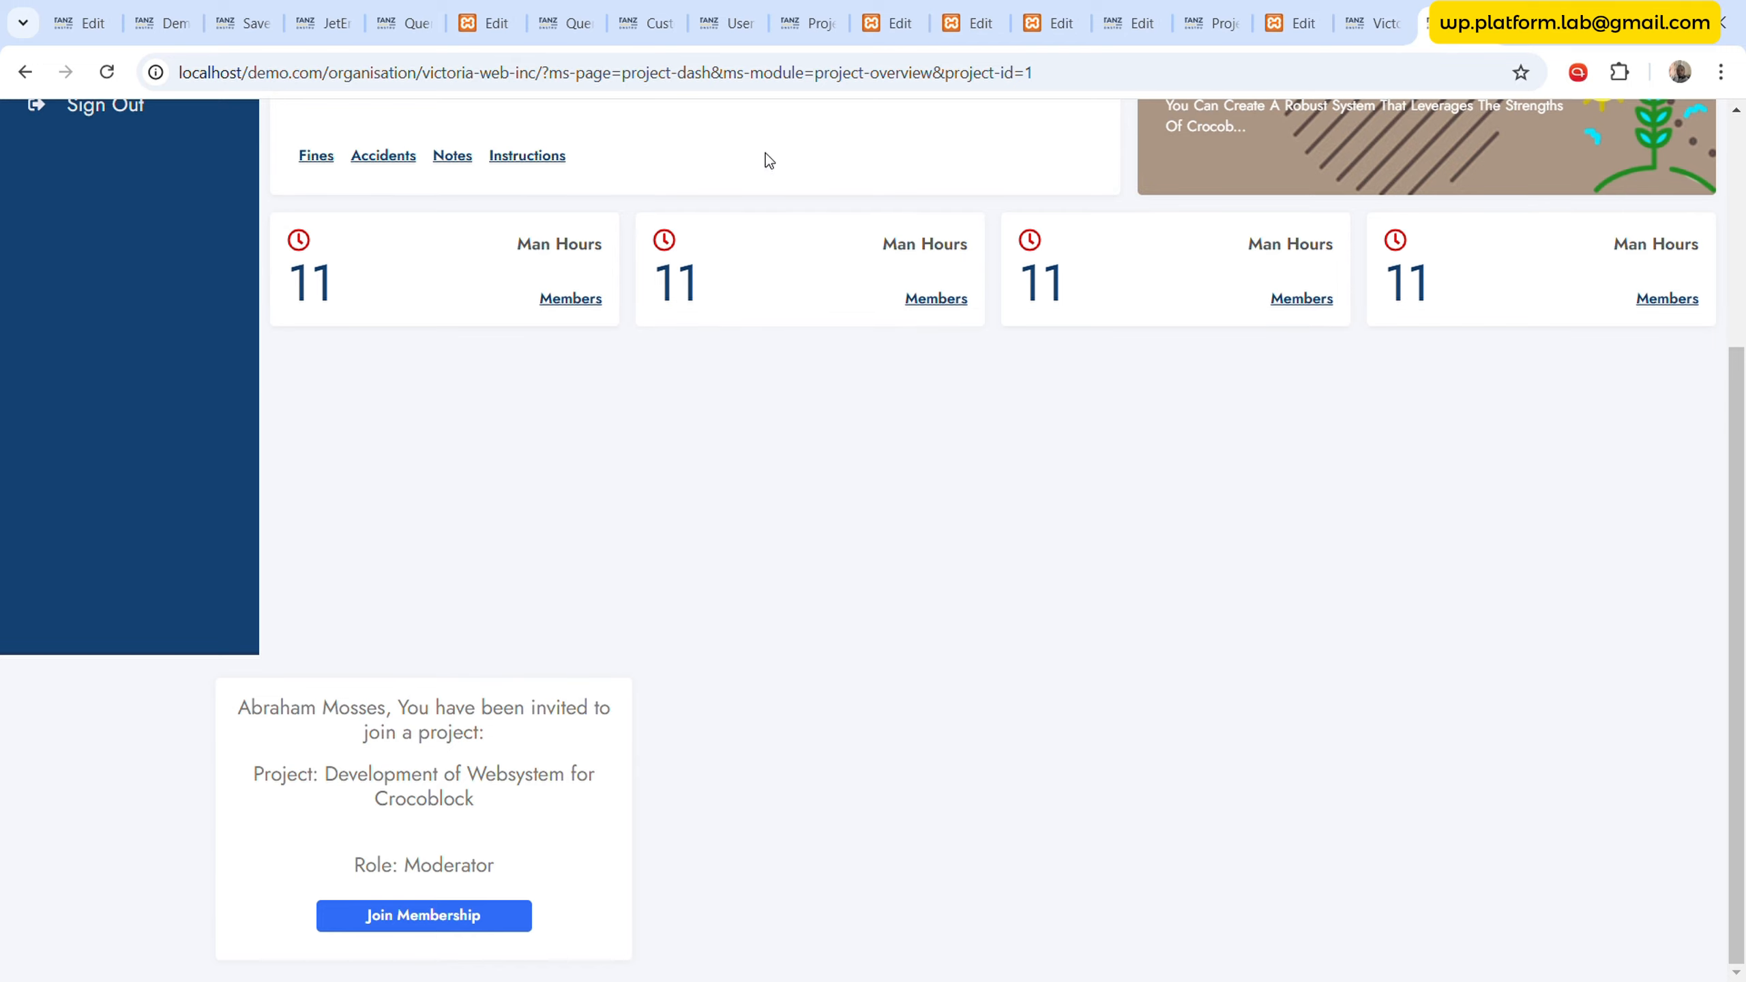
left_click(808, 22)
left_click(1522, 519)
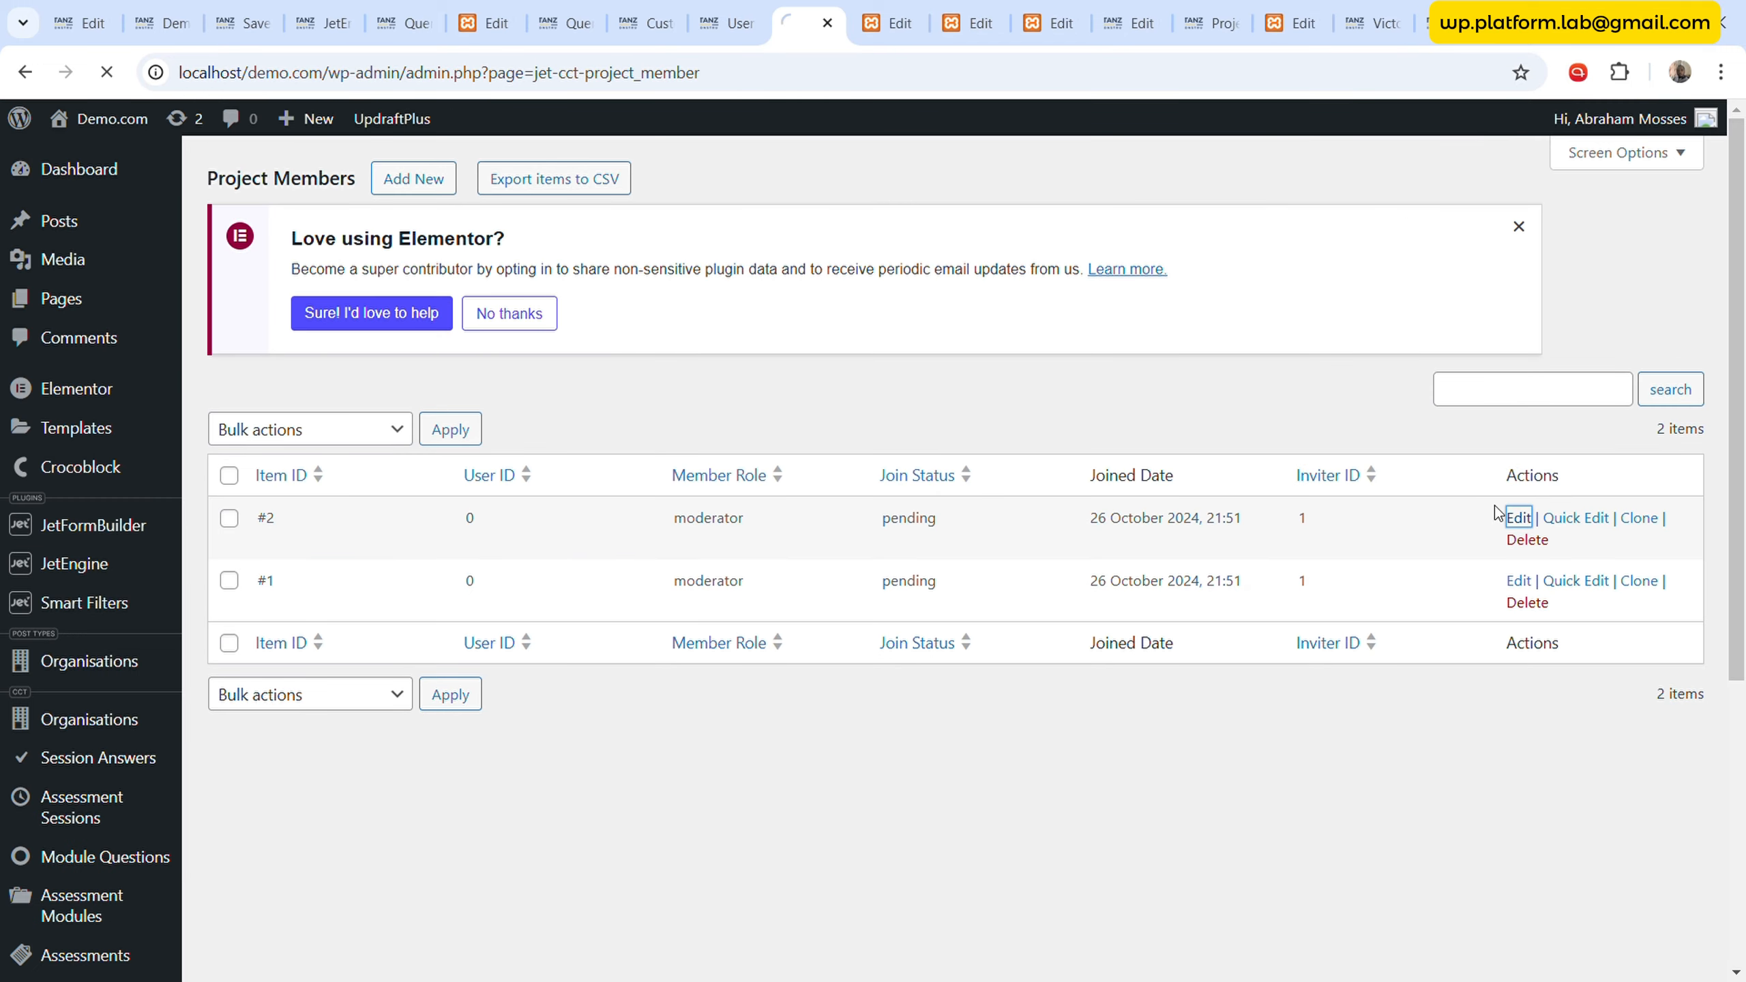
scroll(664, 408, "down", 6)
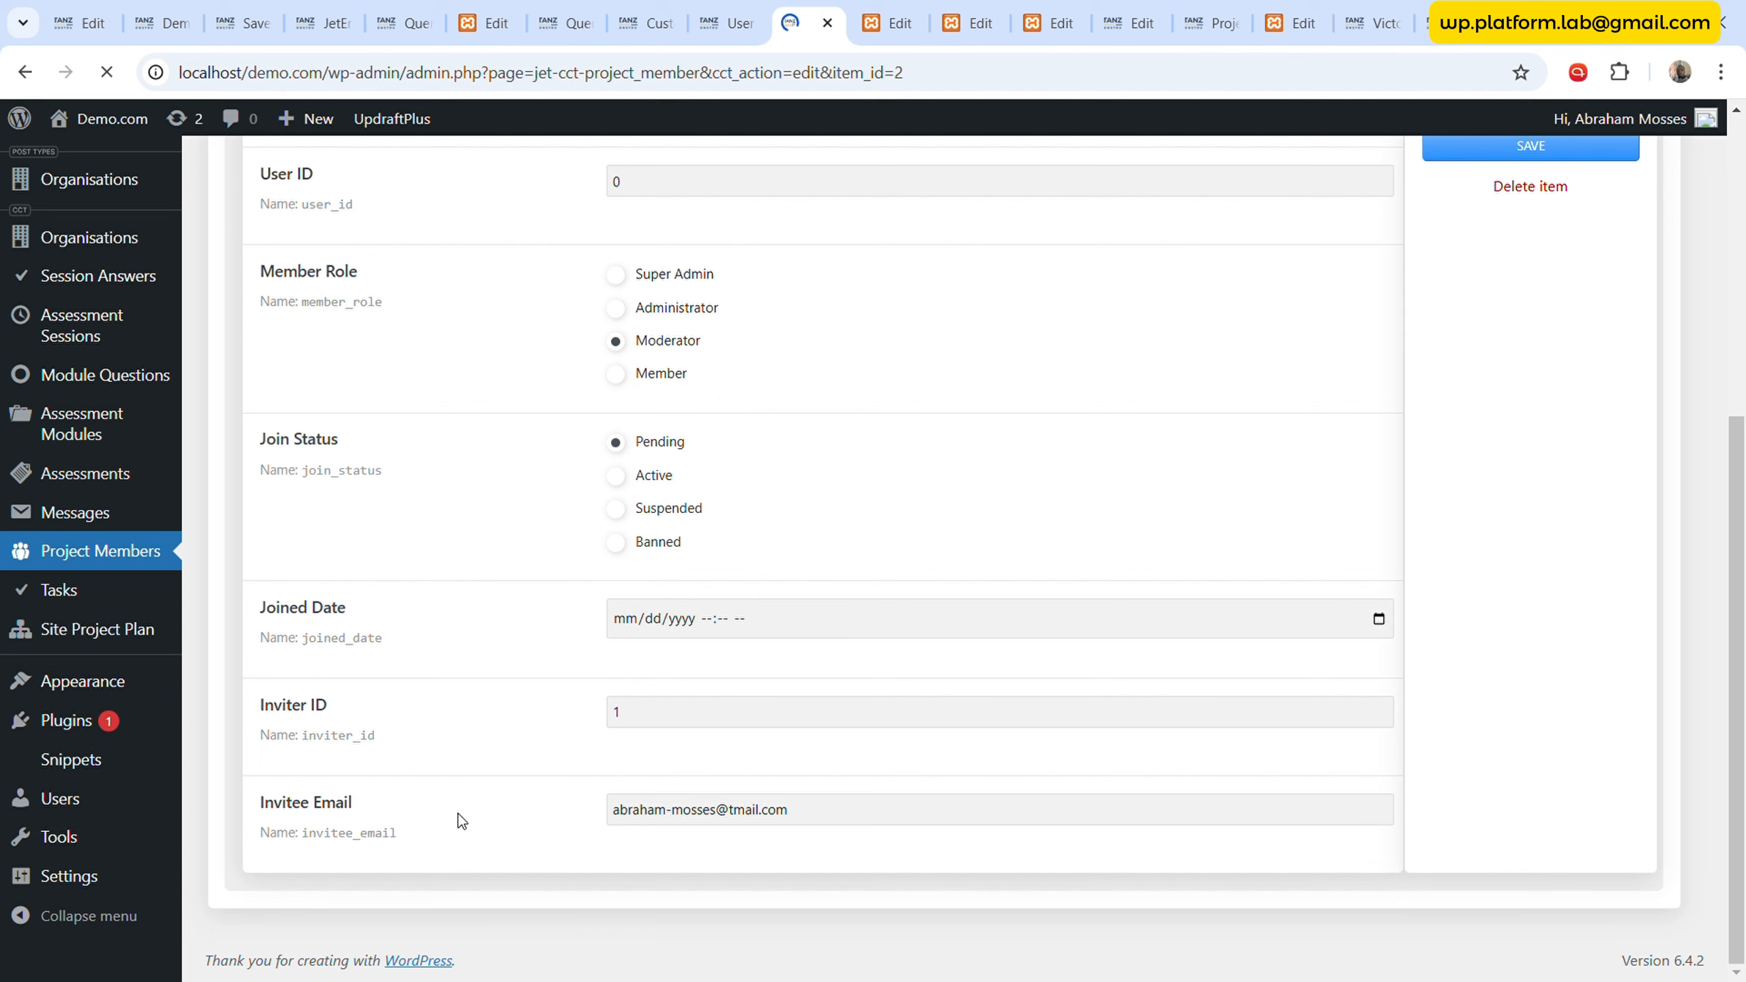
left_click(756, 822)
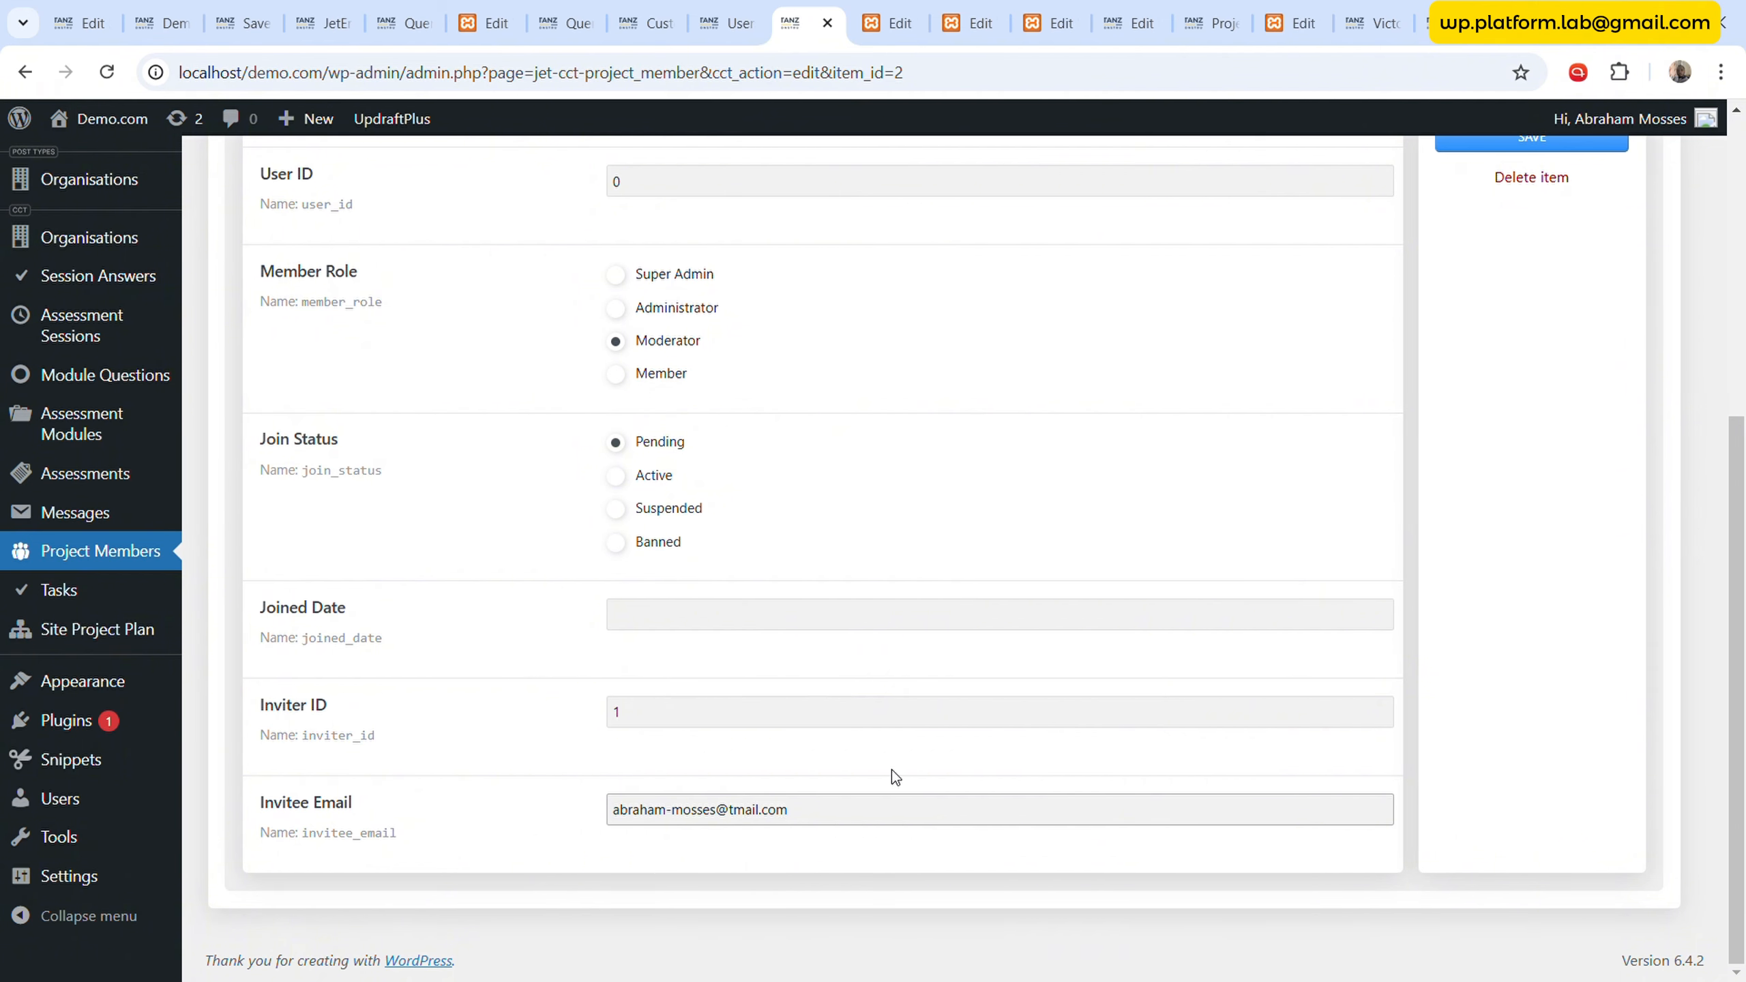
- Place the front-end project overview page next to the project member record and compare its invitation card with that record
left_click_drag(1372, 23, 887, 20)
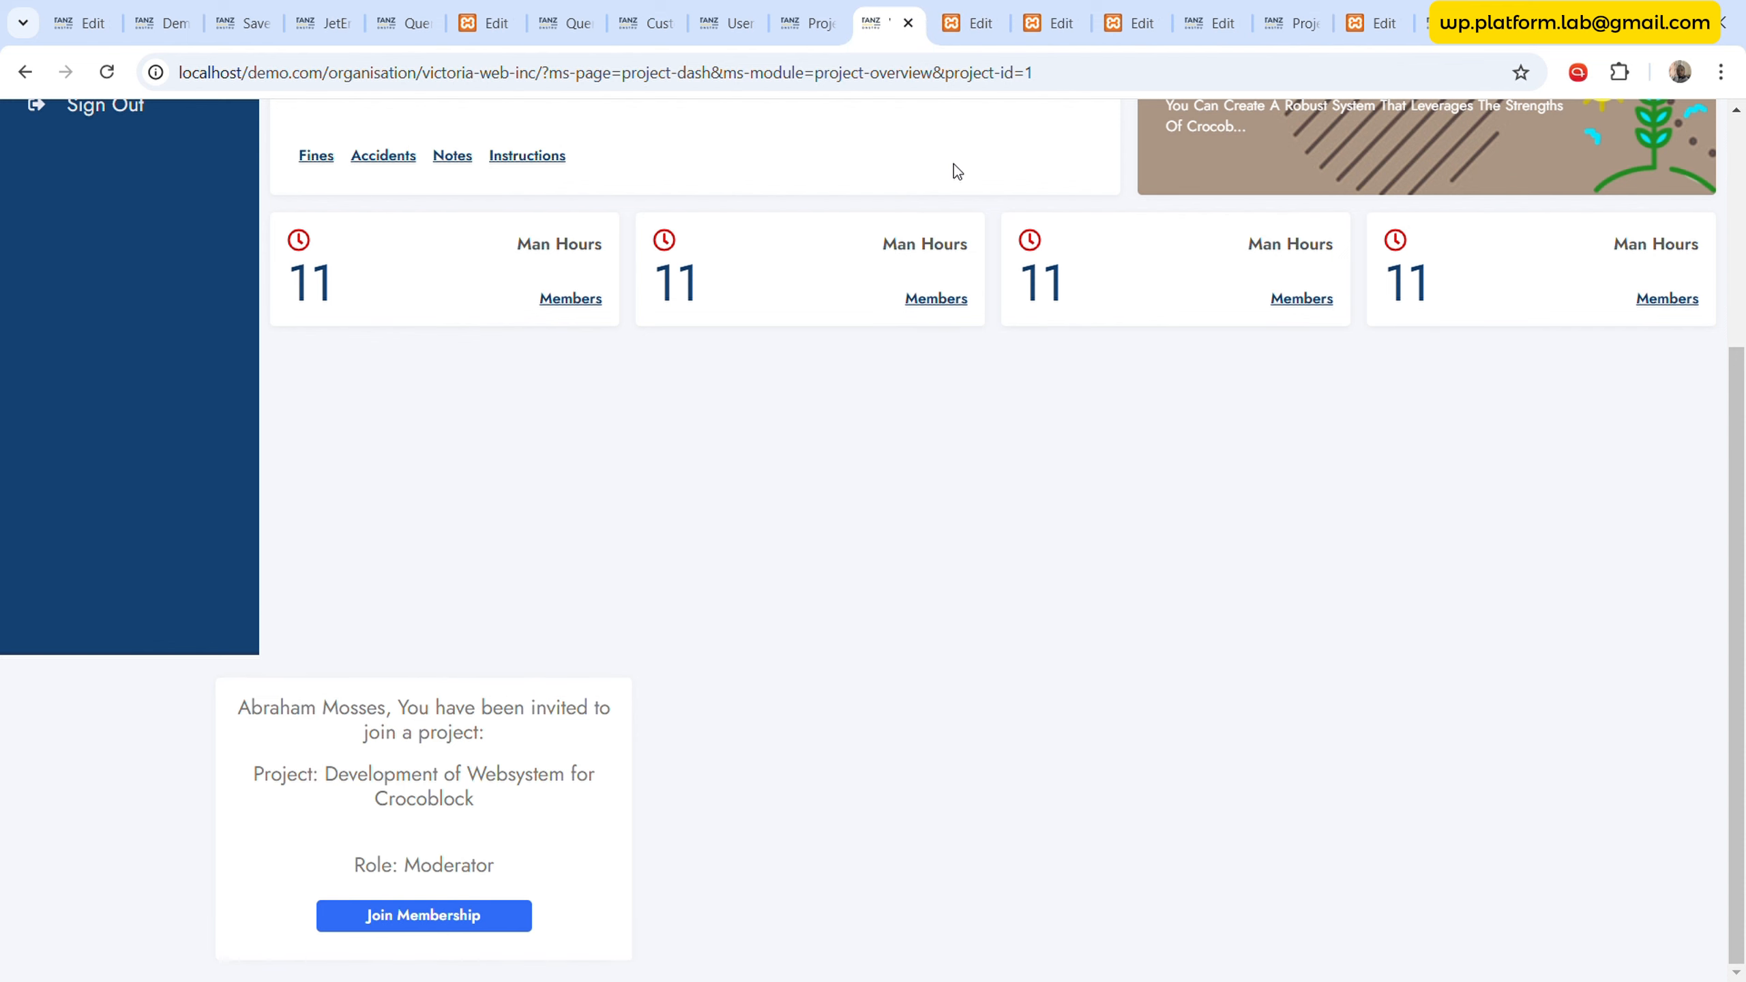
left_click(815, 16)
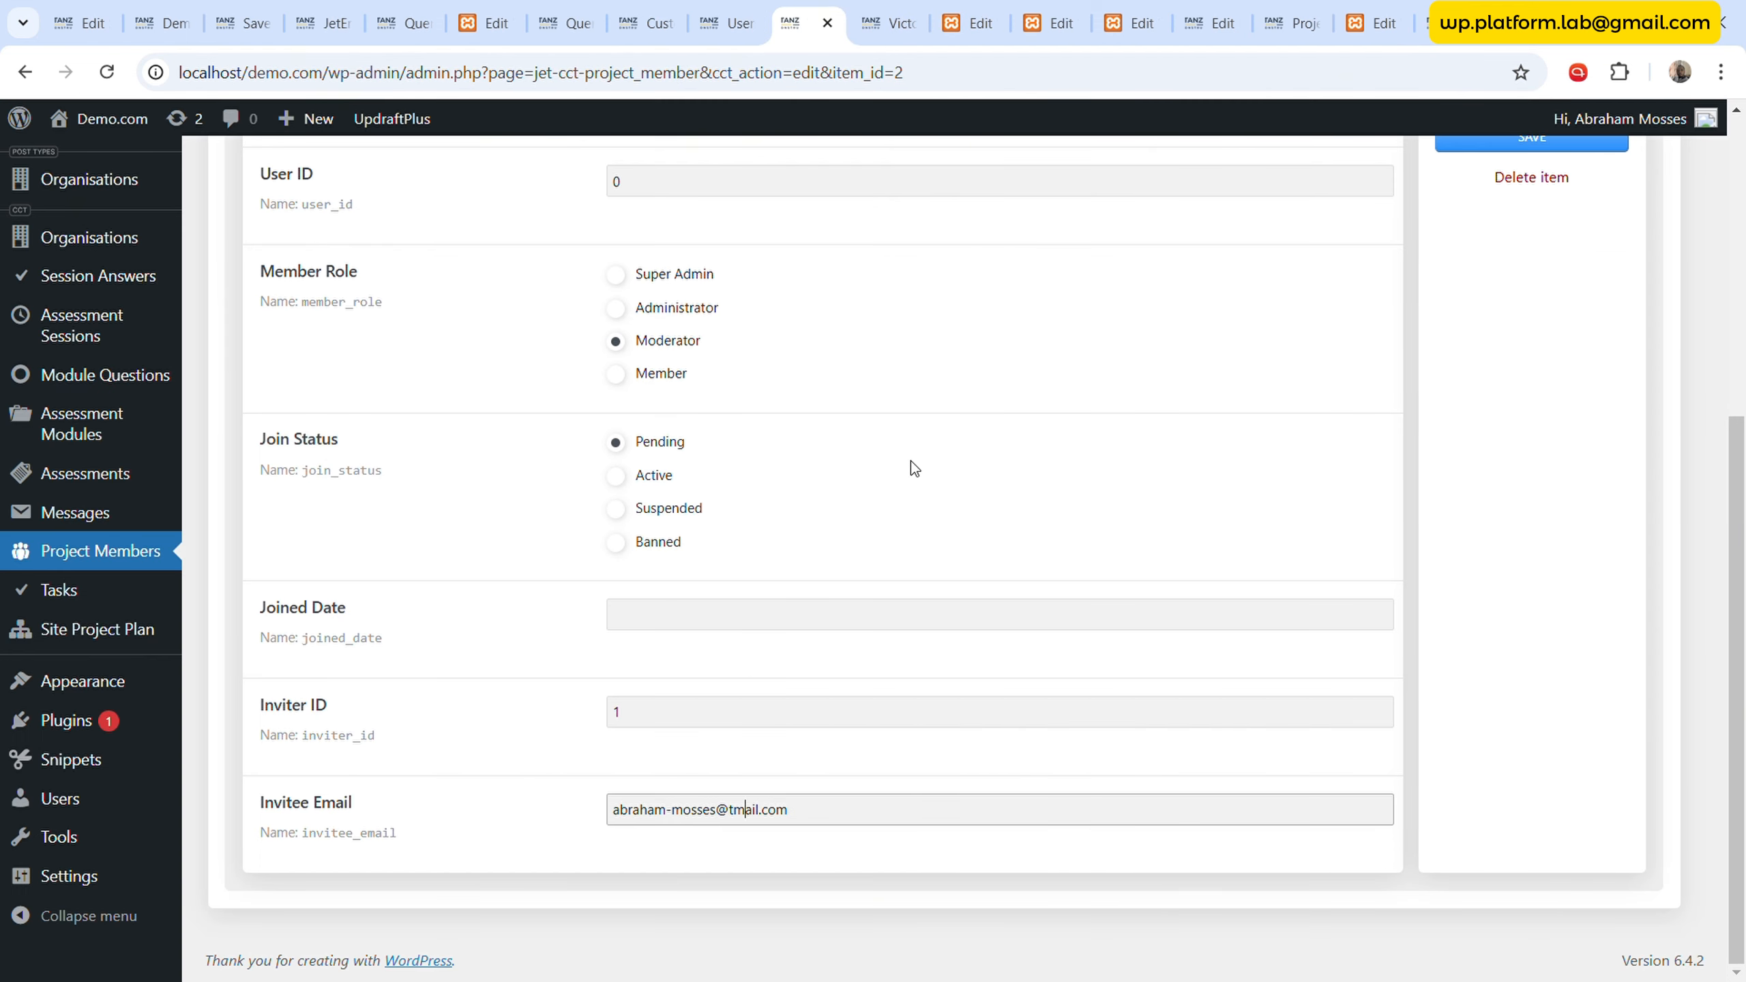
left_click(886, 20)
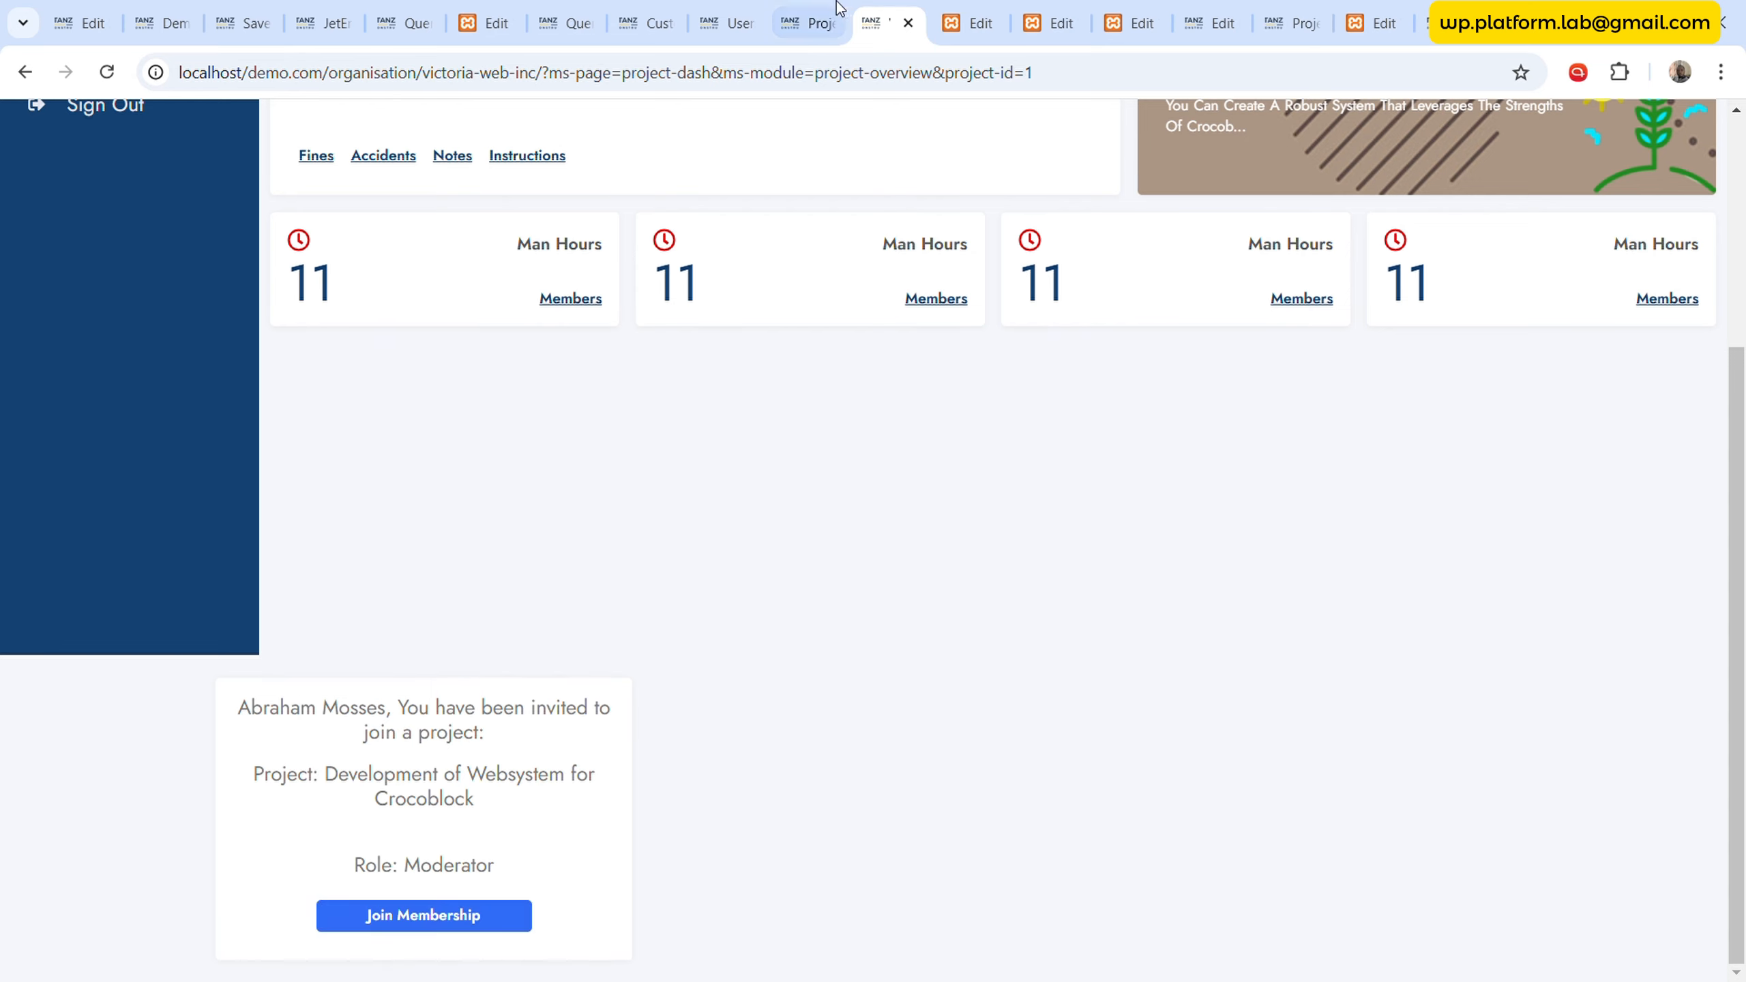
- Append an extra "m" to the invitee email of the project member item, save it, and reload the project overview page
left_click(810, 23)
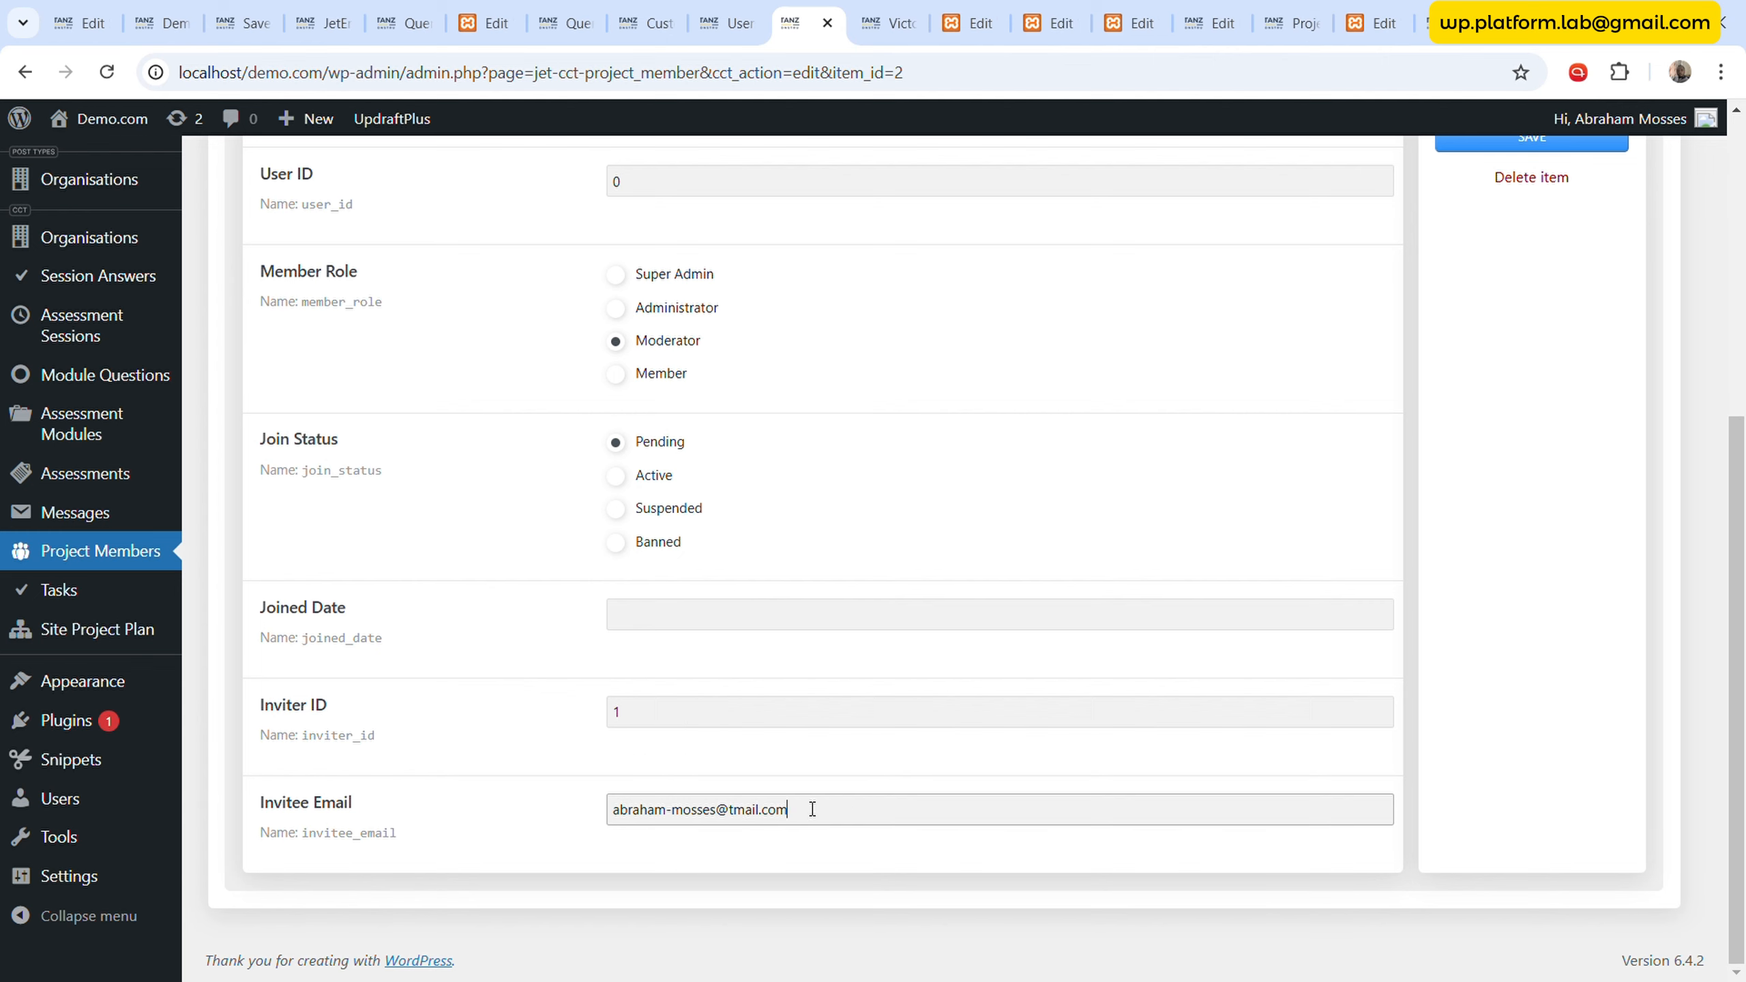
scroll(1528, 550, "up", 5)
left_click(1508, 476)
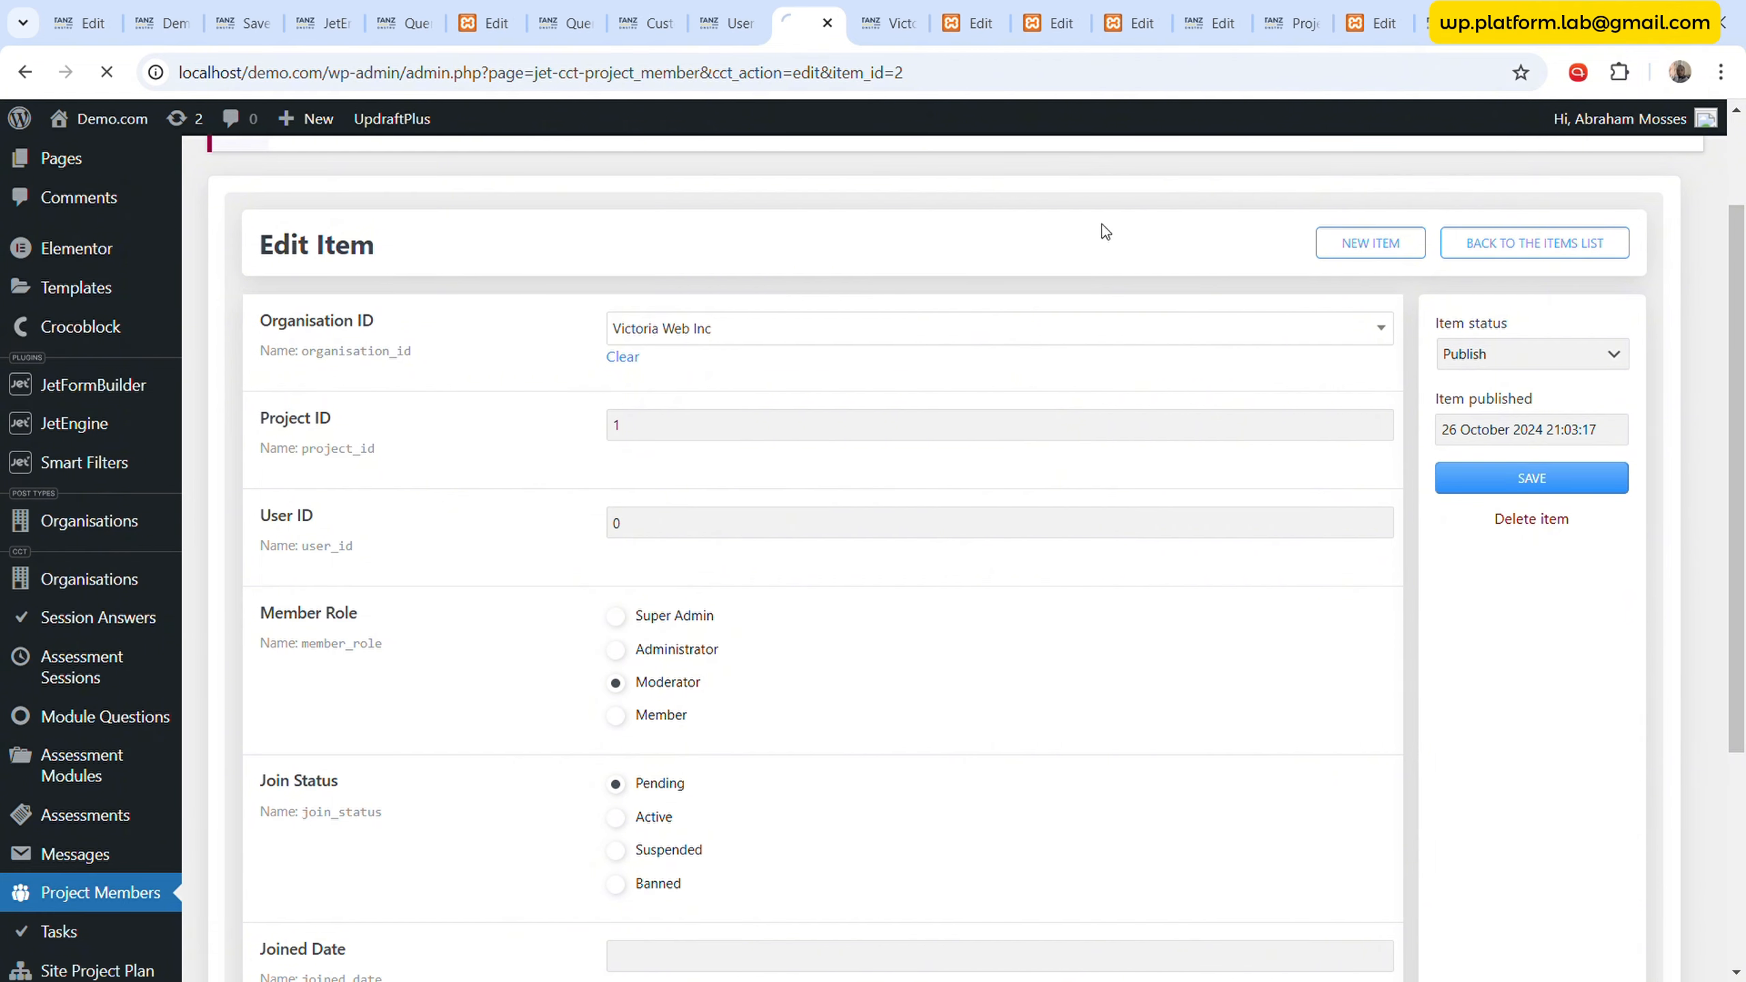
left_click(887, 22)
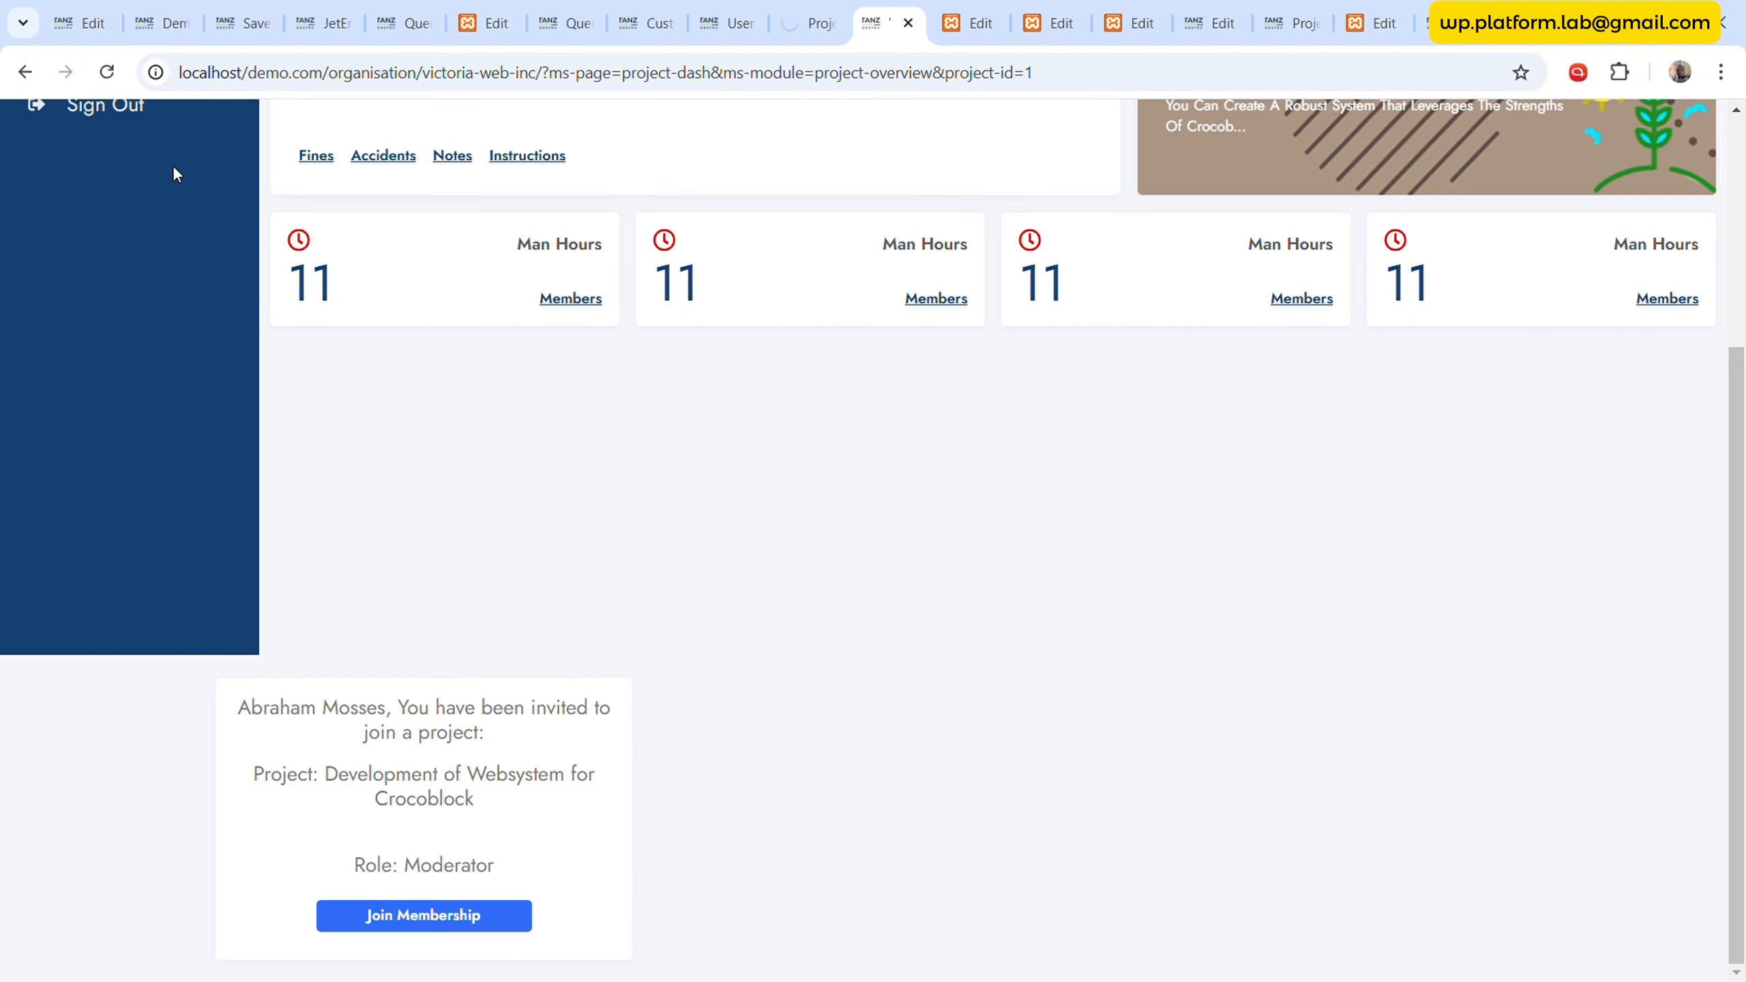
left_click(108, 72)
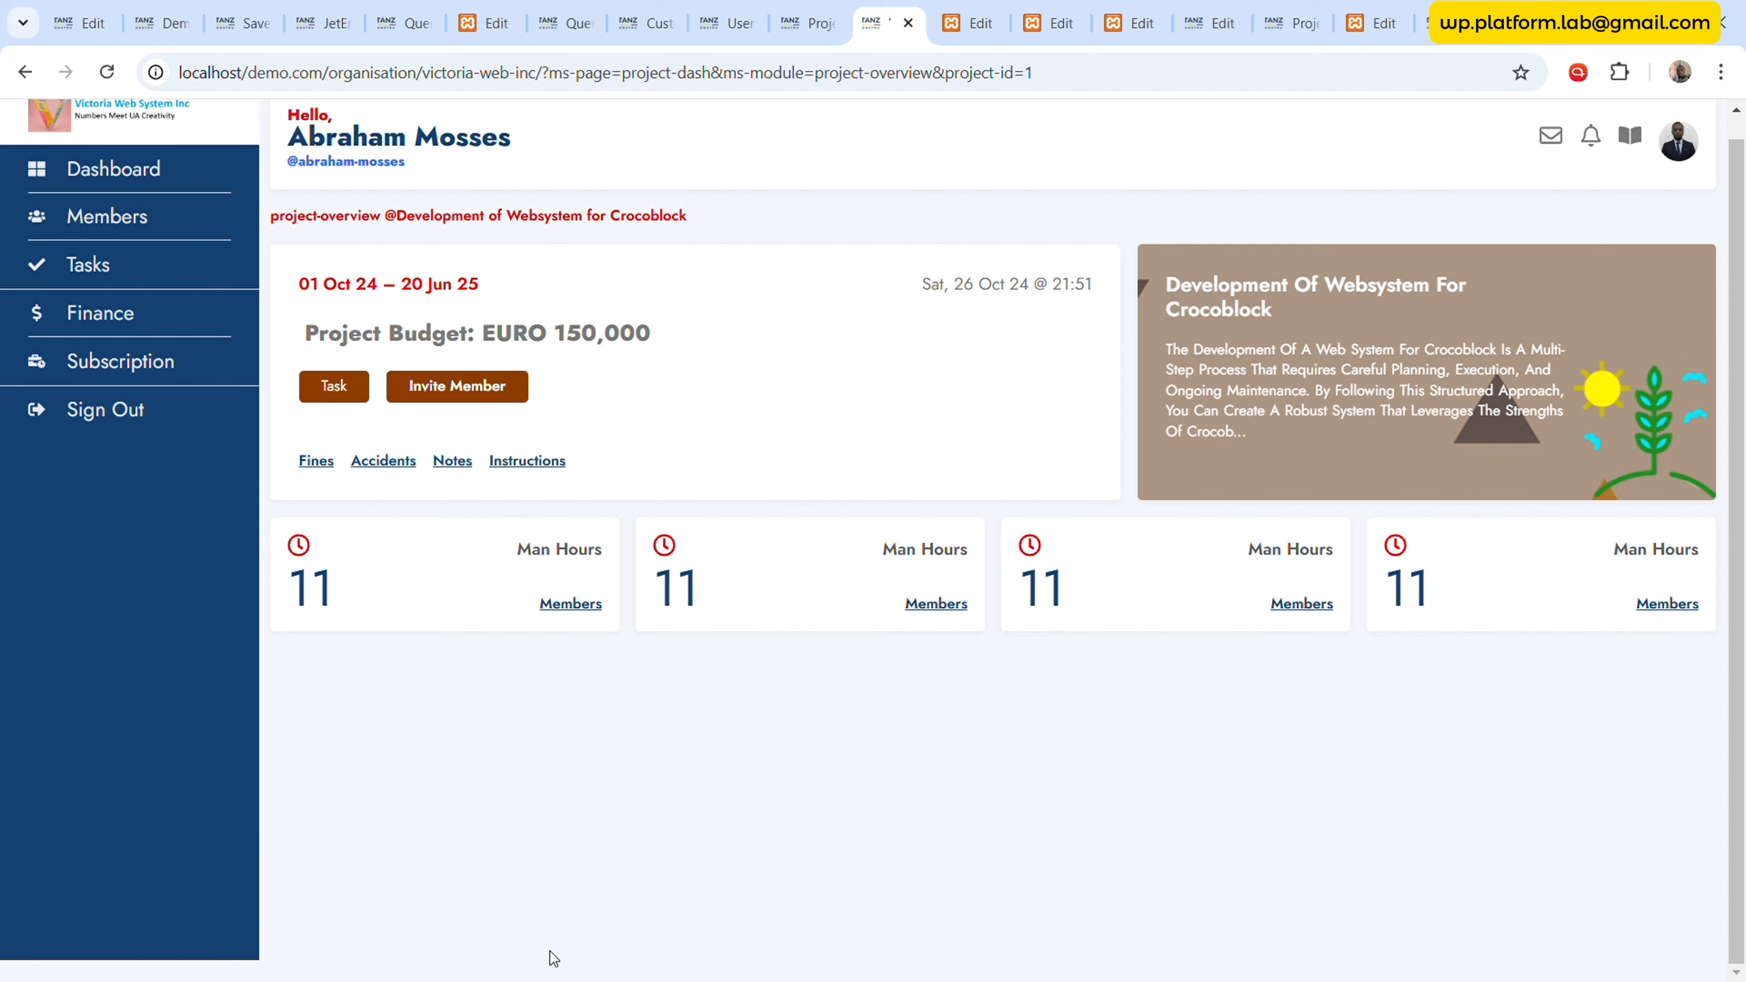
- Remove the extra "m" from the end of the project member item's invitee email and save the item
left_click(807, 20)
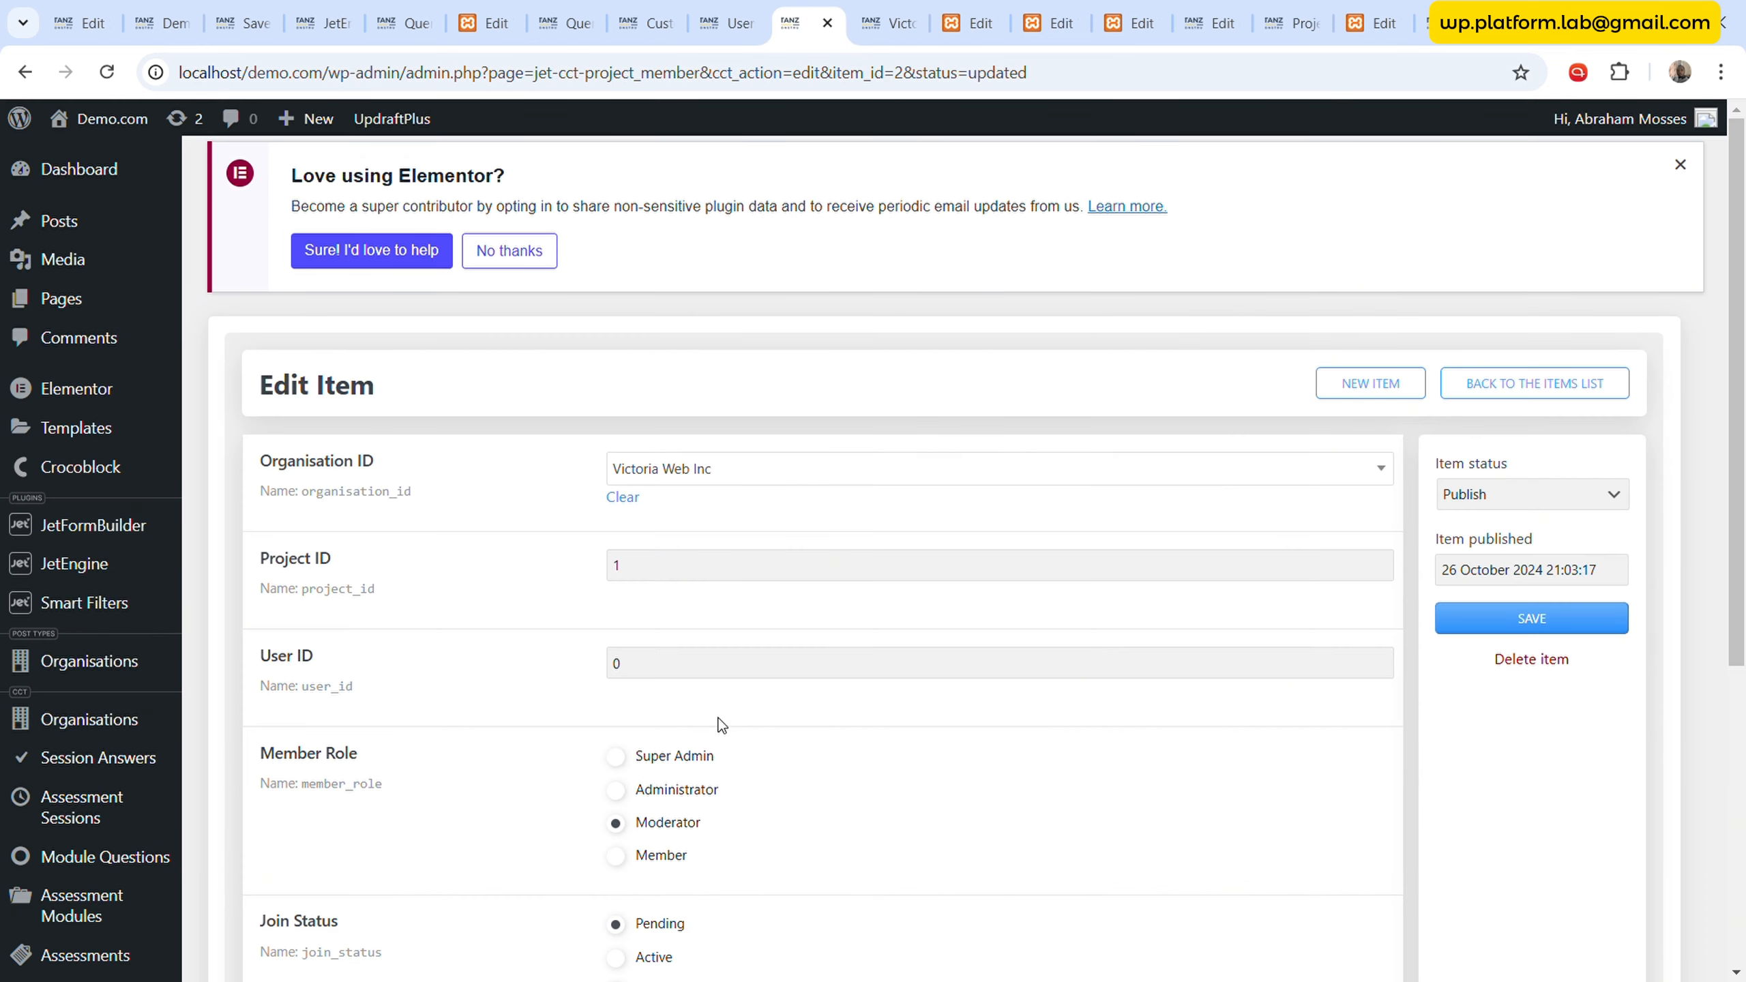
scroll(722, 687, "down", 5)
left_click(849, 814)
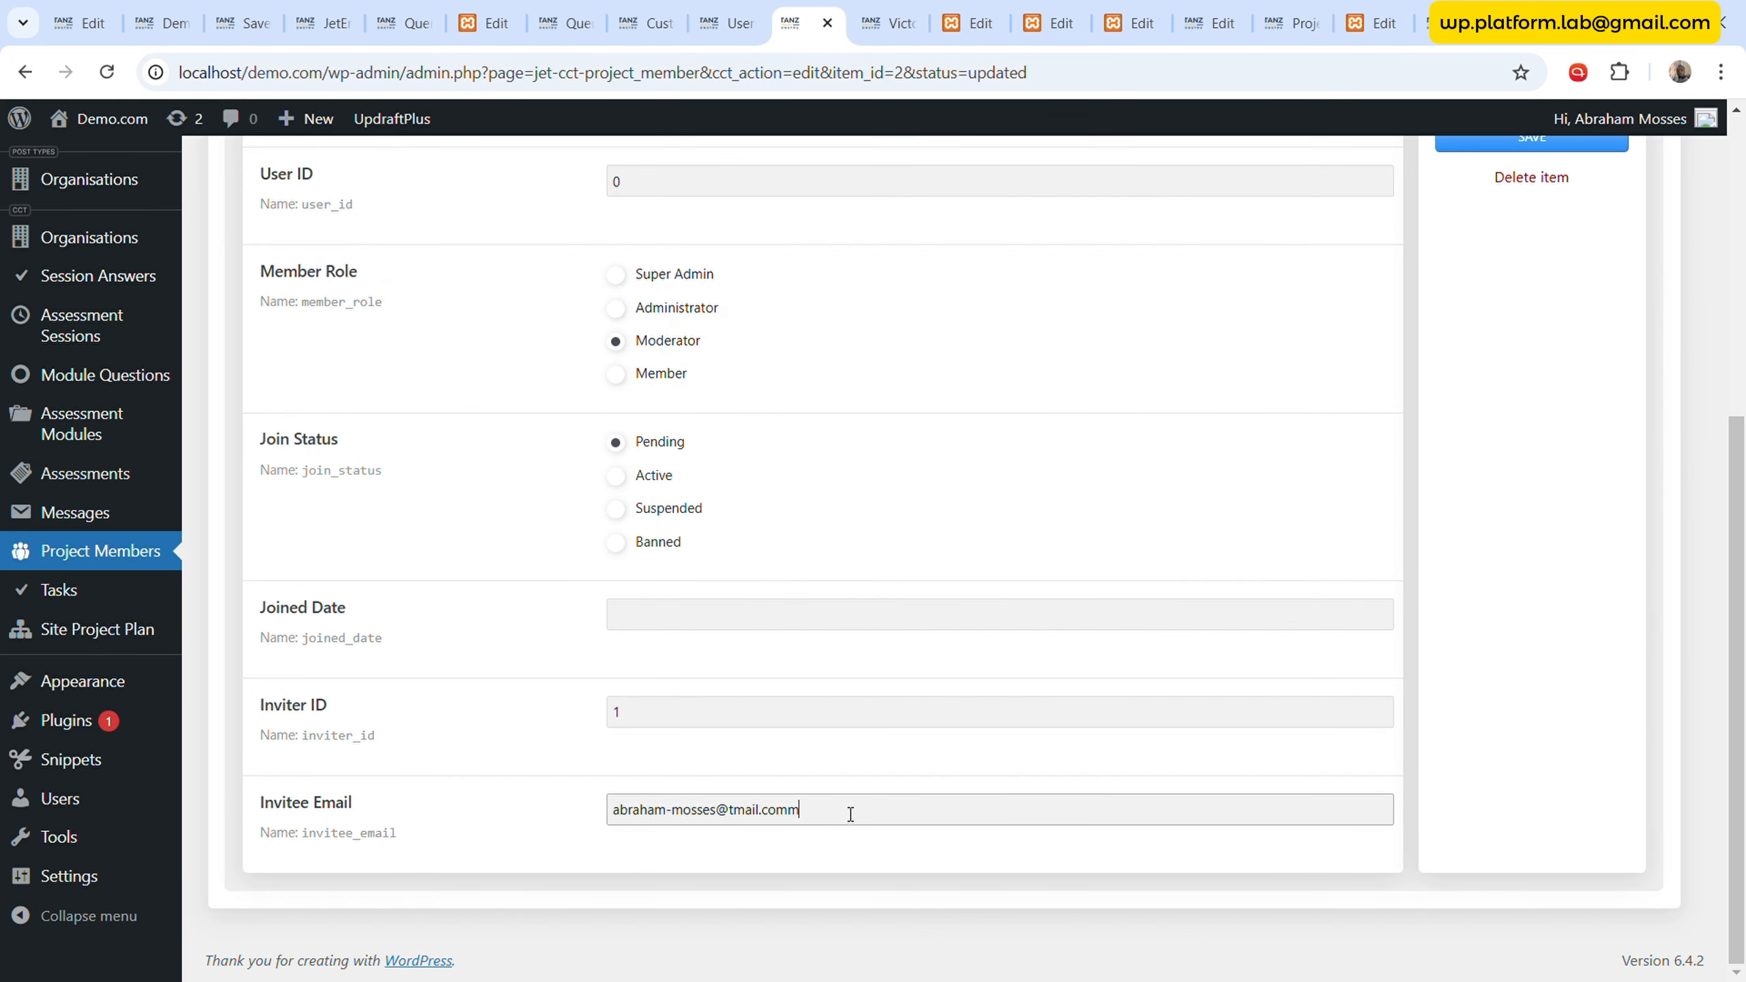
scroll(1575, 523, "up", 3)
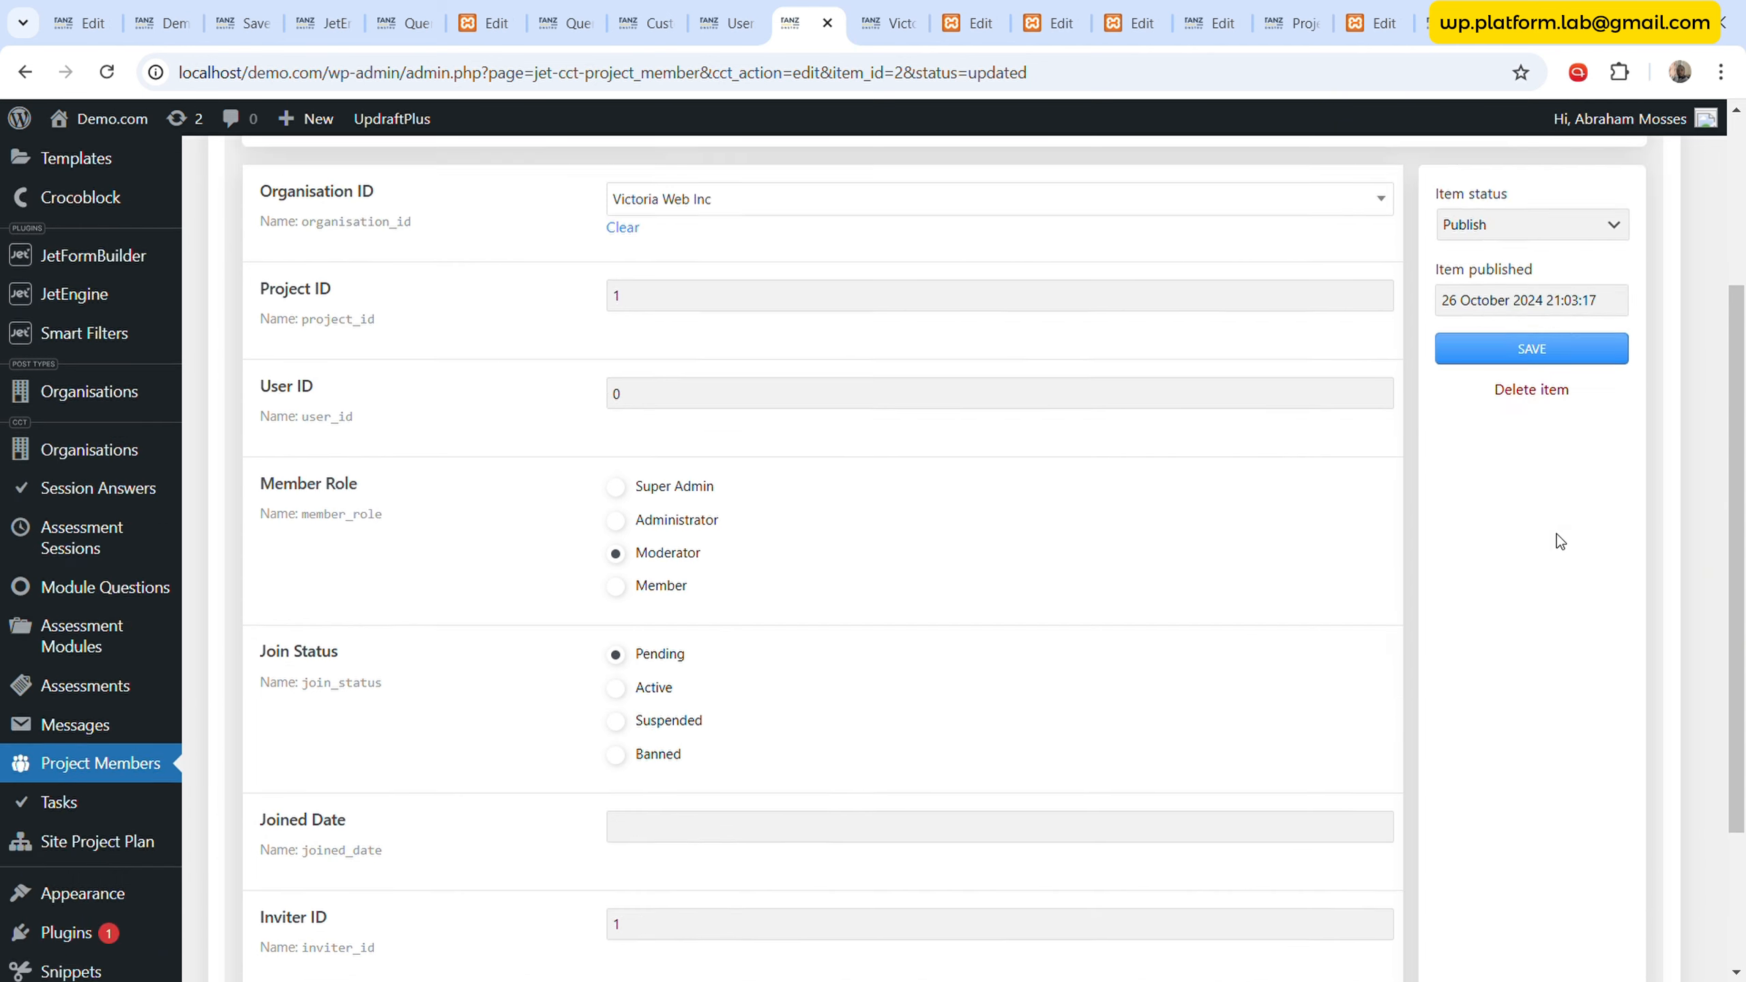
scroll(1557, 534, "up", 3)
left_click(1571, 592)
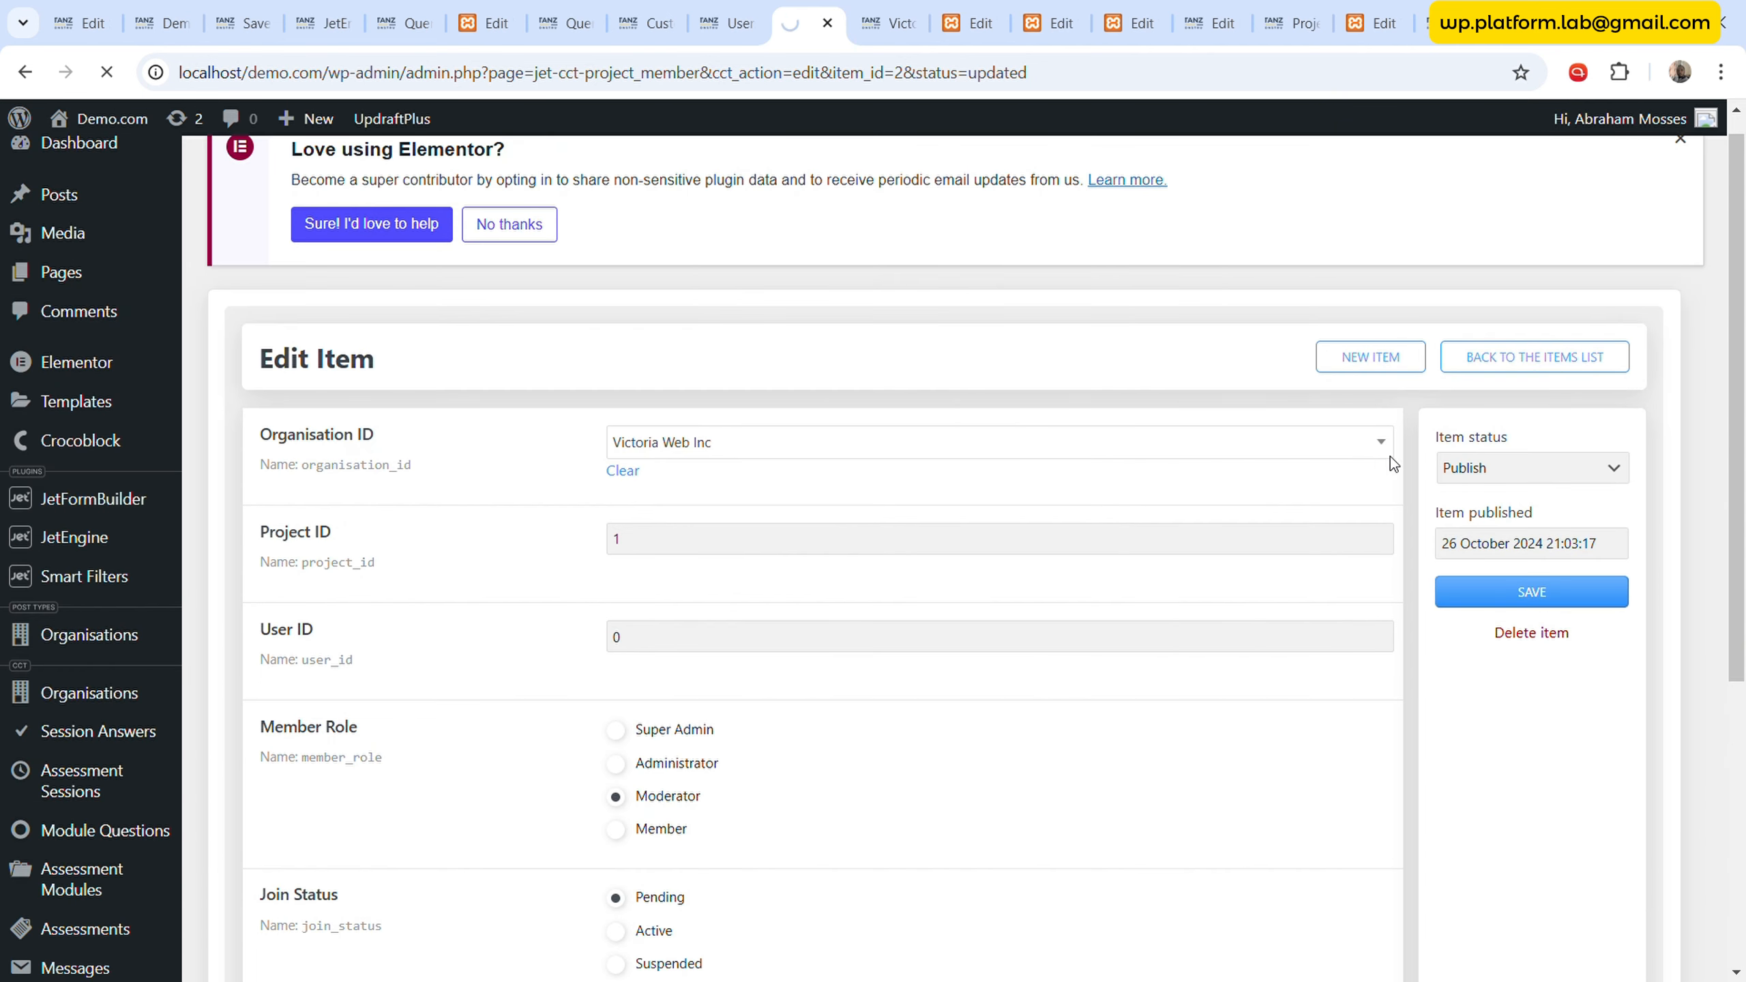
- Reload the project overview page and examine the invitation card beneath the man-hours cards
left_click(891, 9)
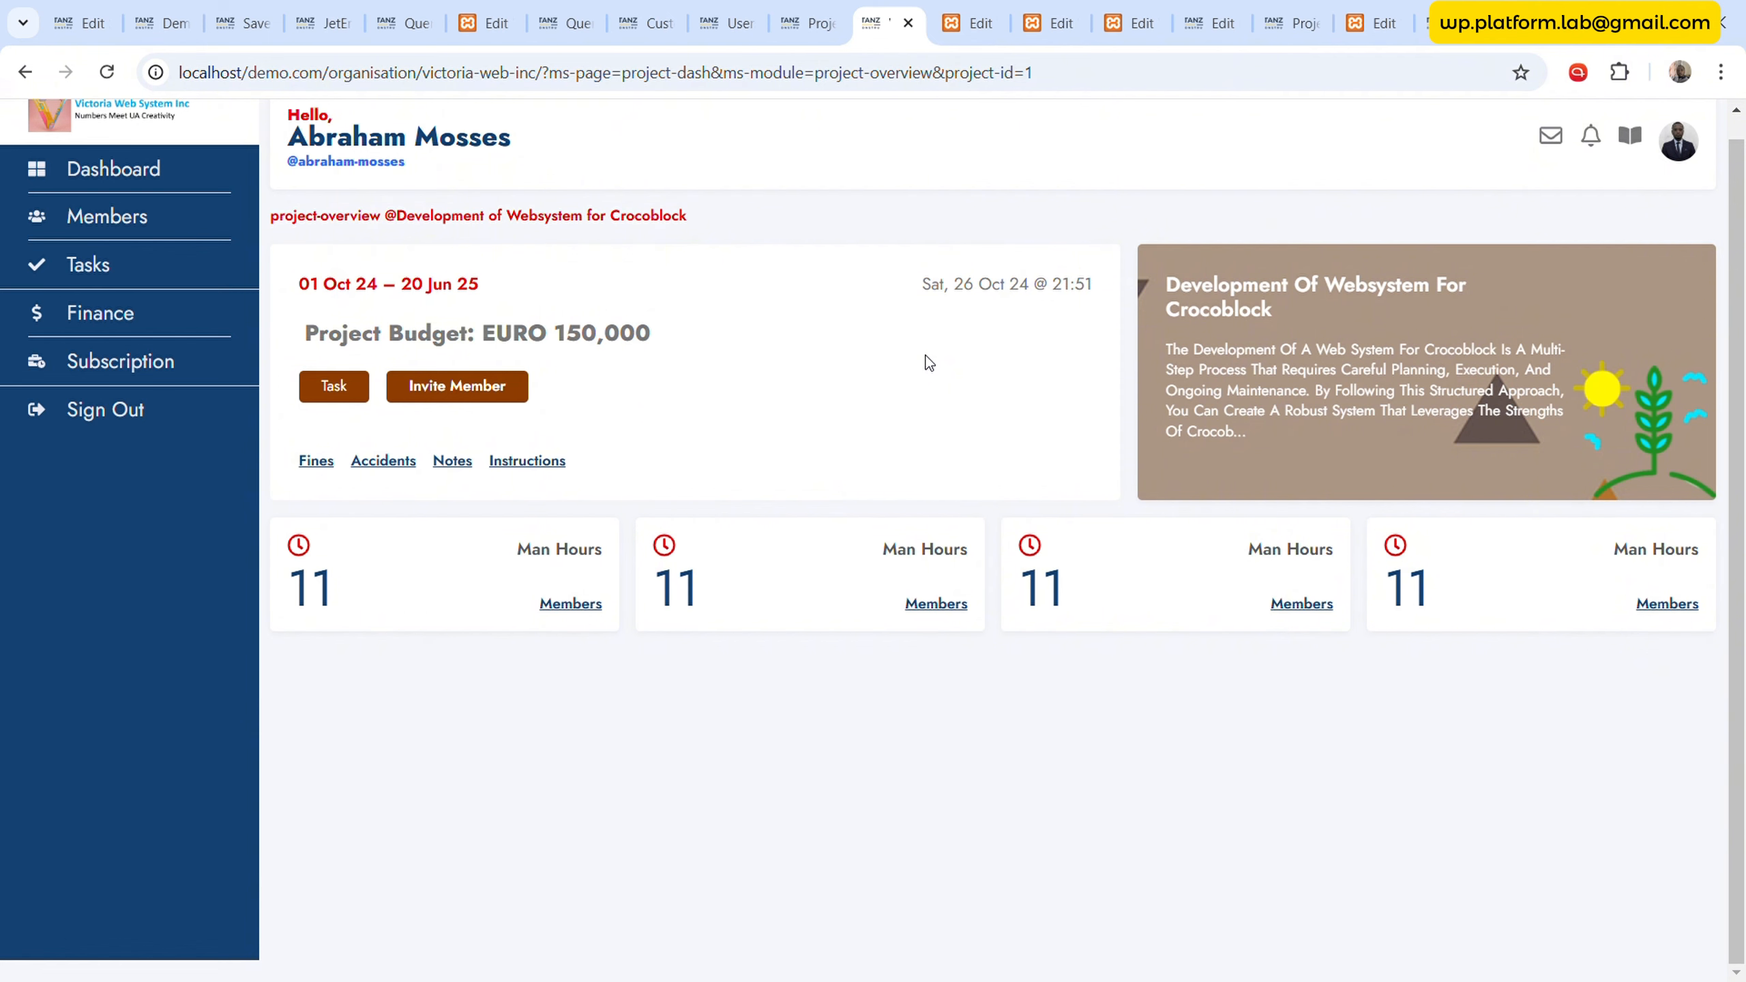
left_click(811, 10)
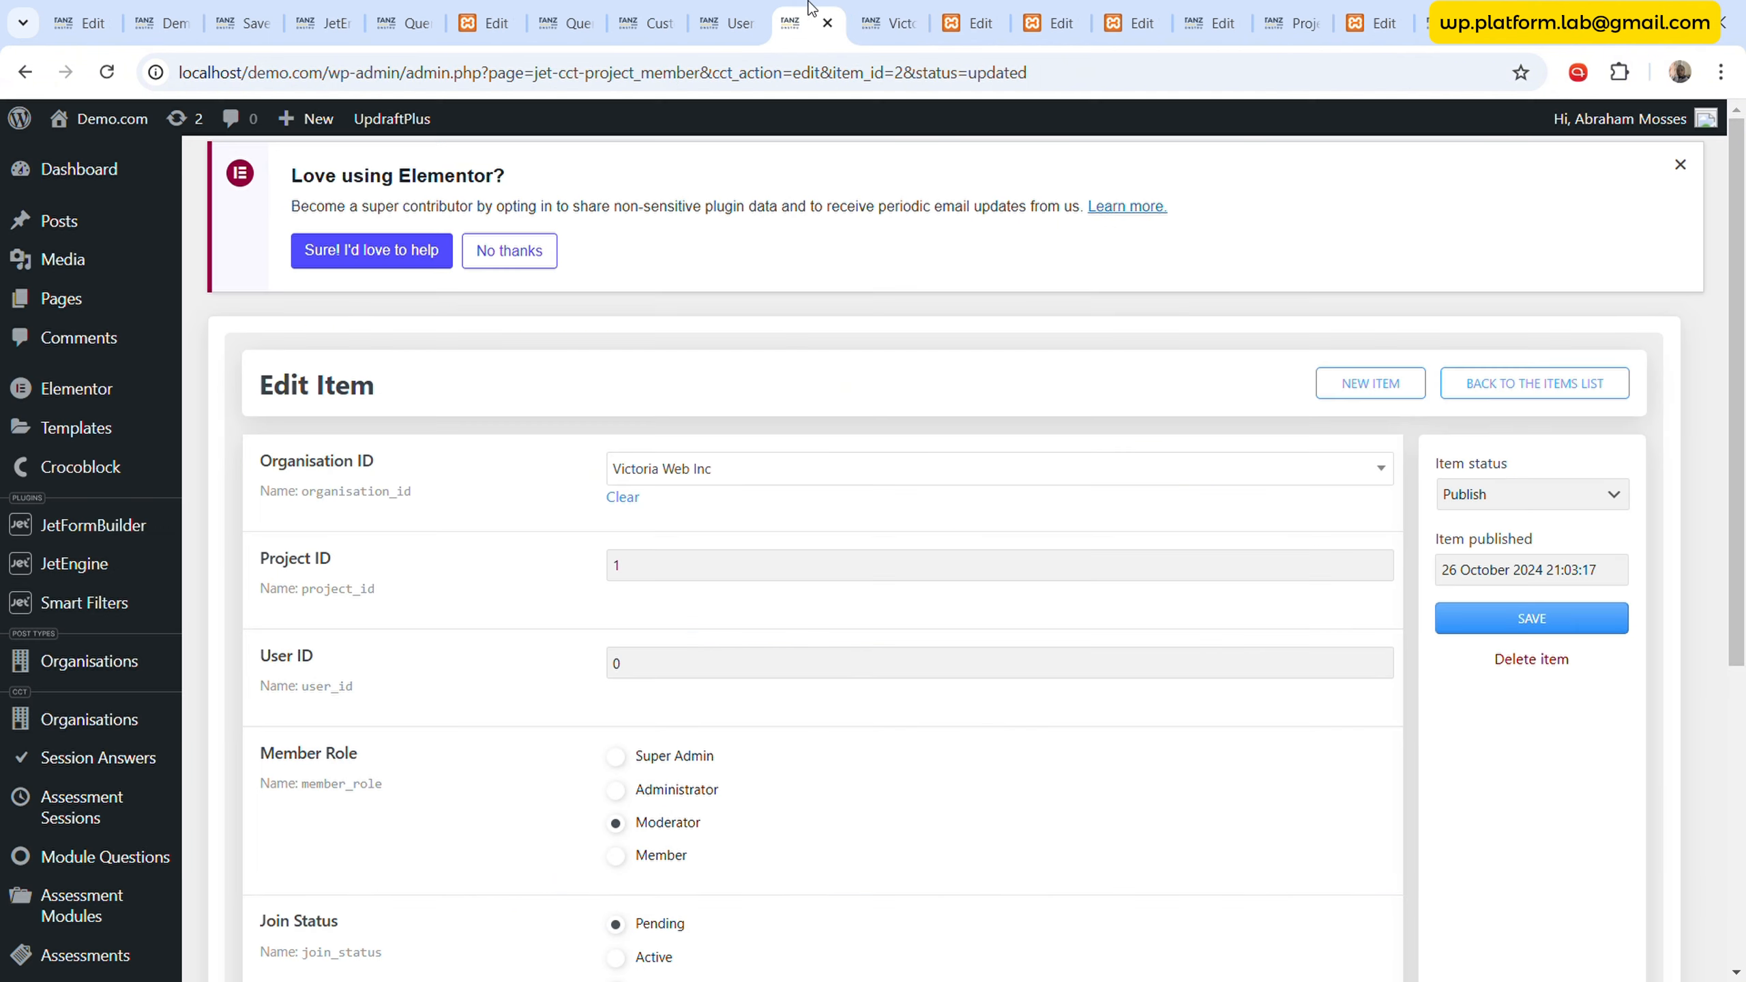
left_click(886, 22)
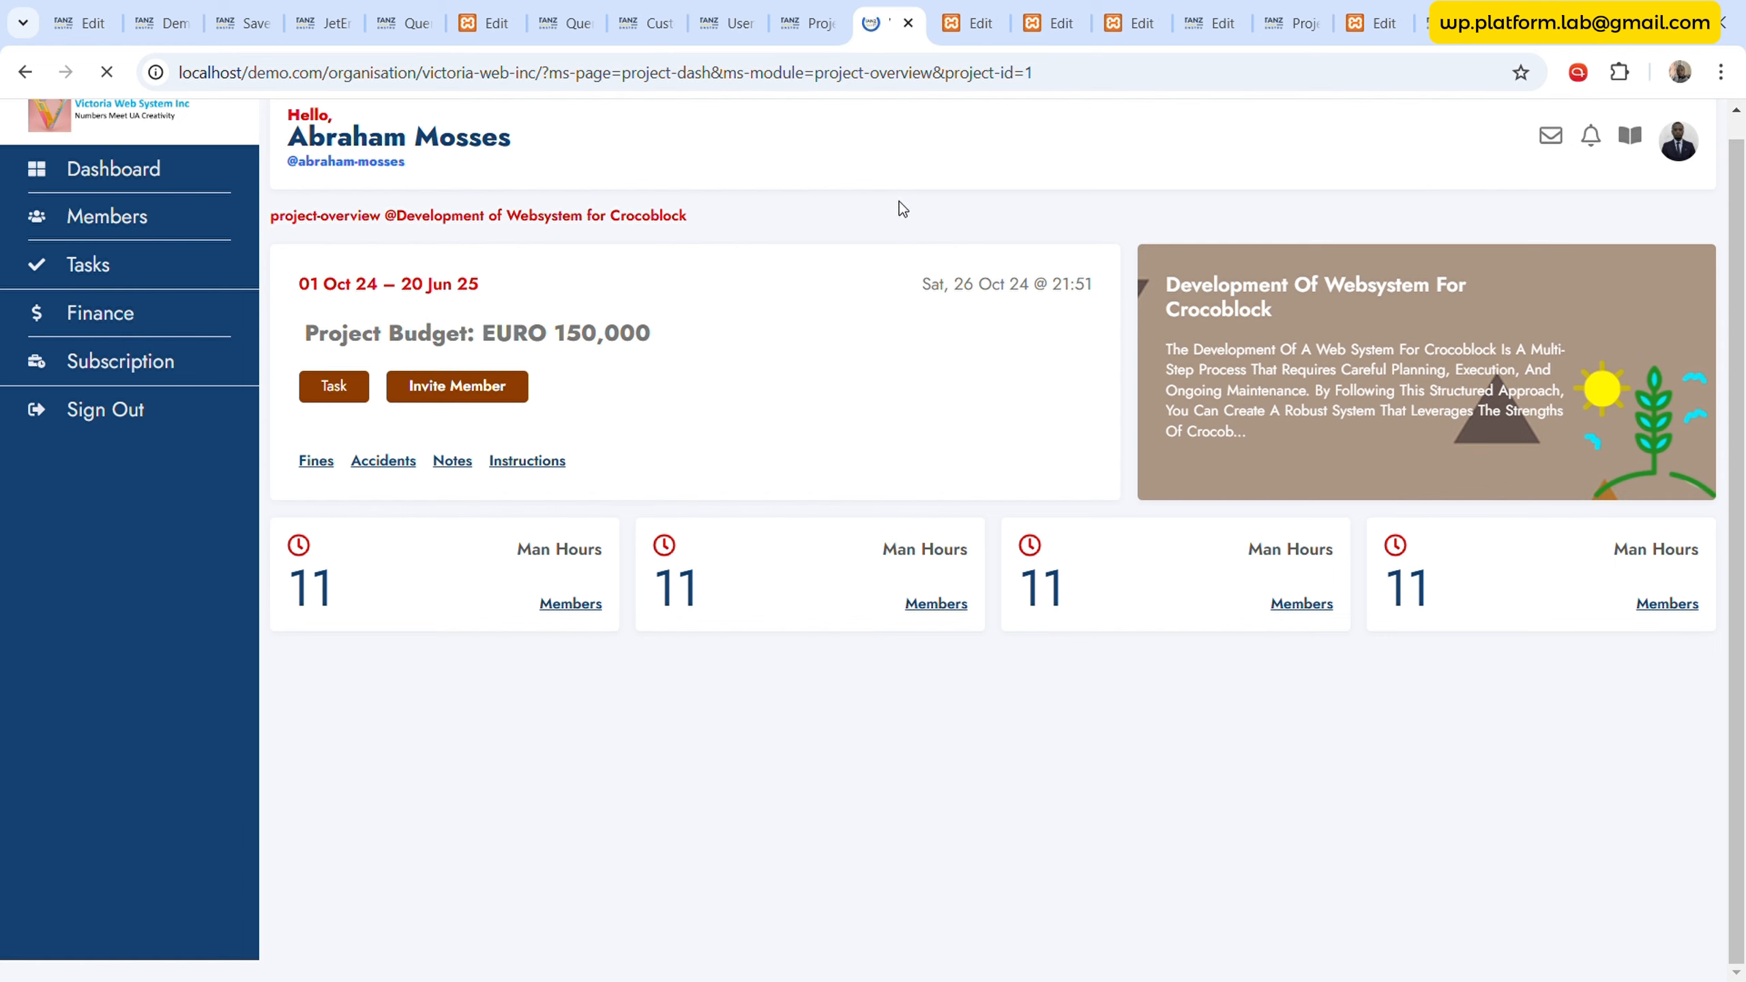
scroll(906, 212, "down", 3)
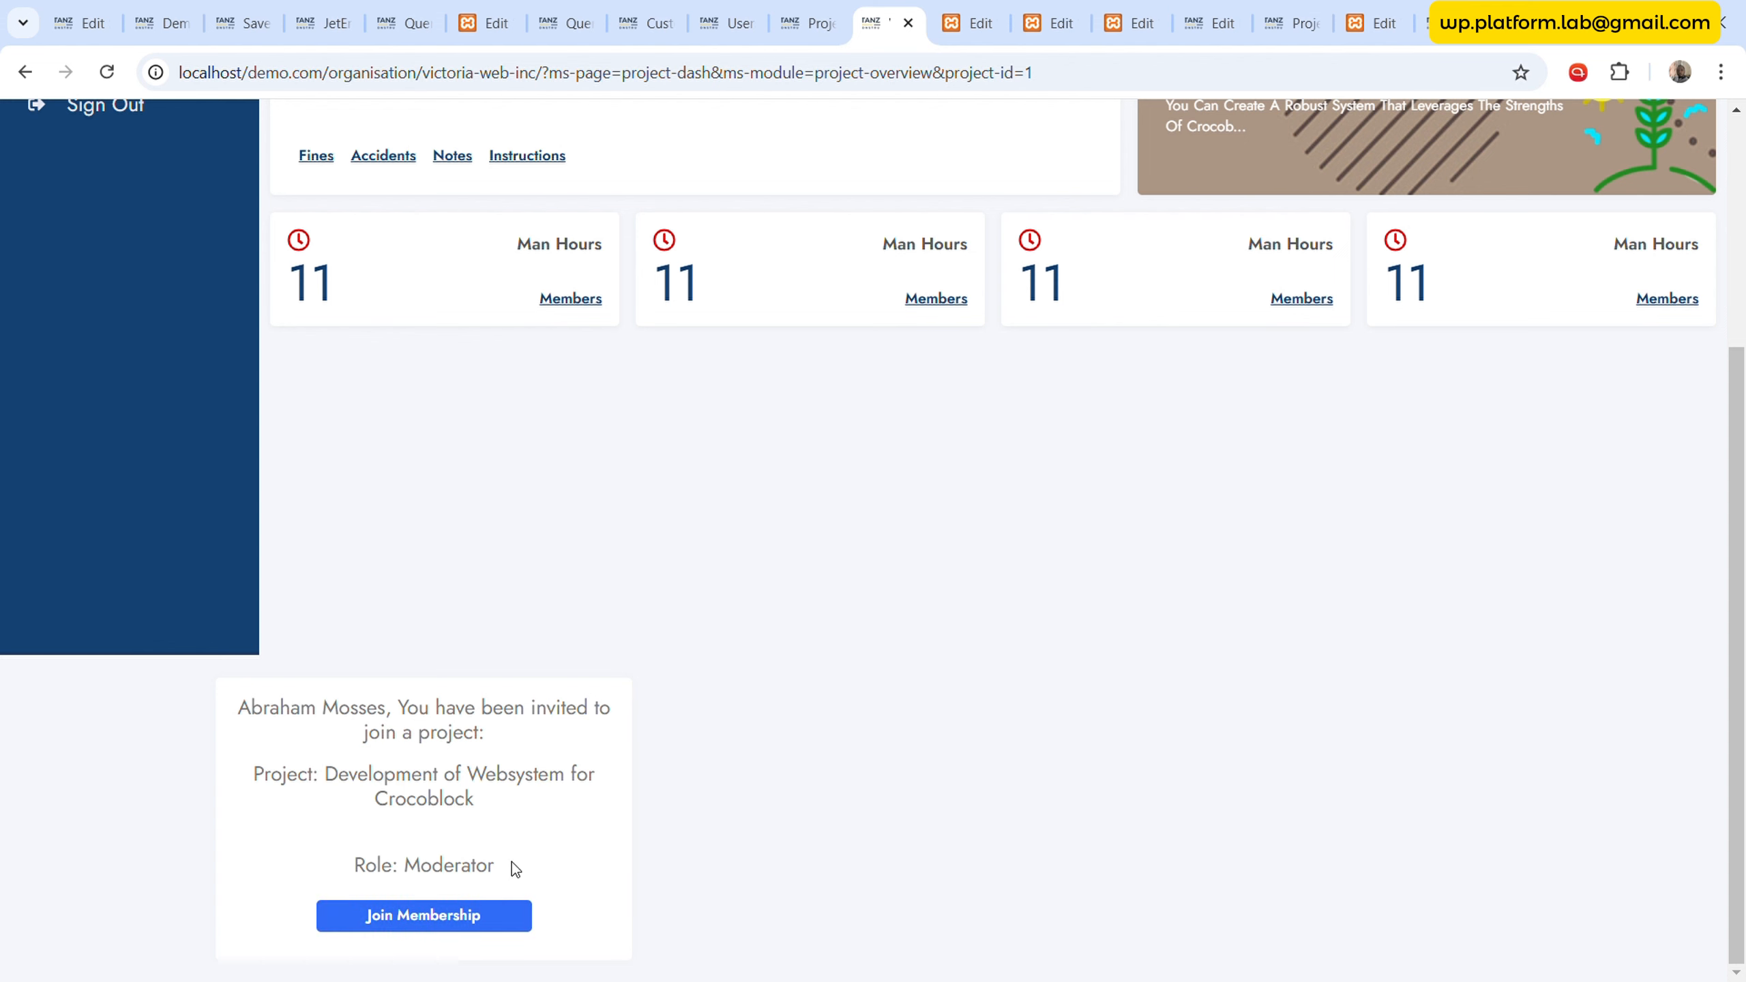
scroll(855, 595, "up", 5)
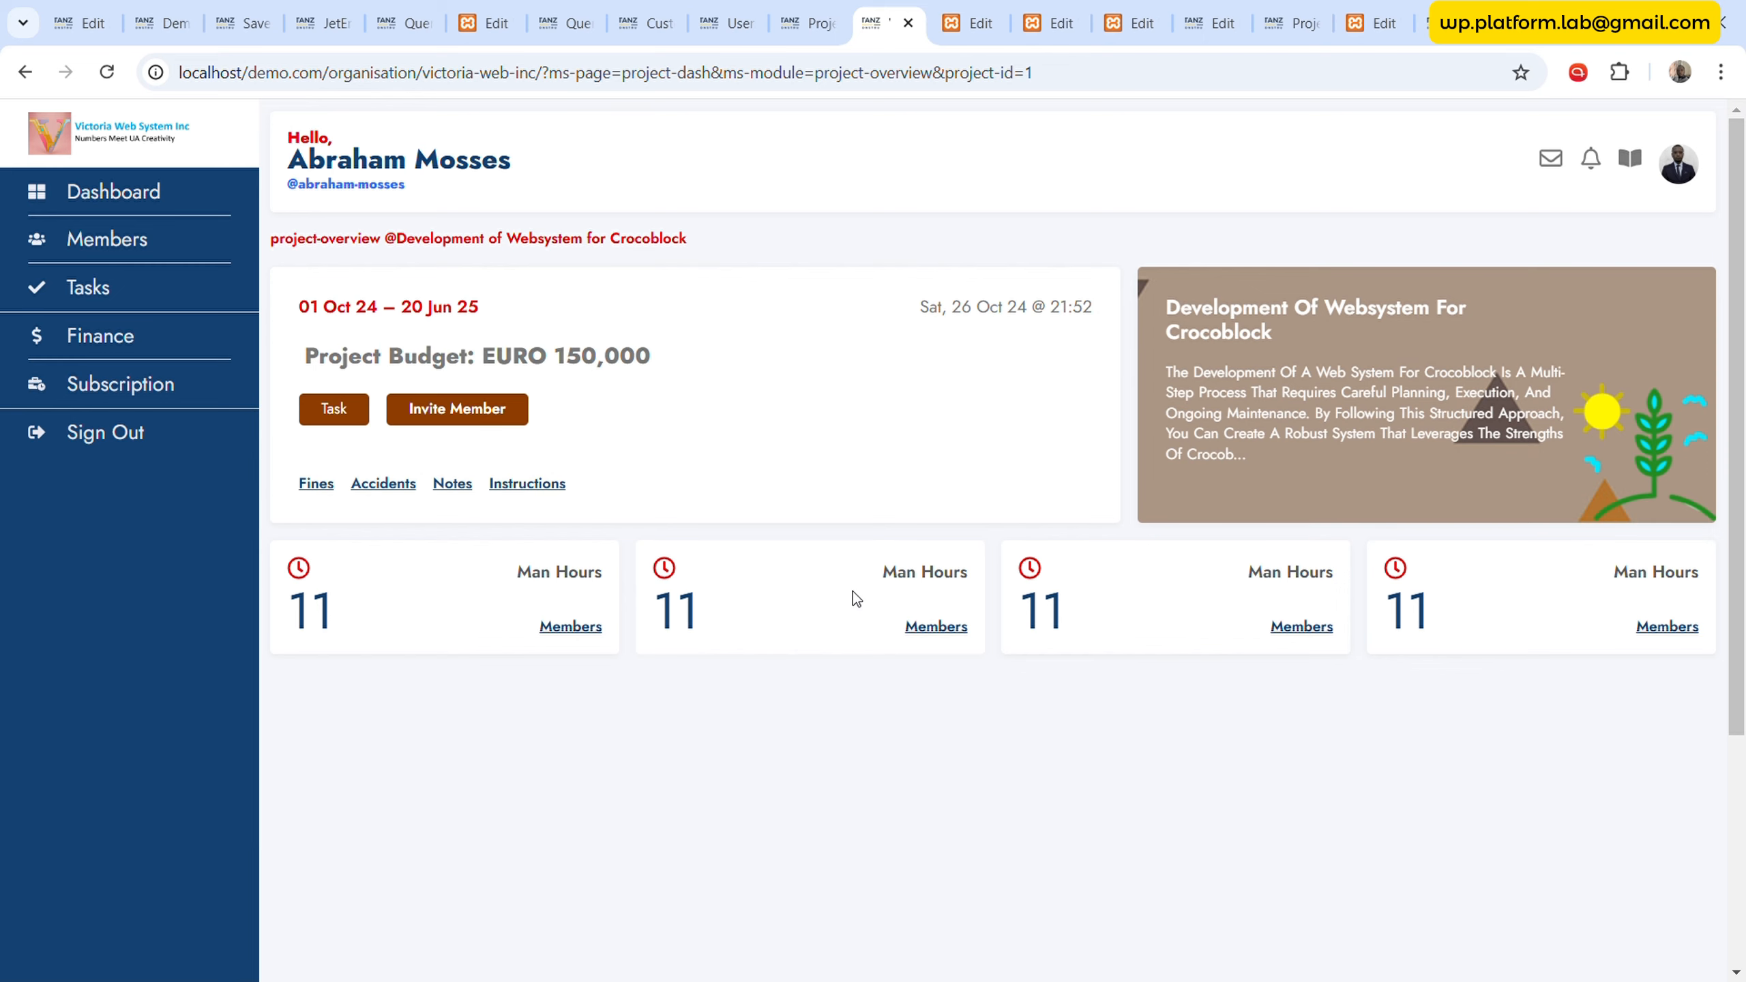
scroll(963, 465, "down", 5)
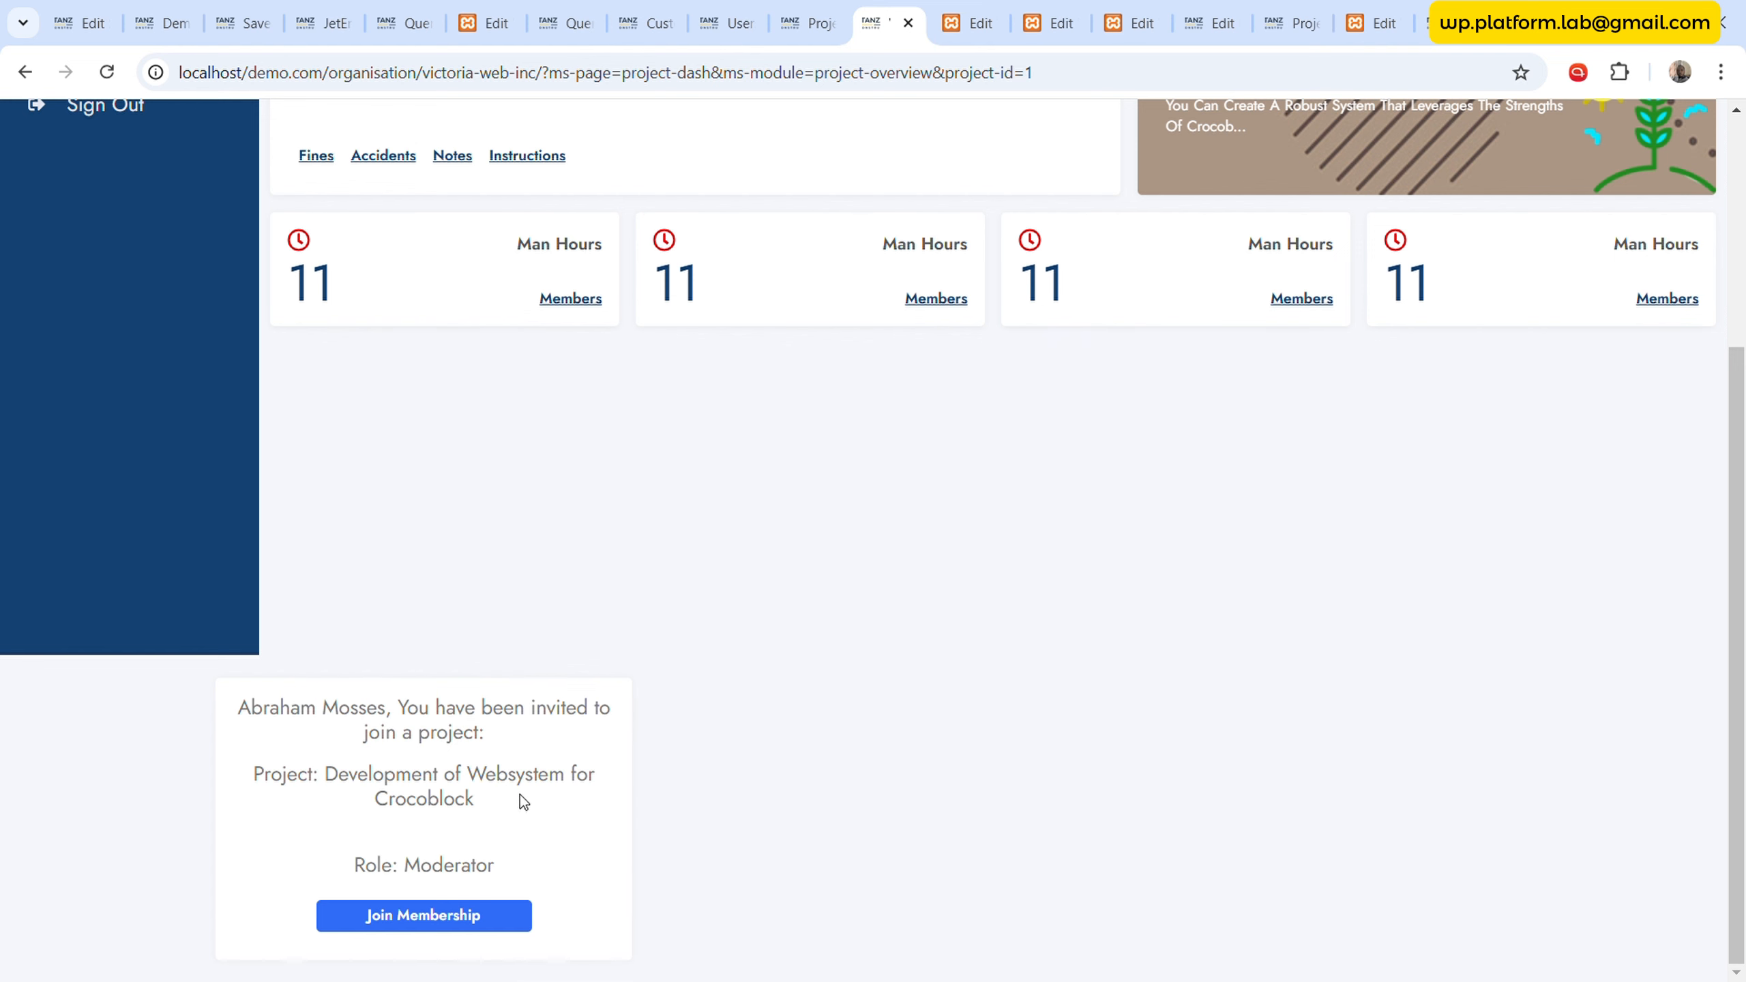
- Review the project member item's join status and invitee email, and accept the Moderator invitation on the project overview page with Join Membership
left_click(808, 22)
scroll(691, 696, "down", 5)
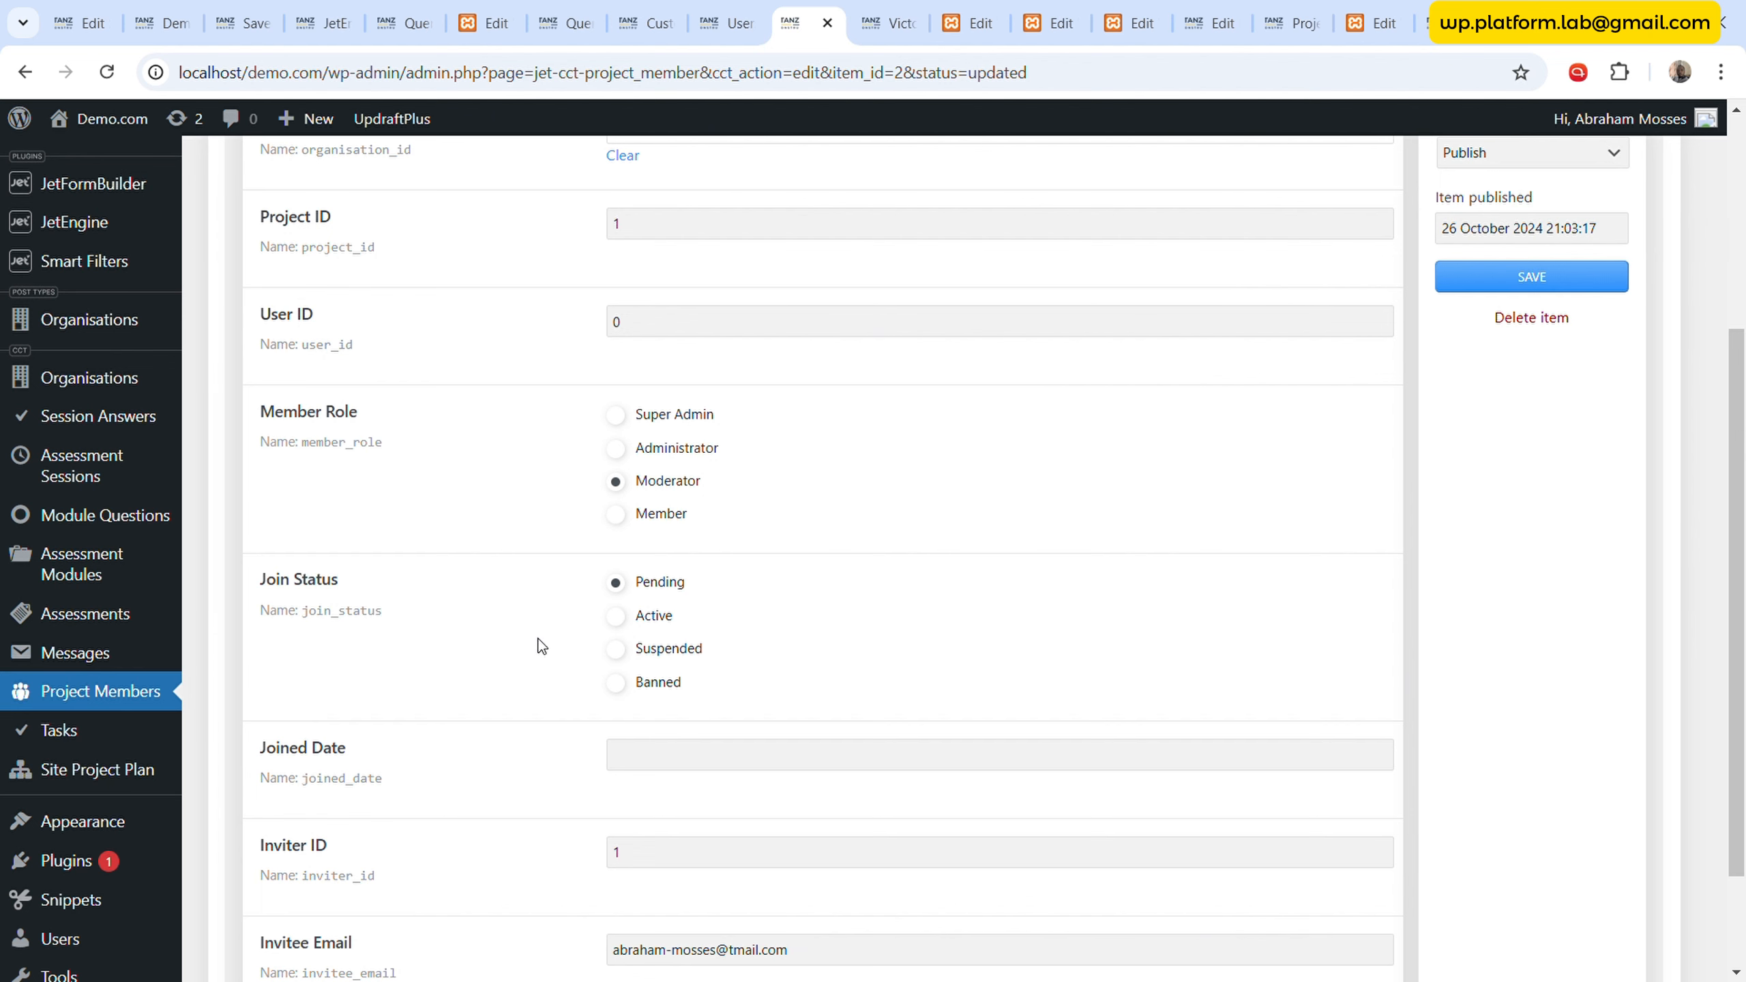
scroll(537, 674, "down", 2)
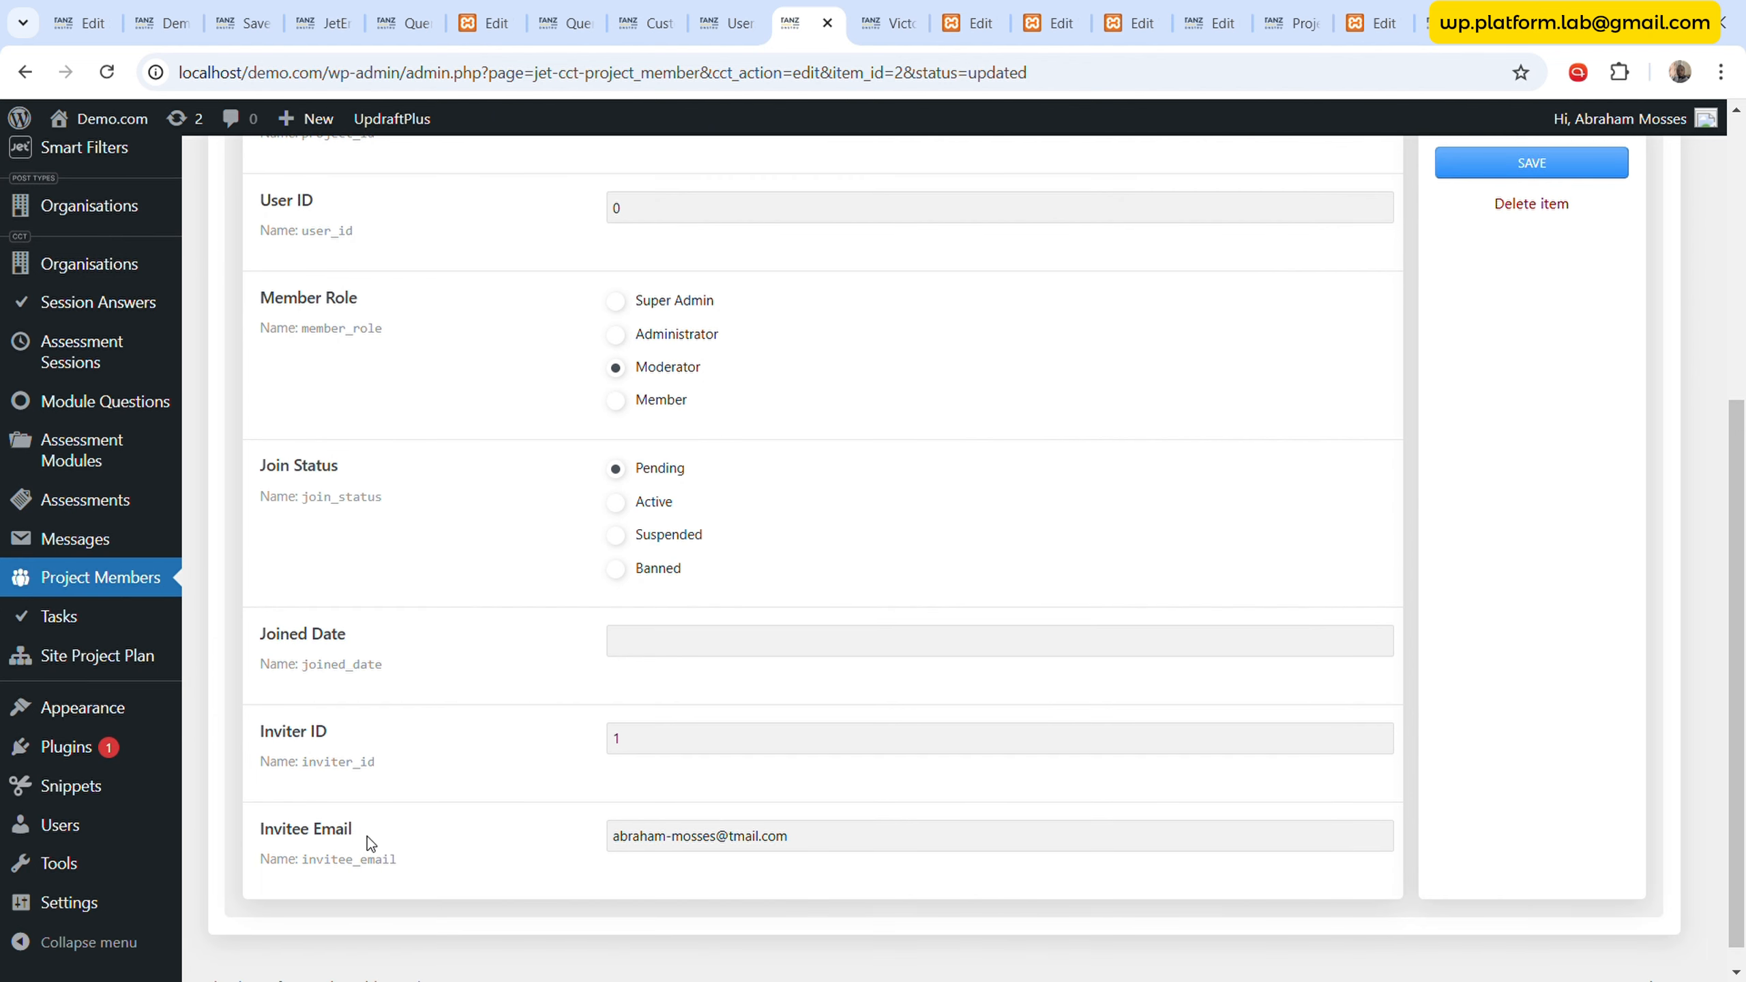
left_click(824, 851)
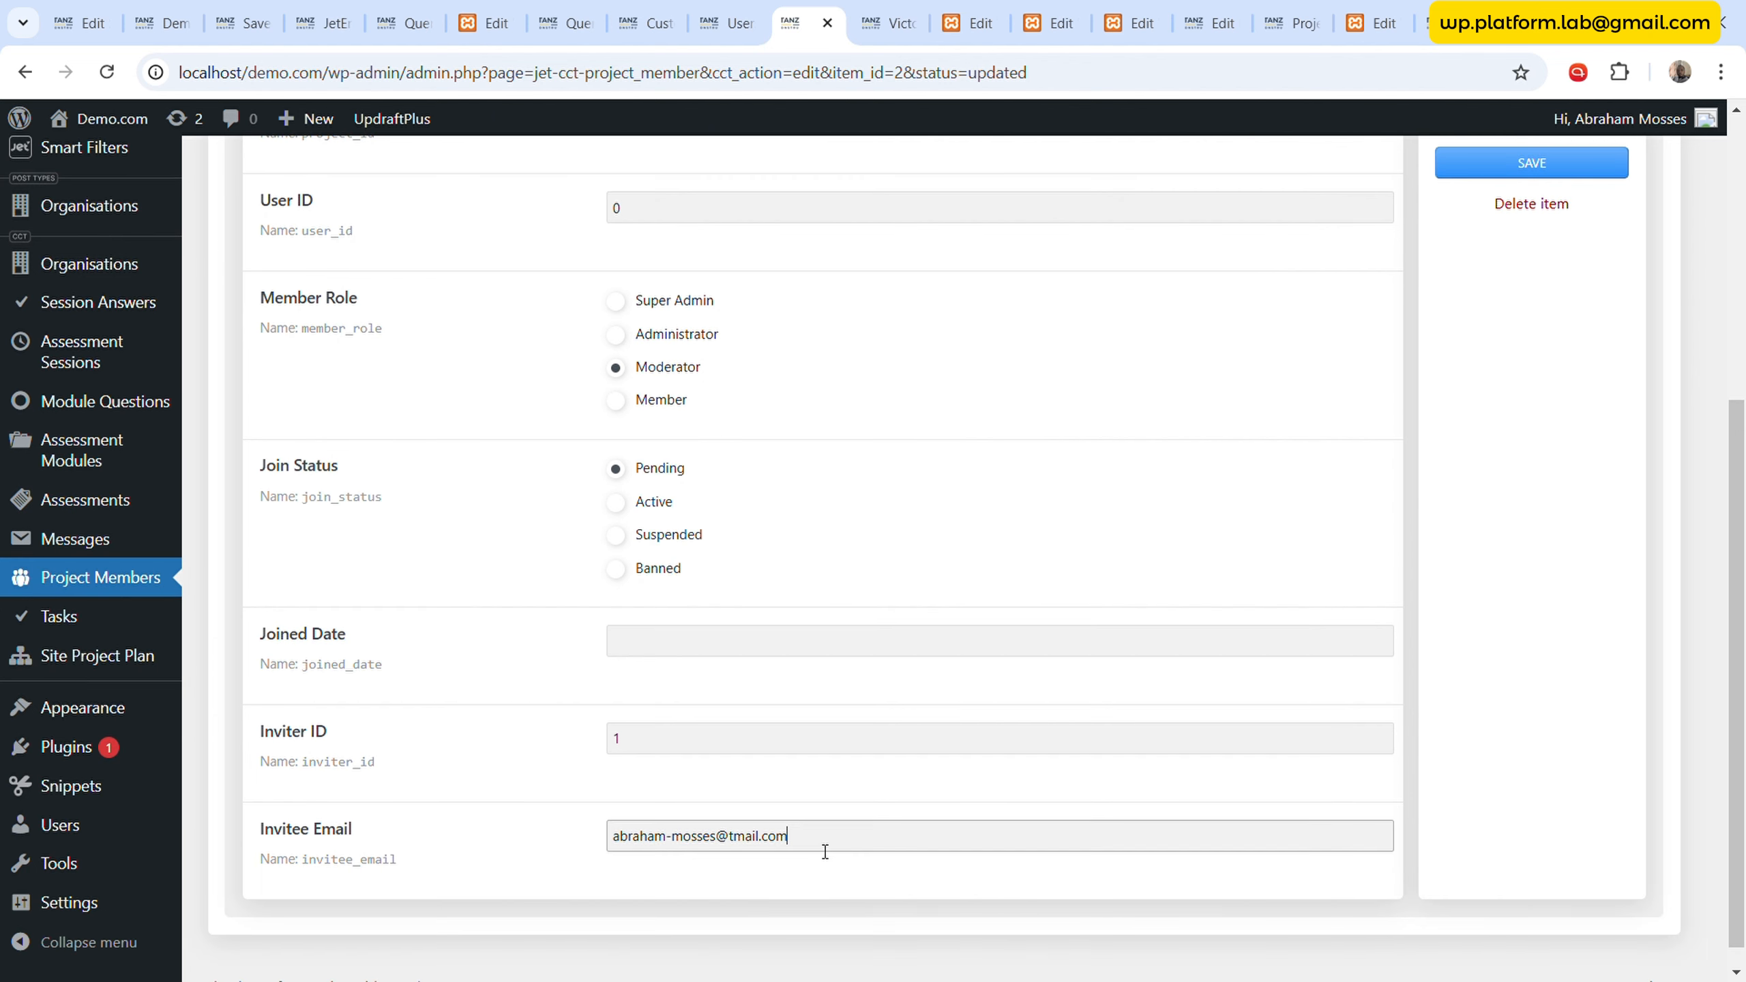
left_click(1092, 785)
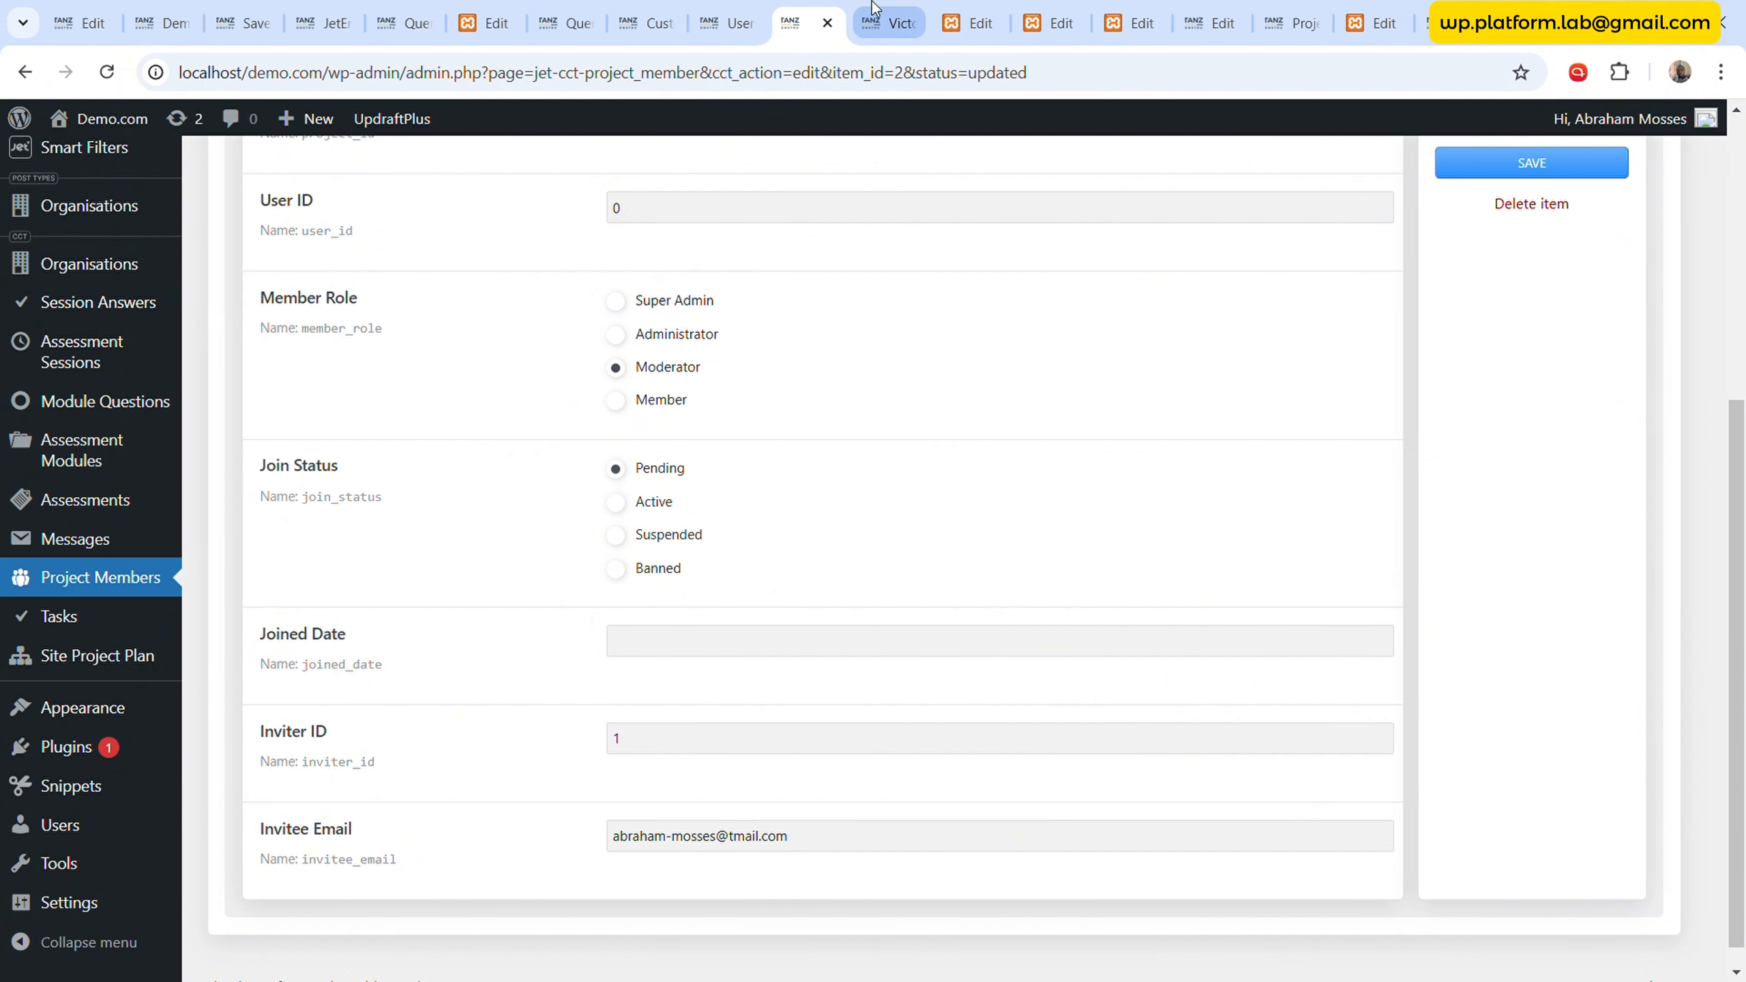
left_click(887, 22)
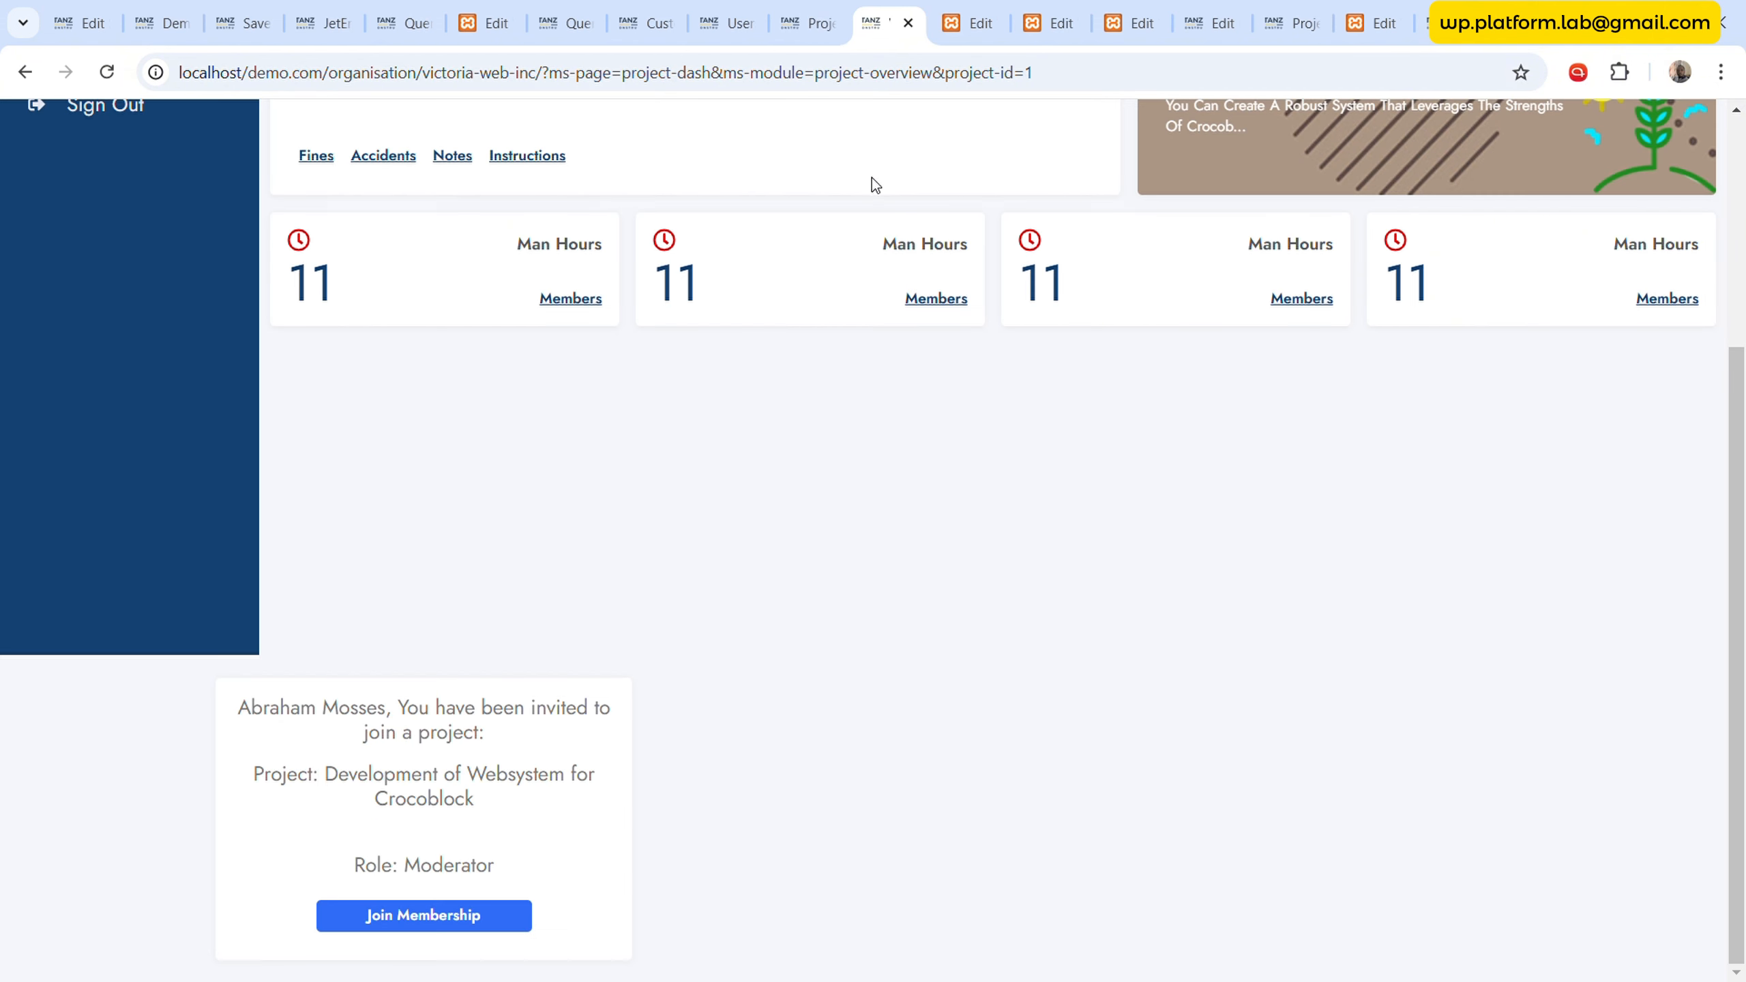
left_click(425, 917)
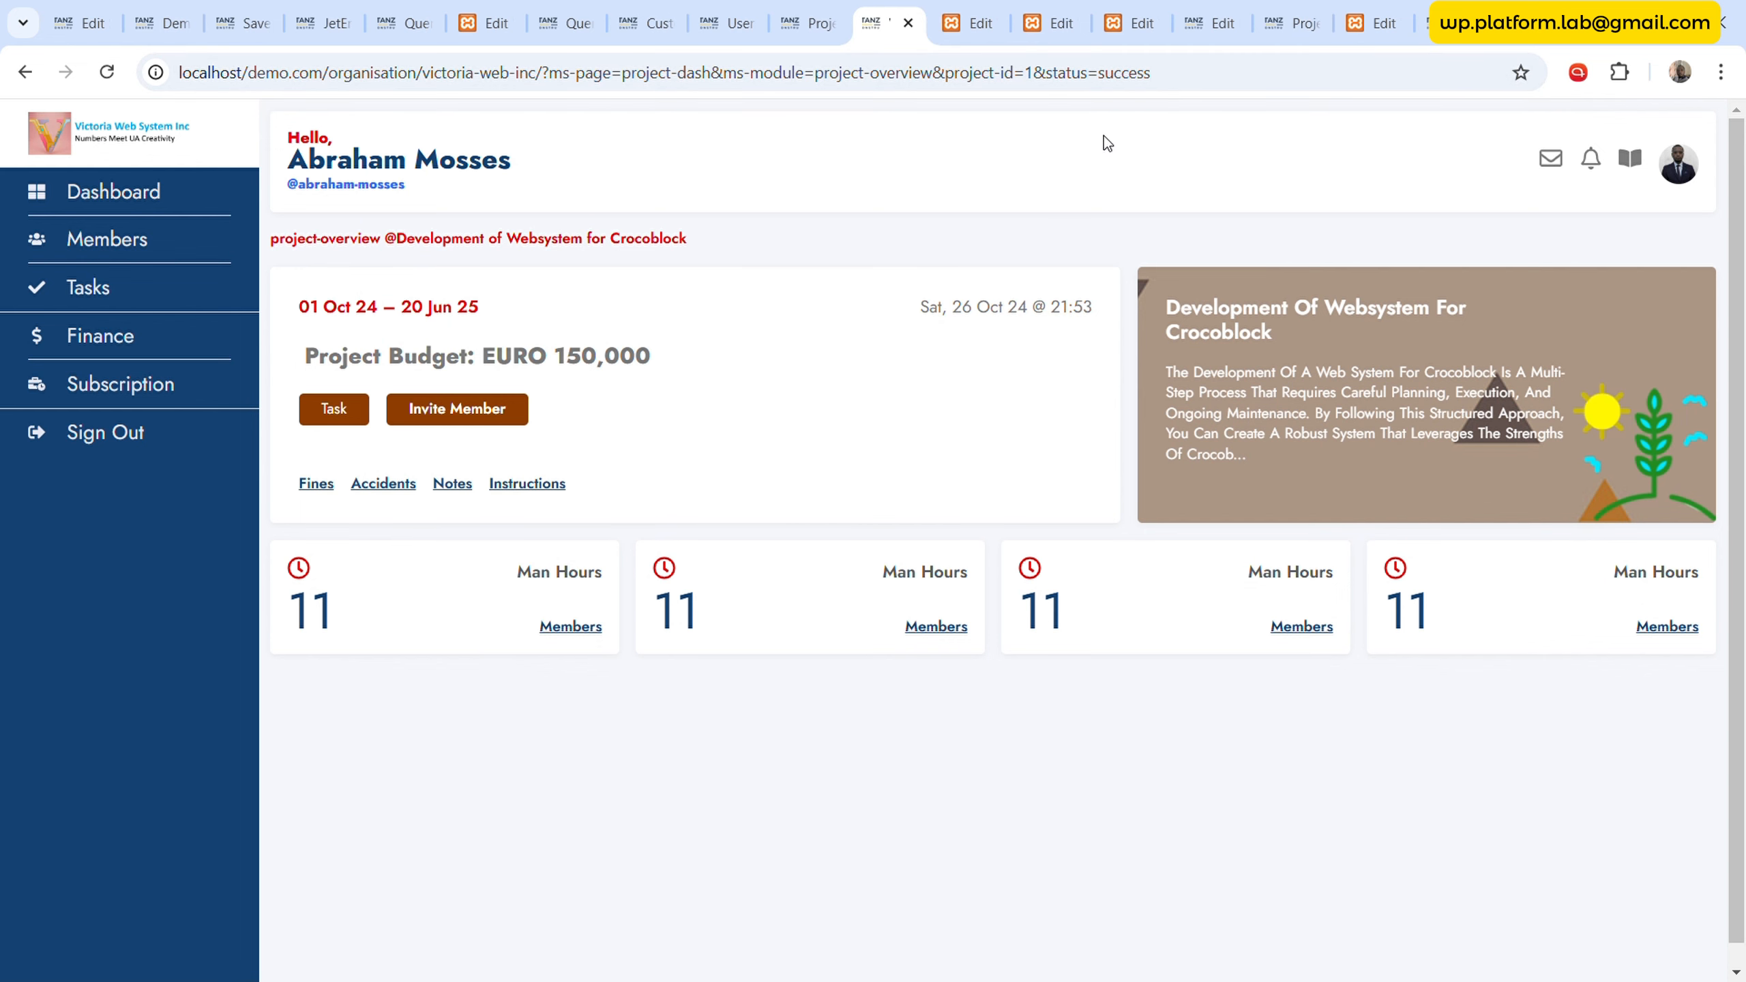
scroll(843, 568, "down", 1)
- Reload the project member item and examine its user ID, join status and joined date, checking the project overview page as well
left_click(808, 22)
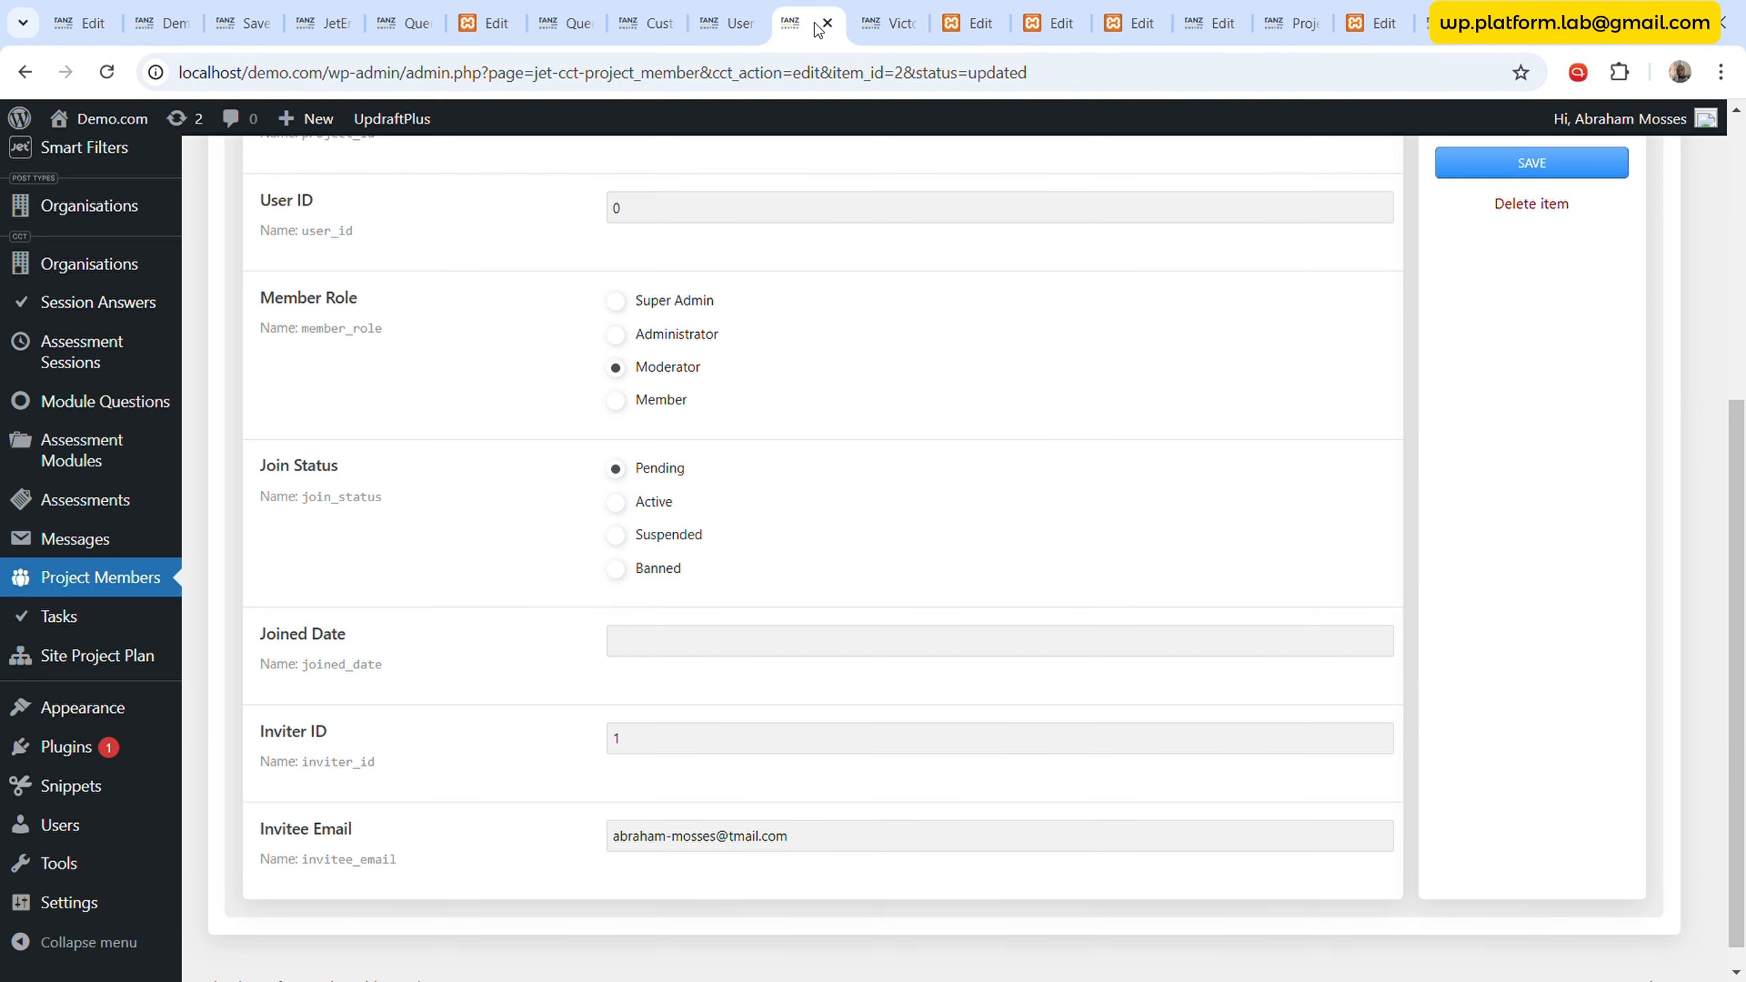
key("F5")
left_click(799, 642)
left_click(478, 671)
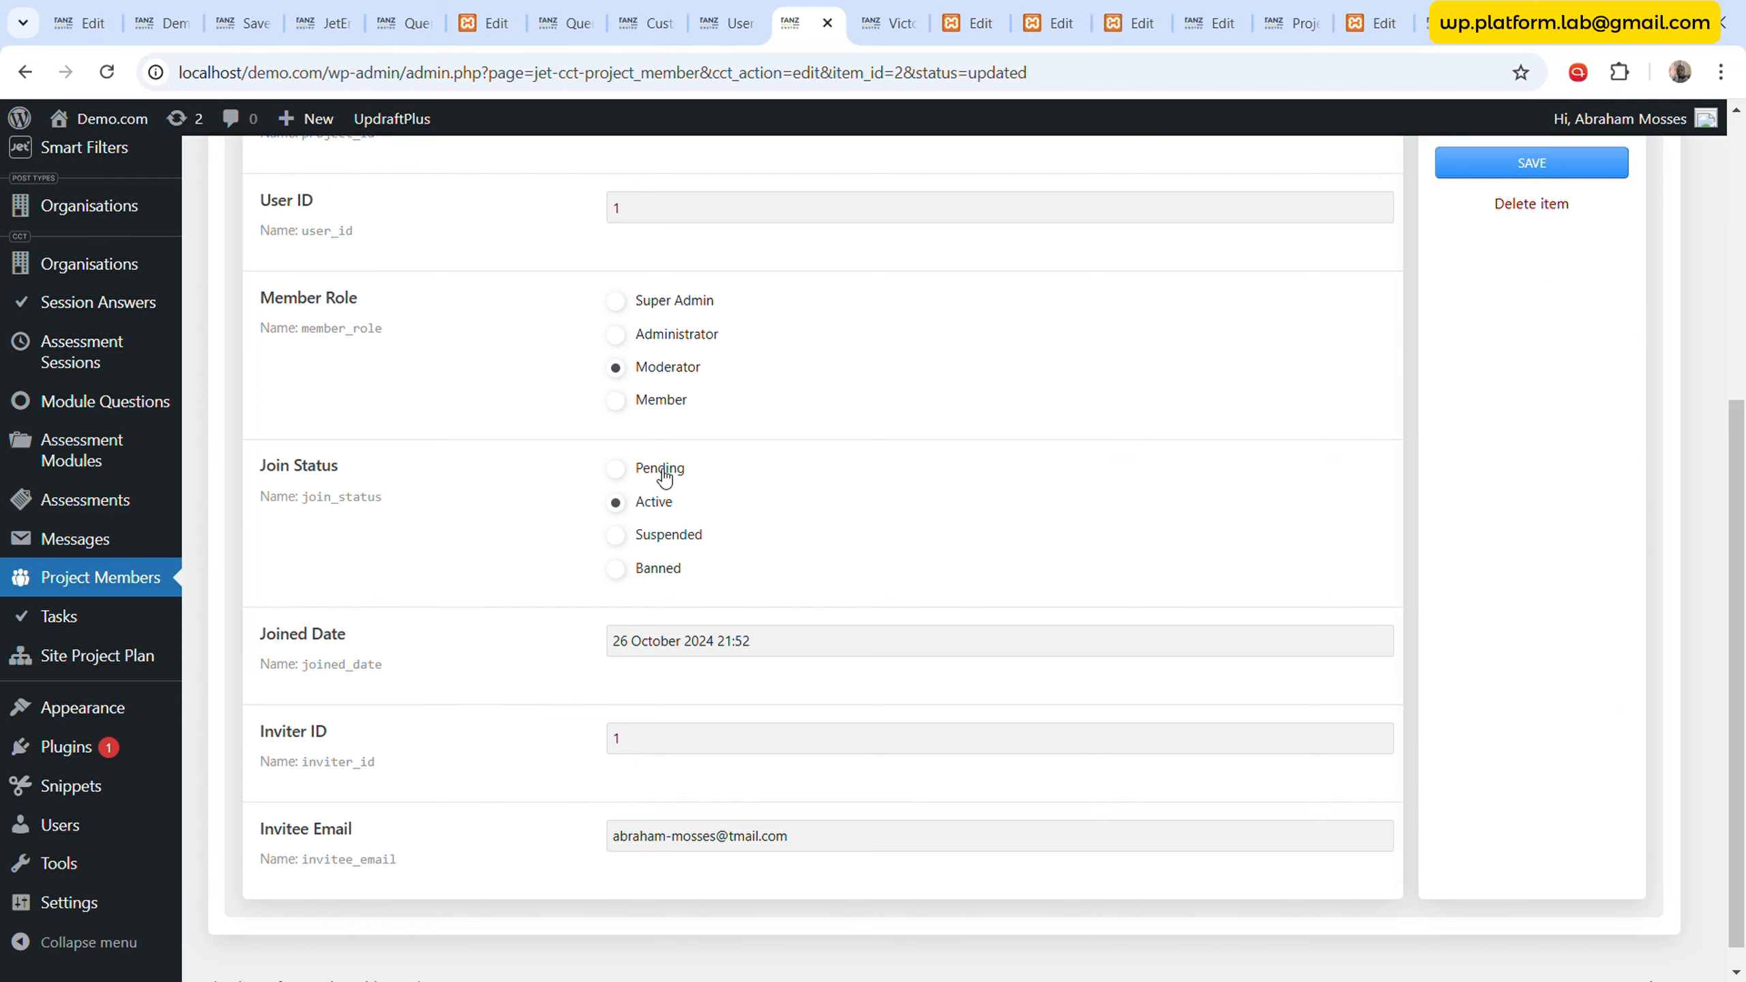
scroll(555, 521, "up", 2)
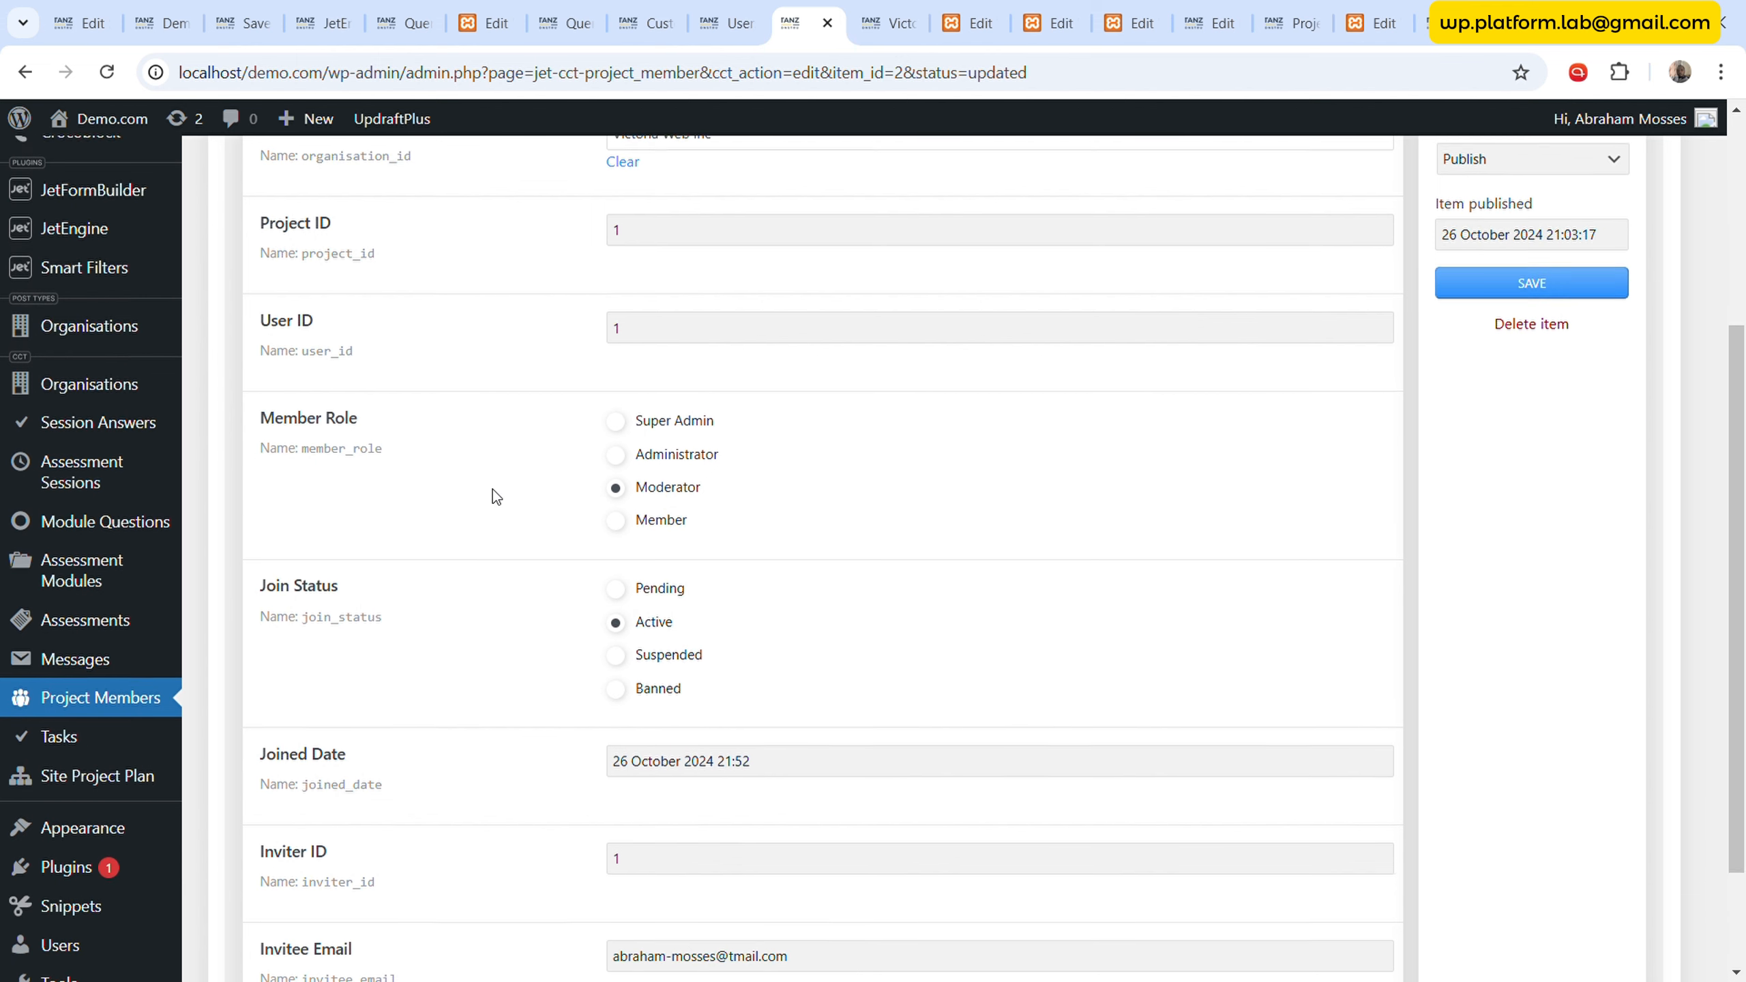
scroll(693, 460, "up", 2)
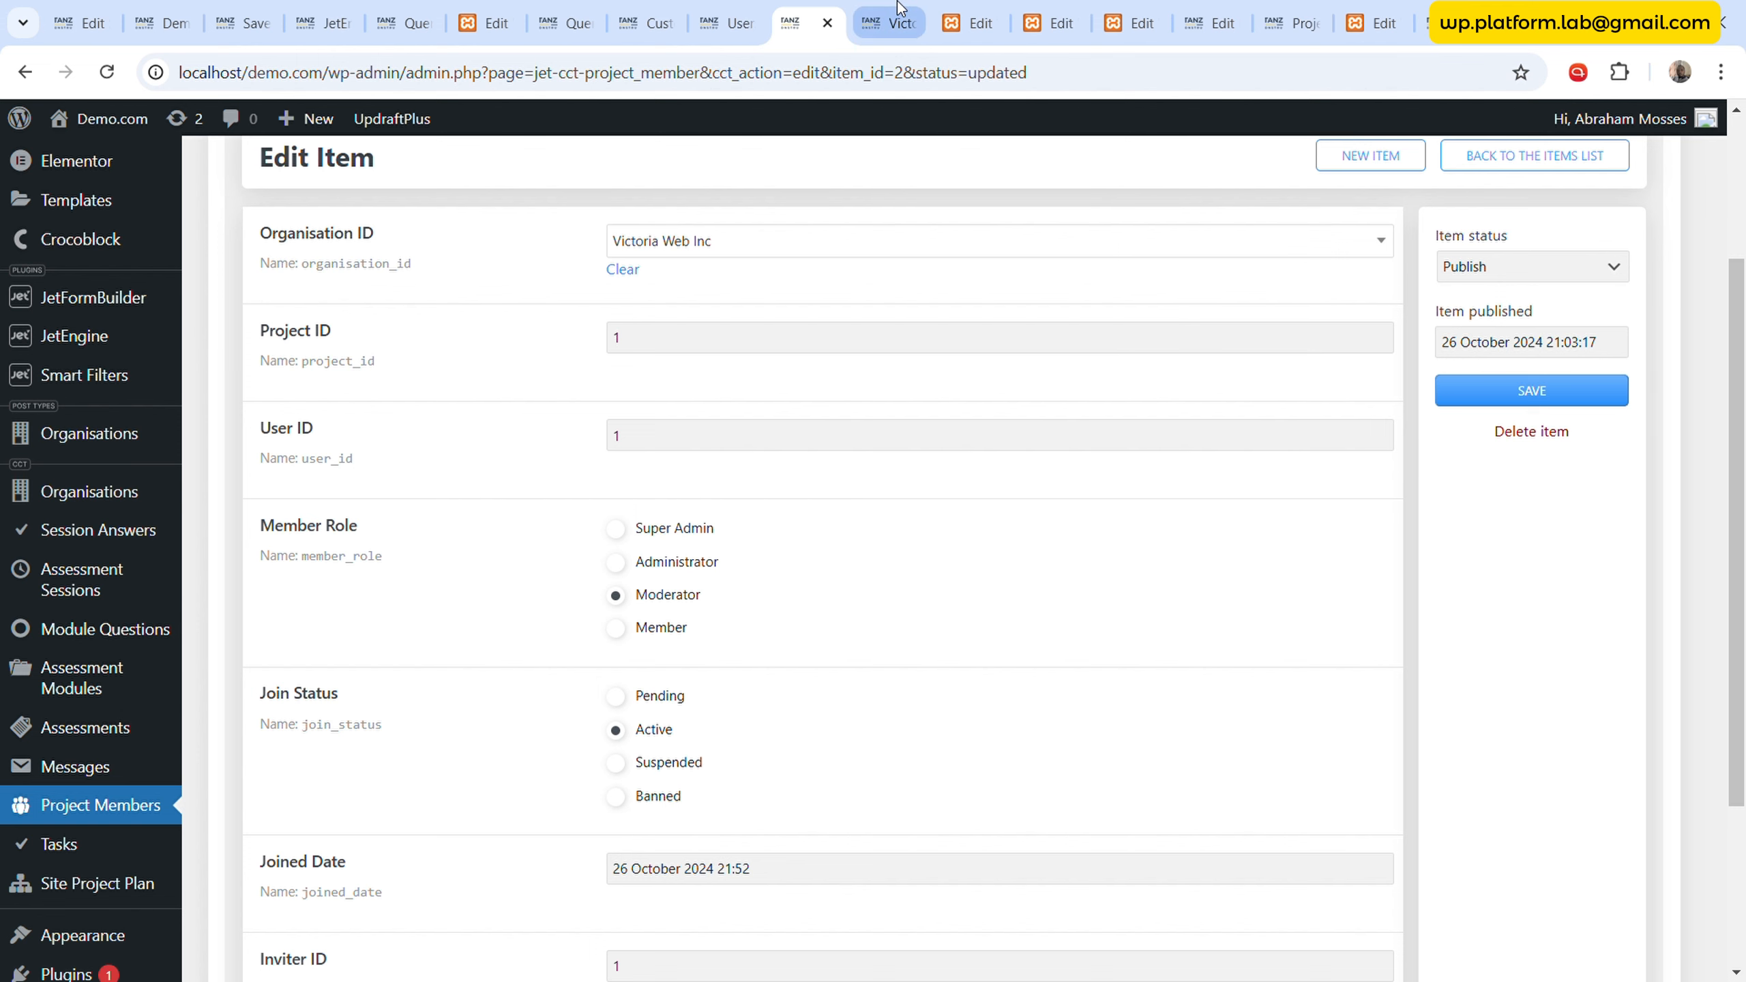
left_click(889, 22)
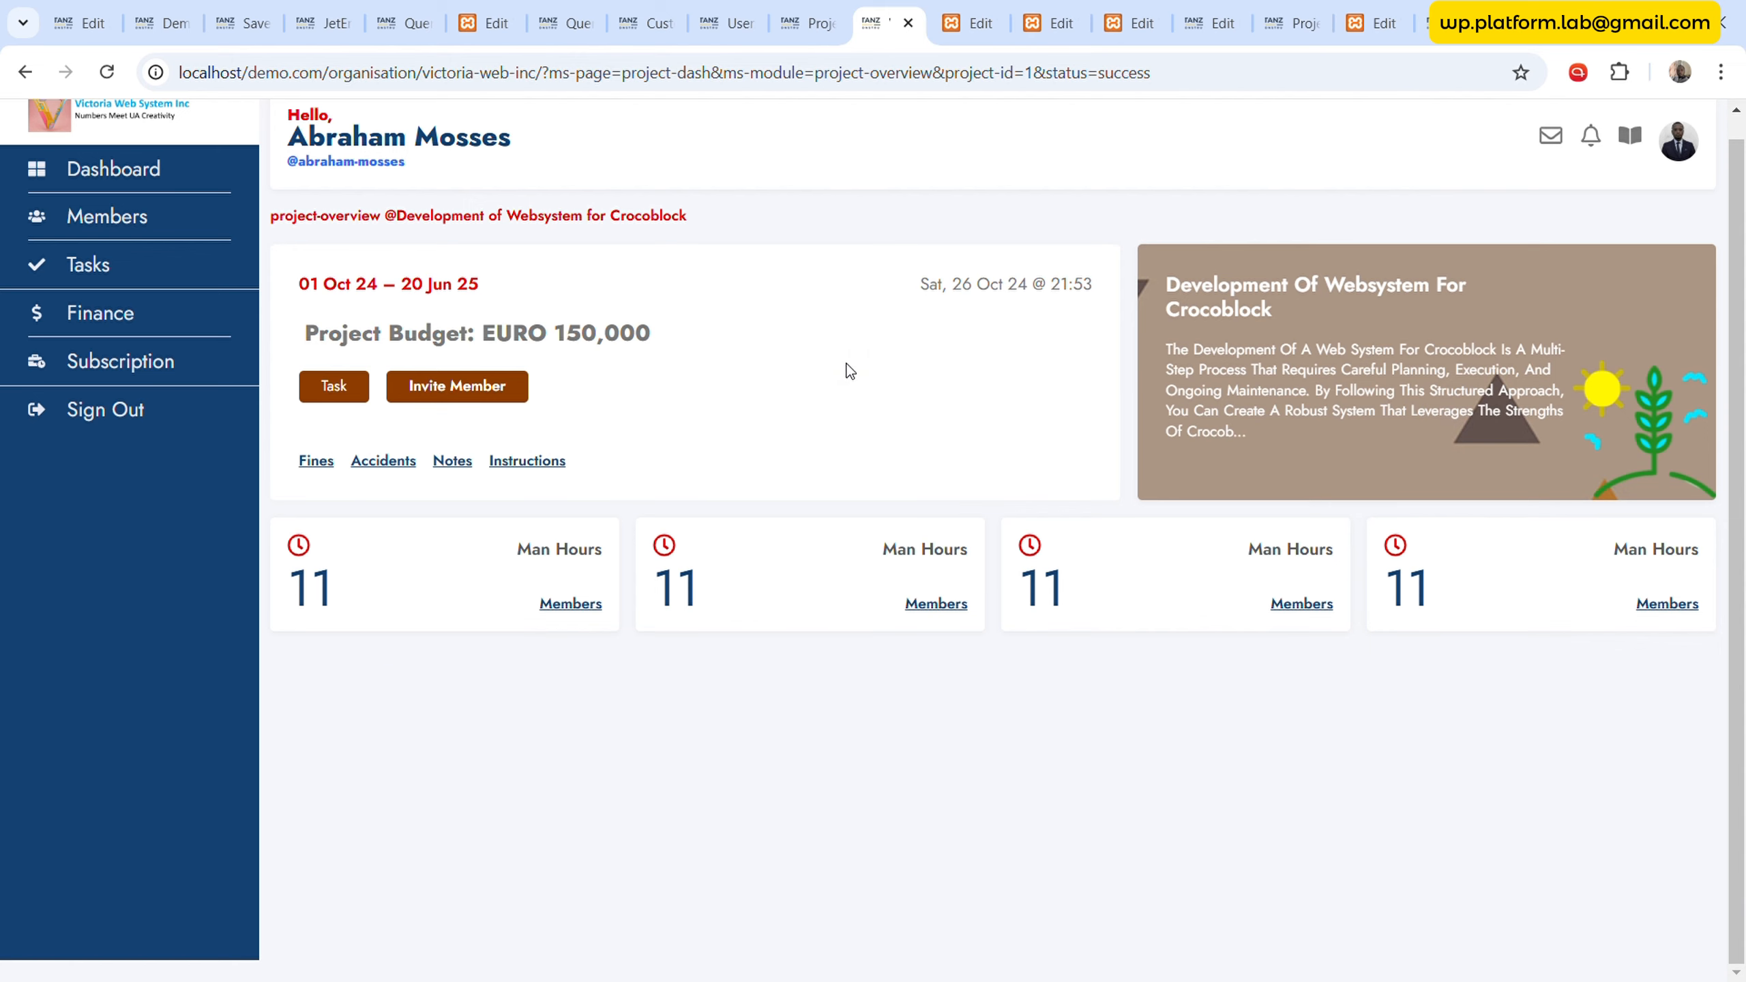
- In the Elementor editor for Project Dash, rename the container holding the listing grid to "Non Members"
left_click(942, 9)
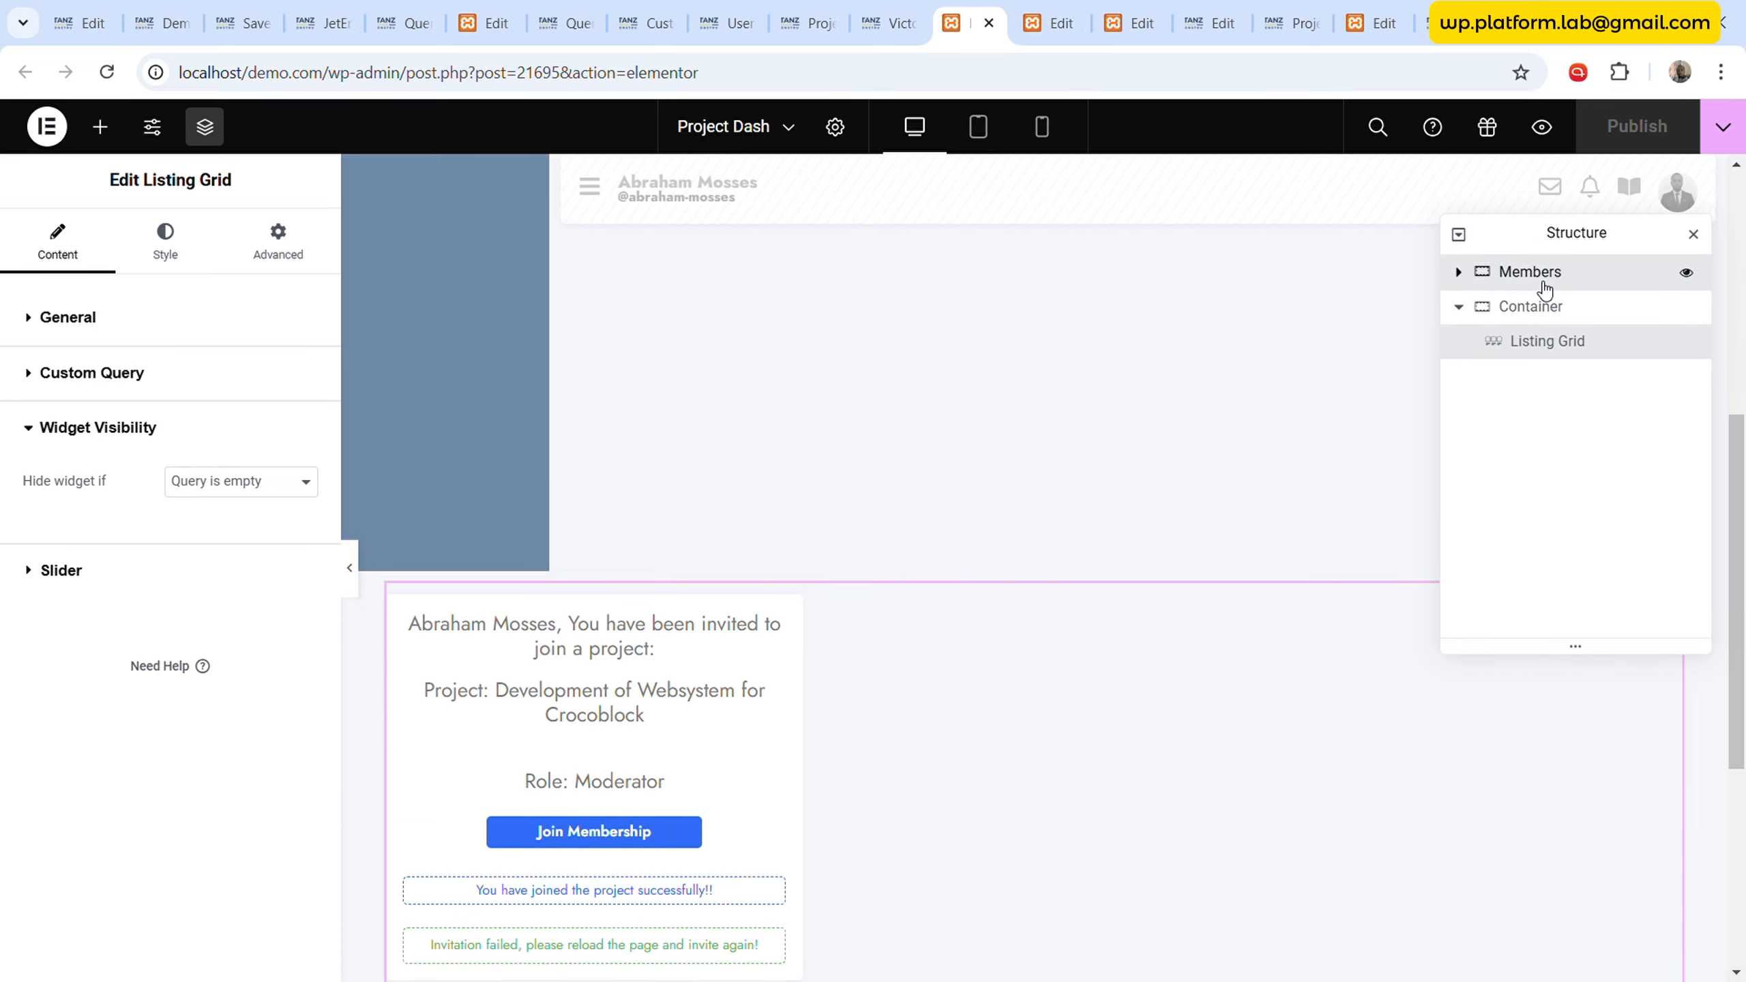
left_click(1531, 306)
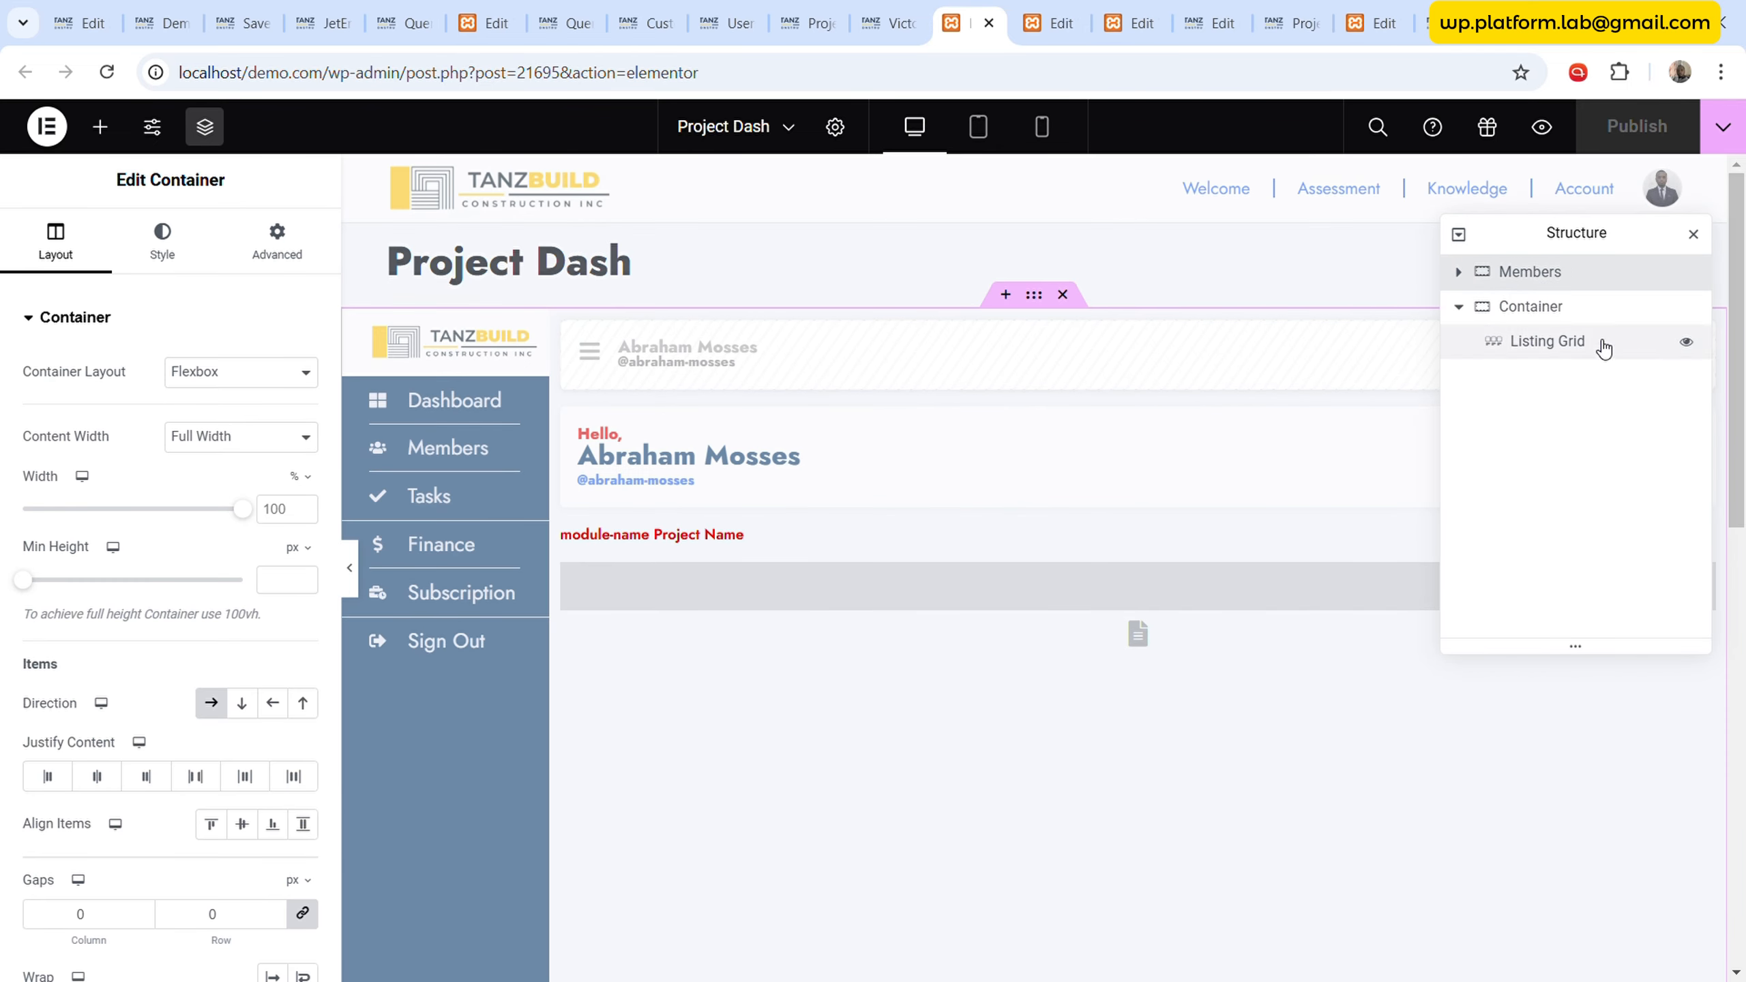
double_click(1553, 307)
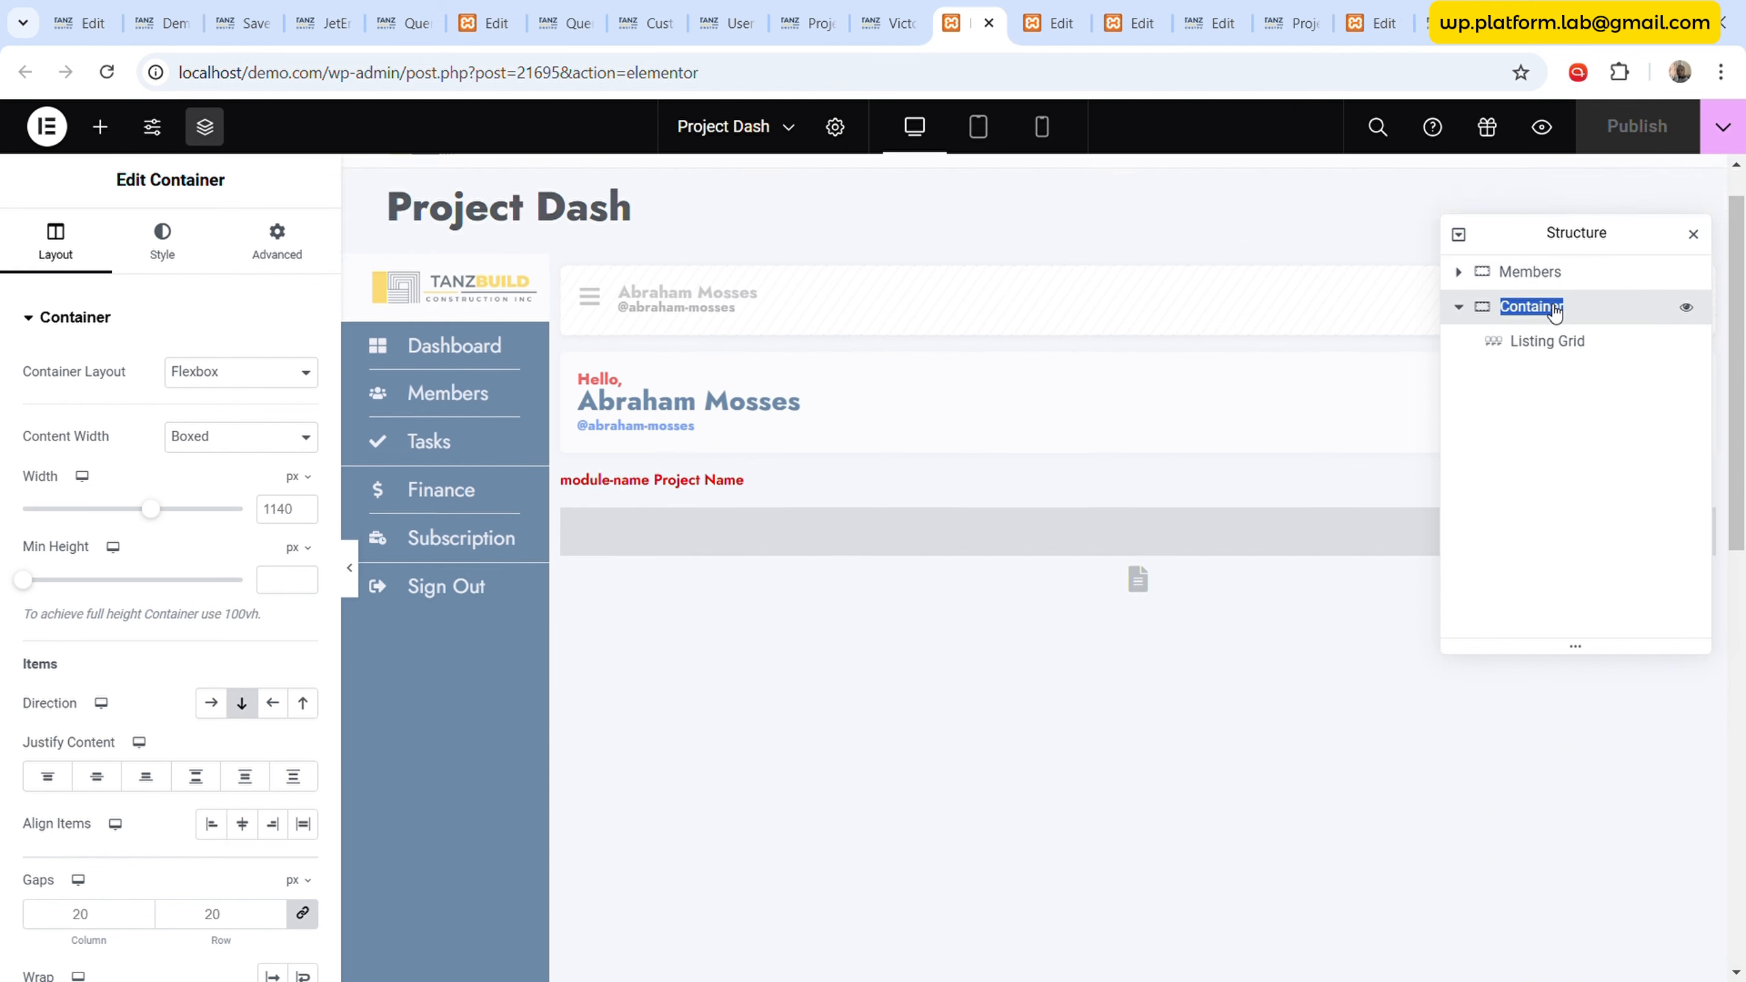
type("Non")
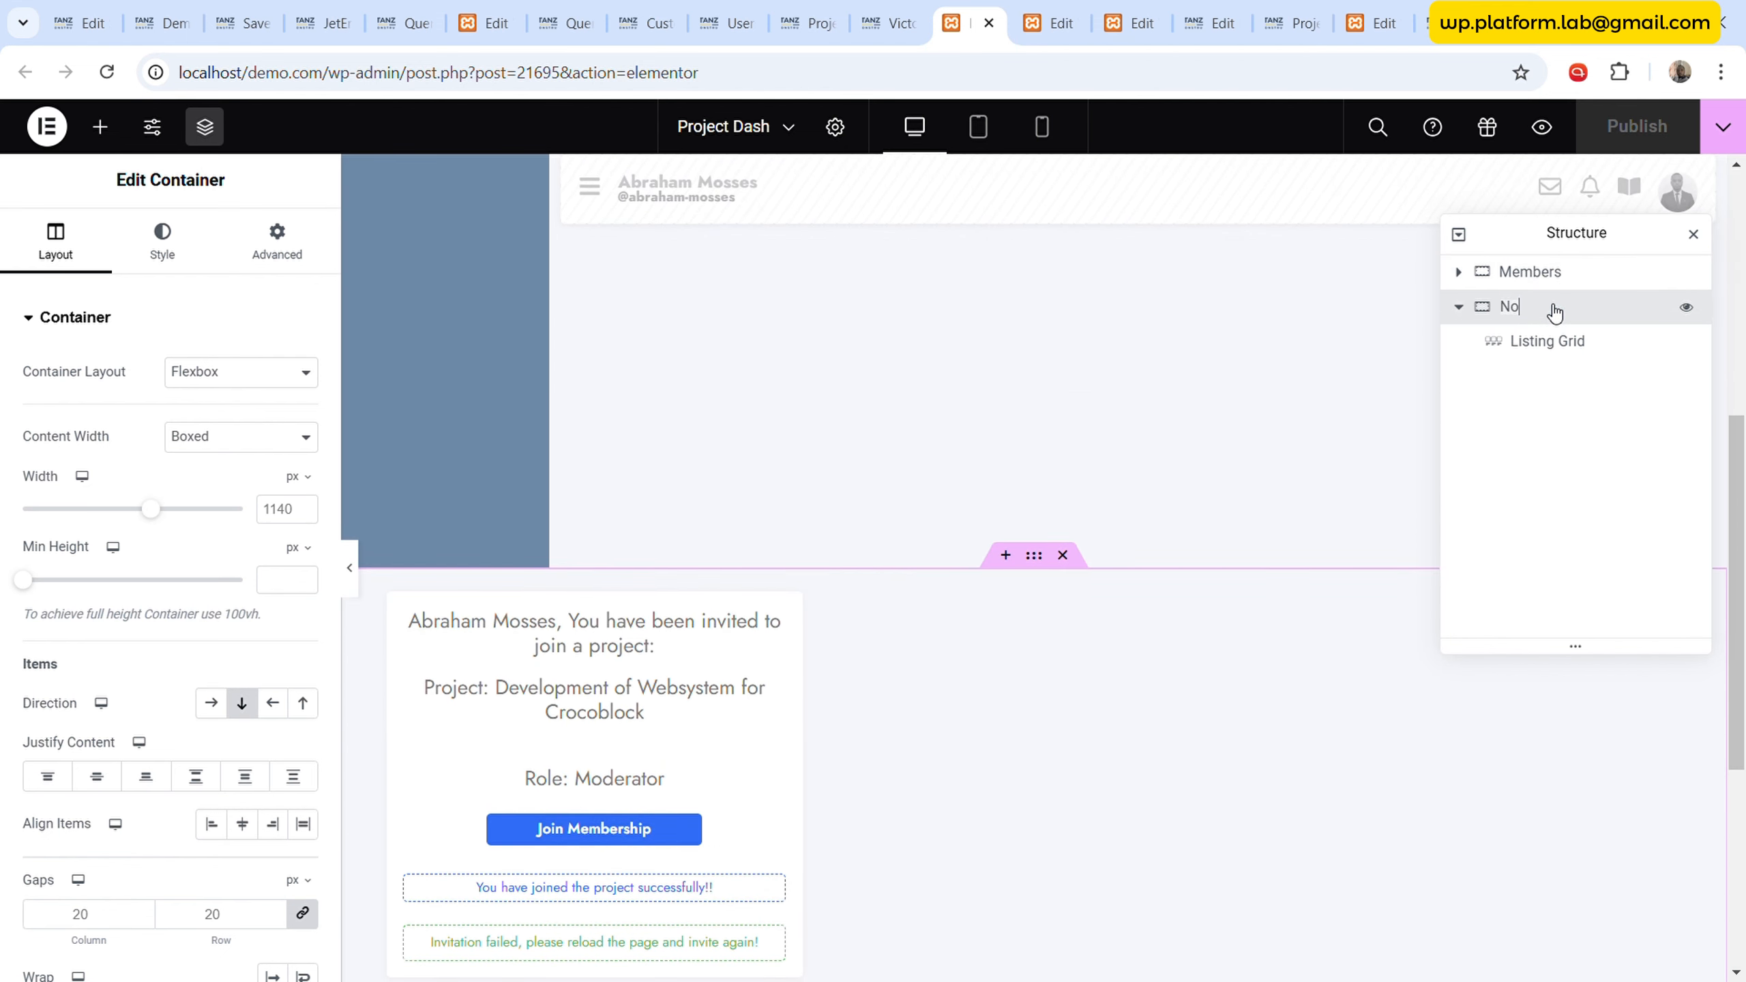
type("ers")
left_click(1459, 307)
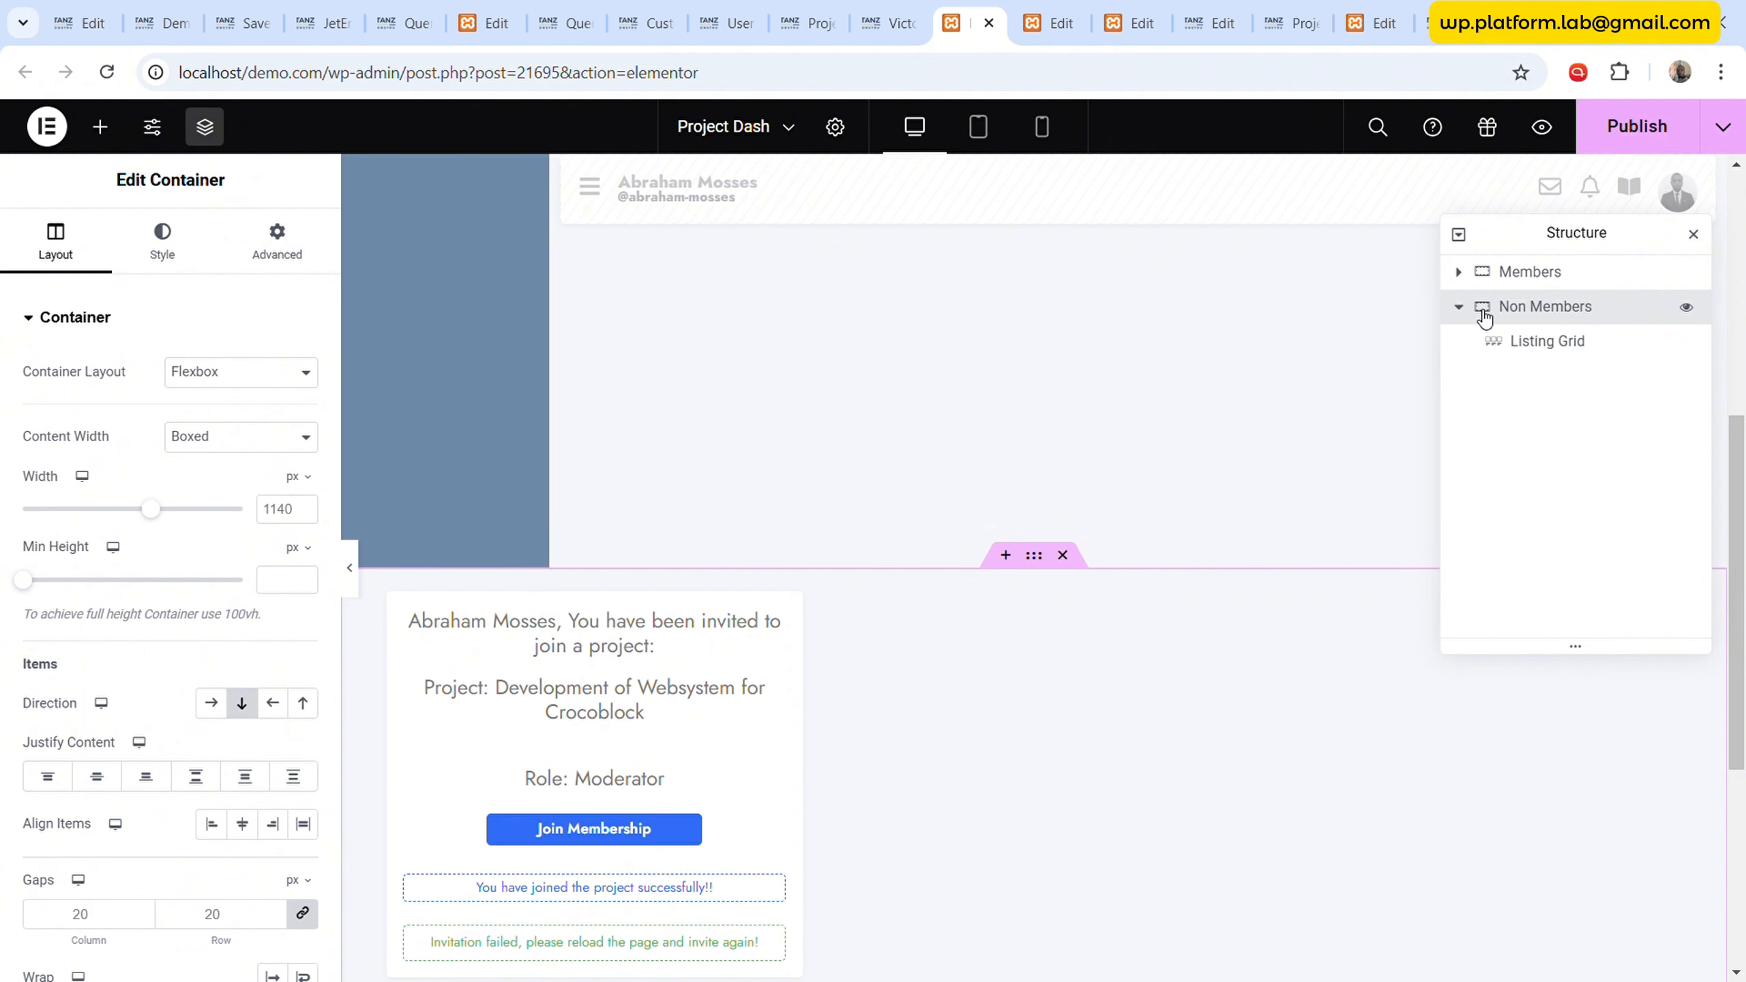
left_click(1463, 308)
left_click(1478, 310)
- Rename the listing grid inside the Non Members container to "Invitation" and collapse the container in the structure
double_click(1559, 343)
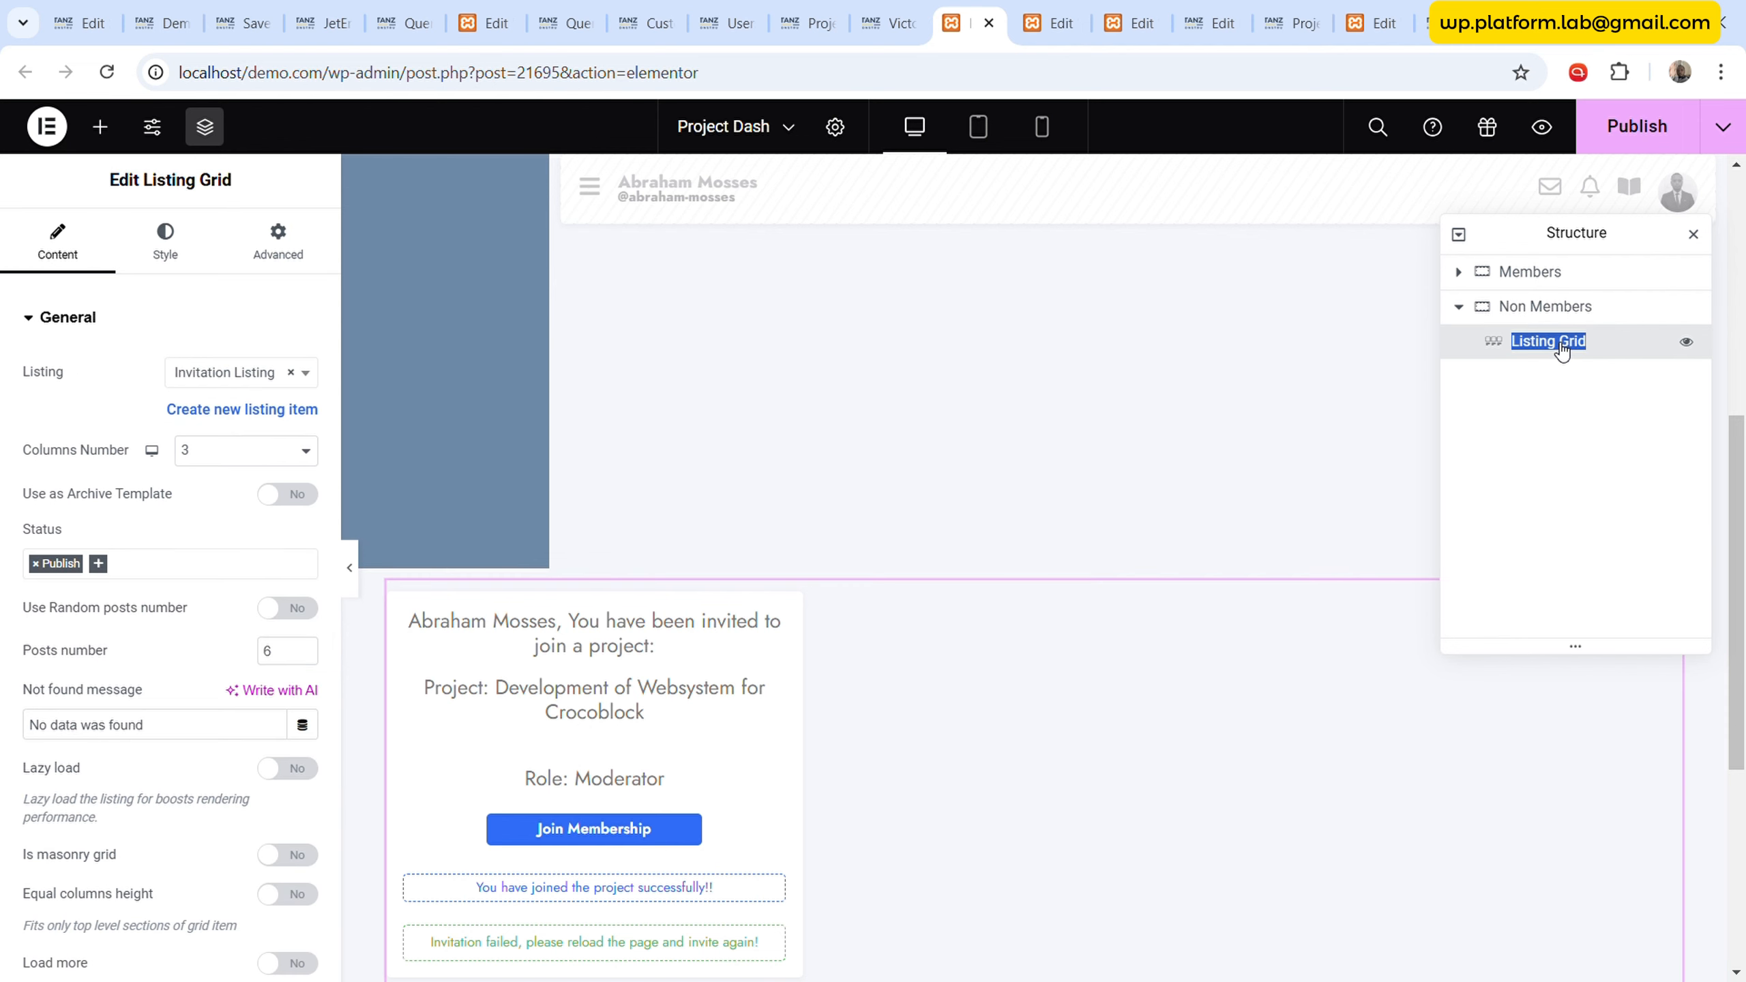
type("Inviatio")
key("BackSpace")
key("BackSpace")
type("tation")
left_click(1459, 306)
- Examine the contents of the Non Members and Members containers on the Project Dash canvas
left_click(1566, 308)
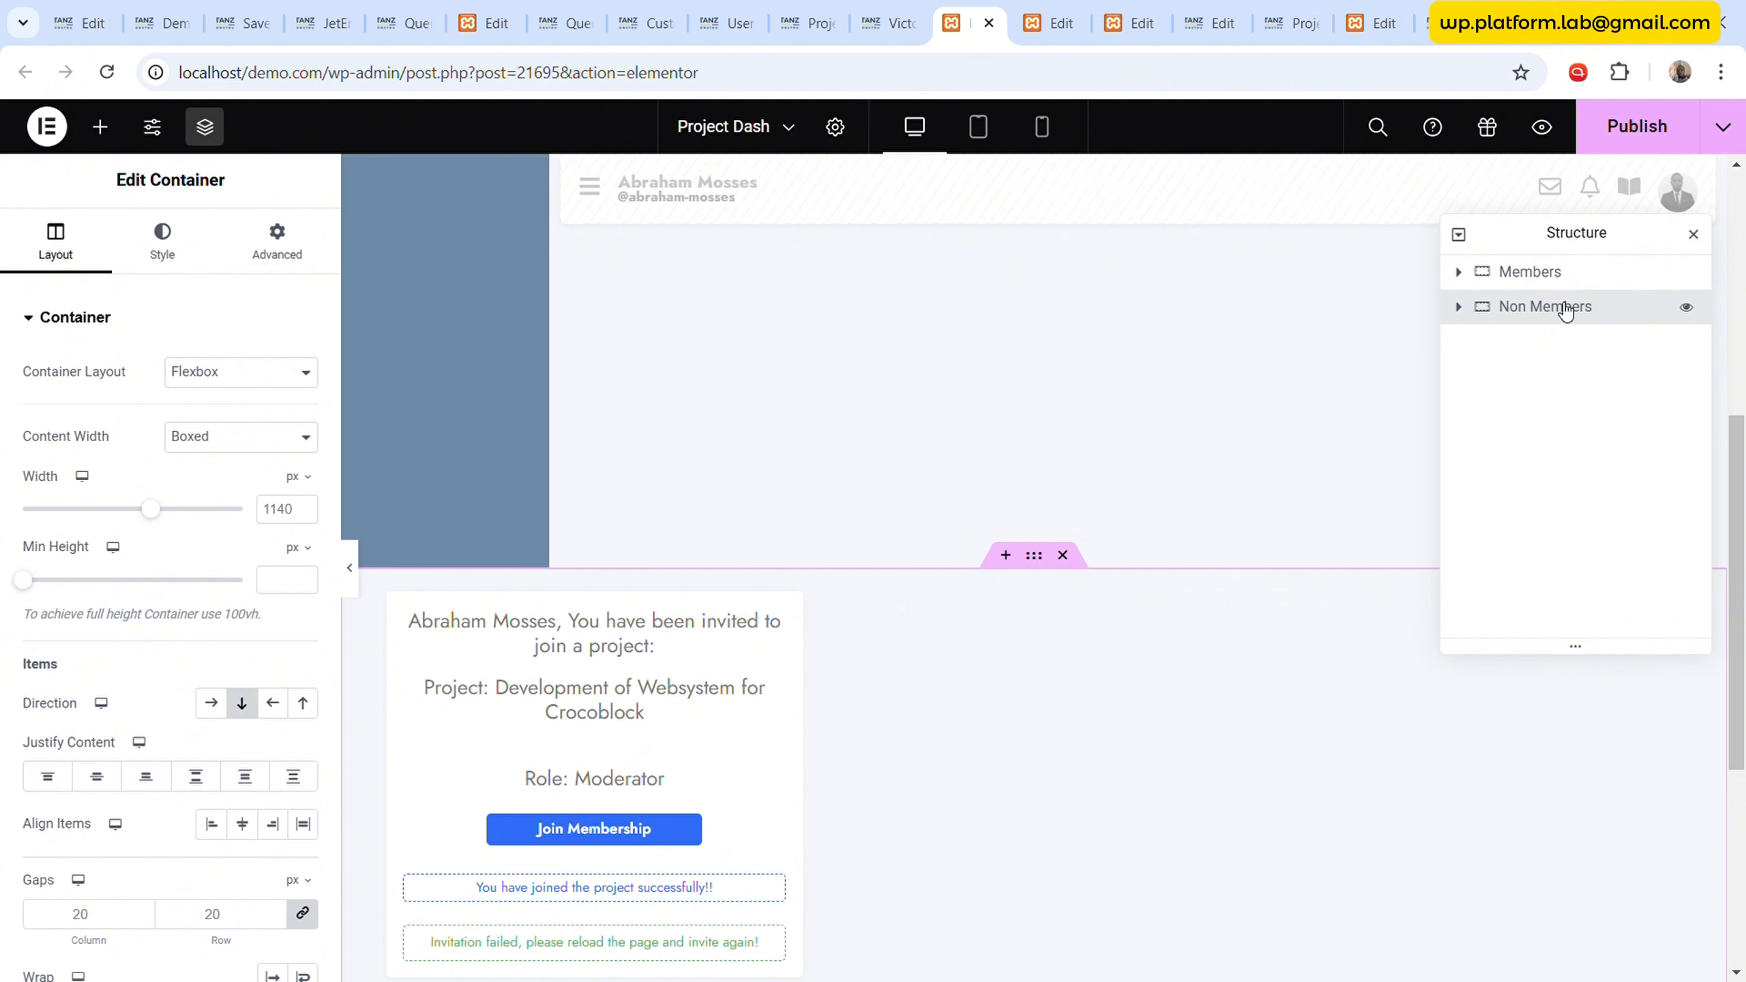
left_click(1573, 278)
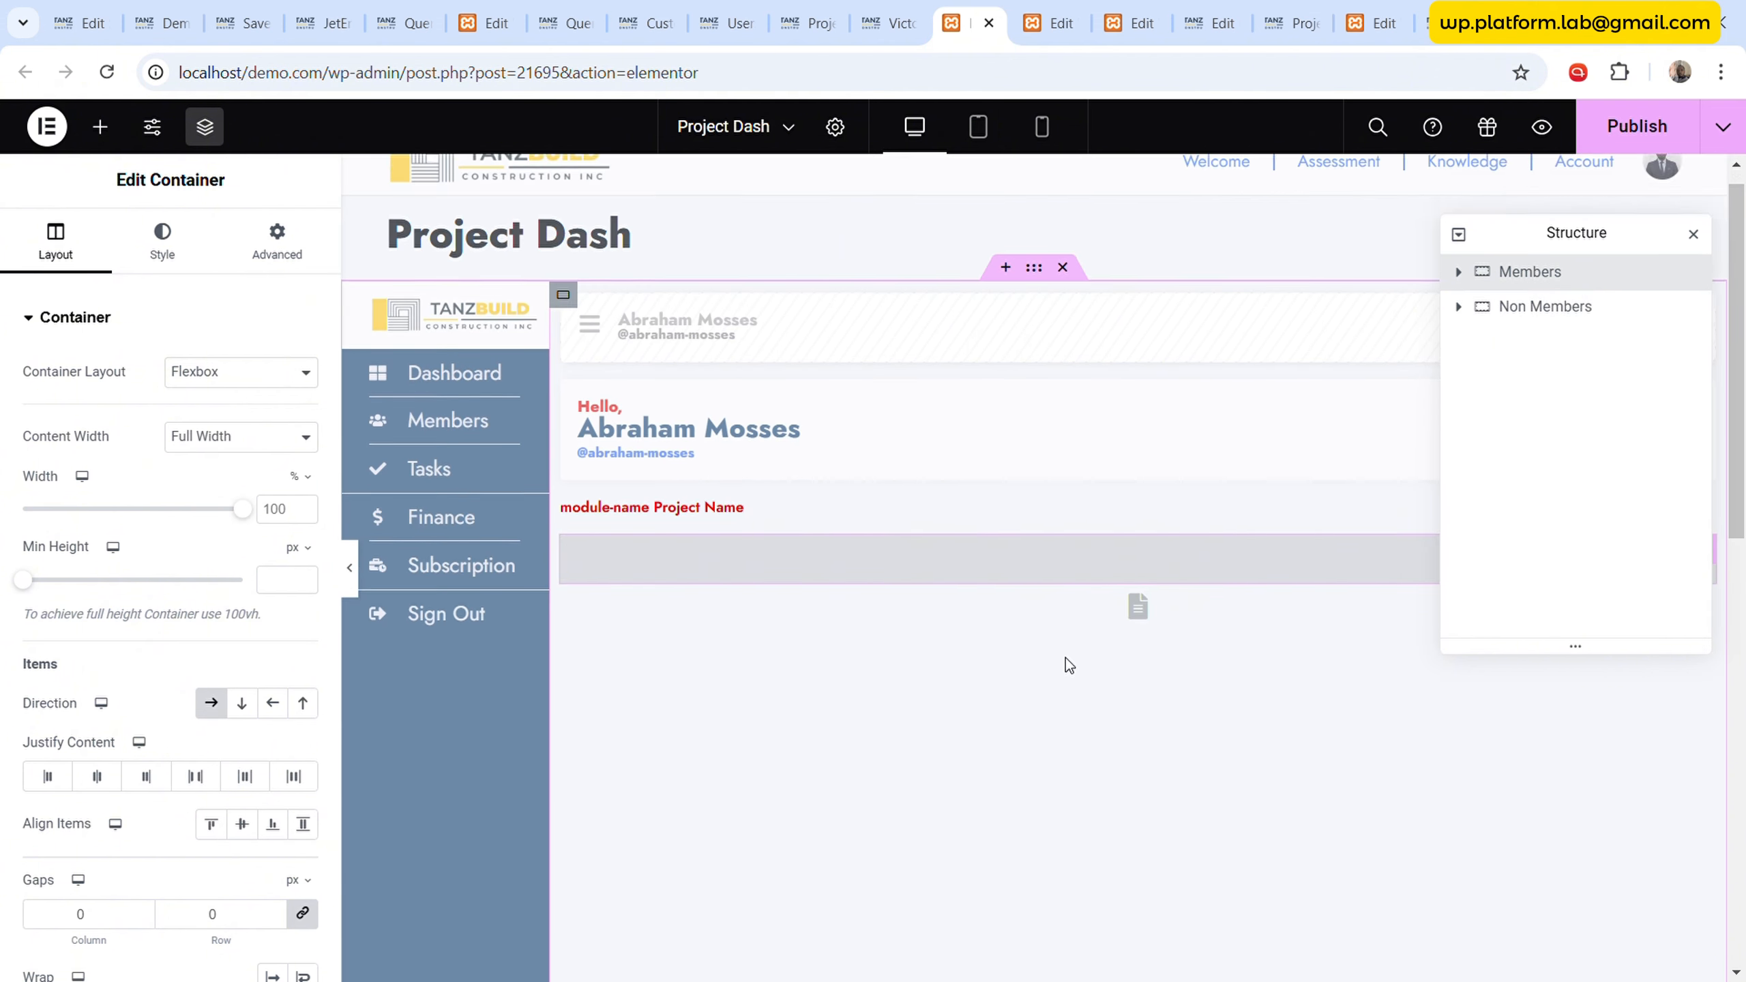
scroll(1065, 658, "down", 3)
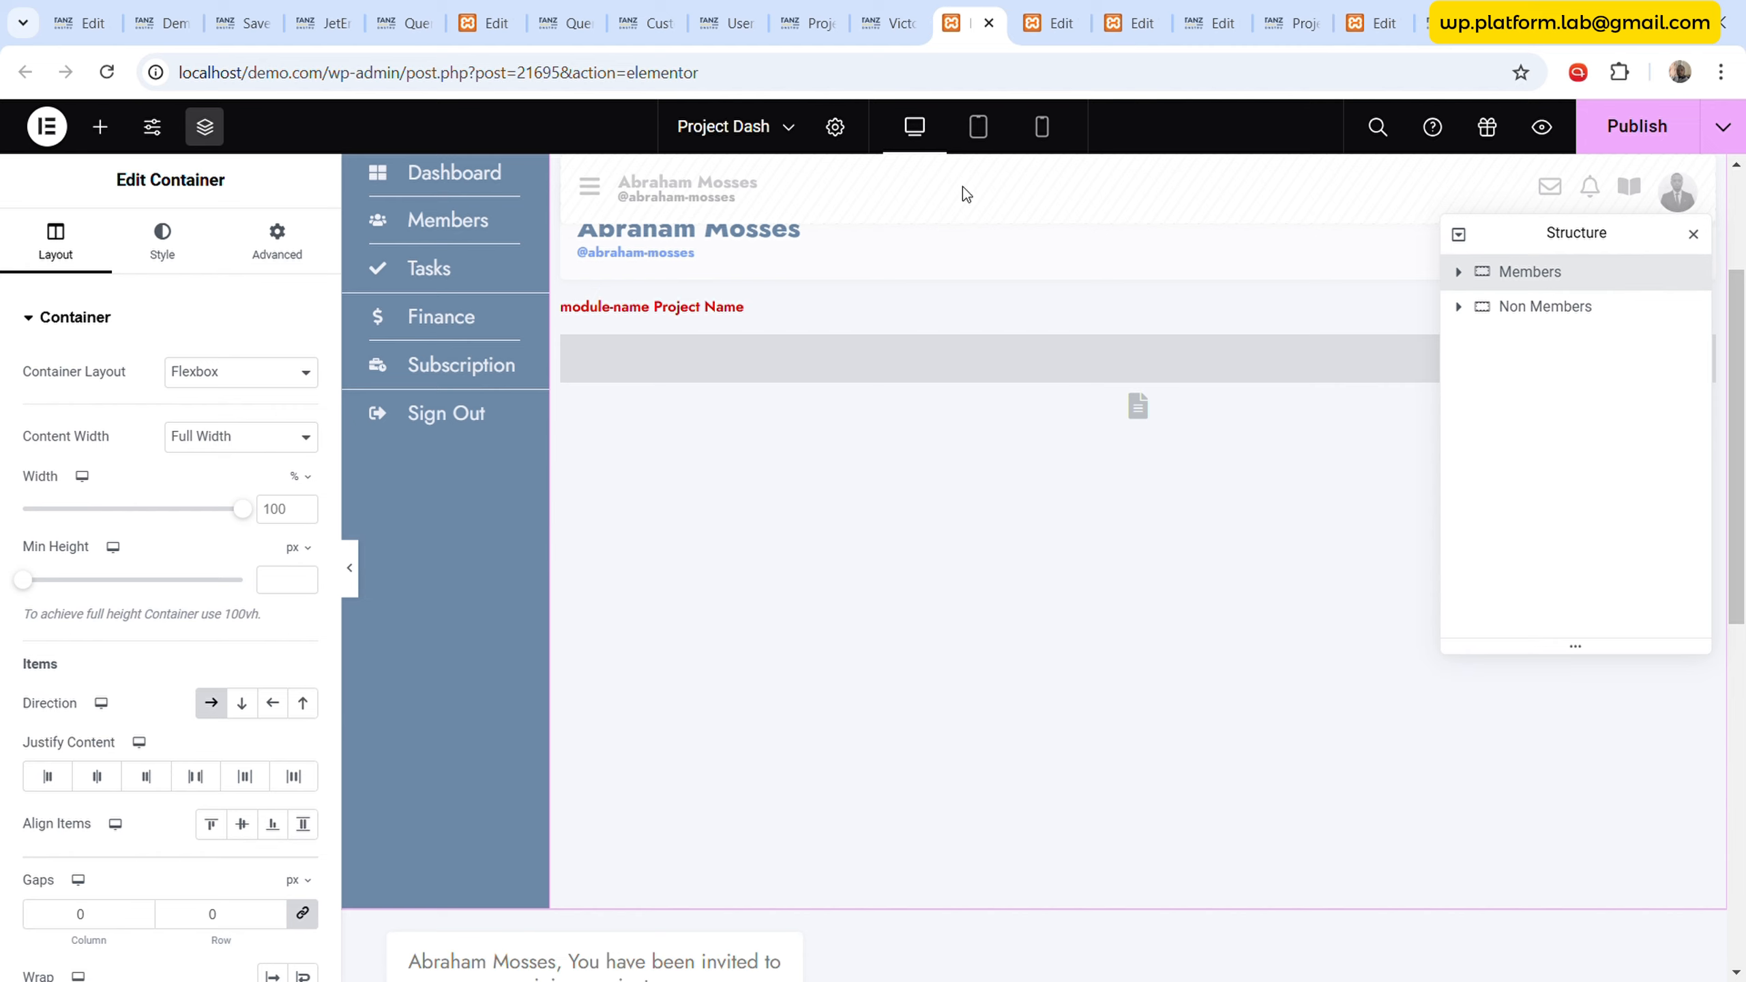
- From the project member item, open JetEngine's Query Builder in a separate browser tab and start a new query
left_click(809, 10)
scroll(539, 531, "down", 3)
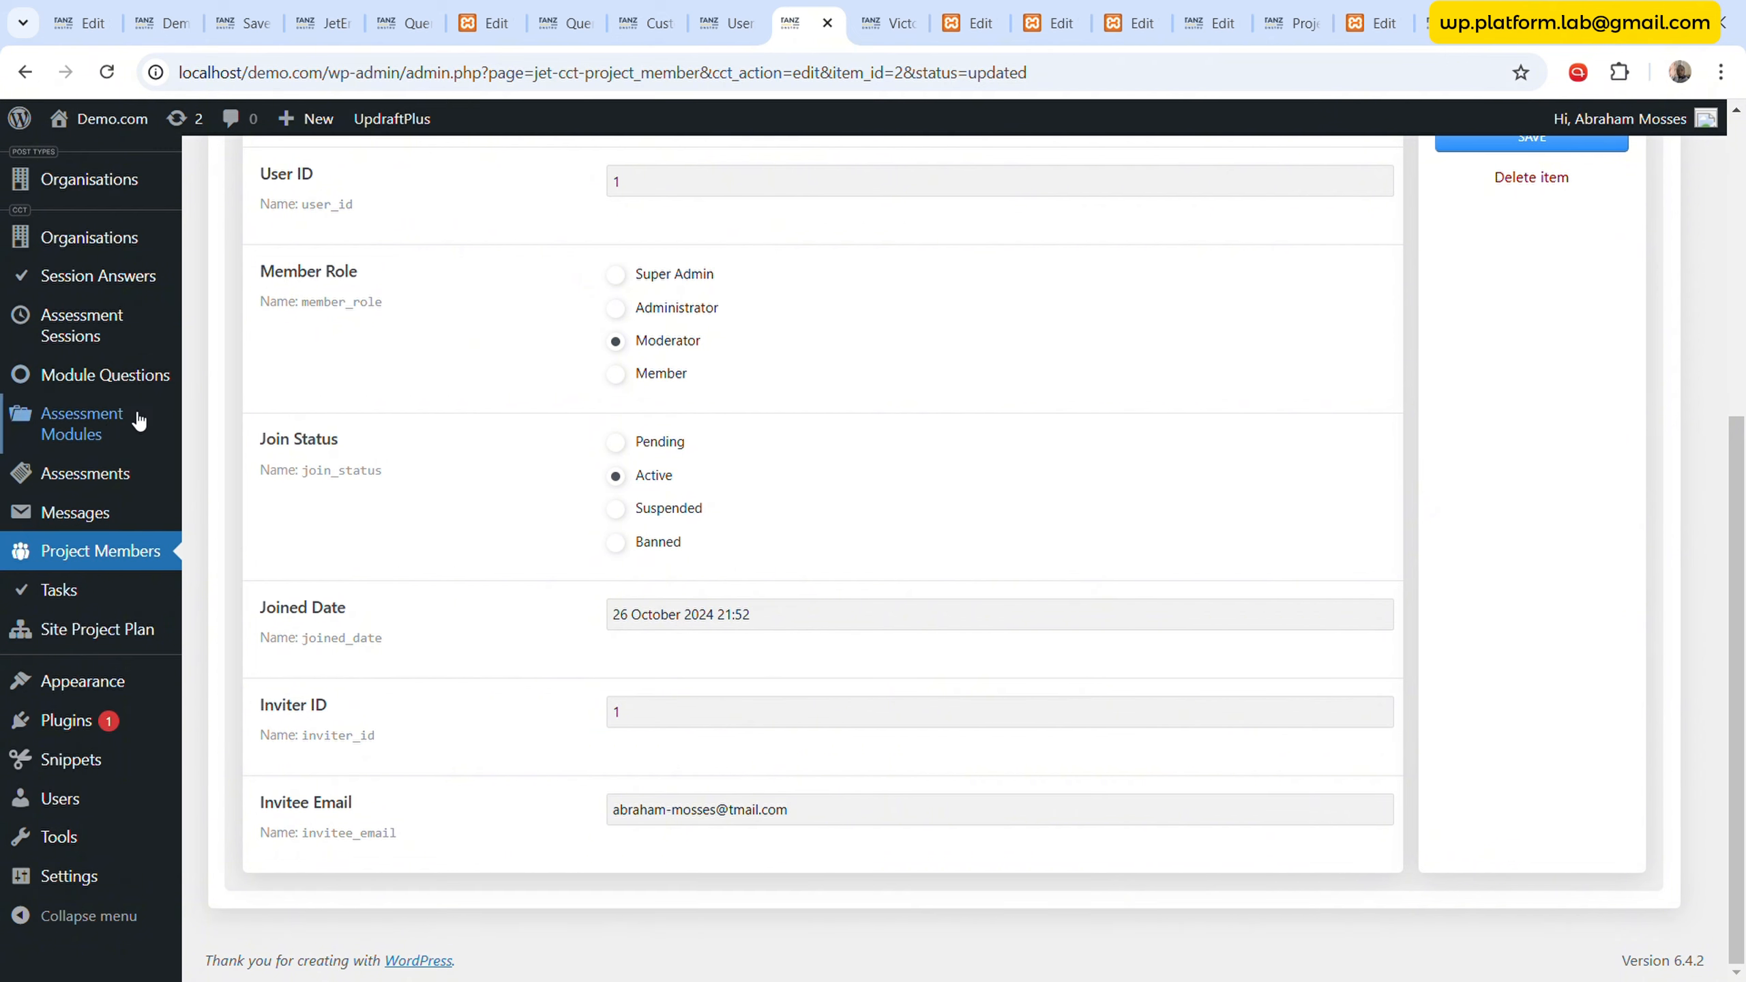
scroll(118, 523, "up", 2)
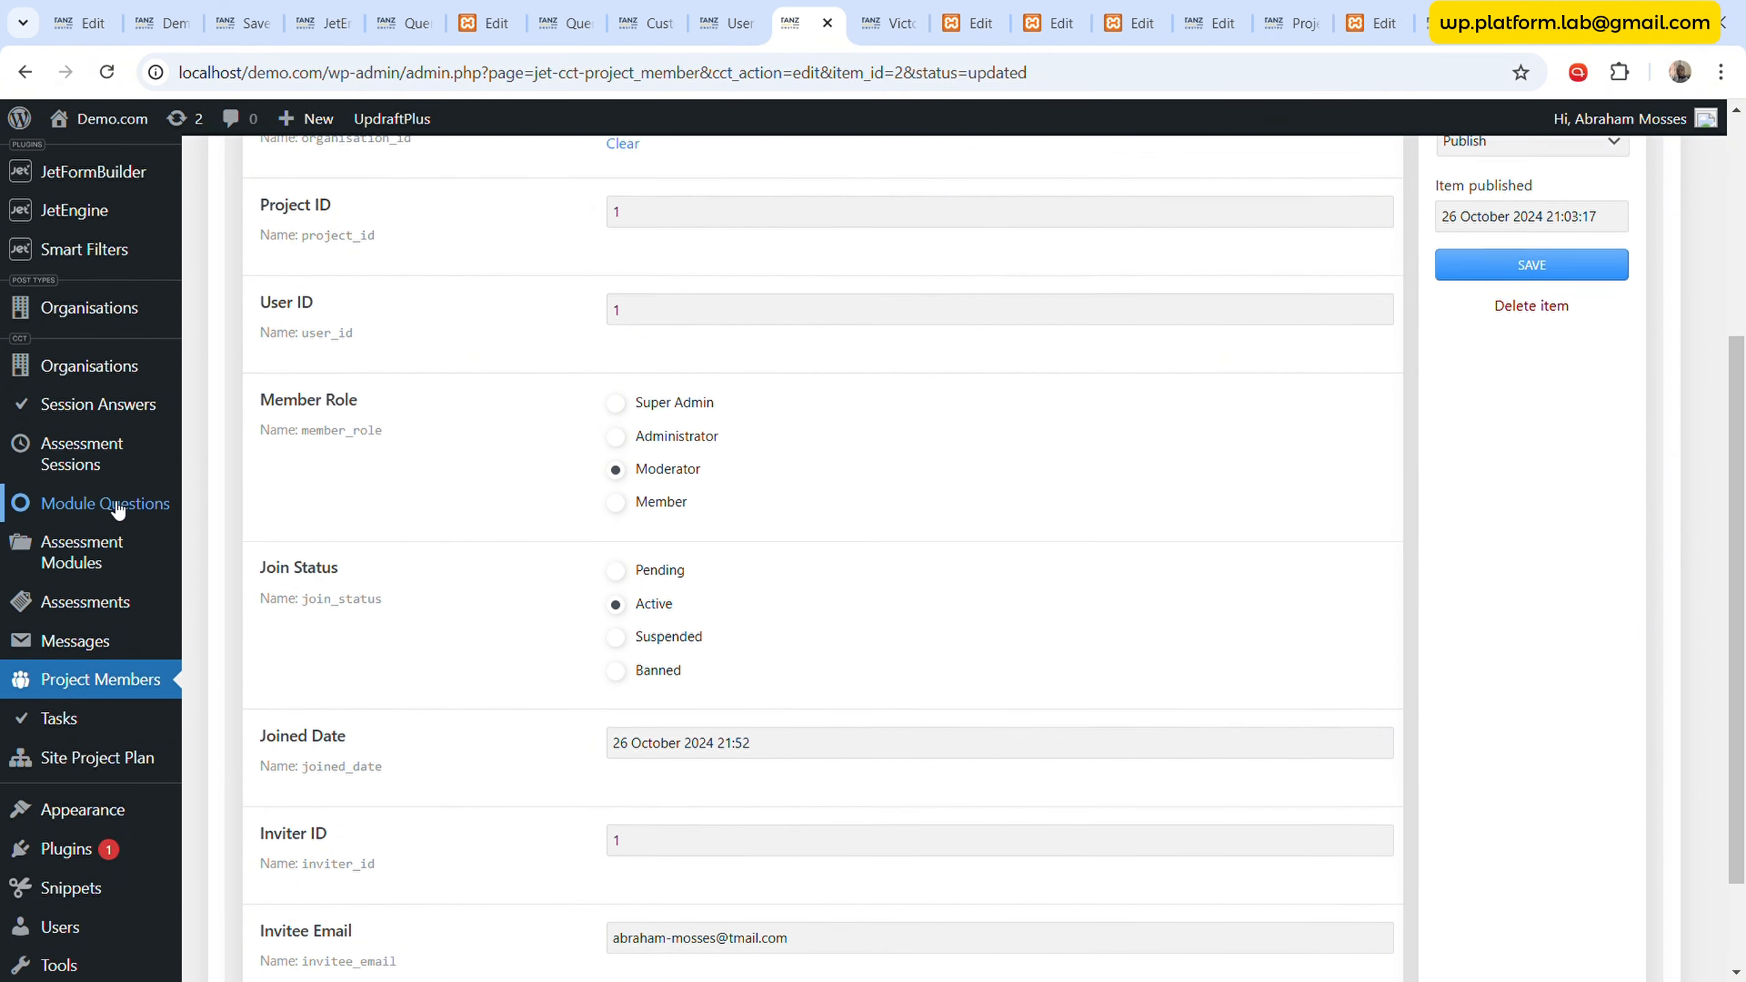
scroll(118, 509, "up", 3)
mouse_move(127, 427)
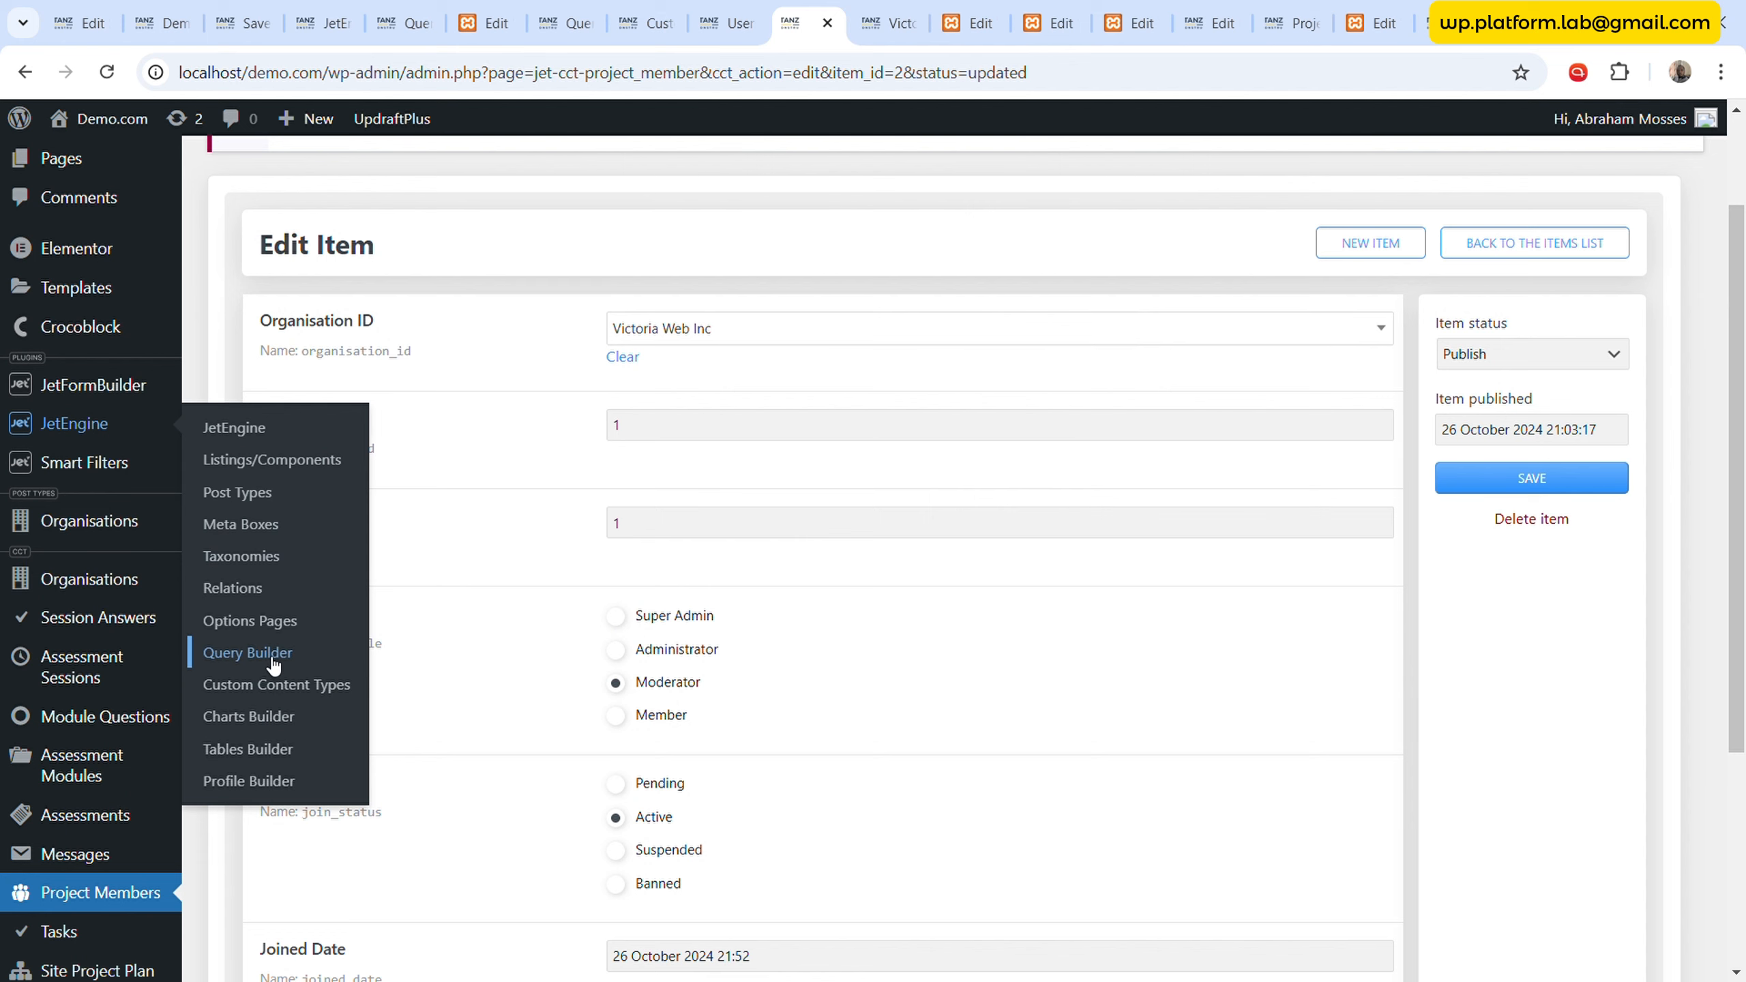
middle_click(248, 652)
left_click(844, 19)
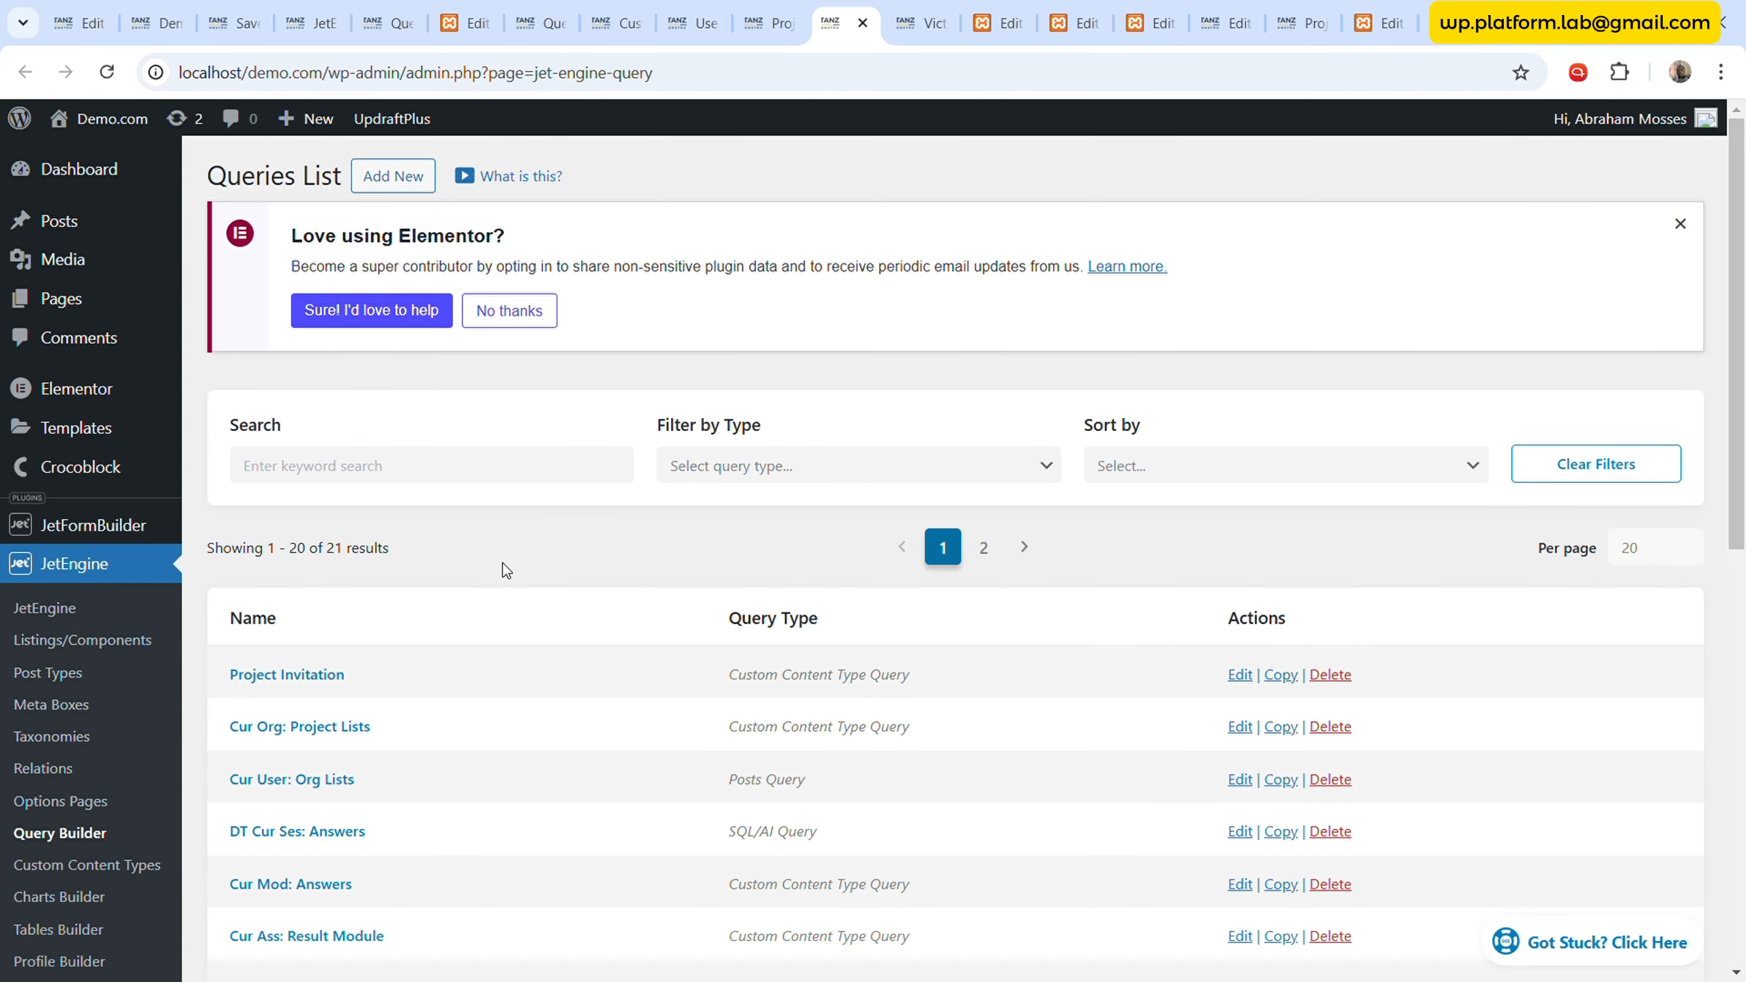
left_click(392, 177)
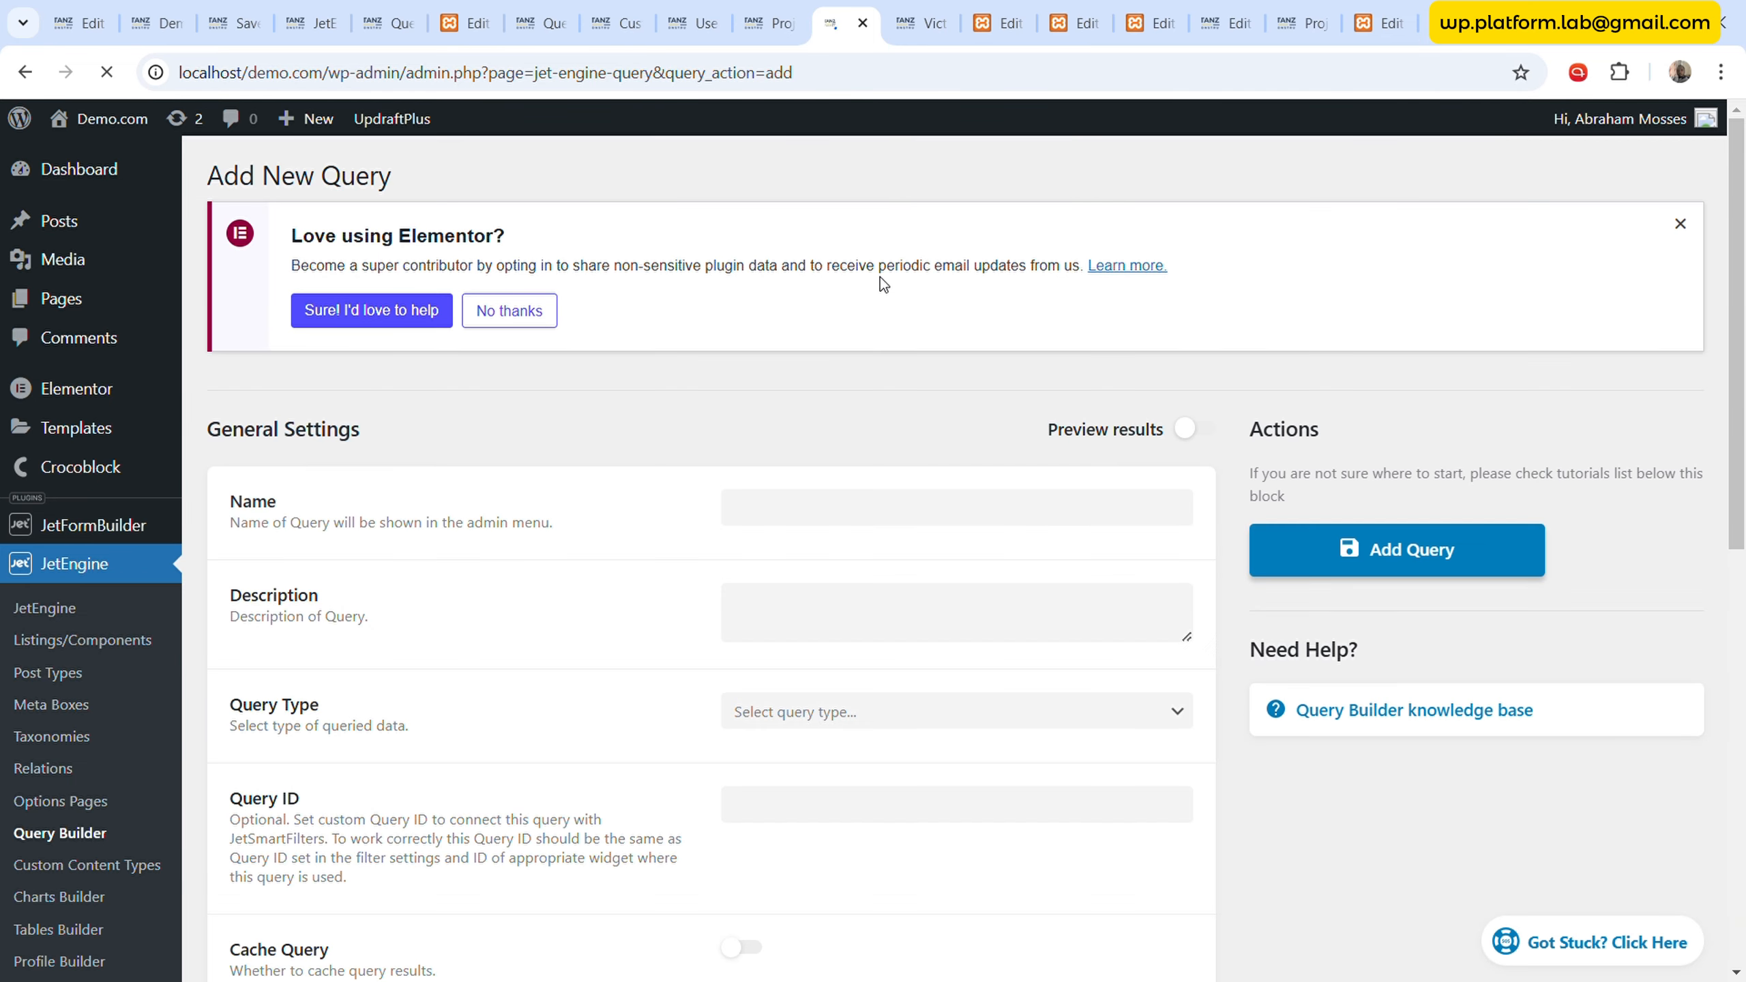
- Name the new query "Cur Project: Active Members" and set its query type to Custom Content Type Query
scroll(881, 433, "down", 3)
left_click(951, 289)
type("All Members")
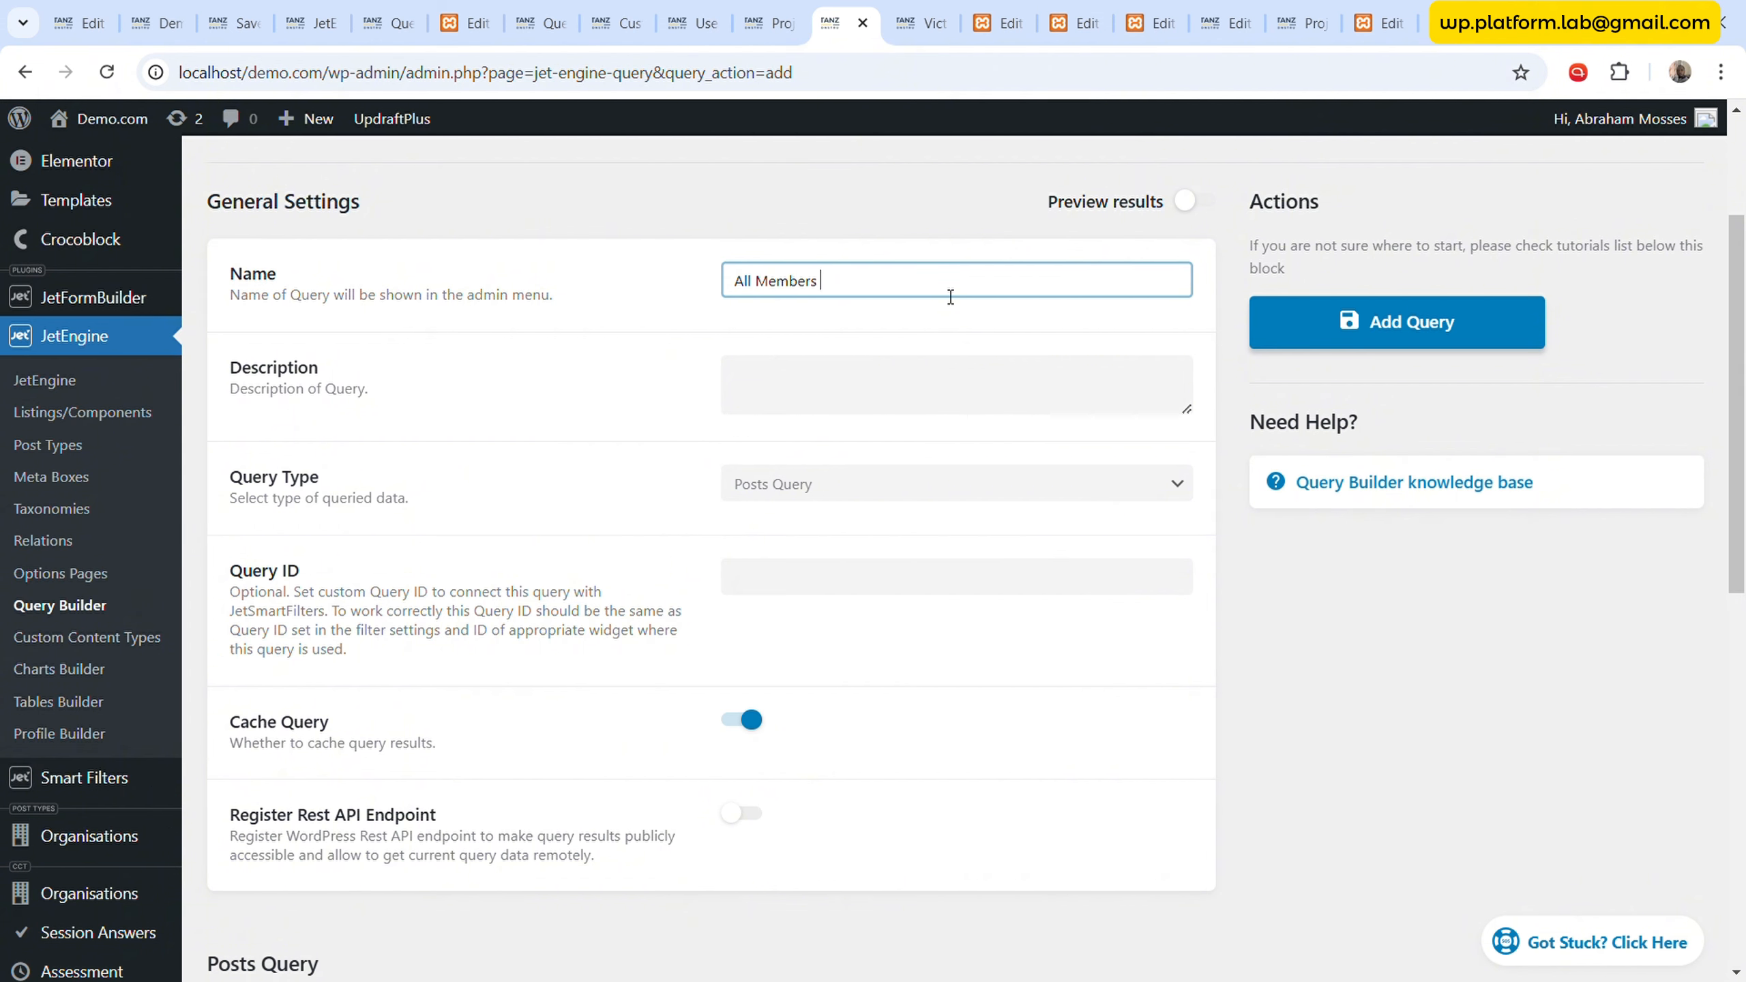
type(" Adm")
key("ctrl+a")
type("Adtive Members")
key("Home")
type("Cur Project:")
left_click(853, 503)
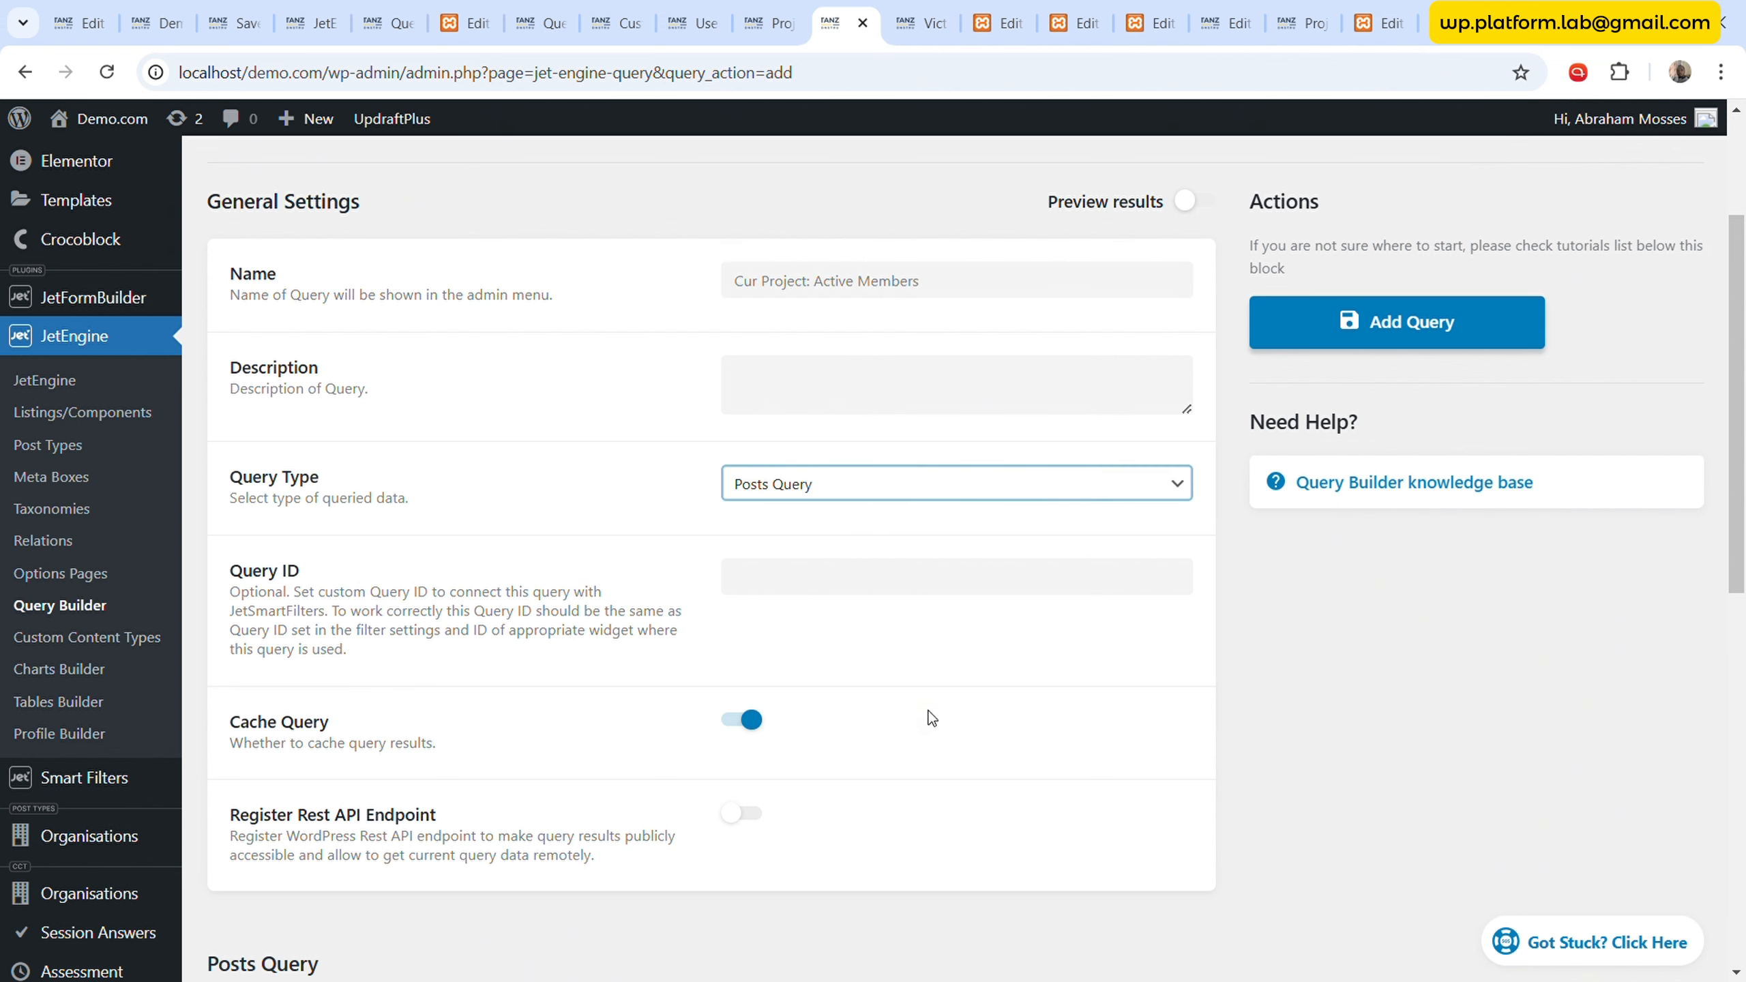
left_click(914, 805)
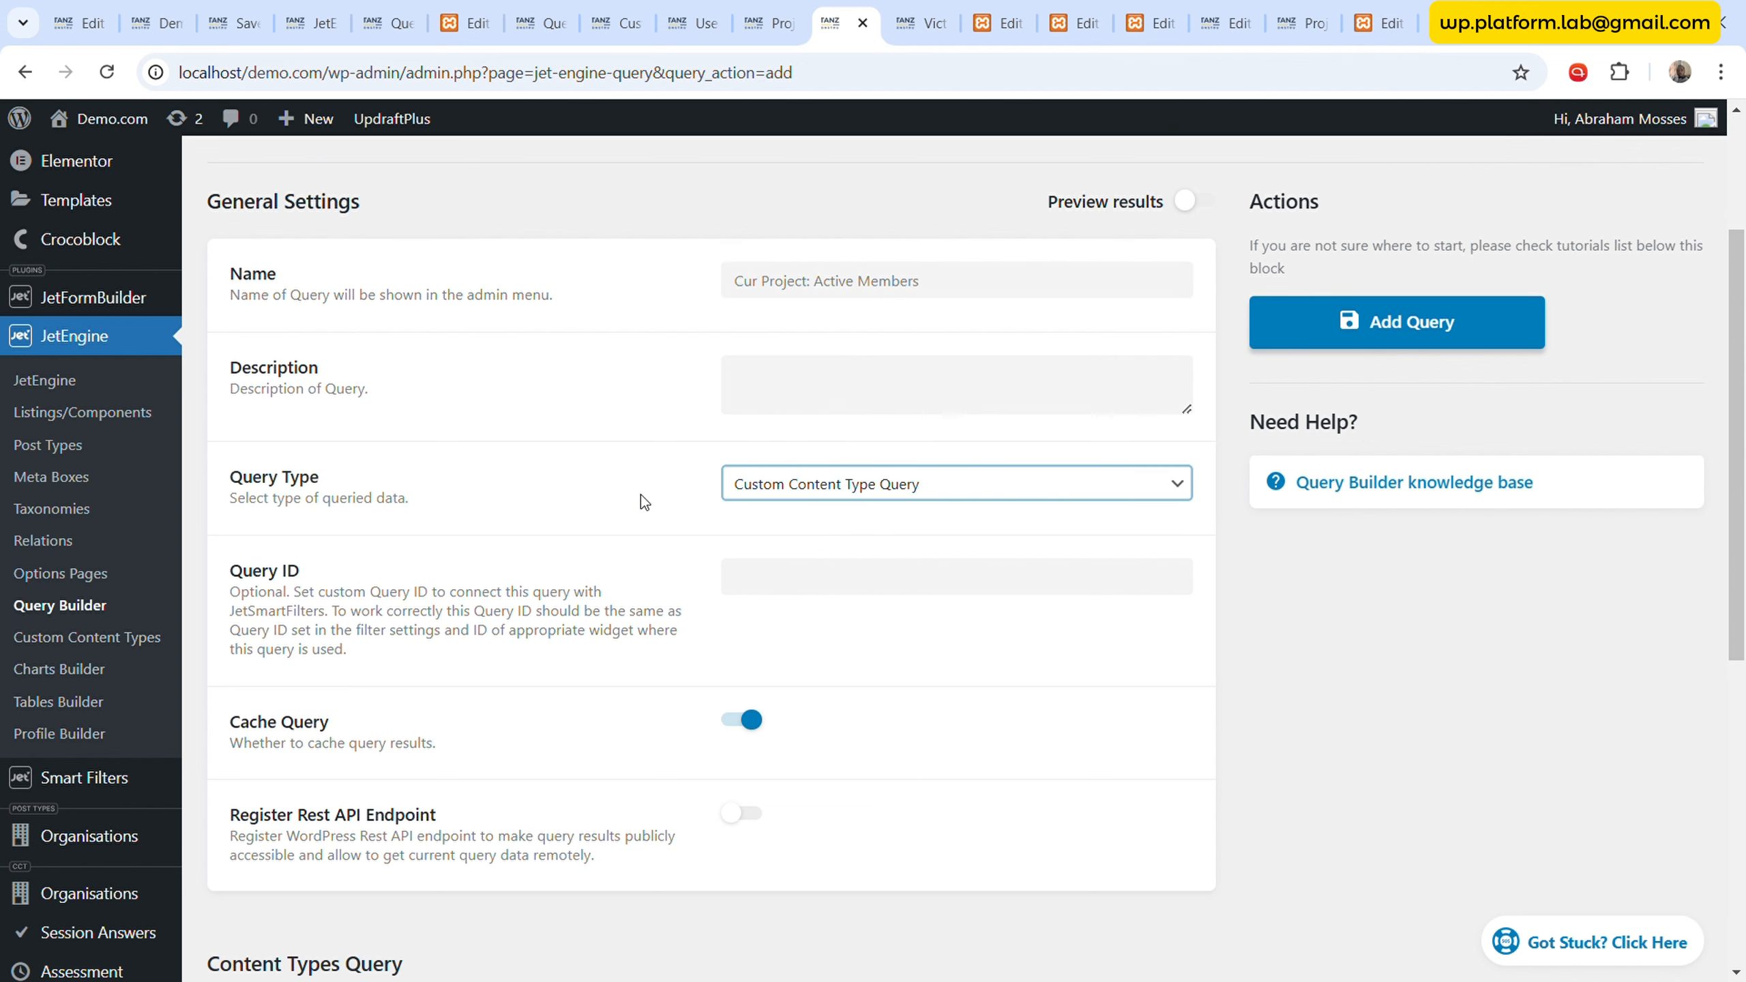
- Set the query to get its data from the Project Members content type, only for items with Publish status
scroll(641, 494, "down", 6)
left_click(818, 474)
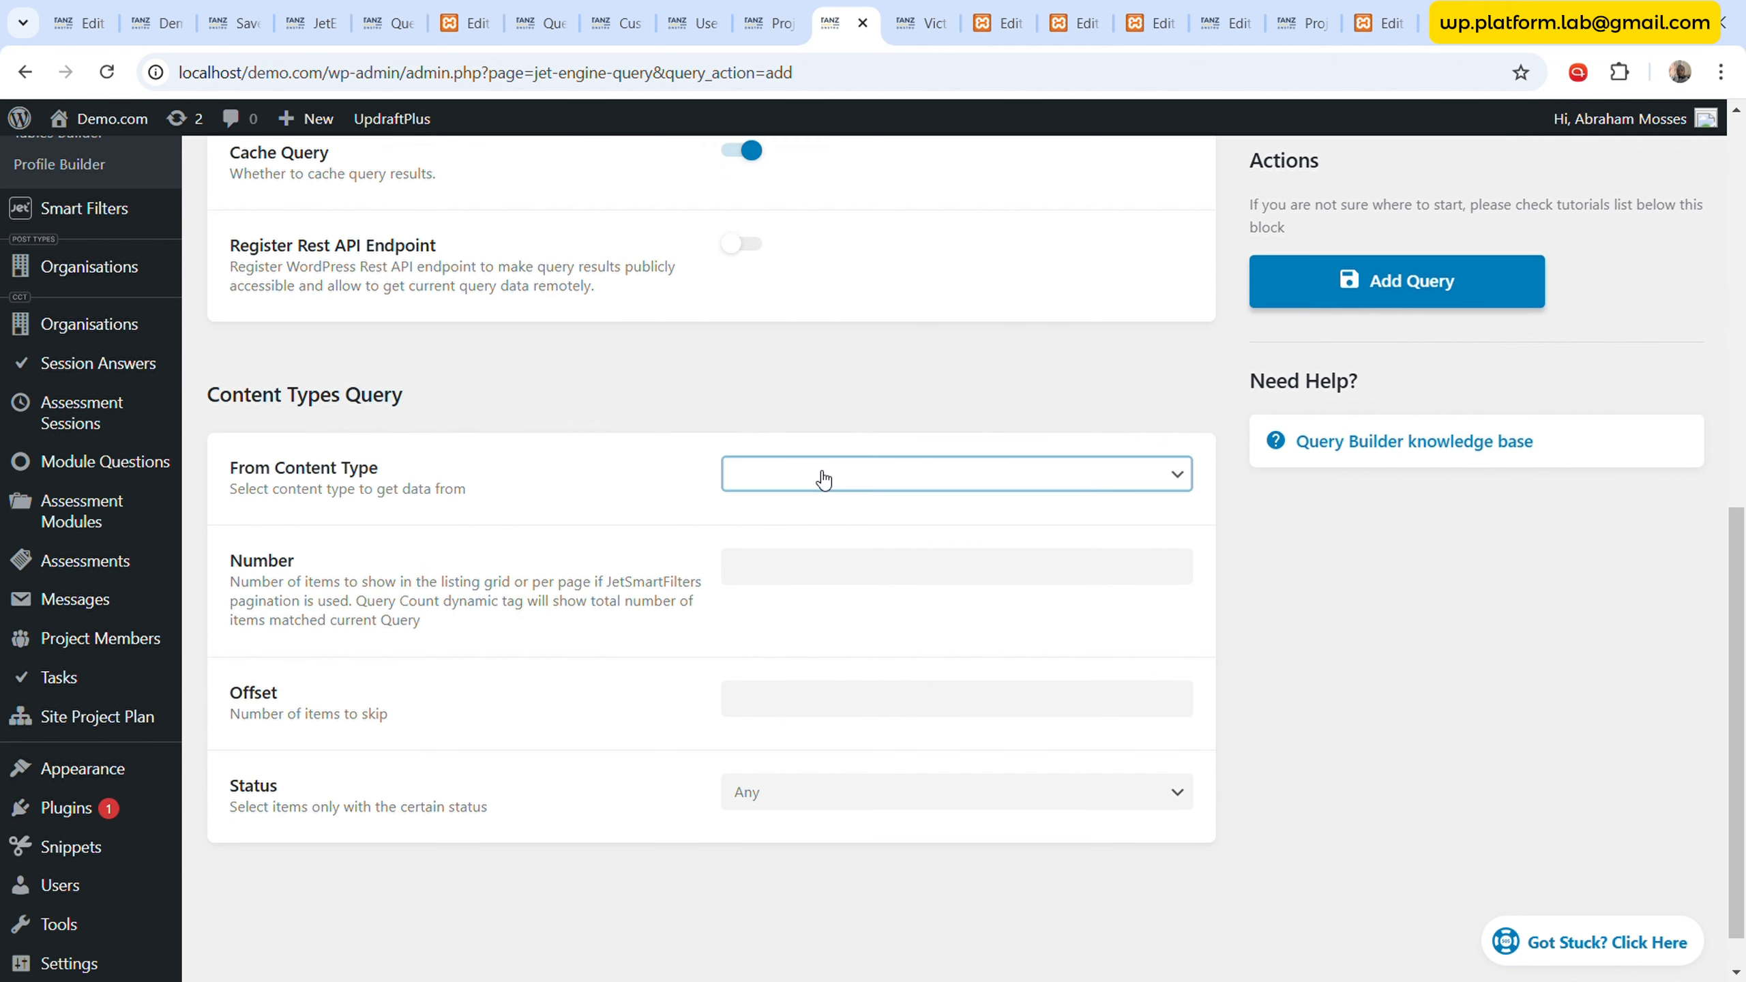
left_click(843, 712)
scroll(822, 476, "down", 5)
left_click(838, 454)
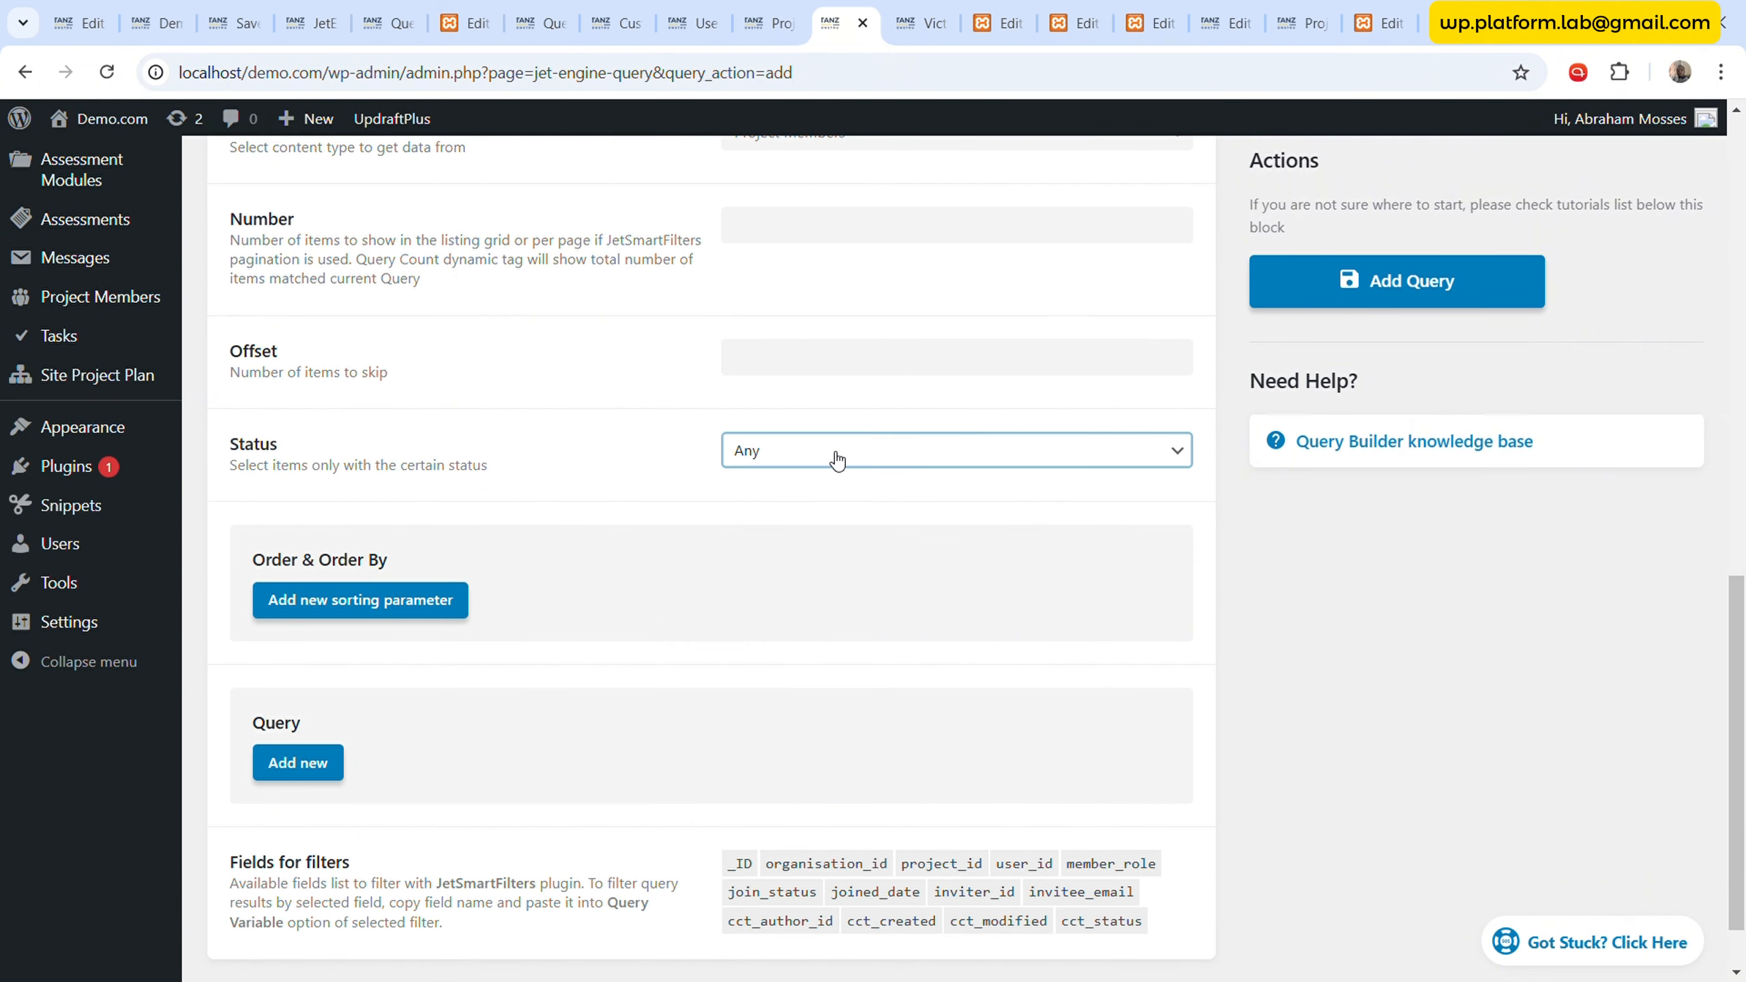
left_click(820, 521)
scroll(619, 481, "down", 1)
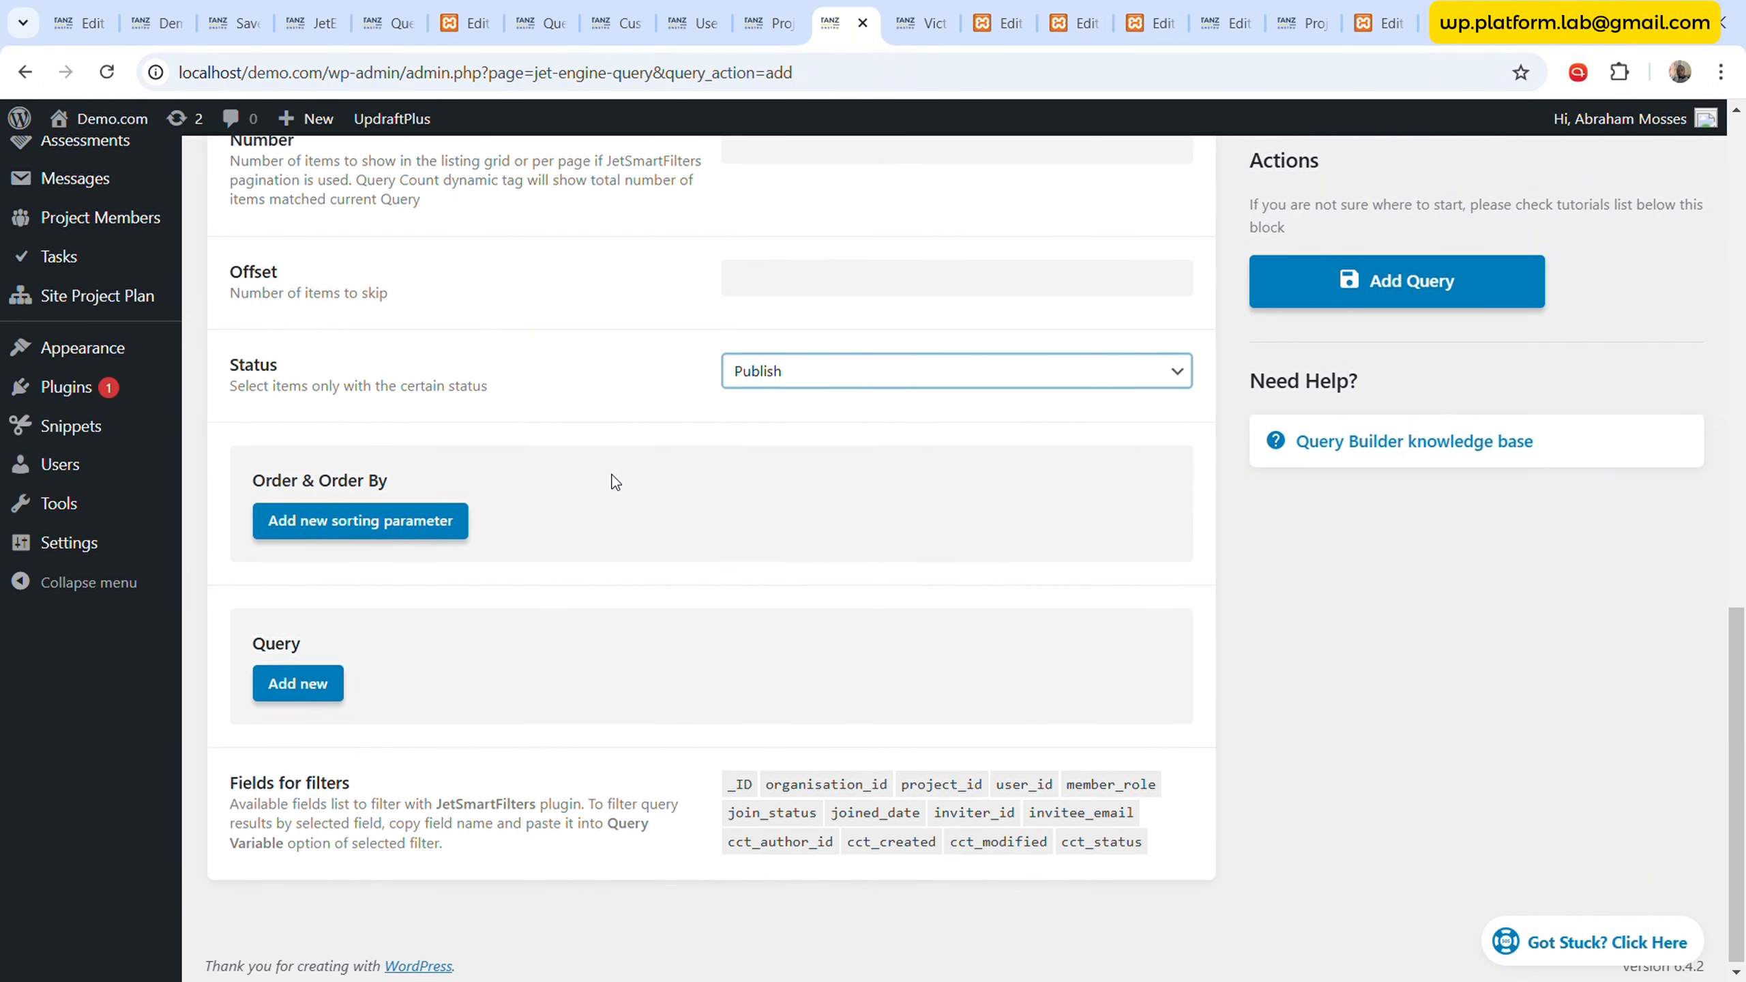
- Add a query condition for Join Status Equal (=) "active" with data type Char, and collapse it
left_click(321, 684)
scroll(596, 472, "down", 6)
left_click(926, 329)
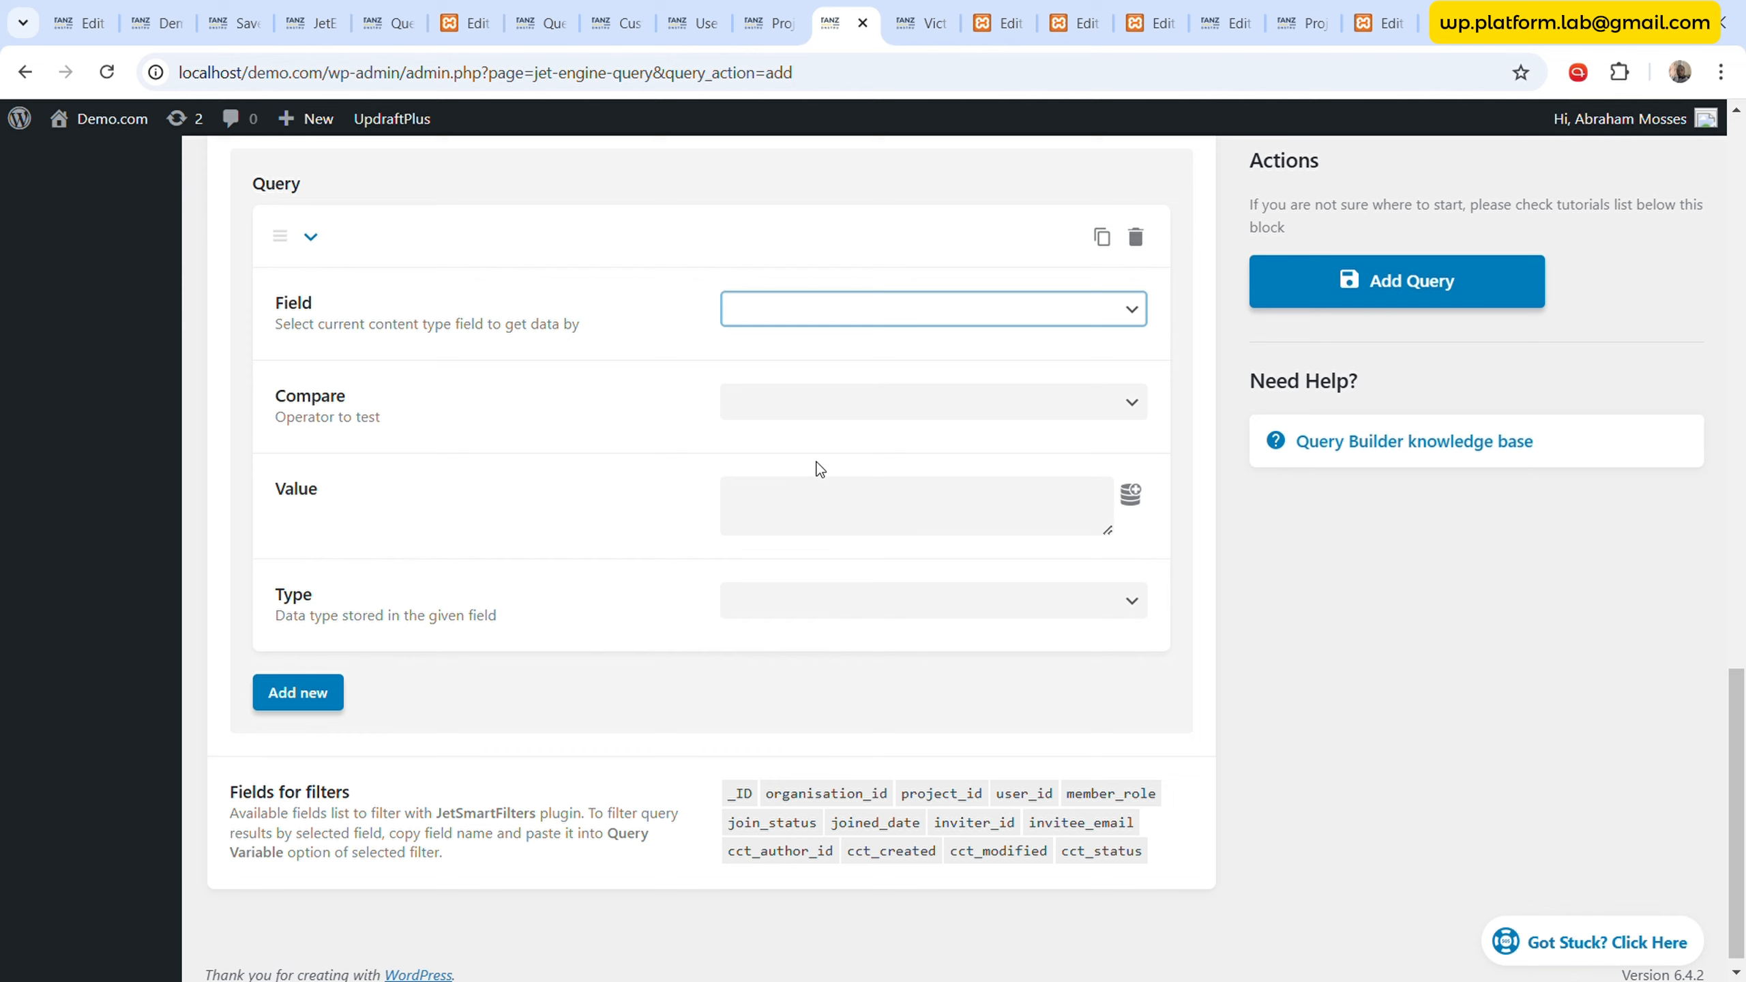
left_click(811, 485)
left_click(858, 410)
left_click(848, 430)
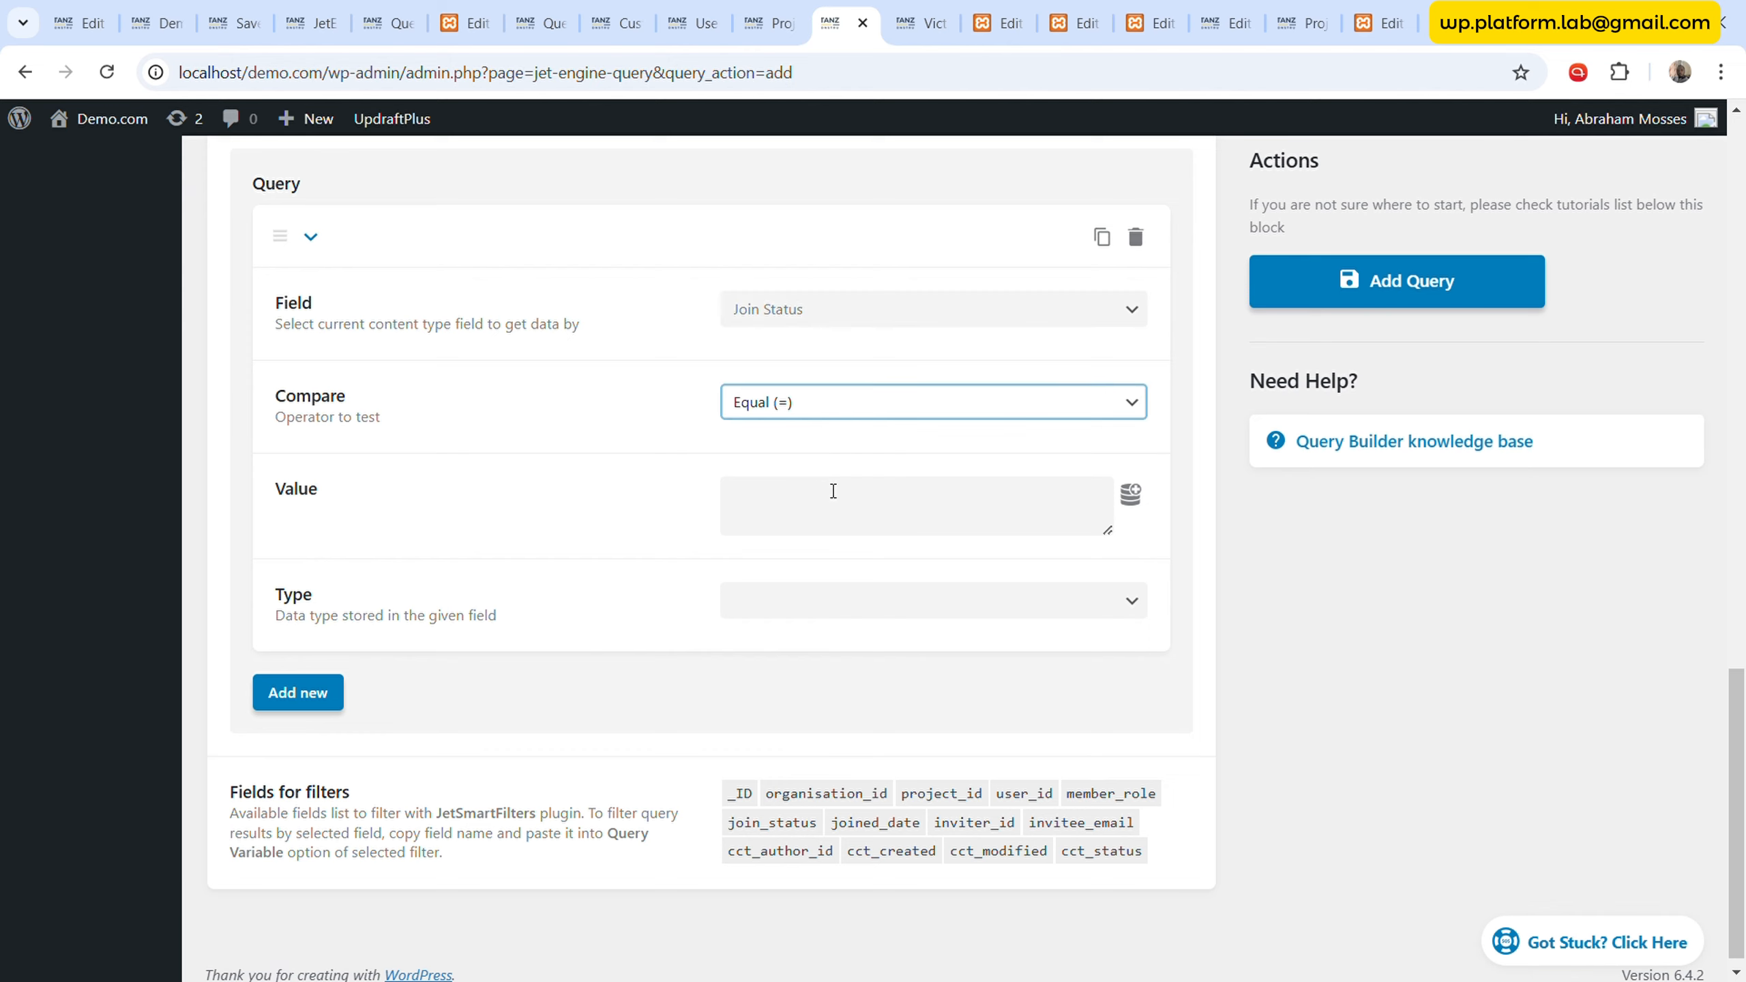
left_click(832, 491)
type("active")
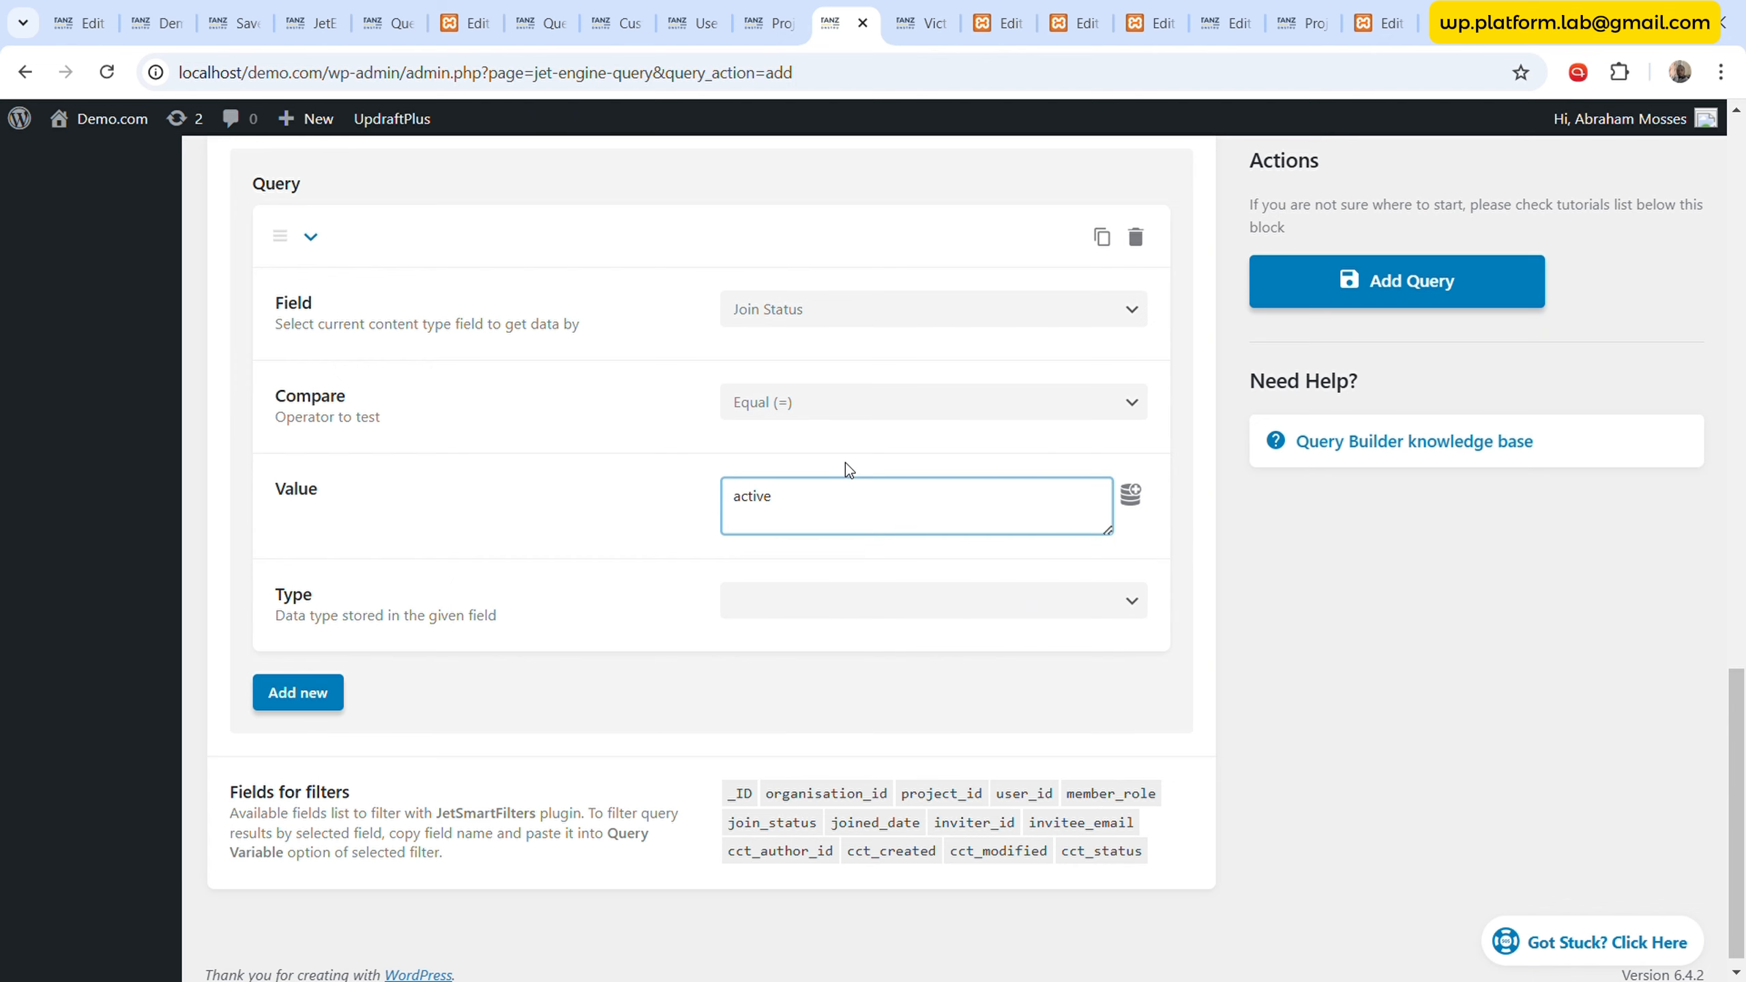
left_click(811, 600)
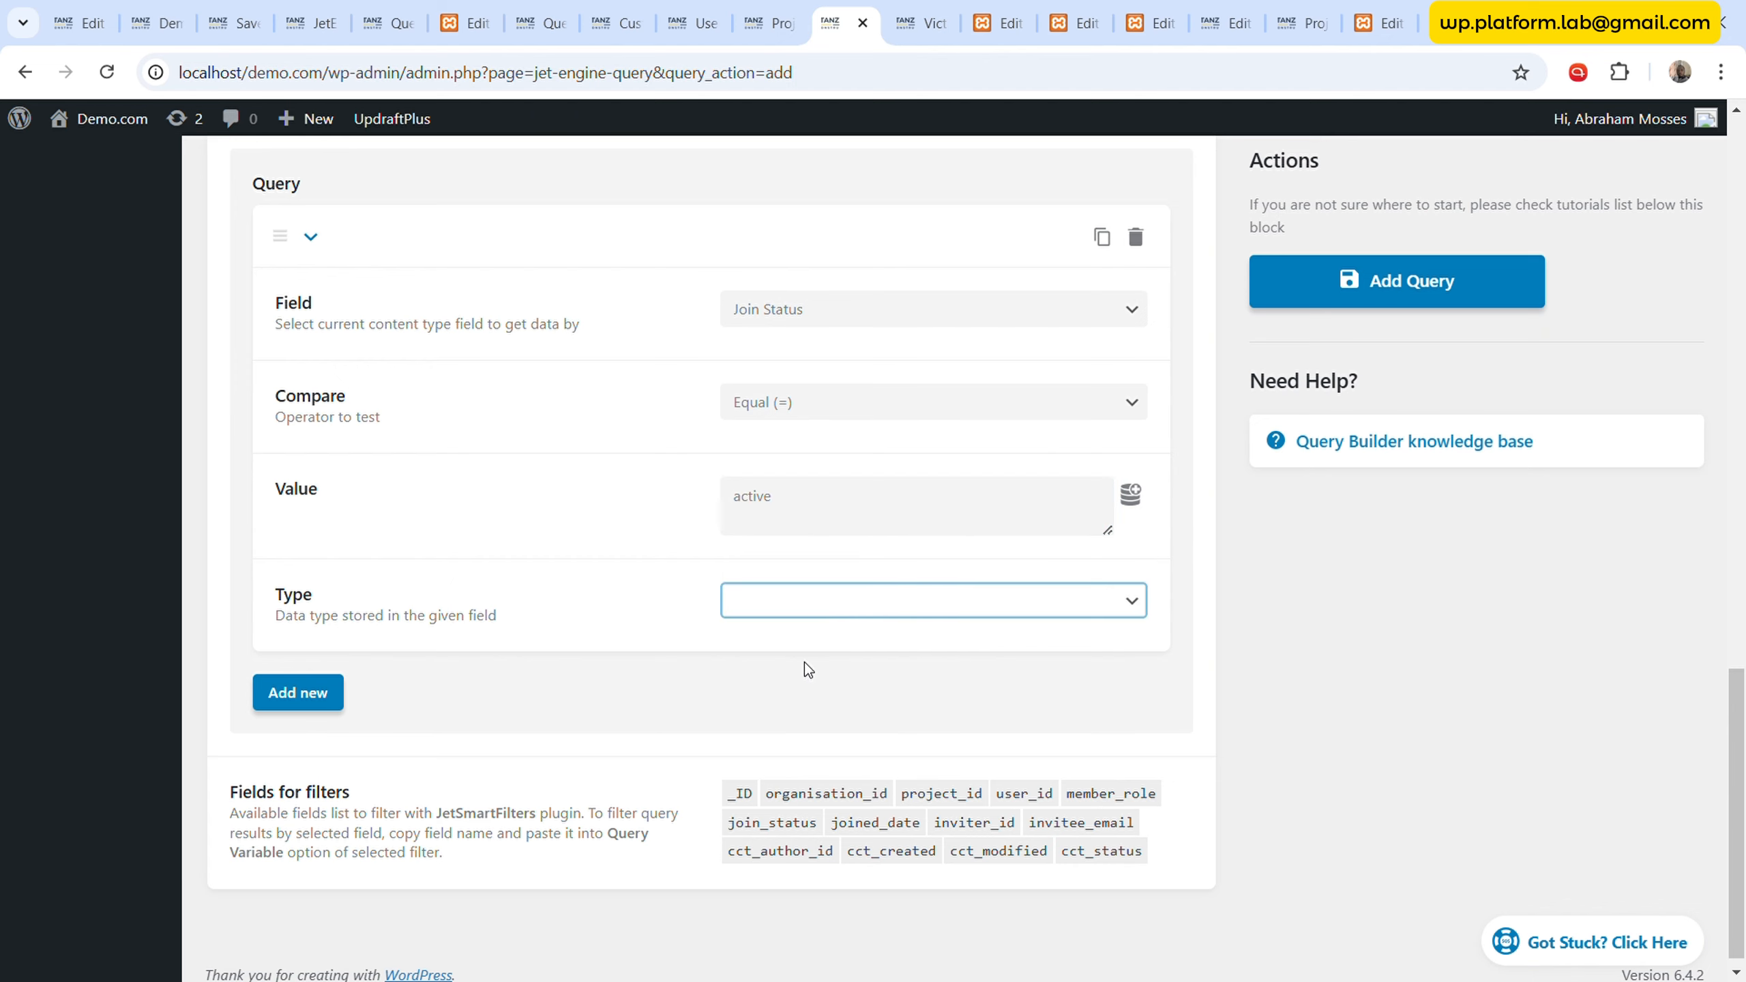
left_click(805, 638)
scroll(681, 527, "up", 15)
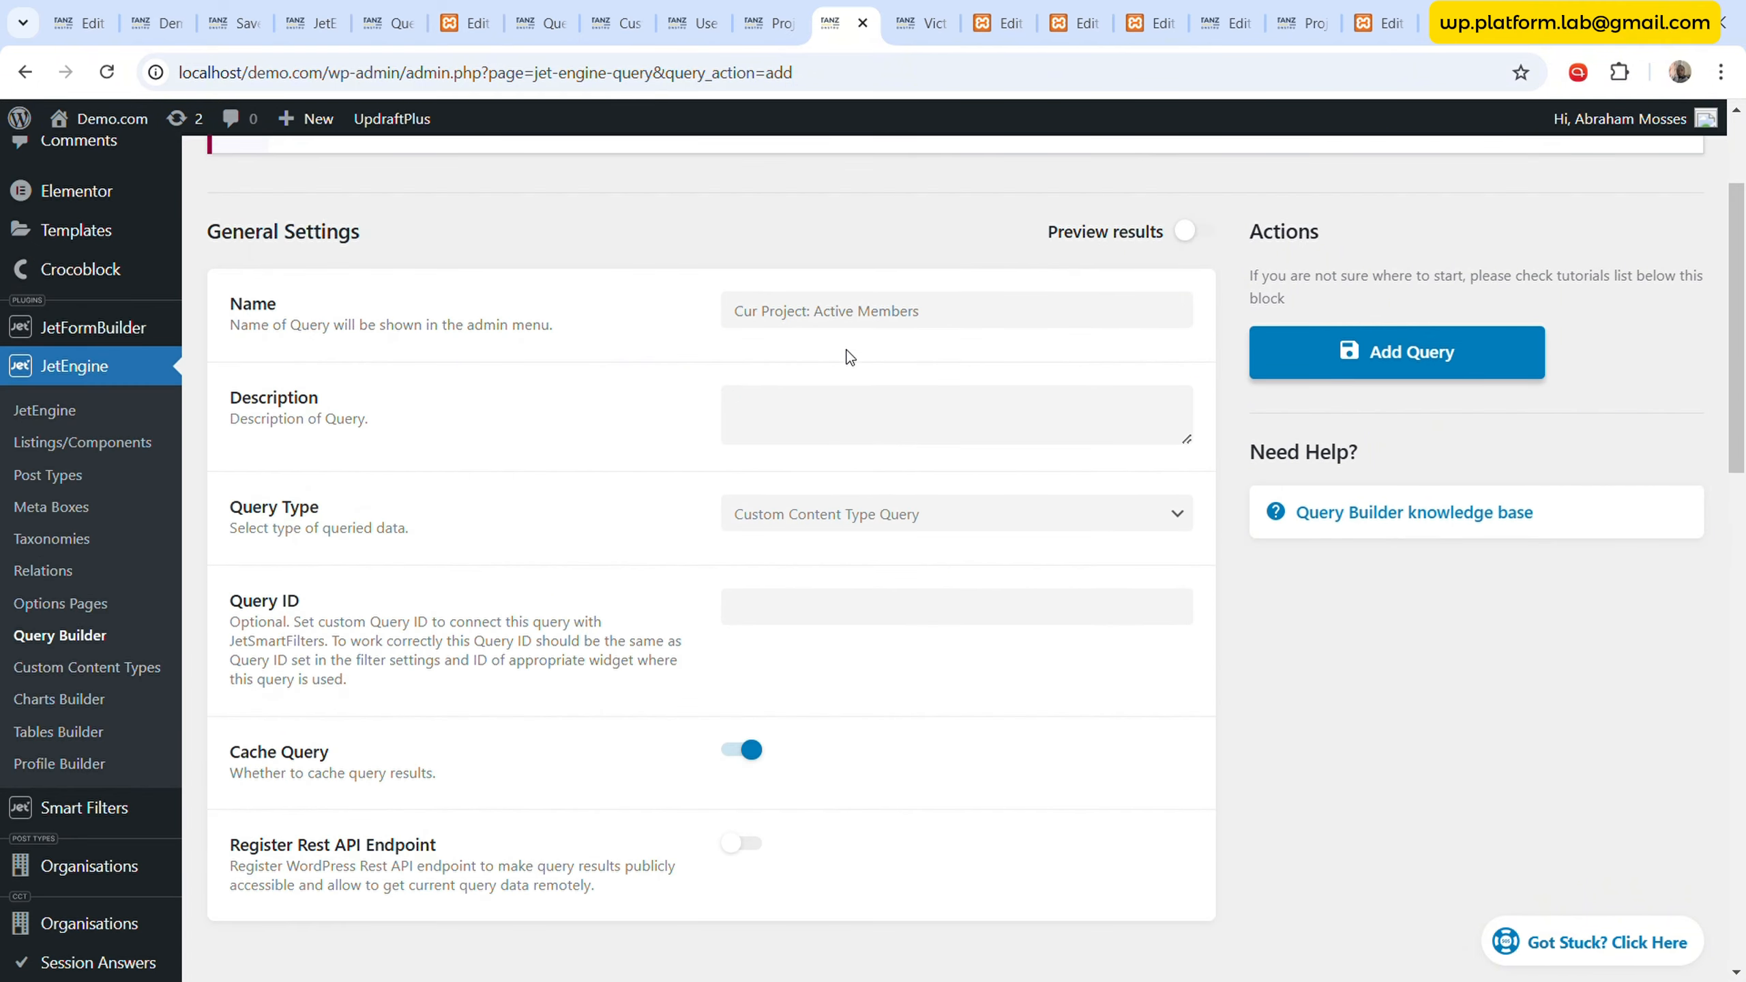
scroll(582, 639, "down", 15)
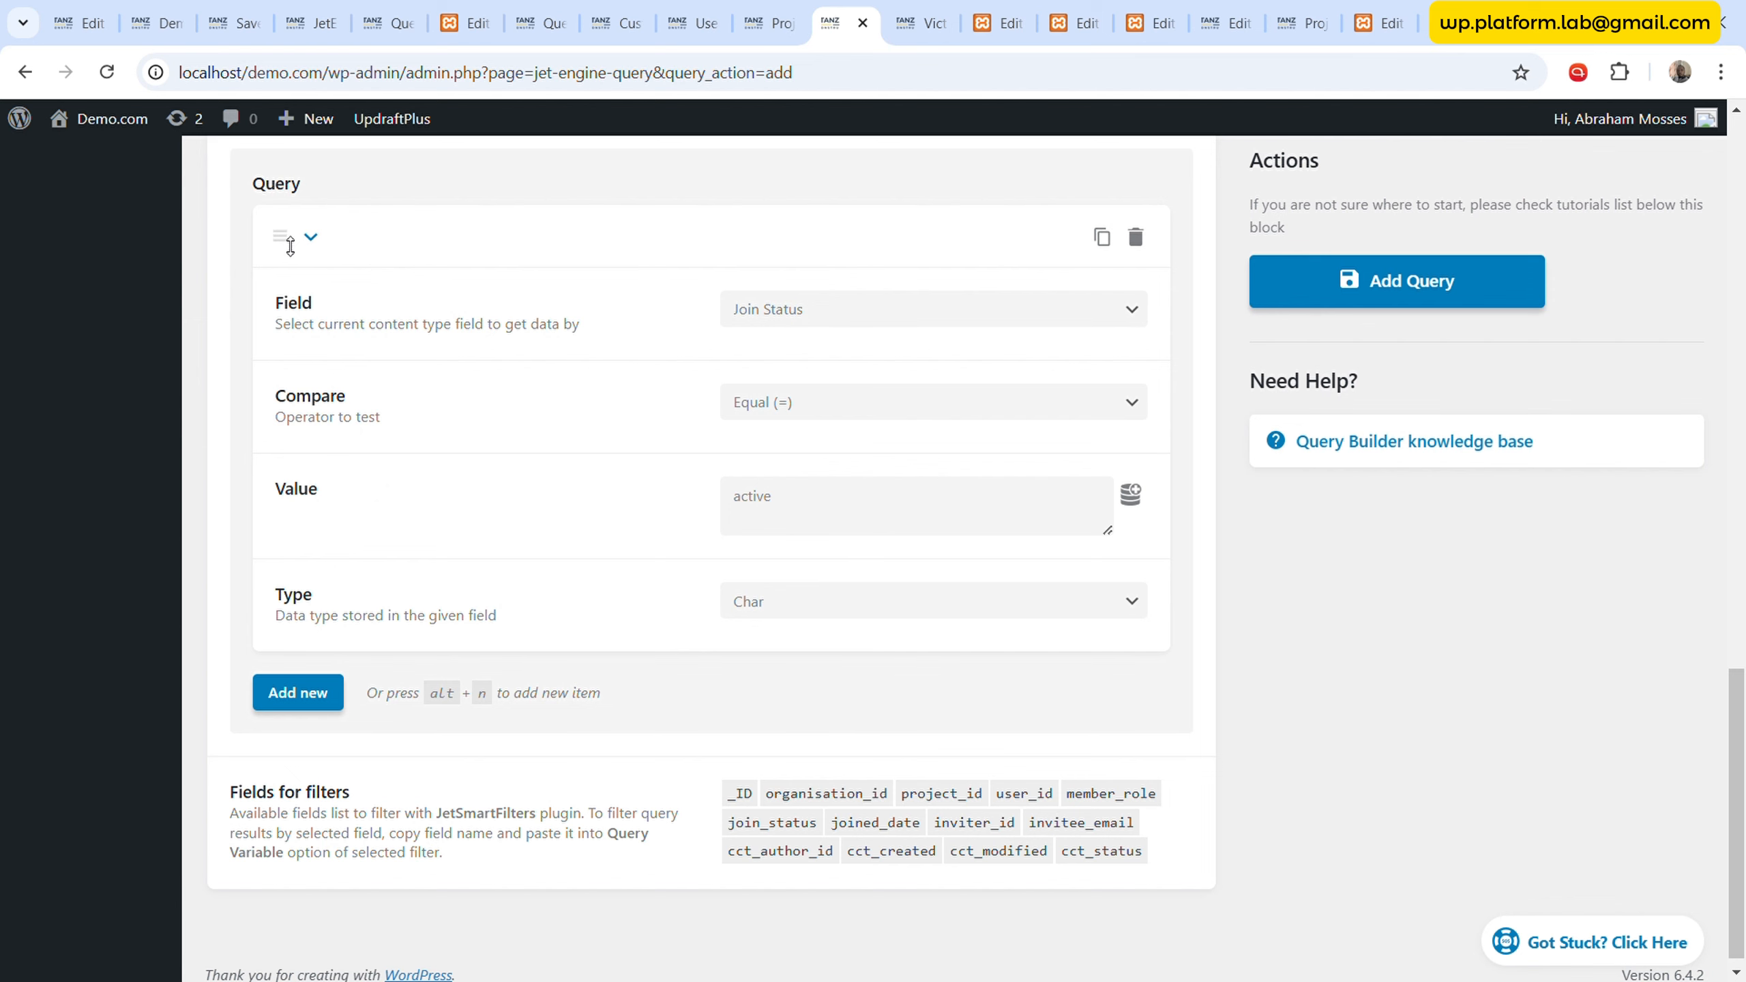
left_click(312, 237)
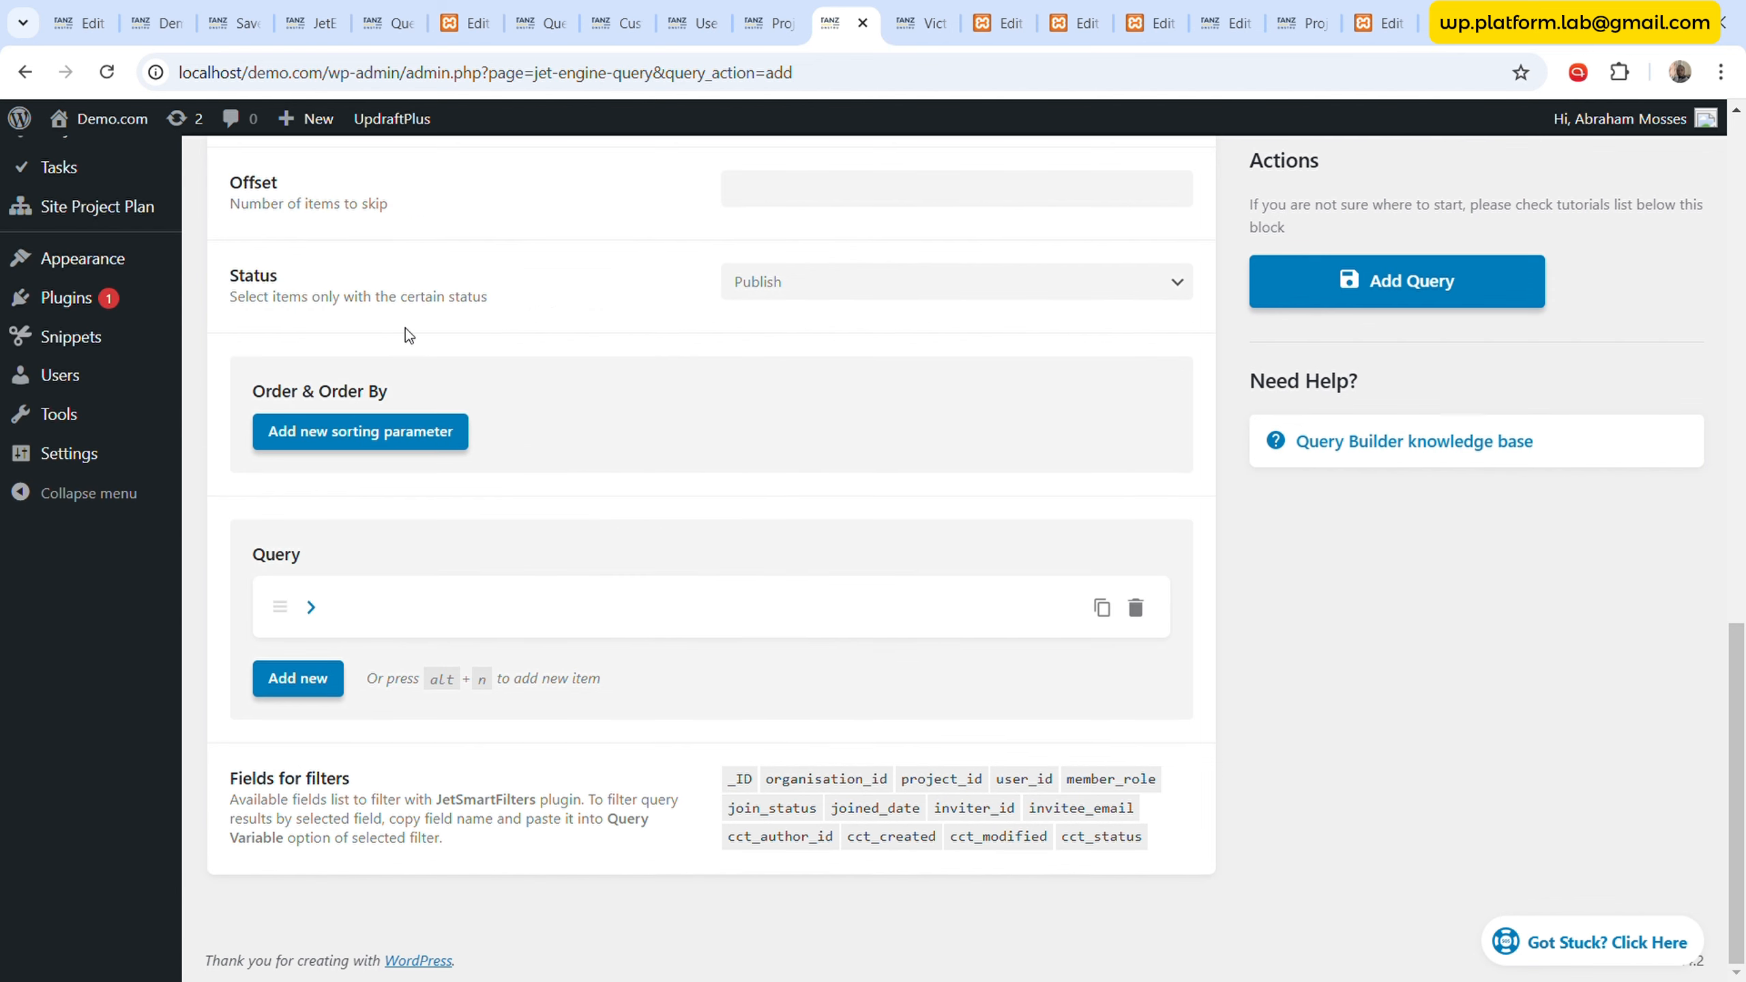
- Add a second query condition for User ID Greater or equal (>=) 1 with data type Numeric, and collapse it
left_click(330, 685)
scroll(732, 535, "down", 5)
left_click(988, 415)
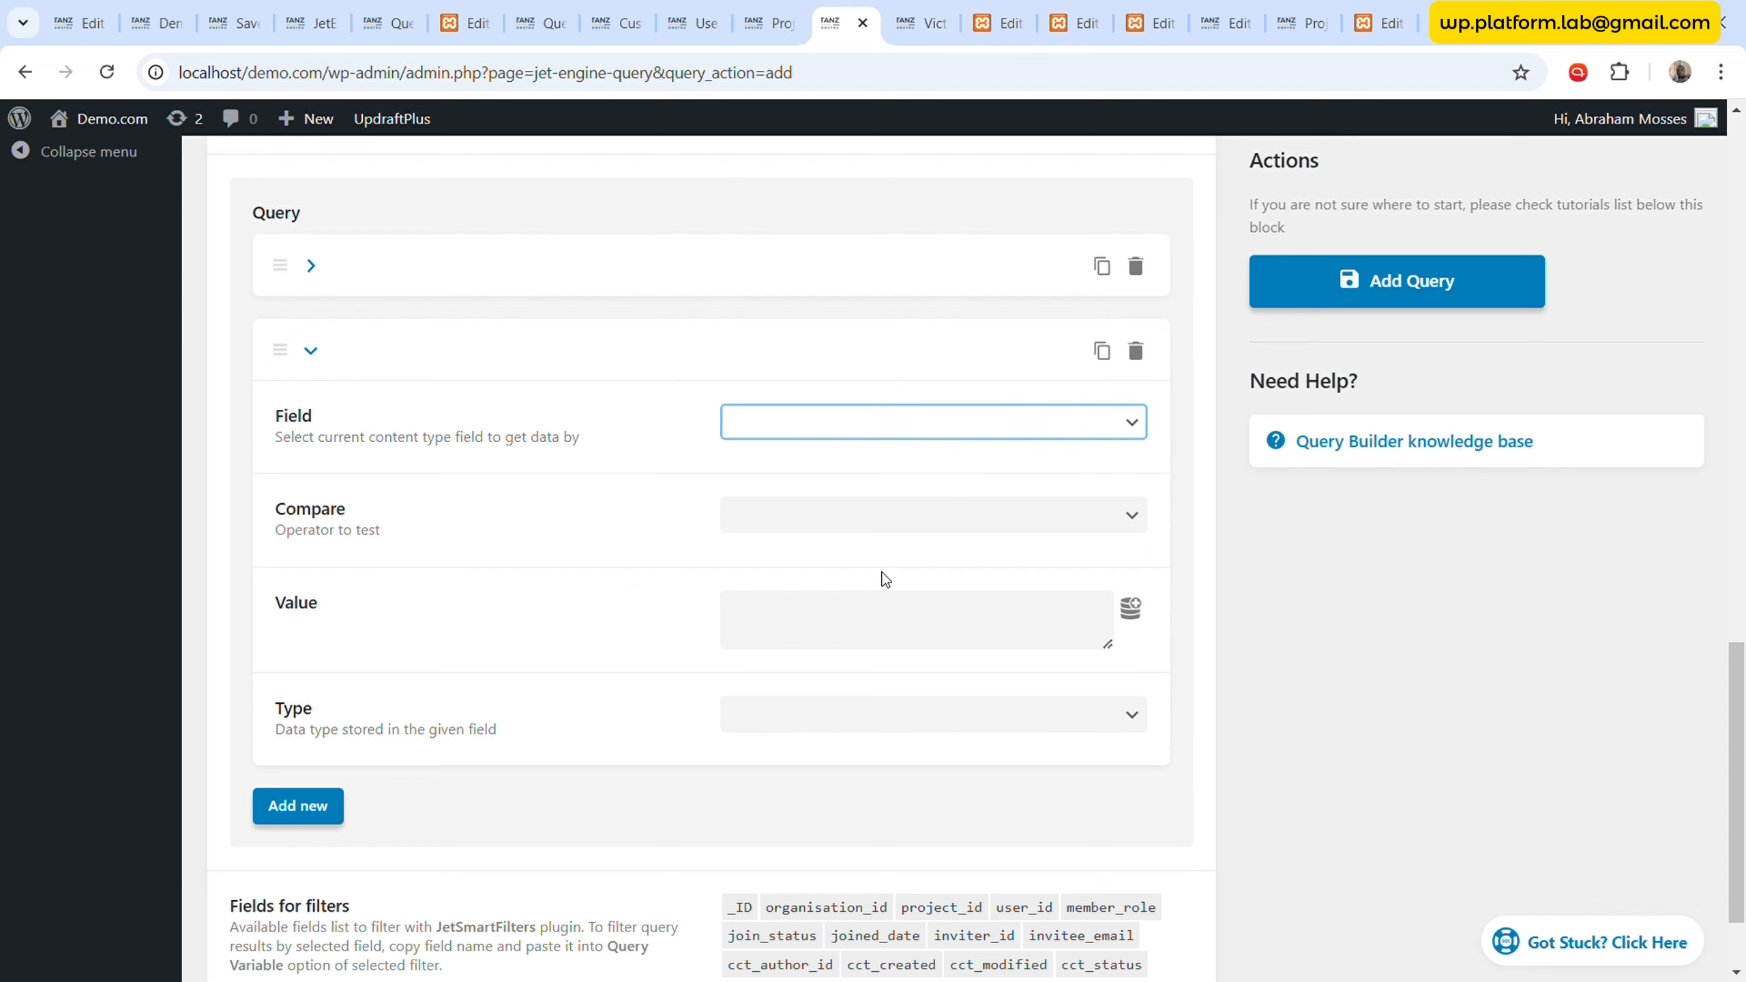
left_click(832, 549)
left_click(865, 519)
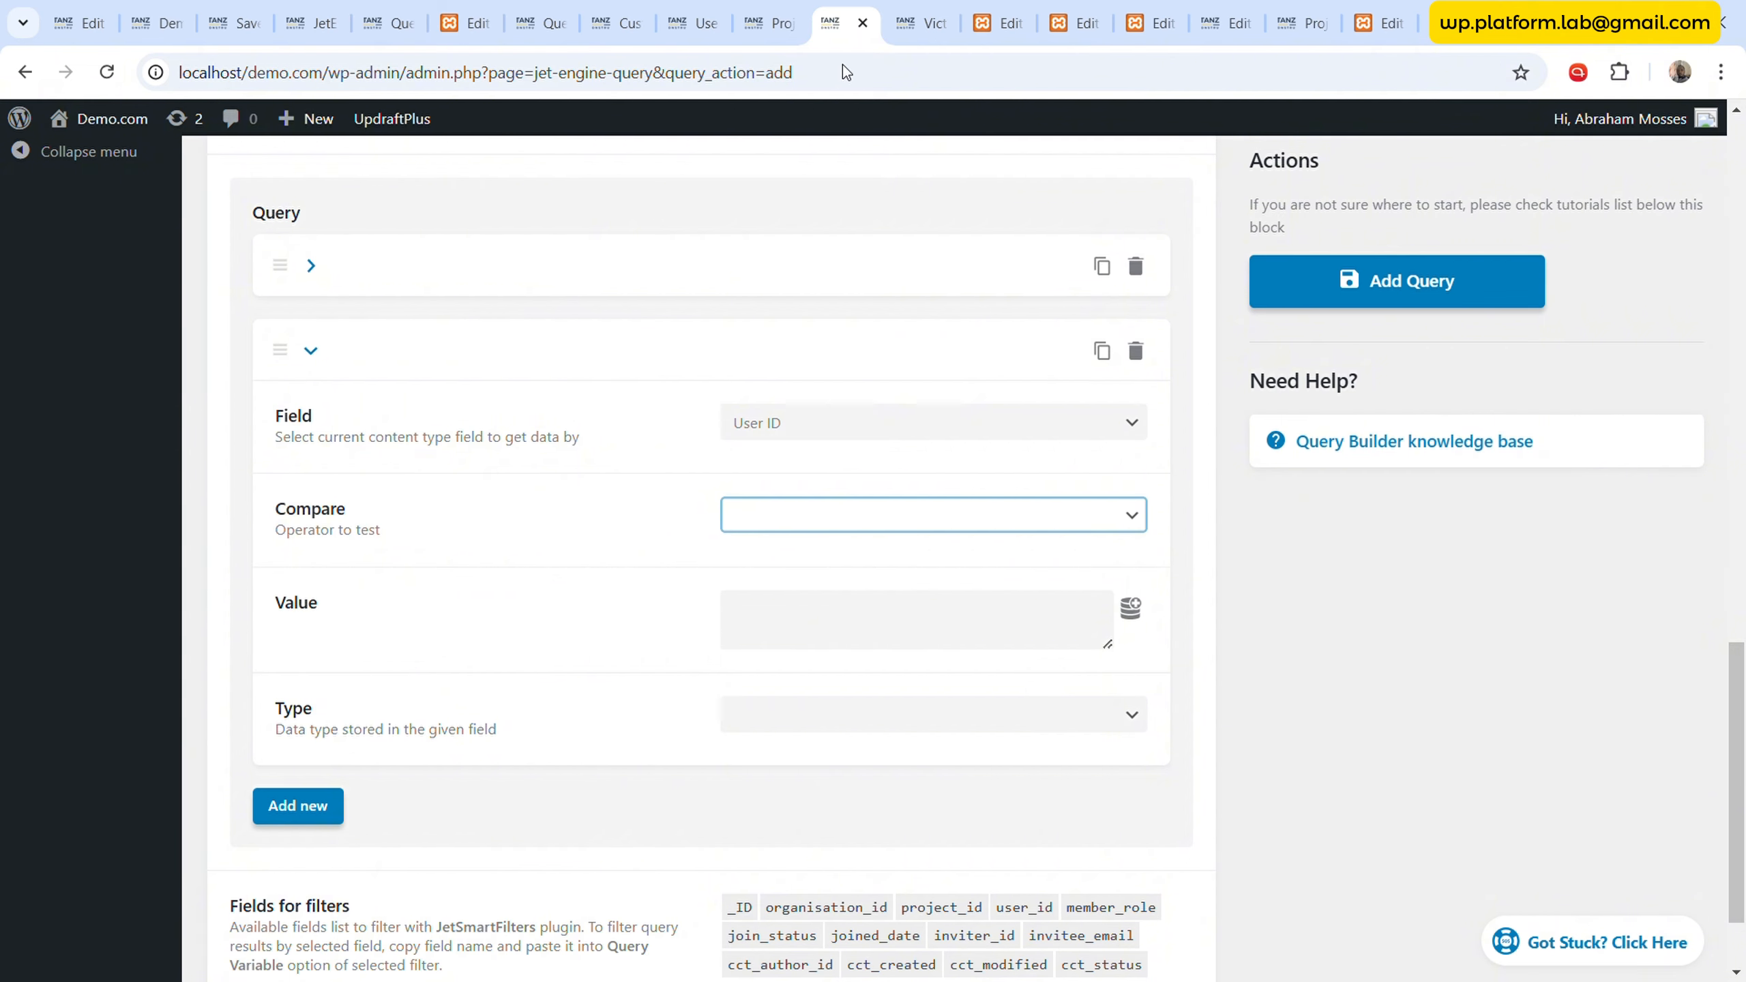
left_click(827, 150)
left_click(846, 642)
left_click(853, 716)
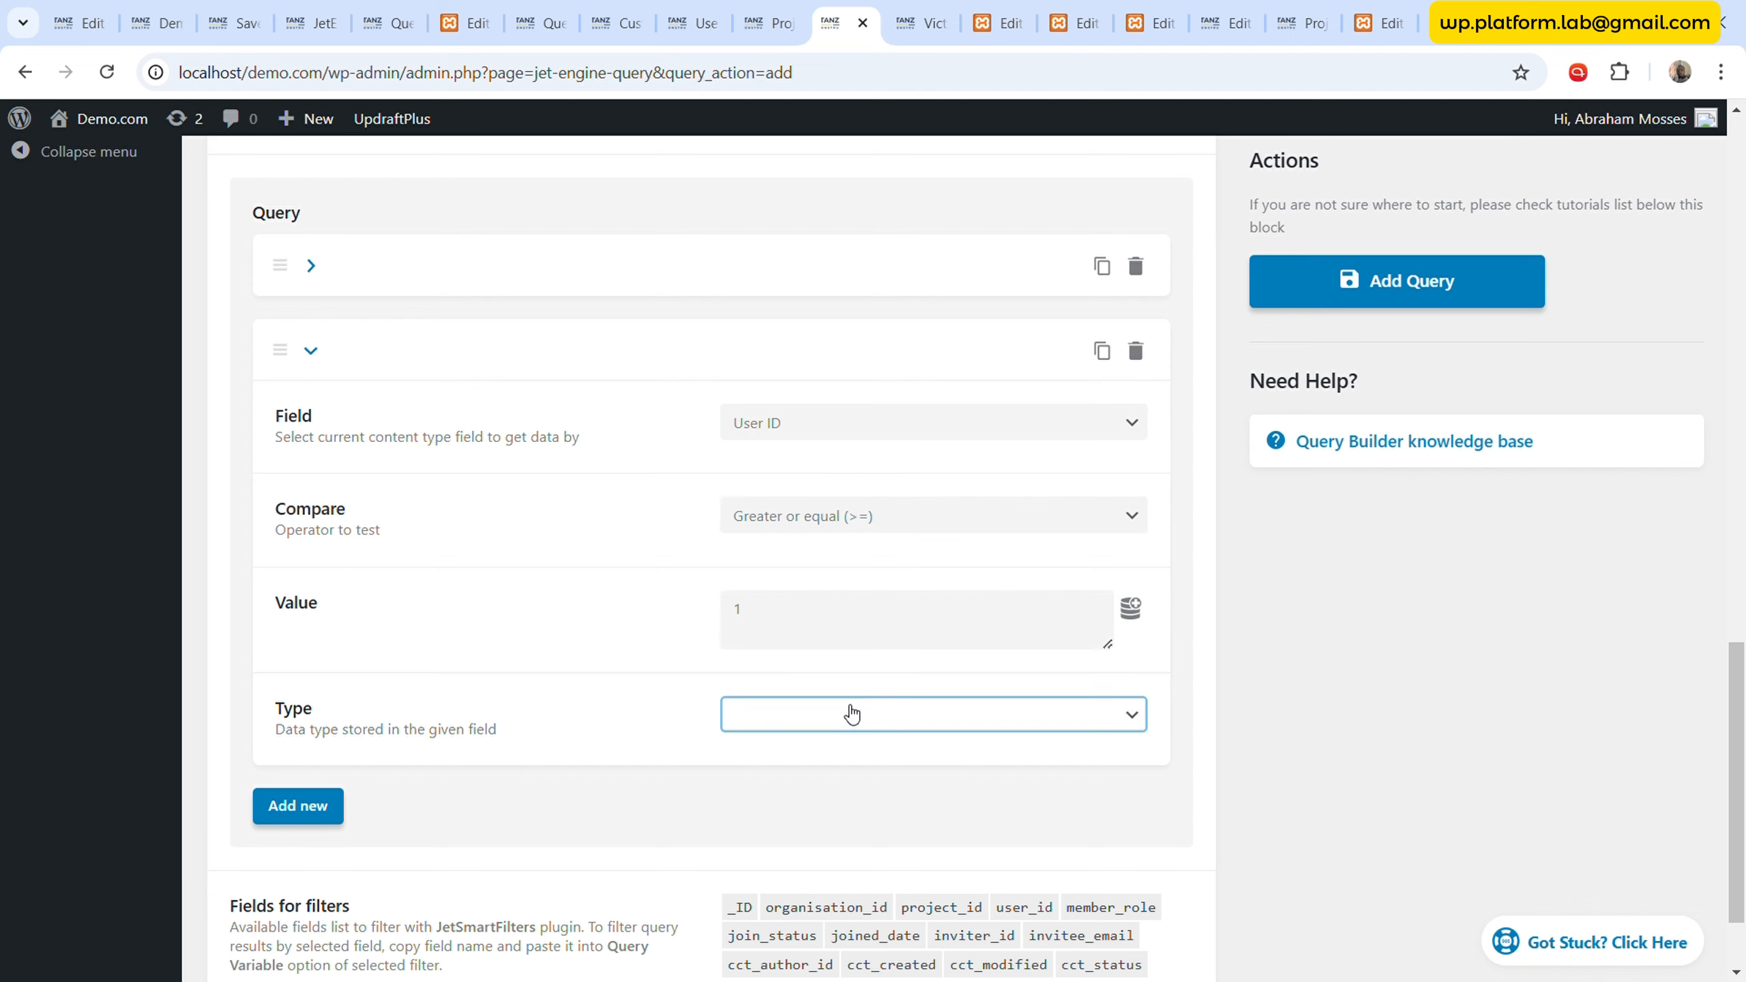
left_click(792, 462)
left_click(644, 595)
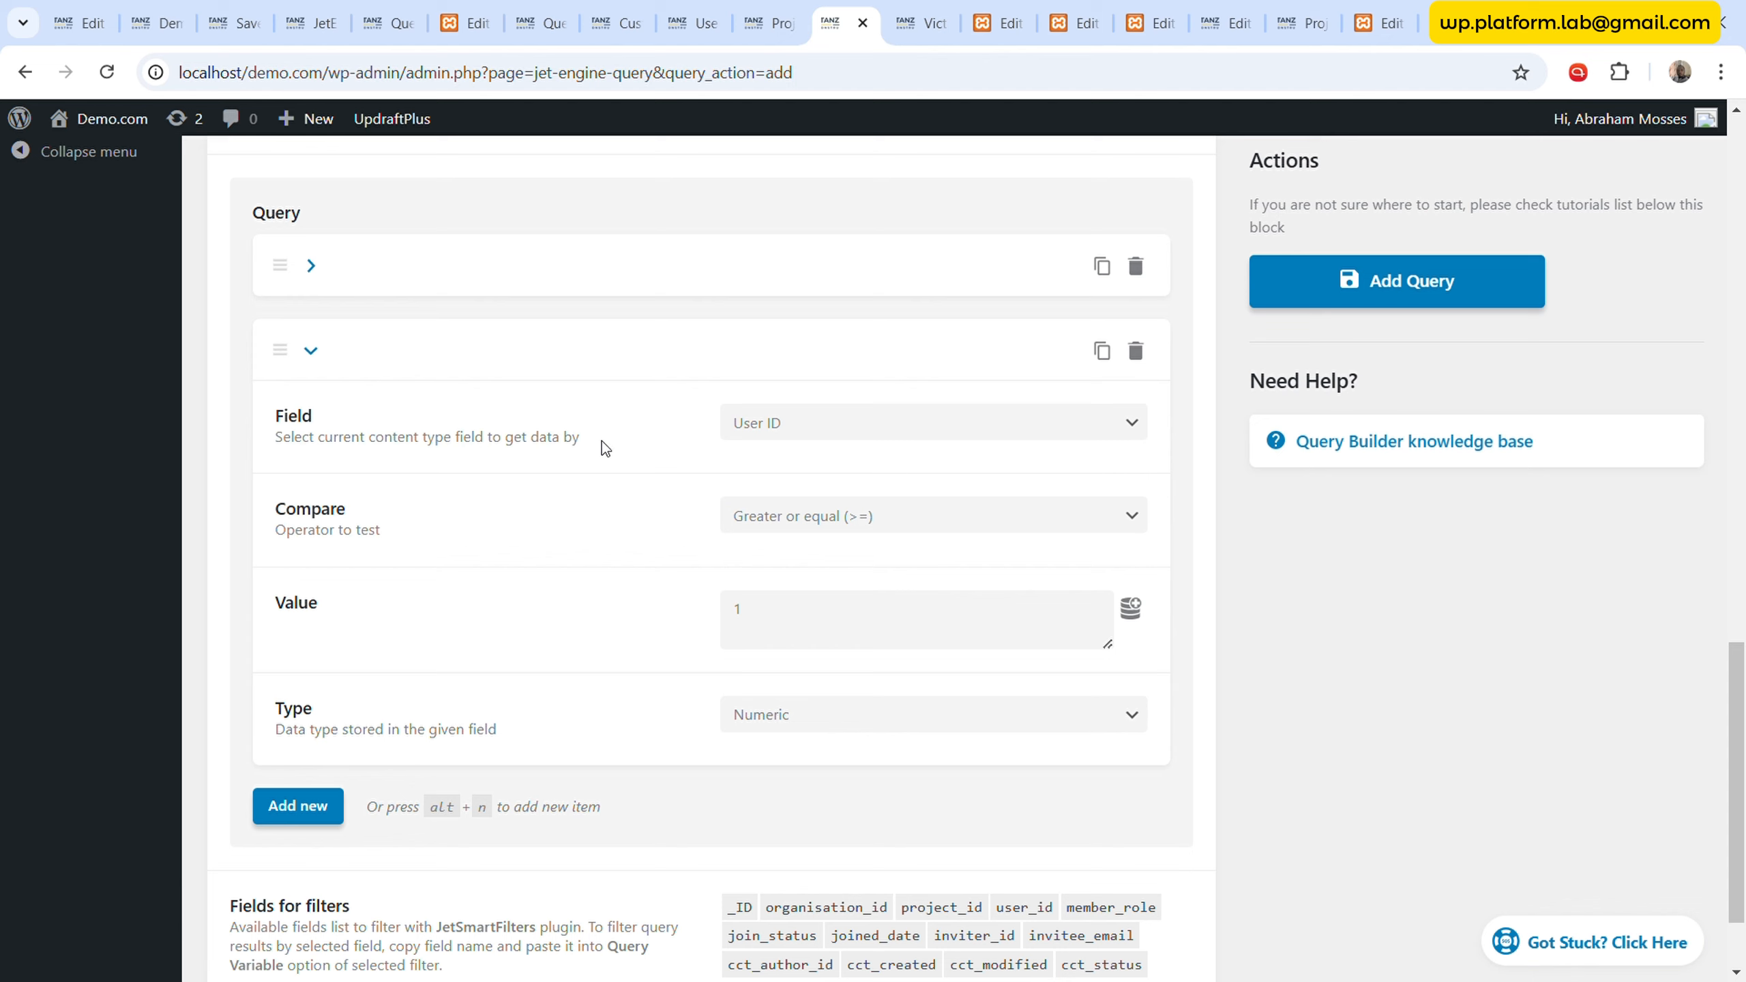
left_click(832, 630)
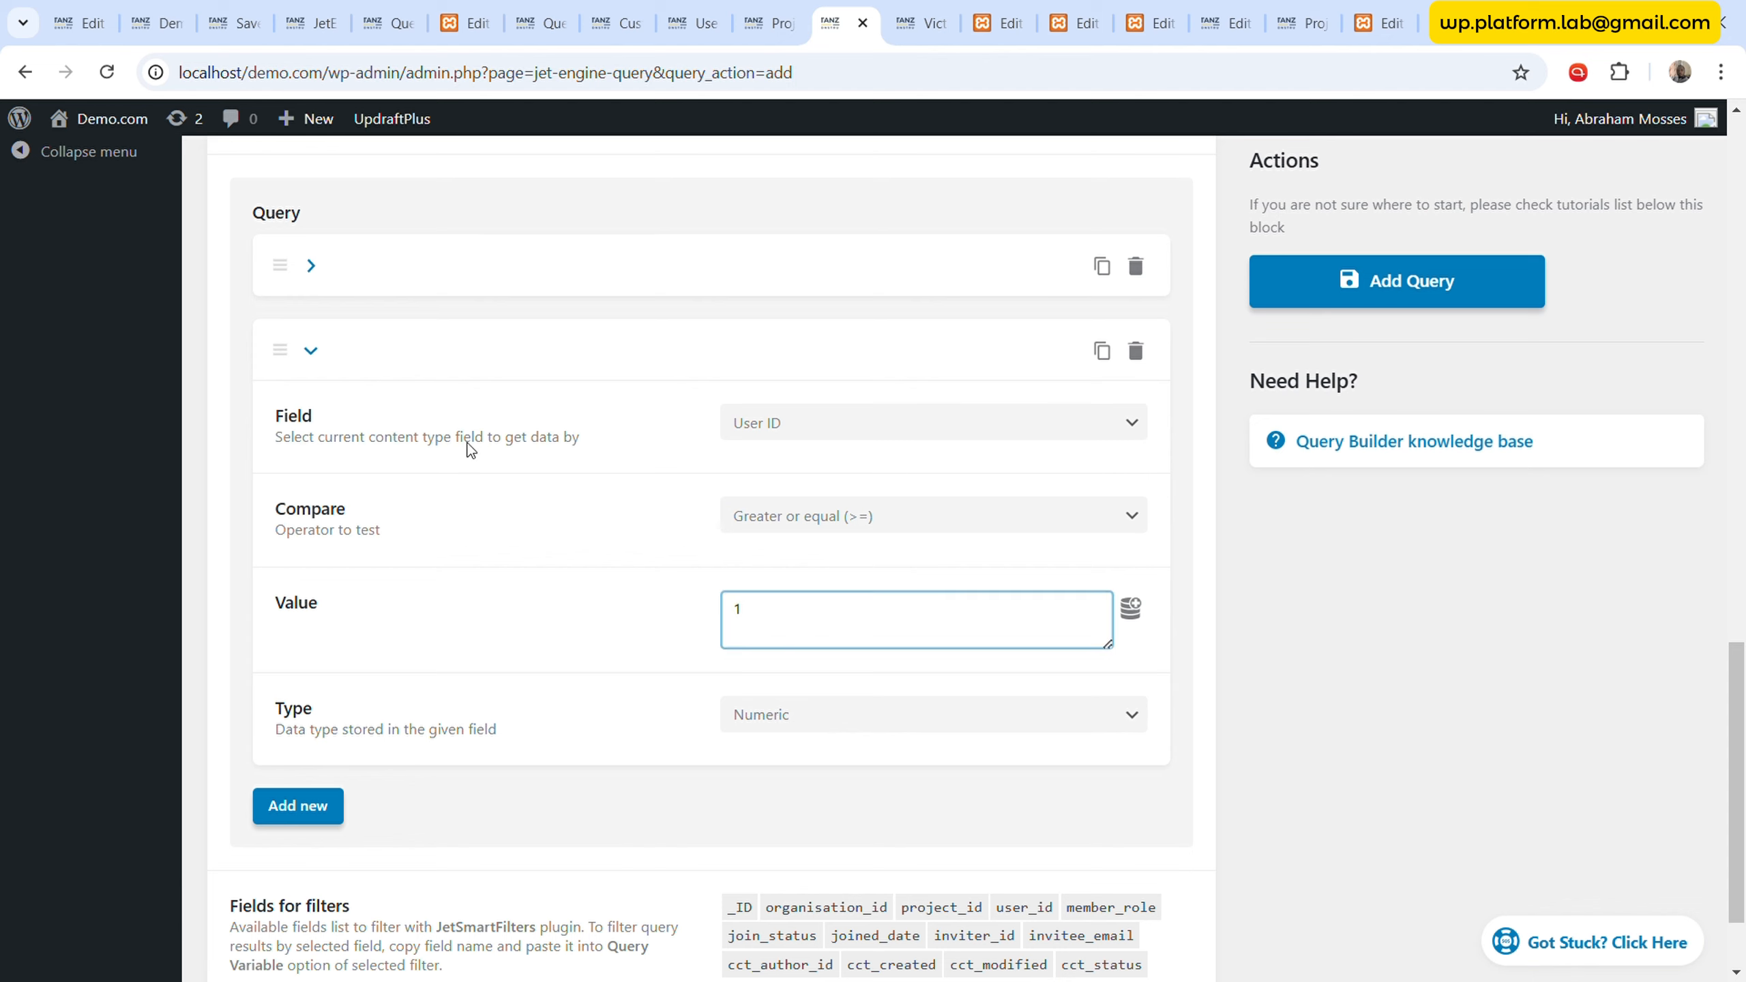
left_click(326, 352)
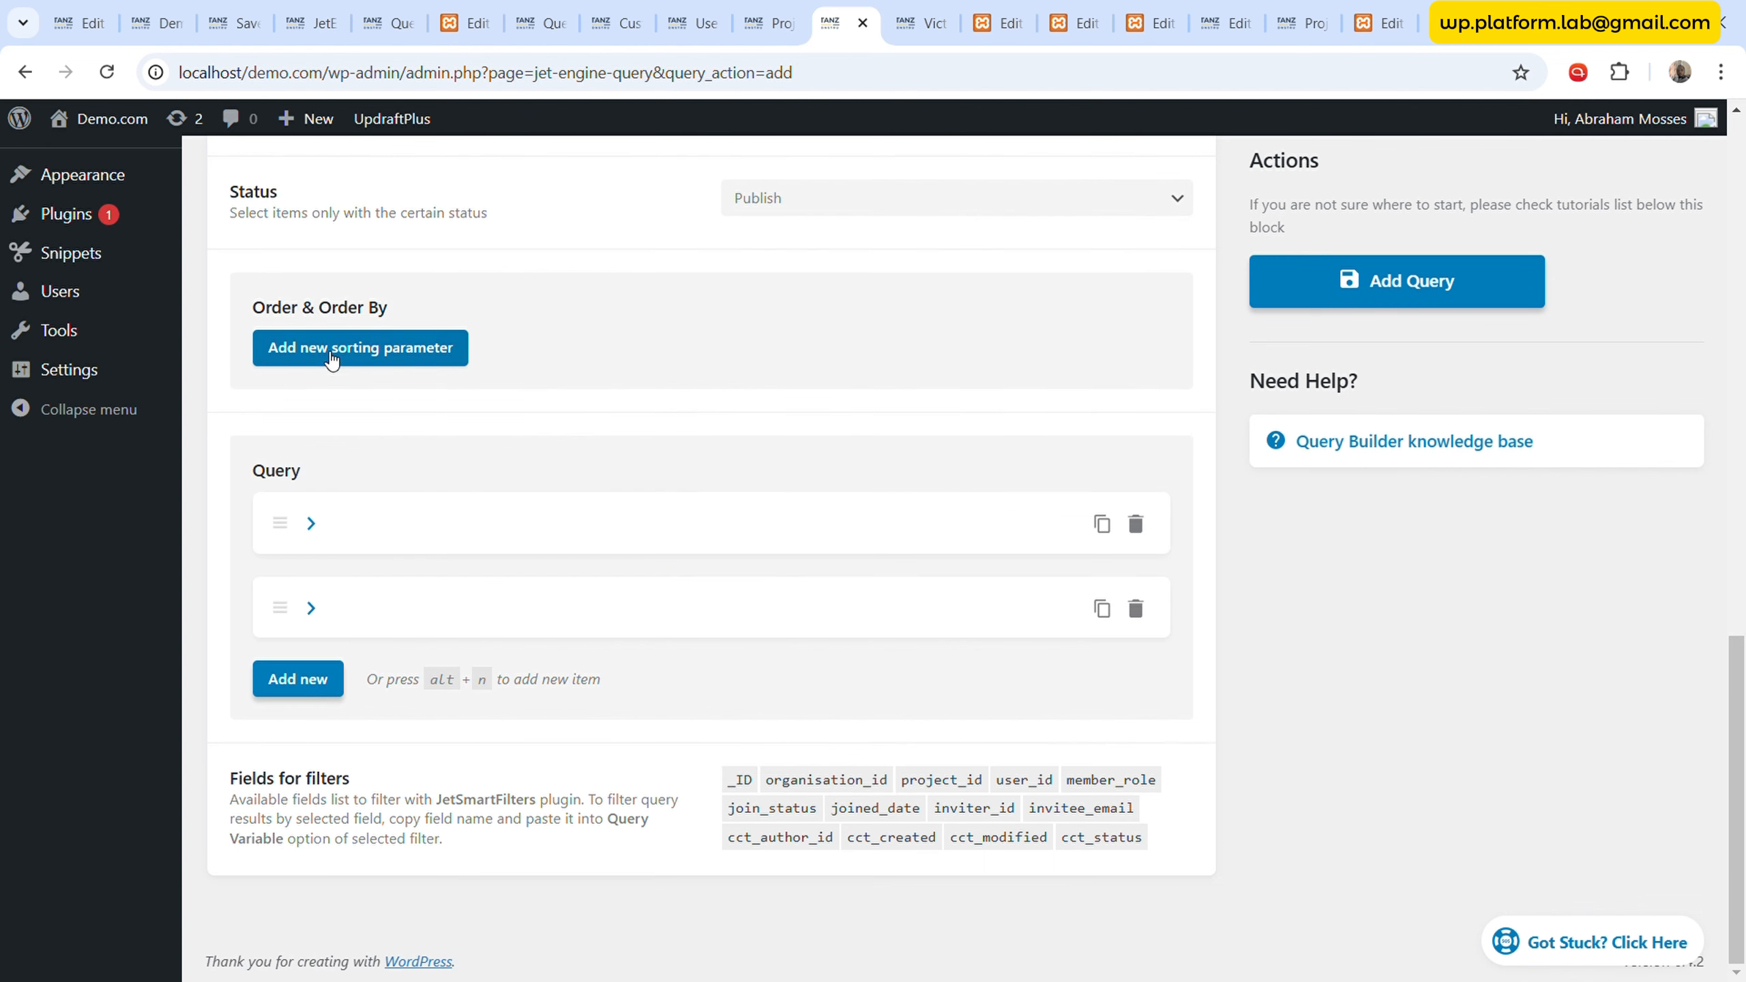
- Add a third query condition using the Project ID field with the comparison Equal (=)
left_click(294, 676)
scroll(861, 429, "down", 4)
left_click(990, 437)
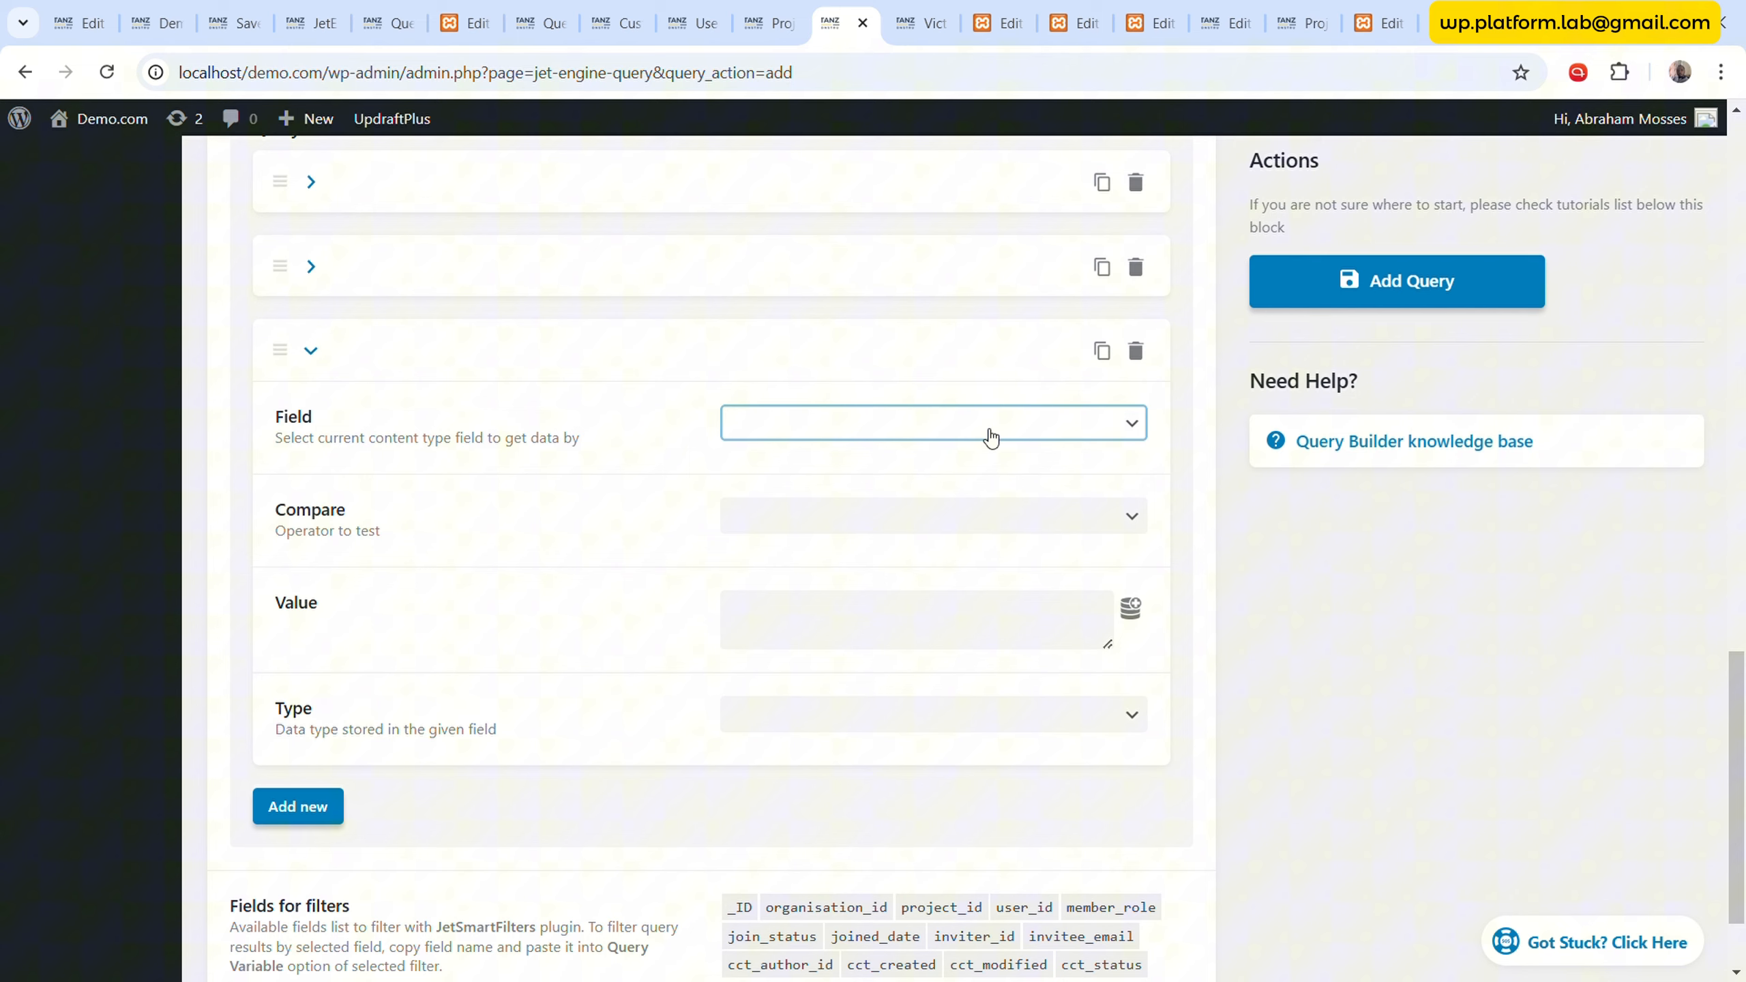
left_click(900, 606)
left_click(922, 522)
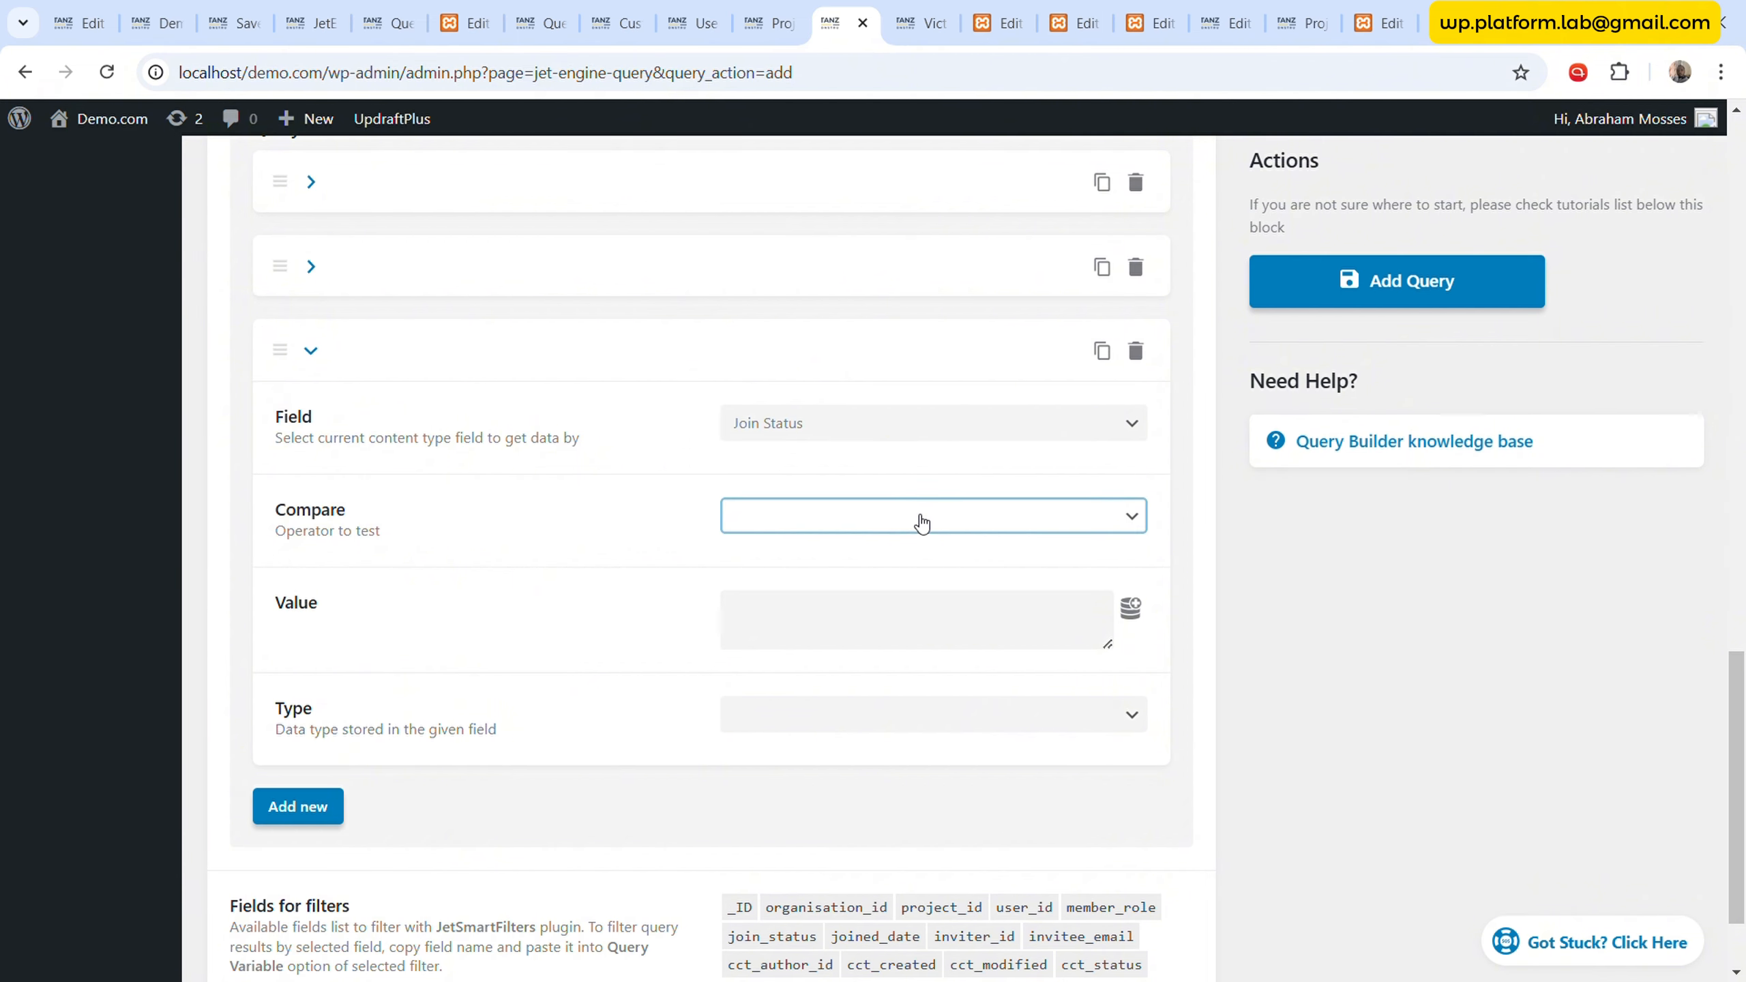
scroll(585, 468, "up", 3)
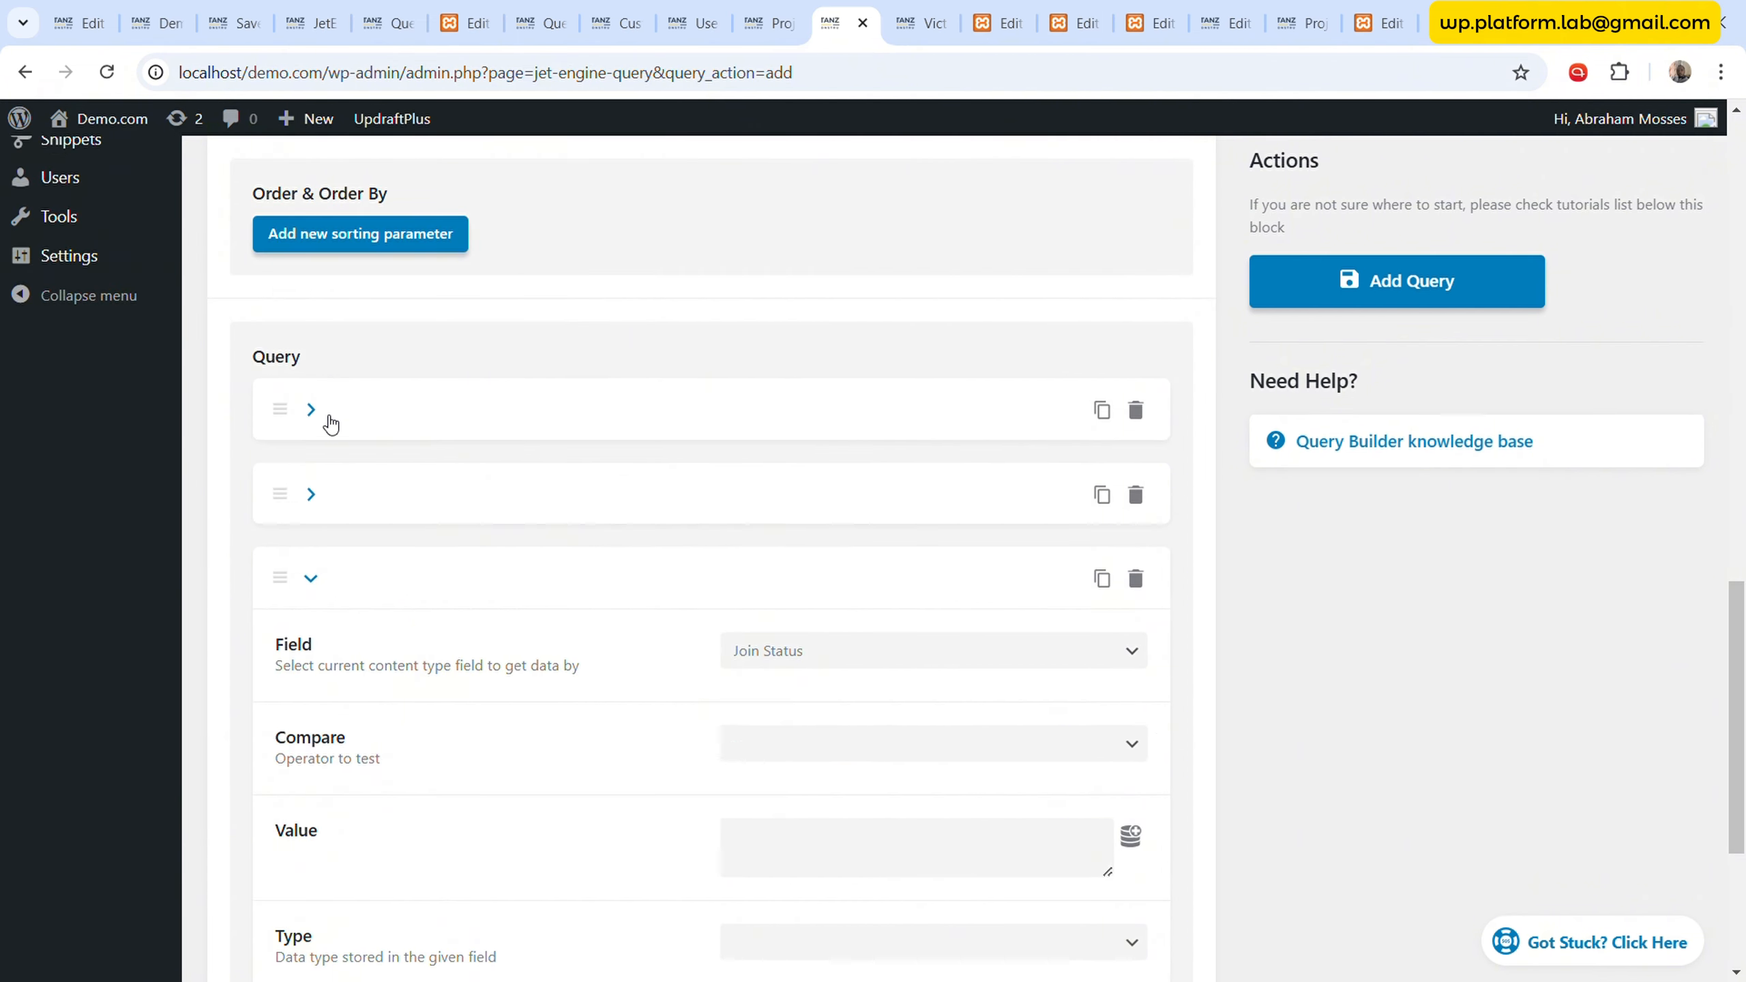
left_click(329, 422)
left_click(331, 423)
scroll(955, 554, "down", 3)
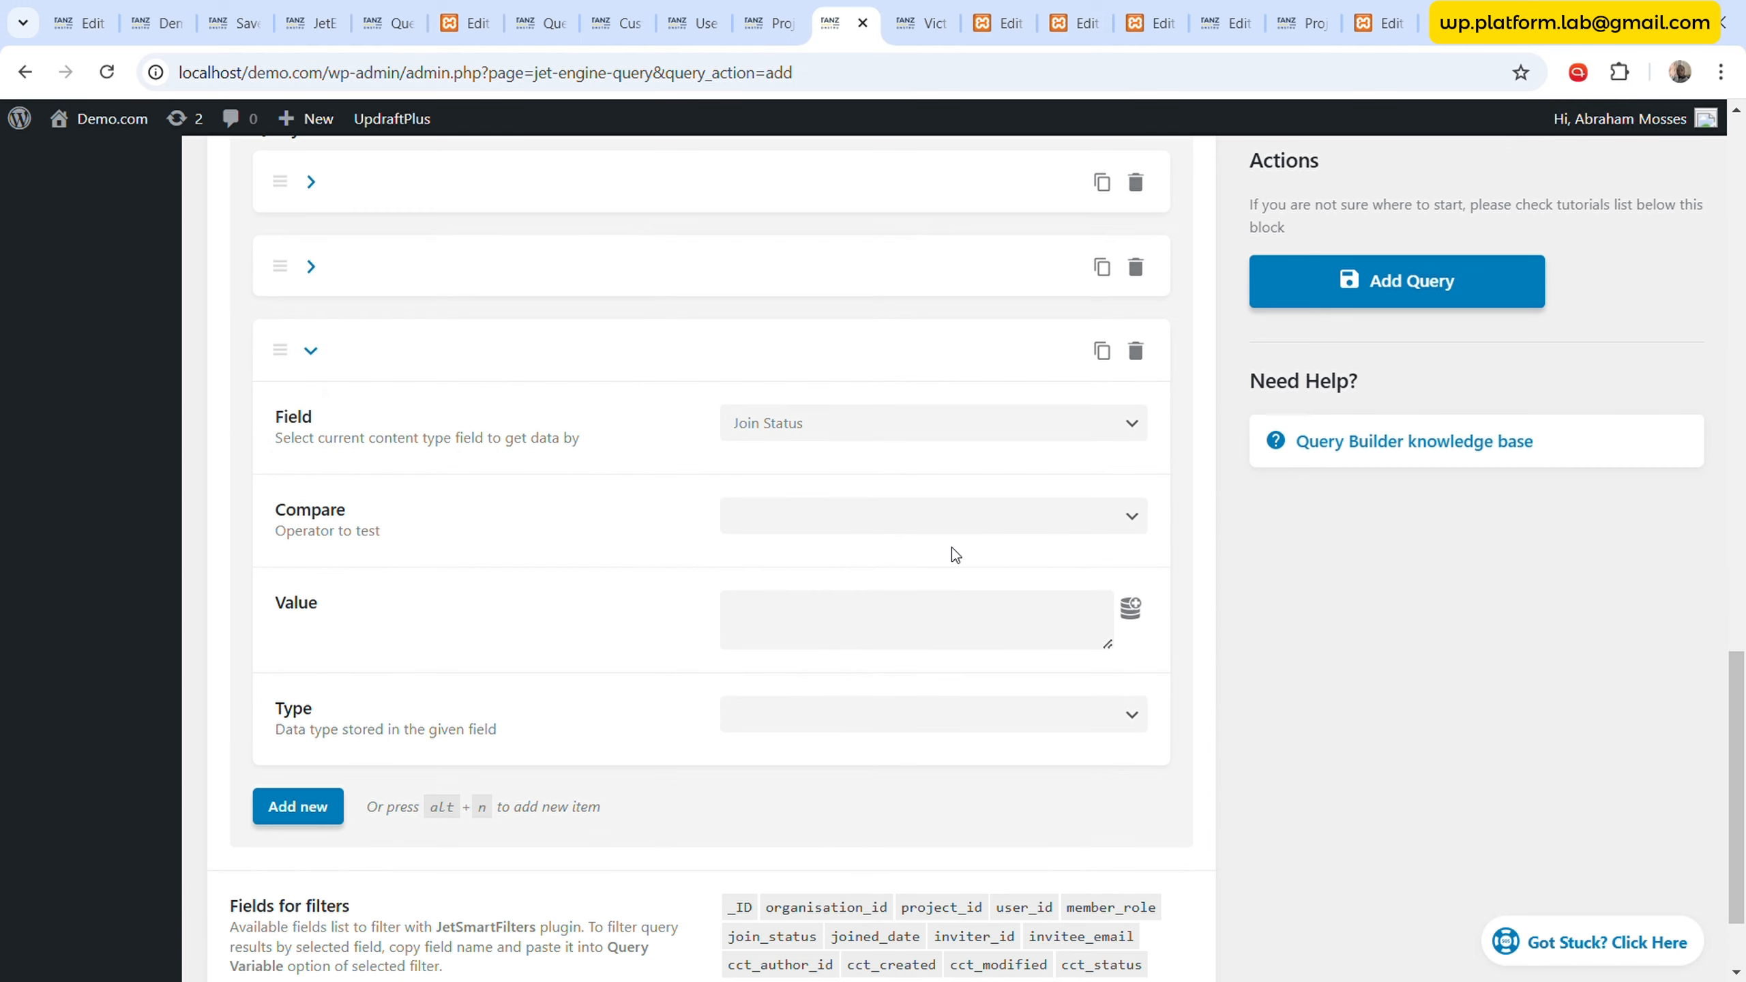
left_click(993, 431)
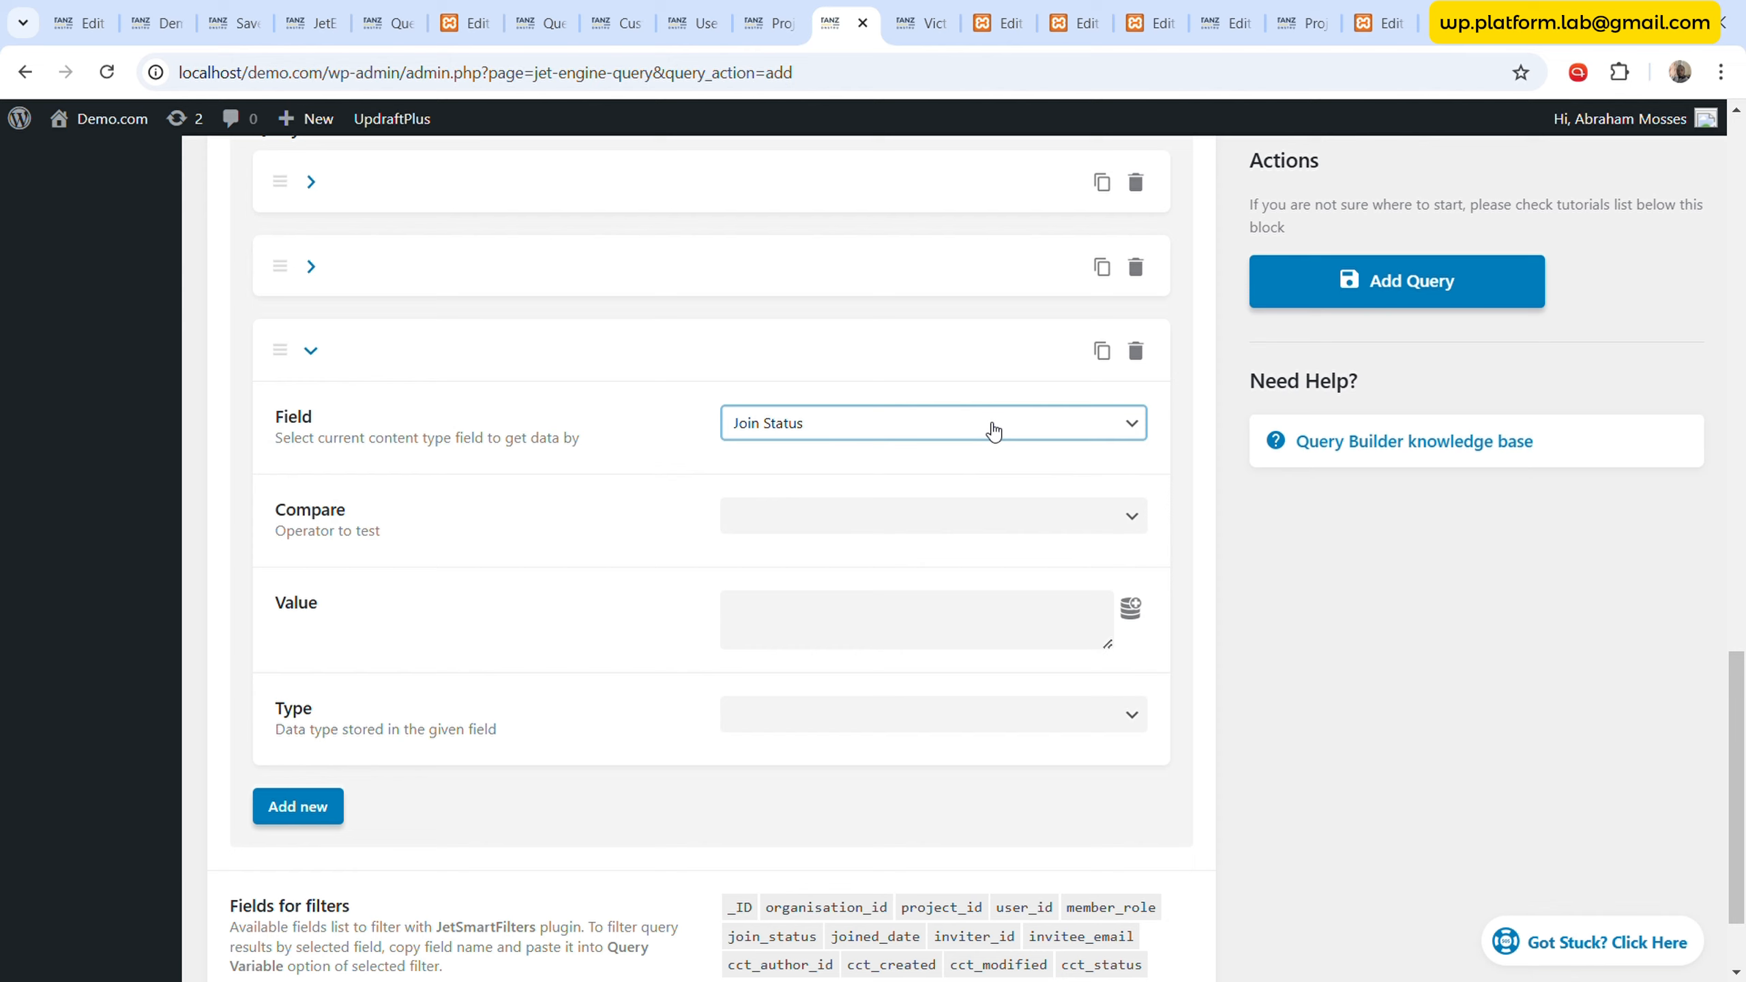
left_click(836, 513)
left_click(868, 511)
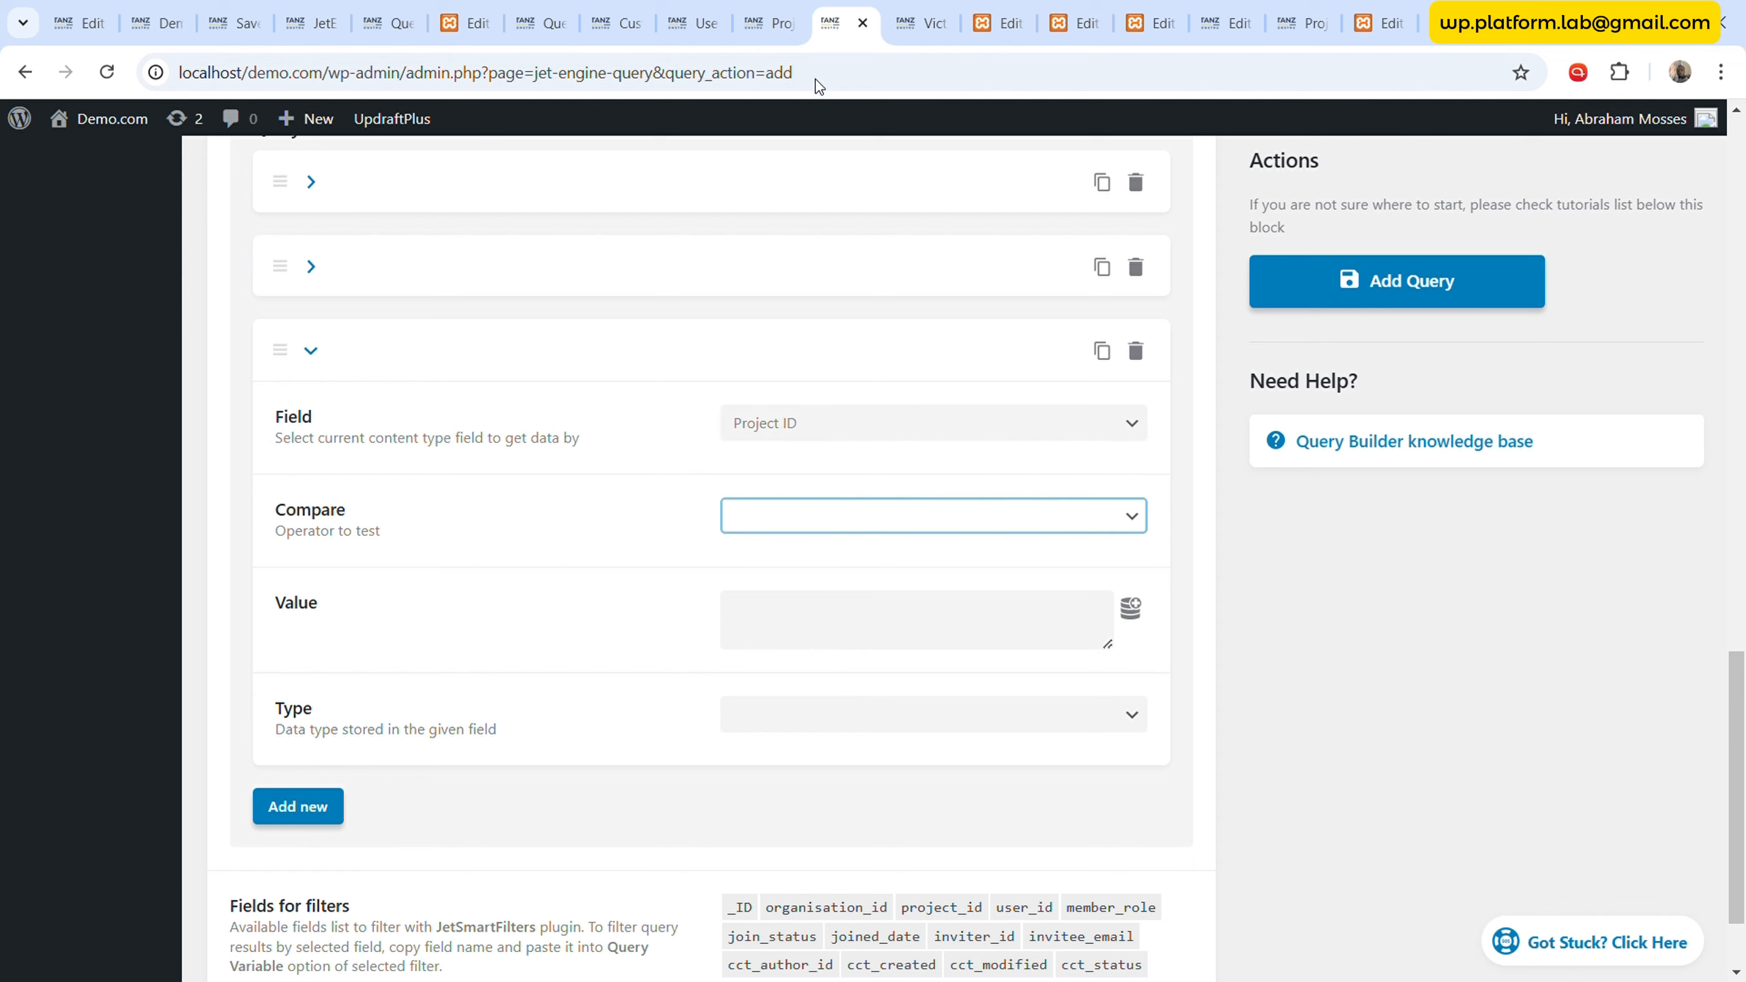
left_click(818, 61)
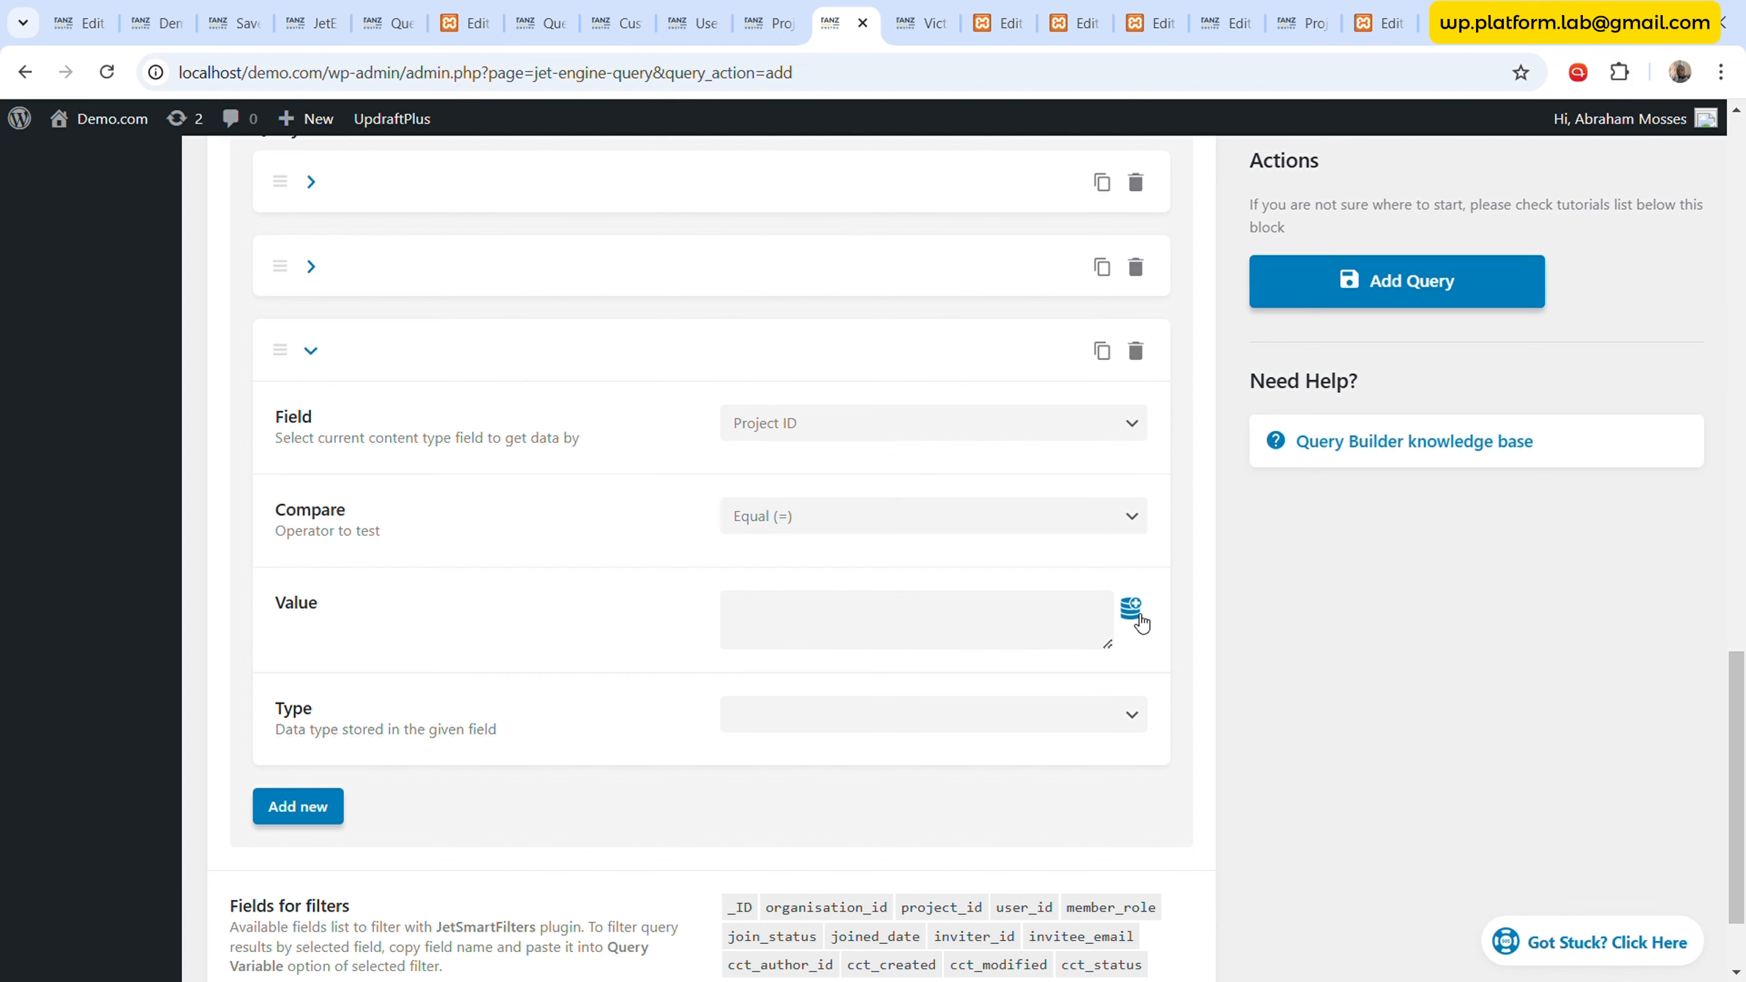
- Set the Project ID condition's value to the Query Variable macro "project-id" with data type Numeric, and save the new query
left_click(1138, 617)
scroll(1208, 571, "down", 2)
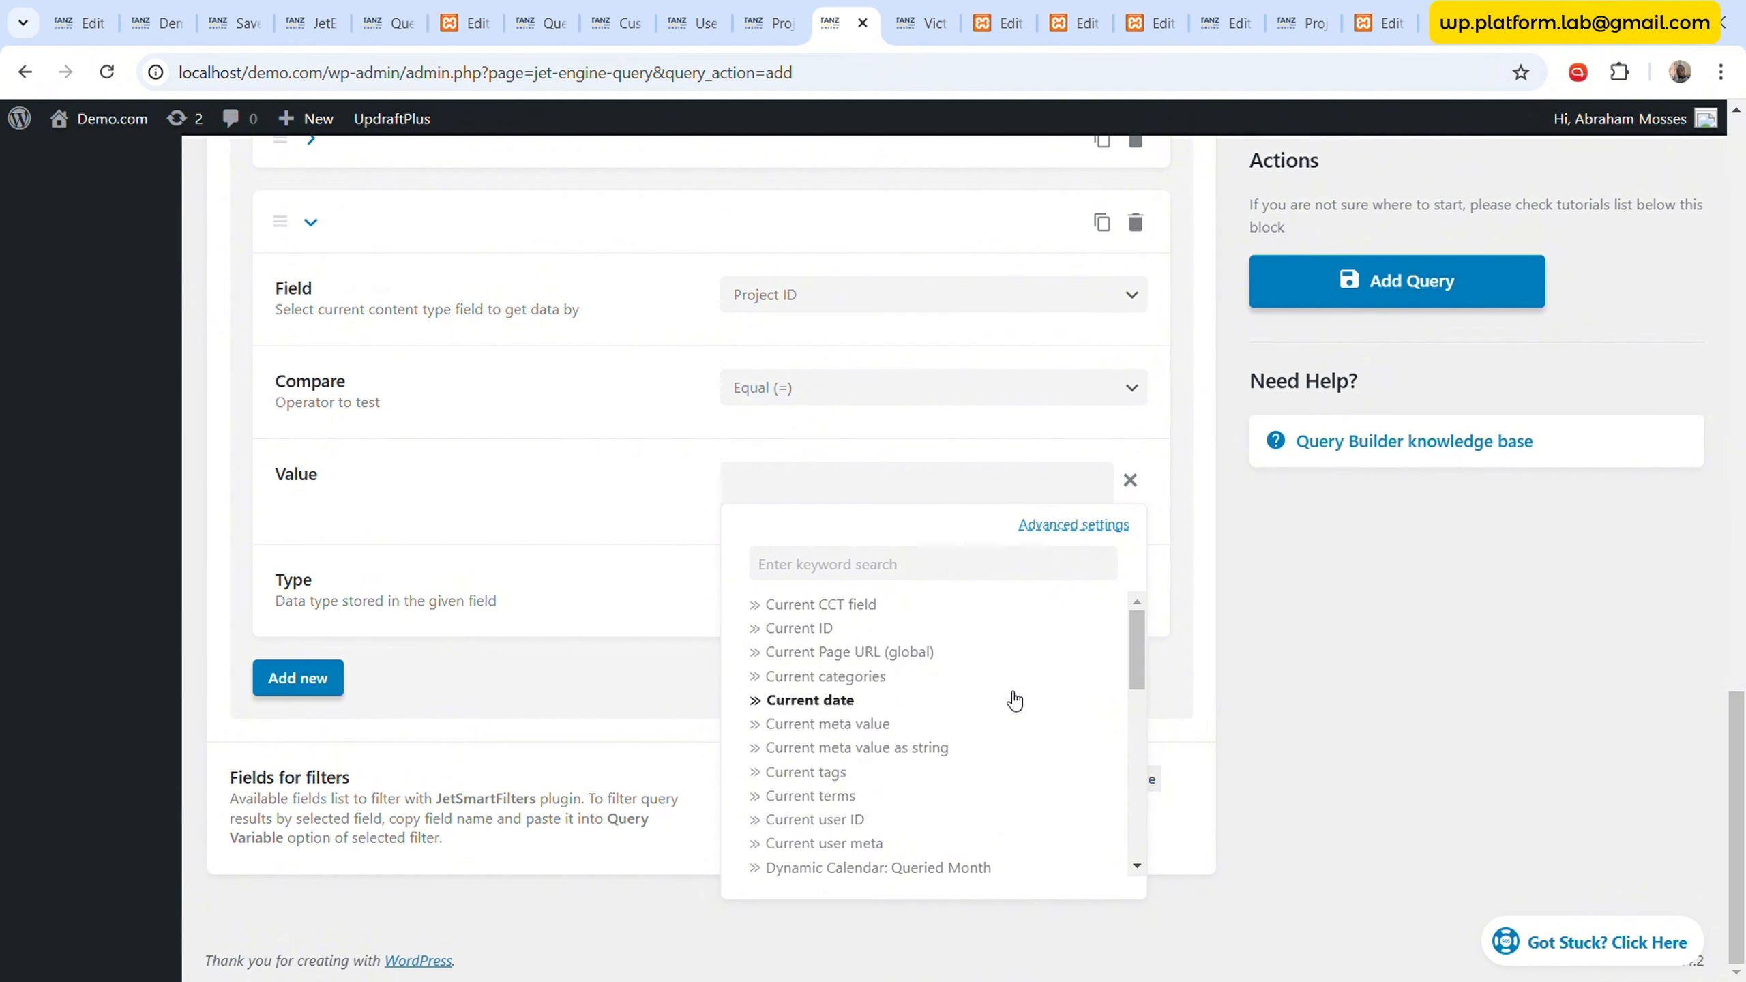
scroll(1014, 705, "down", 2)
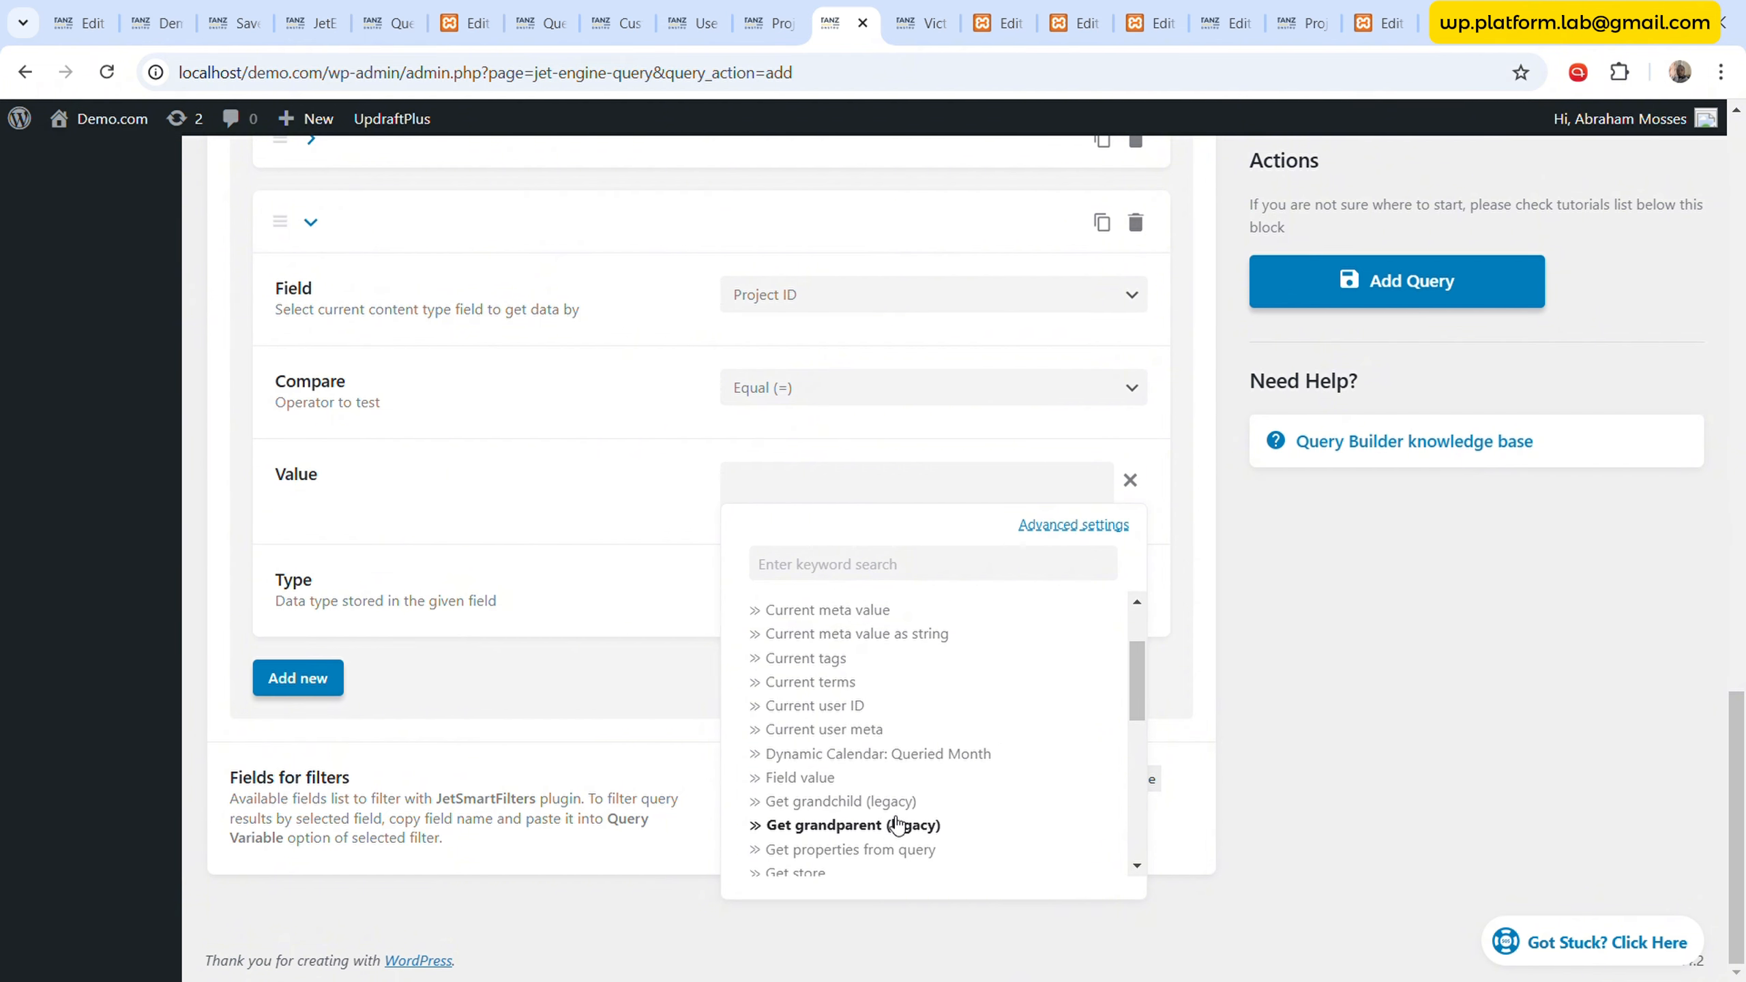
scroll(899, 735, "down", 2)
scroll(899, 734, "down", 4)
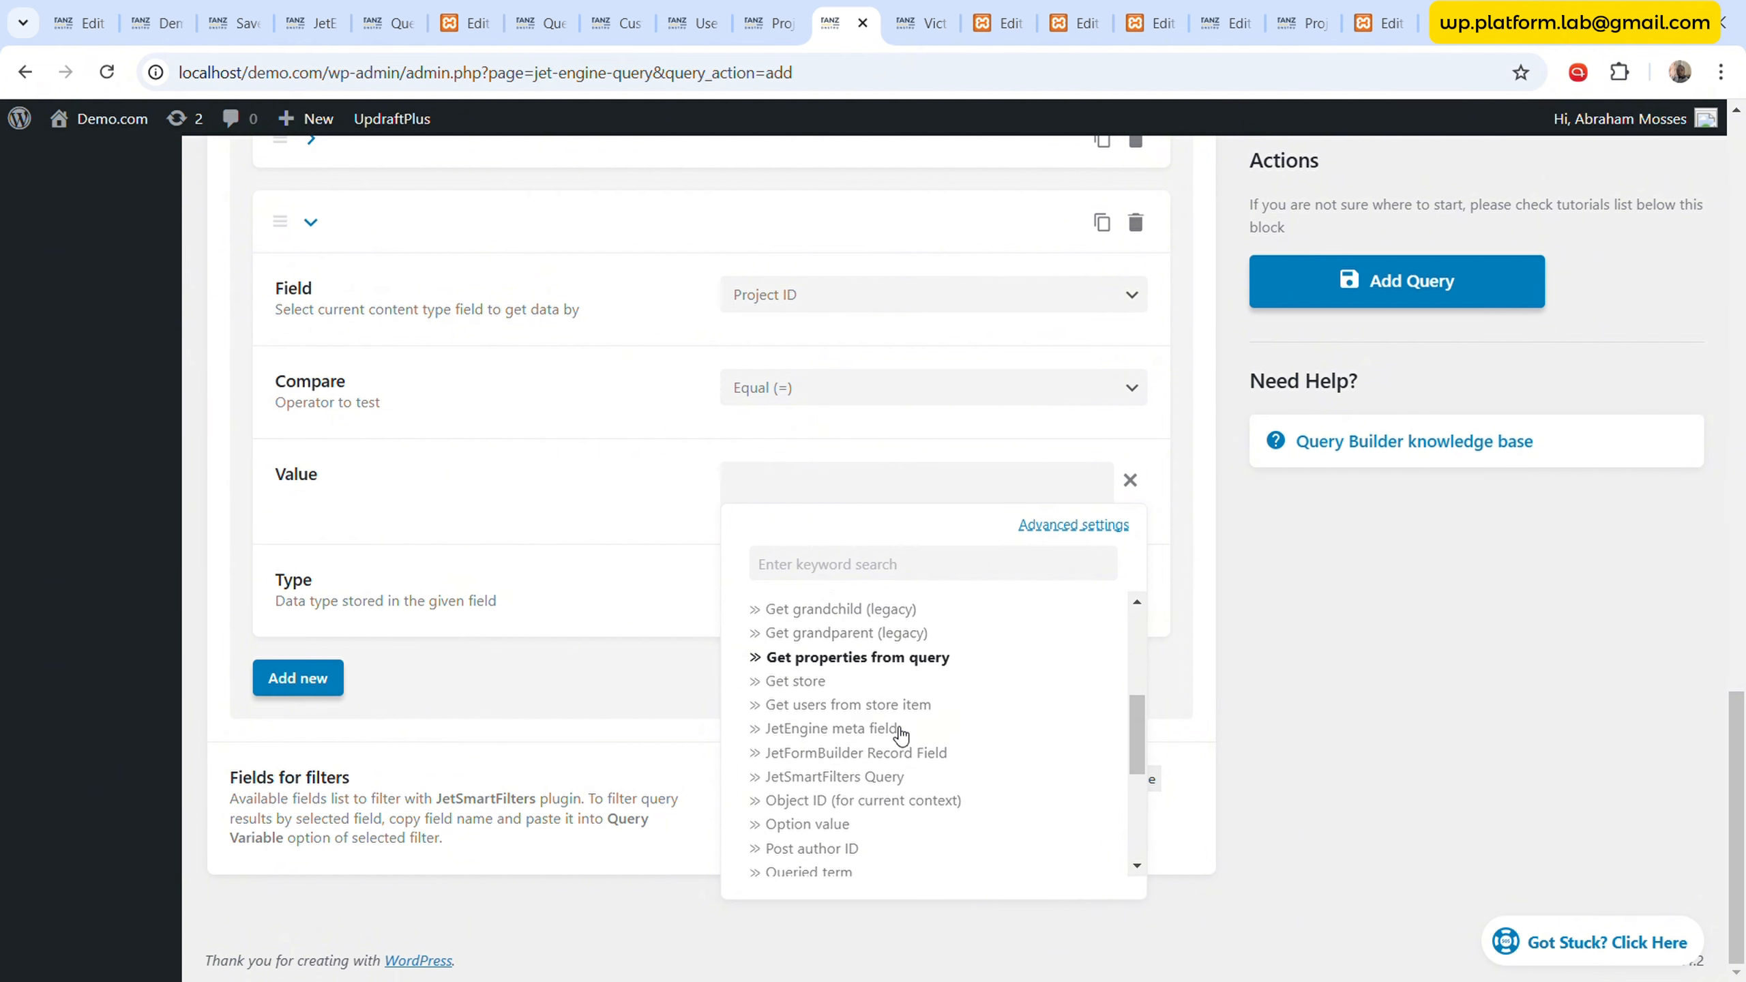
left_click(860, 685)
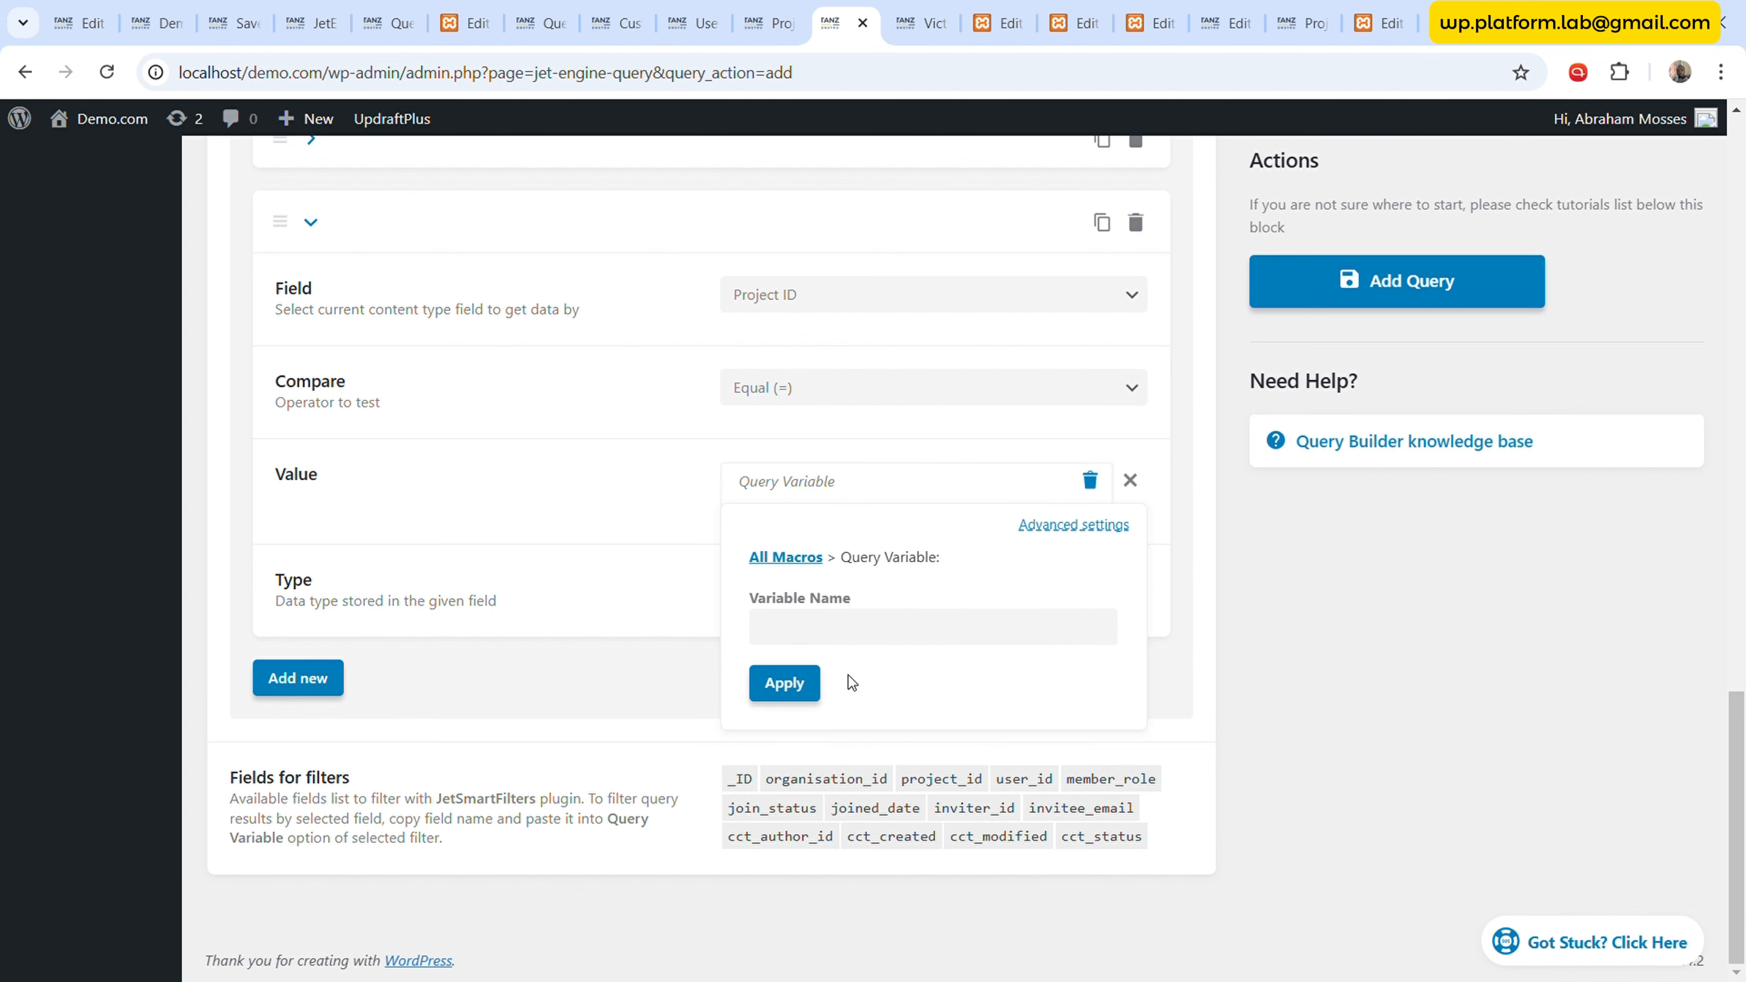
left_click(890, 633)
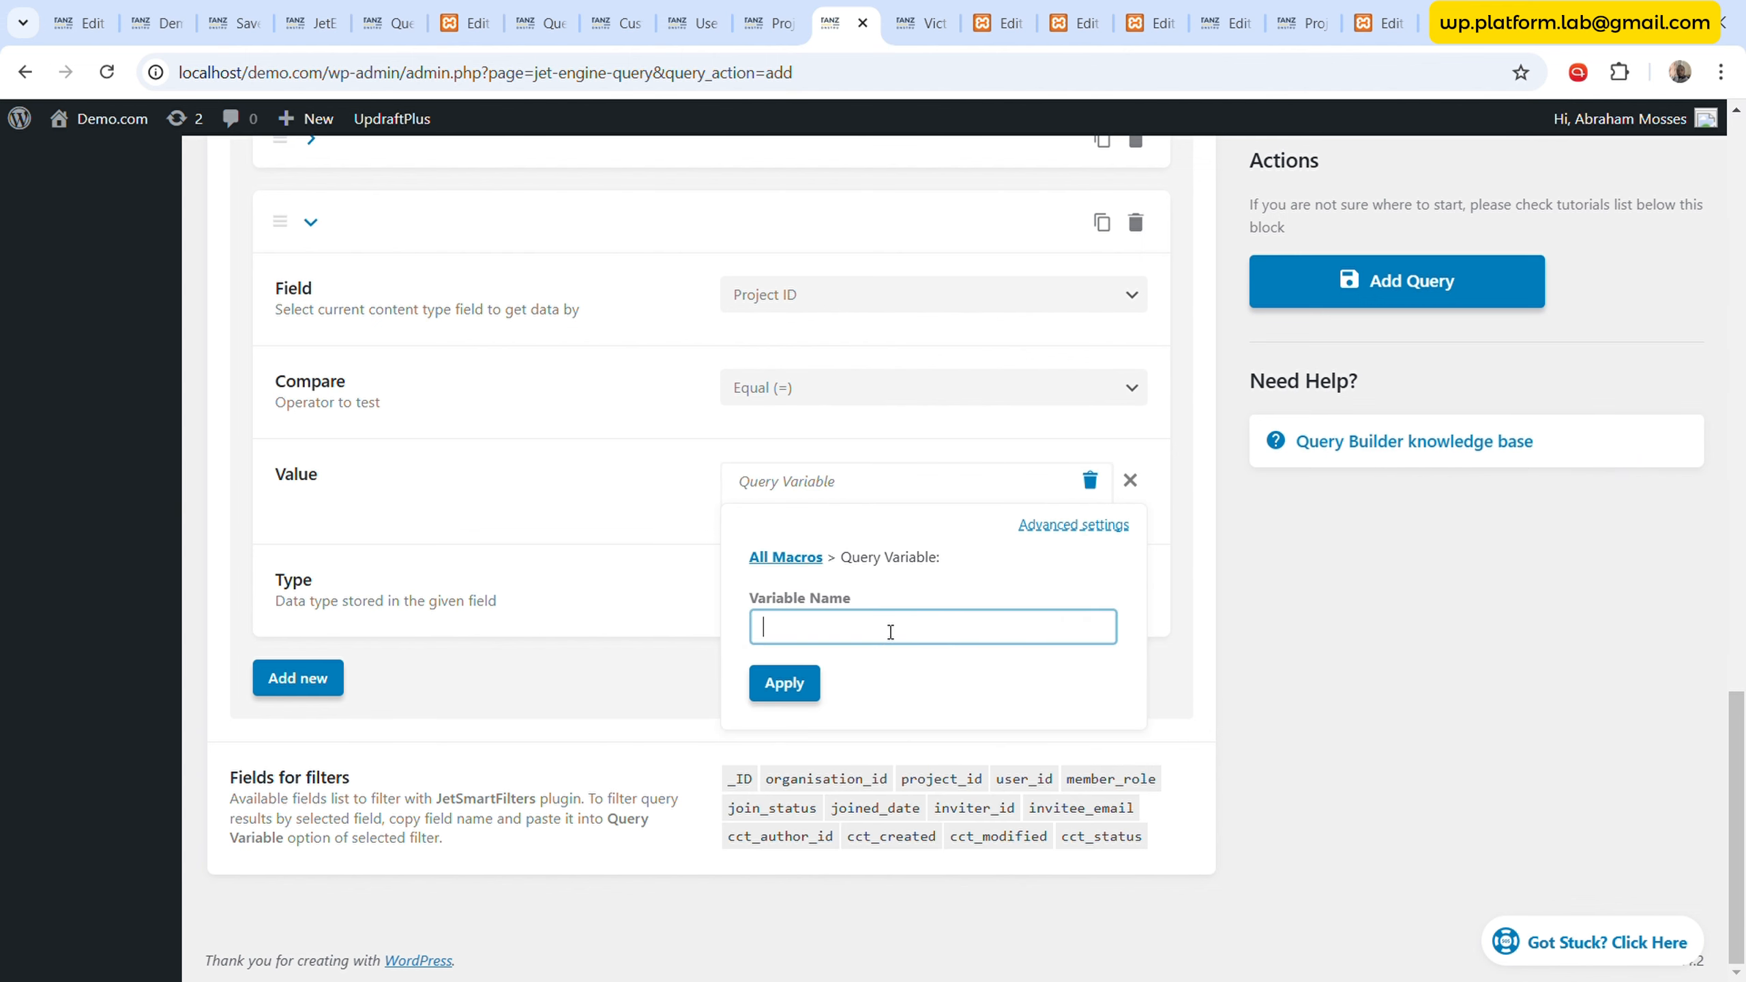
type("project-id")
left_click(787, 683)
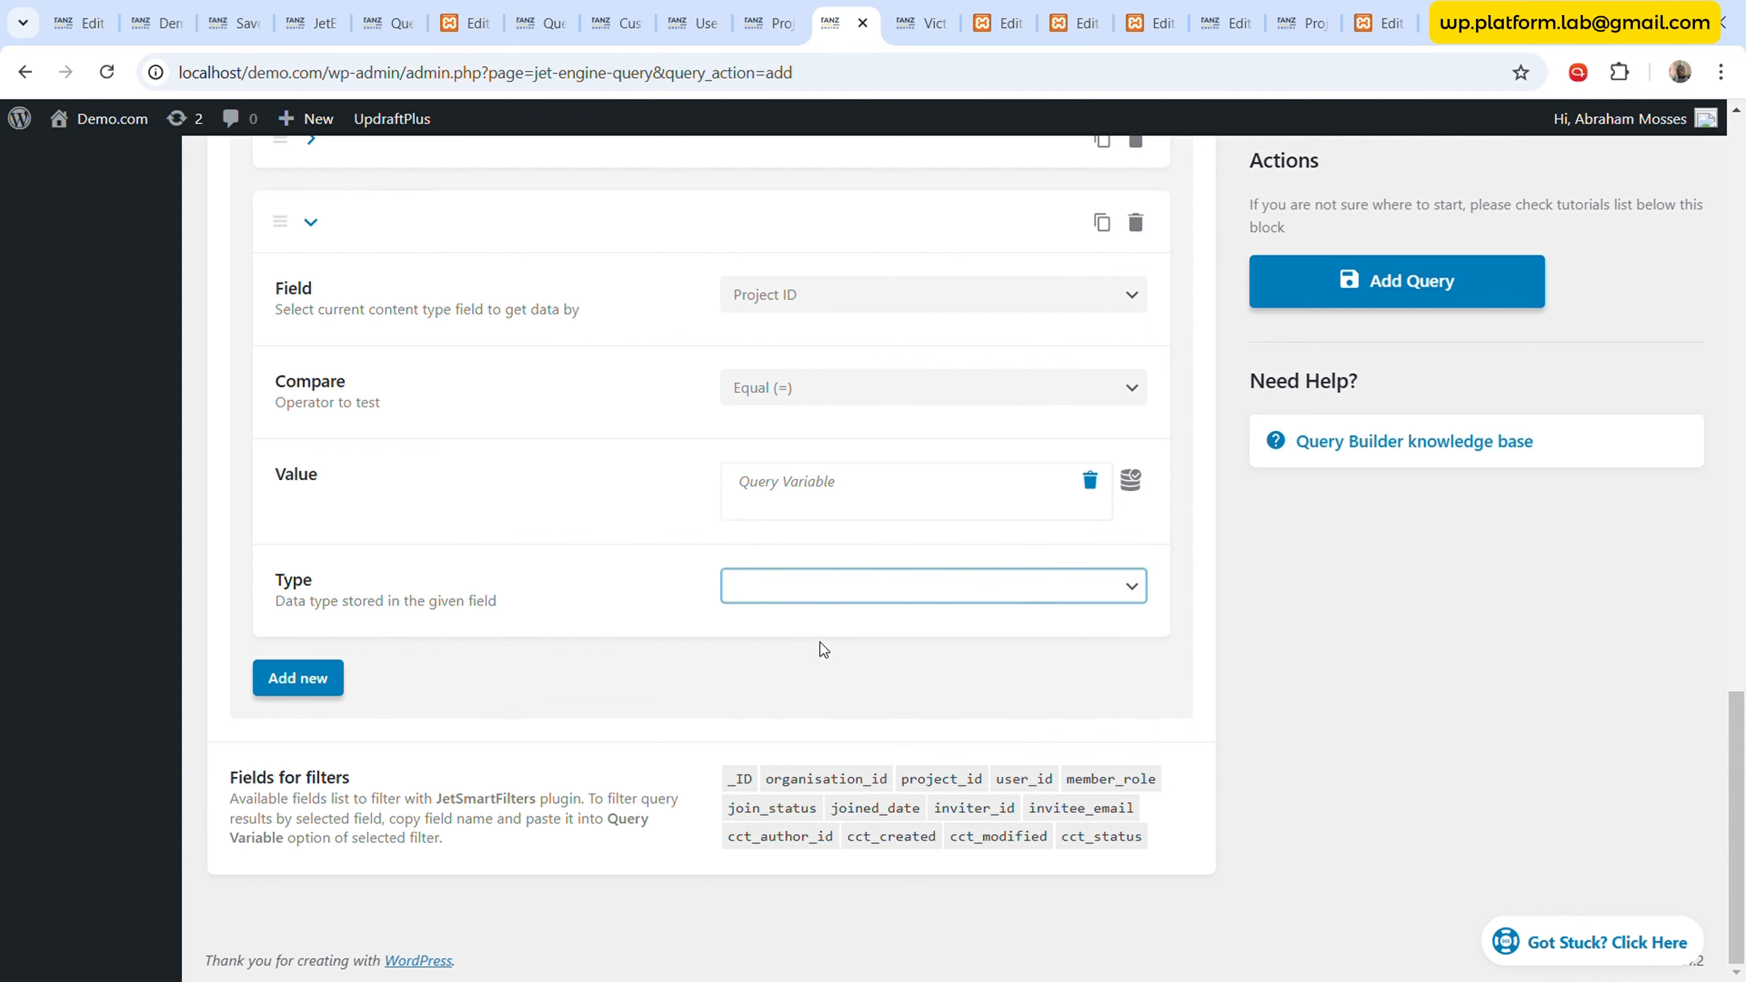
left_click(820, 643)
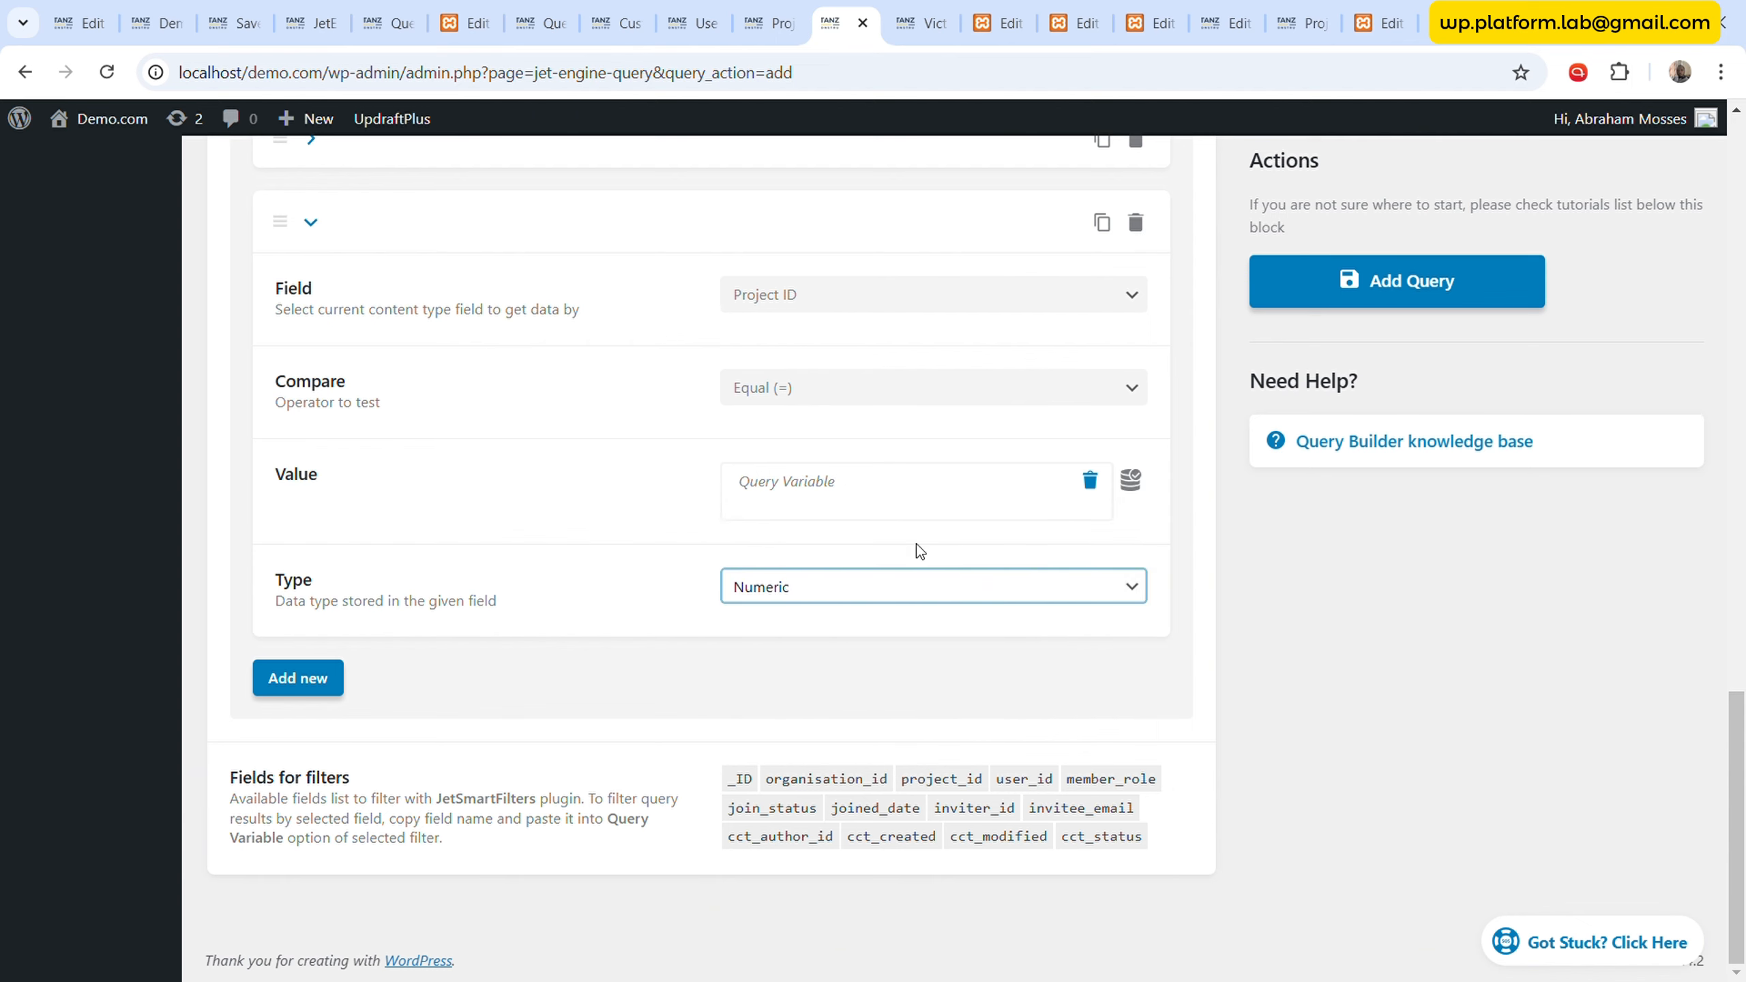
left_click(1331, 301)
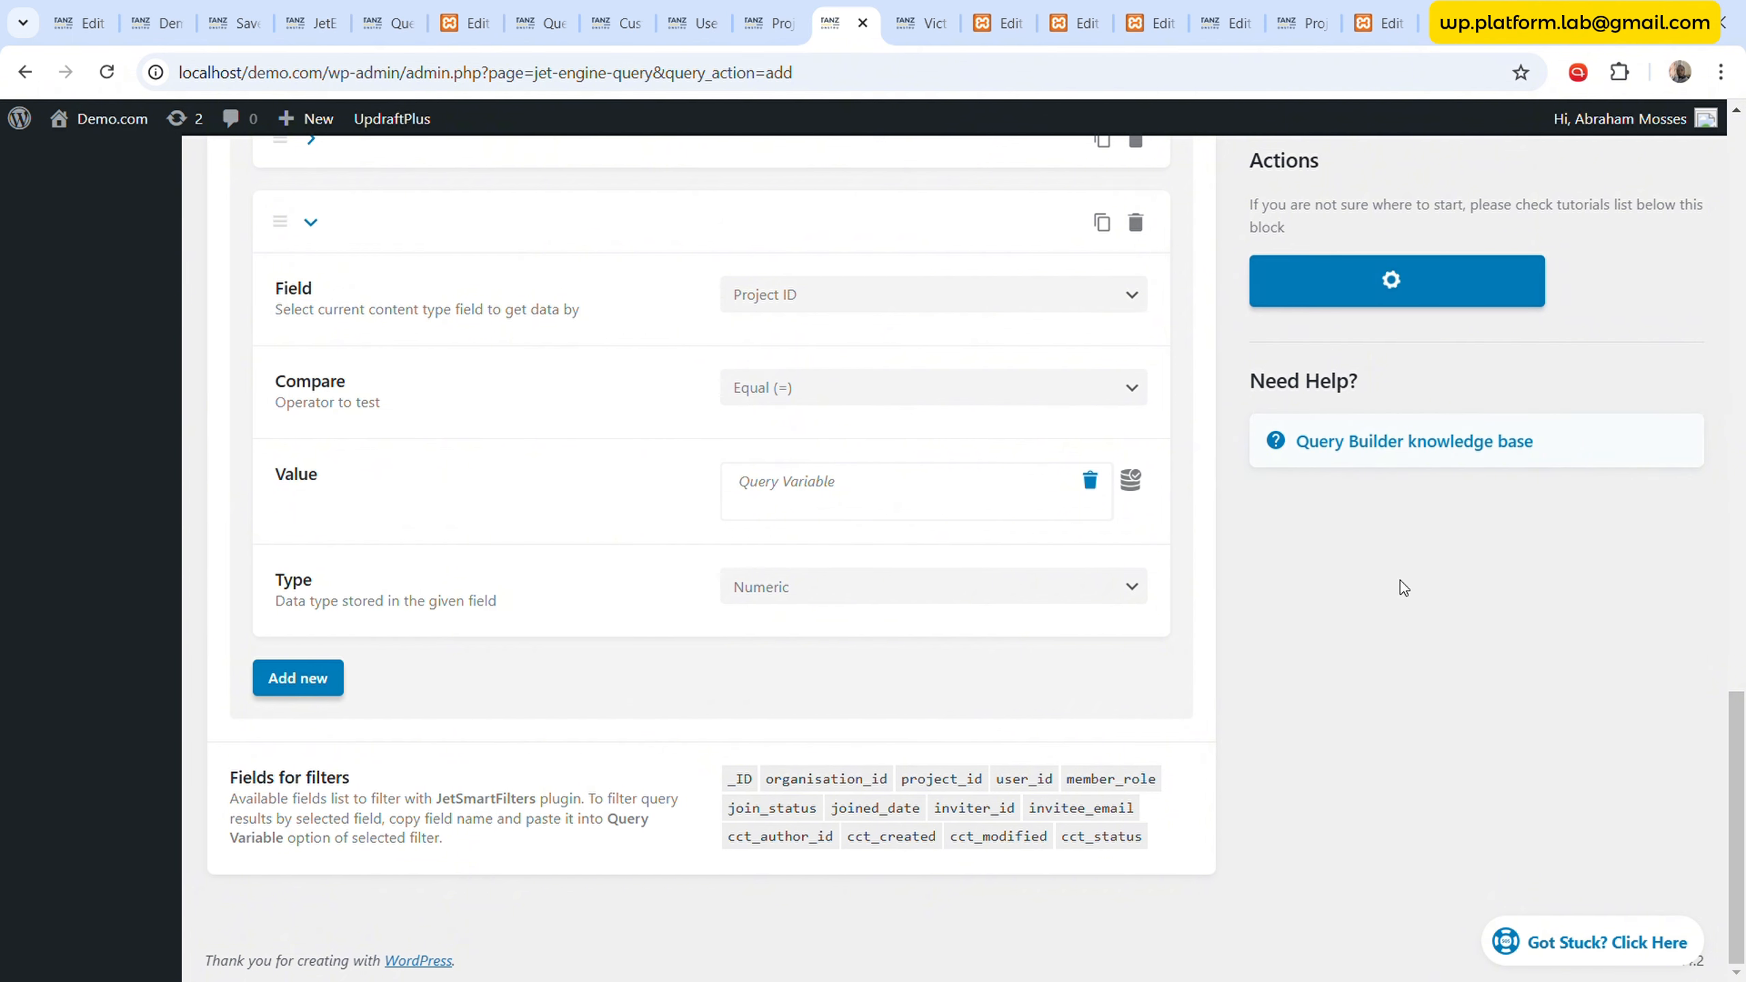
- Reload the Project Invitation query and examine its existing query conditions
left_click(540, 22)
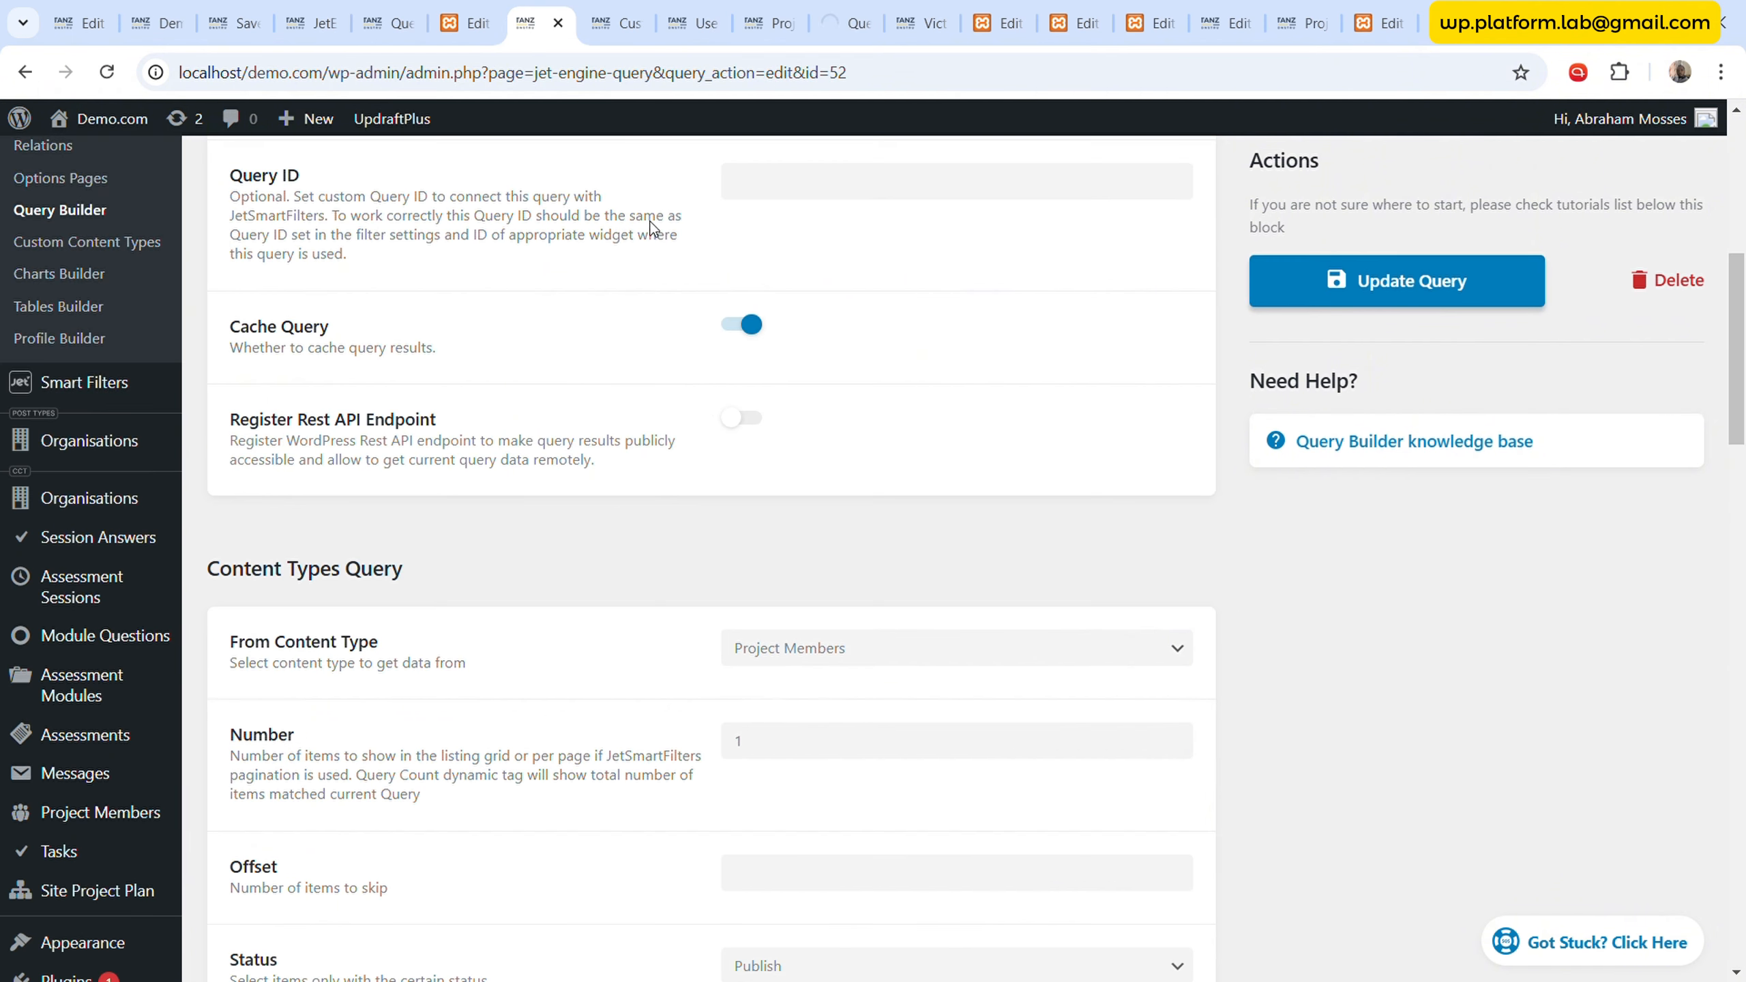
scroll(651, 227, "up", 6)
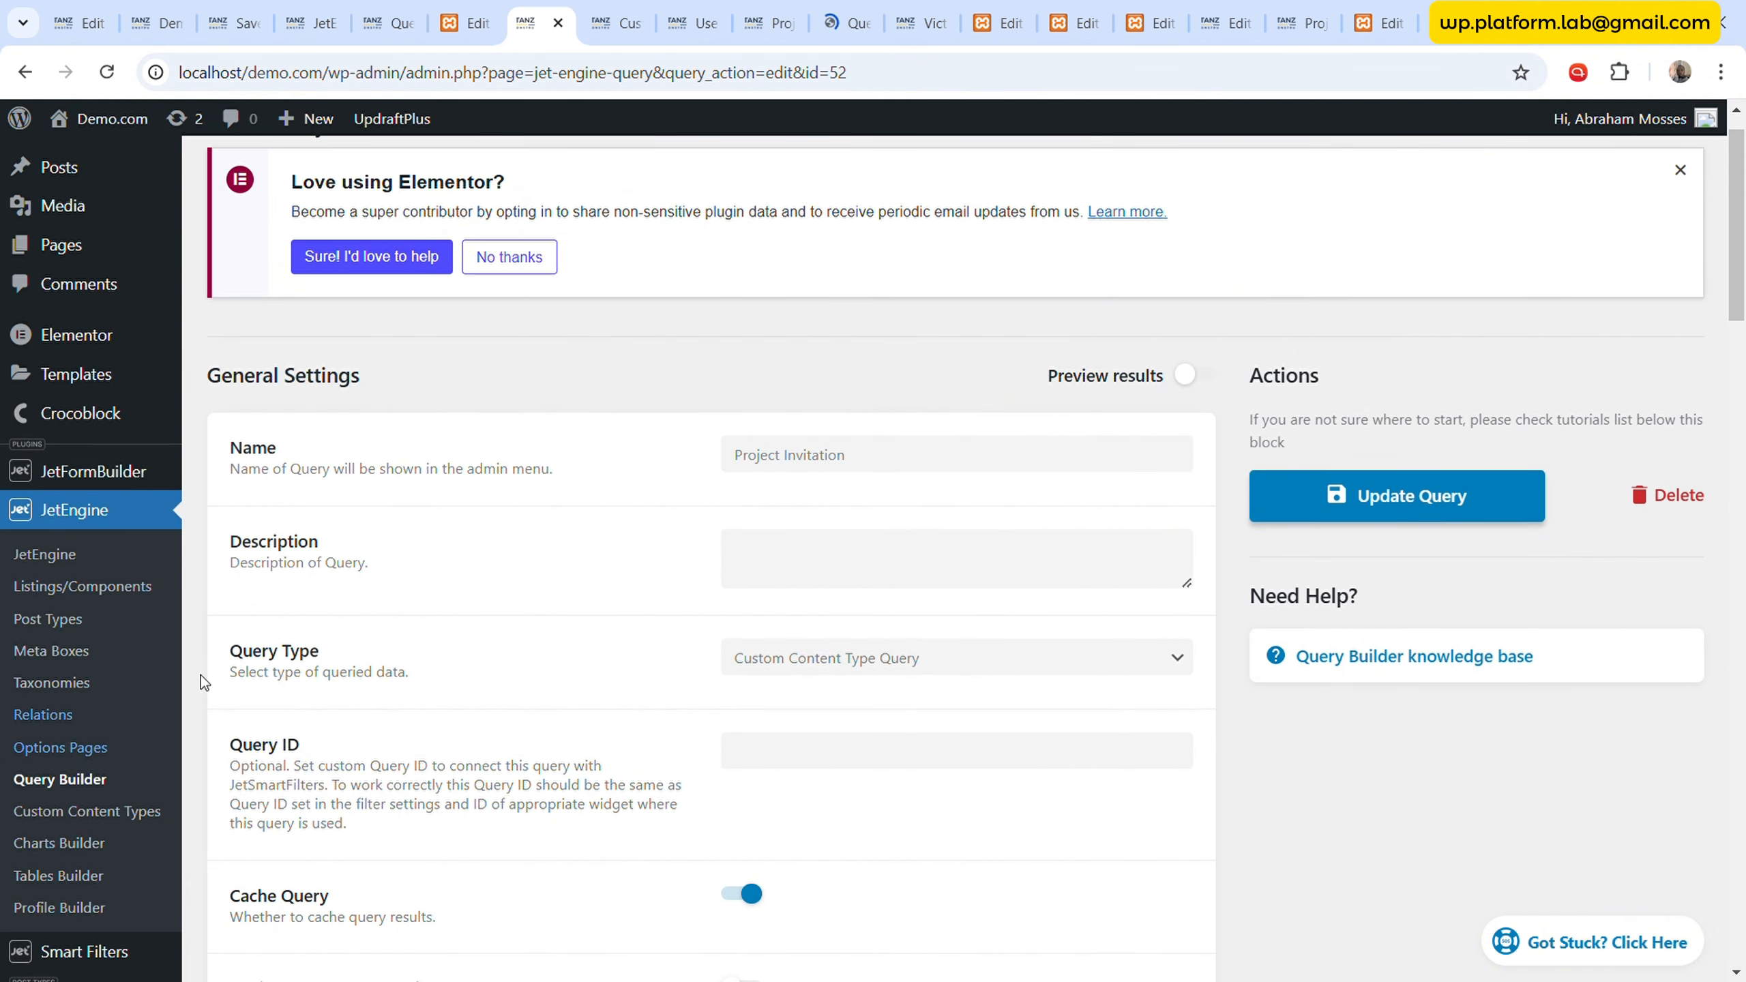
left_click(108, 75)
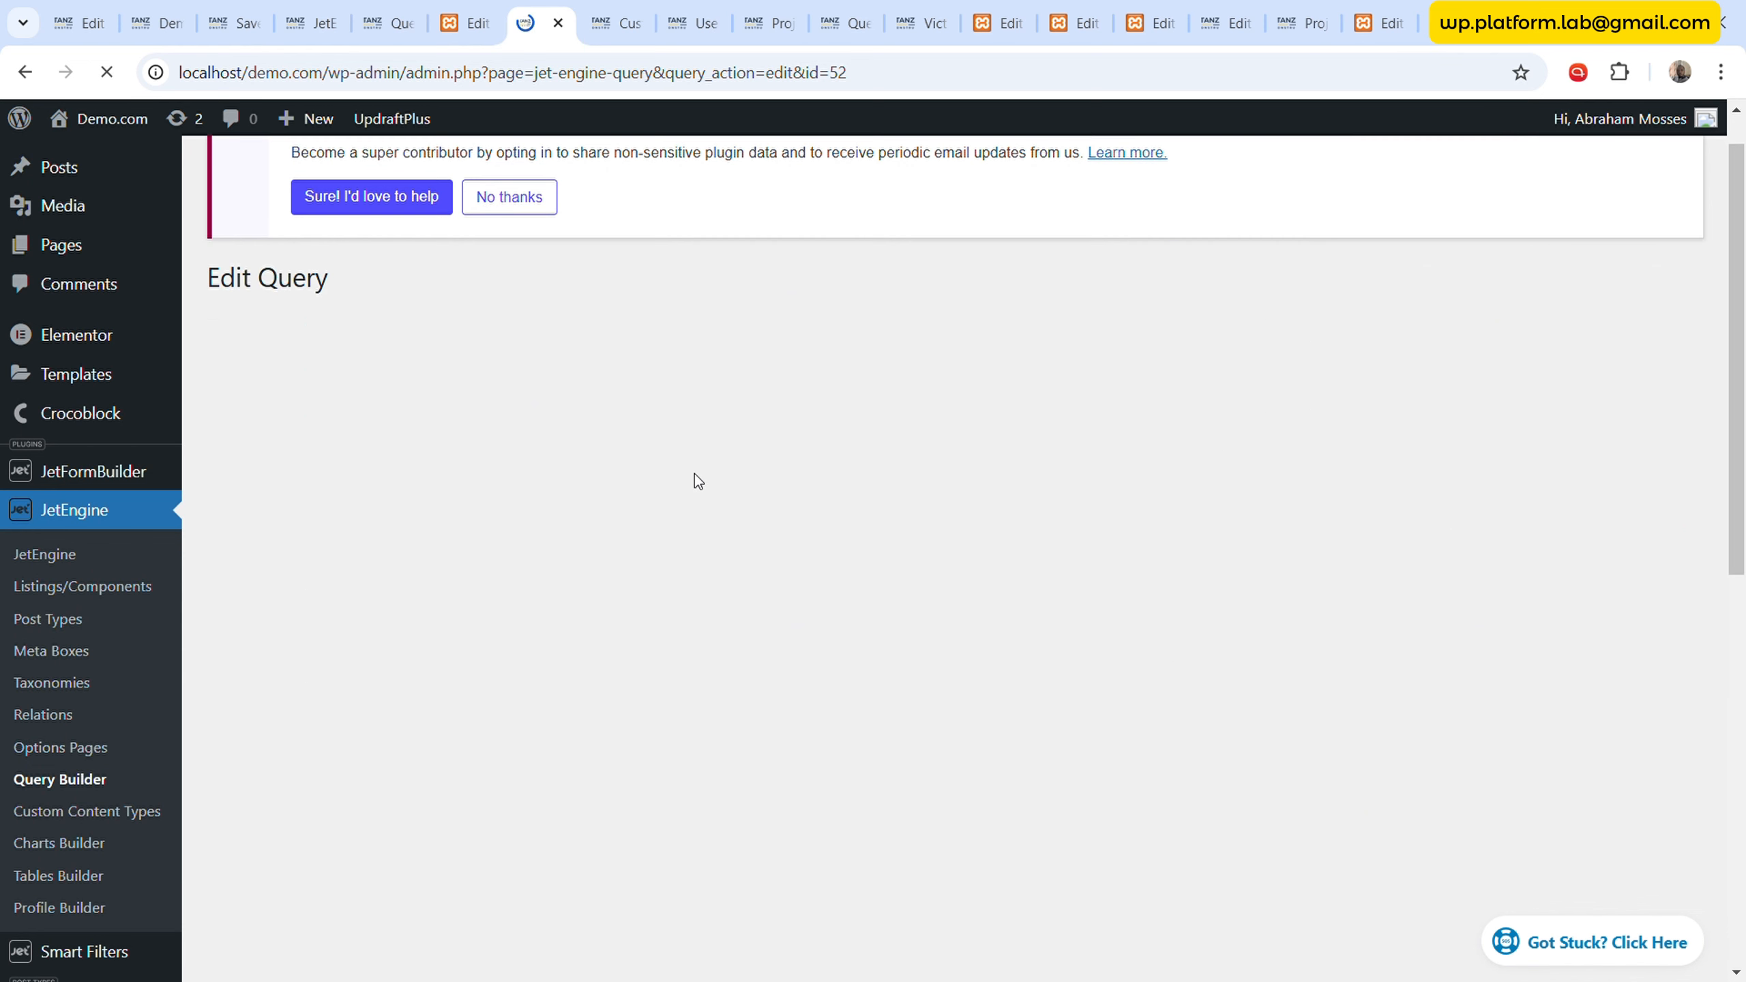
scroll(689, 568, "down", 7)
scroll(690, 567, "up", 3)
scroll(693, 568, "down", 15)
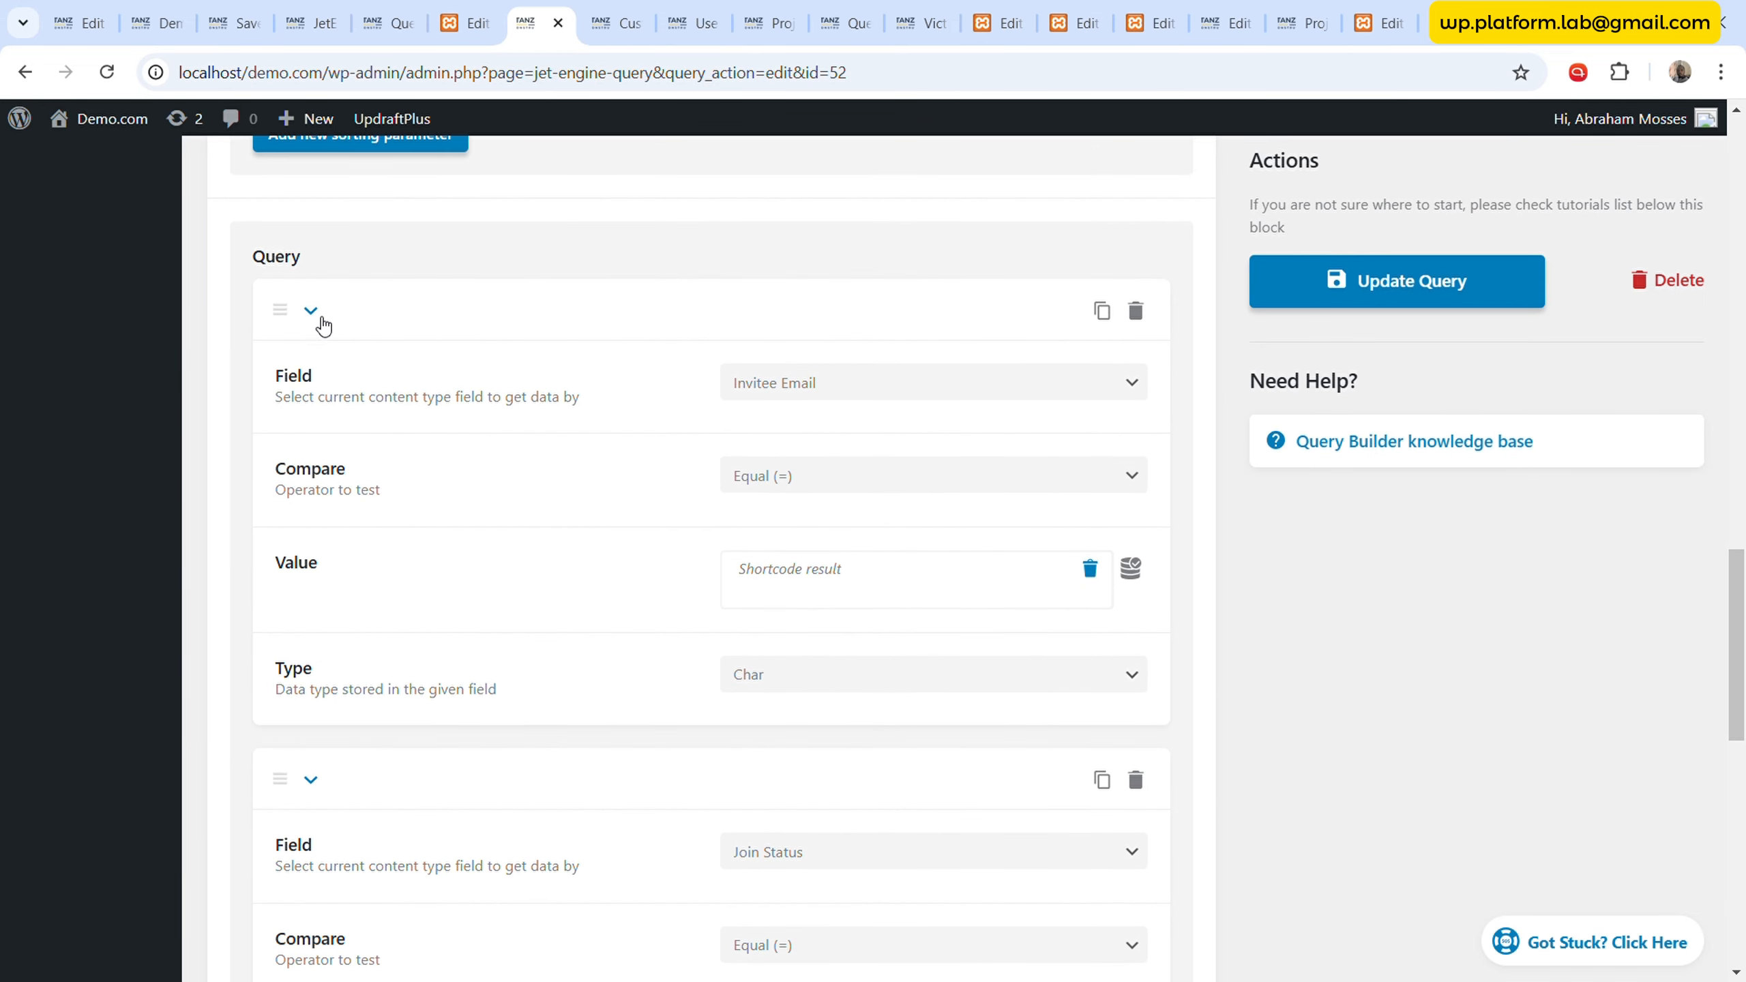
scroll(738, 466, "down", 1)
scroll(737, 466, "down", 8)
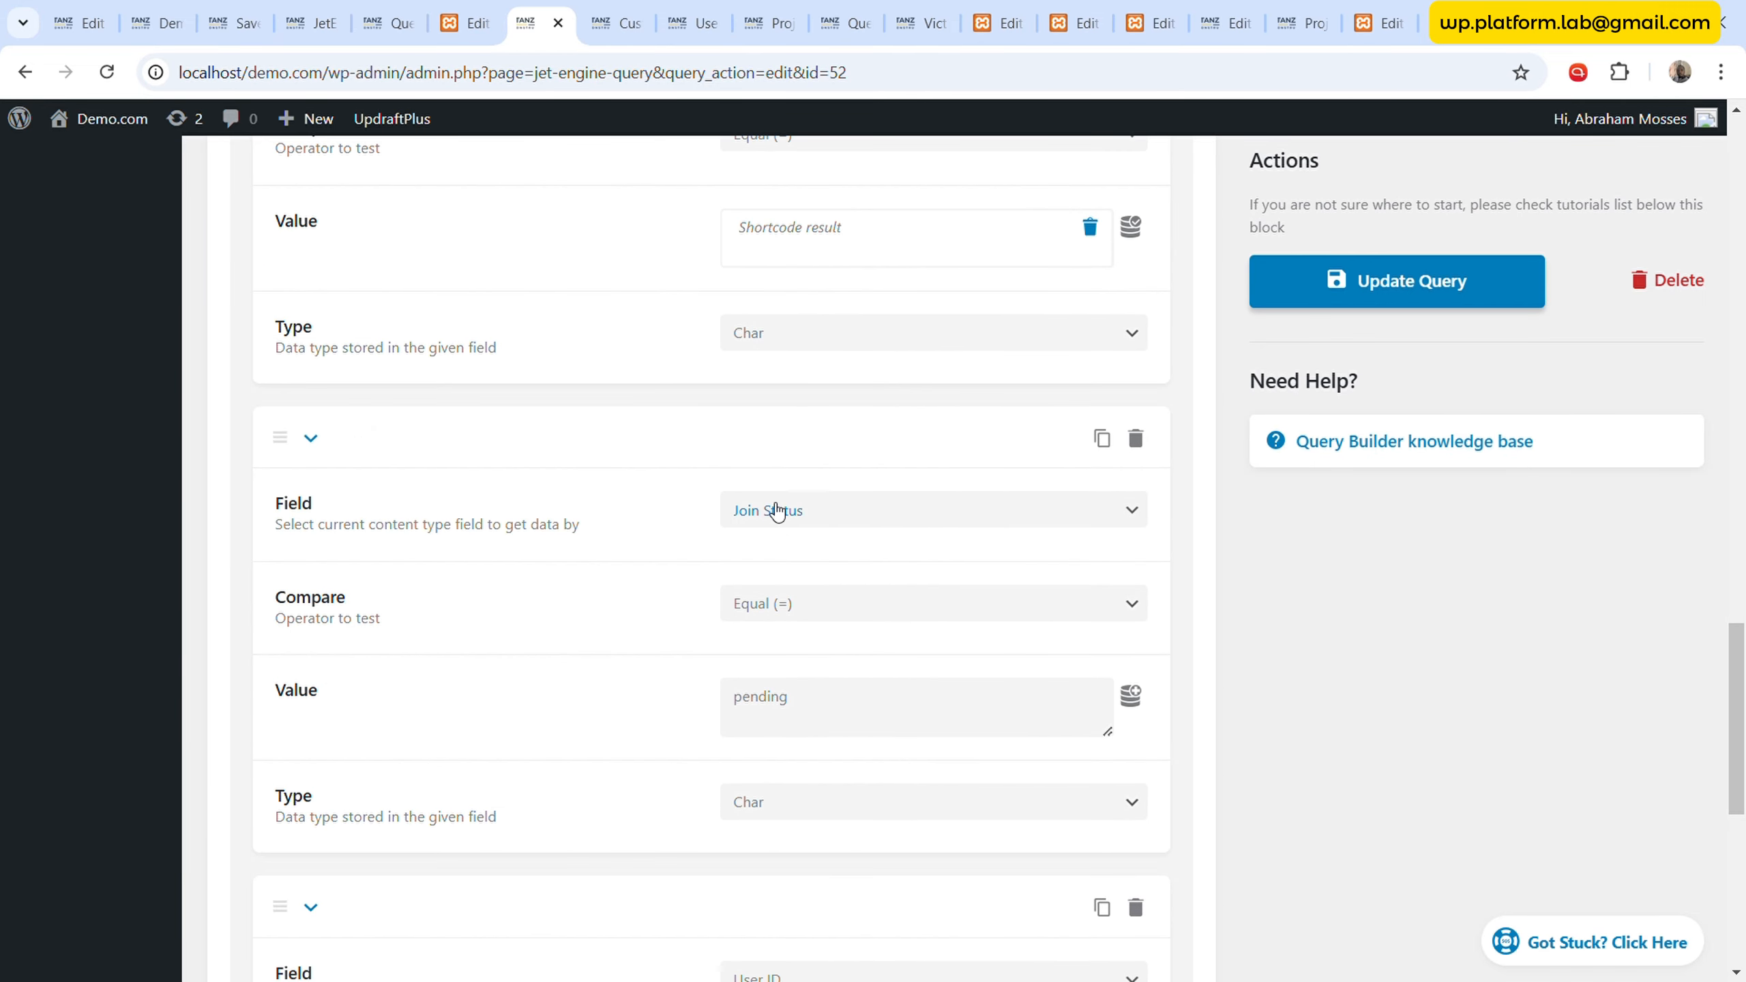
scroll(860, 640, "down", 5)
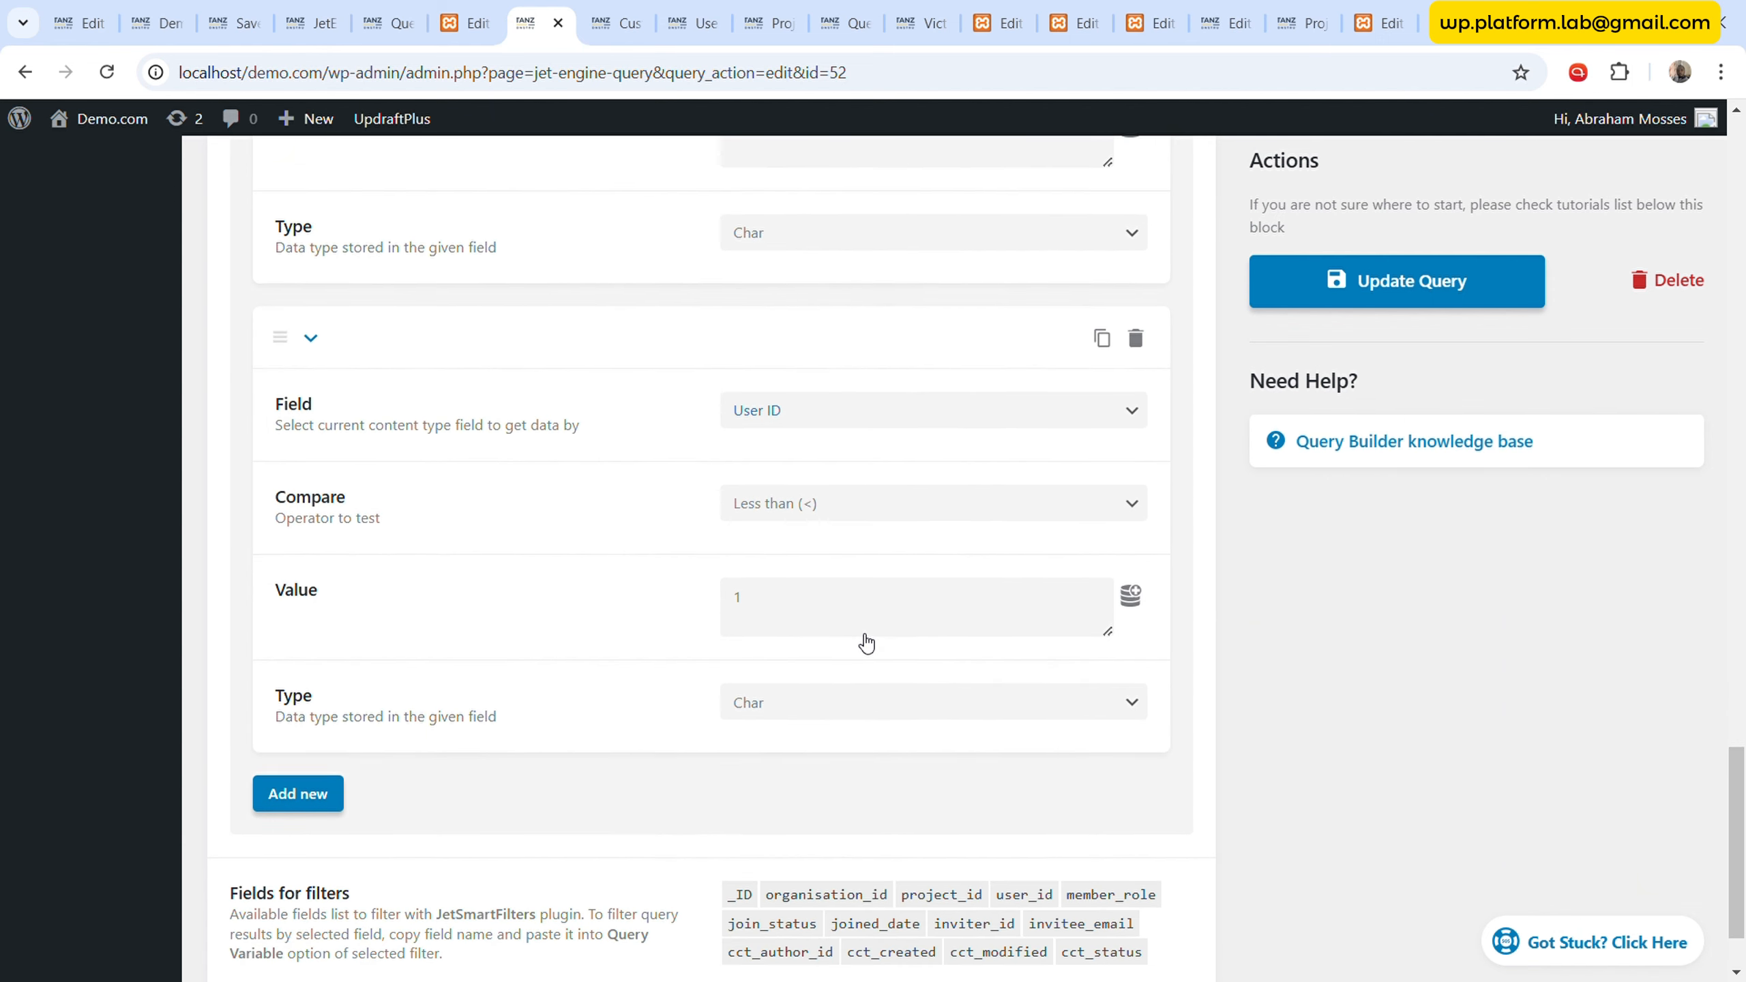
- Add a new condition to the Project Invitation query using the Project ID field with the comparison Equal (=)
left_click(294, 699)
scroll(899, 442, "down", 5)
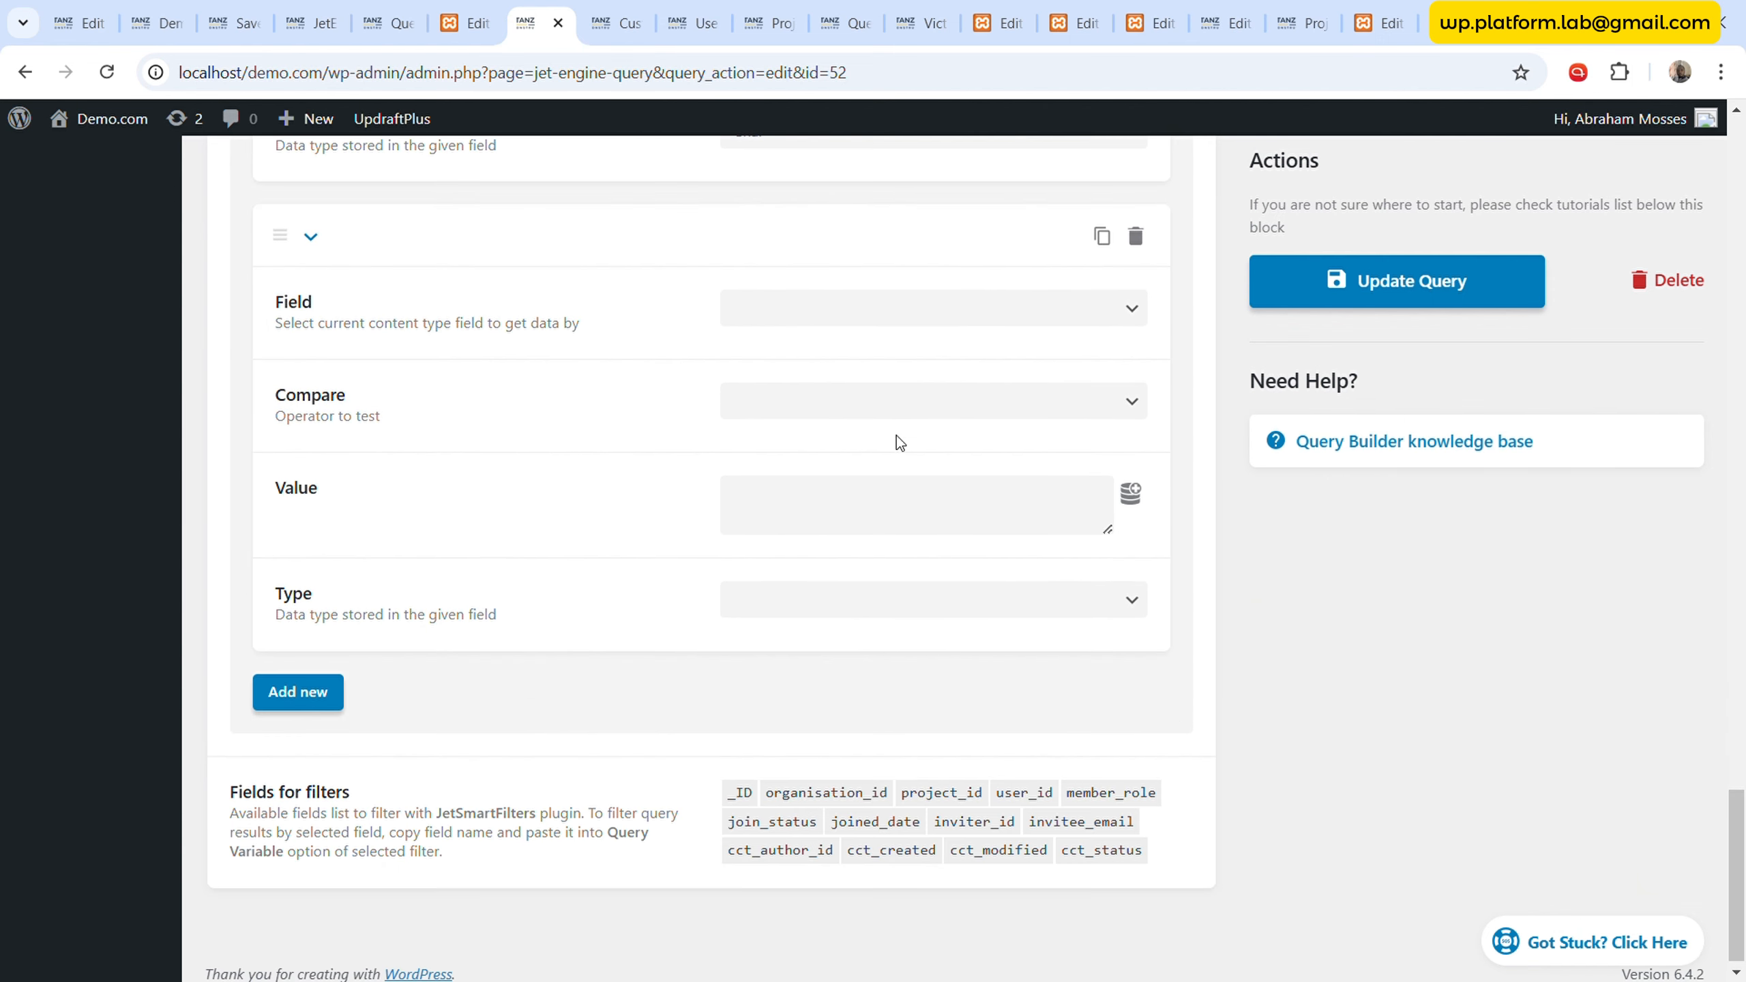
left_click(959, 318)
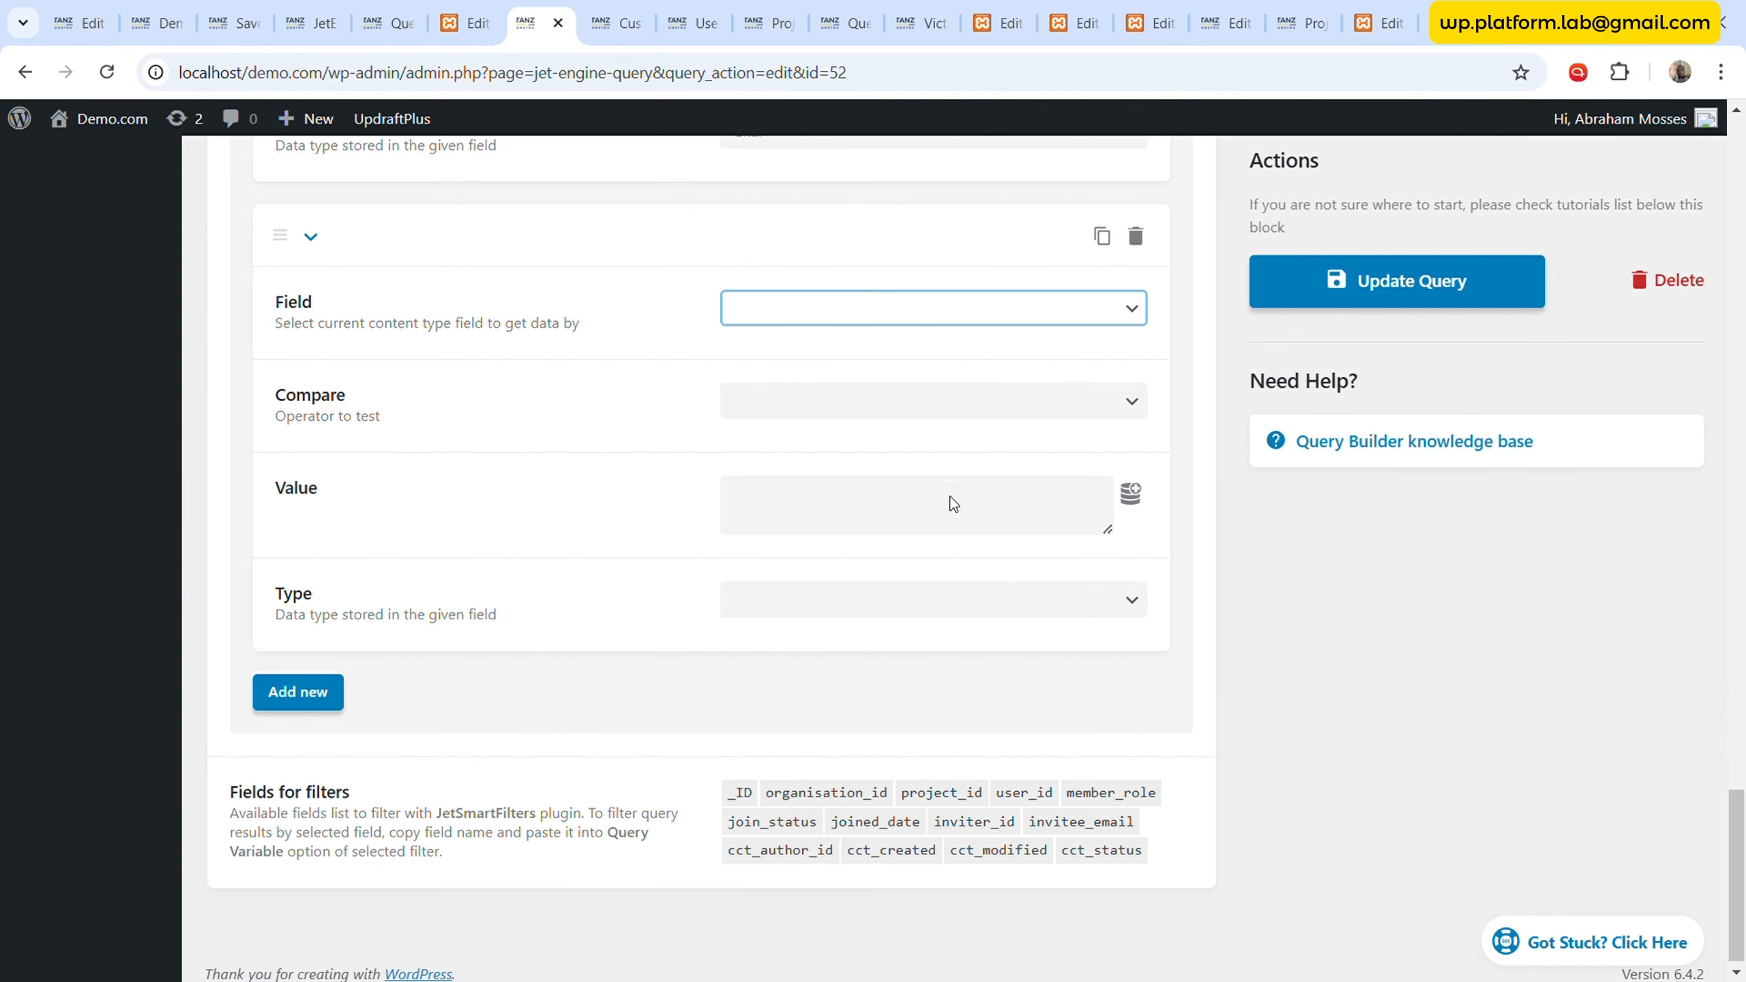
left_click(932, 395)
left_click(932, 397)
left_click(908, 451)
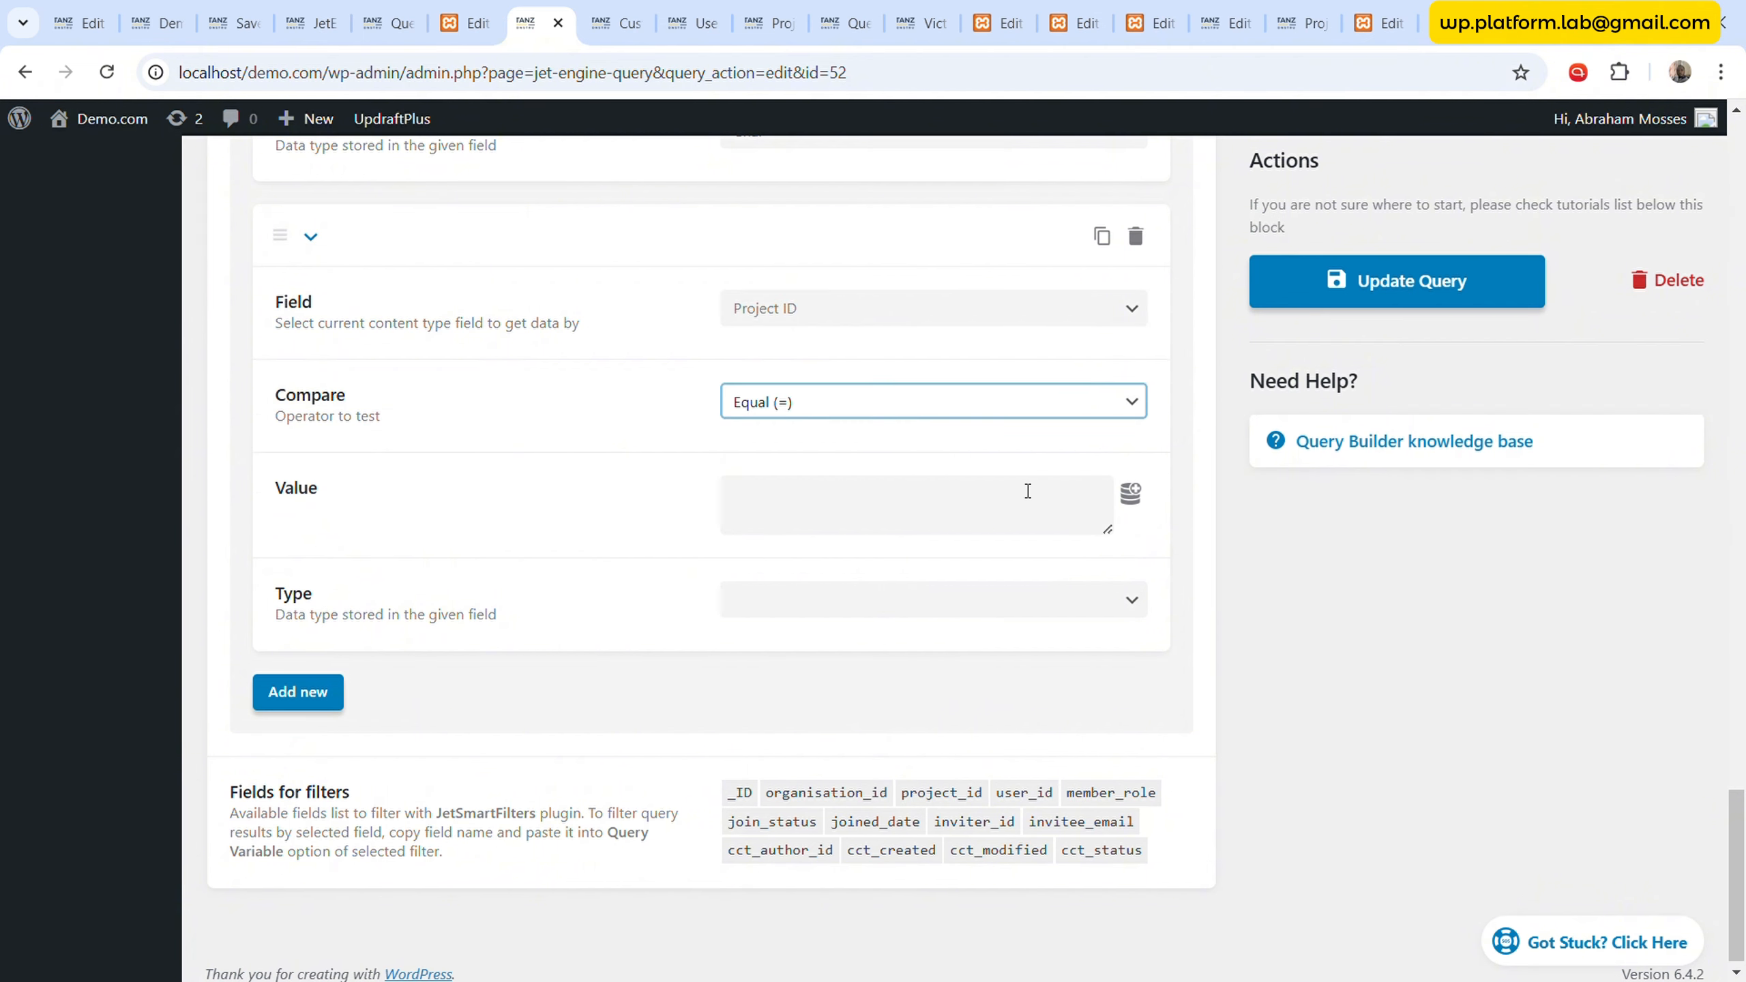
- Set the new condition's value to the Query Variable macro "project-id" with data type Numeric
left_click(1131, 493)
scroll(924, 688, "down", 5)
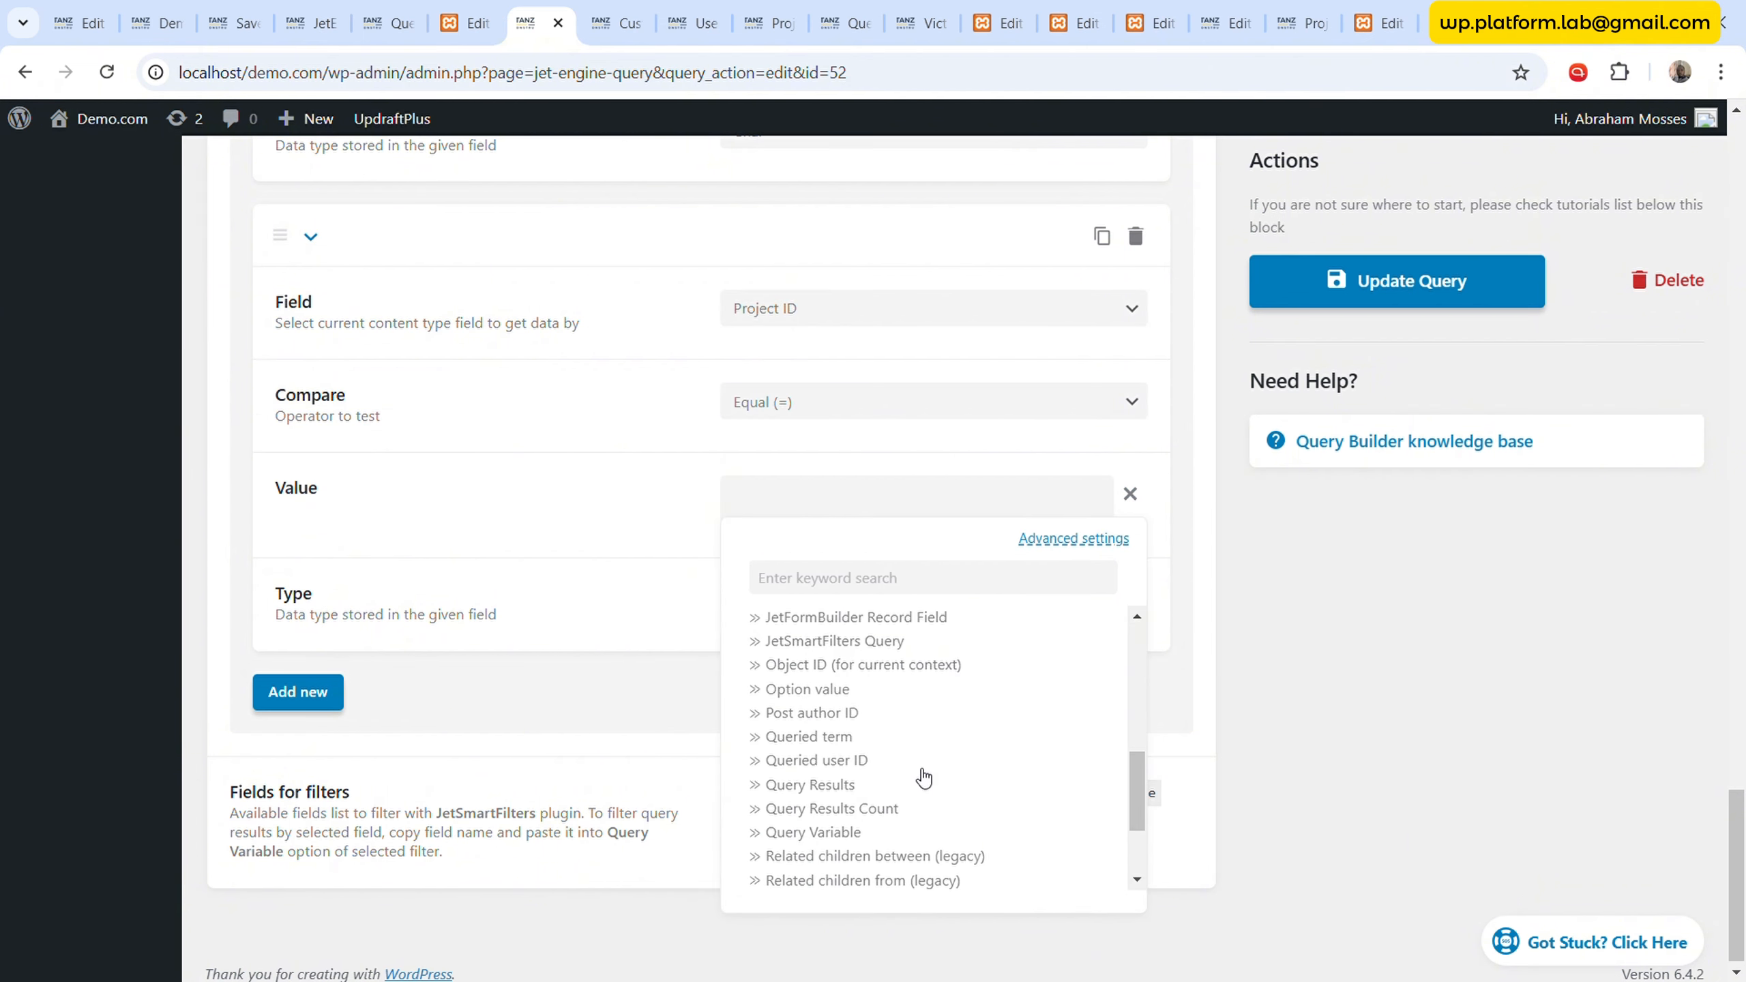
left_click(859, 832)
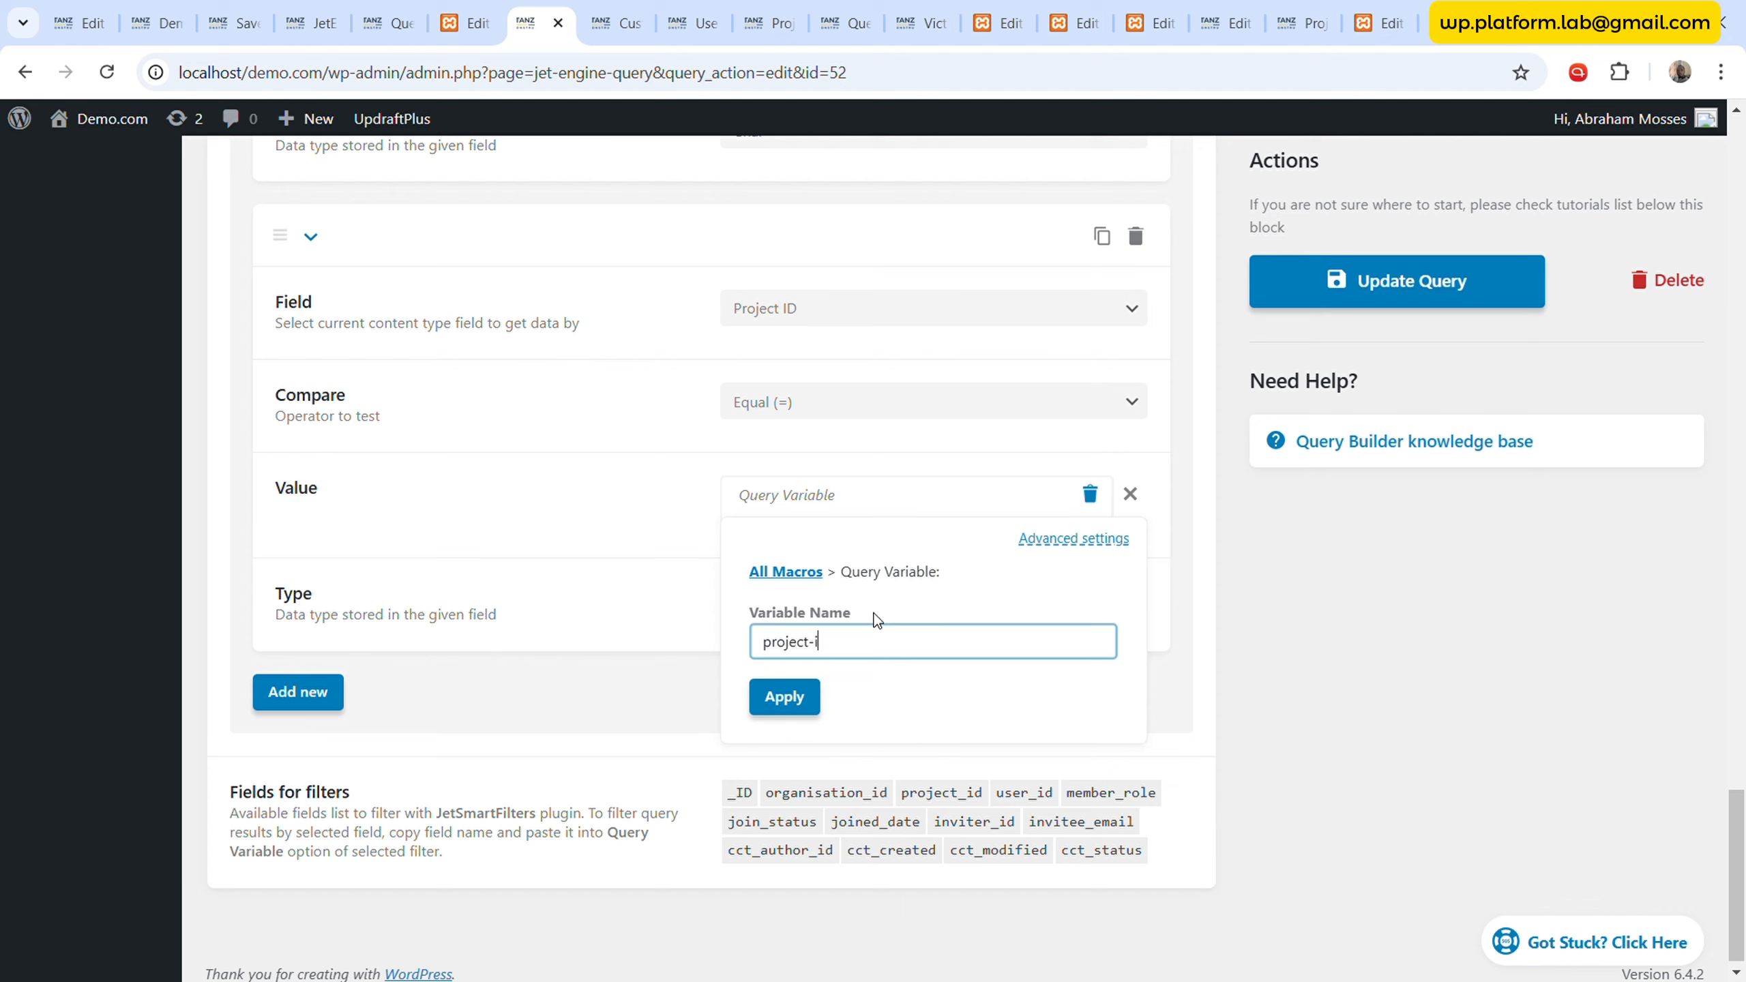
left_click(818, 699)
left_click(867, 615)
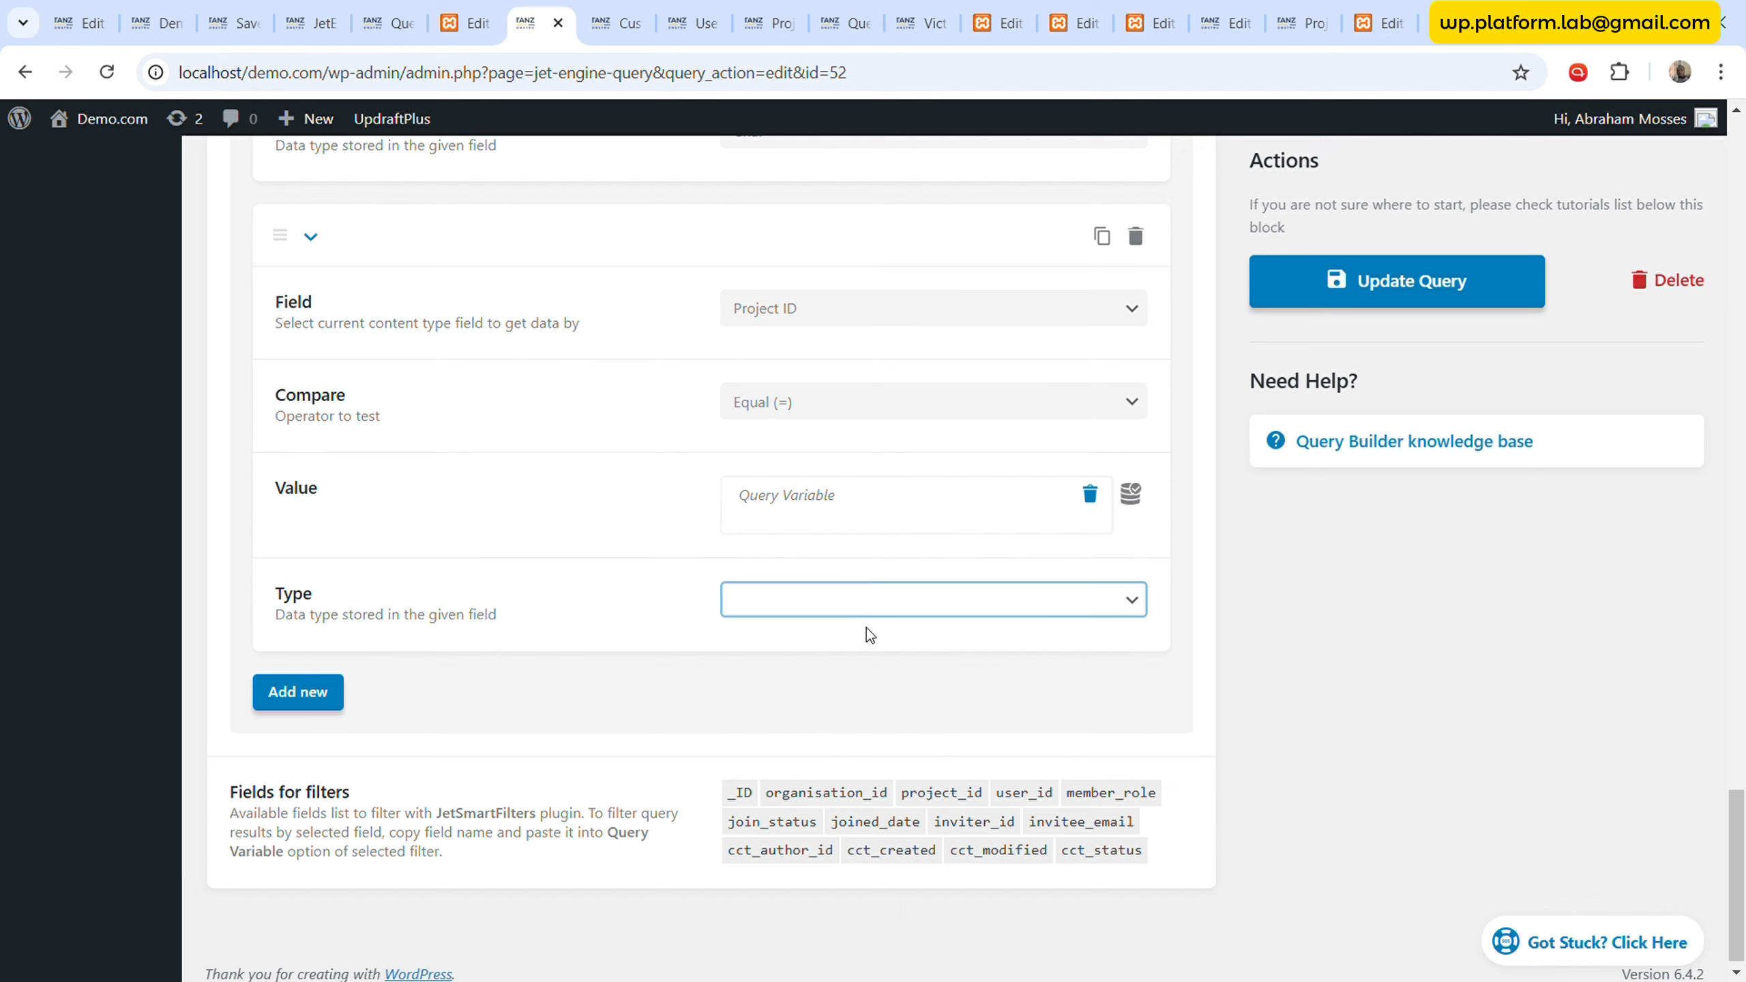
left_click(857, 656)
- Check the project ID parameter's name in the URL of the organisation's project overview page
left_click(1464, 2)
left_click(1302, 5)
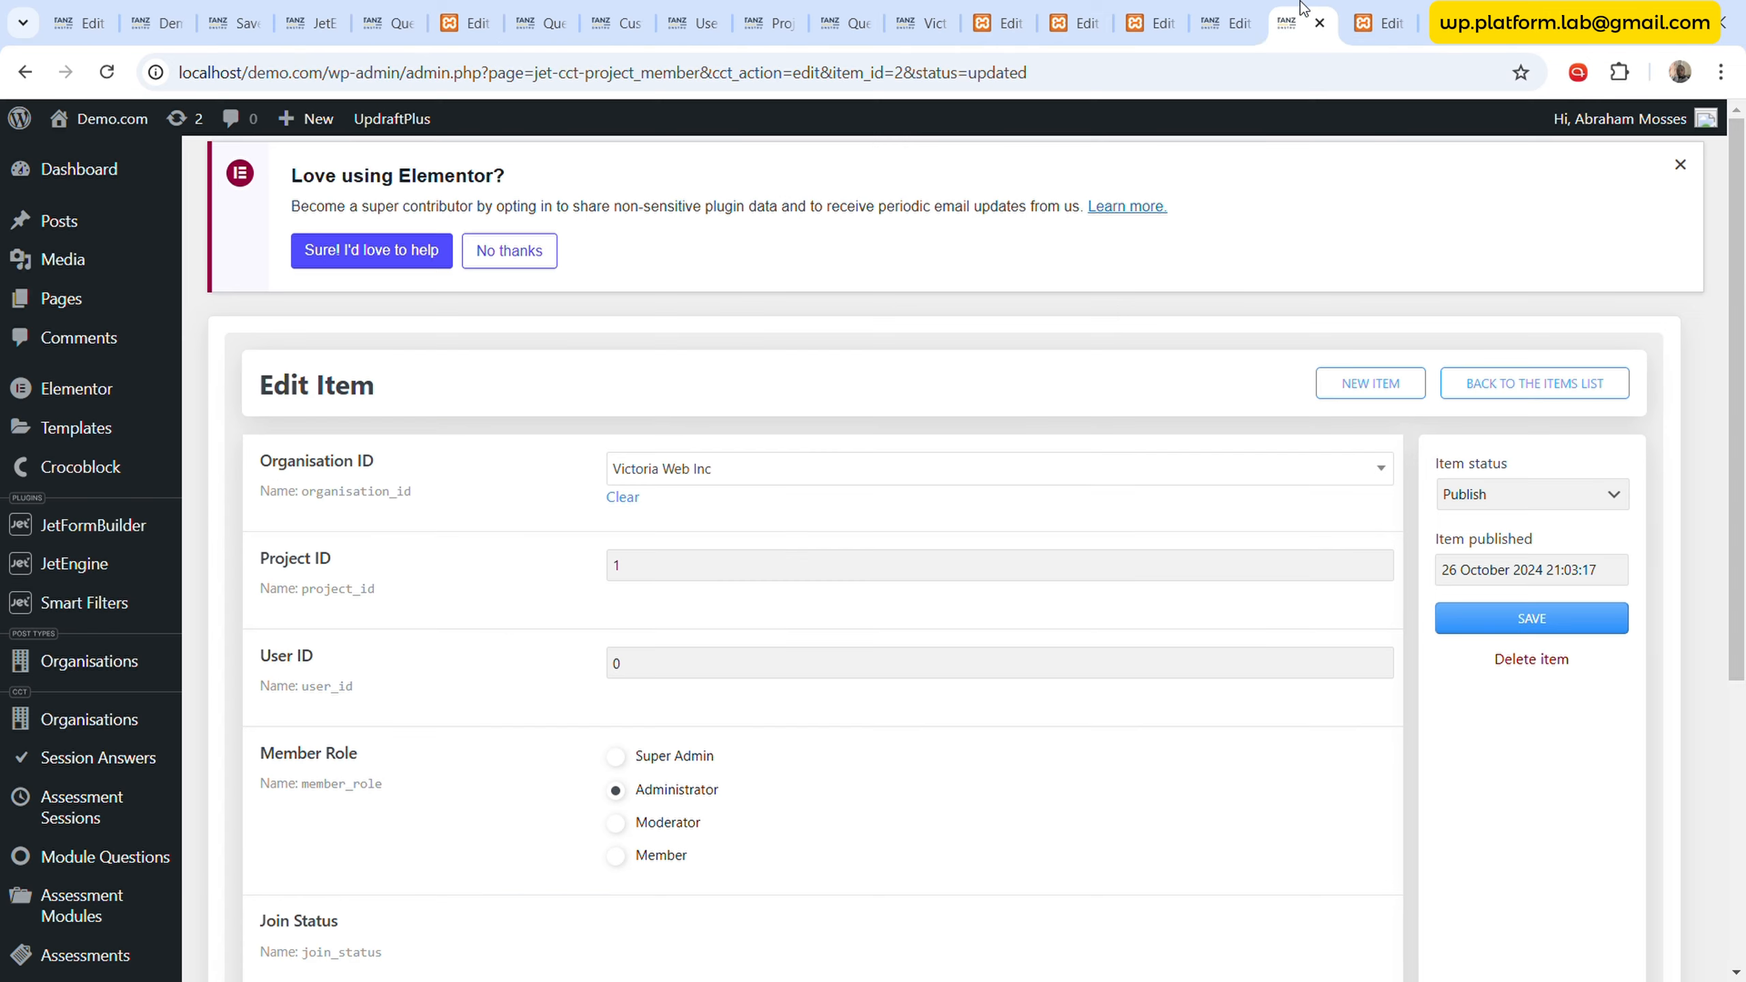
left_click(1223, 7)
left_click(921, 22)
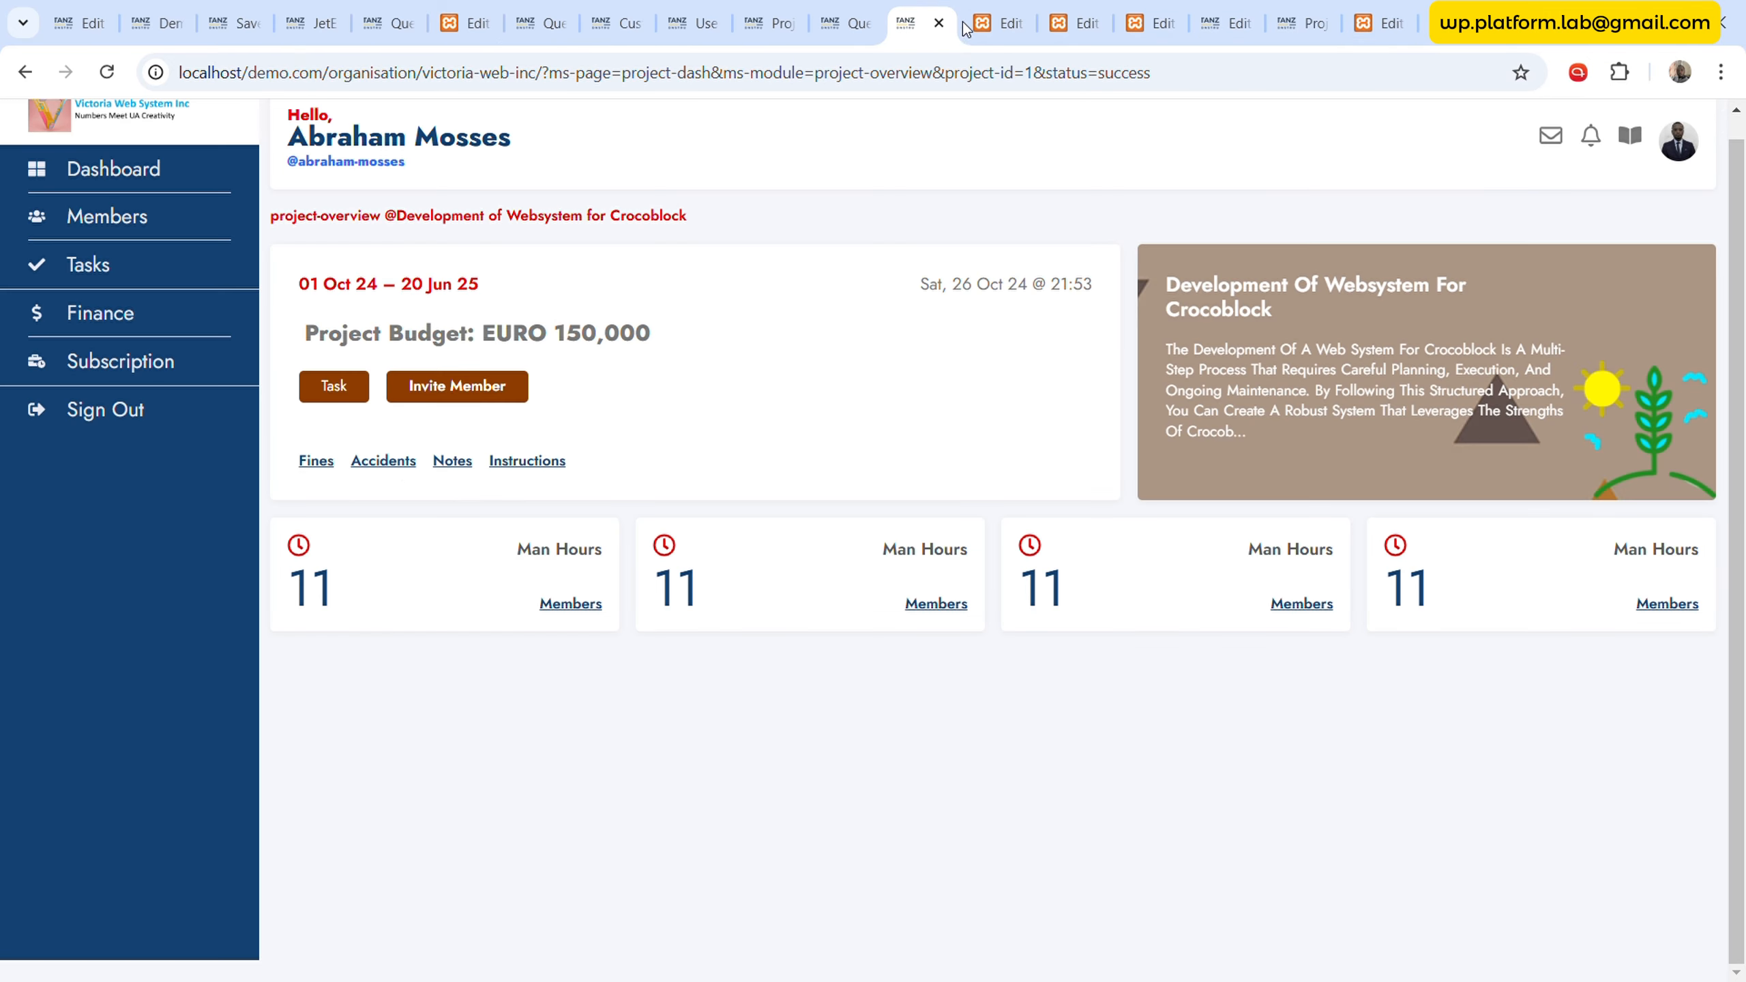
left_click_drag(951, 81, 1014, 80)
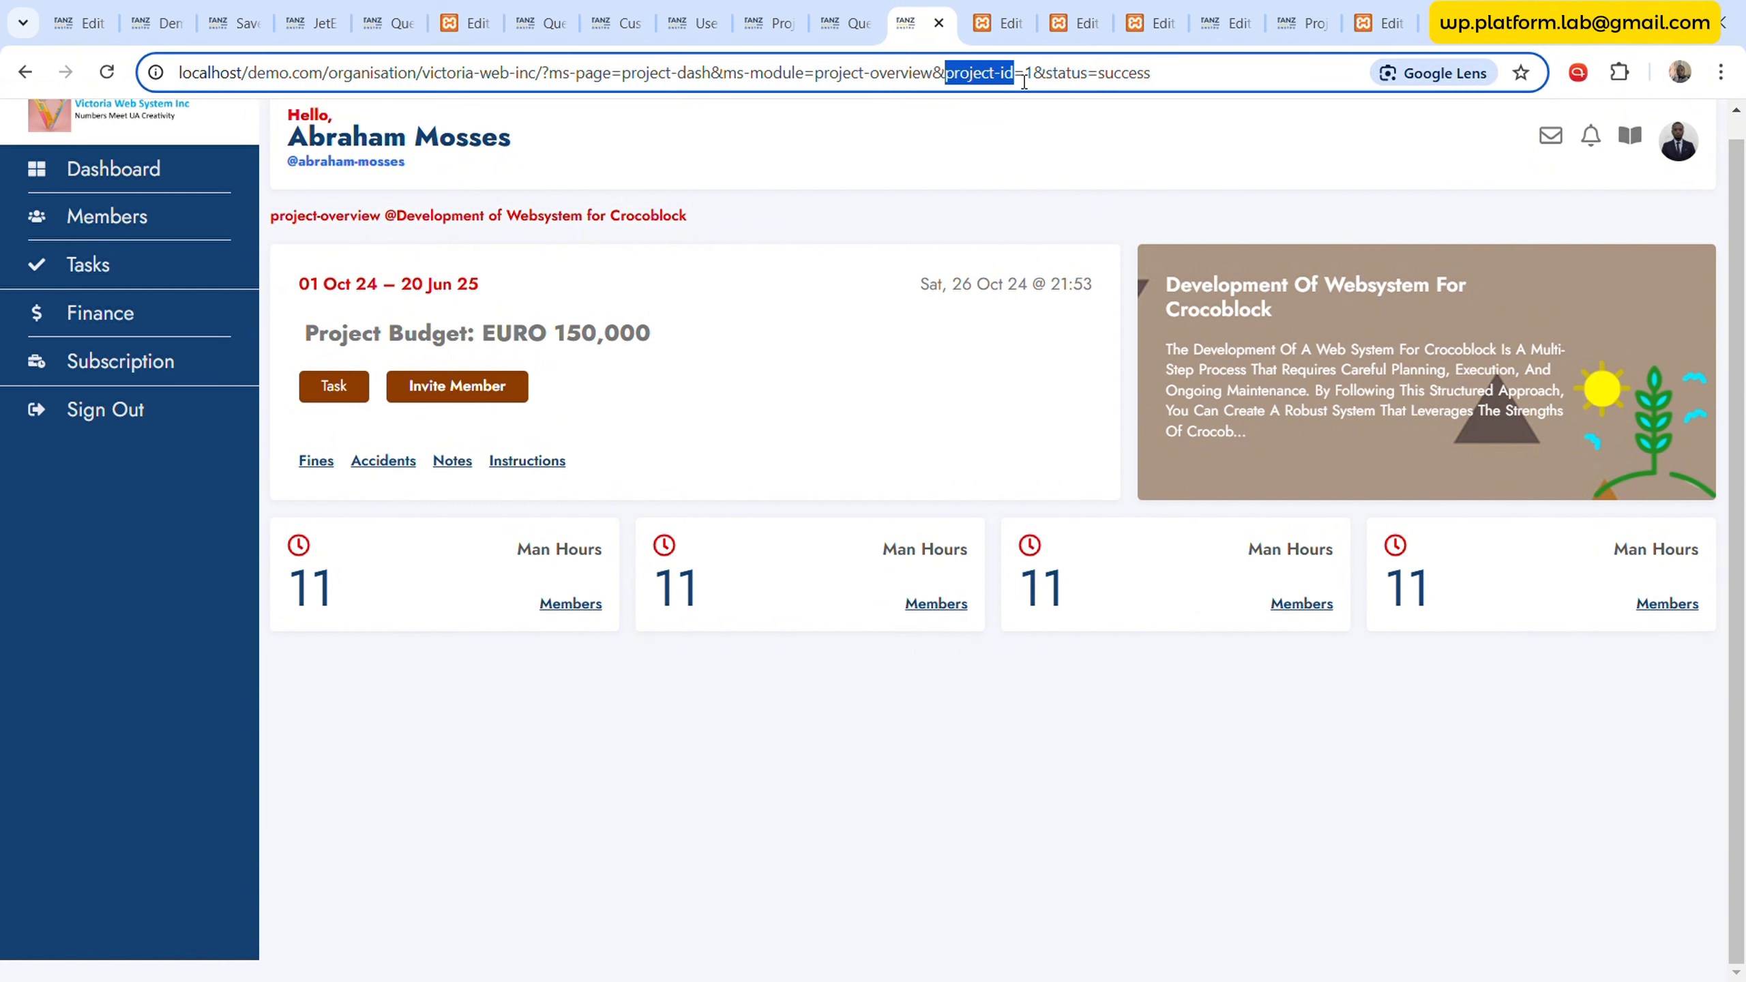
- Return to the Project Invitation query and save its update
left_click(612, 16)
left_click(548, 19)
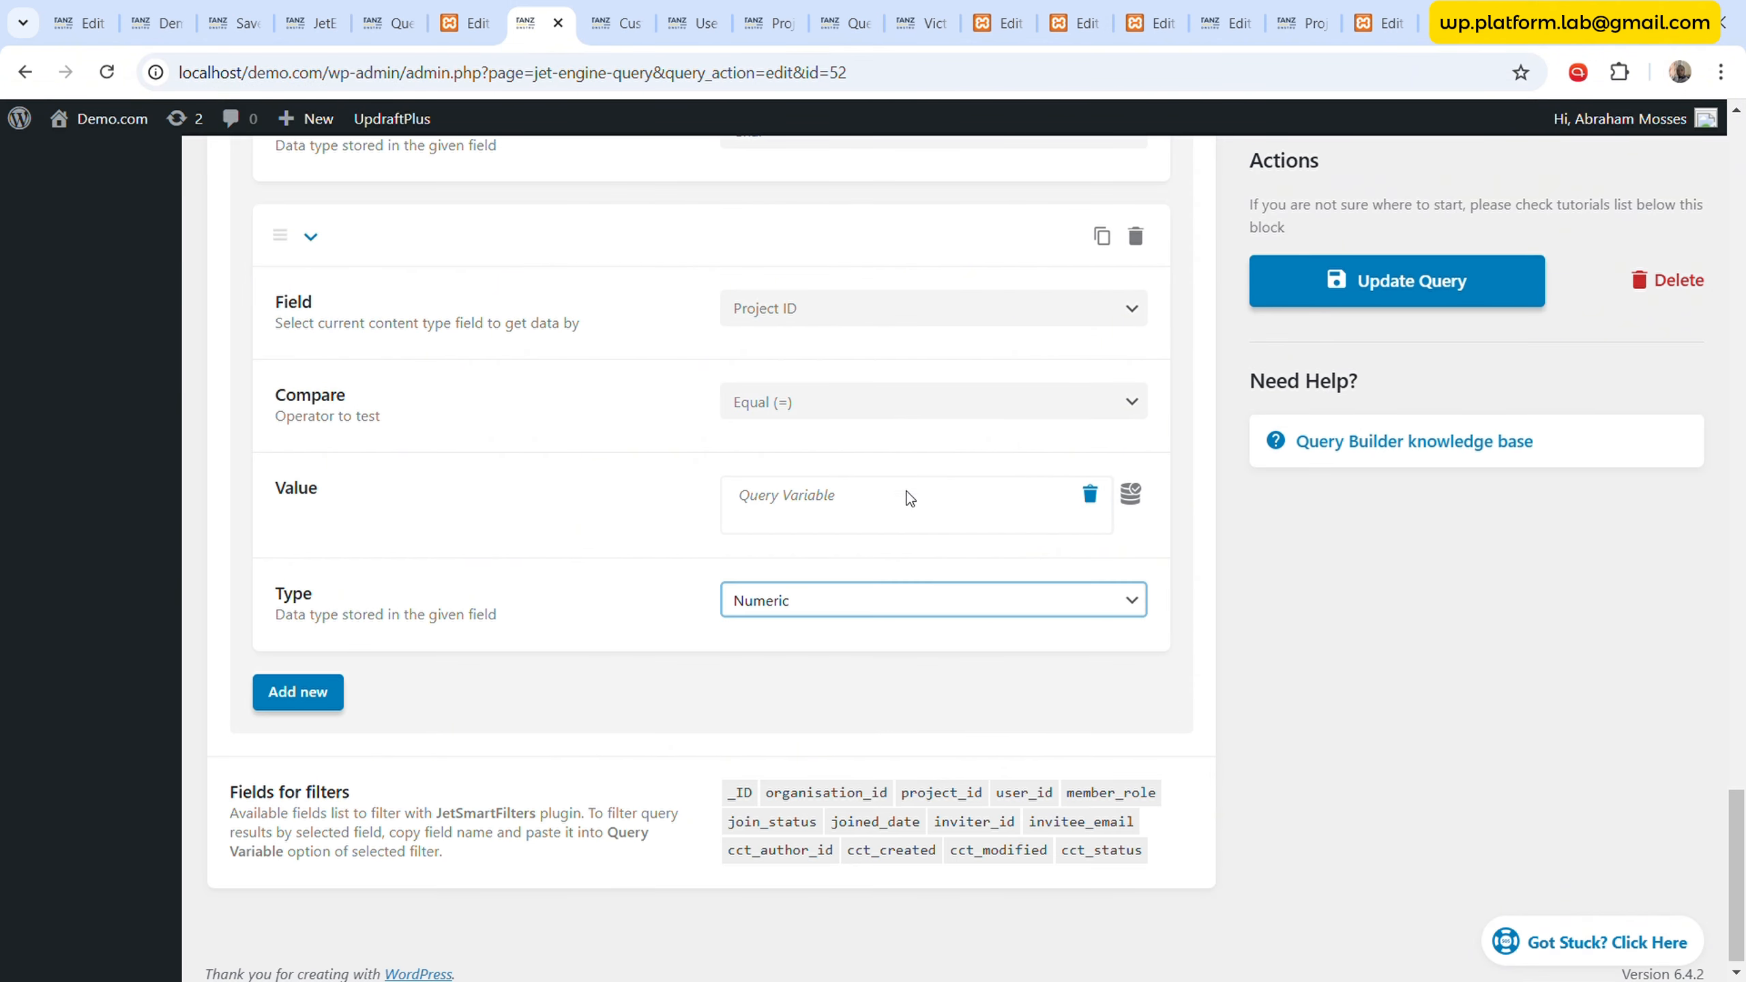
left_click(1478, 290)
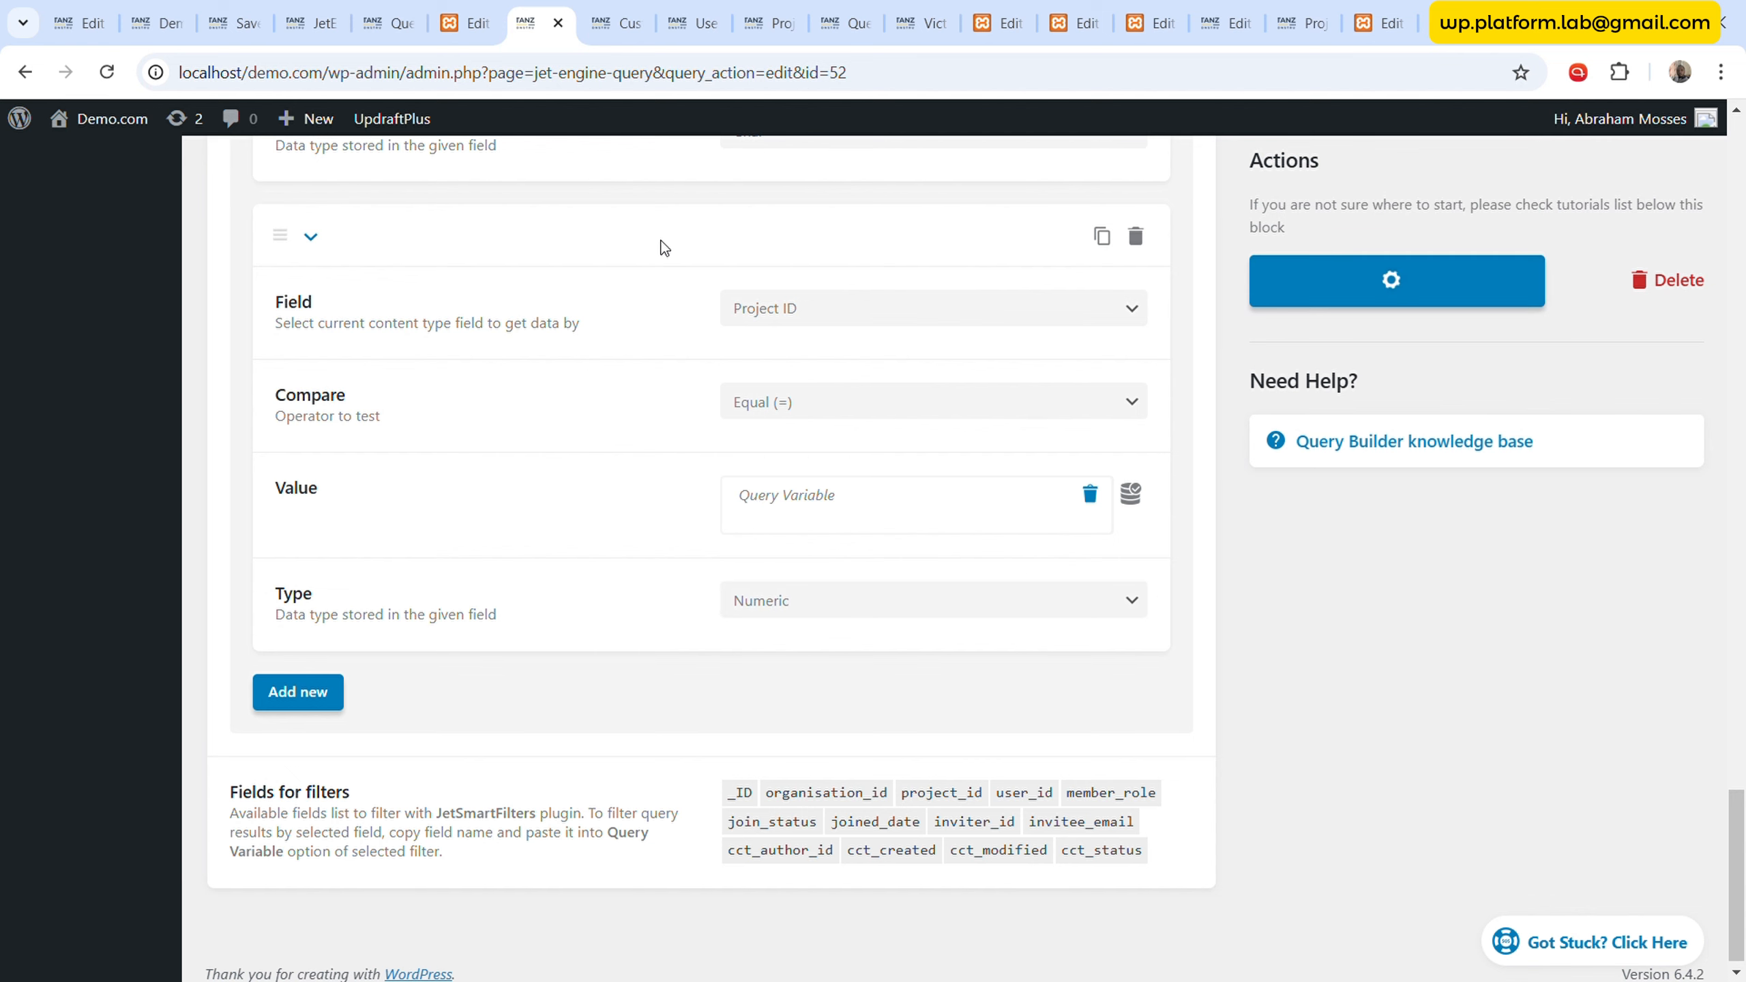
- Check and reapply the Project ID condition's query variable in the Cur Project: Active Members query, and update the query
left_click(845, 22)
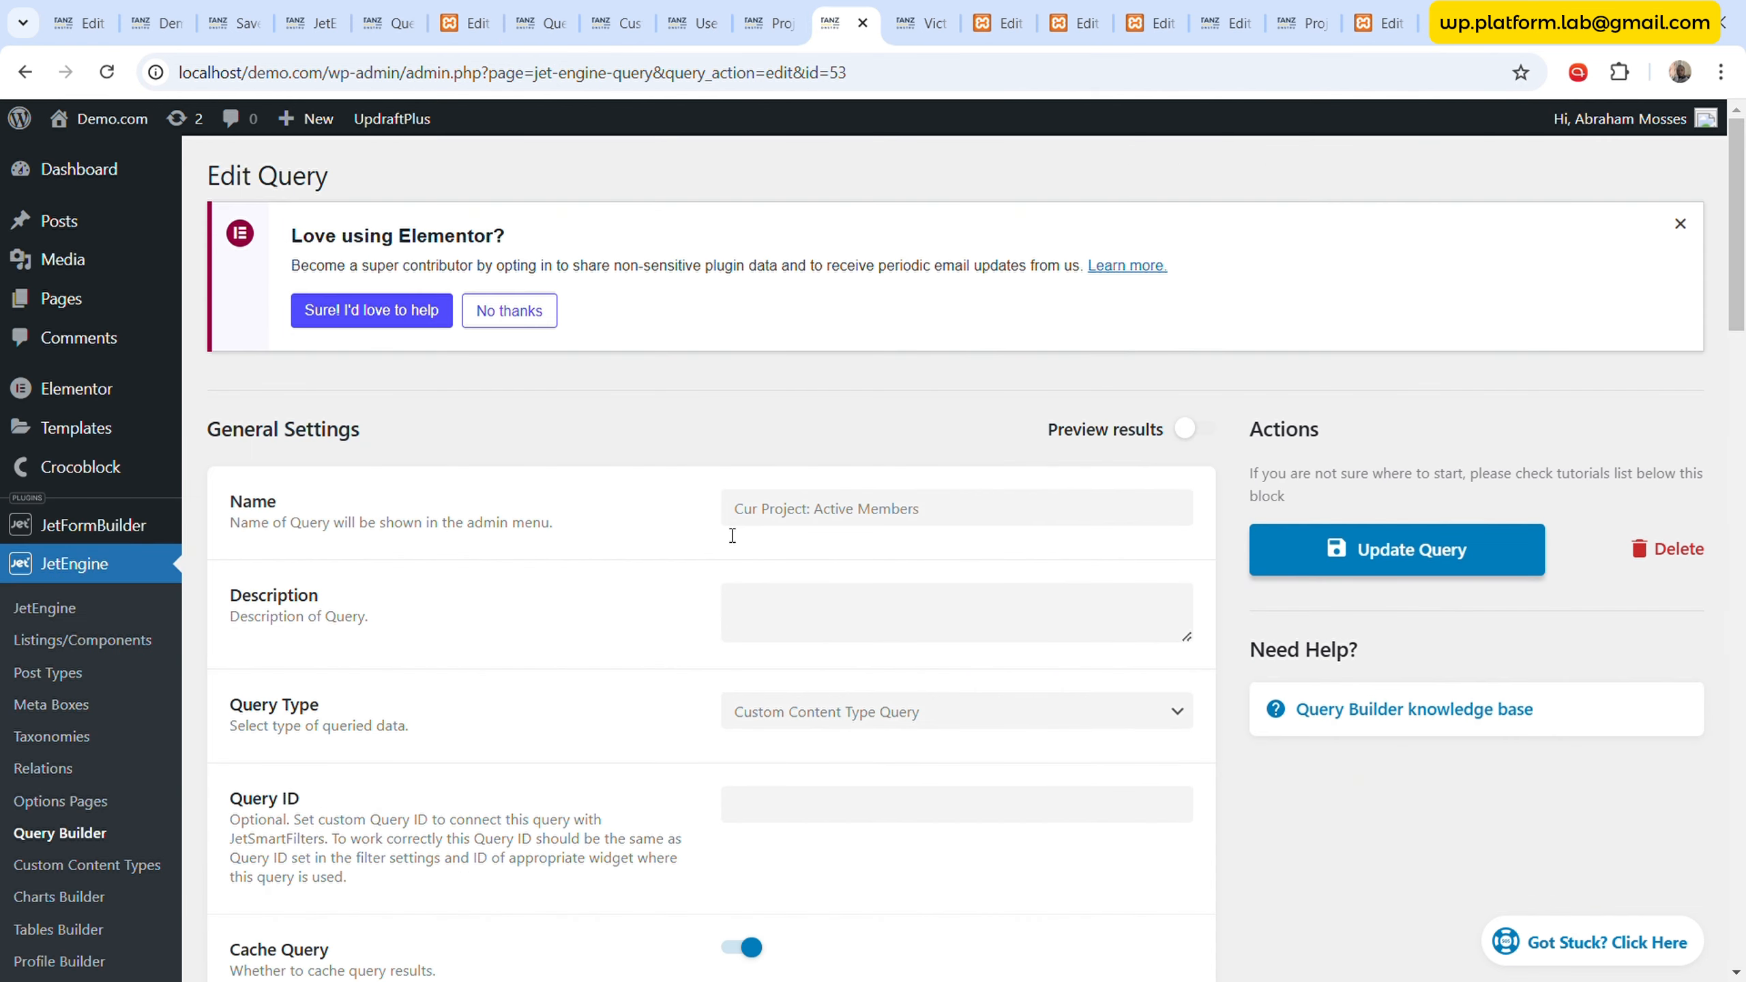
scroll(680, 609, "down", 8)
scroll(680, 609, "down", 10)
scroll(607, 608, "down", 5)
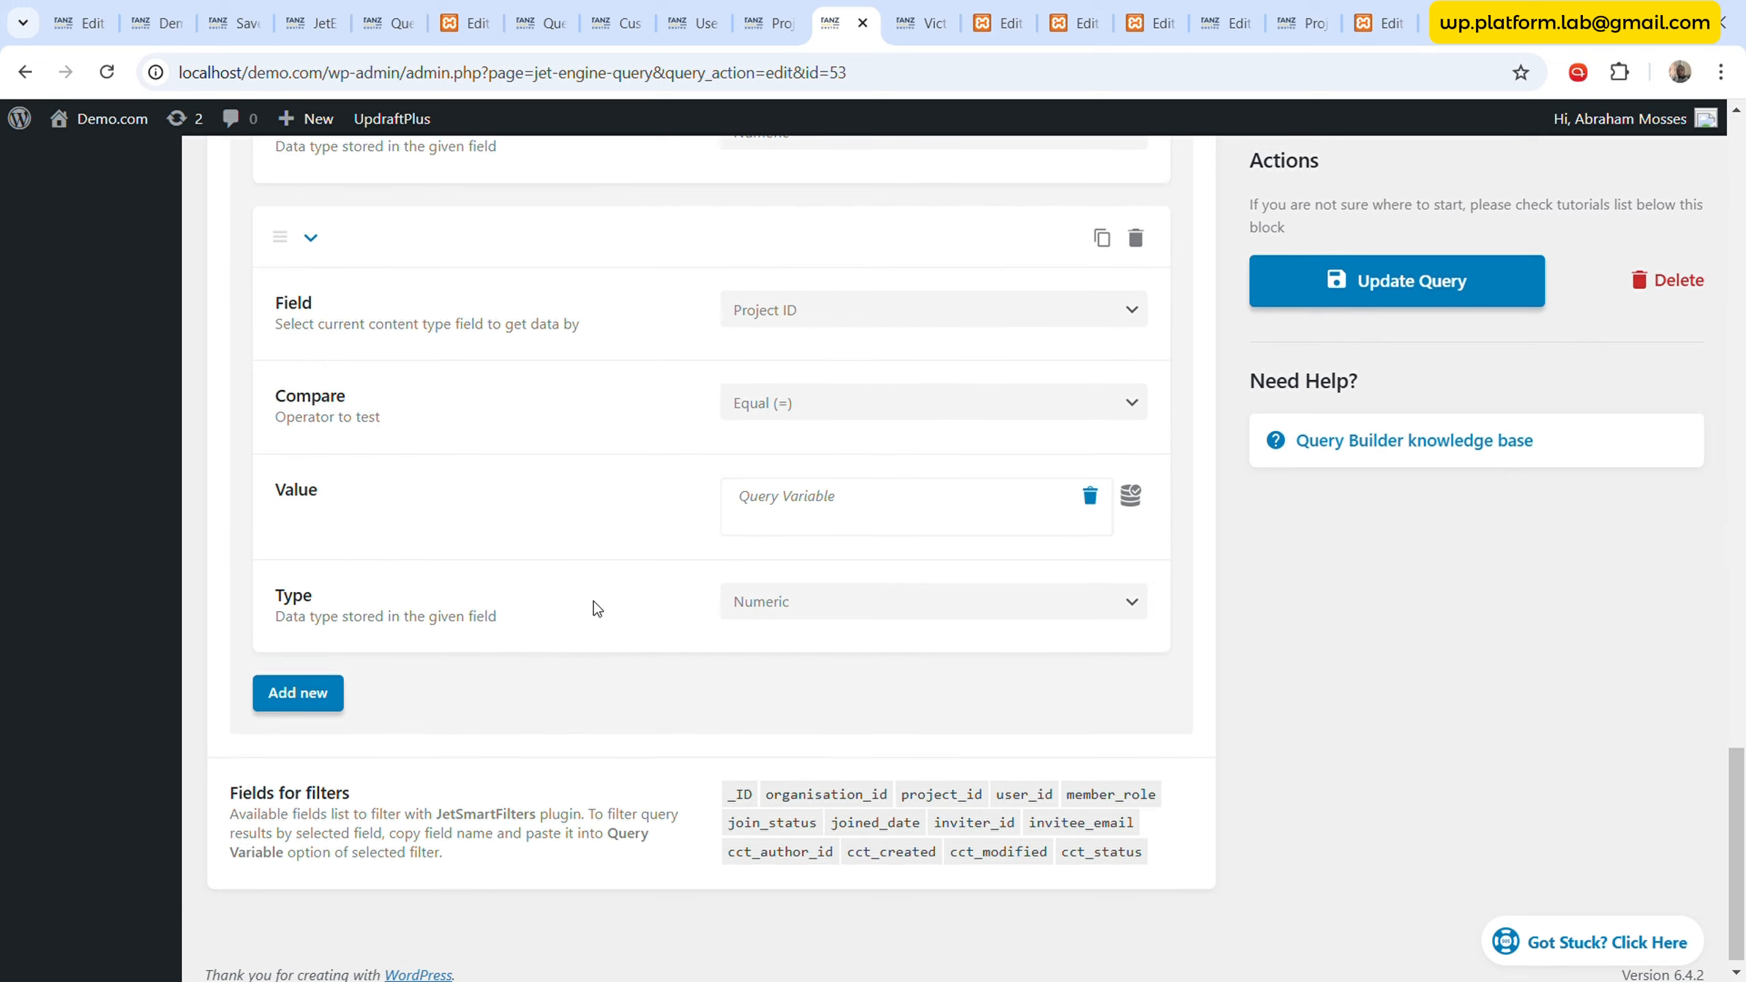
left_click(811, 501)
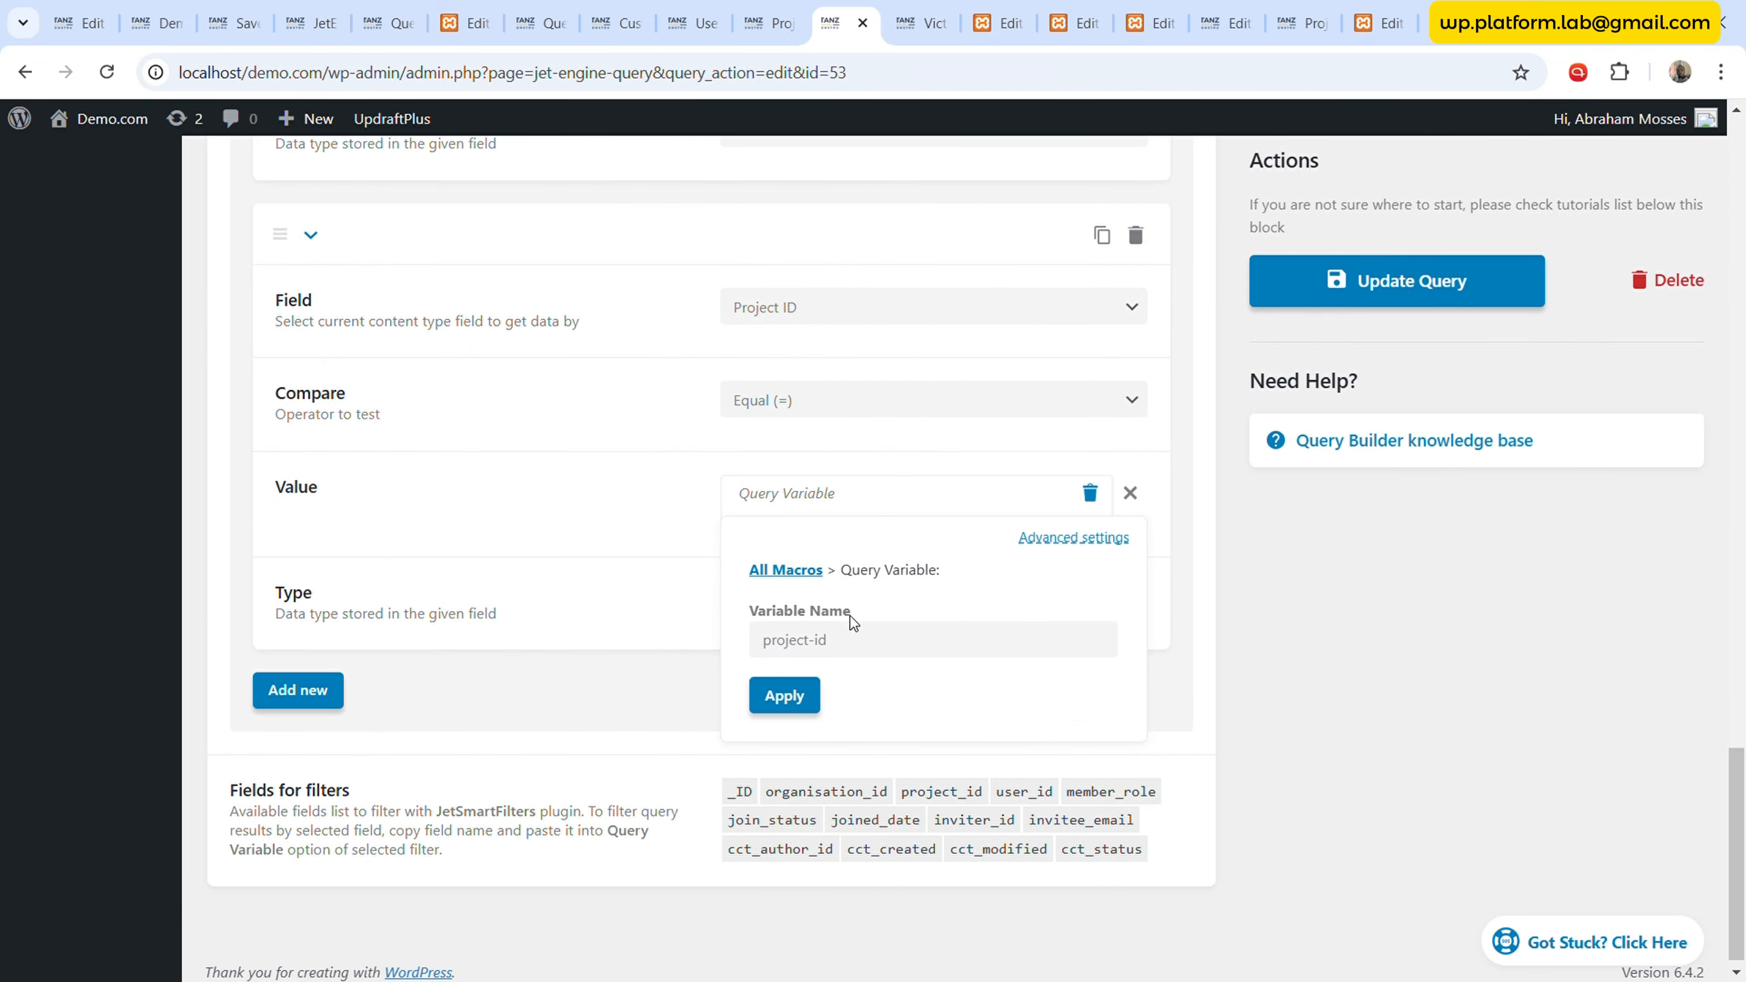
left_click(785, 695)
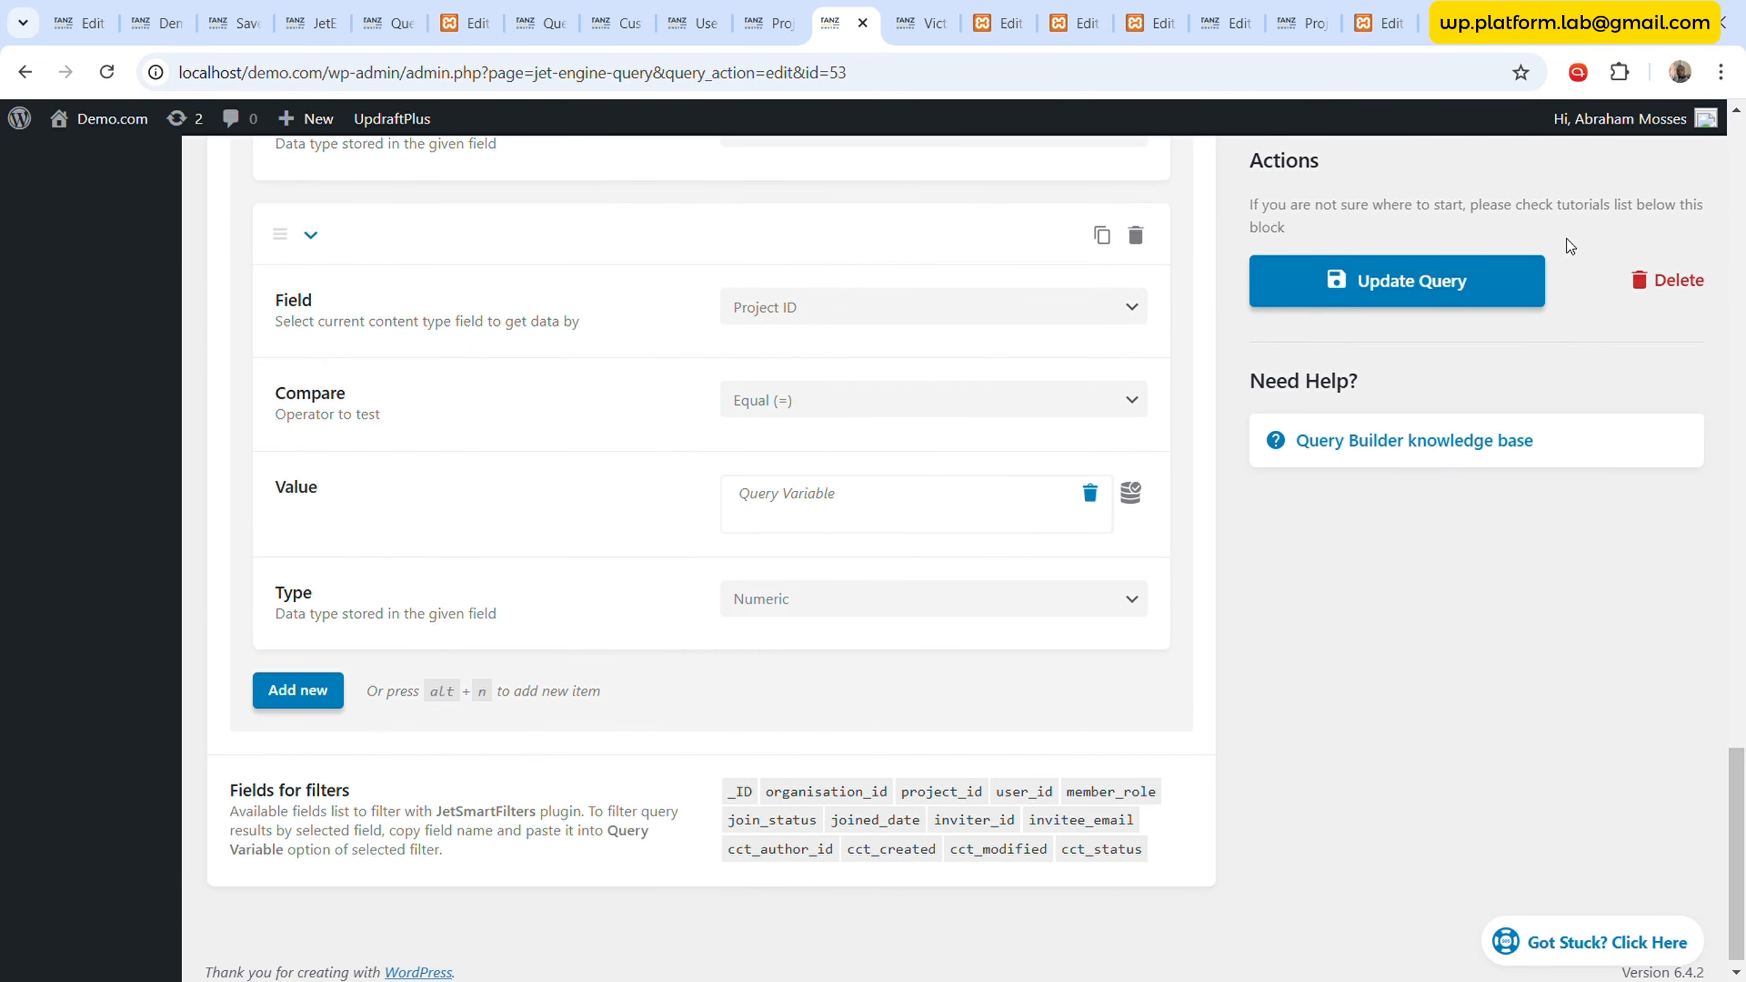
left_click(1467, 280)
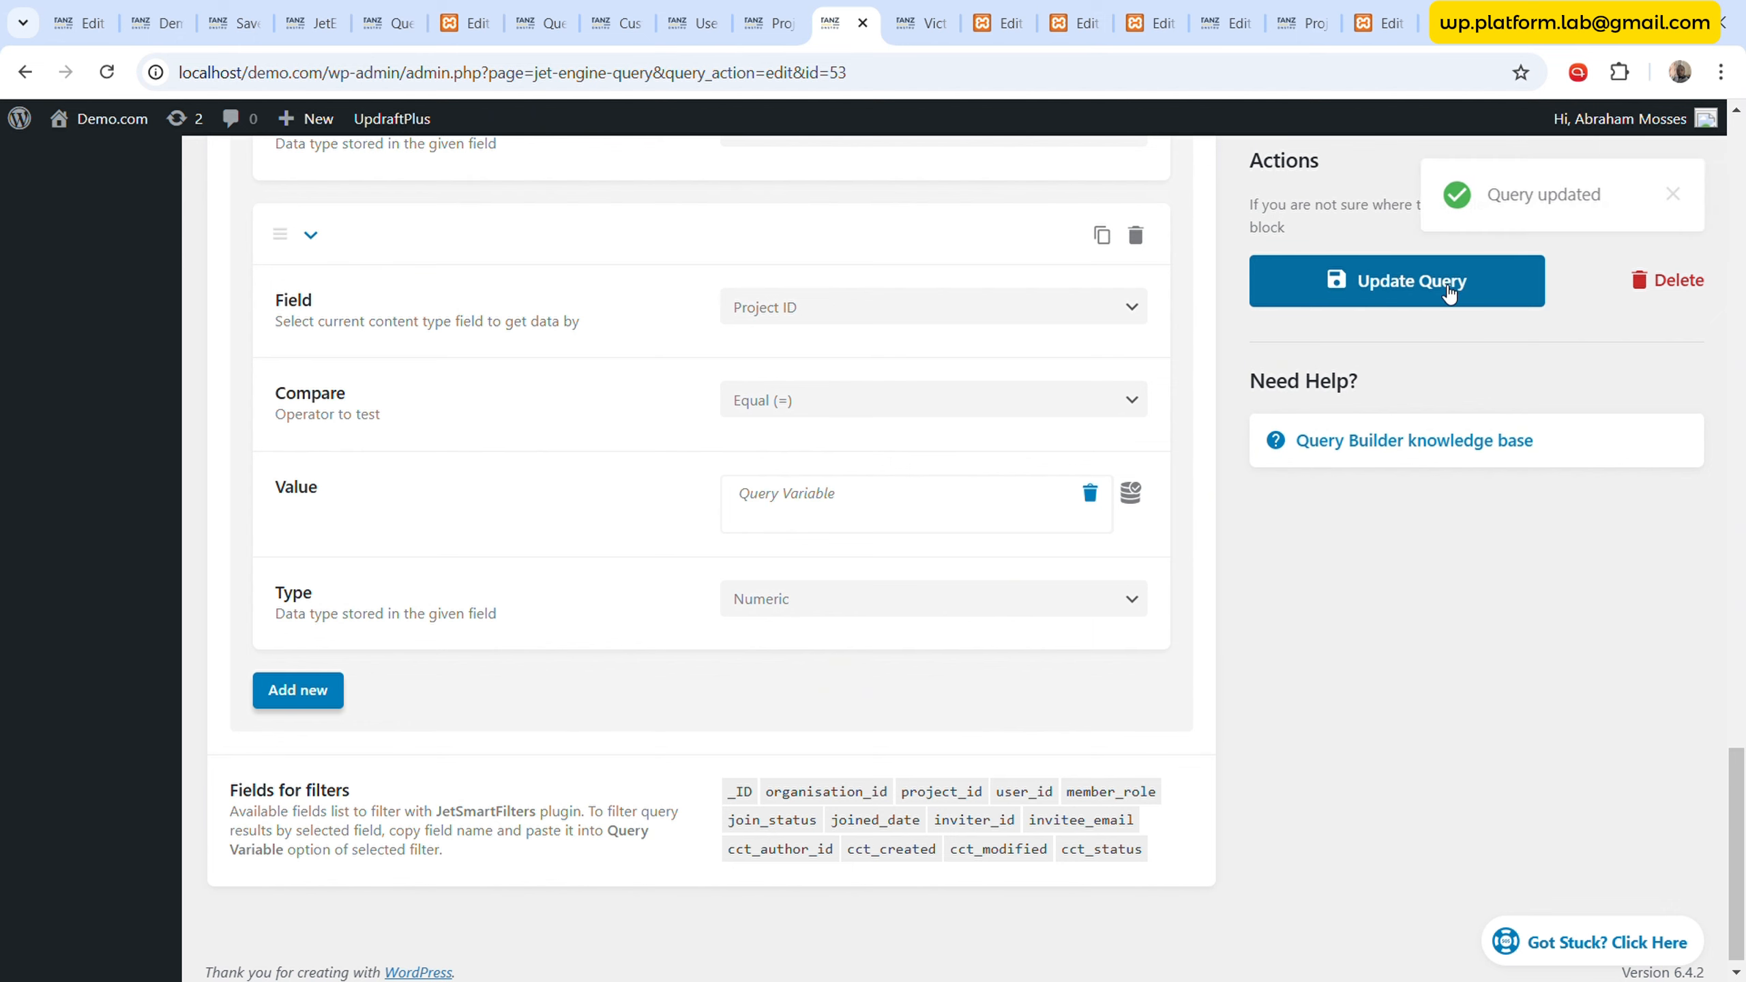
- Collapse all three query conditions of the Cur Project: Active Members query
scroll(1131, 409, "up", 6)
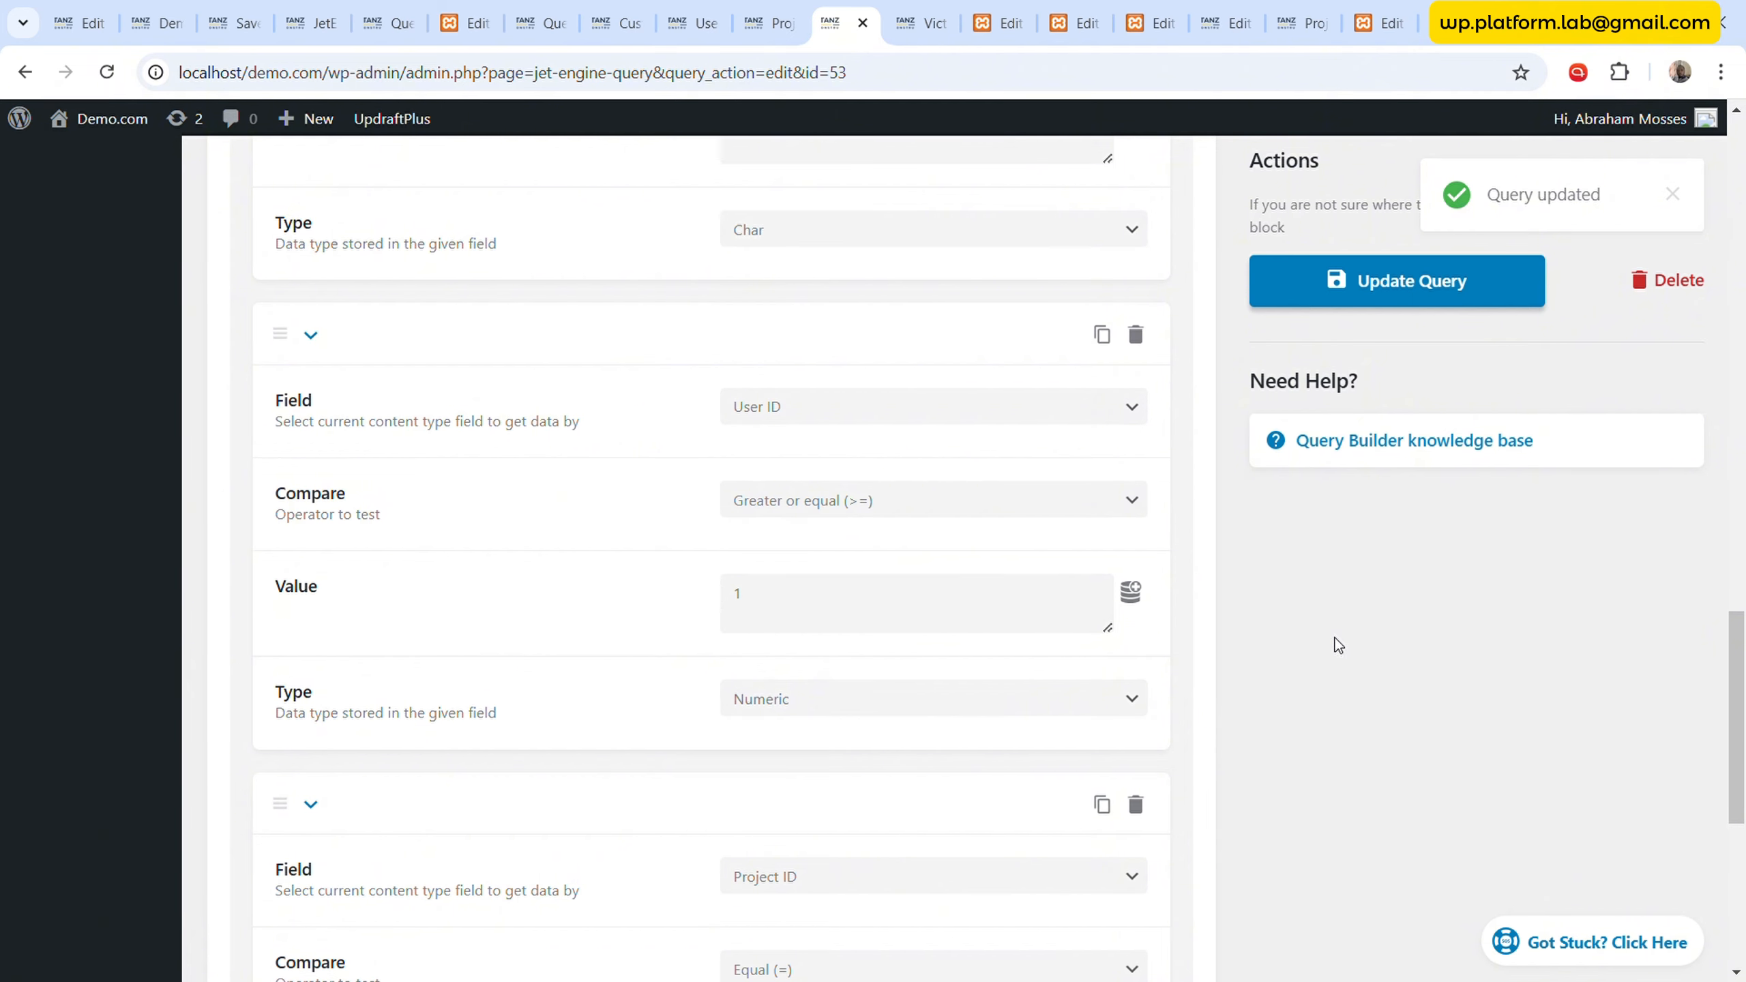
scroll(1211, 590, "up", 6)
left_click(333, 436)
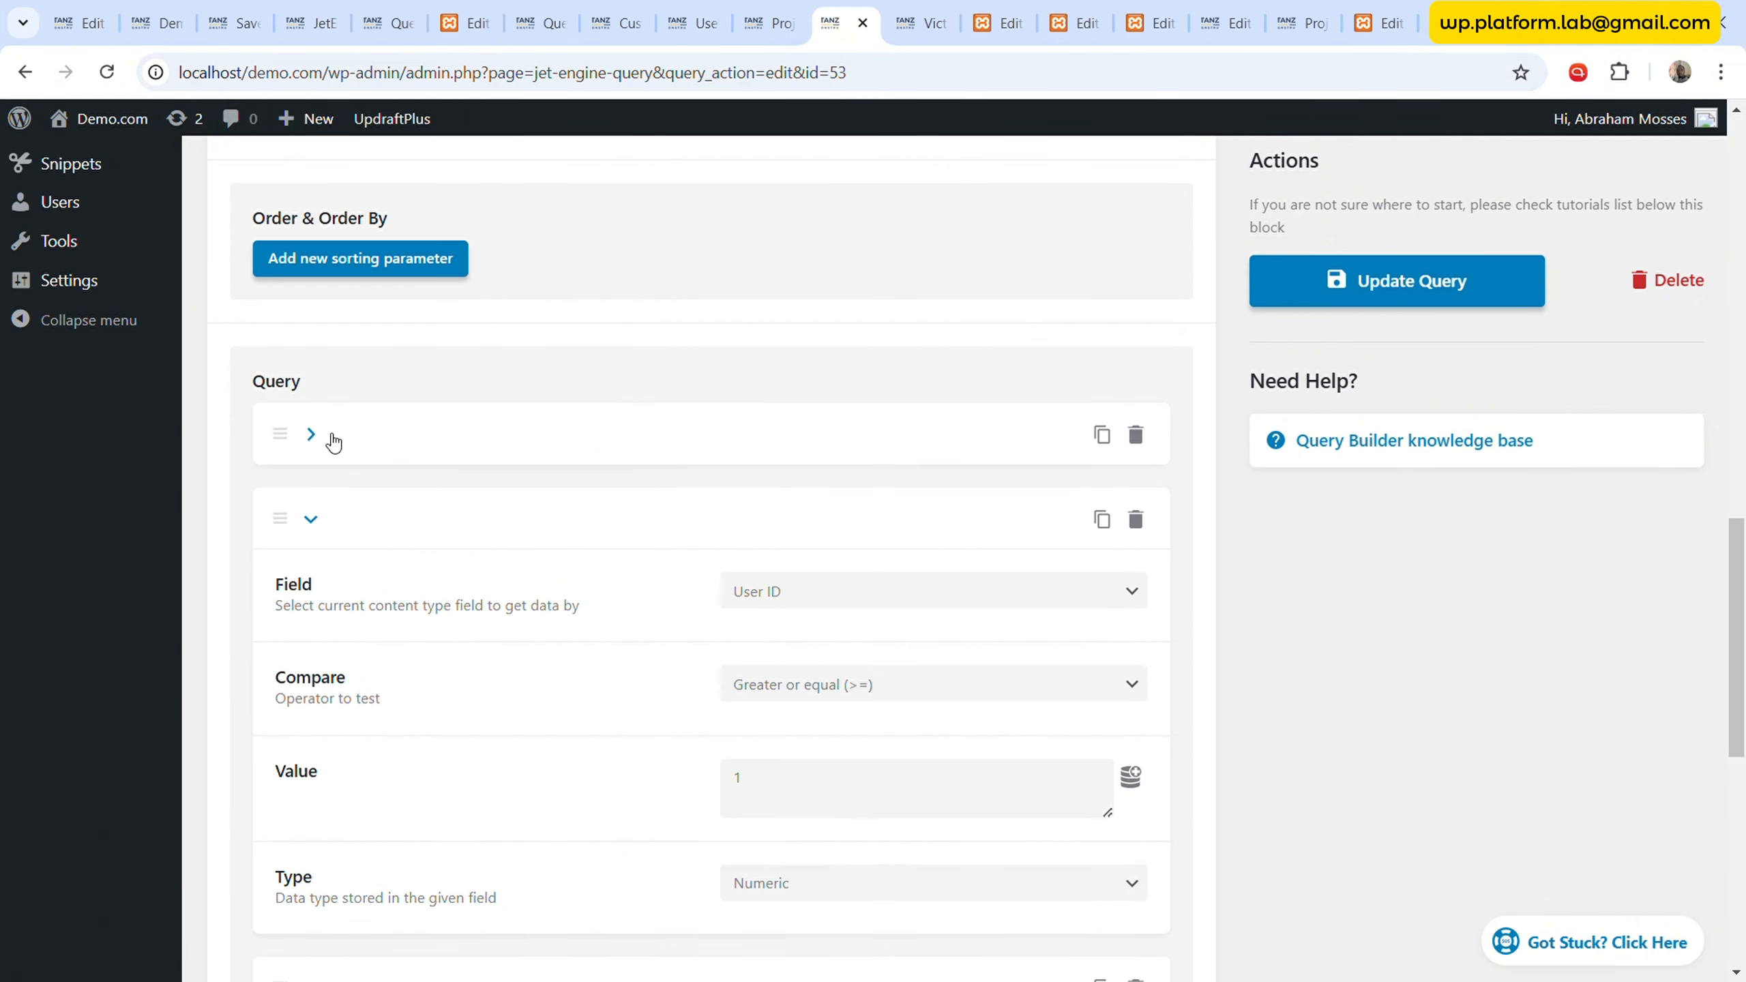
left_click(324, 522)
left_click(322, 605)
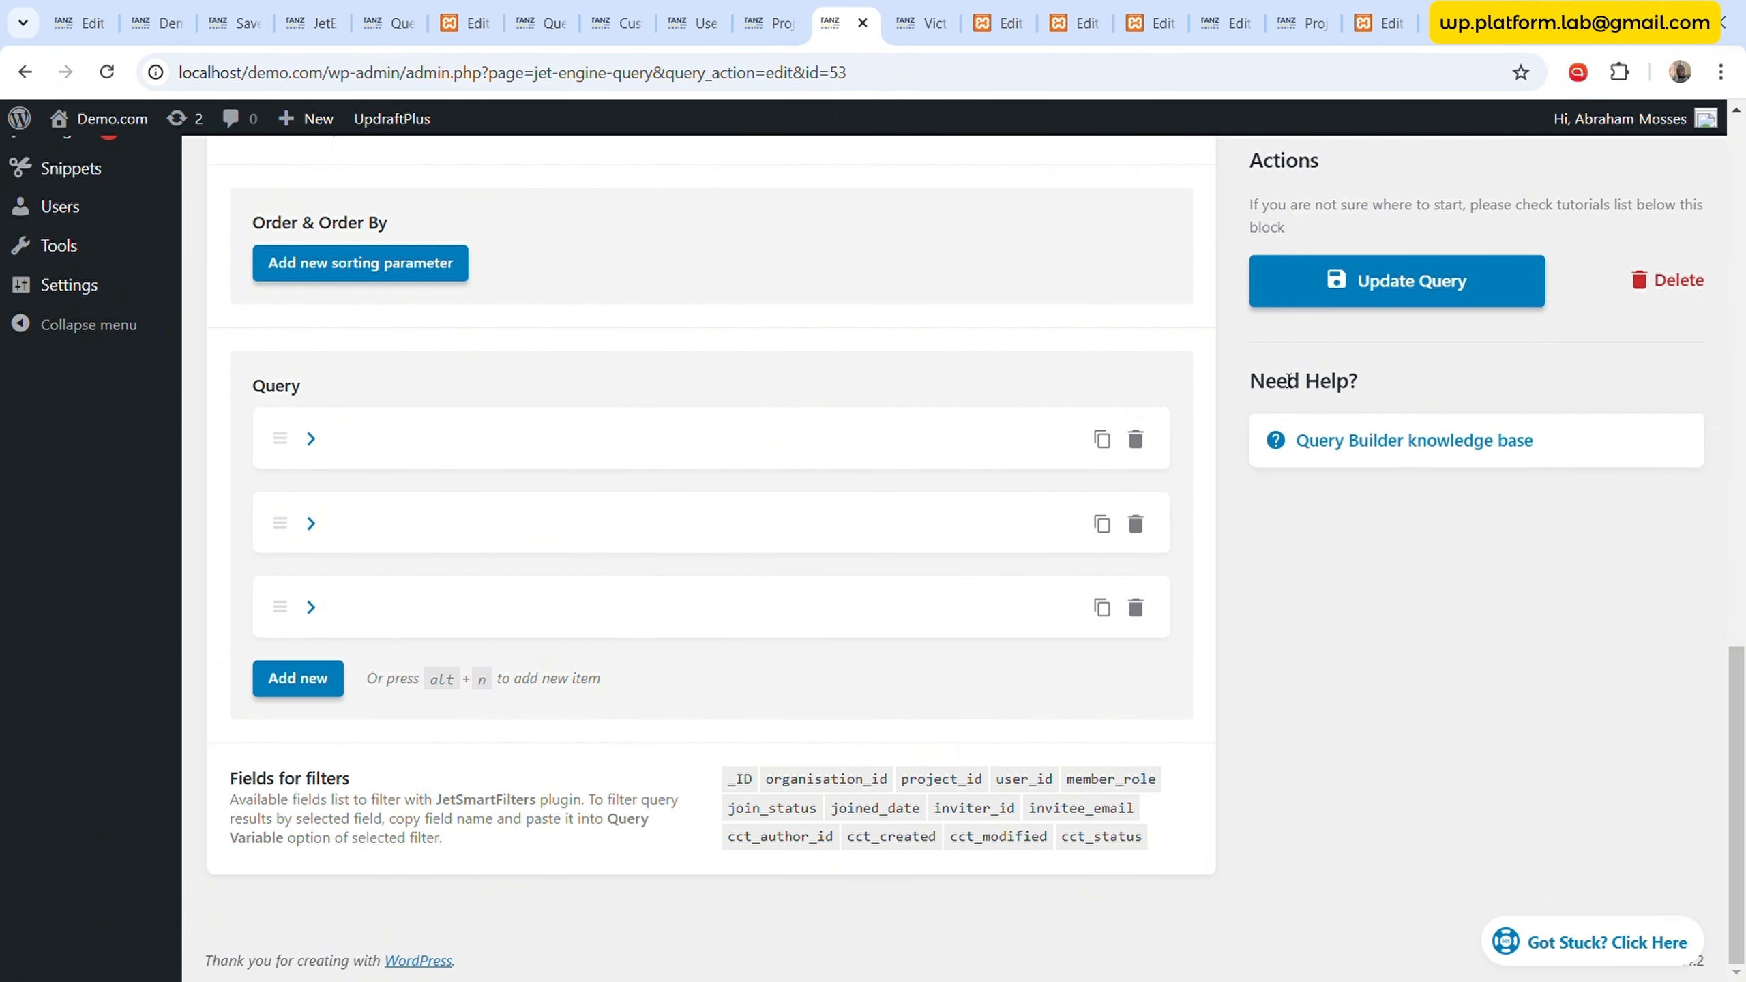
scroll(1002, 428, "up", 1)
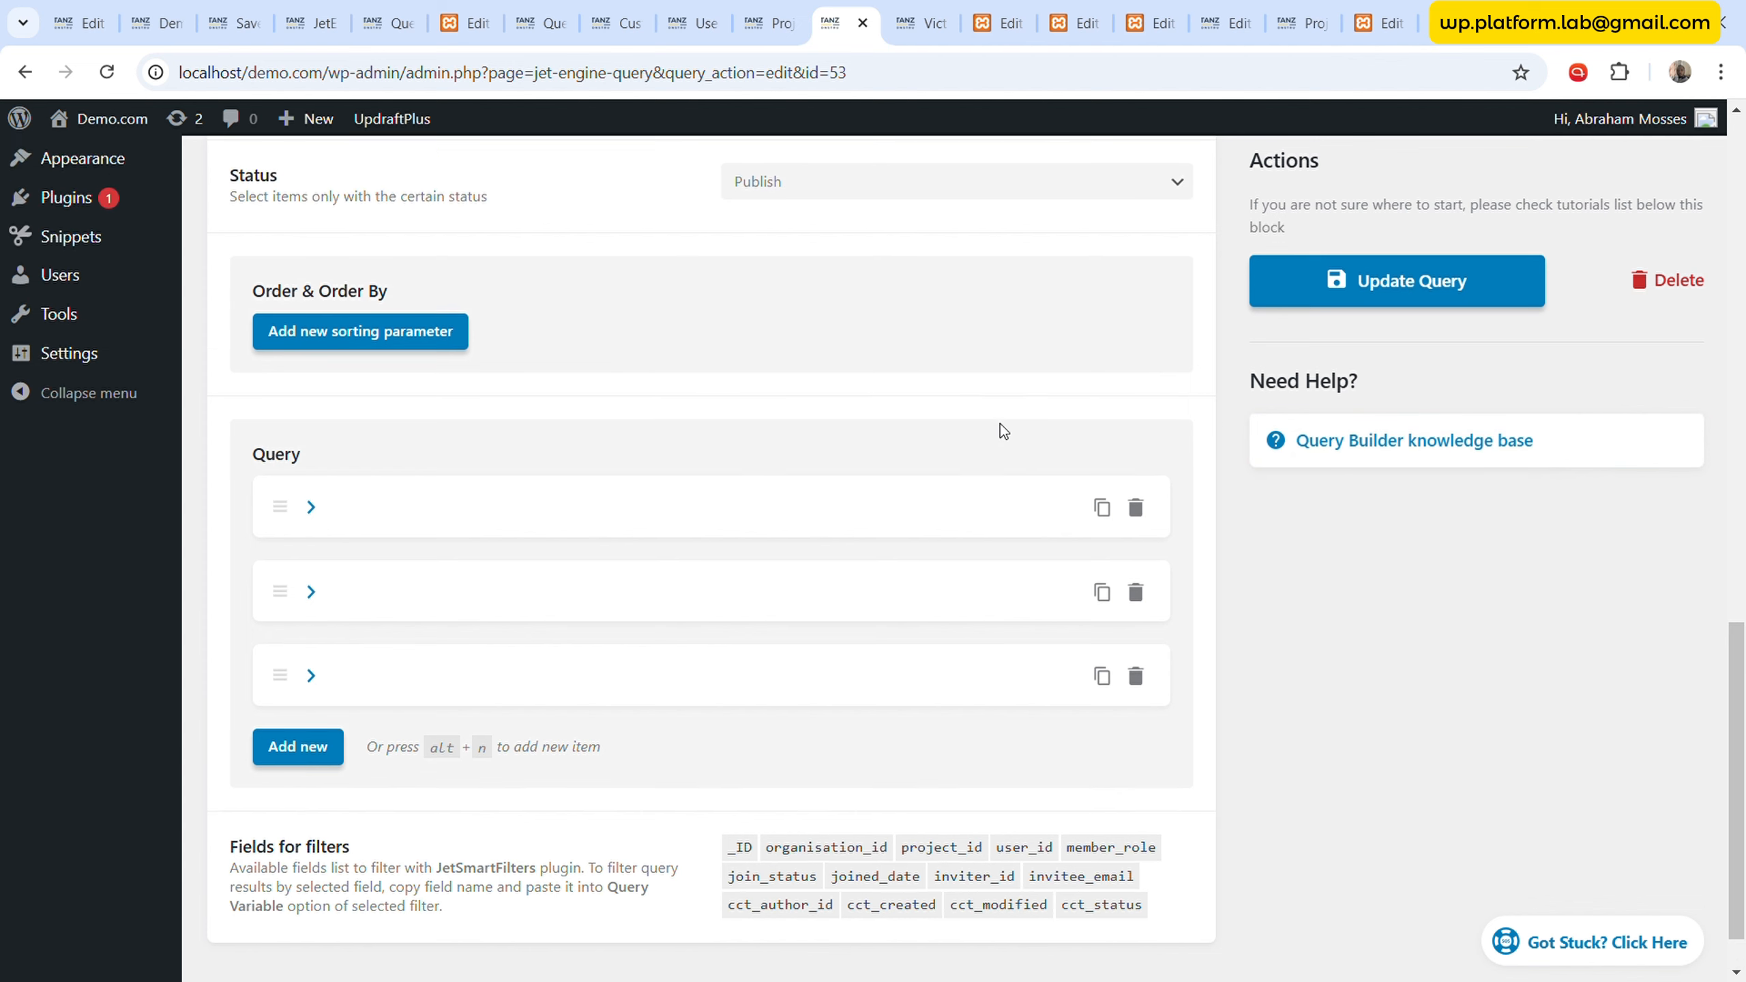
scroll(1001, 421, "up", 10)
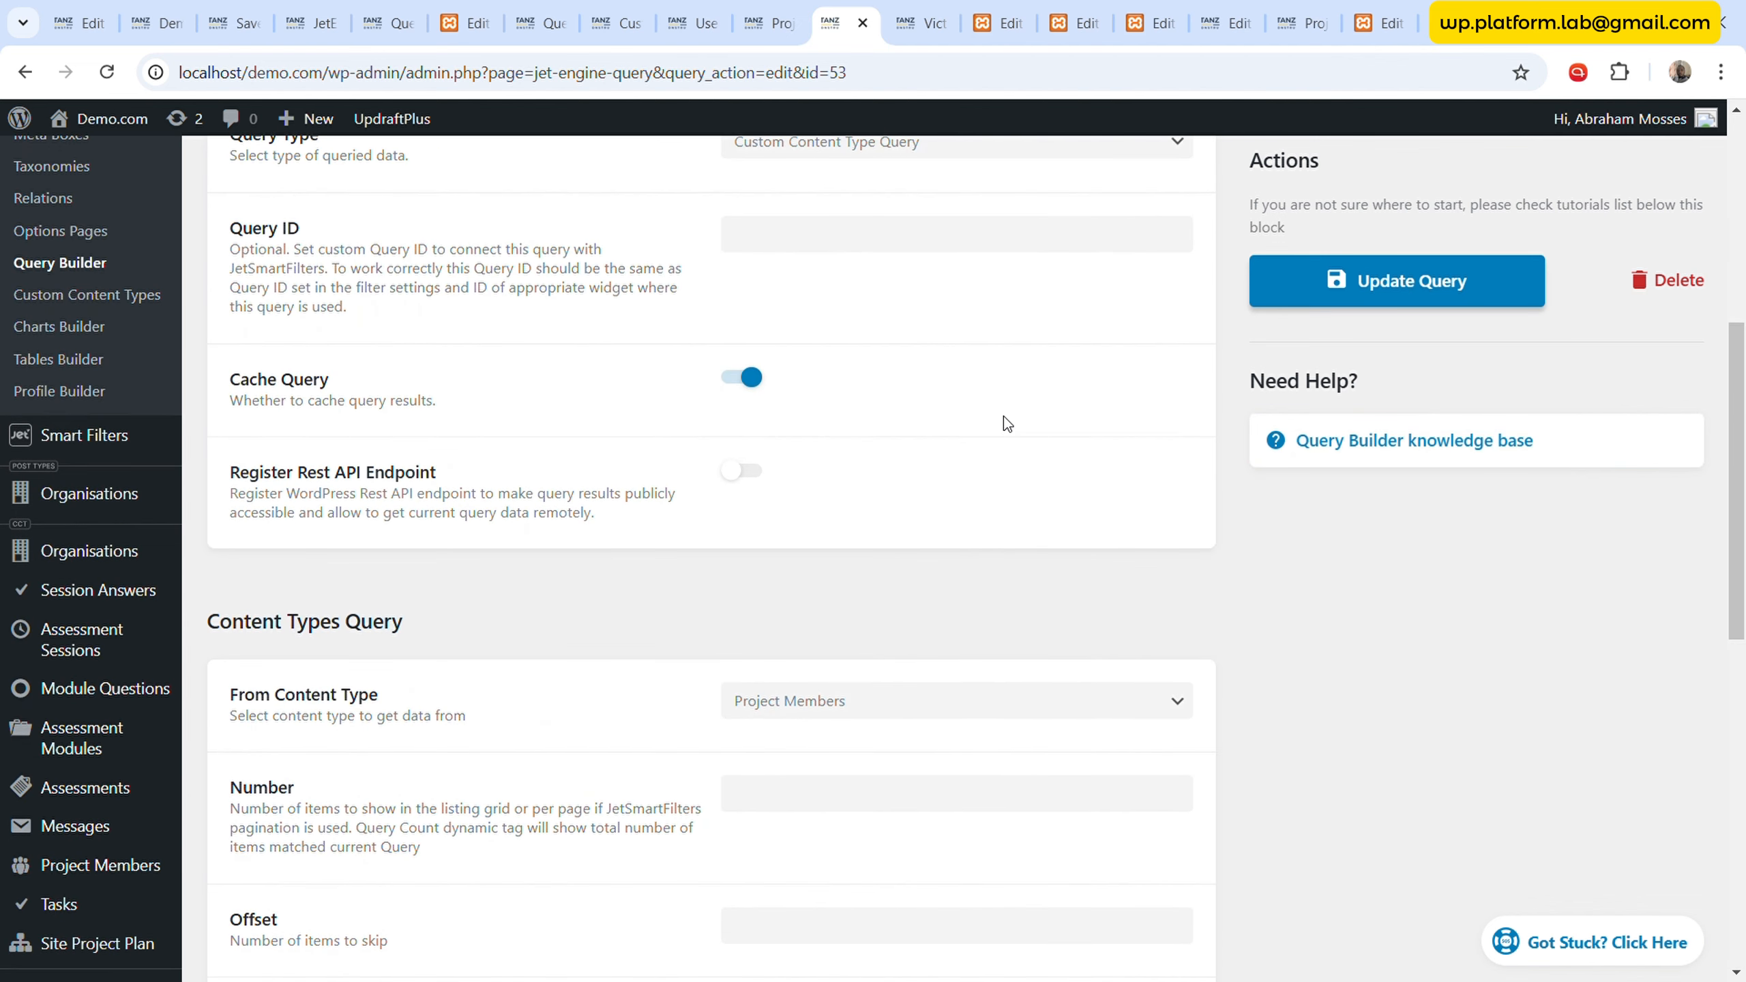
- Switch to the Project Dash template, publish it and reload its editor page
left_click(1003, 23)
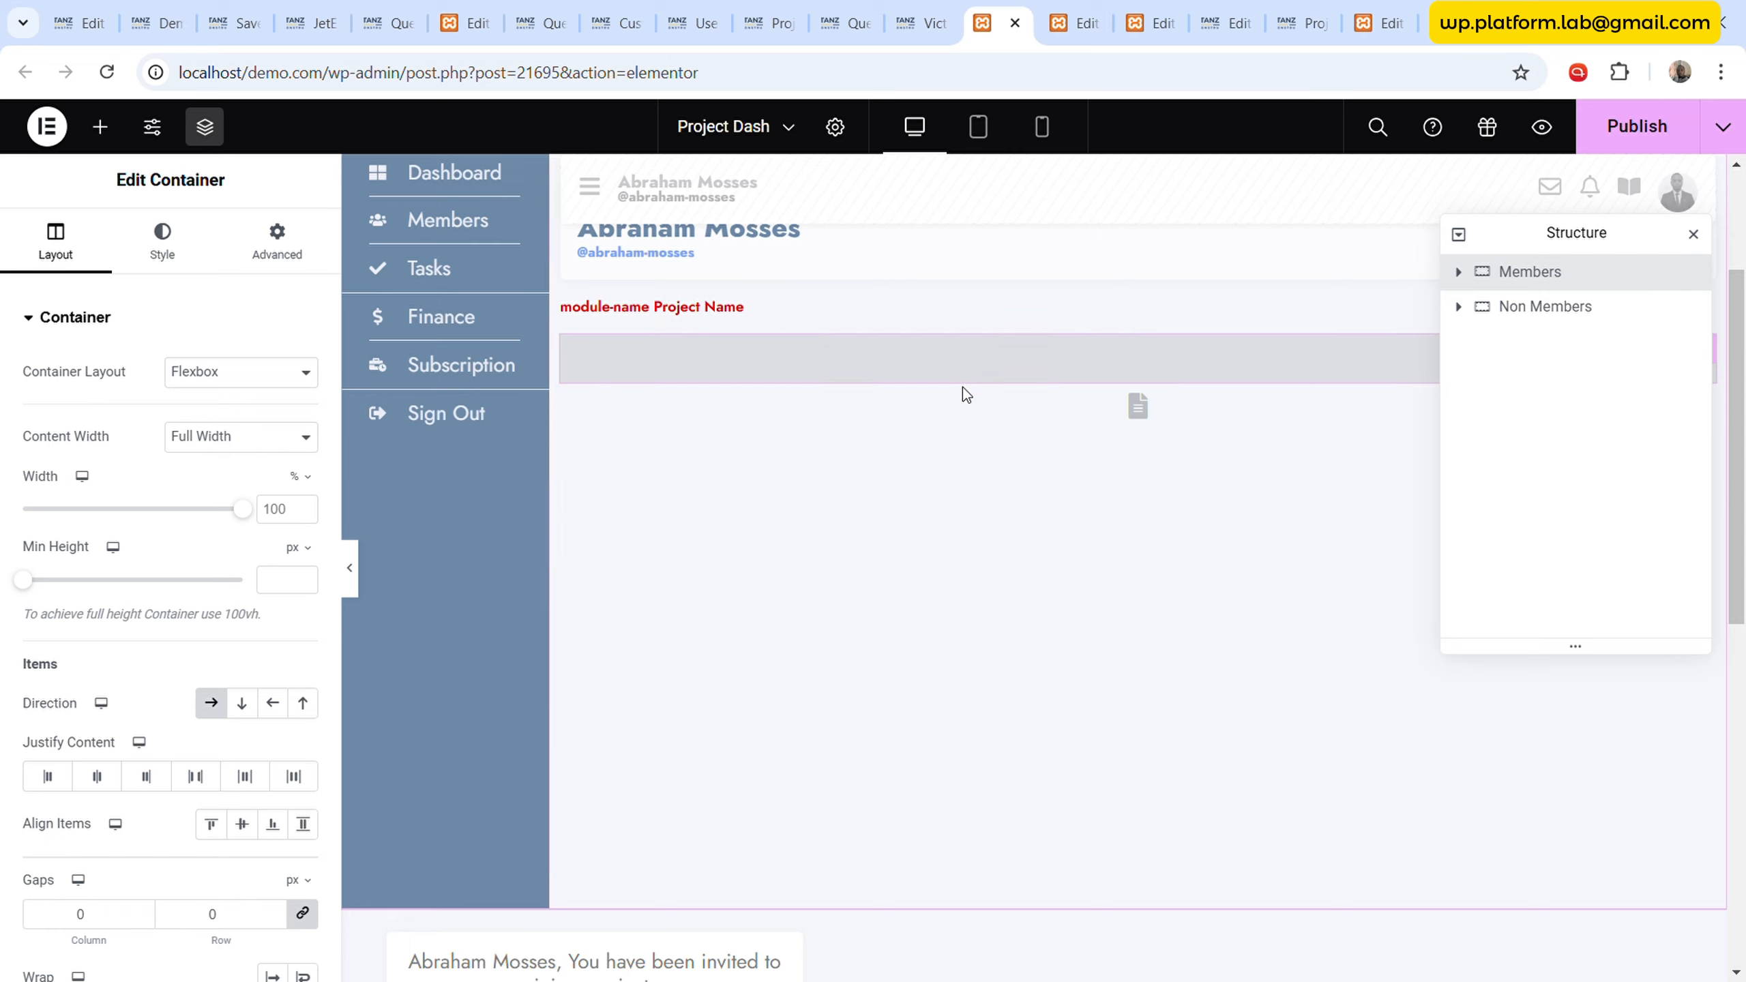
scroll(963, 388, "up", 3)
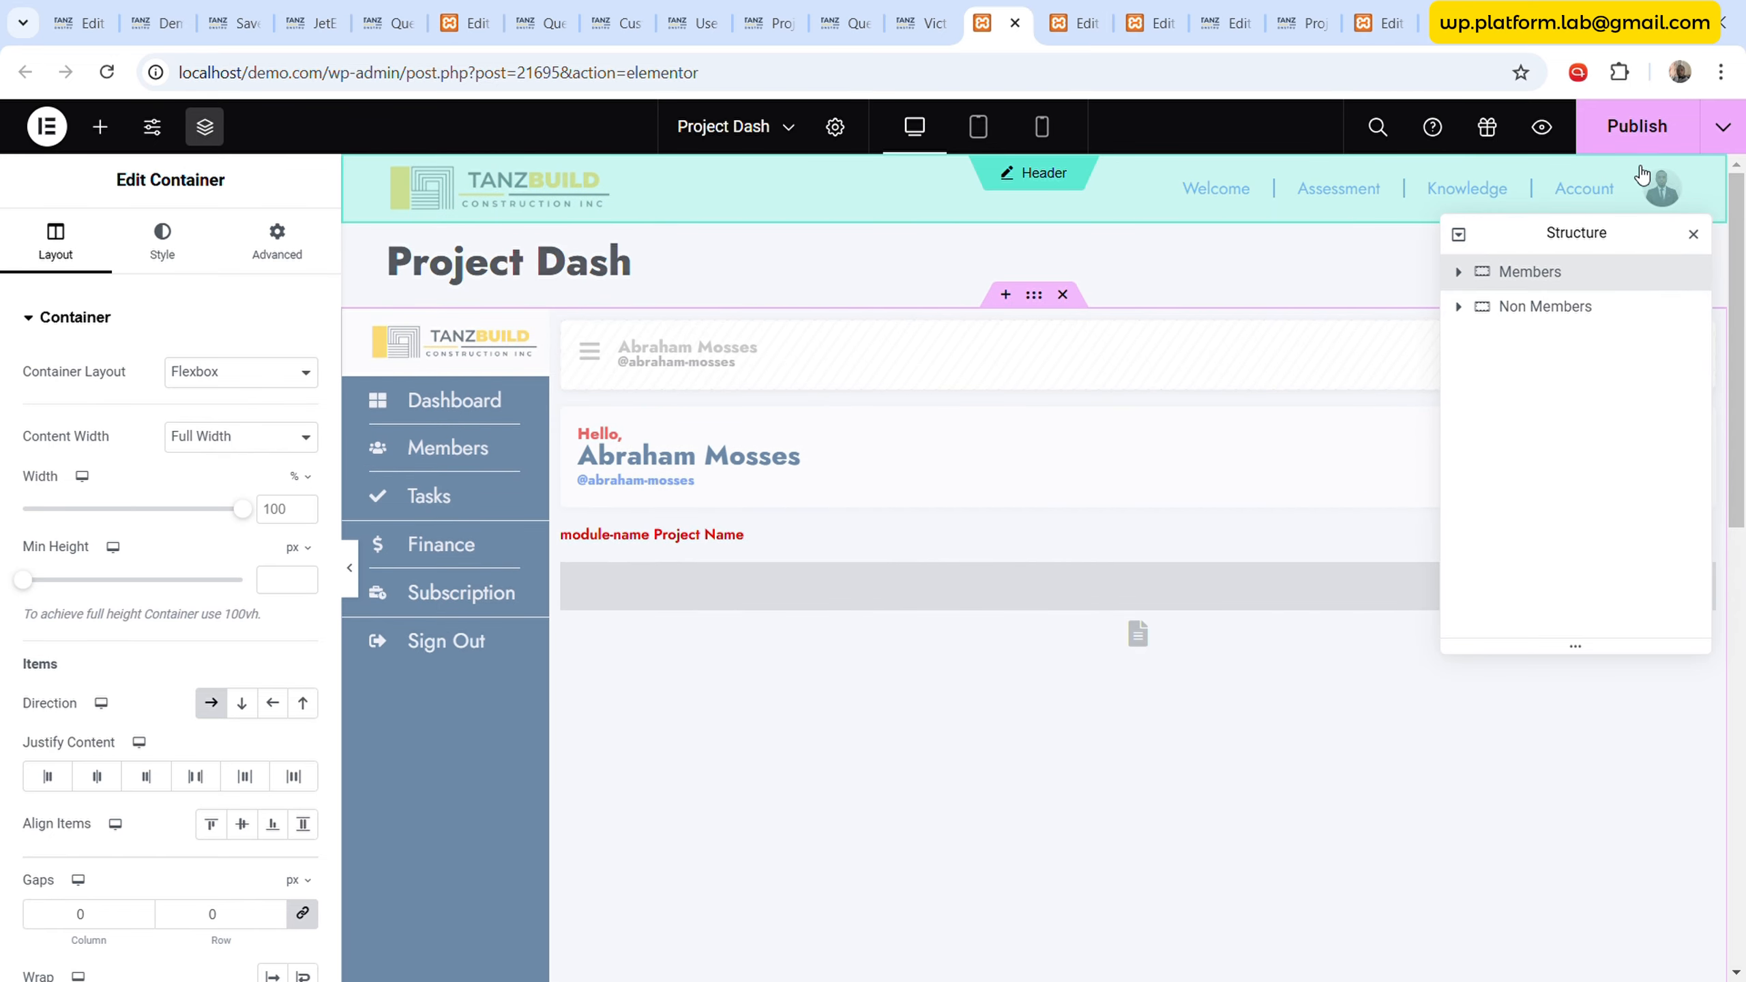
left_click(1637, 131)
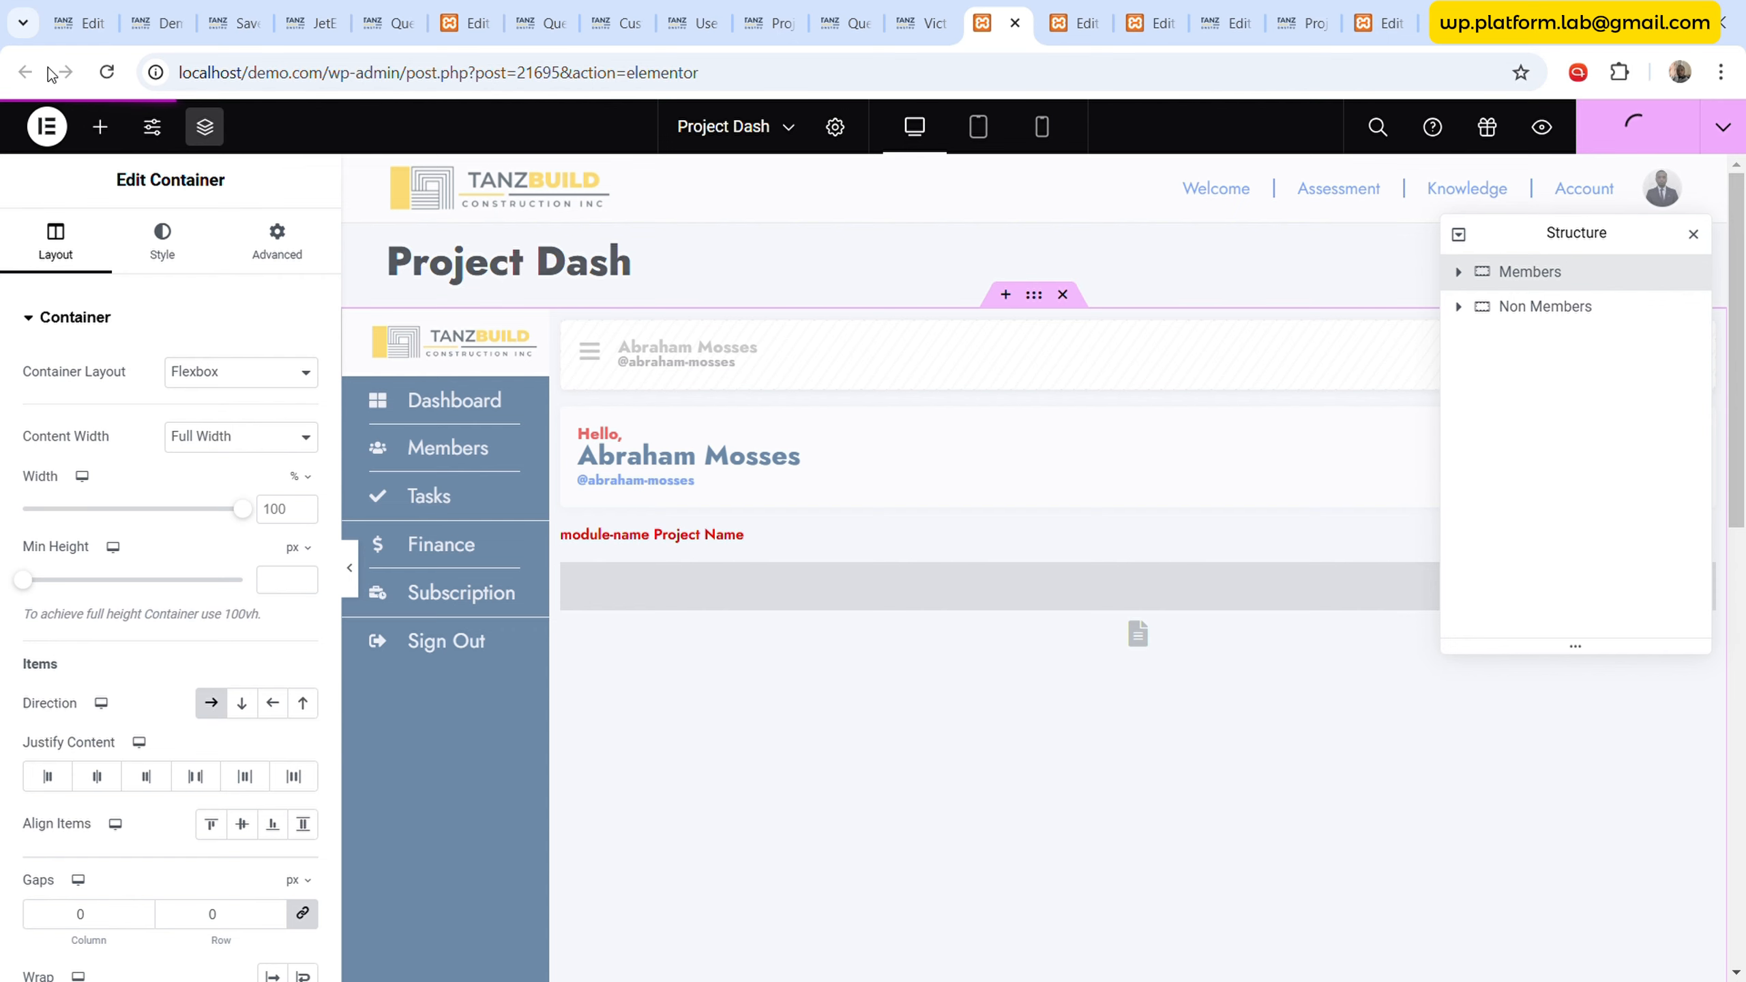
left_click(108, 73)
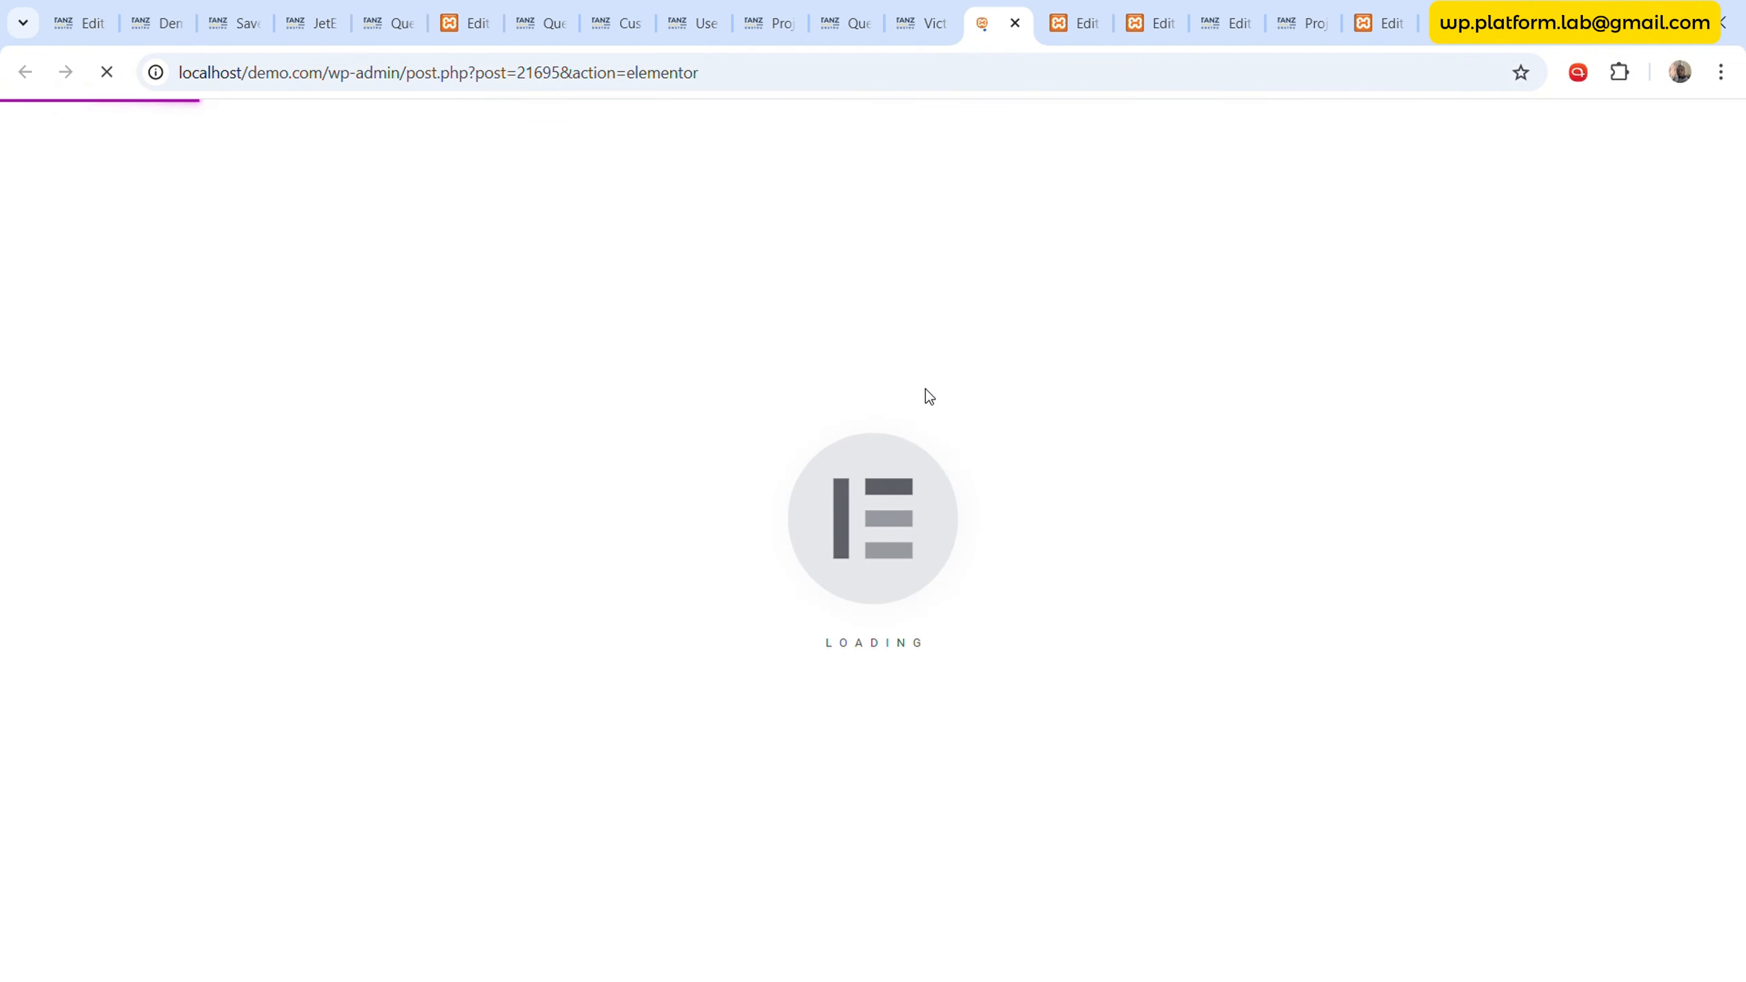
- Review the settings of the Cur Project: Active Members query alongside the project-id parameter in the project overview page's URL
left_click(847, 23)
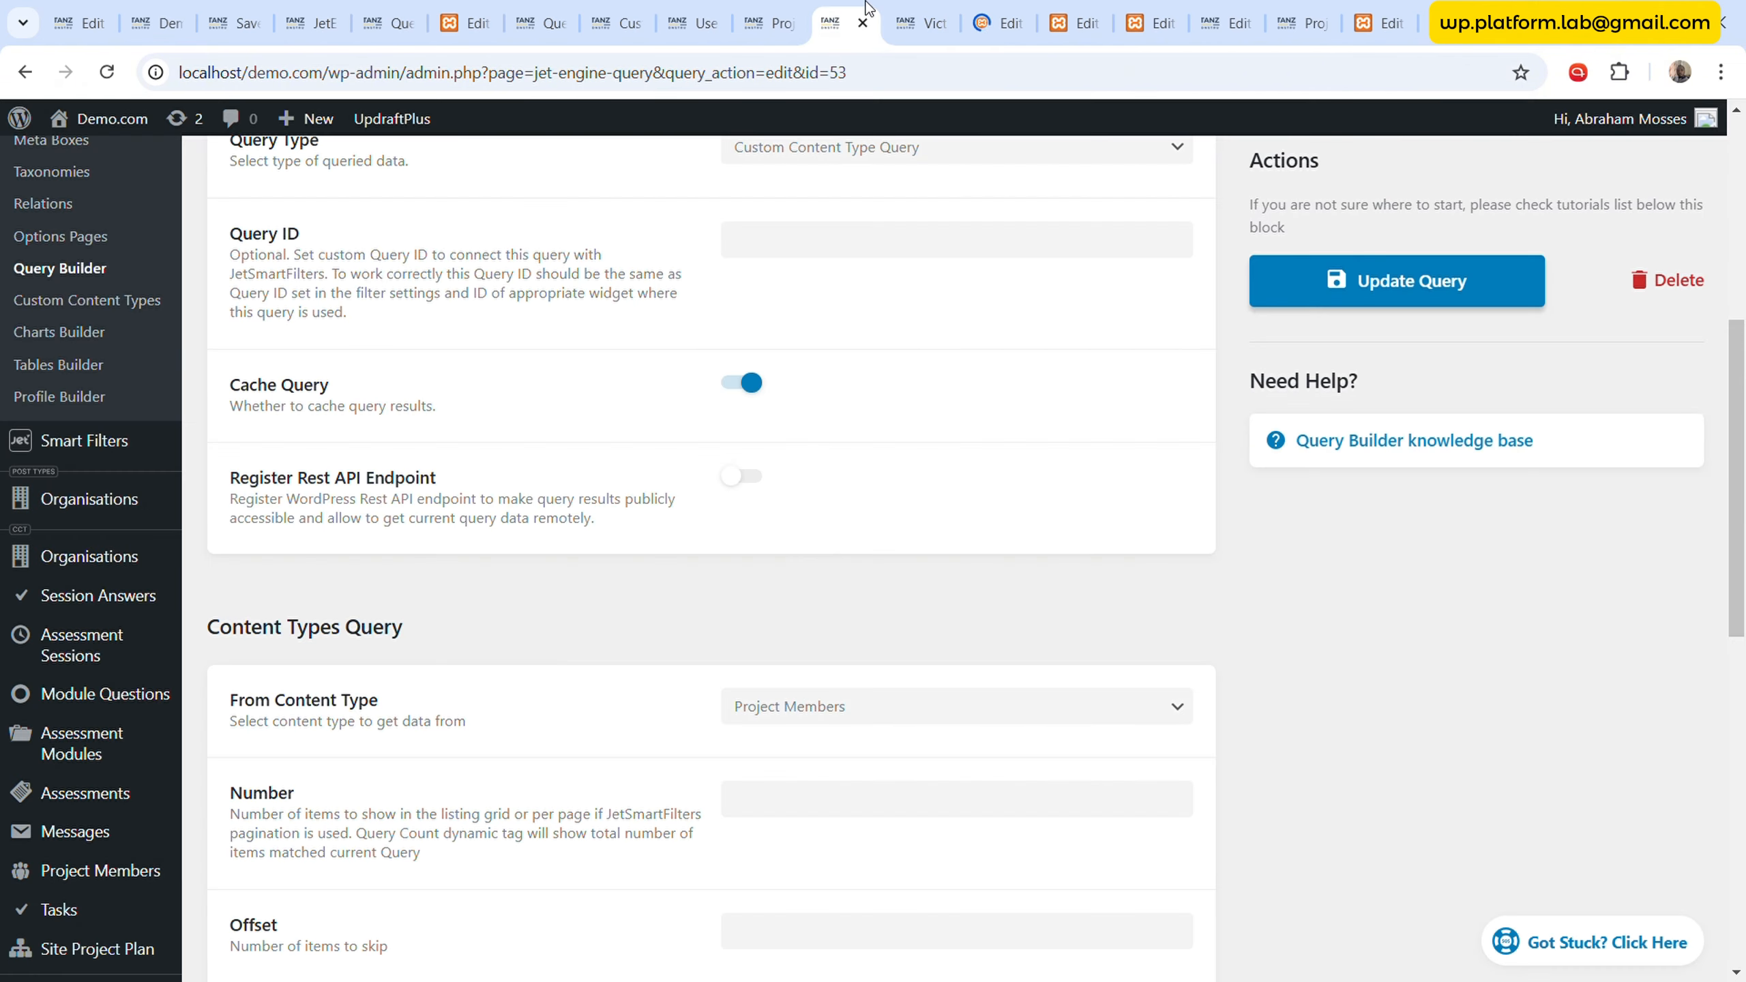
scroll(791, 551, "up", 8)
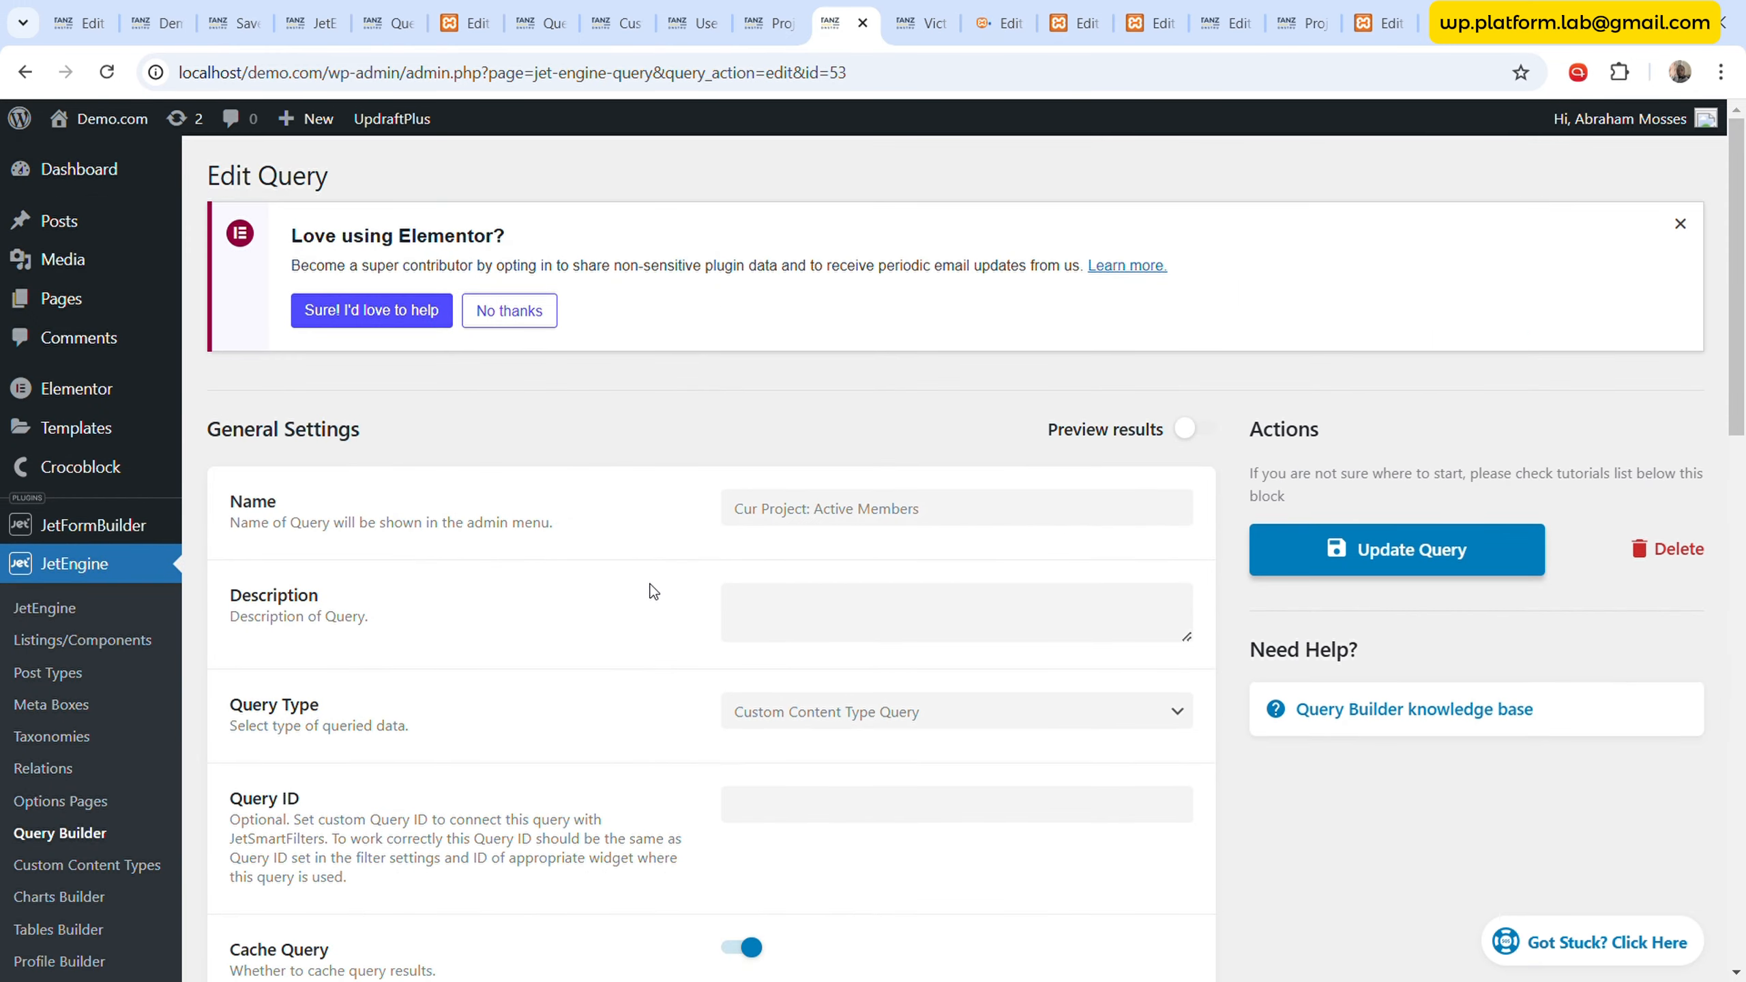
scroll(653, 592, "down", 15)
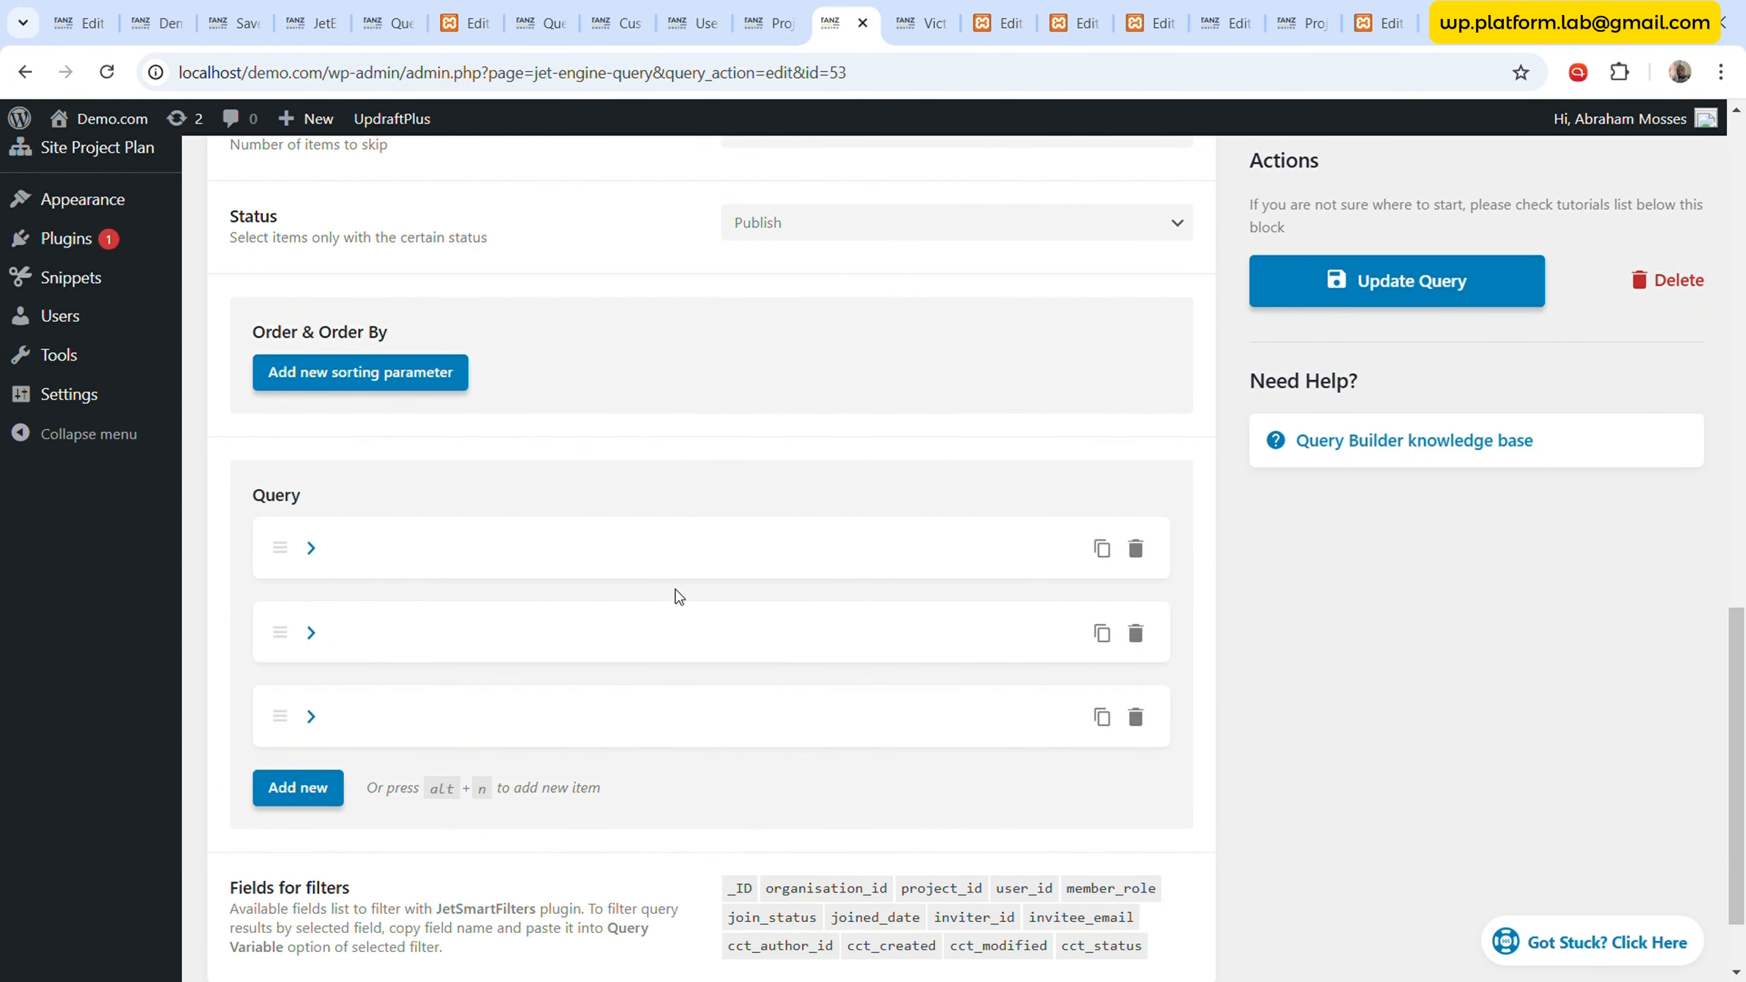
scroll(923, 227, "up", 6)
left_click(933, 10)
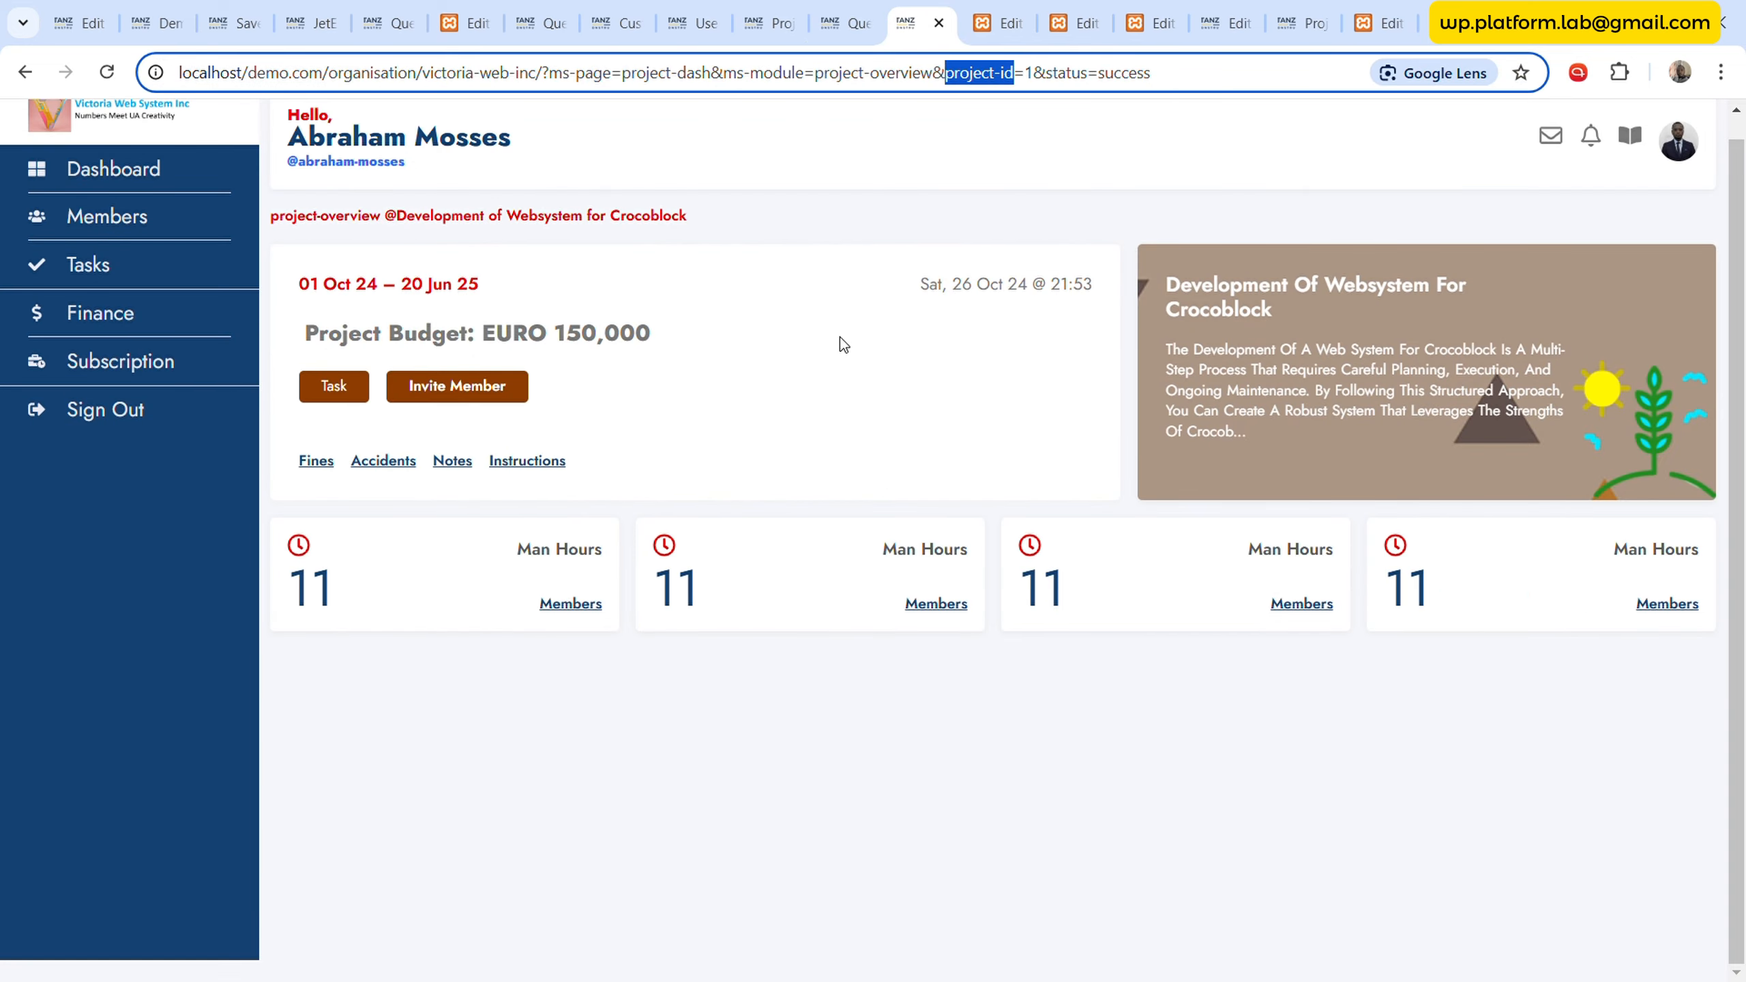
left_click(846, 22)
scroll(487, 590, "down", 7)
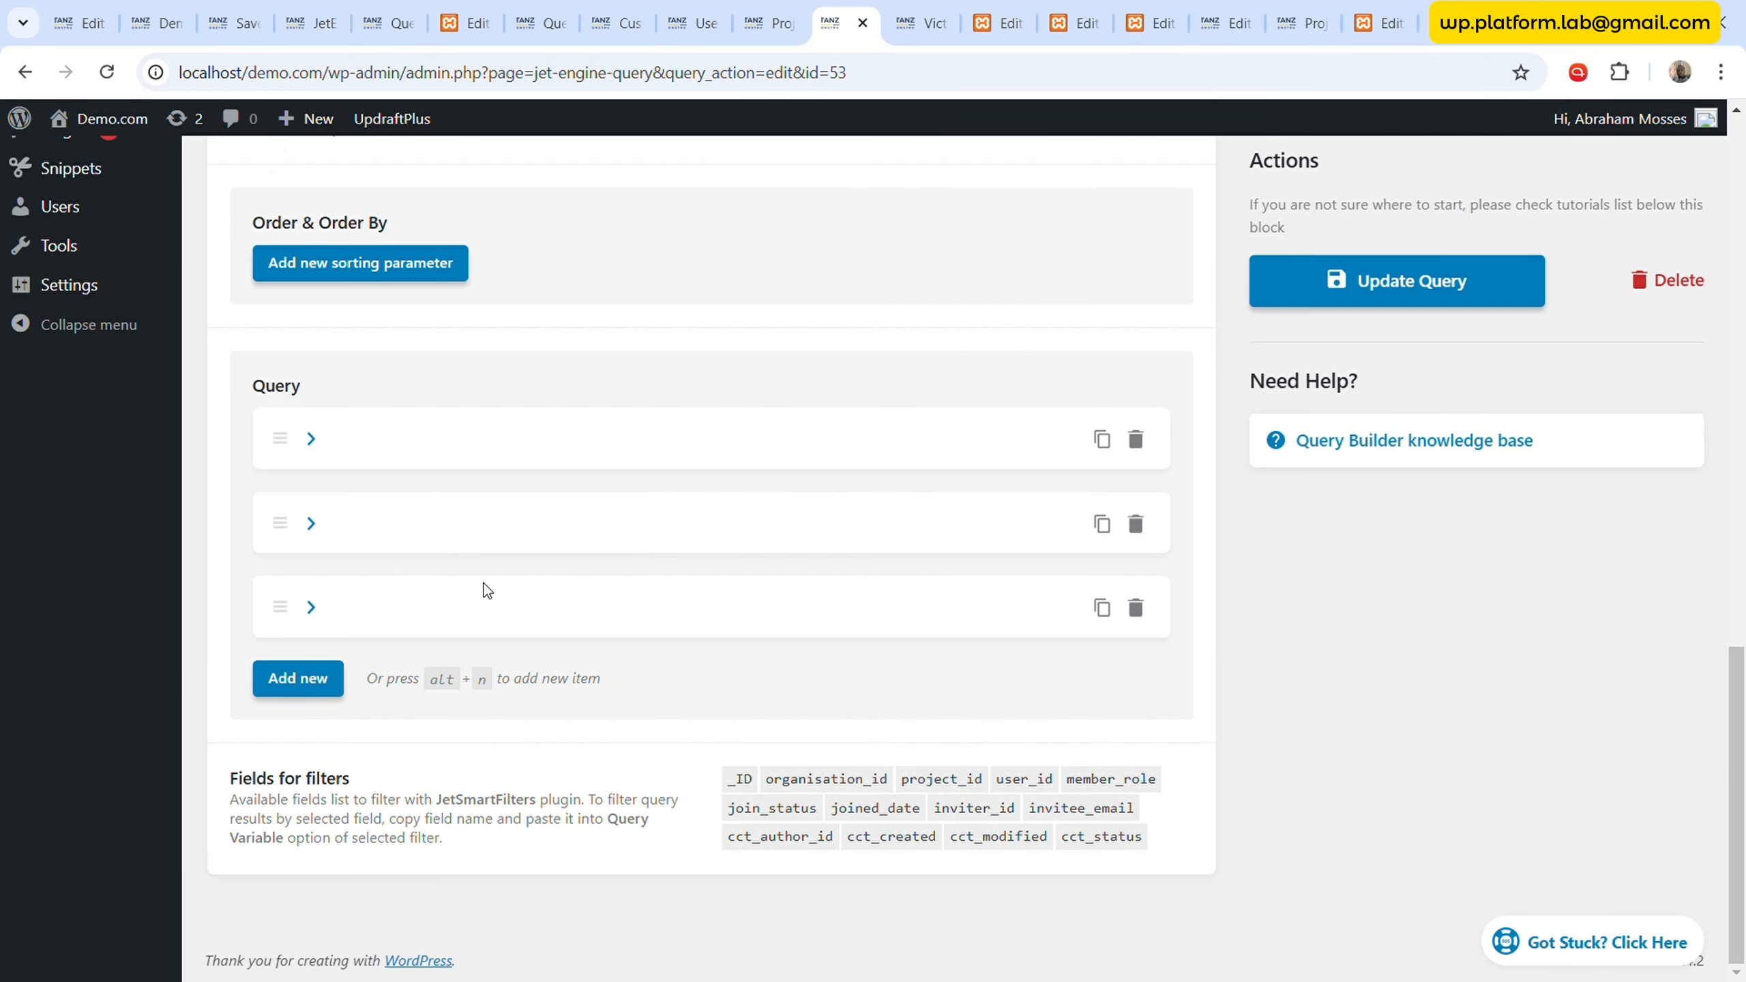
- Expand the second condition of the Cur Project: Active Members query and review it together with the query's name
left_click(312, 522)
scroll(618, 558, "down", 3)
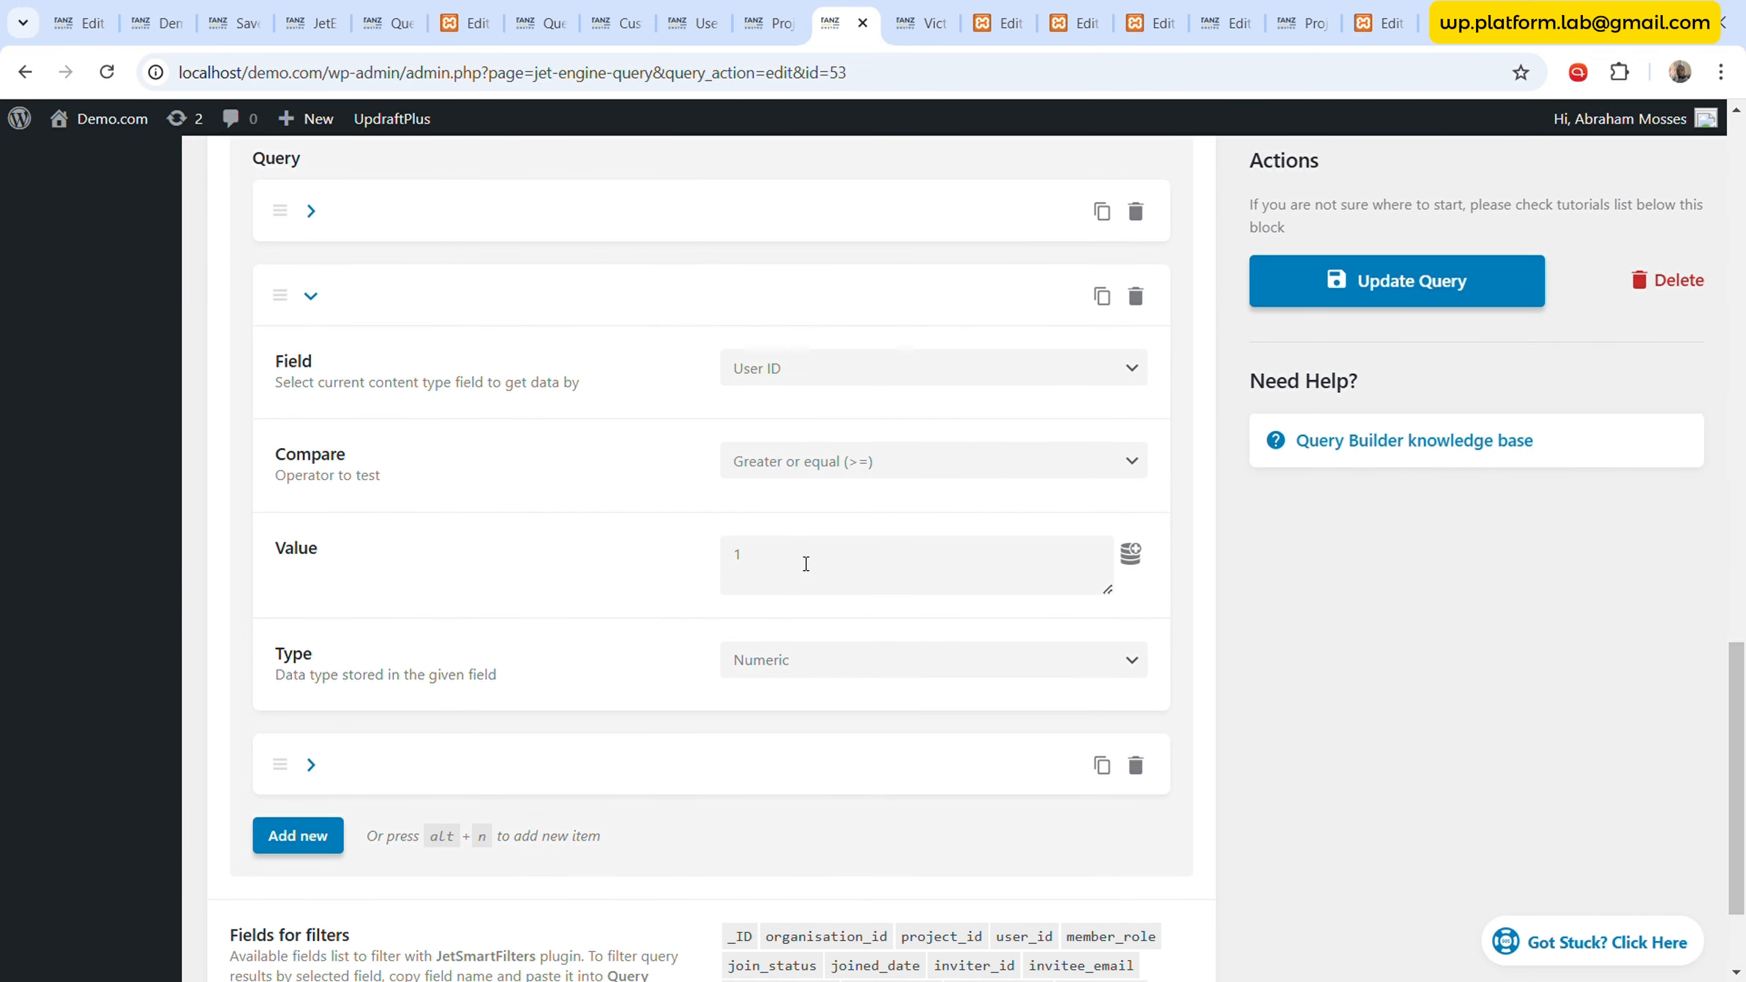
scroll(709, 455, "up", 15)
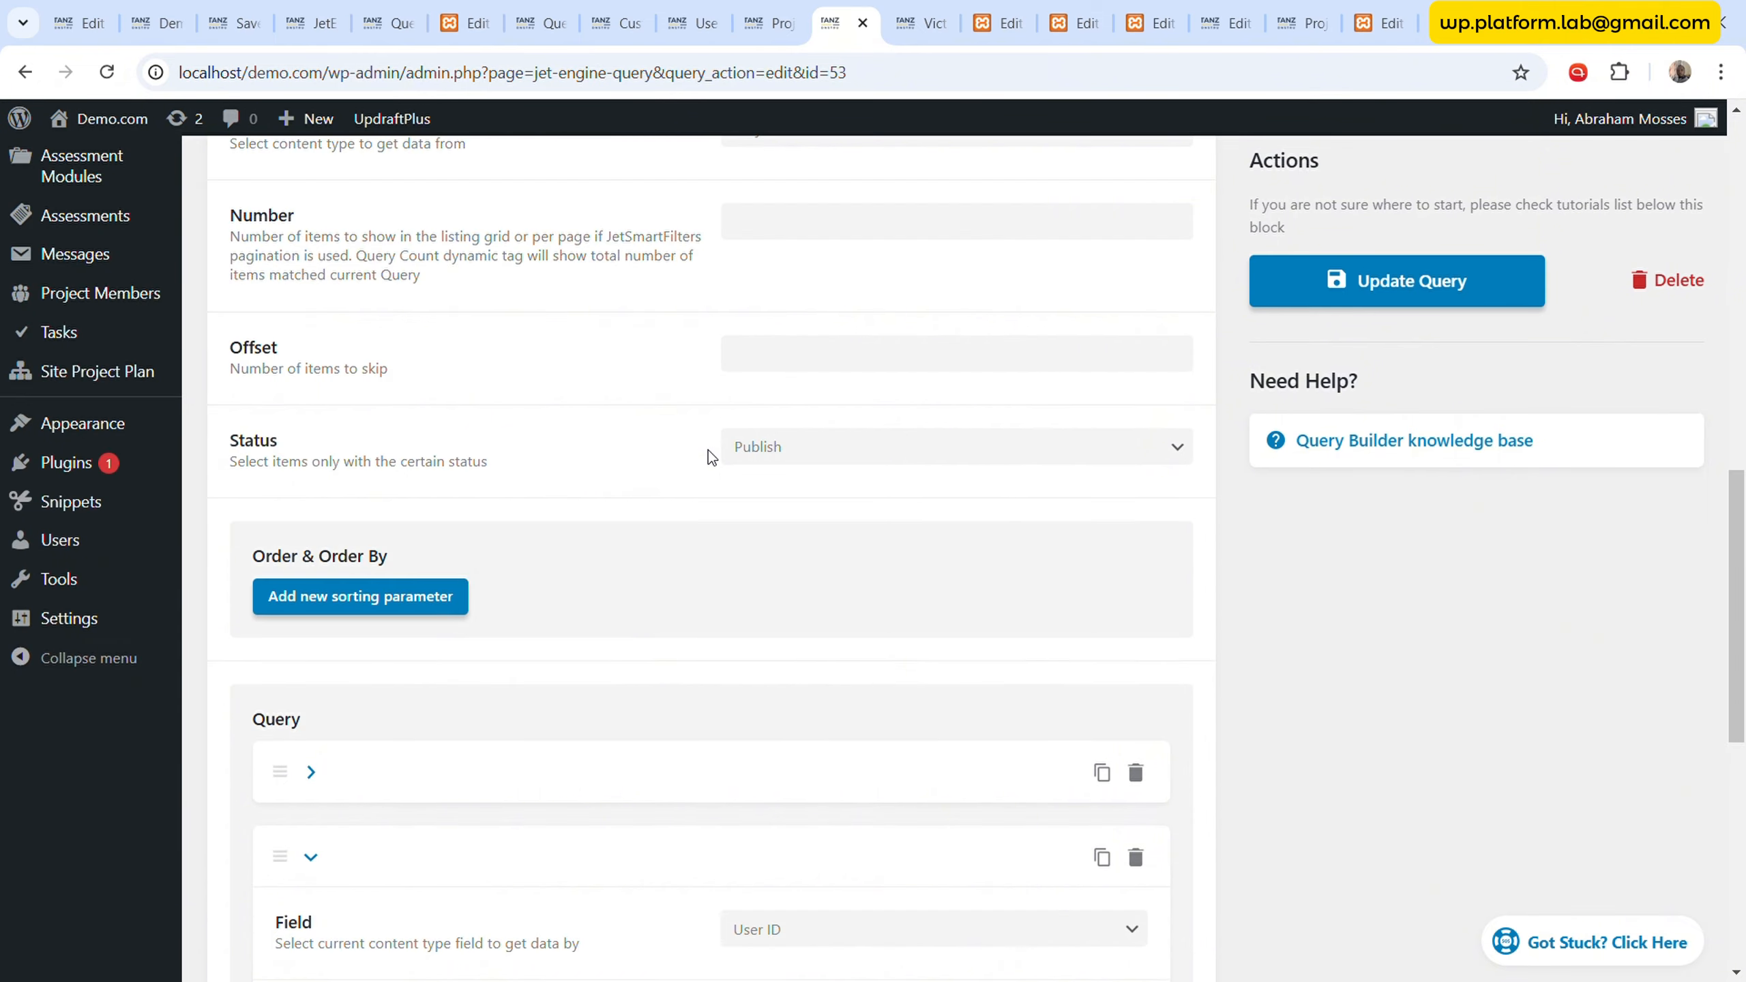
scroll(708, 451, "up", 8)
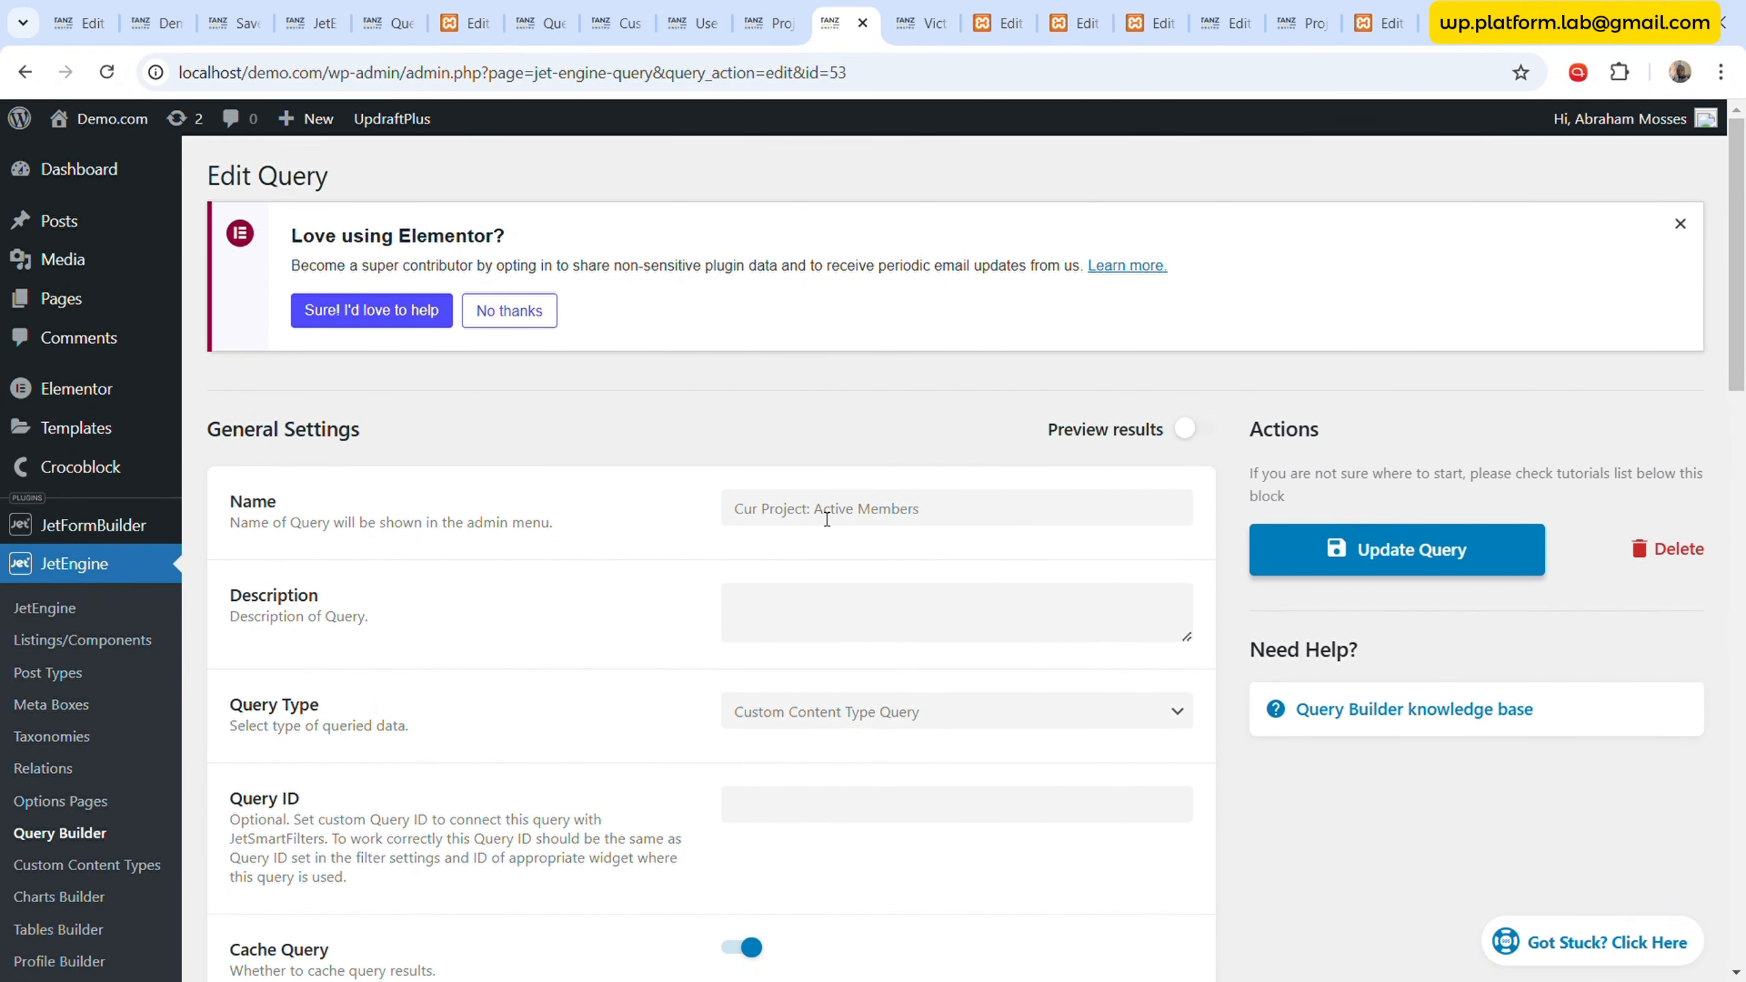
left_click(823, 516)
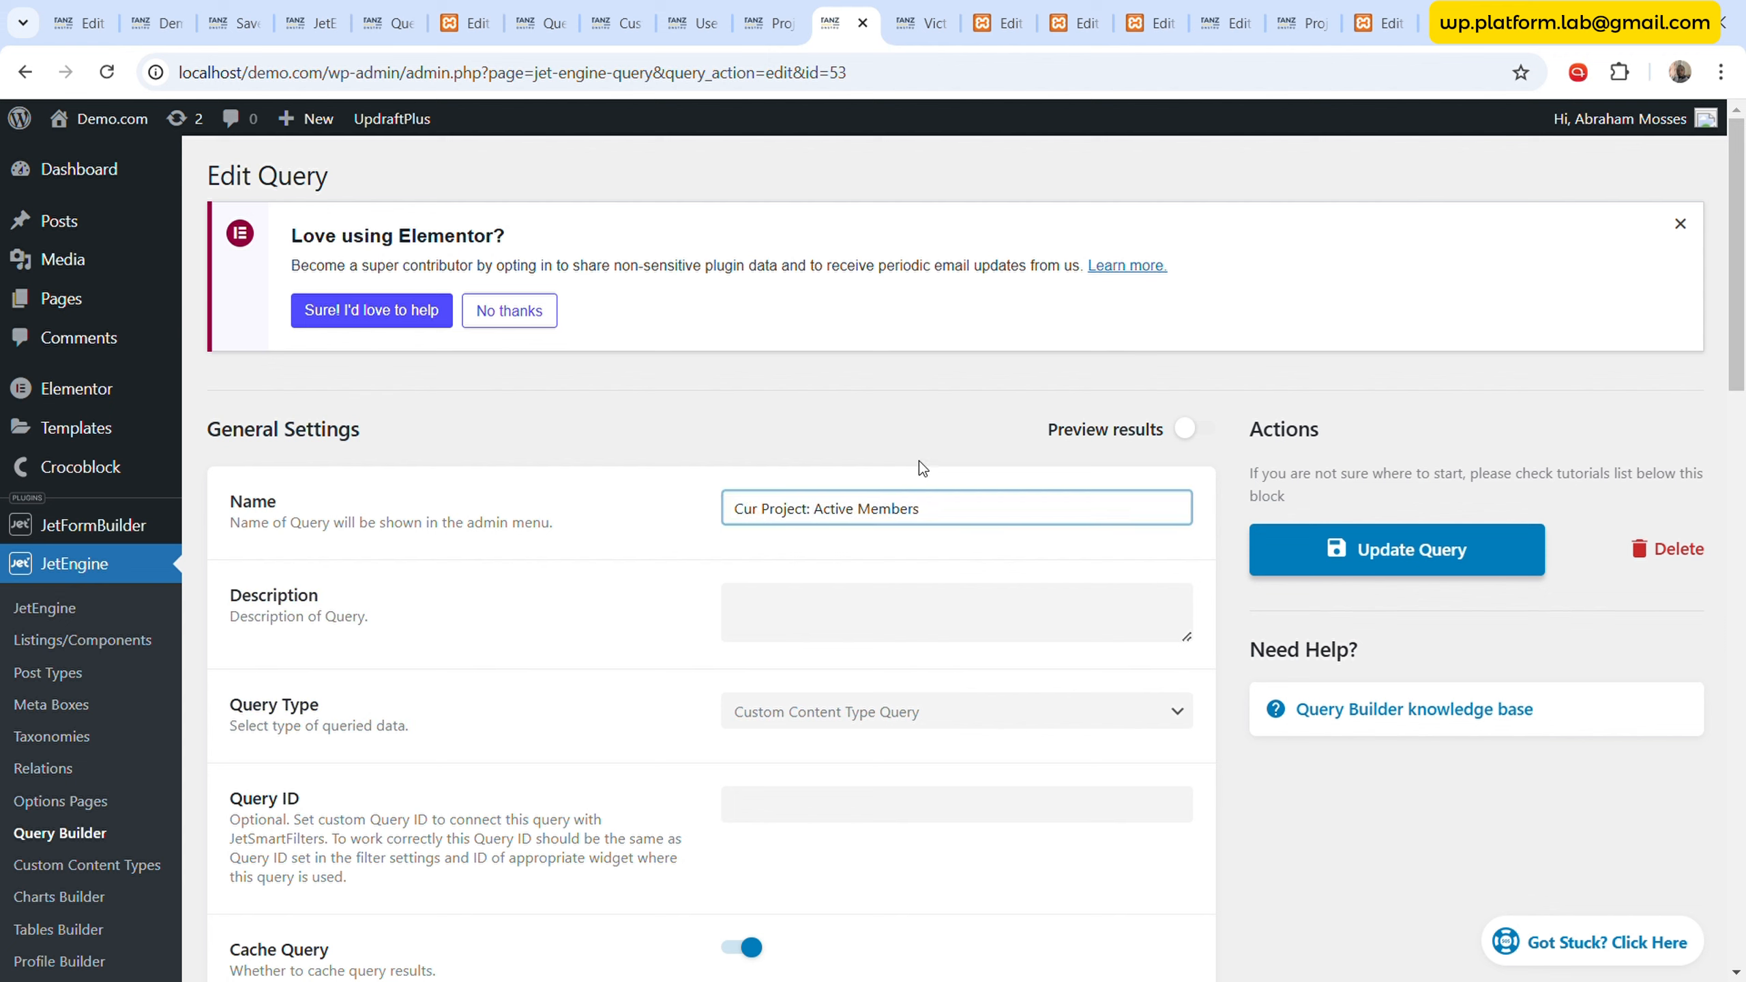
type("Chek")
key("BackSpace")
type("ck if")
scroll(682, 488, "down", 10)
scroll(626, 578, "down", 10)
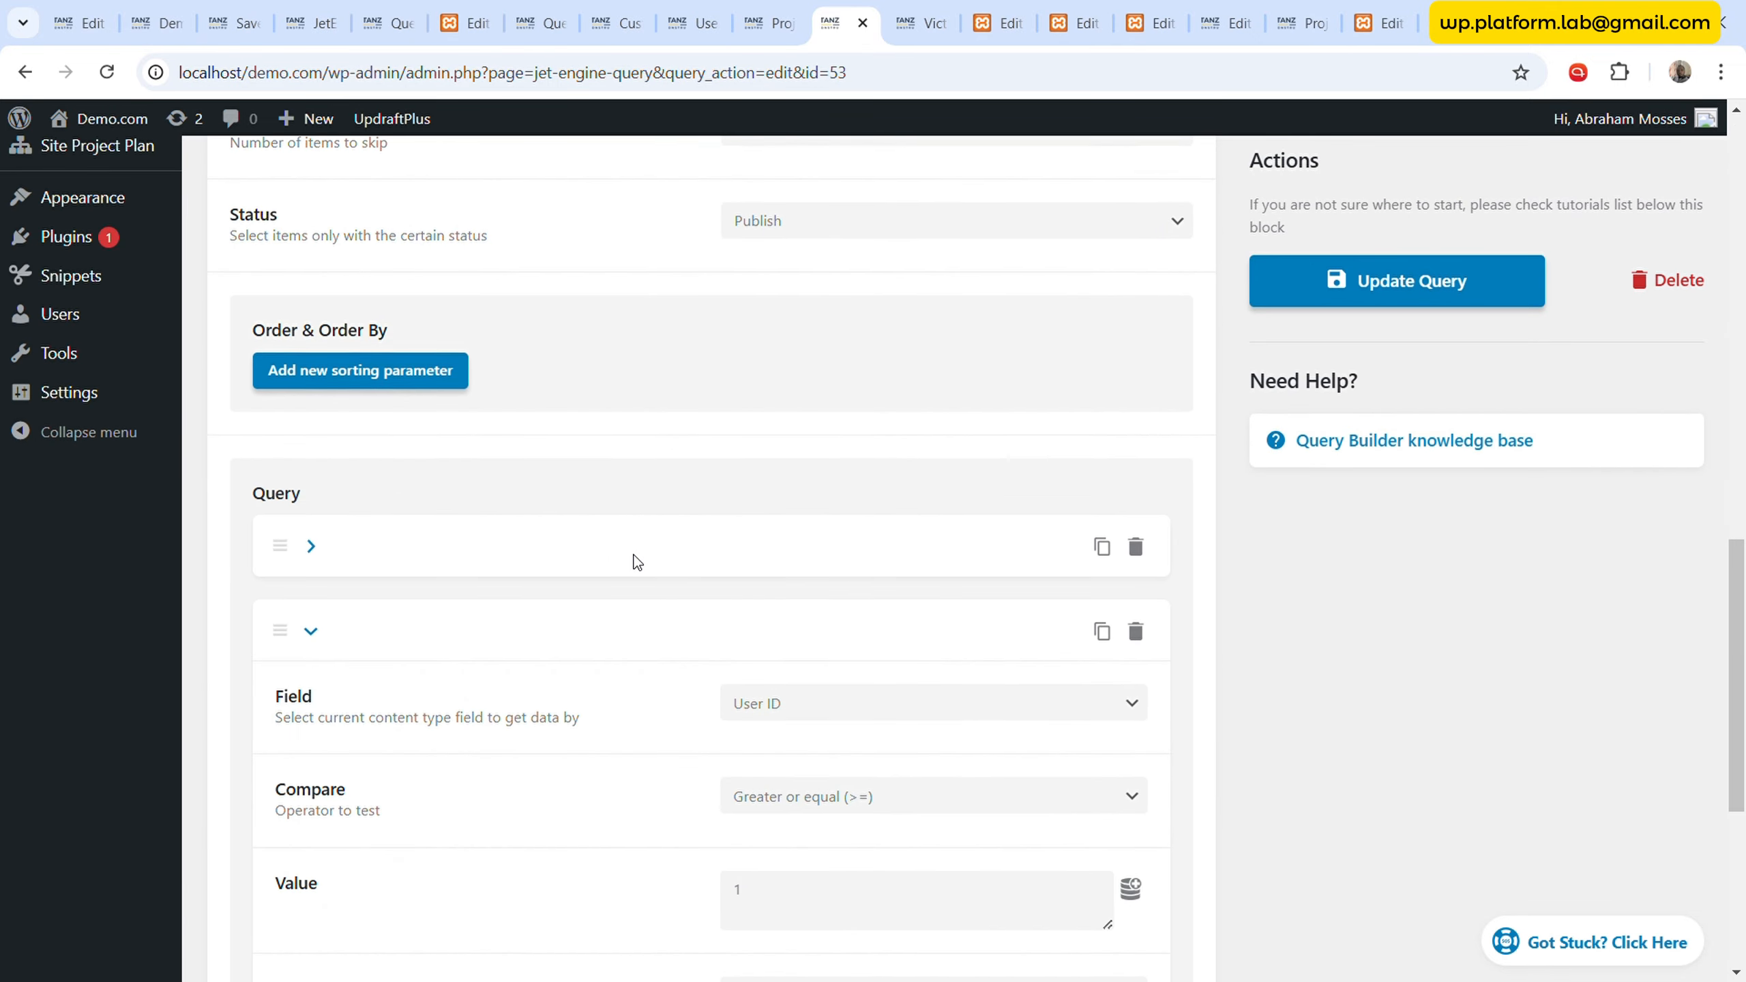
scroll(608, 498, "up", 2)
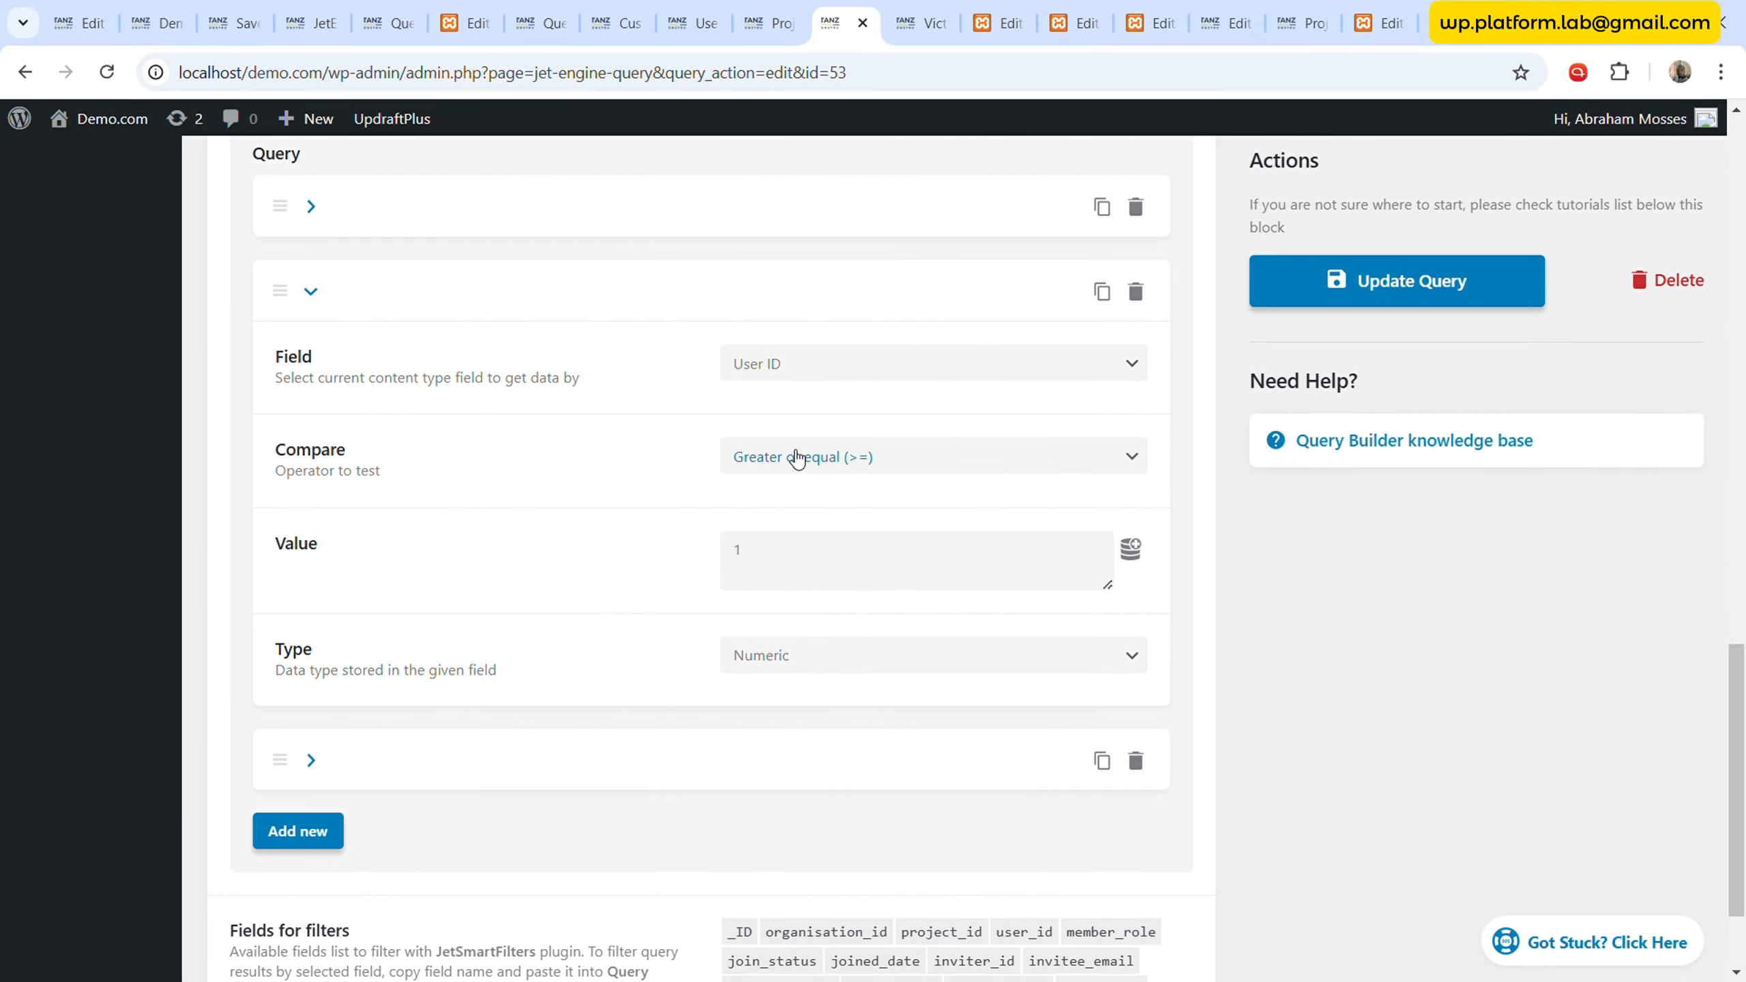
- Set the User ID condition's value to the Current user ID macro and update the query
left_click(910, 573)
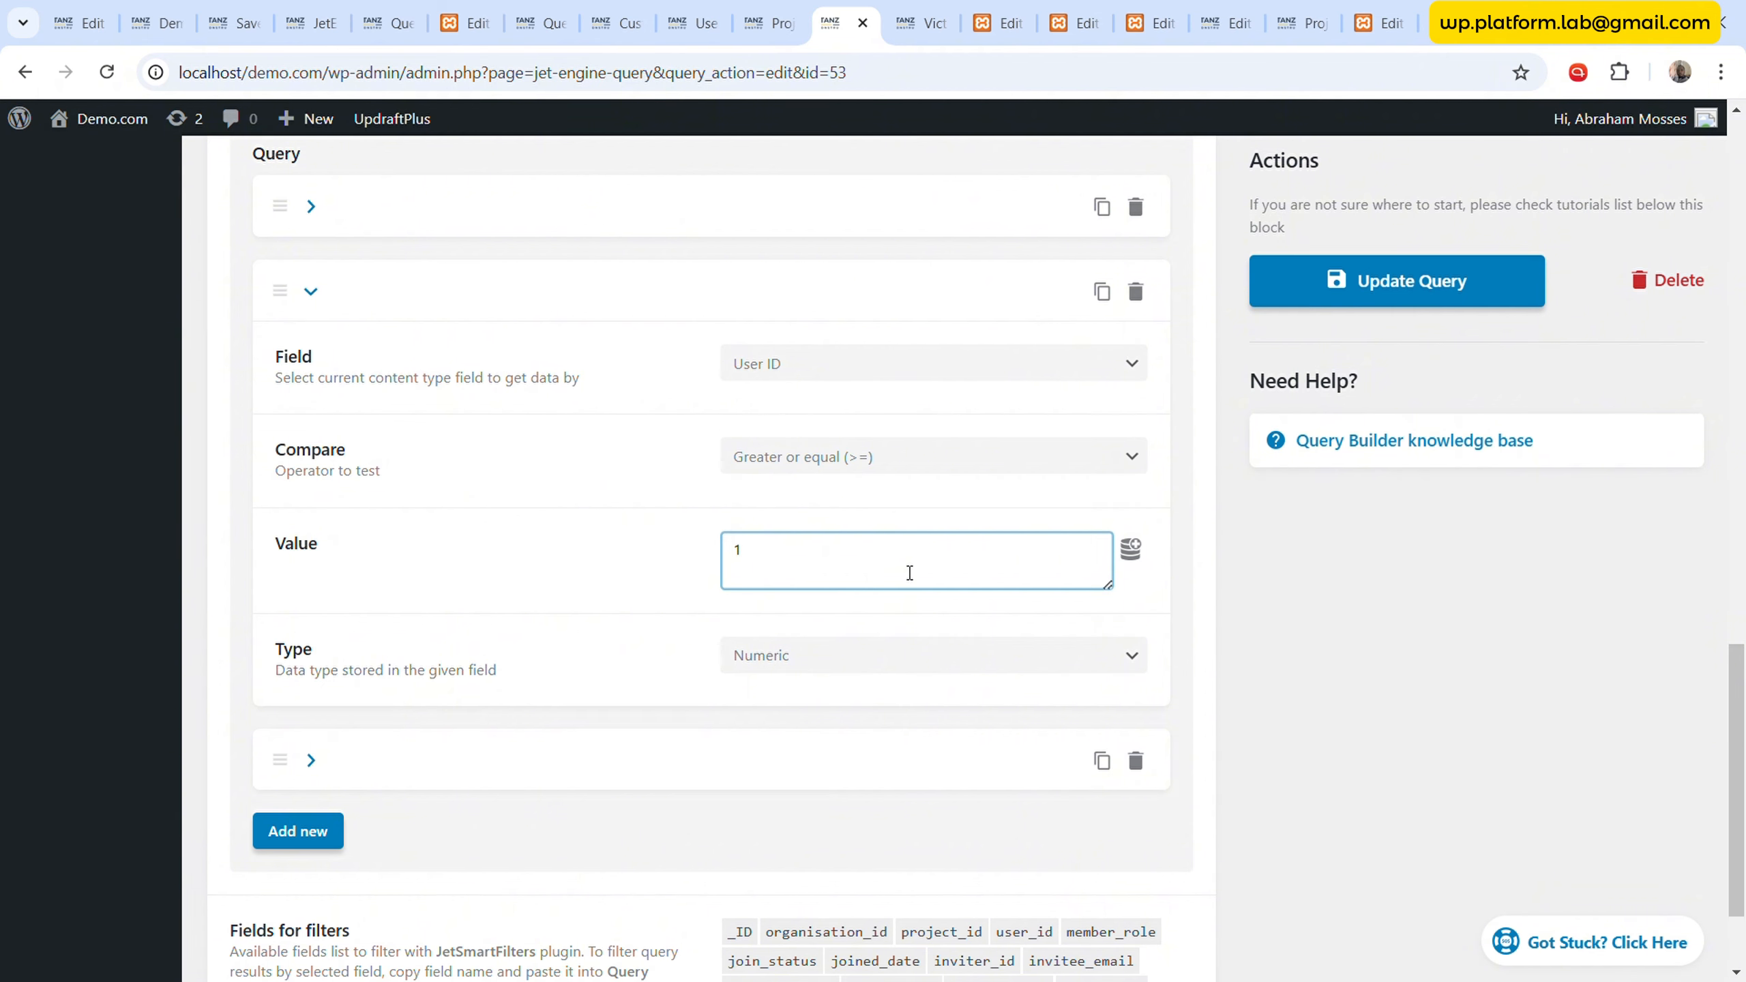
left_click(1131, 551)
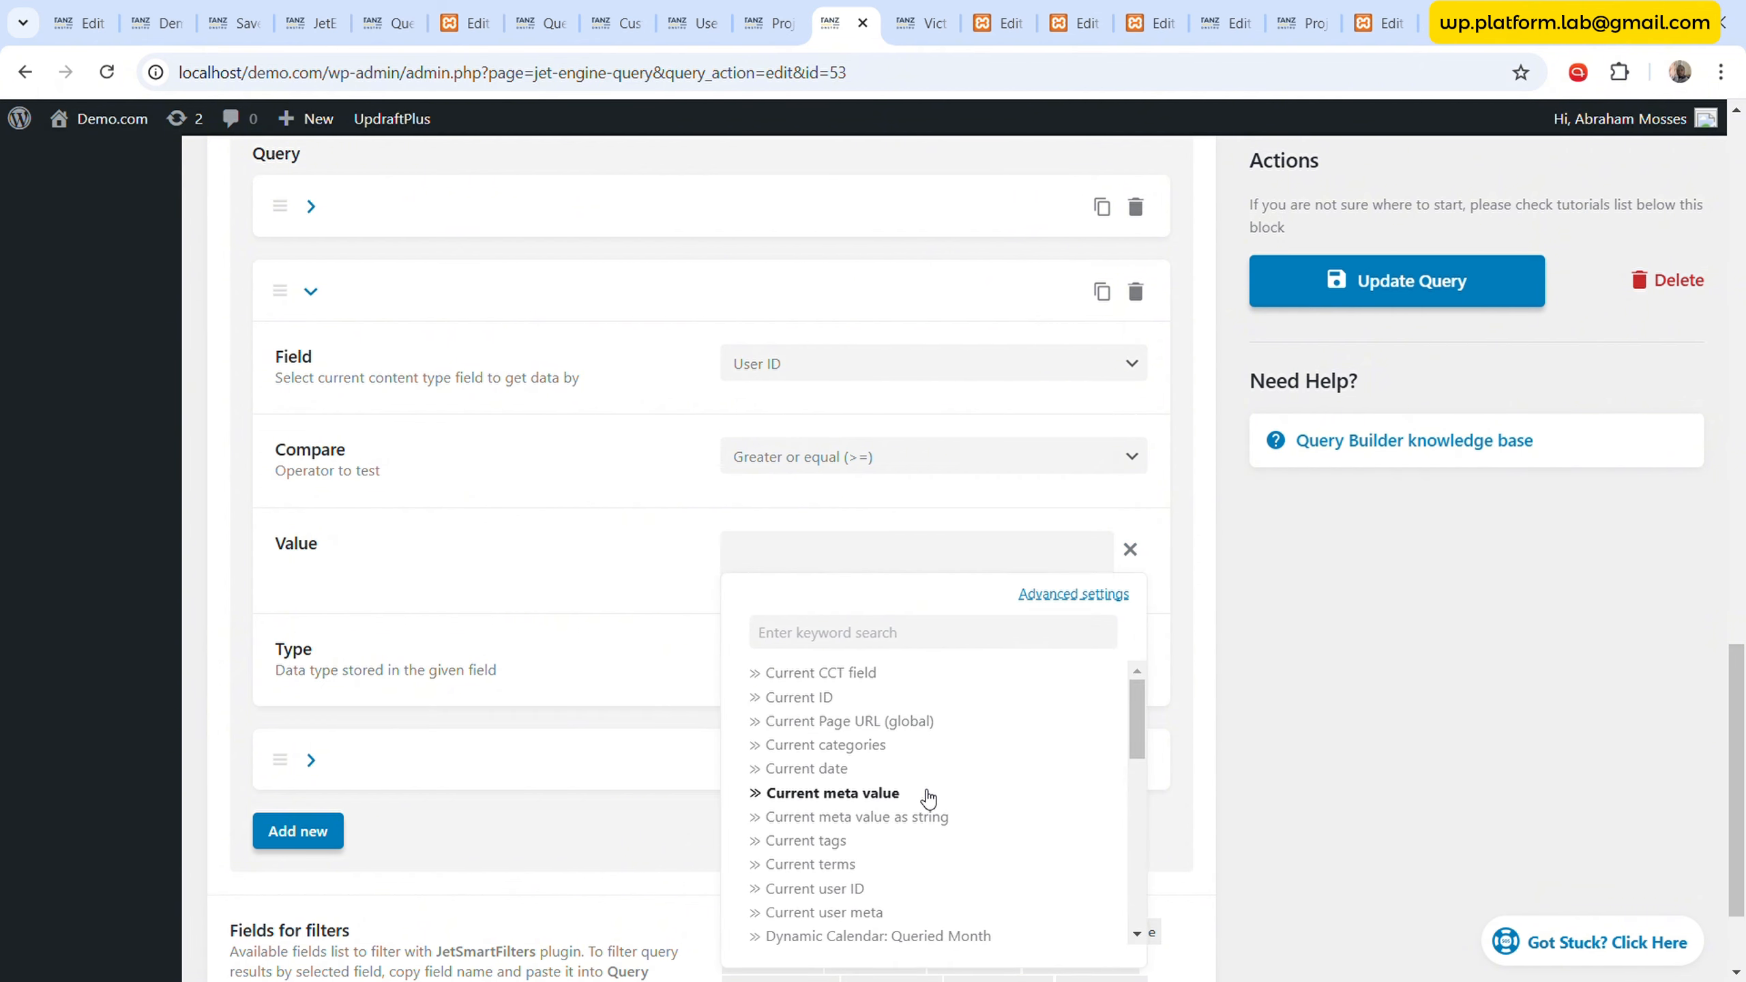
scroll(882, 826, "down", 1)
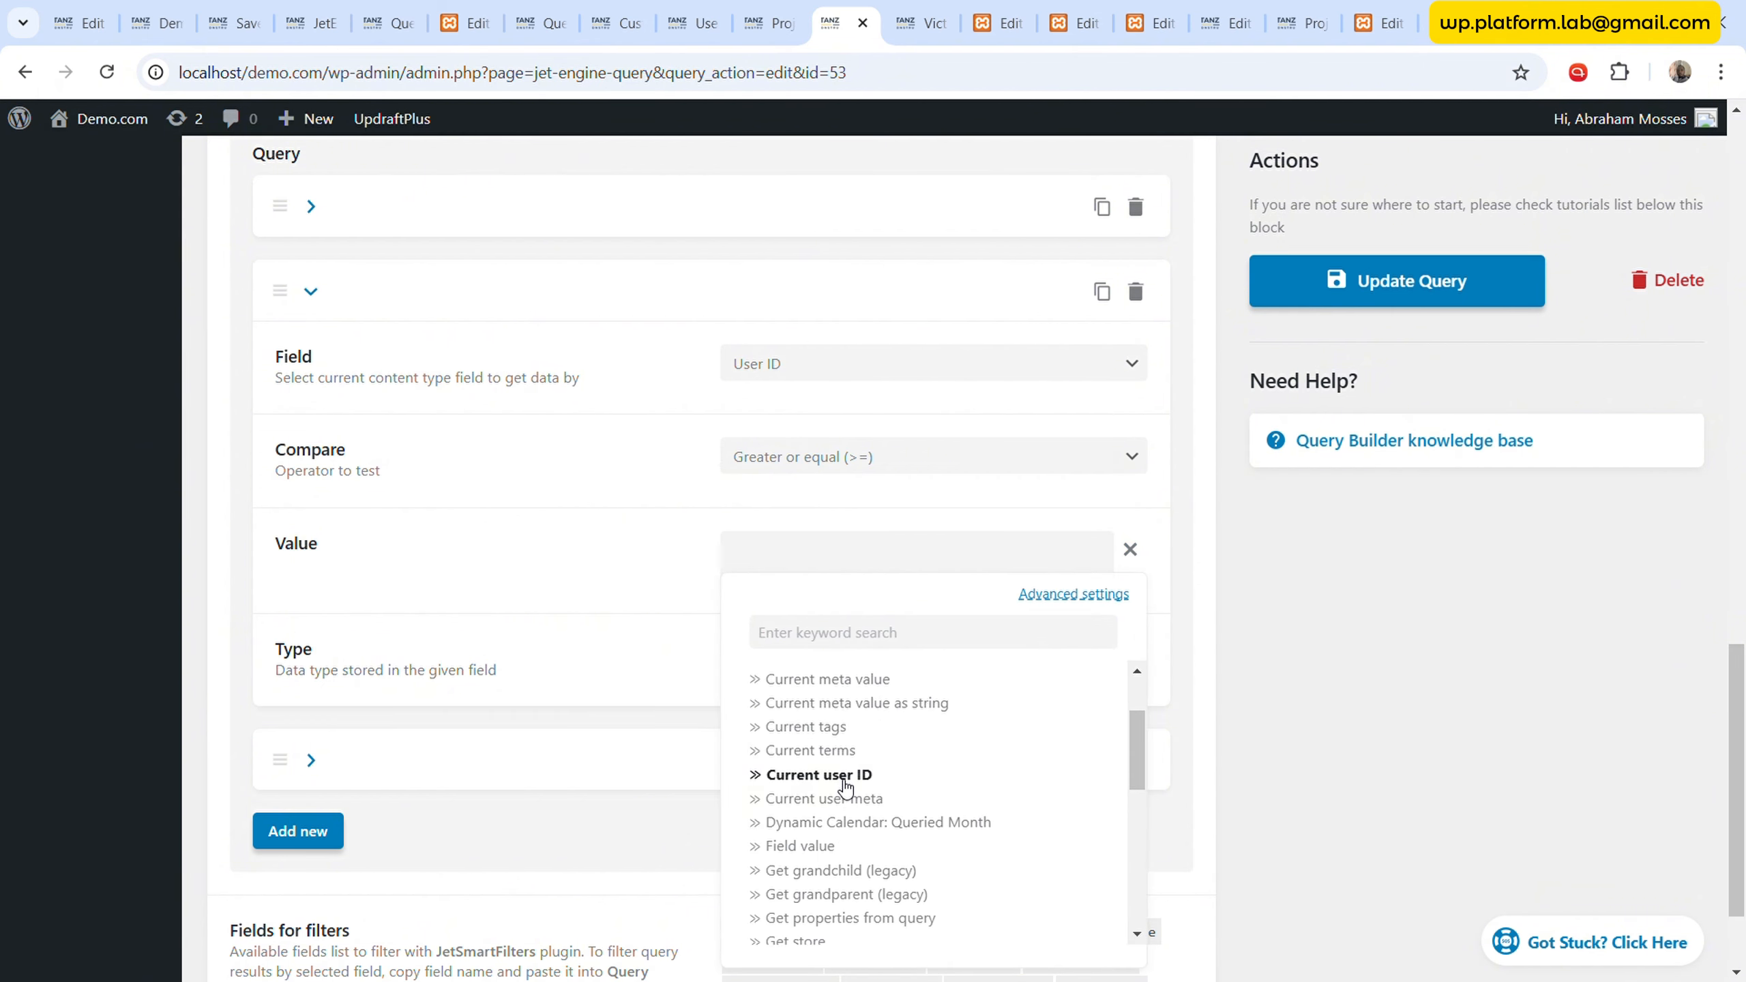
left_click(818, 775)
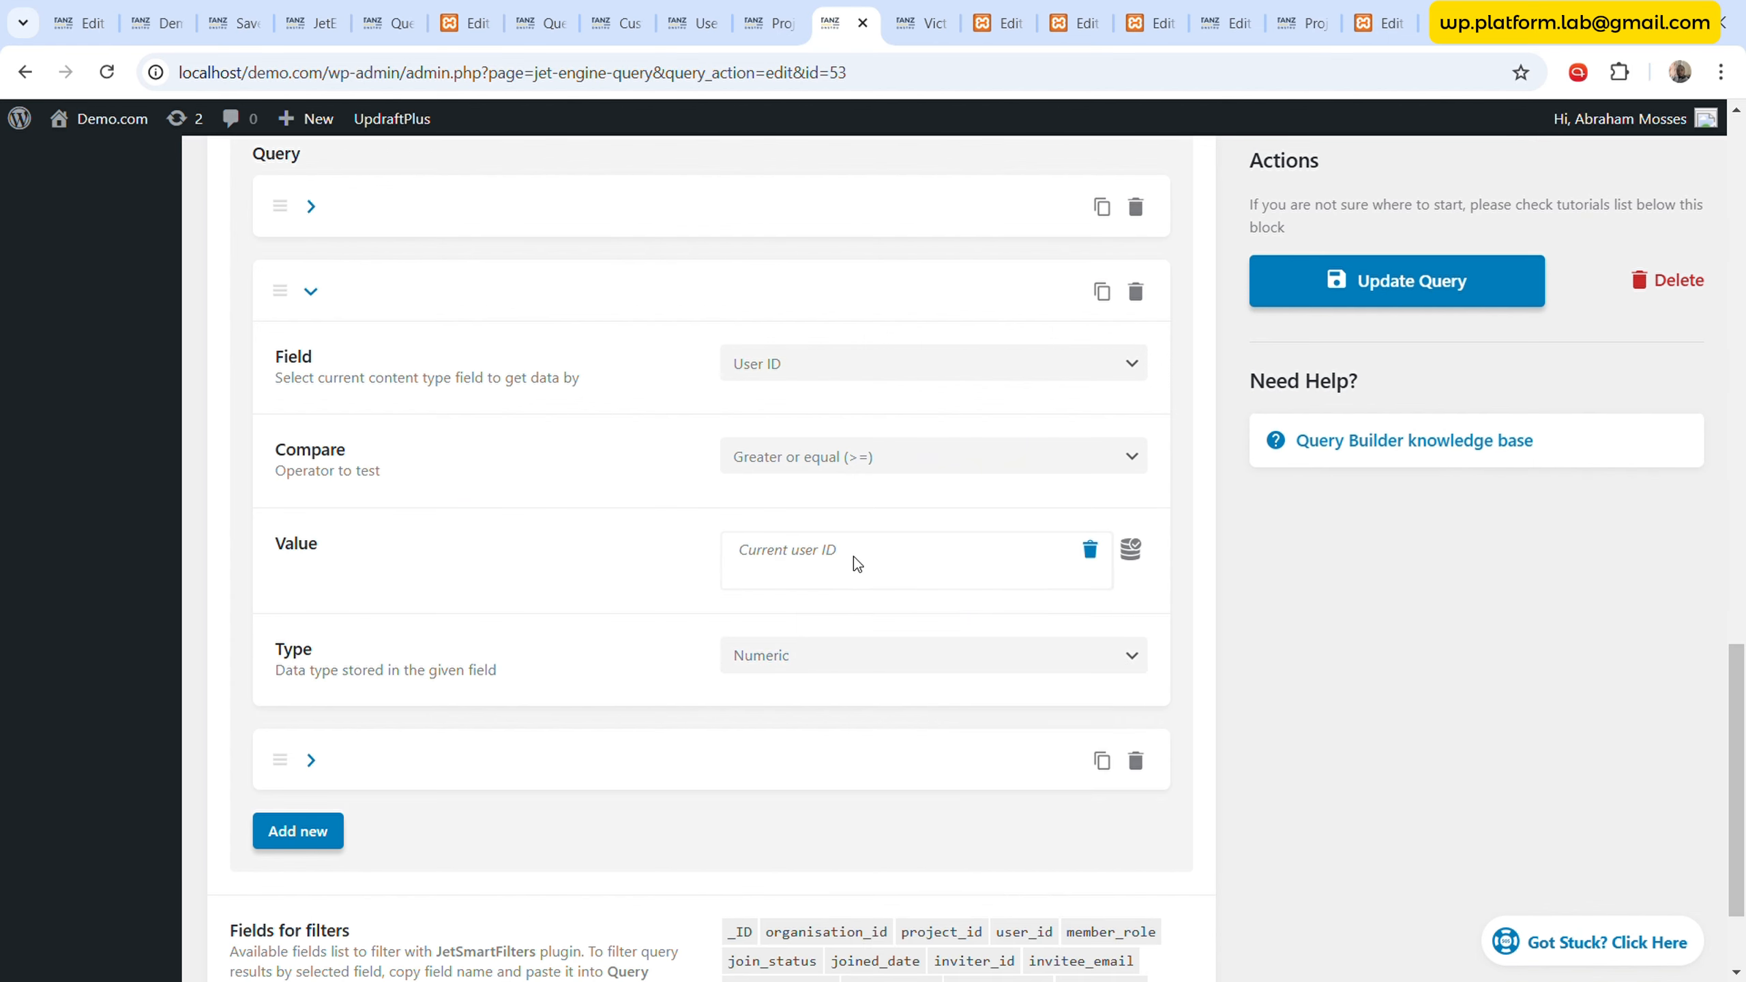
left_click(1419, 284)
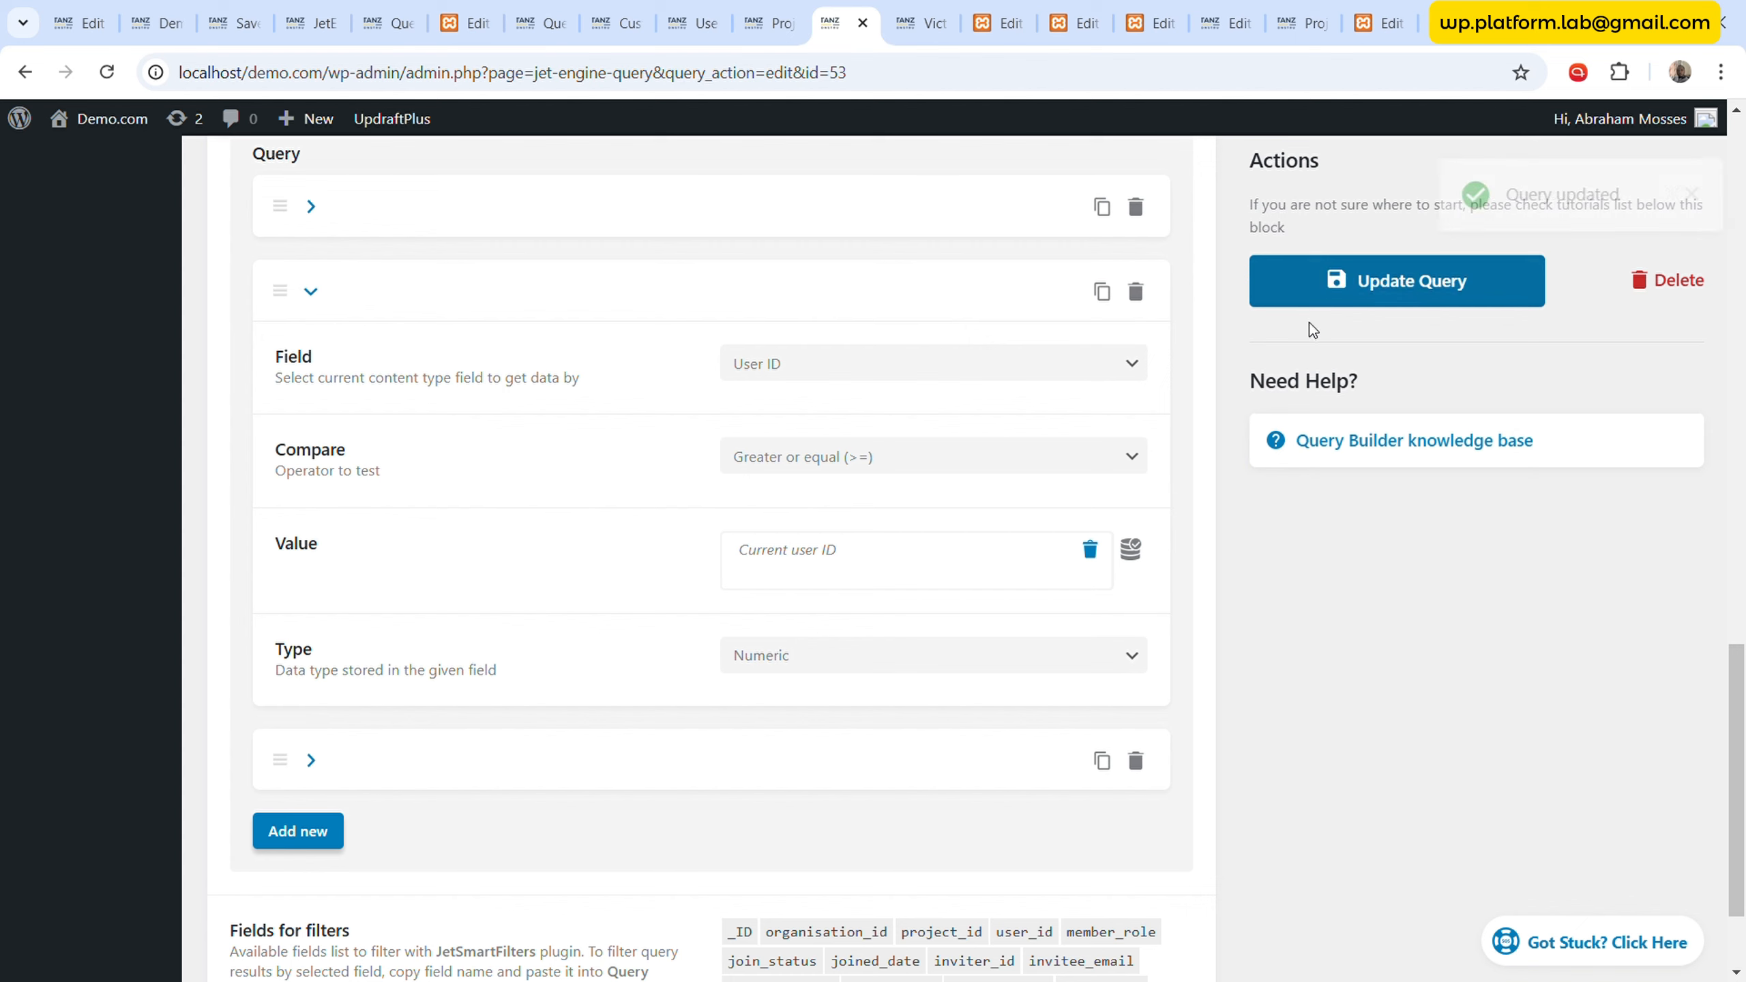
- Check the Join Status condition and the Project ID condition's query variable name, and update the Cur Project: Active Members query
scroll(614, 563, "up", 2)
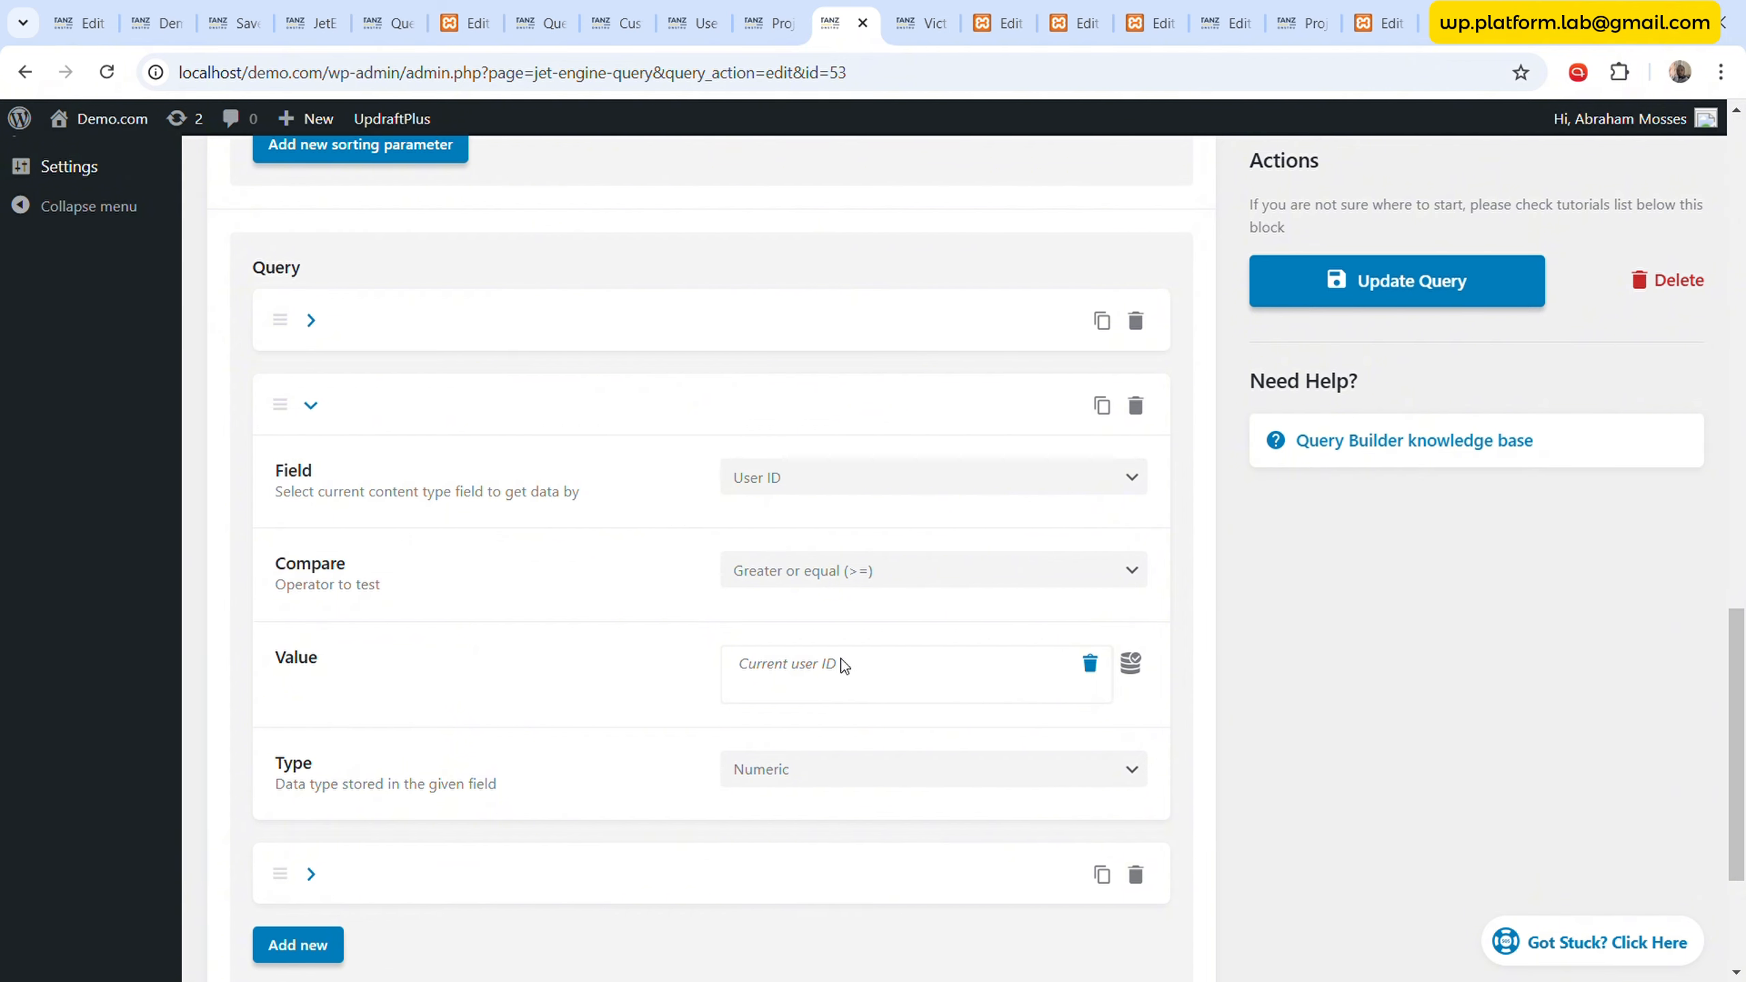
left_click(312, 406)
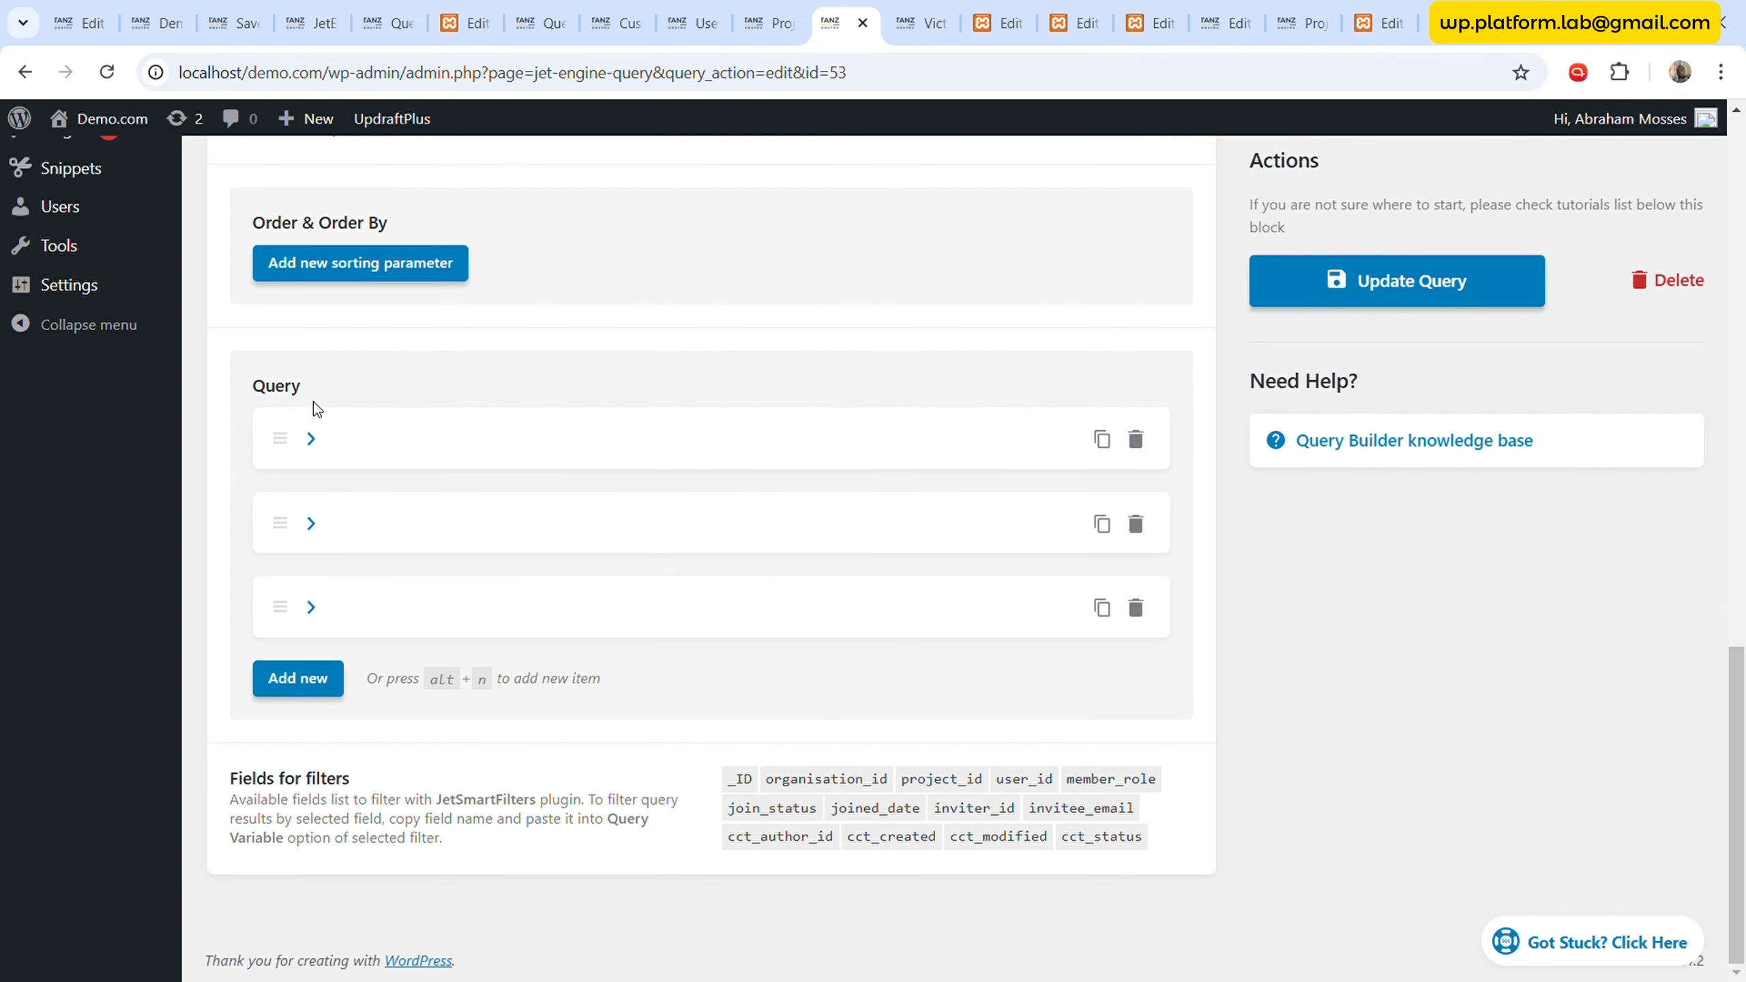
left_click(320, 463)
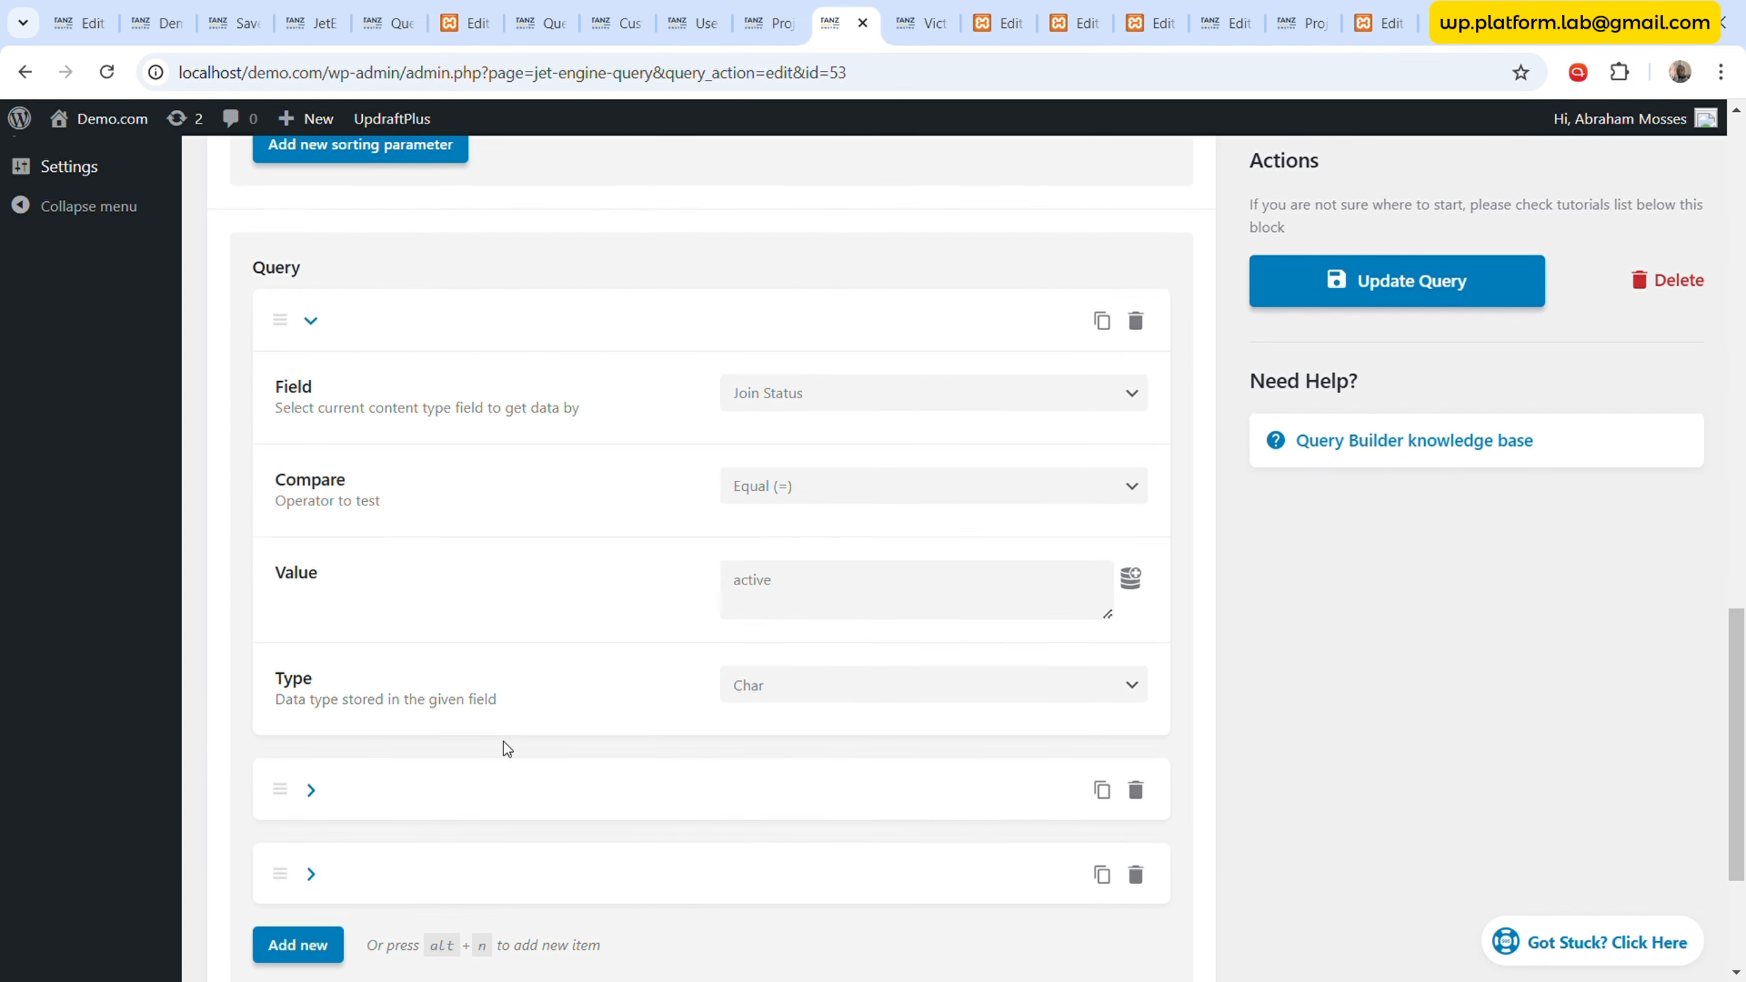
left_click(324, 875)
scroll(662, 574, "down", 5)
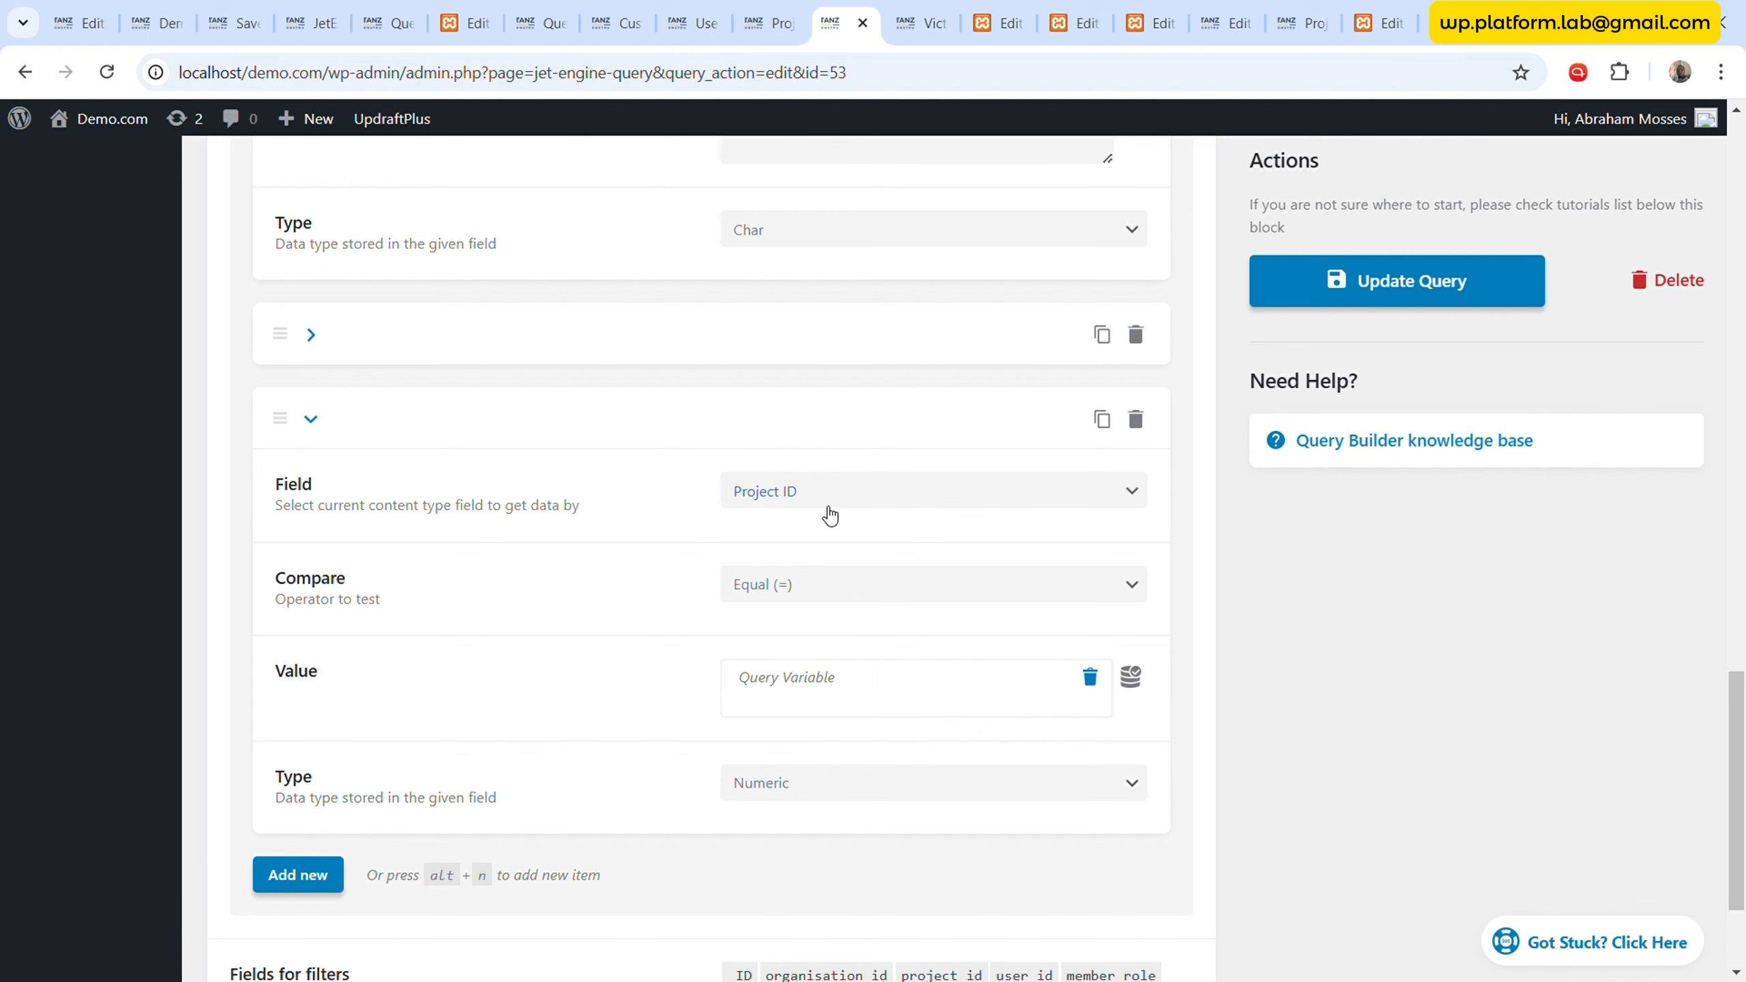
left_click(781, 679)
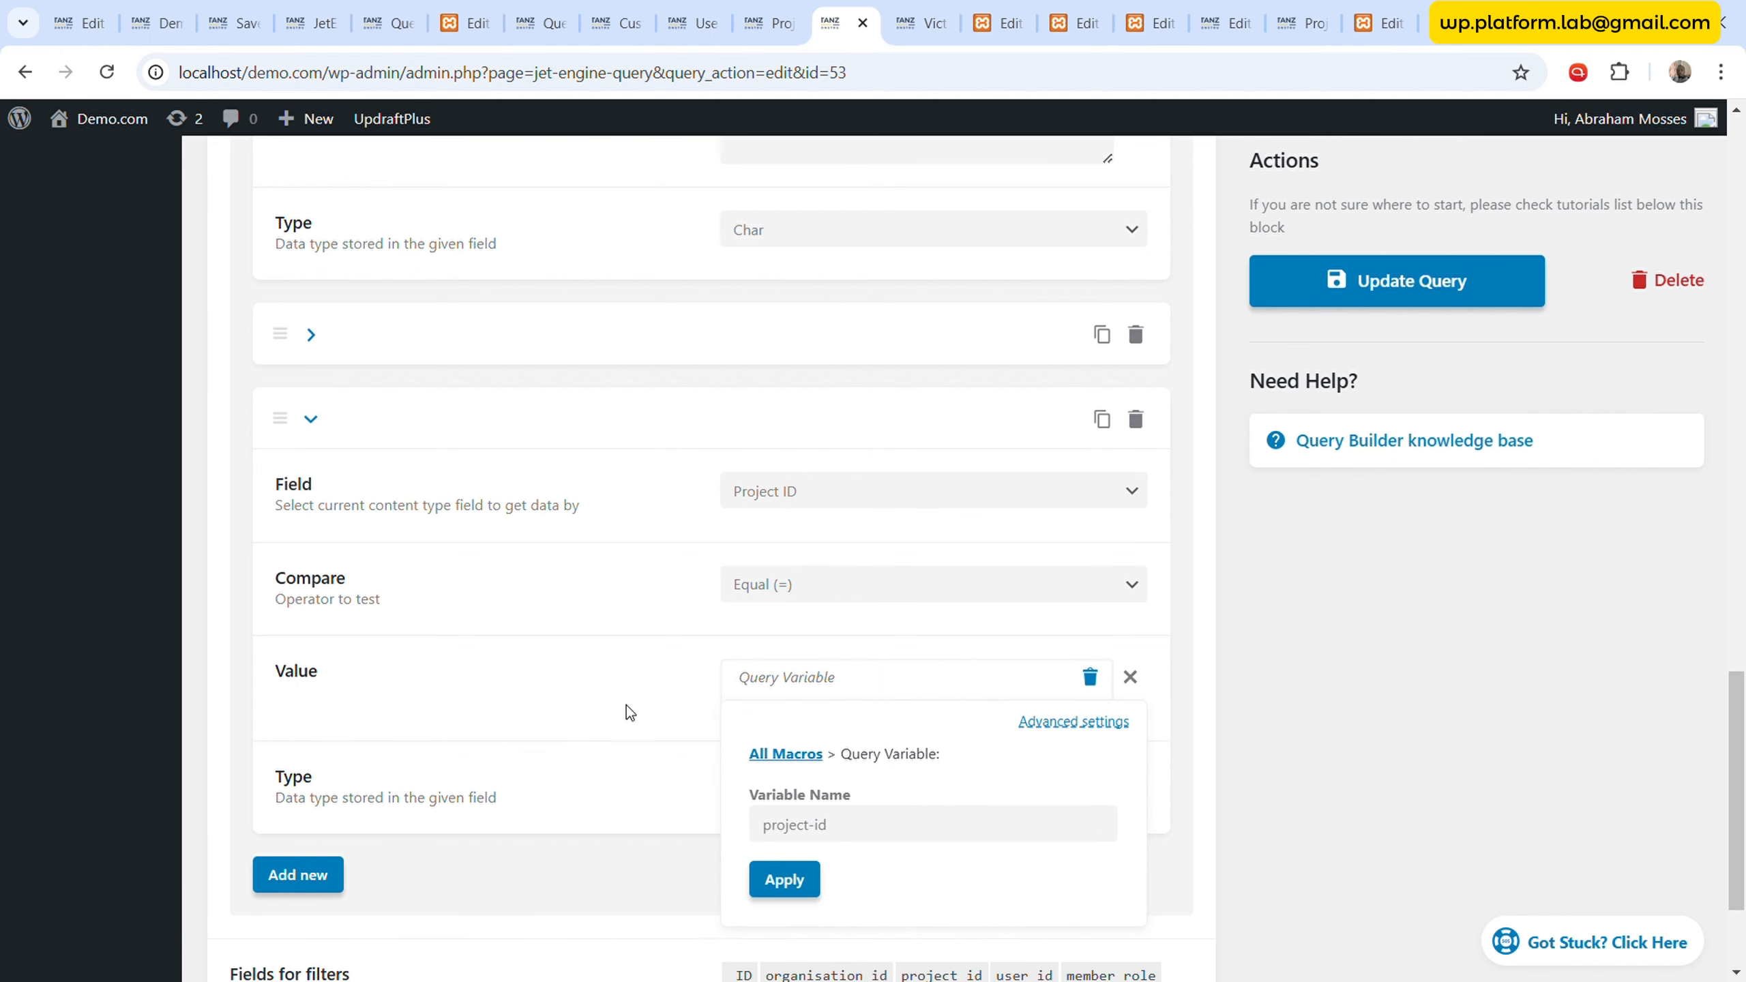
left_click(651, 659)
left_click(1458, 265)
- Return to the Project Dash template and enable Dynamic Visibility for the Members container
left_click(952, 19)
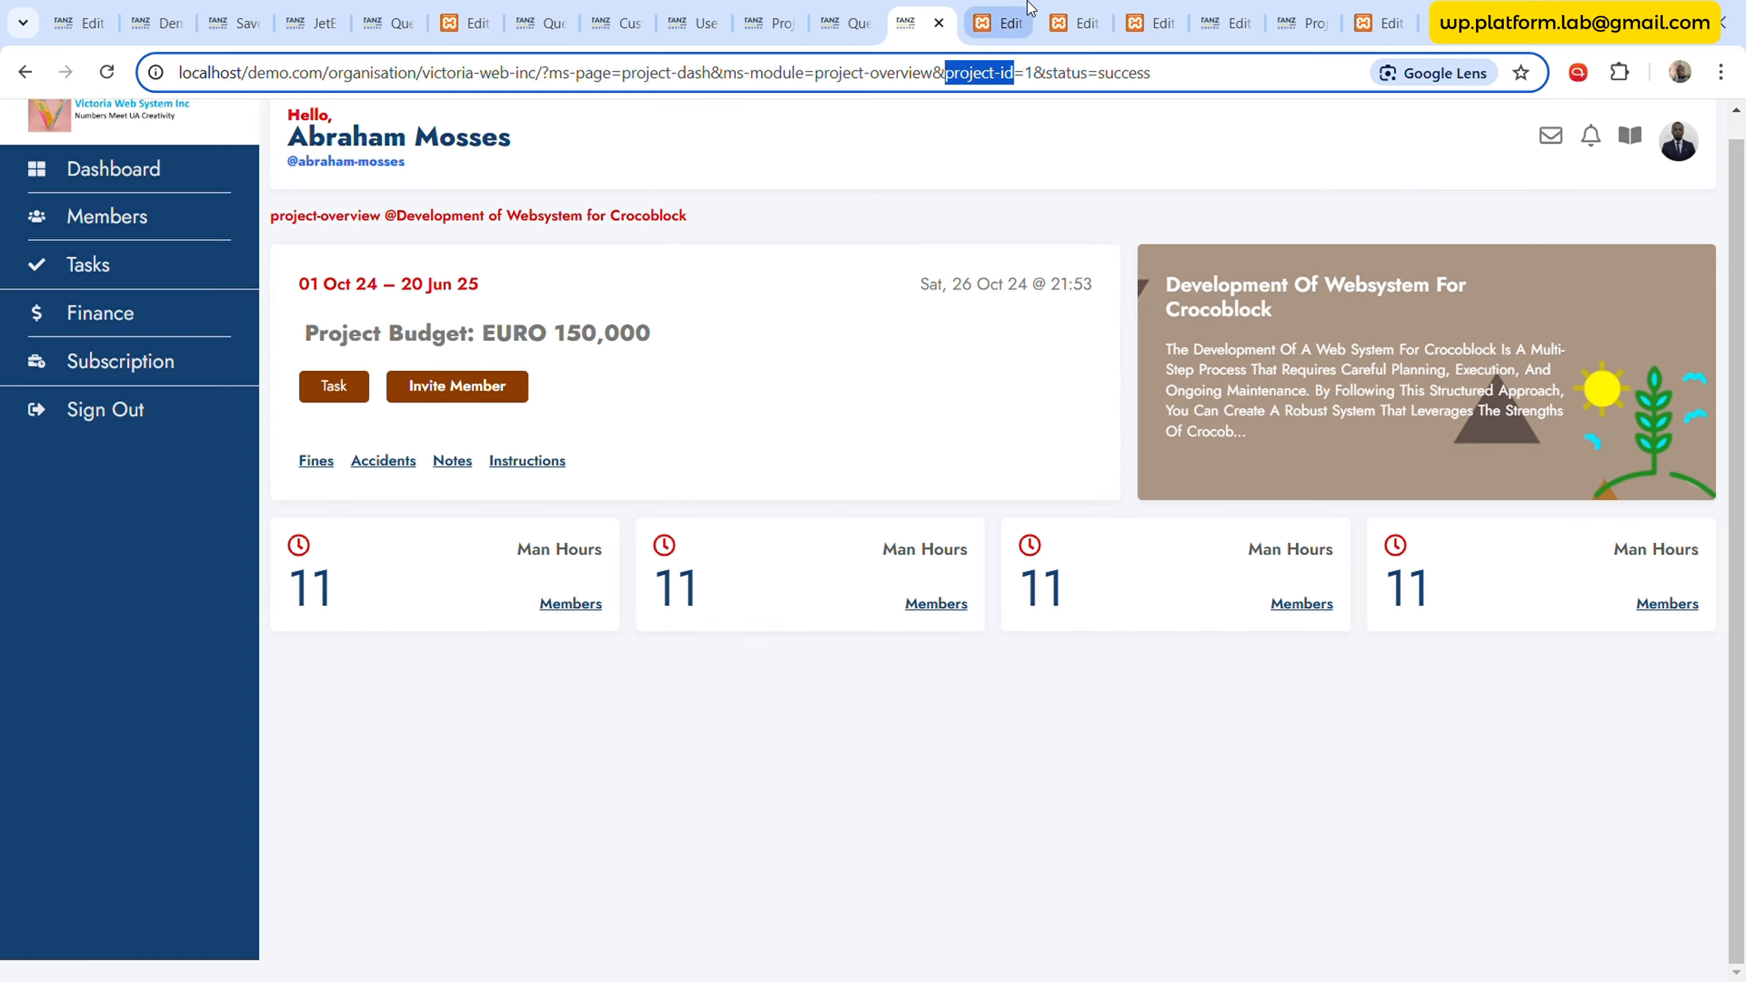
left_click(1024, 15)
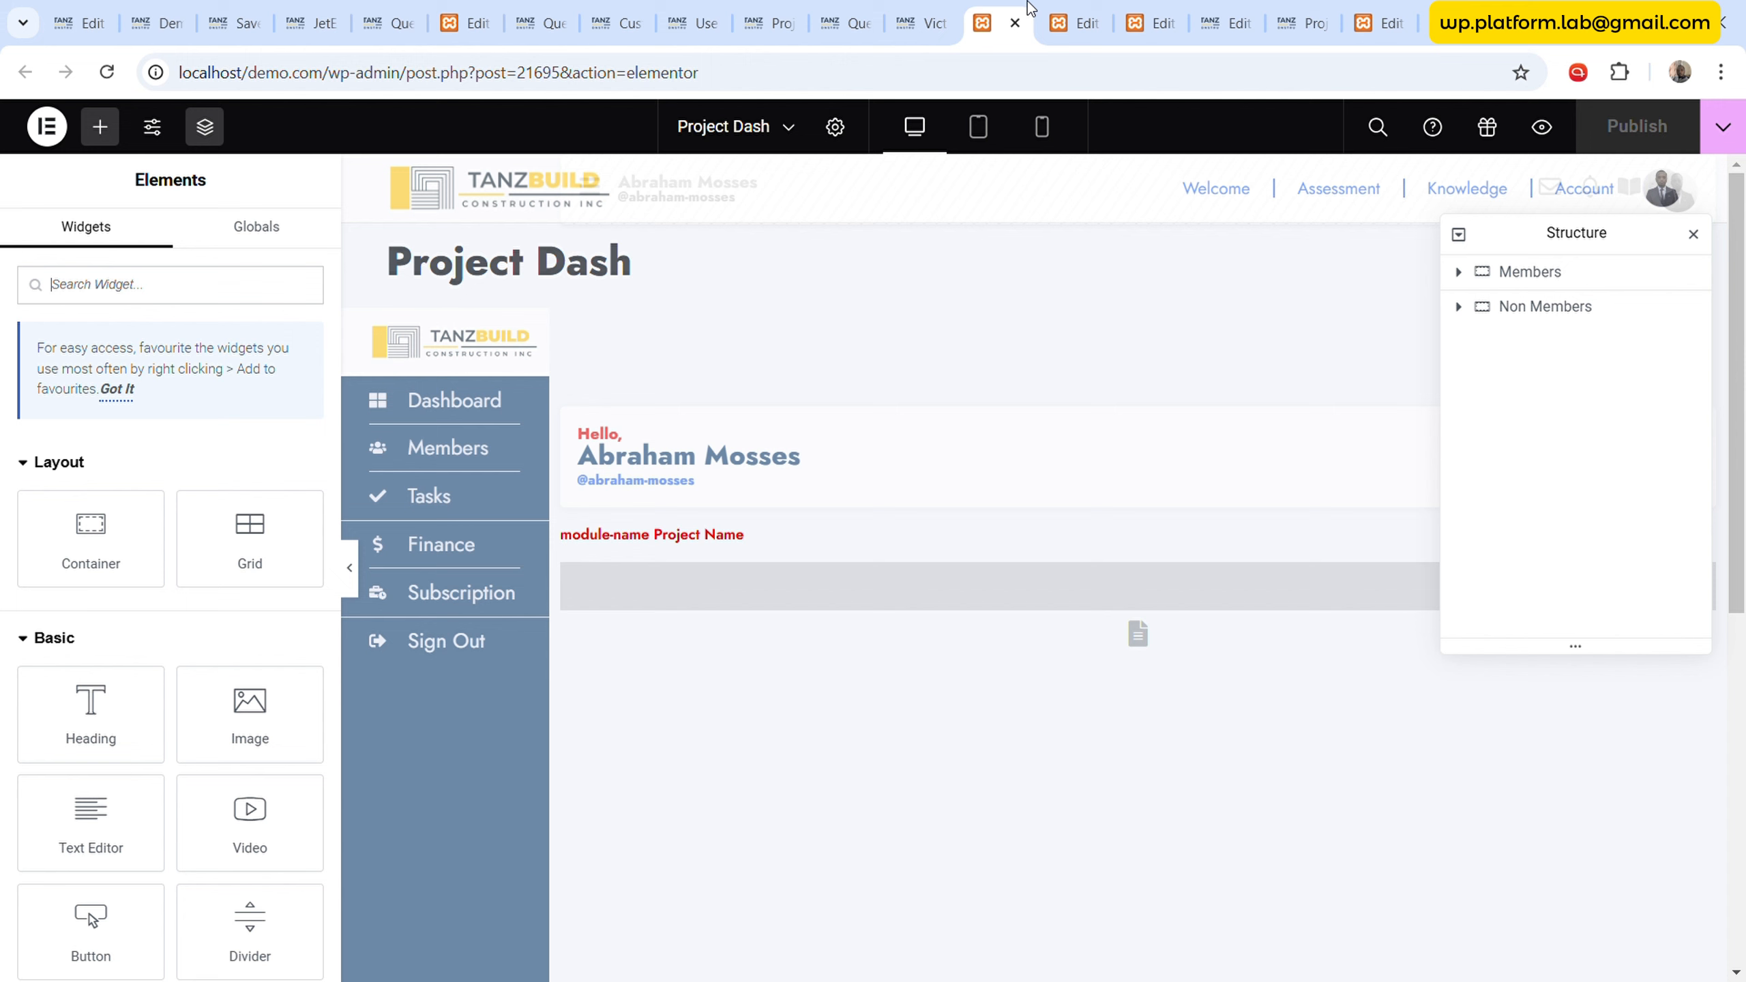
left_click(1558, 275)
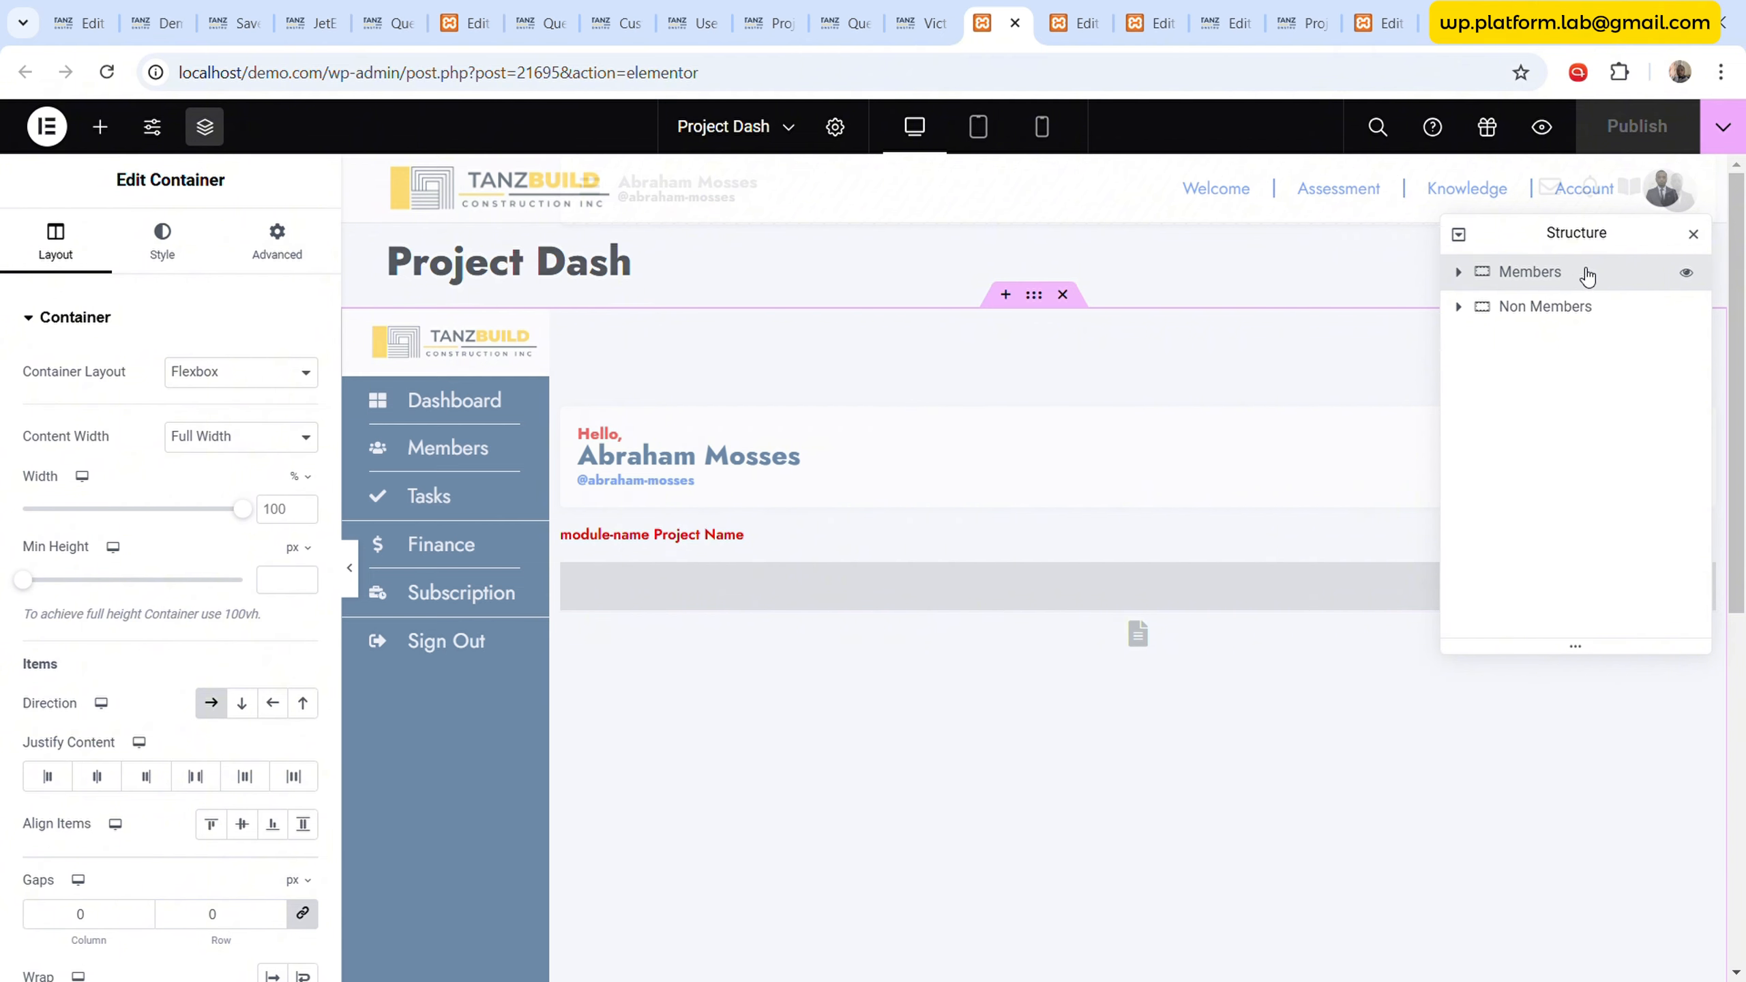
left_click(277, 241)
scroll(223, 599, "down", 5)
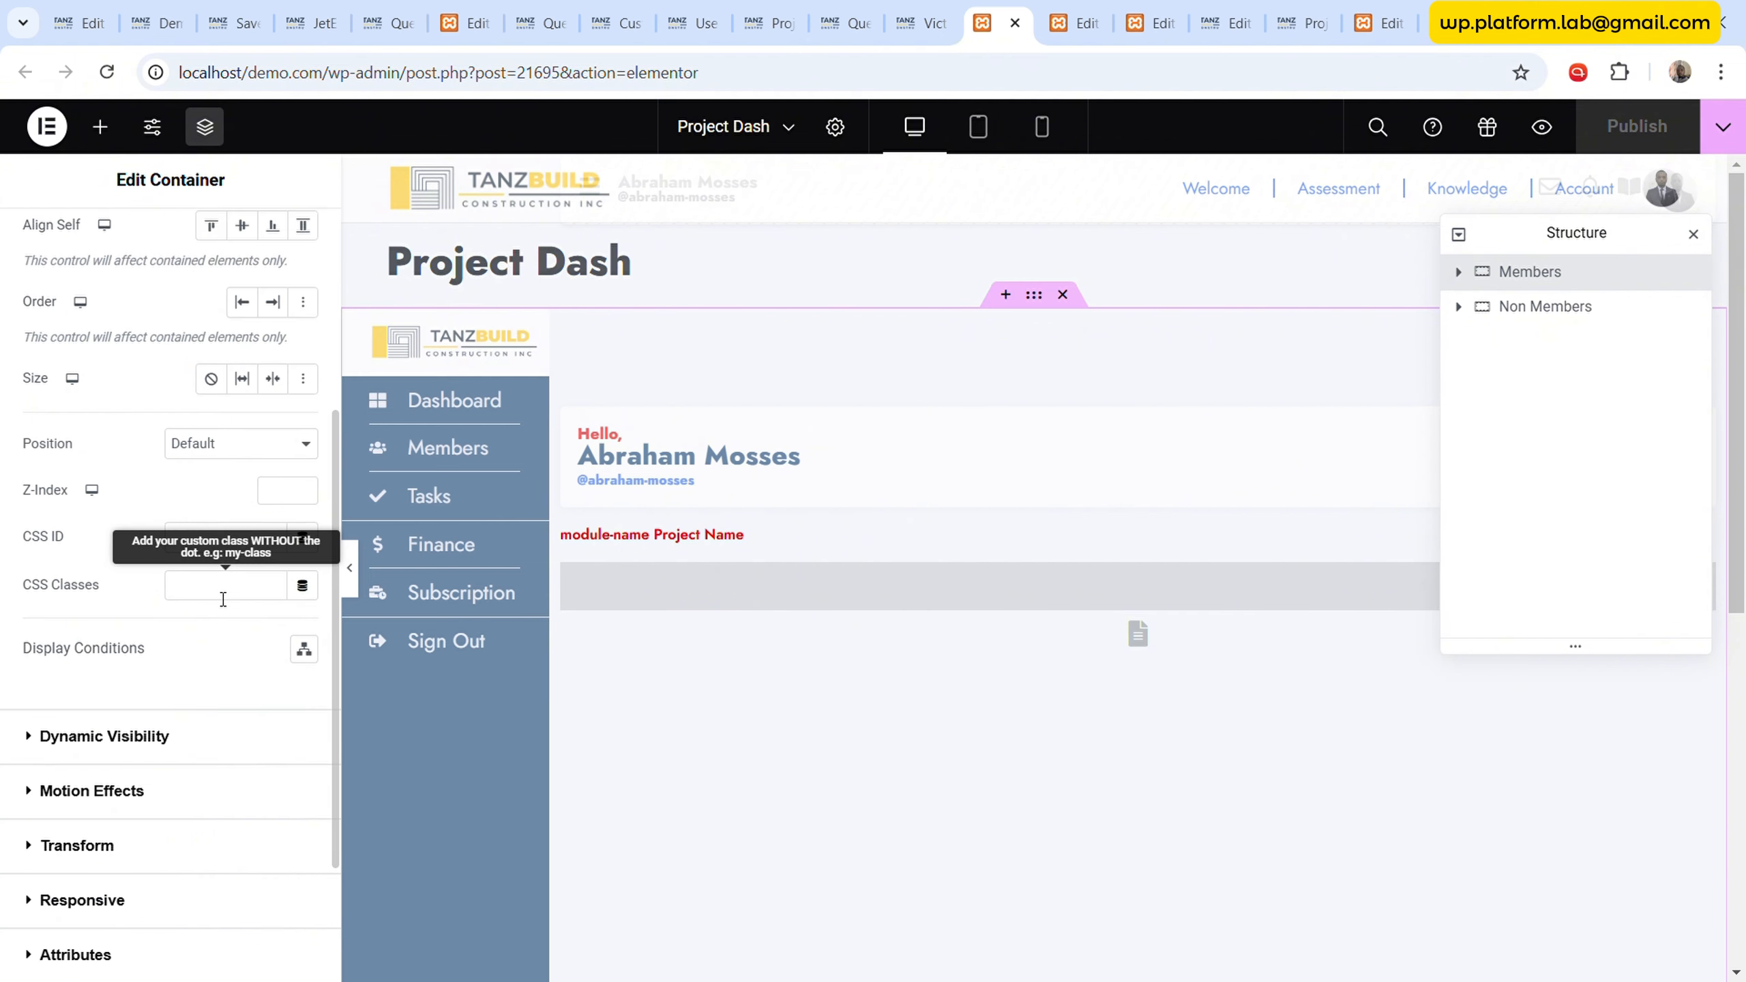
scroll(206, 694, "down", 2)
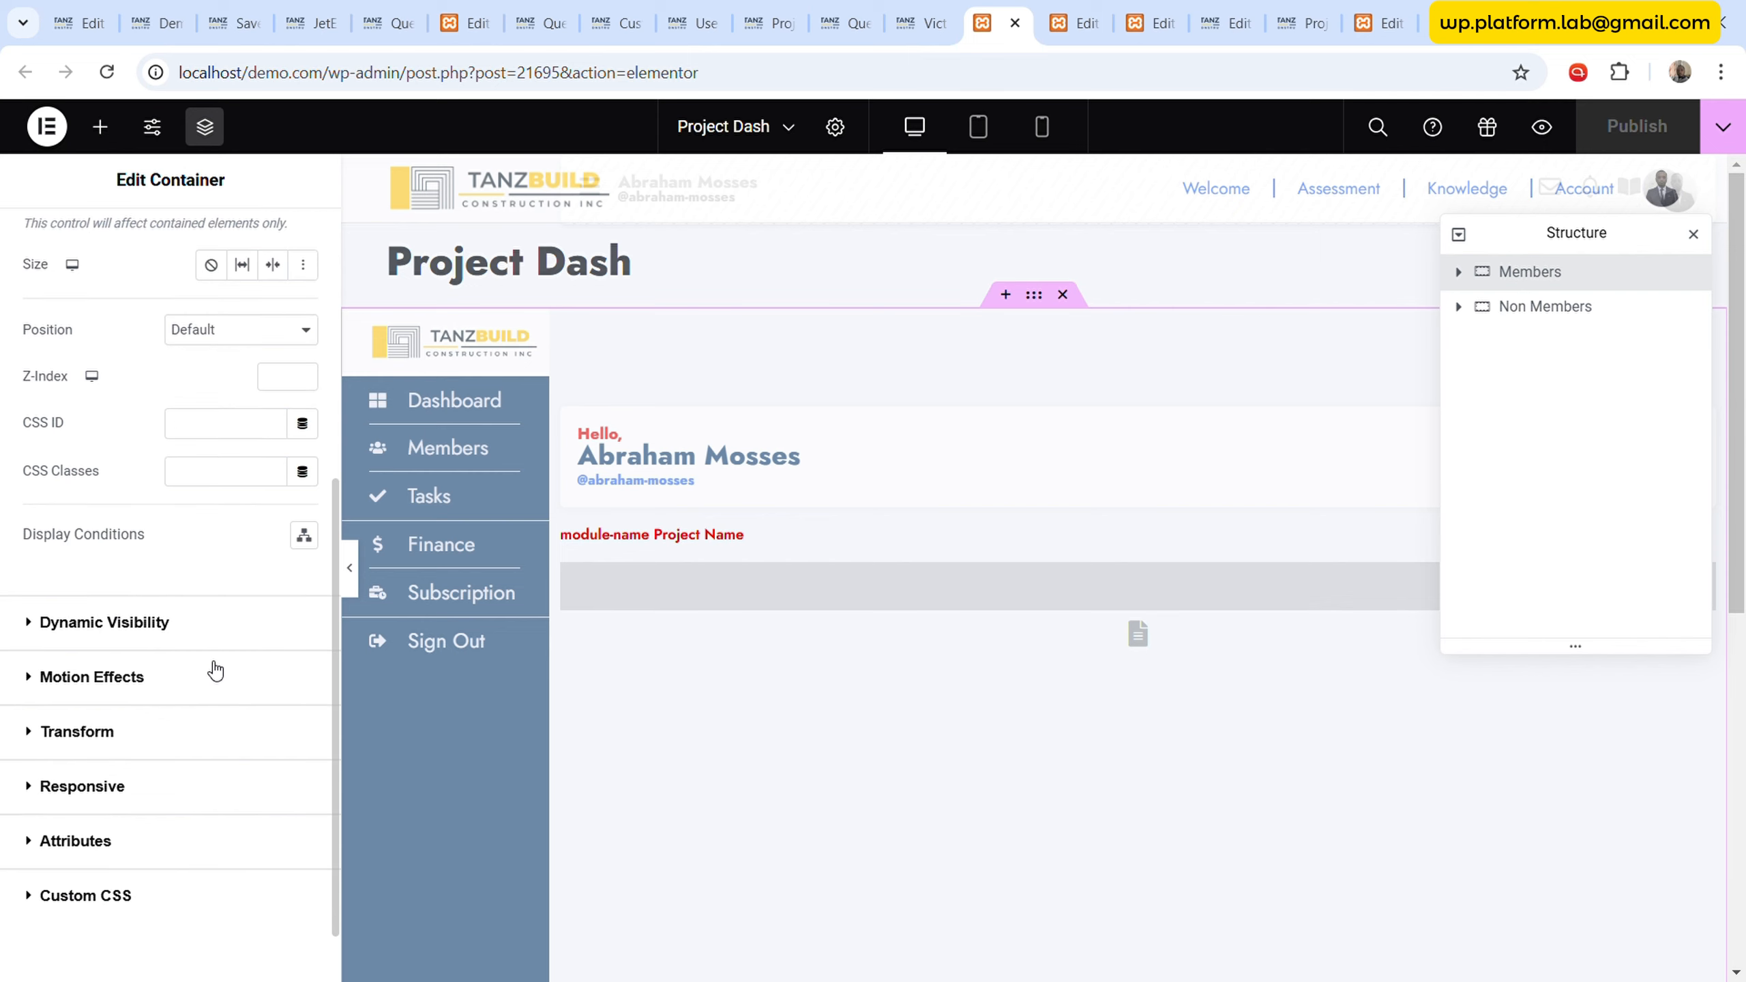
left_click(214, 624)
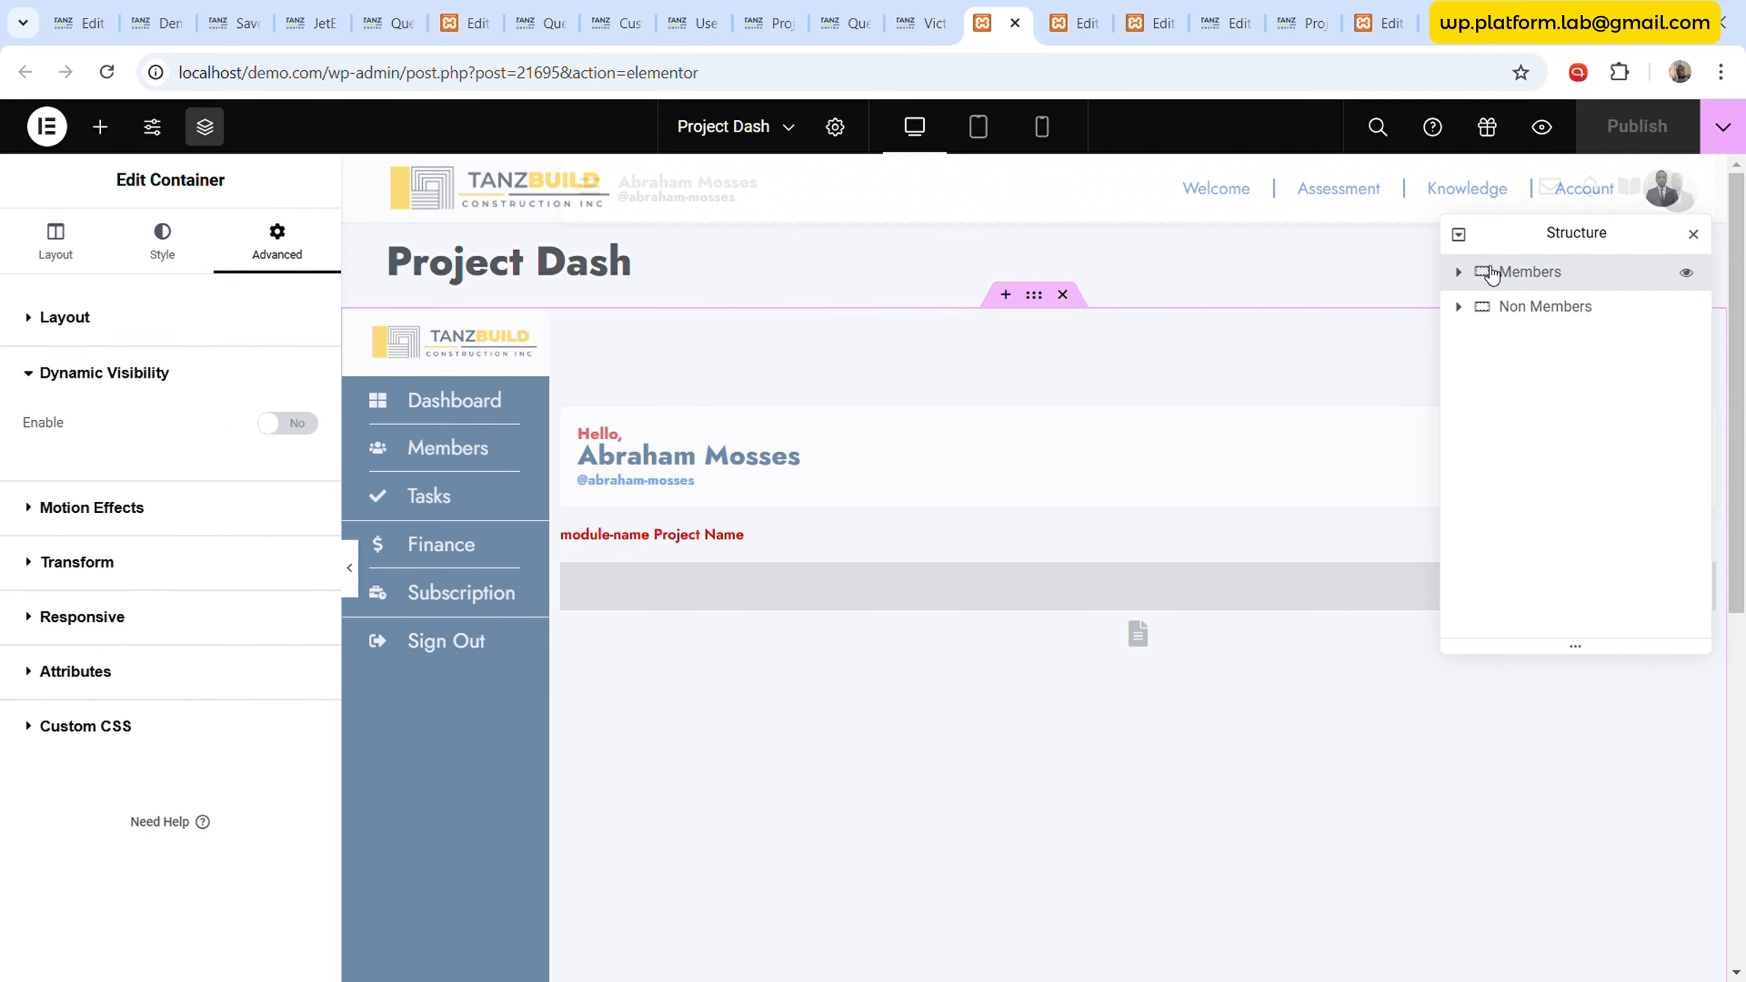
left_click(283, 424)
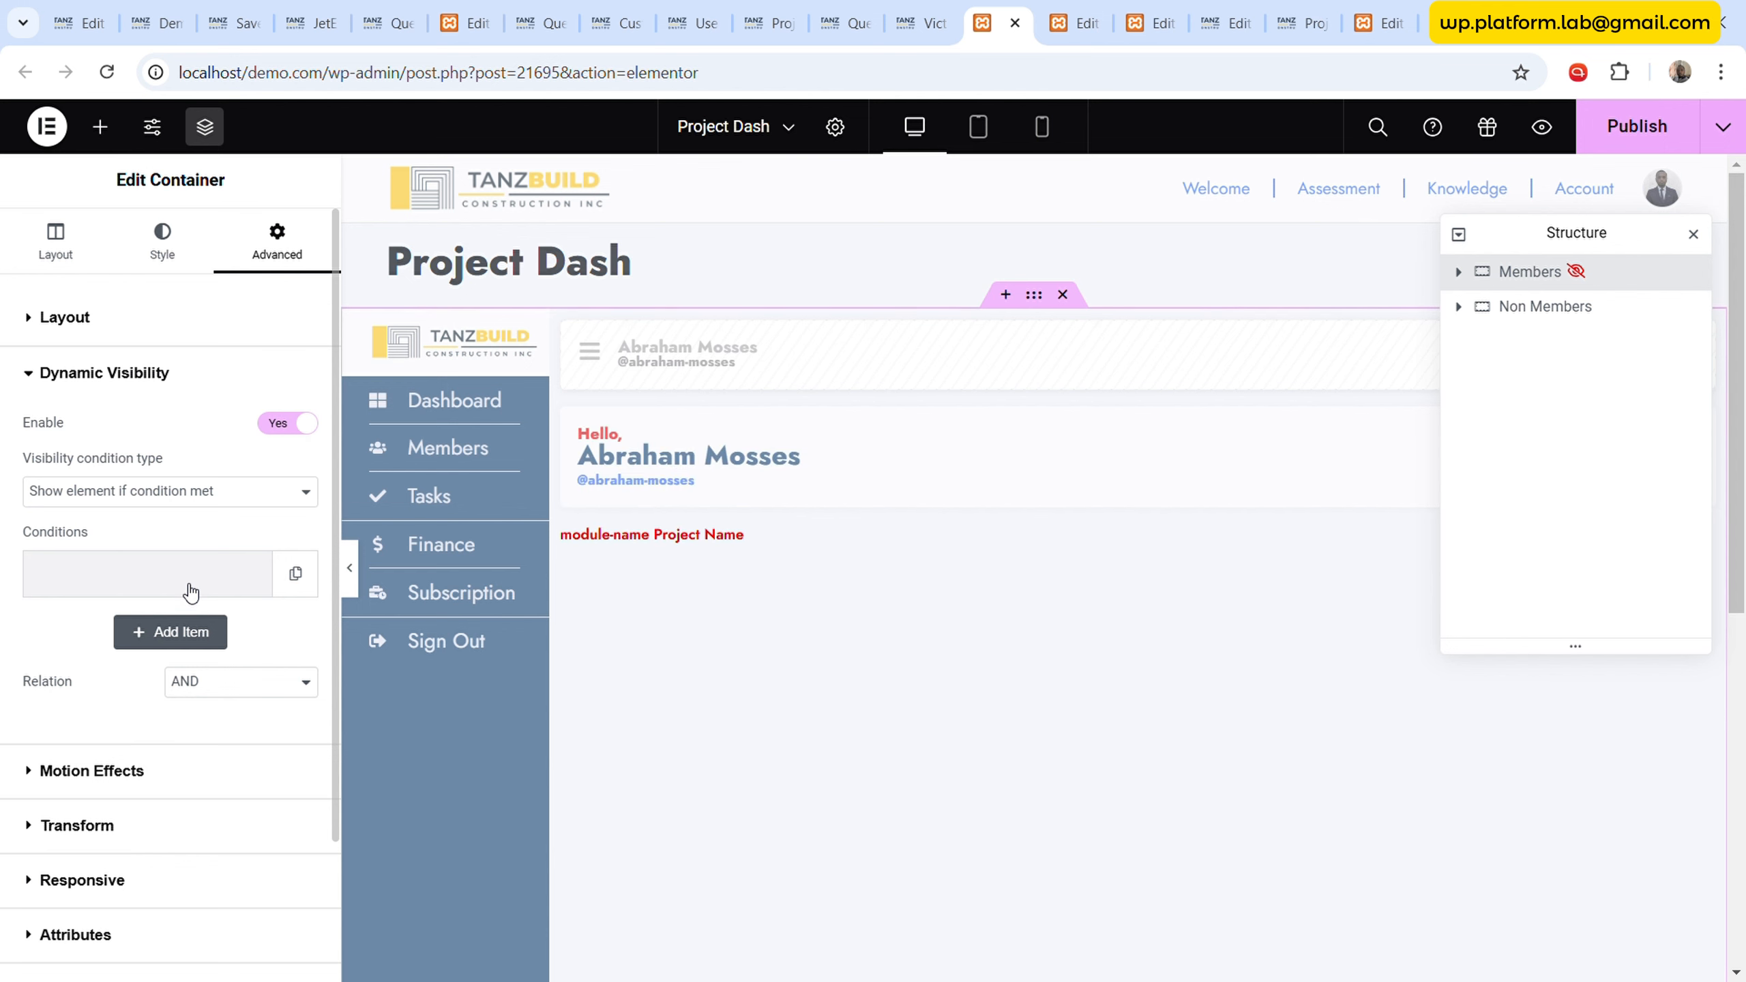
- Set the Members container's visibility condition to Query Has Items
scroll(172, 529, "down", 2)
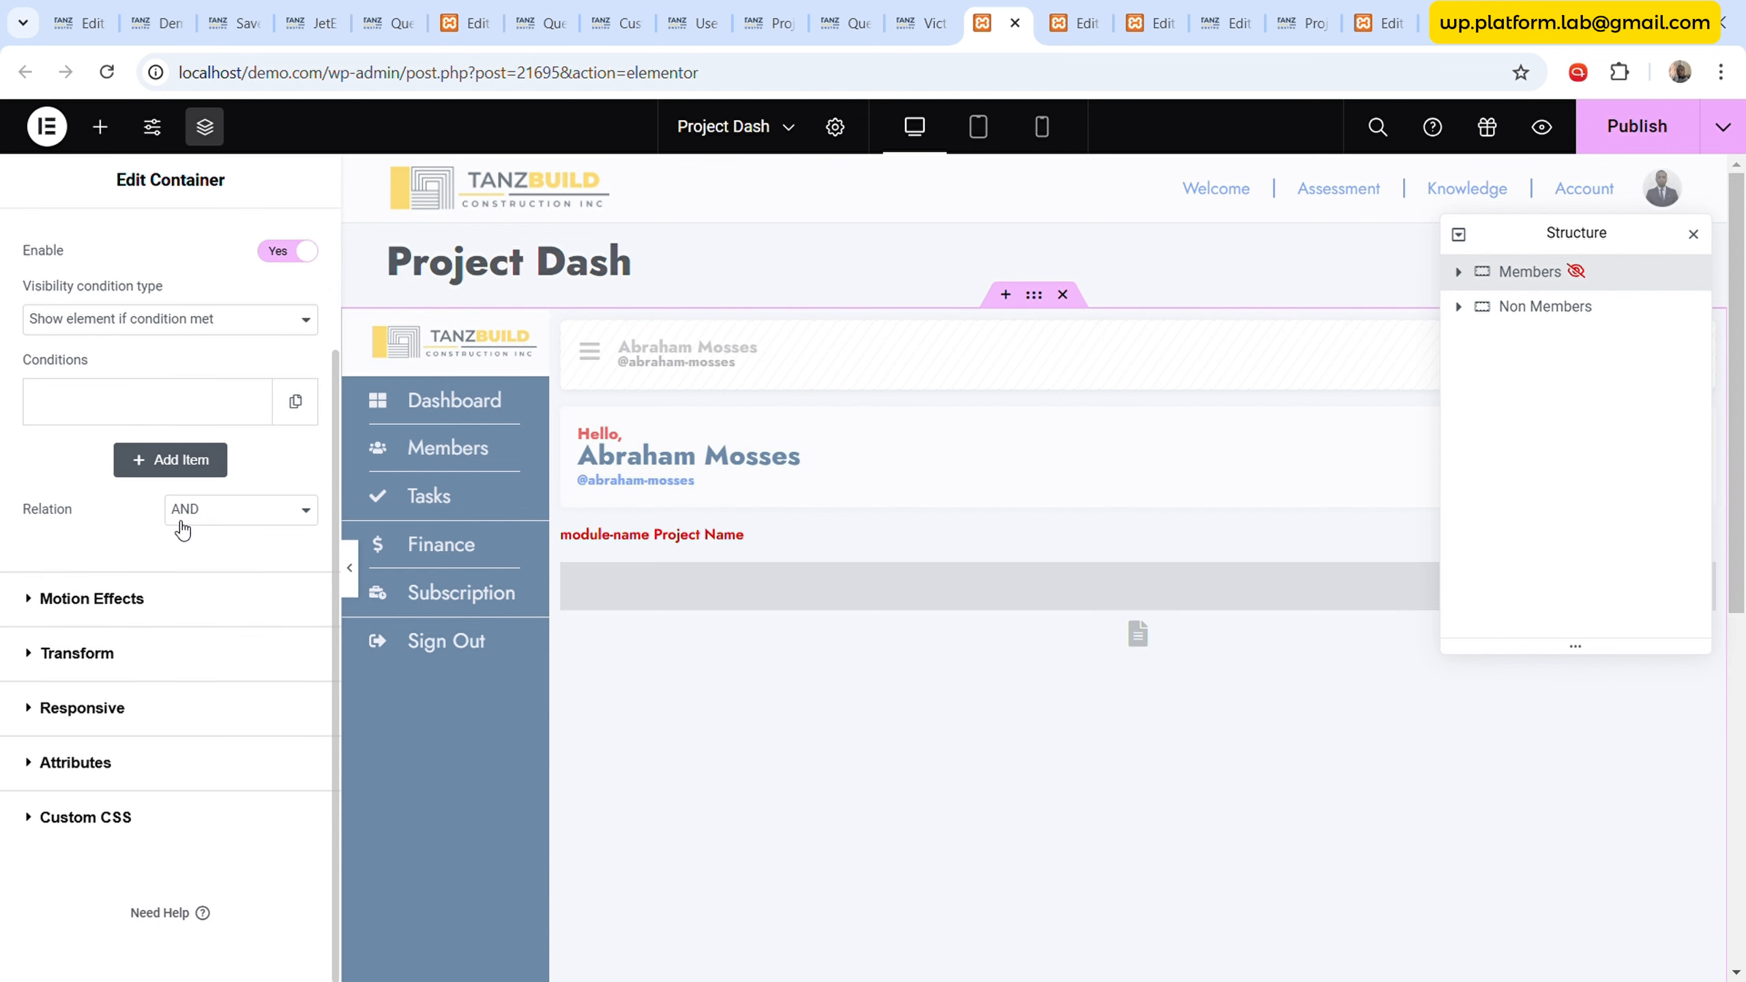
left_click(220, 414)
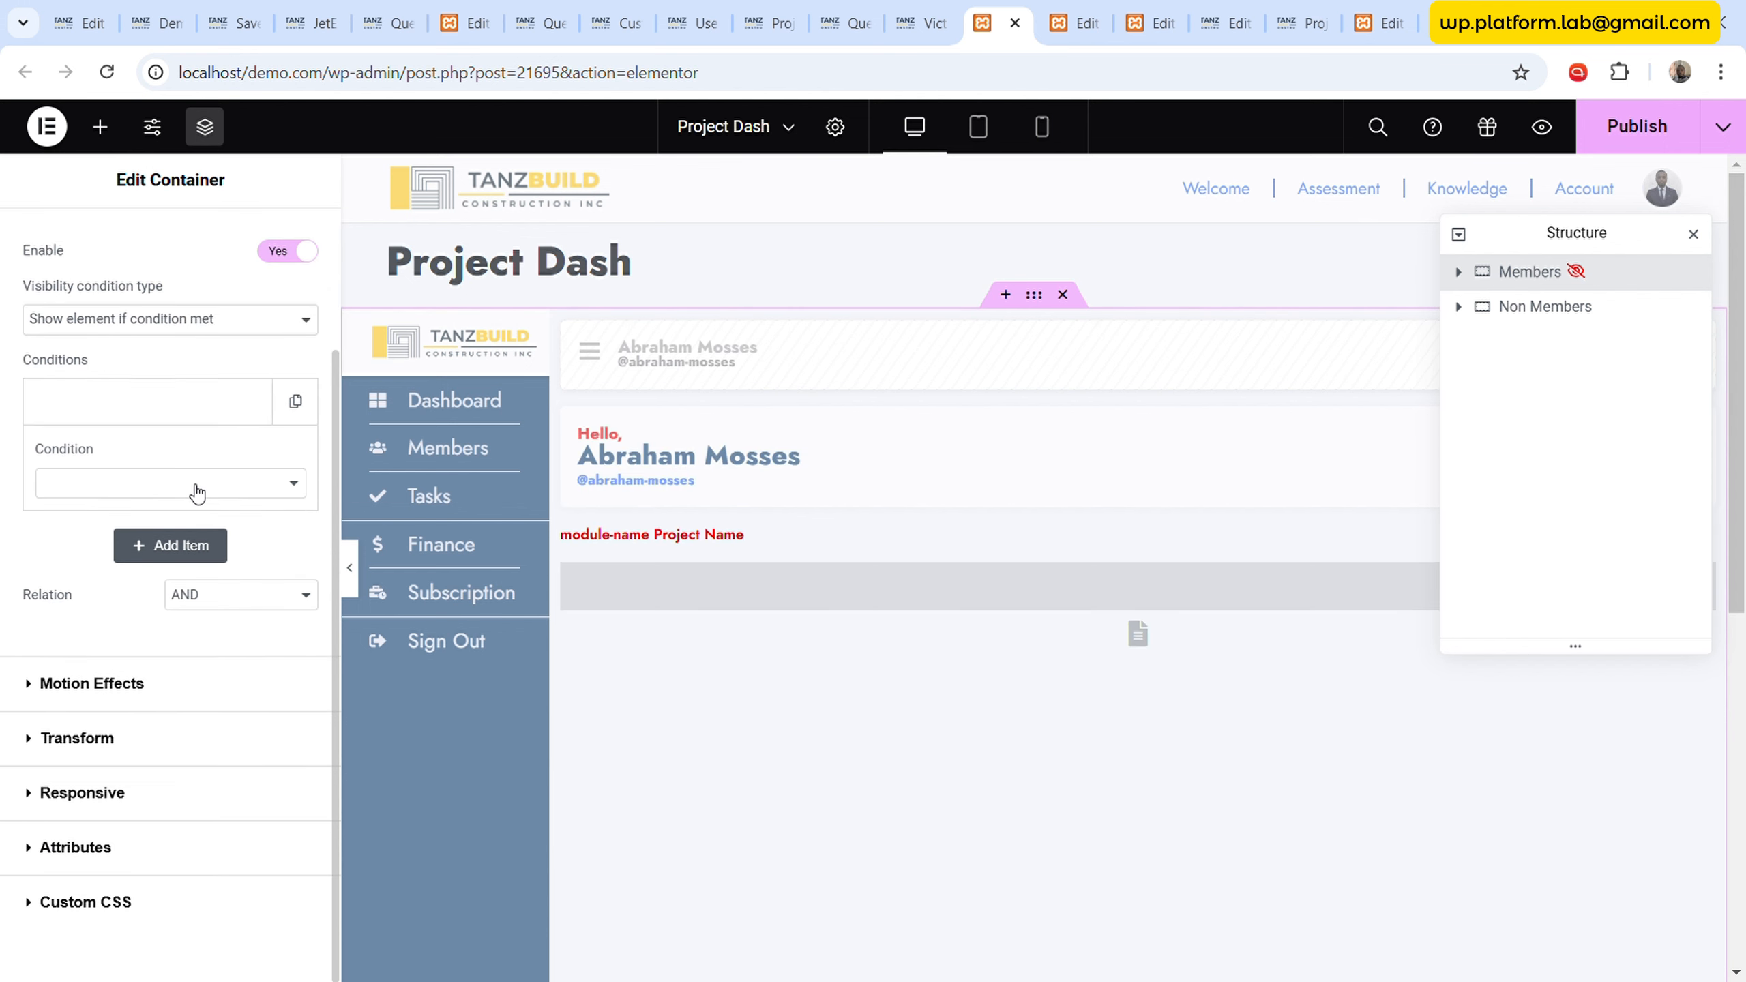
left_click(180, 543)
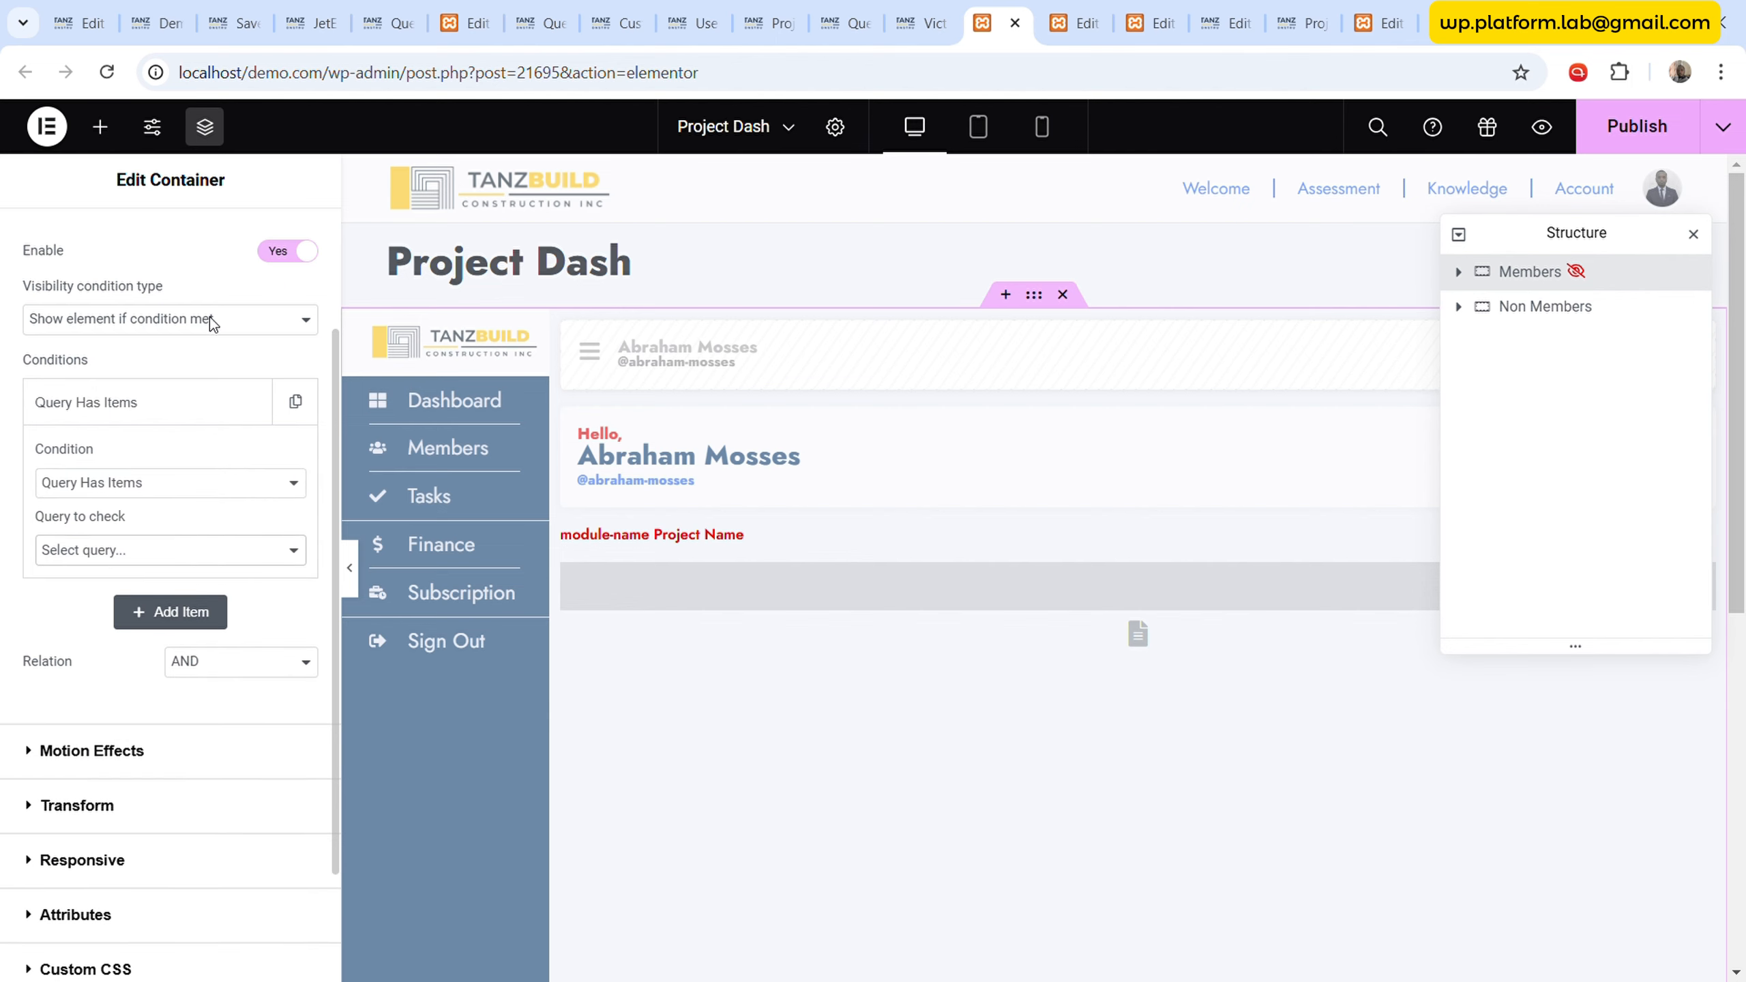
- Choose Cur Project: Active Members as the Members container's query to check, and reload the template editor
left_click(155, 493)
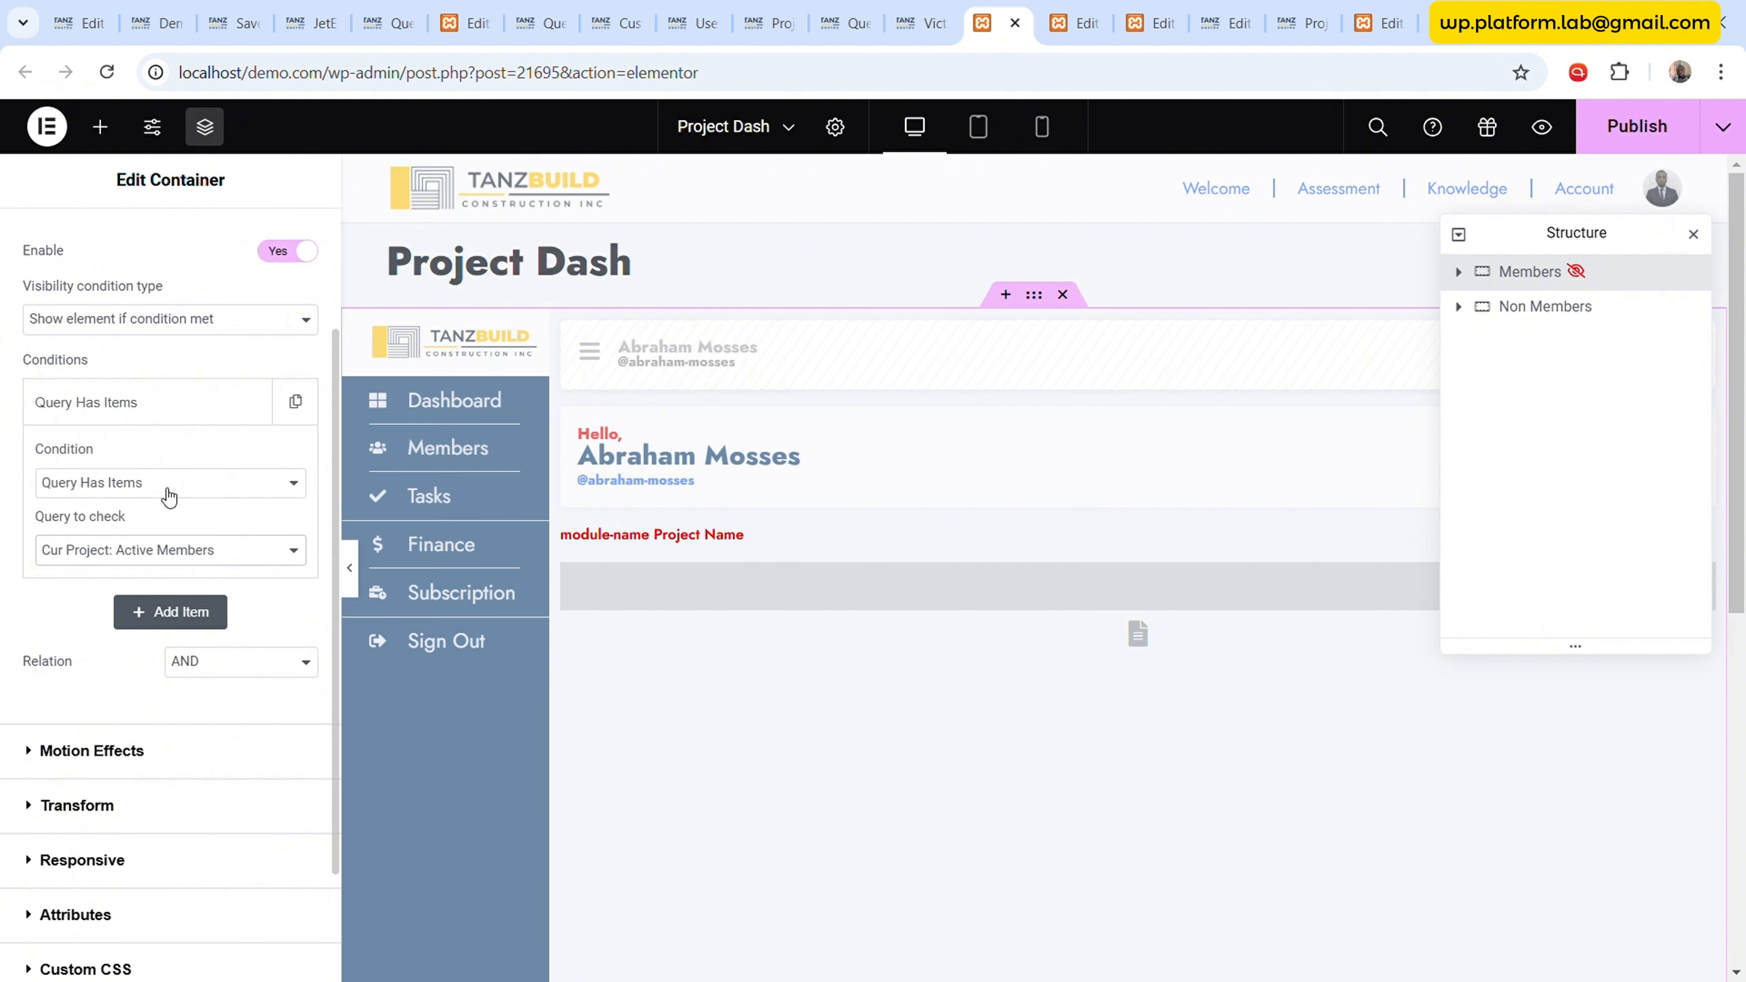
left_click(107, 71)
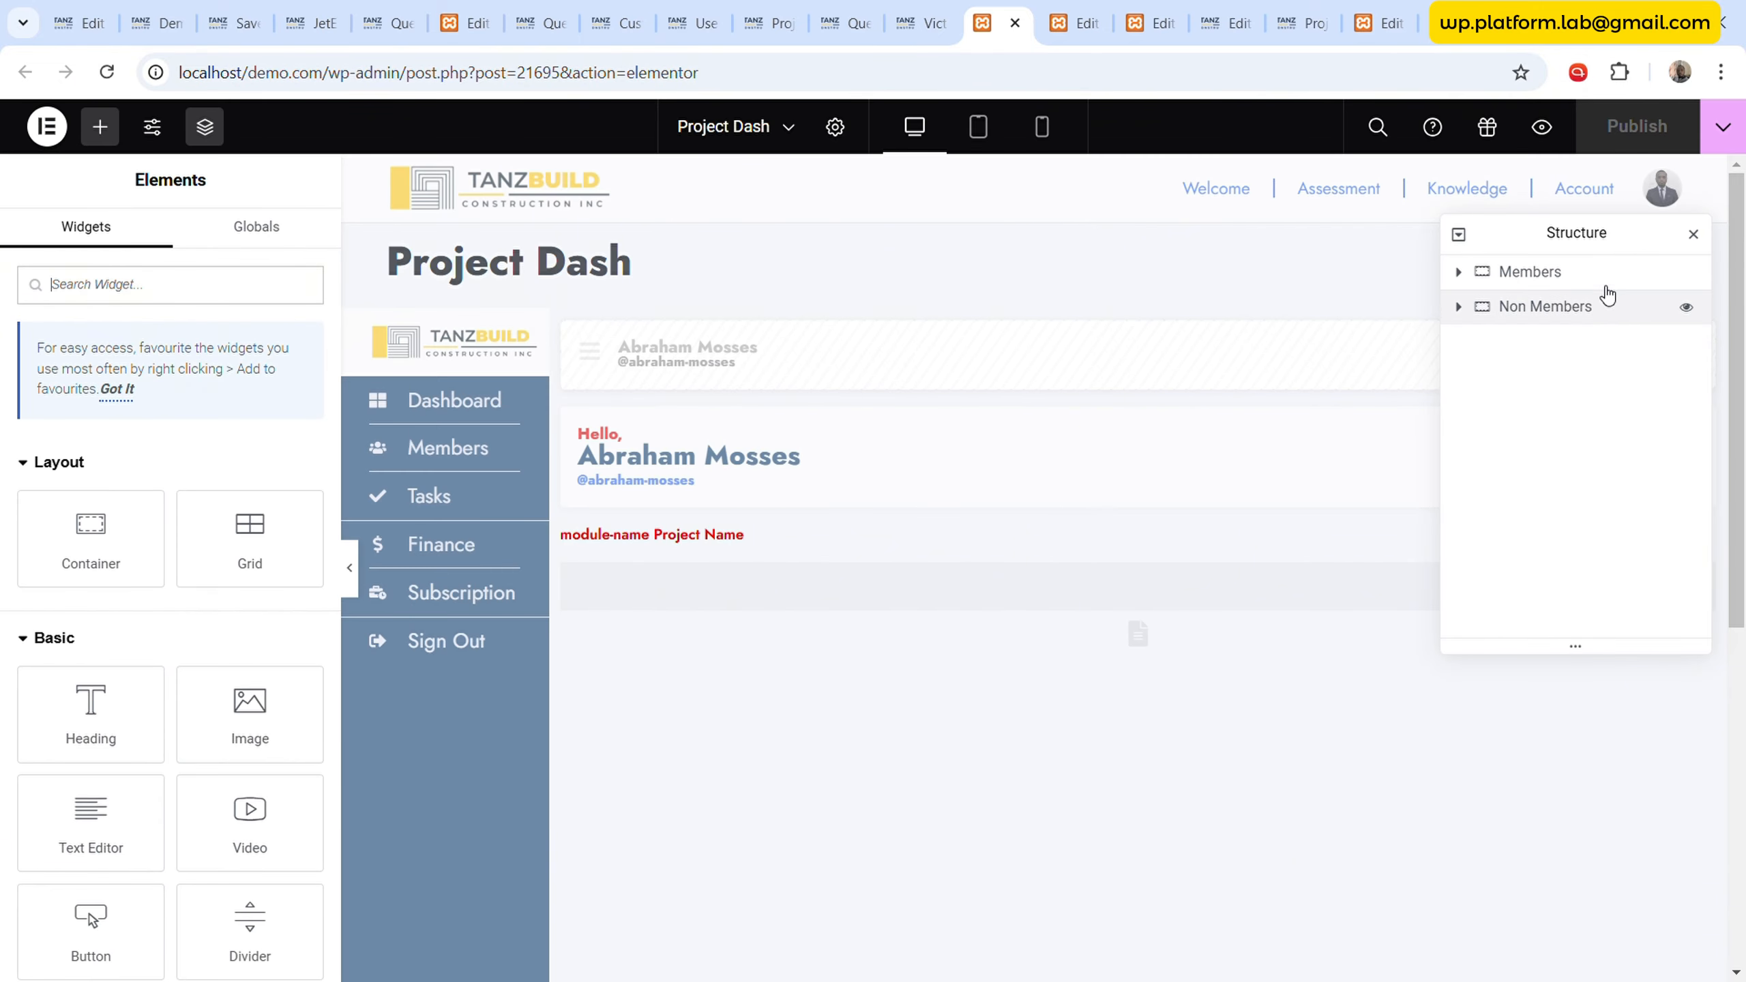
- Enable Dynamic Visibility for the Members container, keeping the type that shows the element if the condition is met
left_click(1605, 283)
left_click(275, 241)
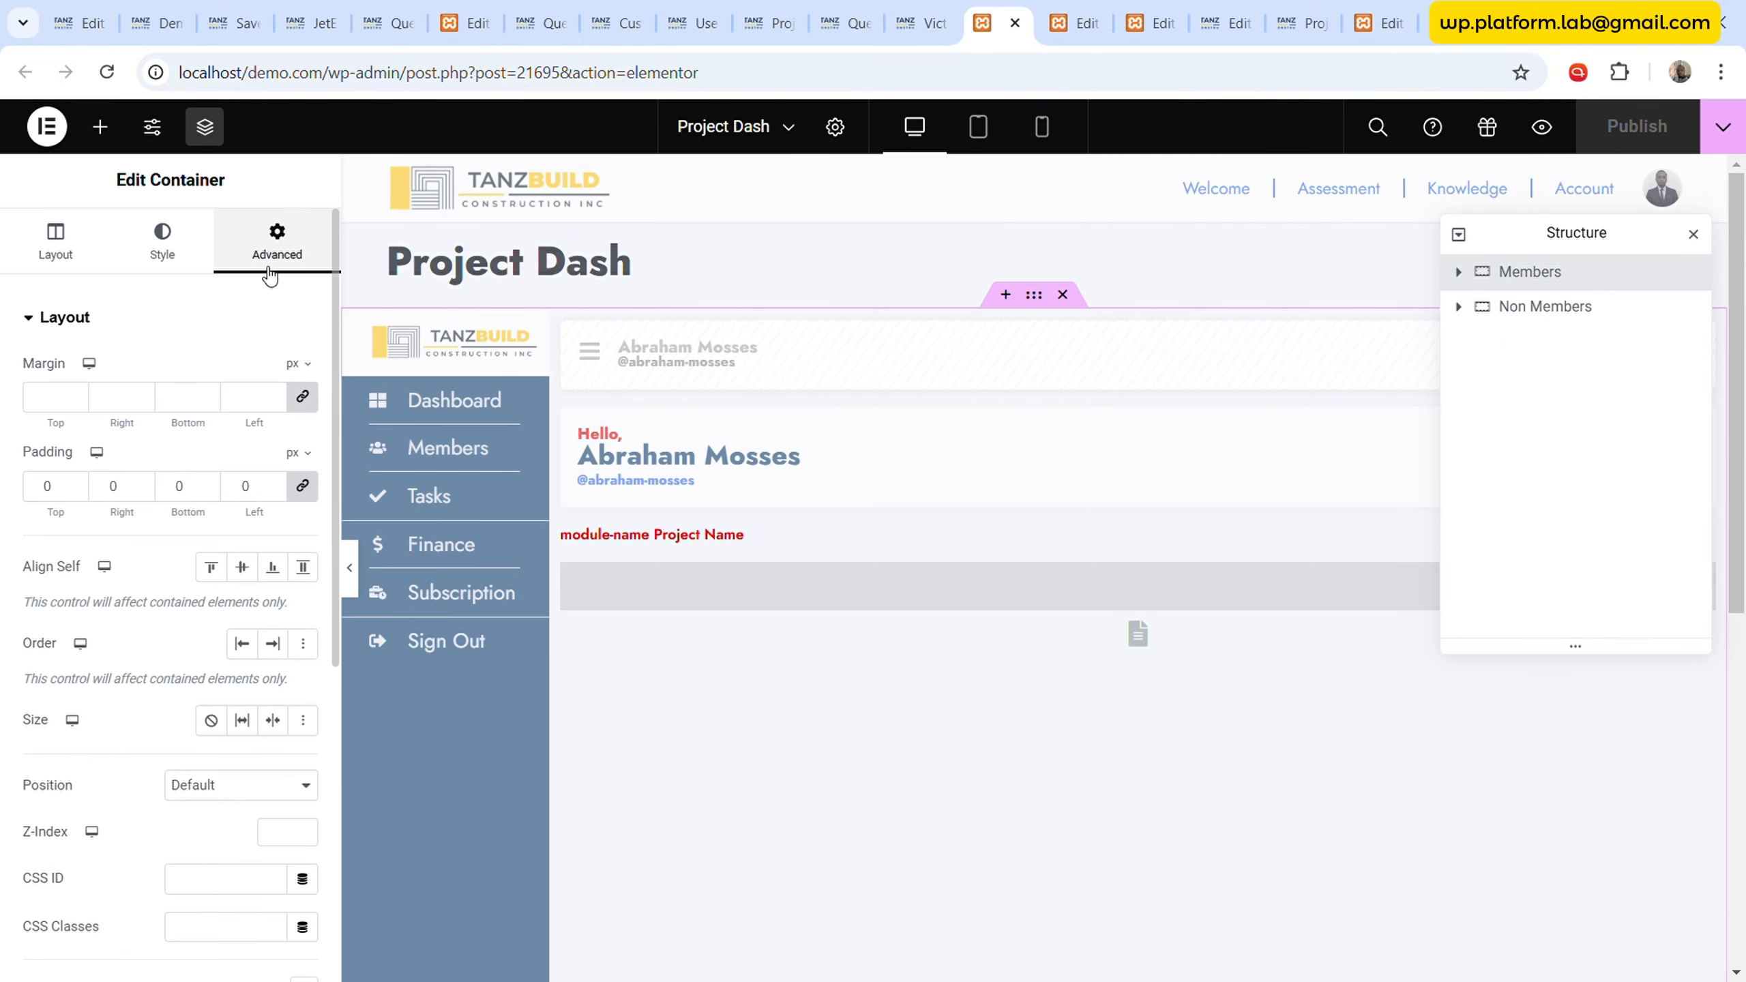
scroll(206, 385, "down", 5)
left_click(172, 546)
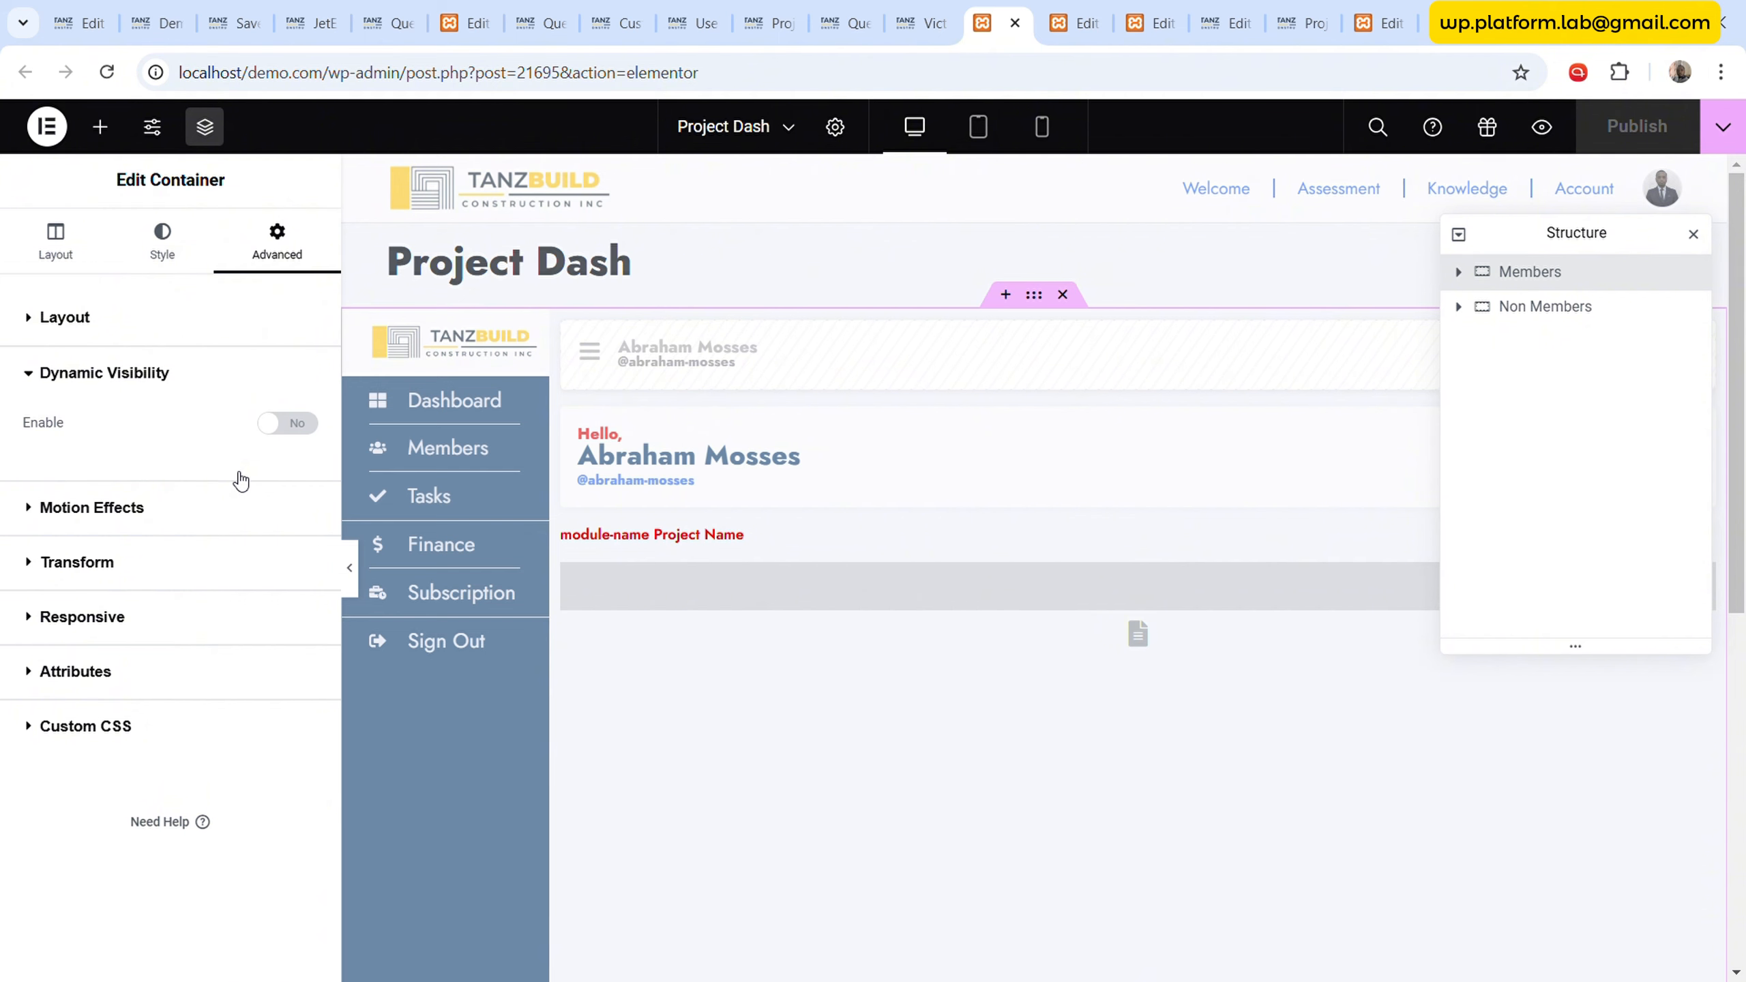
left_click(280, 425)
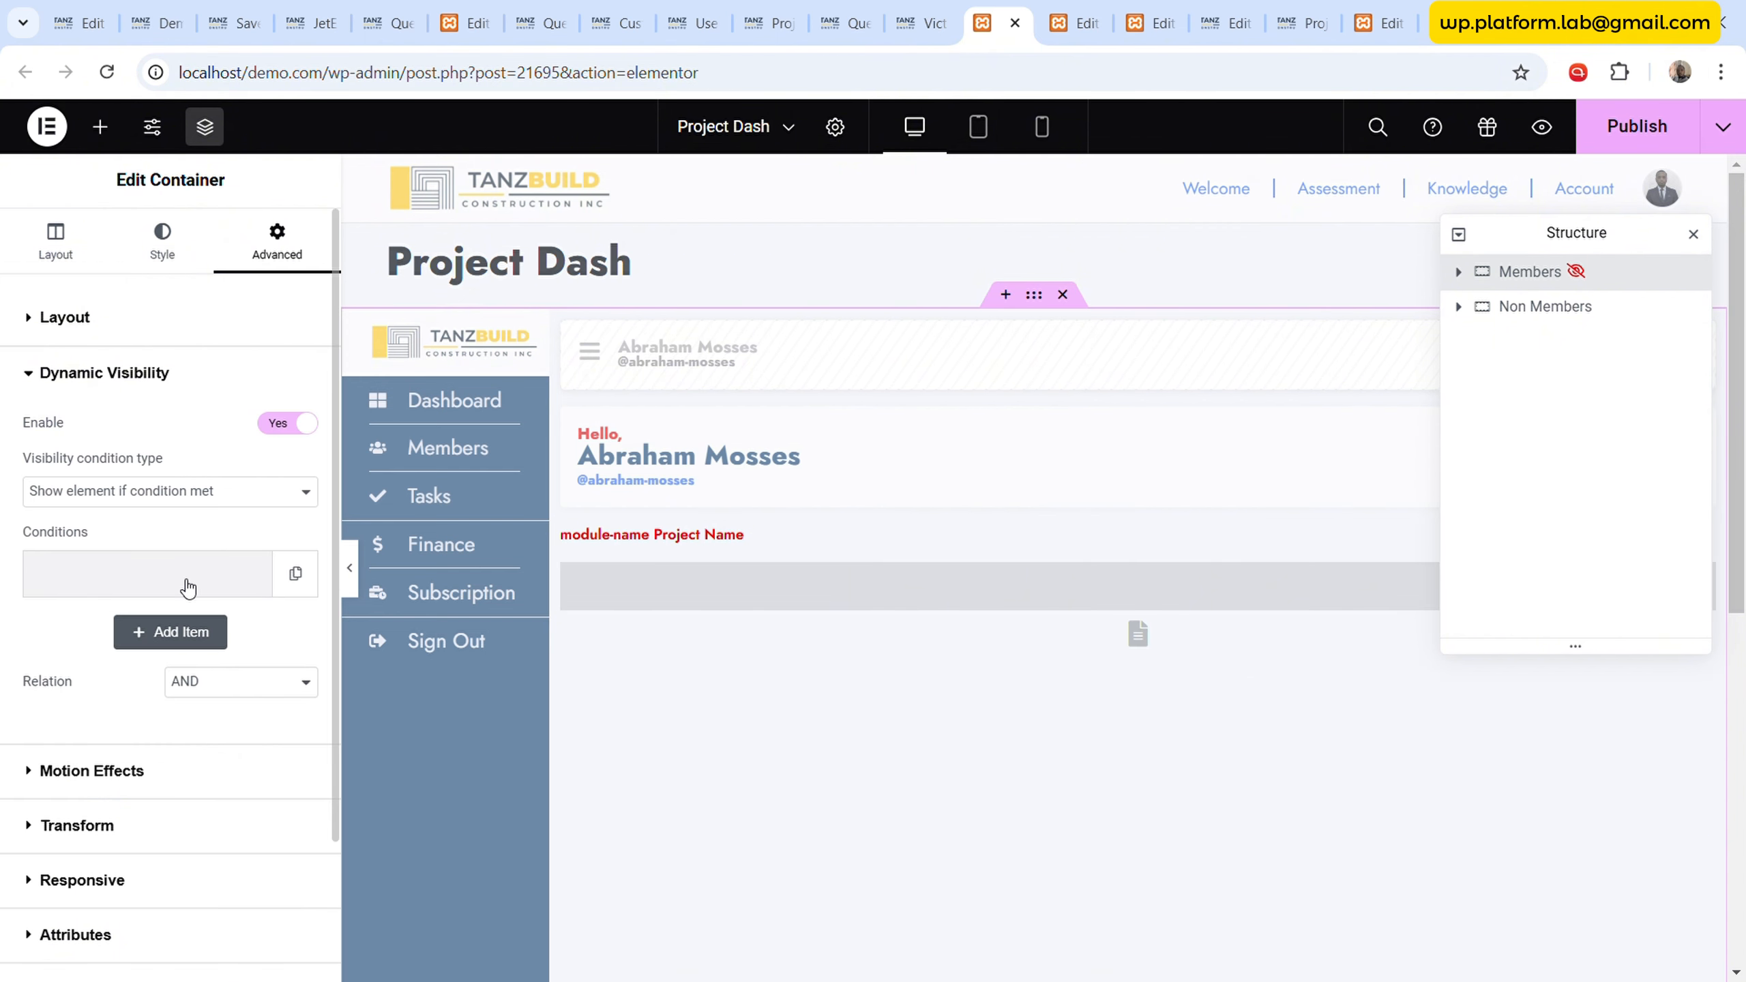
- Set the Members container's condition to Query Has Items with Cur Project: Check if Active Member, and publish the template
left_click(221, 635)
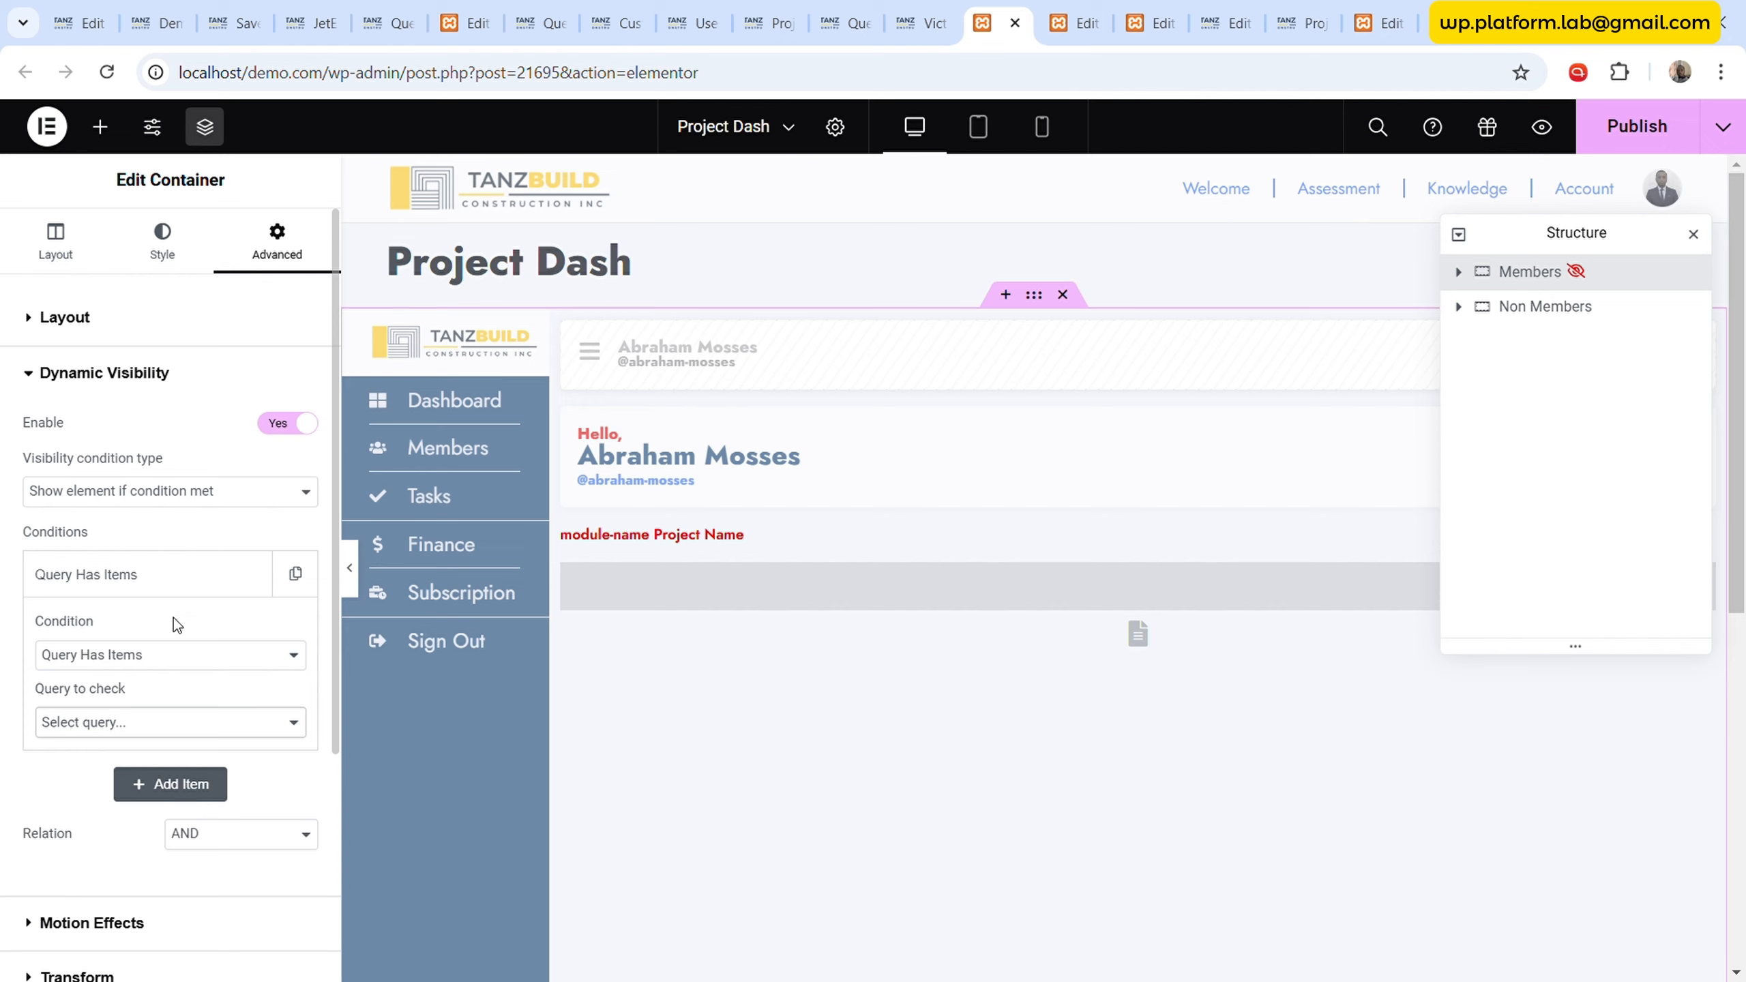
left_click(206, 668)
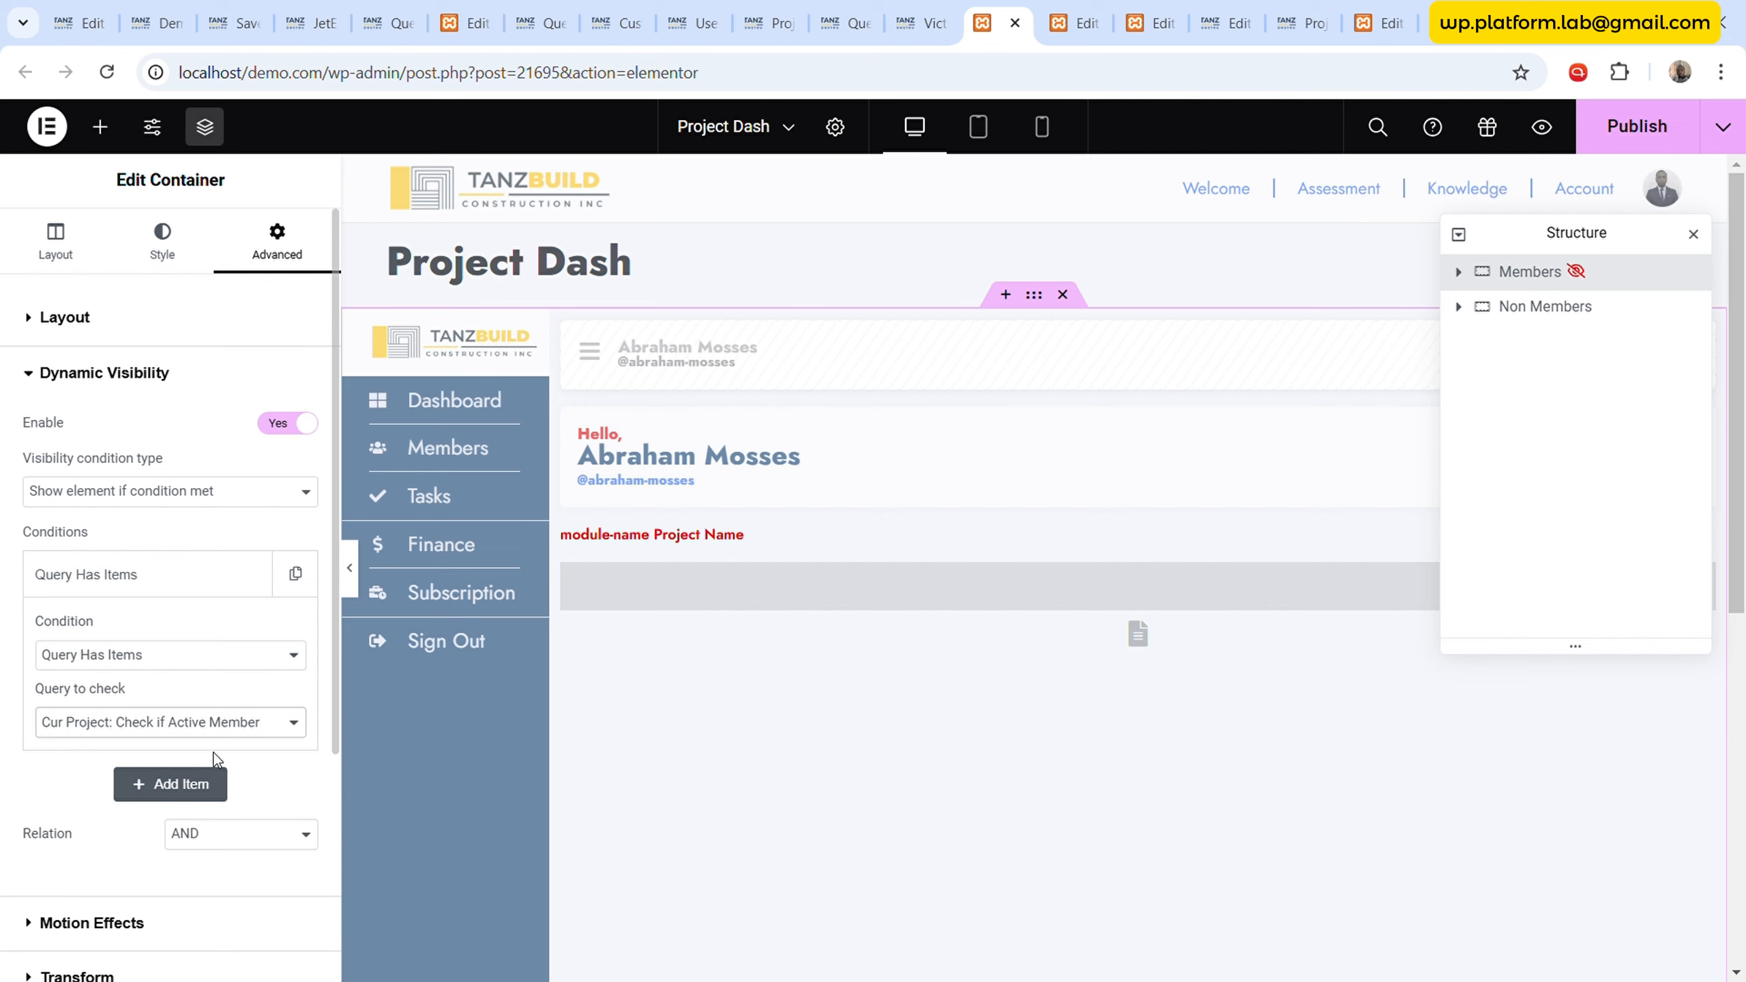
left_click(1645, 152)
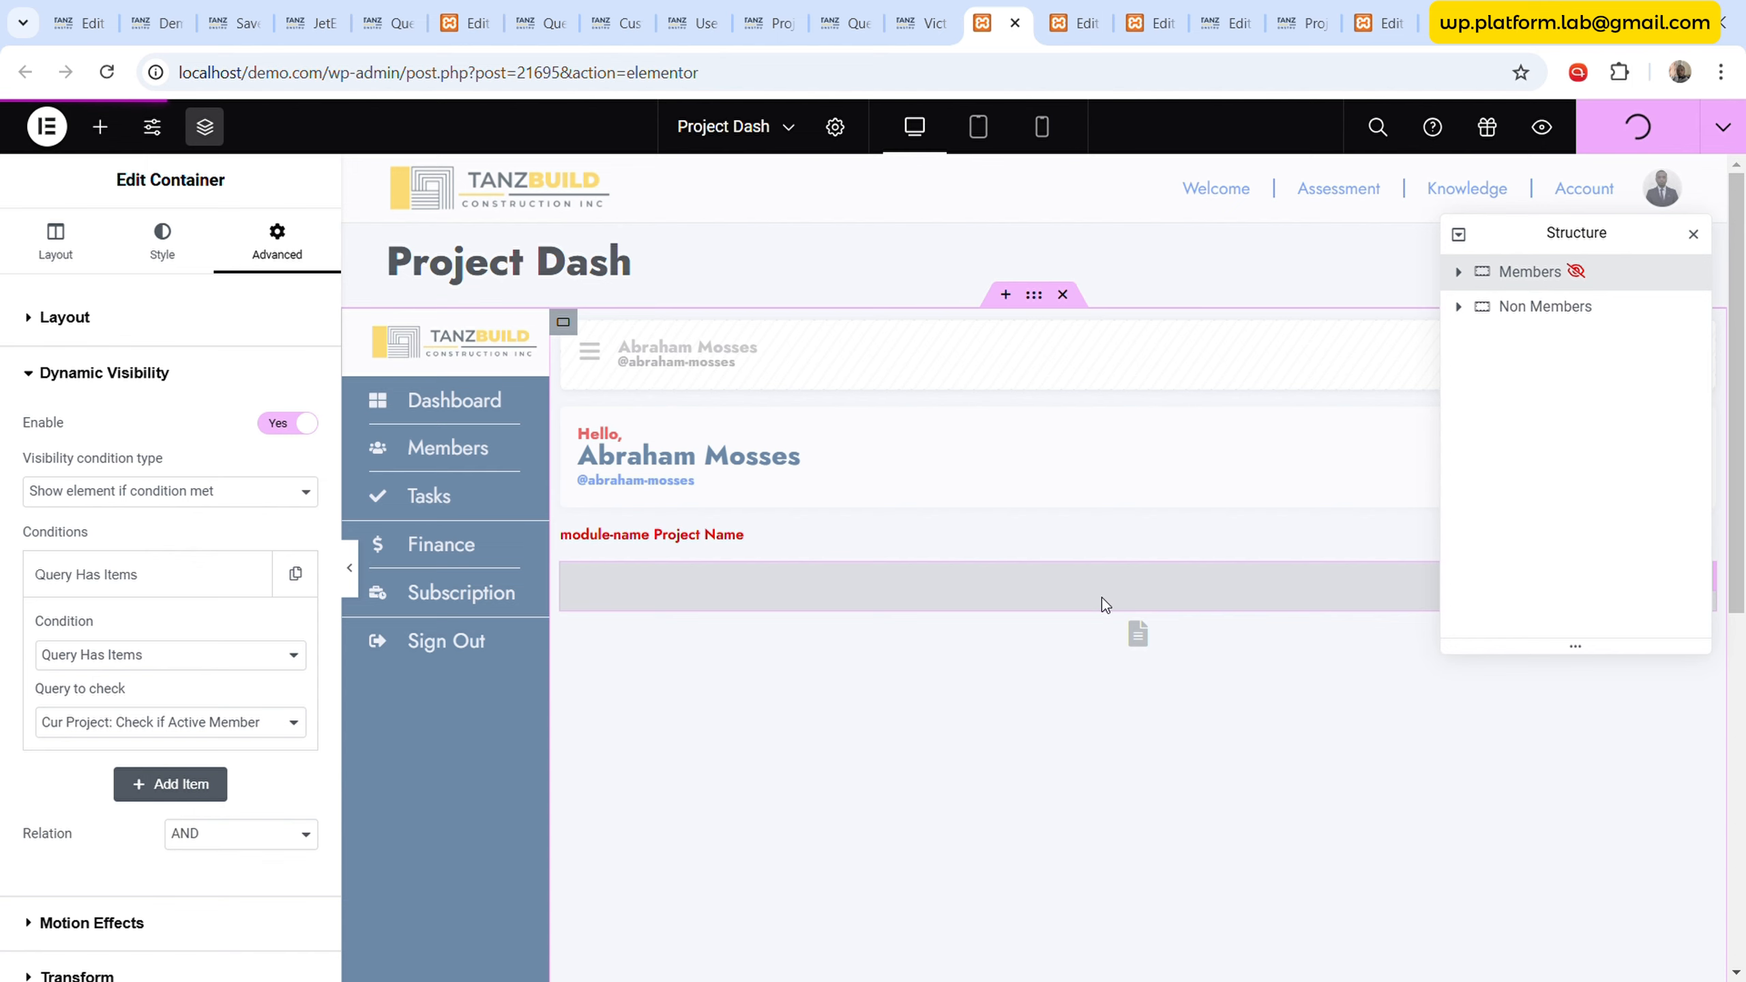
- Enable Dynamic Visibility for the Non Members container
left_click(1547, 307)
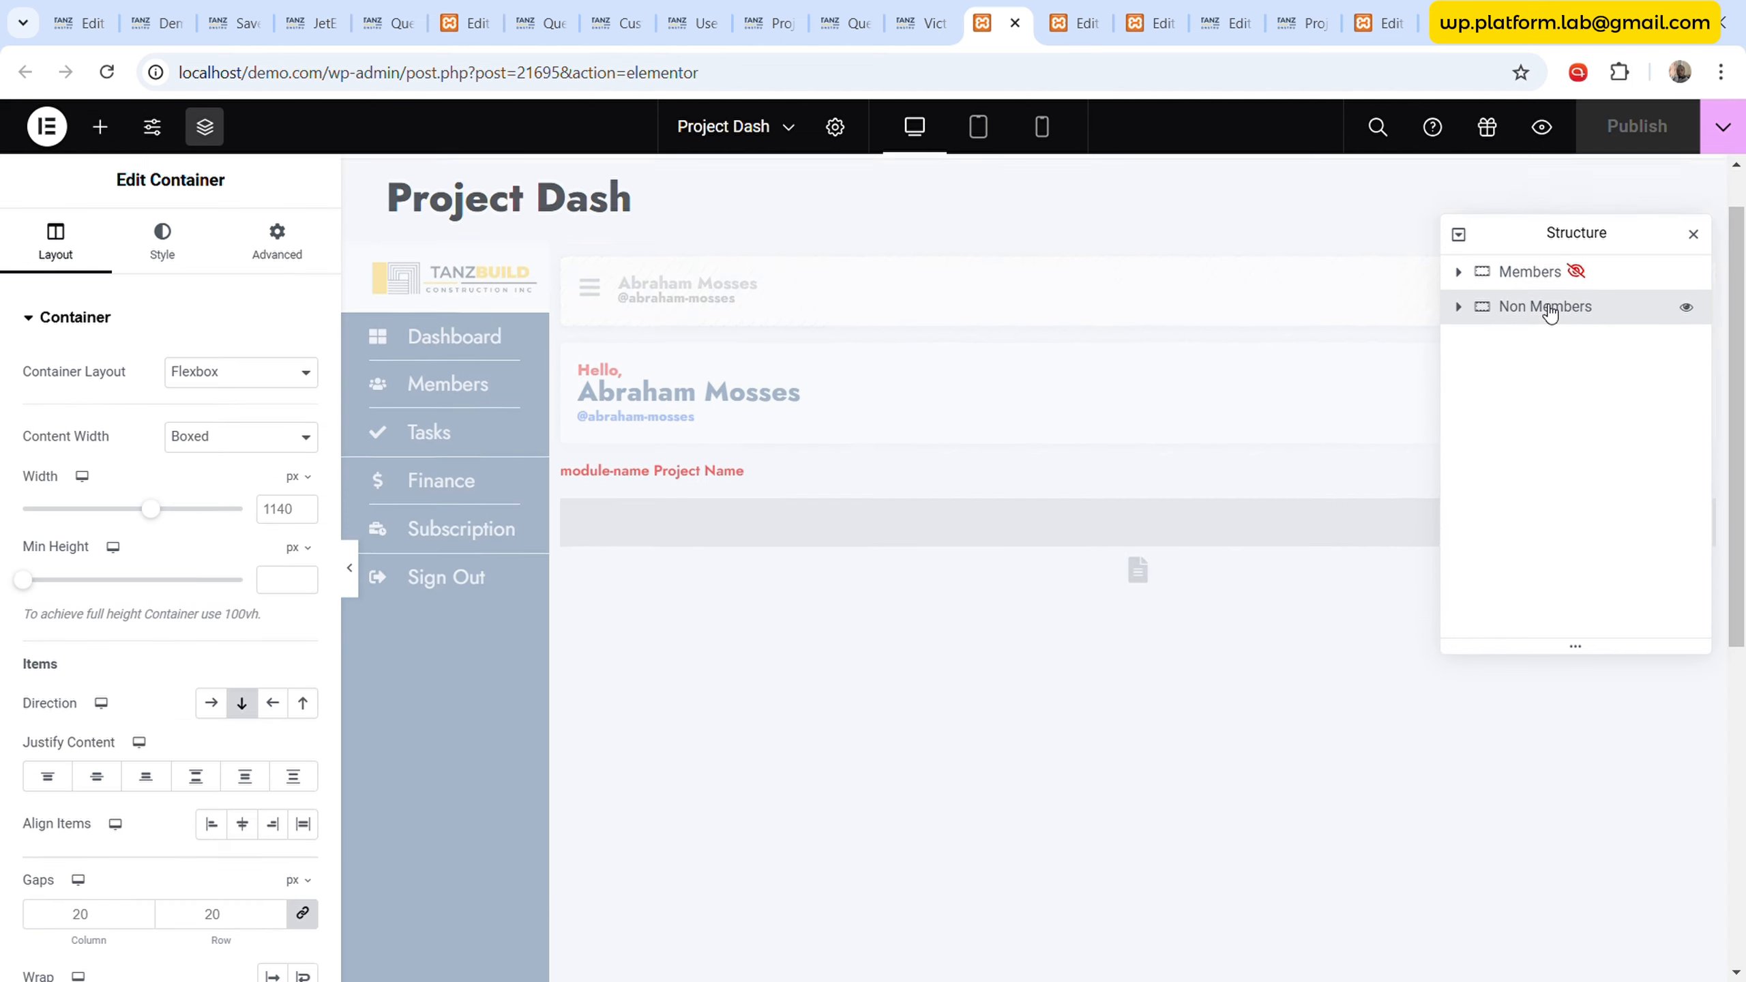
scroll(242, 585, "down", 5)
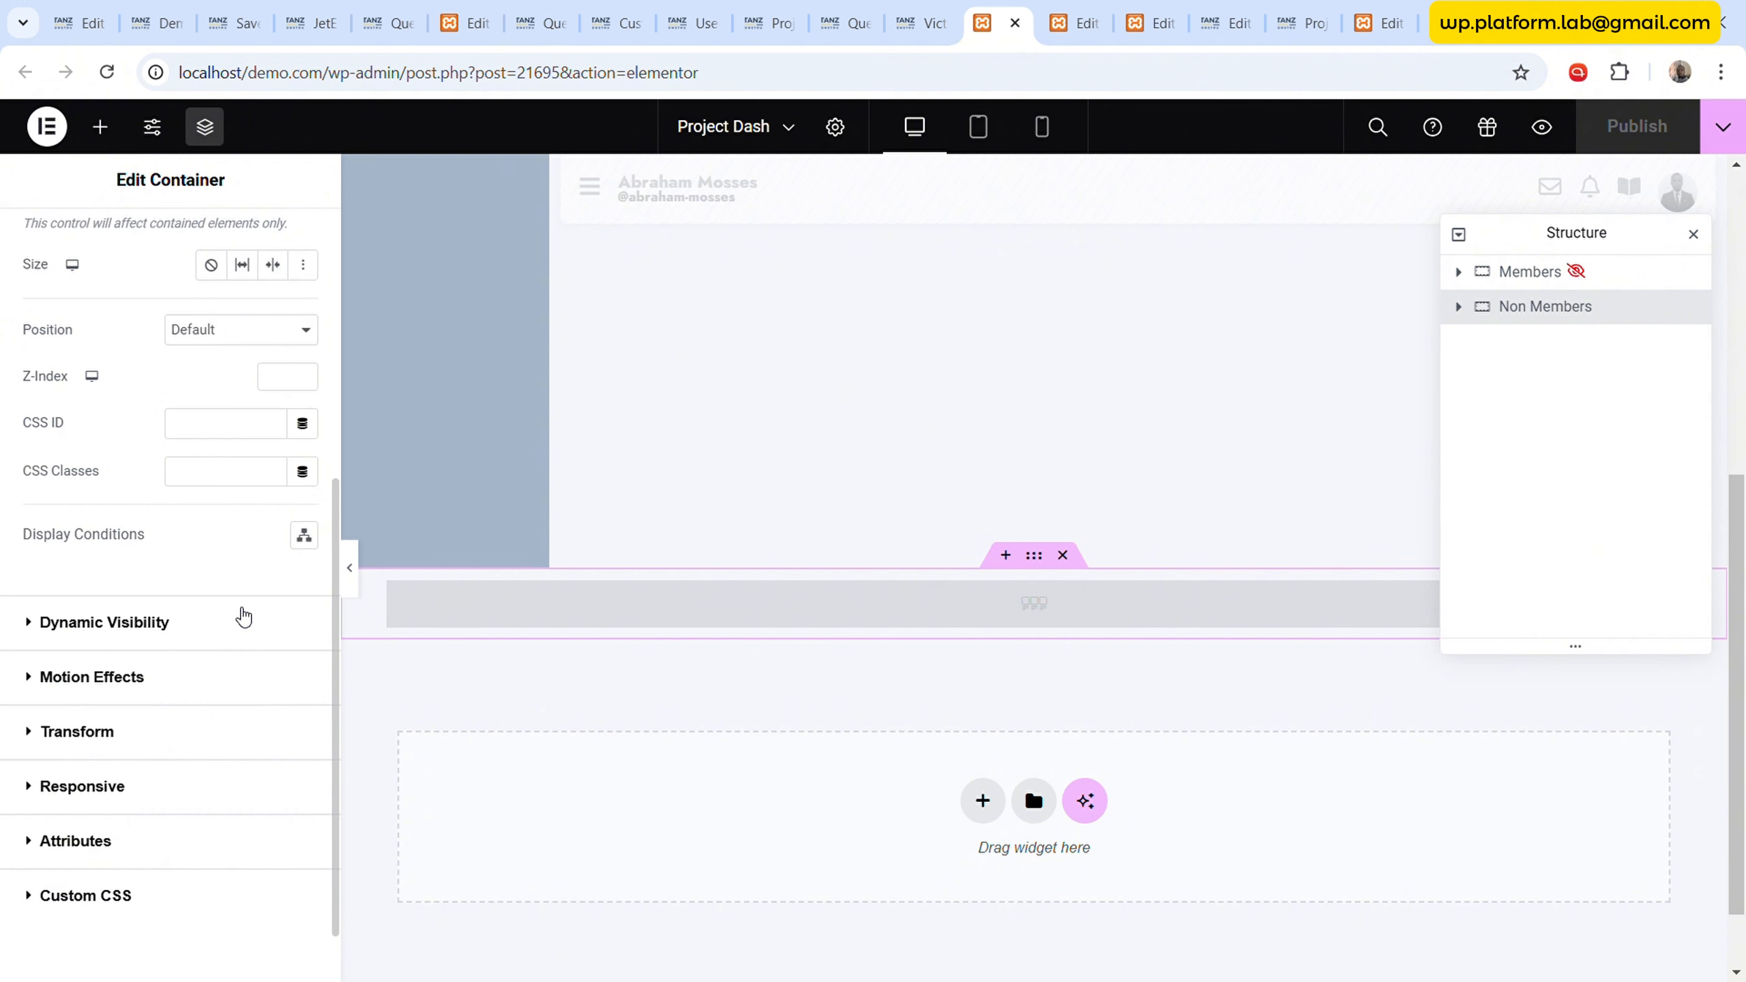
left_click(242, 620)
left_click(289, 423)
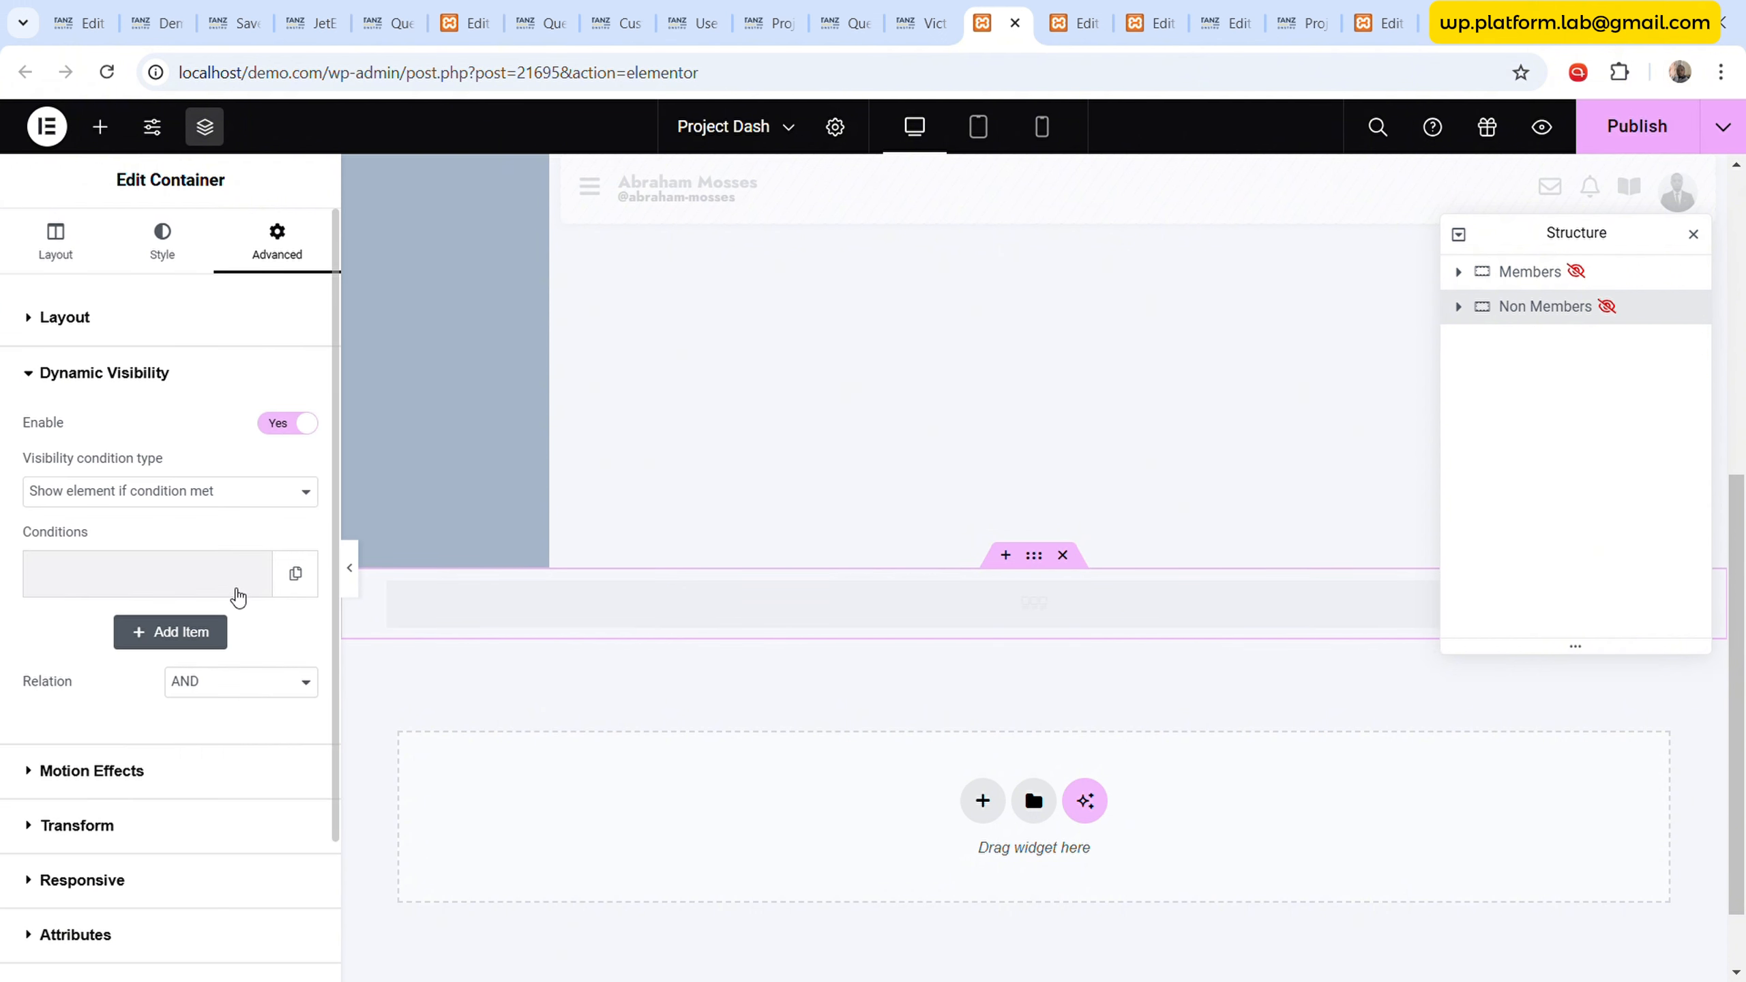
- Hide the Non Members container if Query Has Items is met for Cur Project: Check if Active Member, and publish the template
left_click(220, 591)
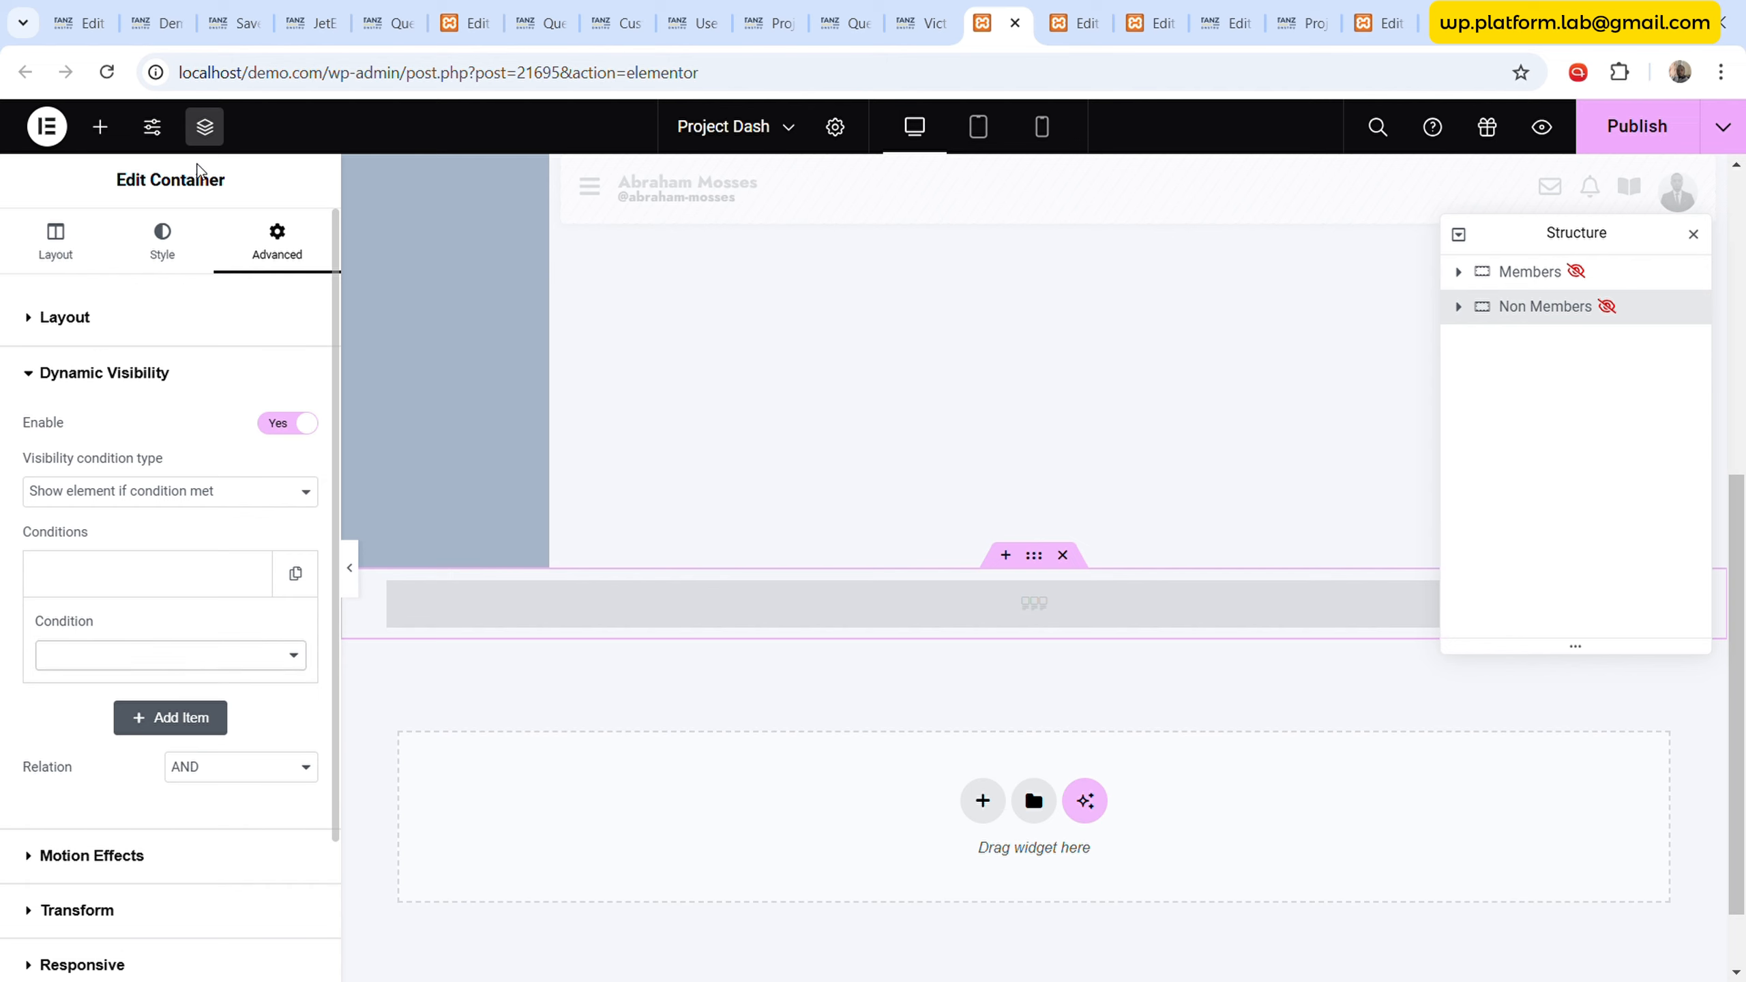
left_click(199, 171)
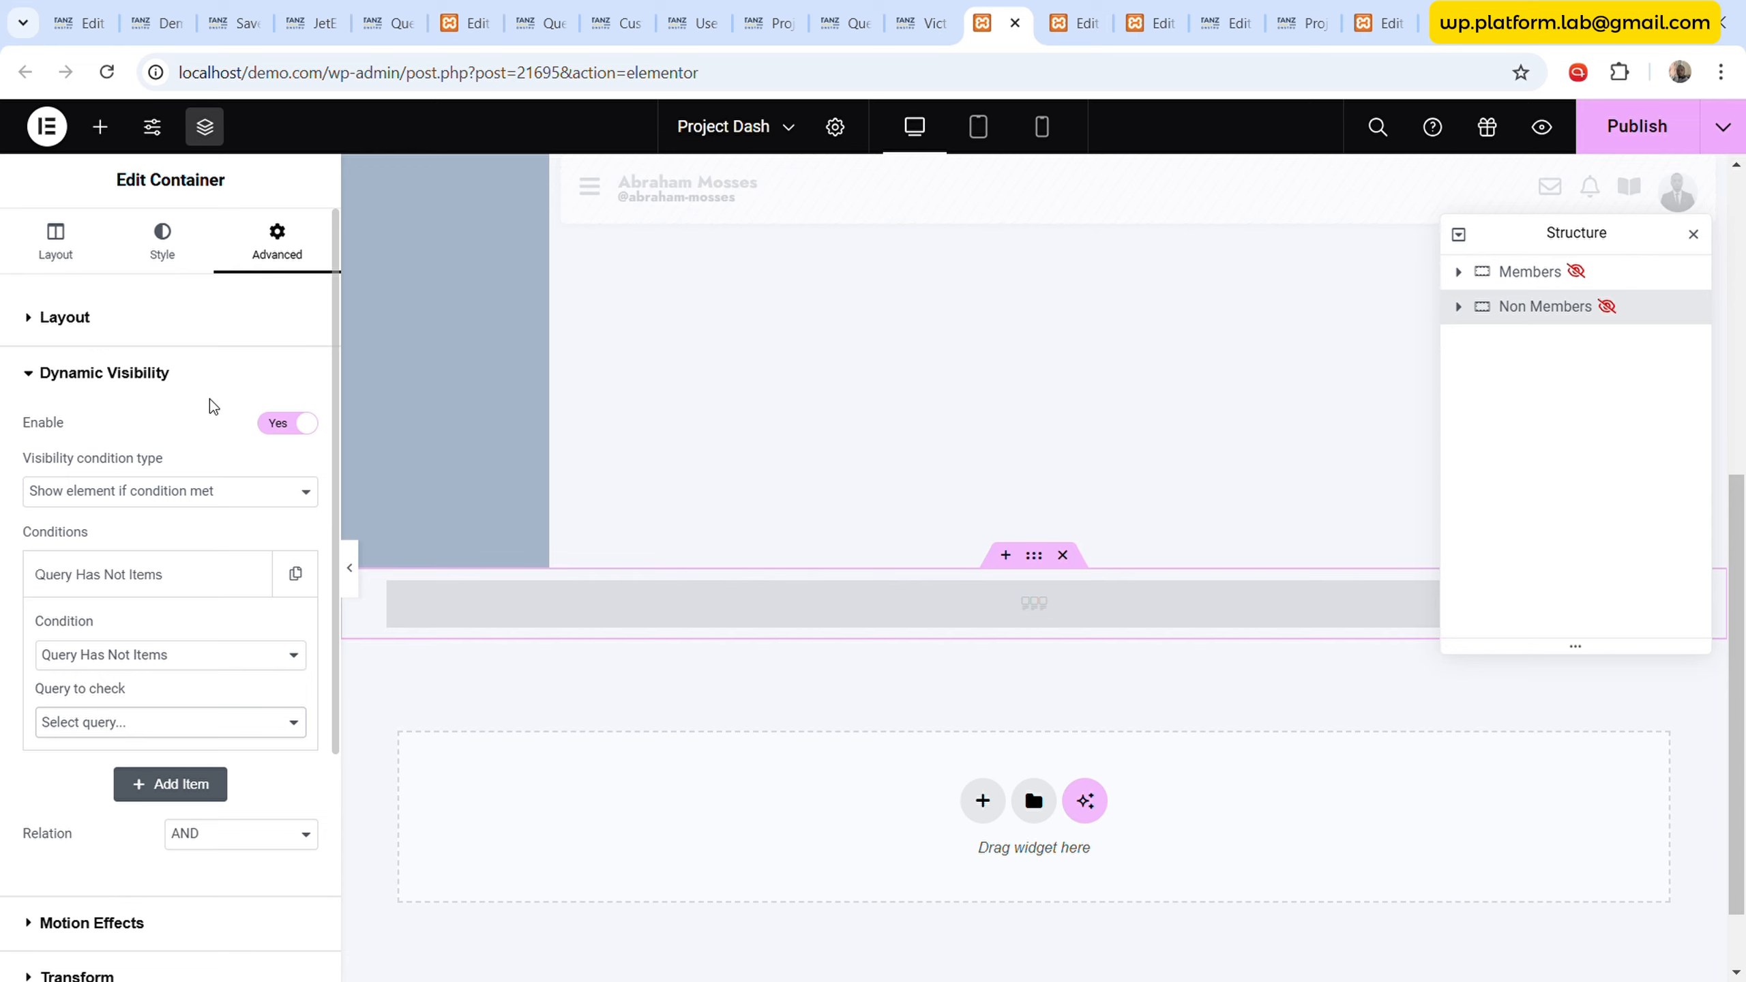
left_click(197, 666)
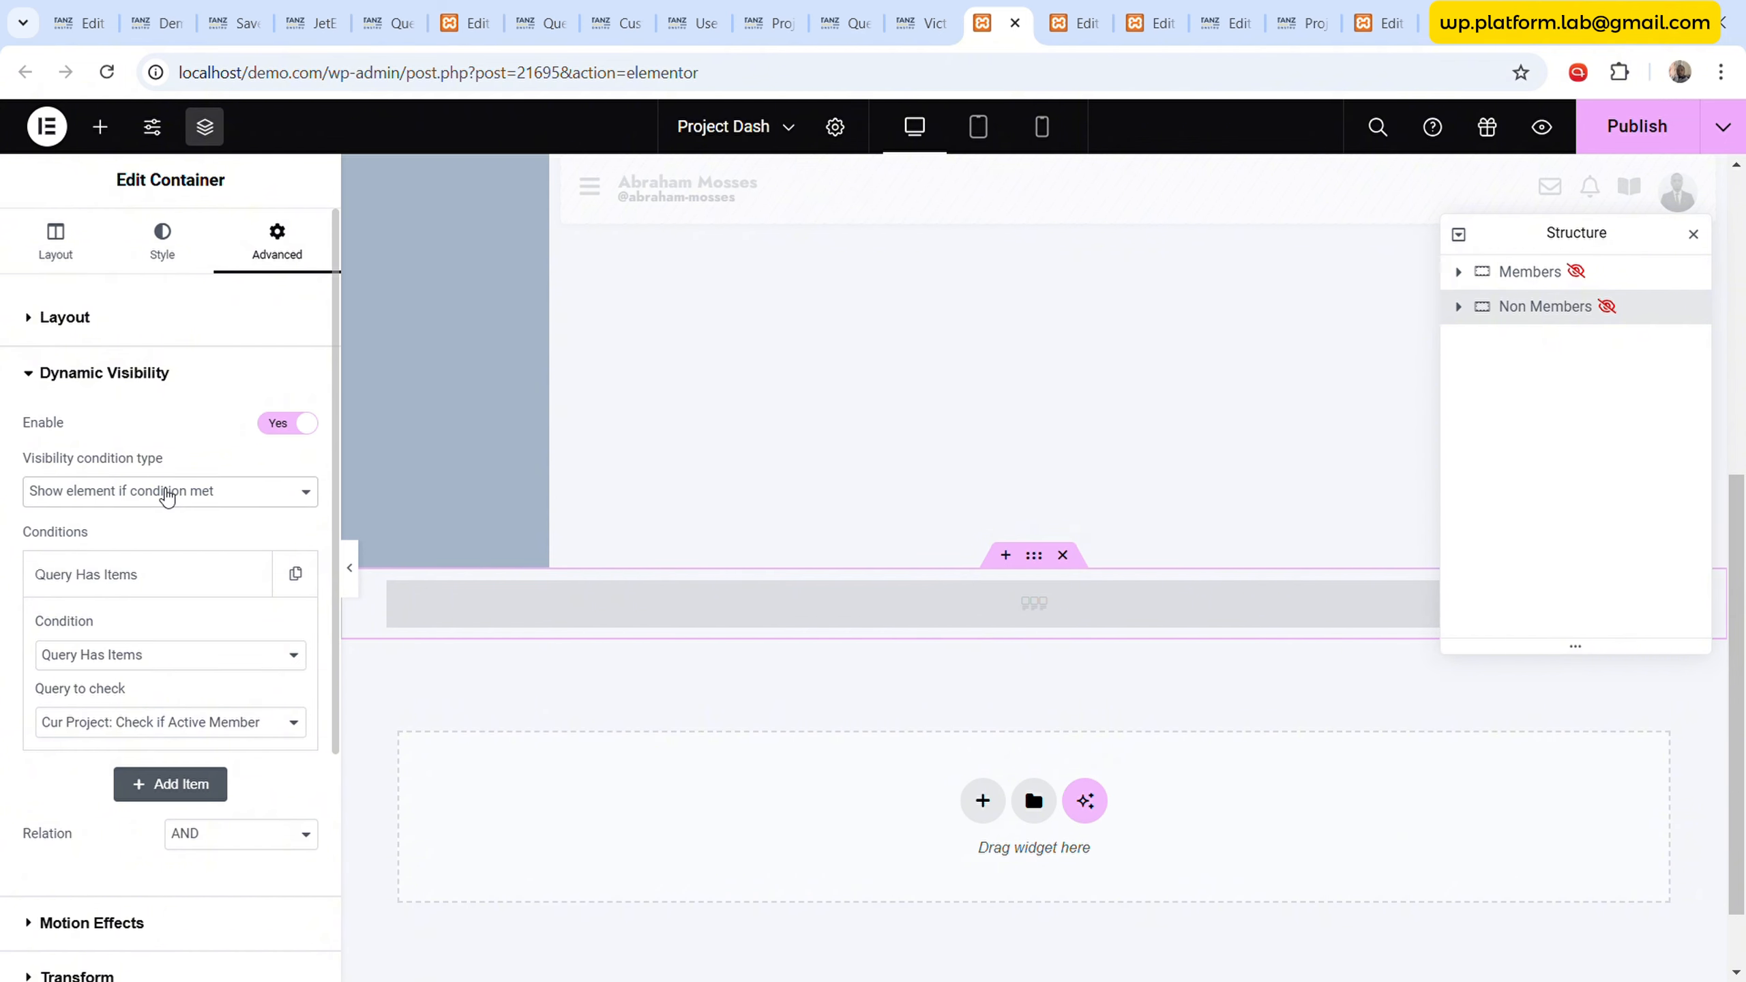
left_click(152, 548)
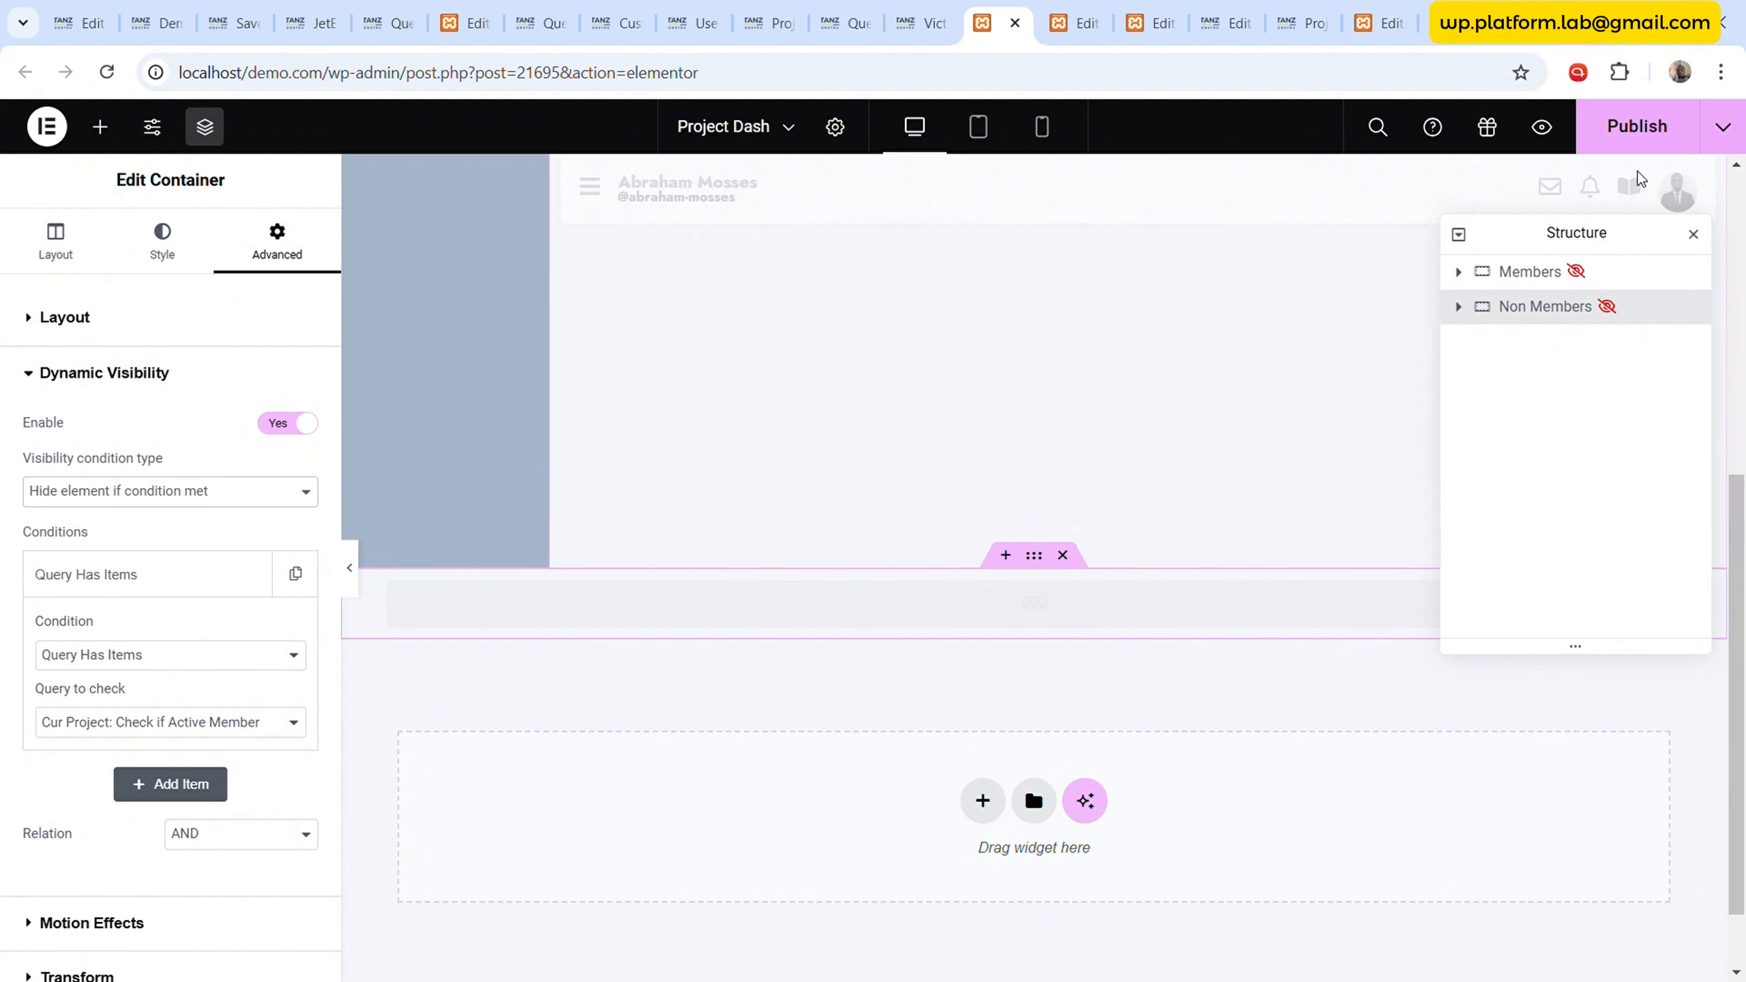
left_click(1641, 138)
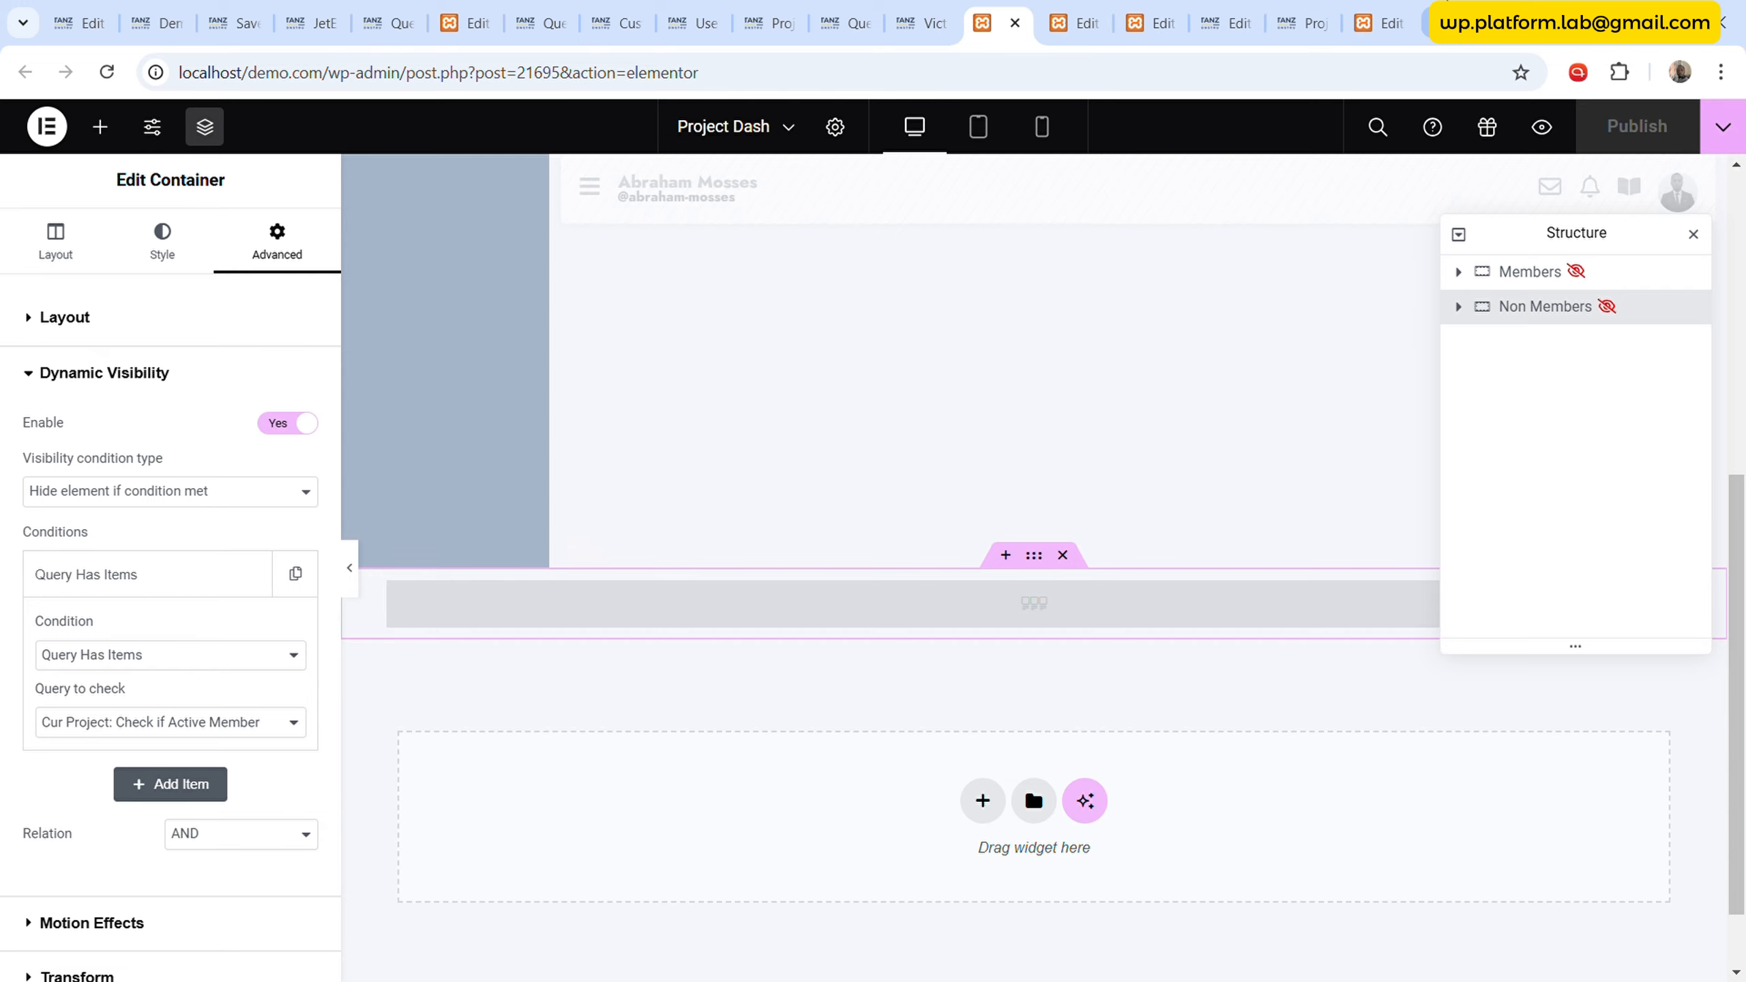
- Return to the Victoria Web Inc project overview page and load it without the status=success parameter to check the member view
left_click(925, 22)
left_click(1387, 5)
left_click(1309, 6)
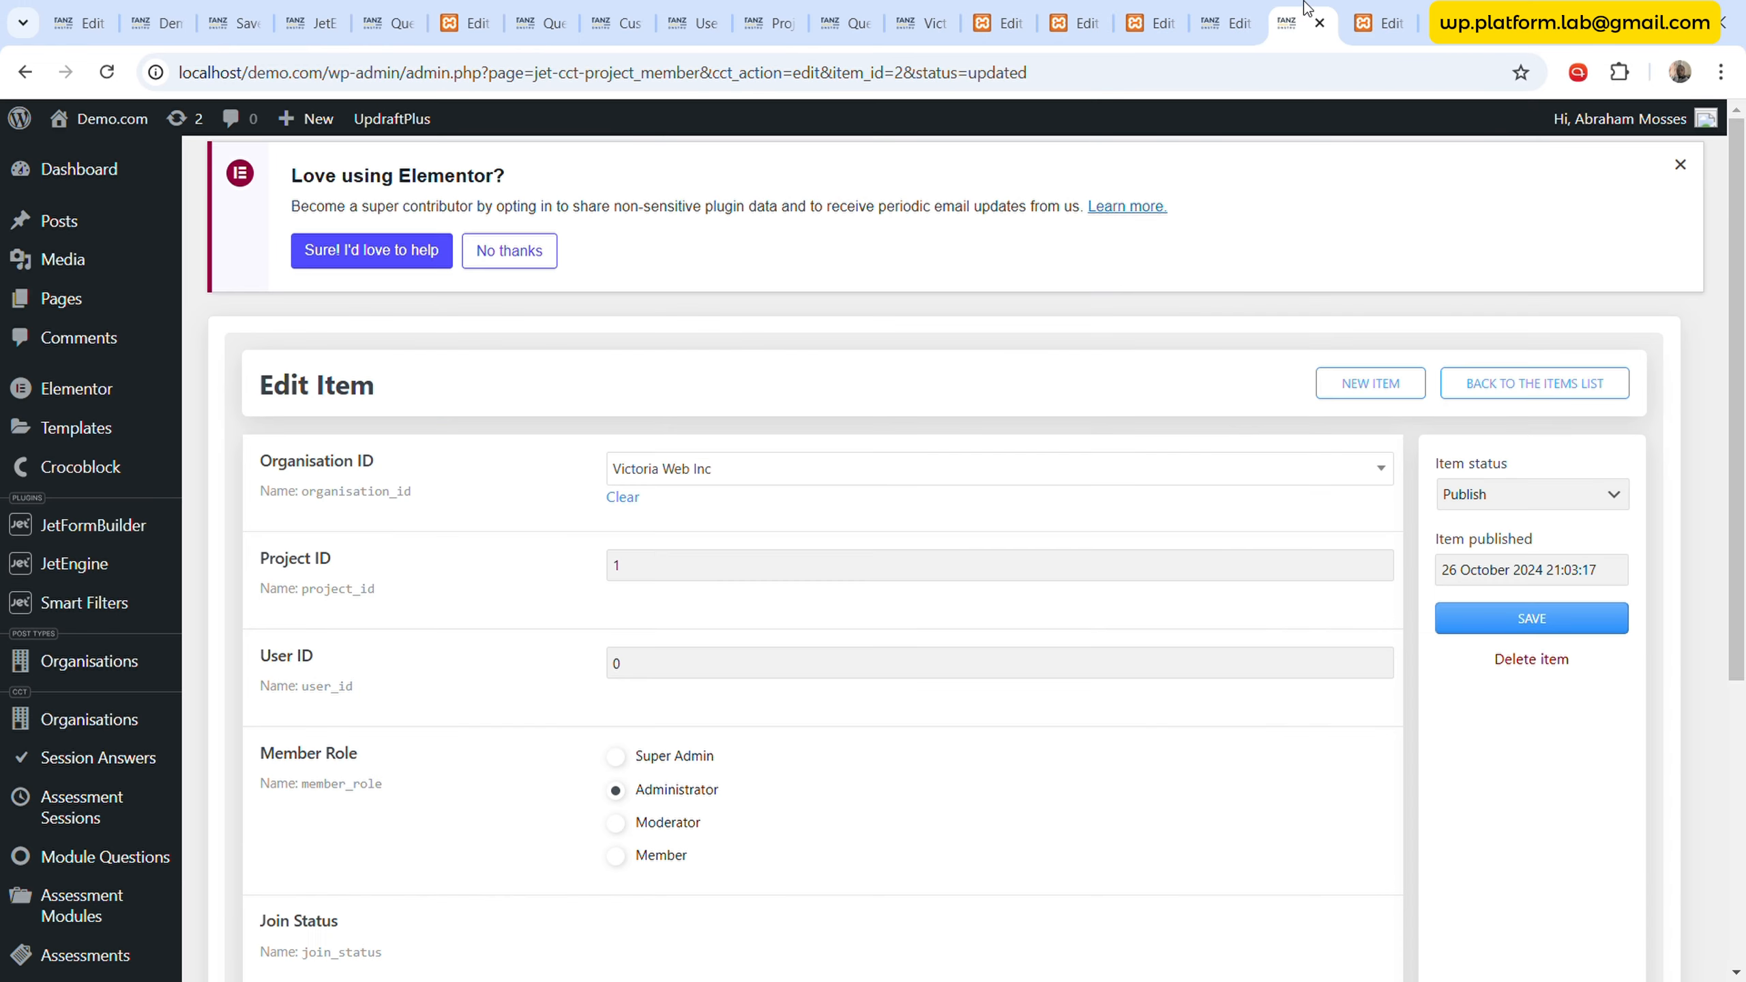
left_click(1240, 6)
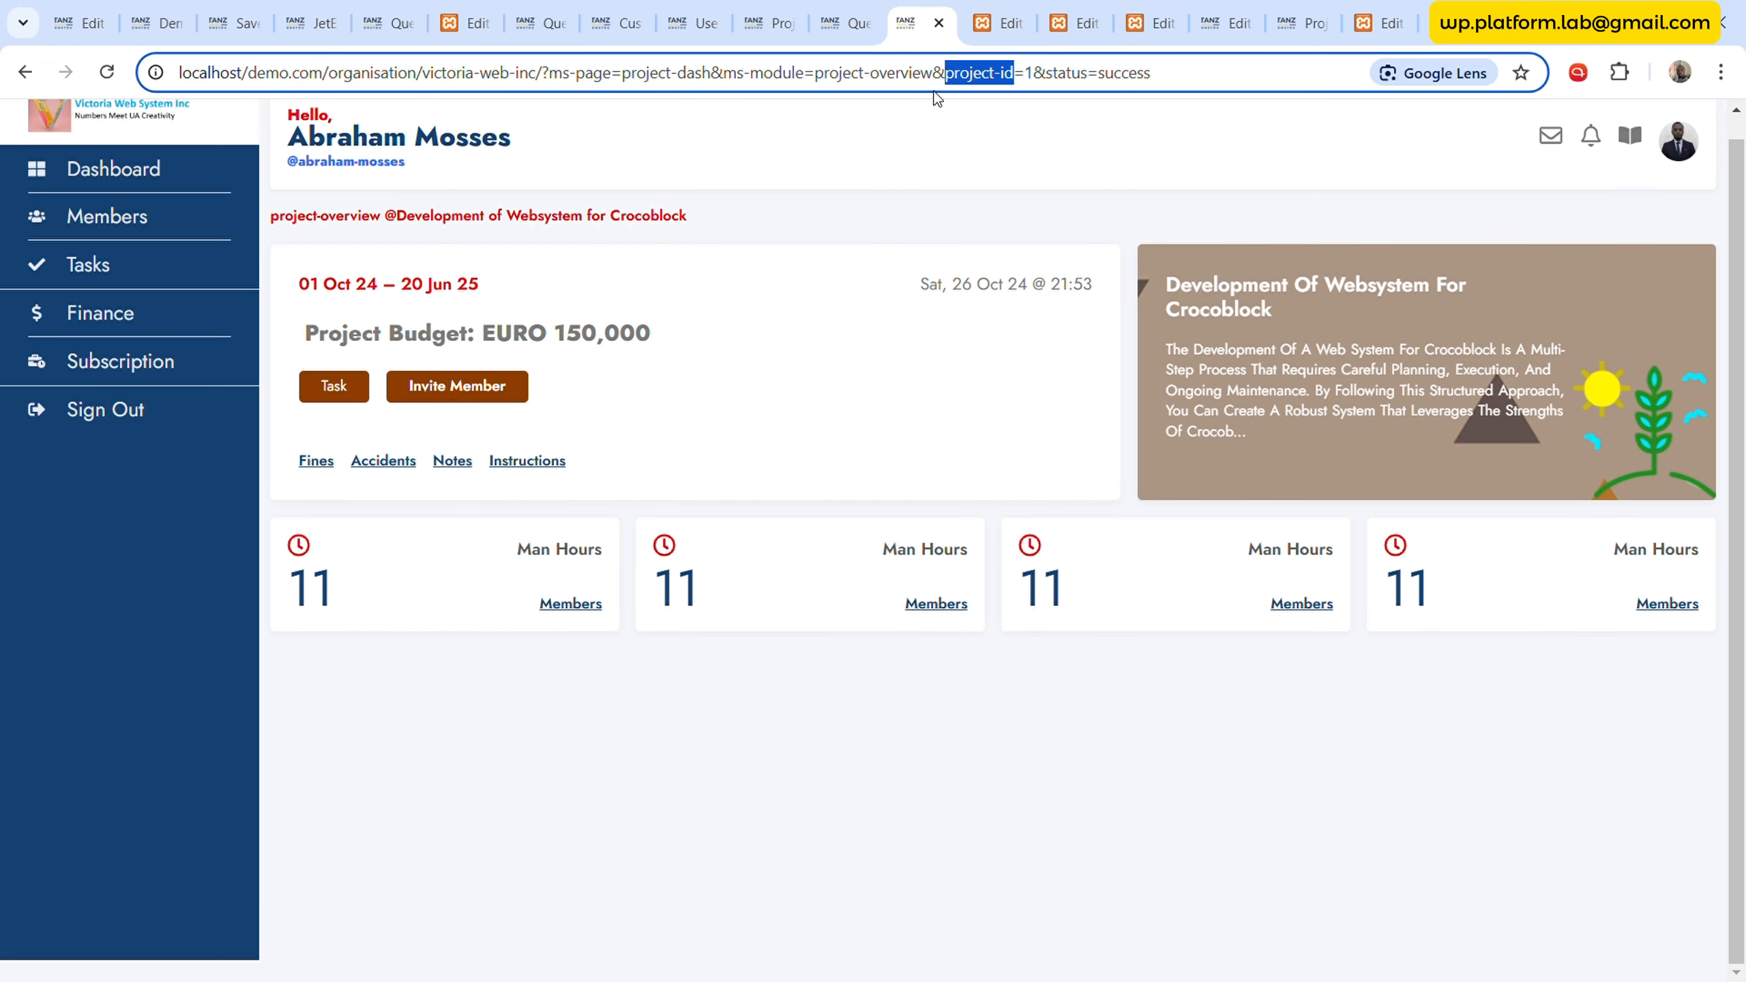
left_click(922, 21)
scroll(619, 433, "up", 1)
left_click(847, 250)
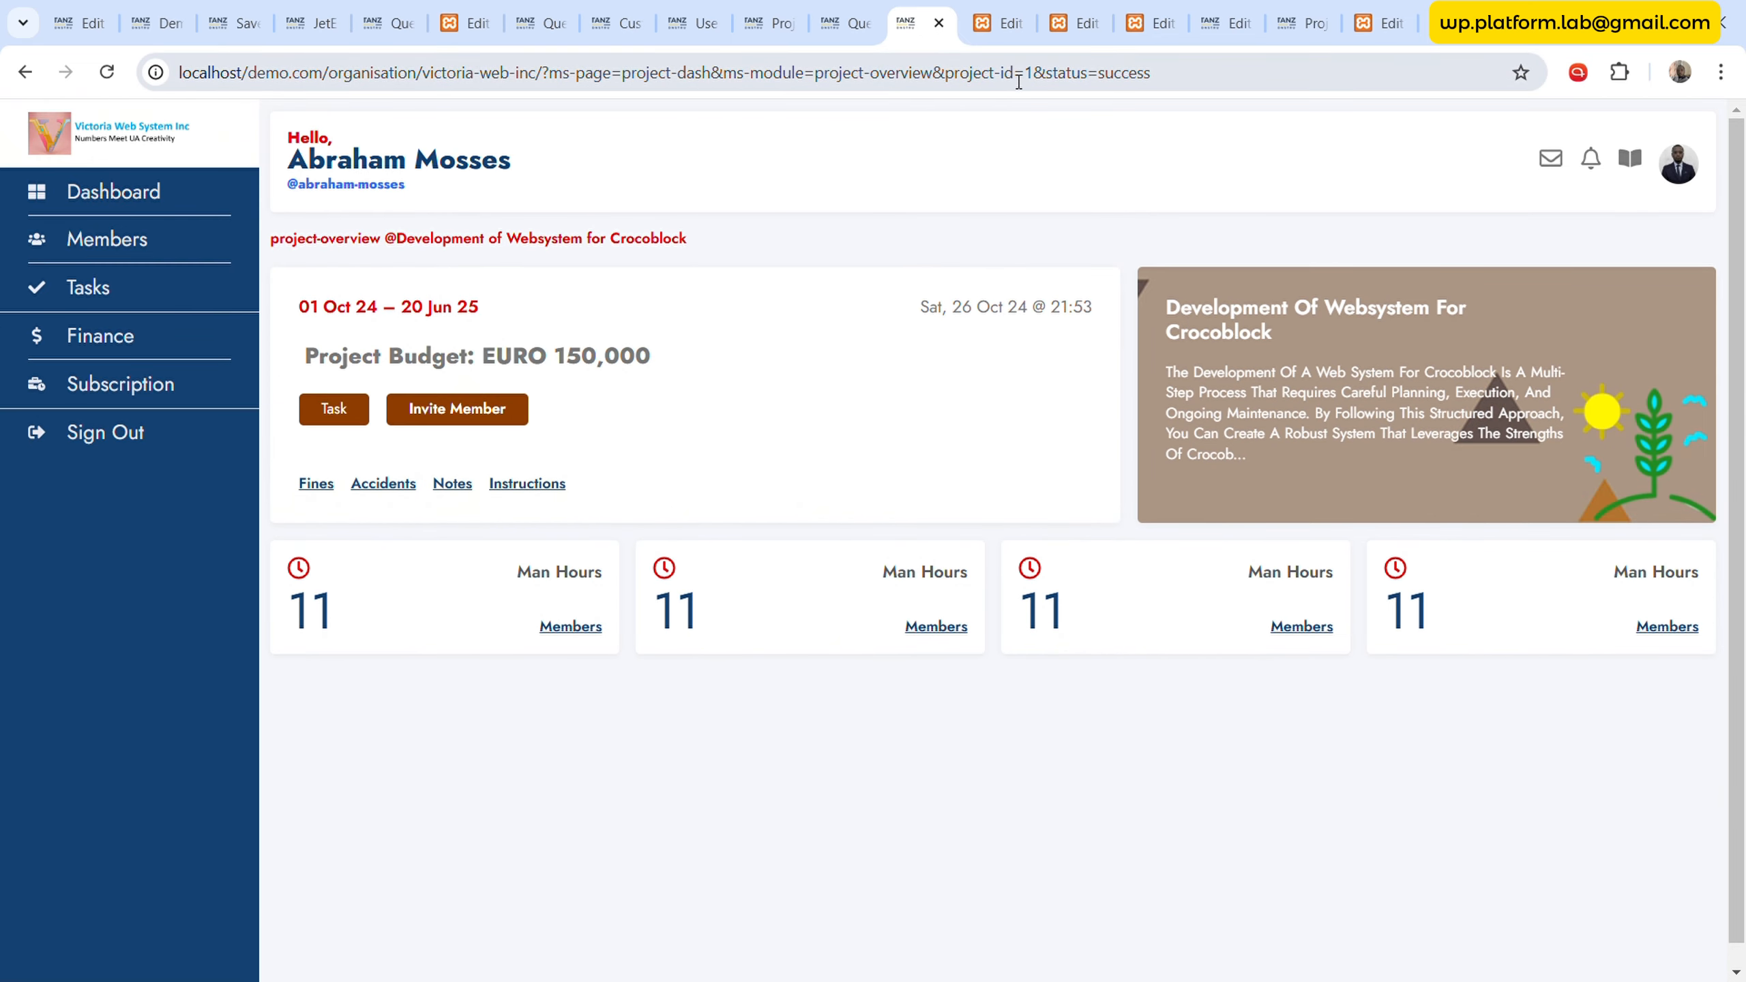
left_click_drag(1043, 80, 1744, 179)
key("BackSpace")
key("Return")
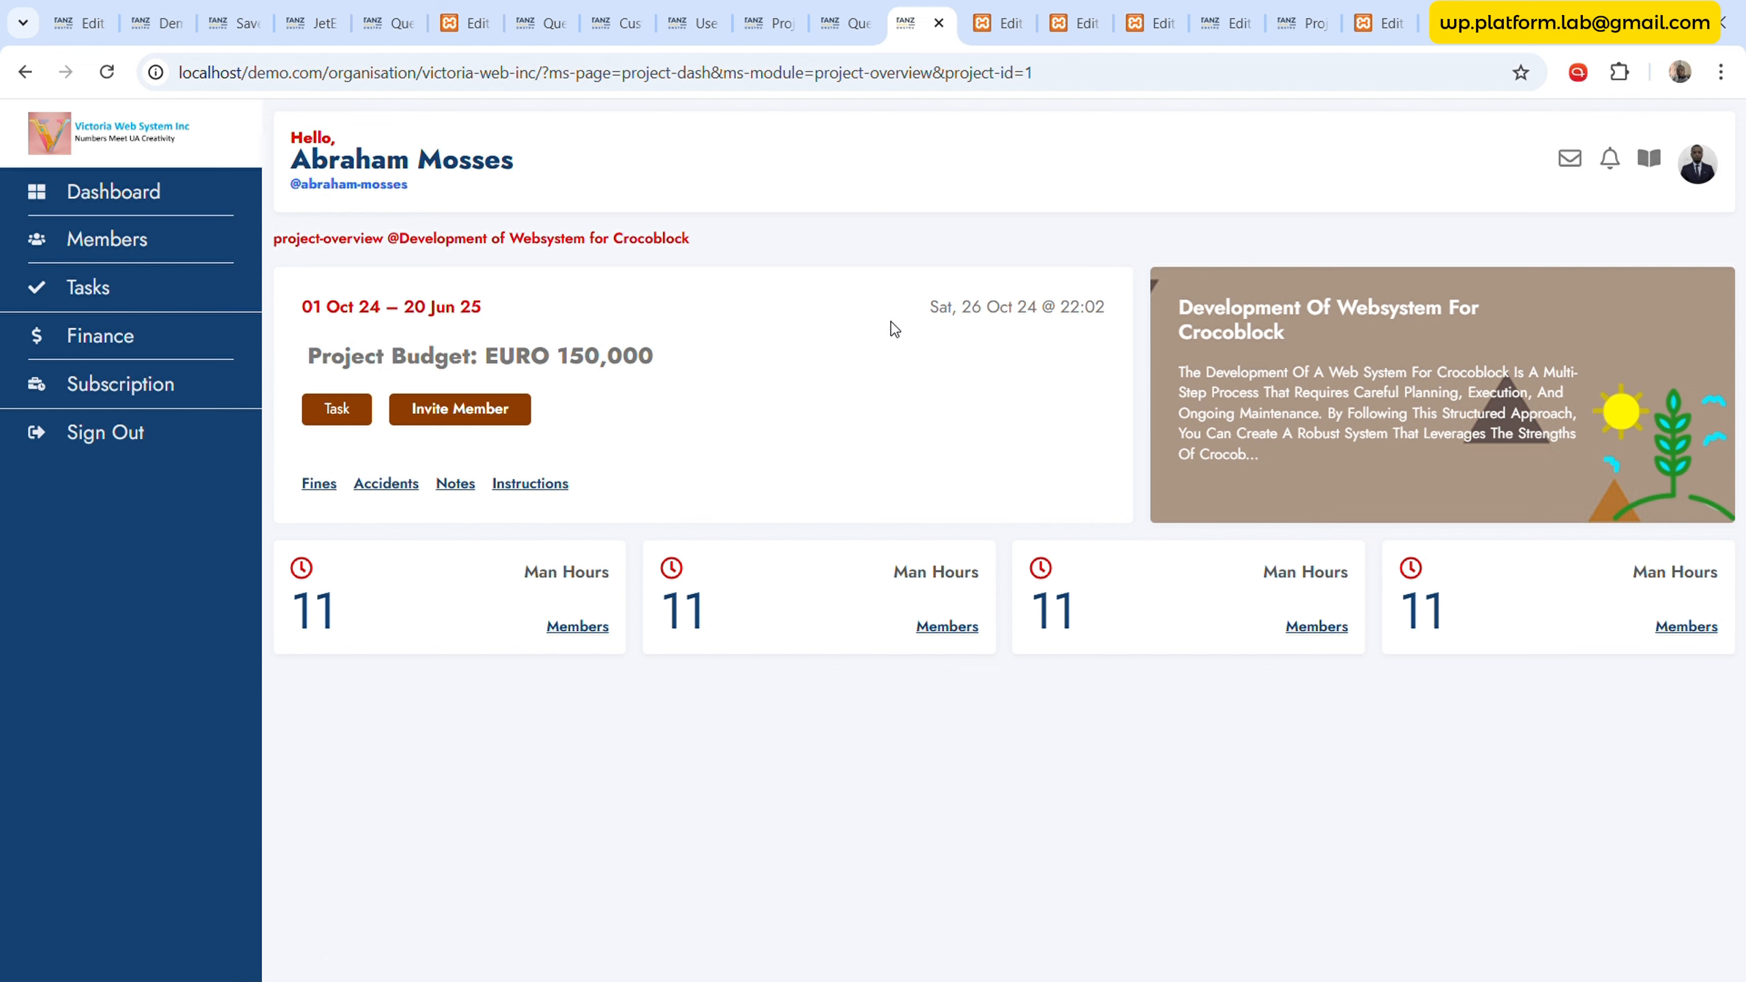
- Go to the Project Members record with item ID 2 and set its Join Status to Pending
left_click(850, 21)
left_click(780, 10)
left_click_drag(780, 9, 856, 13)
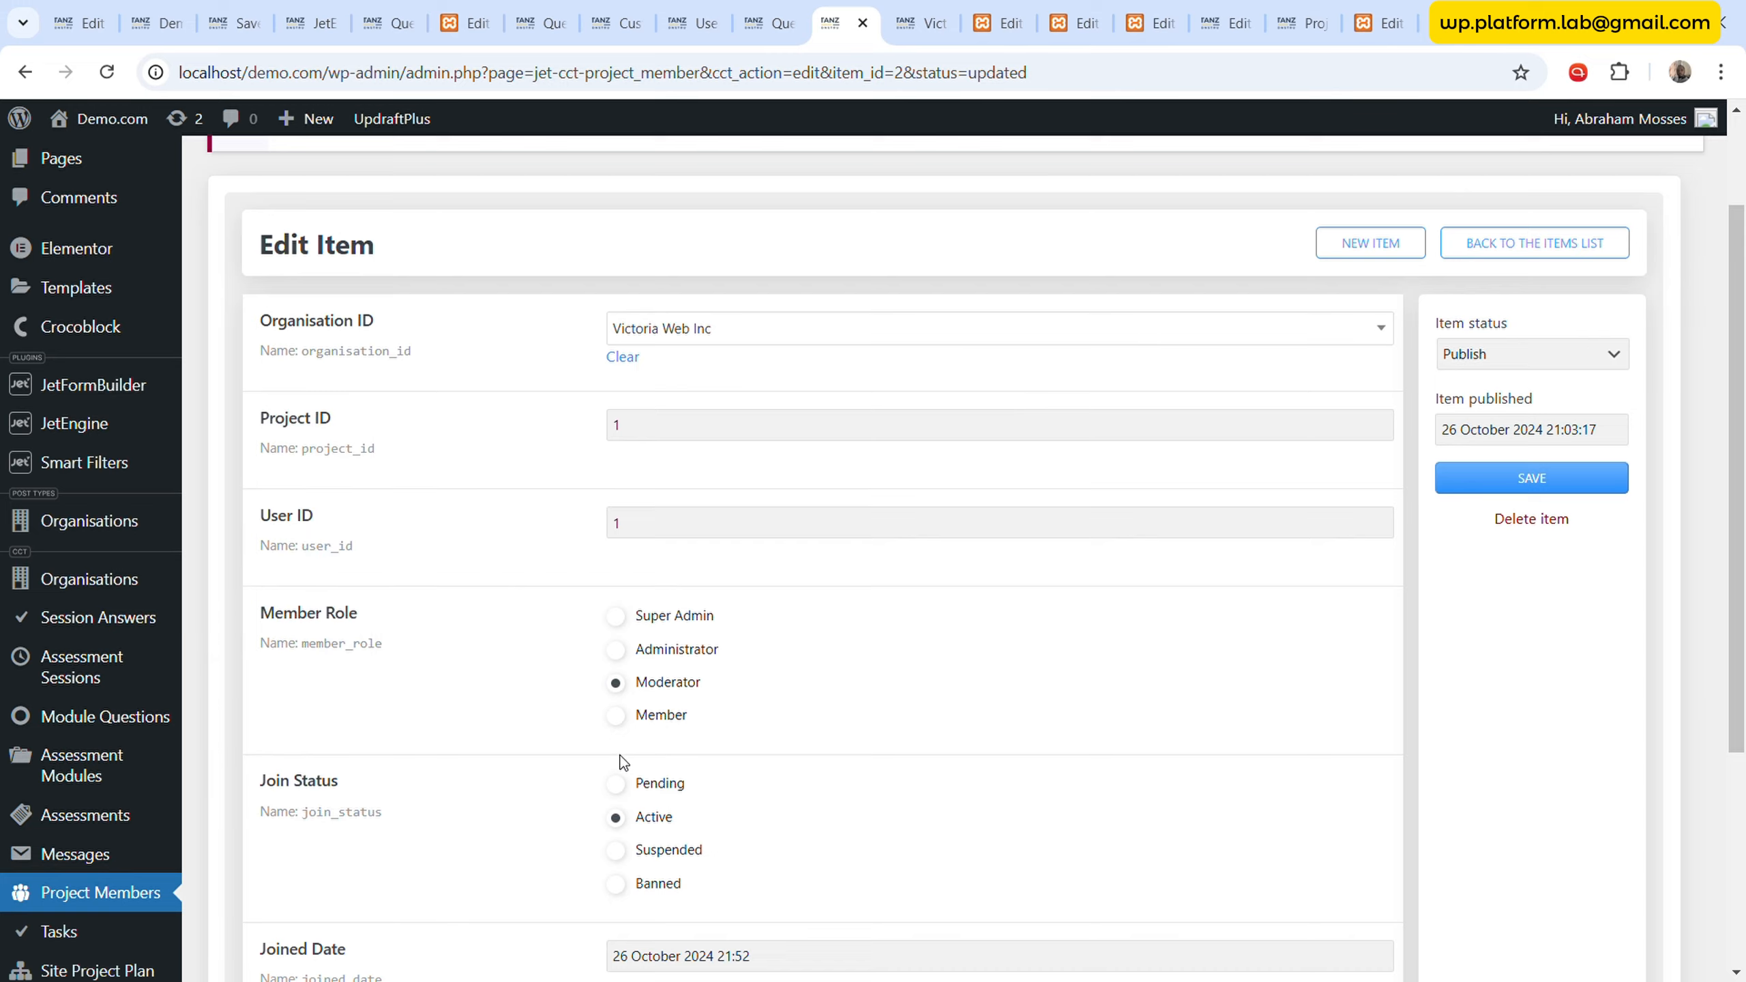
scroll(714, 557, "down", 3)
left_click(674, 557)
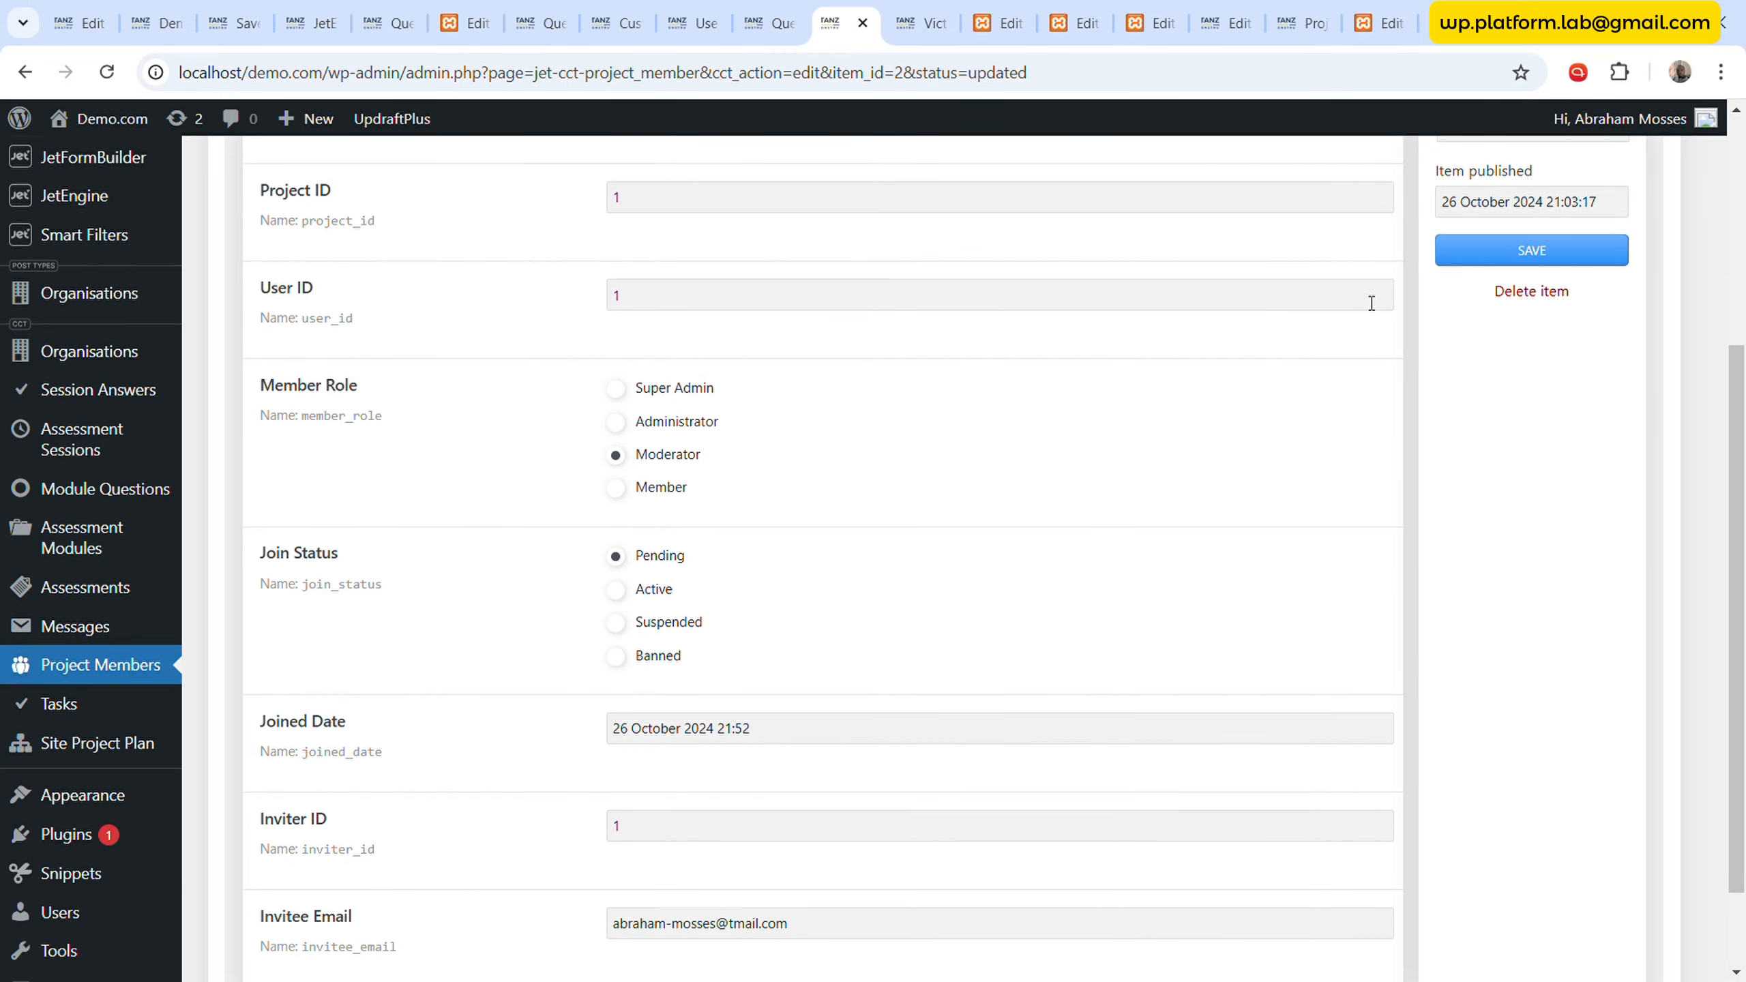
- Clear the member record's User ID and Joined Date, and save the item
left_click(982, 297)
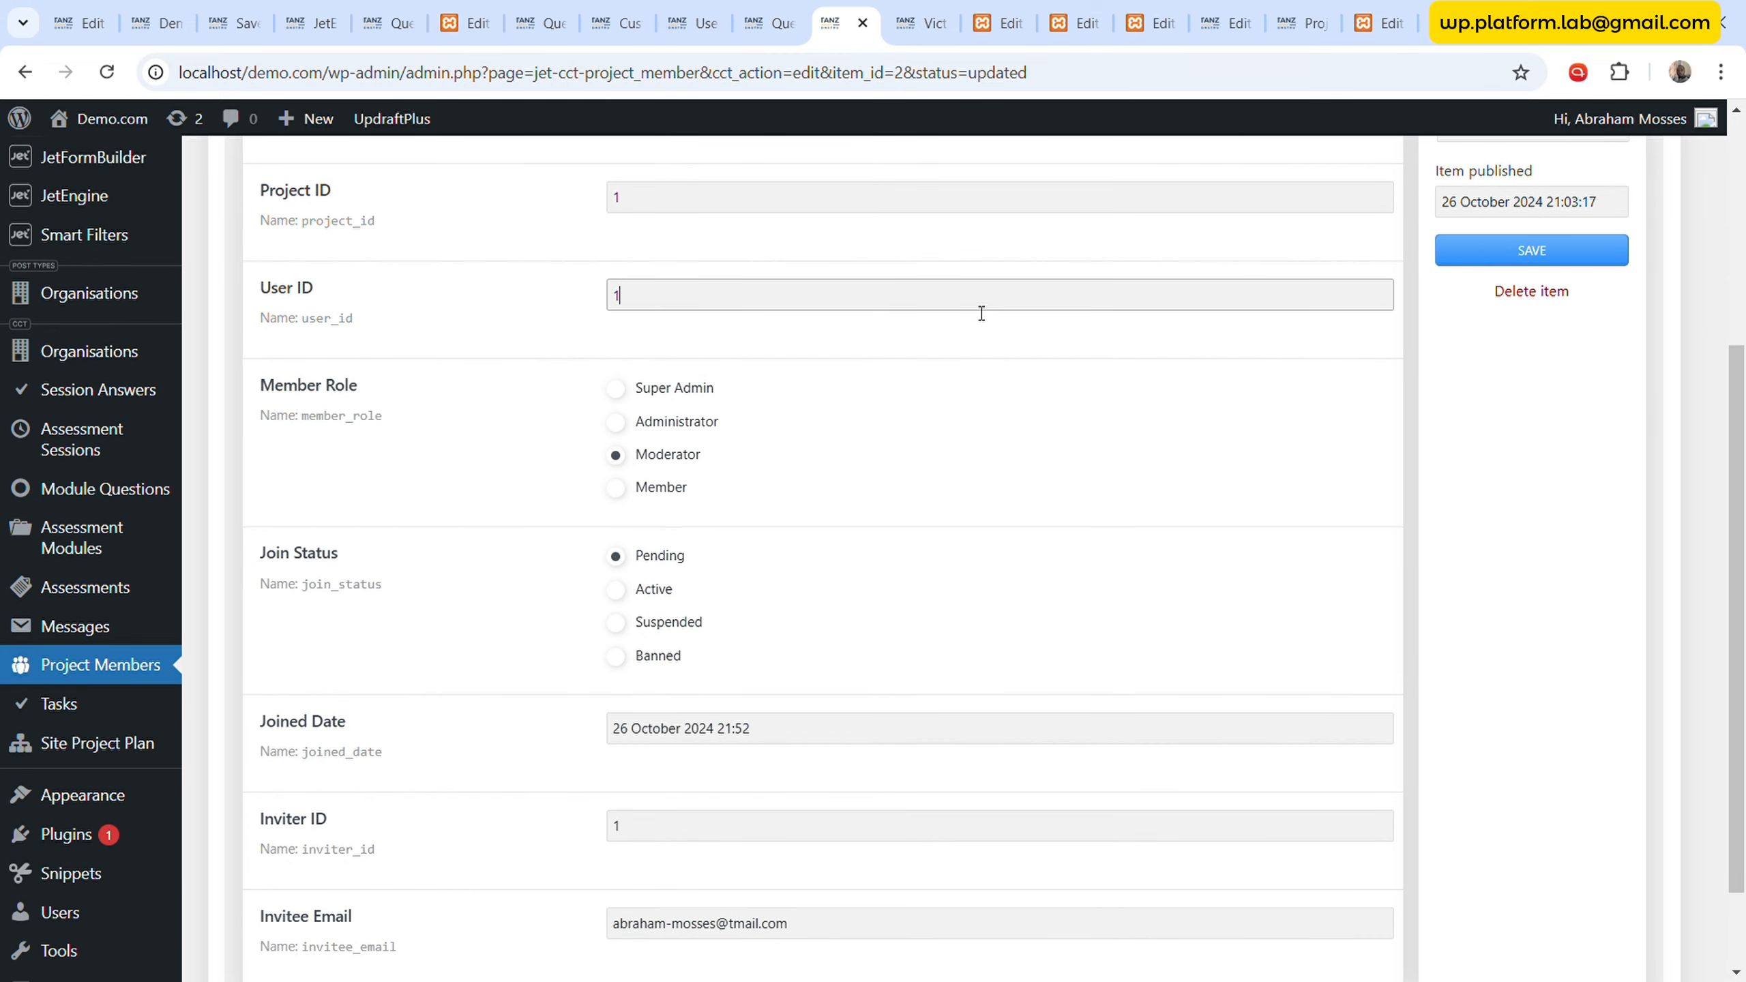
left_click(854, 740)
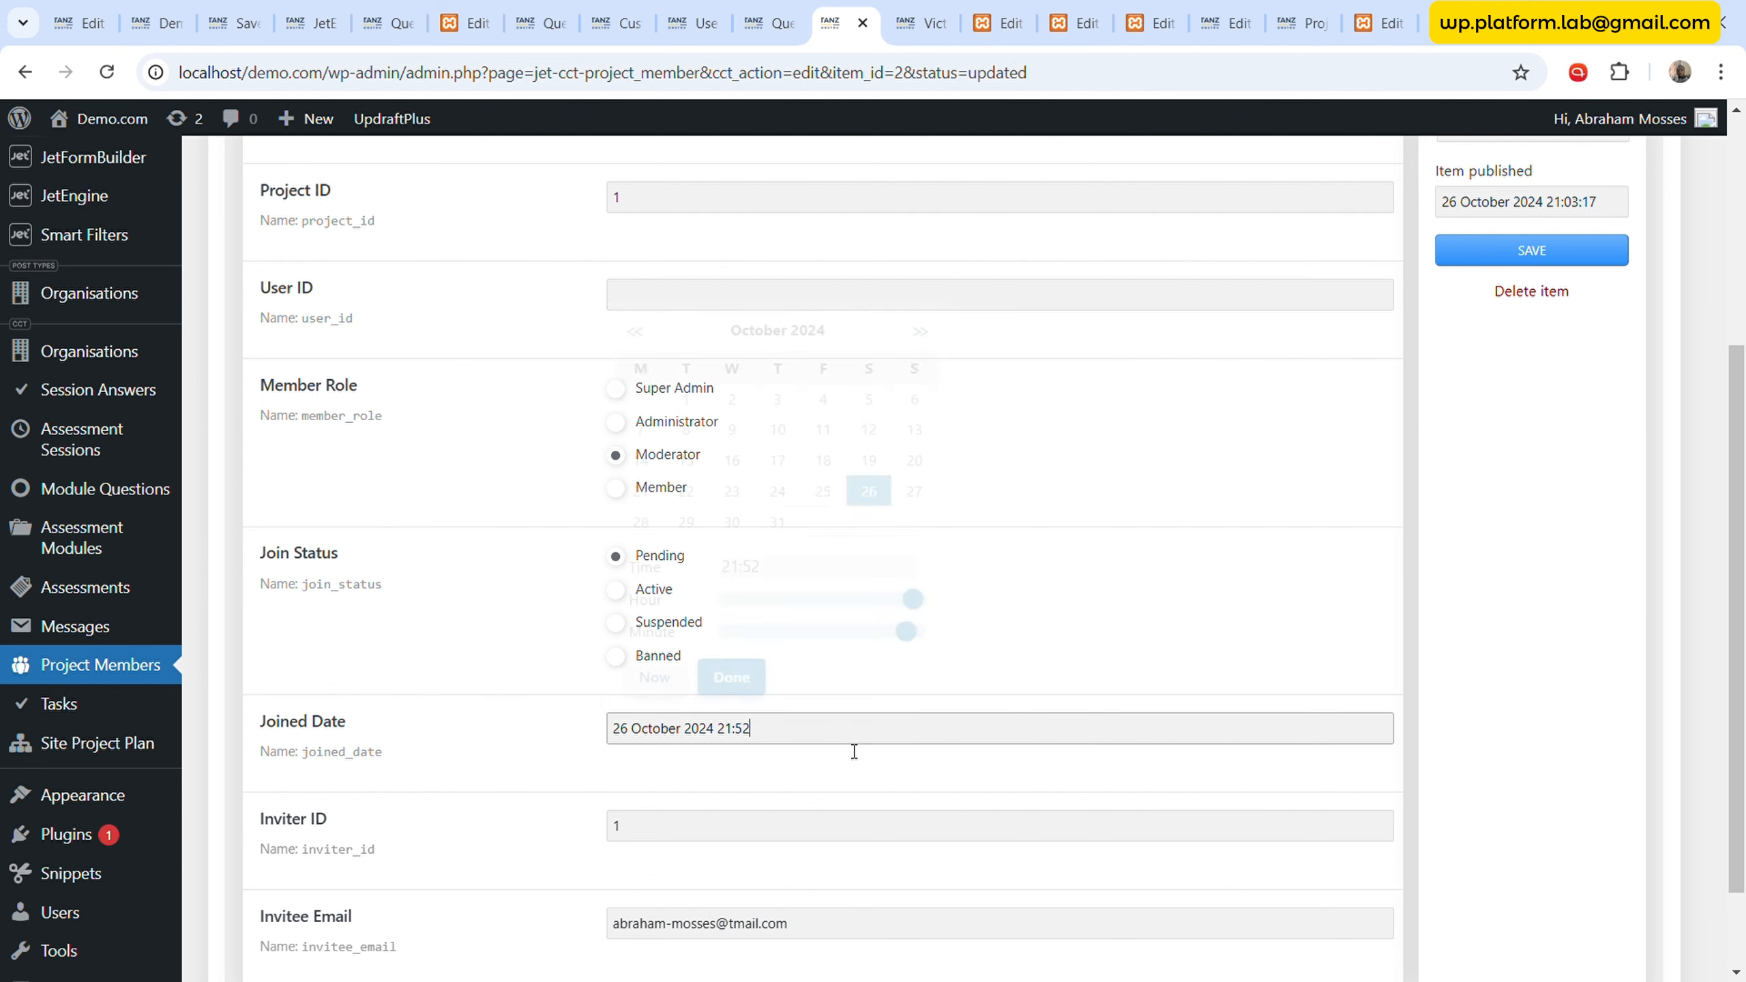
key("ctrl+a")
key("BackSpace")
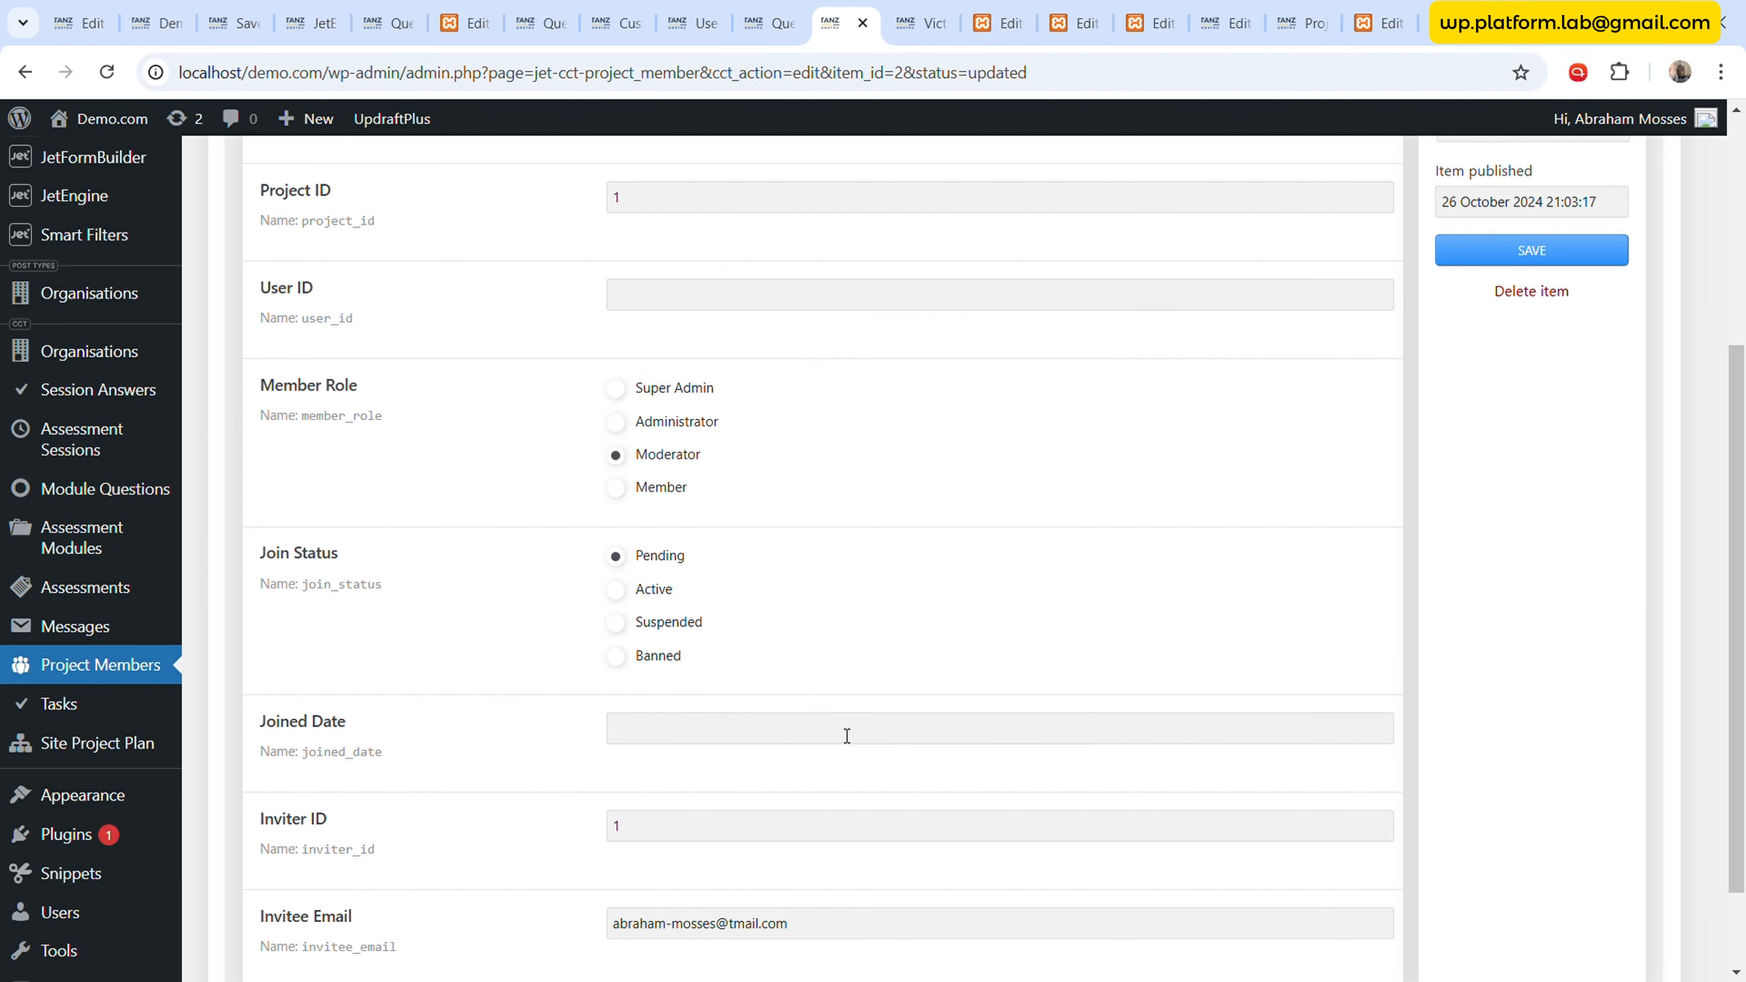
left_click(1485, 260)
- Reload the project overview page to check what an invited non-member sees
left_click(922, 22)
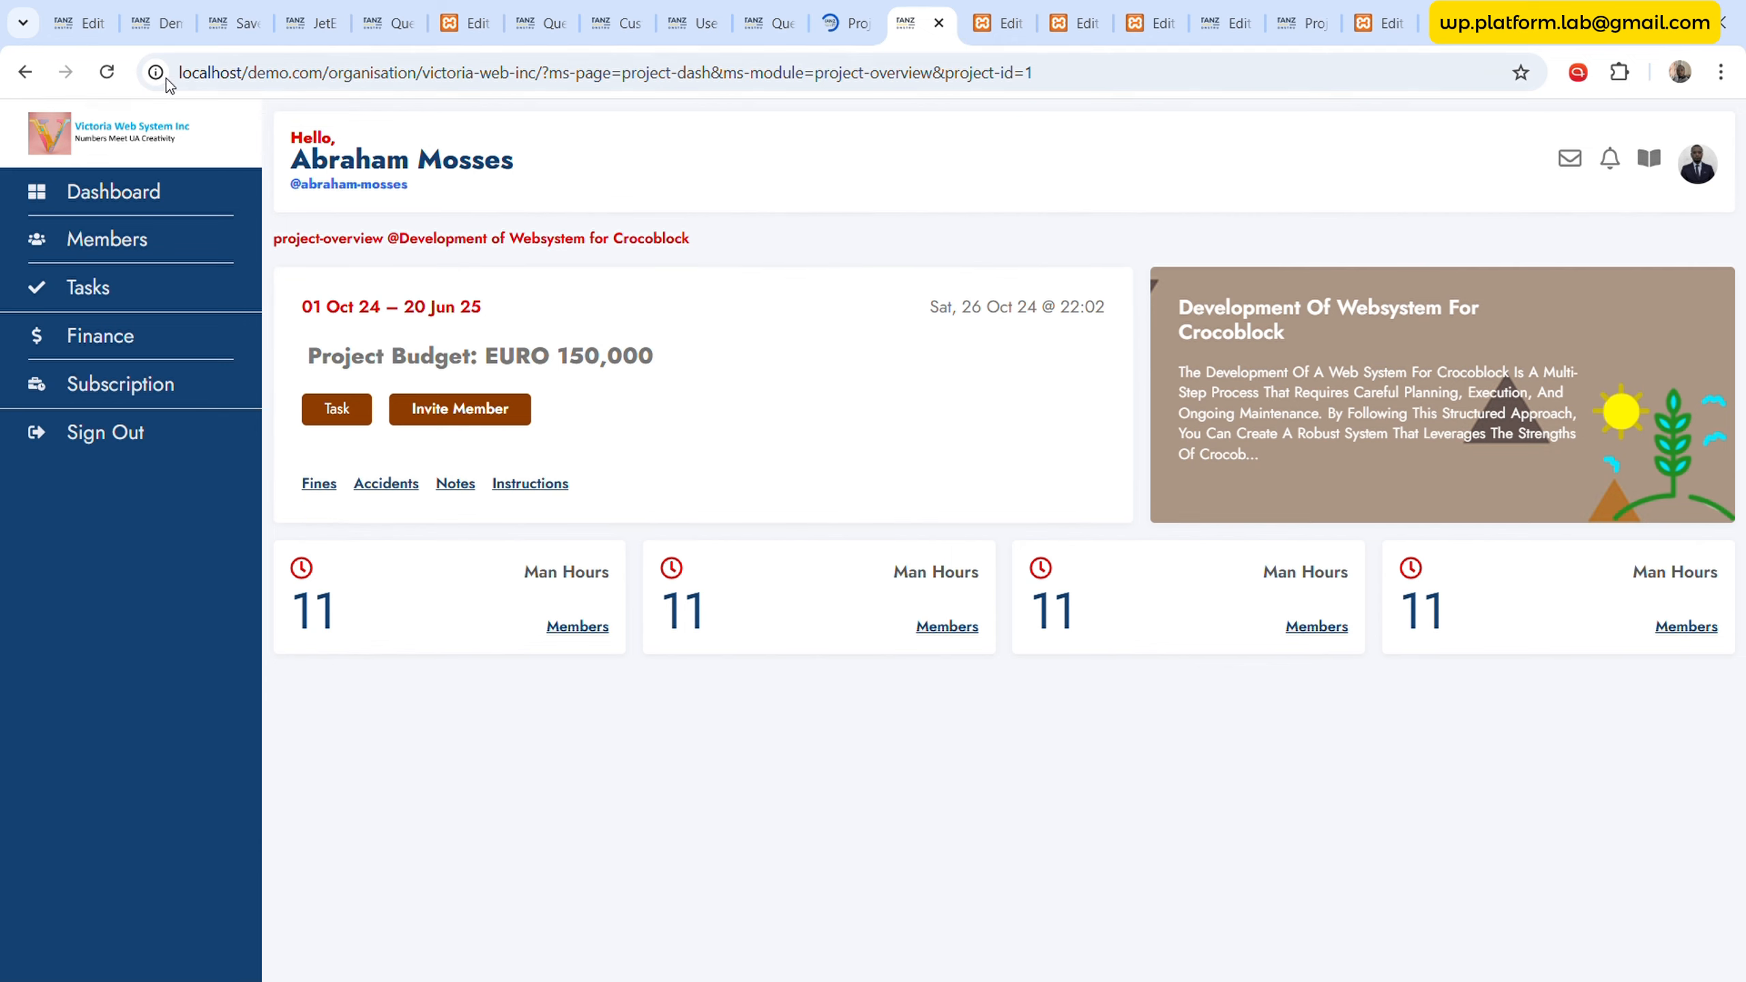
left_click(108, 72)
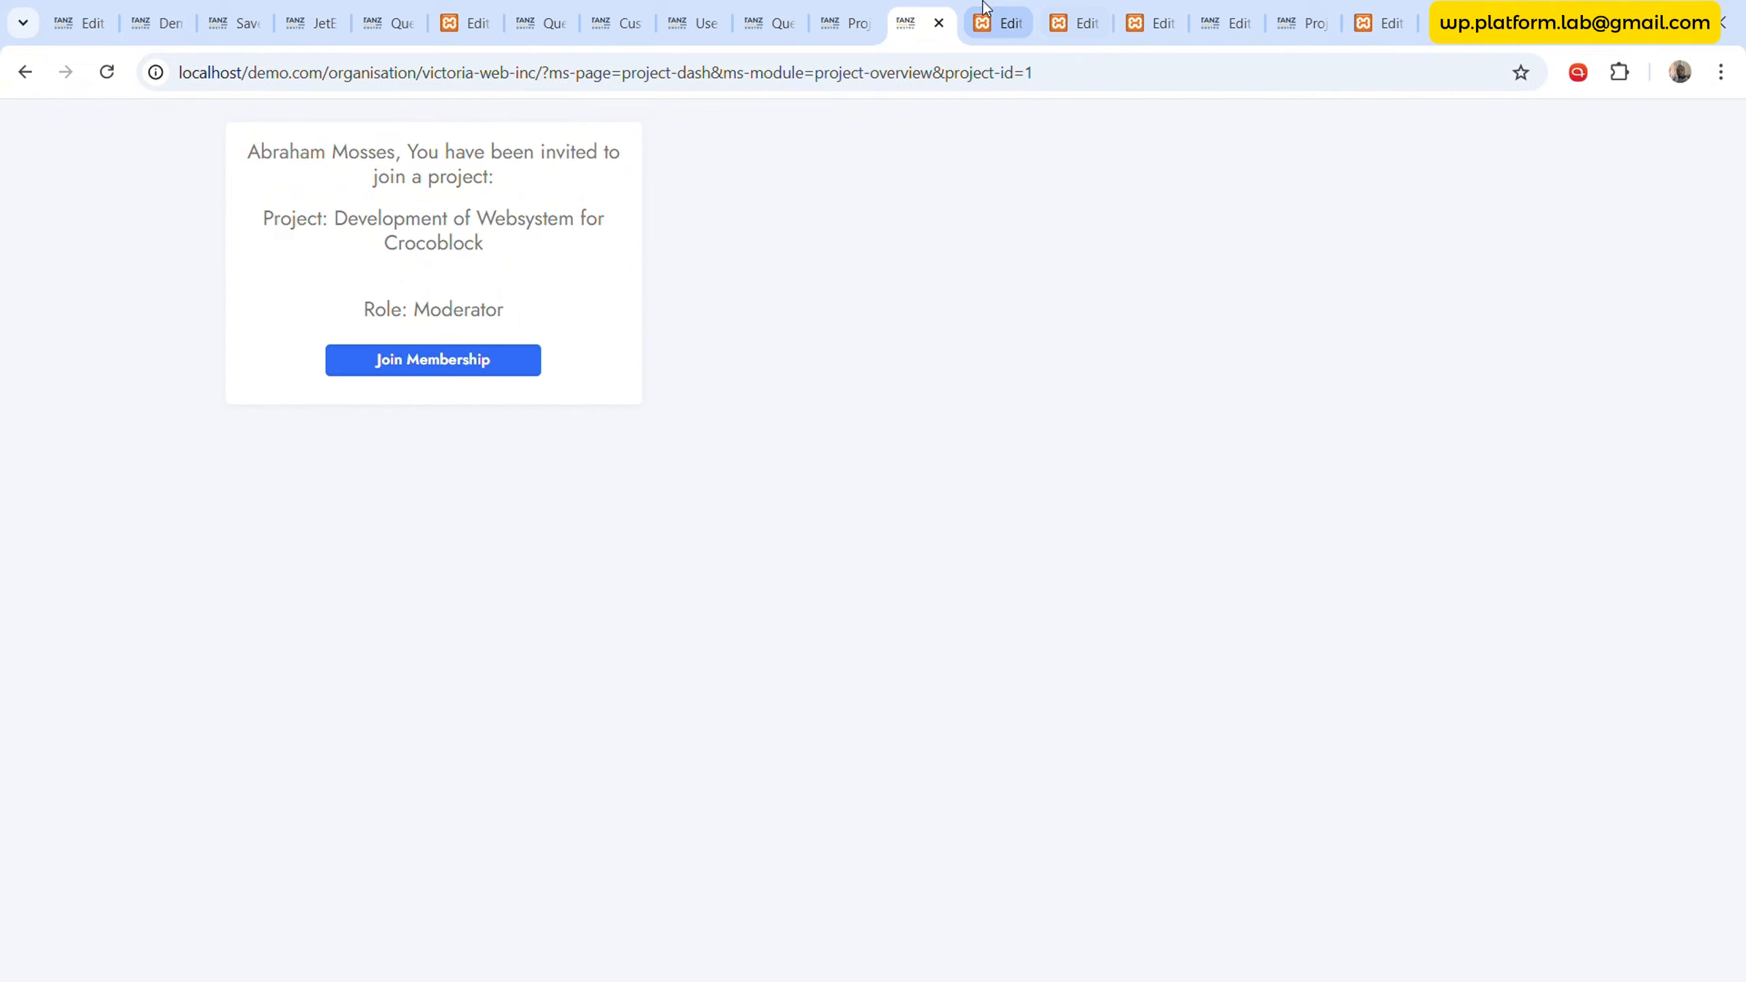
- Return to the project member record and open its Invitee Email field for editing
left_click(847, 23)
scroll(907, 740, "down", 5)
left_click(892, 812)
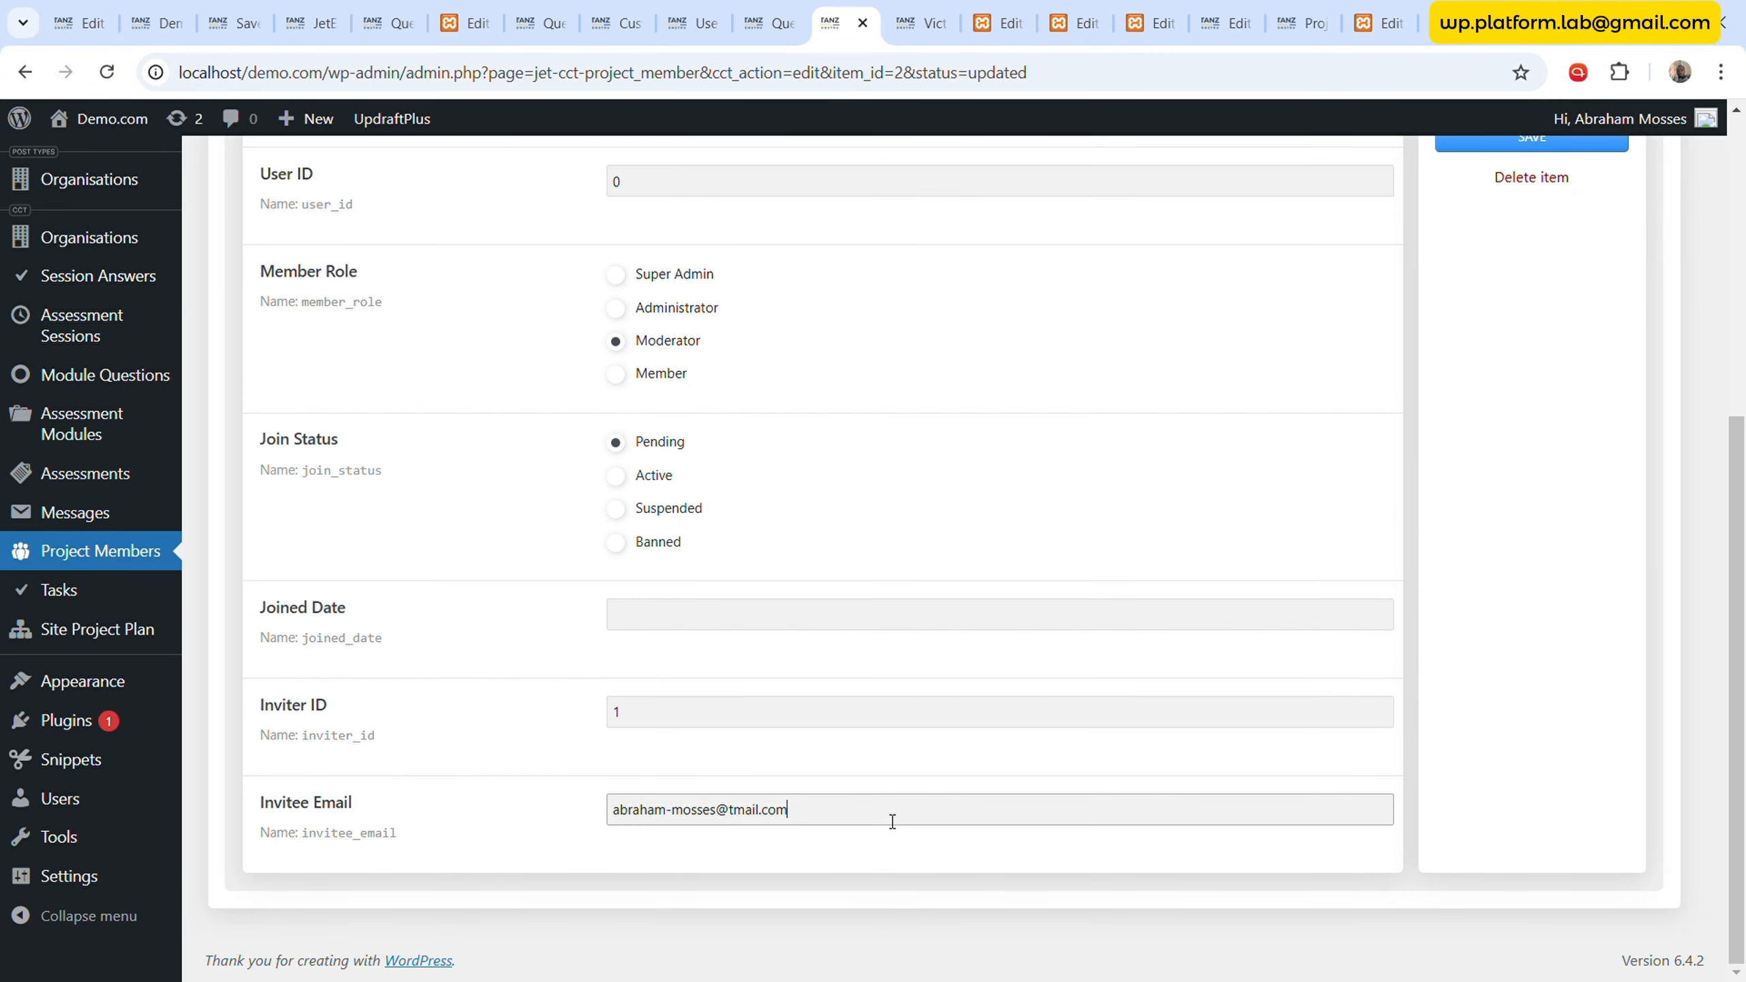
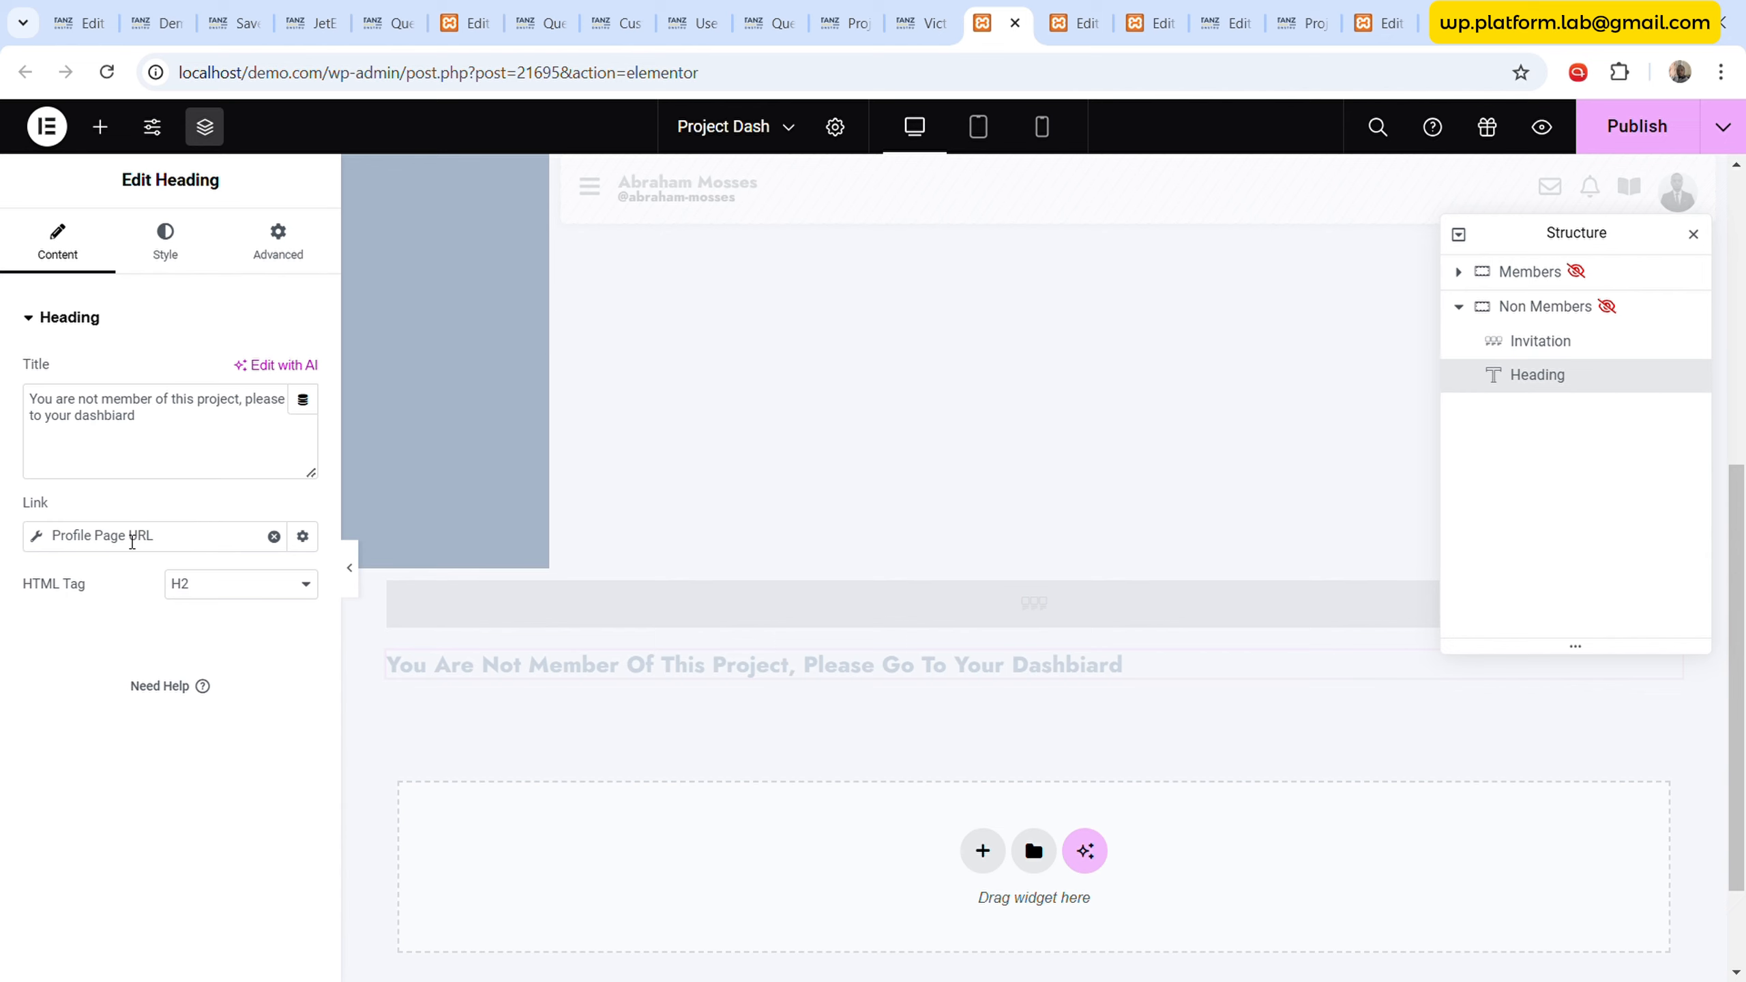
- Check the settings of the non-member heading's Profile Page URL link, and publish the template
left_click(133, 543)
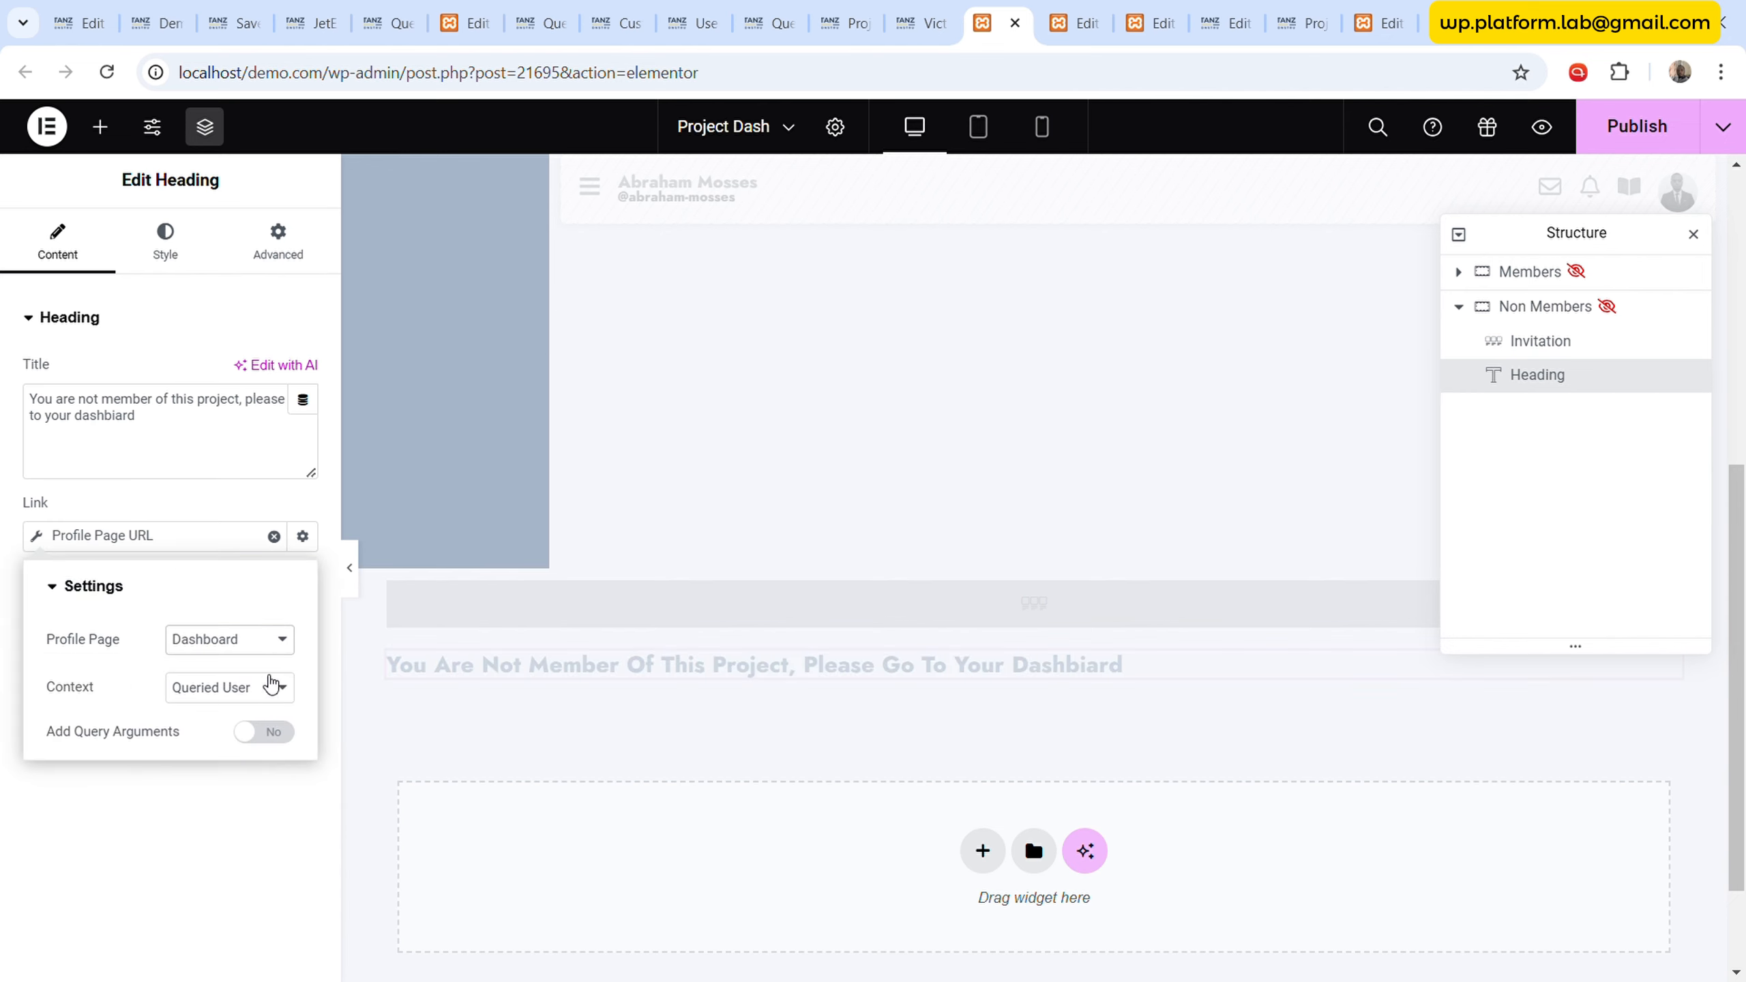
left_click(1637, 126)
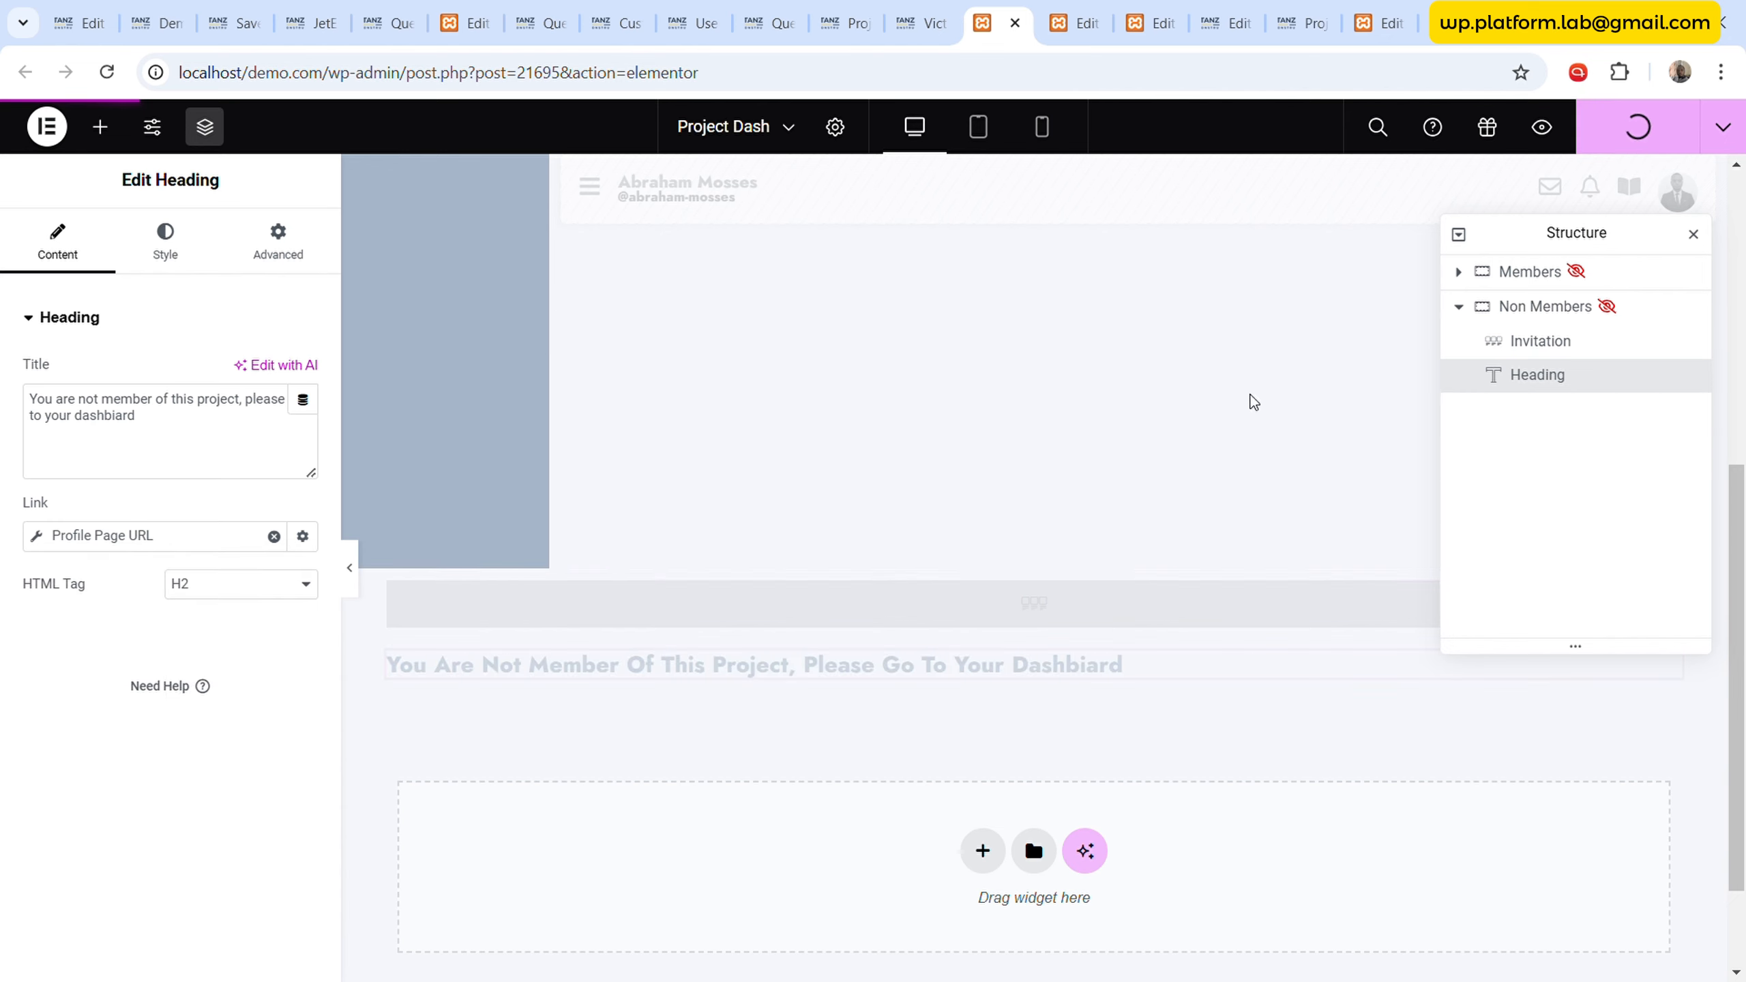
- Center-align the non-member heading and reload the project overview page to check it
left_click(165, 239)
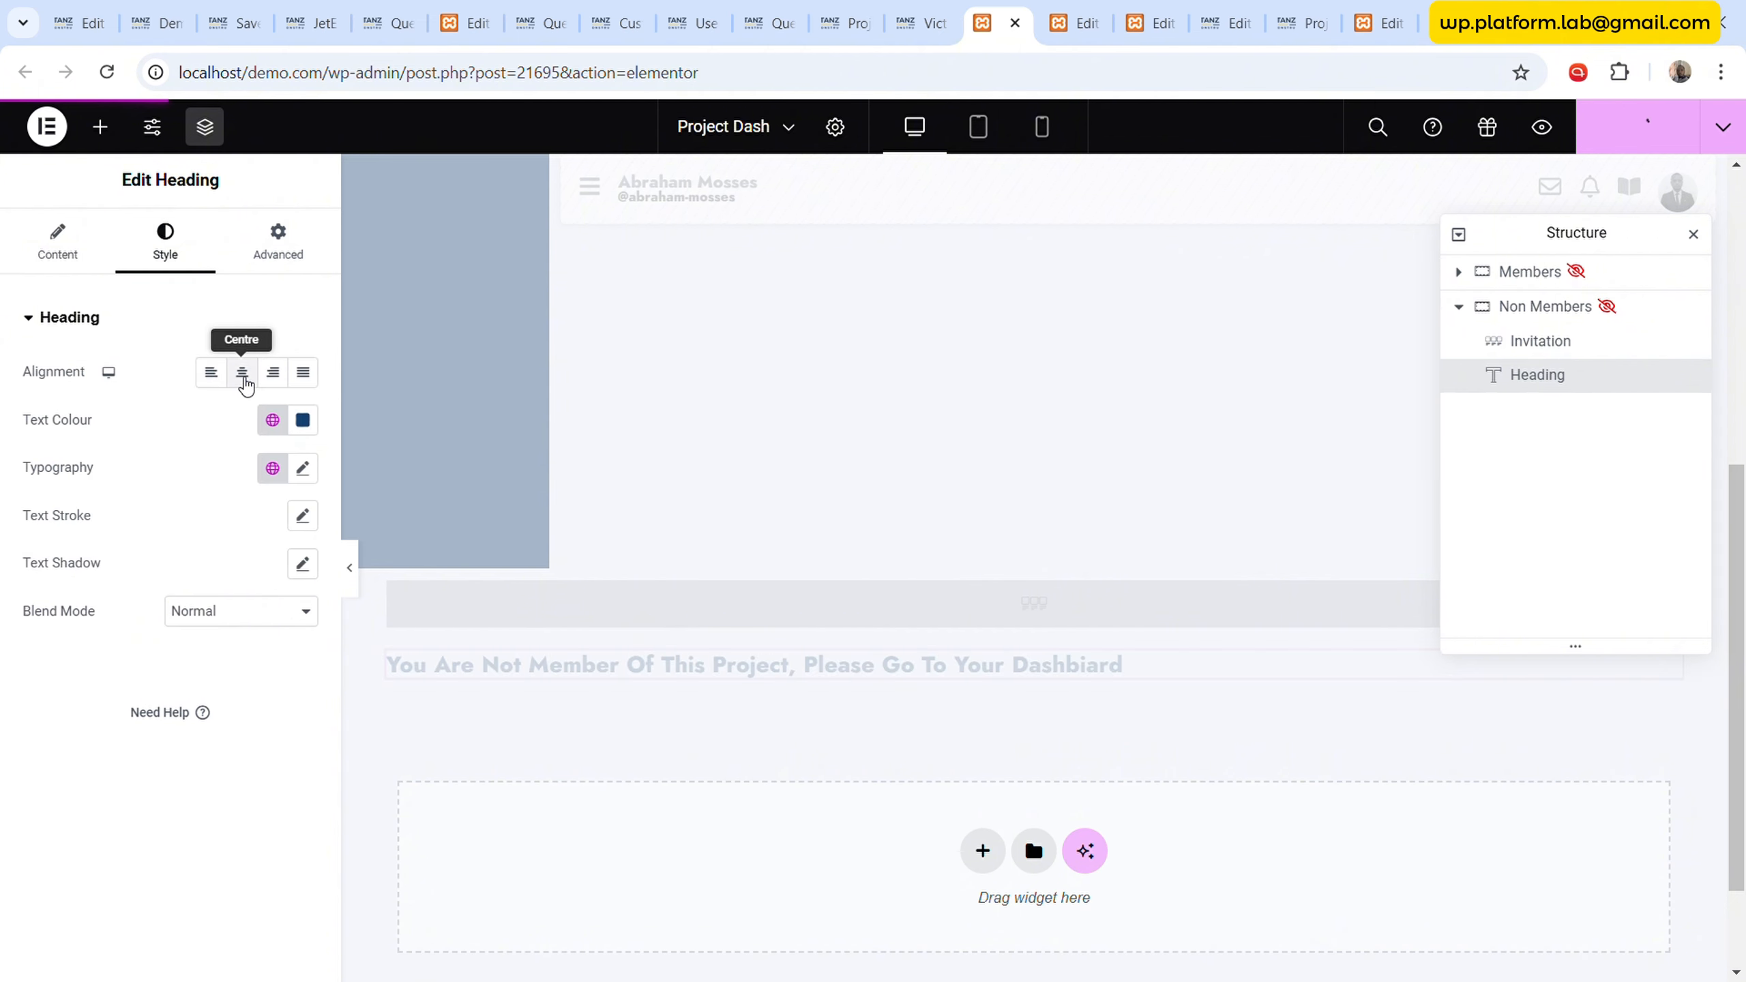
left_click(244, 376)
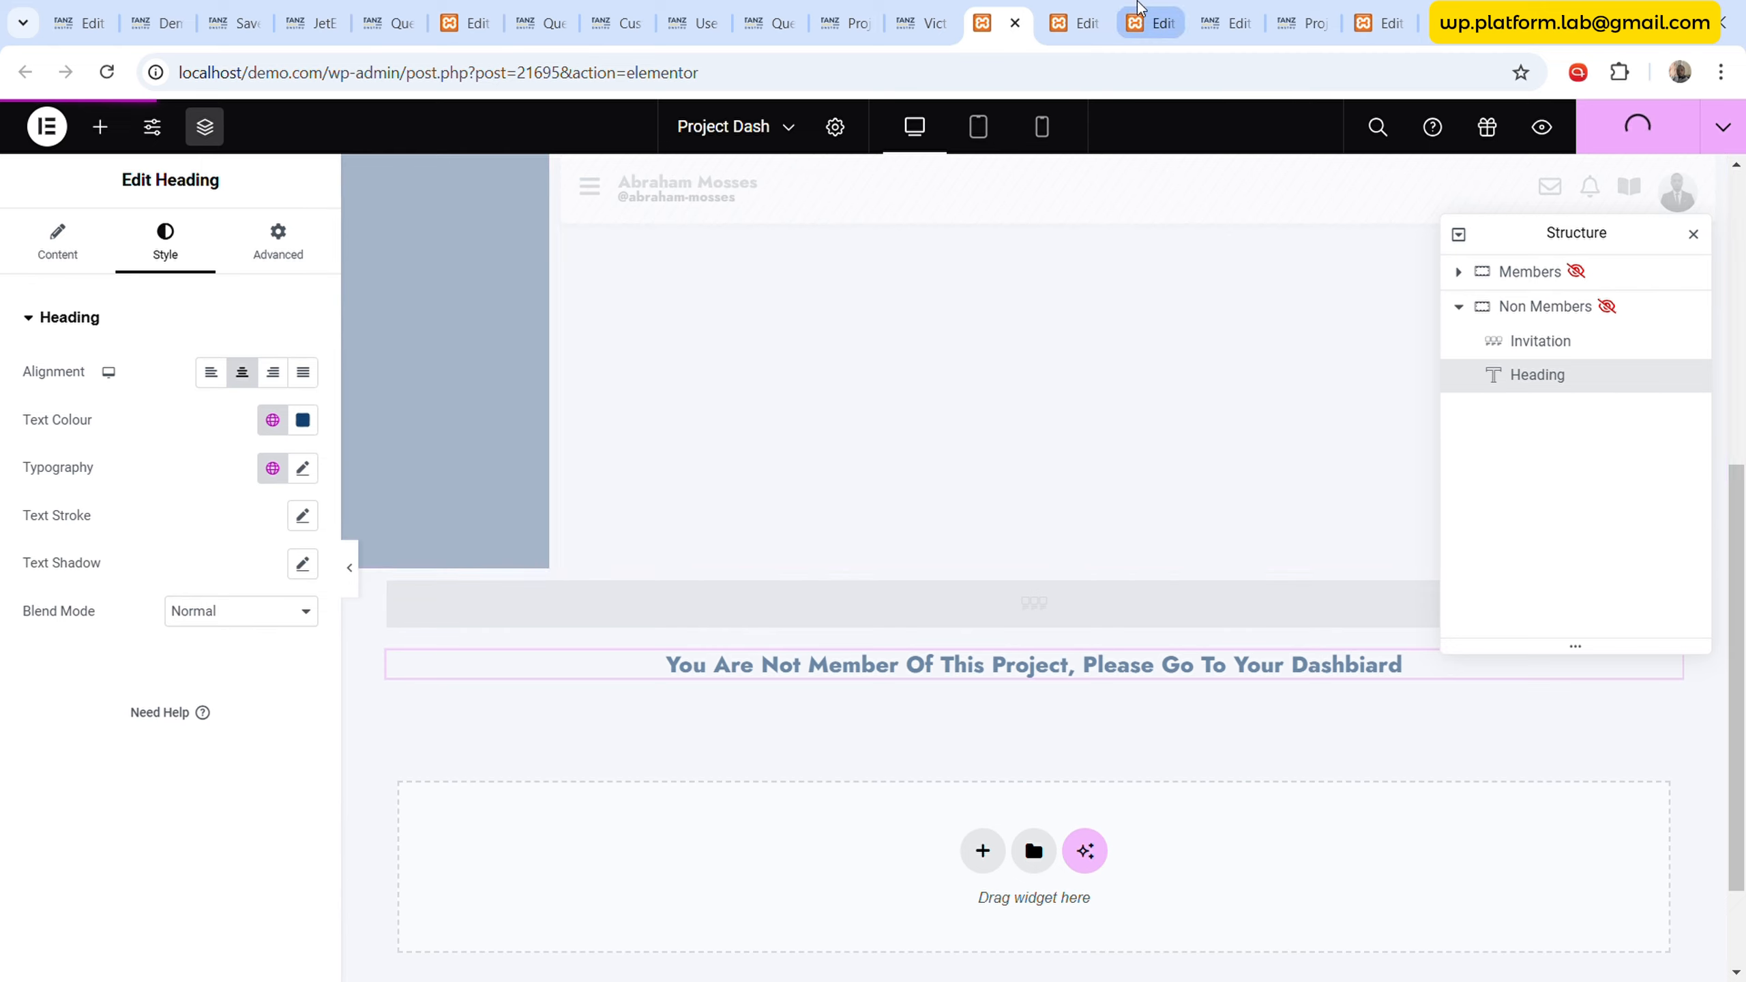
left_click(927, 23)
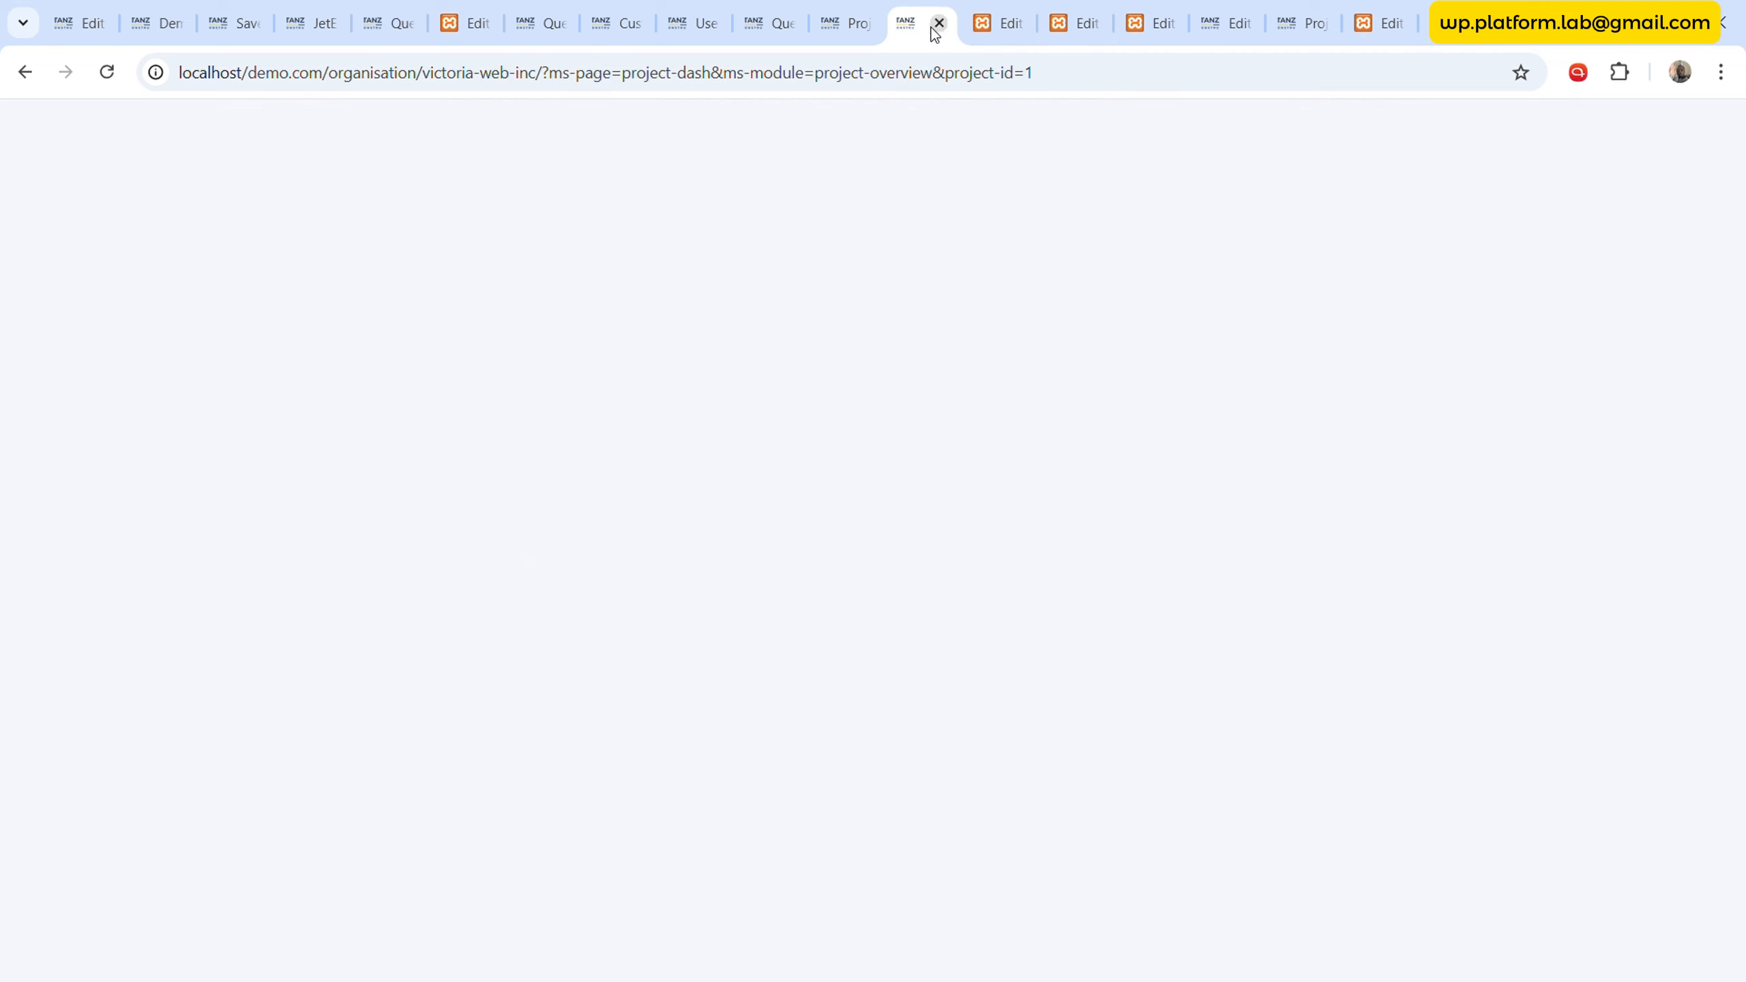
left_click(114, 72)
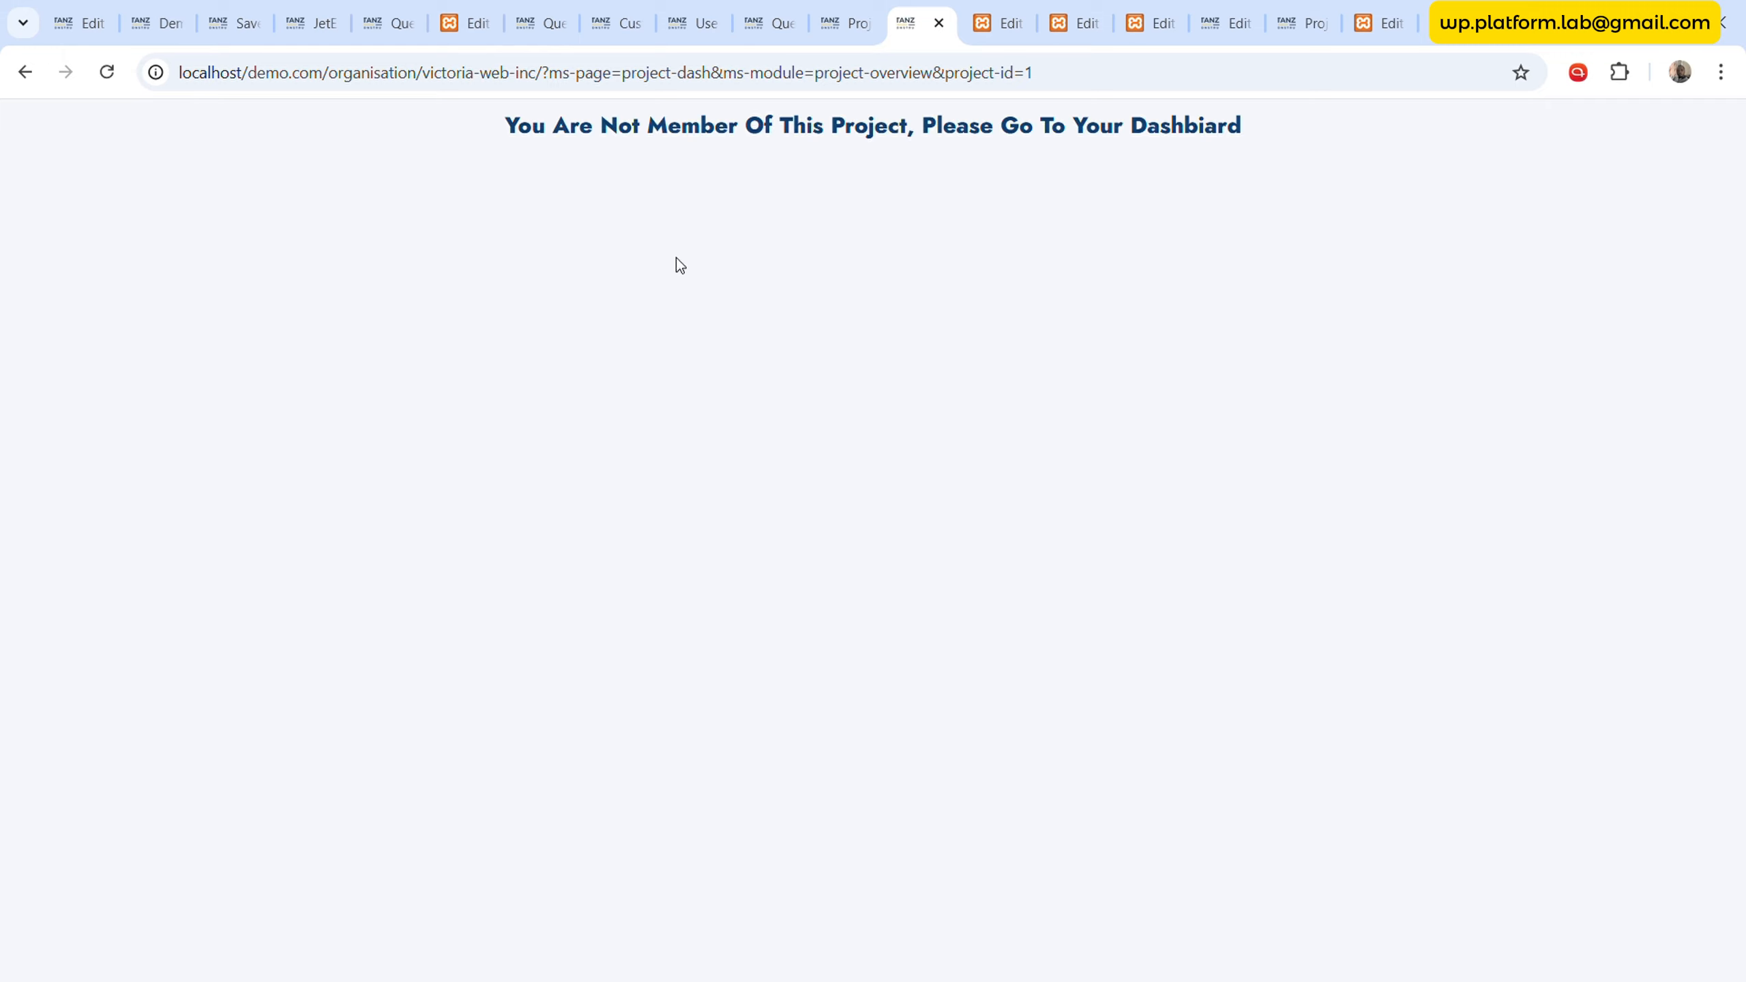
- Follow the non-member heading's link in a new tab, open the Victoria Web Inc project from the dashboard, and return to the original page
left_click(973, 140, "ctrl")
left_click(967, 8)
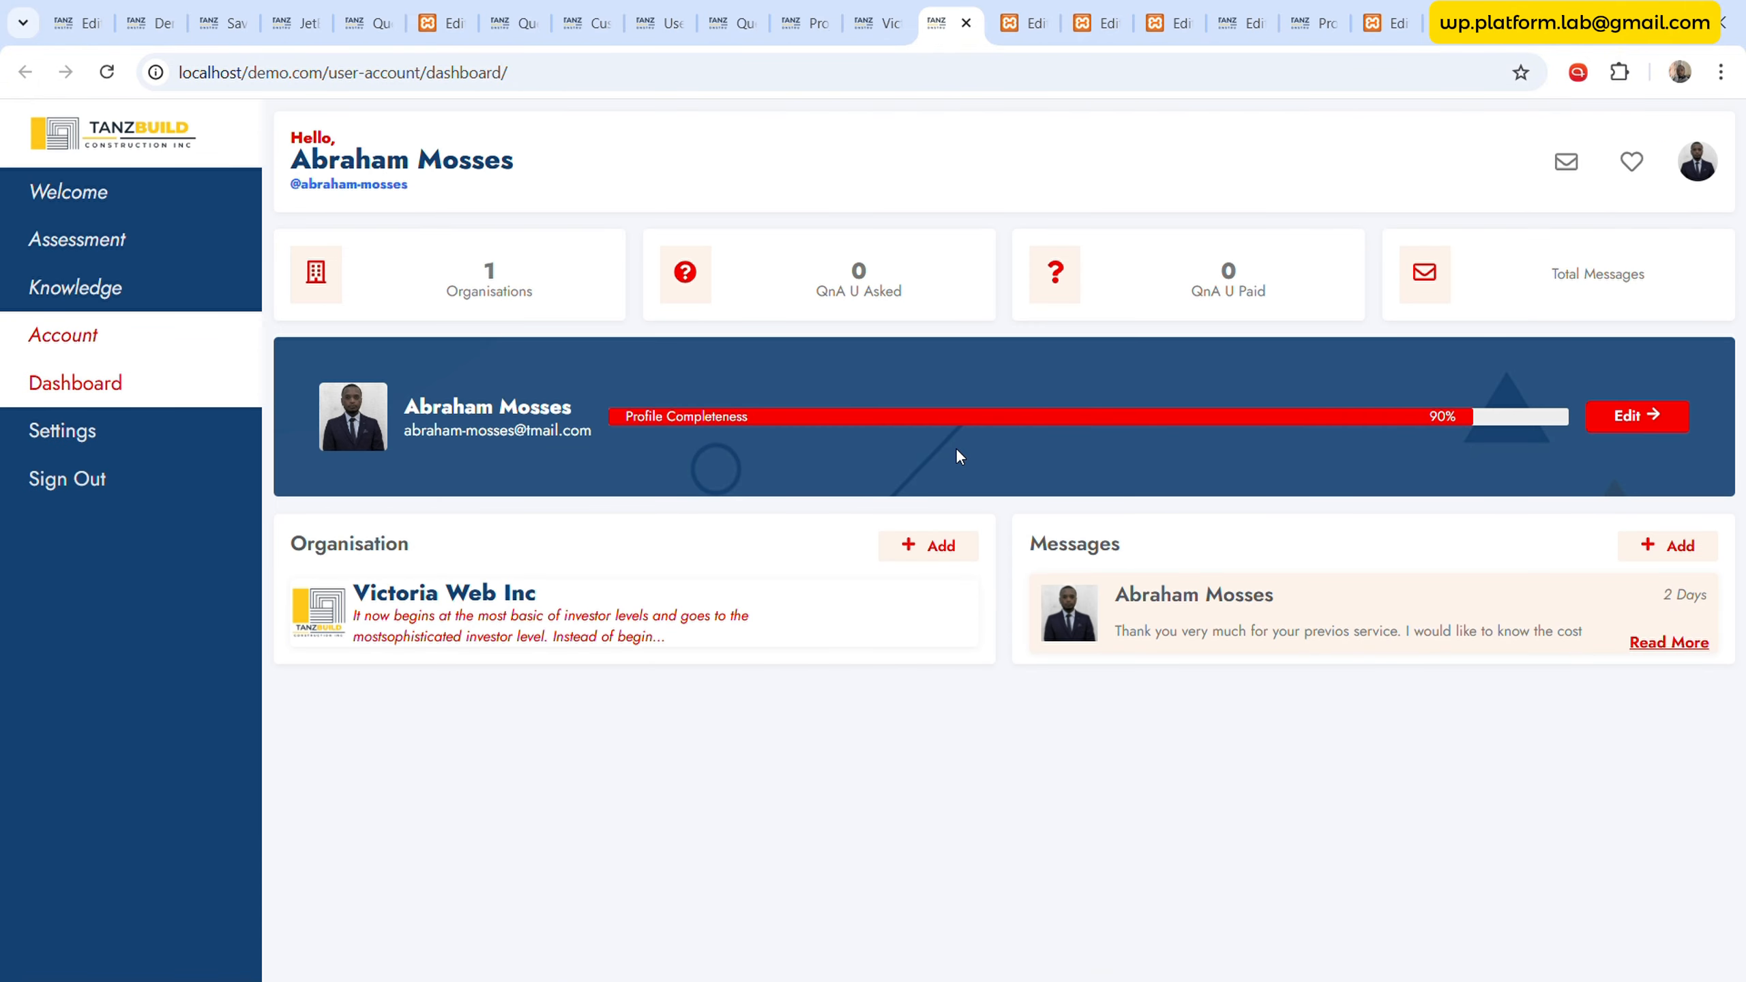
left_click(485, 594)
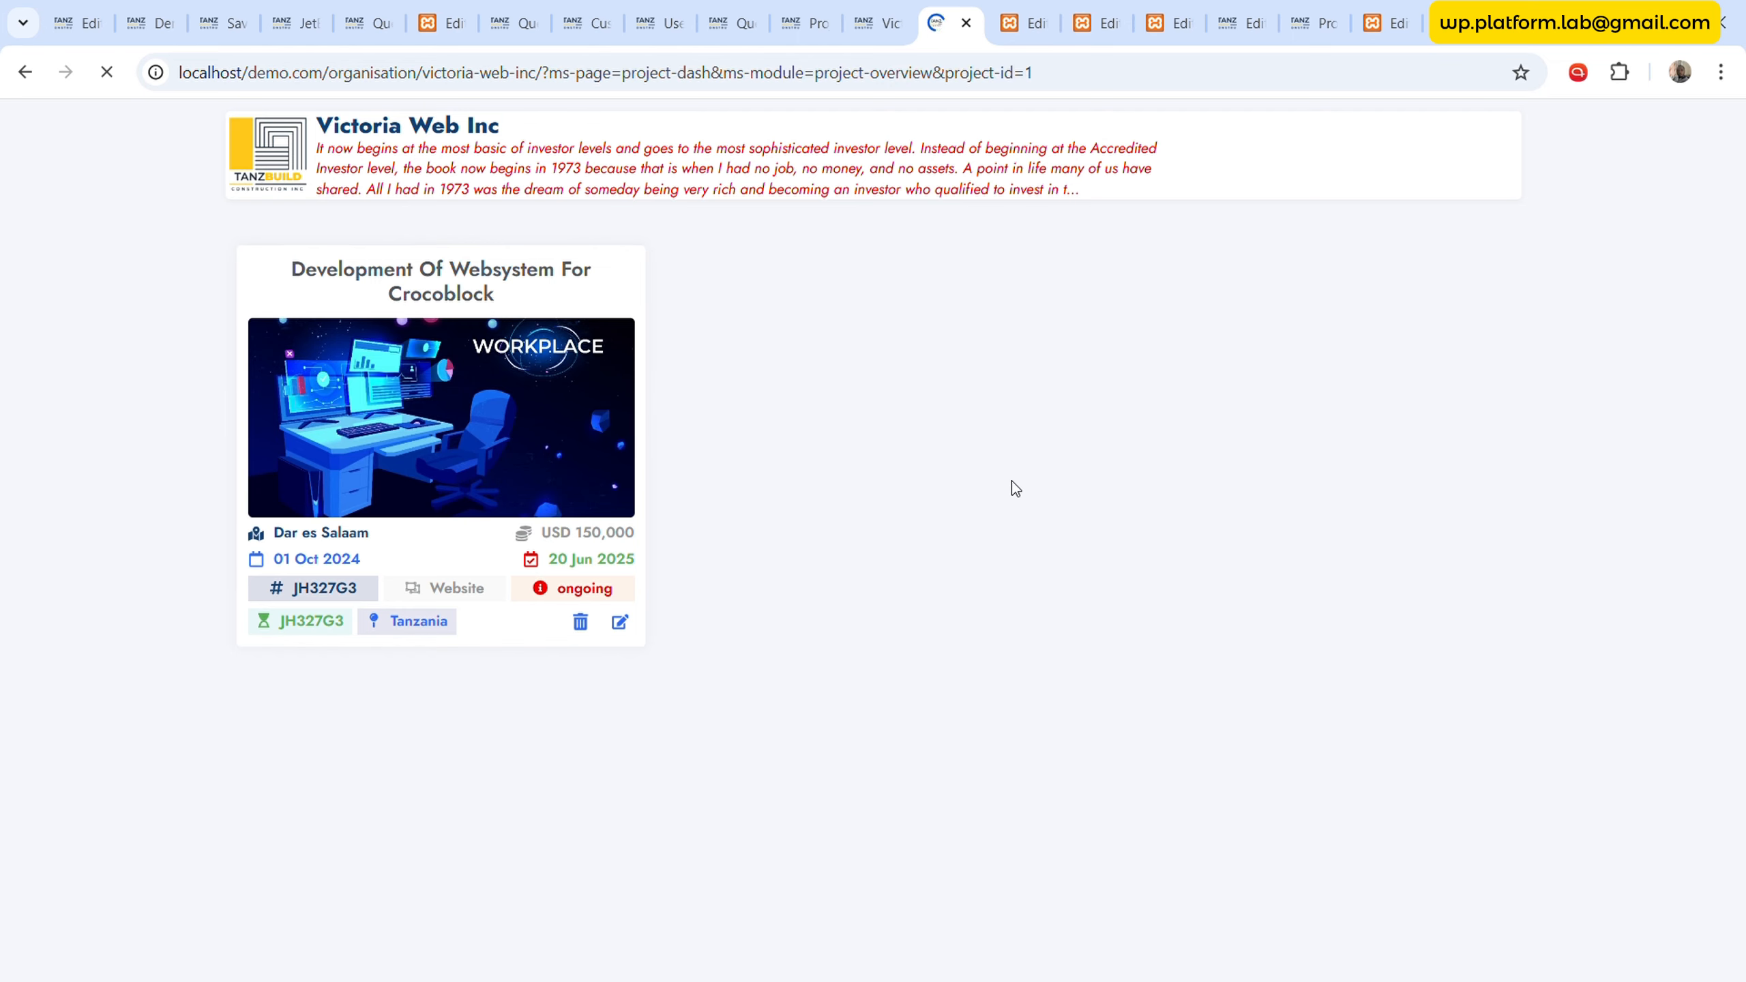
left_click(885, 4)
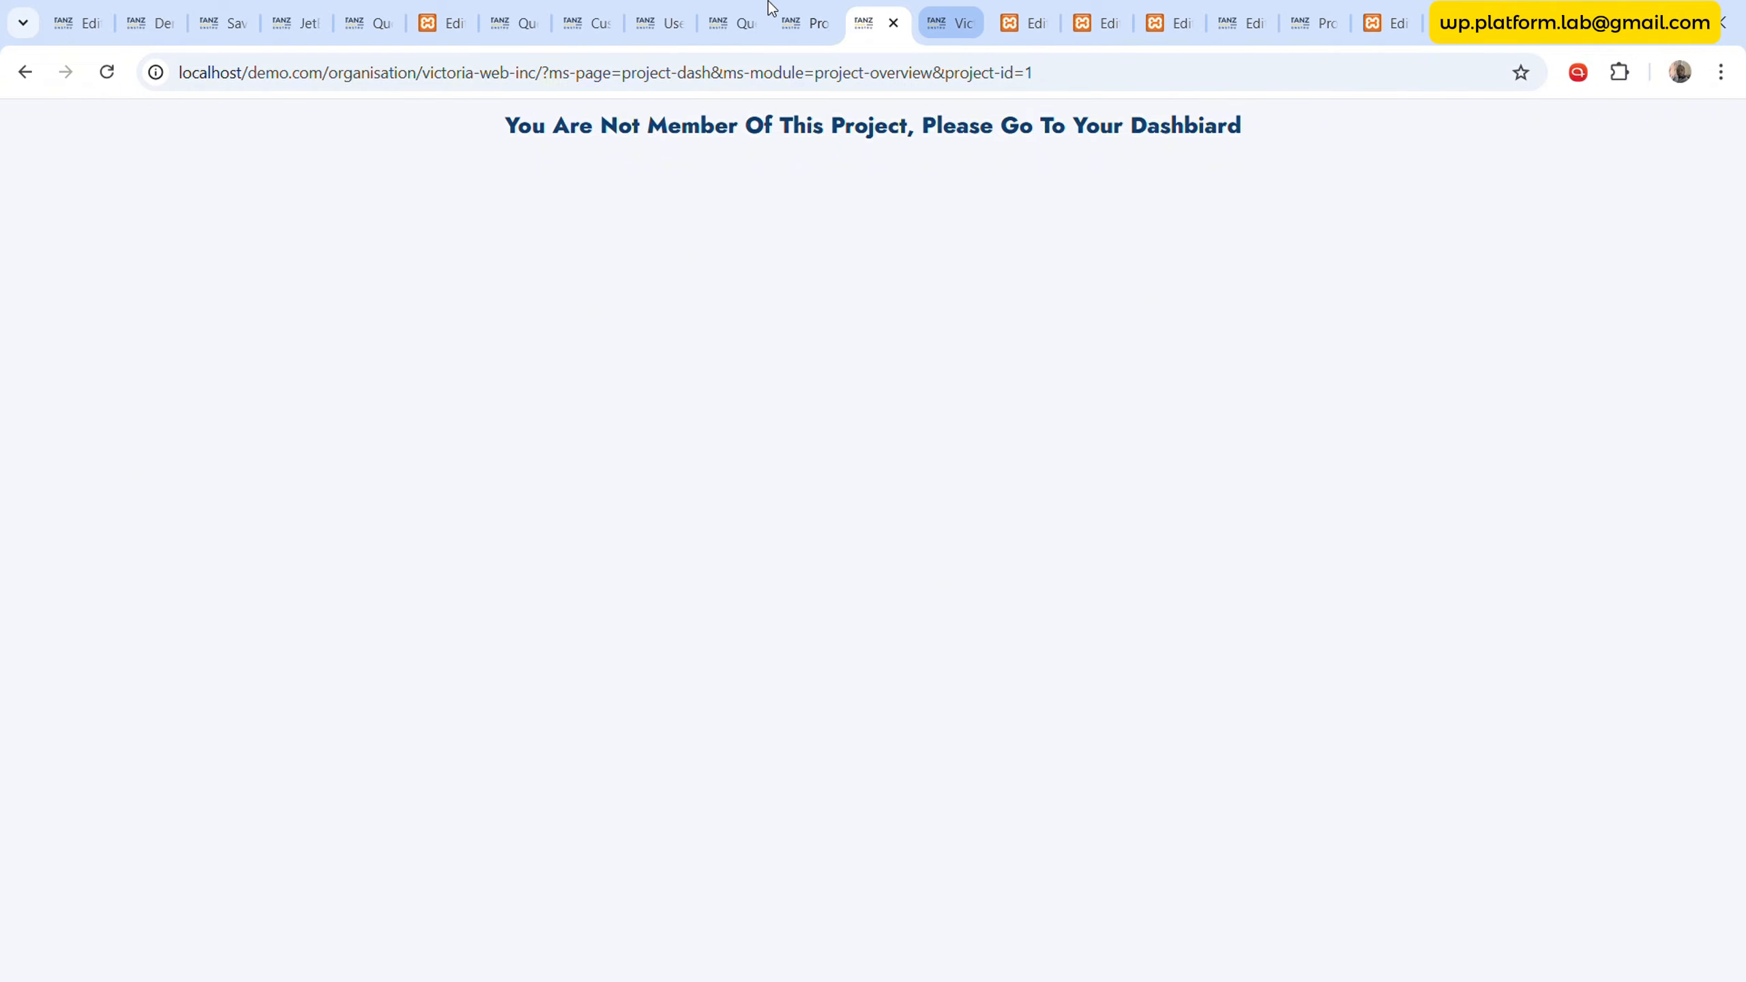
- In the Project Dash template, centre the Non Members container's self-alignment, set its minimum height to 85 vh and justify its content to the centre
left_click(998, 15)
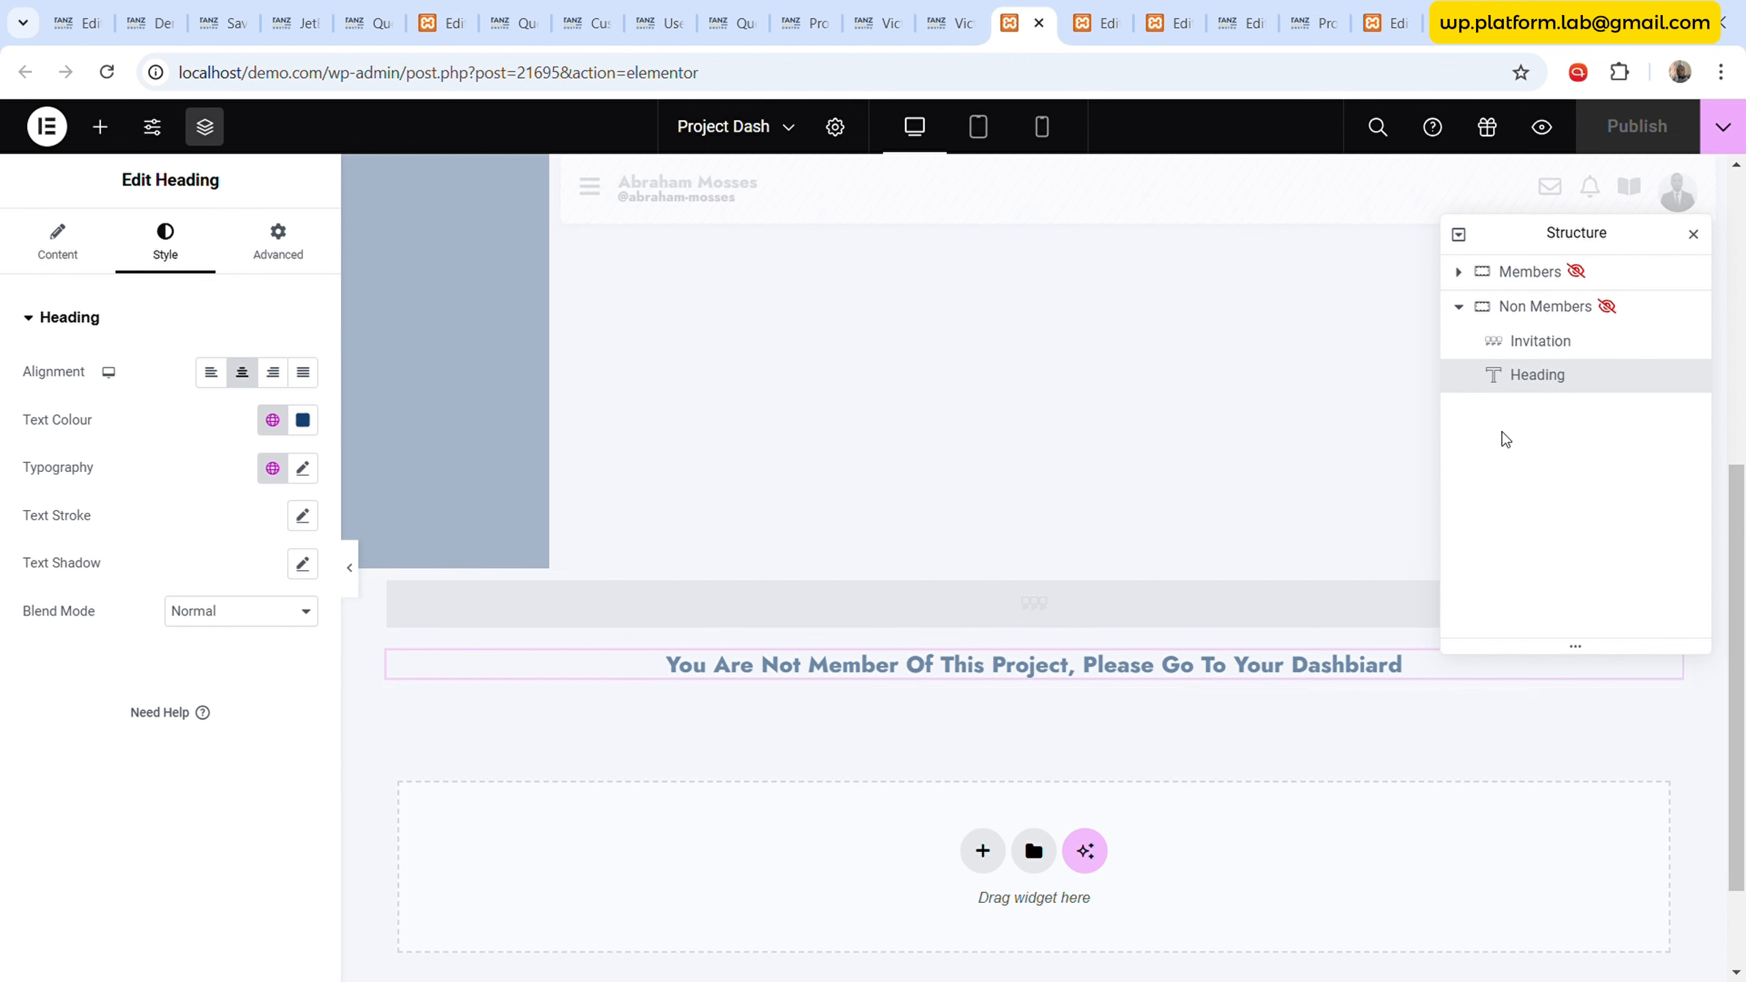
left_click(1543, 305)
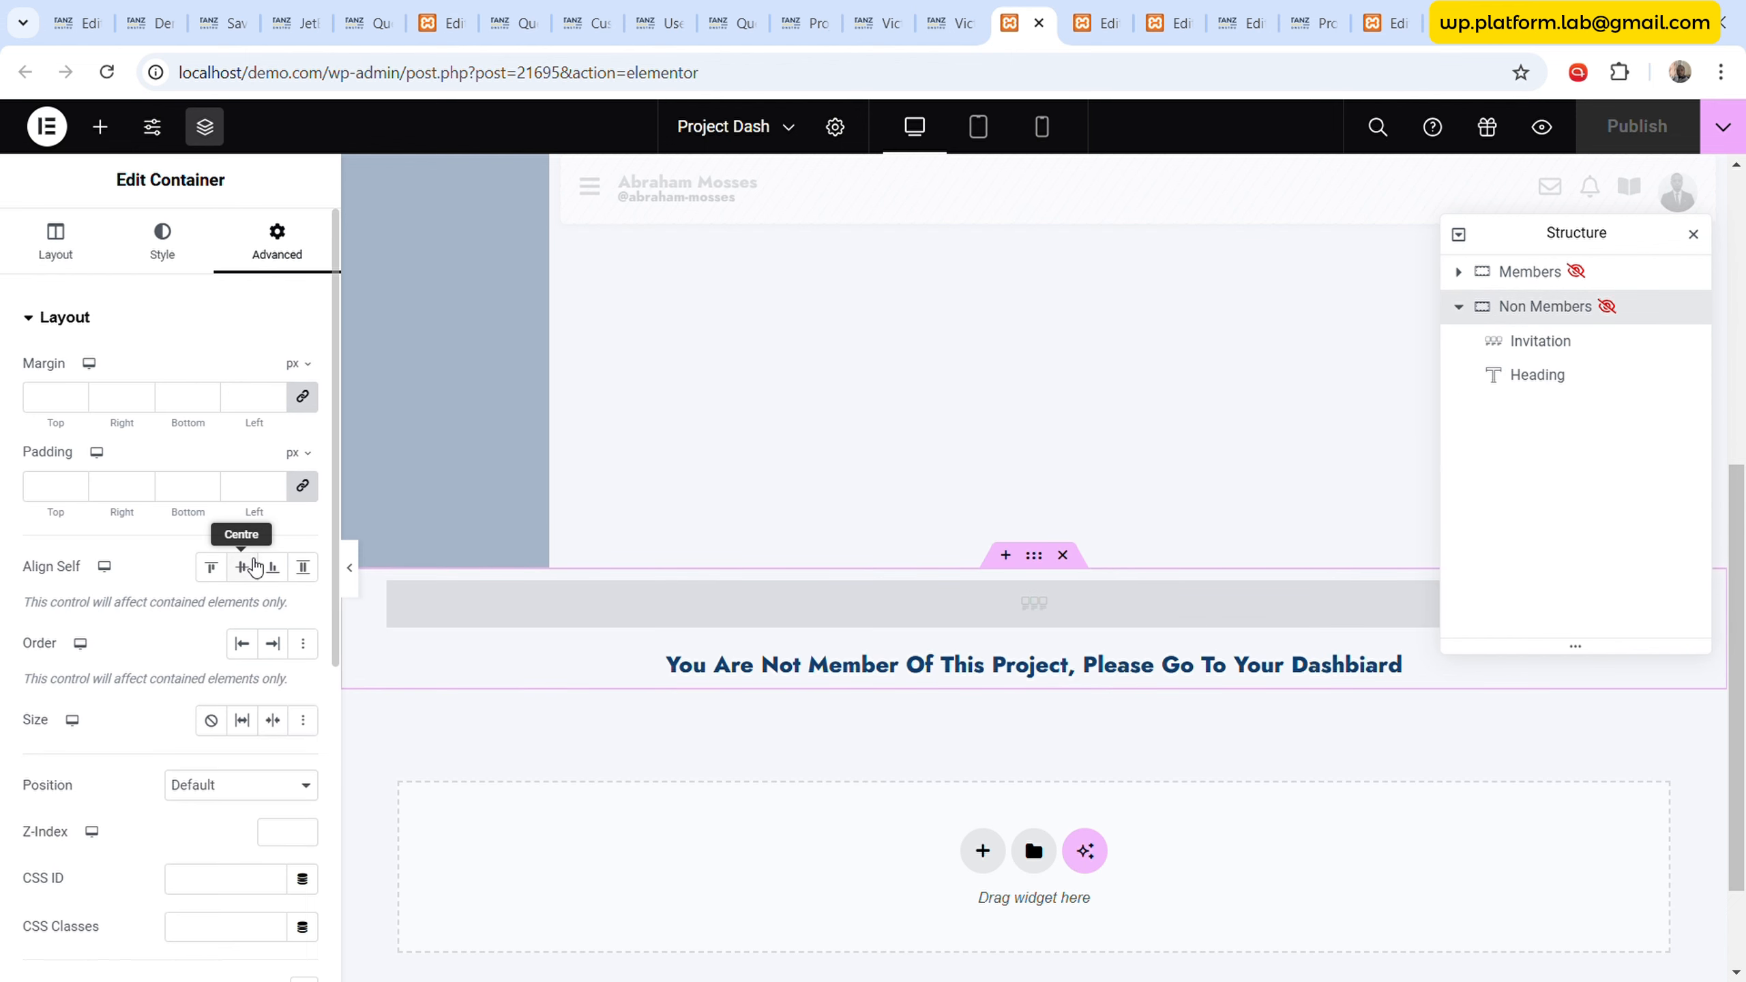
left_click(241, 567)
left_click(55, 241)
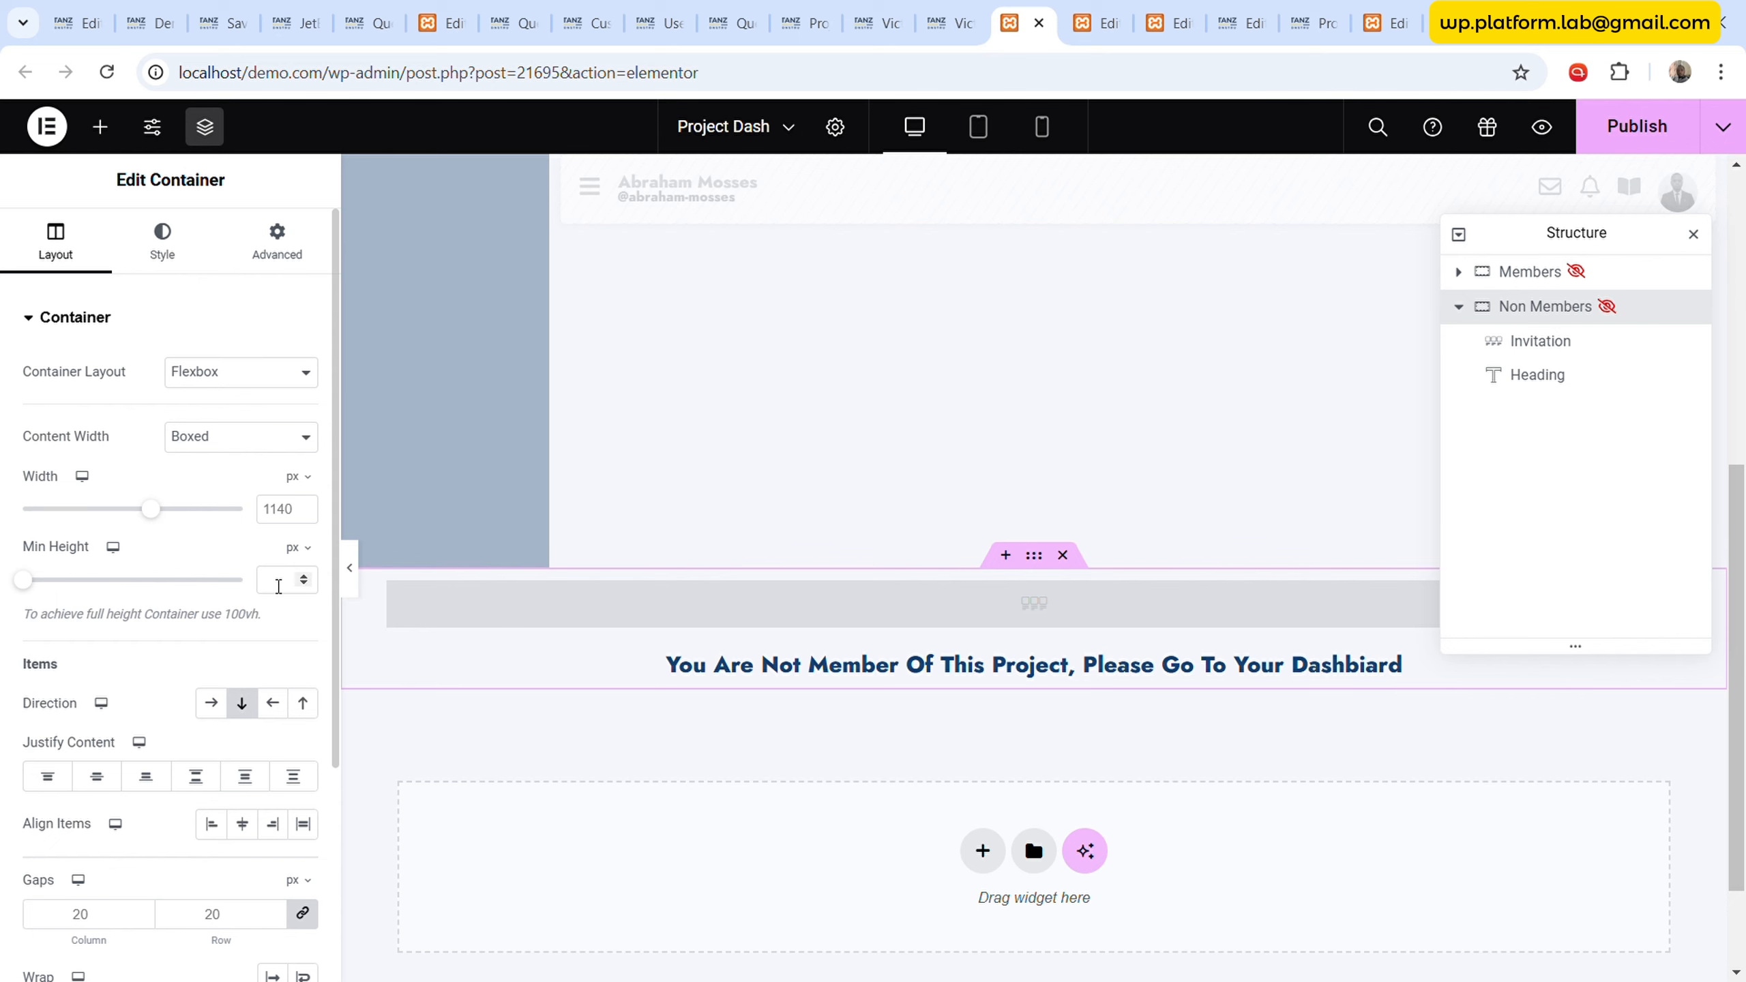
left_click(302, 549)
left_click(291, 648)
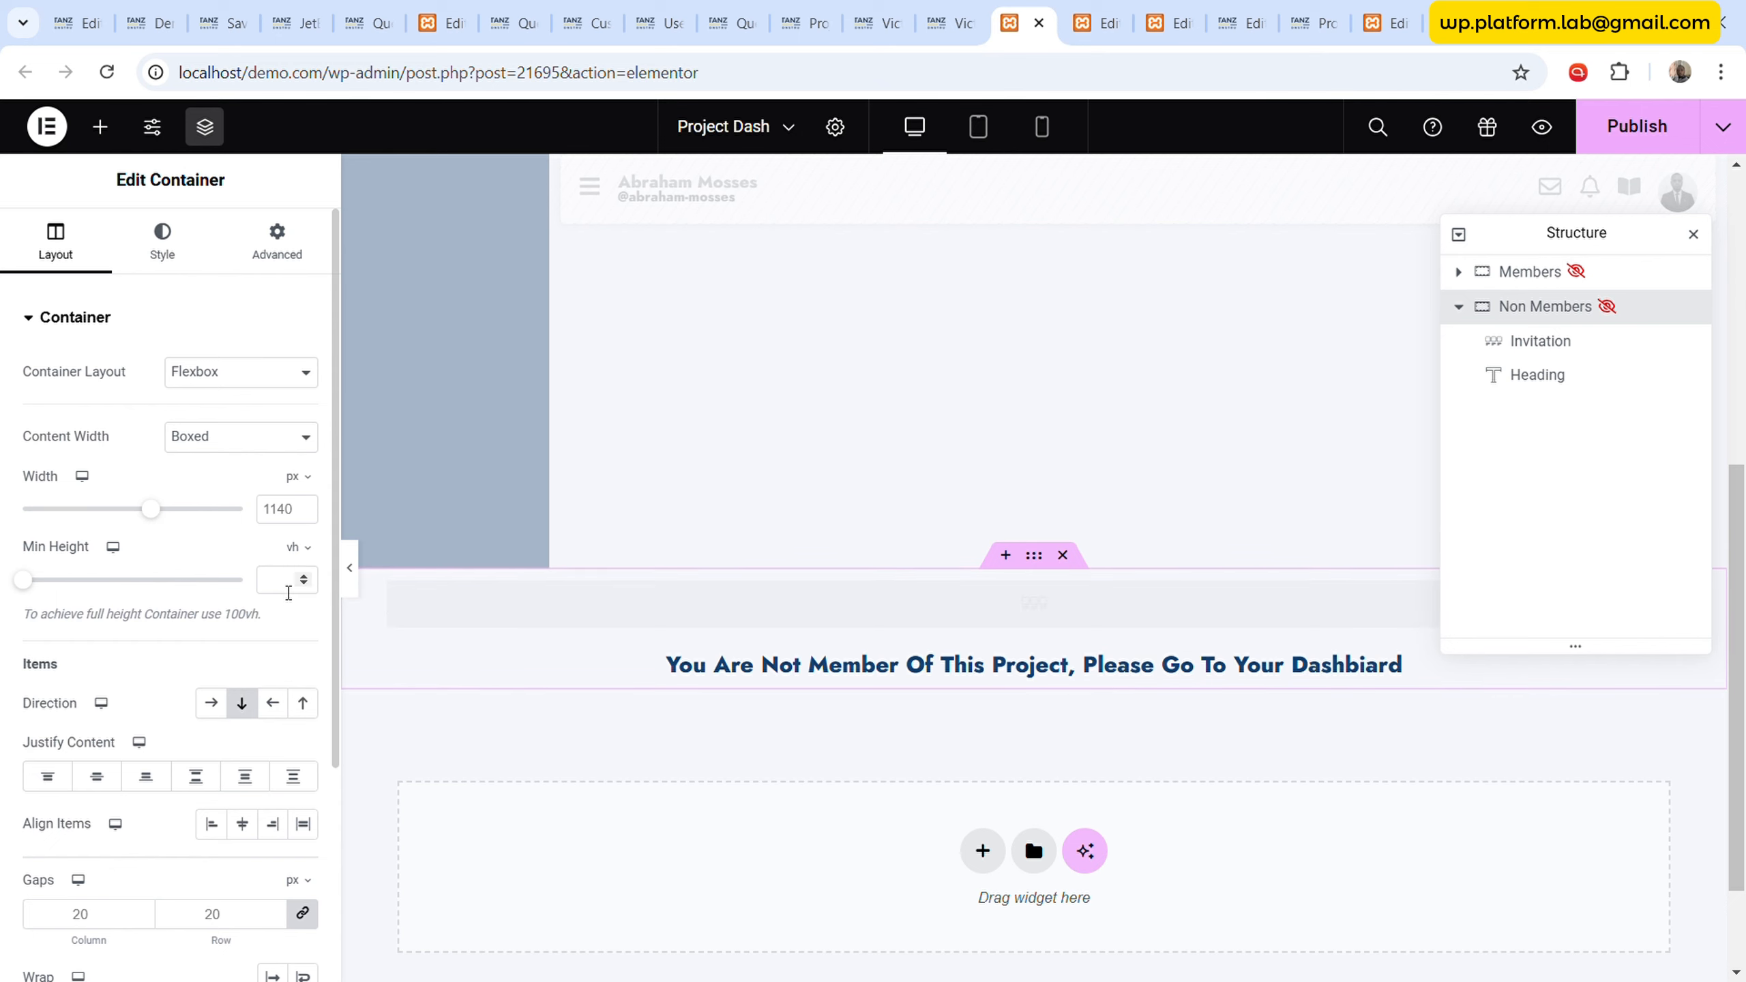
left_click(303, 575)
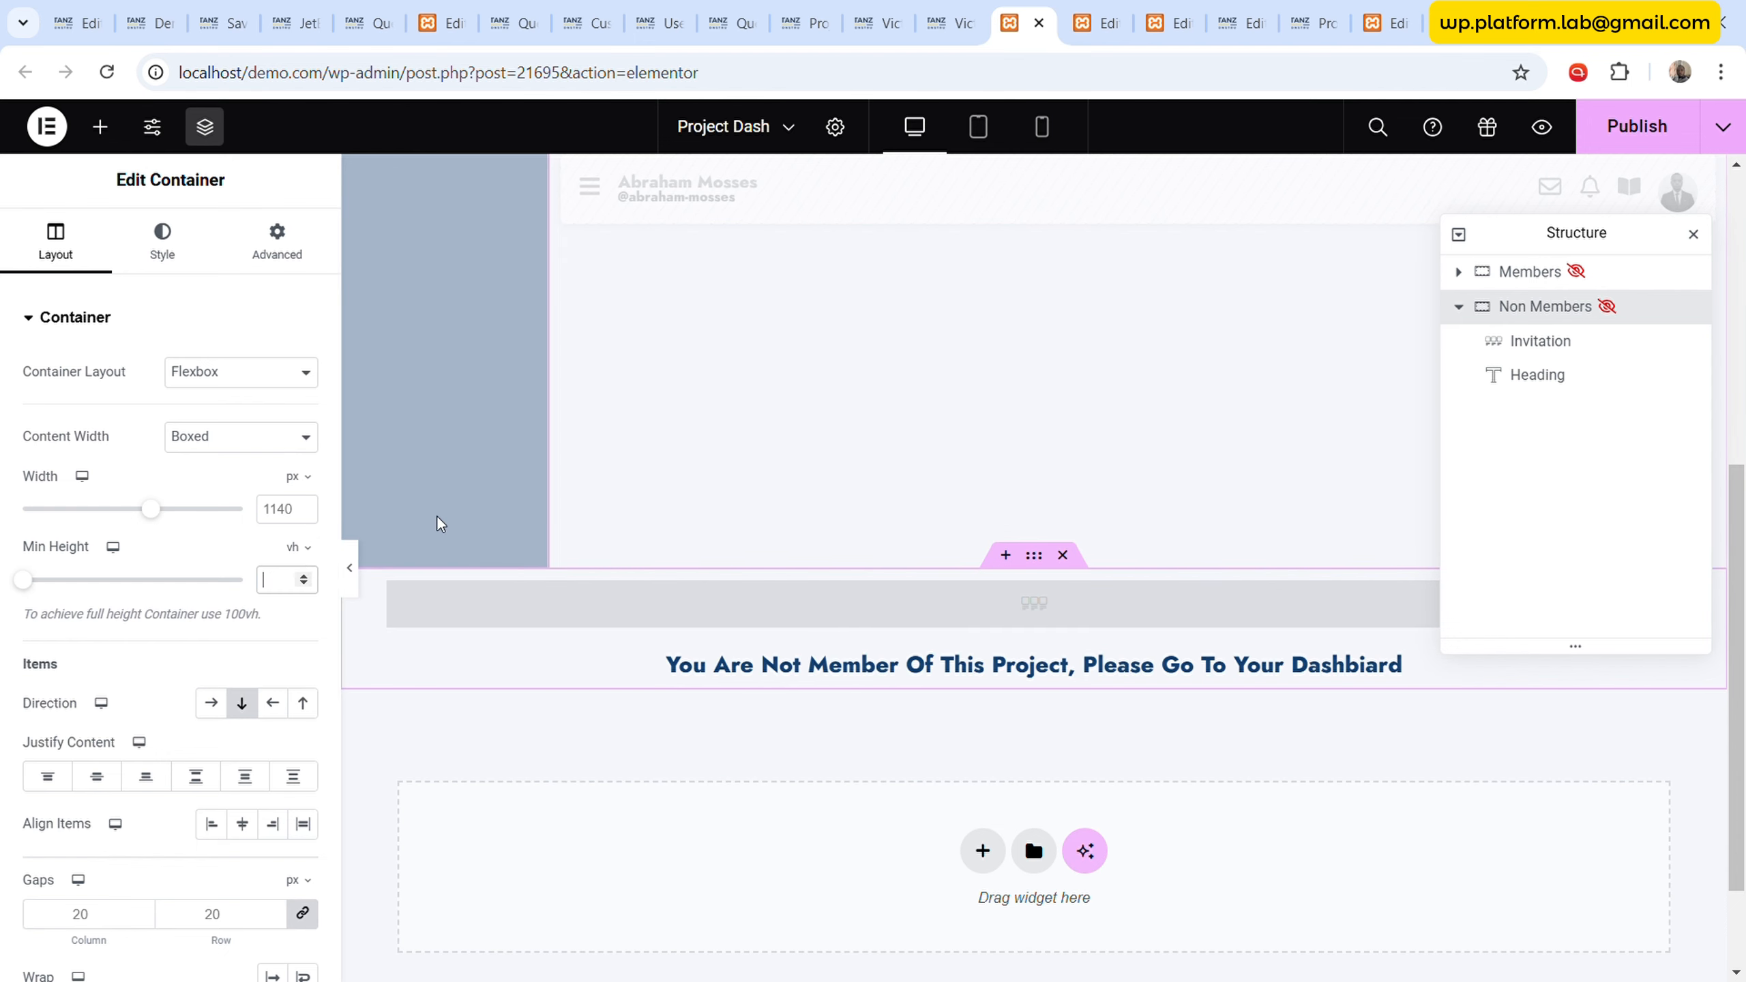
type("85")
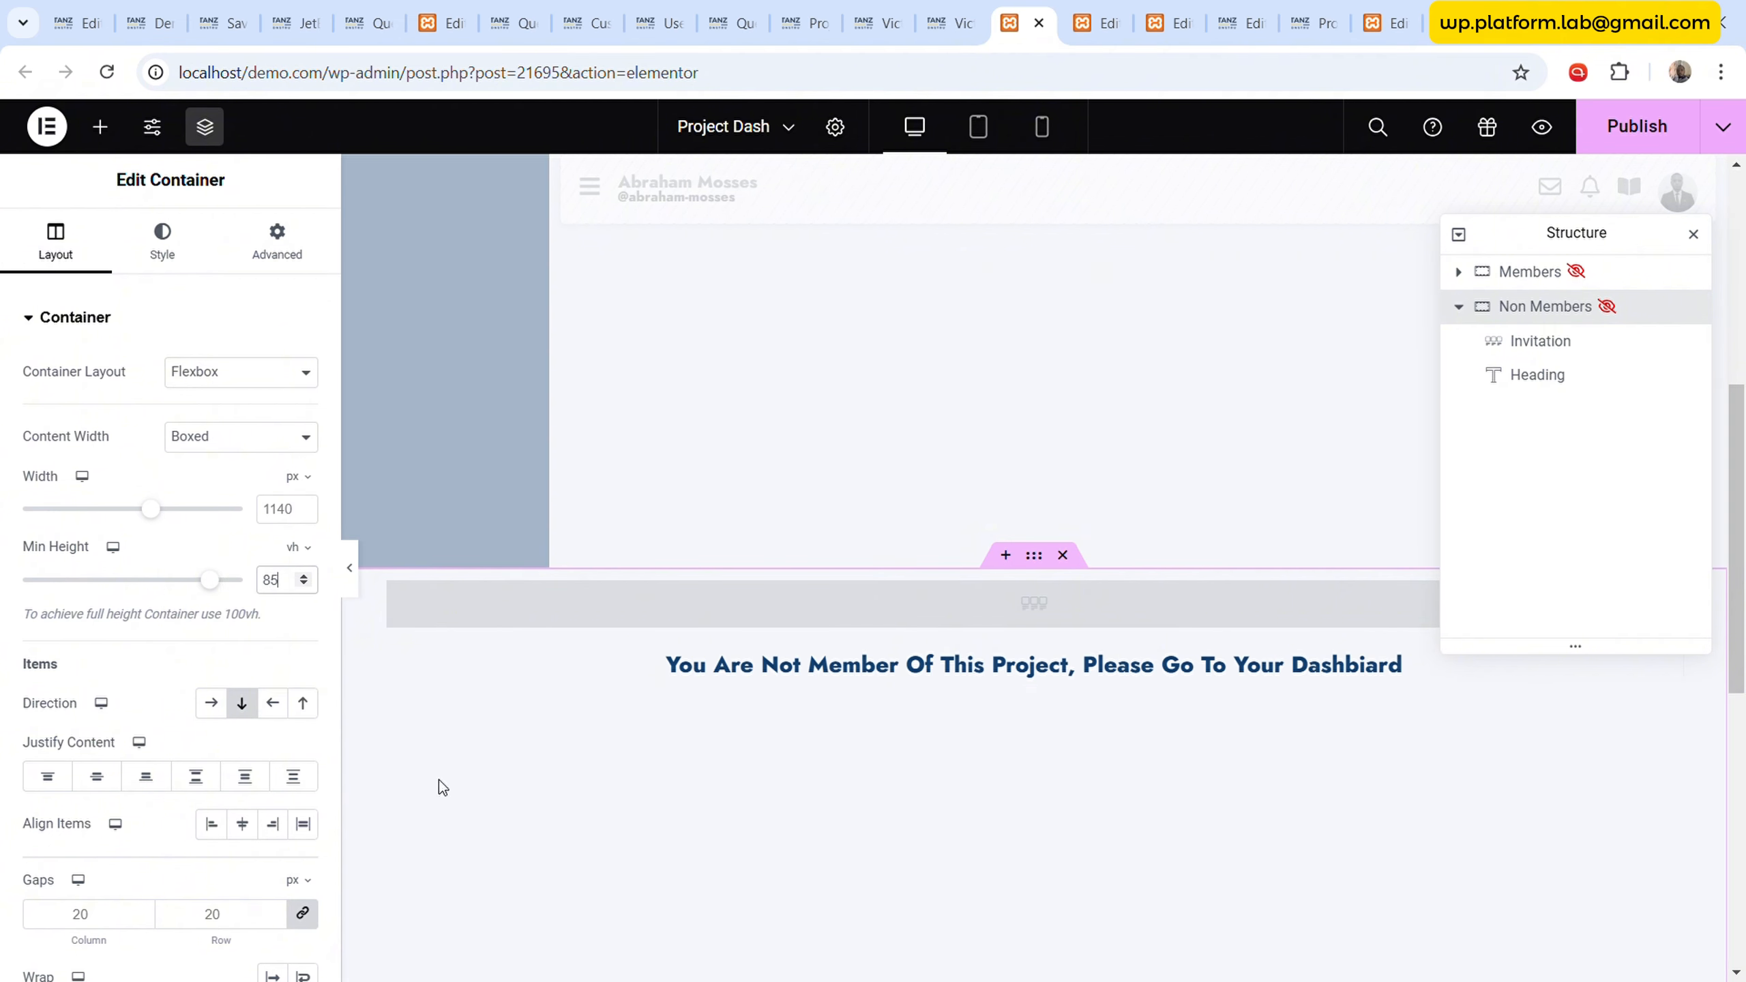
left_click(96, 775)
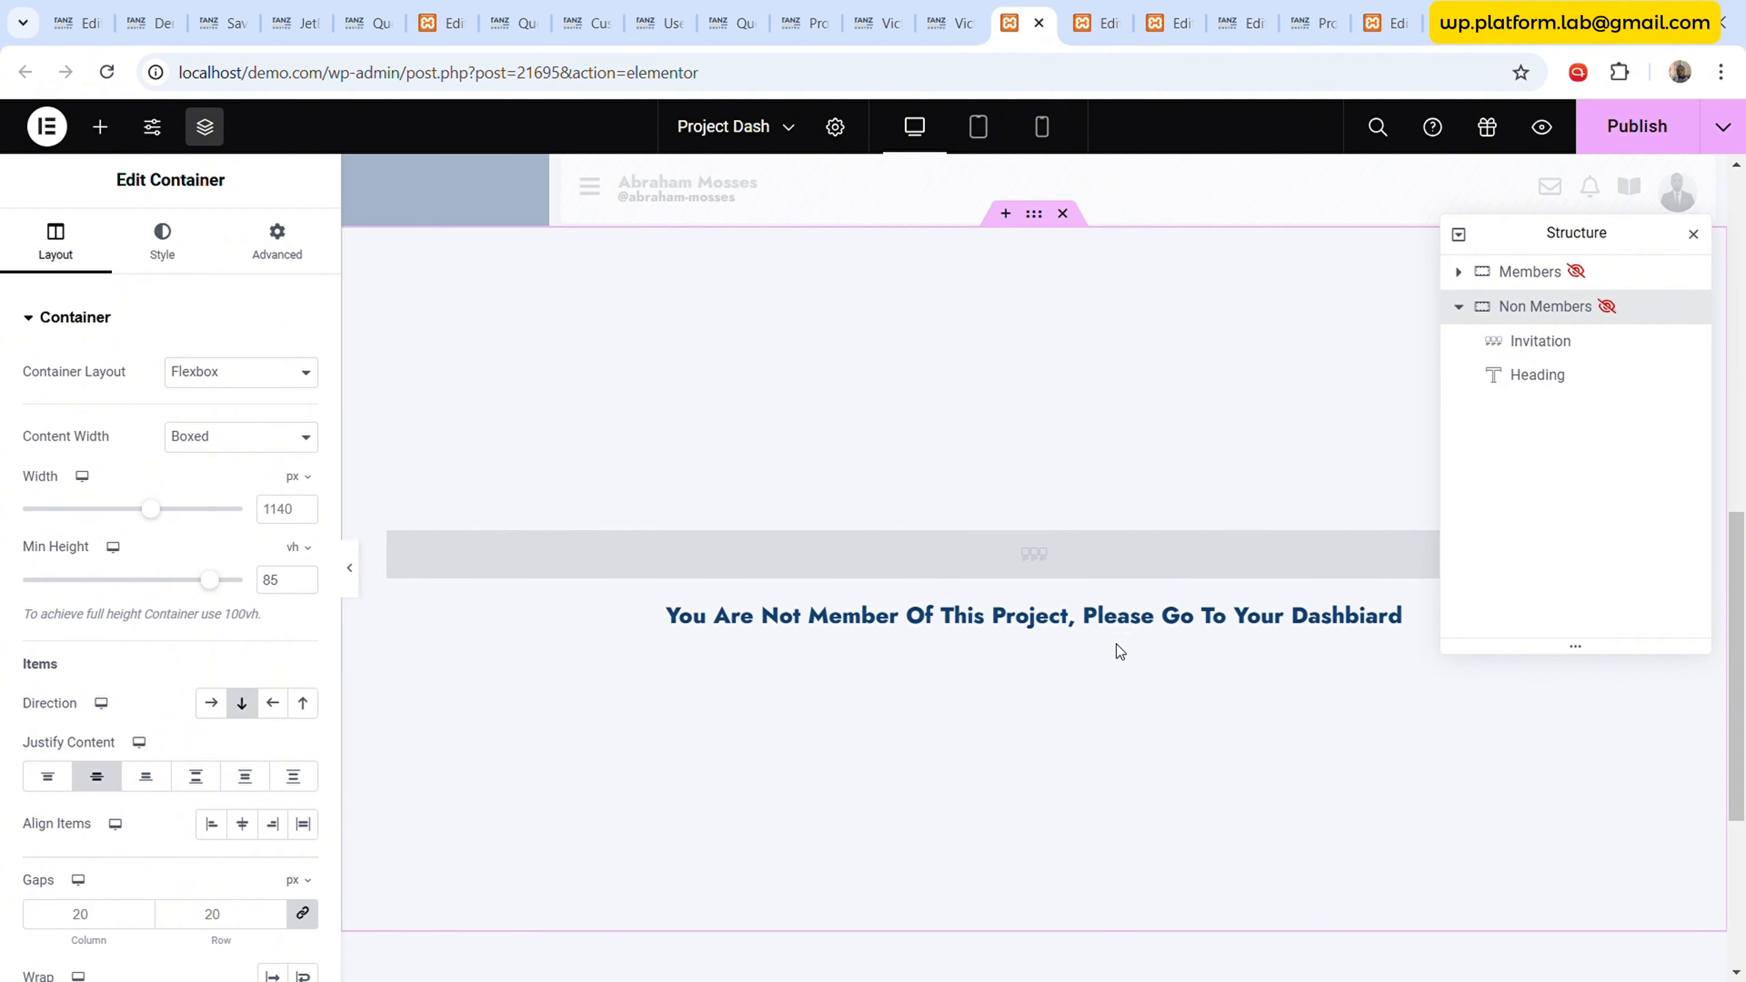
- Enable dynamic visibility on the non-member heading to hide it if the Project Invitation query has items, and publish the template
left_click(1180, 621)
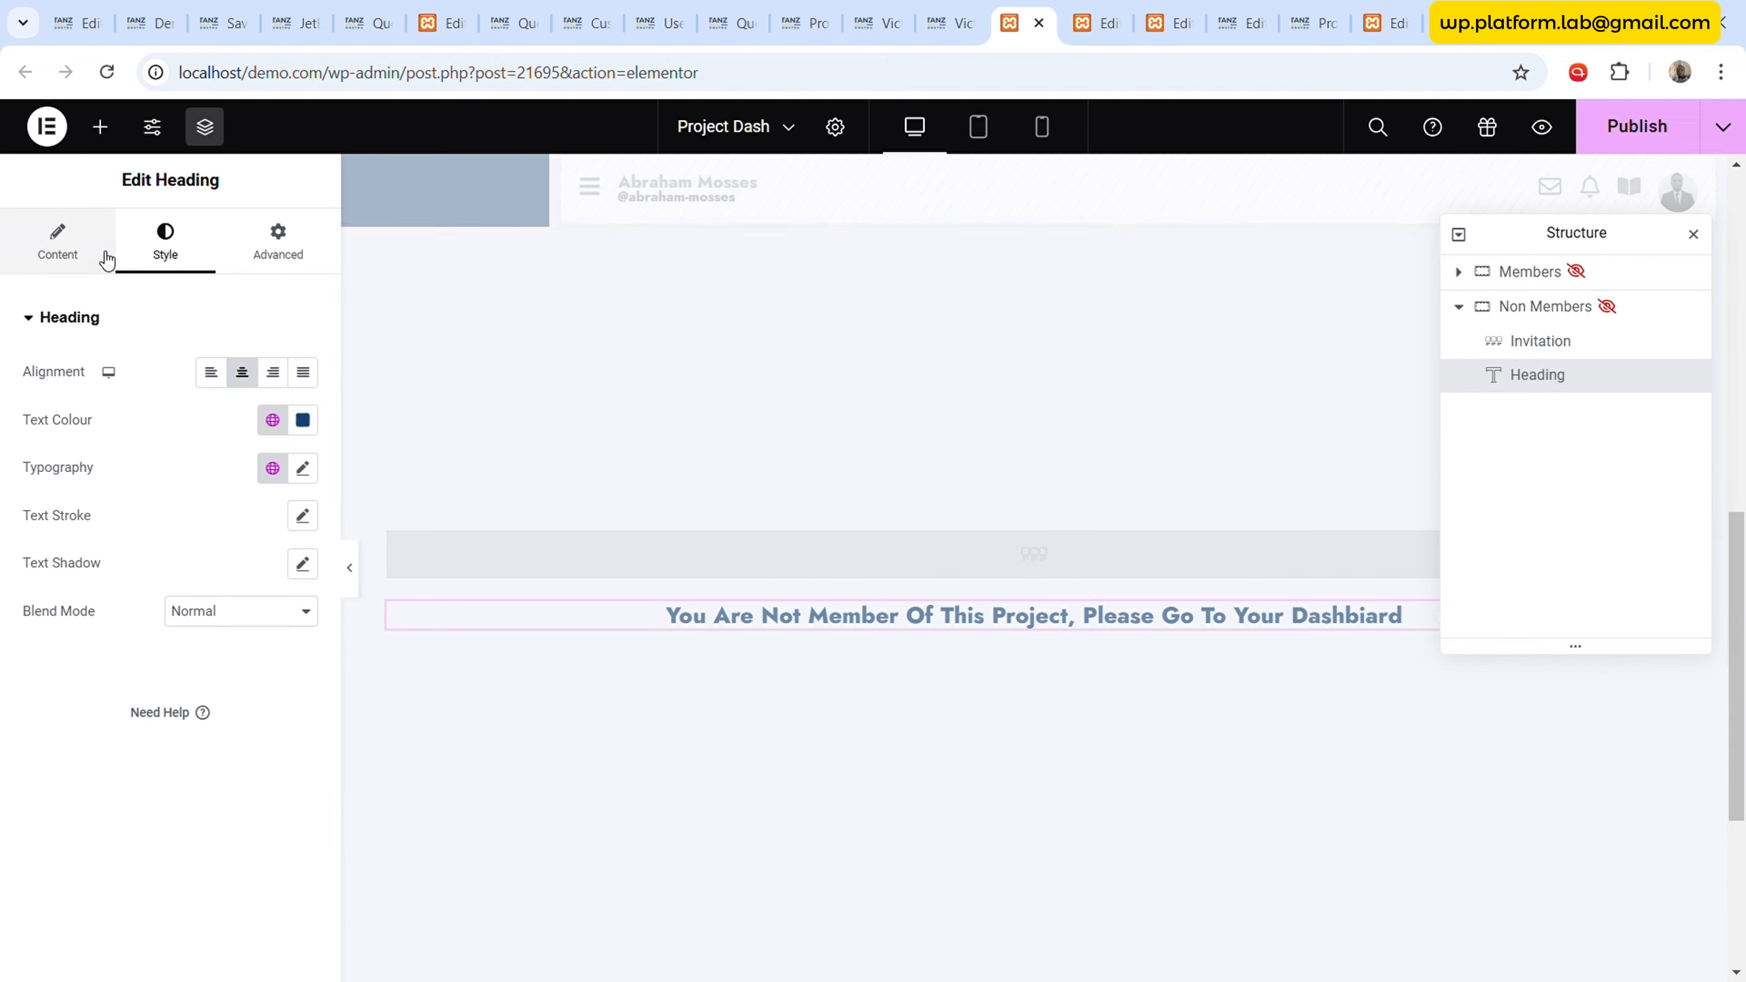
left_click(274, 242)
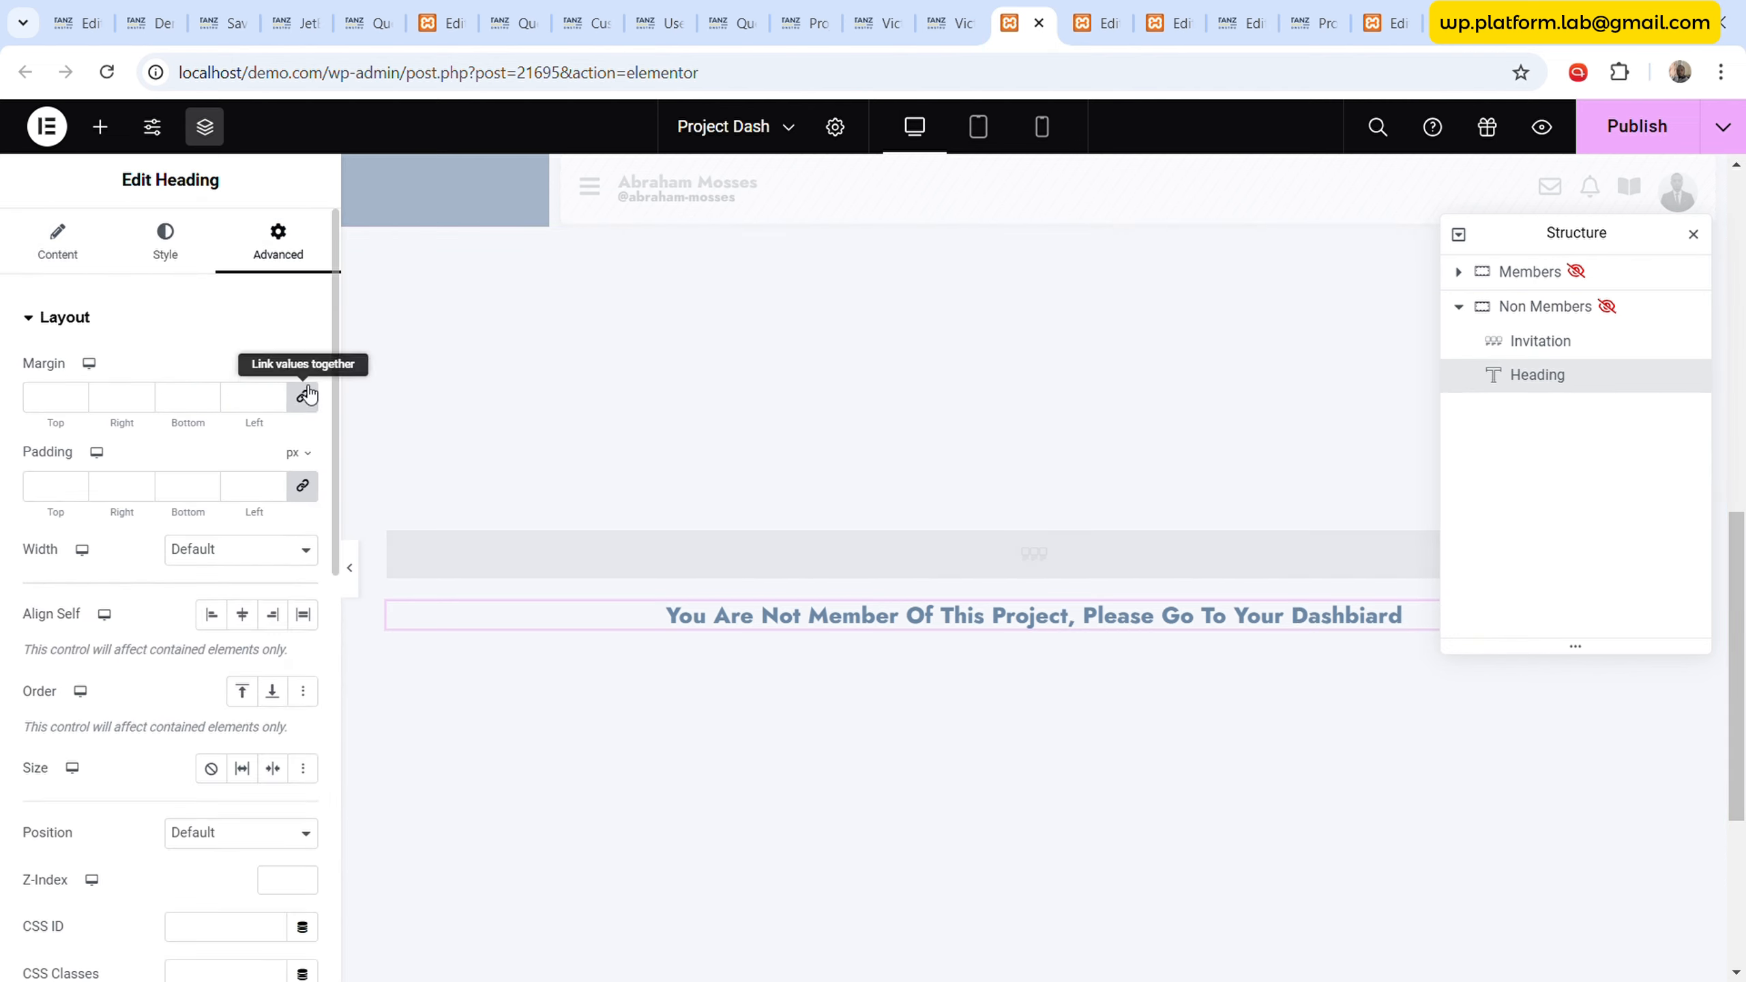
scroll(234, 605, "down", 8)
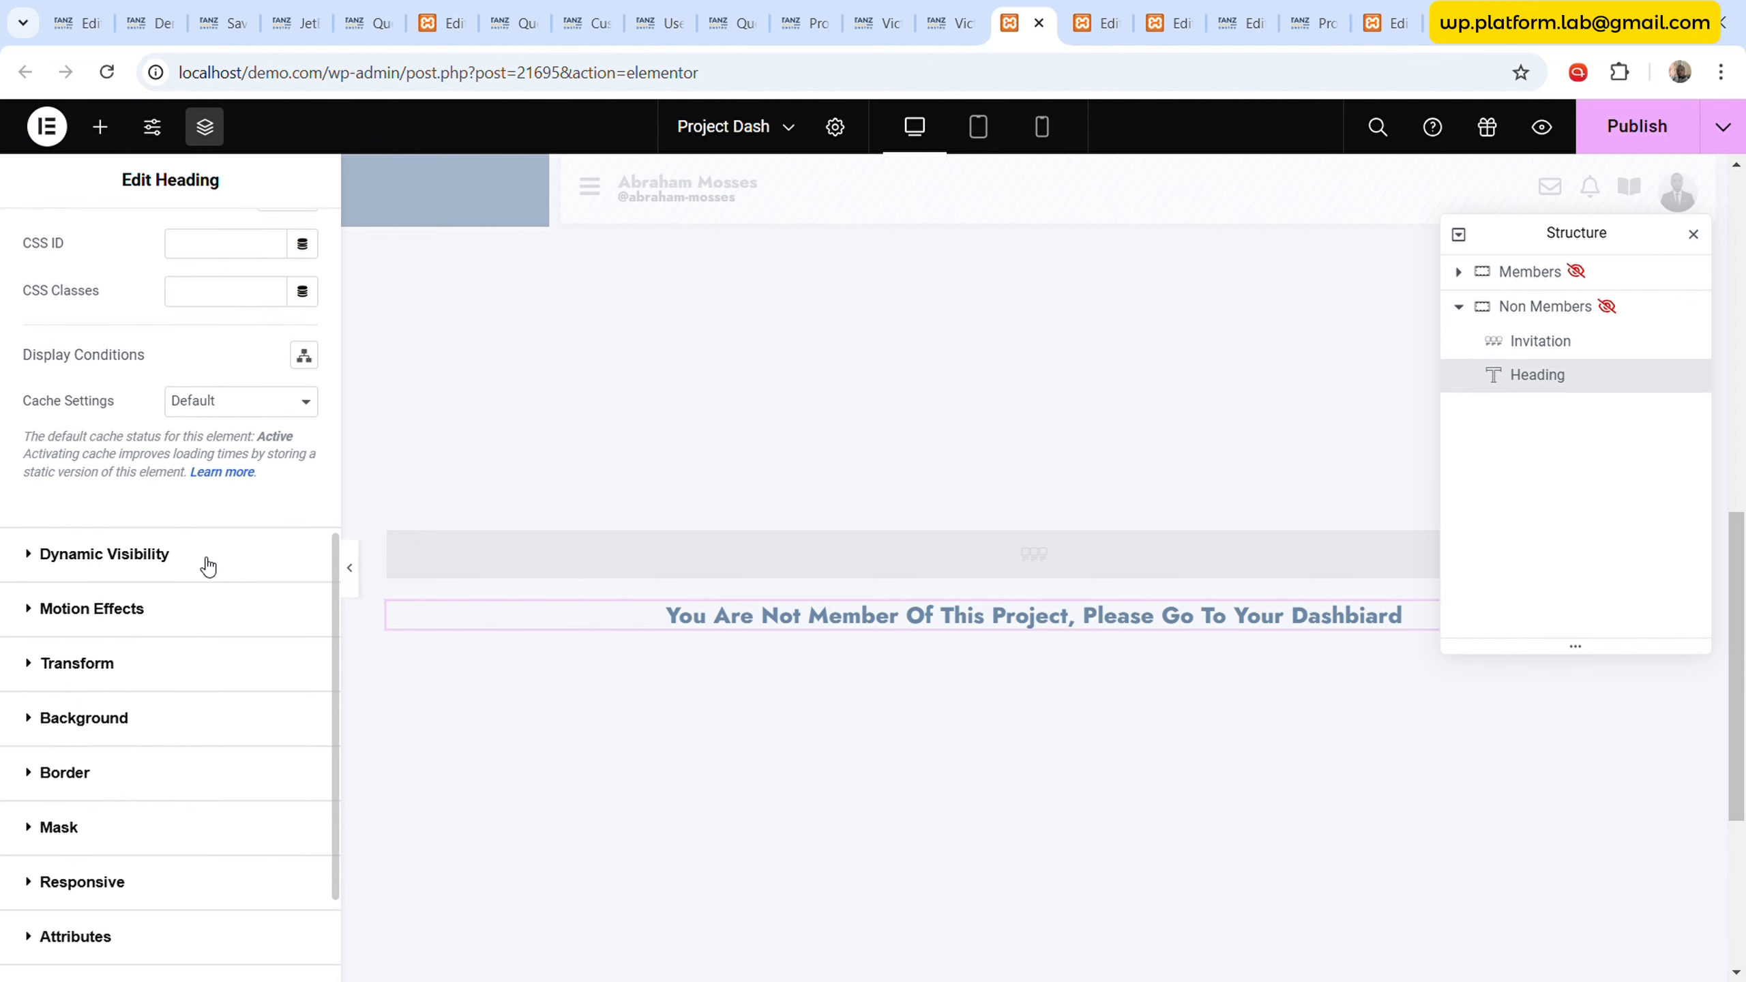
left_click(209, 563)
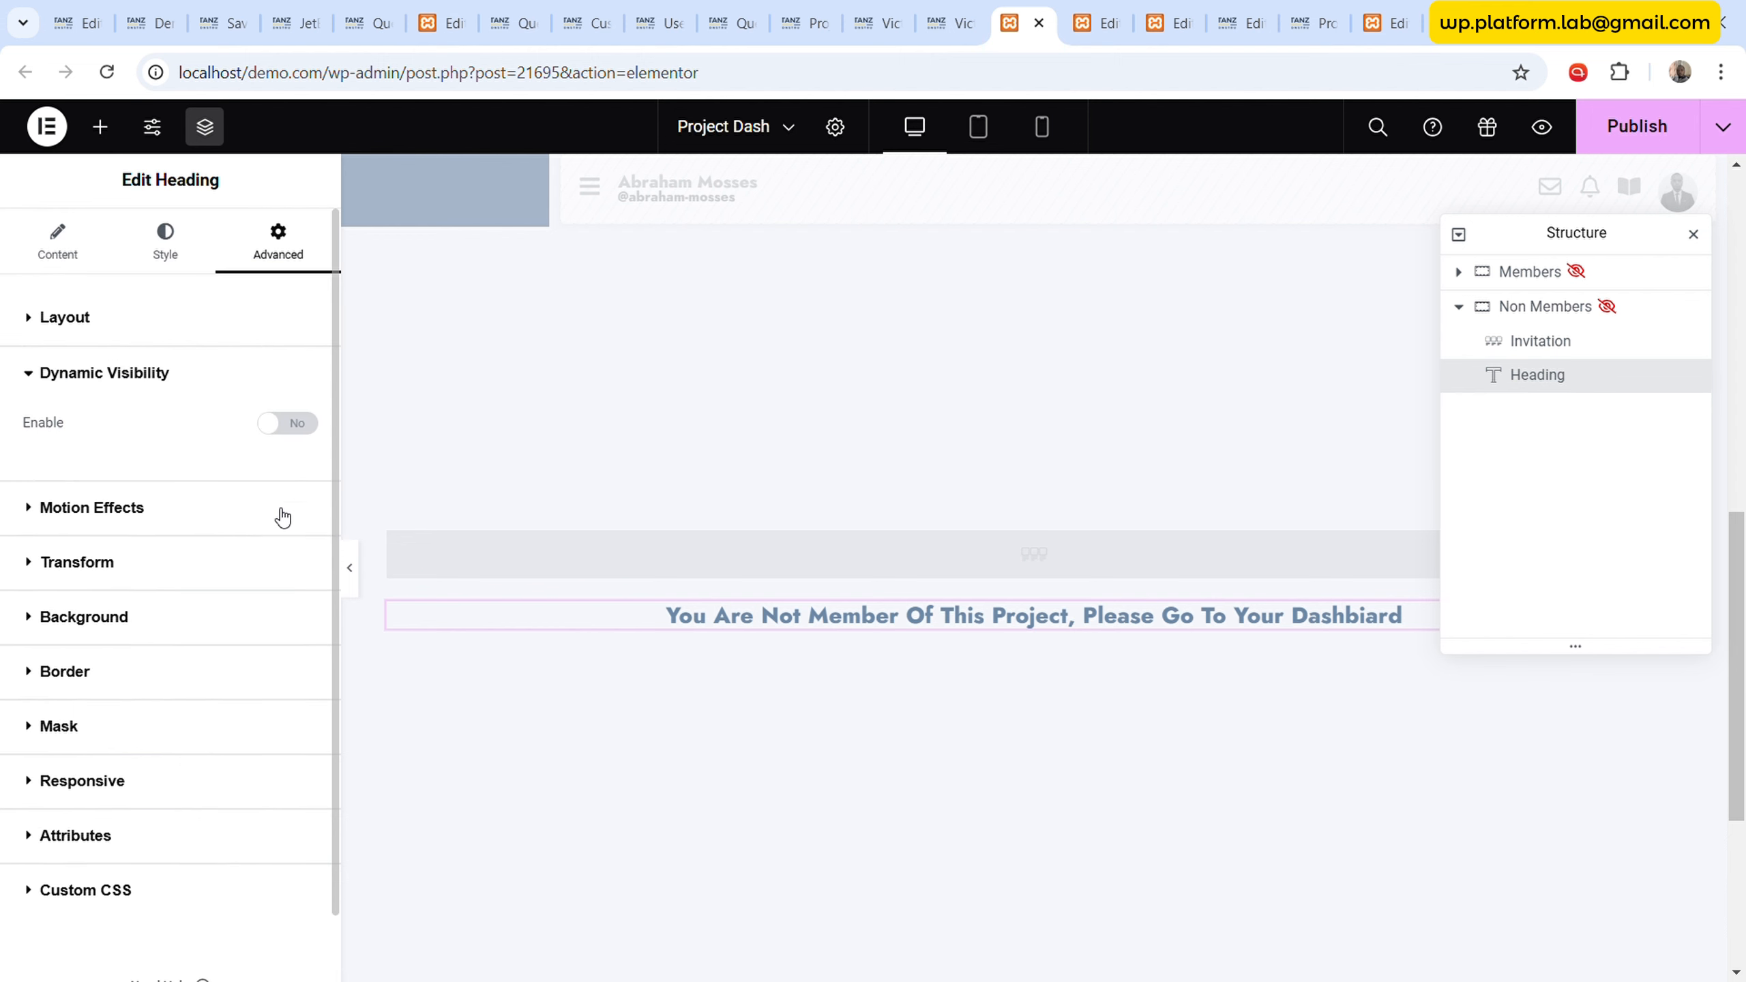
left_click(287, 423)
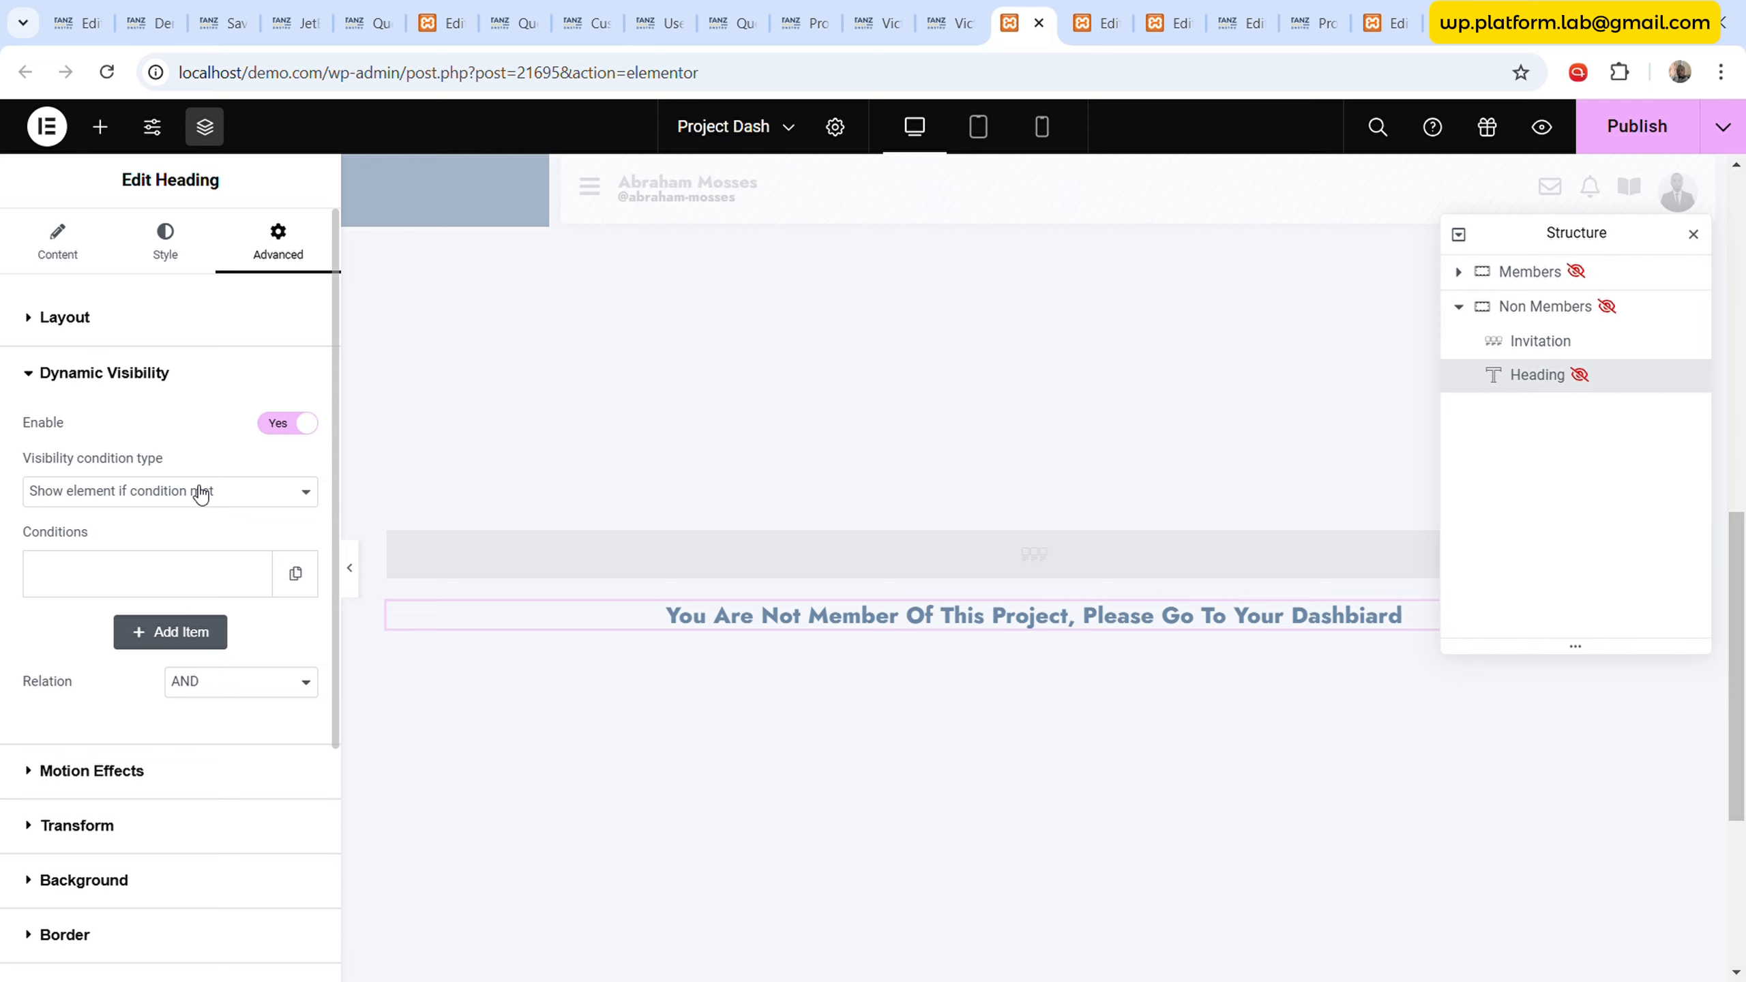
left_click(200, 493)
left_click(184, 540)
left_click(199, 631)
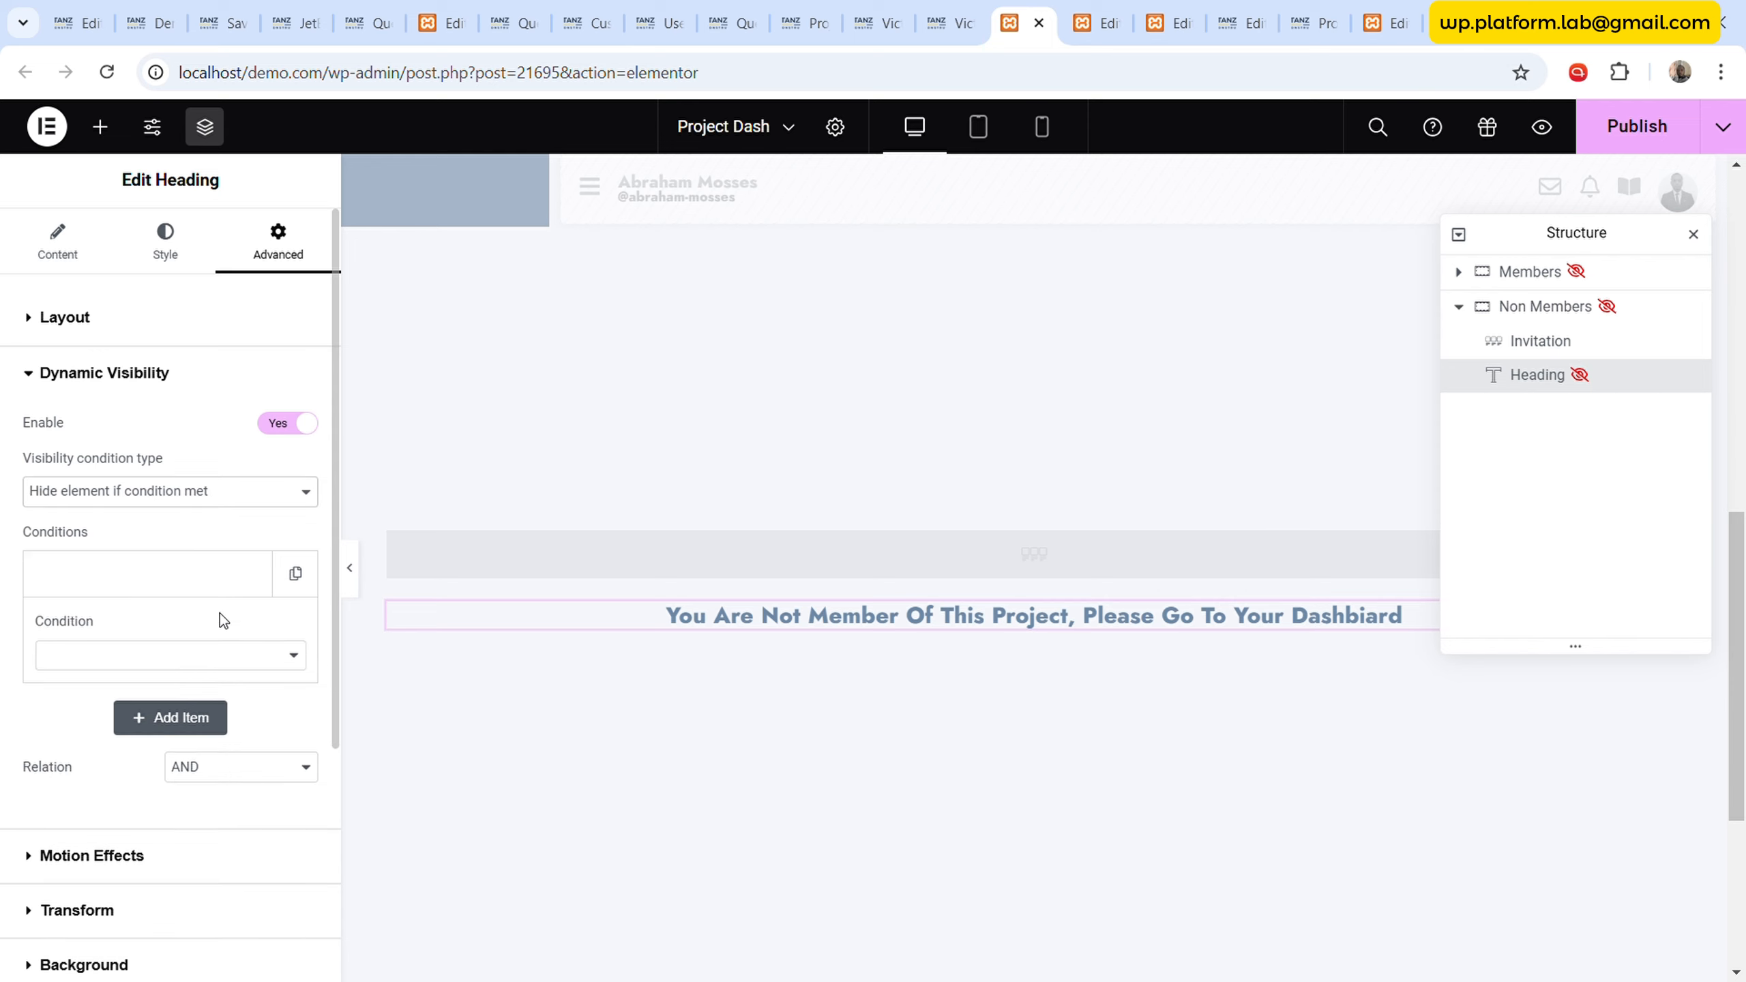
left_click(202, 136)
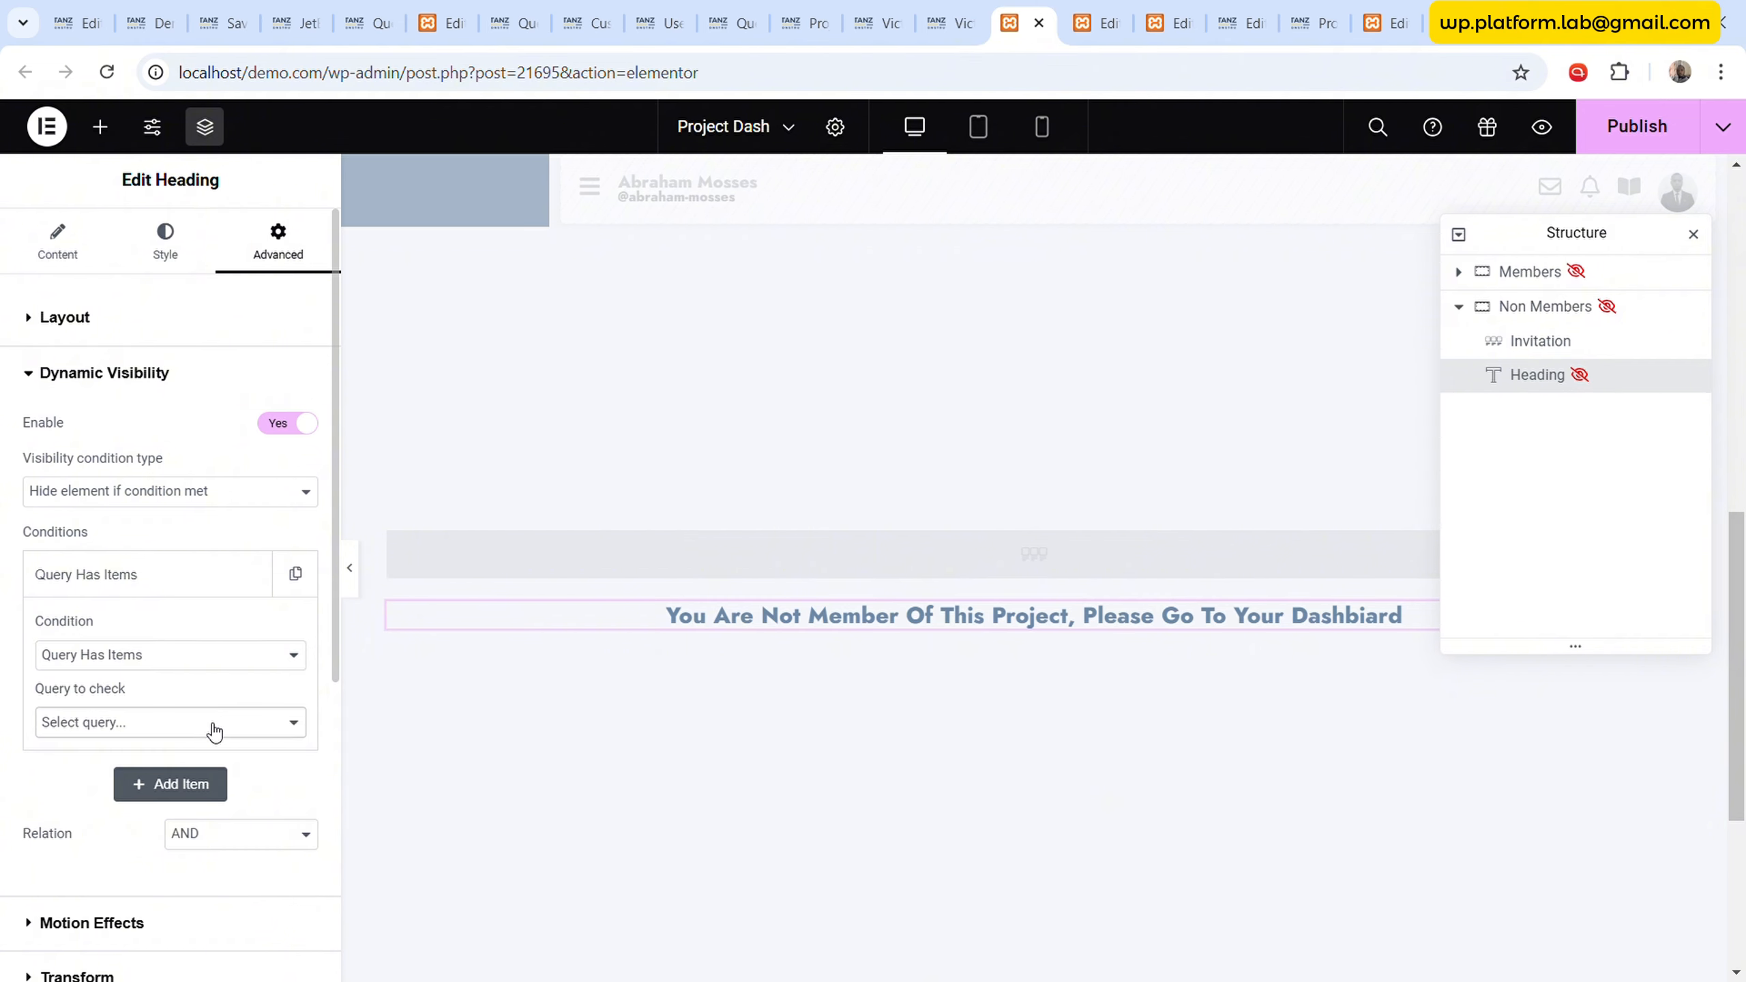
left_click(192, 640)
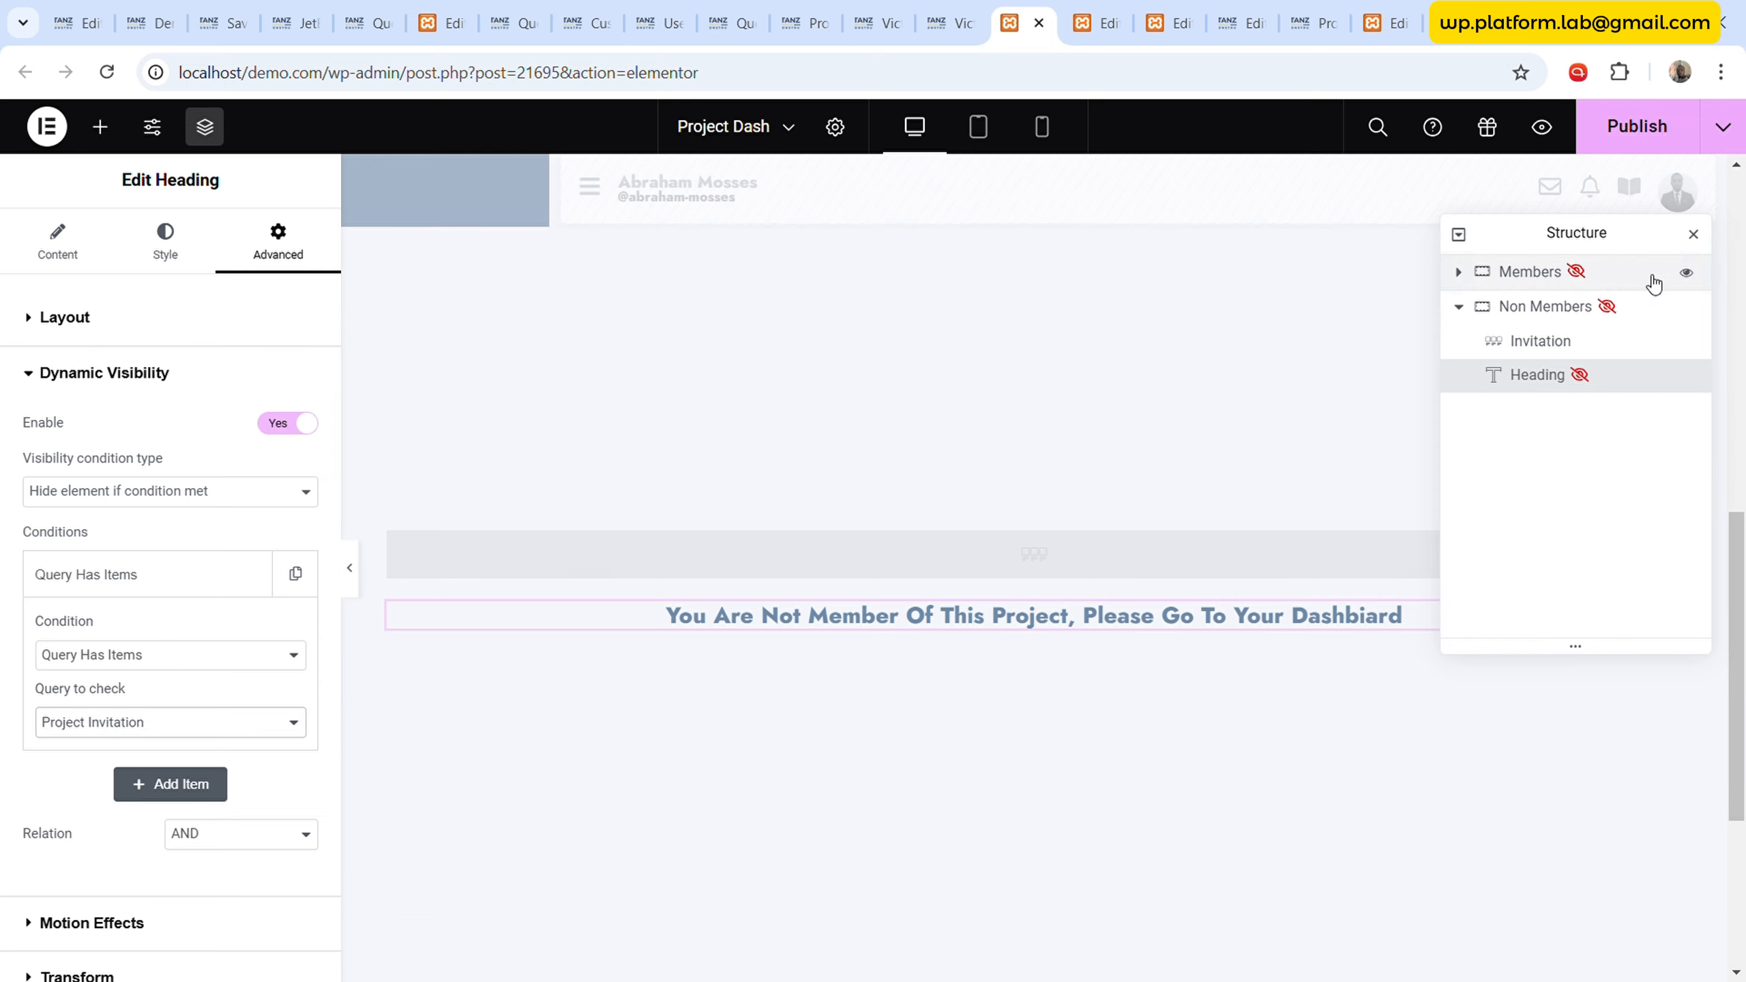
left_click(1623, 142)
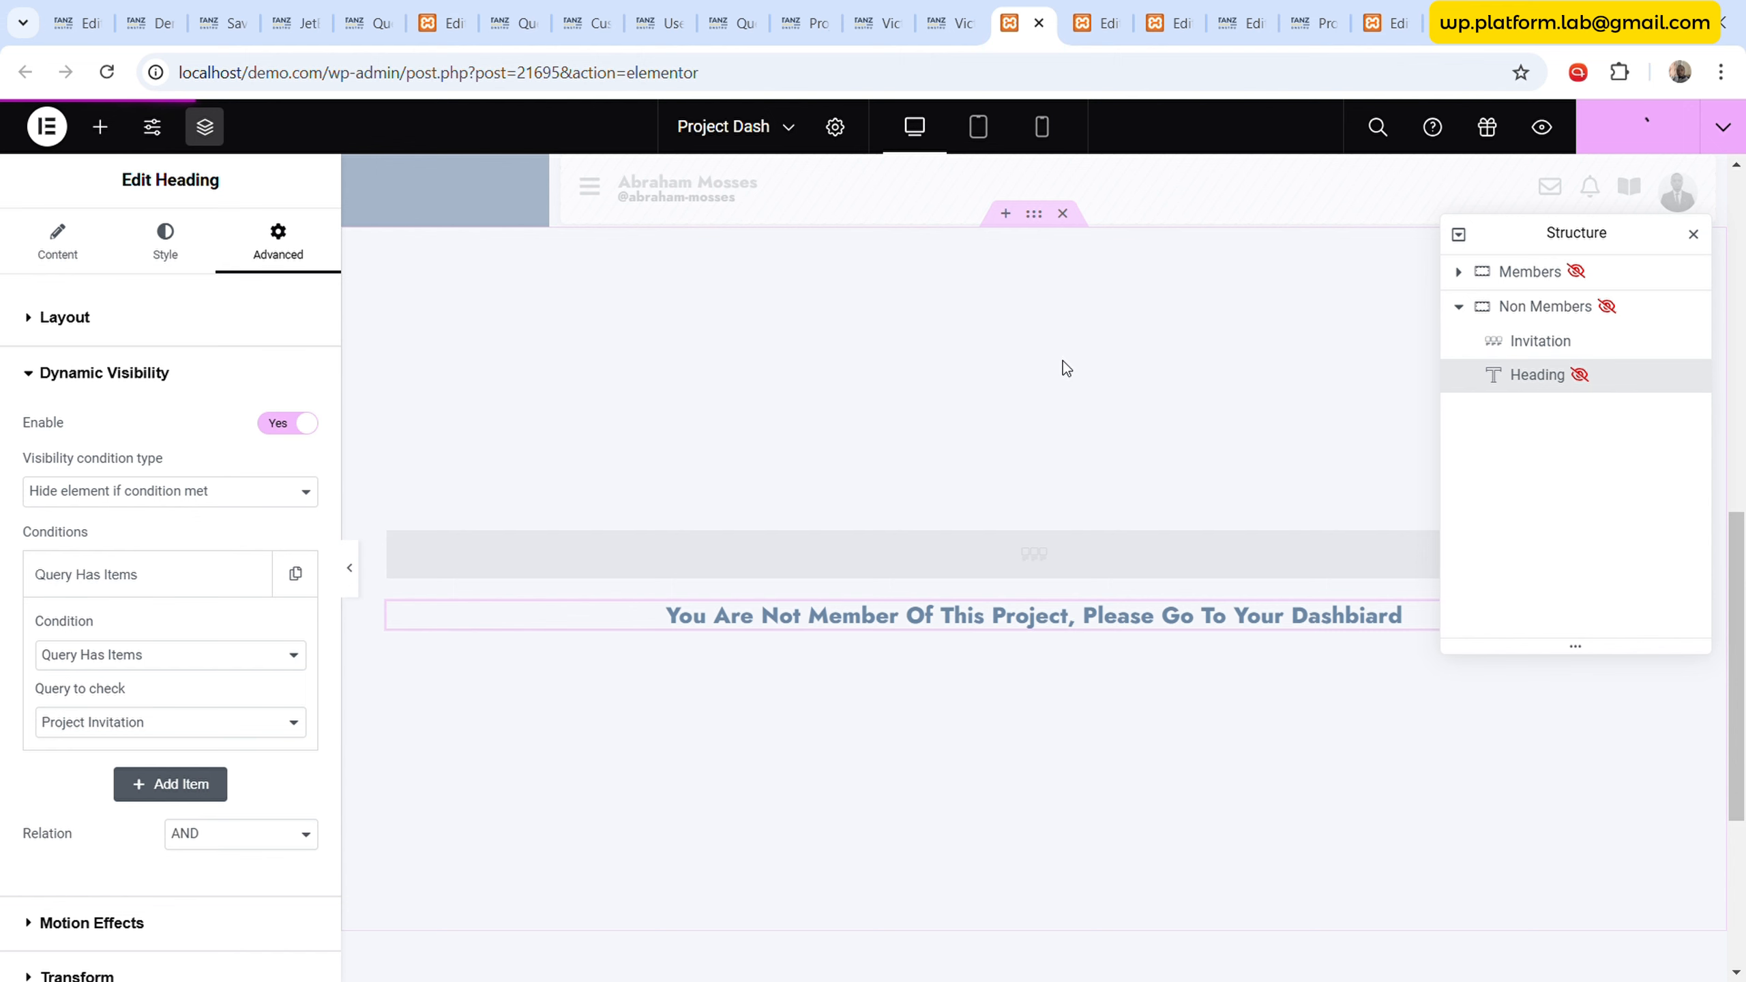
- Rename the Project Invitation query as Check if Invited and update the query
left_click(828, 9)
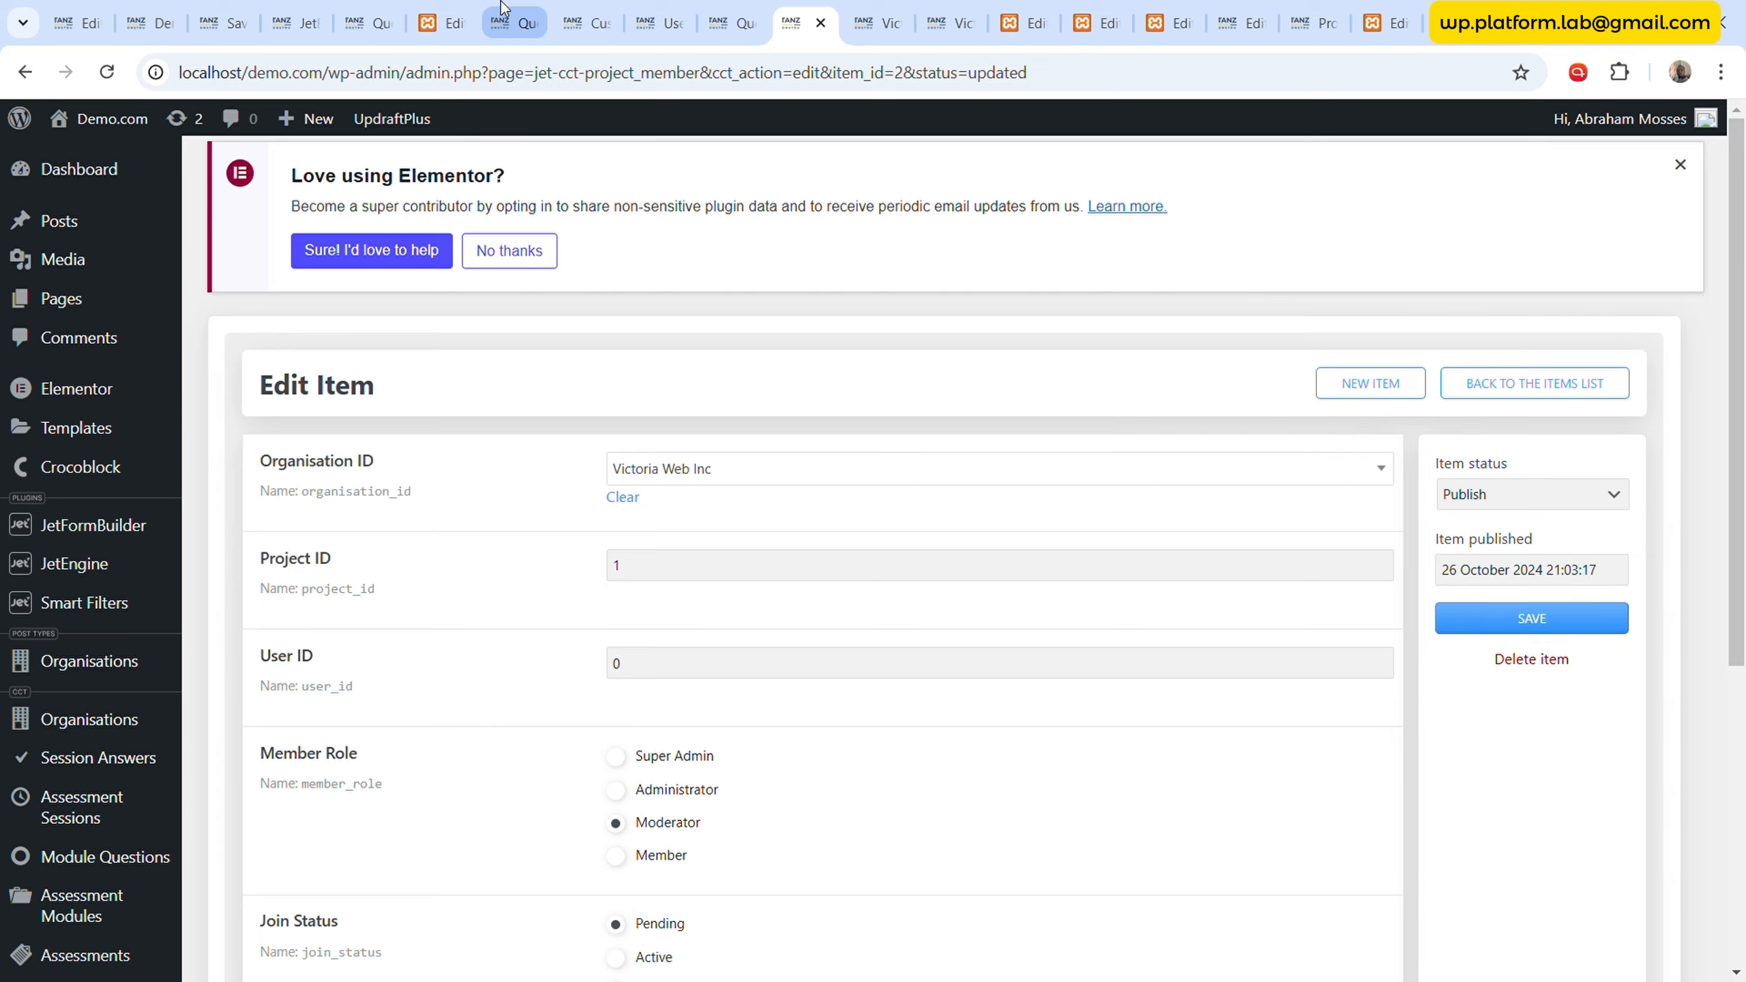
left_click(536, 8)
scroll(682, 468, "up", 20)
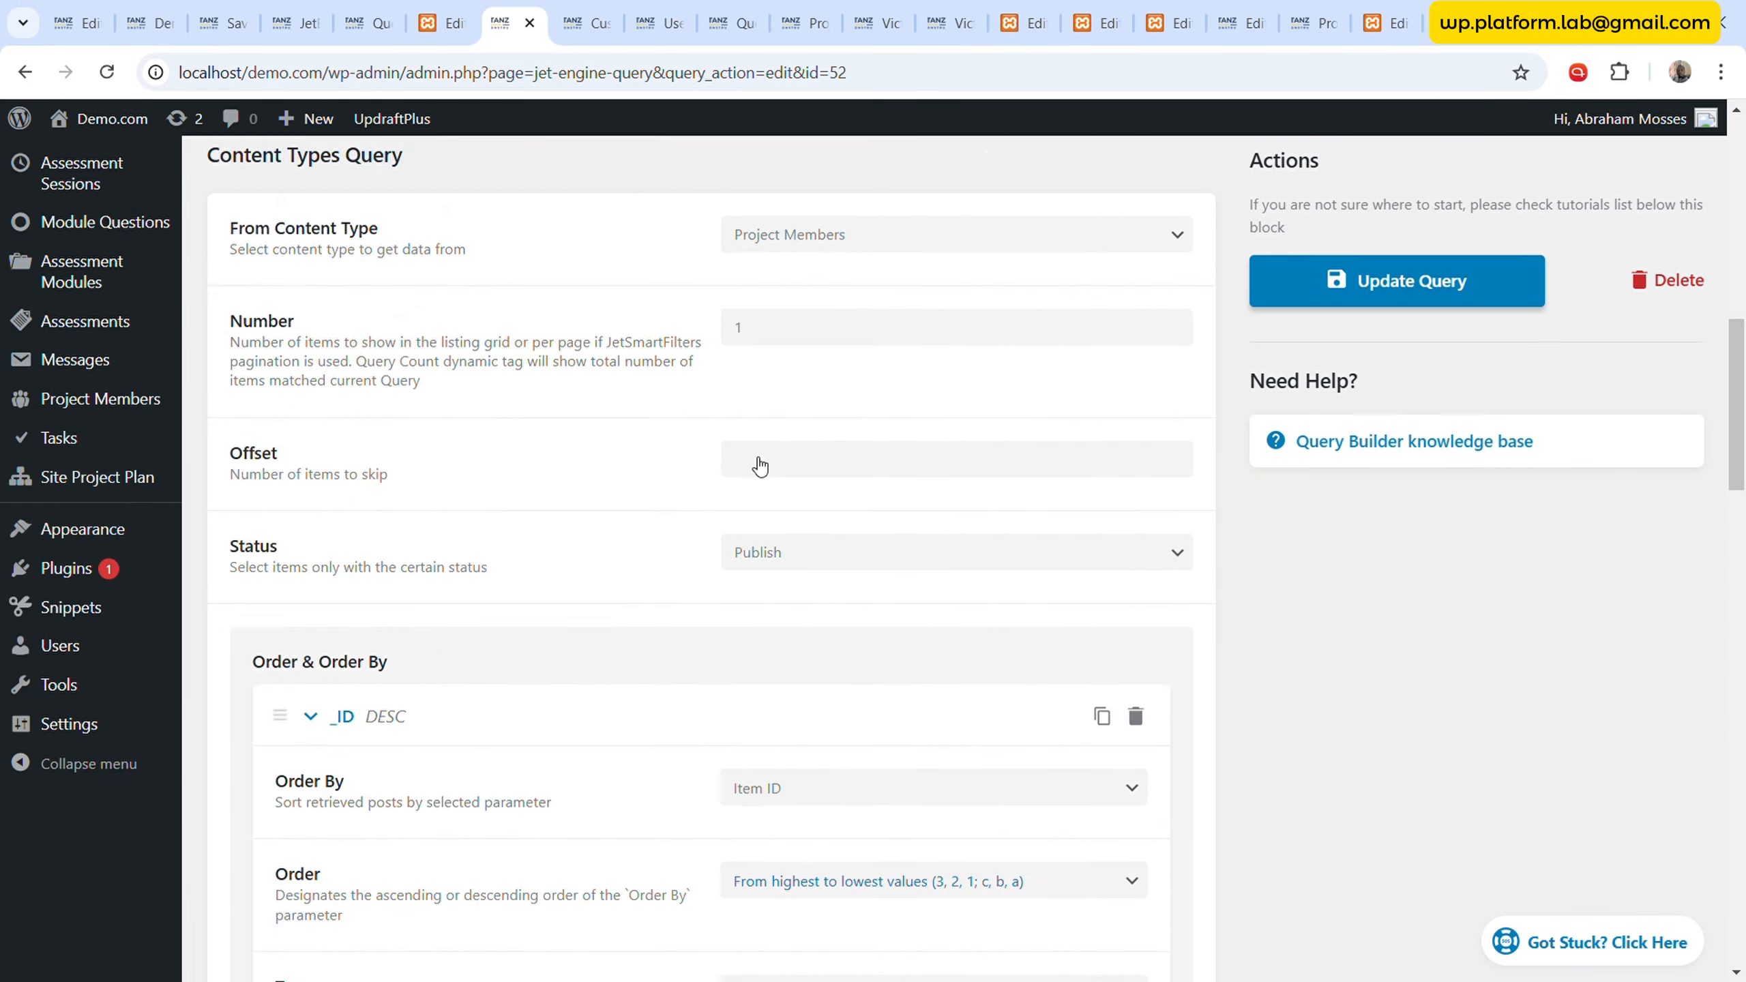
scroll(763, 466, "up", 2)
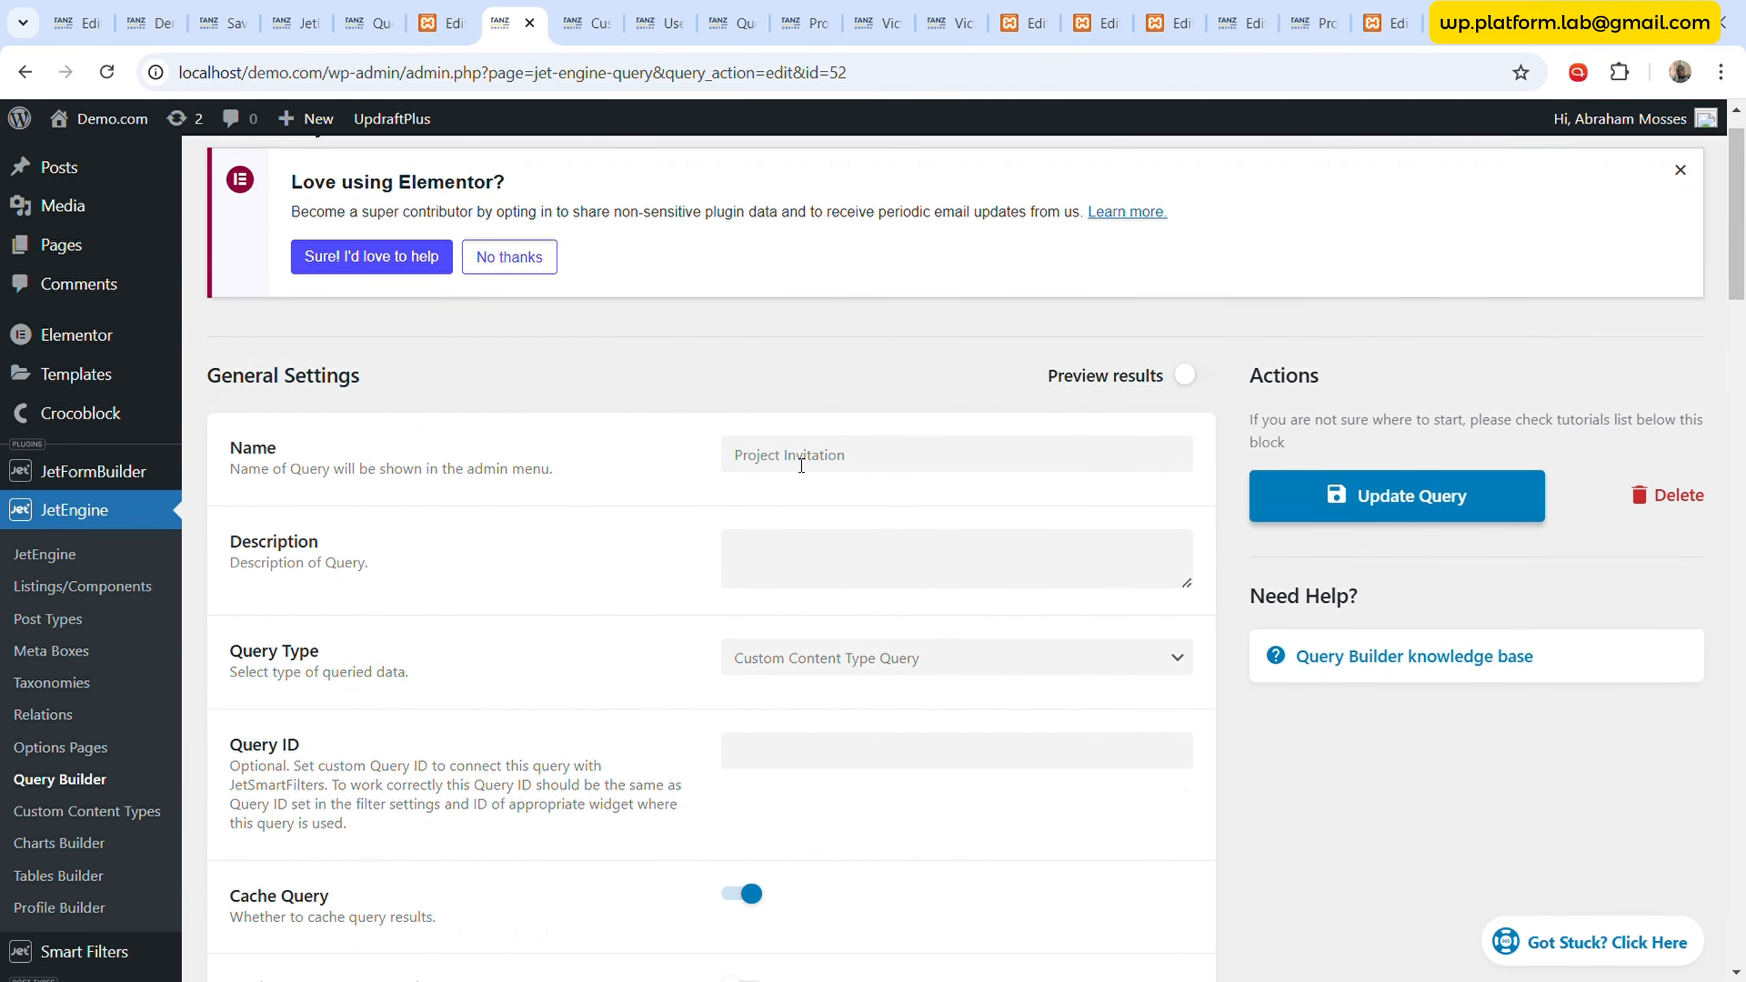
left_click(749, 462)
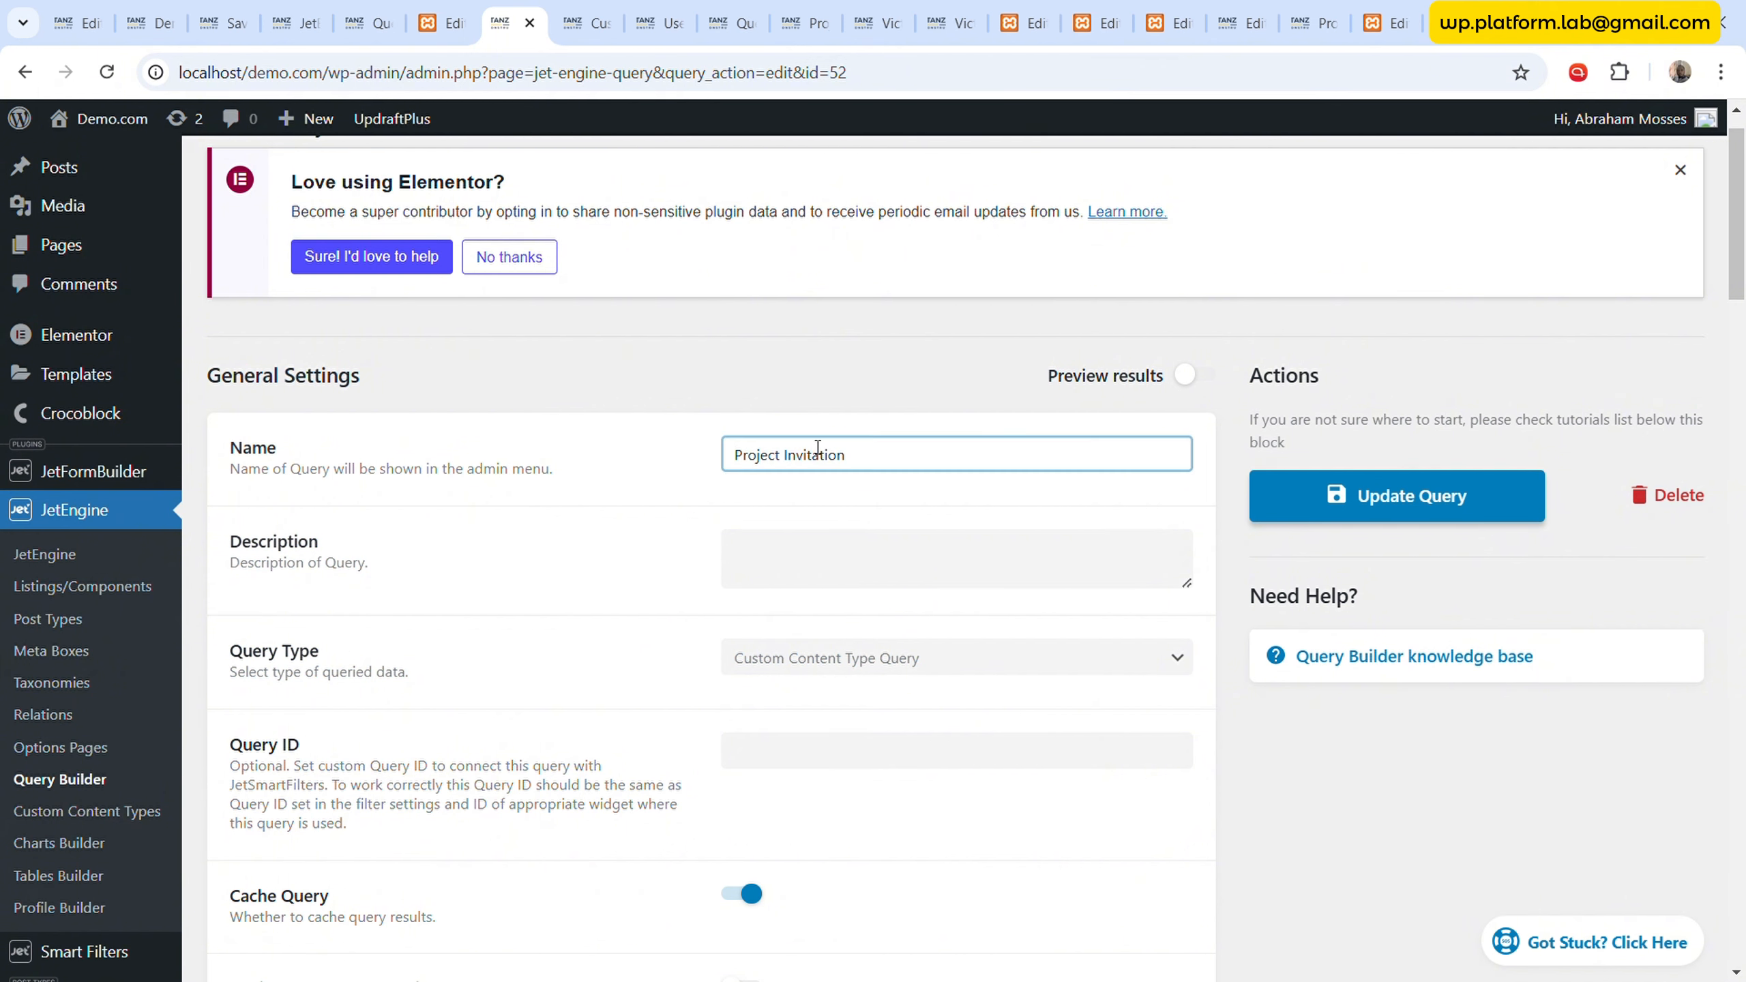
type("Check if")
type(" Invite")
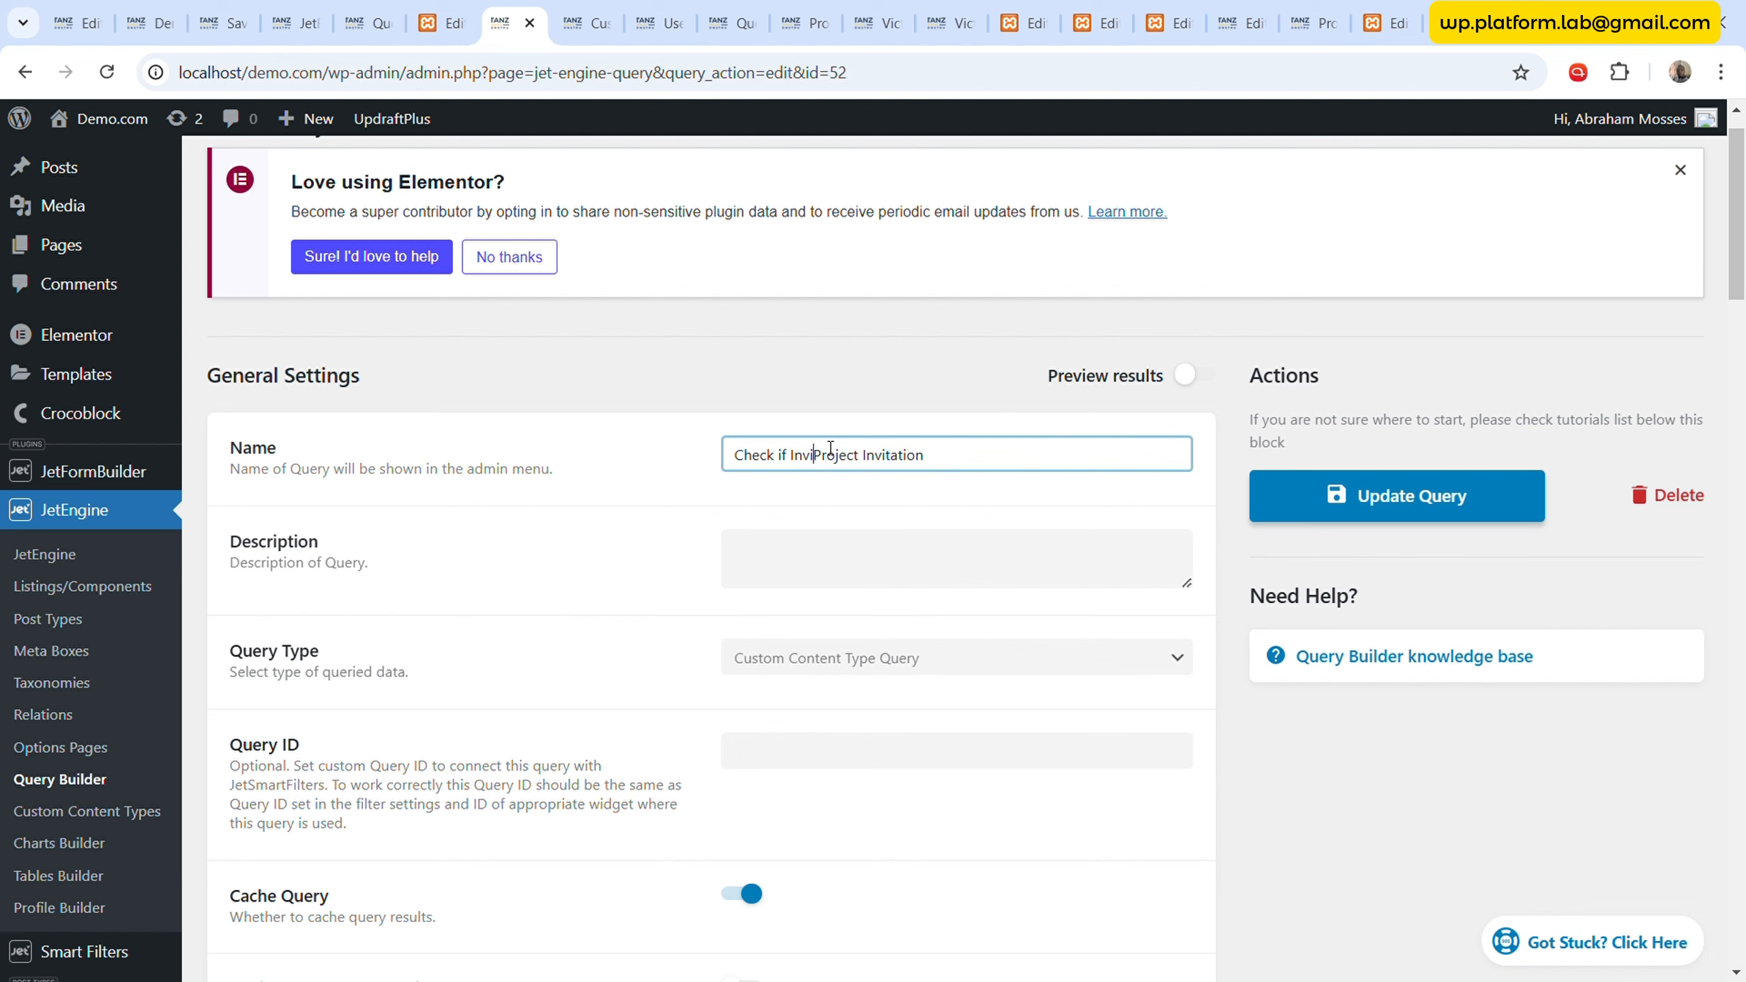
type("d")
key("Delete")
key("Delete")
key("Delete")
key("Delete")
key("Delete")
key("Delete")
key("Delete")
key("Delete")
key("Delete")
key("Delete")
key("Delete")
key("Delete")
key("Delete")
key("Delete")
key("Delete")
key("Delete")
key("Delete")
key("Delete")
left_click(1396, 495)
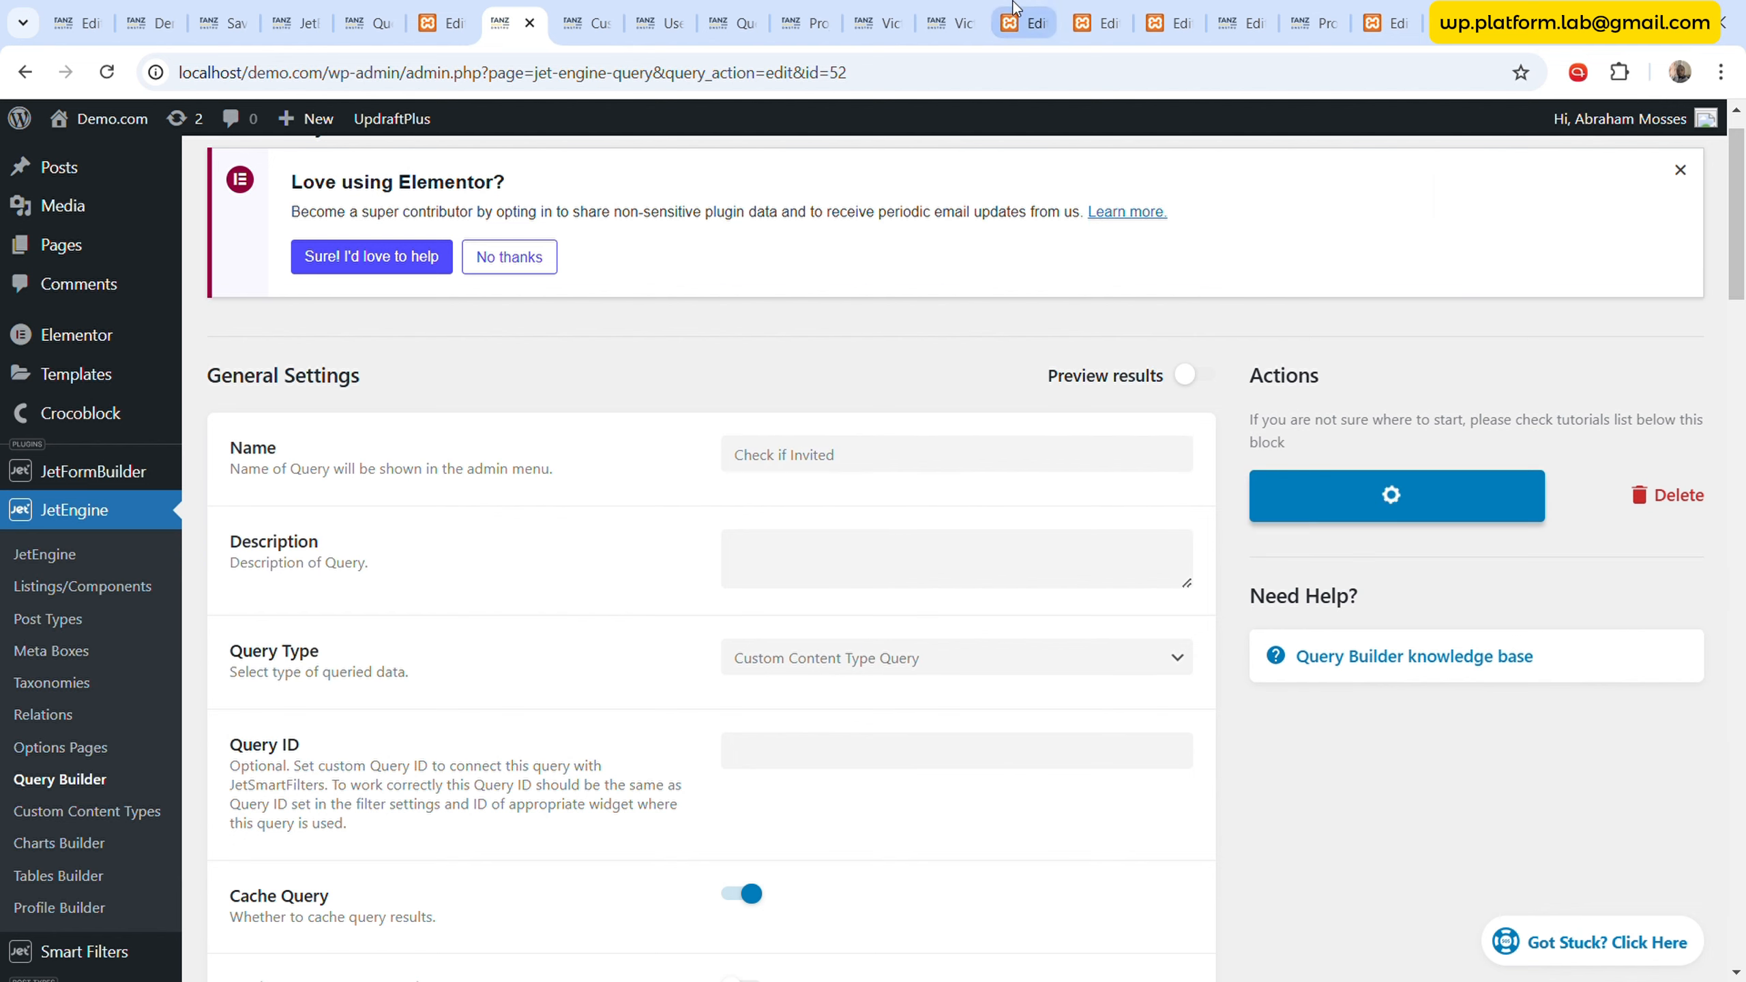
- Reload the project overview page reached from the dashboard to check the non-member view with the new container layout
left_click(943, 7)
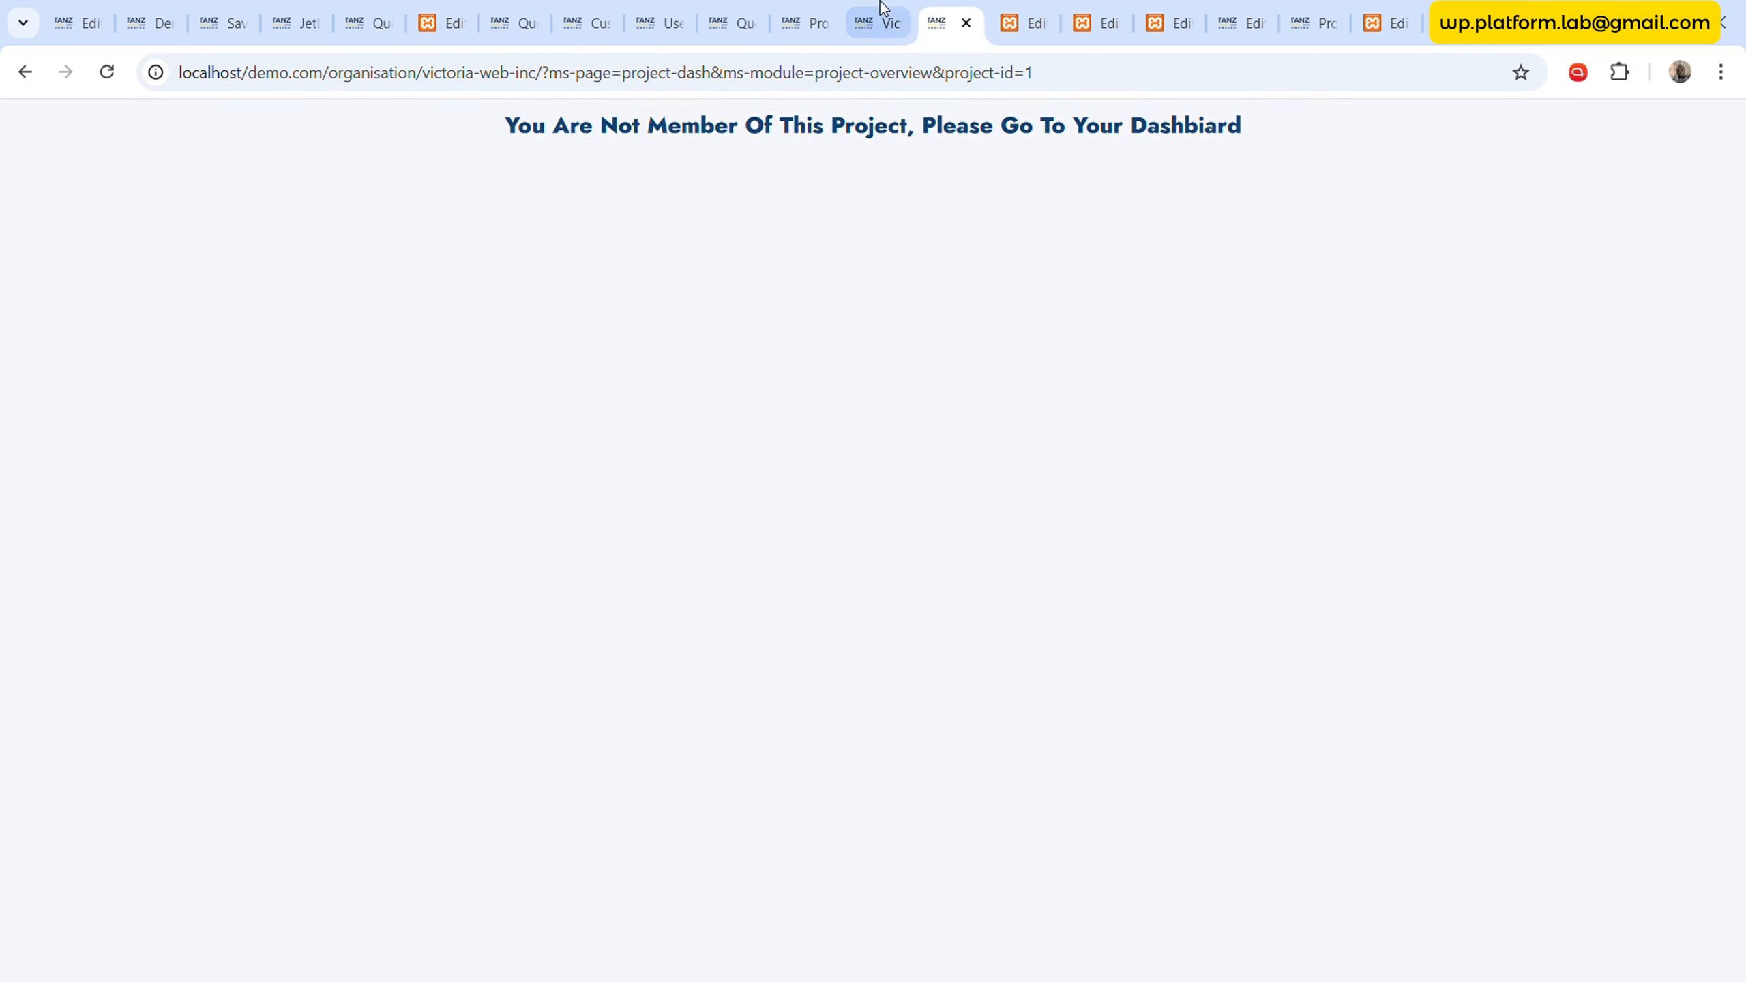
left_click(108, 76)
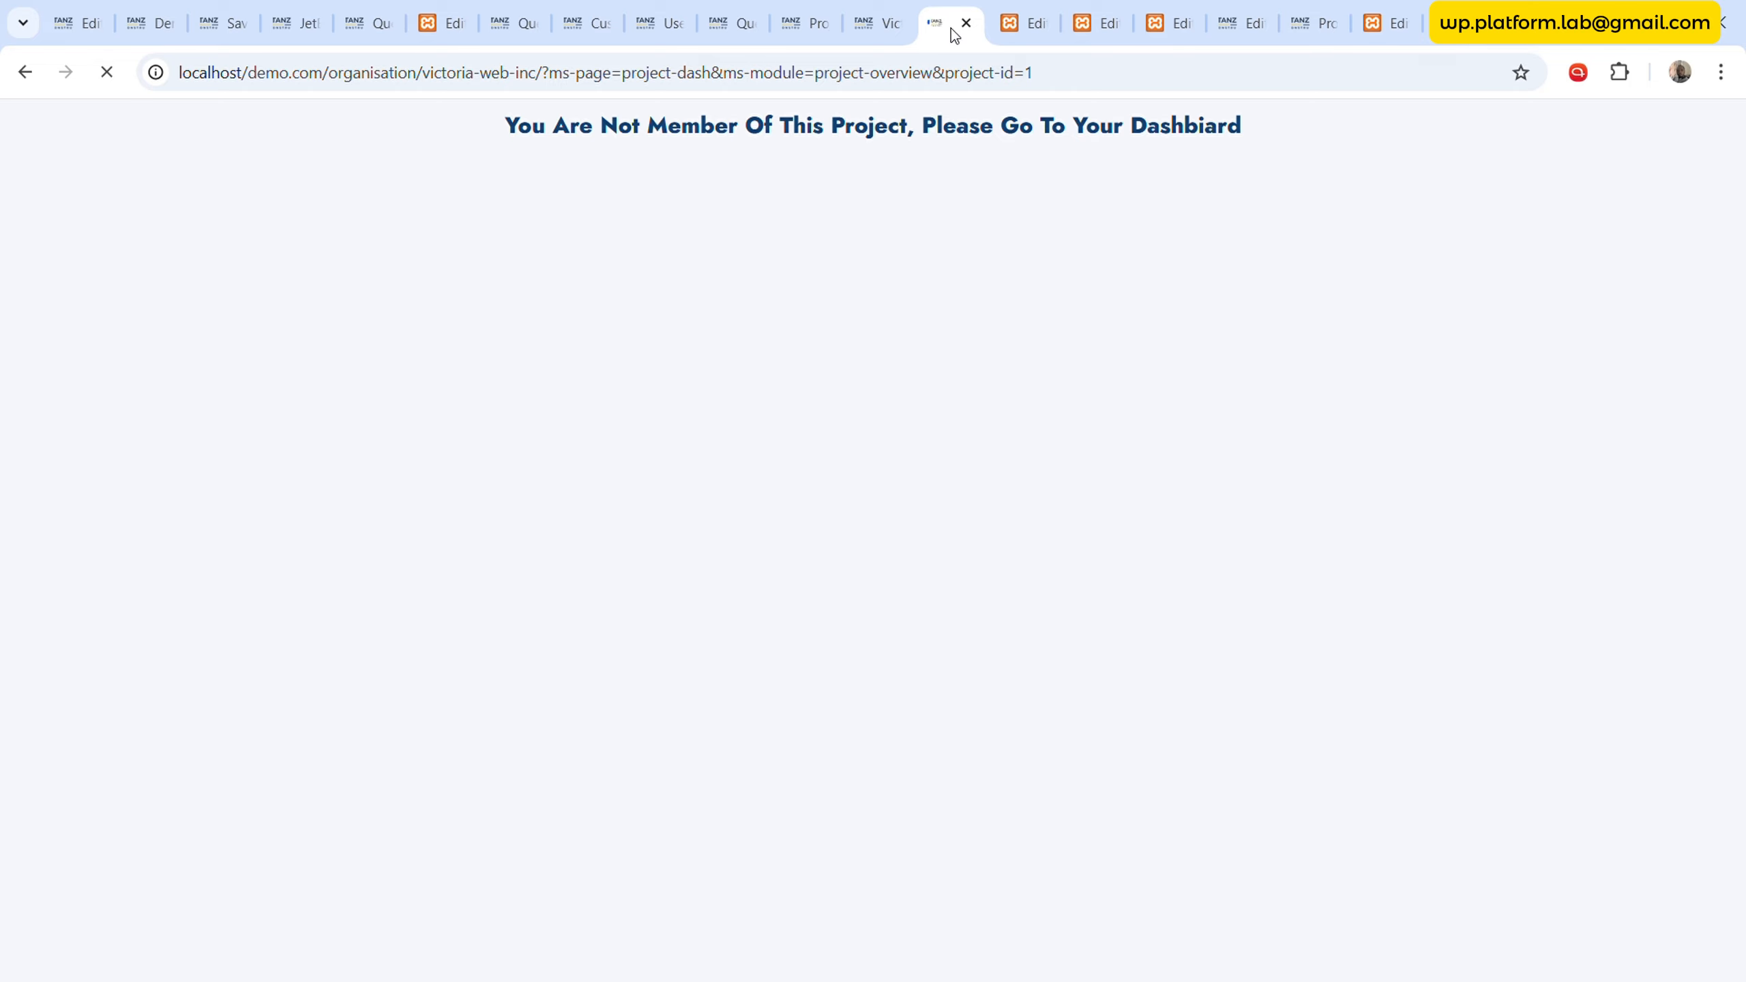
left_click(887, 14)
- Correct the mistyped ending of the Invitee Email in the project member record and save the item
left_click(810, 10)
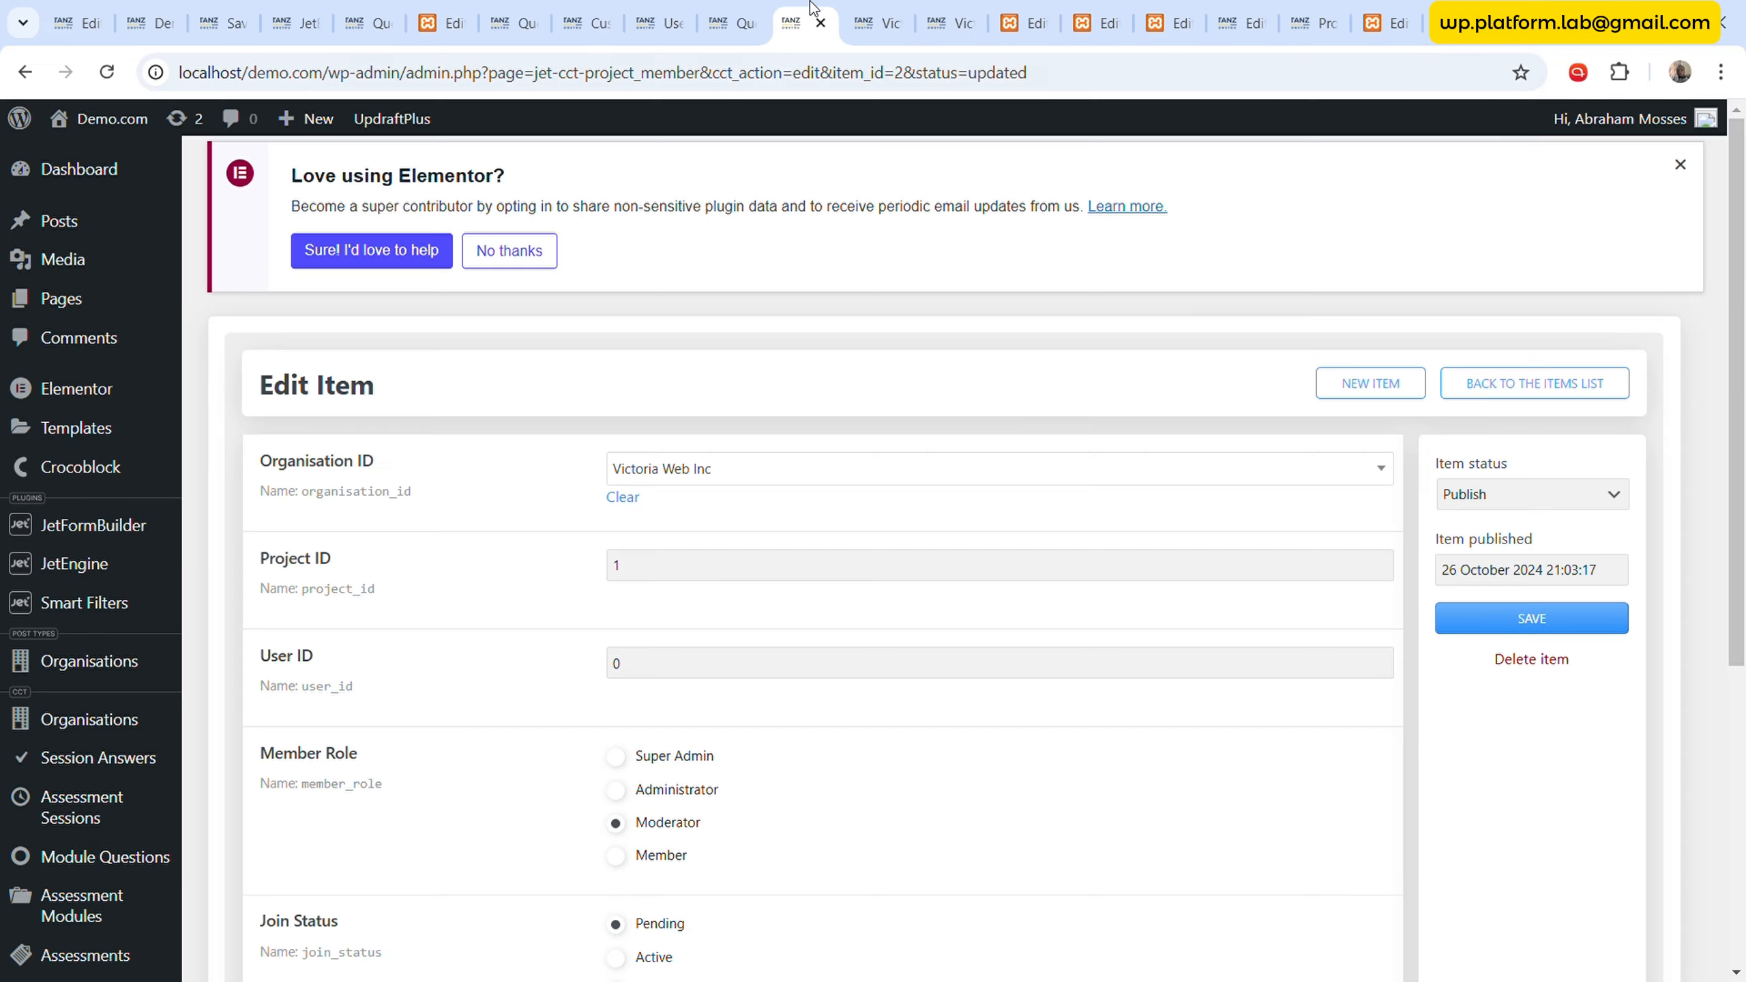
scroll(644, 526, "down", 3)
left_click(876, 815)
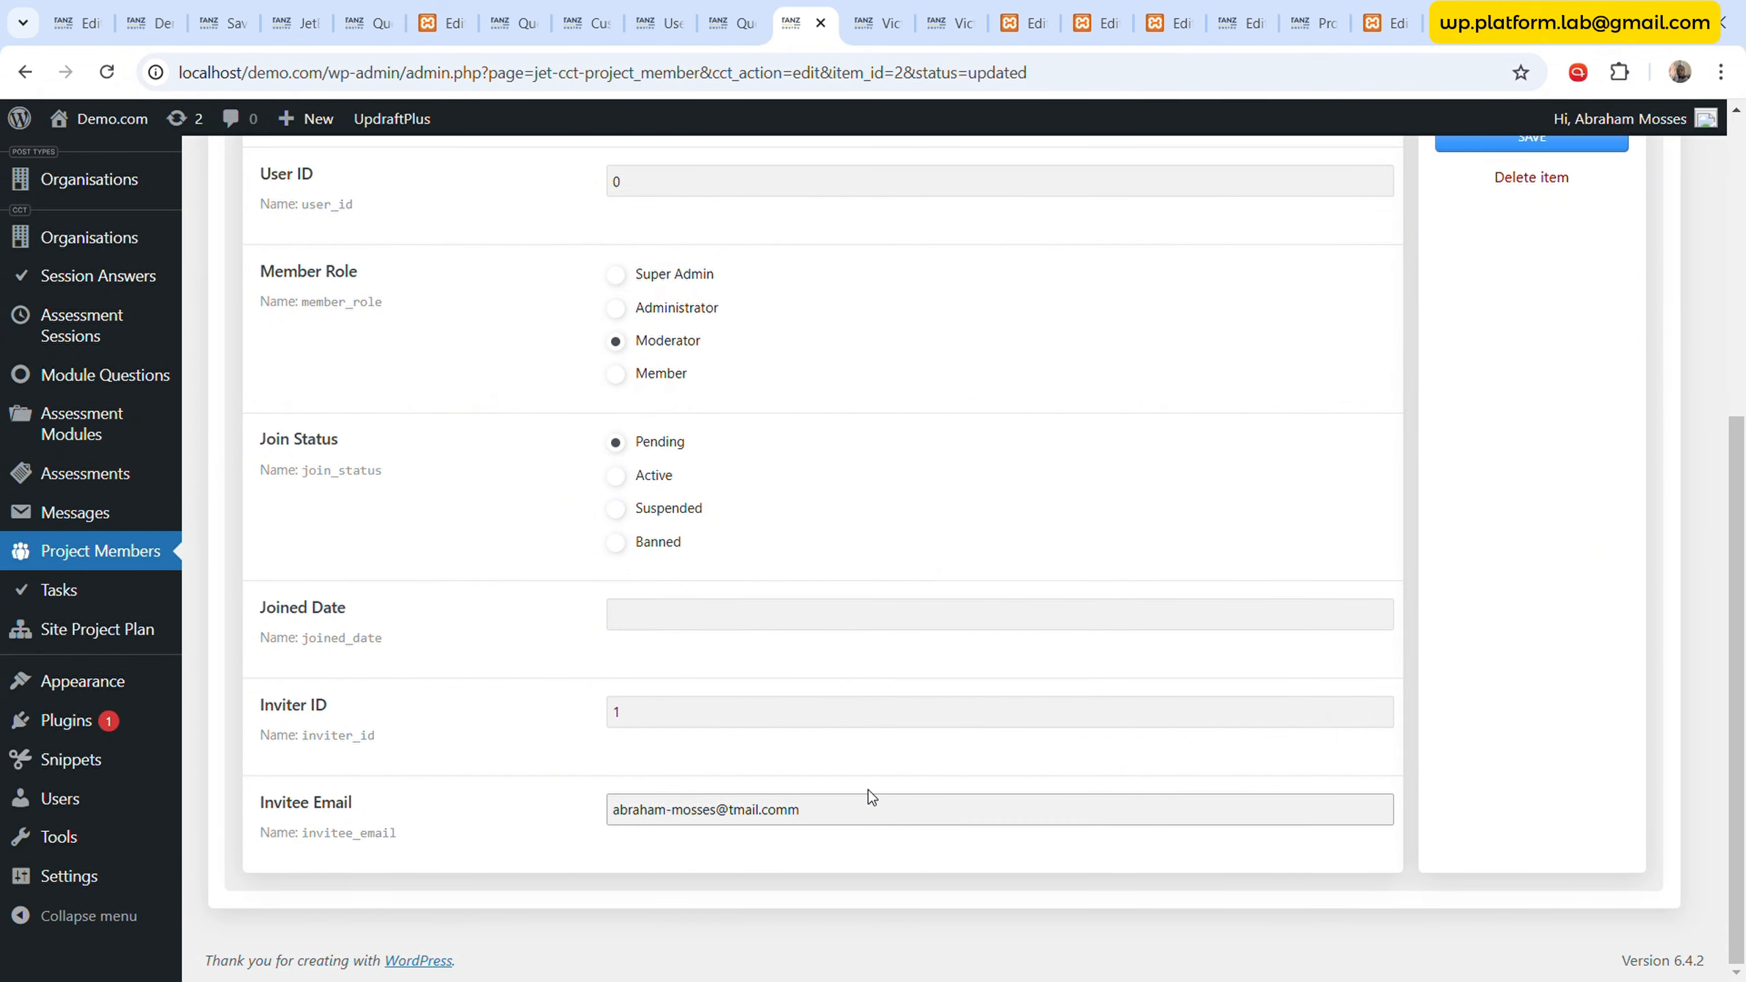
left_click(1477, 685)
scroll(1478, 685, "up", 5)
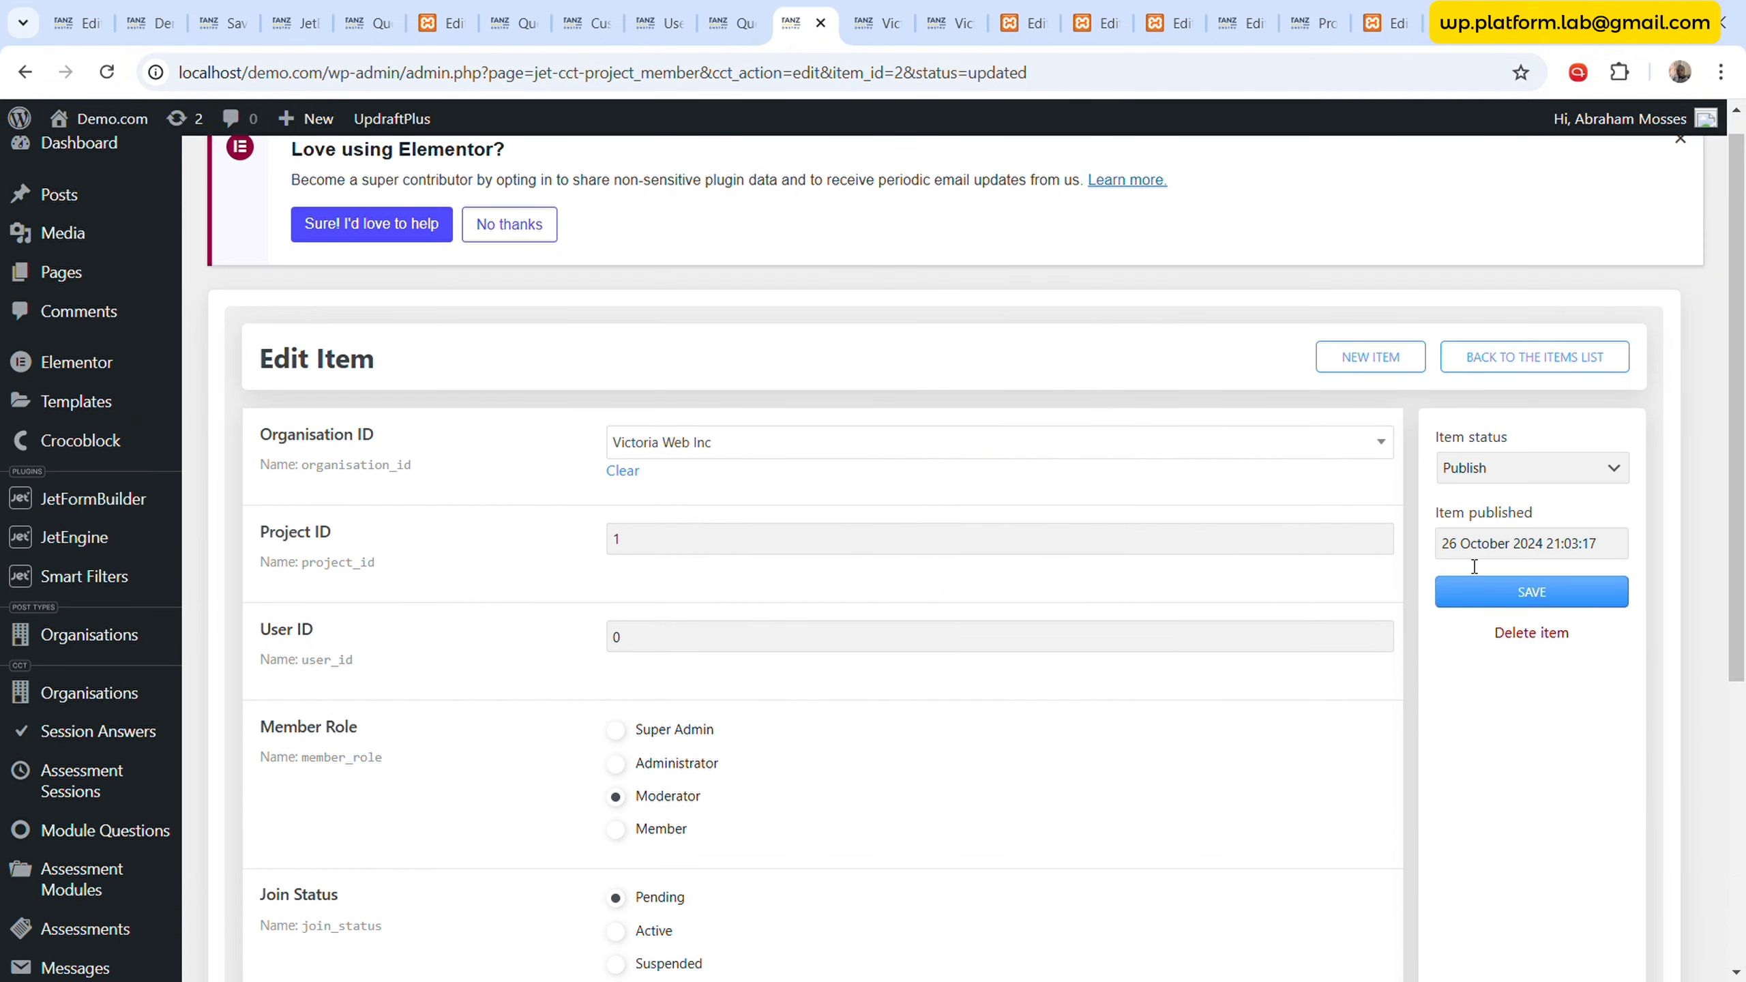
left_click(1476, 588)
- Reload the project overview page to check the invited user's view, and return to the project member record
left_click(890, 15)
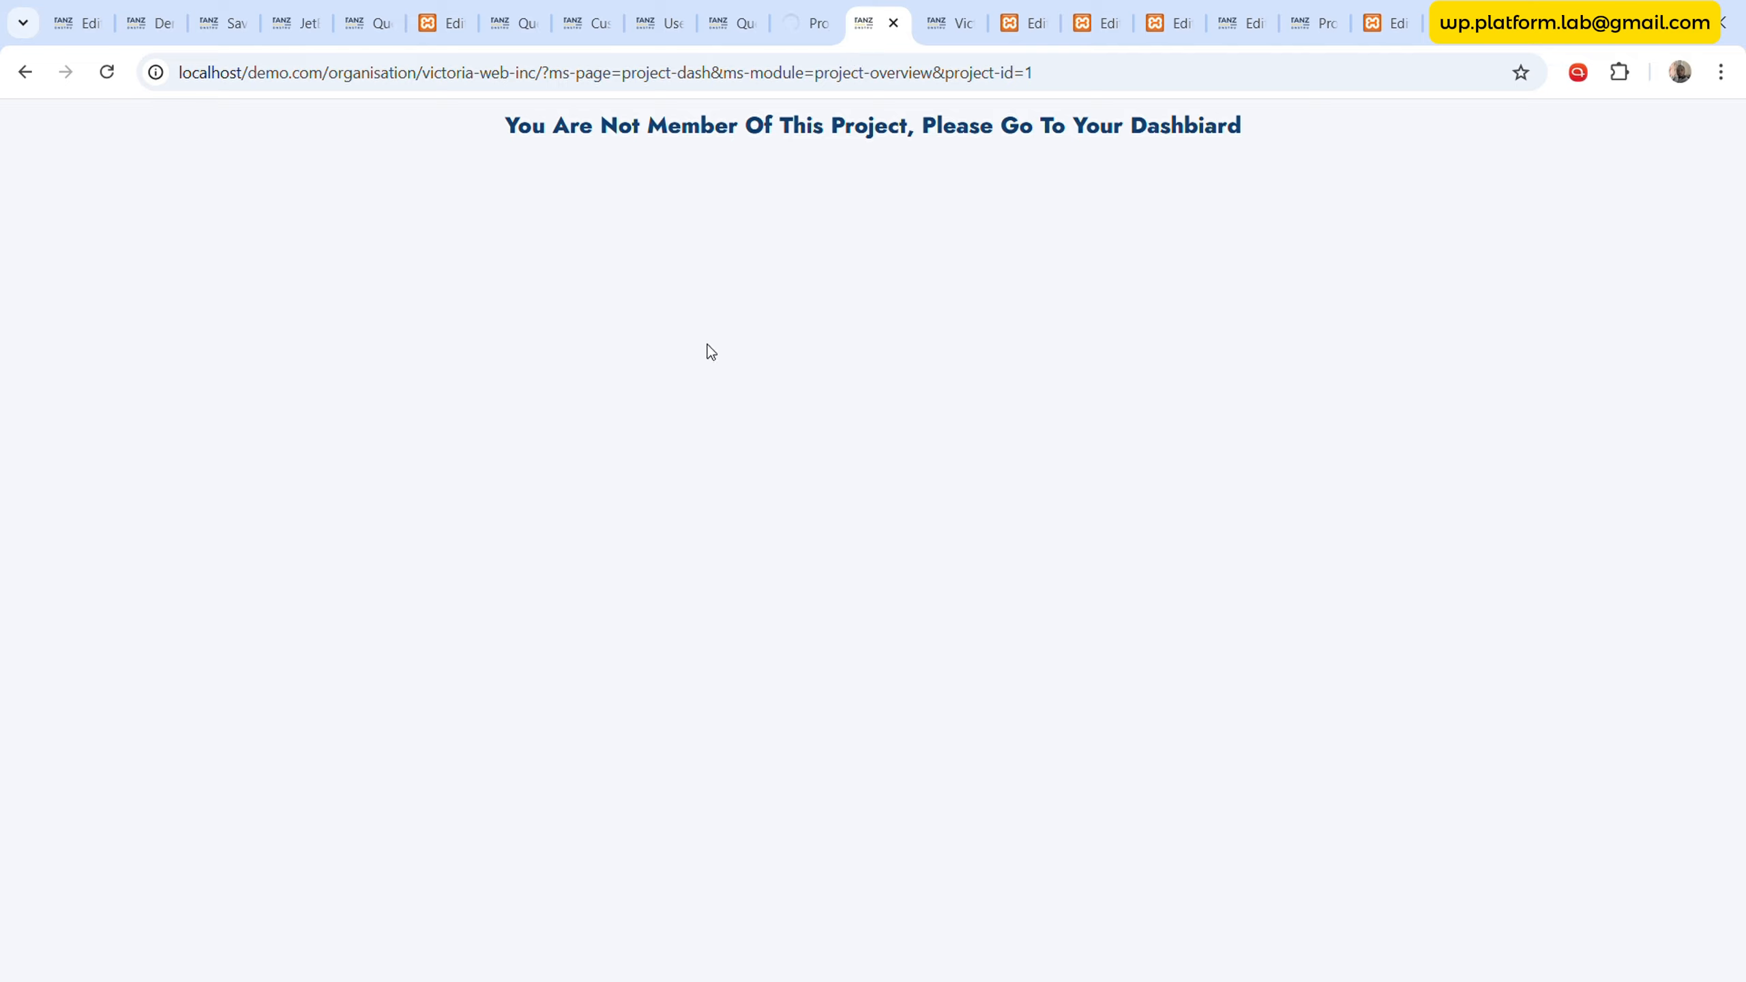
left_click(106, 72)
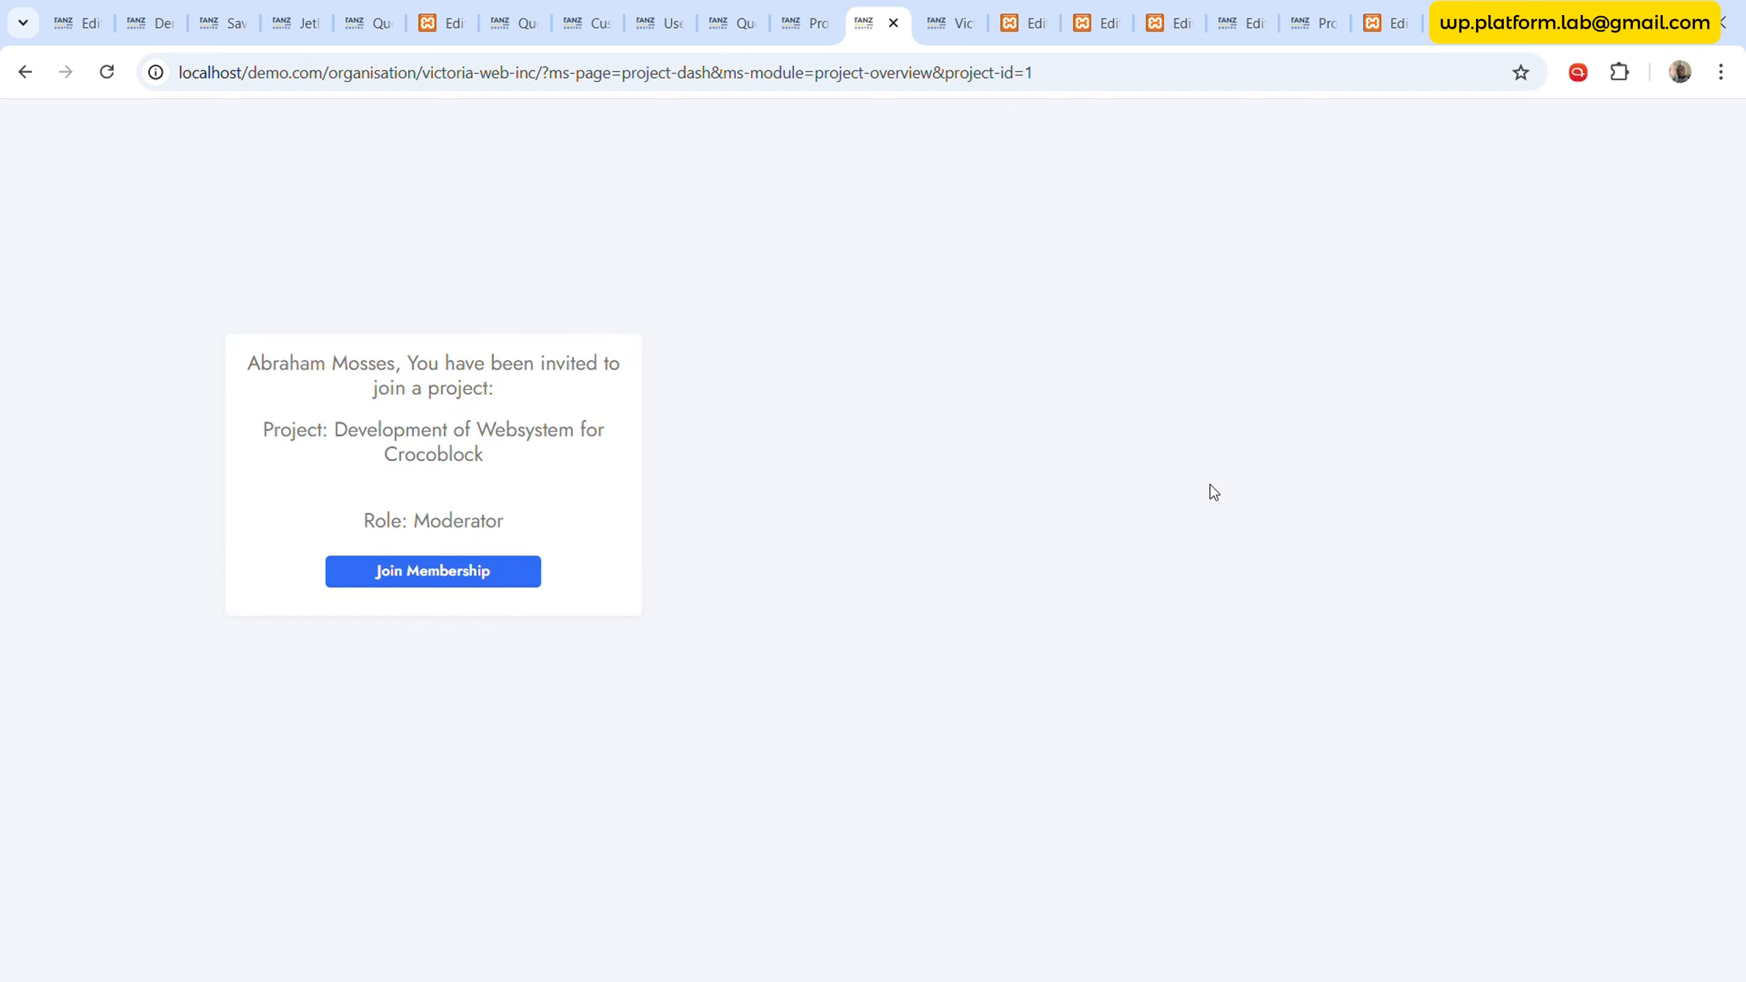
left_click(812, 22)
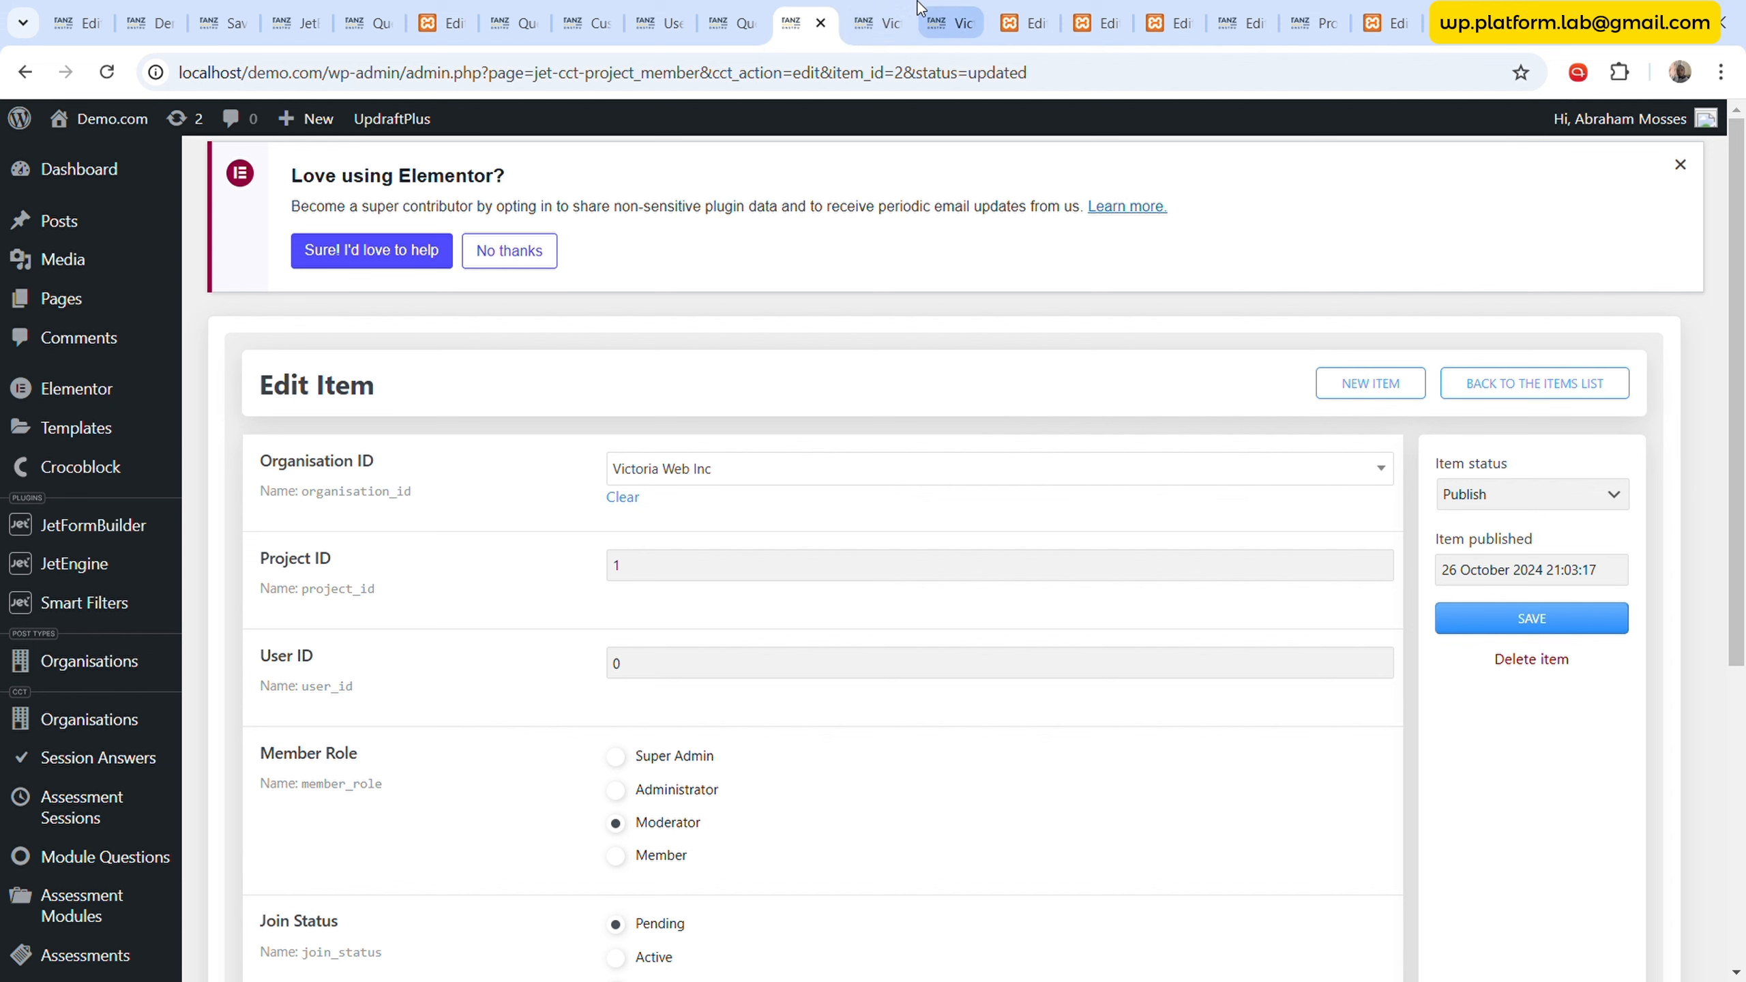
- Search for form widgets and add a Login widget below the heading in Project Dash's Non Members container
left_click(1024, 23)
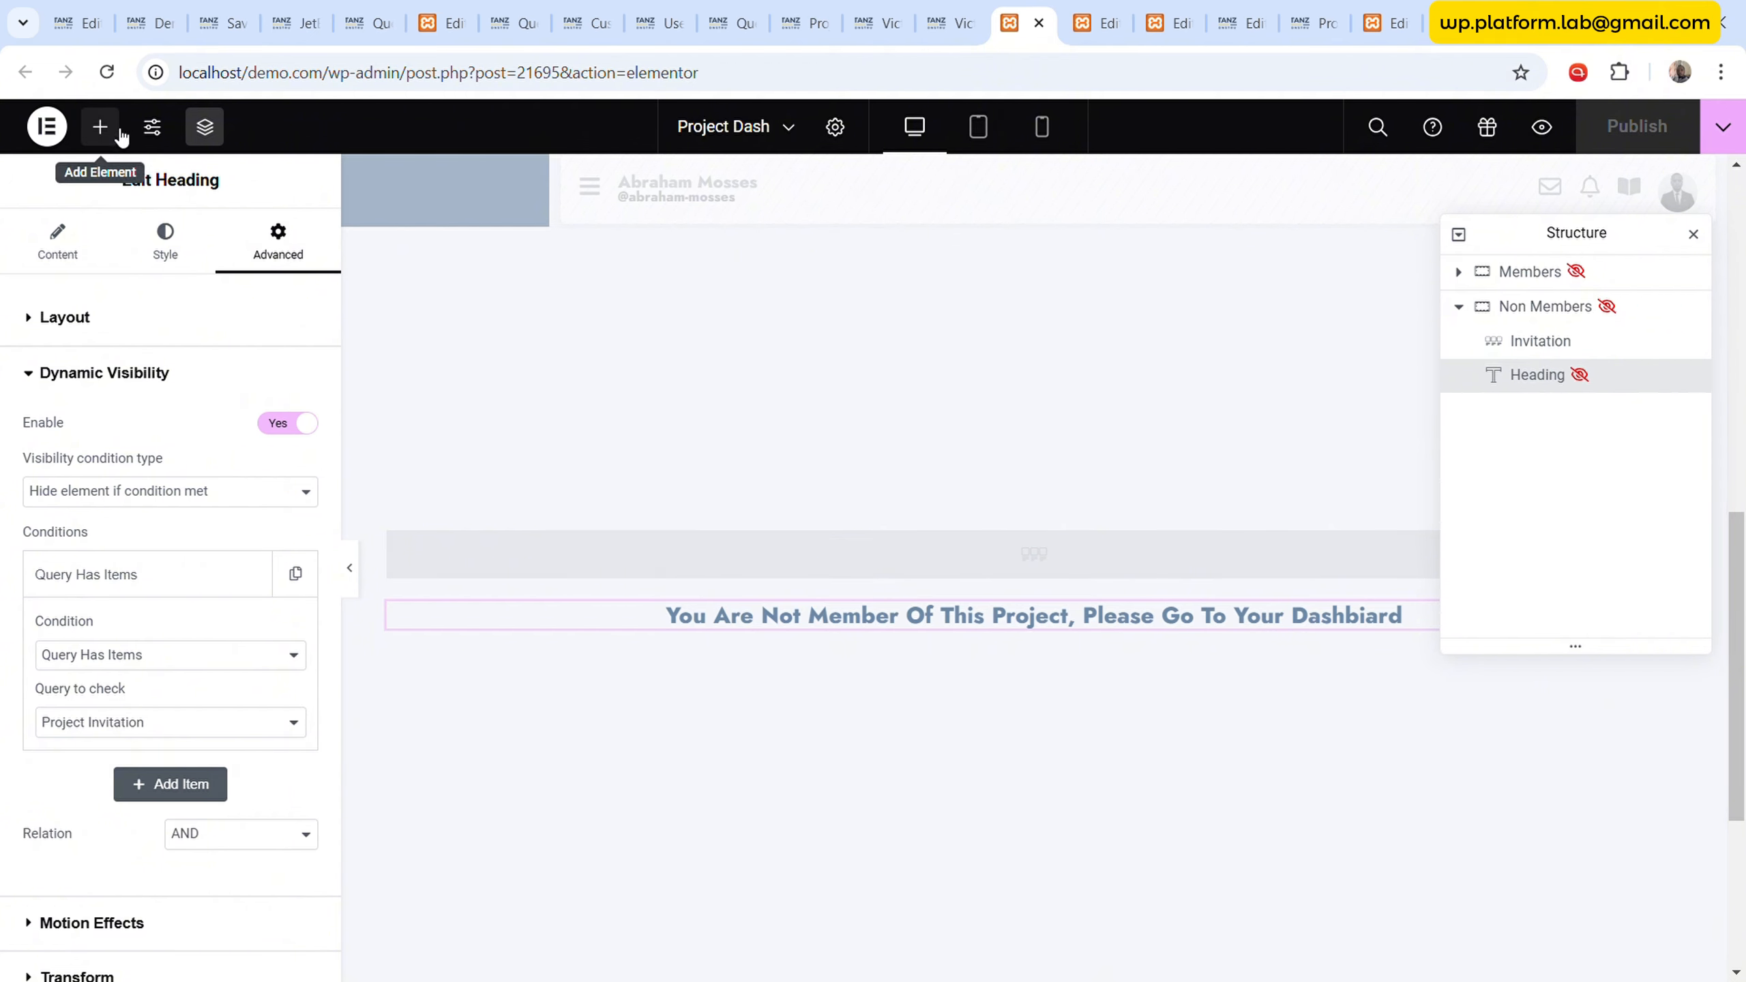
left_click(100, 126)
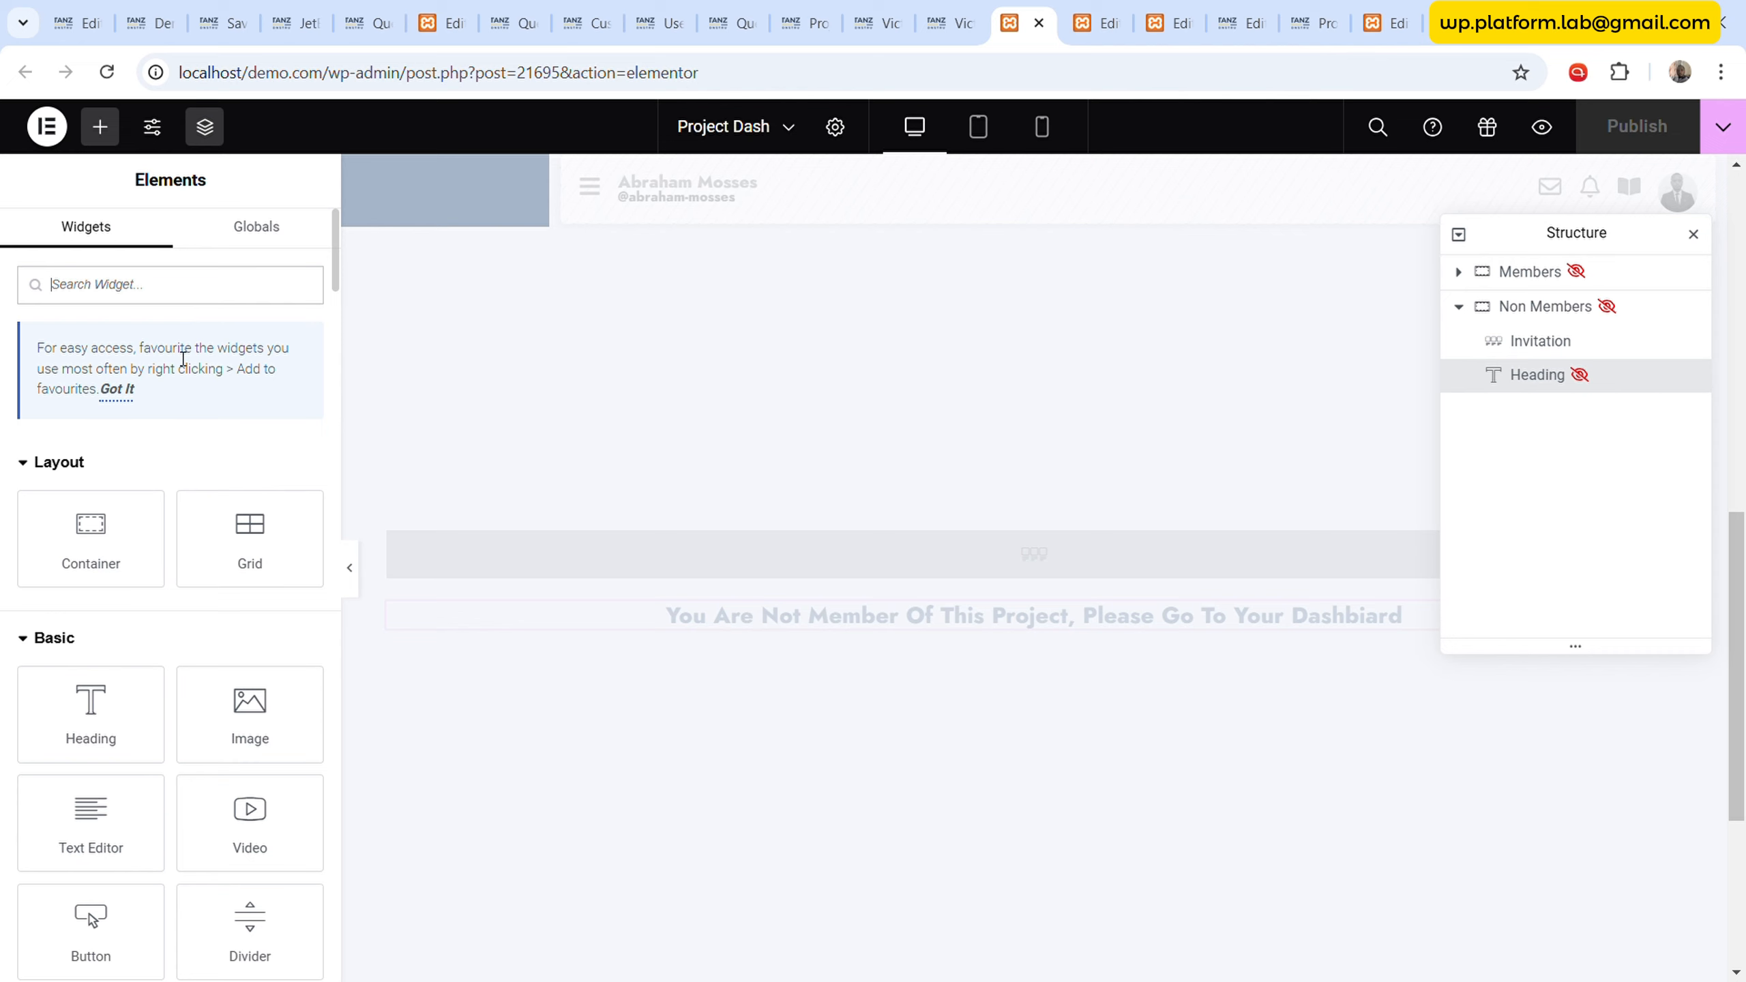
type("form")
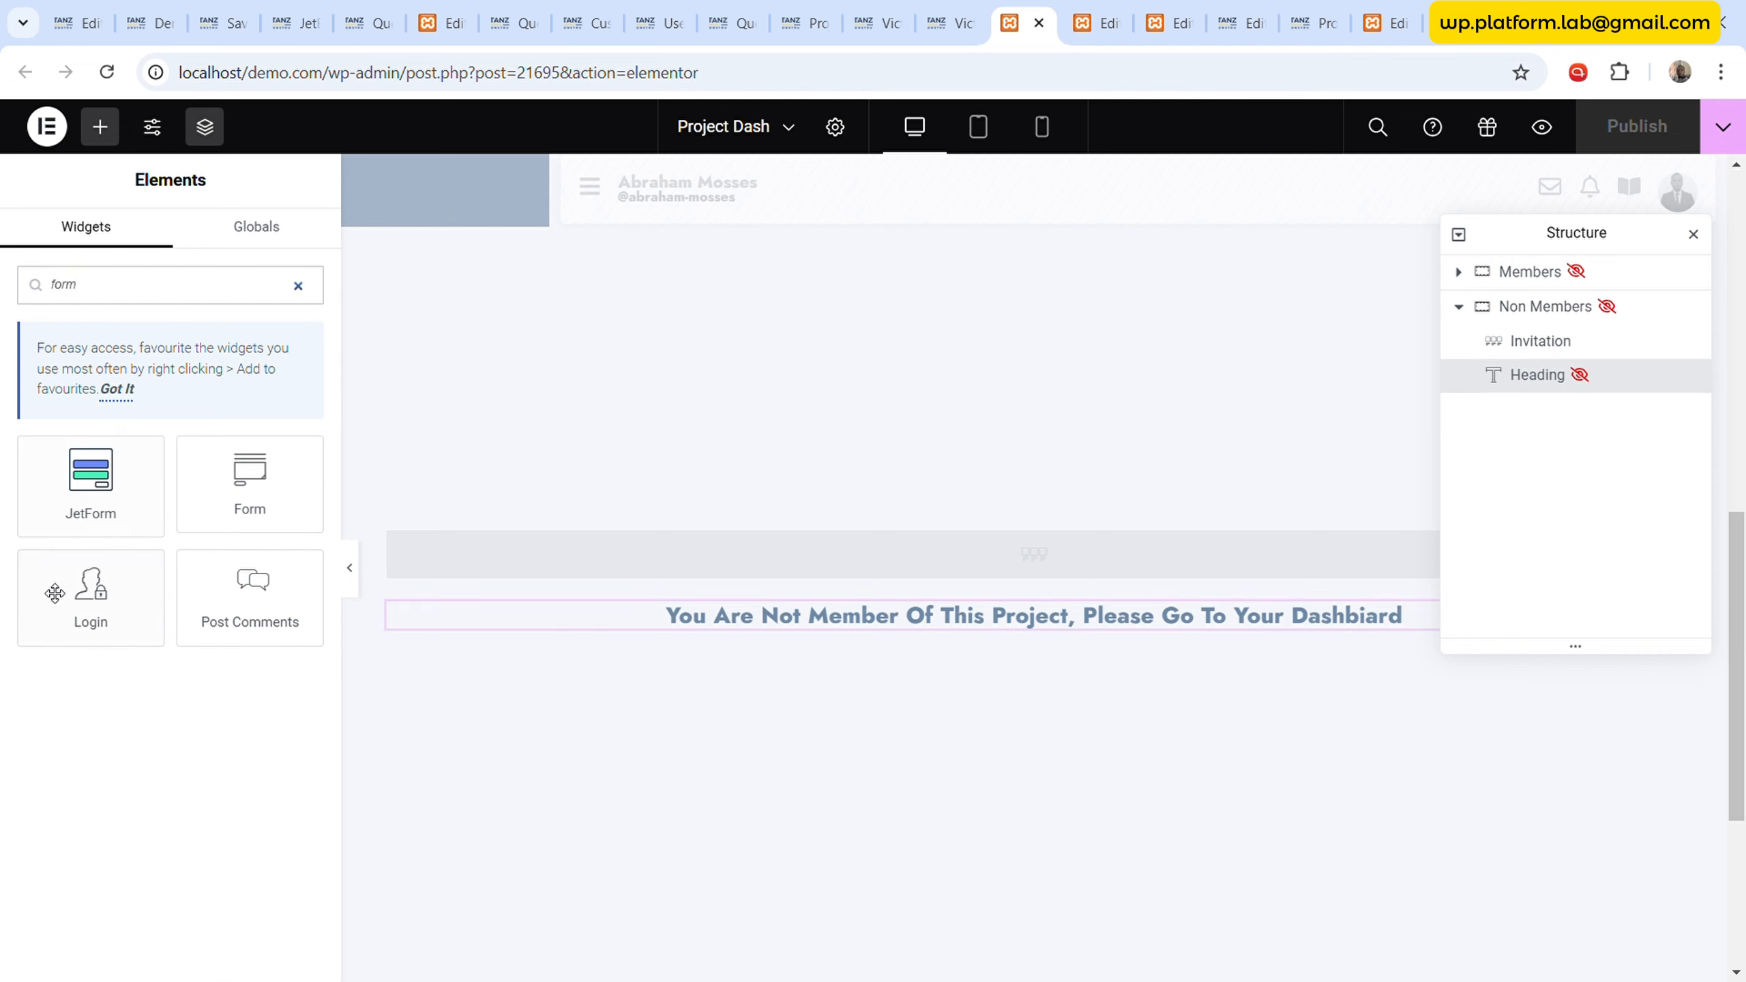
left_click_drag(94, 616, 1094, 623)
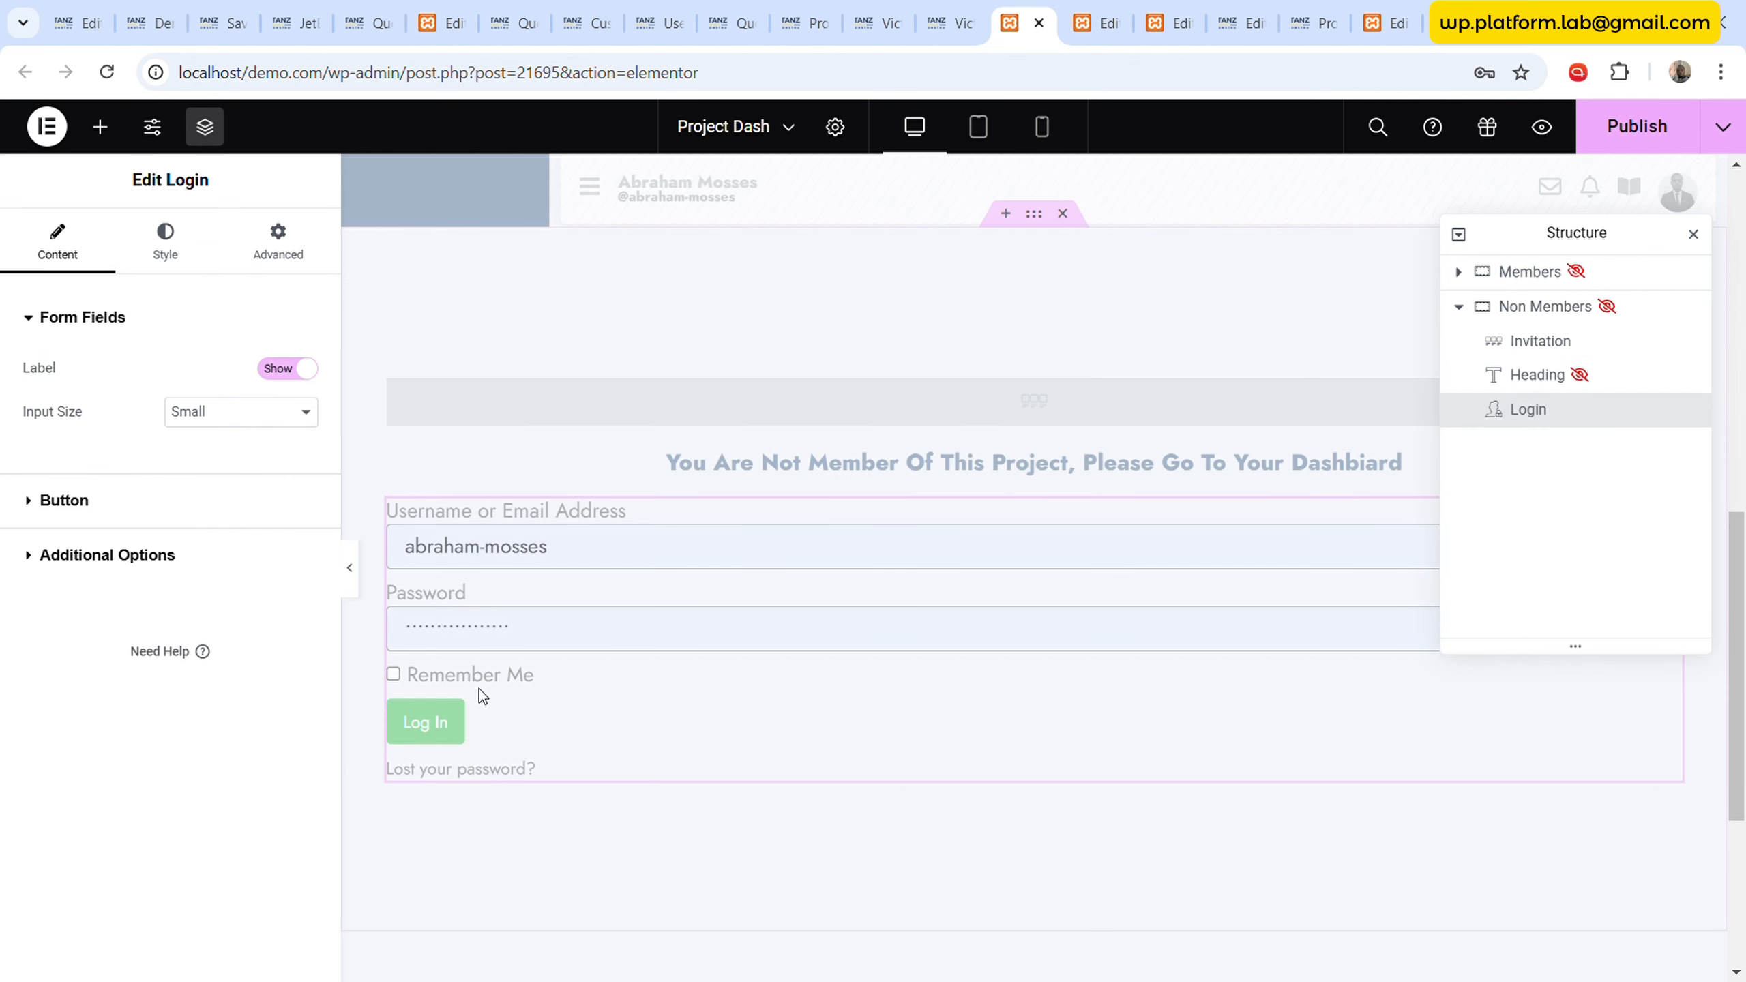
- Set the Login widget to a custom width of 50% and centre-align the items of the Non Members container
left_click(279, 248)
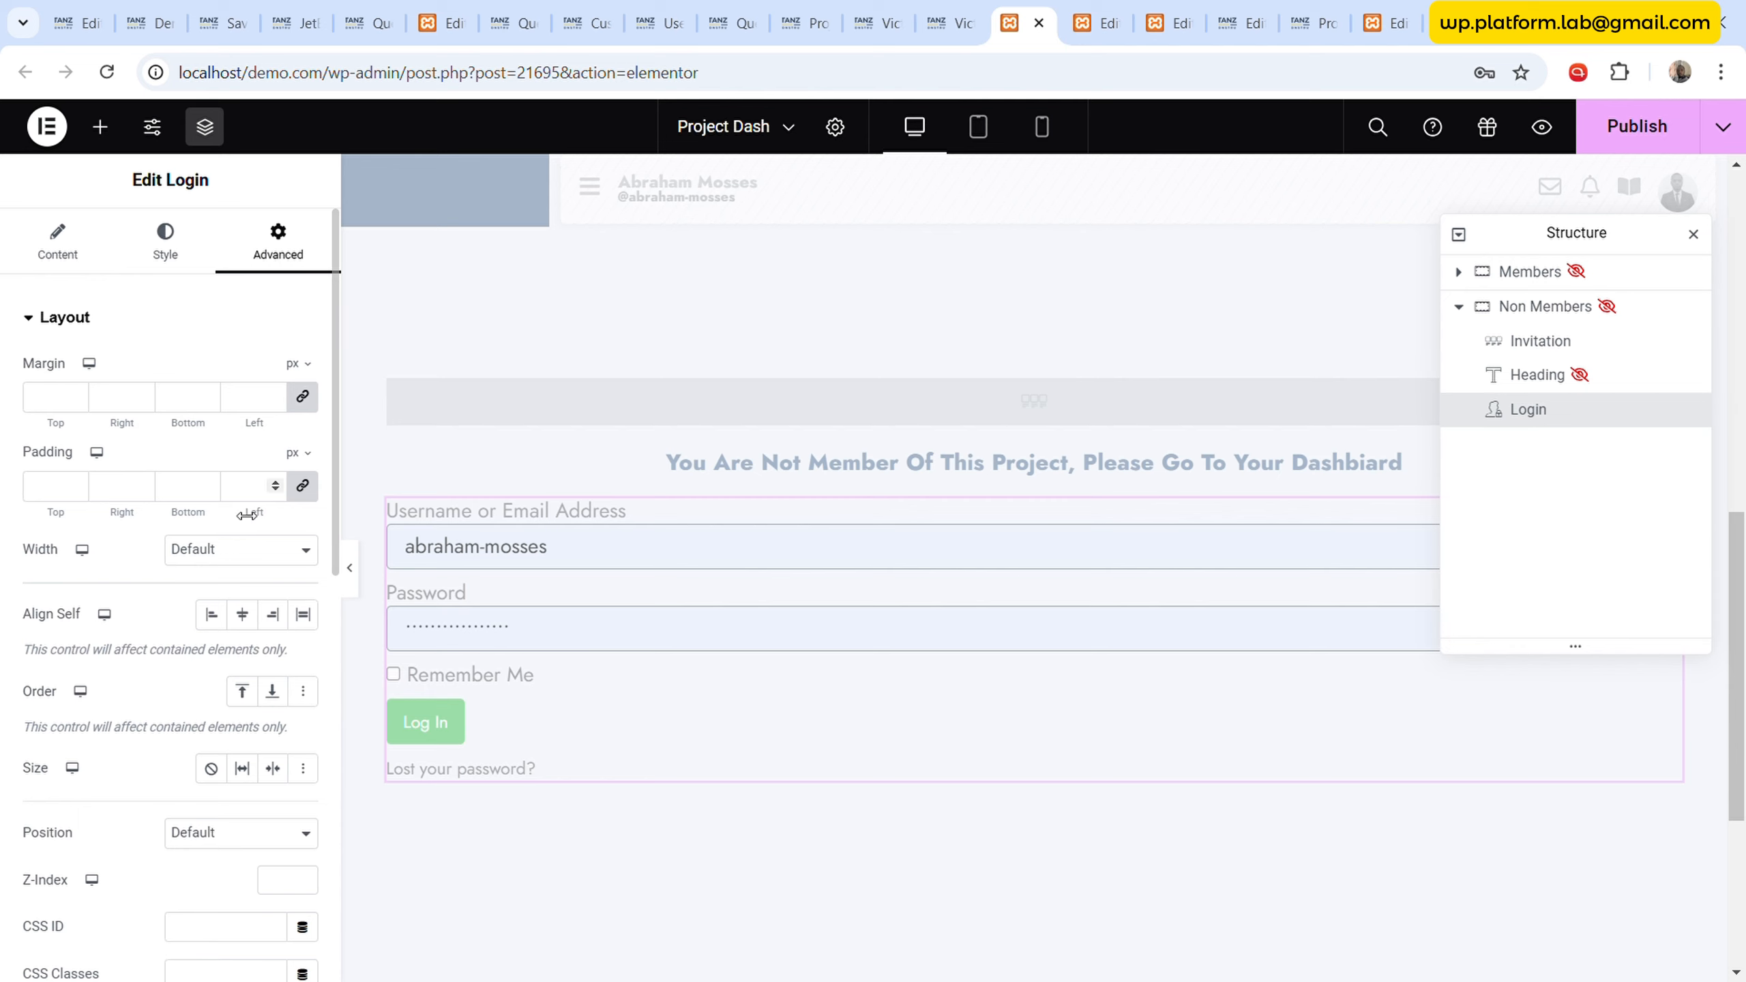
left_click(229, 649)
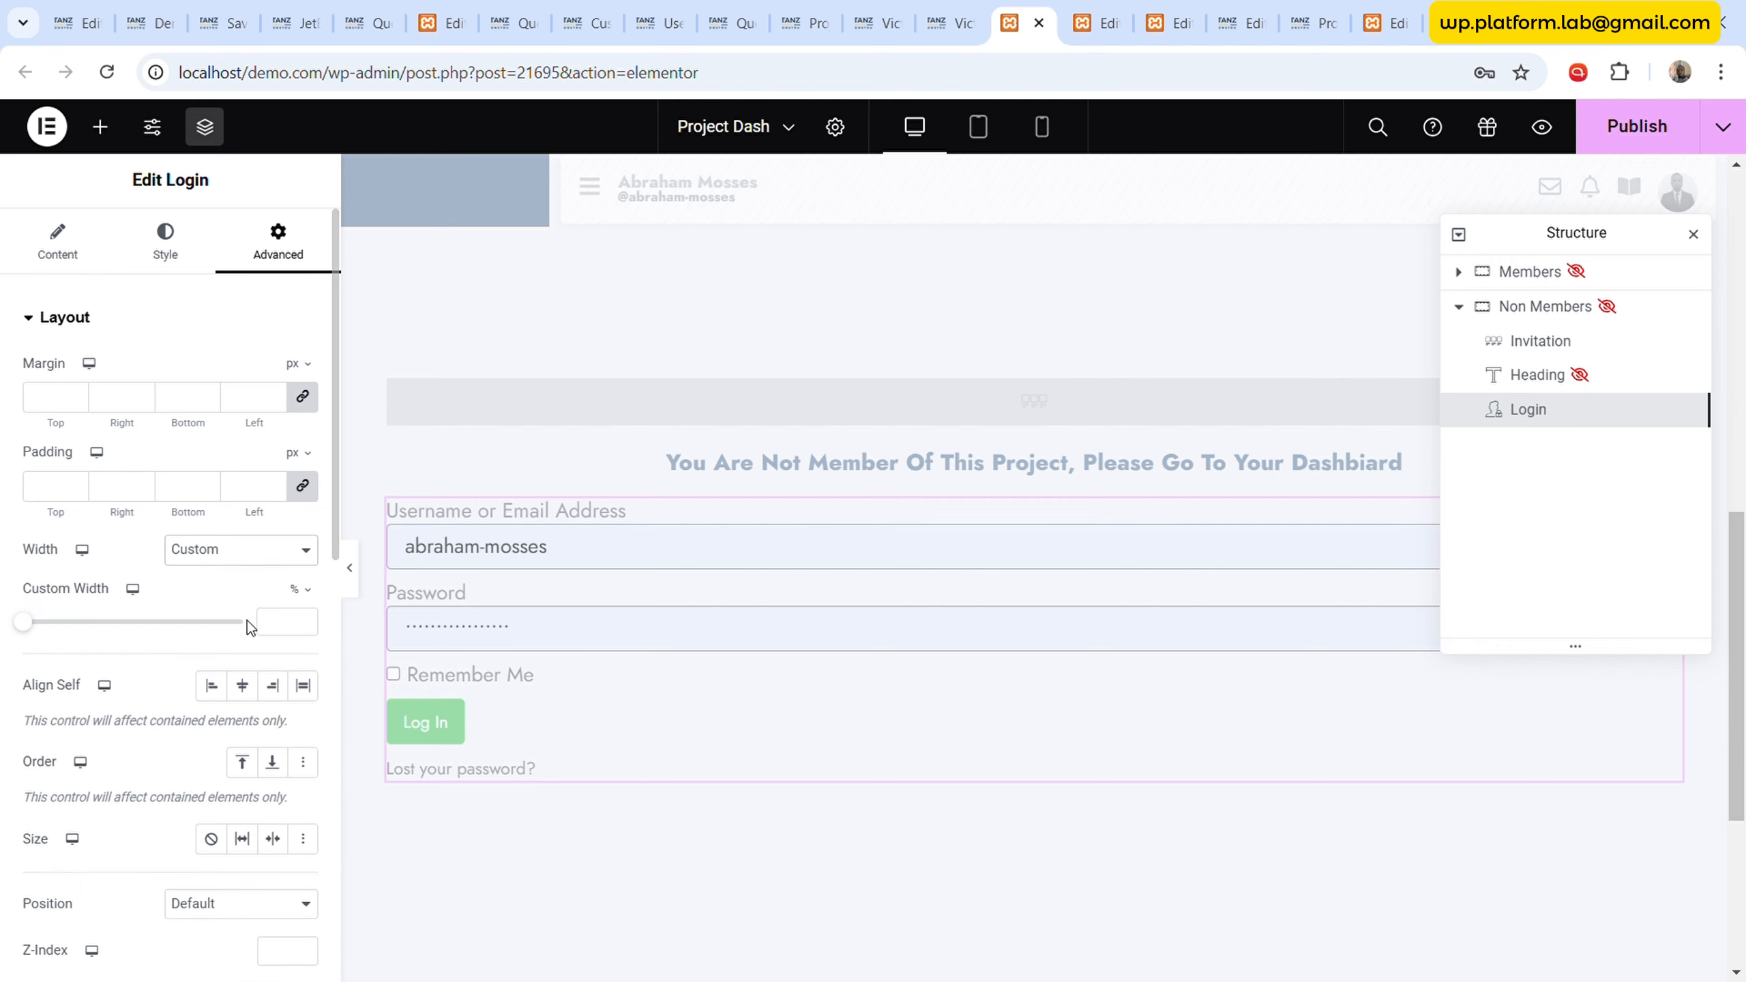
left_click_drag(29, 625, 139, 621)
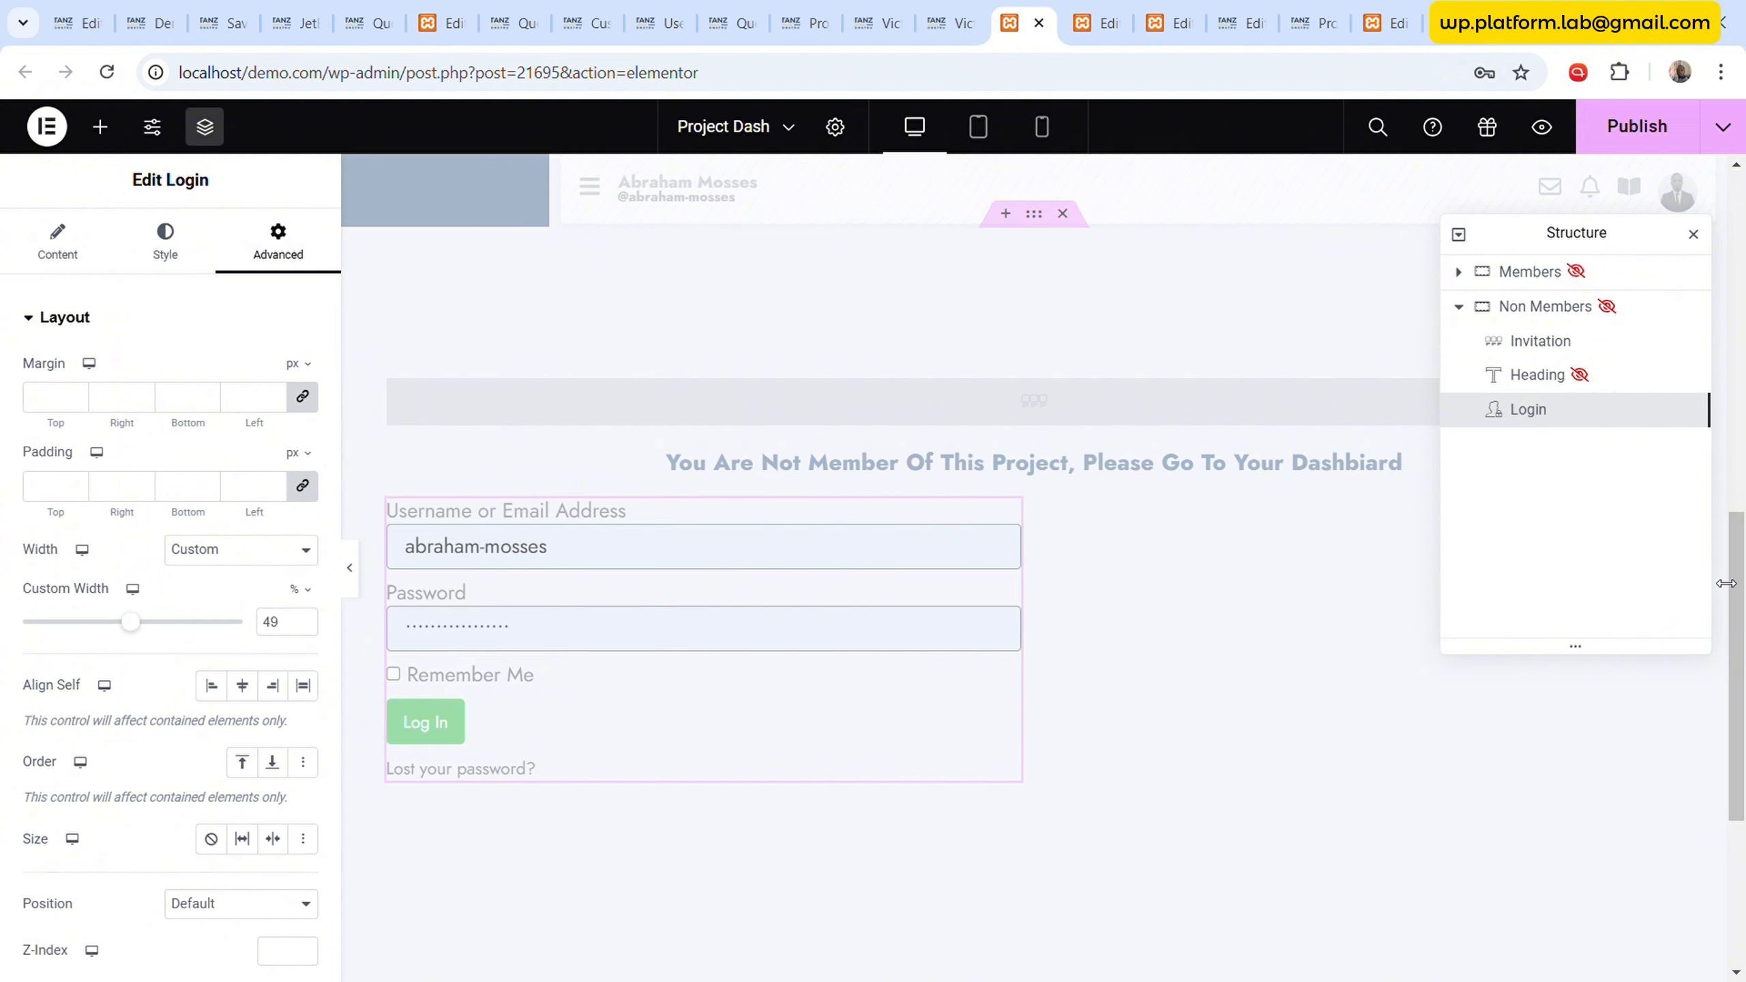
left_click(303, 617)
left_click(1546, 307)
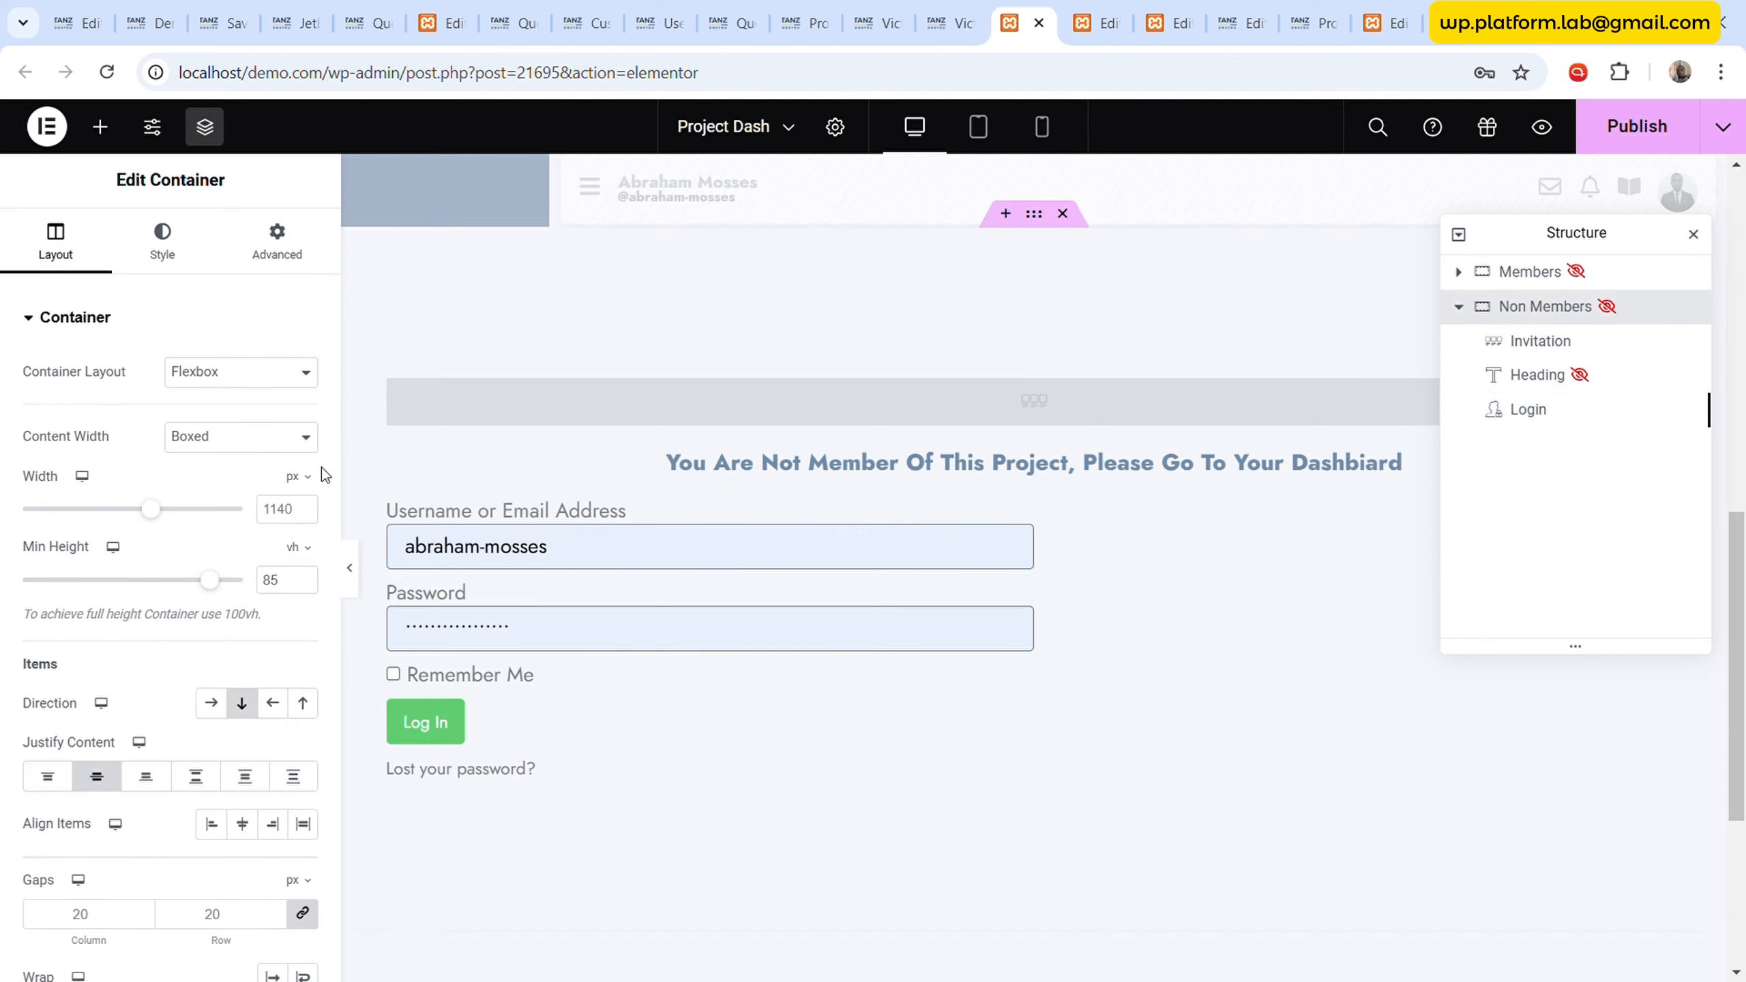
left_click(243, 823)
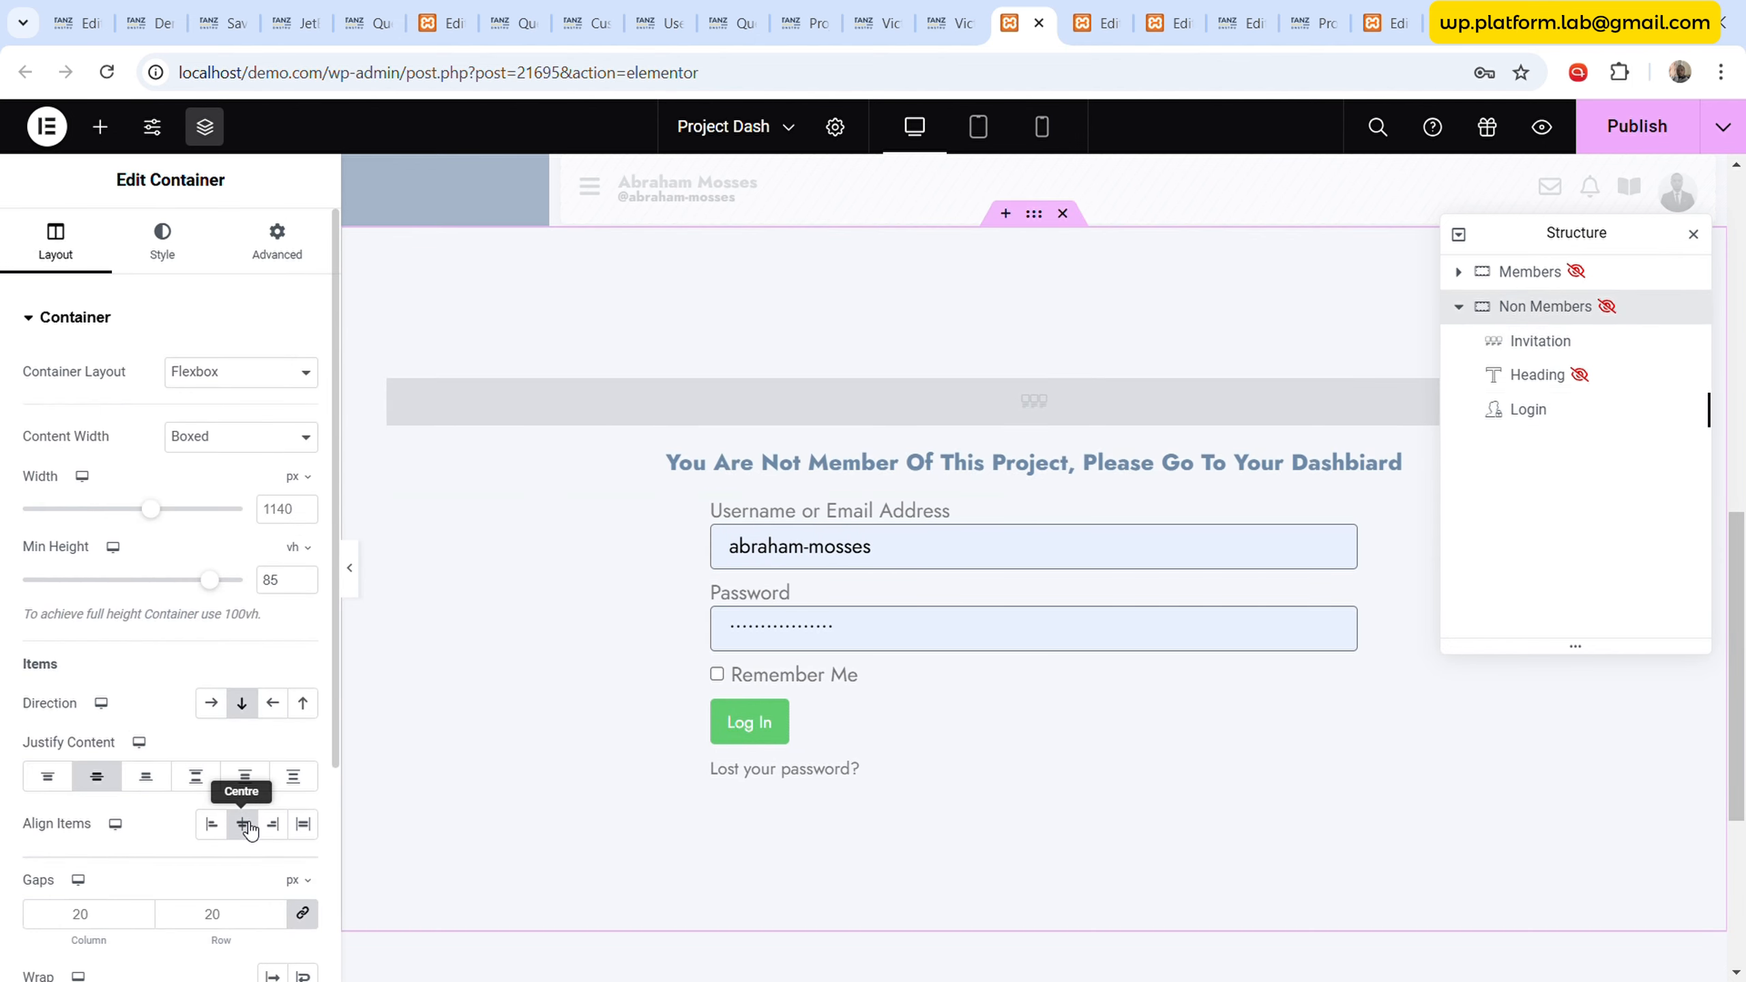
- Enable dynamic visibility on the Login widget to show it if User not logged in, and publish the template
left_click(1344, 508)
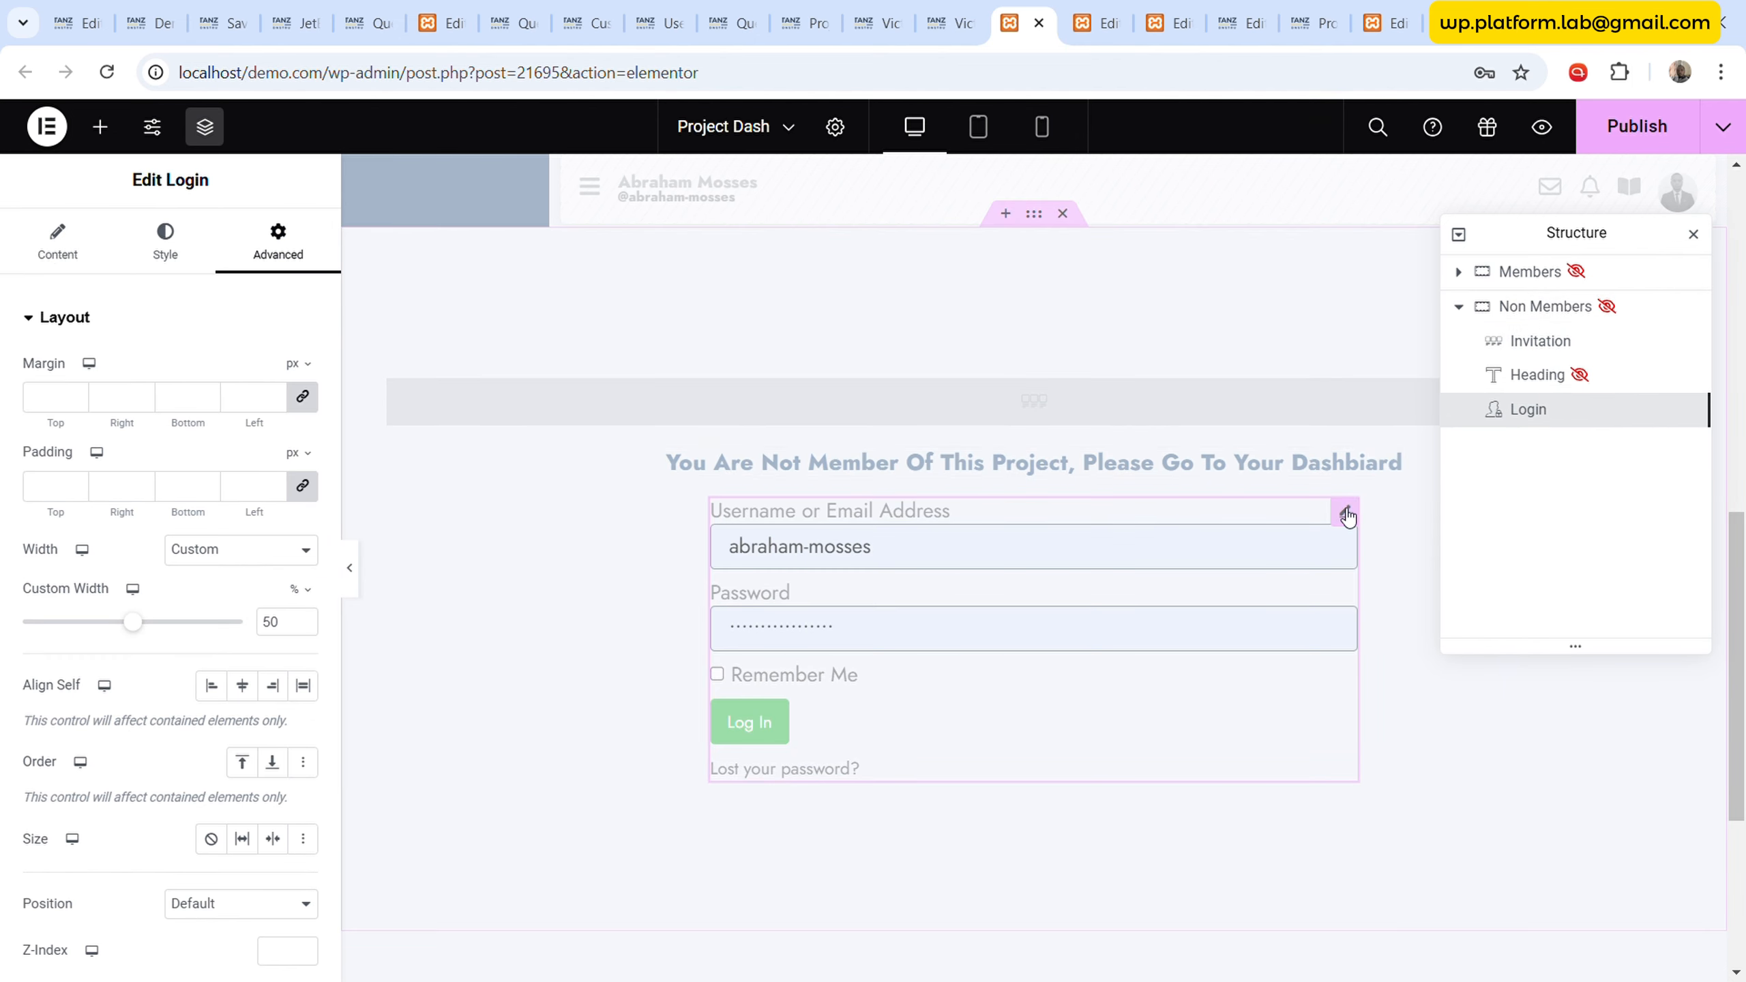
scroll(231, 476, "down", 5)
scroll(206, 619, "down", 5)
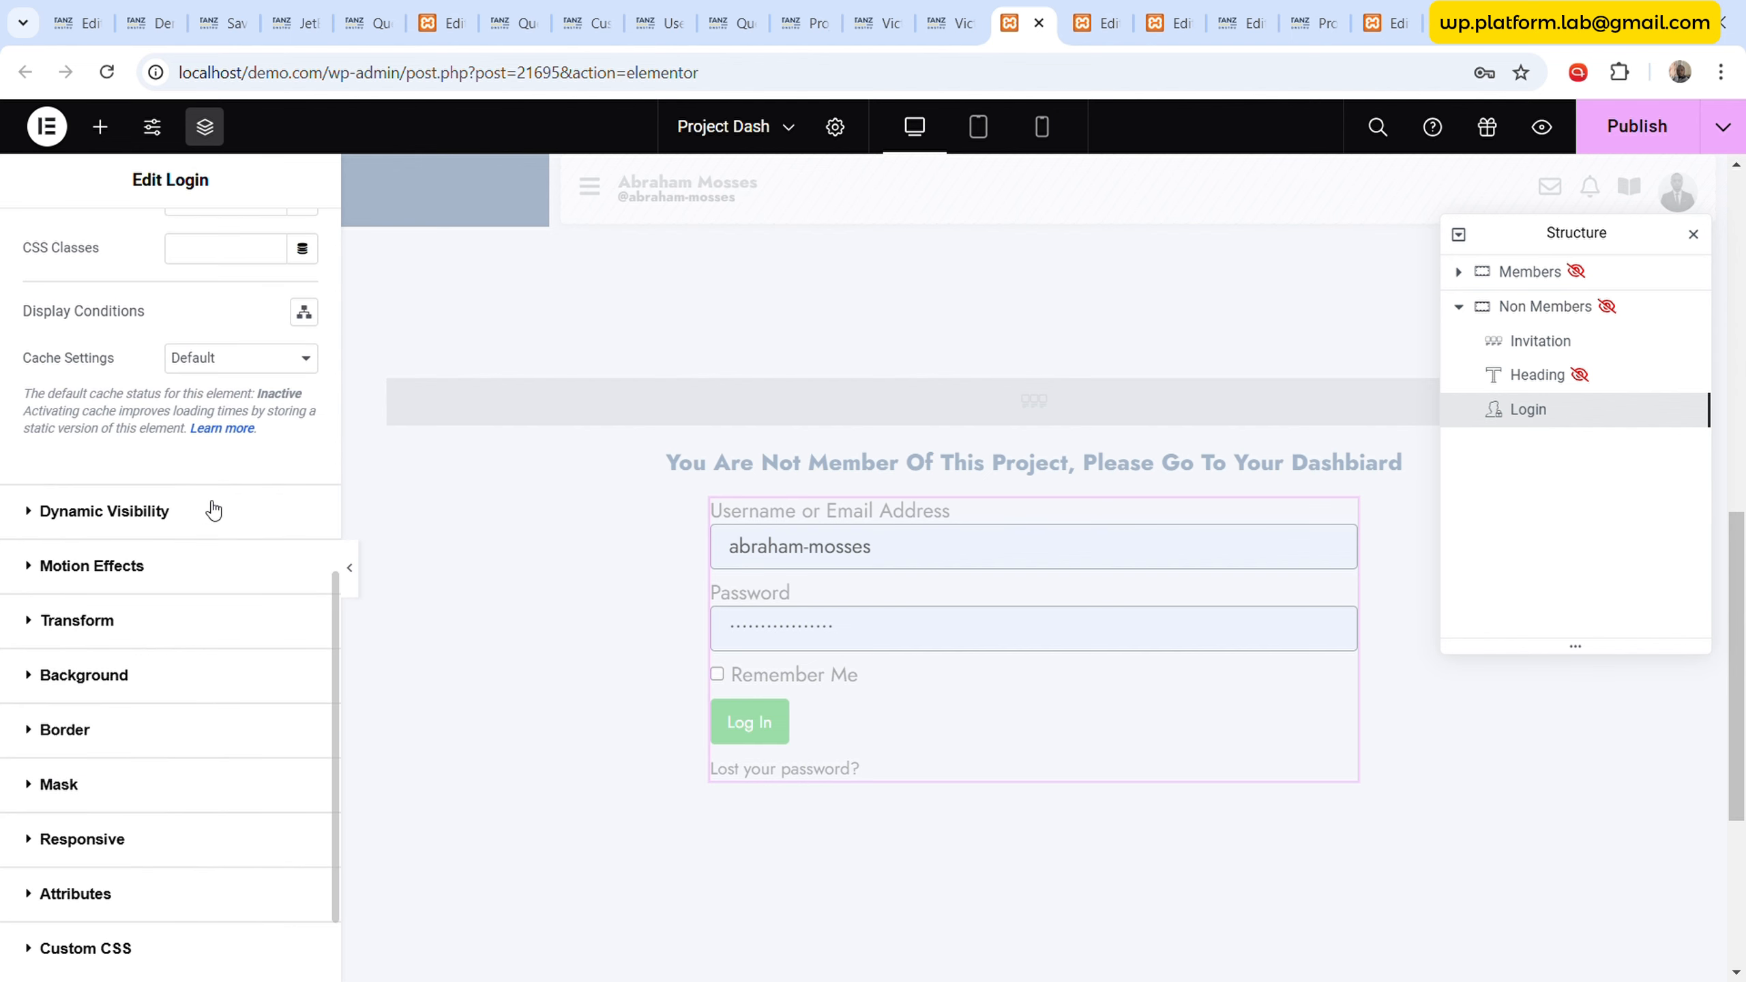
left_click(210, 507)
left_click(286, 424)
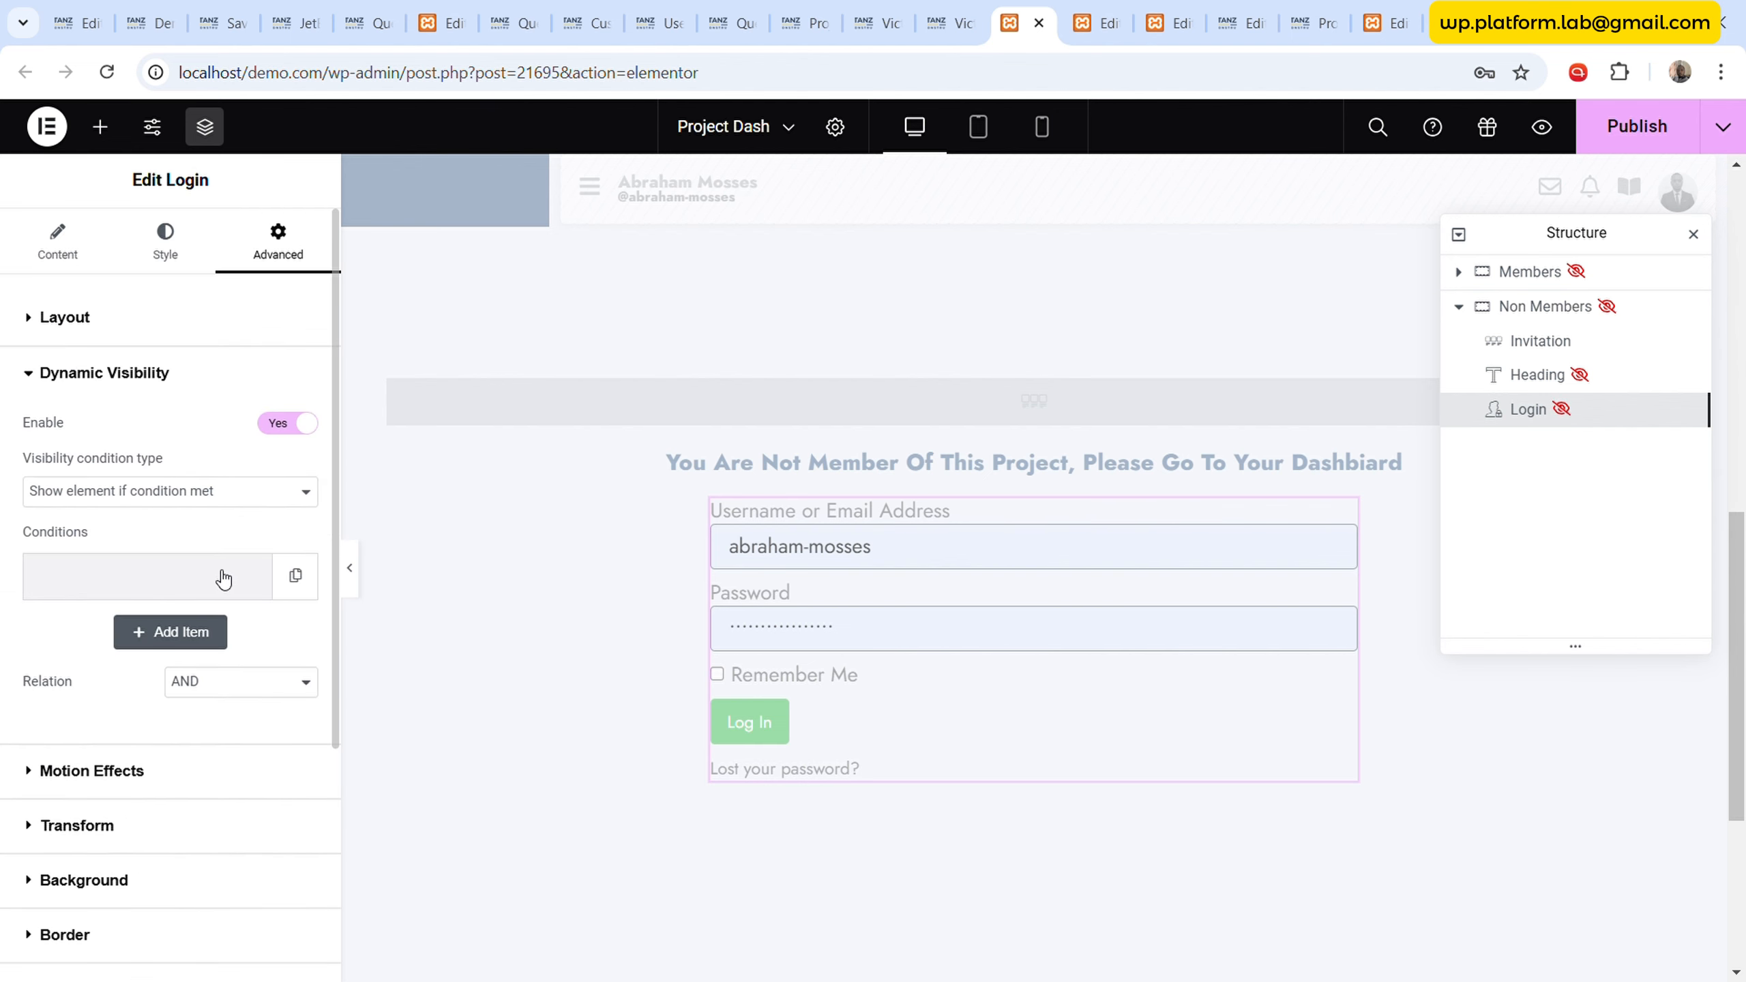
left_click(200, 629)
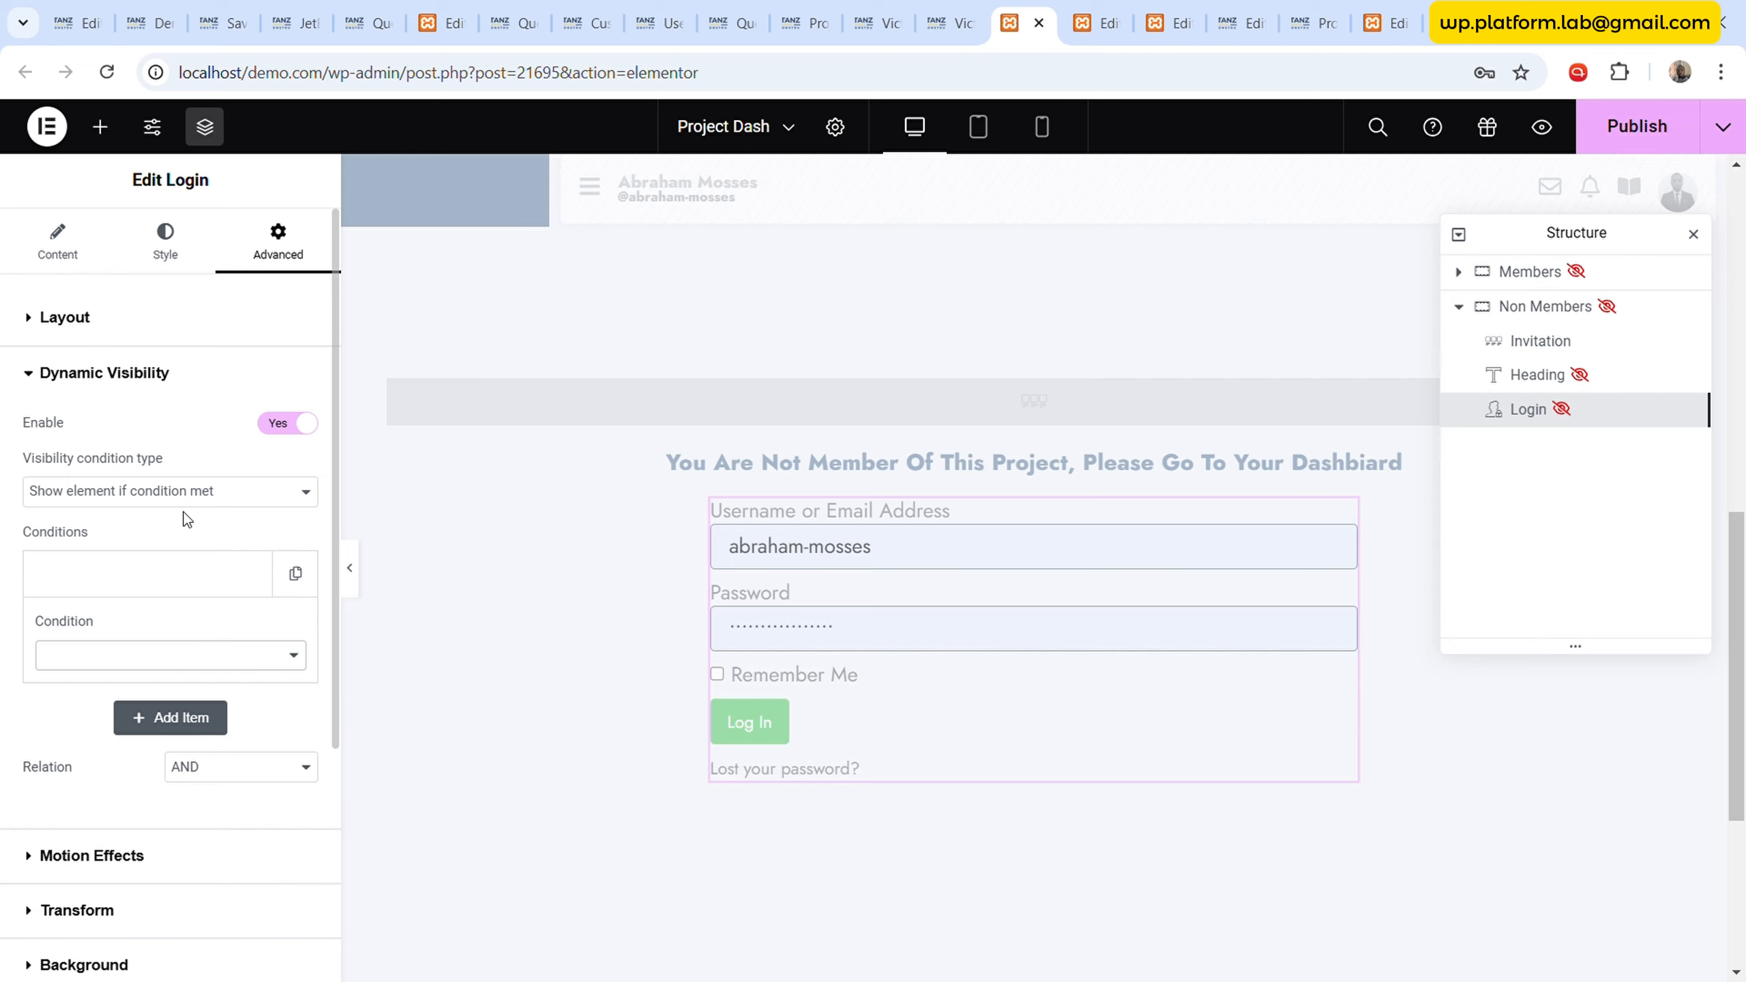
left_click(157, 433)
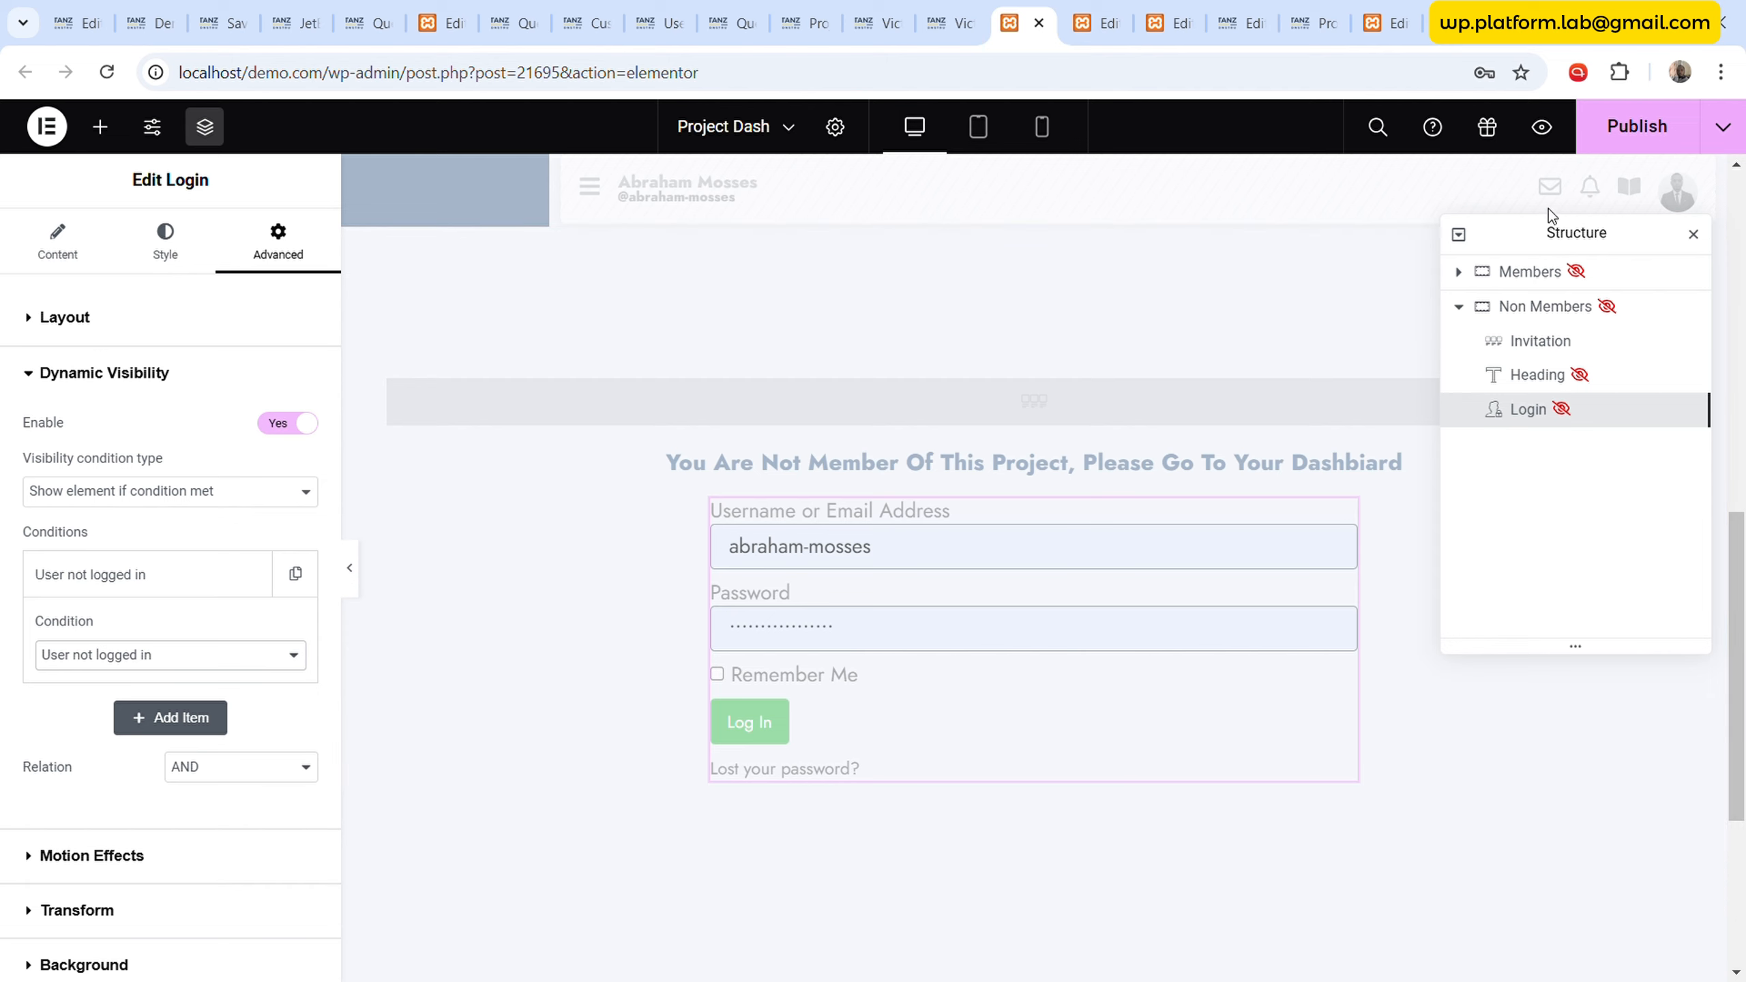
left_click(1637, 126)
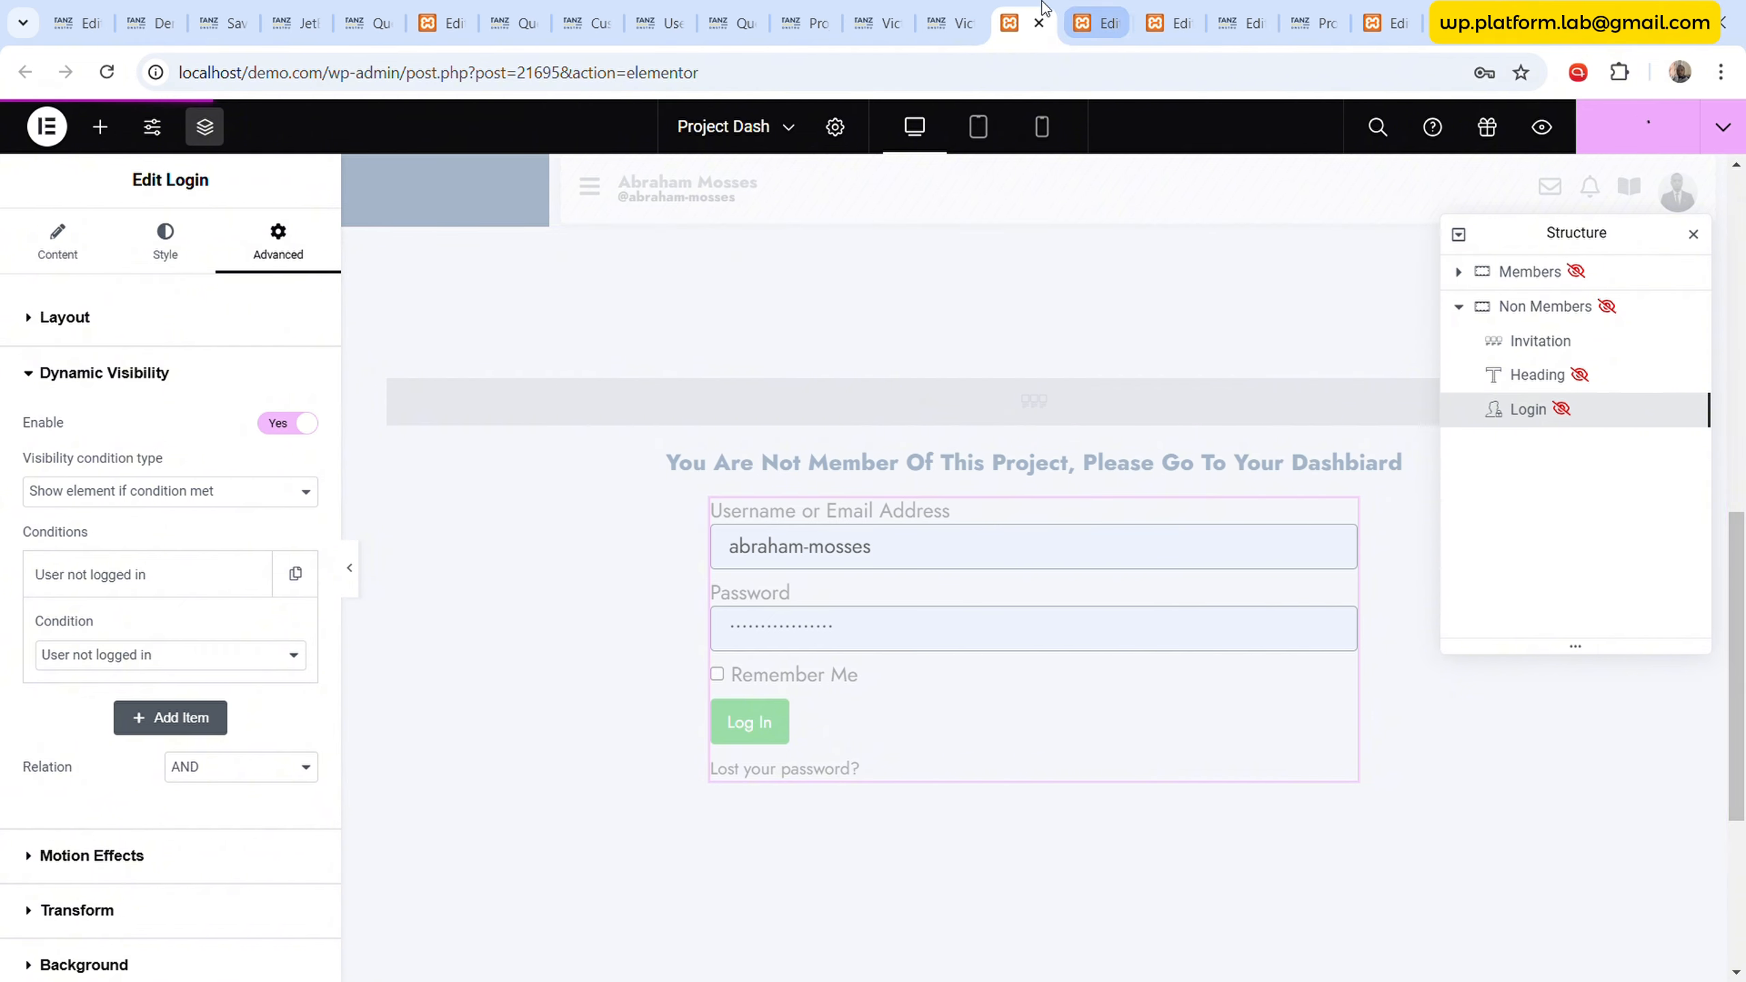
- Reload the project overview page, close the duplicate page tab, and check the invited user's view
left_click(982, 9)
left_click(104, 71)
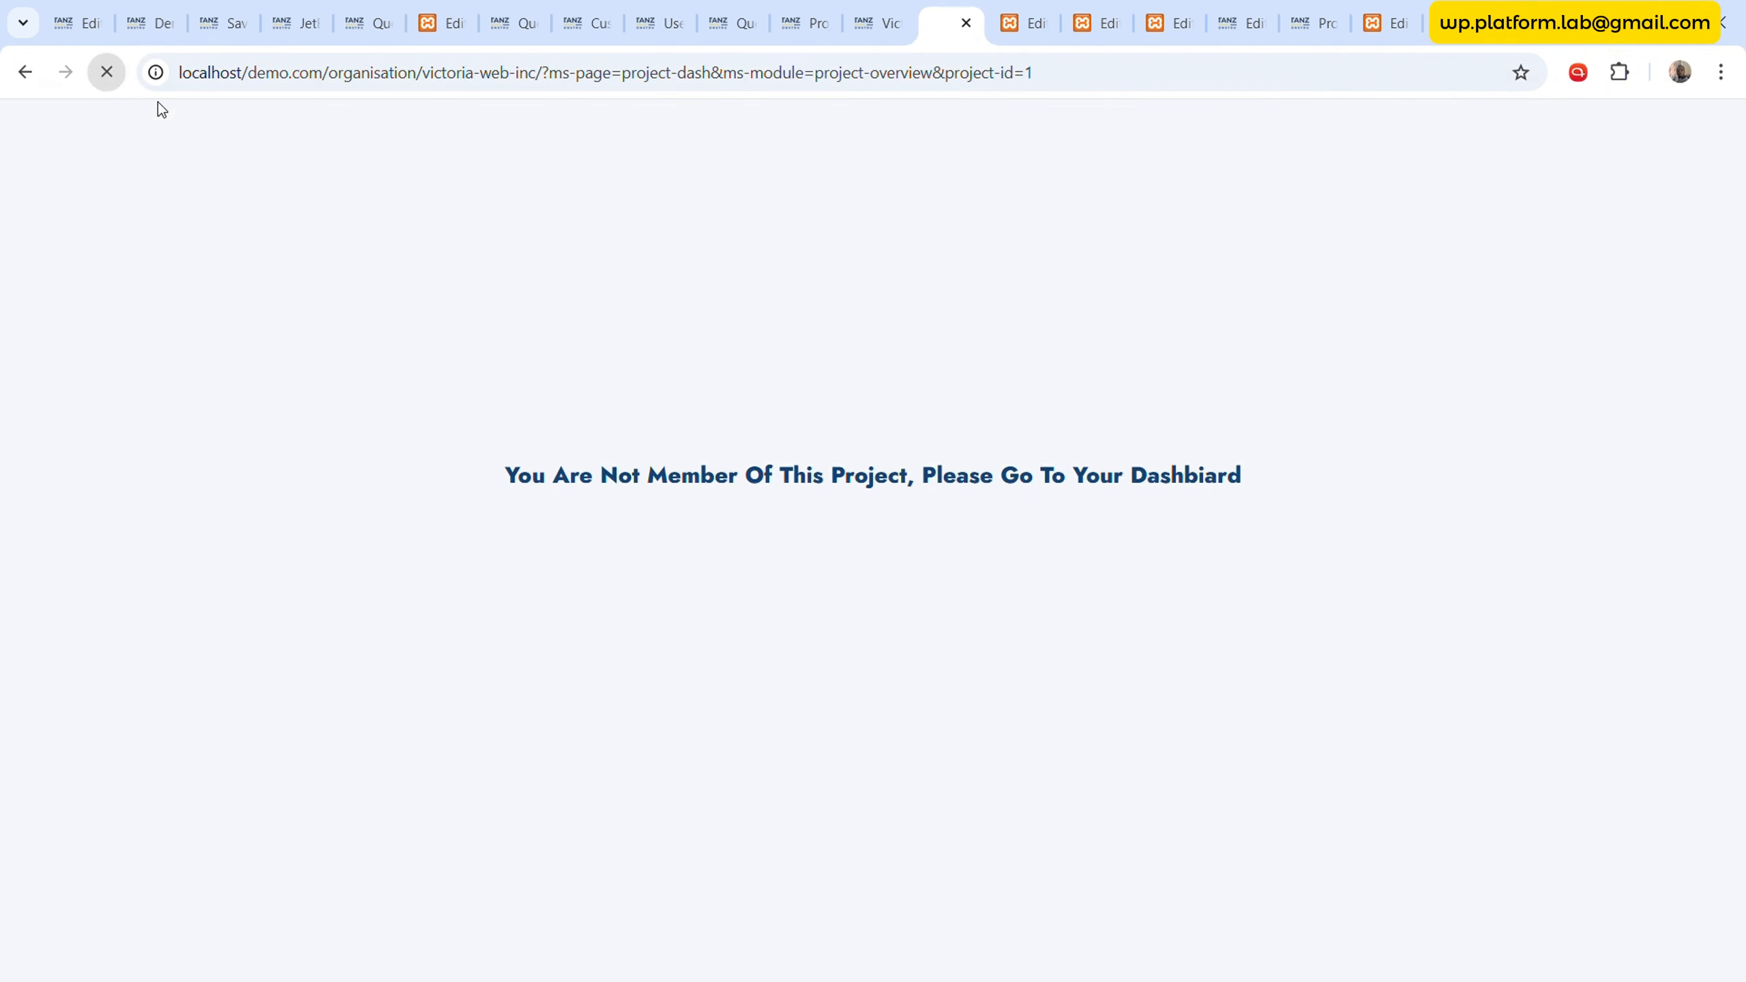
left_click(898, 6)
left_click(893, 22)
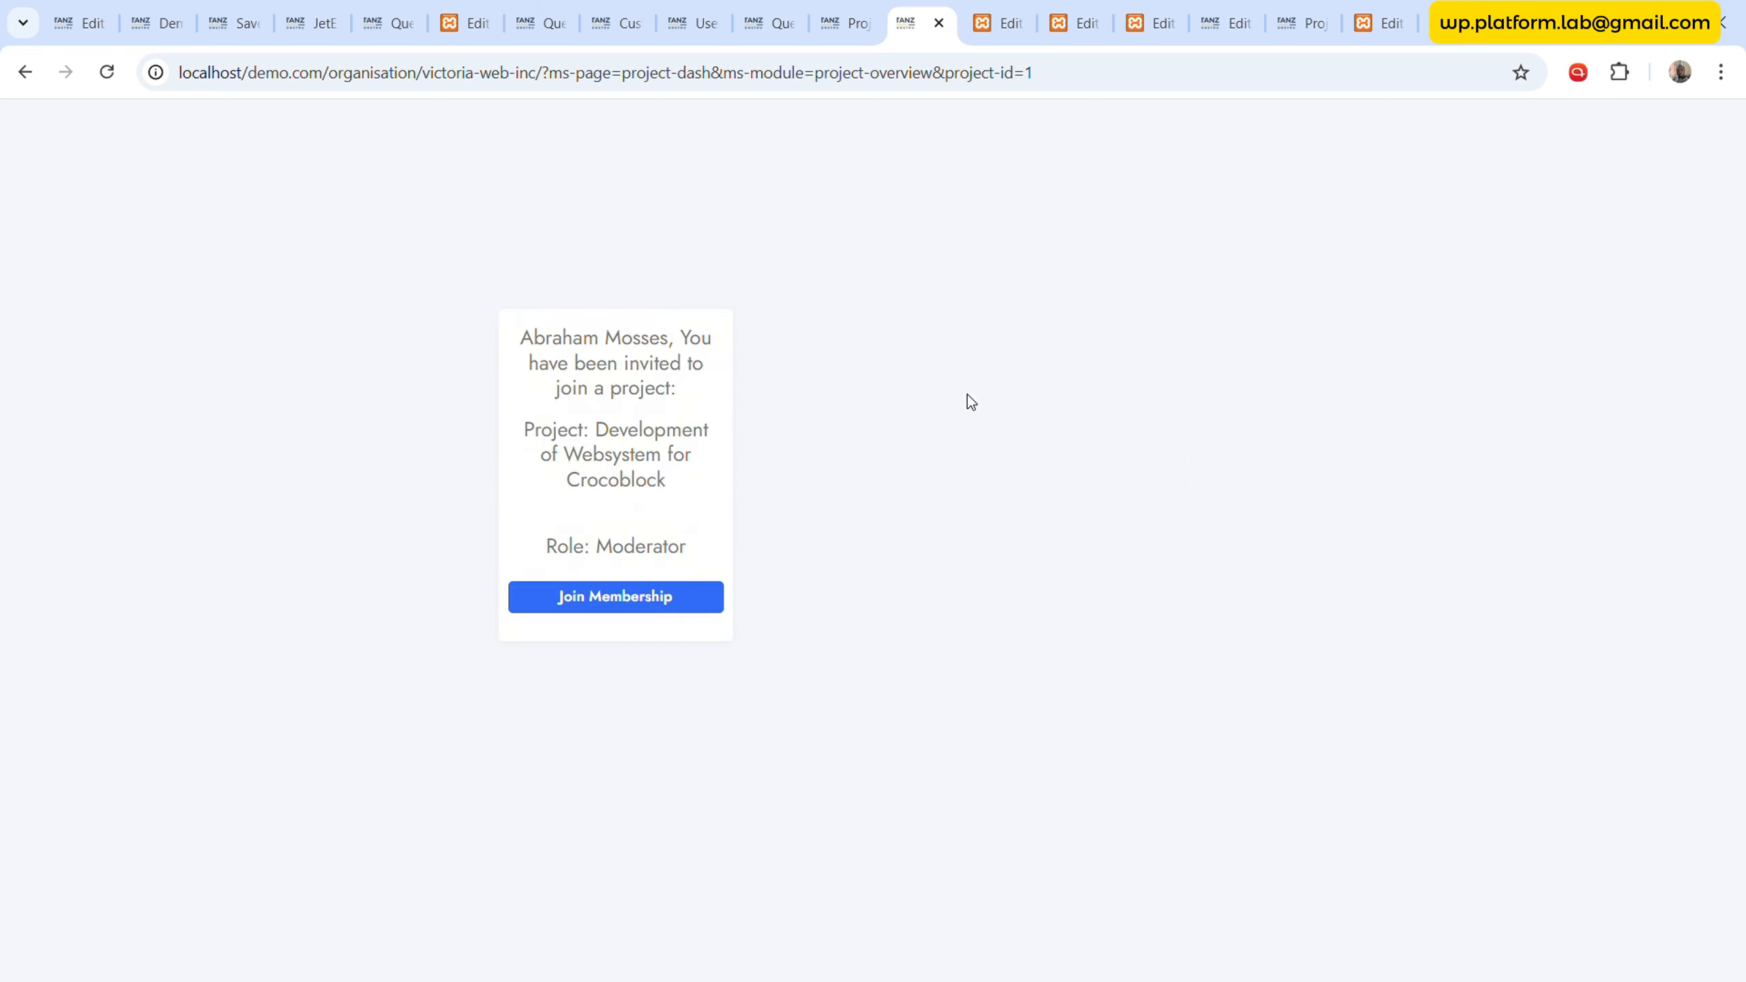
- Set the Invitation listing grid's width to Full Width (100%) and select the Non Members container
left_click(998, 23)
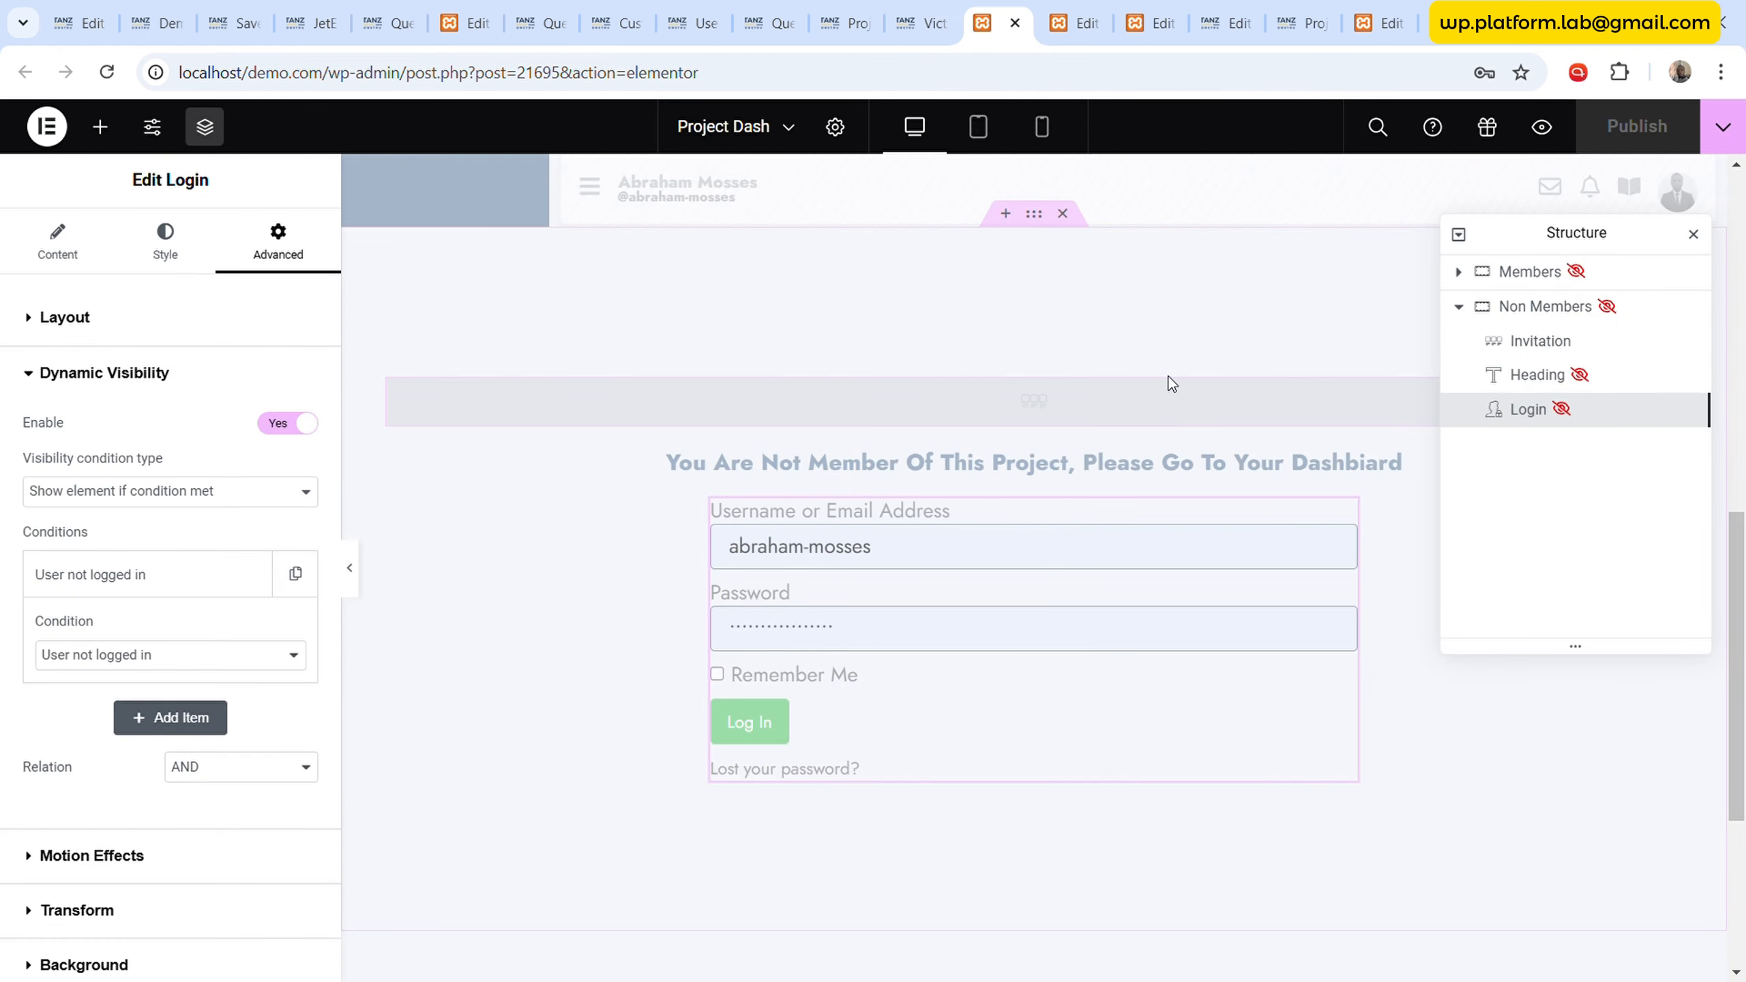
scroll(1092, 514, "down", 5)
scroll(1092, 547, "up", 5)
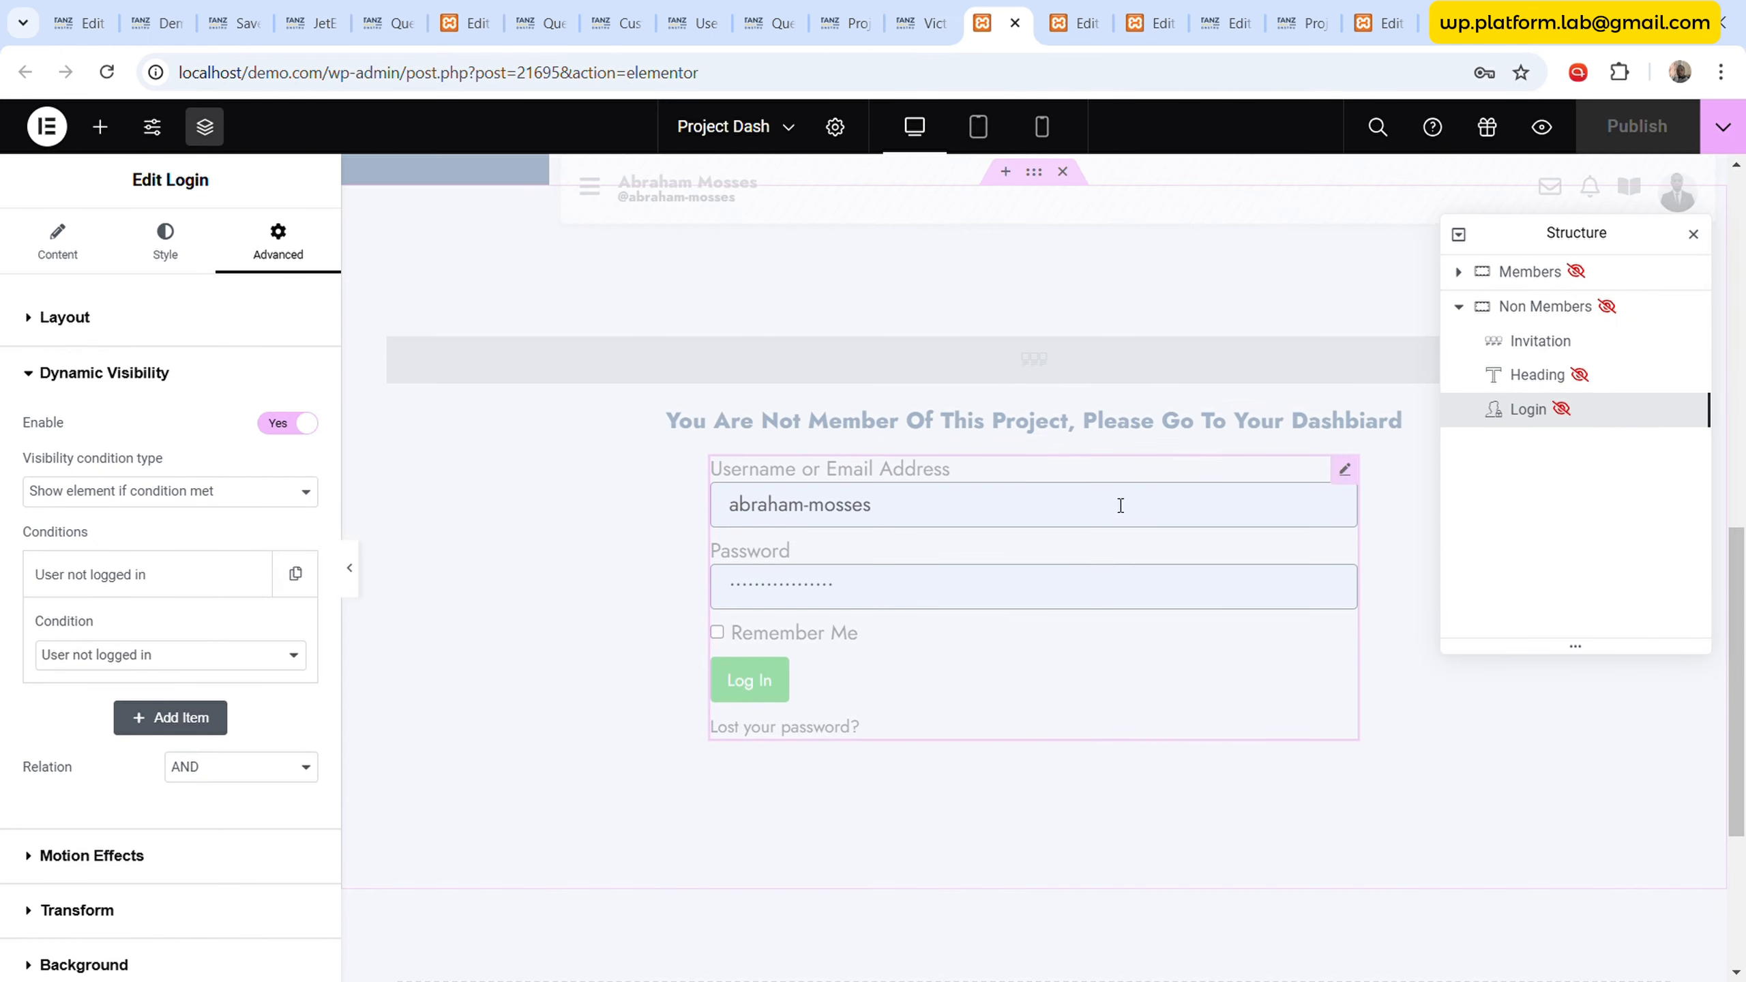
left_click(1180, 360)
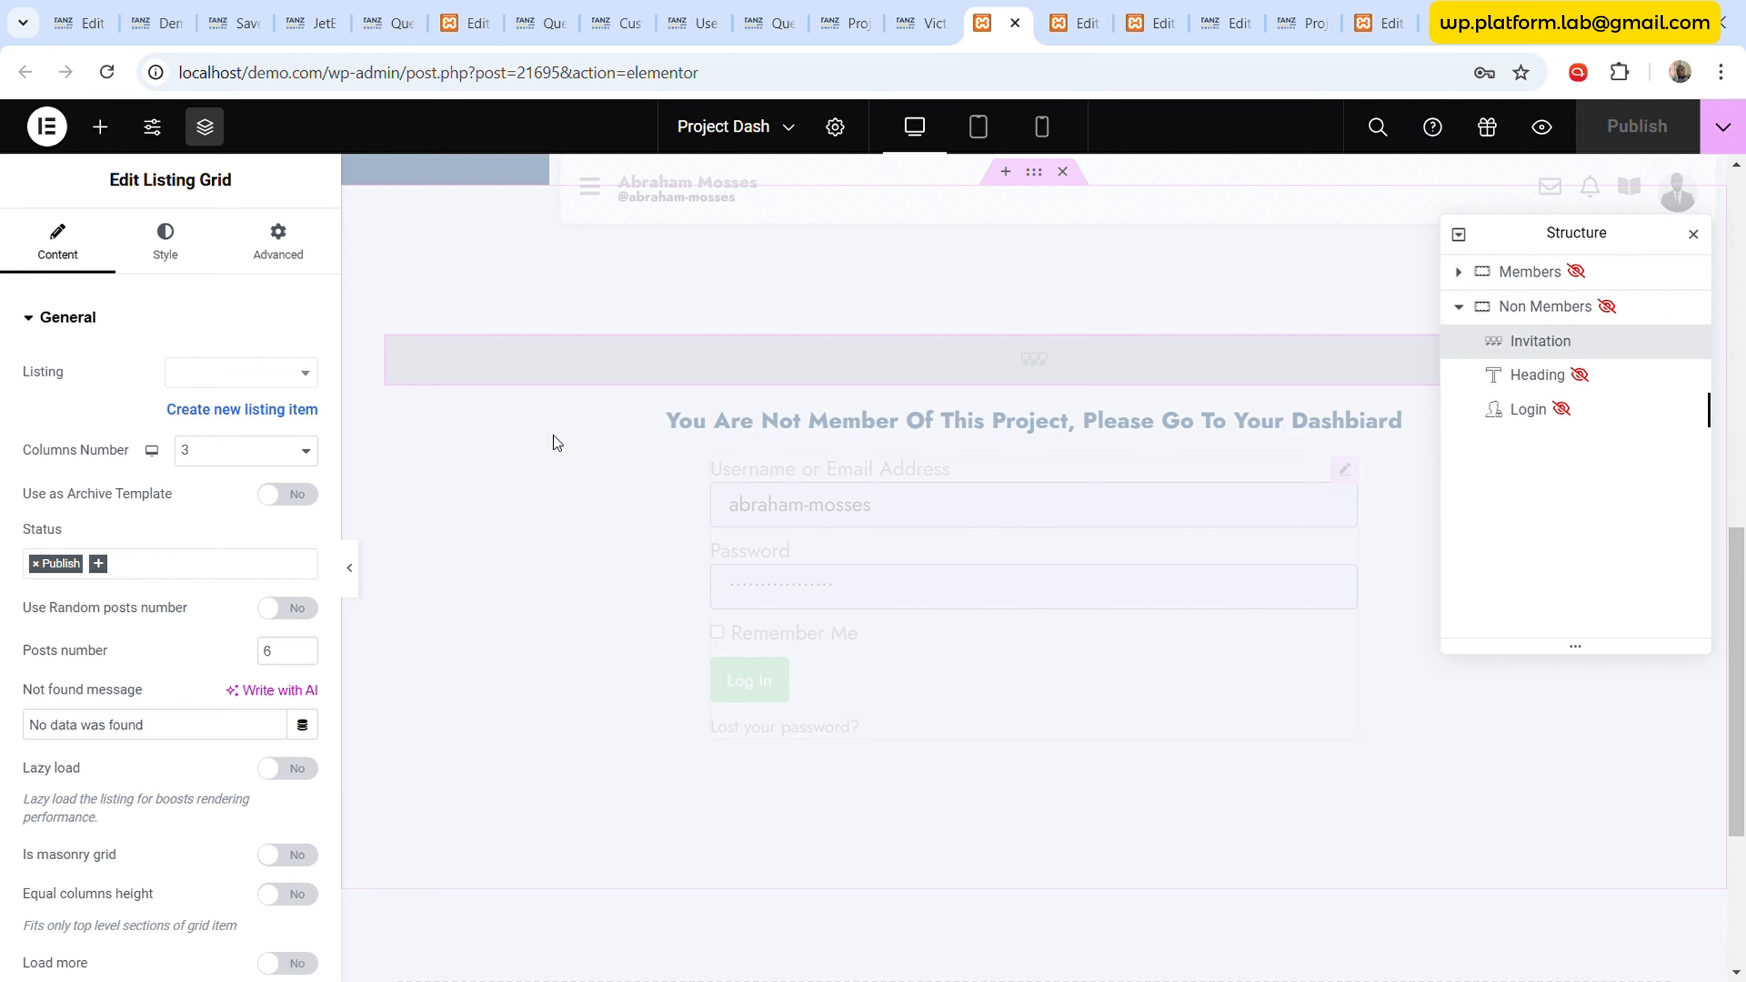
left_click(278, 241)
left_click(234, 549)
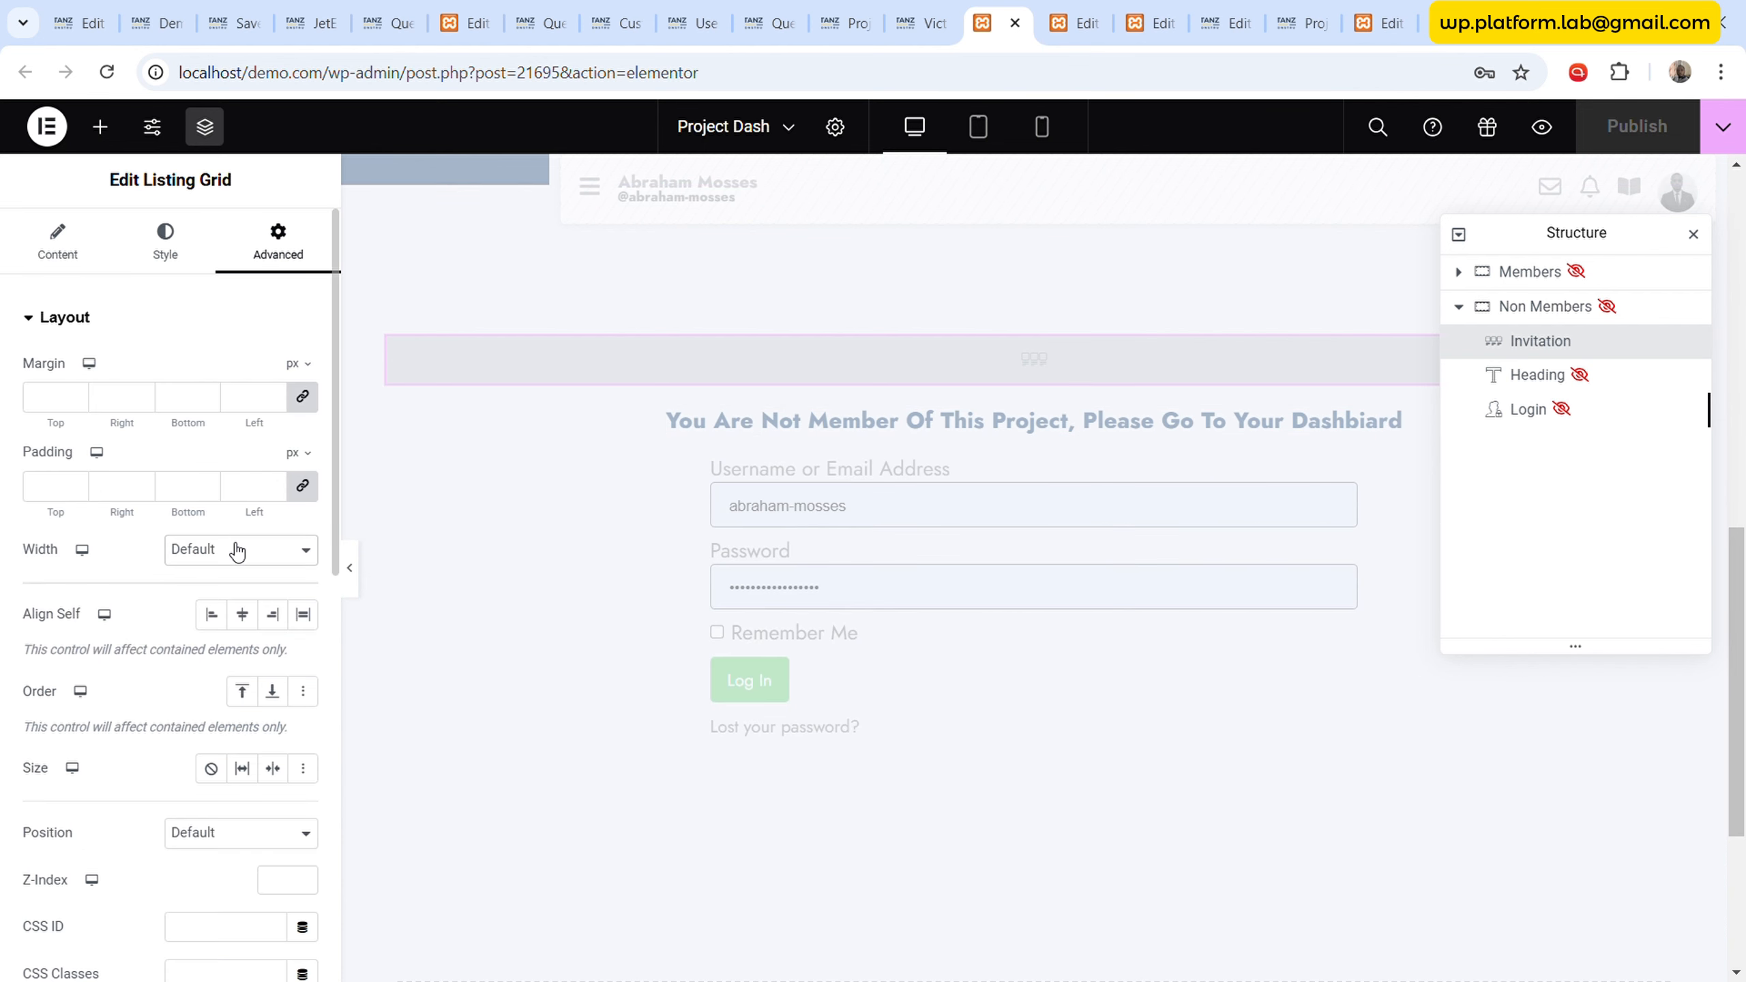
left_click(225, 620)
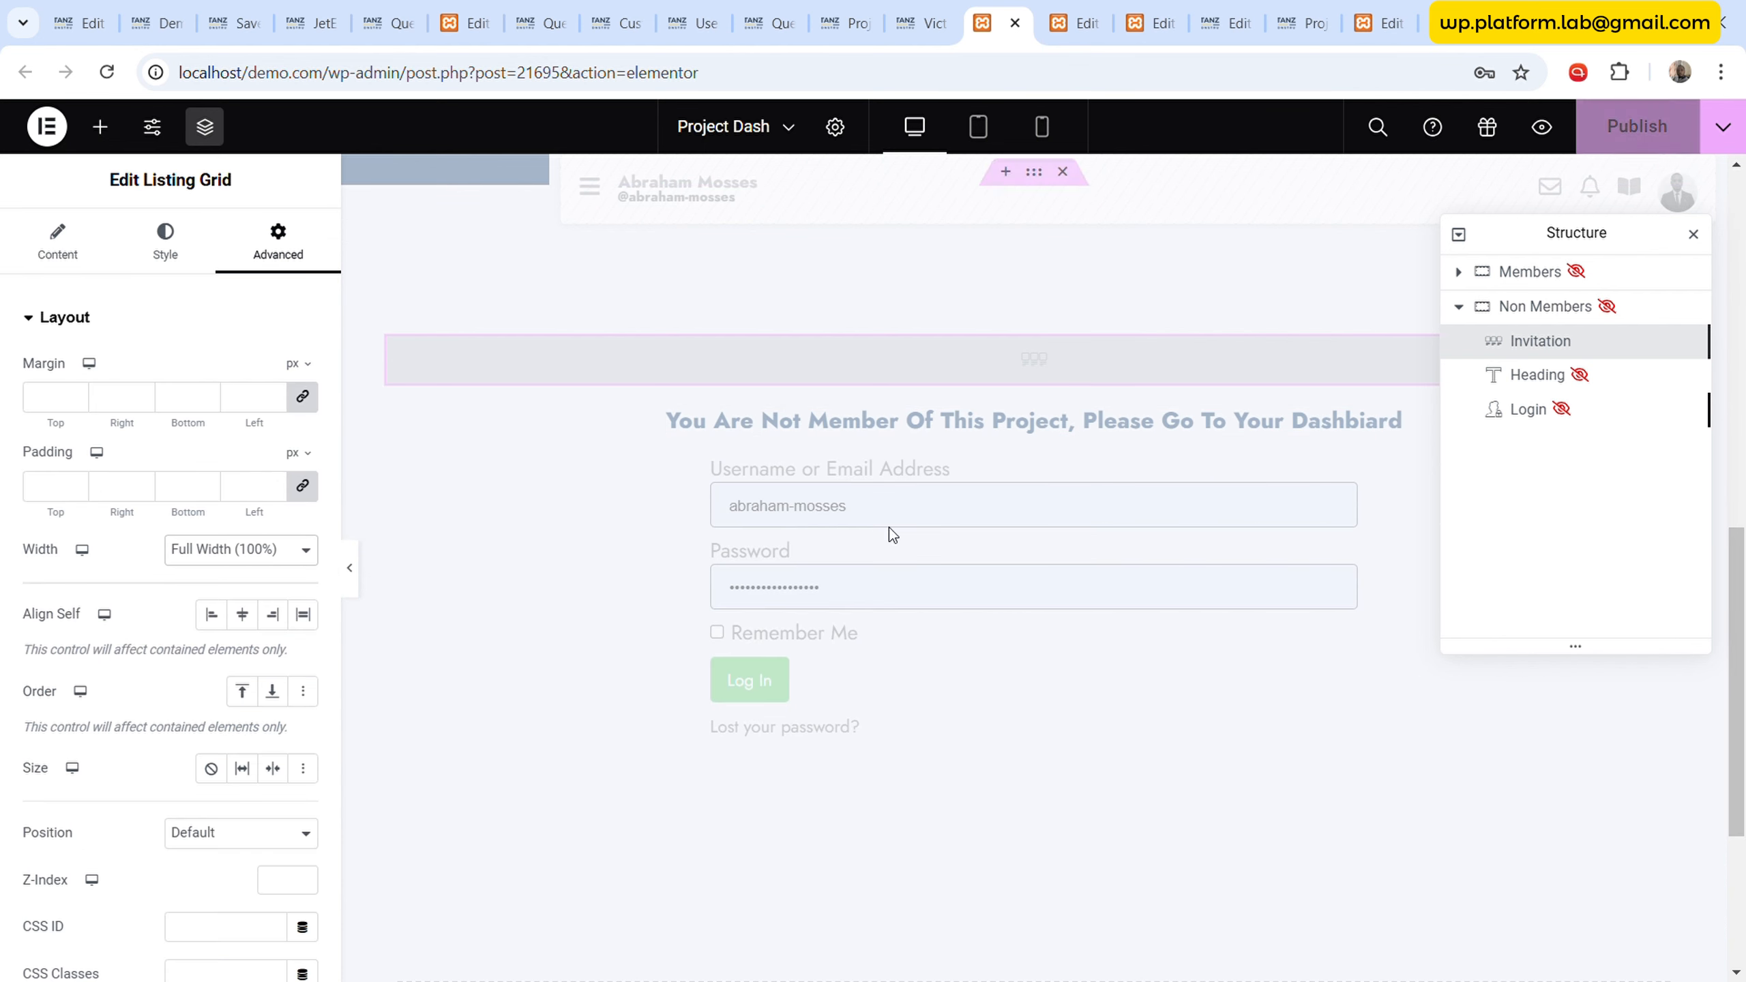
left_click(1546, 306)
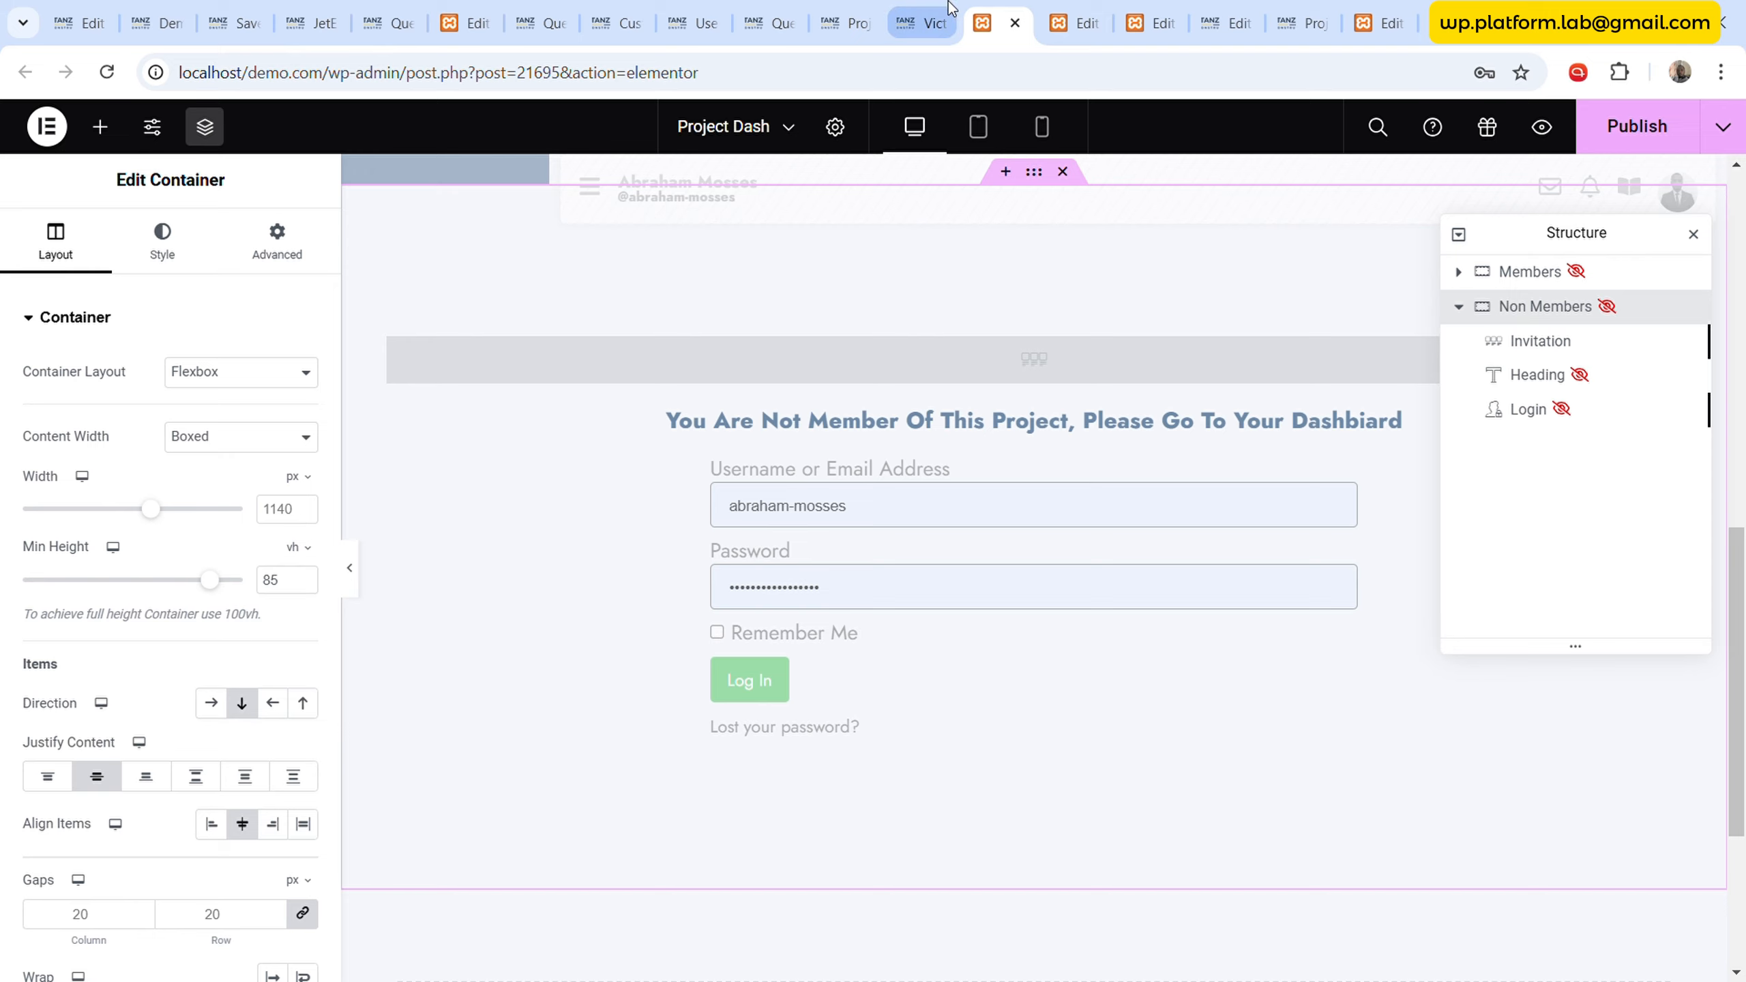
- Review the invitation's Join Membership button on the project overview page, the project member record and the query's Project ID condition
left_click(929, 23)
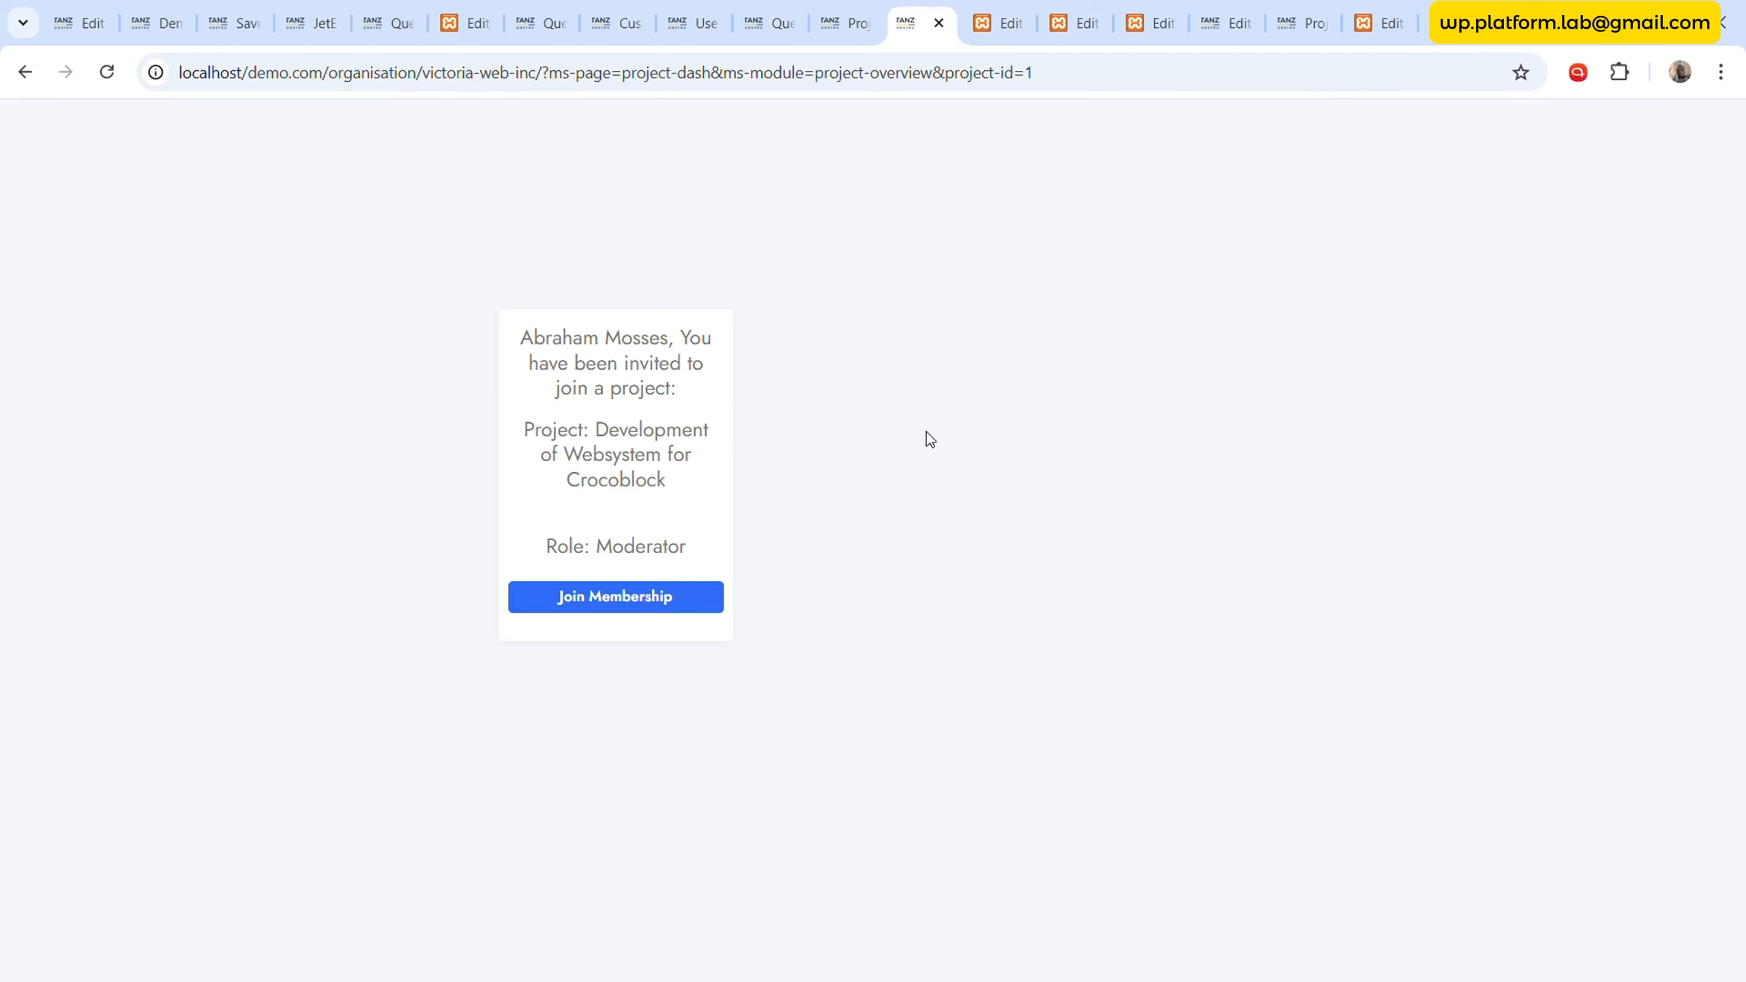
left_click(623, 600)
left_click(863, 10)
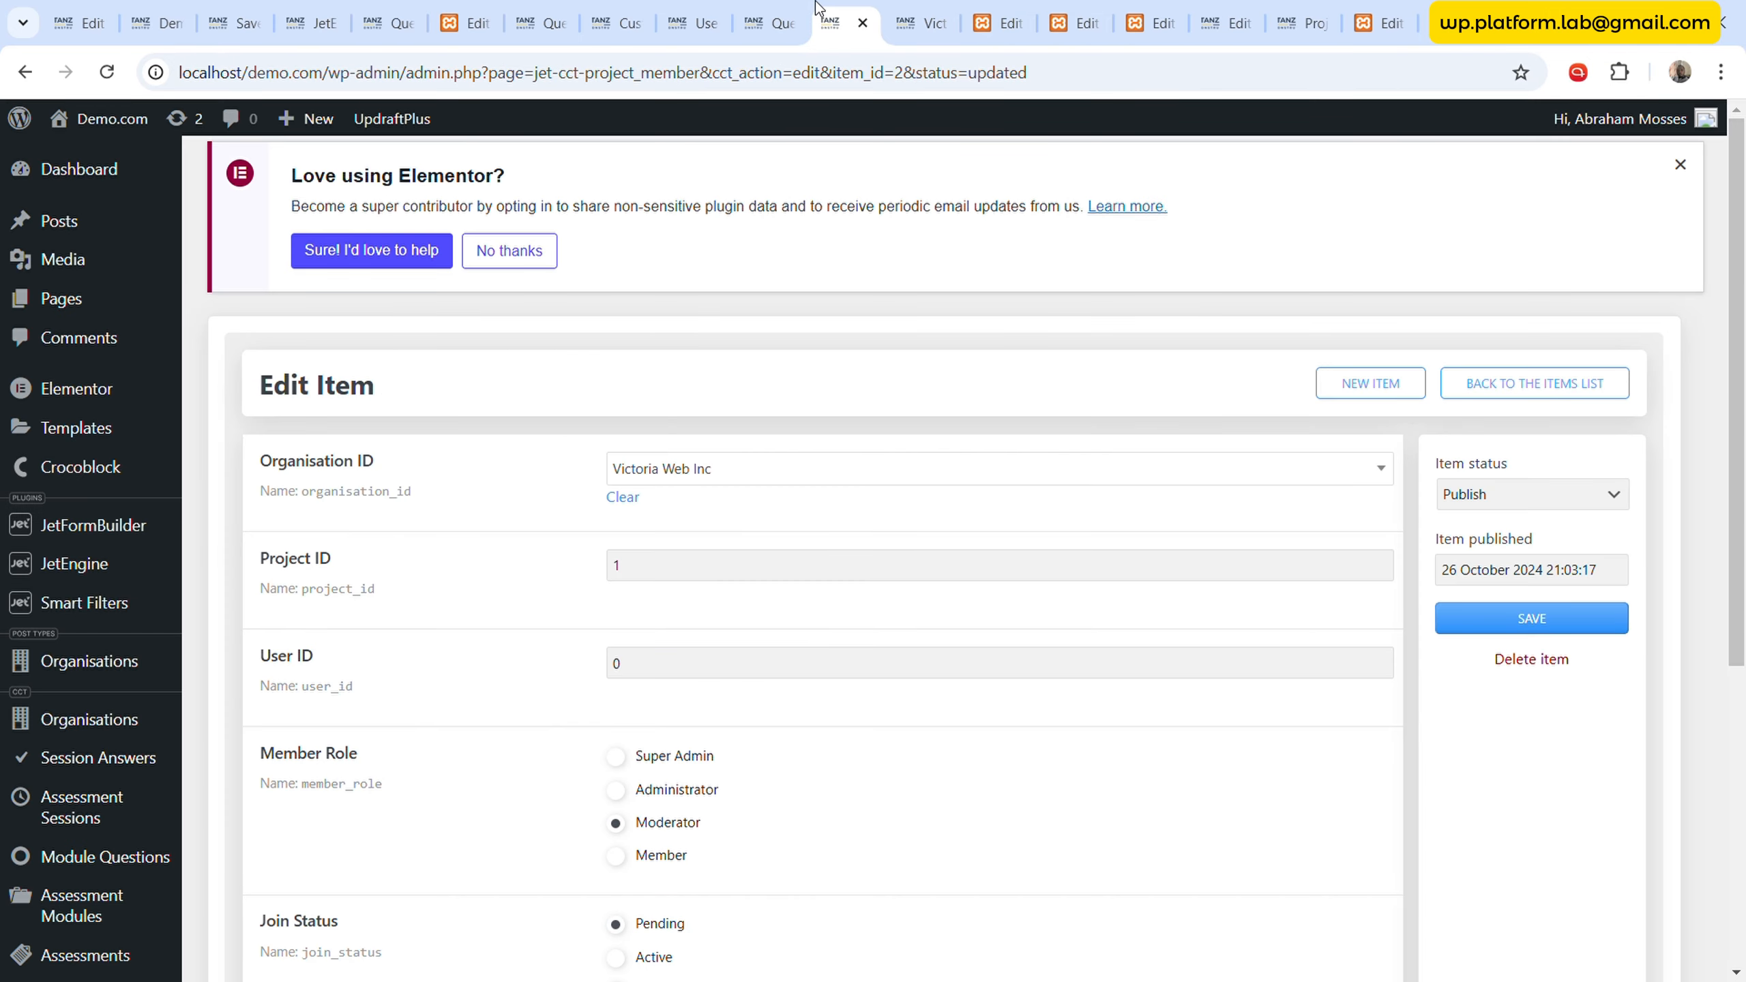
left_click(791, 6)
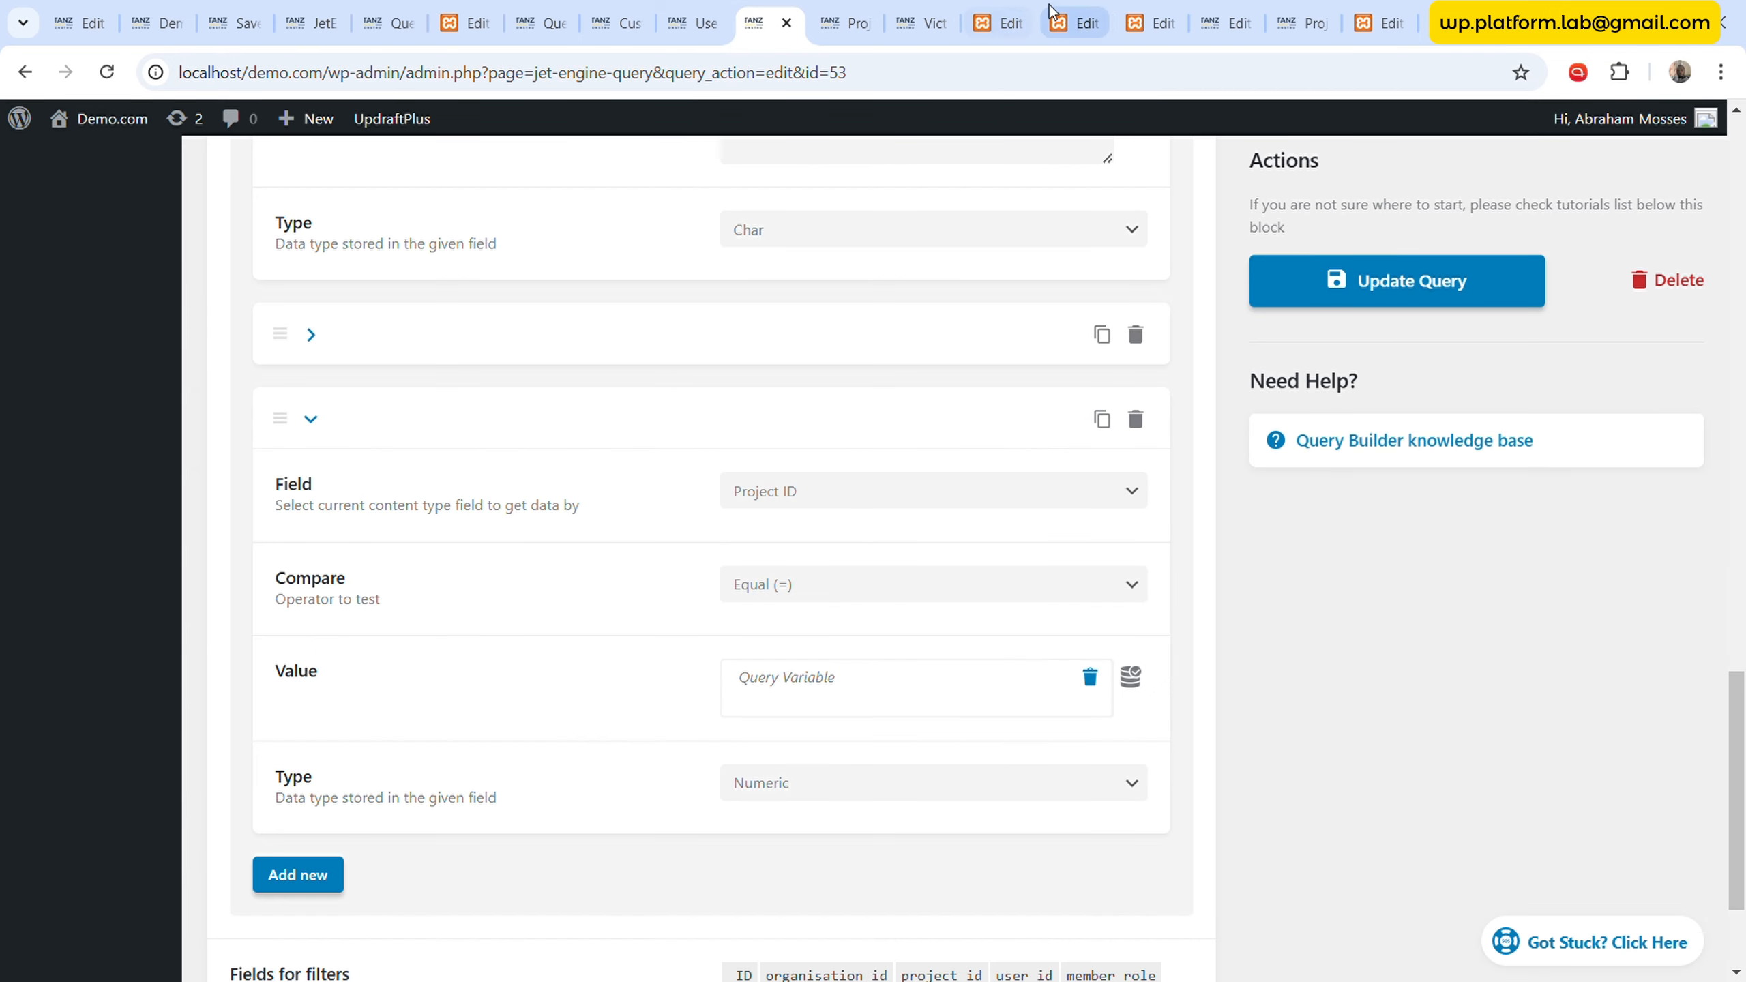
left_click(845, 14)
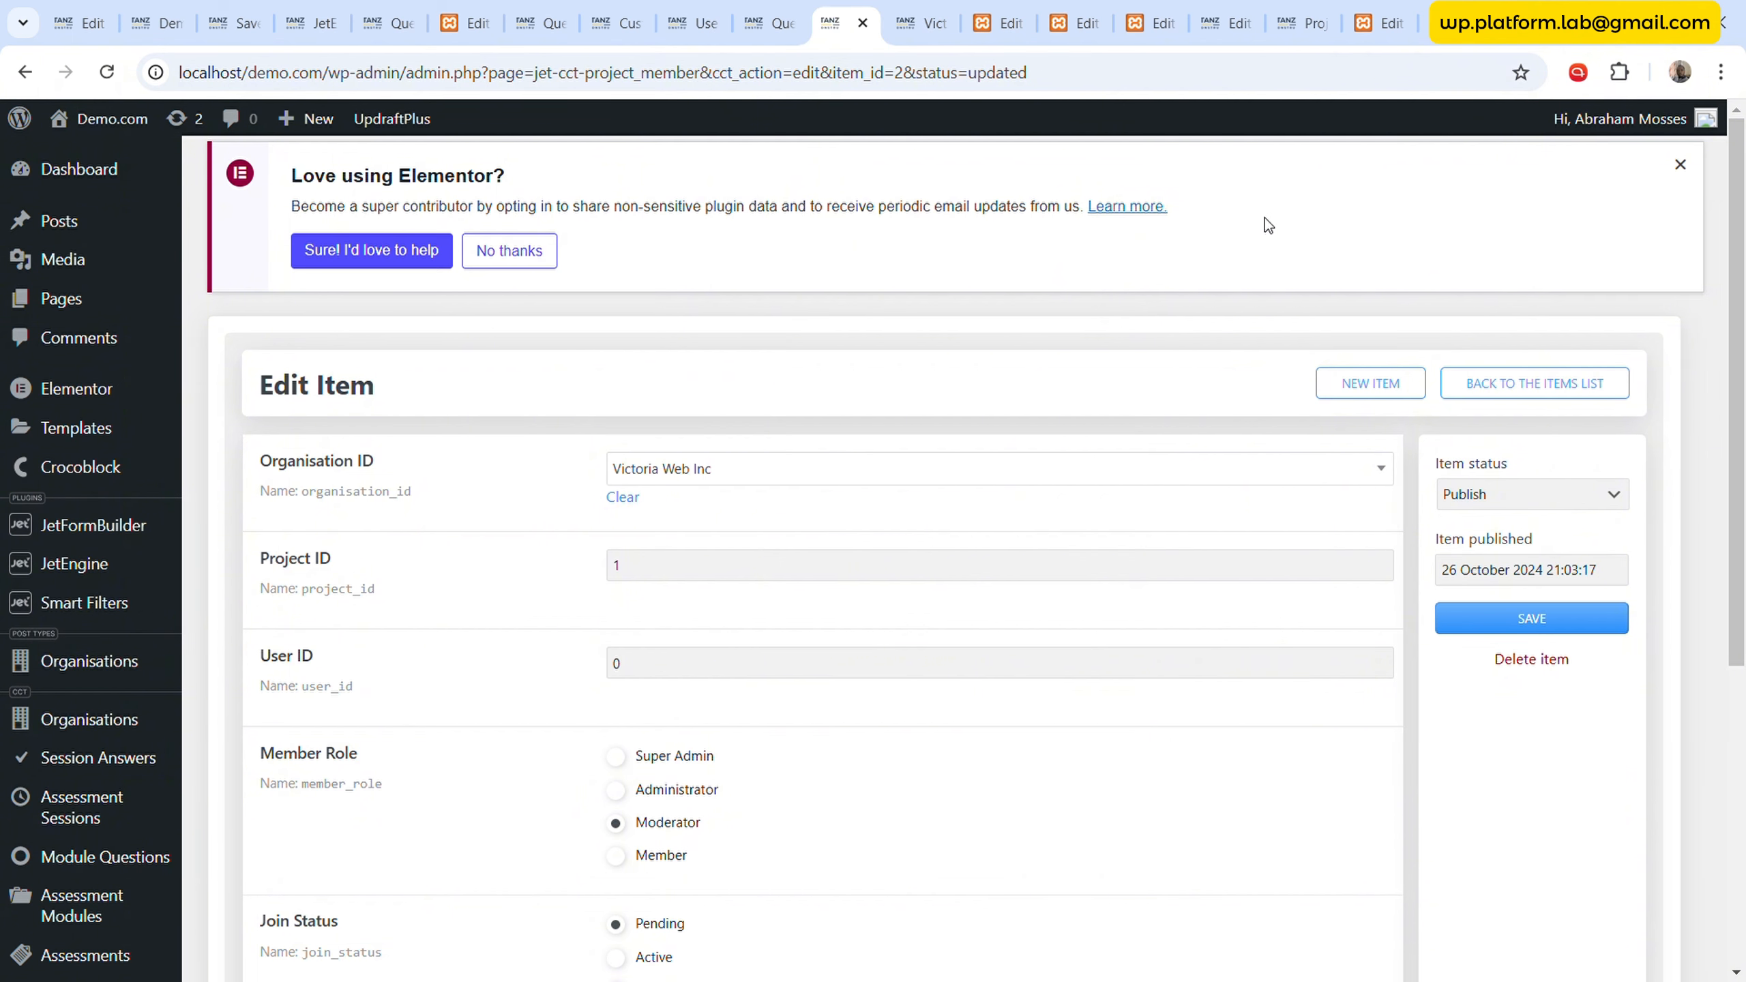
left_click(773, 20)
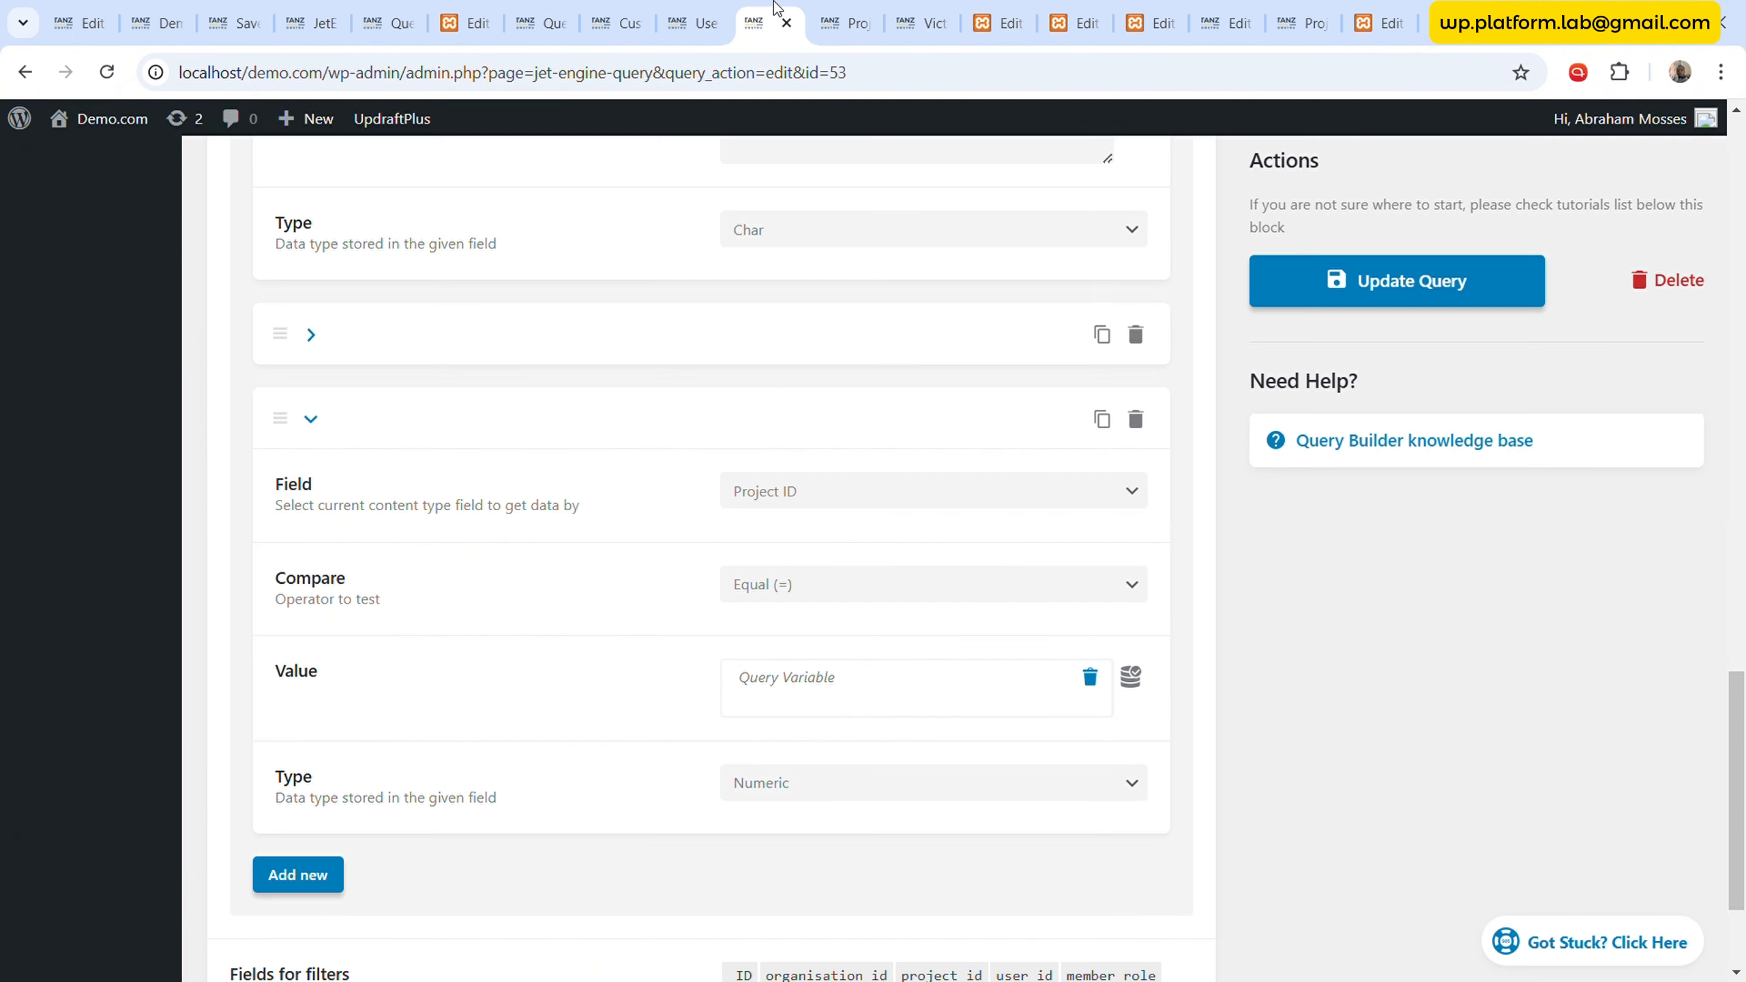
- Log out of the site from the Users page, and test logging back in through the reloaded project overview page's login form
left_click(691, 22)
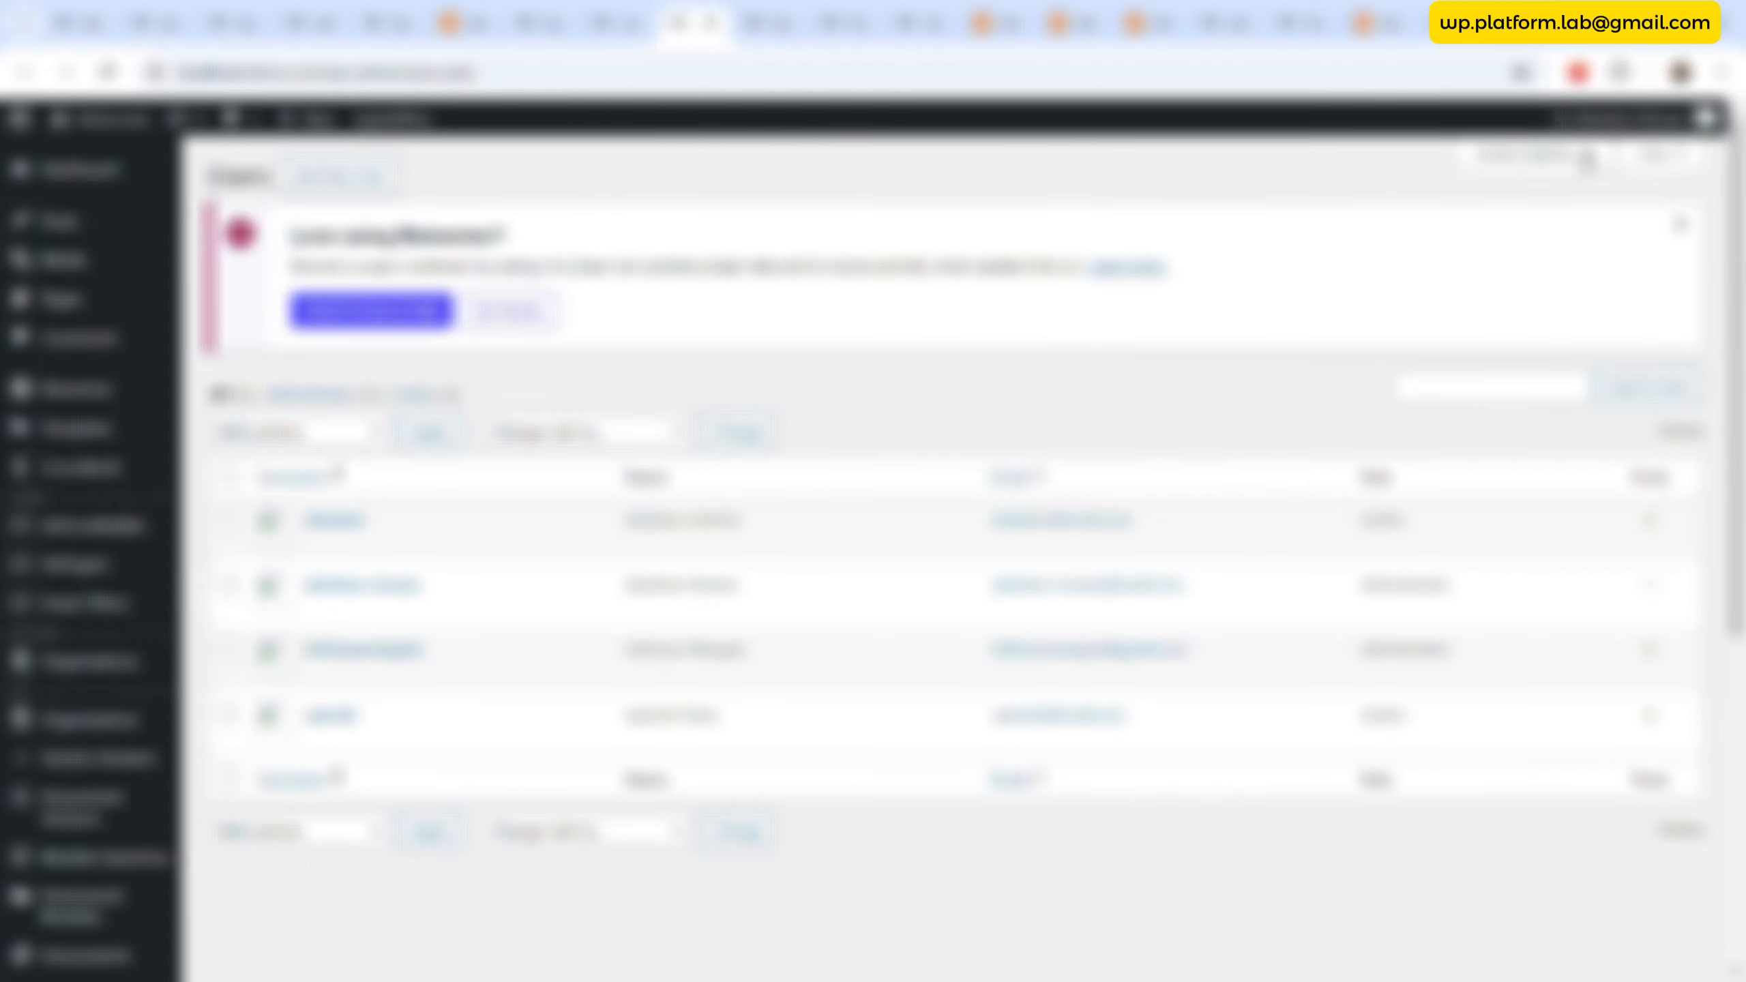
mouse_move(1709, 124)
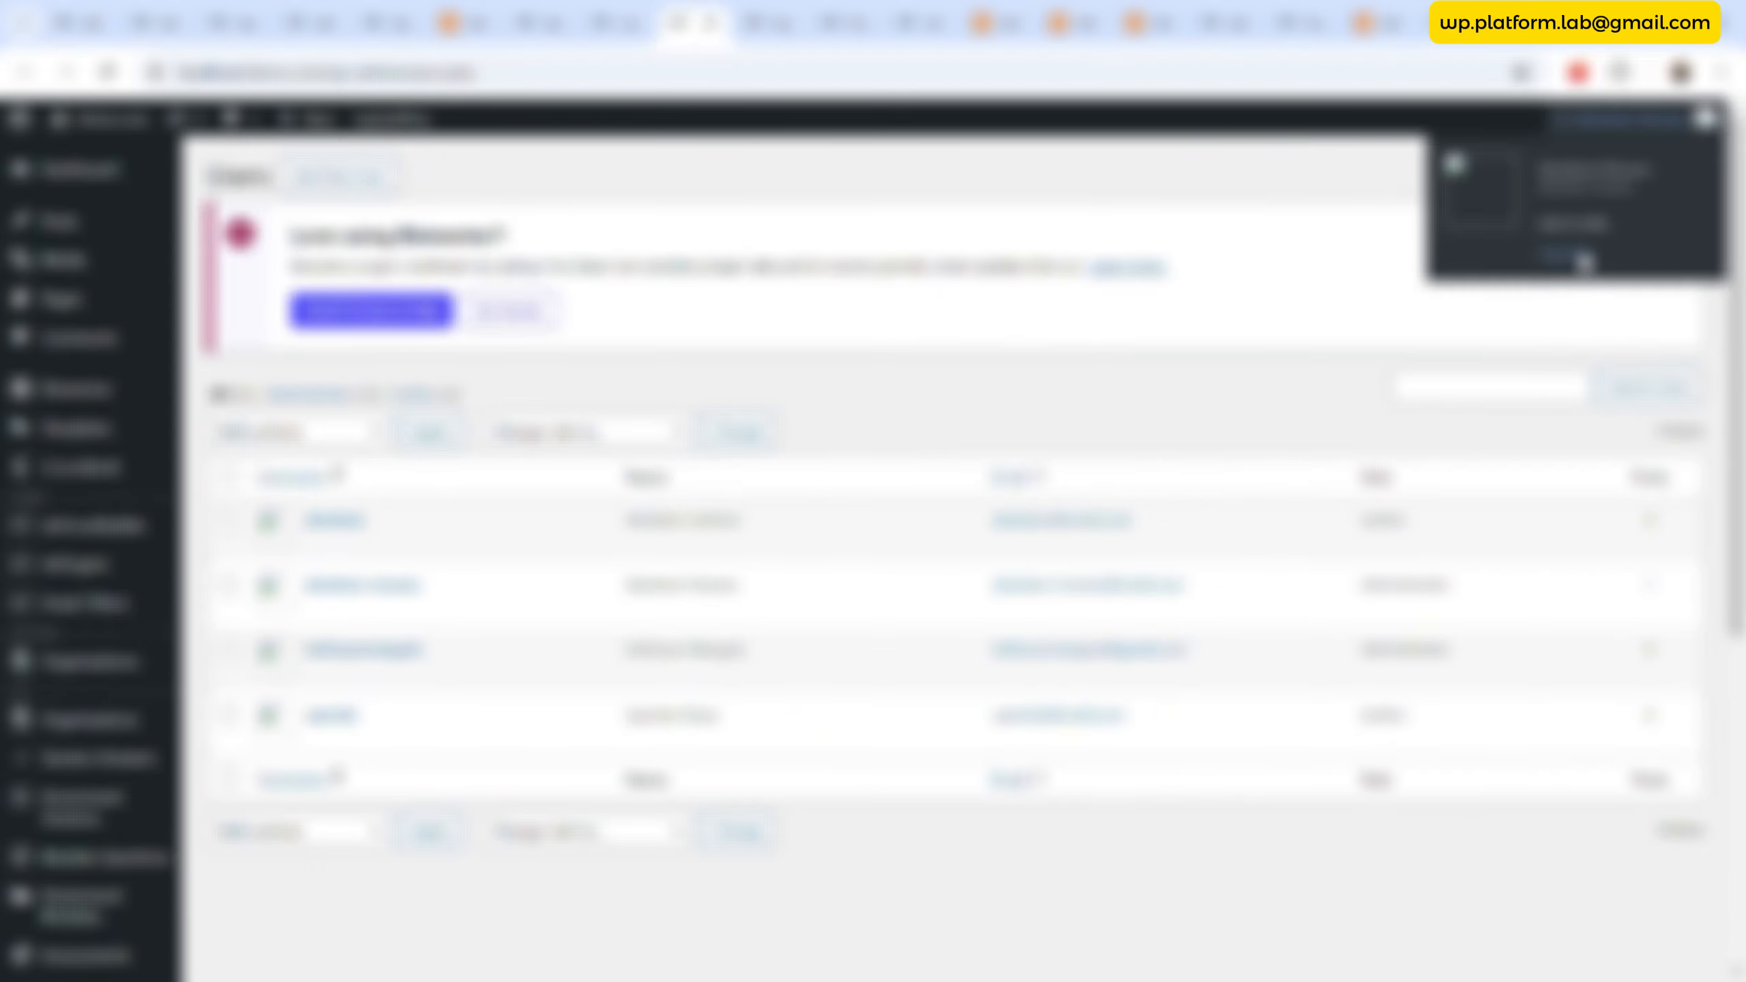
left_click(1584, 256)
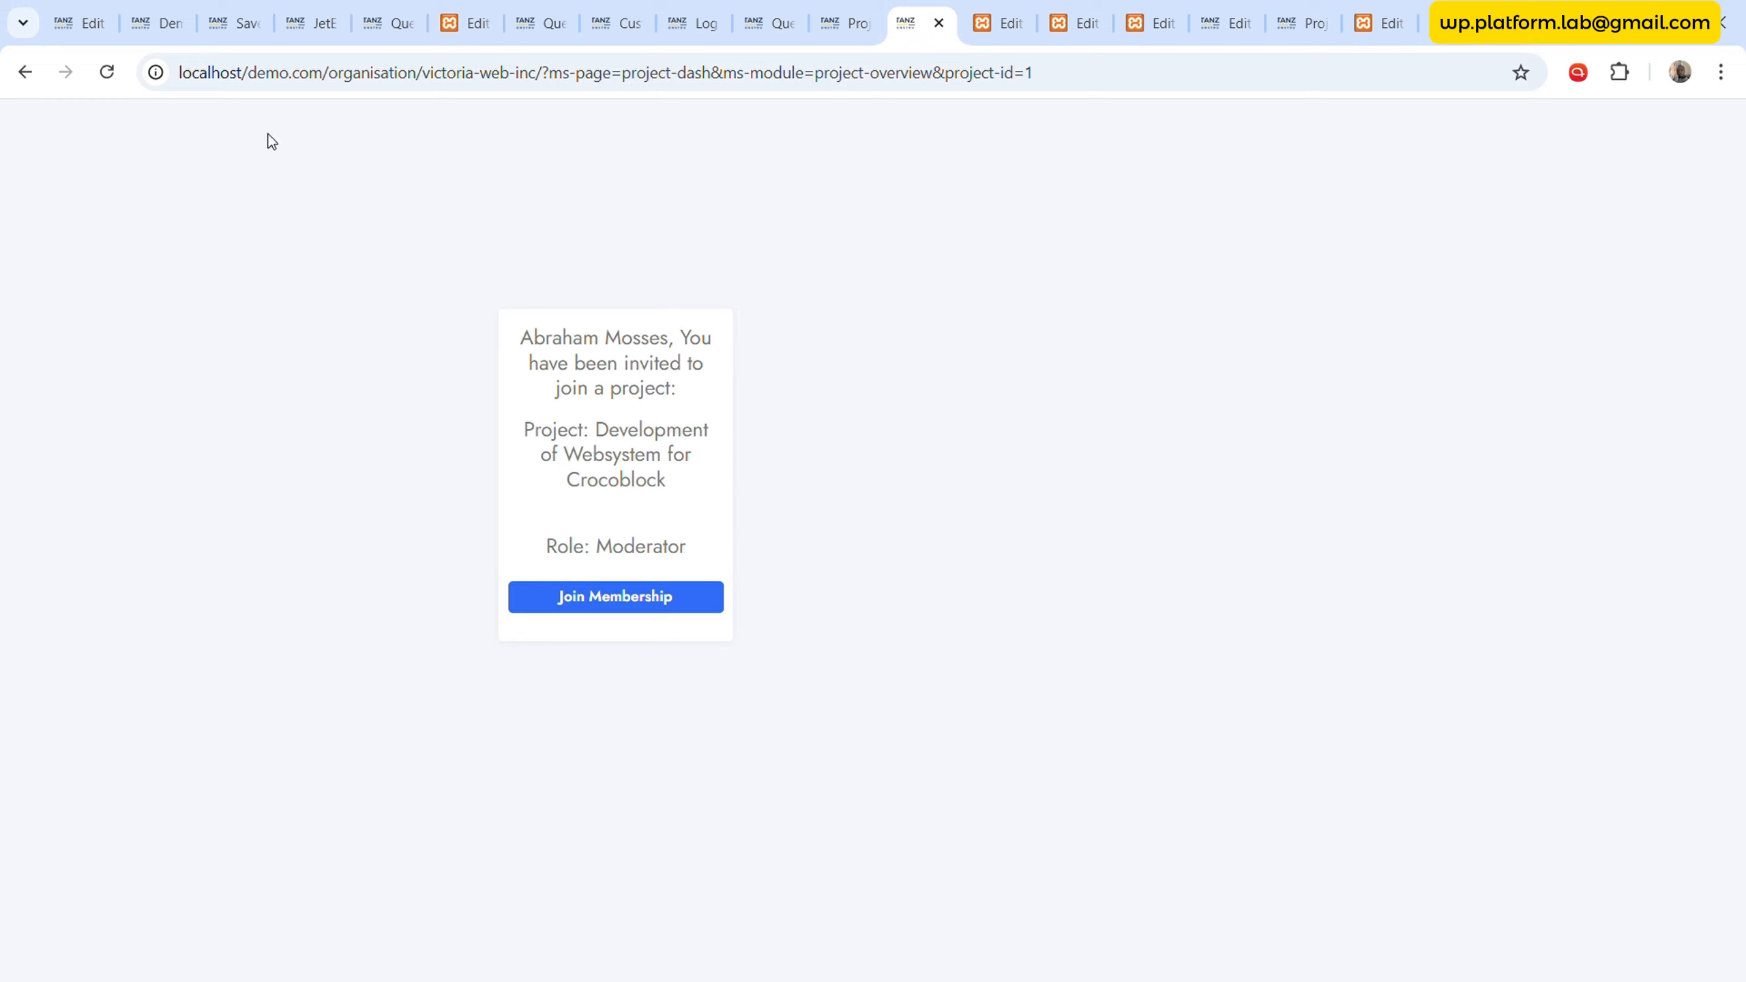
left_click(108, 75)
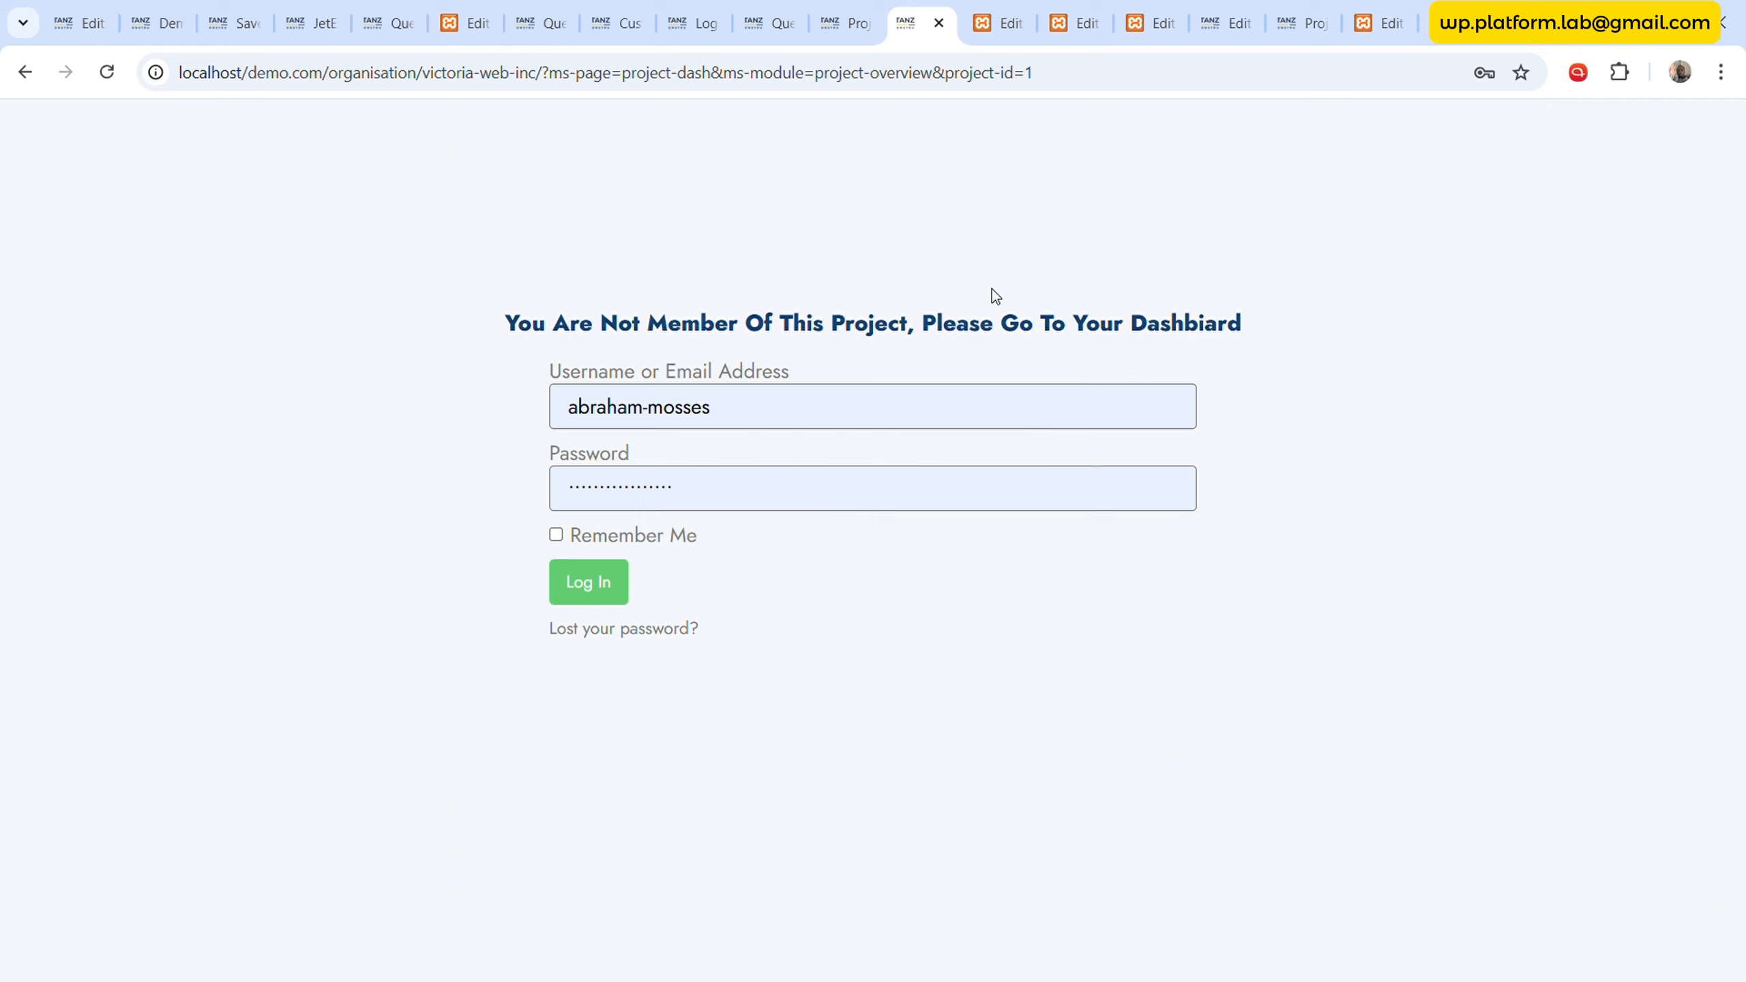
left_click(600, 586)
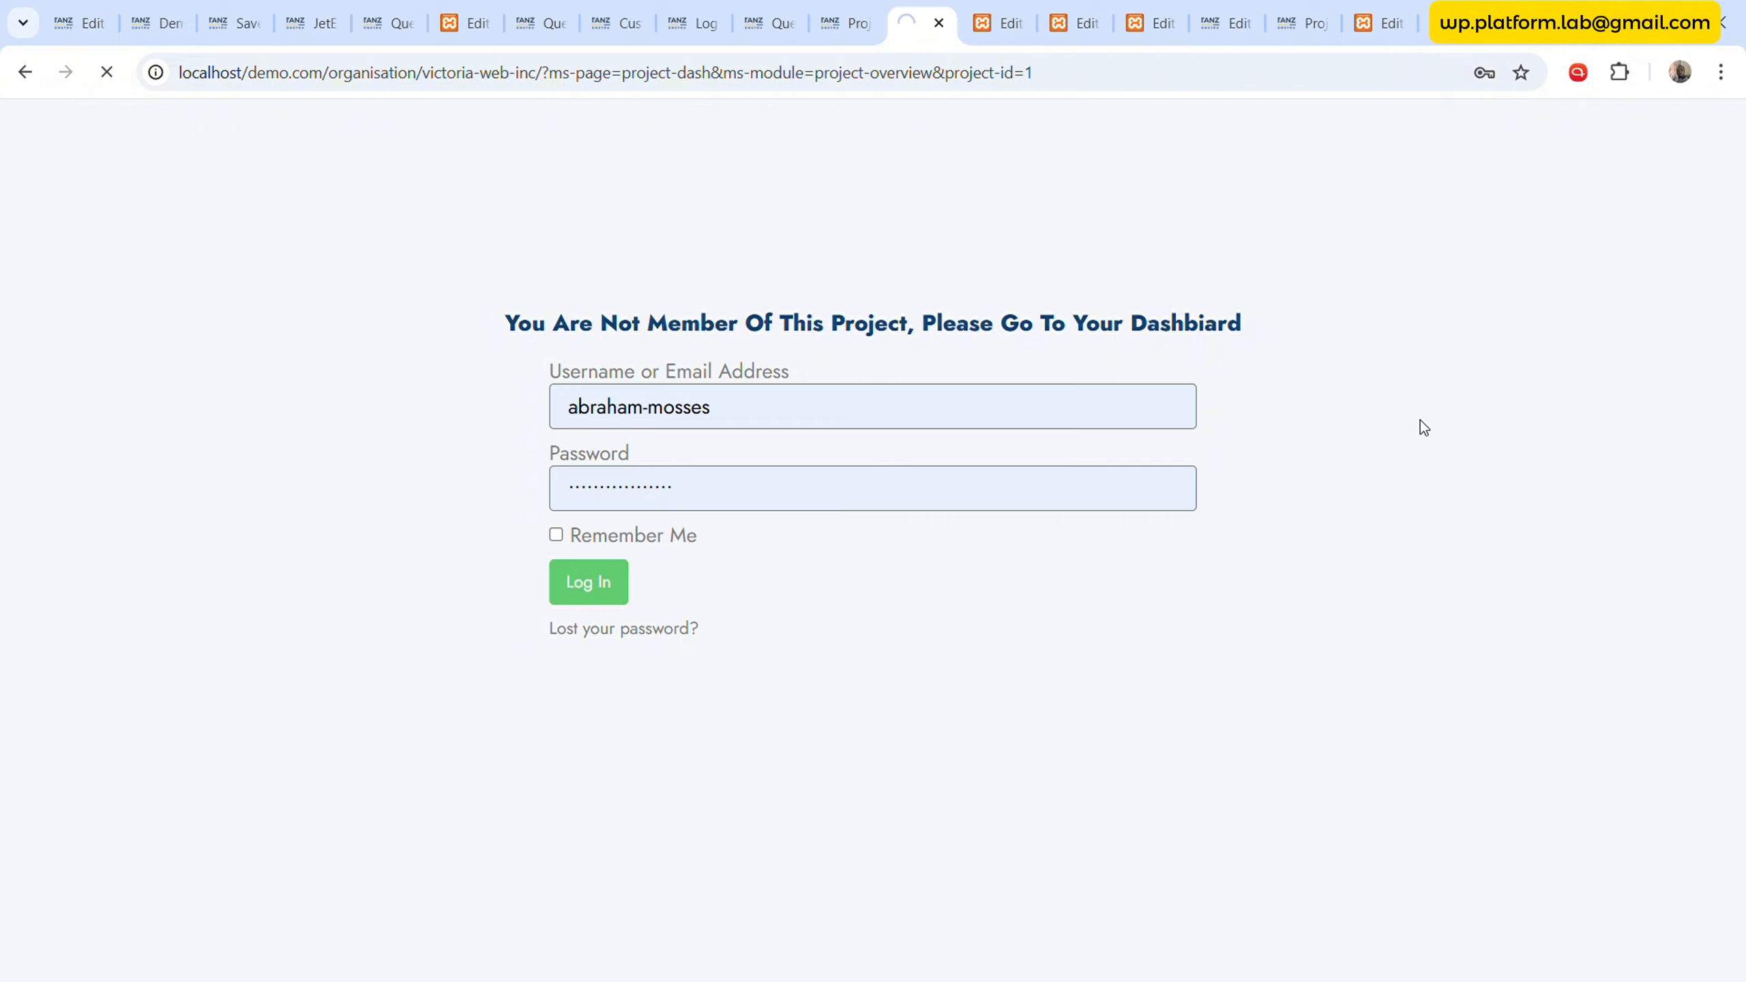
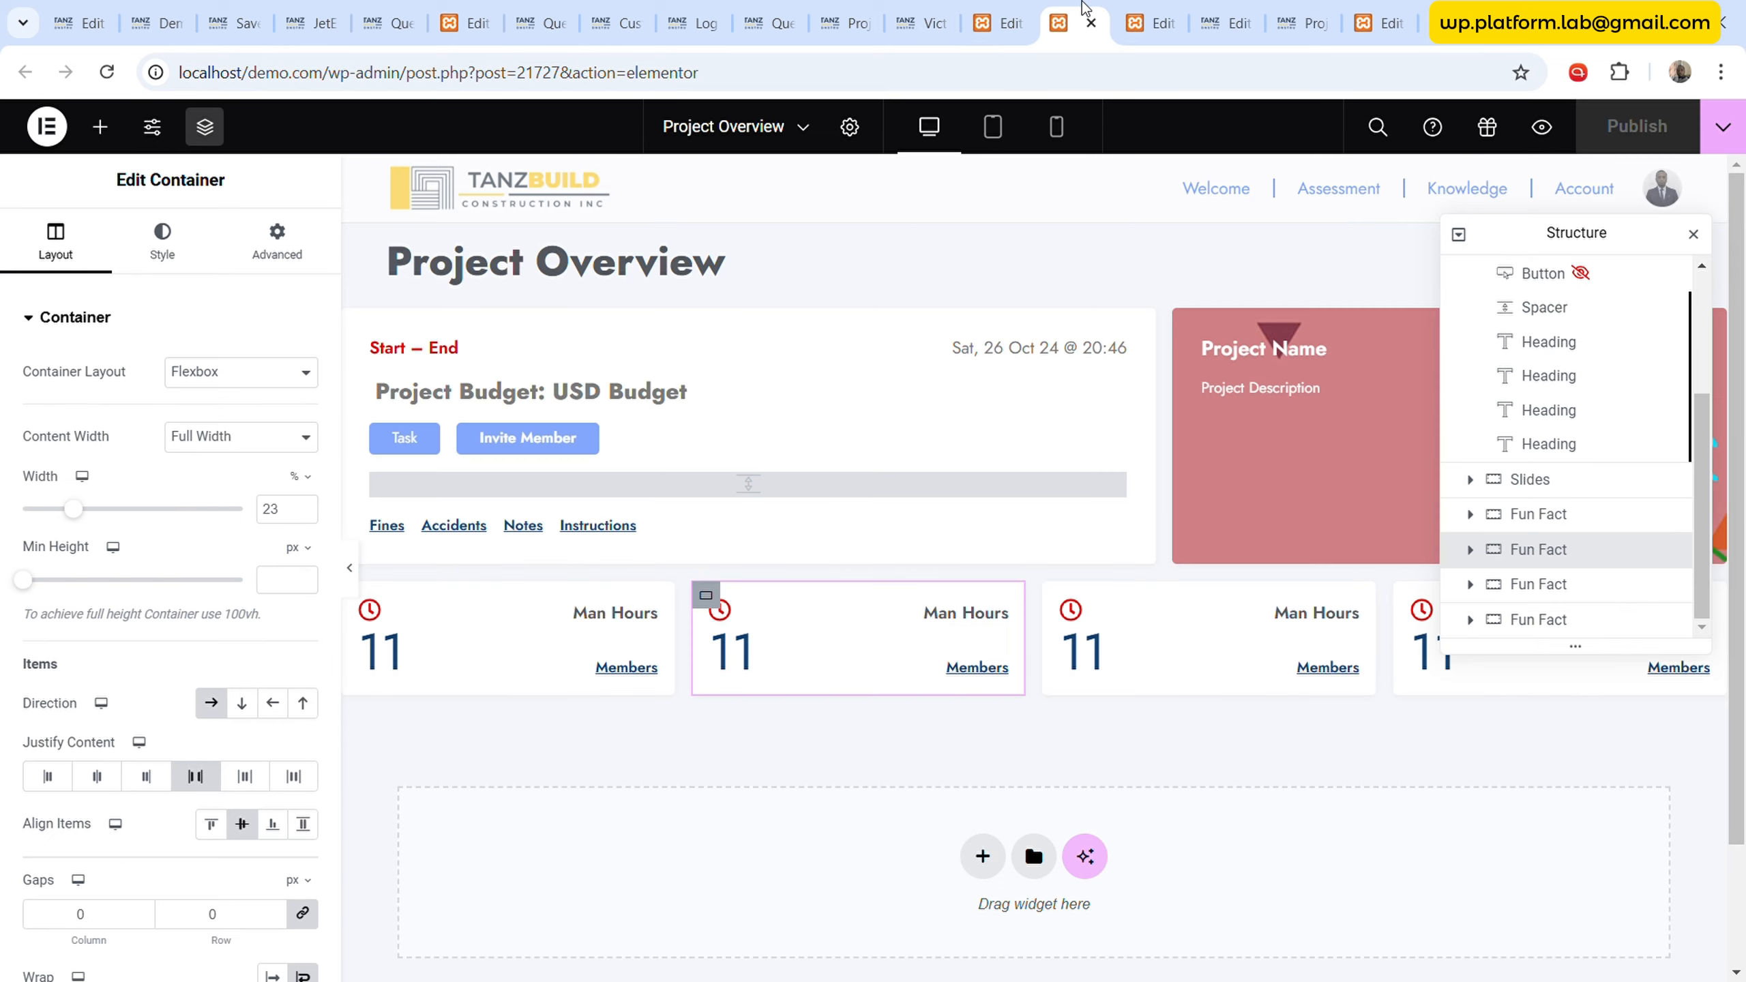
- Reload the Project Overview editor and start a new query in JetEngine's Query Builder
scroll(1025, 620, "down", 2)
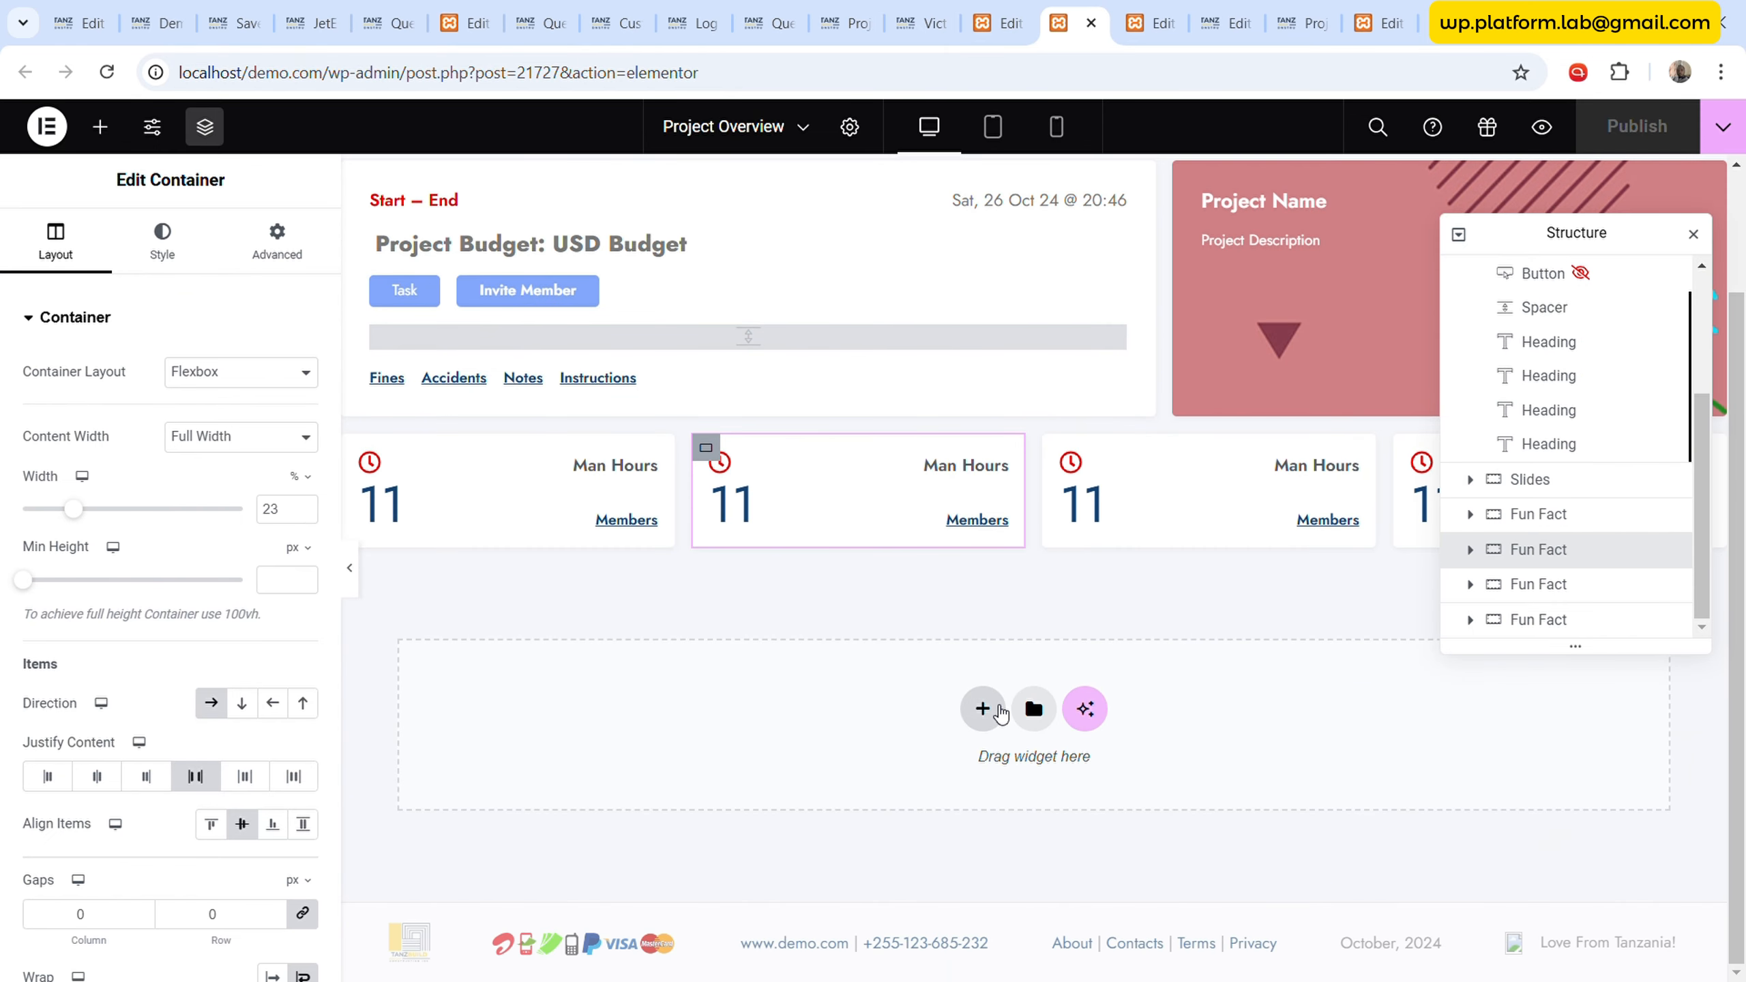
left_click(106, 73)
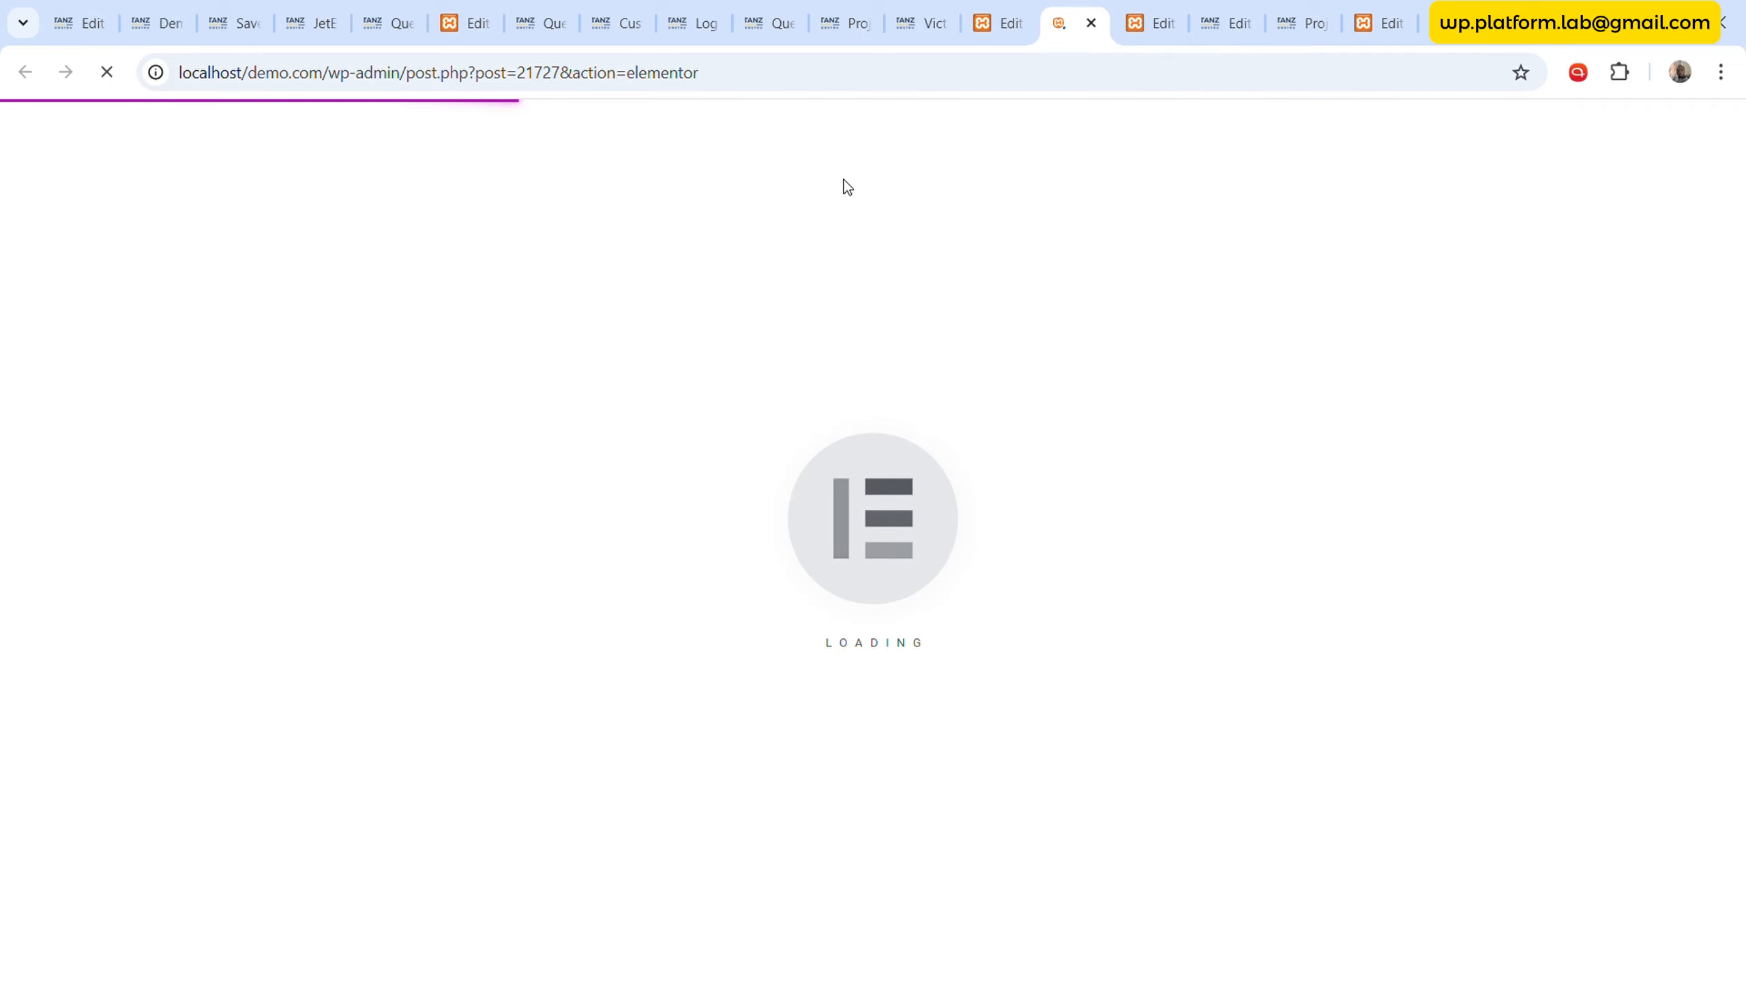
left_click(776, 21)
scroll(339, 499, "up", 15)
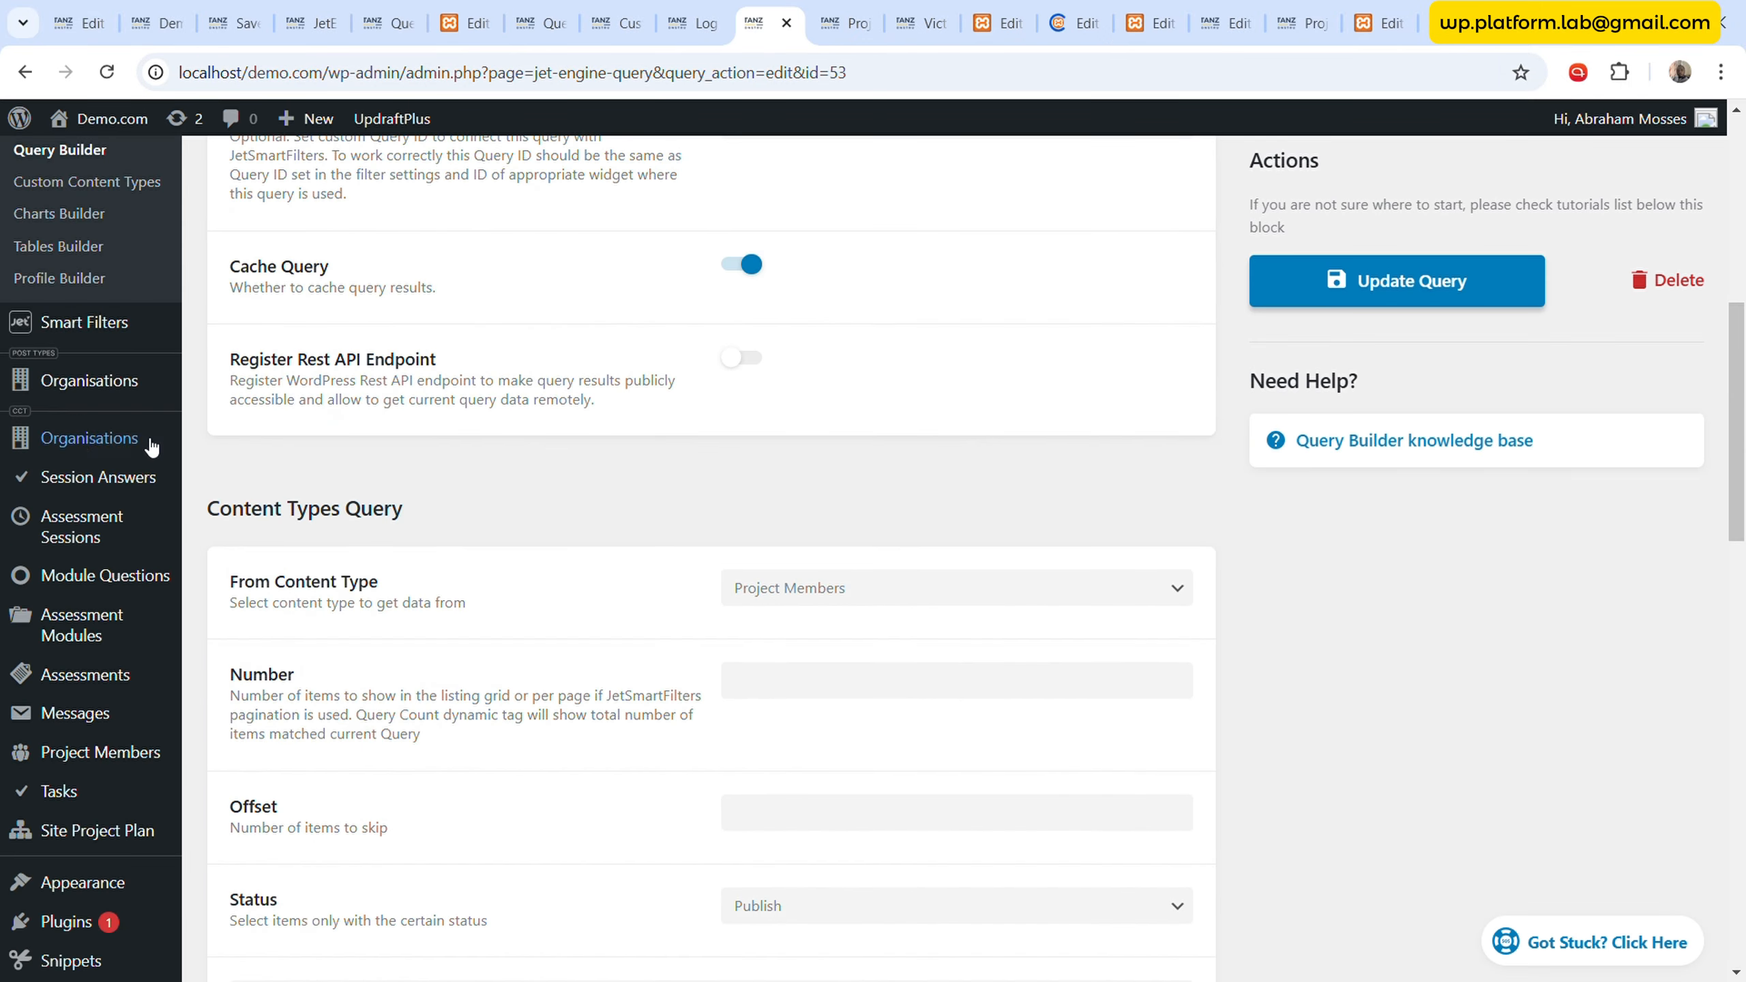
scroll(151, 447, "up", 5)
left_click(97, 605)
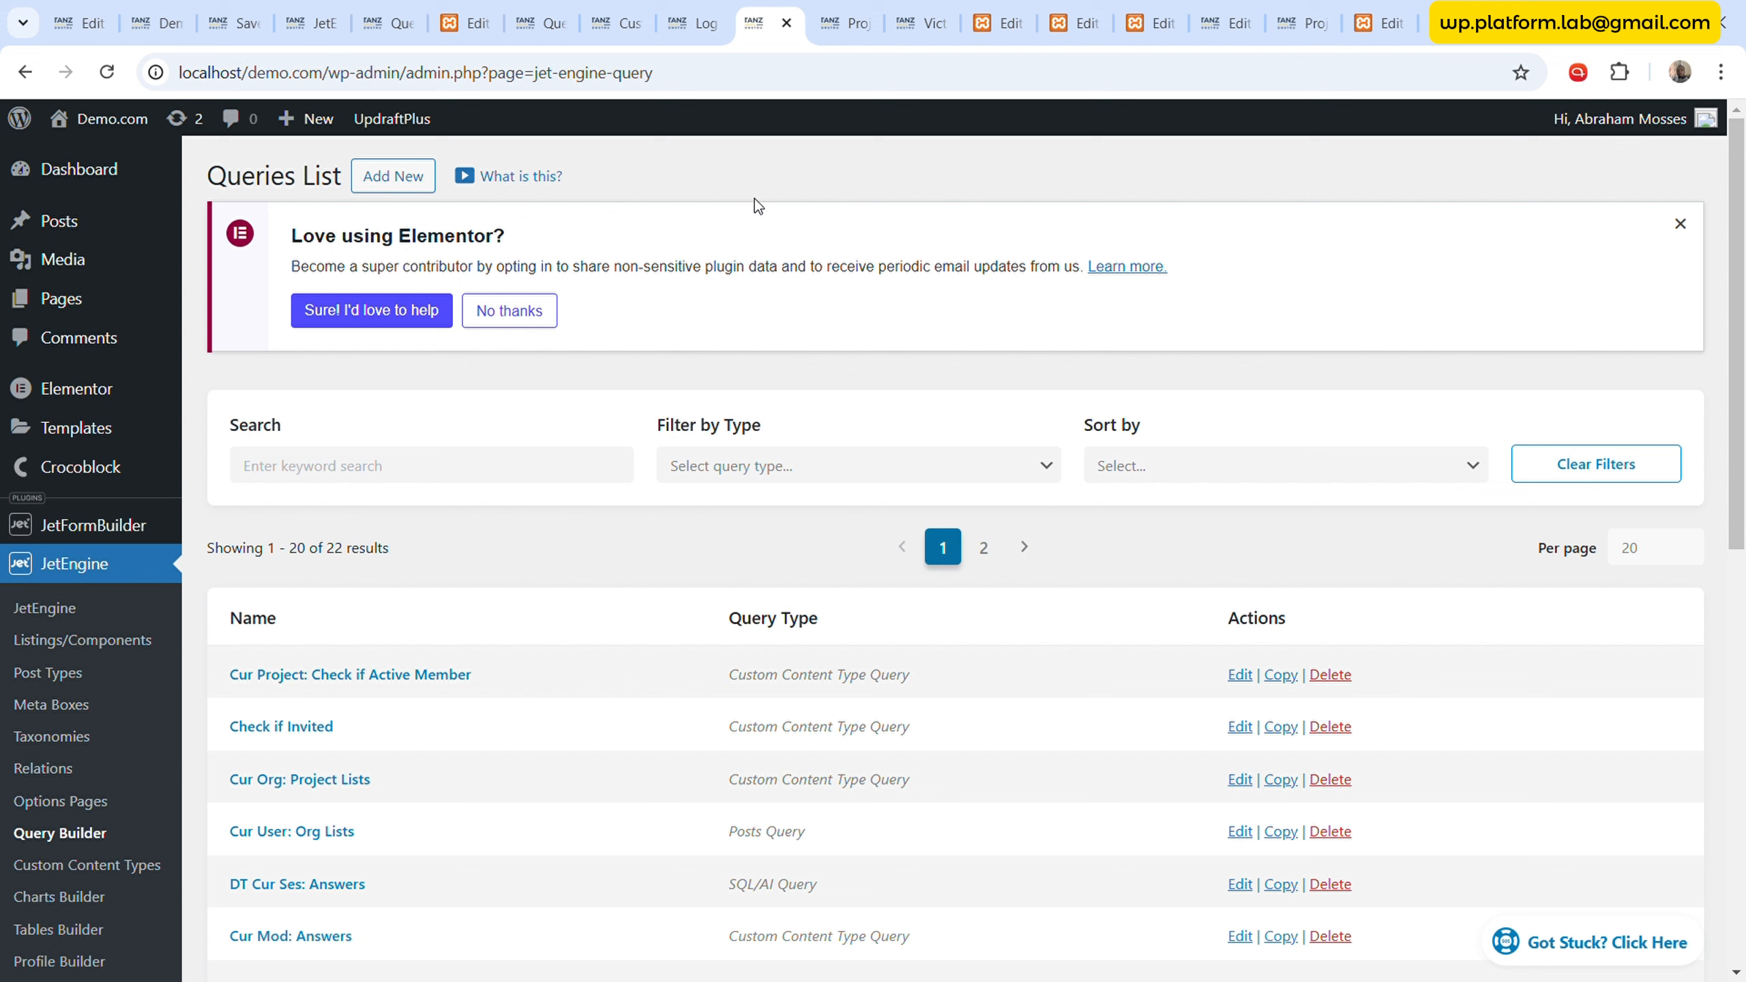
left_click(408, 180)
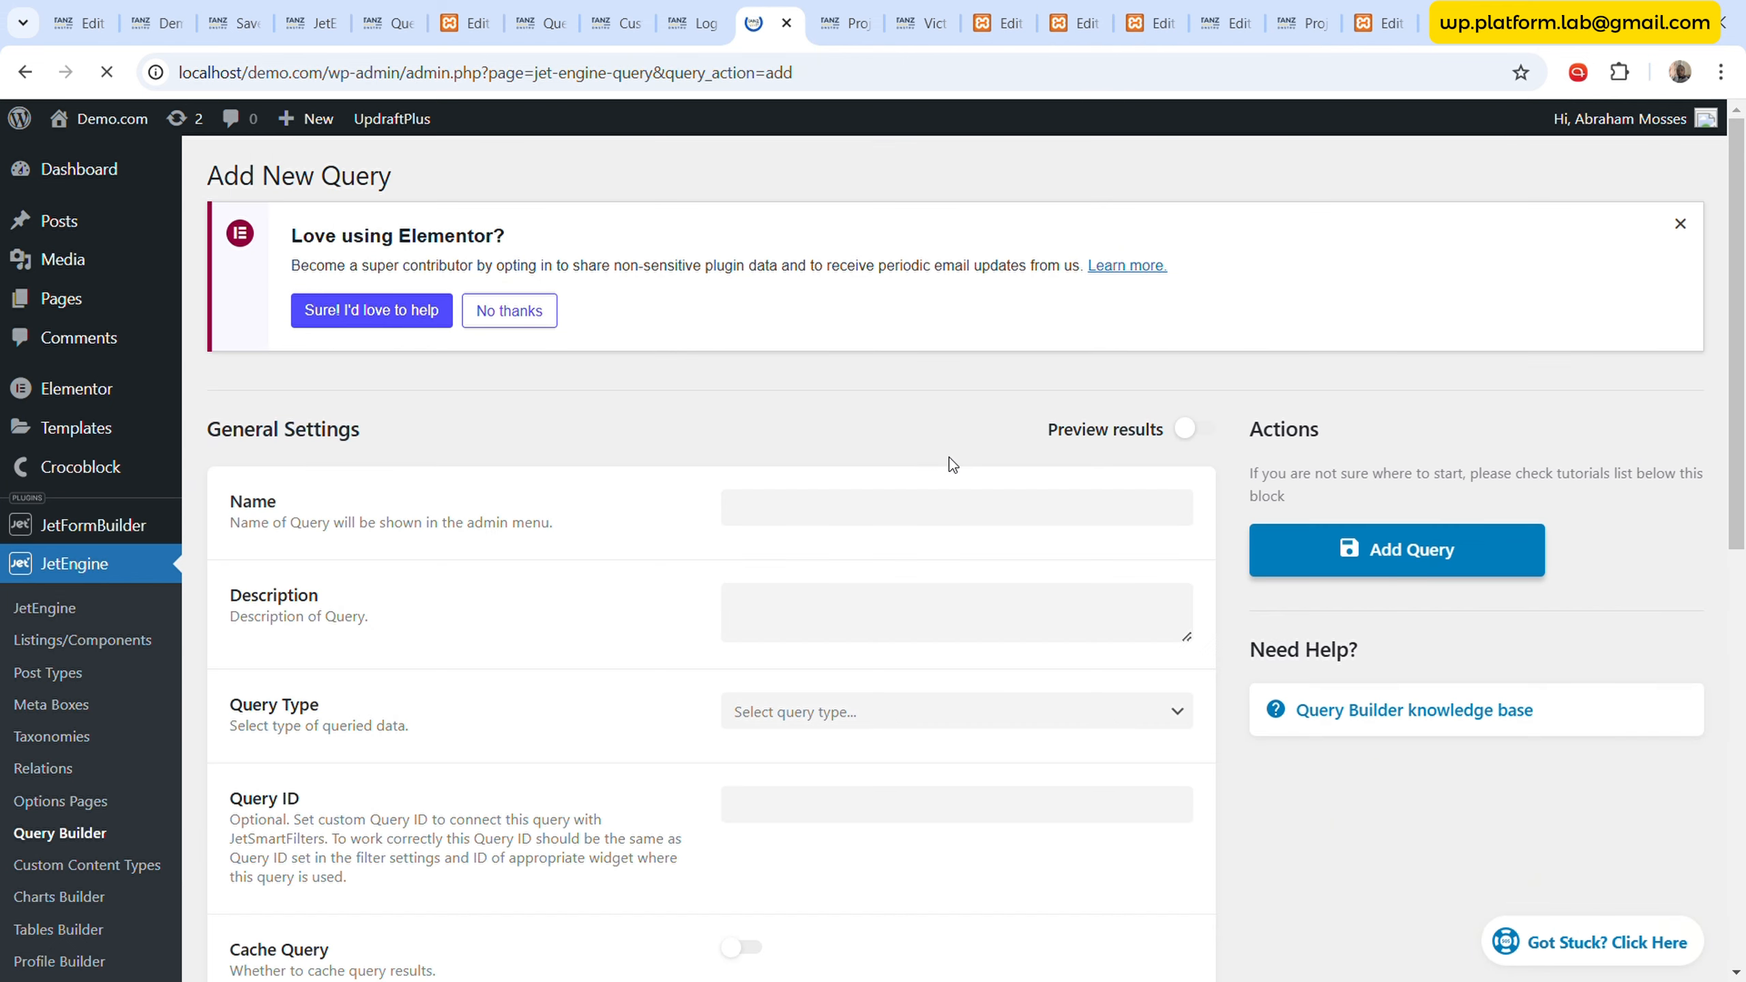
- Set the new query's type to Custom Content Type Query and name it "Cur Project: Members List"
scroll(950, 458, "down", 5)
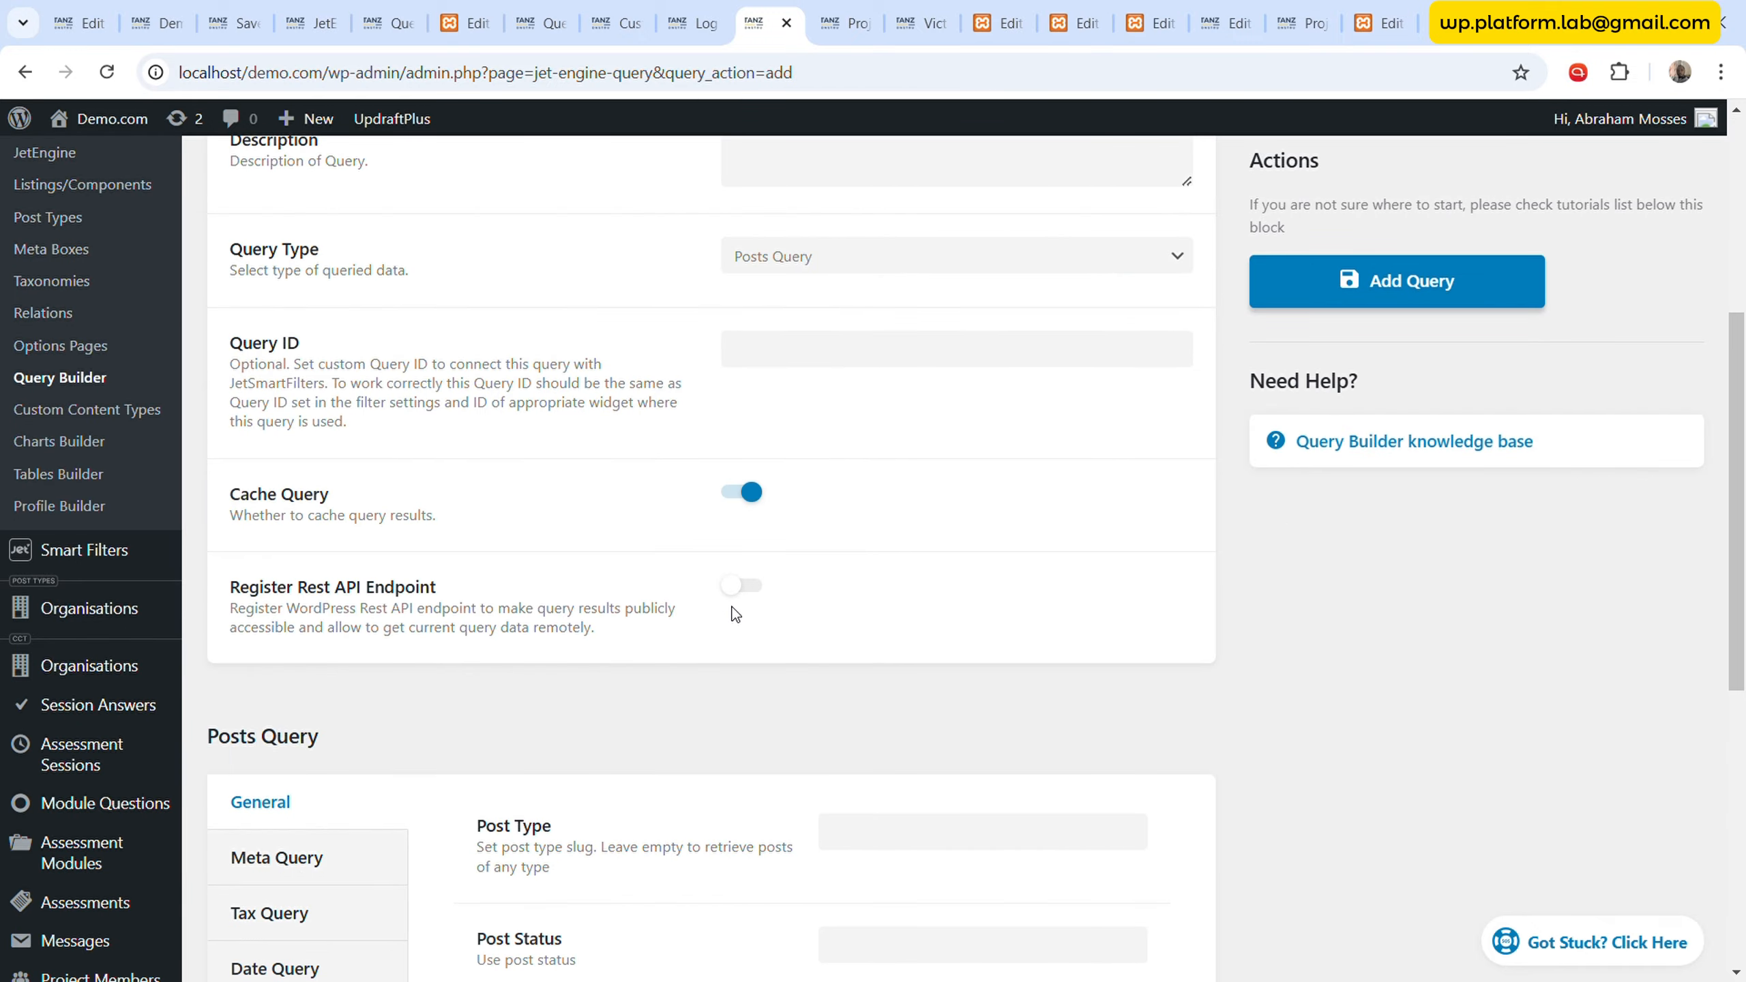
left_click(994, 264)
left_click(938, 534)
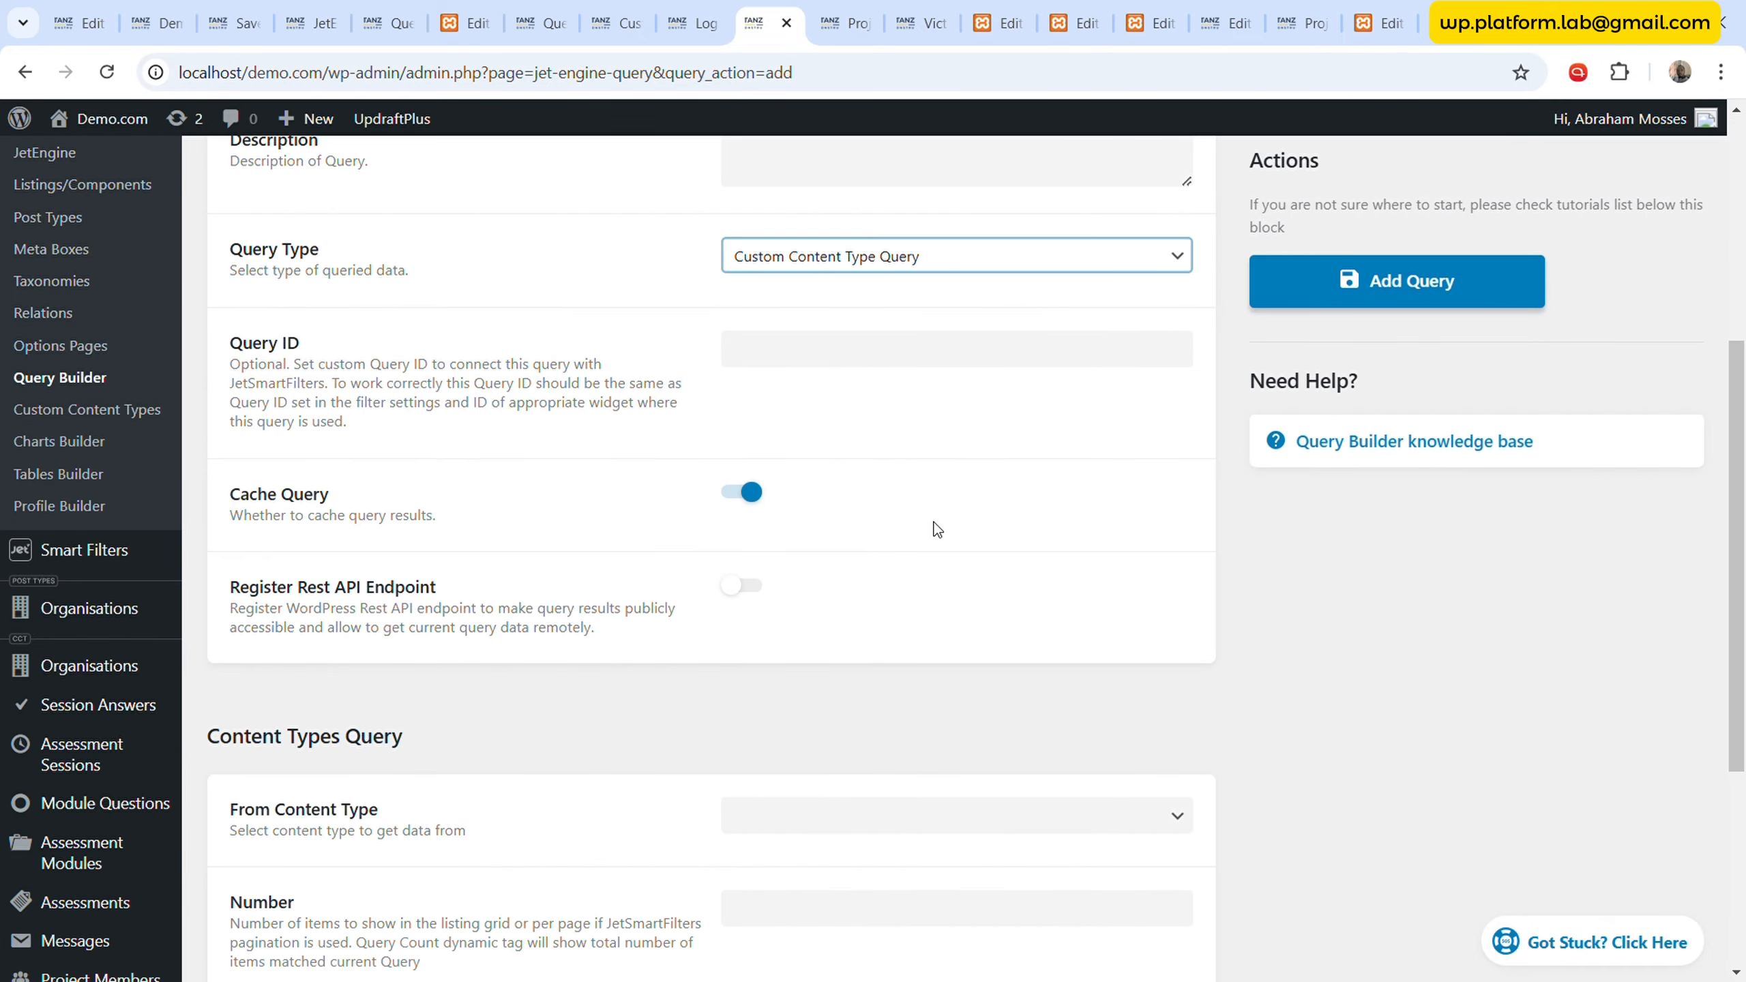
scroll(936, 528, "up", 2)
left_click(902, 296)
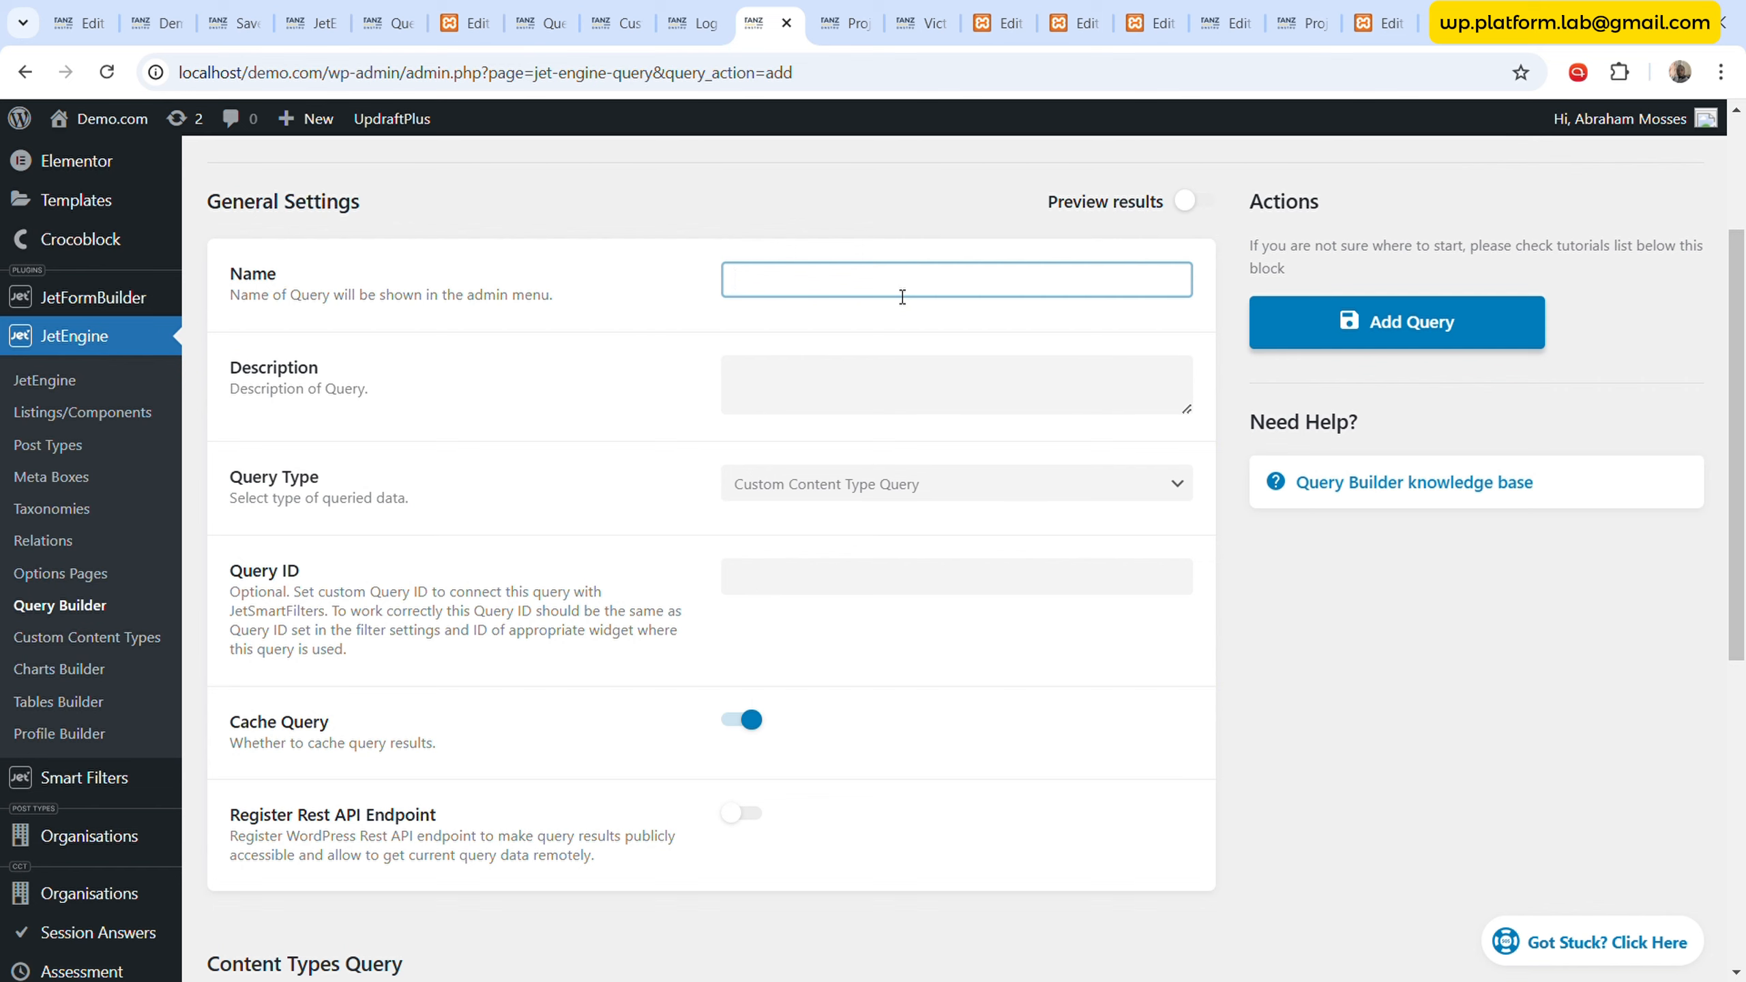
type("List")
key("BackSpace")
key("BackSpace")
key("BackSpace")
type("Cur Project: List")
key("BackSpace")
key("BackSpace")
key("BackSpace")
type("Ac")
key("BackSpace")
key("BackSpace")
type("Members List")
- Set the query's source content type to Project Members, keeping the status at Any
scroll(825, 485, "down", 4)
scroll(824, 486, "down", 3)
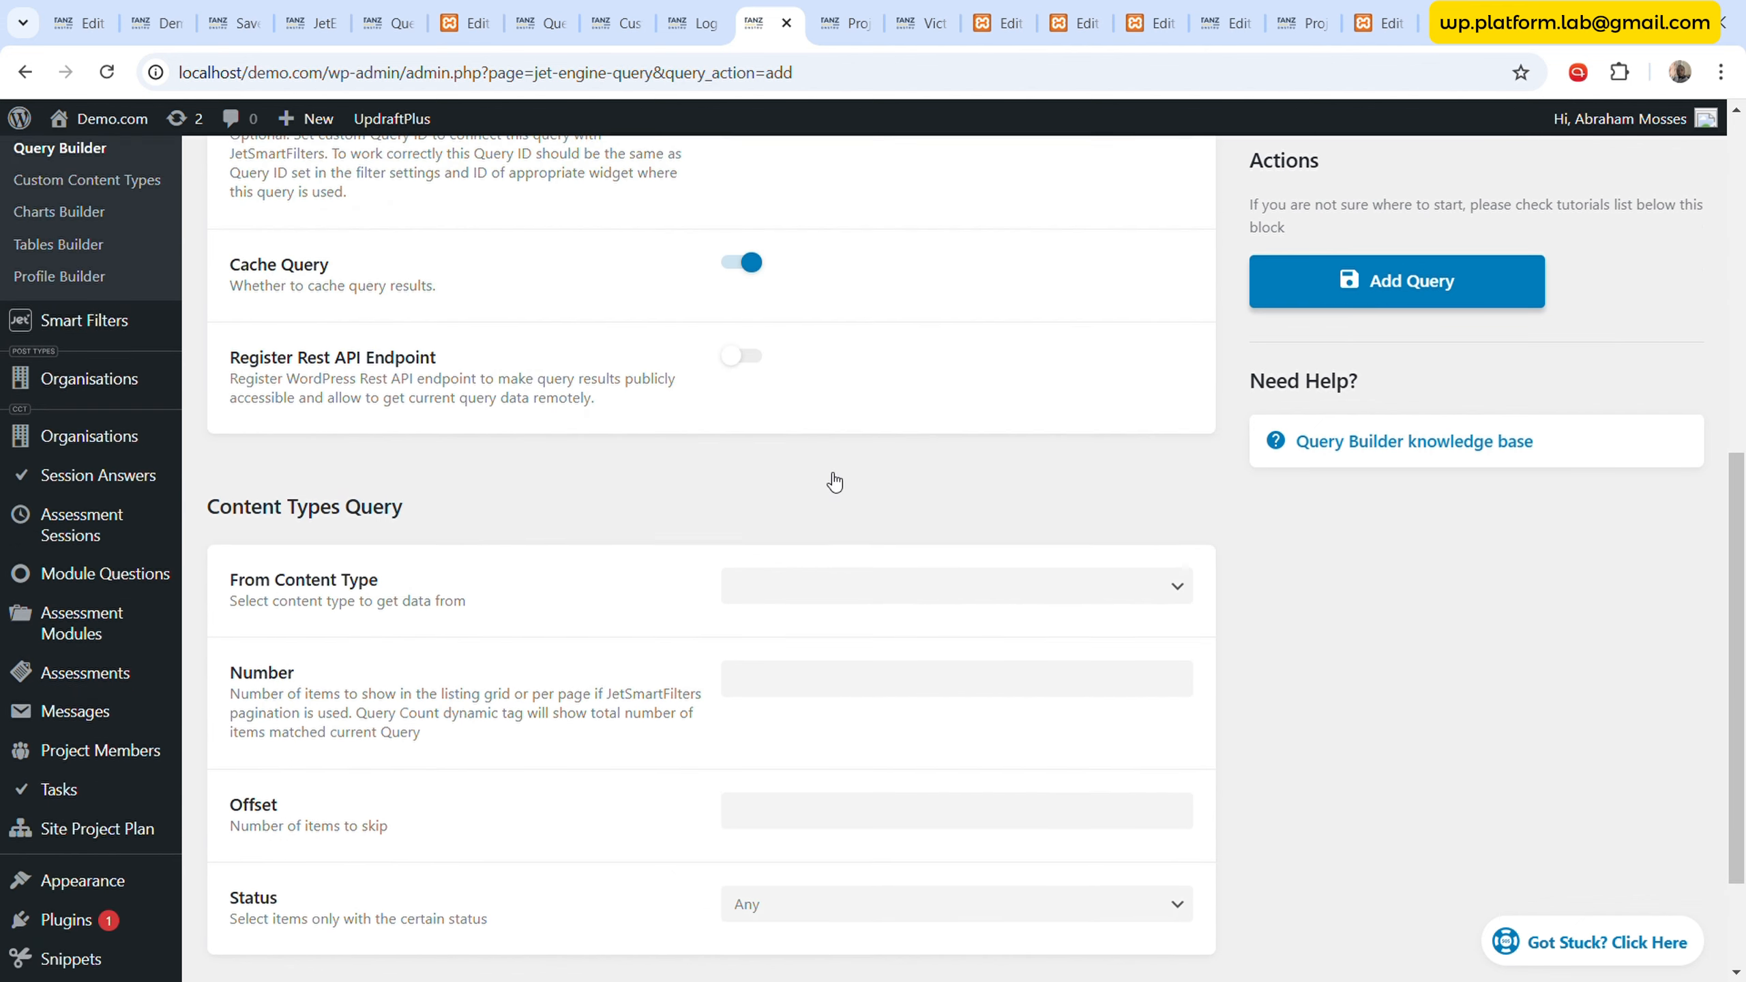
left_click(943, 423)
left_click(926, 676)
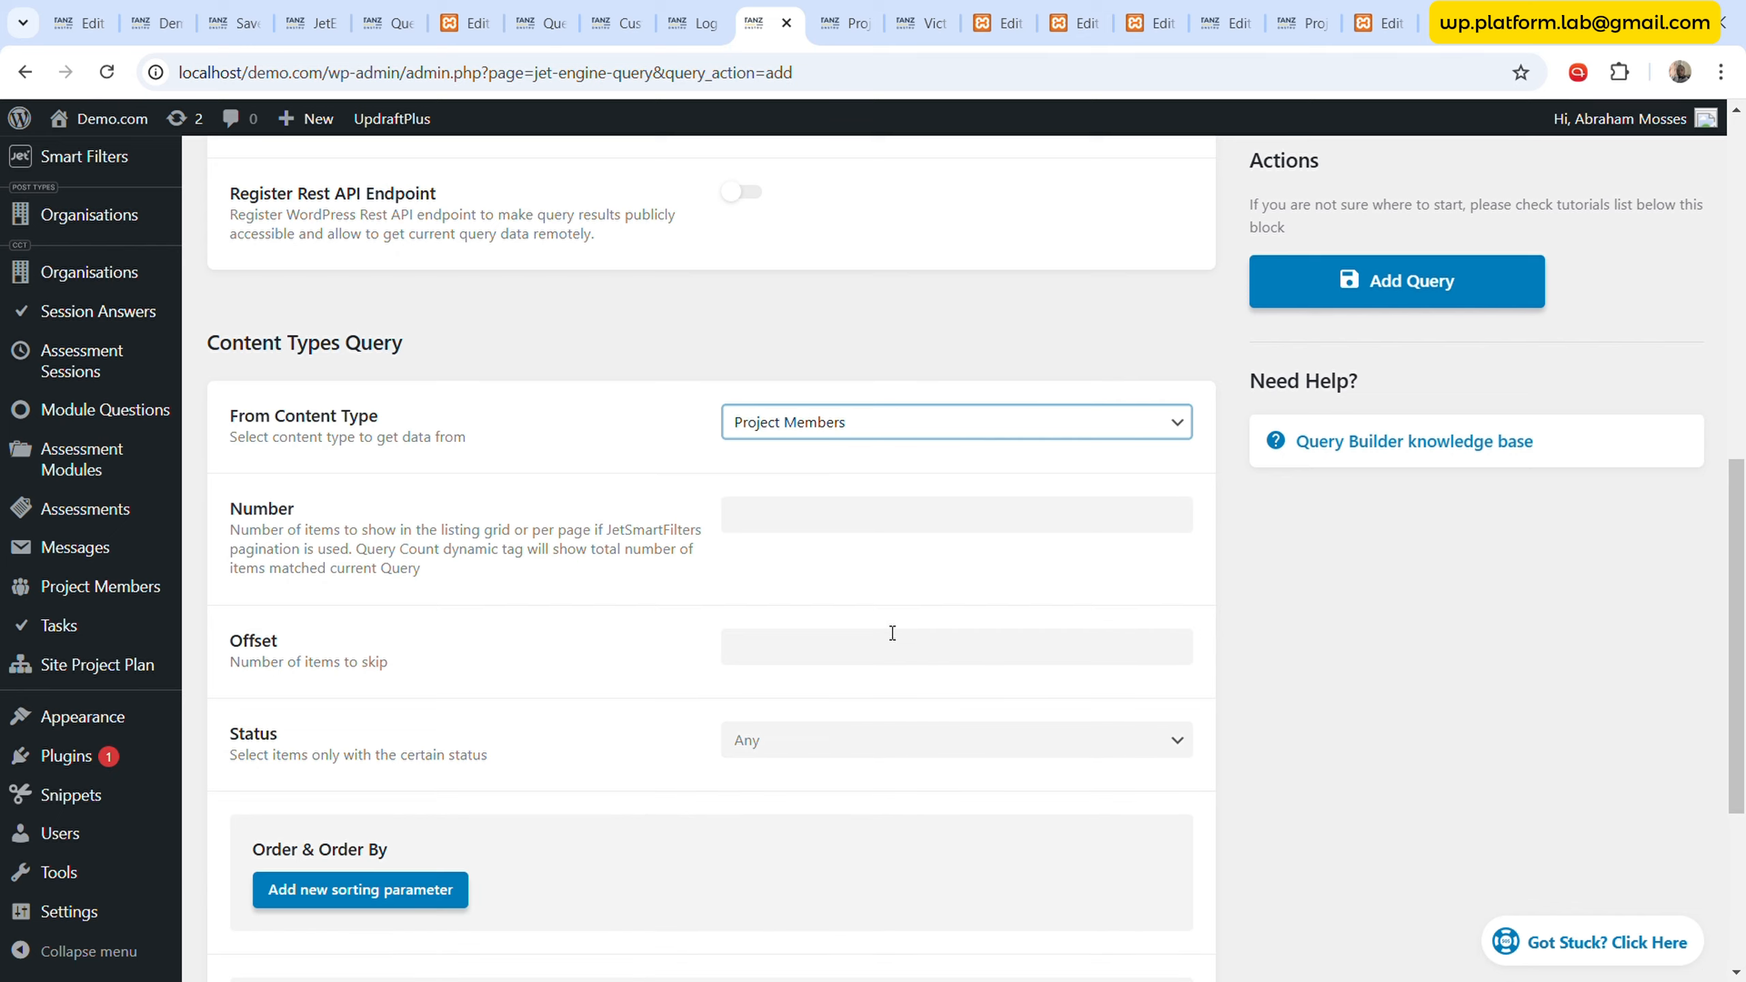
scroll(740, 462, "down", 3)
left_click(873, 528)
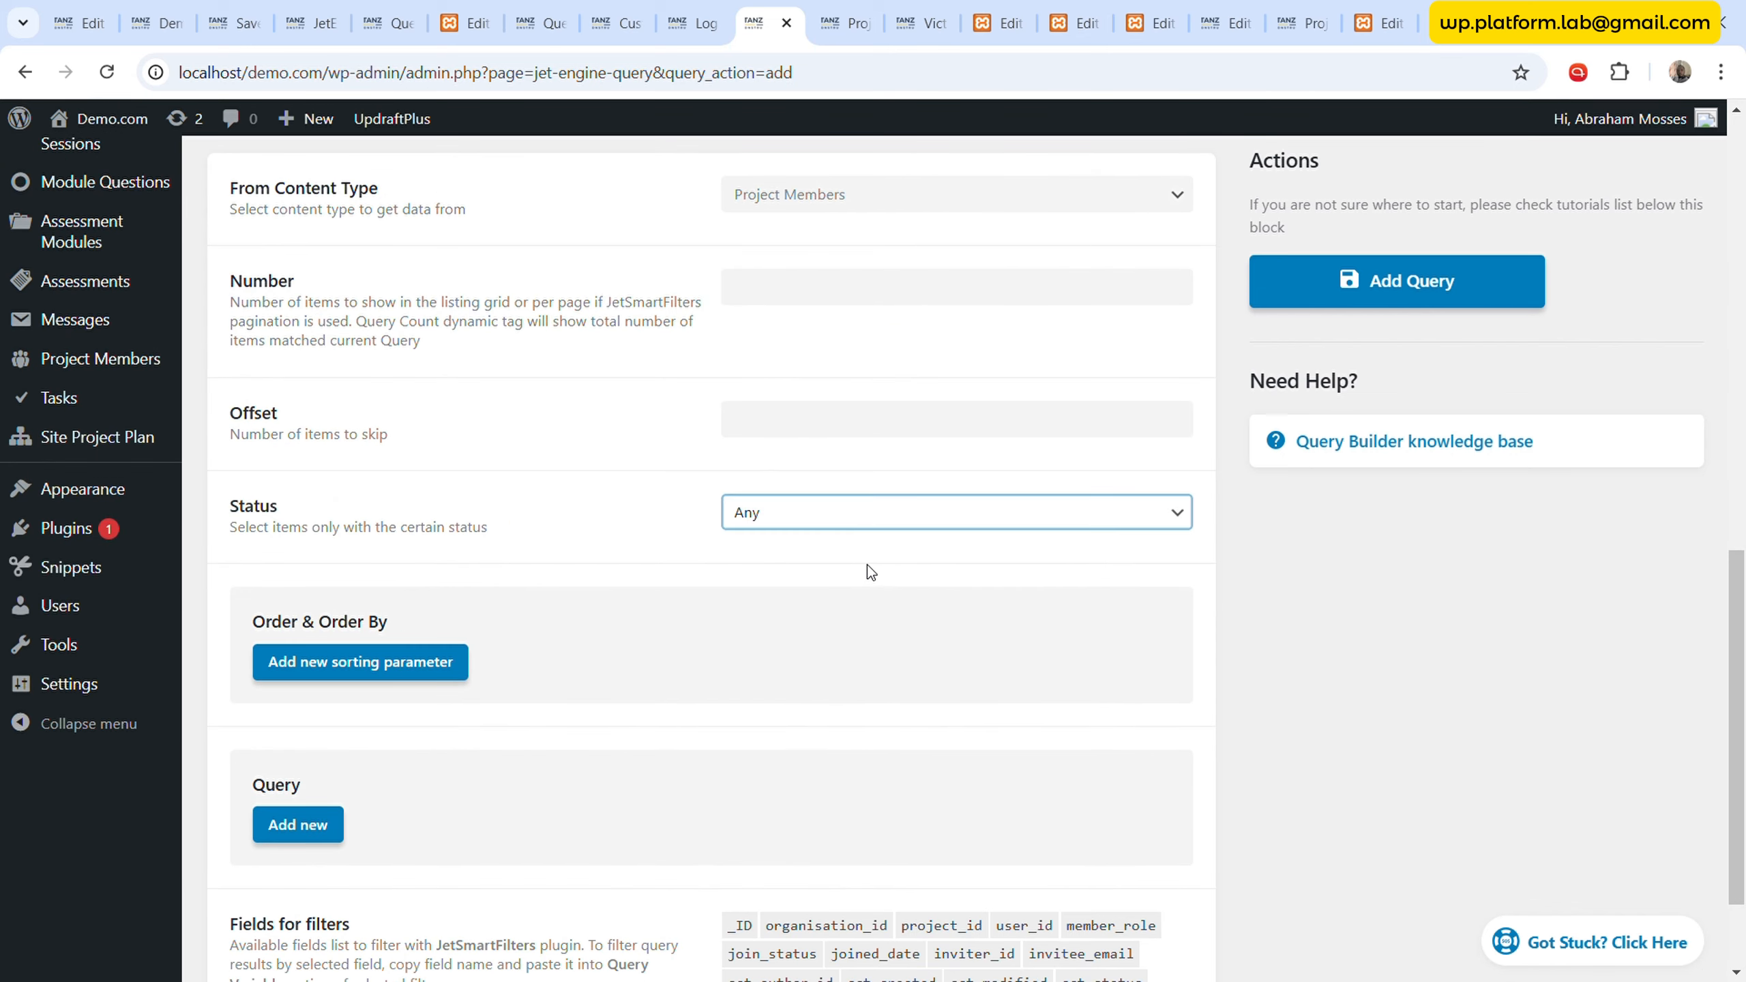
left_click(868, 568)
- Add a query condition on the Project ID field with the Equal (=) comparison
scroll(481, 529, "down", 2)
left_click(312, 685)
scroll(978, 510, "down", 4)
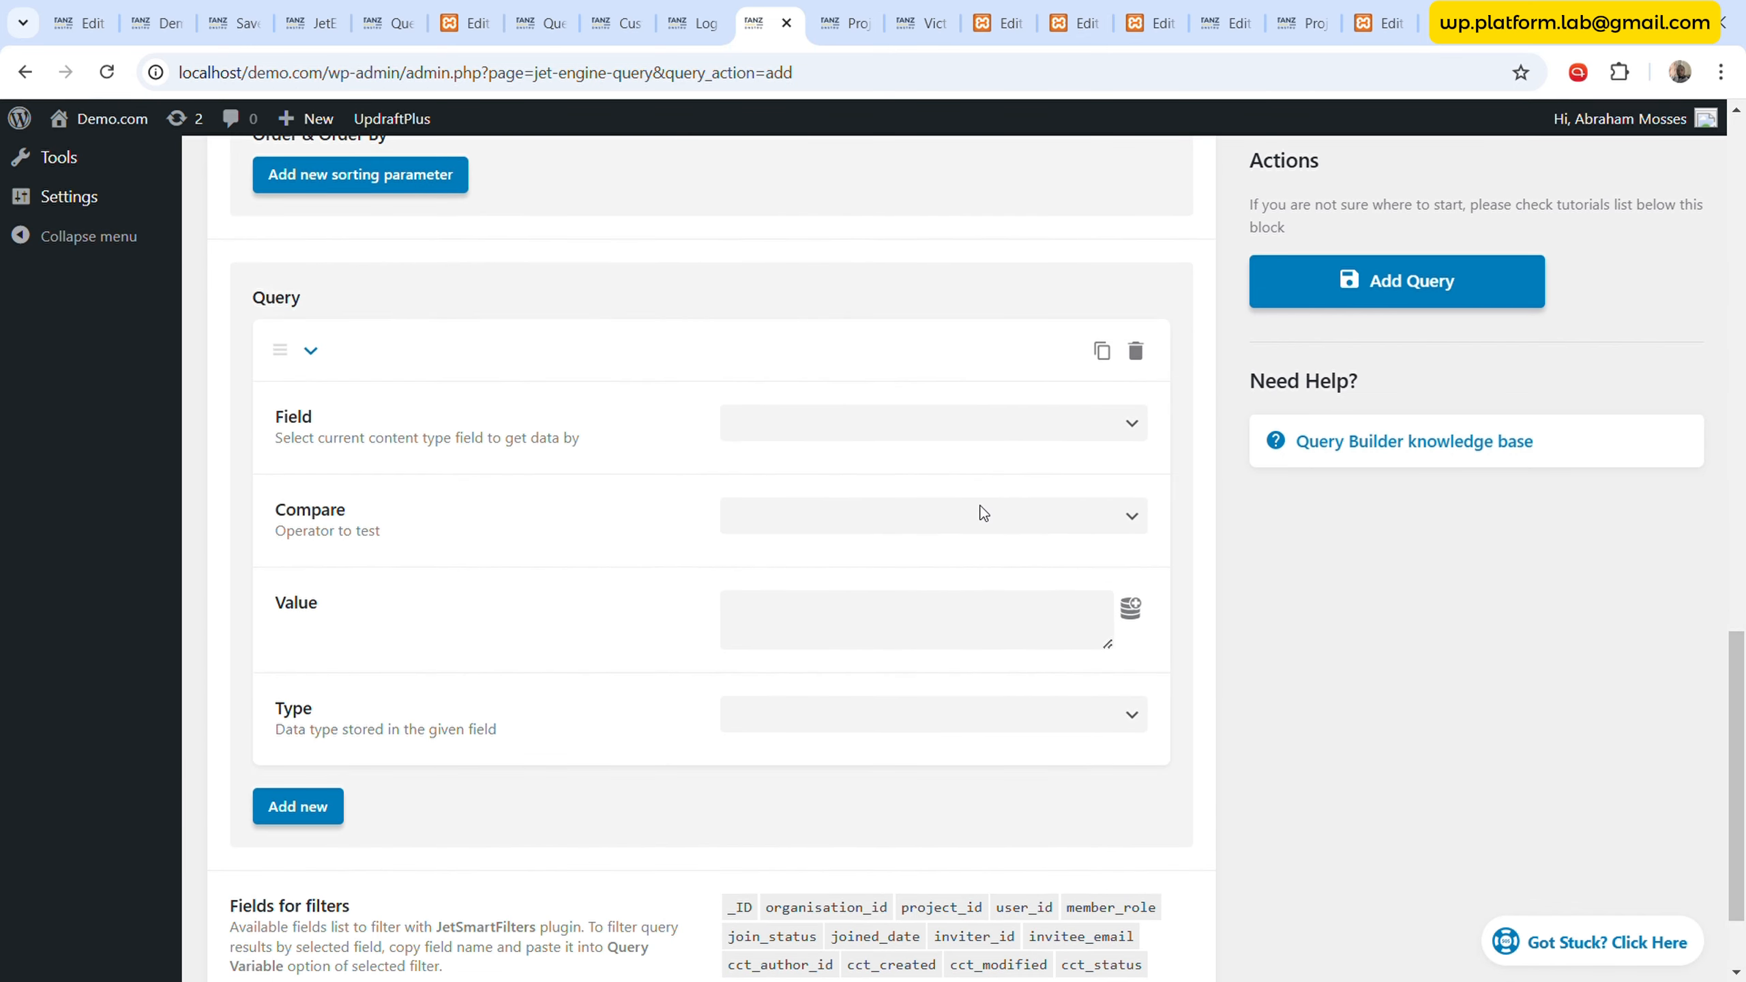
left_click(1005, 437)
left_click(906, 530)
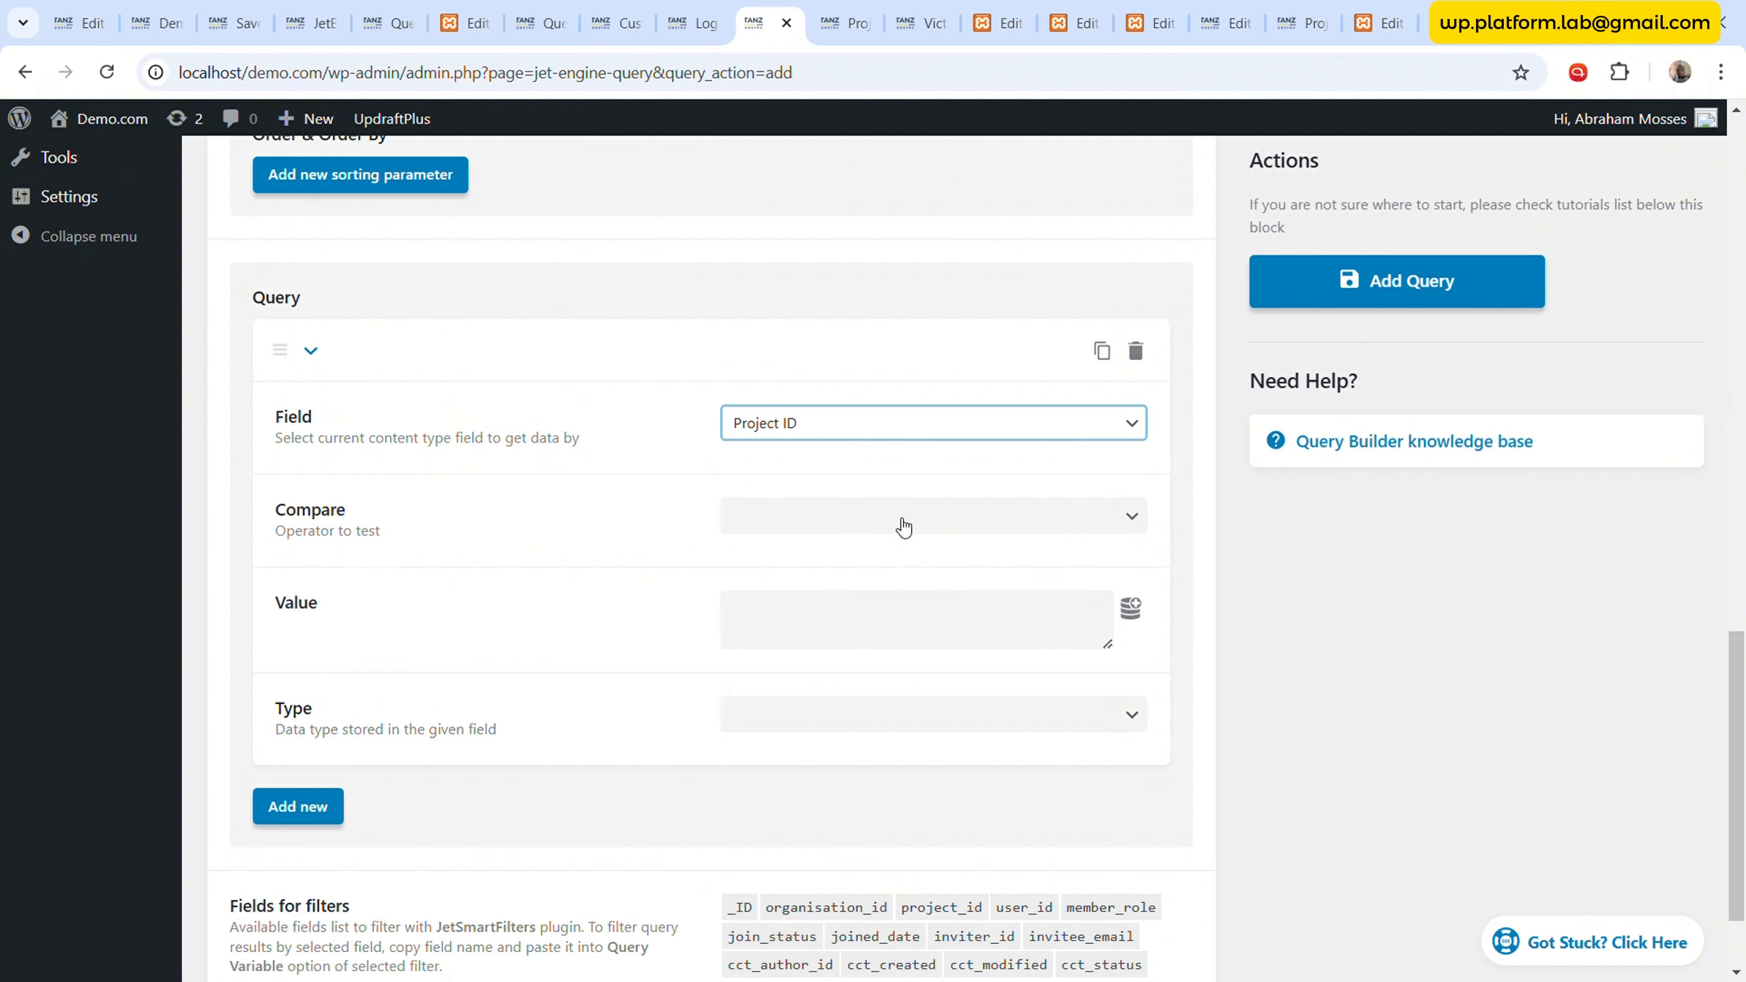
left_click(985, 516)
left_click(1053, 511)
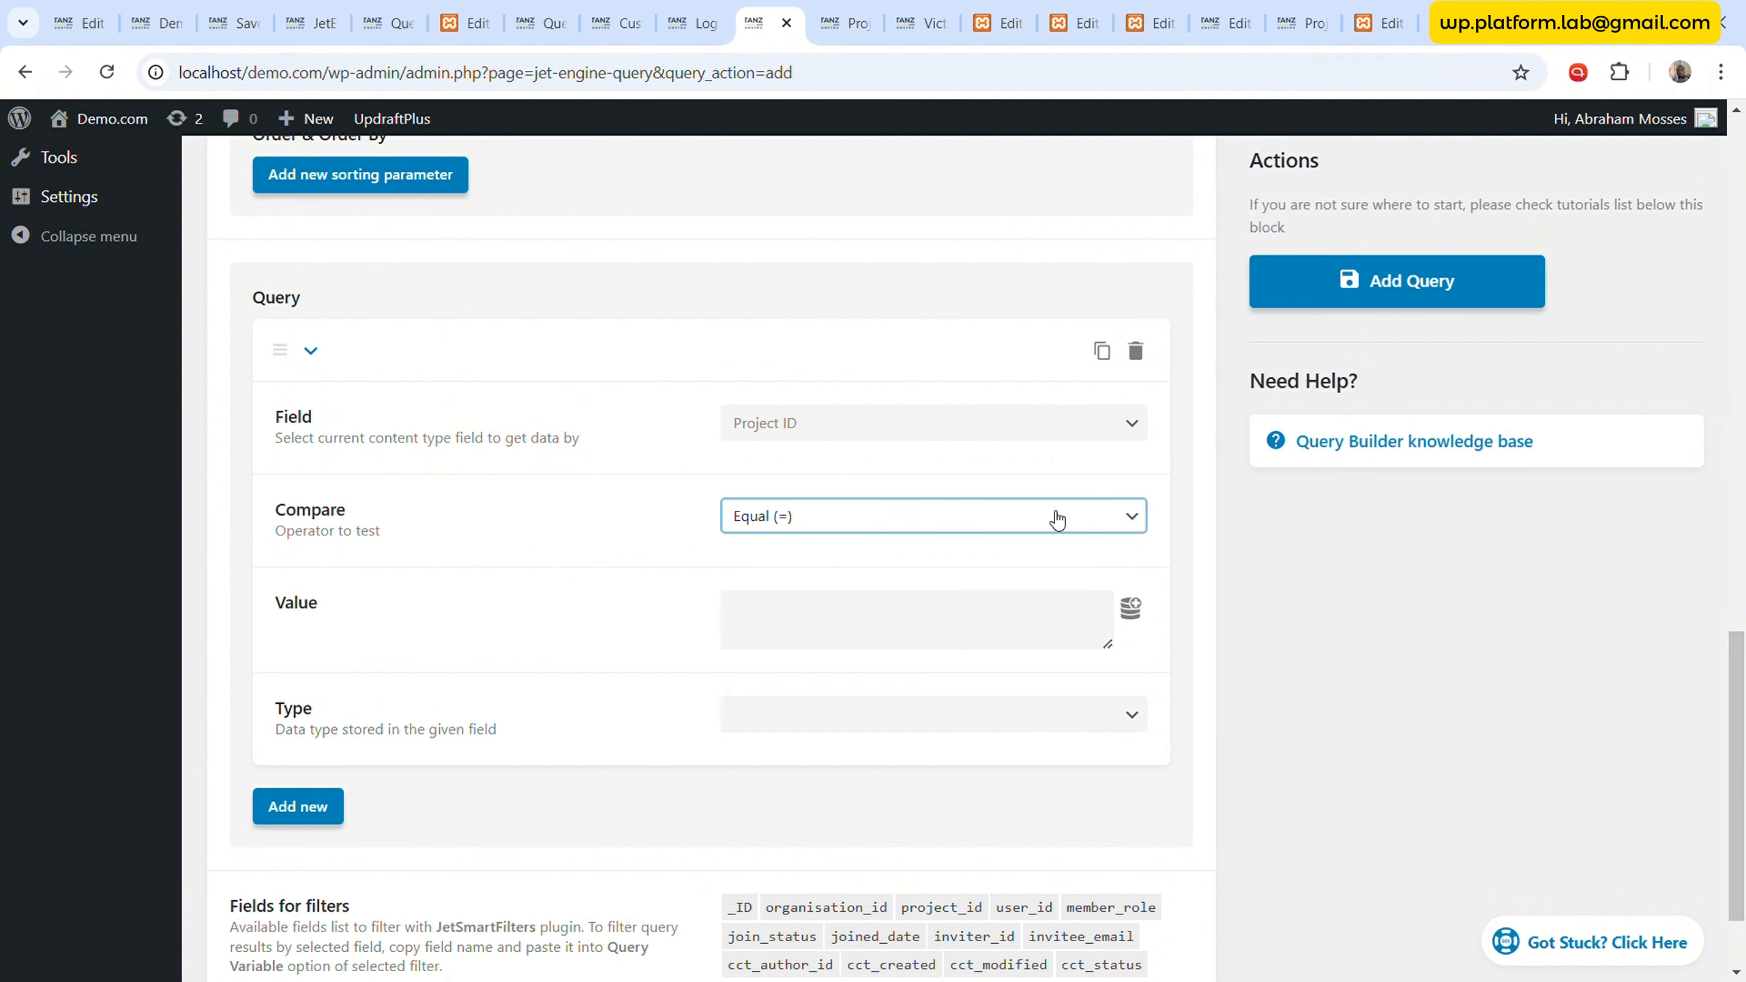
- Set the Project ID condition's value to the Query Variable macro "project-id" and its data type to Numeric
left_click(1131, 608)
scroll(893, 798, "down", 10)
scroll(893, 799, "down", 2)
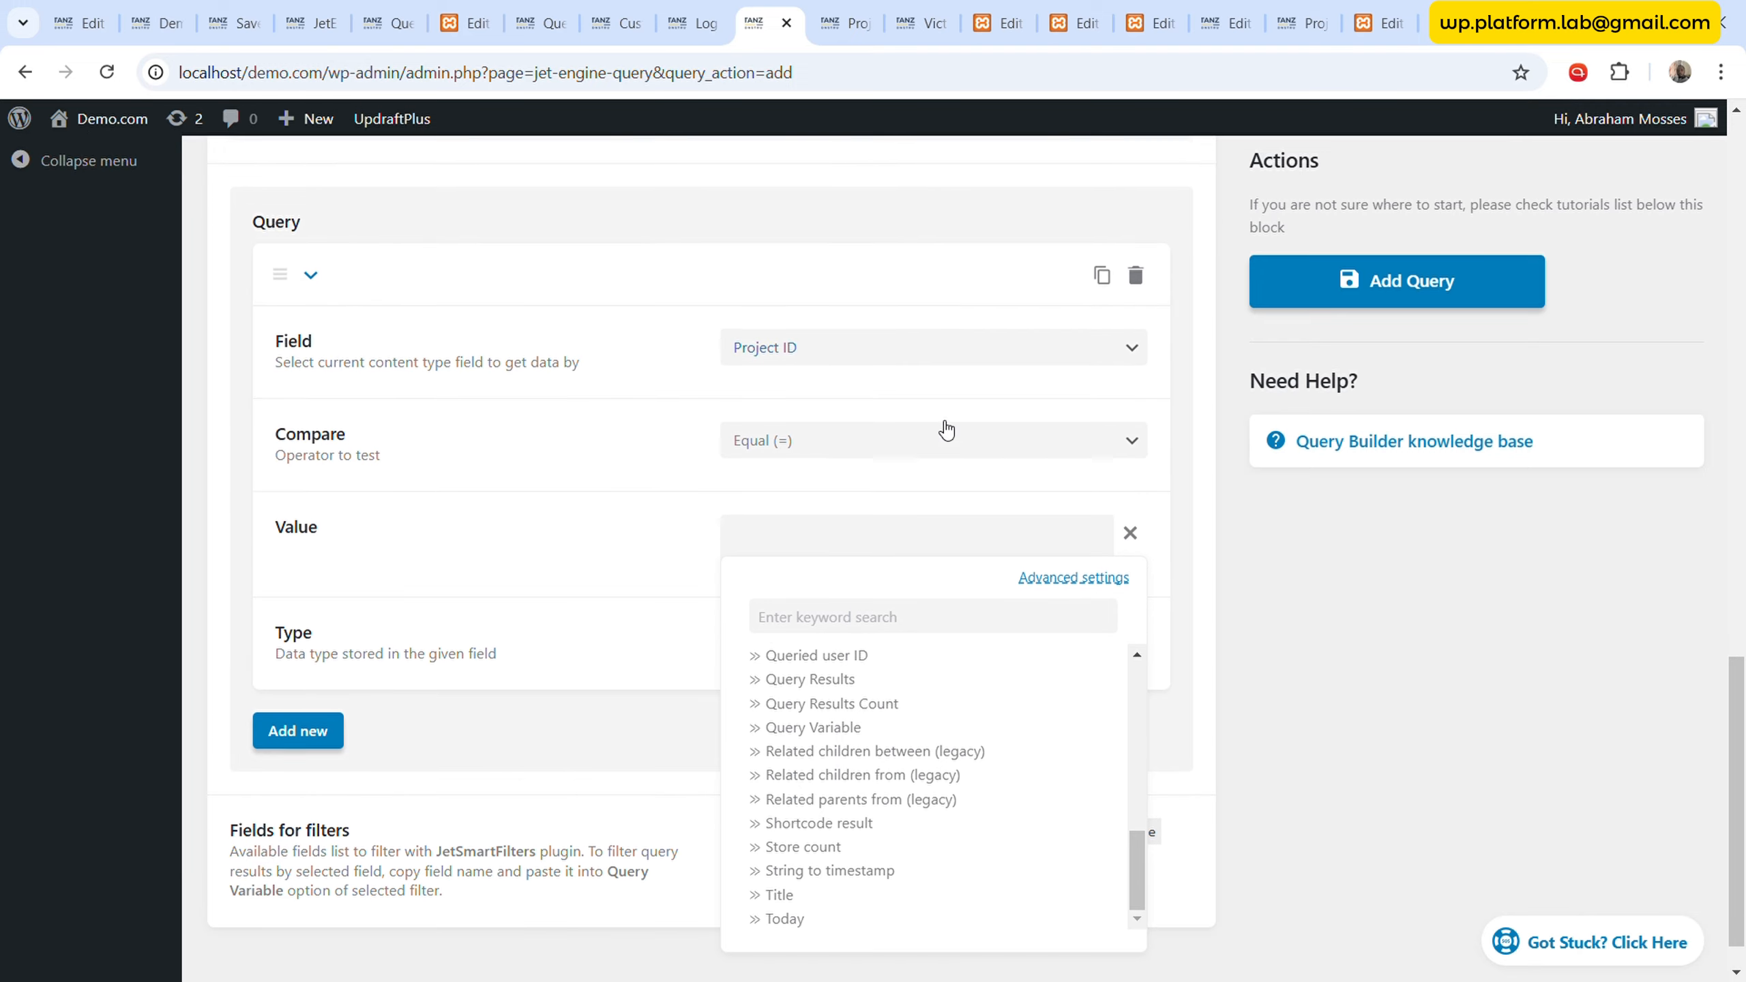
left_click(850, 690)
left_click(852, 643)
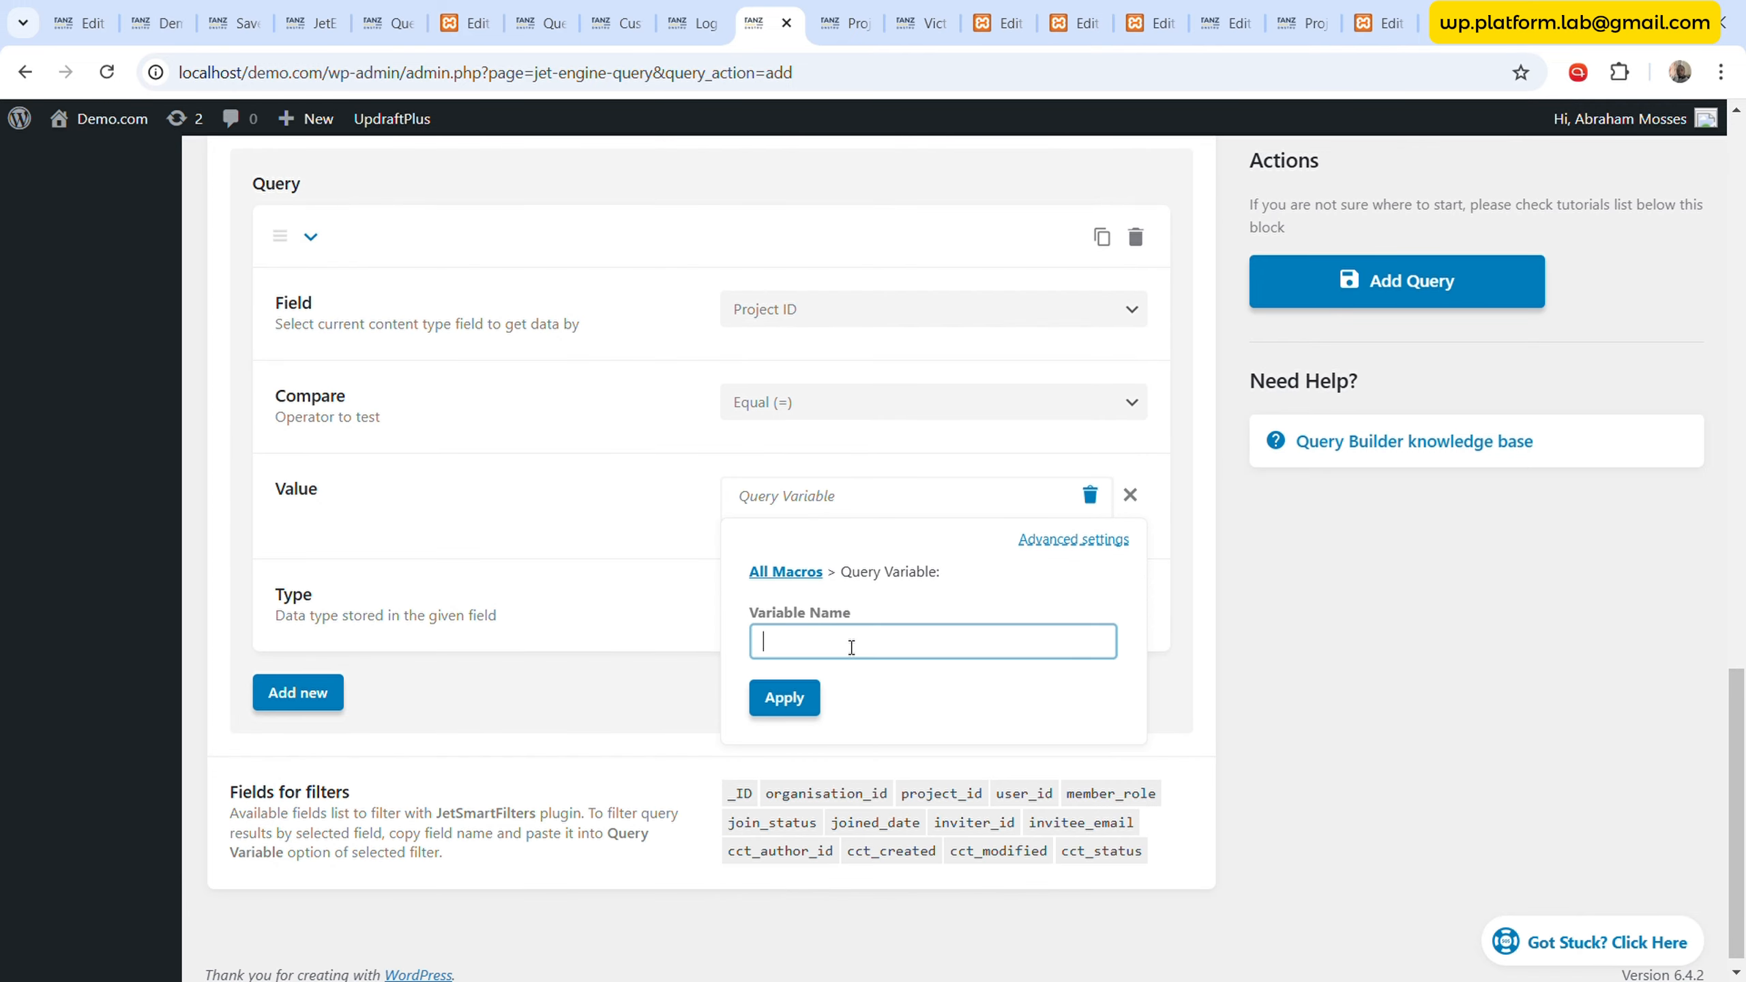
type("project-id")
left_click(784, 698)
left_click(850, 608)
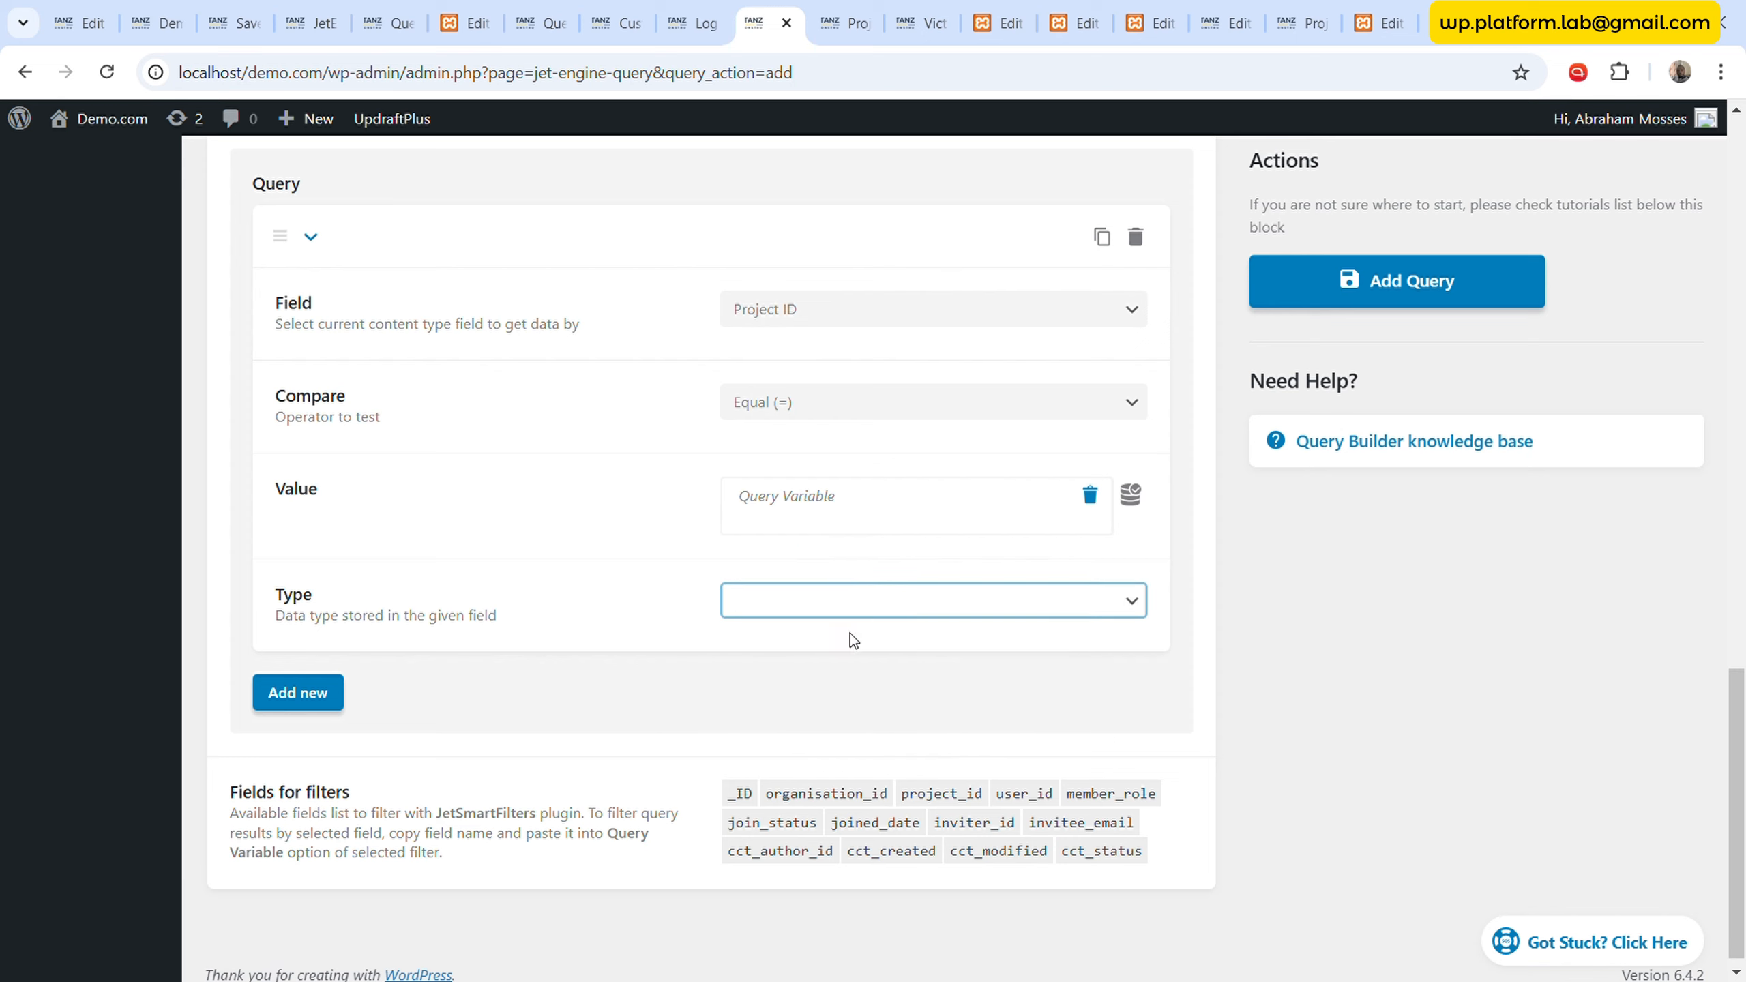
left_click(842, 660)
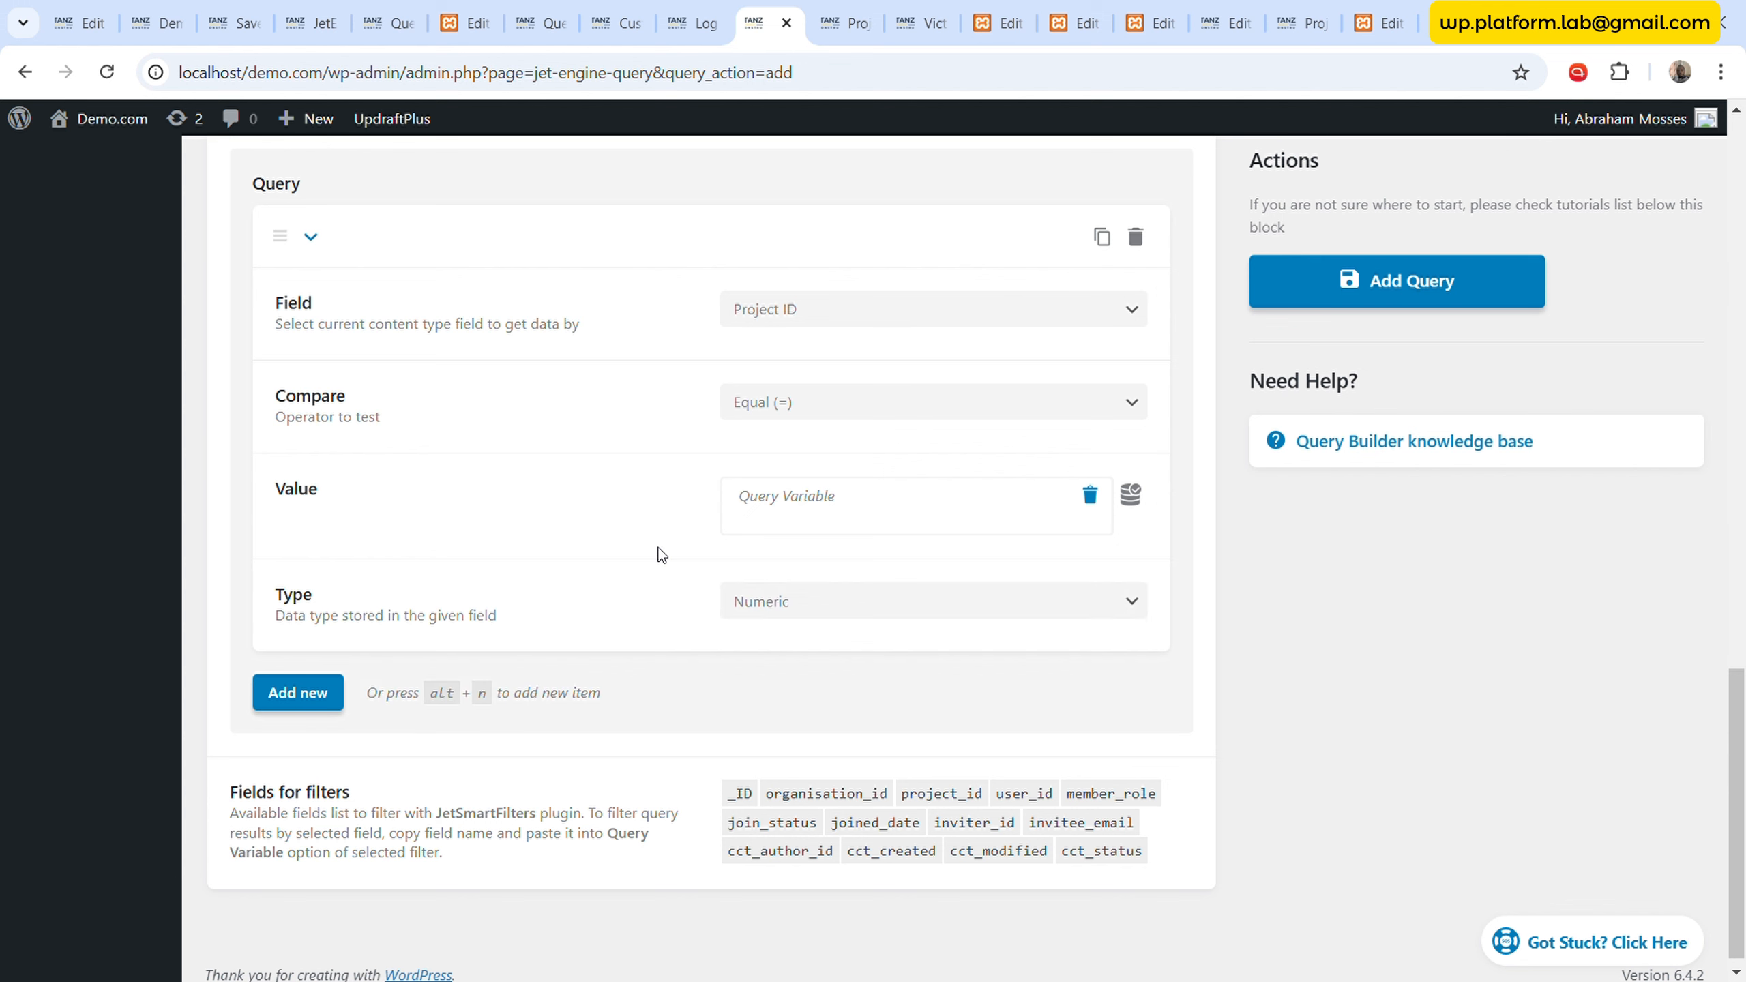
left_click(340, 693)
scroll(820, 560, "down", 5)
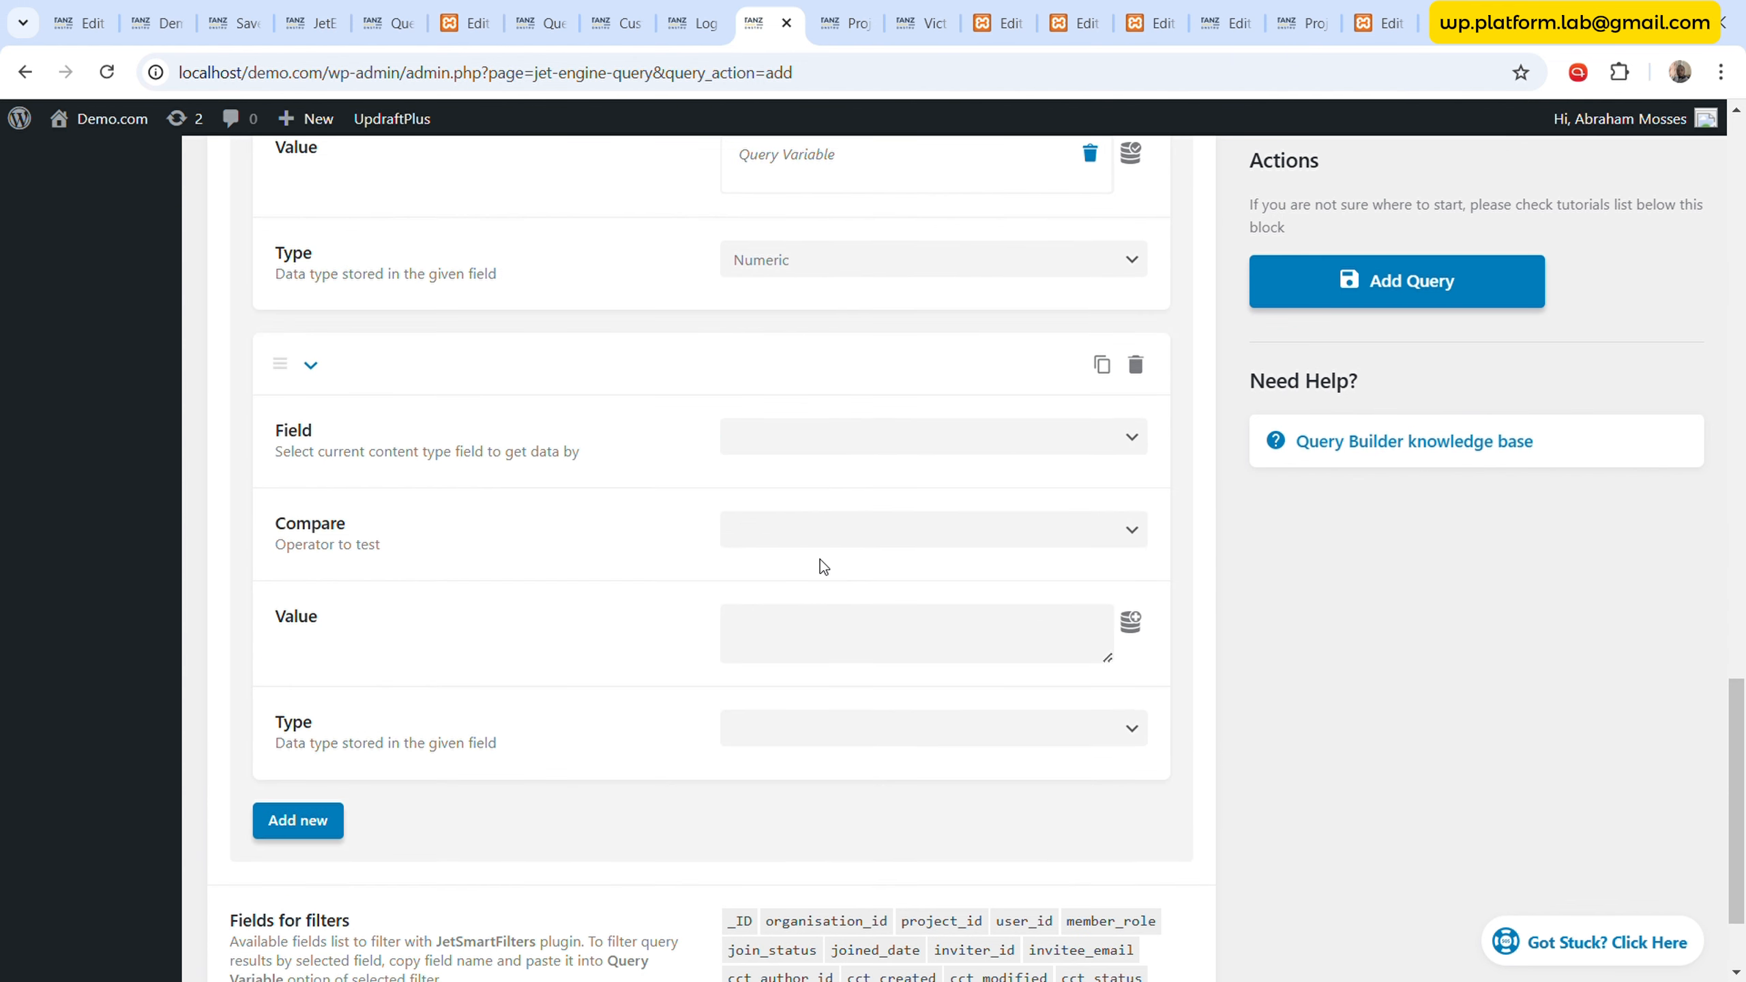
left_click(928, 440)
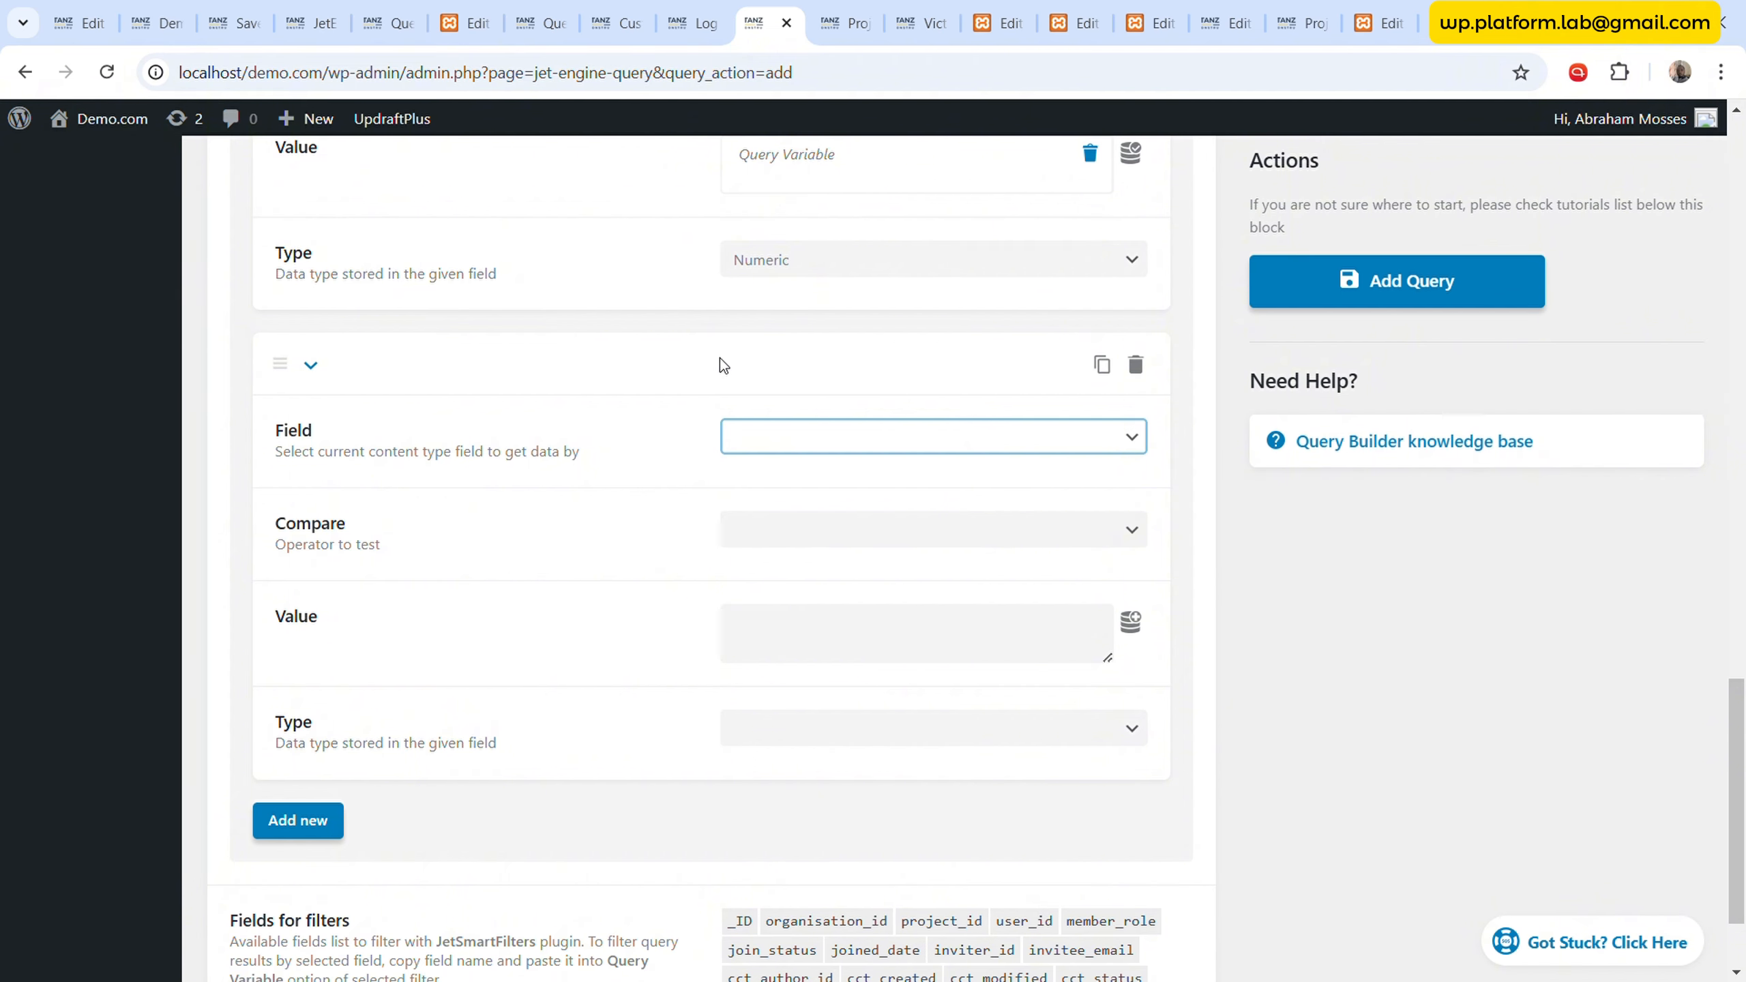
left_click(734, 325)
left_click(1138, 366)
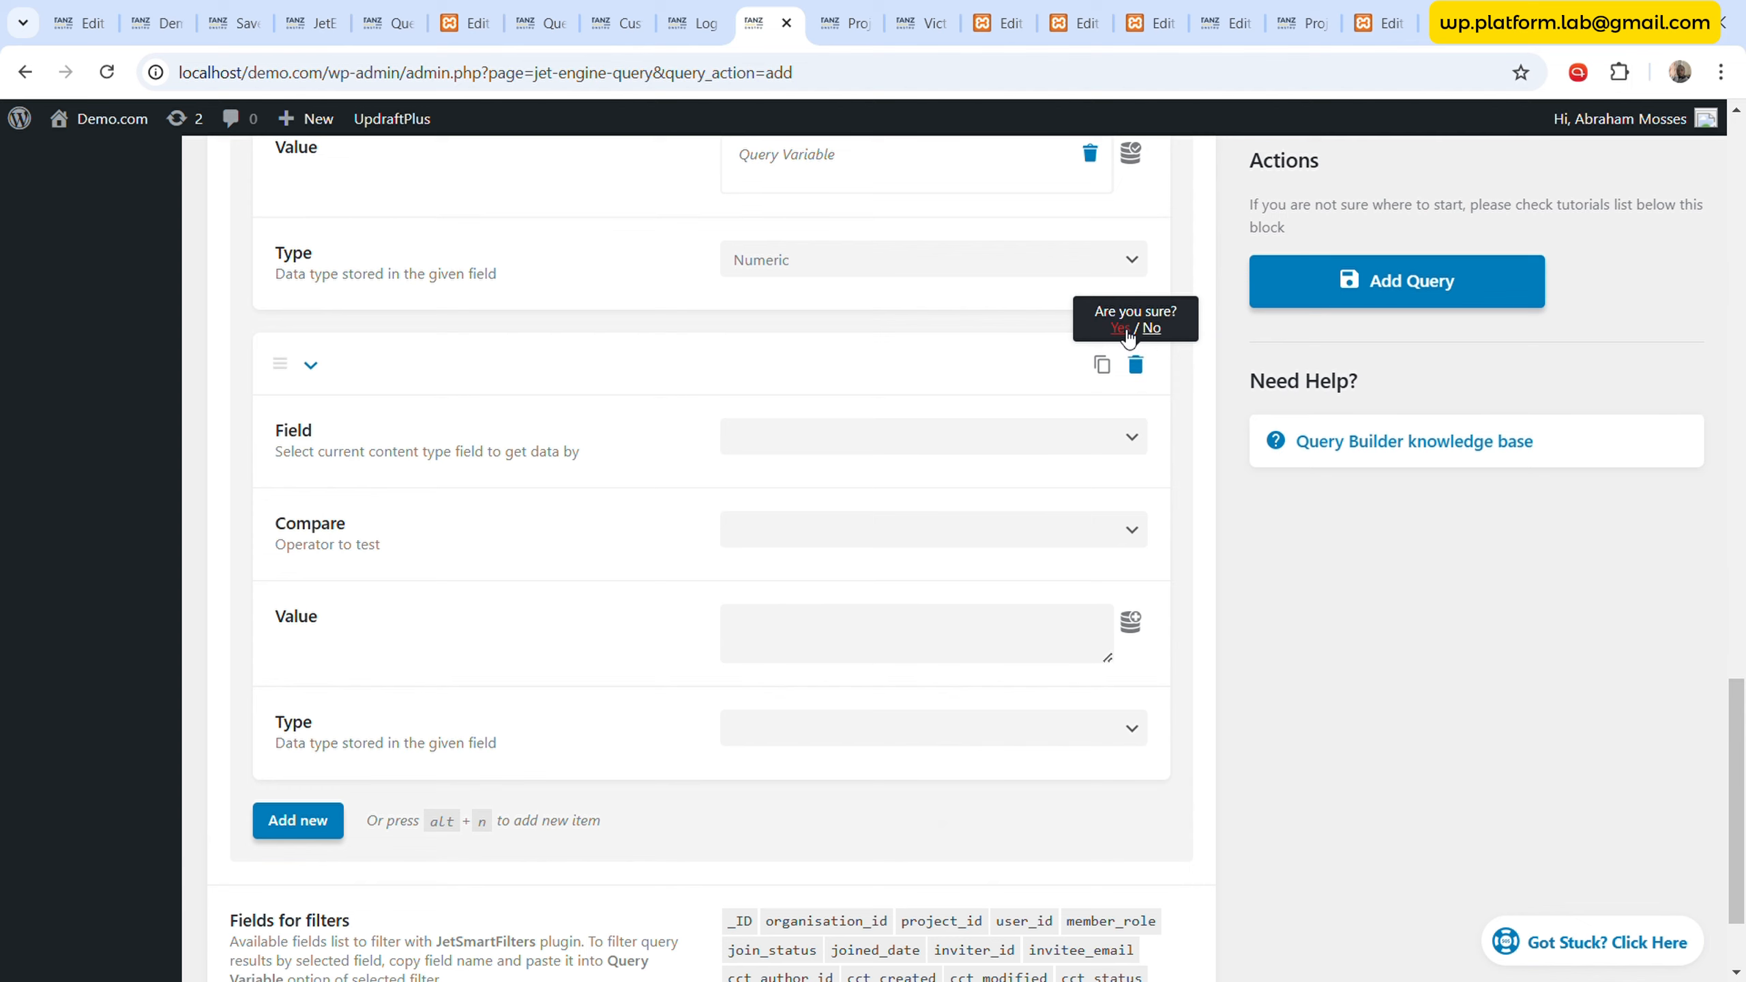
left_click(1129, 337)
- Save the members list query and start a new table in JetEngine's Tables Builder
left_click(1396, 283)
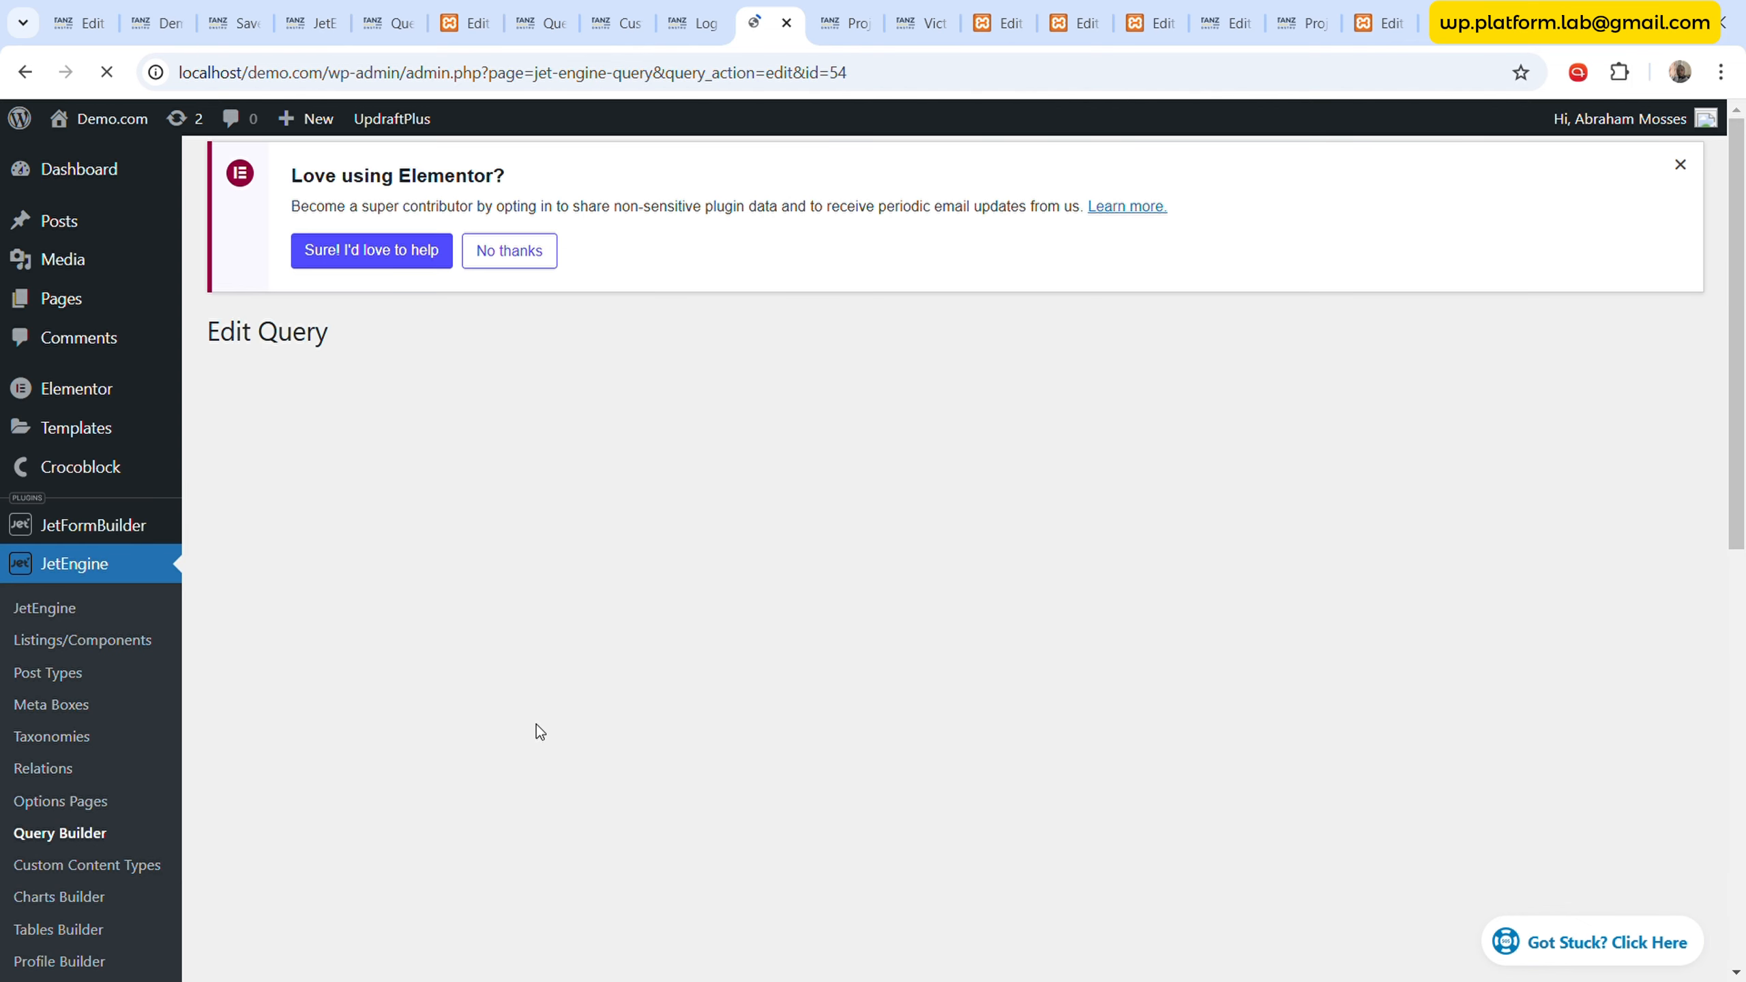
scroll(558, 715, "down", 2)
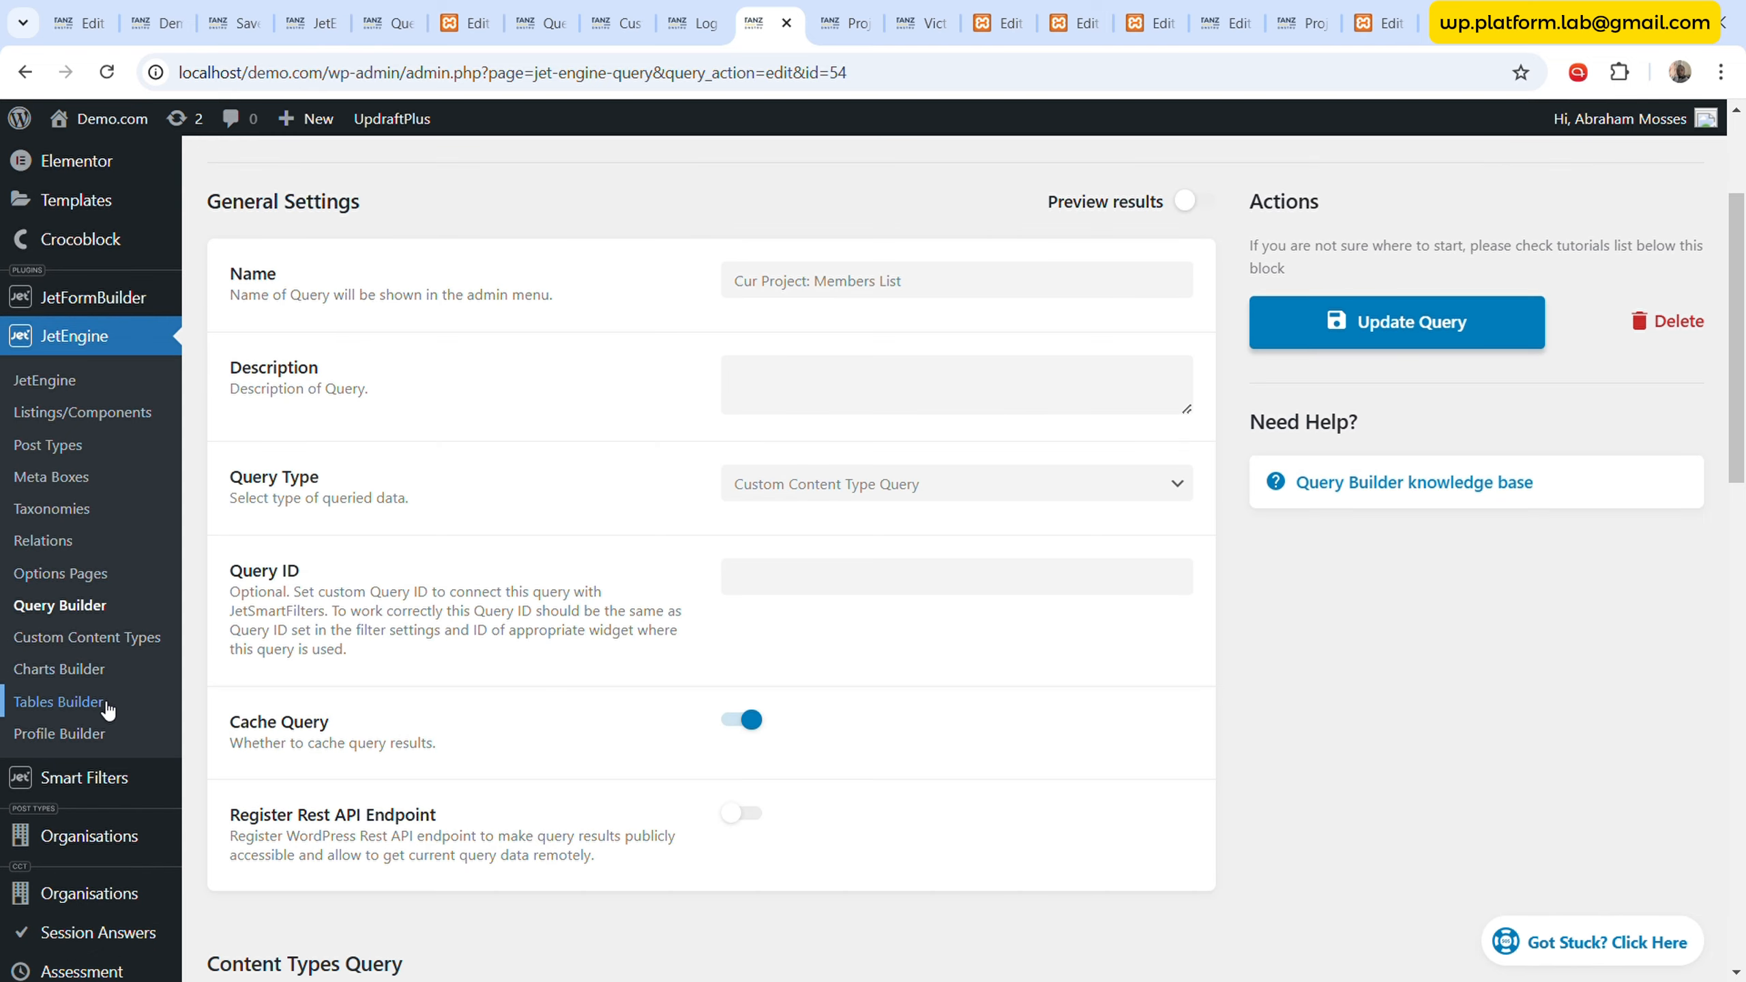
left_click(59, 702)
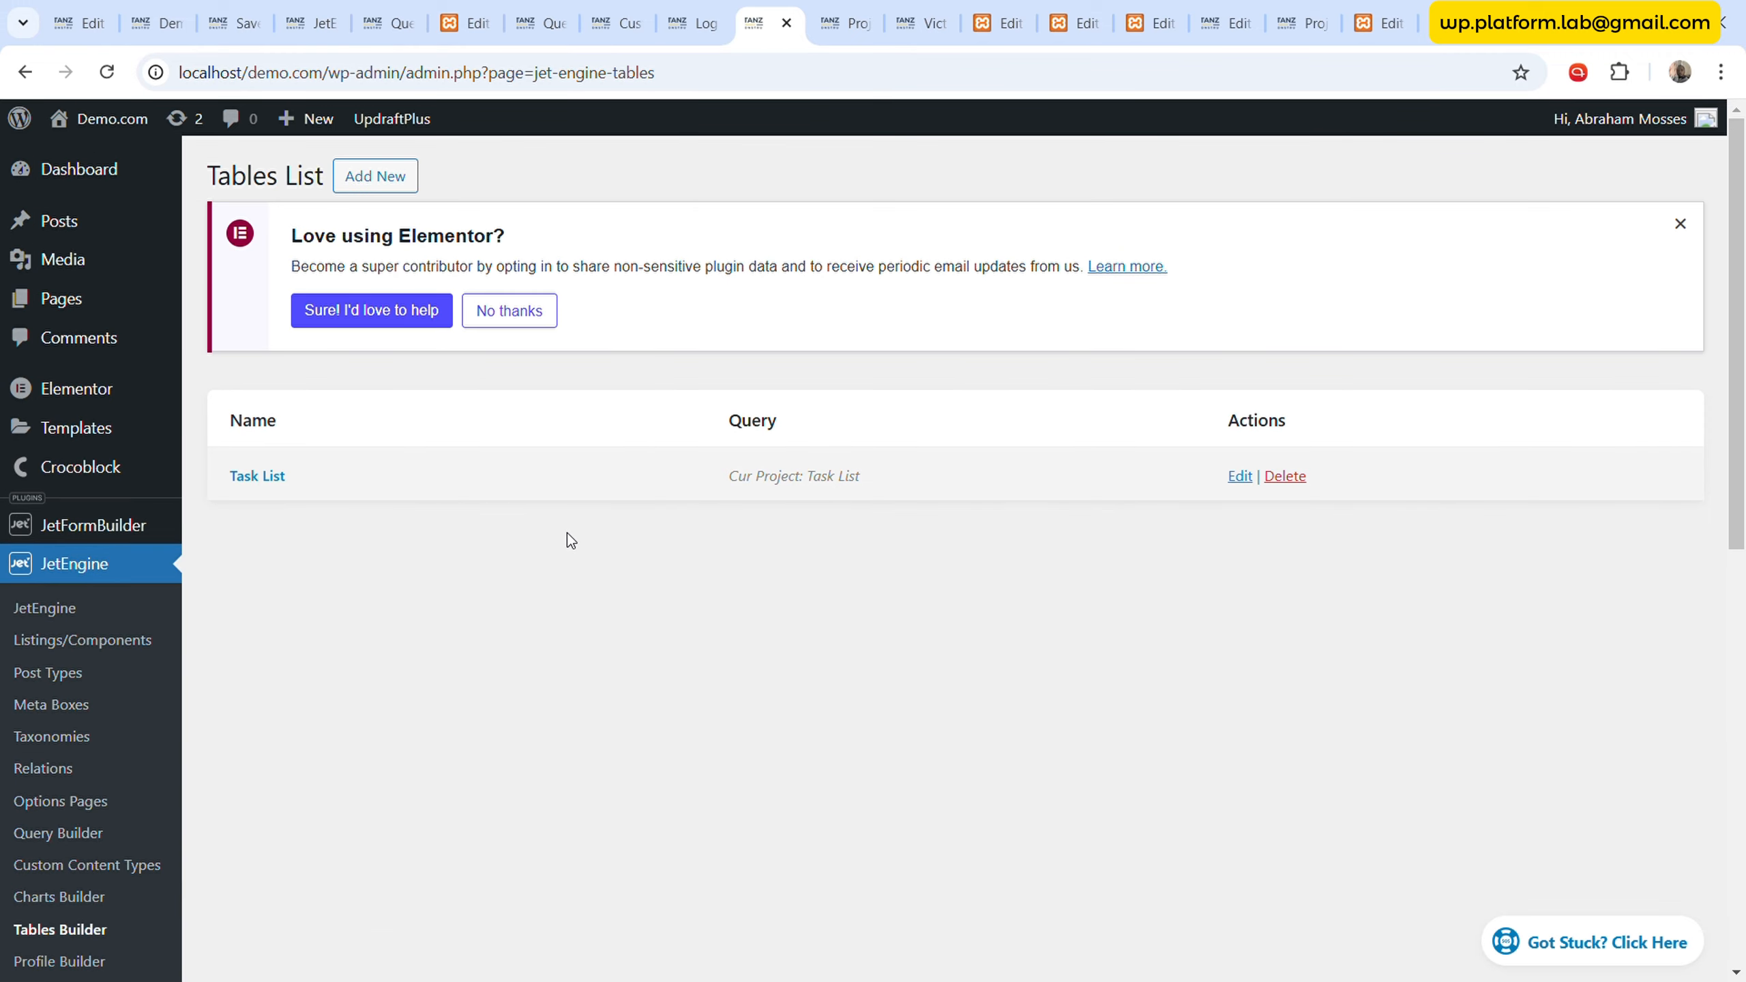
left_click(382, 177)
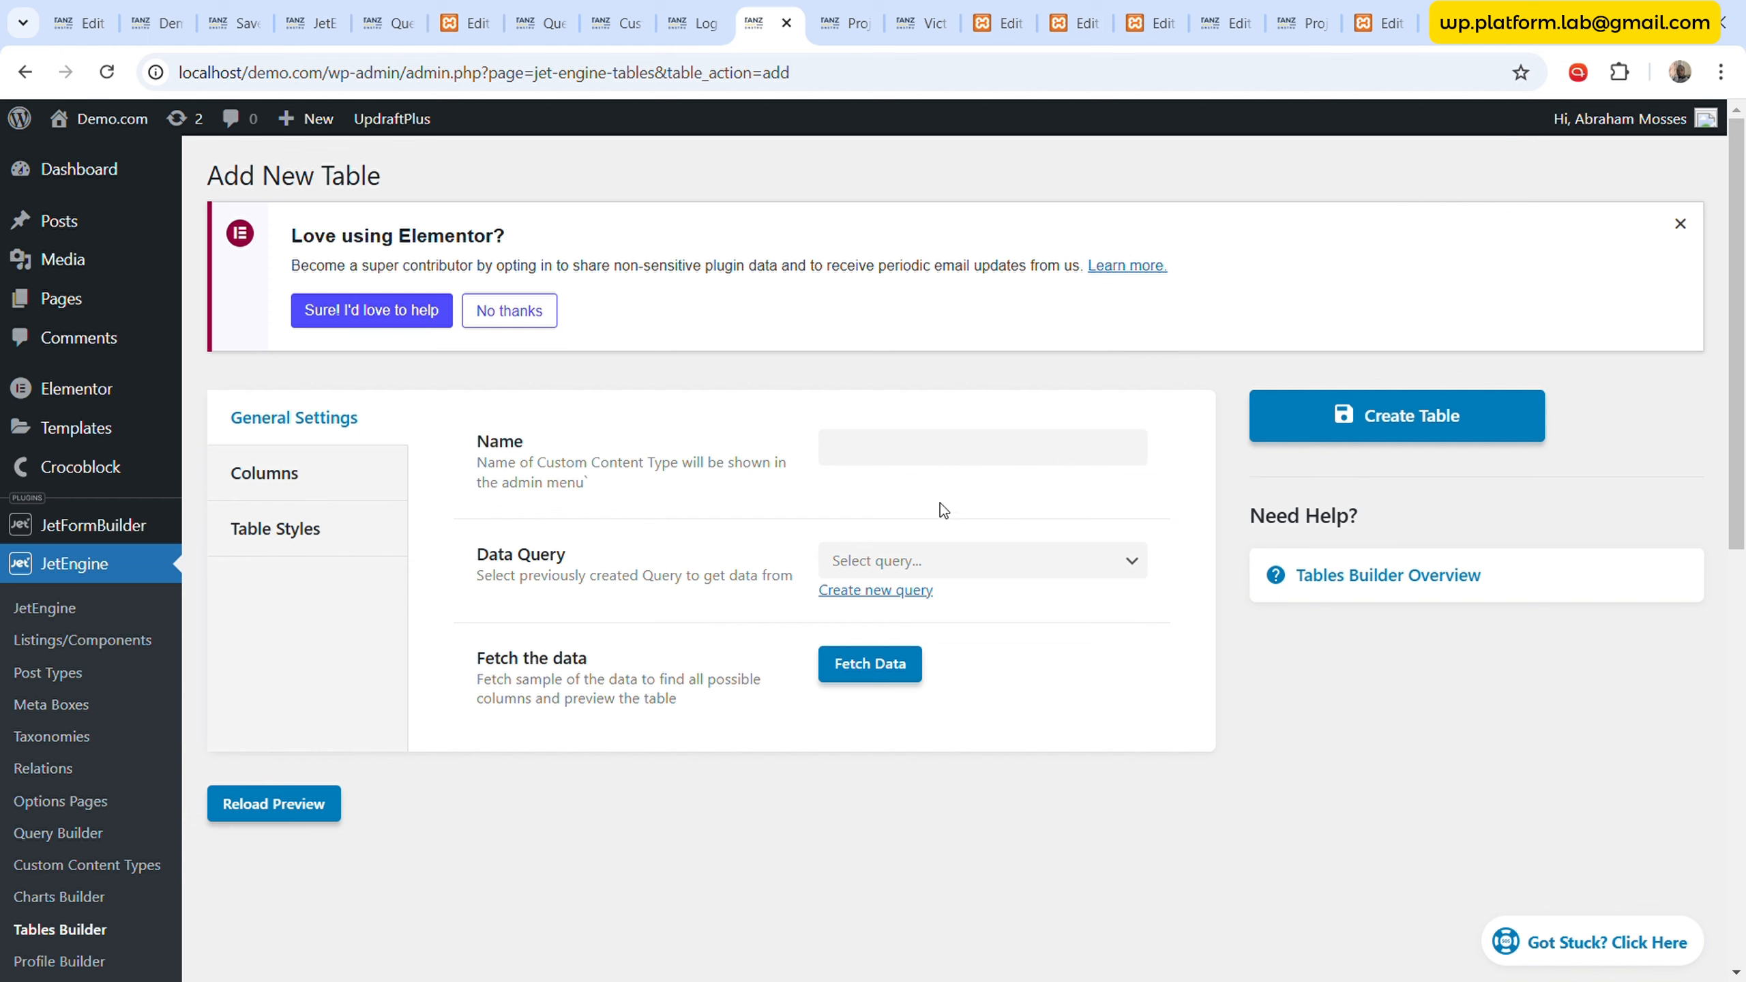
- Name the new table "Cur Proj: Member List" and choose "Cur Project: Members List" as its data query
left_click(959, 457)
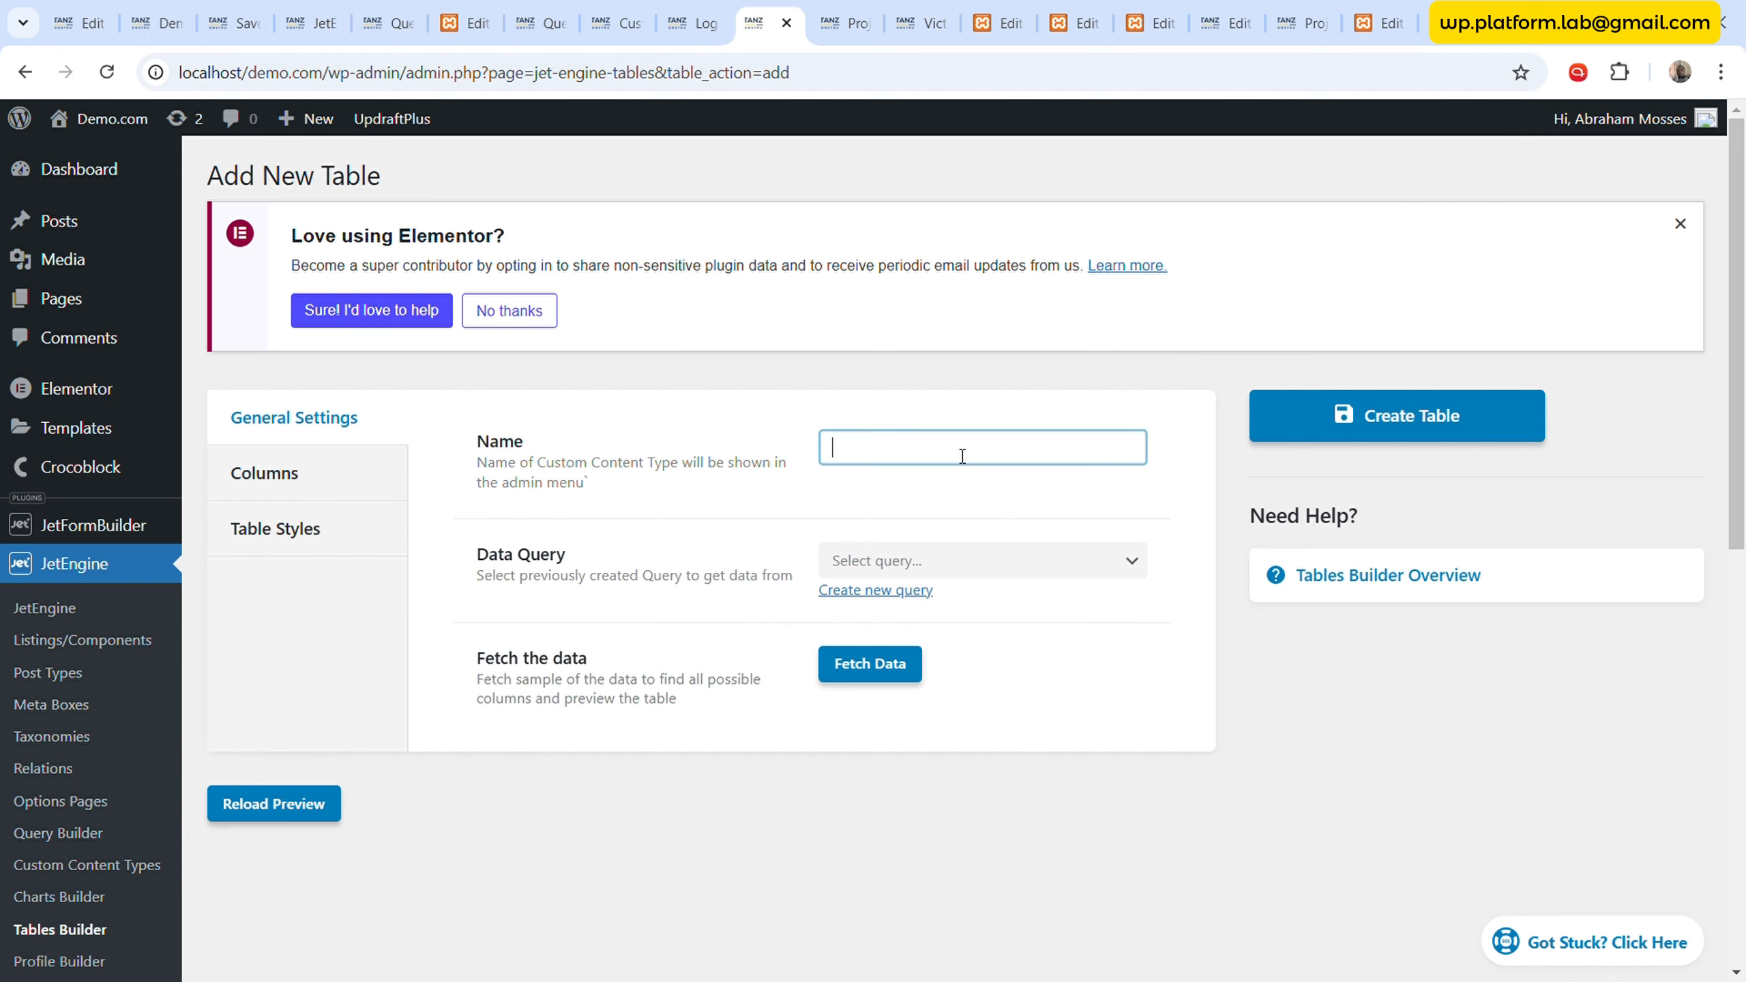
type("Cur Proj: Member List")
left_click(1038, 584)
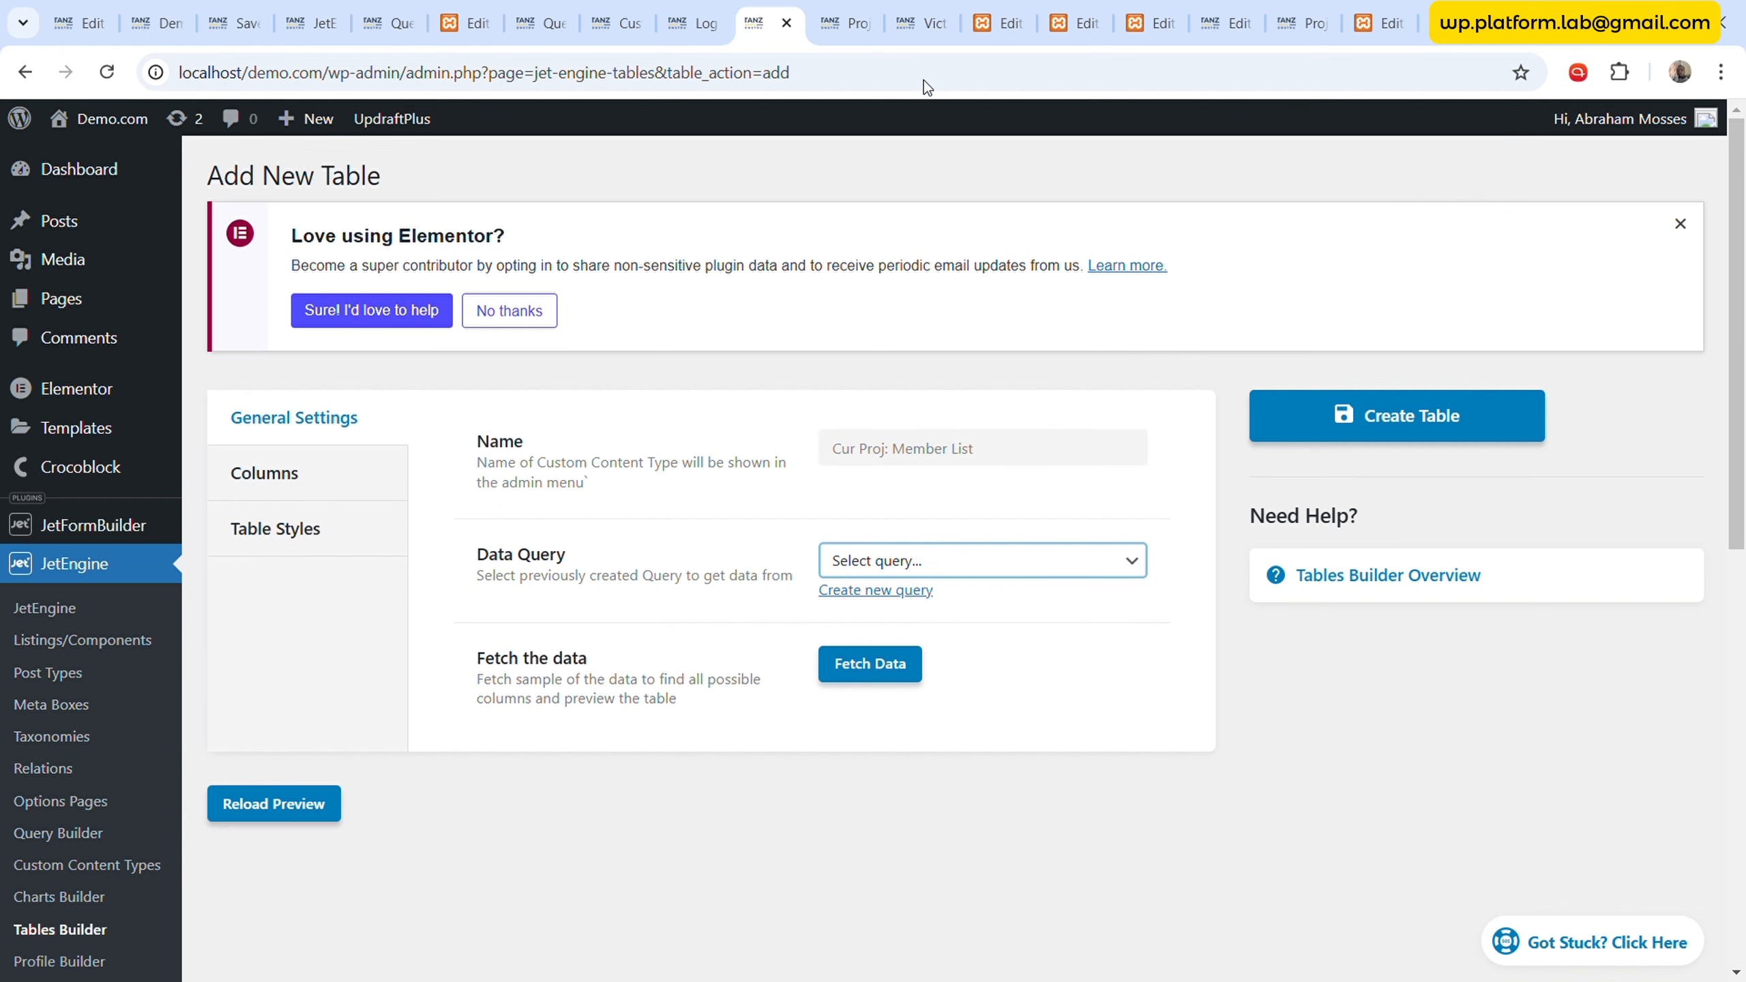
key("Down")
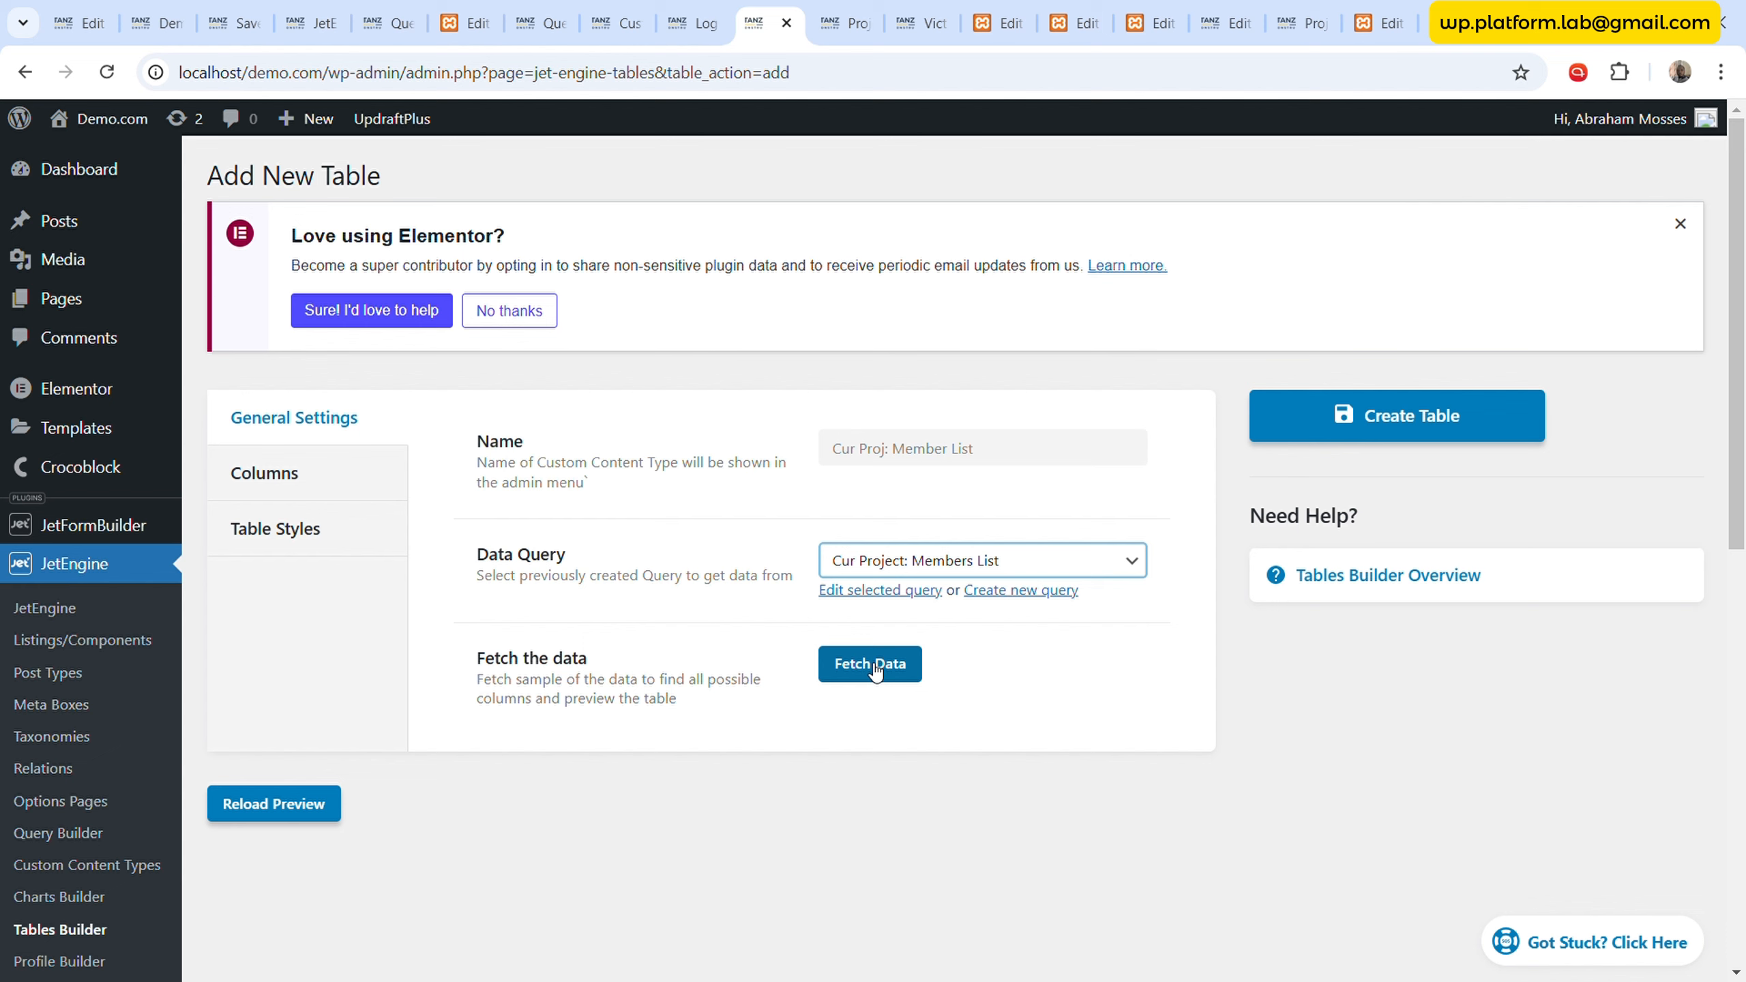
- Open the "Cur Project: Members List" query for editing in the project member record's browser tab, and return to the new table form
left_click(705, 22)
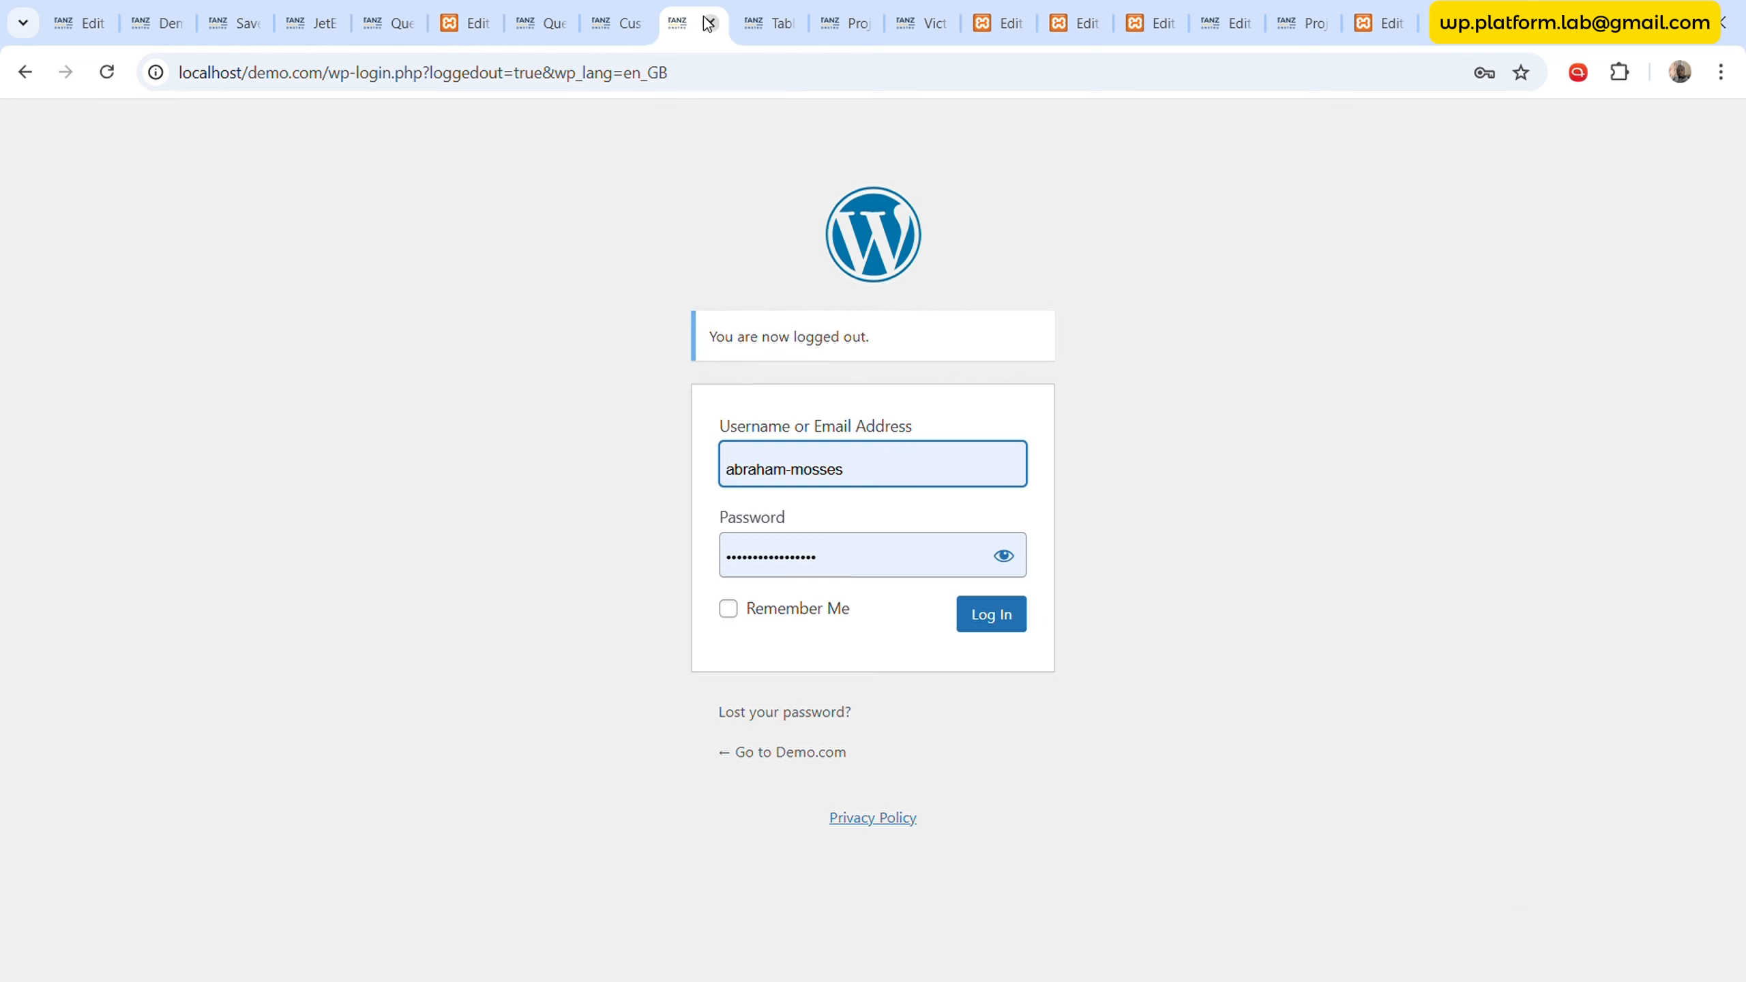
left_click(845, 22)
scroll(28, 635, "down", 5)
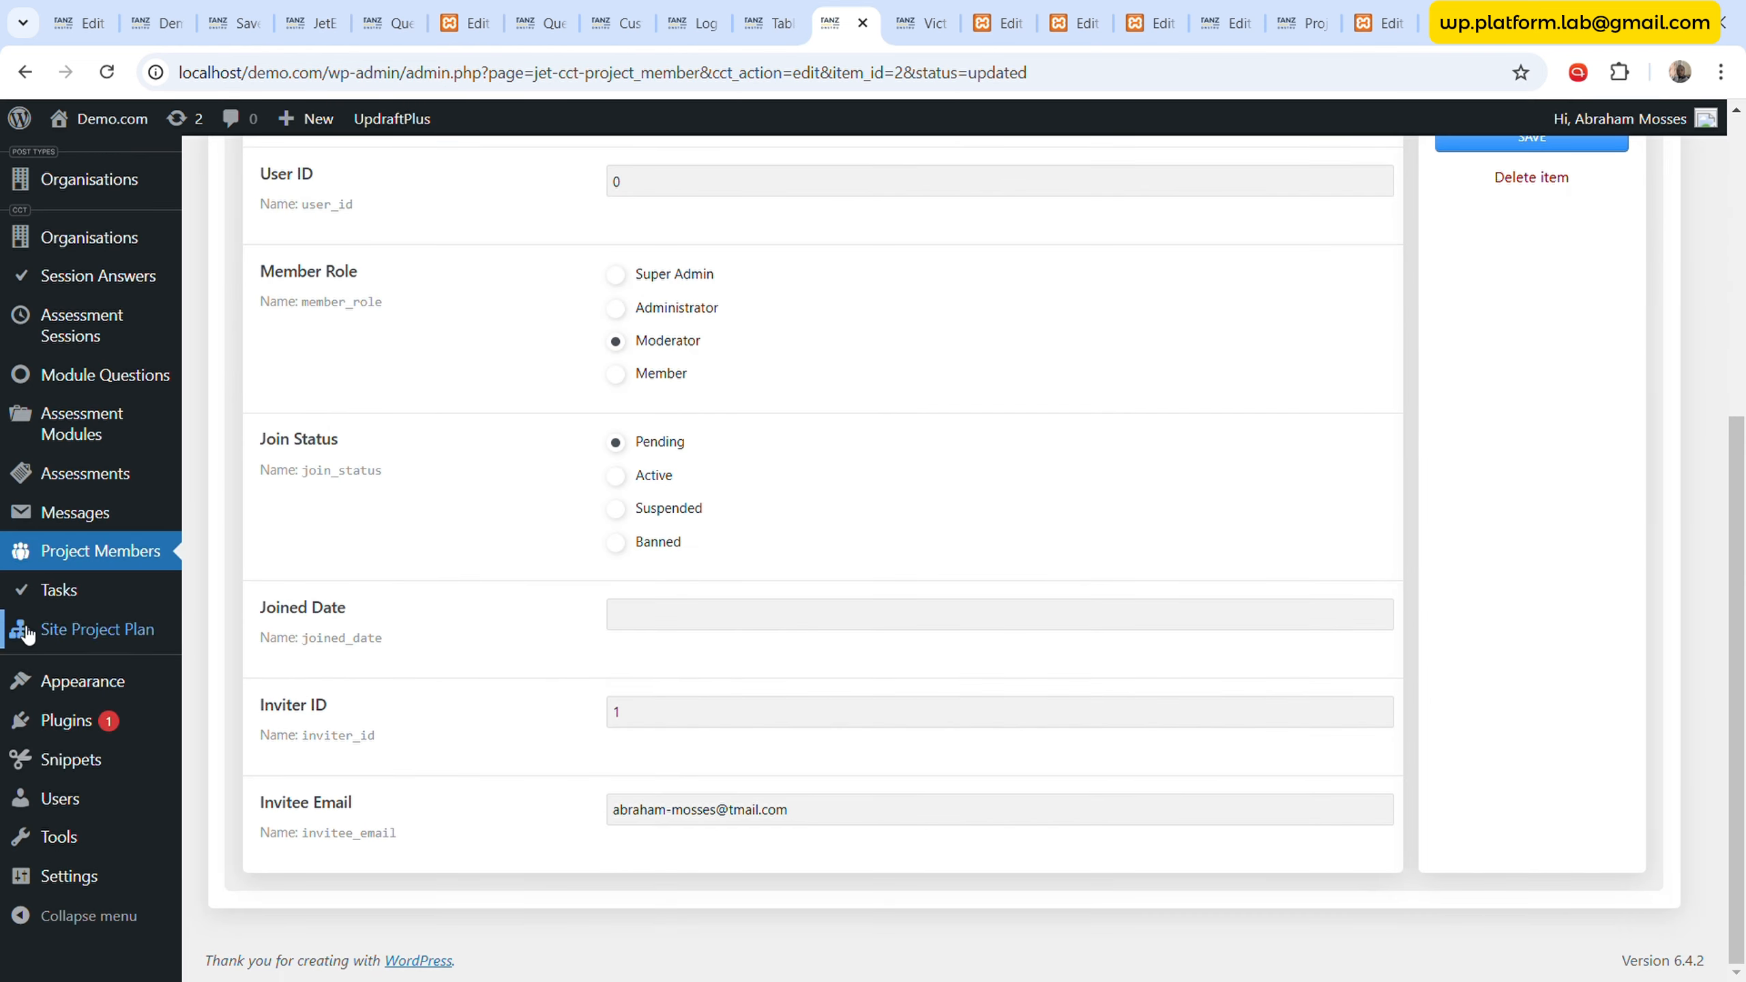
scroll(152, 512, "up", 3)
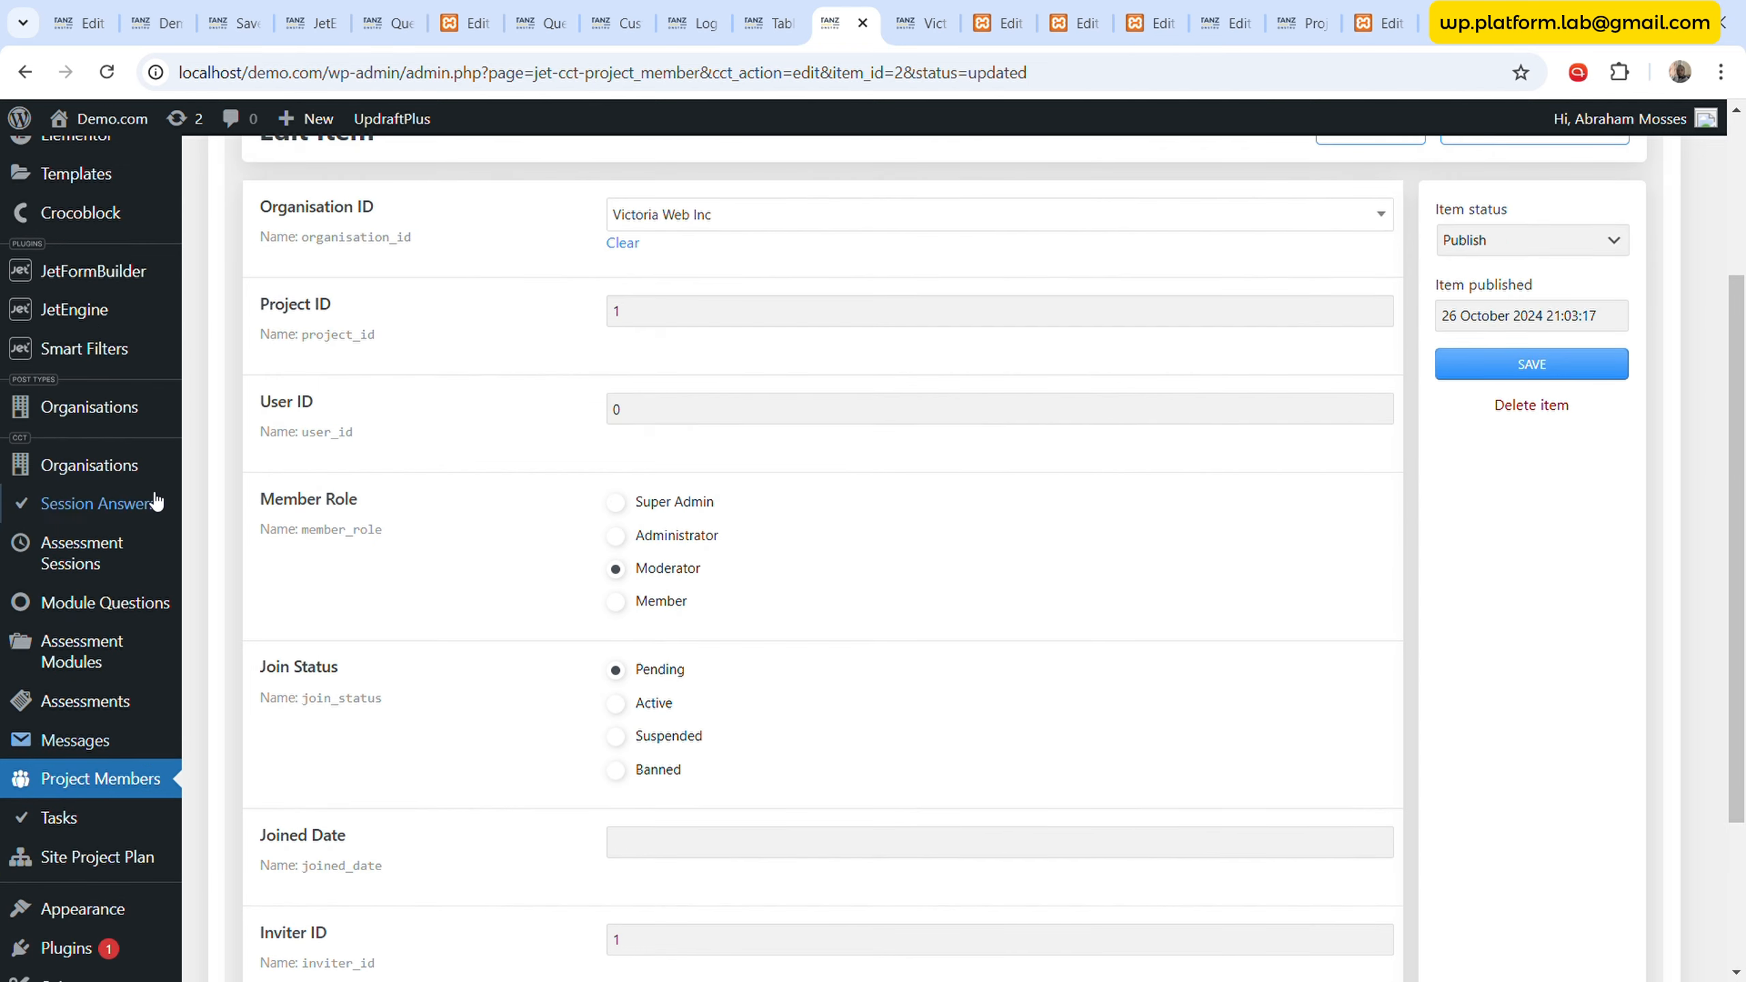
mouse_move(143, 314)
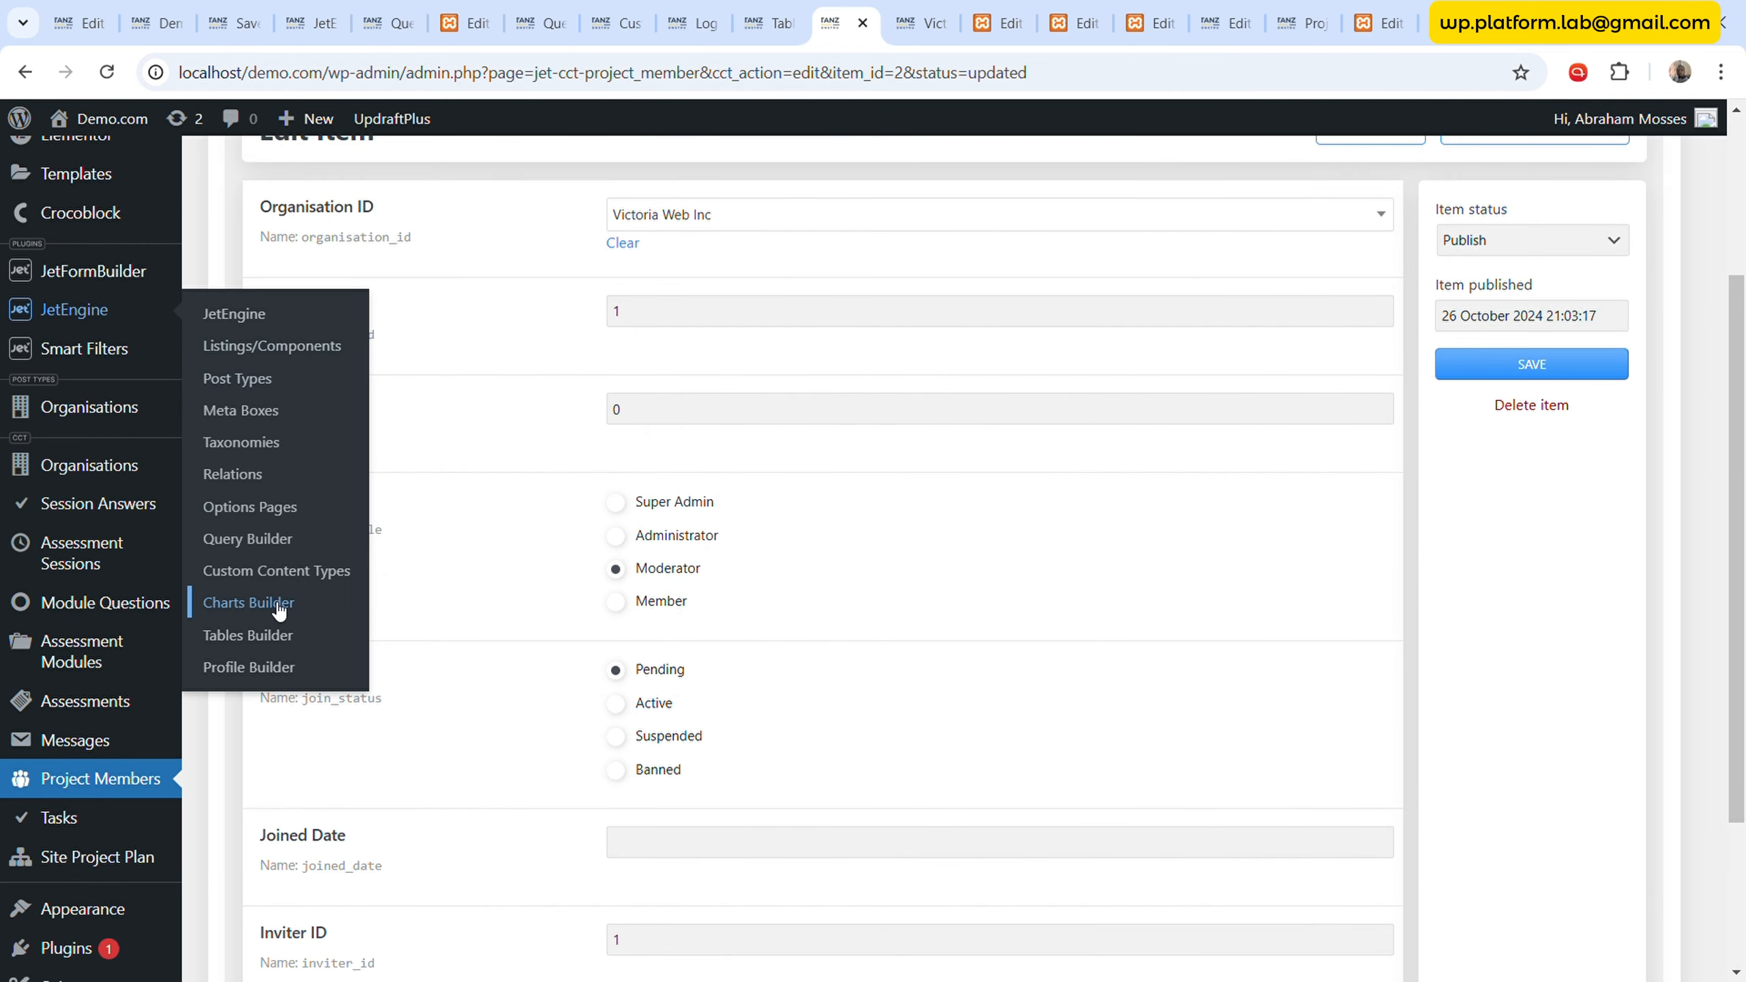
left_click(279, 540)
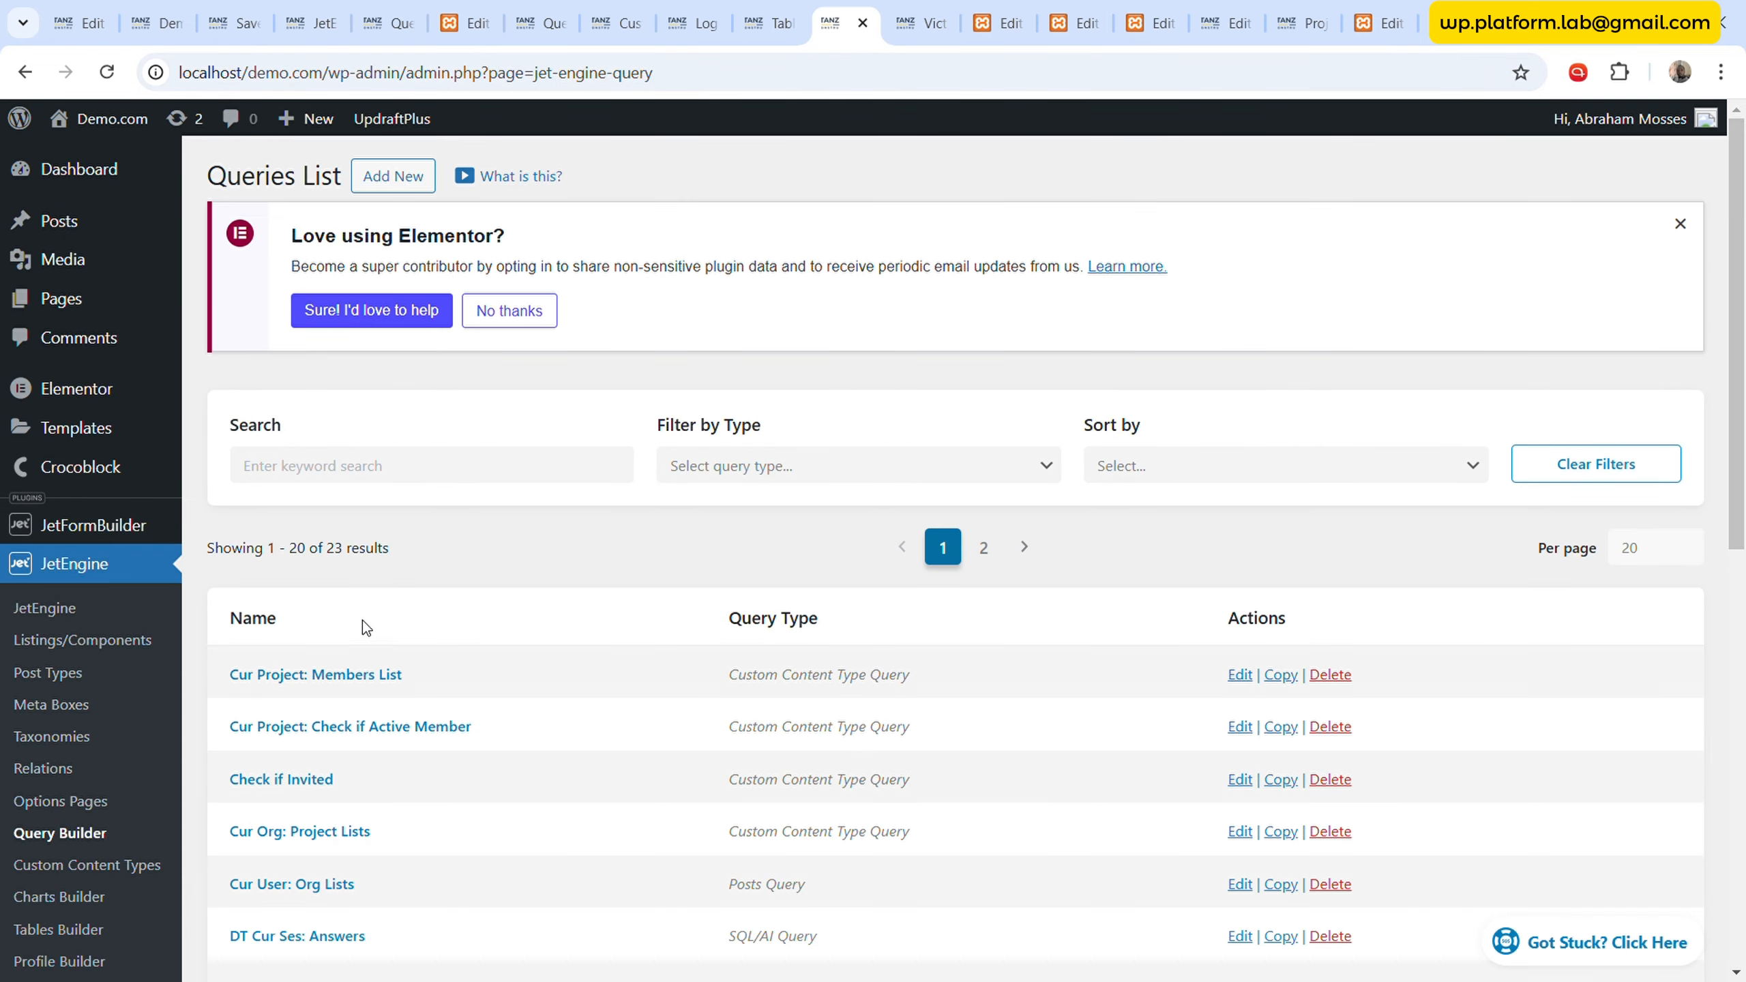
left_click(347, 674)
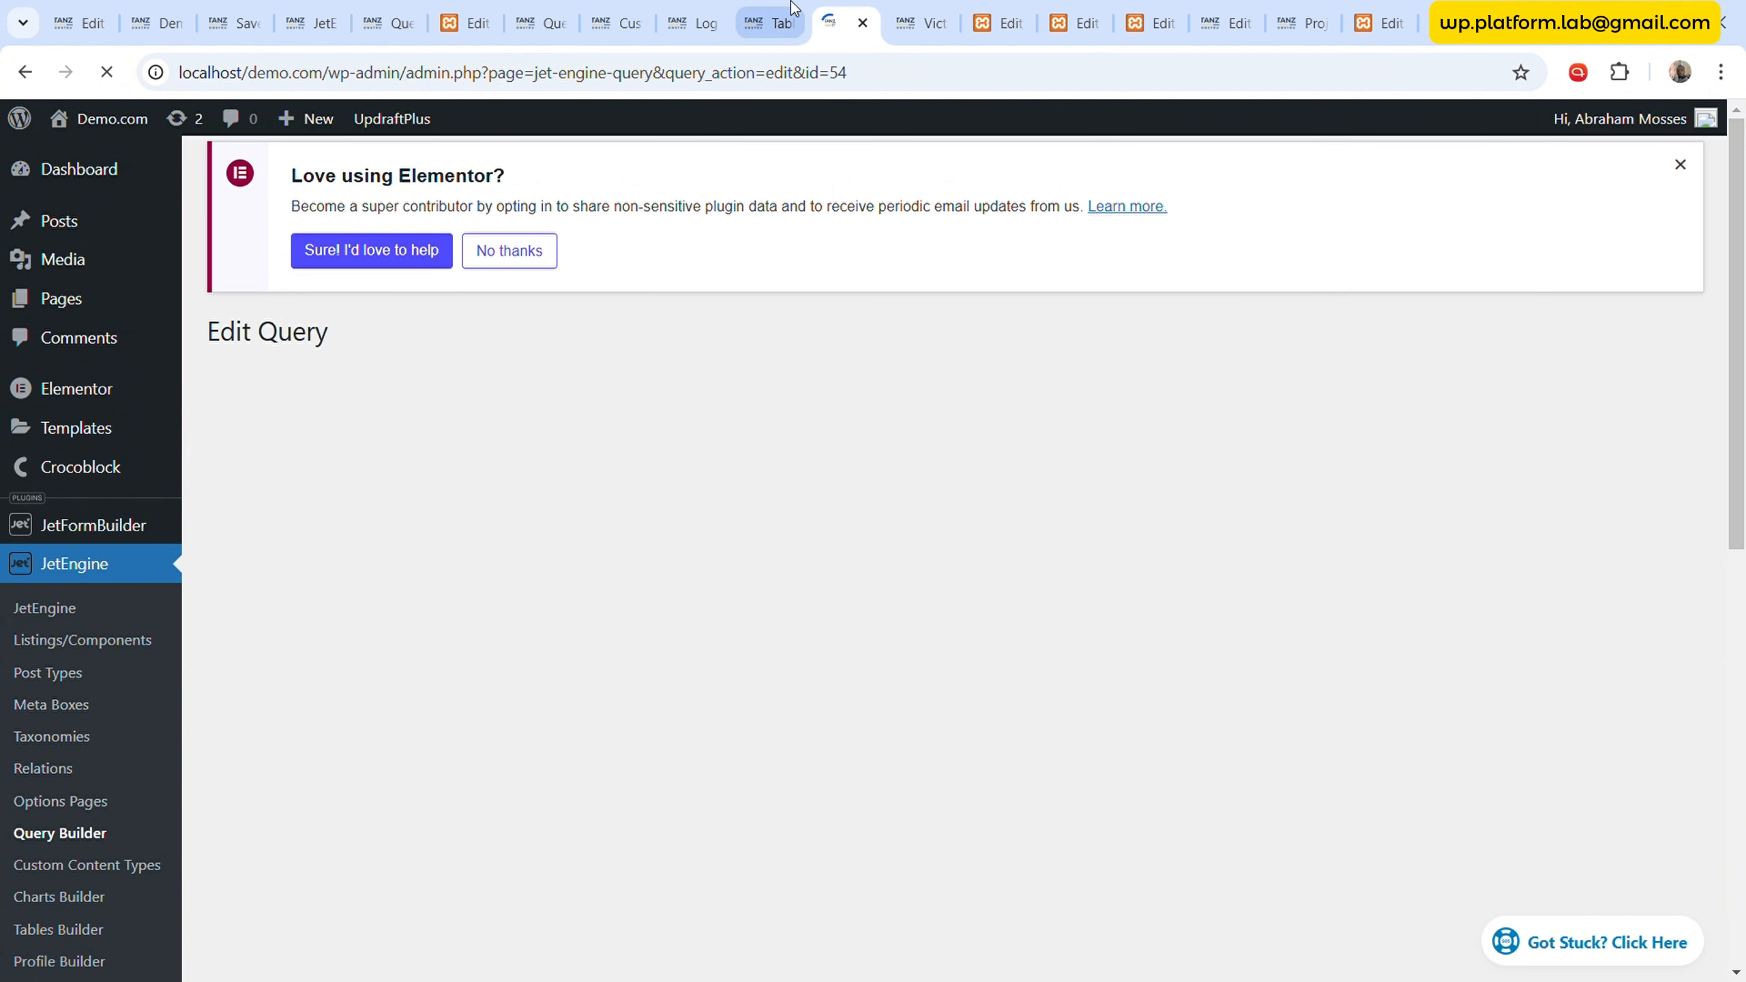
left_click(769, 23)
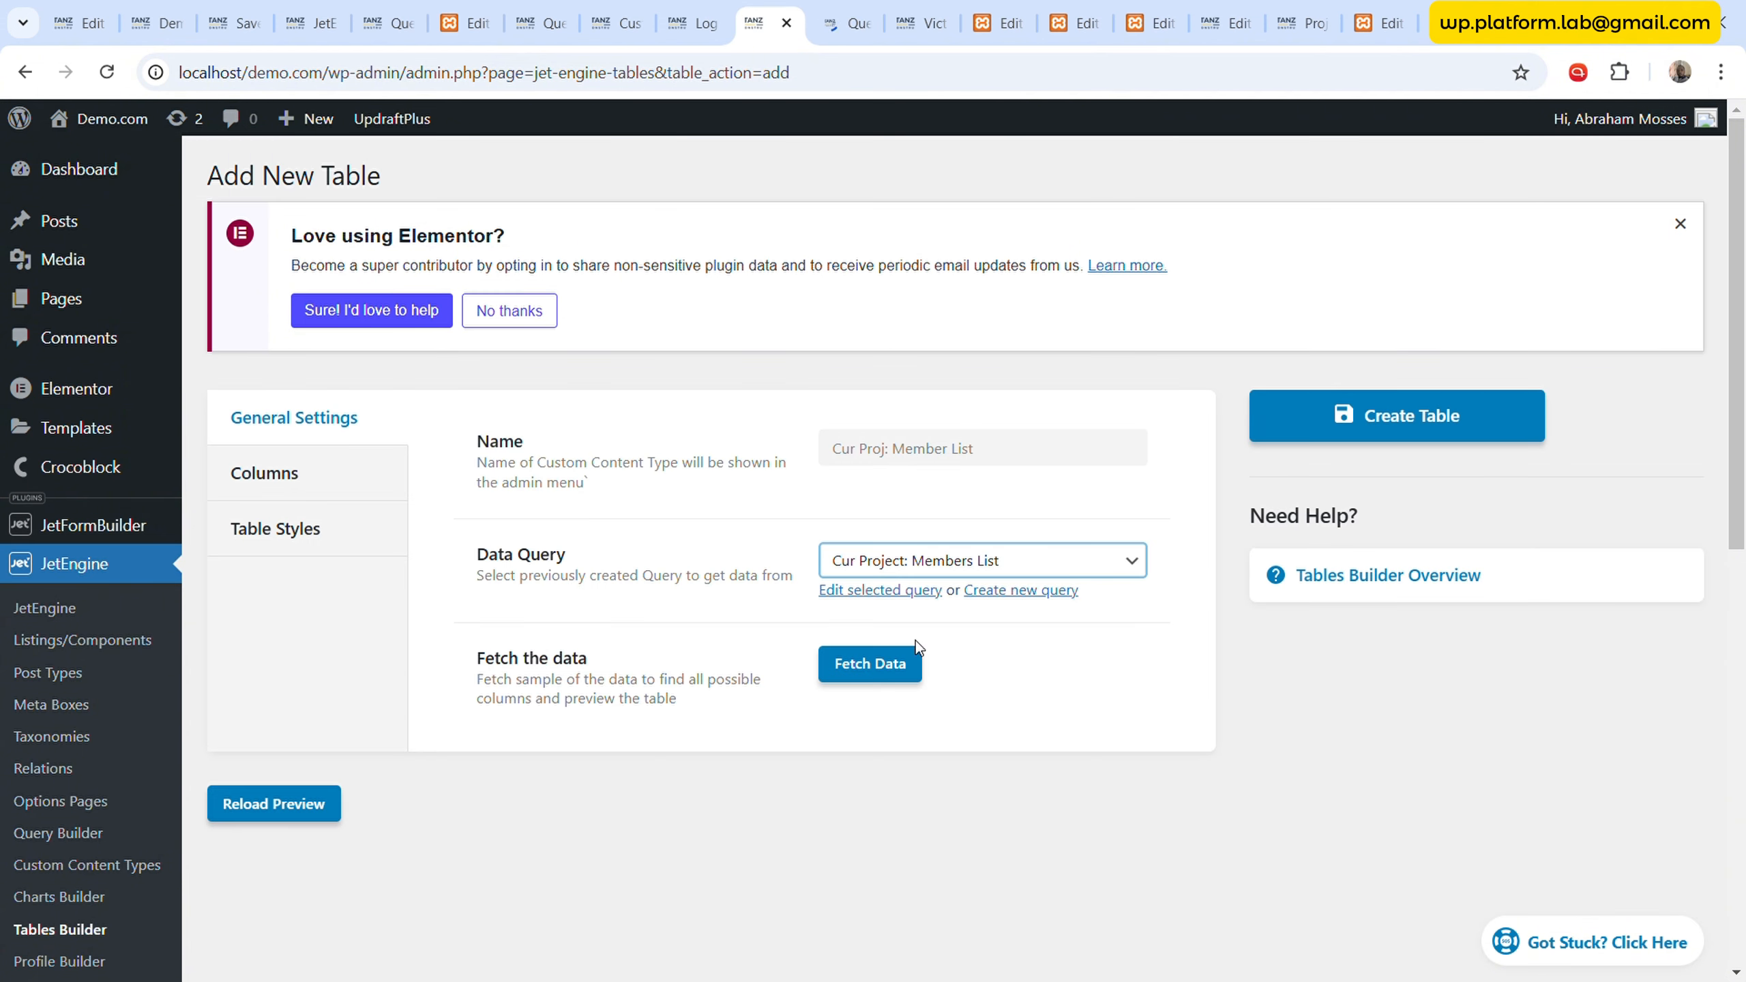
- Fetch the query's sample data and add a first table column named "ID"
left_click(903, 676)
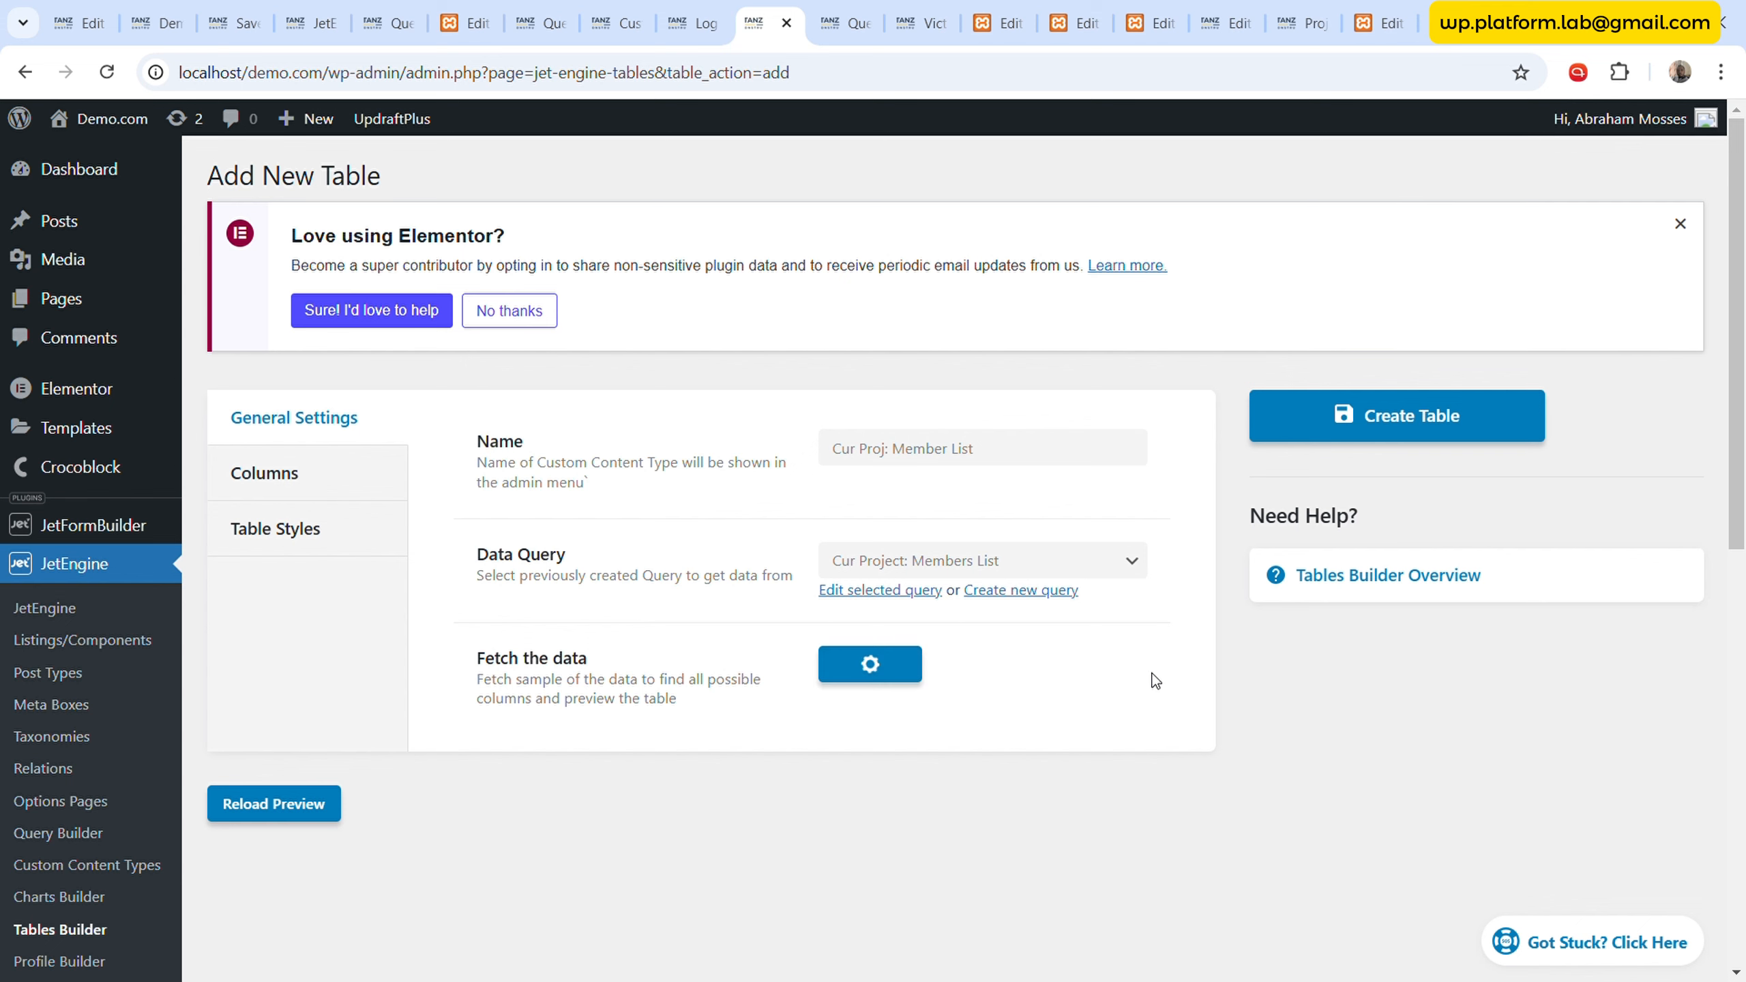
left_click(369, 494)
left_click(511, 432)
left_click(885, 507)
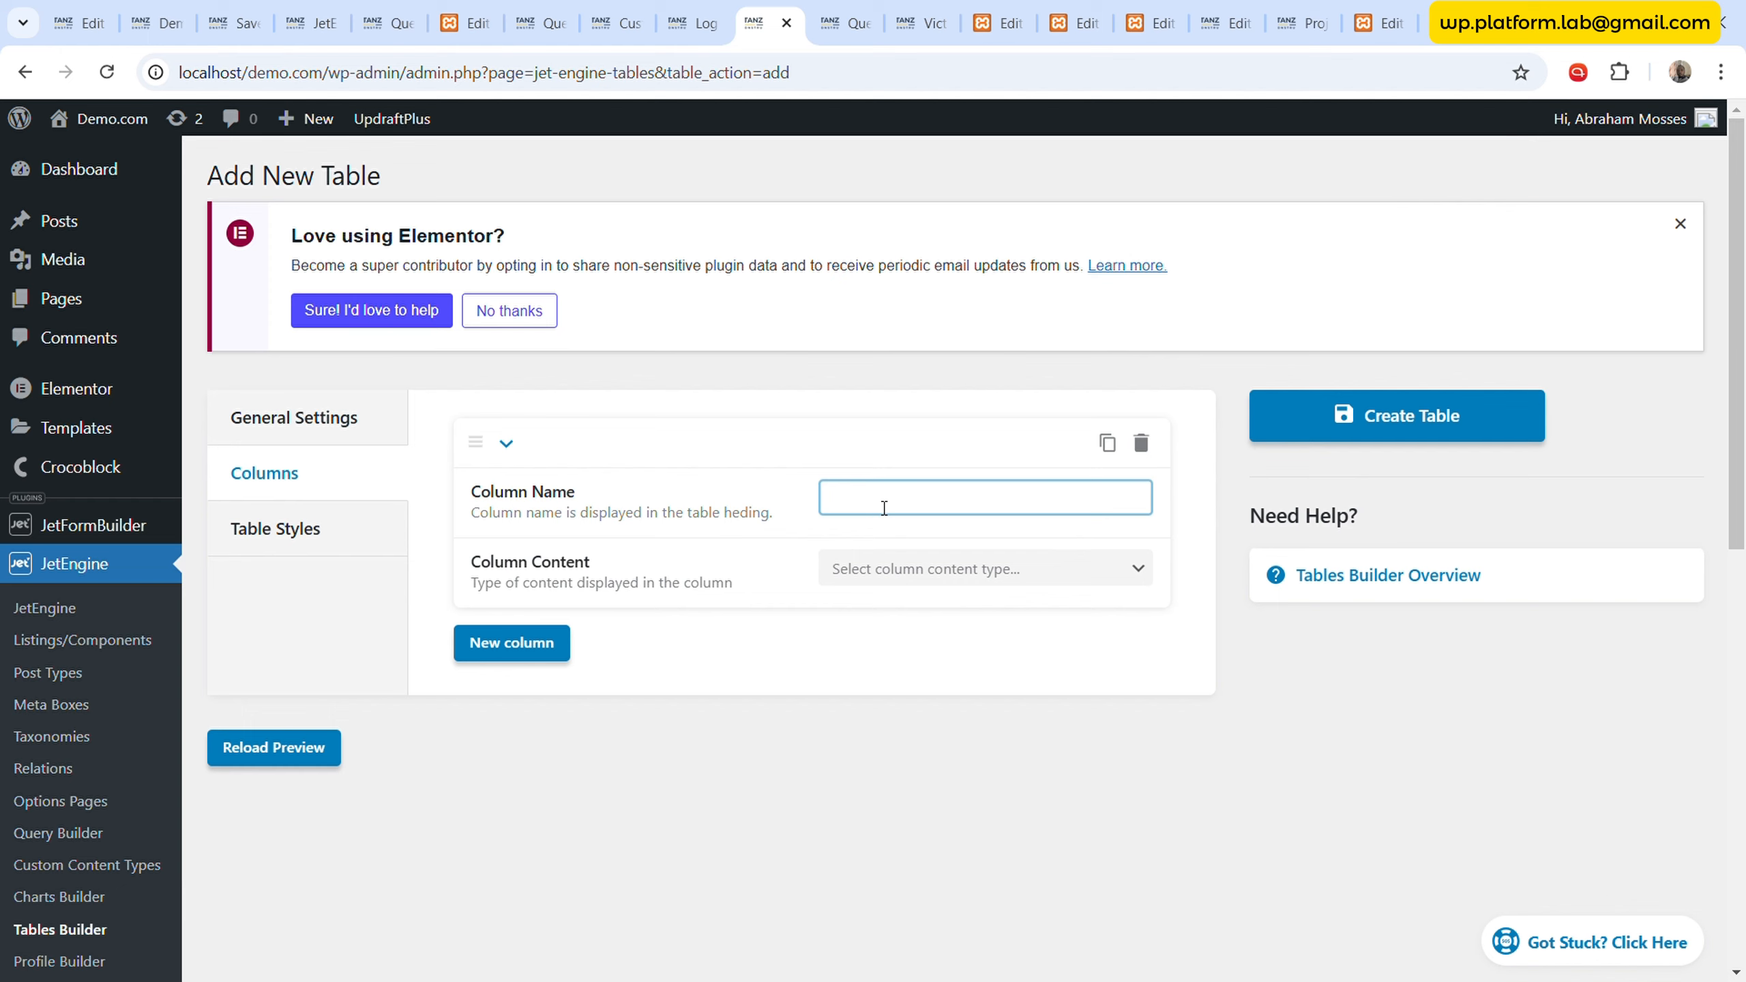
type("ID")
- Show the ID column as a Raw Value from Post/Term/User/Object Field, using the Item ID field
left_click(908, 575)
left_click(929, 623)
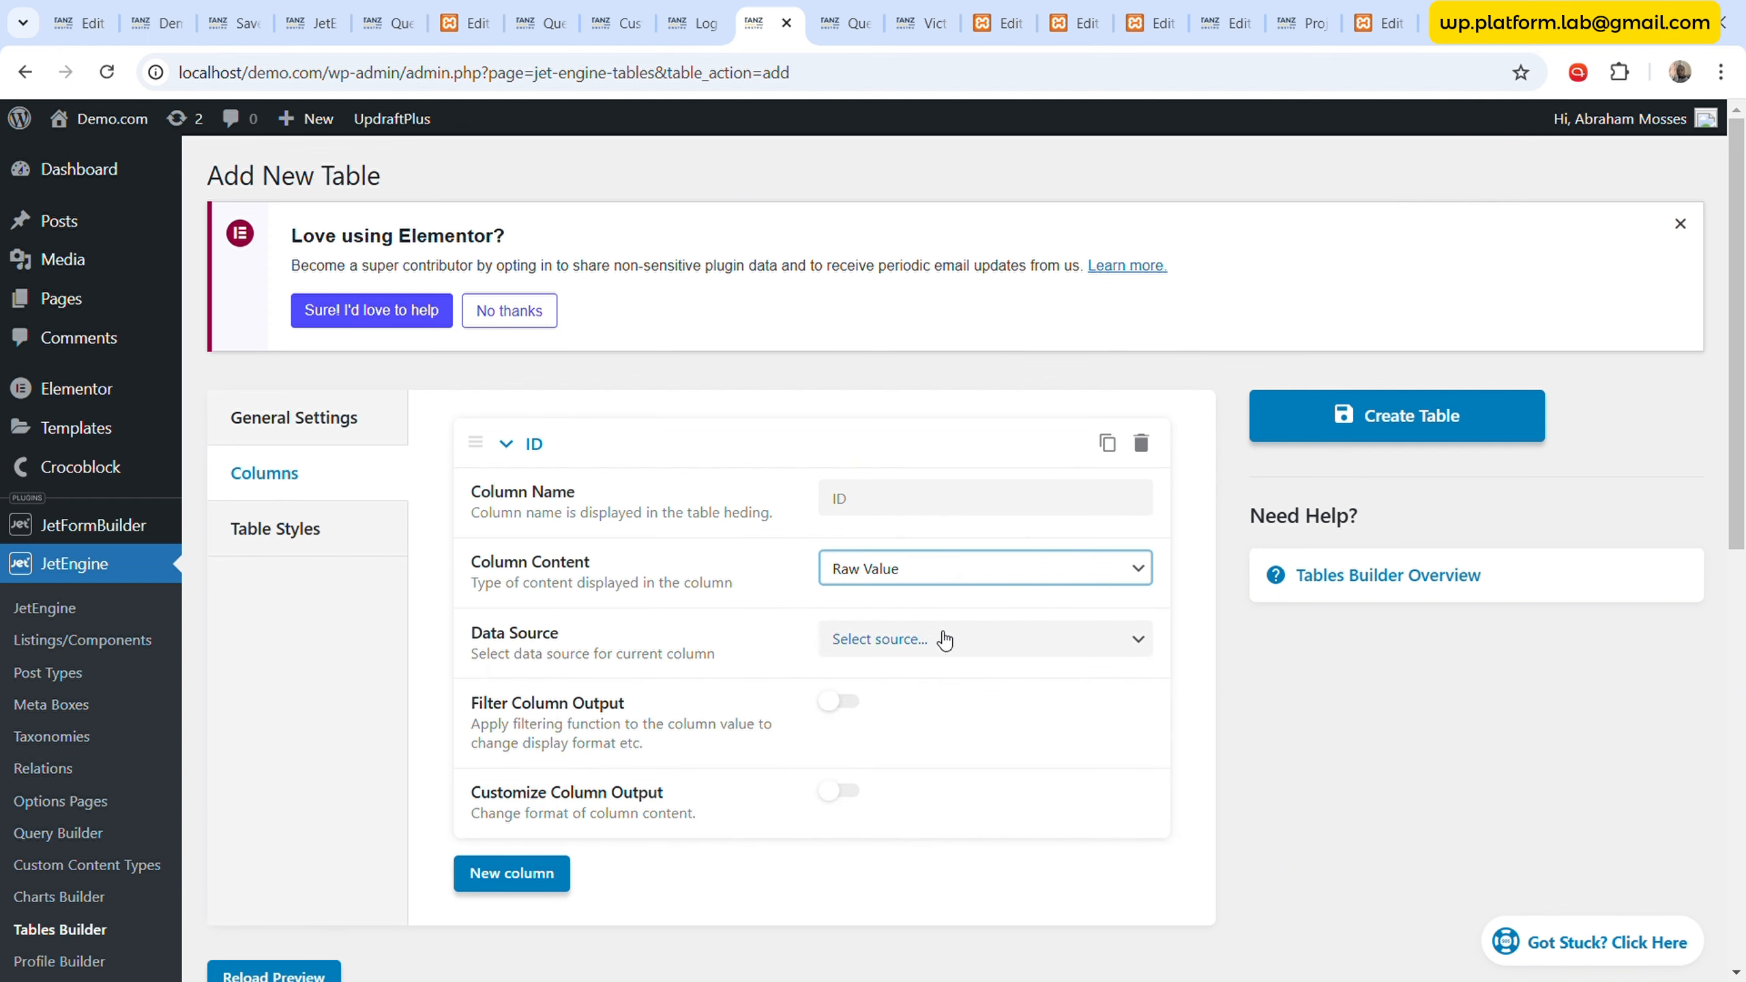
left_click(951, 646)
left_click(965, 707)
scroll(965, 707, "down", 3)
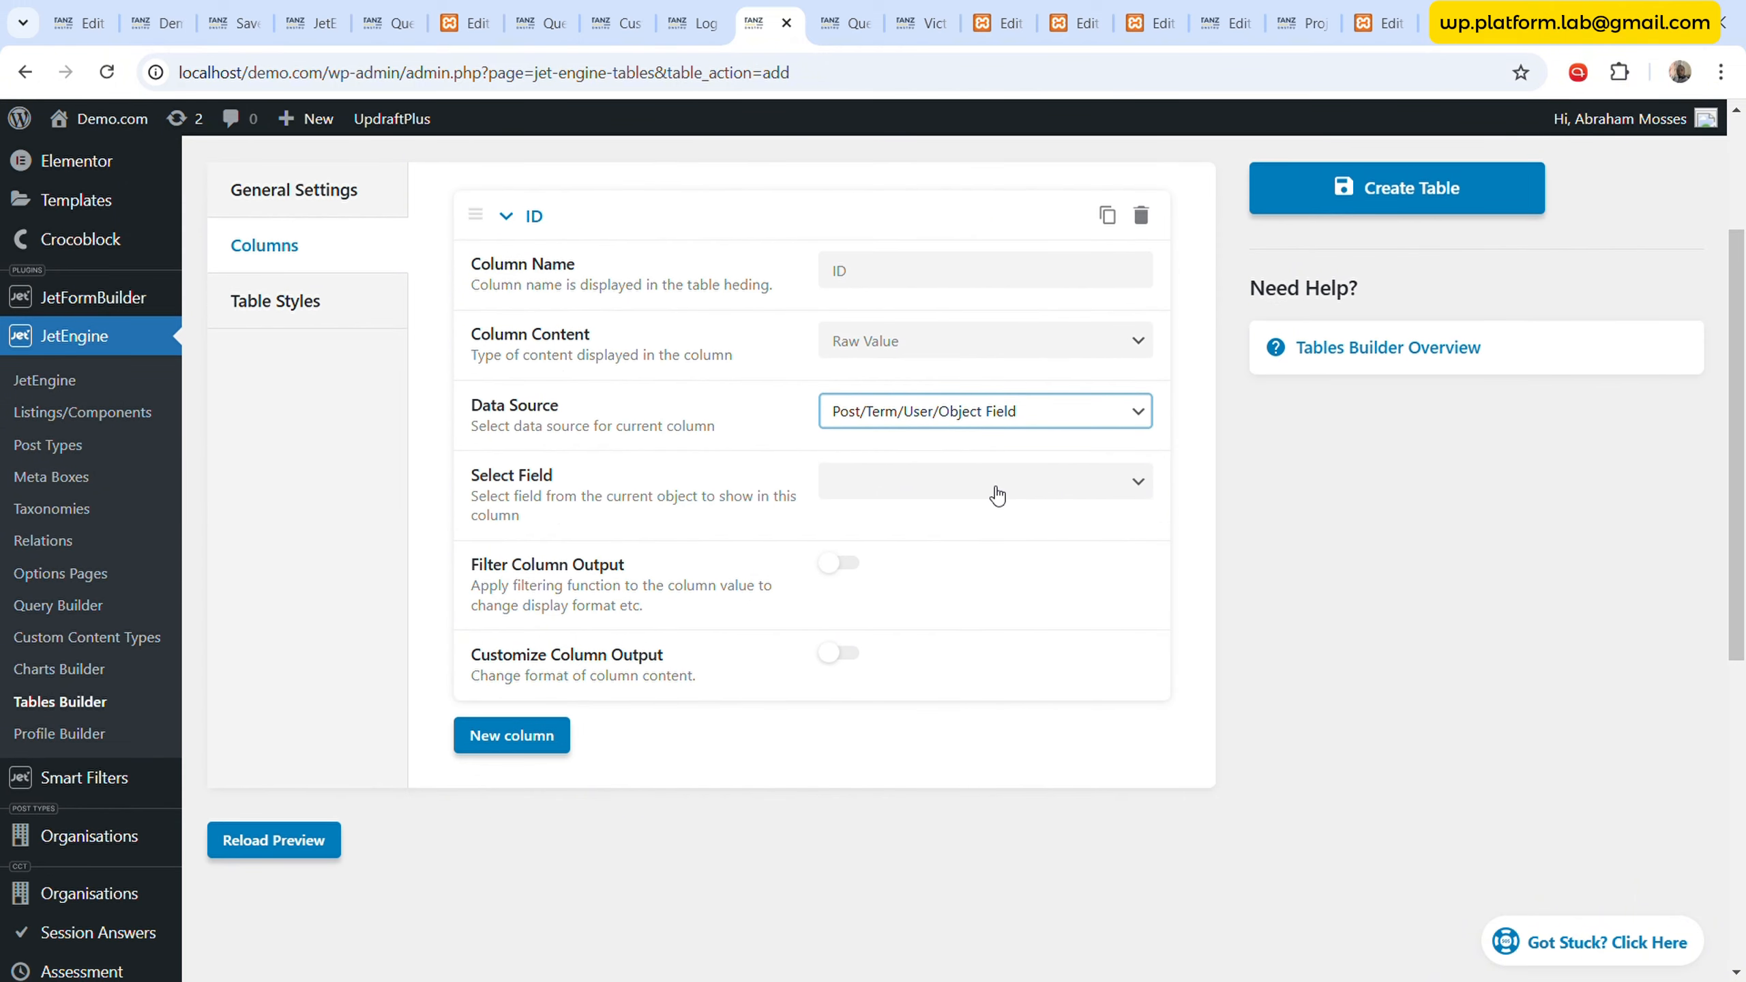
left_click(997, 490)
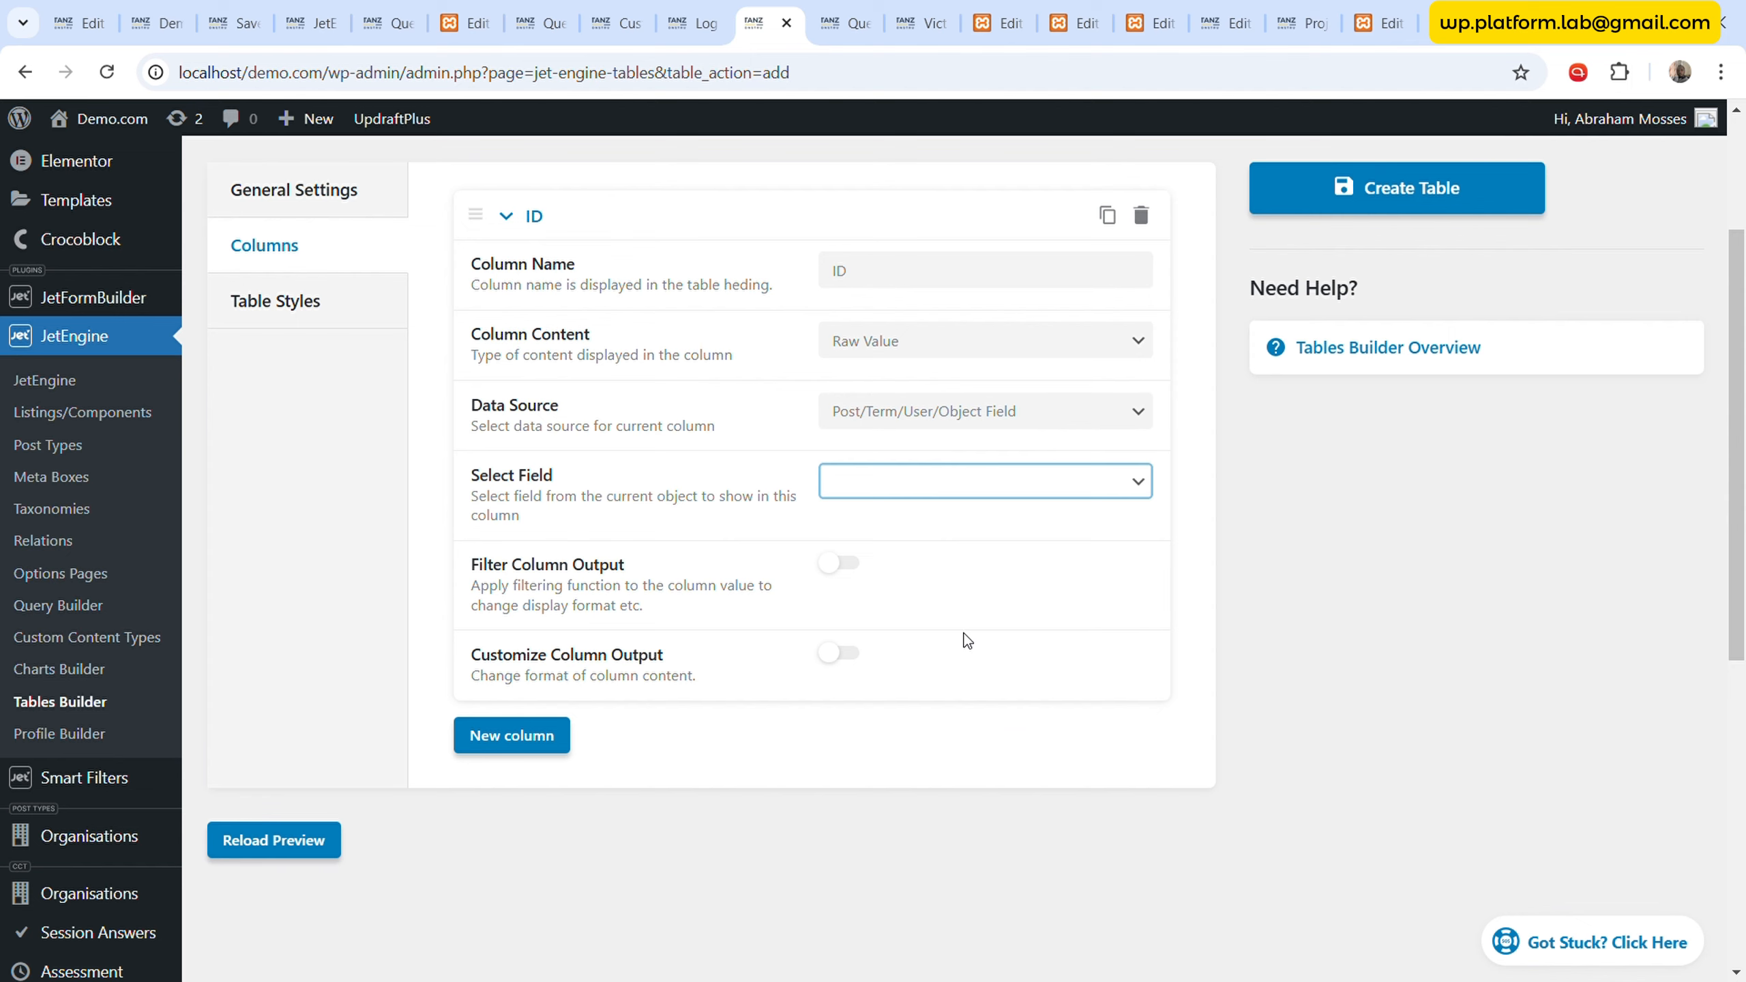
left_click(970, 721)
left_click(535, 218)
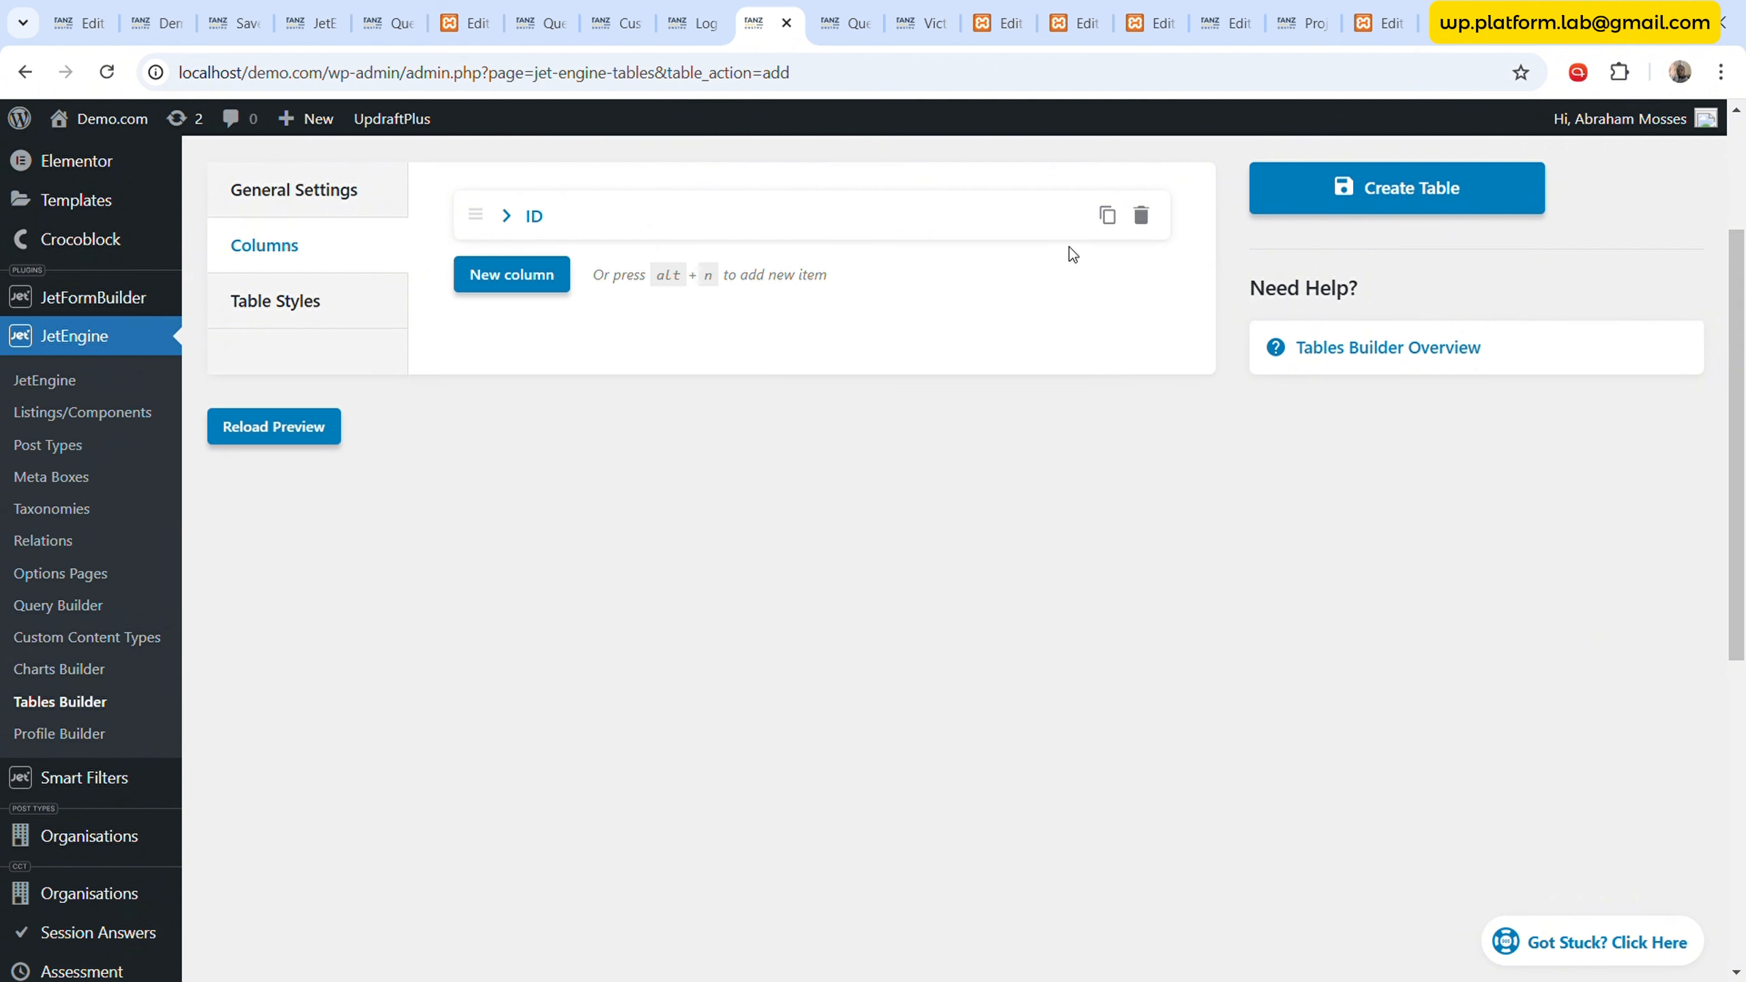
- Duplicate the ID column and set the copy's field to User ID
left_click(1108, 217)
scroll(918, 517, "down", 2)
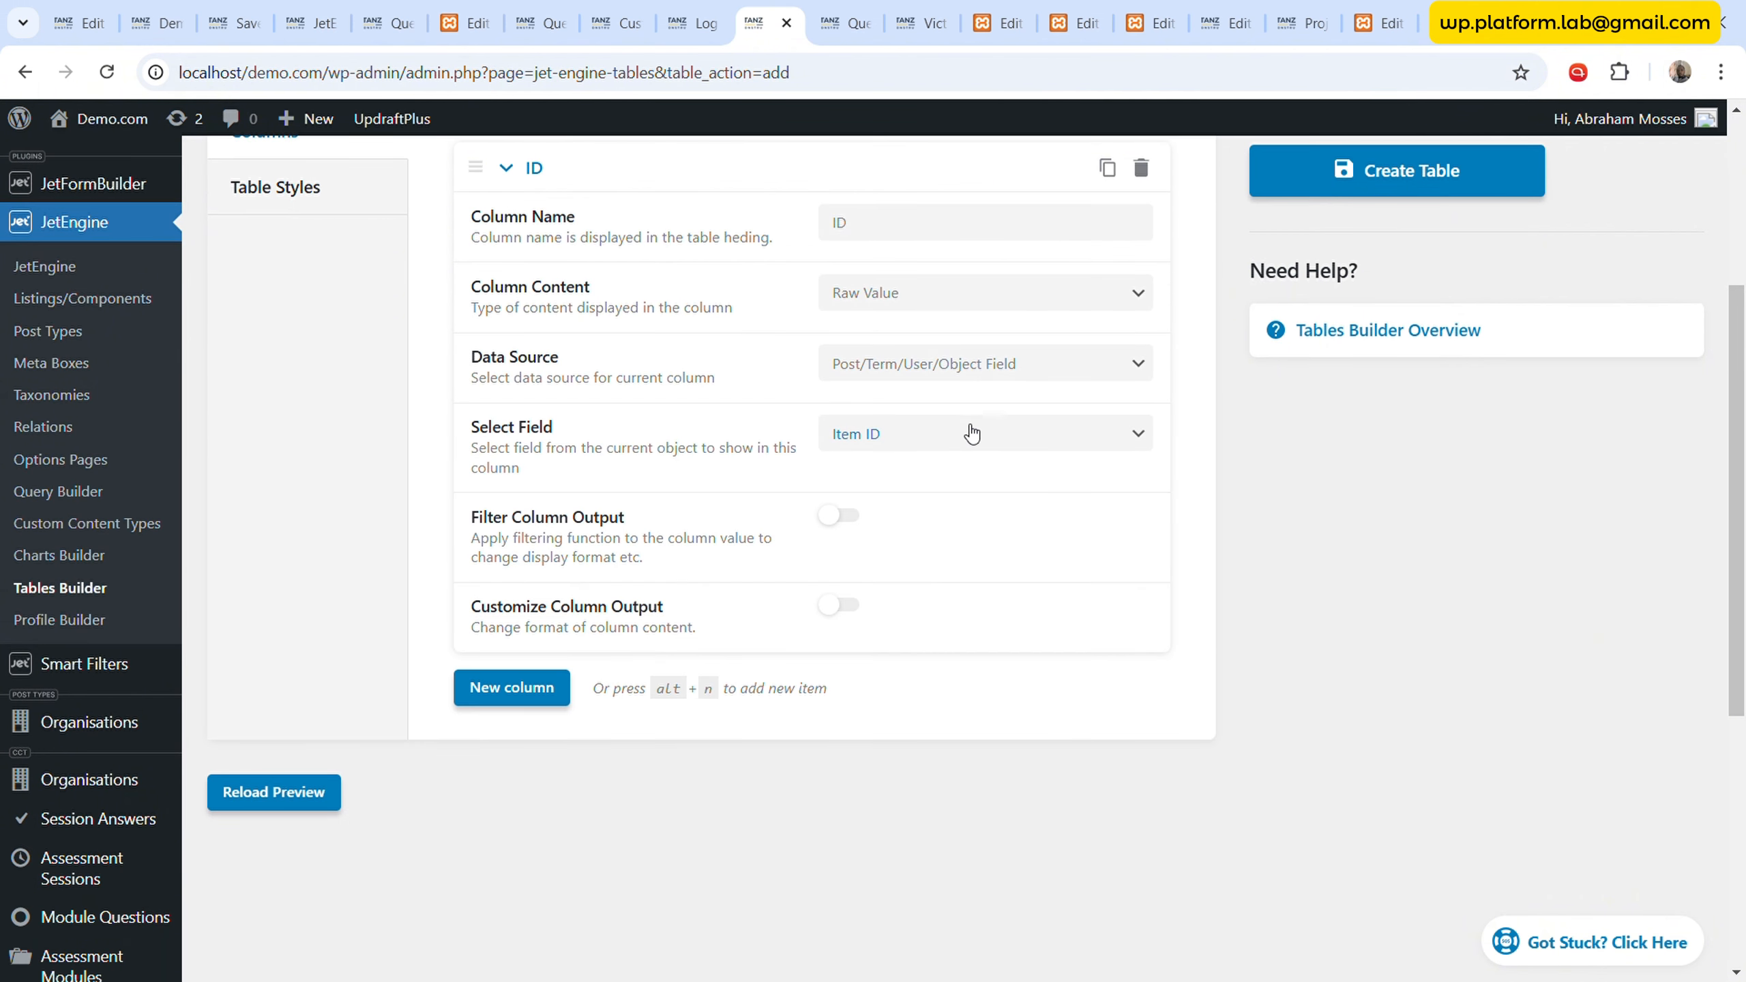
key("Down")
key("Down")
key("Down")
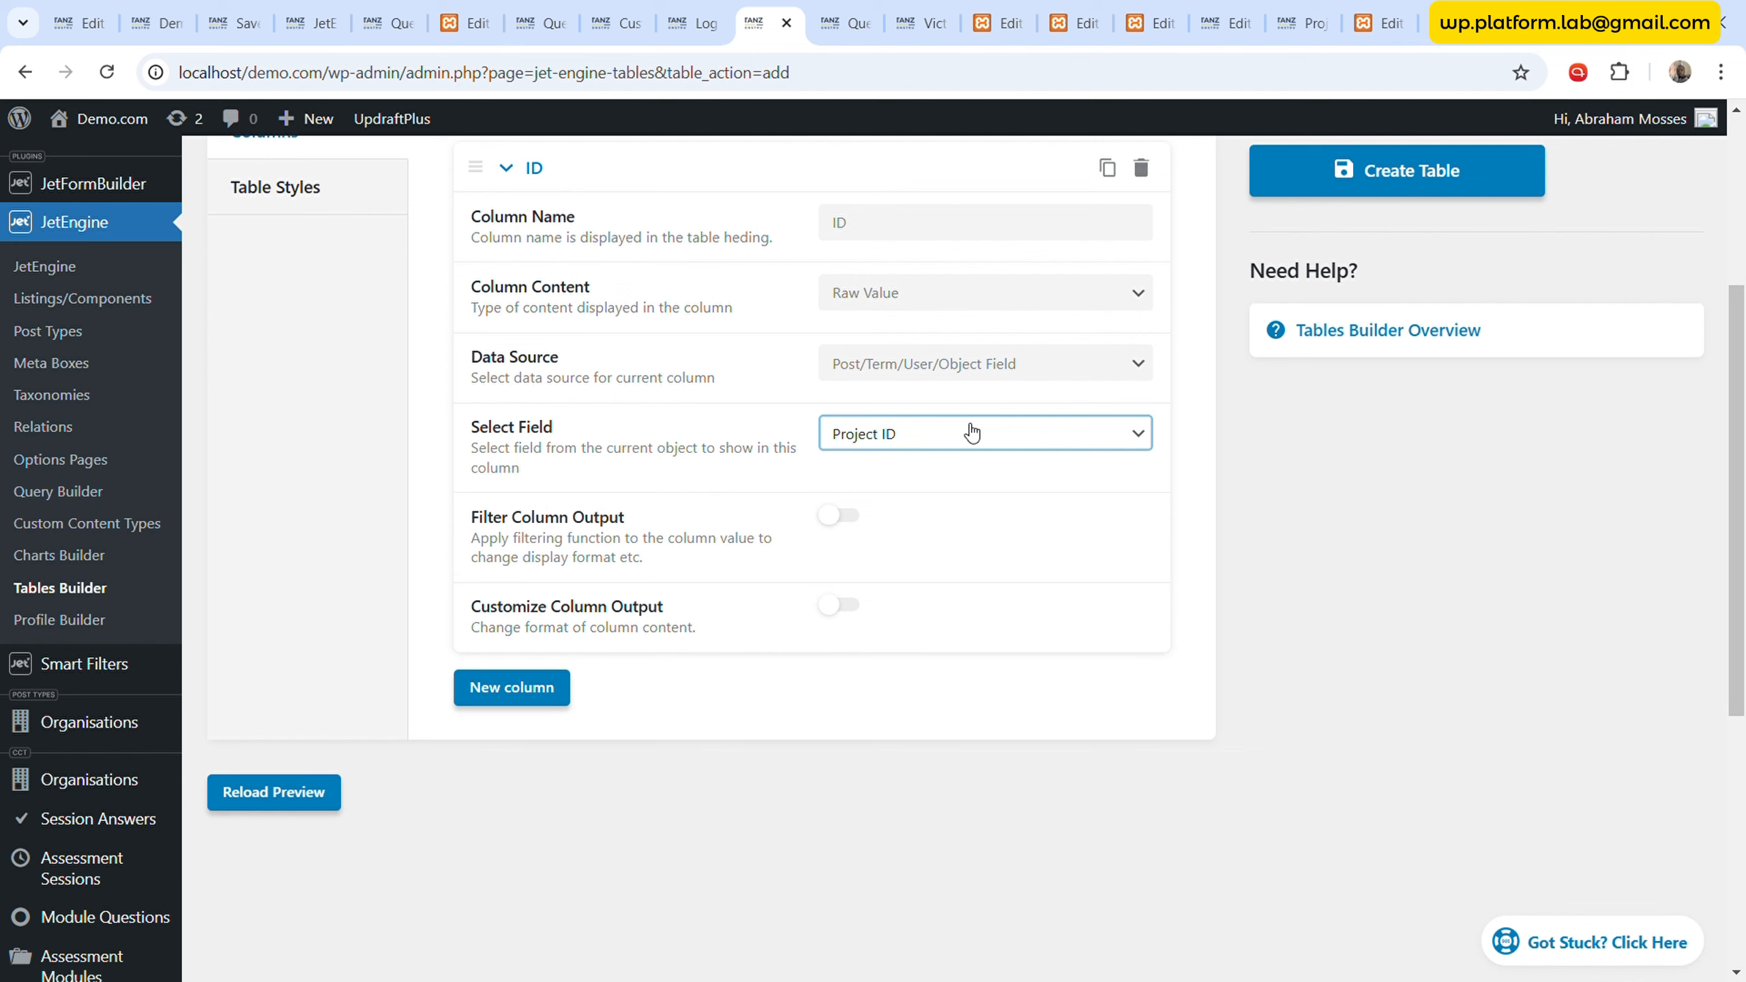
key("Down")
scroll(908, 489, "up", 2)
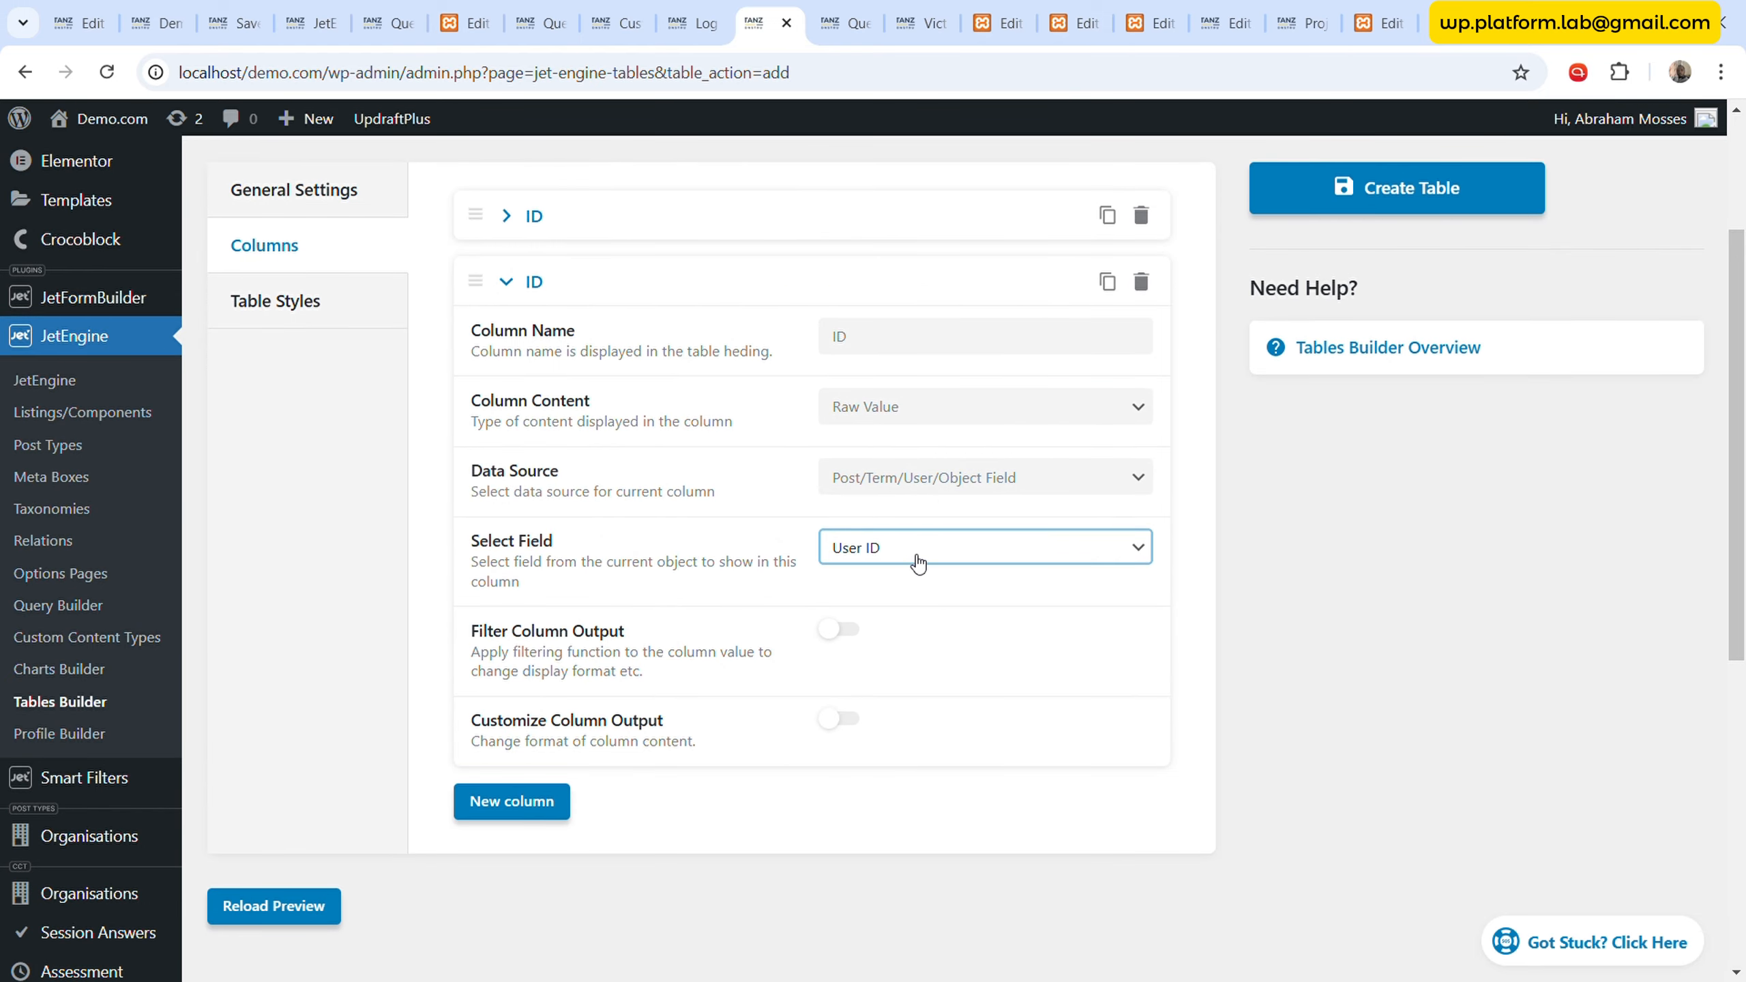
- Filter the copied column's output with the "Get user data by ID" callback, returning the Display Name
left_click(839, 718)
scroll(843, 719, "down", 2)
left_click(849, 605)
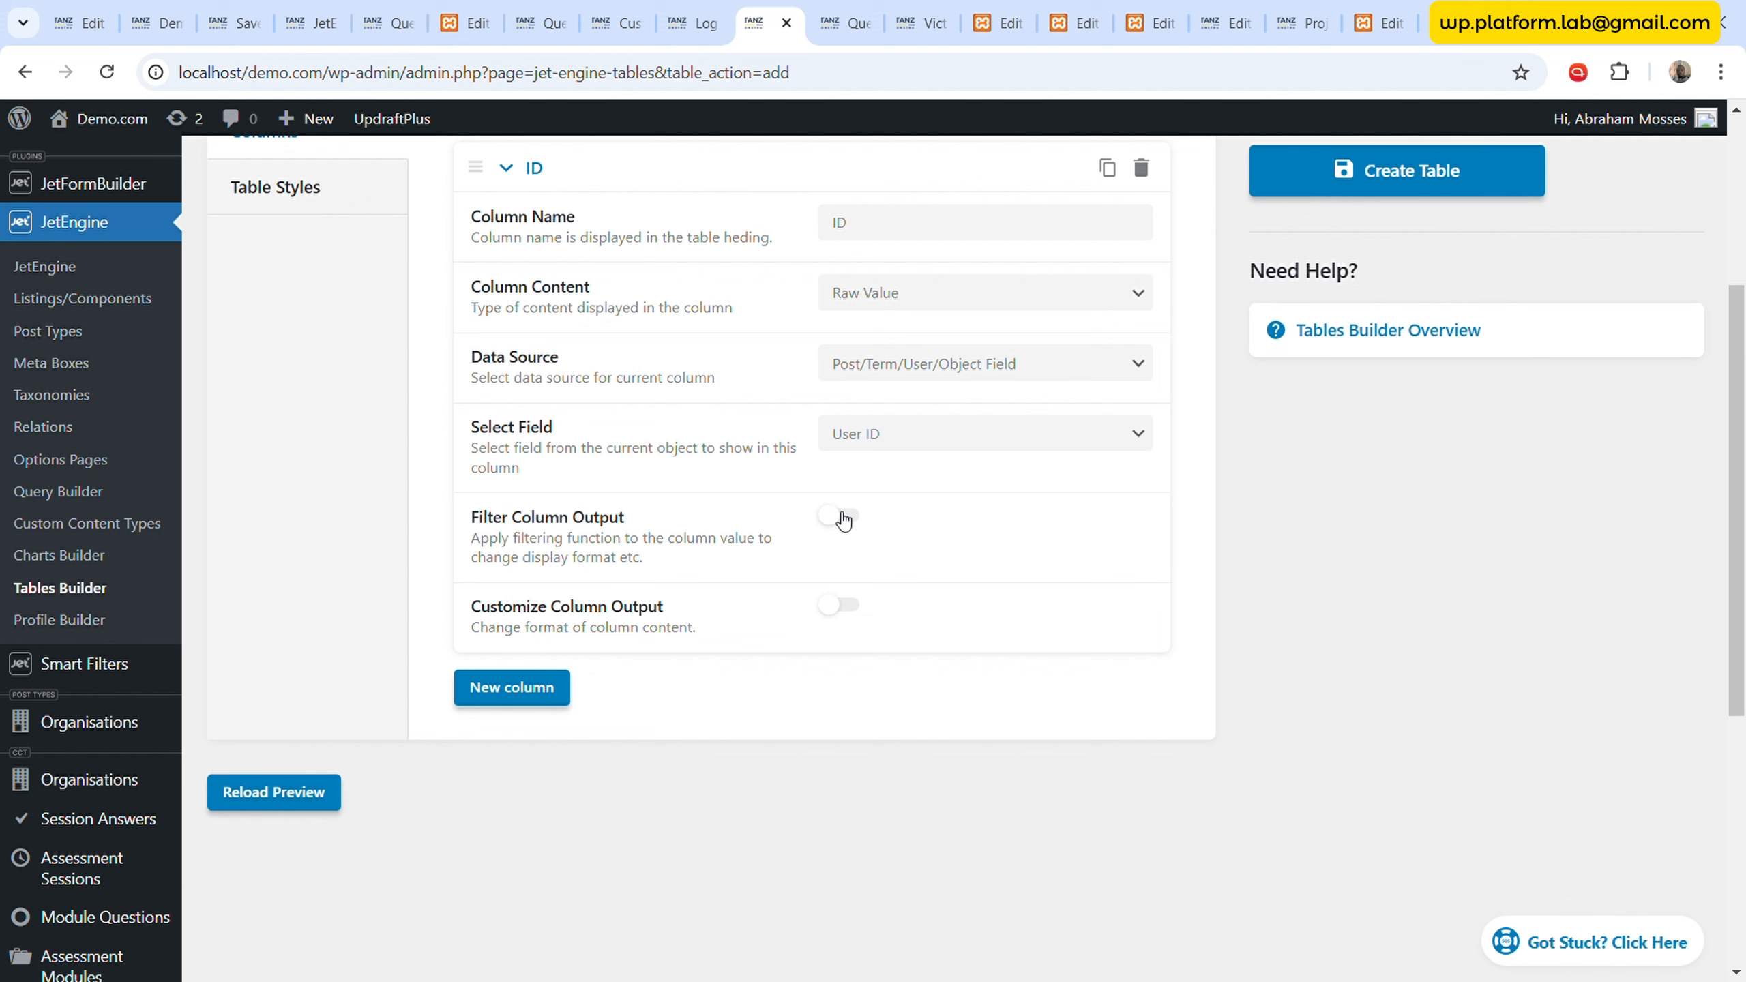
left_click(842, 516)
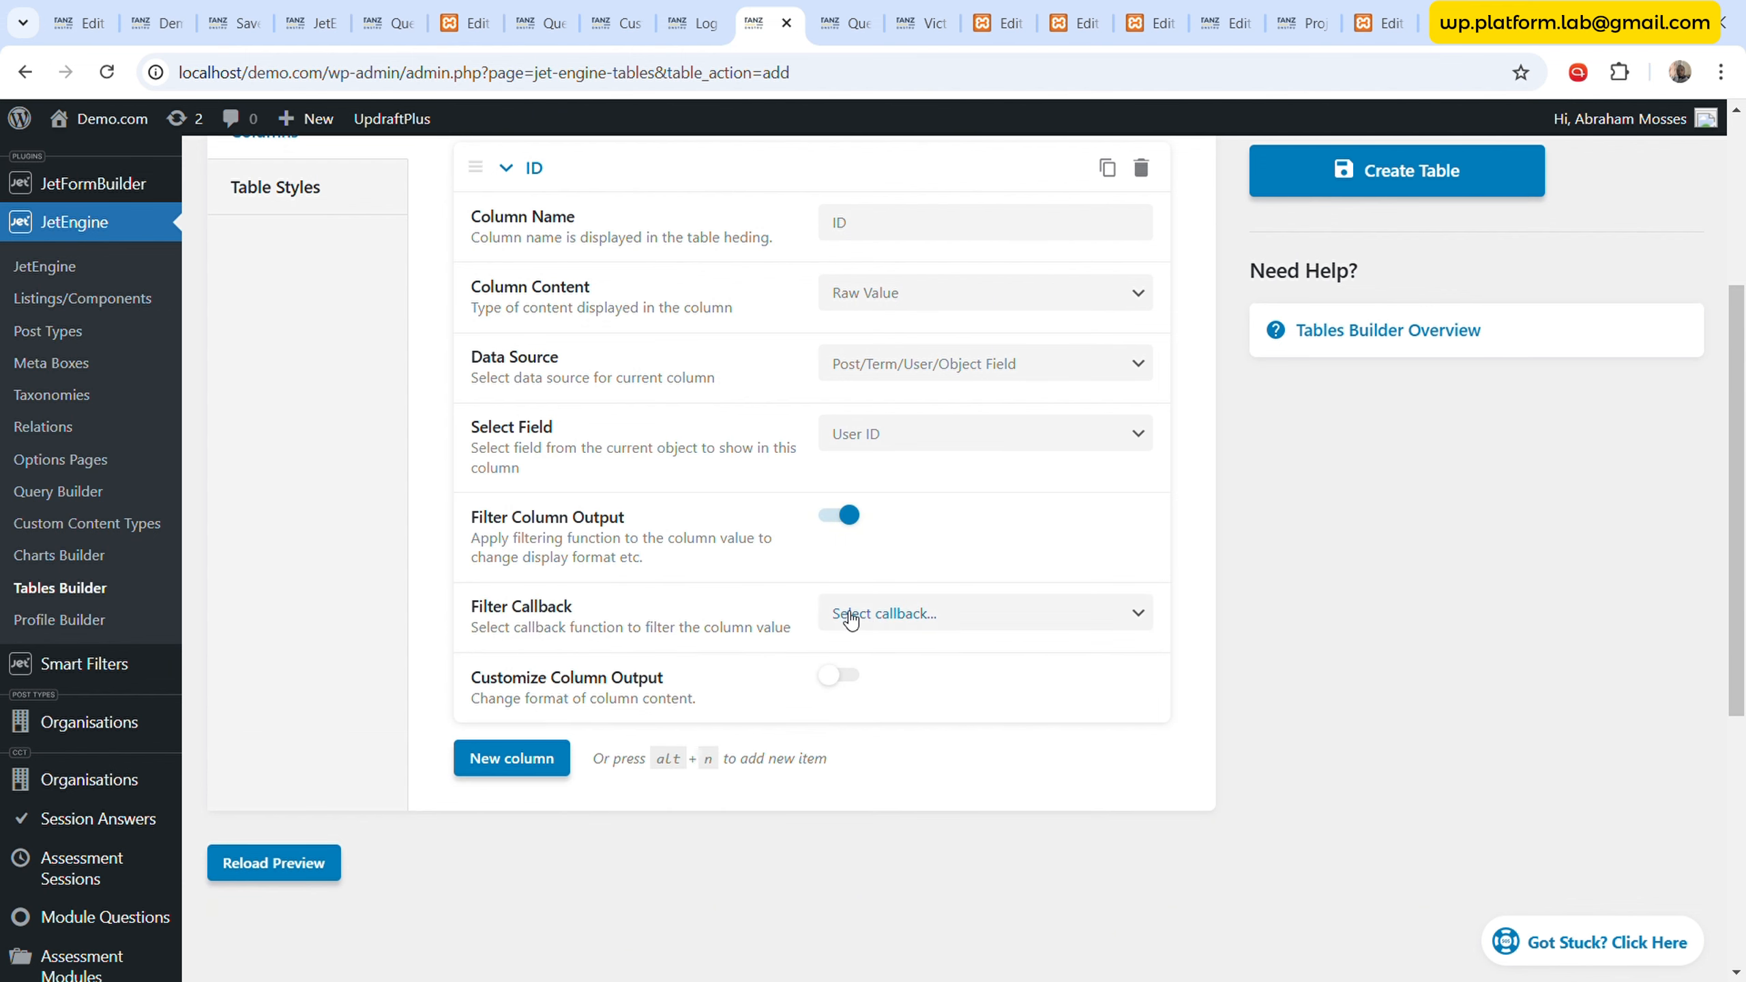
left_click(1036, 534)
left_click(939, 689)
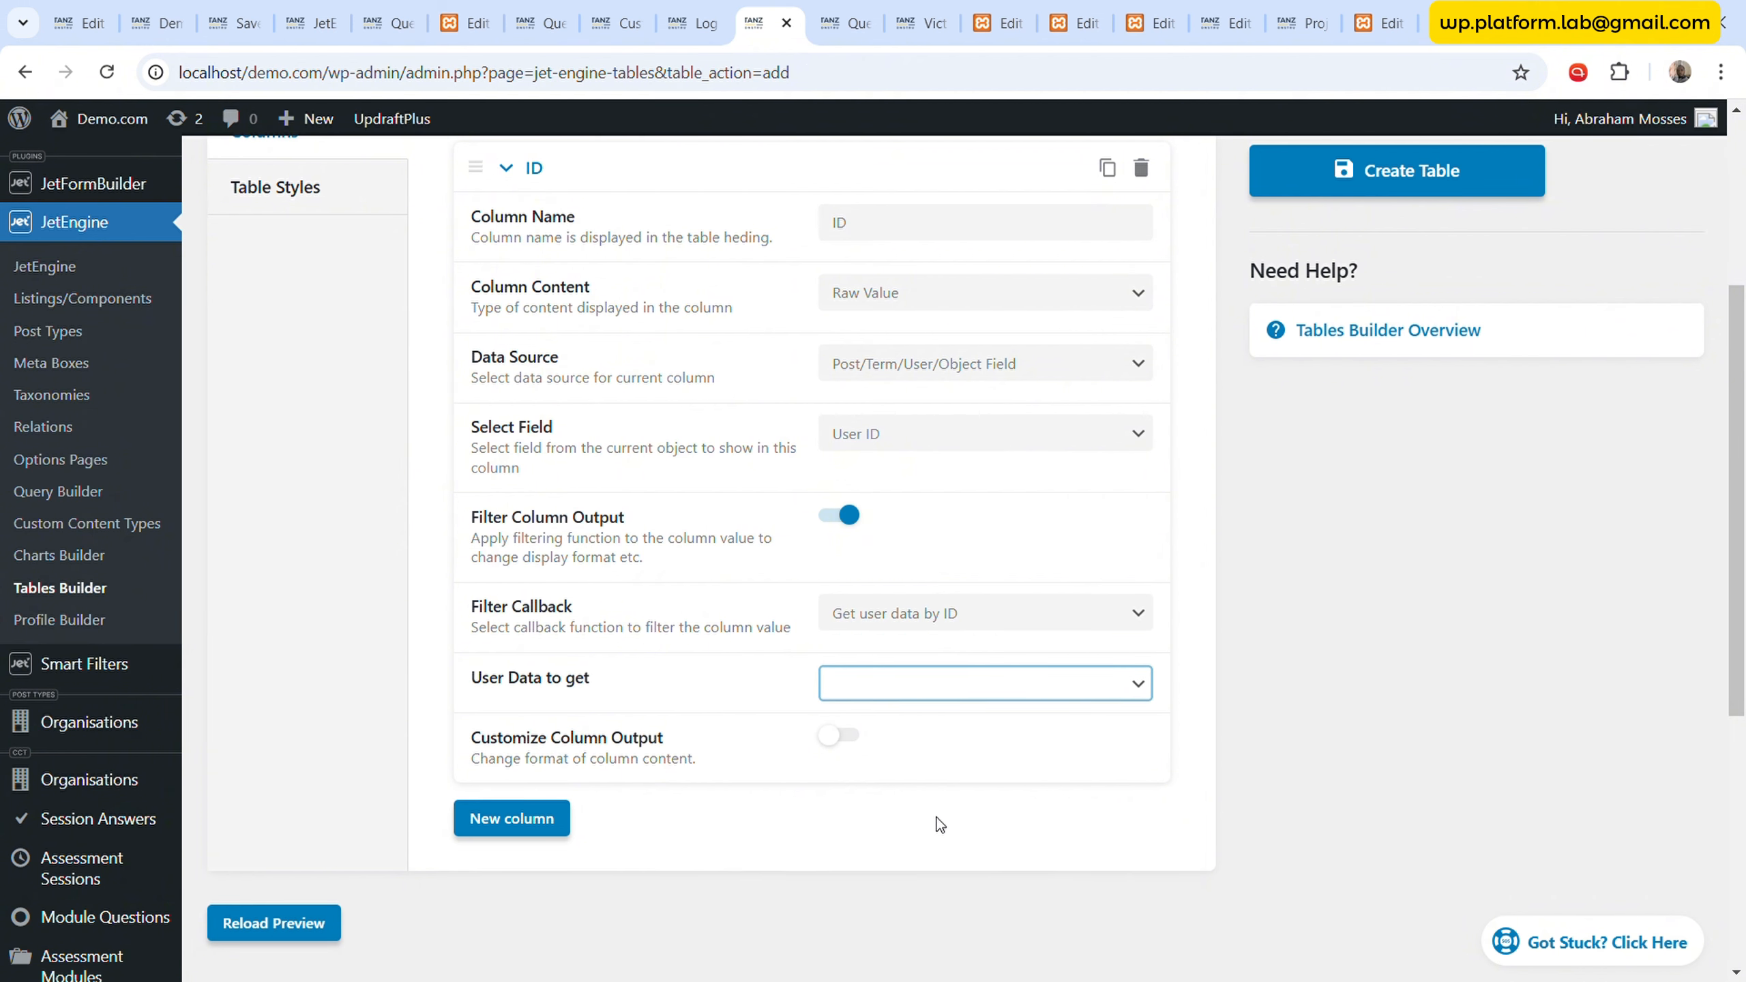
left_click(932, 888)
- Rename the copied User ID column to "Name" and collapse it
scroll(723, 377, "up", 2)
double_click(894, 337)
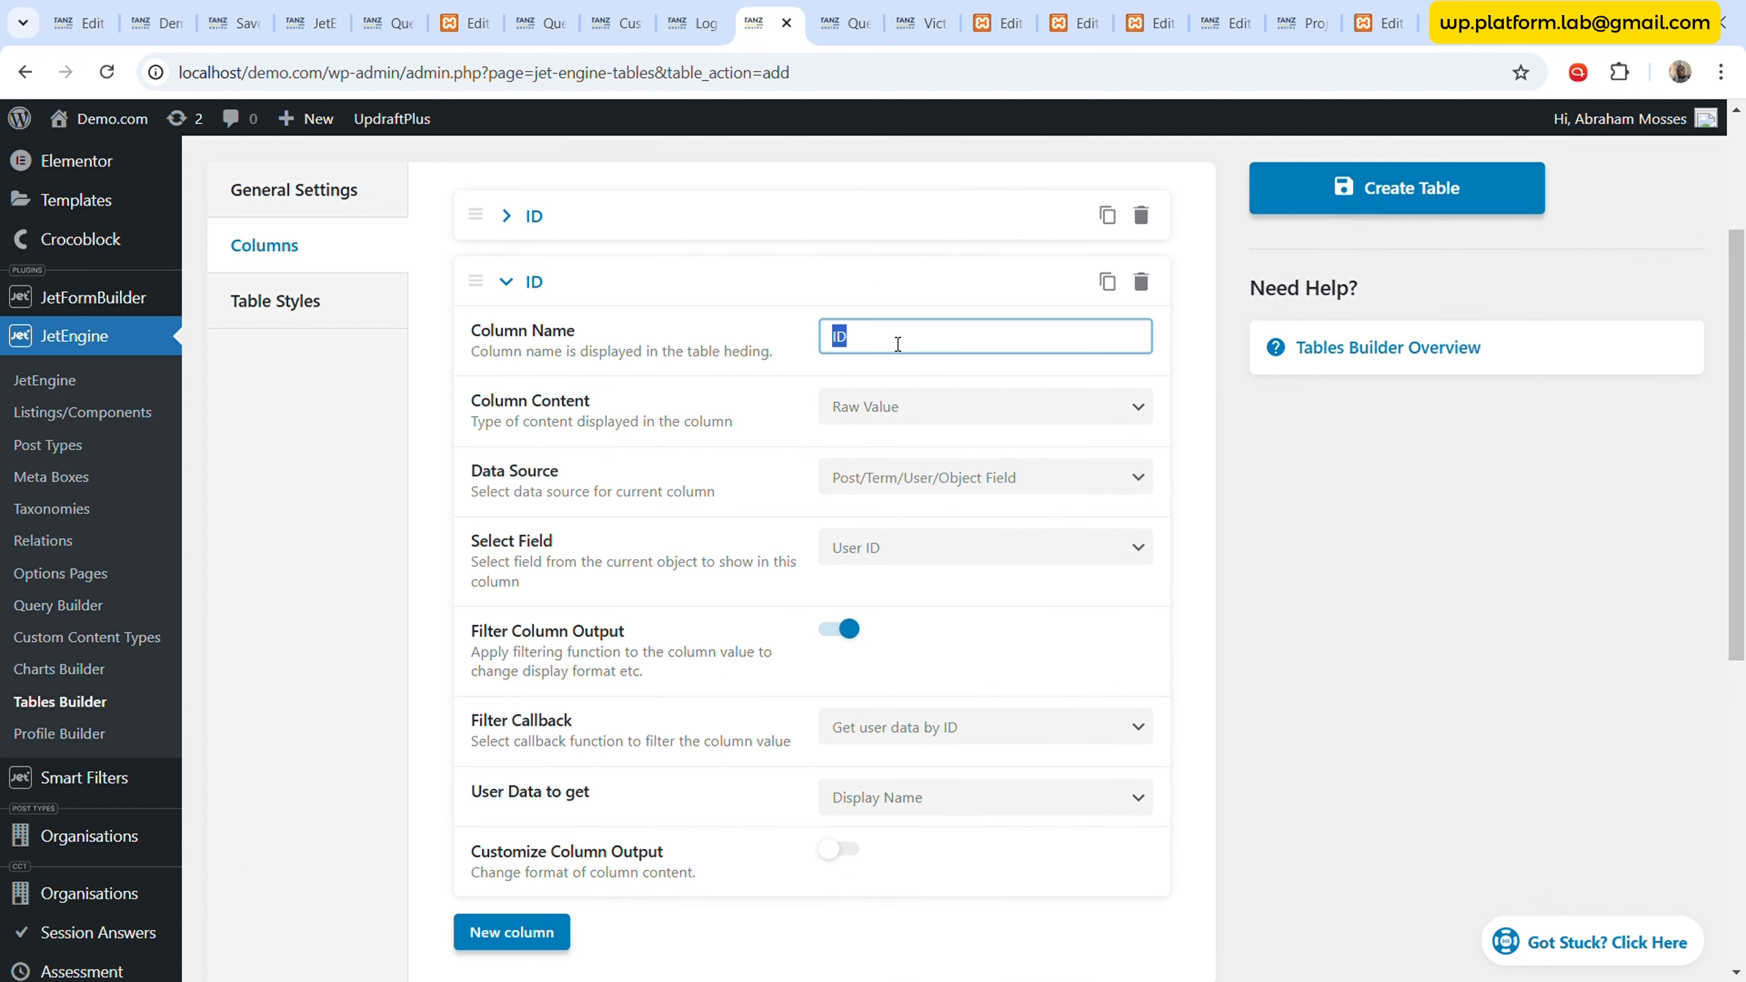
type("Name")
left_click(630, 281)
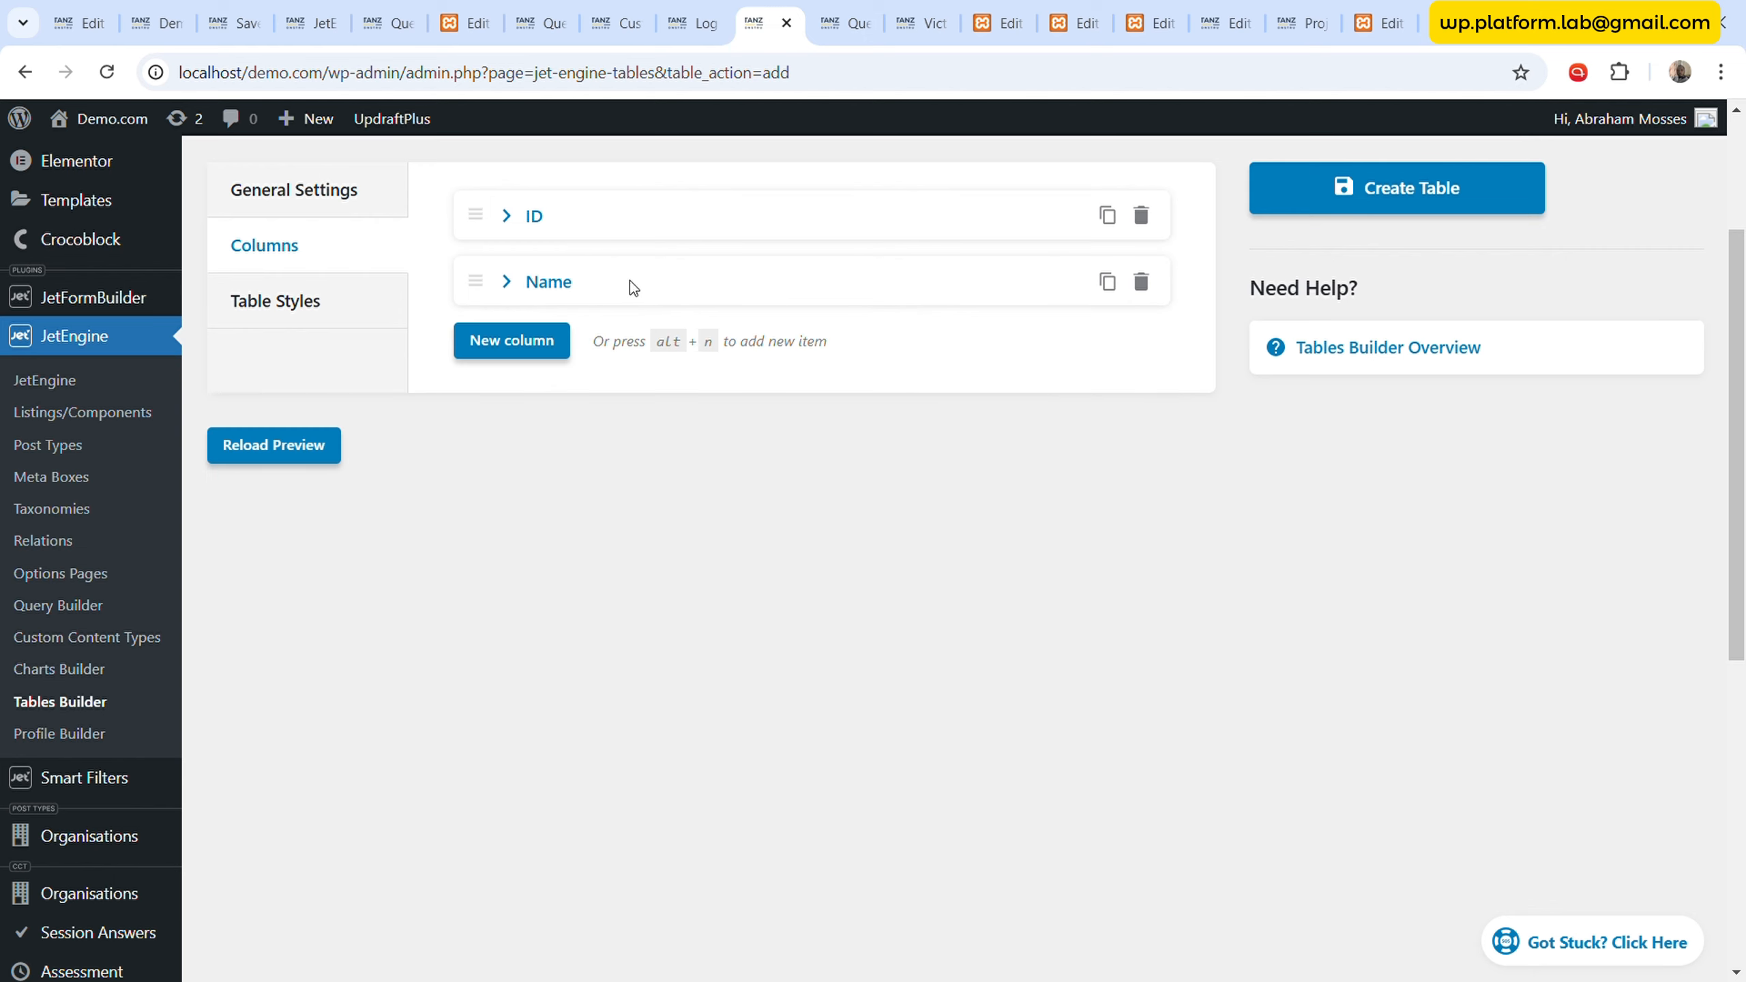
- Duplicate the Name column, set the copy's field to Member Role and rename it "Role"
left_click(1108, 281)
scroll(971, 418, "down", 2)
left_click(1009, 503)
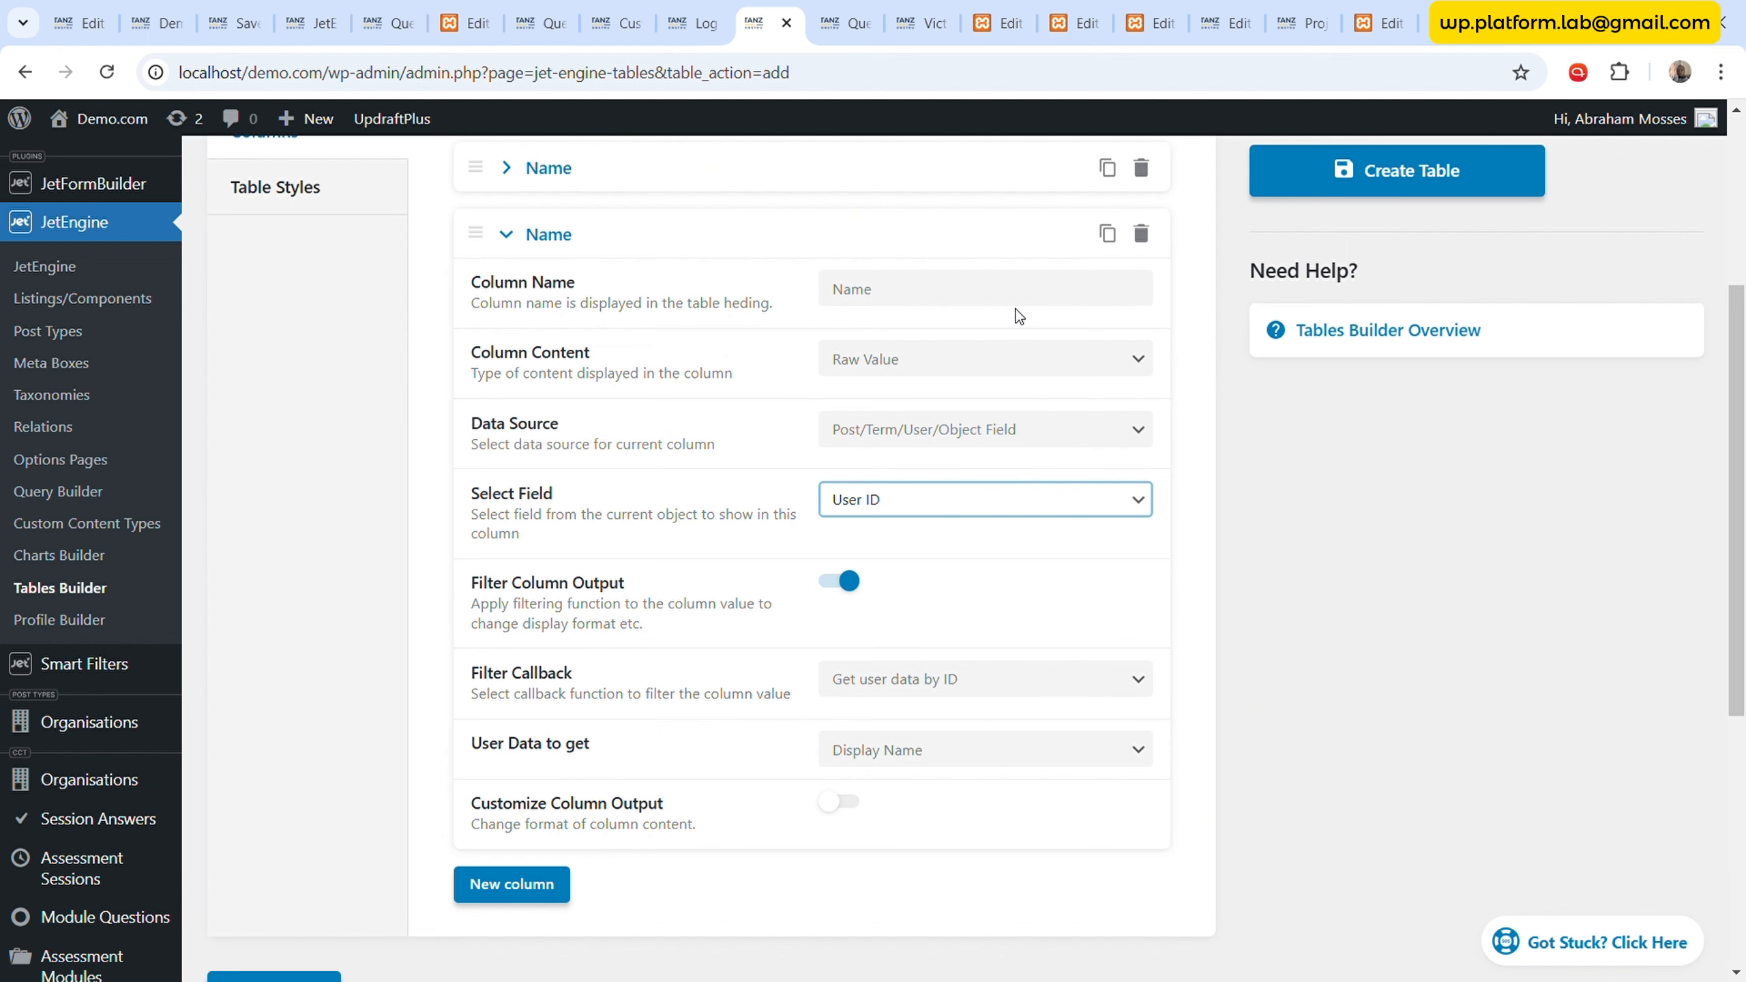
left_click(1020, 275)
double_click(968, 303)
type("Role")
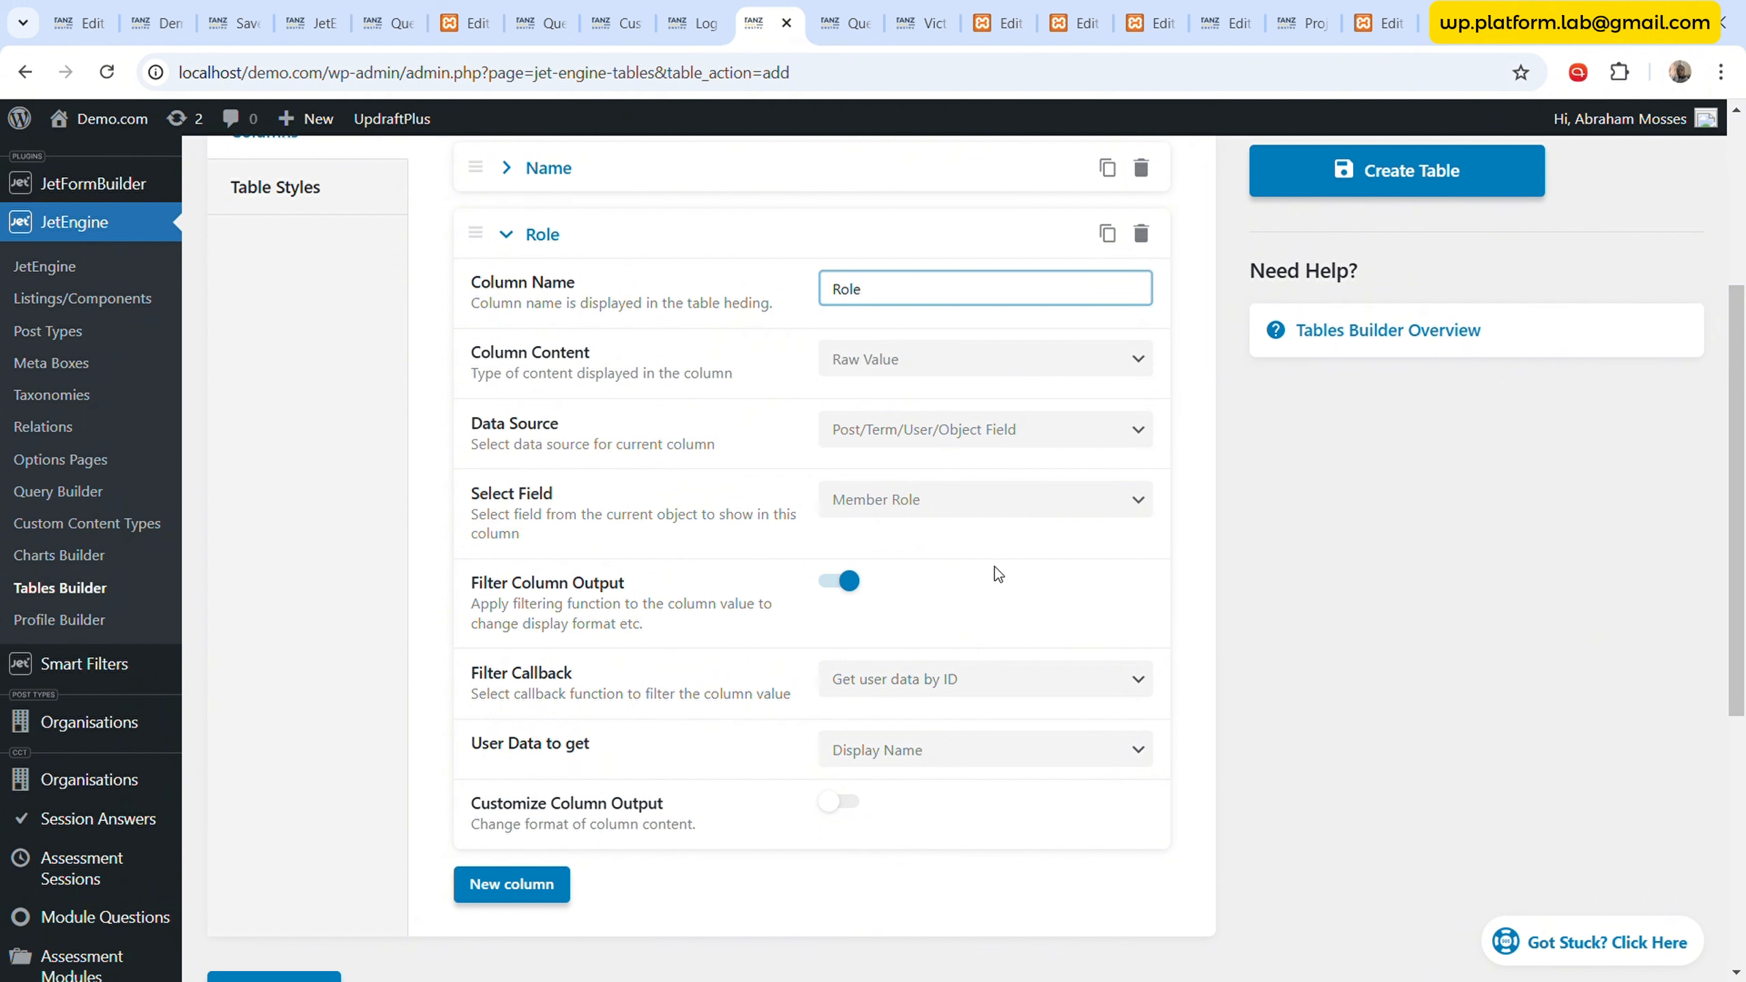
- Set the Role column's filter callback to "Get labels by glossary data" with the Roles glossary
left_click(942, 686)
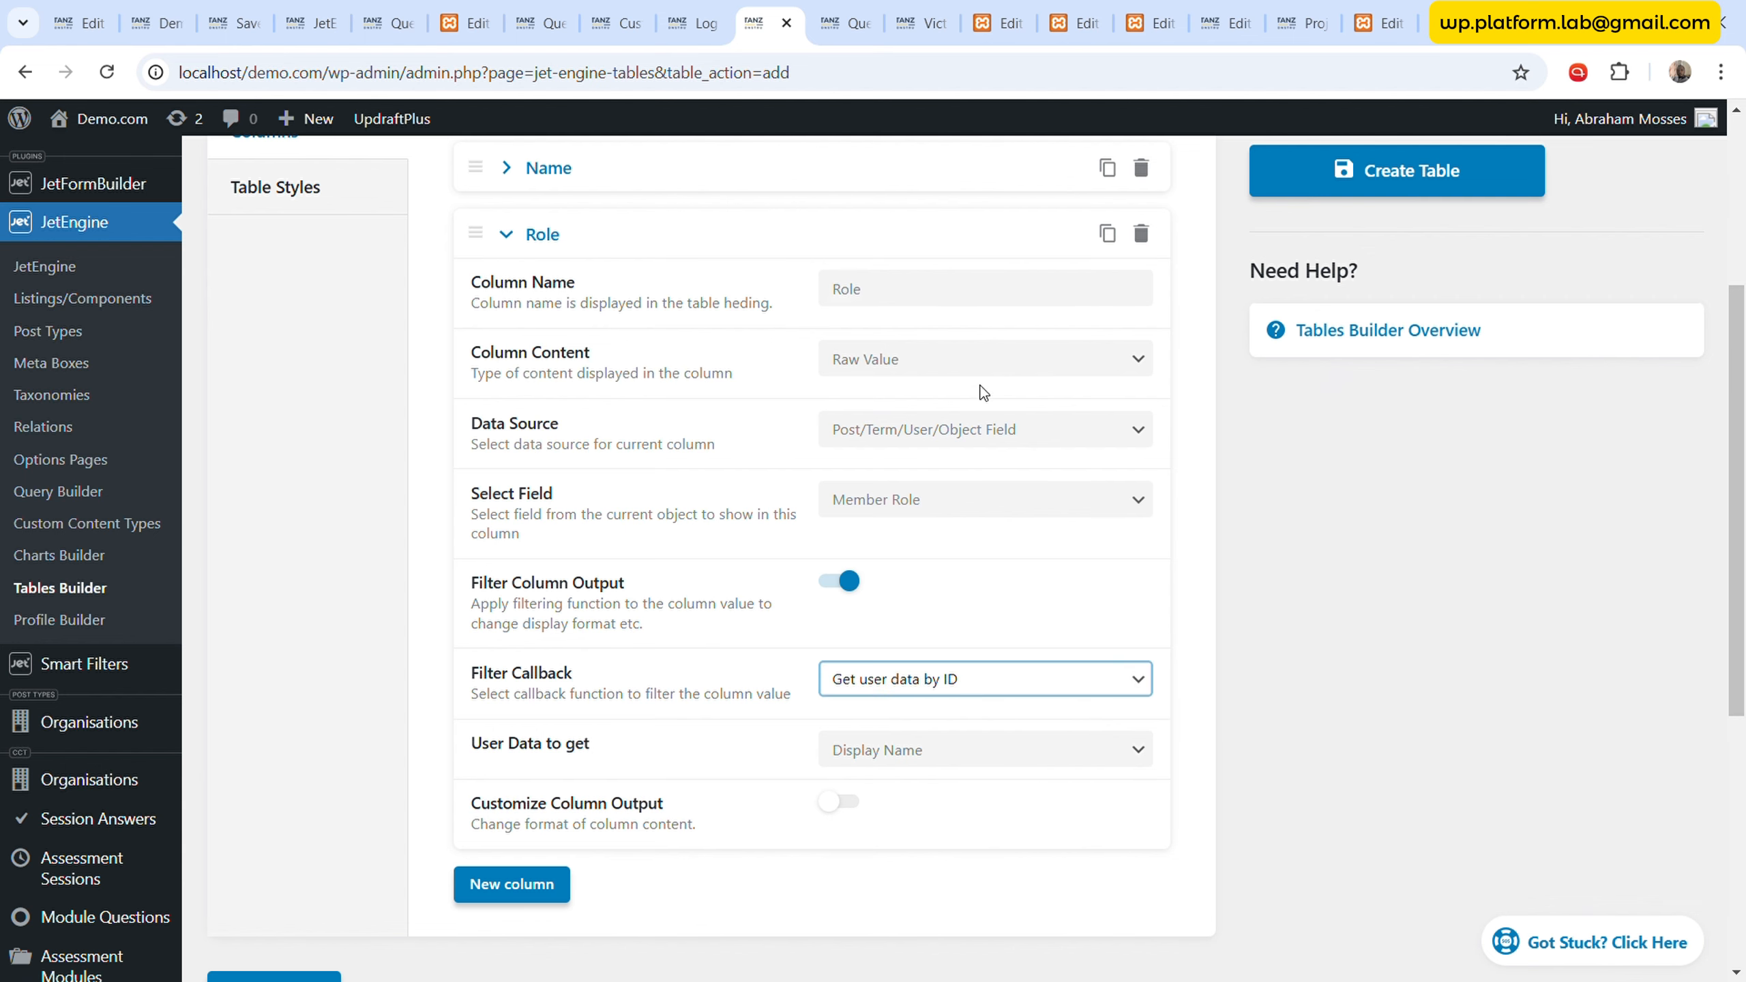
left_click(976, 427)
left_click(999, 753)
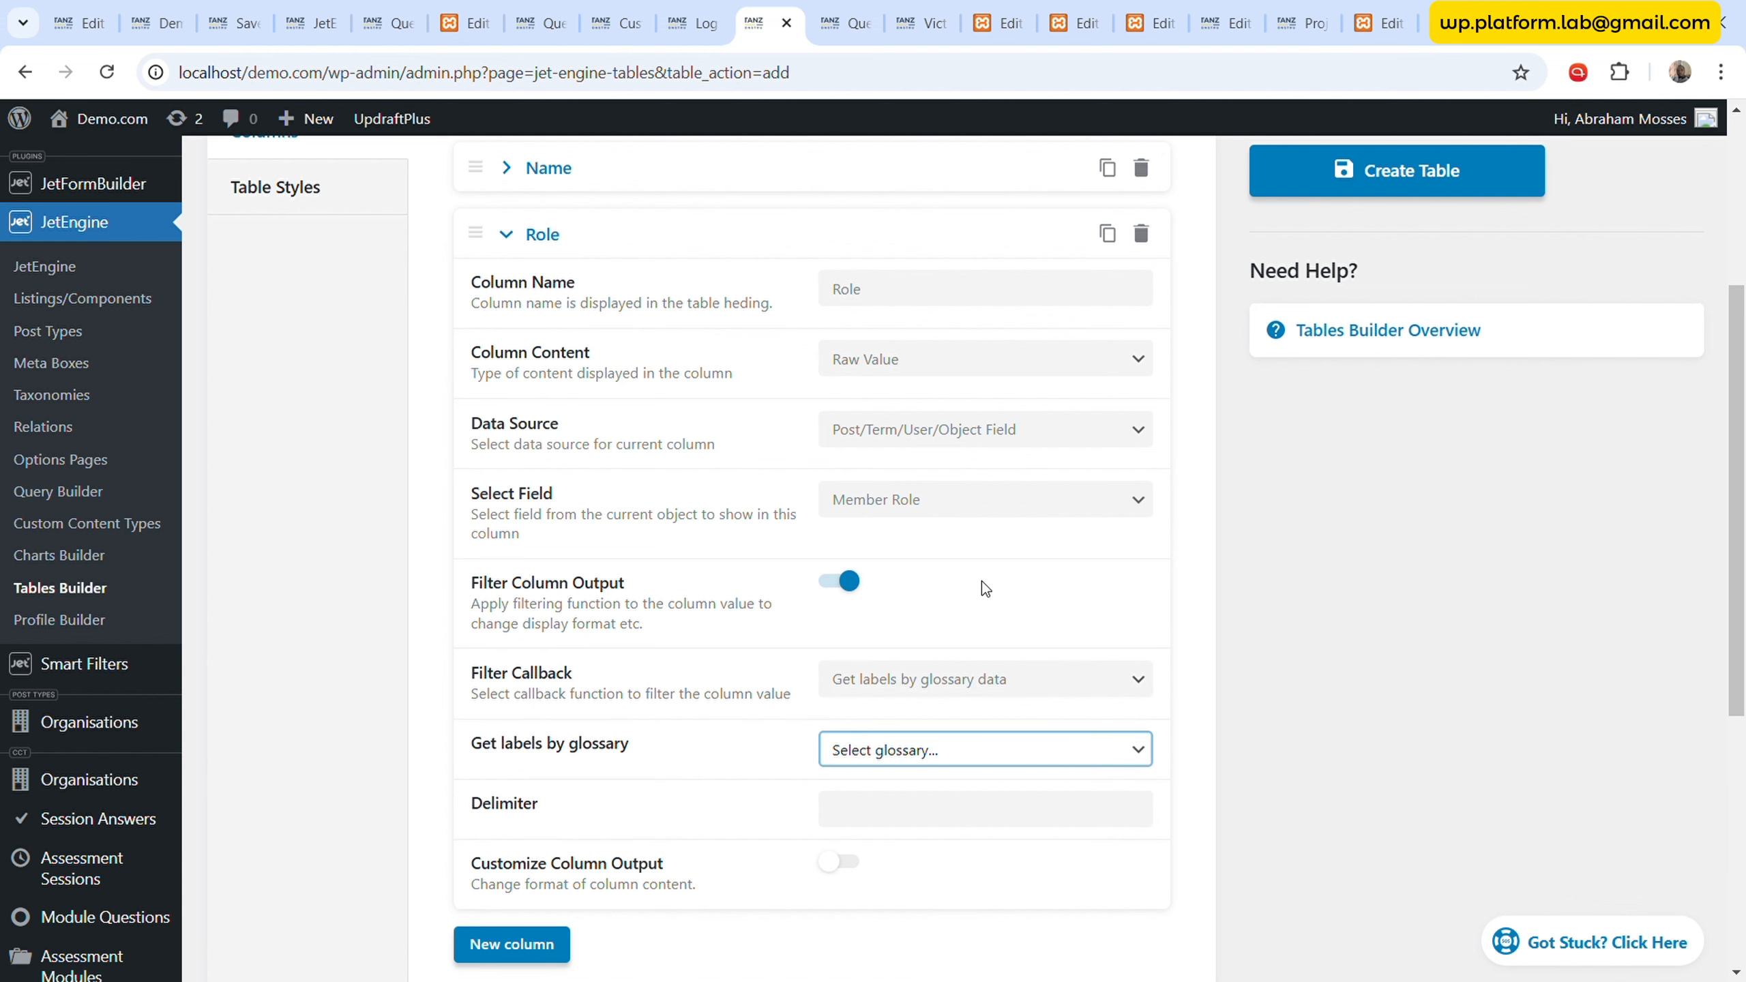
left_click(962, 628)
left_click(743, 378)
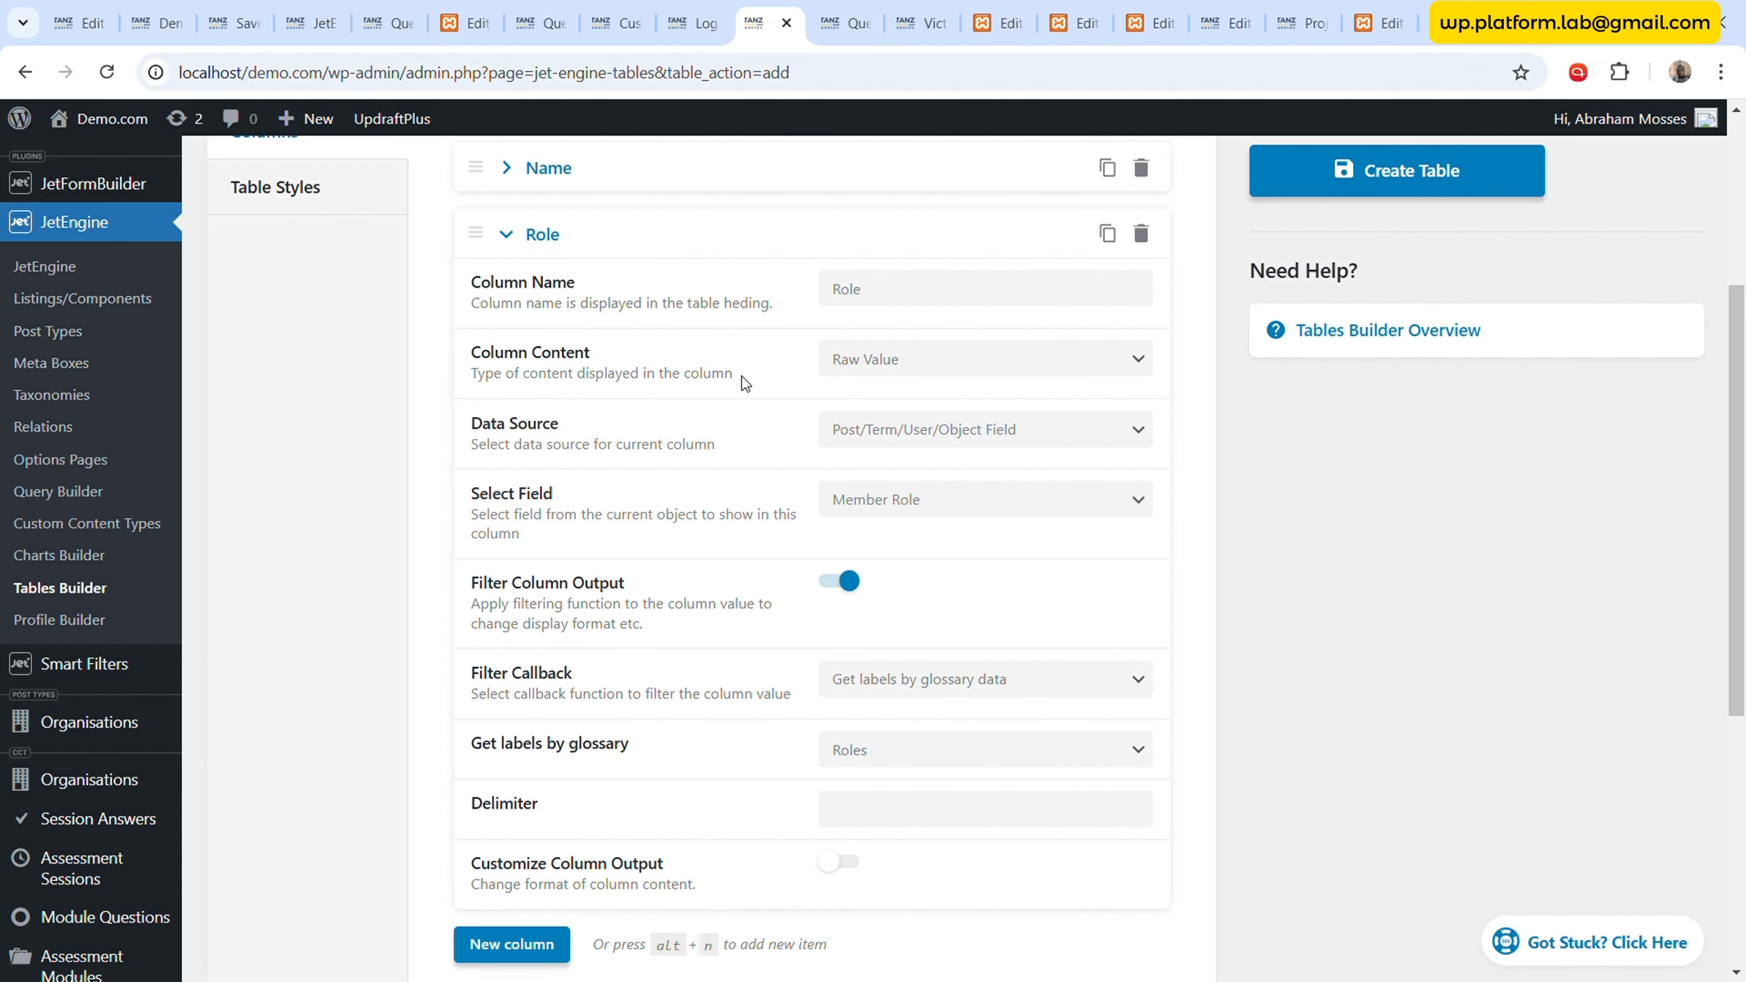
left_click(543, 235)
scroll(588, 236, "up", 2)
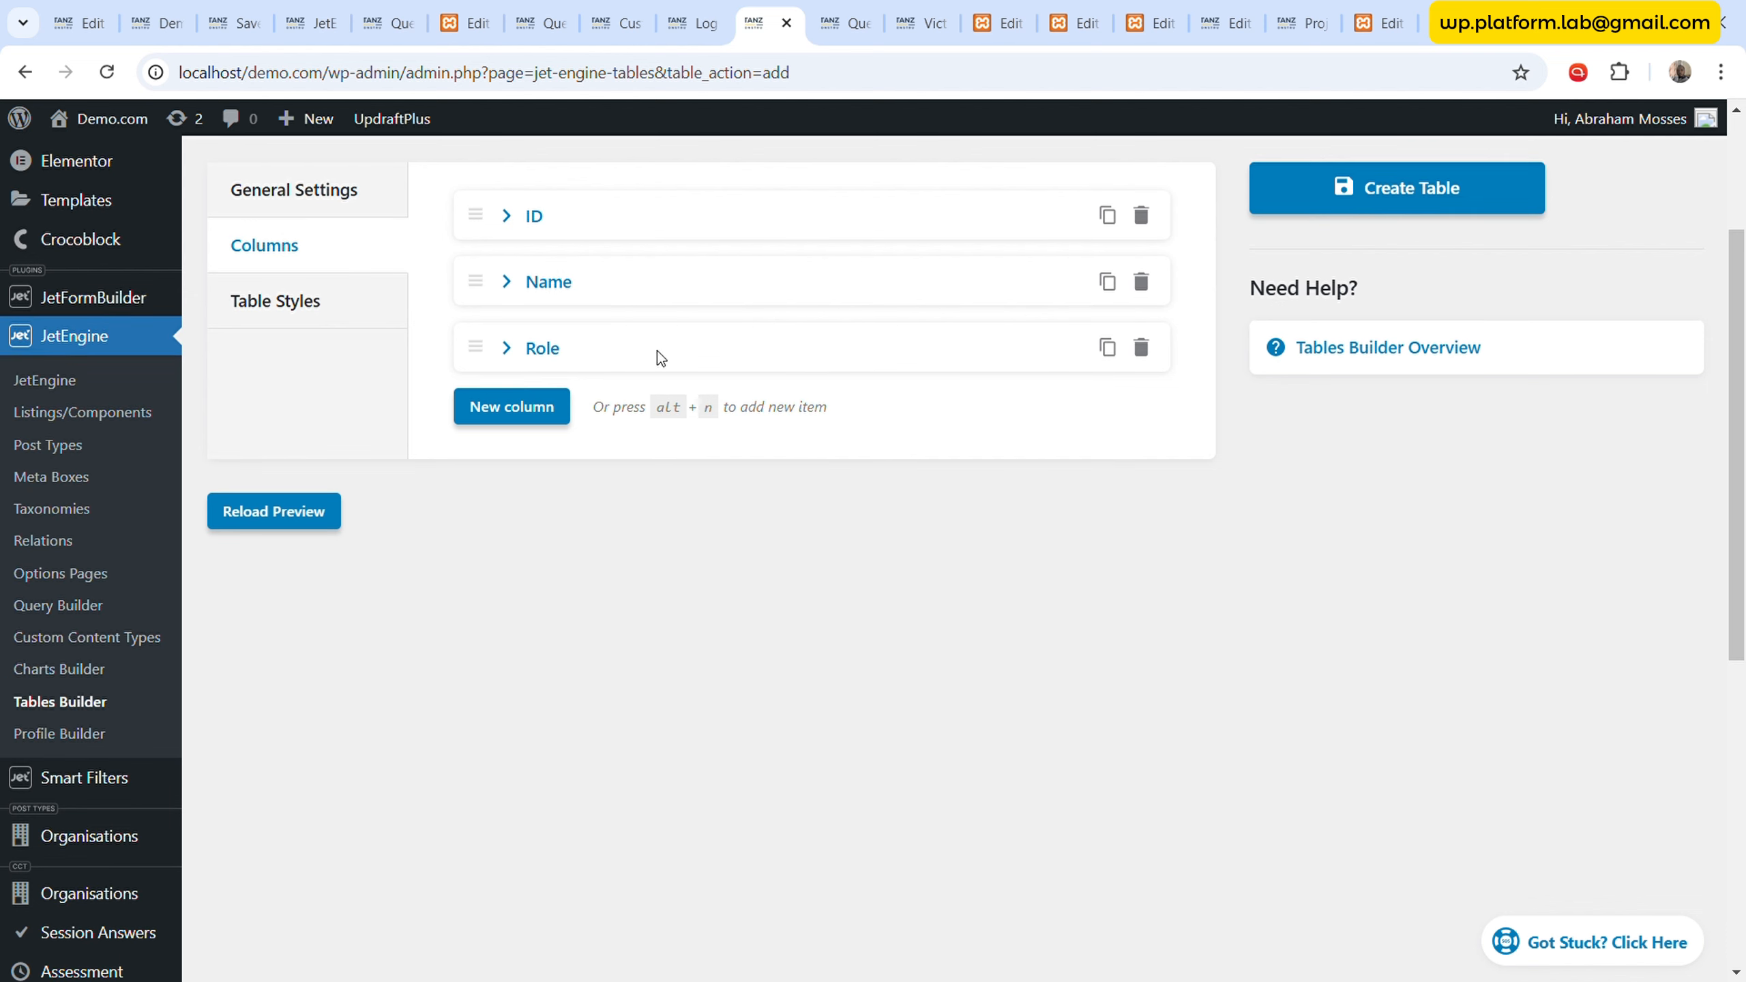
- Duplicate the Role column and set the copy's field to Join Status
left_click(1109, 350)
scroll(976, 468, "down", 5)
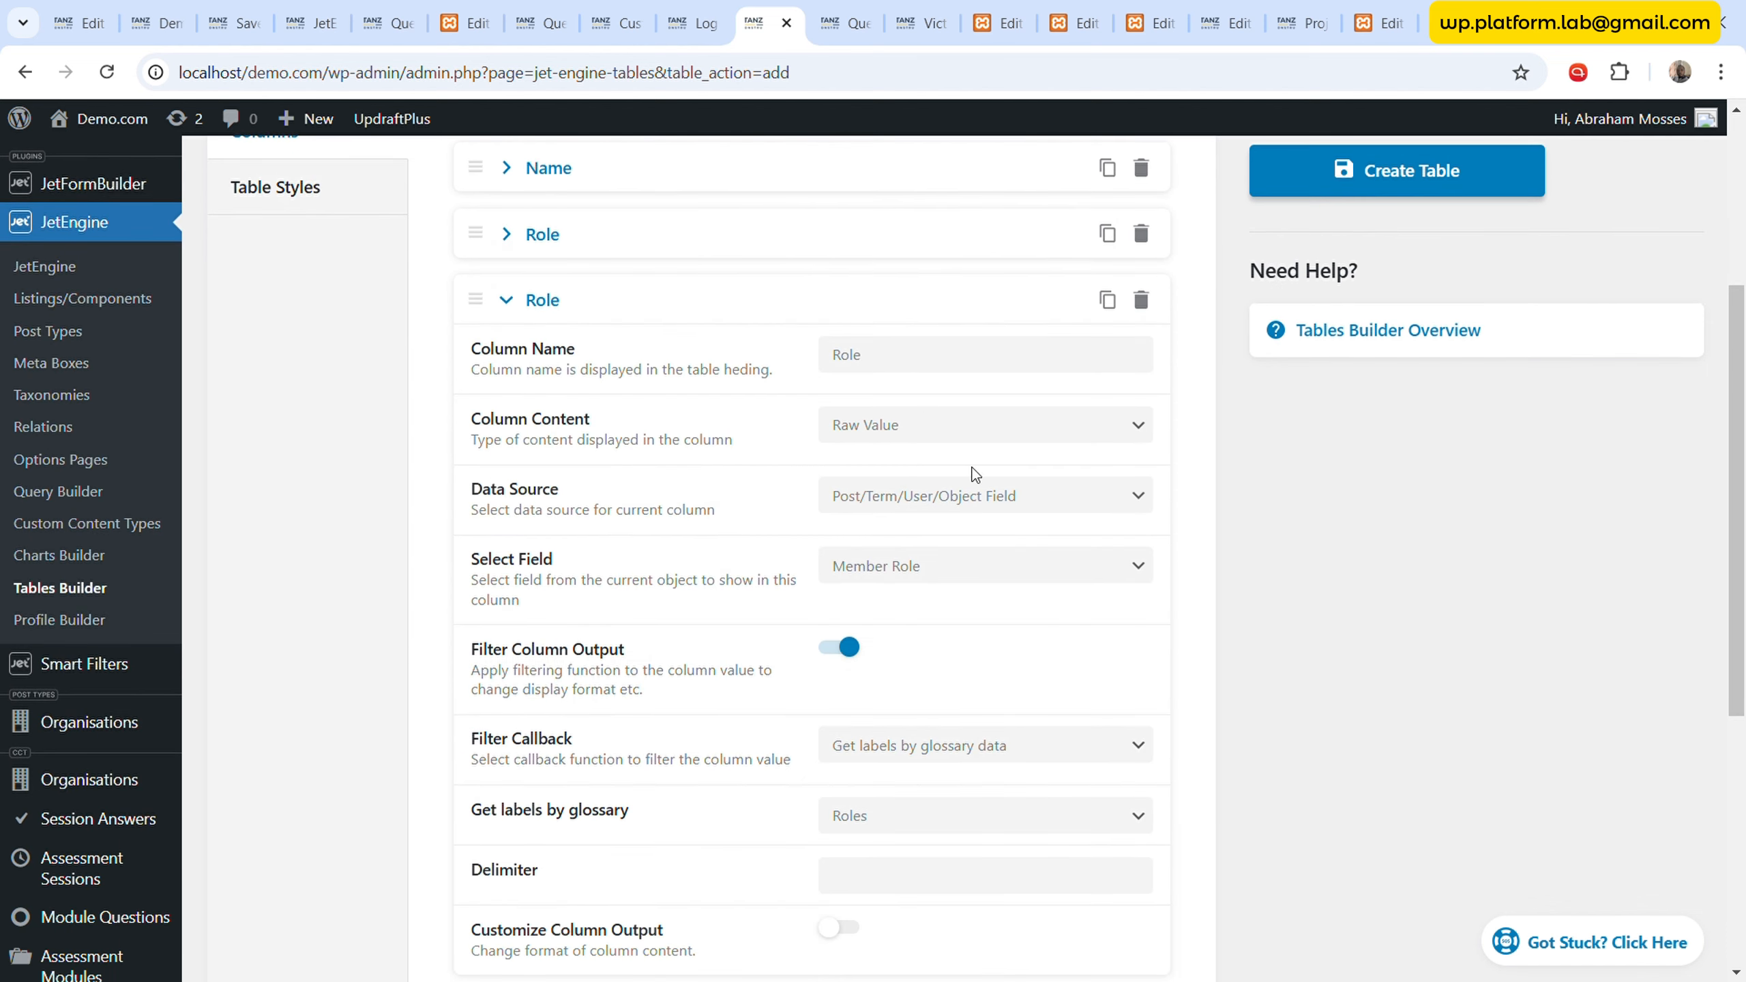
scroll(983, 495, "up", 5)
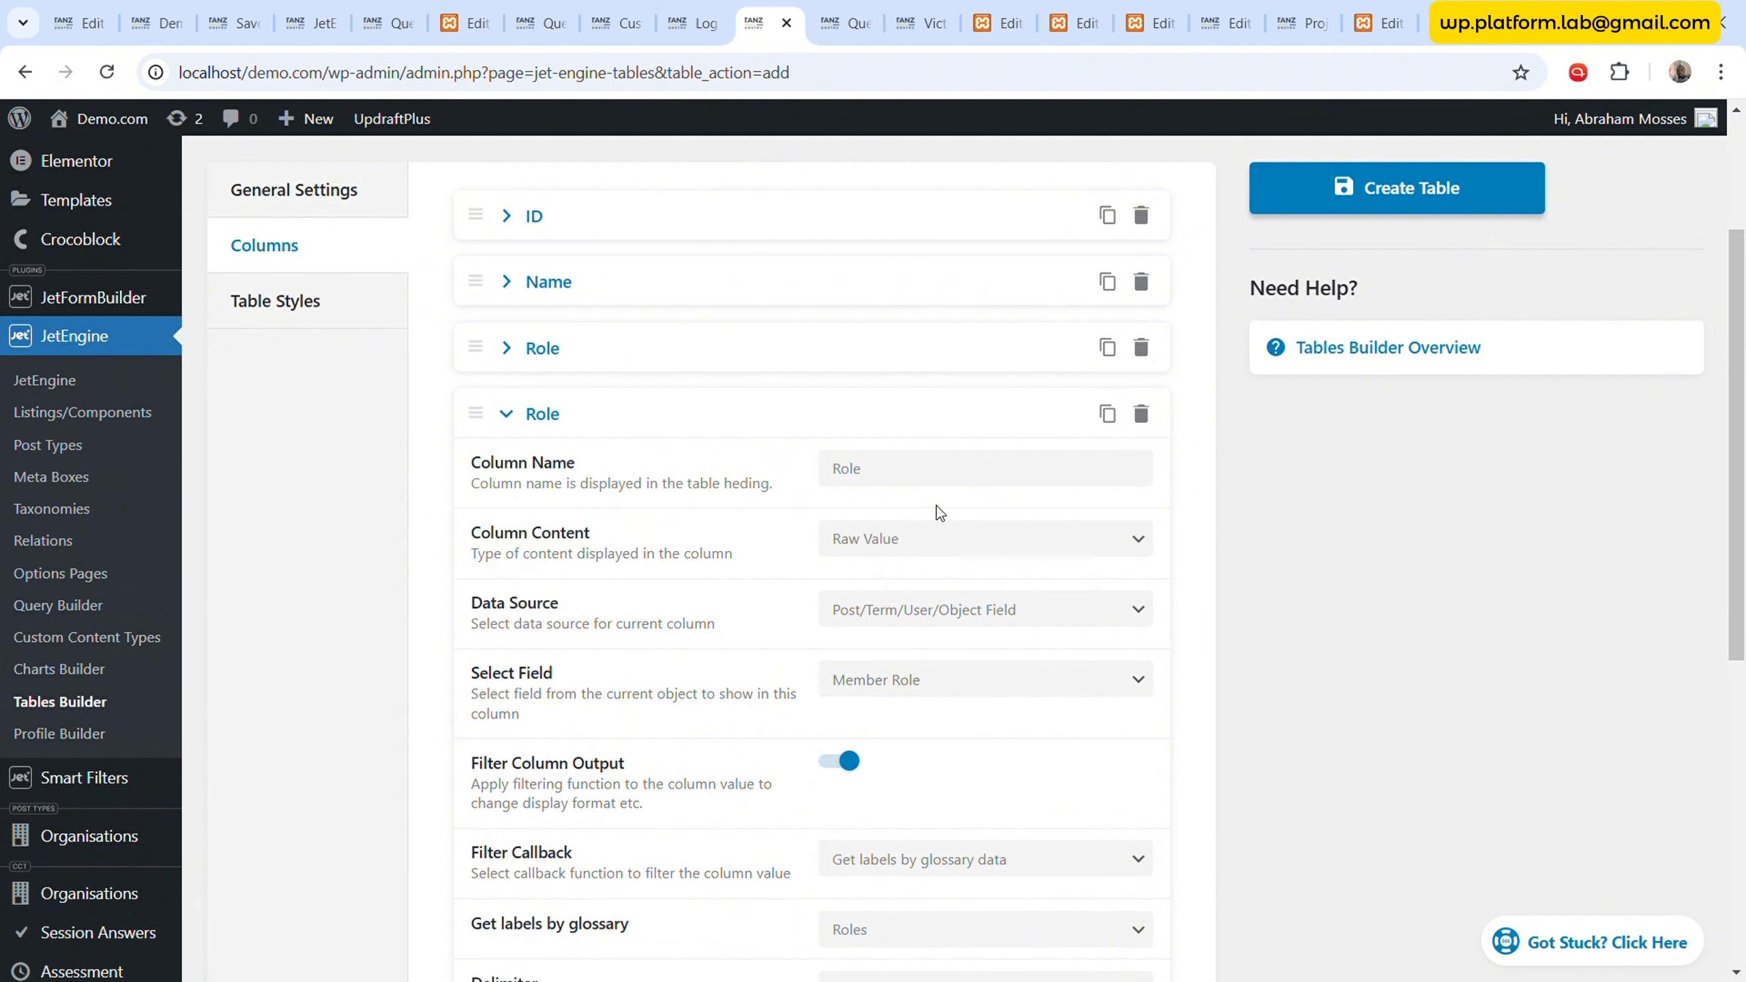
left_click(957, 682)
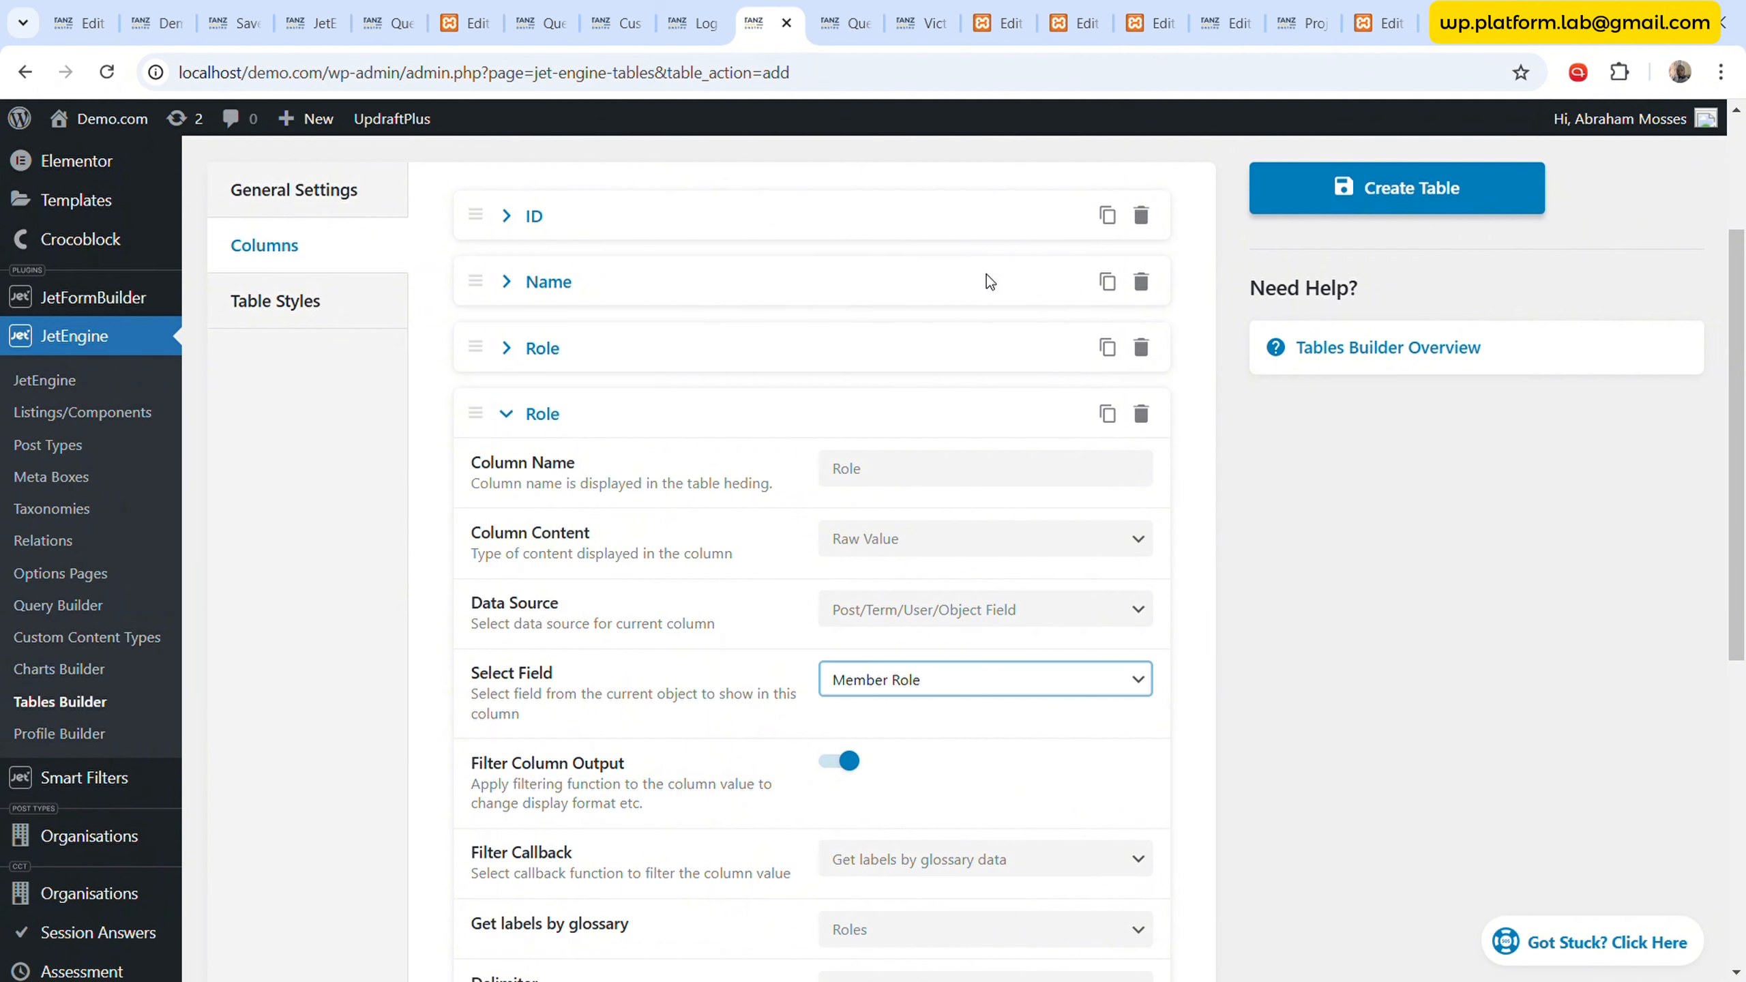
left_click(904, 439)
- Set the copied column's glossary to Join Status and rename the column "Status"
scroll(983, 564, "down", 3)
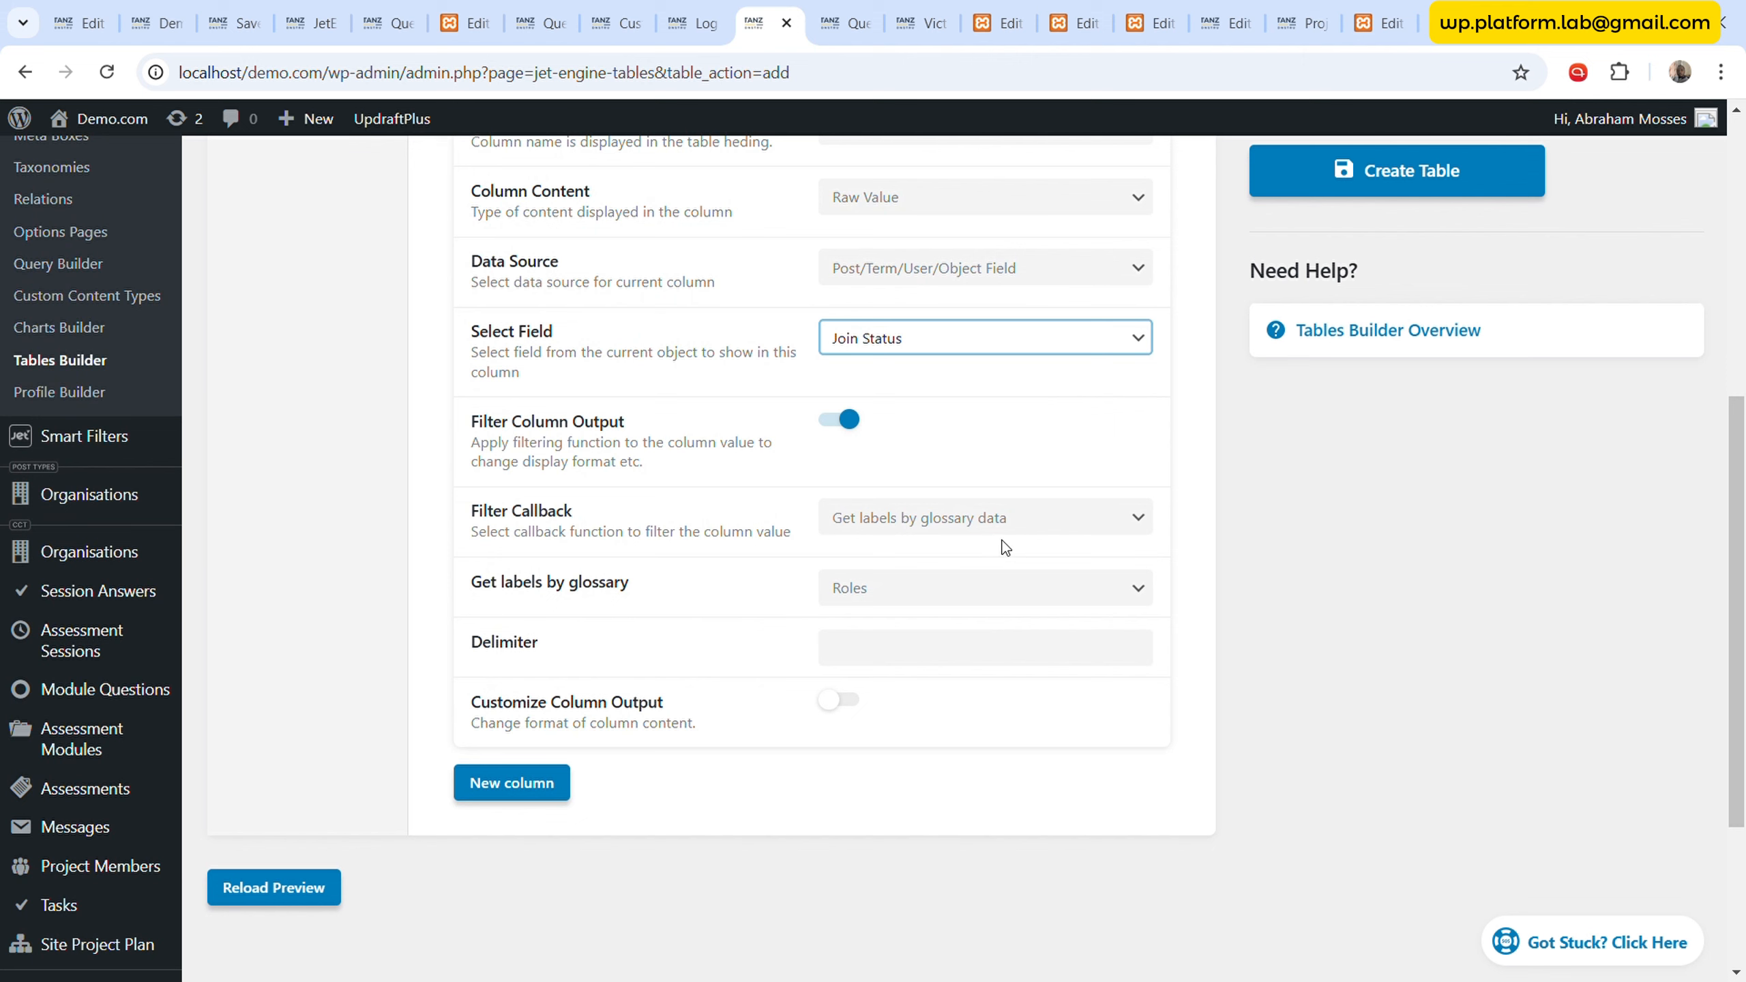
left_click(963, 593)
left_click(948, 778)
scroll(879, 521, "up", 3)
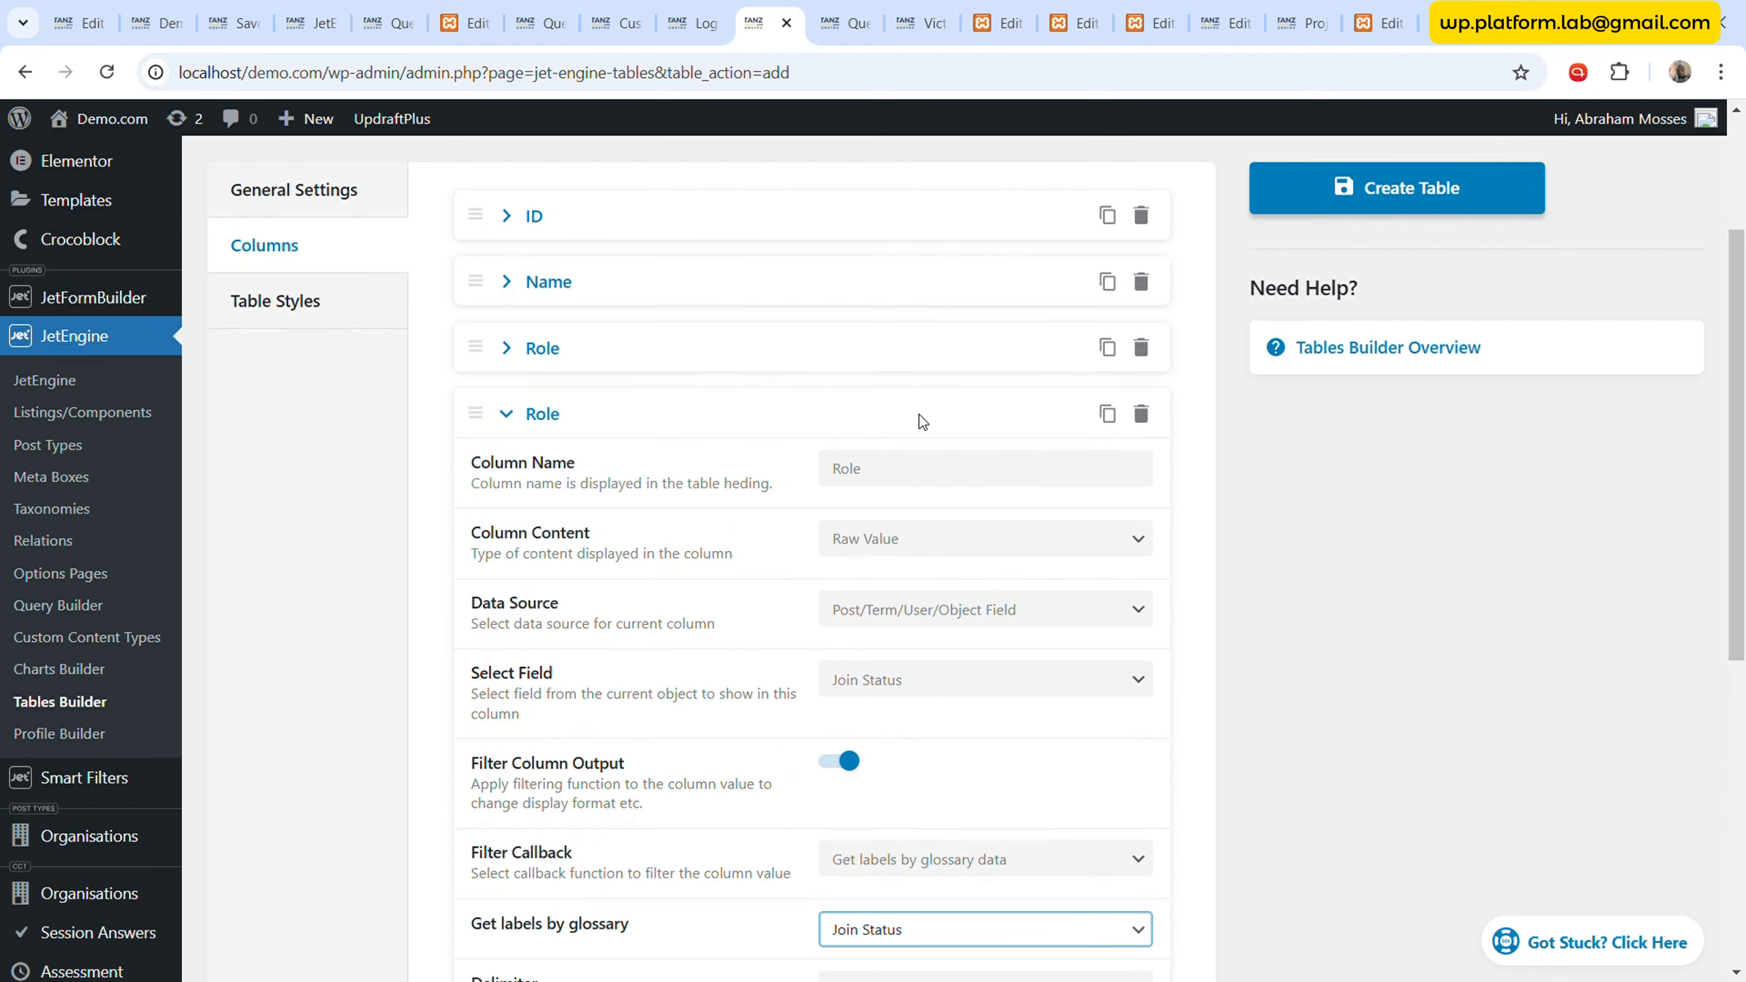
left_click(935, 479)
double_click(936, 480)
type("S")
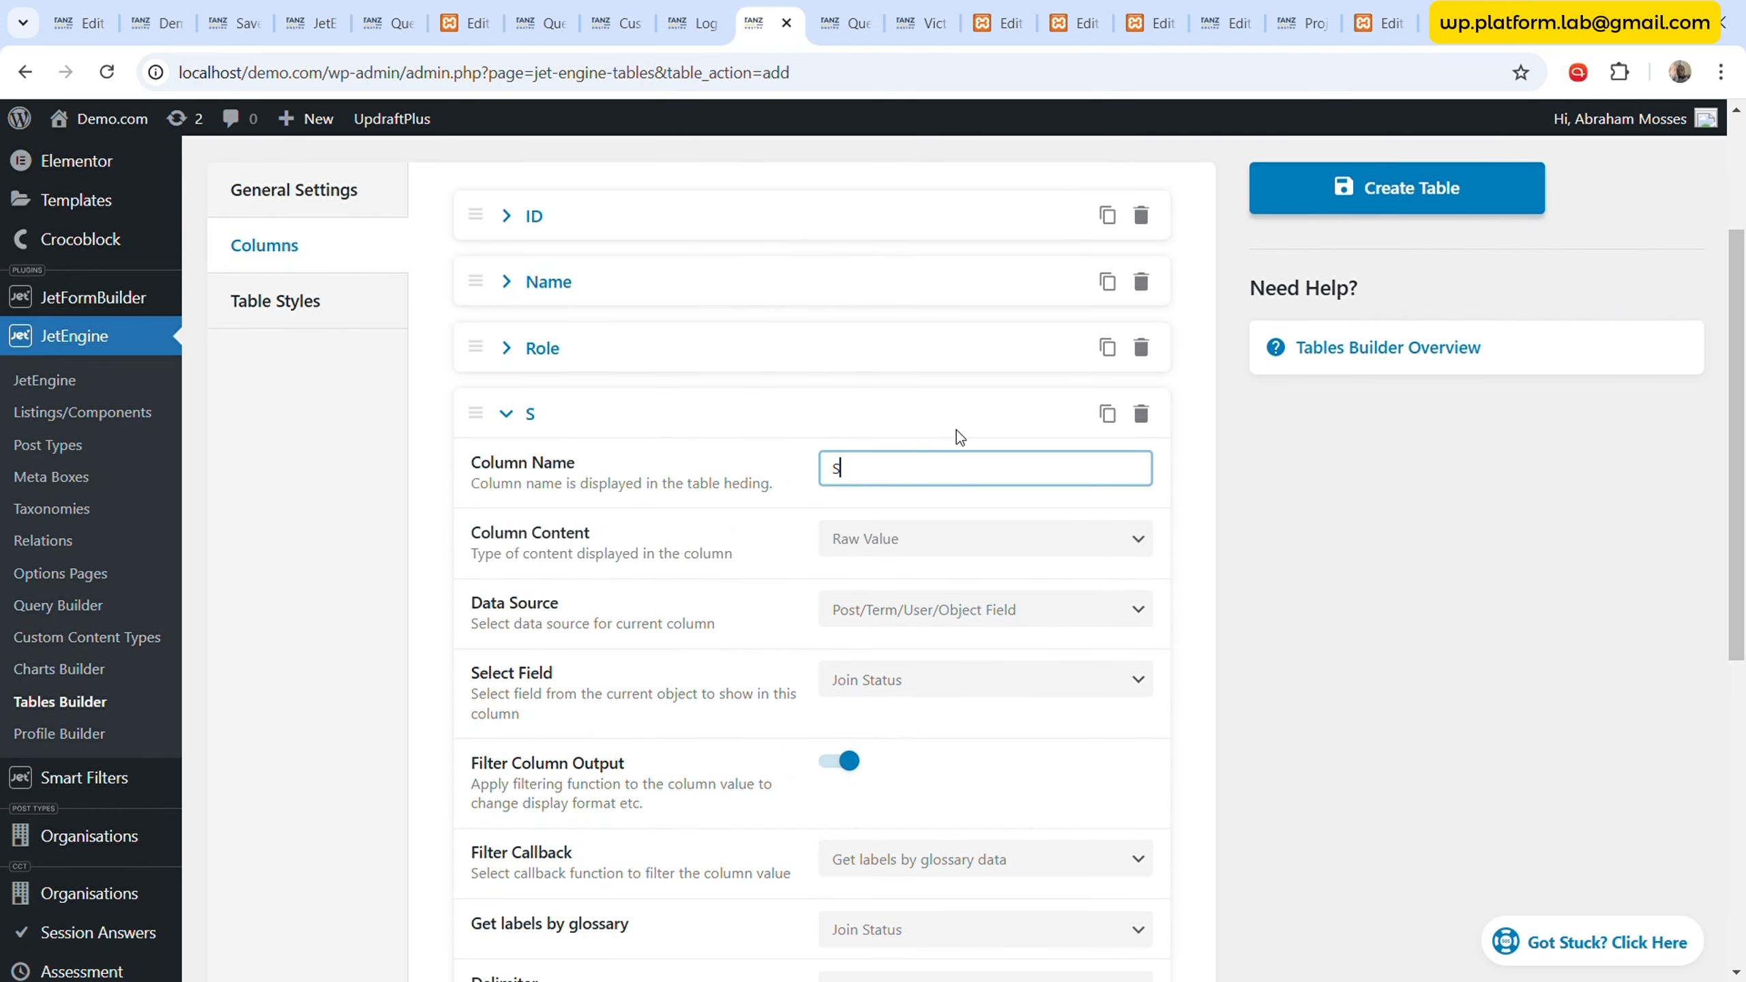
type("tatus")
scroll(905, 567, "down", 2)
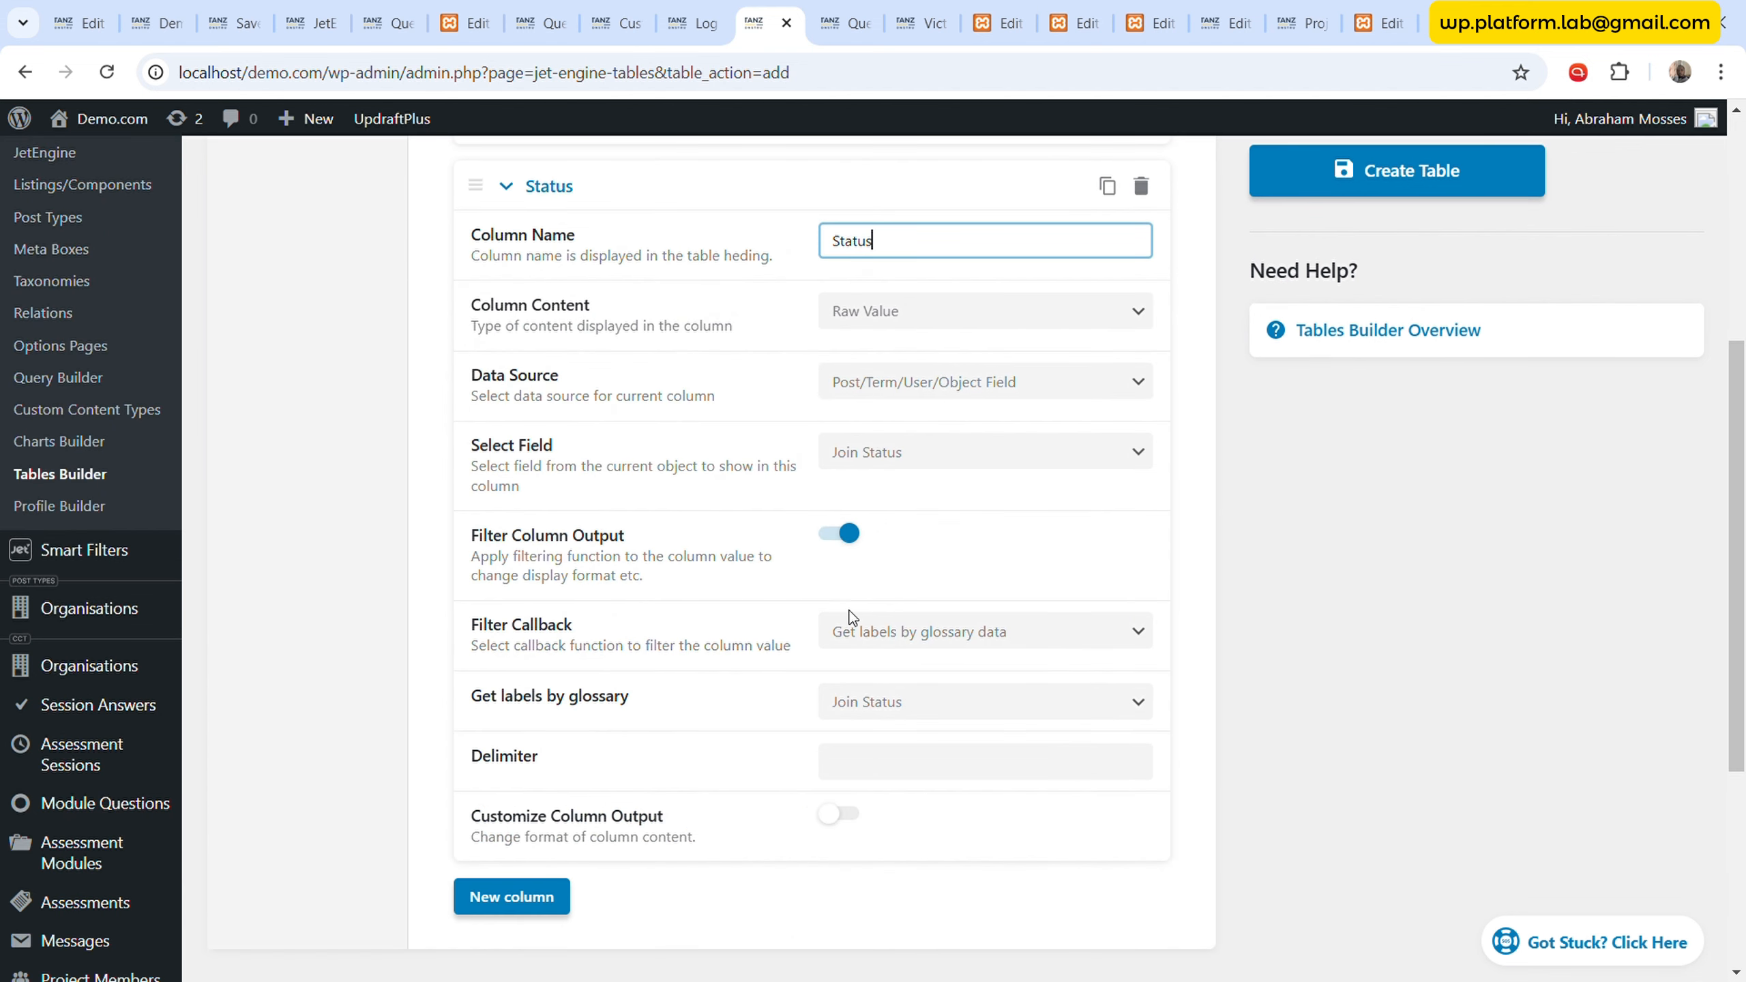
scroll(786, 574, "up", 1)
left_click(568, 308)
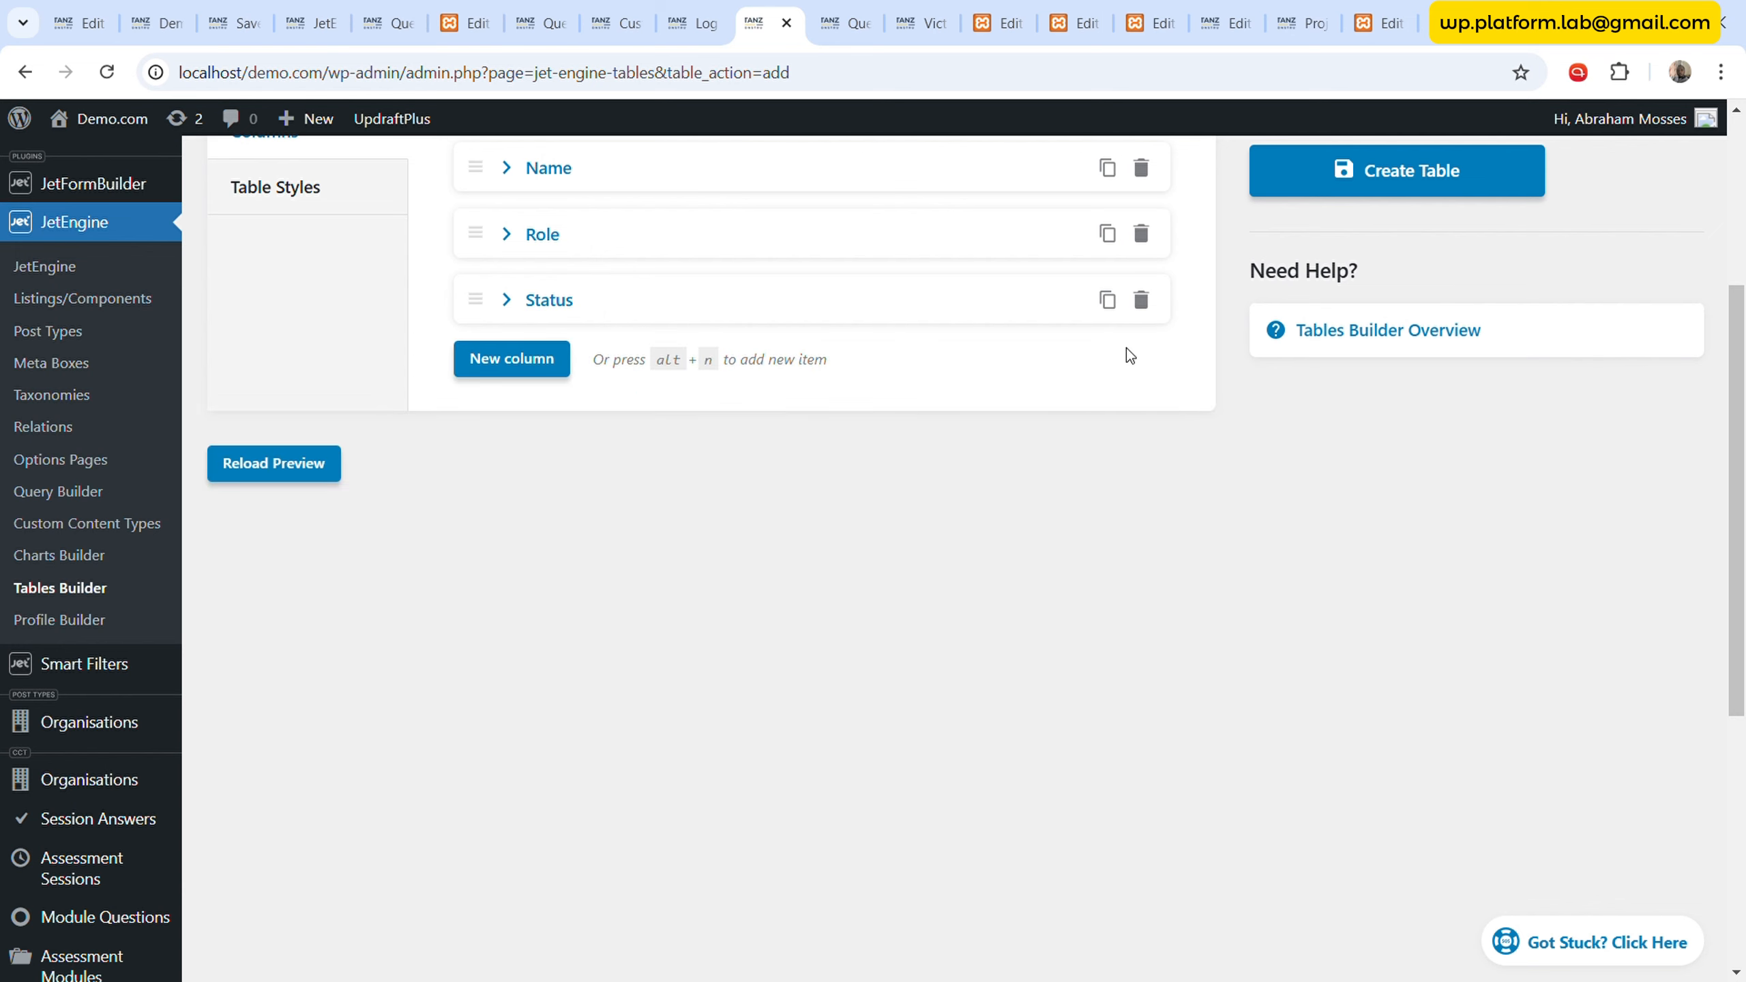
- Duplicate the Status column, set the copy's field to Invitee Email and rename it "Invitee"
left_click(1121, 303)
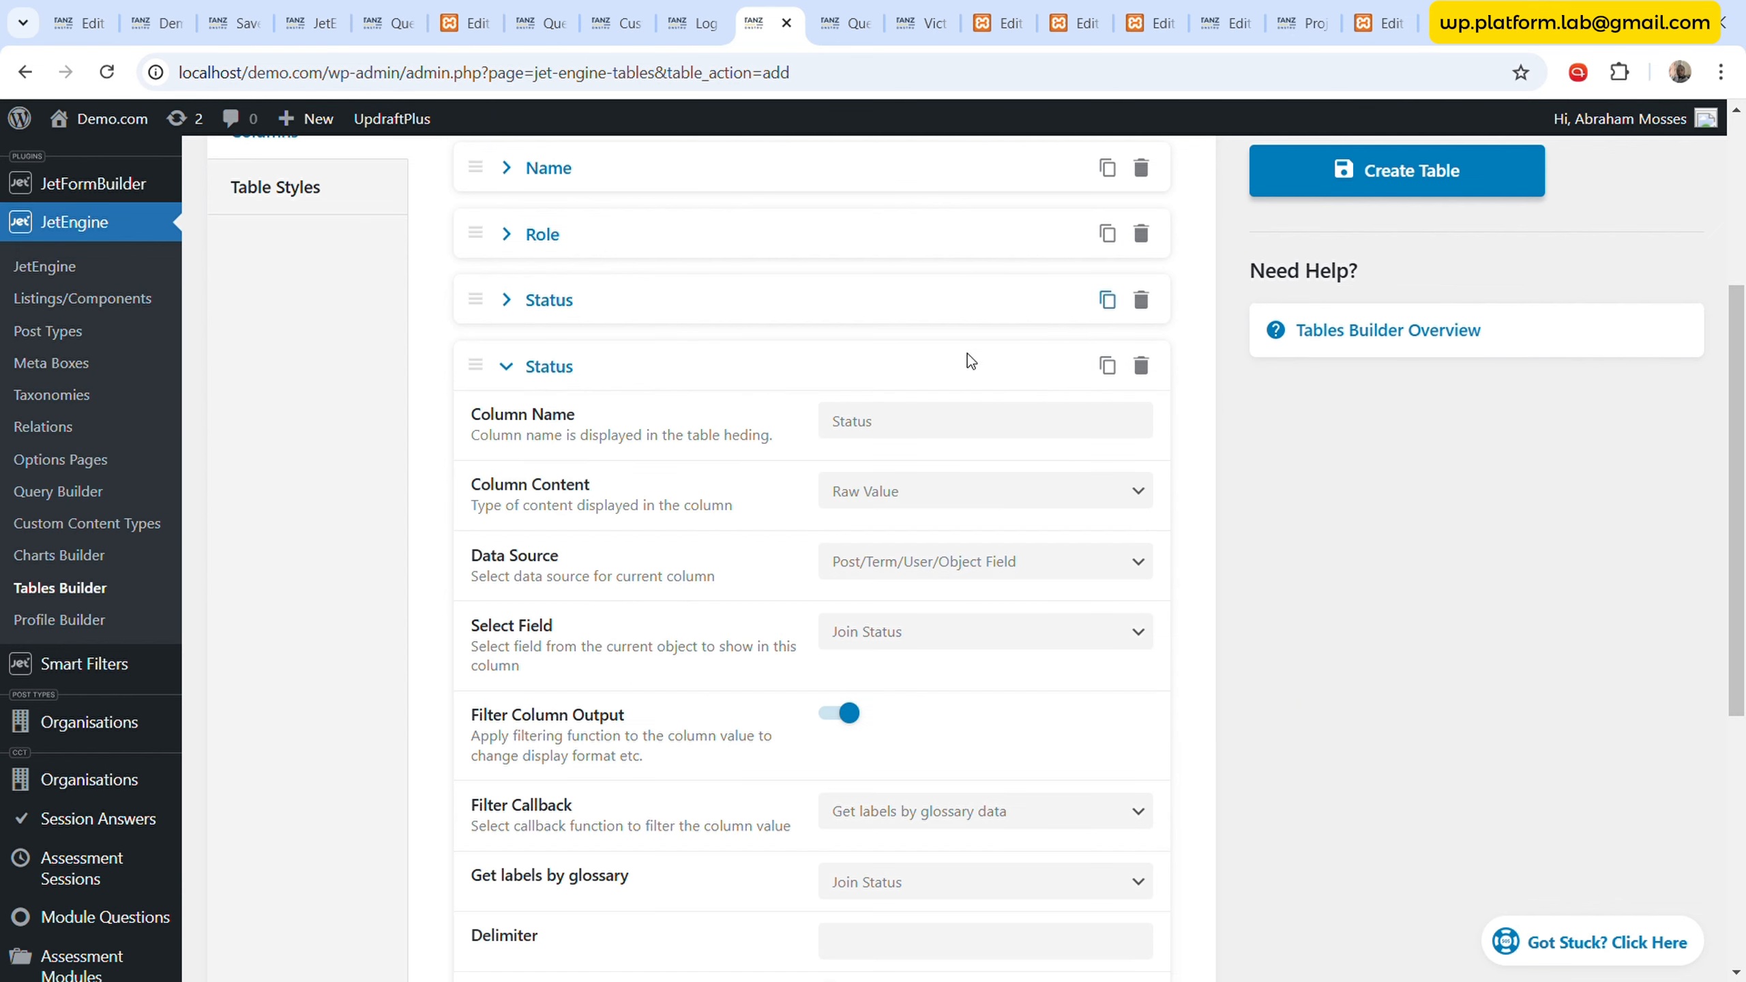
left_click(967, 639)
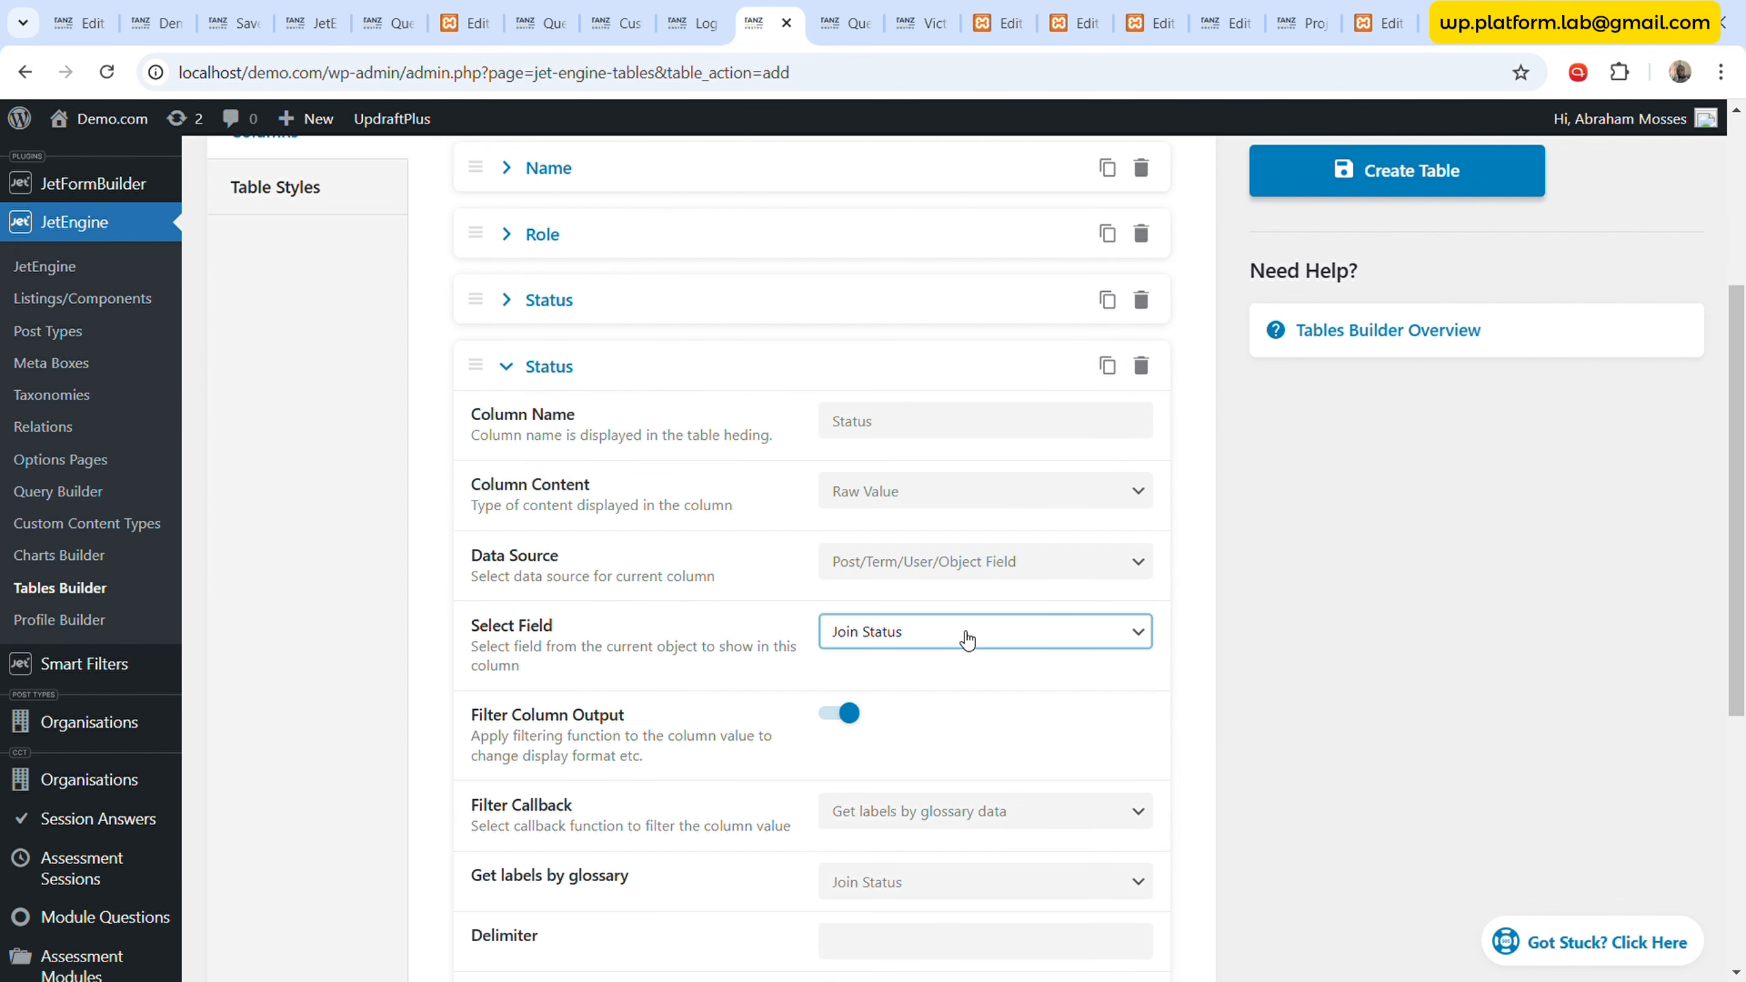
left_click(988, 449)
double_click(991, 432)
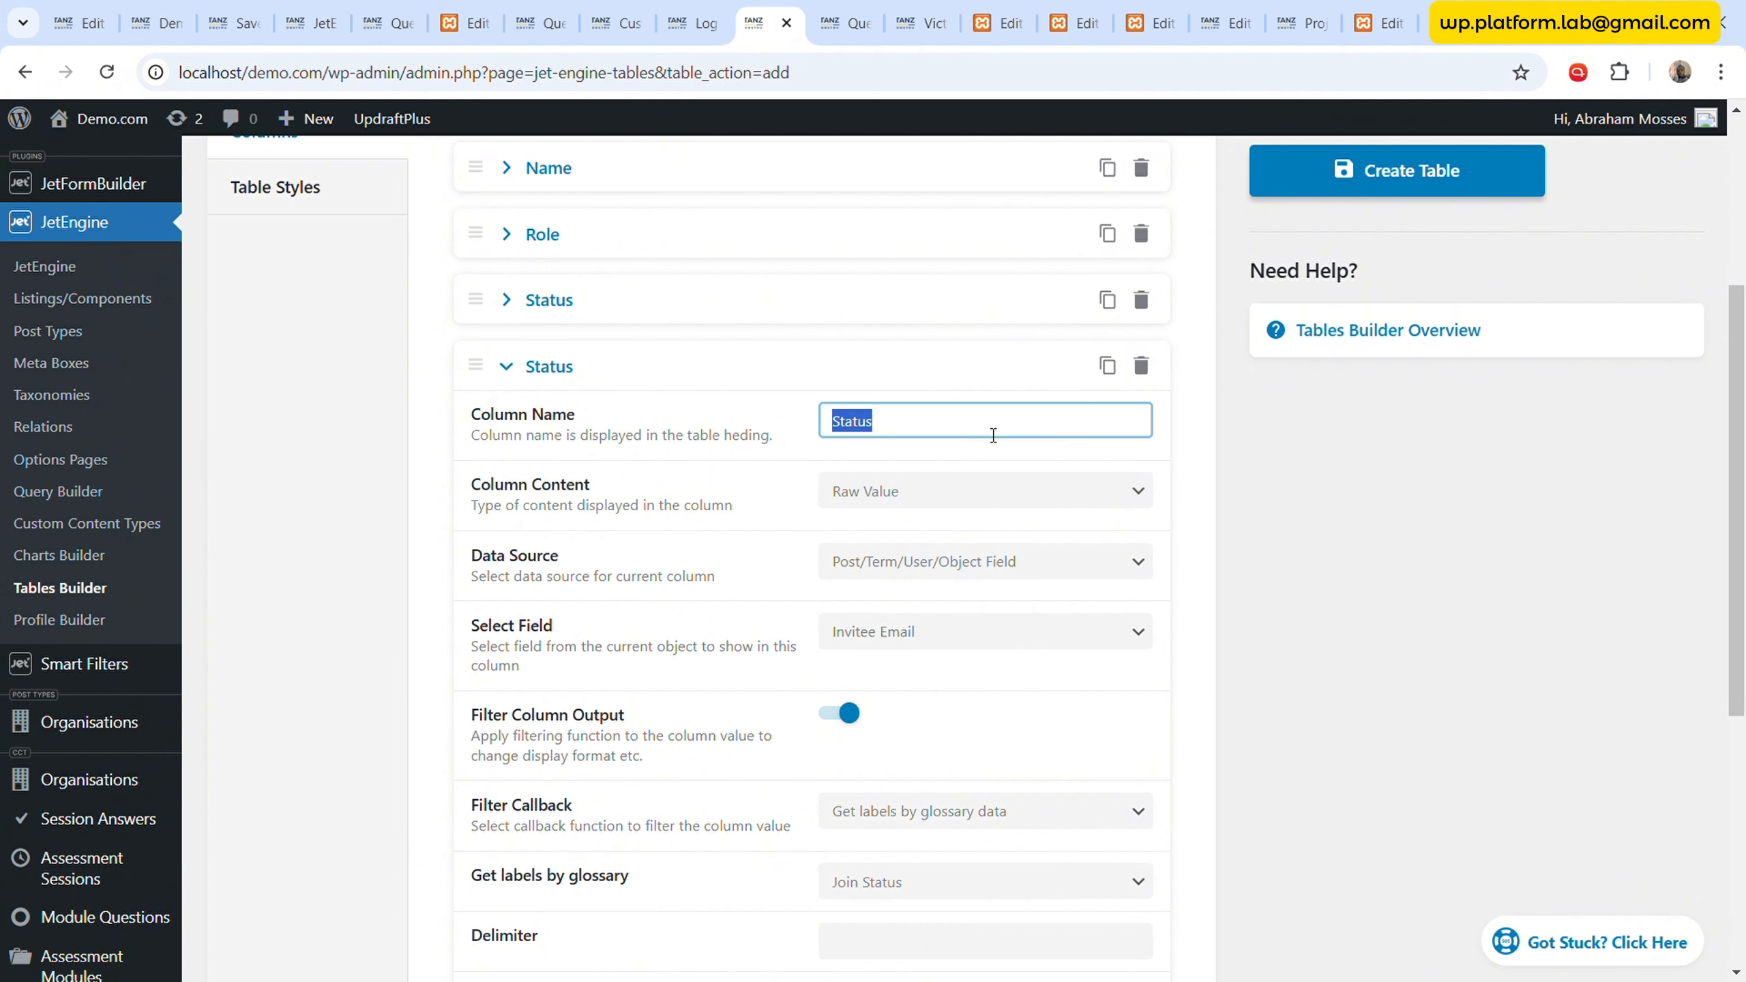
type("Invitee")
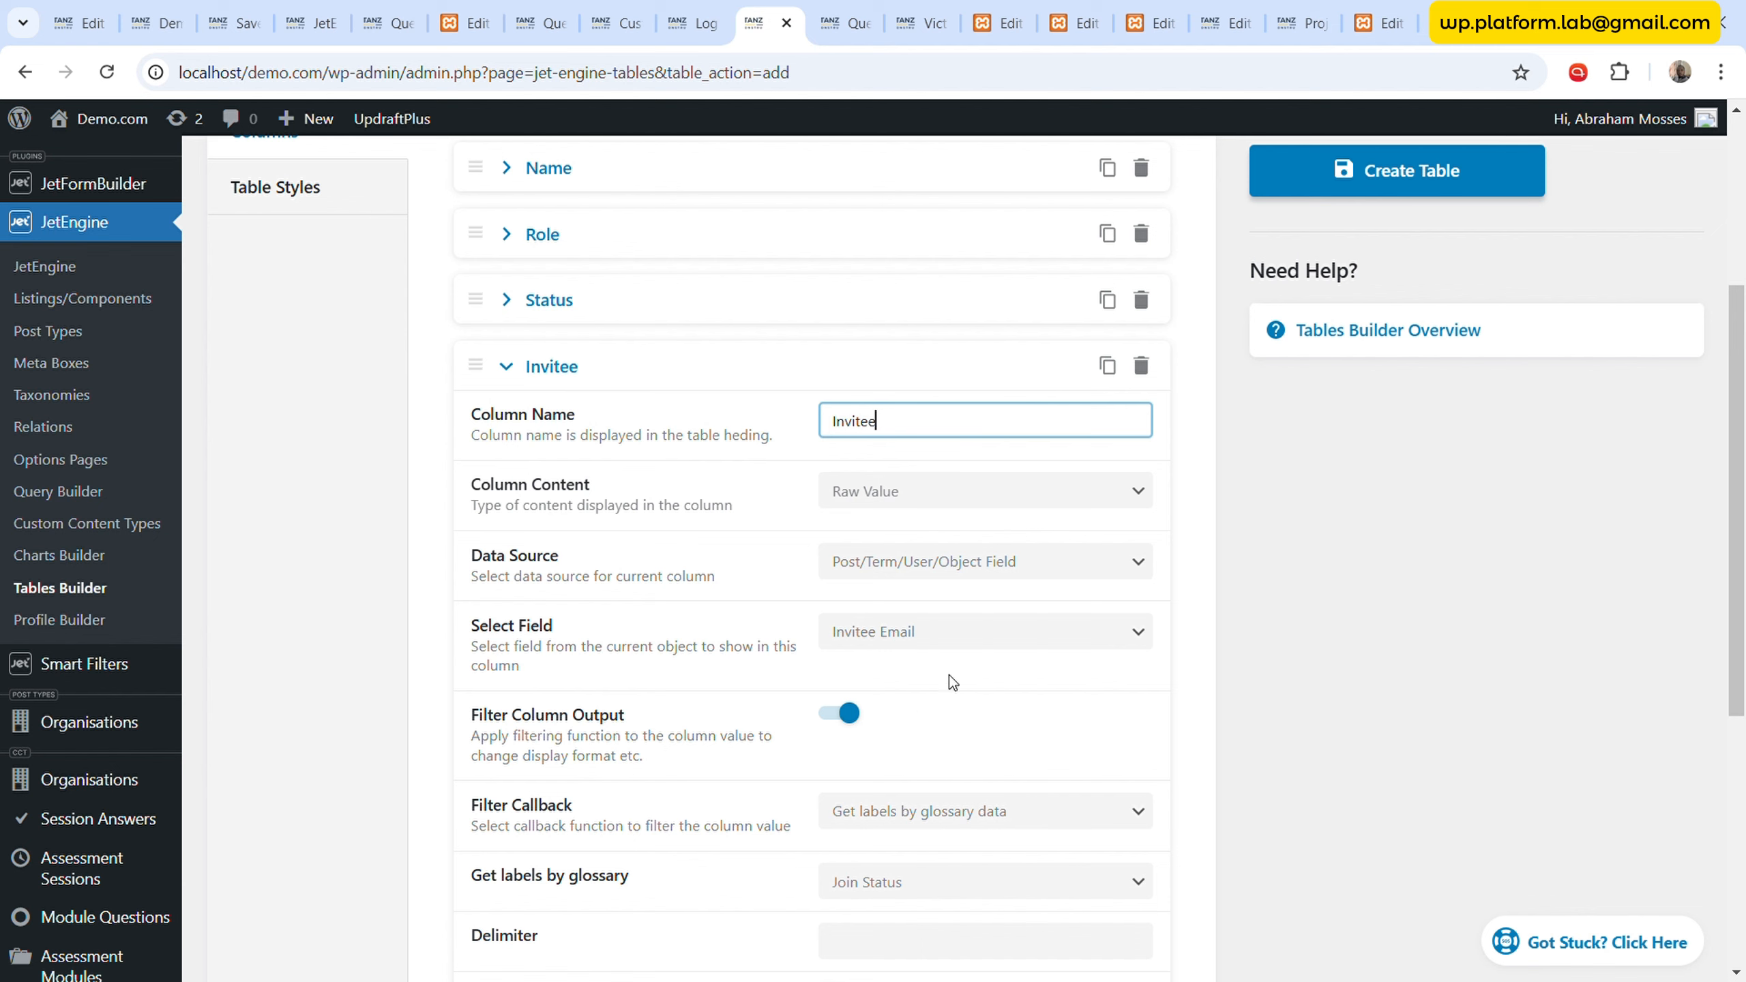
- Turn off output filtering for the Invitee column and collapse it
scroll(948, 678, "down", 5)
left_click(851, 377)
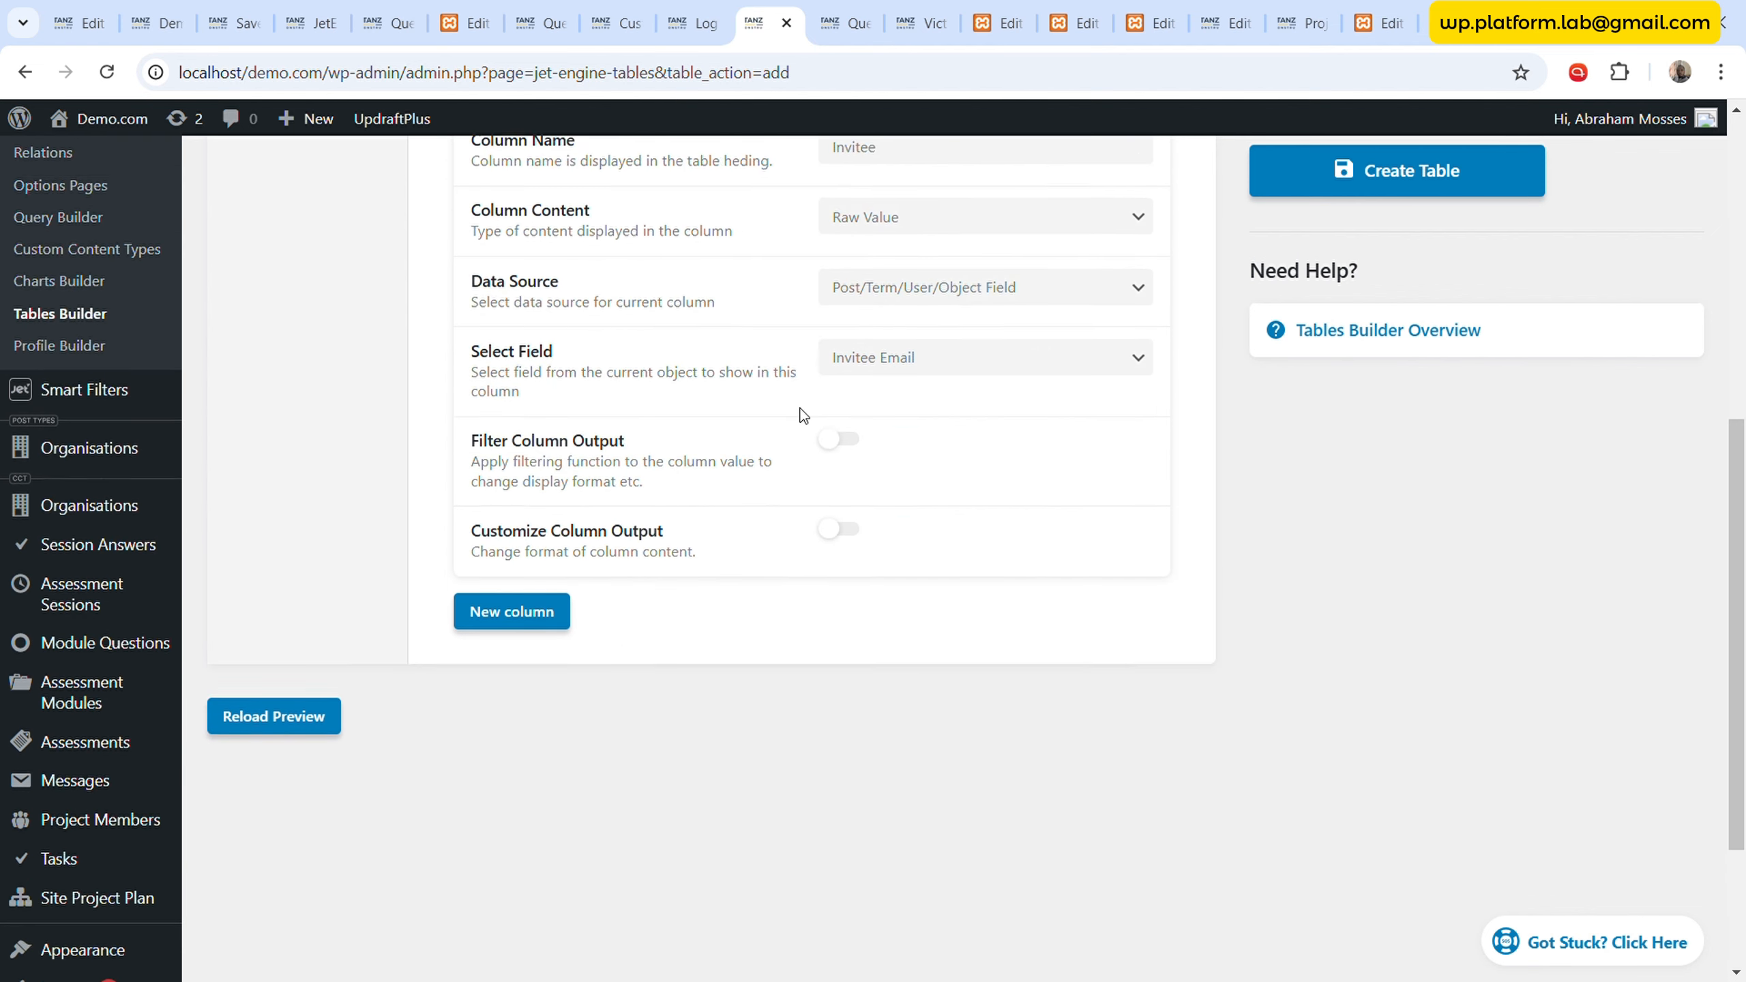
scroll(688, 310, "up", 2)
left_click(581, 260)
- Duplicate the Invitee column, set the copy's field to Inviter ID and rename it "Inviter"
left_click(1106, 253)
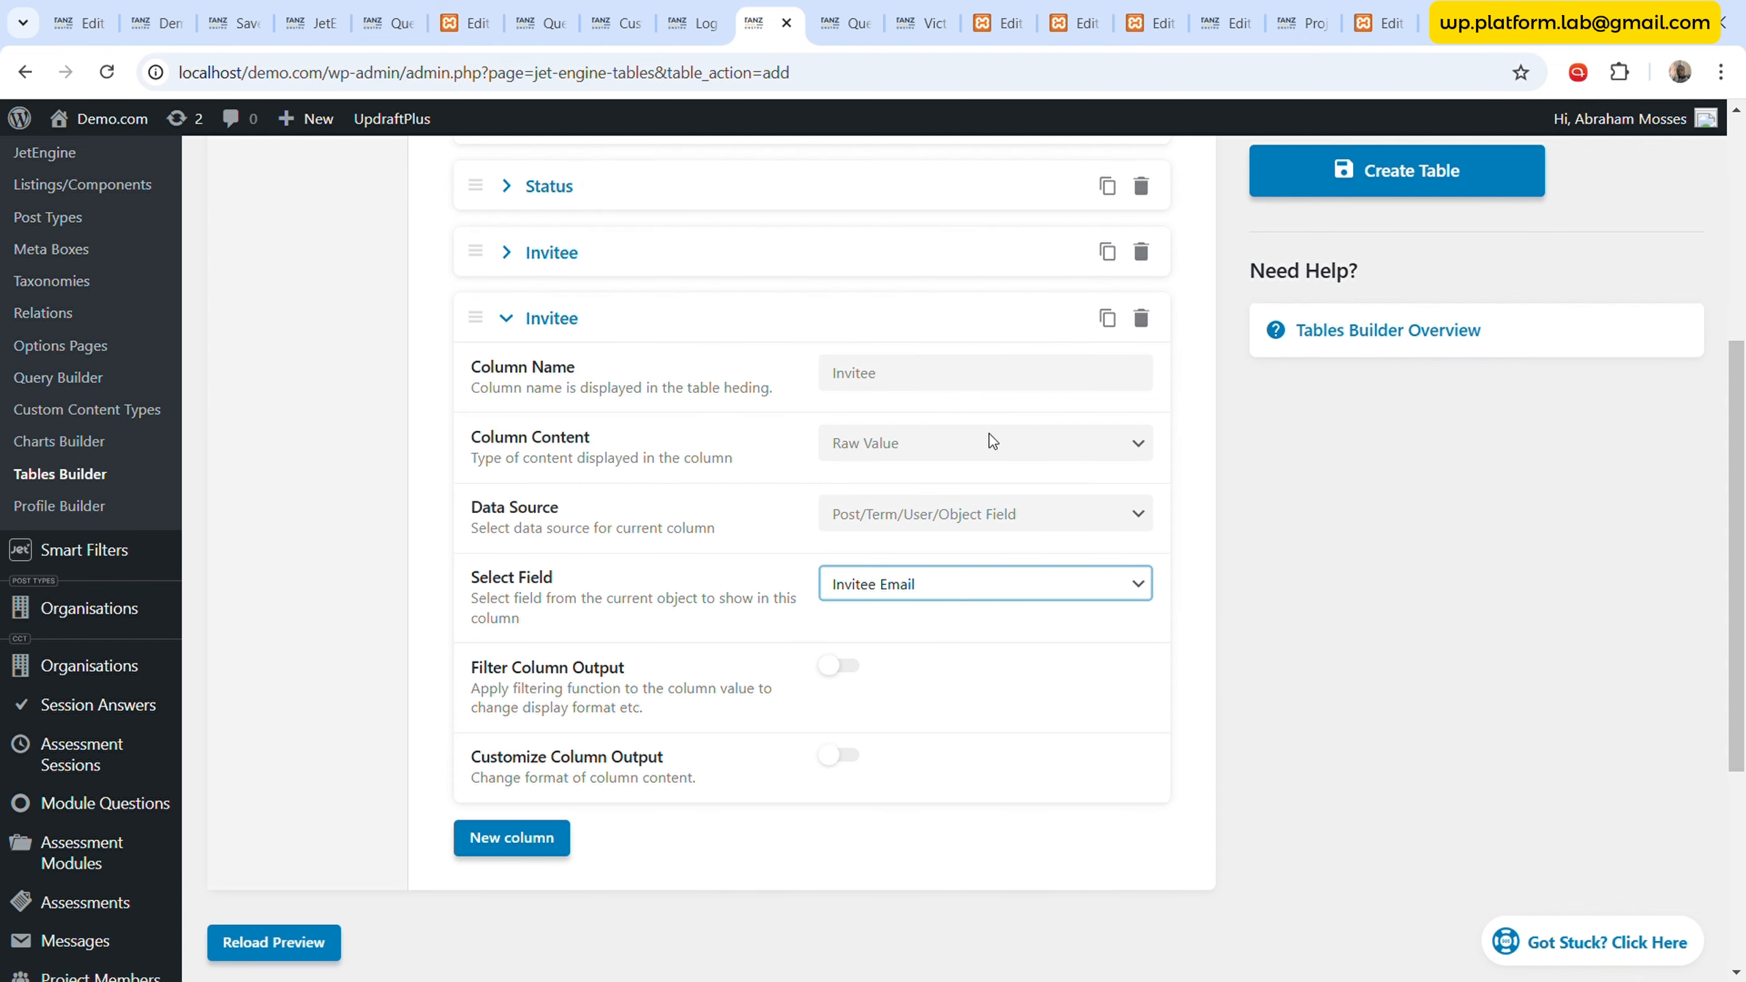
left_click(971, 521)
double_click(963, 378)
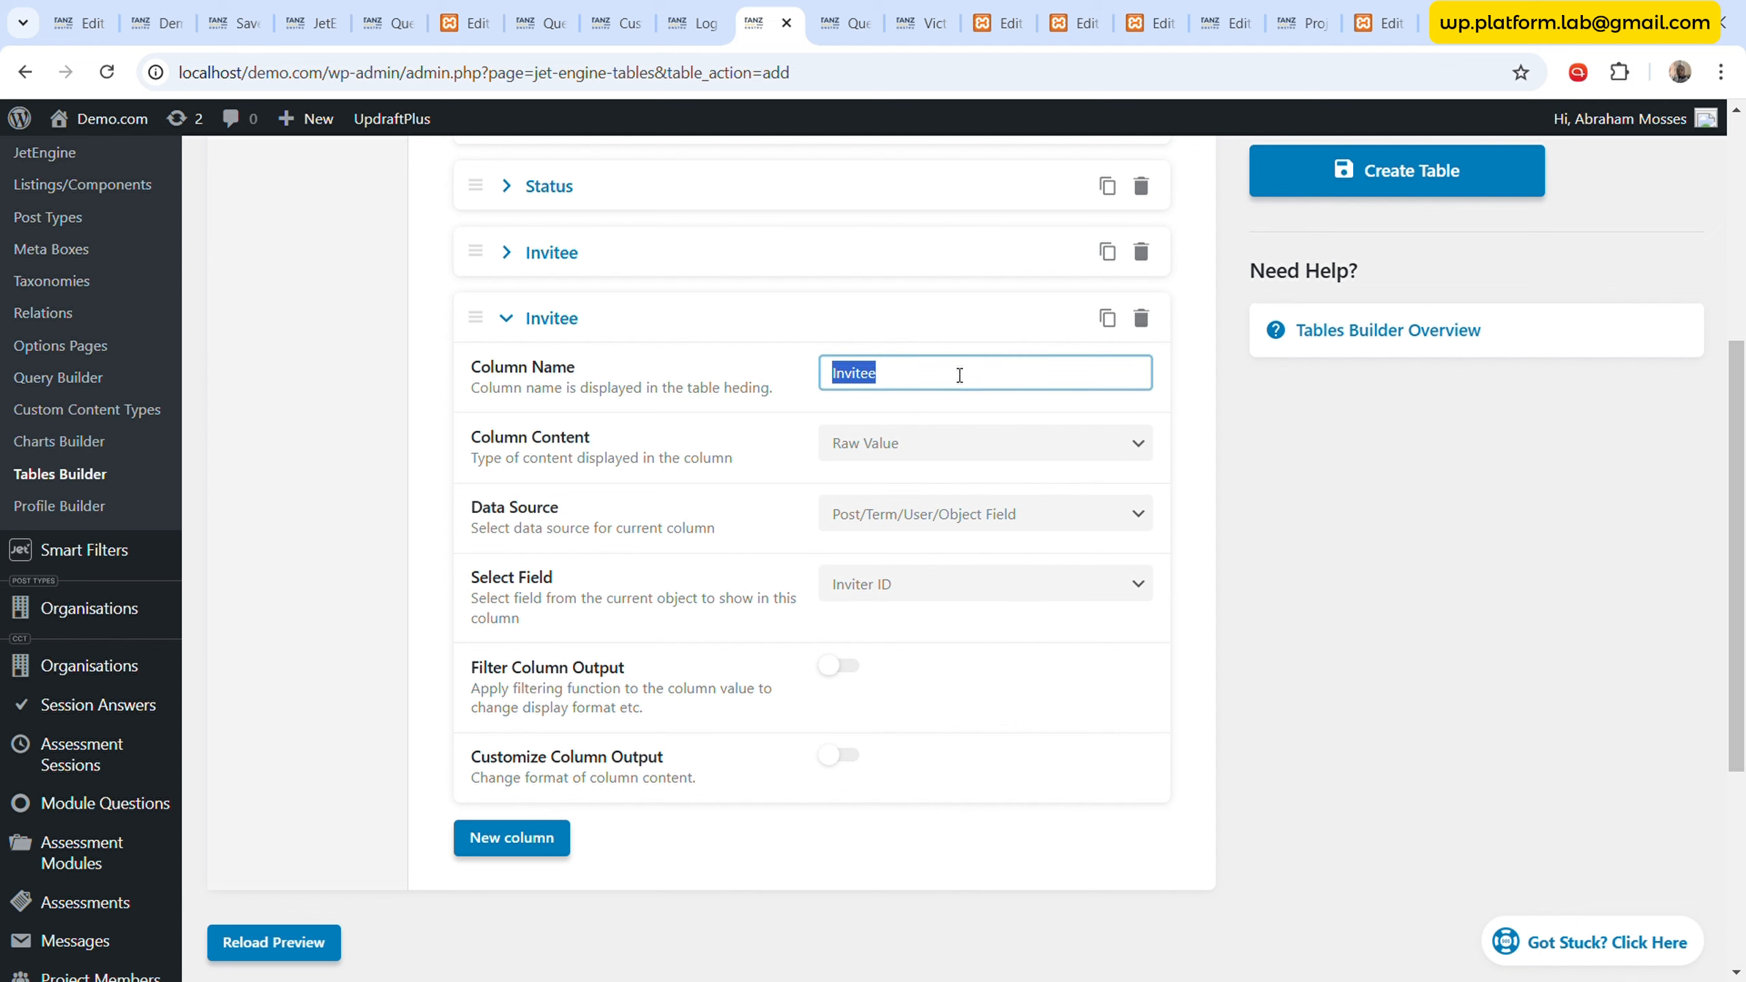
left_click(978, 390)
key("BackSpace")
type("r")
left_click(953, 588)
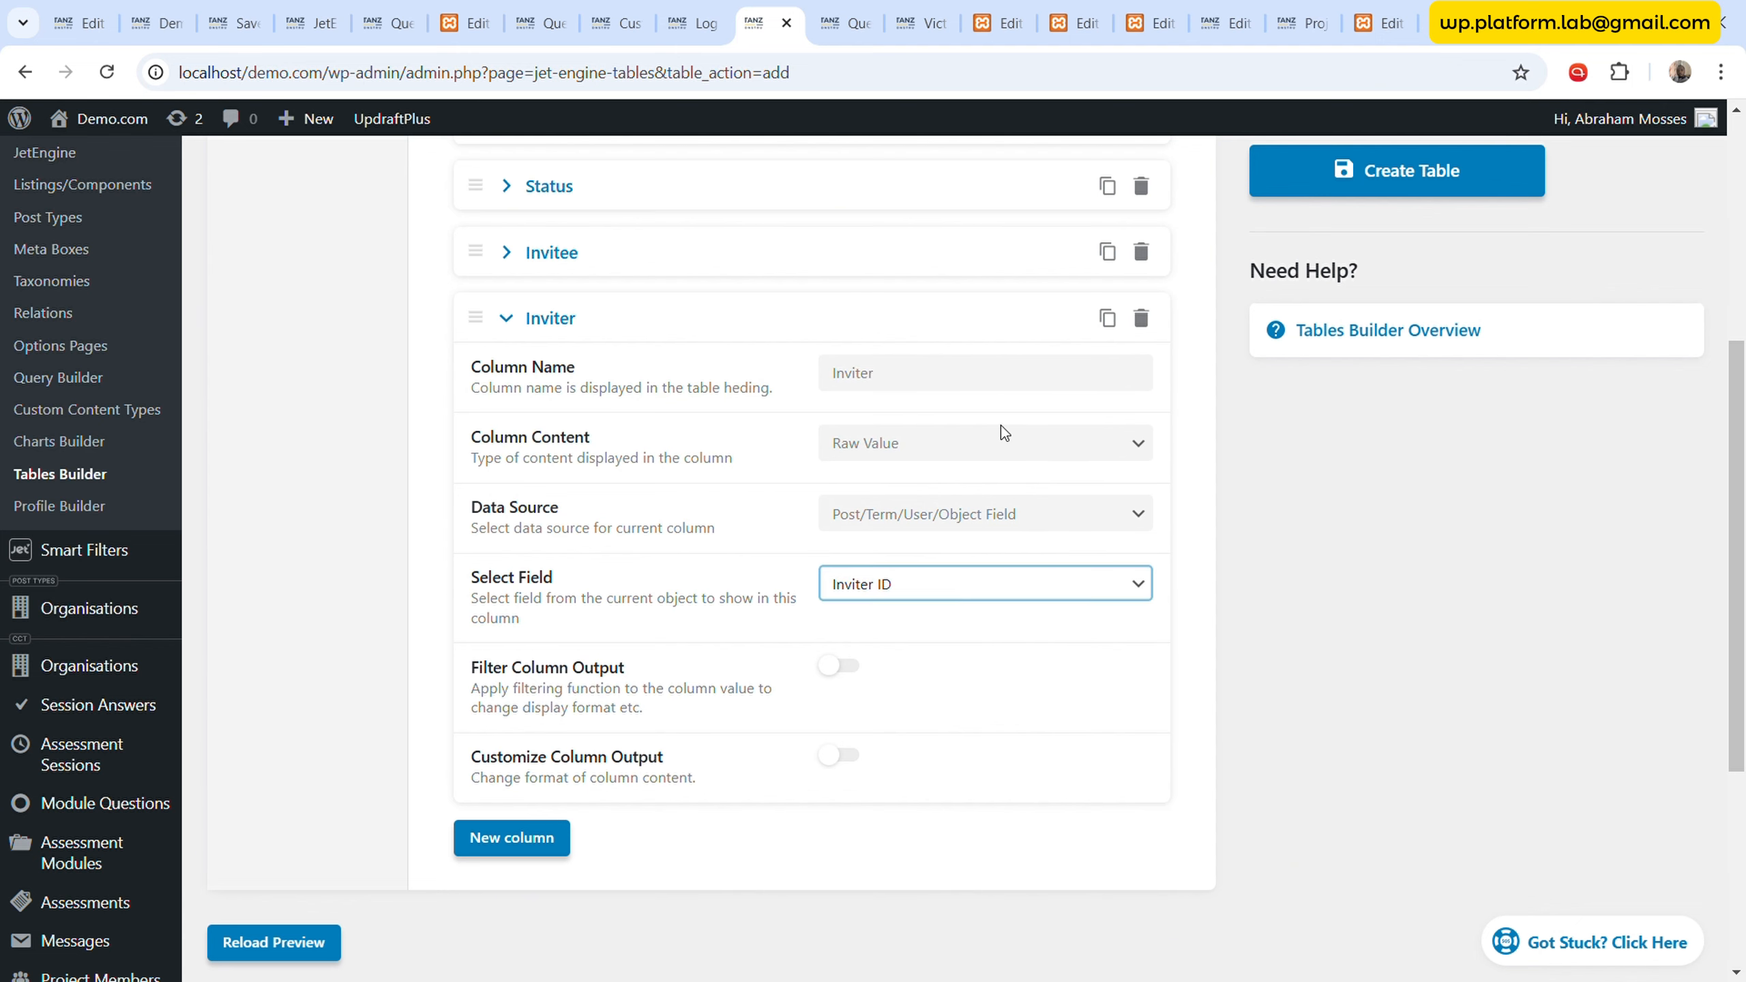
left_click(742, 526)
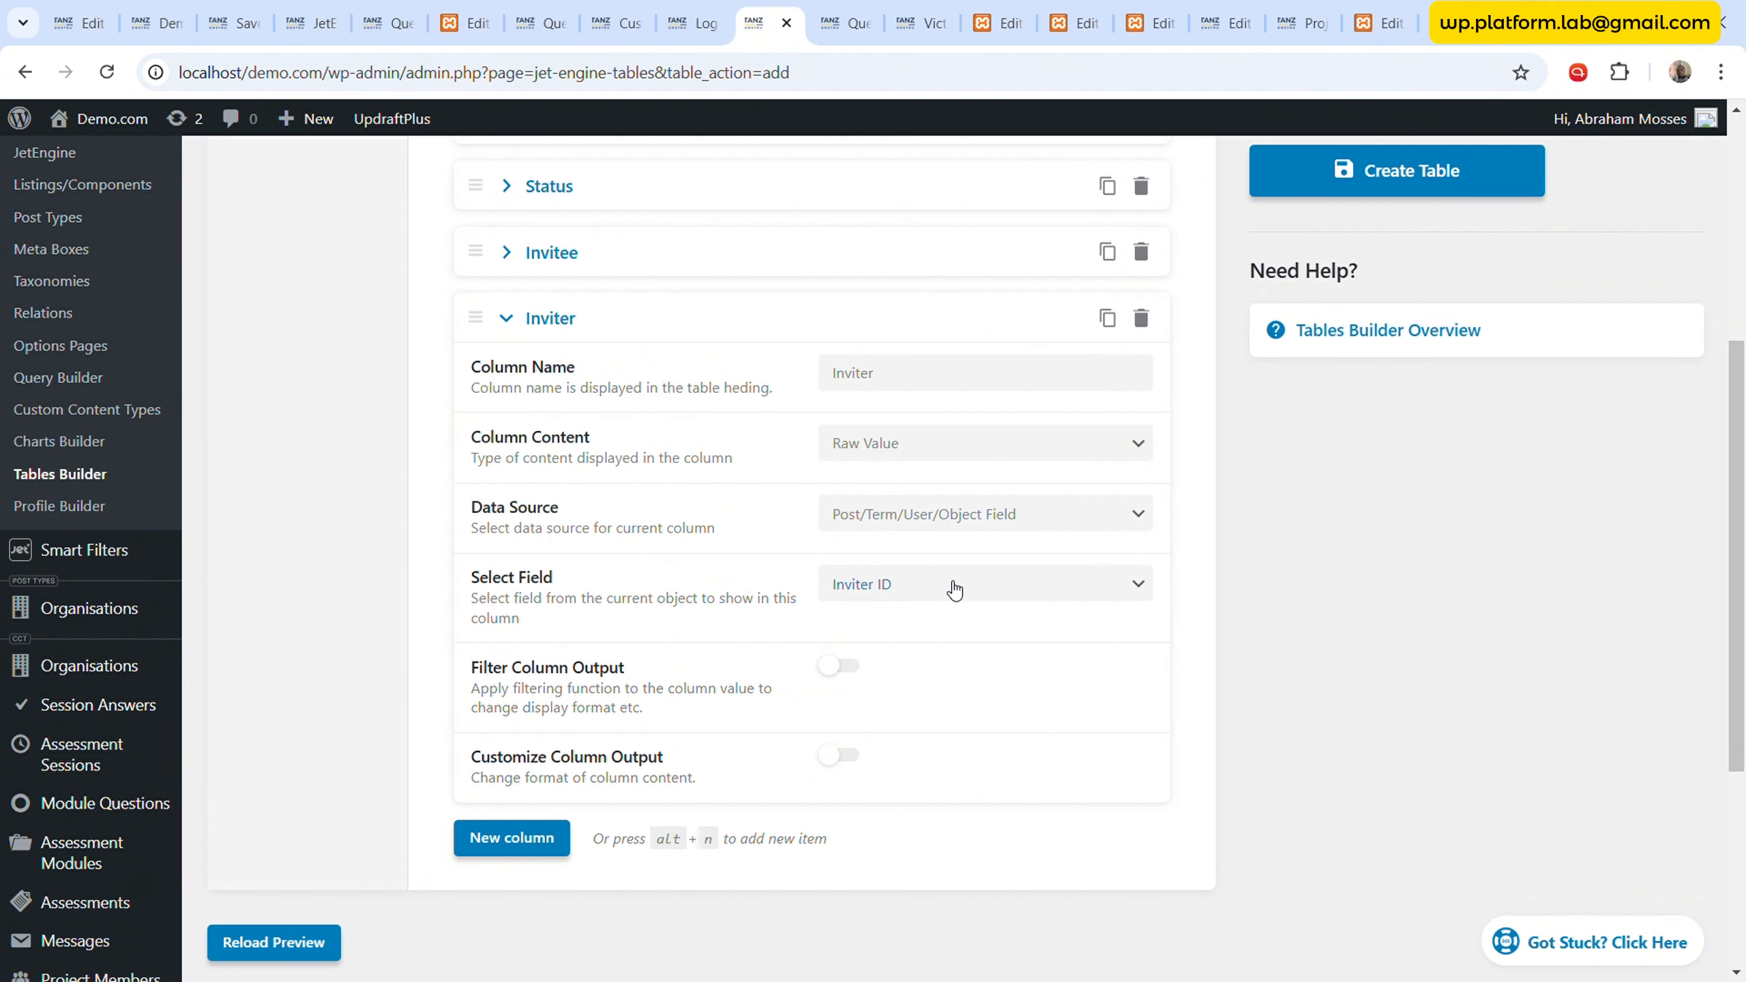
- Turn on output filtering for the Inviter column with the Get user data by ID callback, and collapse the column
left_click(840, 666)
scroll(987, 722, "down", 1)
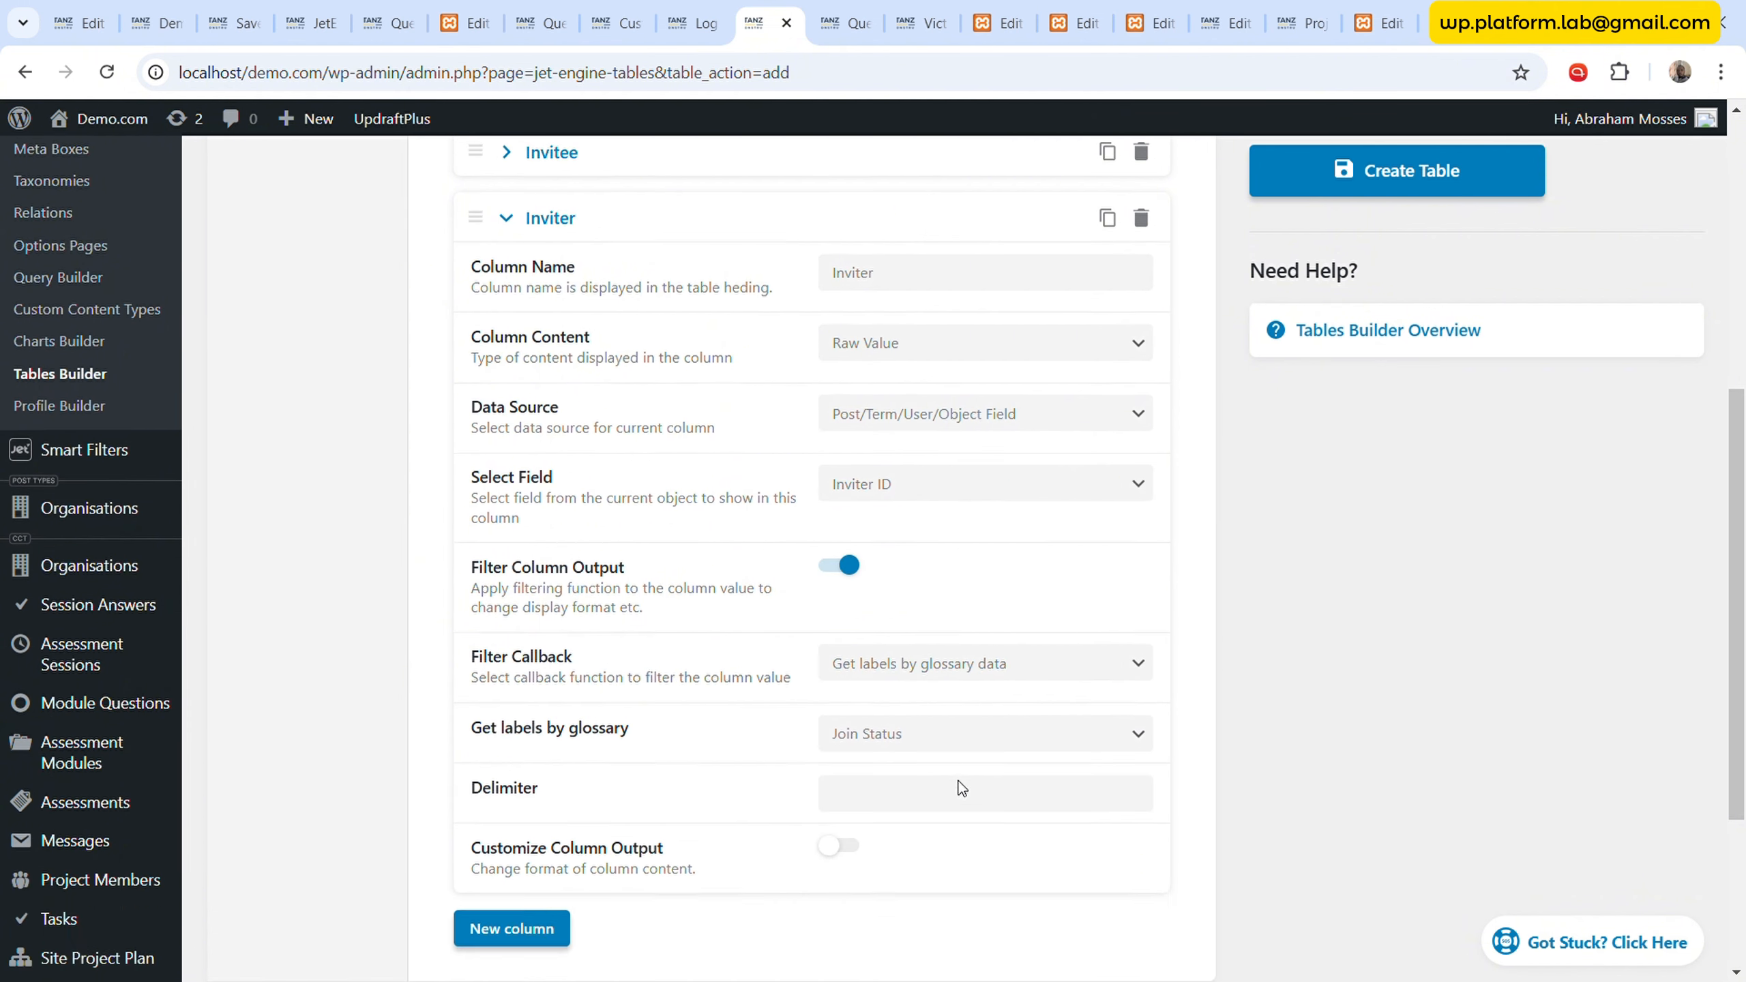
scroll(976, 687, "down", 1)
left_click(1006, 545)
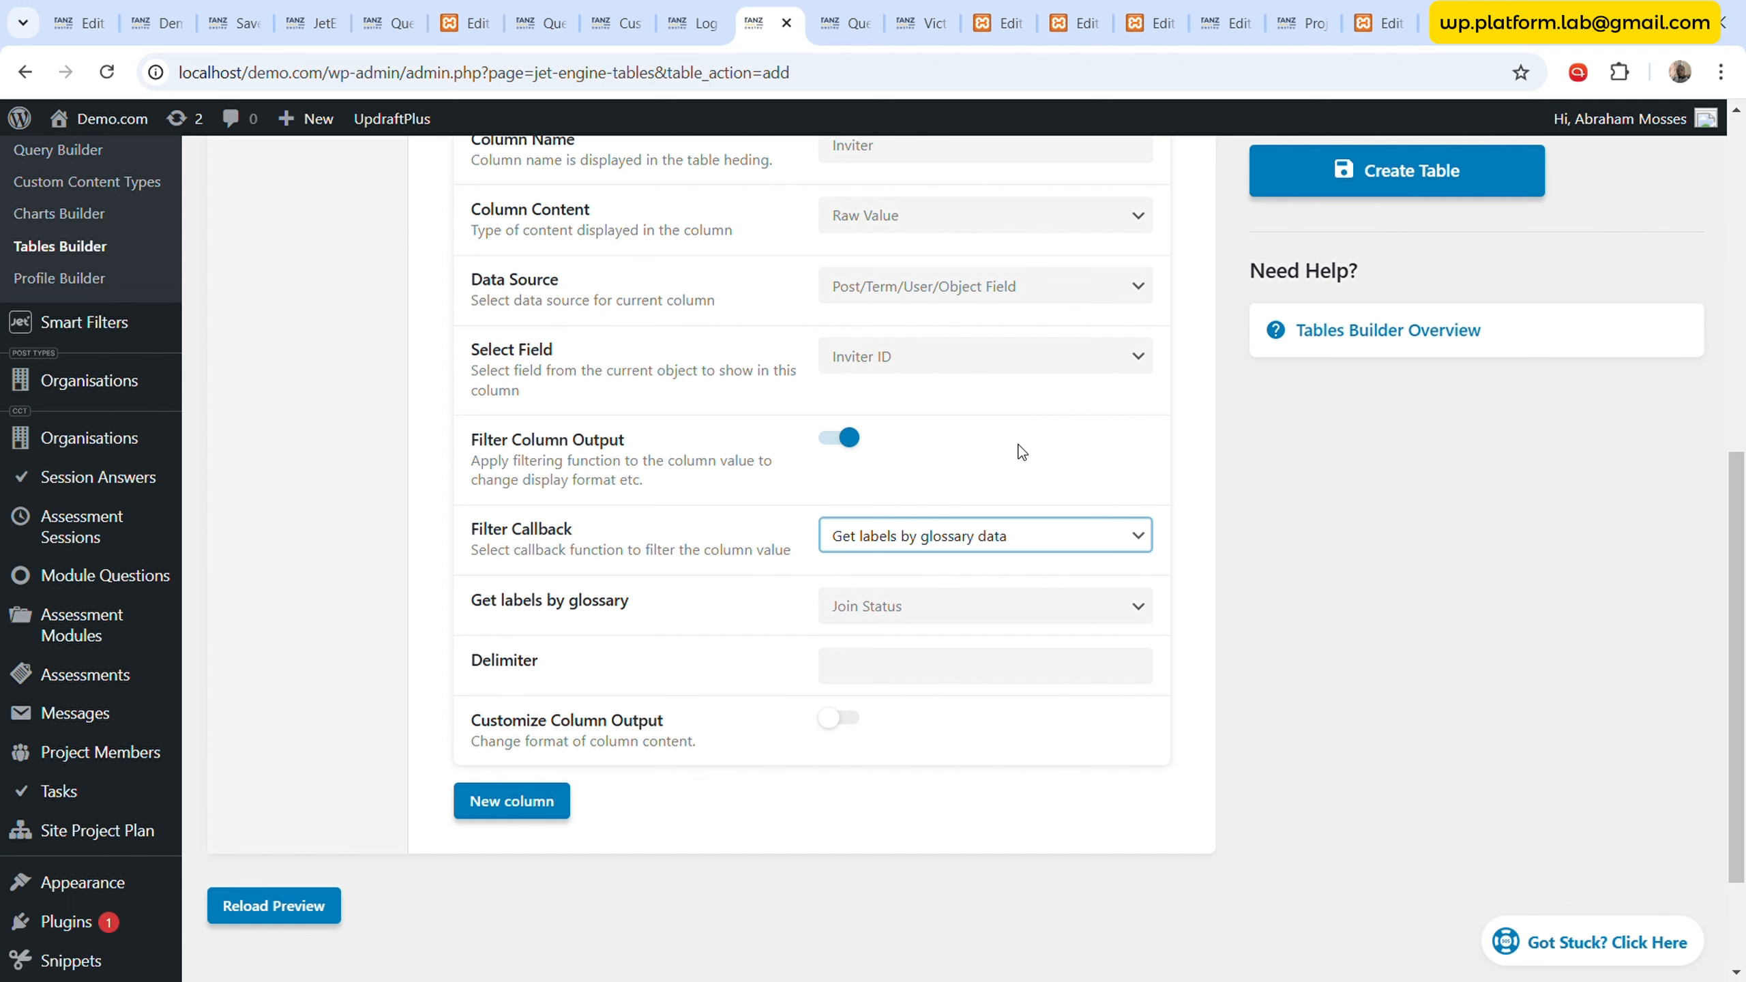
key("Down")
scroll(699, 486, "up", 2)
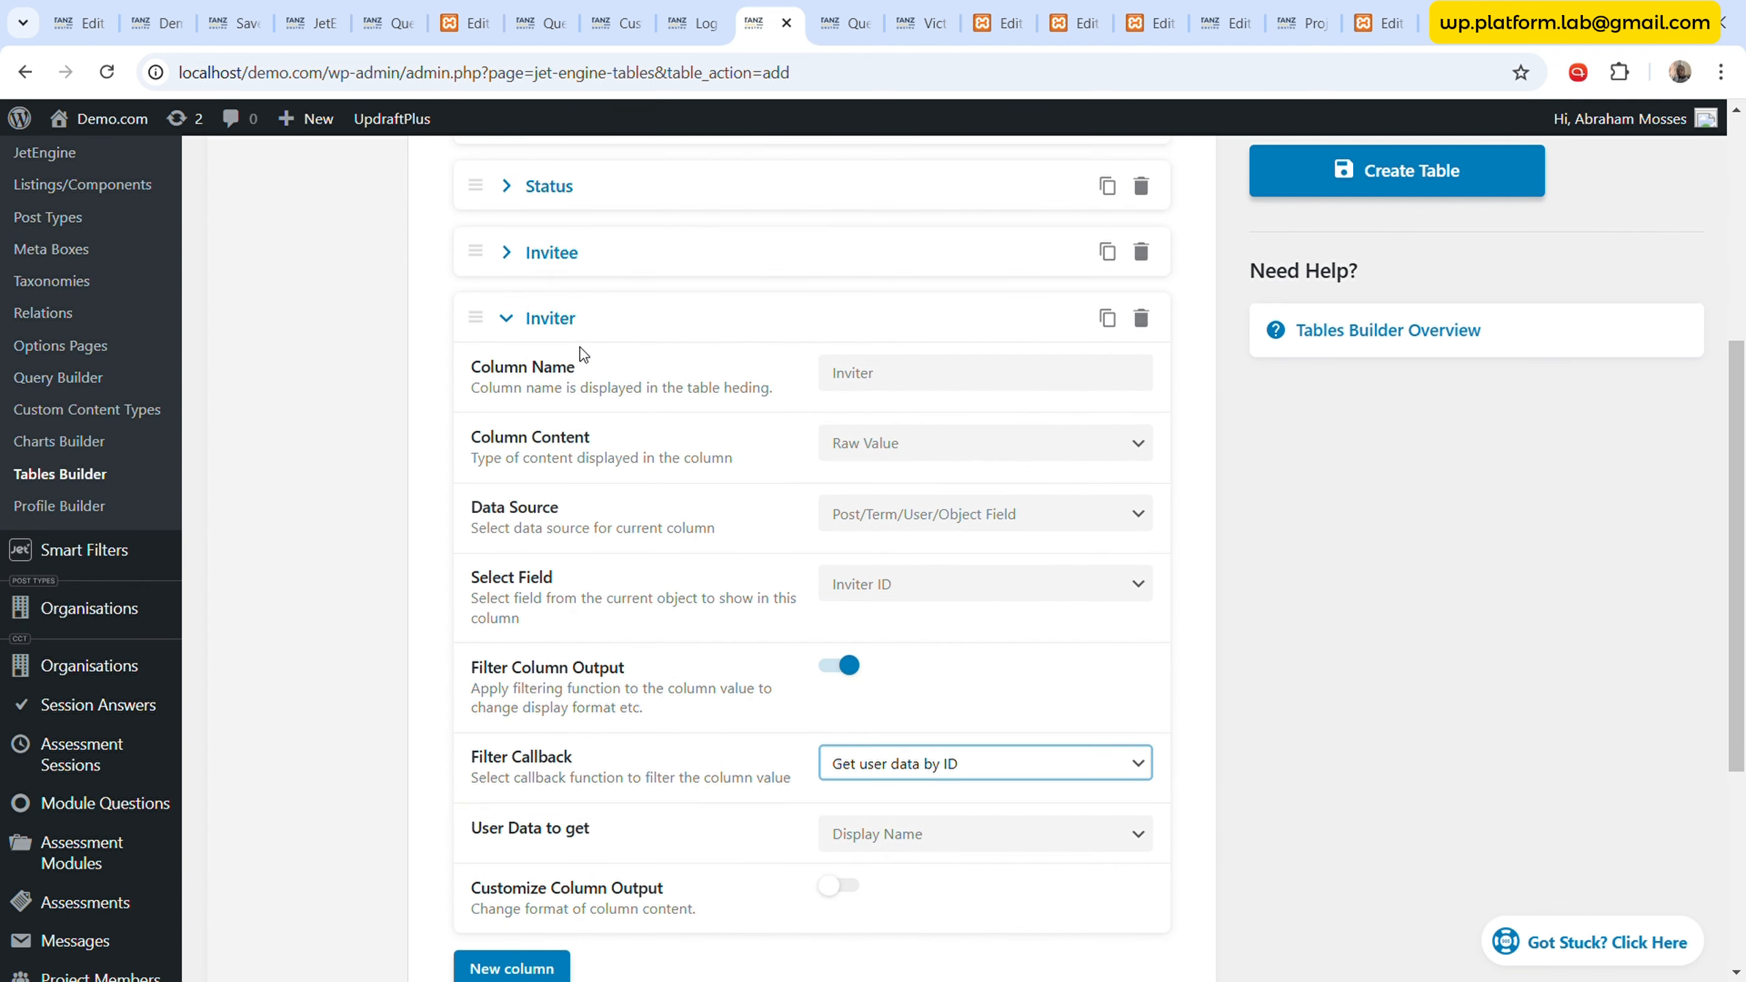
left_click(578, 323)
scroll(742, 413, "up", 2)
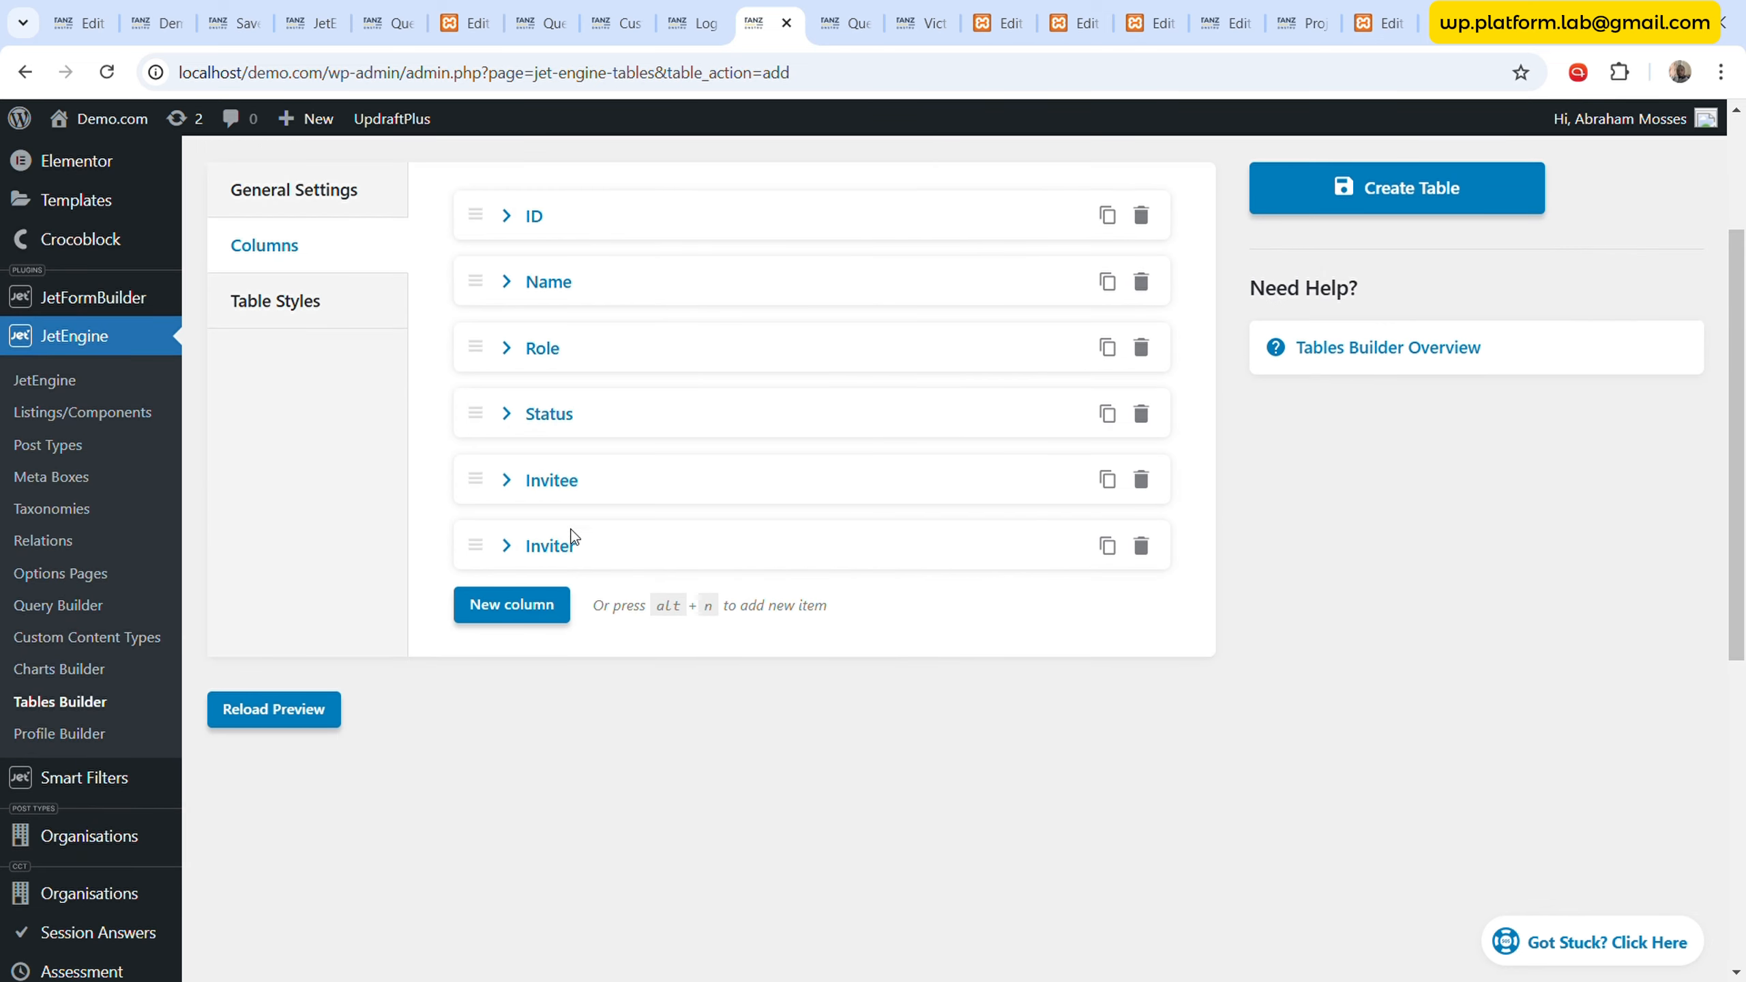
left_click(543, 605)
scroll(907, 530, "down", 2)
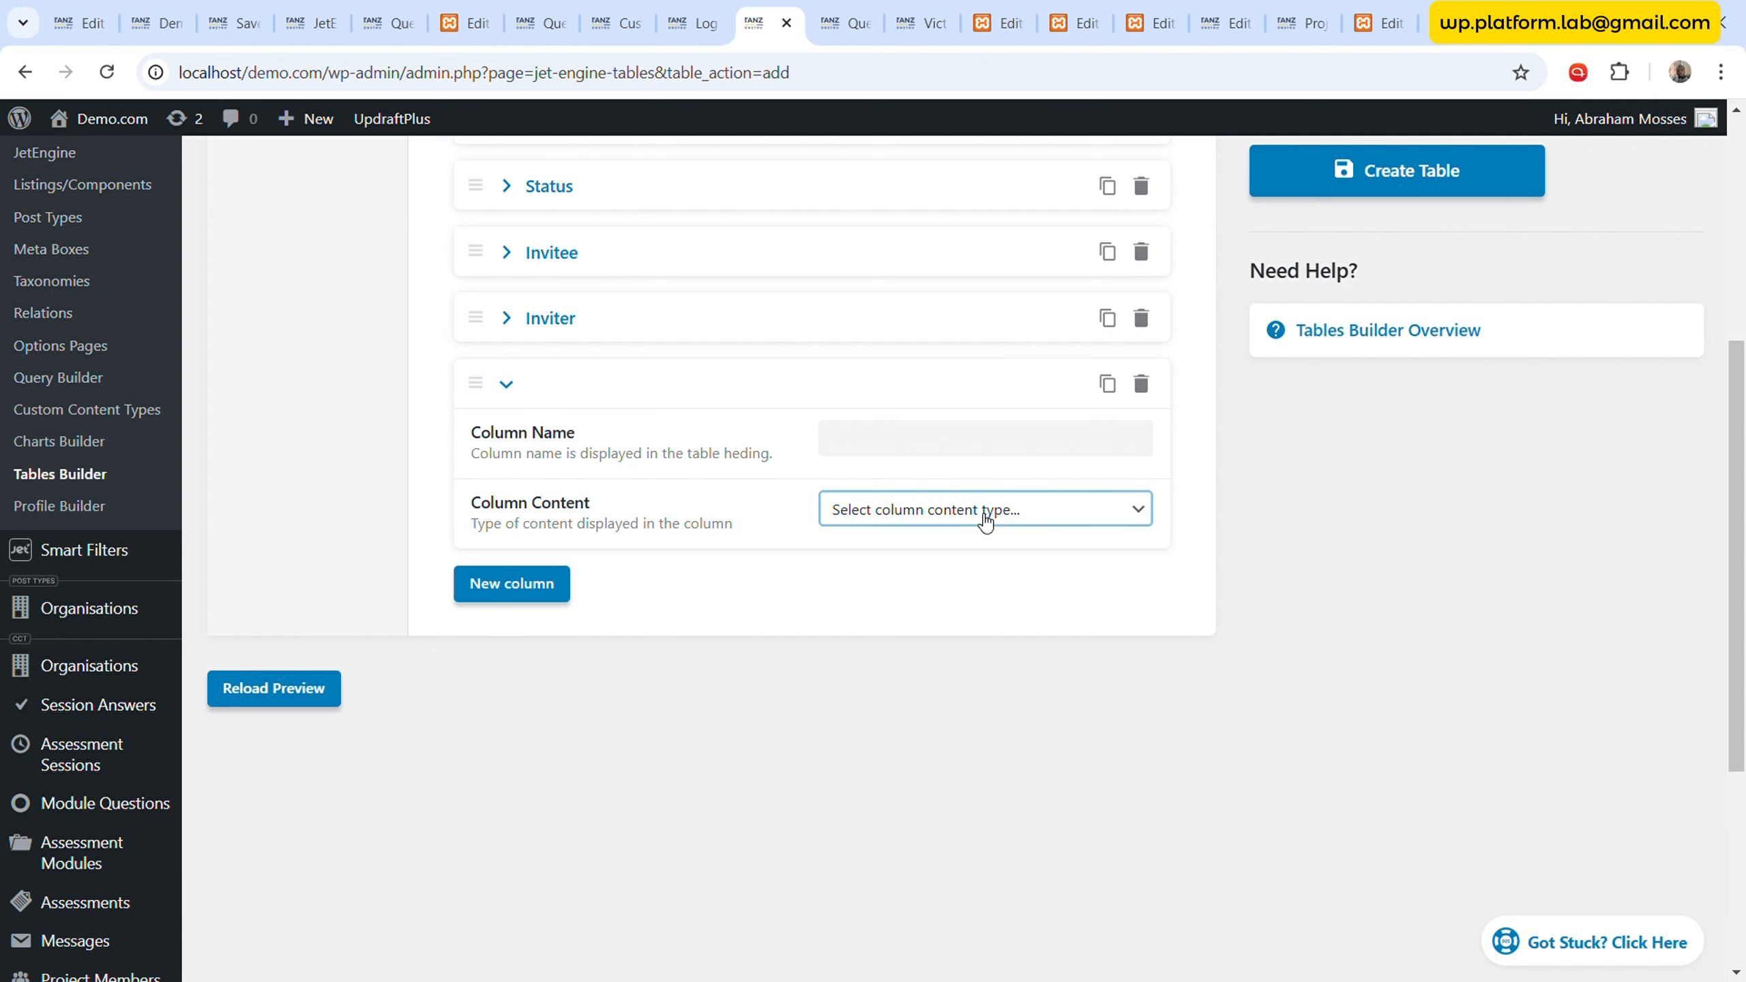
left_click(1141, 384)
left_click(1125, 348)
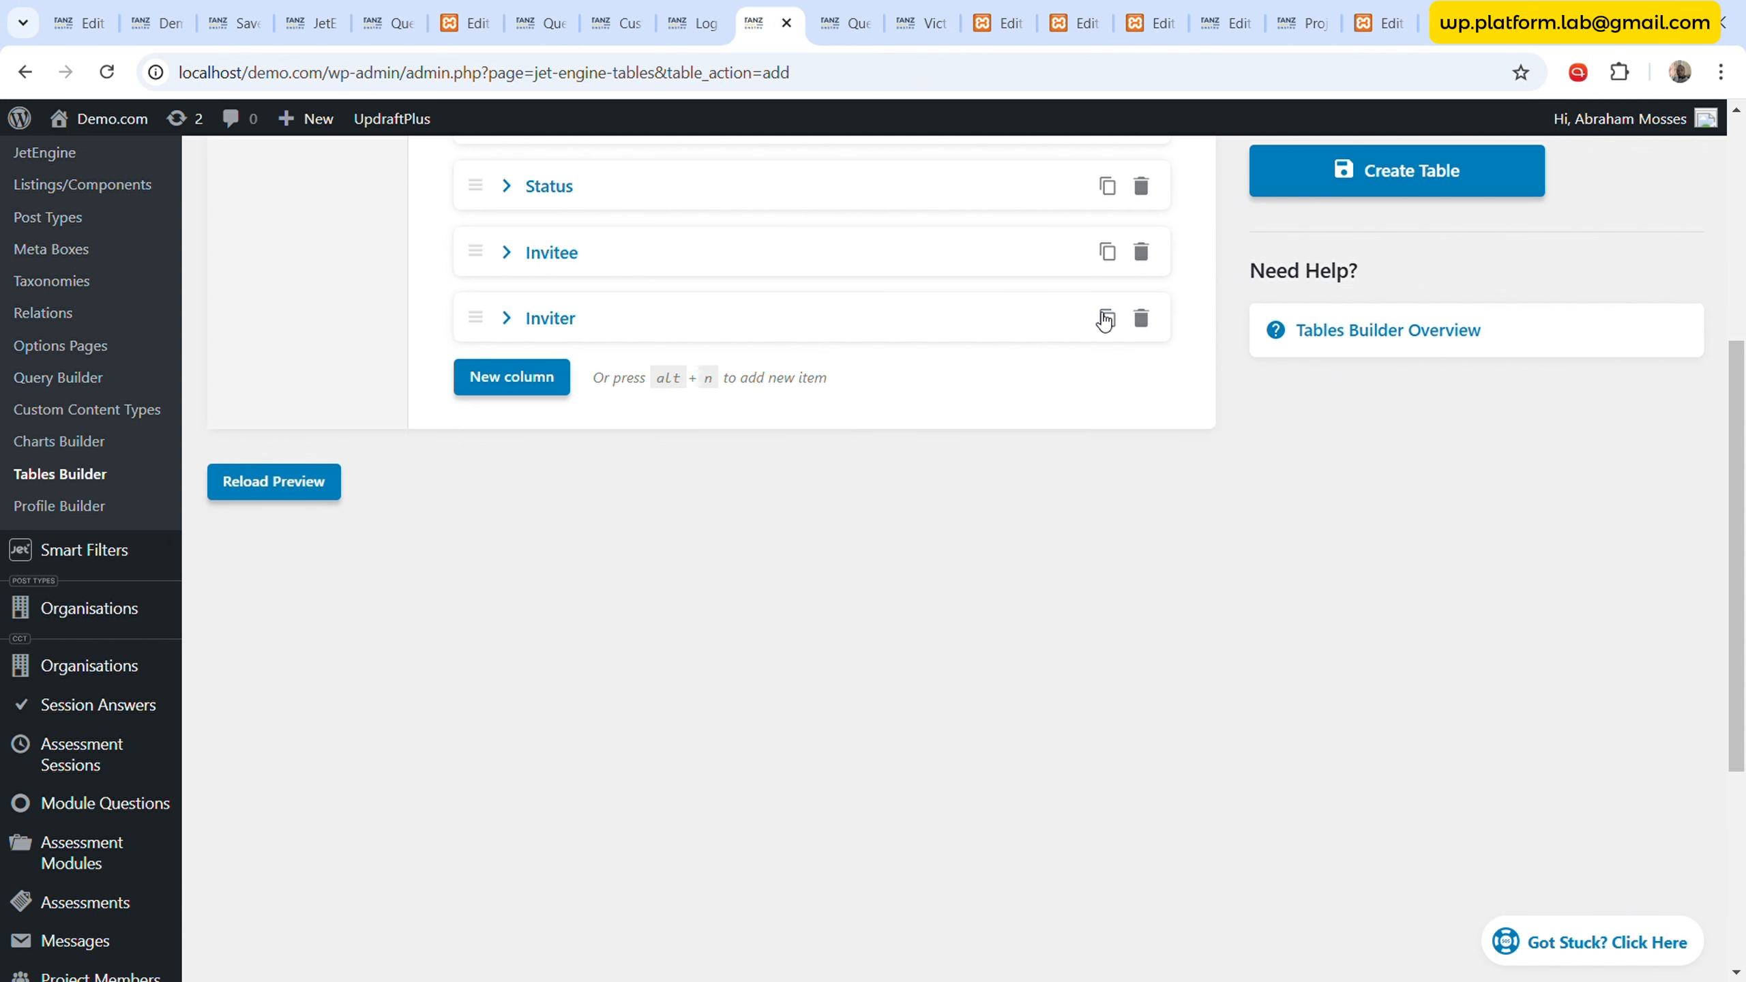
- Duplicate the Inviter column and set the copy's field to User ID
left_click(1106, 319)
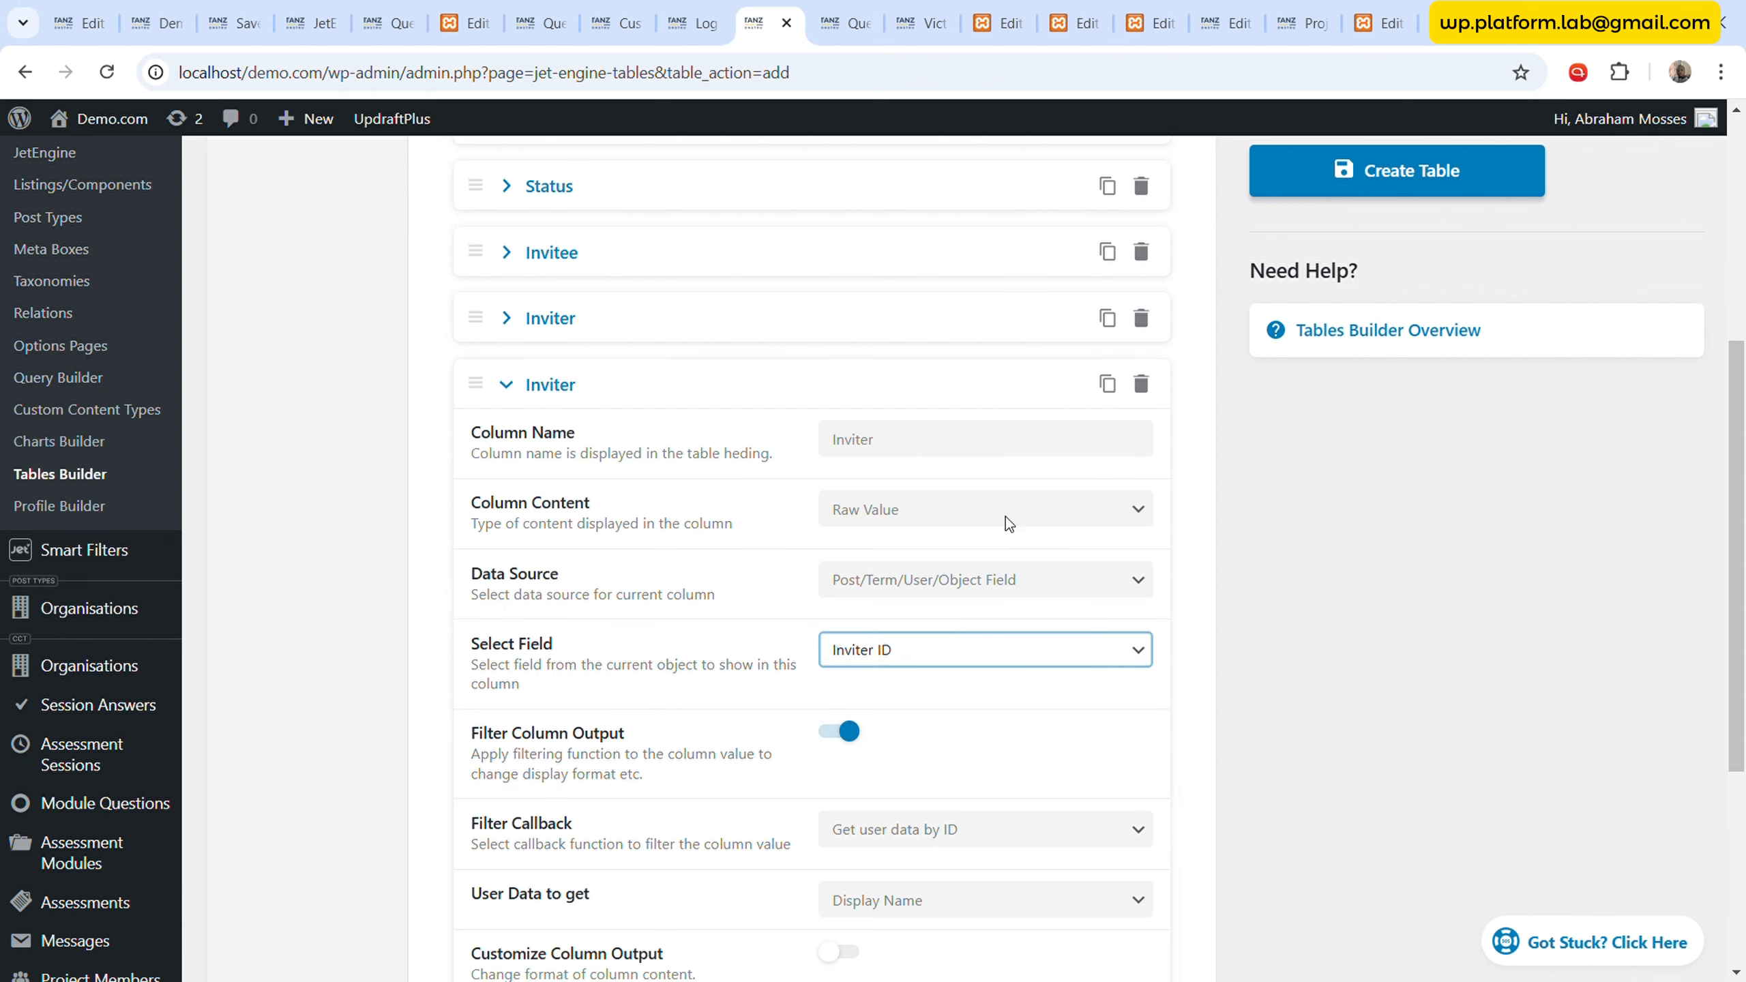
key("Down")
scroll(860, 598, "down", 5)
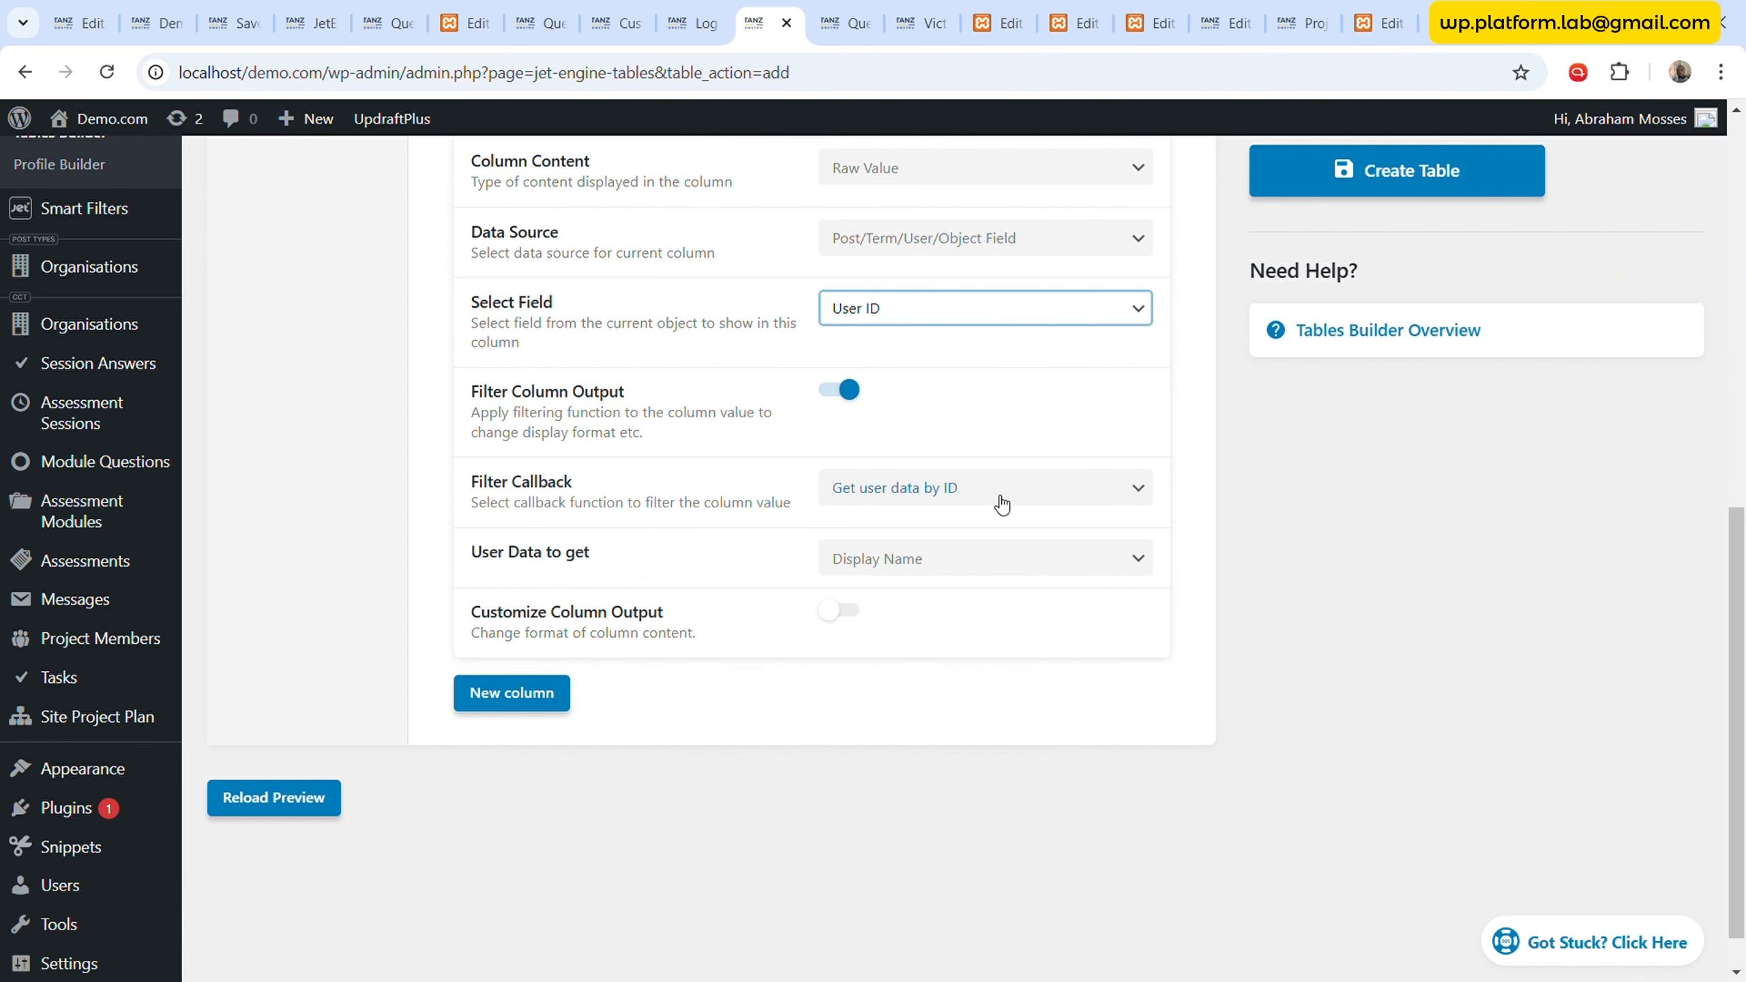
- Set the copied column's filter callback to Get usermeta image by ID
left_click(946, 558)
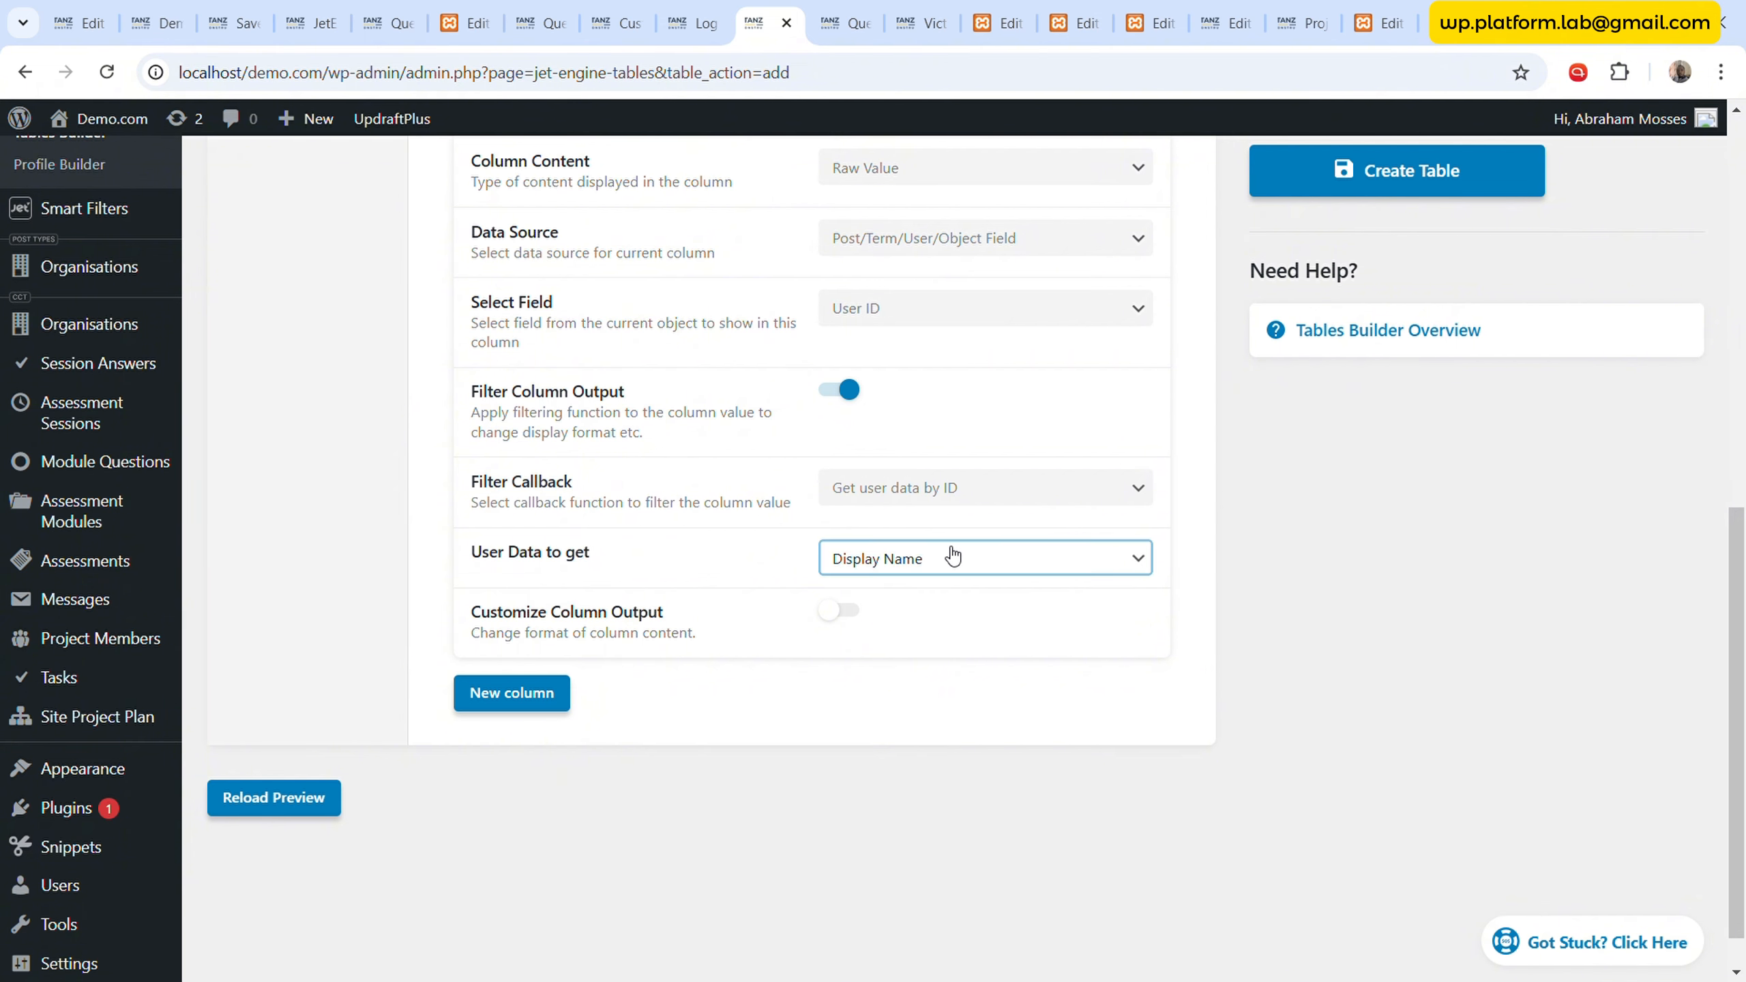
left_click(960, 488)
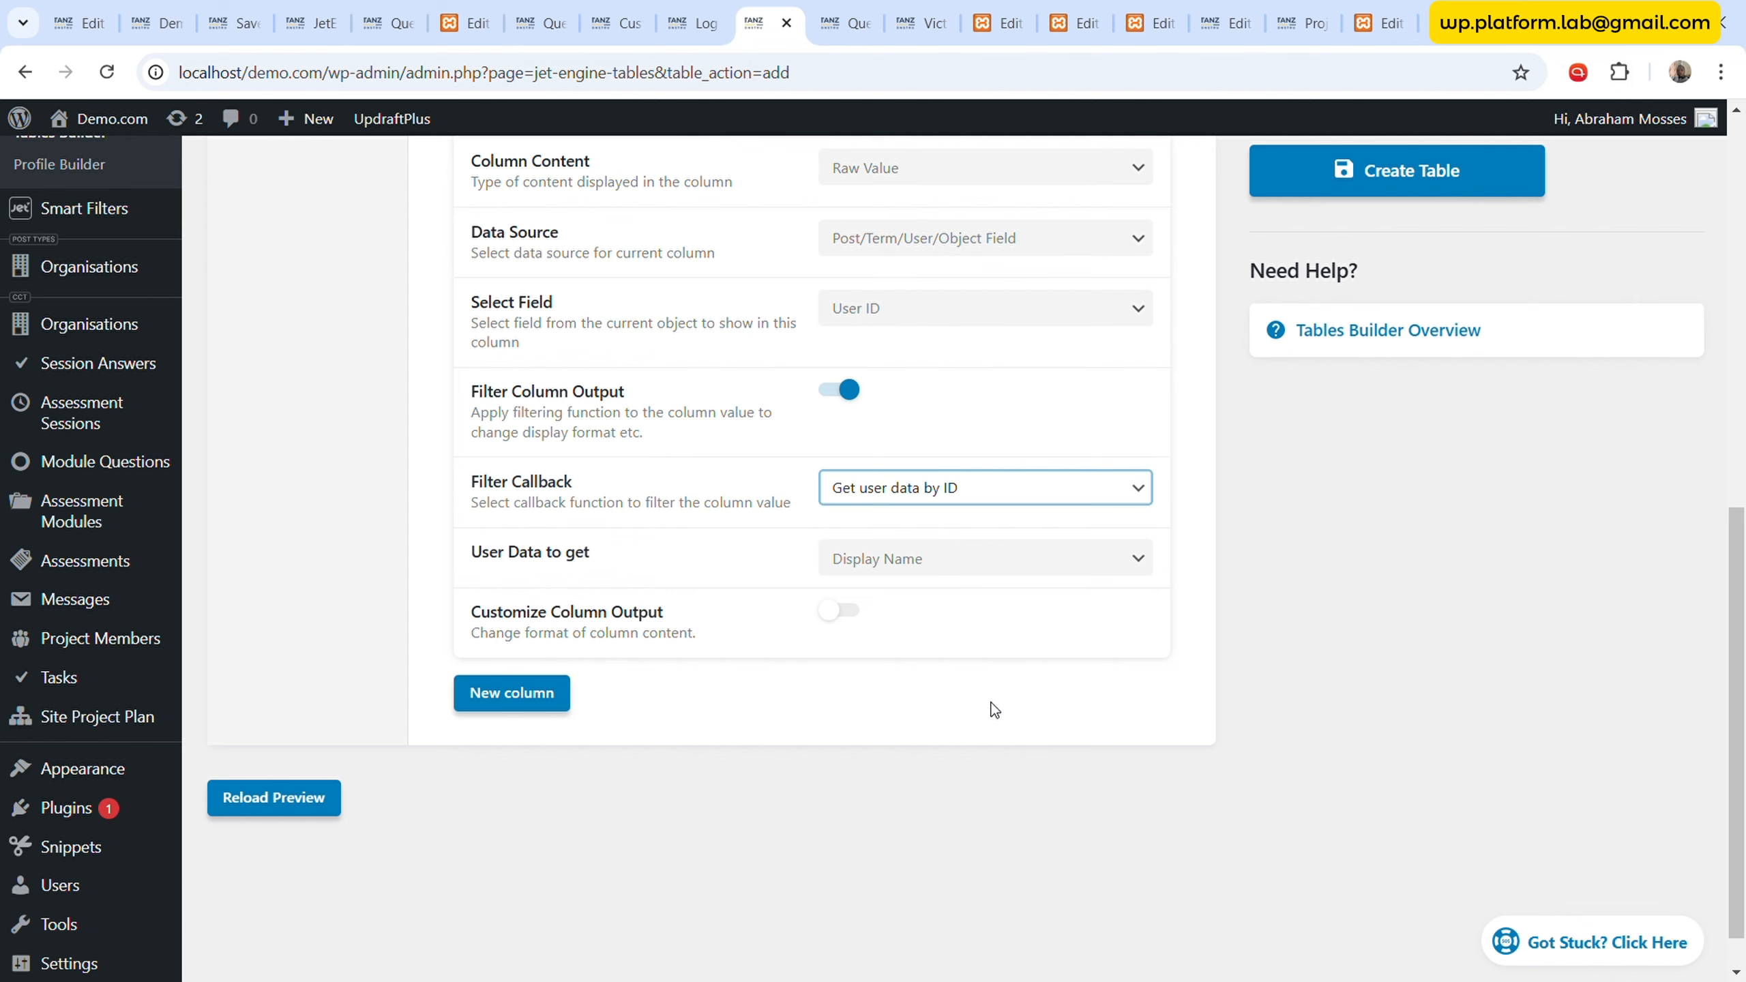
left_click(795, 451)
scroll(804, 443, "down", 1)
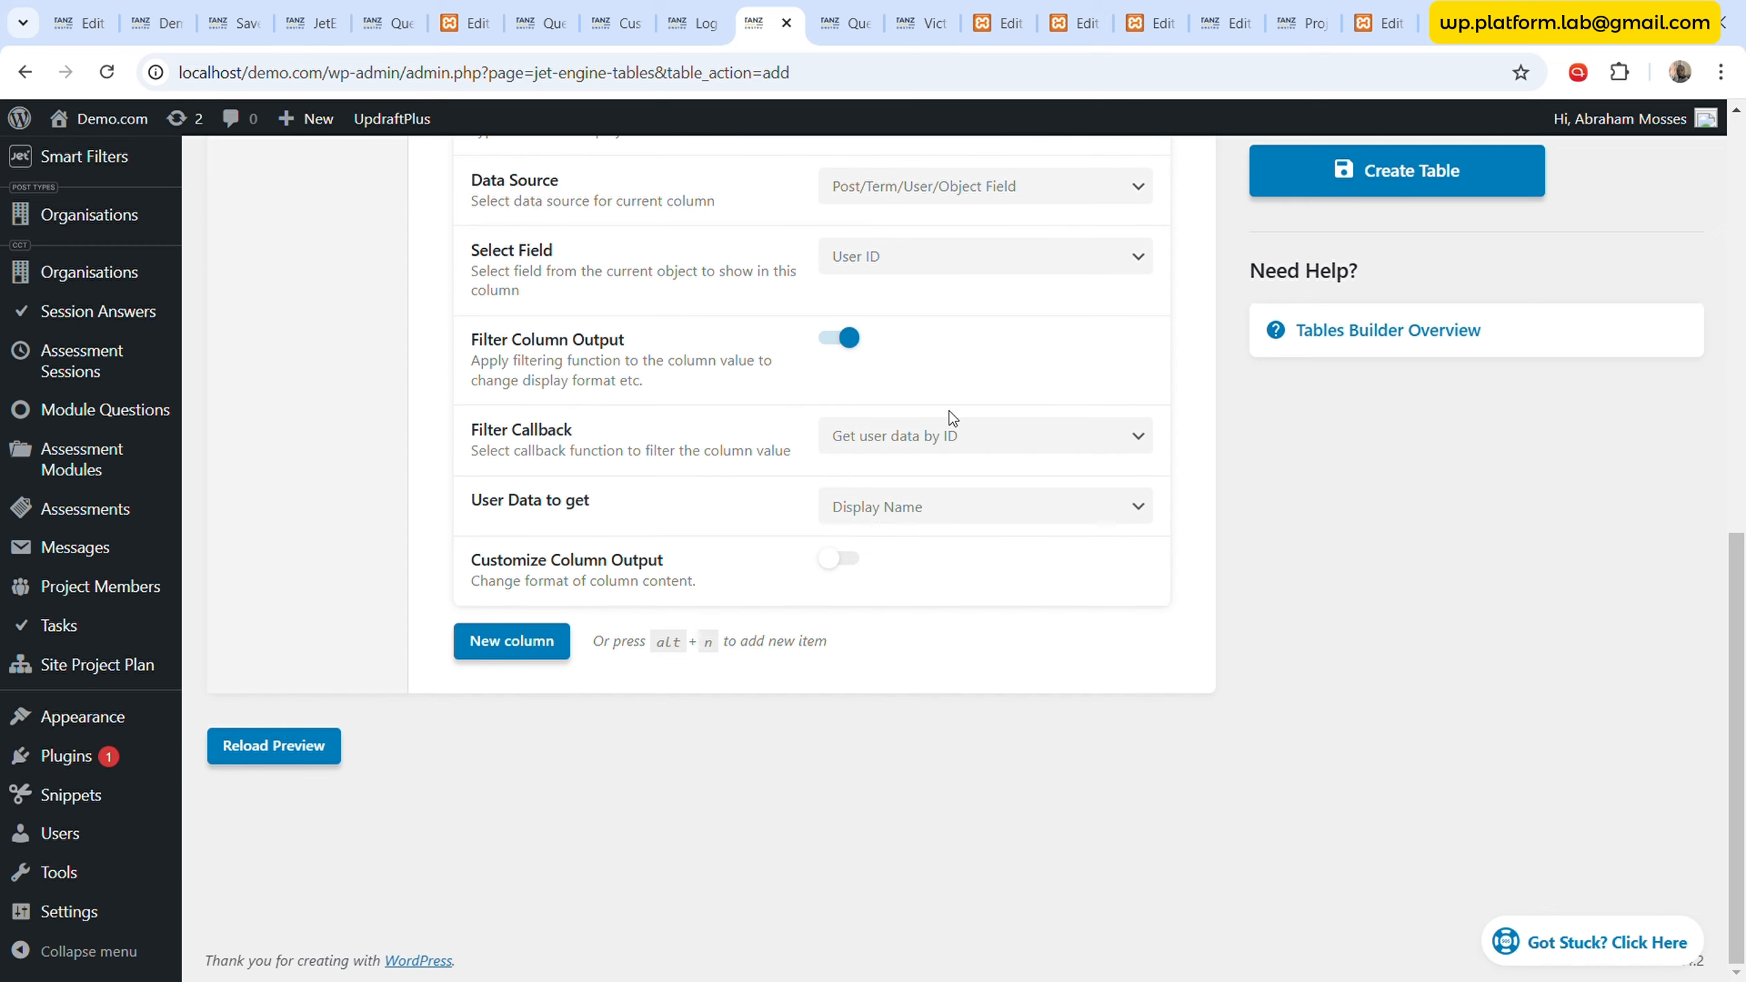
left_click(1000, 440)
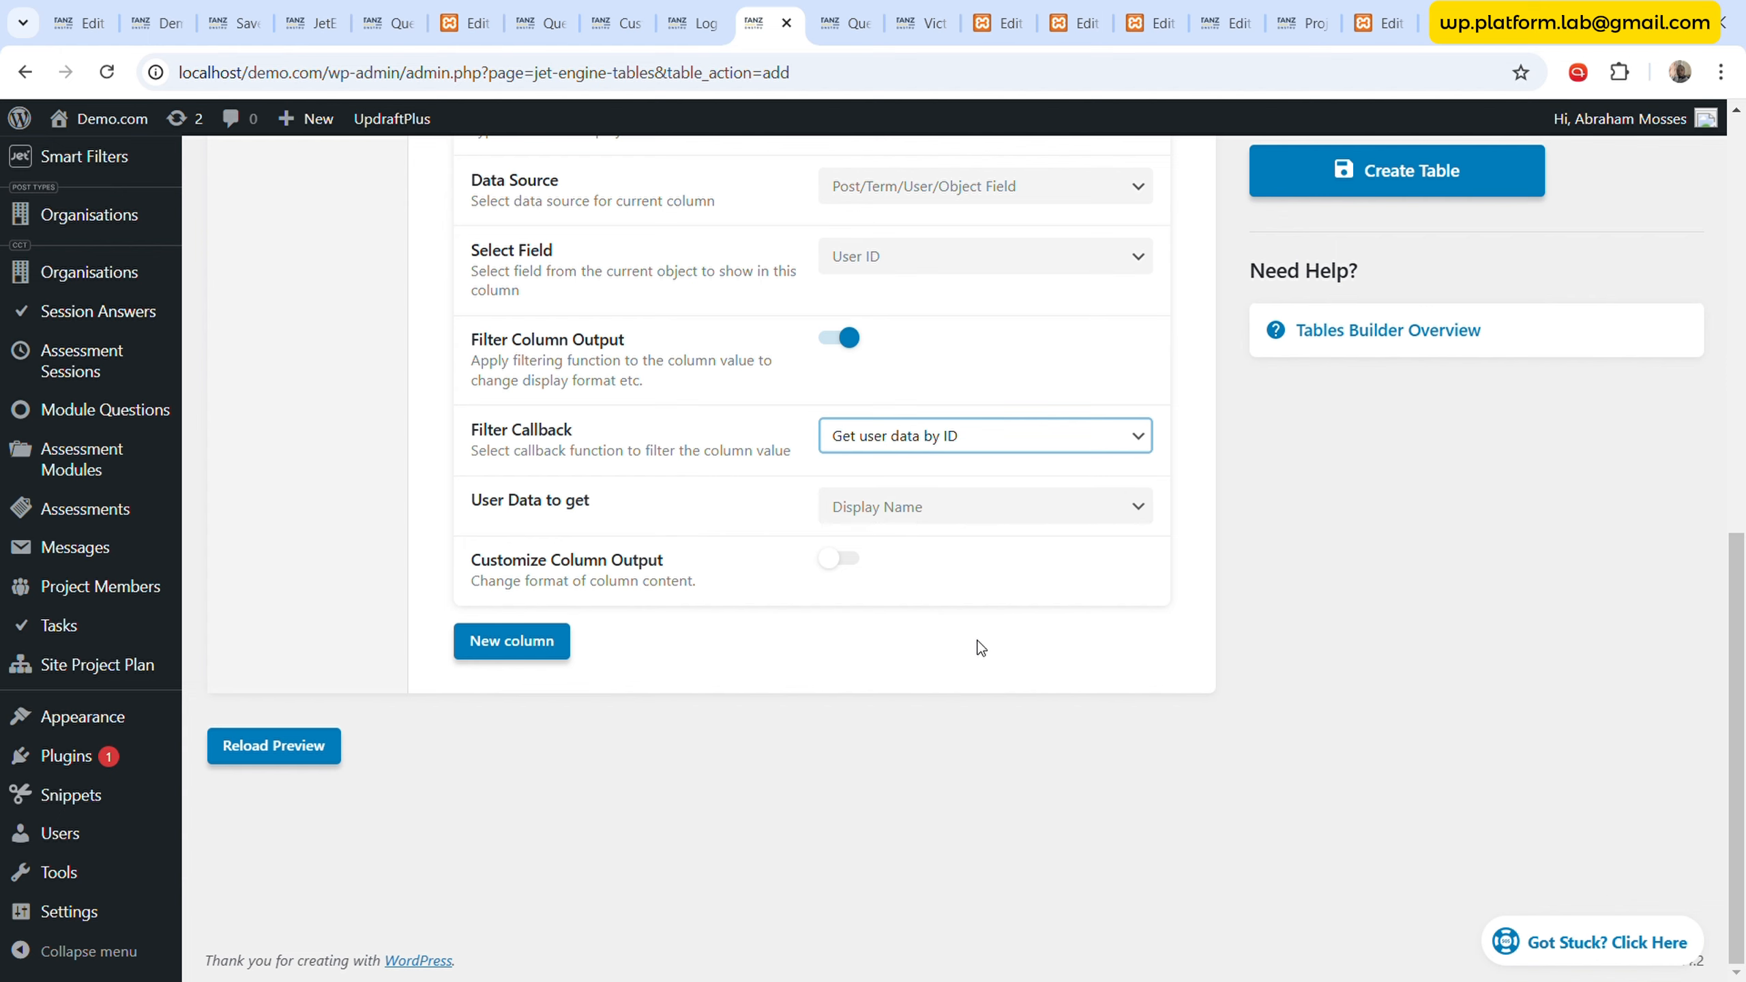
key("Down")
left_click(906, 517)
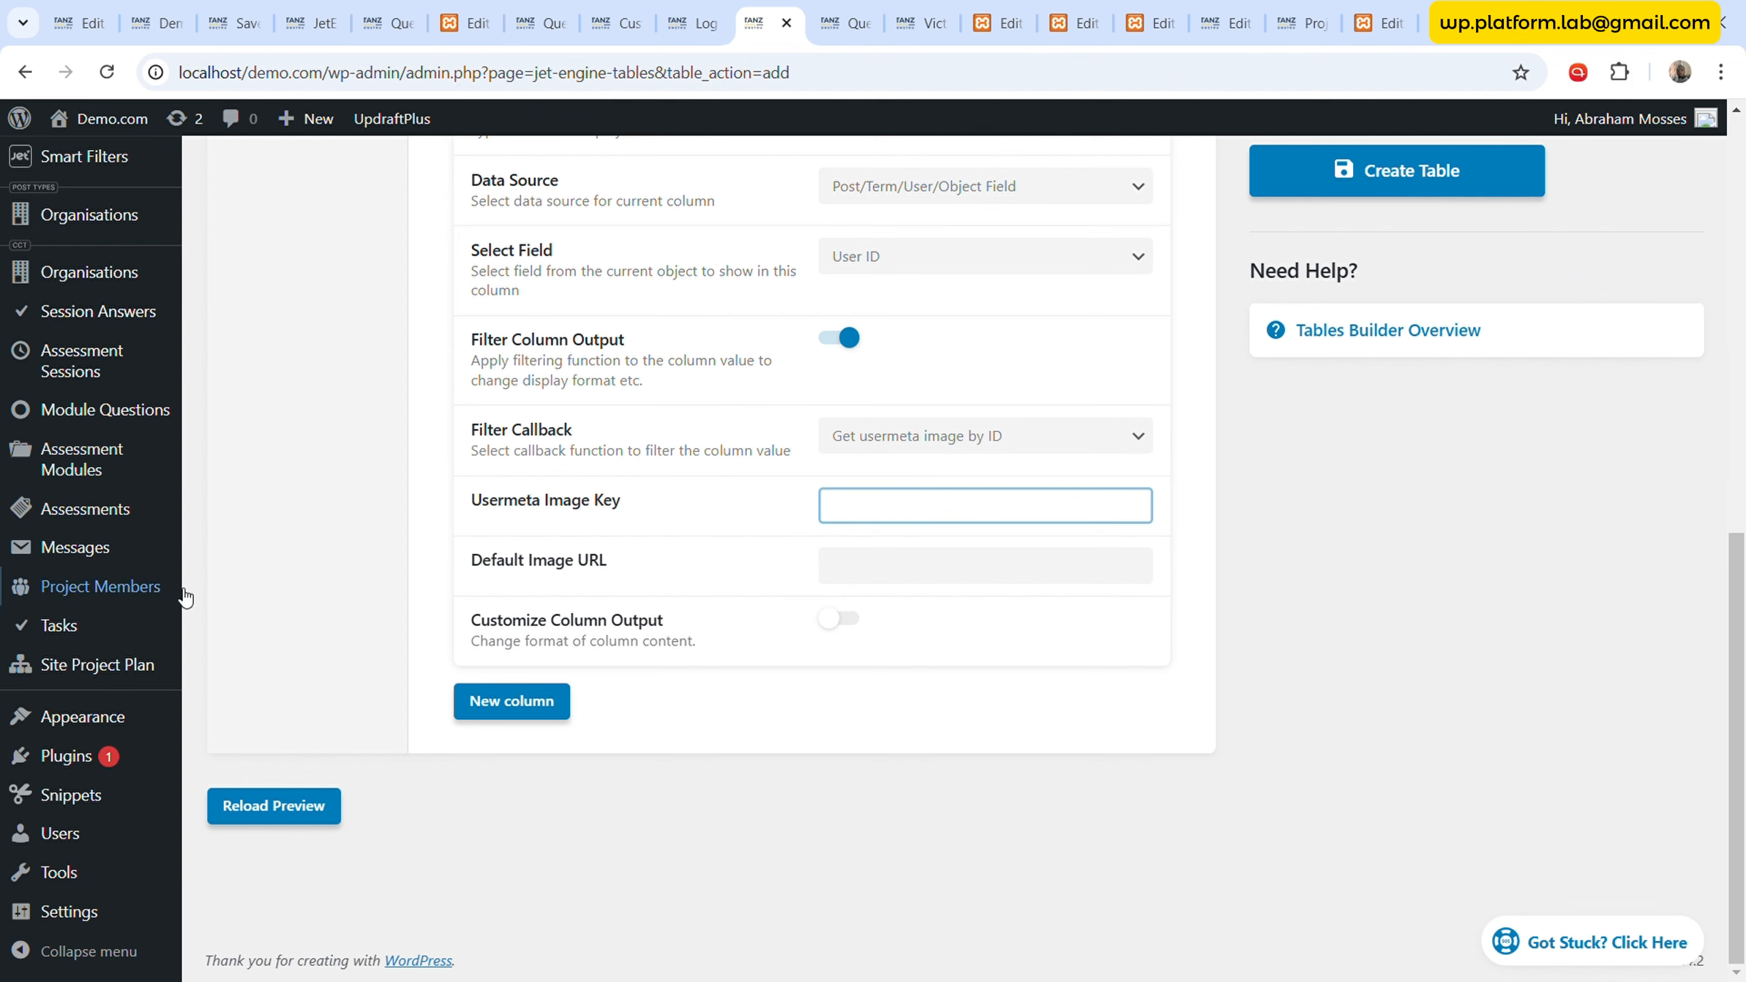
- Open the logged-in user's profile in a new tab and look up the Personal Picture field's name
mouse_move(1720, 131)
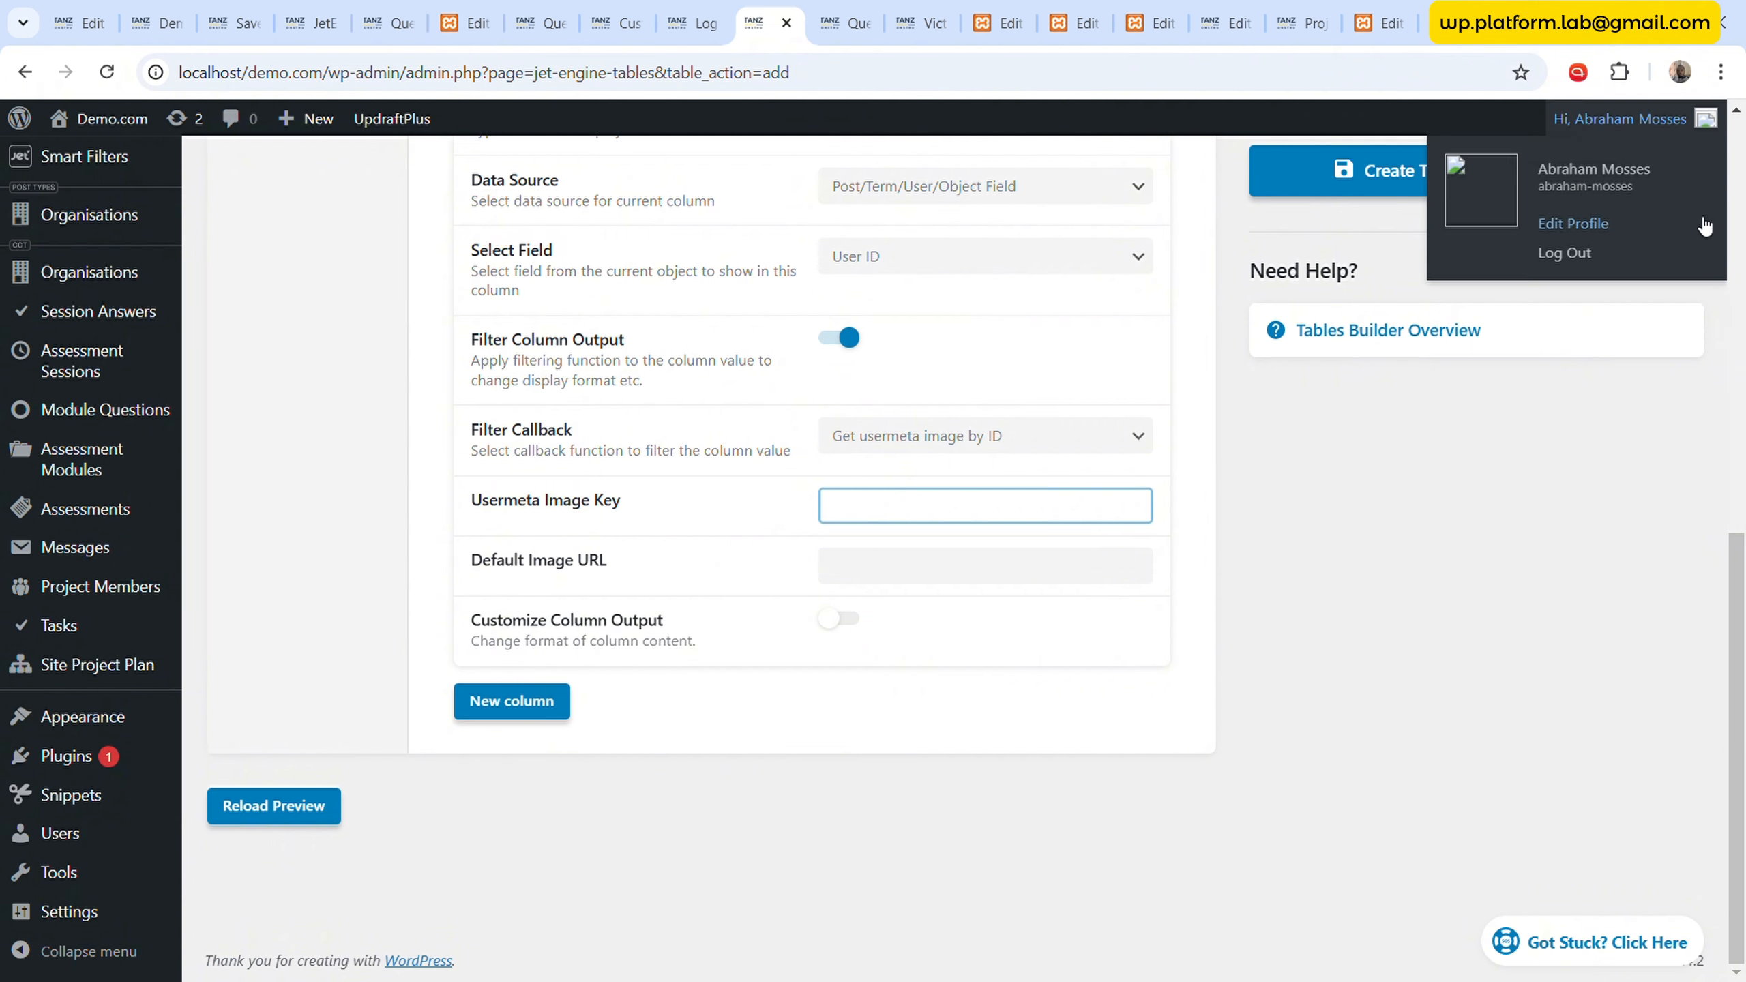
right_click(1604, 225)
left_click(1584, 236, "ctrl")
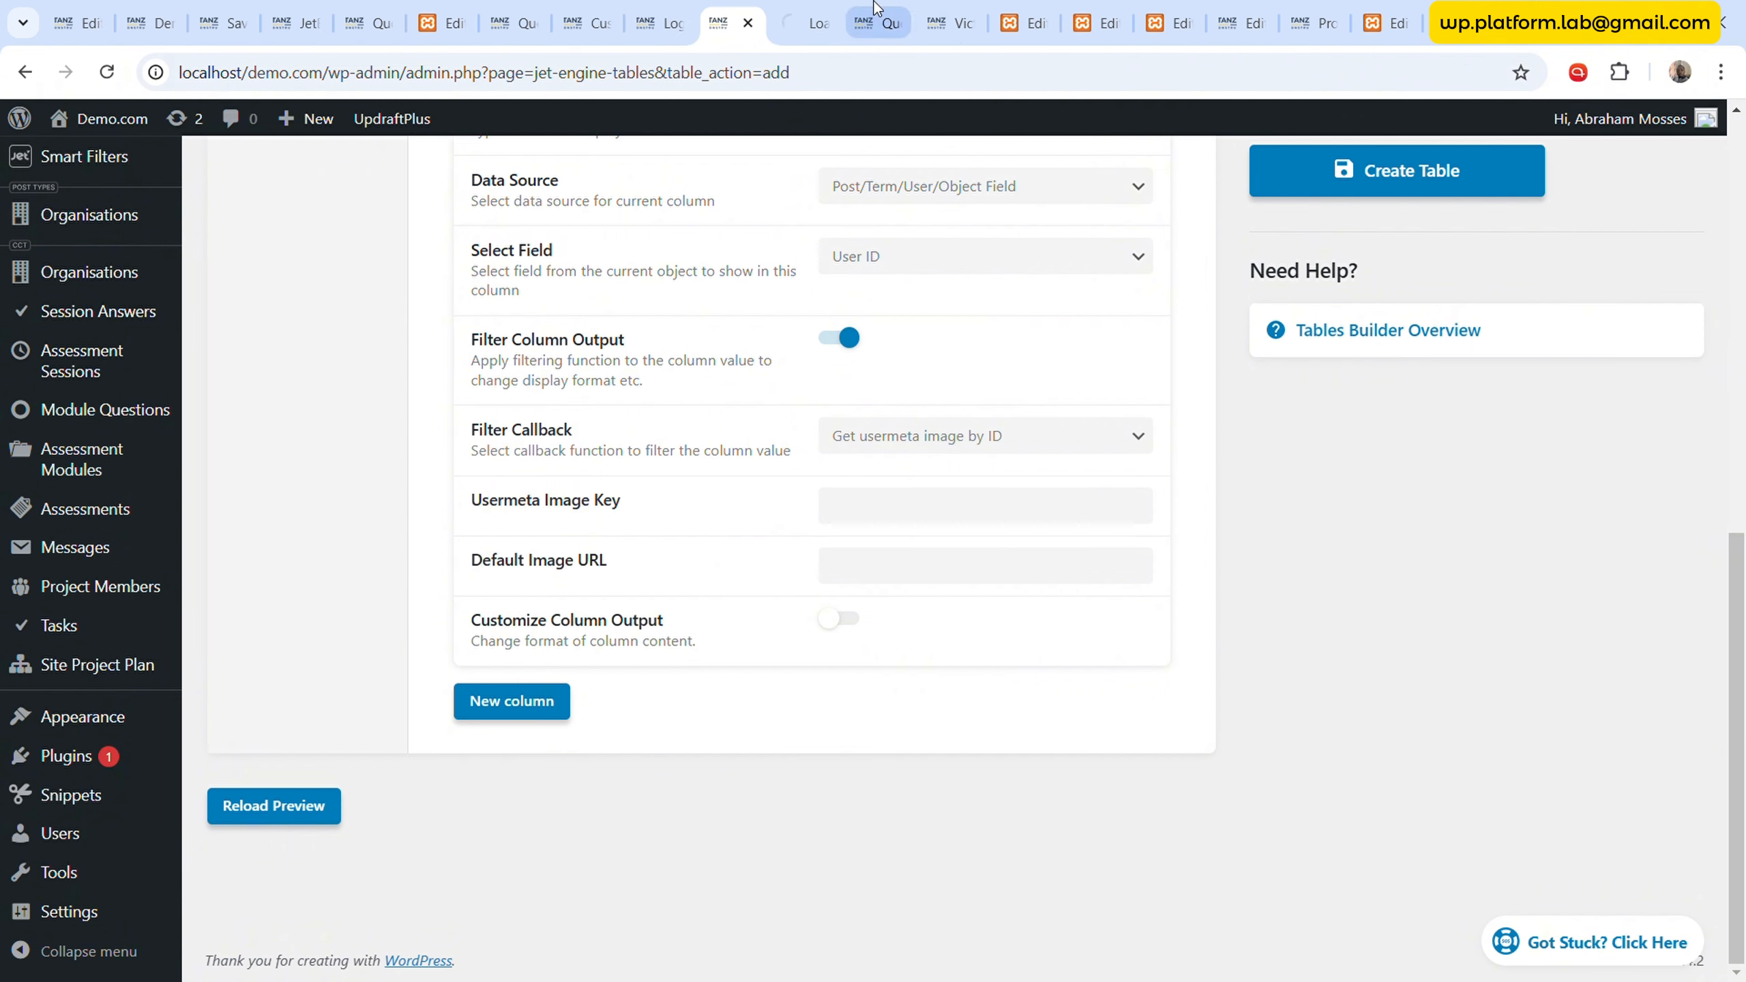
left_click(811, 20)
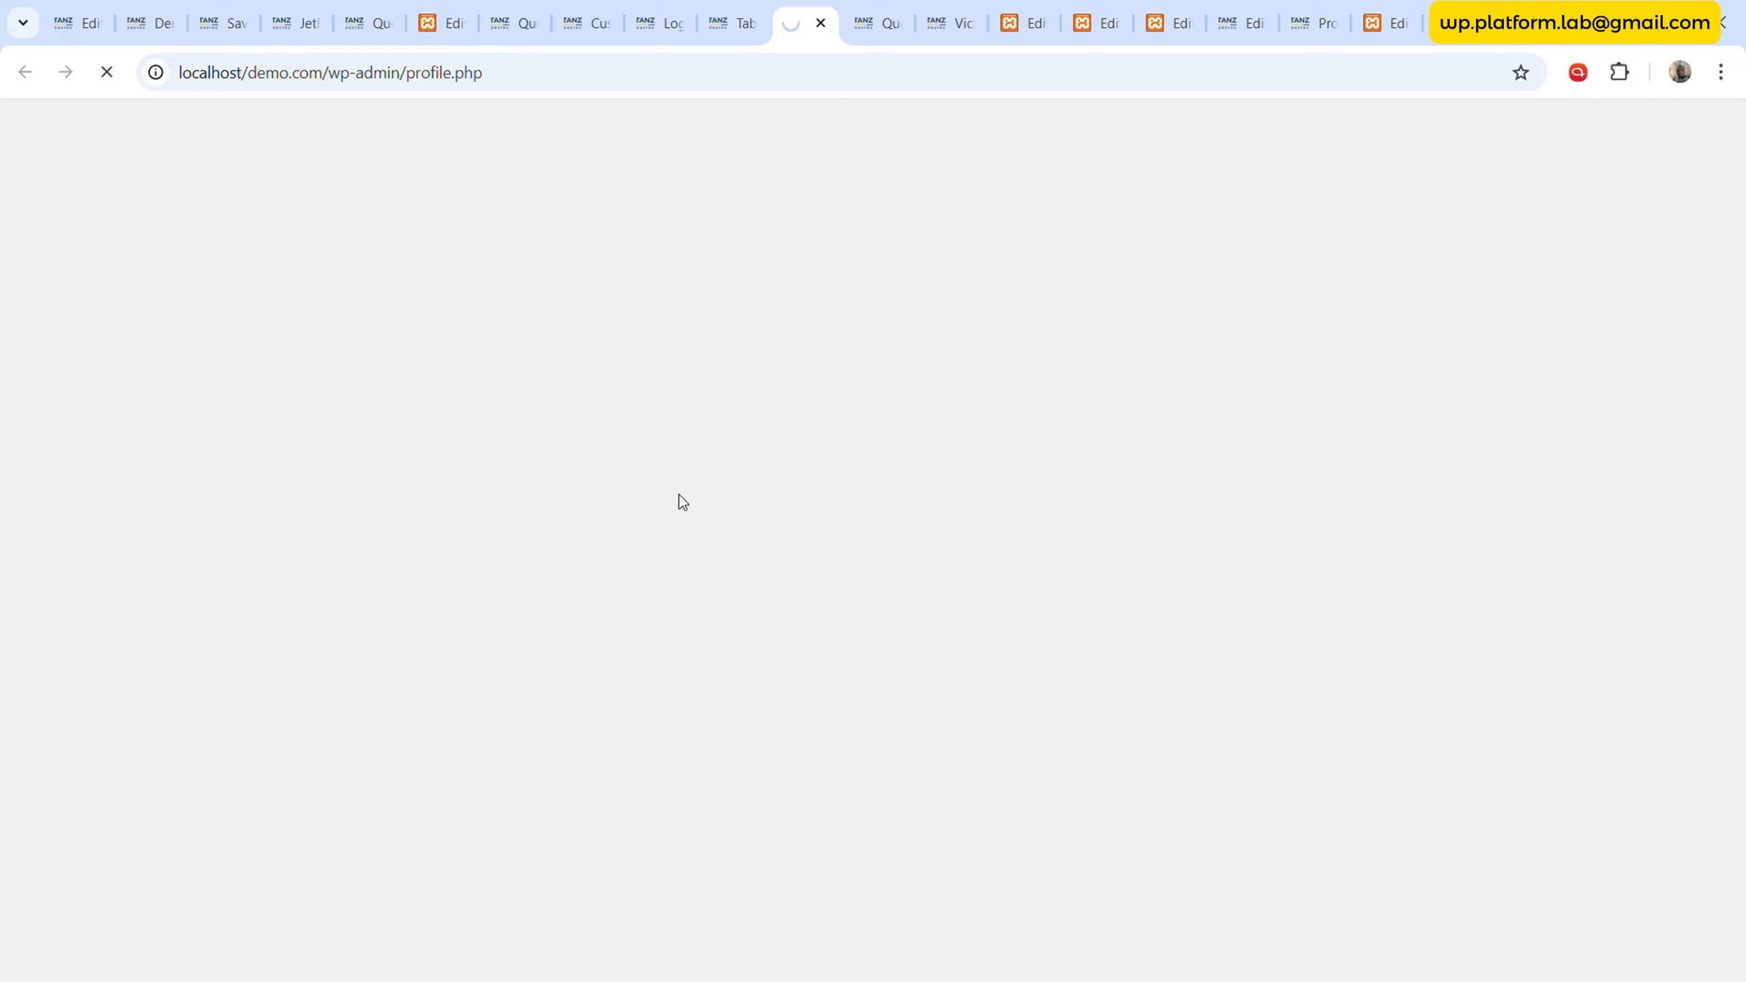
scroll(416, 556, "down", 6)
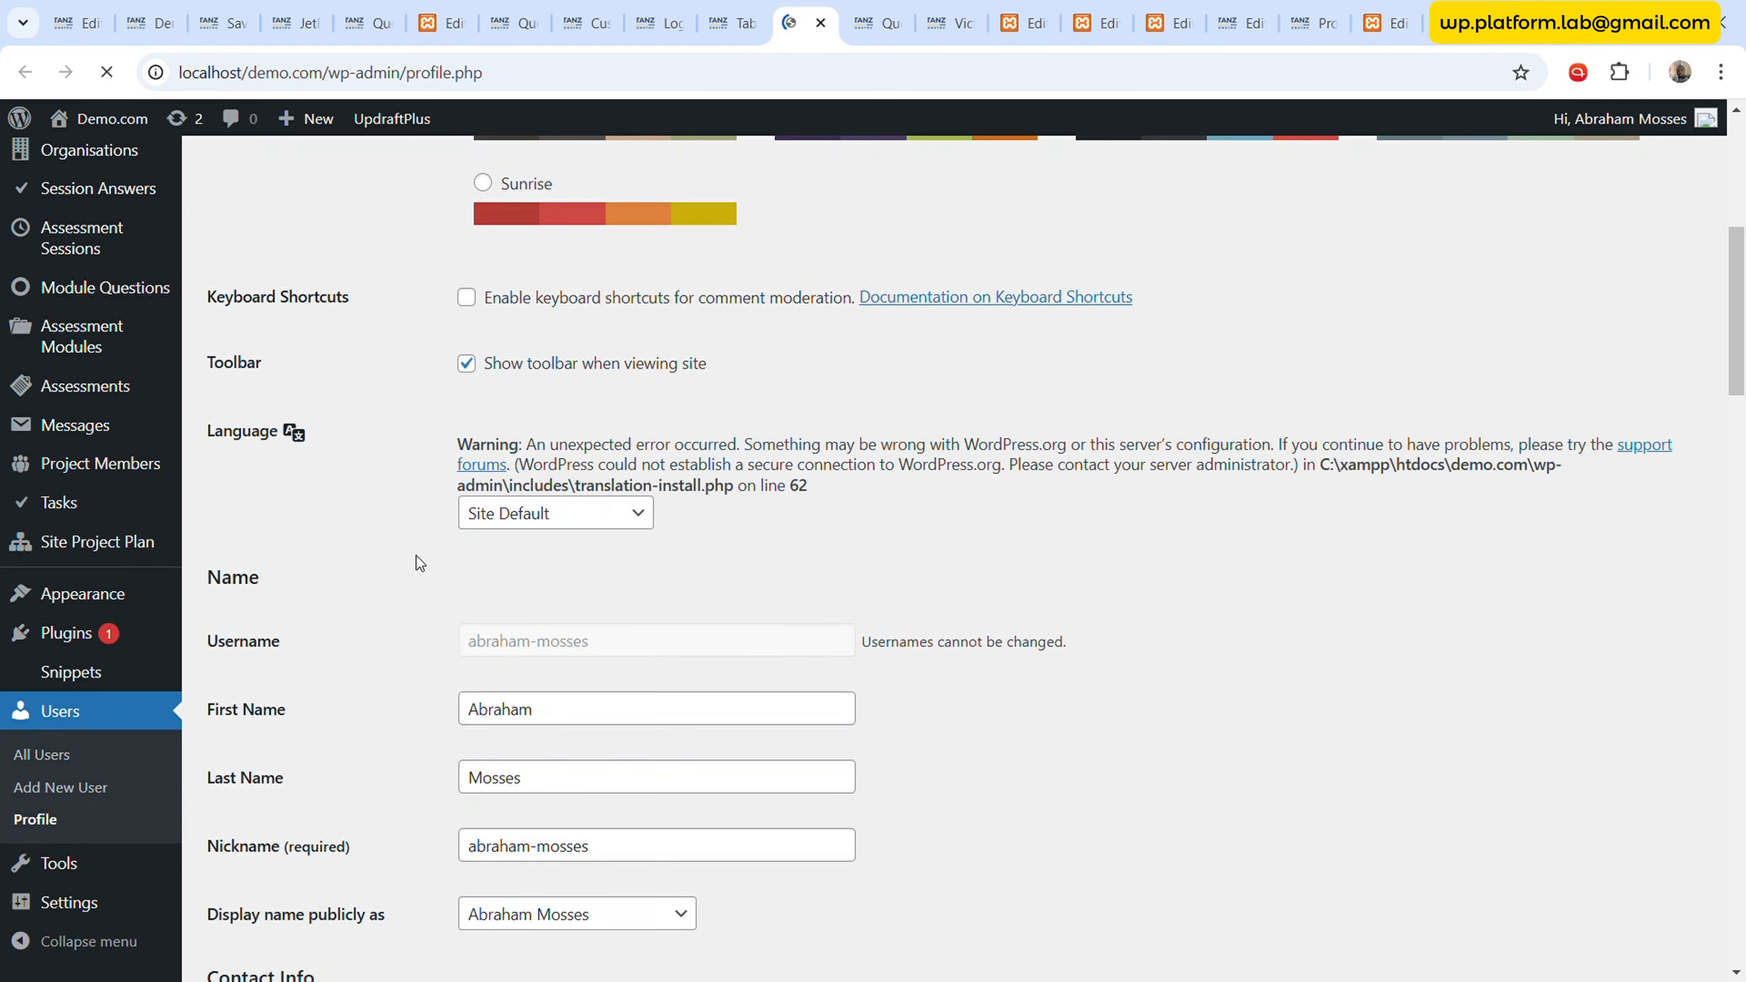
scroll(416, 556, "down", 10)
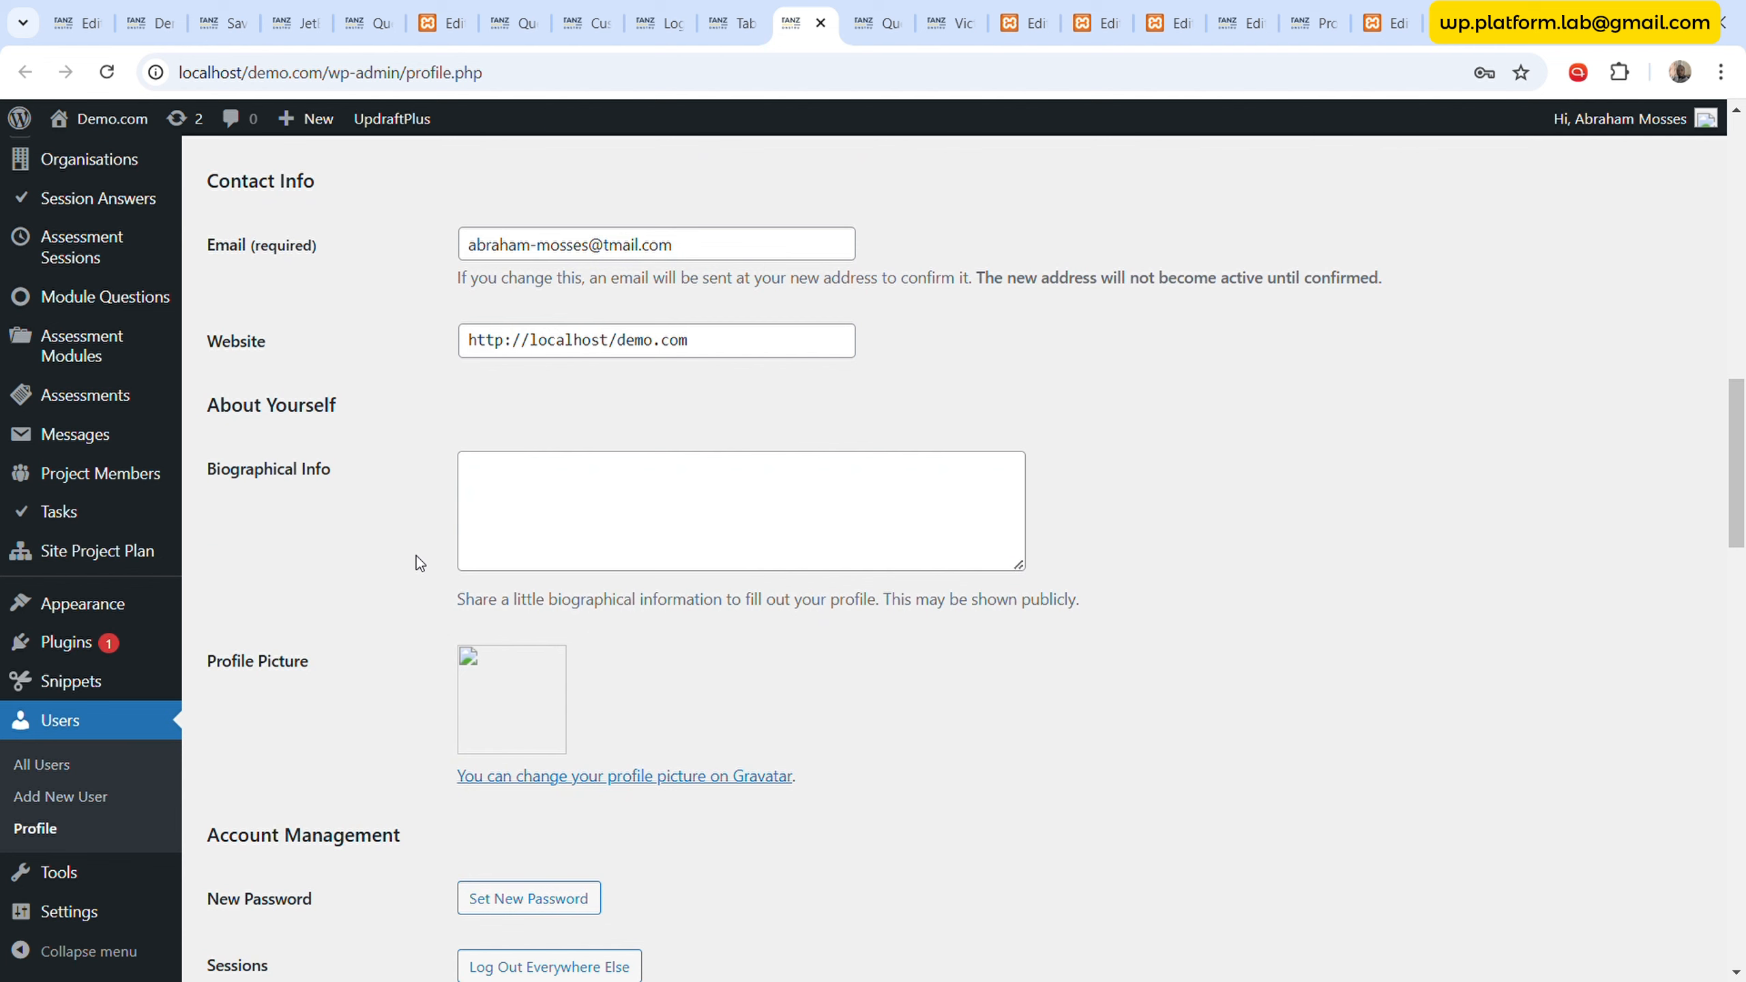
scroll(416, 556, "down", 10)
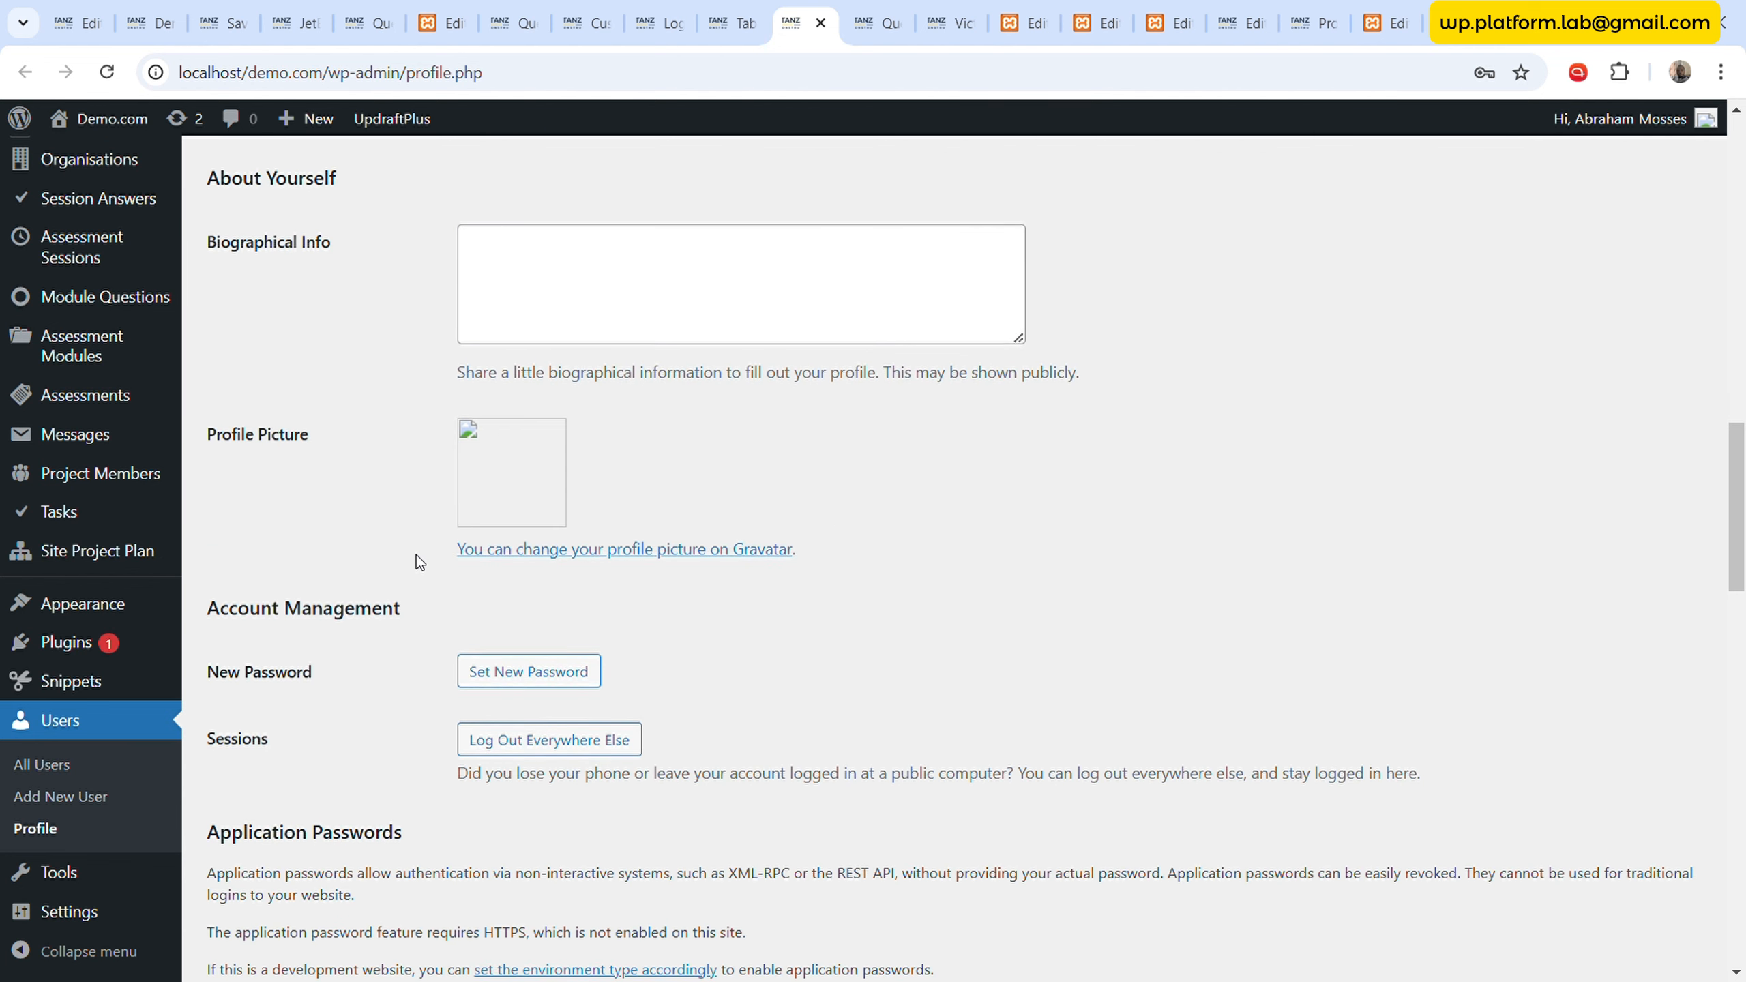
scroll(416, 554, "down", 10)
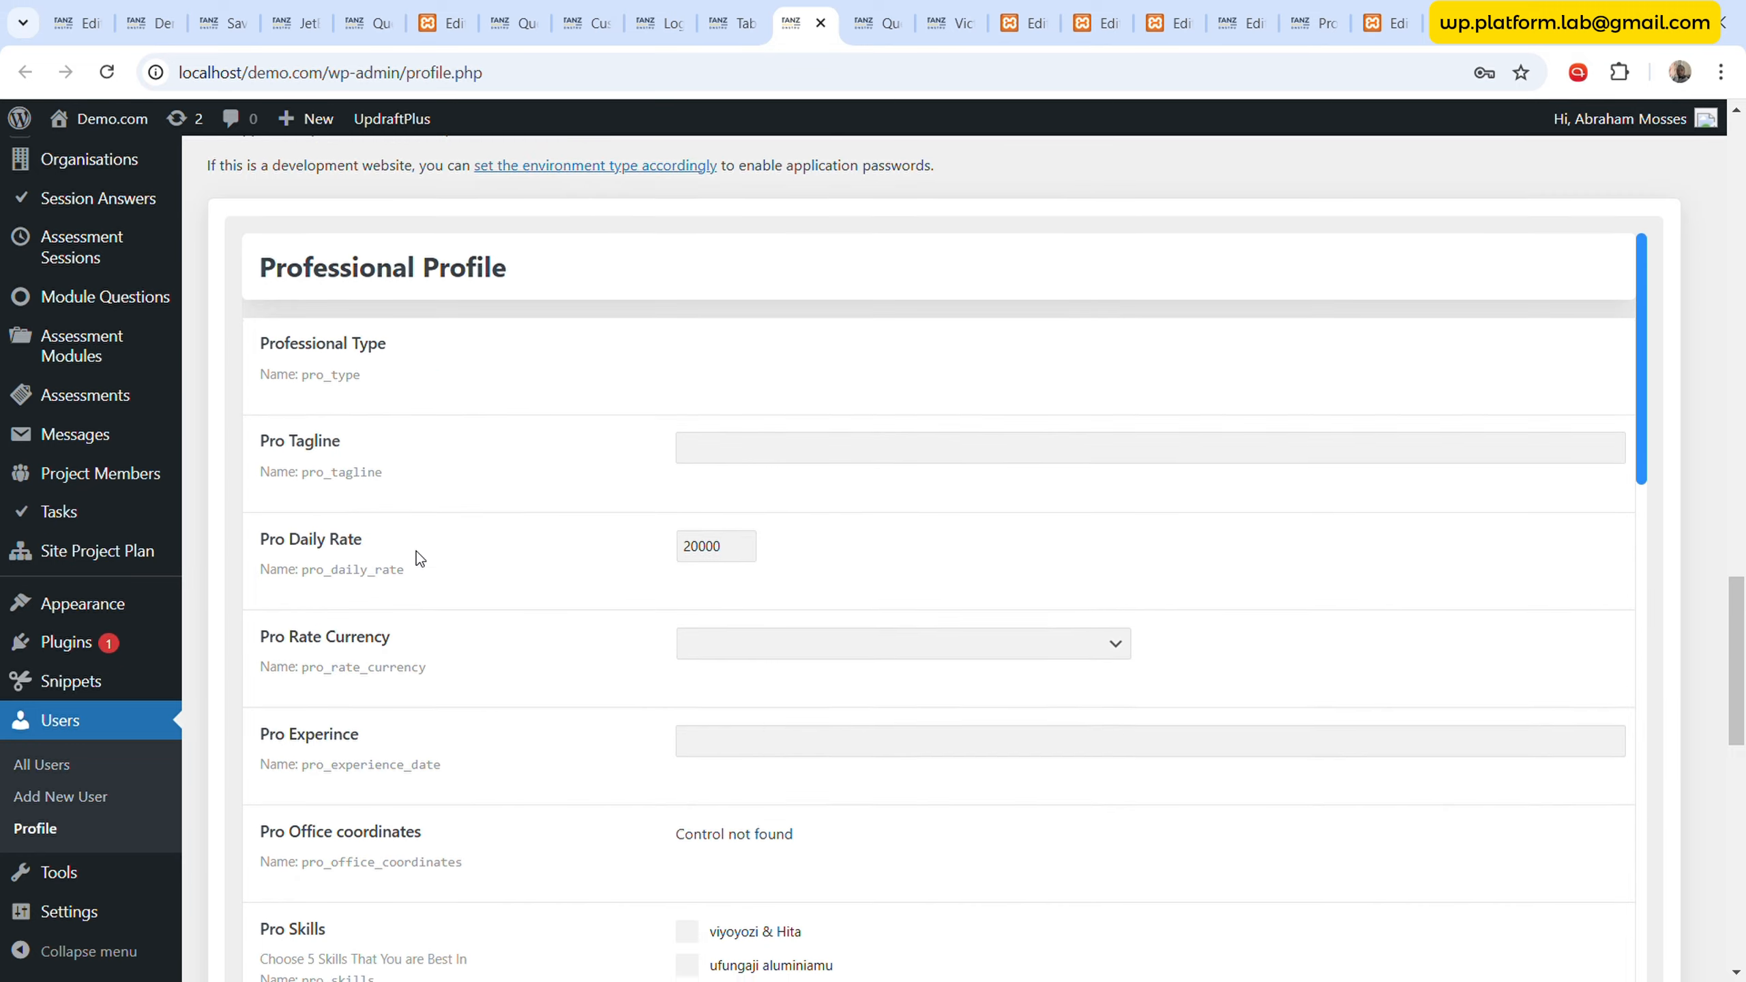
scroll(416, 550, "down", 2)
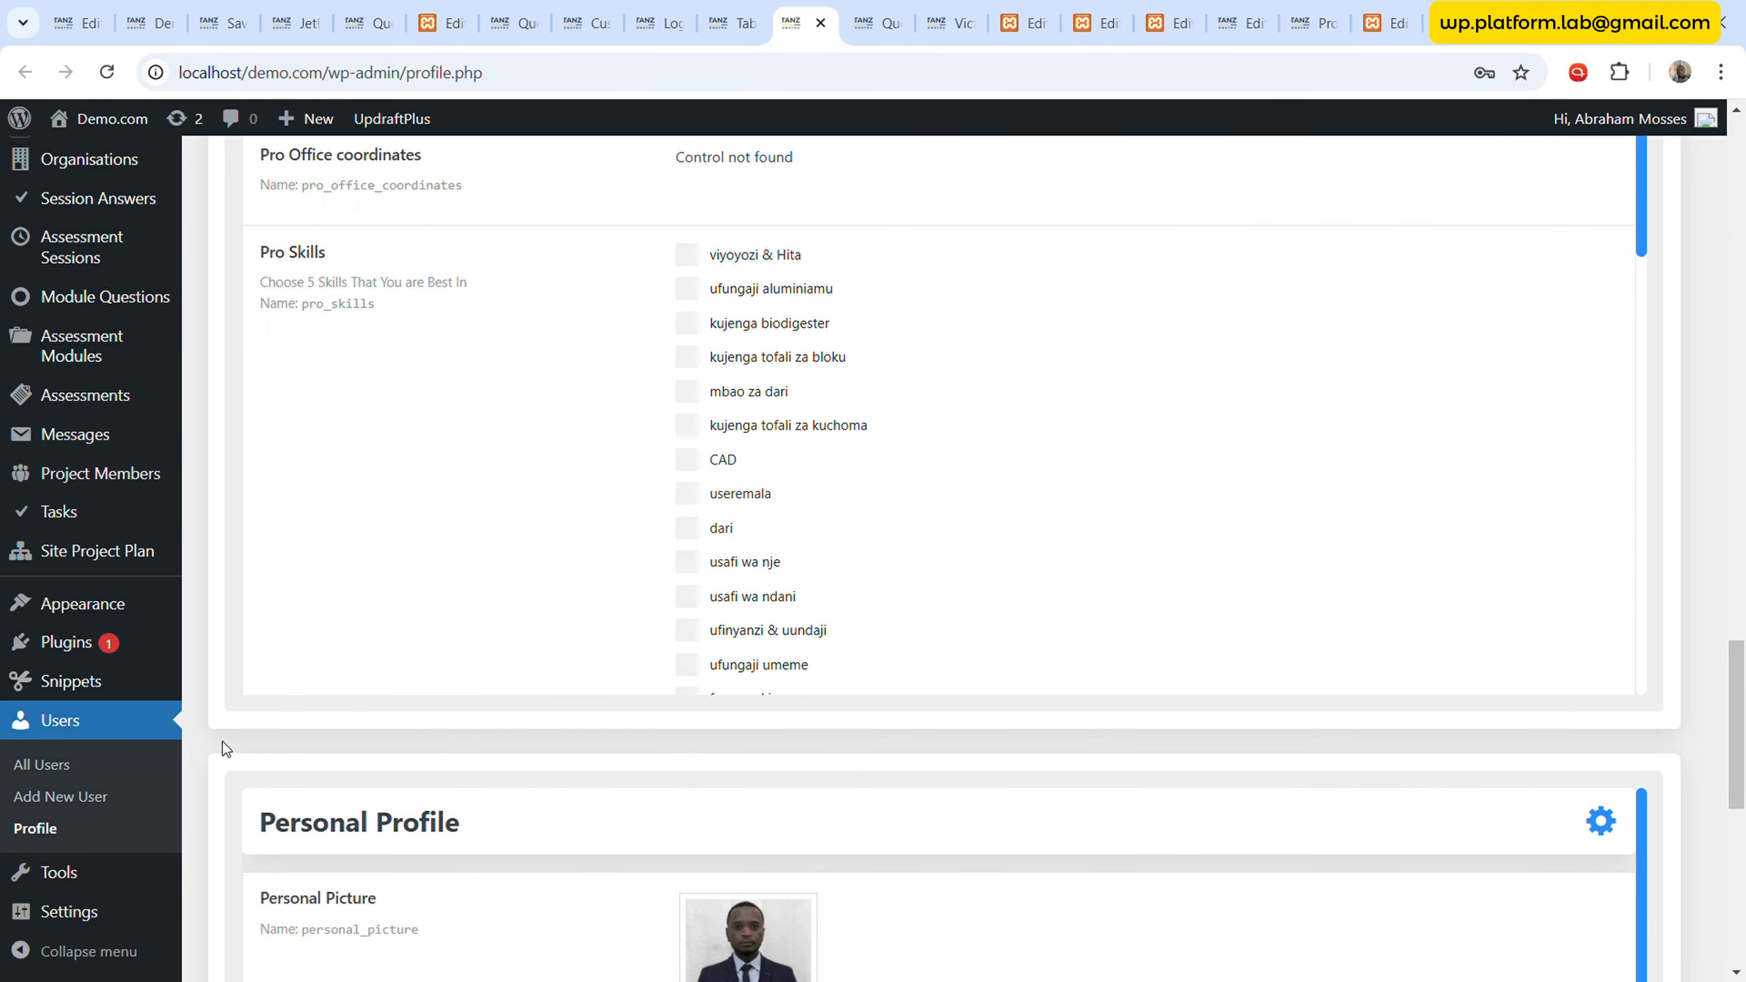
scroll(222, 743, "down", 5)
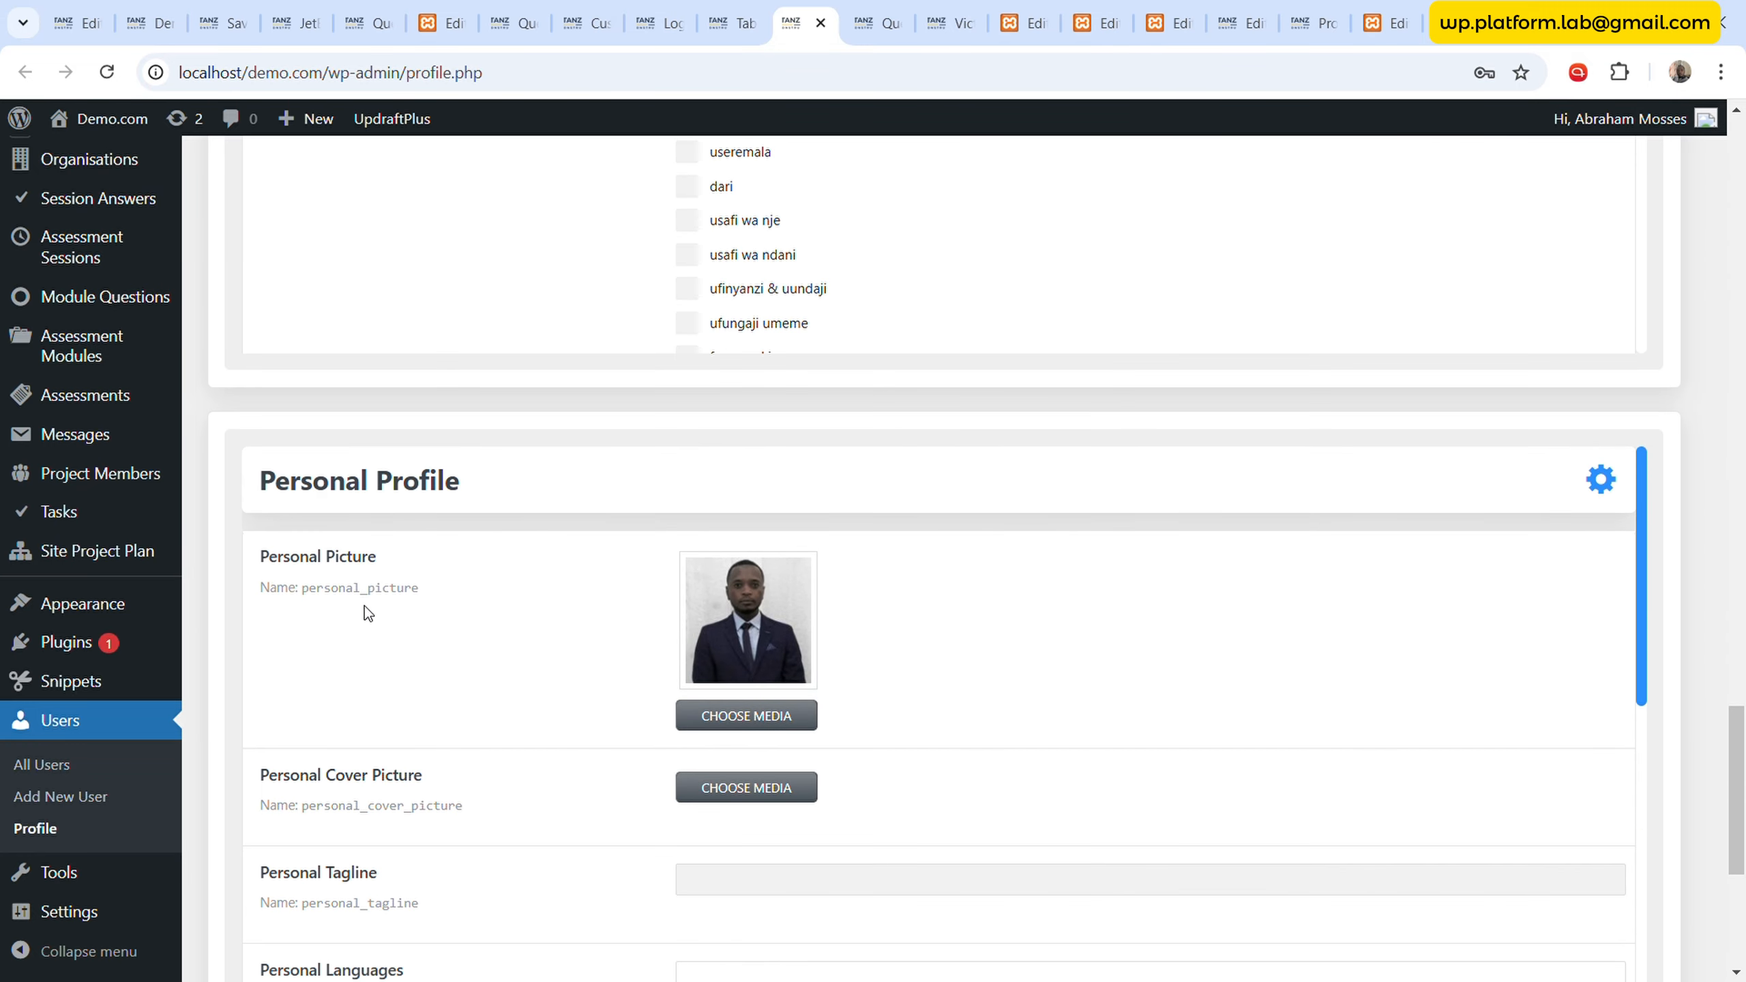
- Back in the table editor, set the copied column's usermeta image key to personal_picture
left_click(728, 22)
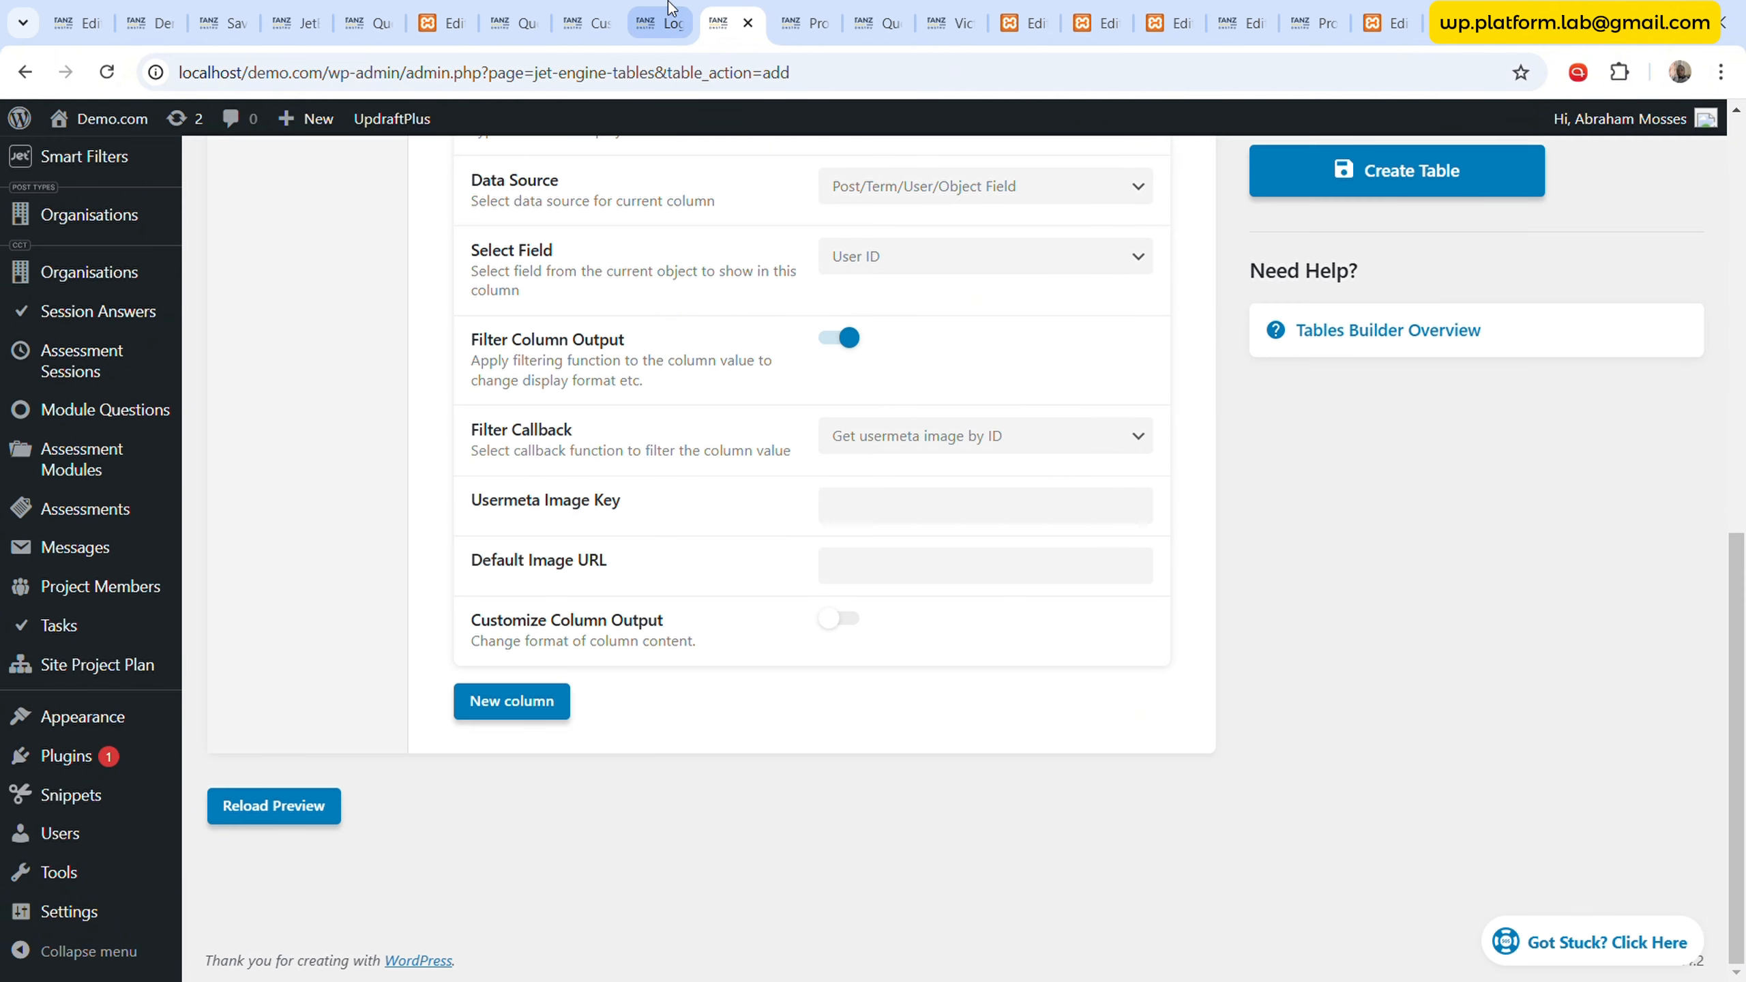
left_click(896, 510)
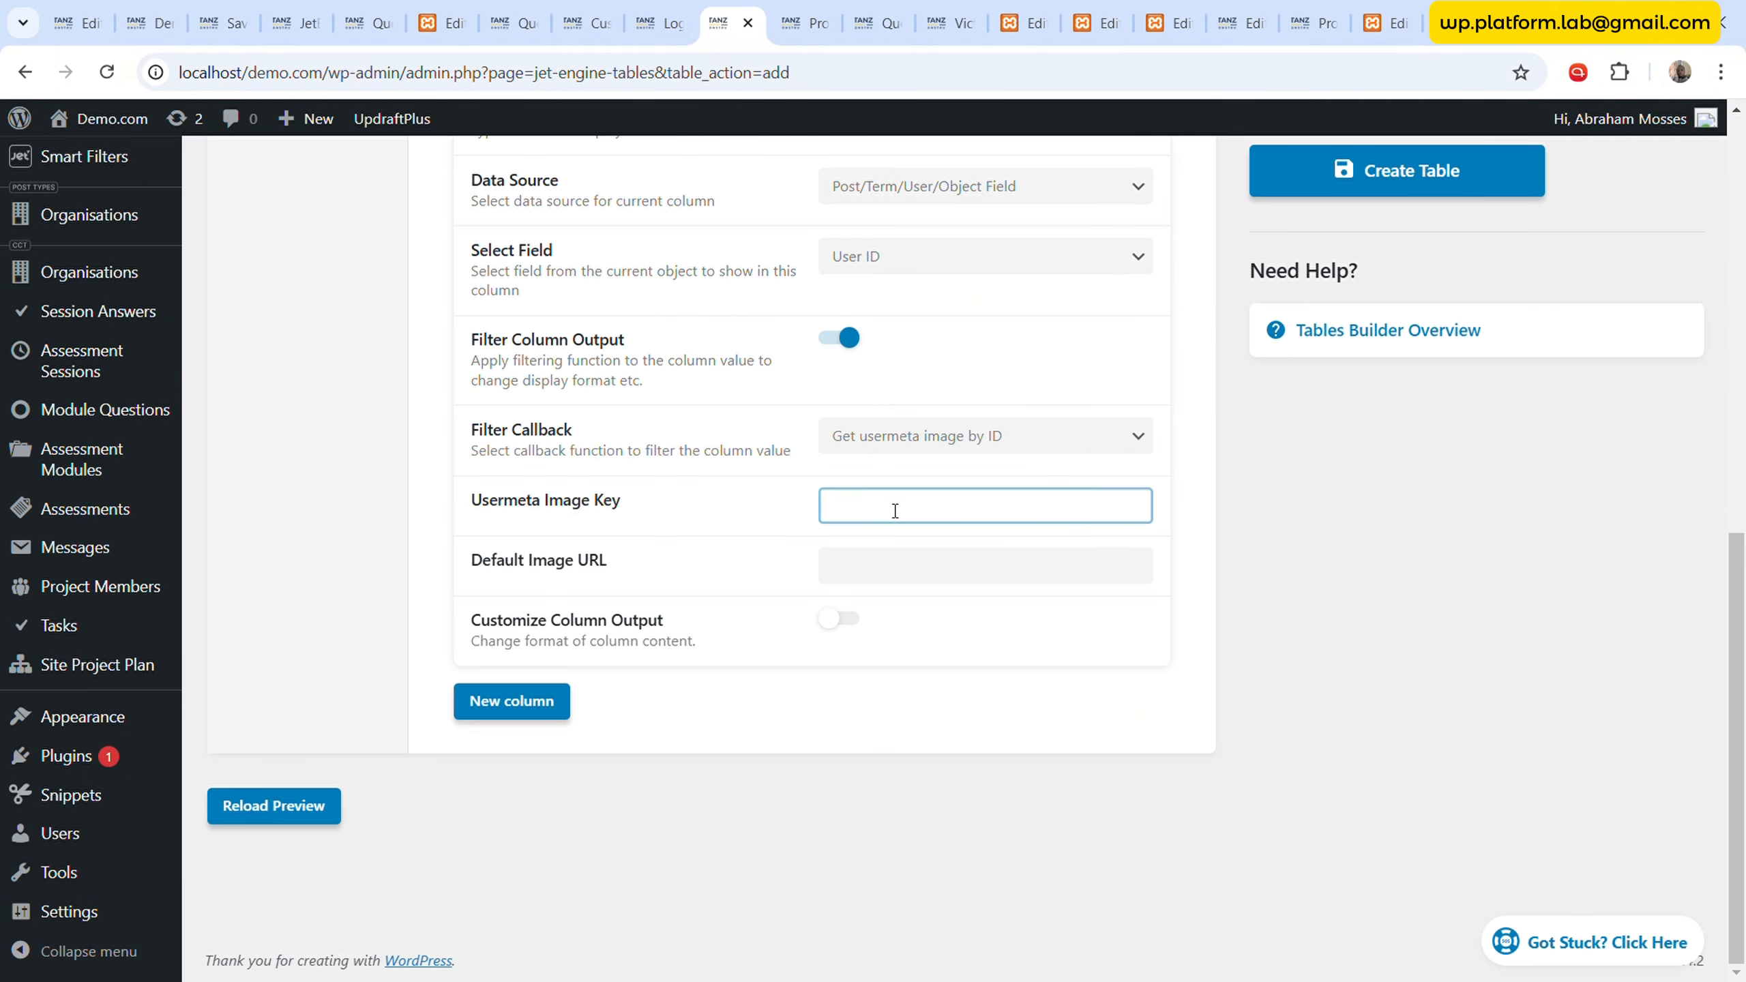
type("personal_picture")
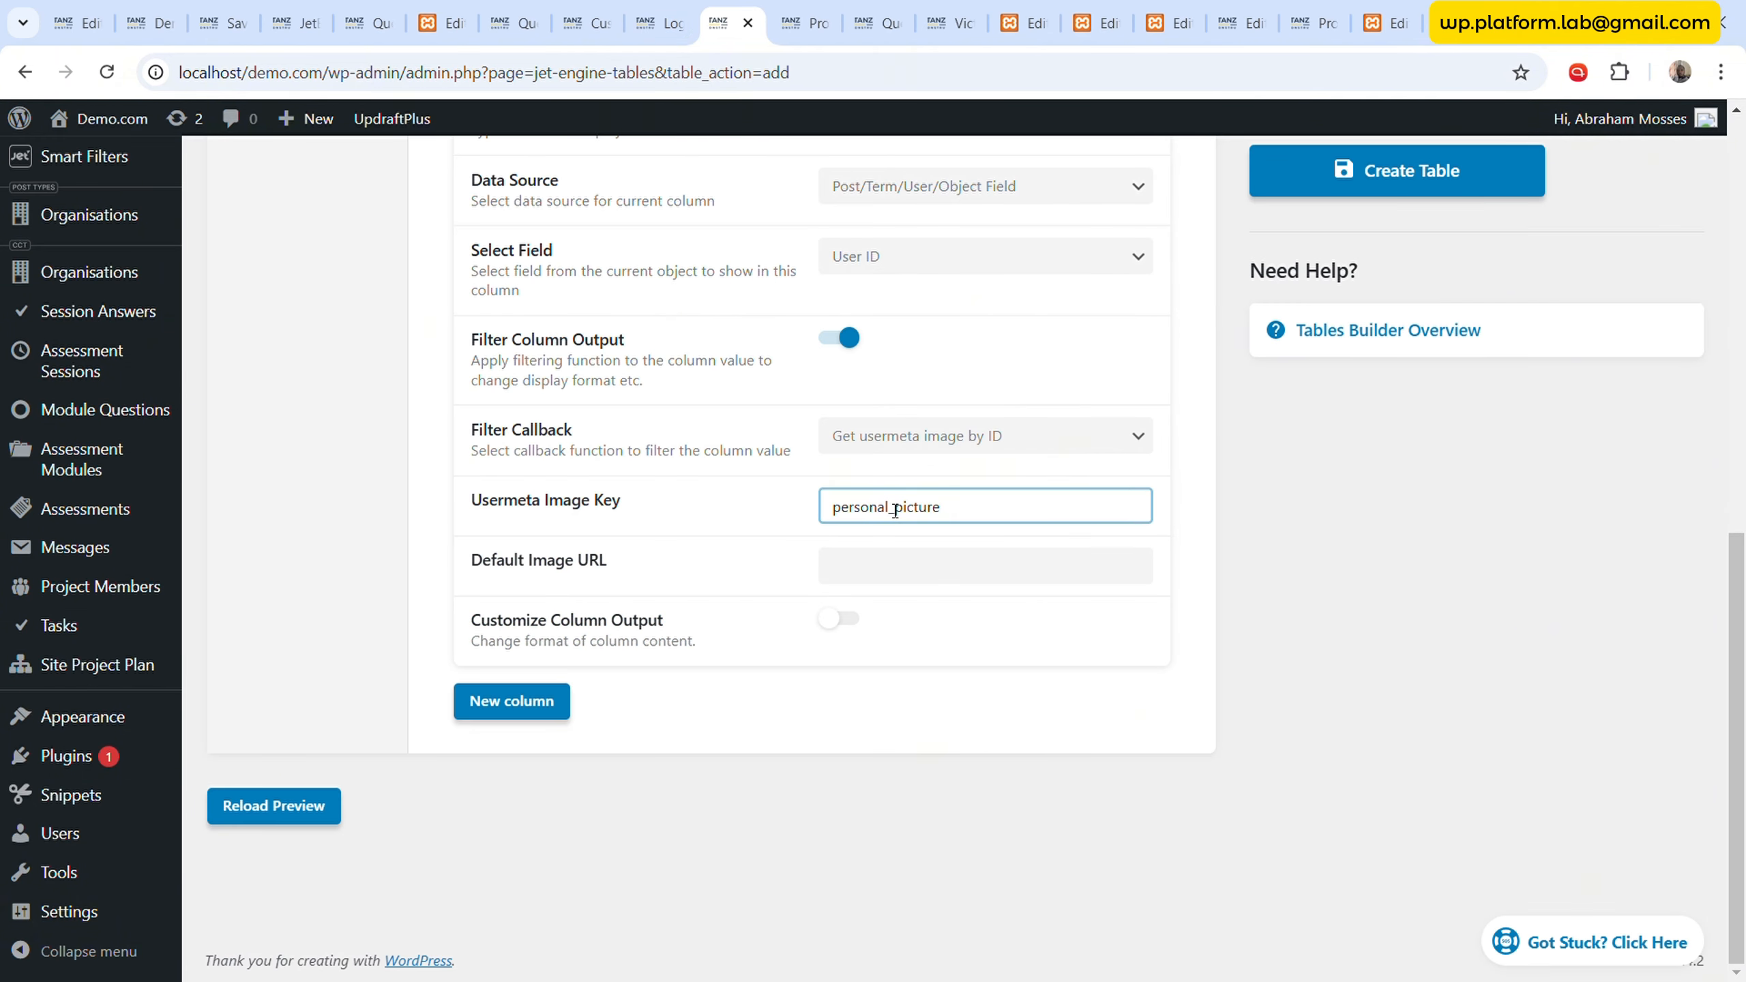
left_click(658, 10)
left_click(727, 16)
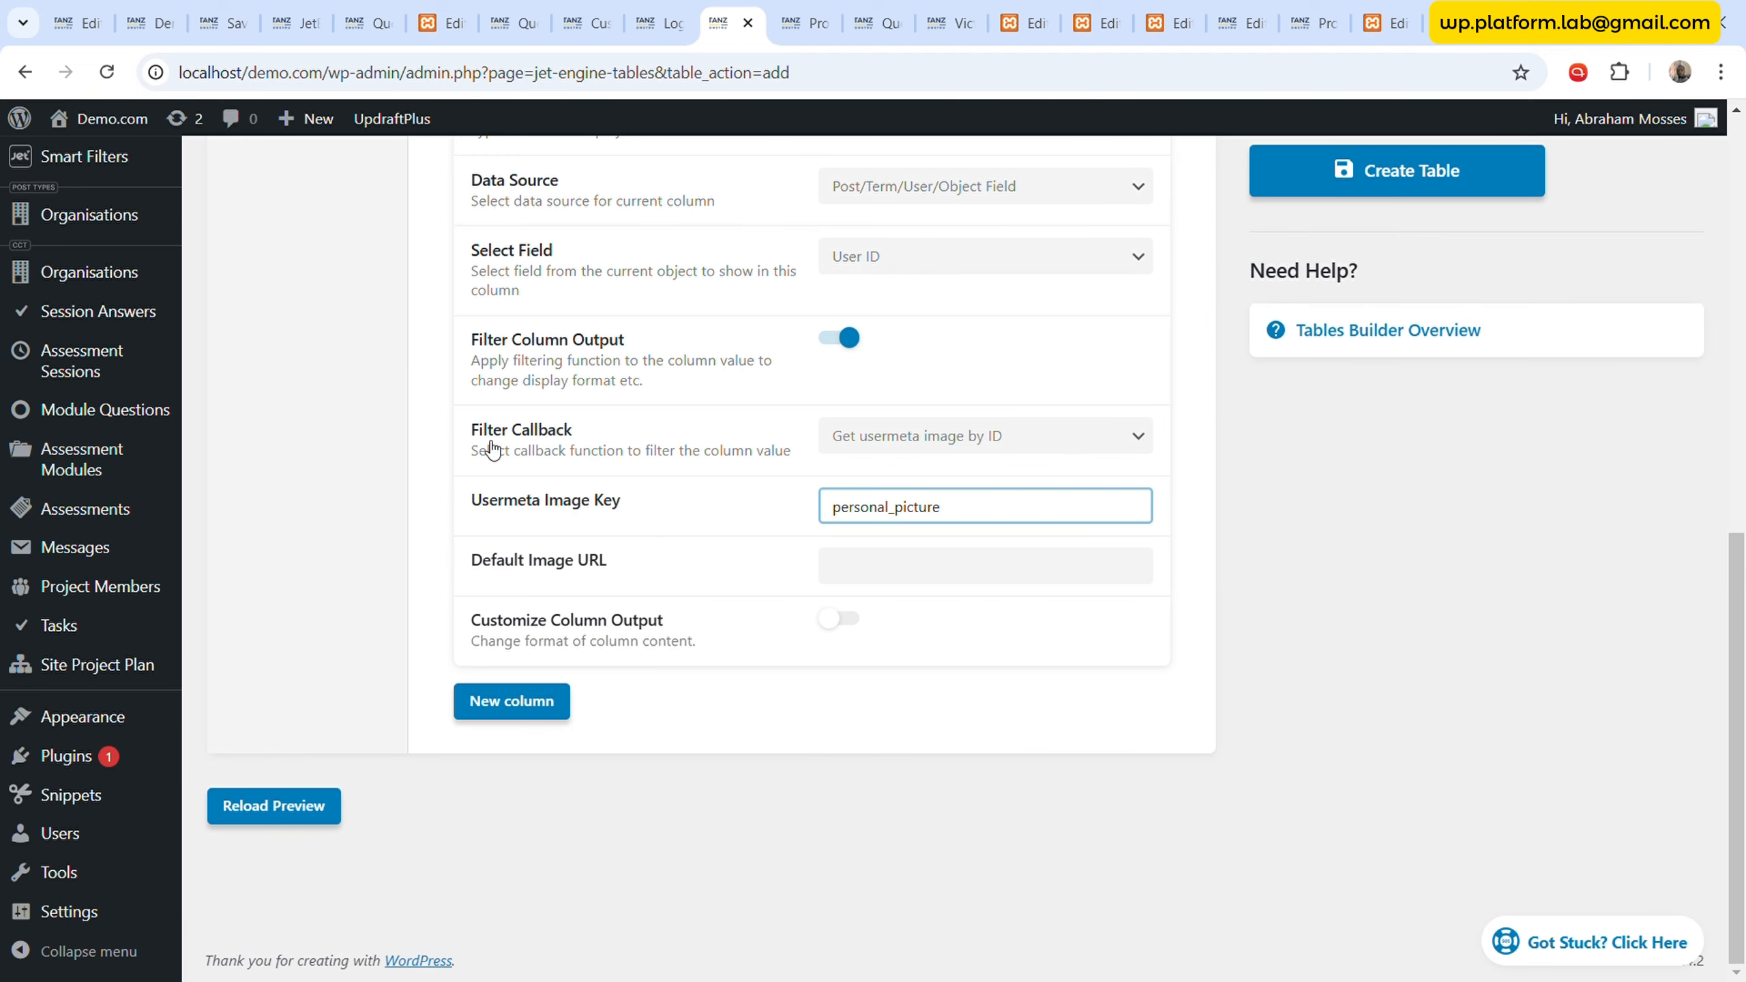
- Open the media library in a new tab and copy the file URL of the Blue Personal Picture image
scroll(180, 499, "up", 10)
scroll(124, 407, "up", 2)
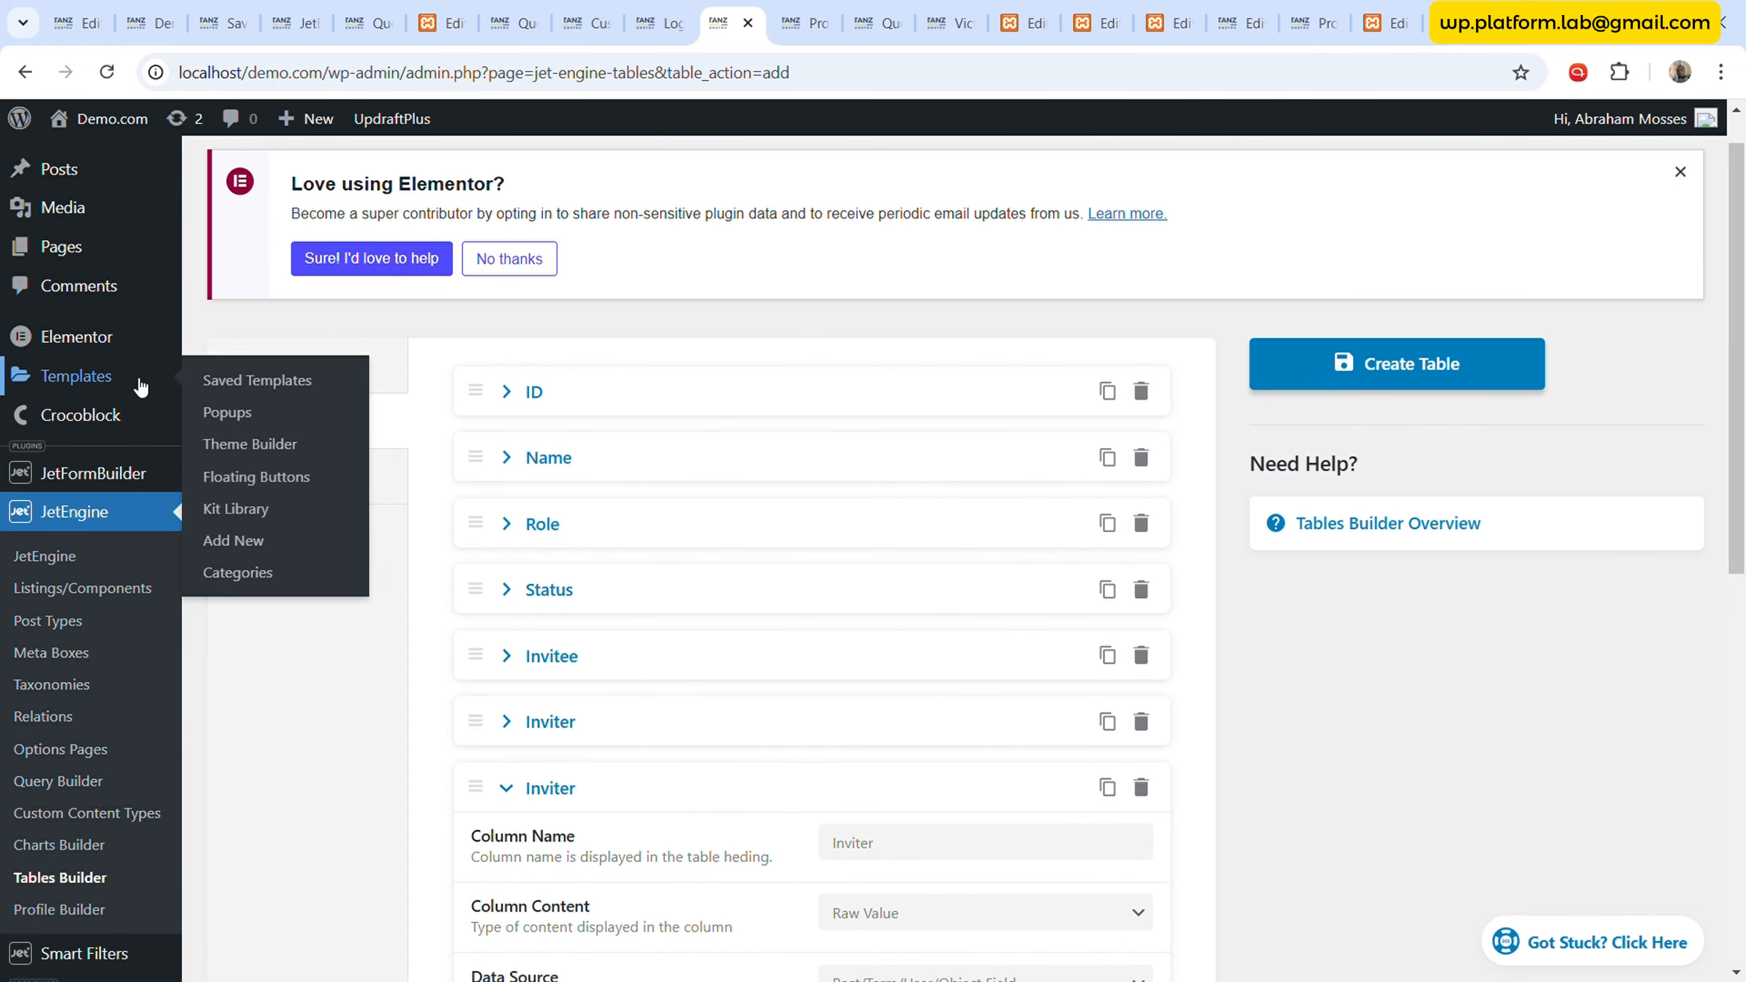
mouse_move(83, 207)
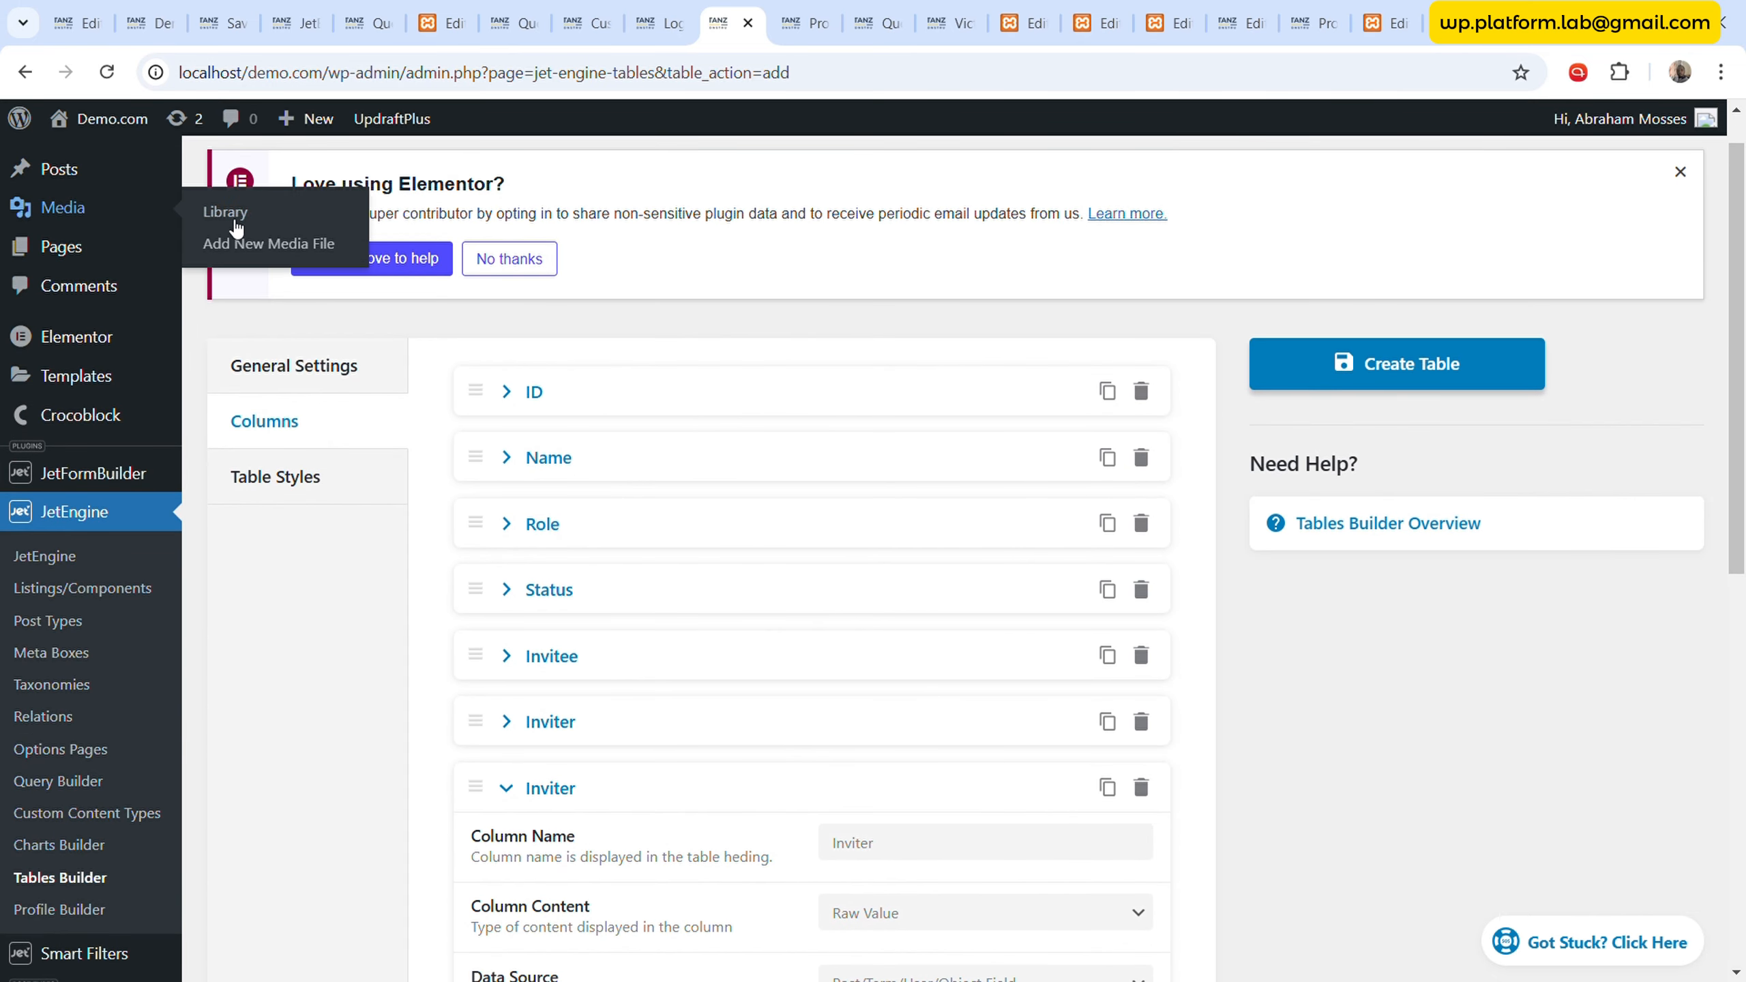
left_click(353, 233)
left_click(850, 6)
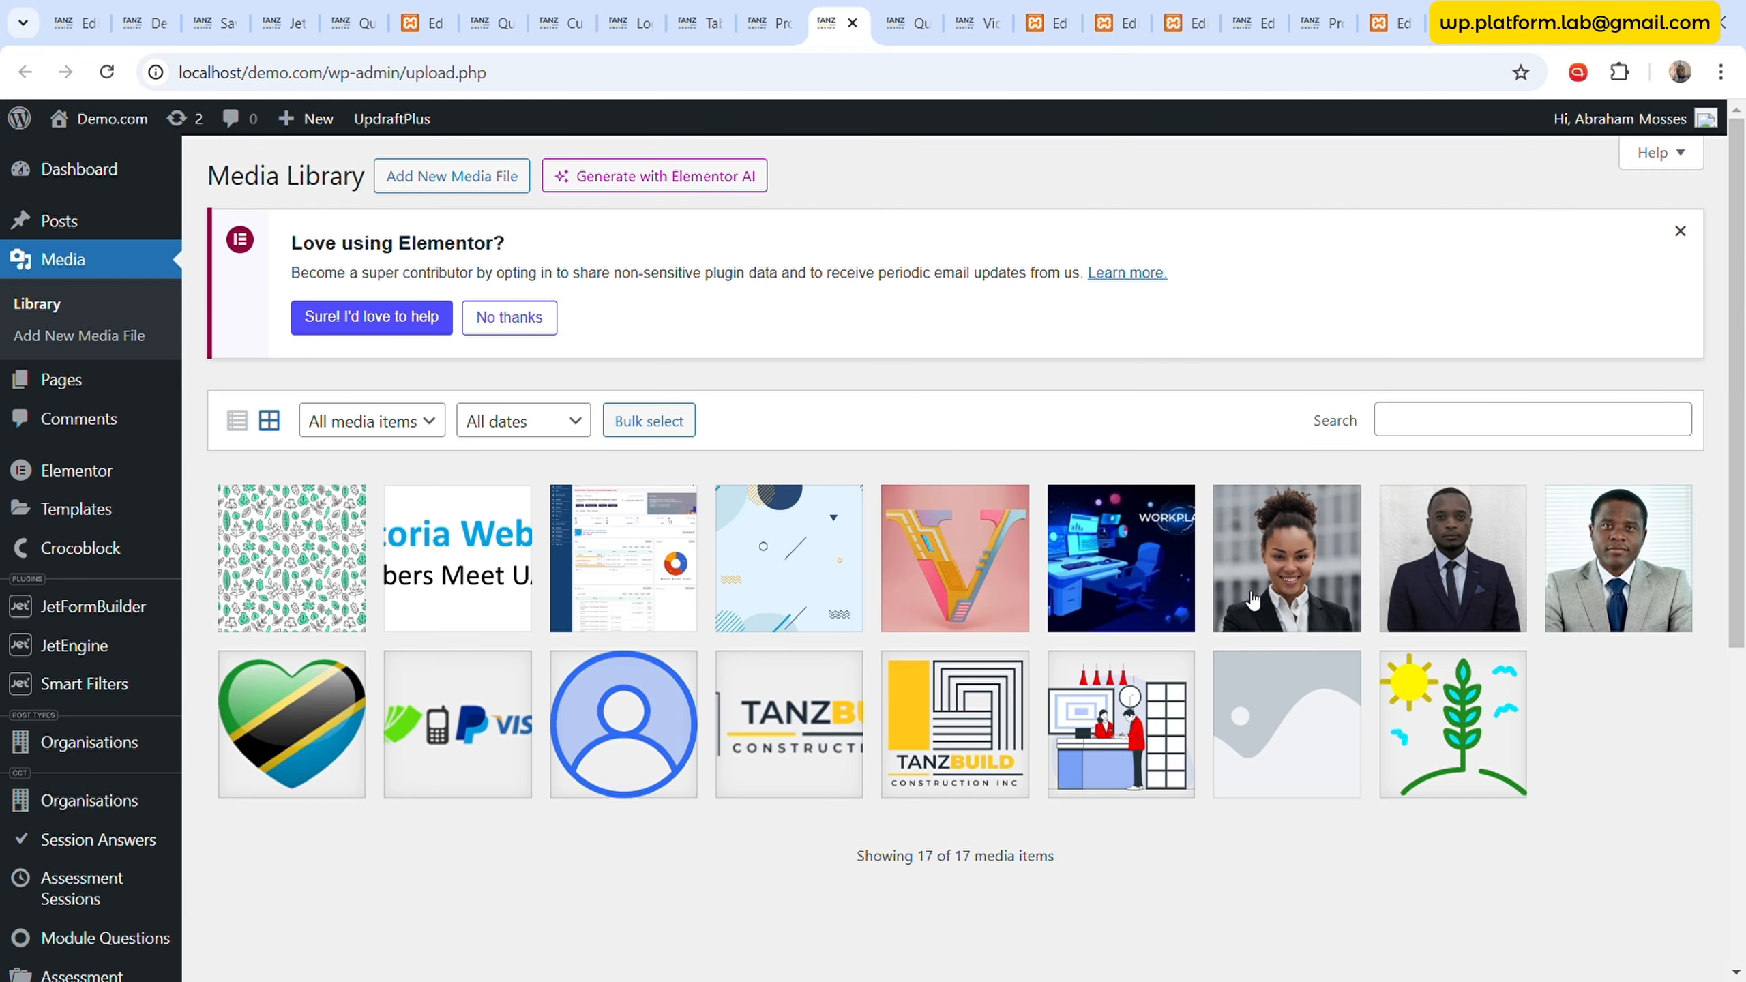
left_click(691, 708)
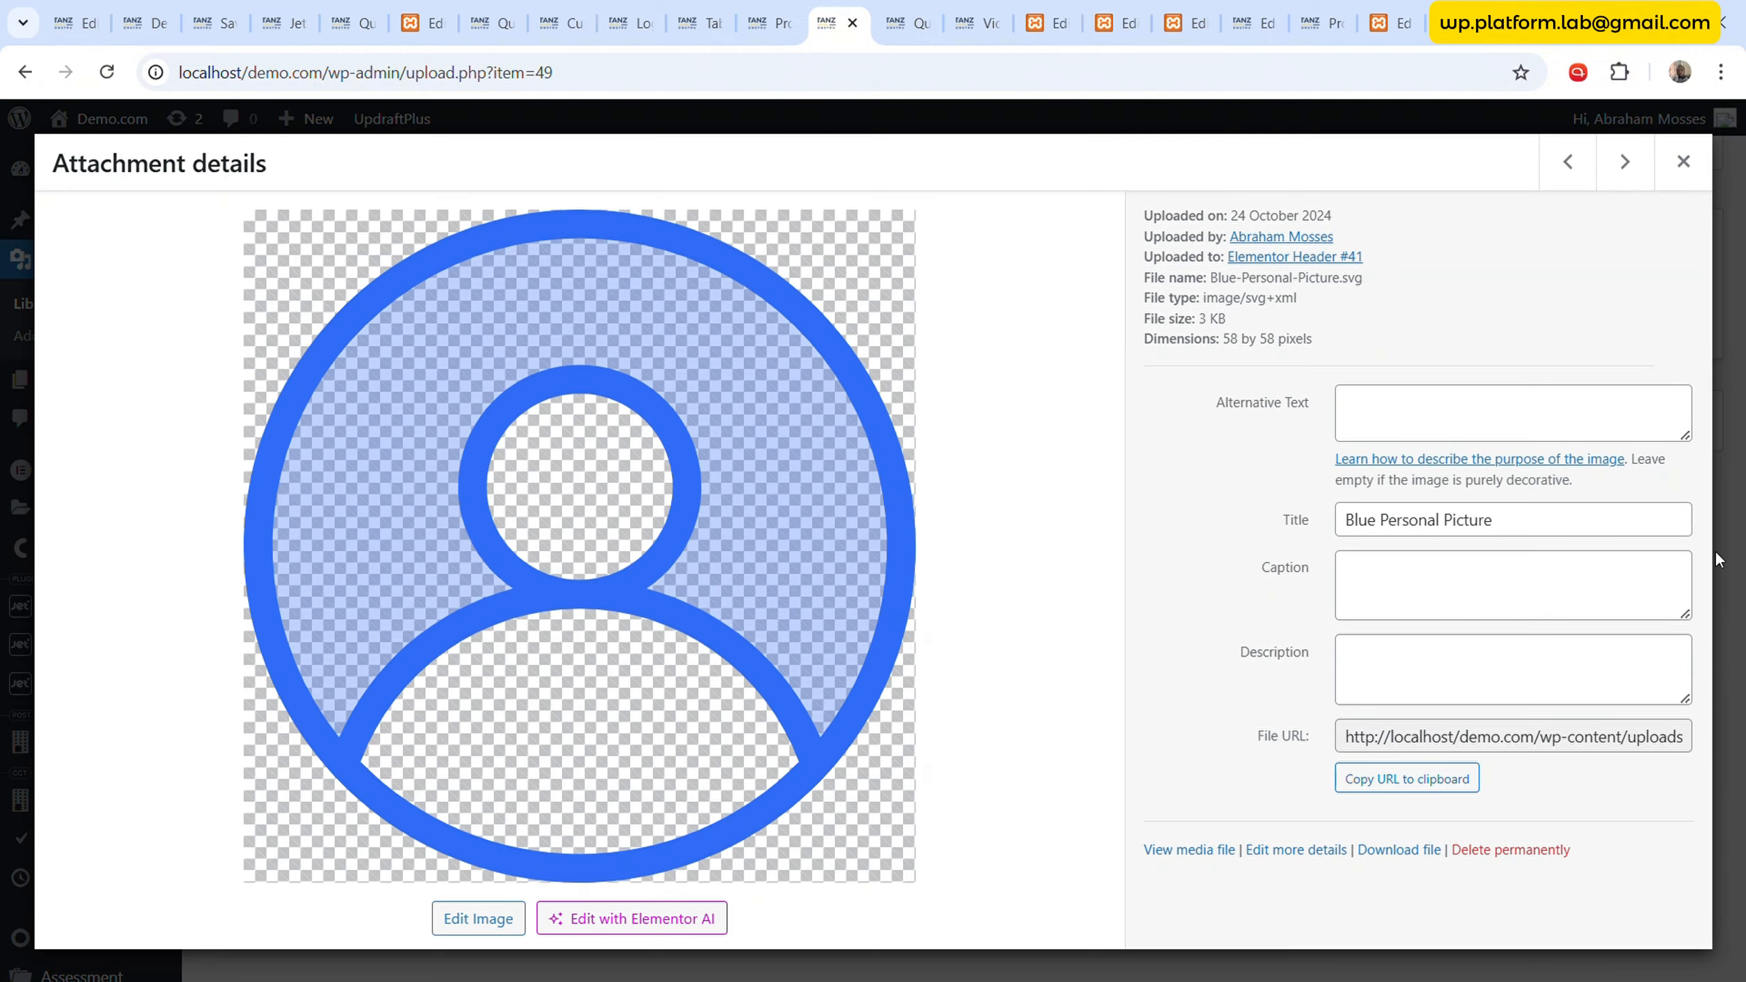
left_click(1434, 781)
left_click(770, 10)
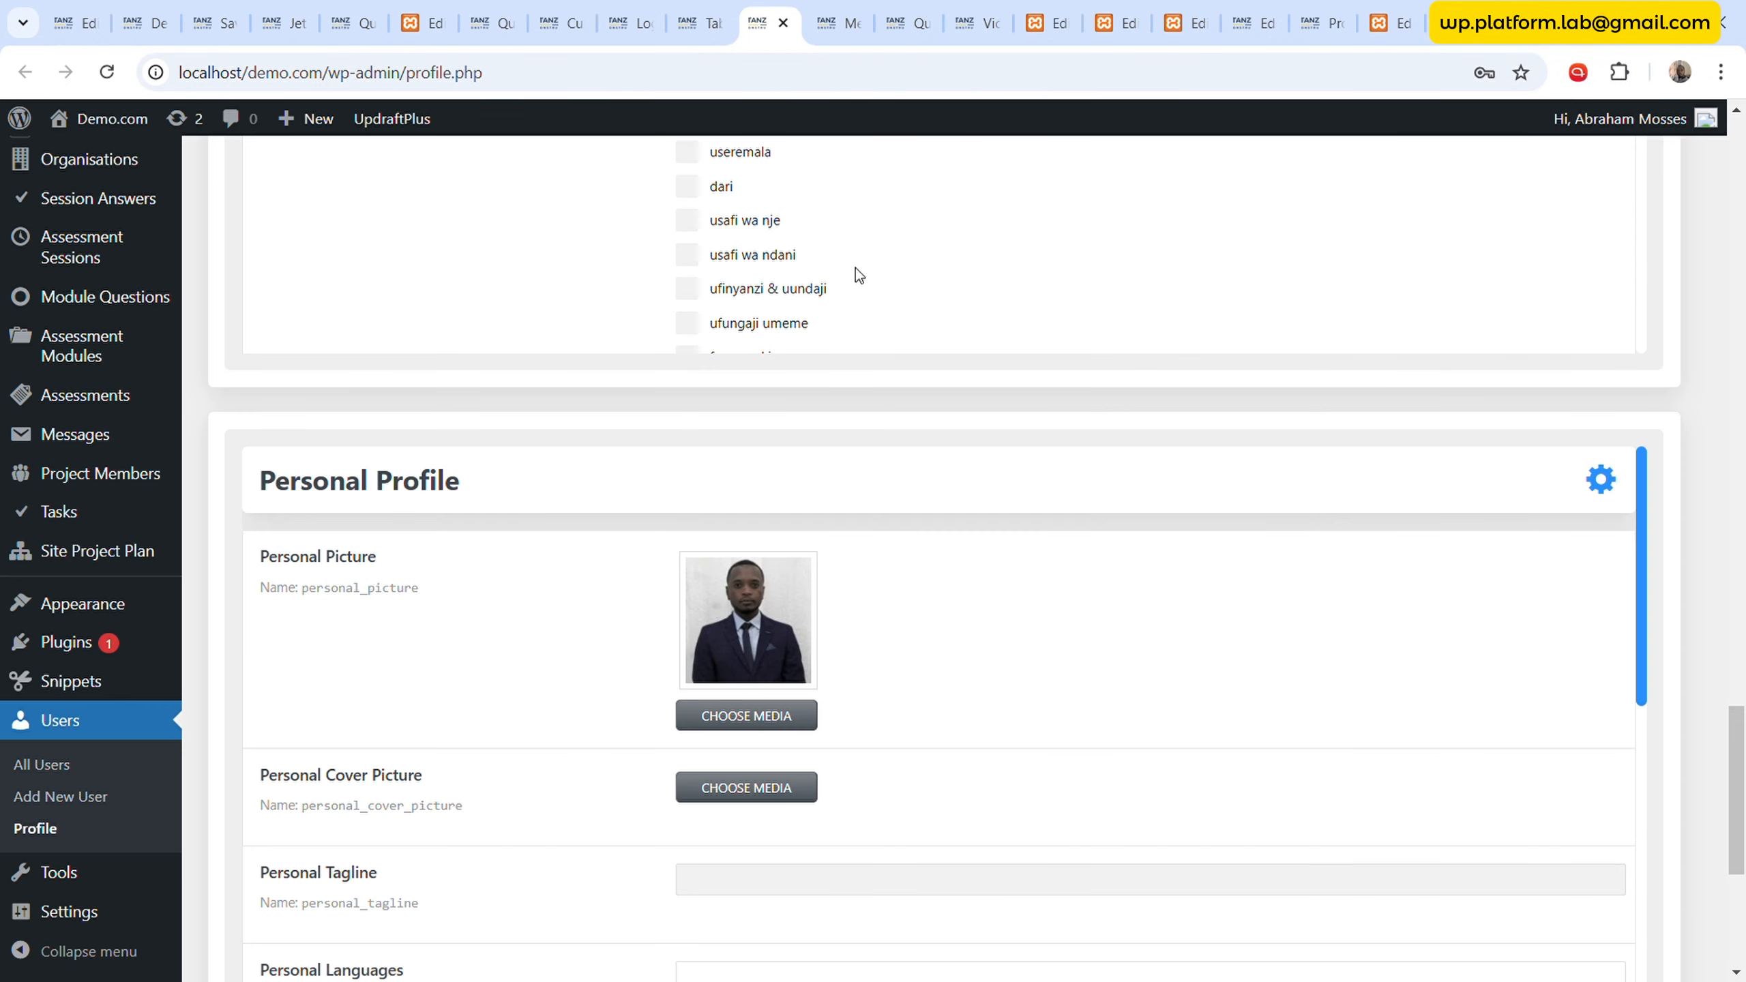
- Back in the table editor, paste the copied media file URL as the image column's default image URL
left_click(707, 11)
scroll(871, 549, "down", 5)
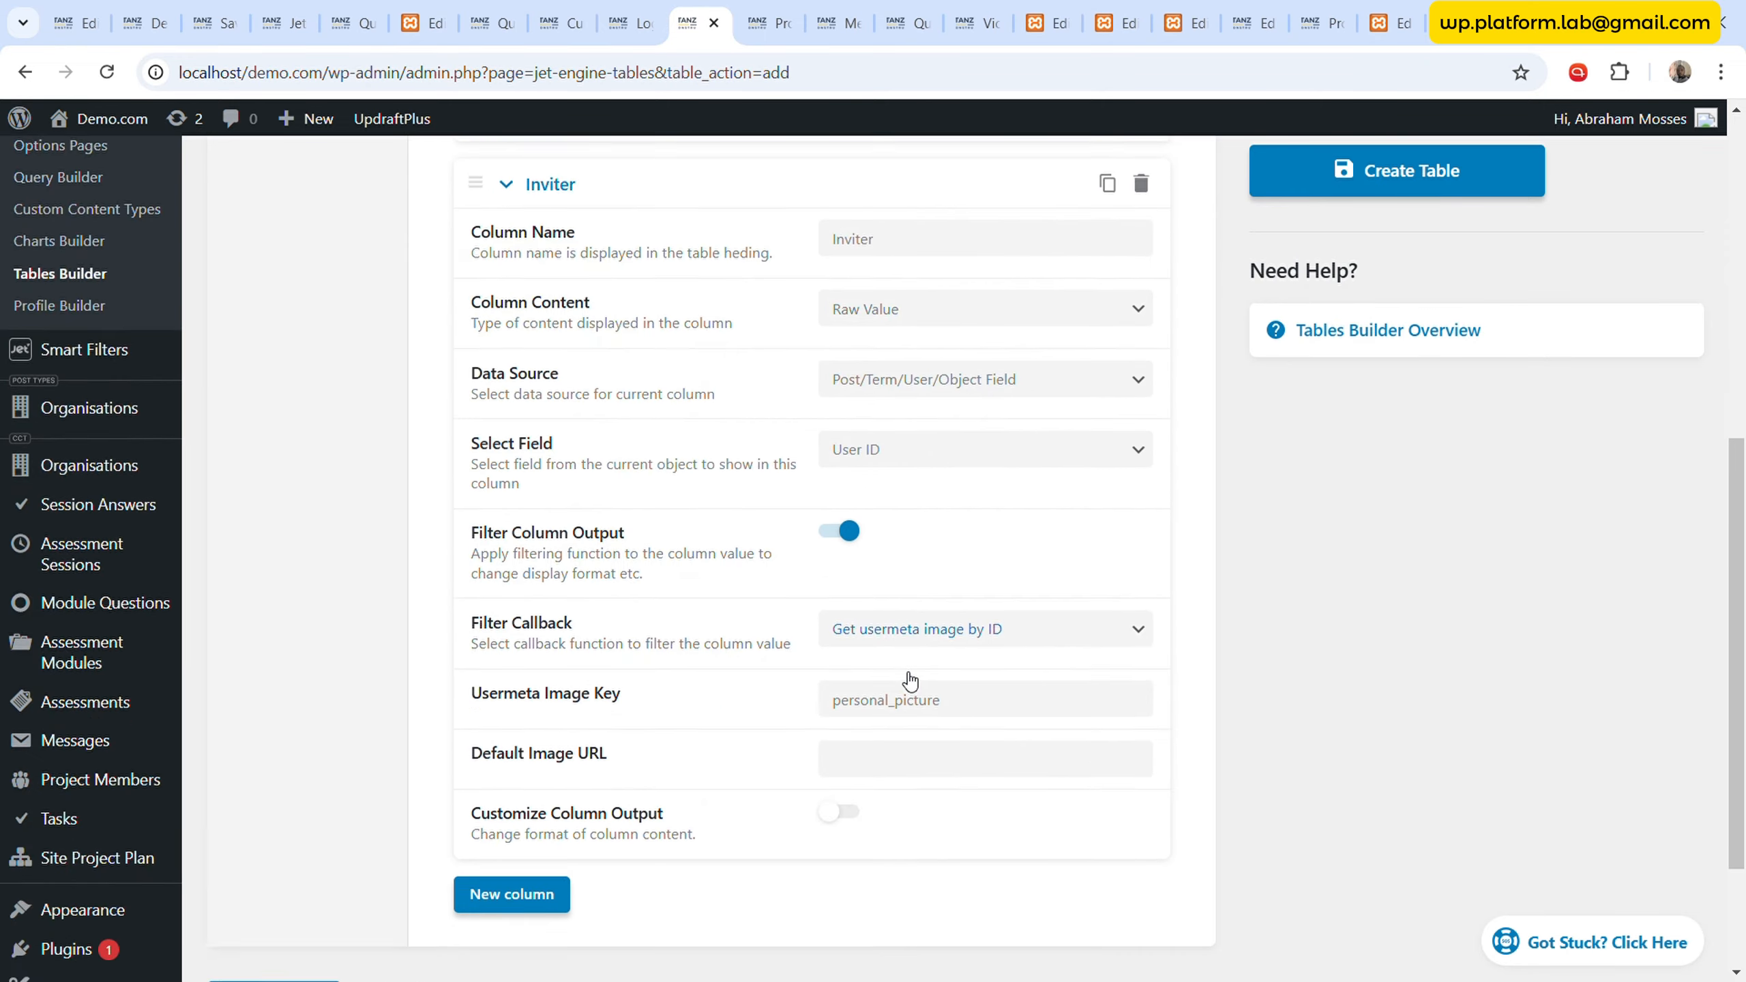
left_click(881, 577)
key("ctrl+v")
left_click(790, 567)
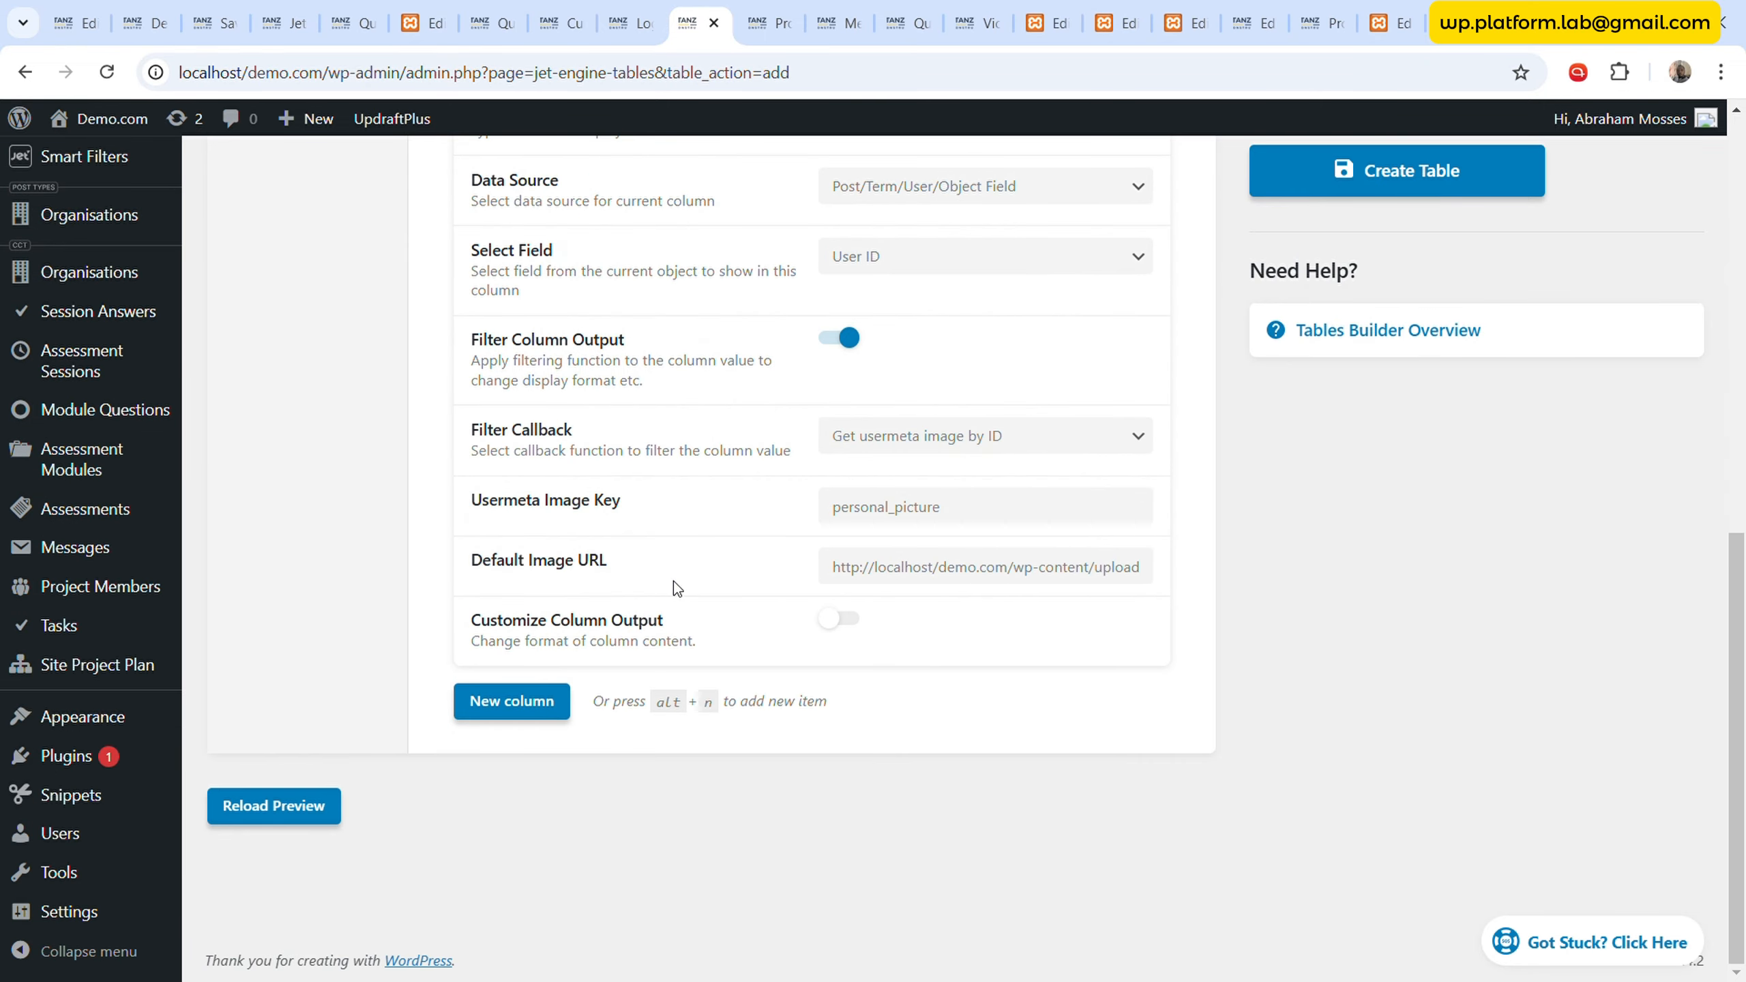
- Rename the copied Inviter column, the one using the usermeta image callback, to User
scroll(653, 551, "up", 5)
scroll(738, 641, "down", 5)
scroll(738, 640, "up", 6)
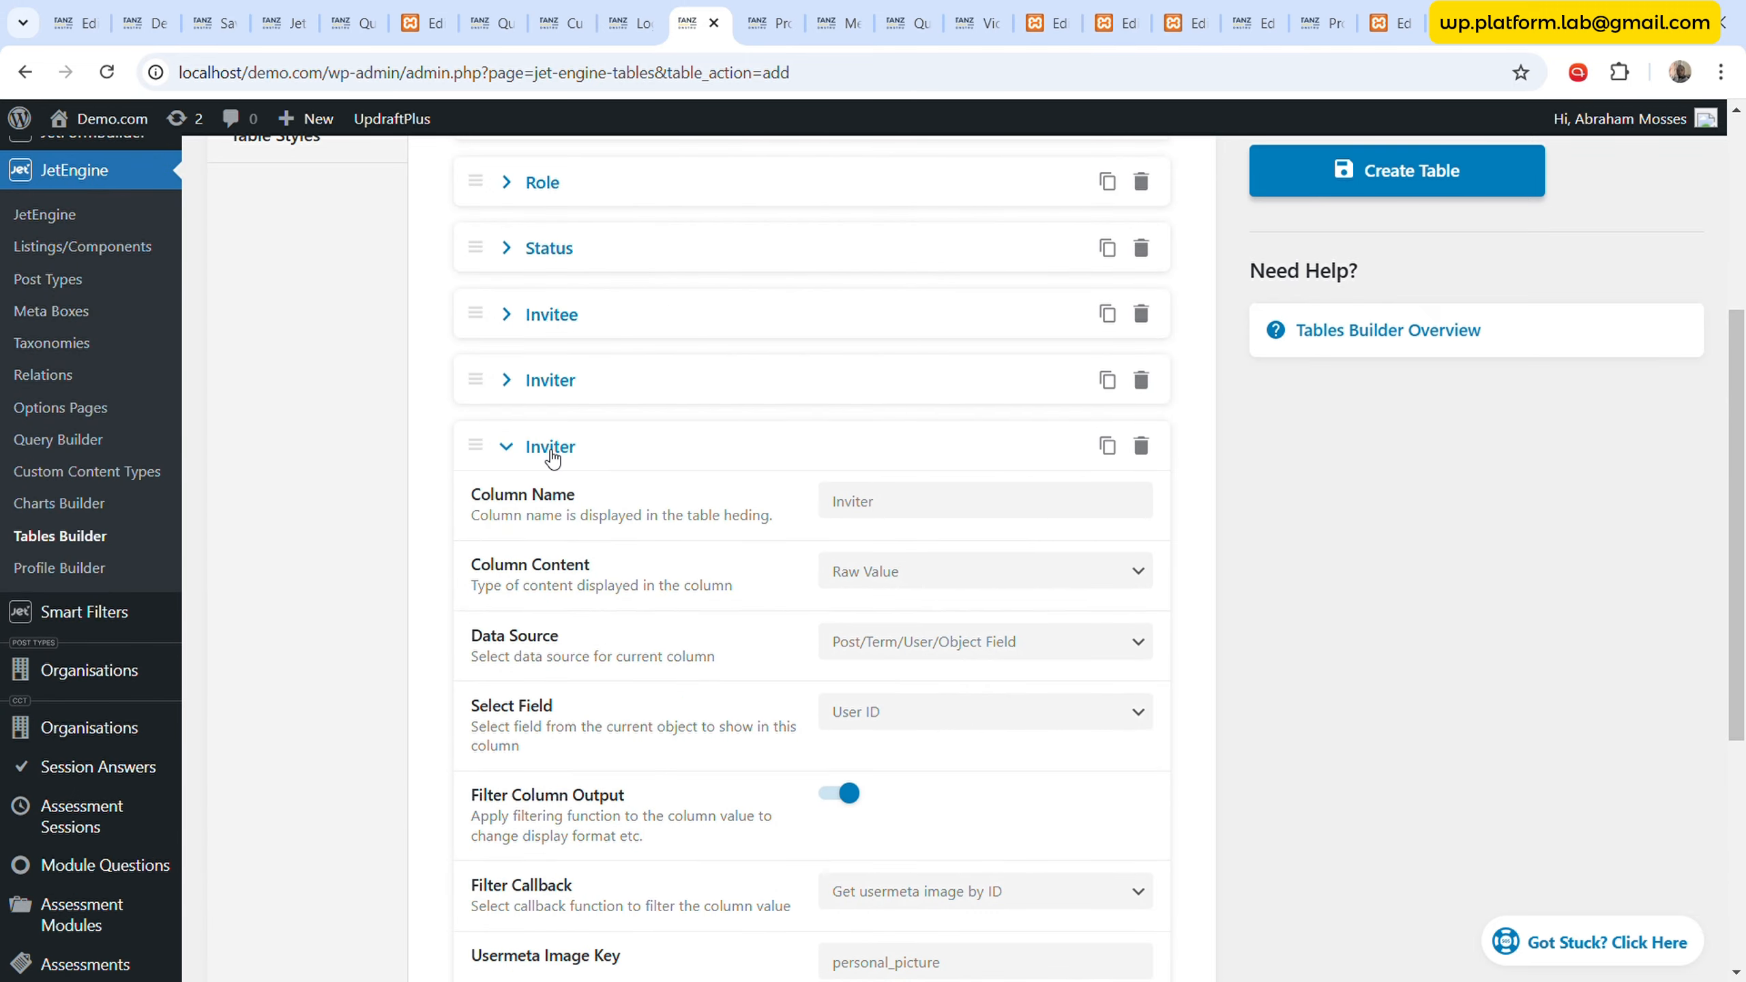
left_click(550, 453)
left_click(583, 449)
double_click(918, 509)
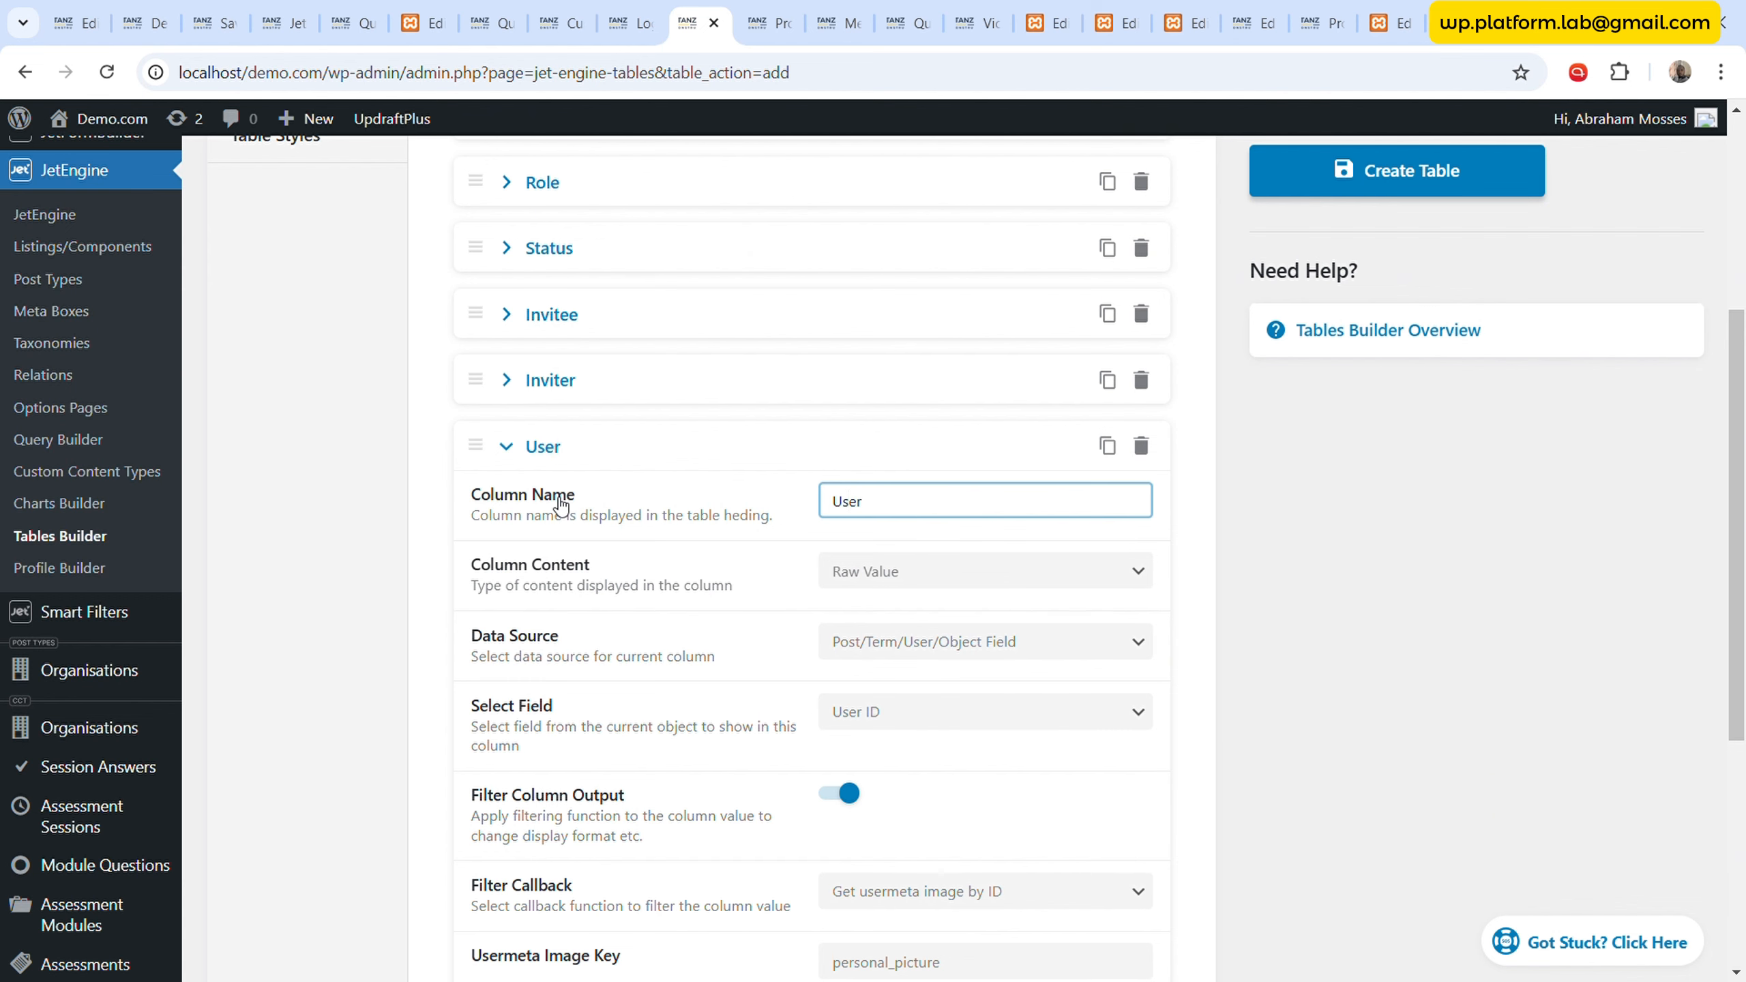
- Collapse the User column's settings and move the column between ID and Name
left_click(543, 447)
scroll(546, 591, "up", 2)
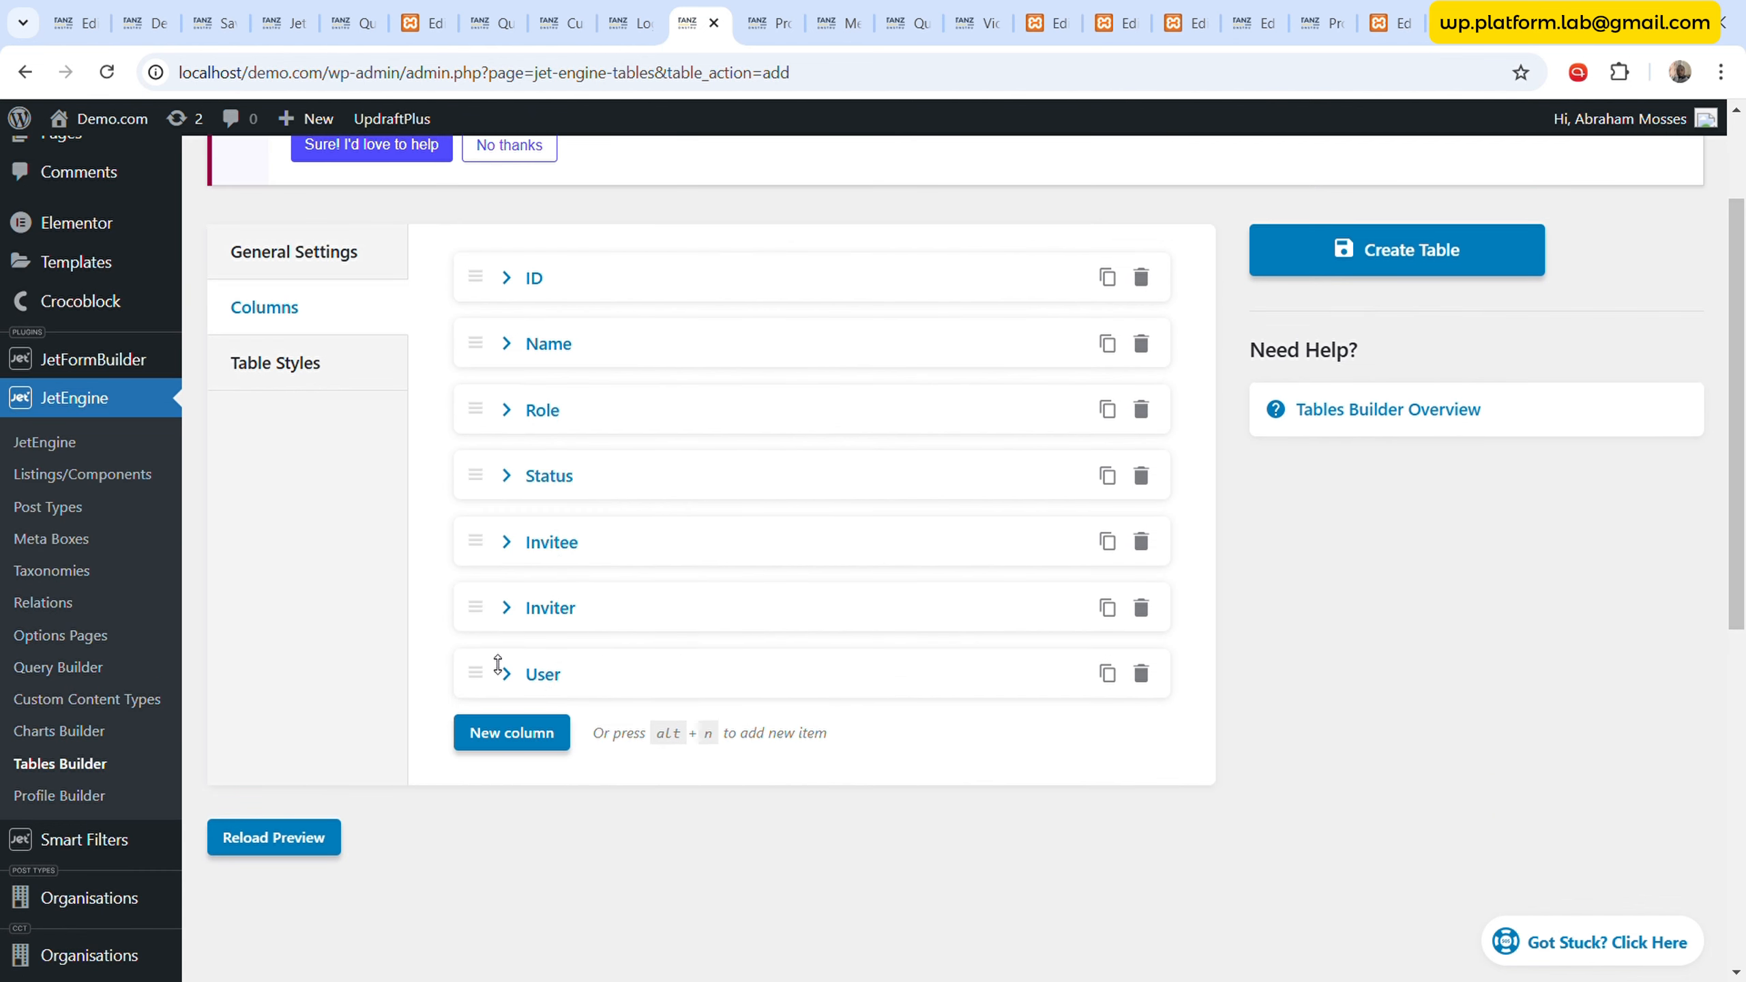
left_click_drag(491, 684, 486, 330)
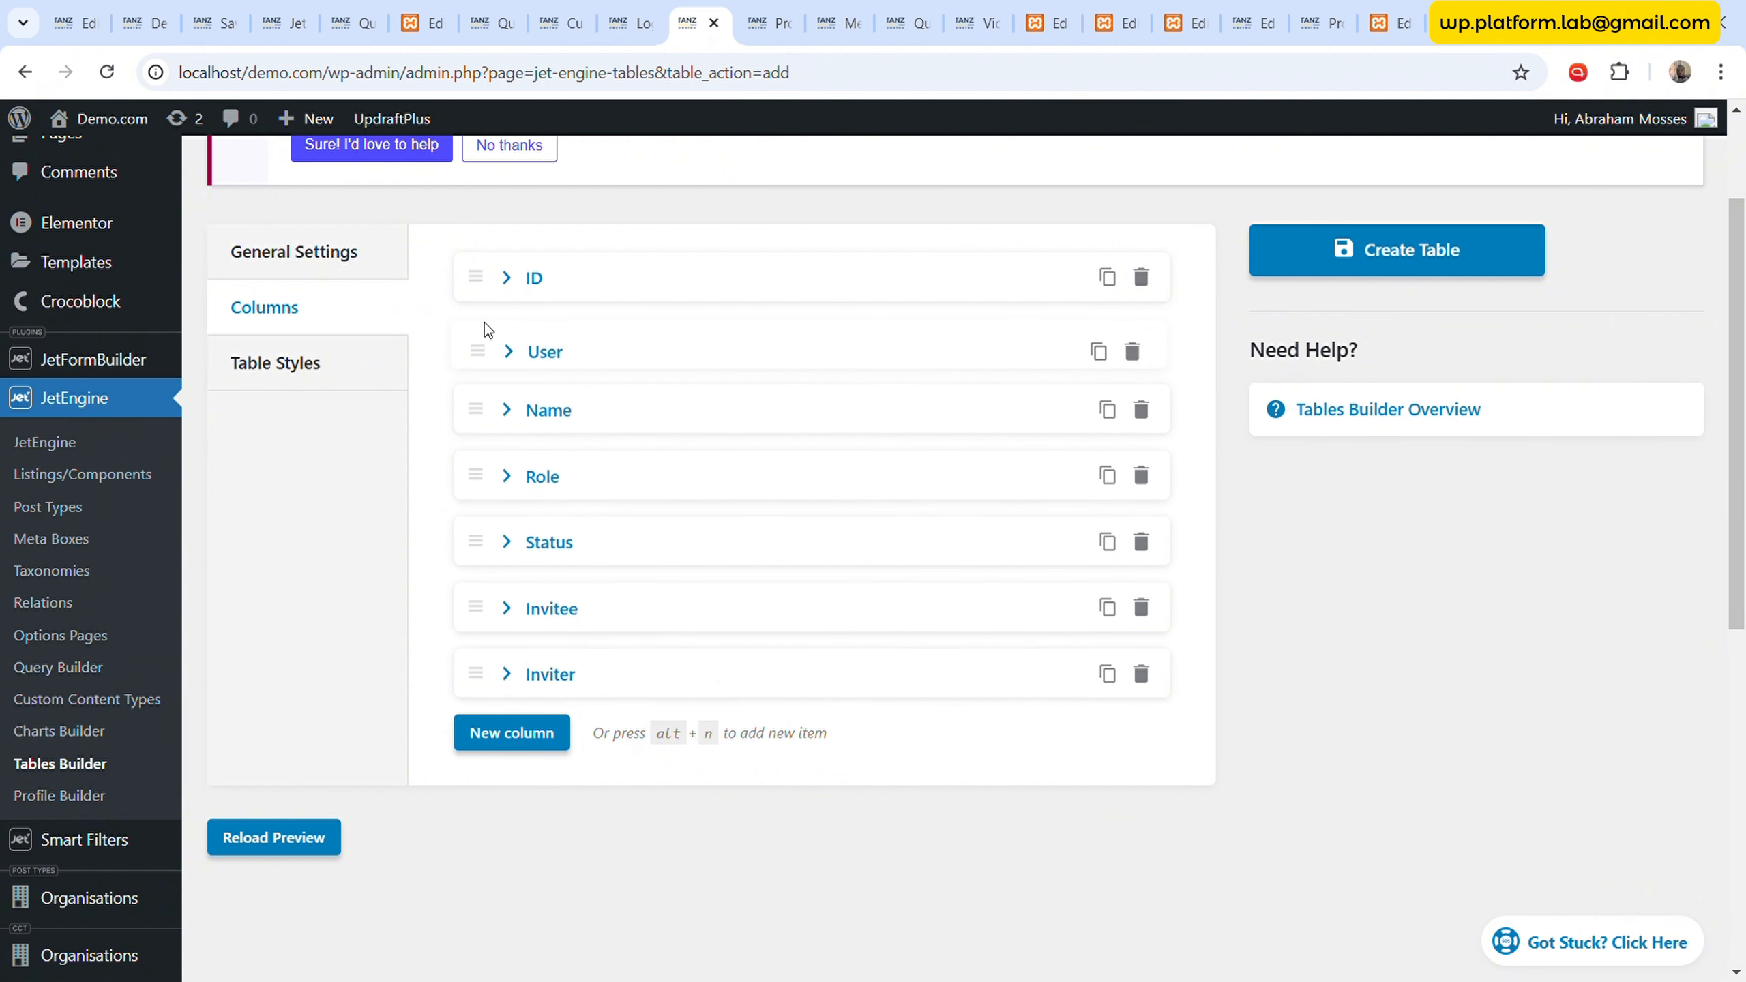
- Create the Cur Proj: Member List table and open the saved templates list in a new browser tab
left_click(1383, 268)
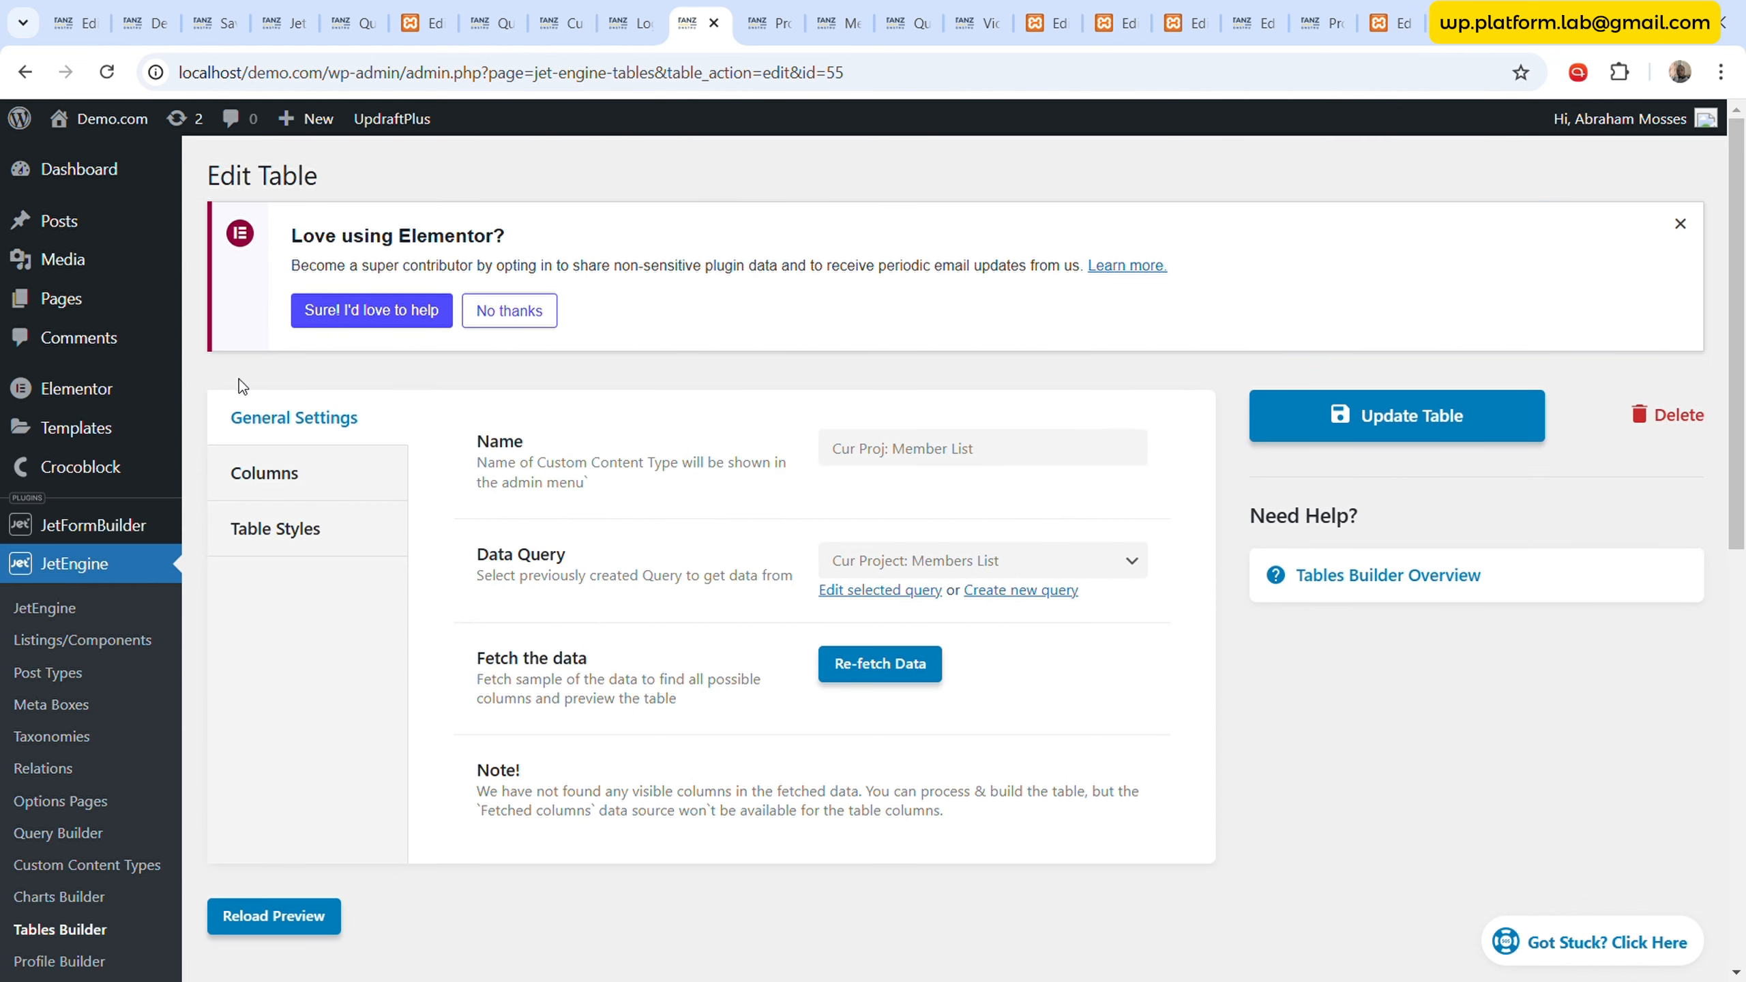
mouse_move(151, 430)
left_click(329, 465)
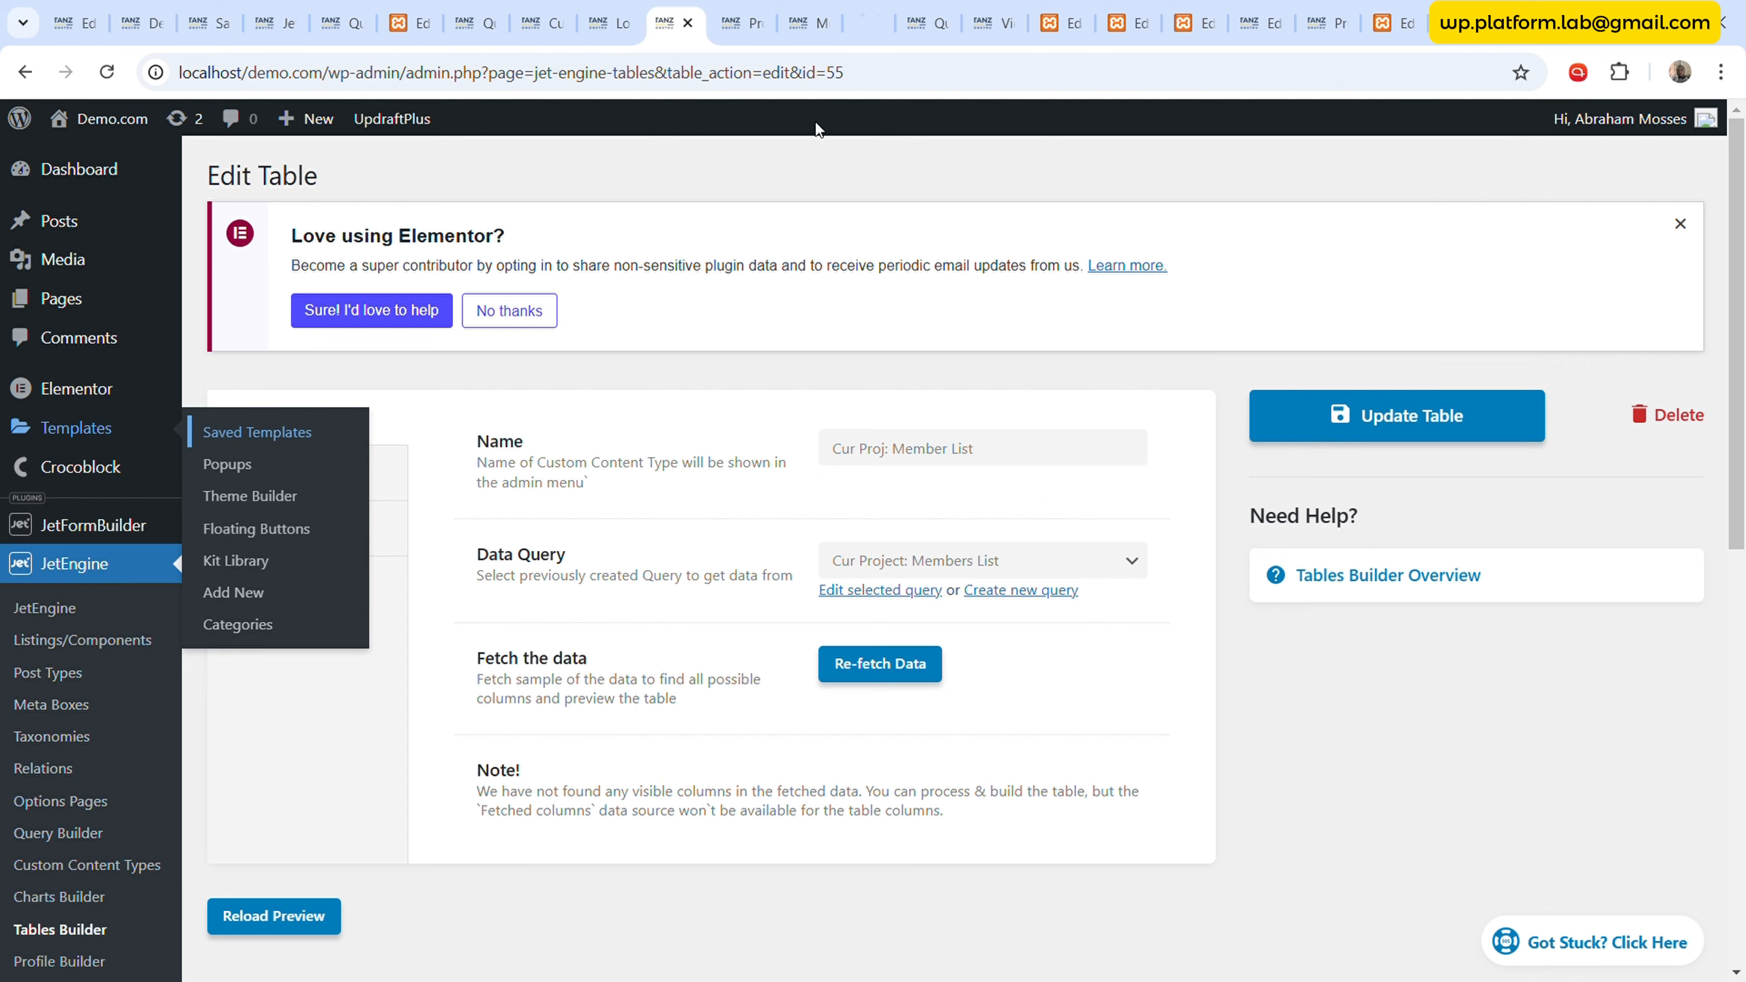
left_click(844, 3)
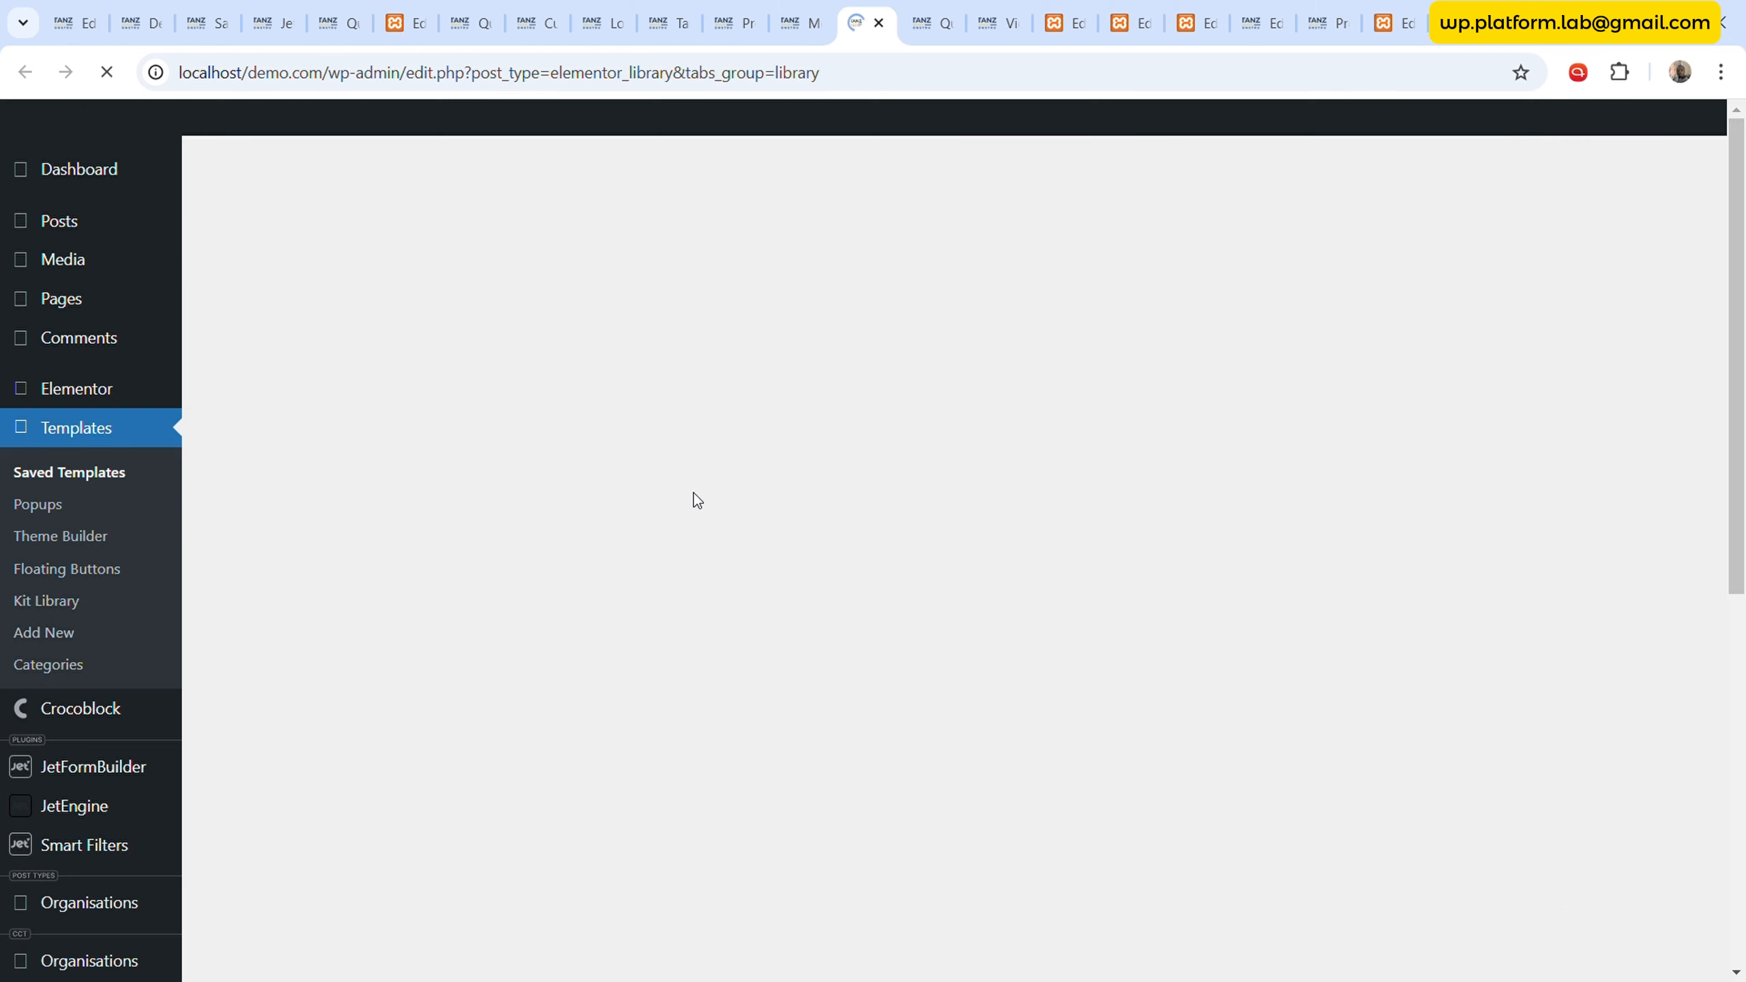
- Open the PMD Task Lists template in Elementor and check its content for a task table
scroll(616, 531, "down", 5)
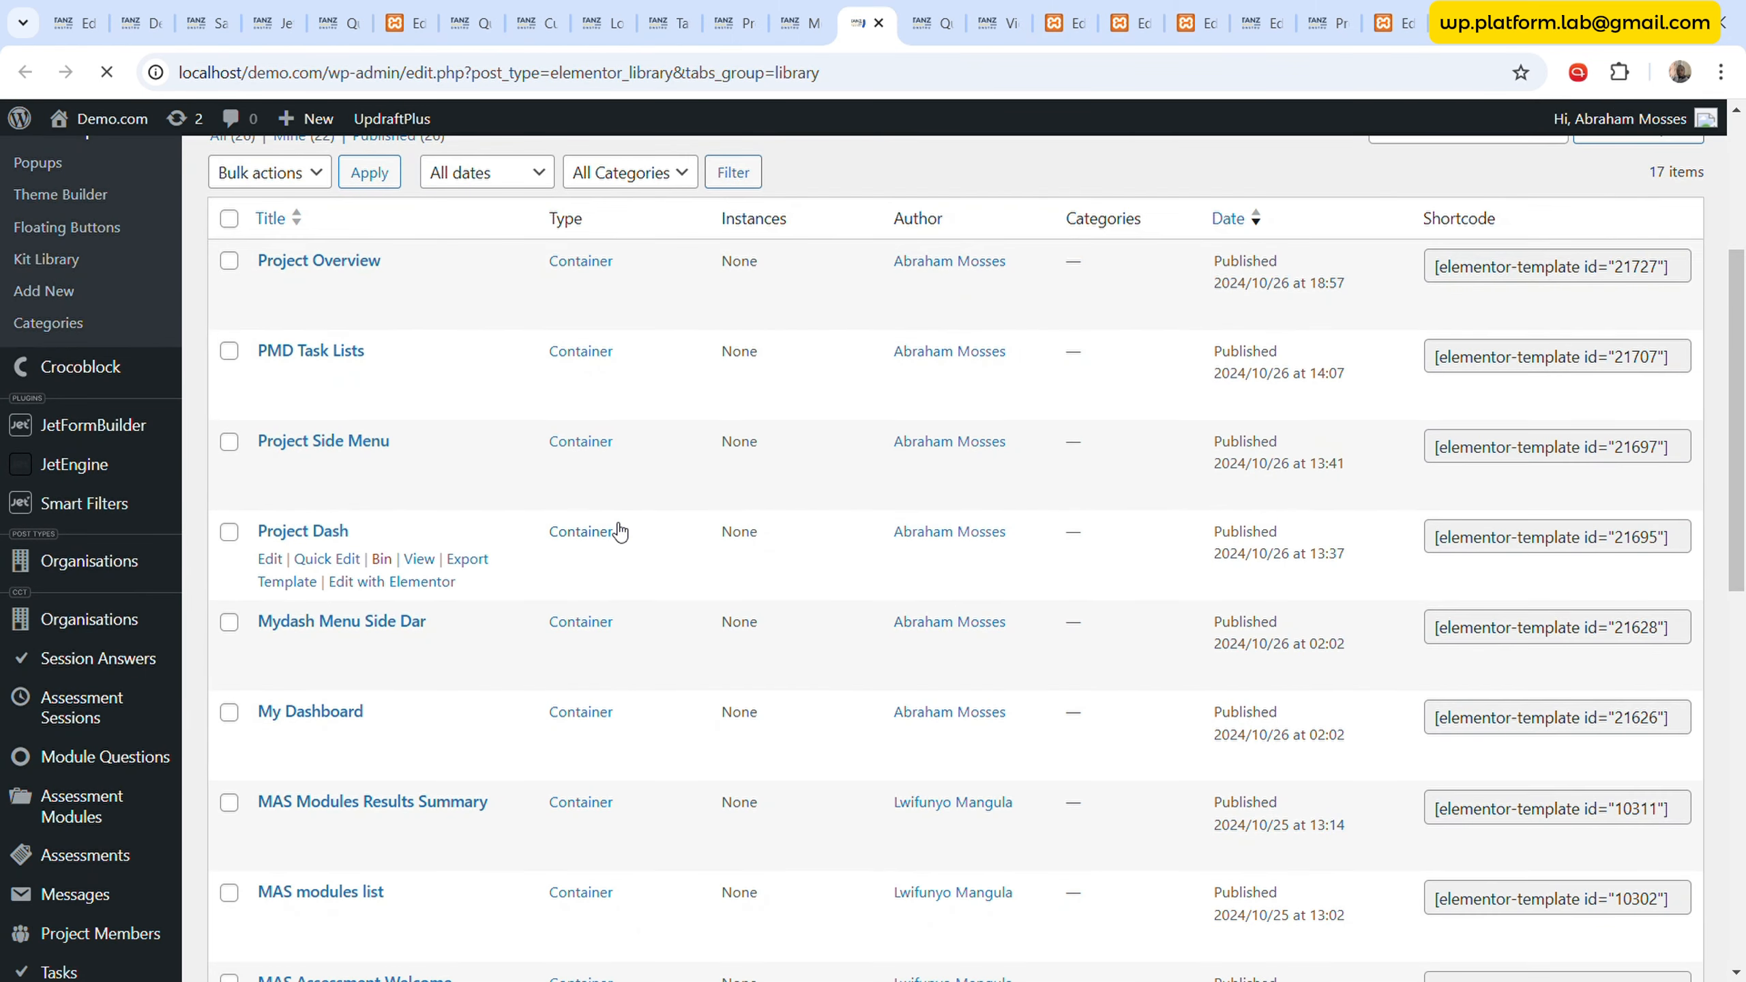
left_click(411, 471)
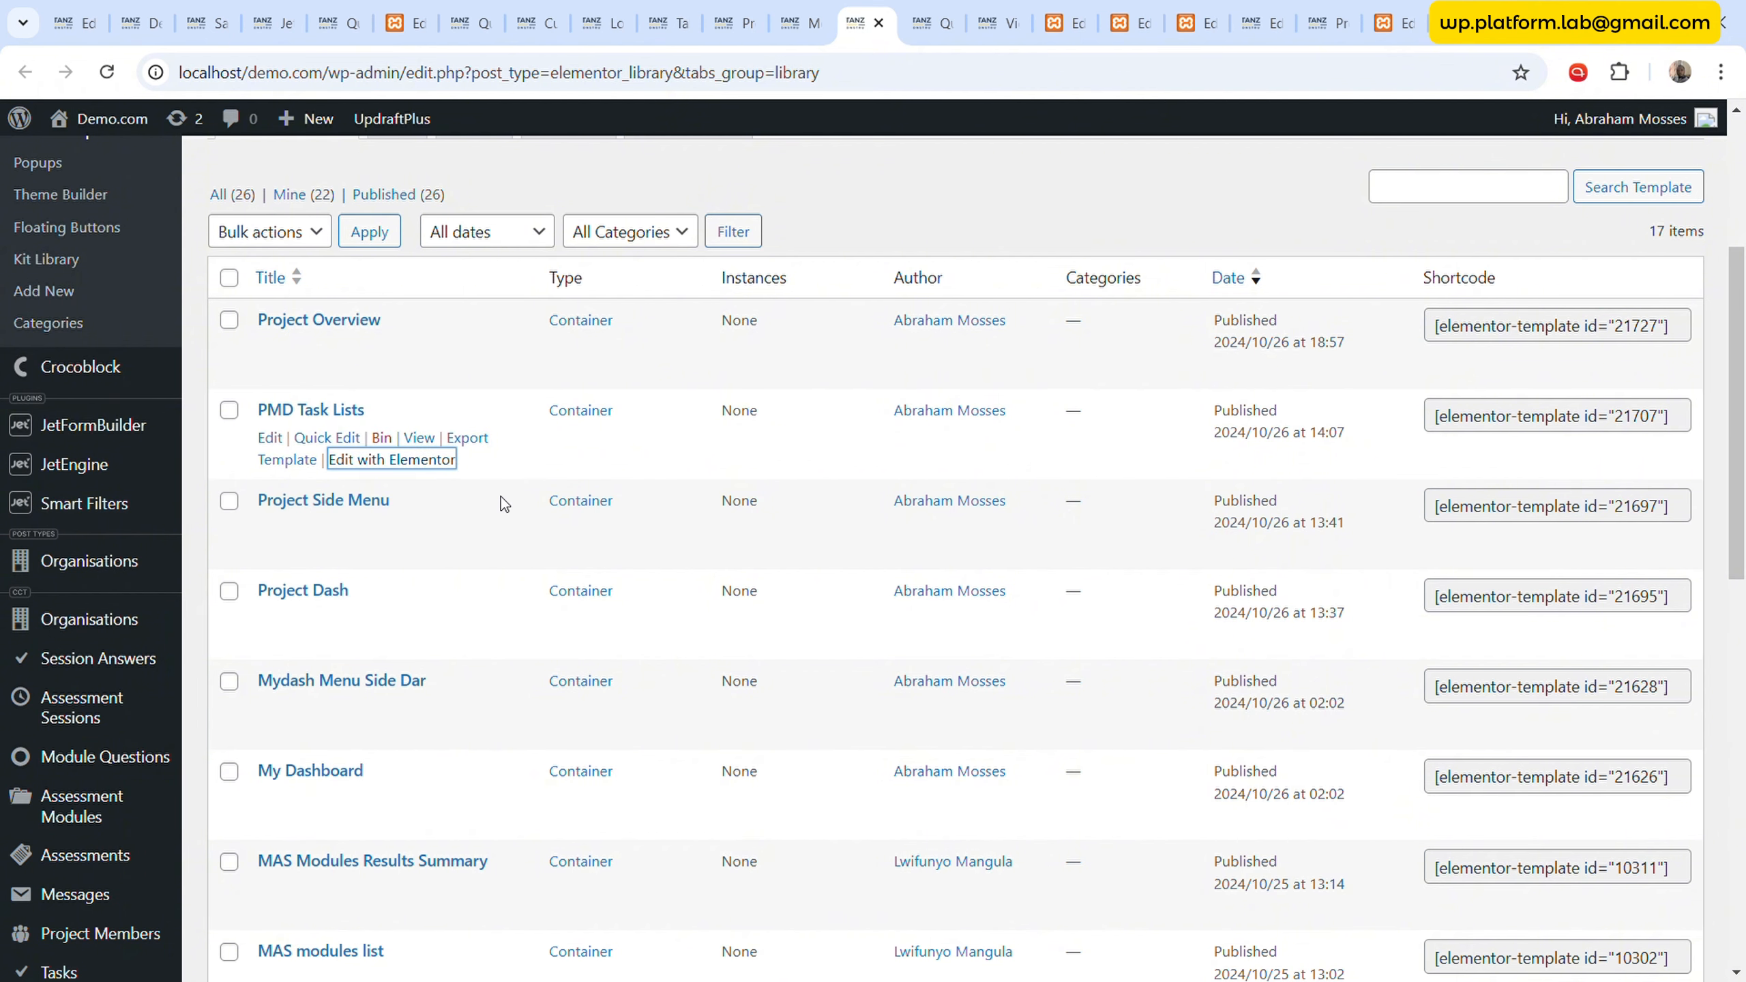
scroll(663, 577, "down", 10)
scroll(667, 577, "down", 5)
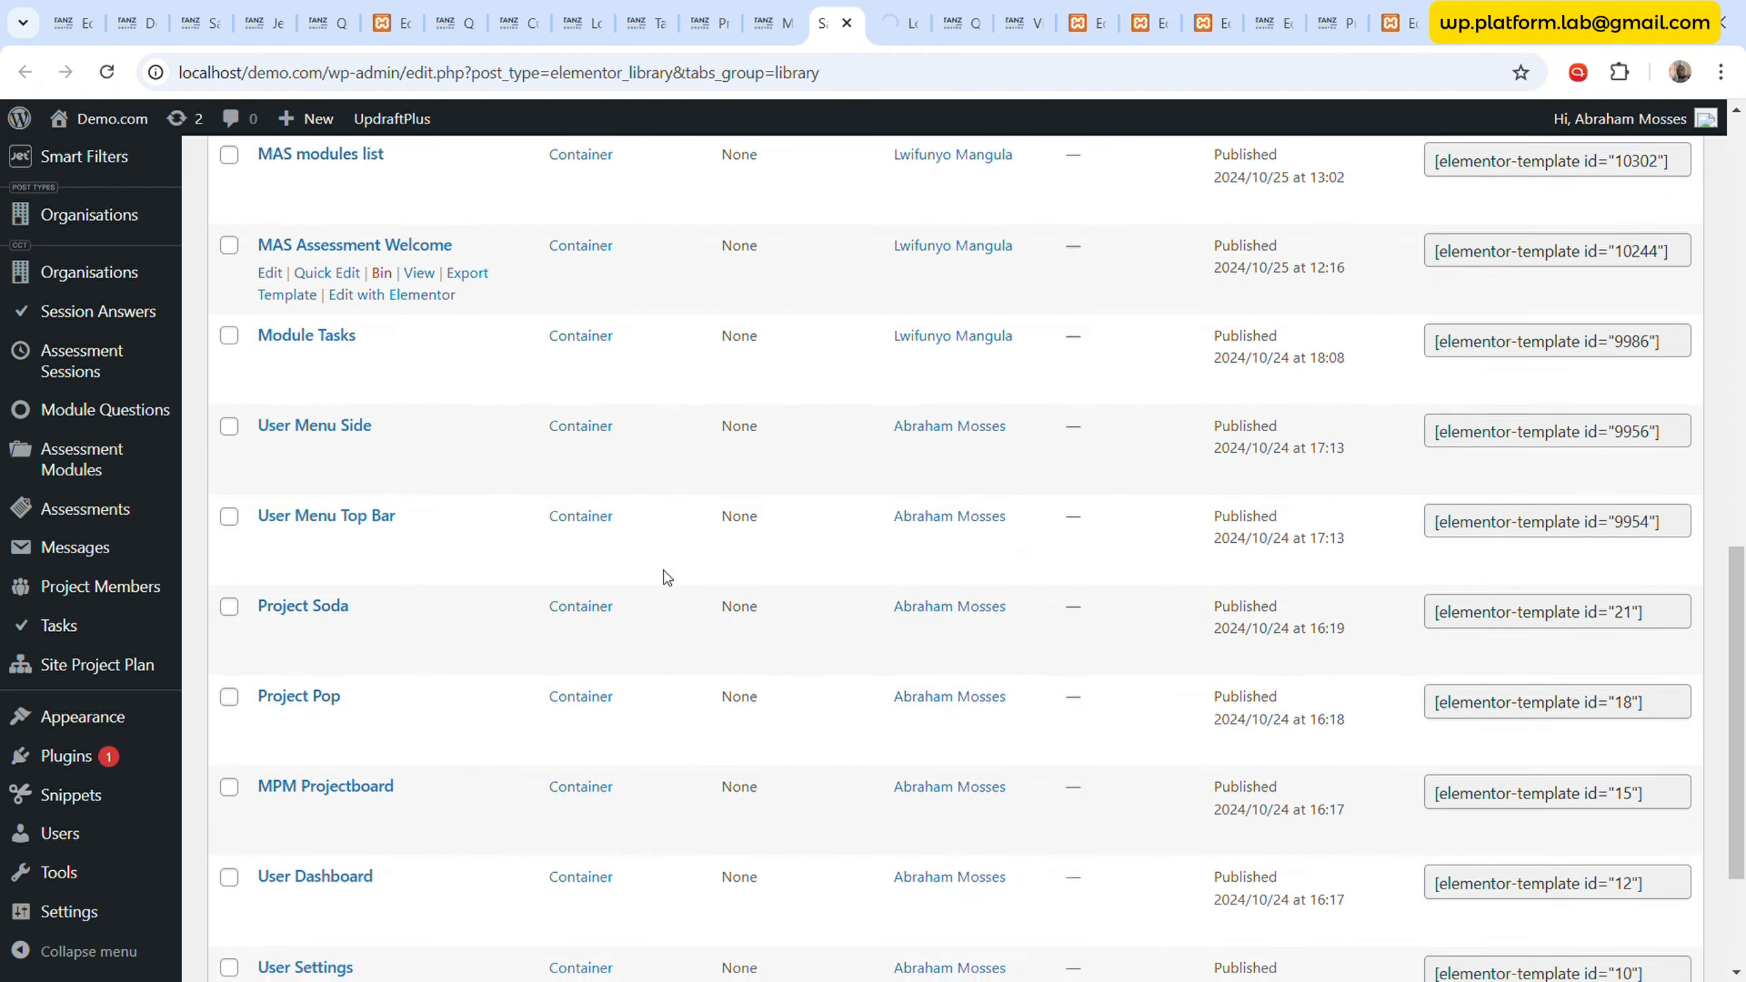
scroll(729, 432, "up", 8)
left_click(880, 10)
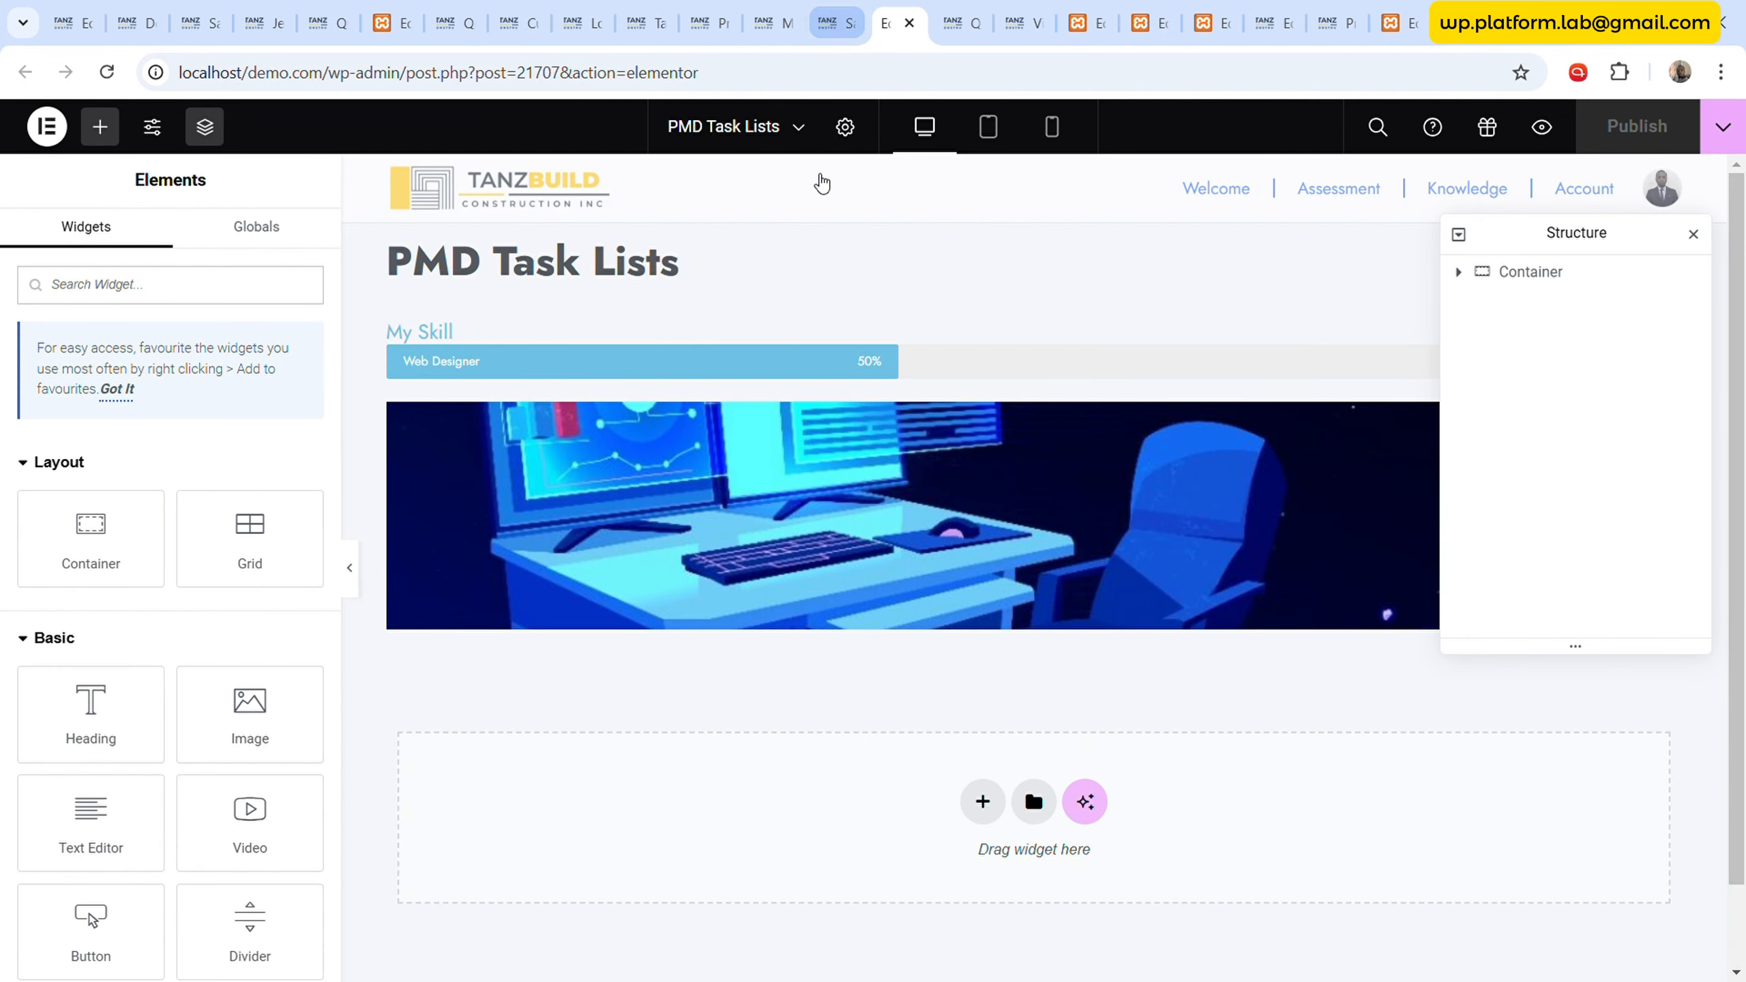
scroll(772, 667, "down", 1)
scroll(772, 667, "up", 1)
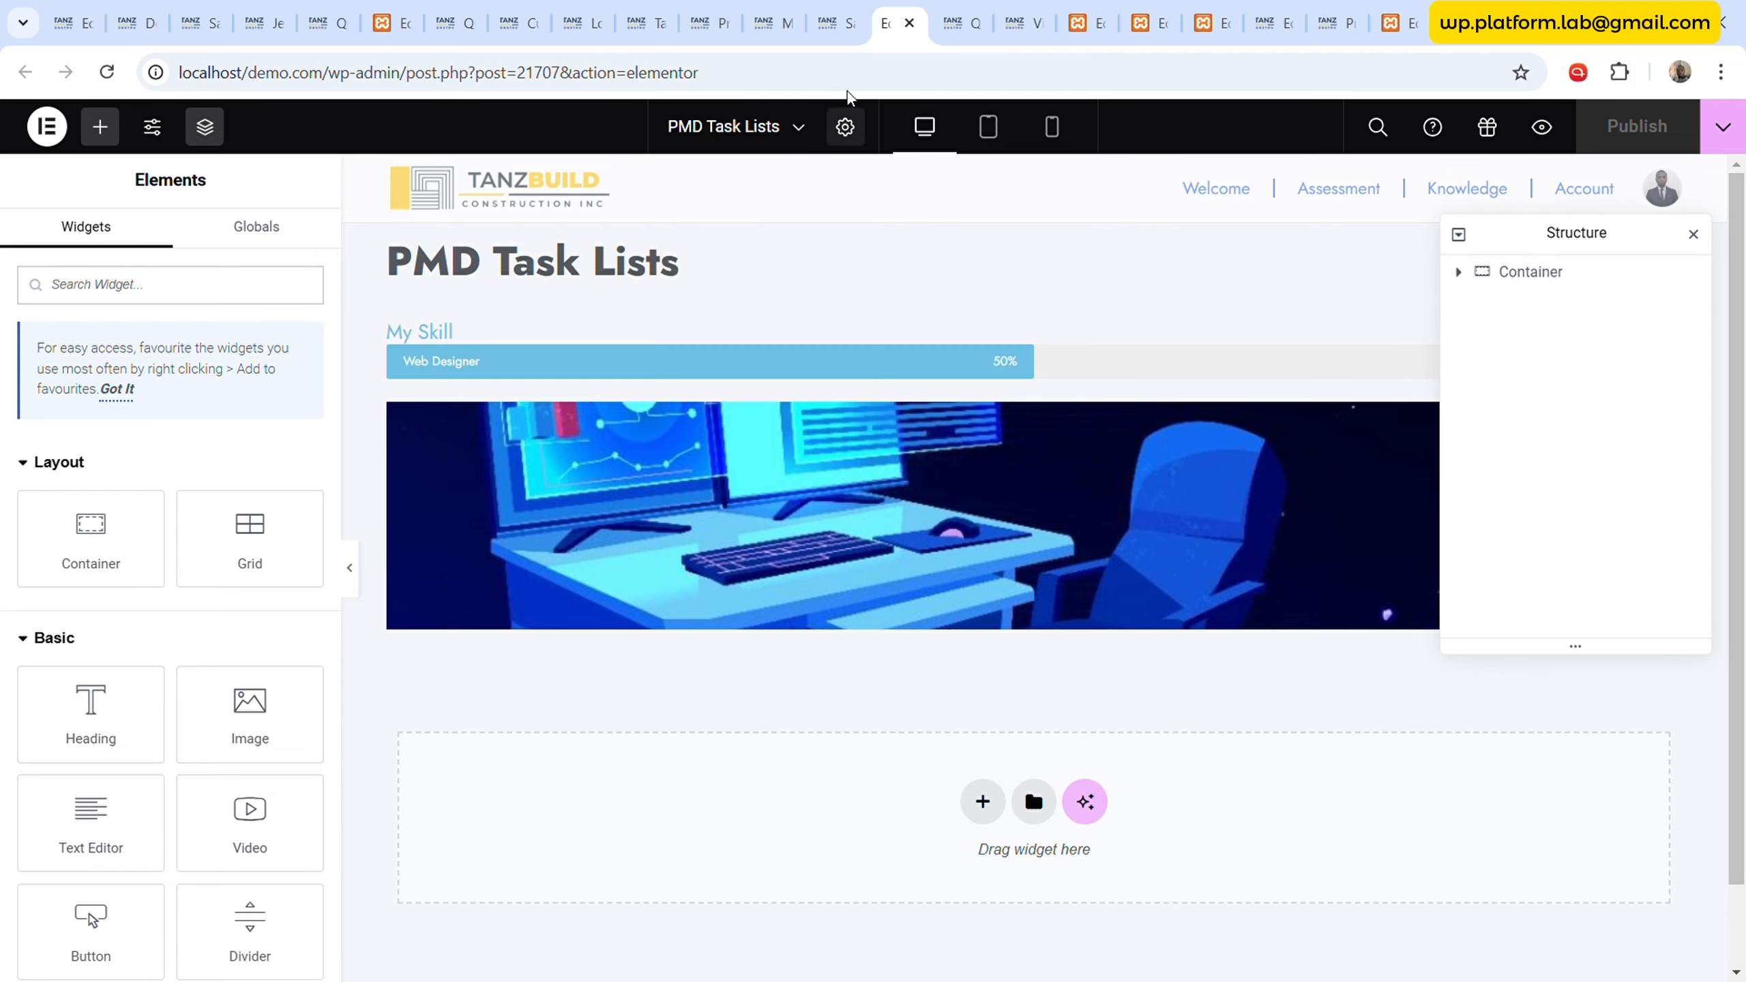
- Return to the saved templates and open the Module Tasks template in Elementor
left_click(834, 22)
scroll(479, 662, "down", 3)
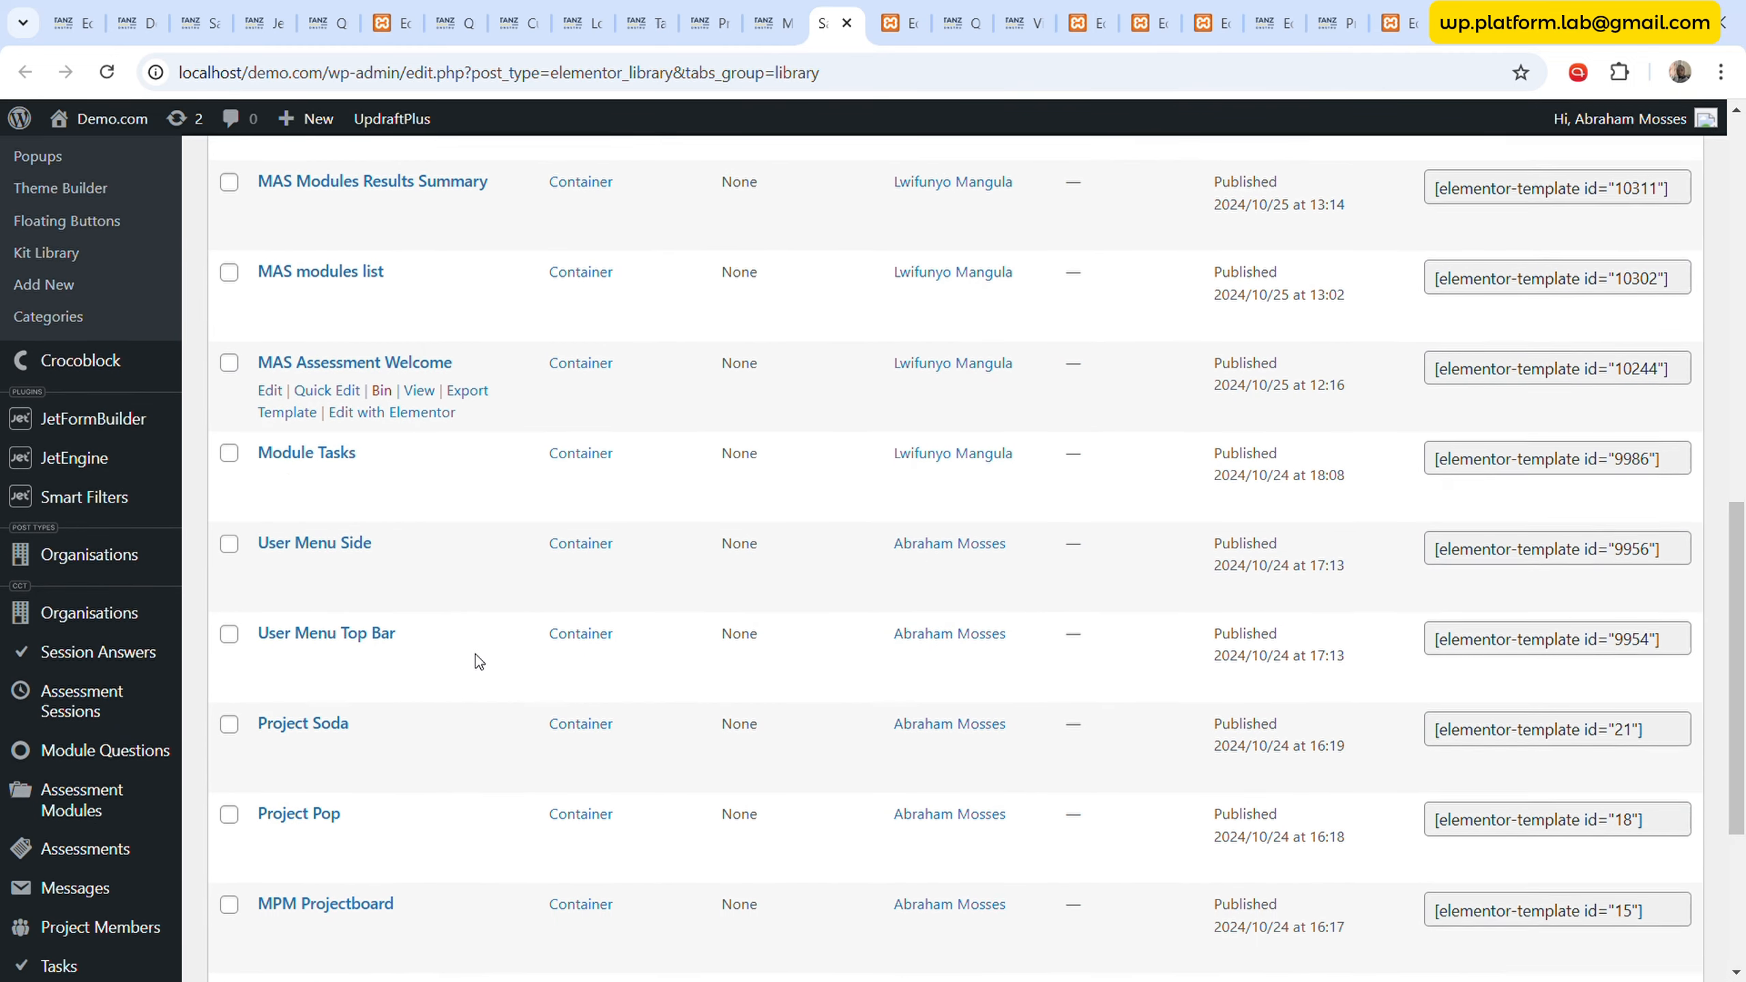
scroll(479, 662, "down", 5)
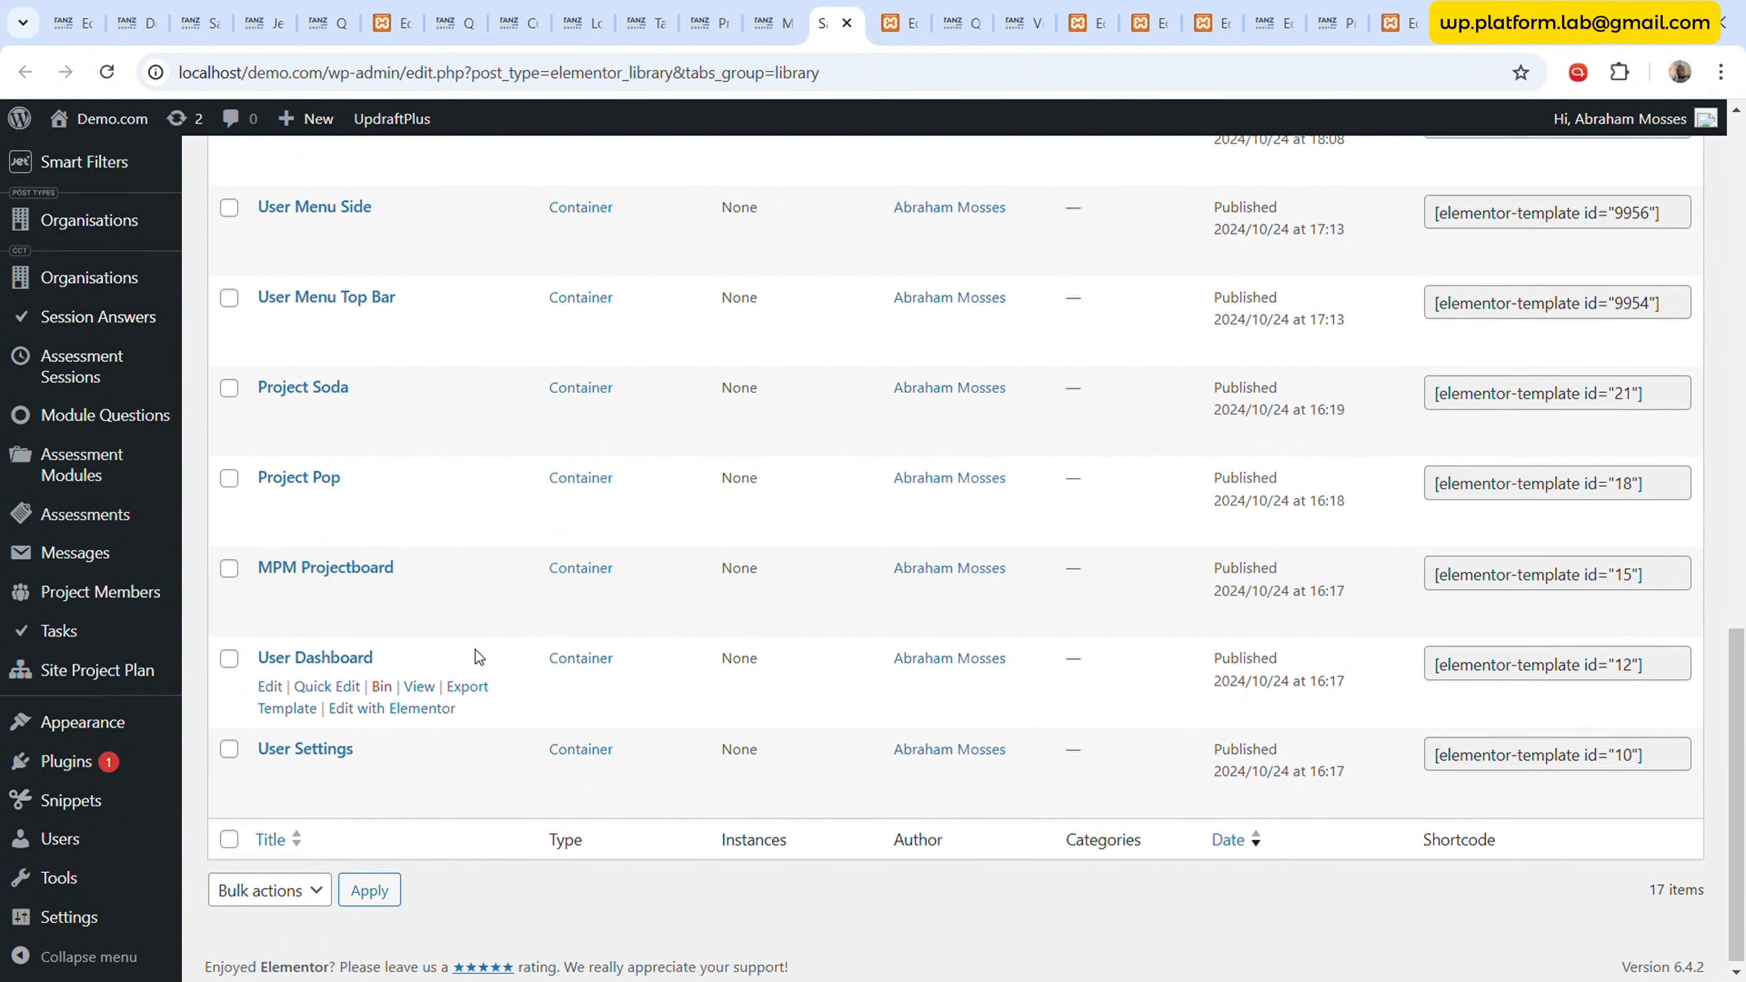
scroll(476, 660, "up", 5)
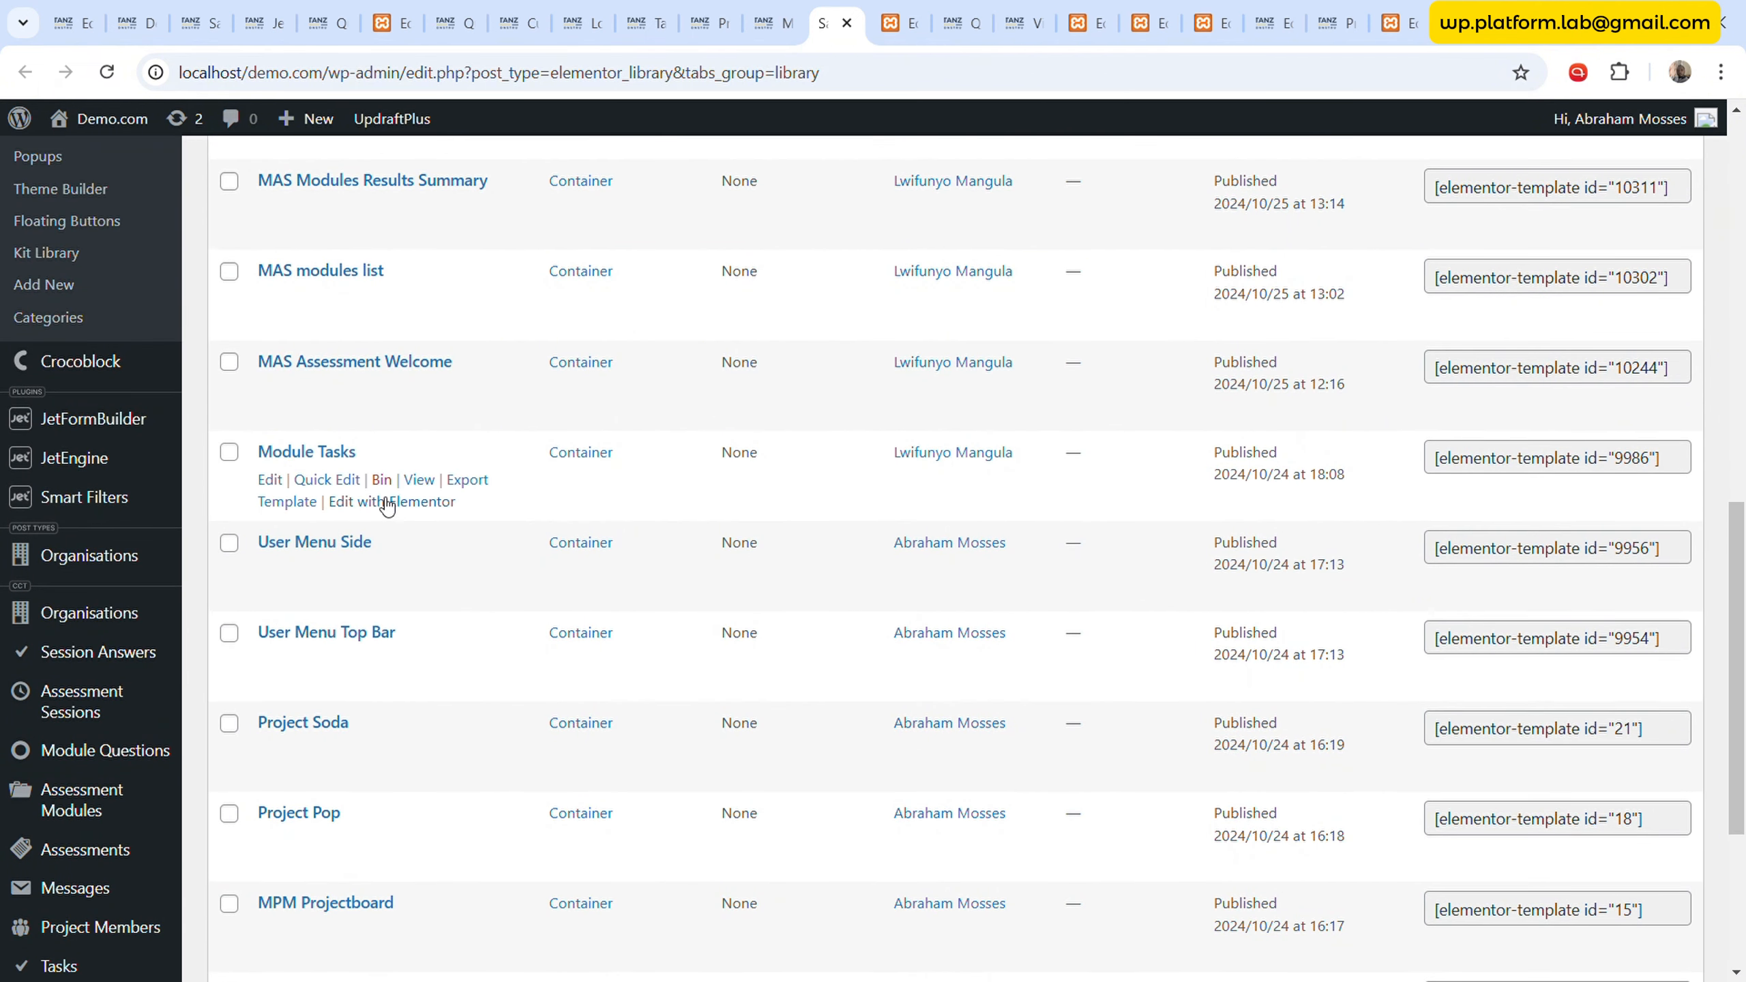
scroll(509, 530, "up", 2)
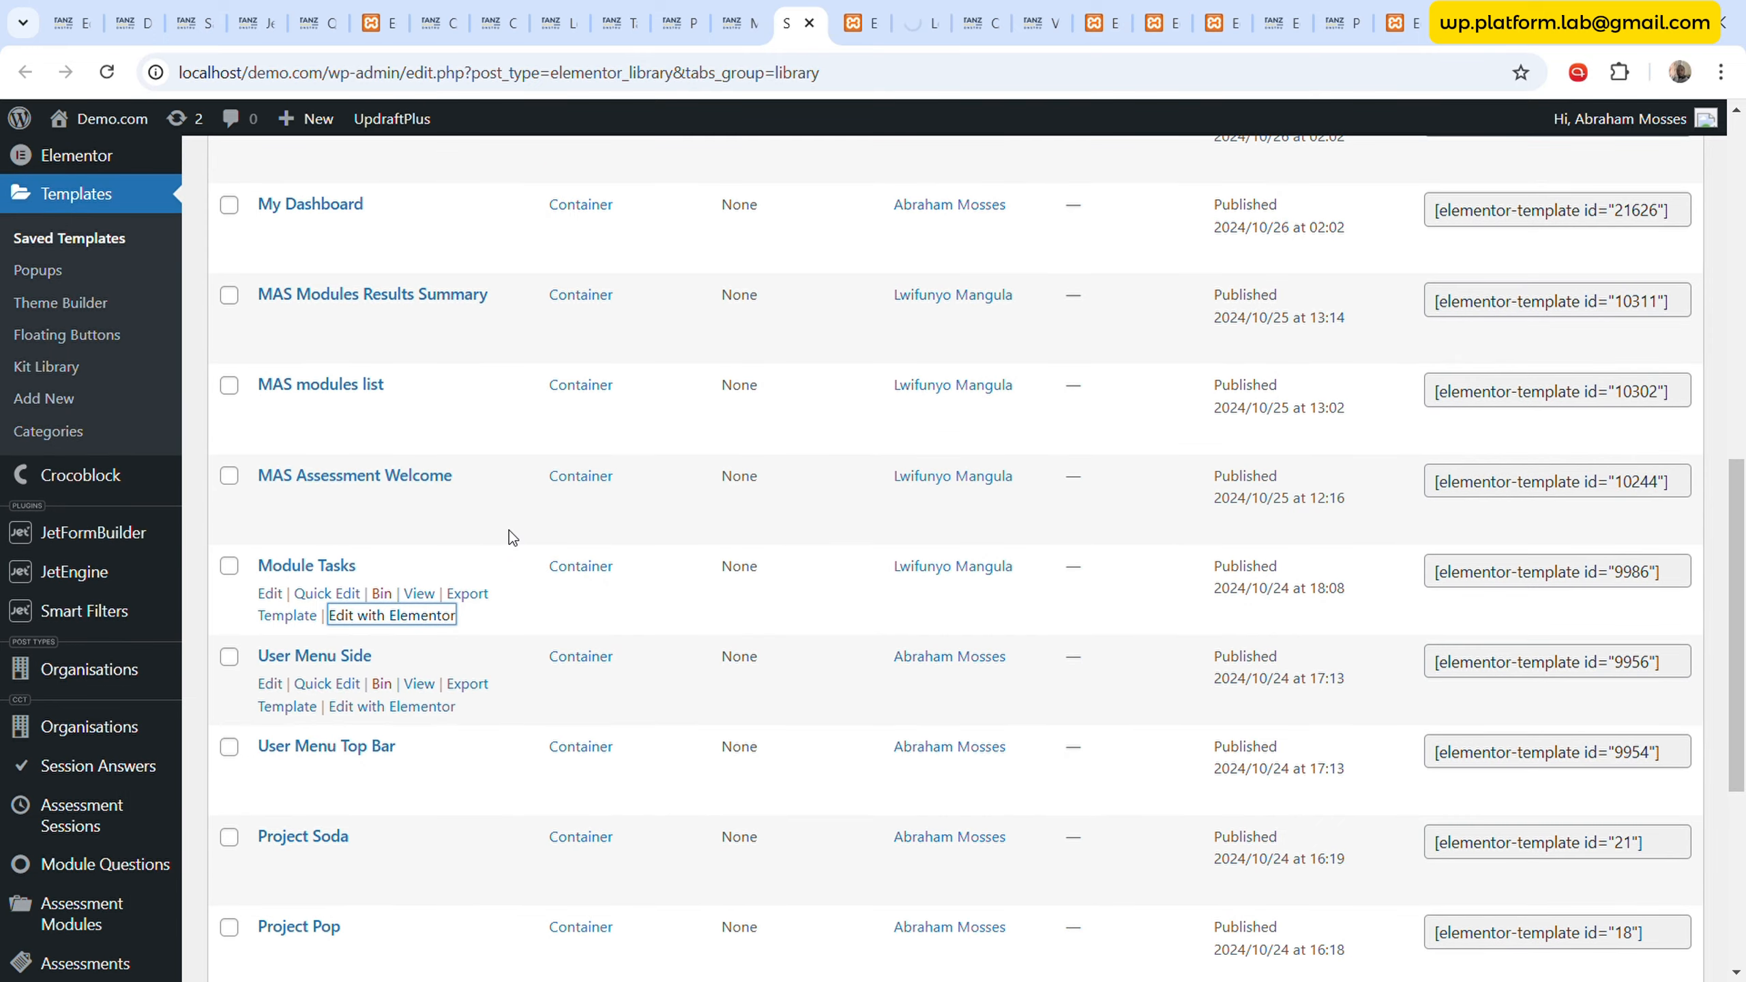
scroll(509, 530, "up", 5)
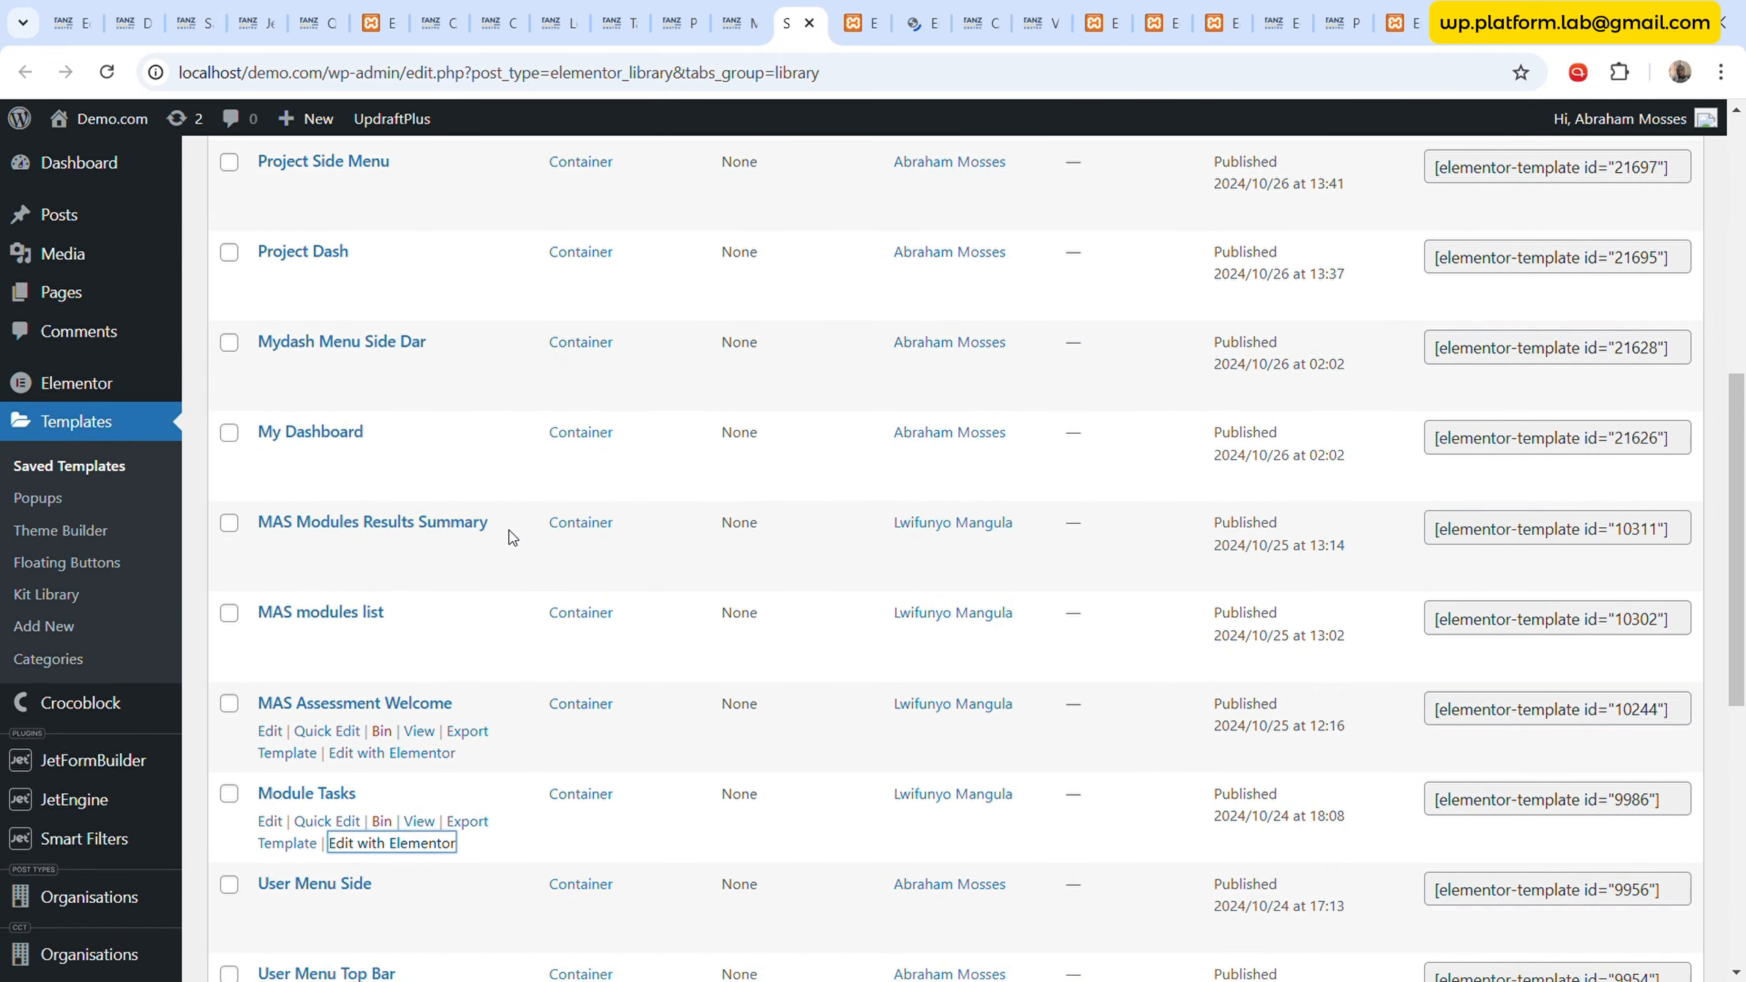
scroll(509, 530, "up", 3)
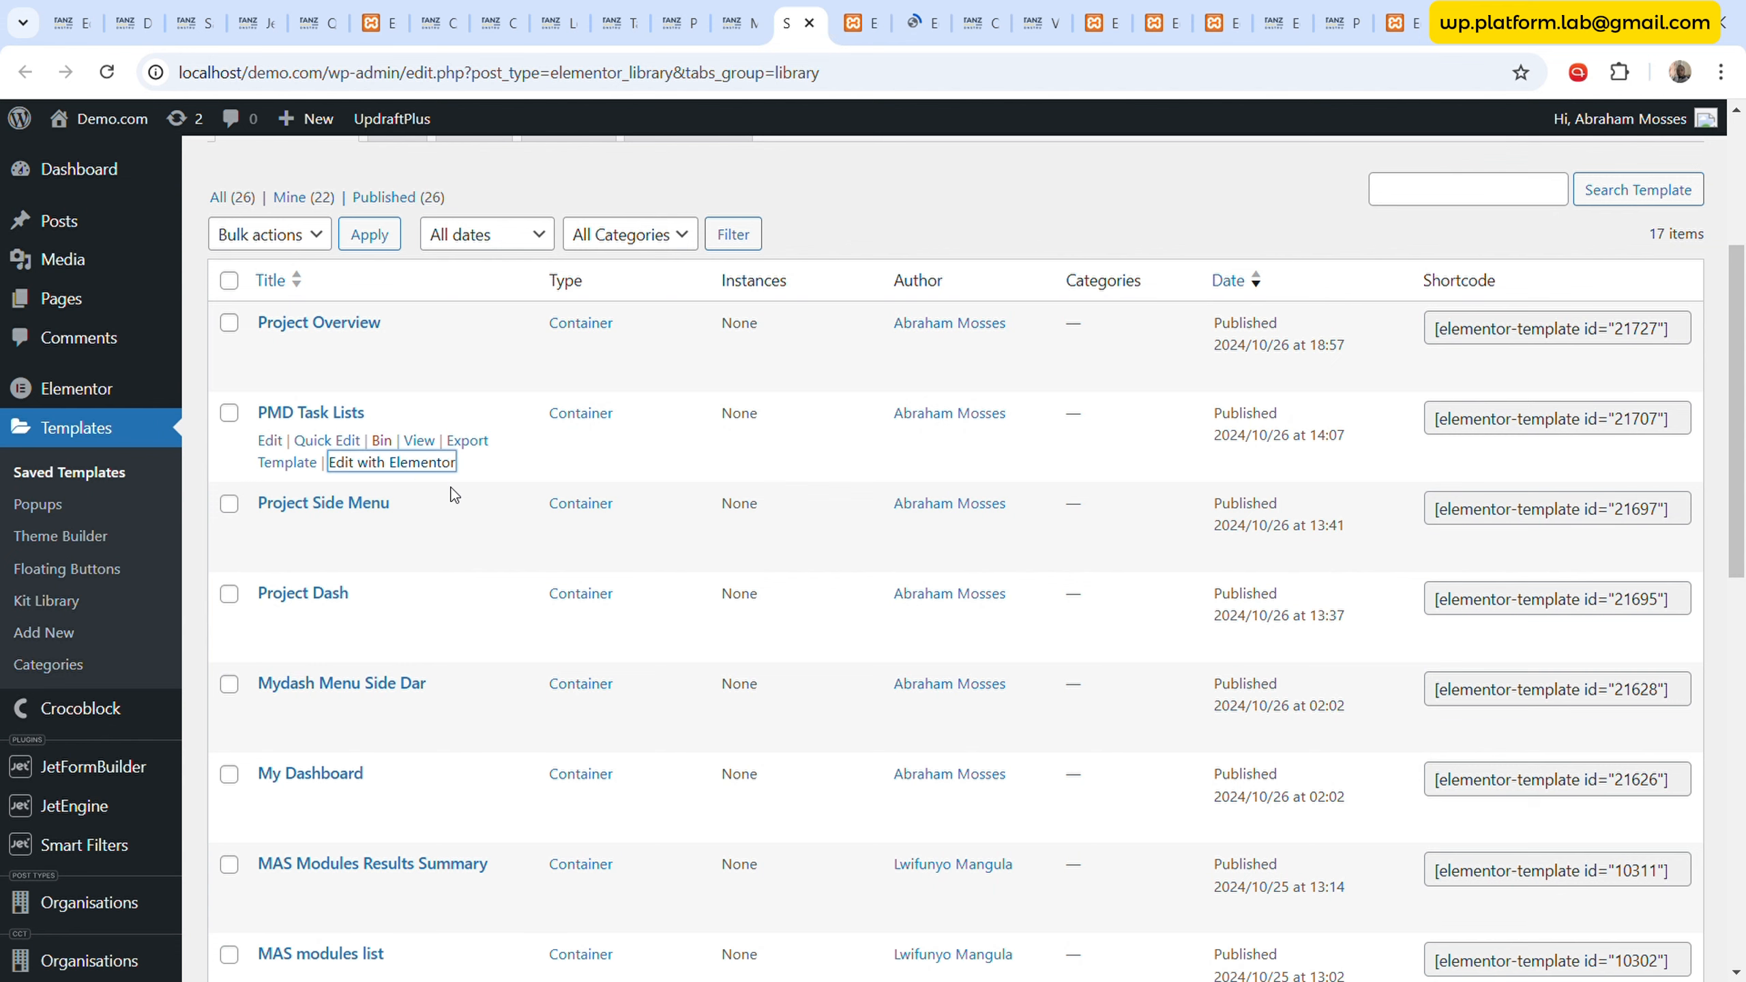
left_click(824, 6)
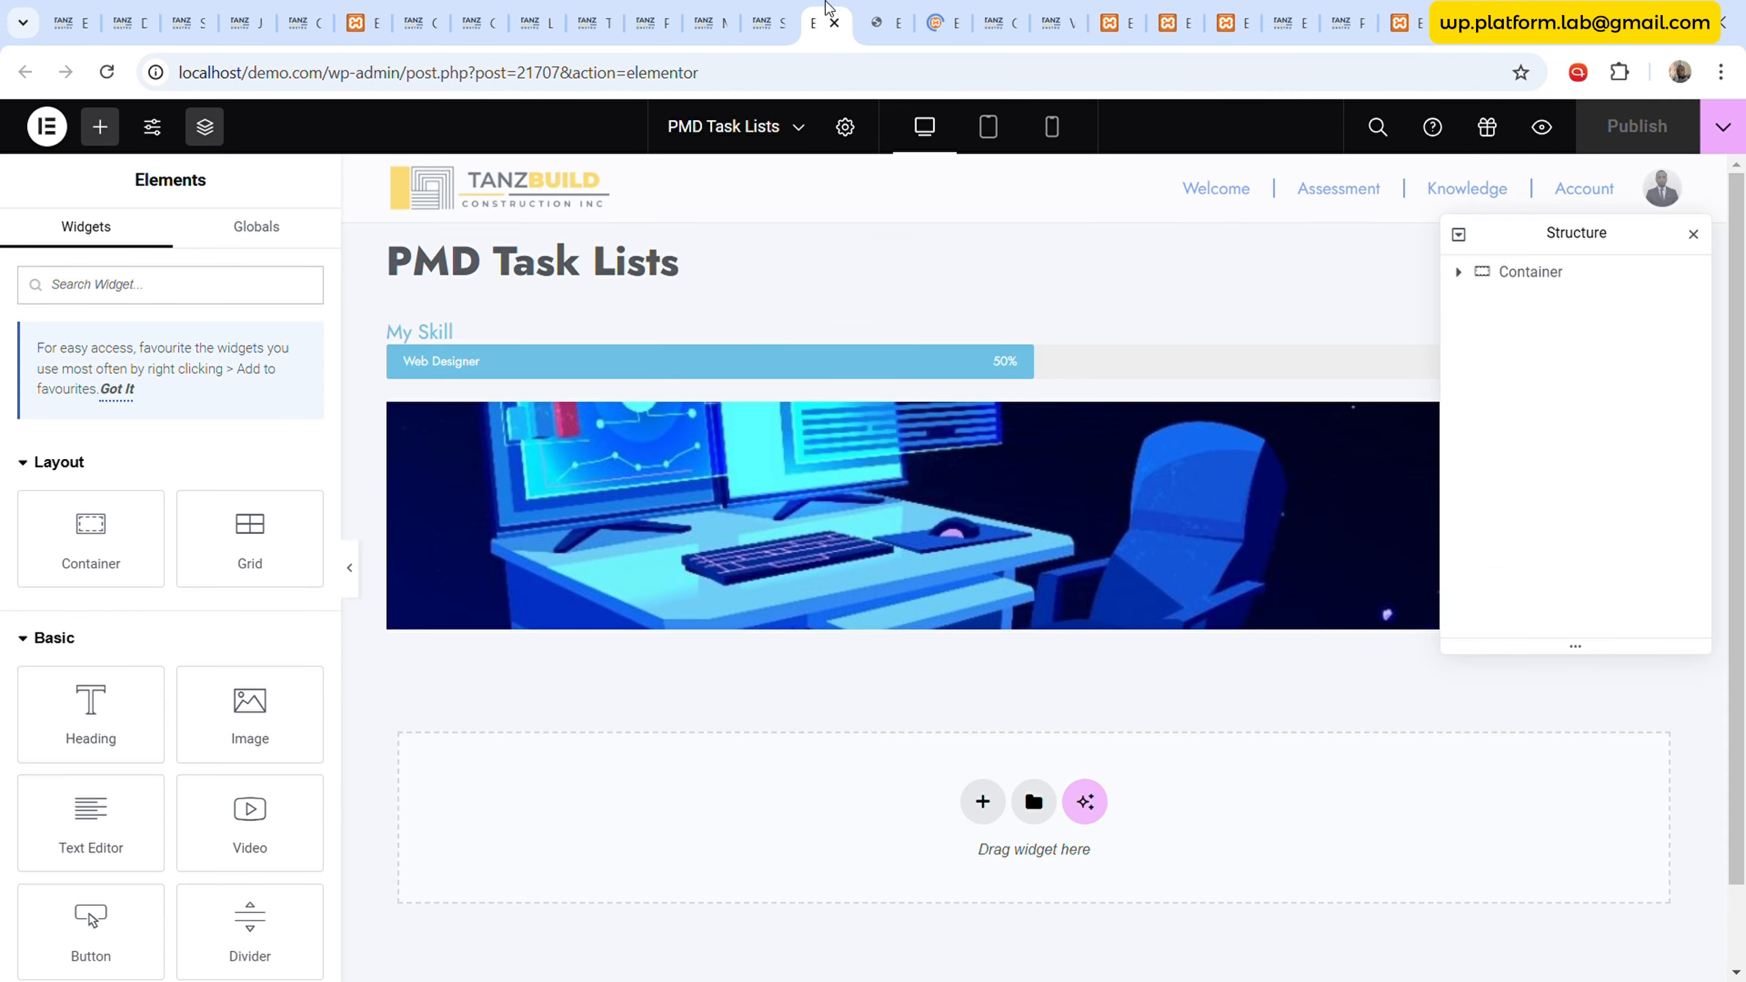
left_click(884, 20)
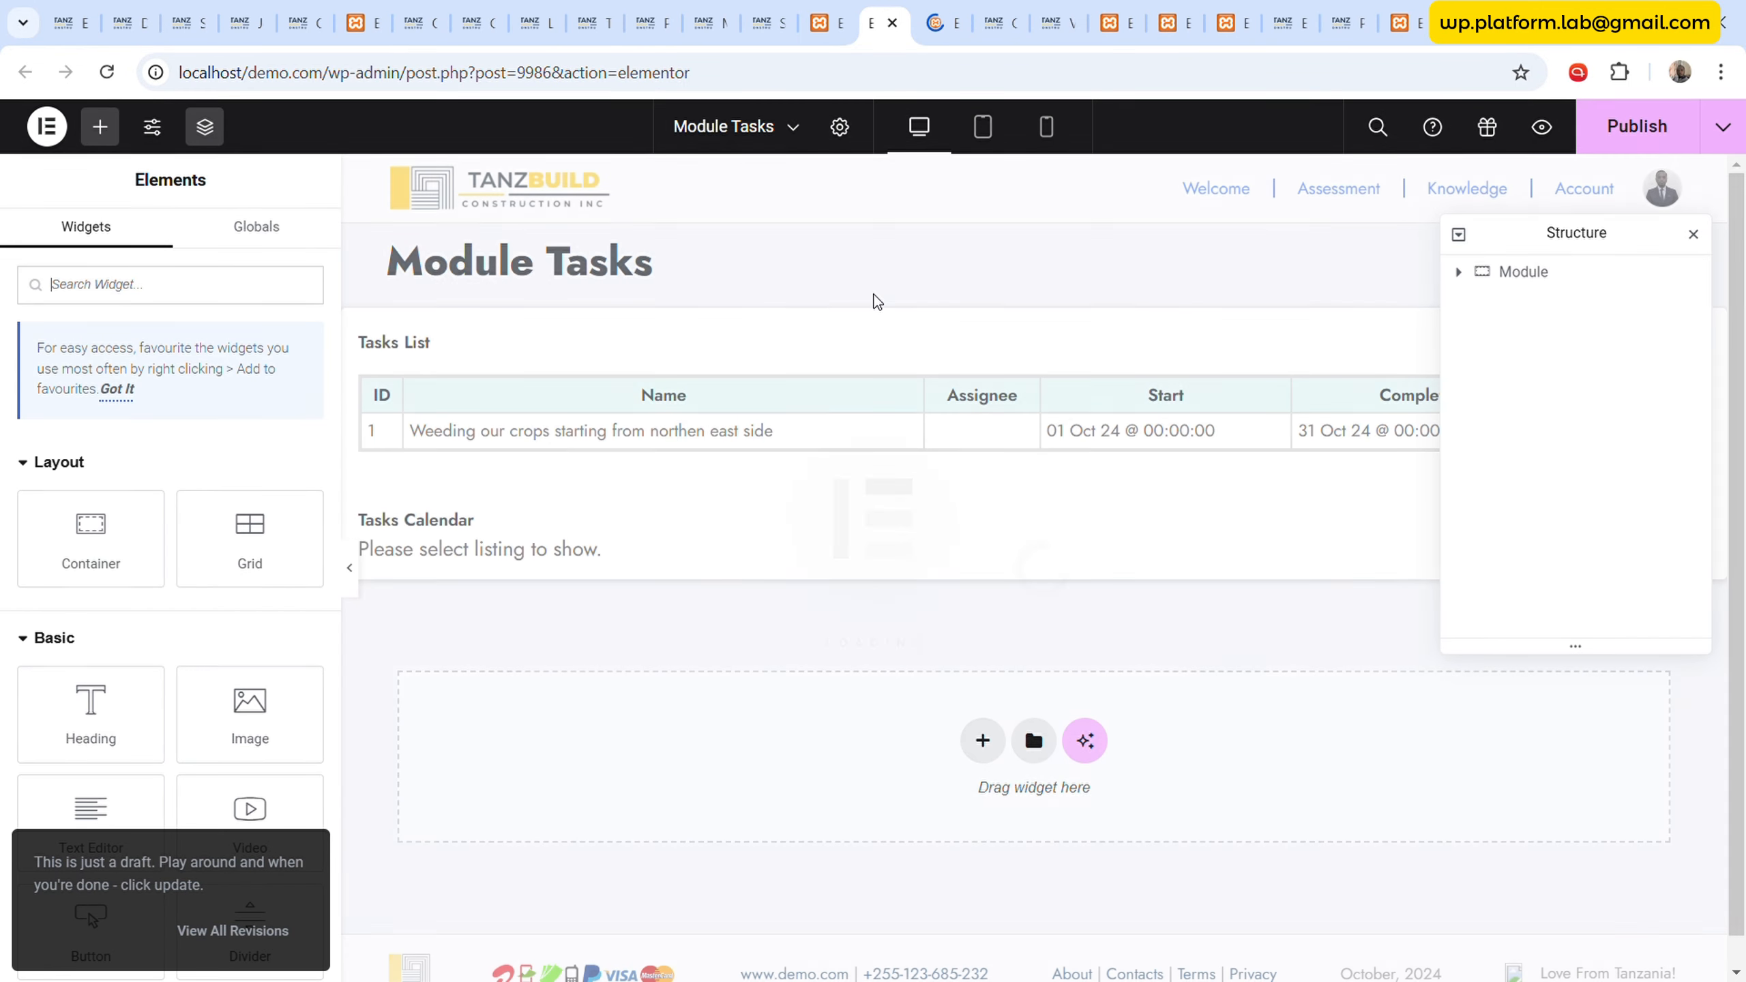
- Copy the dynamic table under the Tasks List heading in the Module Tasks template
left_click(780, 429)
right_click(792, 417)
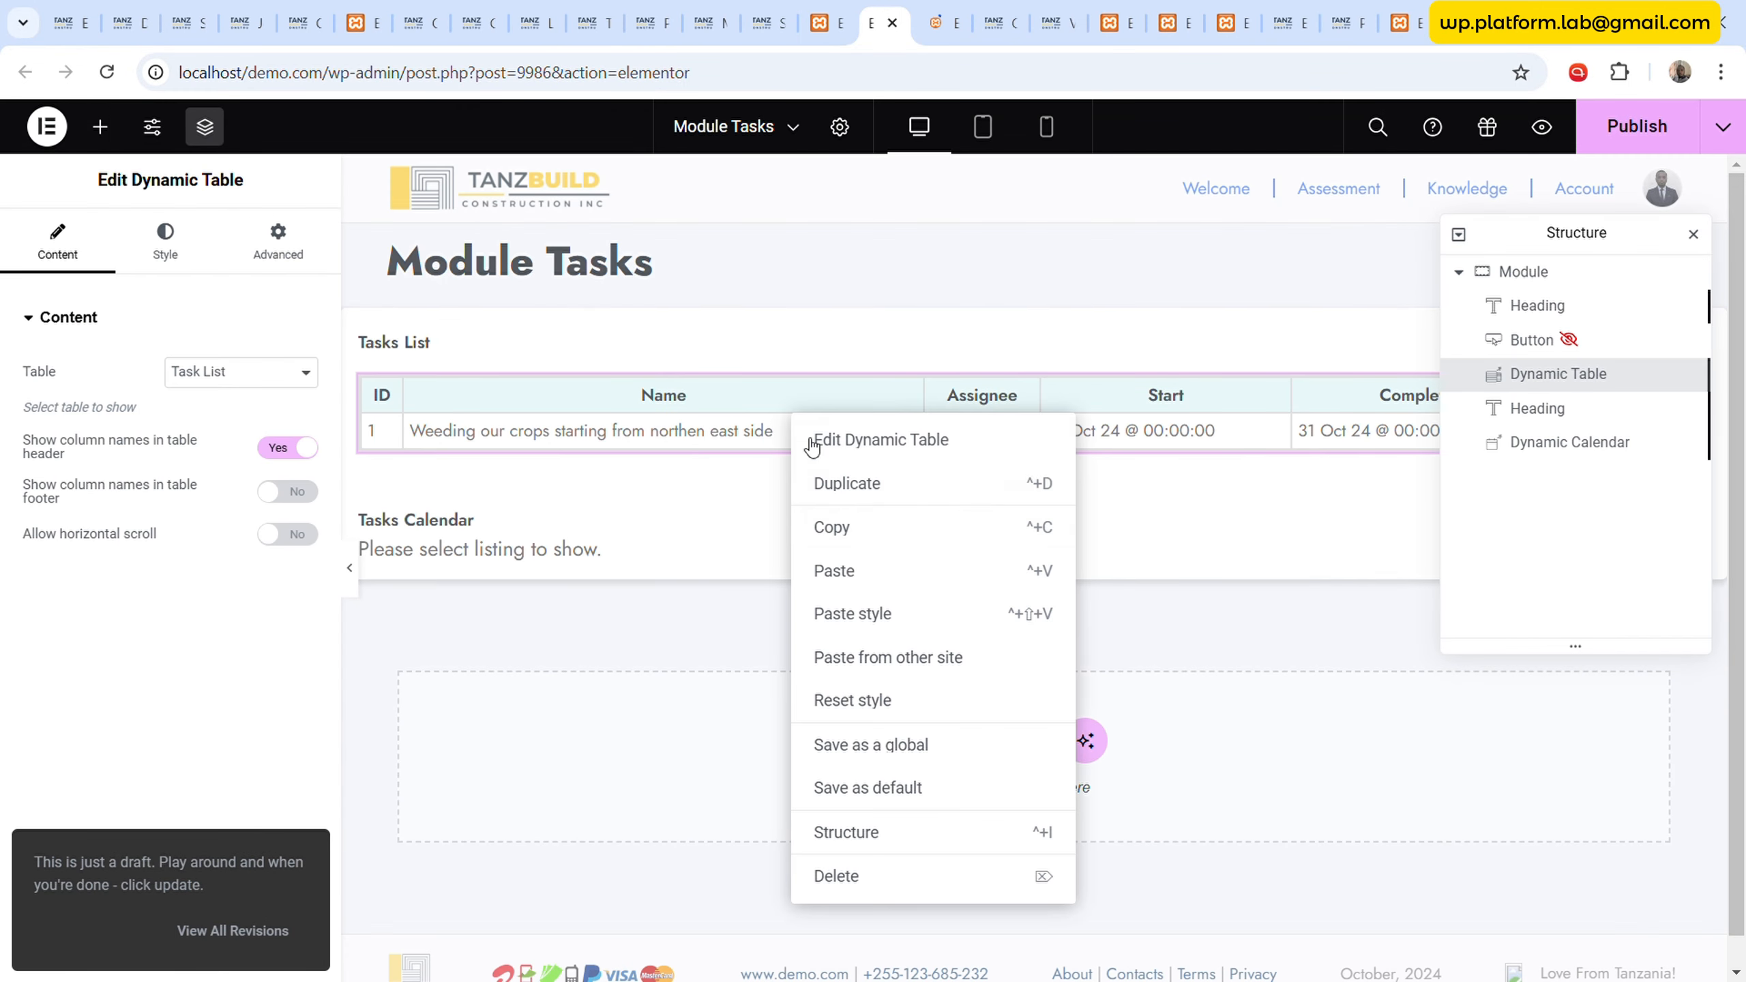
left_click(876, 526)
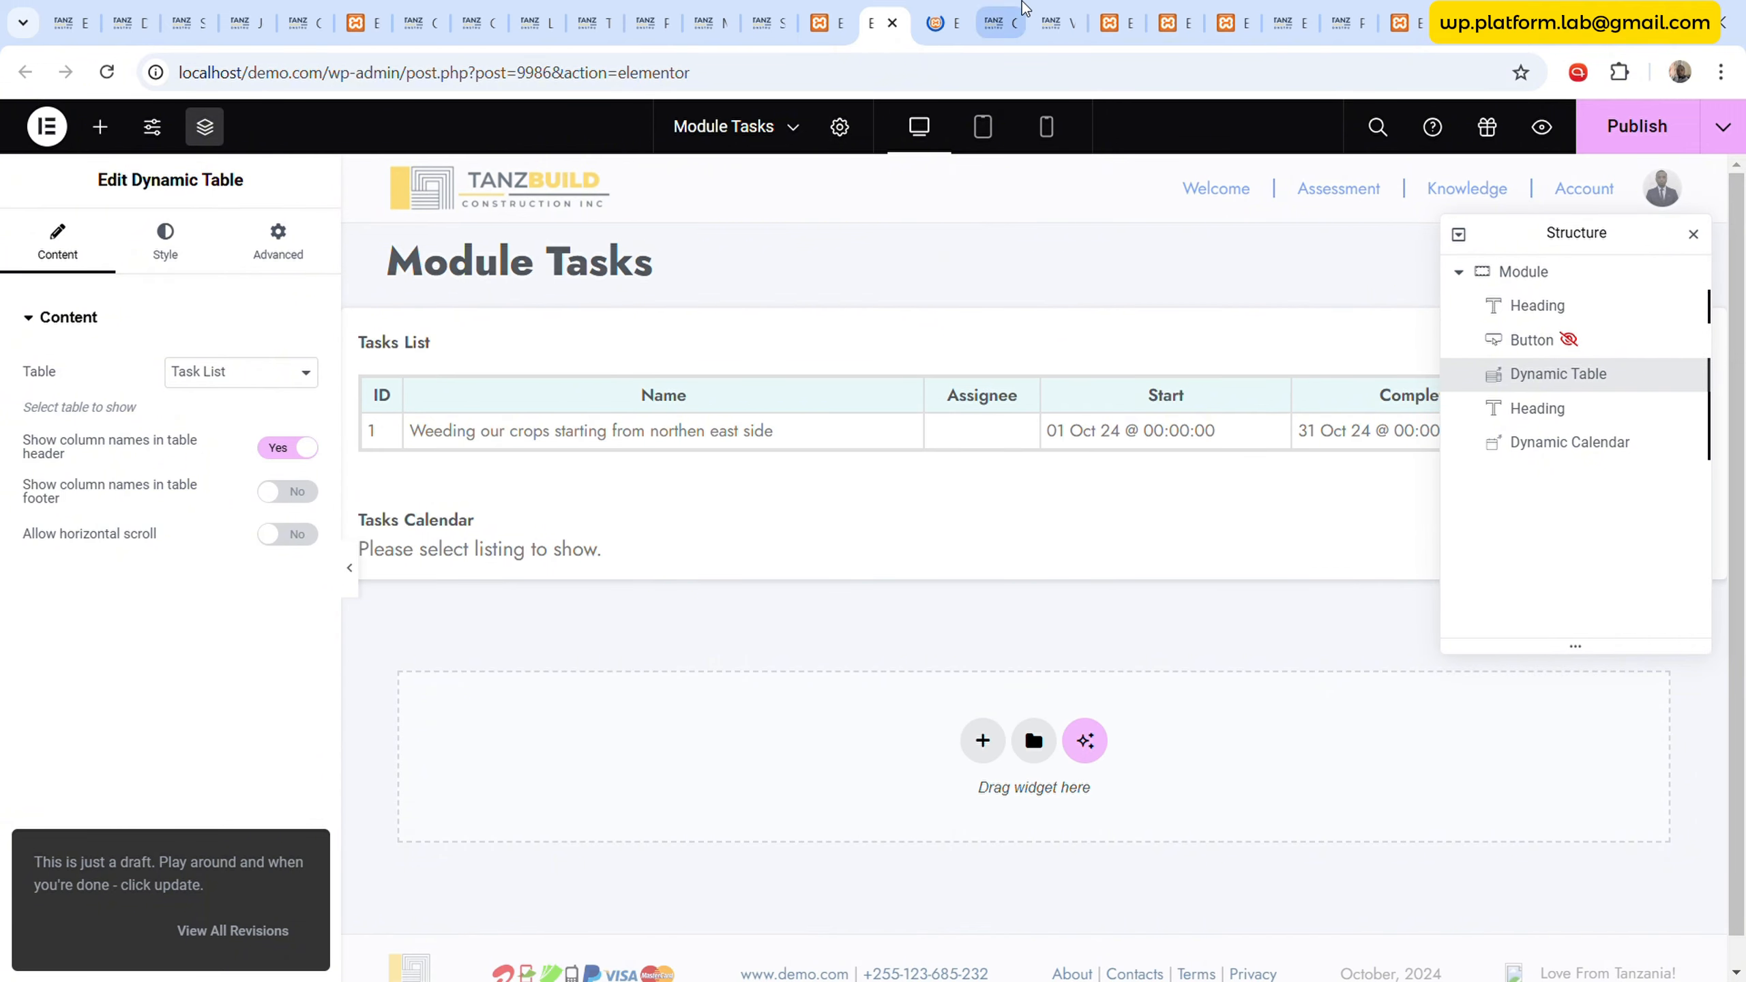
- Switch to the Project Overview template, search the widgets for "tab" and add a Dynamic Table below the existing content
left_click(1115, 23)
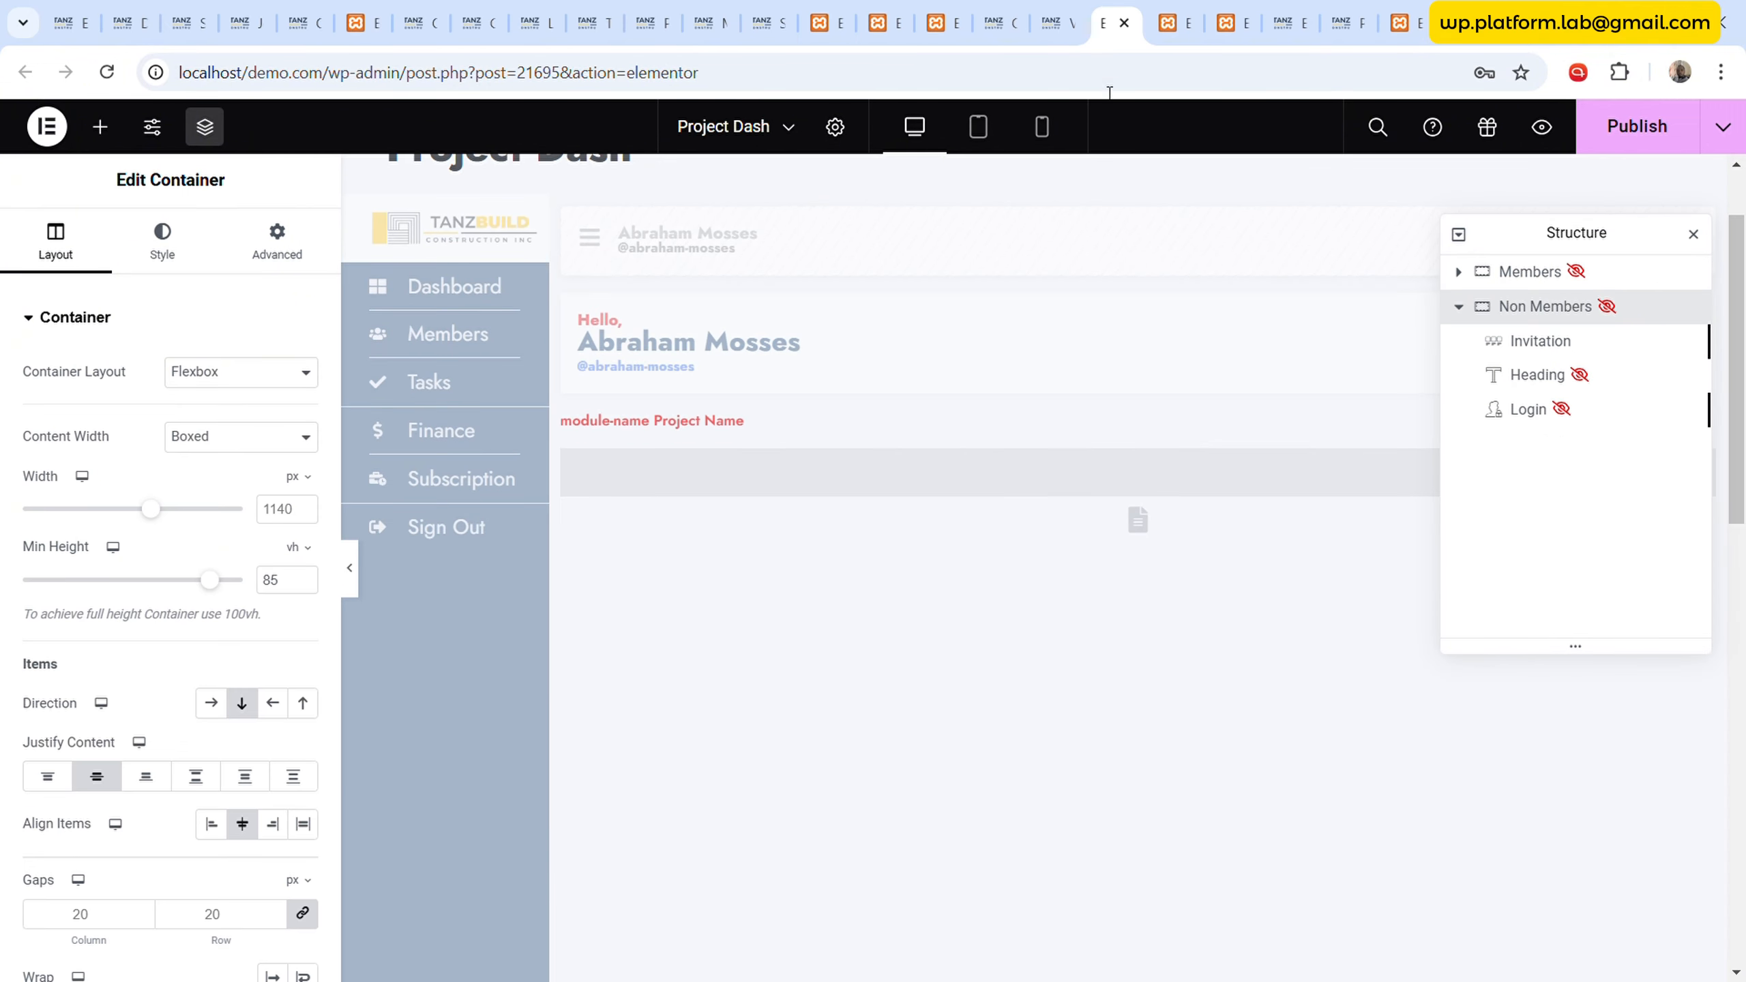
left_click(1180, 8)
scroll(784, 523, "down", 2)
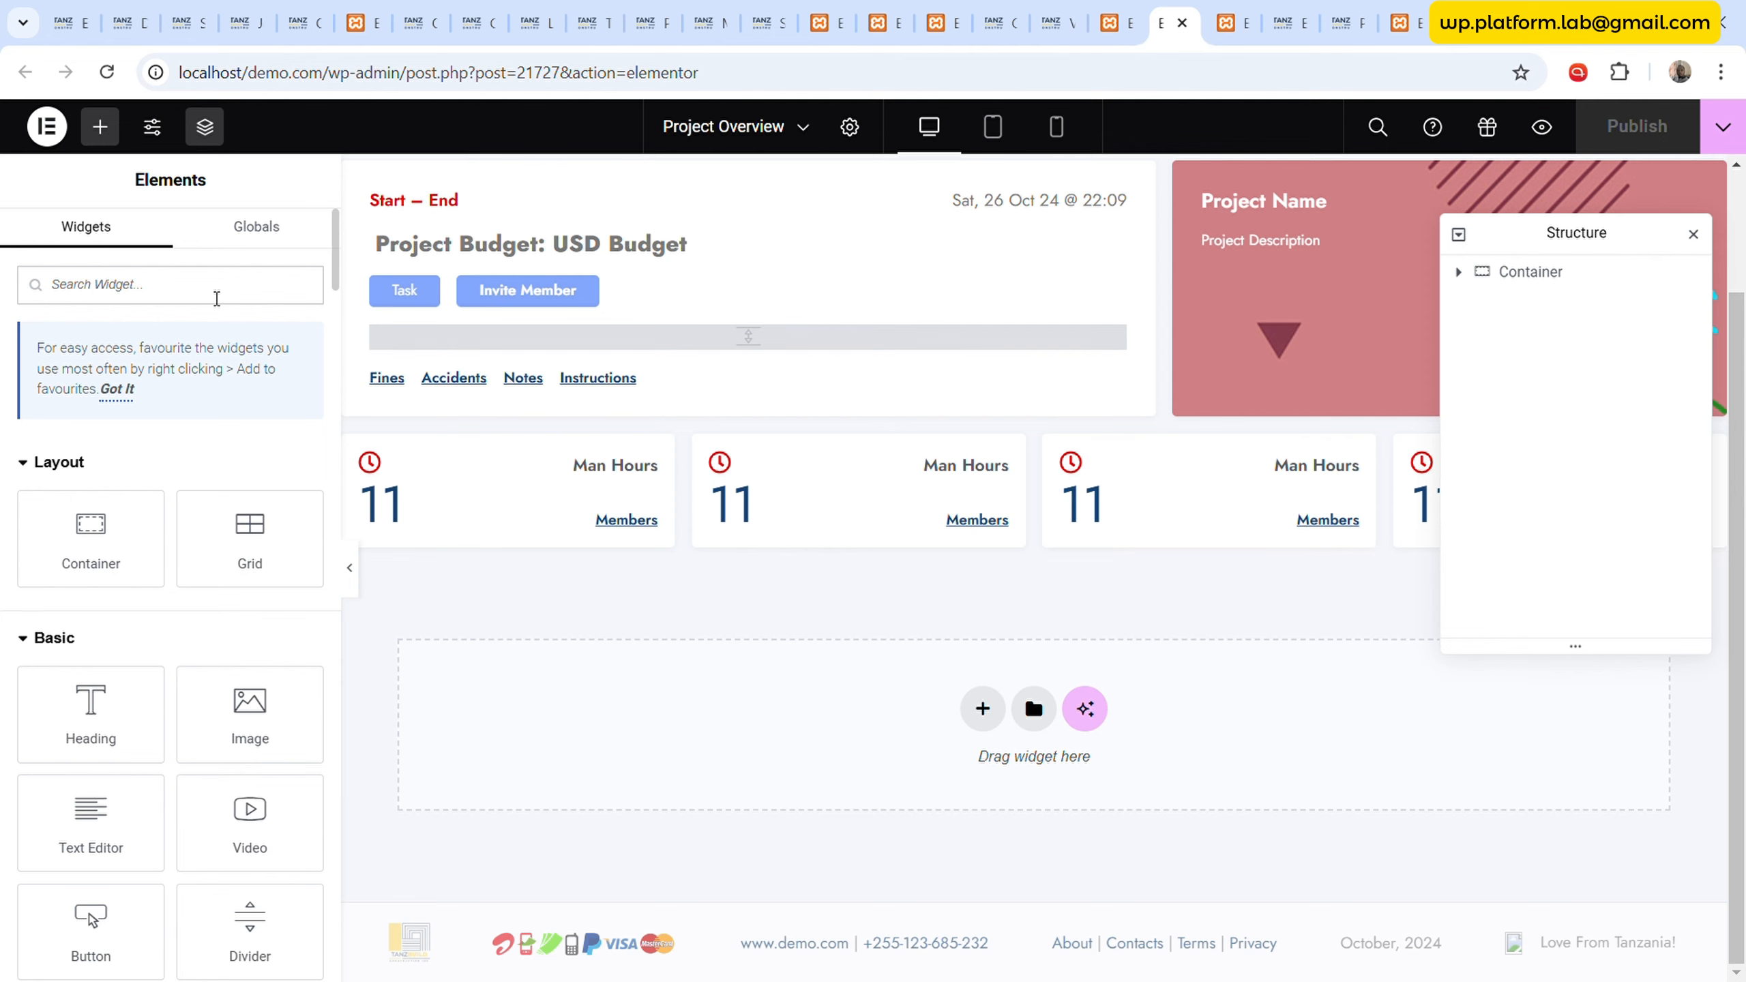
type("tab")
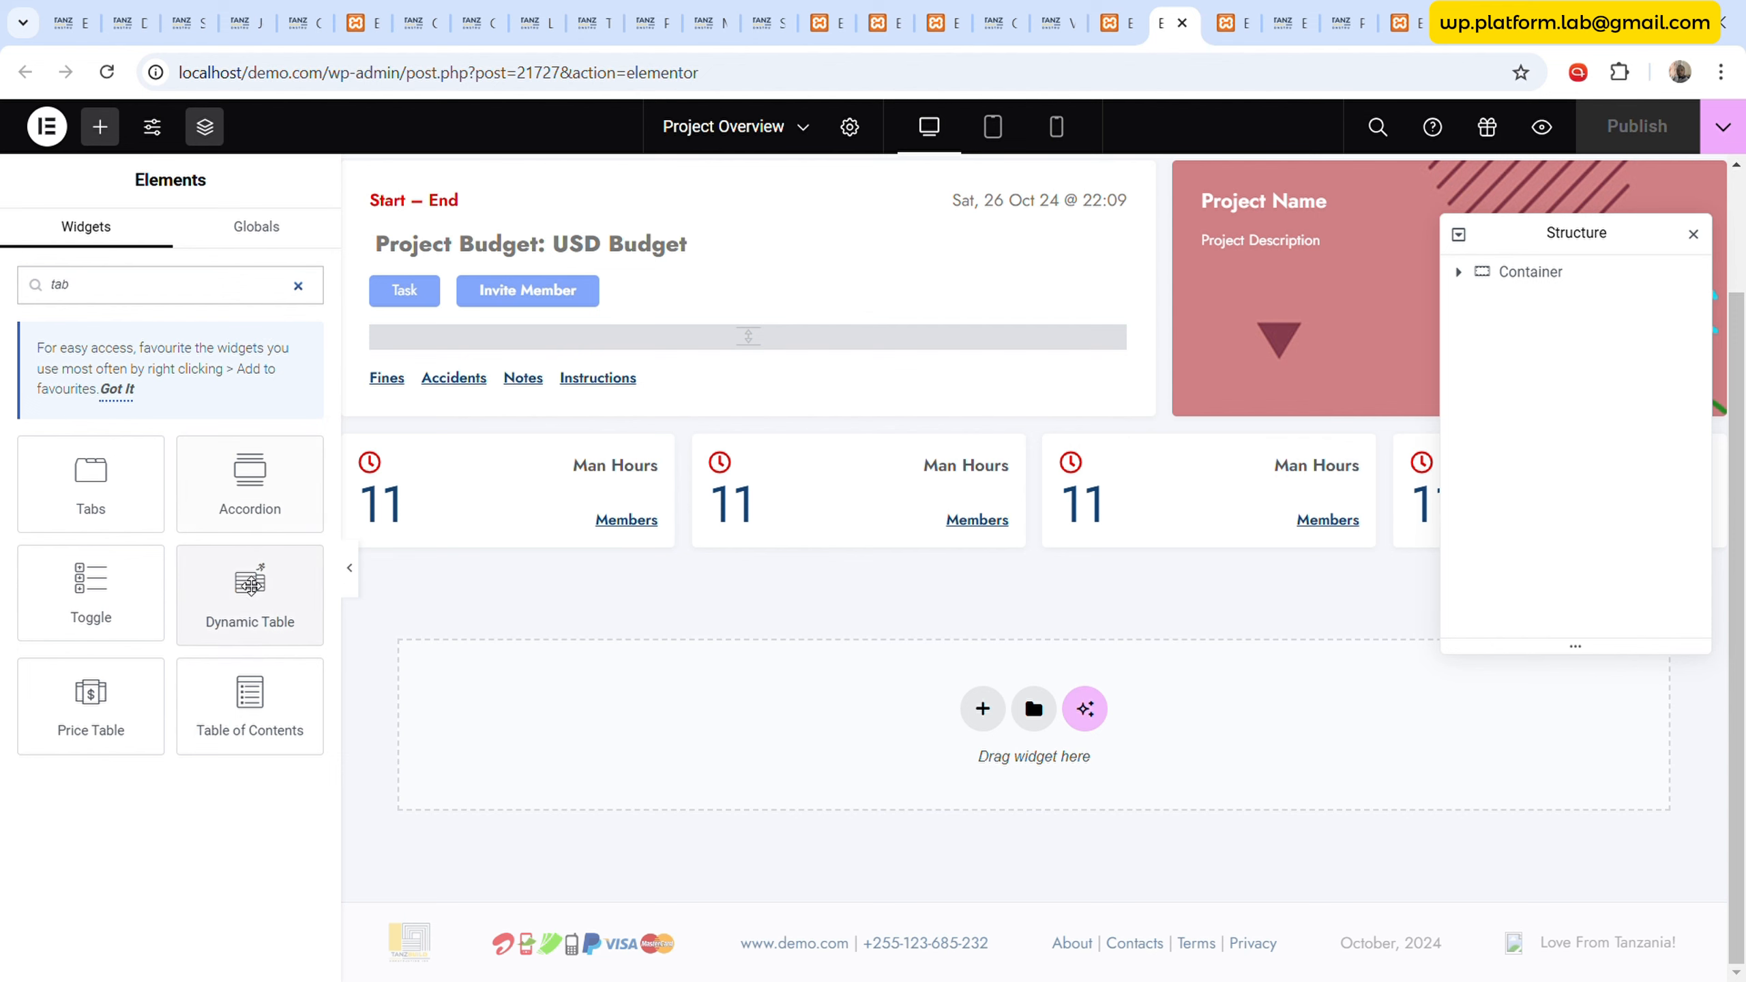
left_click_drag(257, 637, 457, 716)
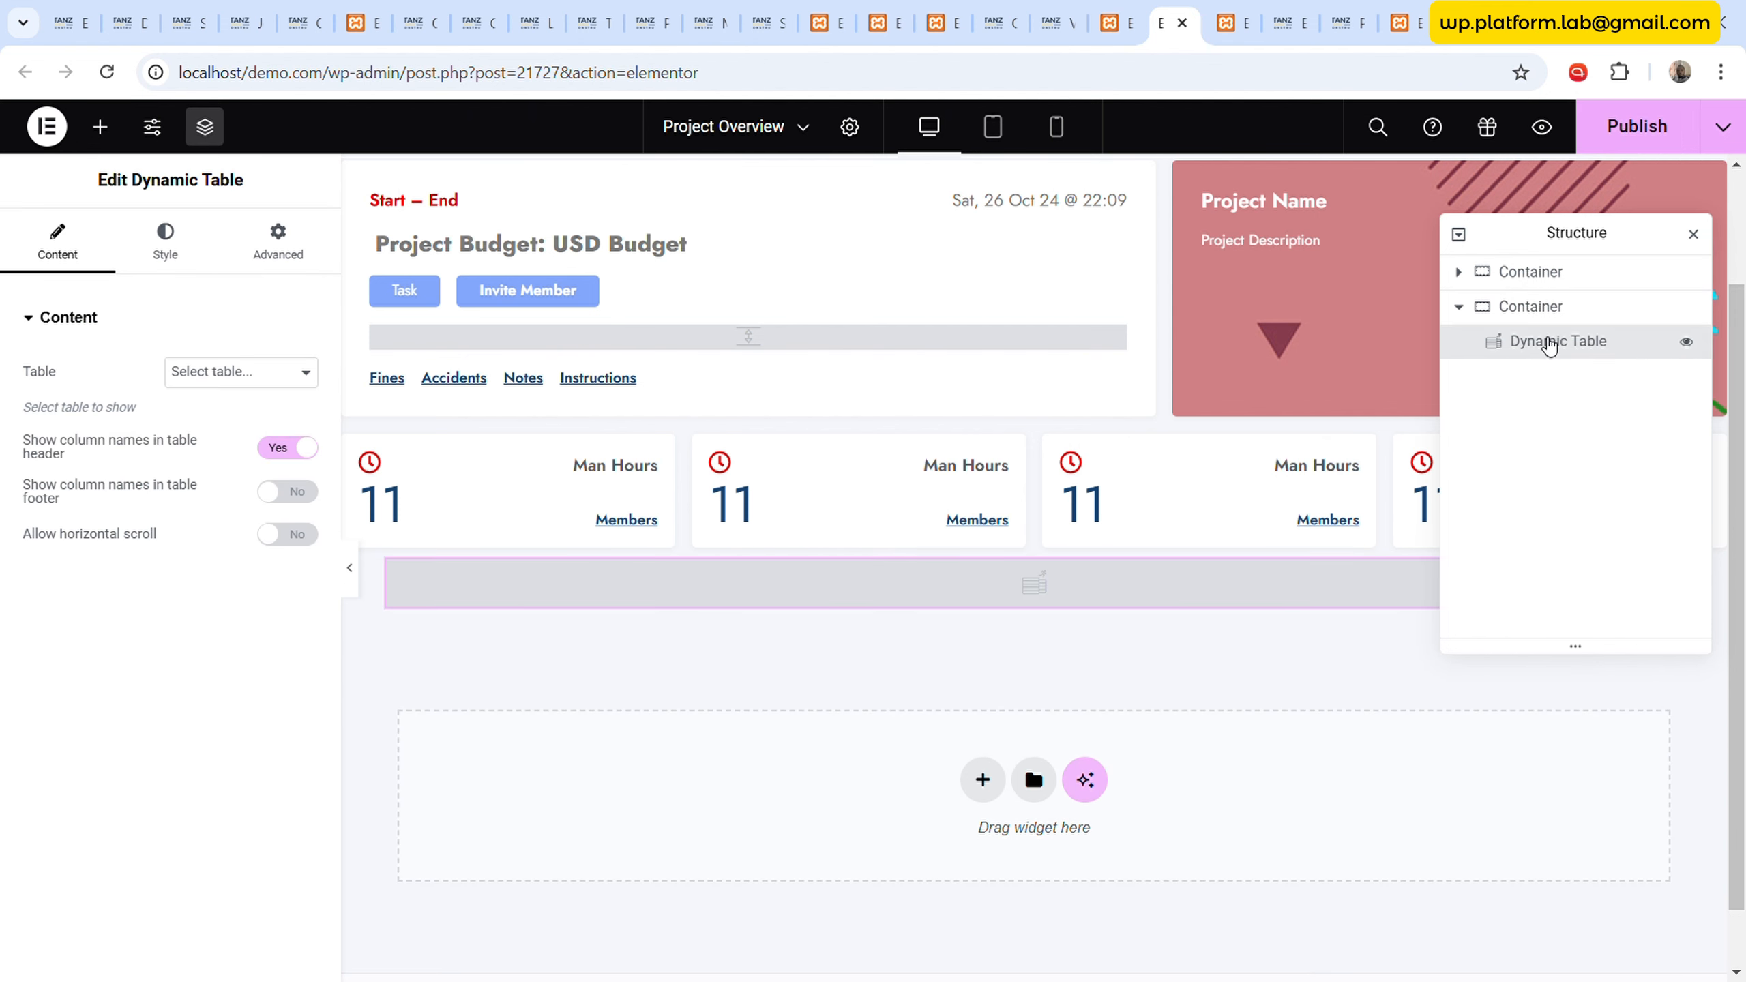
- Expand the main container in the structure and paste the copied table's style onto the new Dynamic Table
scroll(1388, 409, "up", 2)
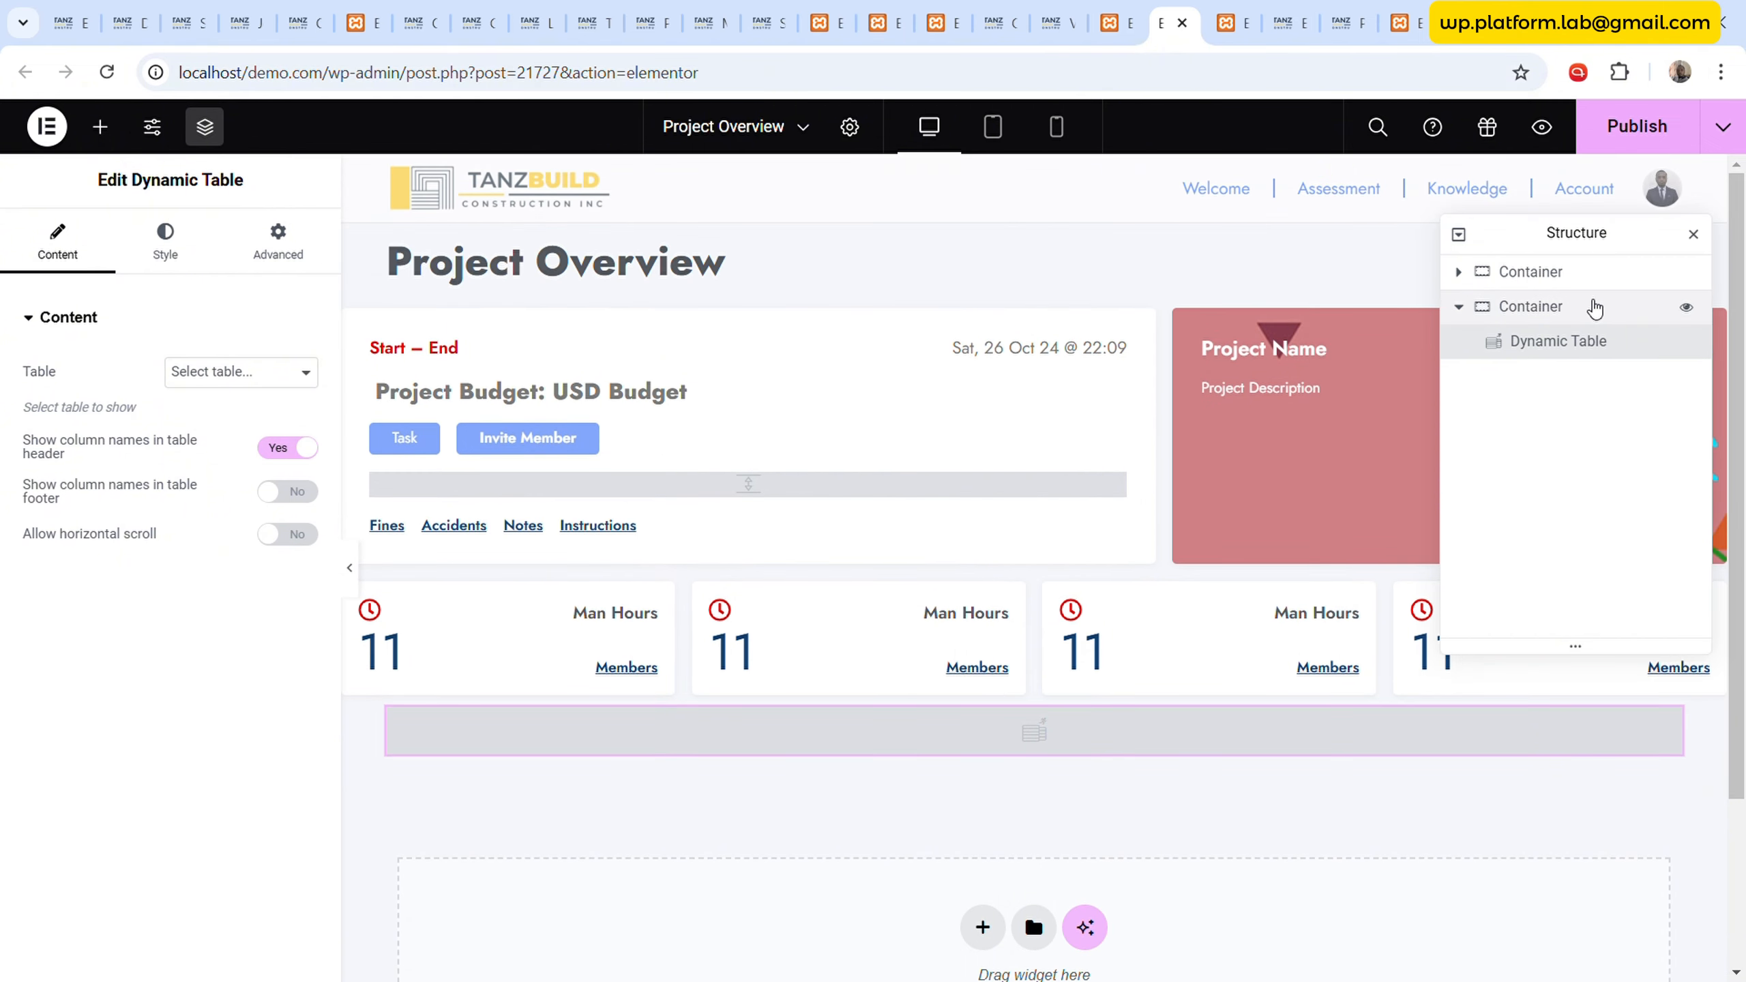
left_click(1593, 310)
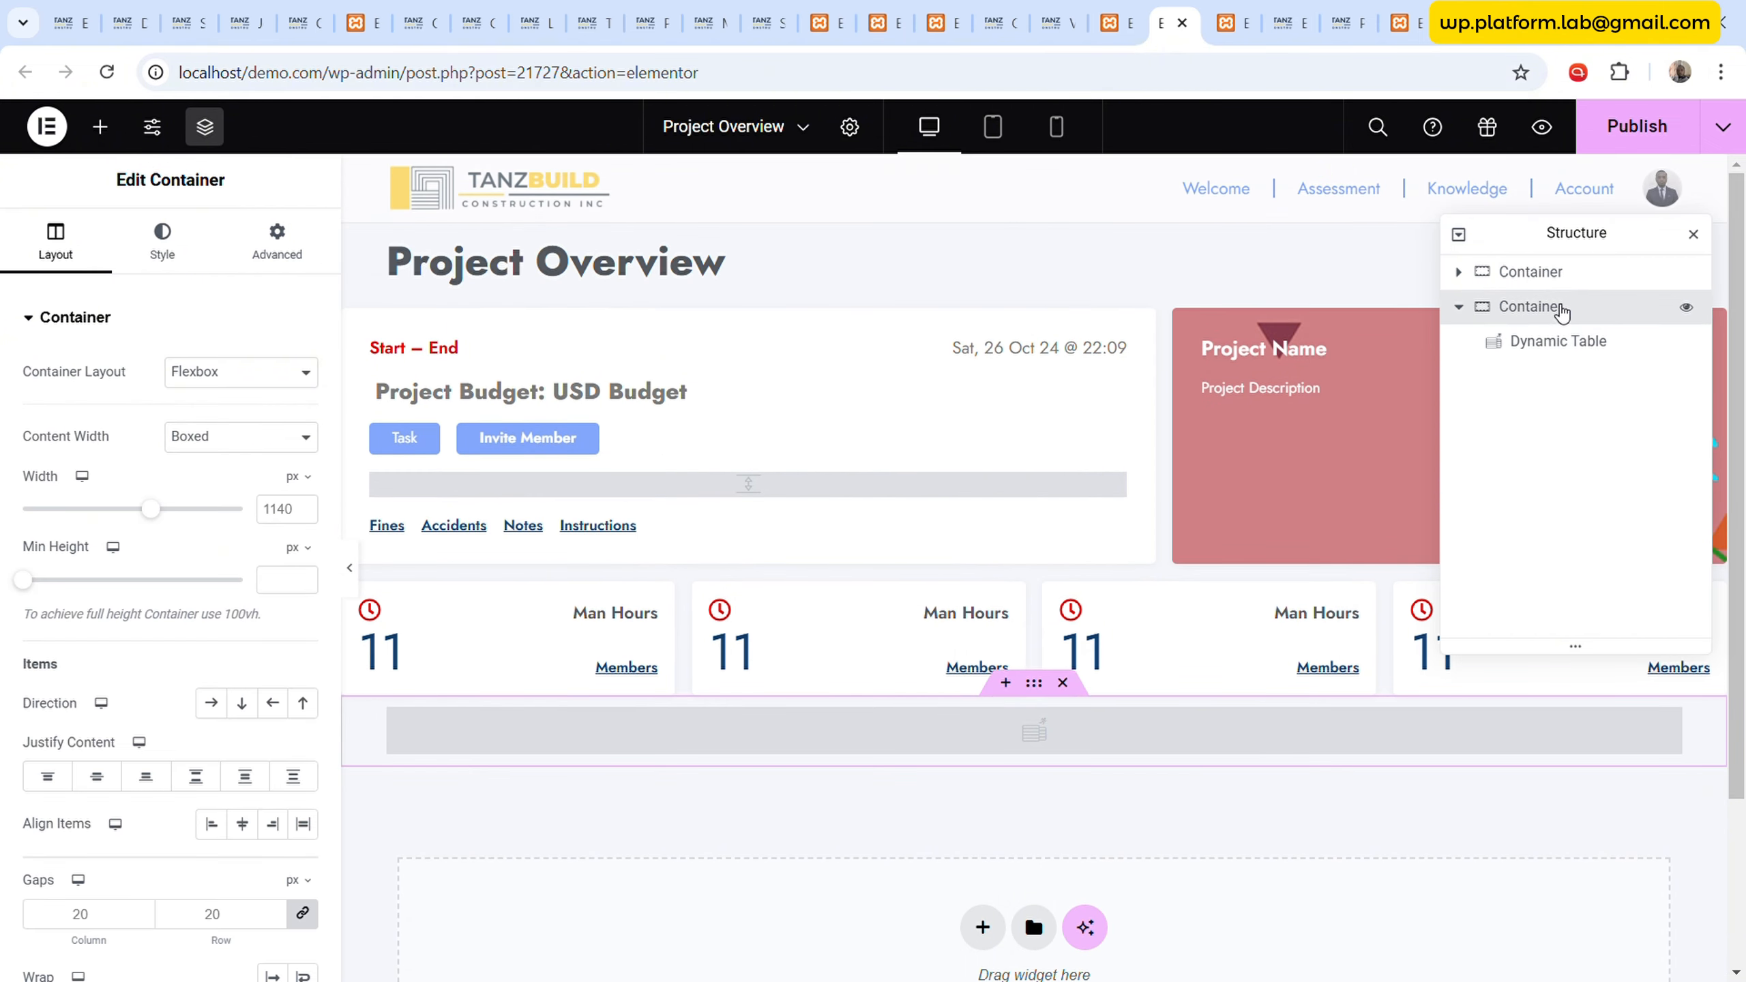
left_click(1459, 272)
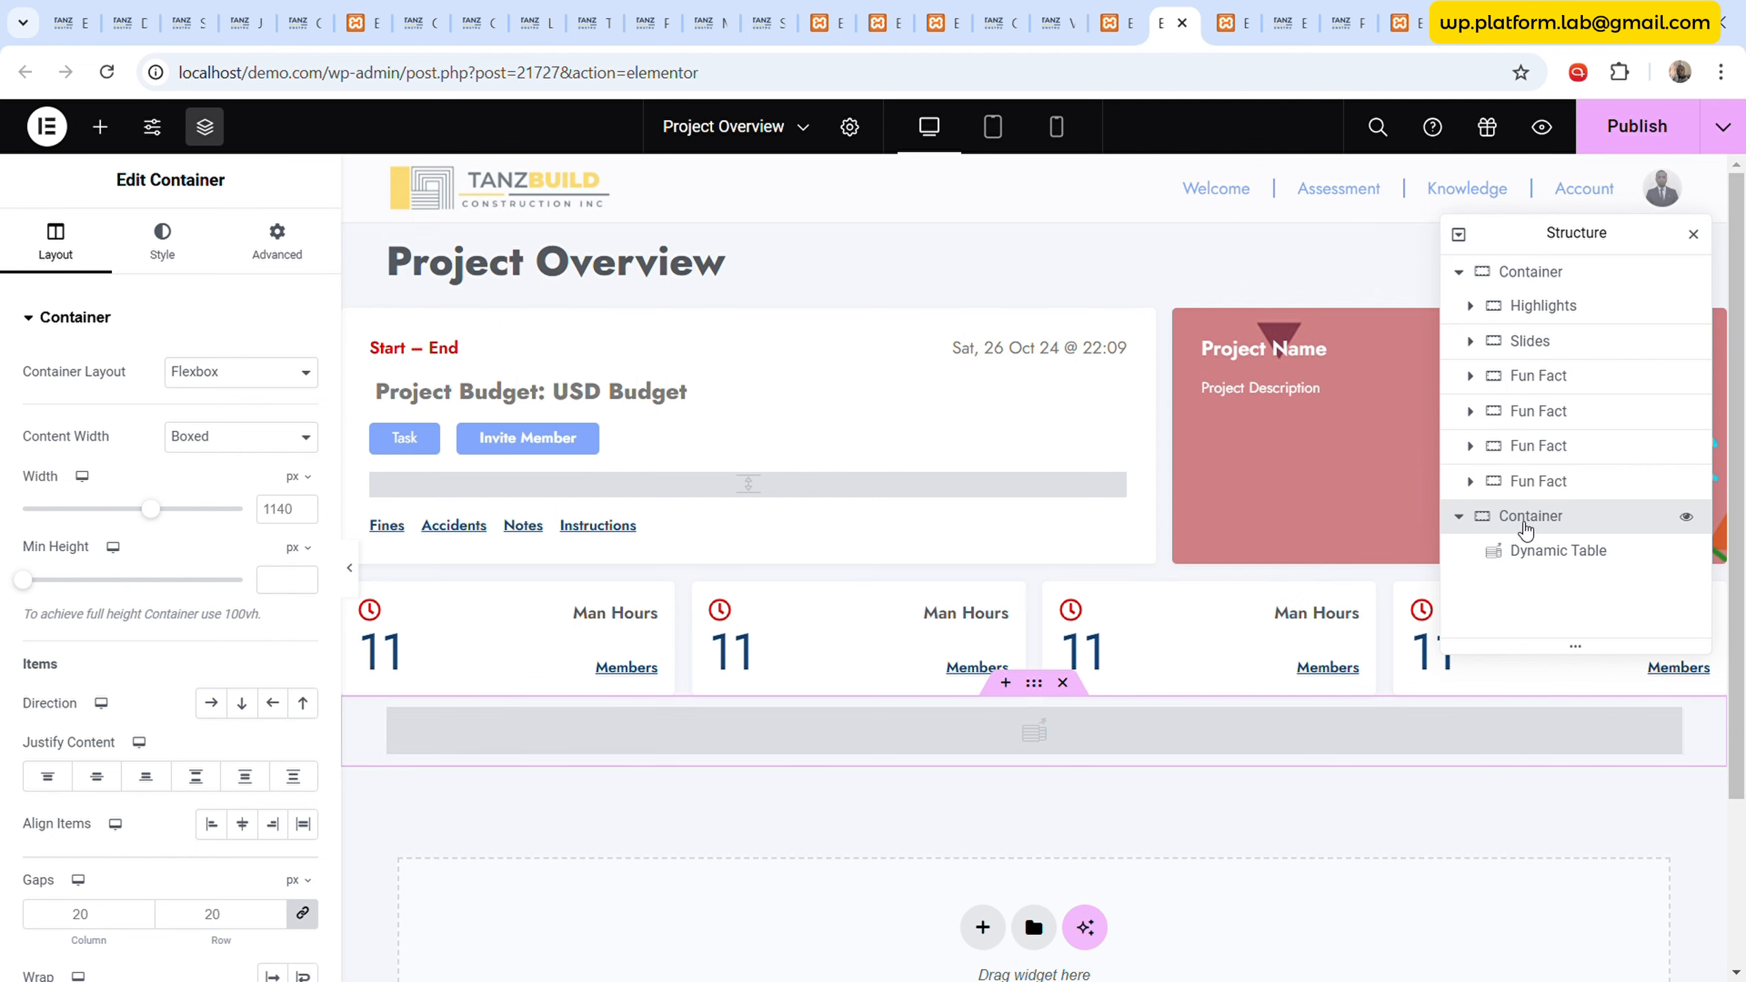
left_click(1535, 556)
right_click(1555, 556)
left_click(1562, 696)
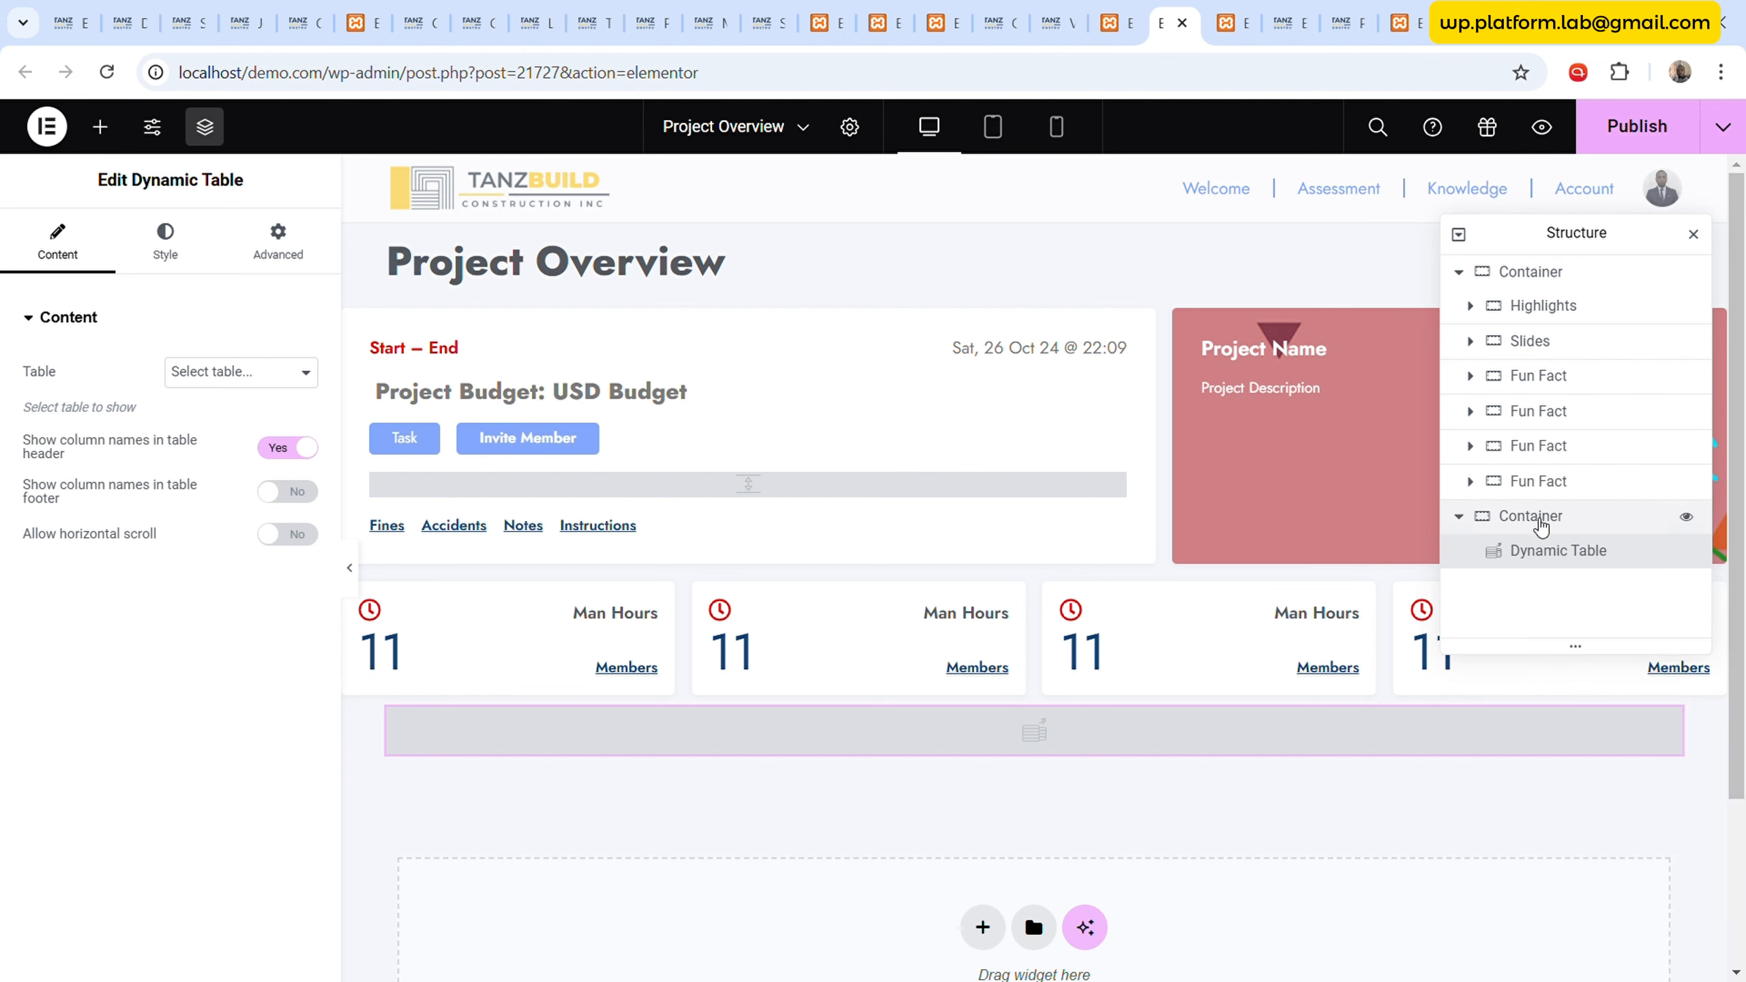
- Copy the new Dynamic Table and paste it into the main container after the Fun Fact containers
right_click(1544, 553)
left_click(1560, 622)
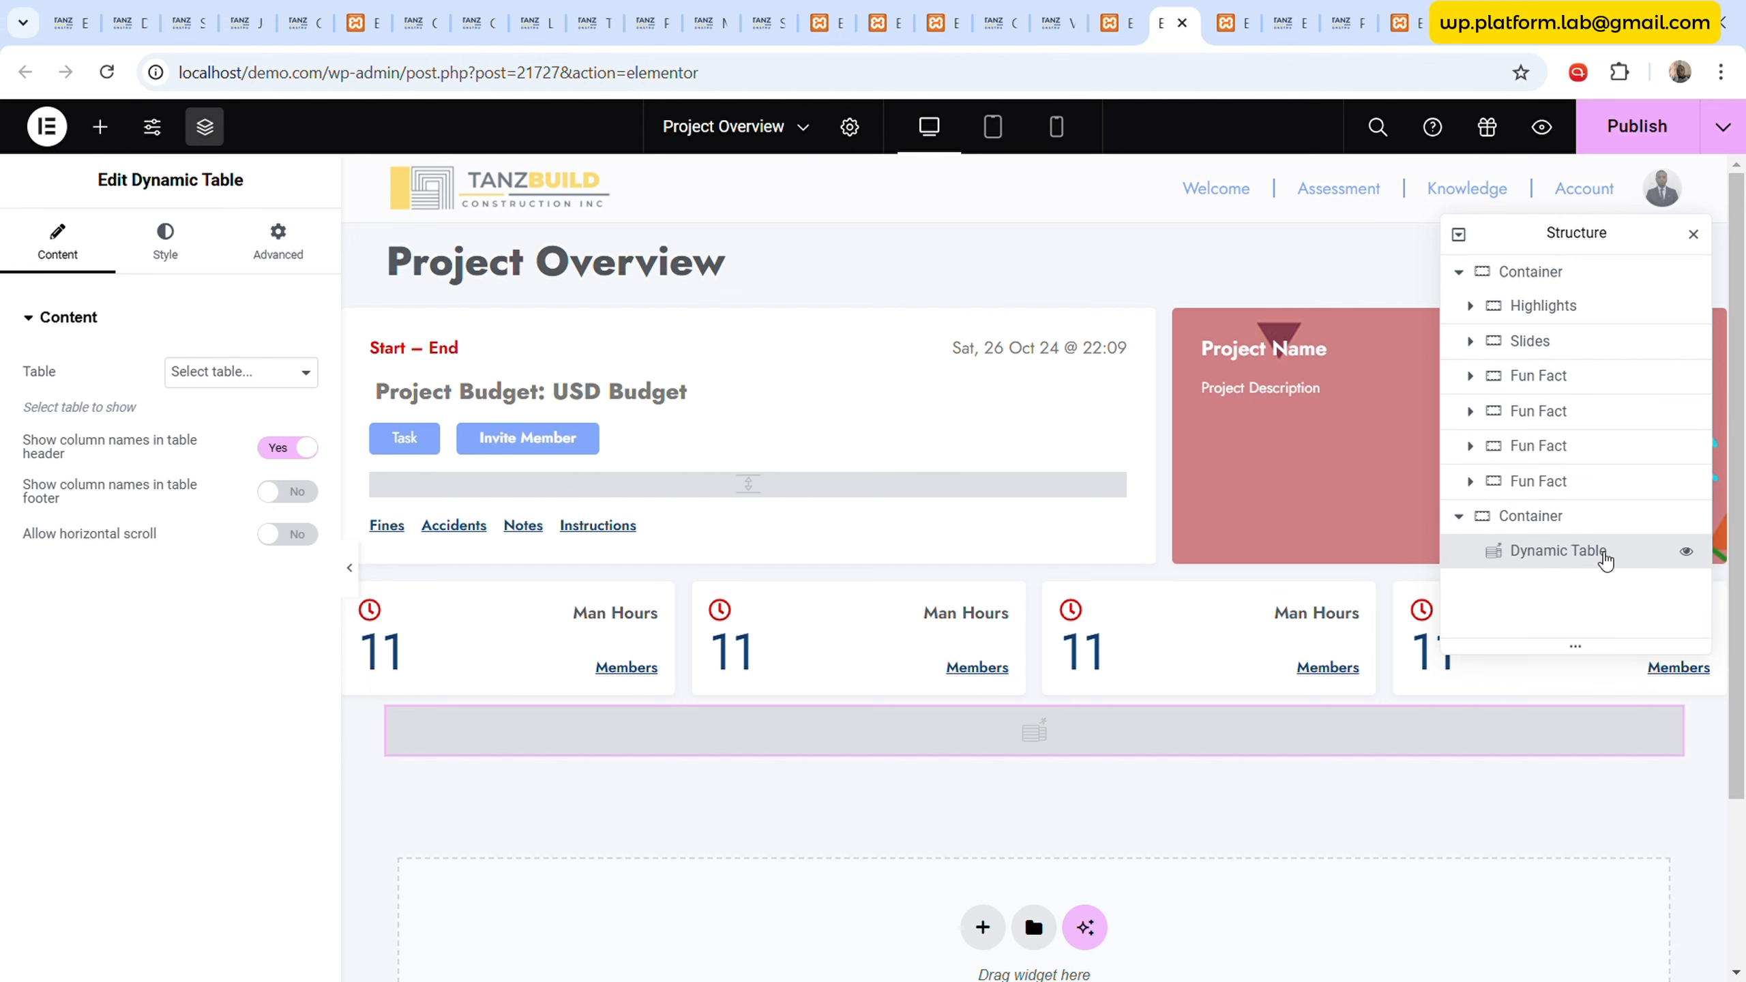
left_click(1499, 271)
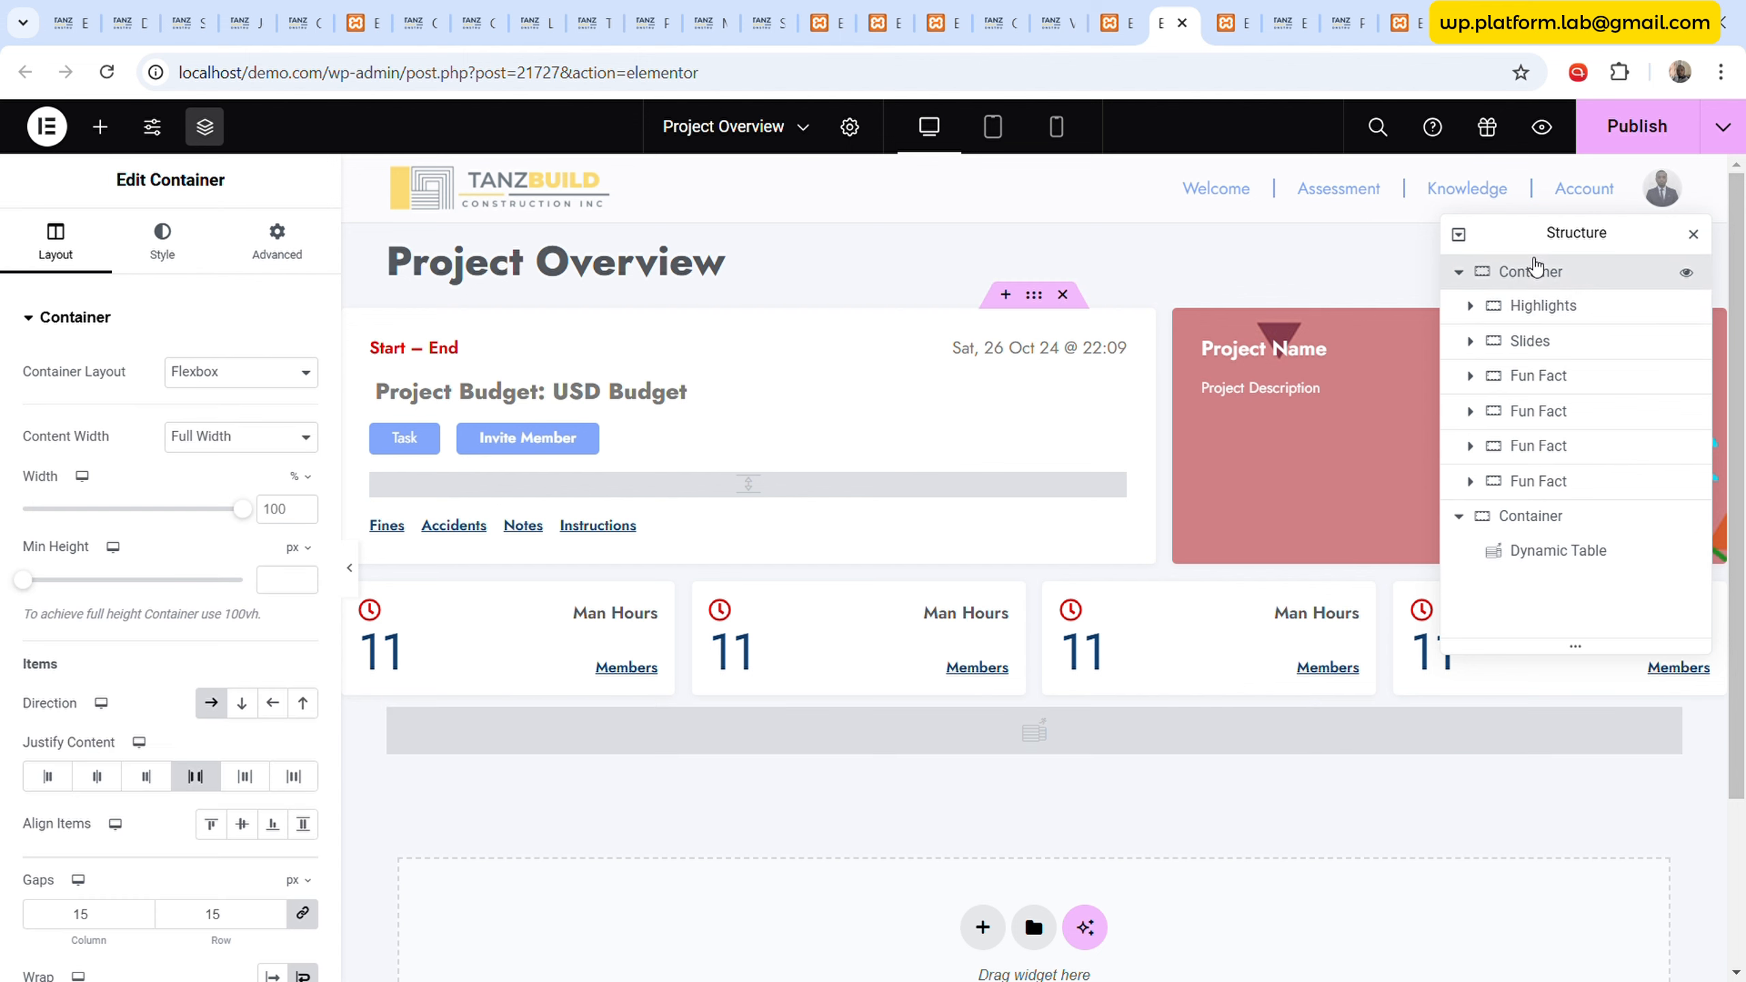
right_click(1498, 268)
left_click(1553, 471)
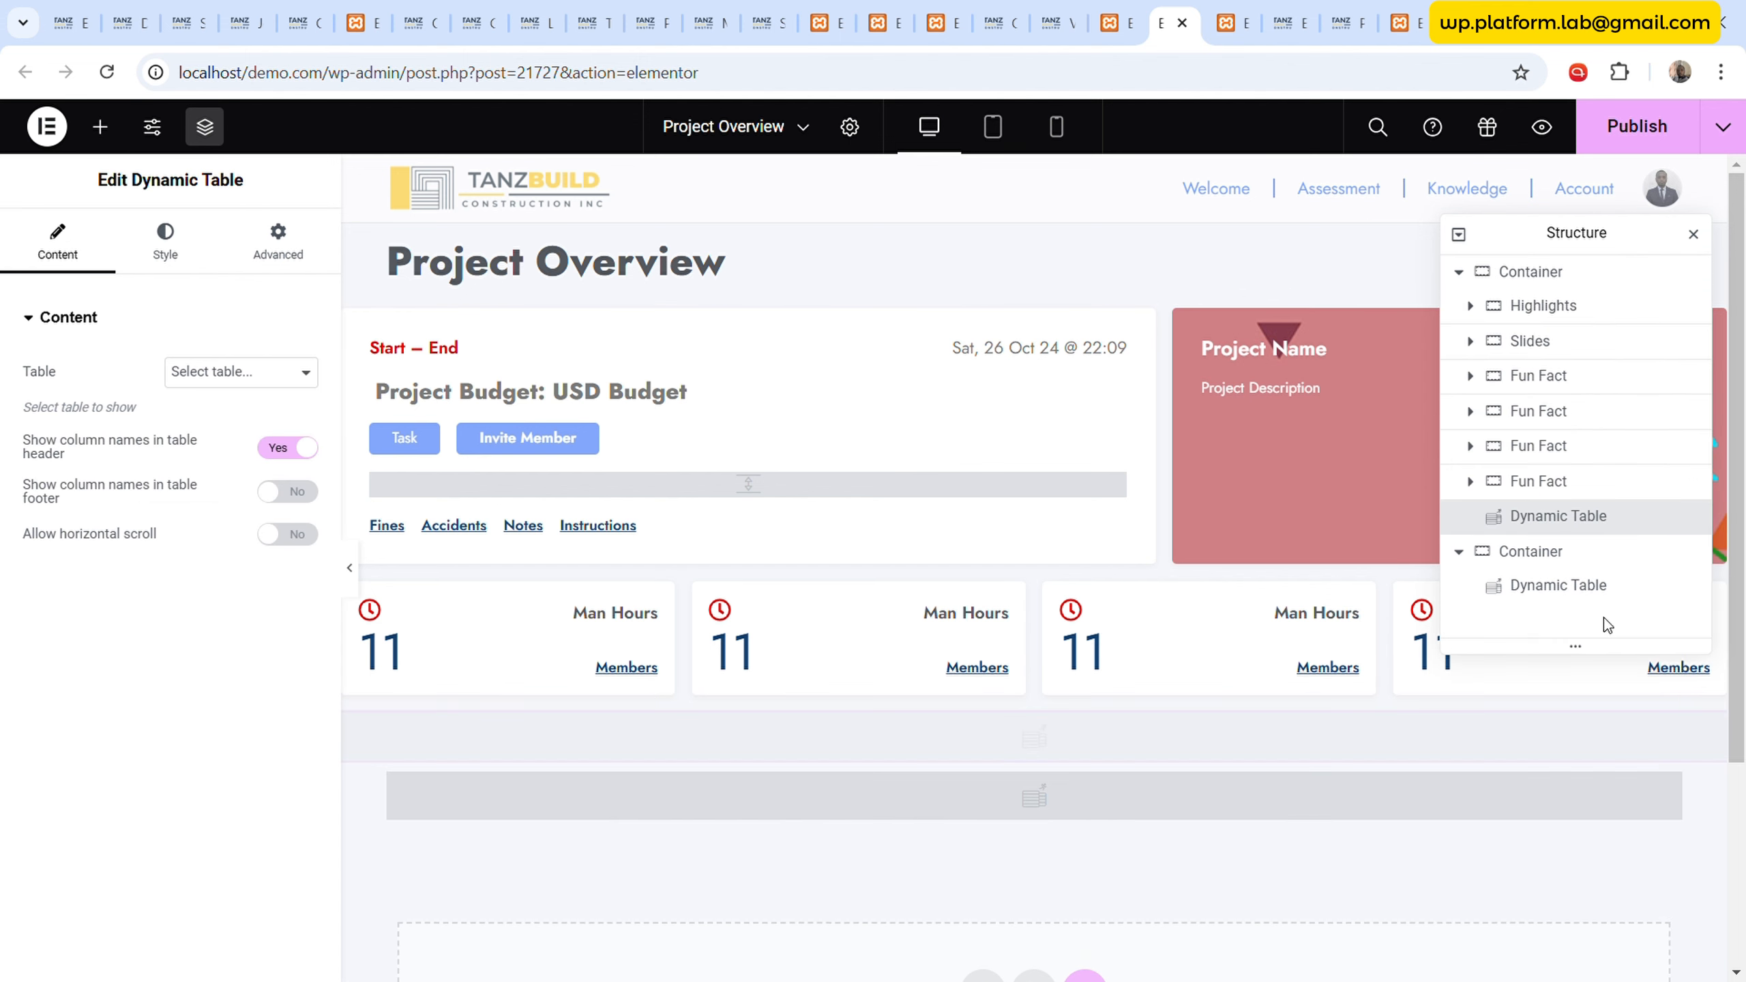
- Delete the separate lower container together with its original Dynamic Table
left_click(1560, 553)
right_click(1560, 553)
left_click(1513, 954)
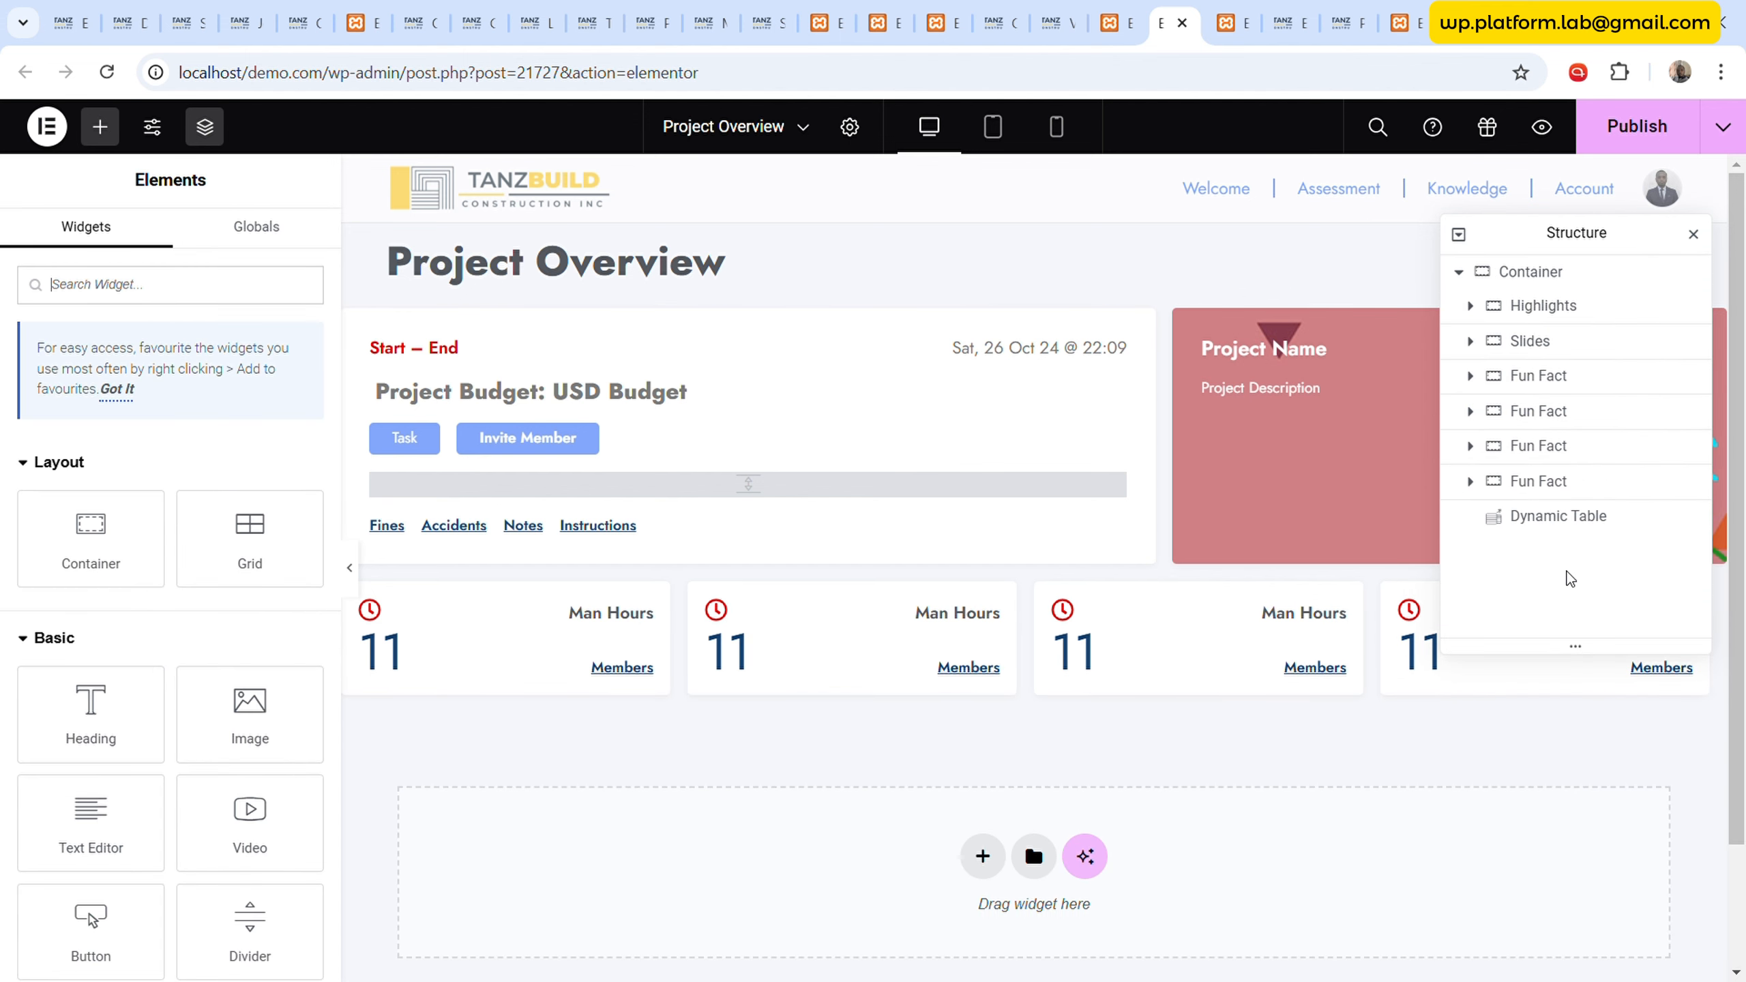
- Select the Dynamic Table inside the main container and publish the Project Overview template
scroll(1582, 571, "down", 3)
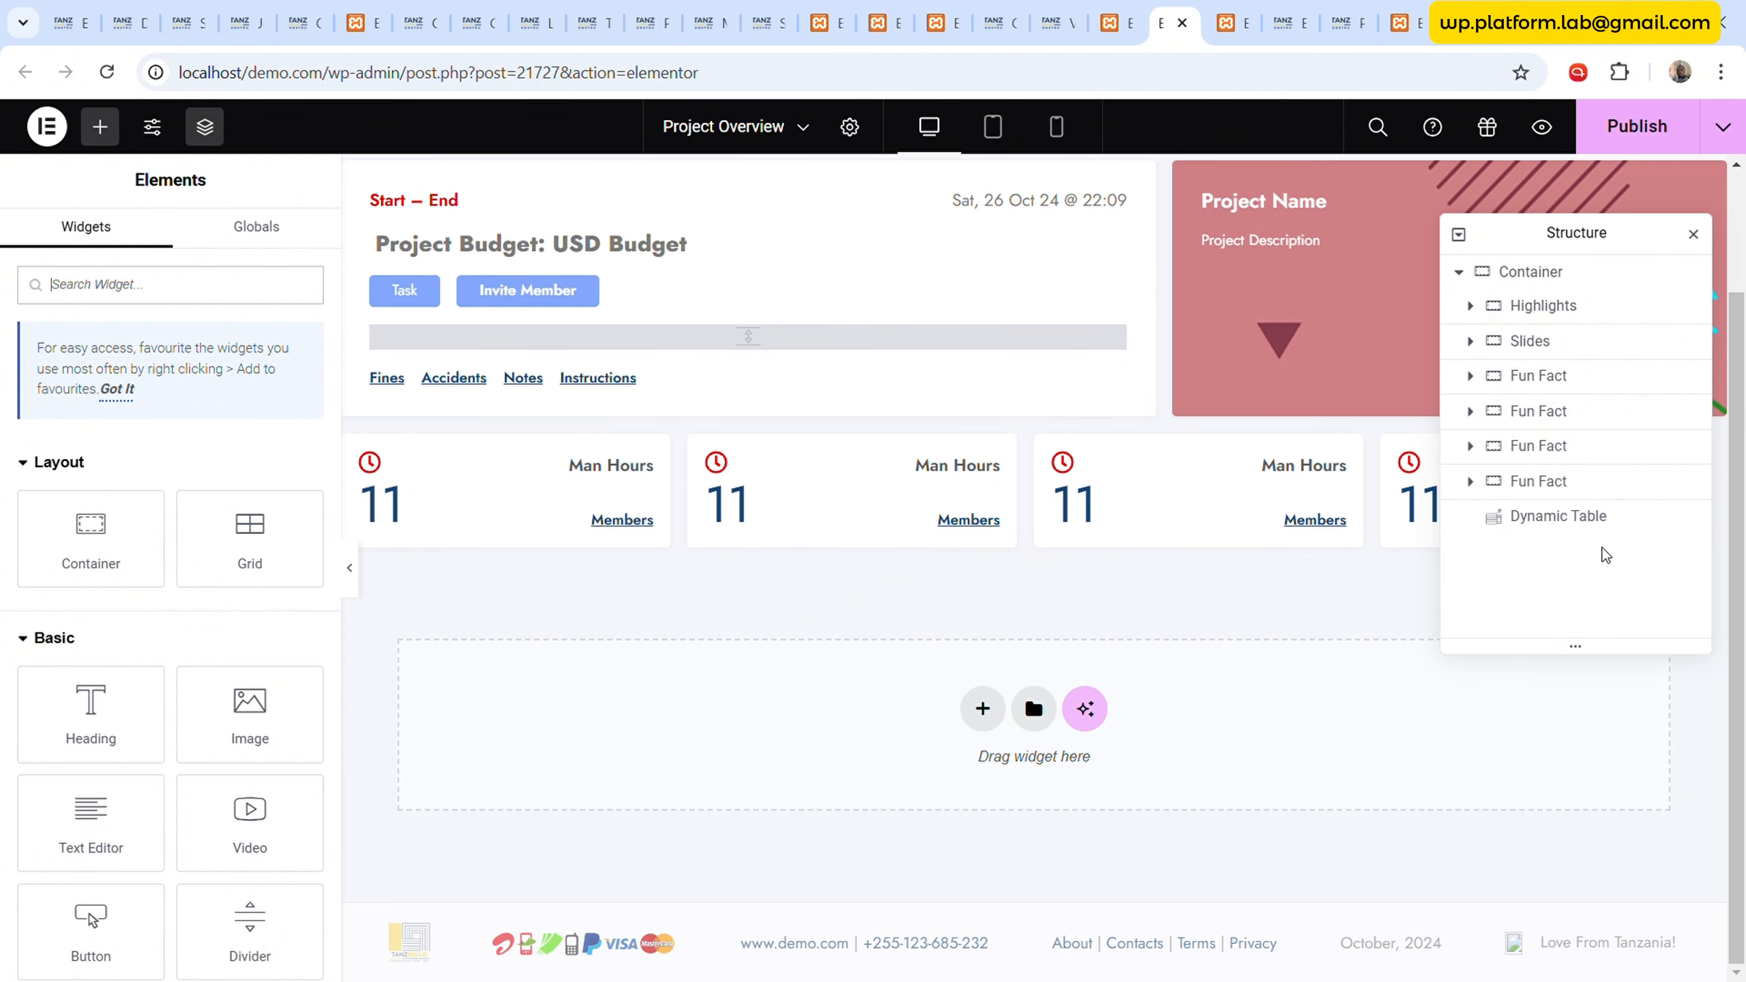
left_click(1599, 523)
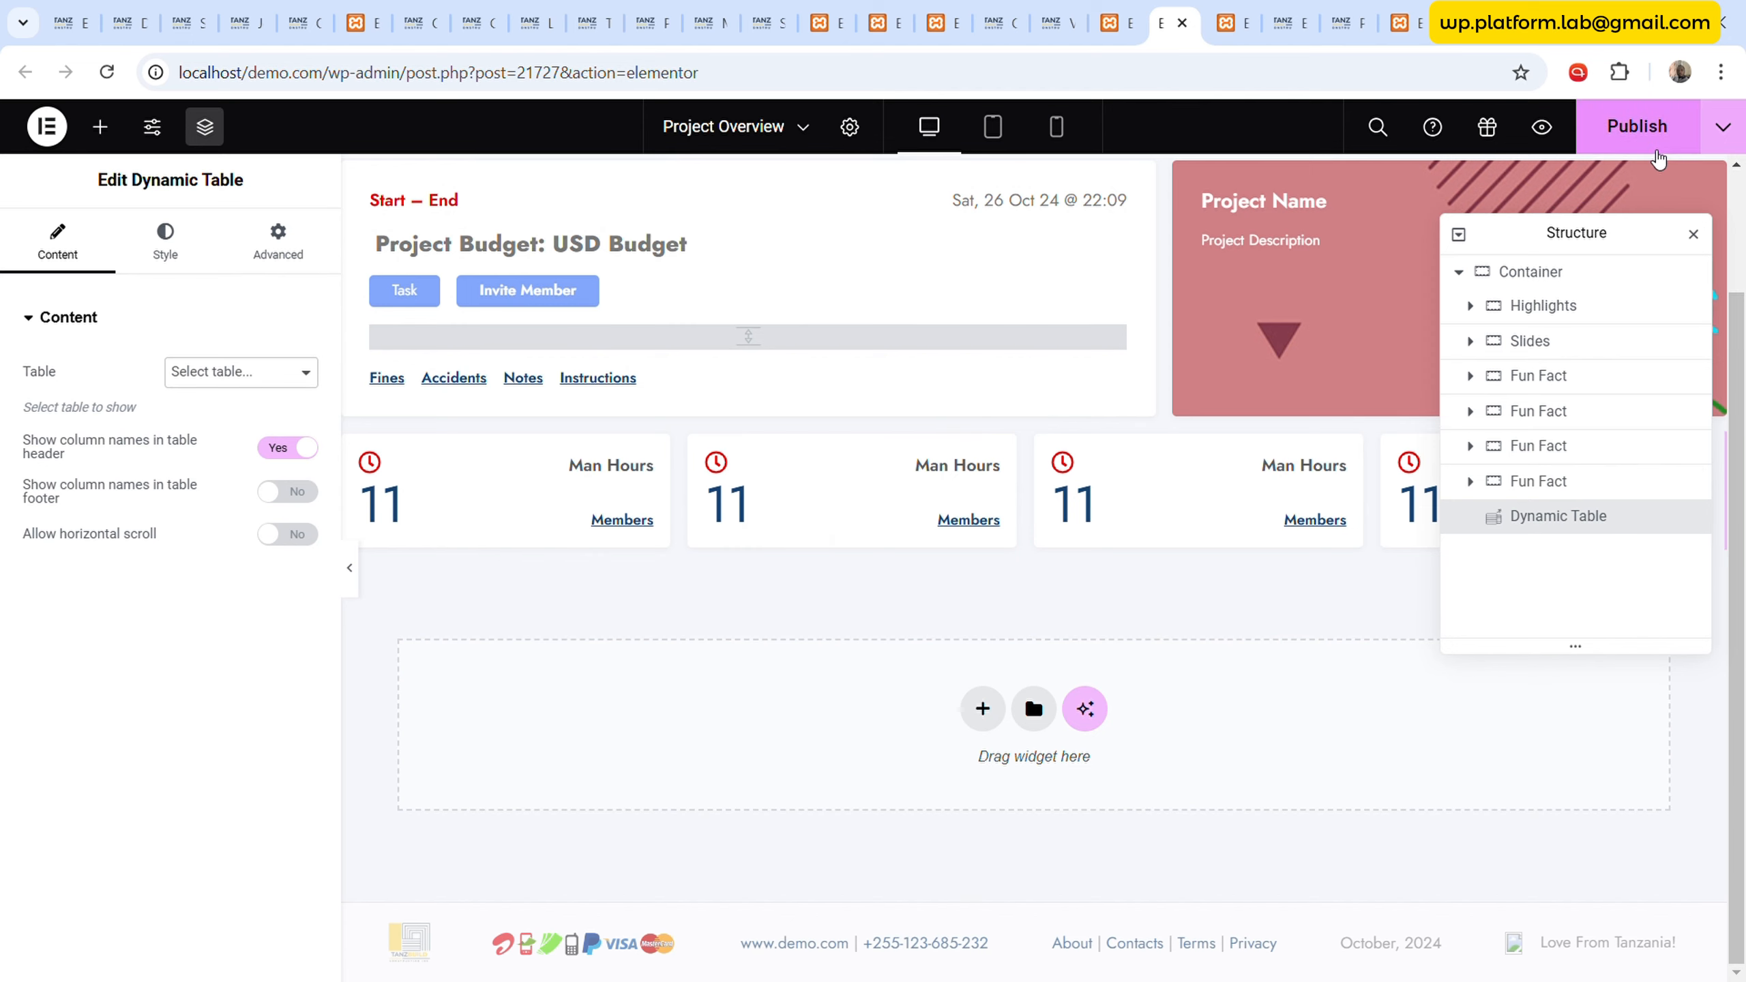
left_click(1636, 126)
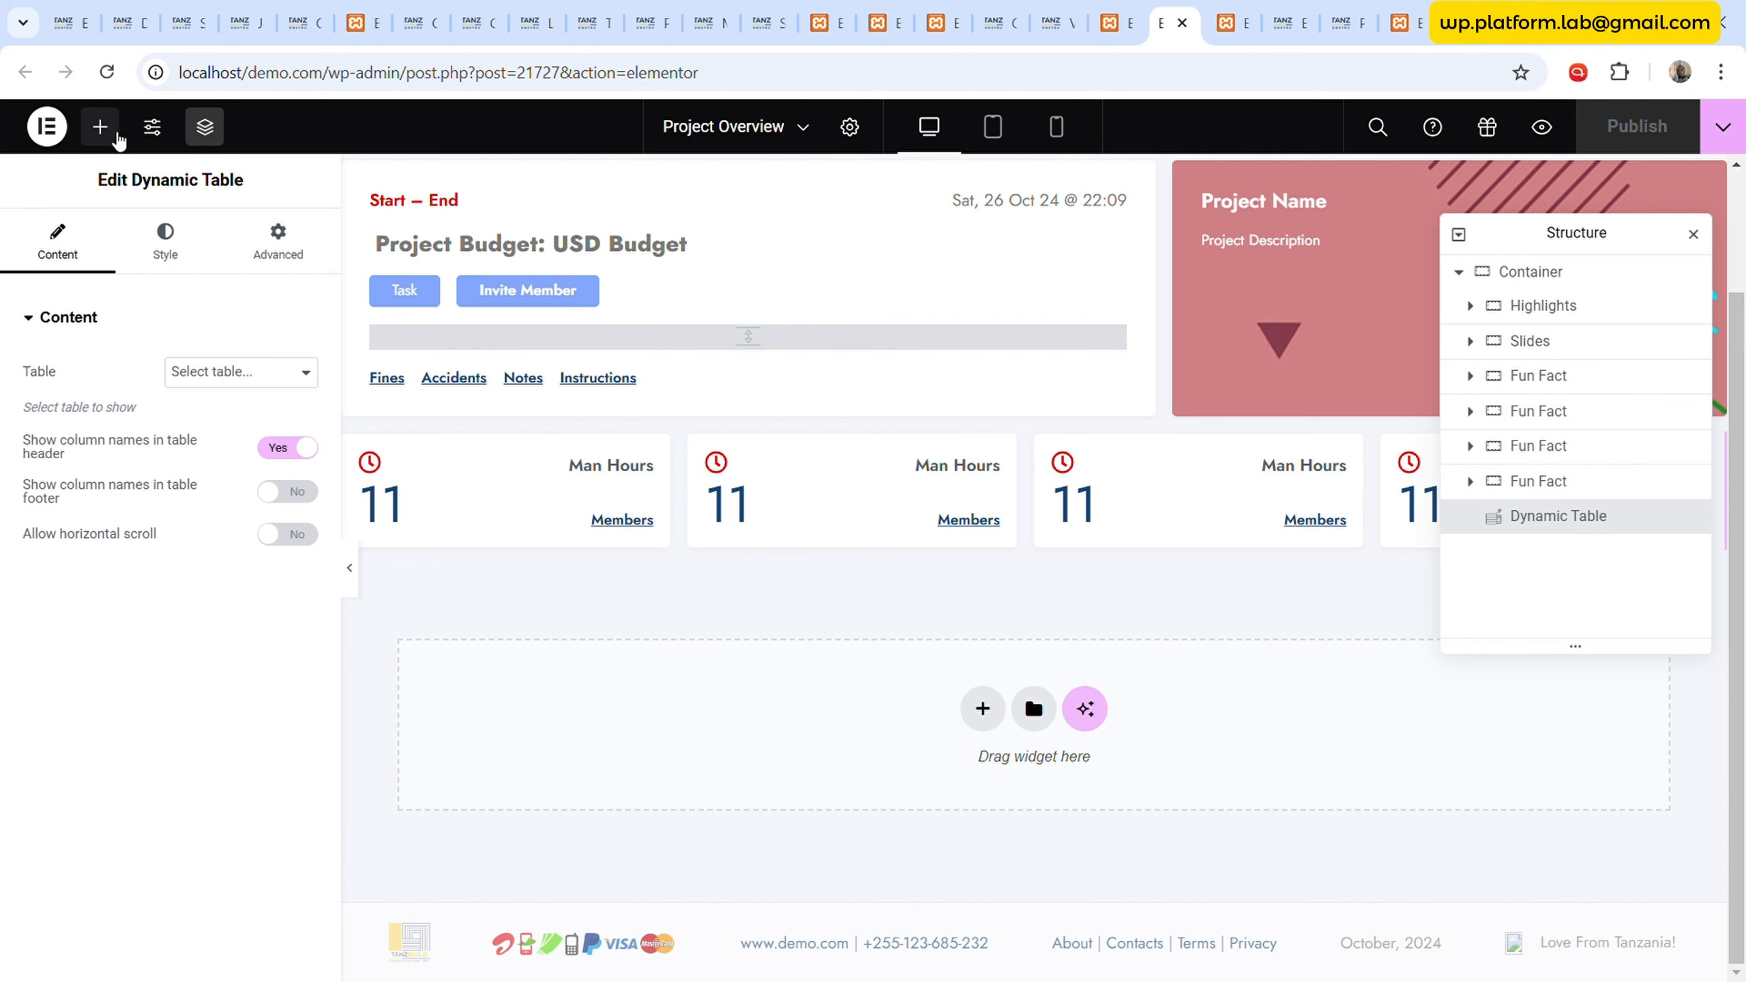
- Insert a new container before the last Fun Fact container and select the Dynamic Table in the structure
scroll(124, 688, "down", 5)
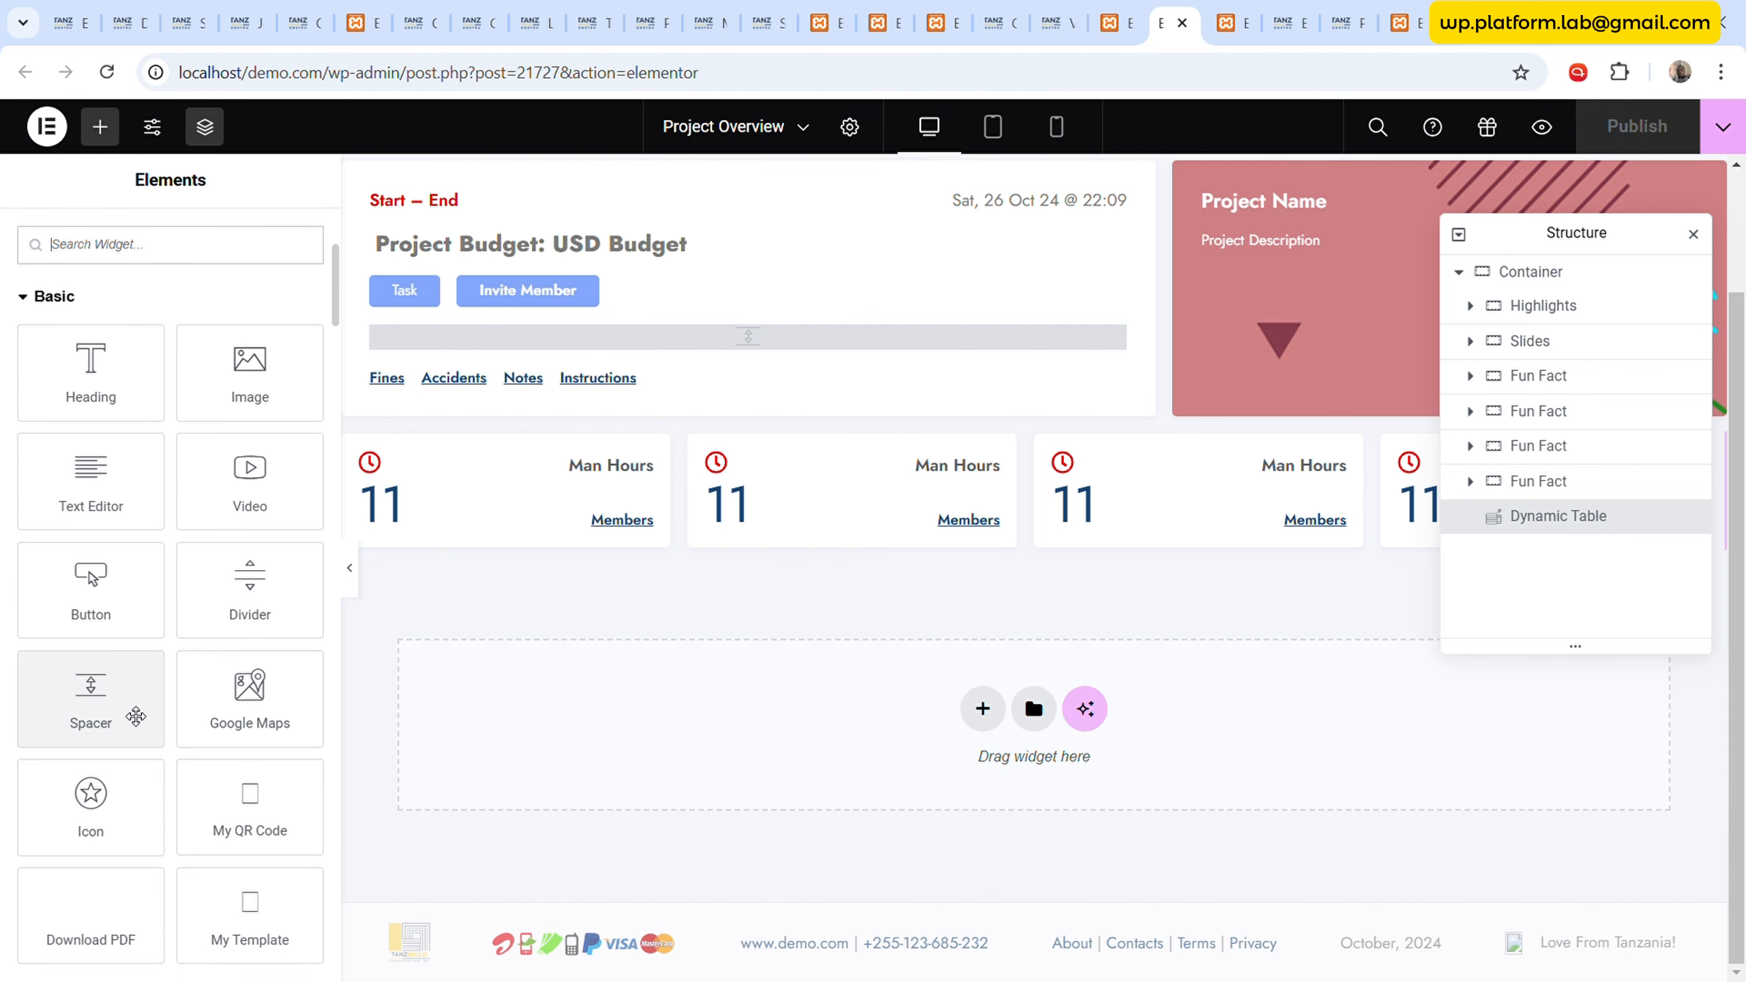
scroll(133, 539, "up", 3)
left_click_drag(106, 433, 1233, 558)
left_click(1530, 551)
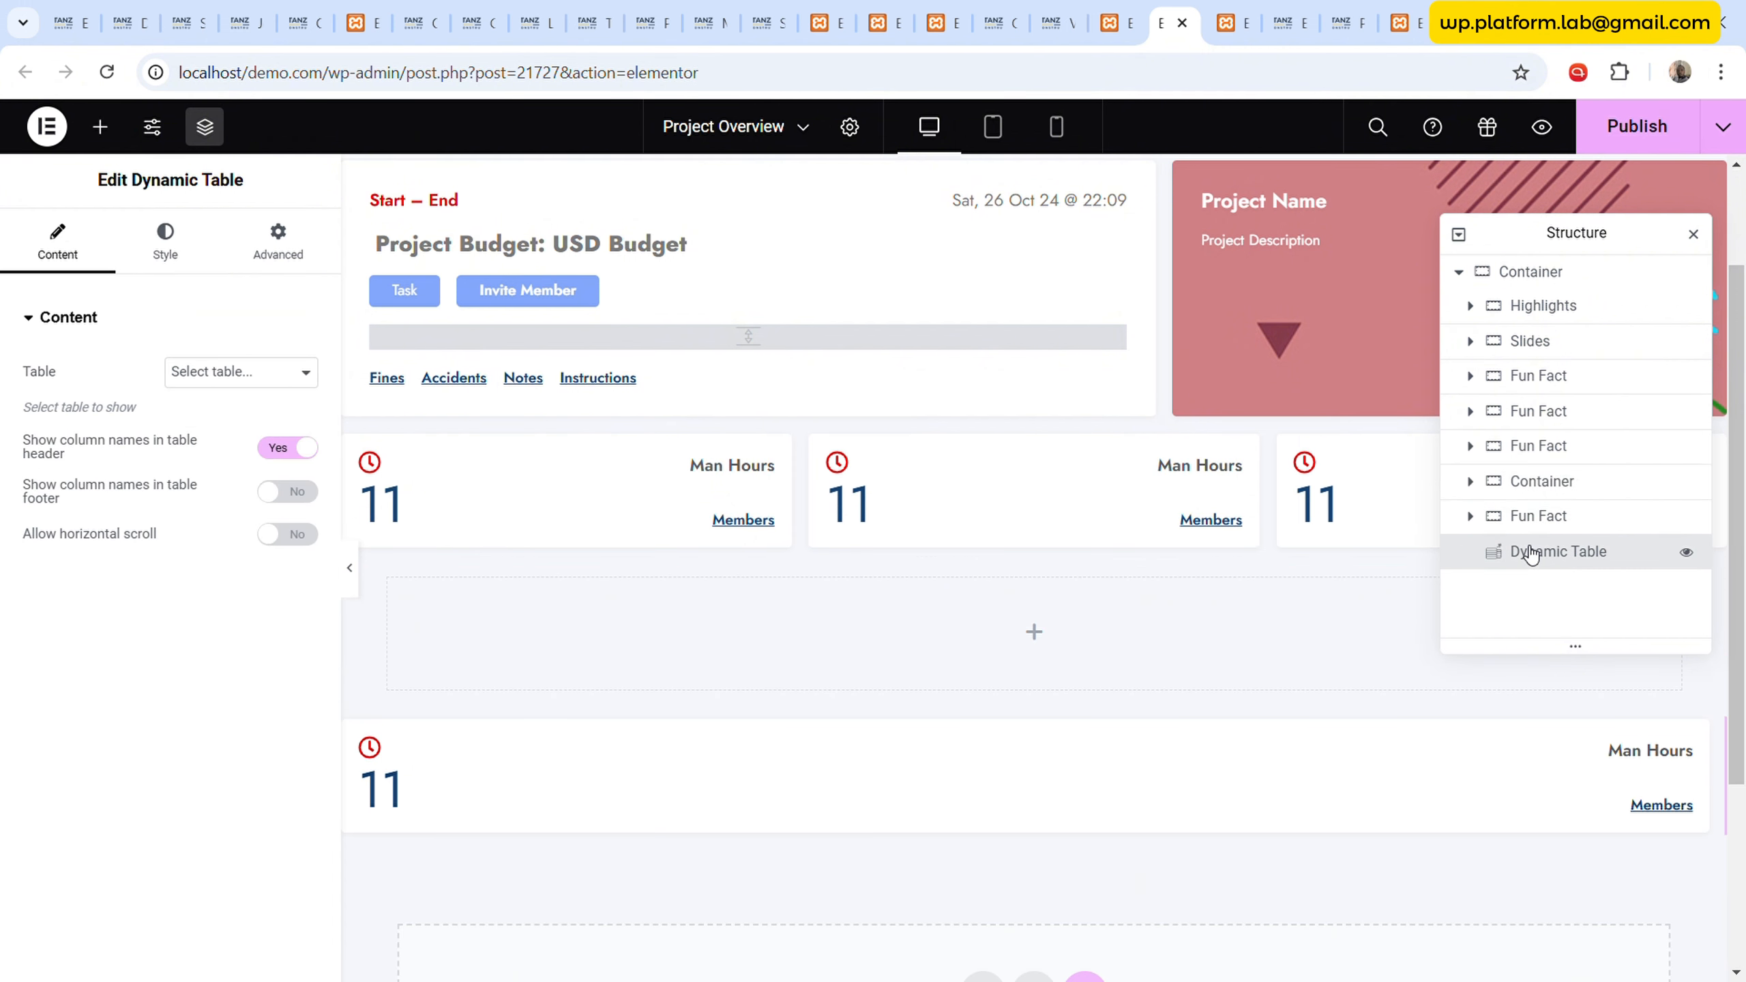
- Move the Dynamic Table into the new container, set the container's content width to Full Width, and publish the template
mouse_move(1557, 551)
left_mouse_down()
mouse_move(1556, 584)
mouse_move(1561, 508)
mouse_move(1536, 498)
mouse_move(1537, 535)
left_mouse_up()
left_click(1474, 483)
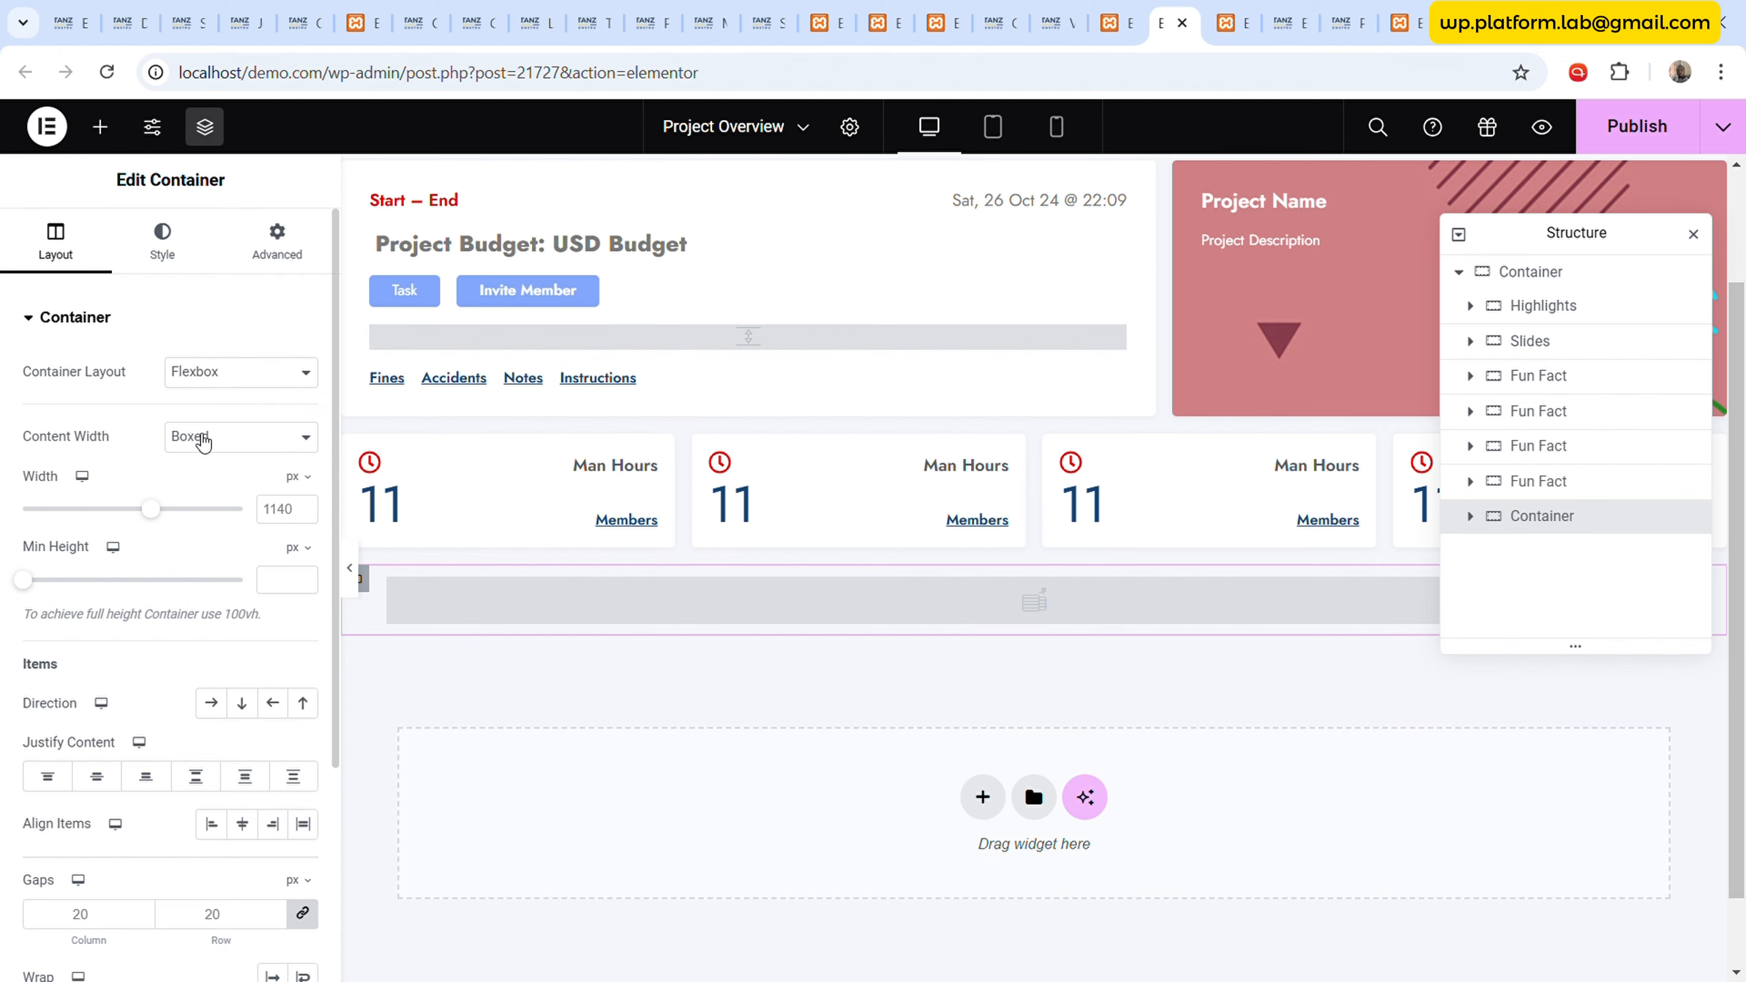
left_click(241, 487)
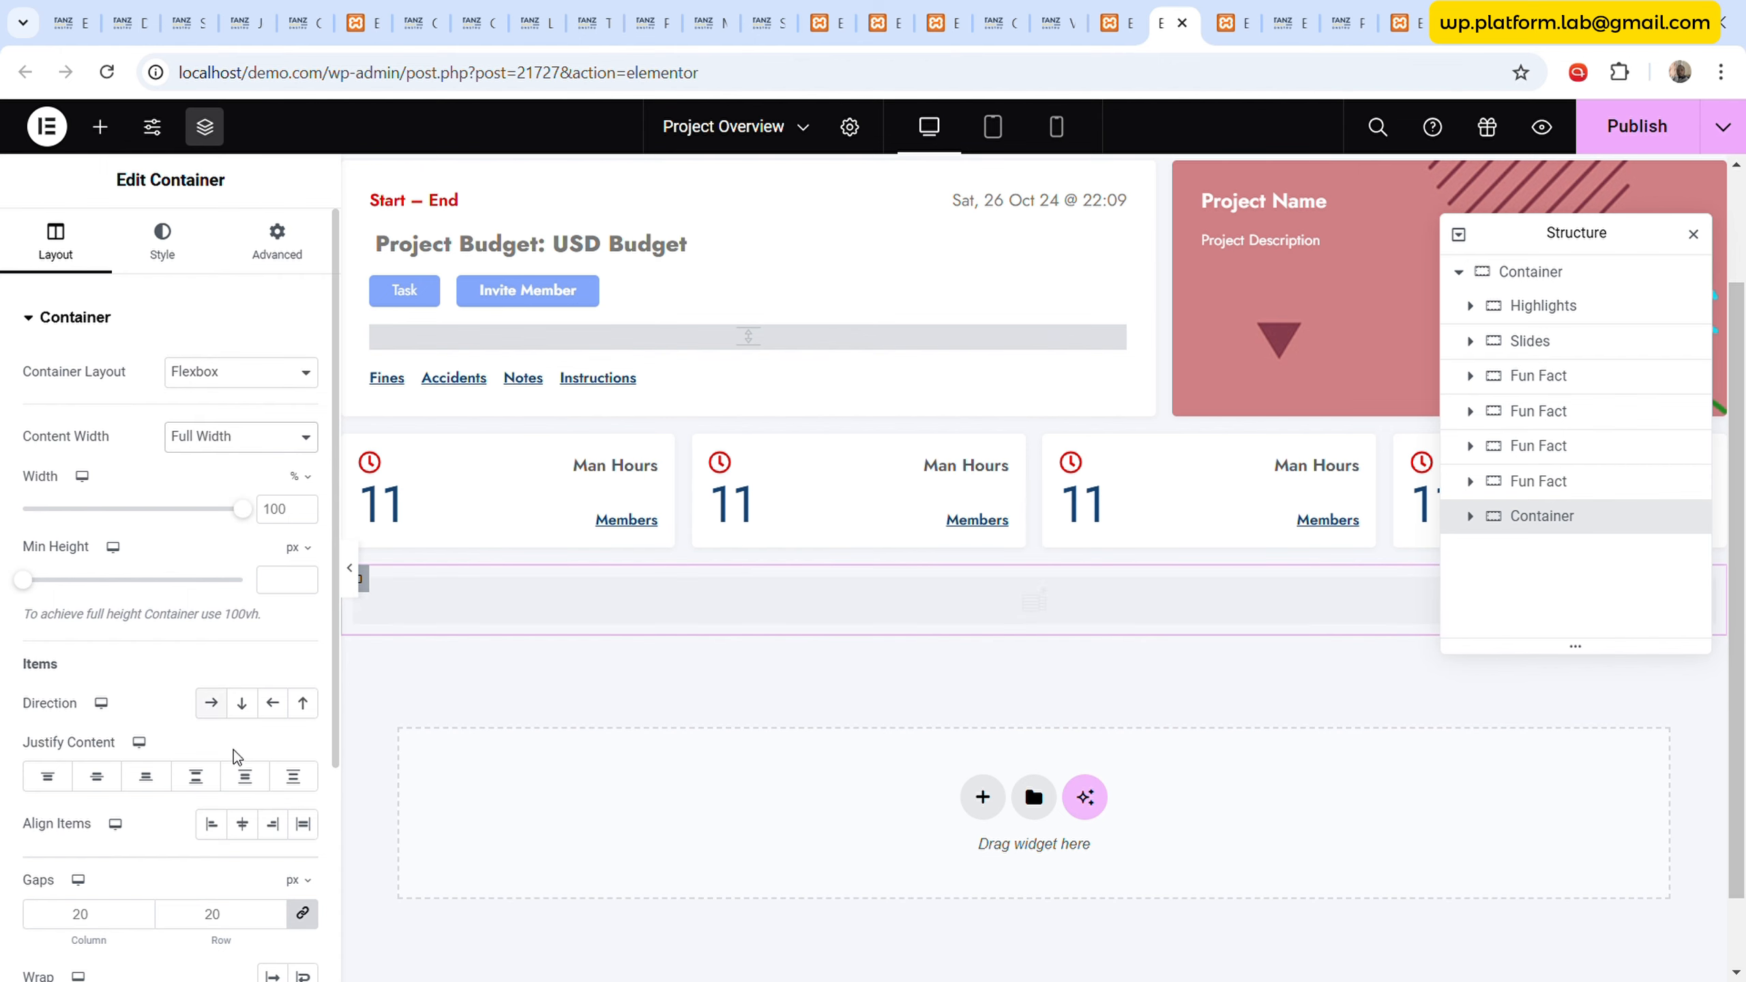
left_click(1637, 126)
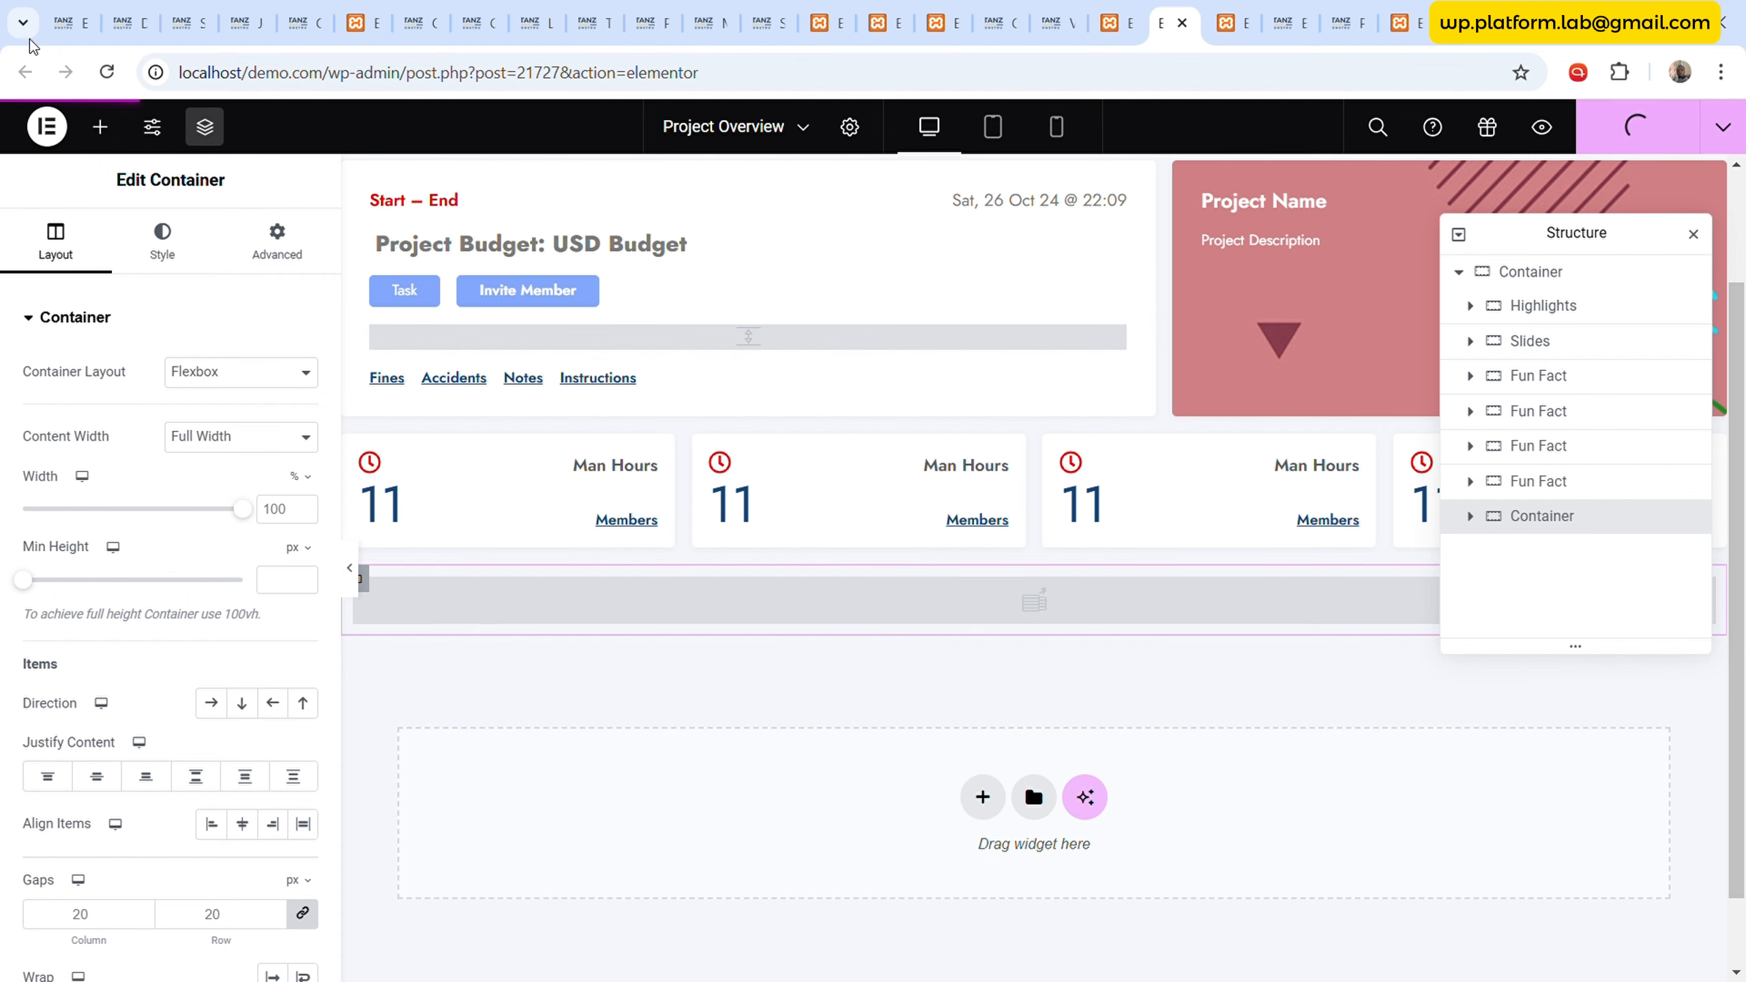
- Reload the template editor and assign the Cur Proj: Member List table to the Dynamic Table in the last container
left_click(105, 72)
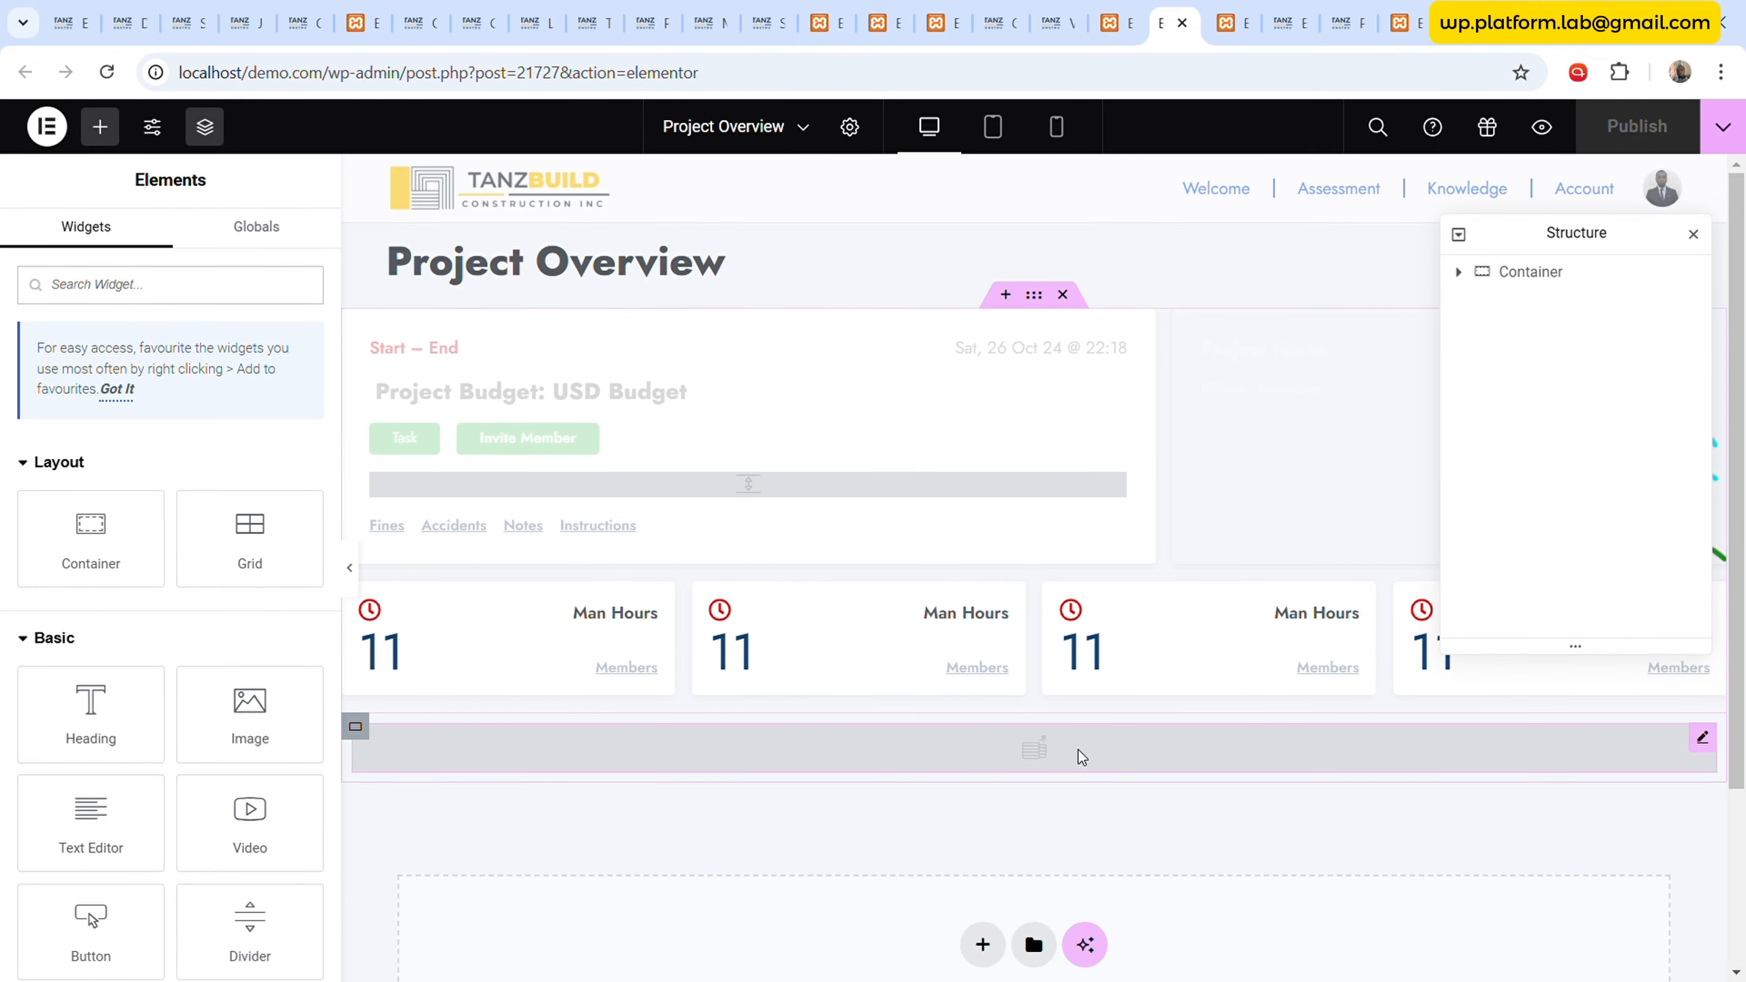
left_click(1081, 757)
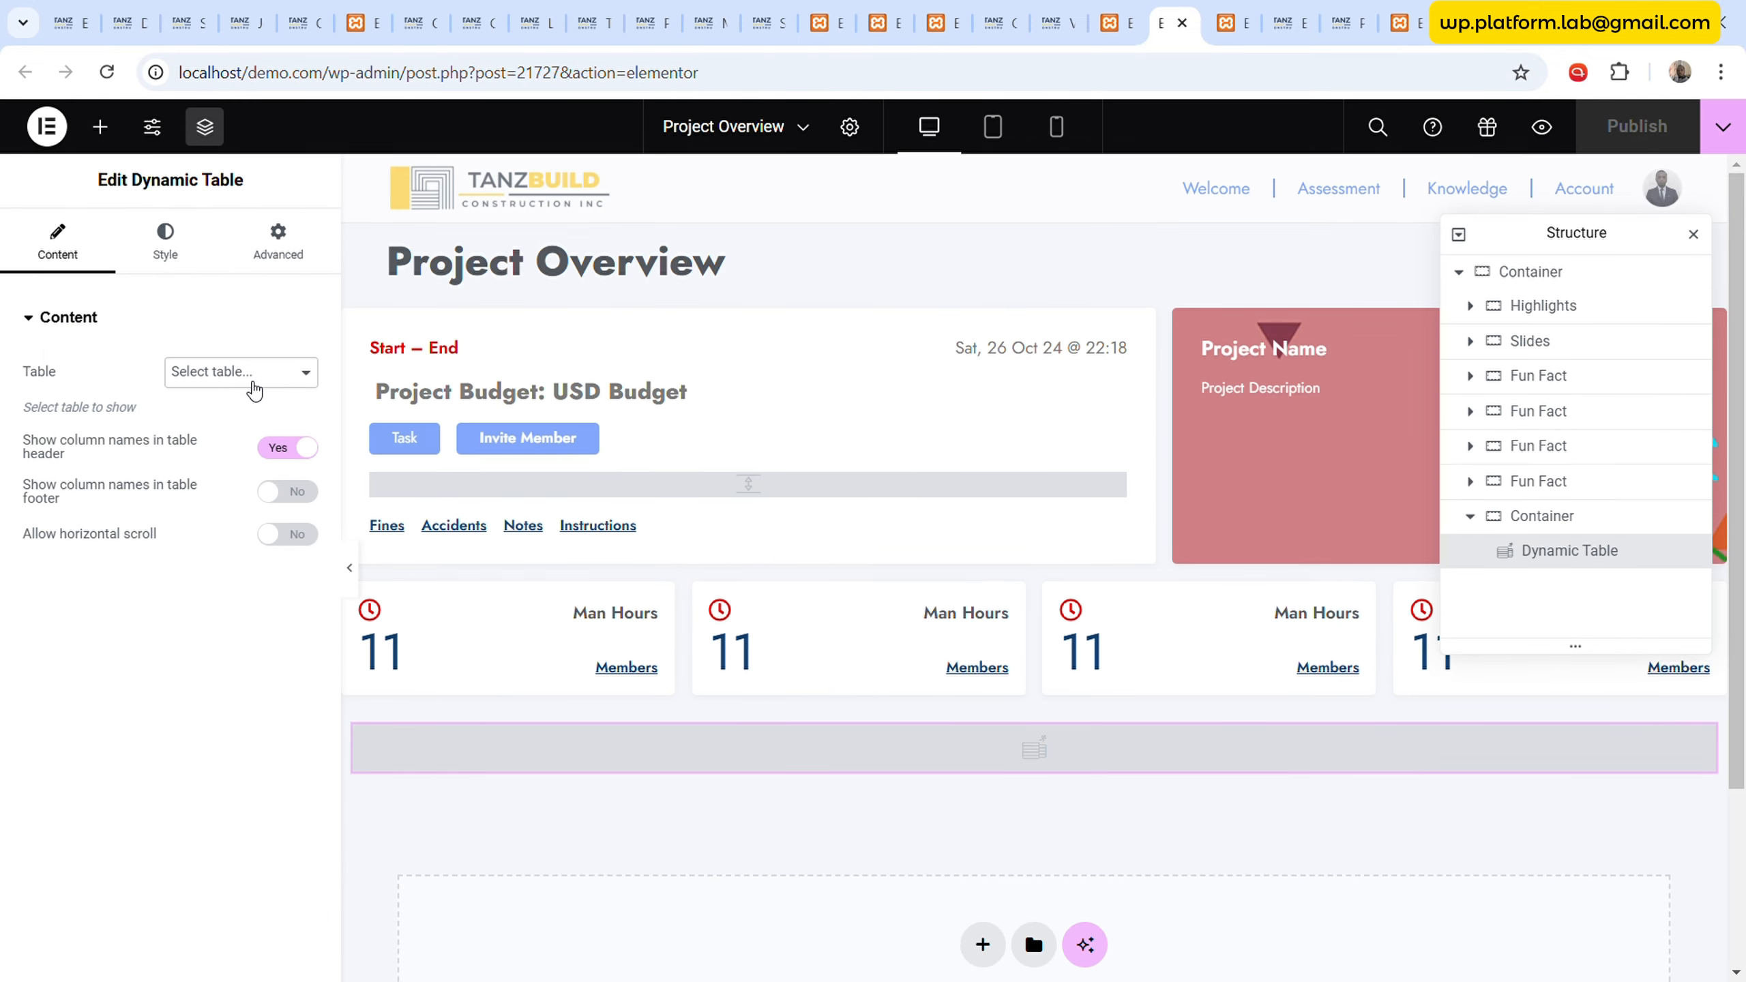
left_click(232, 435)
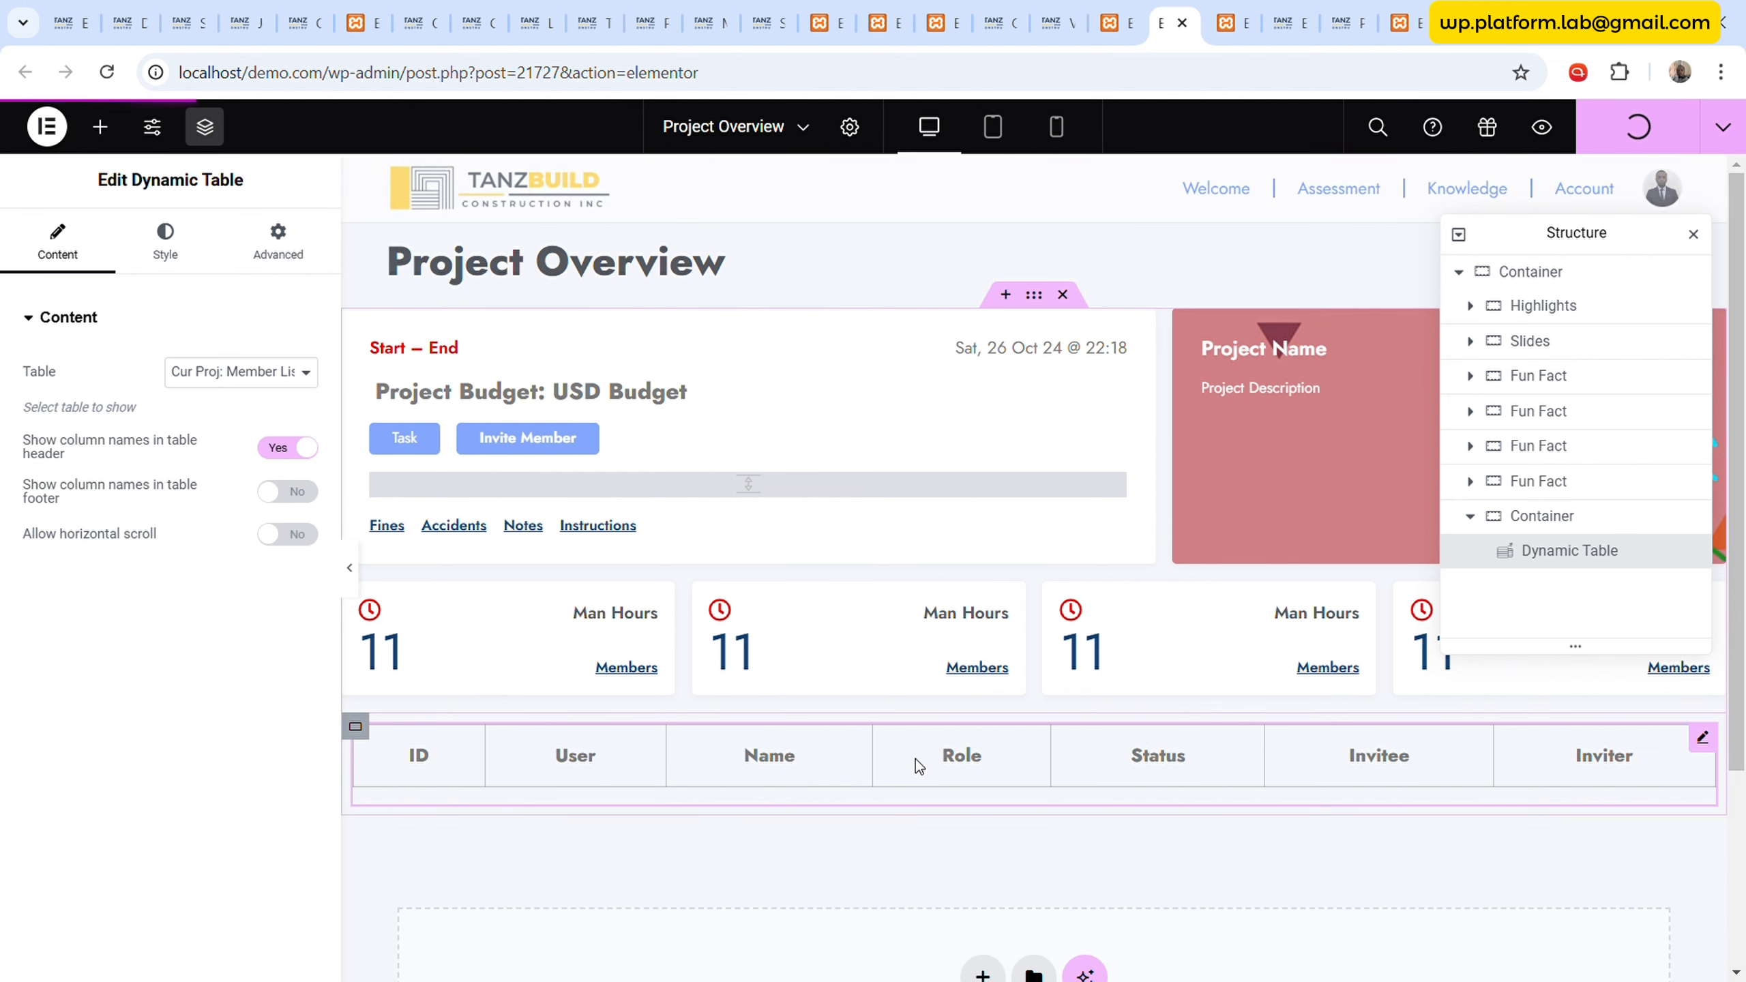
- Examine the member list table on the live project overview page, below the Man Hours cards
left_click(1347, 20)
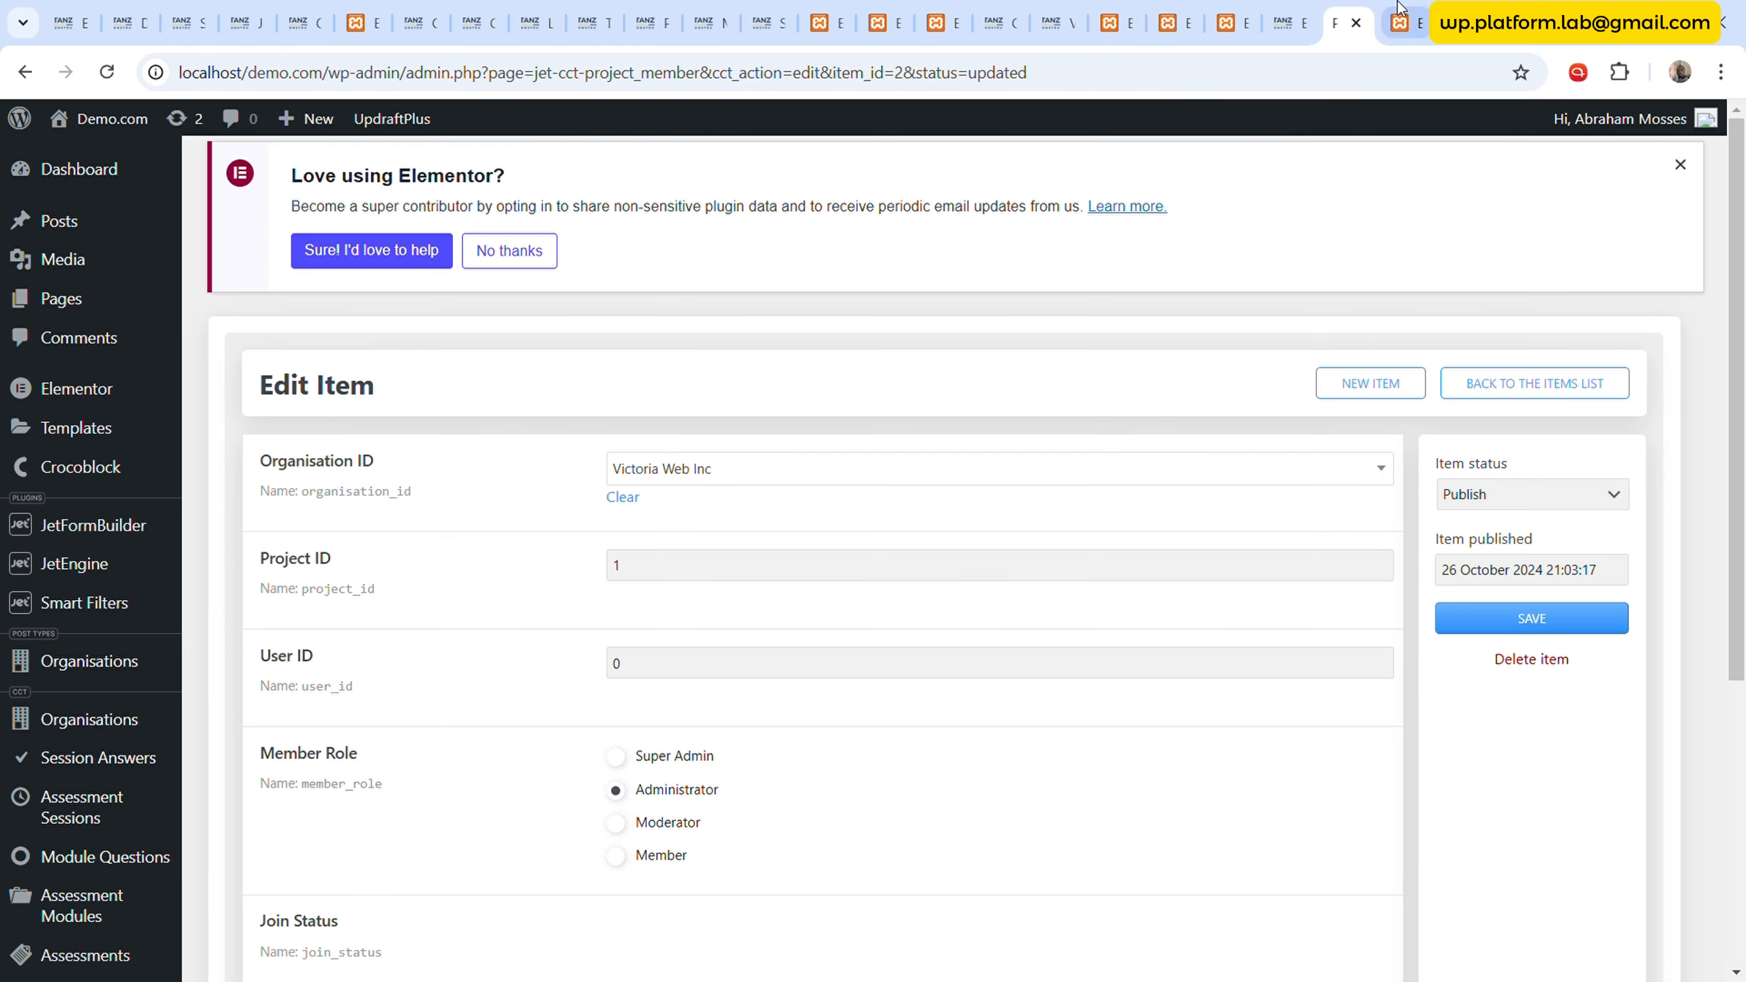
left_click(1054, 22)
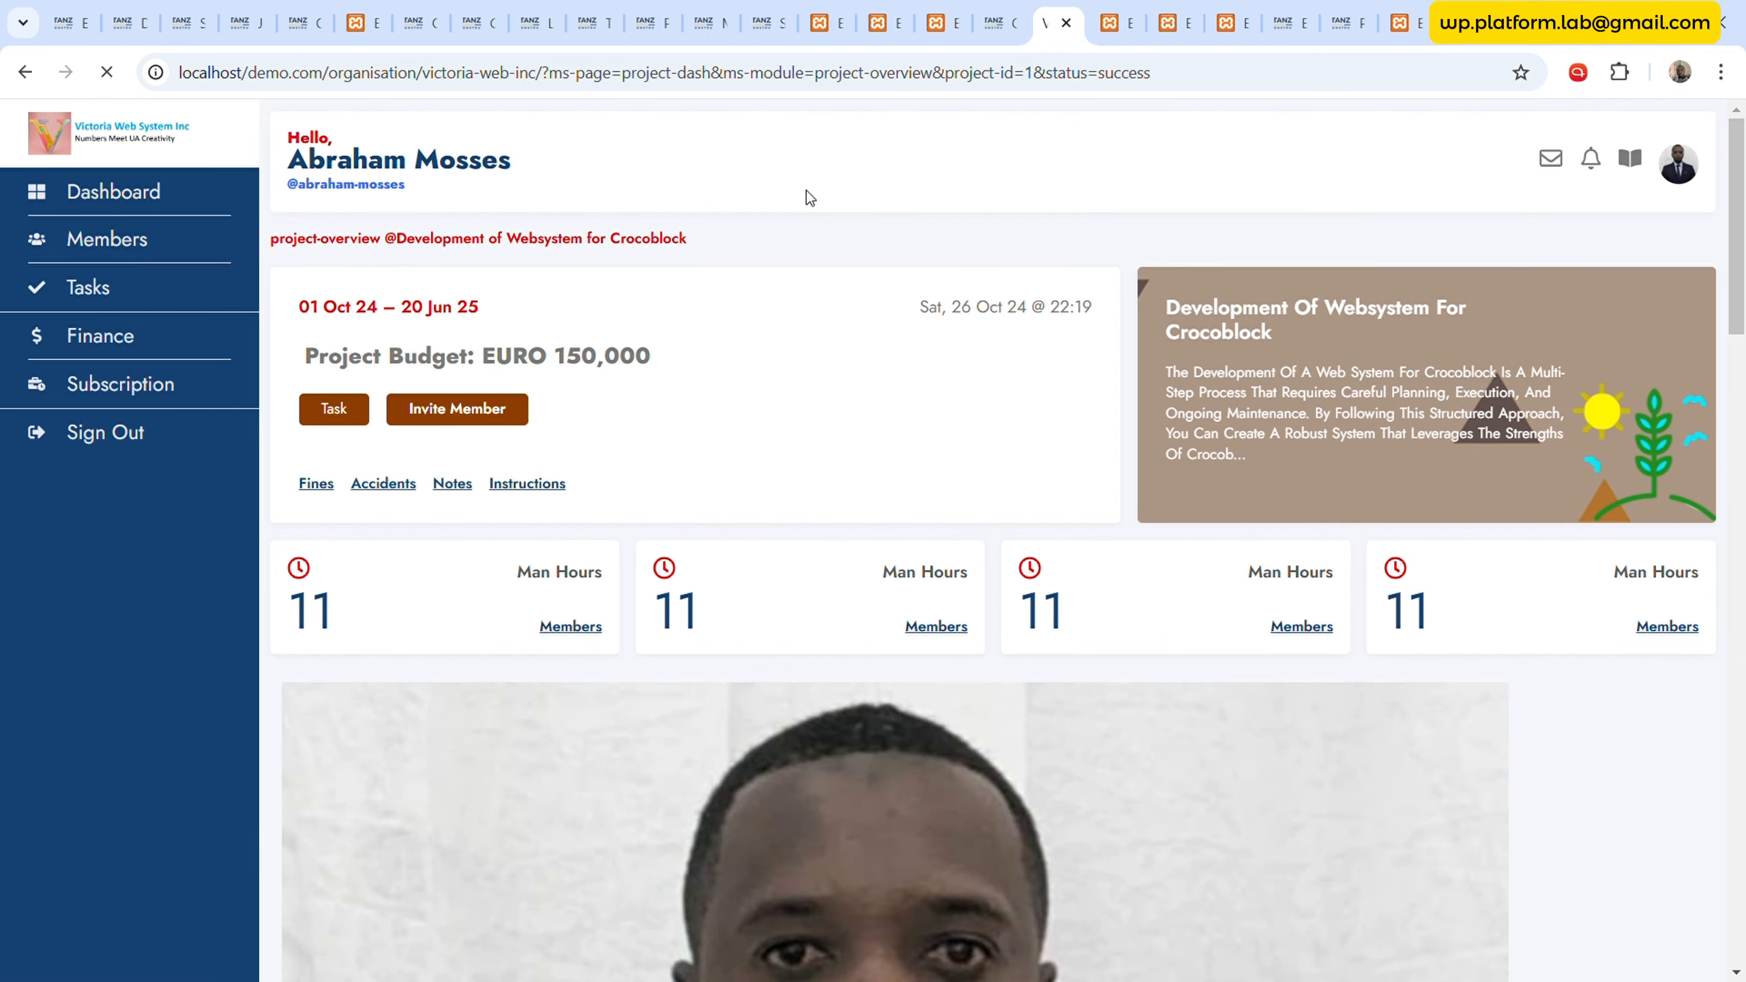
scroll(1415, 347, "down", 20)
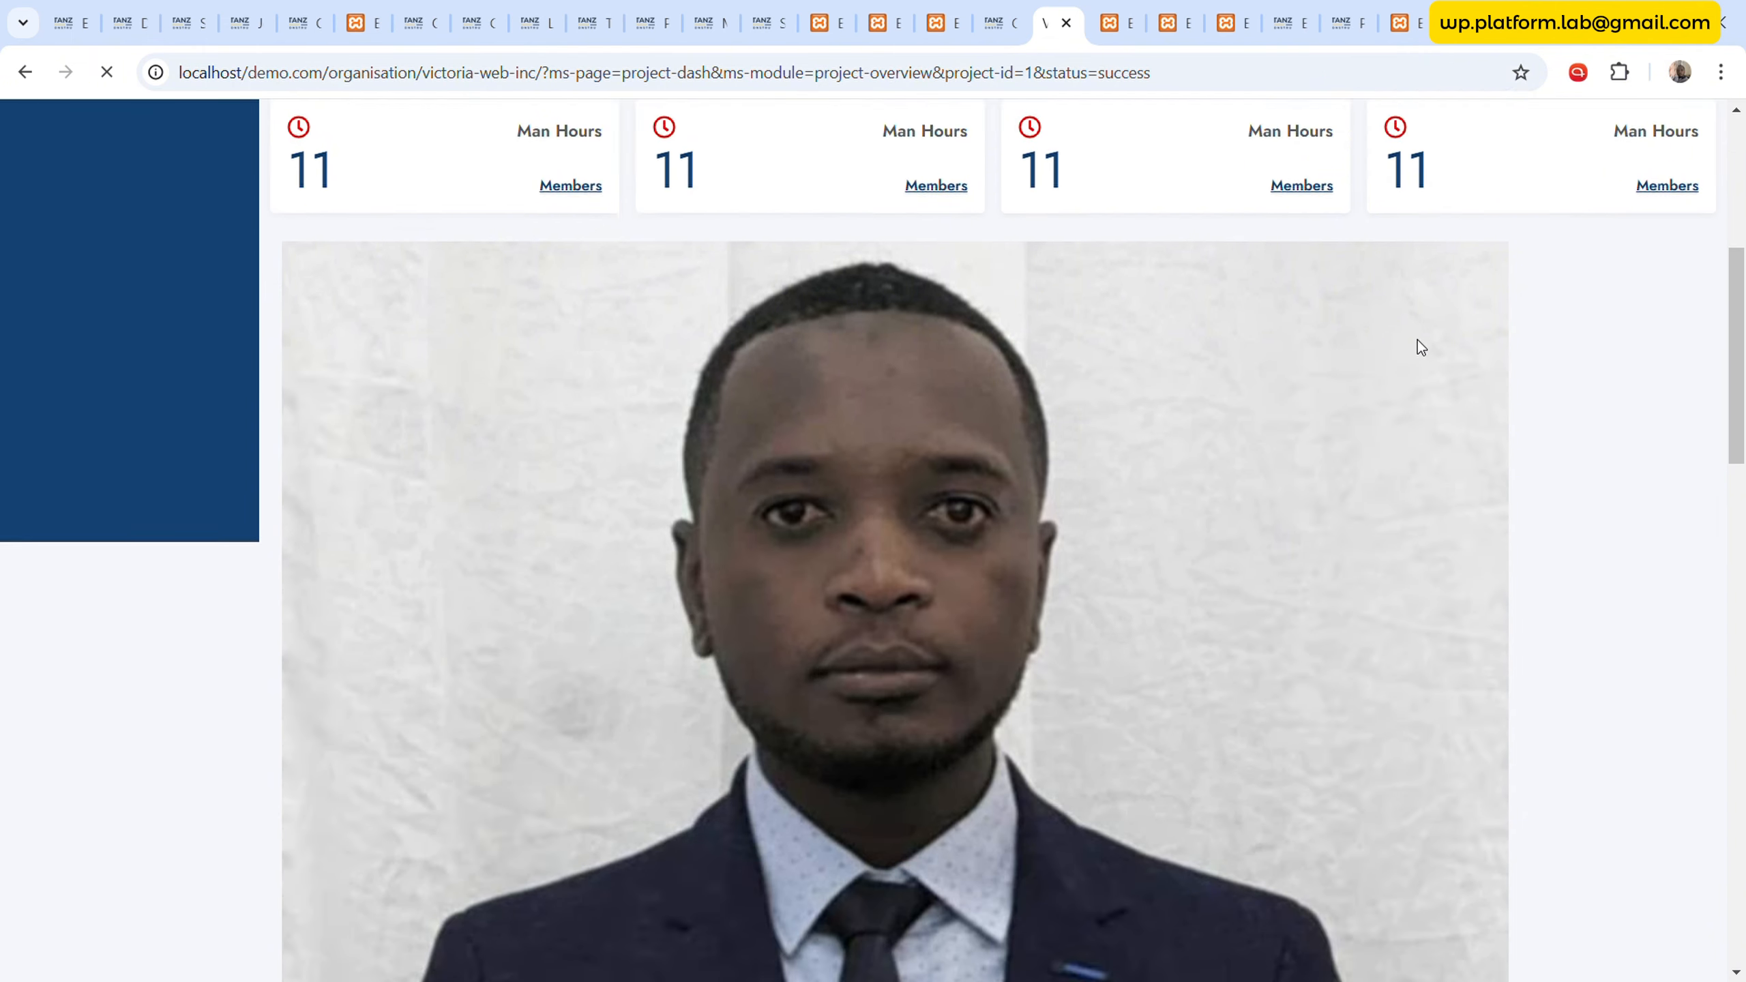
scroll(1313, 630, "down", 10)
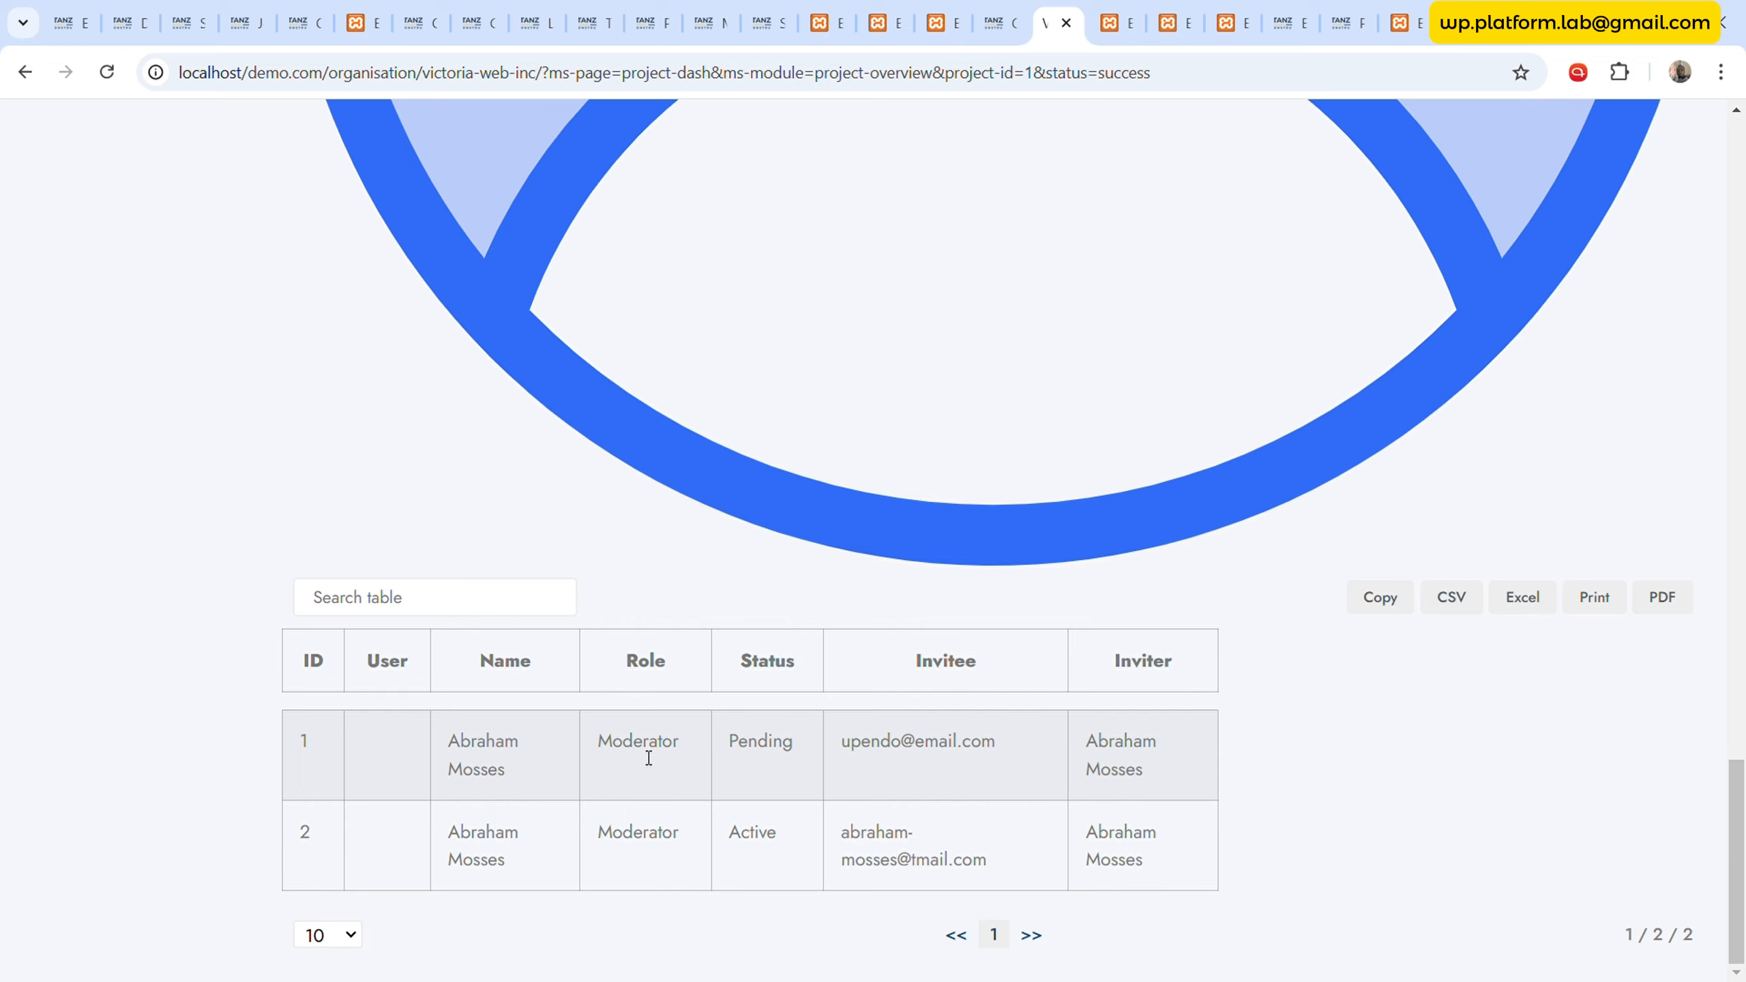
scroll(648, 758, "up", 1)
scroll(646, 753, "down", 1)
- Close the Saved Templates tab and the three Elementor editor tabs beside it, including Module Tasks
left_click(784, 20)
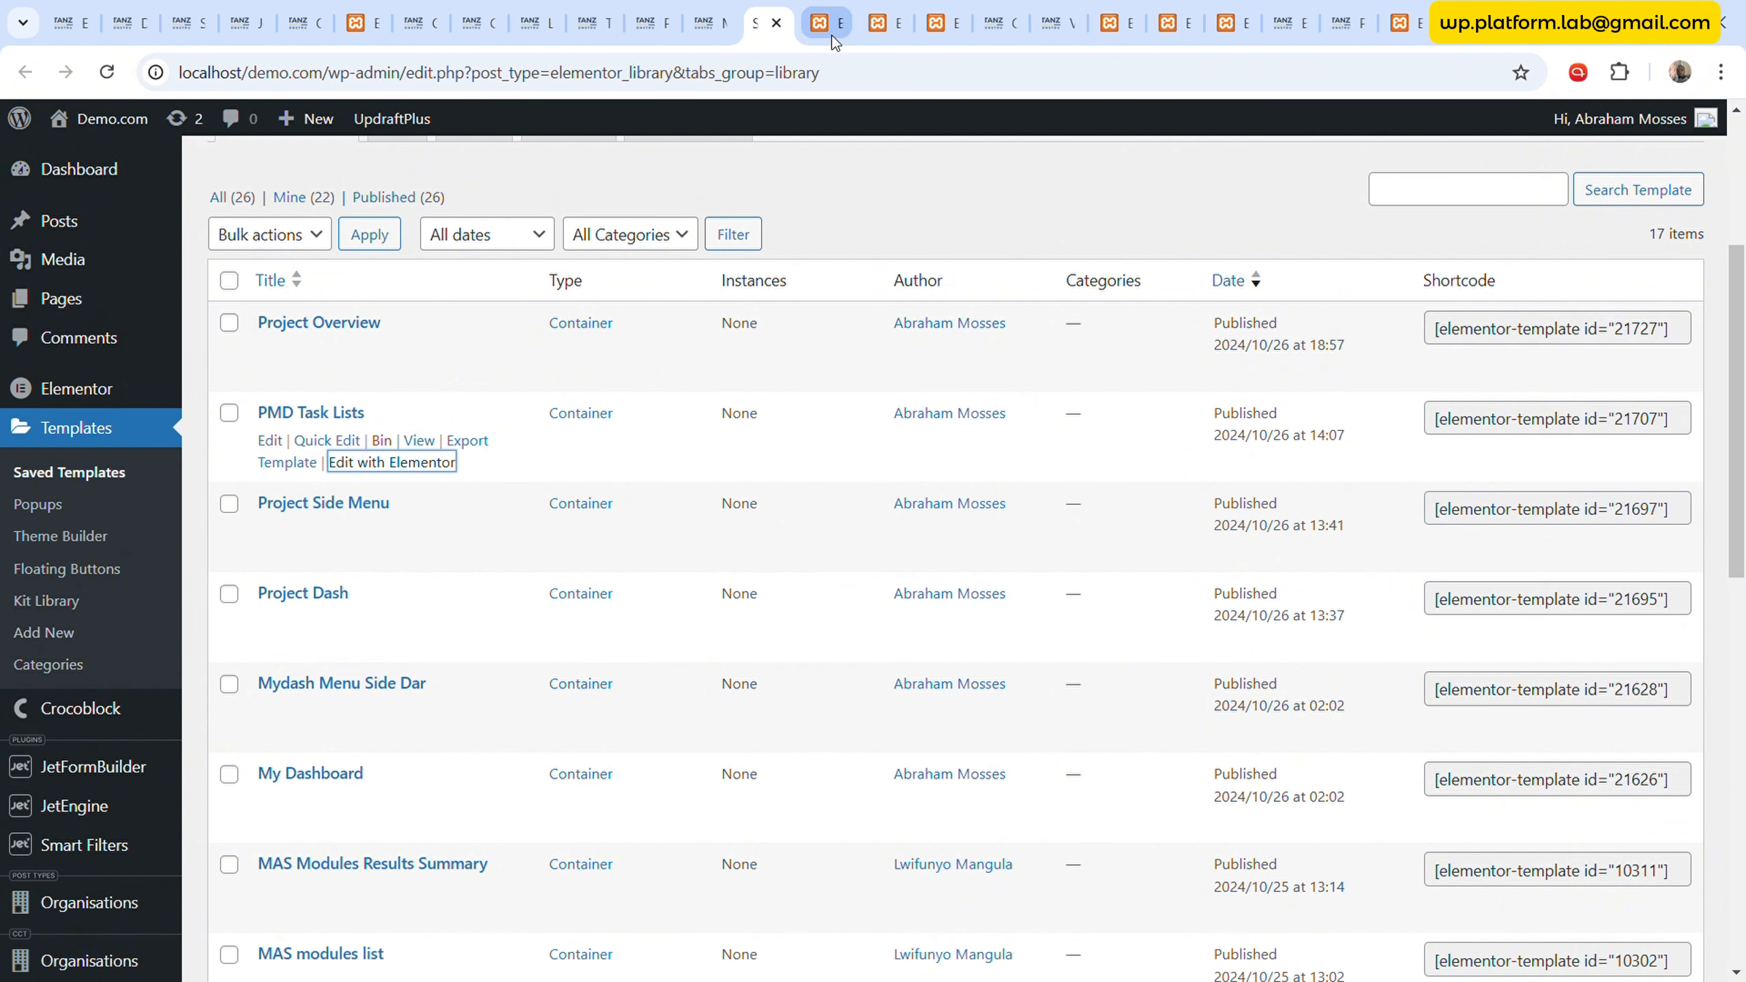
left_click(1064, 230)
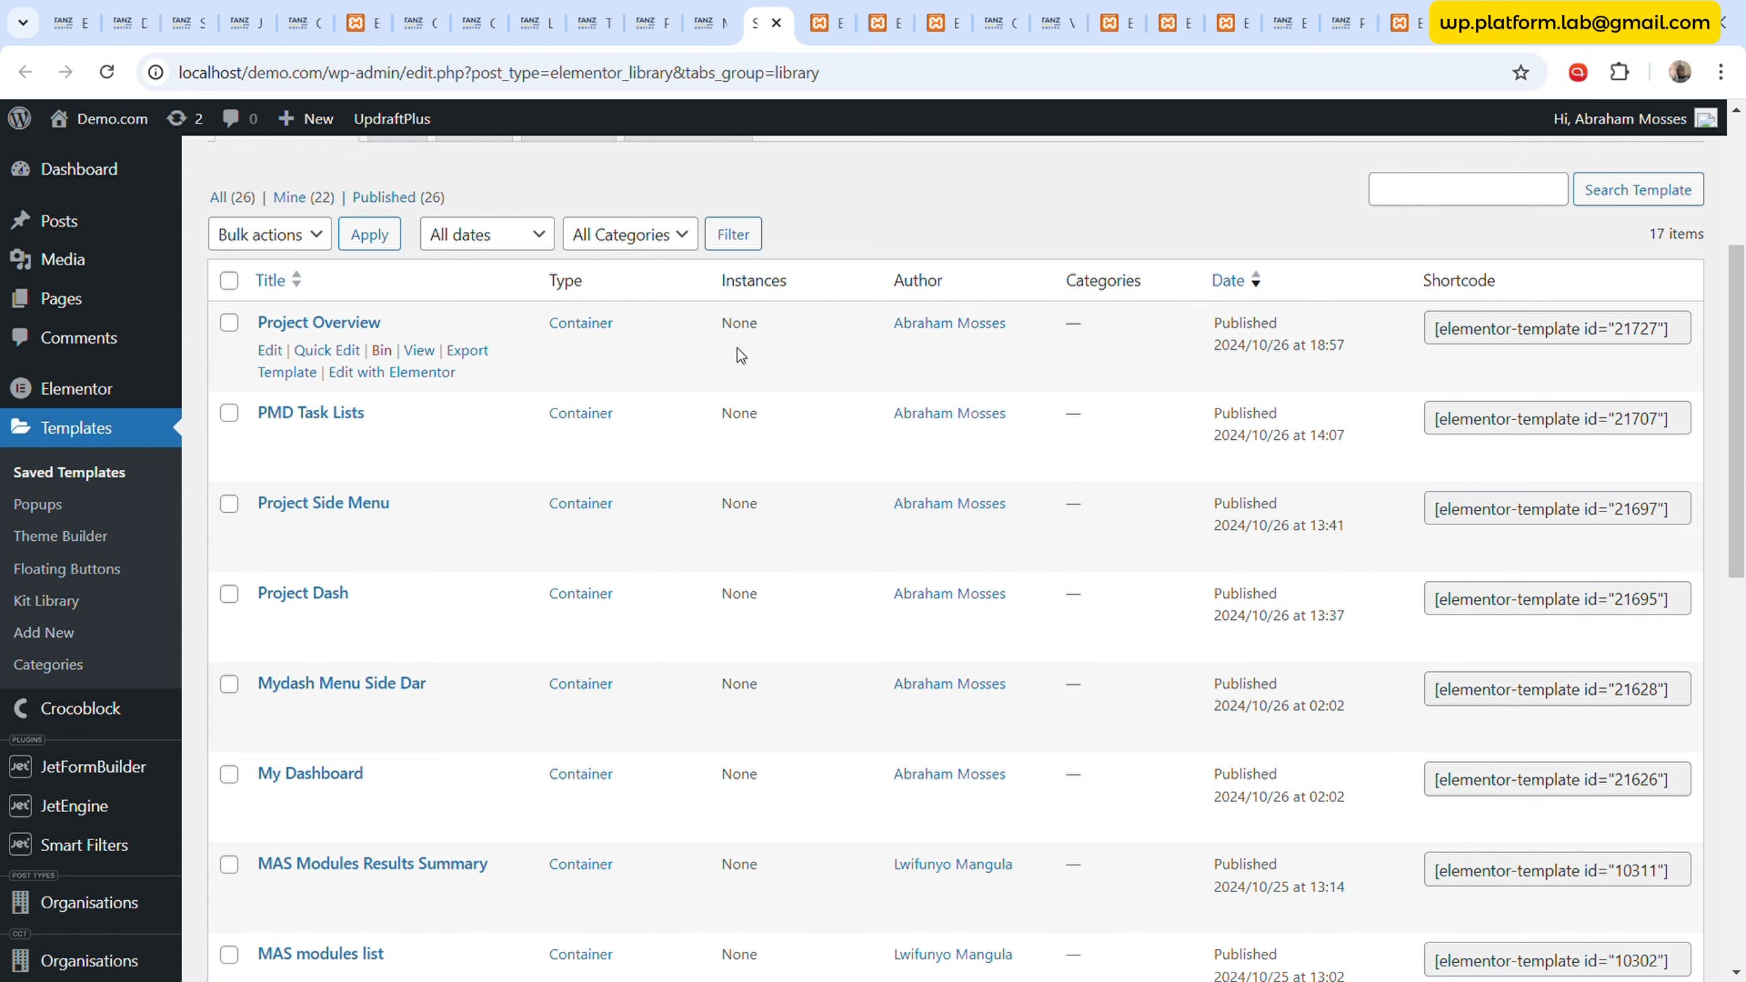
left_click(836, 20)
left_click(886, 22)
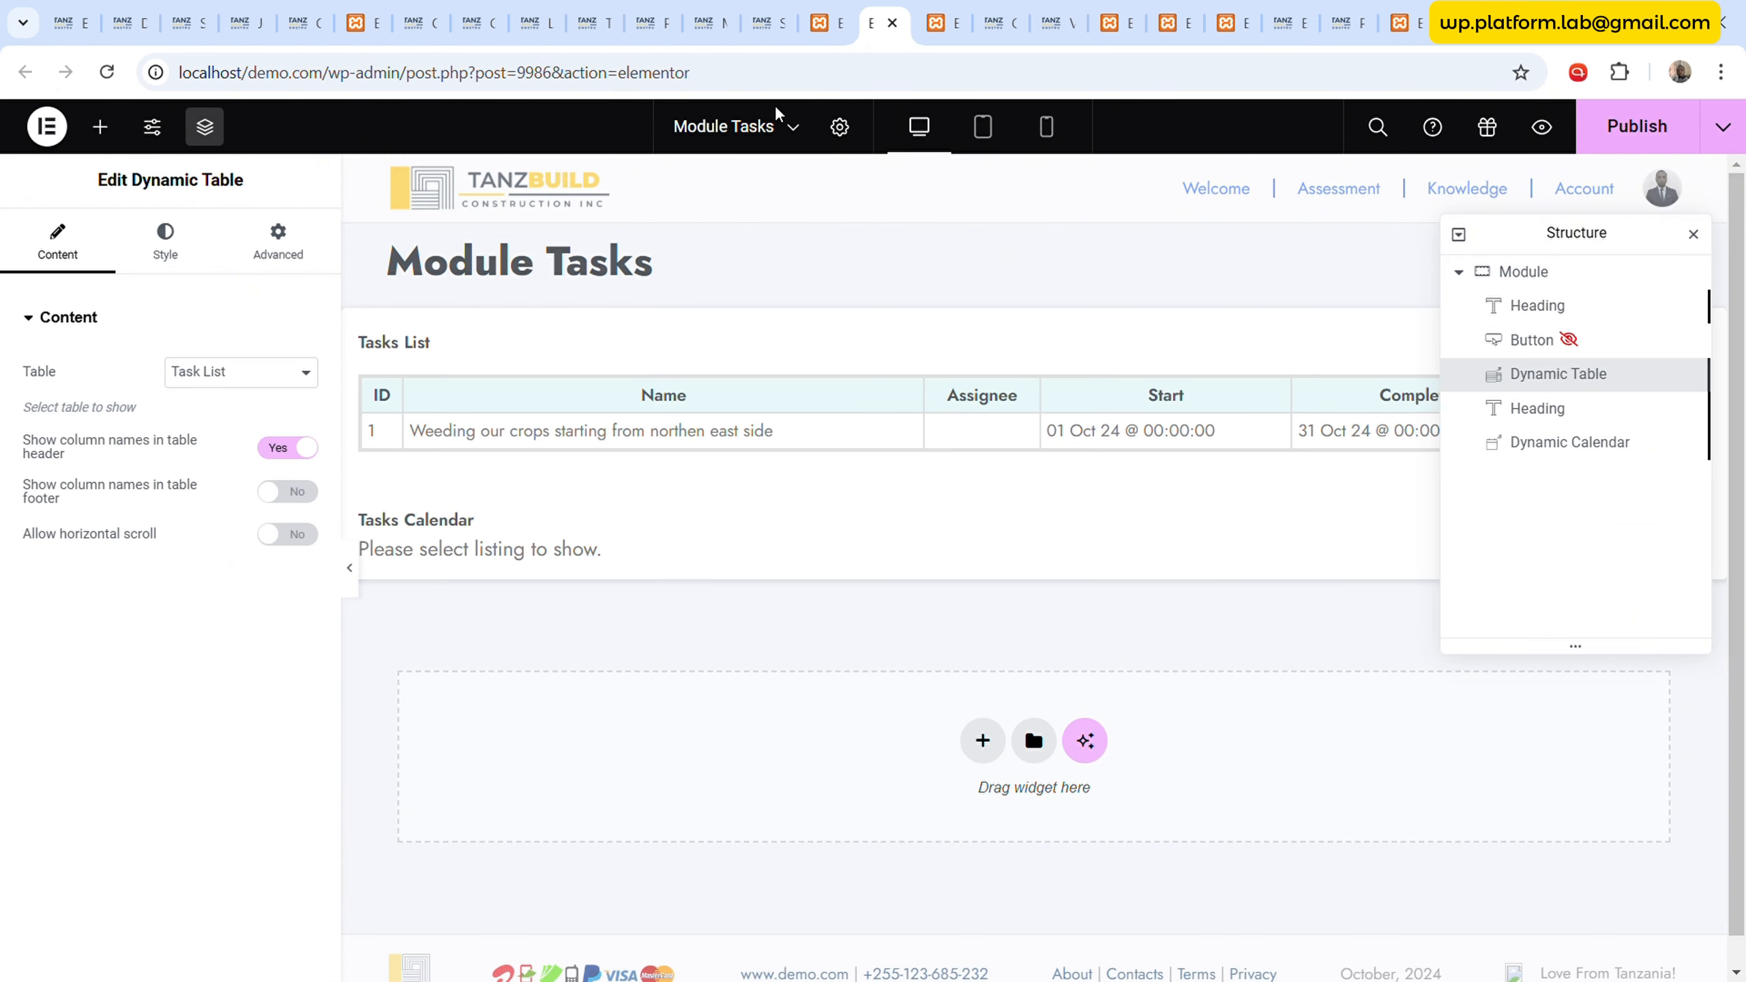
left_click(774, 23)
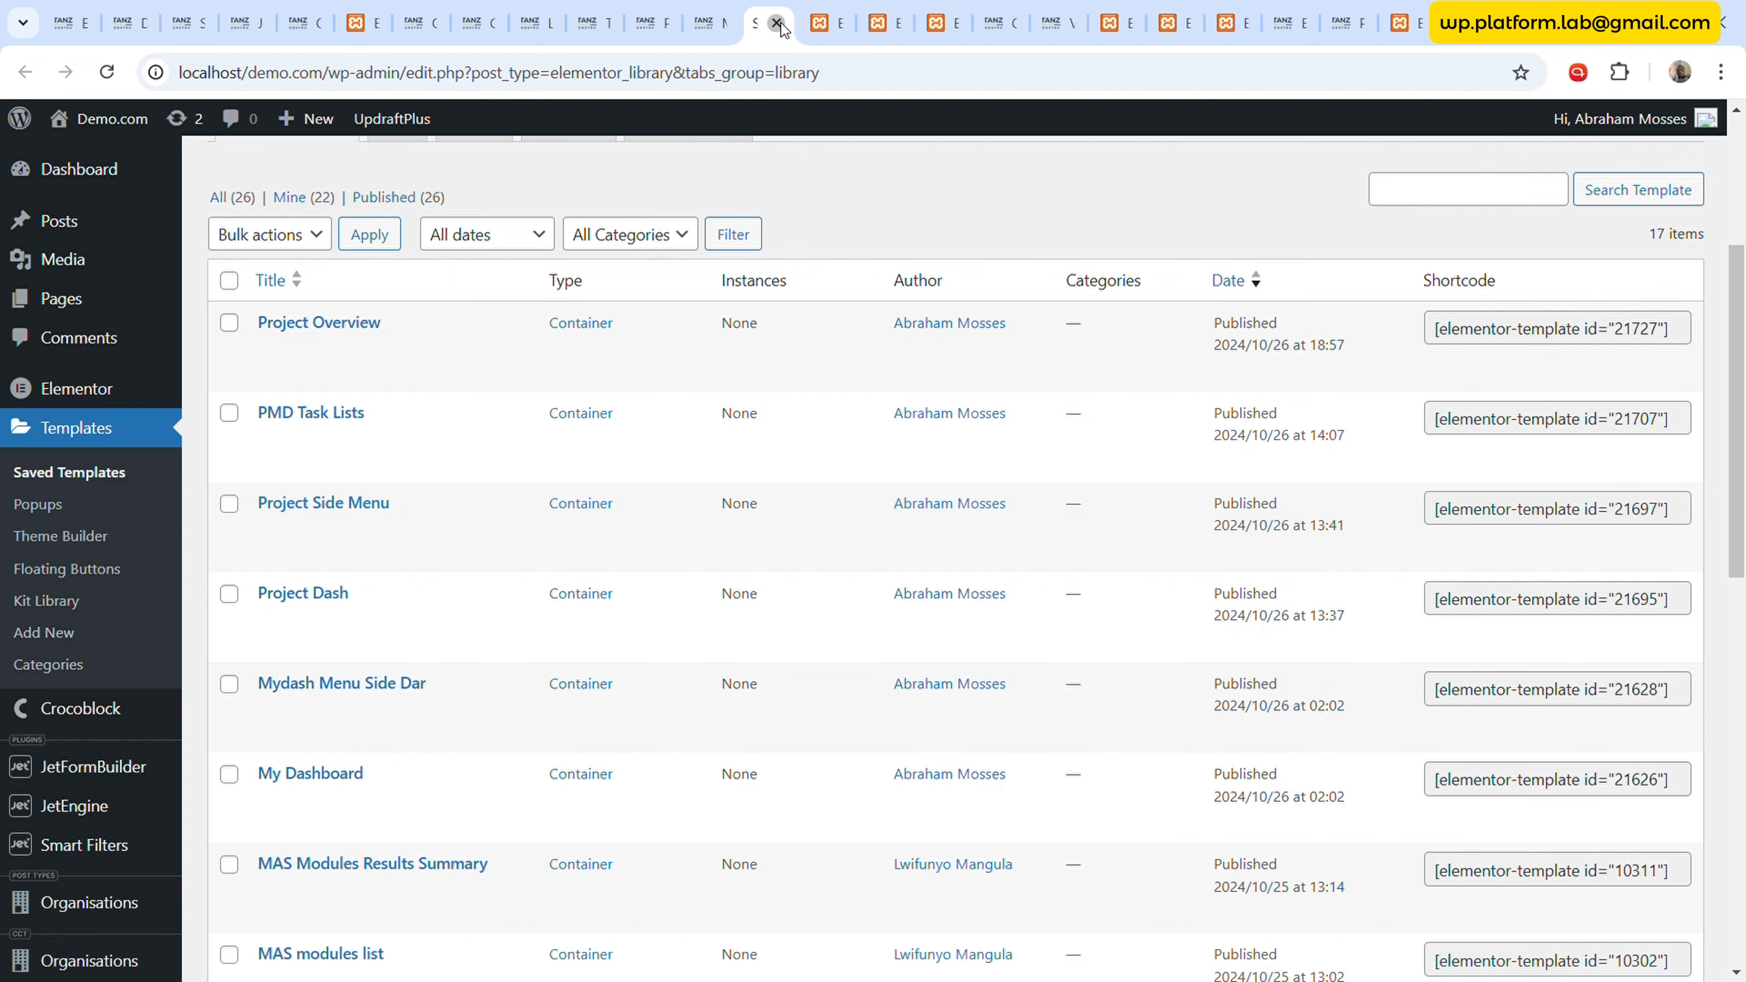
left_click(777, 23)
left_click(777, 23)
left_click(777, 24)
left_click(778, 23)
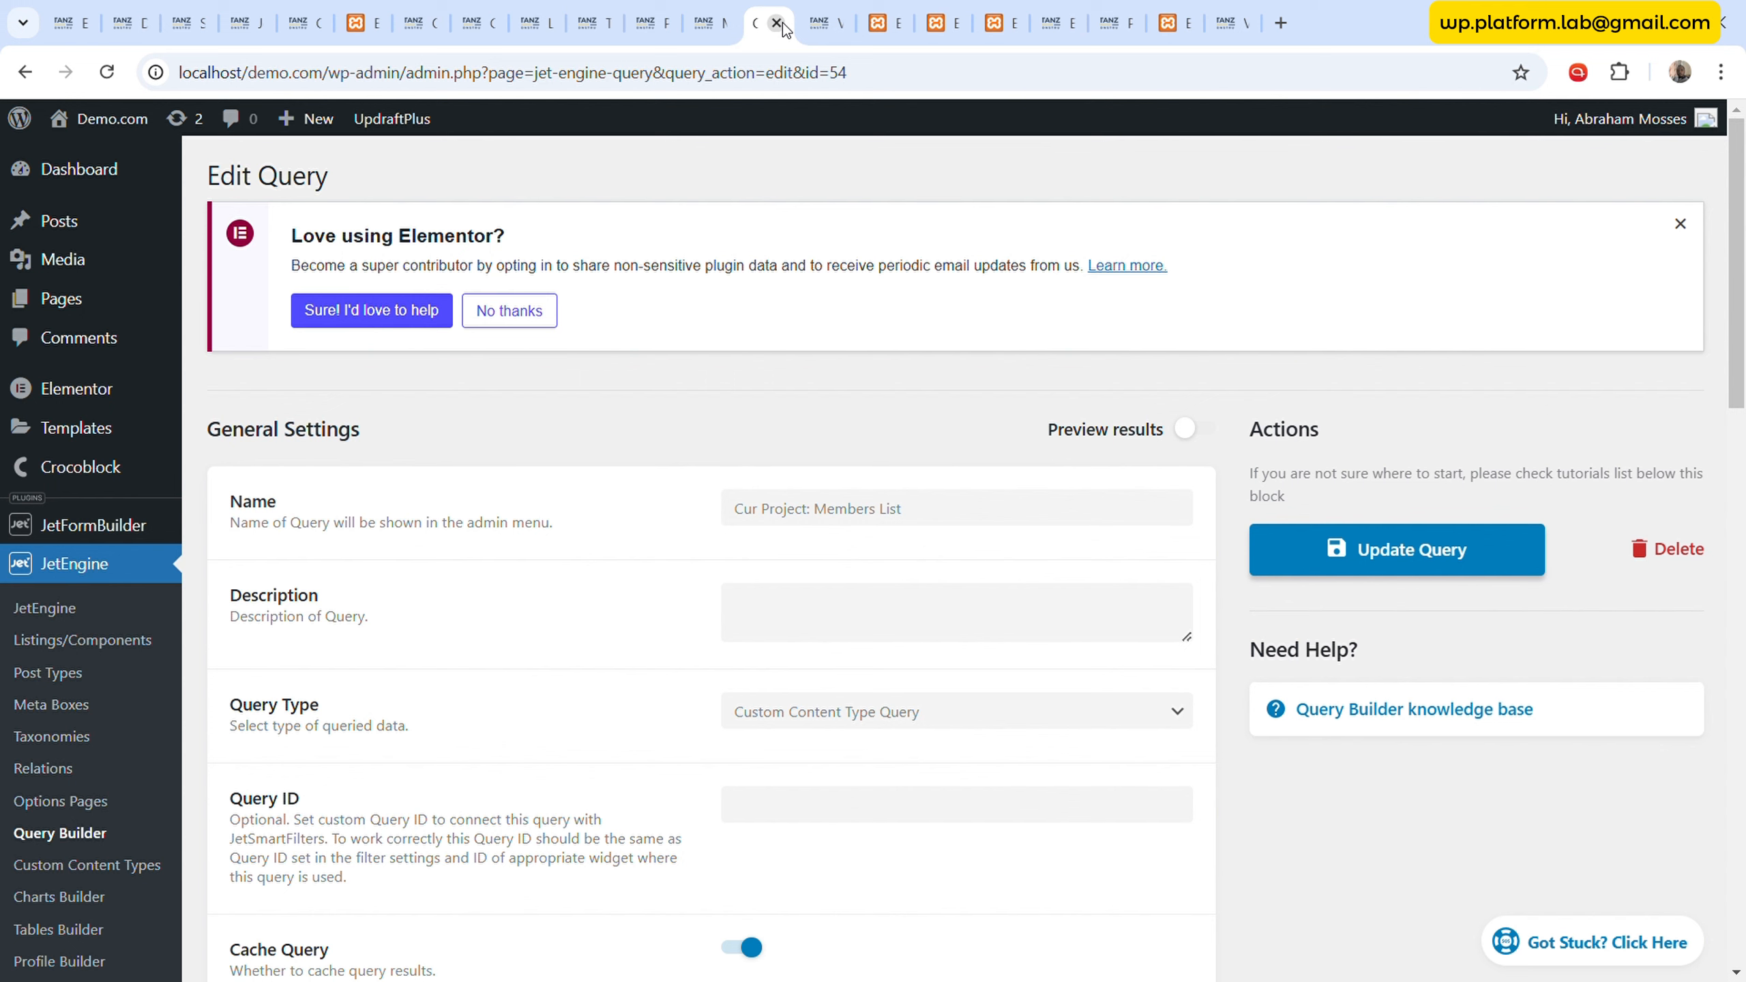
- Disable Filter Column Output for the User column in the Cur Proj: Member List table, update it, and reload the live project overview page
left_click(592, 22)
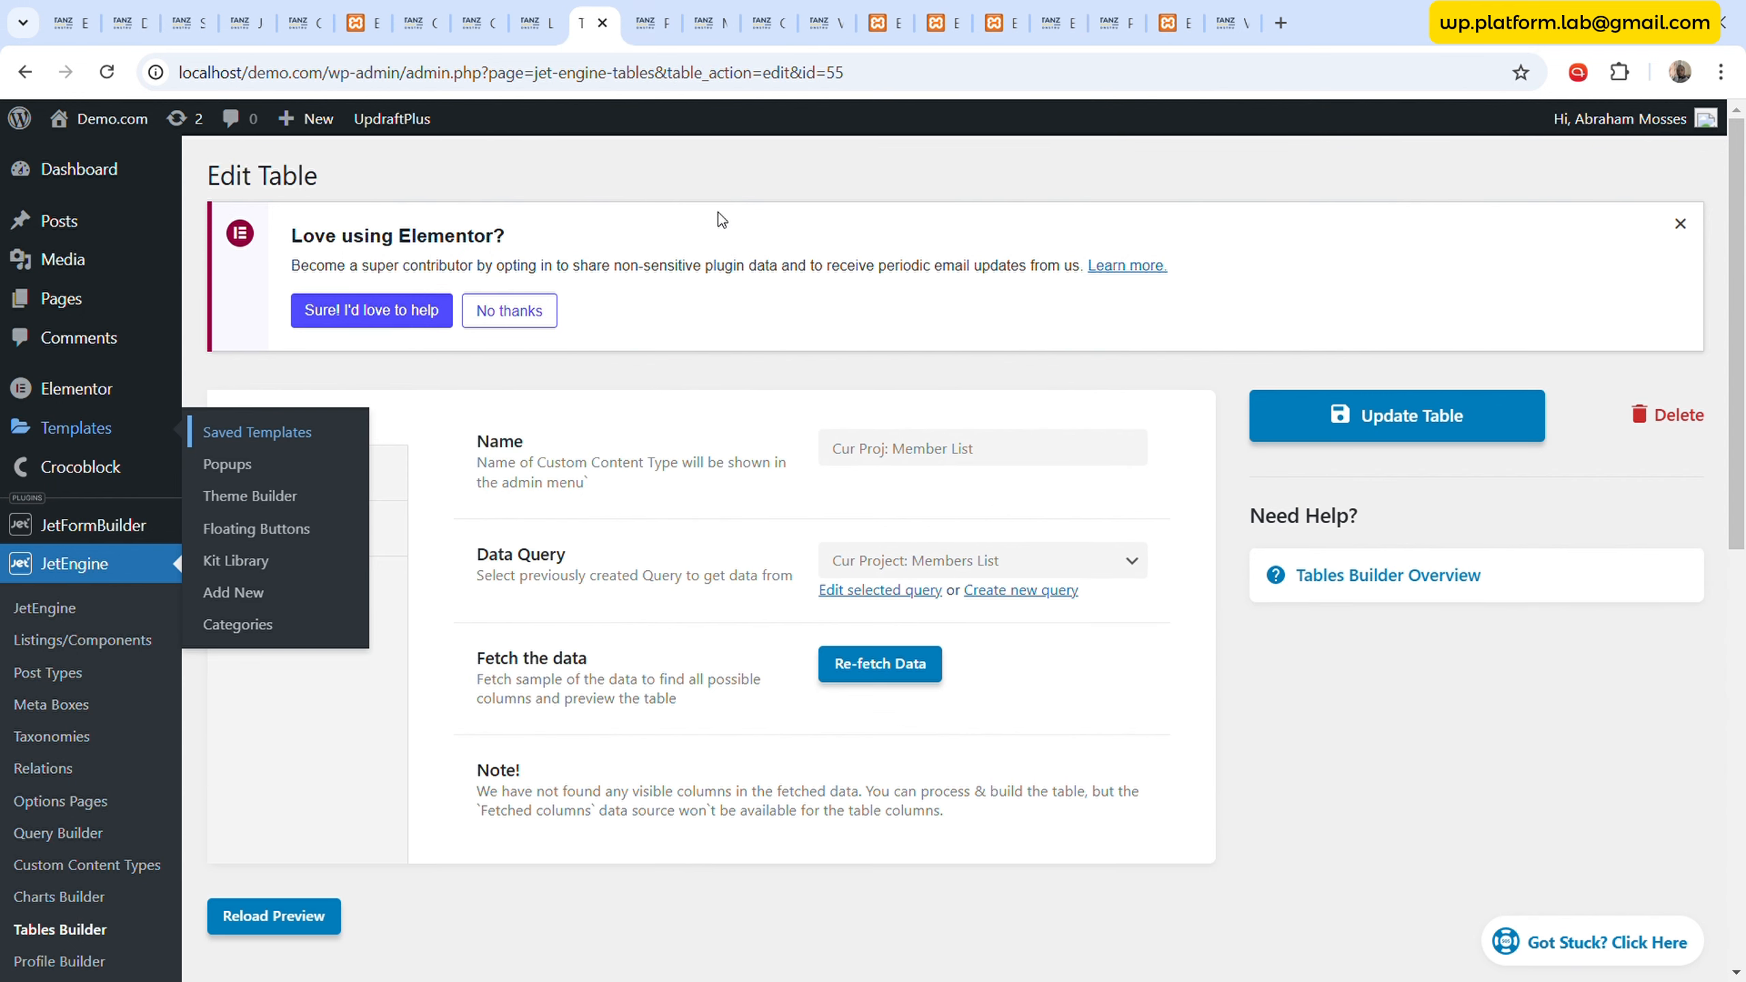
left_click(334, 482)
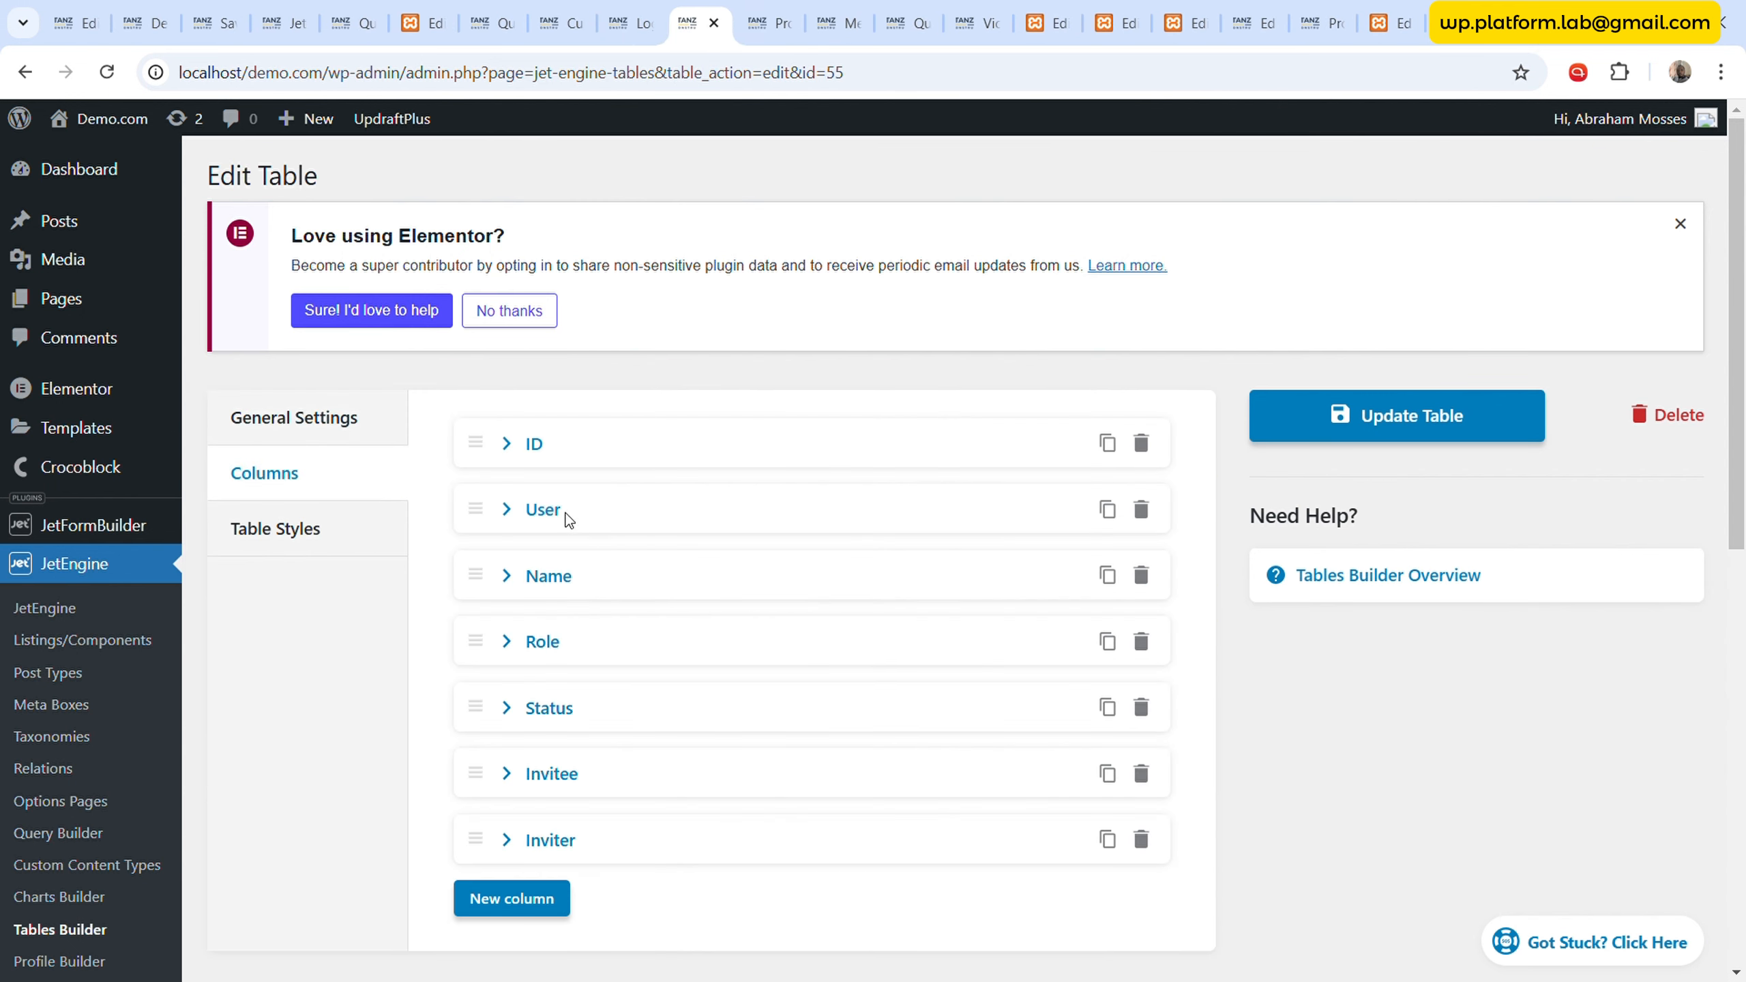
left_click(543, 509)
scroll(840, 630, "down", 3)
left_click(840, 630)
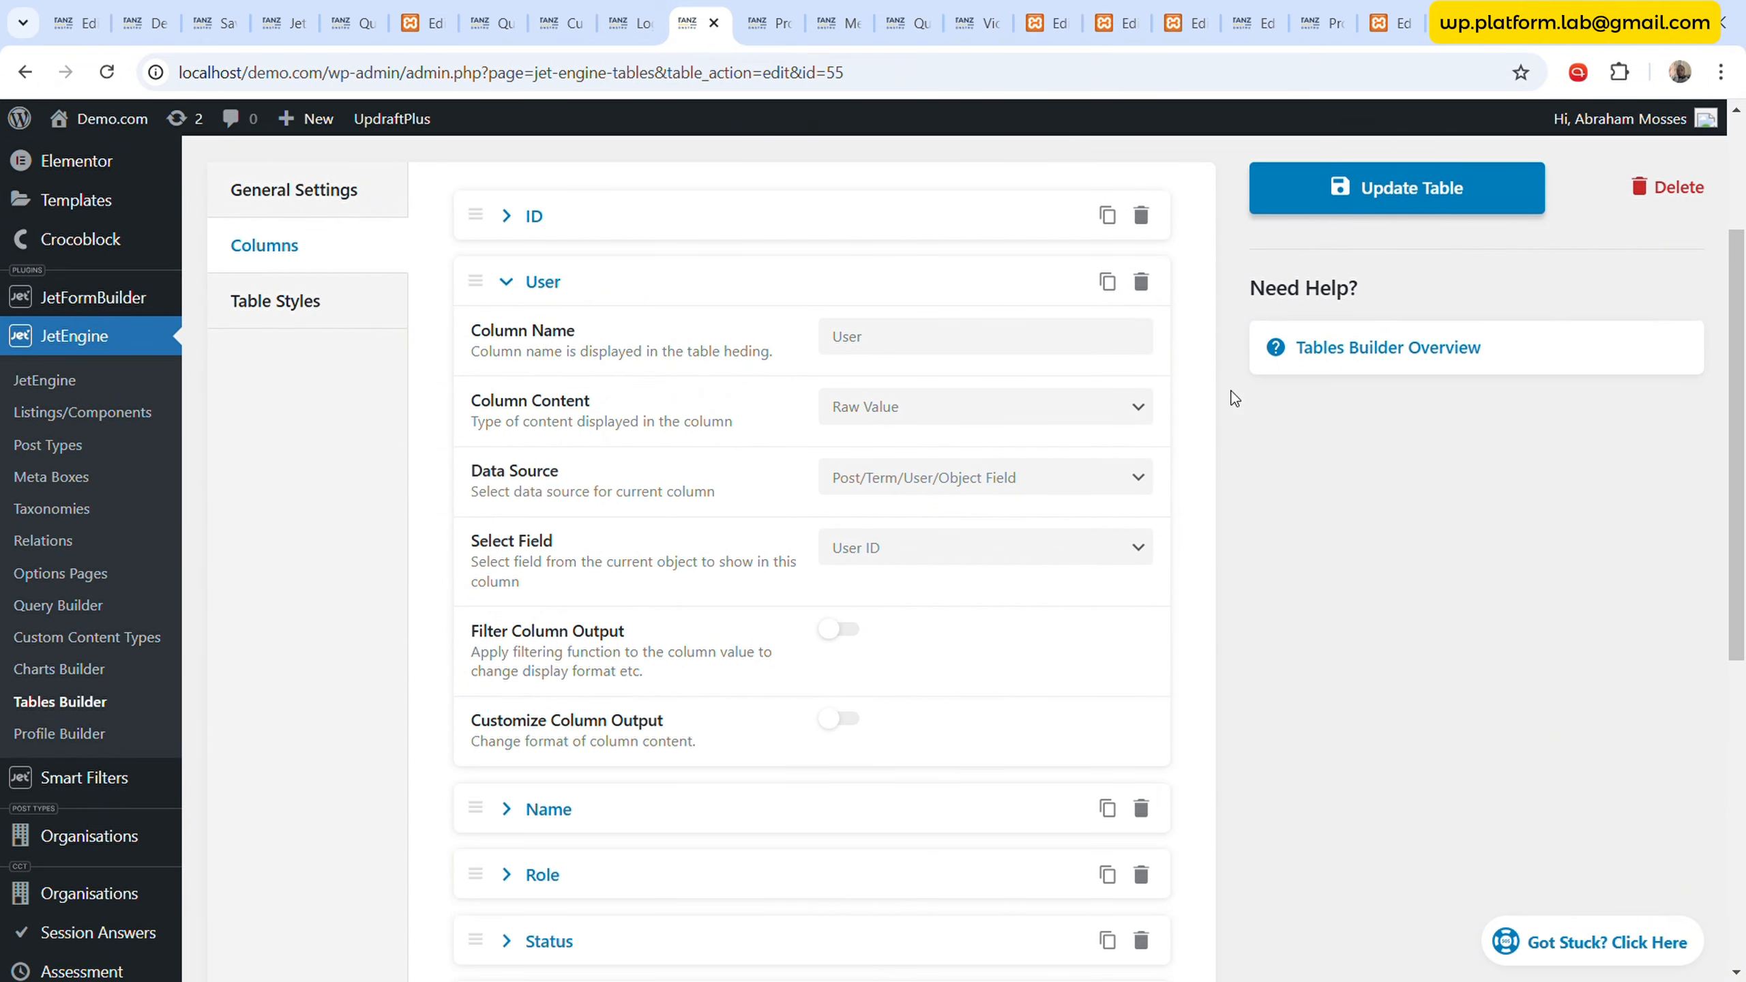
left_click(1375, 200)
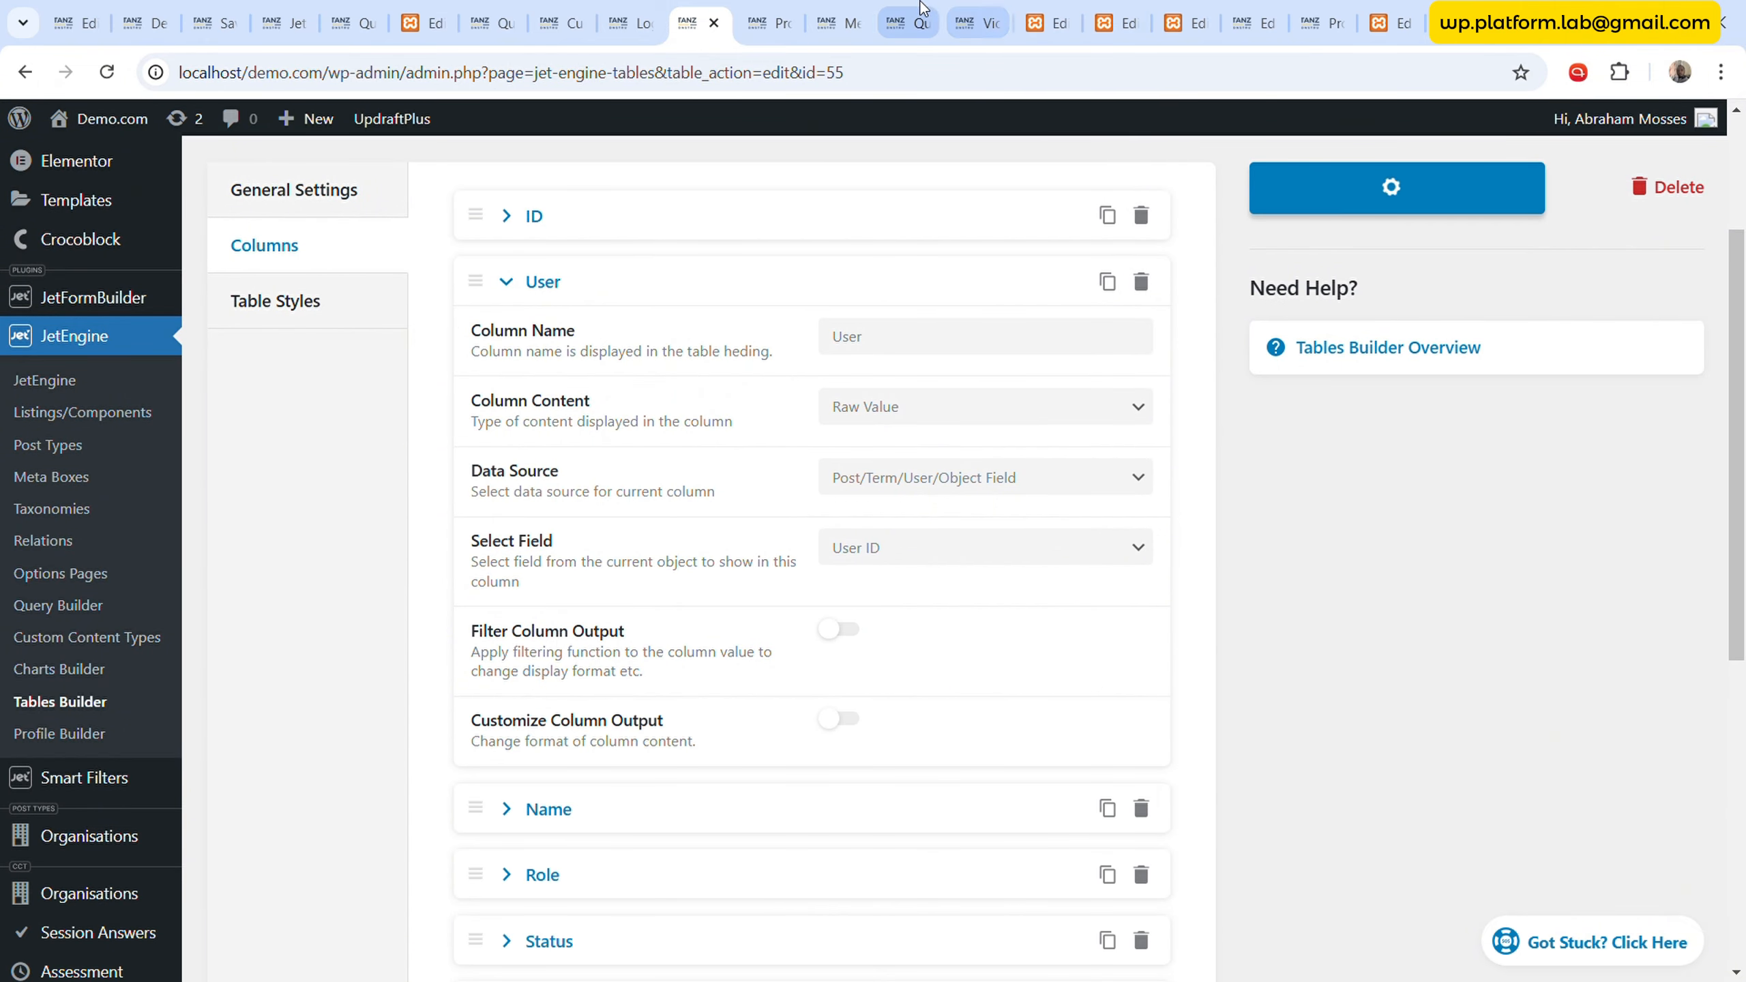
left_click(971, 22)
left_click(109, 74)
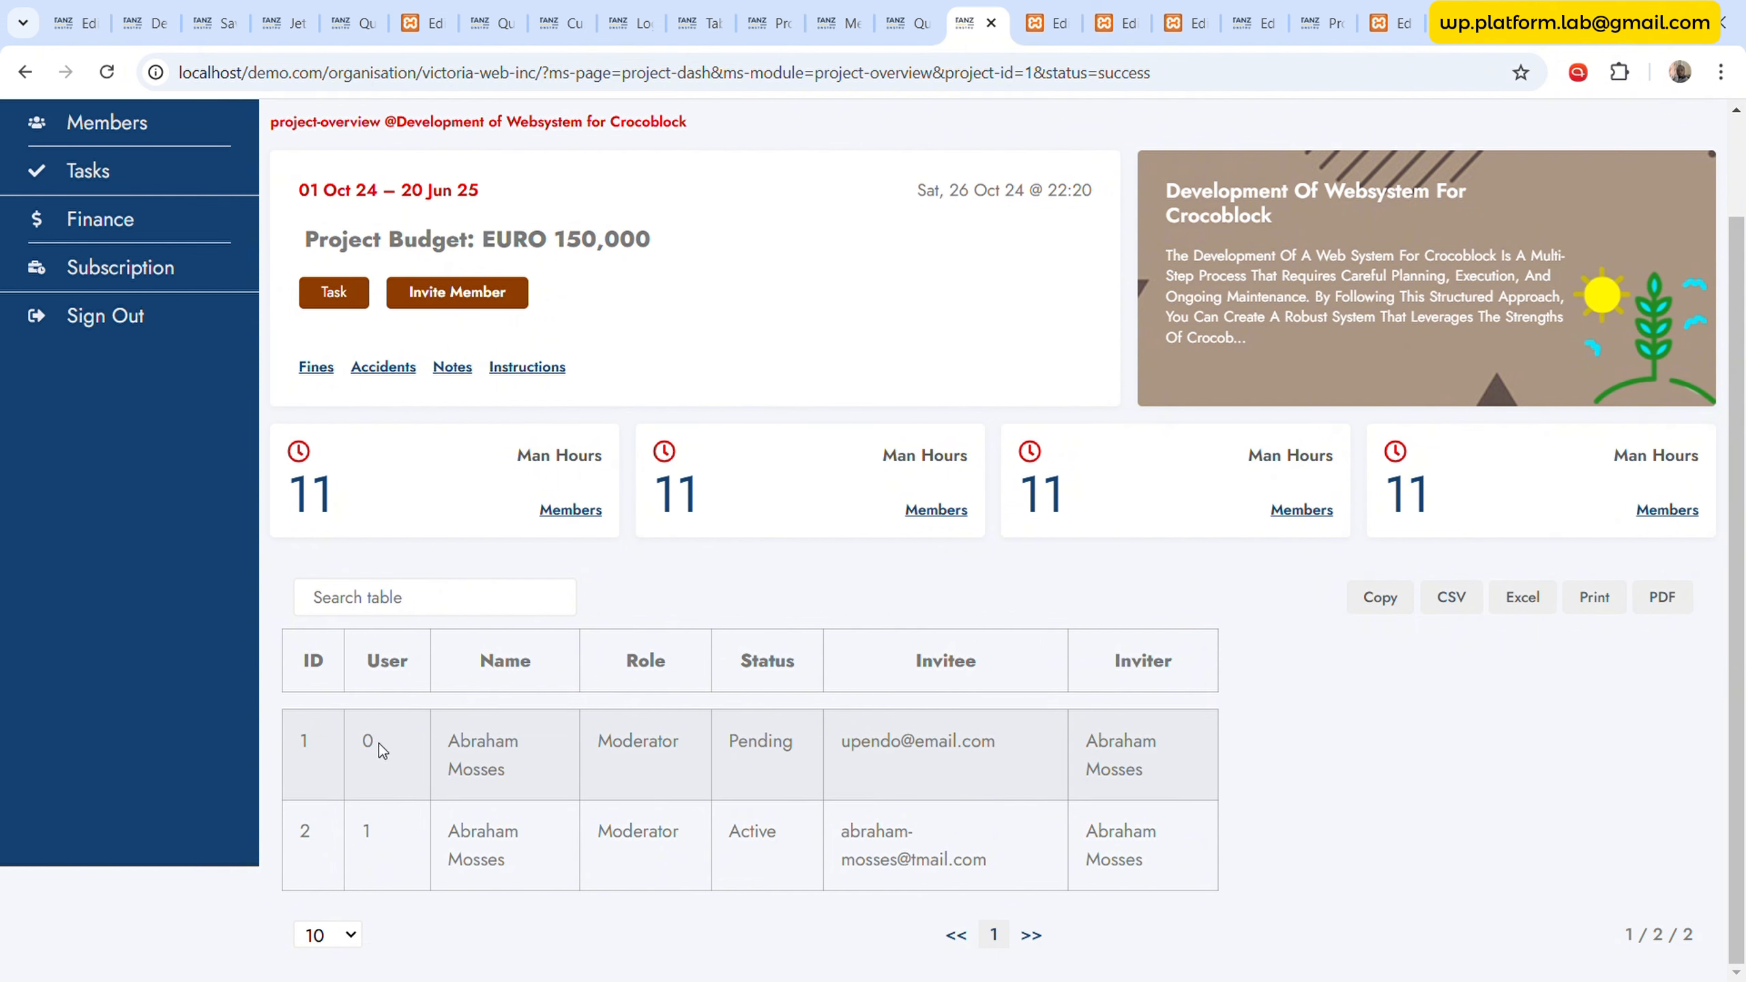
- Open JetEngine's Listings/Components page in a new tab from the WordPress profile page
left_click(779, 20)
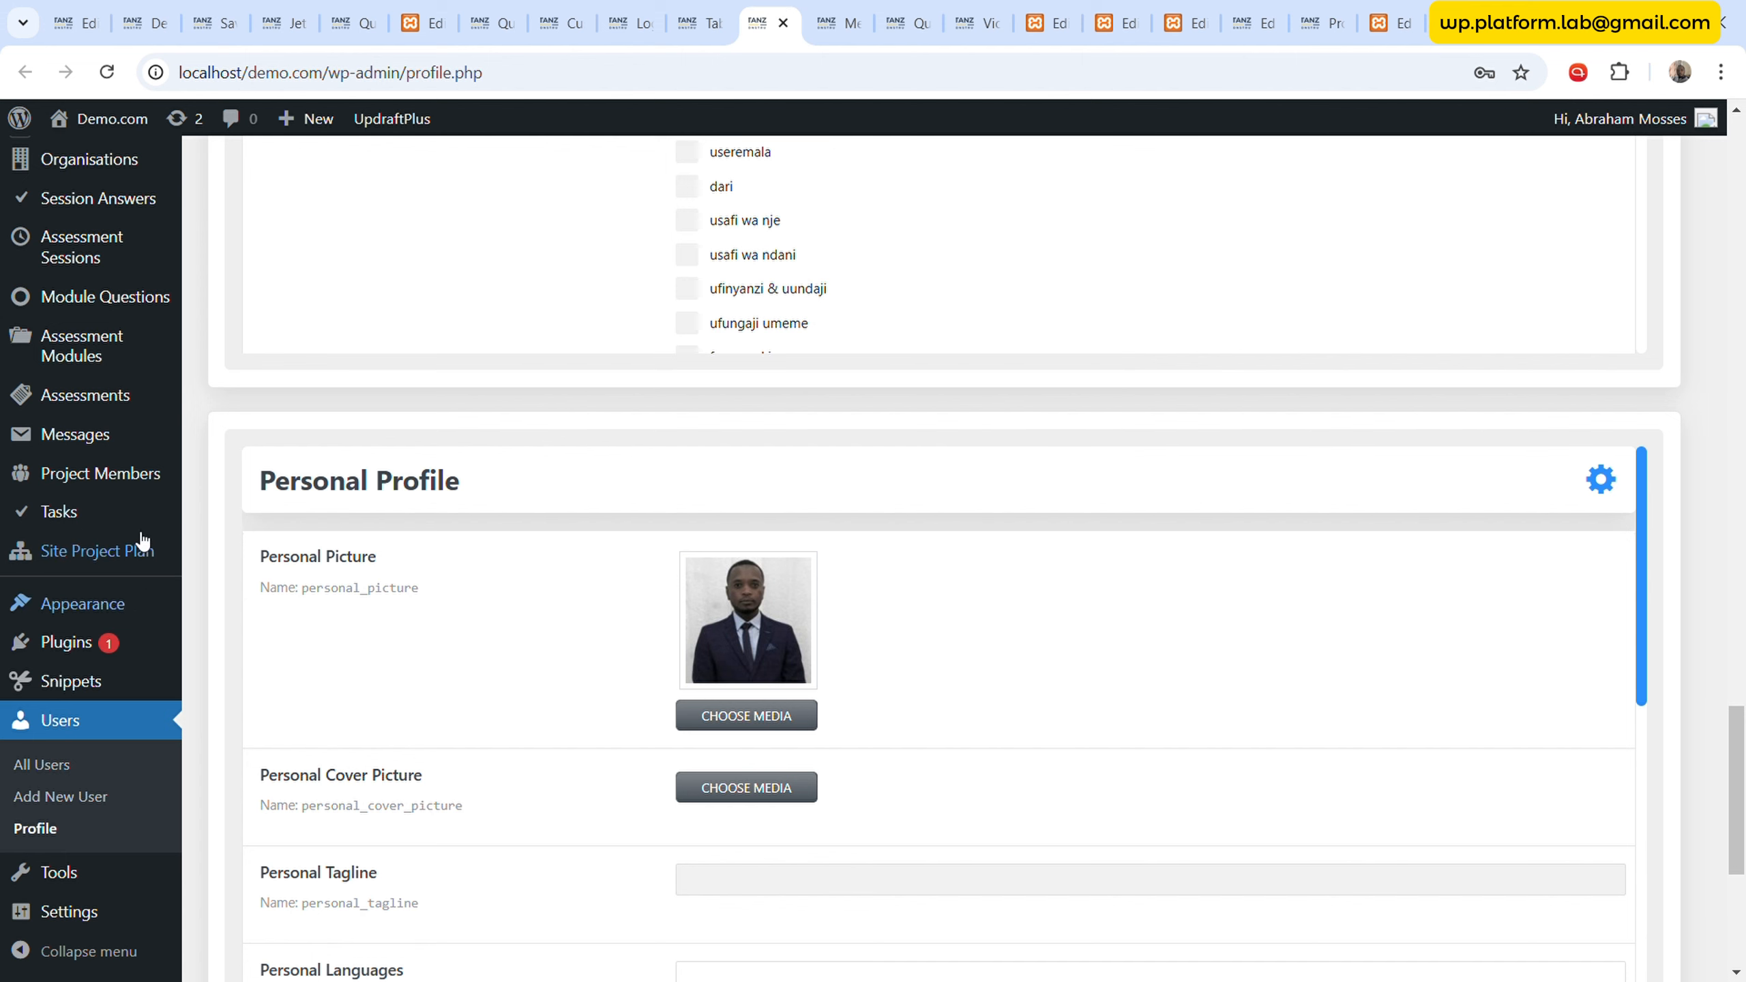
scroll(138, 544, "up", 6)
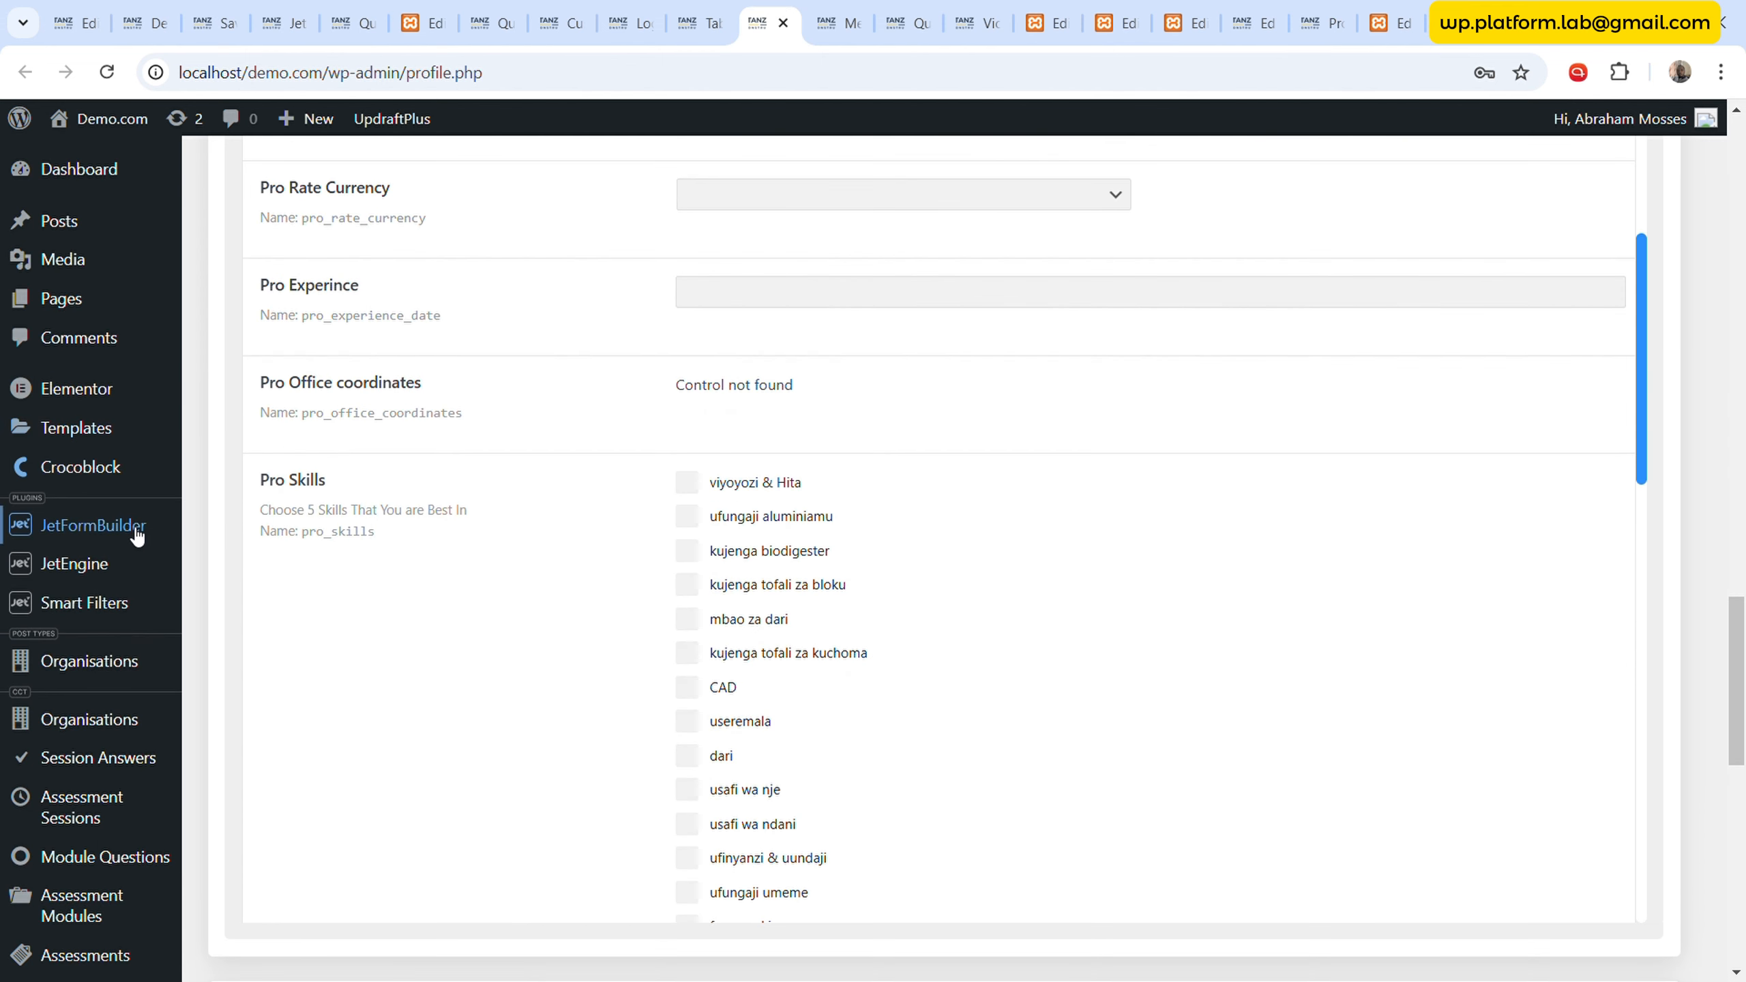
mouse_move(141, 570)
left_click(292, 609)
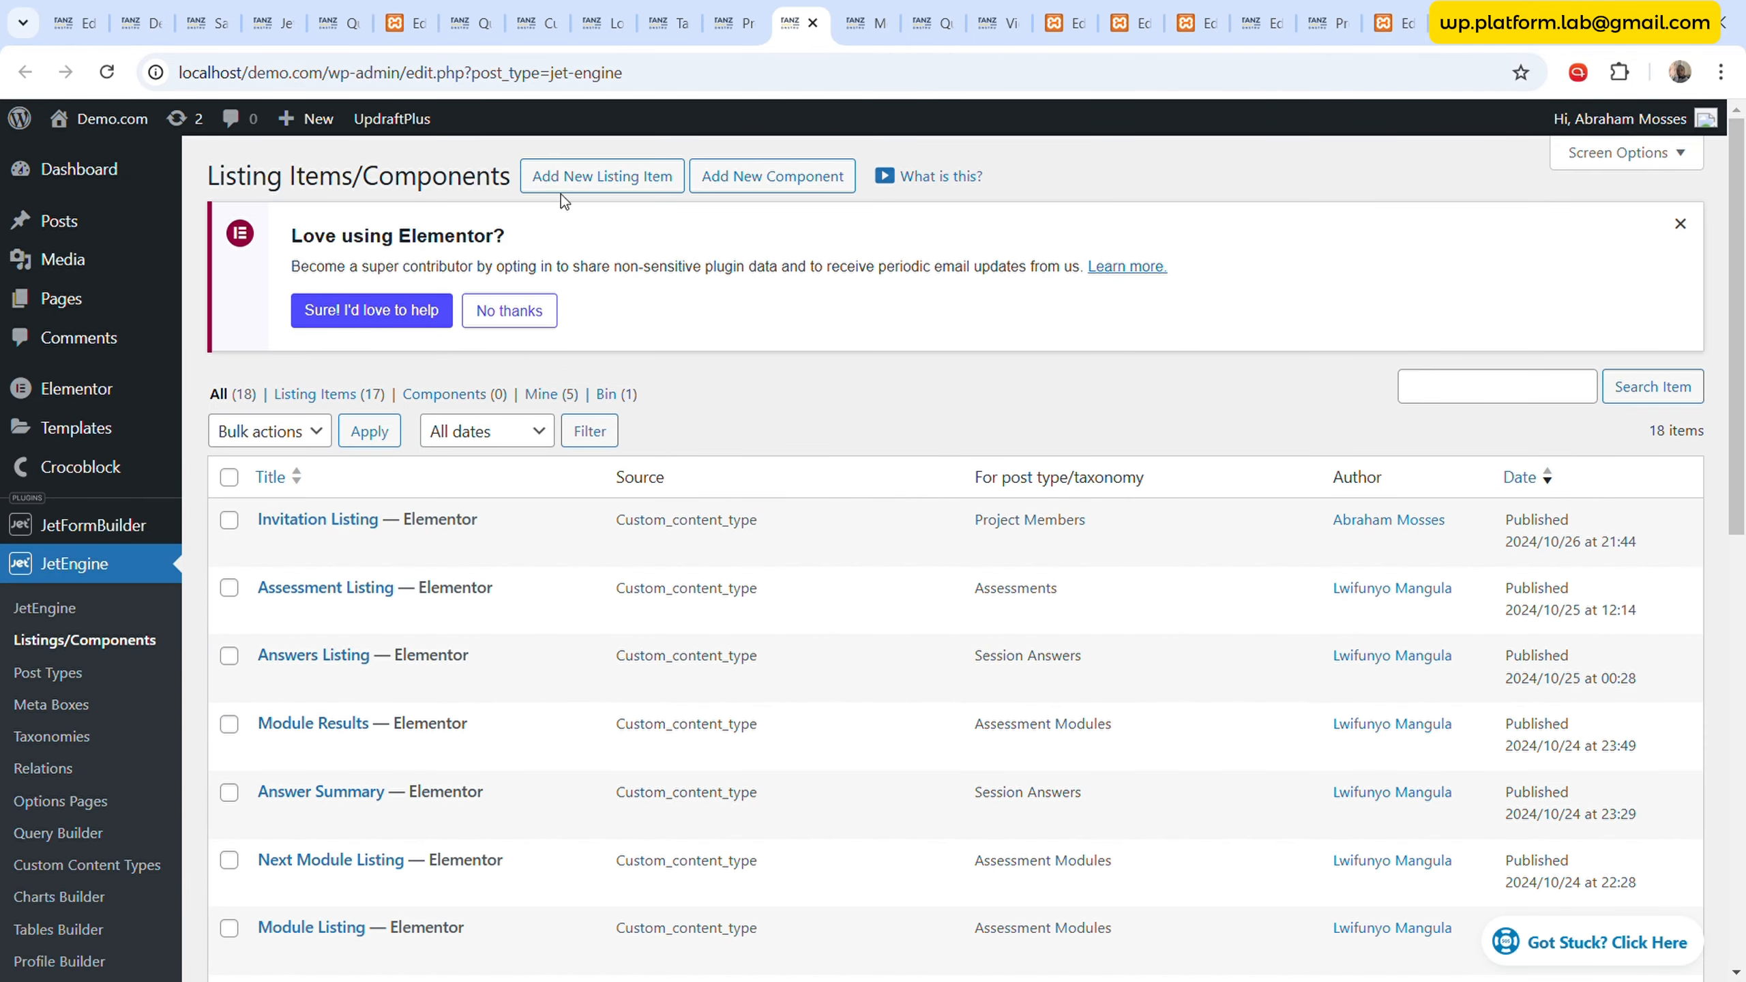
- Create an Elementor listing item named Pr Member Profile, using the Project Members custom content type as its source
left_click(577, 177)
left_click(784, 394)
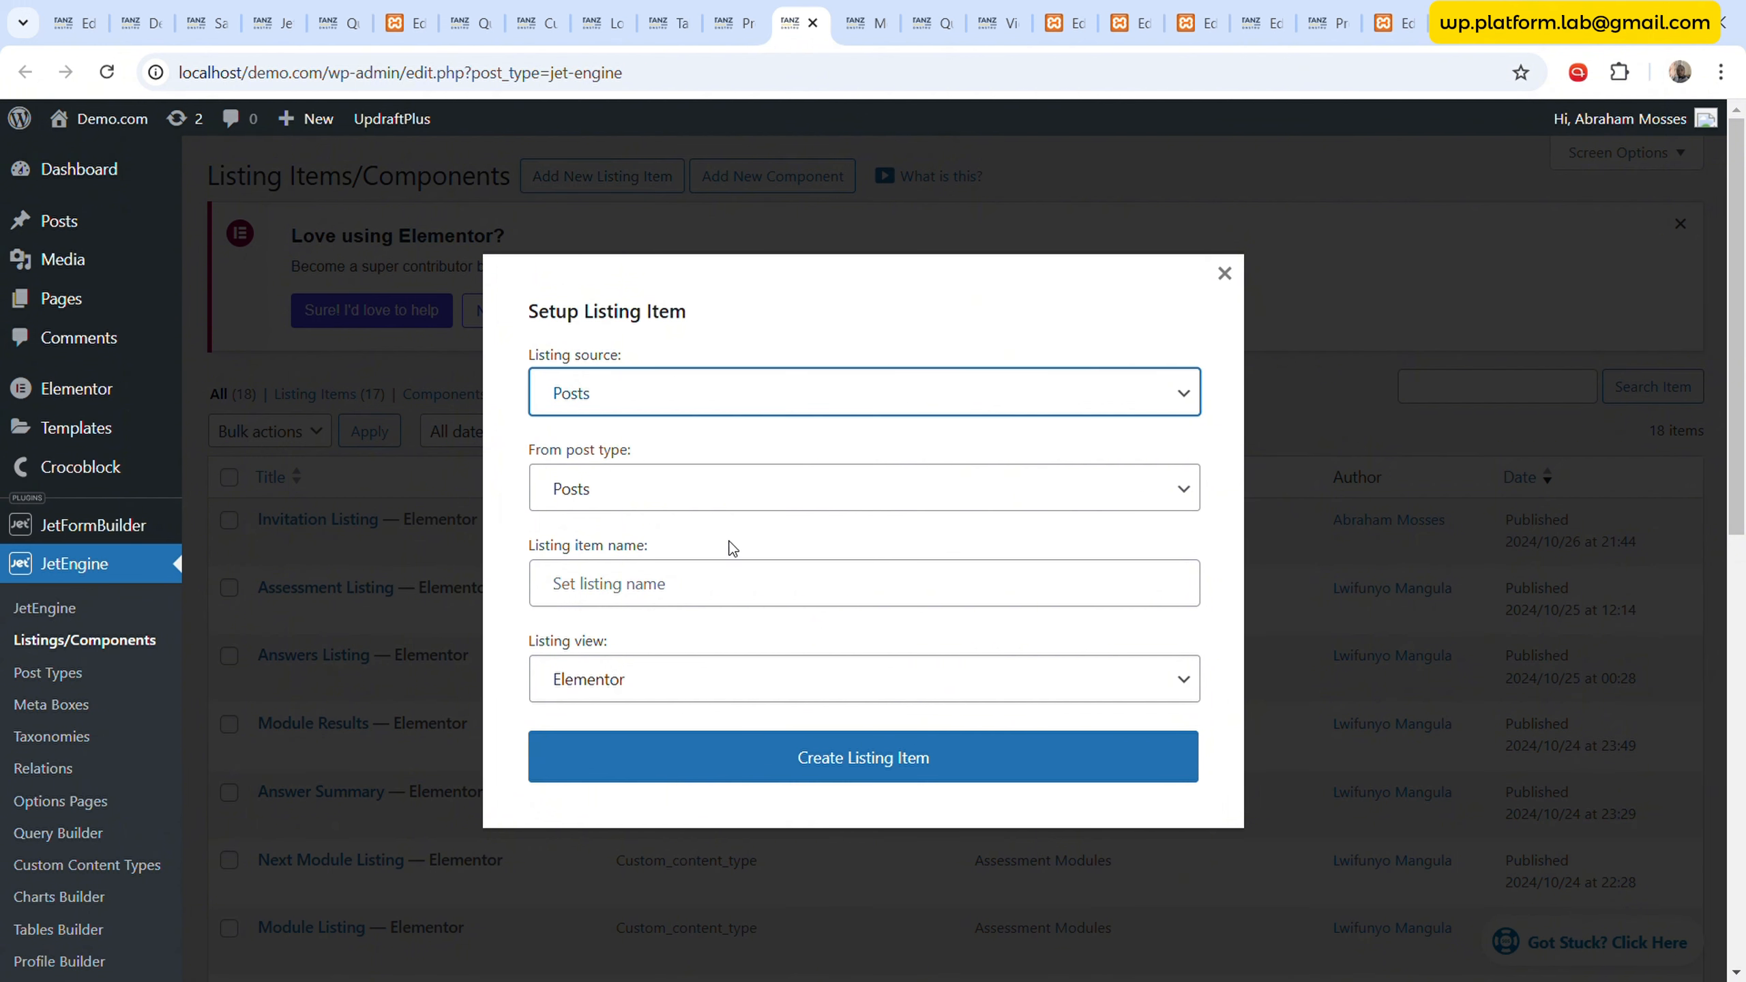
left_click(719, 583)
left_click(785, 487)
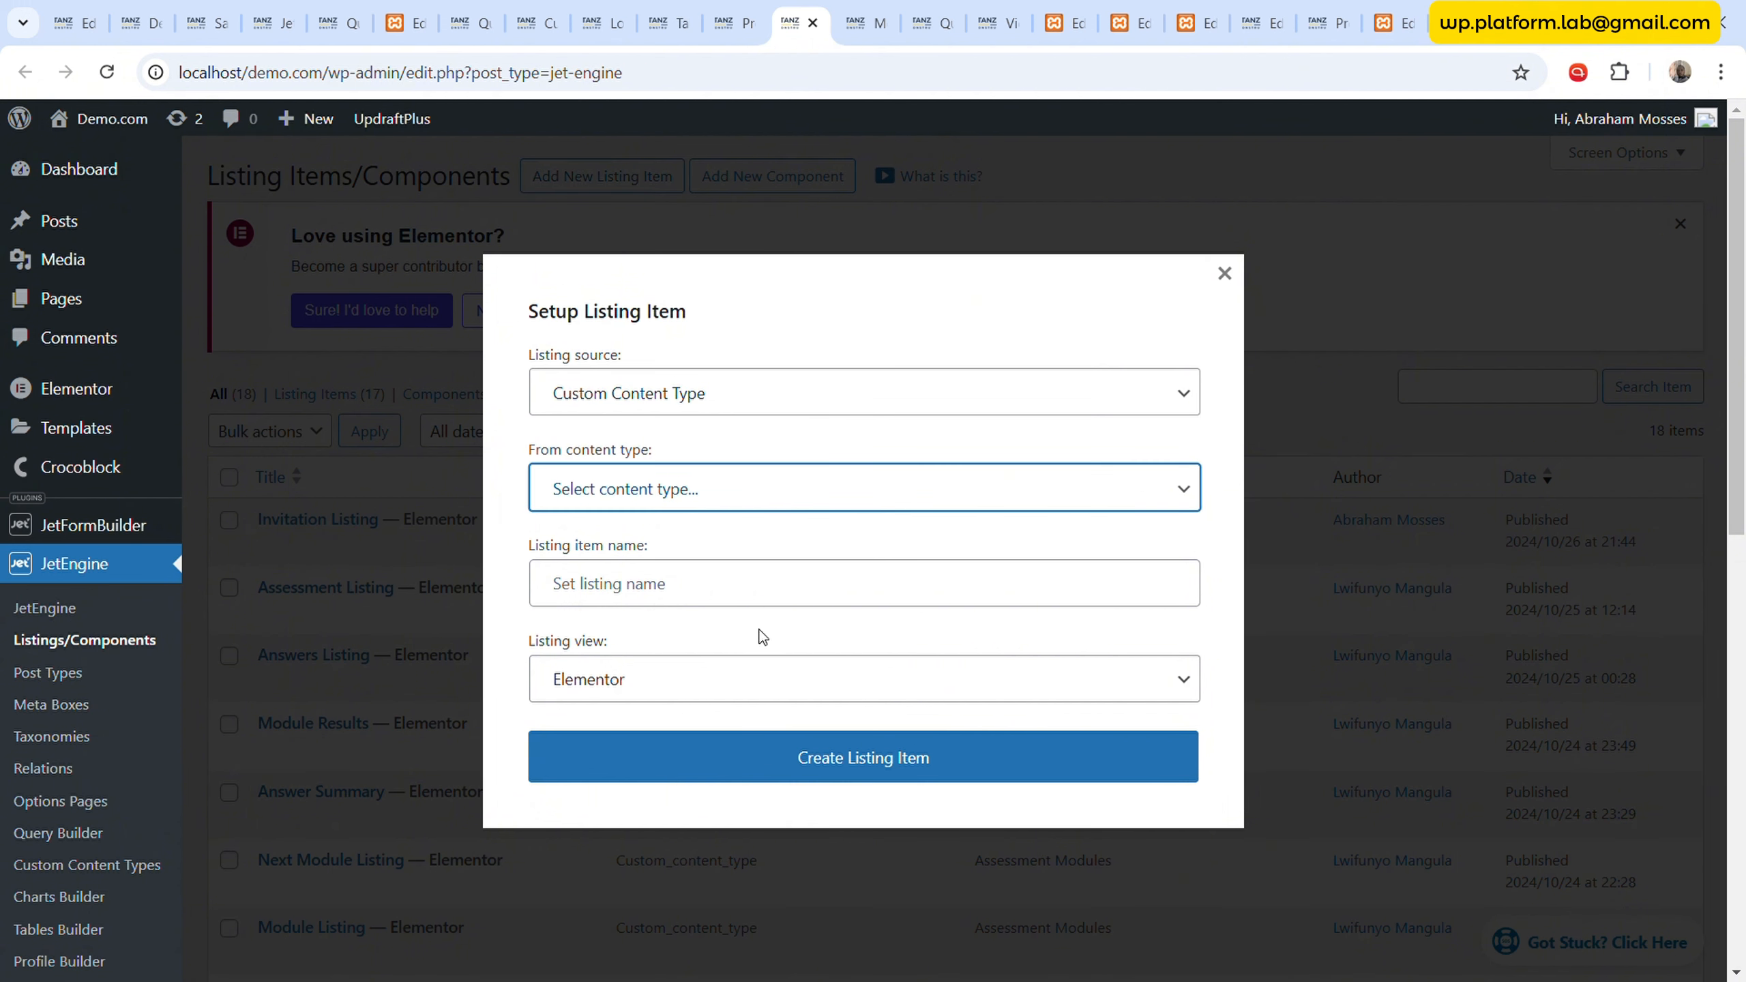
left_click(747, 760)
left_click(760, 592)
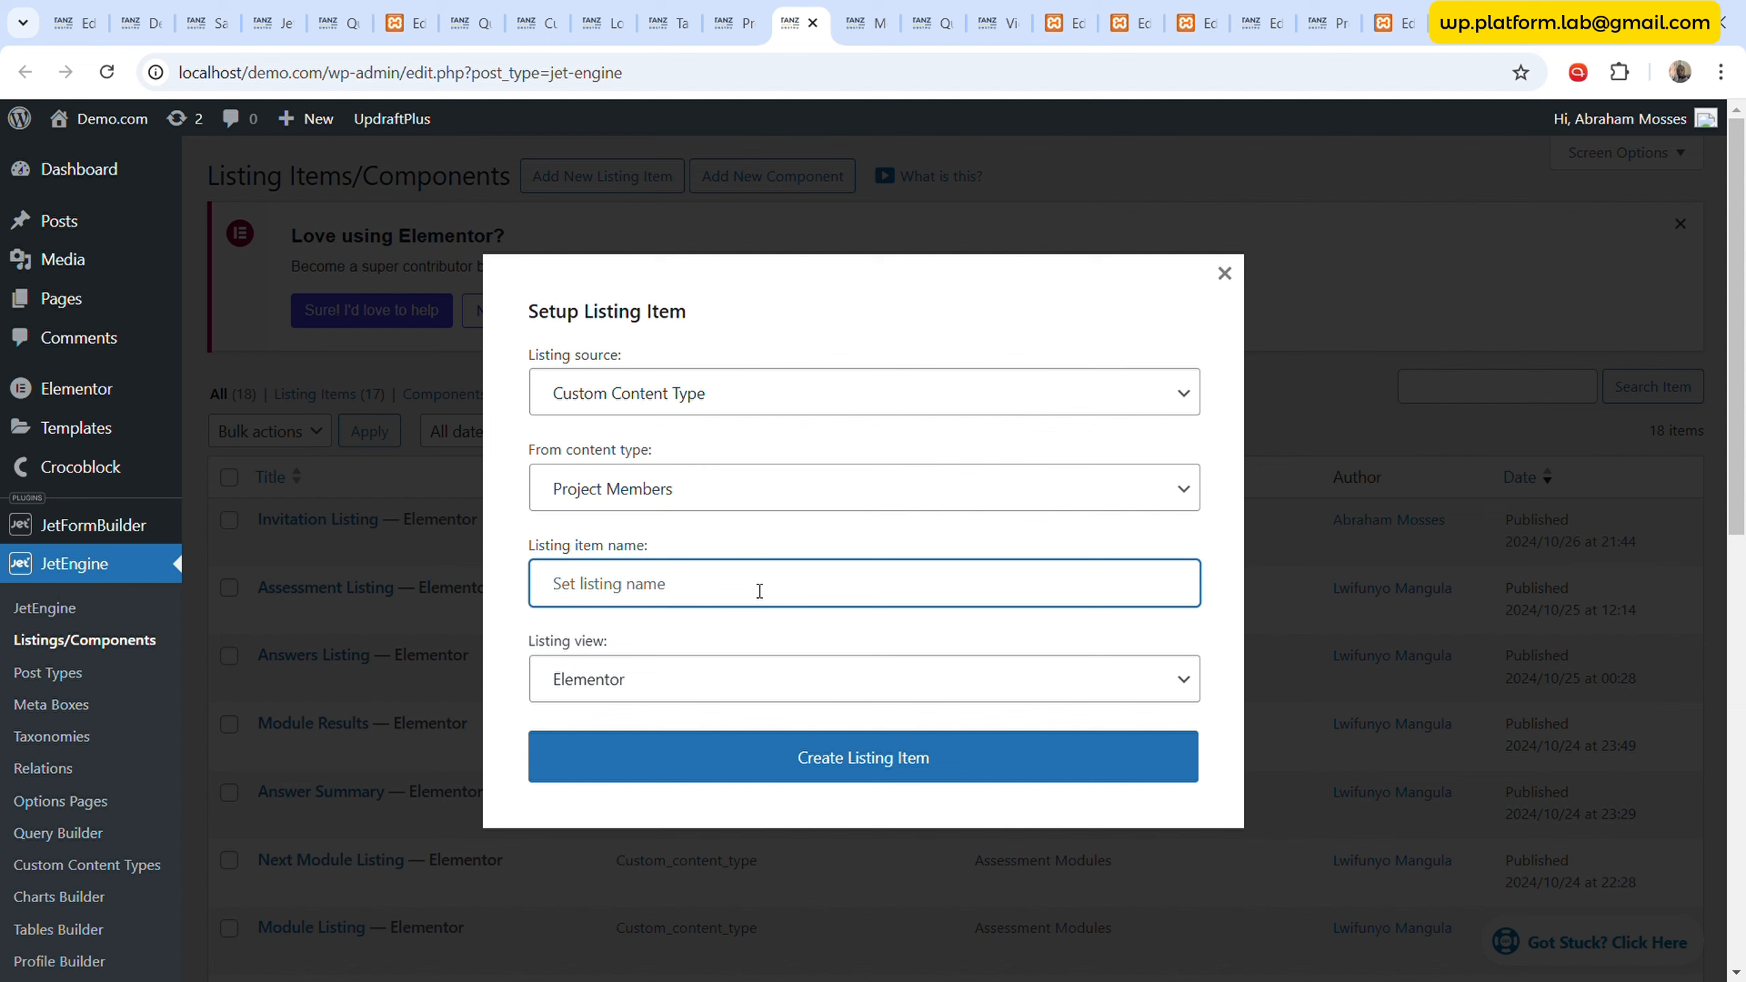
type("Pr Member Profile")
left_click(921, 749)
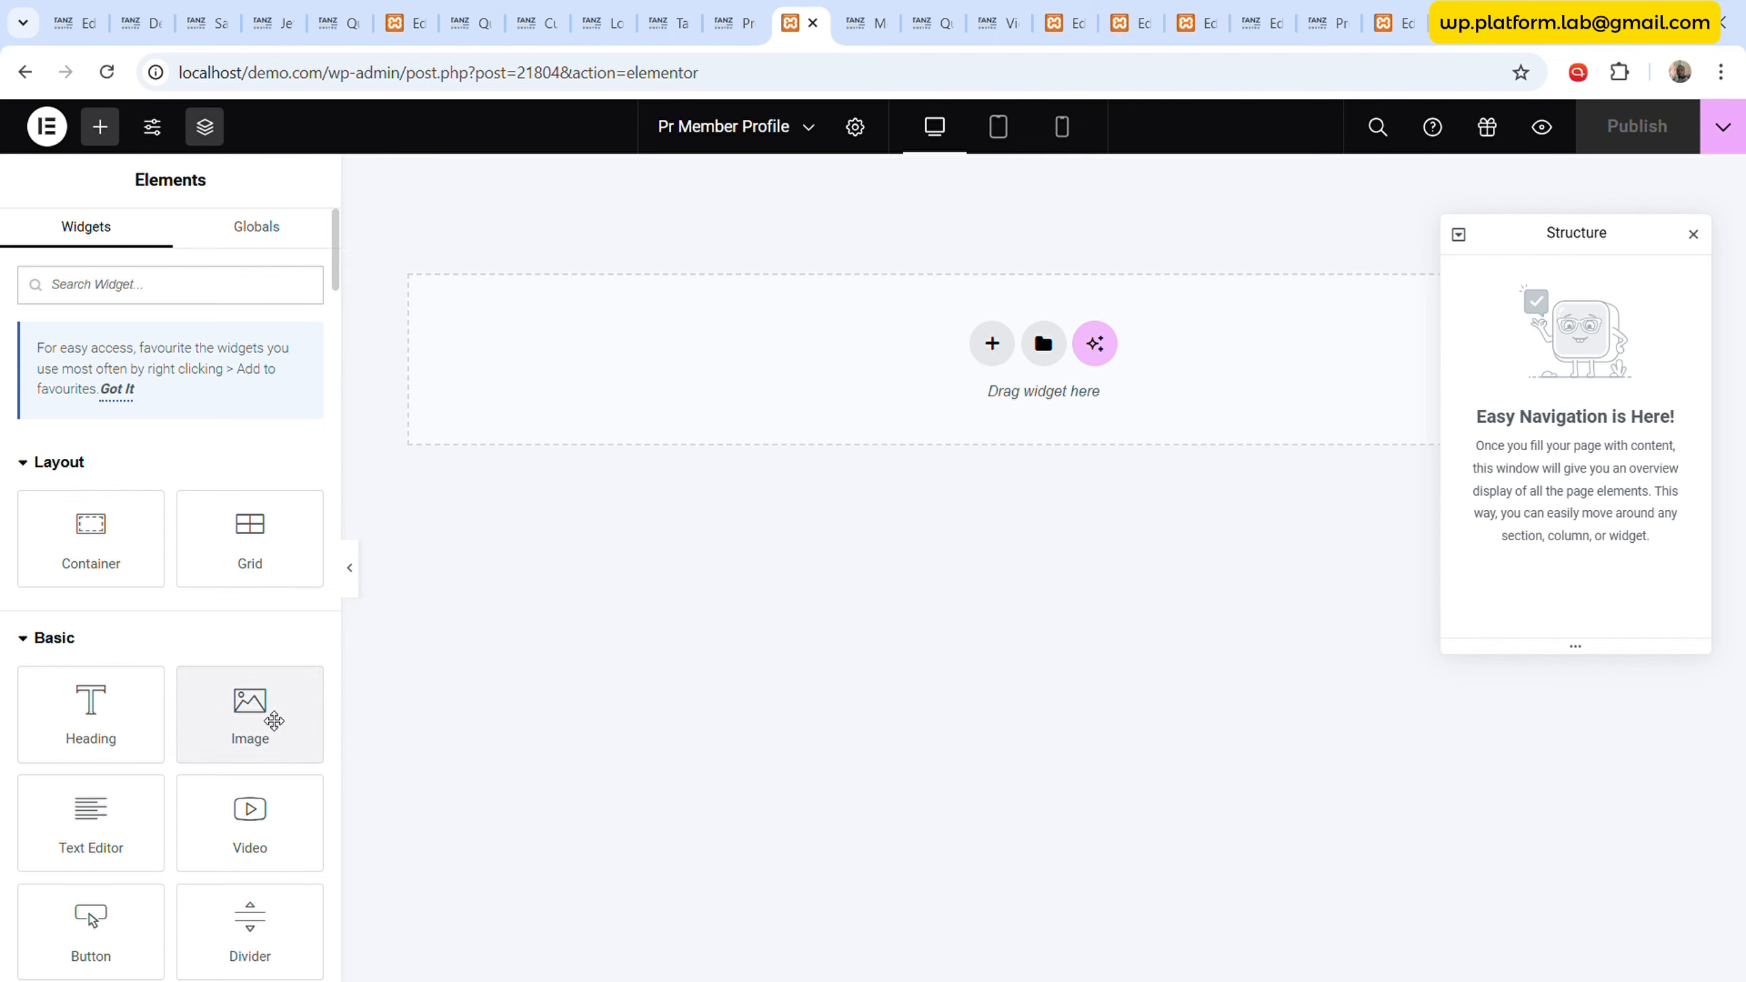
left_click_drag(274, 721, 829, 322)
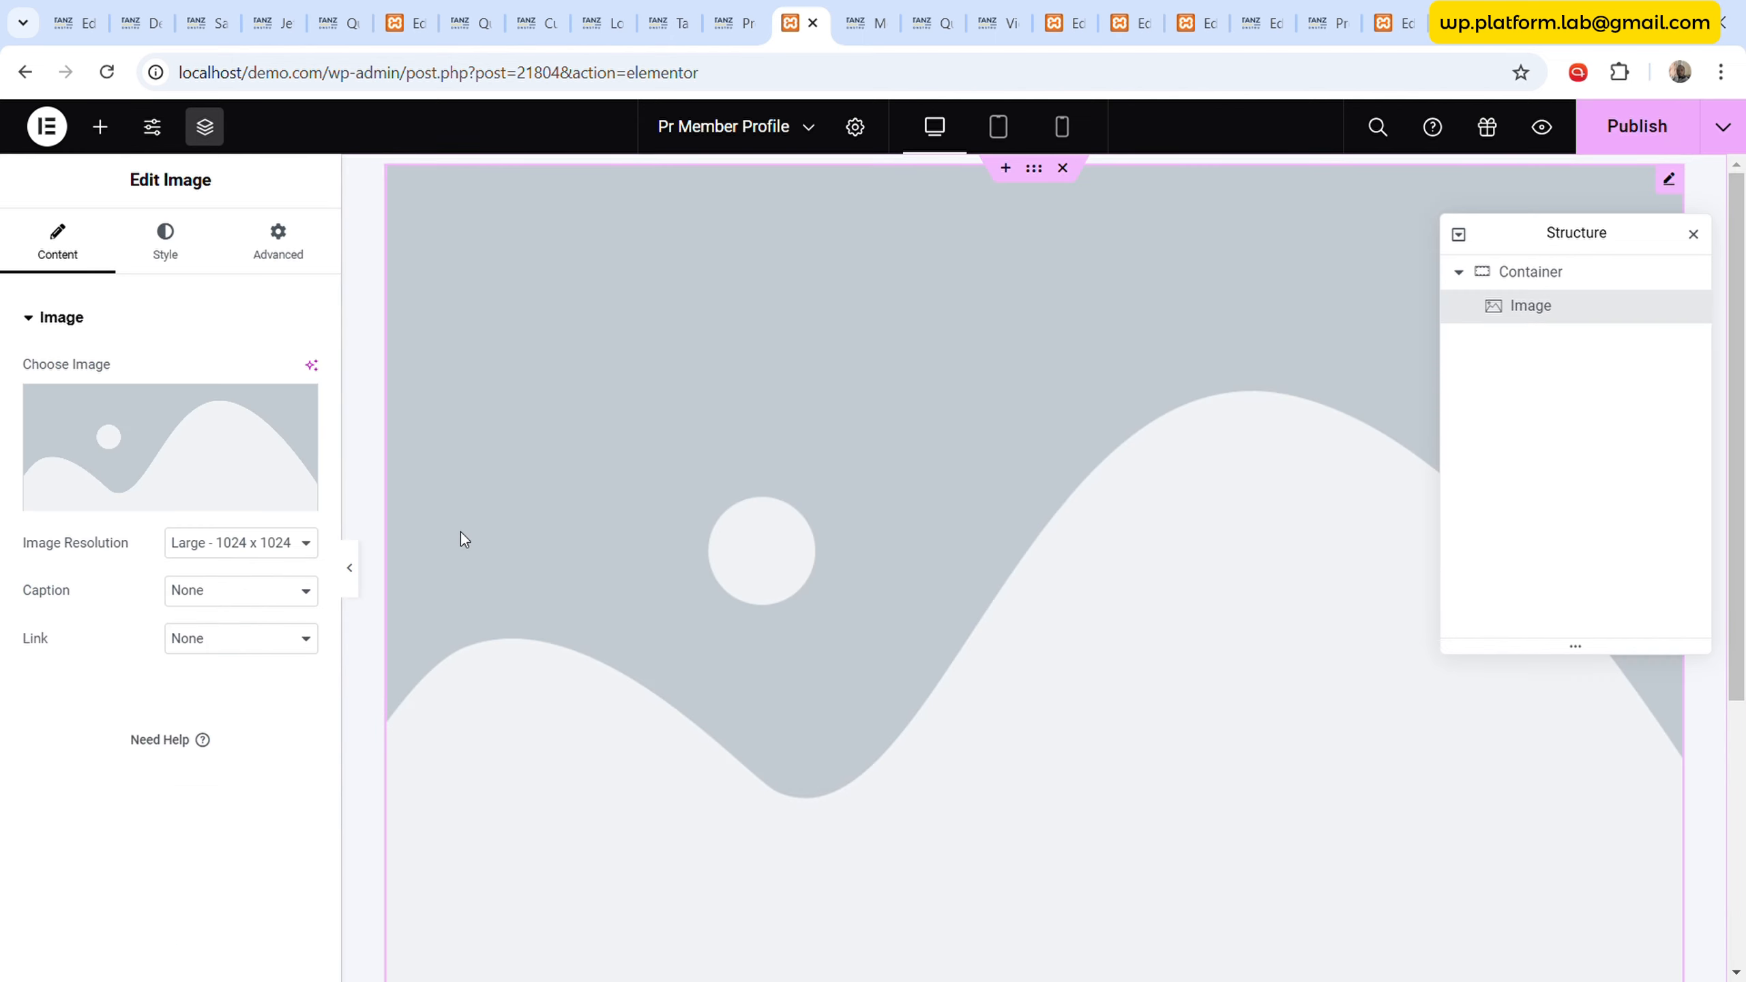
right_click(1548, 309)
left_click(1552, 765)
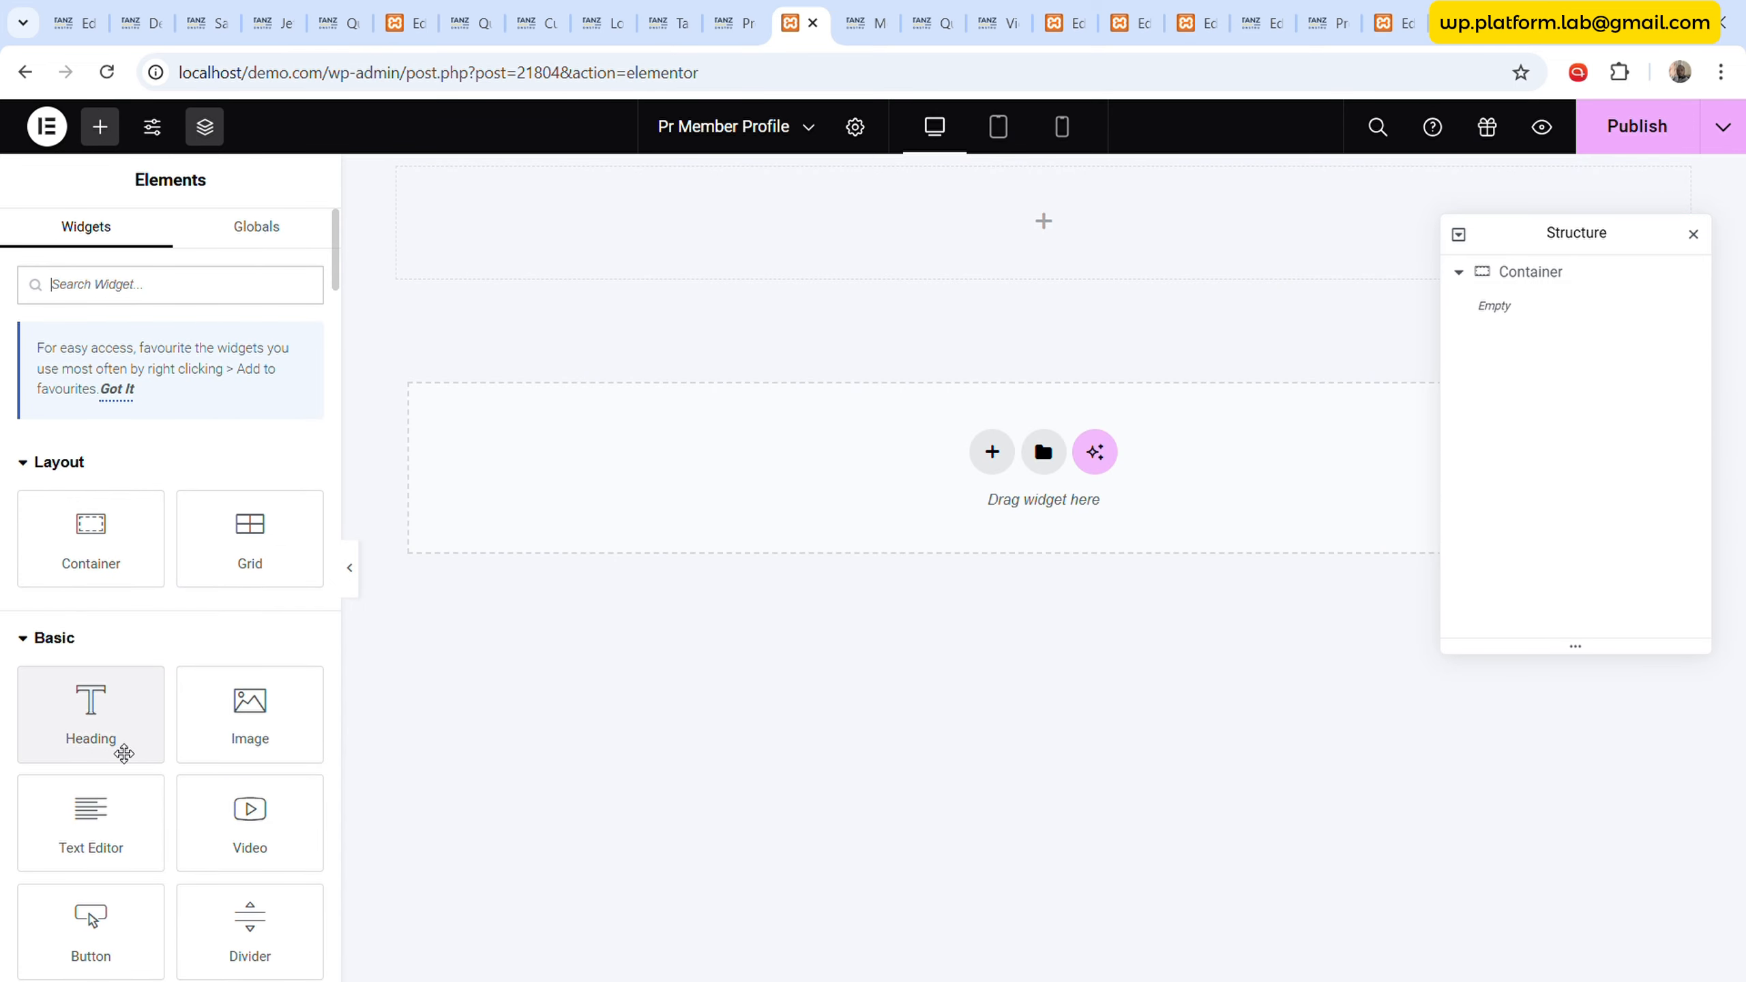
- Add a Text Editor widget to the empty container, and open the JetEngine Shortcode Generator in the WordPress profile tab
left_click_drag(105, 800, 741, 234)
left_click(734, 27)
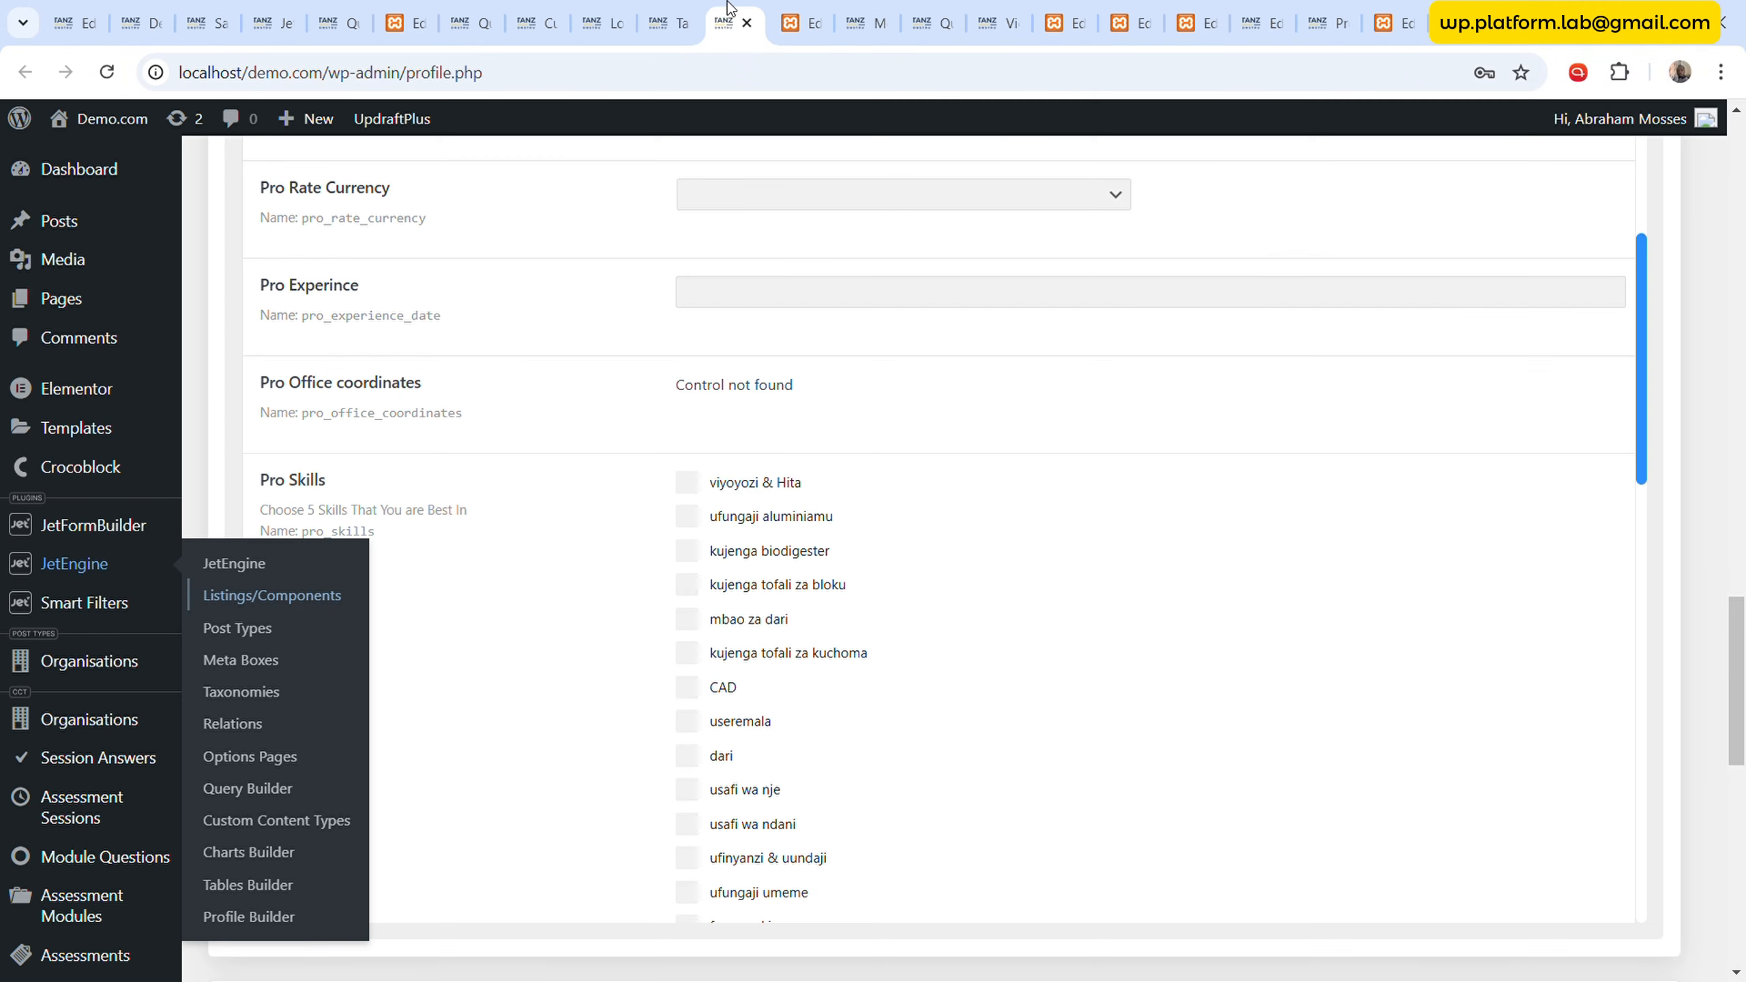
left_click(254, 564)
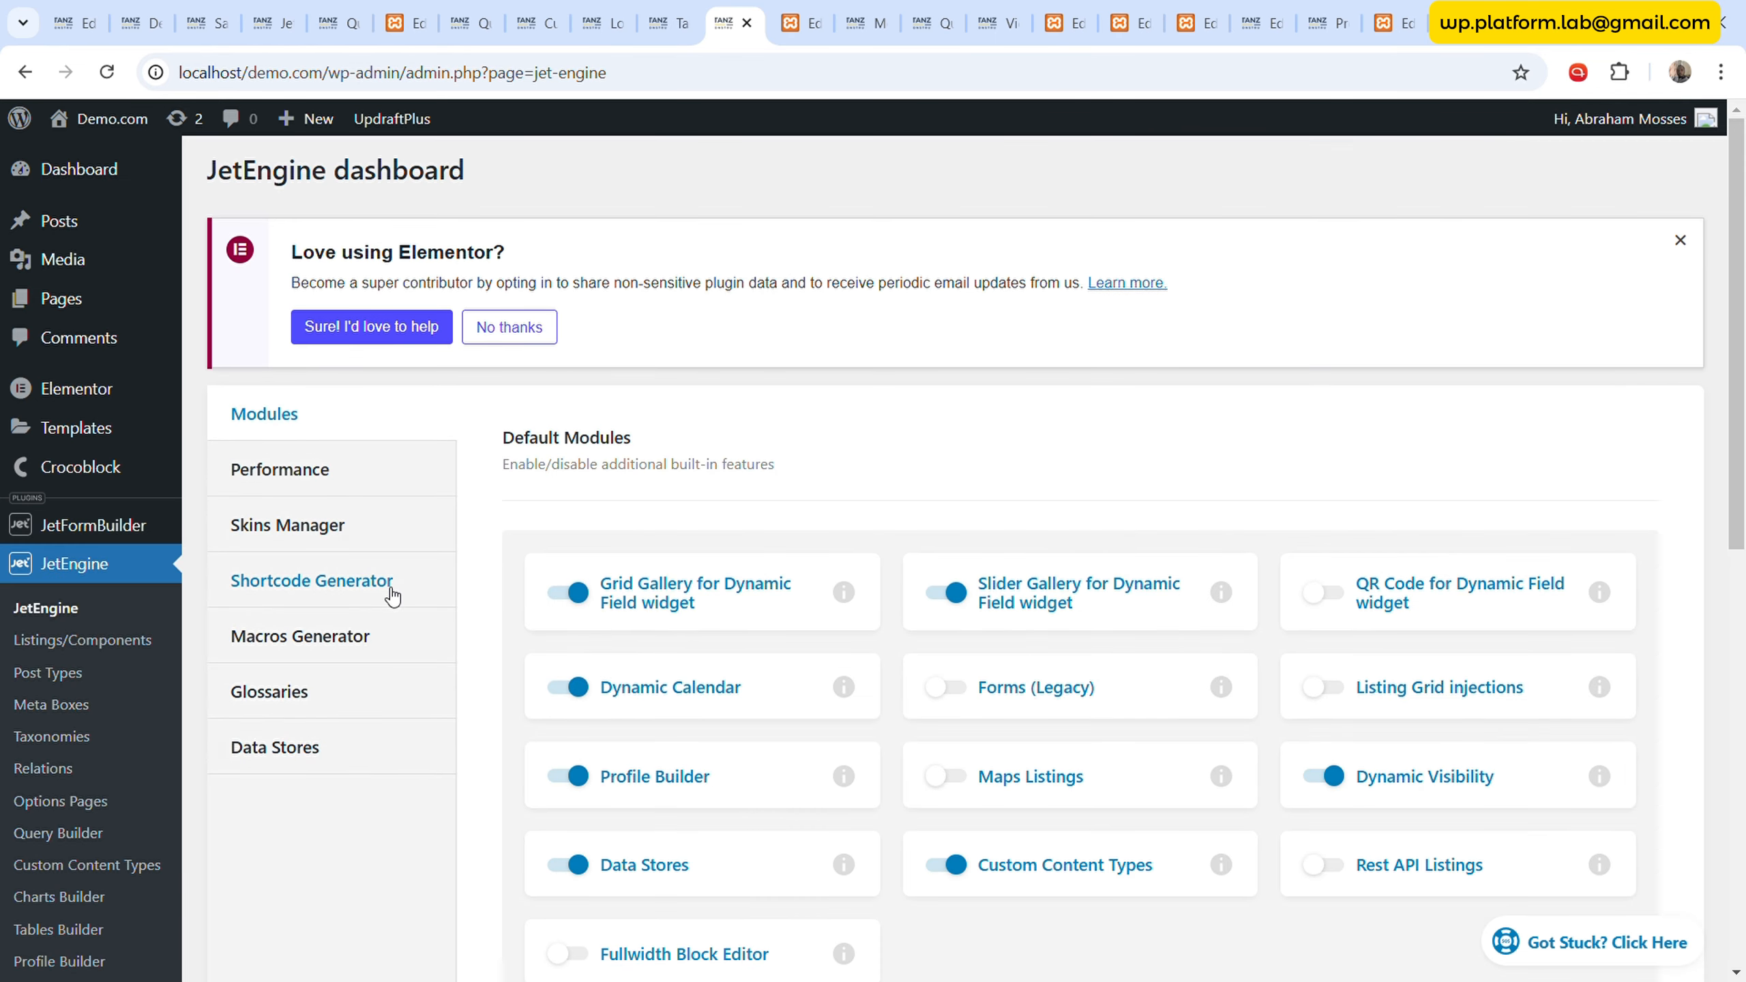
left_click(392, 596)
scroll(798, 498, "down", 3)
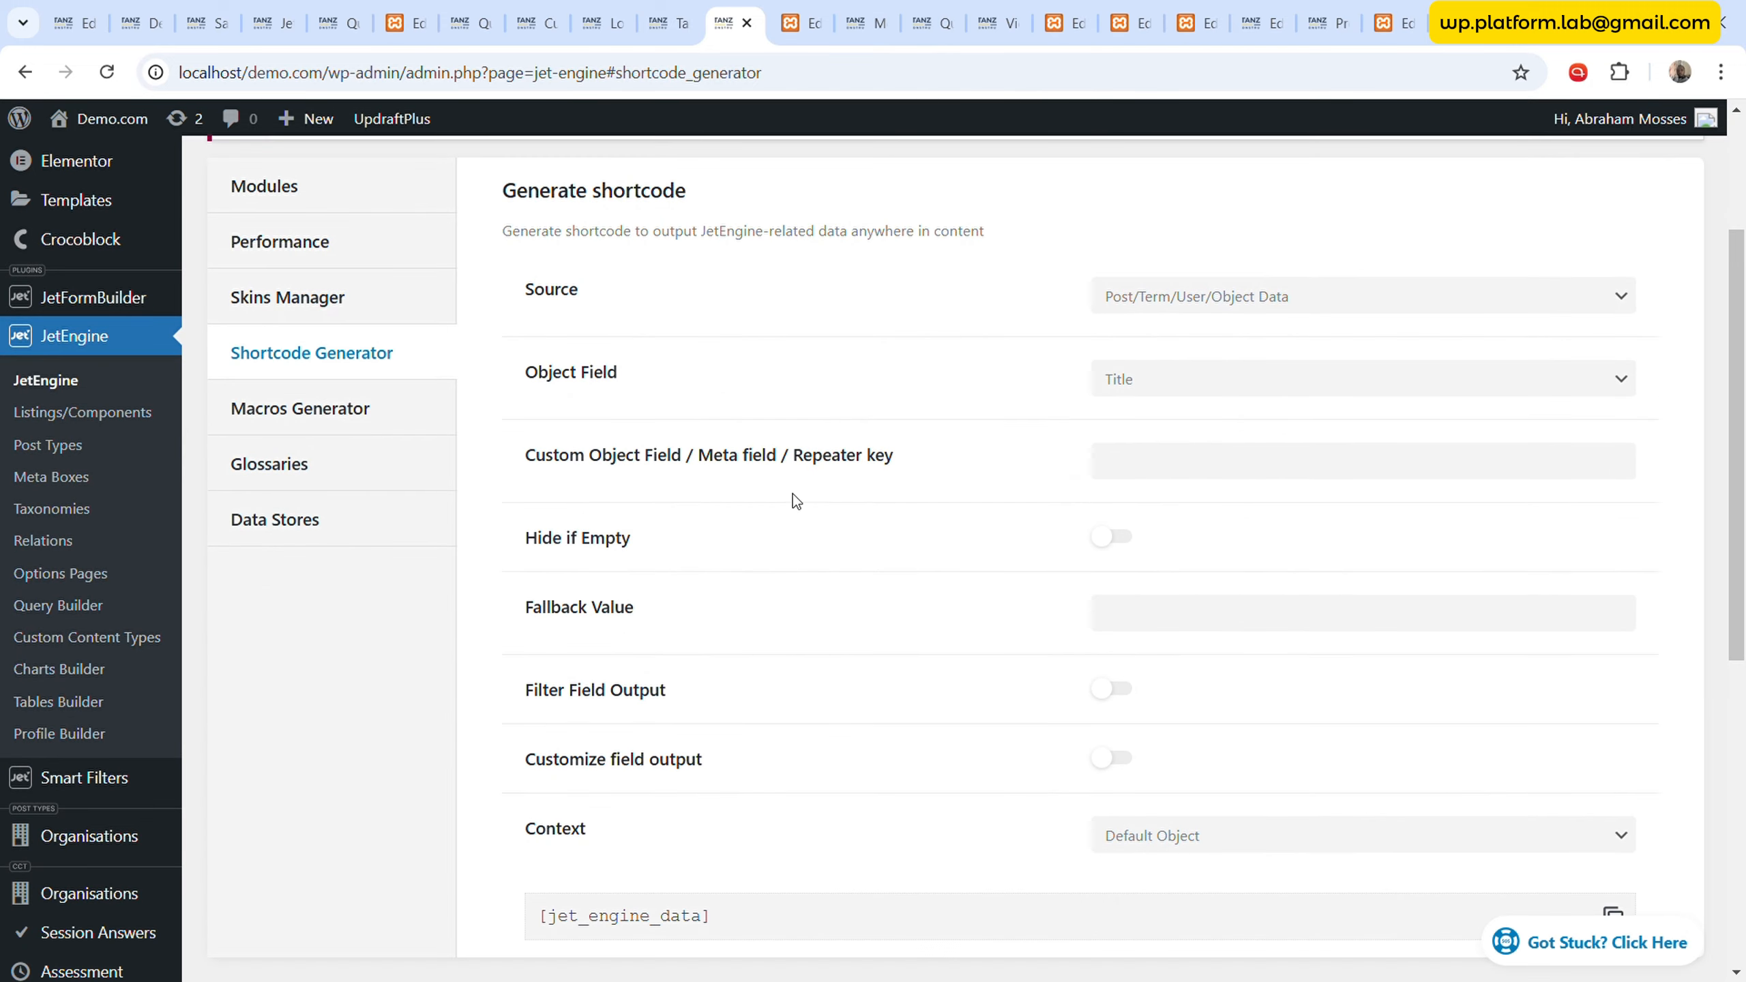
- Set the shortcode's object field to User ID and enable Filter Field Output
left_click(1254, 387)
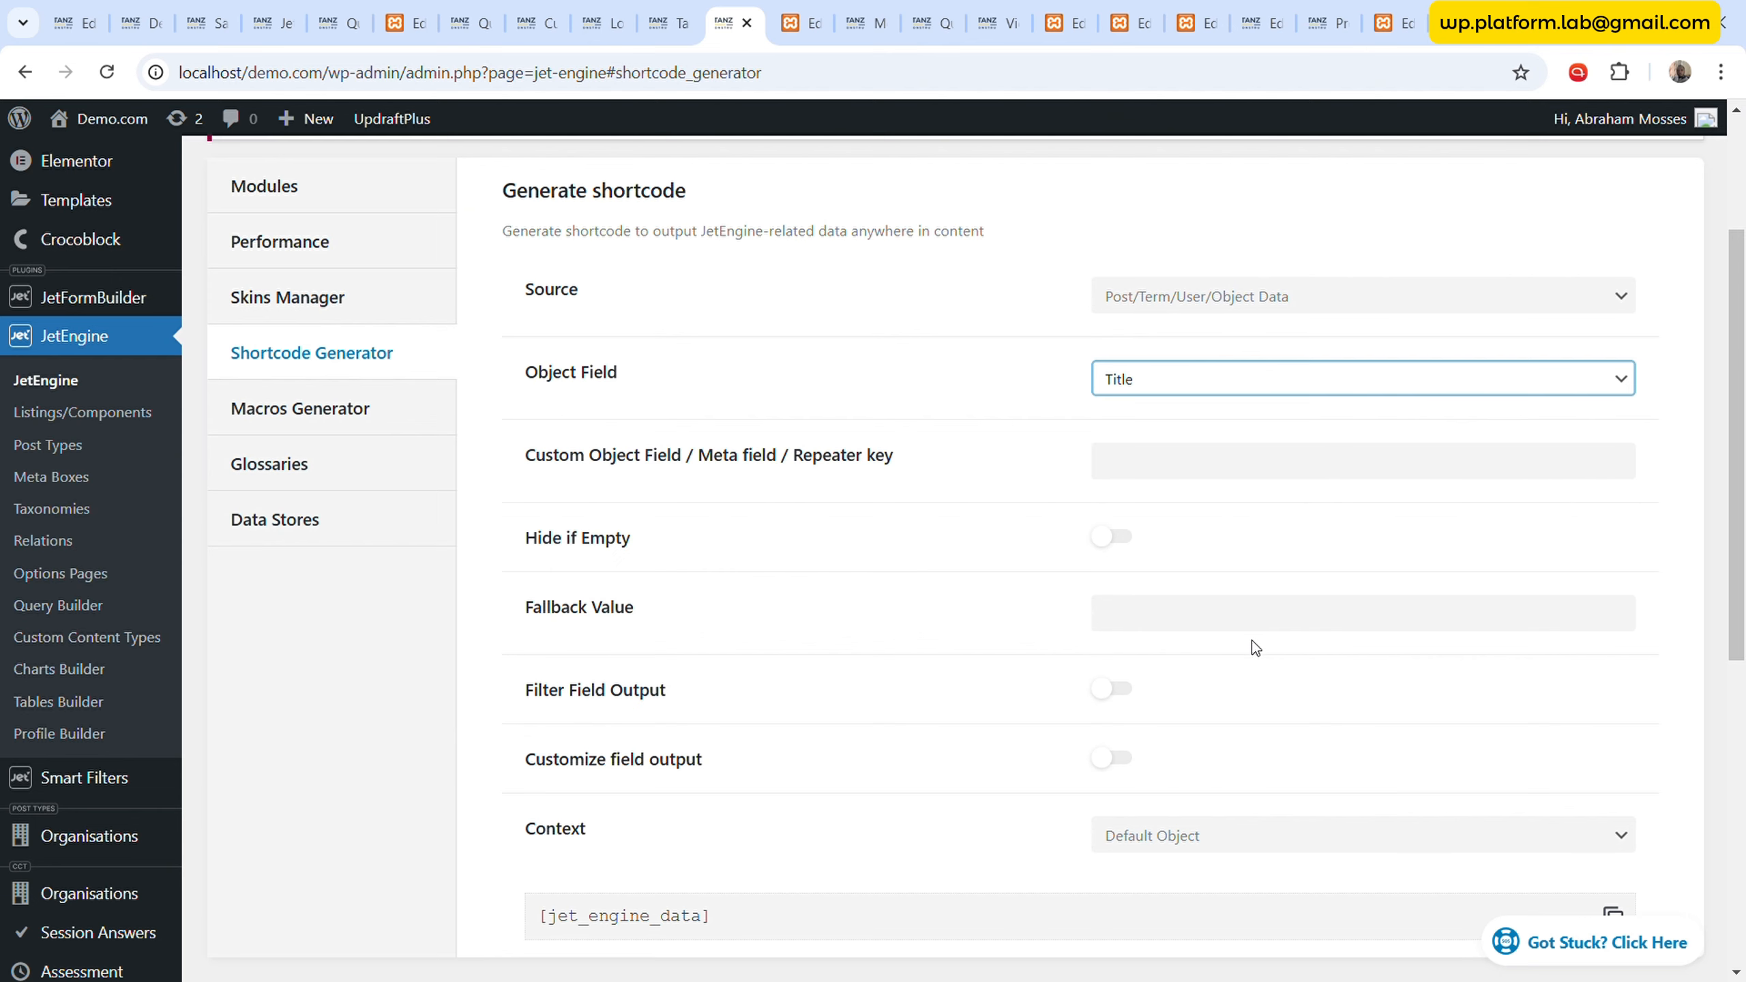
left_click(1228, 689)
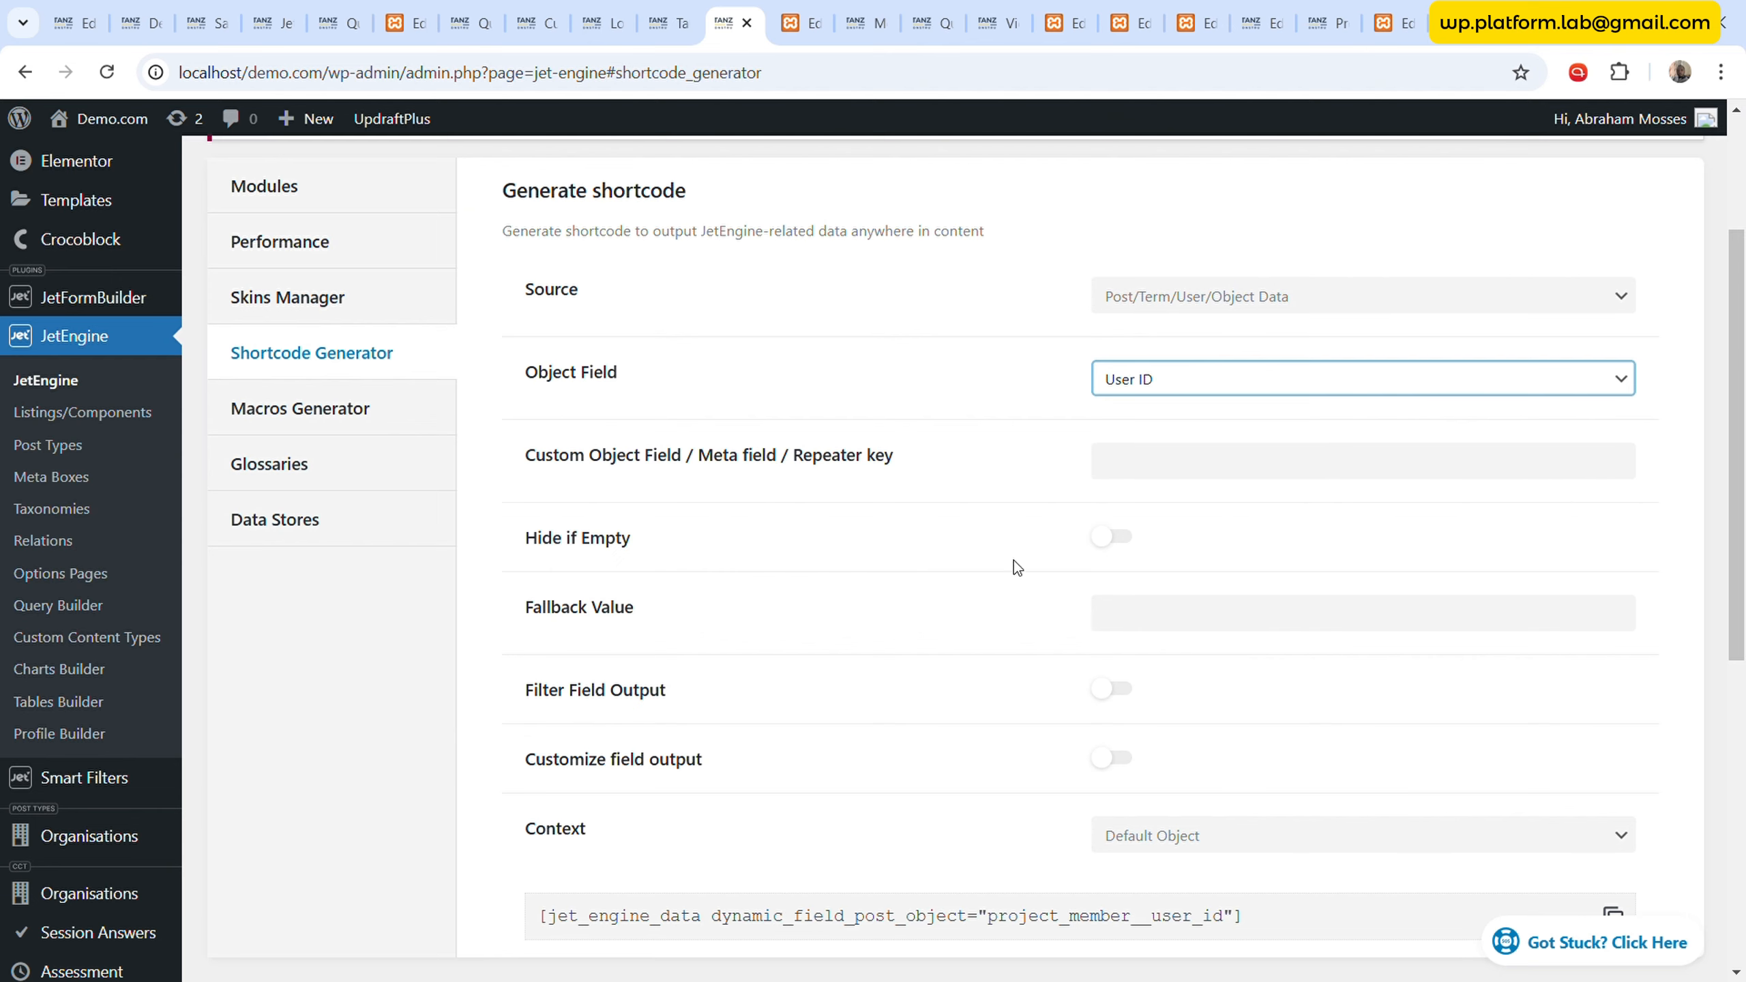
scroll(1013, 560, "down", 2)
left_click(1112, 576)
scroll(841, 527, "down", 4)
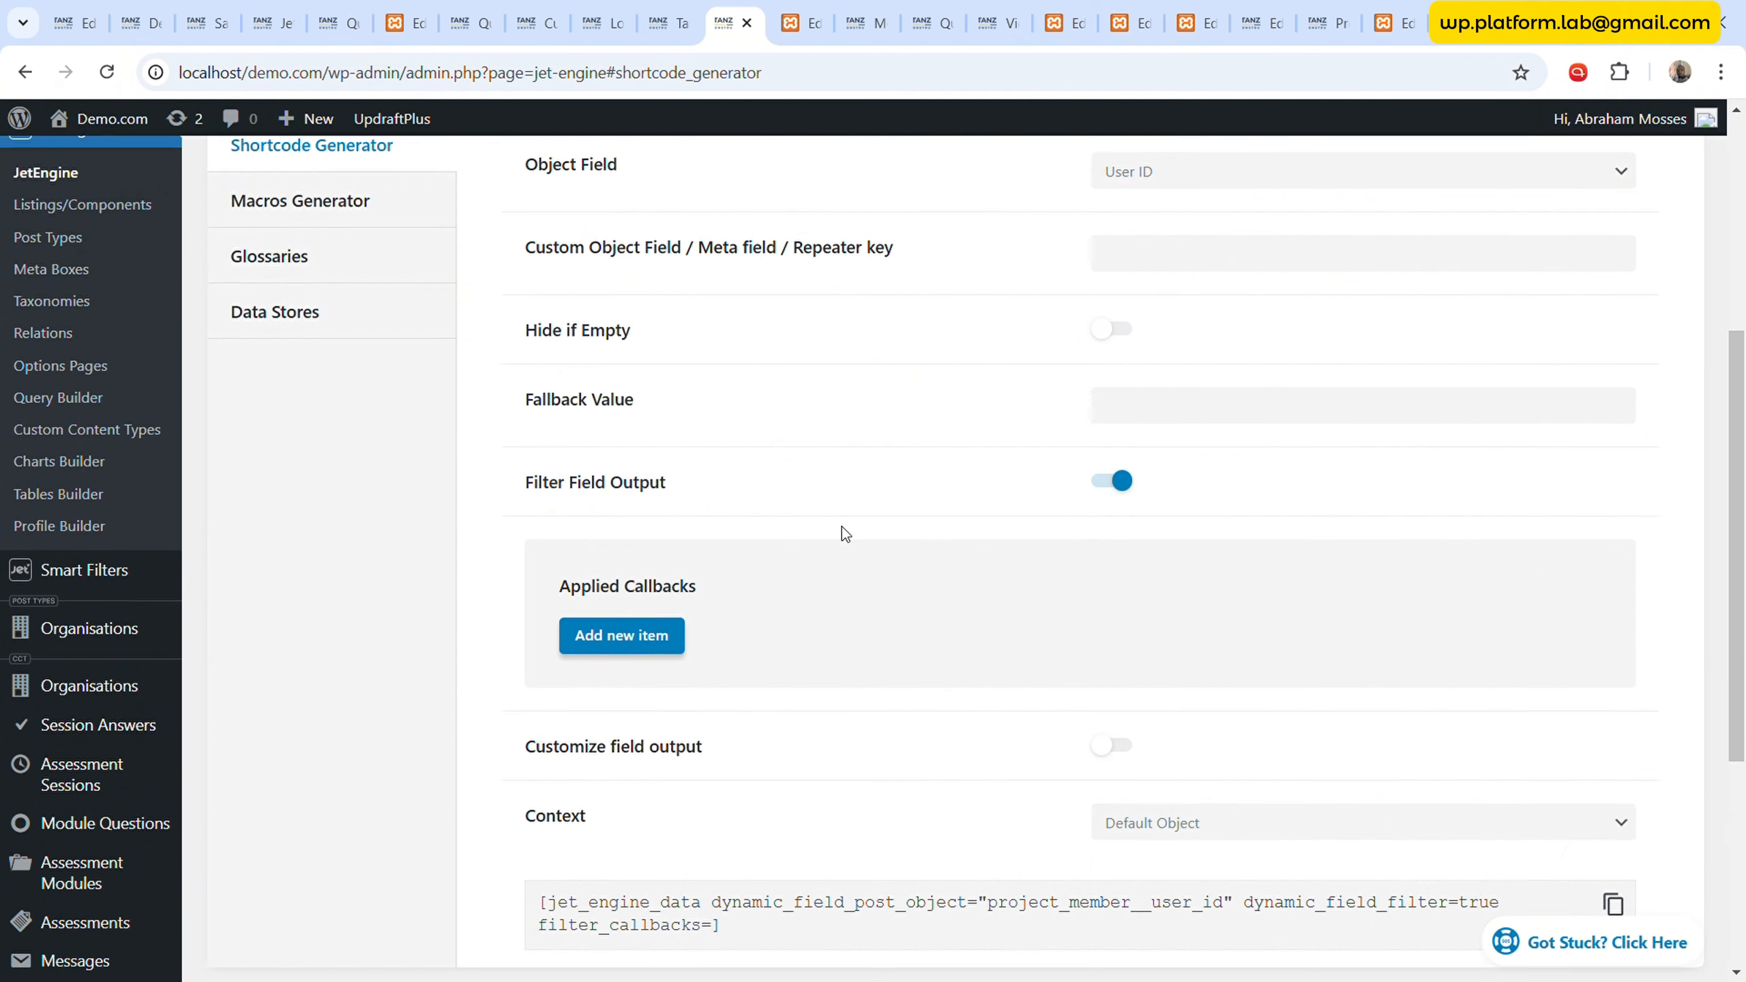
- Add a Get usermeta image by ID callback to the shortcode, with personal_picture as the usermeta image key
left_click(626, 500)
scroll(964, 455, "down", 2)
left_click(1155, 475)
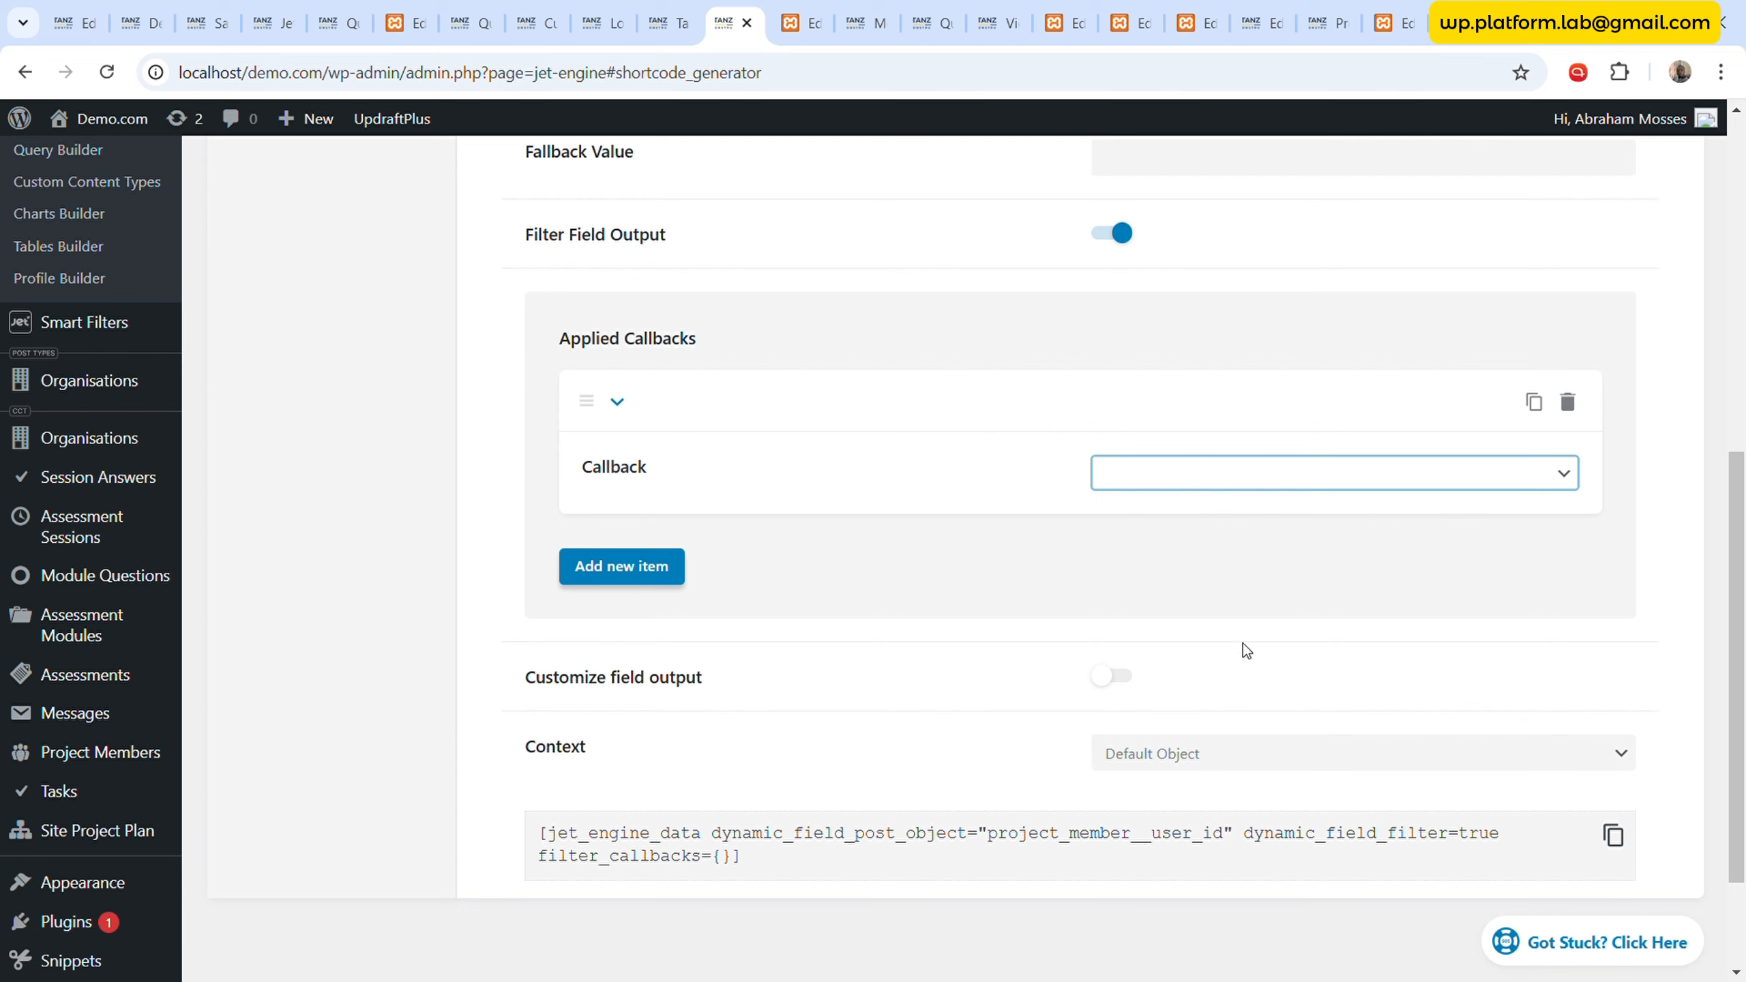
left_click(1255, 623)
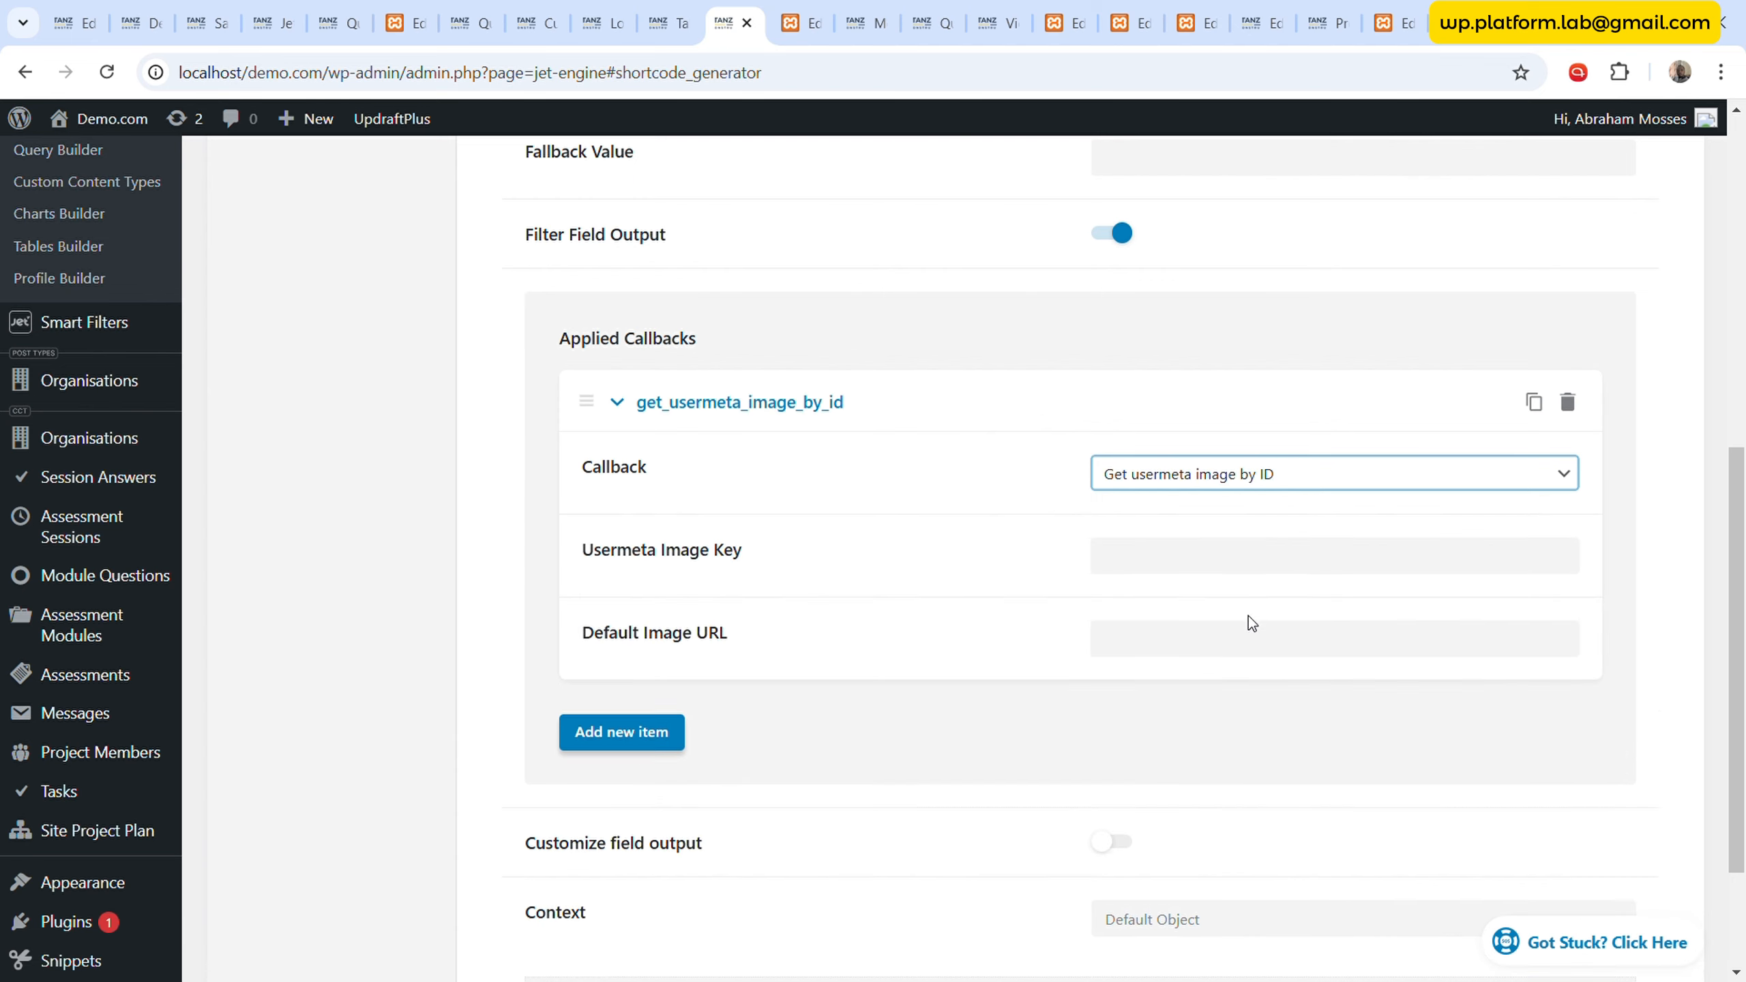
left_click(1187, 567)
type("pe")
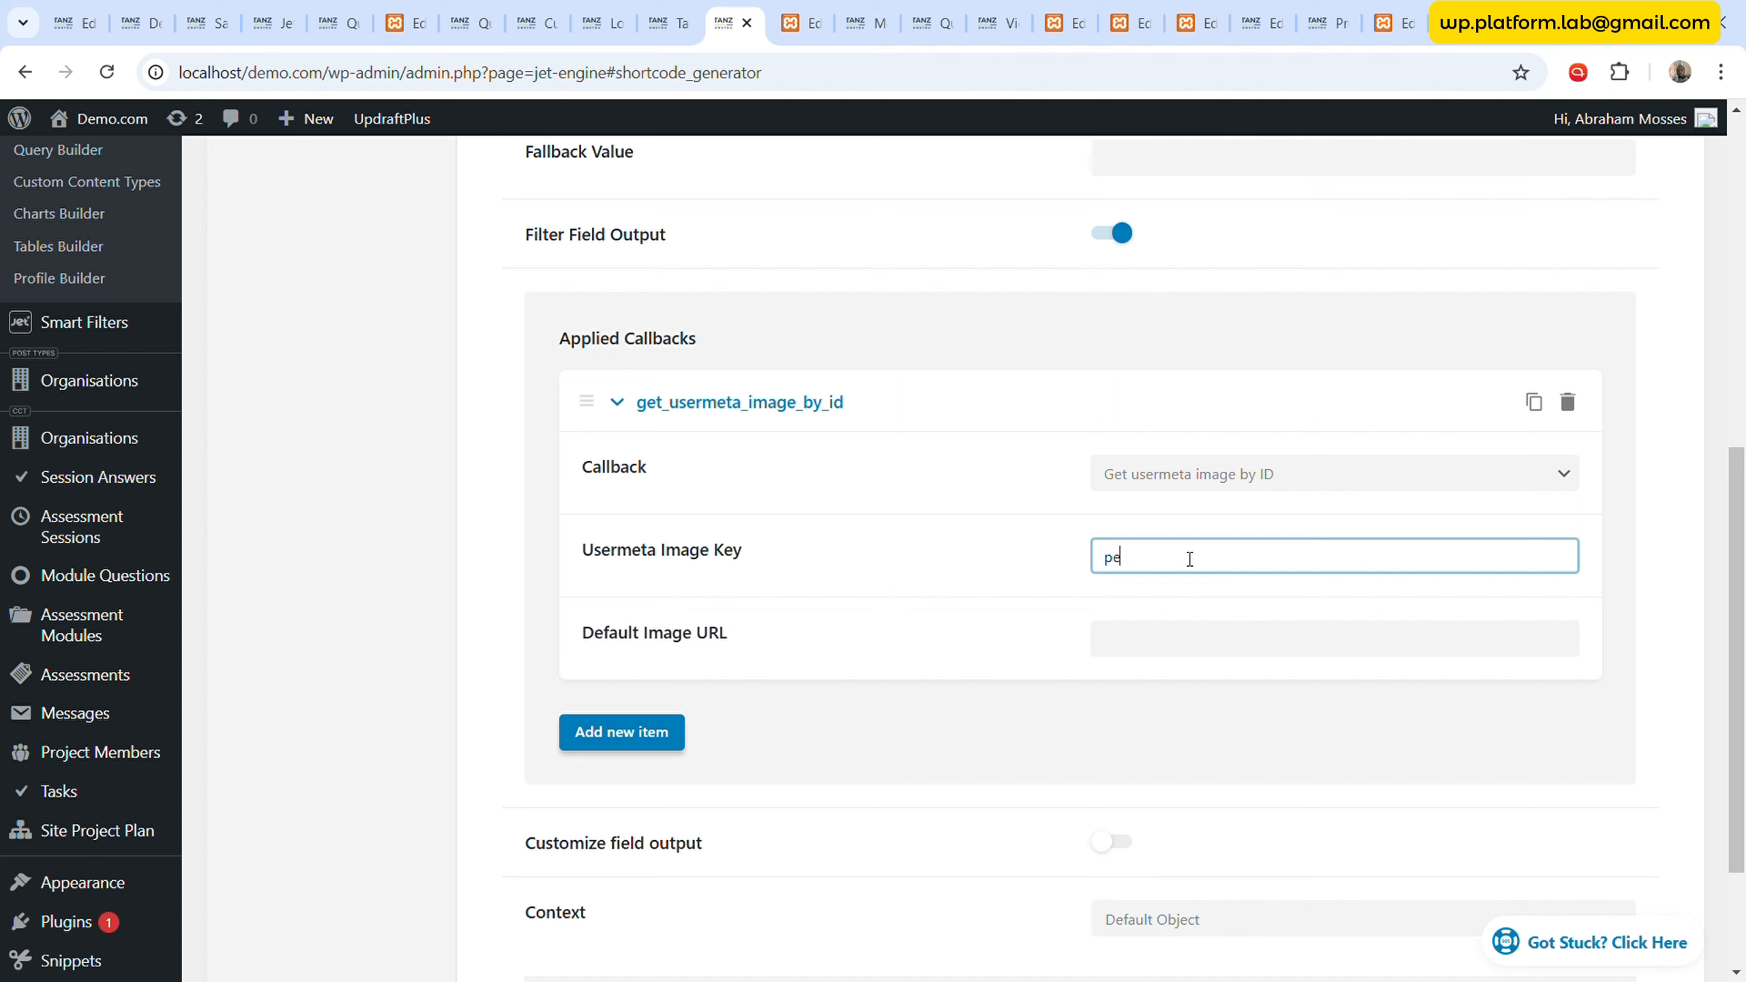
type("ro")
type("onal")
type("_picture")
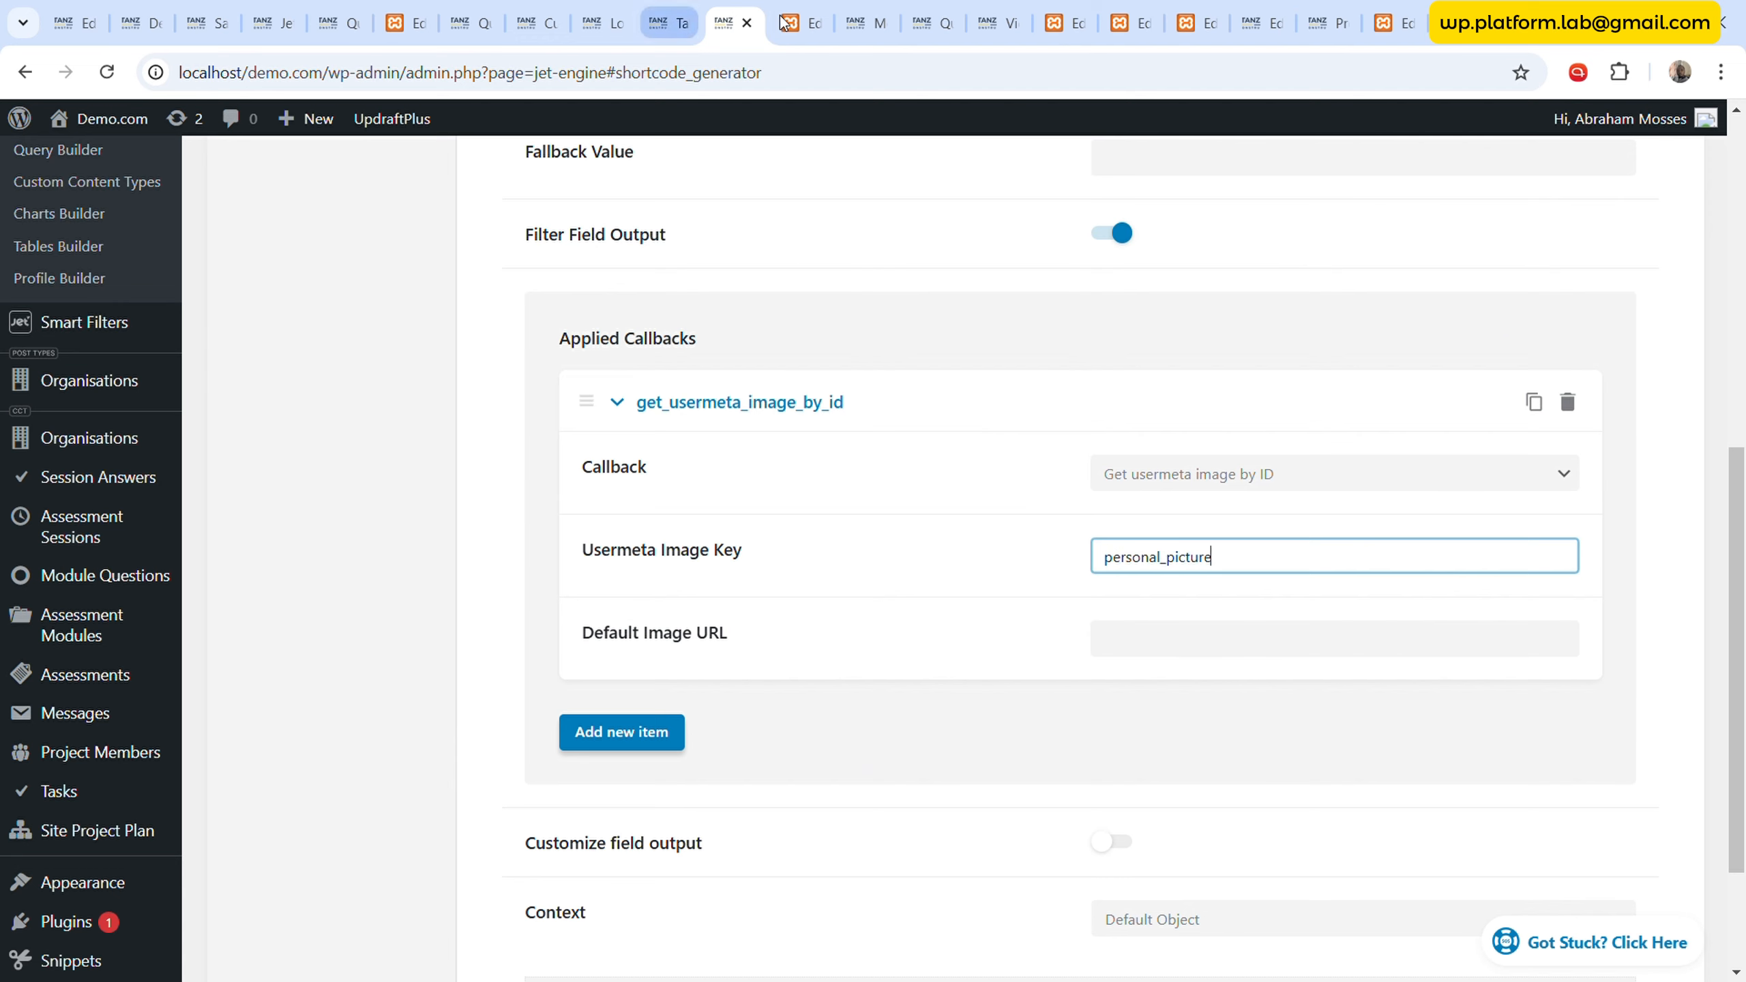
- Copy the Blue Personal Picture's file URL from the media library tab and paste it as the callback's default image URL
left_click(865, 22)
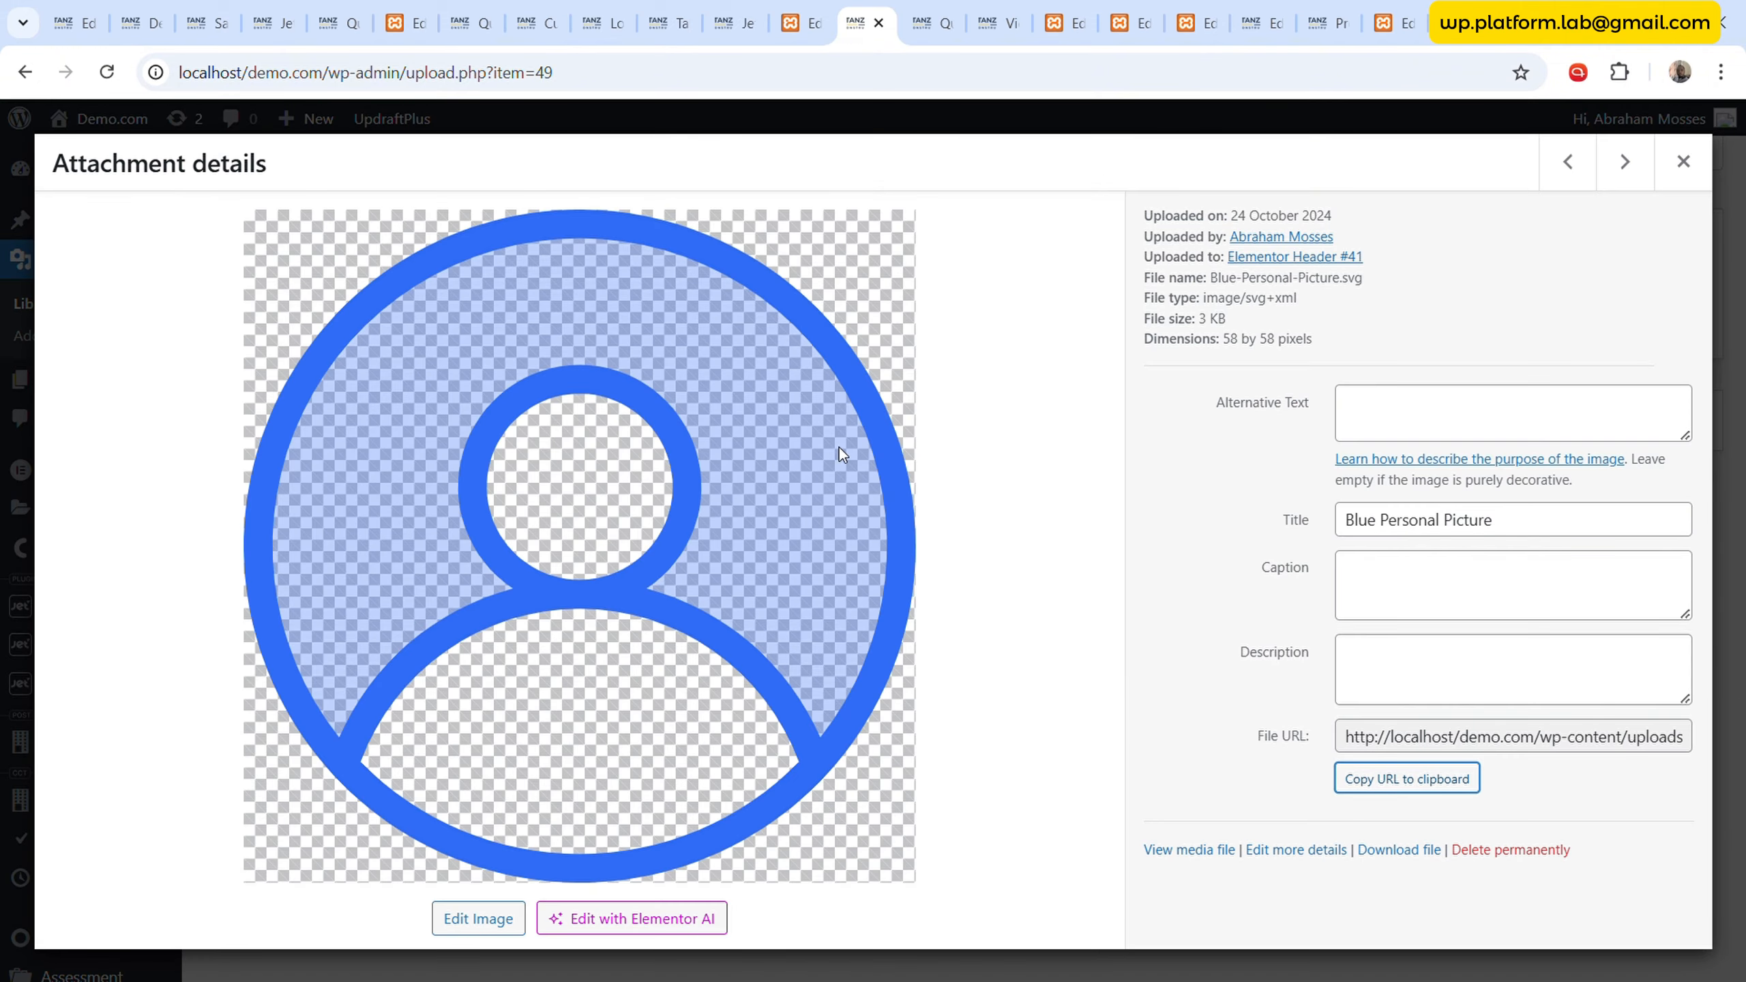
left_click(1445, 780)
left_click(791, 19)
left_click(734, 23)
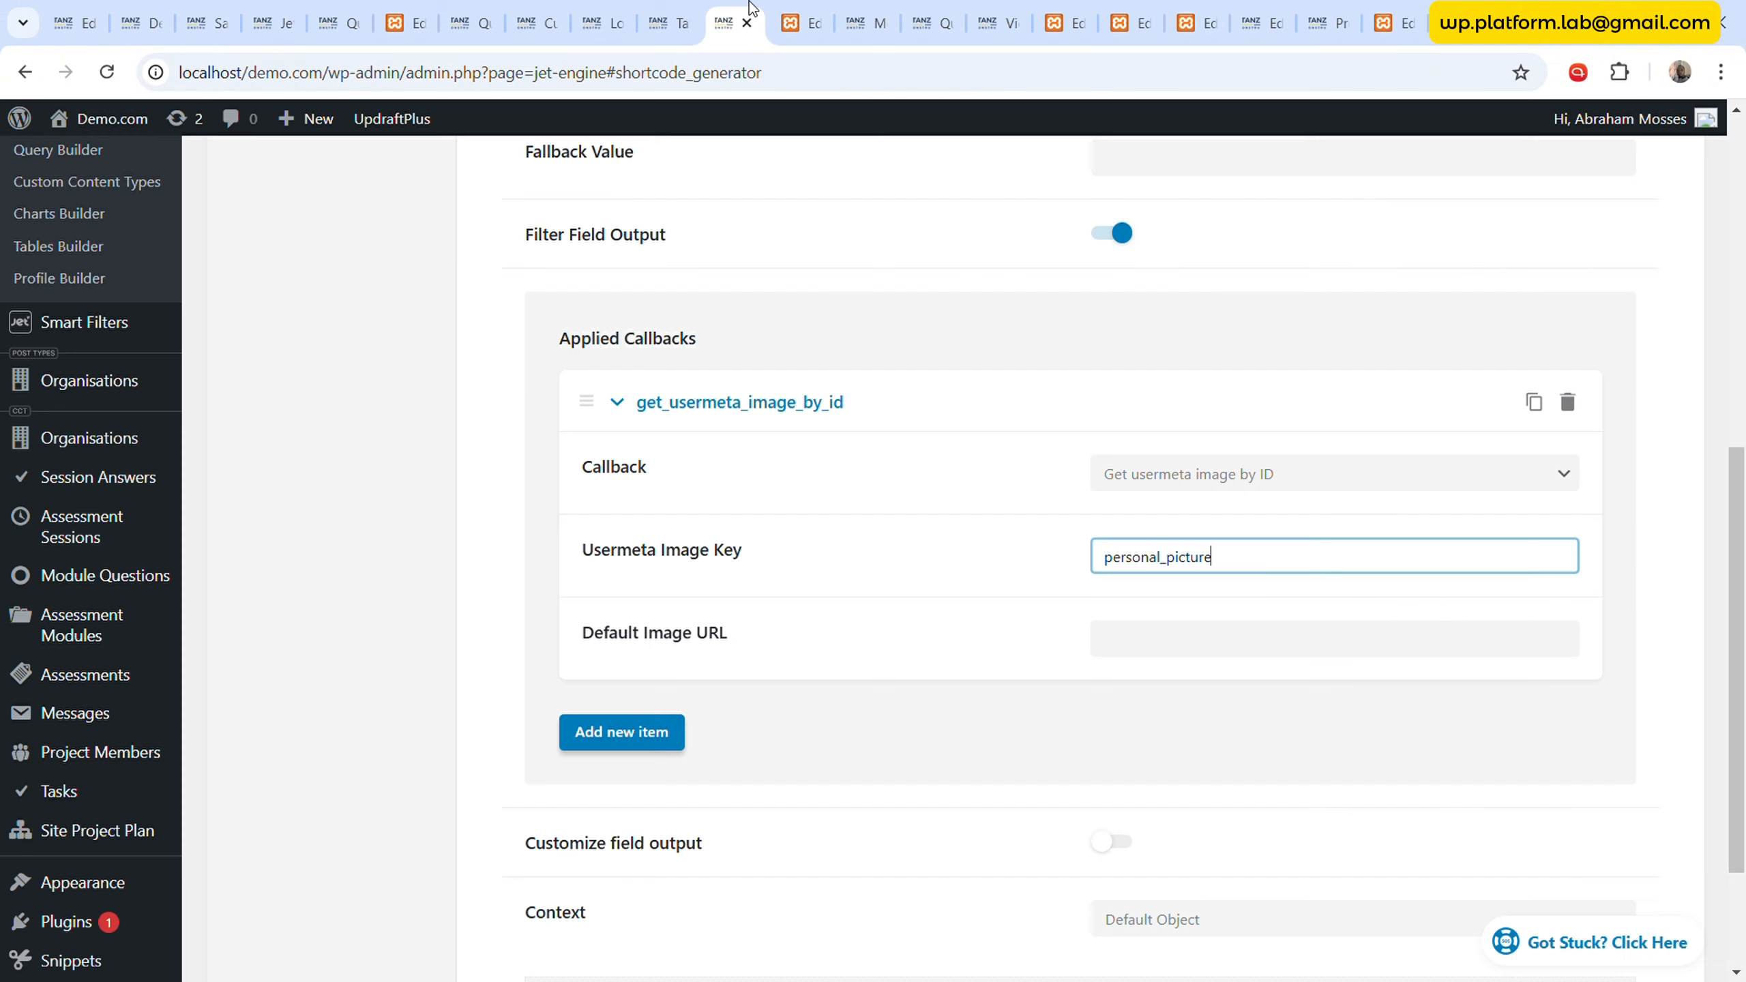
left_click(1157, 639)
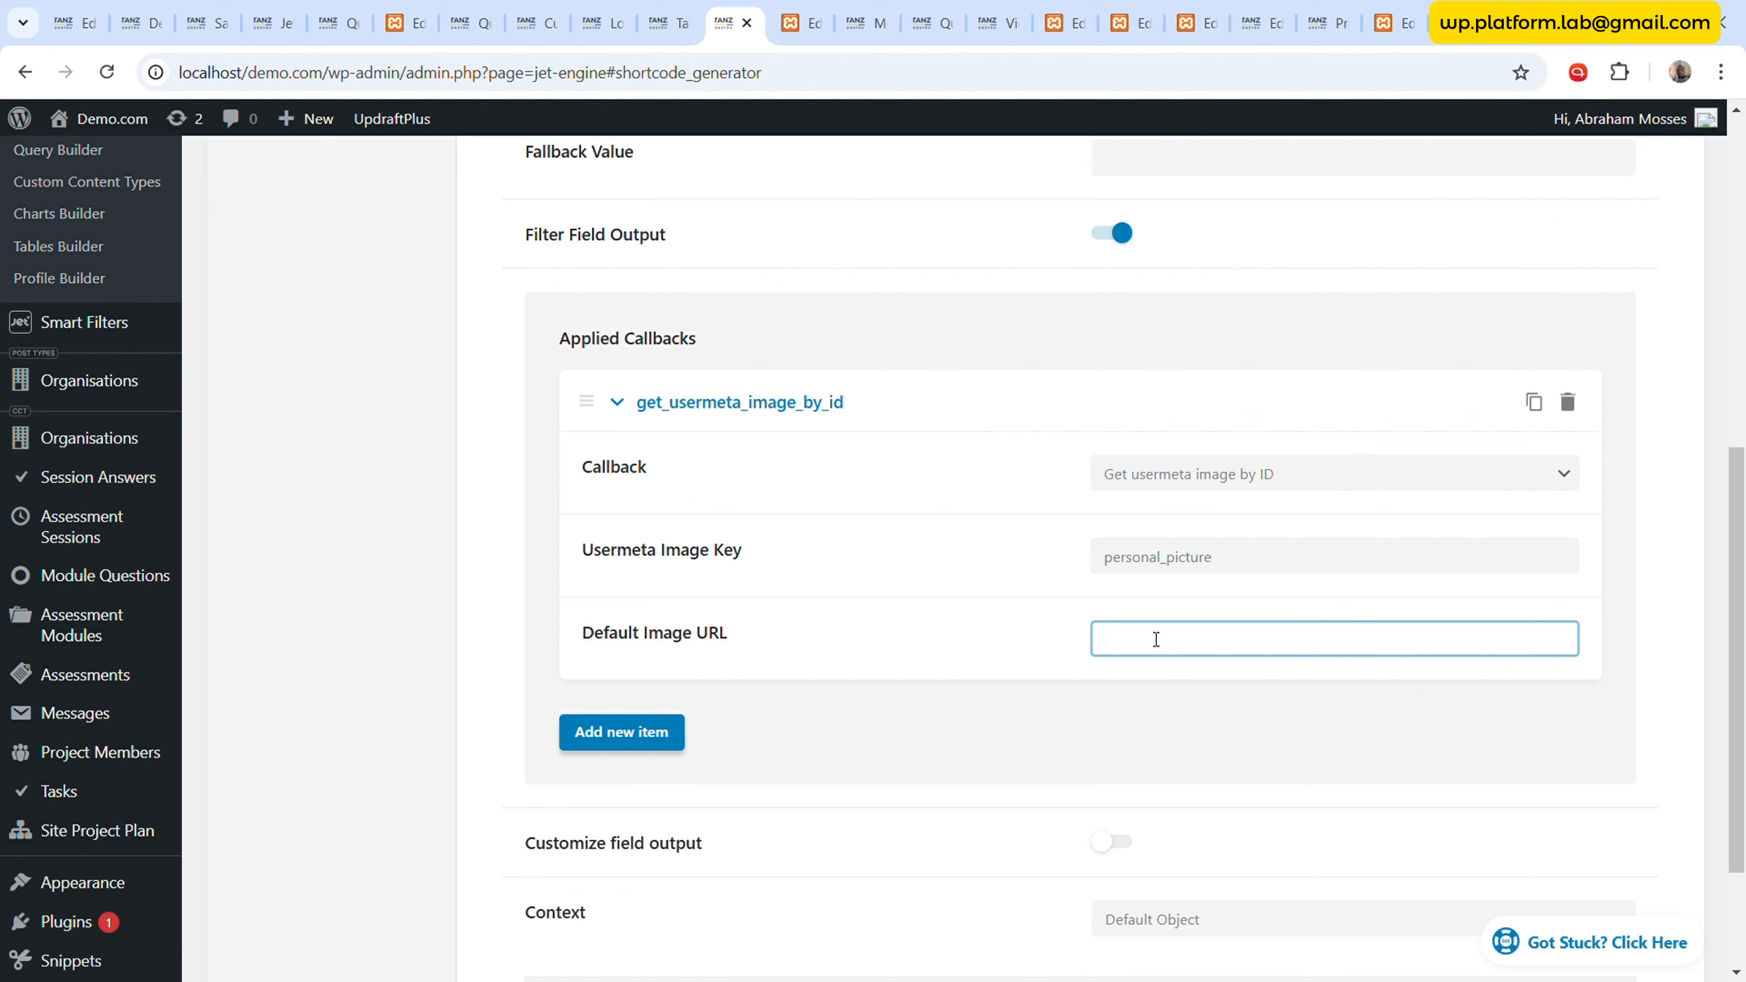
key("ctrl+v")
left_click(974, 615)
- Copy the generated picture shortcode and clear the placeholder text of the Text Editor widget in Pr Member Profile
scroll(975, 615, "down", 3)
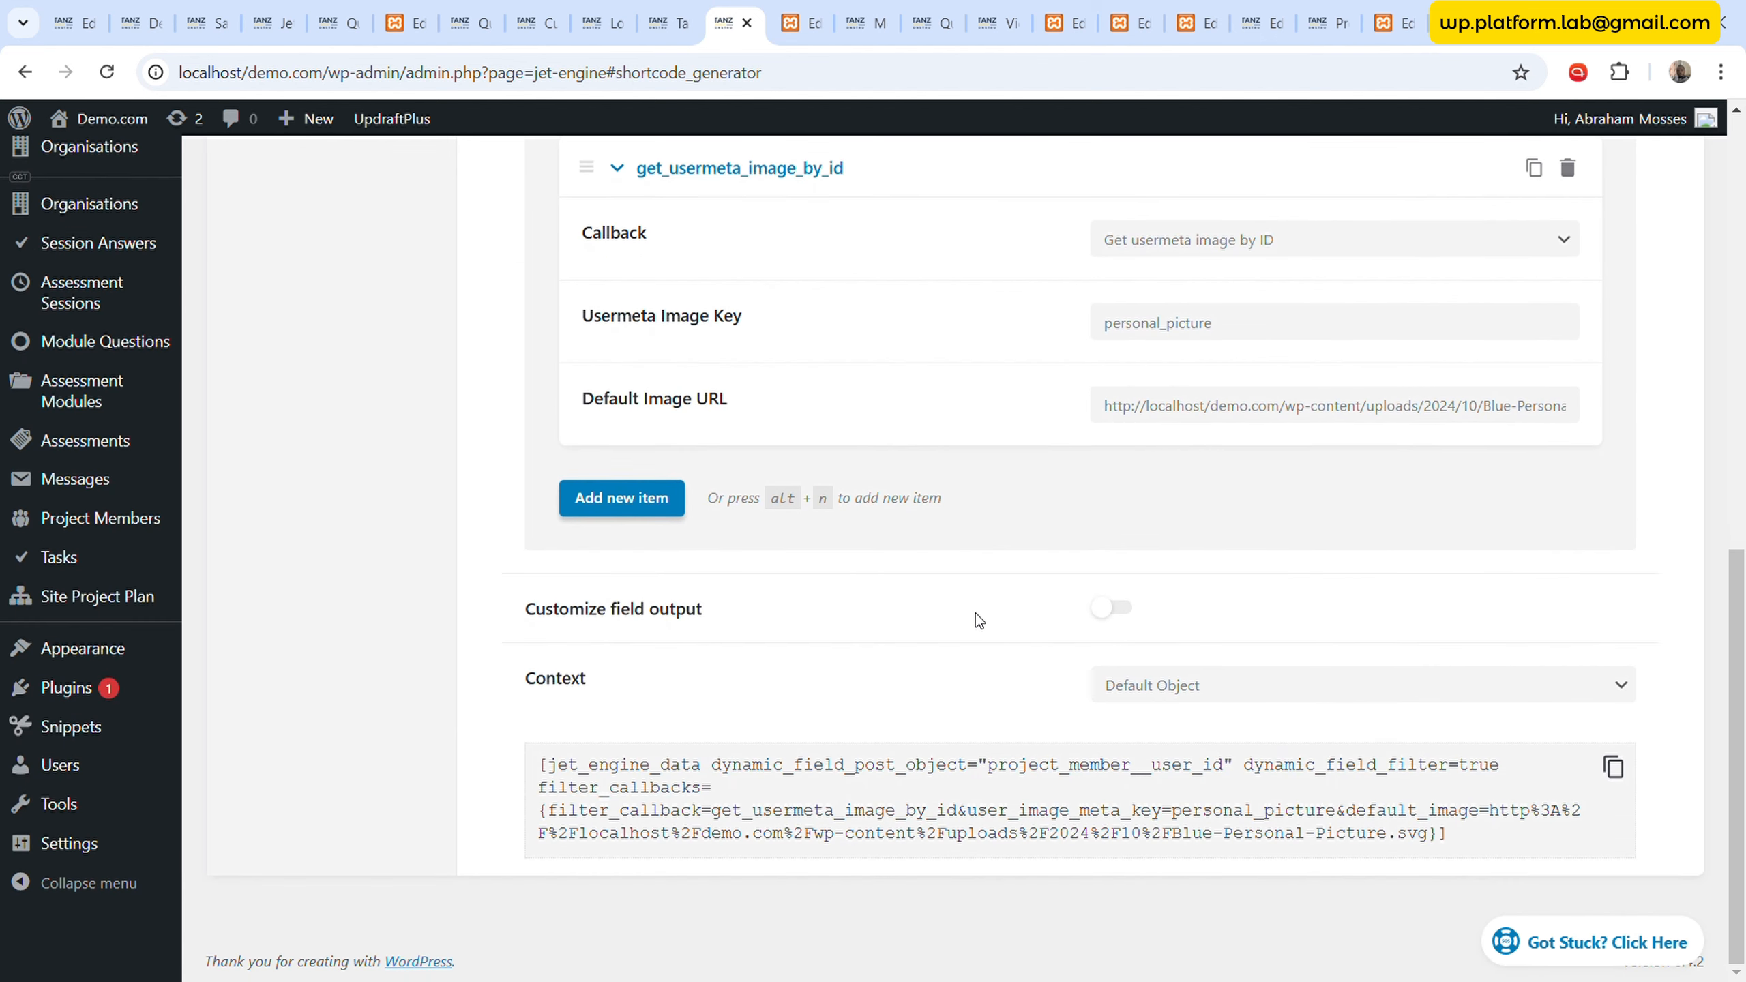
left_click(1617, 769)
left_click(822, 10)
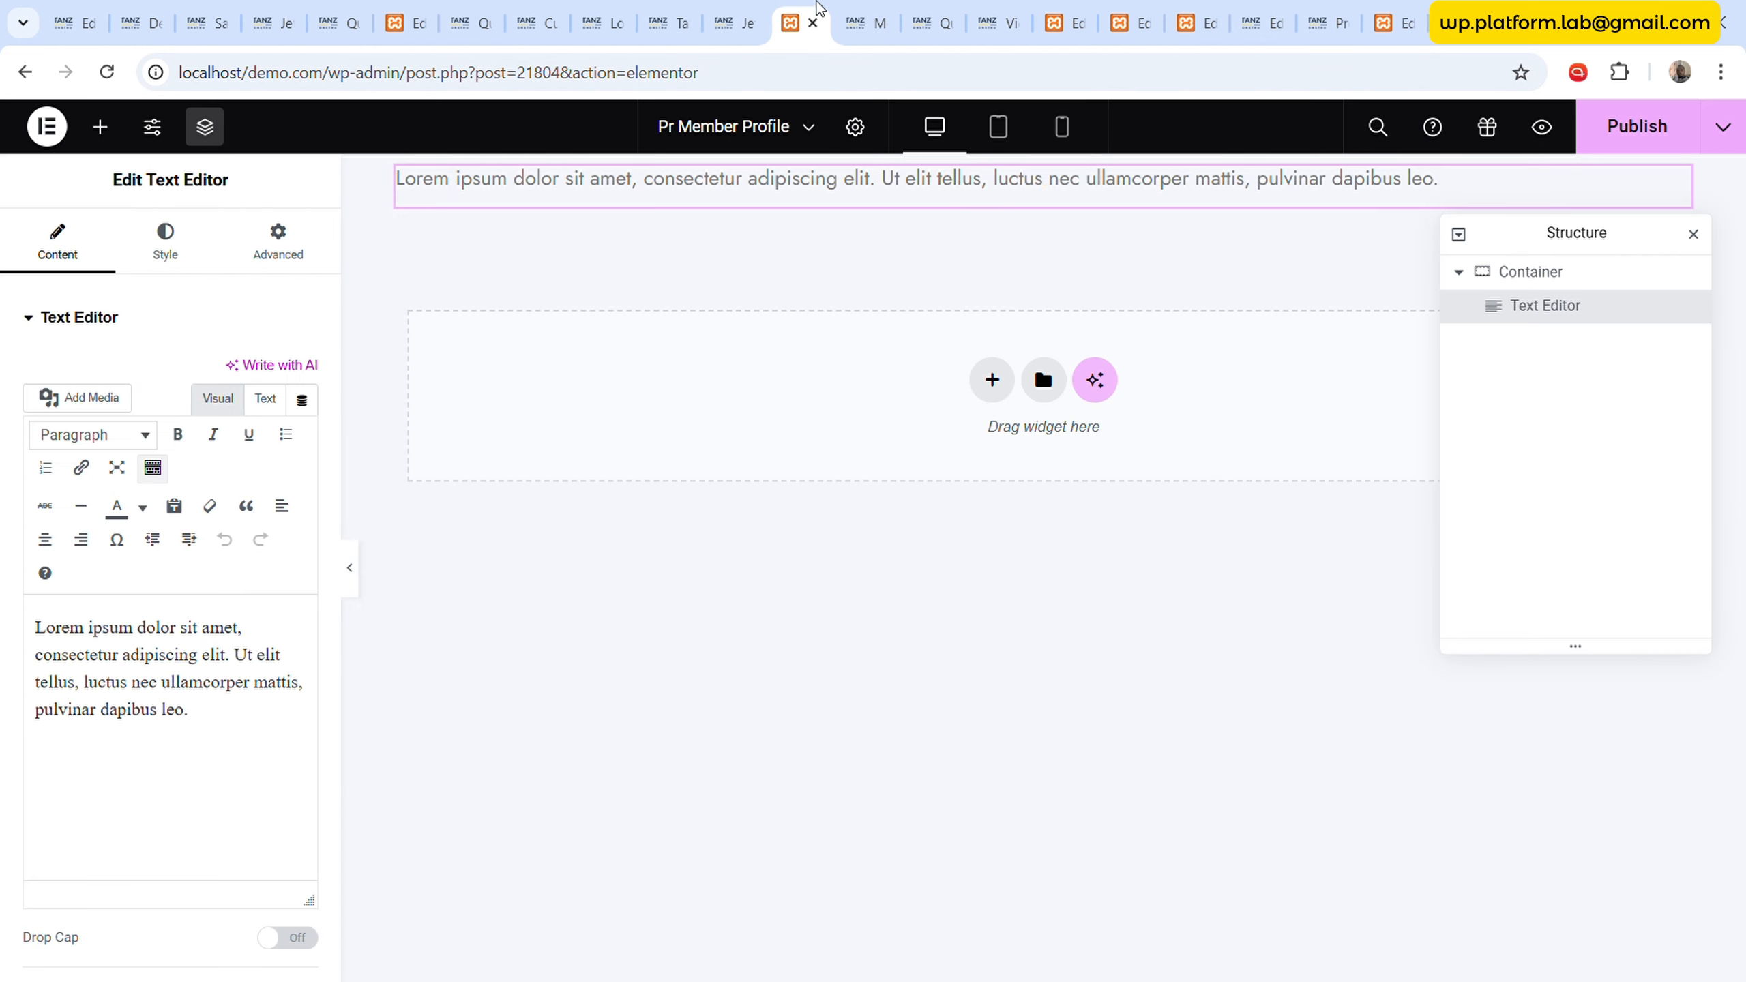
left_click(263, 399)
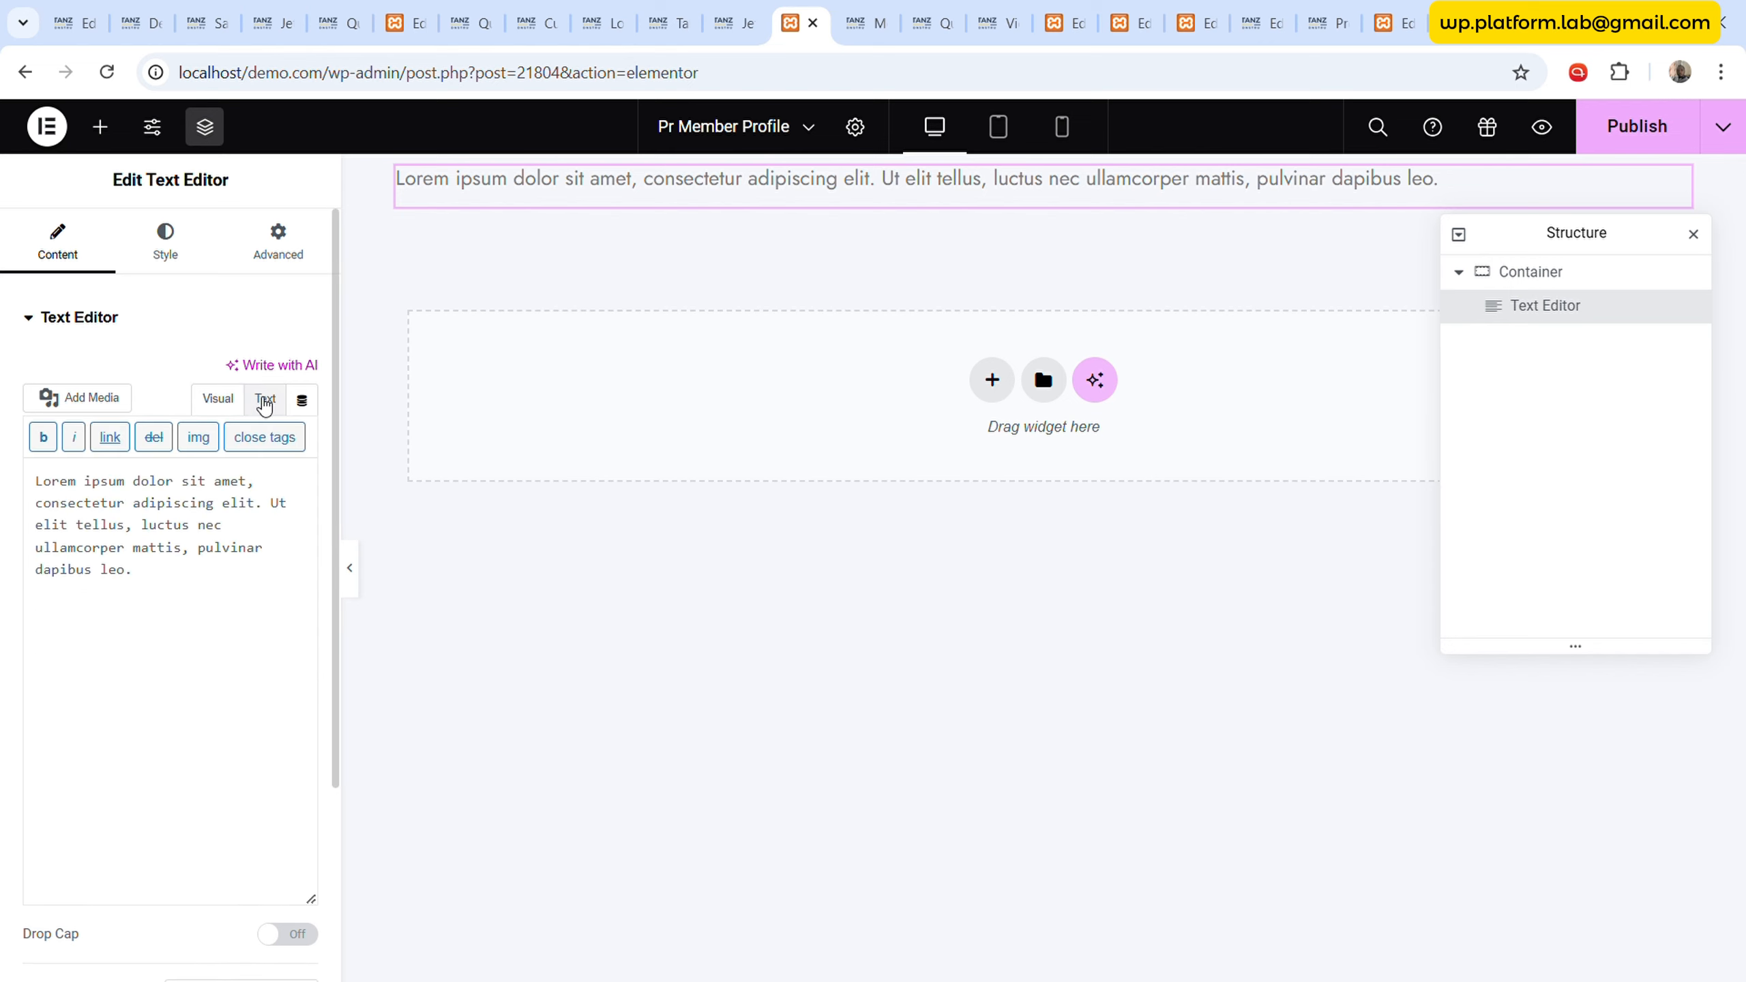
triple_click(243, 525)
key("BackSpace")
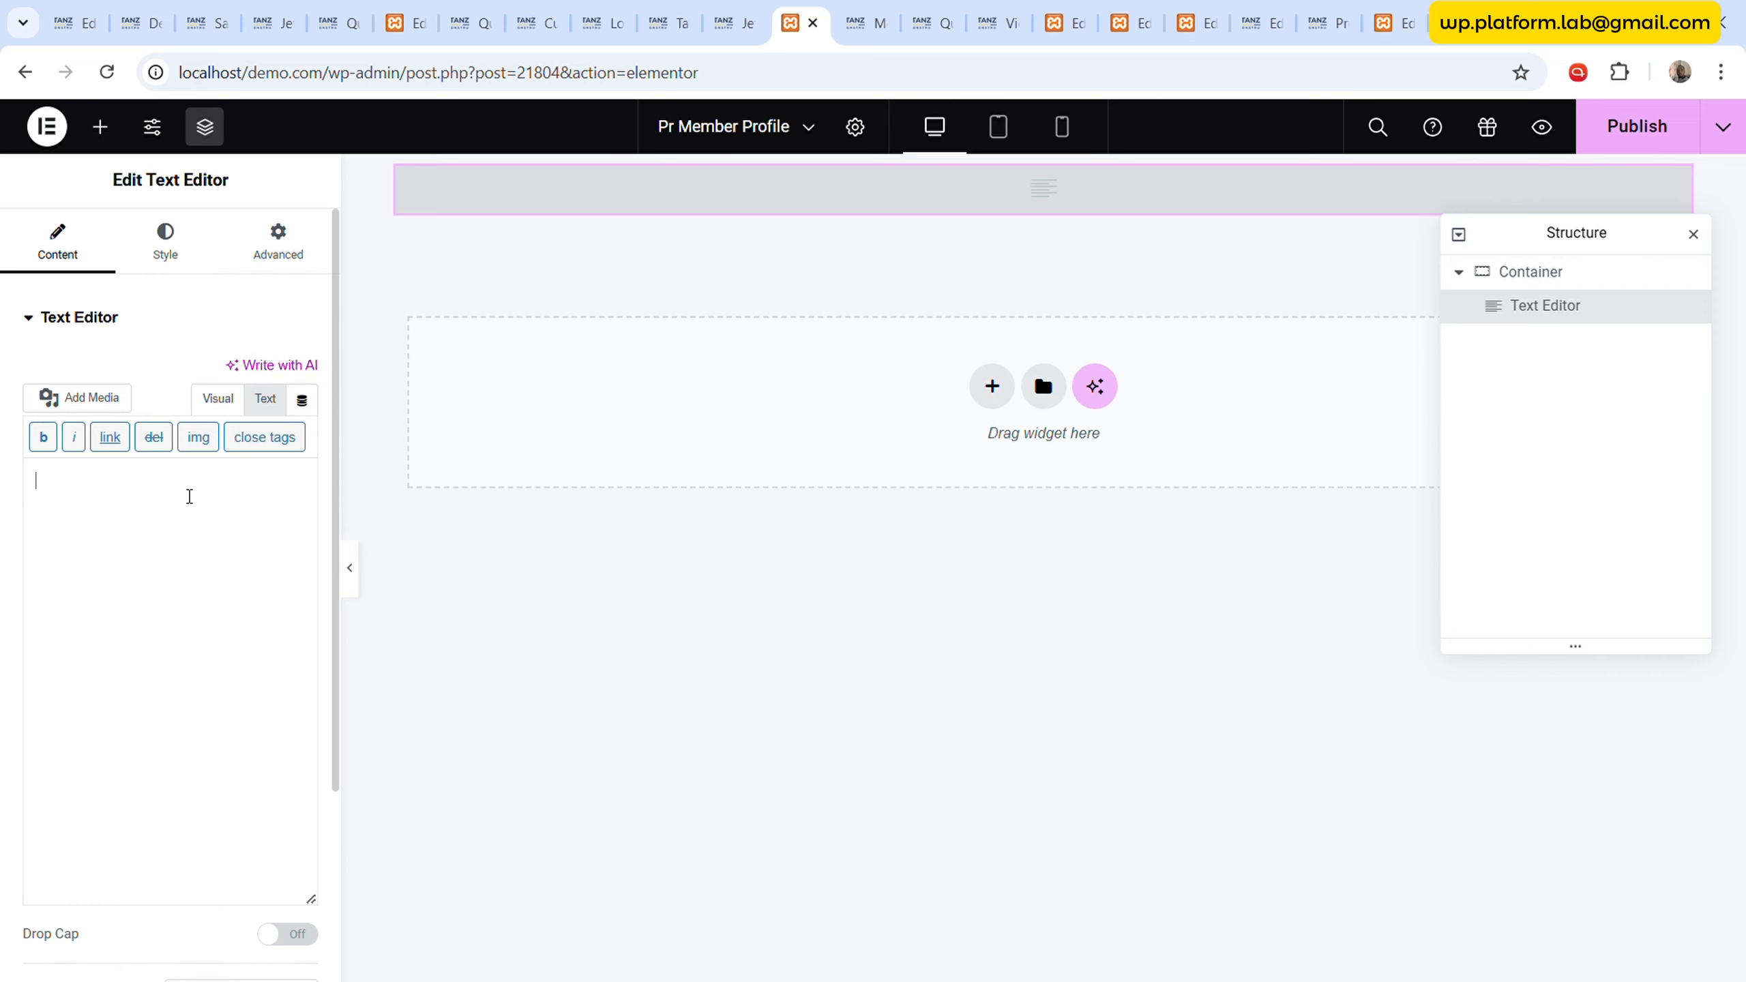
- Assign the Shortcode dynamic tag to the Text Editor's content and paste the copied picture shortcode into it
left_click(301, 400)
scroll(202, 659, "down", 4)
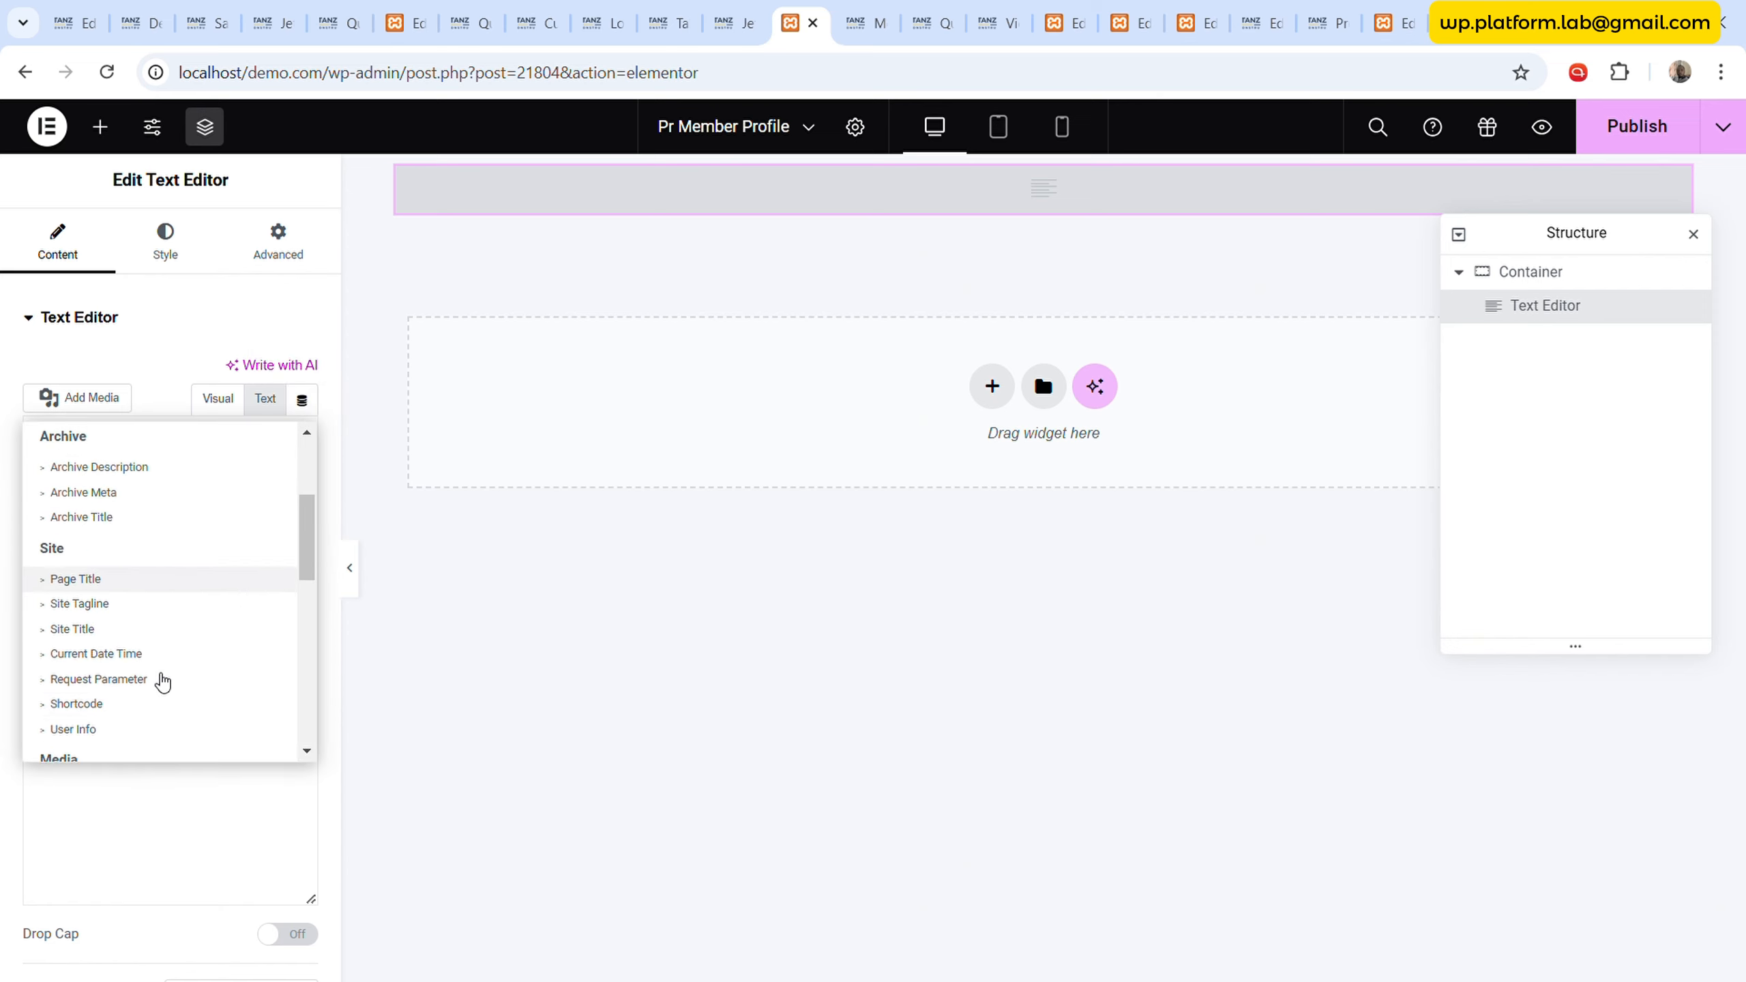
left_click(121, 696)
left_click(113, 401)
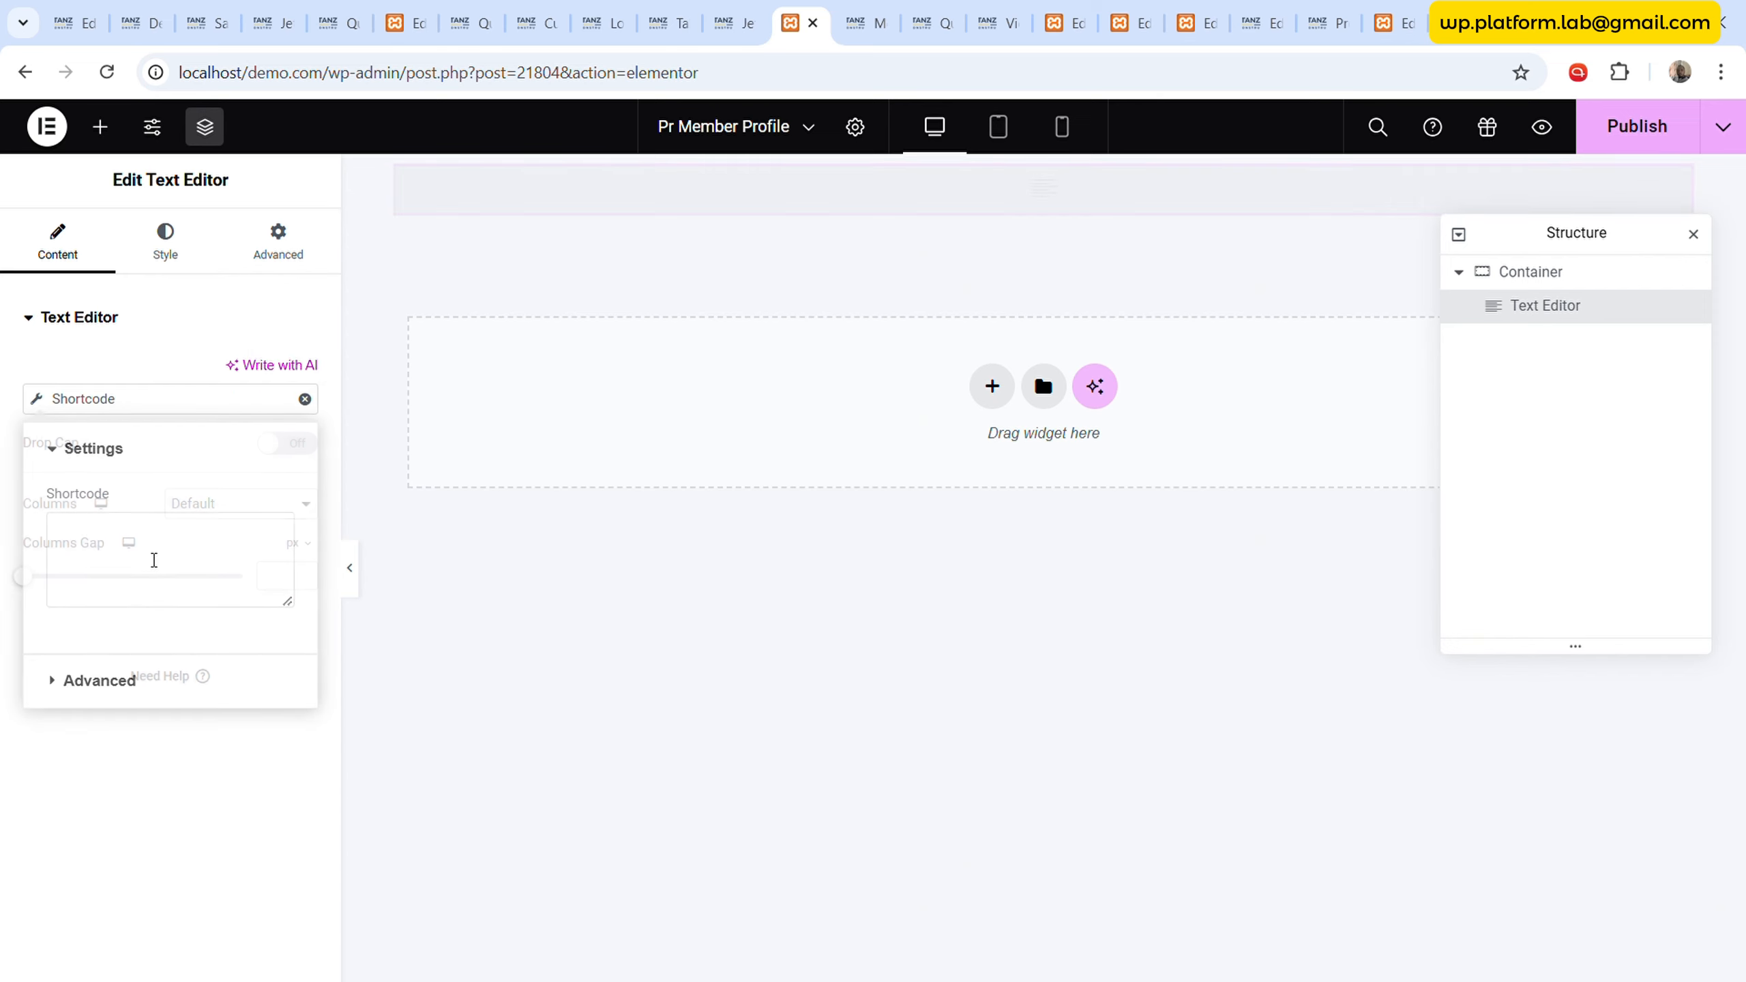
left_click(156, 558)
key("ctrl+v")
left_click(194, 261)
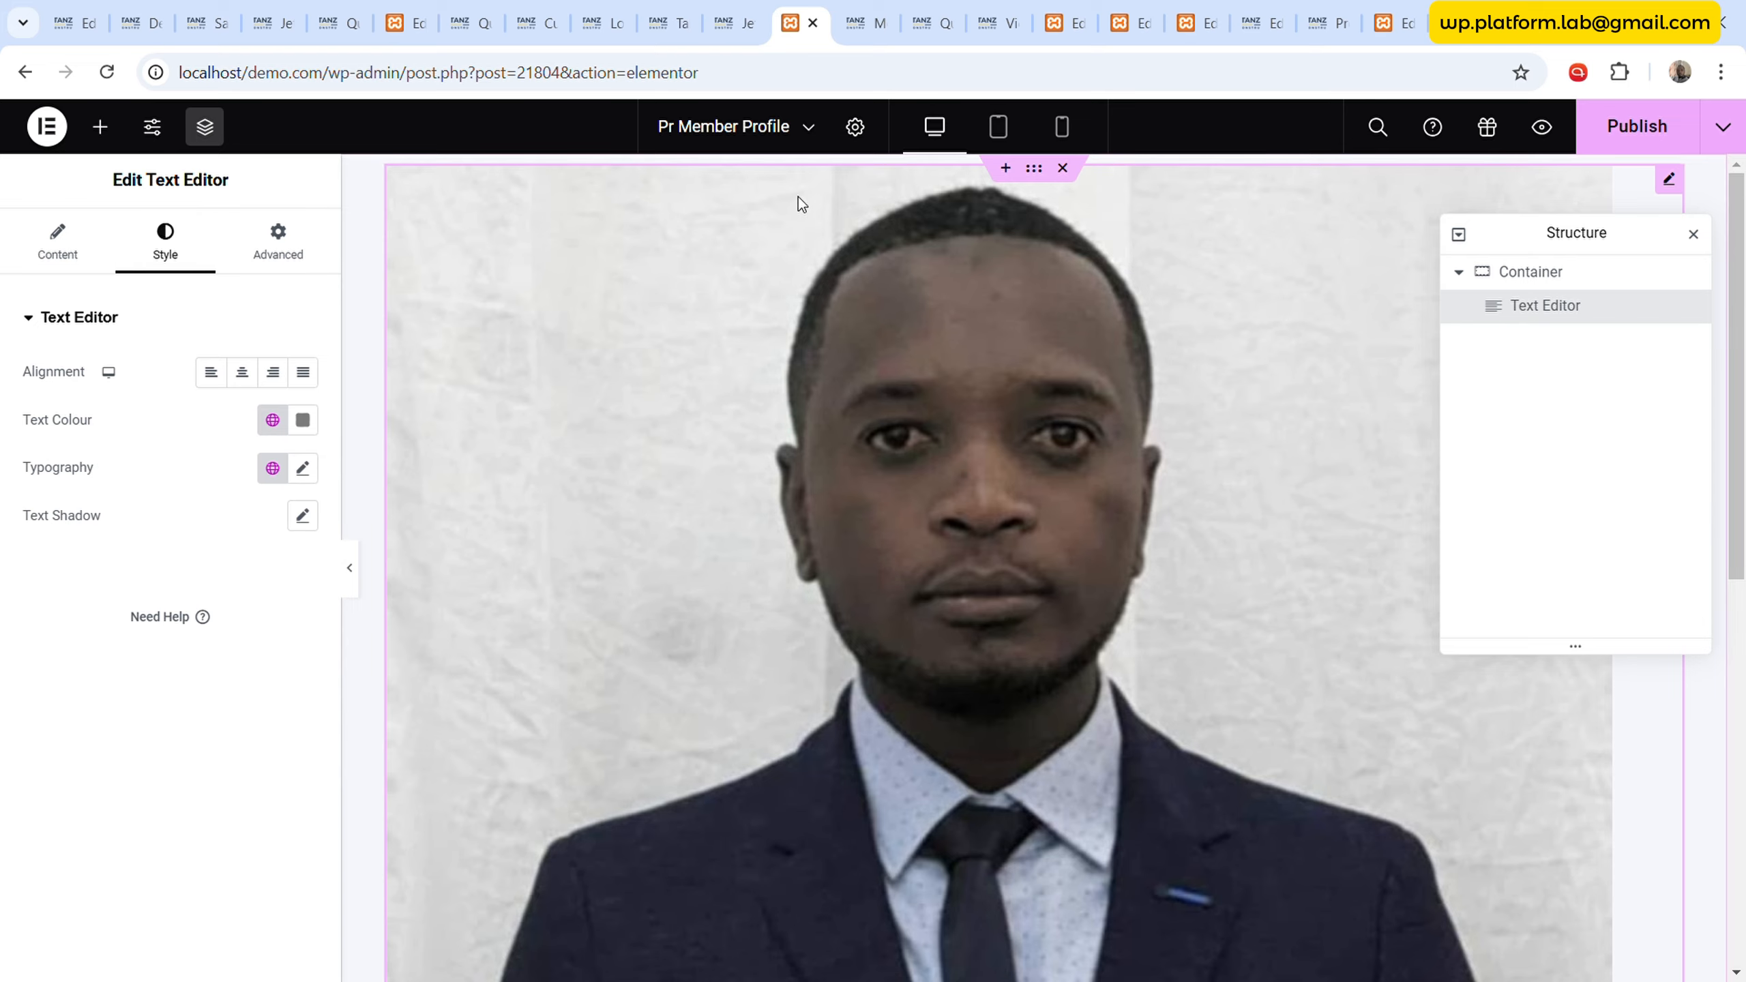
- Back in the Shortcode Generator, delete the get_usermeta_image_by_id callback and keep User ID as the object field
left_click(749, 10)
scroll(1066, 615, "up", 7)
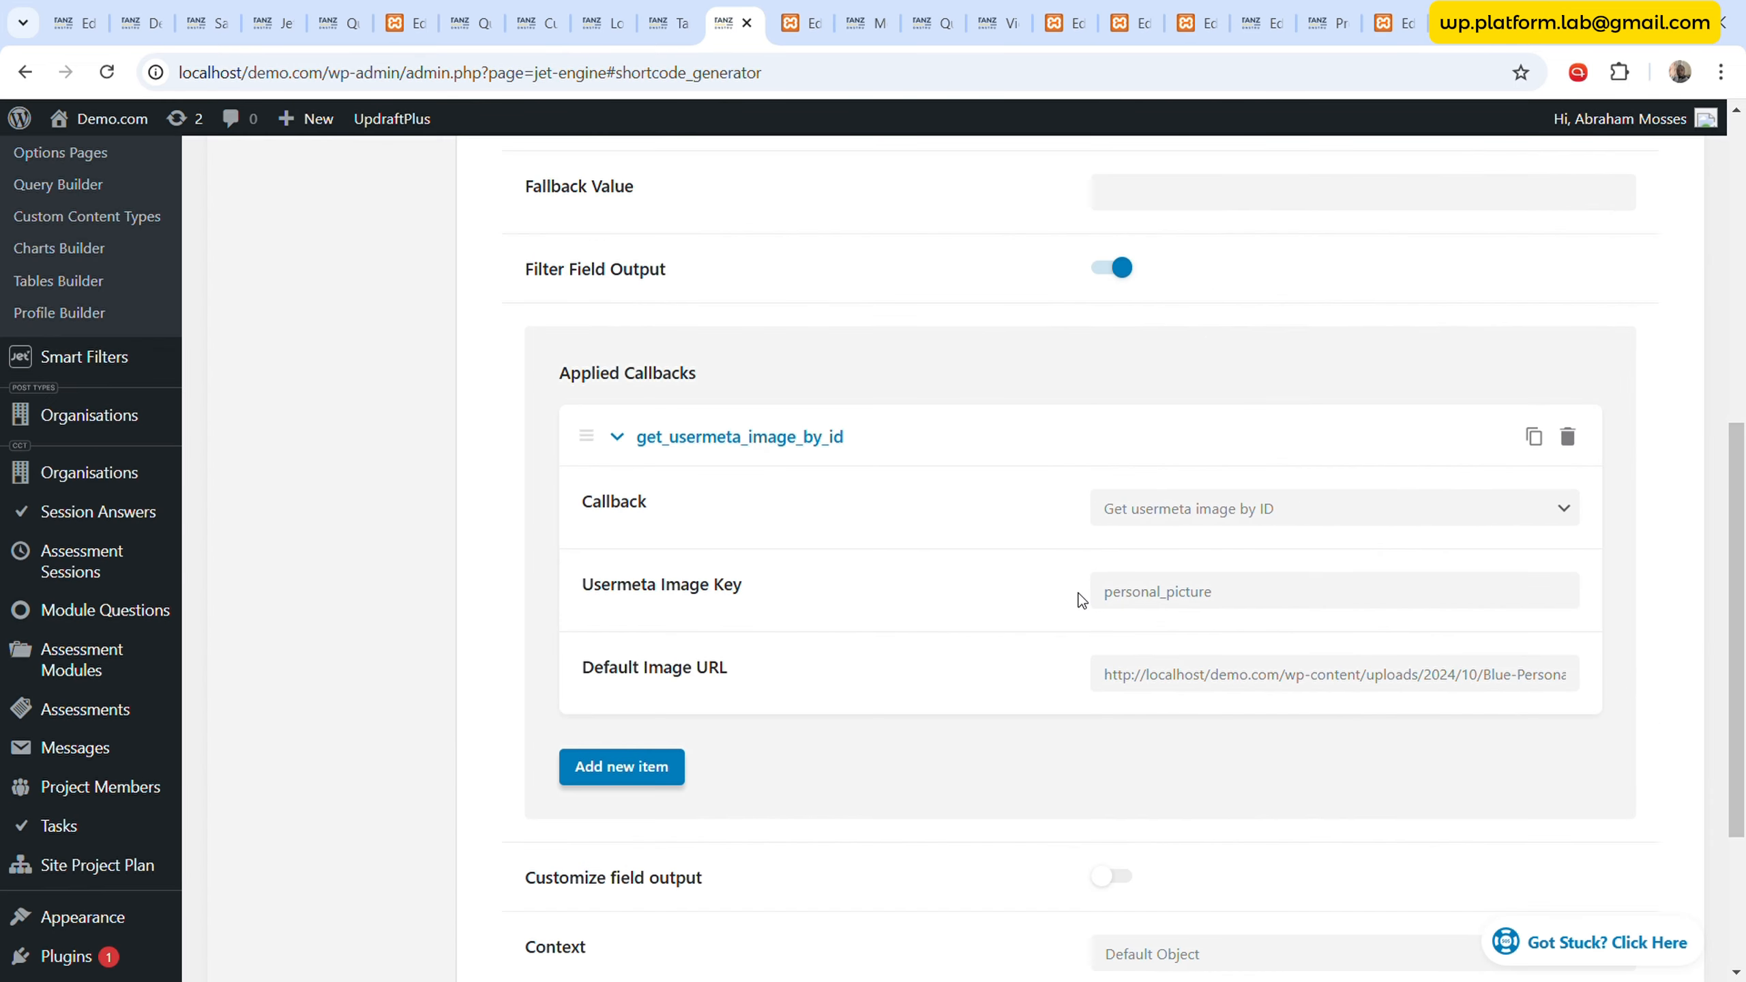
left_click(1165, 384)
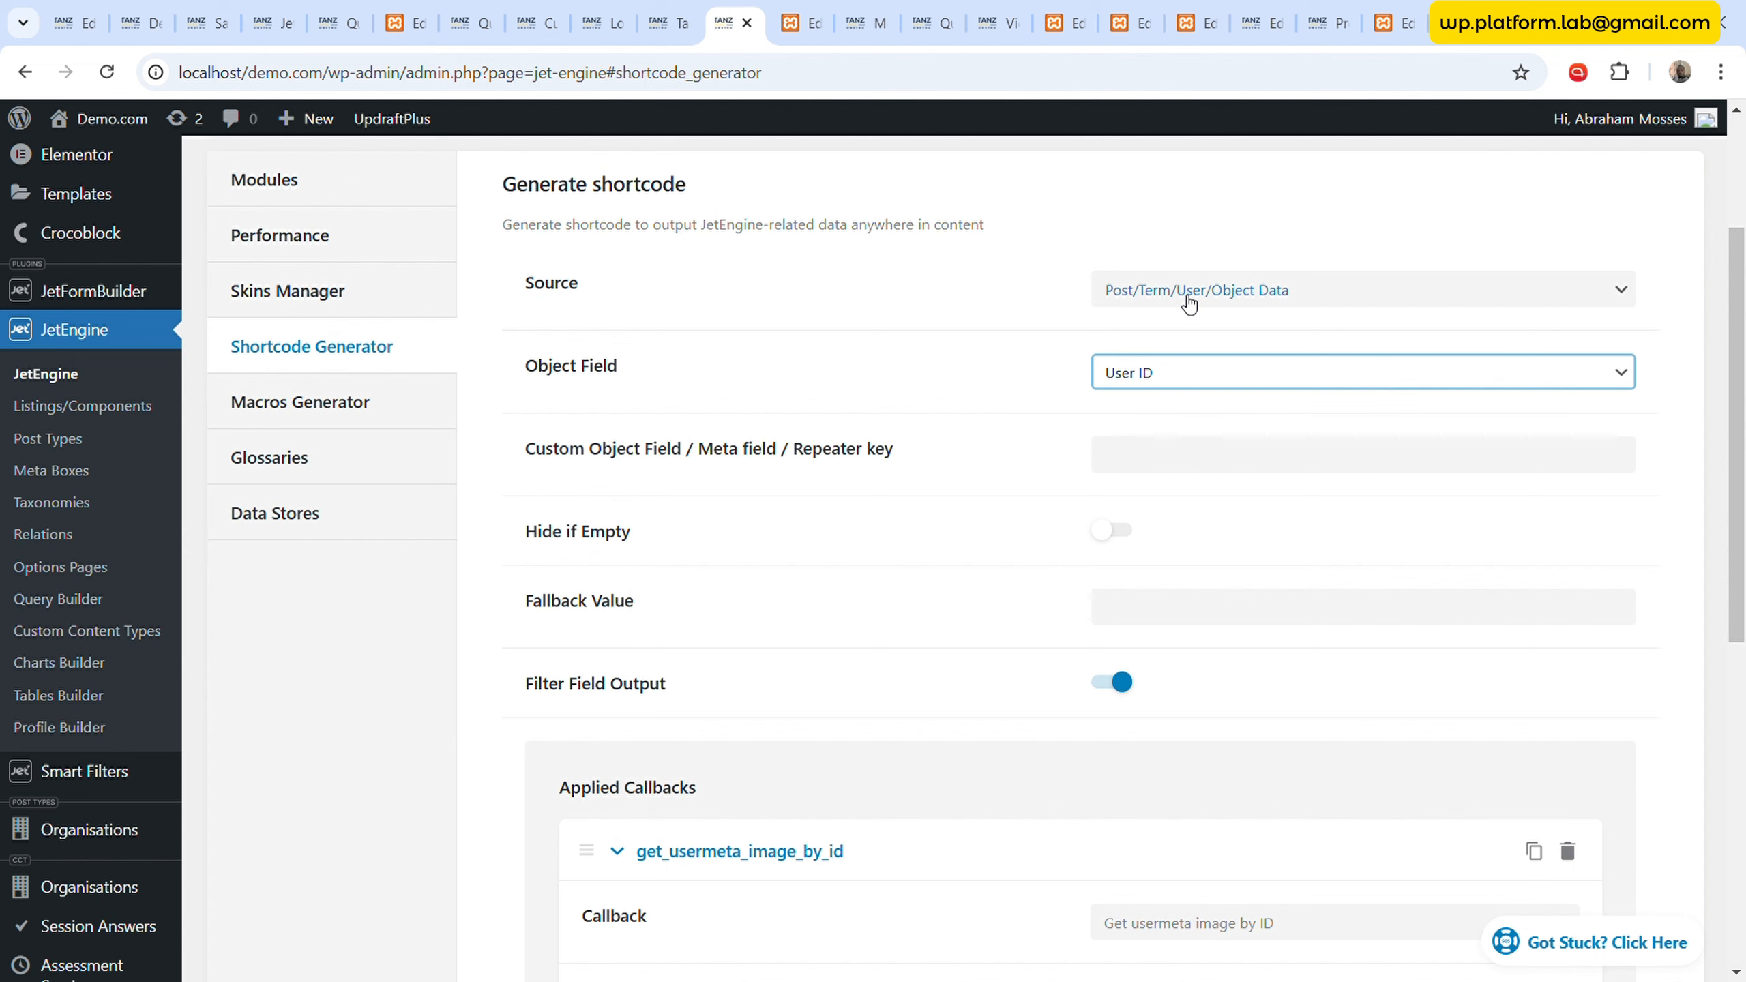
scroll(979, 461, "down", 7)
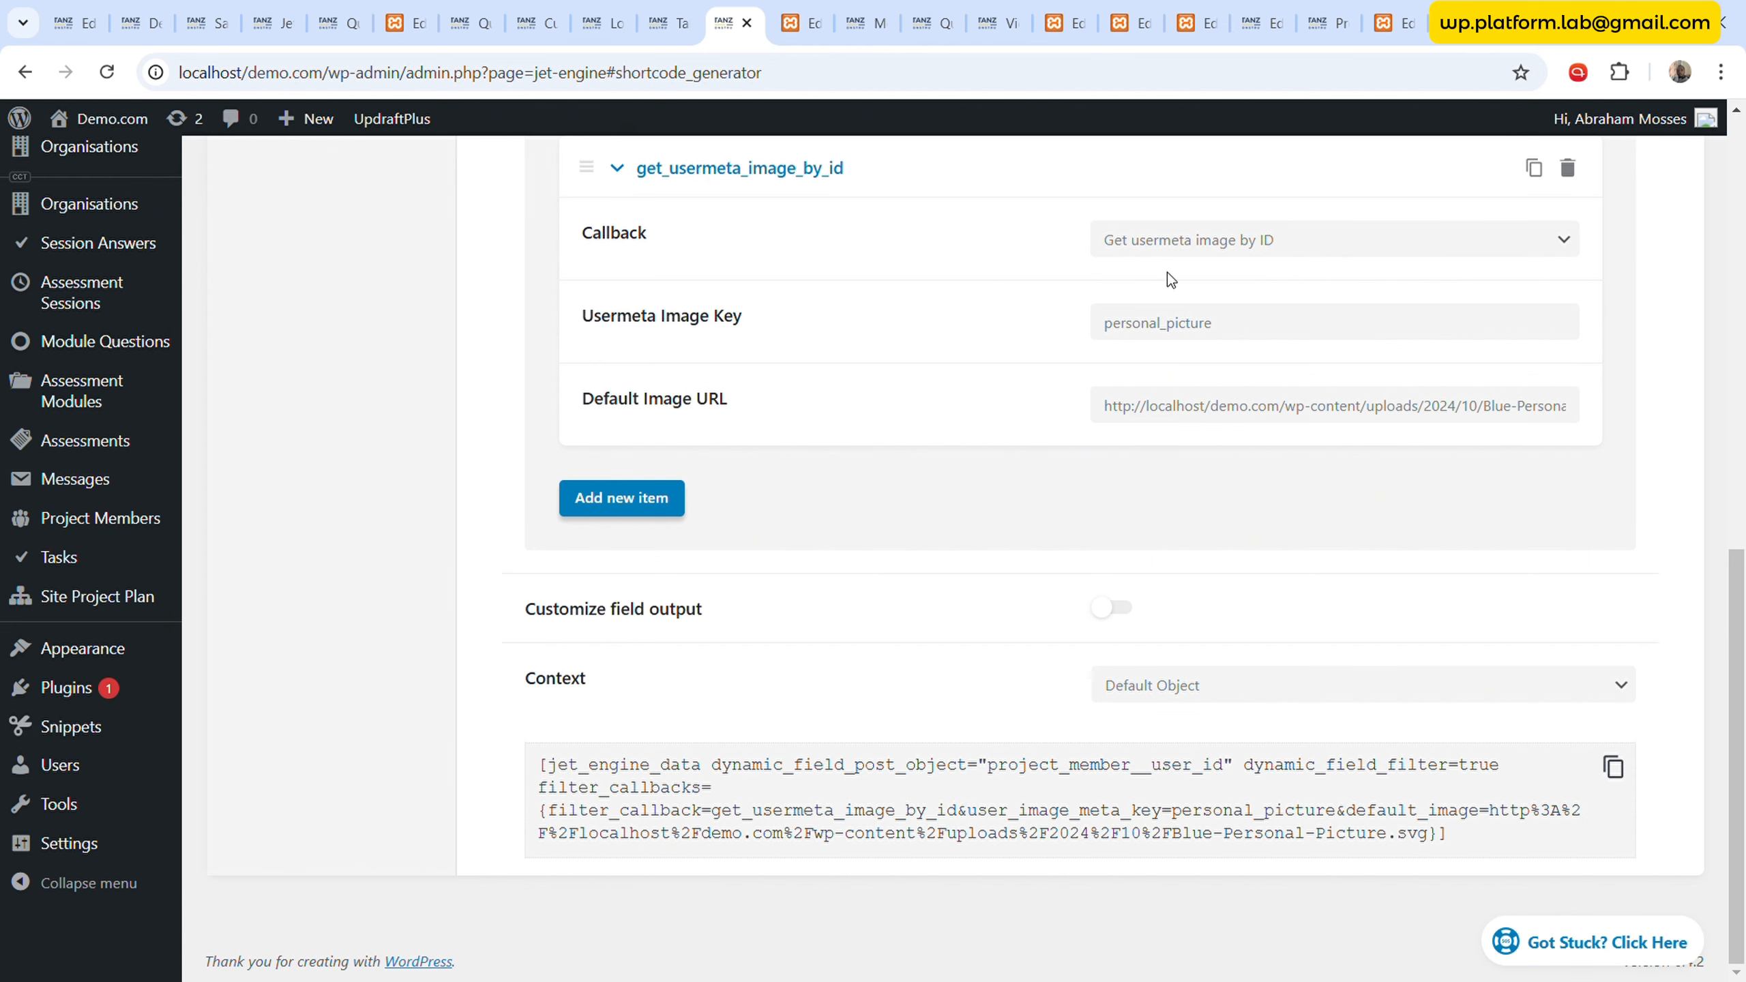
scroll(1202, 319, "up", 5)
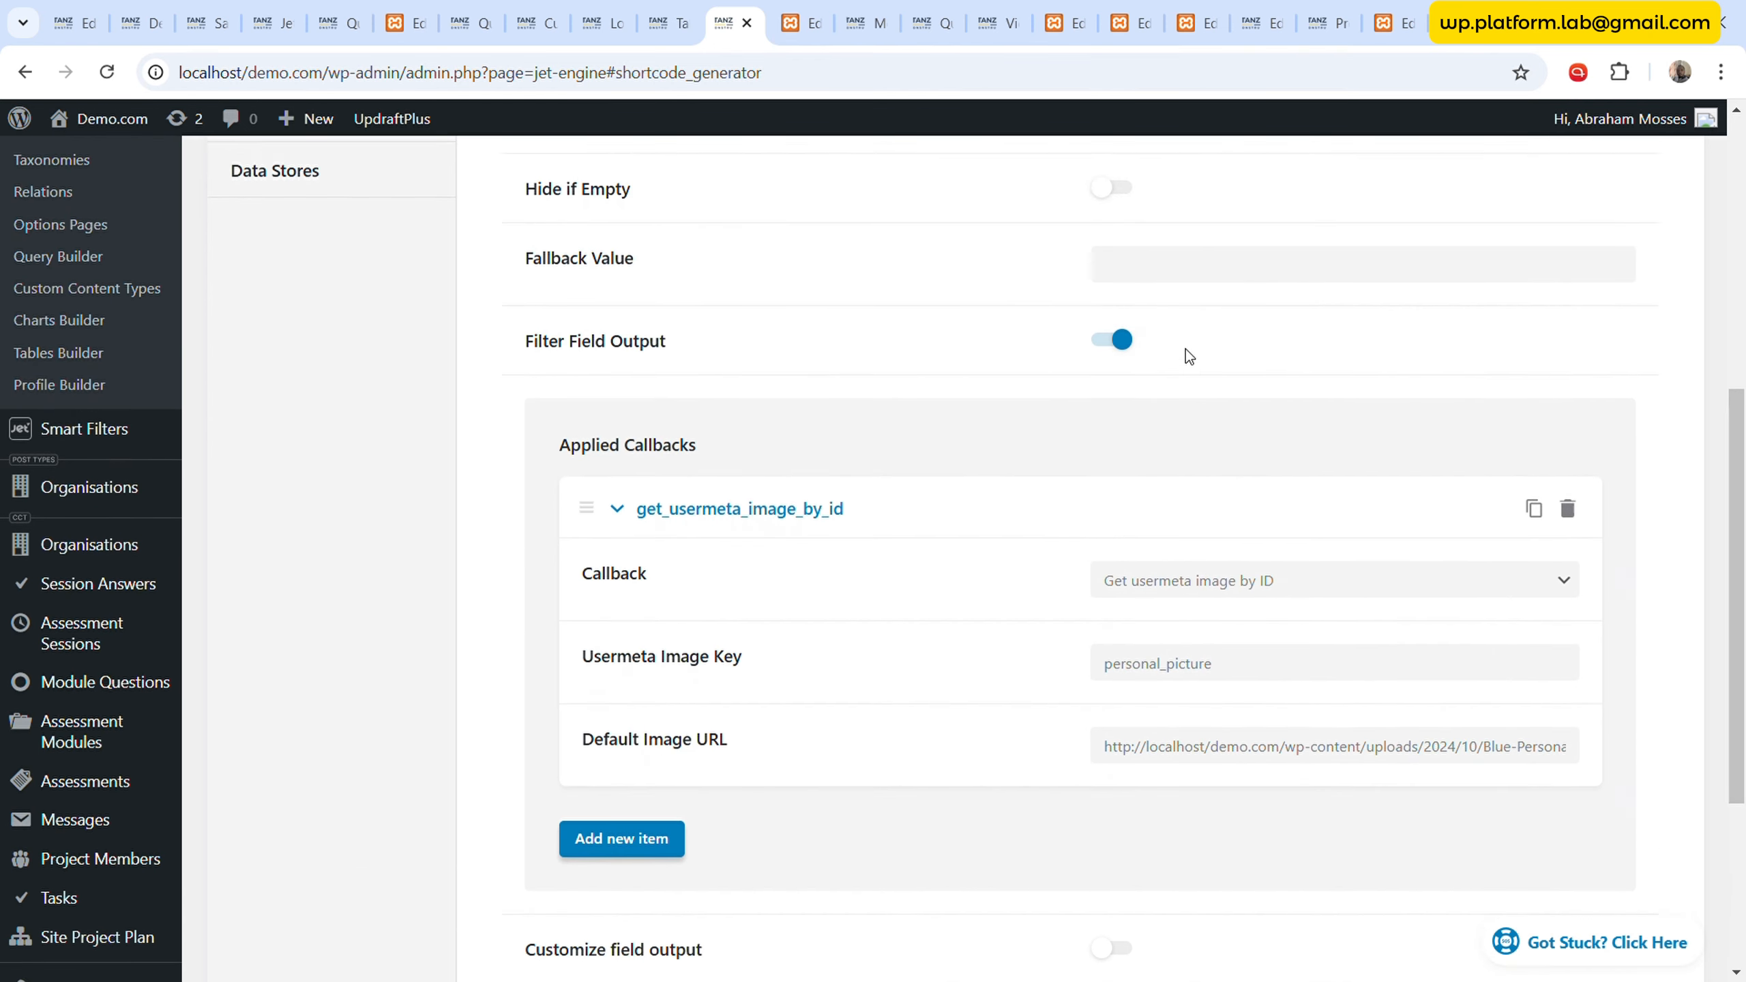
scroll(1185, 349, "down", 3)
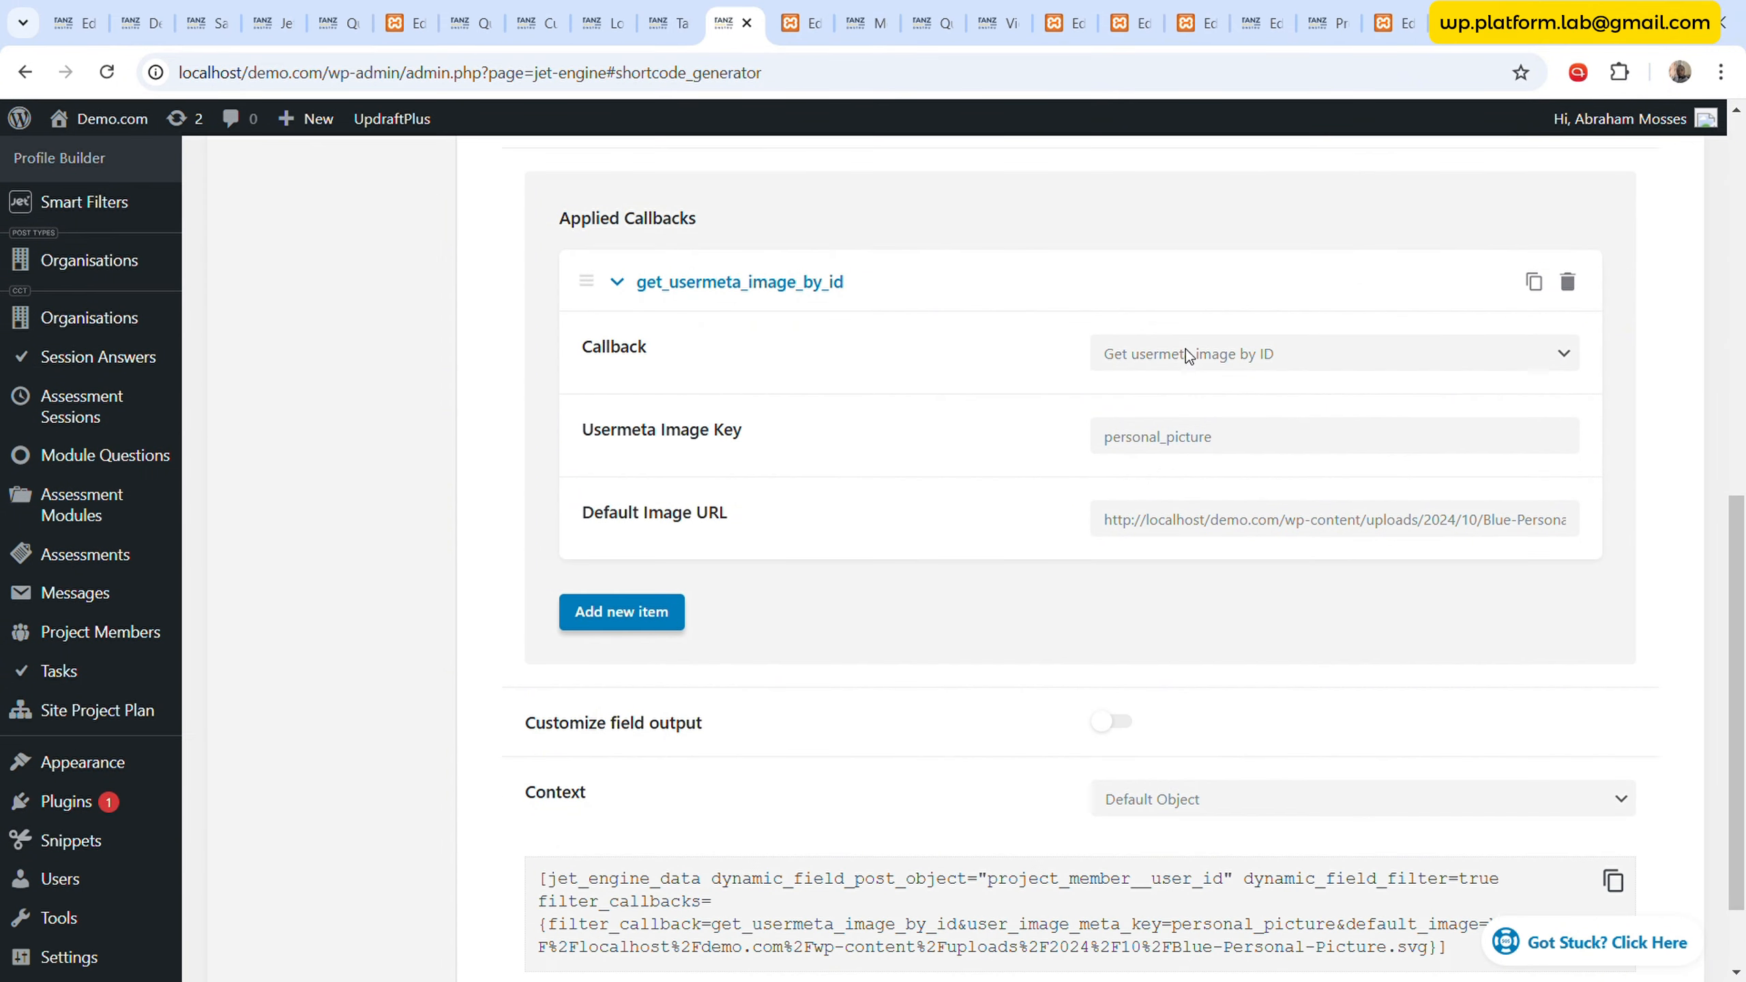
left_click(1574, 282)
left_click(1532, 256)
scroll(1159, 434, "up", 6)
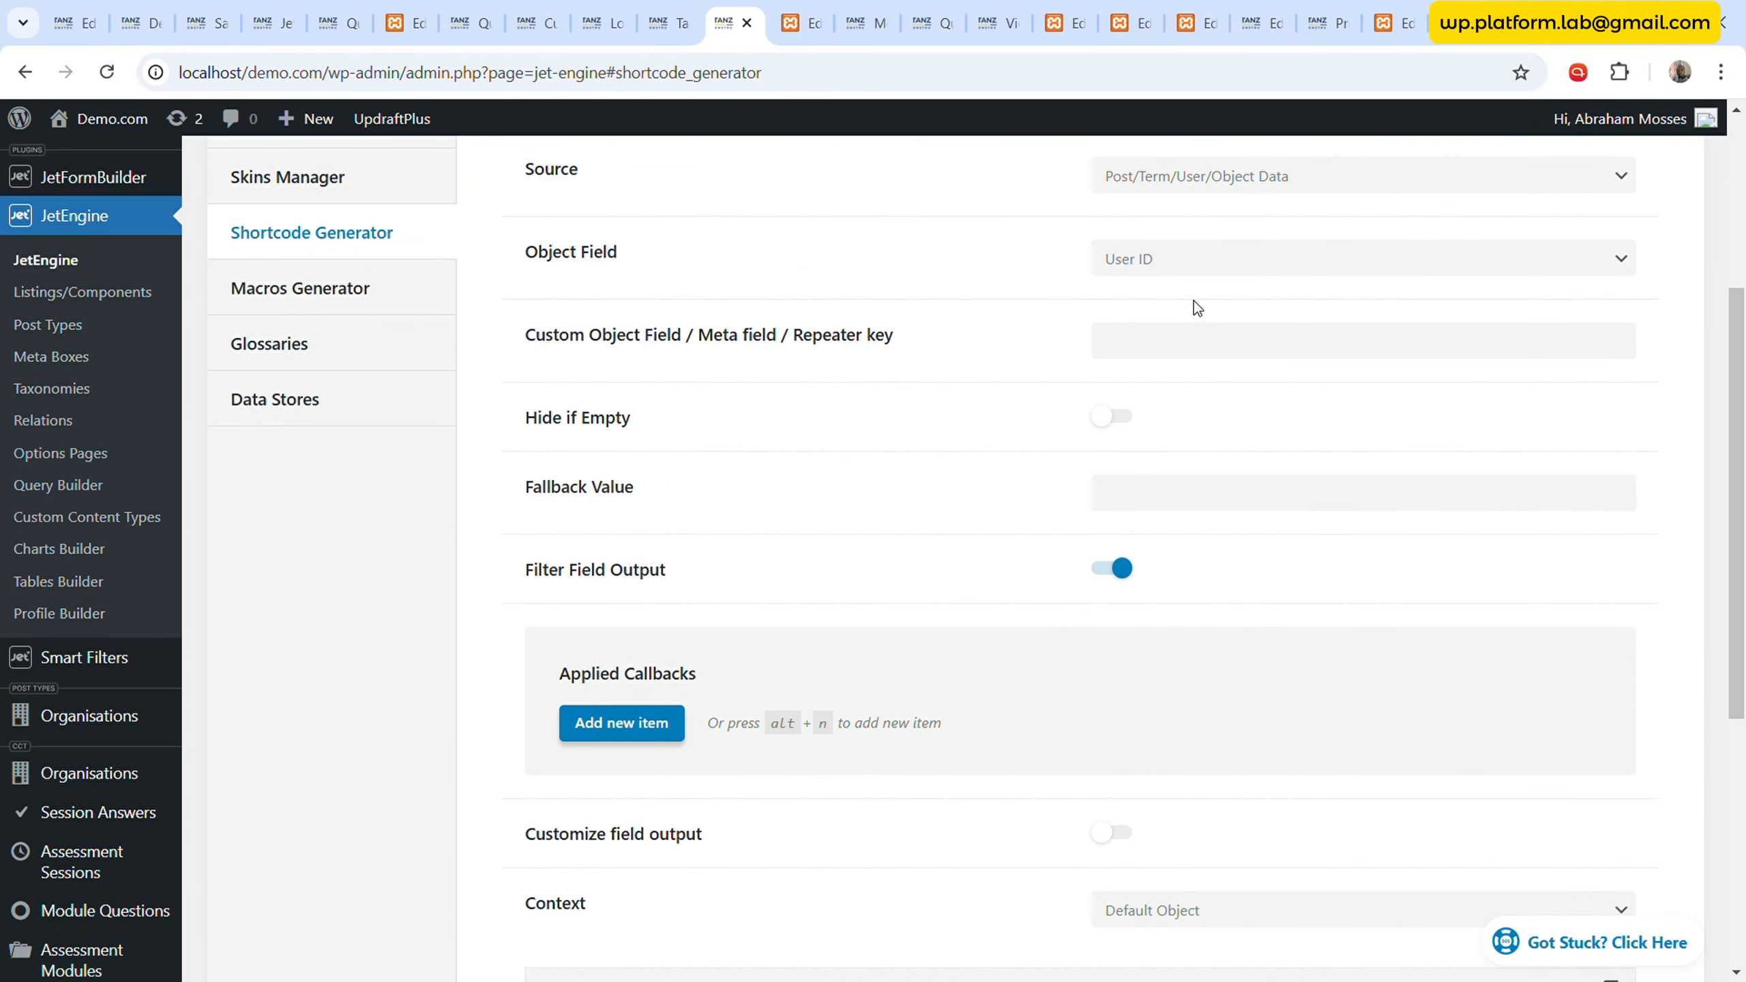
left_click(1207, 271)
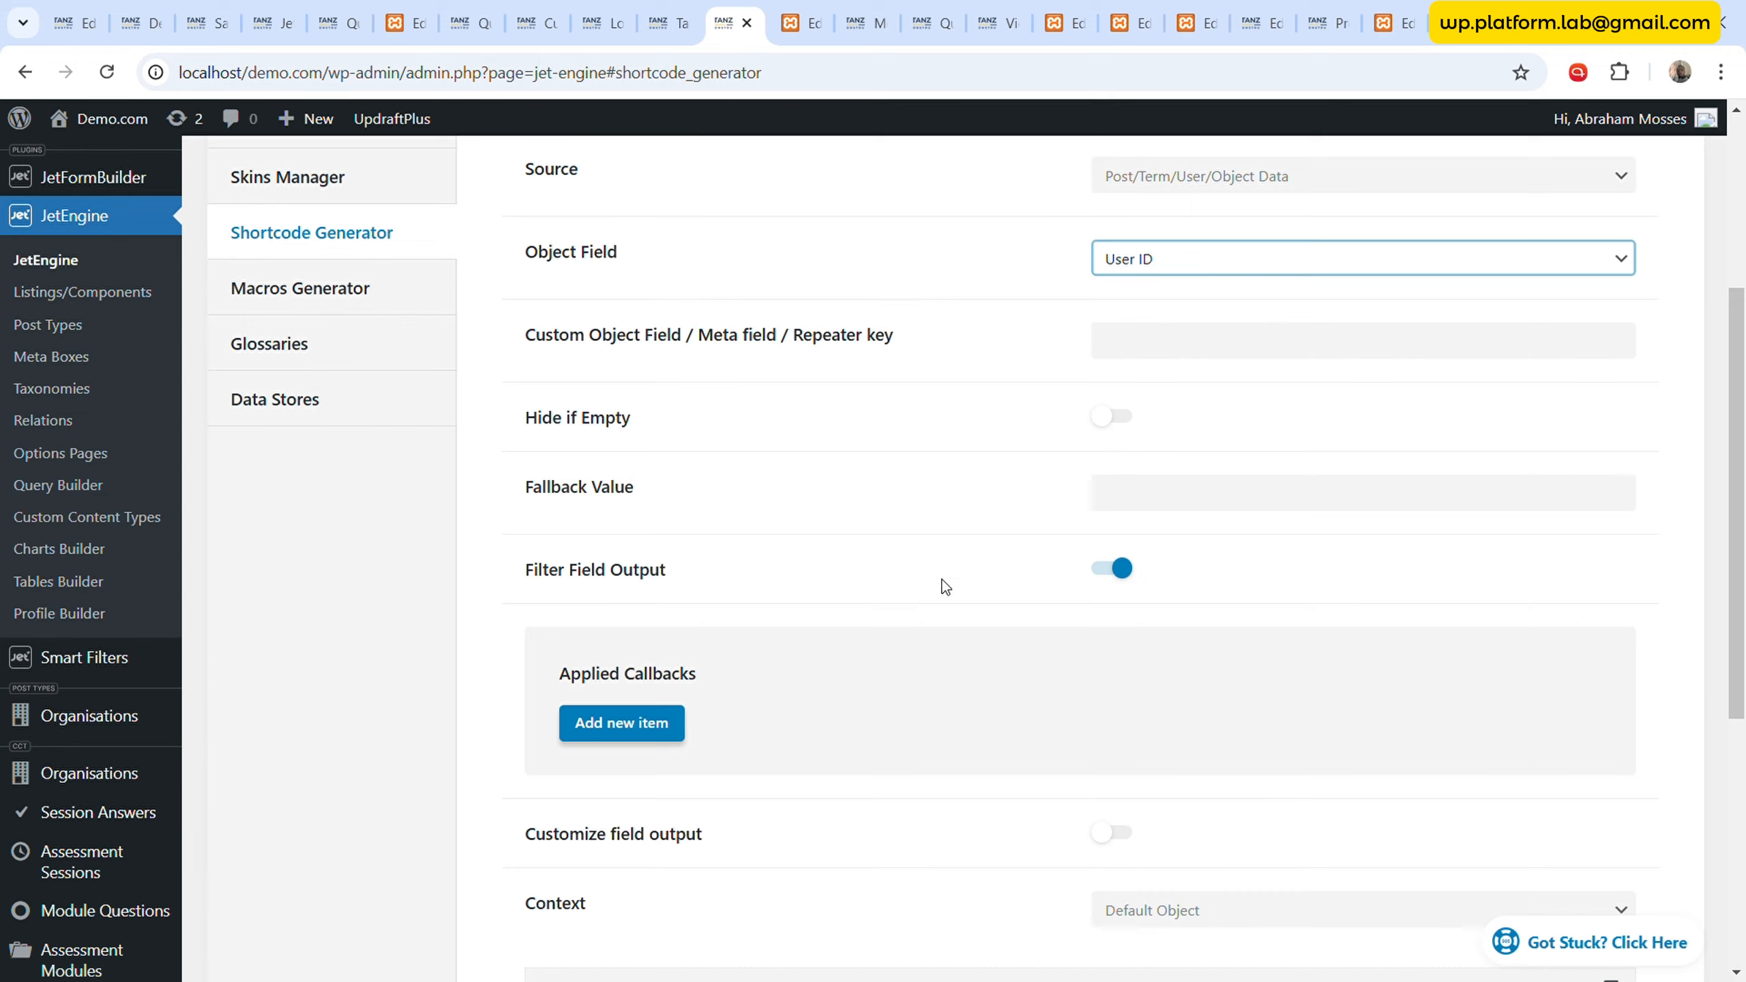
scroll(945, 586, "down", 3)
scroll(945, 579, "up", 3)
- Return to the Pr Member Profile template and add a second Text Editor widget below the profile picture
left_click(799, 20)
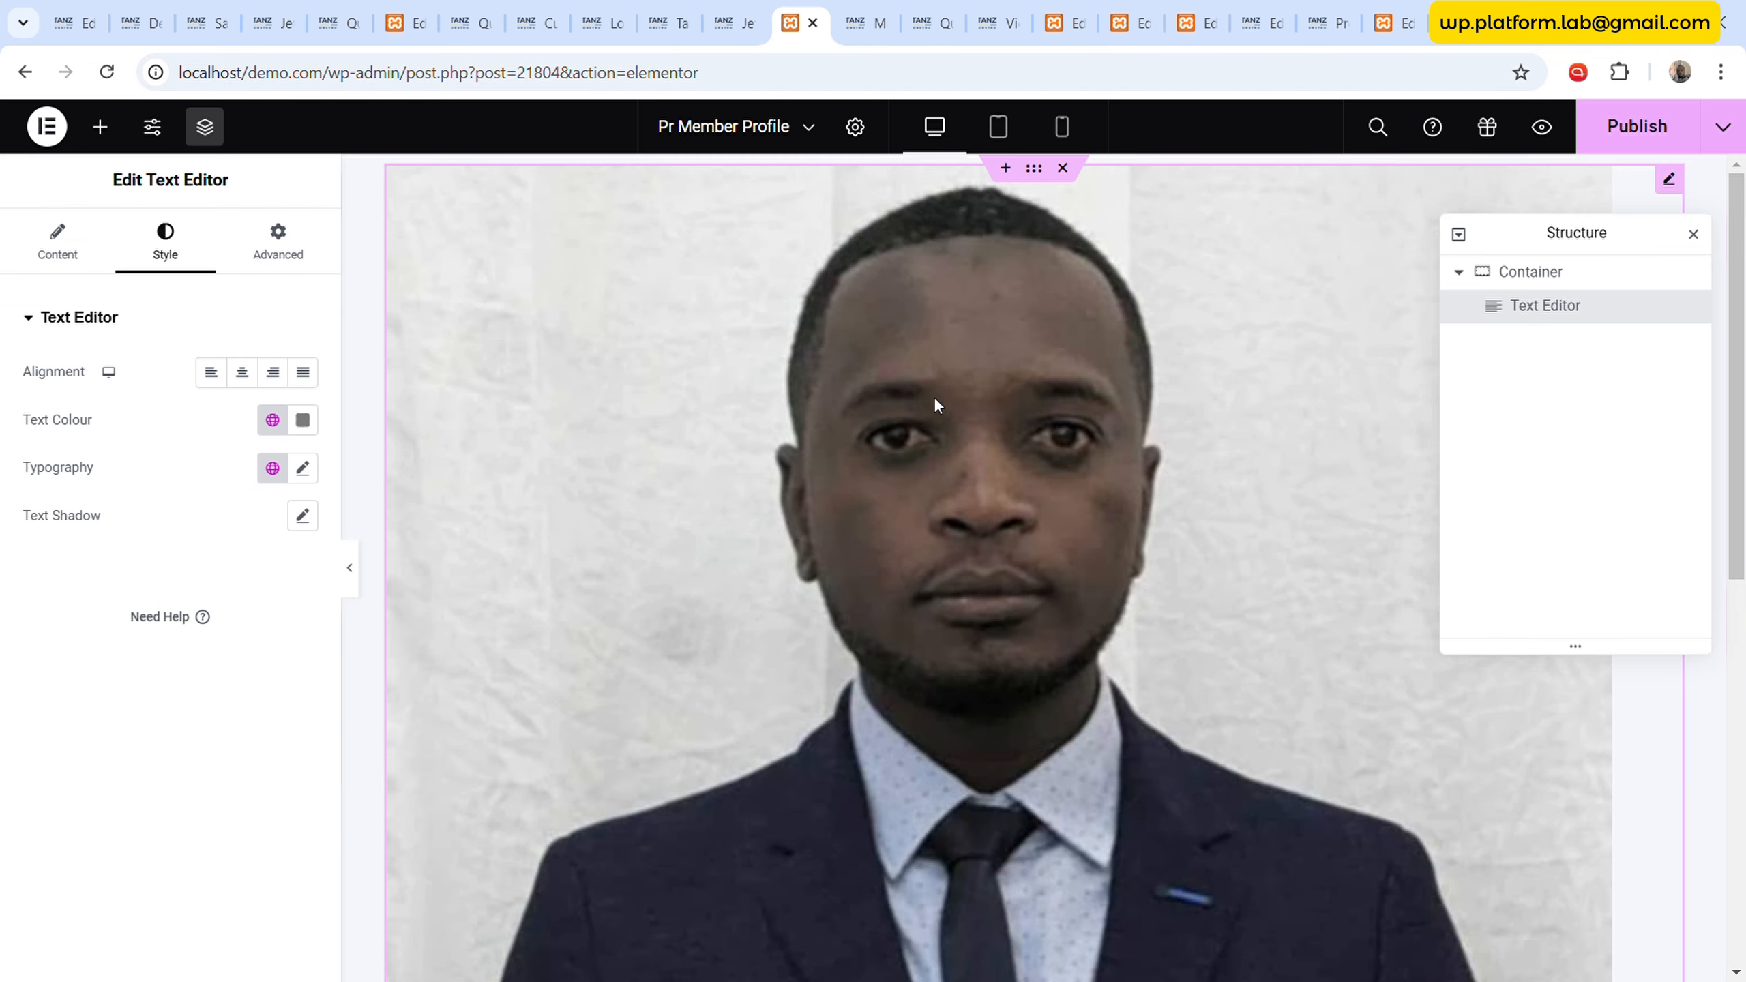
scroll(1485, 487, "down", 8)
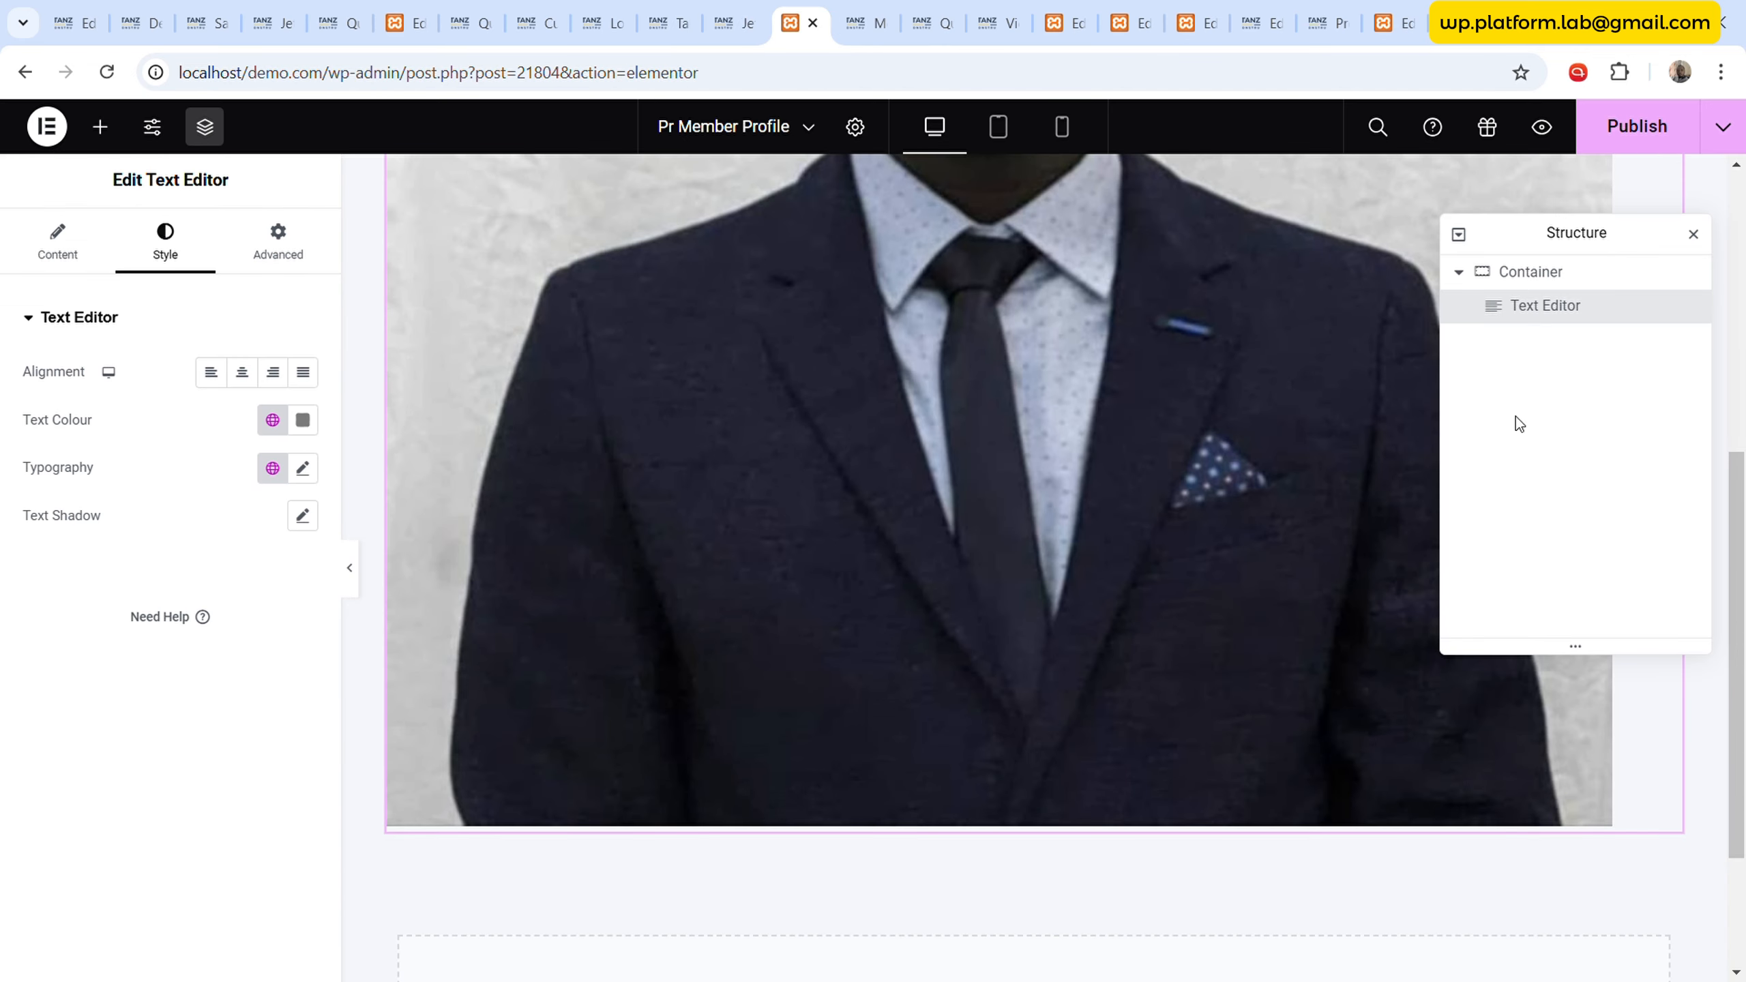
left_click(103, 253)
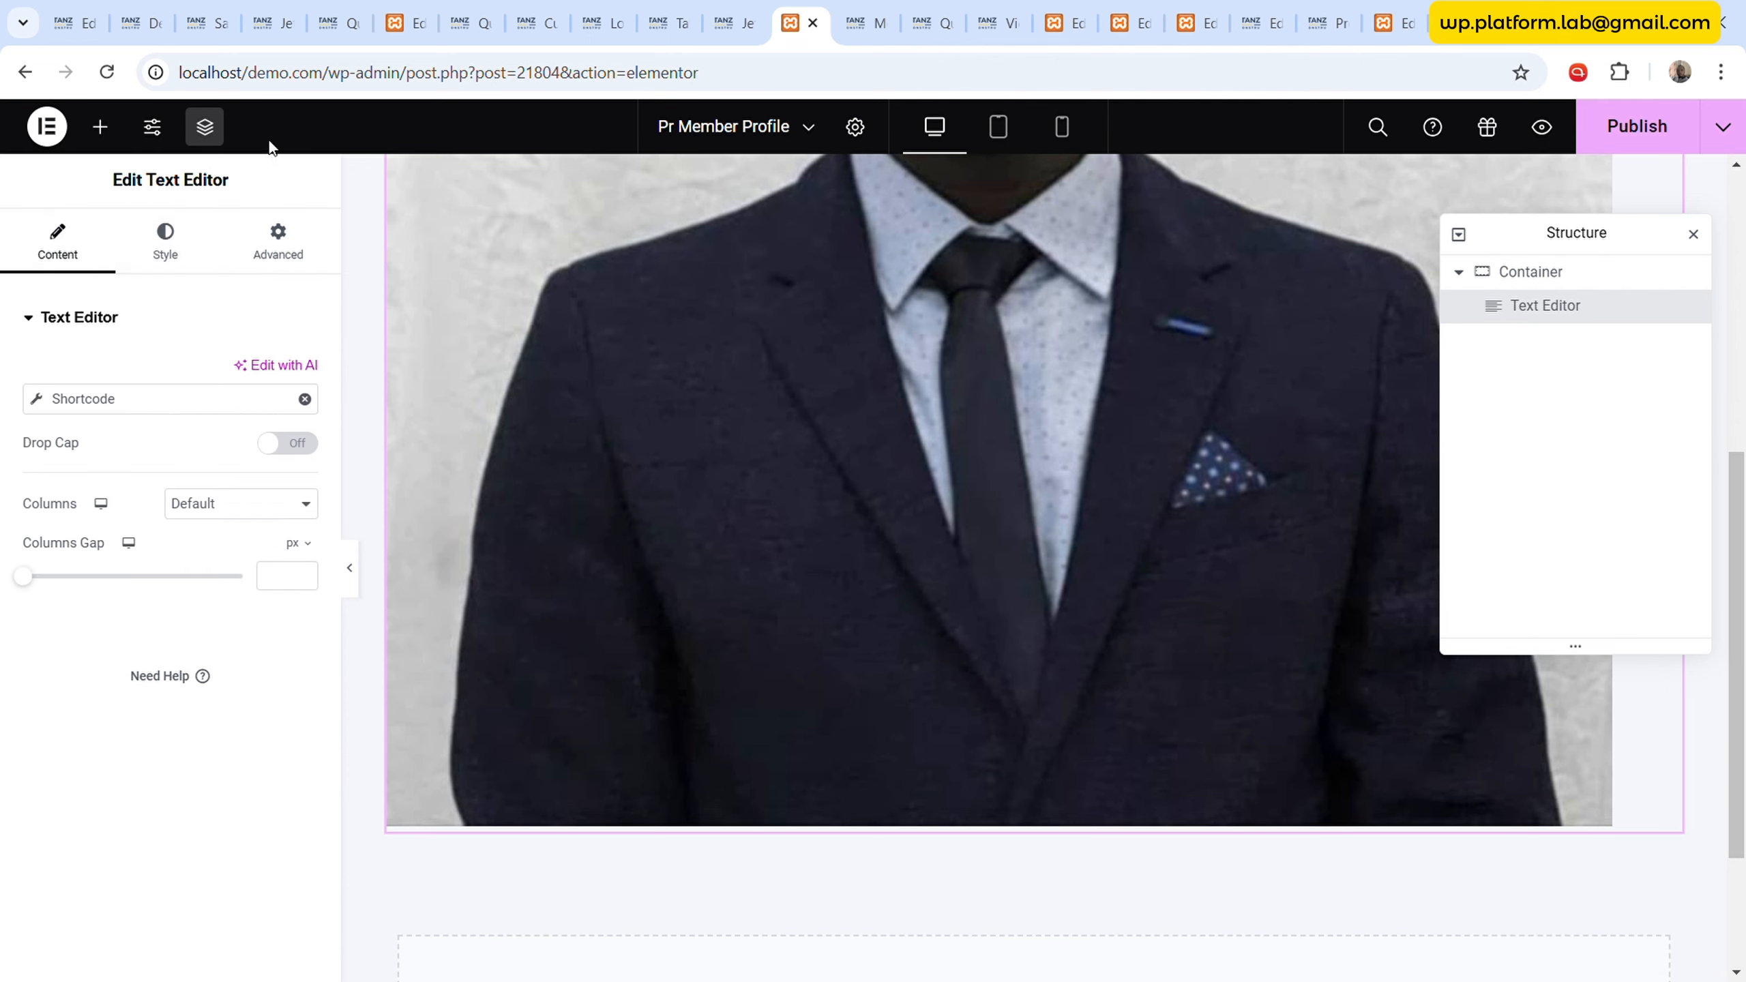
left_click(100, 127)
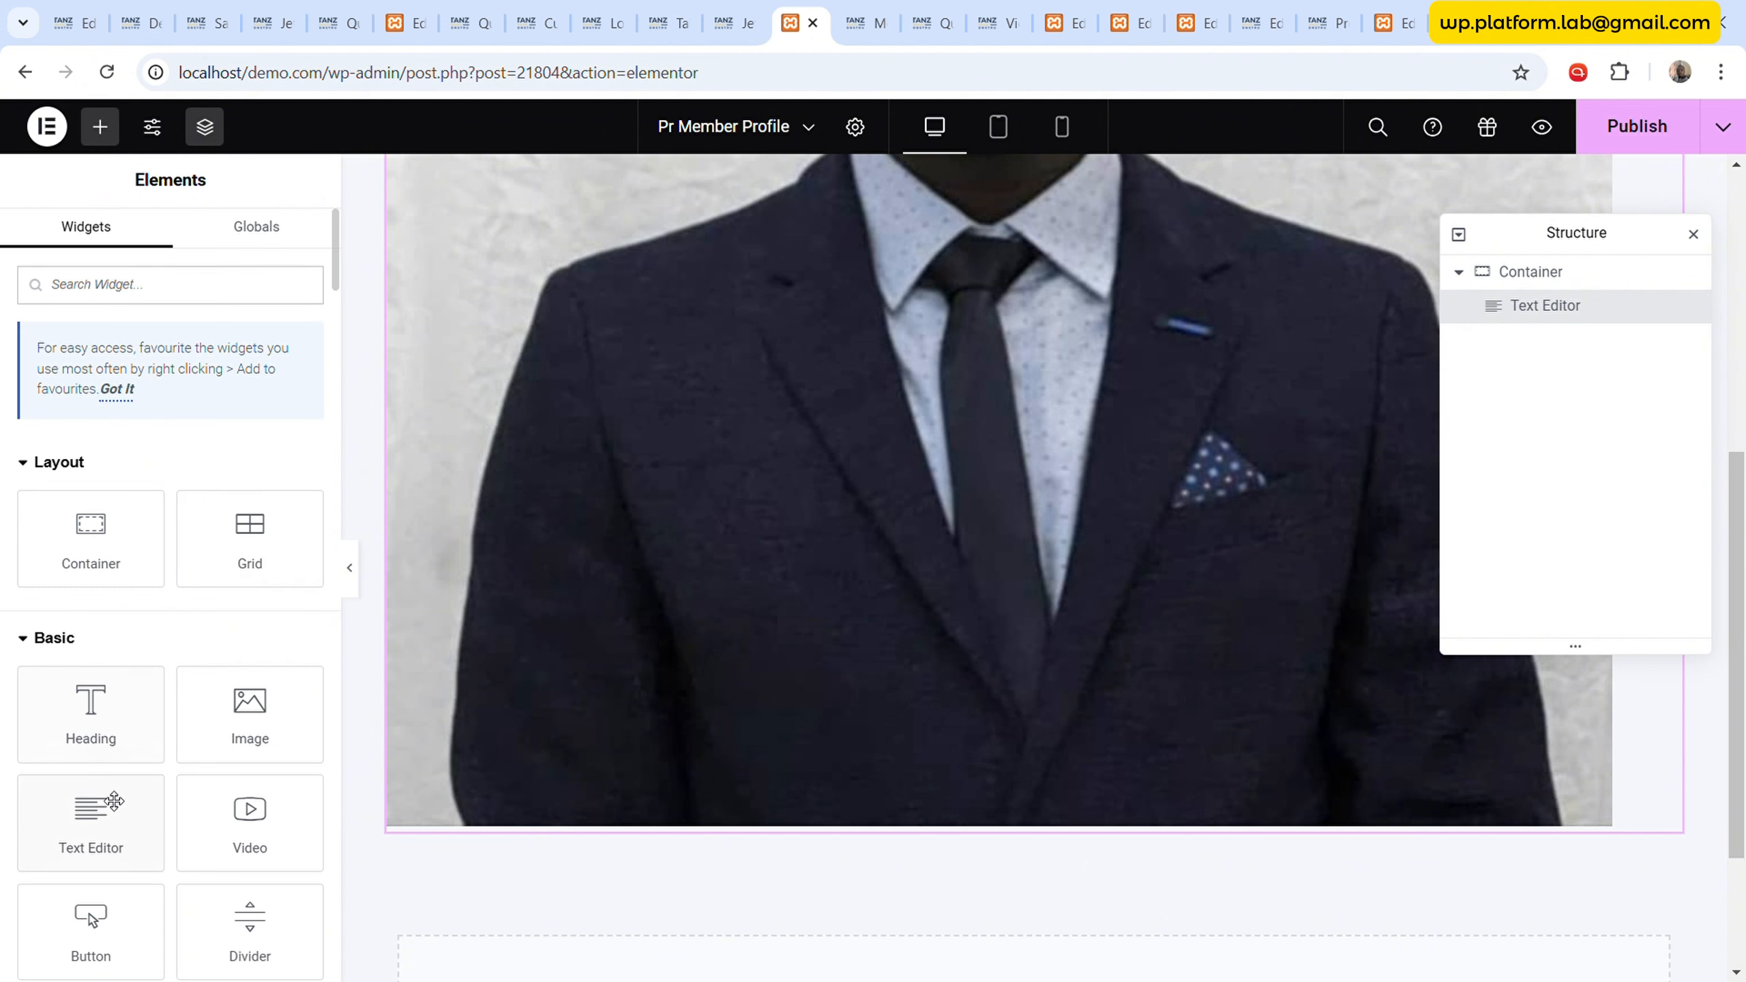
left_click_drag(90, 819, 942, 605)
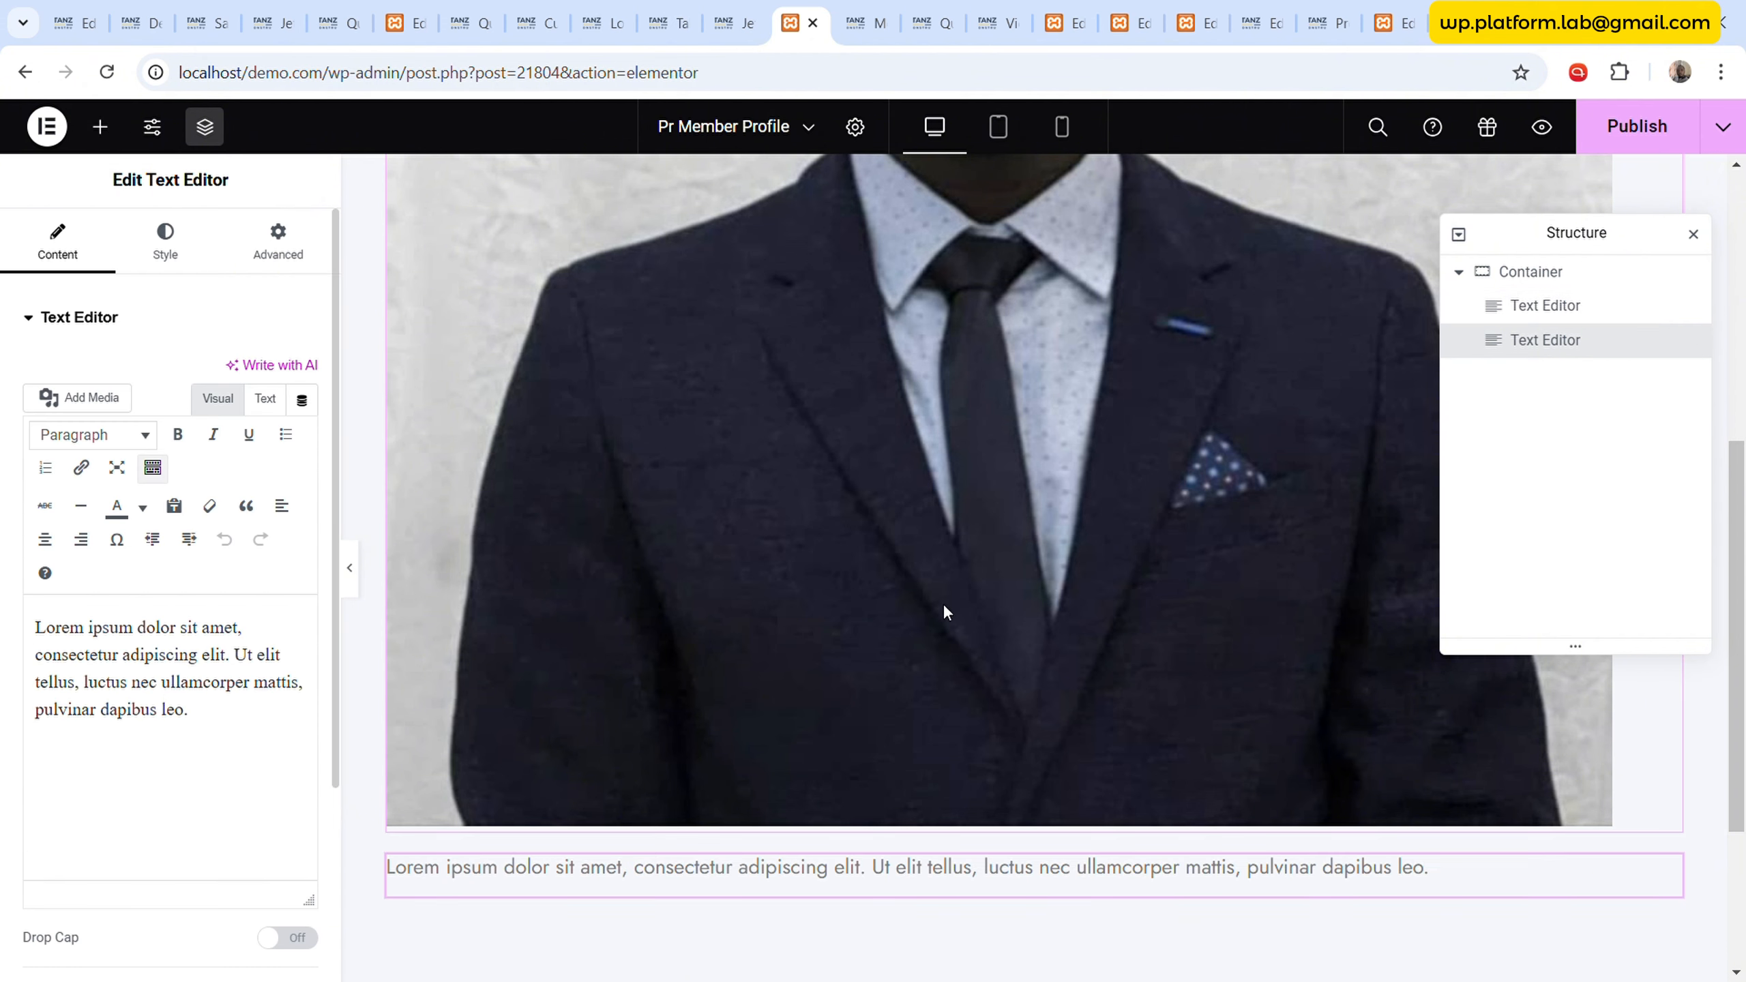
- In the Shortcode Generator, add a Get user data by ID callback for the User ID field
left_click(734, 23)
scroll(1041, 391, "up", 5)
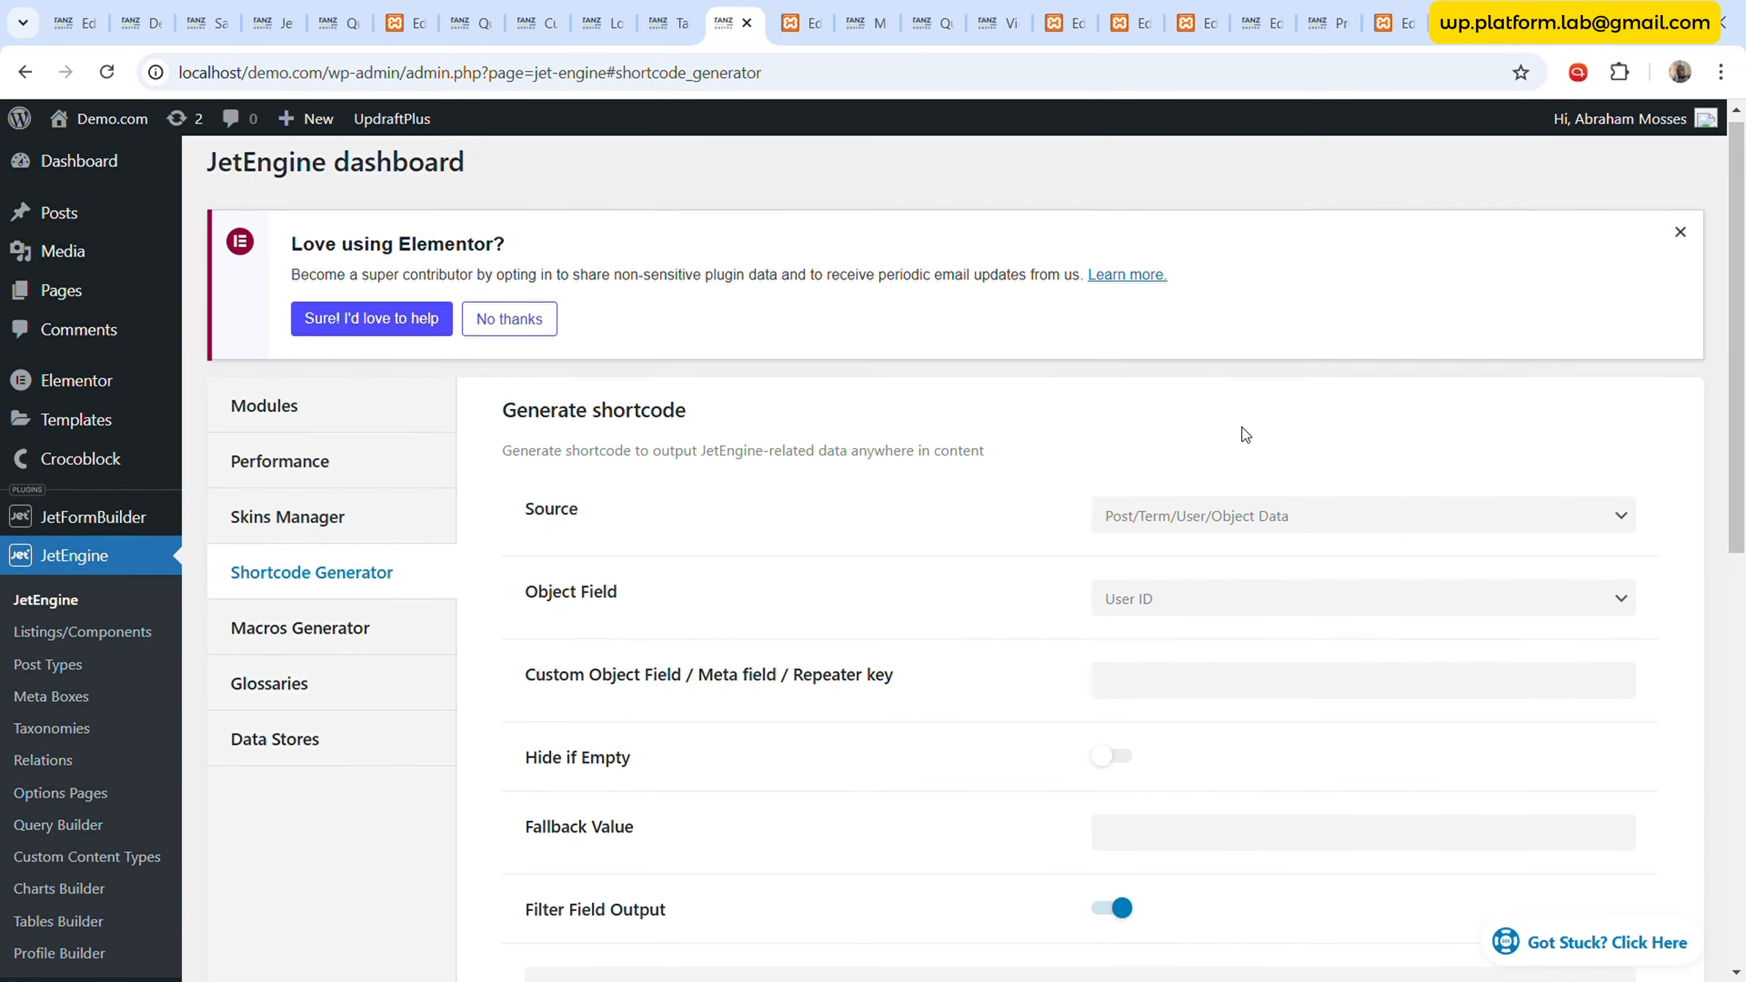
scroll(1244, 433, "down", 3)
left_click(1222, 389)
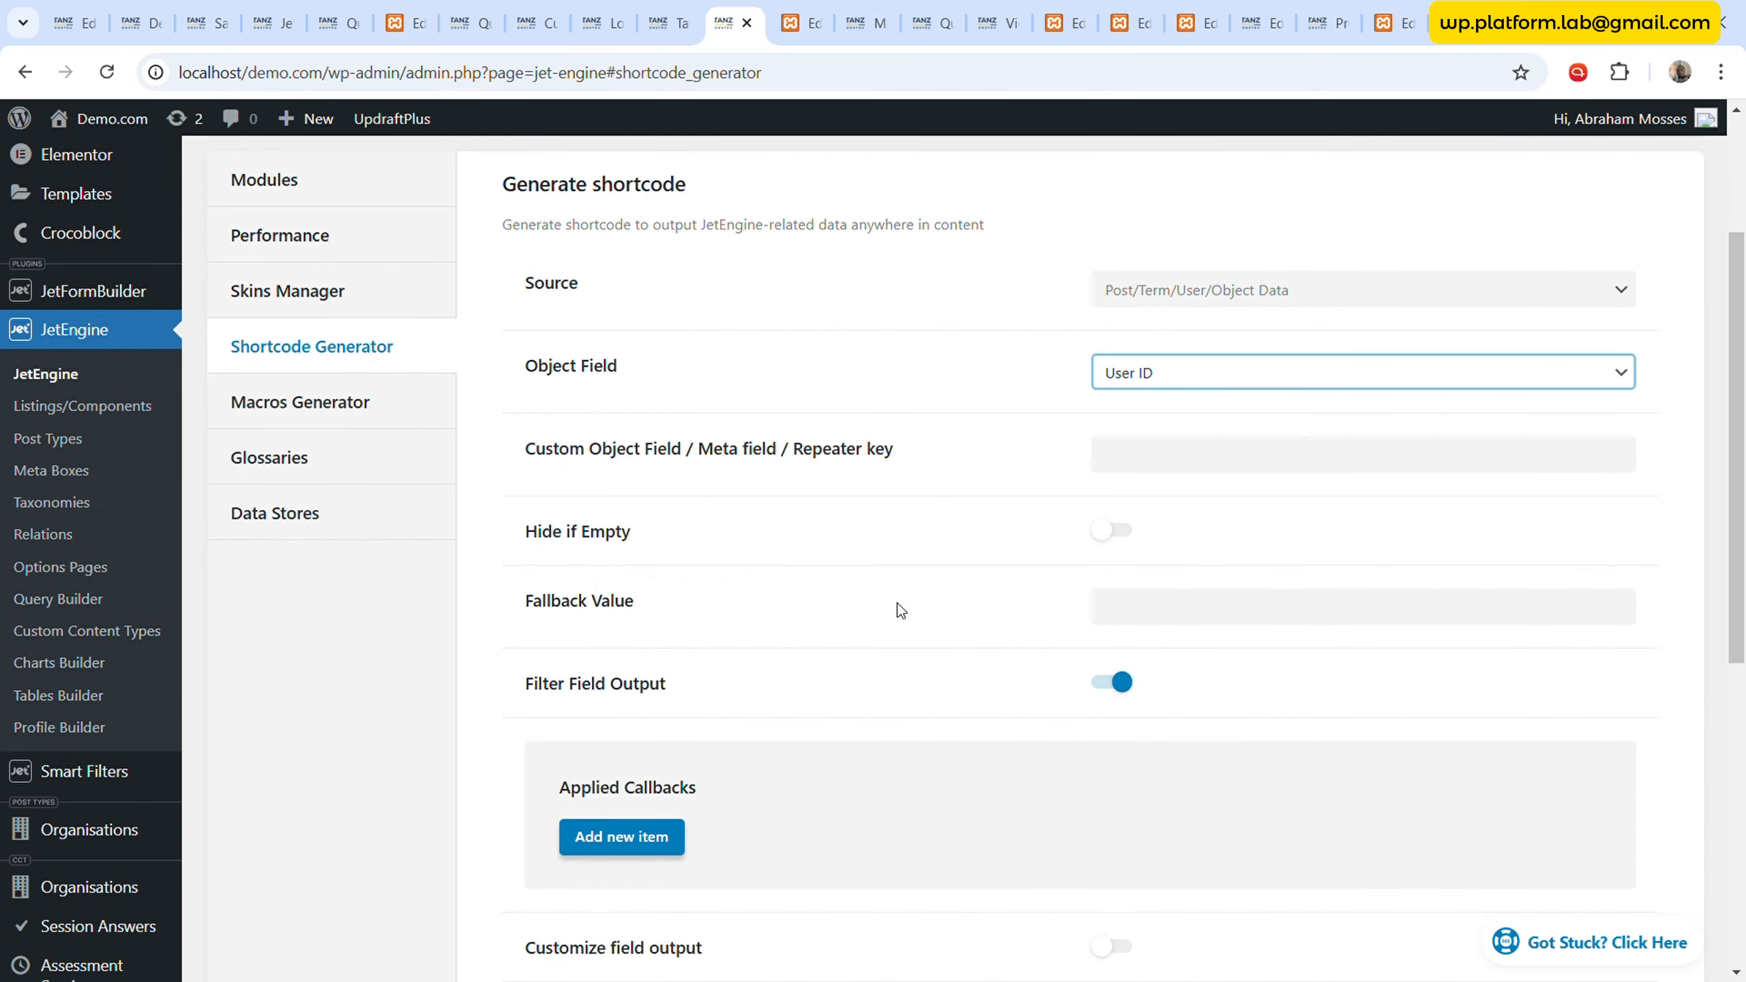
scroll(975, 461, "down", 5)
left_click(681, 275)
left_click(1289, 352)
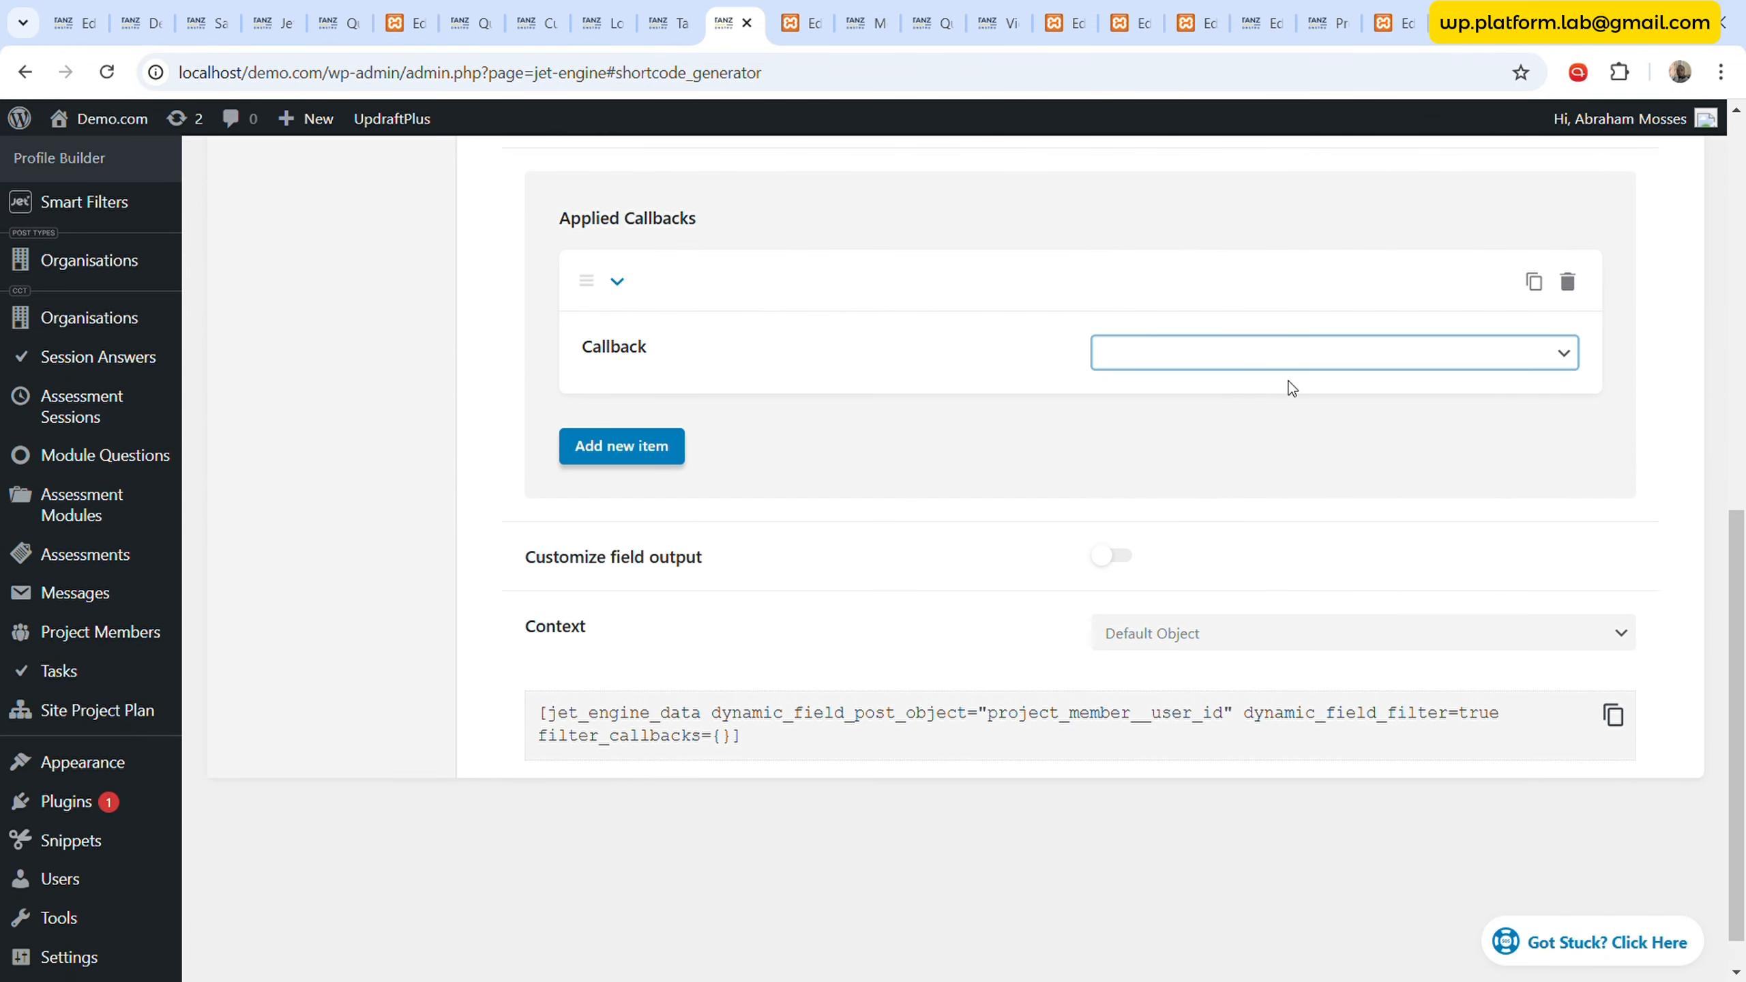
left_click(1254, 866)
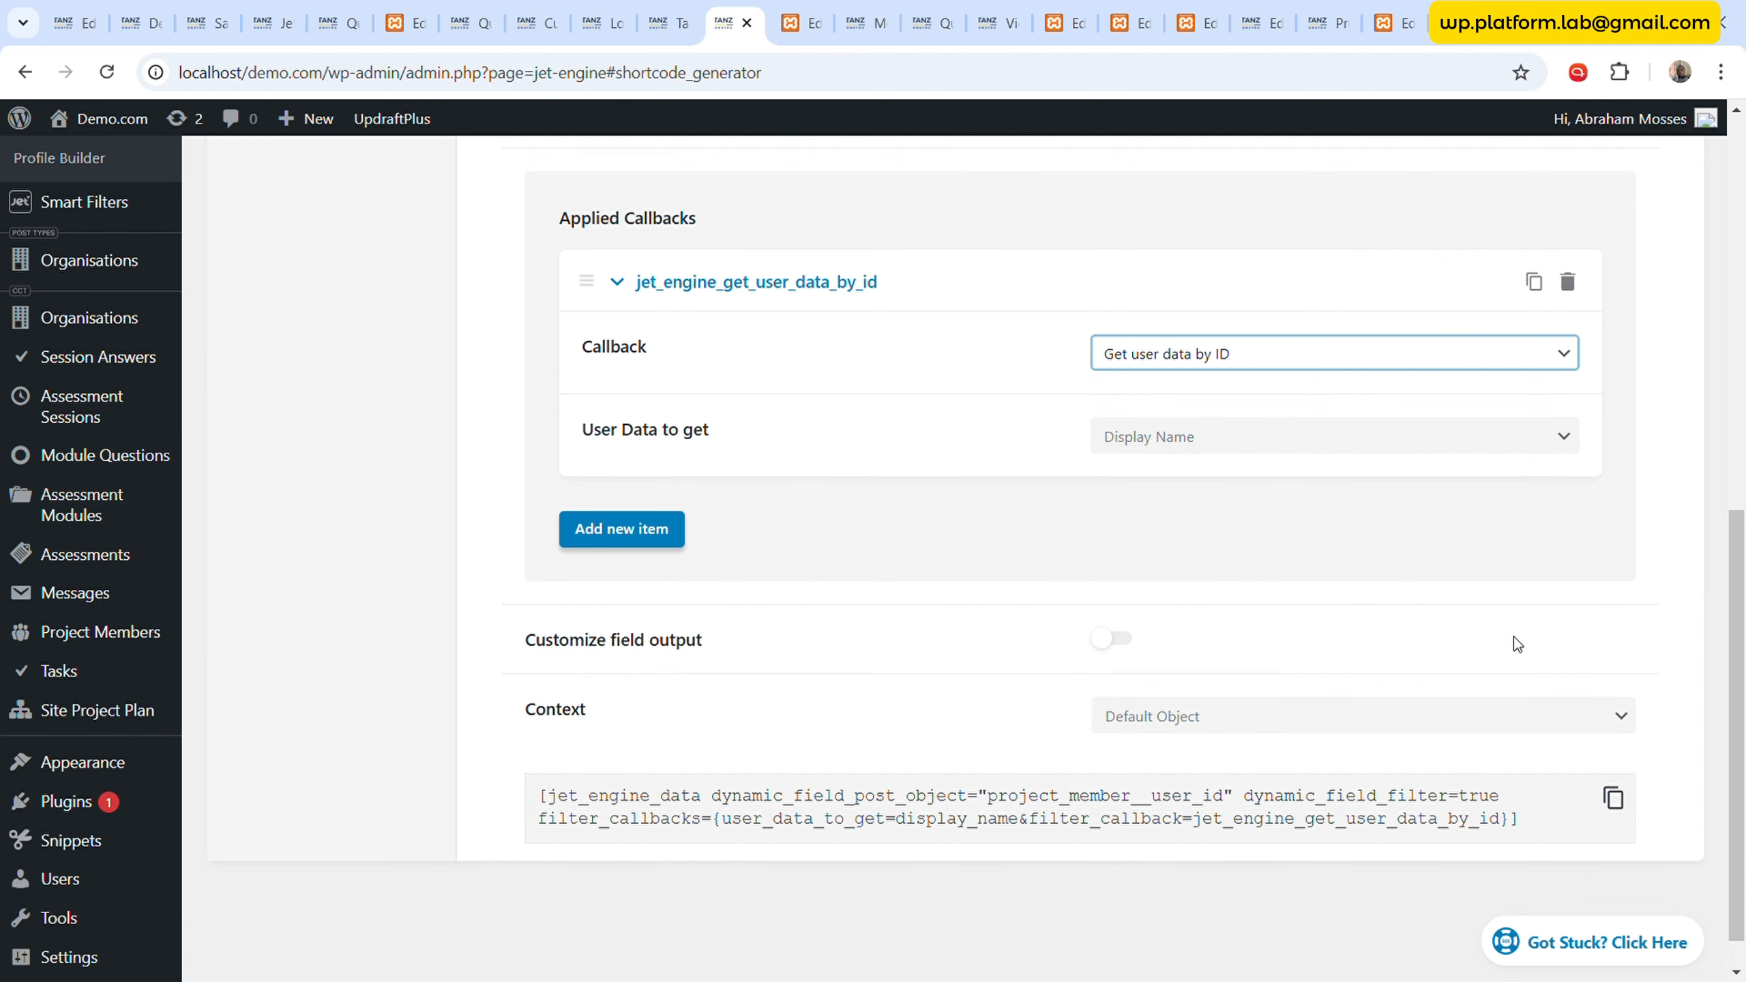
- Copy the display name shortcode and replace the second Text Editor's placeholder text with it
left_click(1612, 797)
left_click(799, 22)
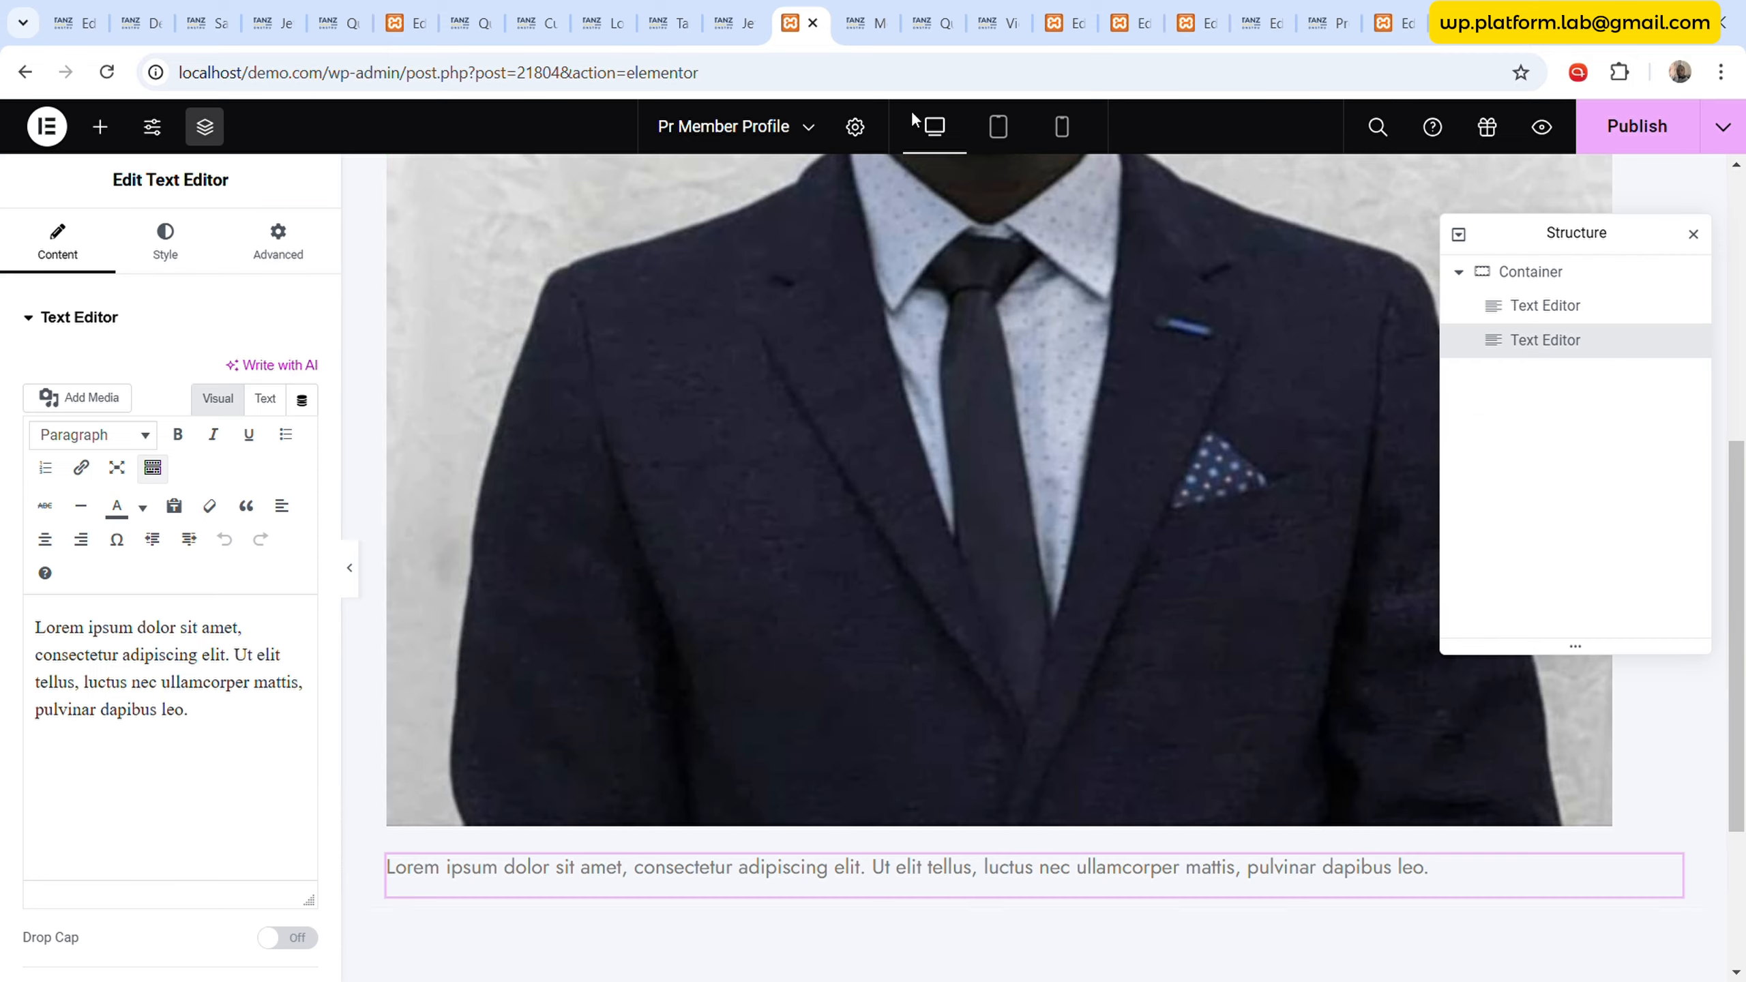
left_click(265, 398)
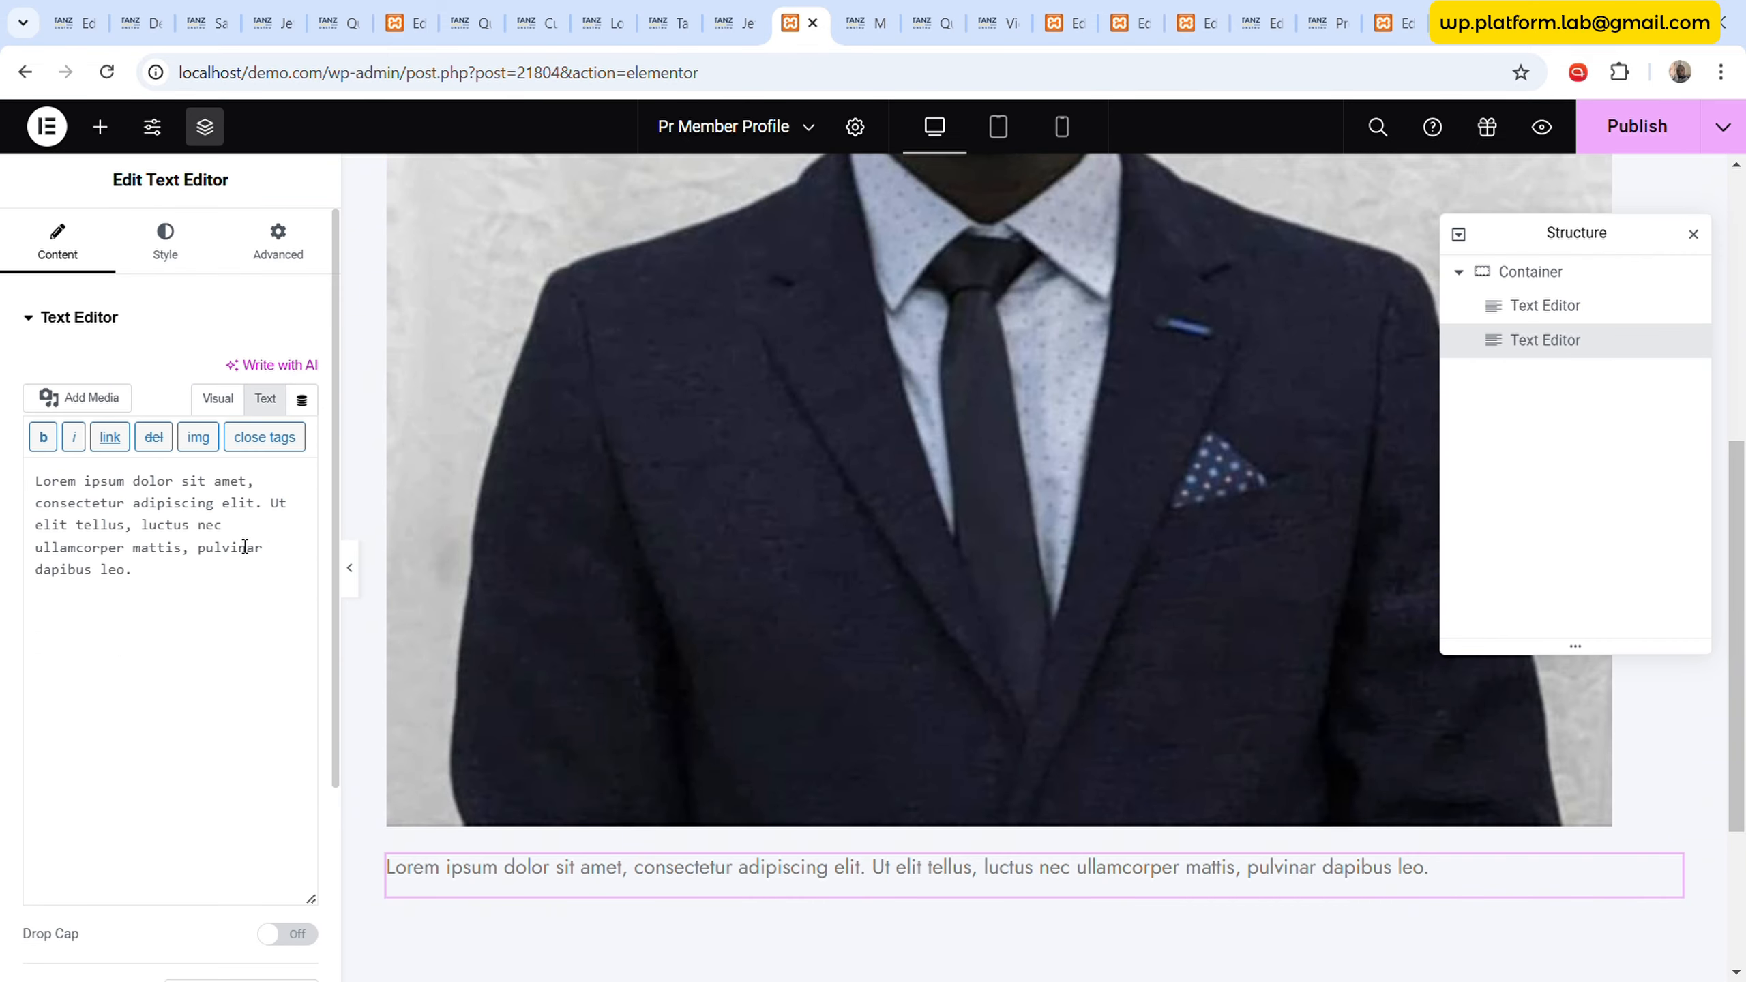
triple_click(242, 553)
key("BackSpace")
key("ctrl+v")
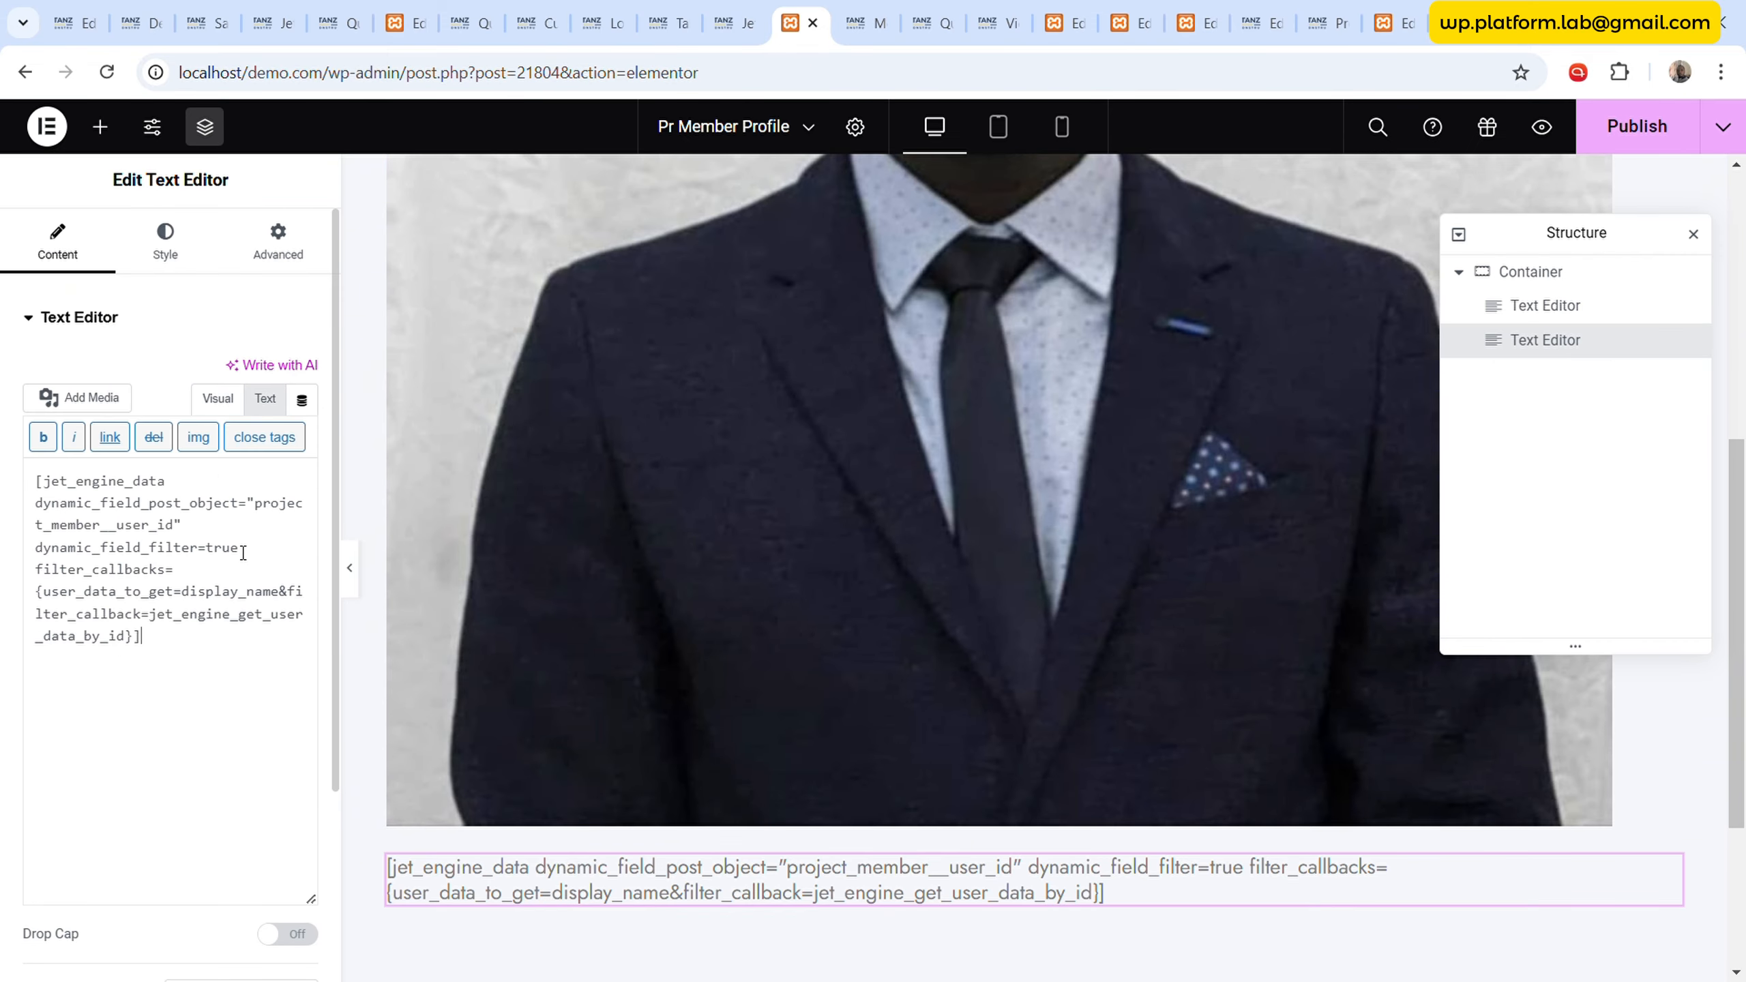
- In the Shortcode Generator, set the callback's user data to get to E-mail
left_click(732, 23)
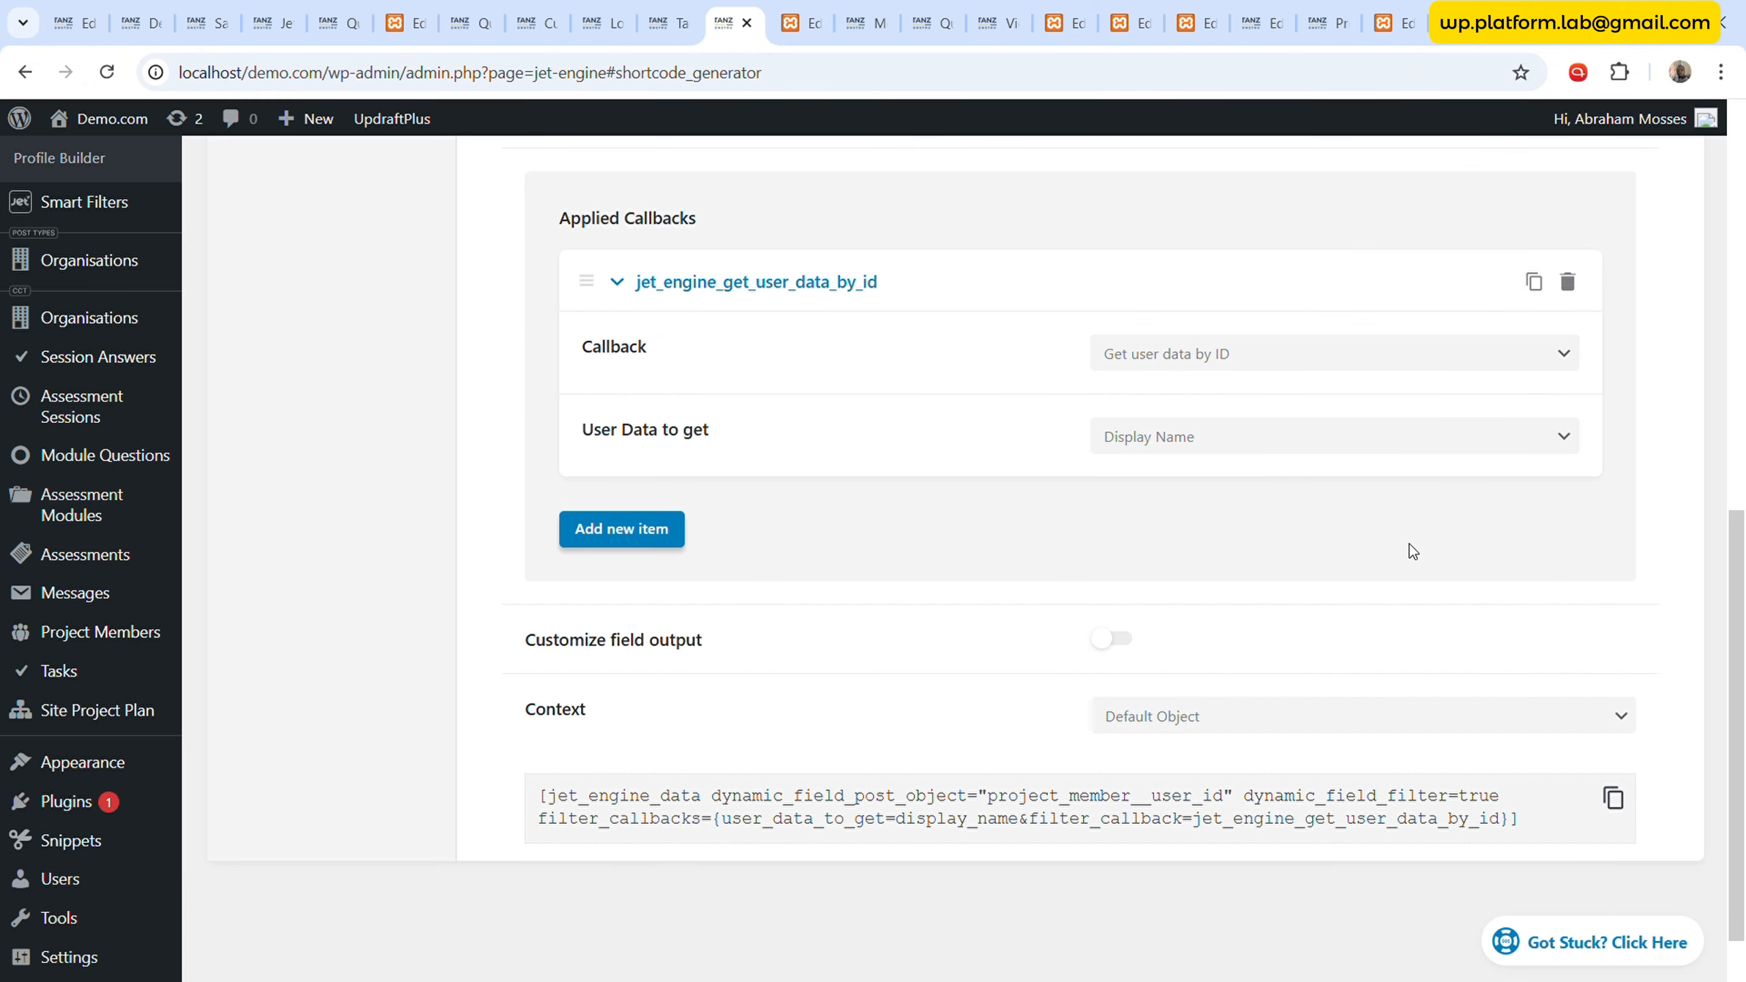
left_click(1269, 440)
left_click(1243, 565)
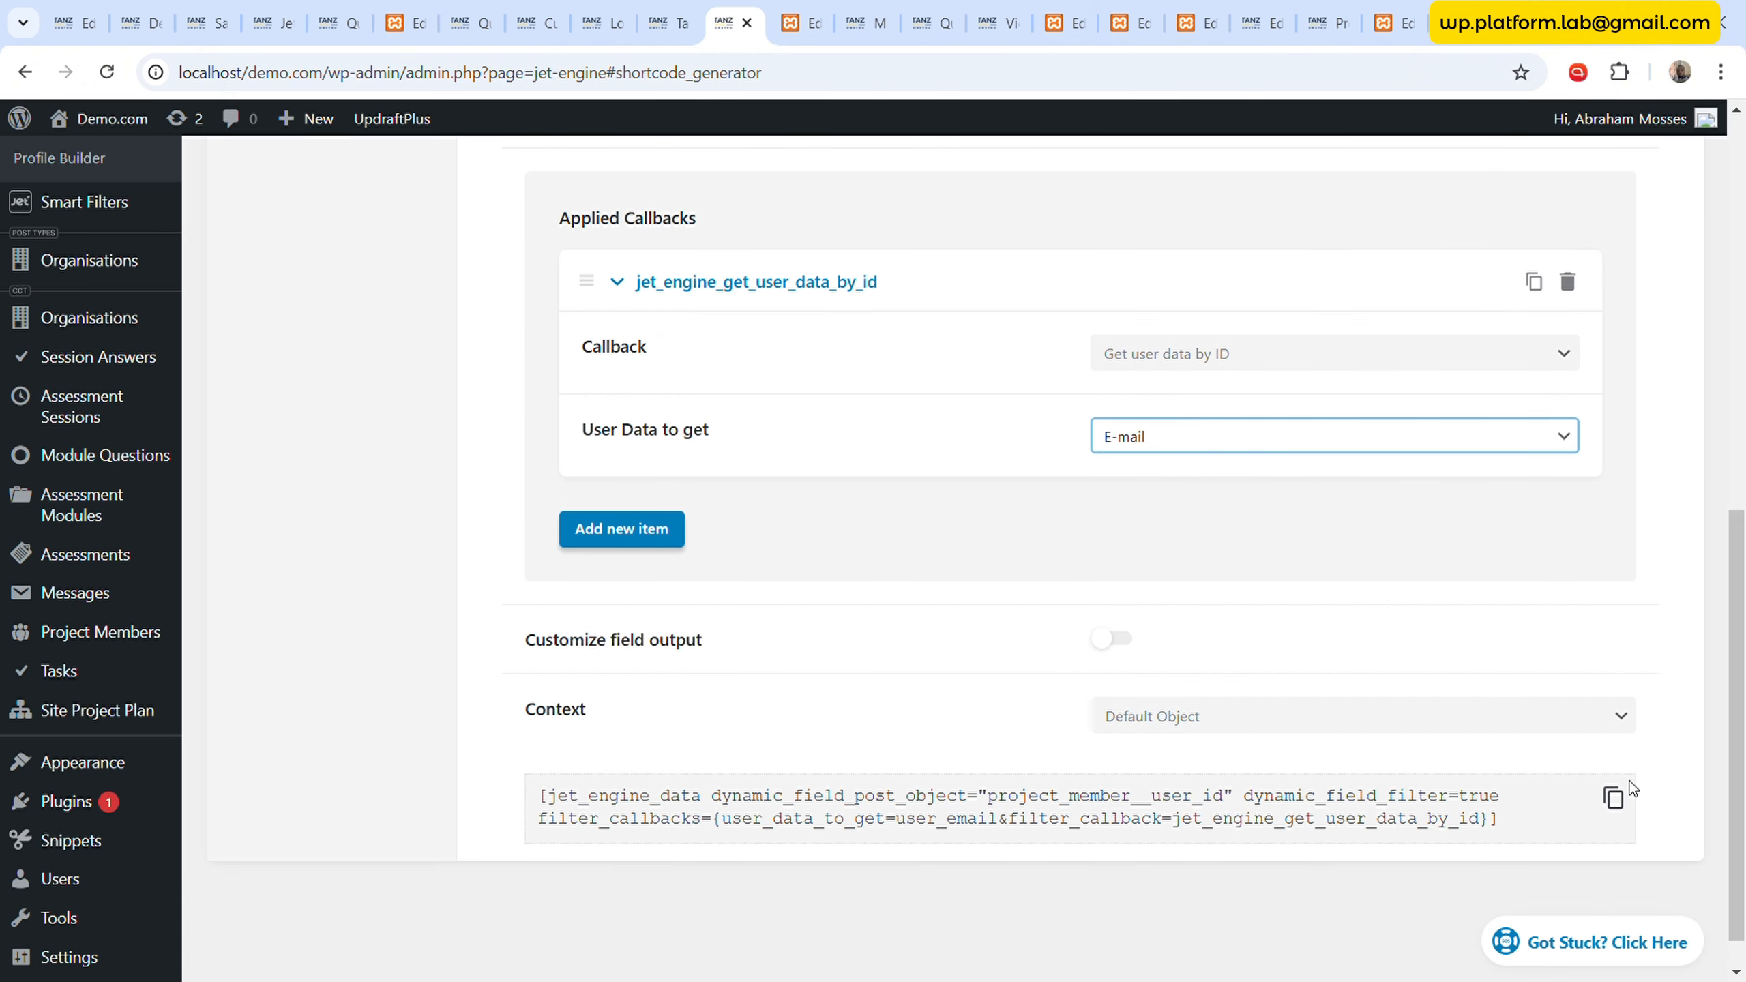
- Copy the e-mail shortcode and paste it as a new paragraph below the display name shortcode in the second Text Editor
left_click(1614, 799)
left_click(818, 10)
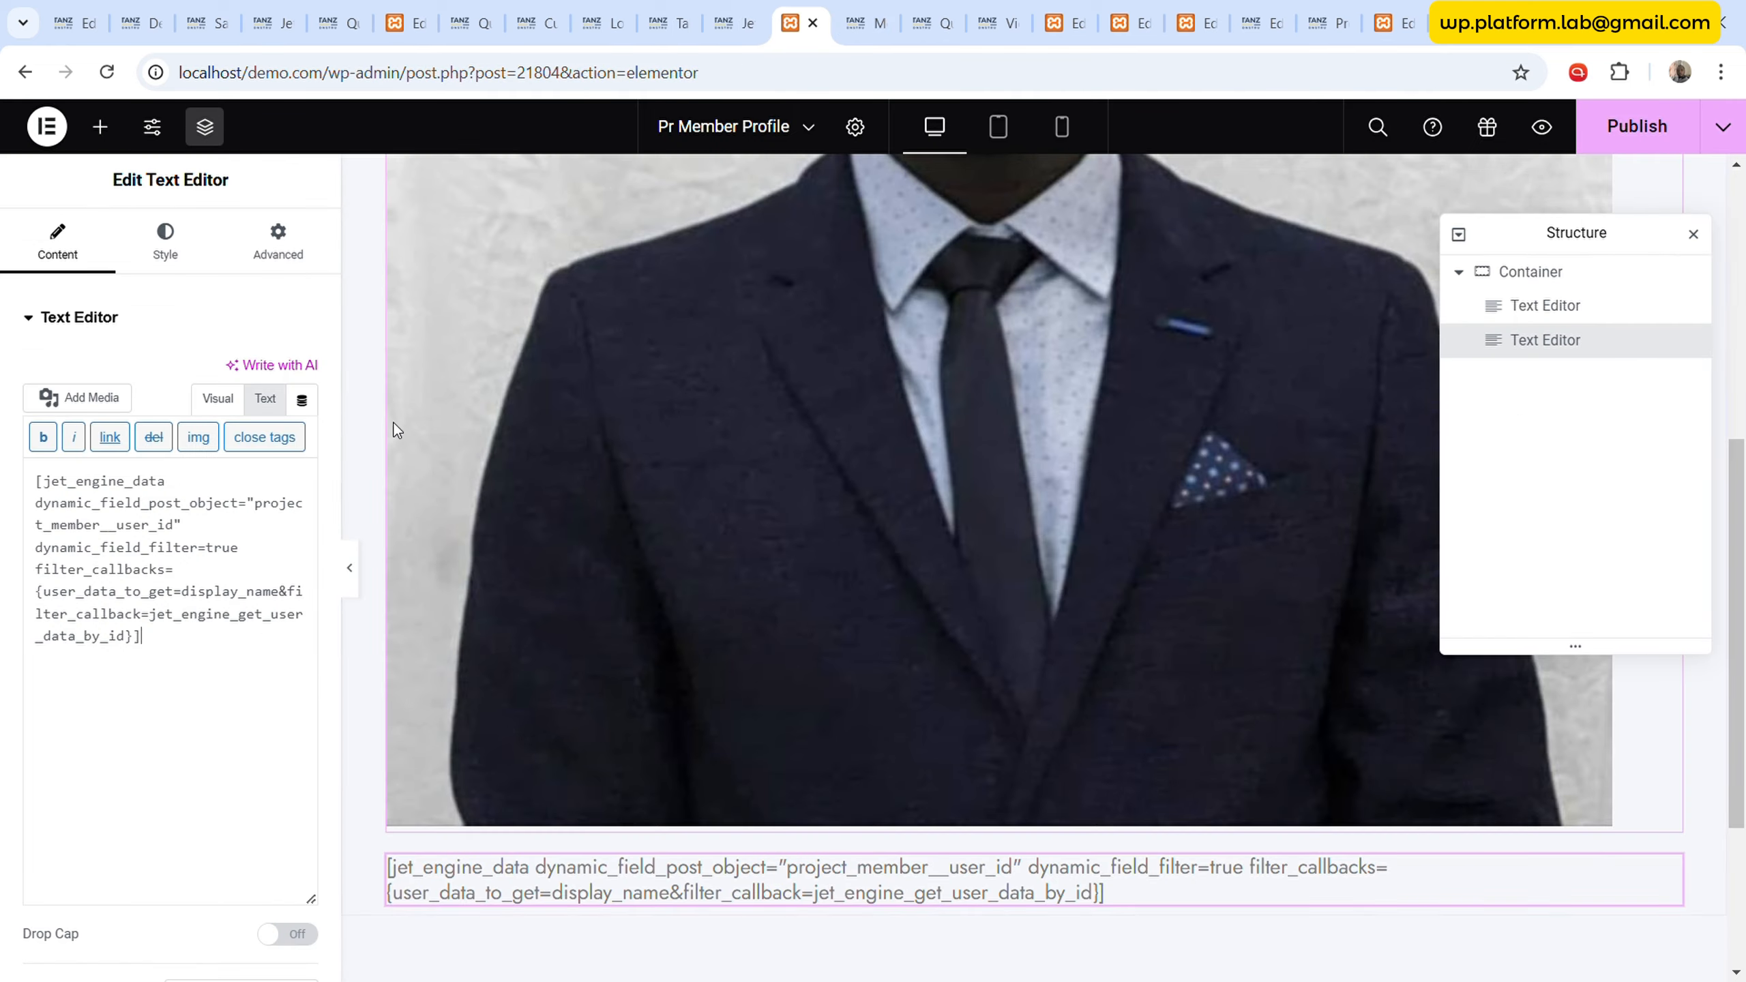
left_click(217, 399)
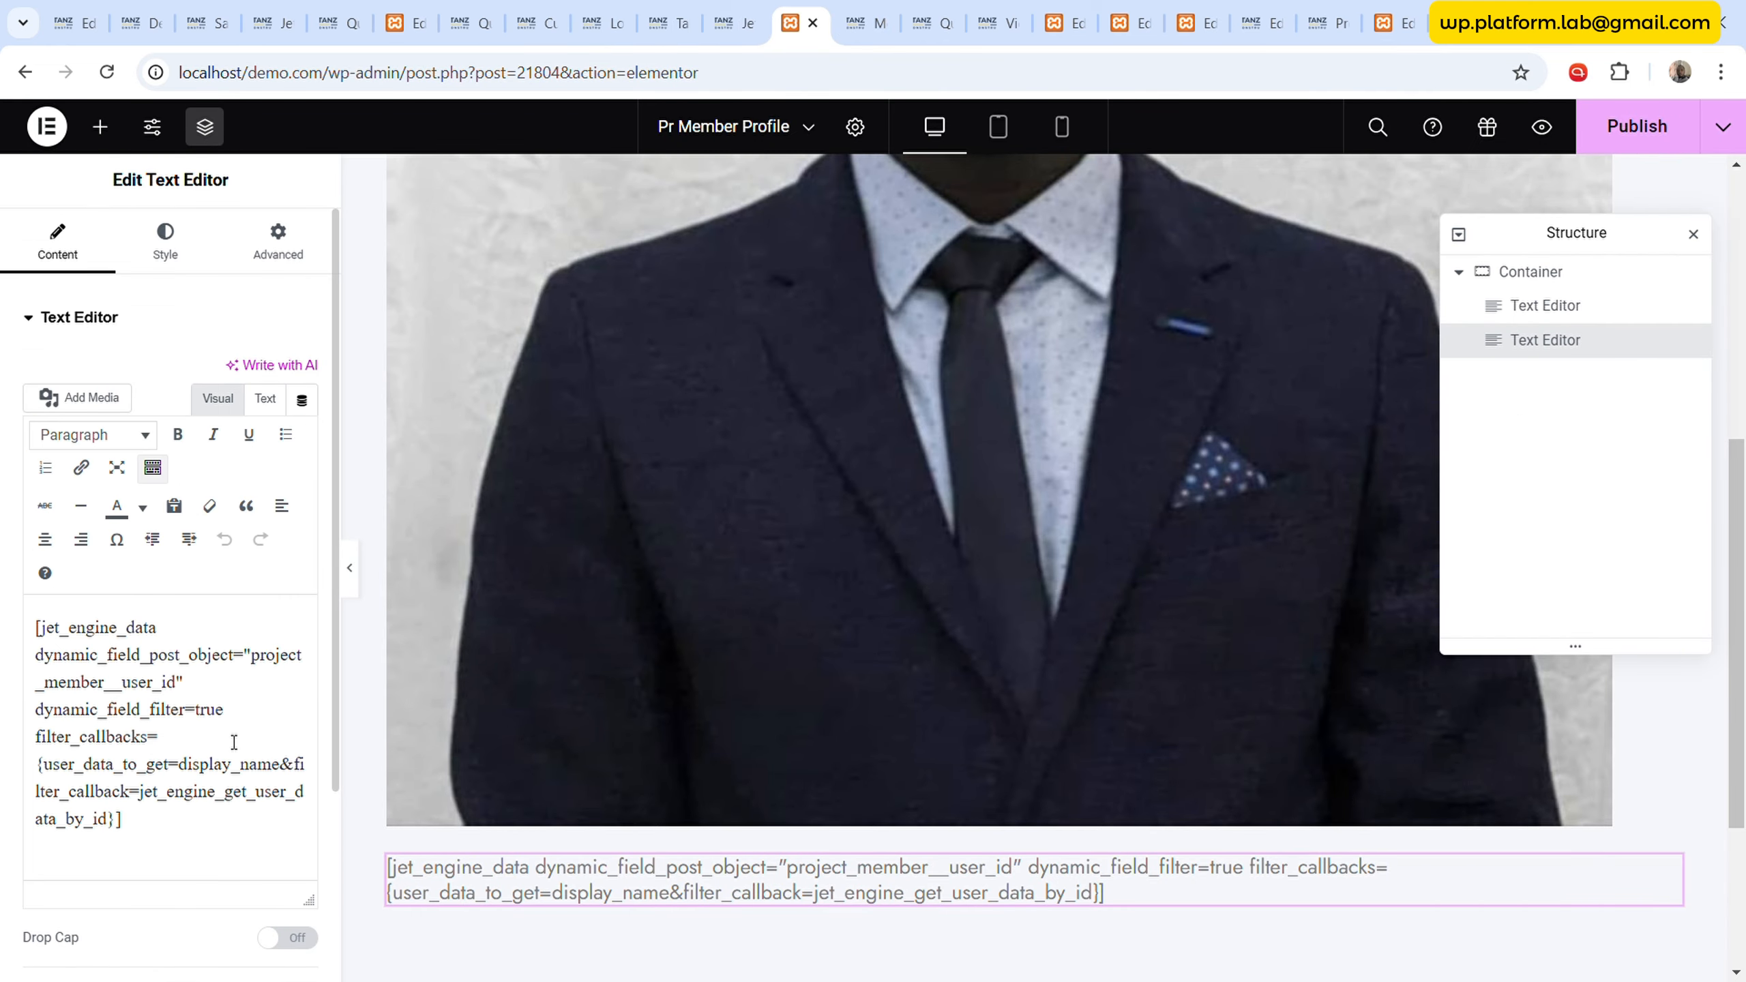
key("Return")
key("ctrl+v")
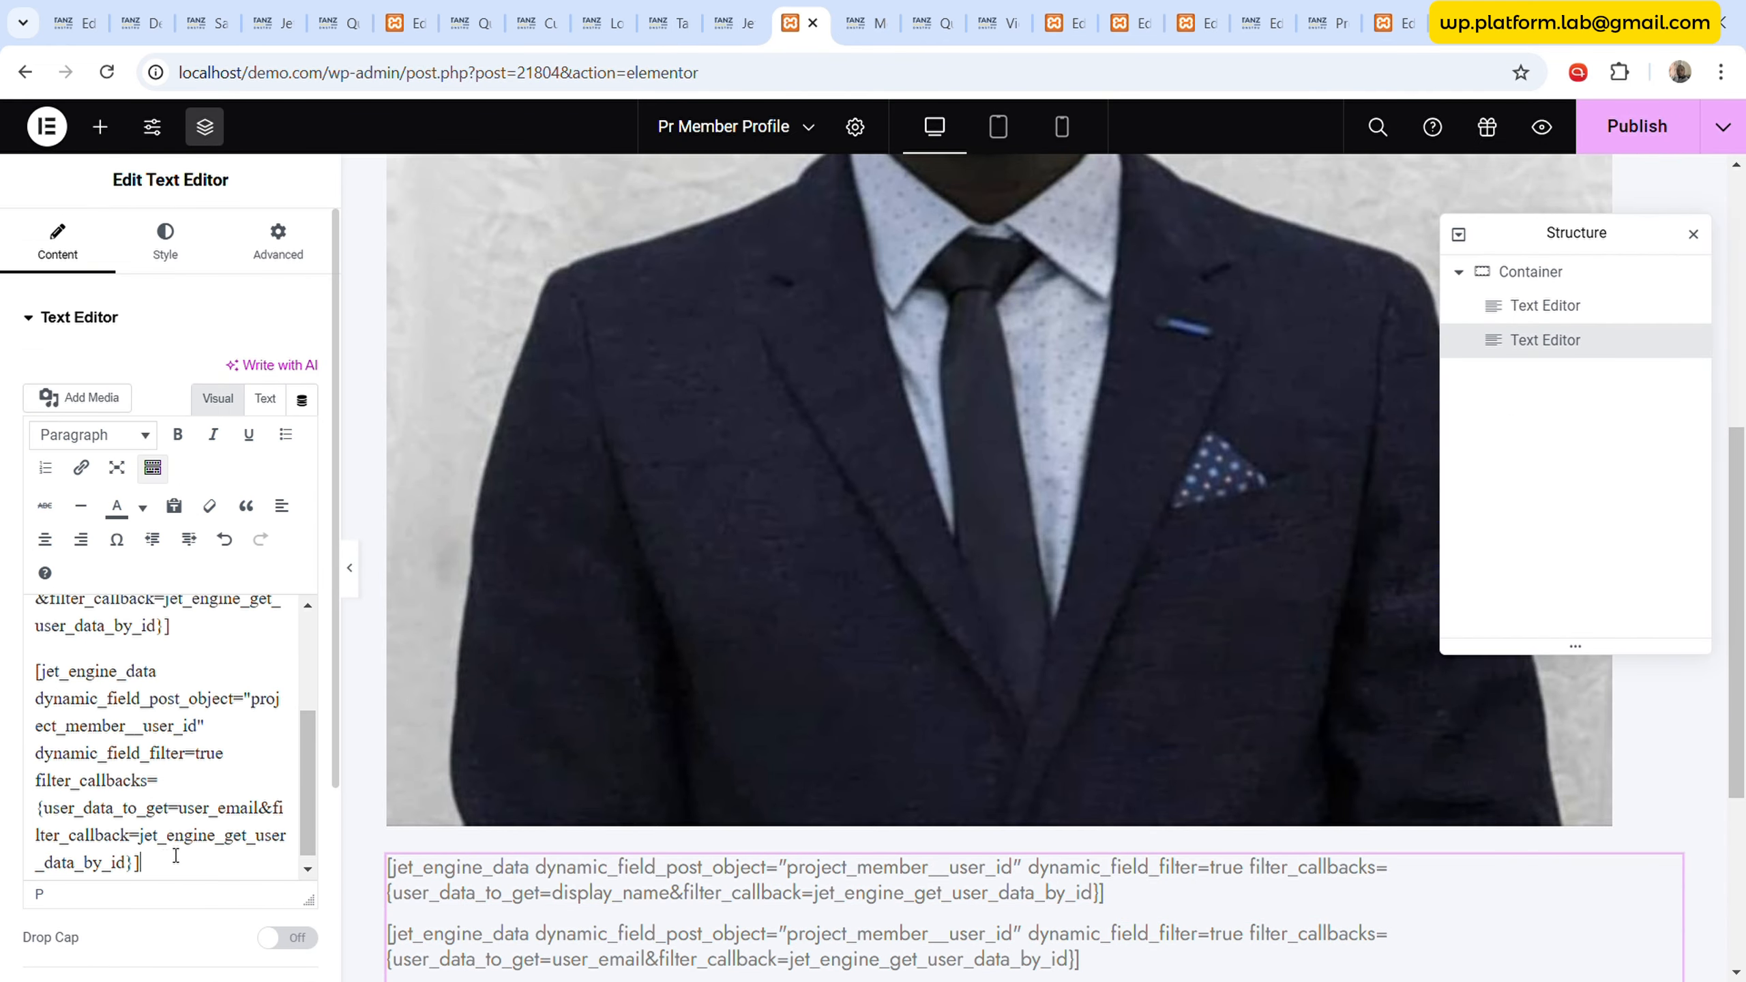
- In the widget's text source, delete the pasted e-mail paragraph and reinsert the e-mail shortcode after a <br> line break
left_click(264, 399)
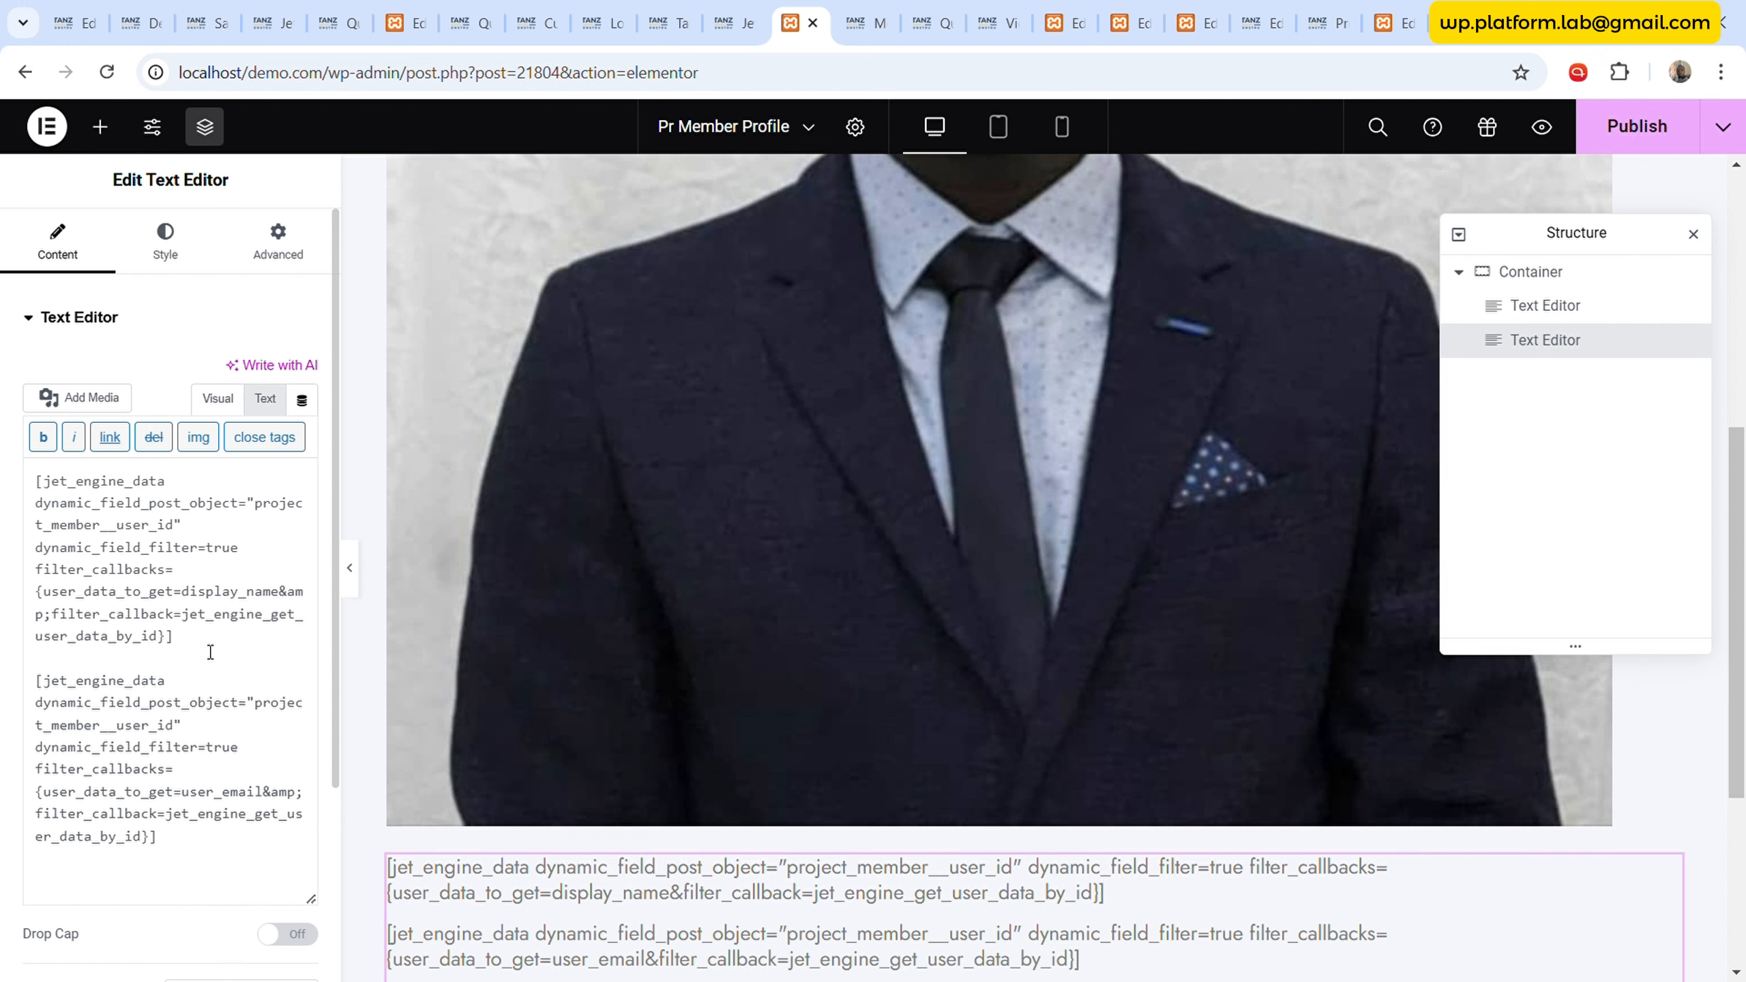
left_click_drag(177, 639, 237, 870)
key("BackSpace")
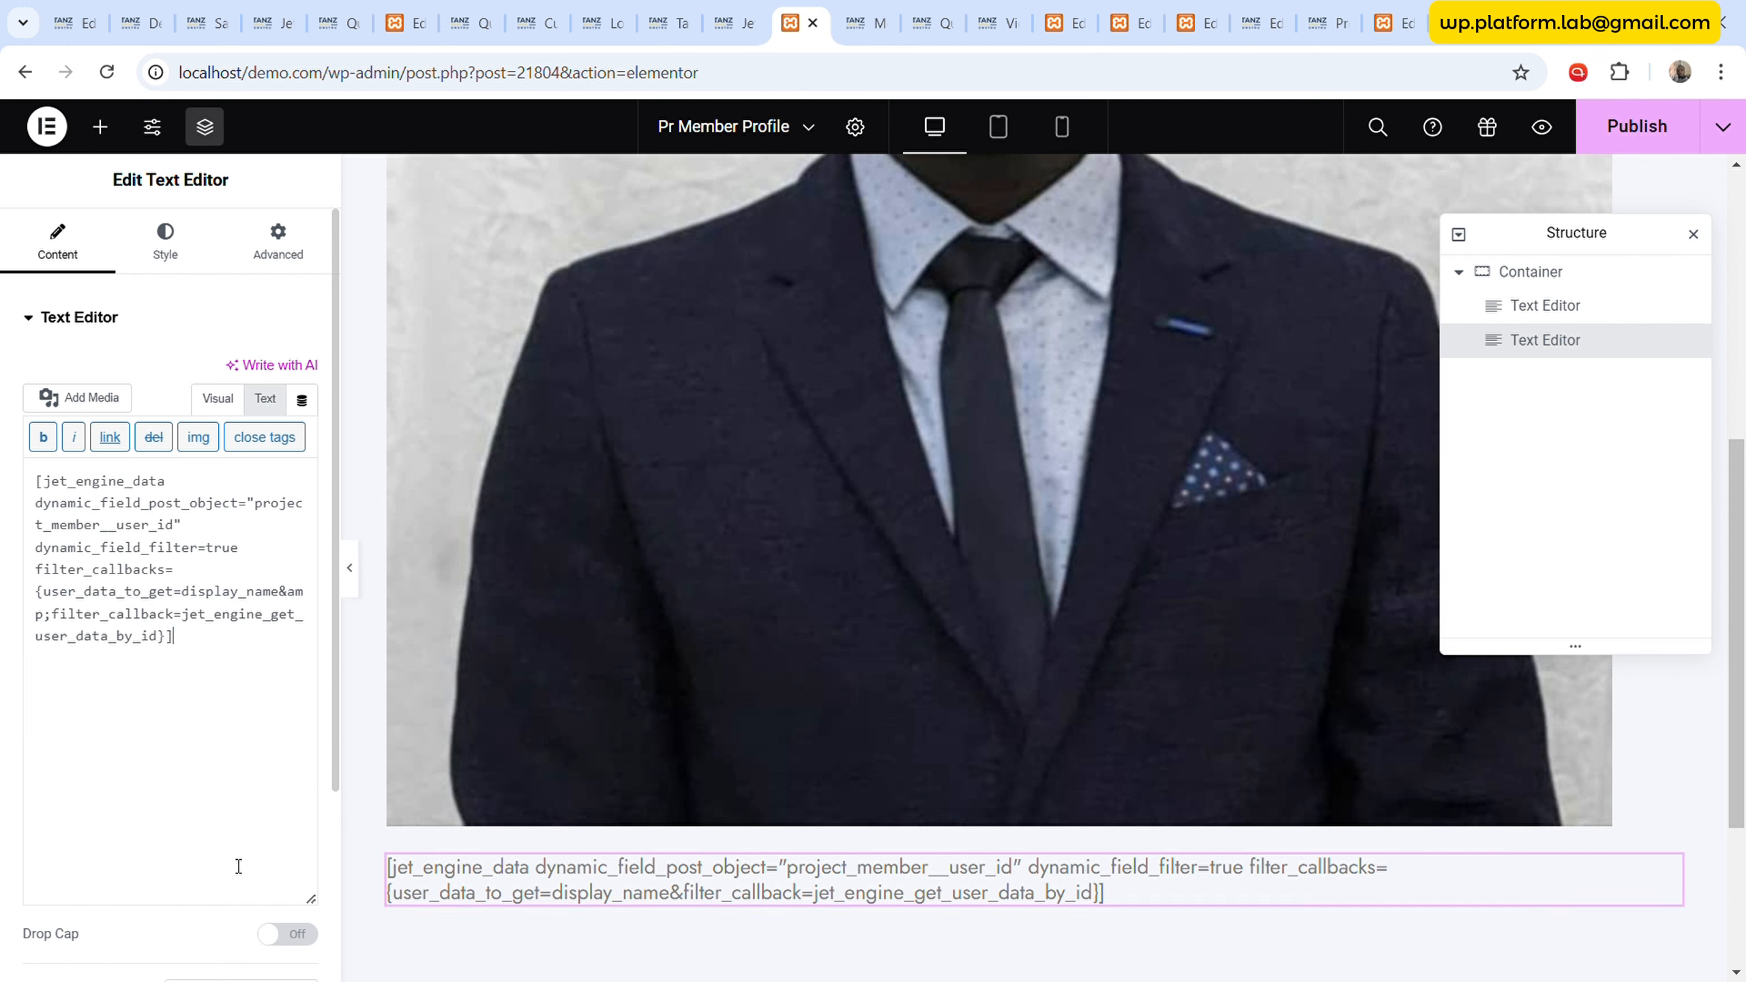
key("Return")
key("ctrl+v")
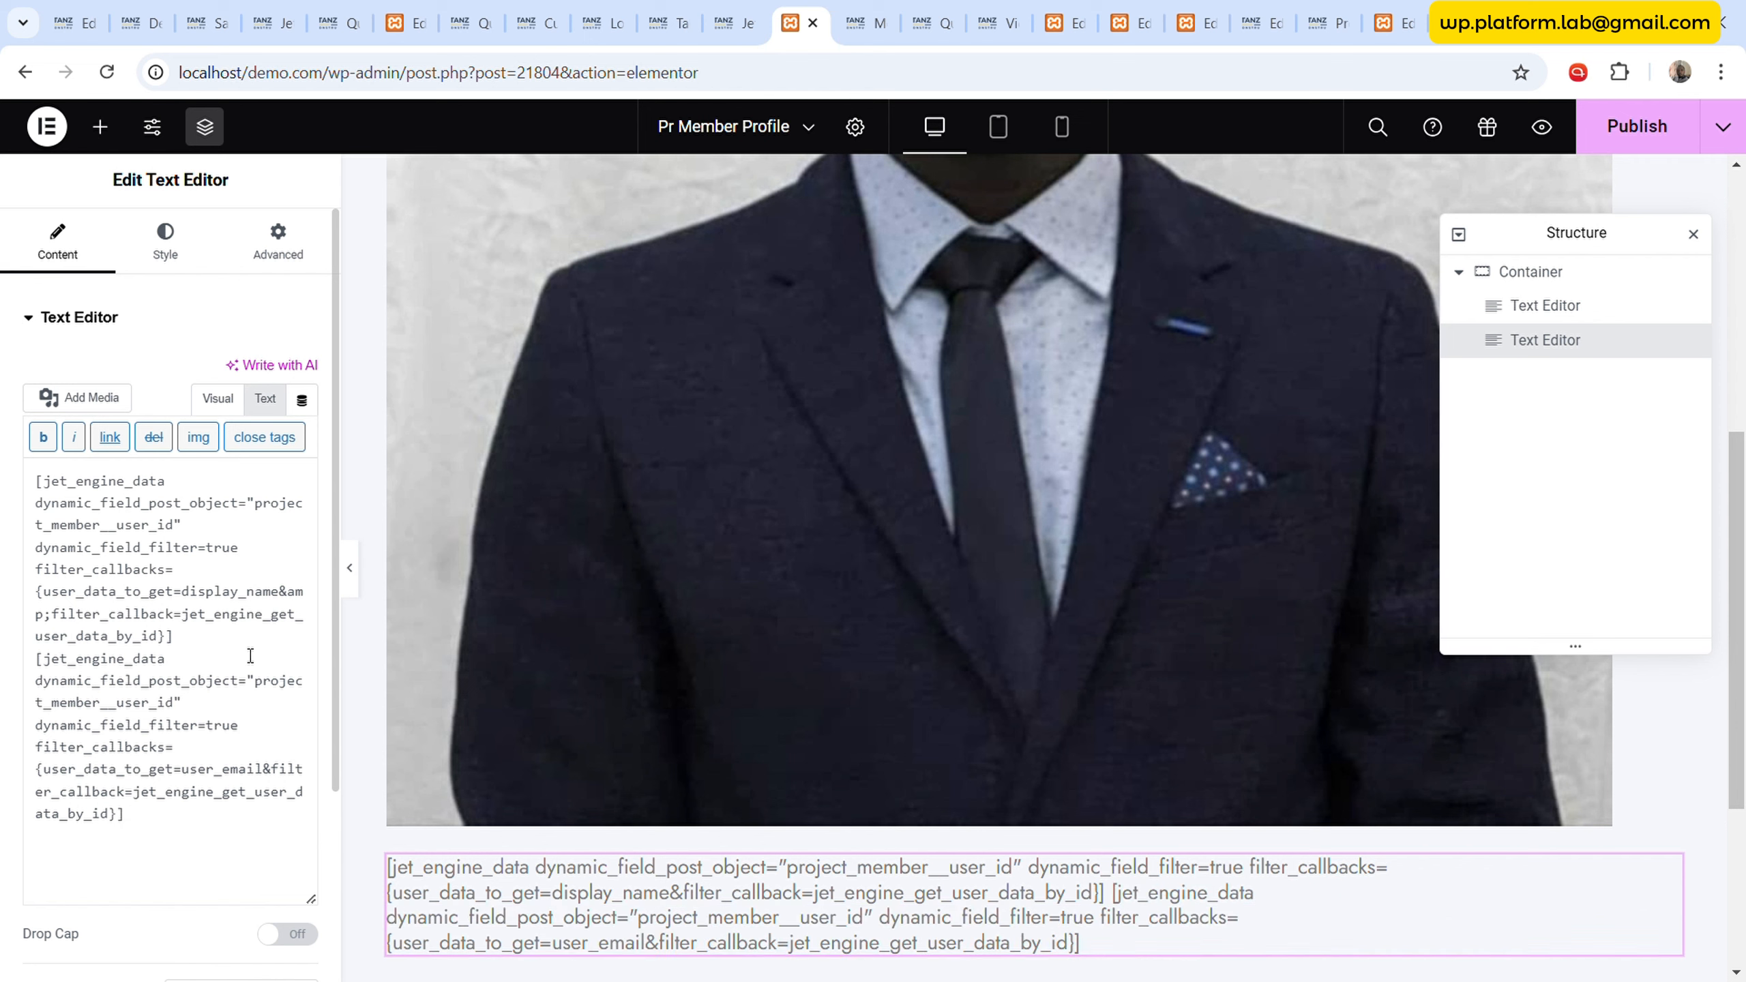
type("<br")
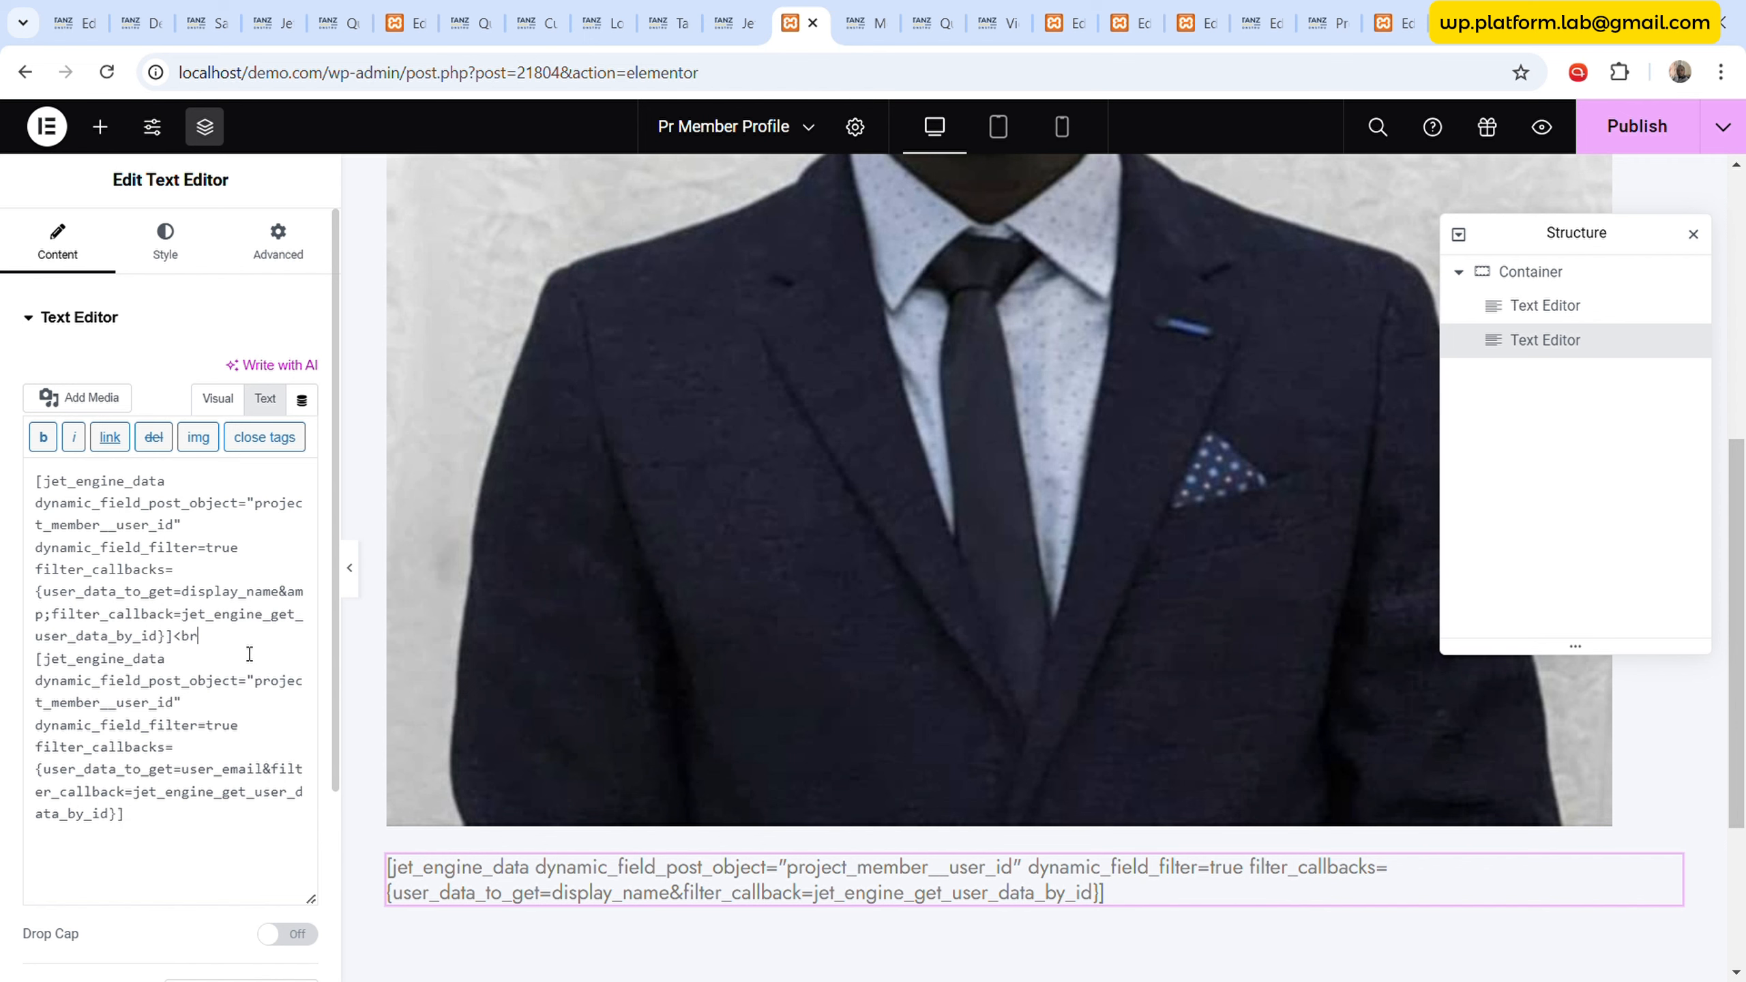
type(">")
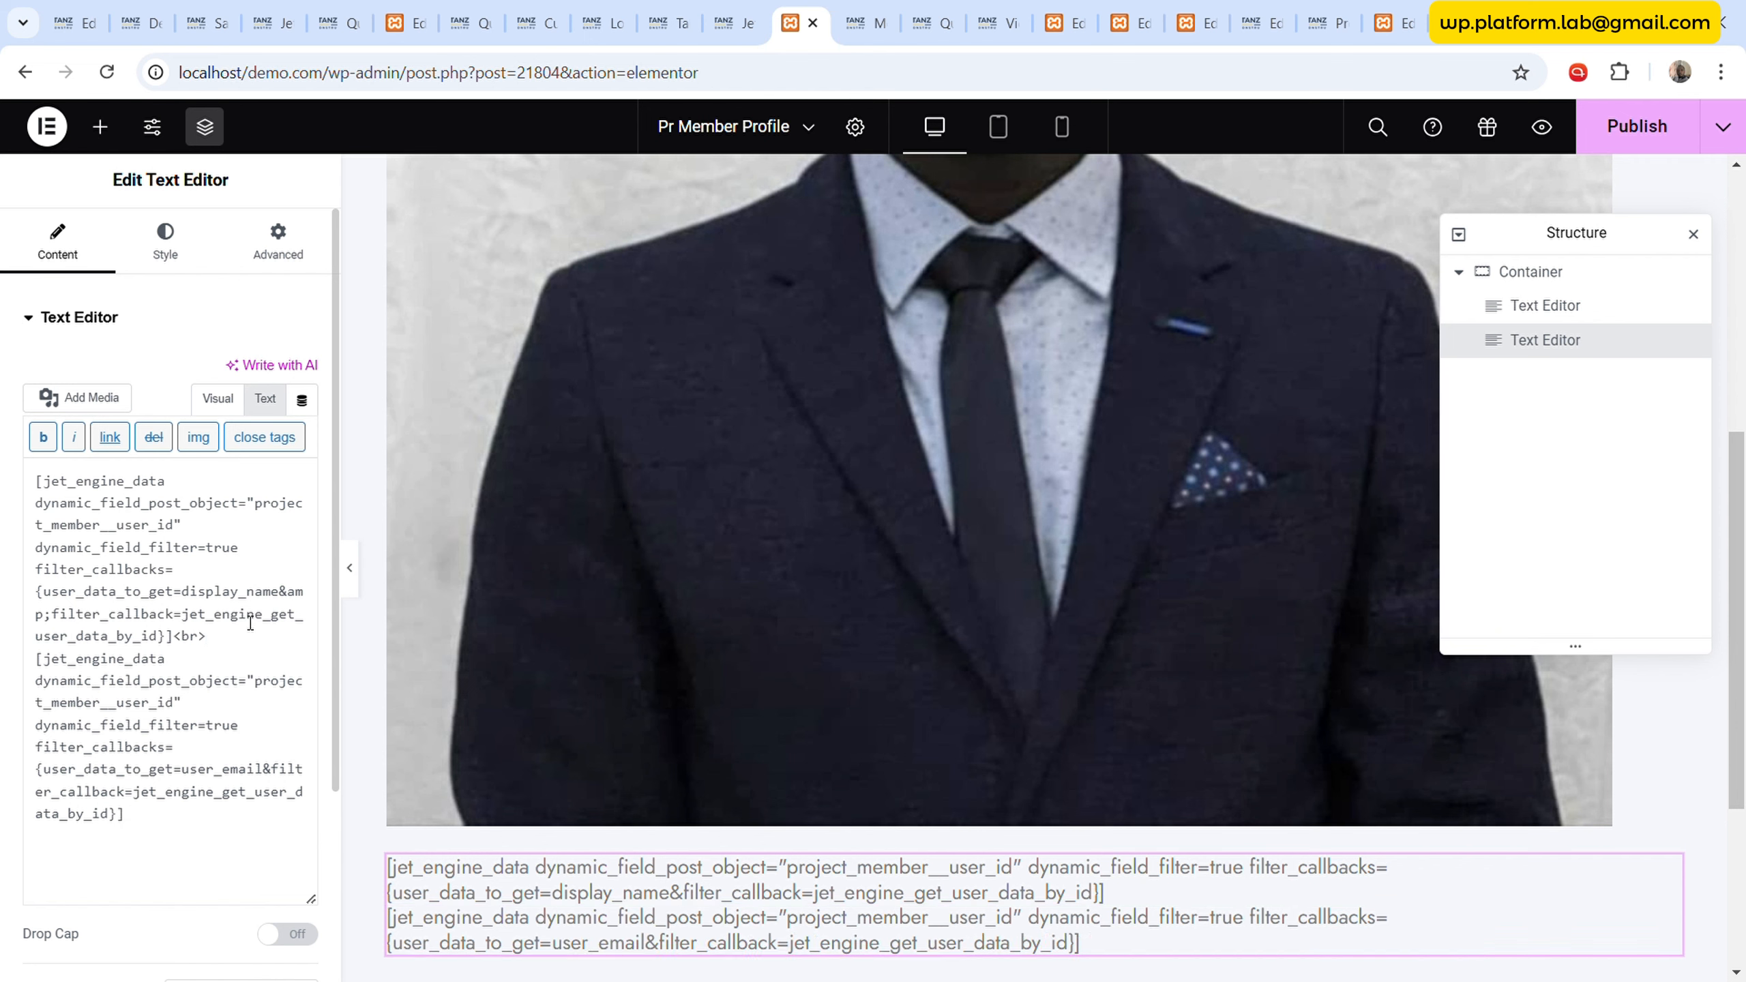
- Set the name and e-mail Text Editor's typography to the Mini Bold global font
left_click(165, 256)
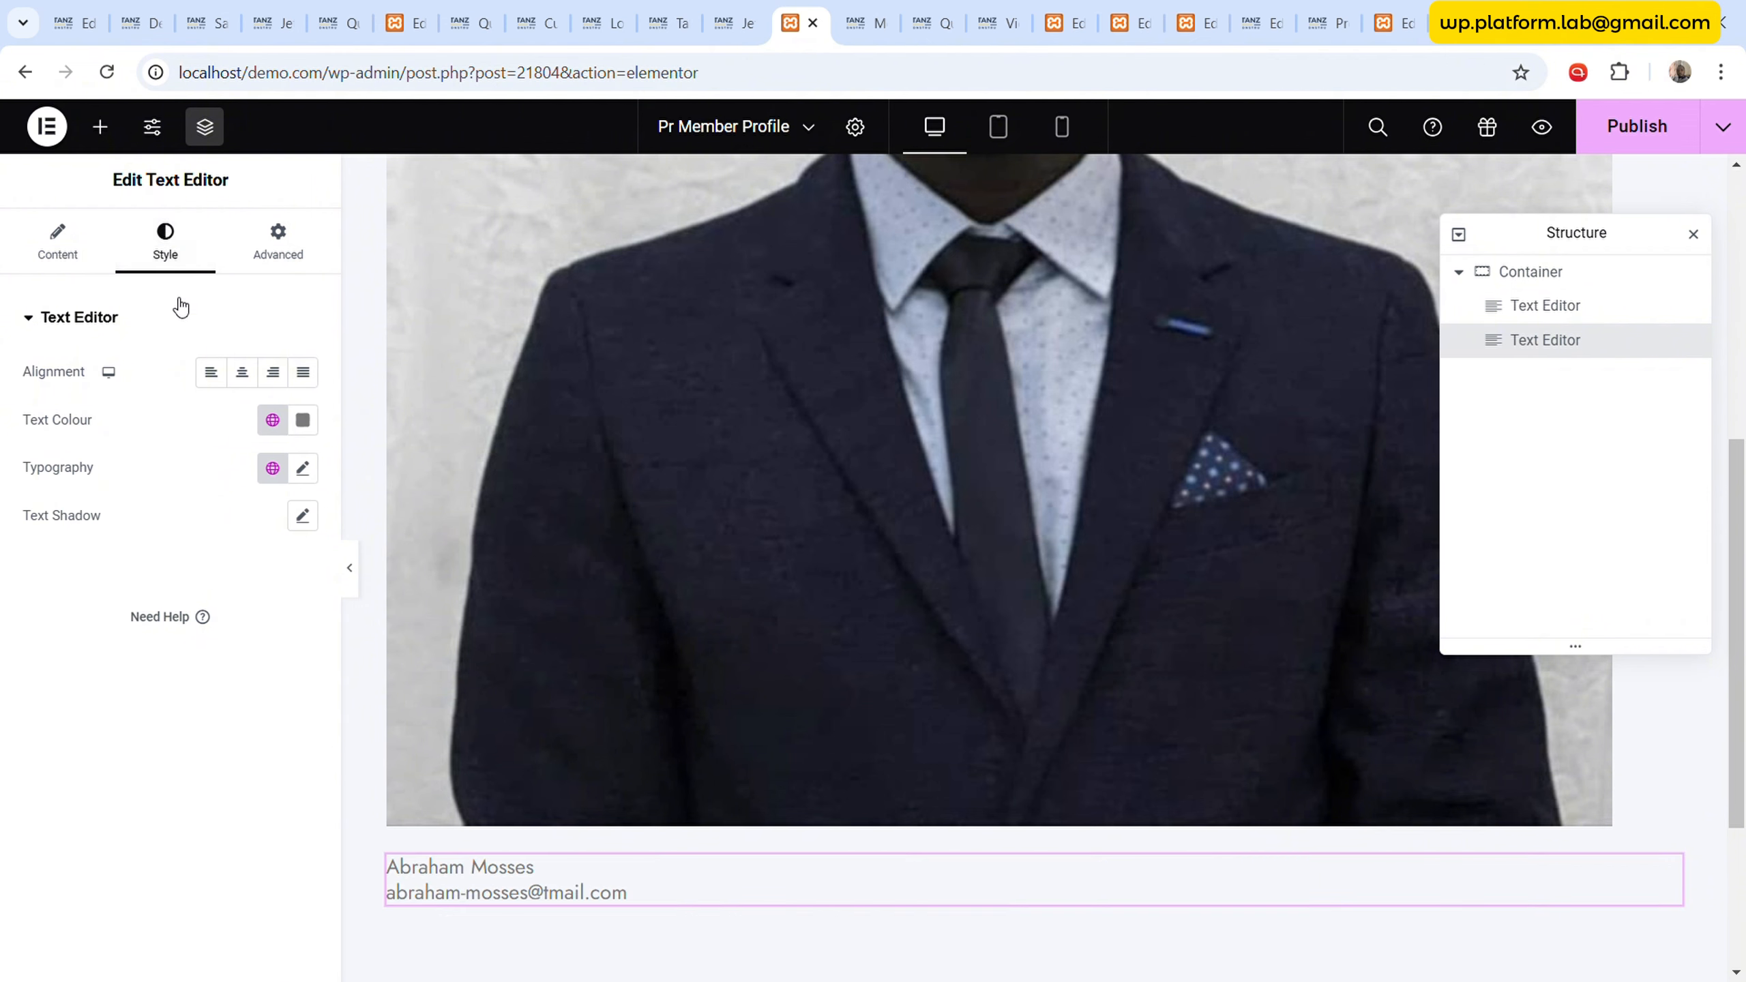
left_click(272, 469)
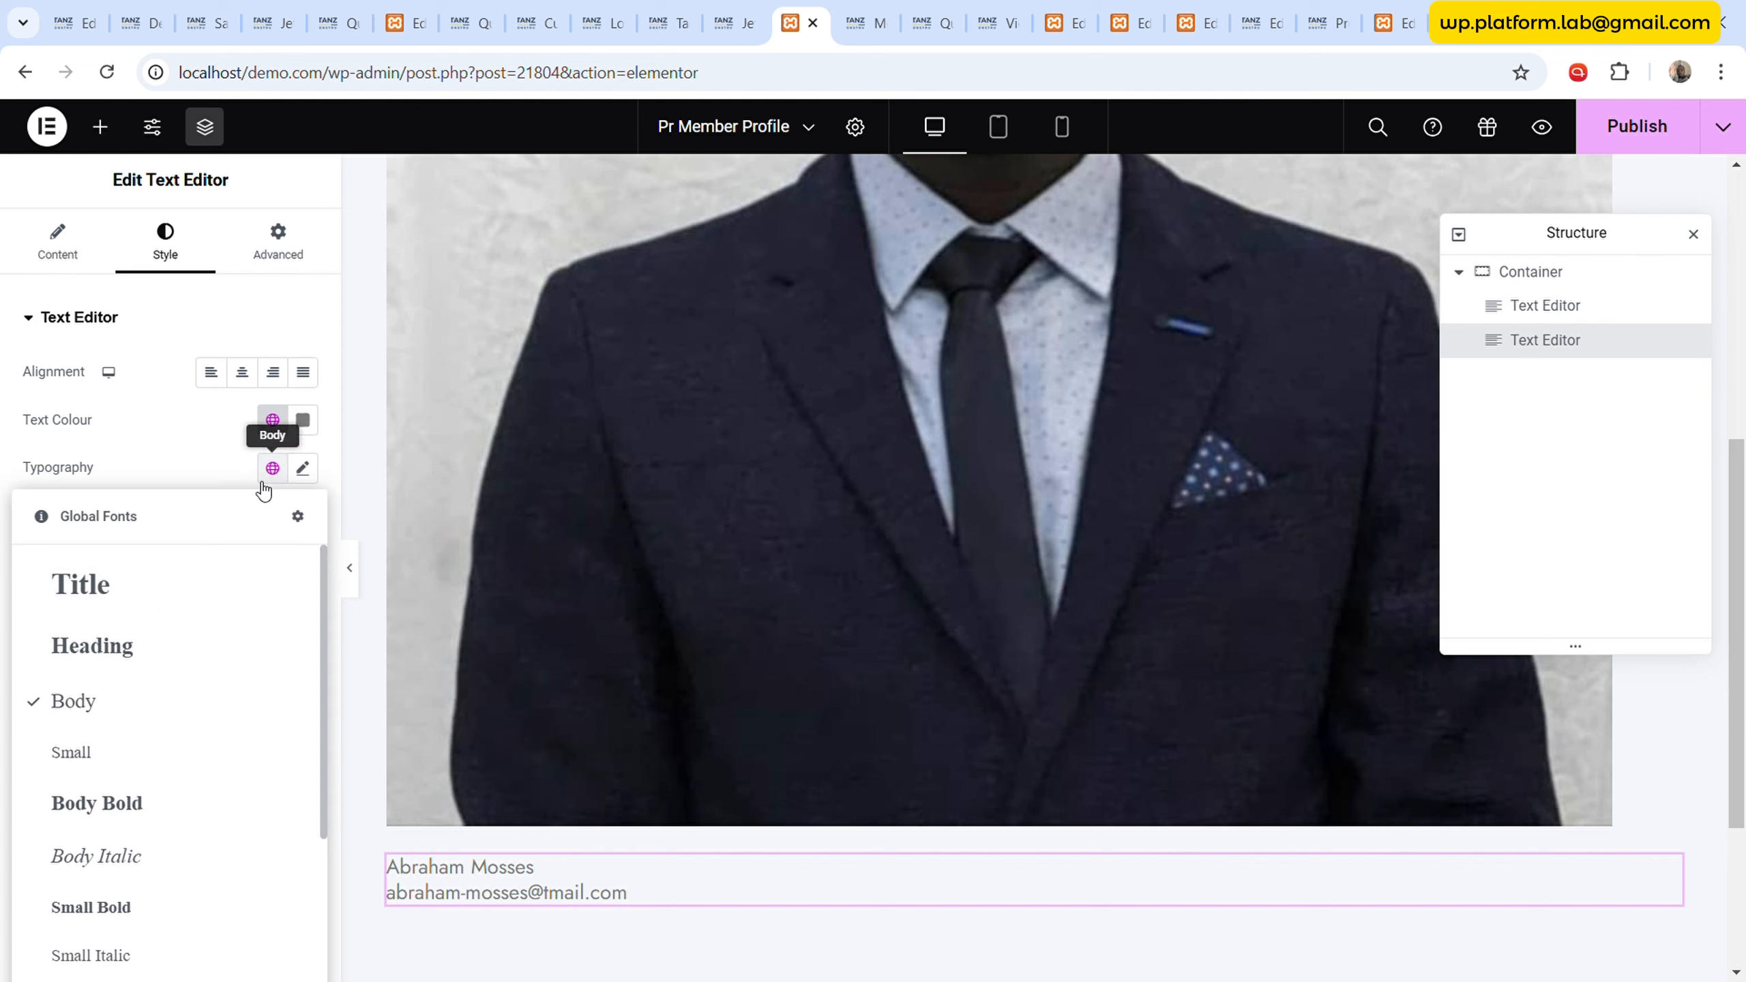
scroll(127, 888, "down", 3)
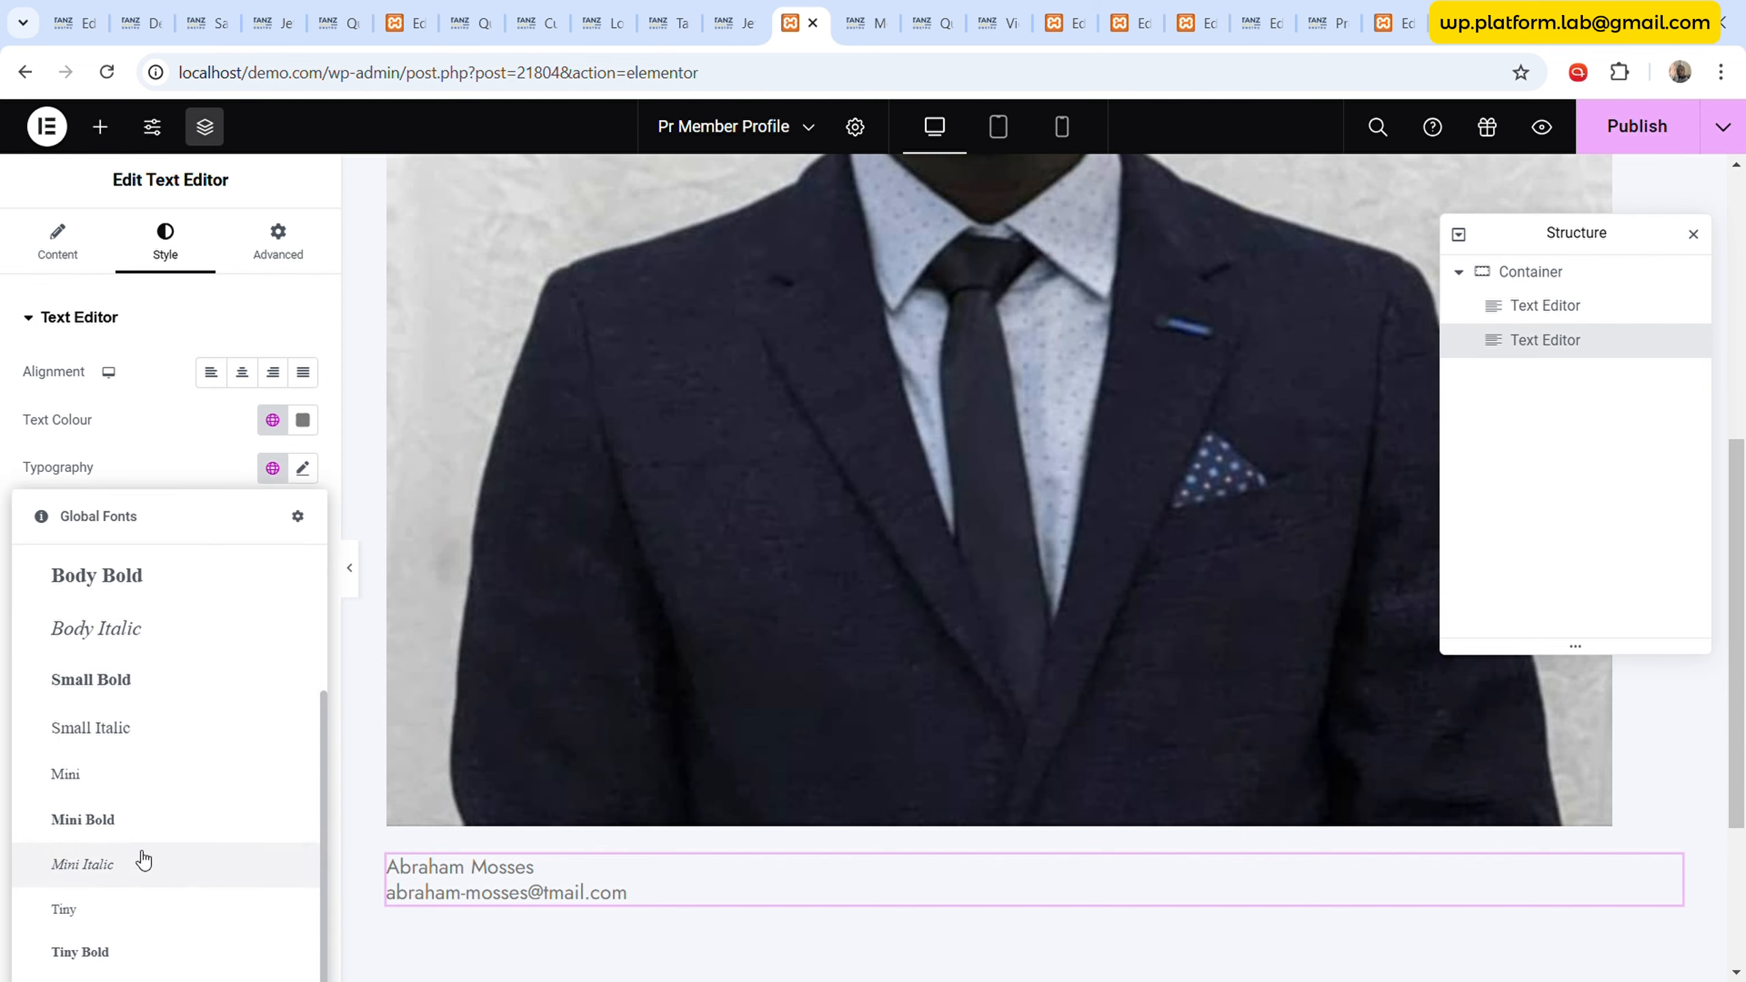
left_click(139, 812)
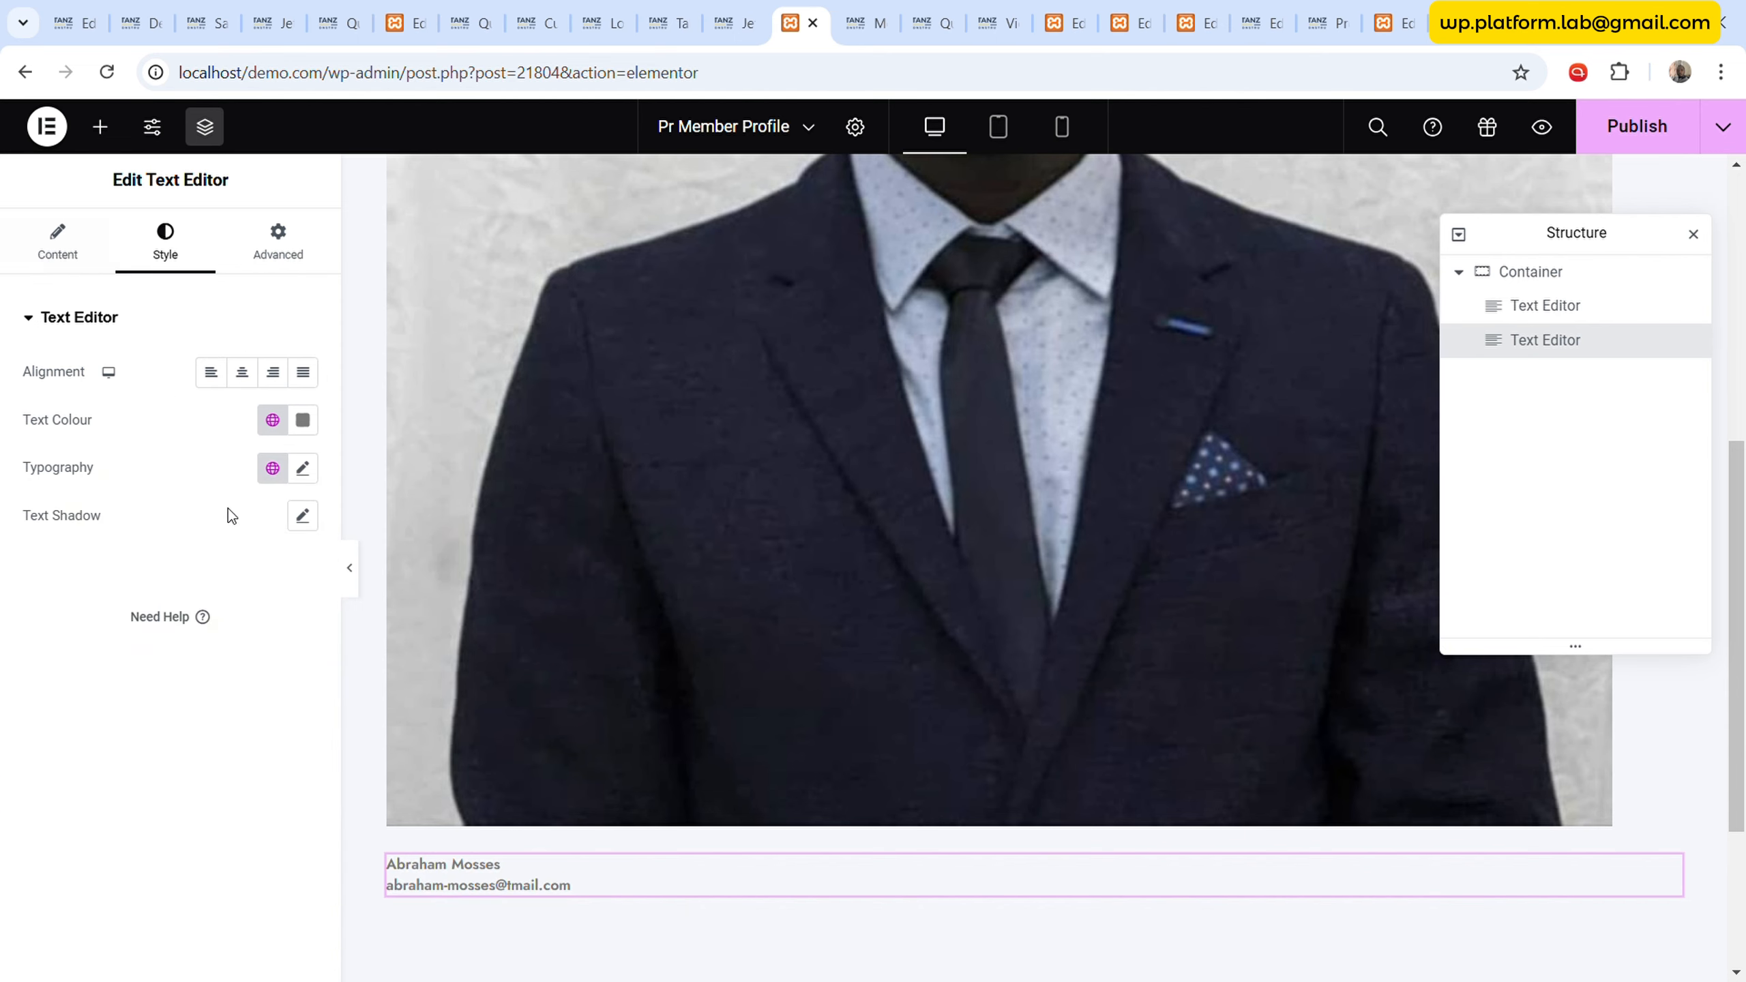
left_click(272, 468)
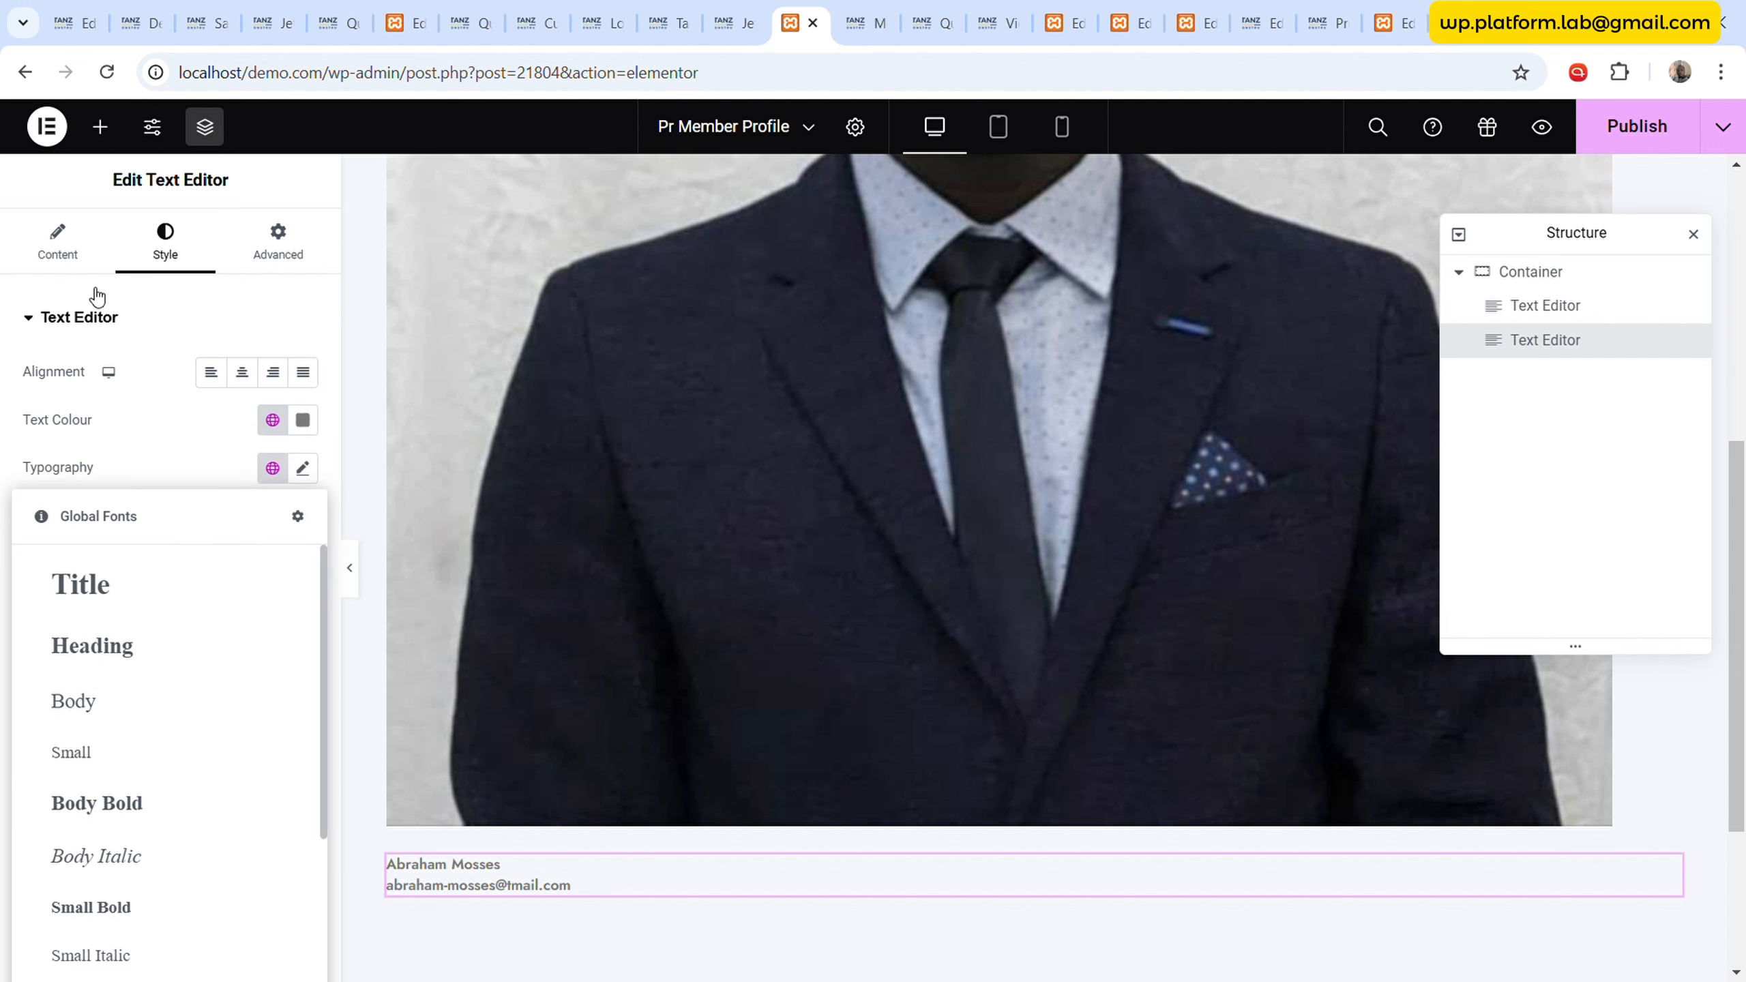
left_click(58, 241)
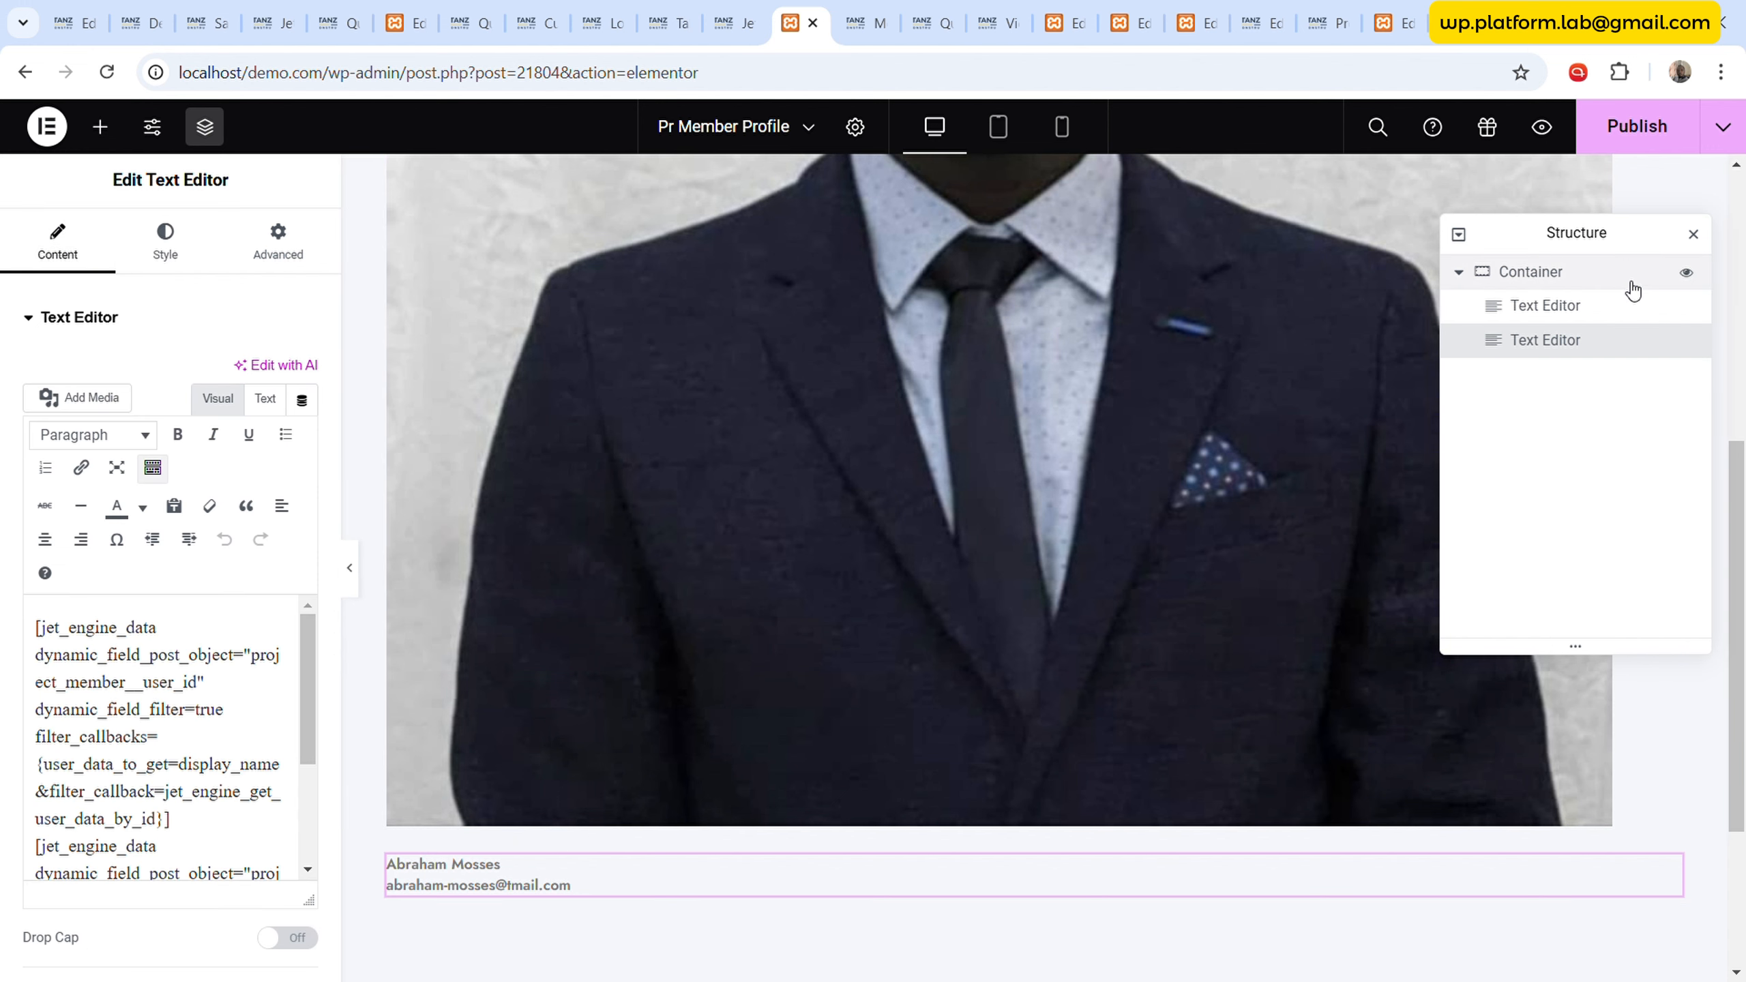
- Set the container's direction to Row - horizontal and align its items to the centre
left_click(1536, 274)
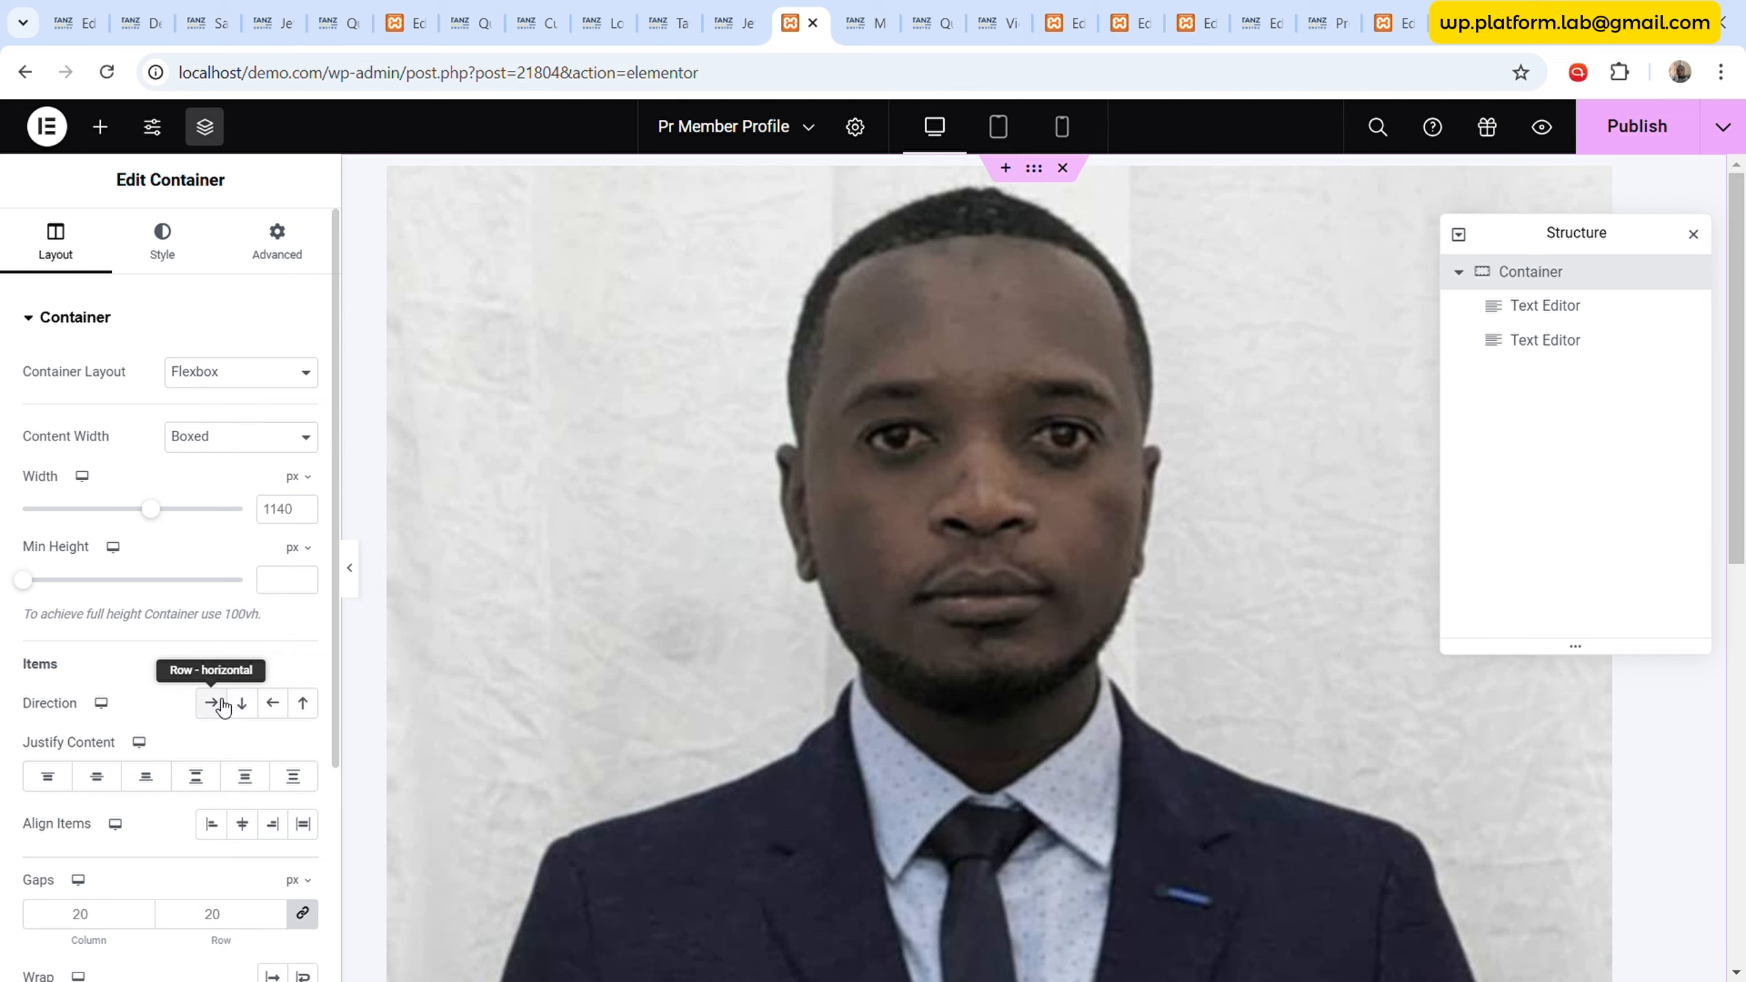
left_click(210, 703)
scroll(281, 810, "down", 3)
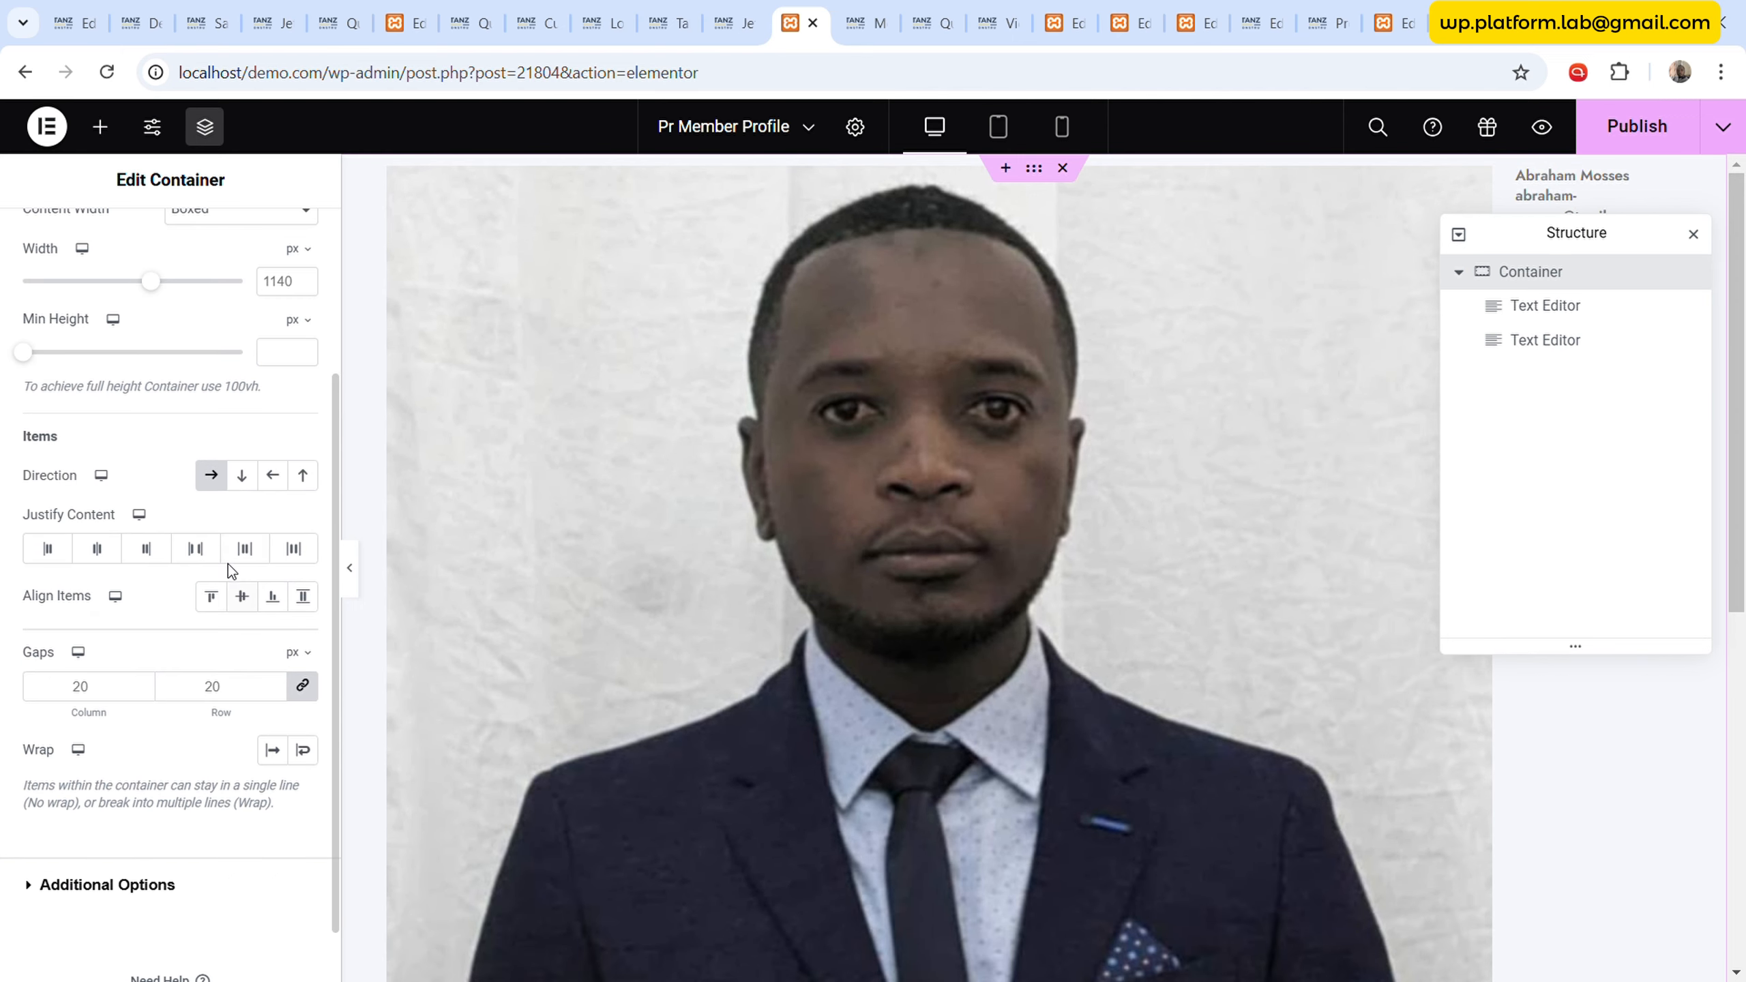
left_click(241, 596)
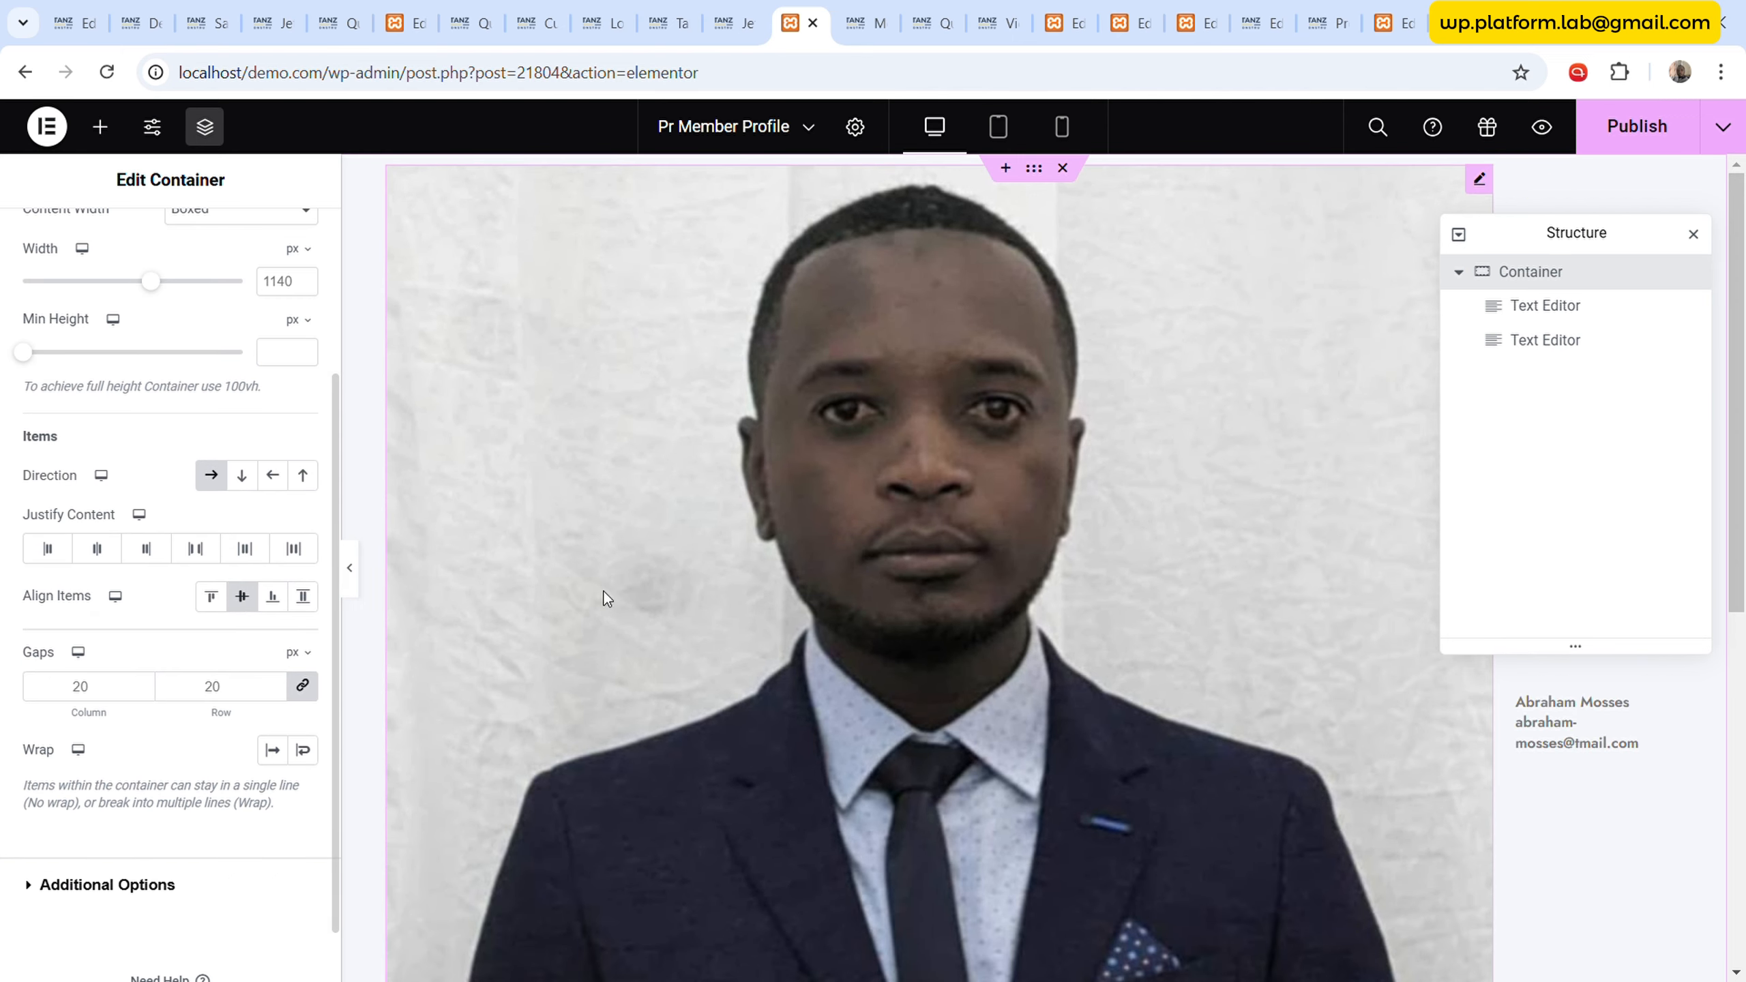
- Give the profile picture's Text Editor a custom width of 30 px and align it to the centre
left_click(1544, 306)
left_click(278, 243)
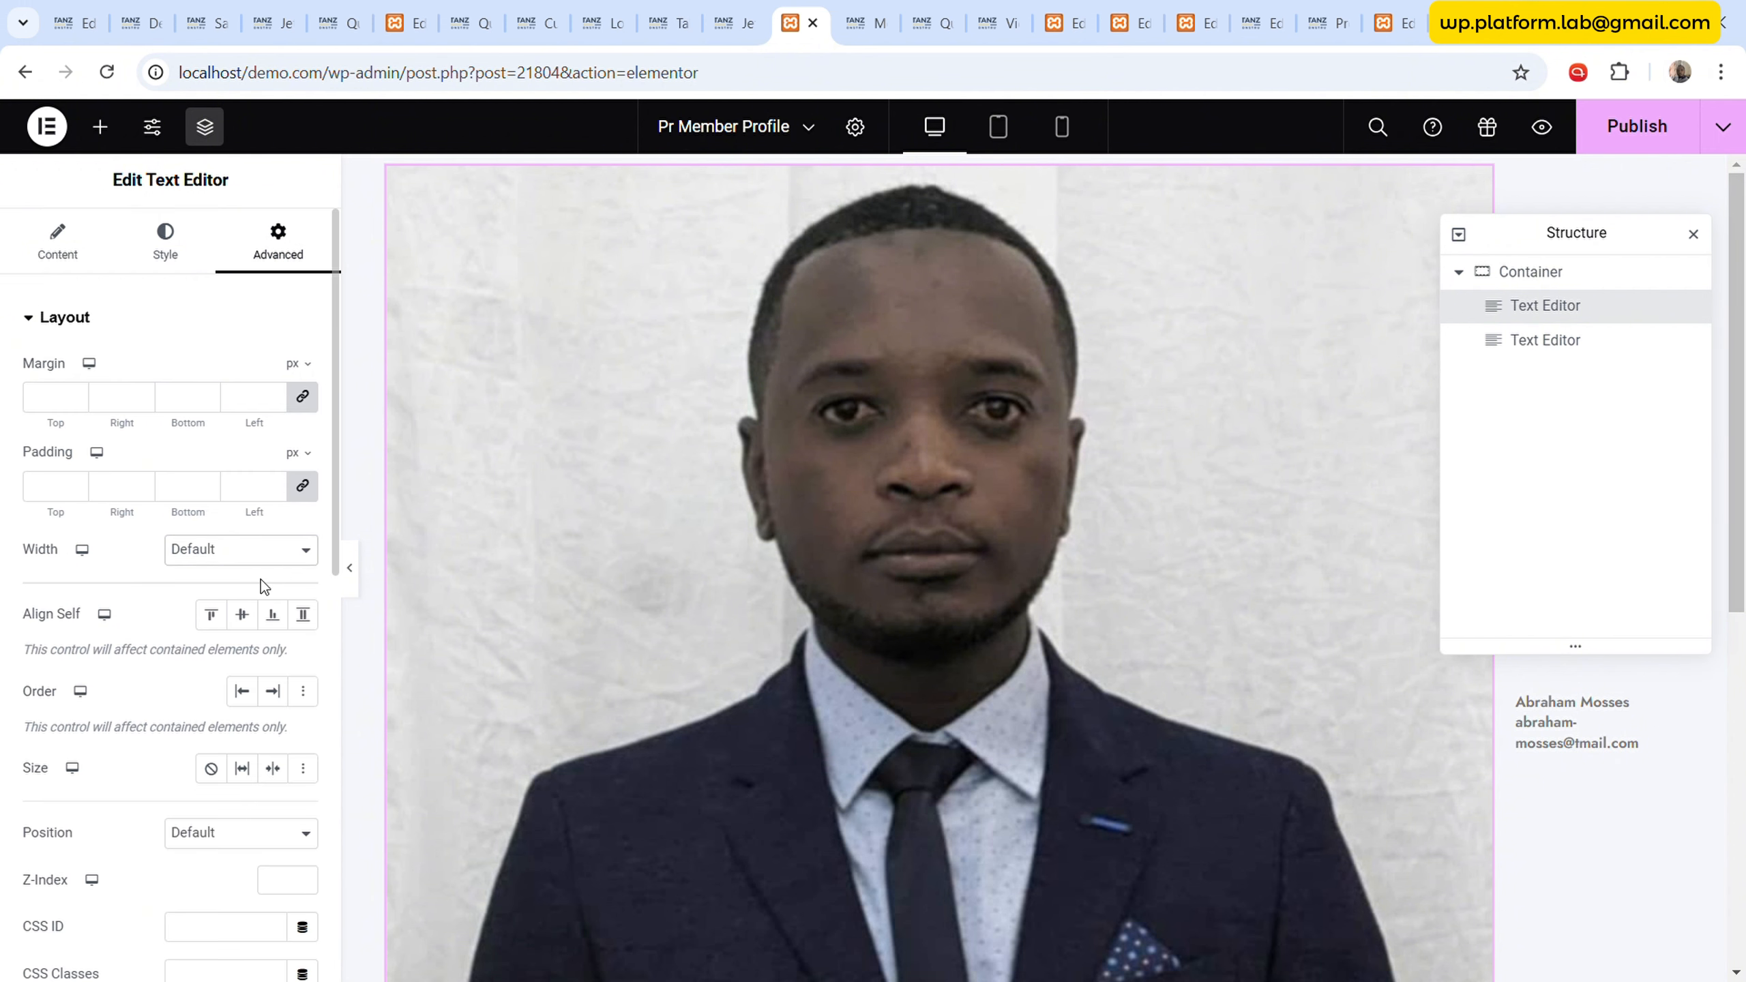
left_click(246, 660)
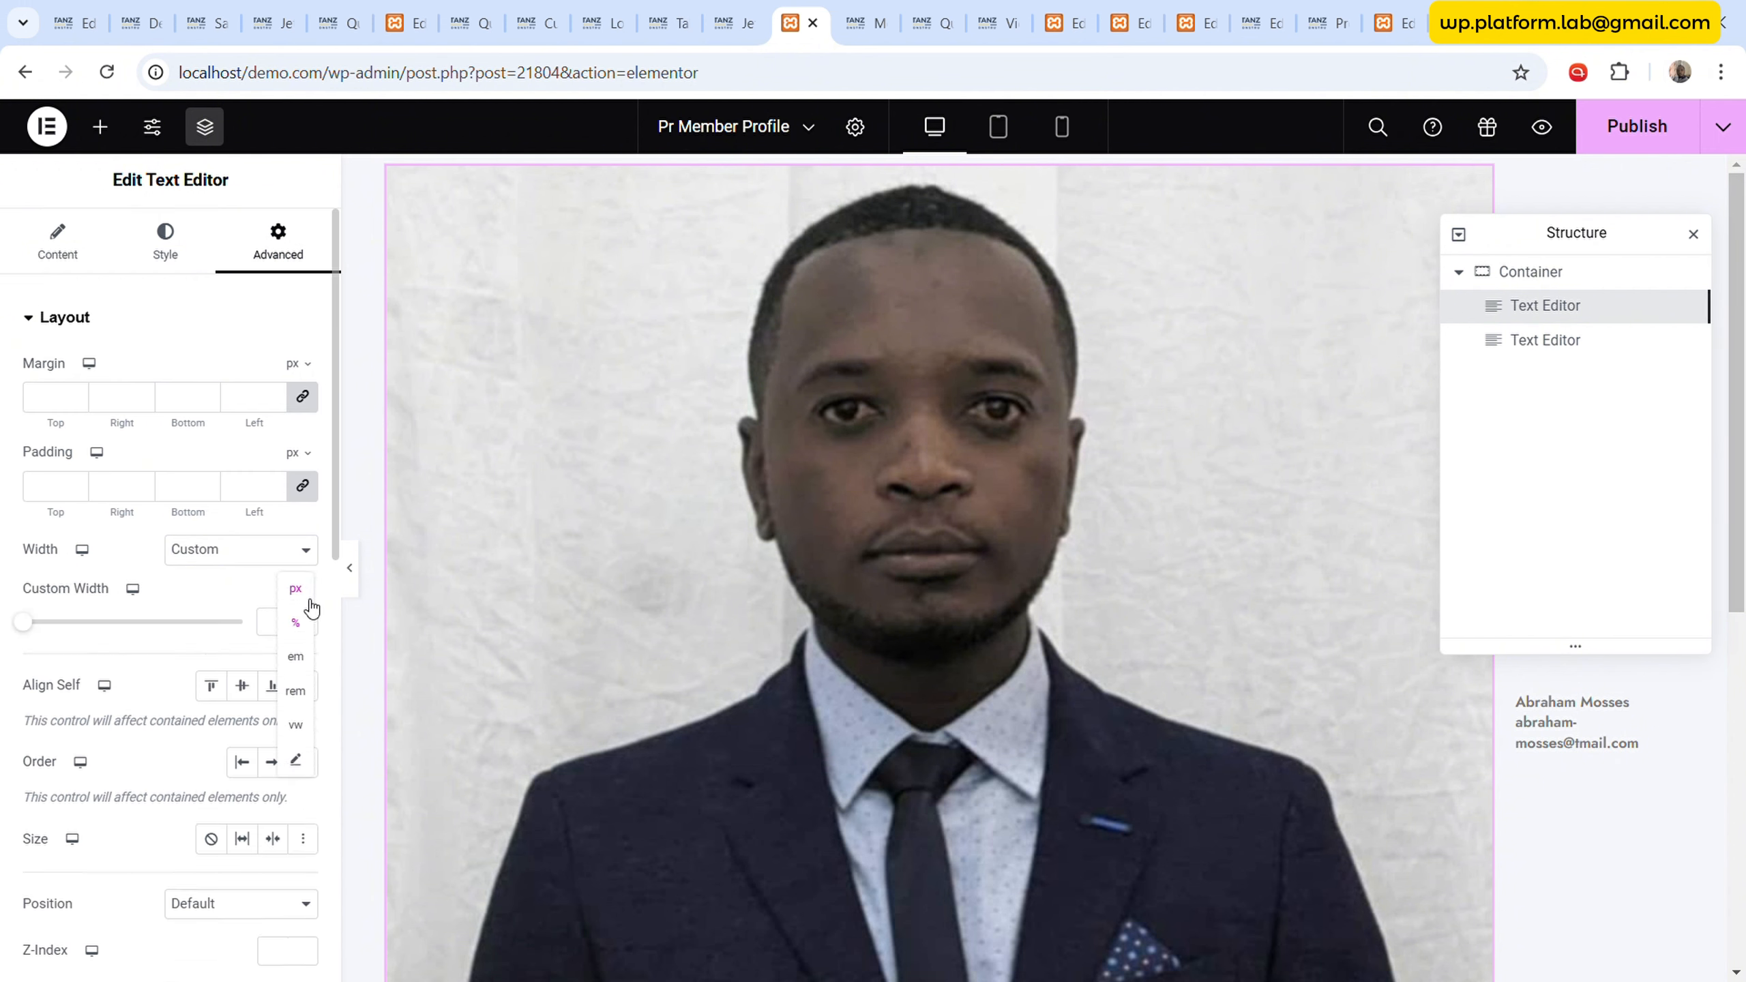
left_click_drag(34, 628, 42, 629)
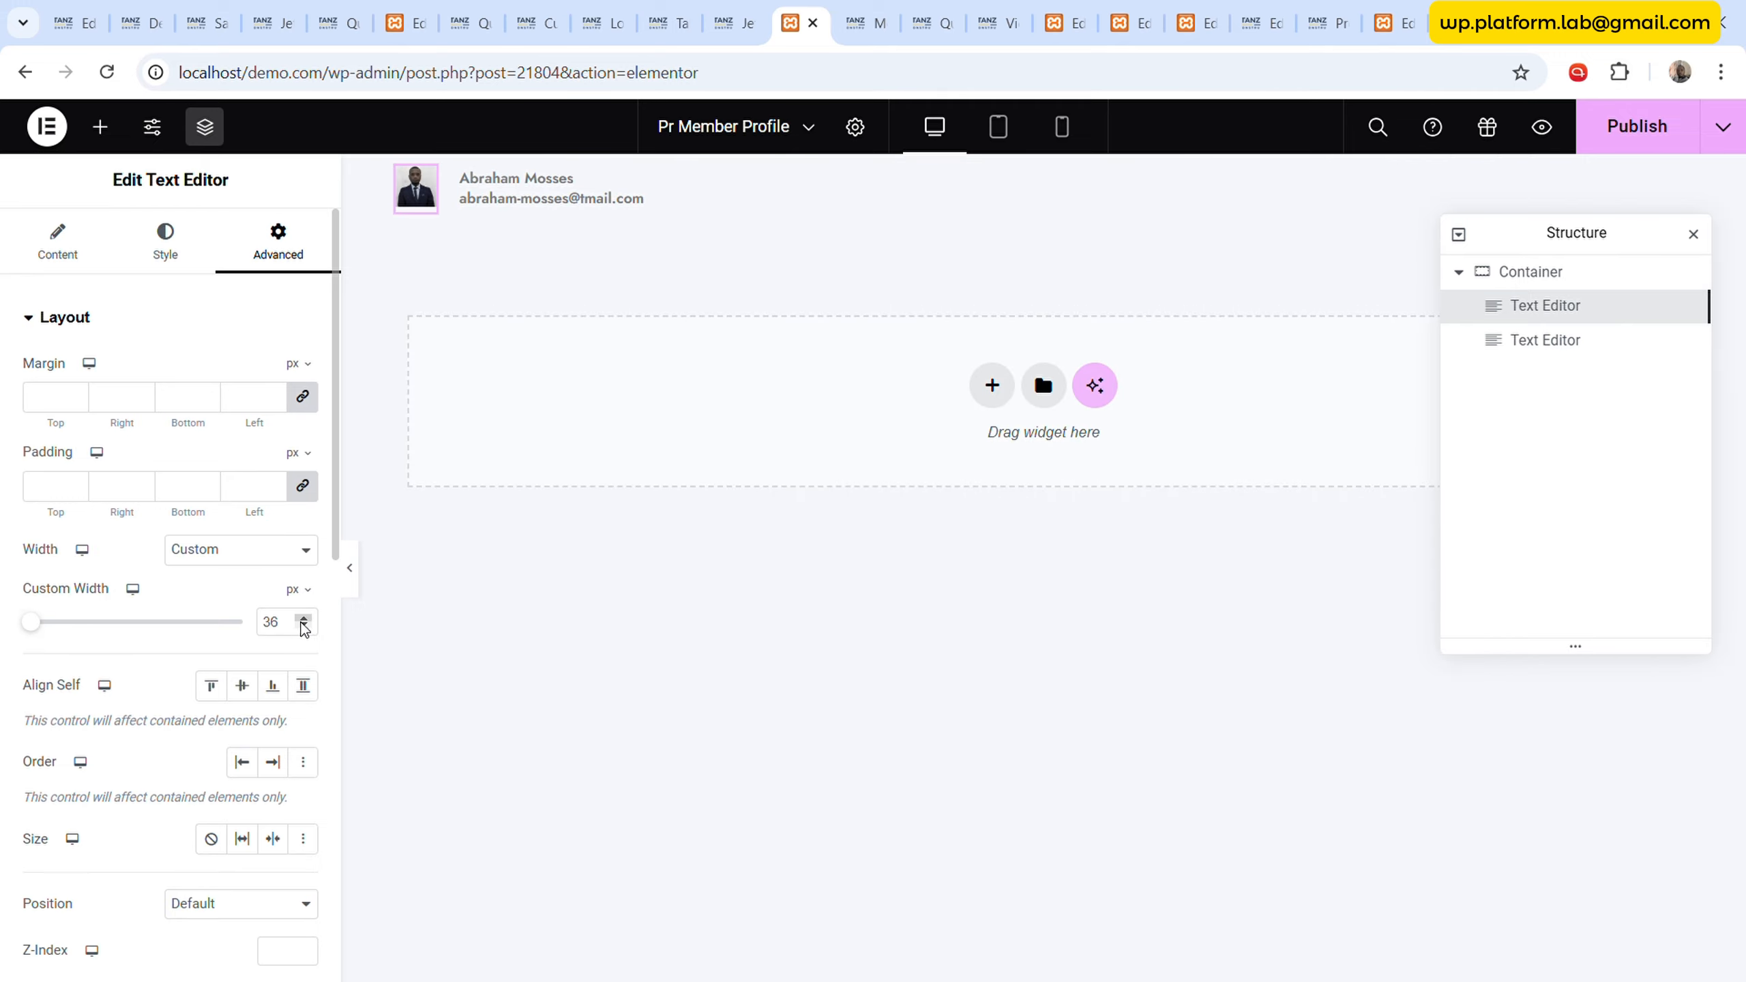
type("30")
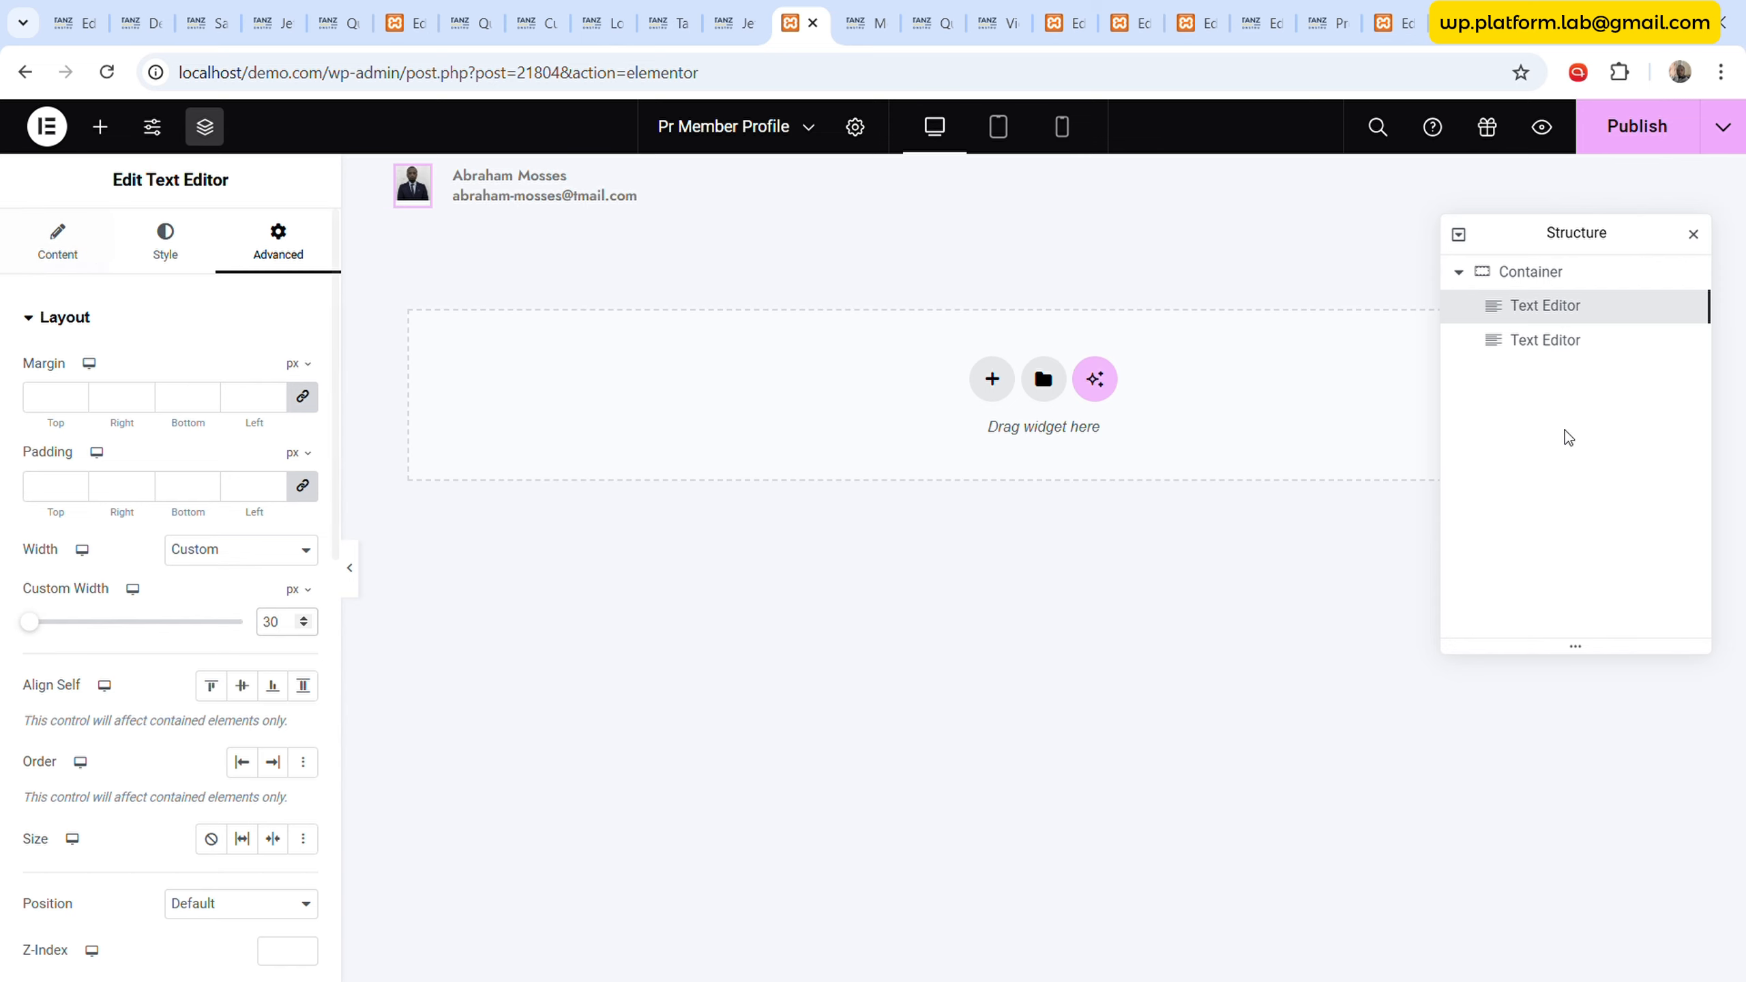
left_click(242, 687)
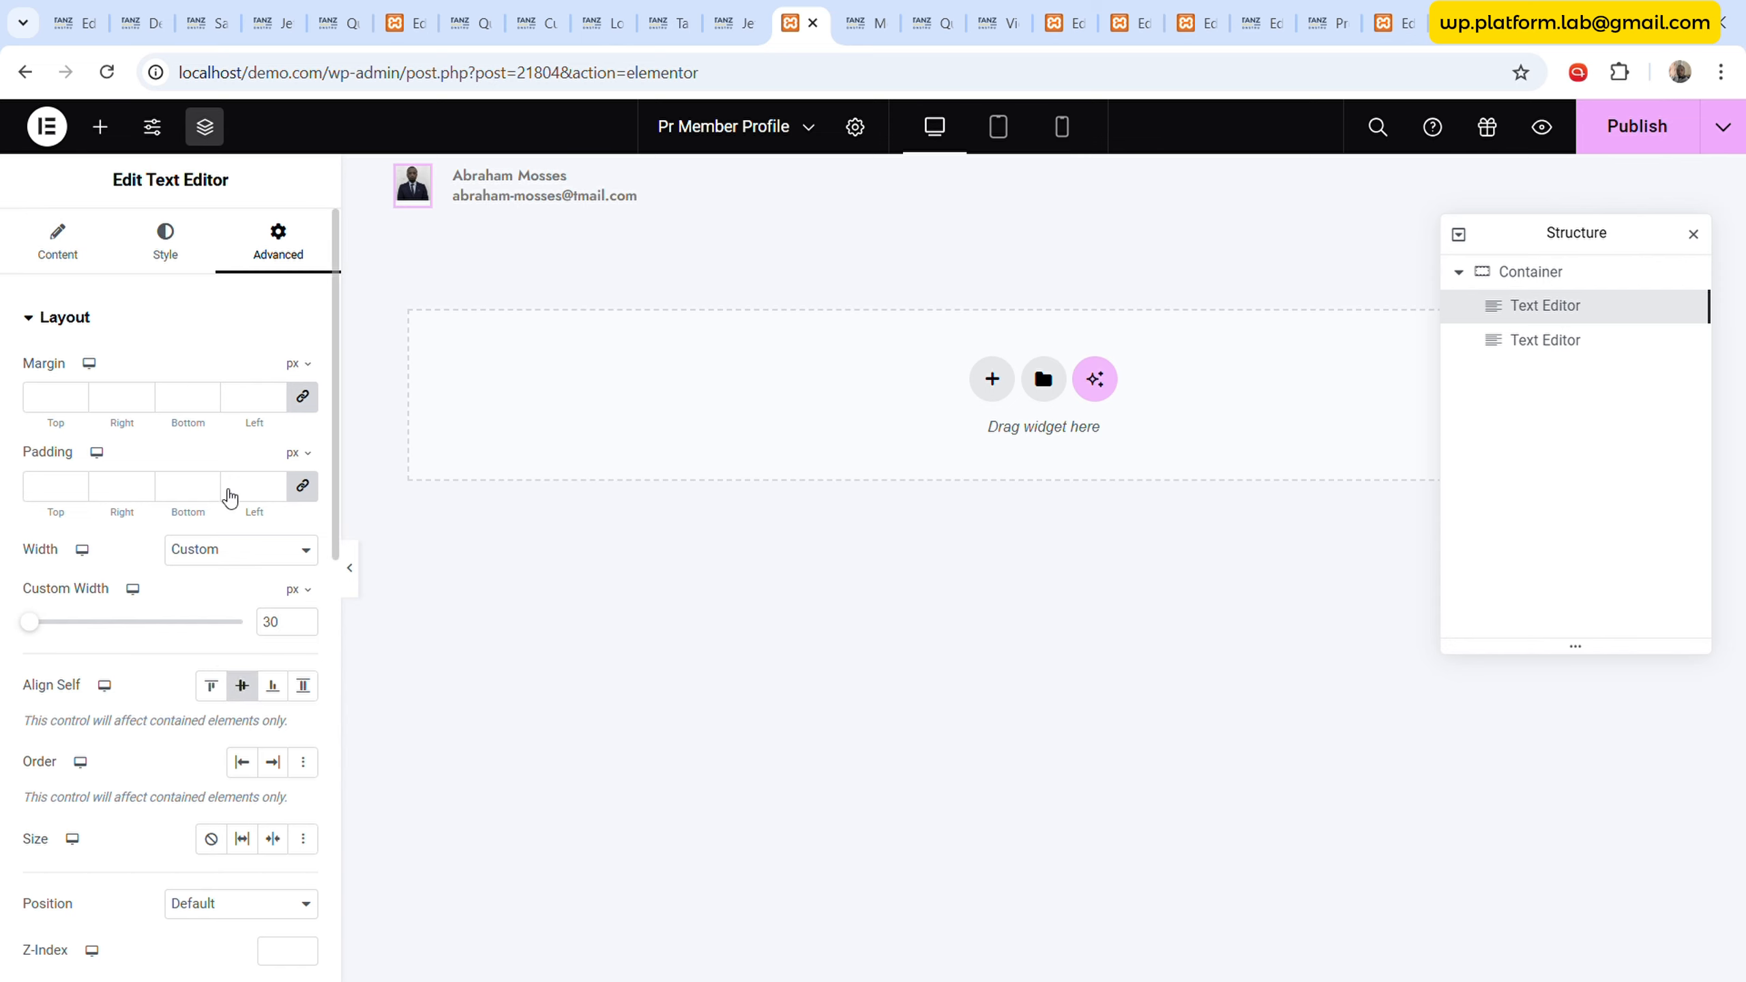
- Set the profile picture Text Editor's typography line height to 1 em
left_click(118, 246)
left_click(165, 241)
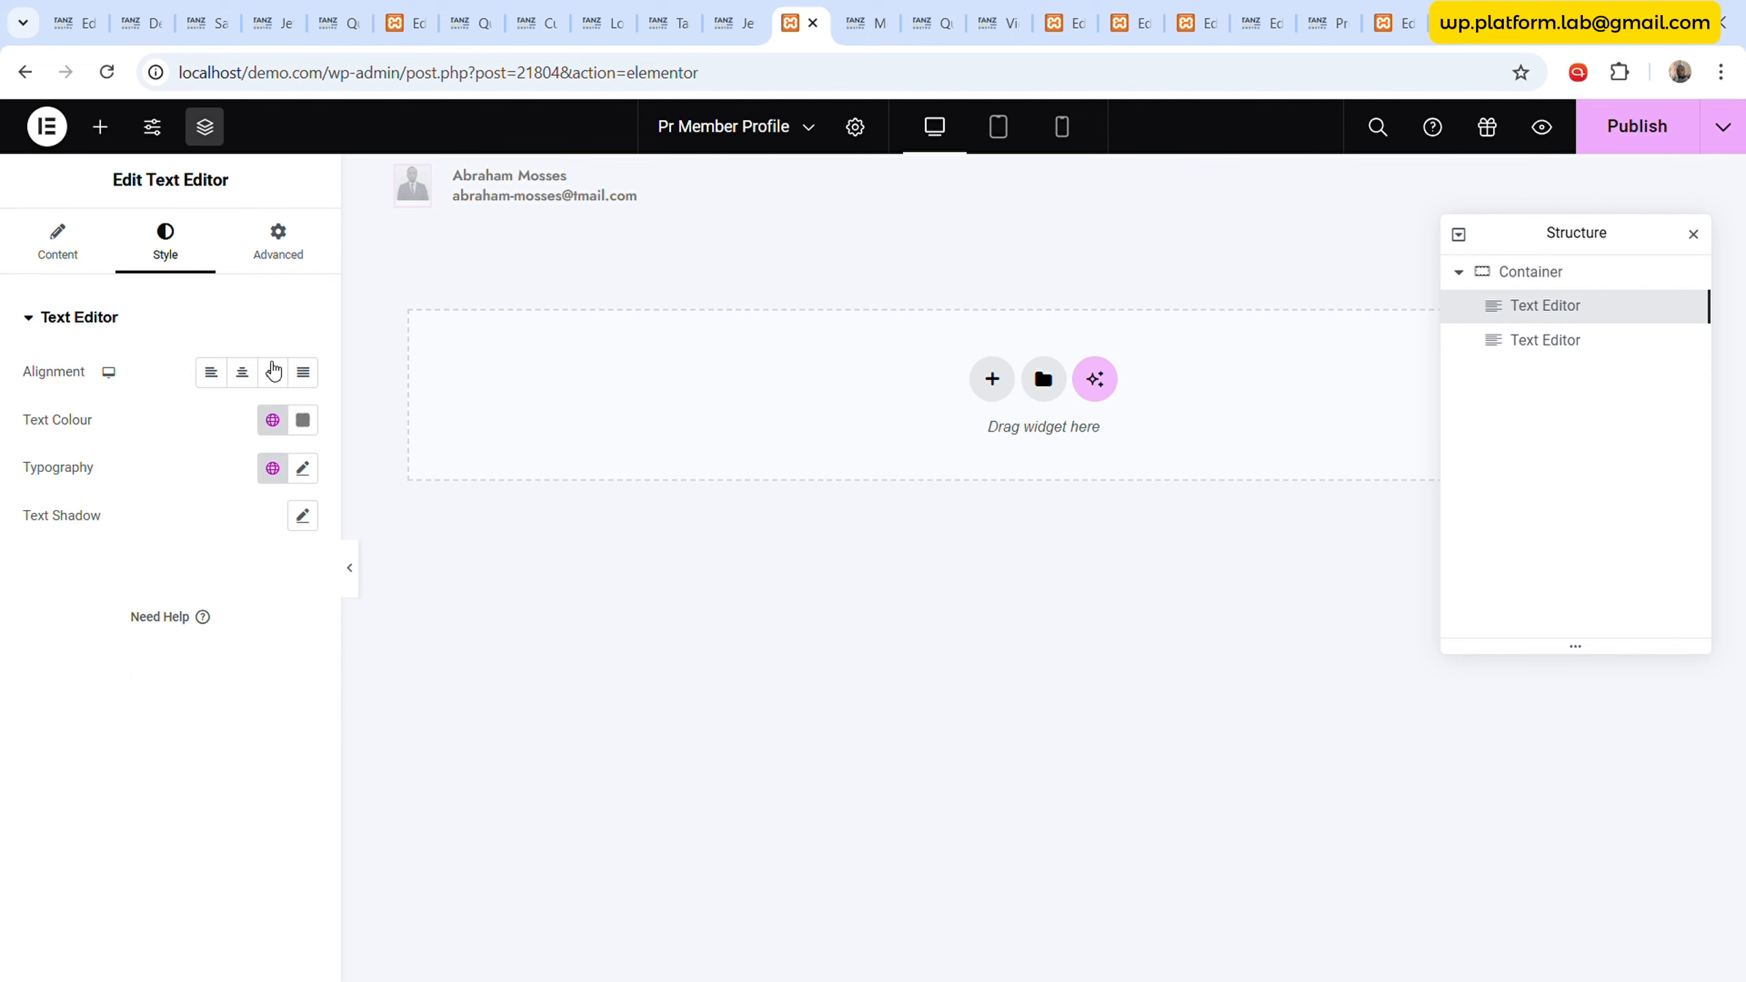
left_click(302, 468)
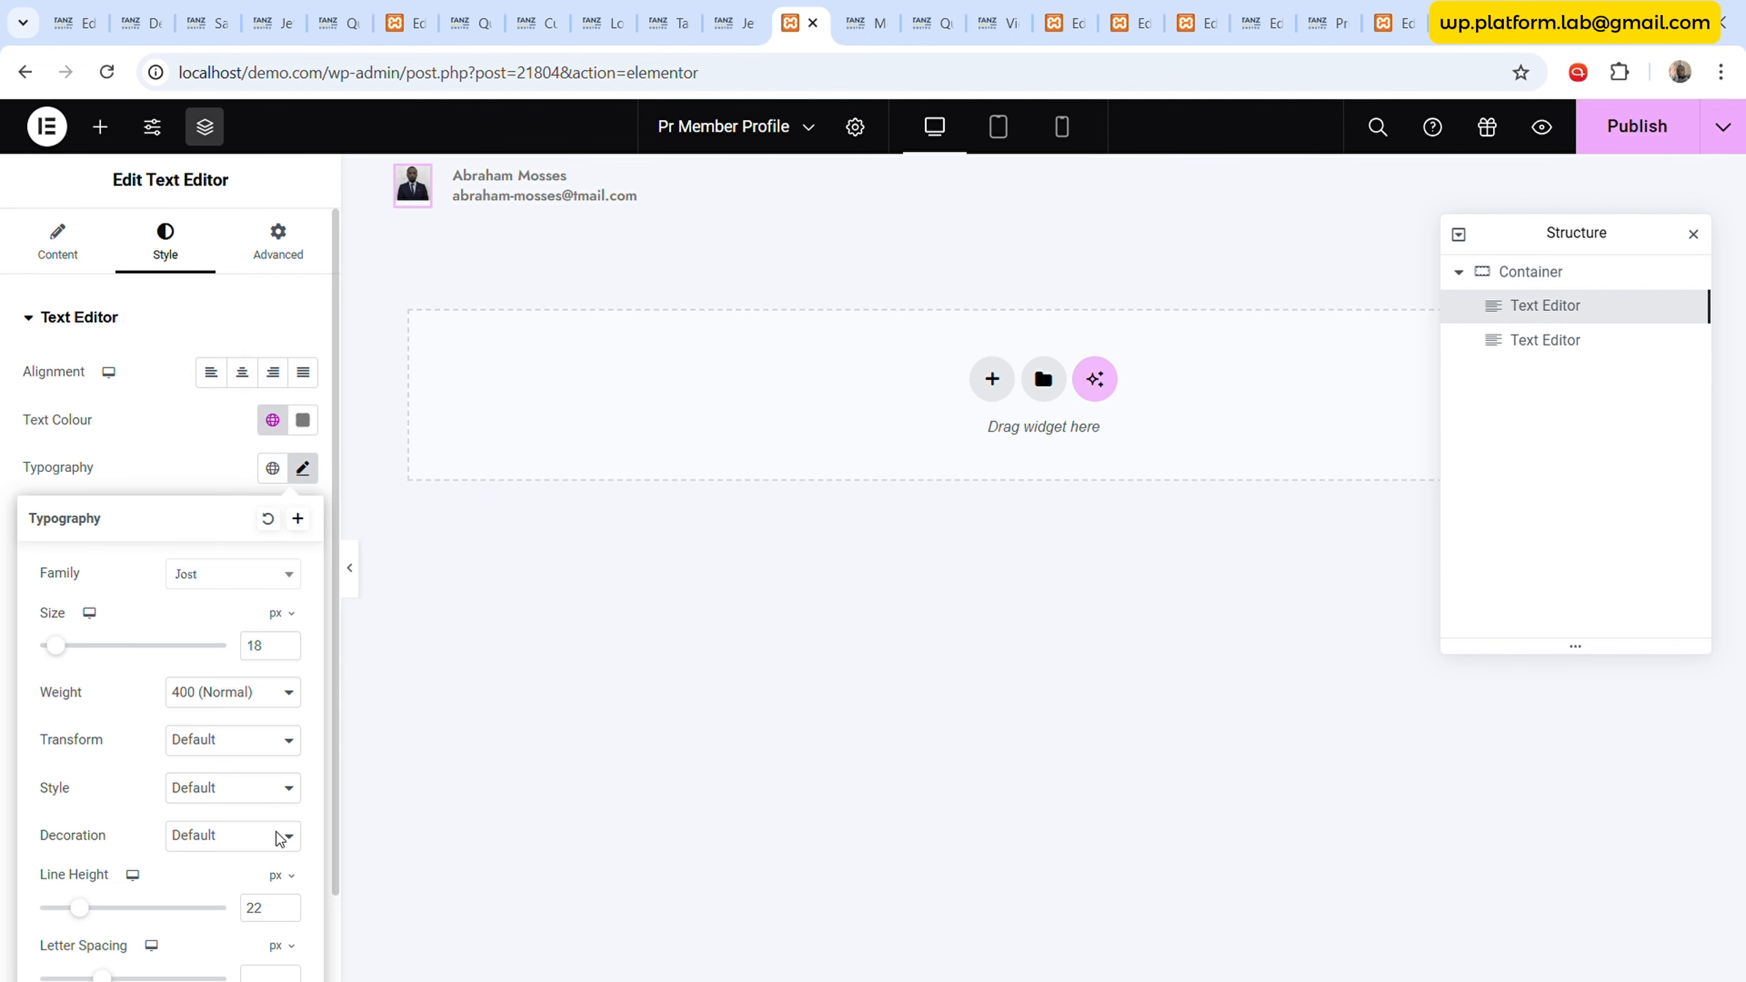
left_click_drag(278, 913, 228, 910)
type("18")
left_click(281, 875)
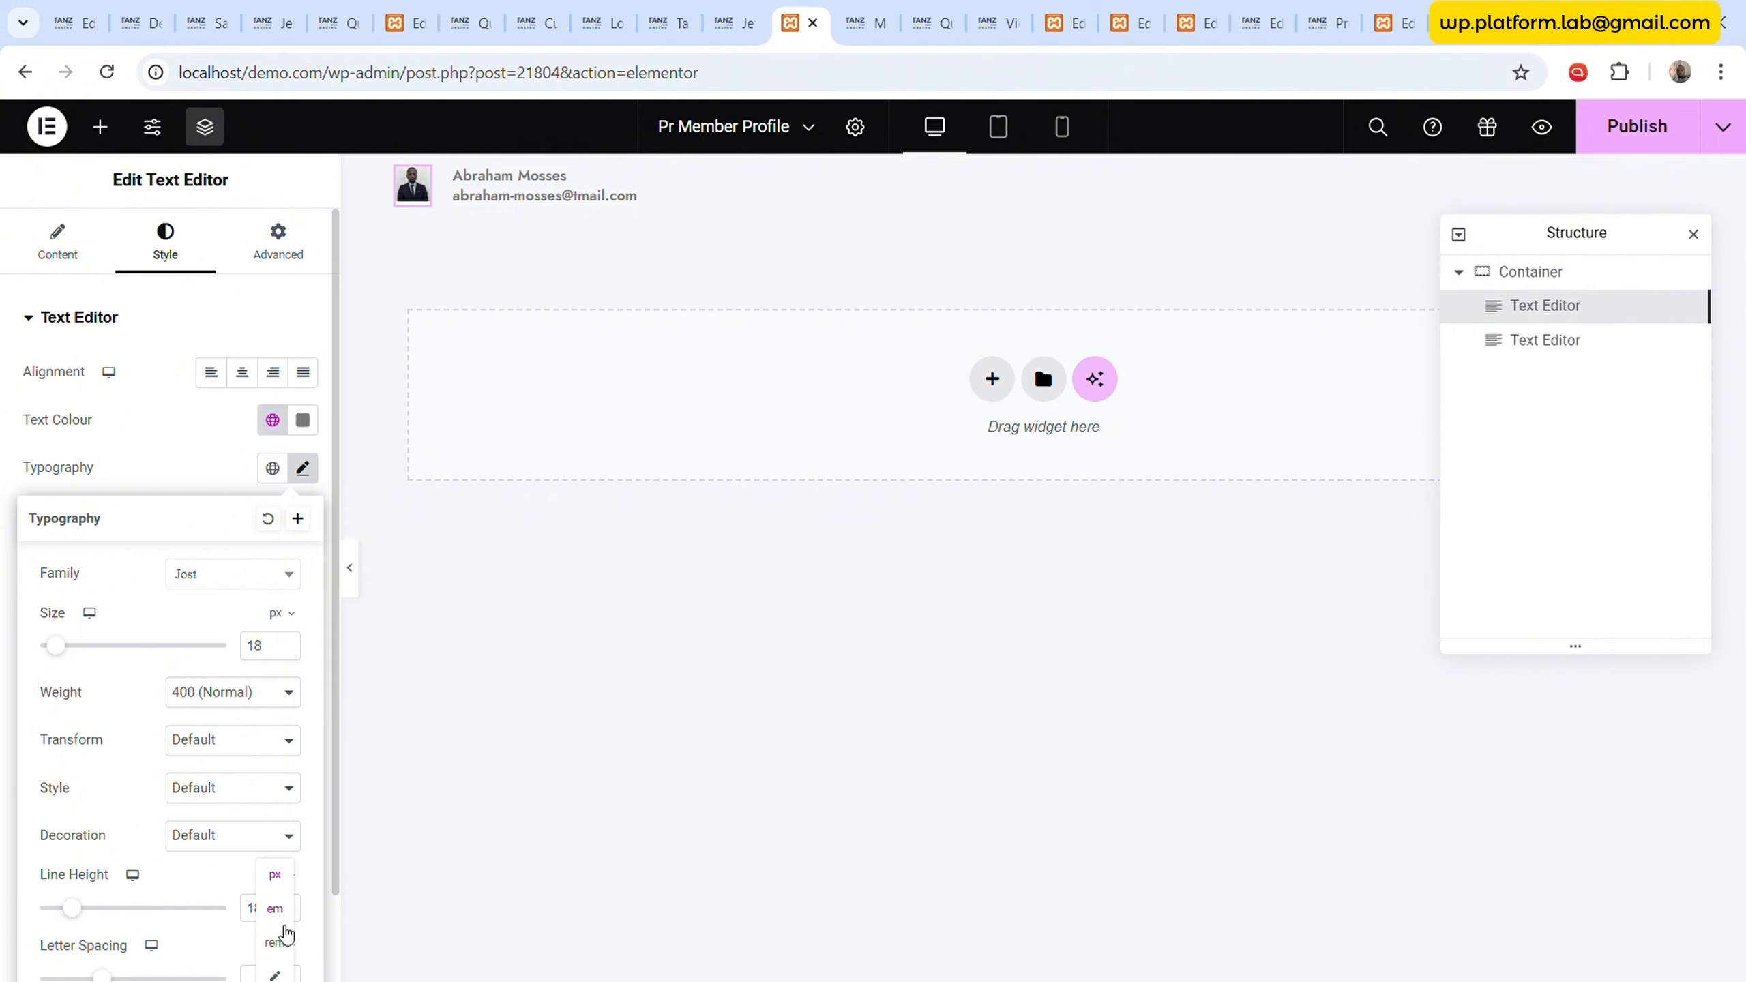
left_click(282, 934)
double_click(255, 910)
left_click_drag(255, 920, 240, 914)
type("1")
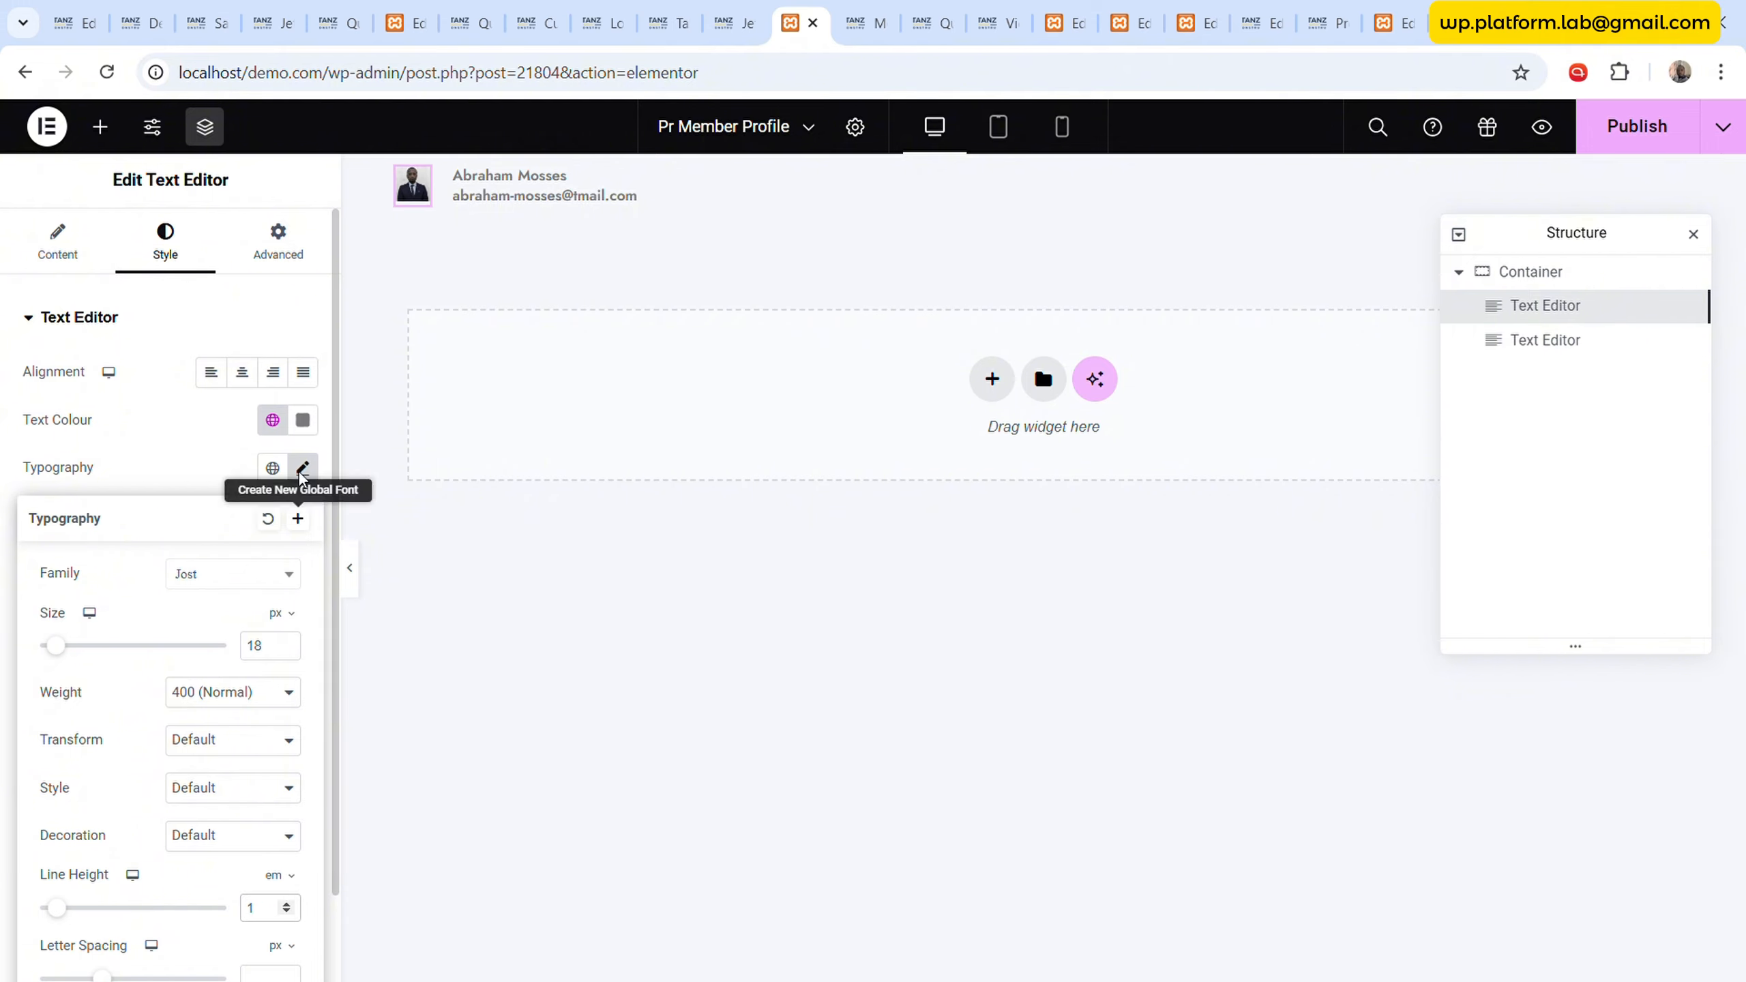
left_click(180, 417)
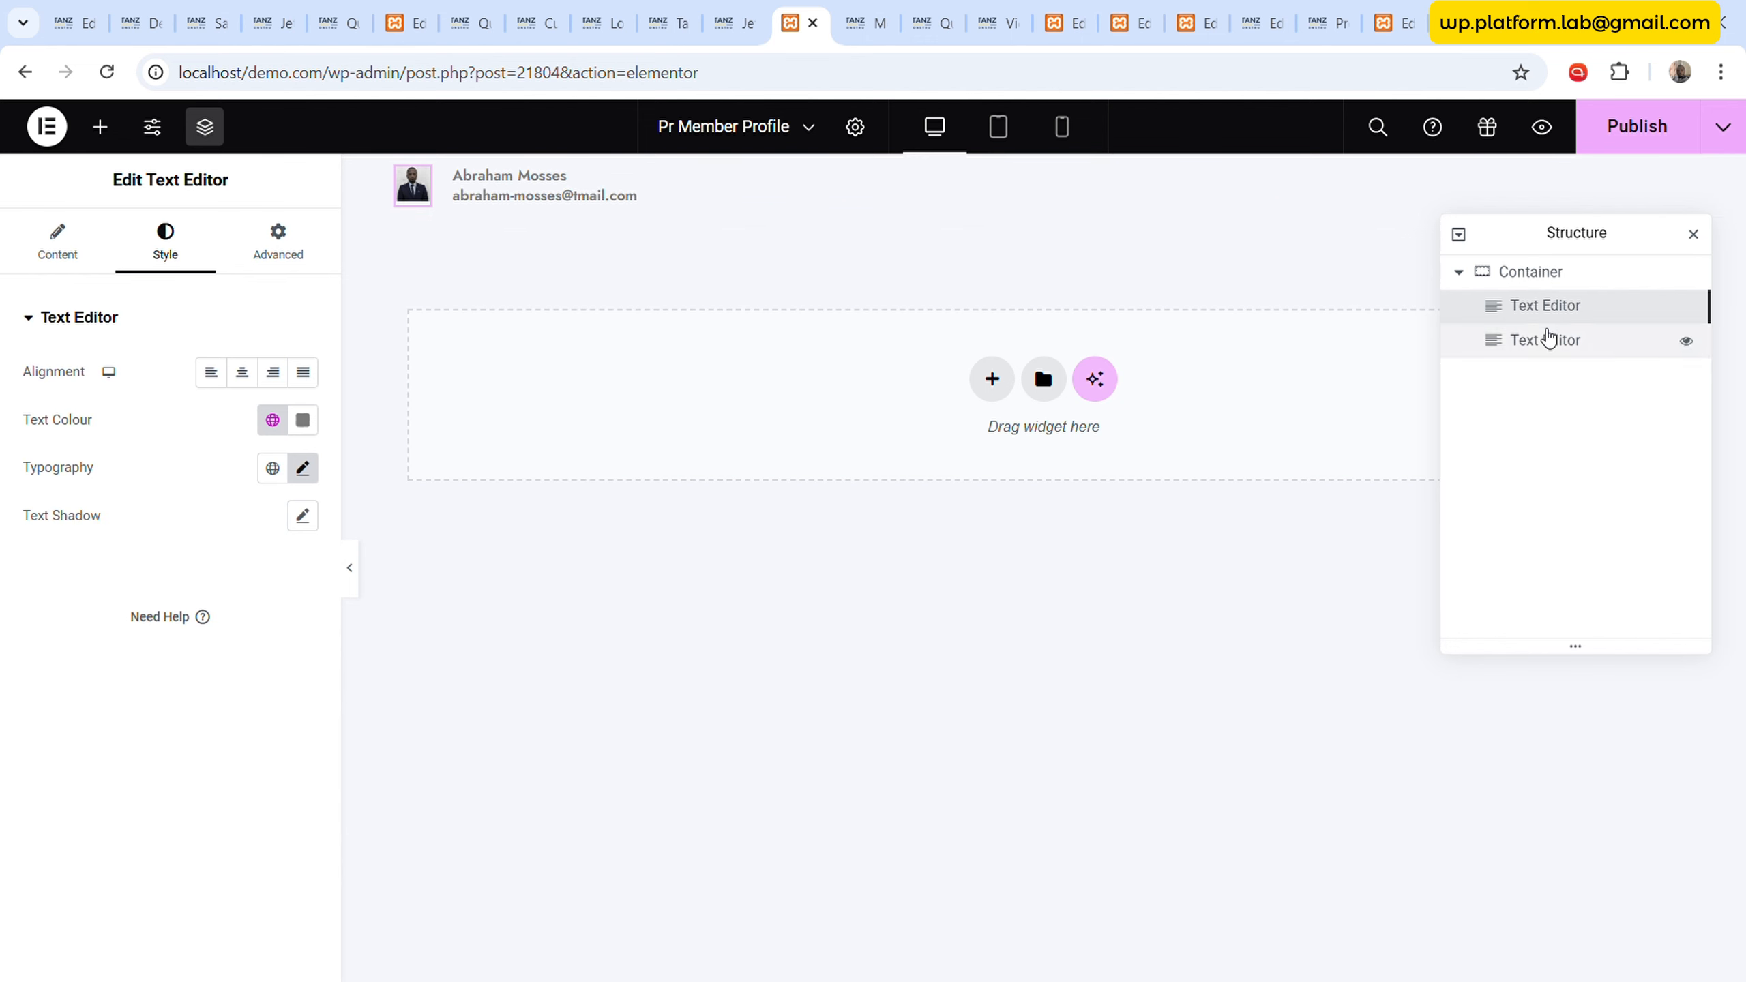
- Set the container's content width to Full Width and its column and row gaps to 5 px
left_click(1485, 273)
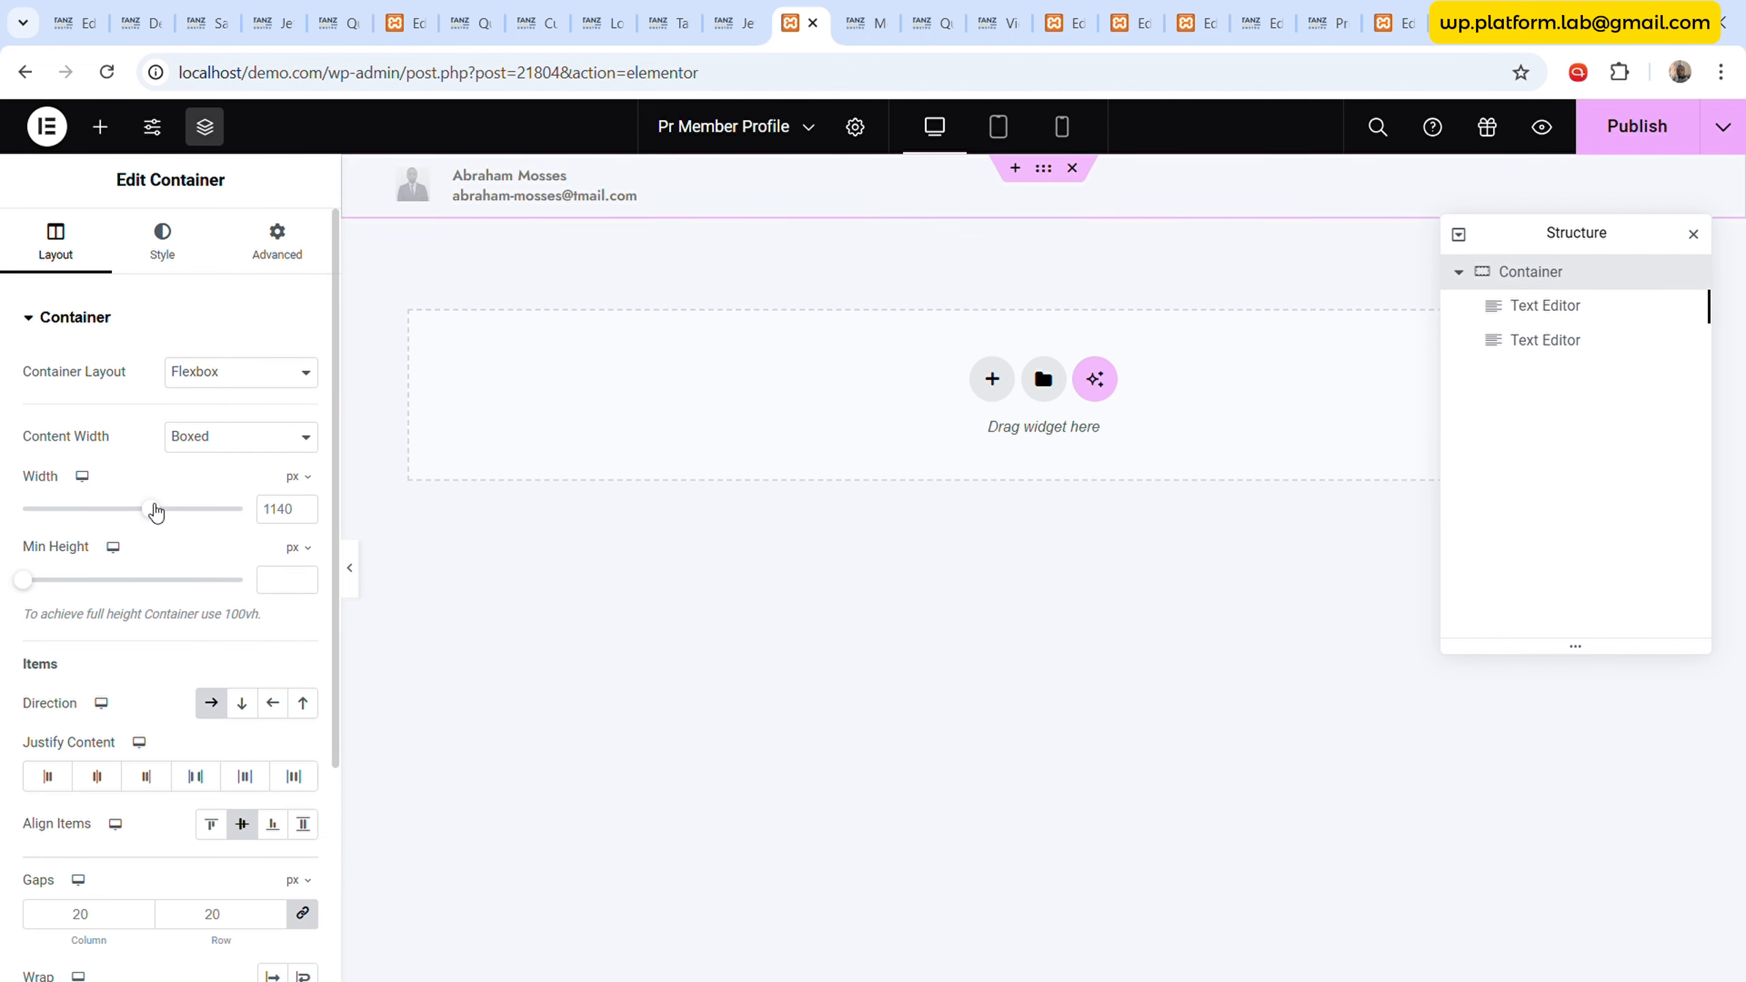
left_click(227, 437)
left_click(227, 490)
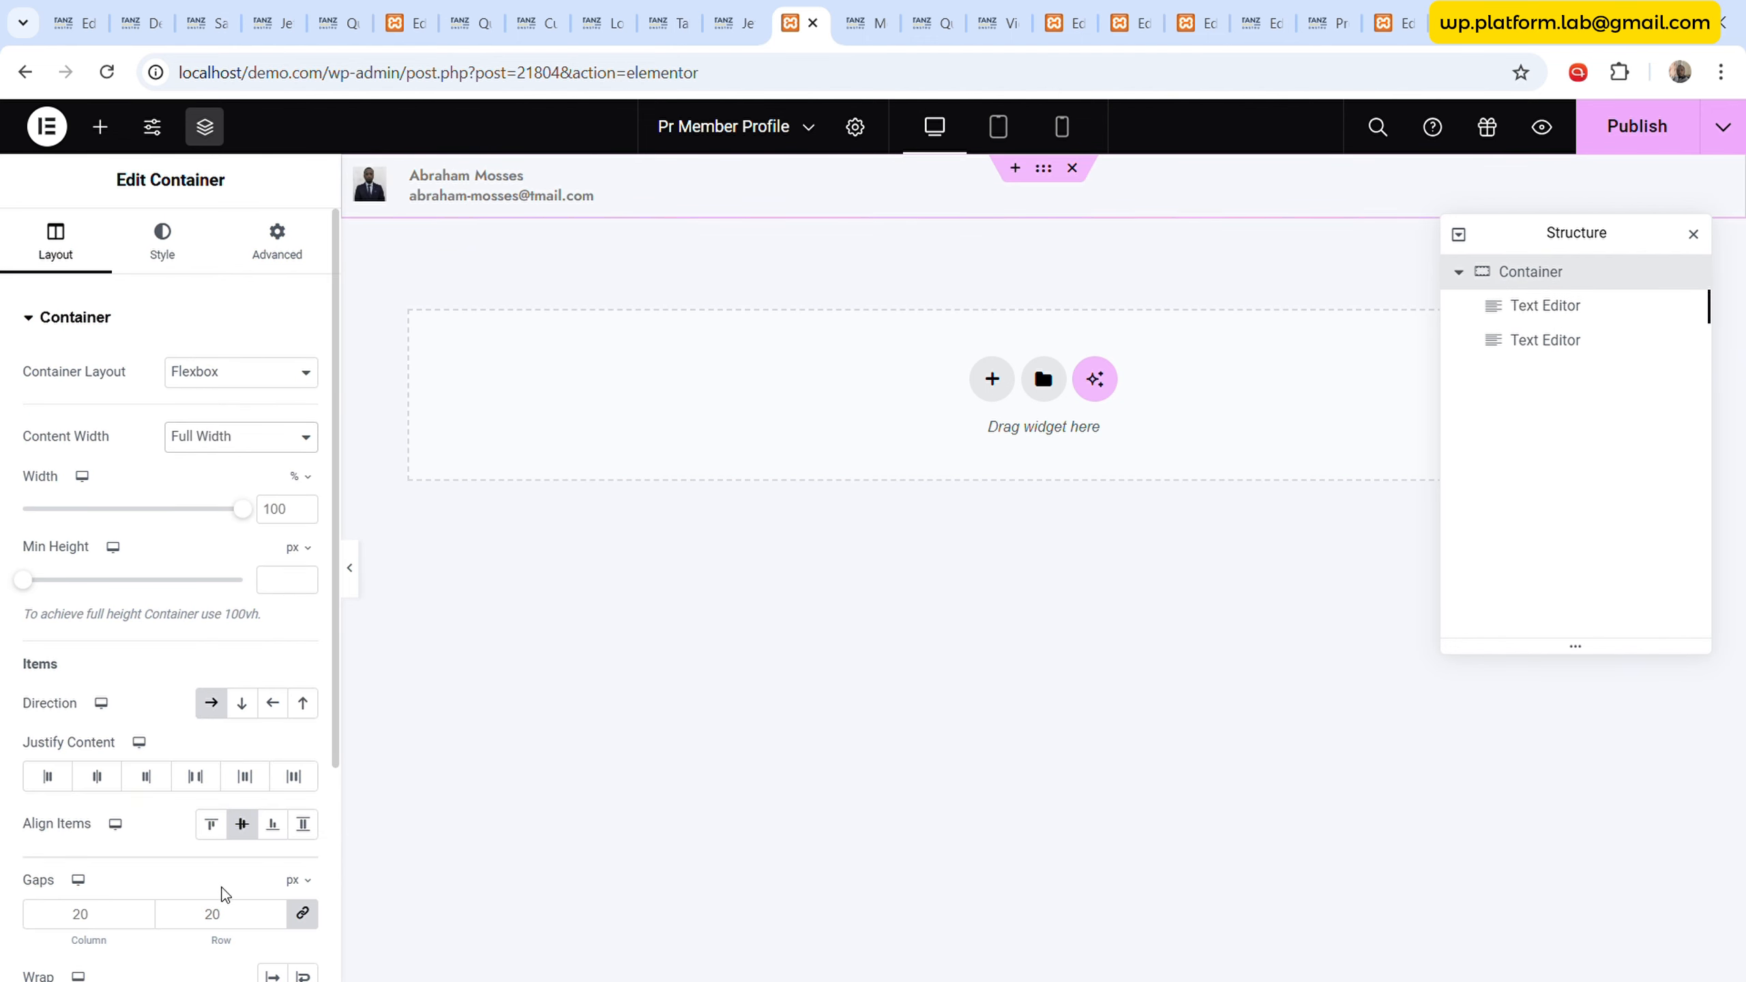
left_click(208, 922)
type("5")
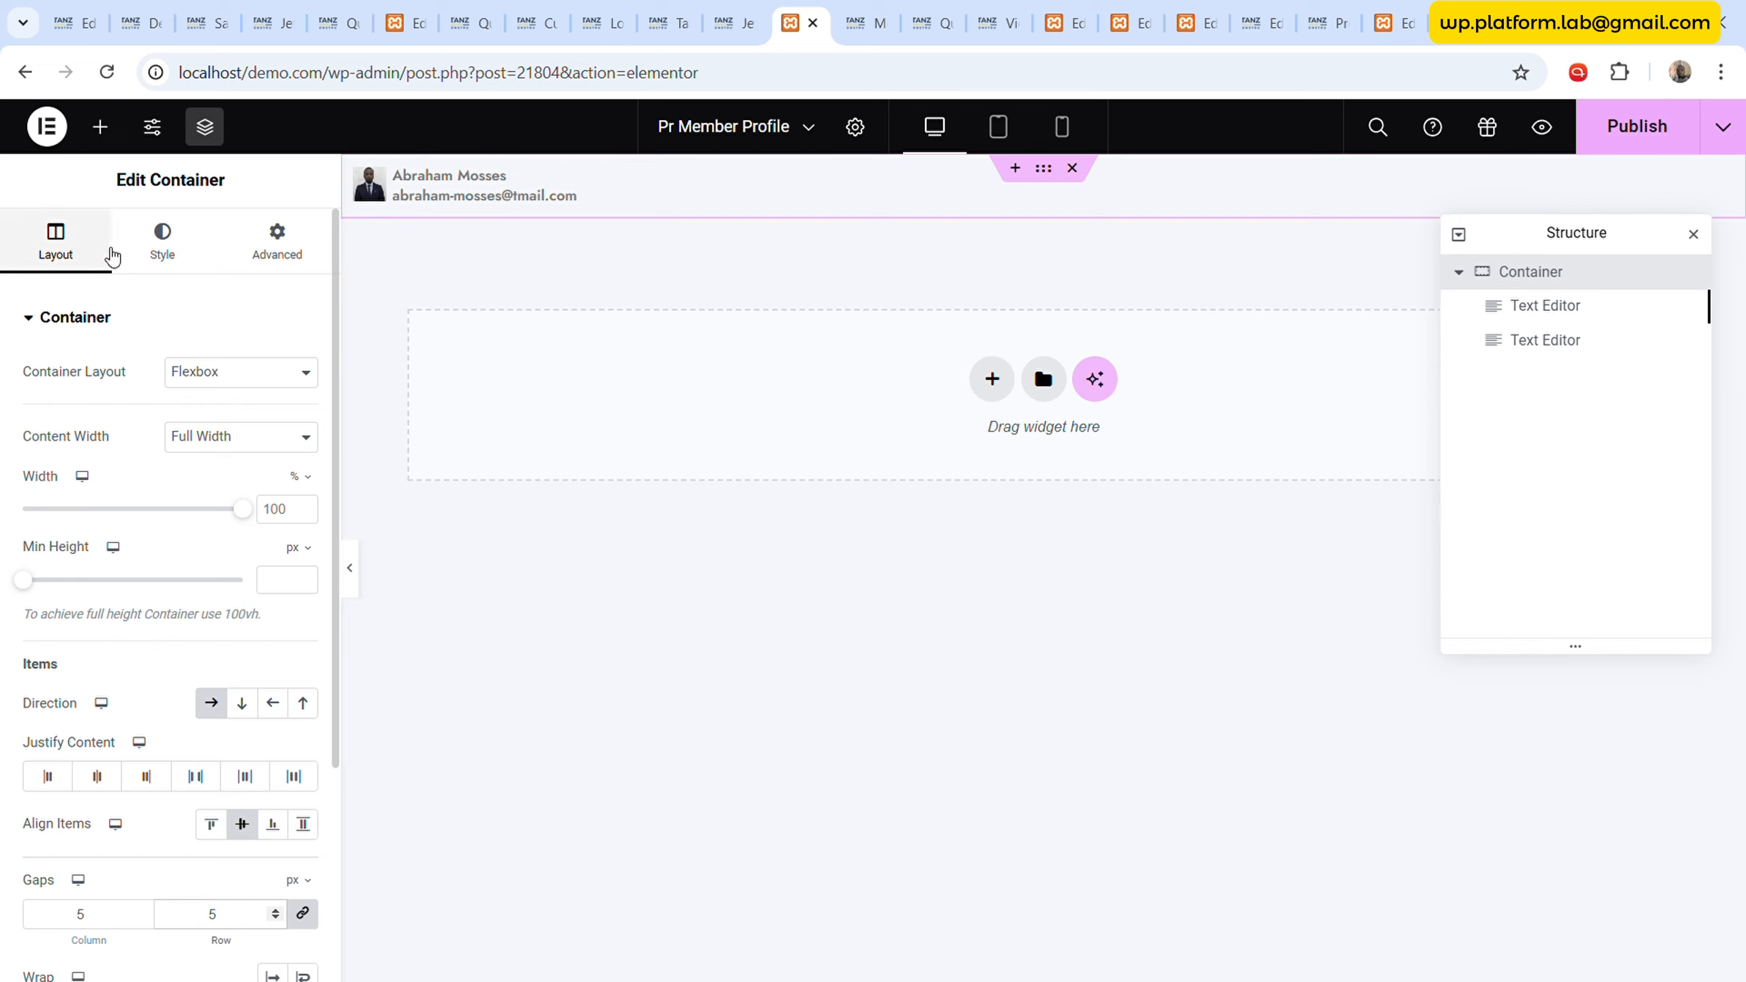
- Give the container a classic background in the white global colour
left_click(178, 242)
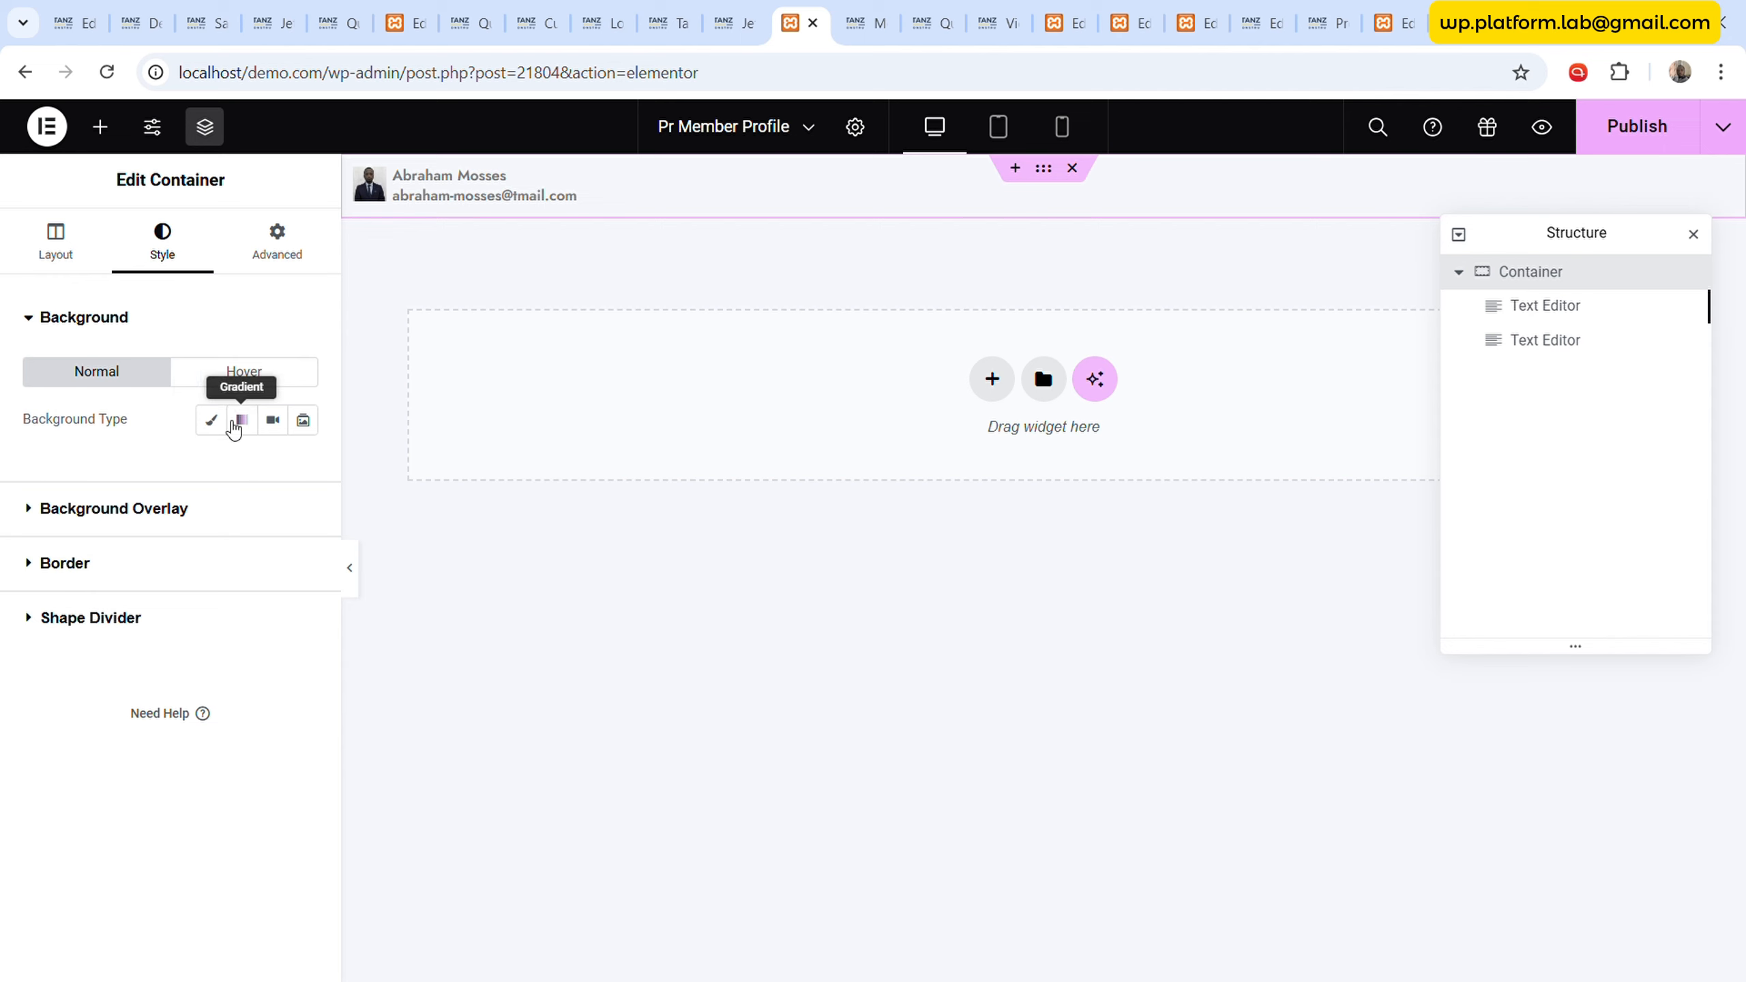
left_click(211, 420)
left_click(272, 467)
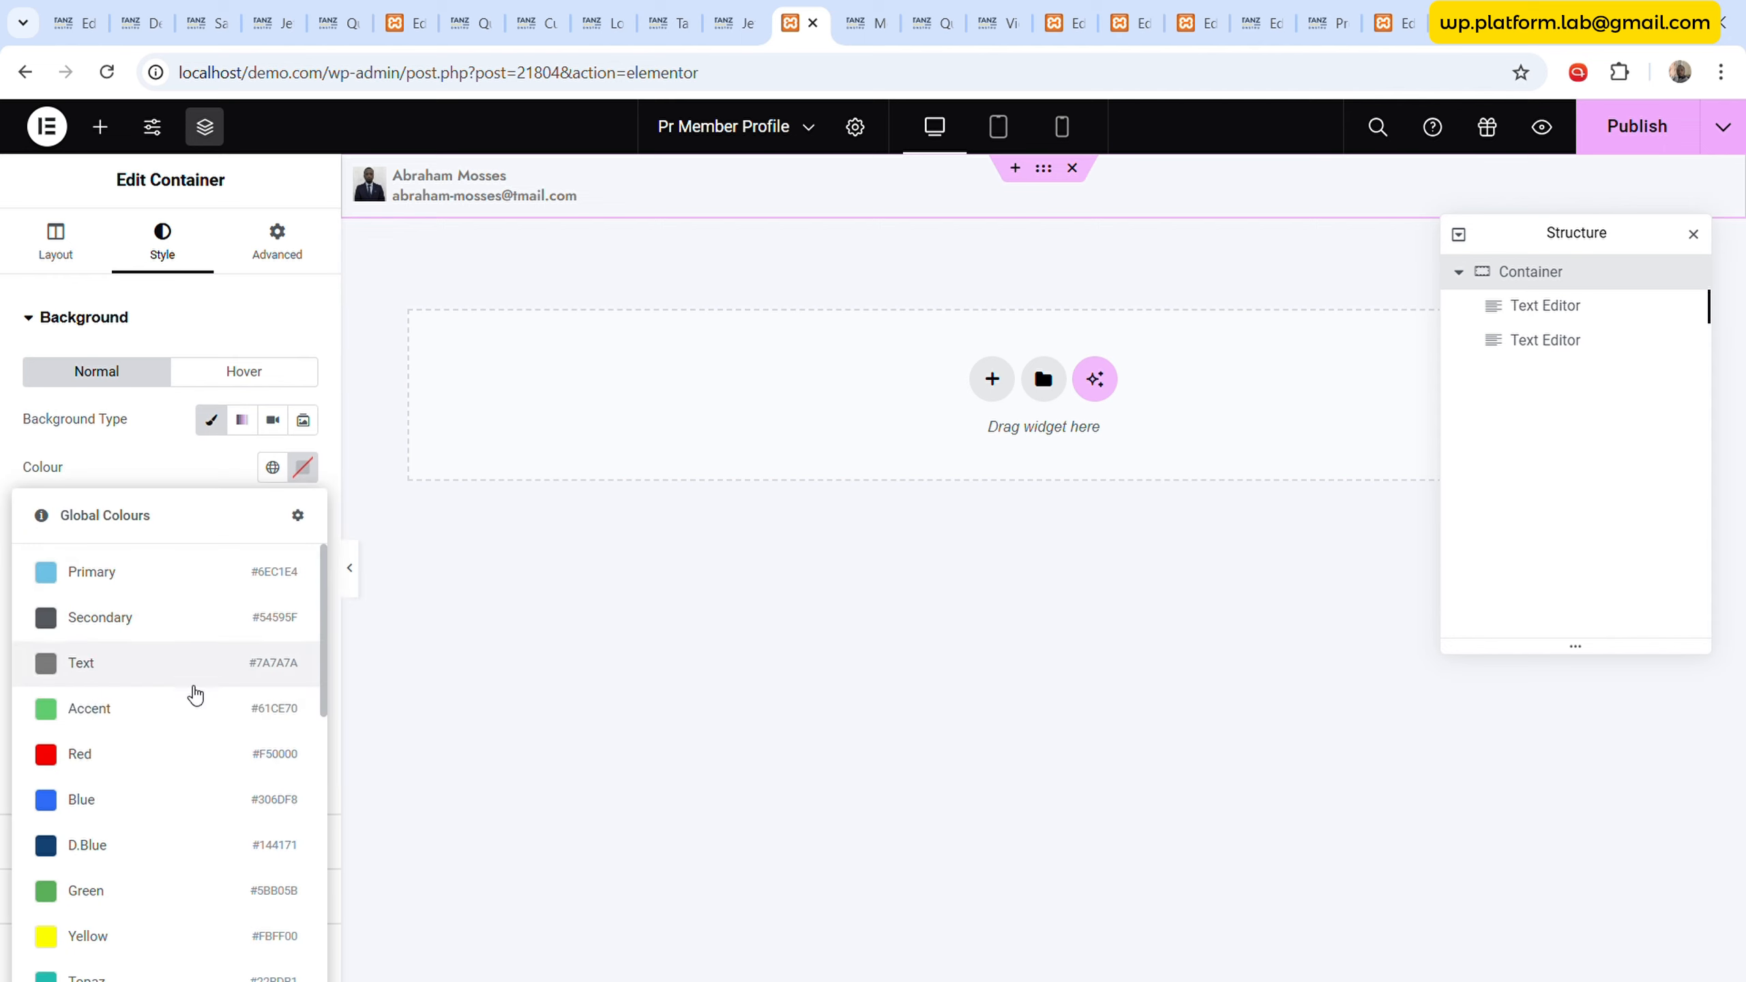
scroll(185, 750, "down", 3)
left_click(126, 834)
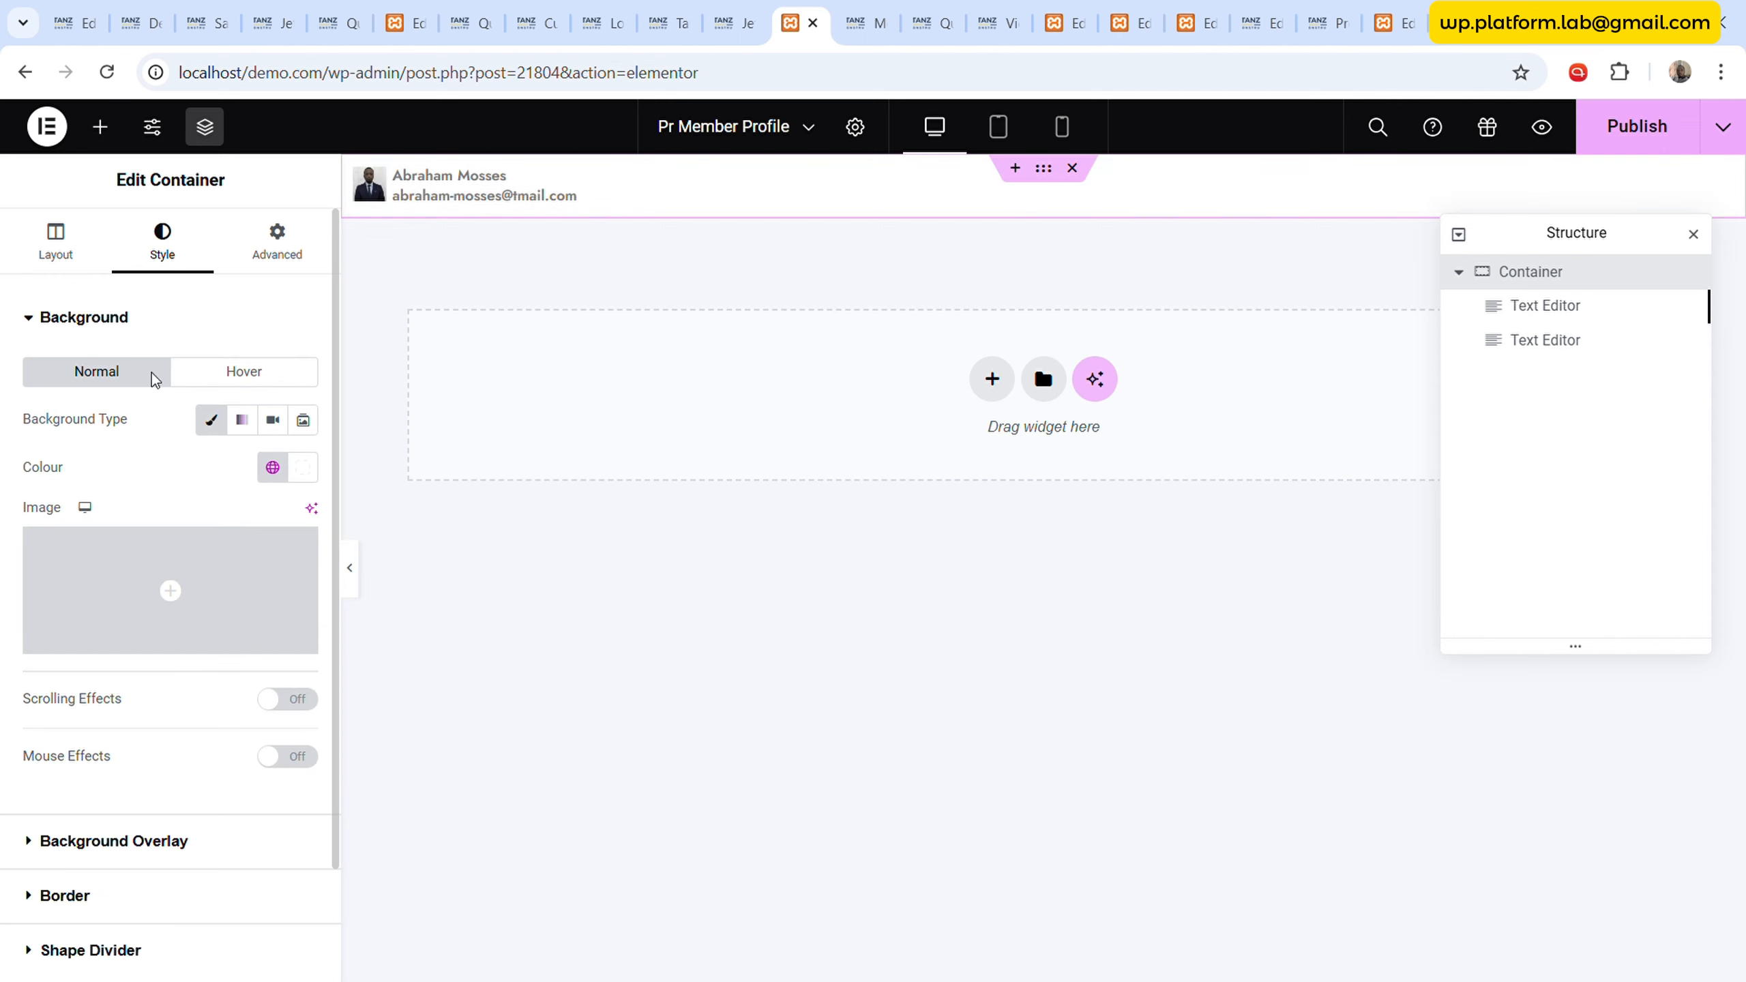
- Set the container's padding to 0 px on all sides
left_click(248, 261)
left_click(249, 486)
type("0")
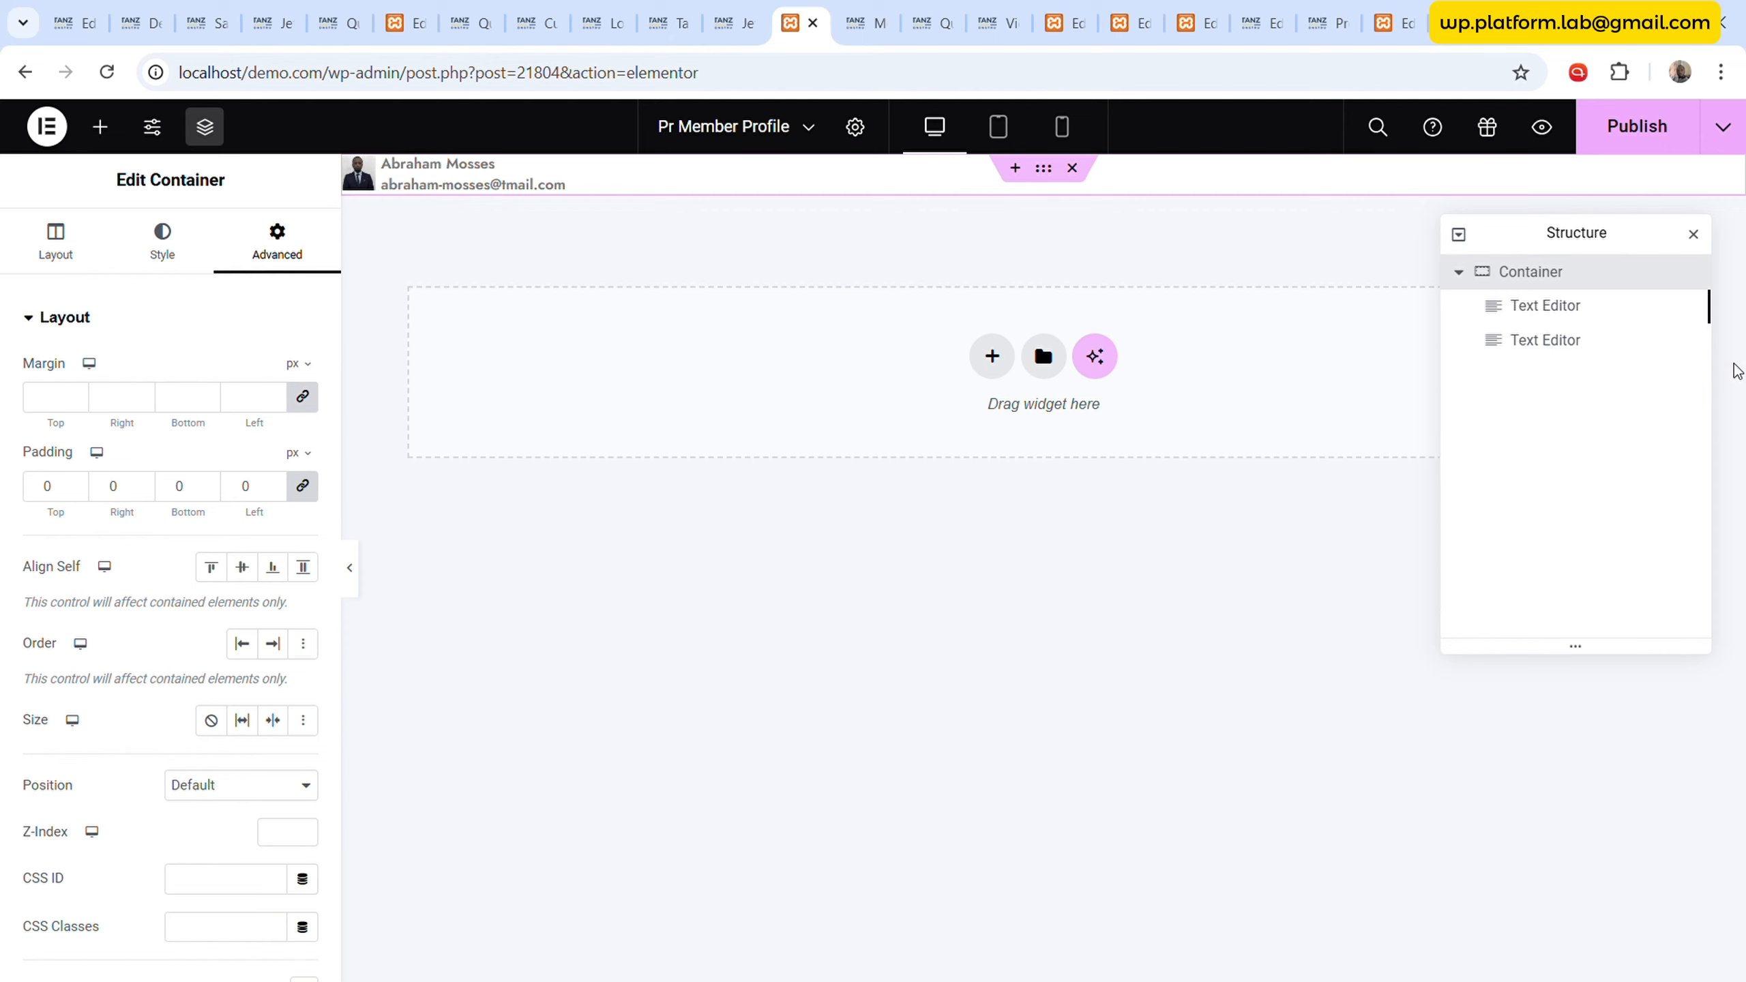
- Set the profile picture Text Editor's custom width to 40 px and publish the Pr Member Profile template
left_click(1677, 306)
left_click(289, 241)
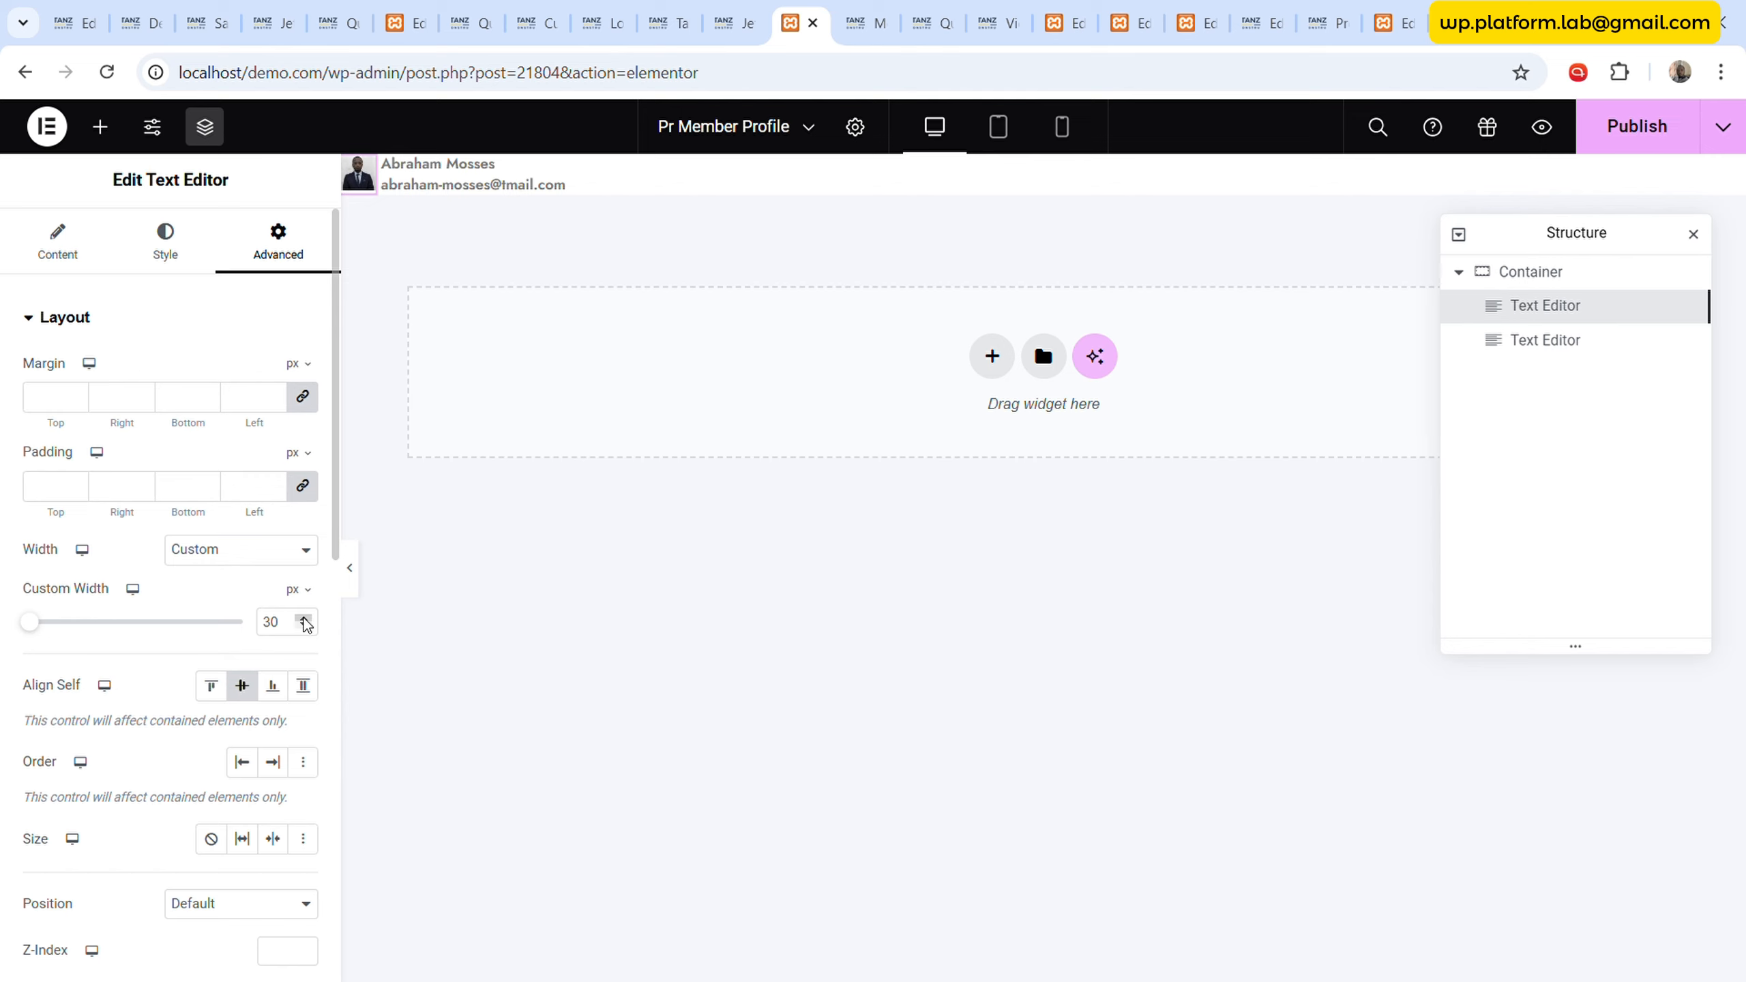
left_click(303, 619)
left_click(303, 629)
left_click(303, 628)
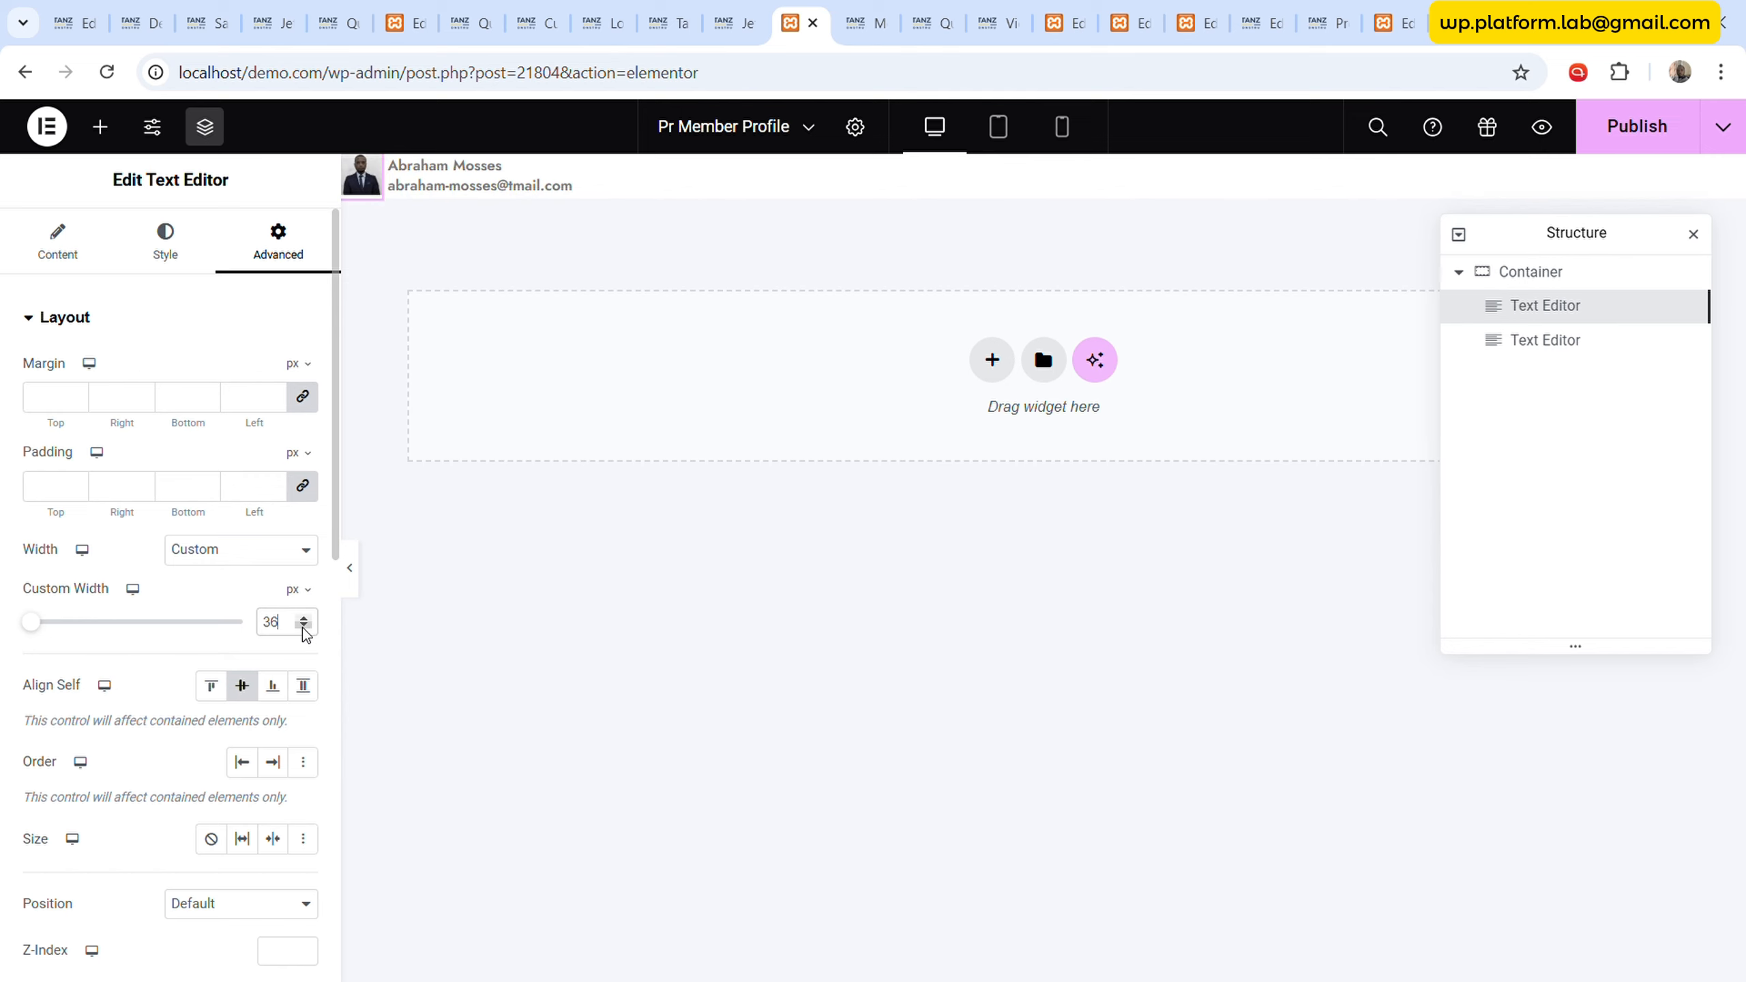
left_click(303, 619)
left_click(303, 618)
left_click(303, 619)
left_click(303, 618)
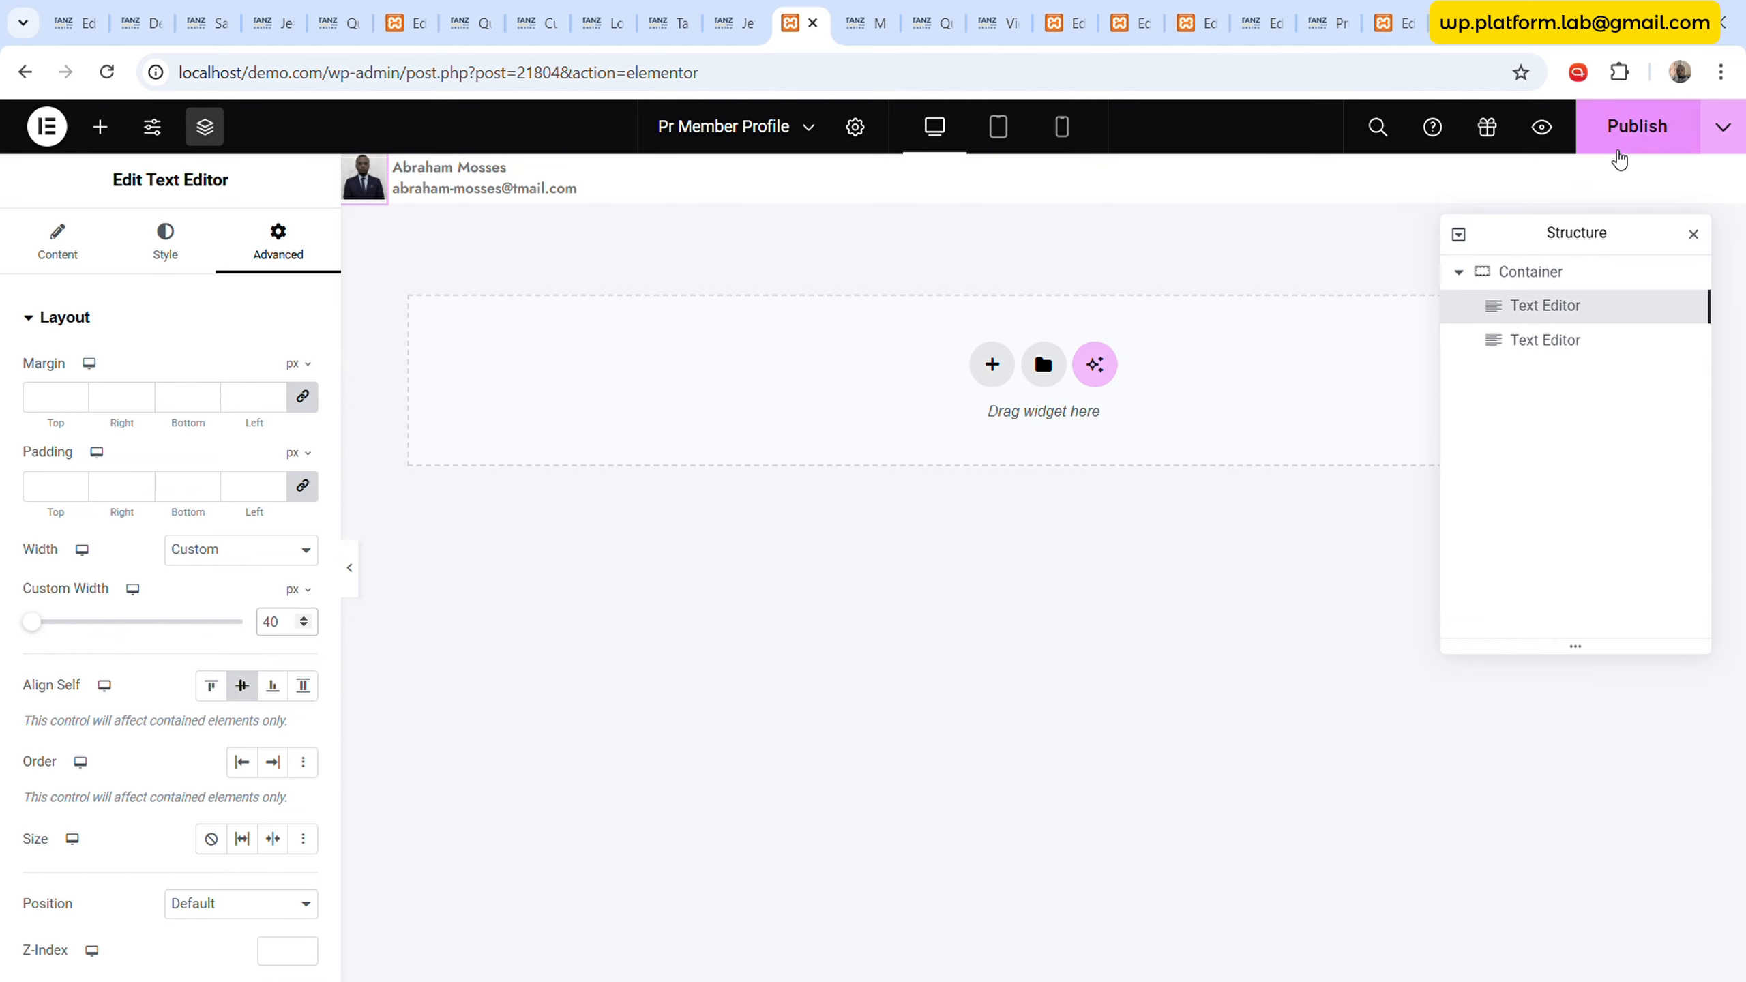
left_click(1619, 150)
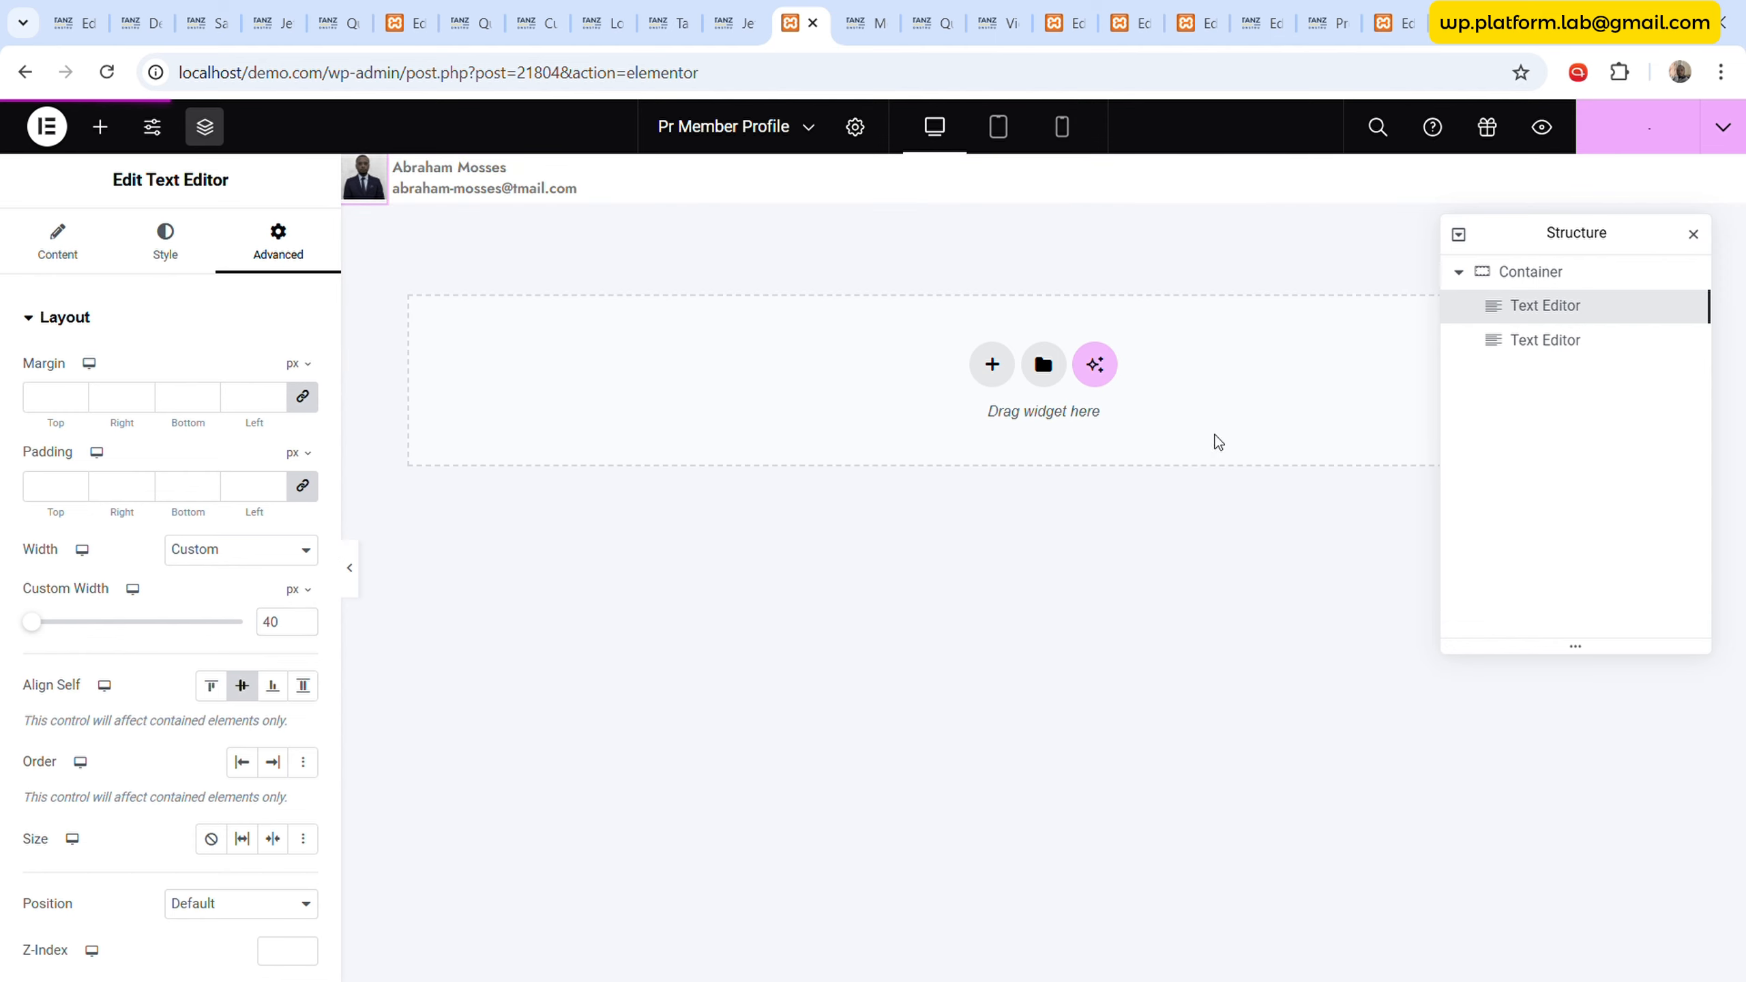
- Switch to the Cur Proj: Member List table settings, update the table and reload the settings page
left_click(676, 19)
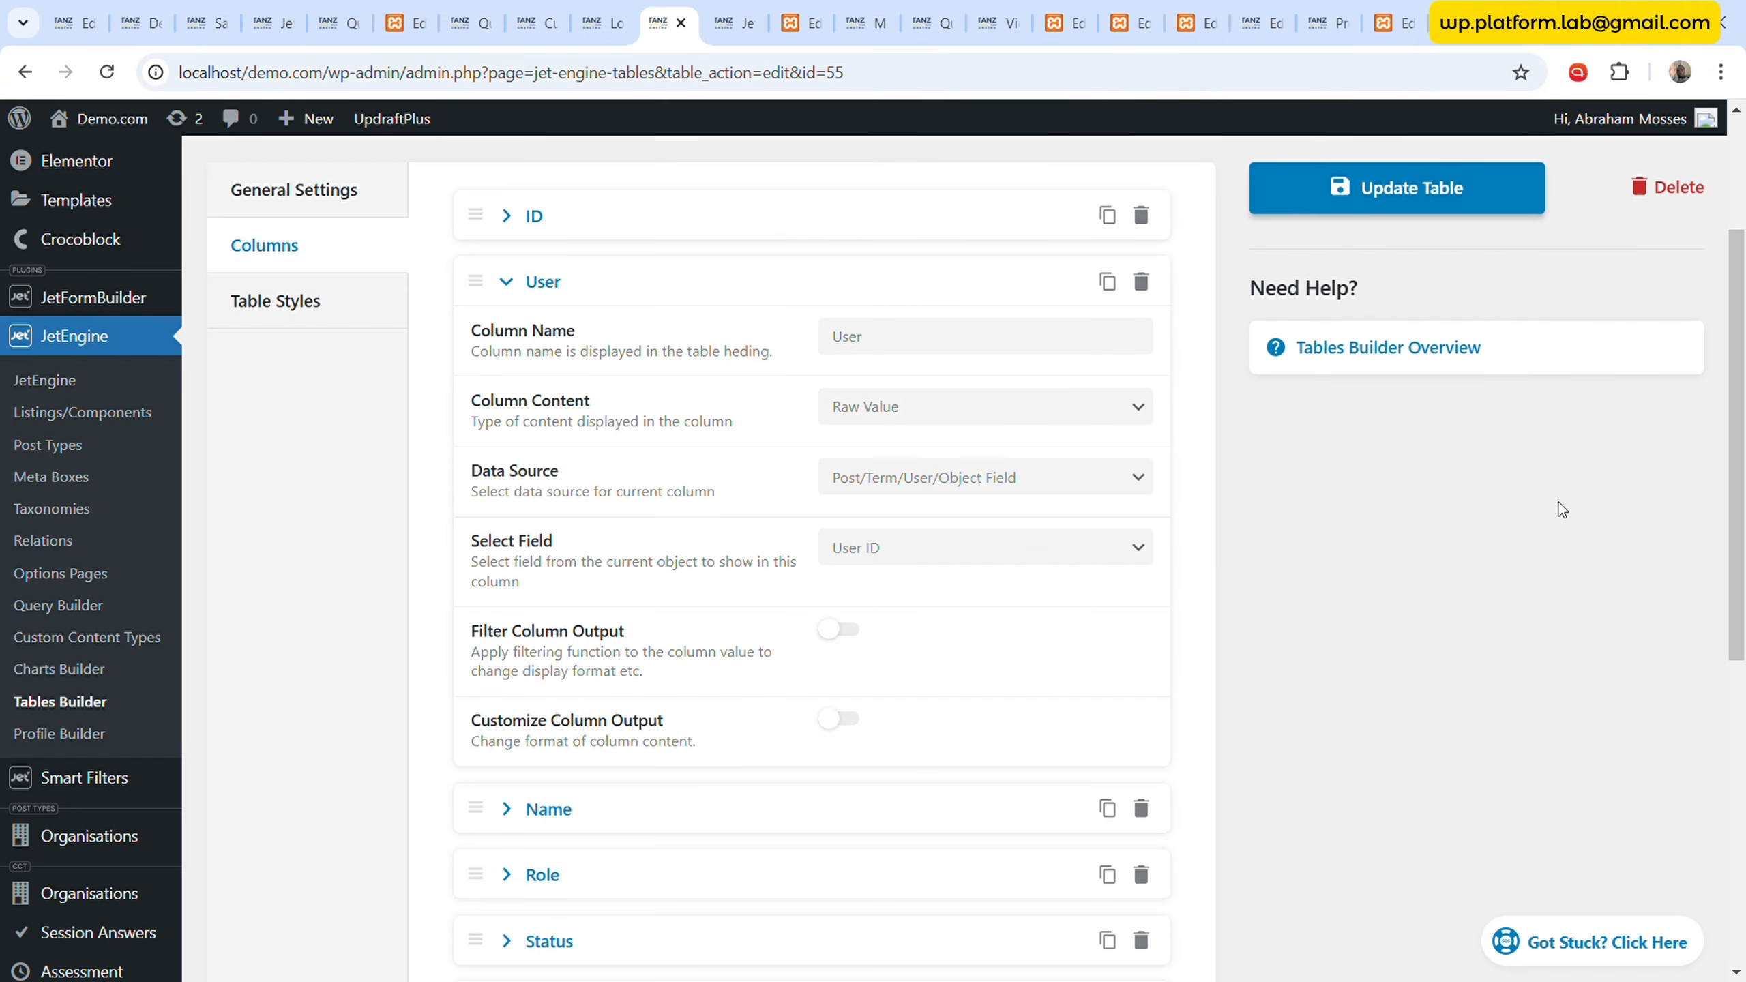
left_click(1451, 205)
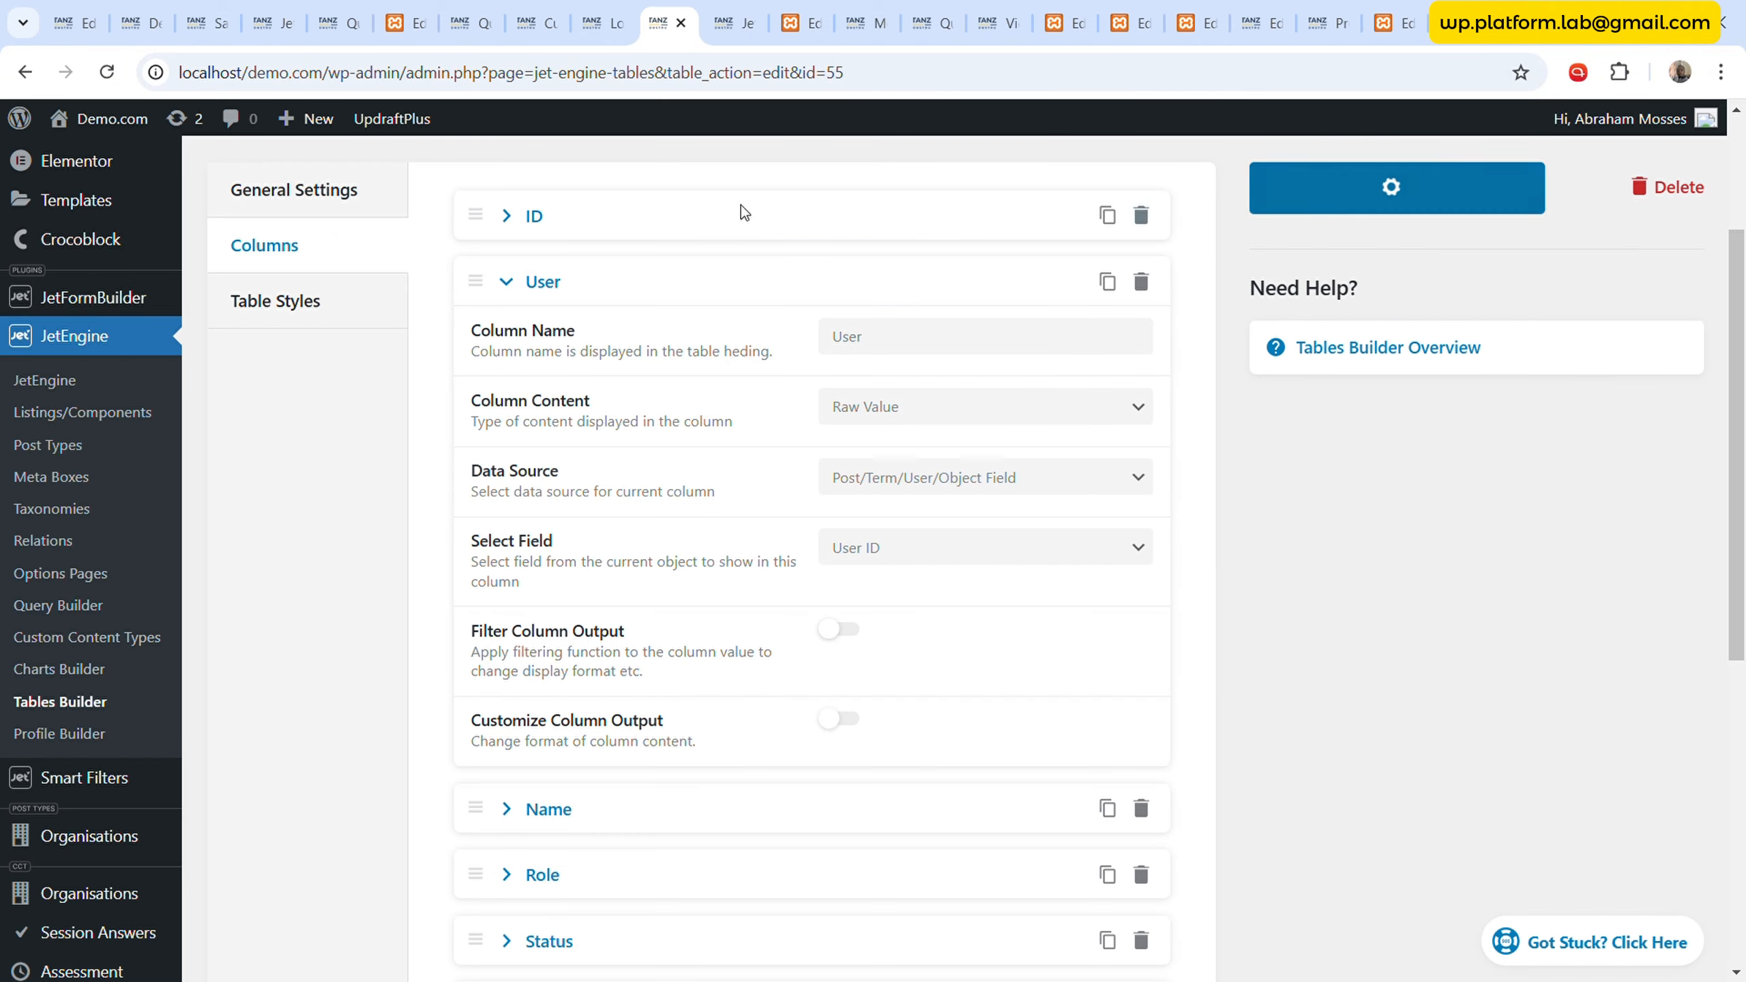
left_click(106, 73)
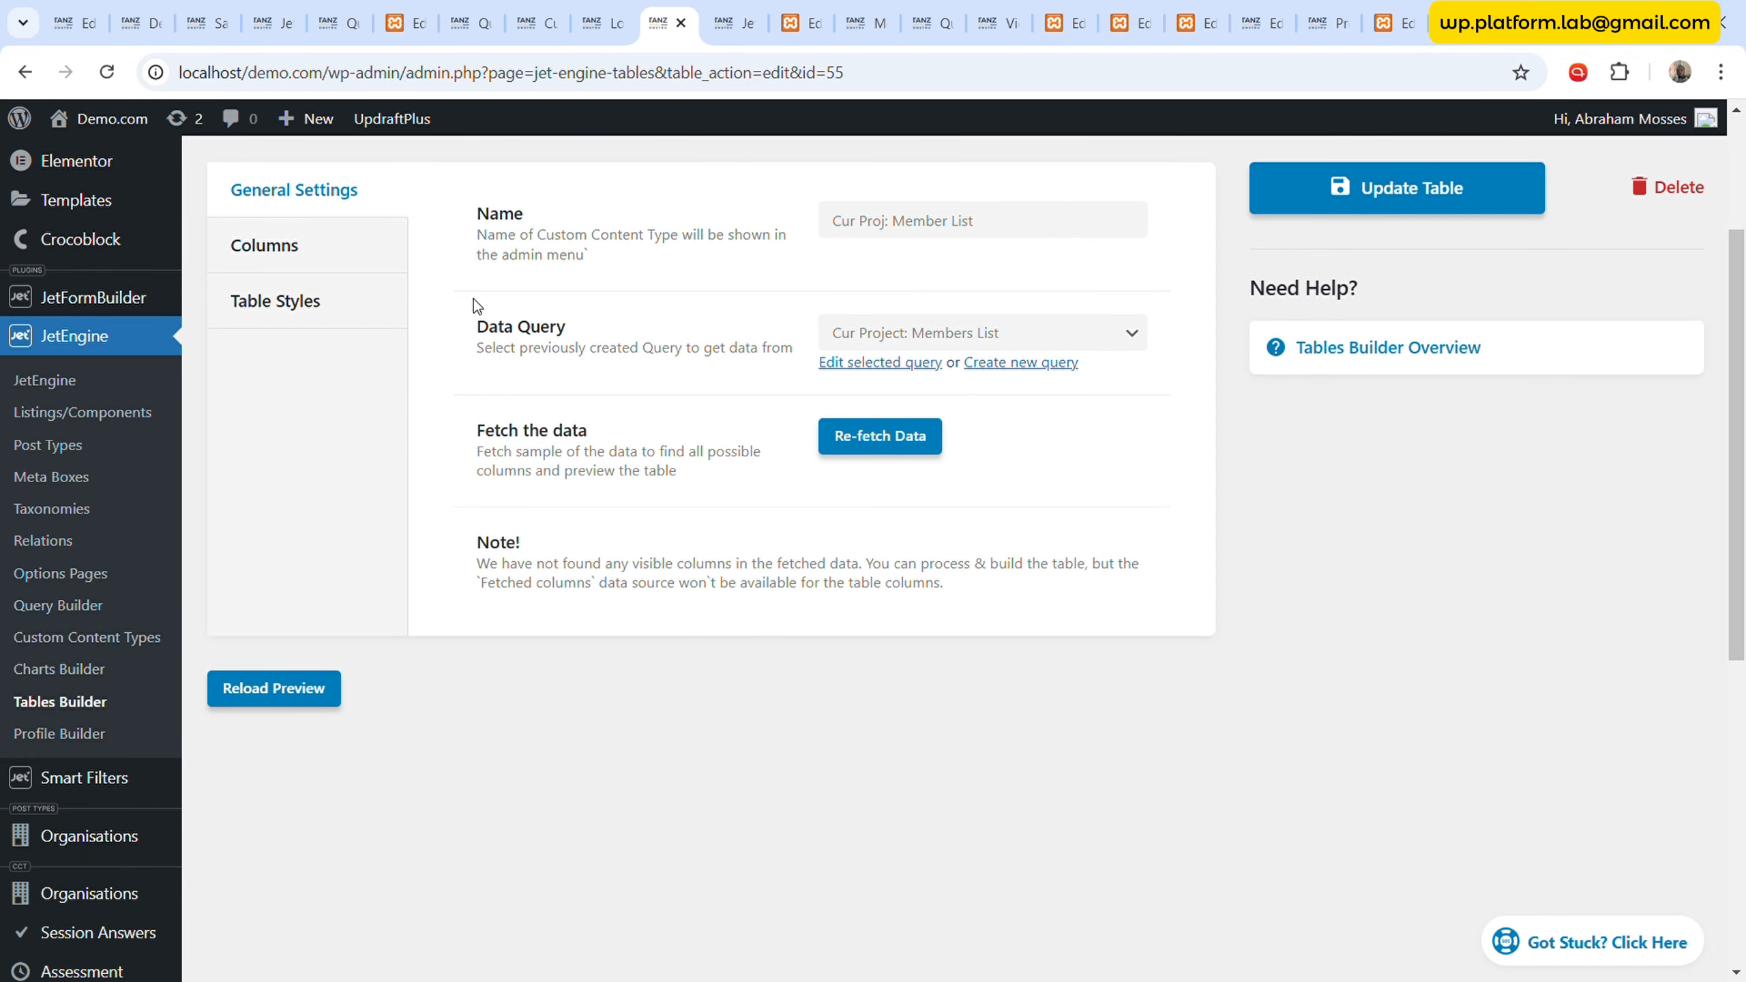
- Change the User column's content to Template with Pr Member Profile as its column template, and update the table
left_click(553, 288)
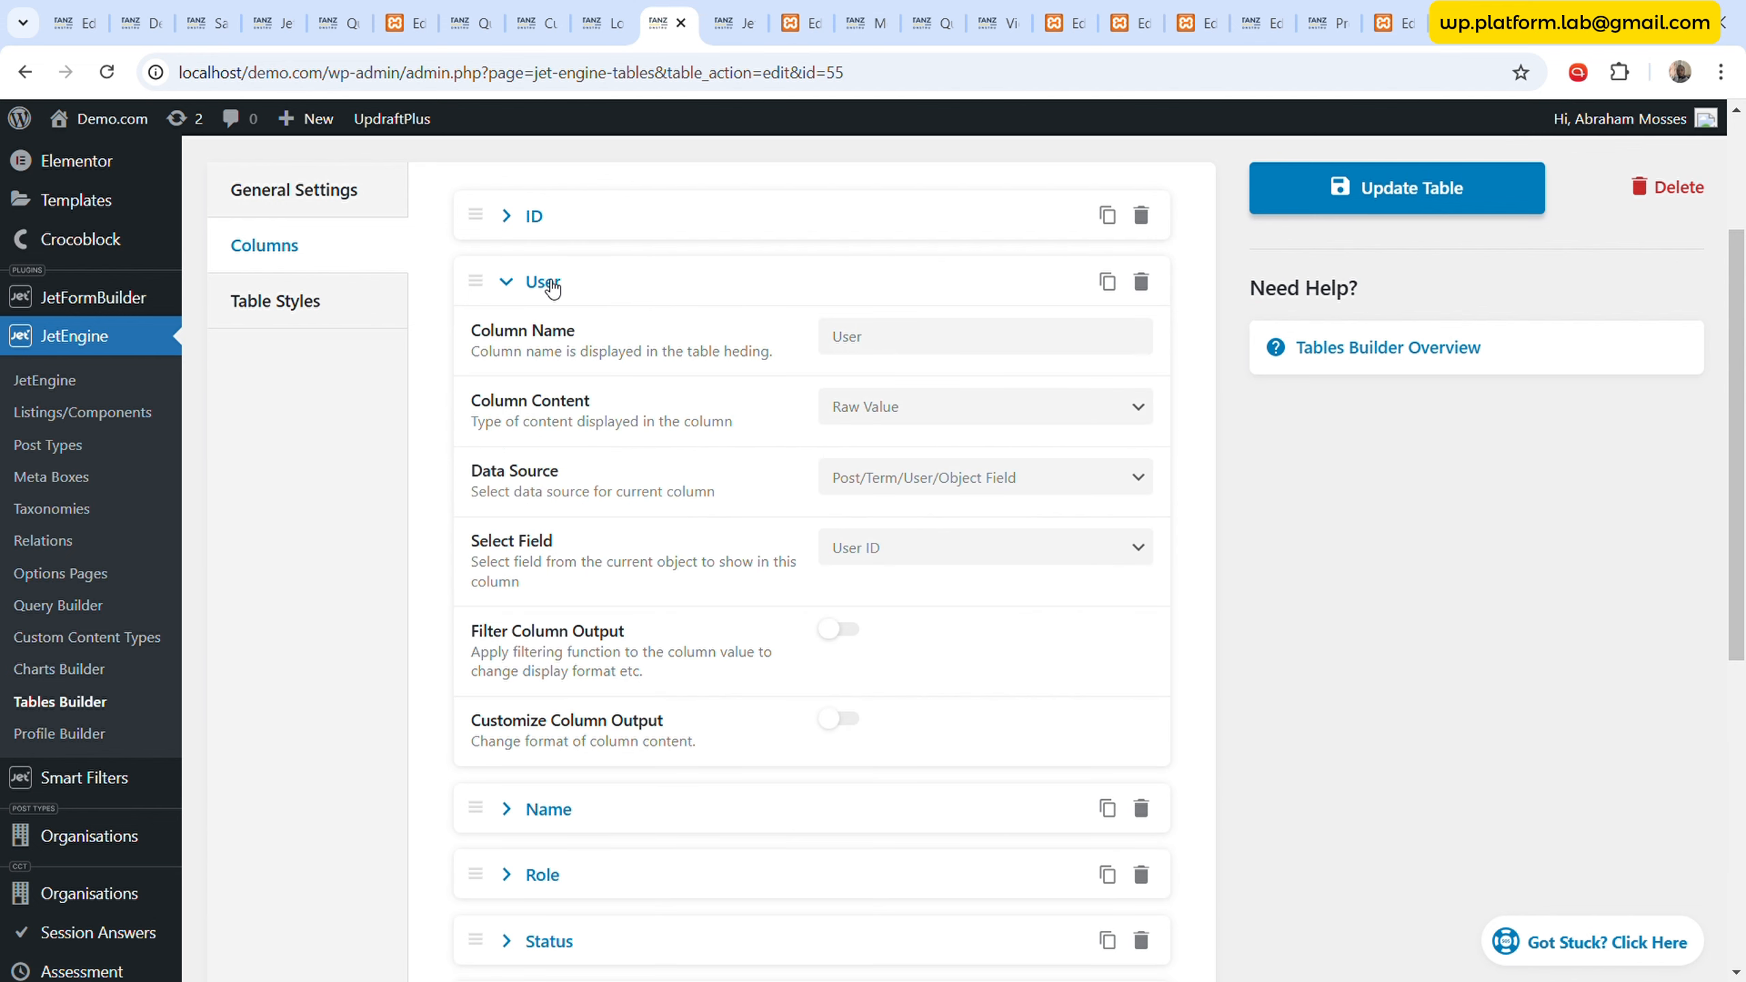
left_click(952, 486)
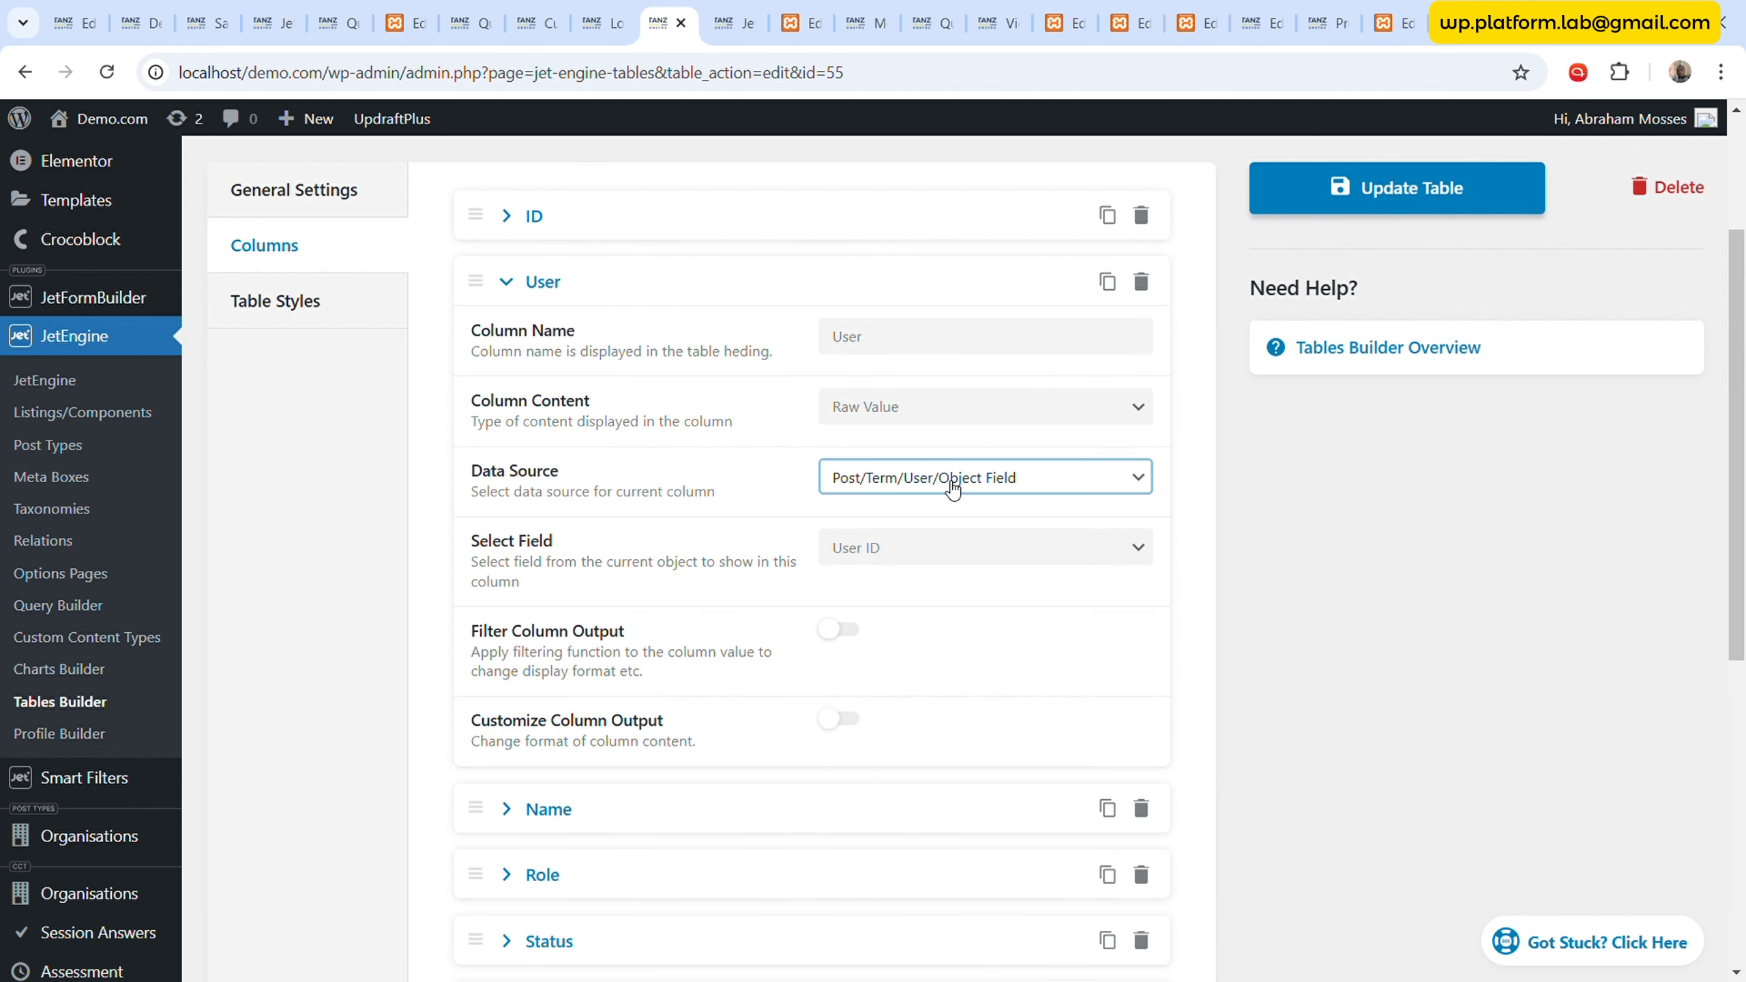
left_click(962, 558)
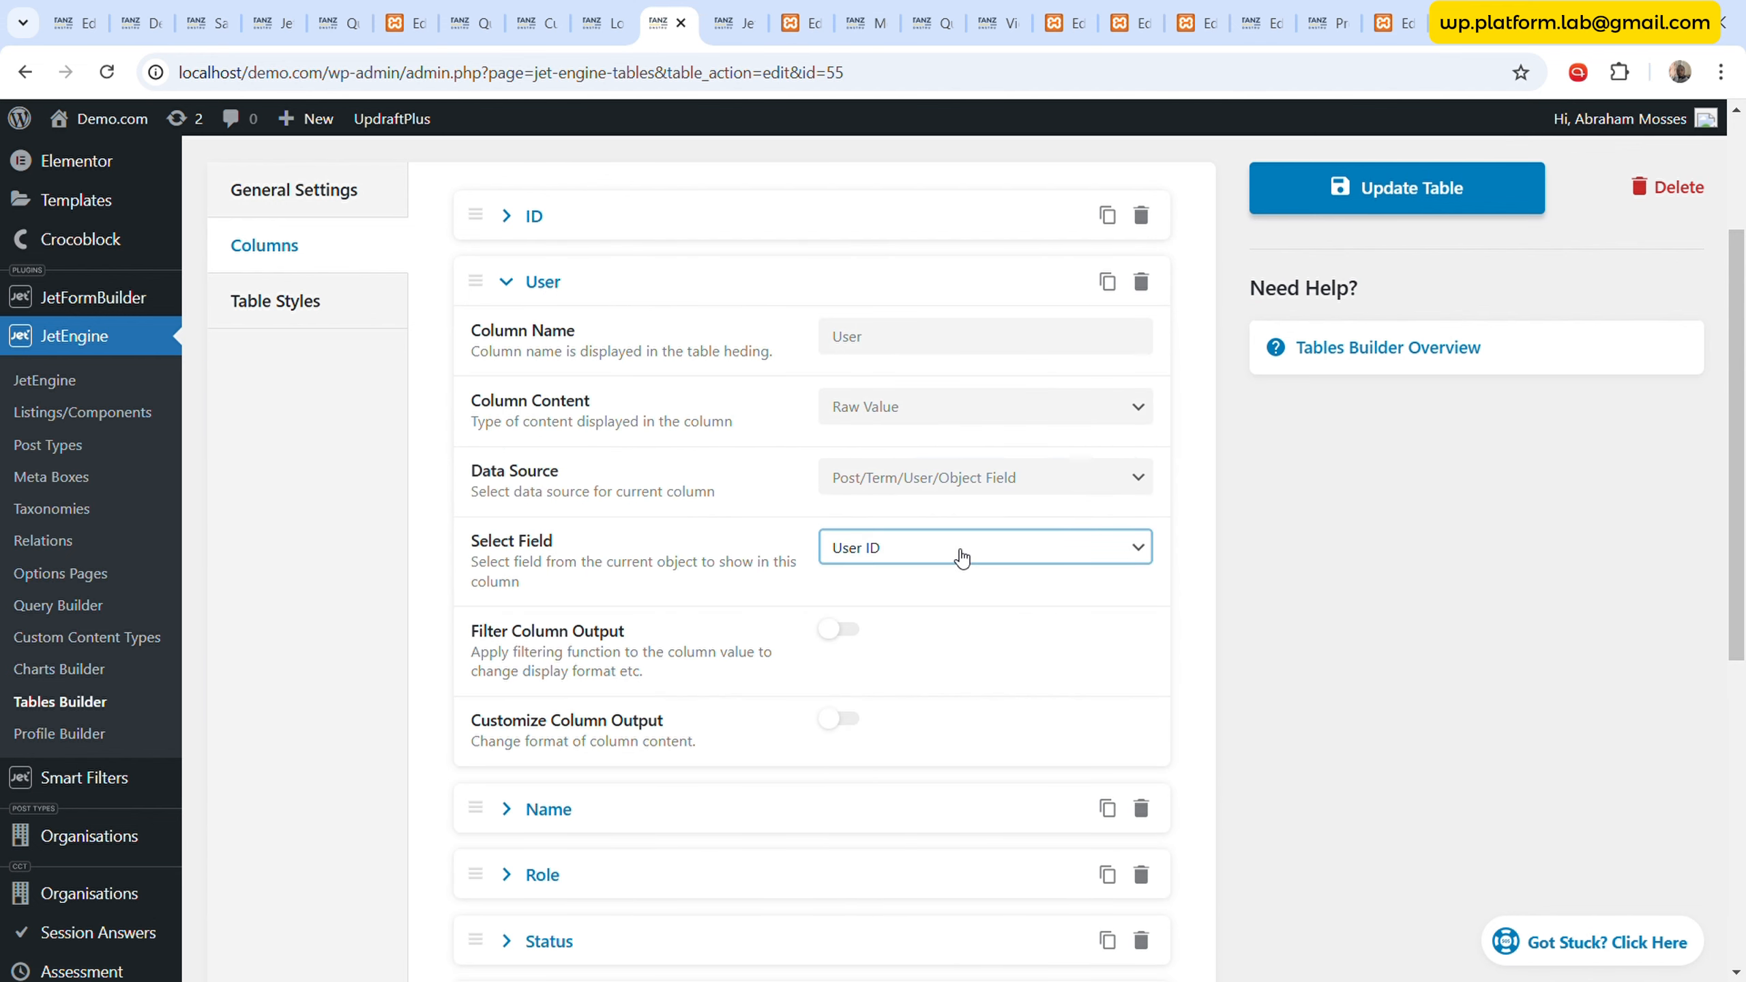
left_click(949, 413)
left_click(929, 490)
left_click(975, 479)
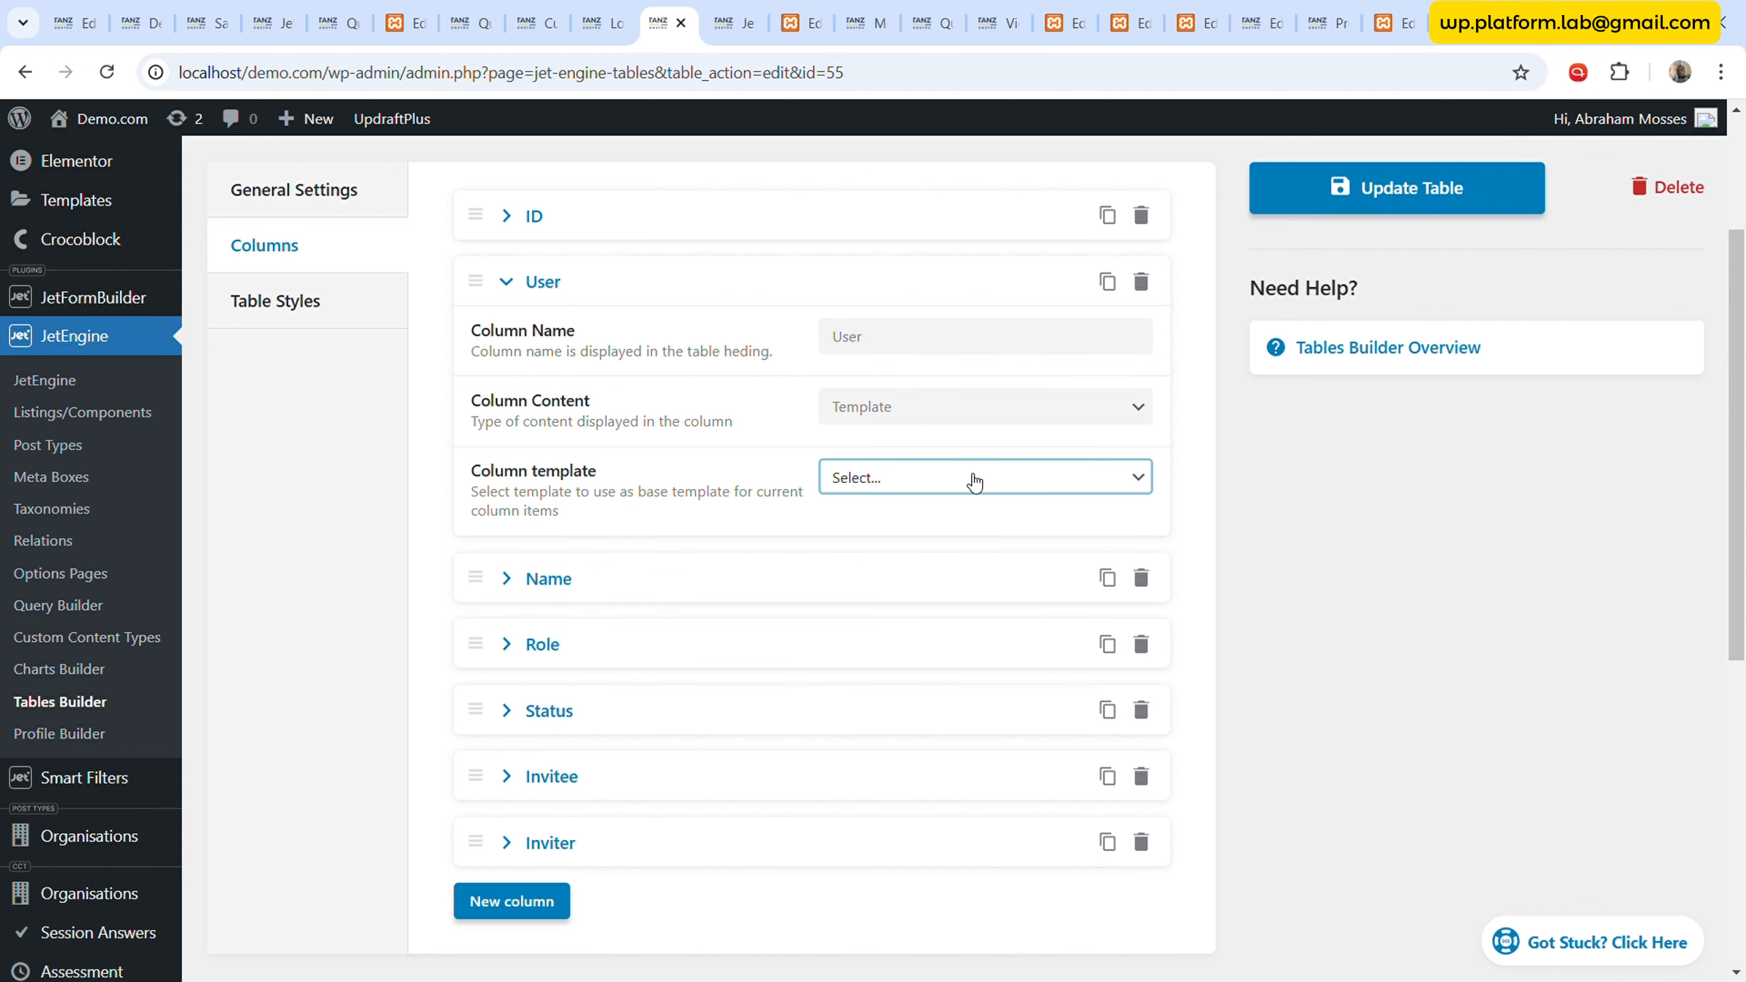
left_click(908, 540)
left_click(1283, 187)
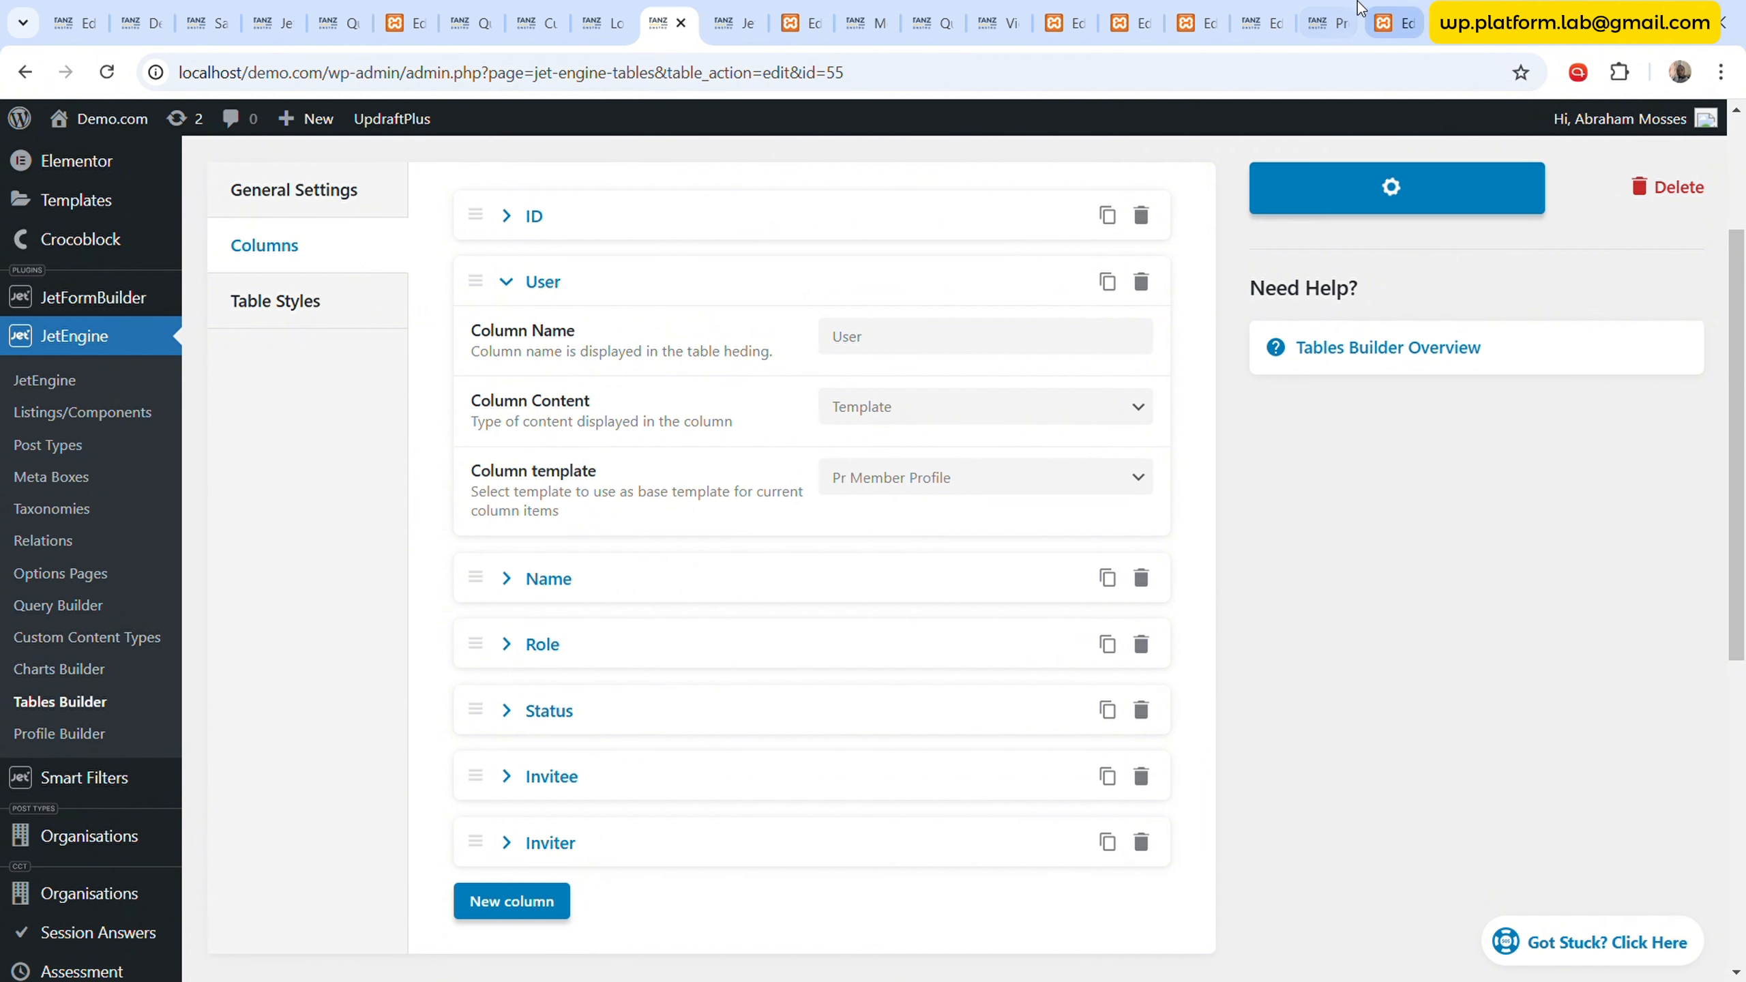
- Reload the Project Overview page to check the members table's User column
left_click(1017, 10)
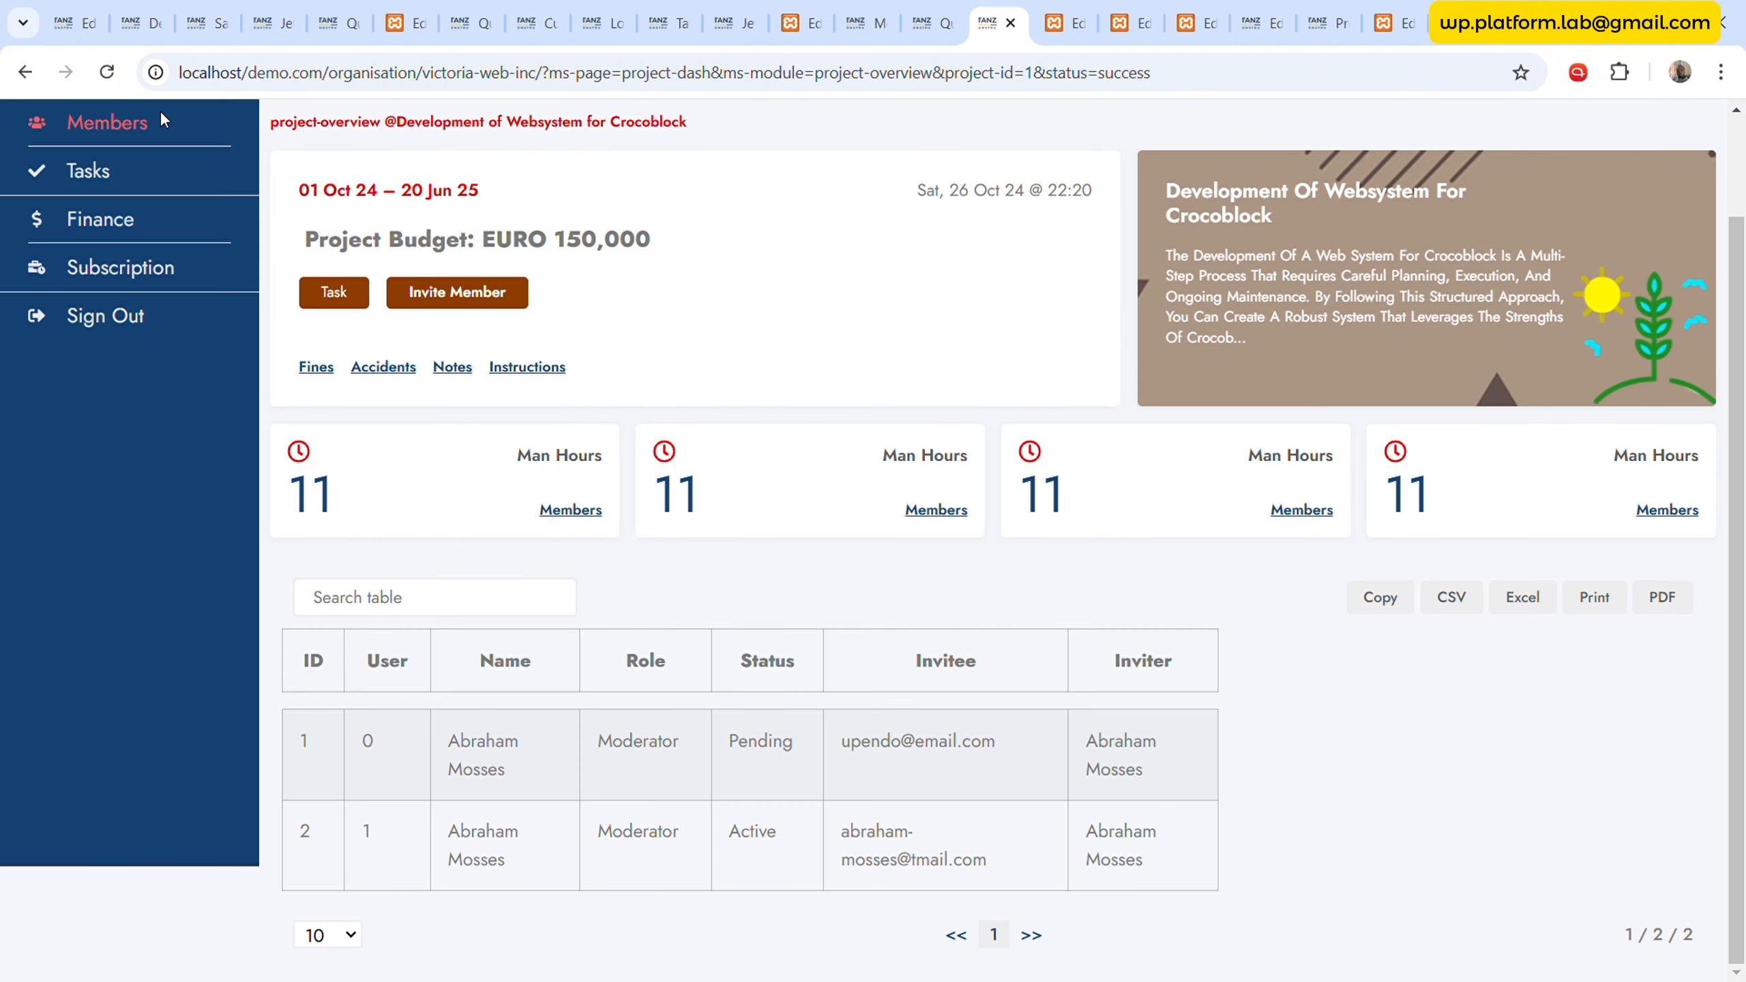
left_click(106, 72)
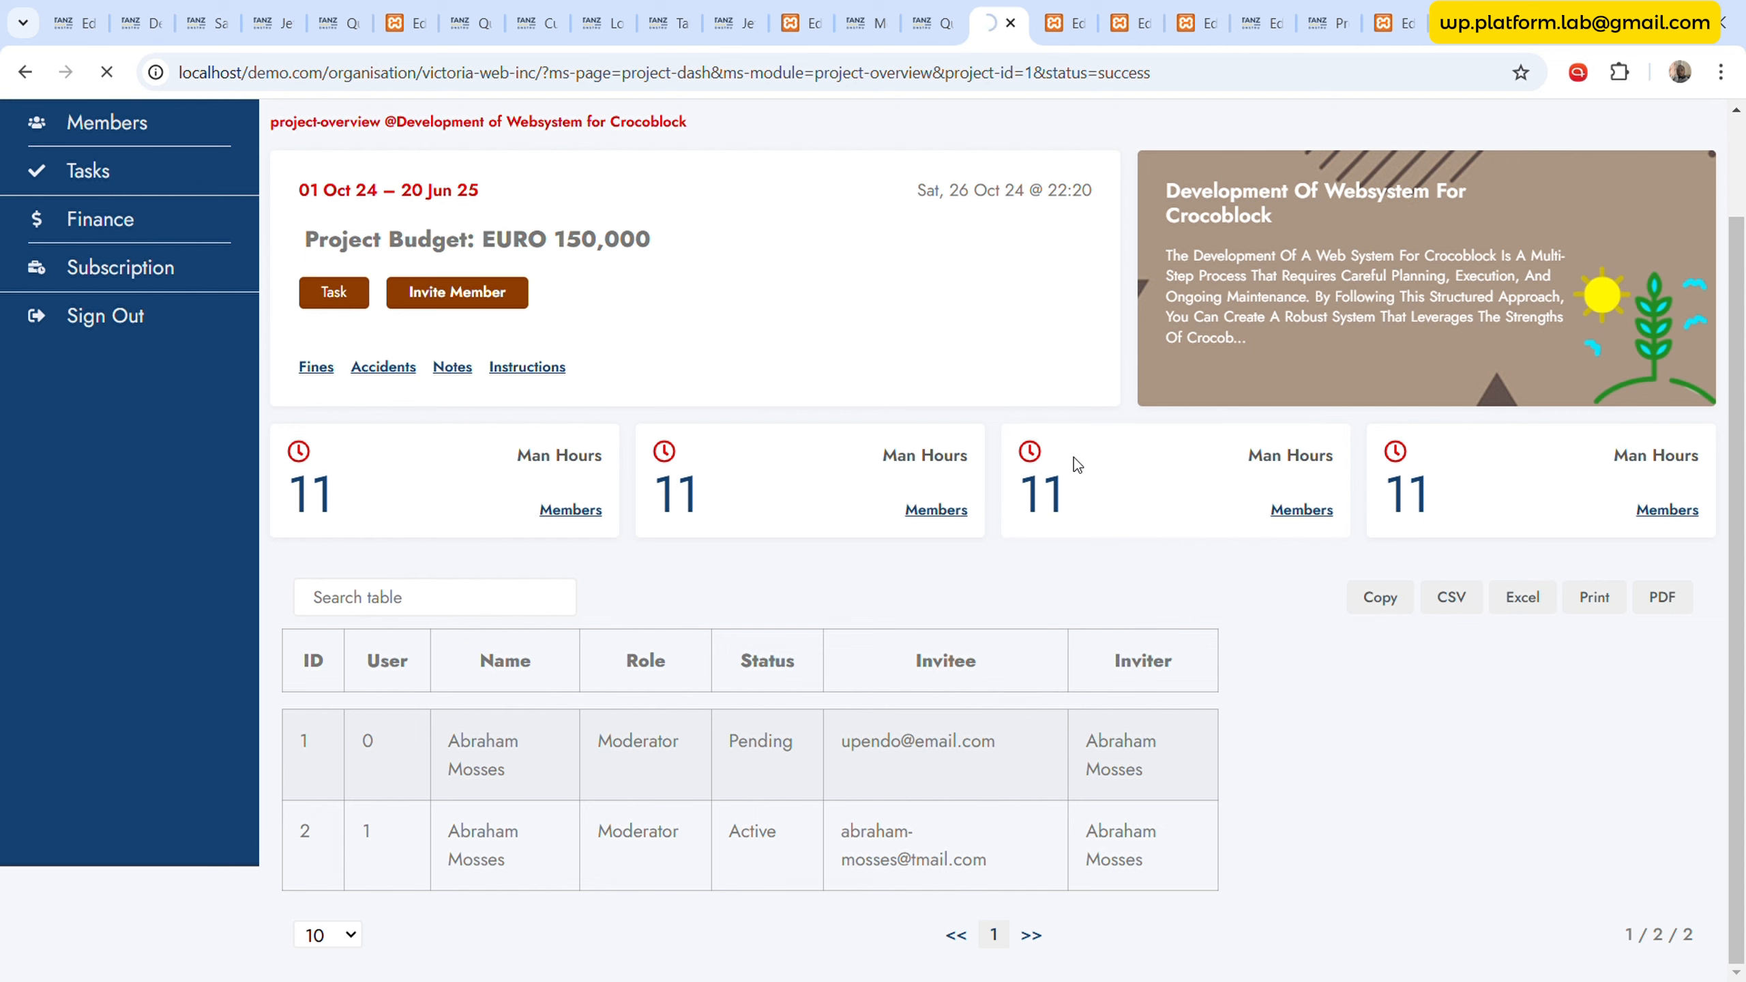
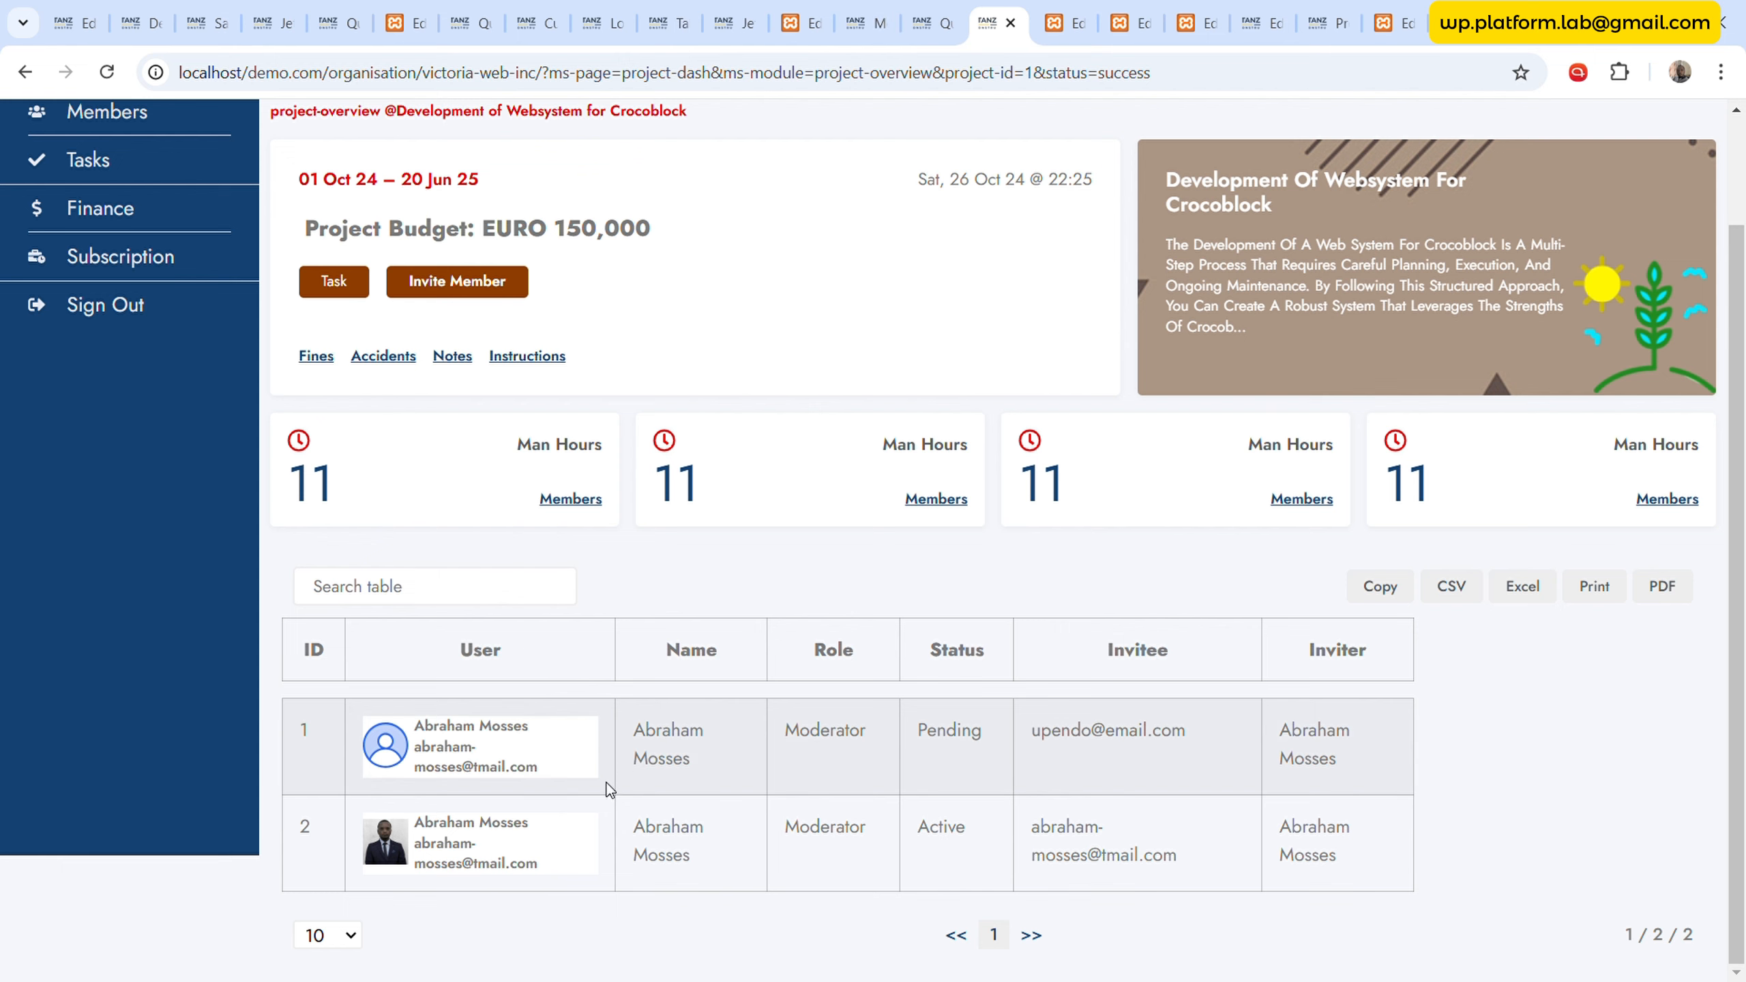
- Clear the background colour of the container in the Pr Member Profile template
left_click(800, 17)
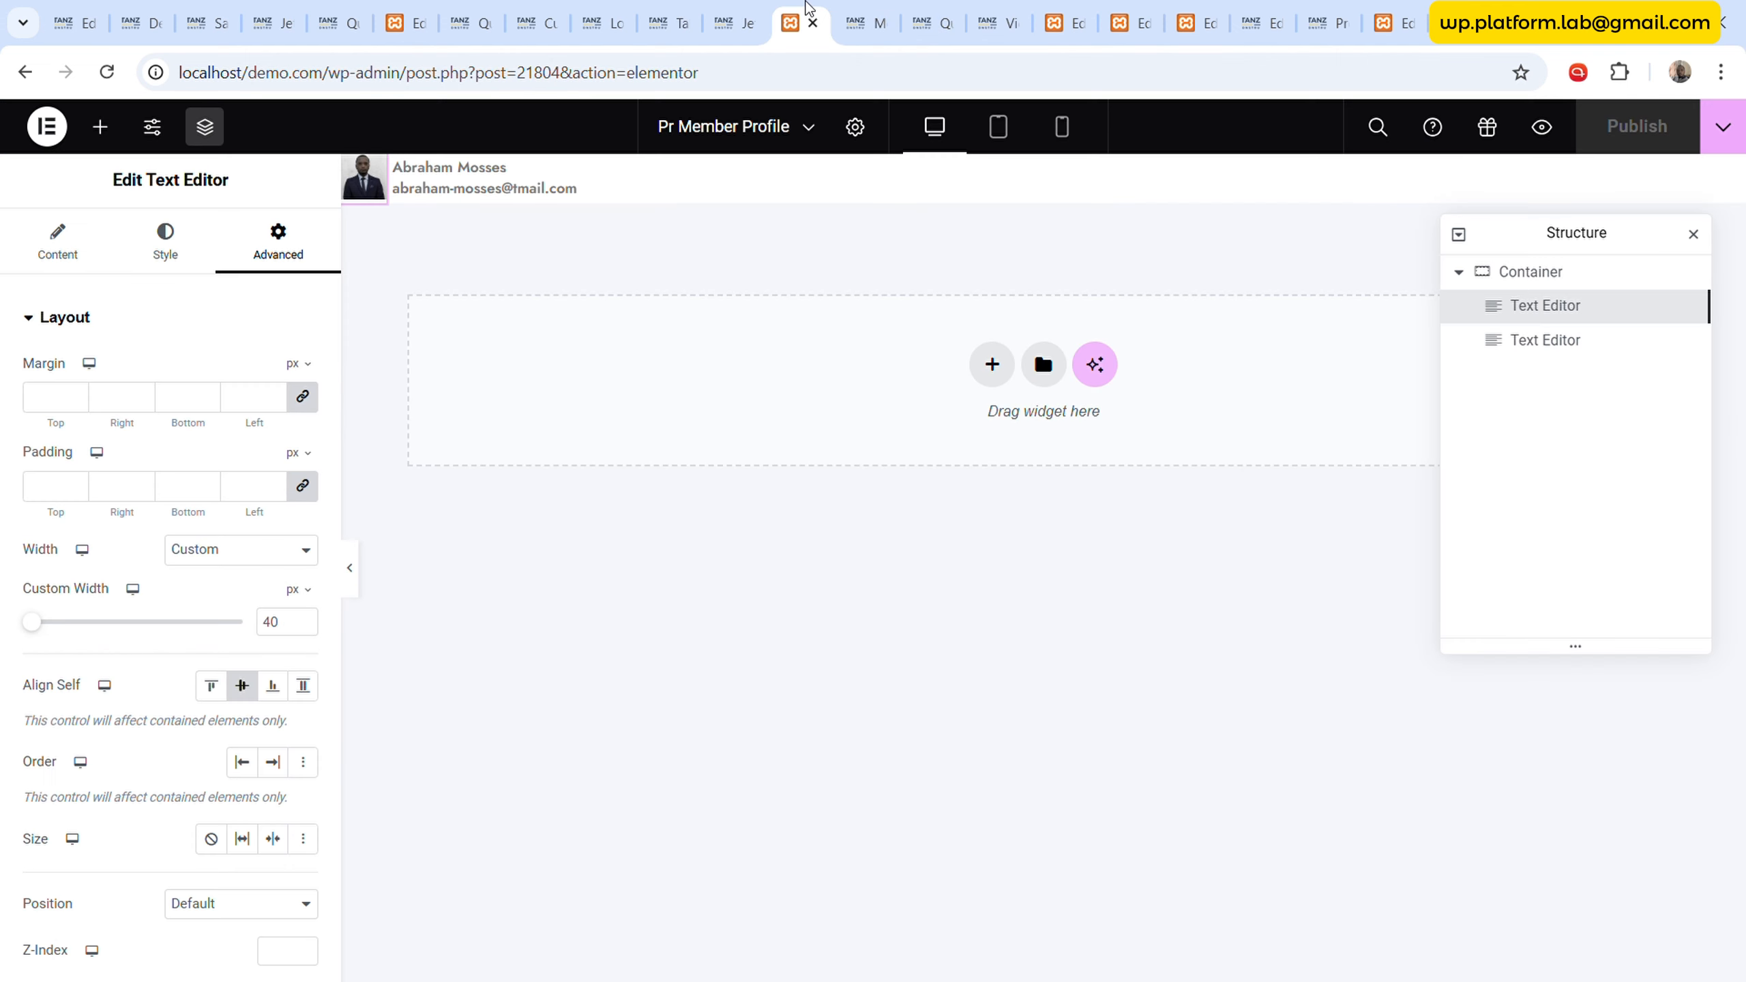
left_click(1506, 272)
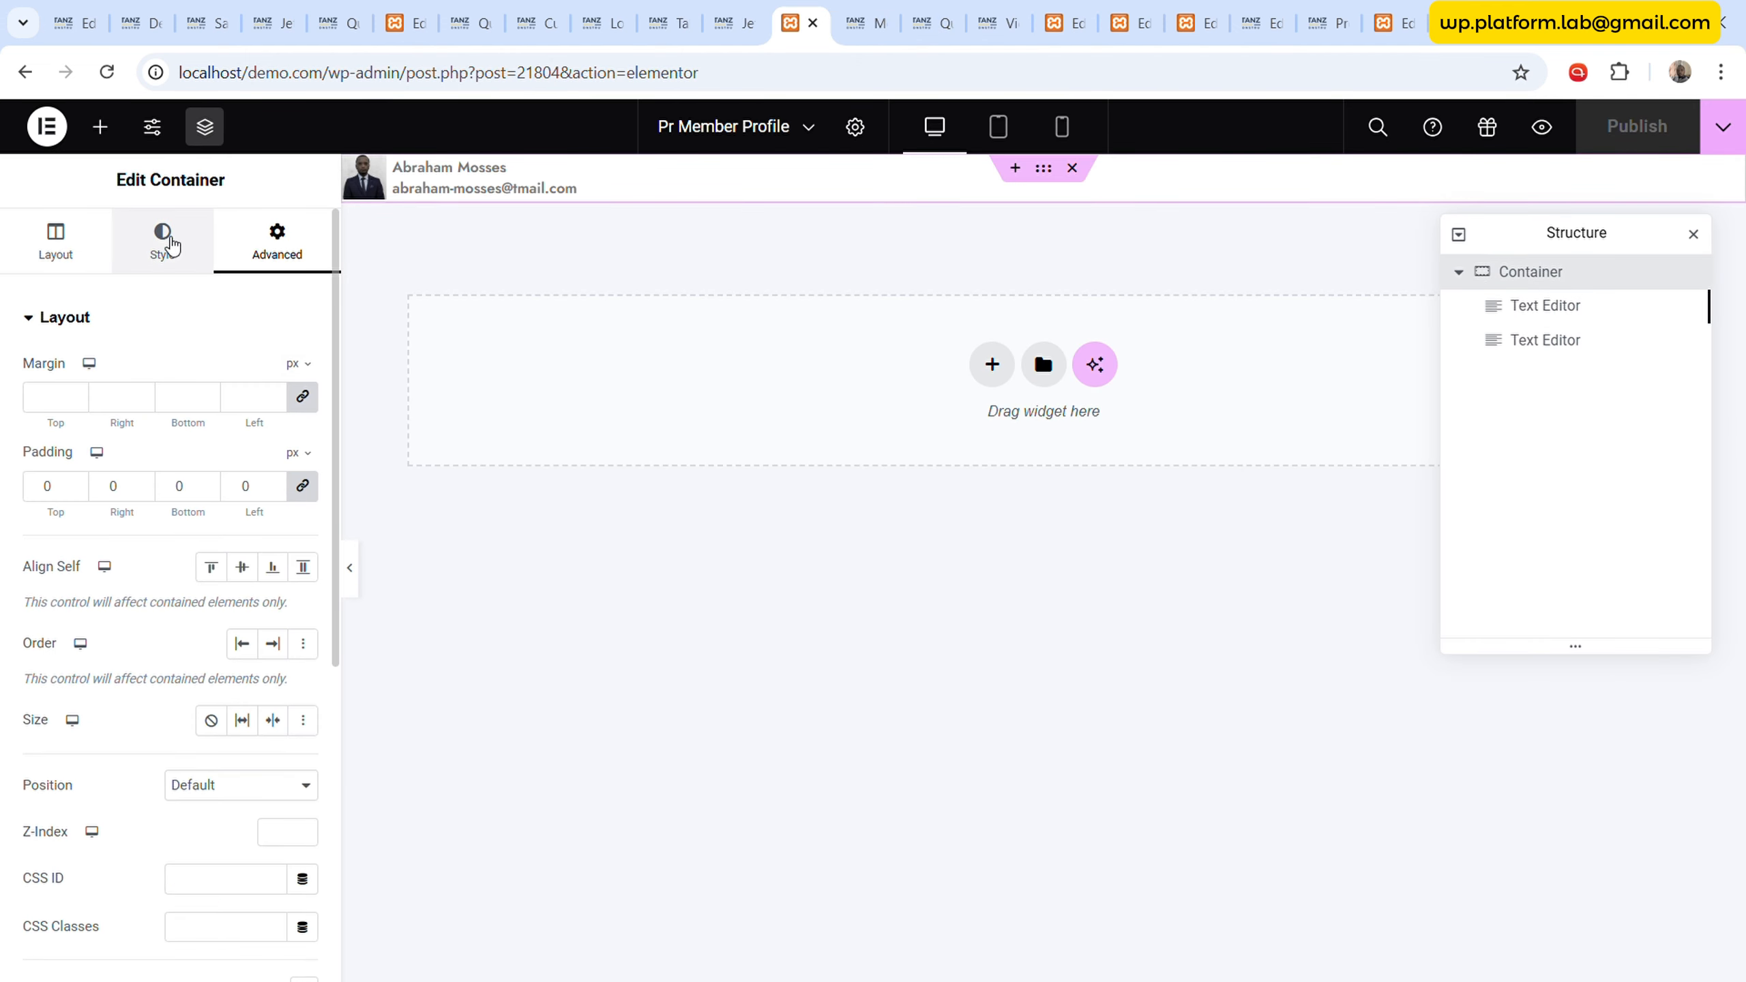
left_click(165, 241)
left_click(302, 468)
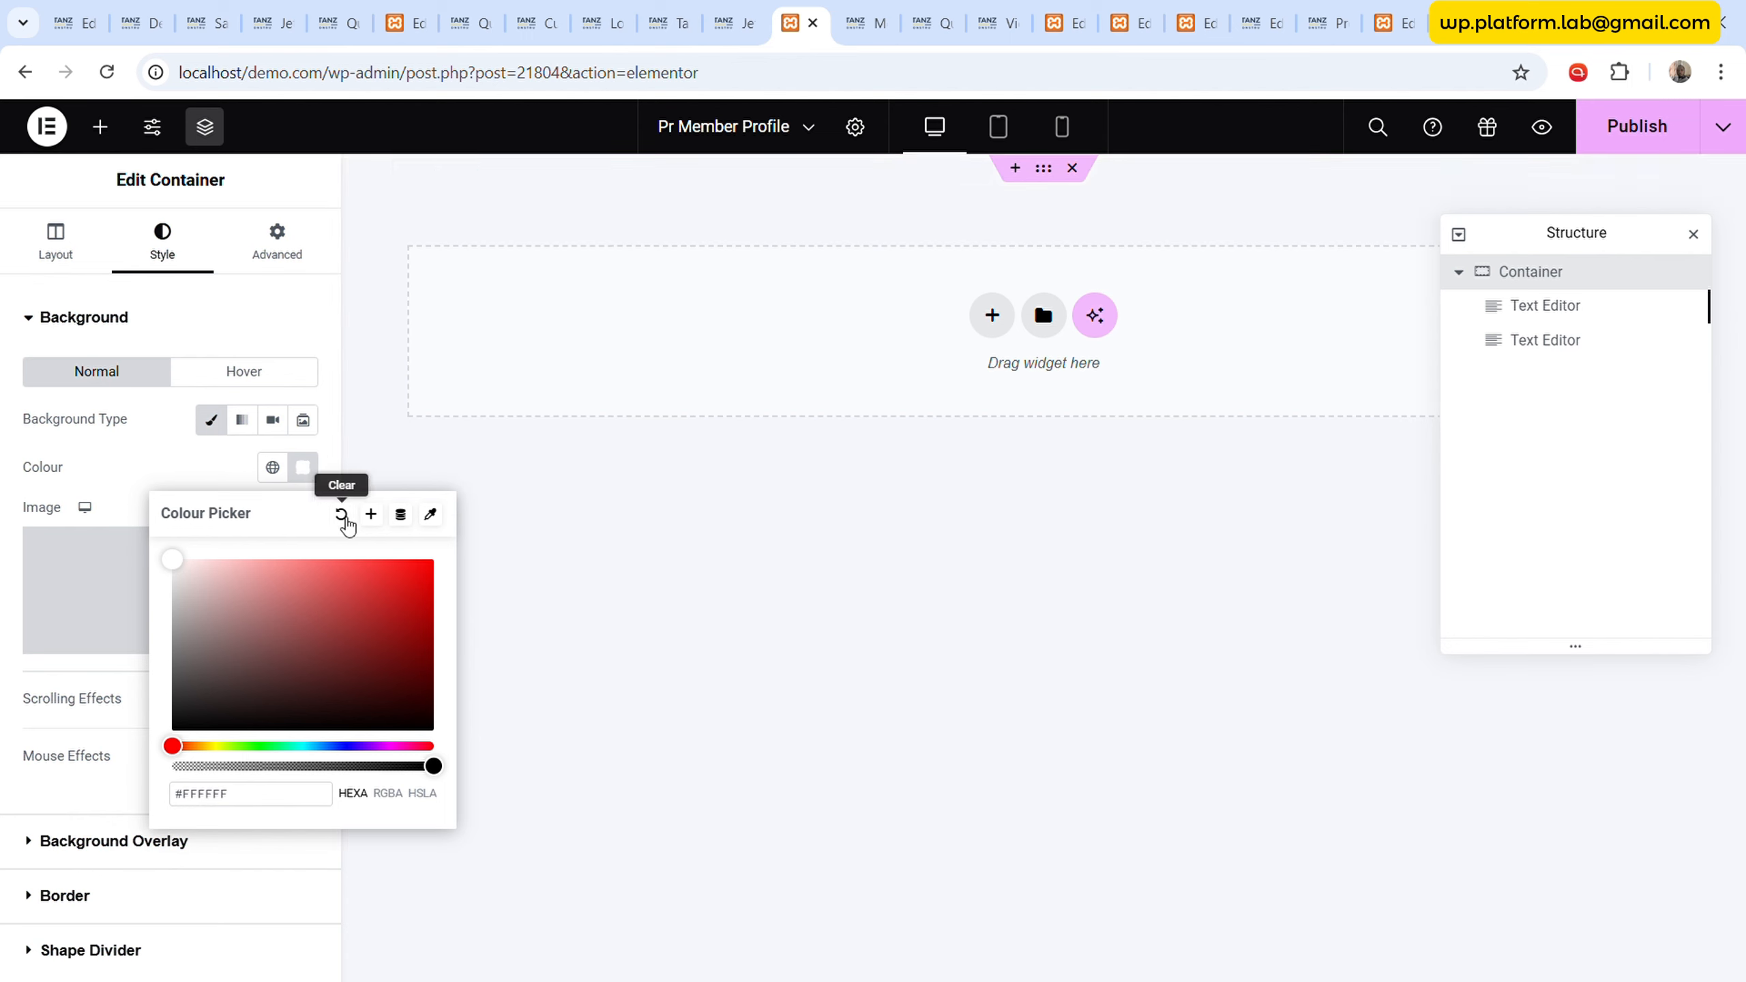
left_click(342, 516)
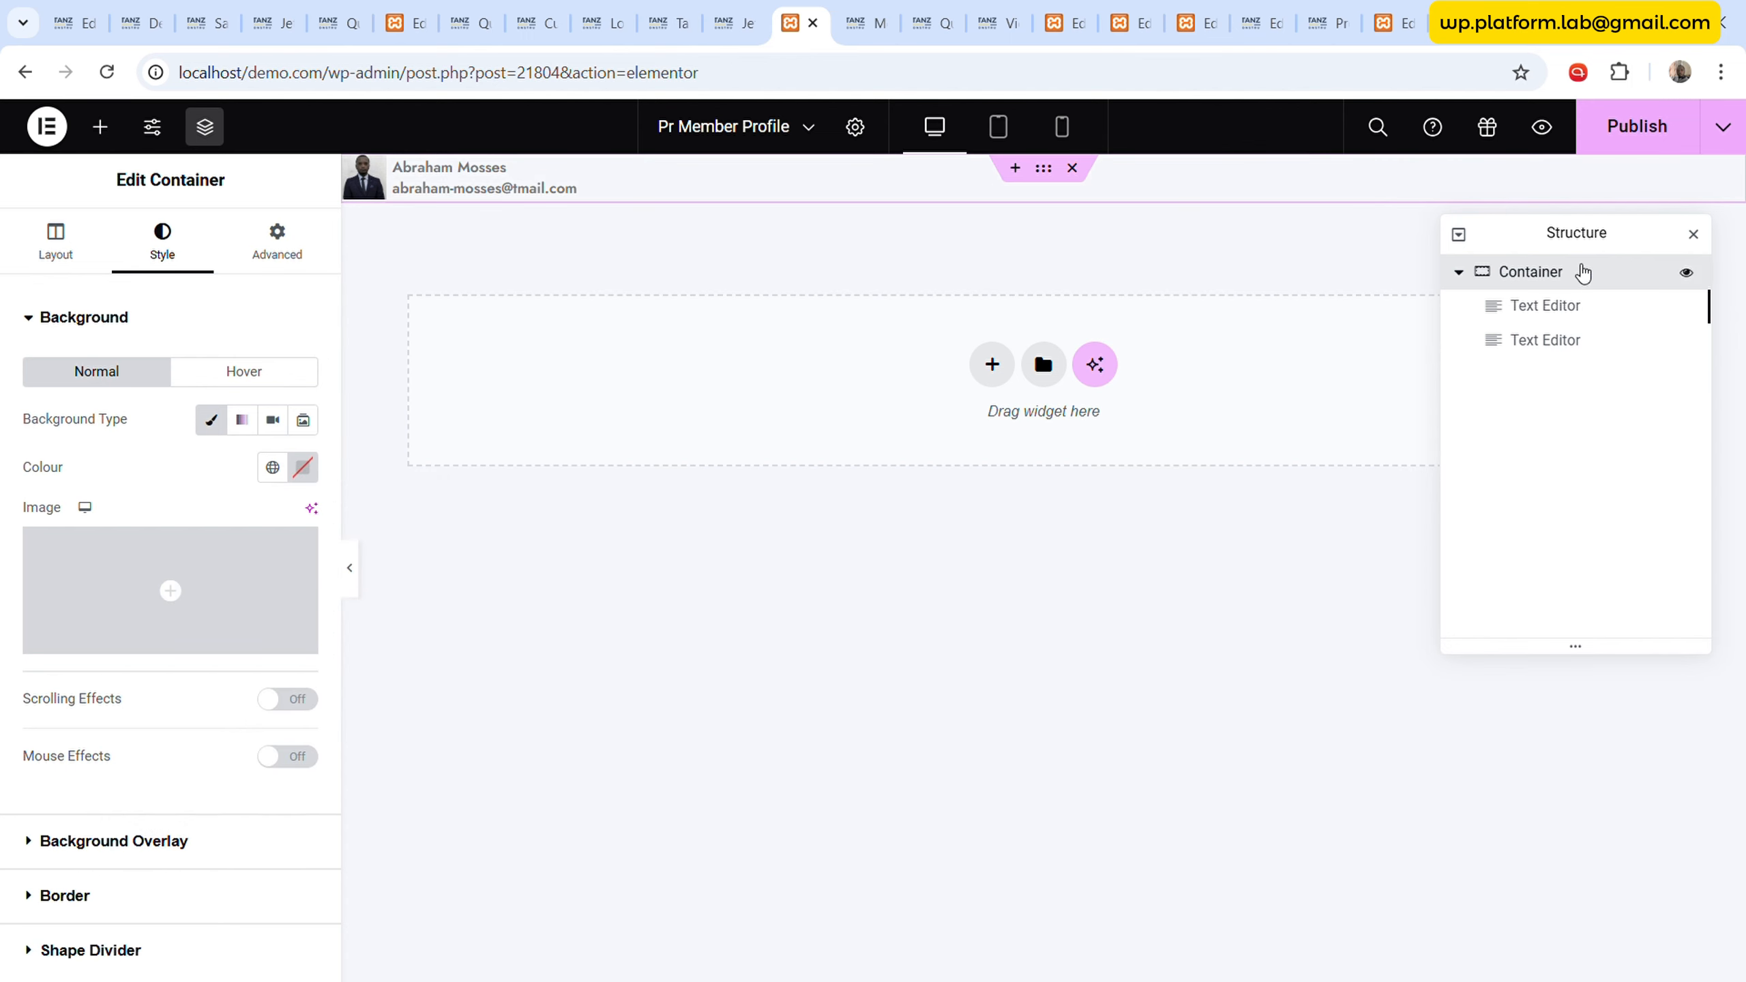
- Enable the container's dynamic visibility with a Numeric Equal condition comparing 1 to a Macros value, and publish the template
left_click(289, 234)
scroll(195, 546, "down", 7)
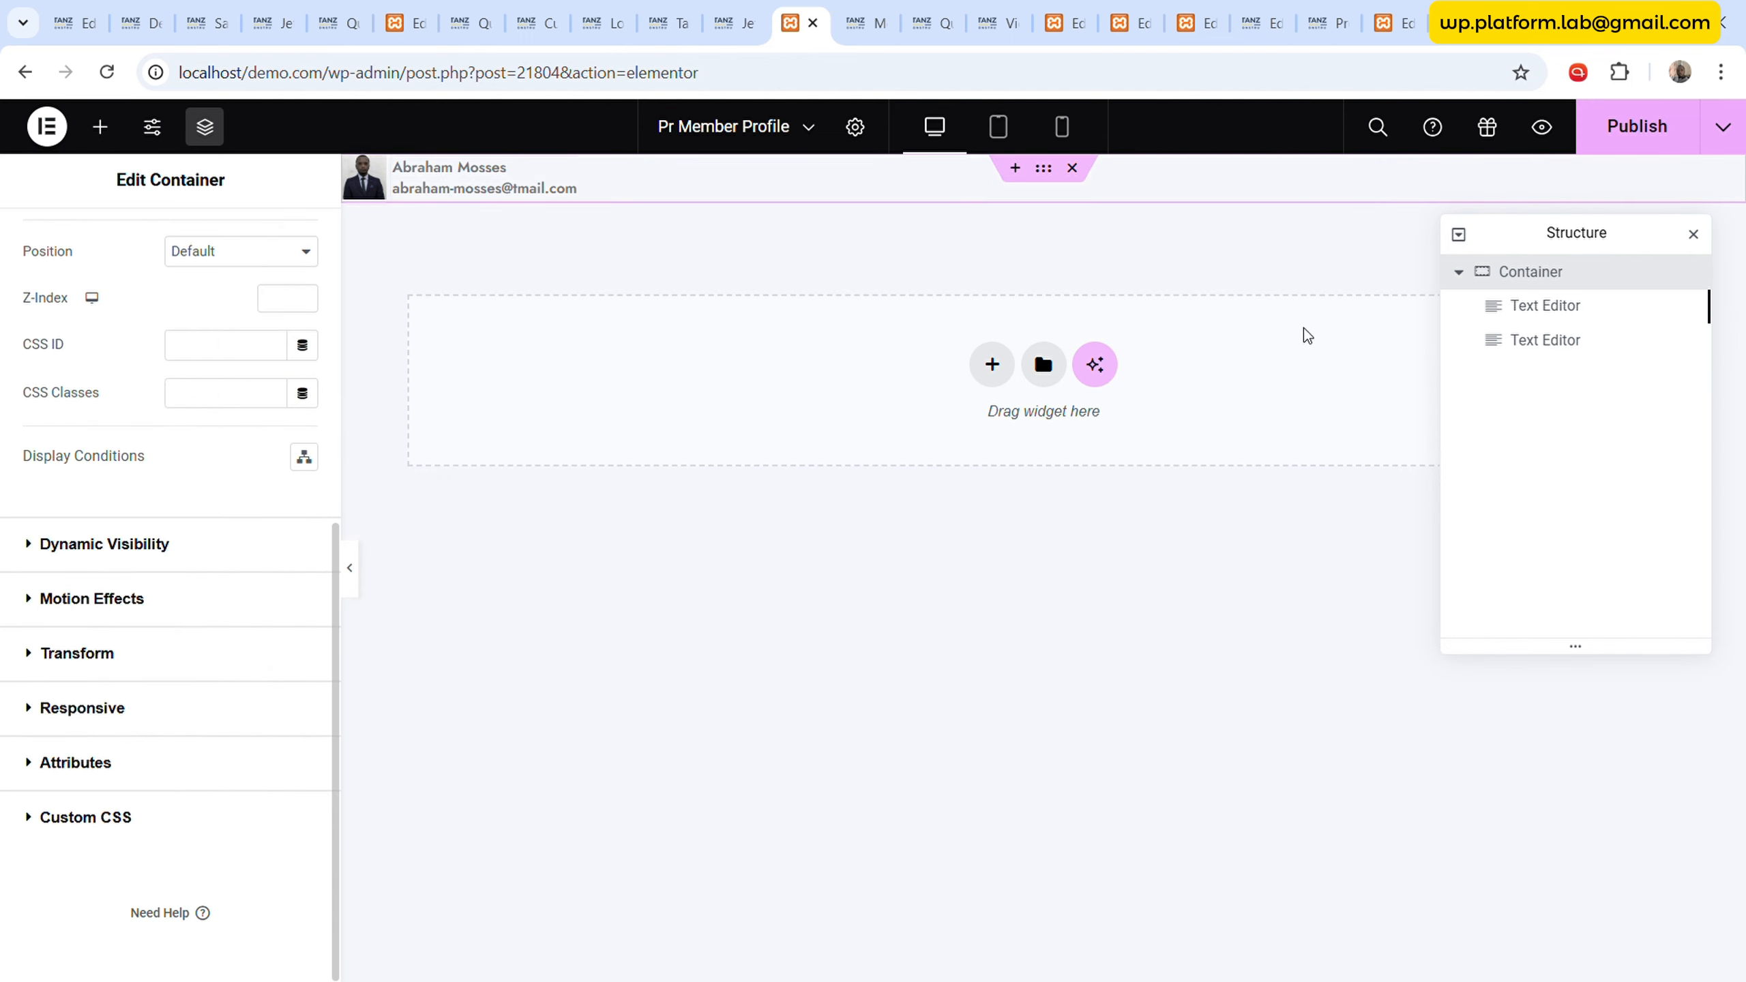
left_click(173, 556)
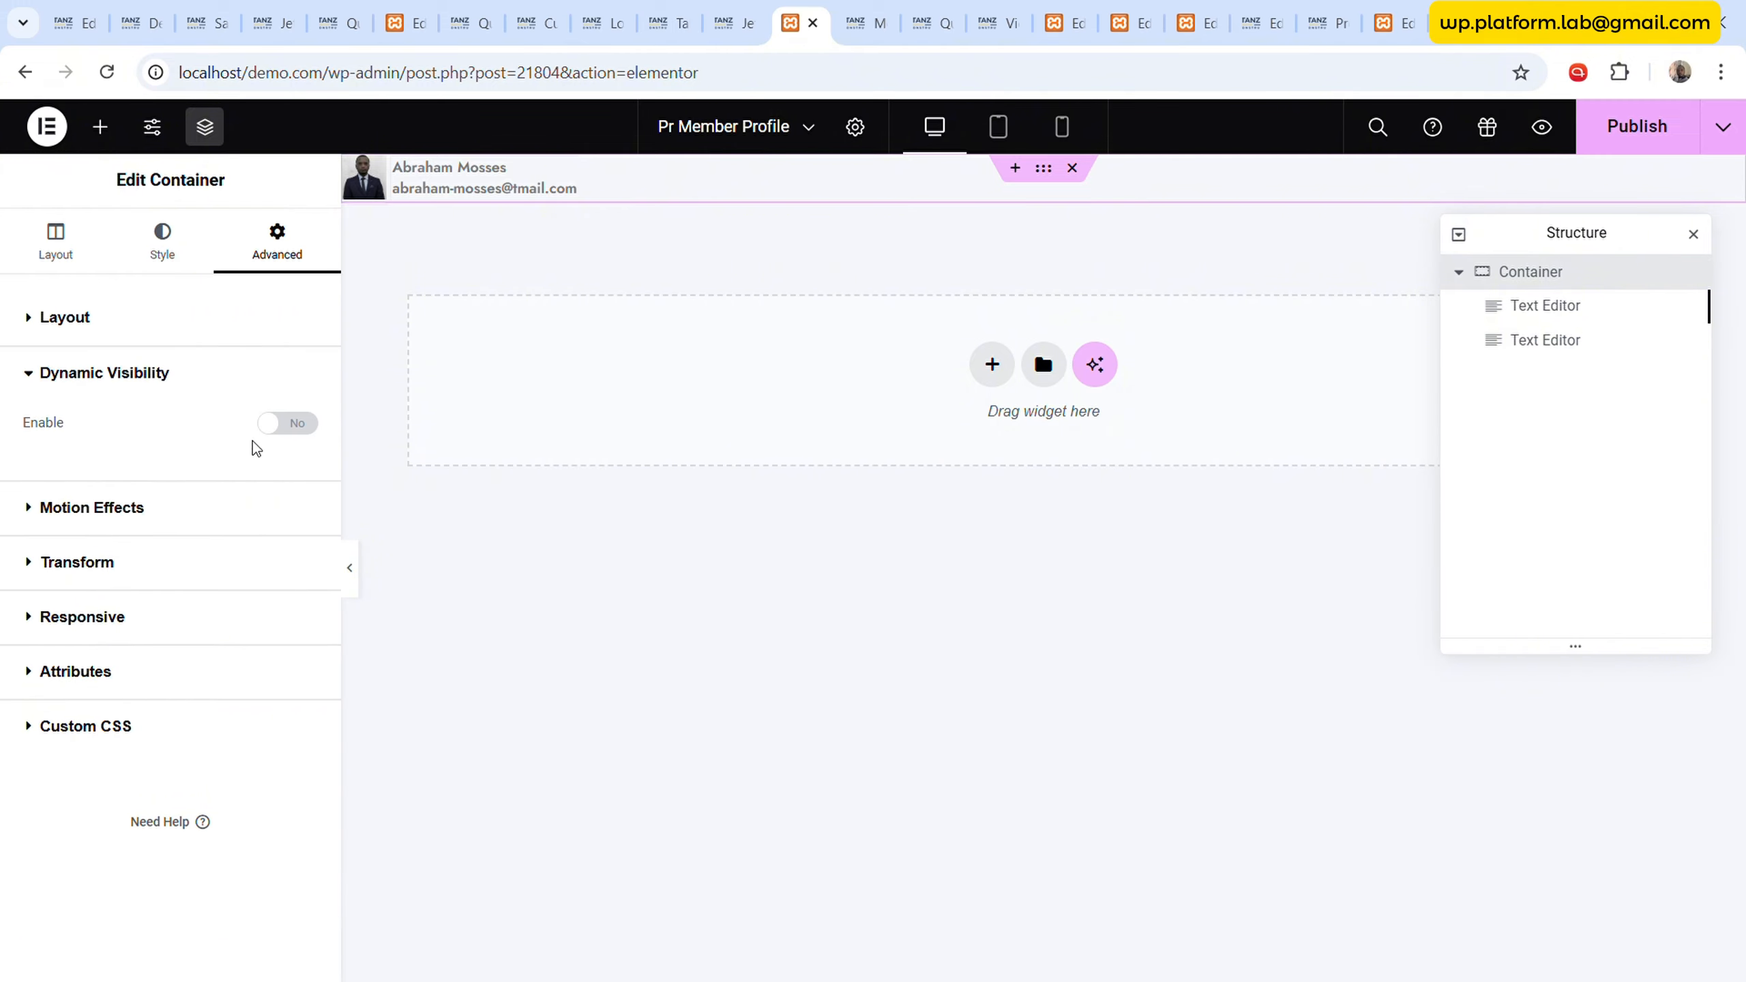
left_click(289, 424)
left_click(198, 580)
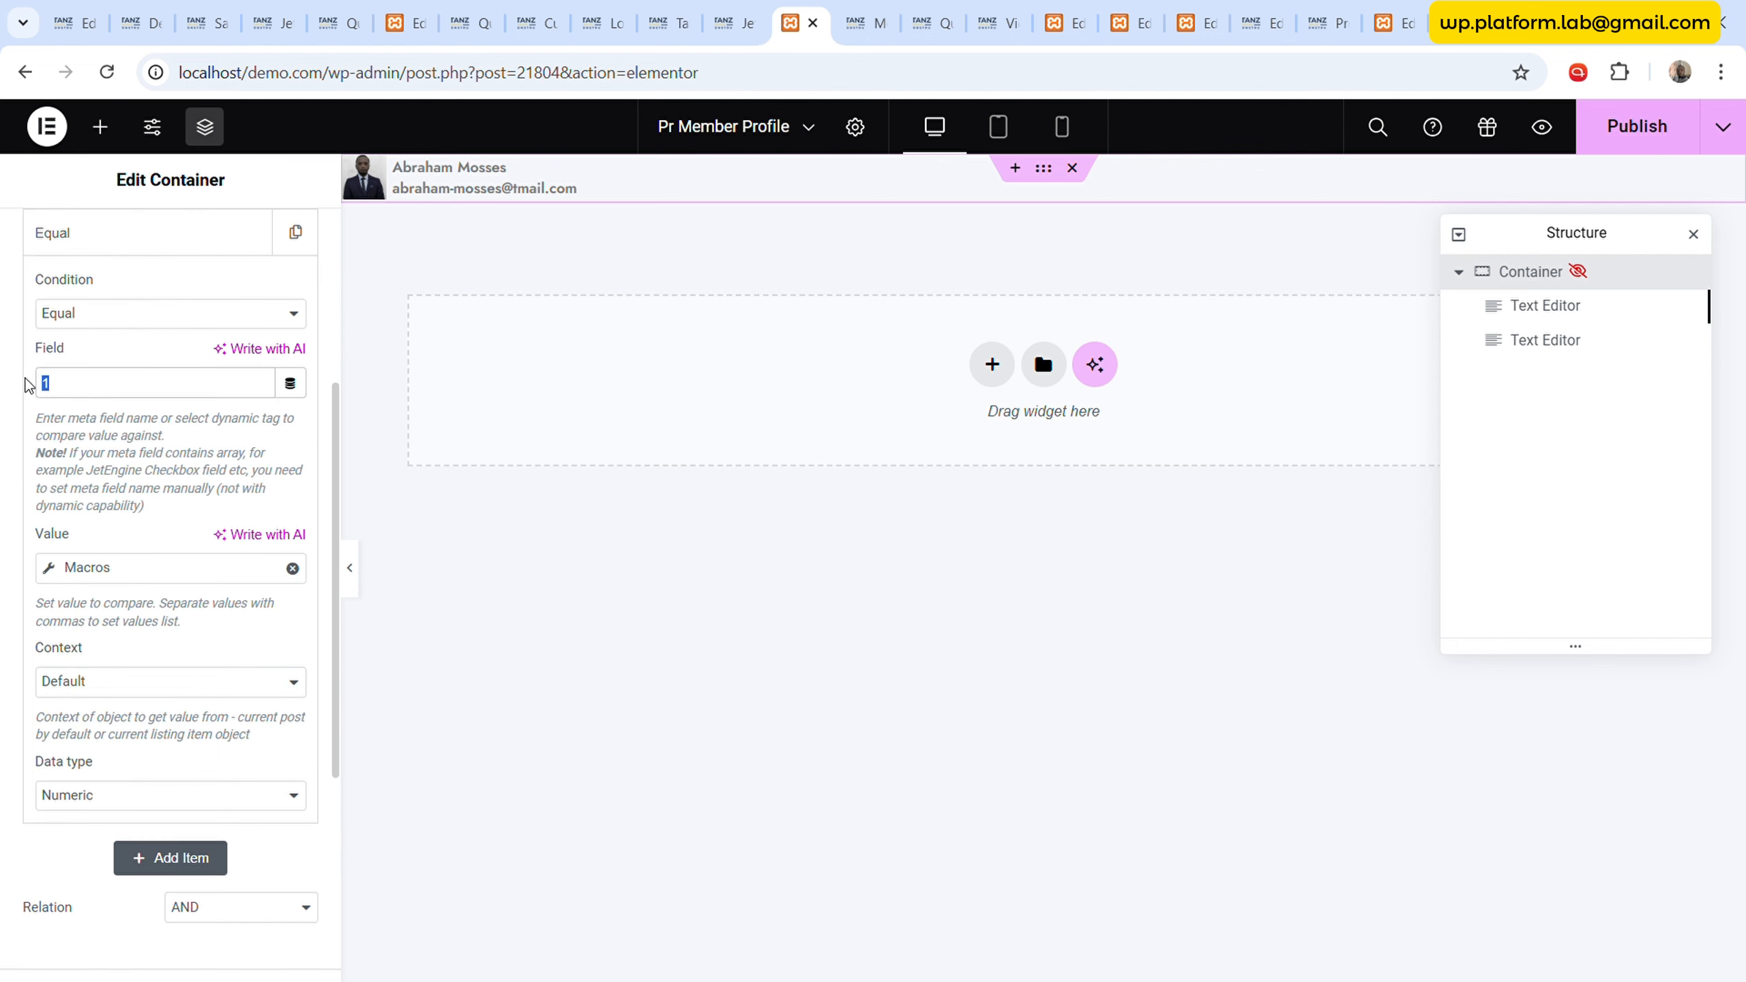
left_click(1631, 146)
- Refresh the Project Overview page and examine which member rows display a profile in the User column
left_click(859, 10)
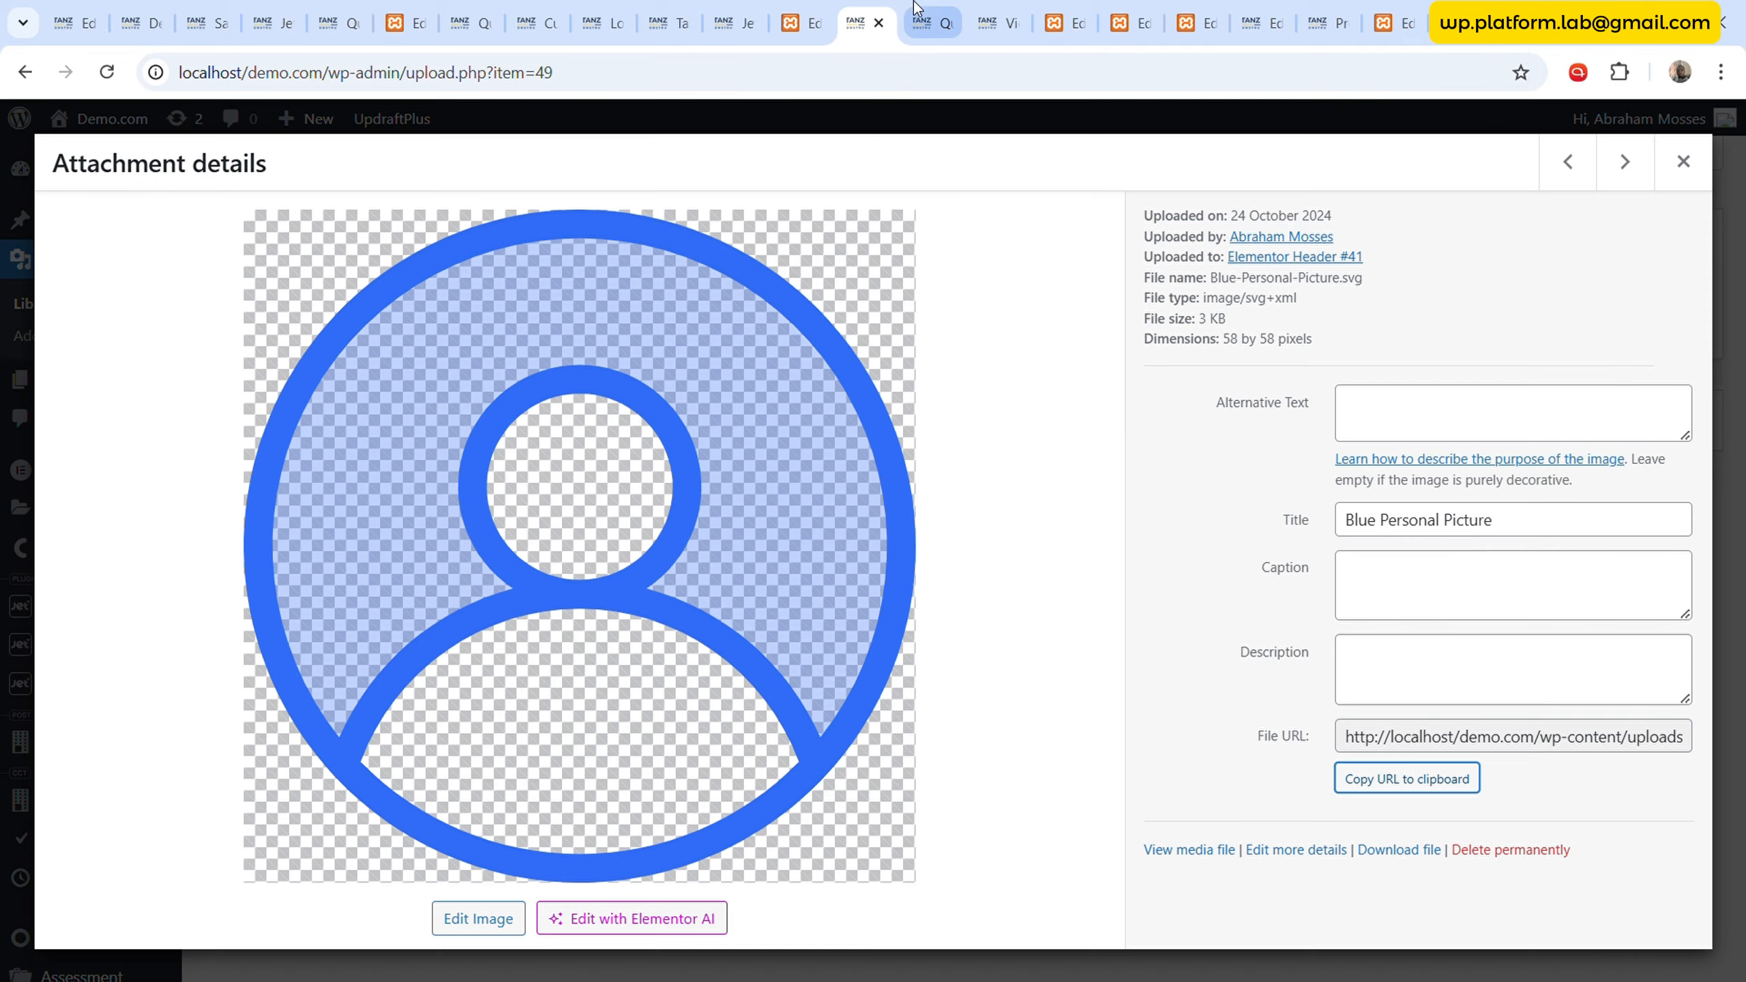
left_click(925, 9)
left_click(1028, 9)
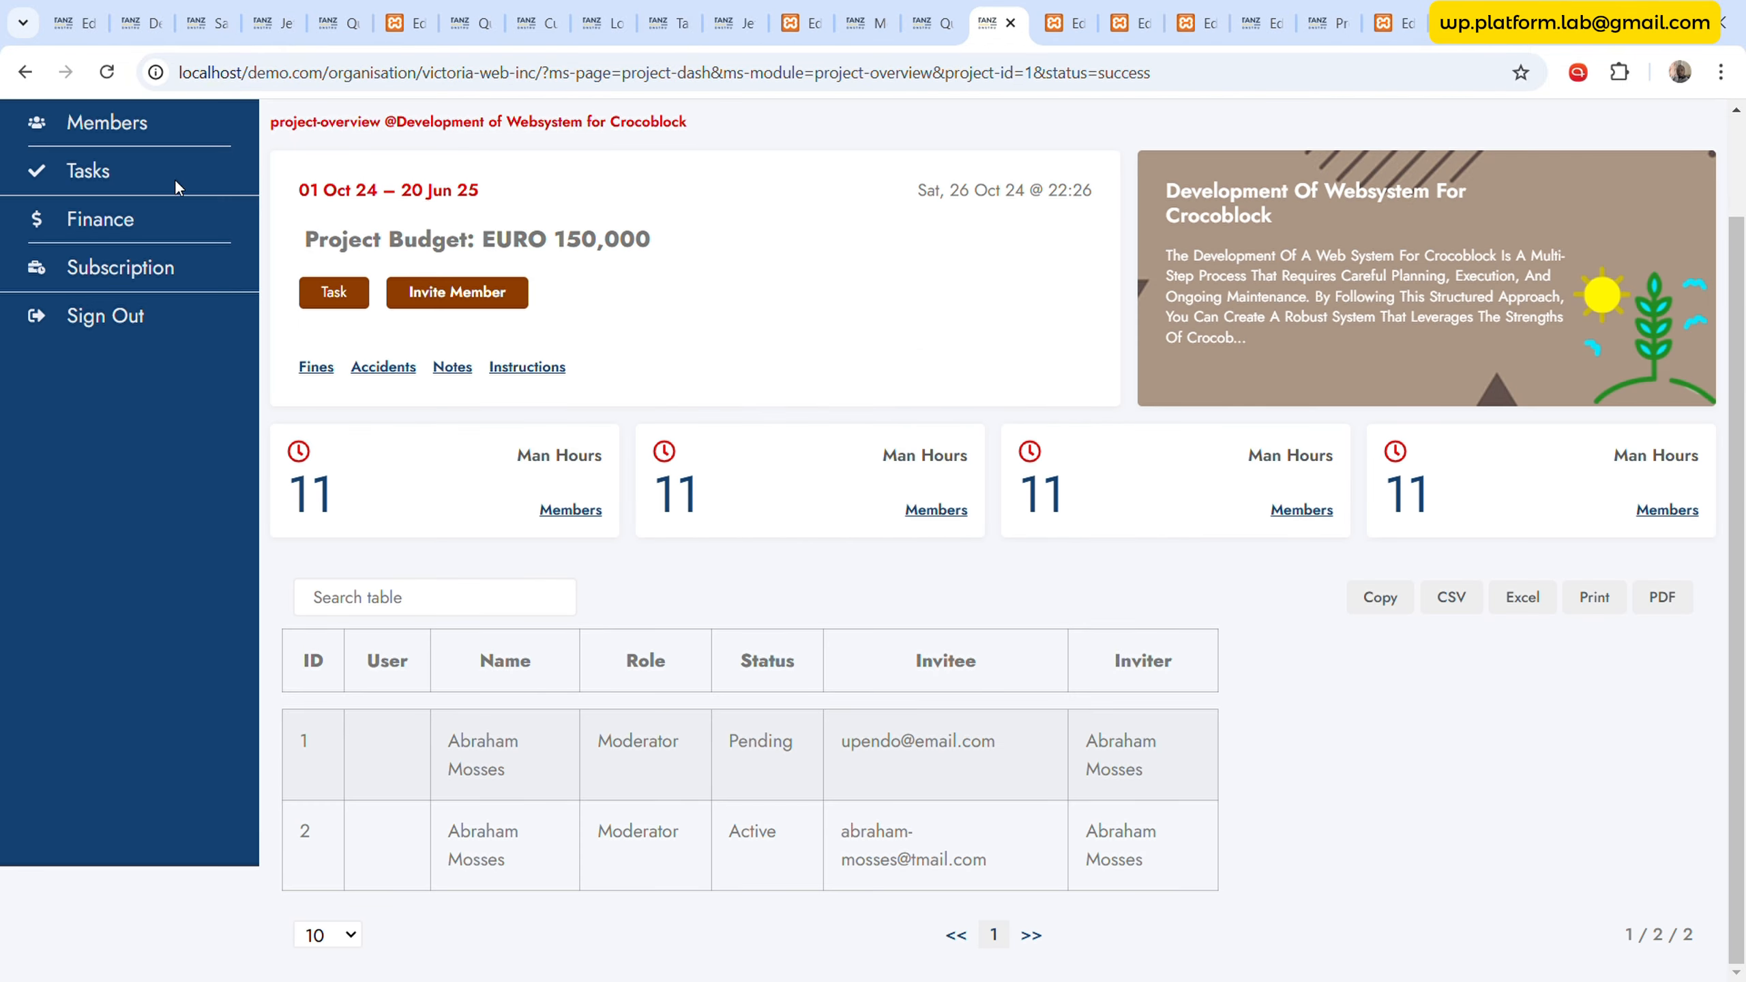
left_click(106, 72)
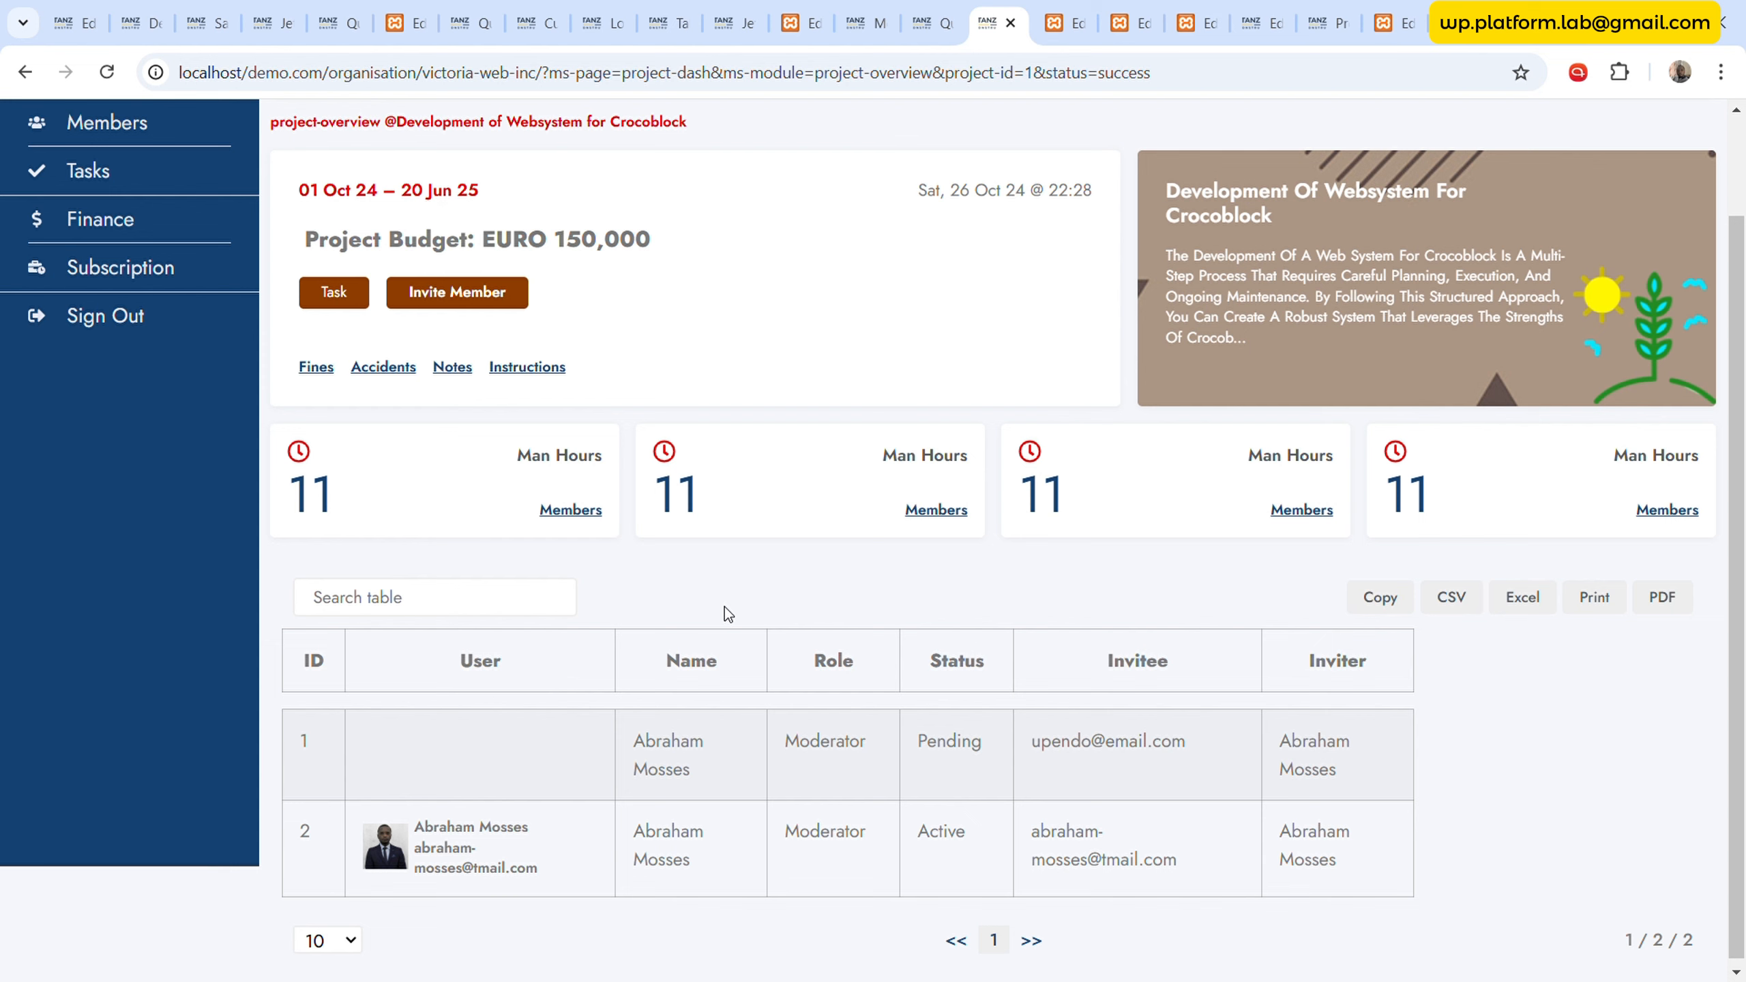
scroll(725, 607, "down", 1)
scroll(818, 576, "up", 1)
scroll(940, 593, "down", 1)
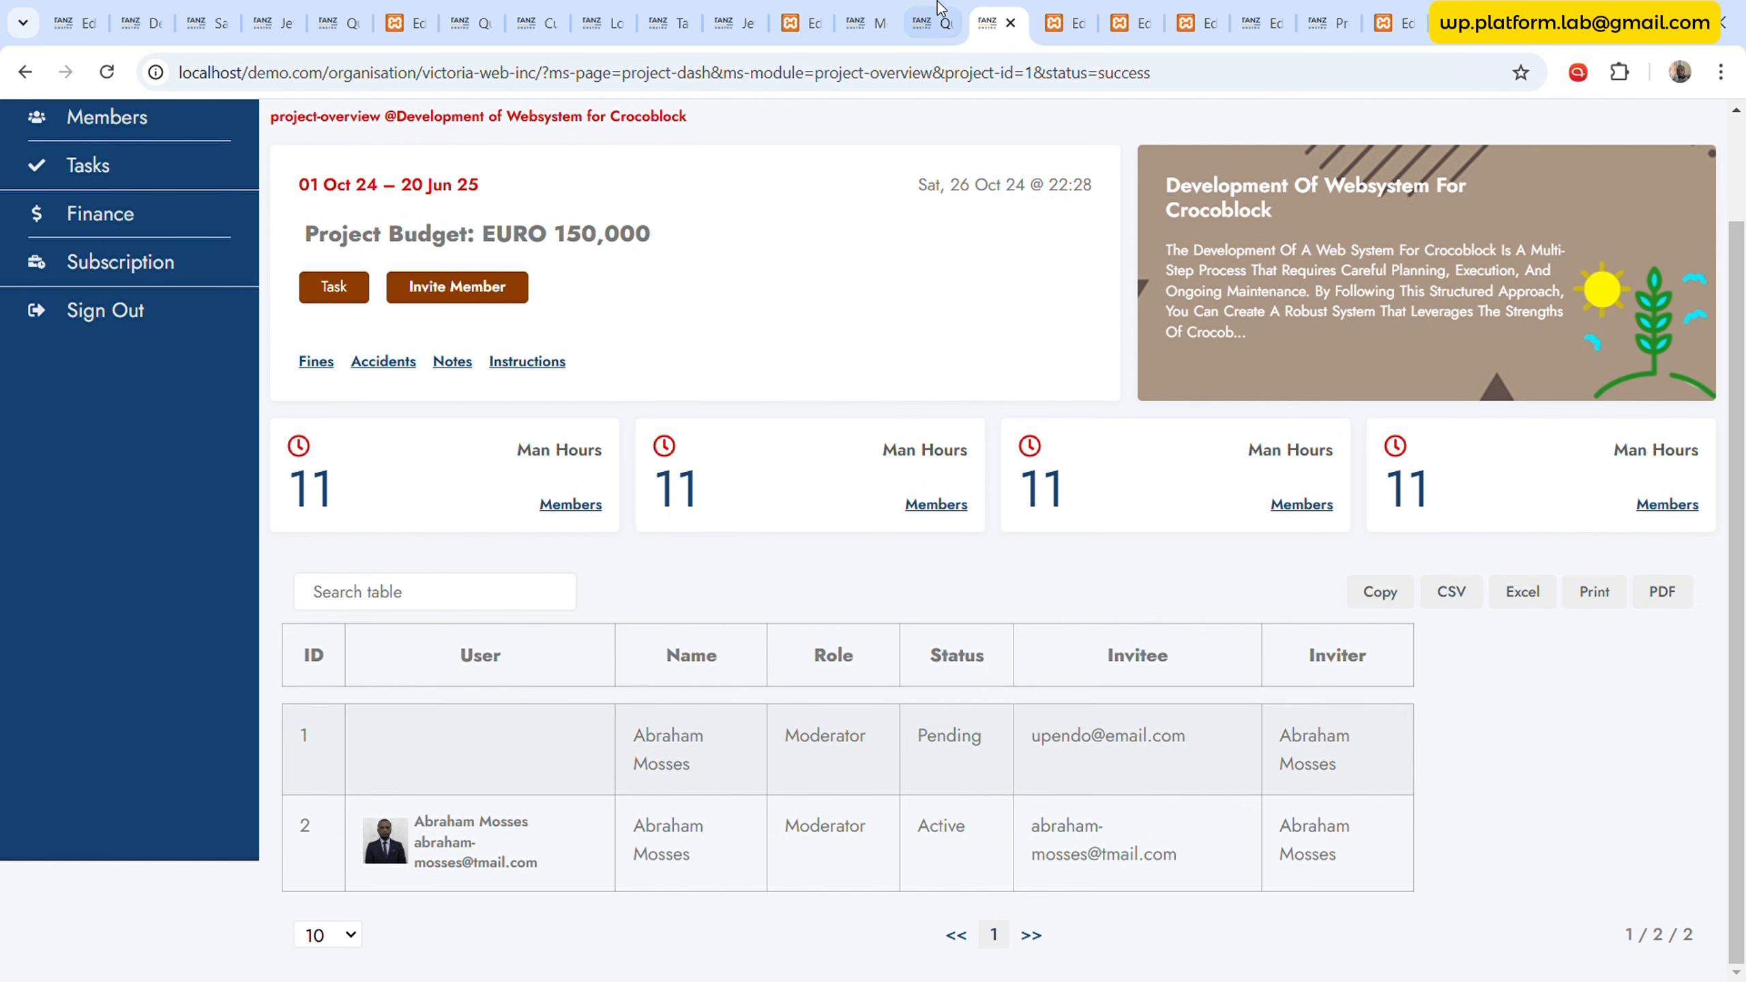
- In the members table's column styles, set the ID column's width to 50px
left_click(664, 23)
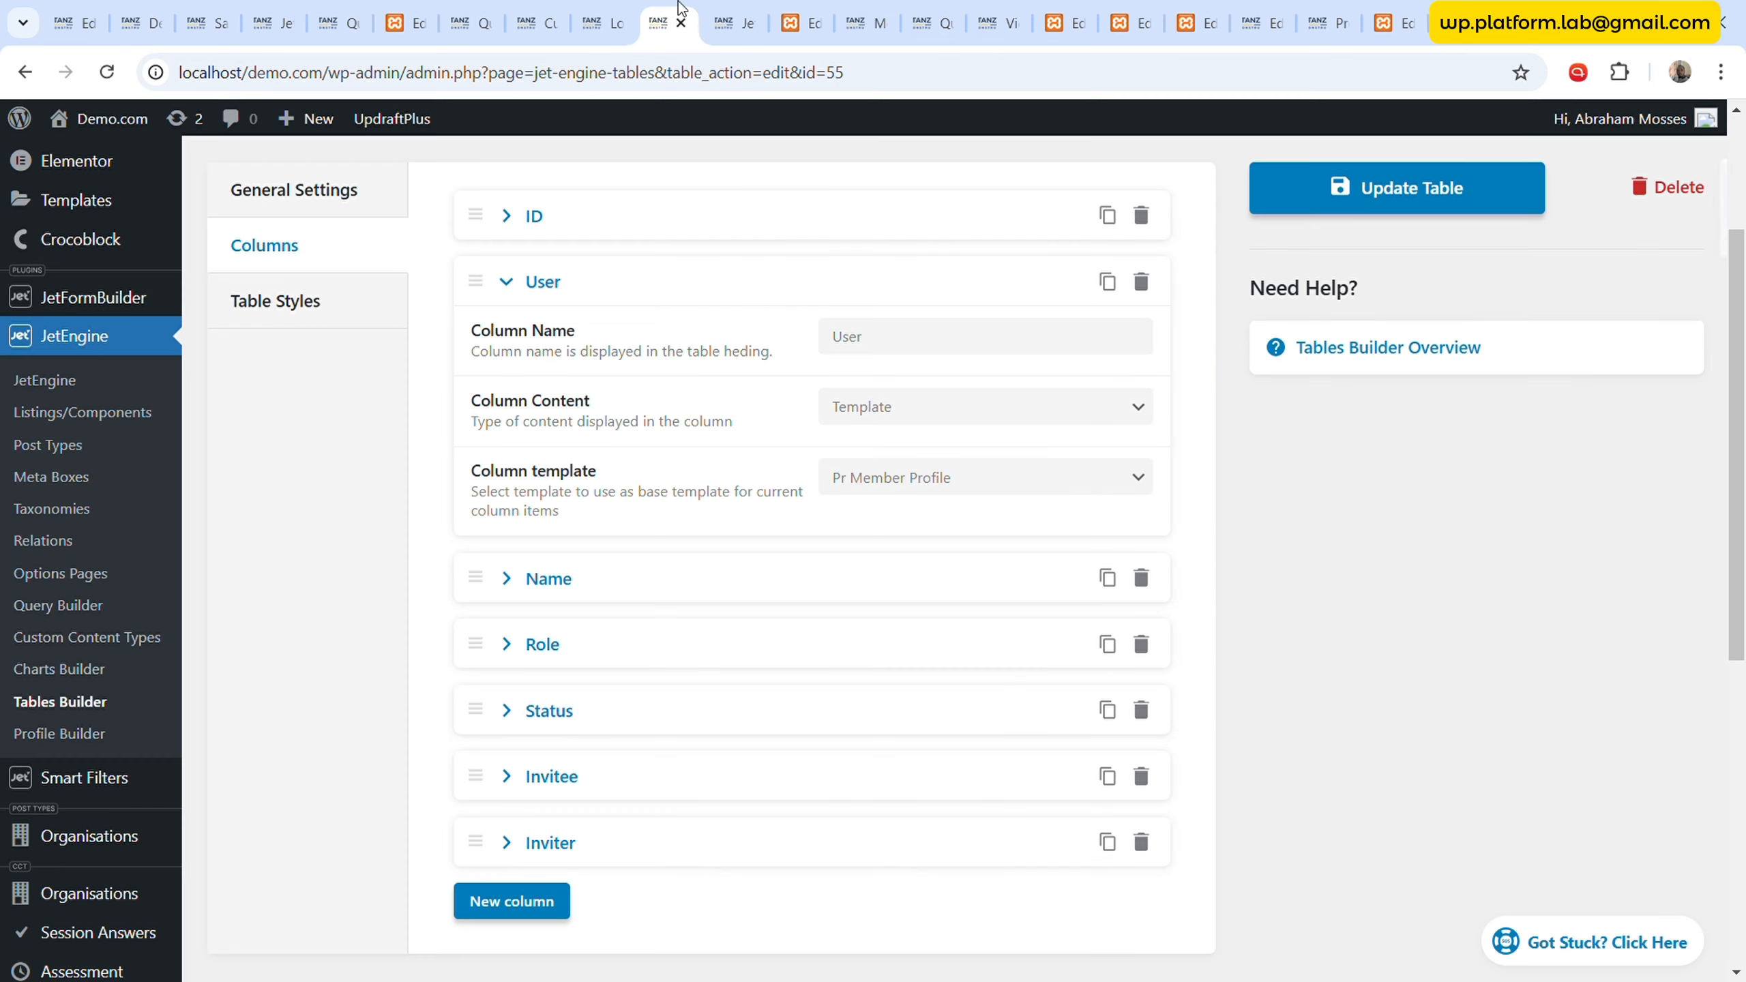
left_click(323, 313)
left_click(516, 317)
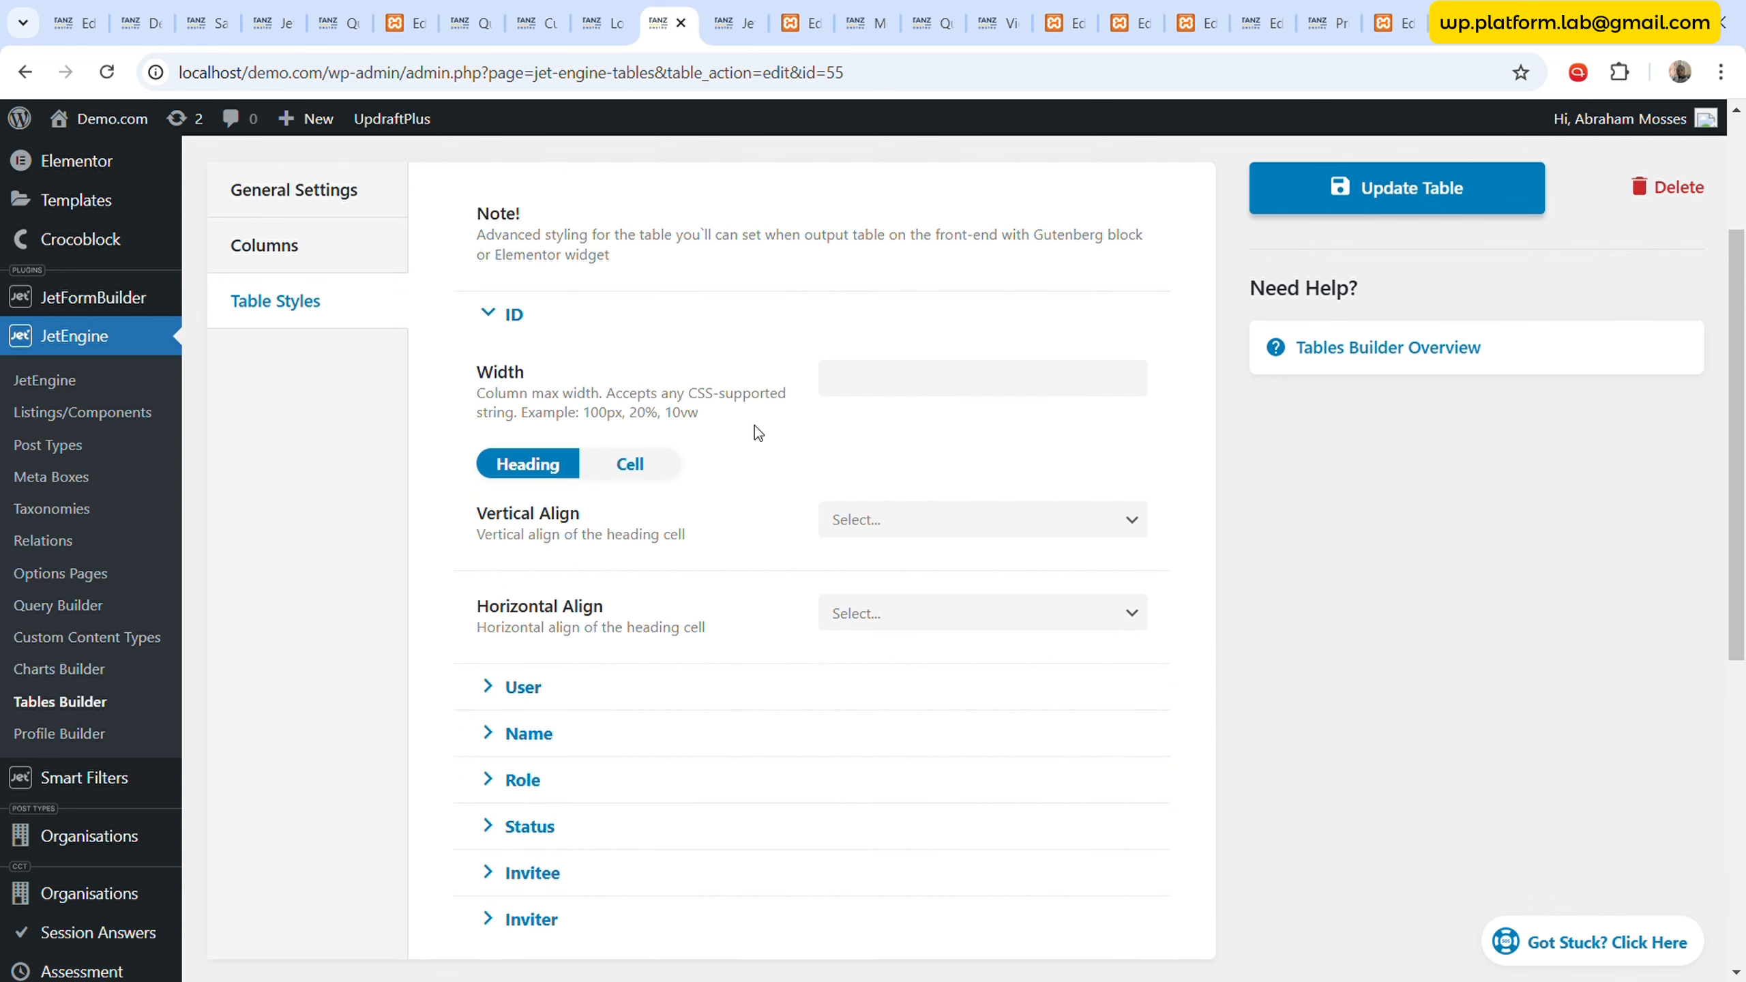
double_click(603, 417)
key("ctrl+c")
left_click(947, 395)
key("ctrl+v")
left_click_drag(850, 379, 789, 382)
type("5")
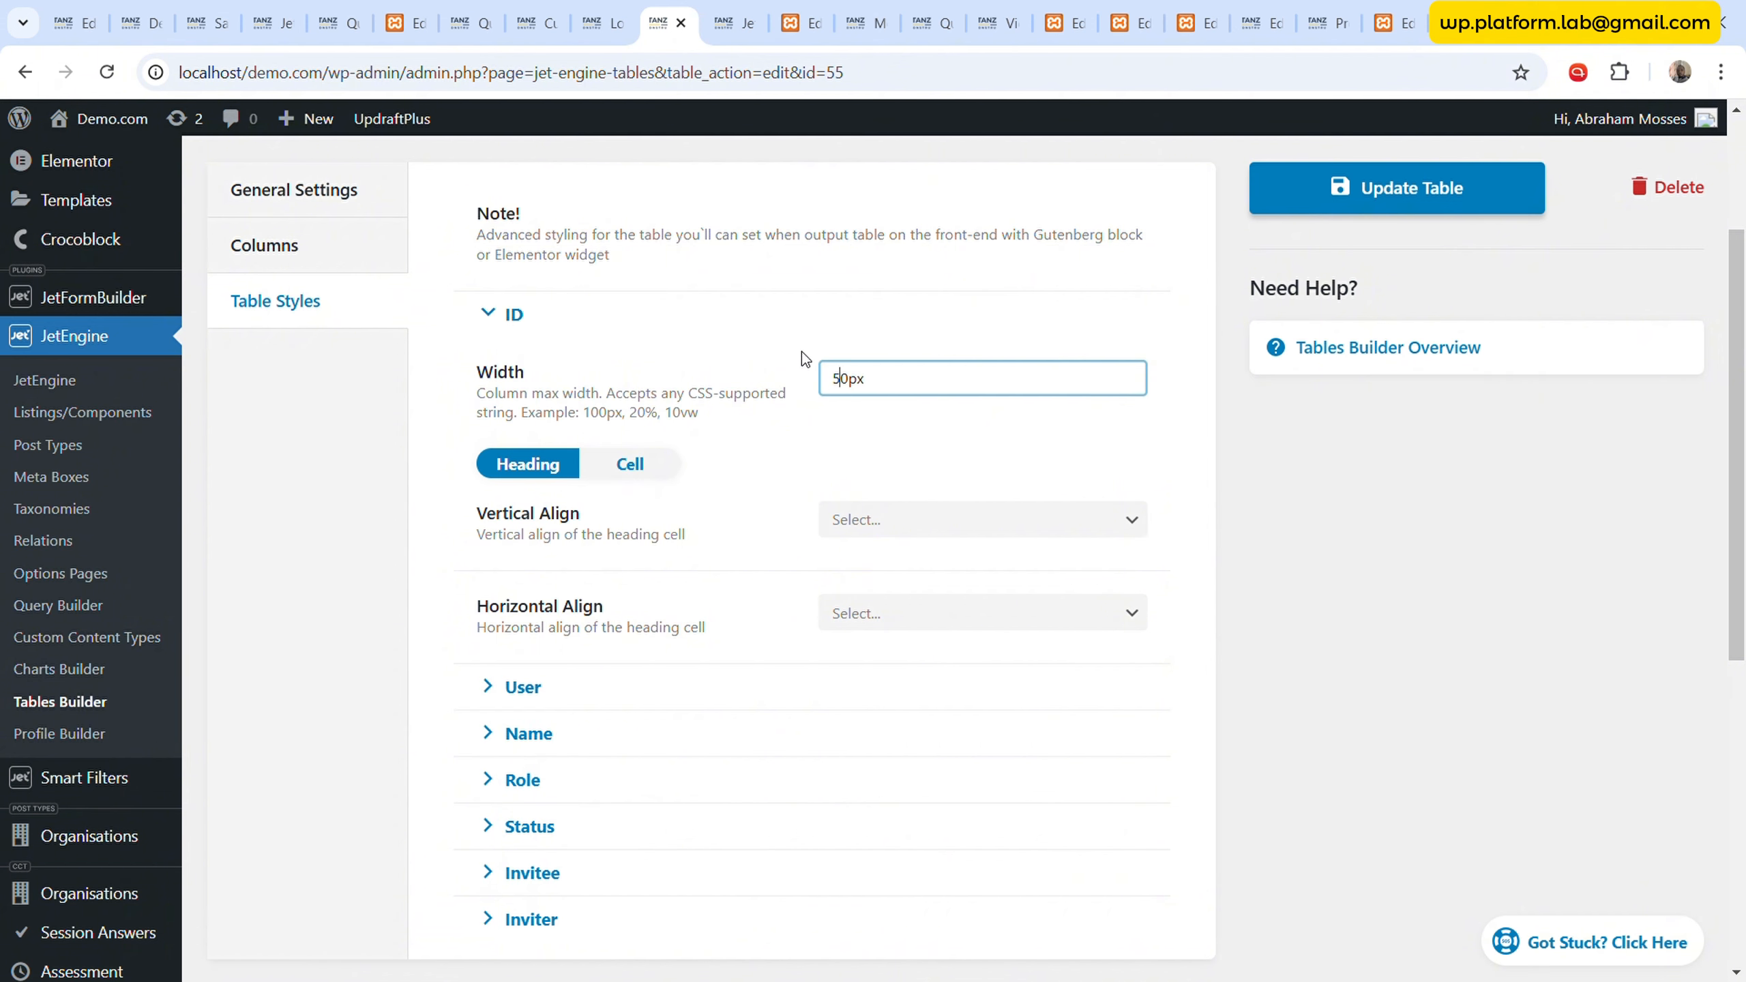
left_click_drag(916, 379, 699, 368)
left_click(503, 318)
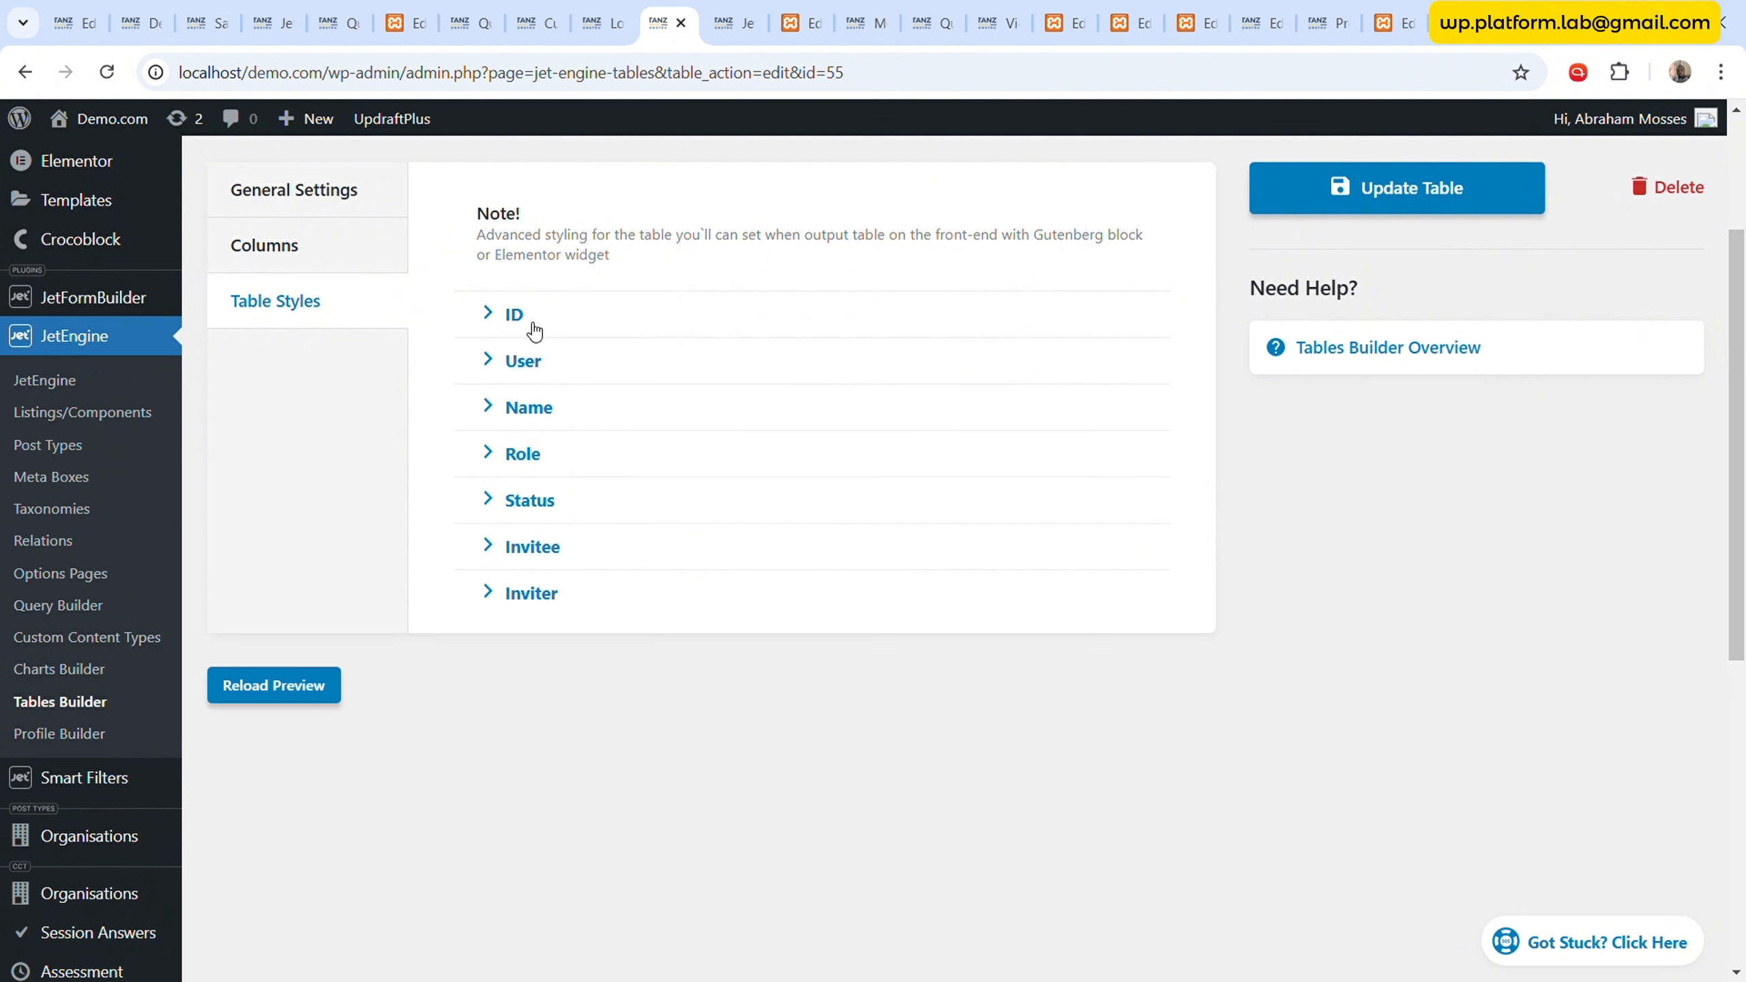
- Set the User column's width to 250px and copy that value
left_click(523, 360)
left_click(940, 425)
type("50px")
left_click_drag(850, 425, 811, 426)
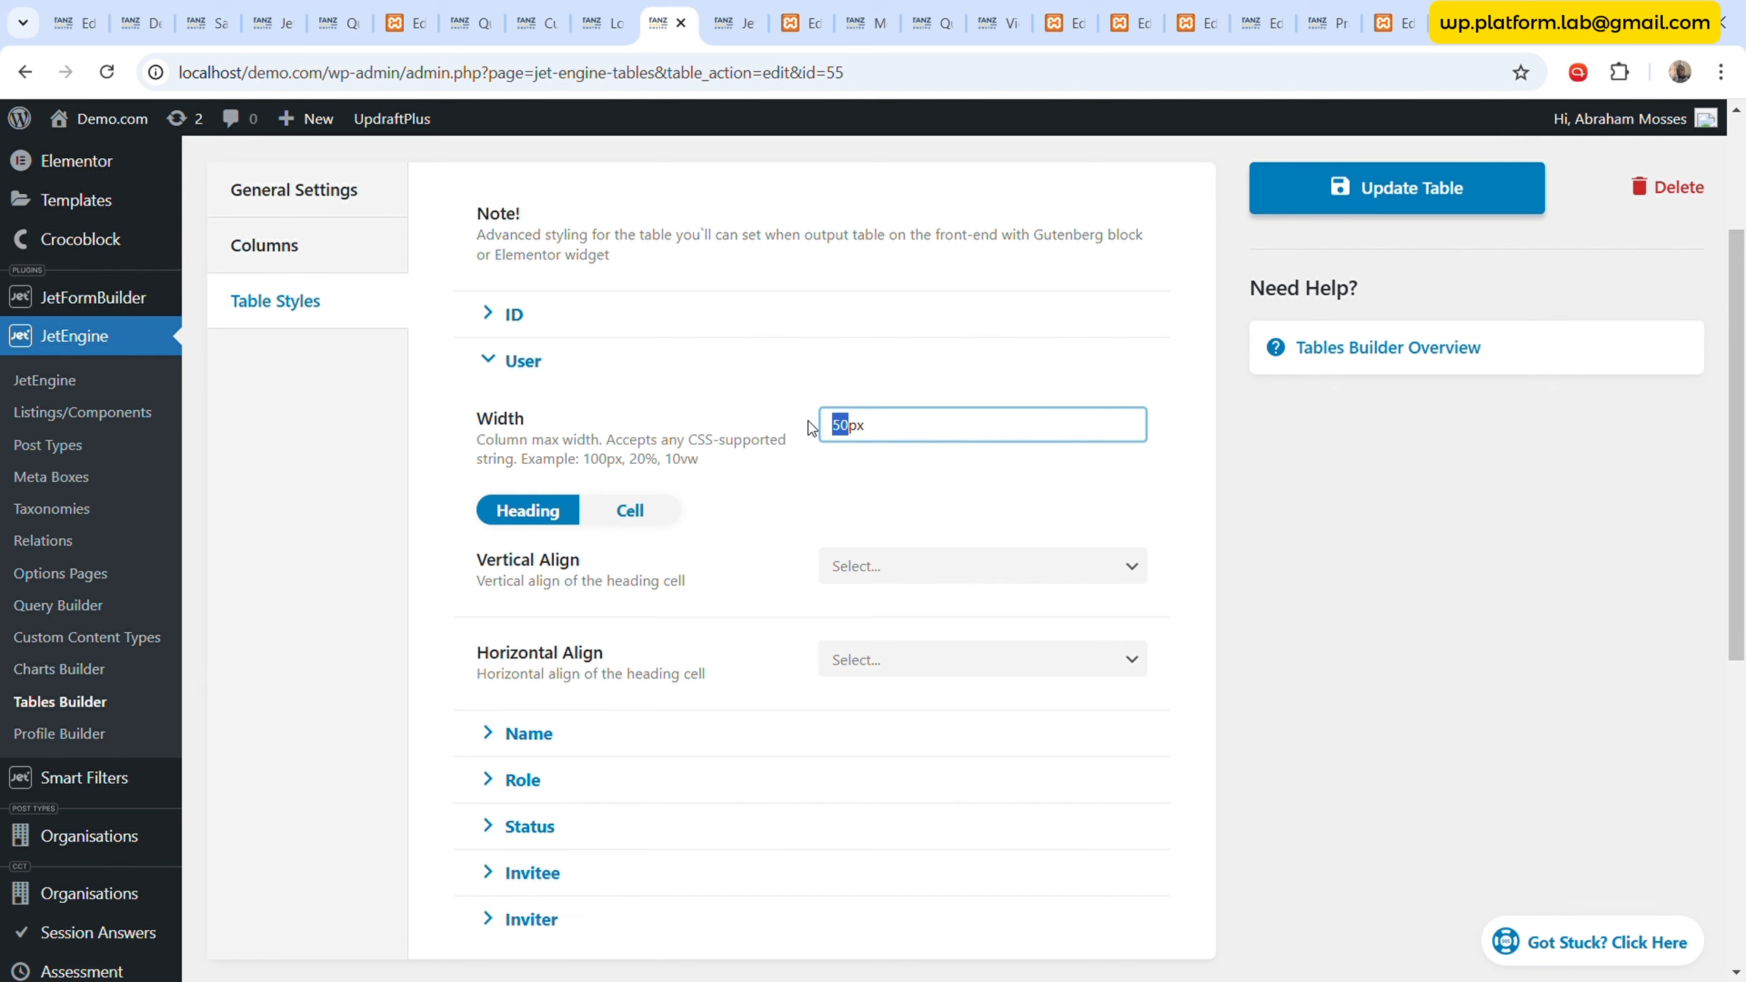
type("250")
key("ctrl+a")
key("ctrl+c")
left_click(531, 361)
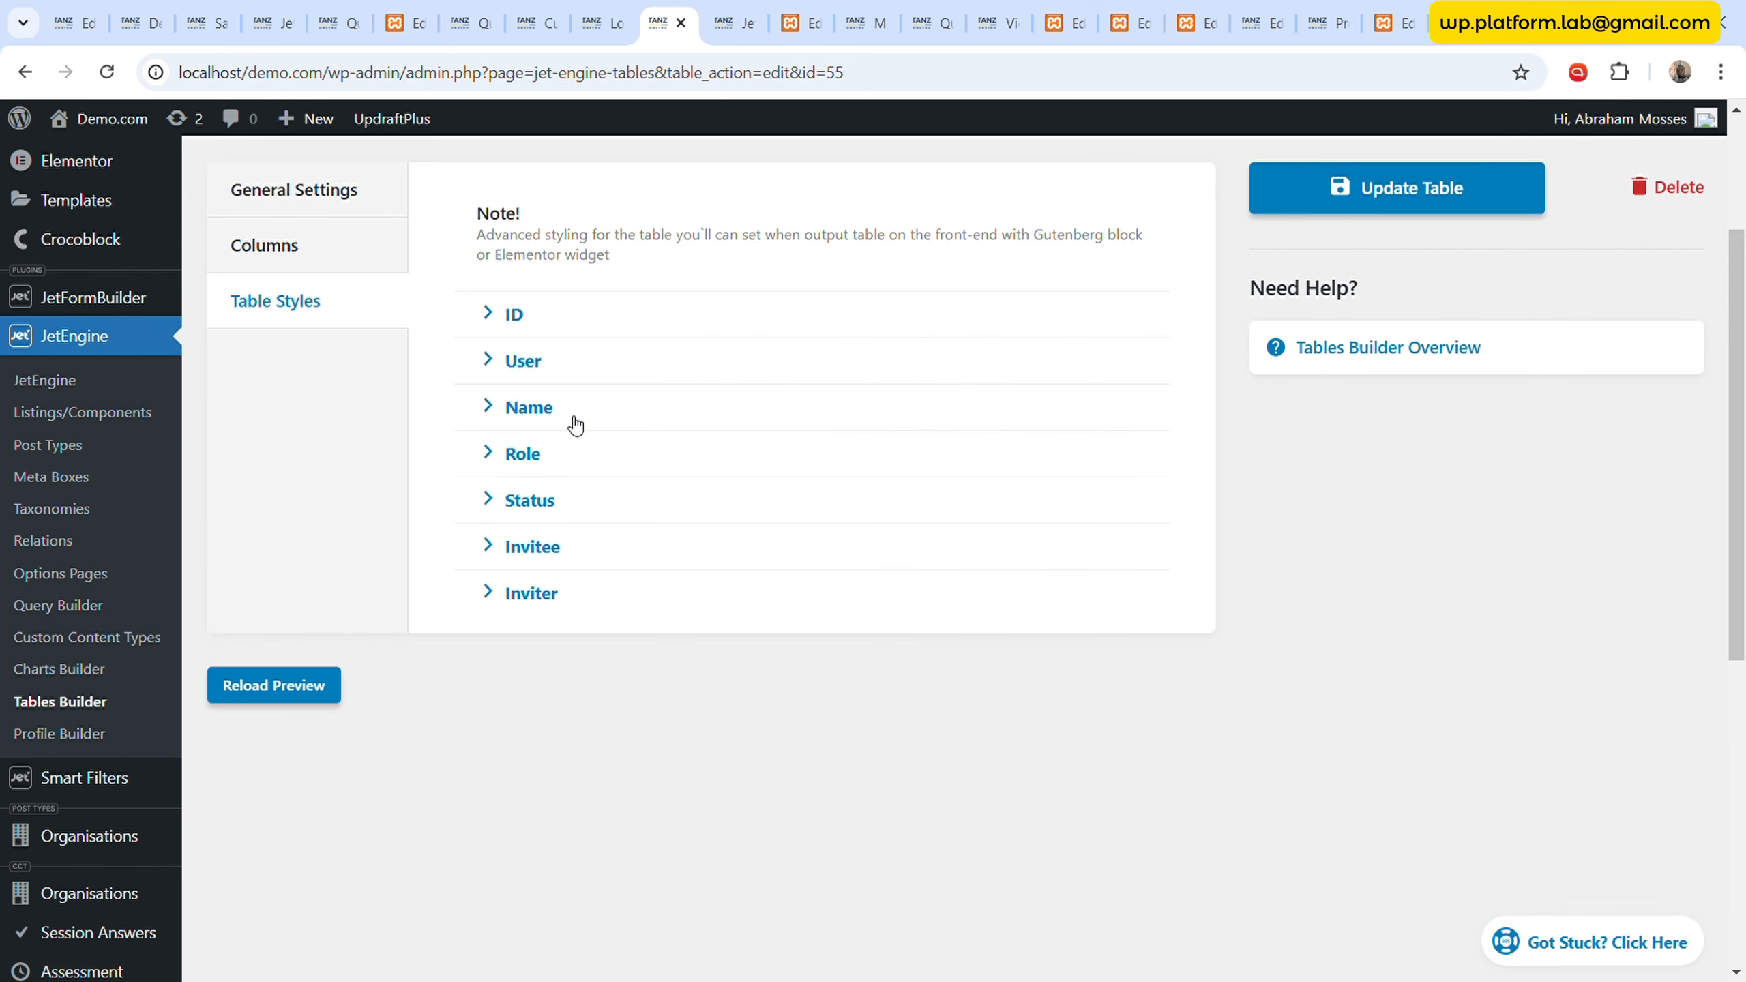
- Fill in the Name column's width in px, adapting the copied User column value
left_click(546, 406)
left_click(879, 472)
key("ctrl+v")
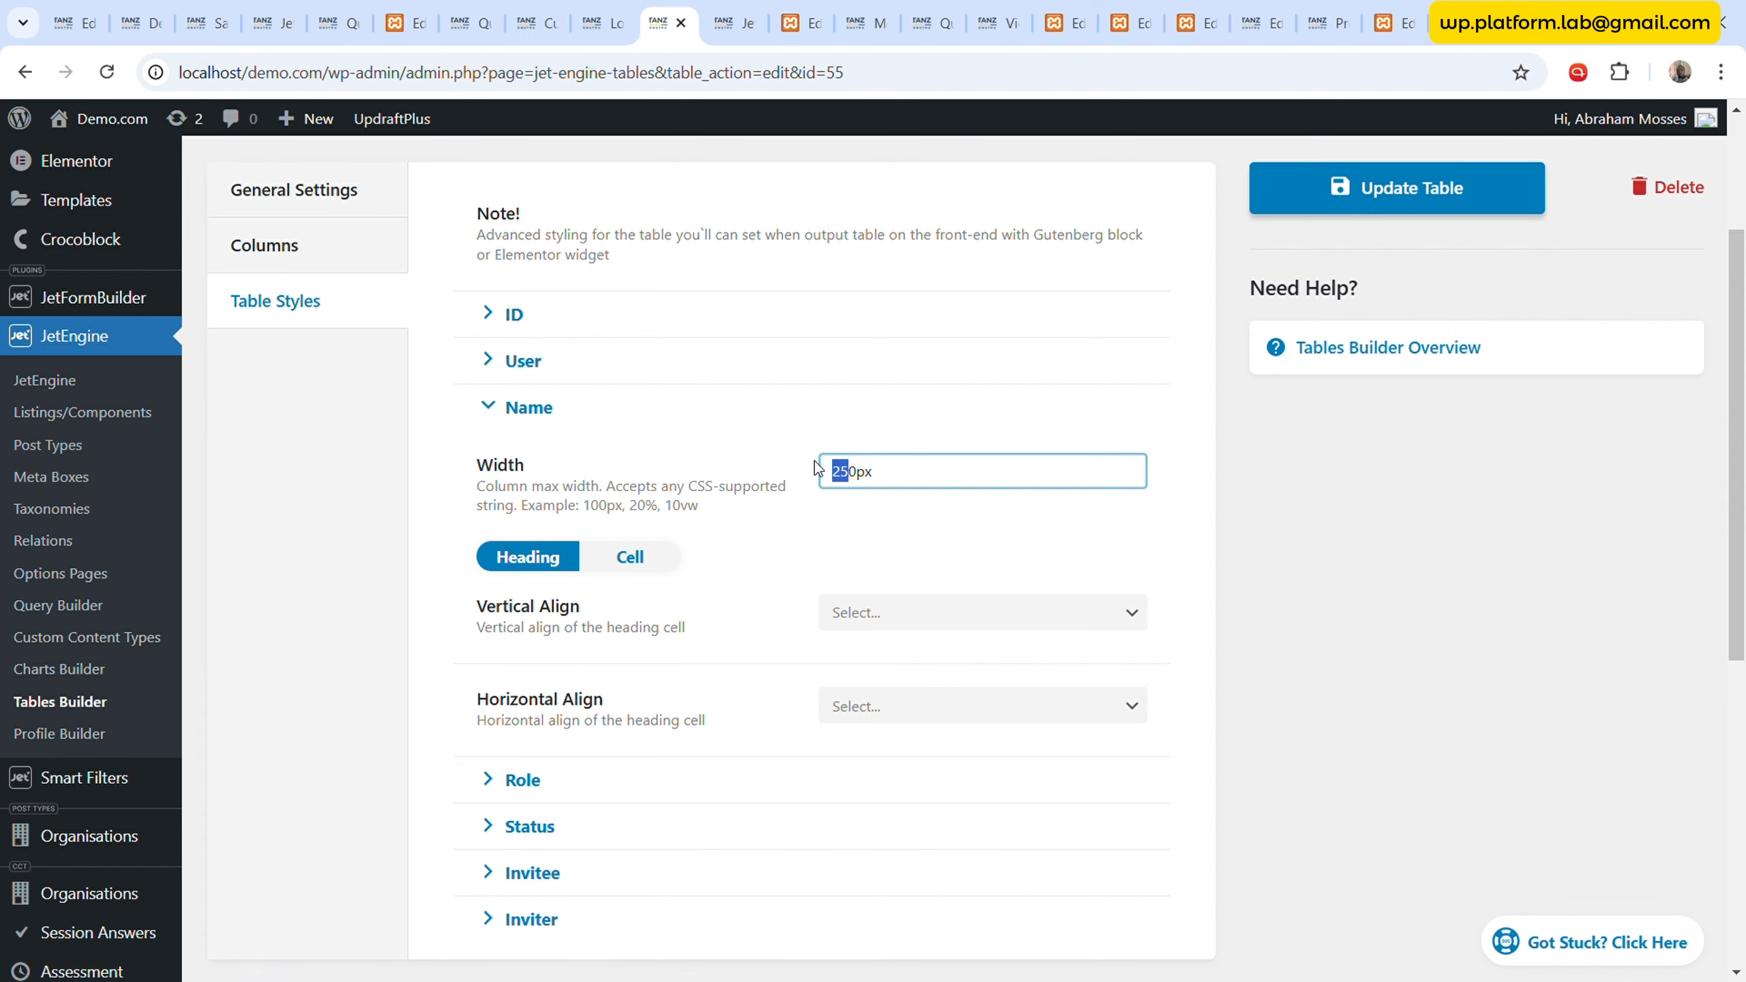
type("2")
left_click(557, 421)
- Set the Role column's width to 250px
left_click(548, 472)
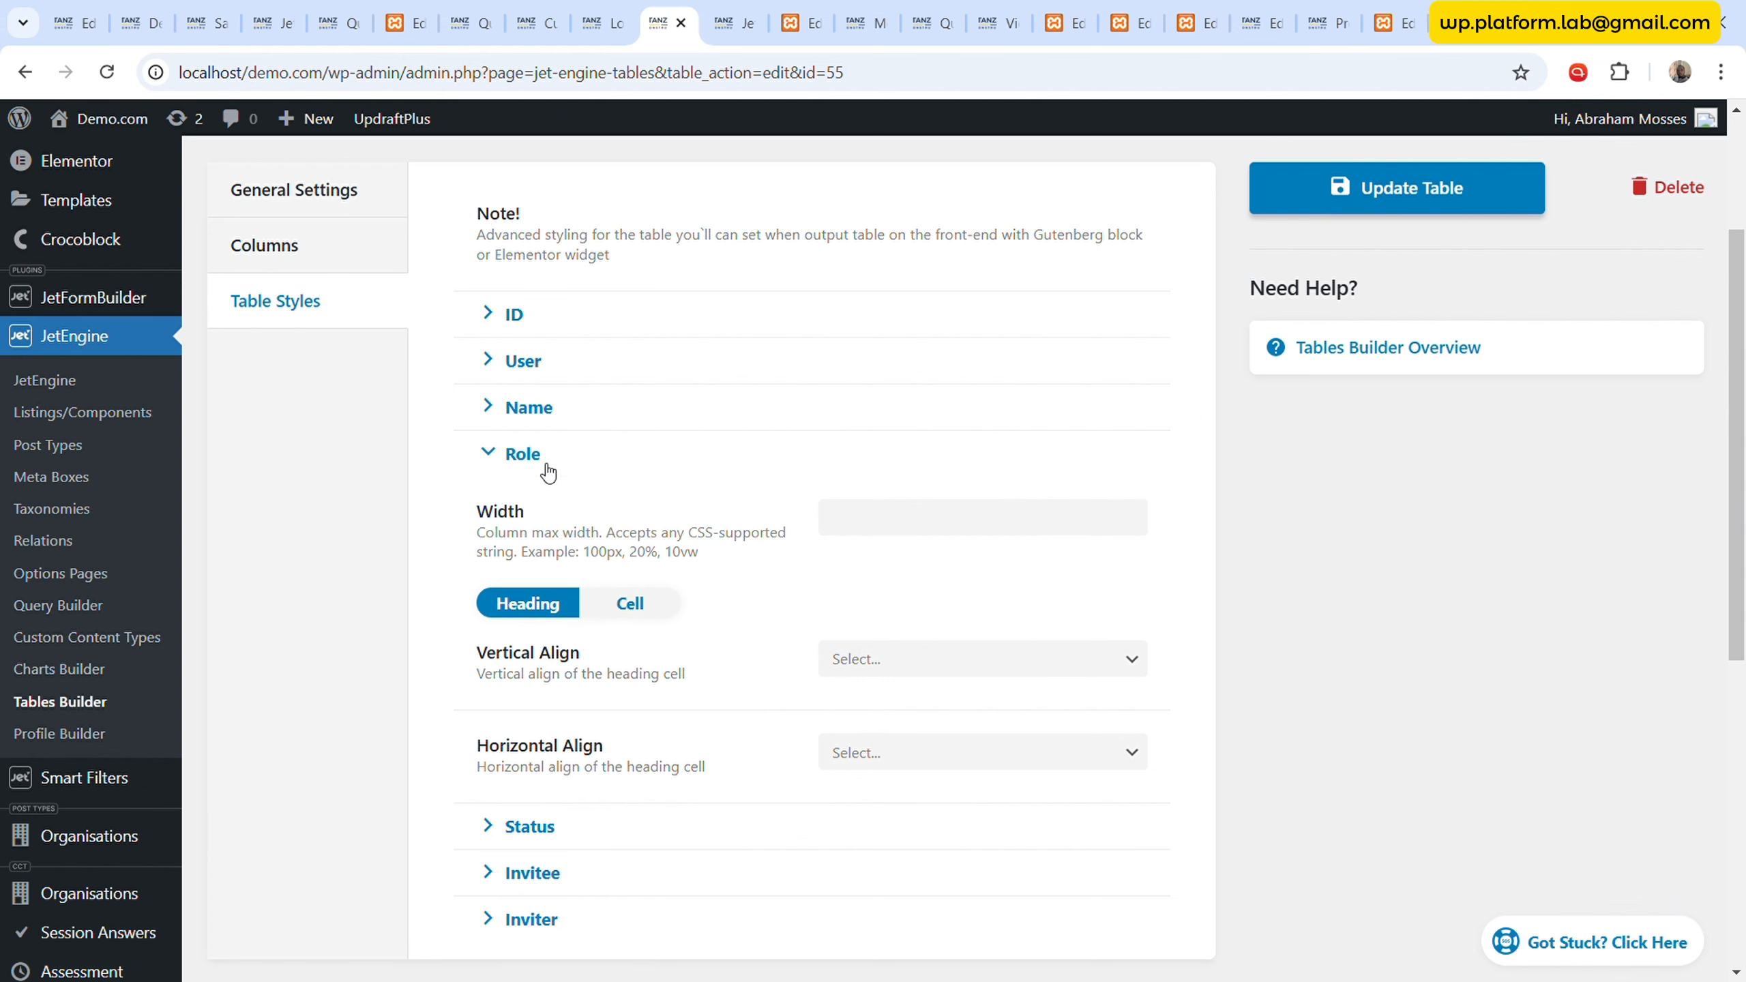
left_click(875, 517)
key("ctrl+v")
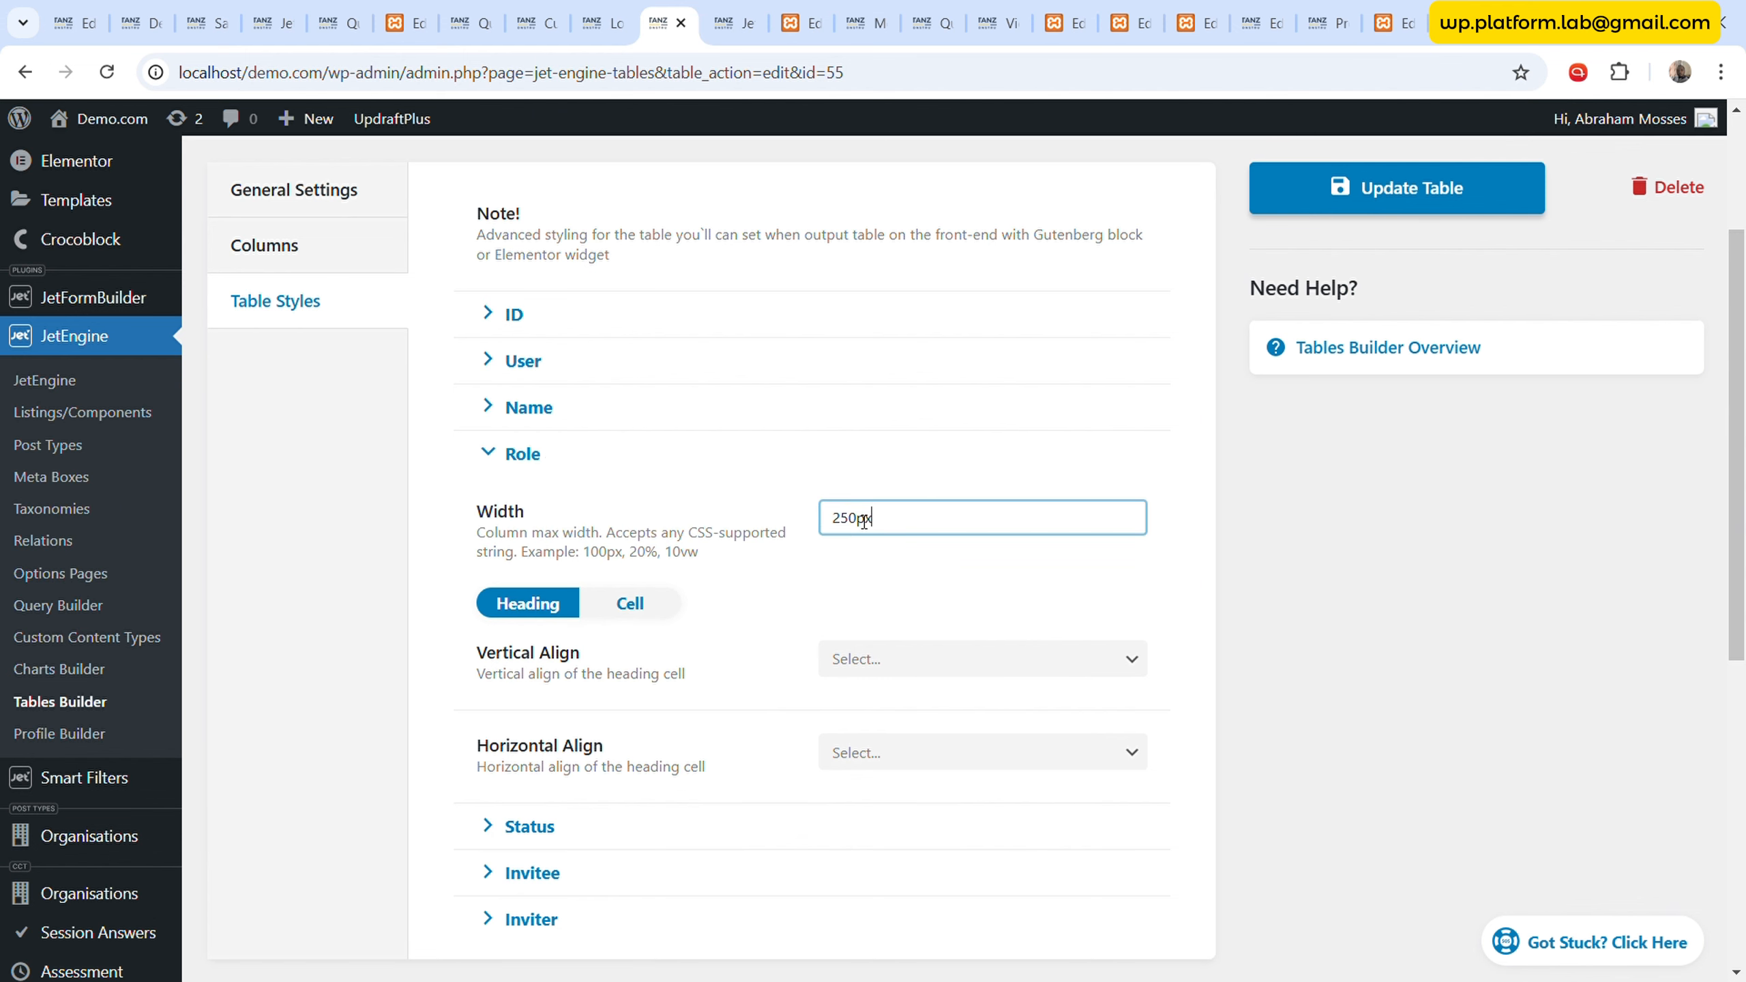
- Change the Role column's width to 100px and give the Status column the same 100px width
left_click_drag(858, 520, 832, 520)
type("100")
left_click_drag(920, 518, 584, 482)
left_click(530, 456)
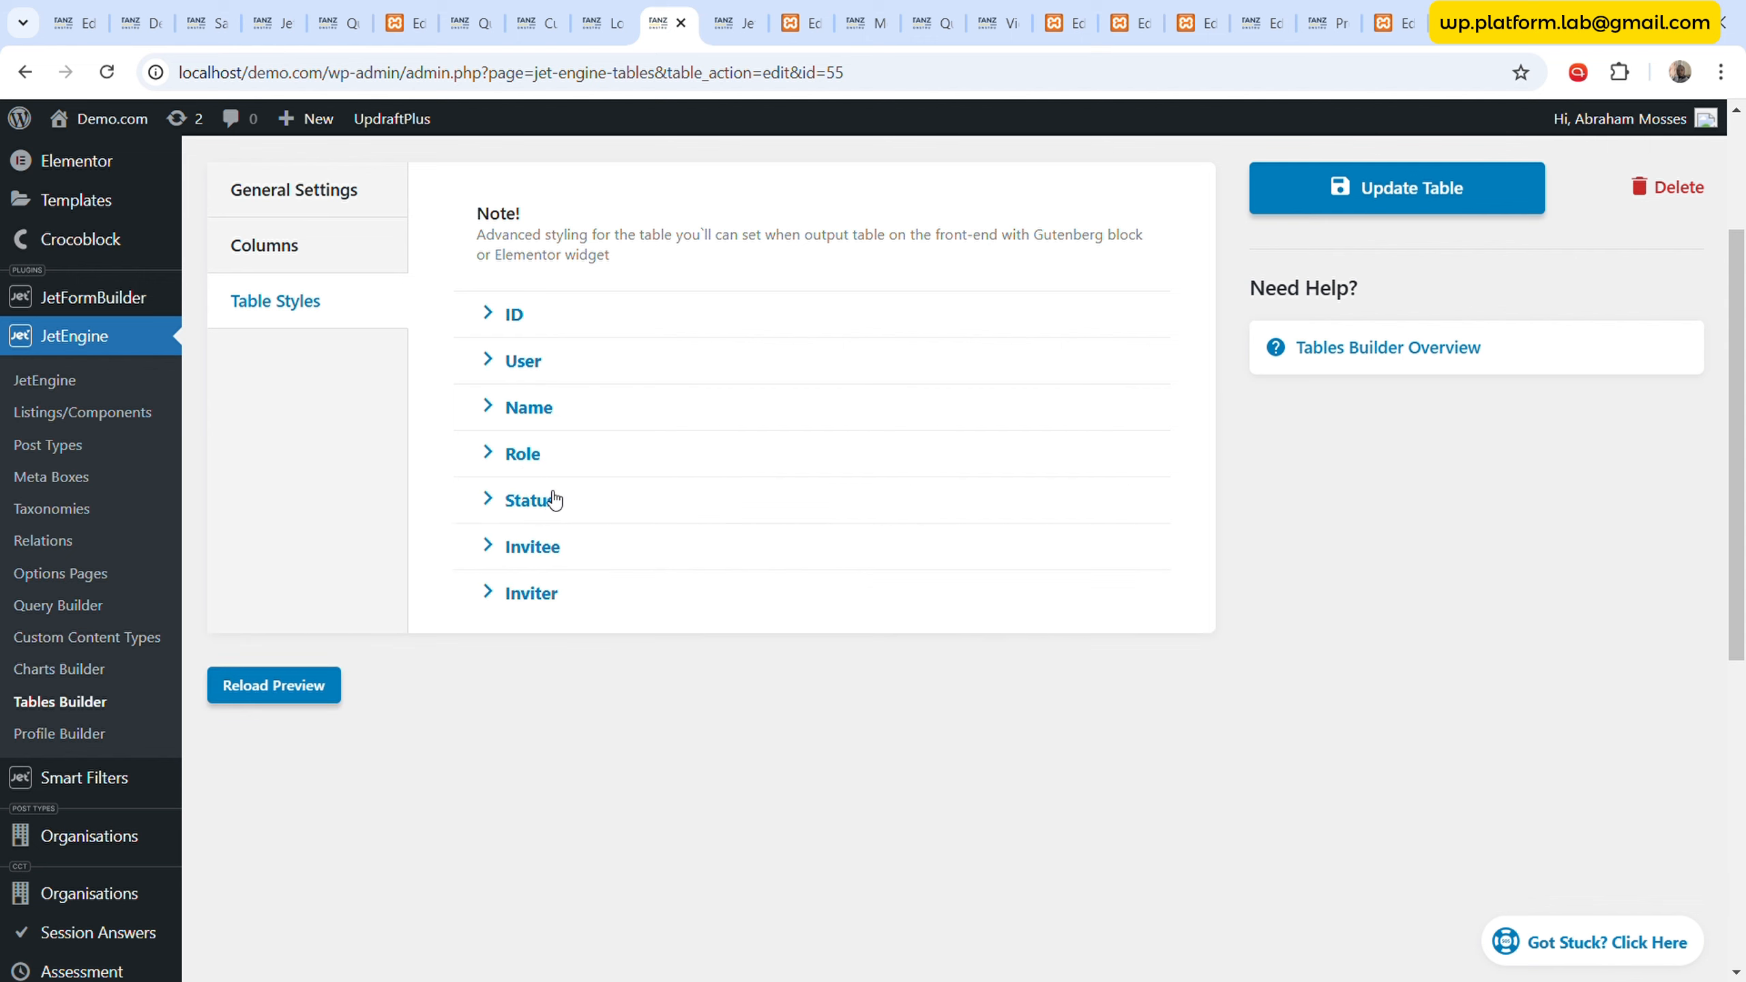
left_click(550, 499)
left_click(885, 573)
key("ctrl+v")
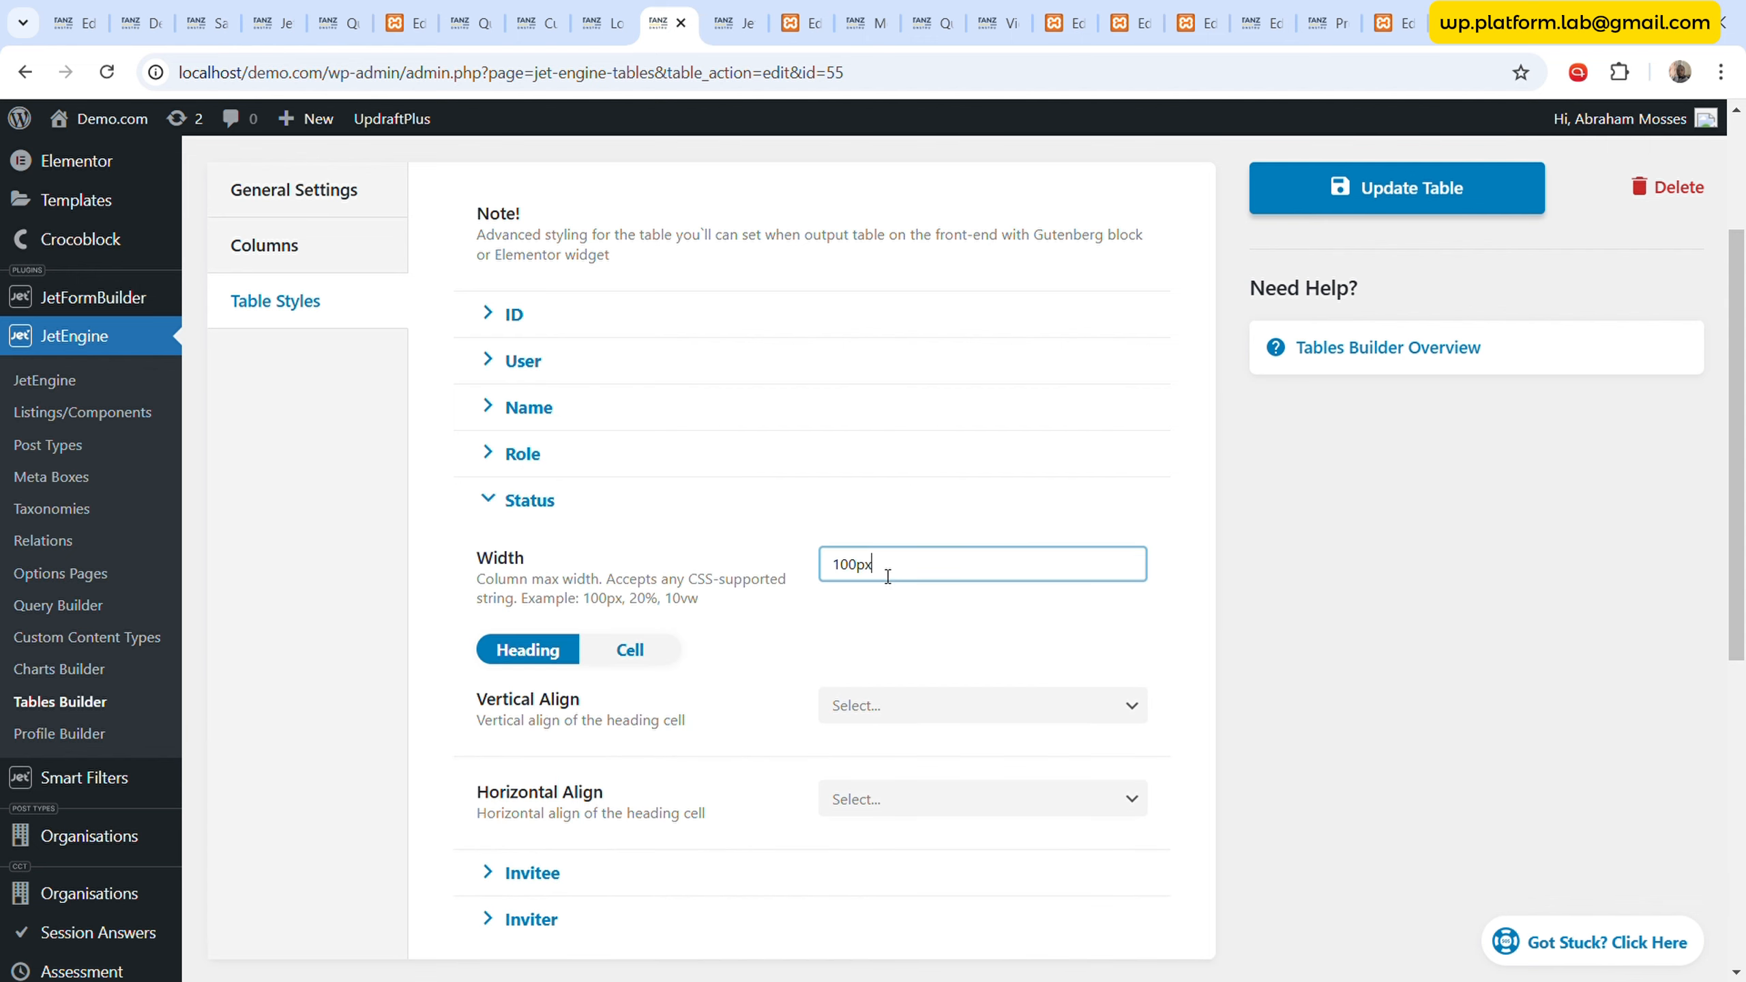
- Set the widths of the Invitee and Inviter columns to 200px each
left_click(549, 501)
left_click(596, 547)
left_click(845, 611)
key("ctrl+v")
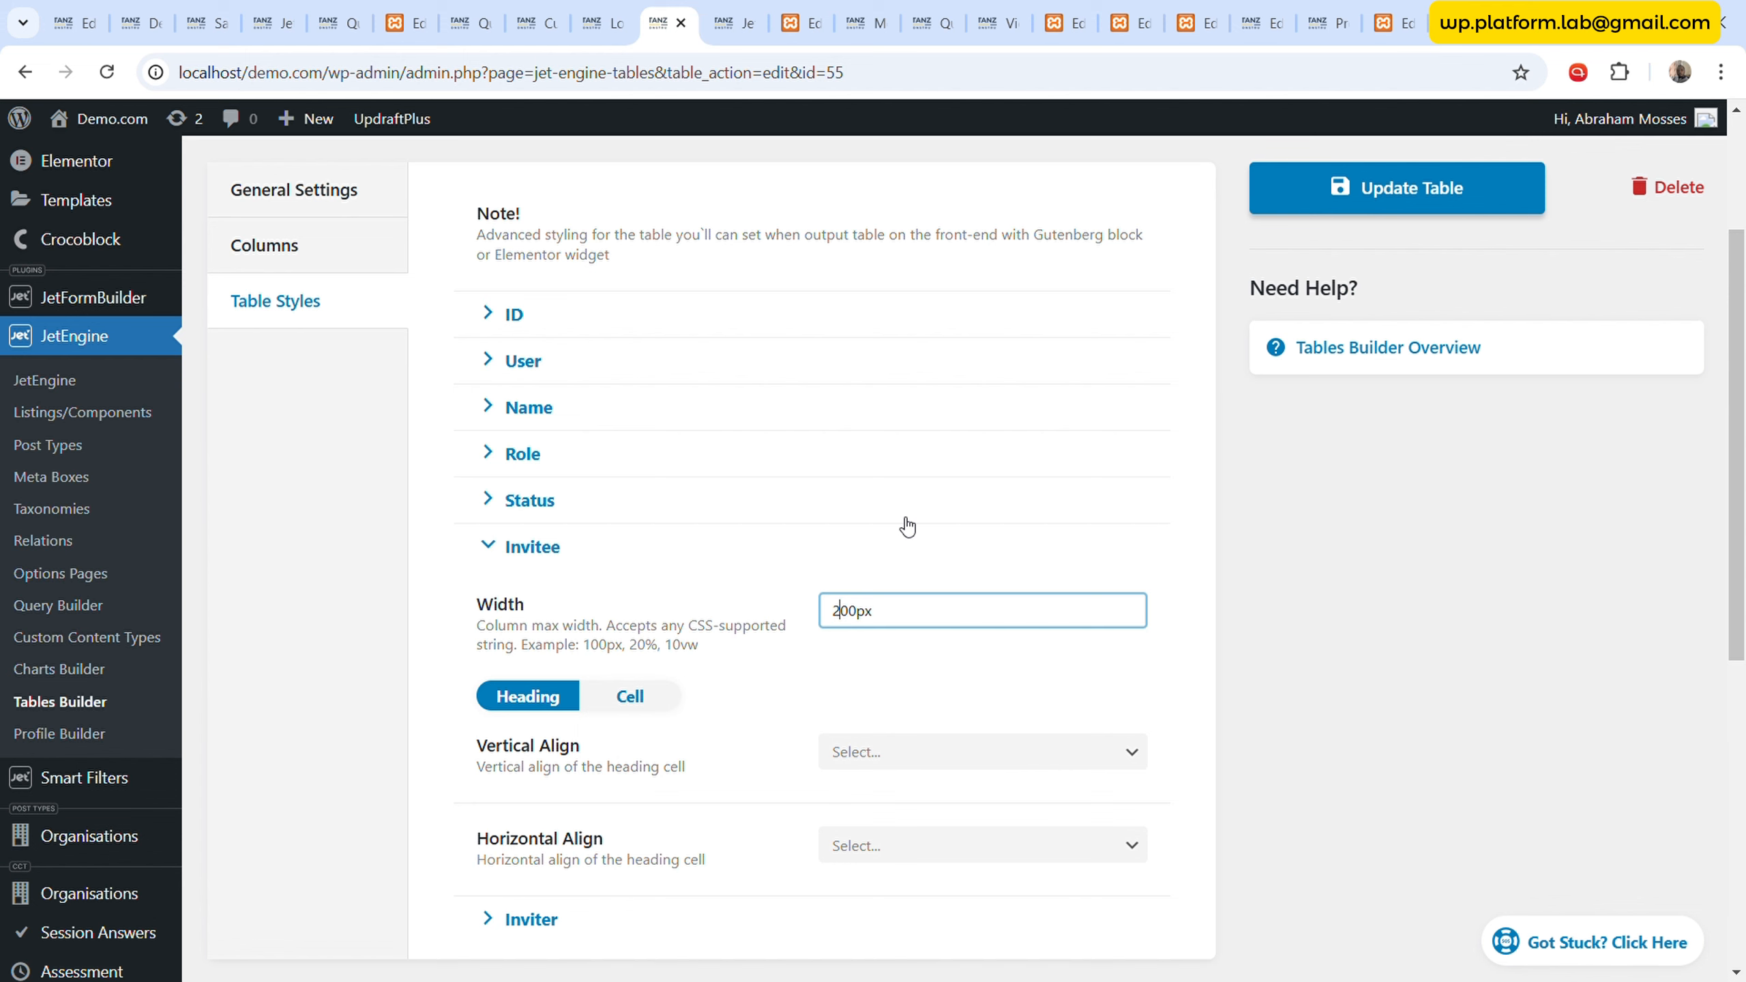
scroll(674, 679, "down", 3)
left_click(529, 691)
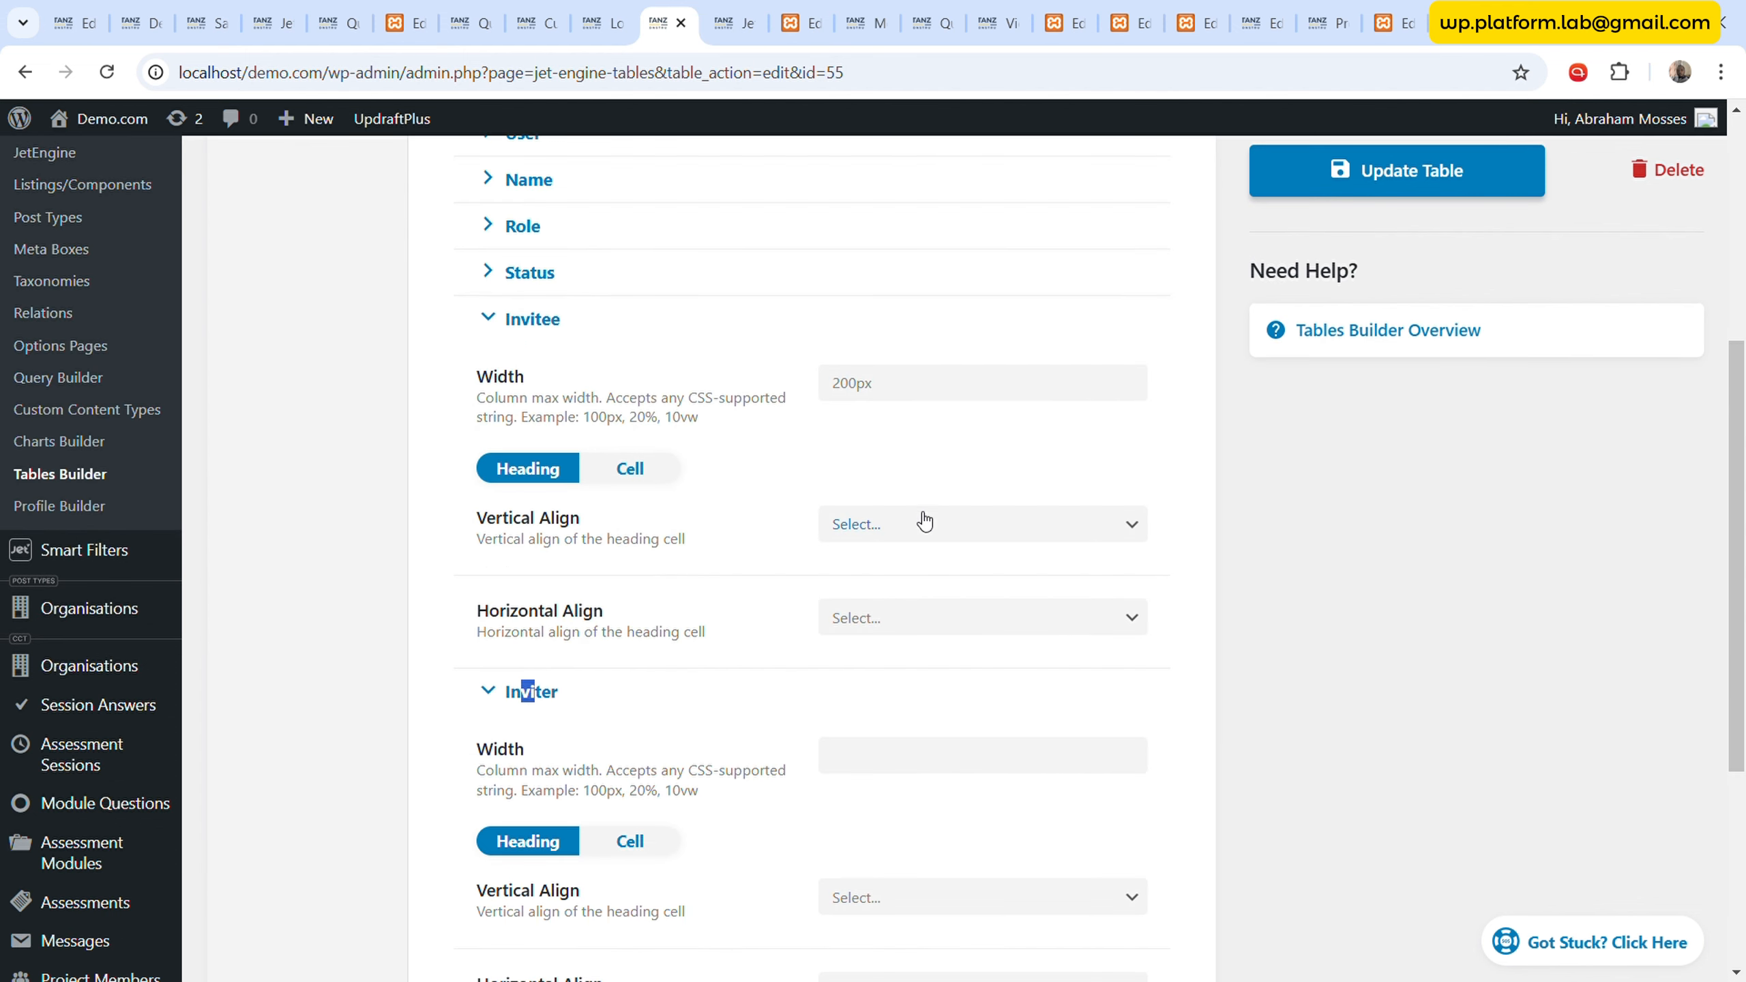
left_click(874, 762)
key("ctrl+v")
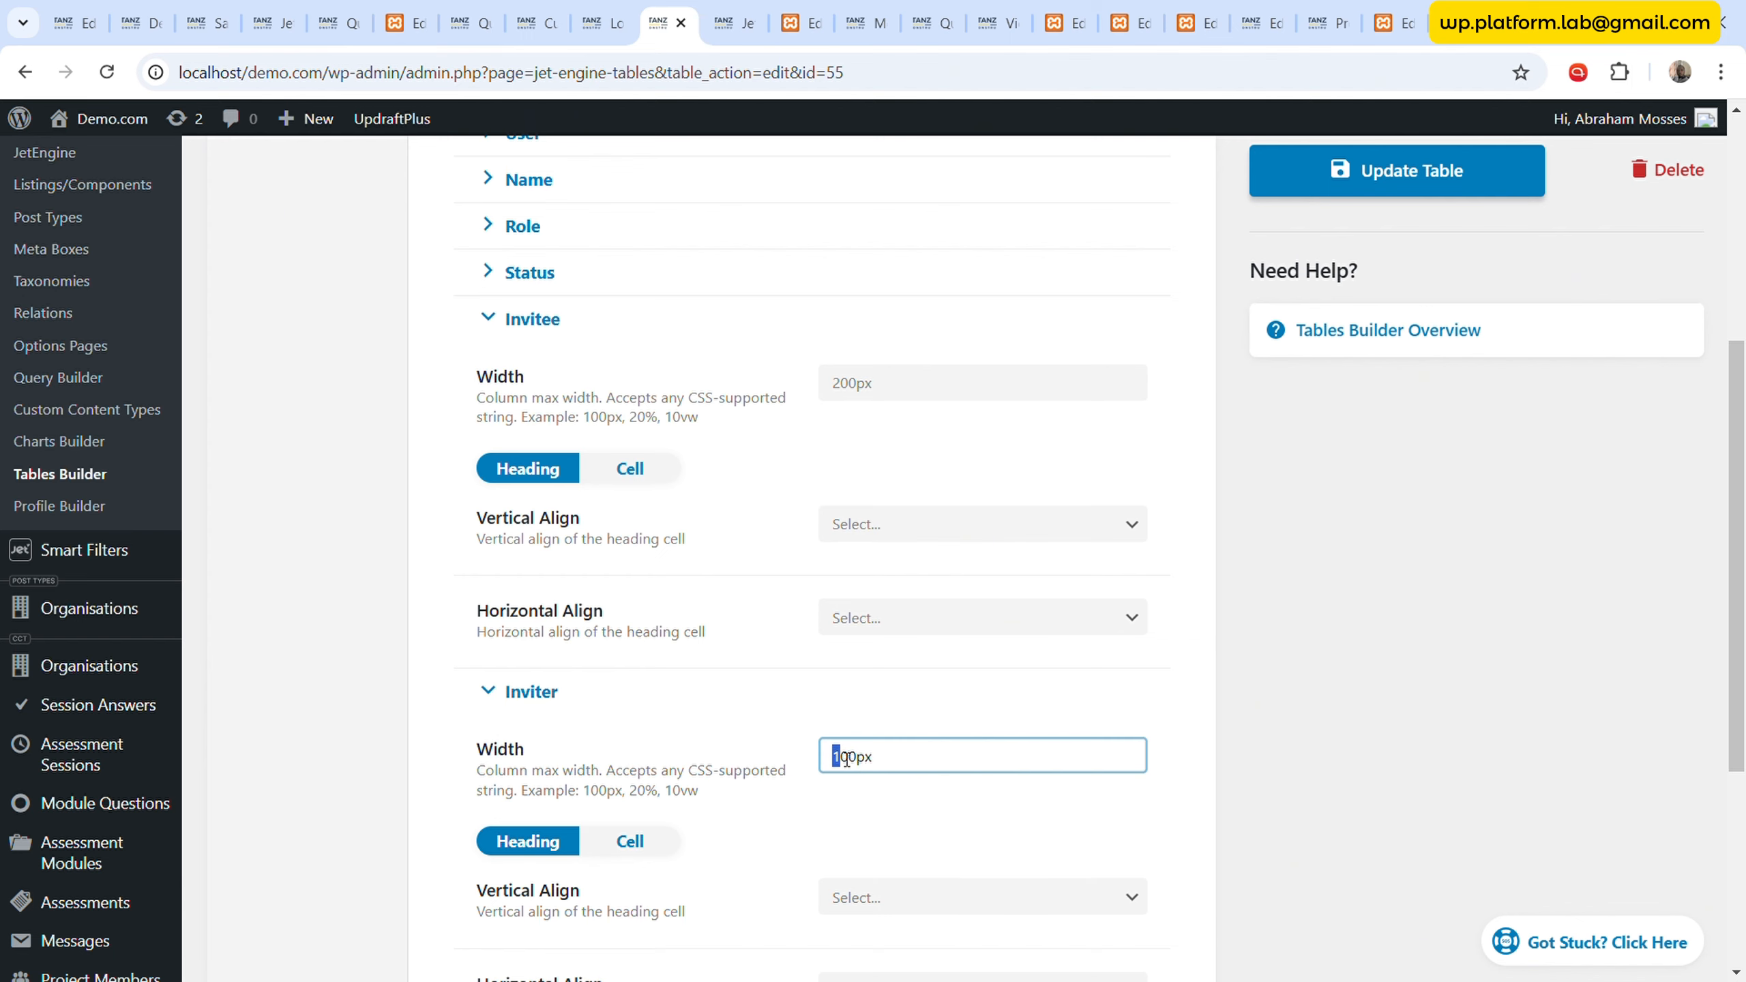
left_click(552, 340)
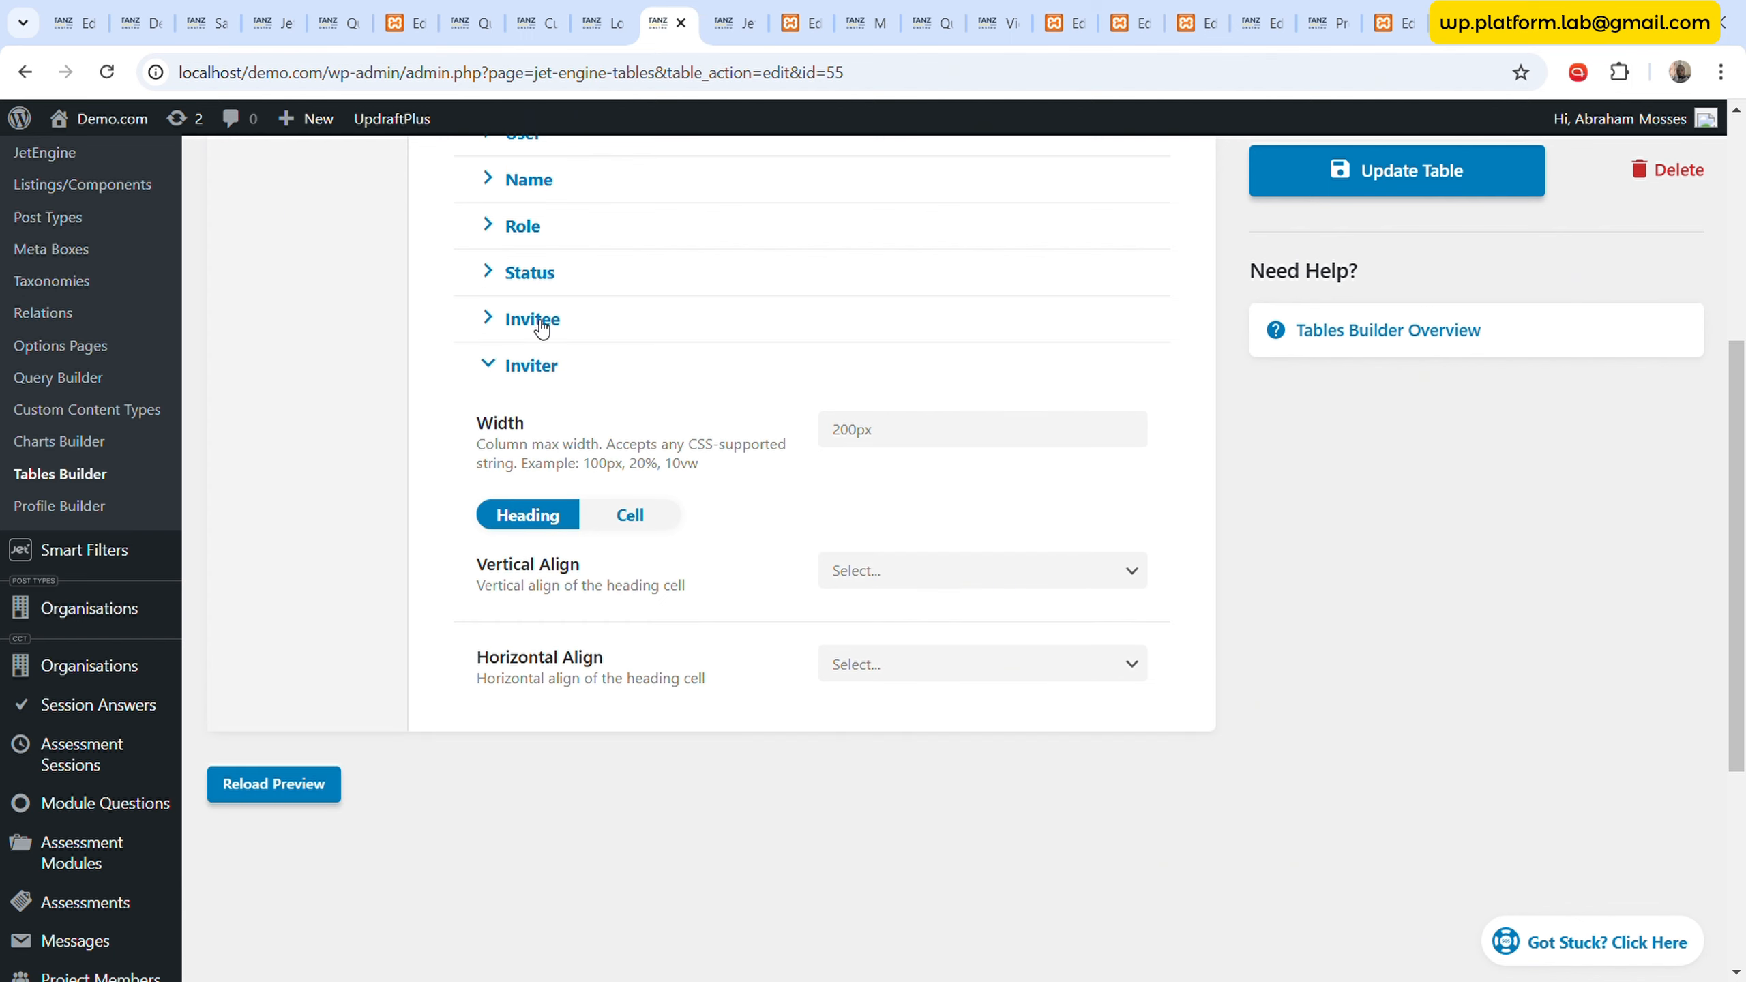
left_click(556, 365)
- Save the table and check its new column widths across the full table on the reloaded front-end project overview page
scroll(559, 357, "up", 4)
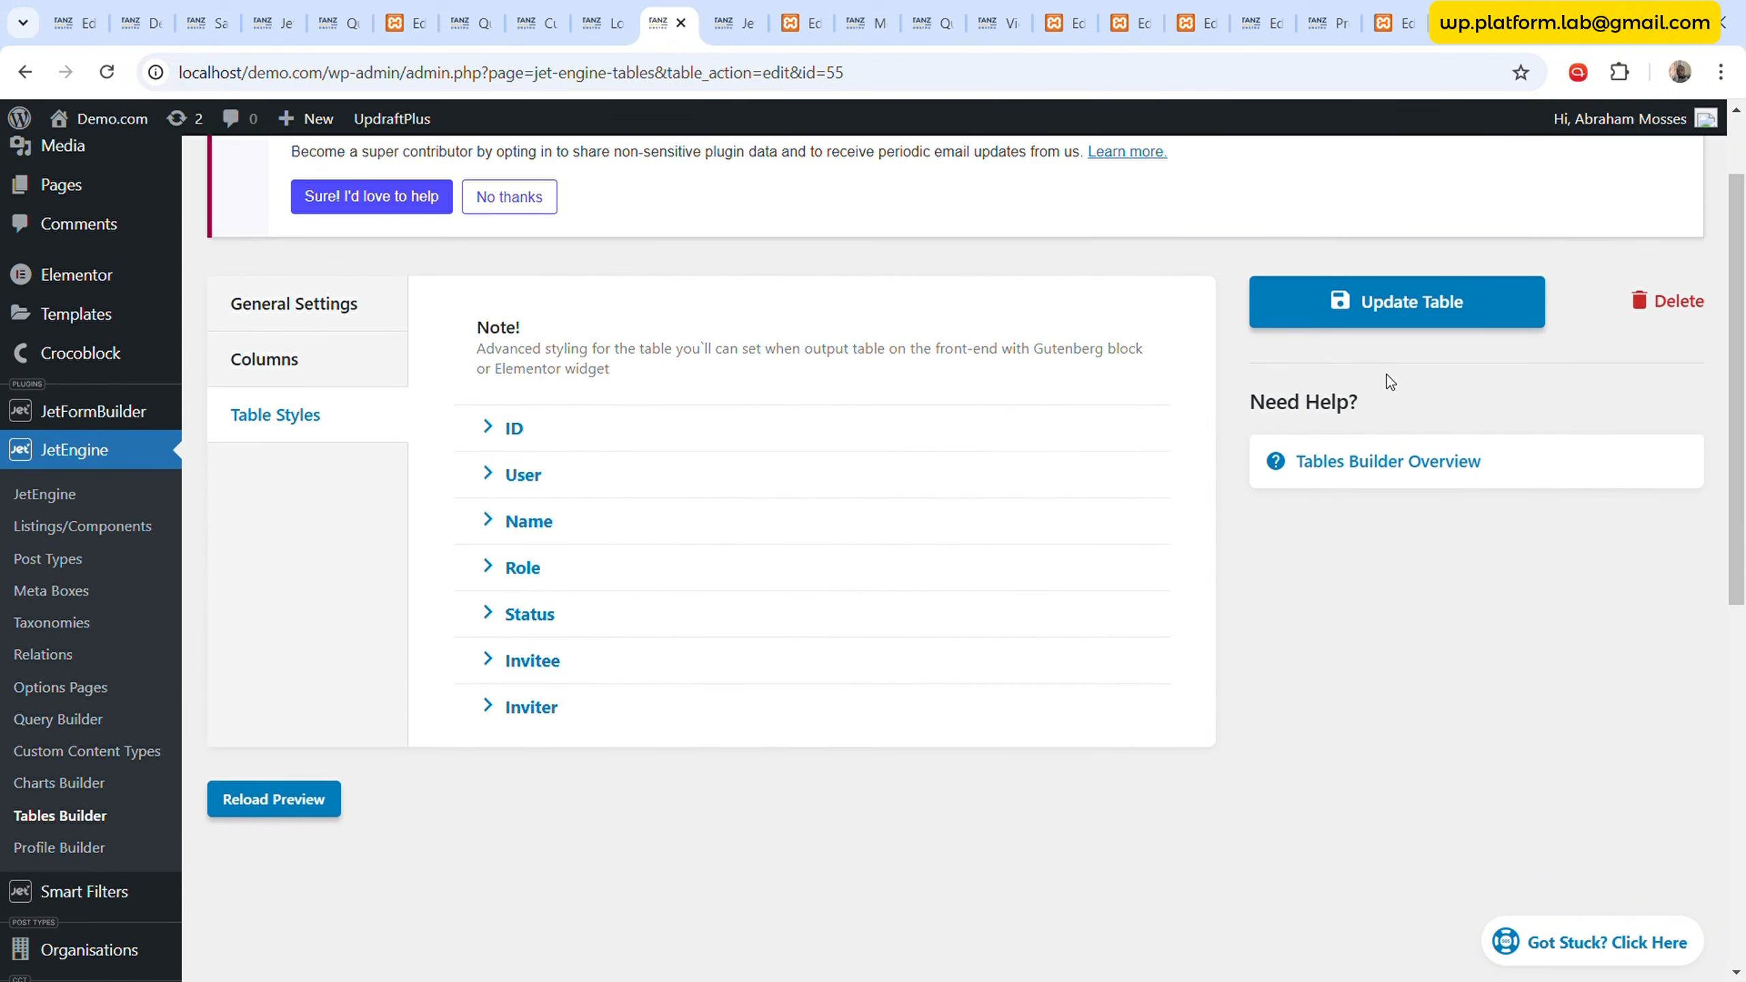
left_click(1384, 323)
left_click(1000, 13)
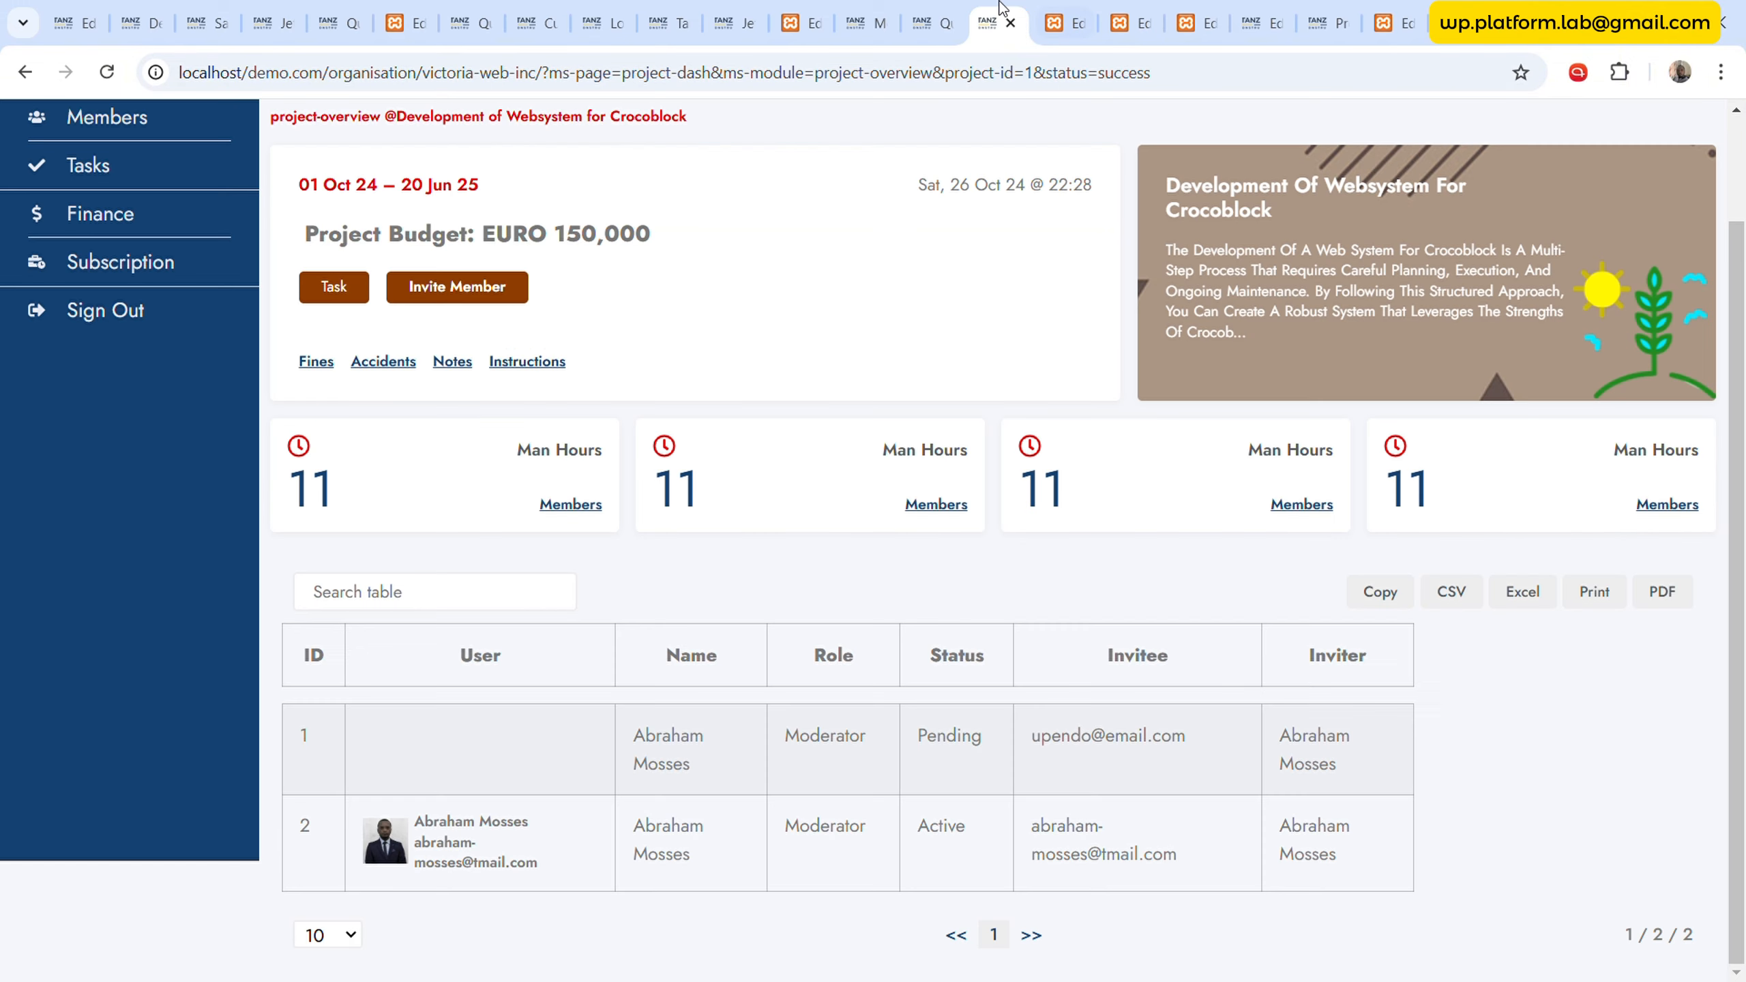
left_click(106, 71)
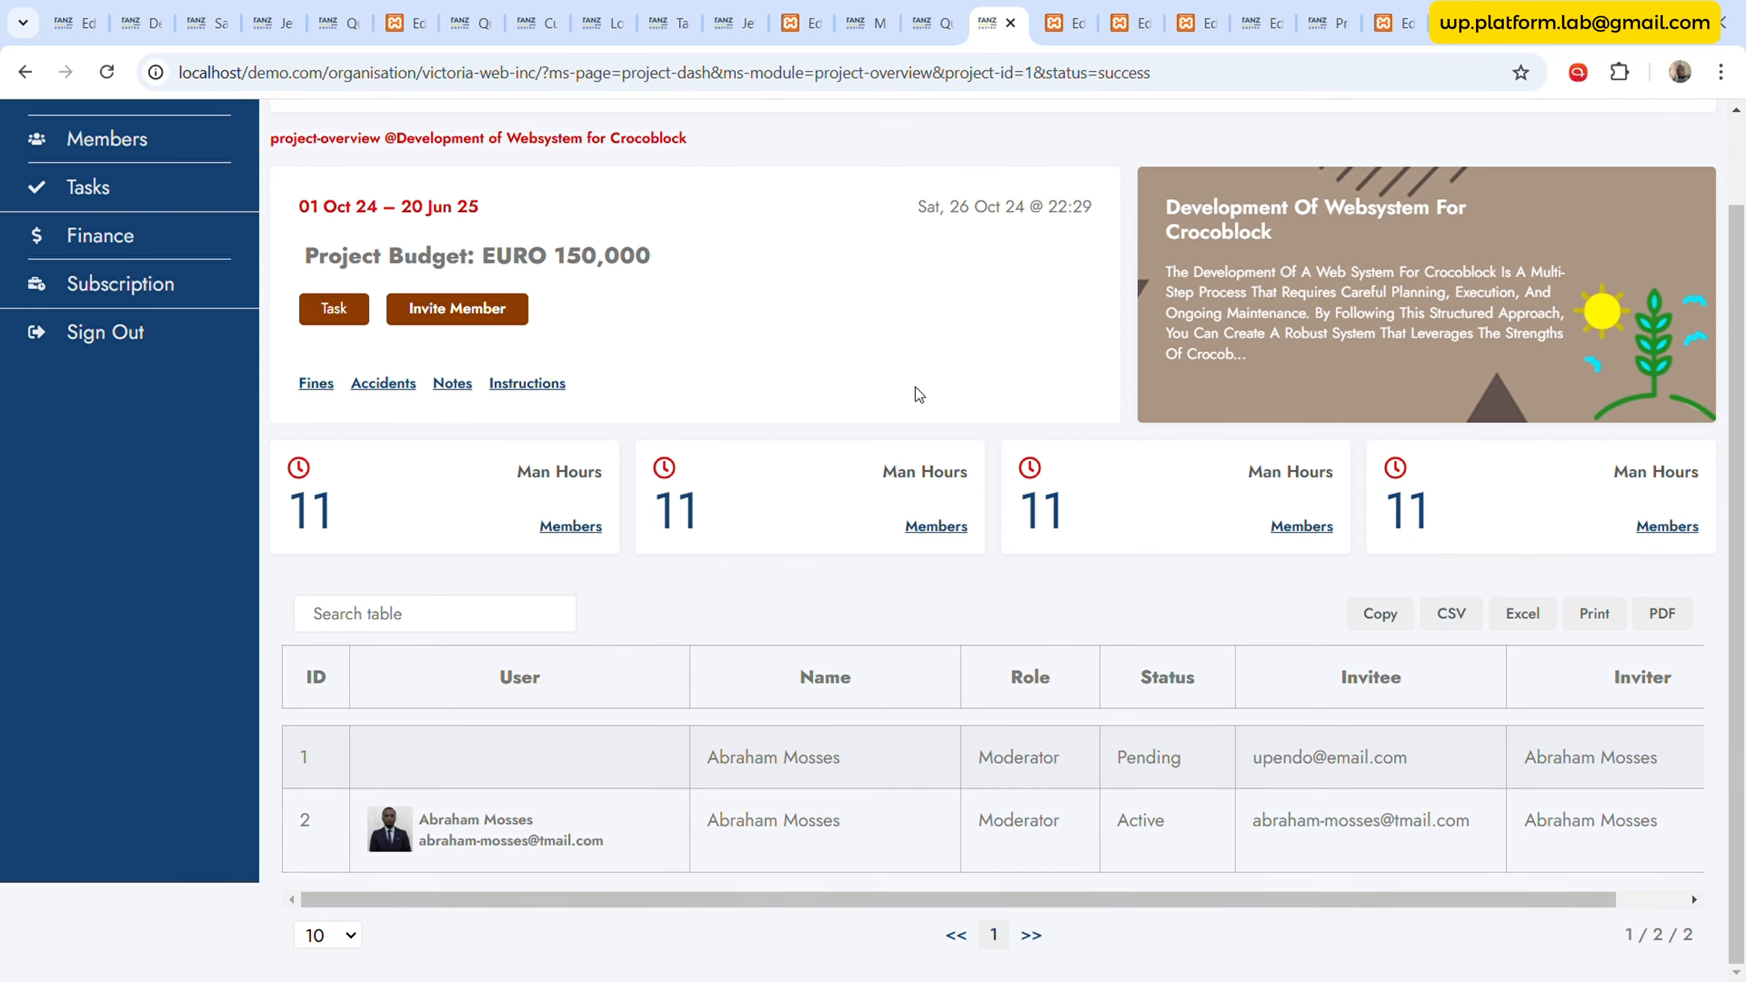
left_click_drag(1100, 898, 1459, 900)
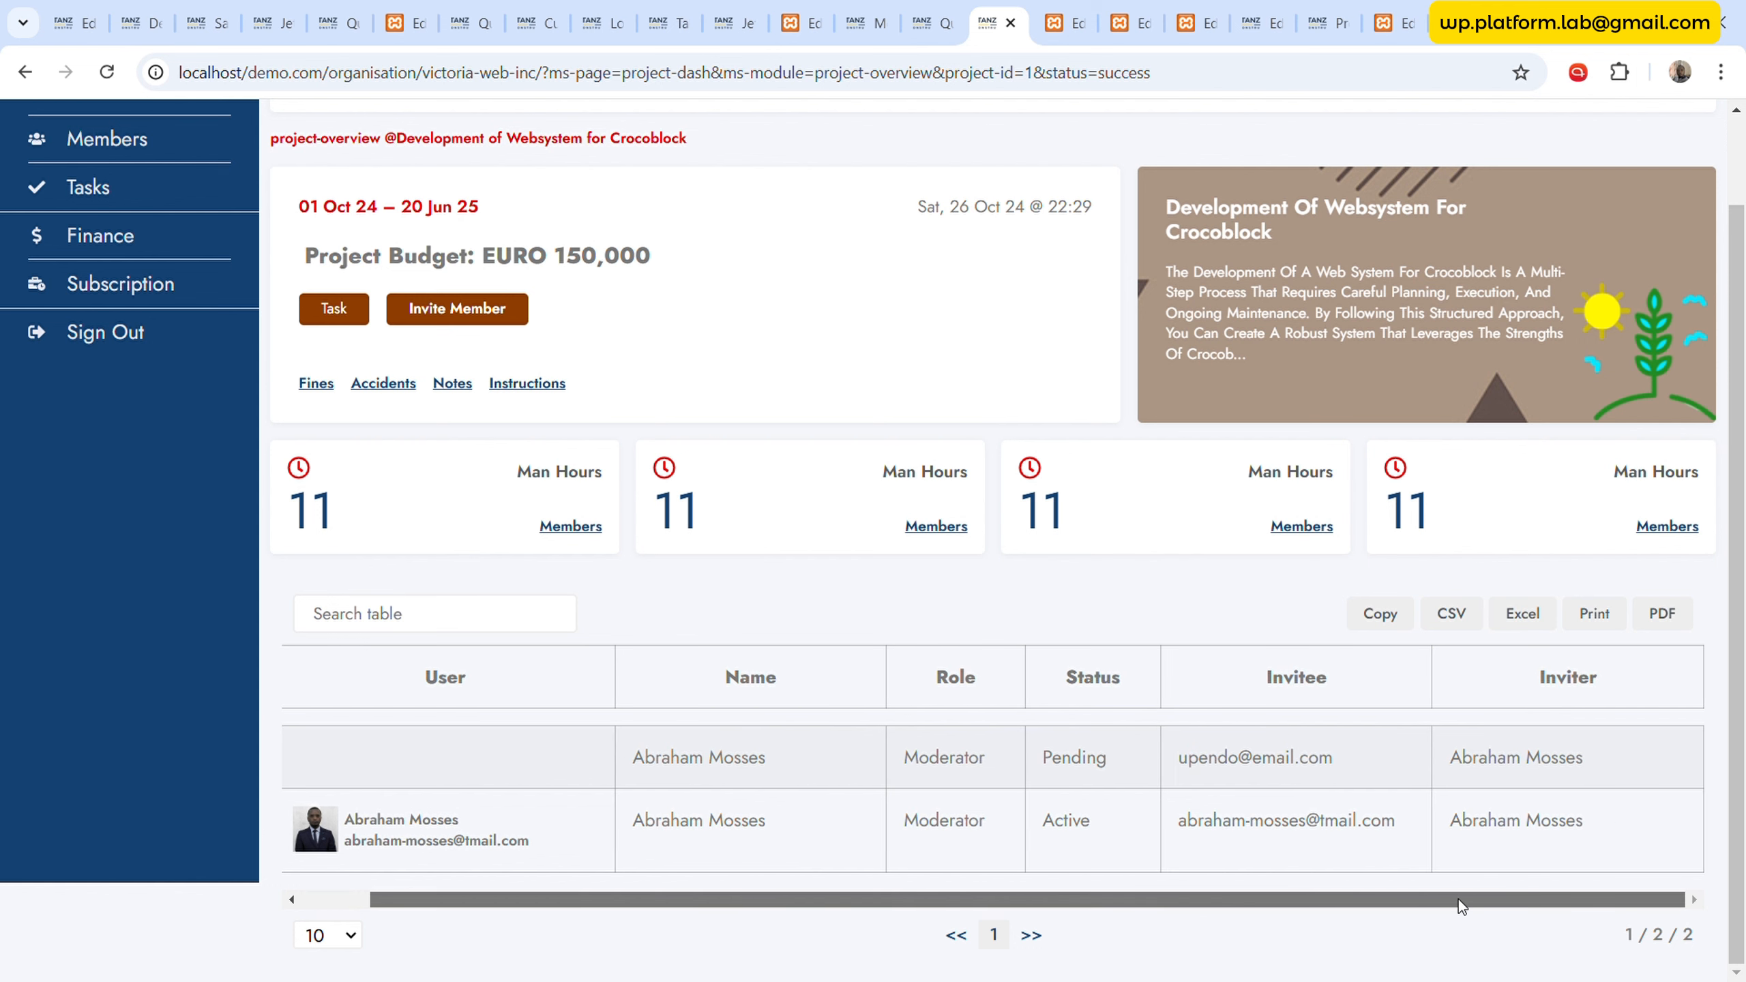
left_click_drag(1188, 902, 960, 904)
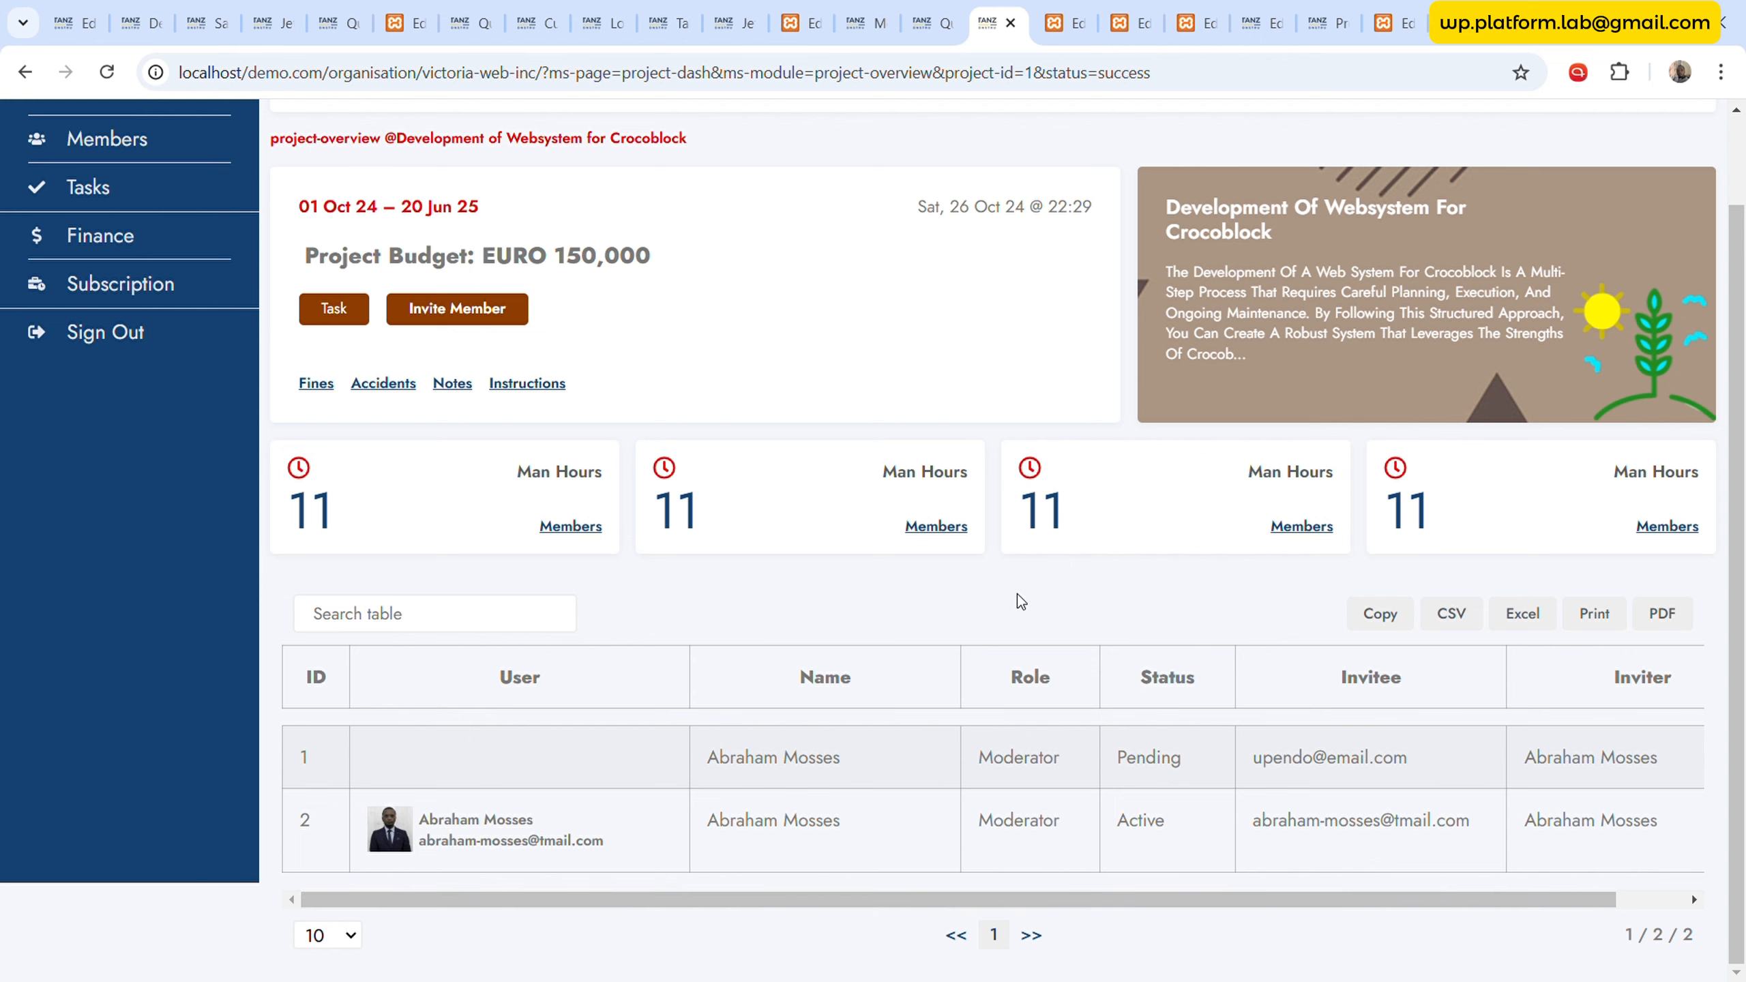
left_click_drag(865, 898, 1417, 969)
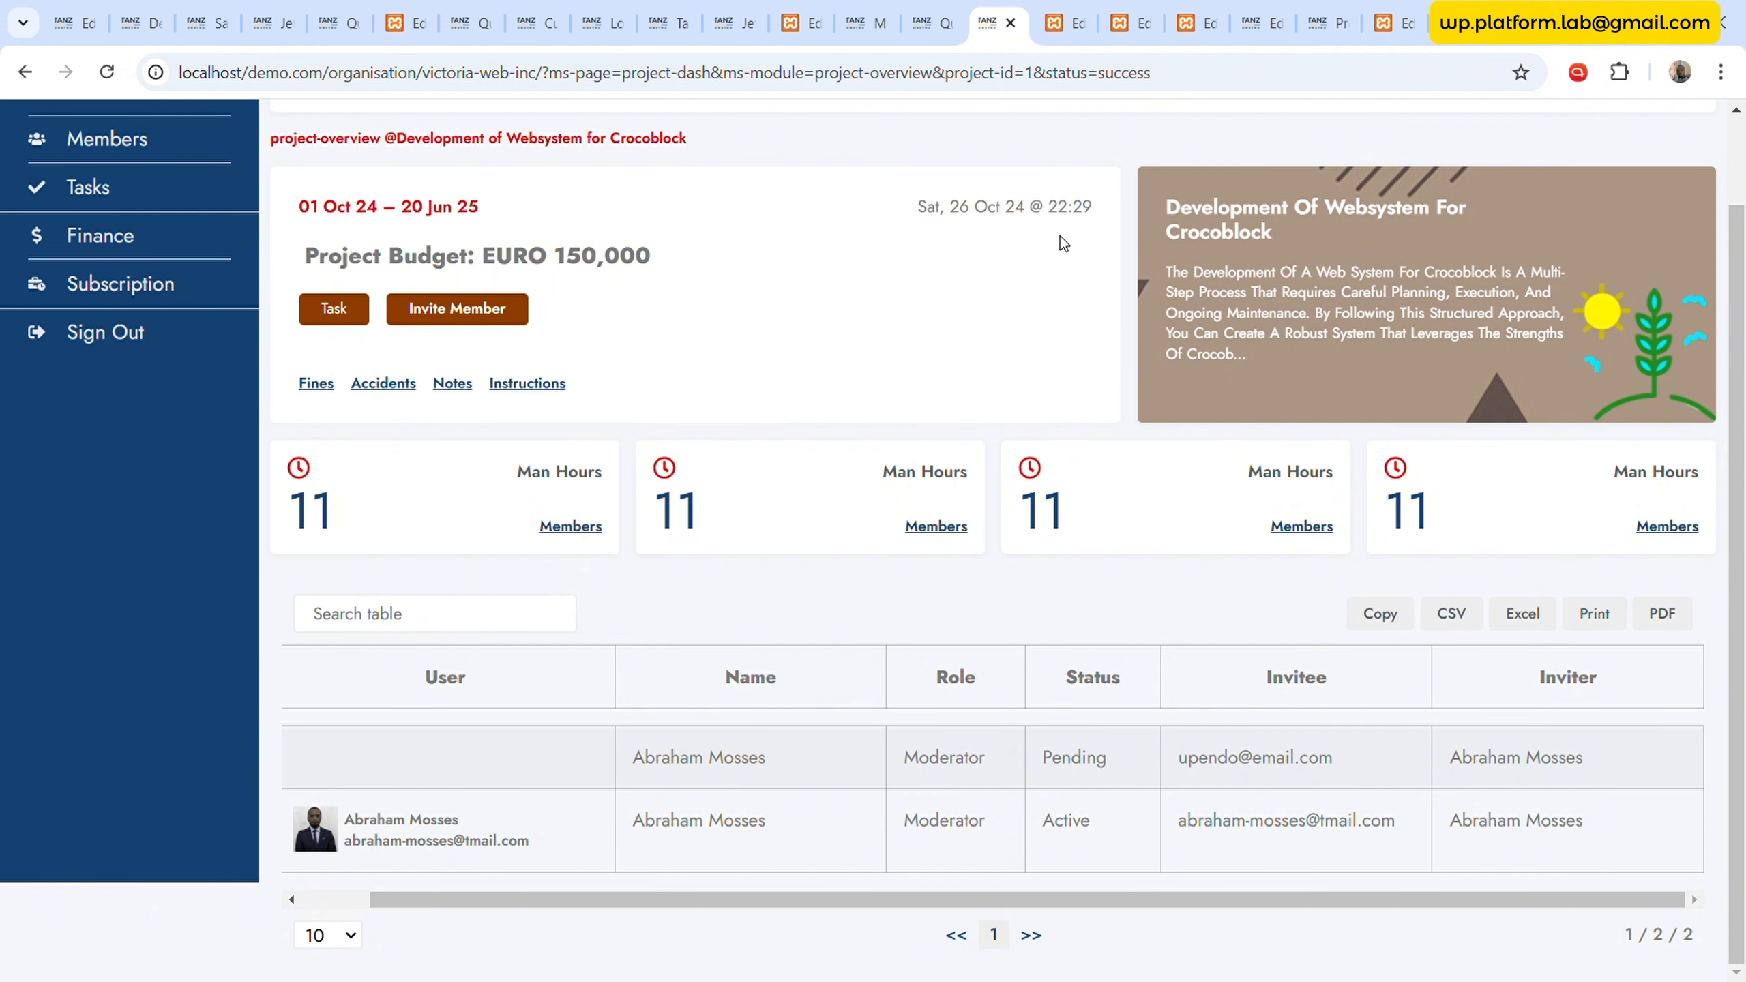
- In the Project Overview template, apply a Fun Fact container's style to the Dynamic Table's container and set its width to 100%
left_click(1068, 10)
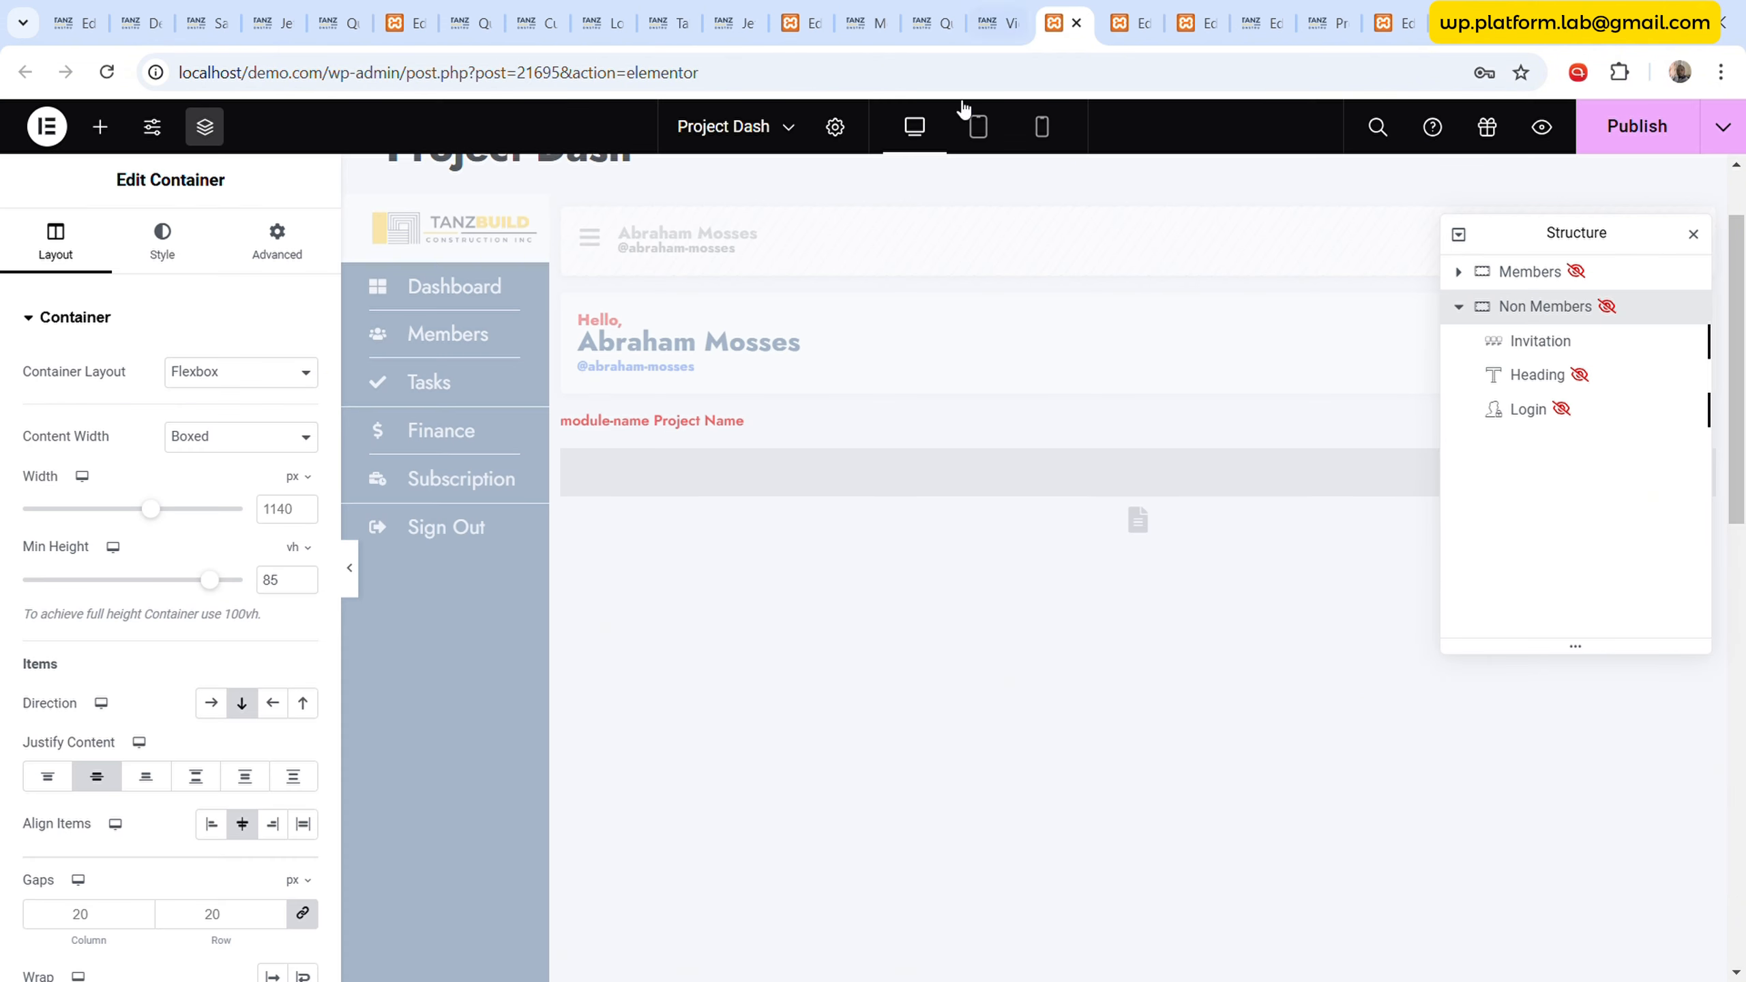
left_click(1131, 22)
scroll(981, 546, "down", 4)
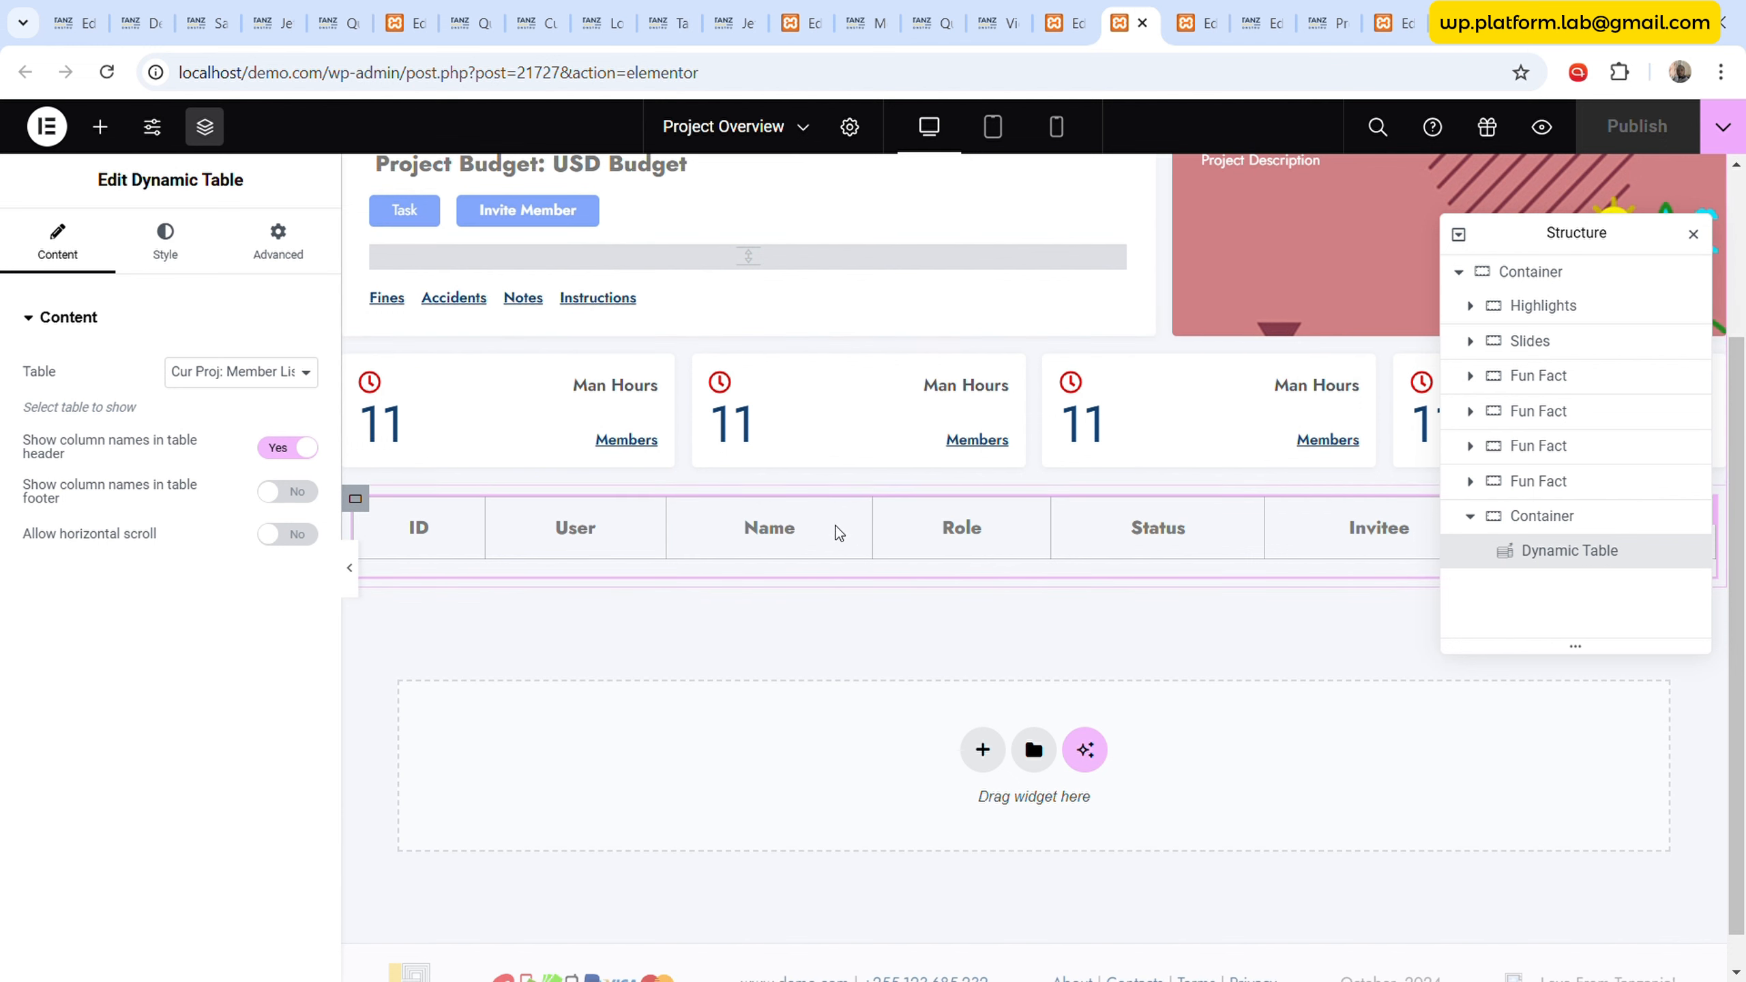
right_click(708, 366)
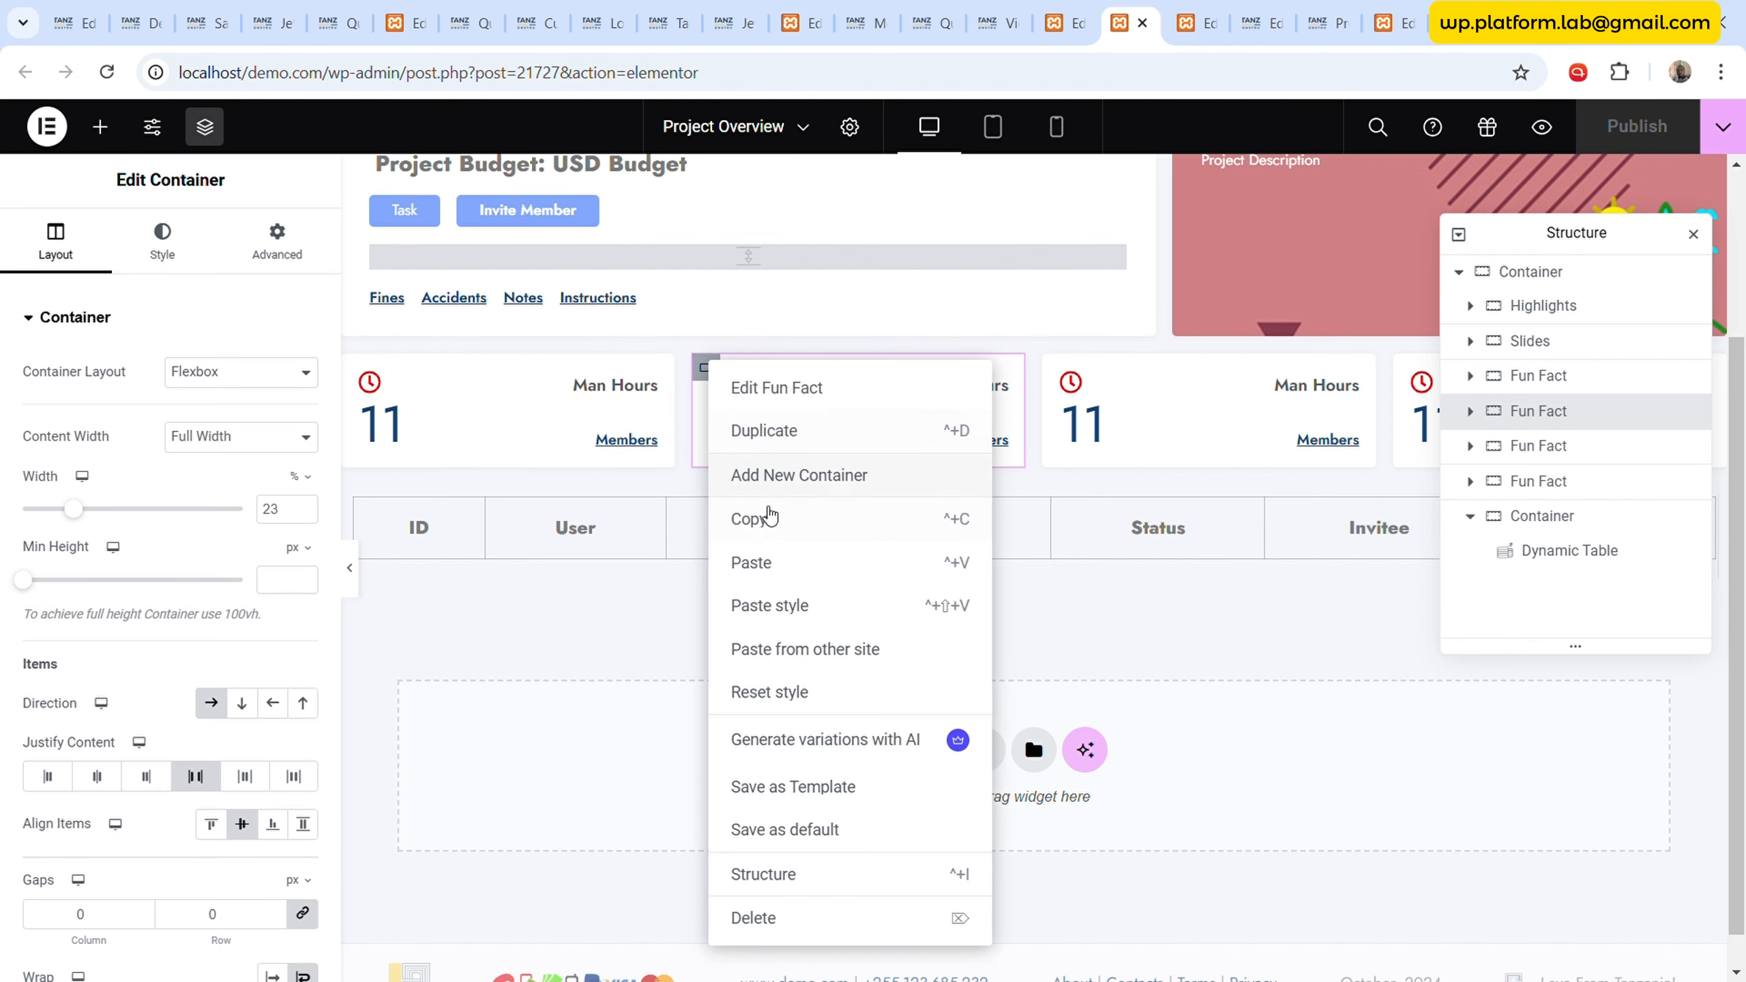
left_click(769, 517)
left_click(1522, 518)
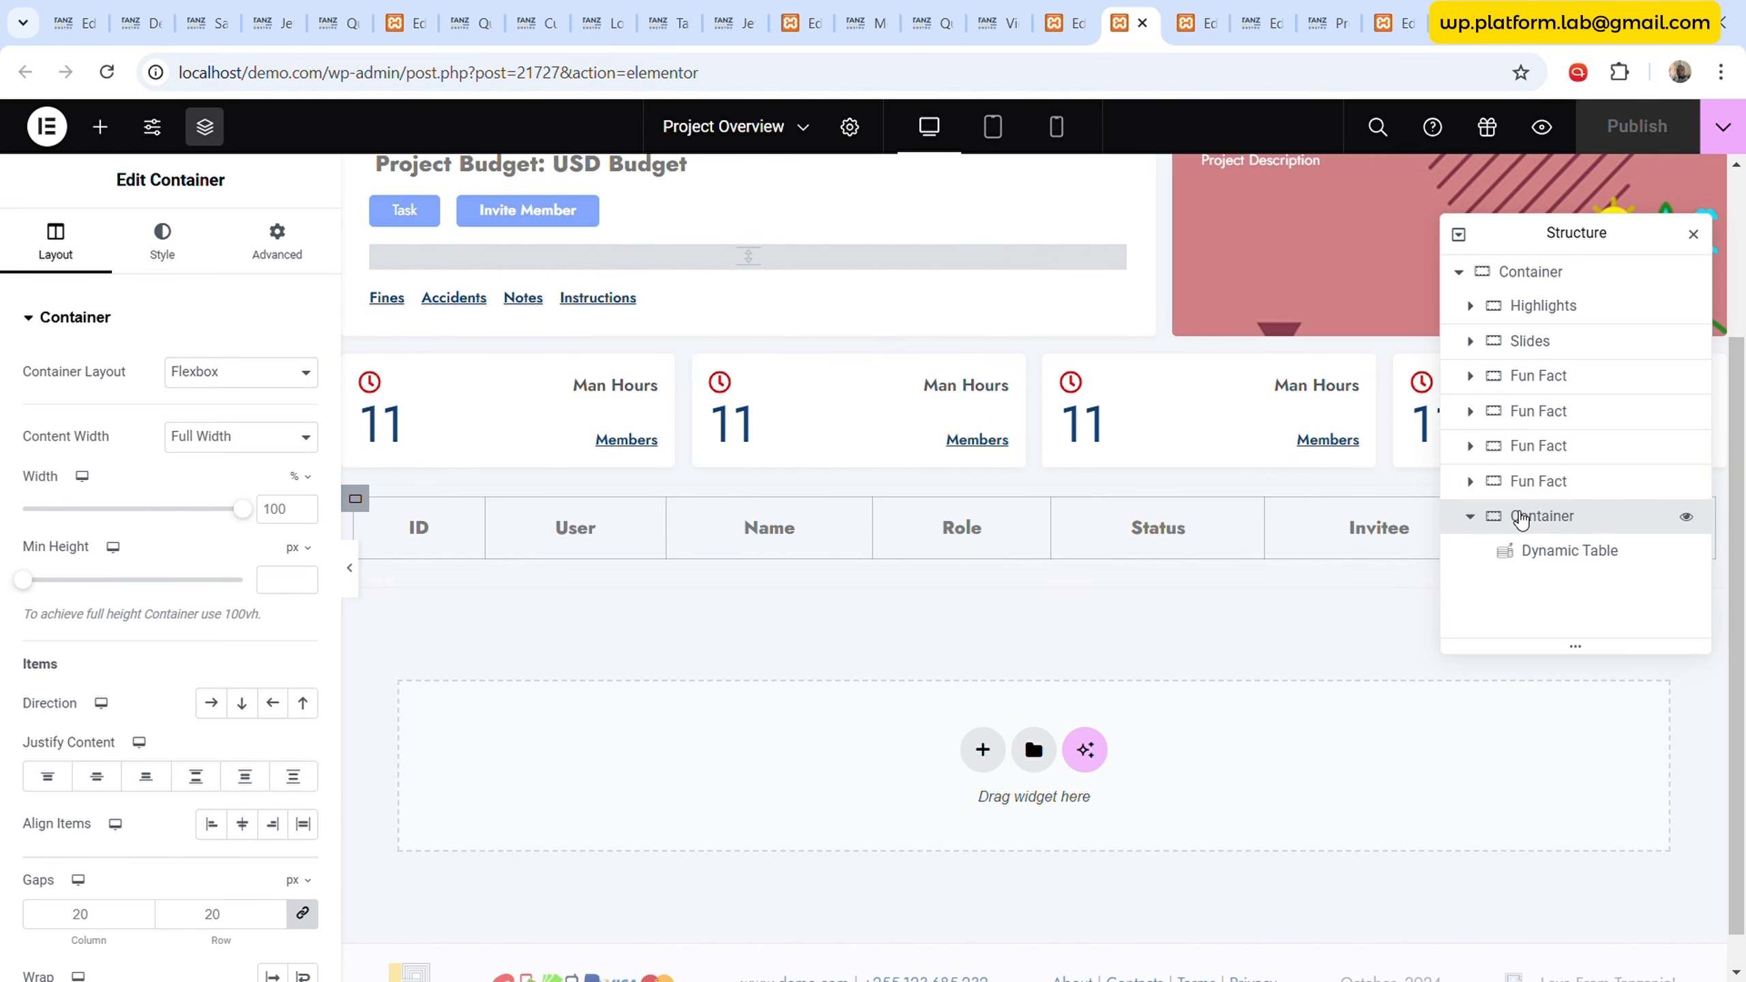
right_click(1522, 517)
left_click(1571, 651)
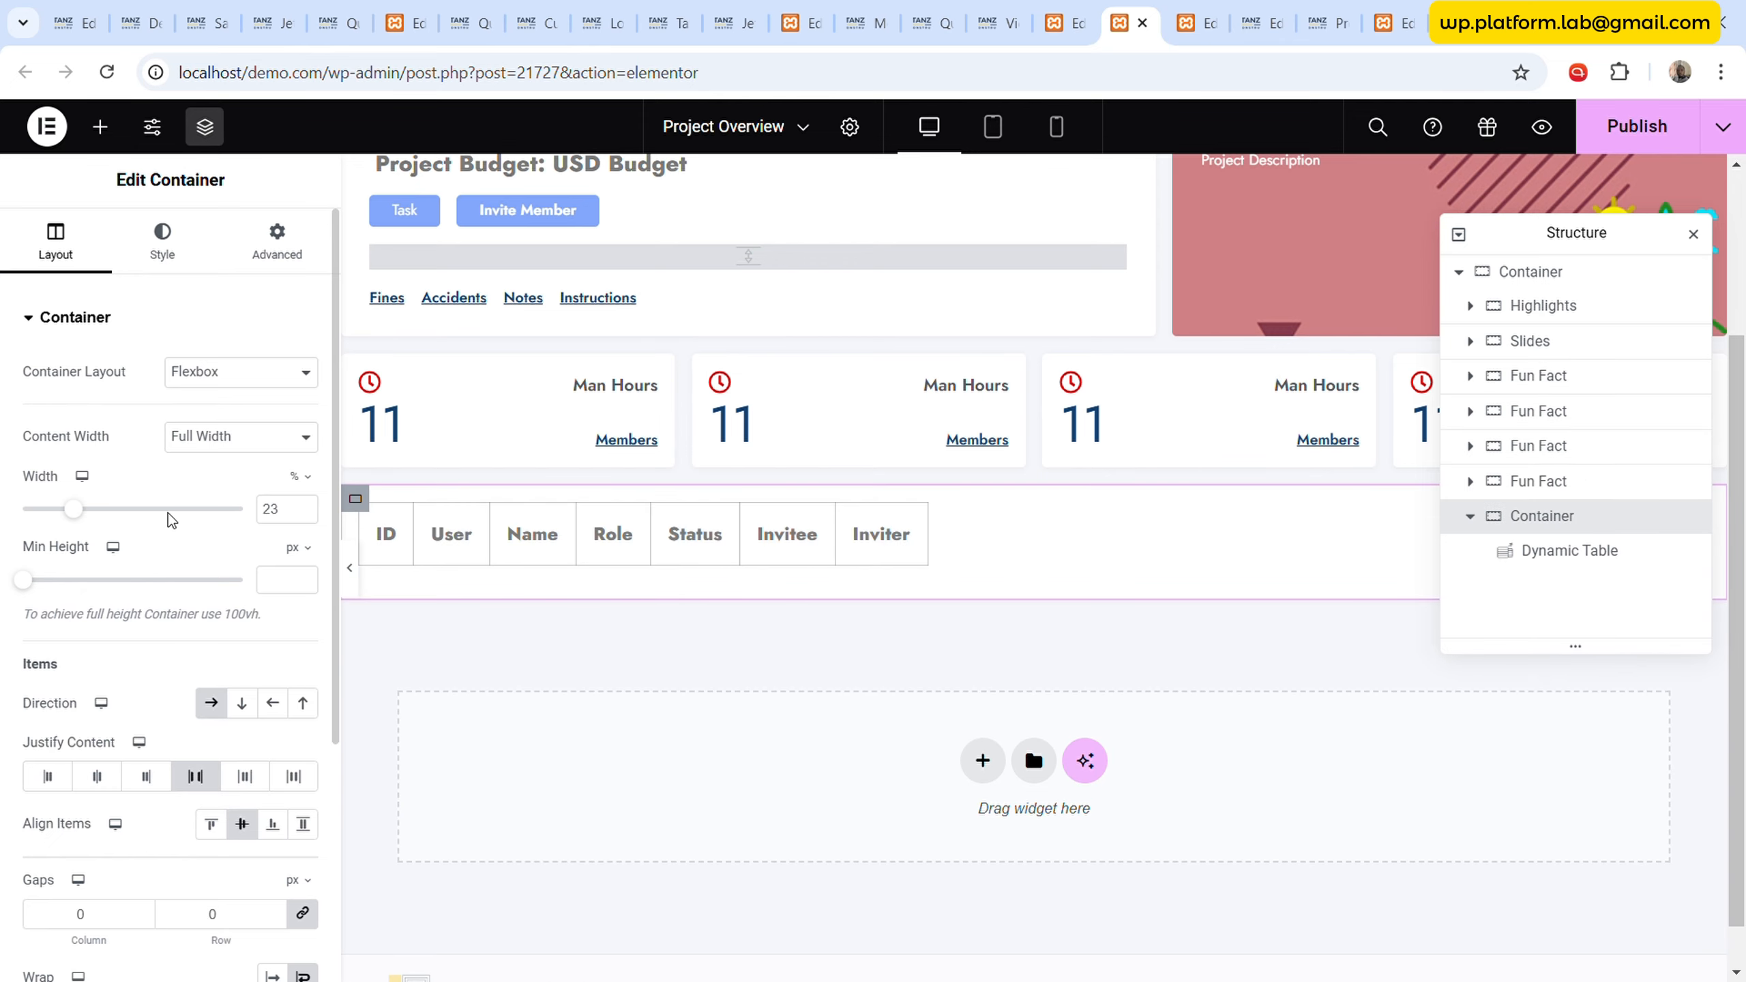
left_click_drag(91, 513, 248, 516)
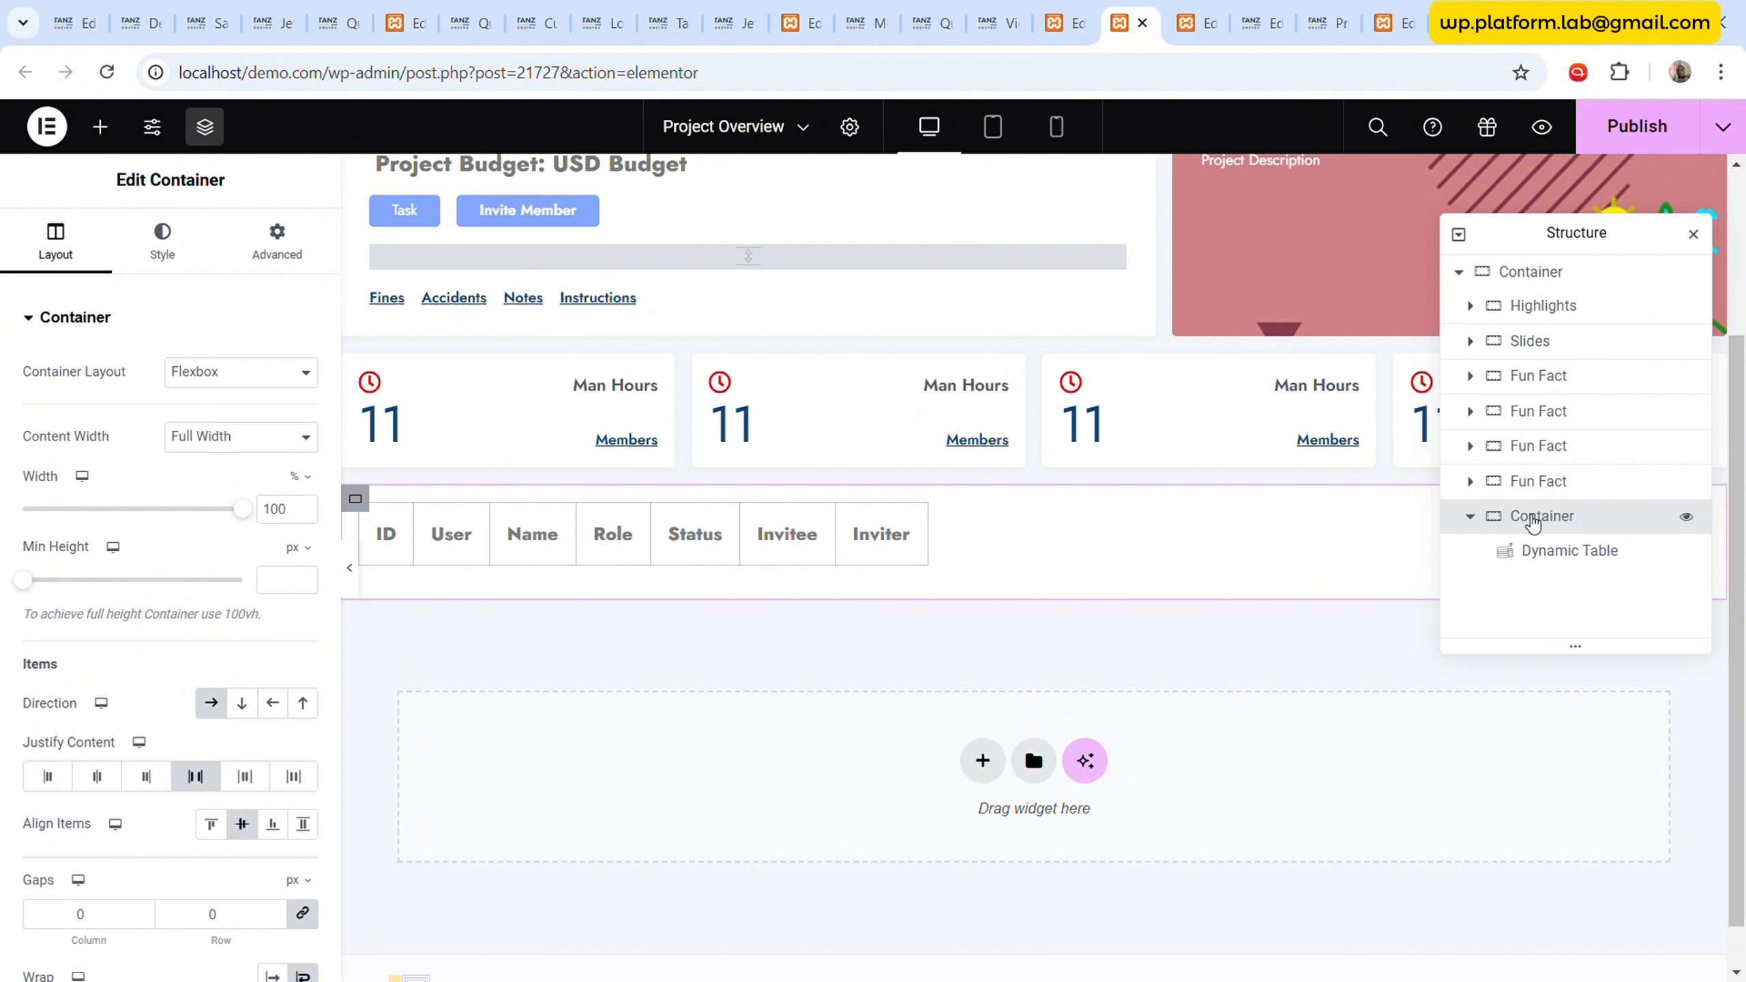
- Add a Heading widget and place it above the Dynamic Table inside the same container
scroll(715, 413, "up", 3)
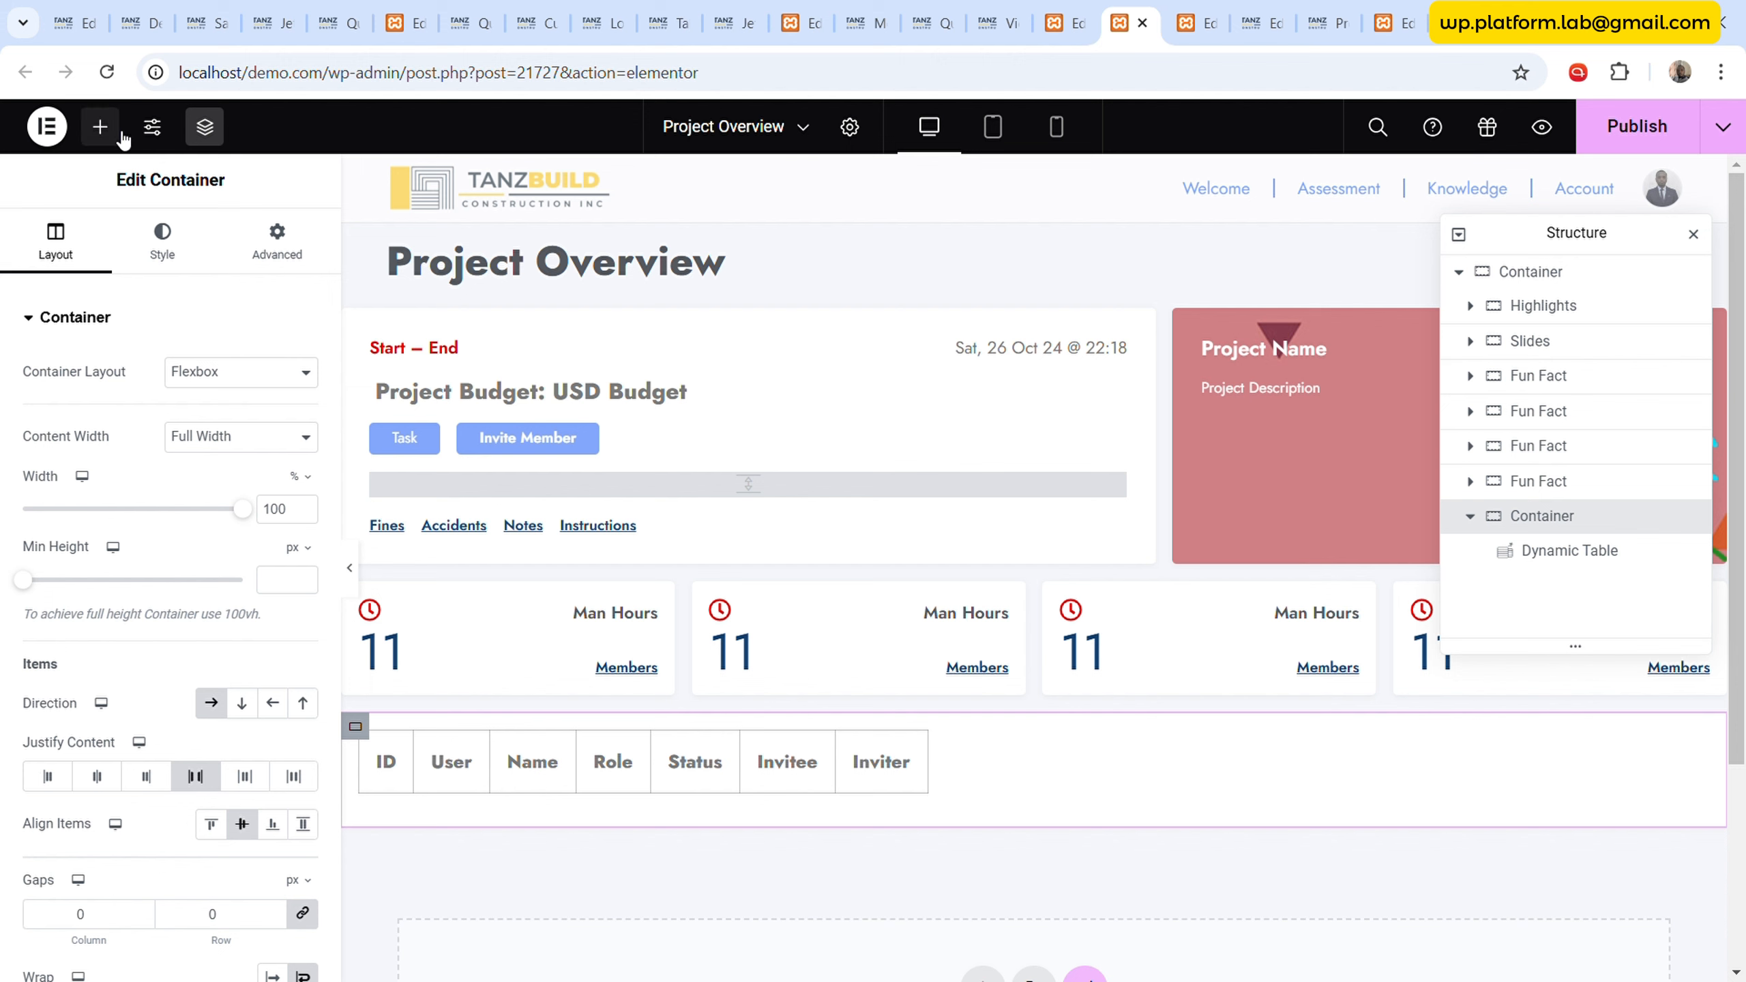
left_click(100, 127)
left_click_drag(90, 712, 838, 724)
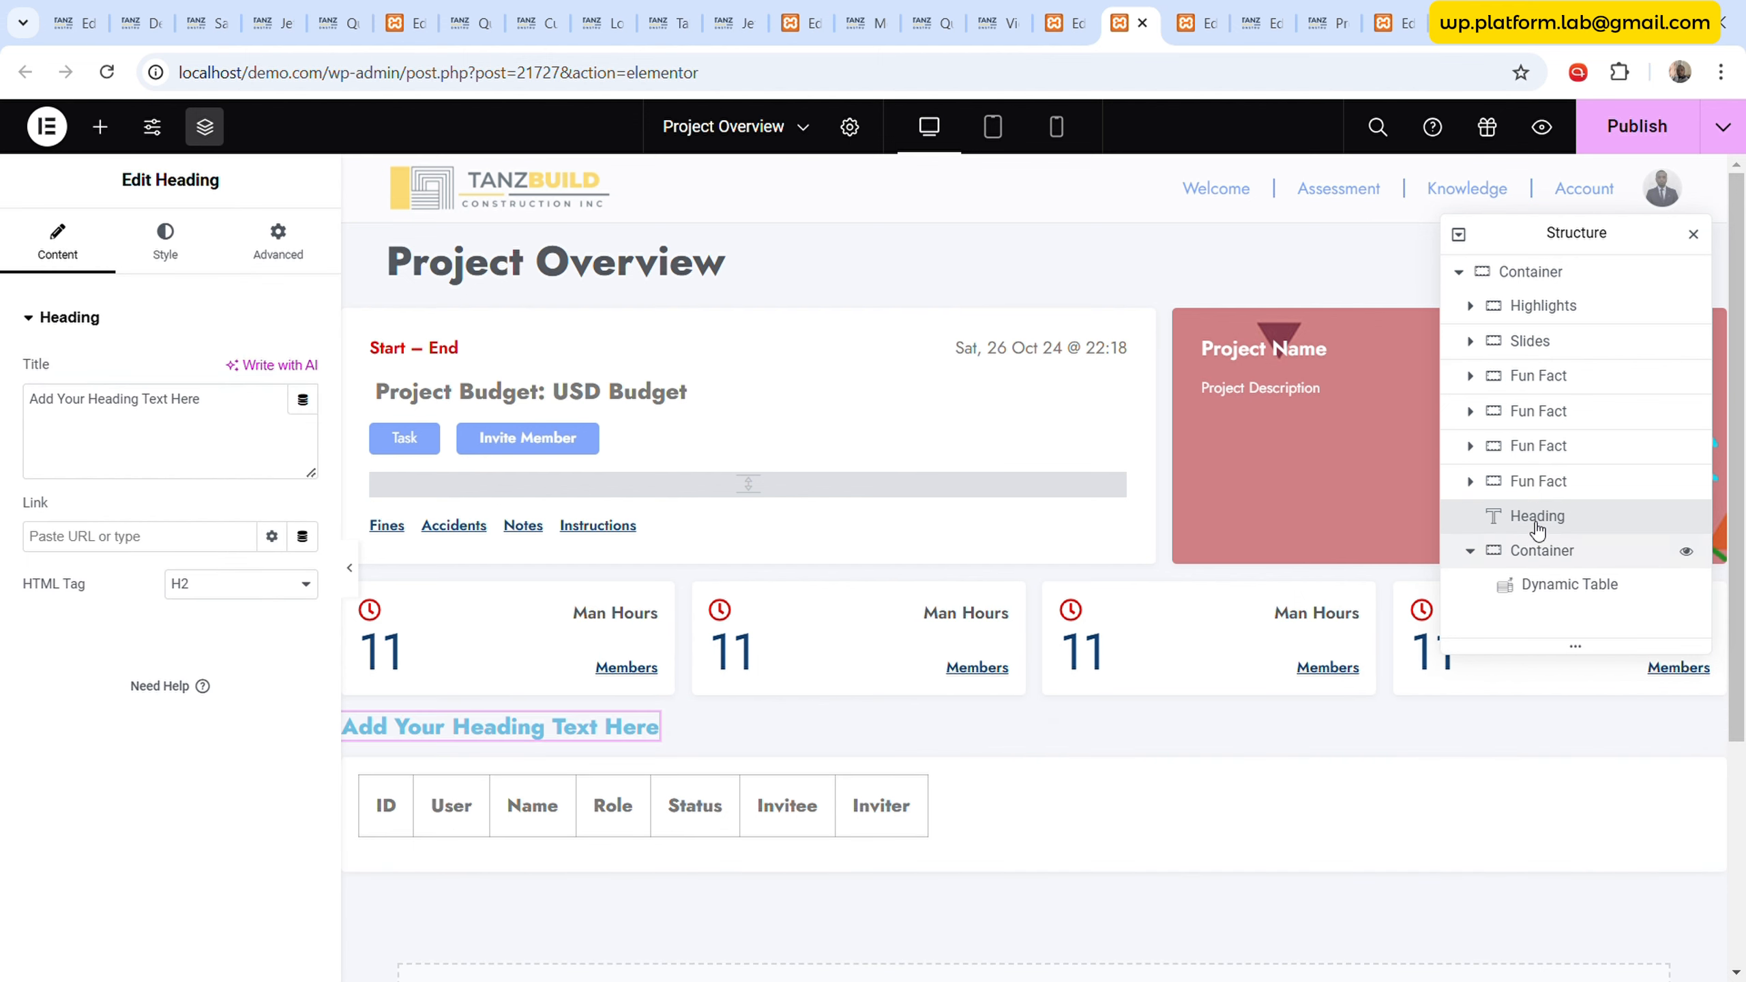
left_click_drag(1492, 517, 1574, 557)
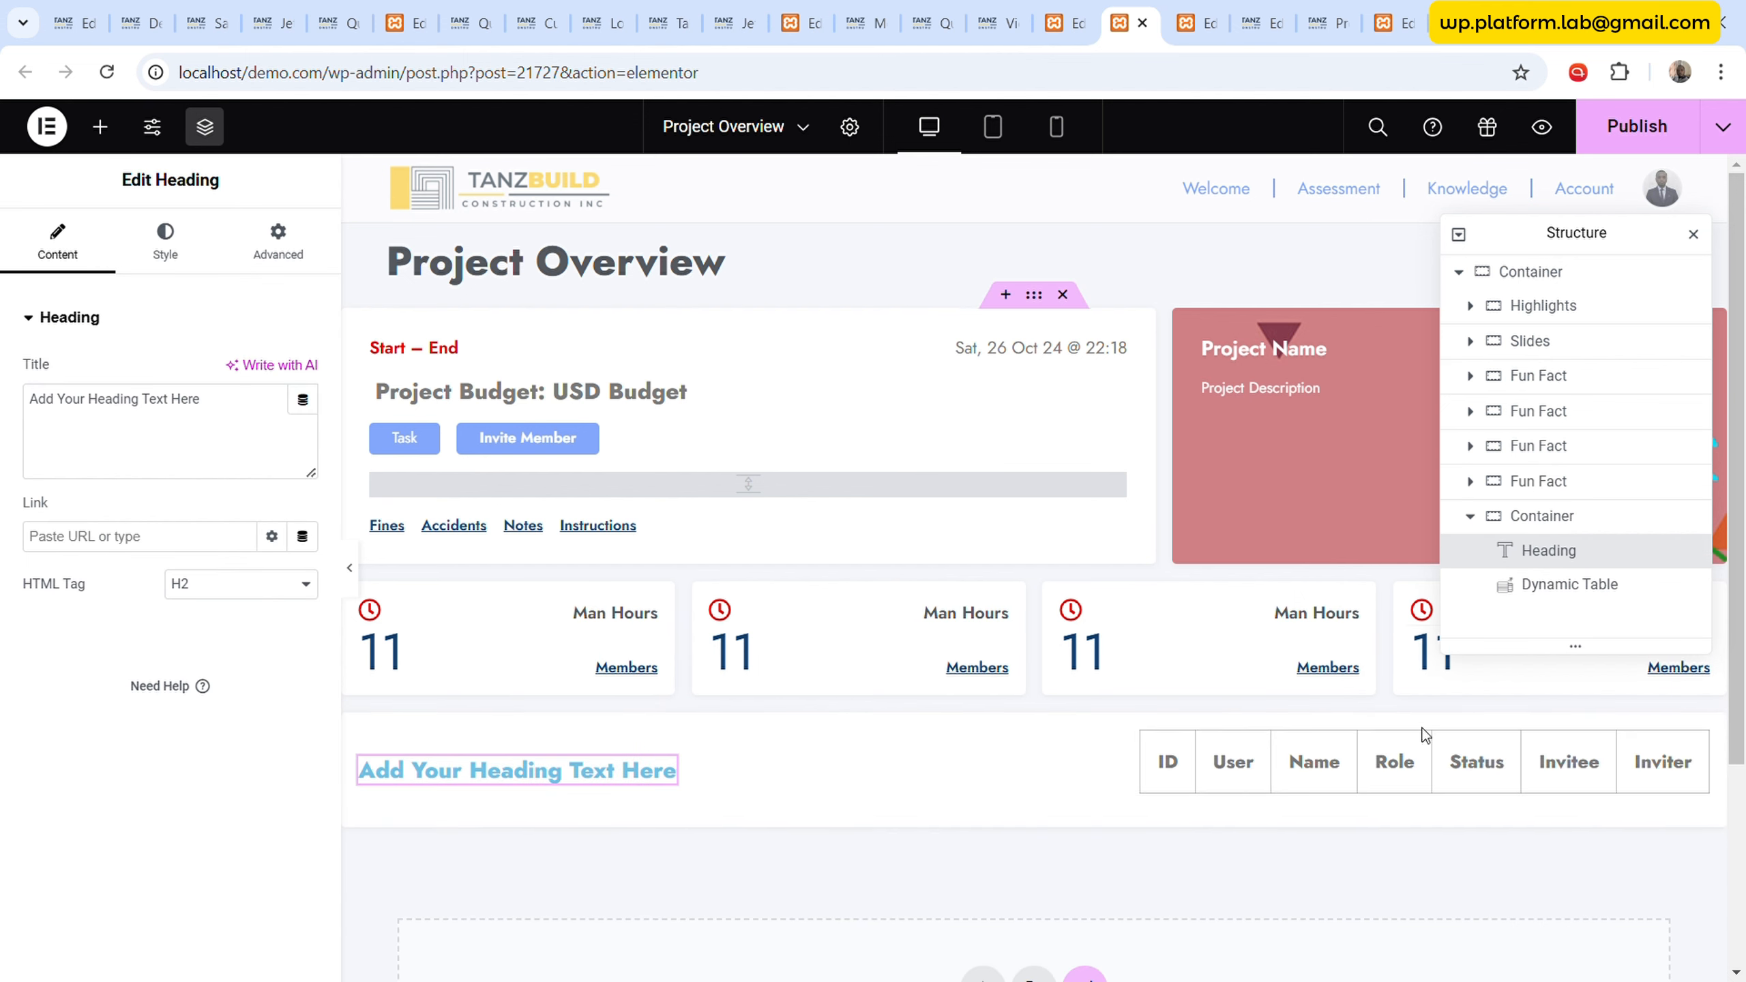
- Set the new heading's title to "Project Members"
left_click(180, 423)
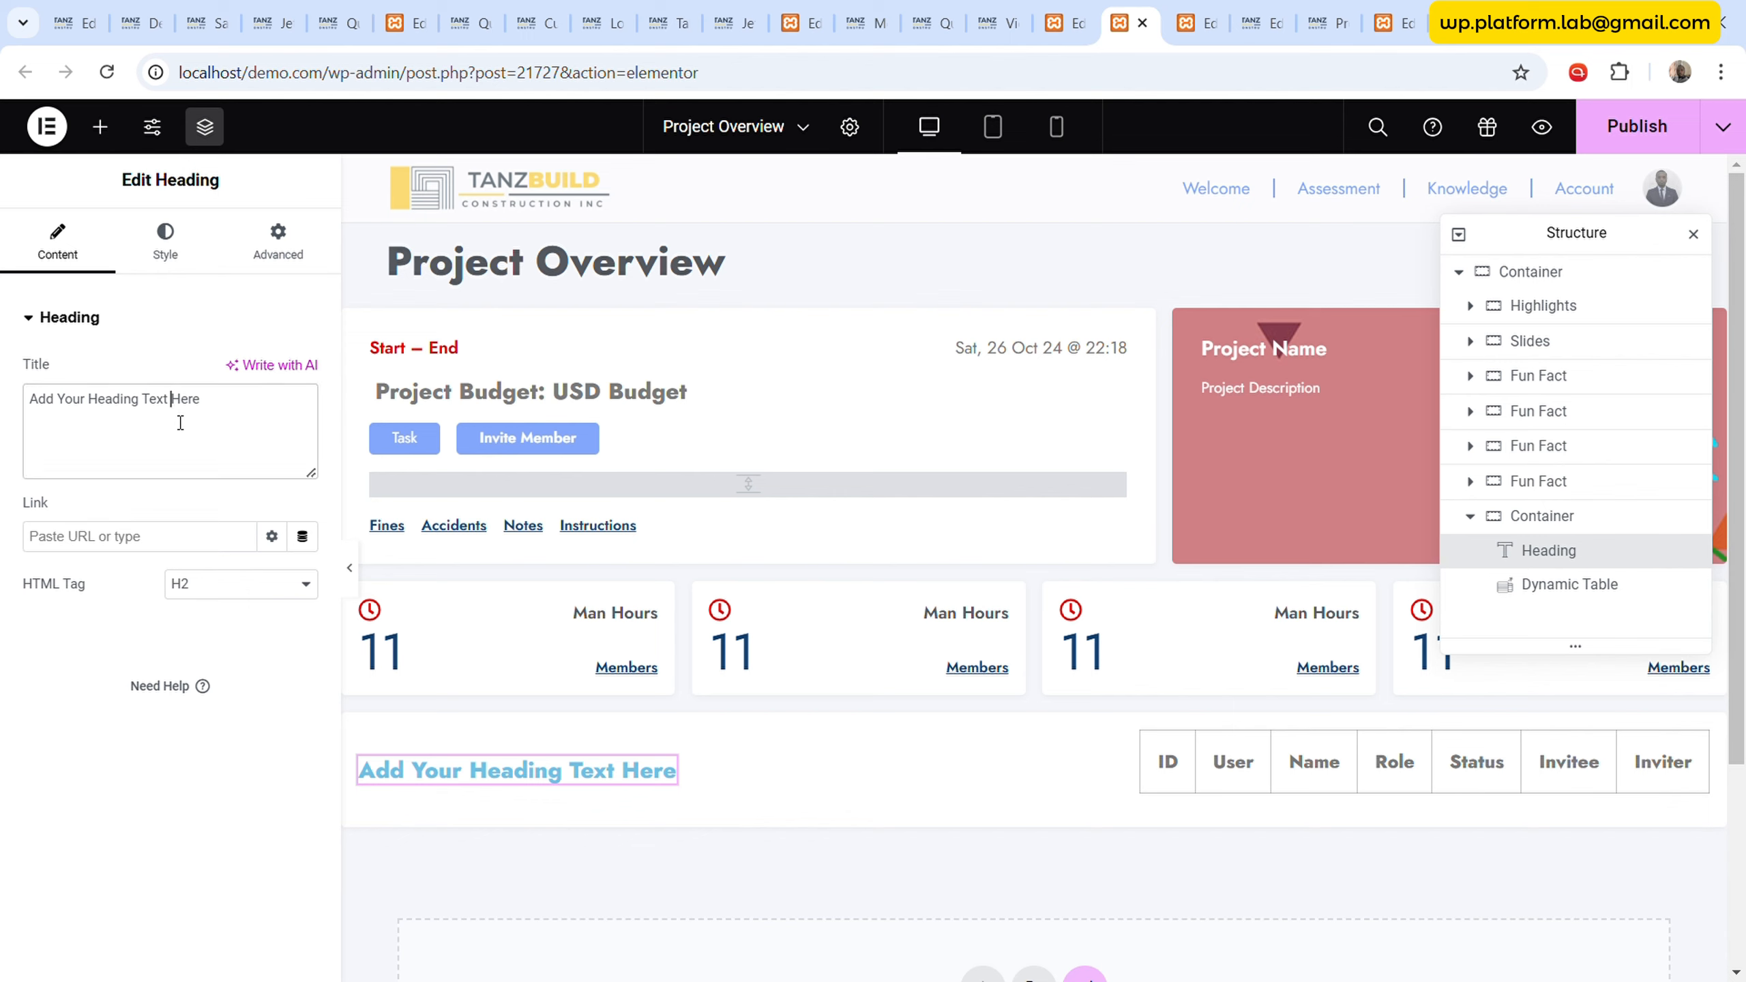
key("ctrl+a")
type("Pr")
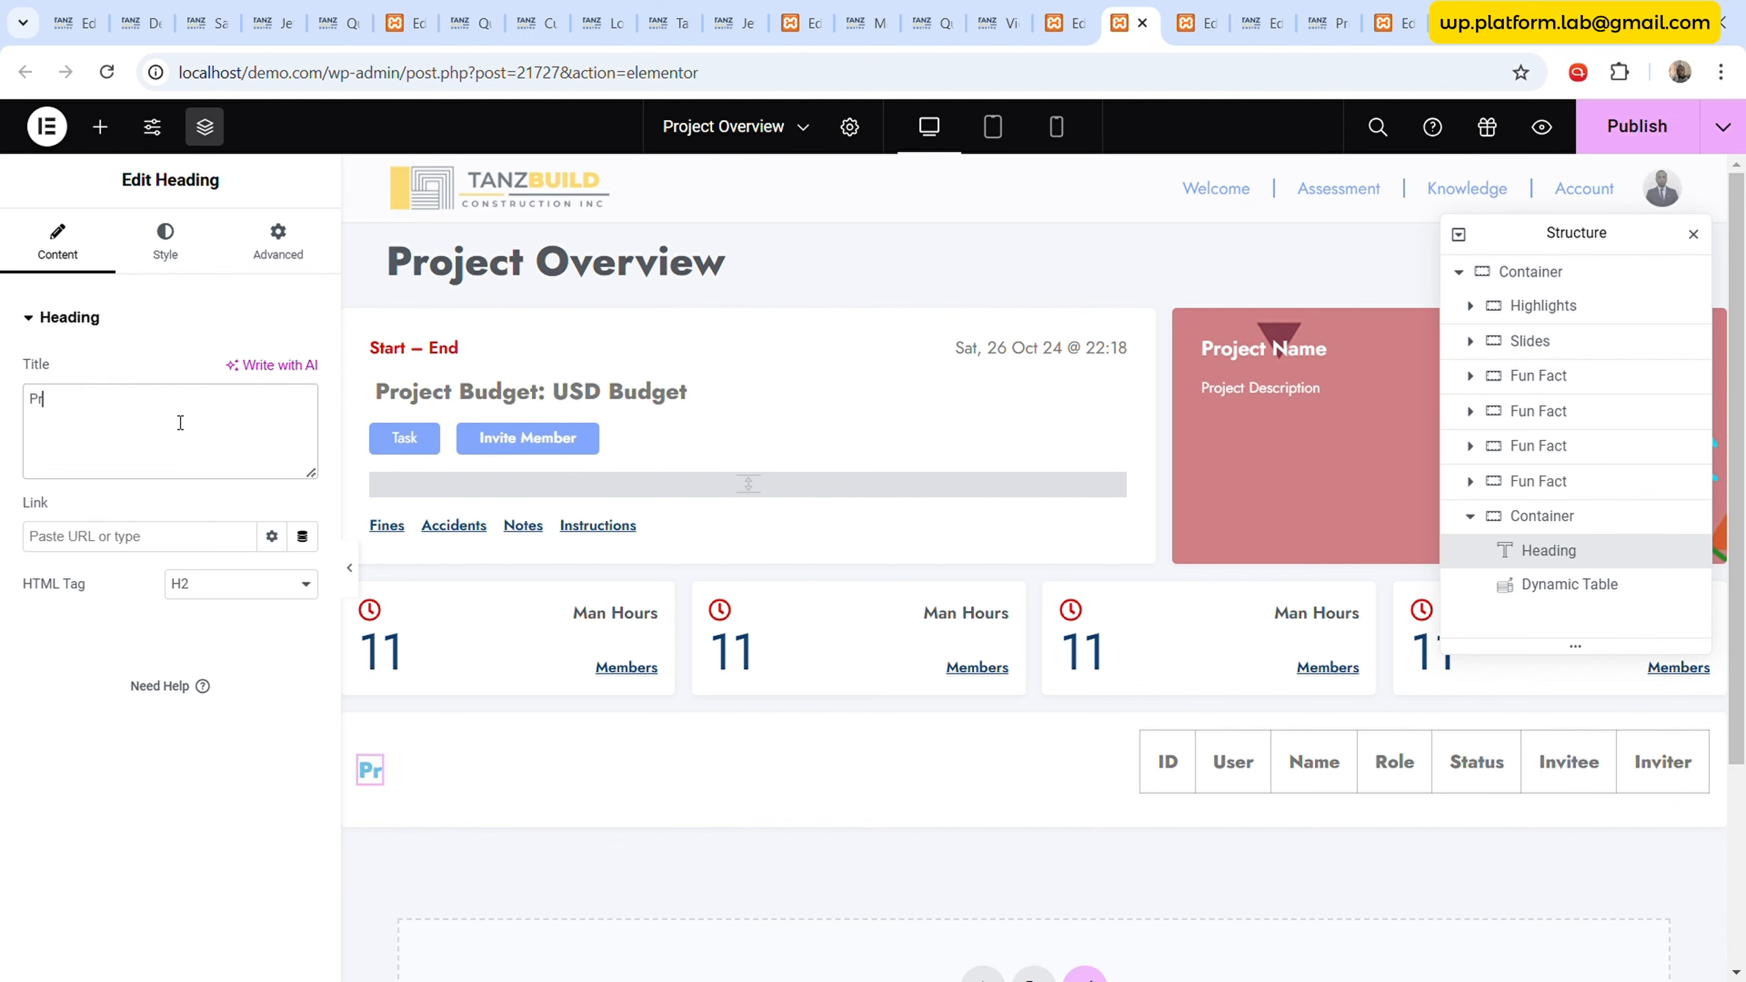
type("oject Members")
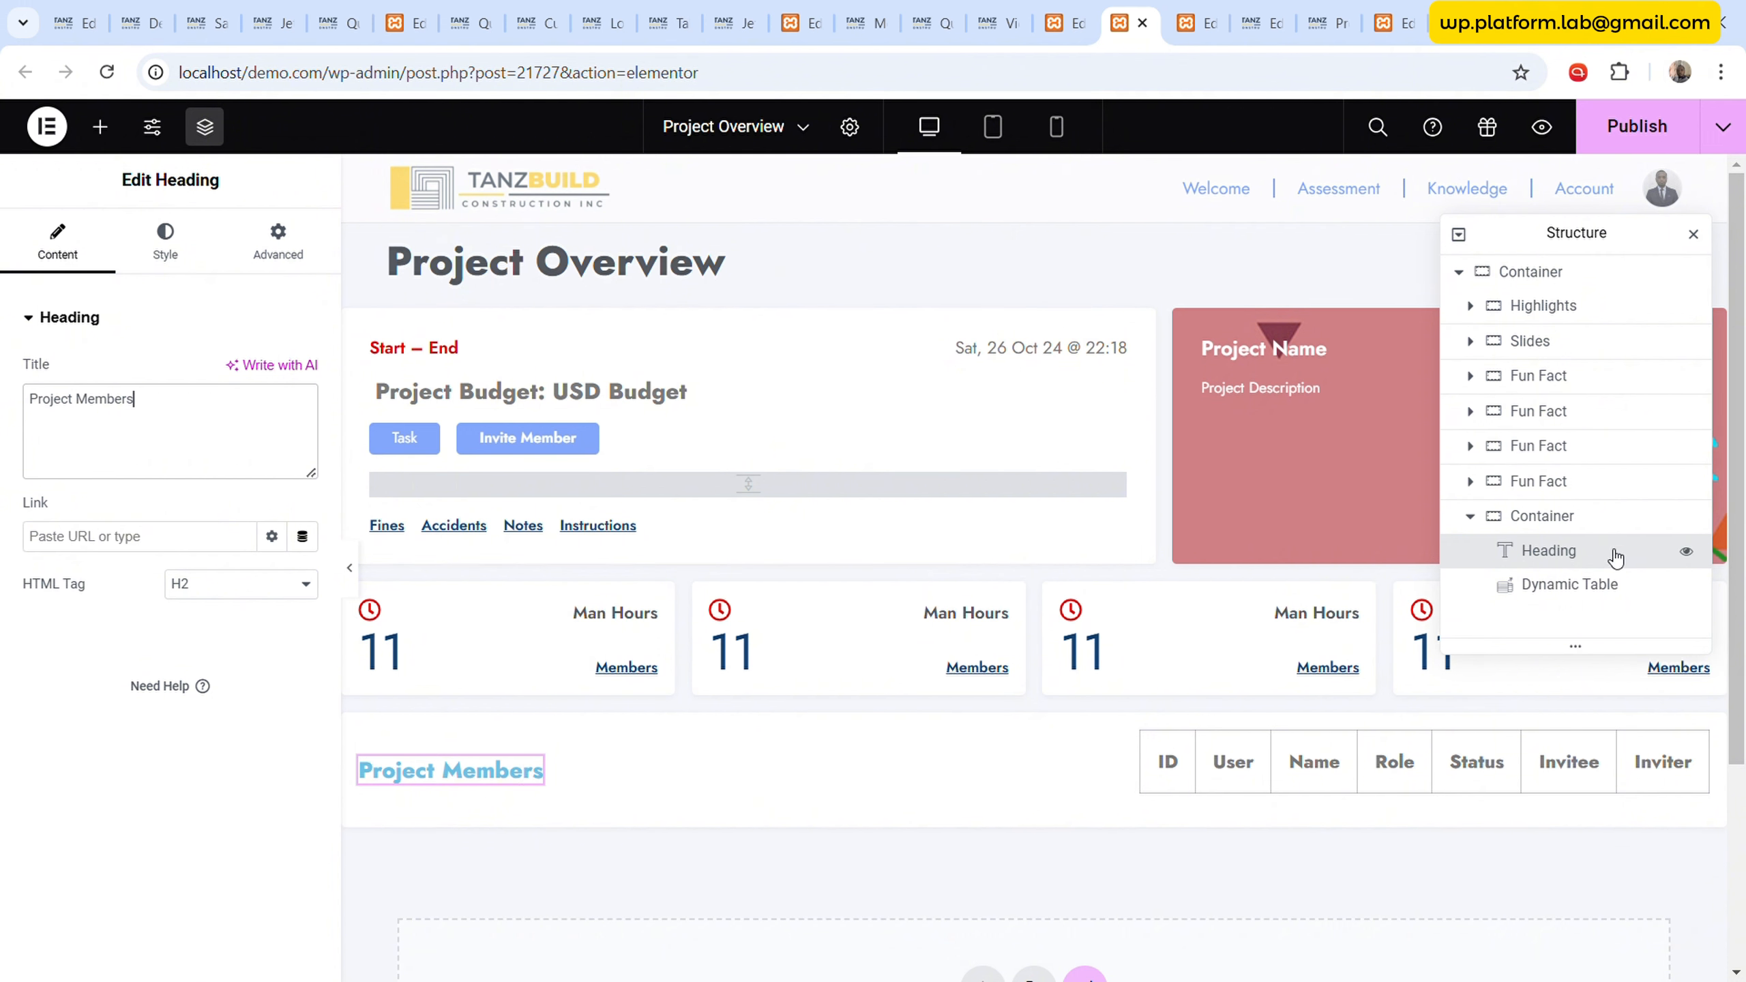
- Set the Project Members heading's width to Full Width (100%)
left_click(1553, 516)
scroll(318, 963, "down", 3)
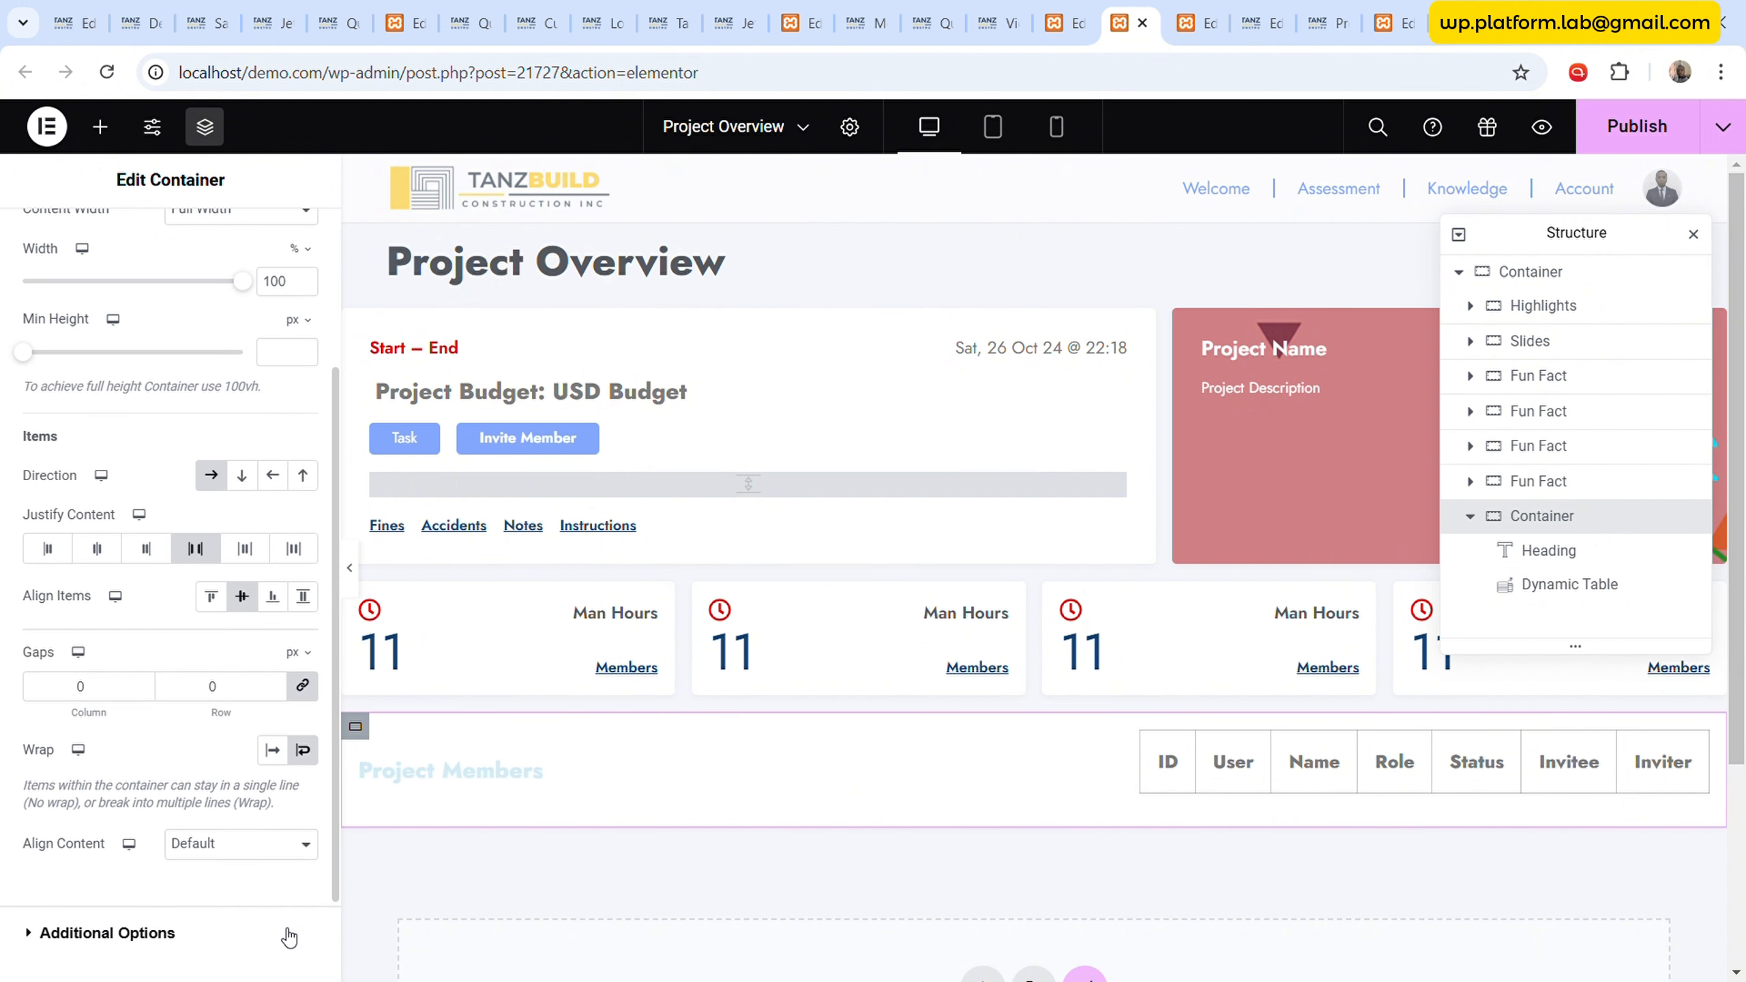
left_click(1549, 551)
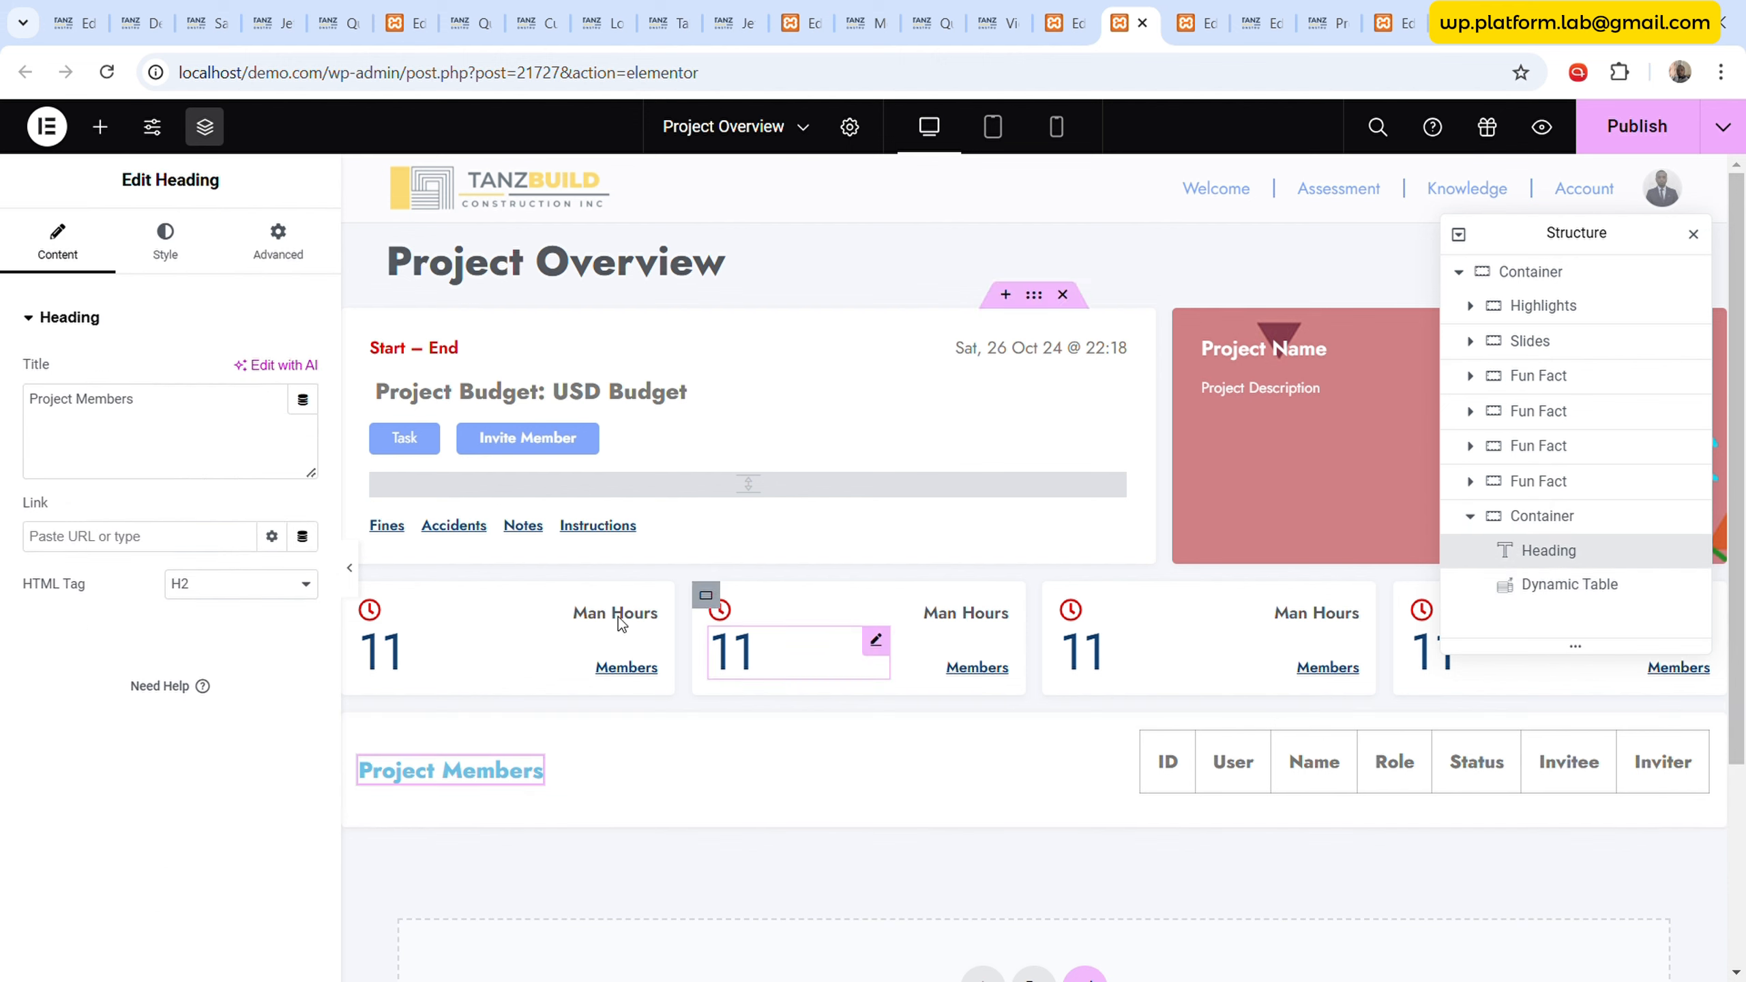
left_click(278, 241)
left_click(253, 555)
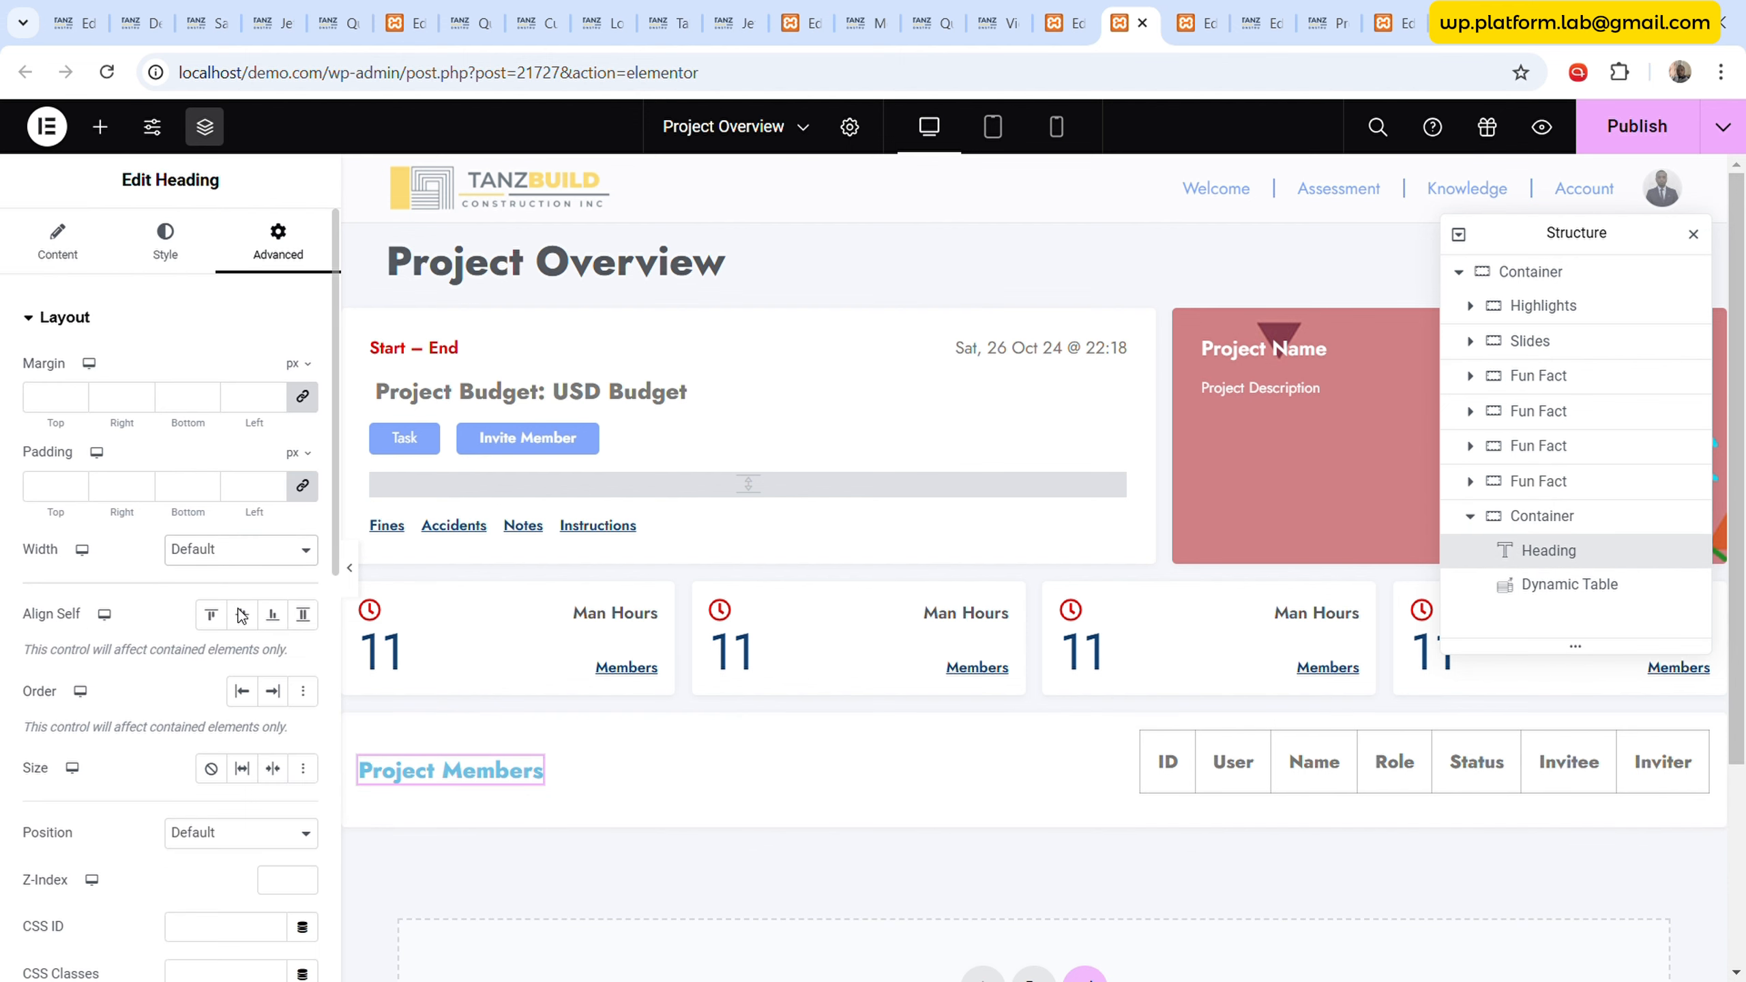
left_click(243, 603)
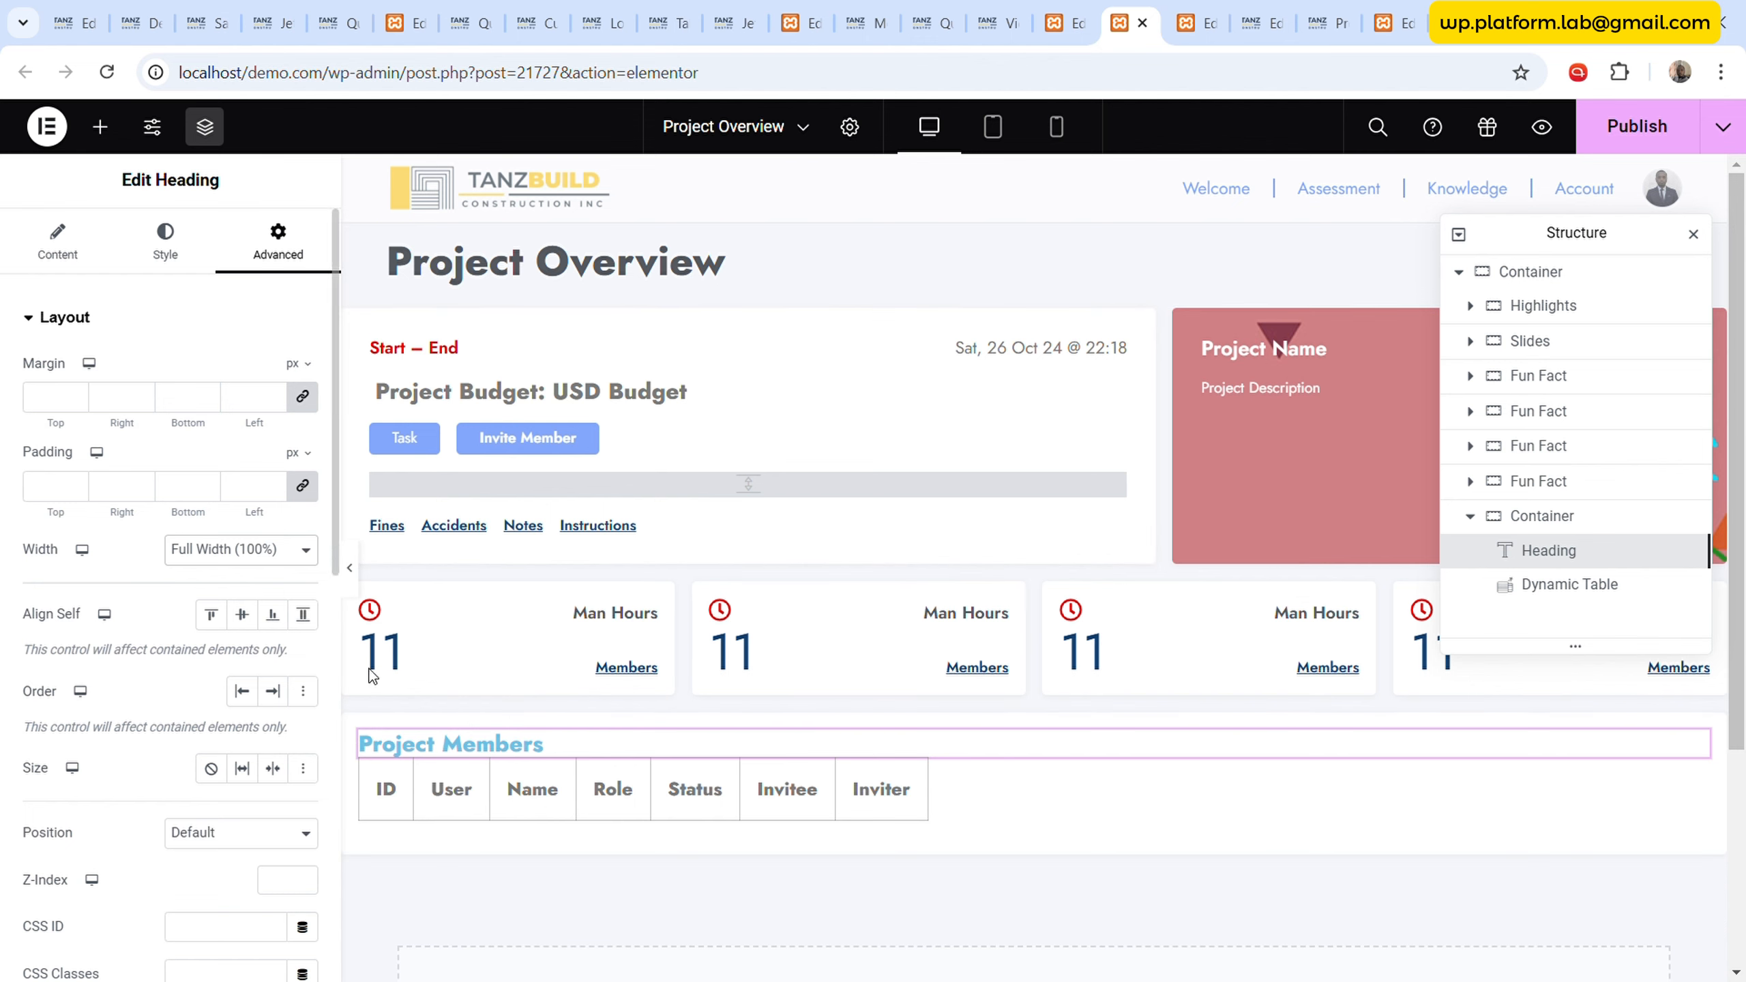
- Set the Dynamic Table widget's width to Full Width (100%)
left_click(913, 771)
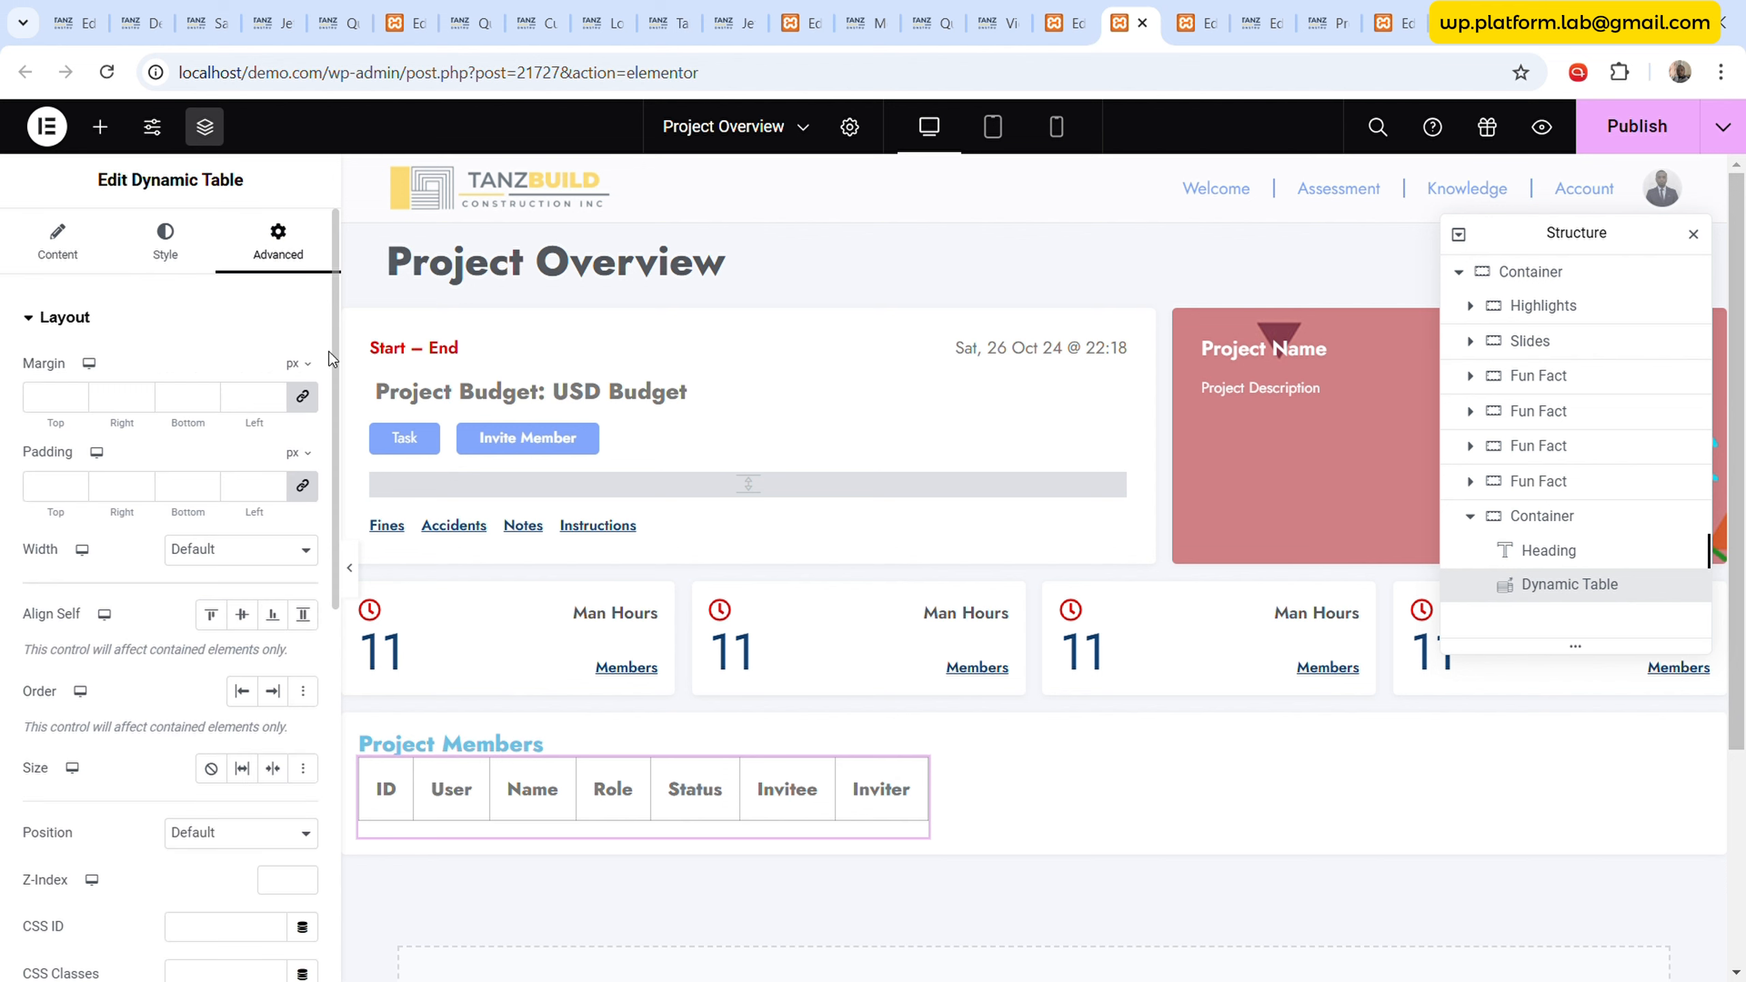
left_click(224, 561)
left_click(227, 597)
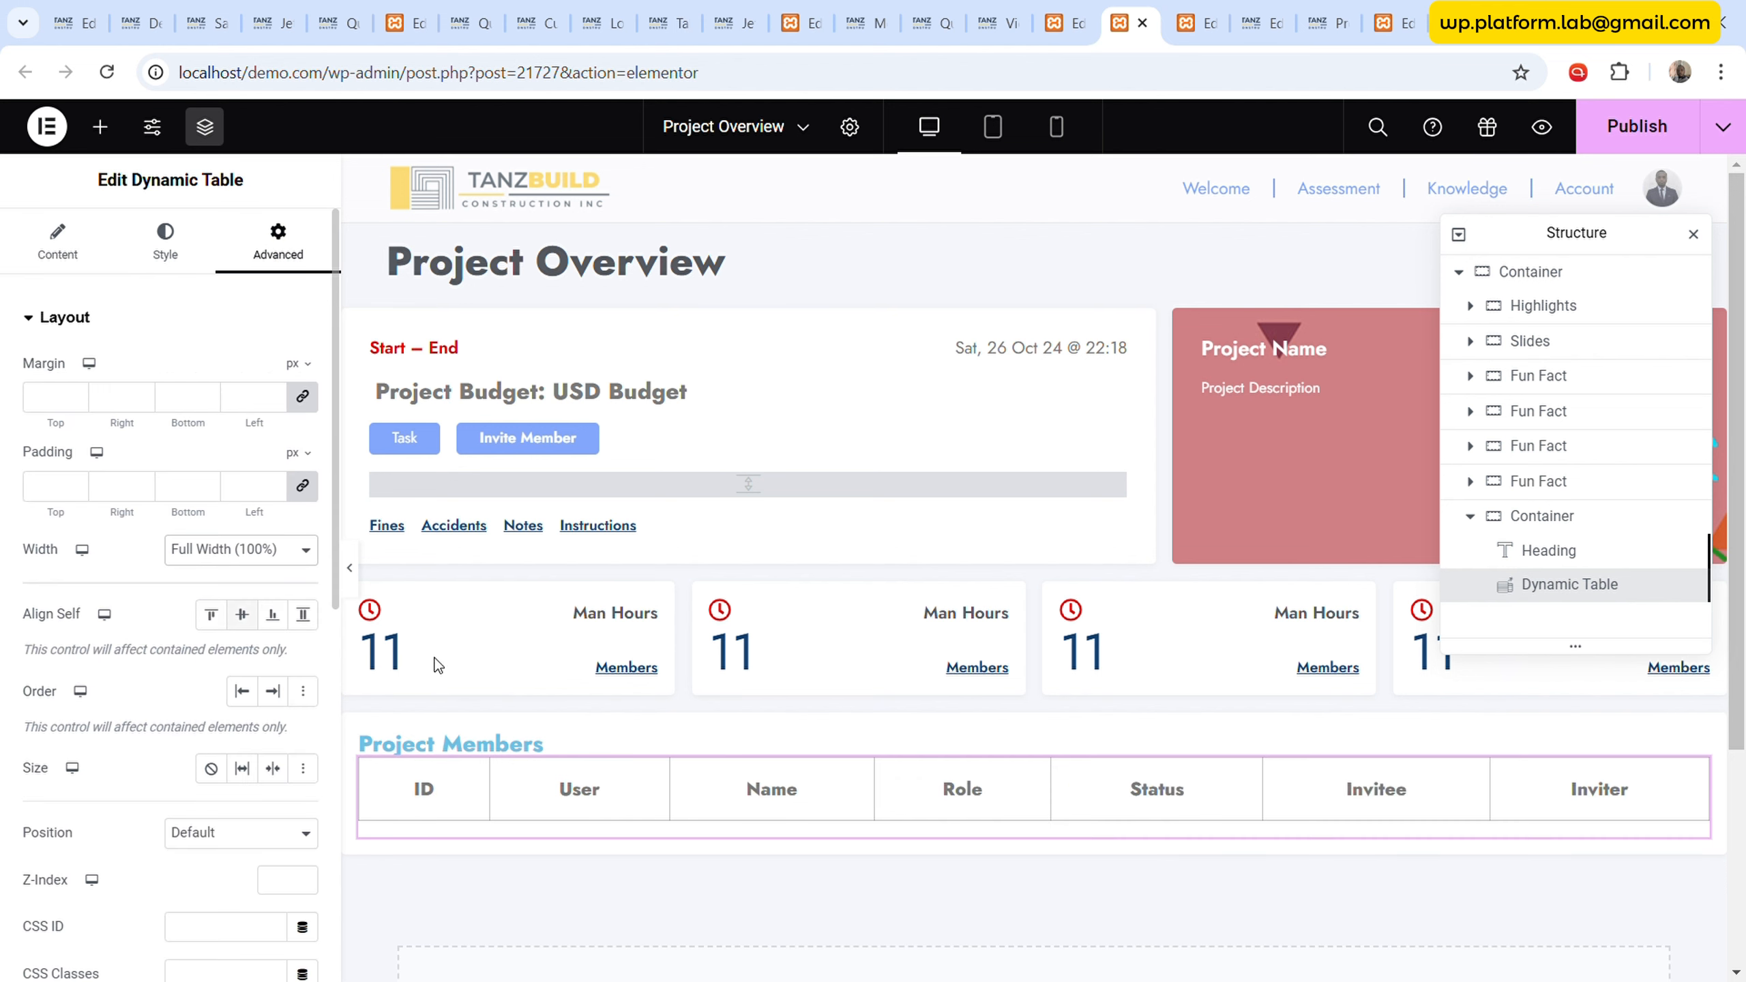
- Change the Project Members heading's width to Inline (auto)
left_click(1696, 743)
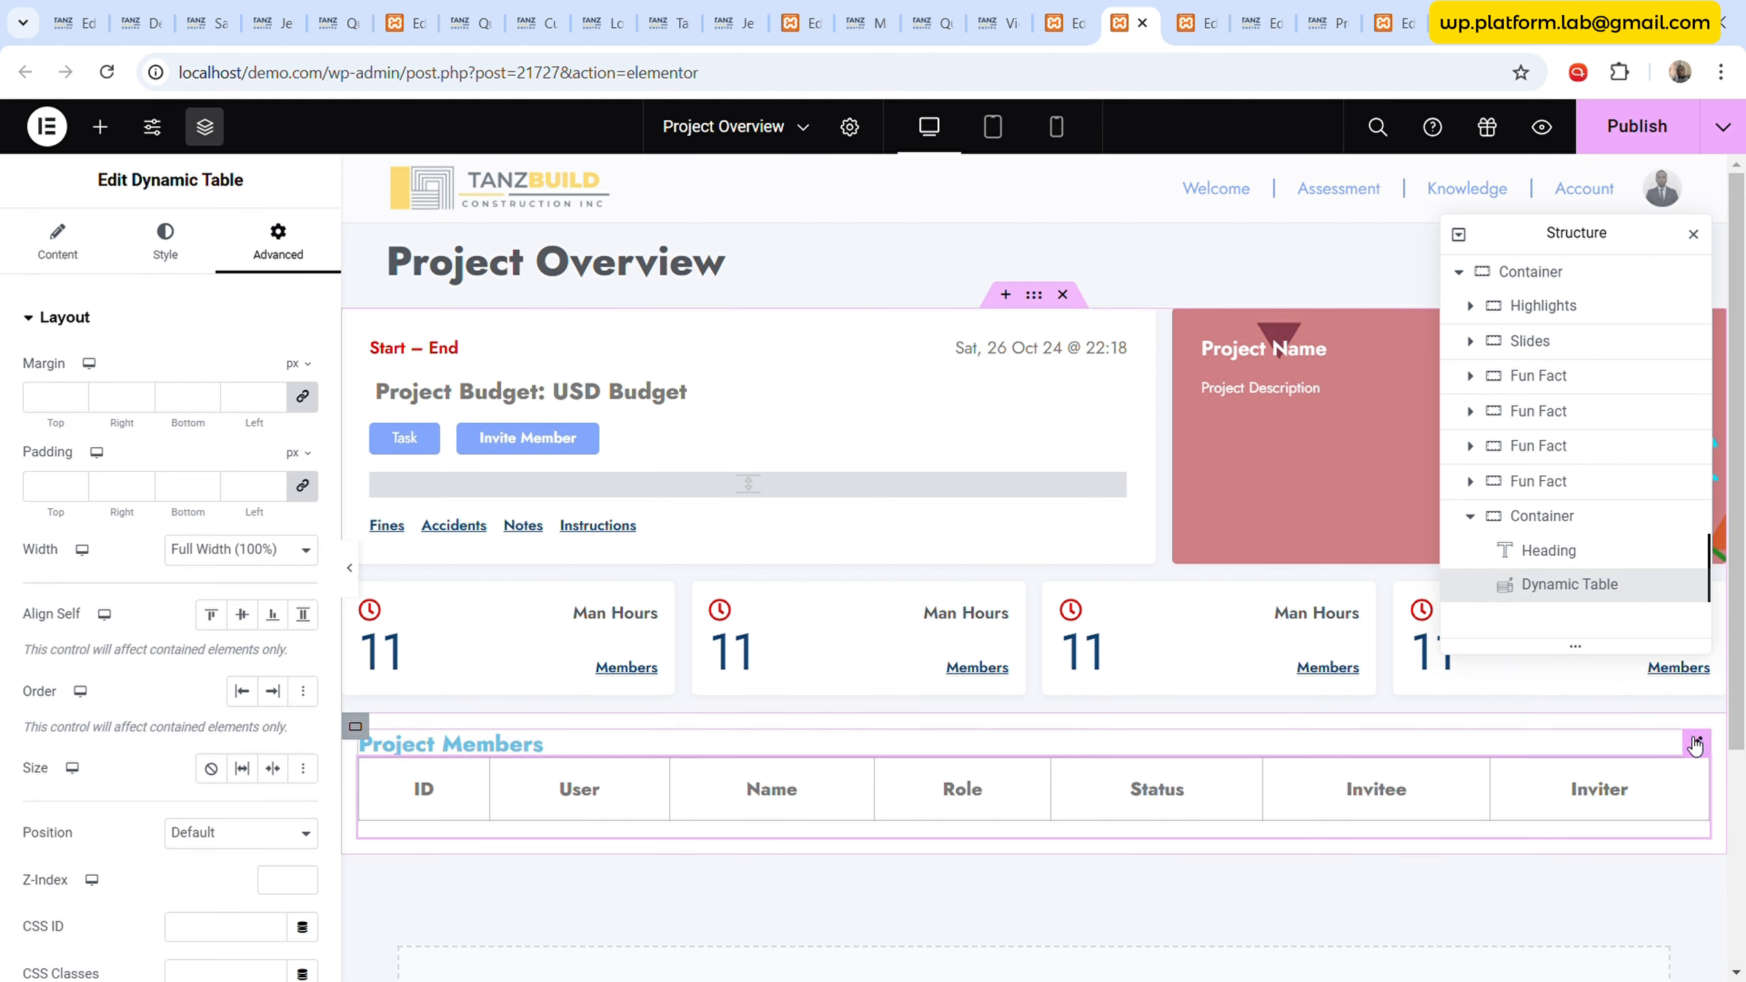
left_click(285, 550)
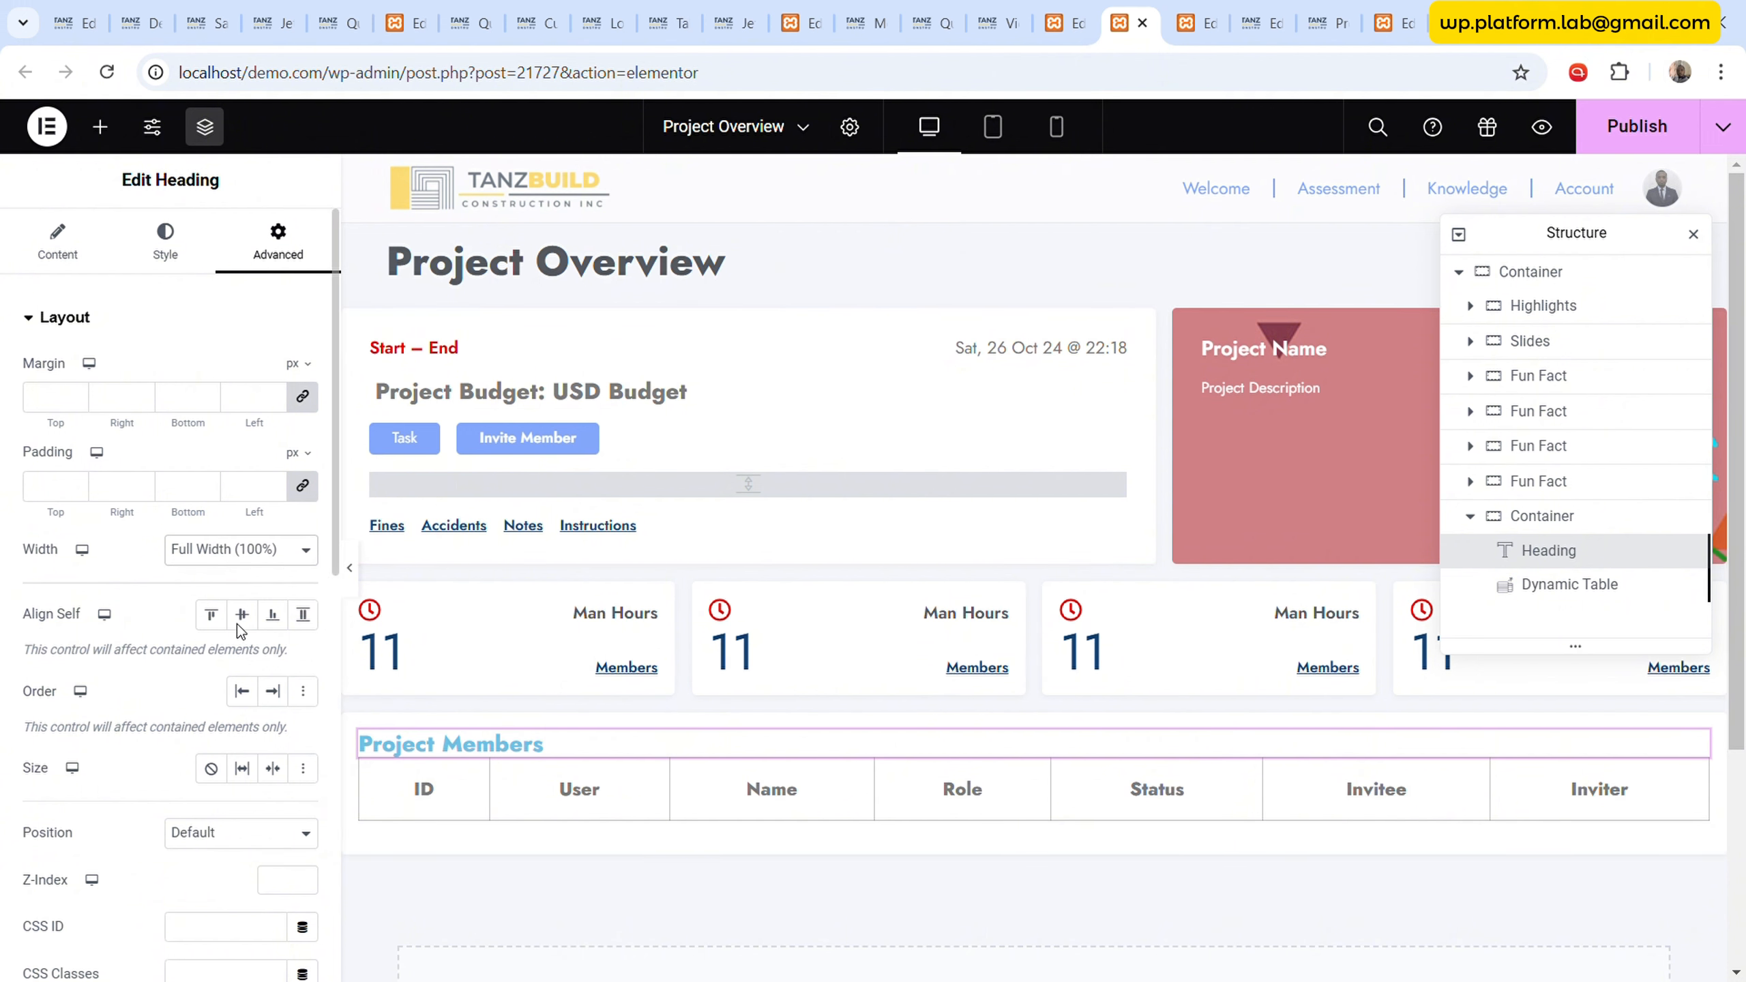
left_click(237, 624)
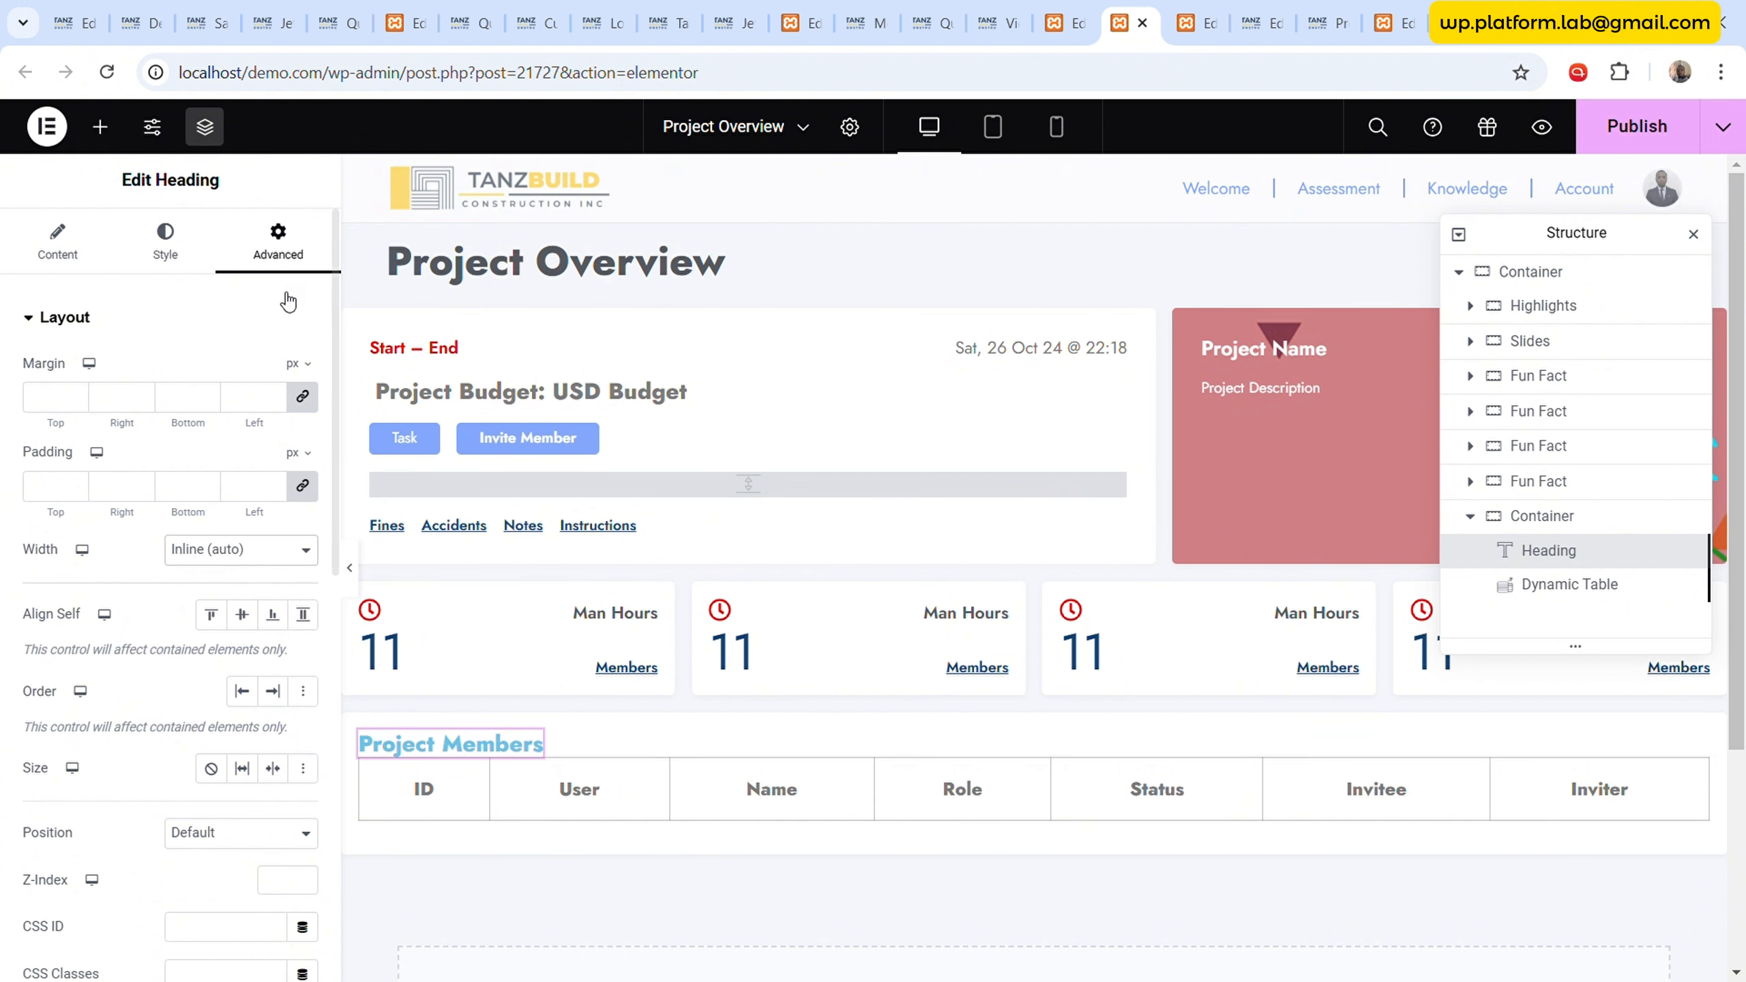
- Paste a copy of the Task button after the Project Members heading in the members table container
left_click(62, 249)
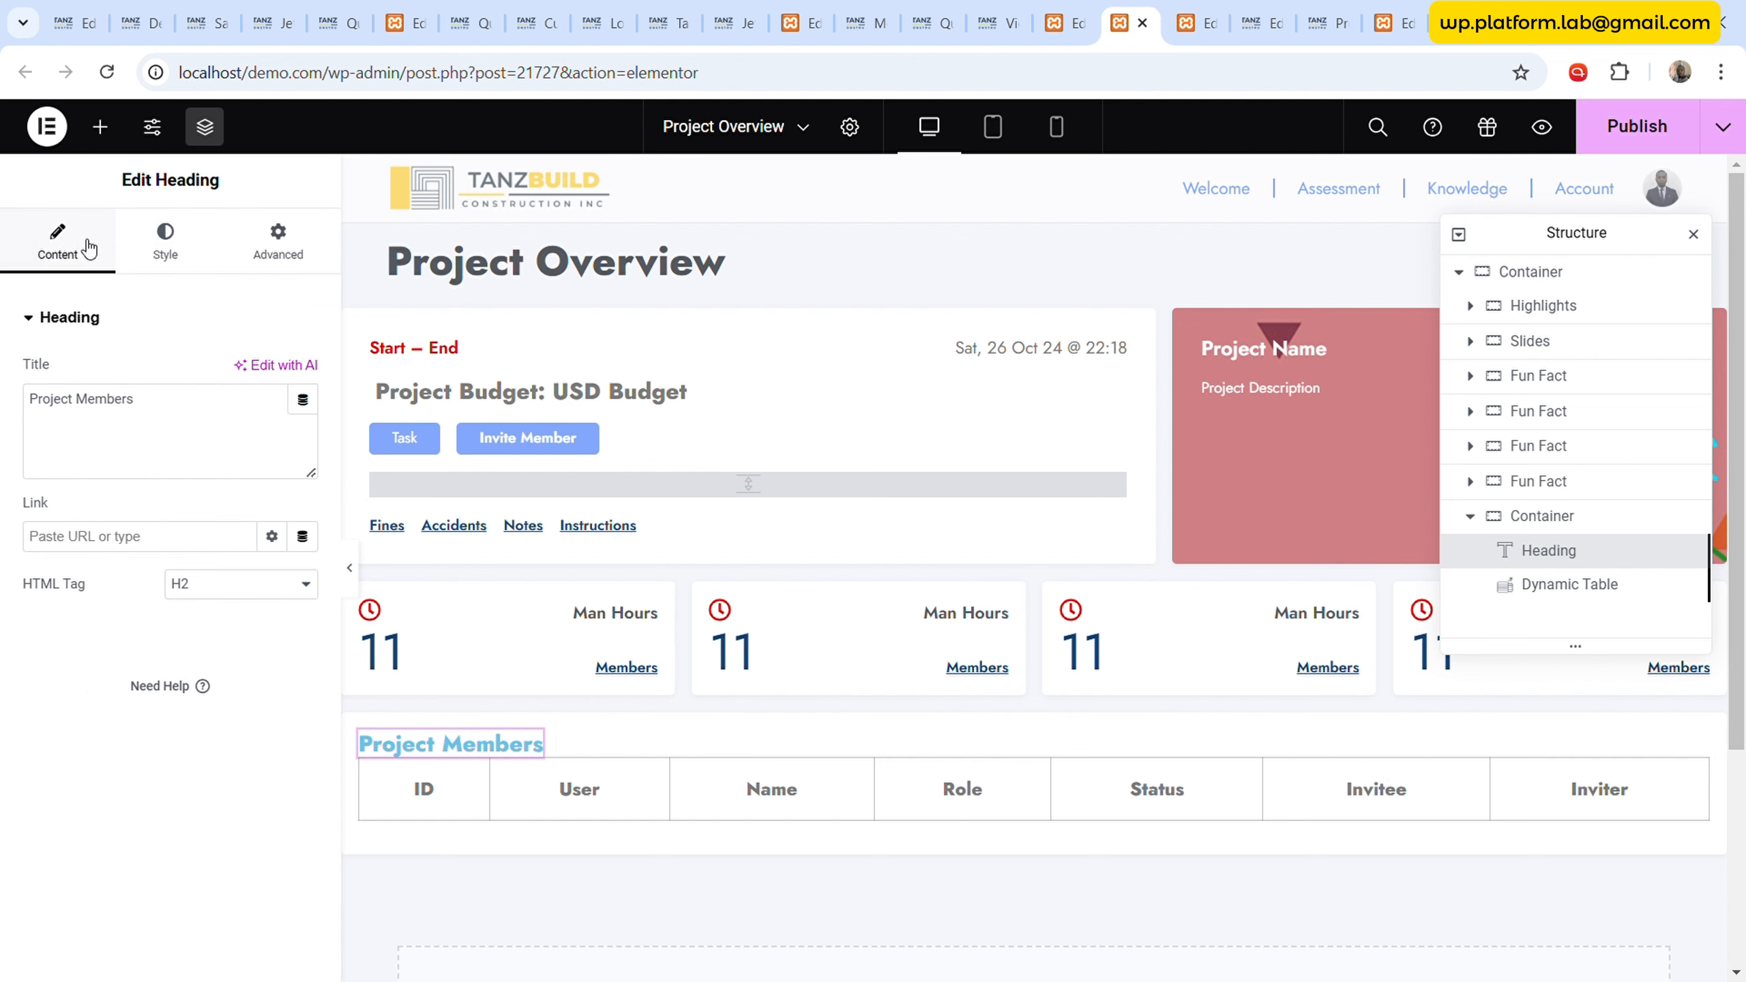
left_click(431, 440)
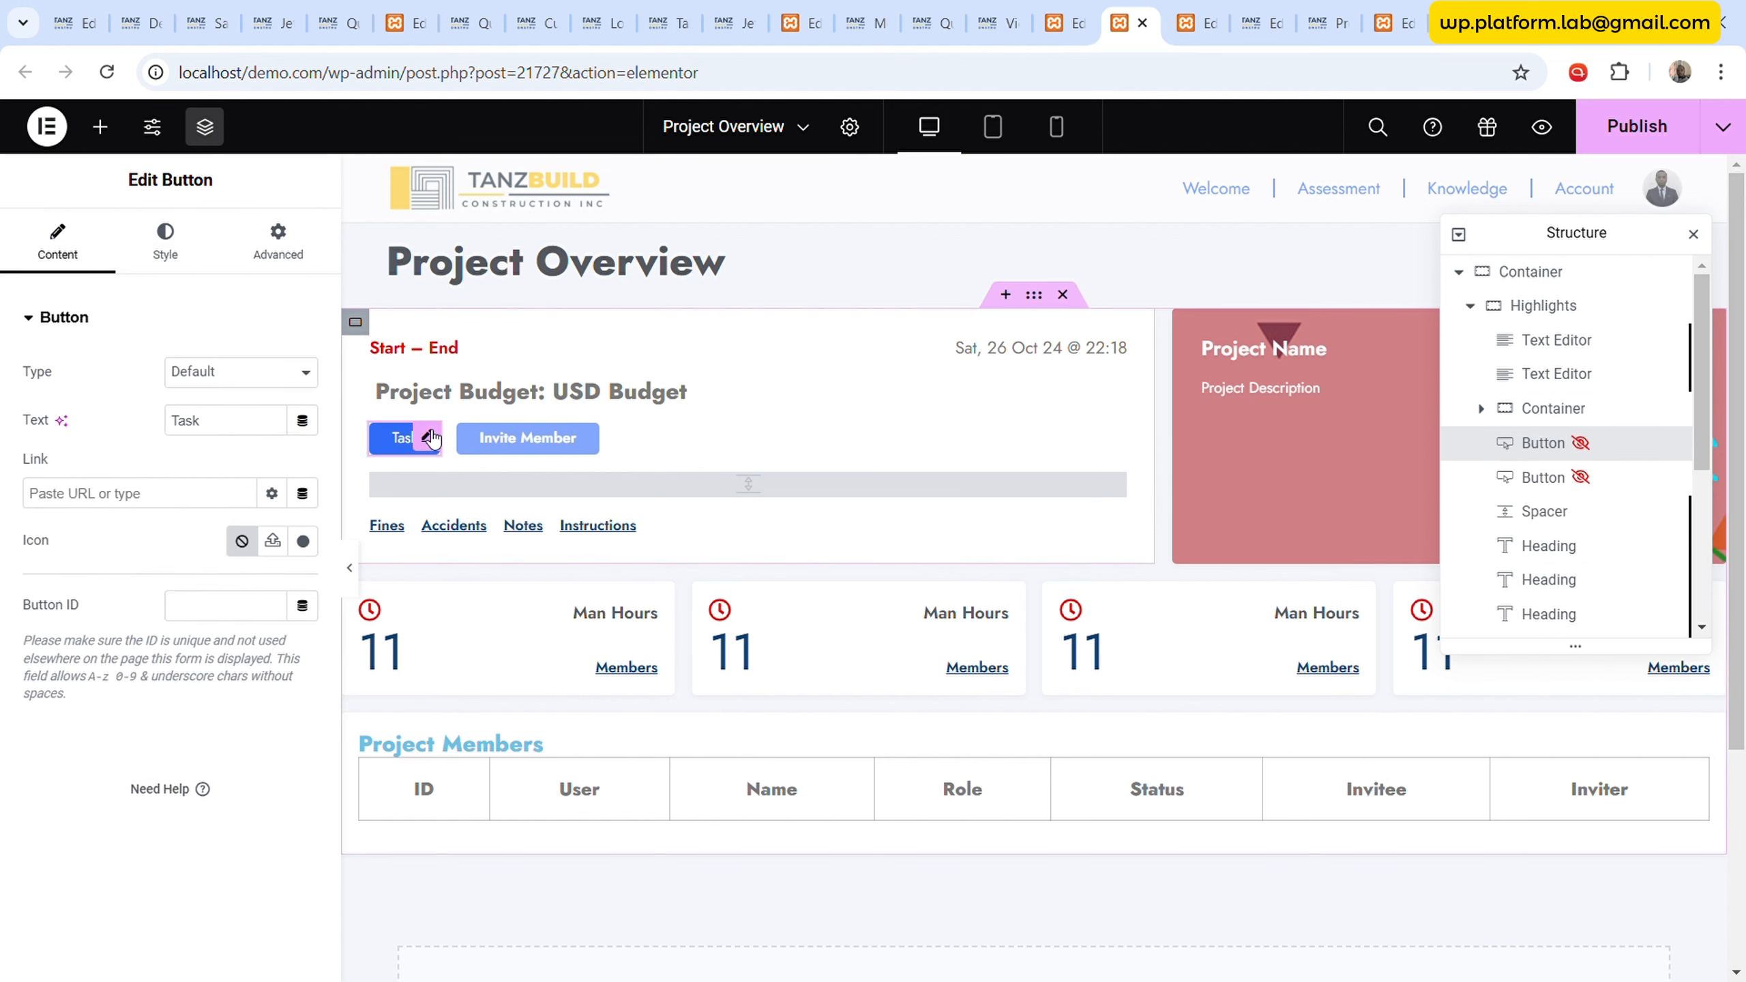
right_click(431, 440)
left_click(496, 547)
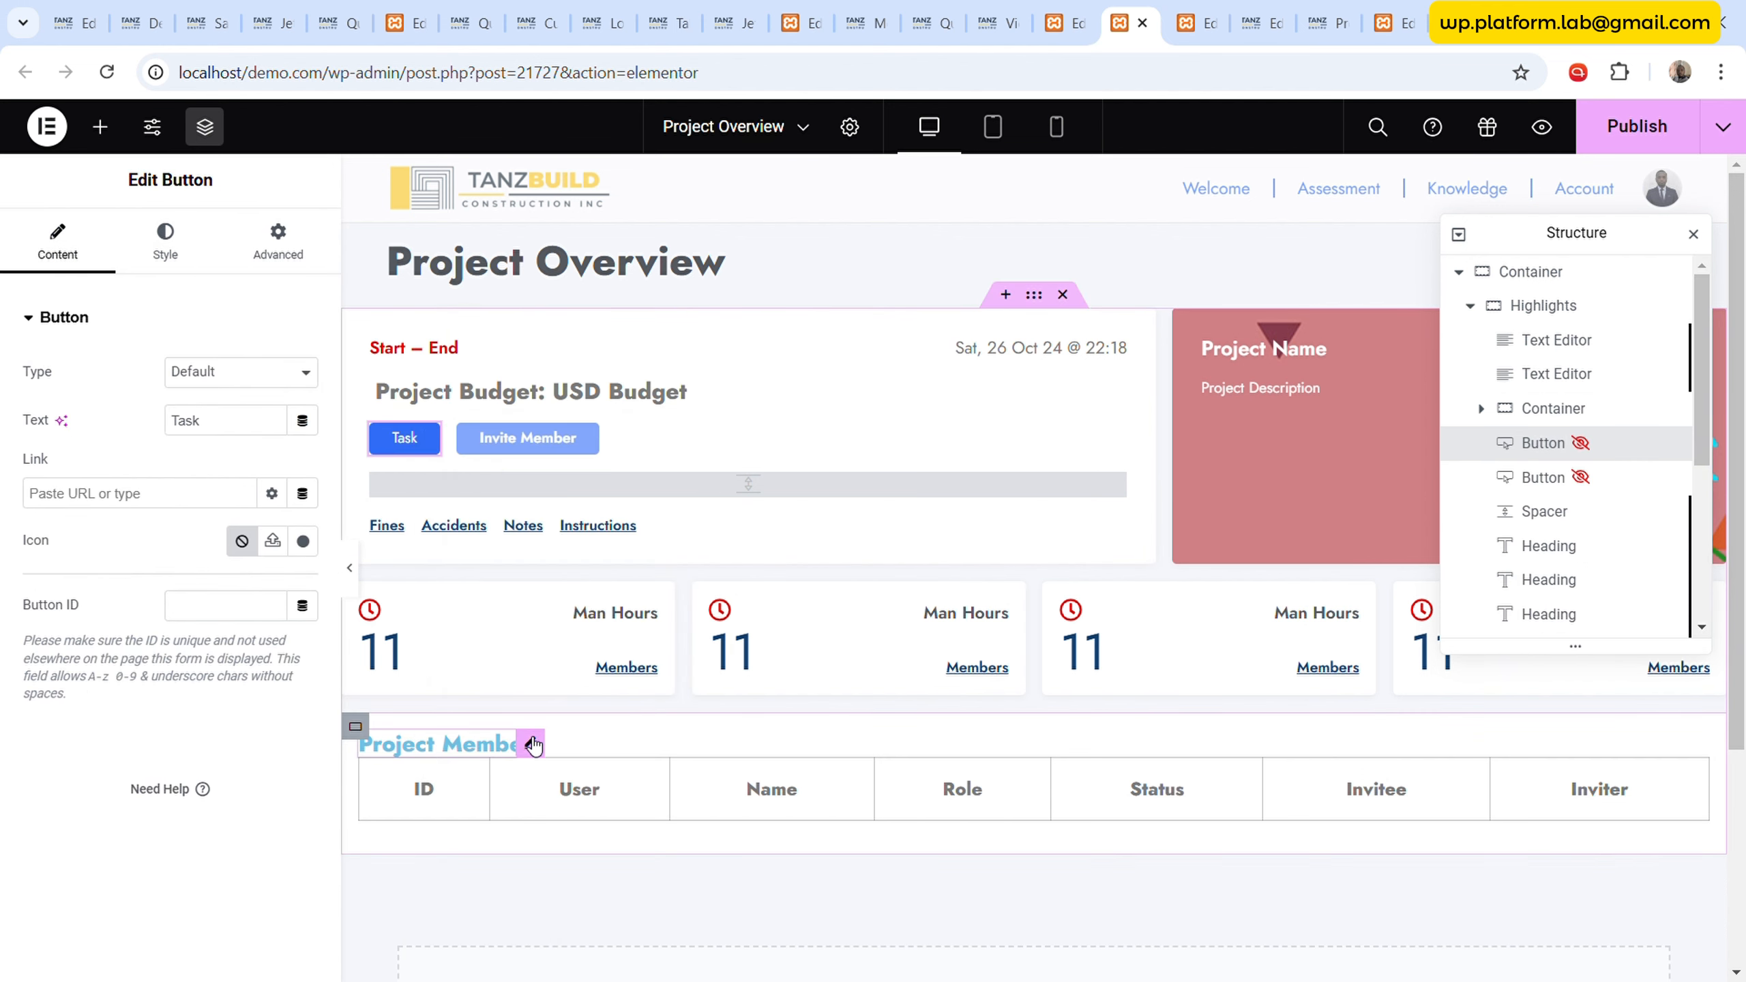
right_click(533, 744)
left_click(612, 647)
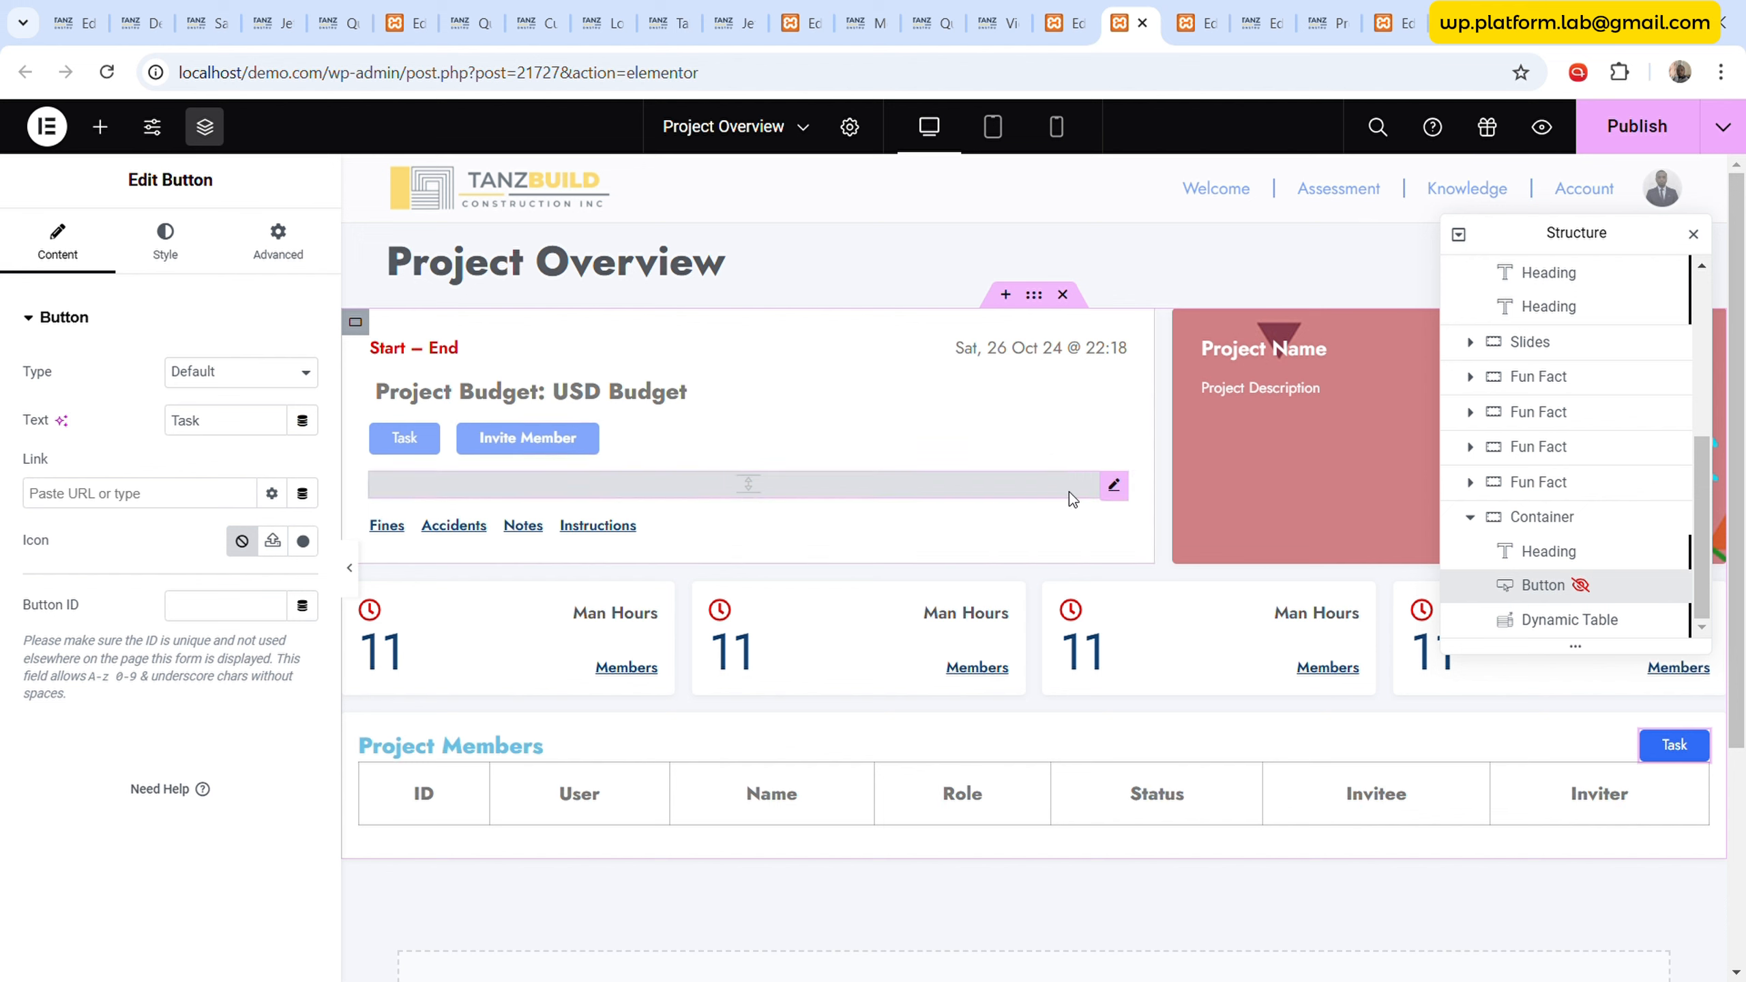
- Paste a copy of the Invite Member button after the Project Members heading and delete the copied Task button from that section
right_click(1017, 444)
left_click(1057, 550)
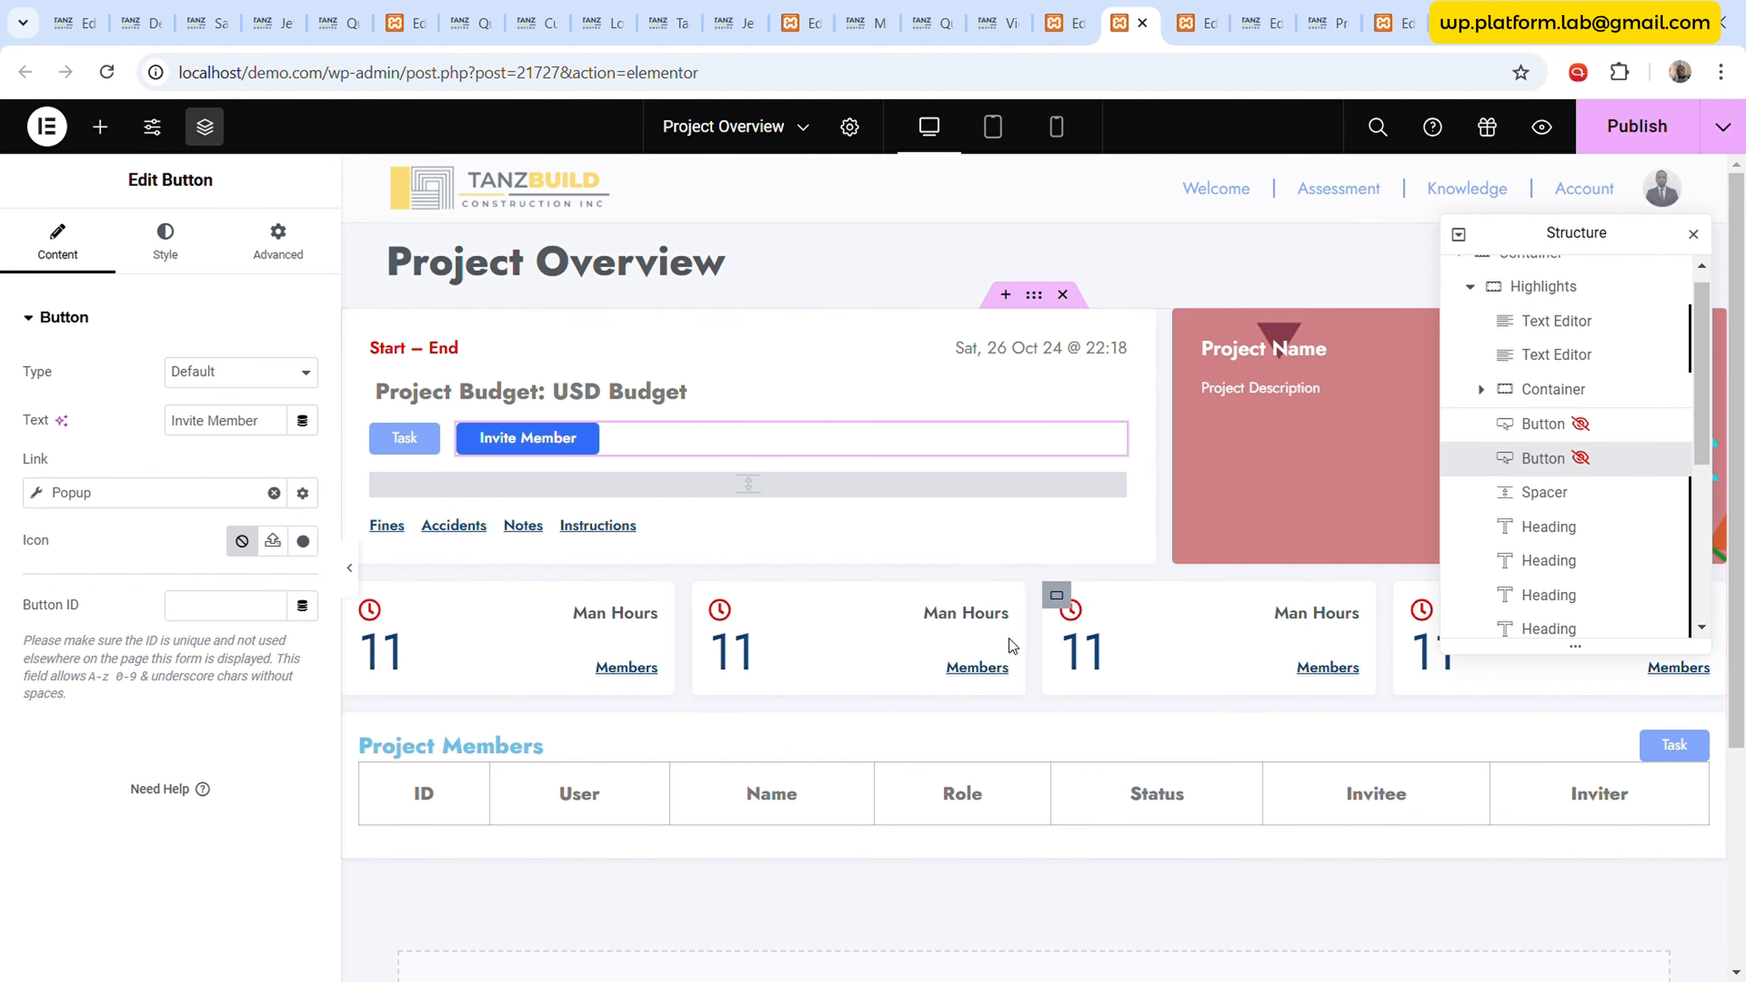
left_click(545, 745)
right_click(546, 747)
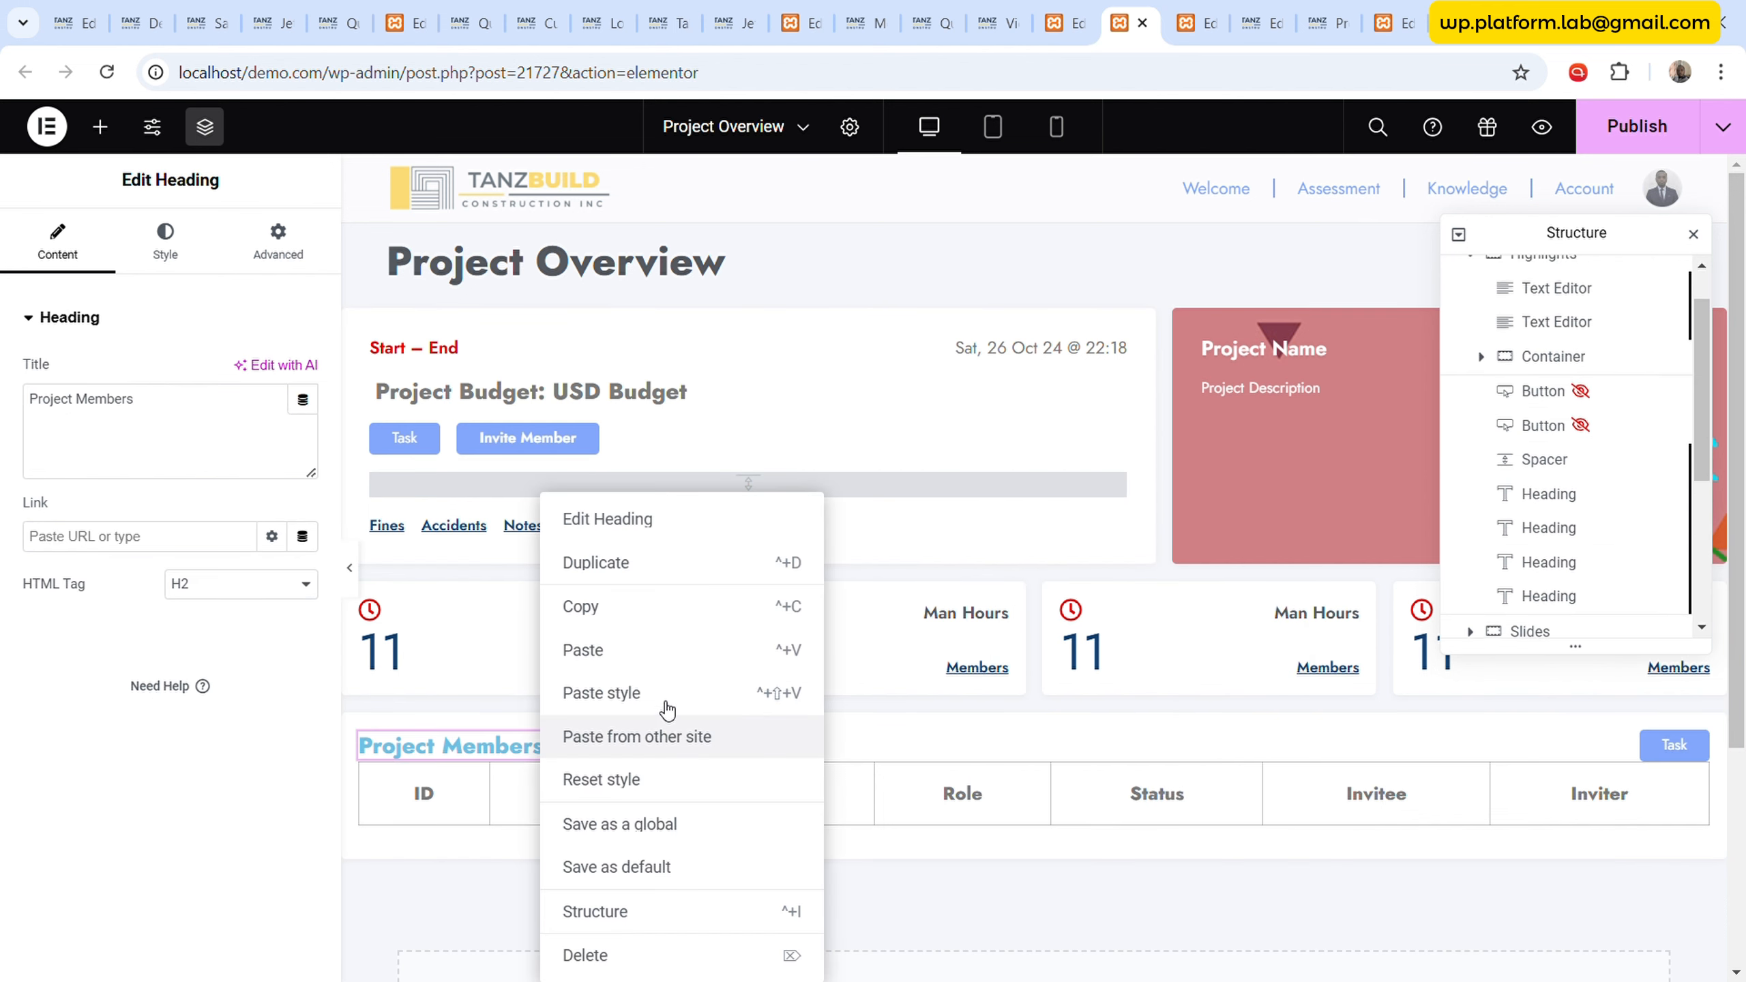
left_click(660, 649)
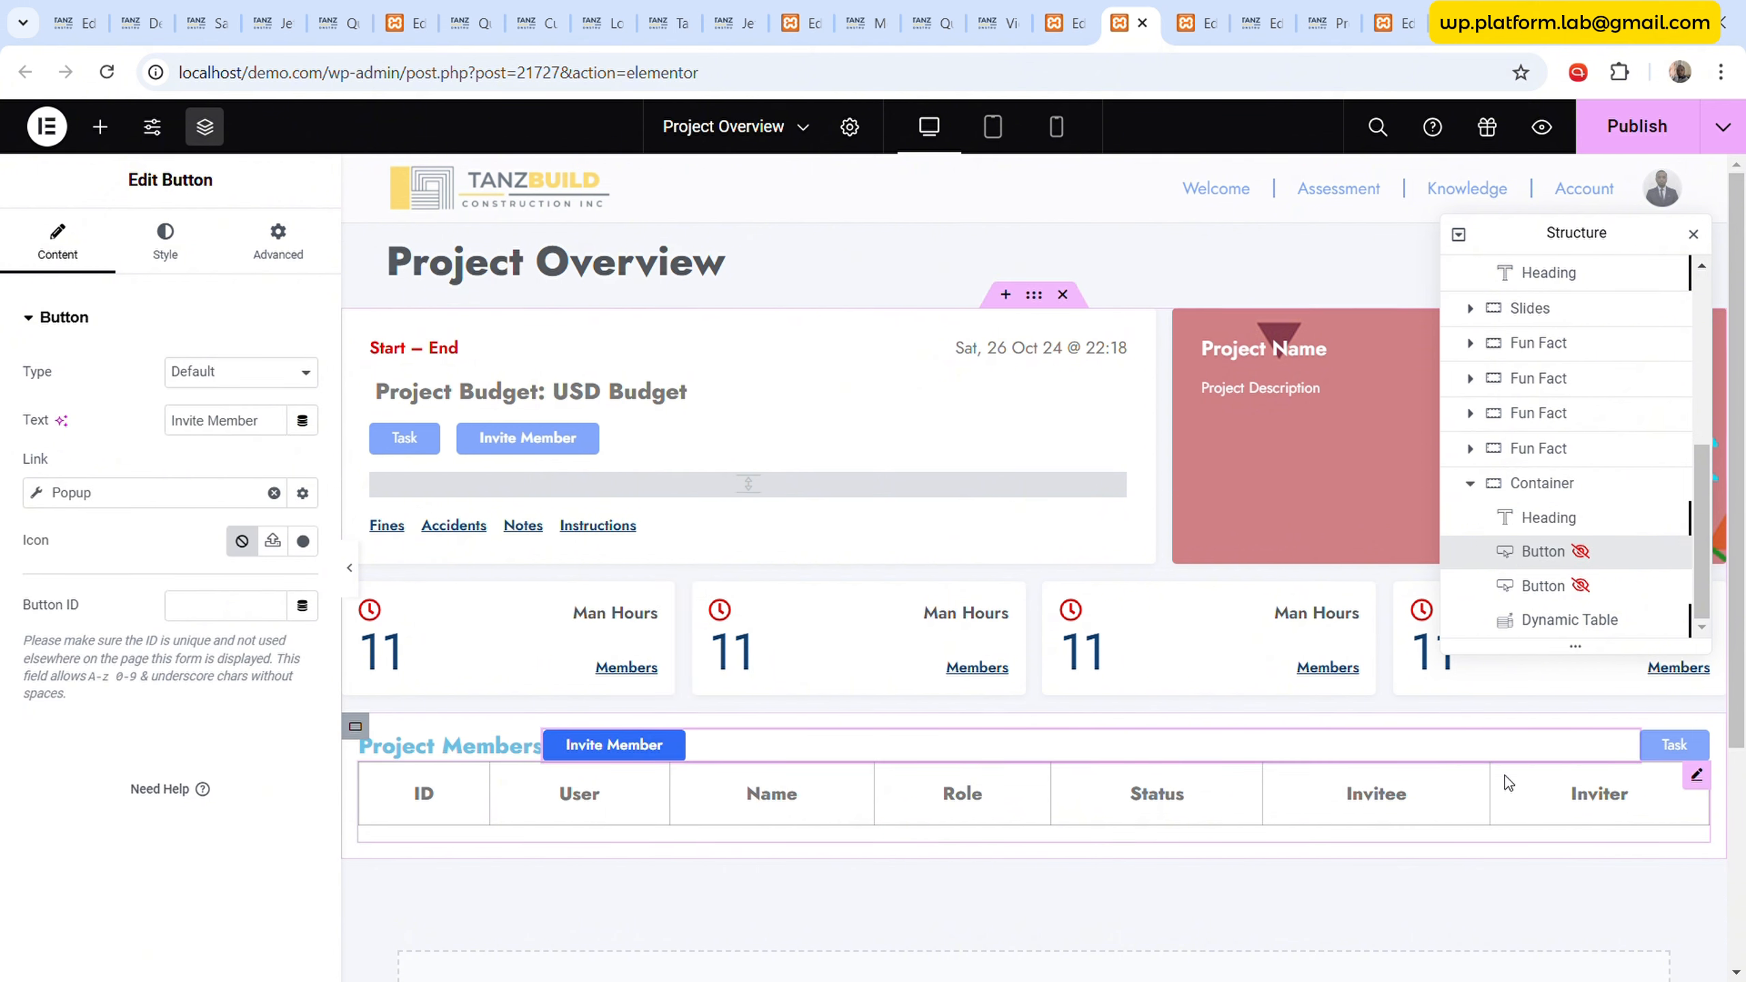
right_click(1693, 743)
left_click(1532, 951)
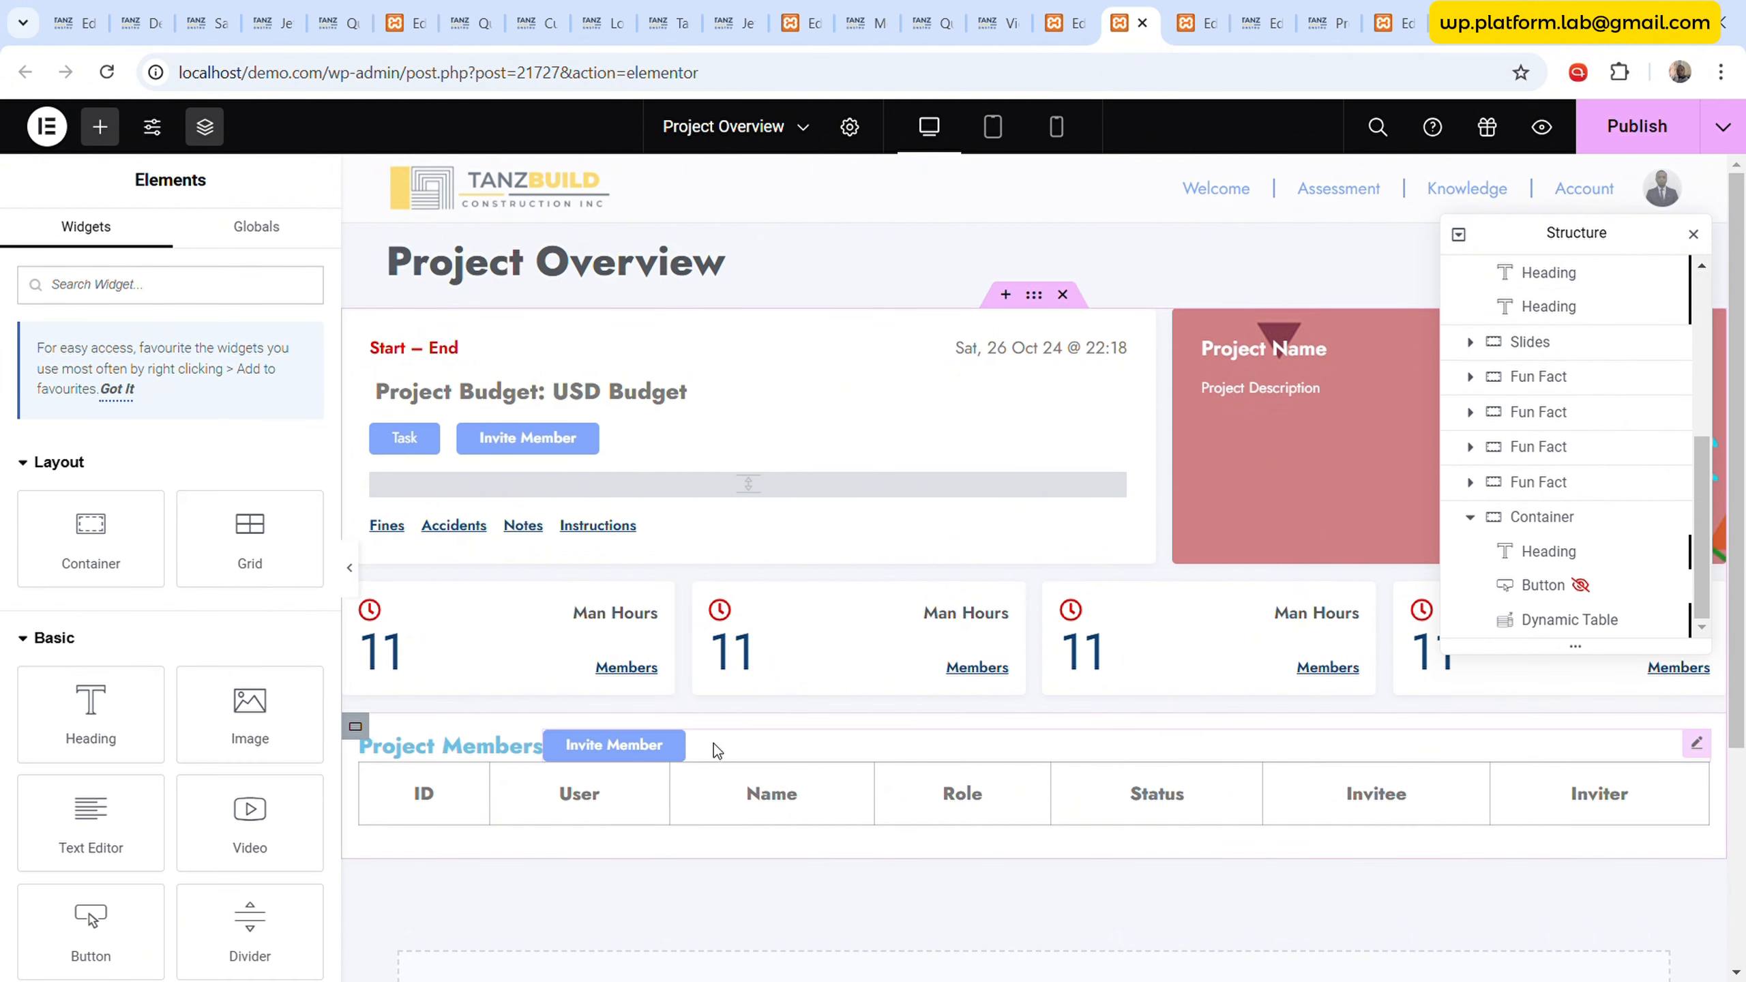
- Set the copied Invite Member button's flex size to None in the Project Members section
left_click(685, 747)
left_click(277, 256)
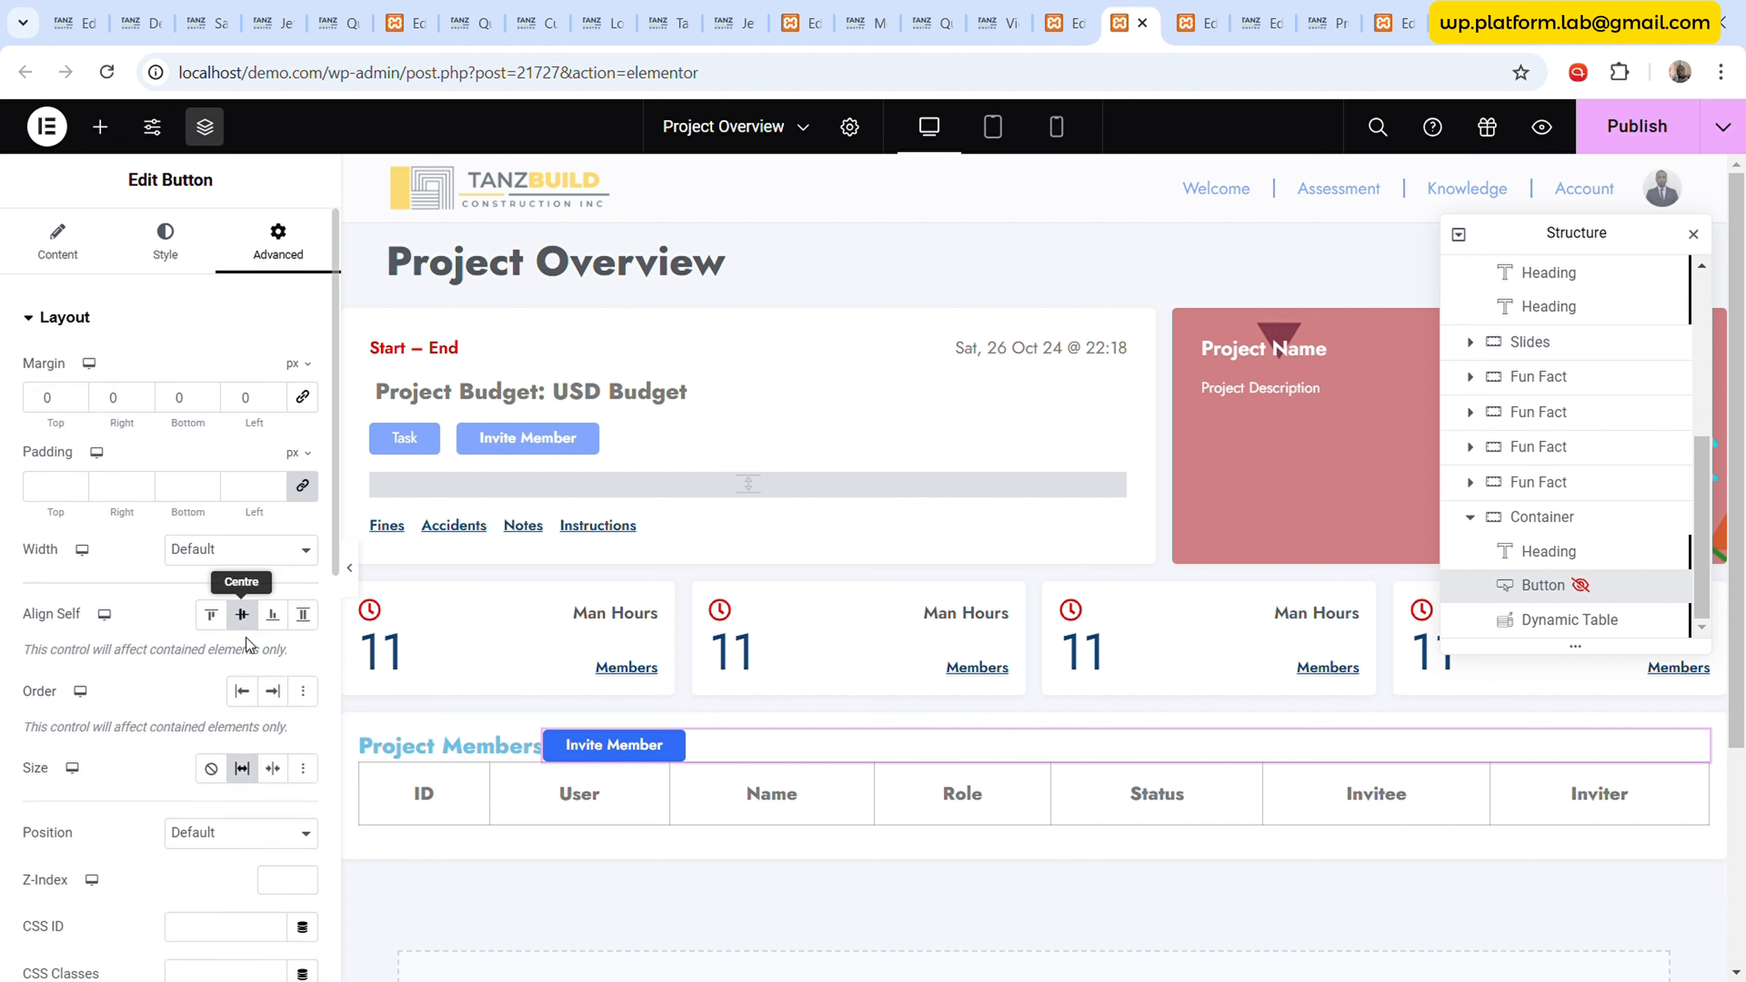
left_click(211, 769)
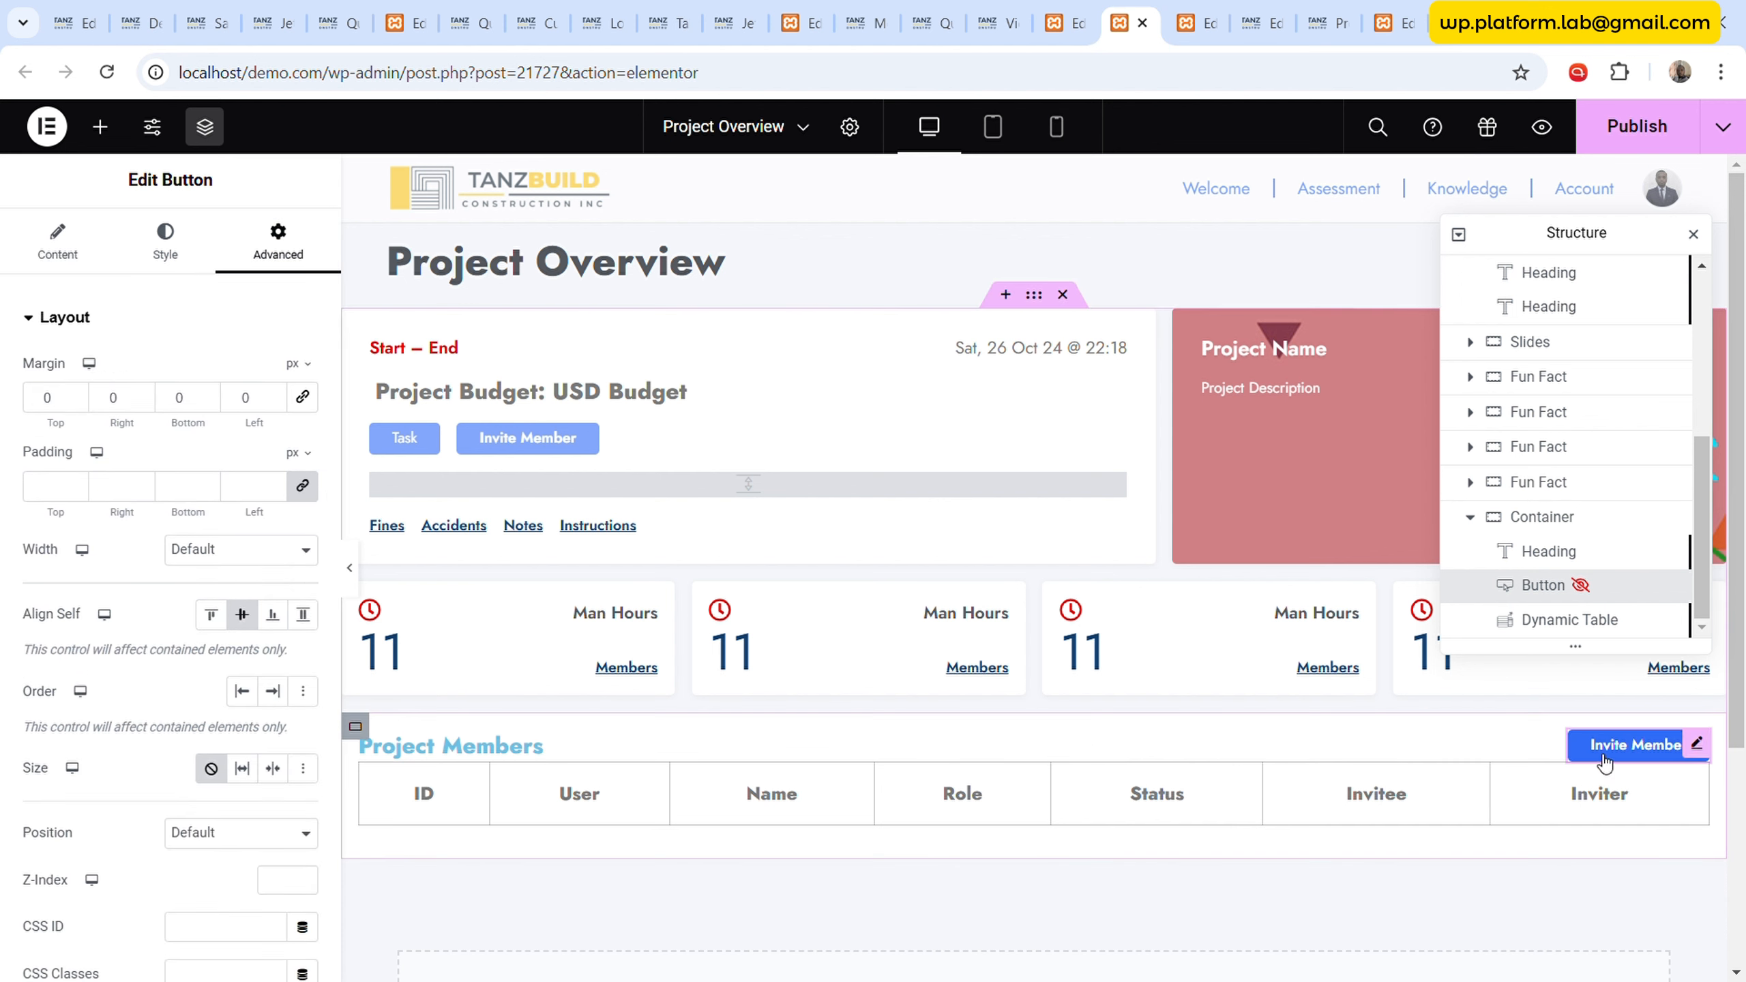
- Set the Project Members container's column and row gaps to 15 px
left_click(1542, 517)
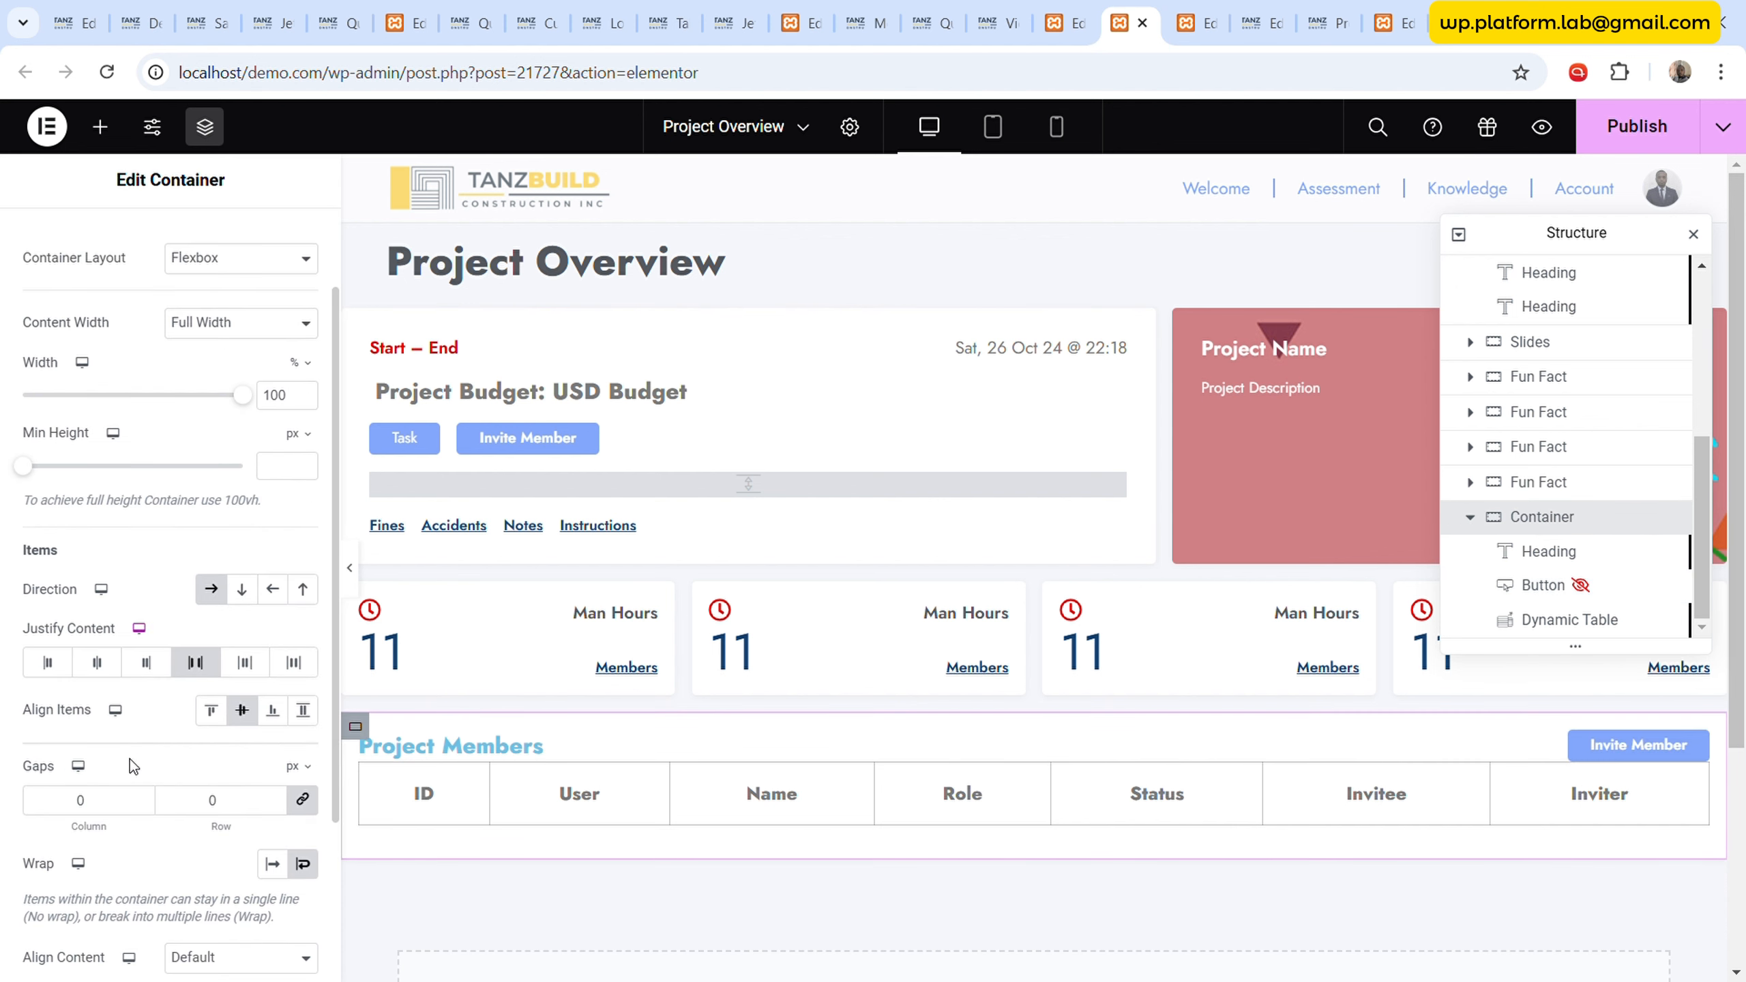
double_click(252, 809)
type("15")
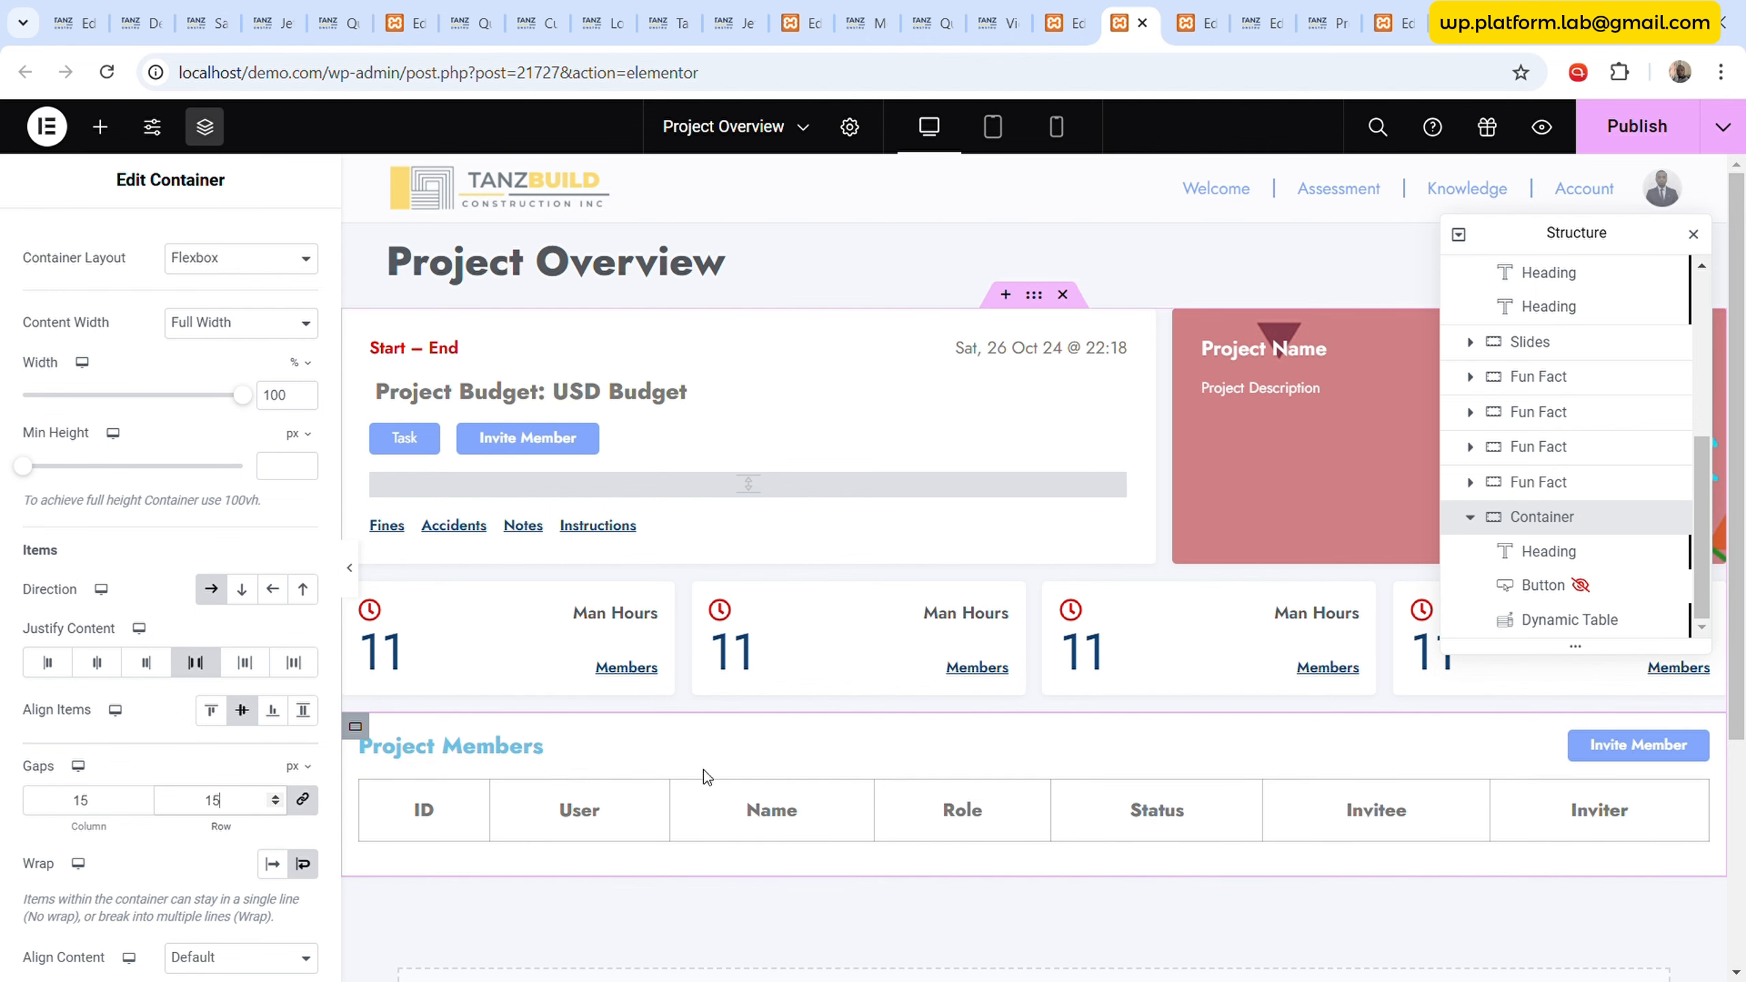
- Set the Project Members heading's text colour to the global Text colour, after trying Secondary
left_click(529, 748)
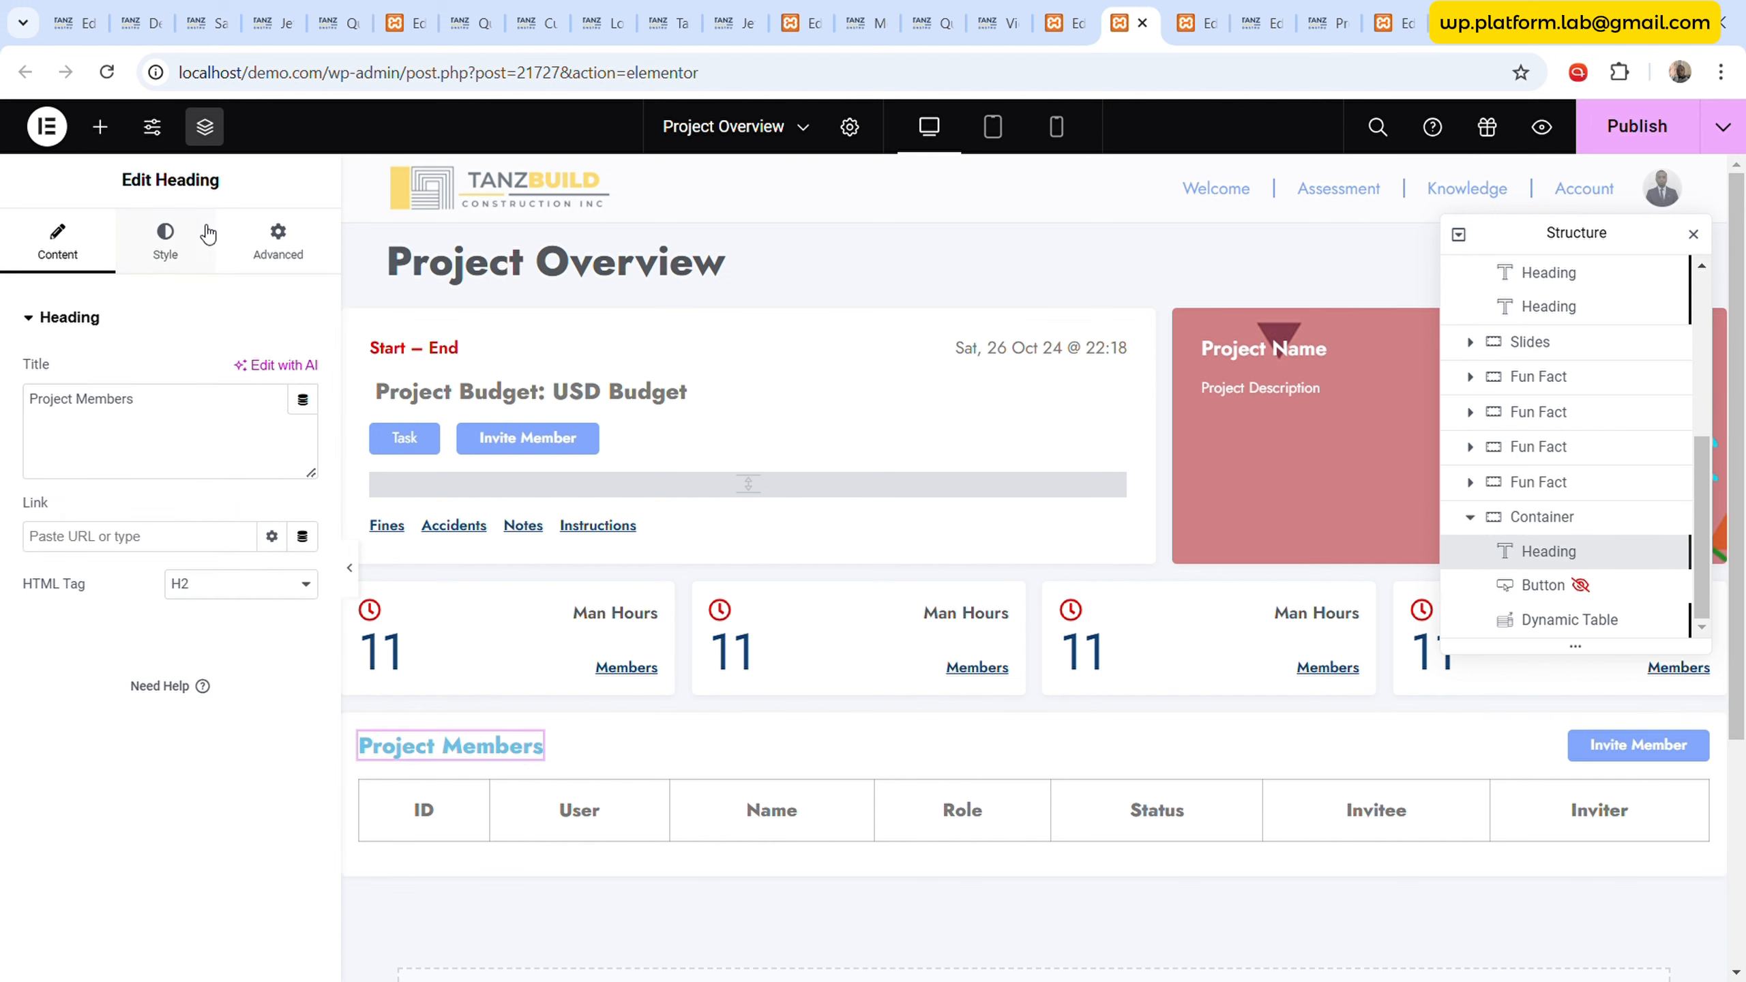
left_click(165, 241)
left_click(273, 421)
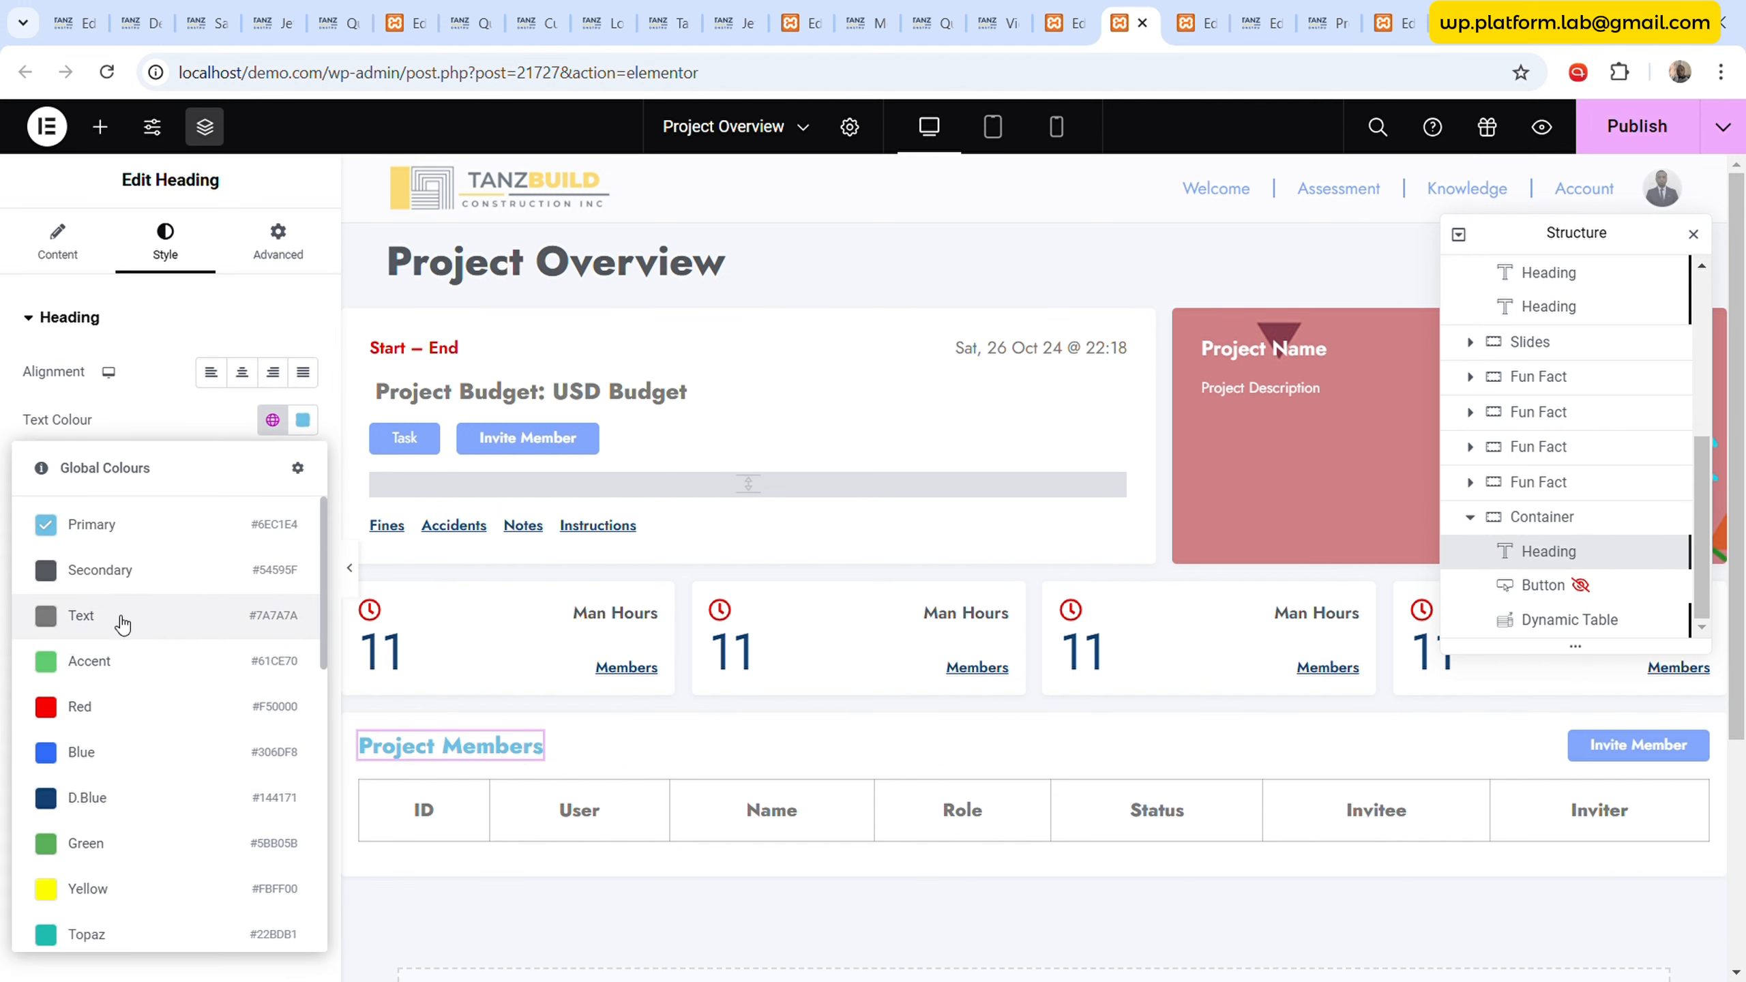
left_click(116, 577)
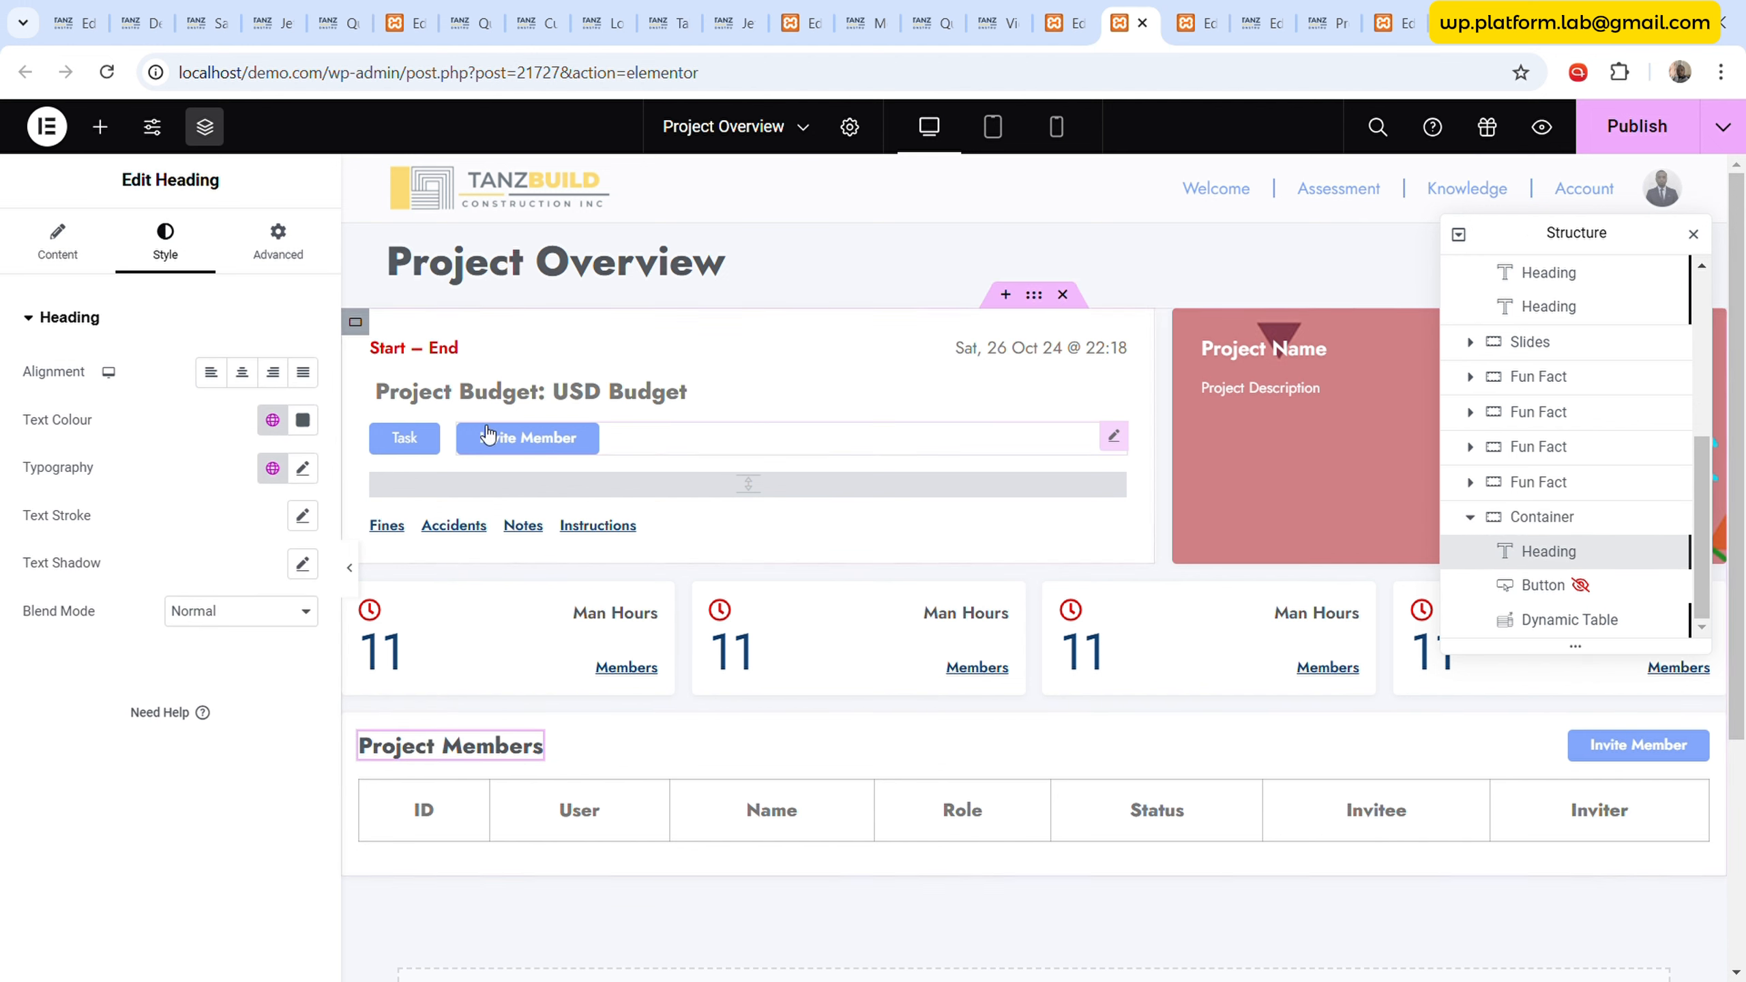
left_click(273, 421)
left_click(149, 613)
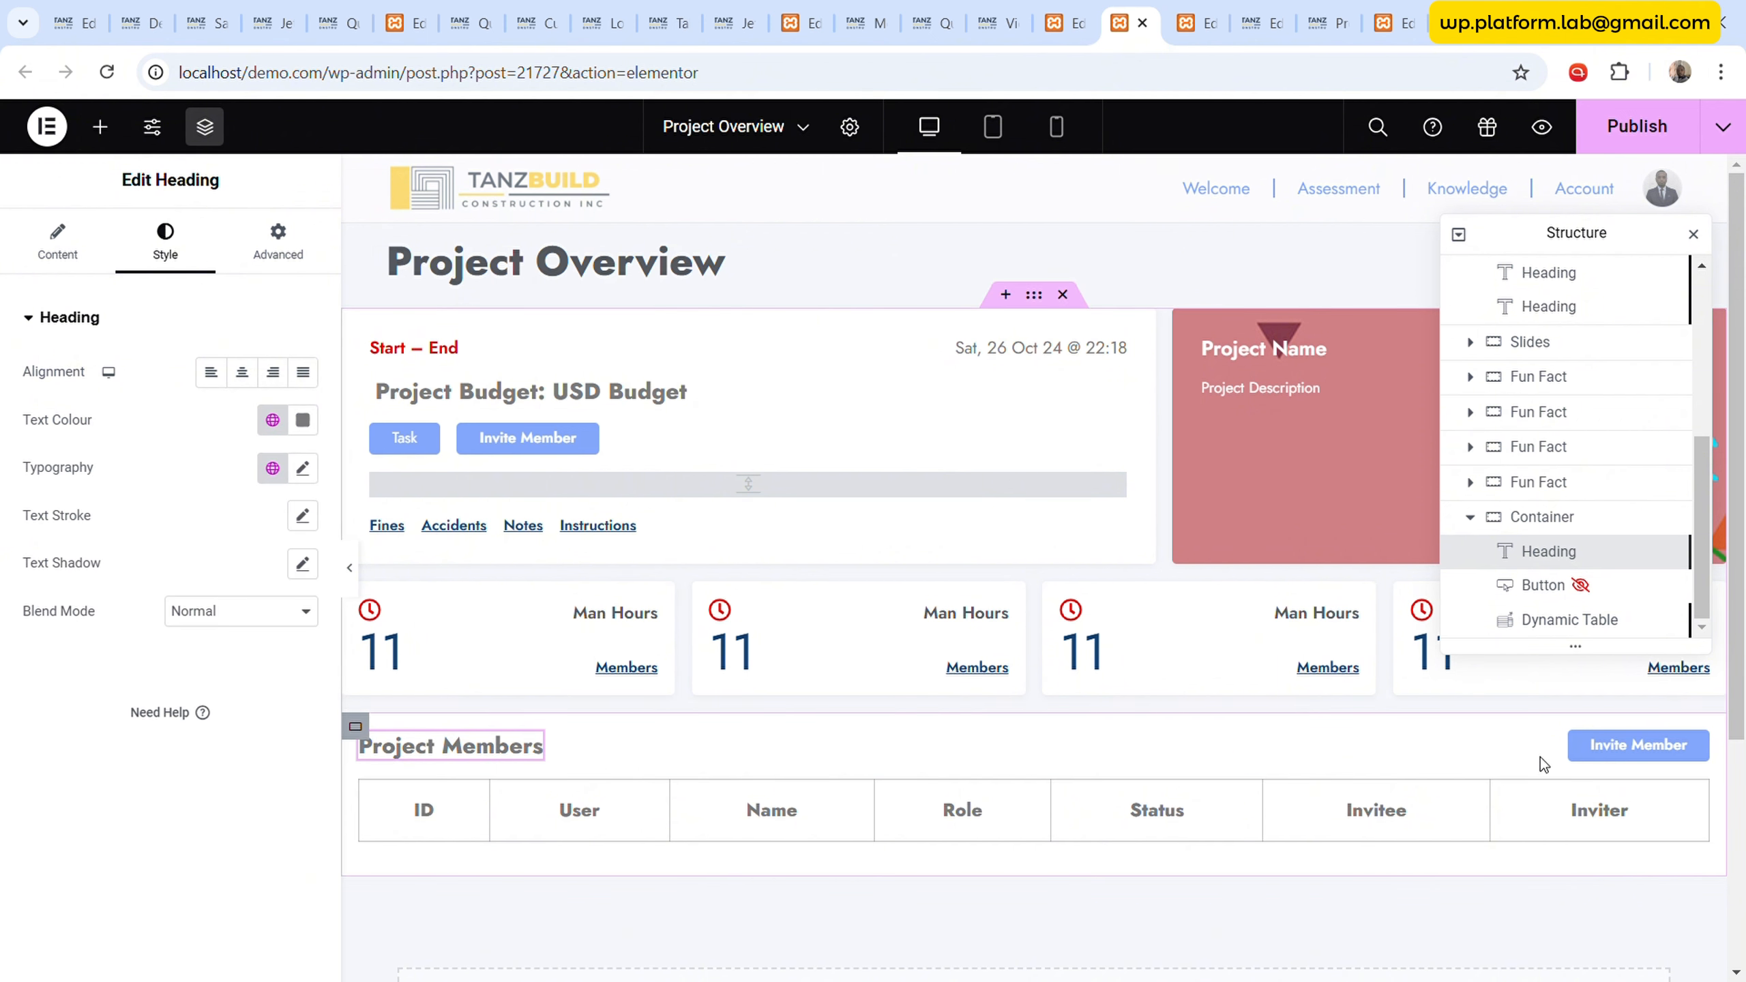
- Remove the dynamic background colour from the Invite Member button in the Project Members section
left_click(1480, 754)
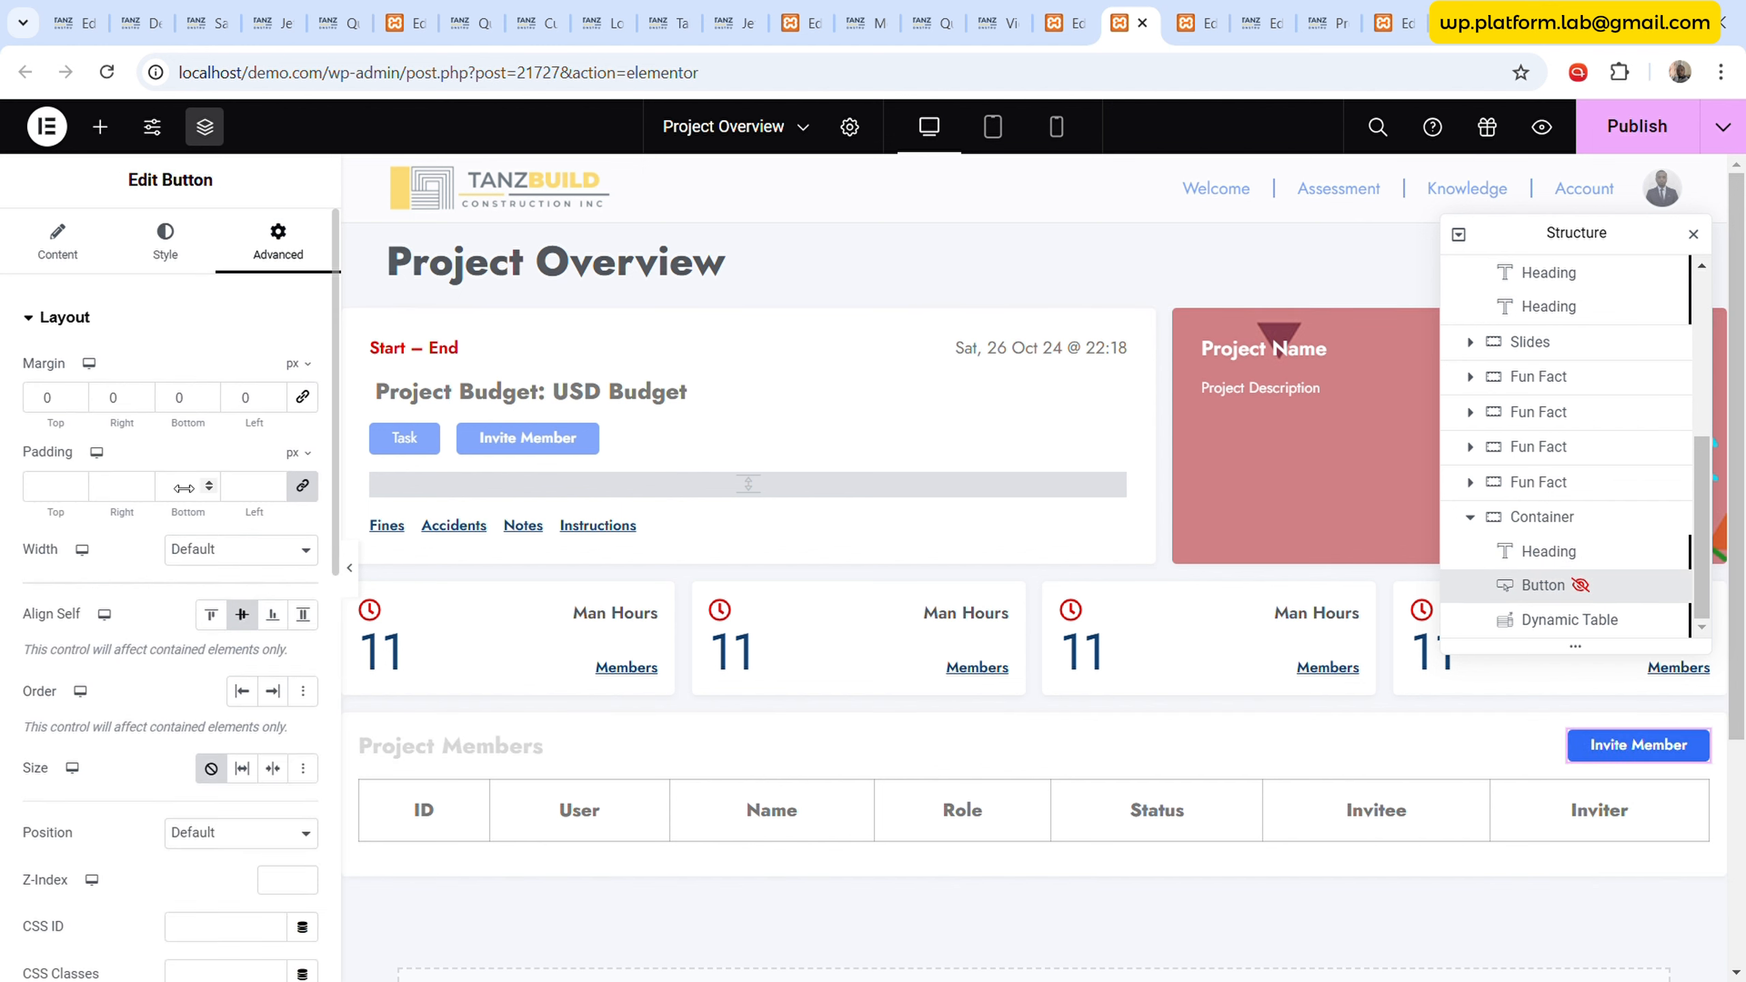
left_click(165, 241)
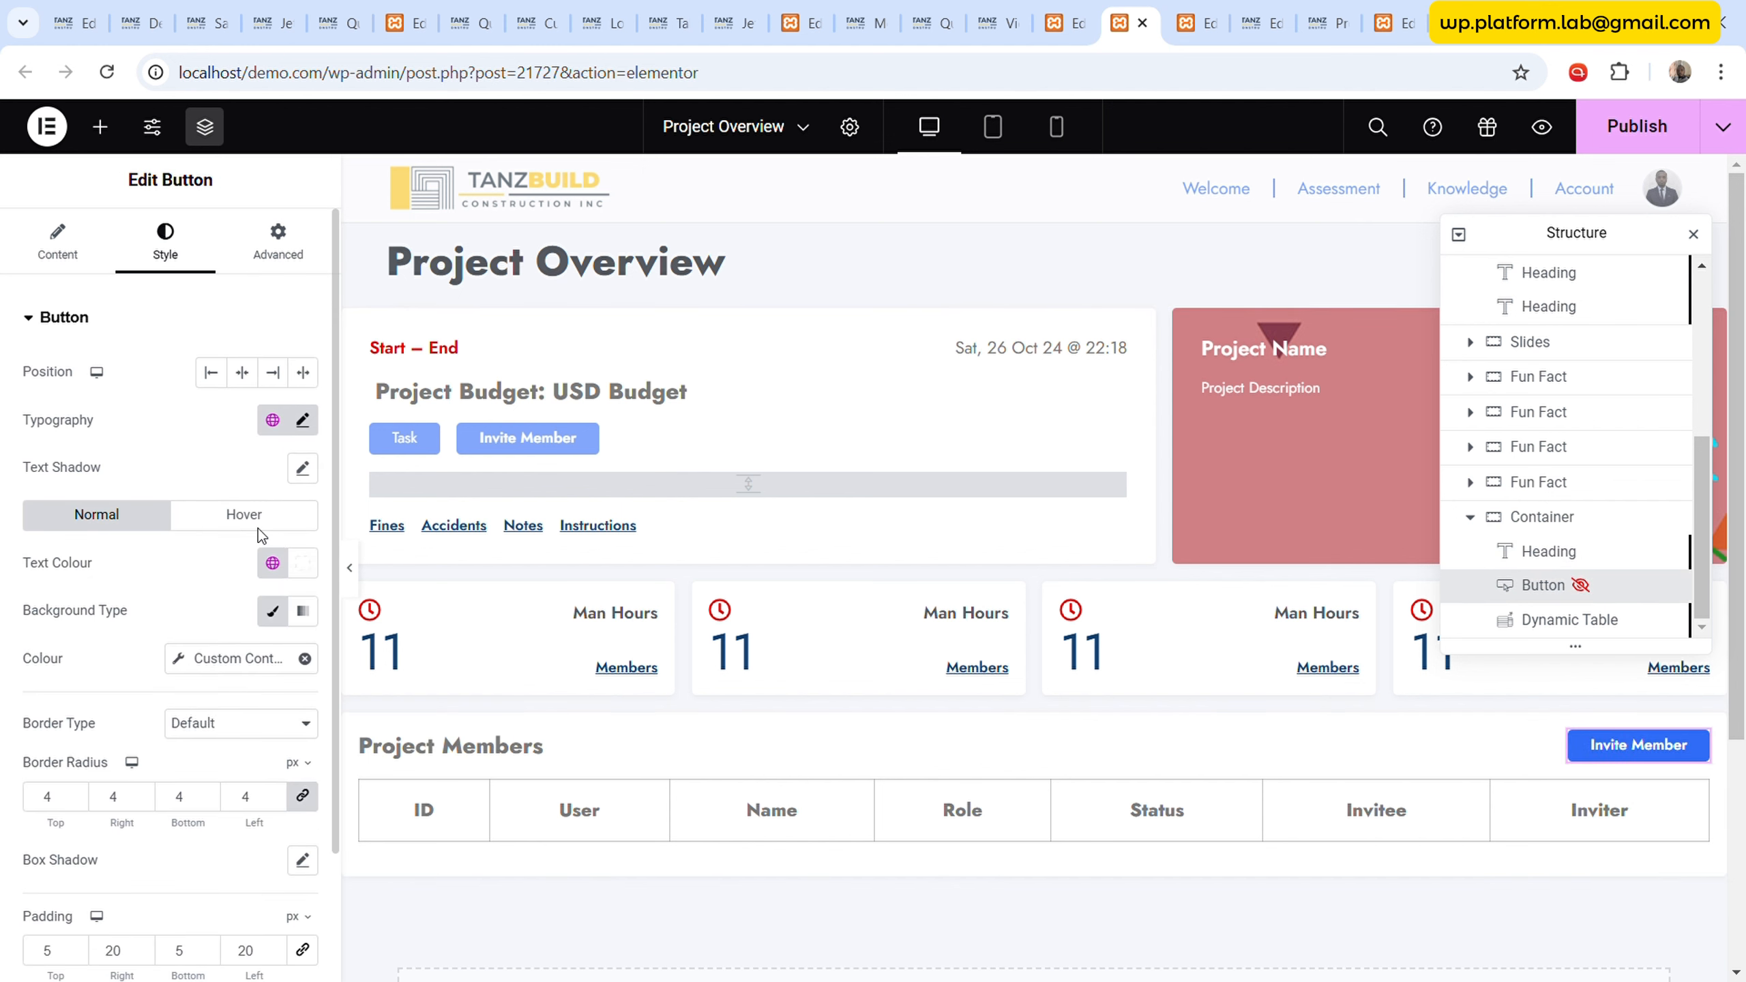
left_click(305, 658)
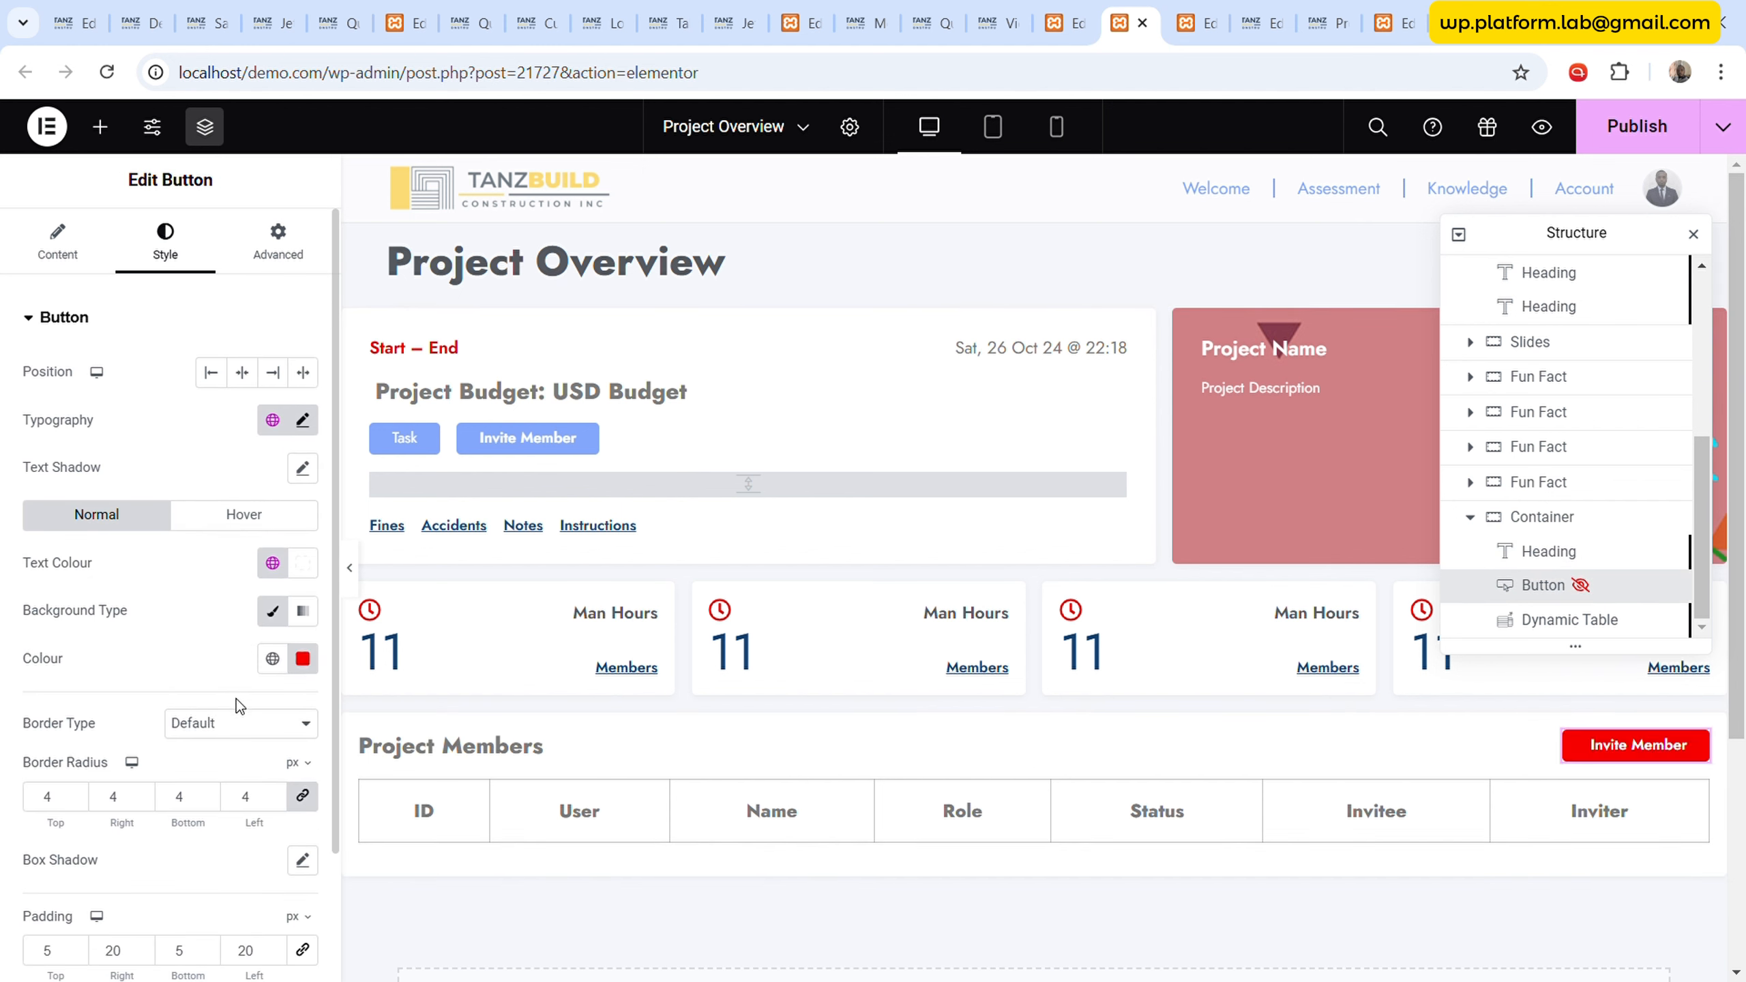
- Set the Invite Member button's background to the global Gray Background colour
left_click(272, 658)
scroll(145, 550, "down", 5)
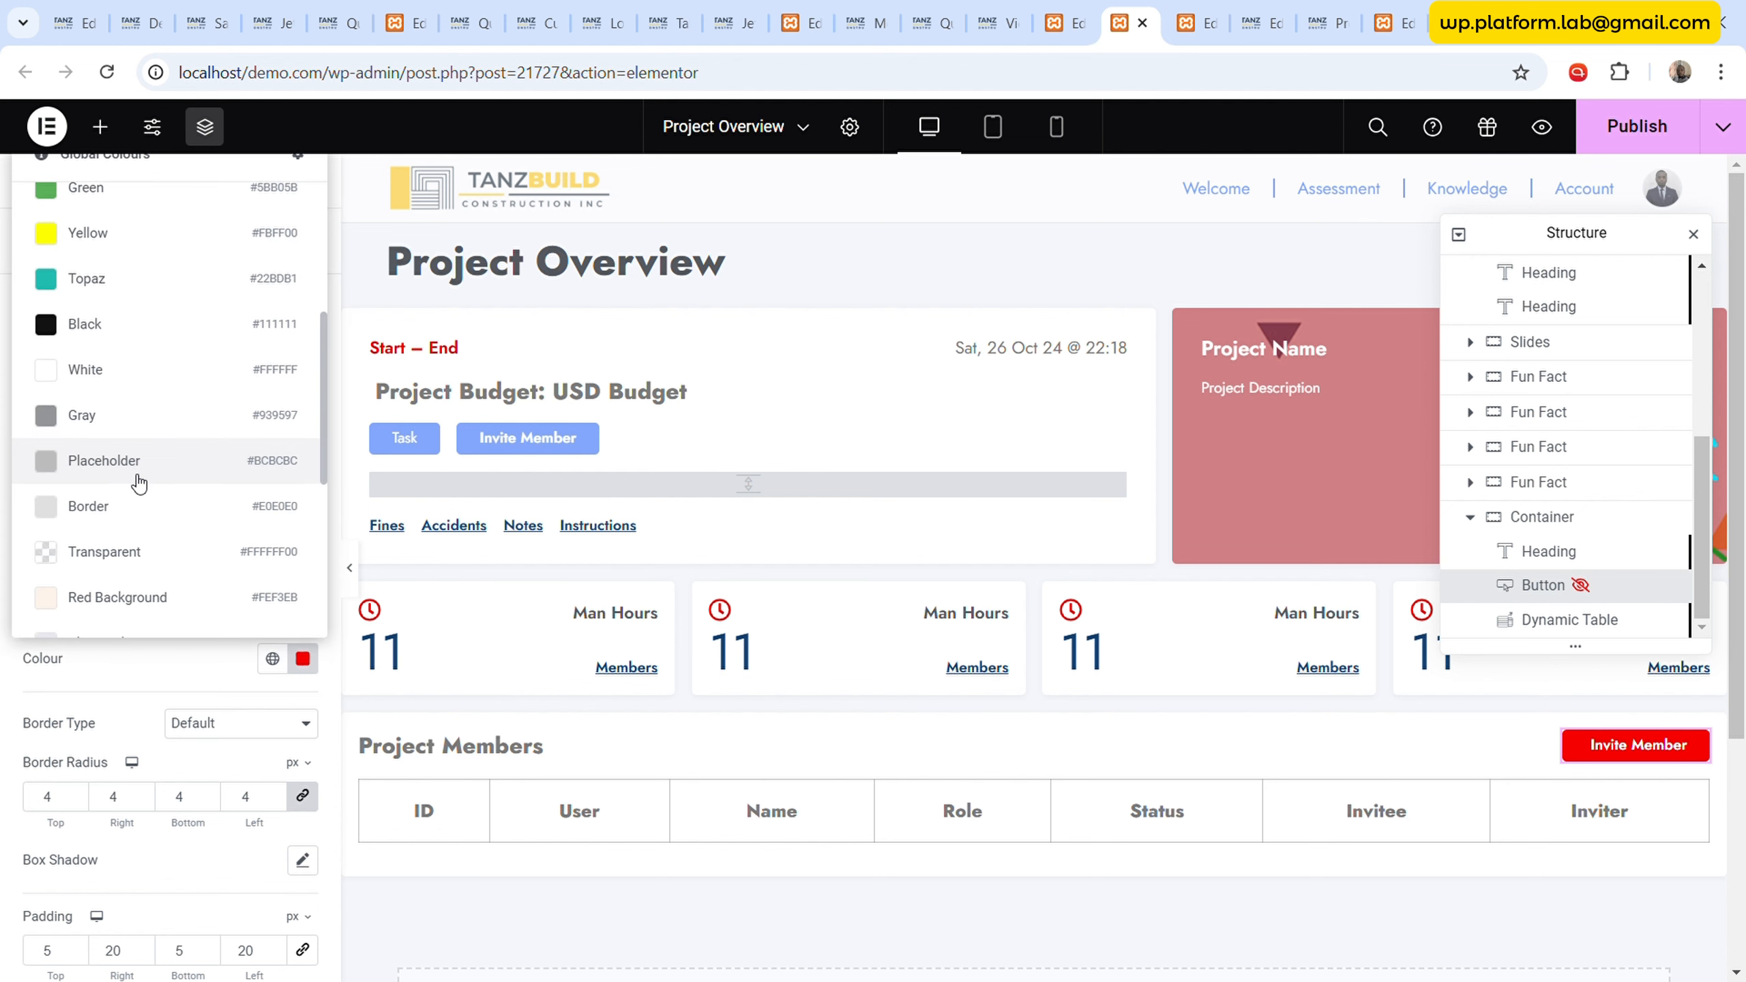
scroll(141, 520, "down", 2)
scroll(139, 523, "down", 2)
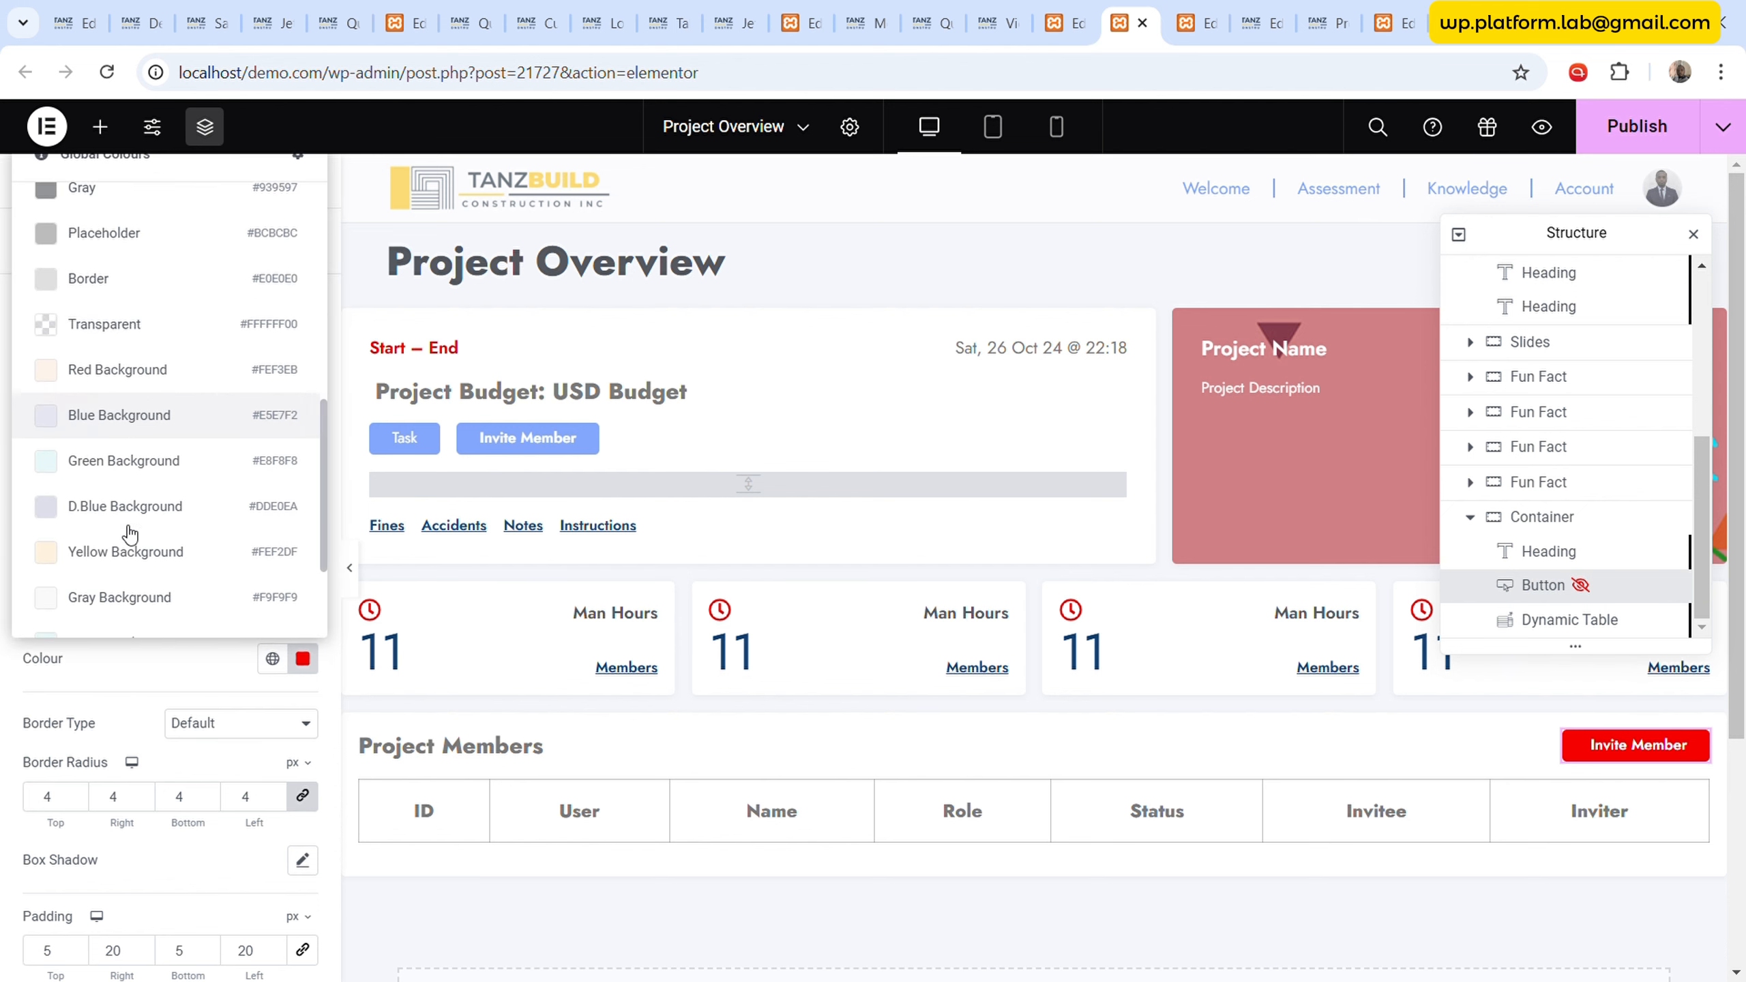
scroll(164, 480, "down", 2)
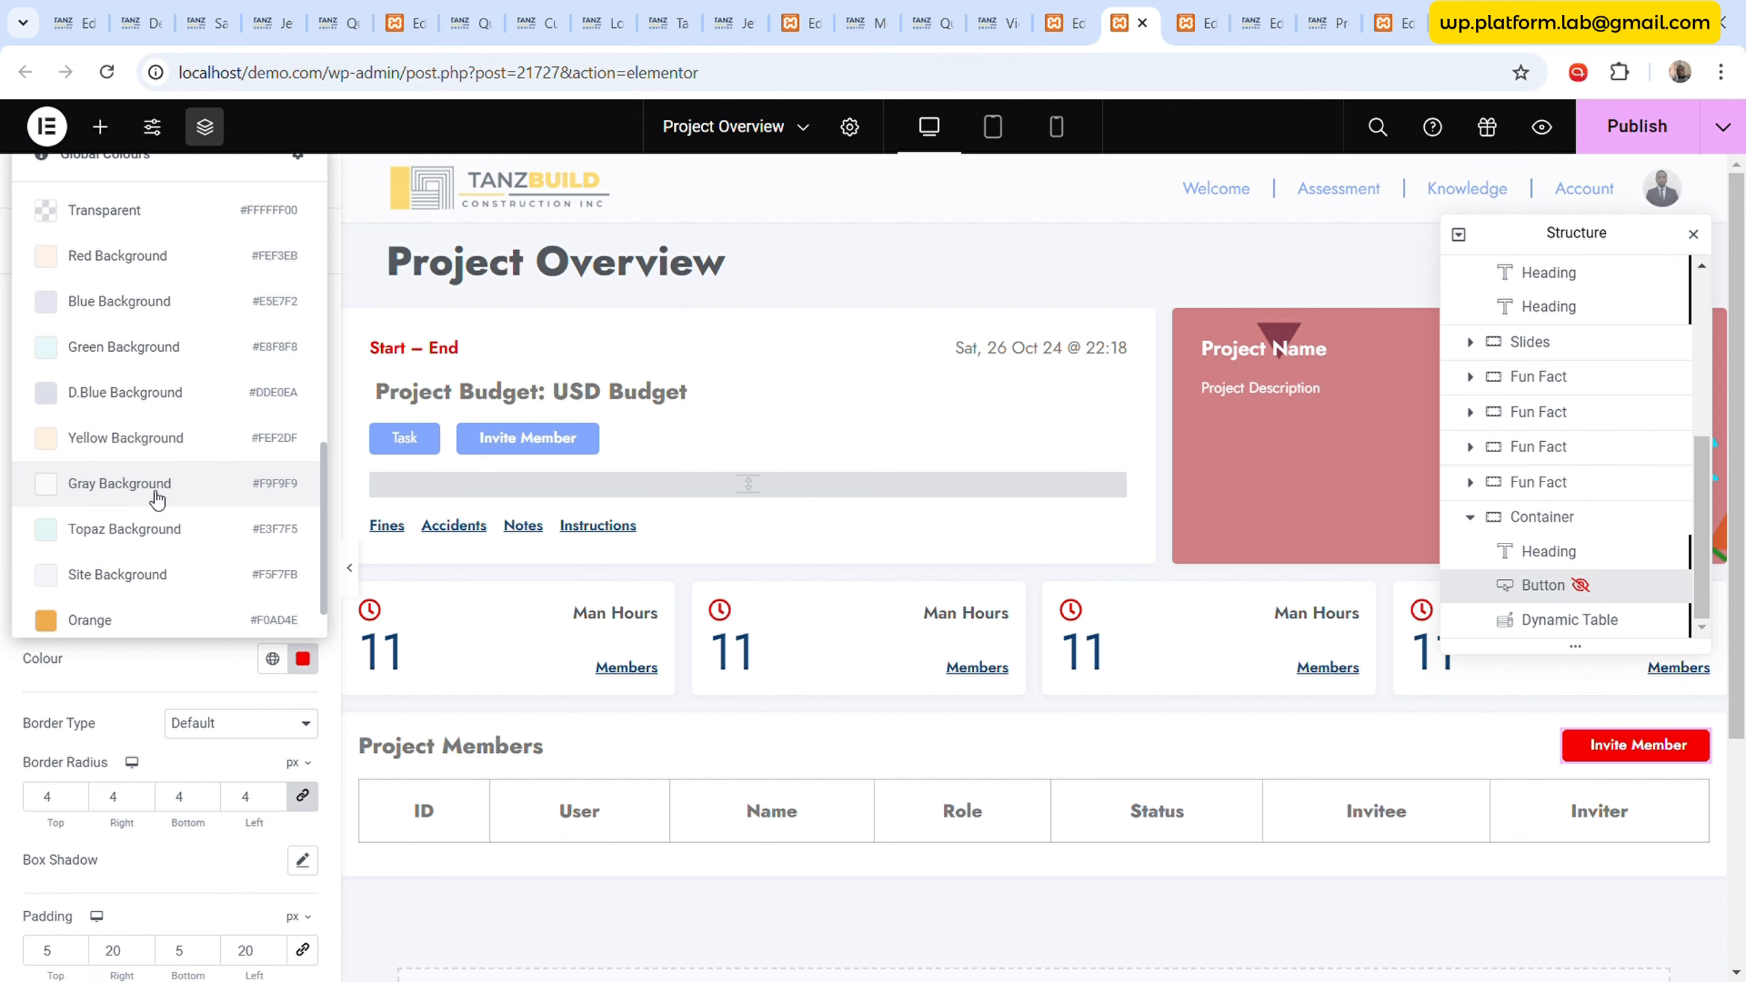
left_click(157, 495)
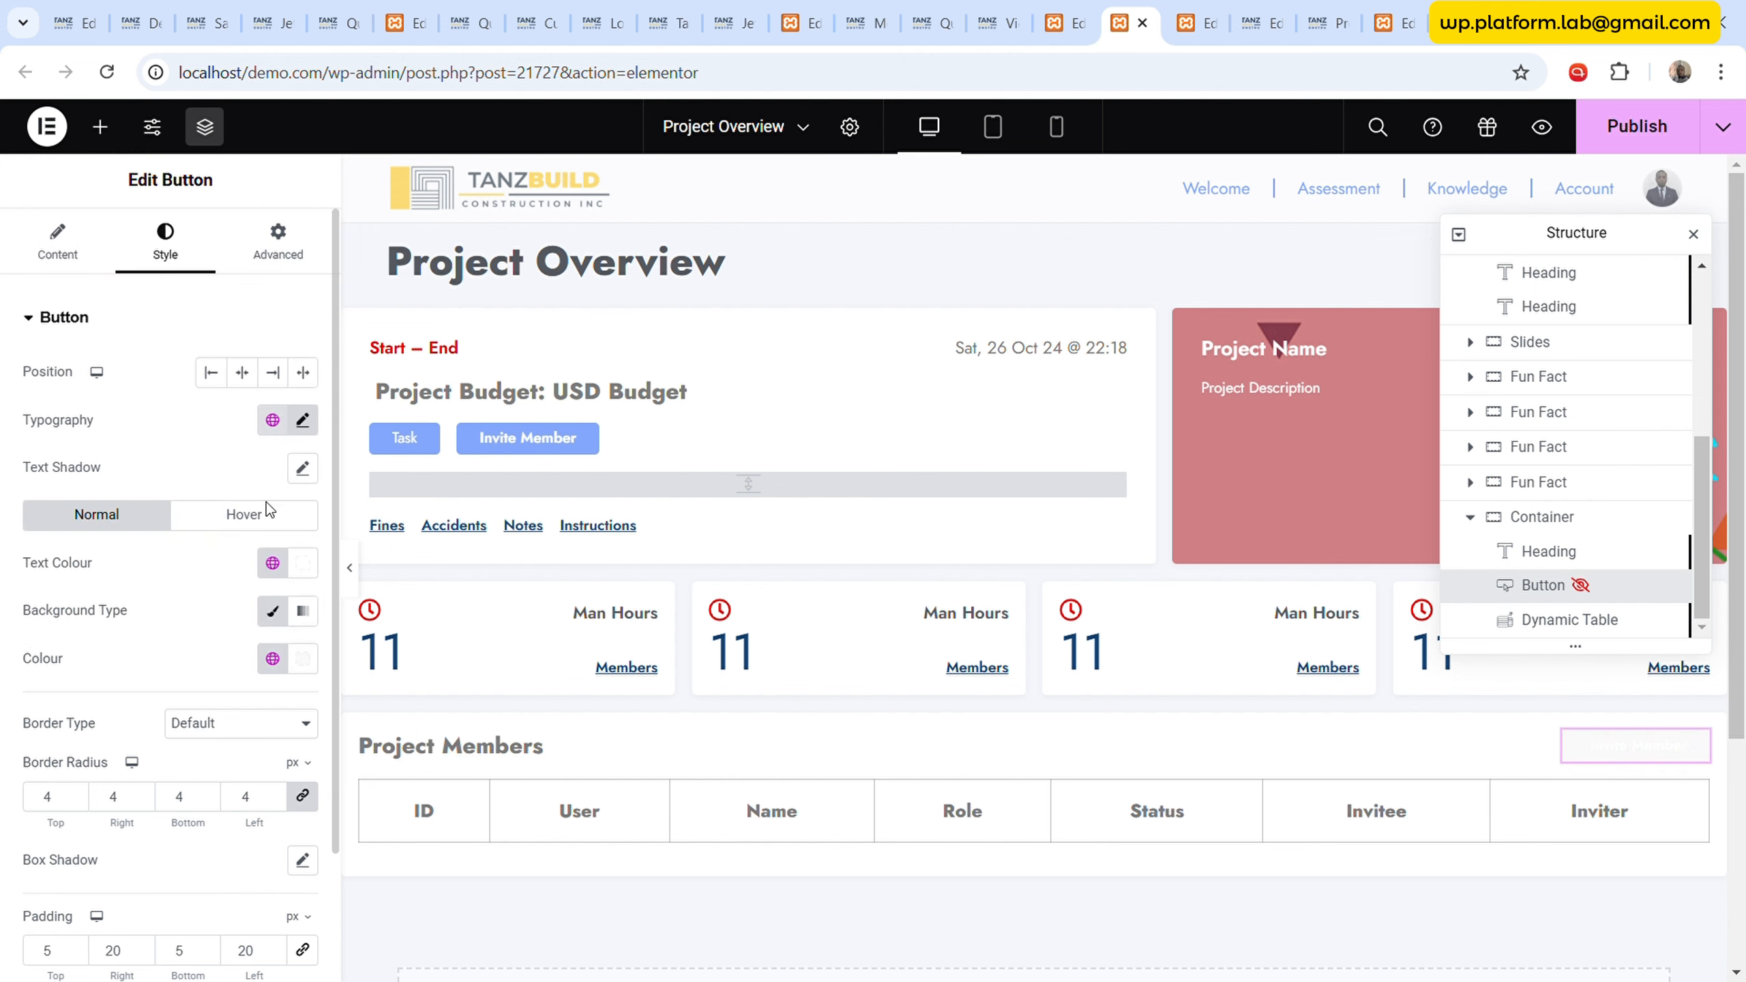
- Set the Invite Member button's text colour to the global Text colour and preview the full-width page
left_click(273, 561)
scroll(116, 409, "down", 2)
scroll(137, 351, "up", 2)
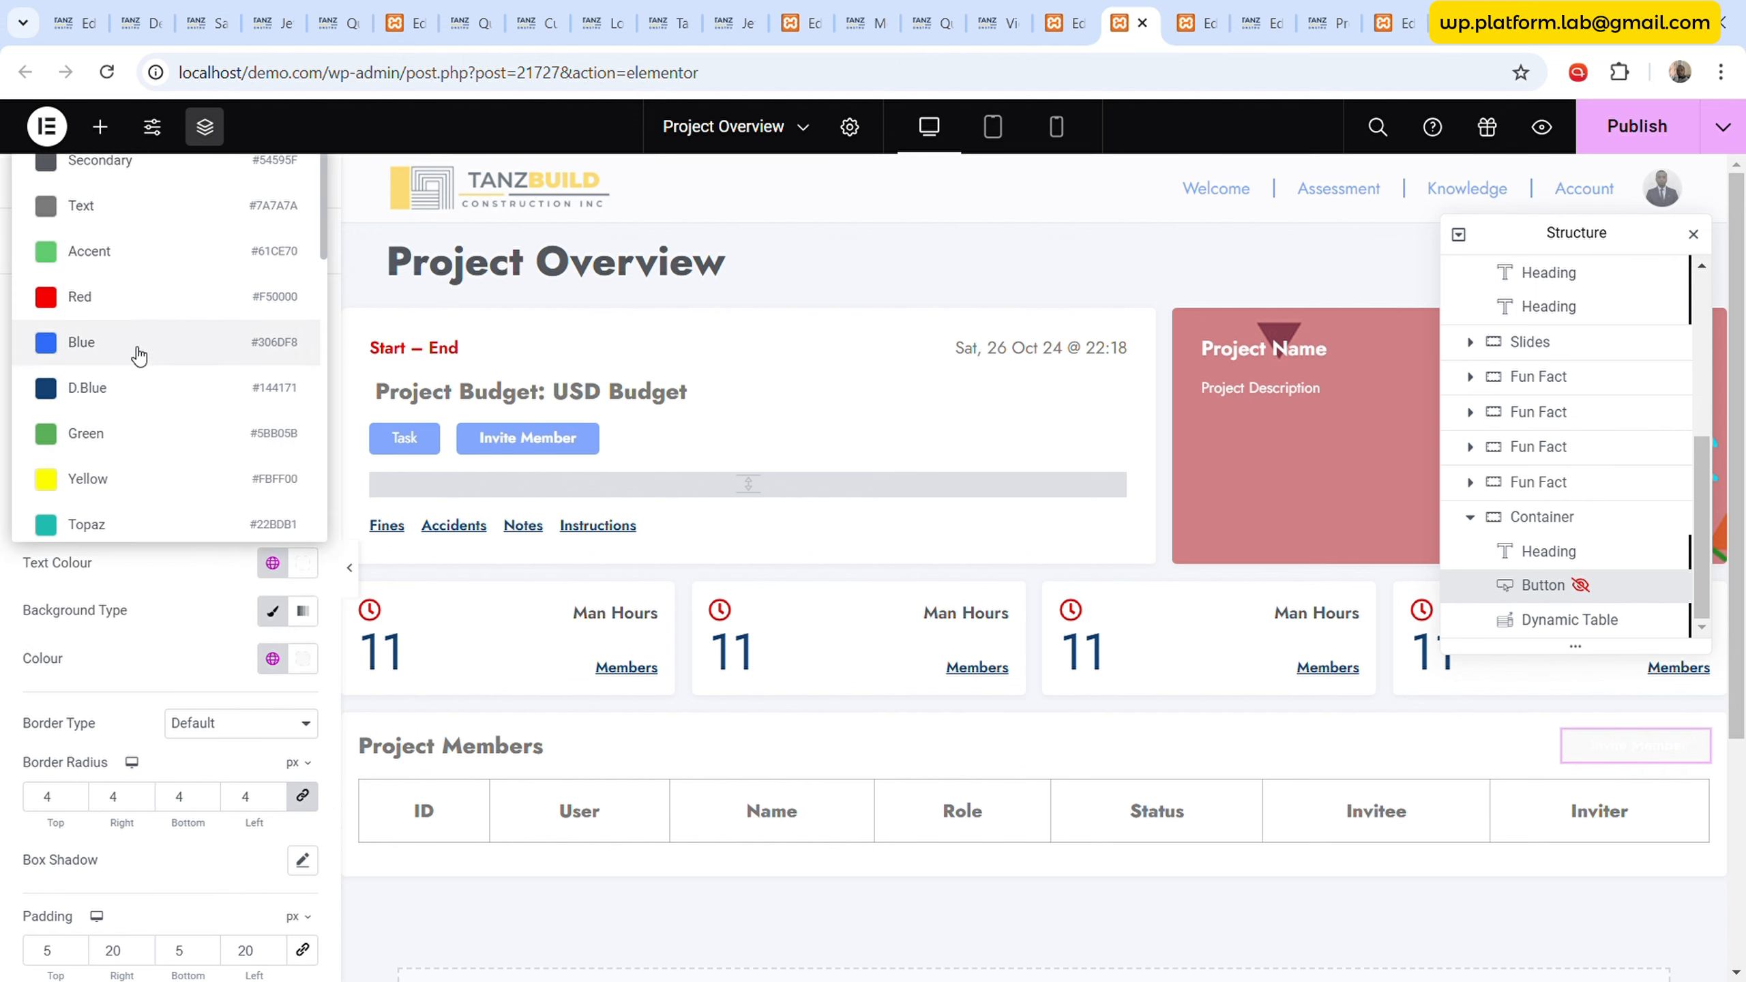
left_click(112, 217)
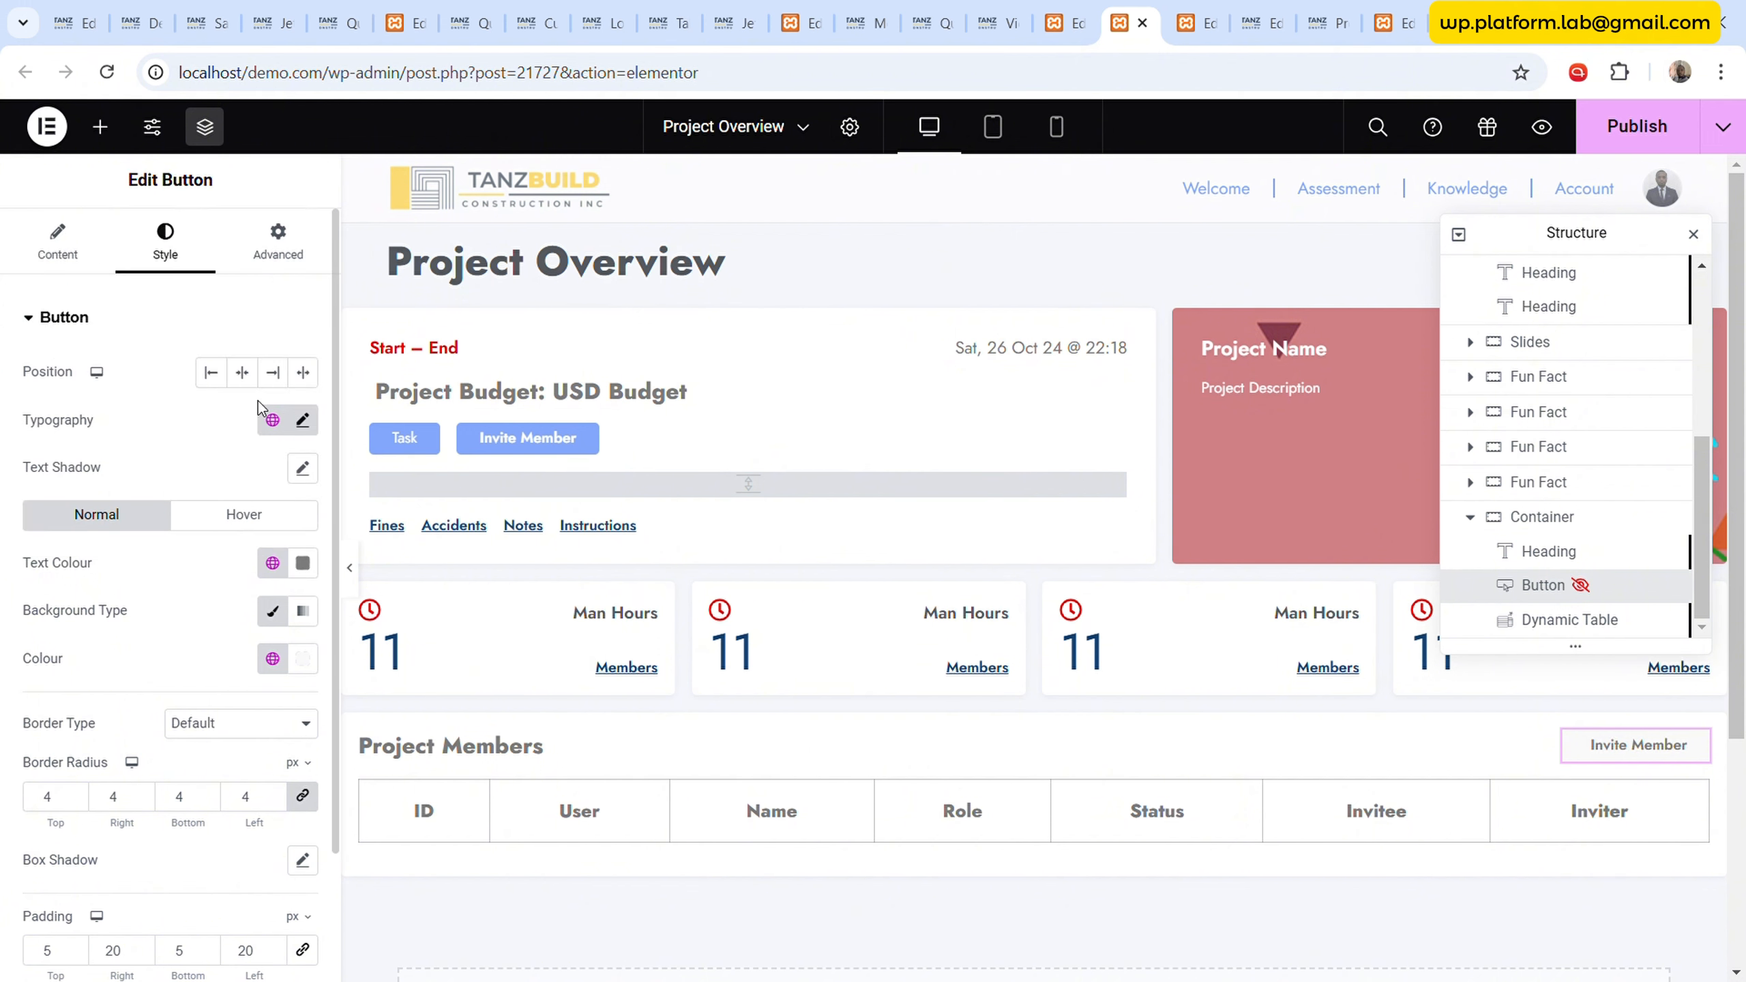
left_click(352, 569)
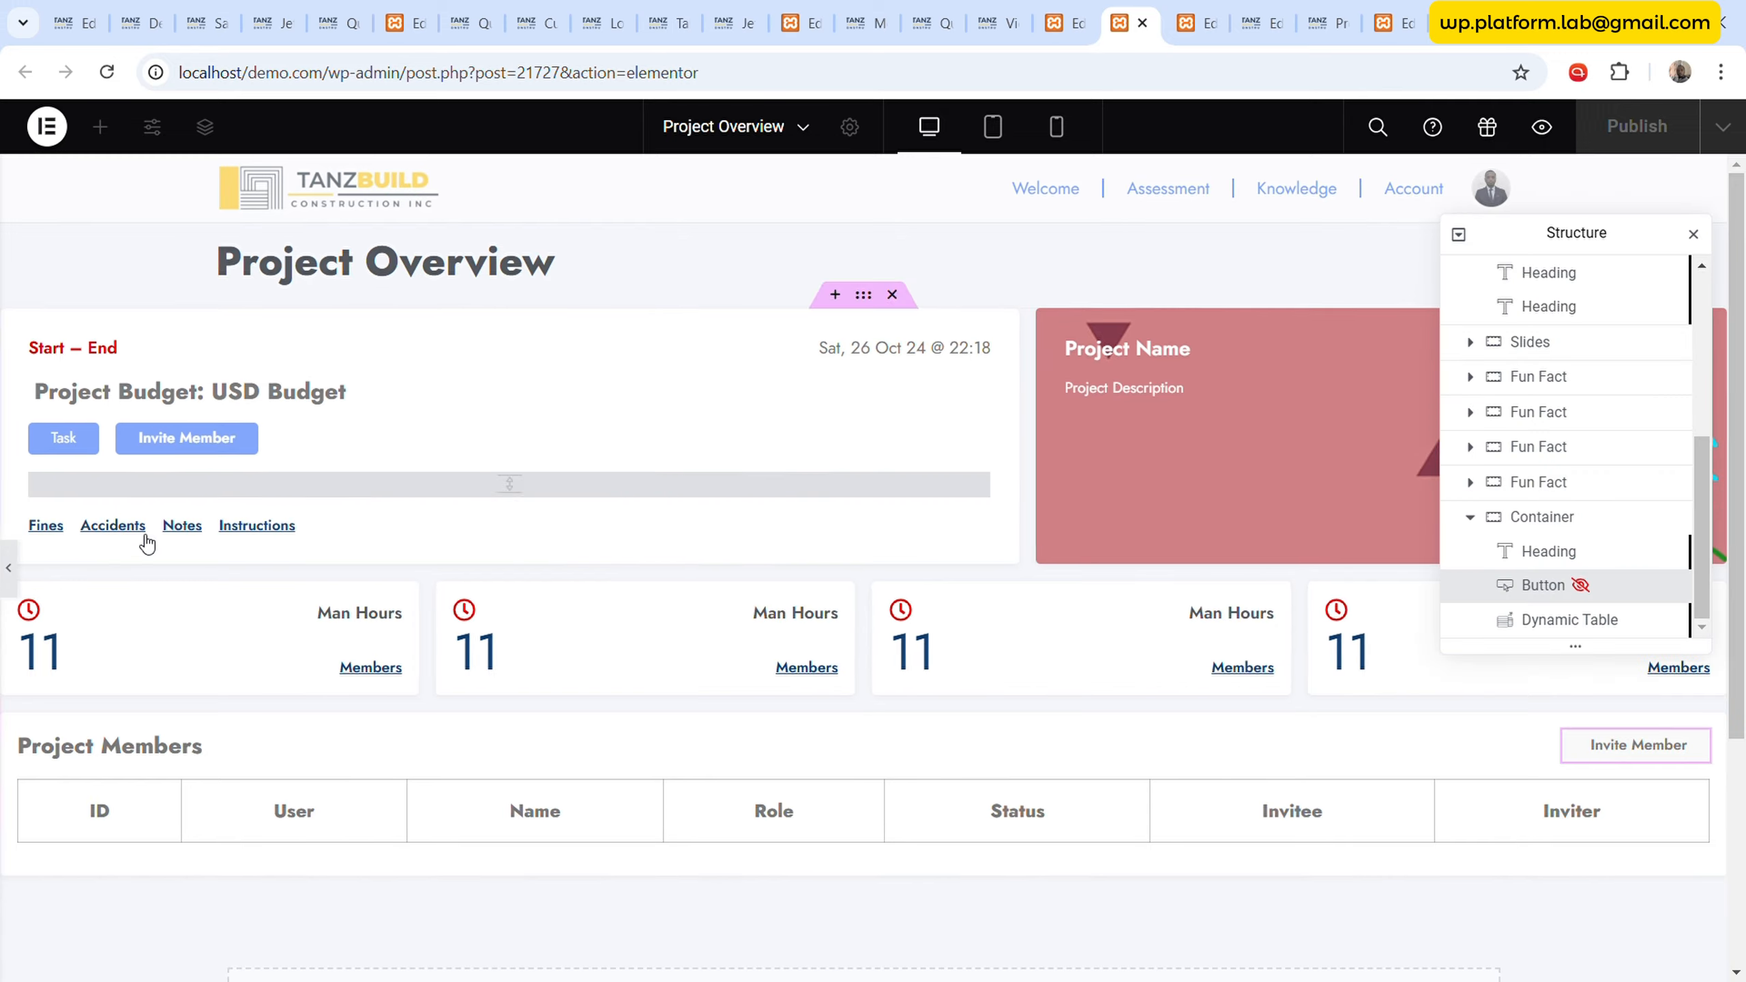
left_click(8, 568)
- Change the Invite Member button's background to the global Border colour
left_click(272, 659)
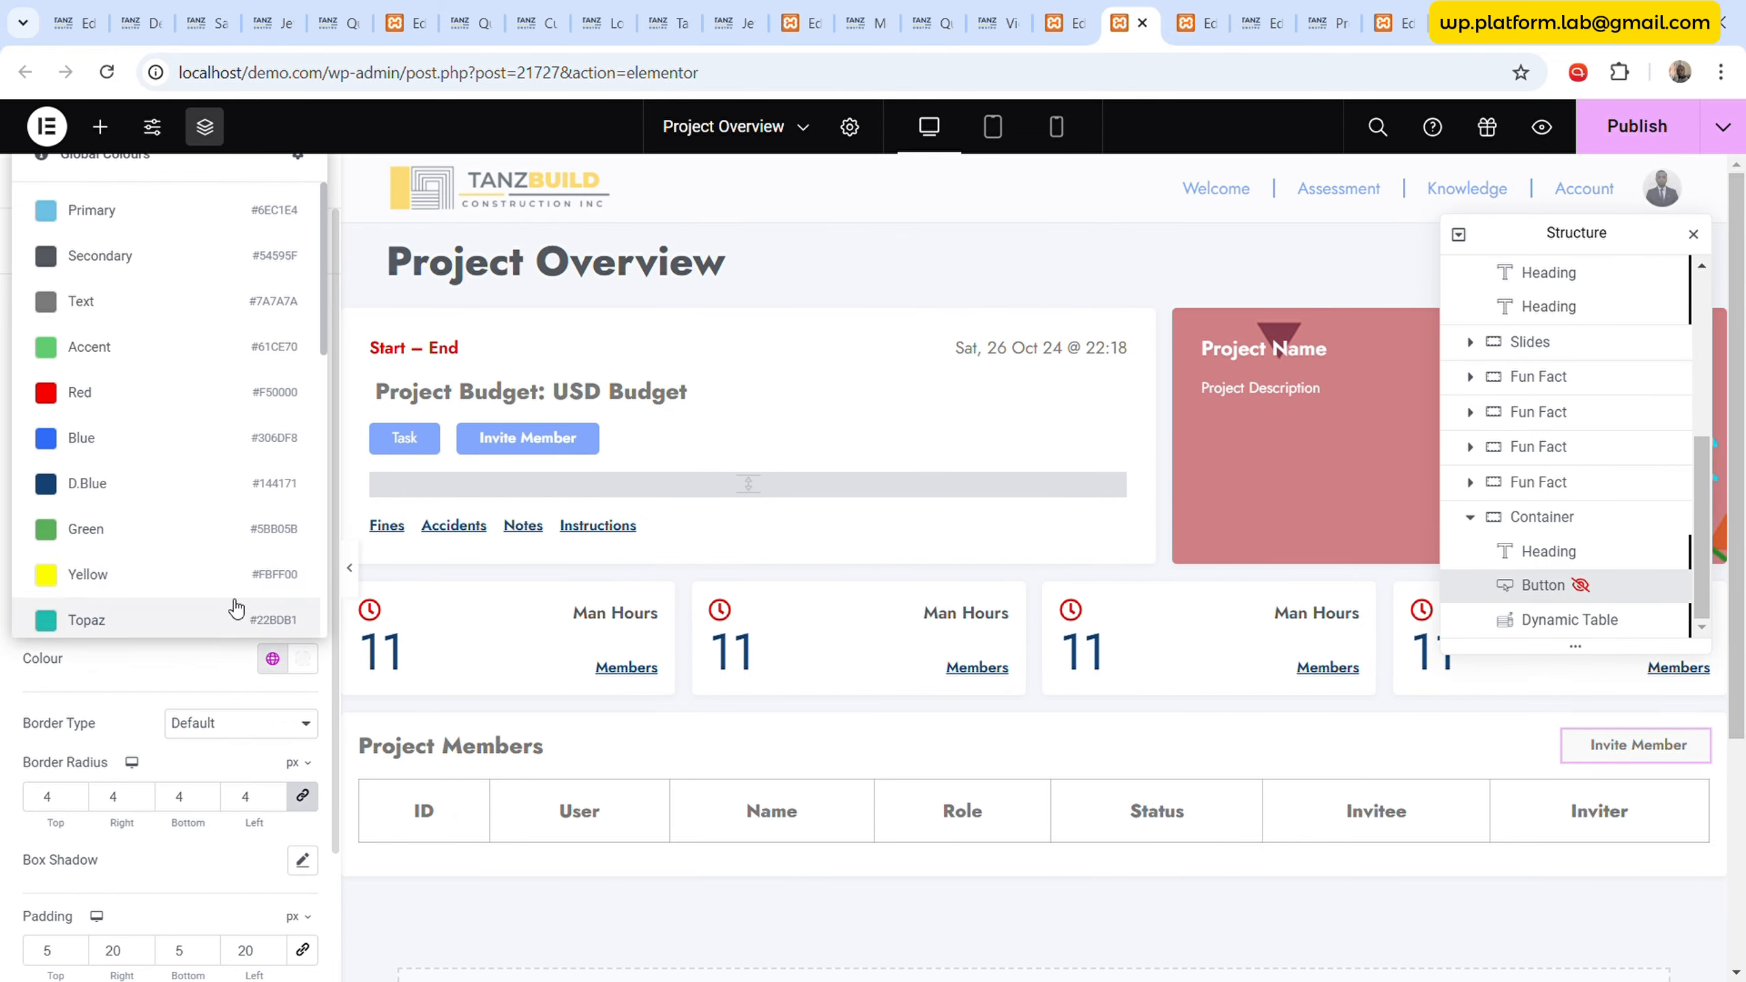
scroll(192, 481, "down", 10)
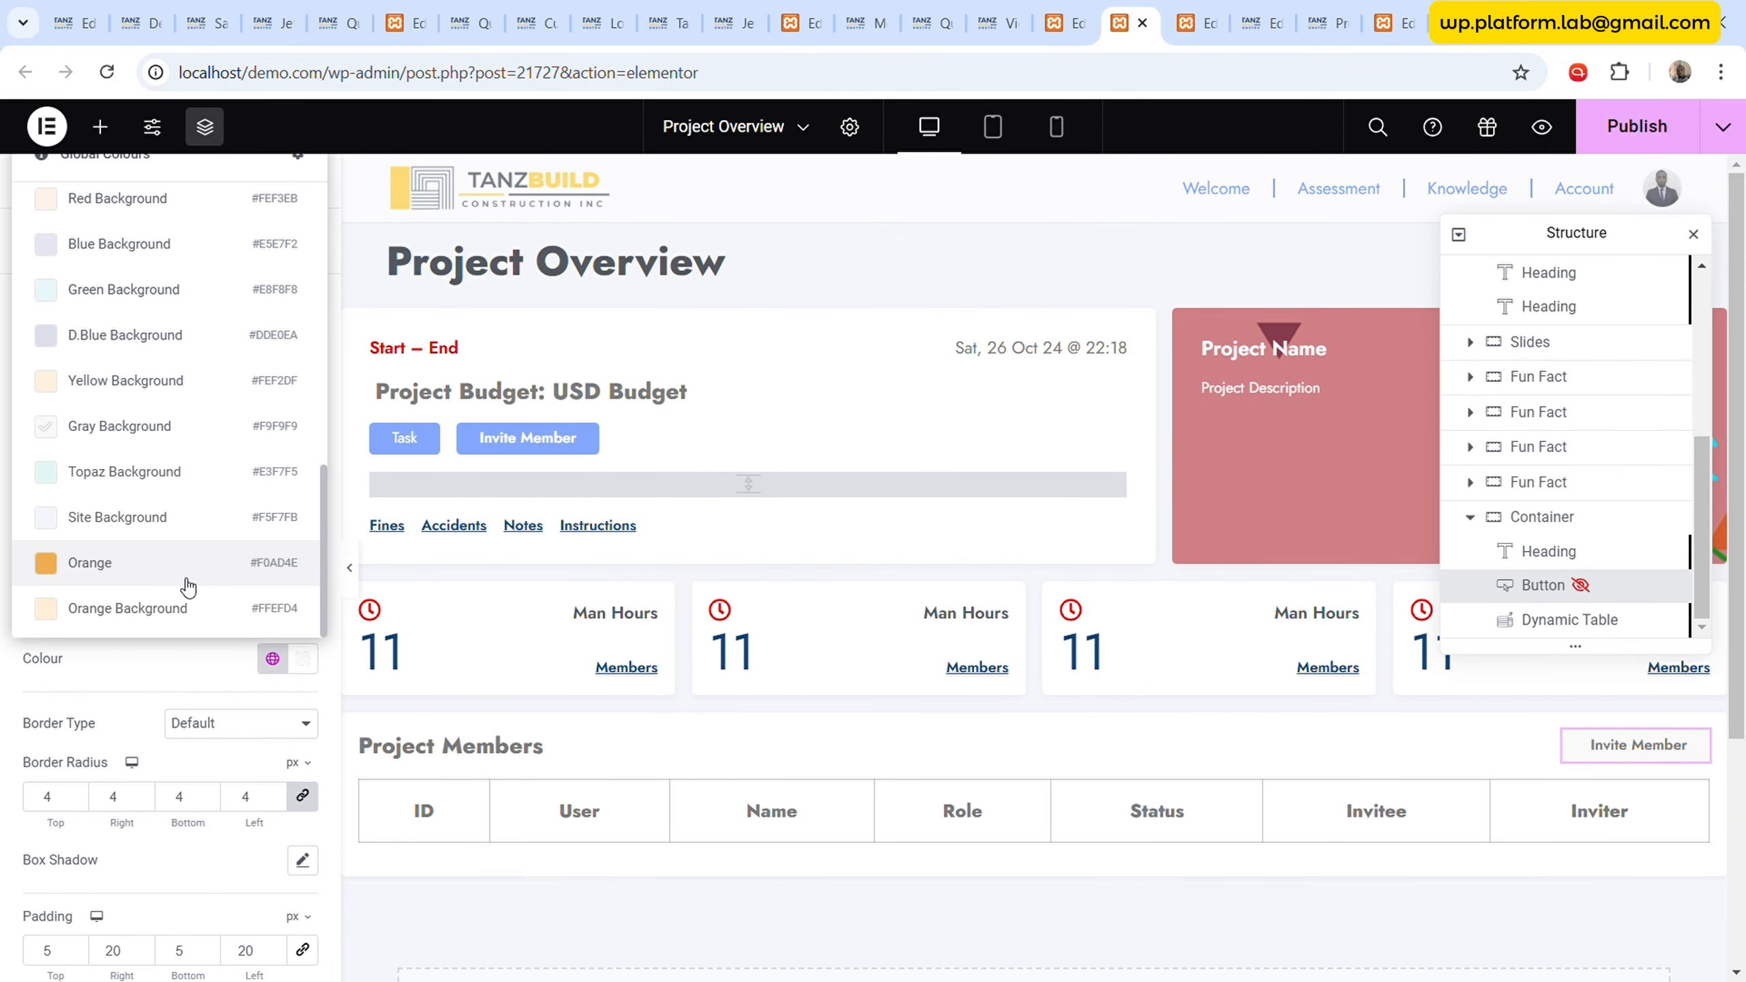
scroll(196, 512, "up", 3)
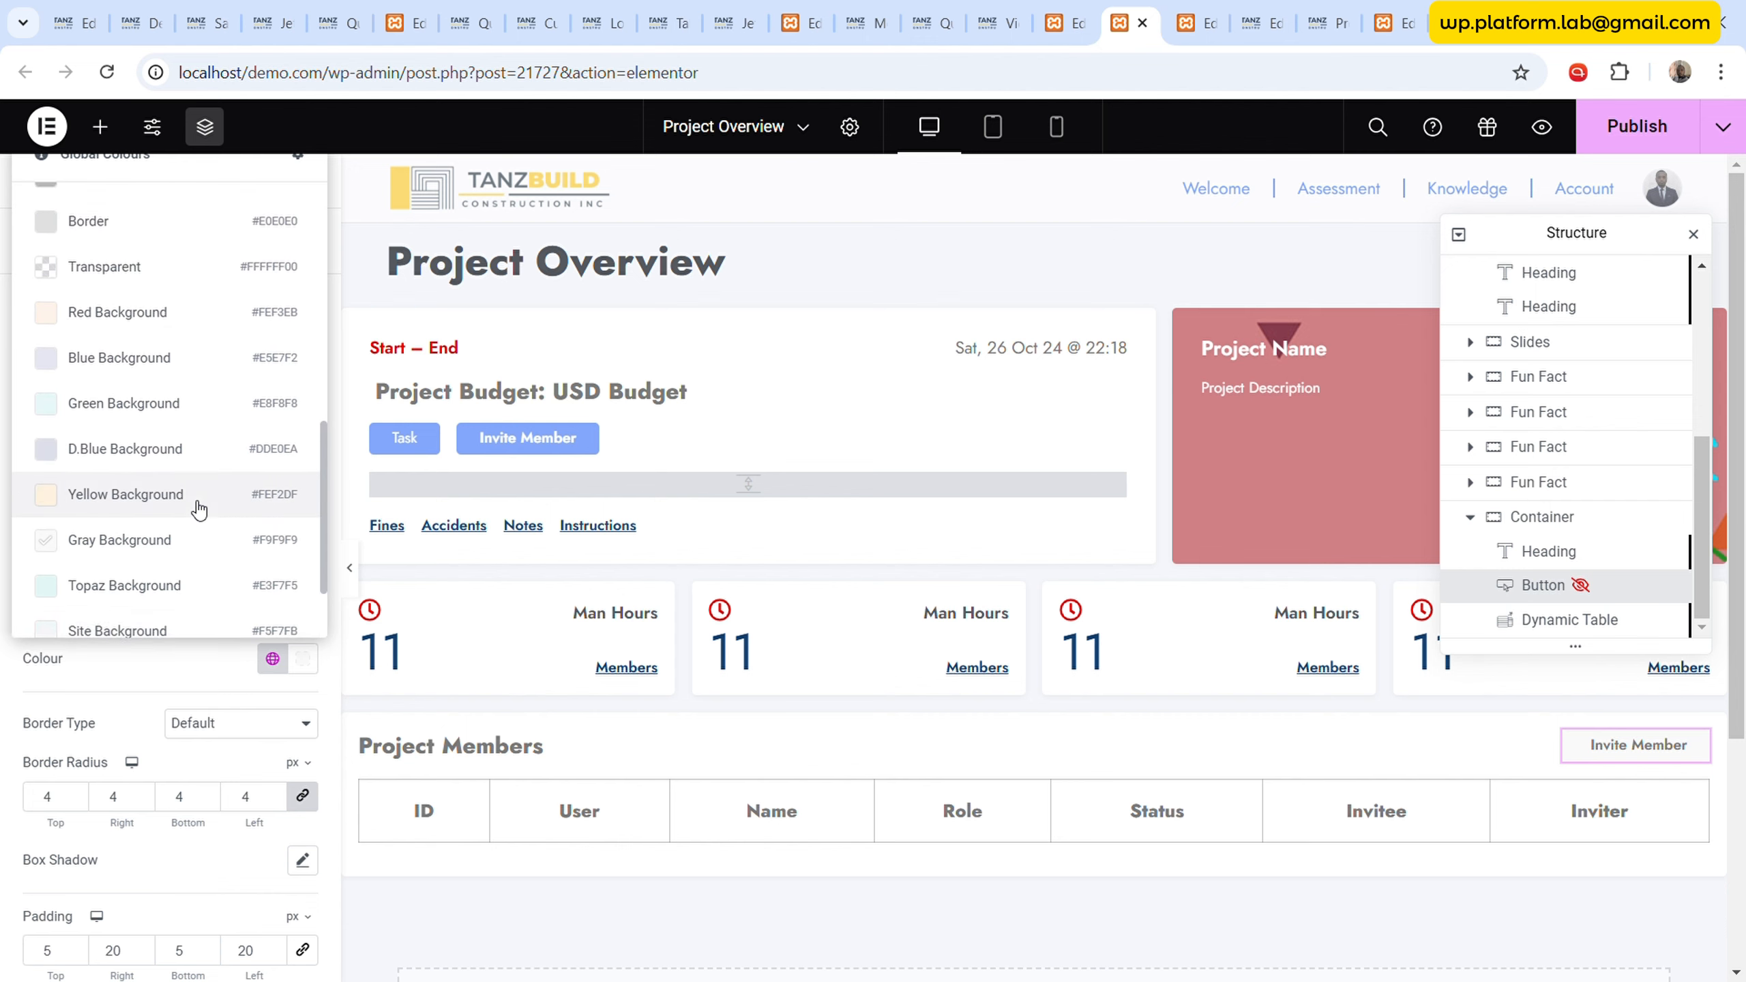
scroll(196, 509, "up", 3)
left_click(145, 342)
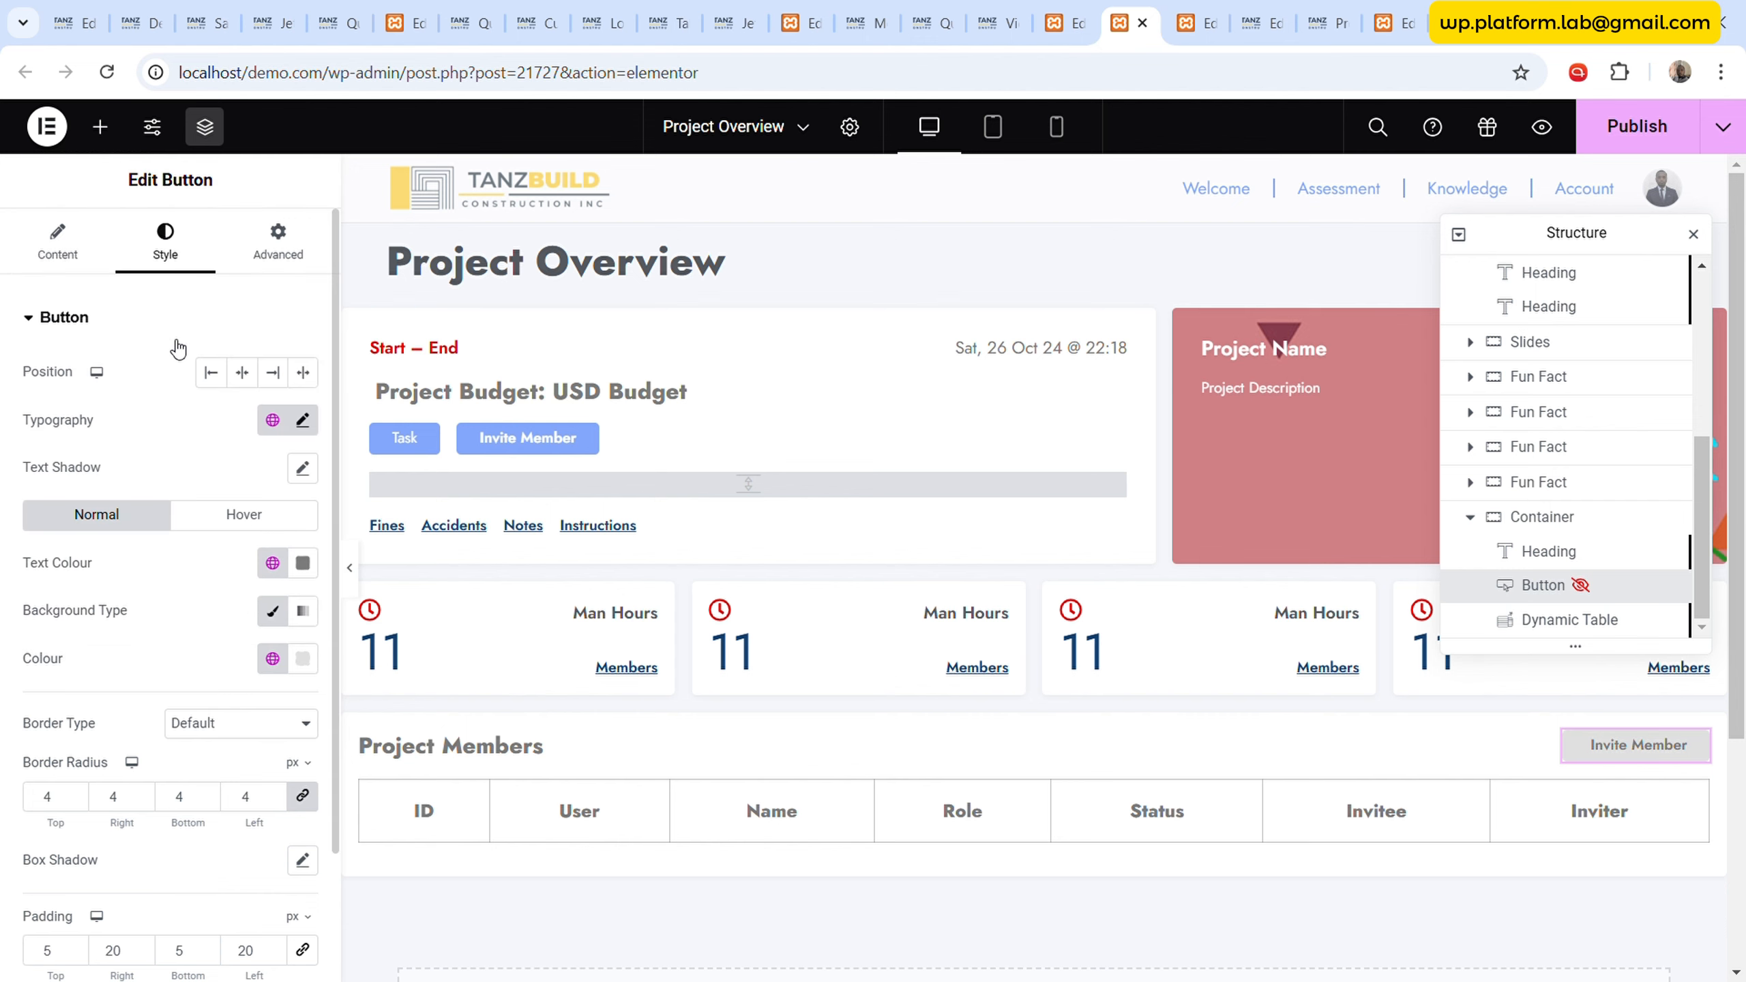
- Set the Invite Member button's background to the global Topaz Background colour and preview the full-width page
left_click(272, 658)
scroll(181, 492, "down", 5)
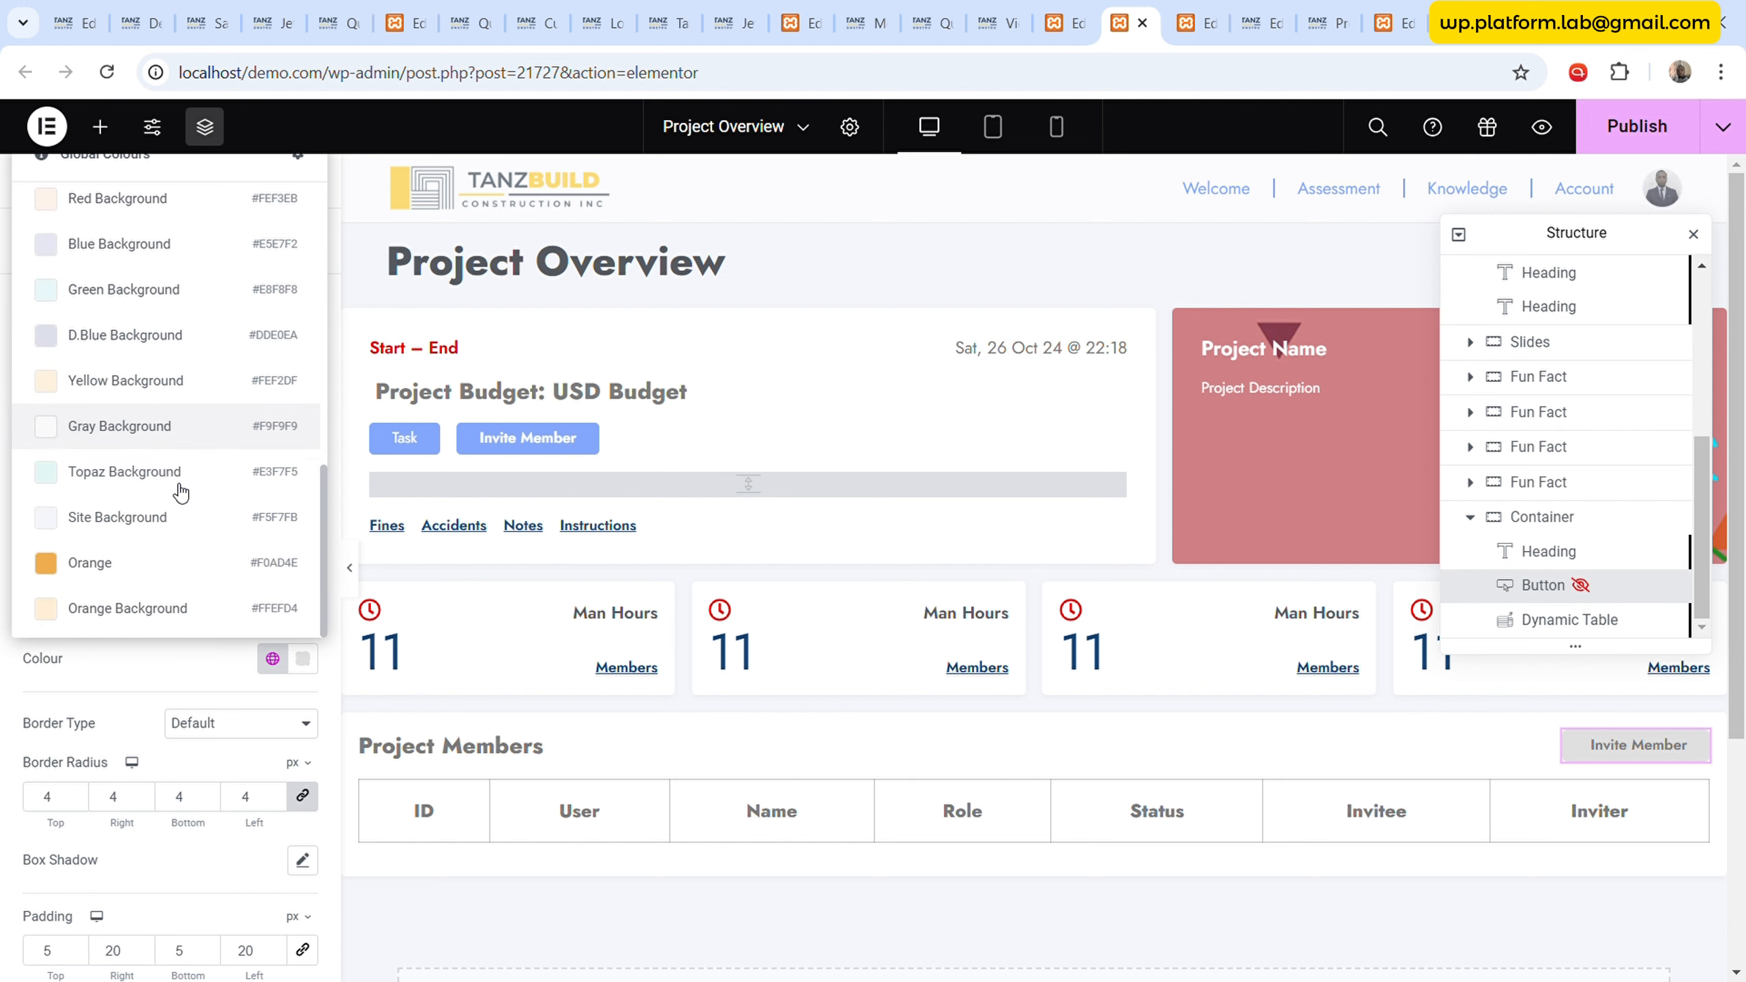
left_click(165, 473)
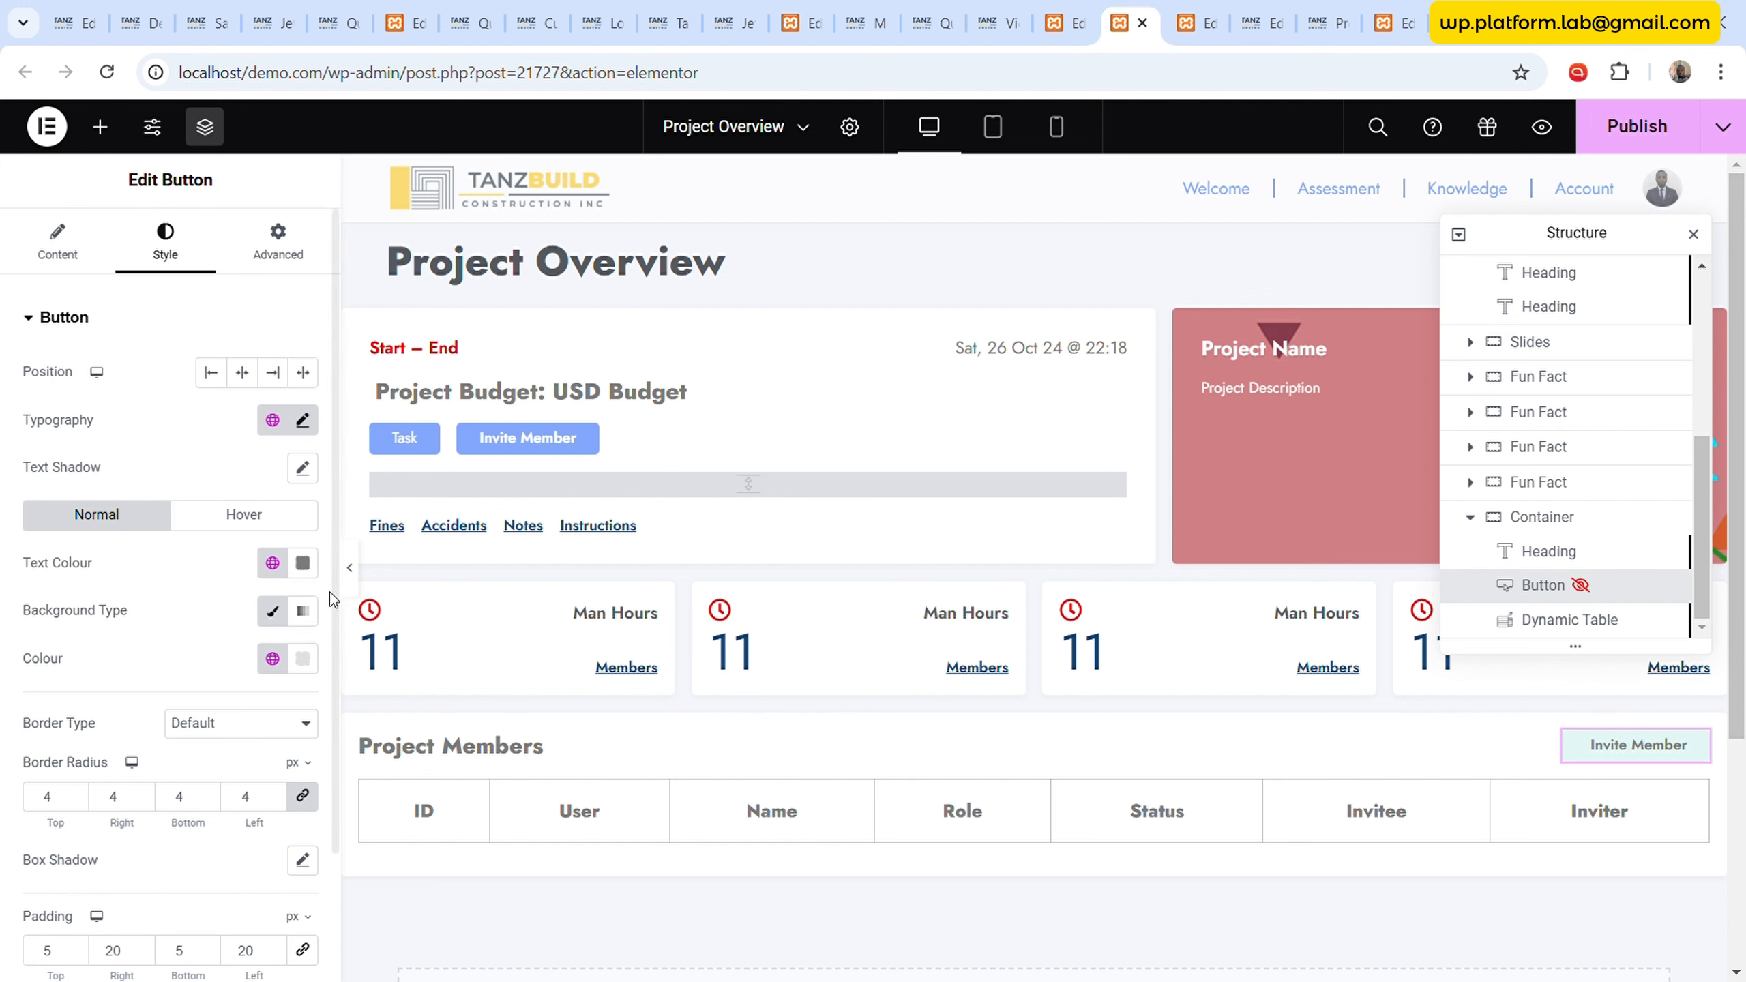
left_click(349, 567)
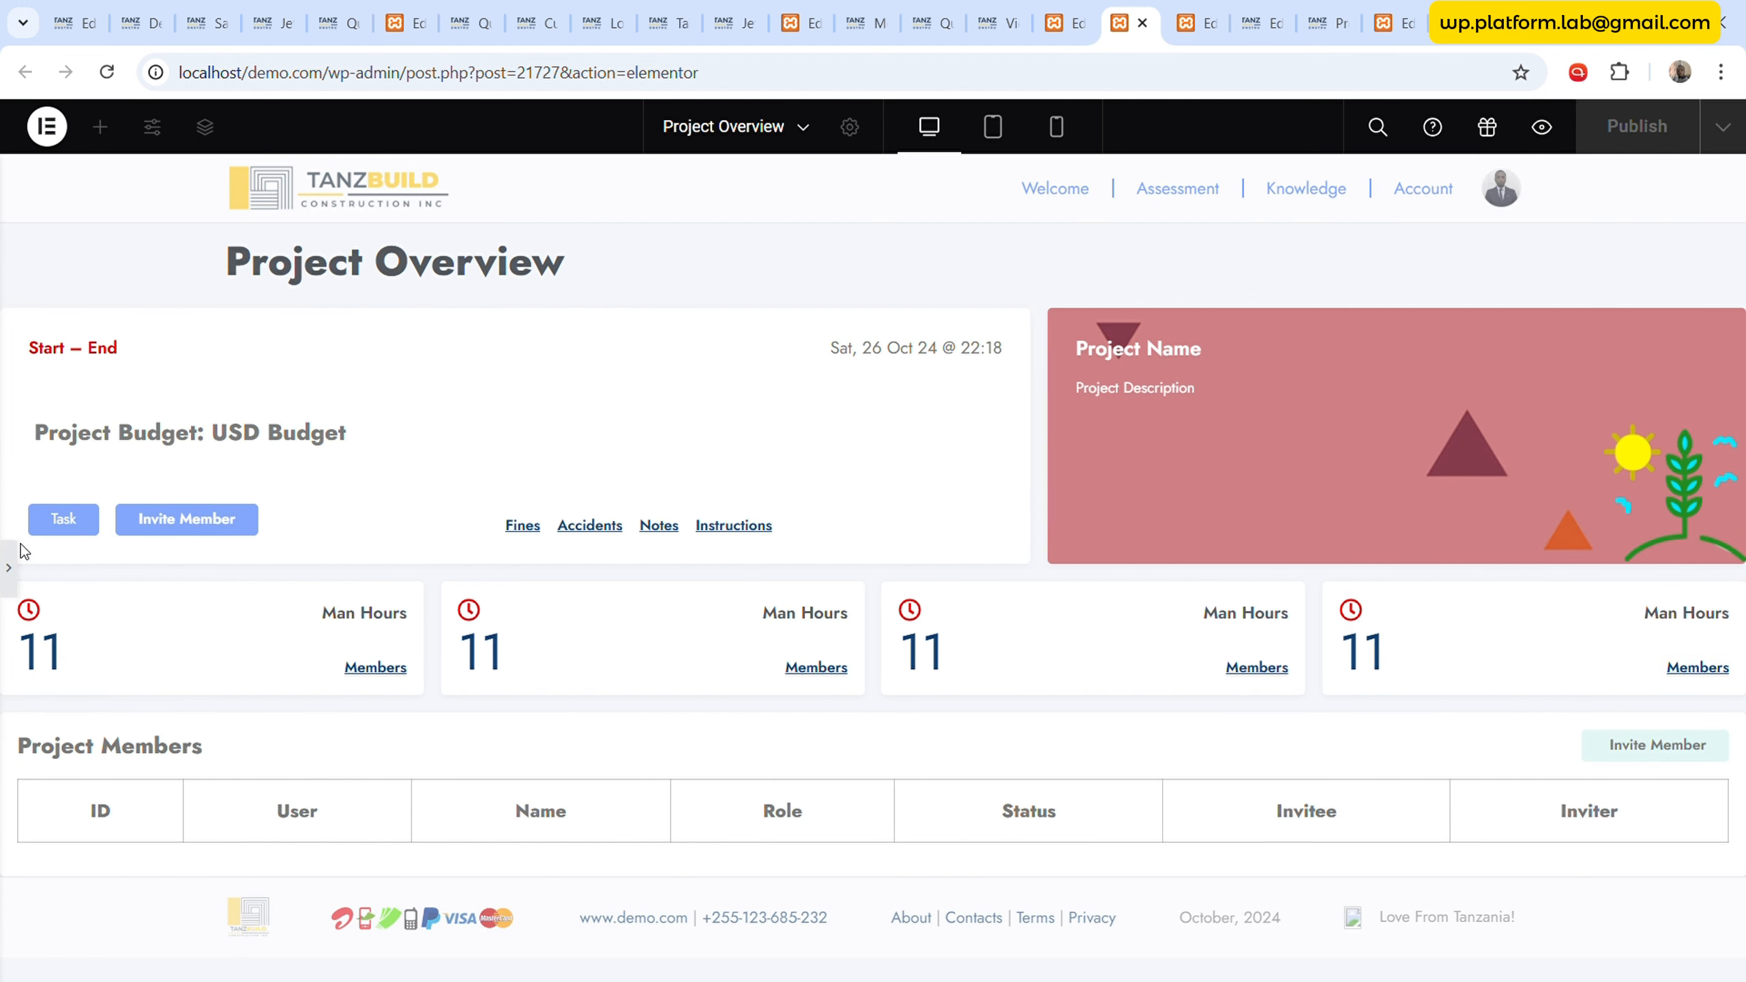
left_click(10, 571)
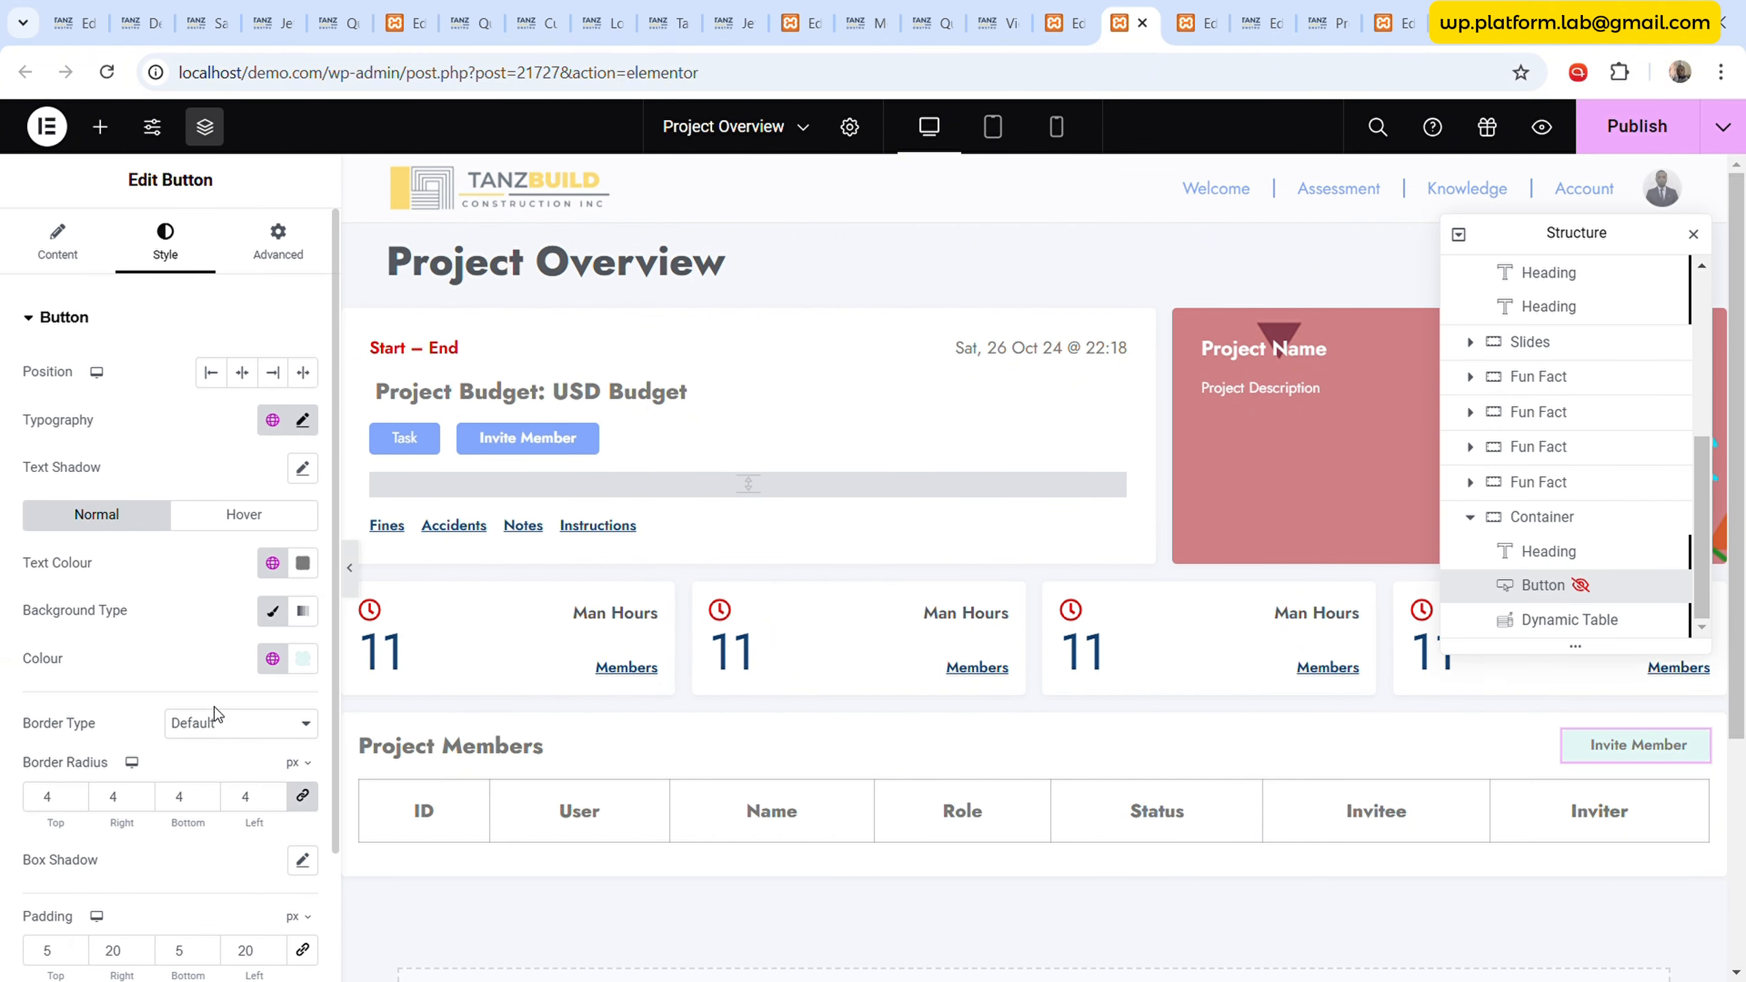
- Give the Invite Member button a solid 1 px border in the global Border colour and publish the template
left_click(227, 811)
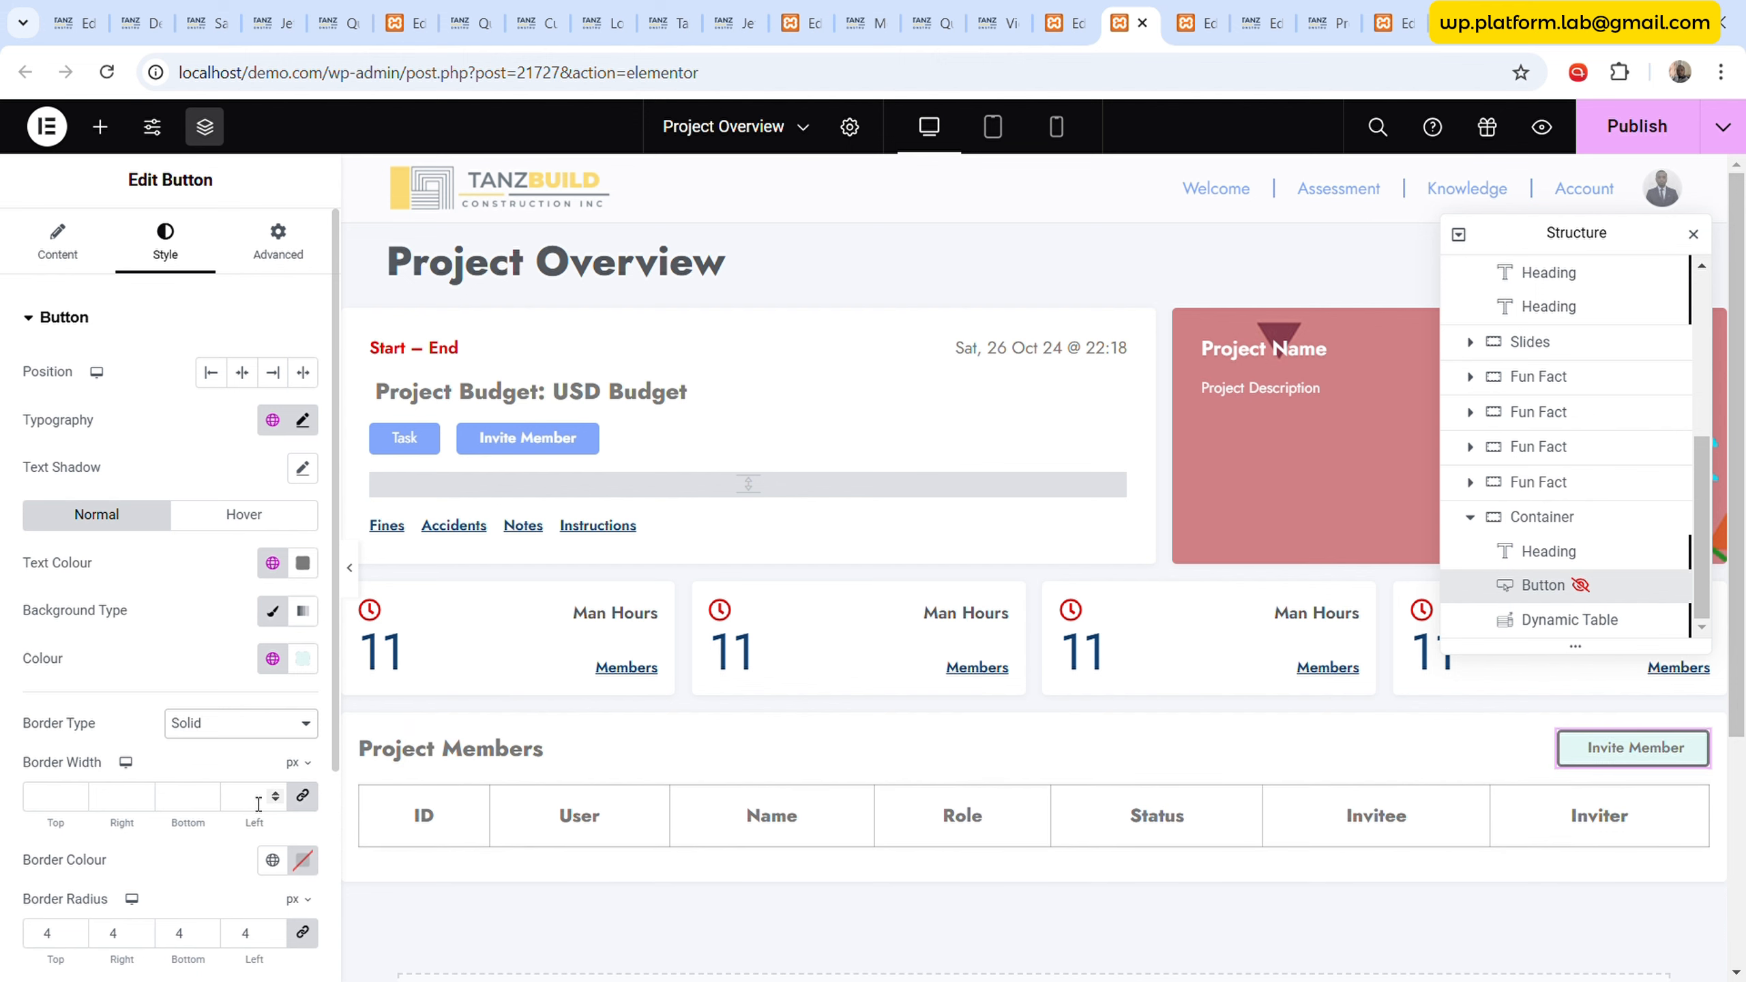
scroll(271, 791, "down", 2)
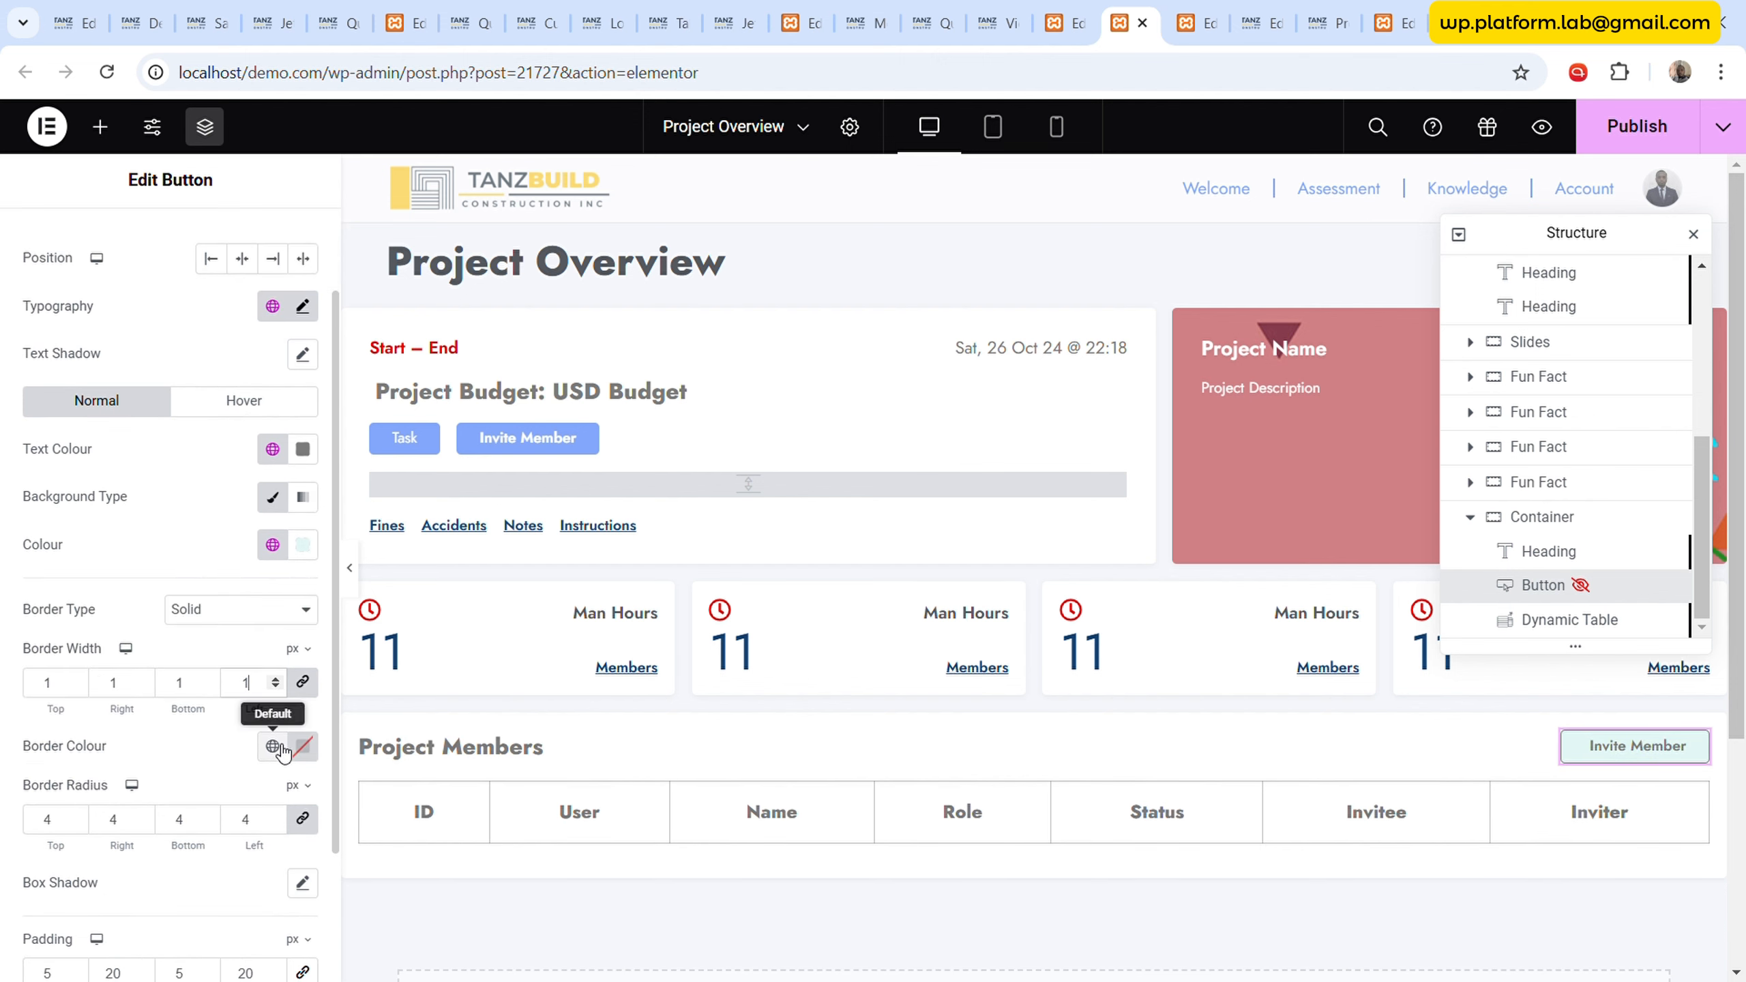
left_click(273, 745)
scroll(206, 620, "down", 5)
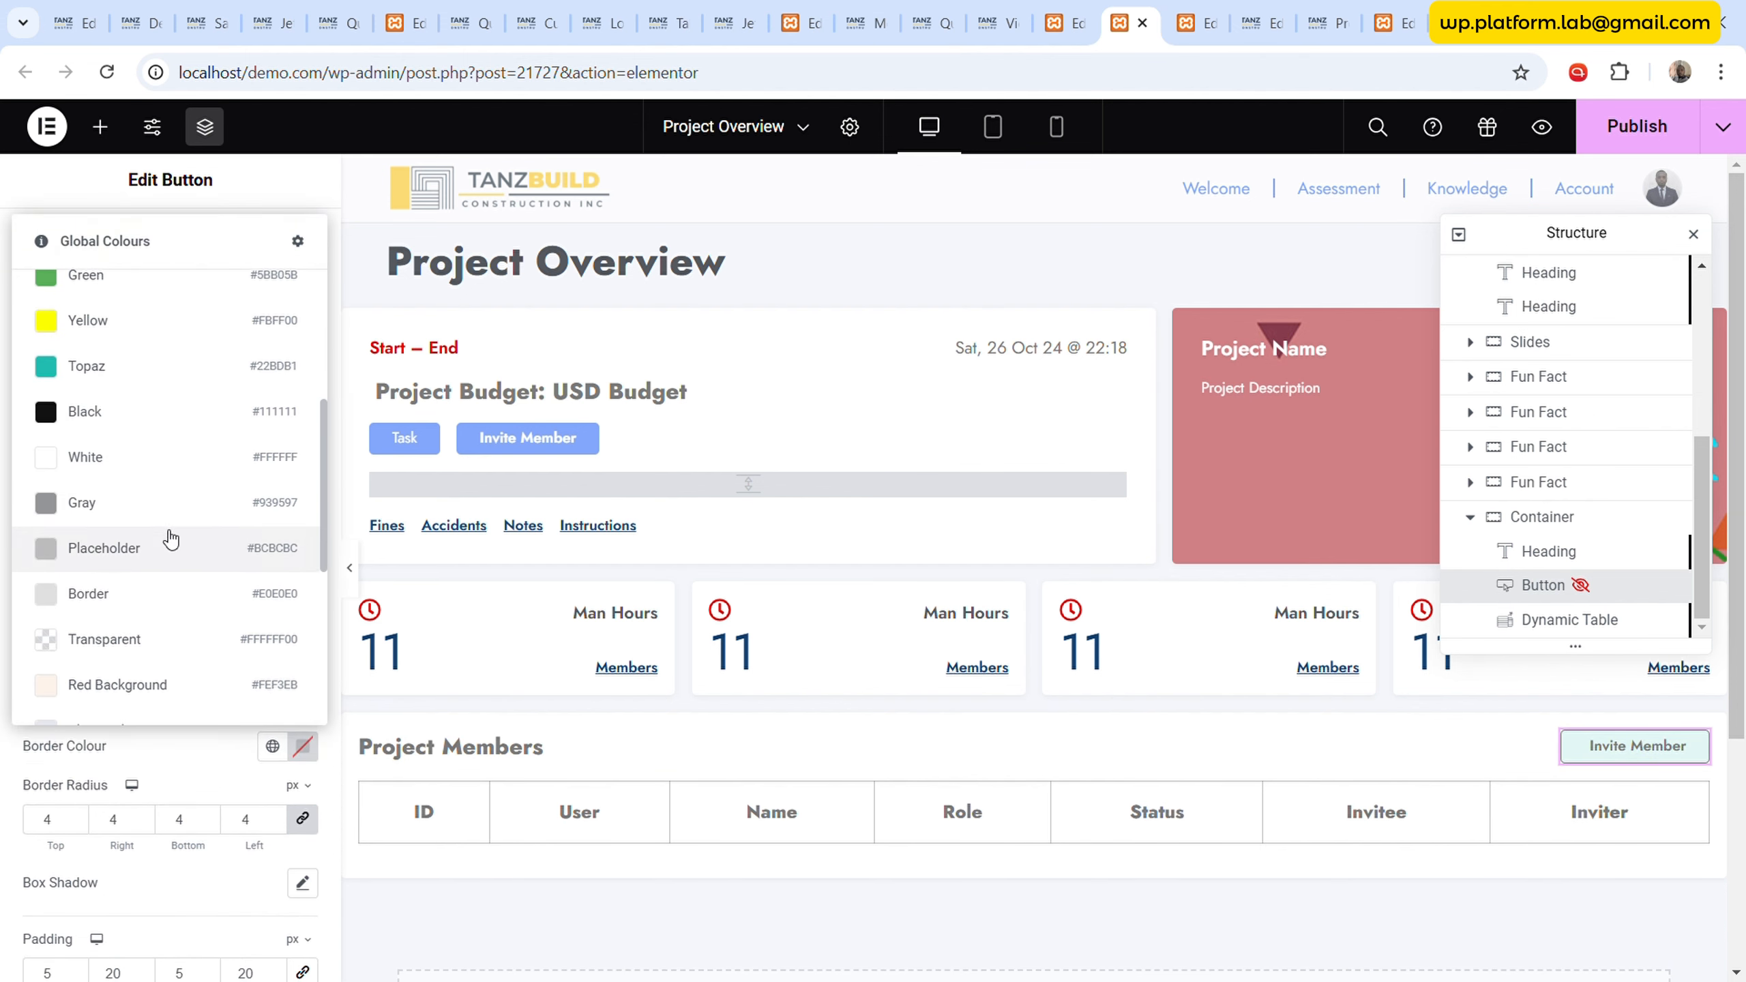
left_click(138, 595)
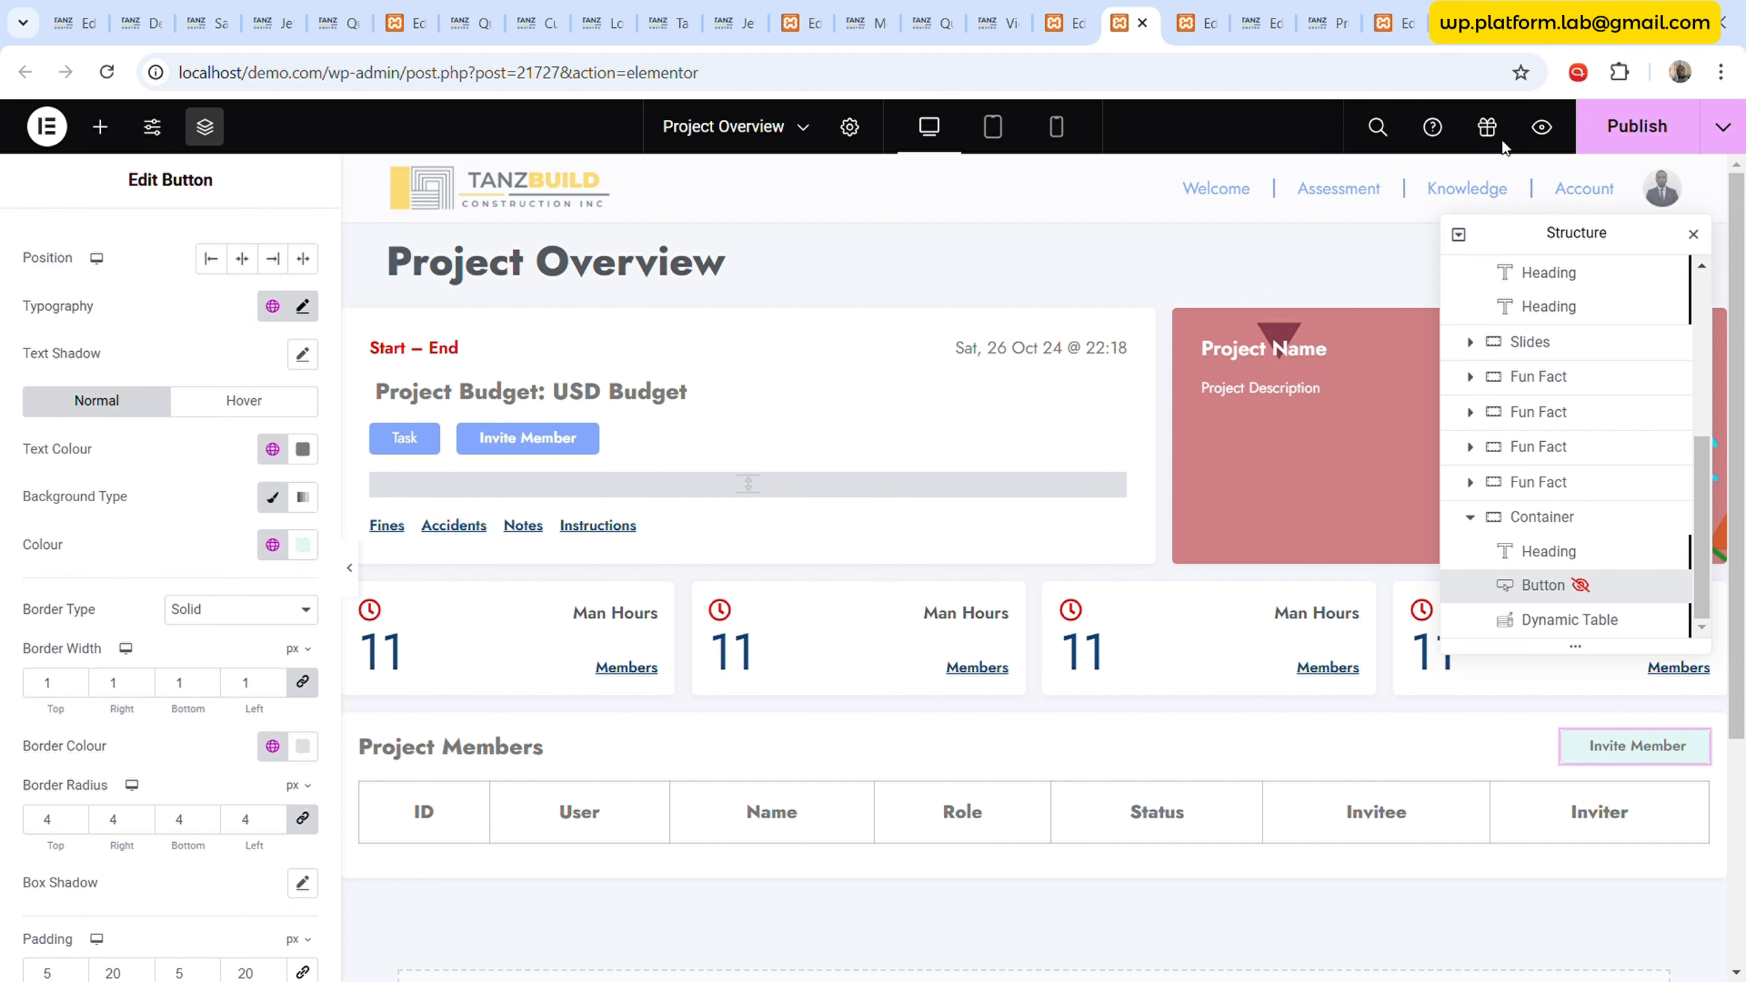
left_click(1636, 130)
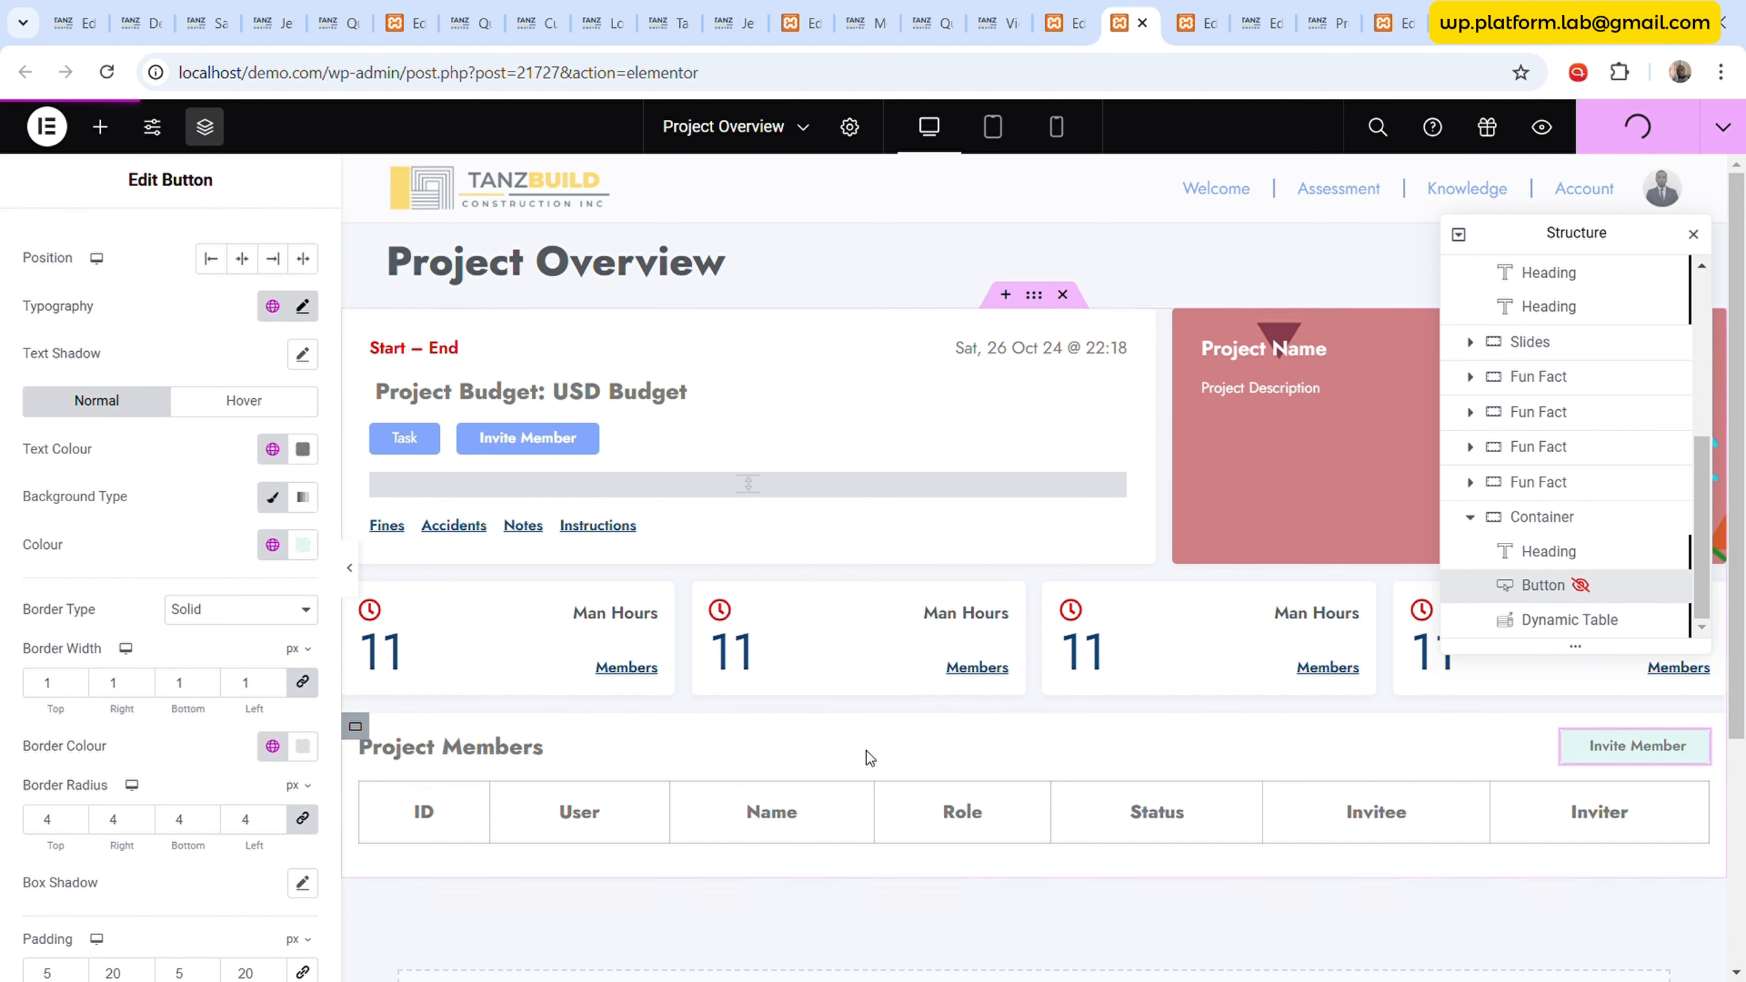
- Reload the live project overview page and check the Invite Member button and the Project Members table
scroll(866, 751, "down", 5)
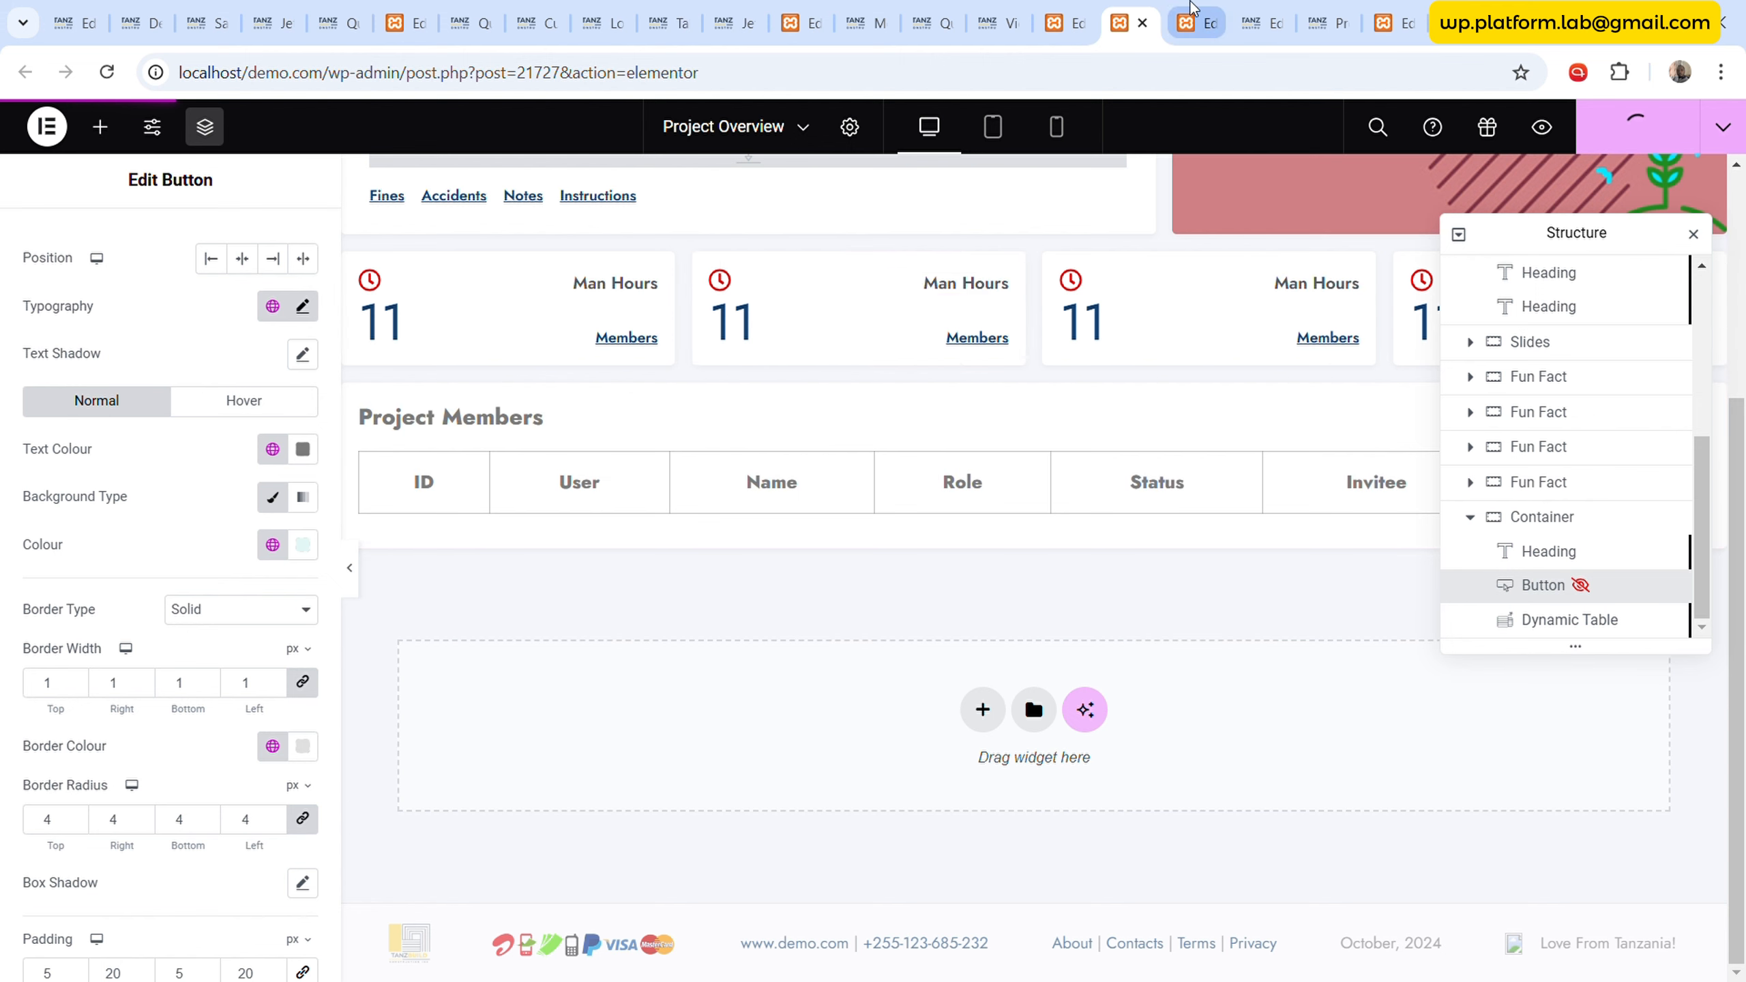
left_click(1011, 10)
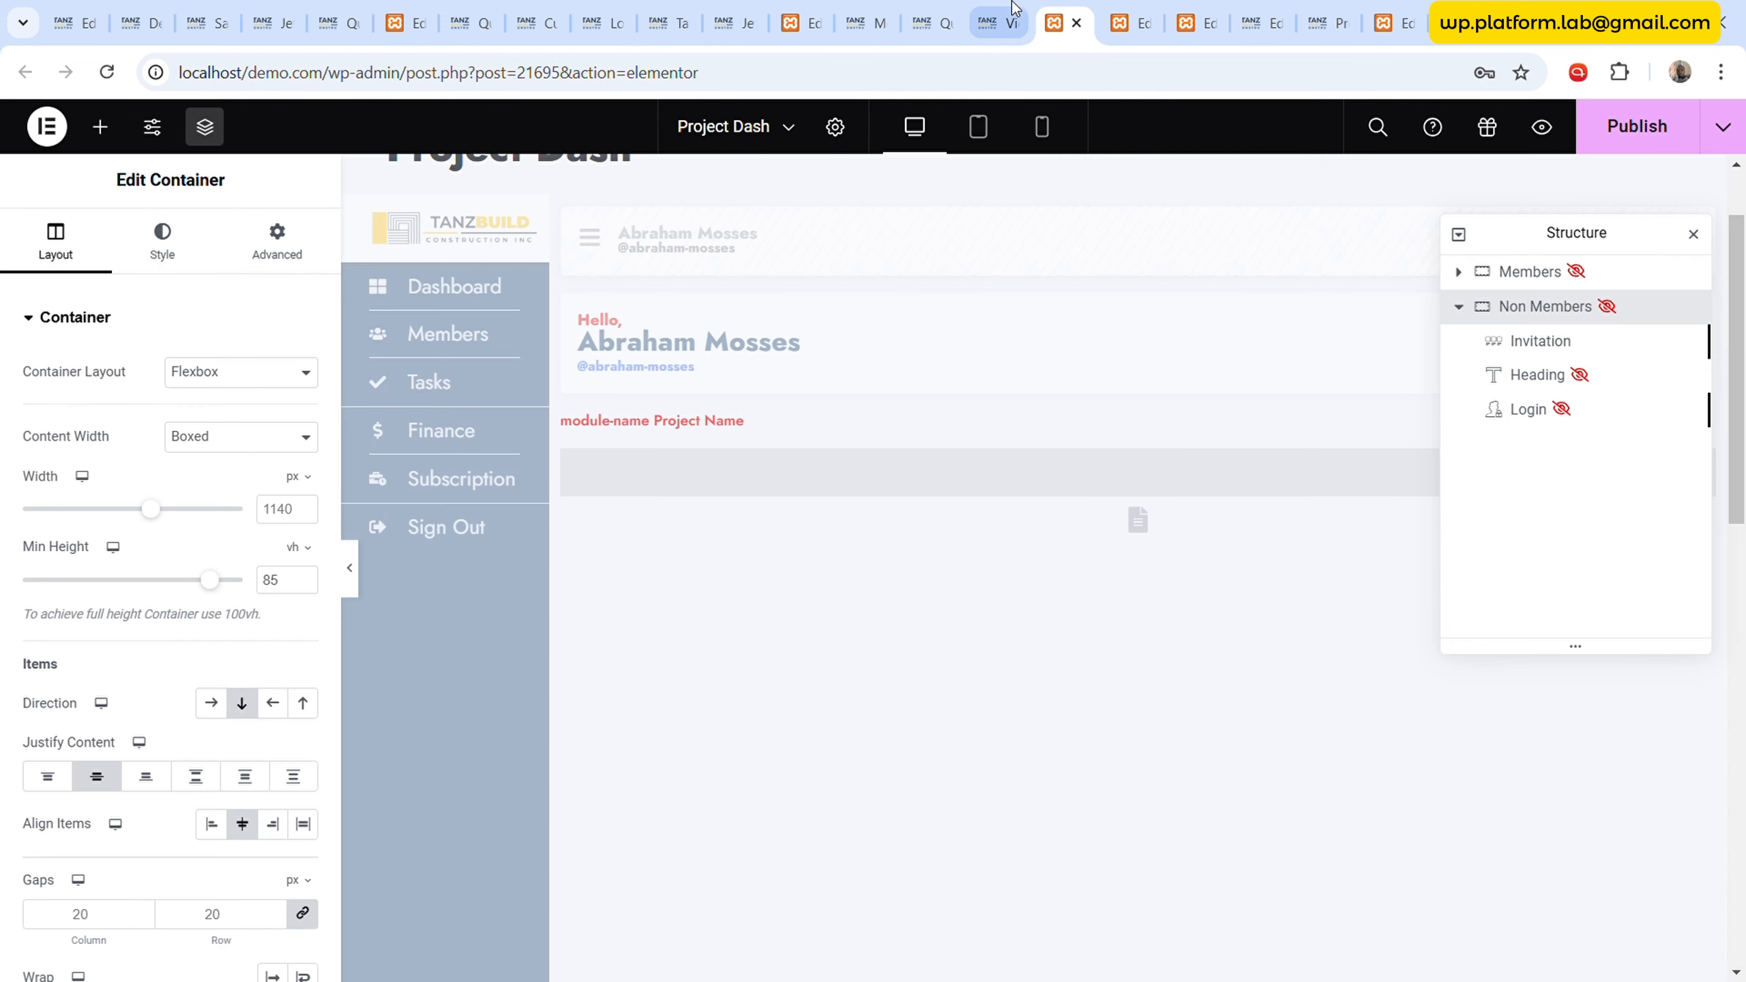
left_click(106, 71)
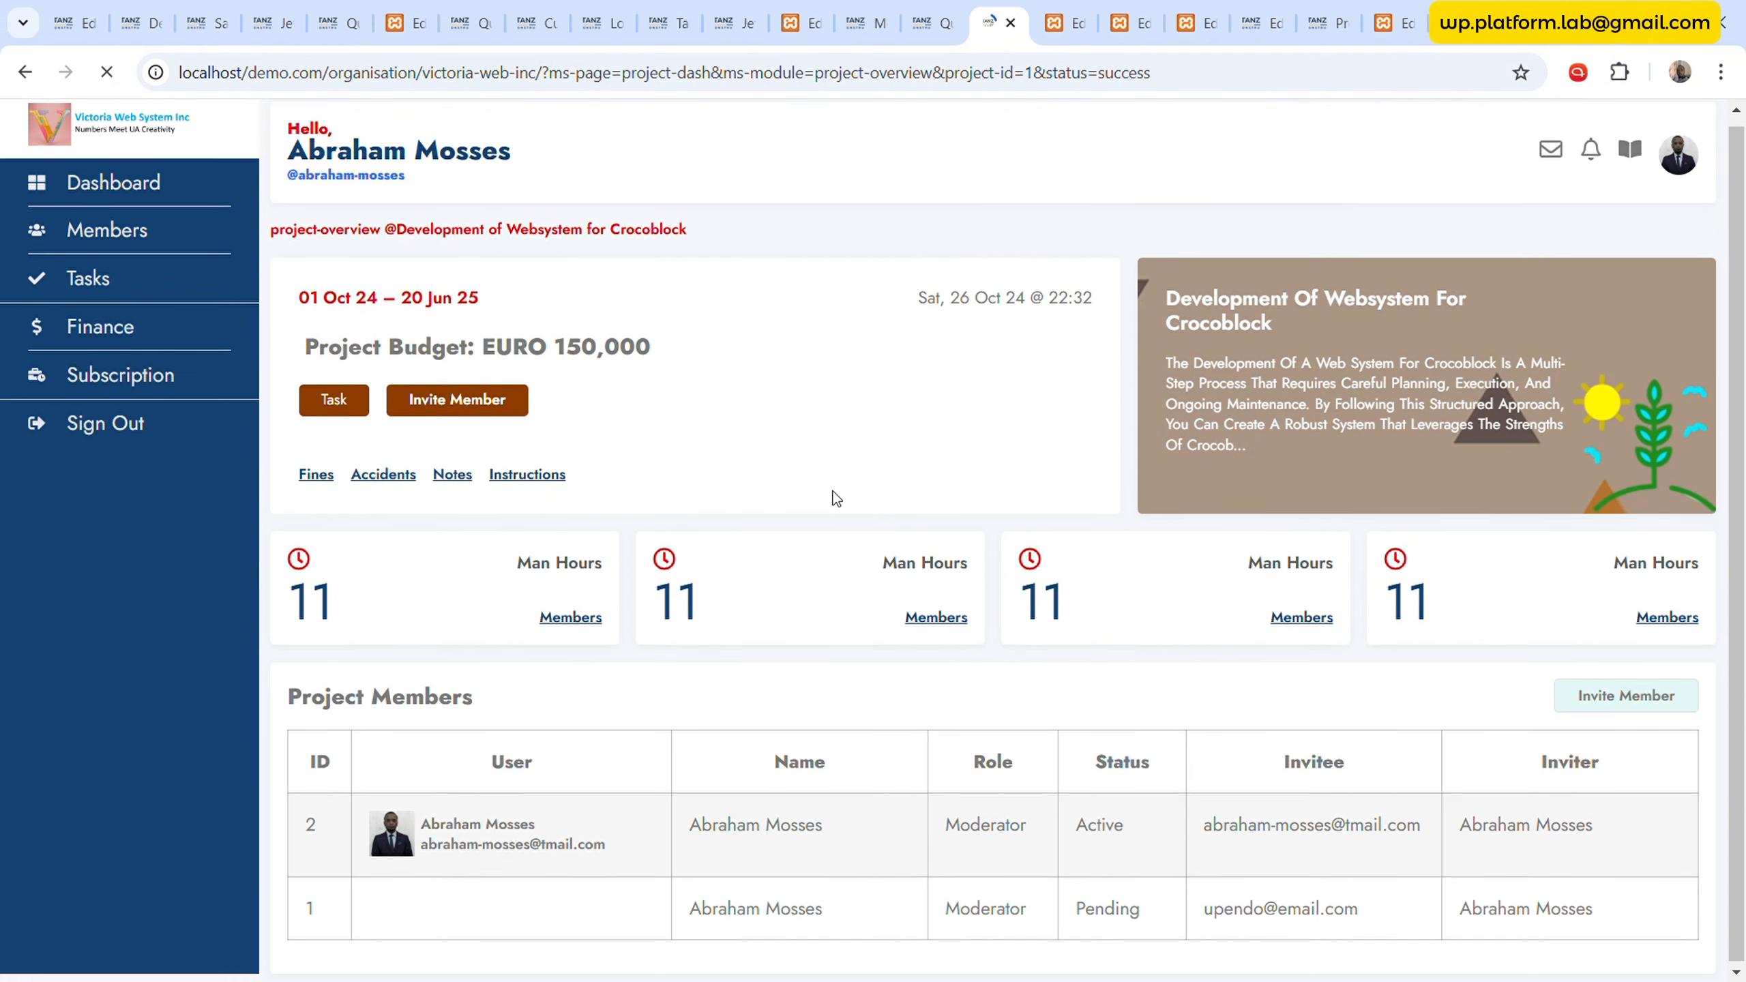
scroll(838, 479, "down", 2)
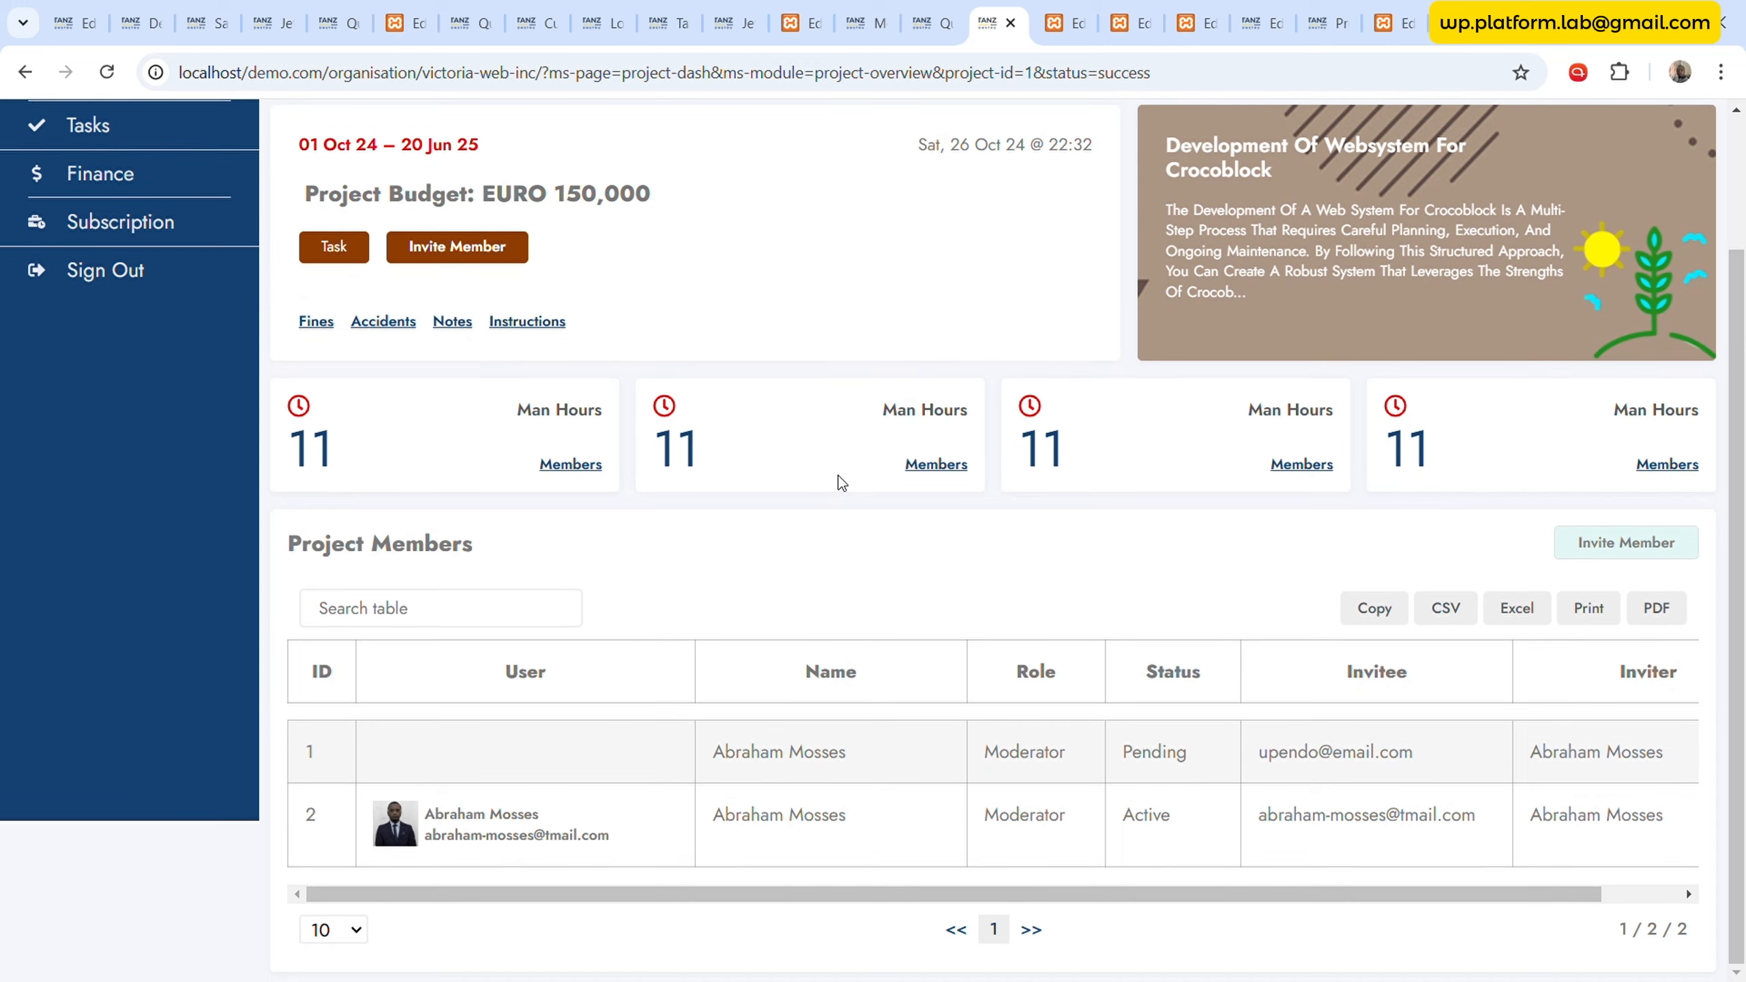
scroll(838, 475, "up", 2)
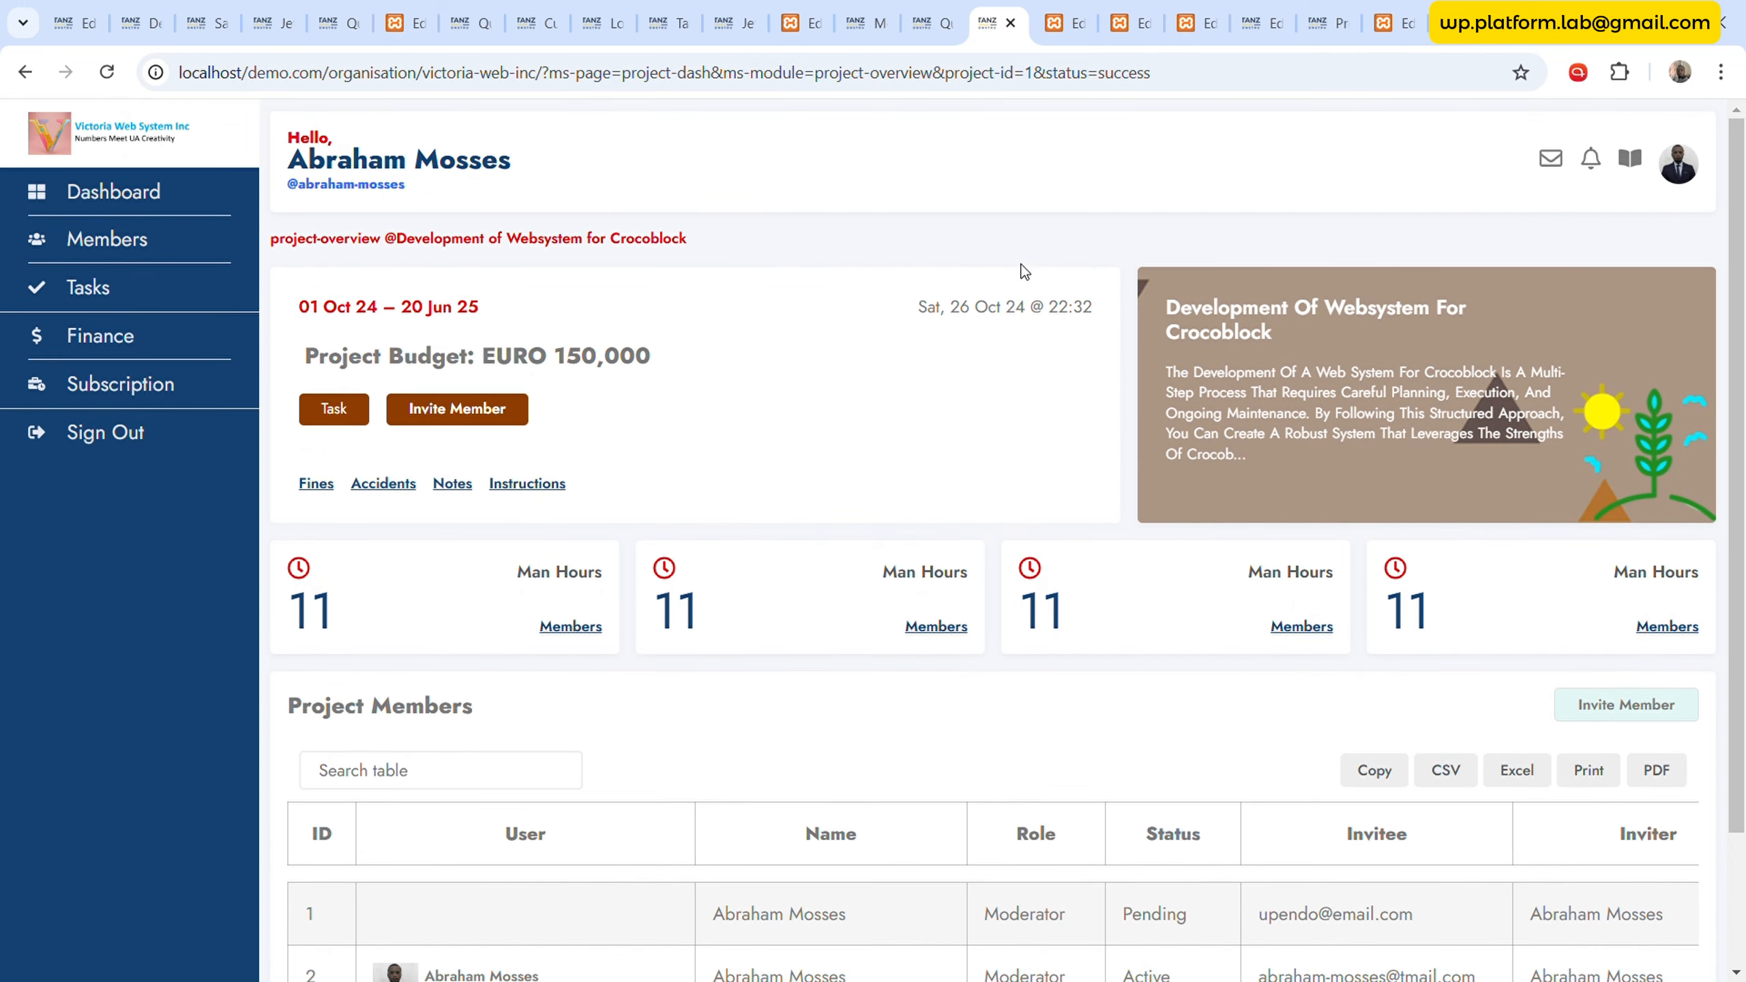
scroll(955, 363, "down", 2)
- Make the sidebar menu template in Project Dash sticky at the top, keep it within its column, and publish
left_click(1011, 21)
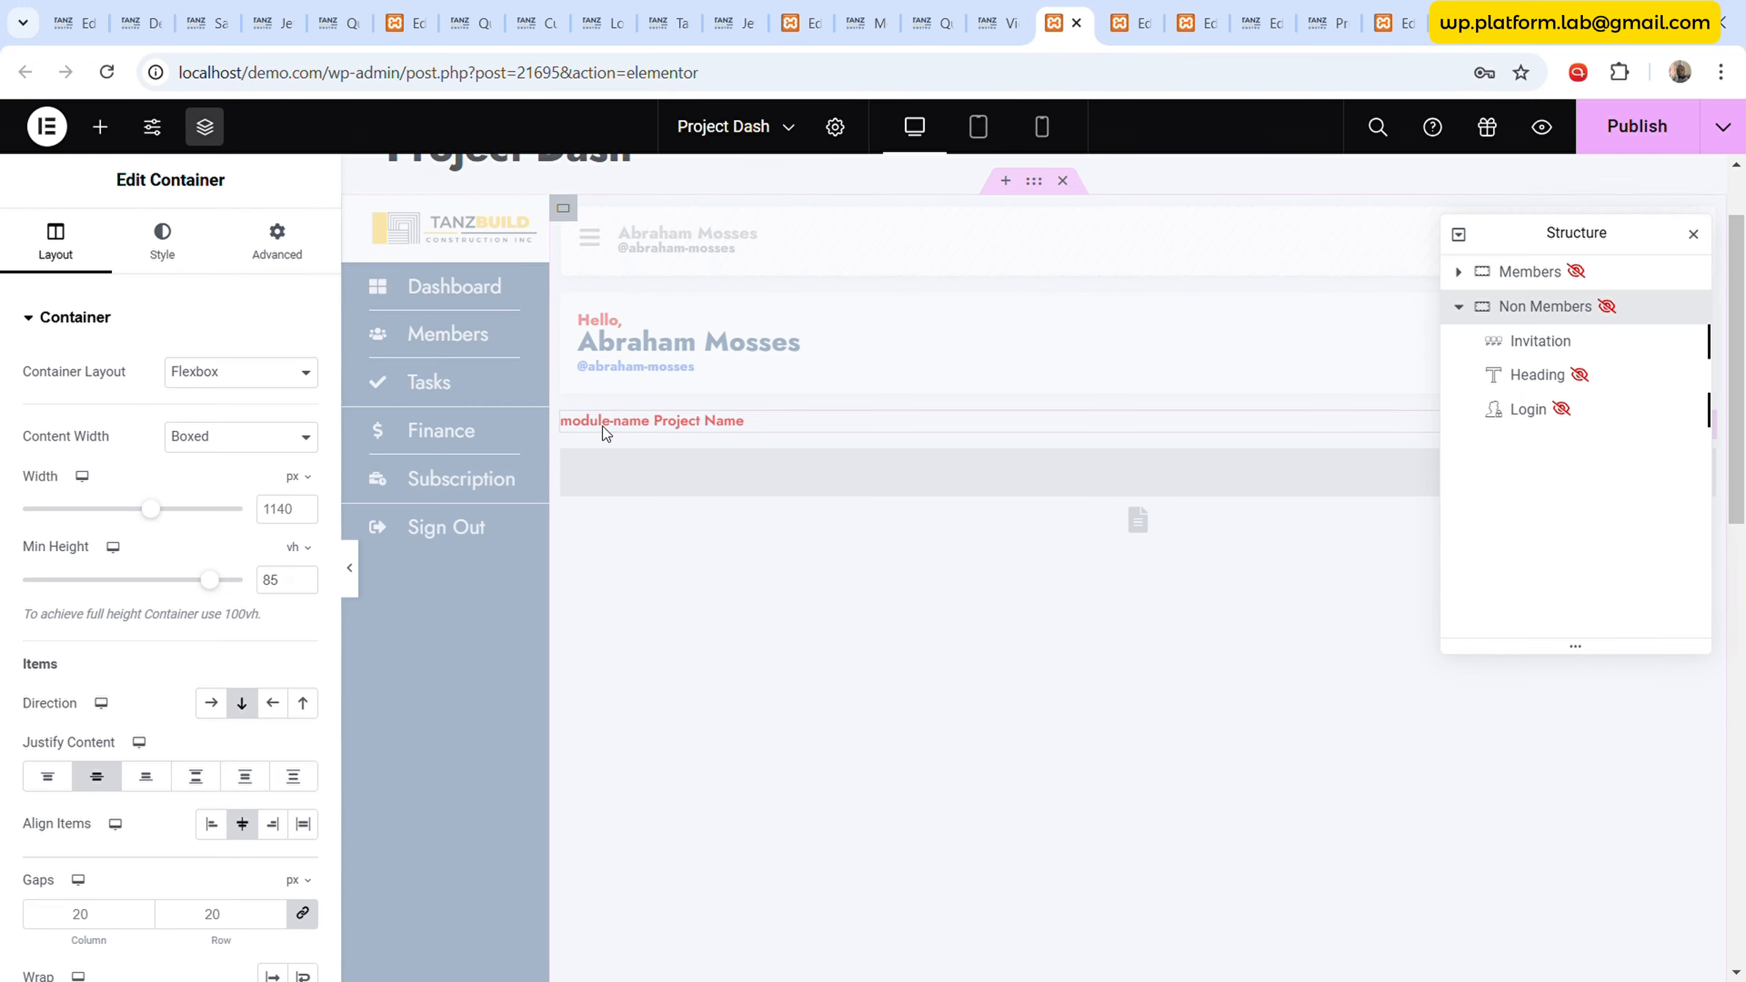
scroll(603, 426, "up", 2)
left_click(508, 738)
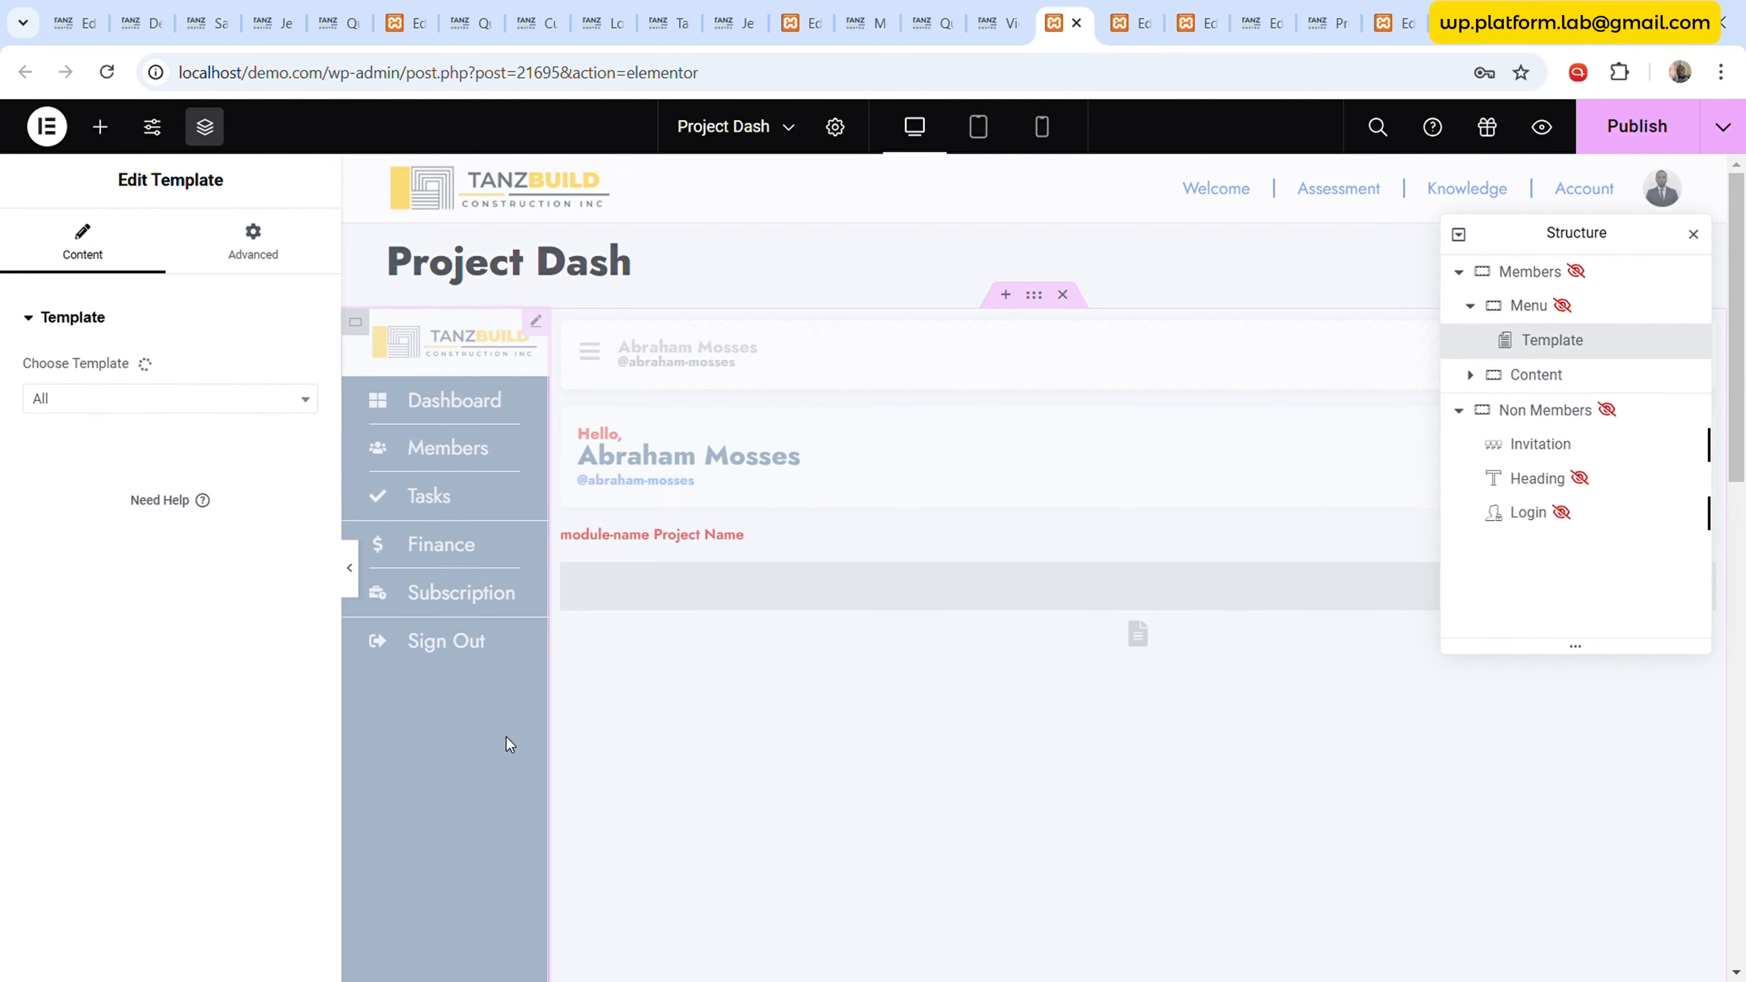
scroll(951, 586, "down", 5)
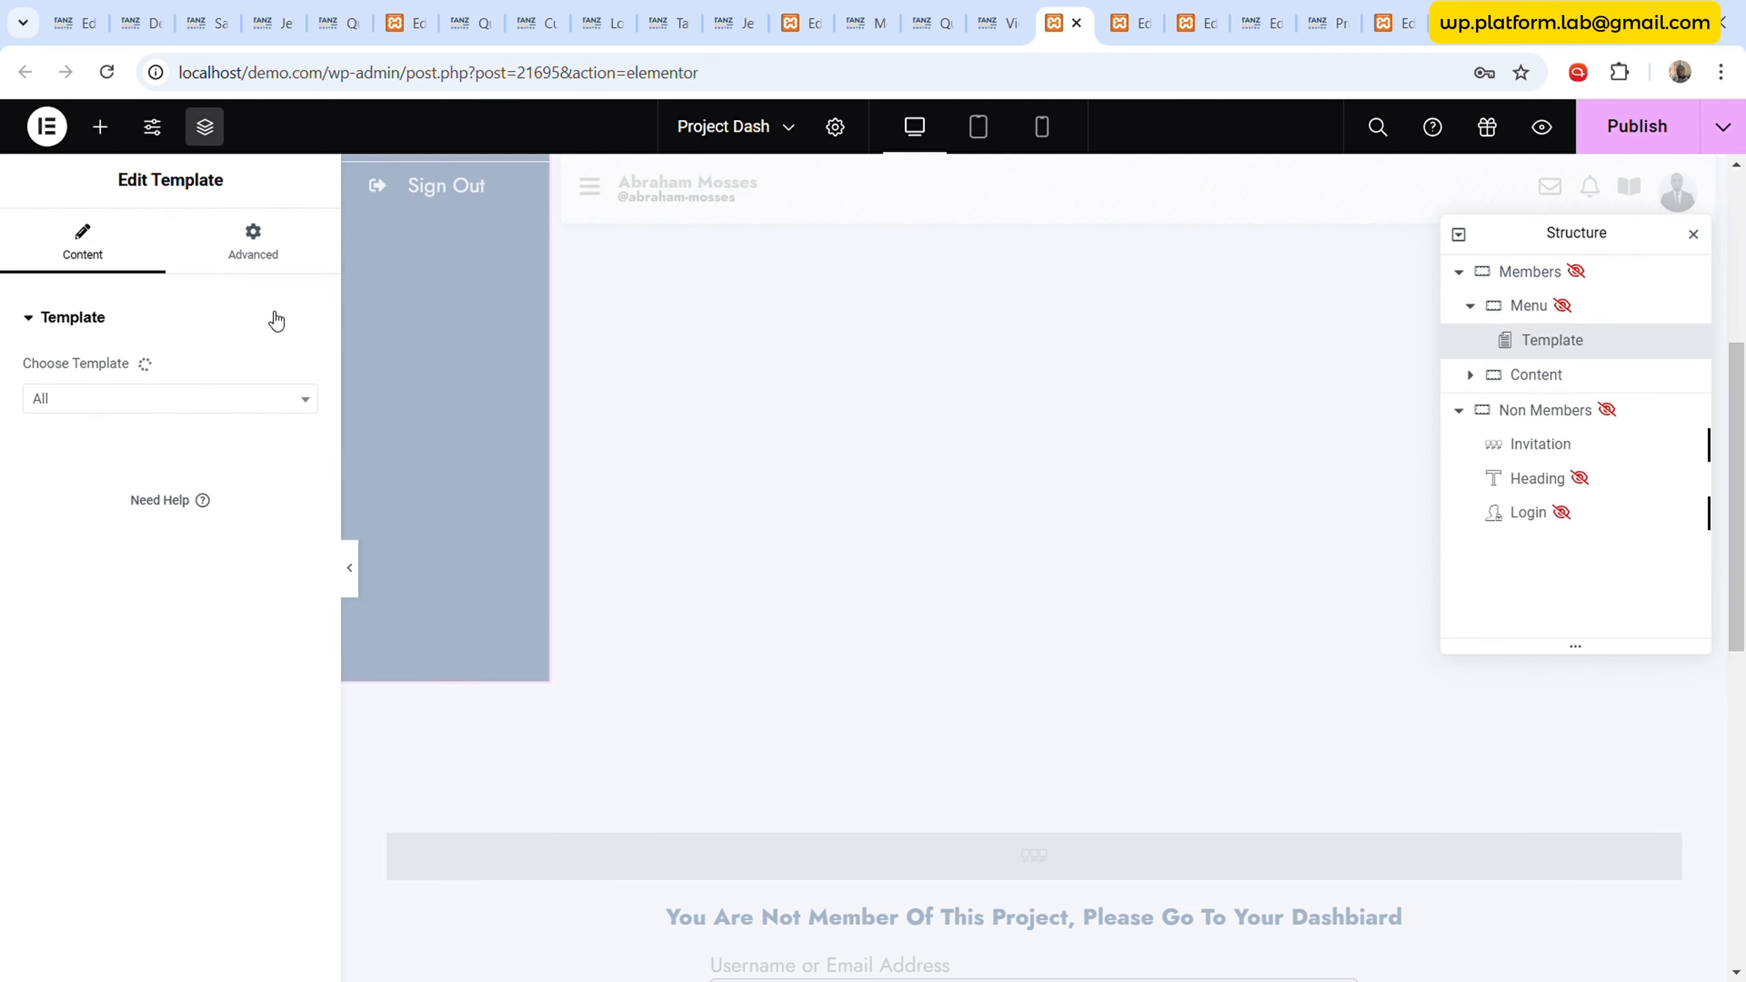
left_click(281, 234)
scroll(252, 608, "down", 5)
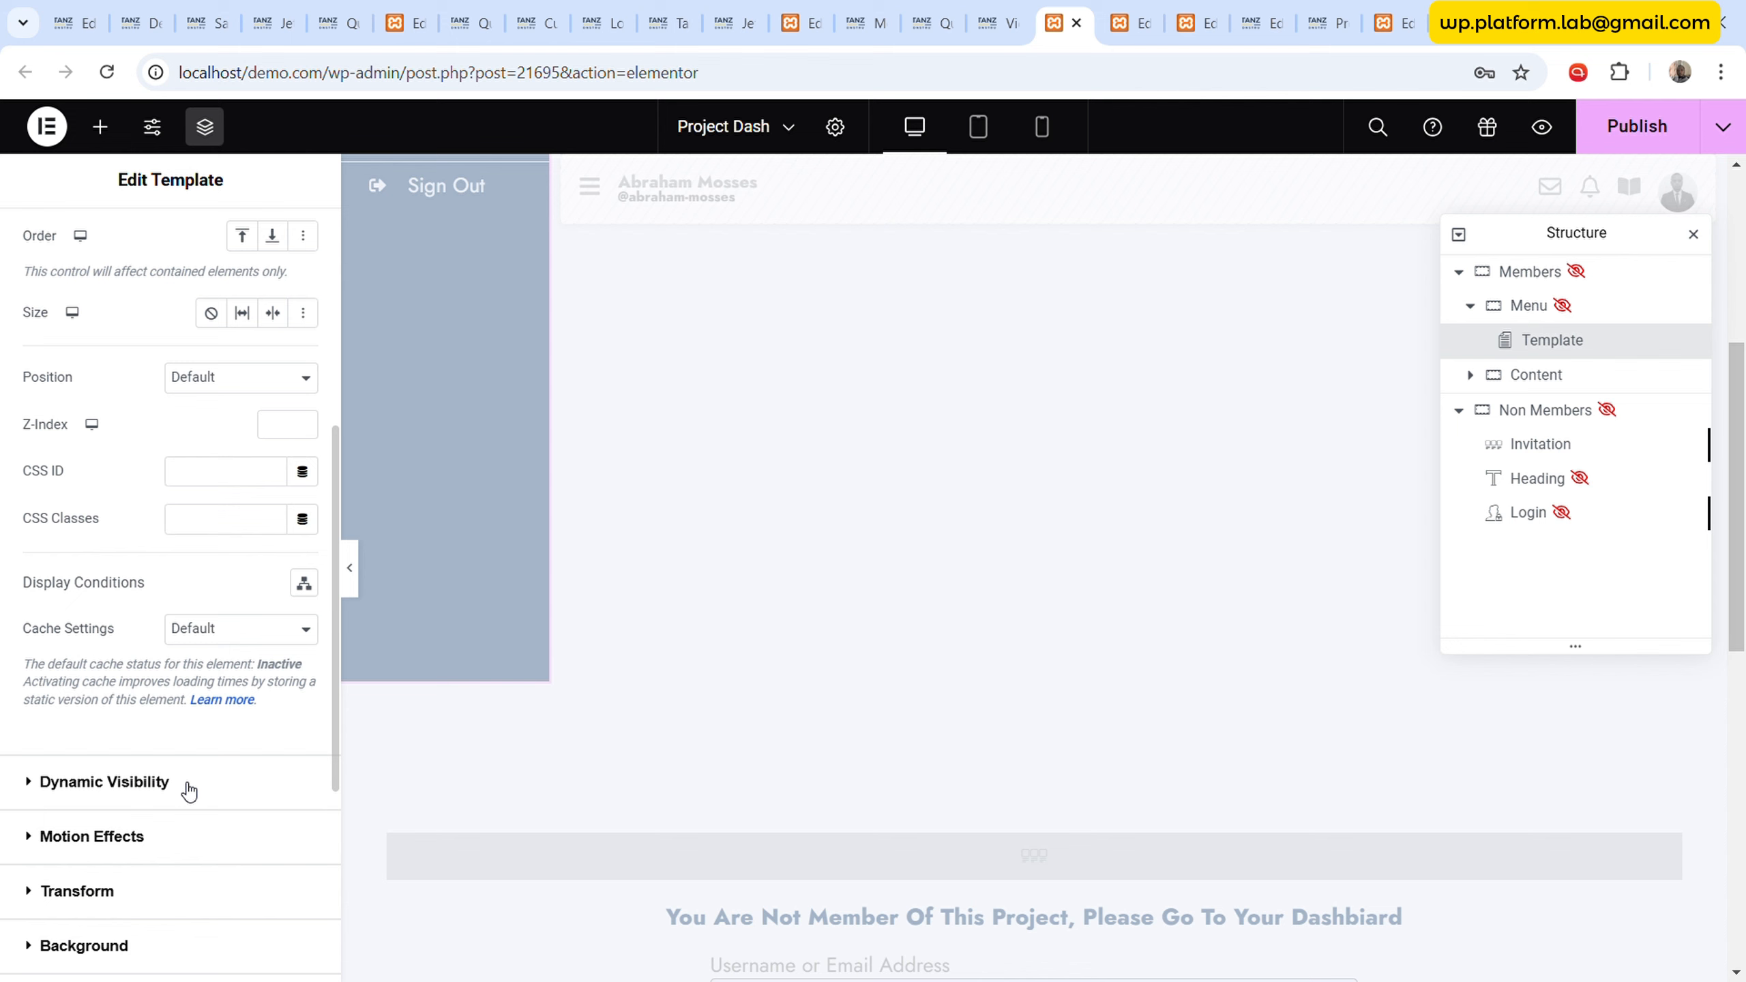
left_click(172, 839)
left_click(242, 606)
left_click(242, 650)
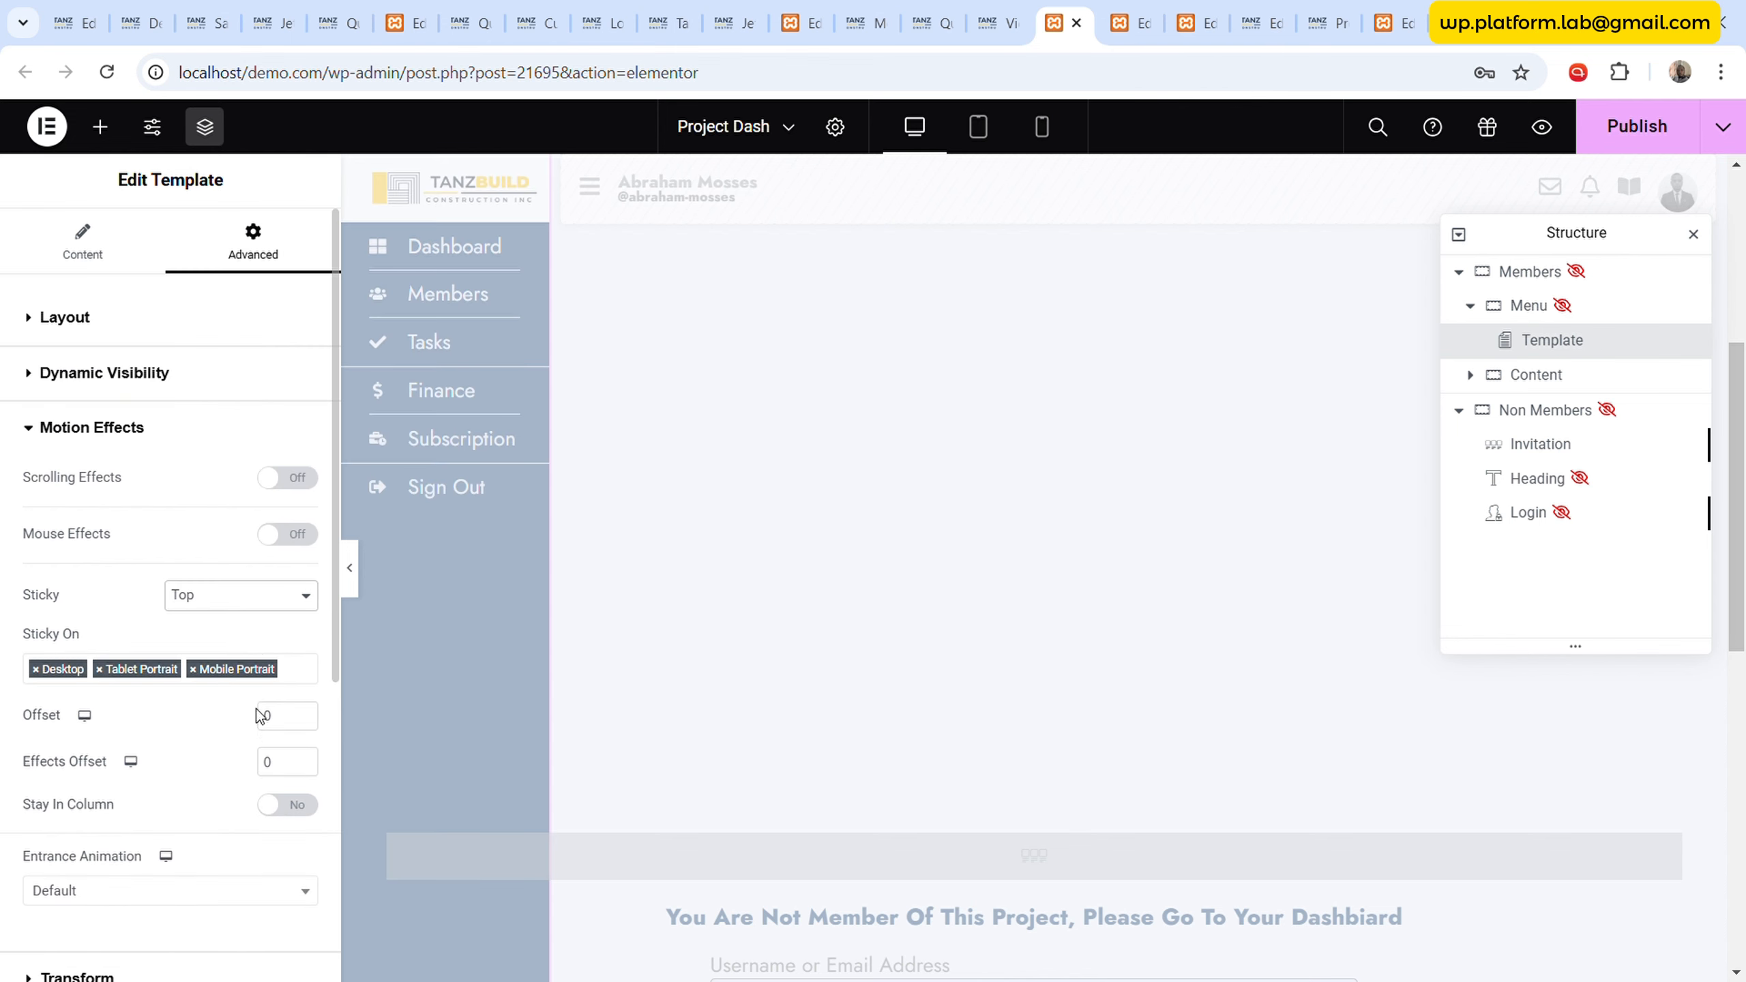
left_click(286, 805)
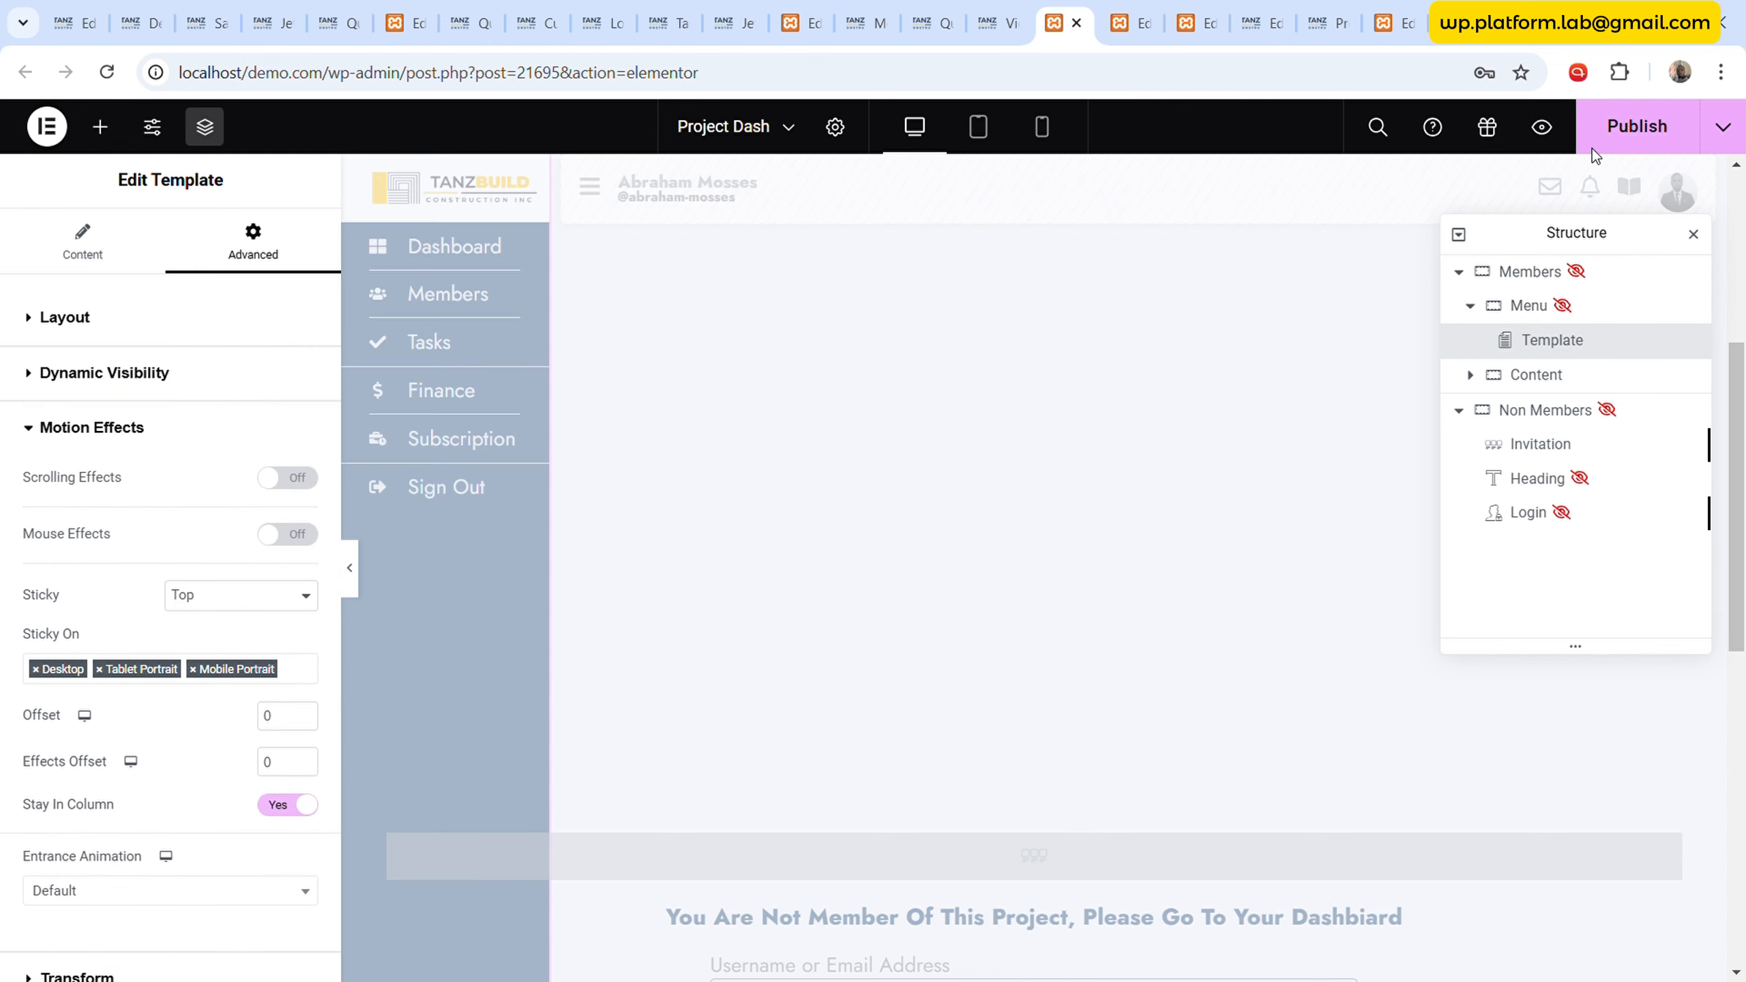
left_click(1610, 151)
- Return to the live project page, reload it, and check the sticky sidebar and the members table's horizontal overflow
left_click(1133, 14)
left_click(1185, 6)
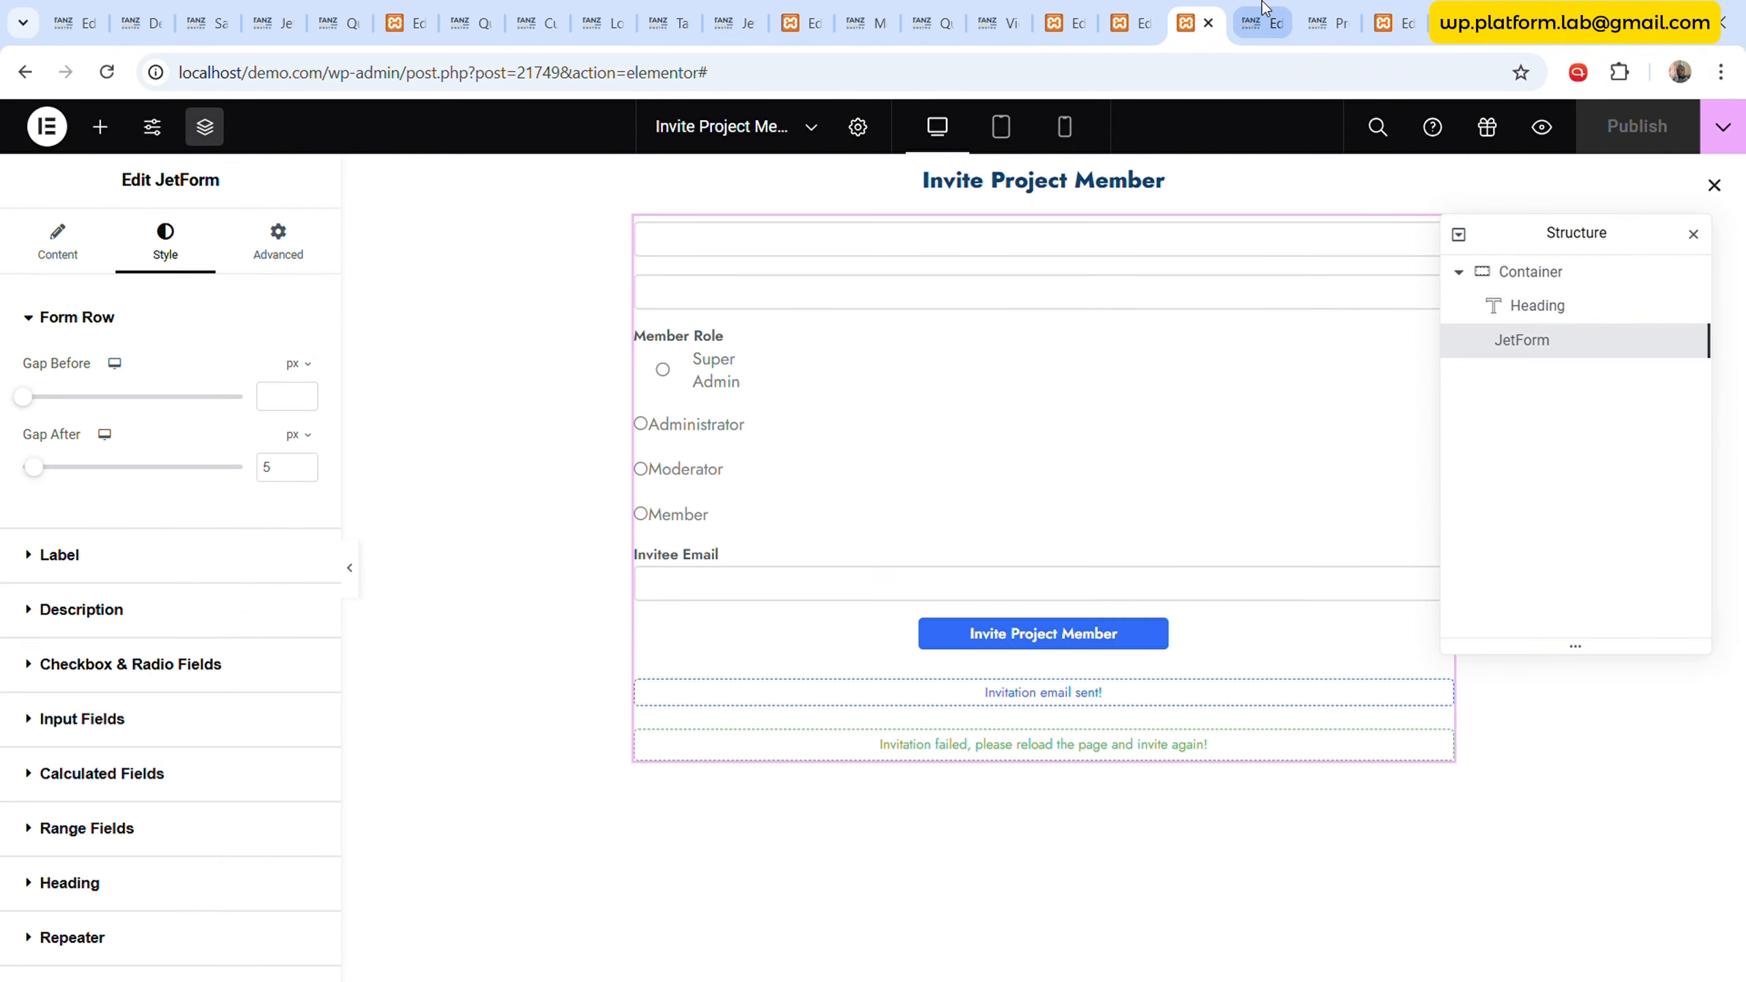
left_click(1258, 6)
left_click(1331, 7)
left_click(996, 22)
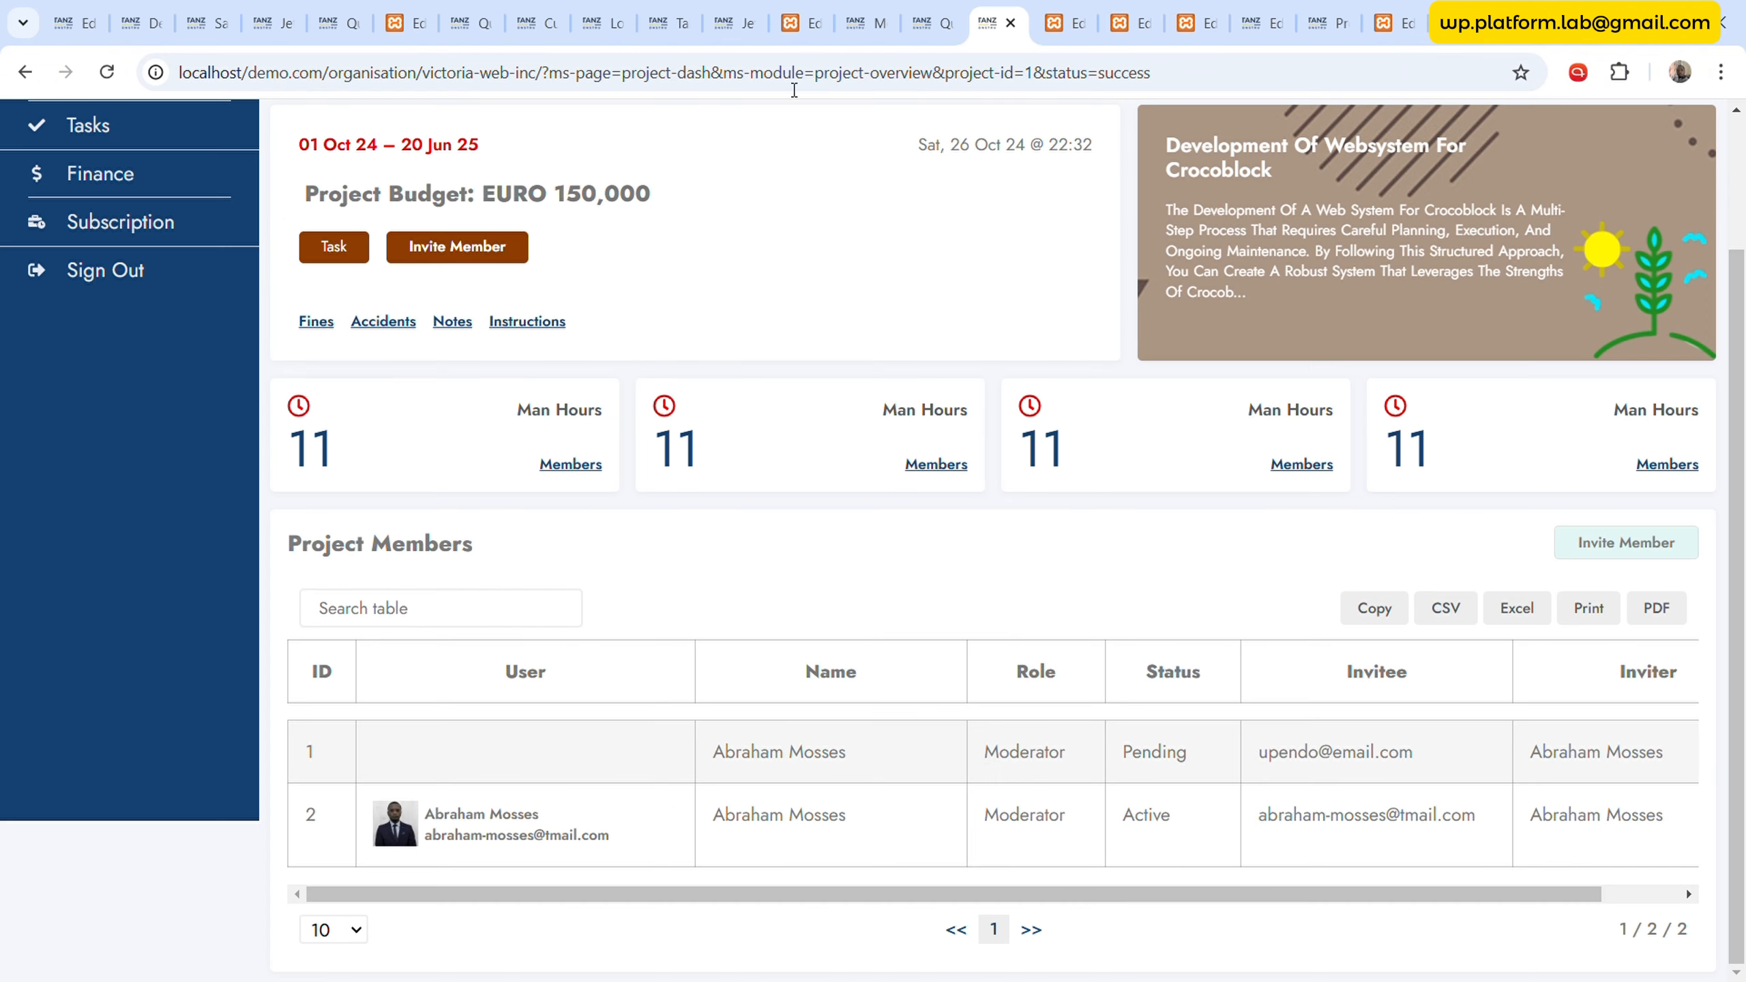
left_click(105, 81)
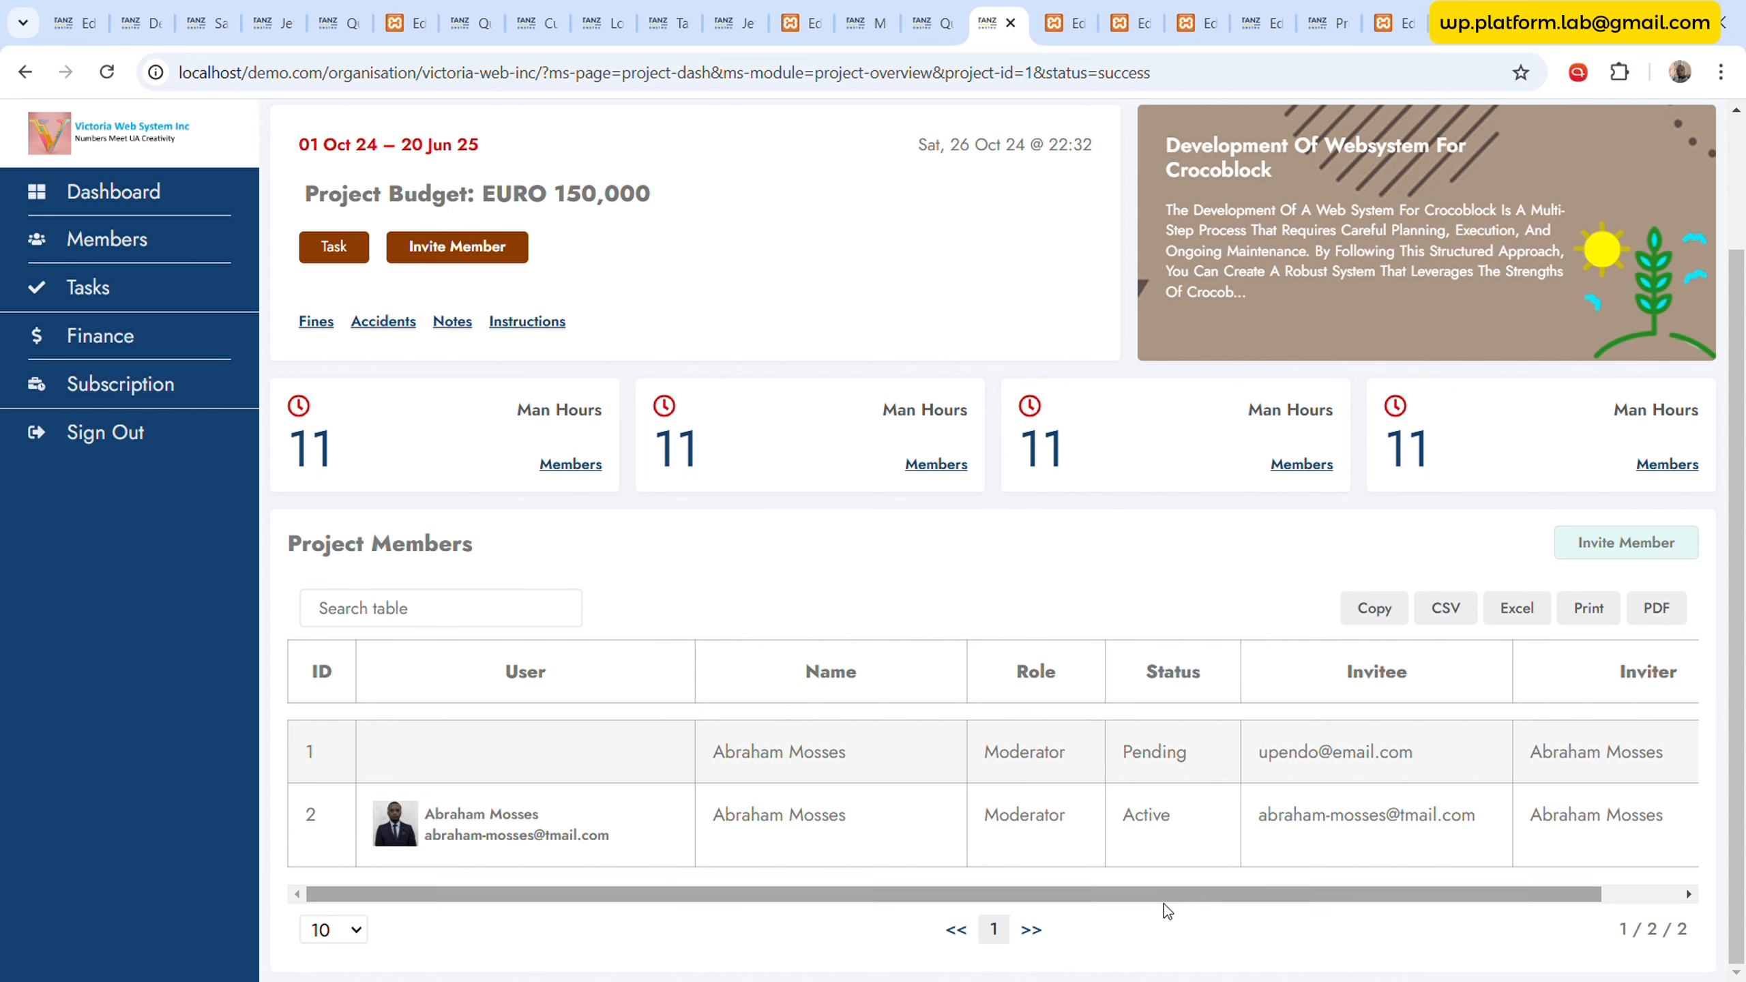
left_click_drag(1162, 899, 927, 920)
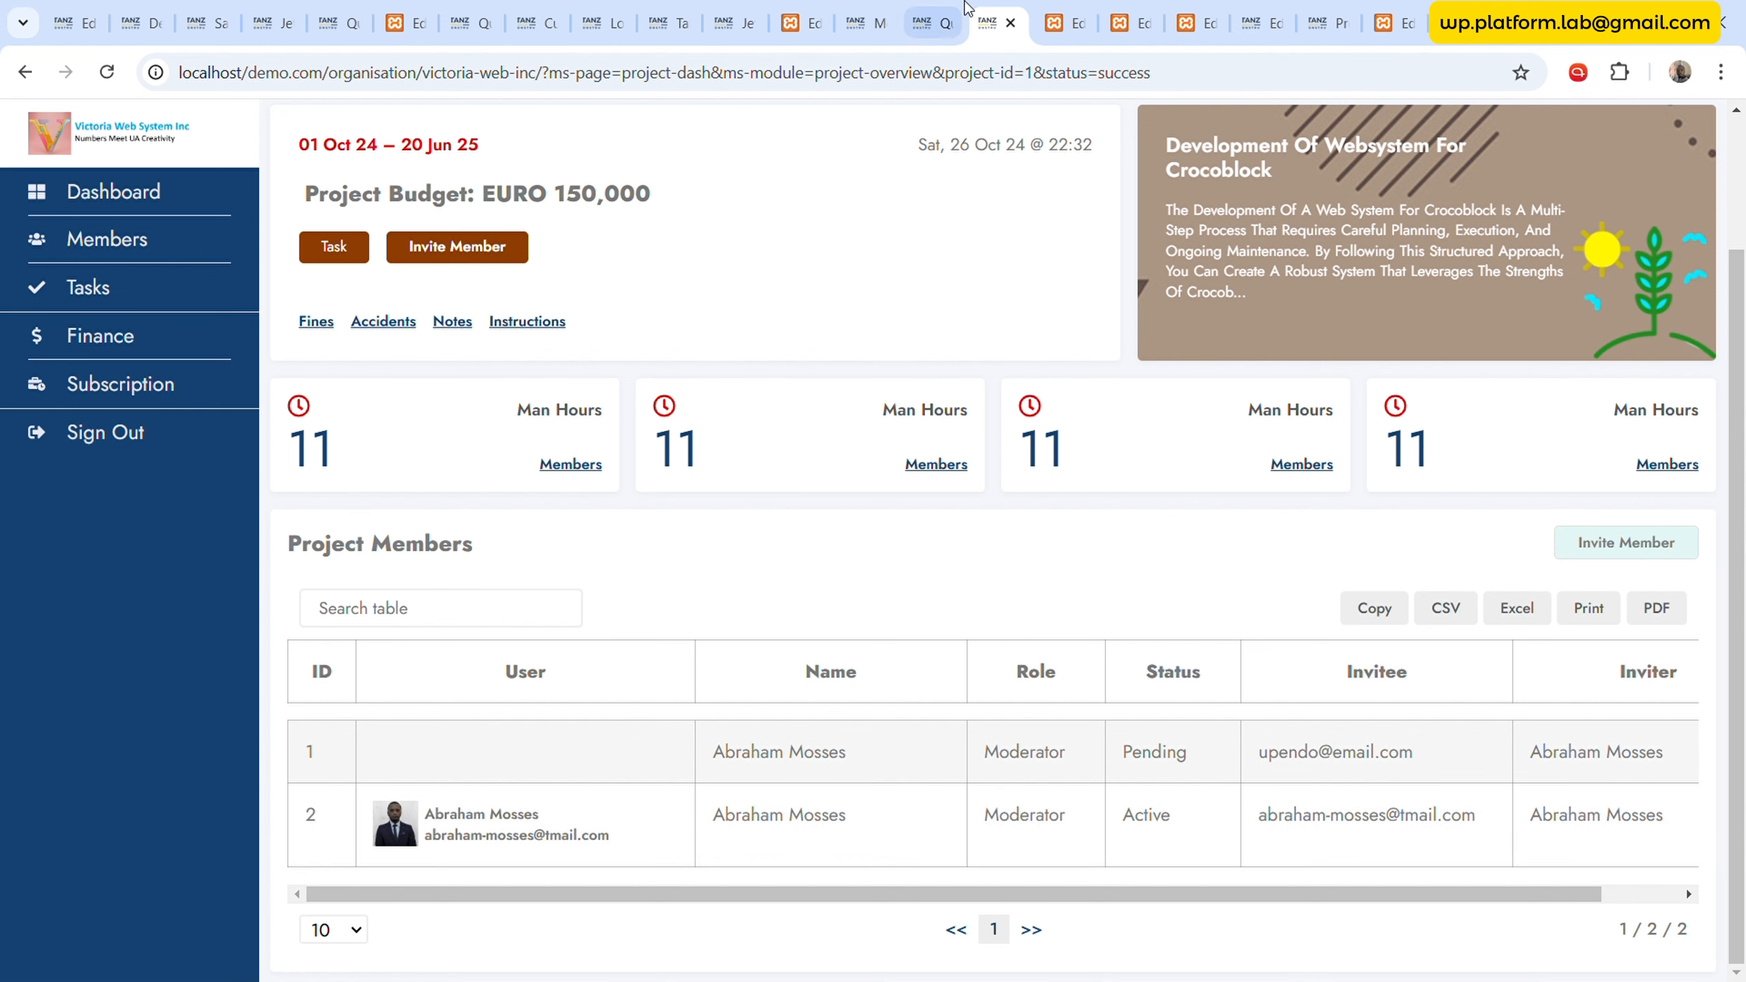
- Add an Icon widget after the member's name and e-mail in the Pr Member Profile listing template
left_click(803, 9)
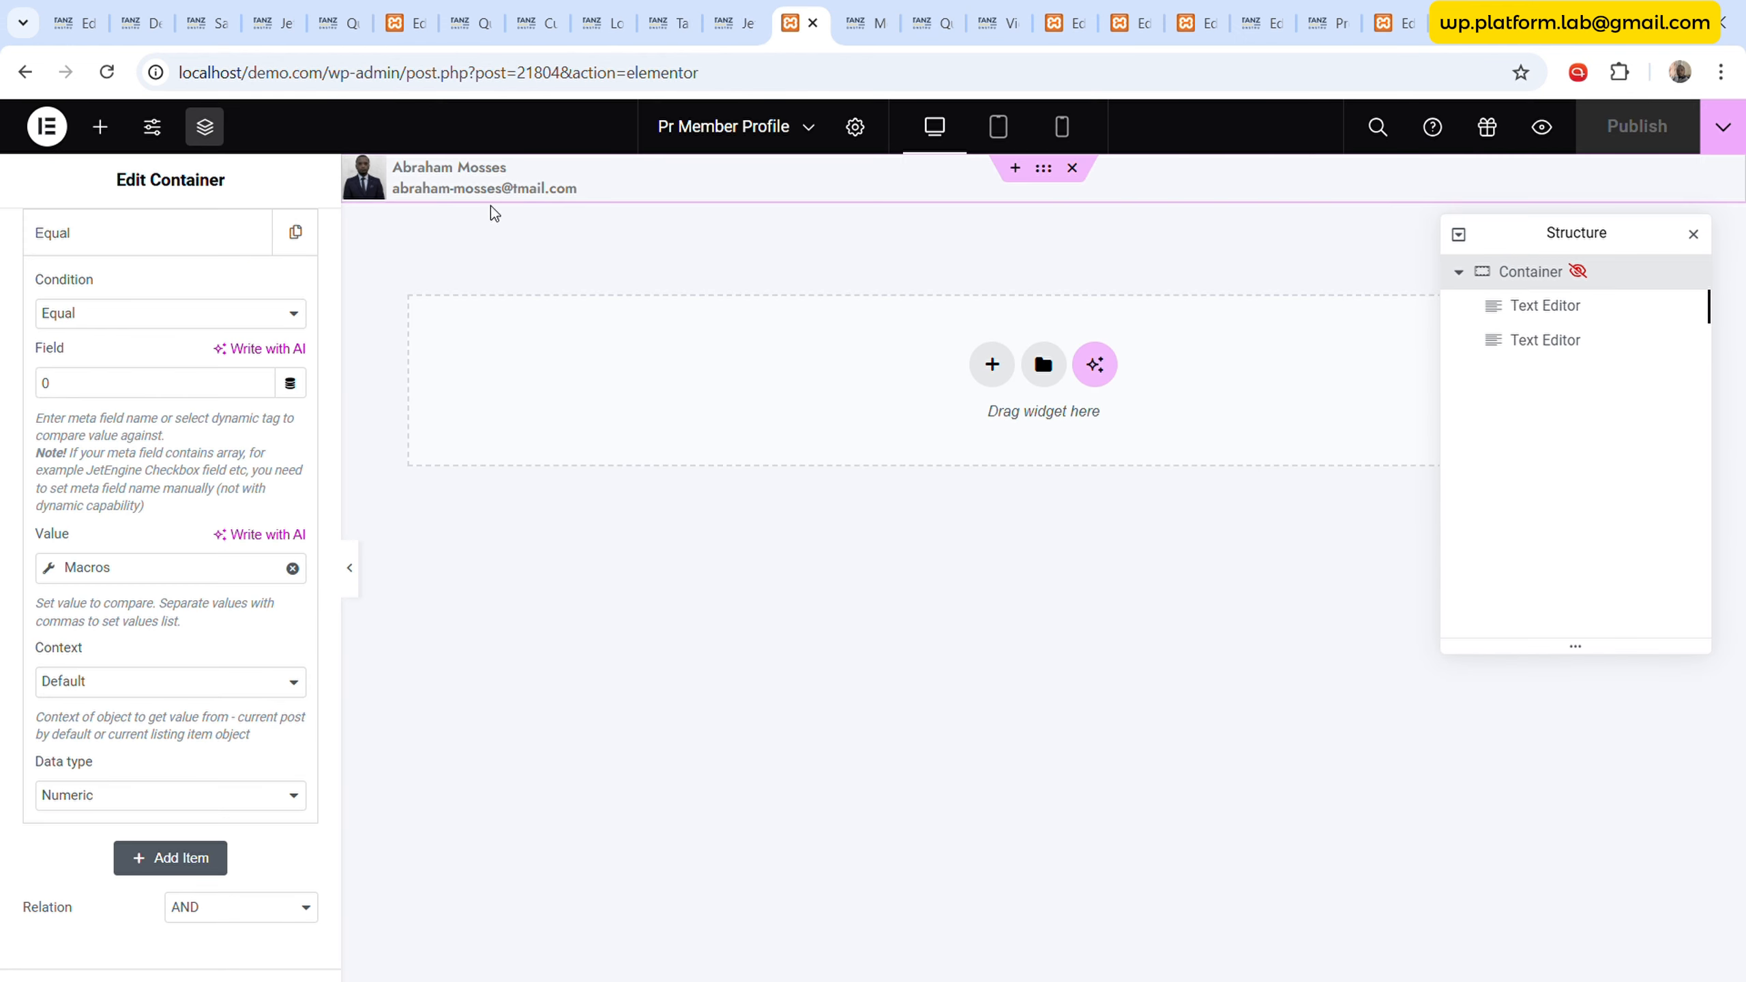
scroll(175, 238, "up", 5)
left_click(100, 127)
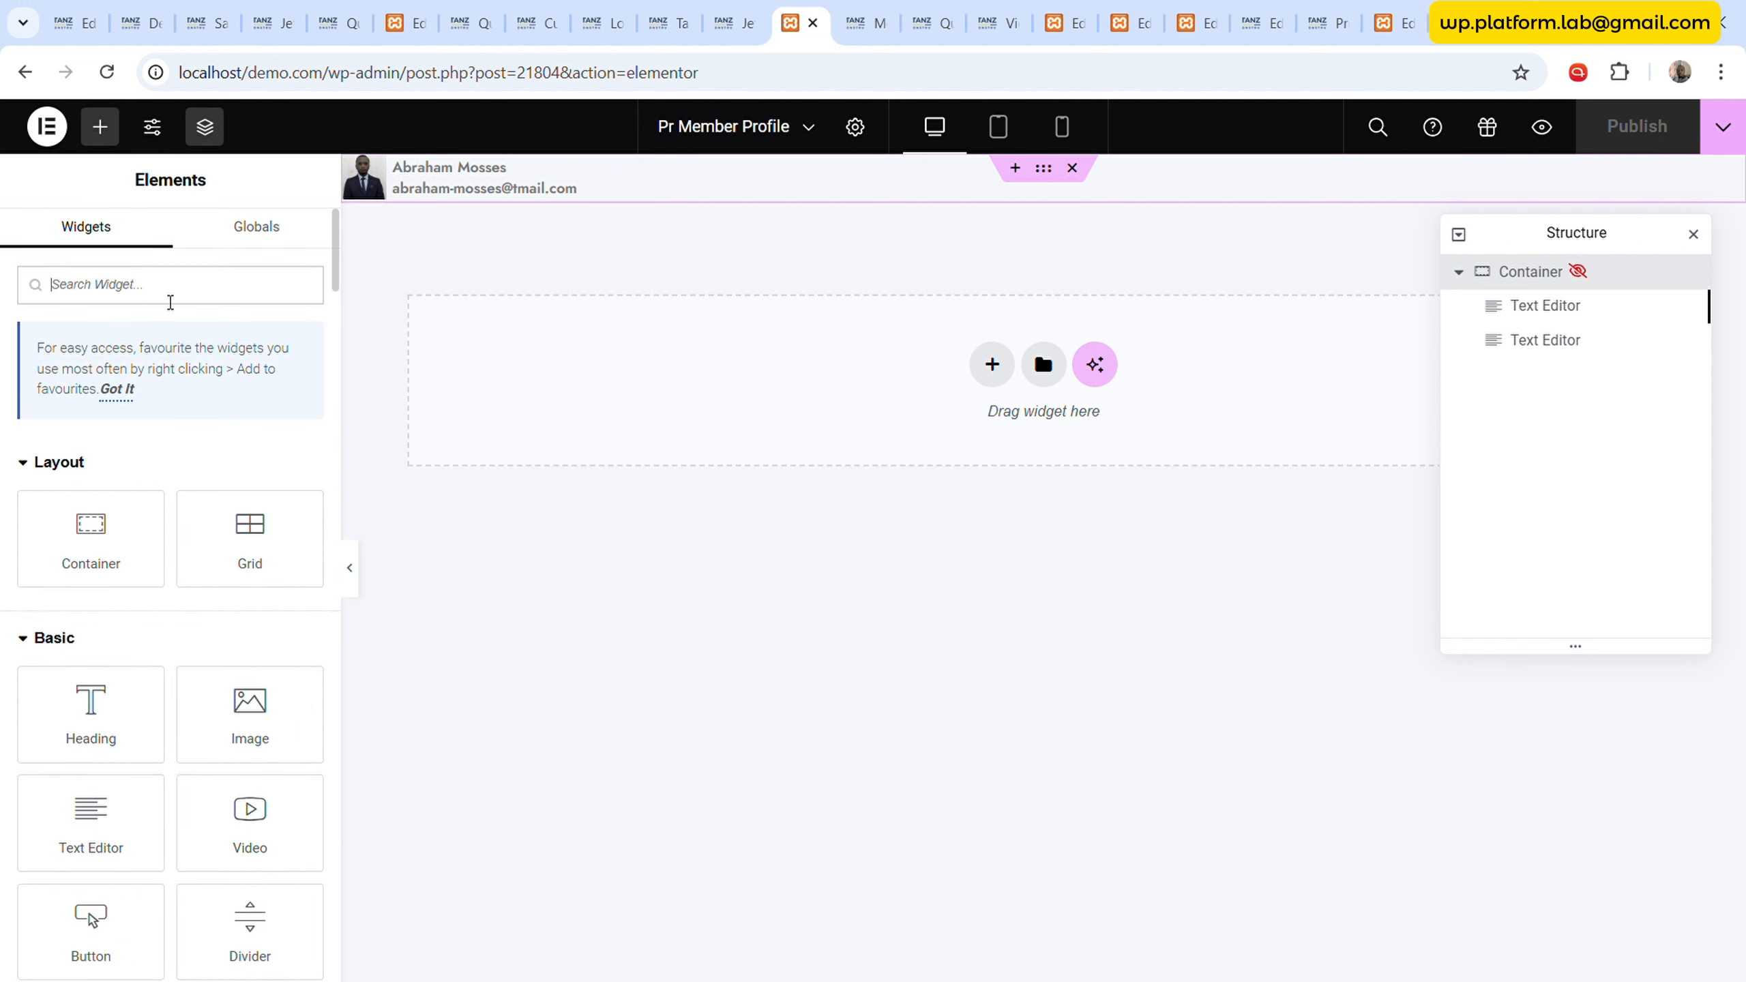
type("icon")
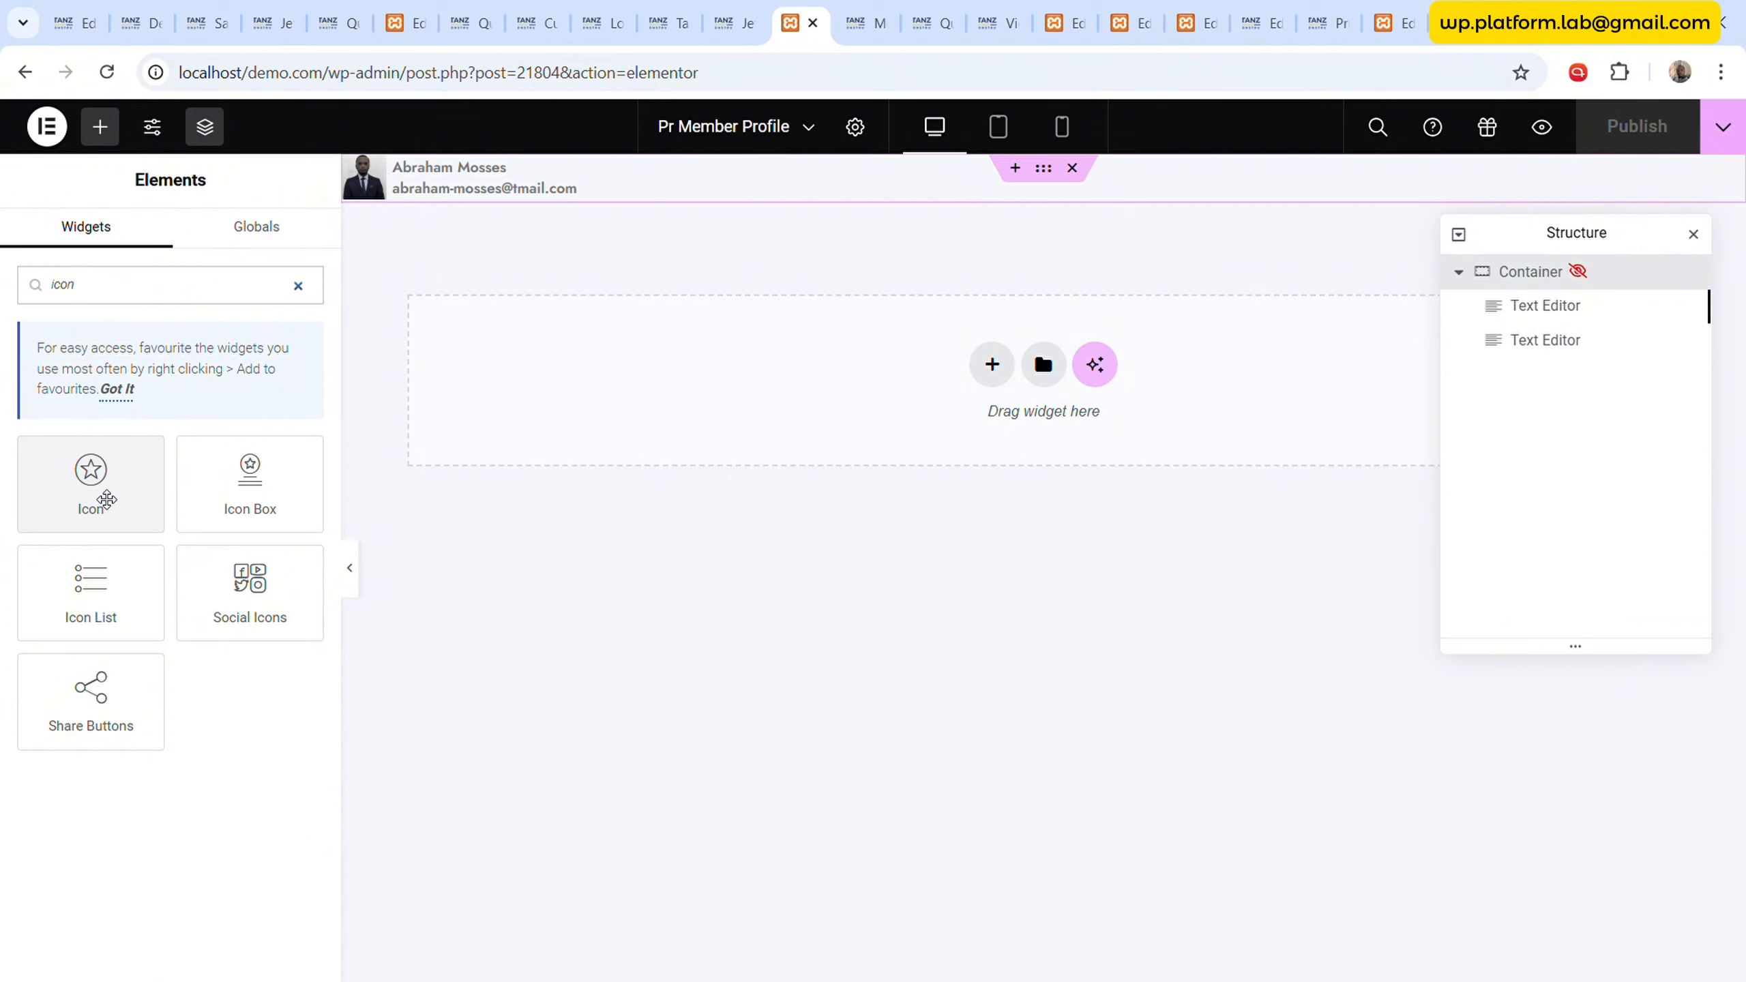
left_click_drag(107, 499, 536, 185)
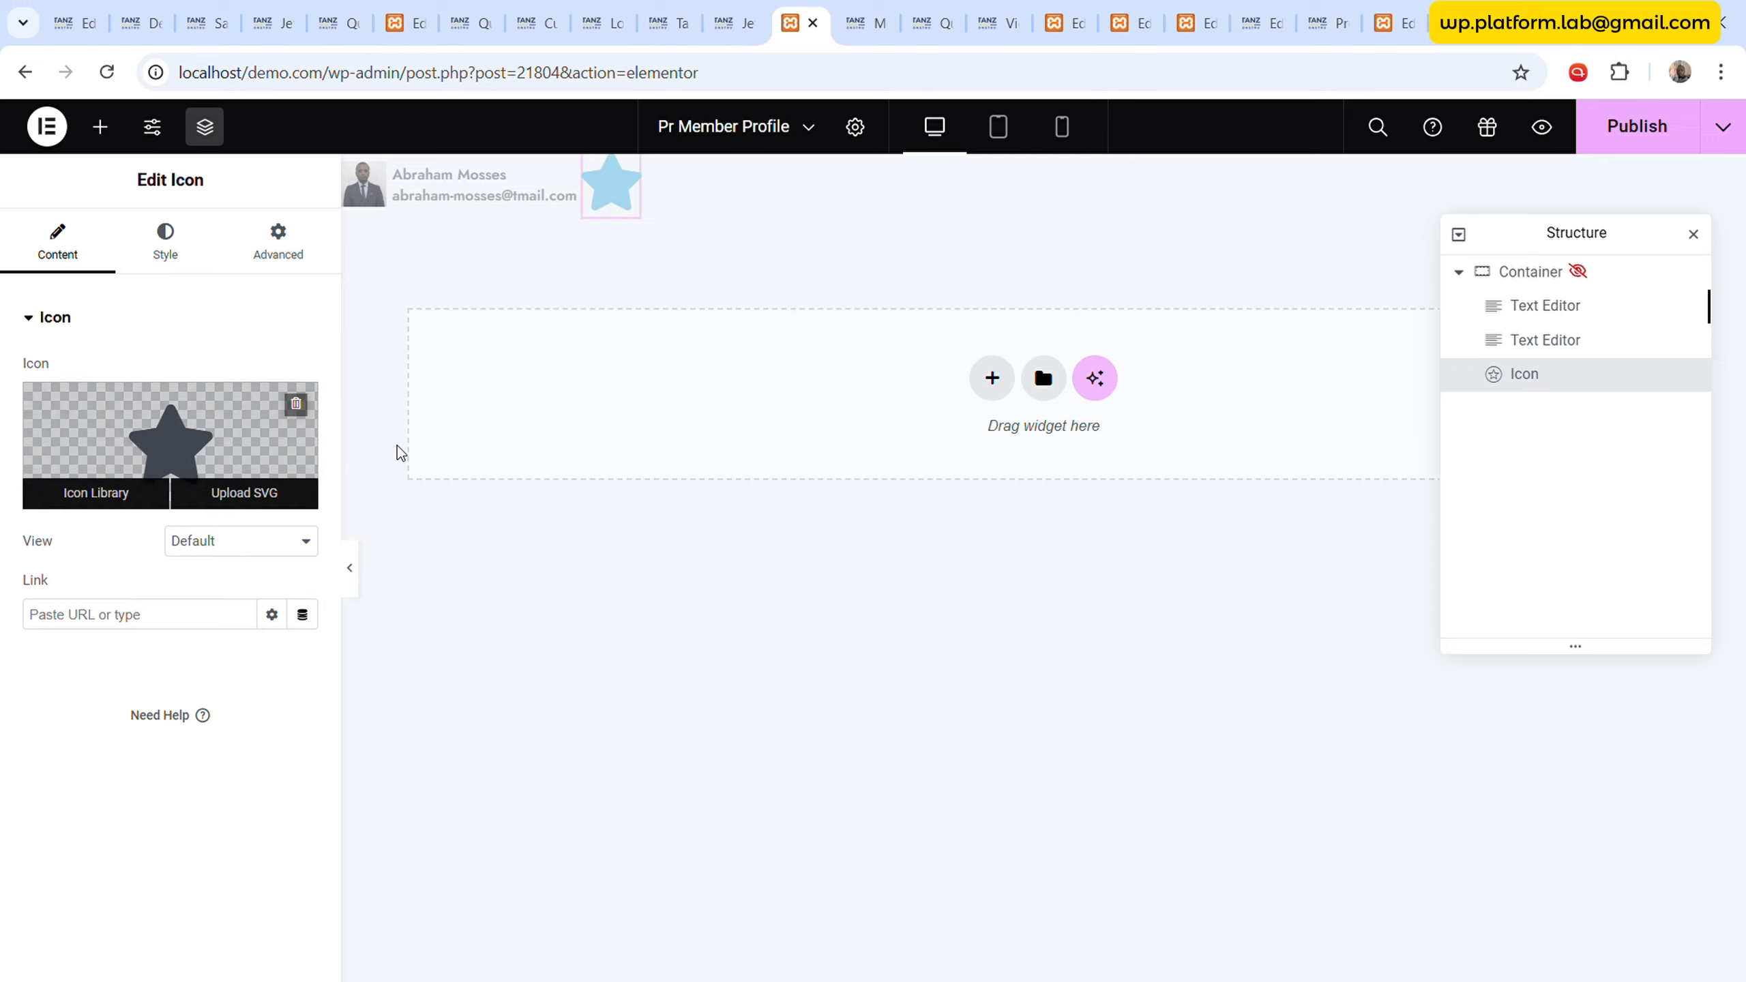
- Replace the star with the outlined Edit icon from the icon library
left_click(183, 451)
left_click(1203, 219)
type("edit")
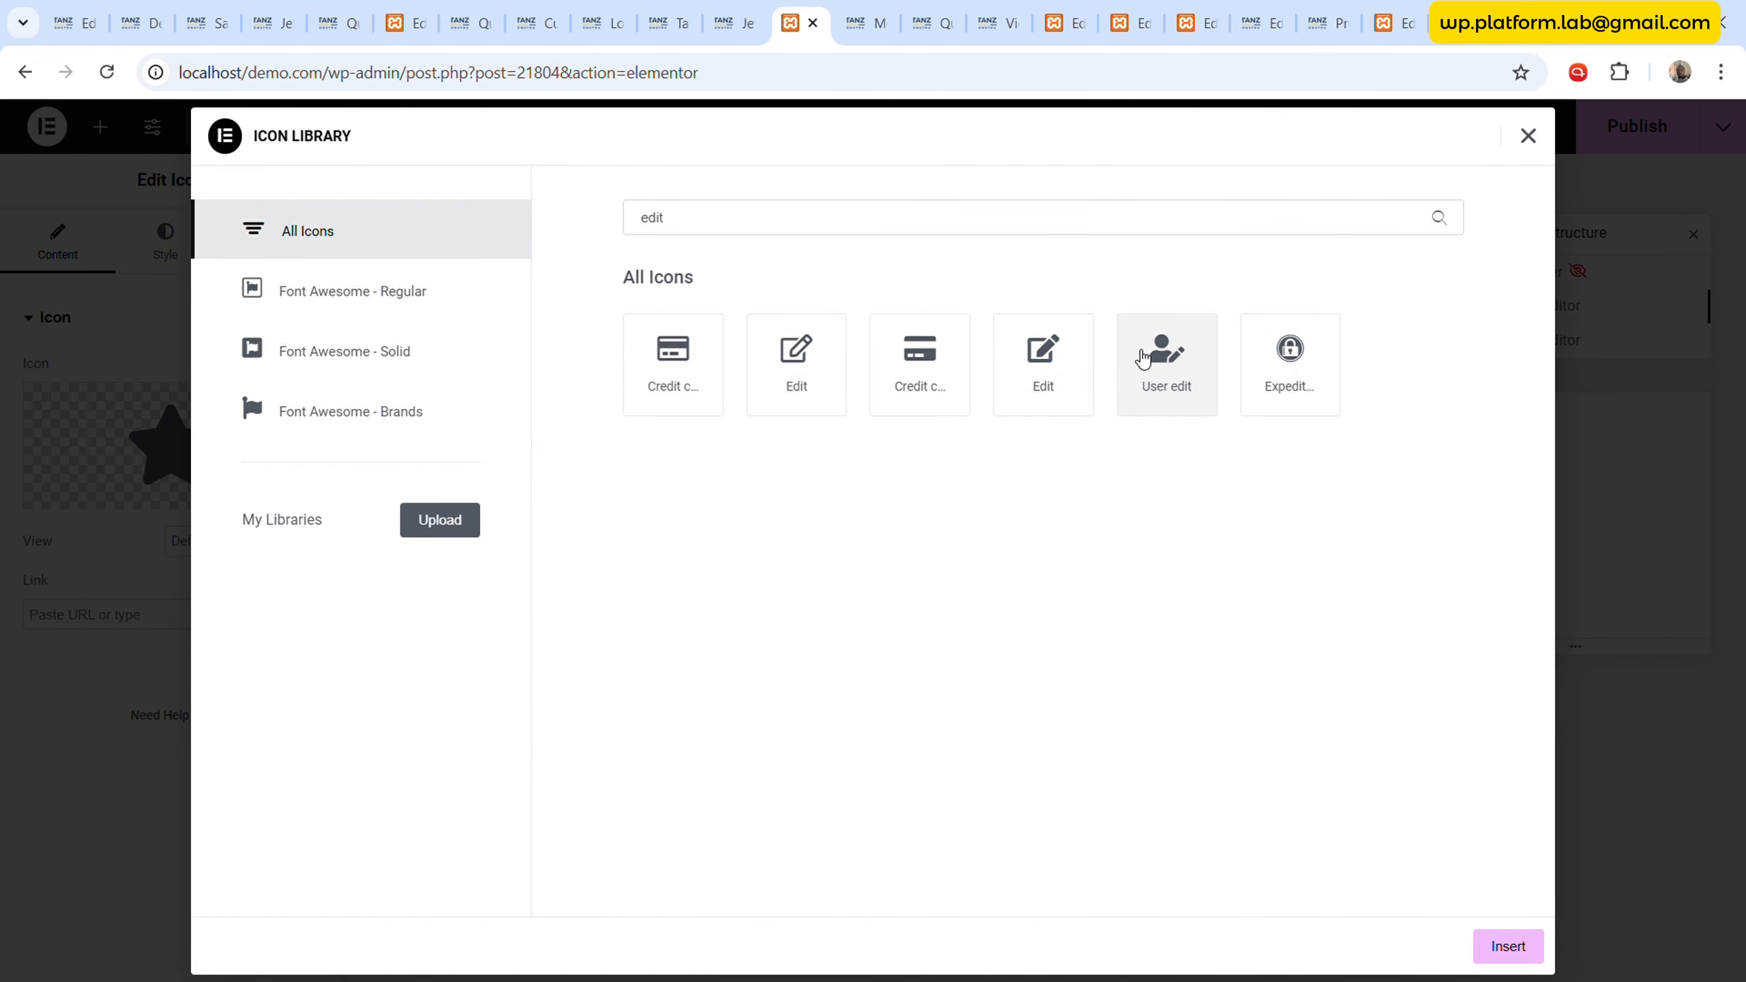
left_click(1157, 364)
left_click(840, 389)
left_click(1509, 946)
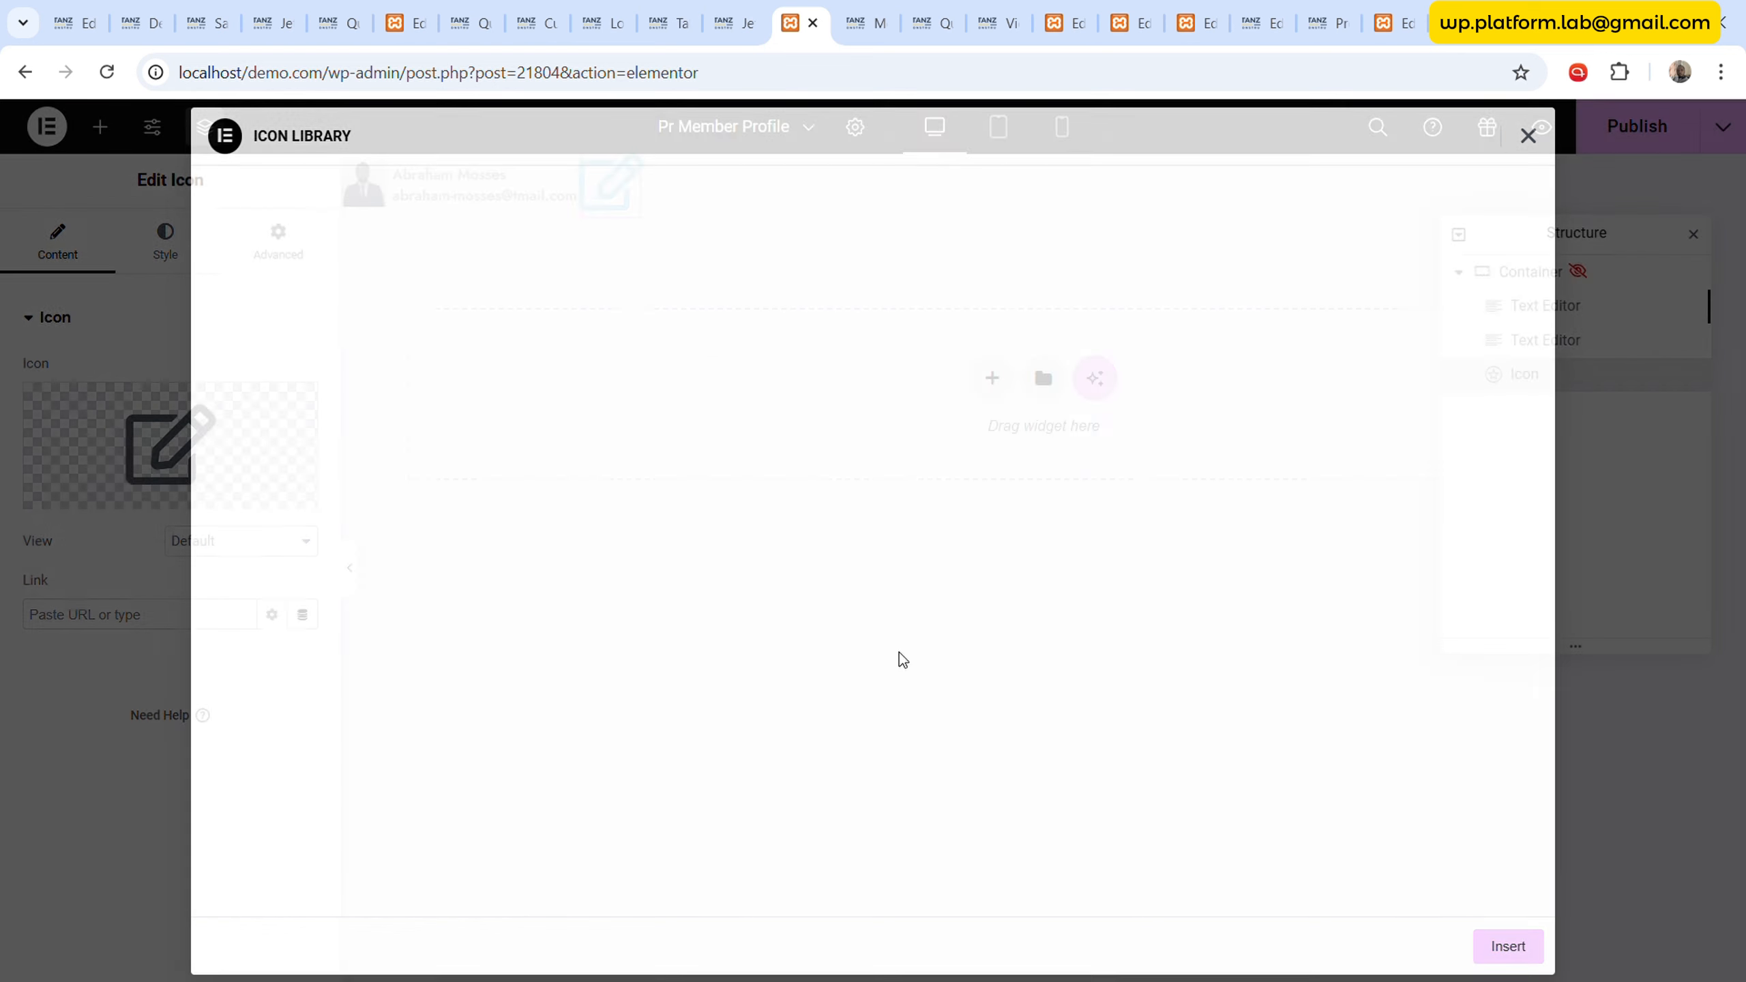
- Set the edit icon's primary colour to the global Red and its size to 20 px
left_click(167, 244)
left_click(270, 470)
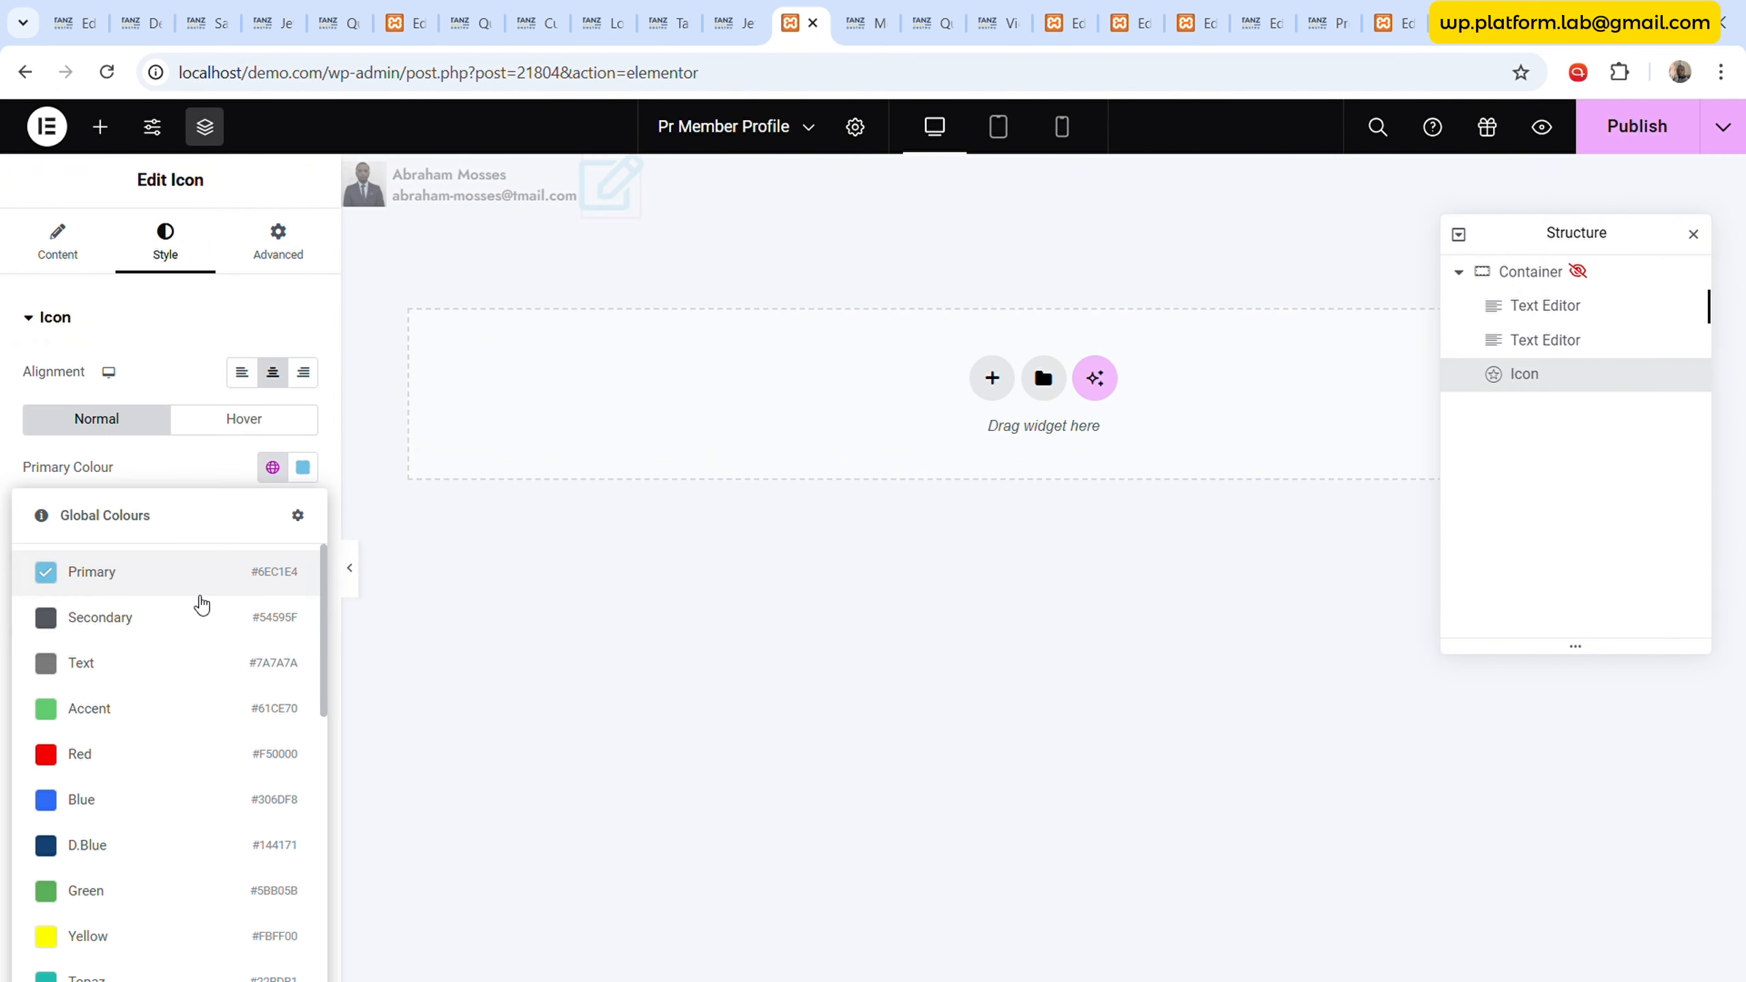
left_click(105, 764)
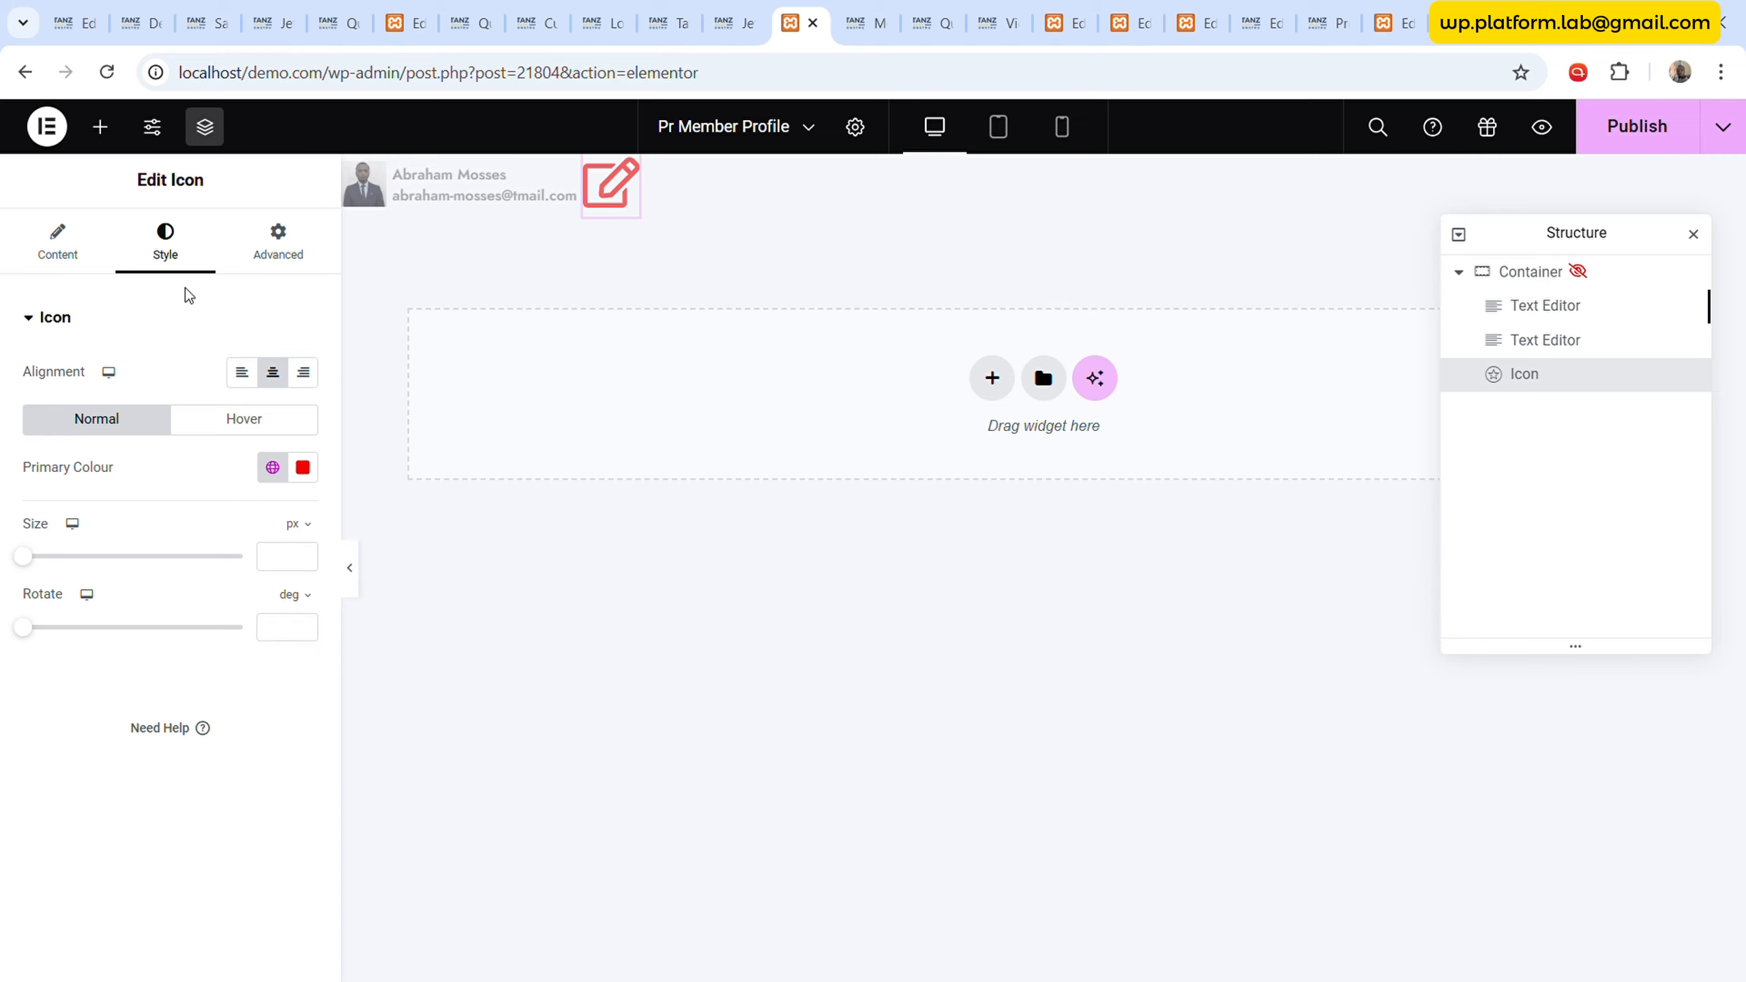
left_click_drag(35, 570, 49, 564)
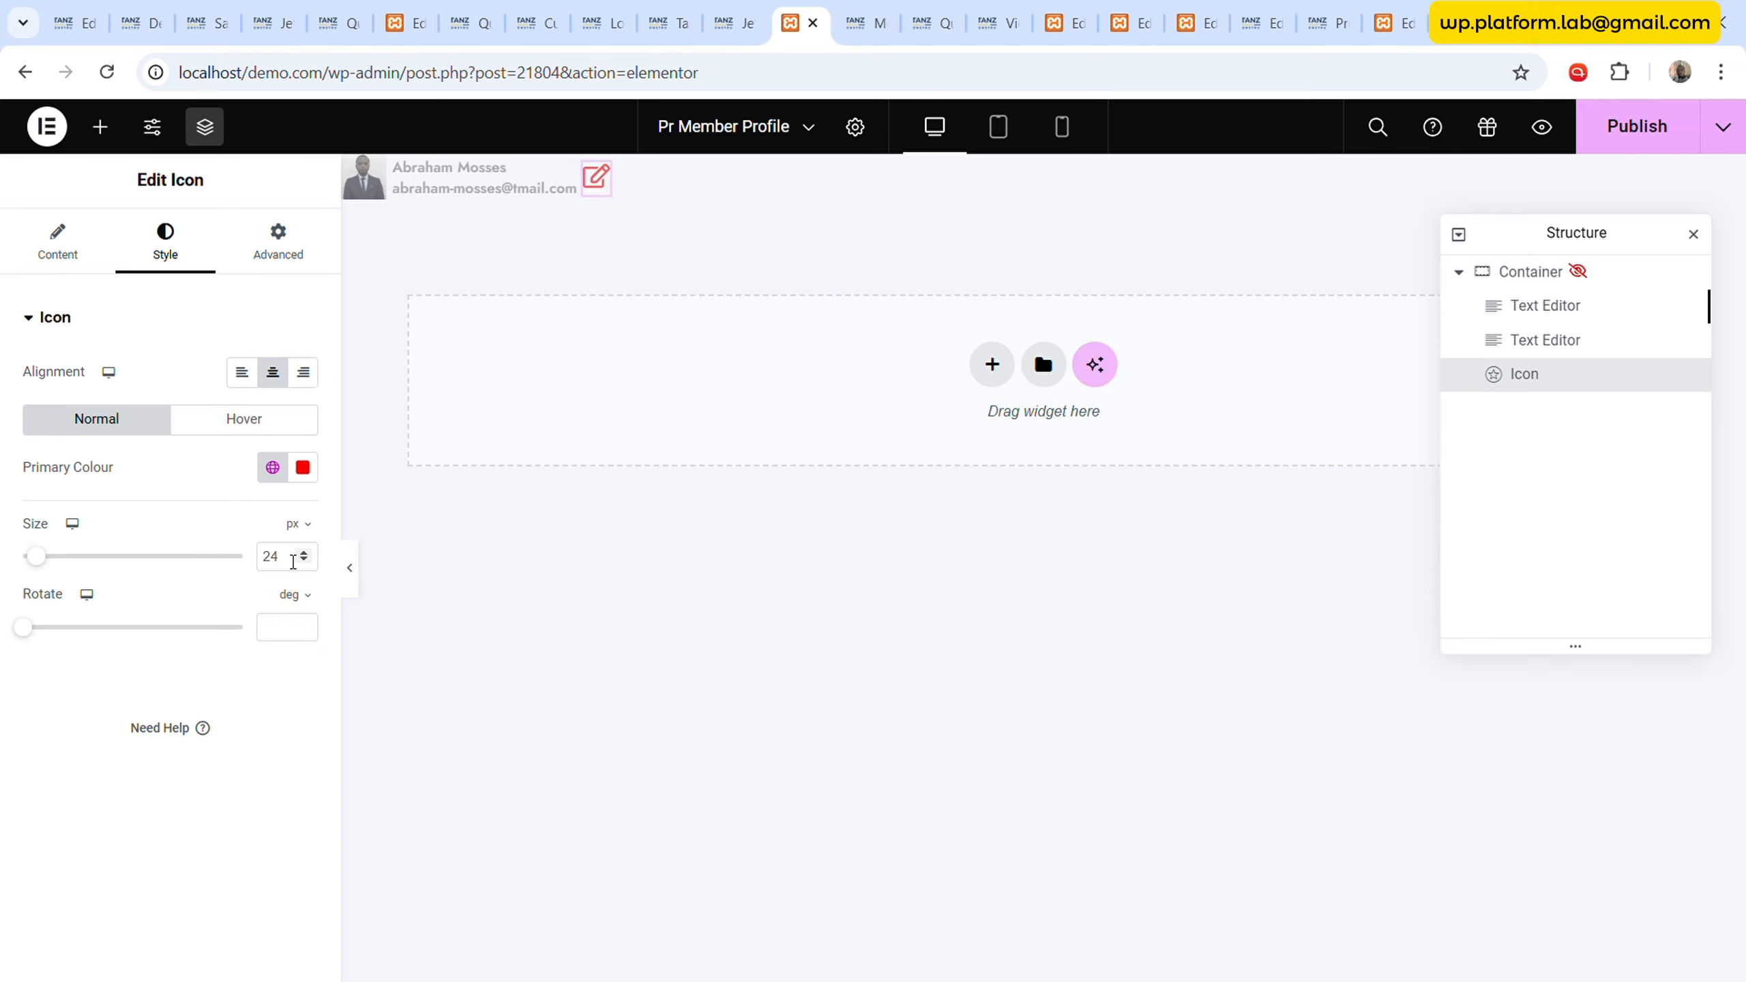
double_click(293, 563)
type("20")
- Set the edit icon's position to Absolute and narrow the listing item's preview width to about 920 px
left_click(278, 242)
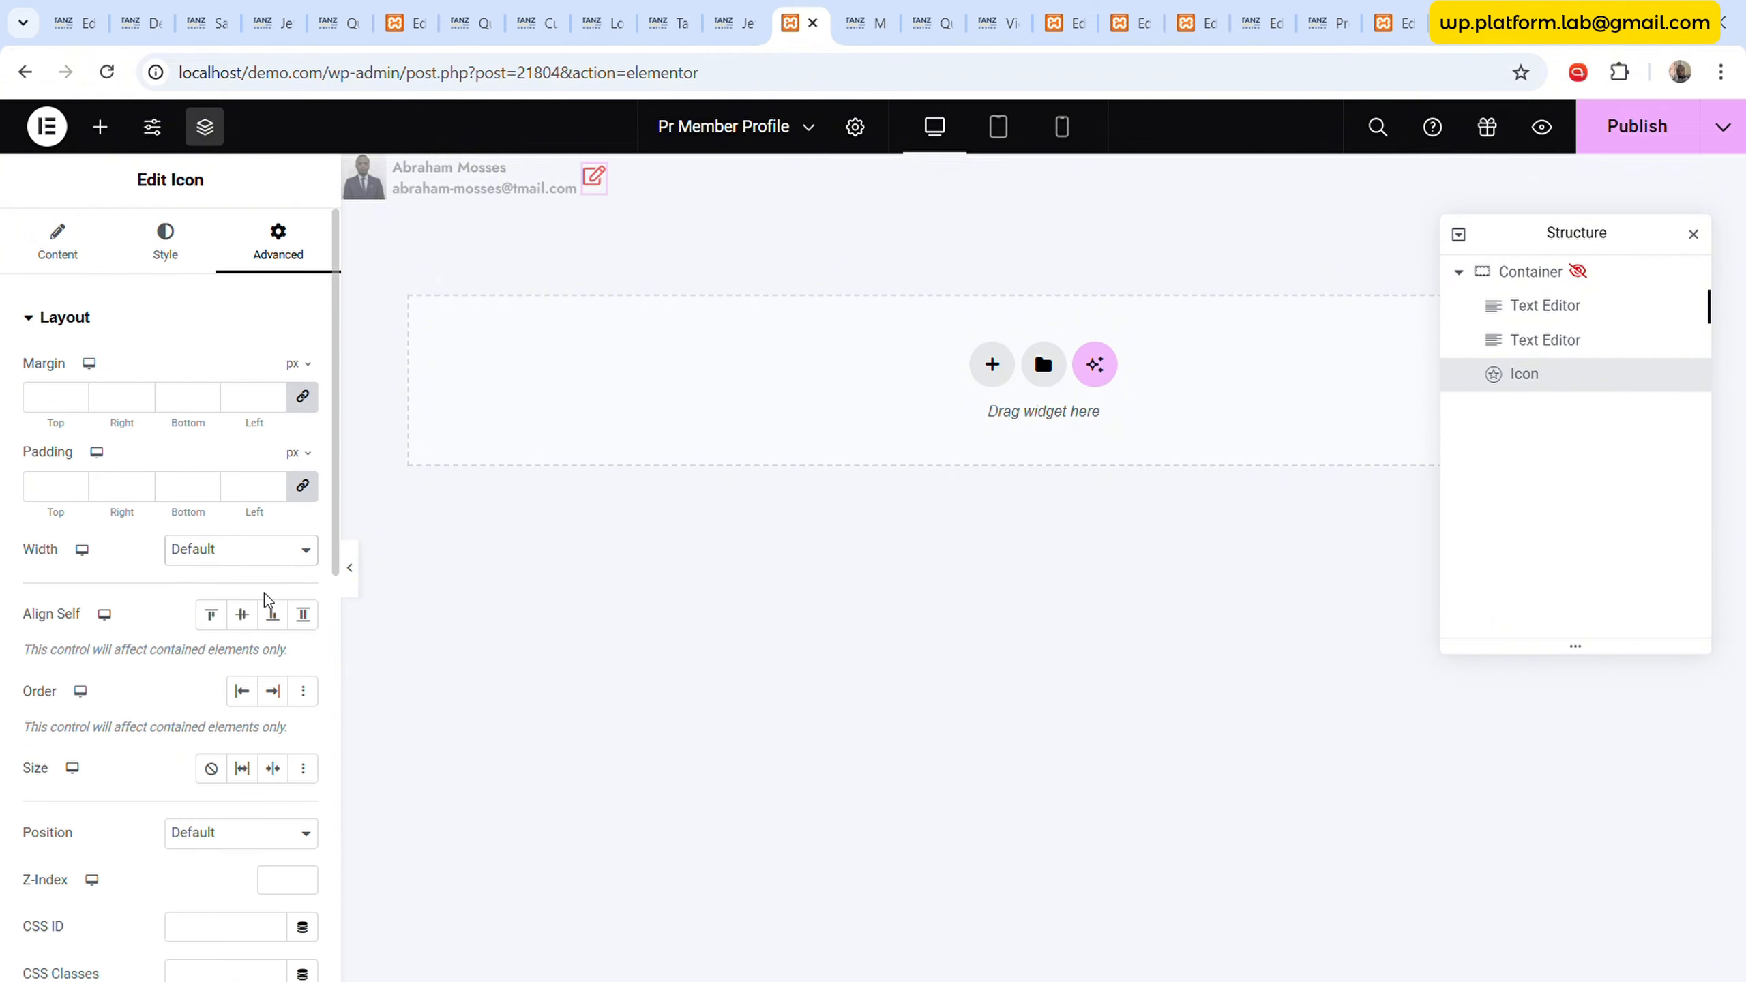
left_click(197, 889)
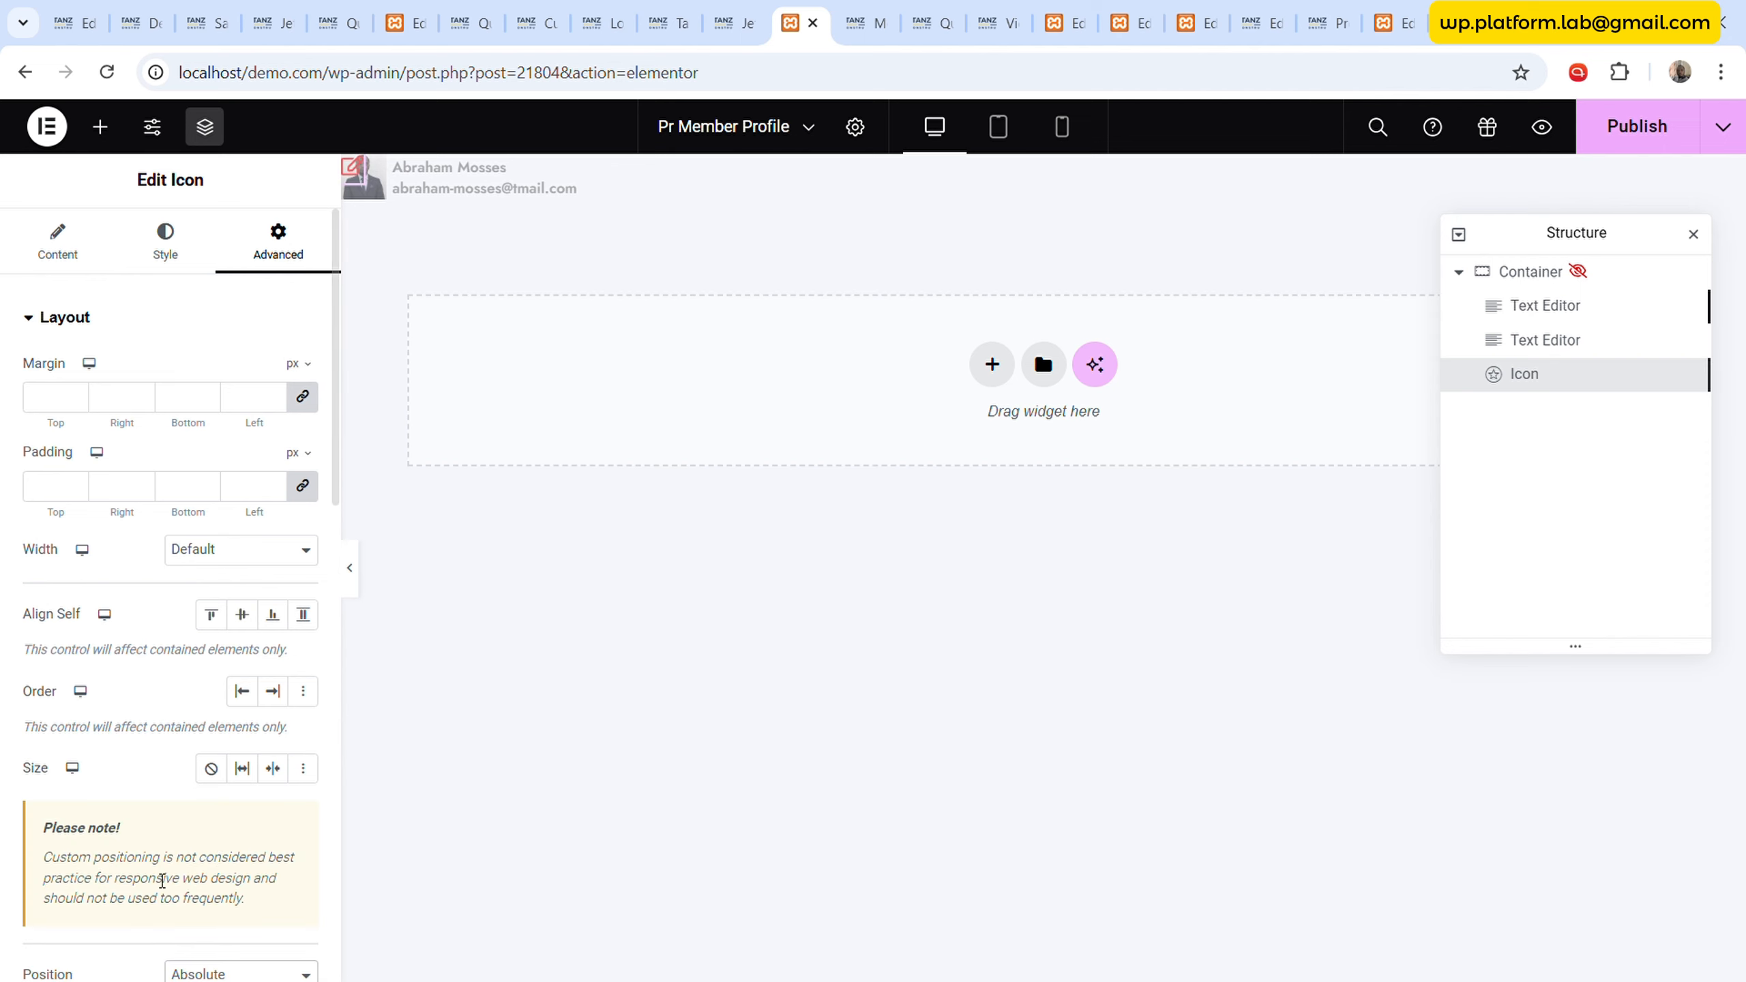
left_click(854, 127)
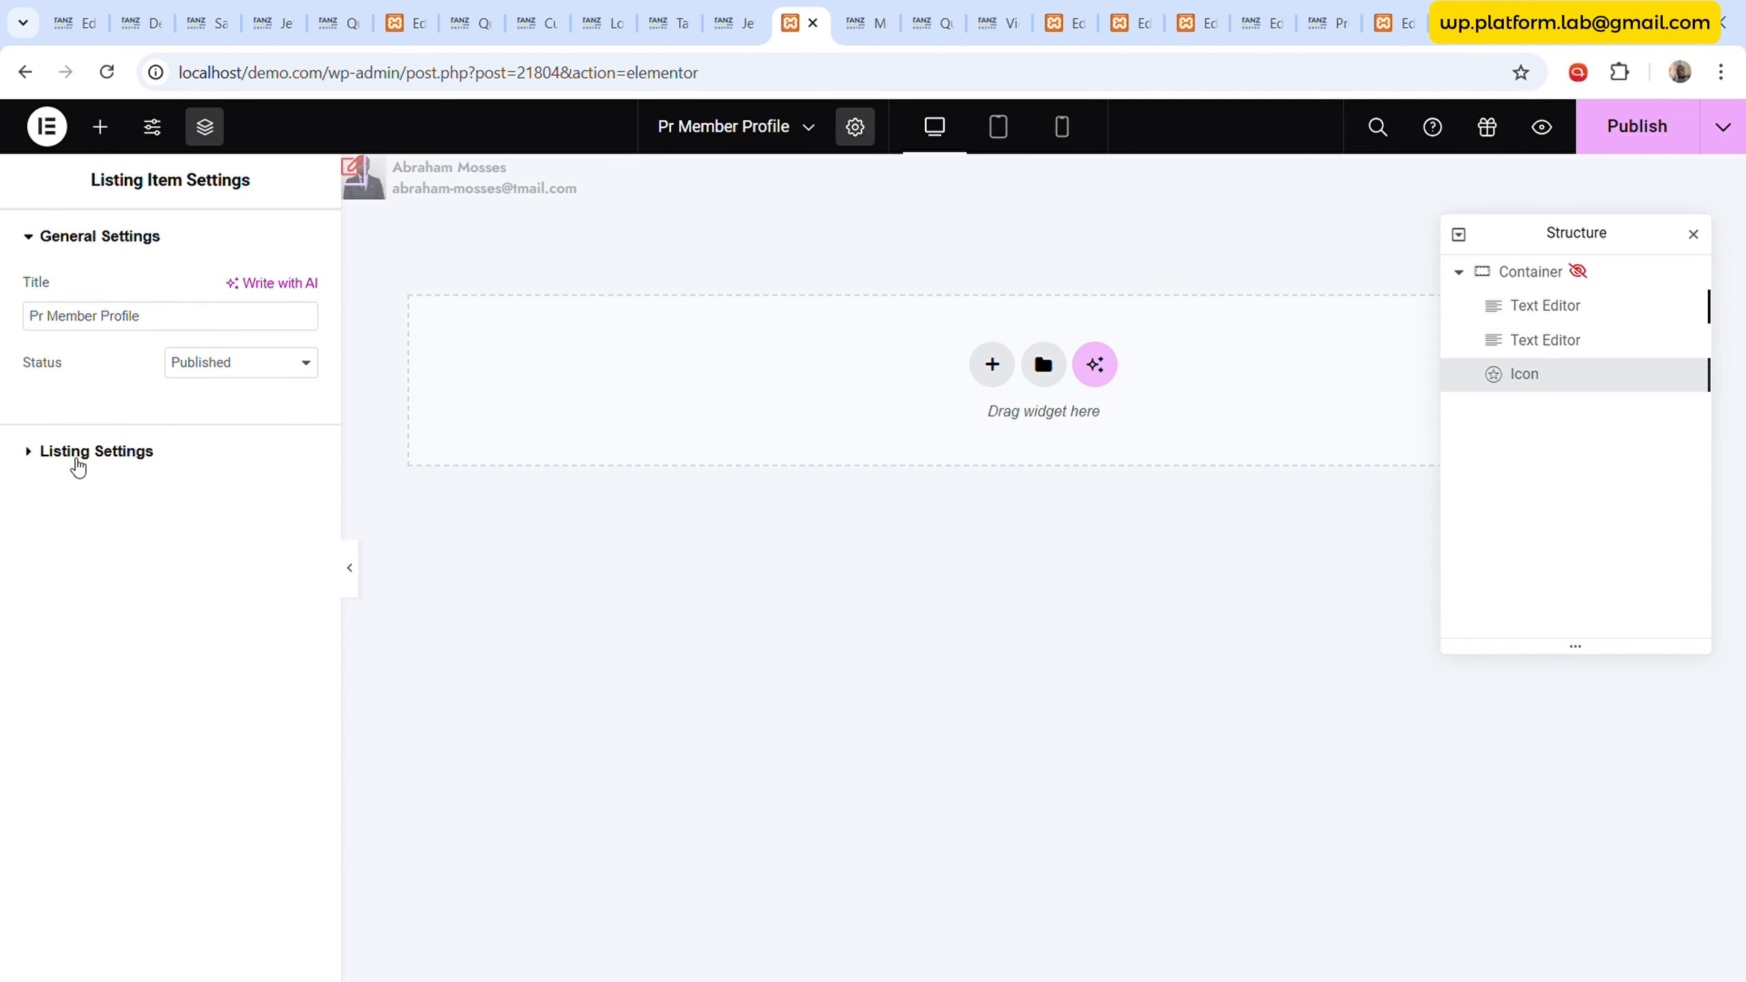
left_click(77, 453)
left_click_drag(41, 616, 181, 615)
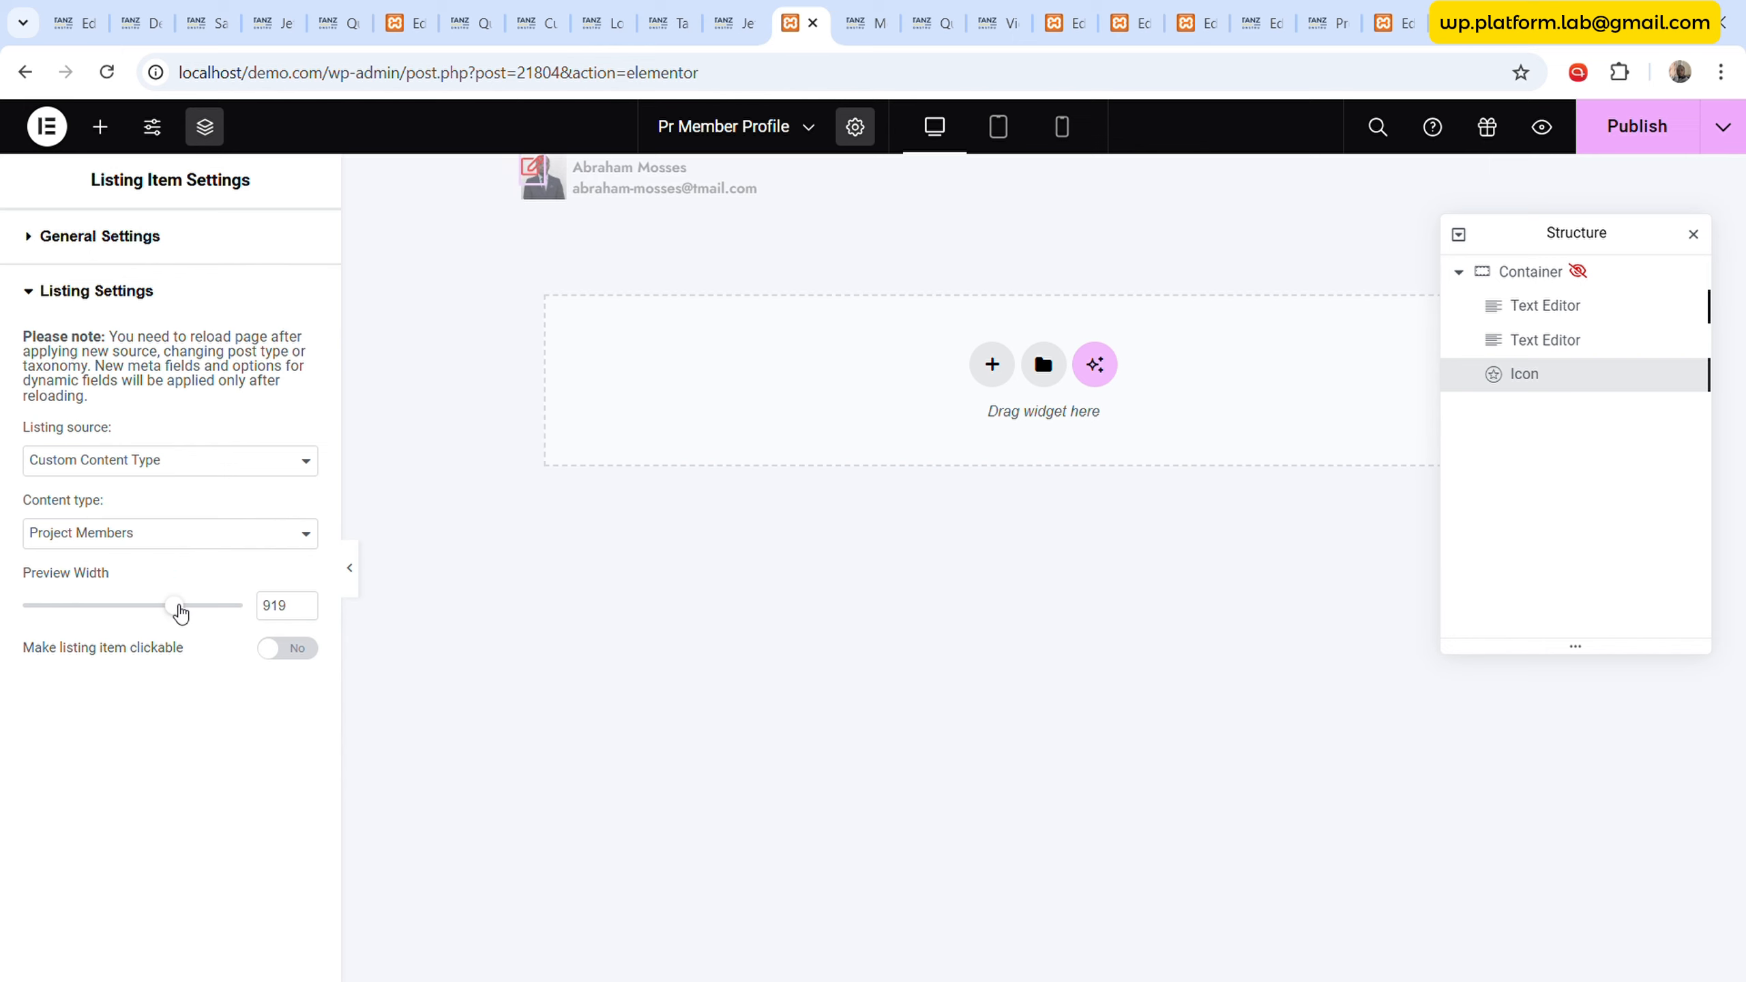
- Set the edit icon's horizontal orientation to Right in the Pr Member Profile listing template
left_click(1565, 365)
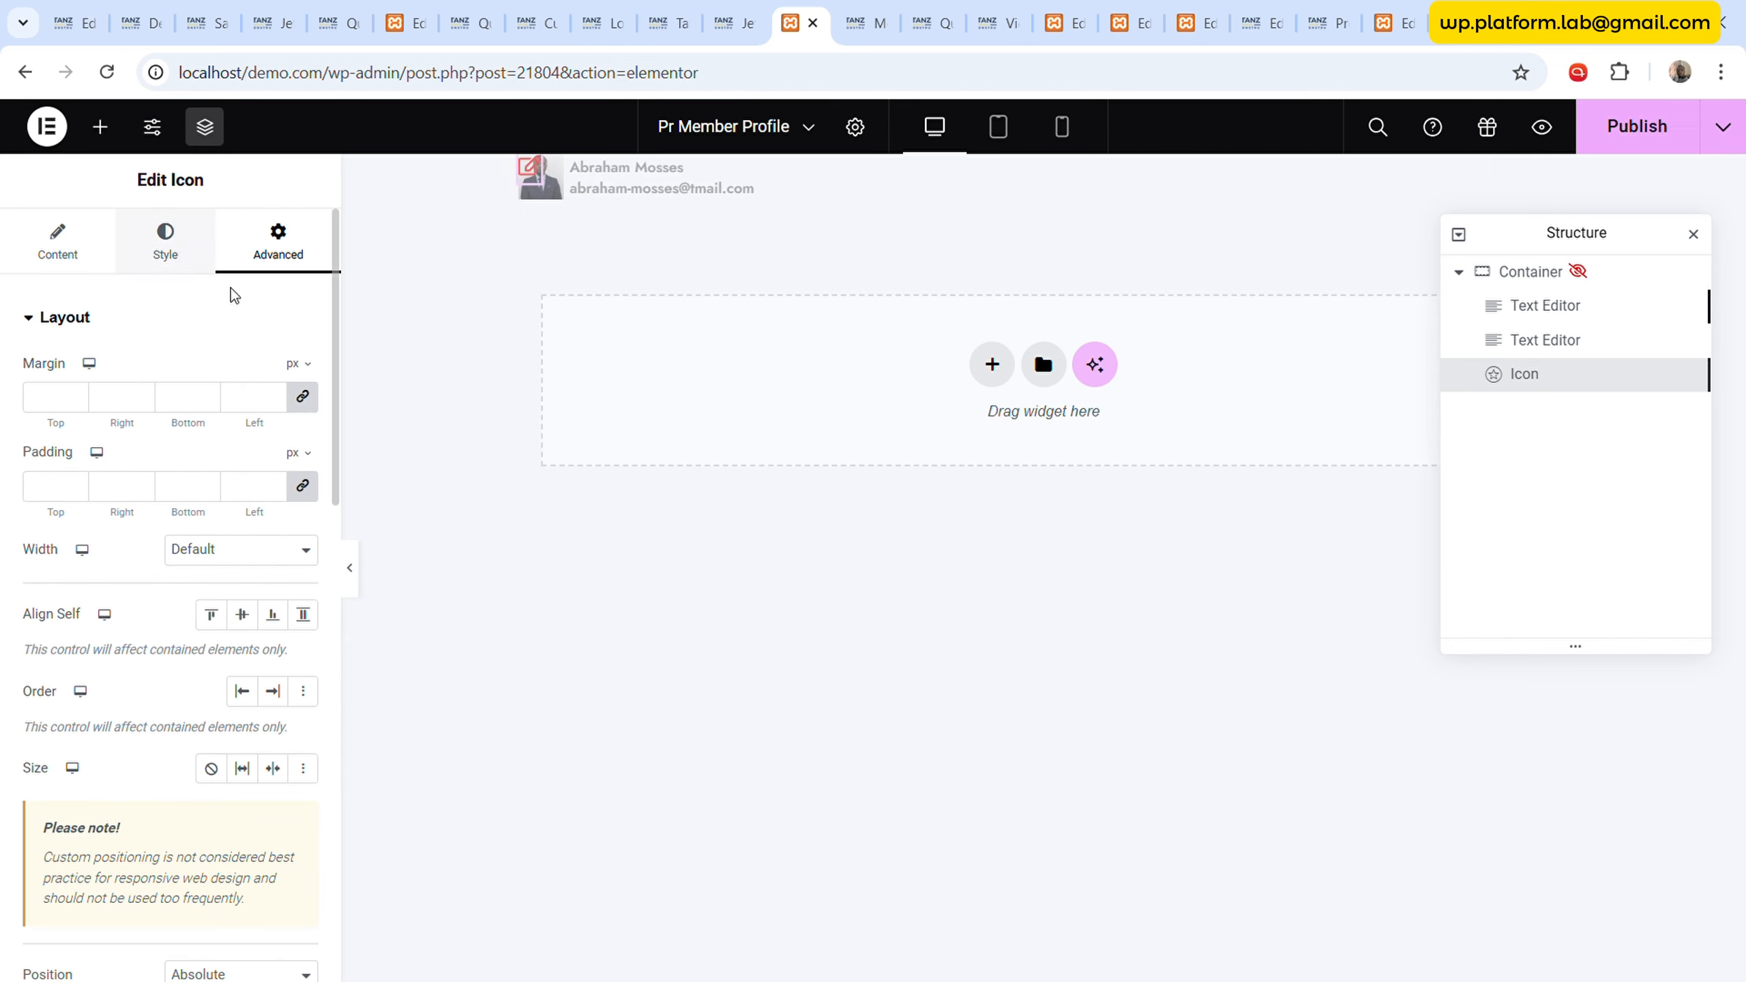
scroll(277, 743, "down", 3)
scroll(277, 743, "down", 2)
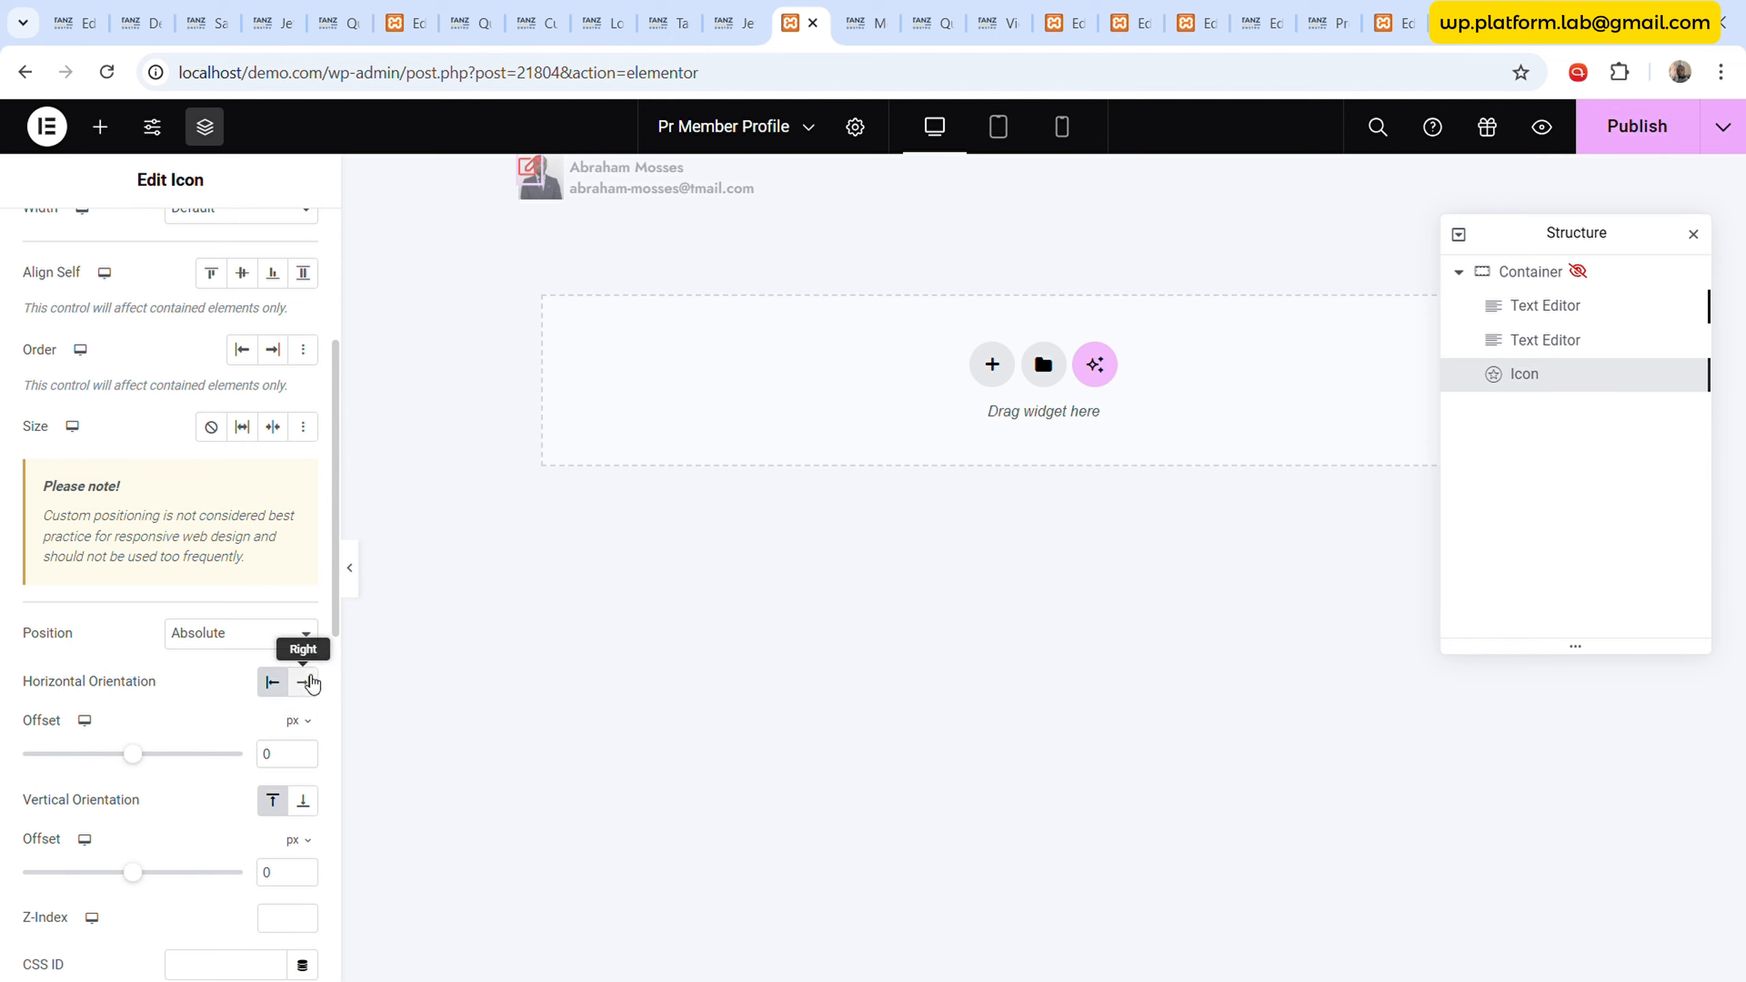
left_click(303, 682)
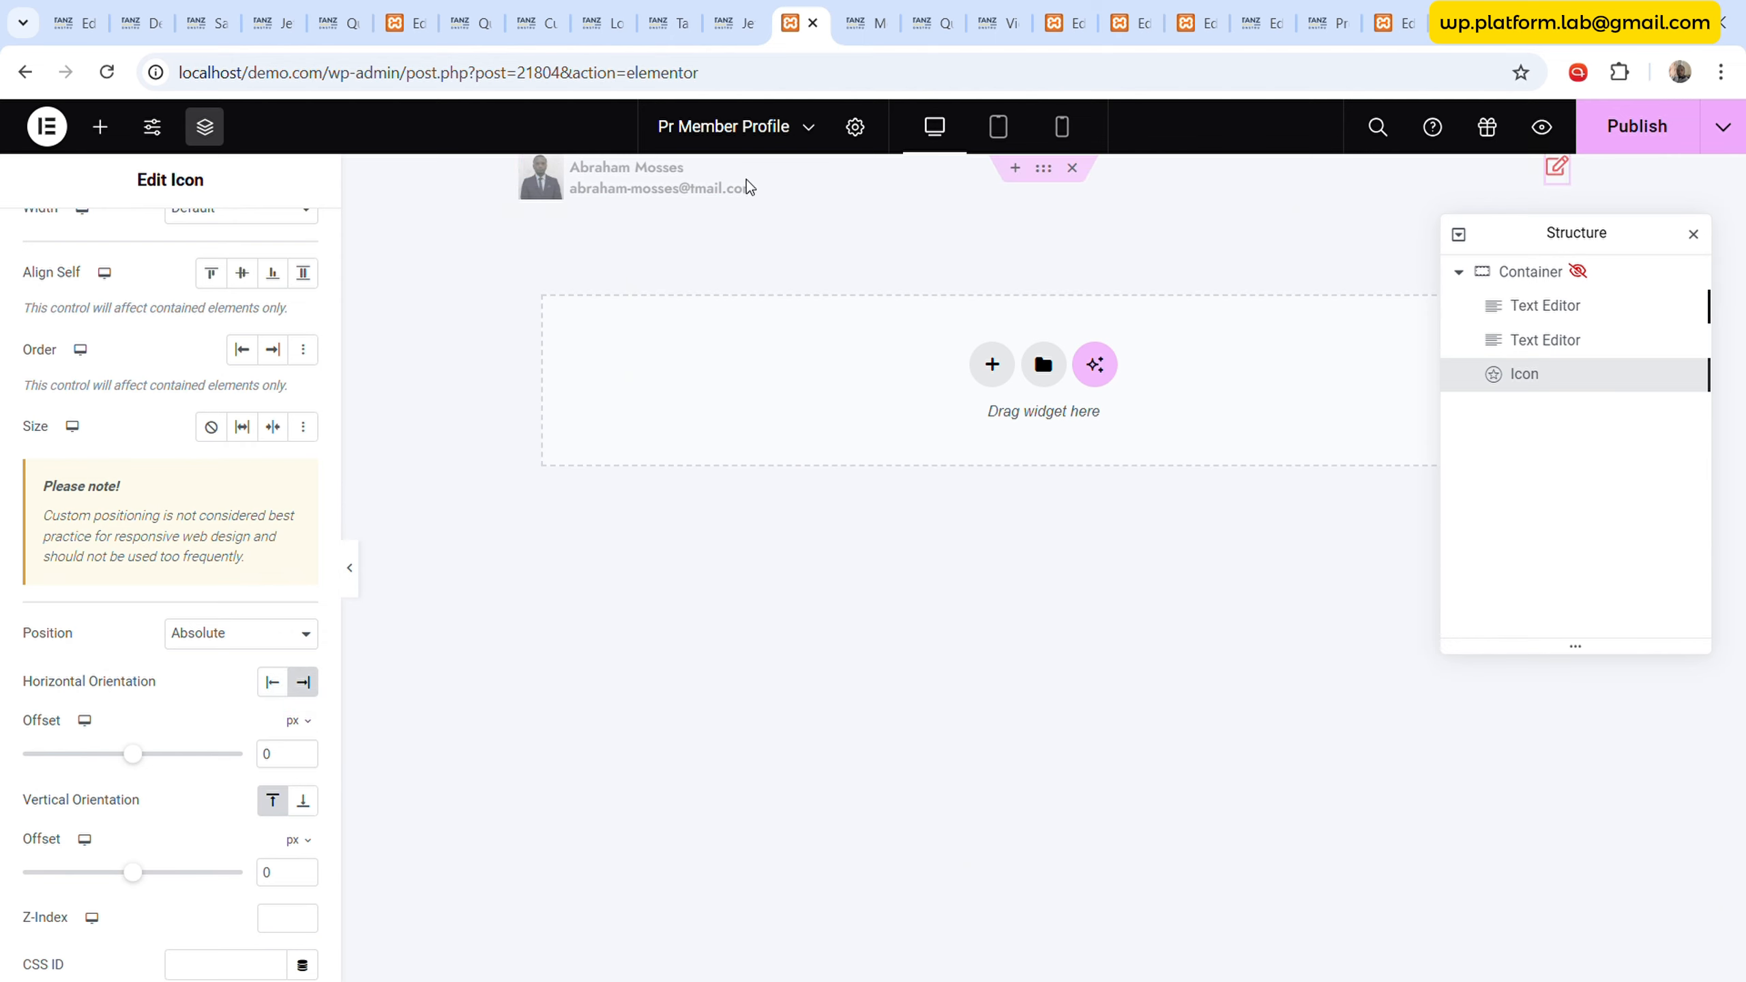
- Give the edit icon 5 px padding on all sides and publish the listing template
scroll(271, 309, "up", 5)
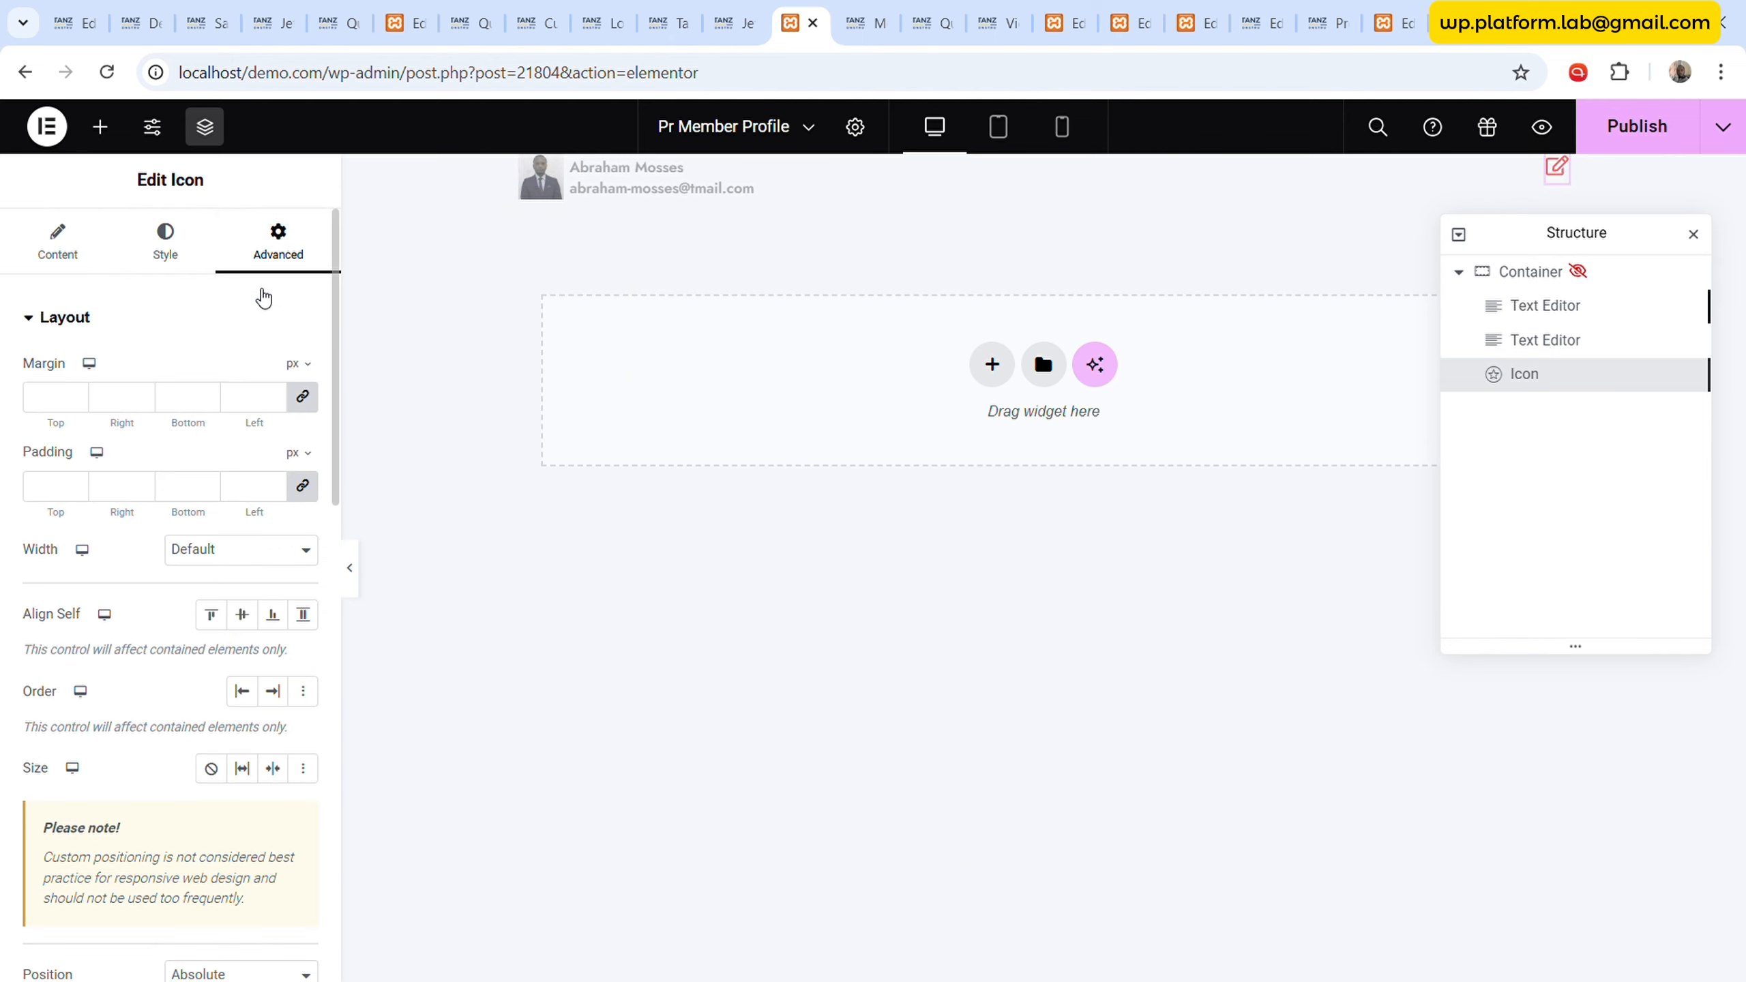
left_click(252, 476)
type("5")
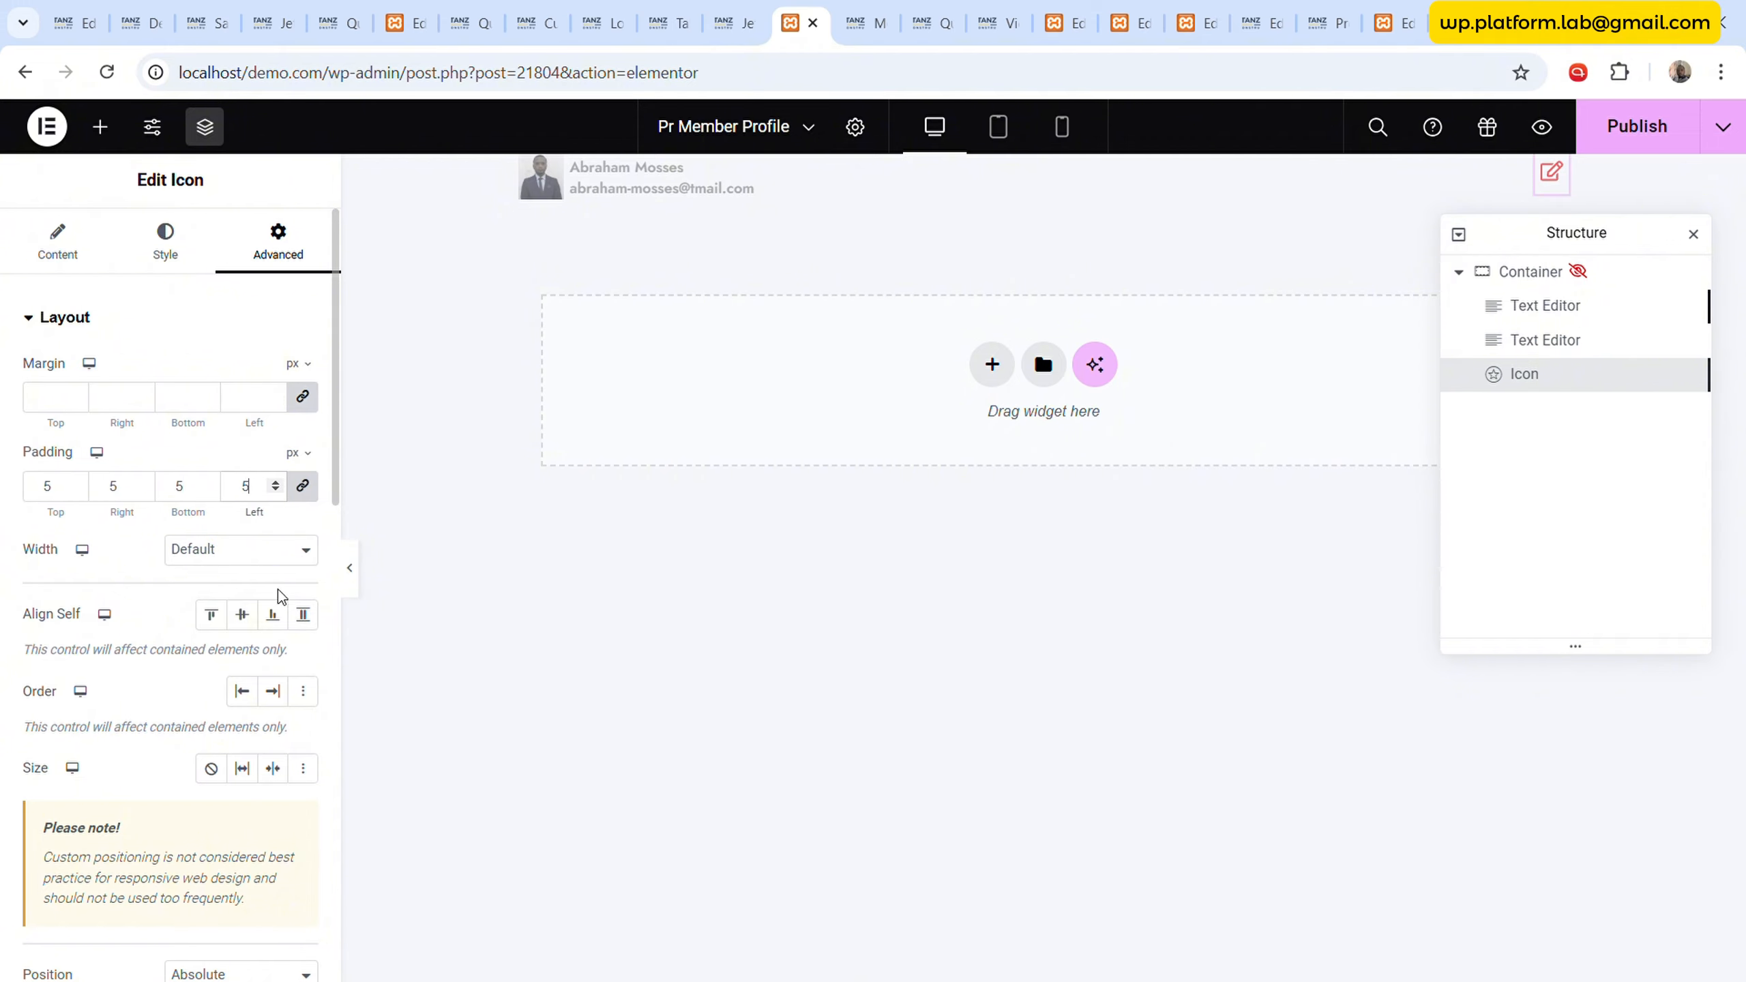
left_click(1621, 141)
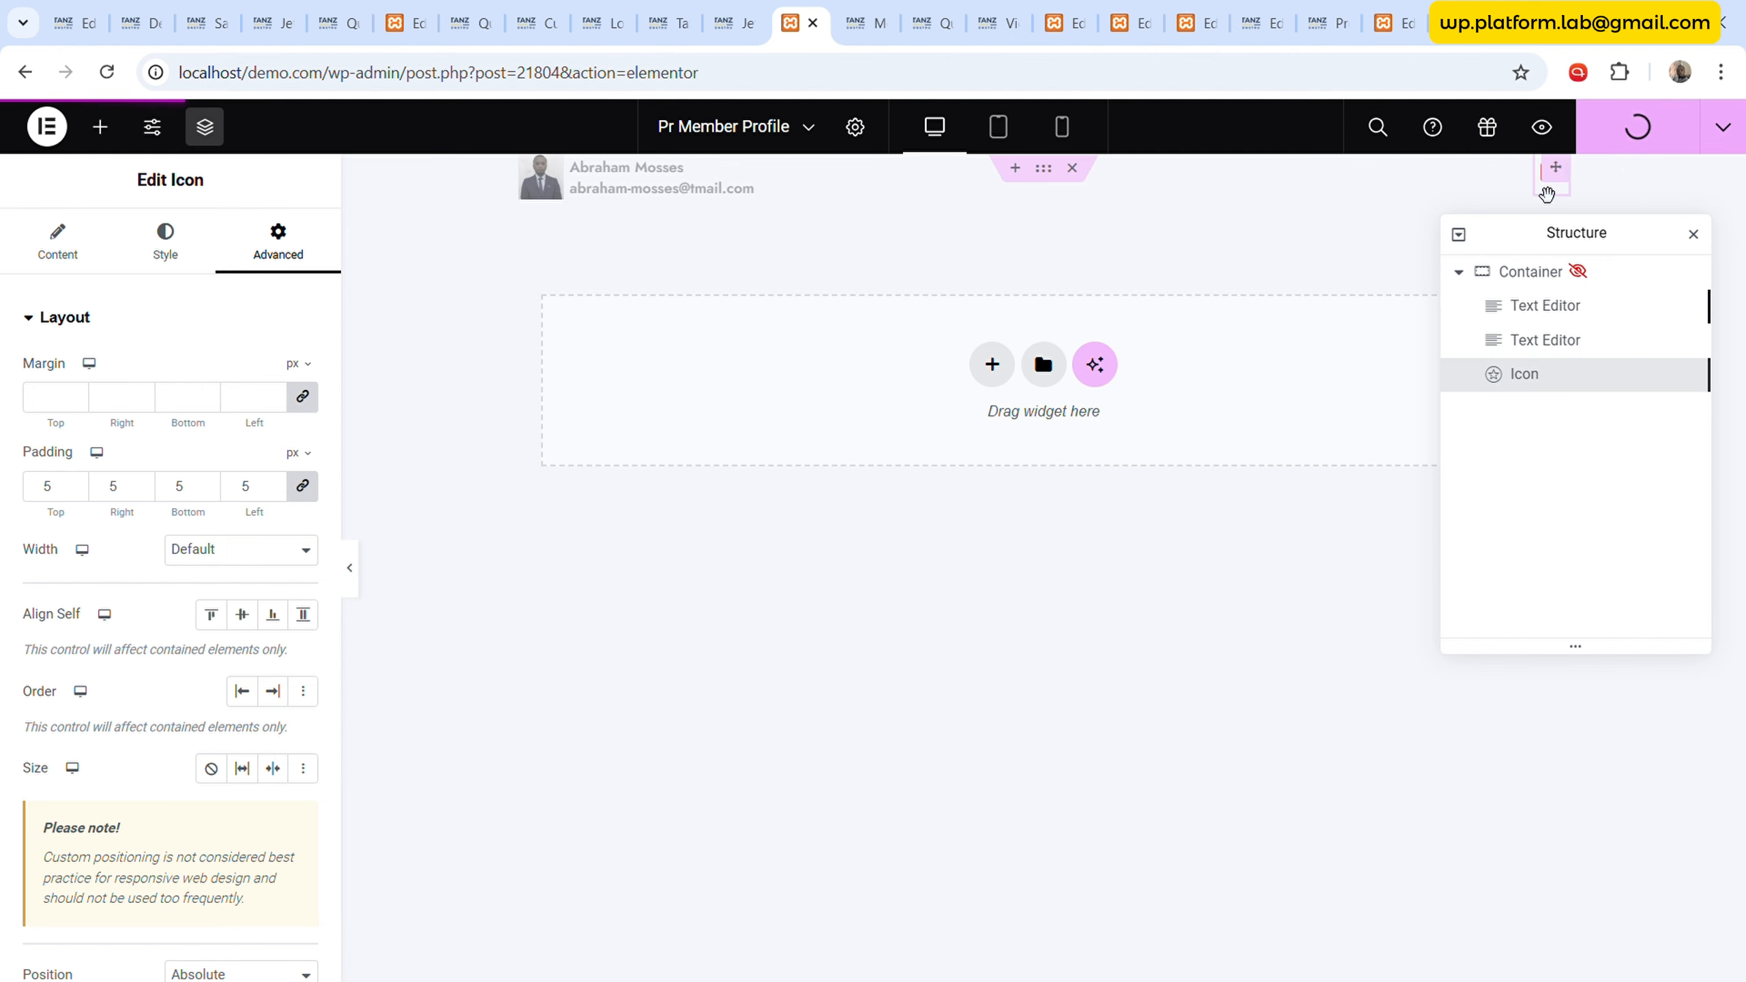
- Reload the front-end project overview page and check the members table's edit icon and the Invite Member popup
left_click(1332, 23)
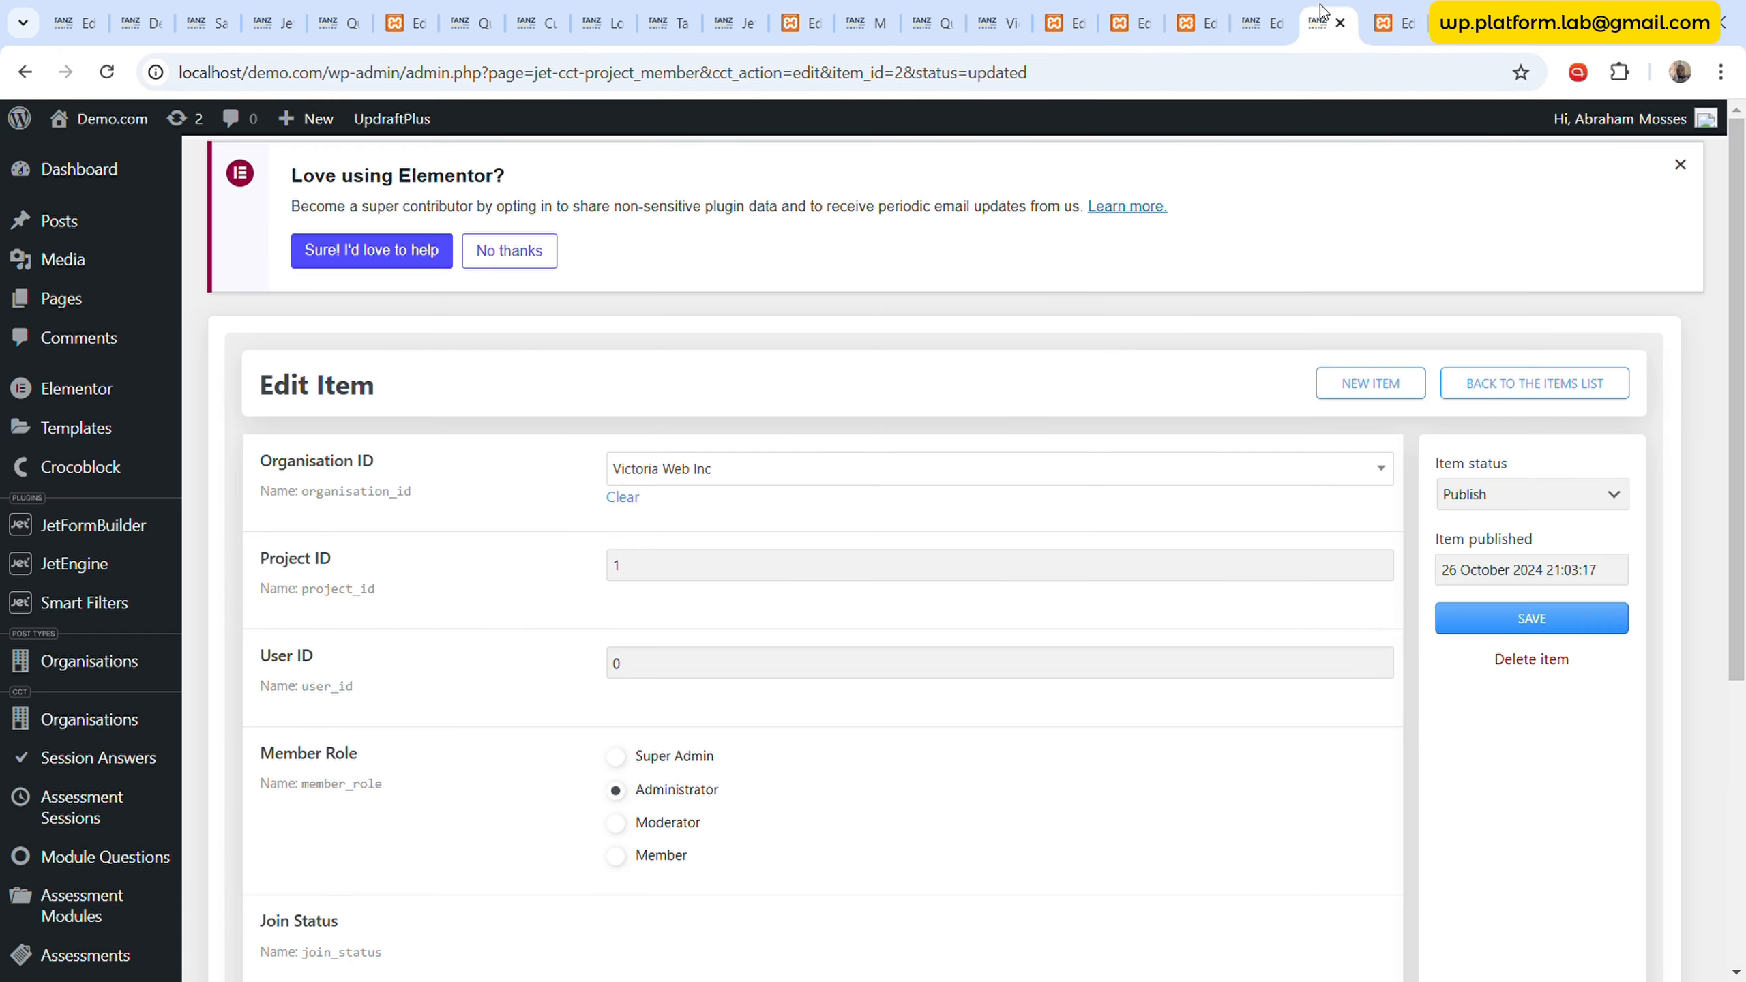
left_click(1004, 20)
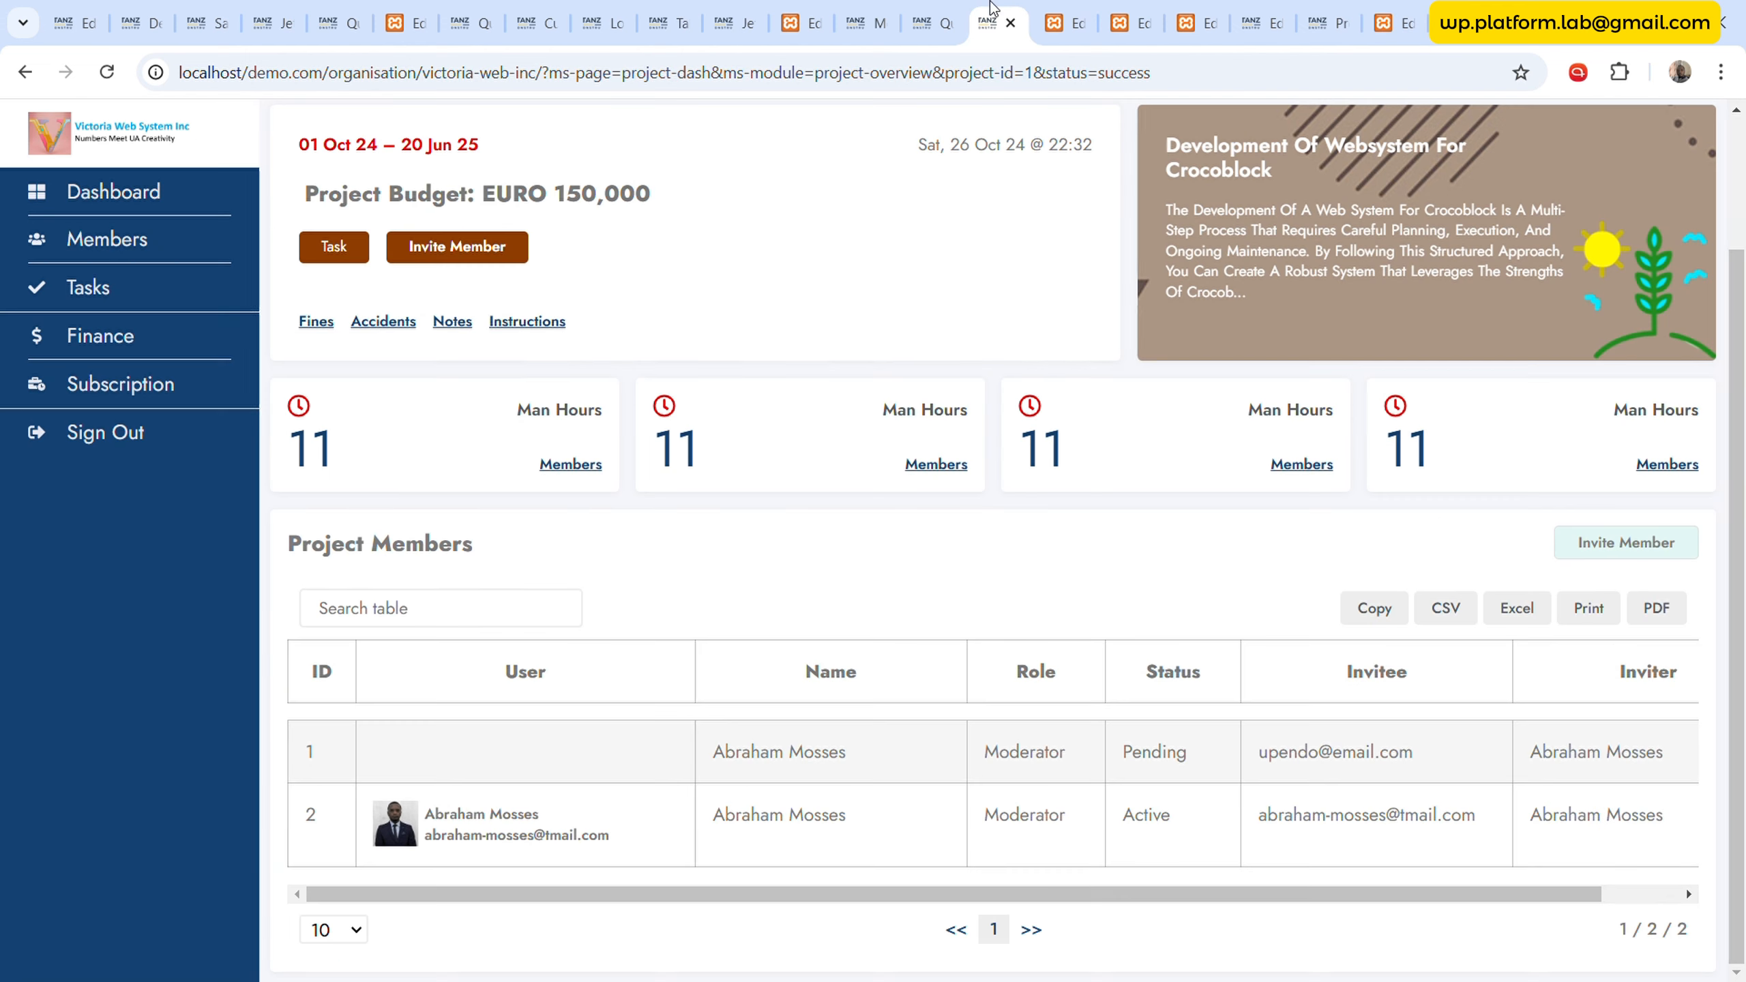
left_click(106, 71)
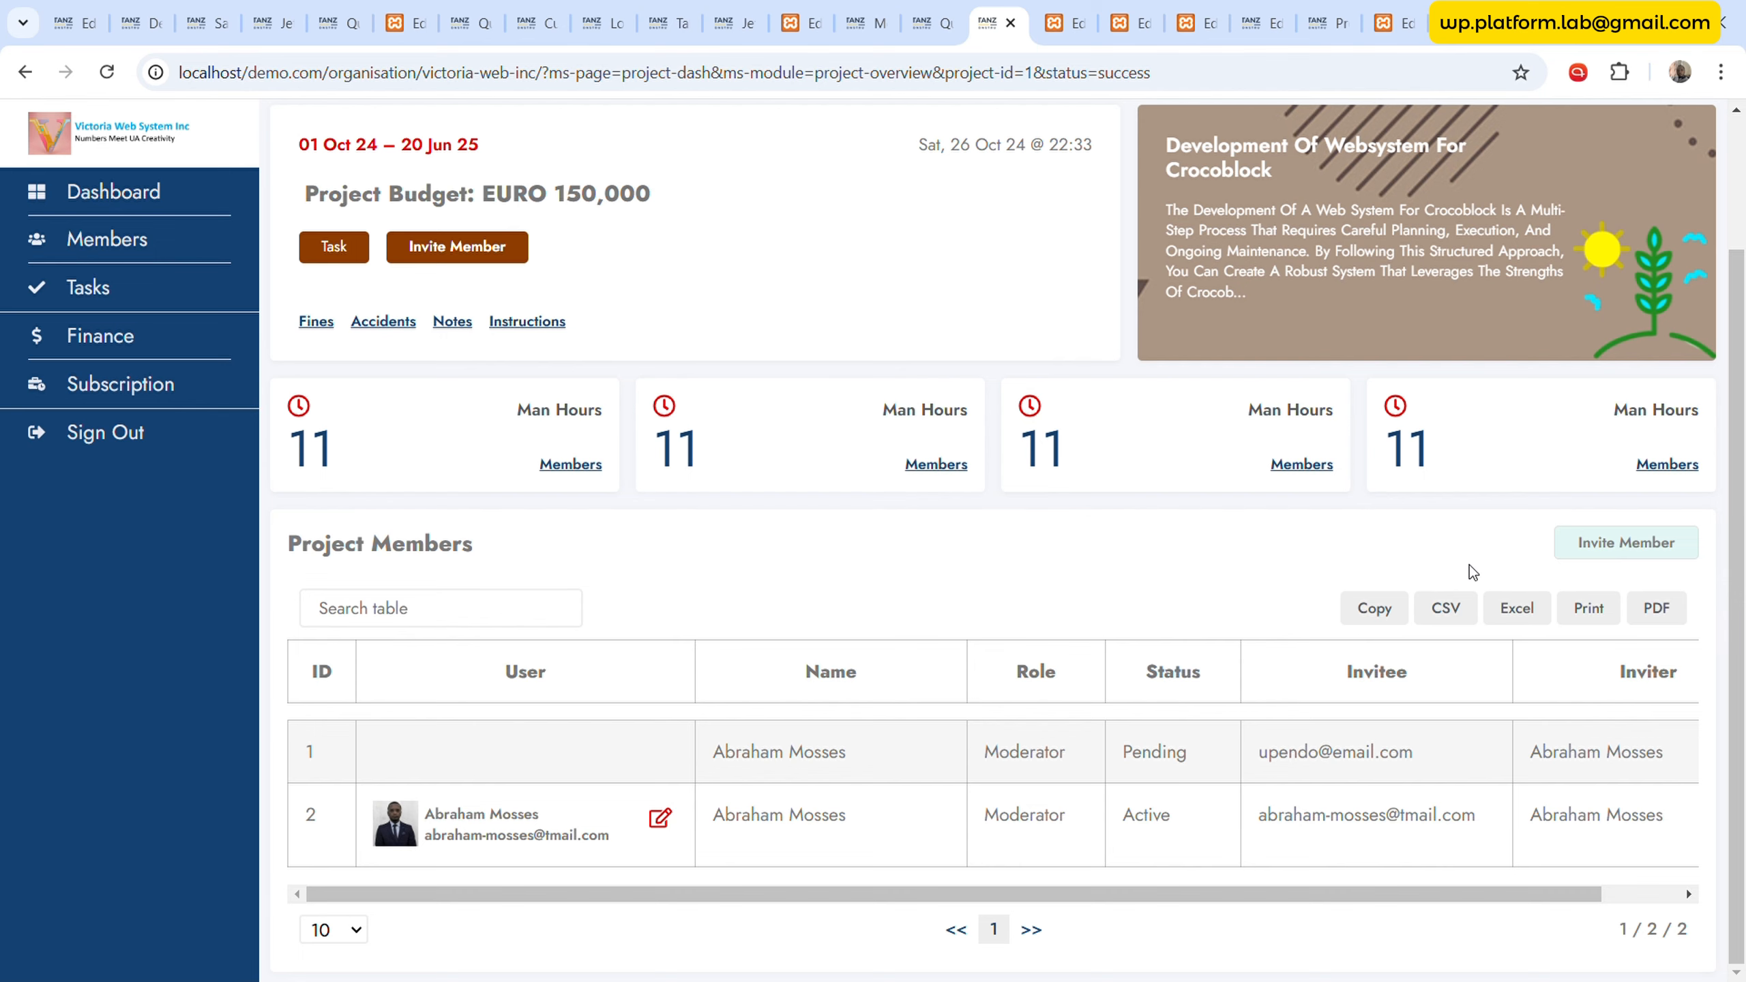
left_click(1621, 541)
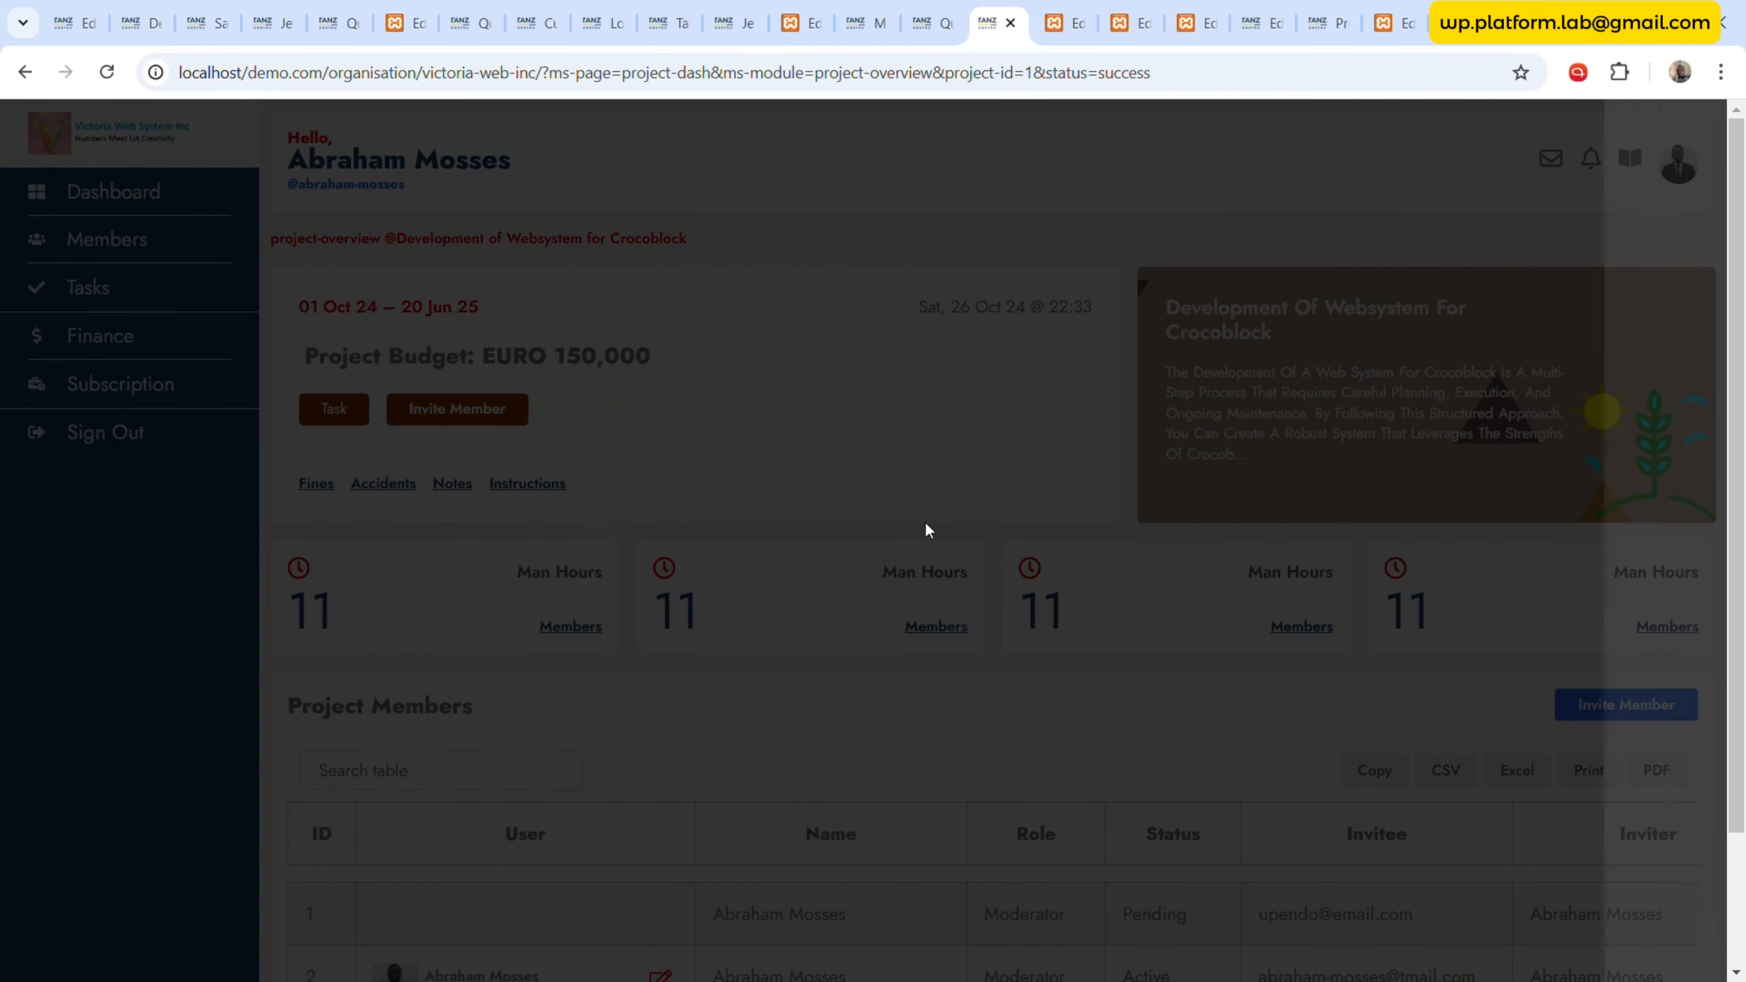
scroll(924, 453, "down", 2)
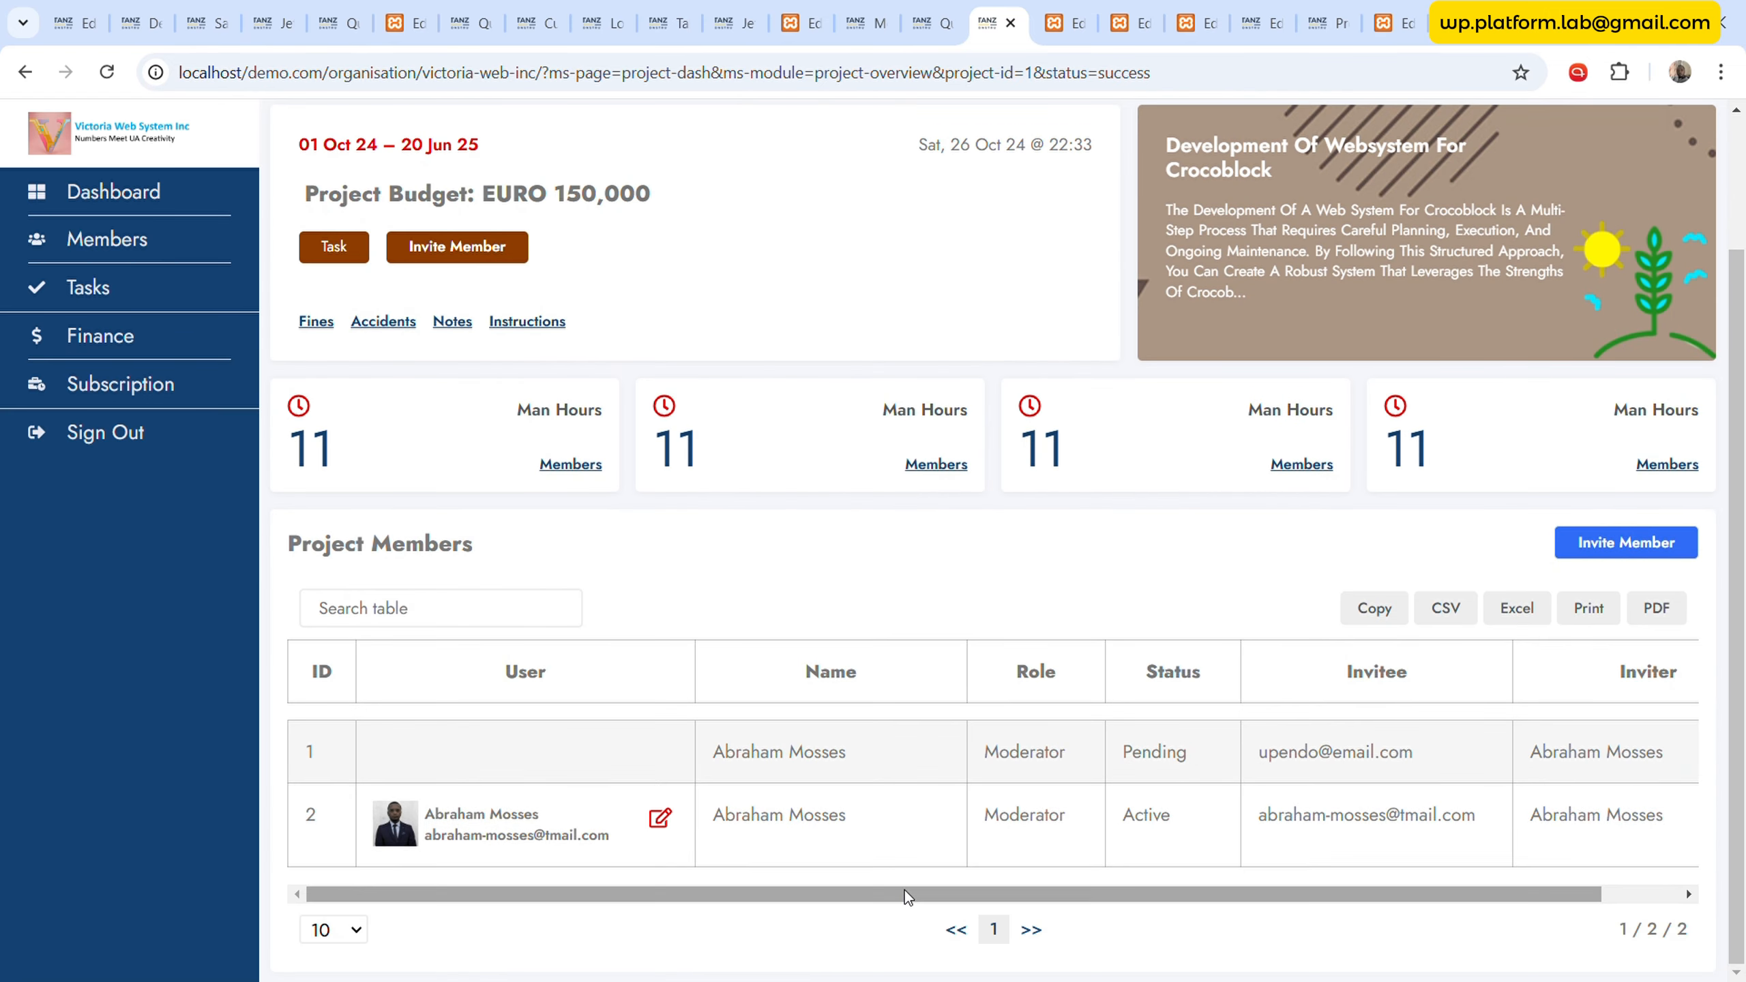
left_click_drag(910, 894, 831, 898)
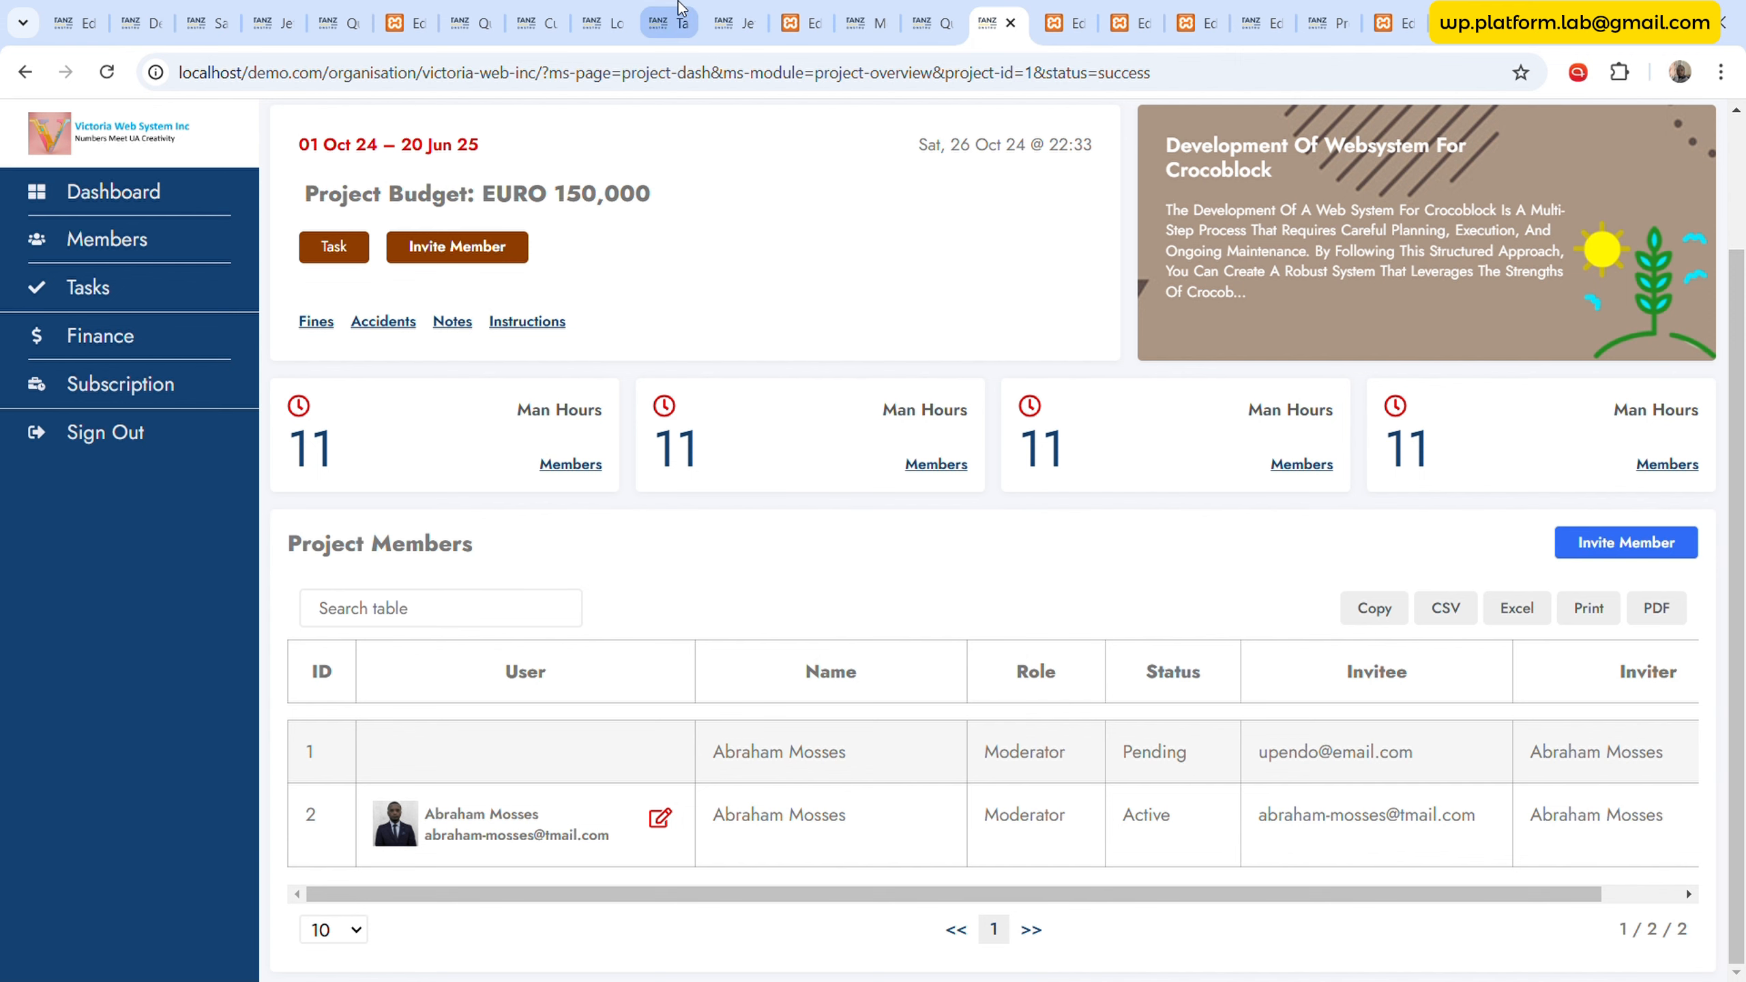
- Open the Elementor Saved Templates list in a new browser tab from the WordPress admin
left_click(671, 23)
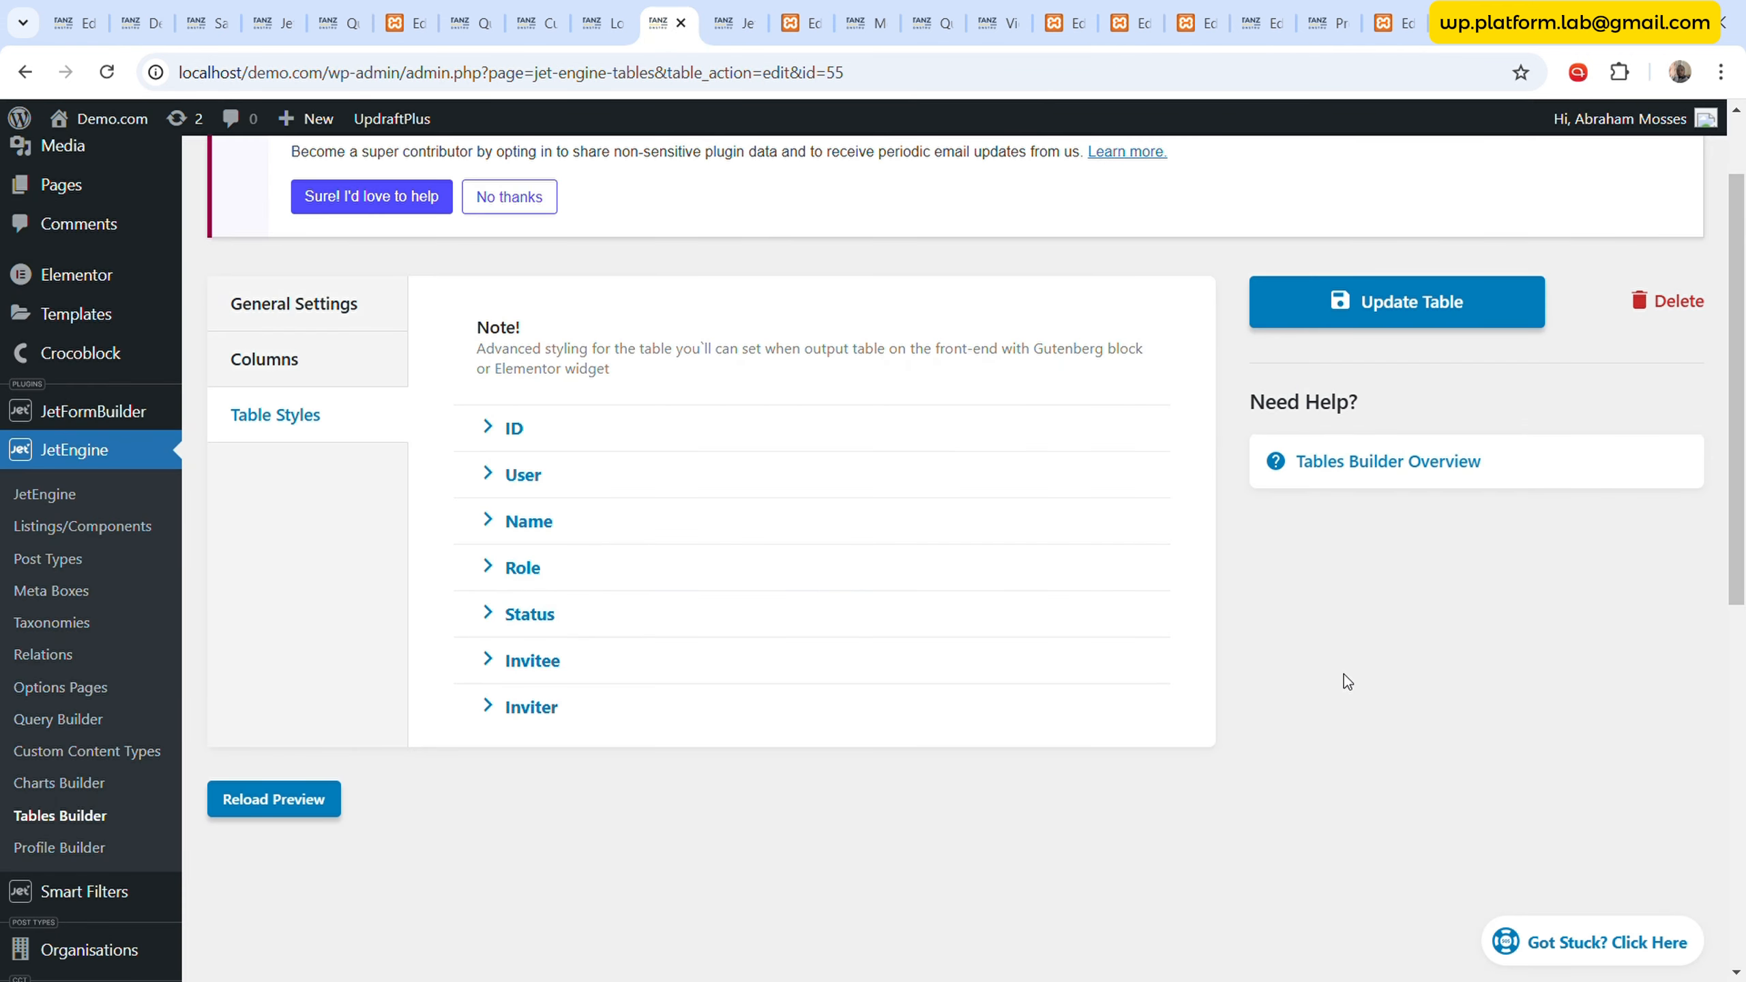
mouse_move(129, 313)
right_click(284, 321)
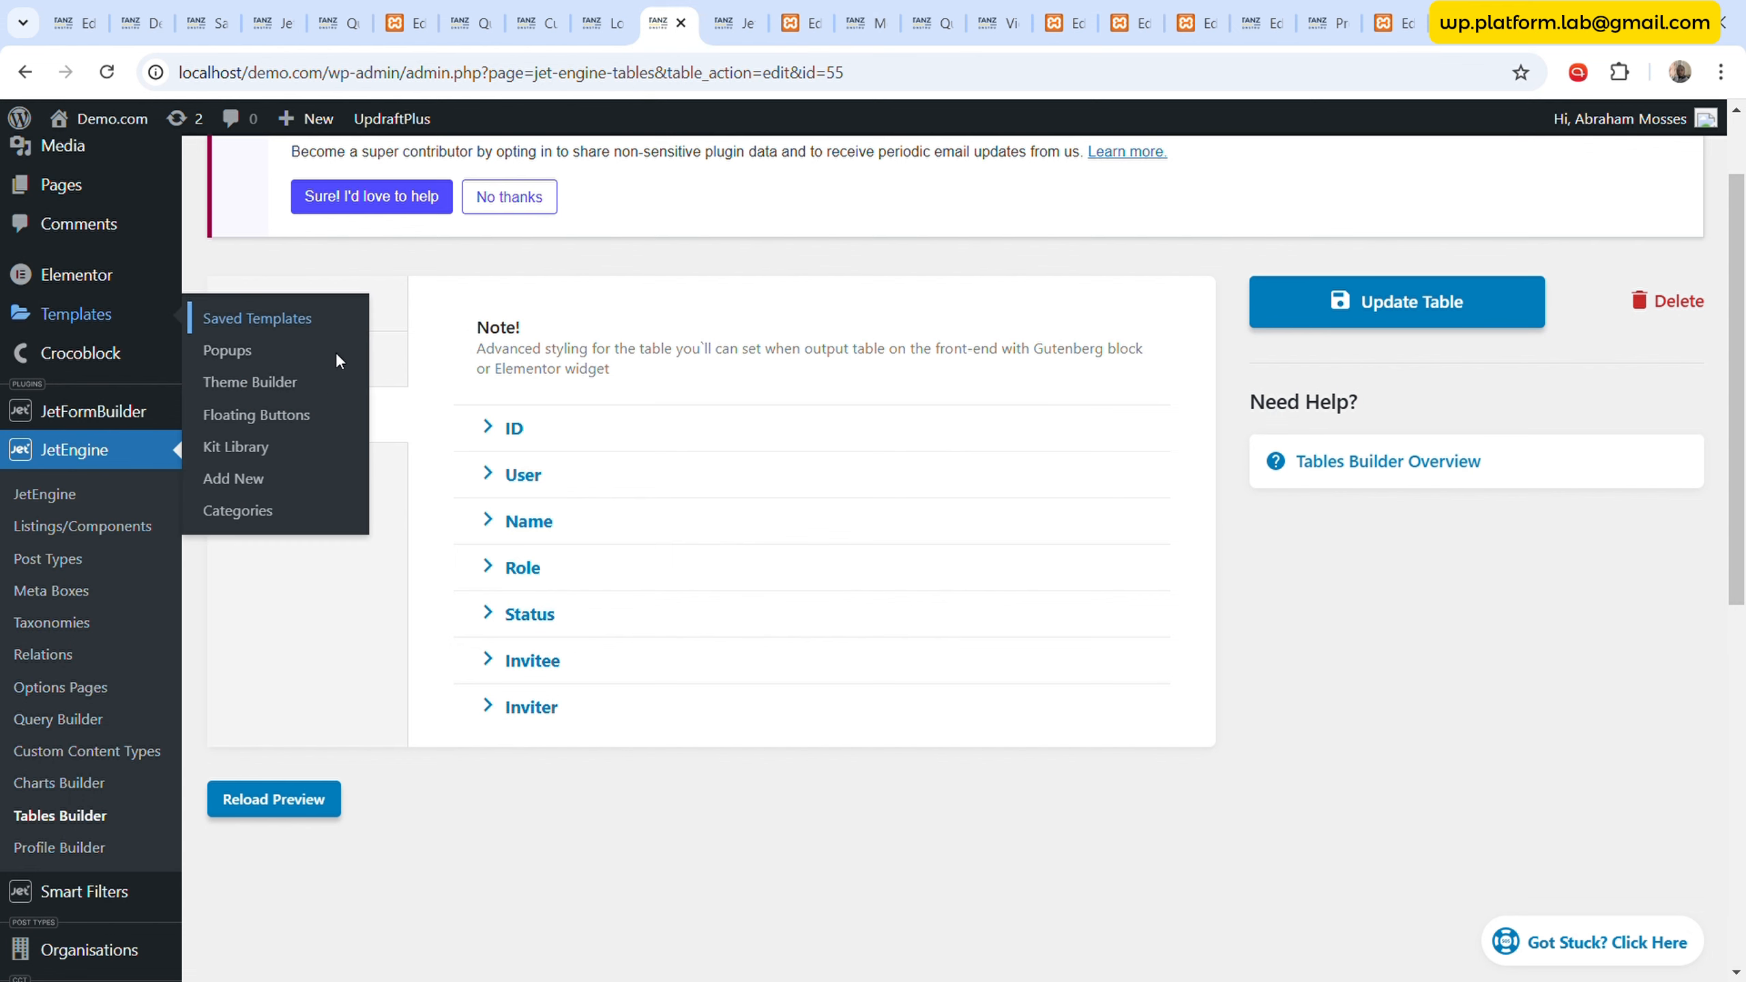
left_click(350, 364)
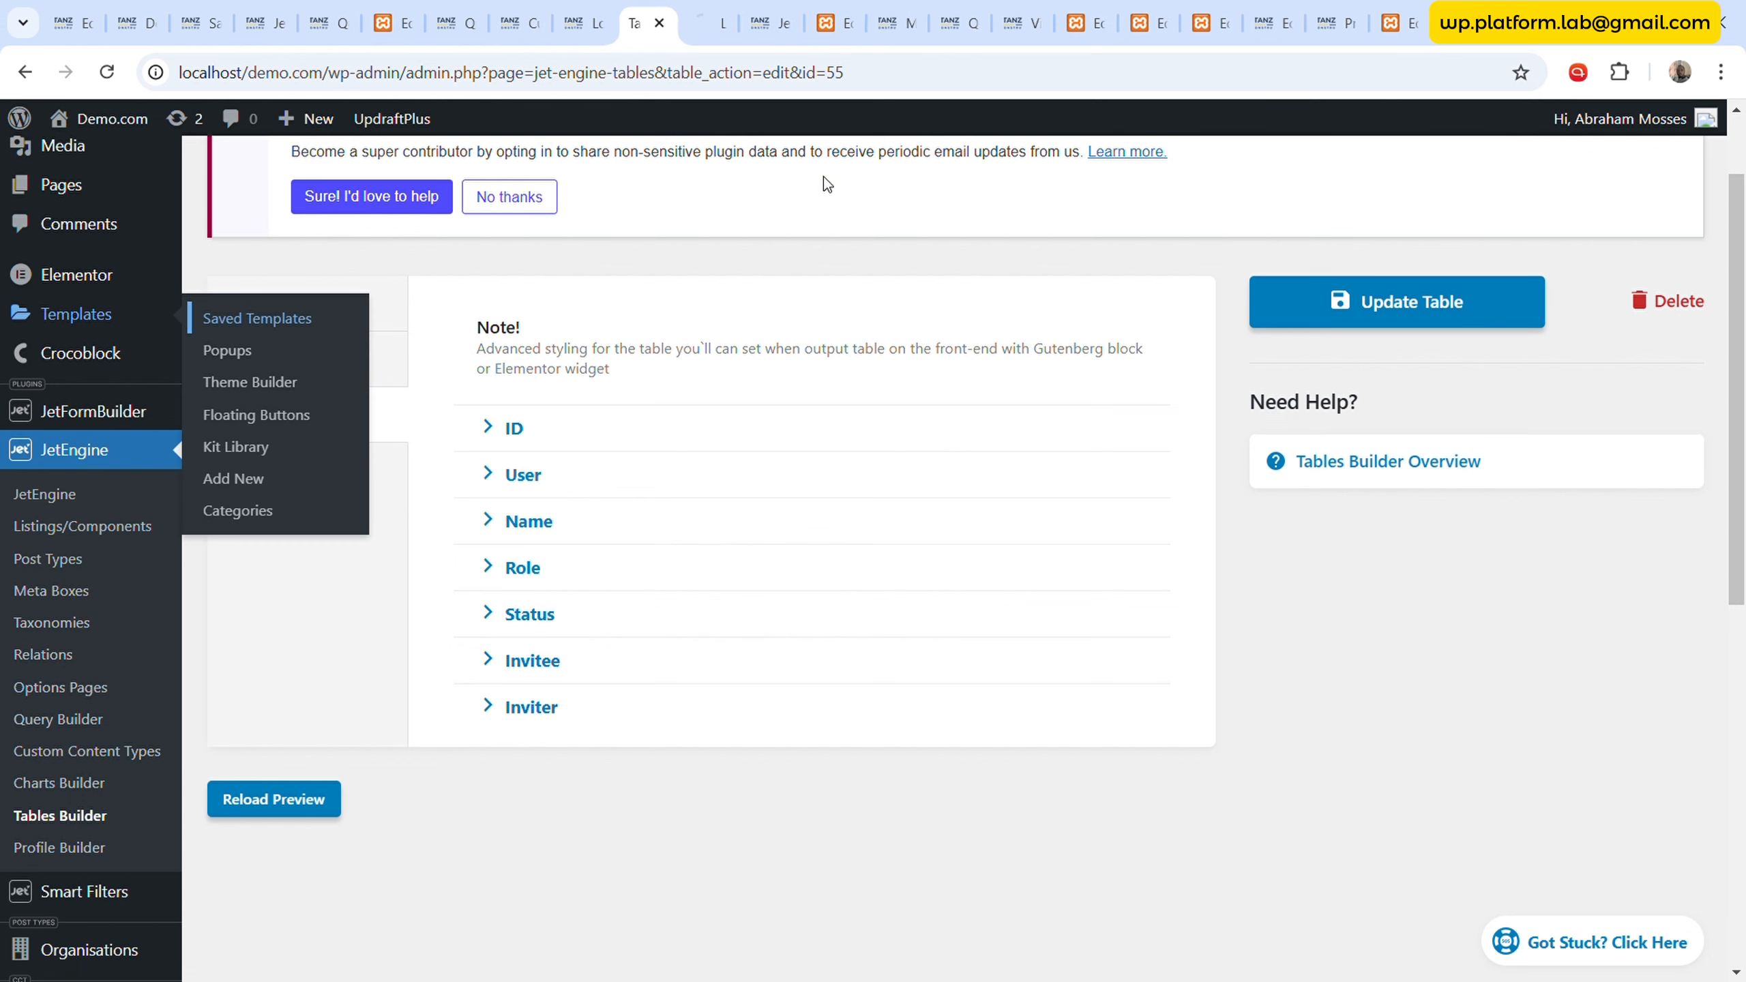
left_click(711, 8)
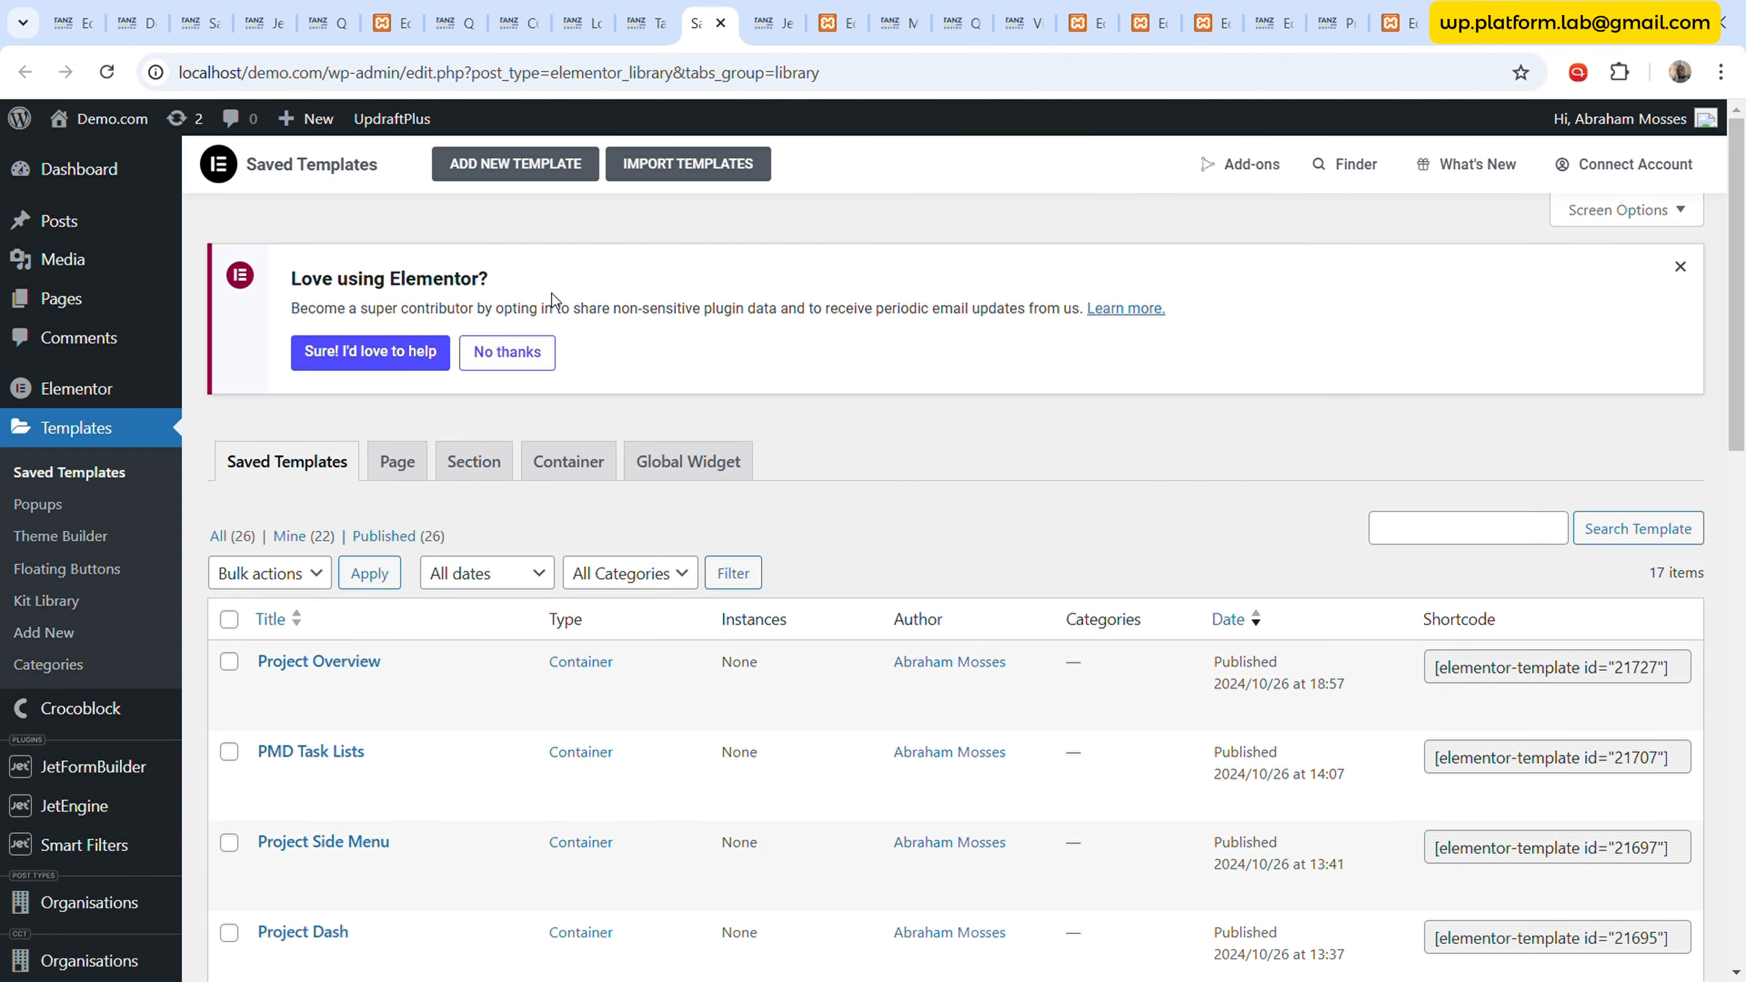
- Create a new Container template named "Project Member Edit"
left_click(550, 171)
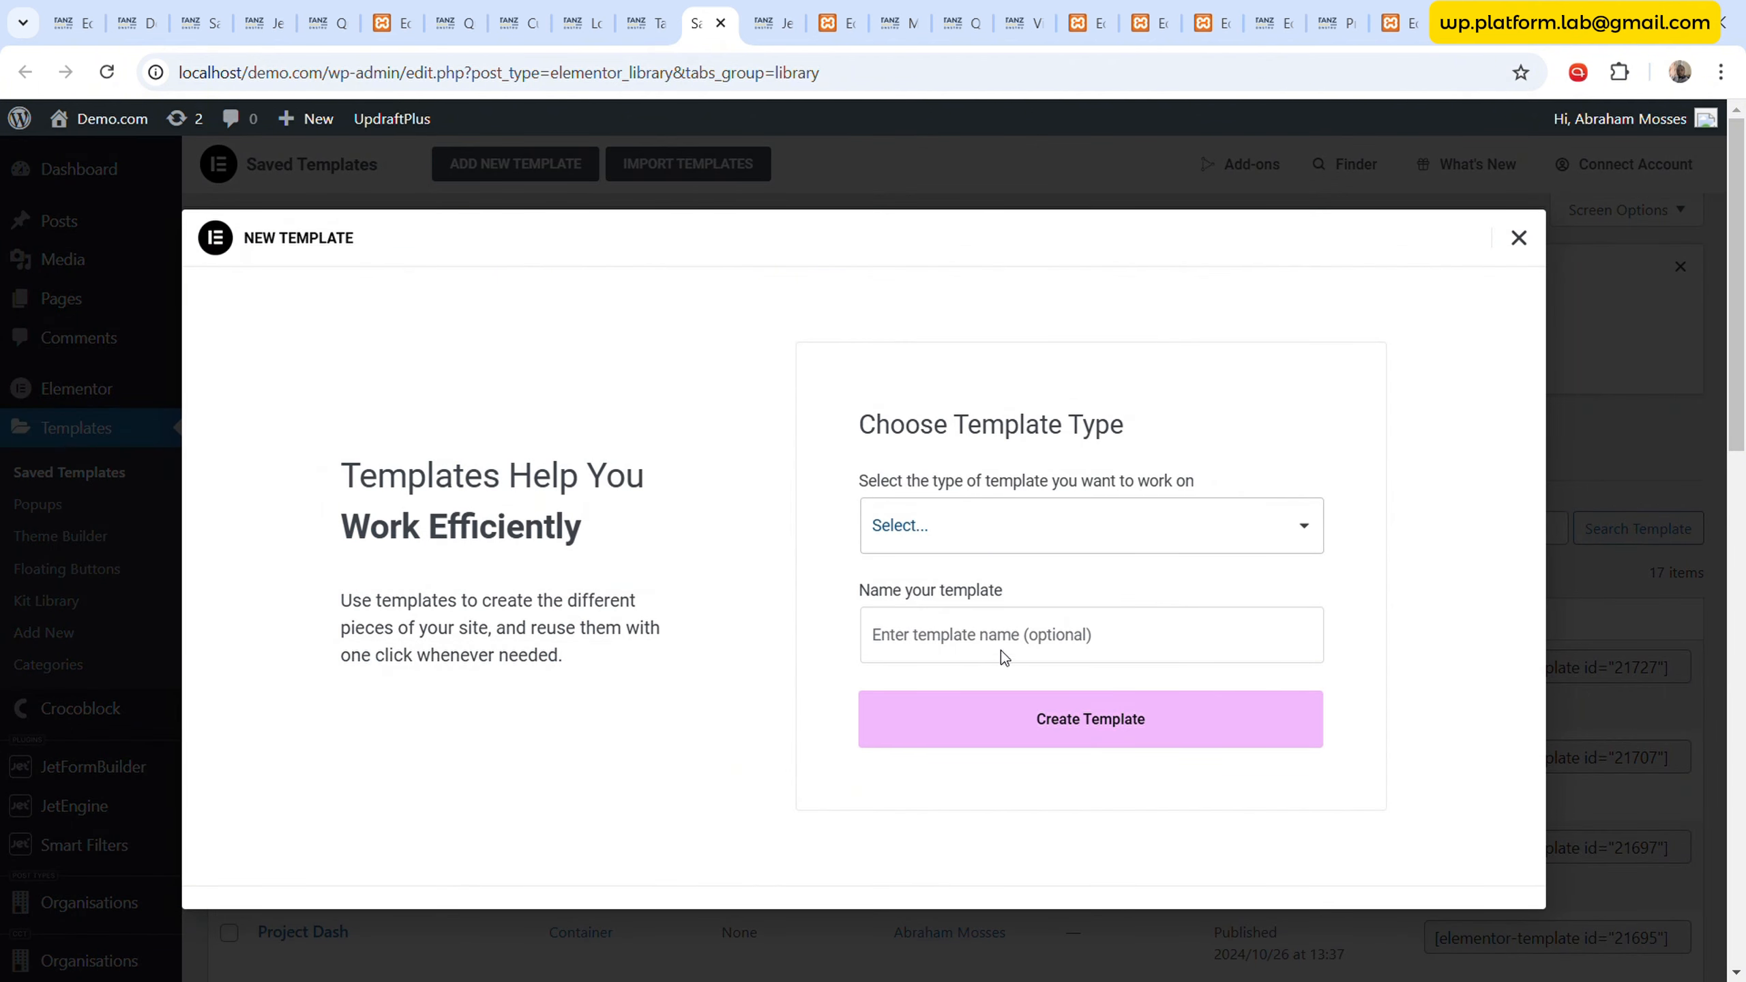
left_click(1004, 634)
left_click(1008, 644)
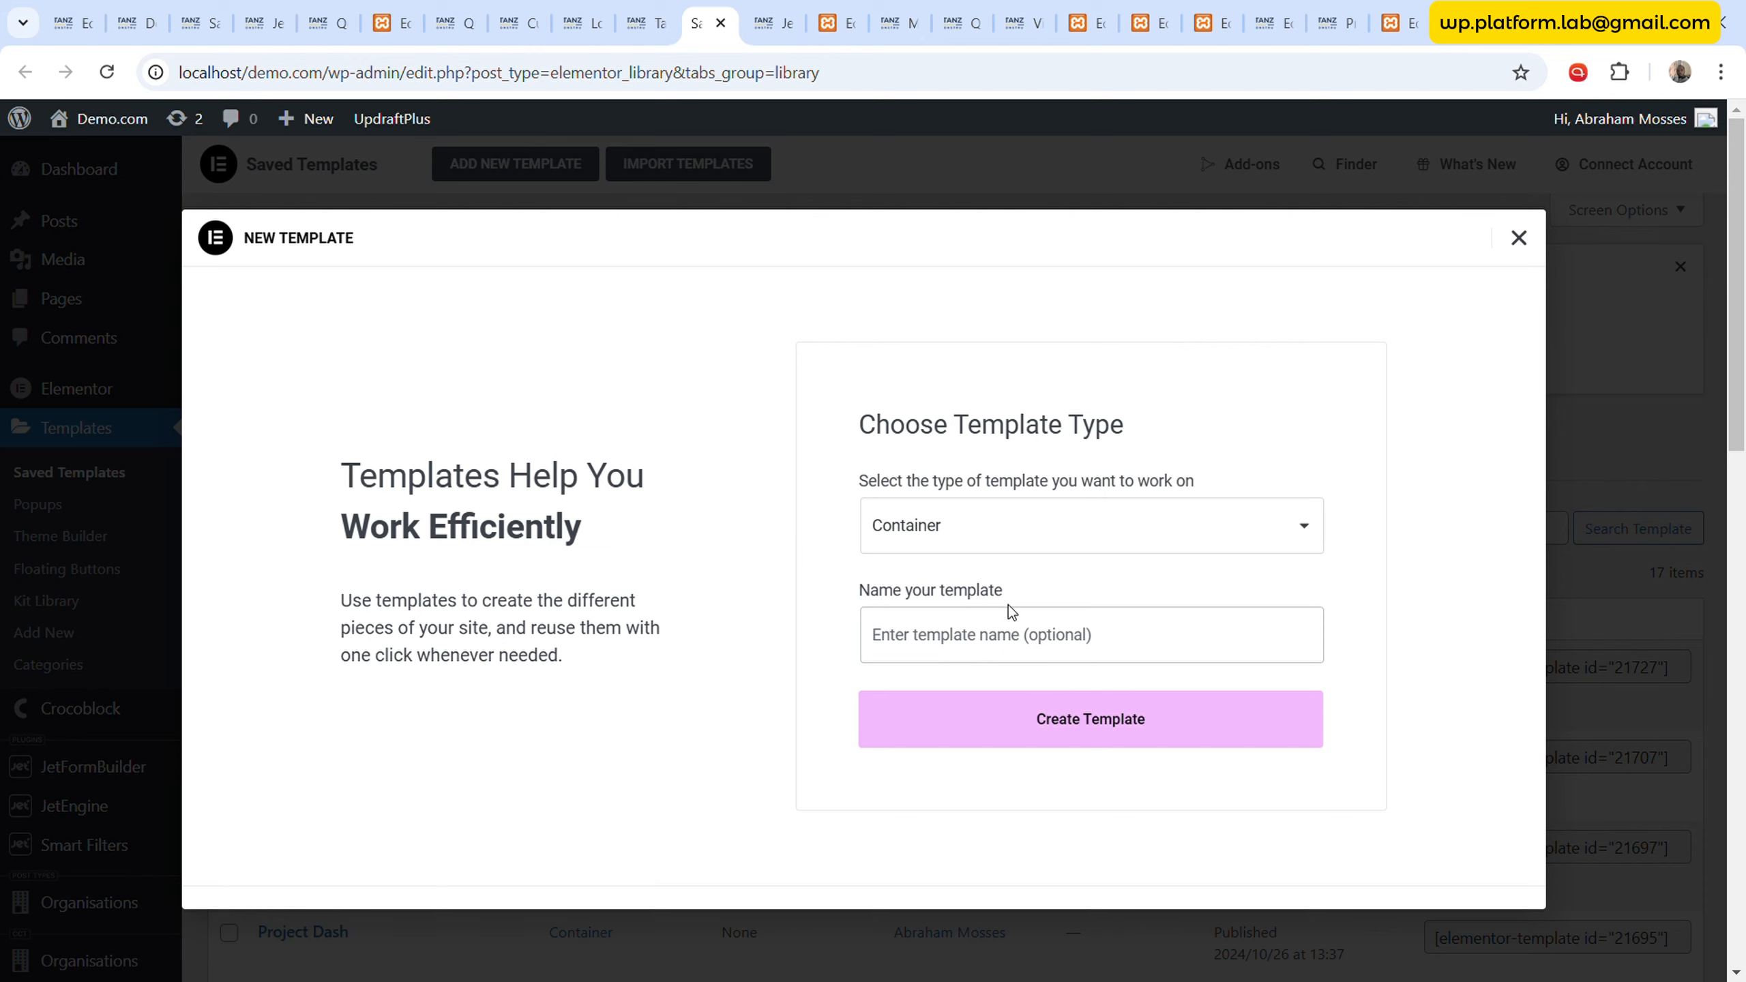
type("Pro")
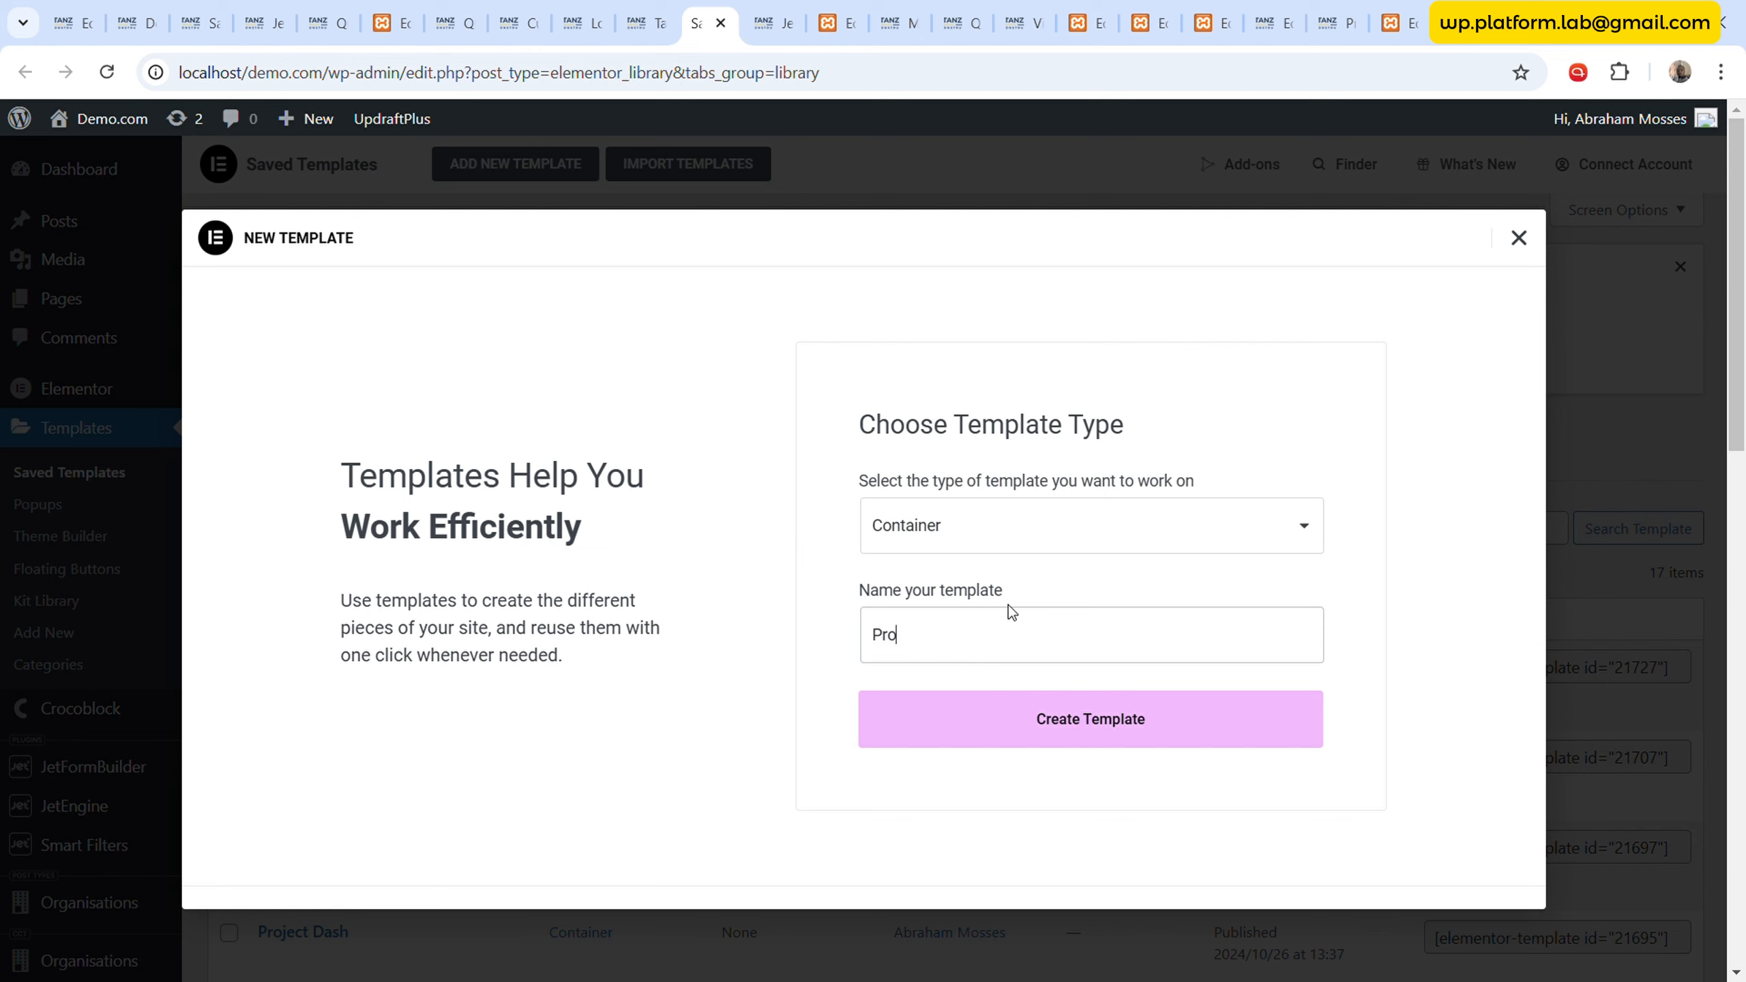
type("ject Member Edit")
left_click(1026, 719)
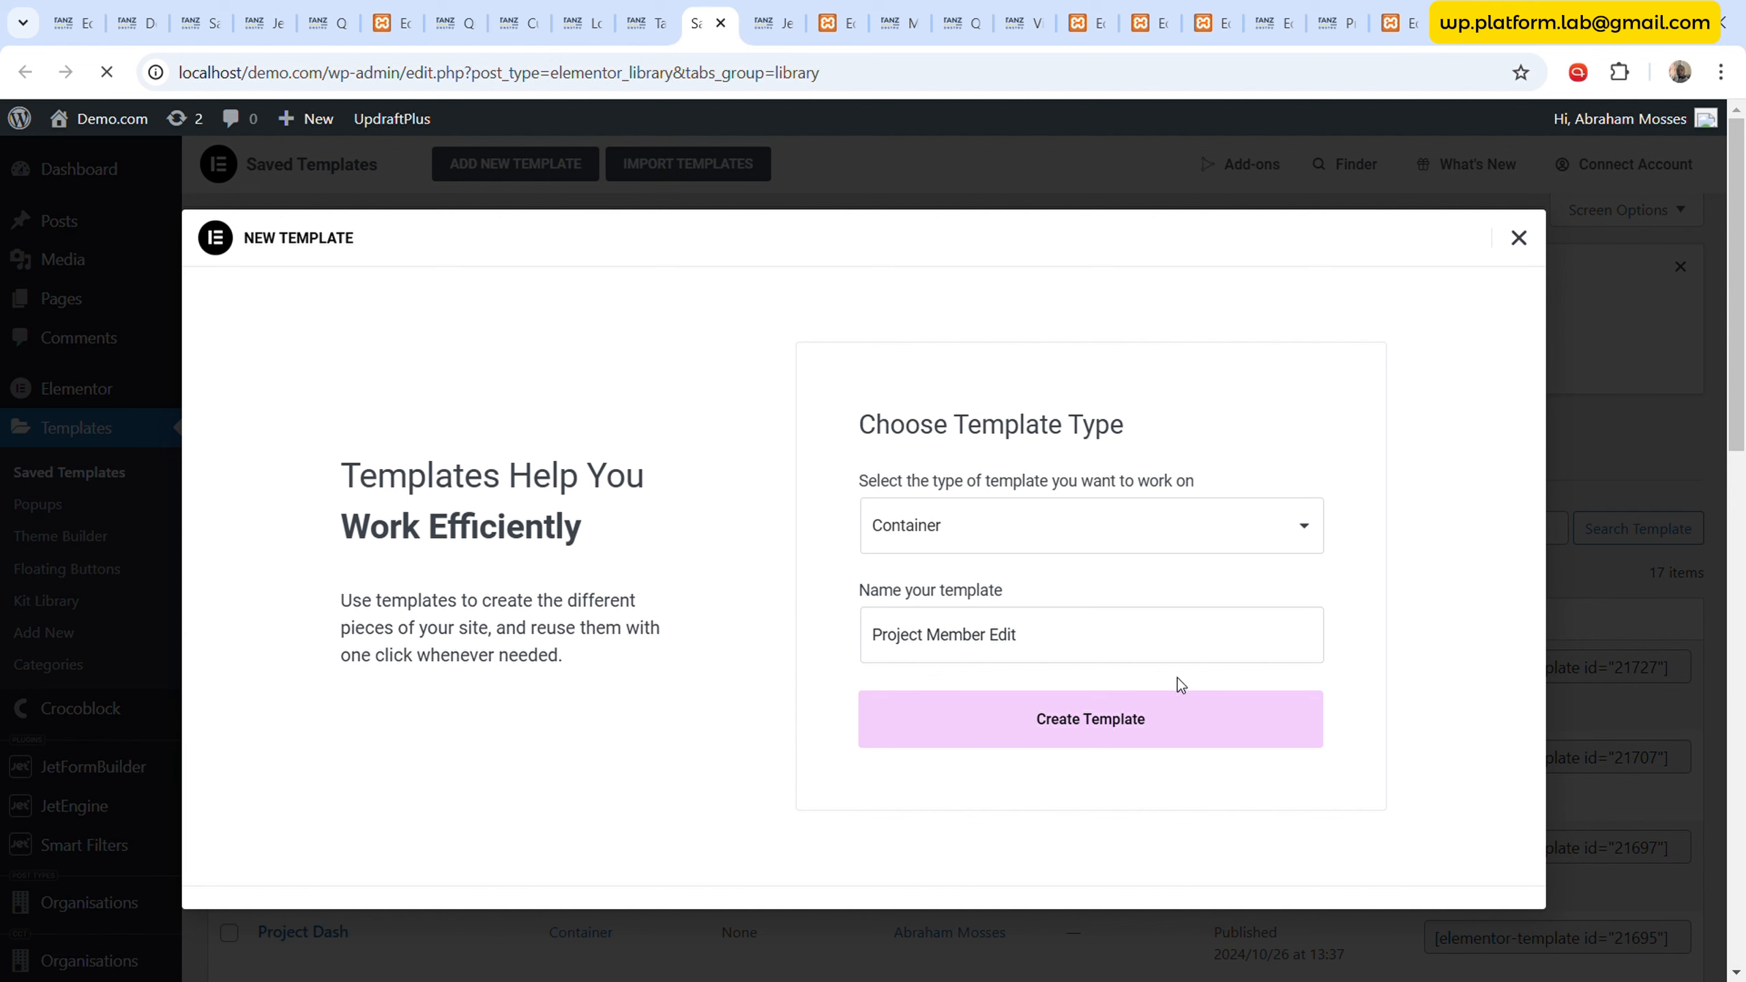
- Open the JetFormBuilder forms list in the table builder's browser tab and look through the existing forms
left_click(647, 22)
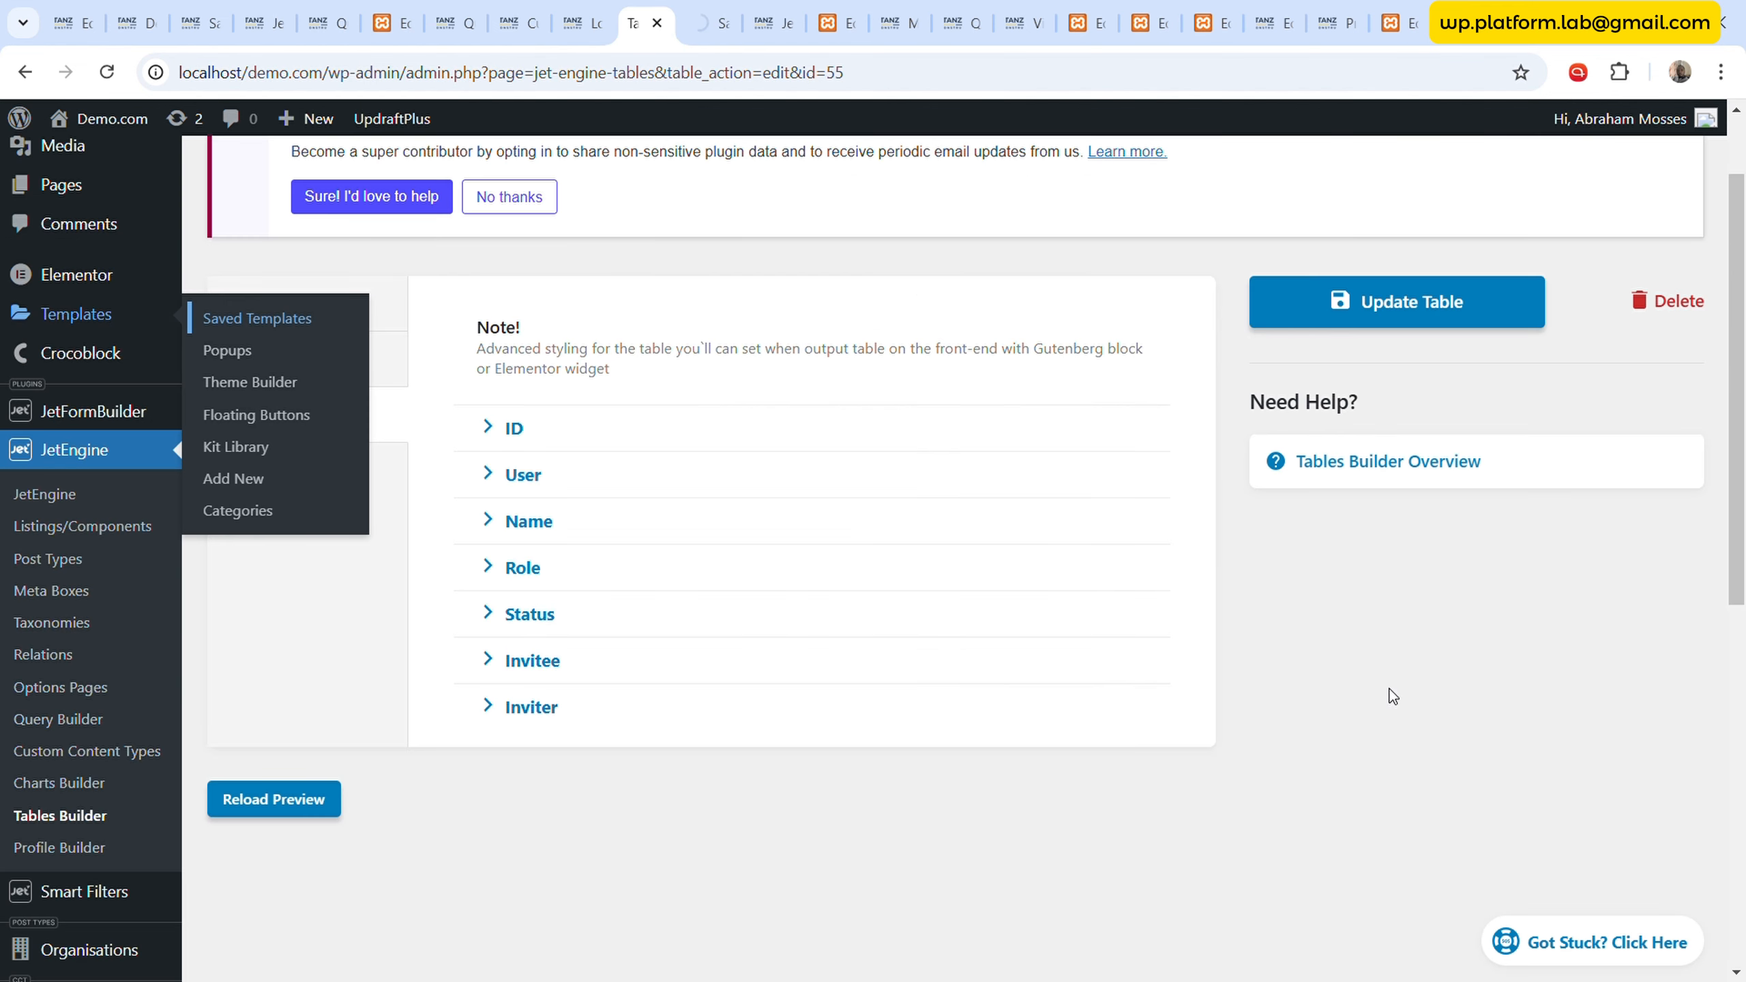
mouse_move(117, 411)
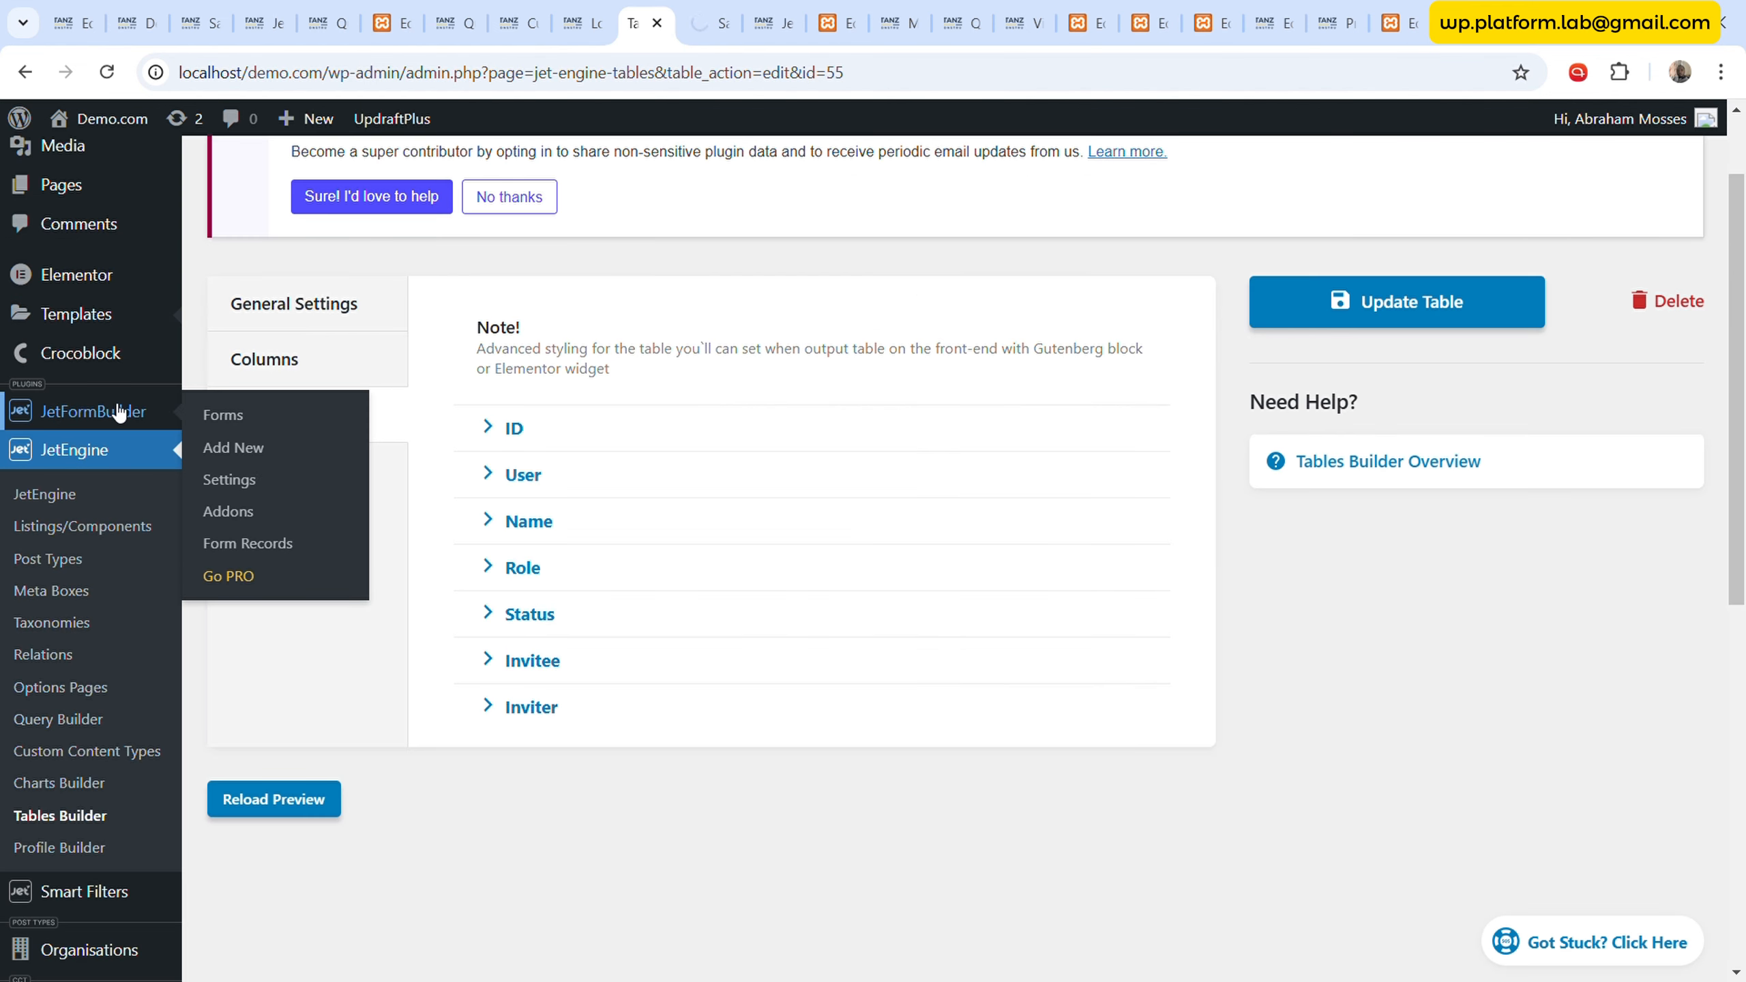
left_click(285, 425)
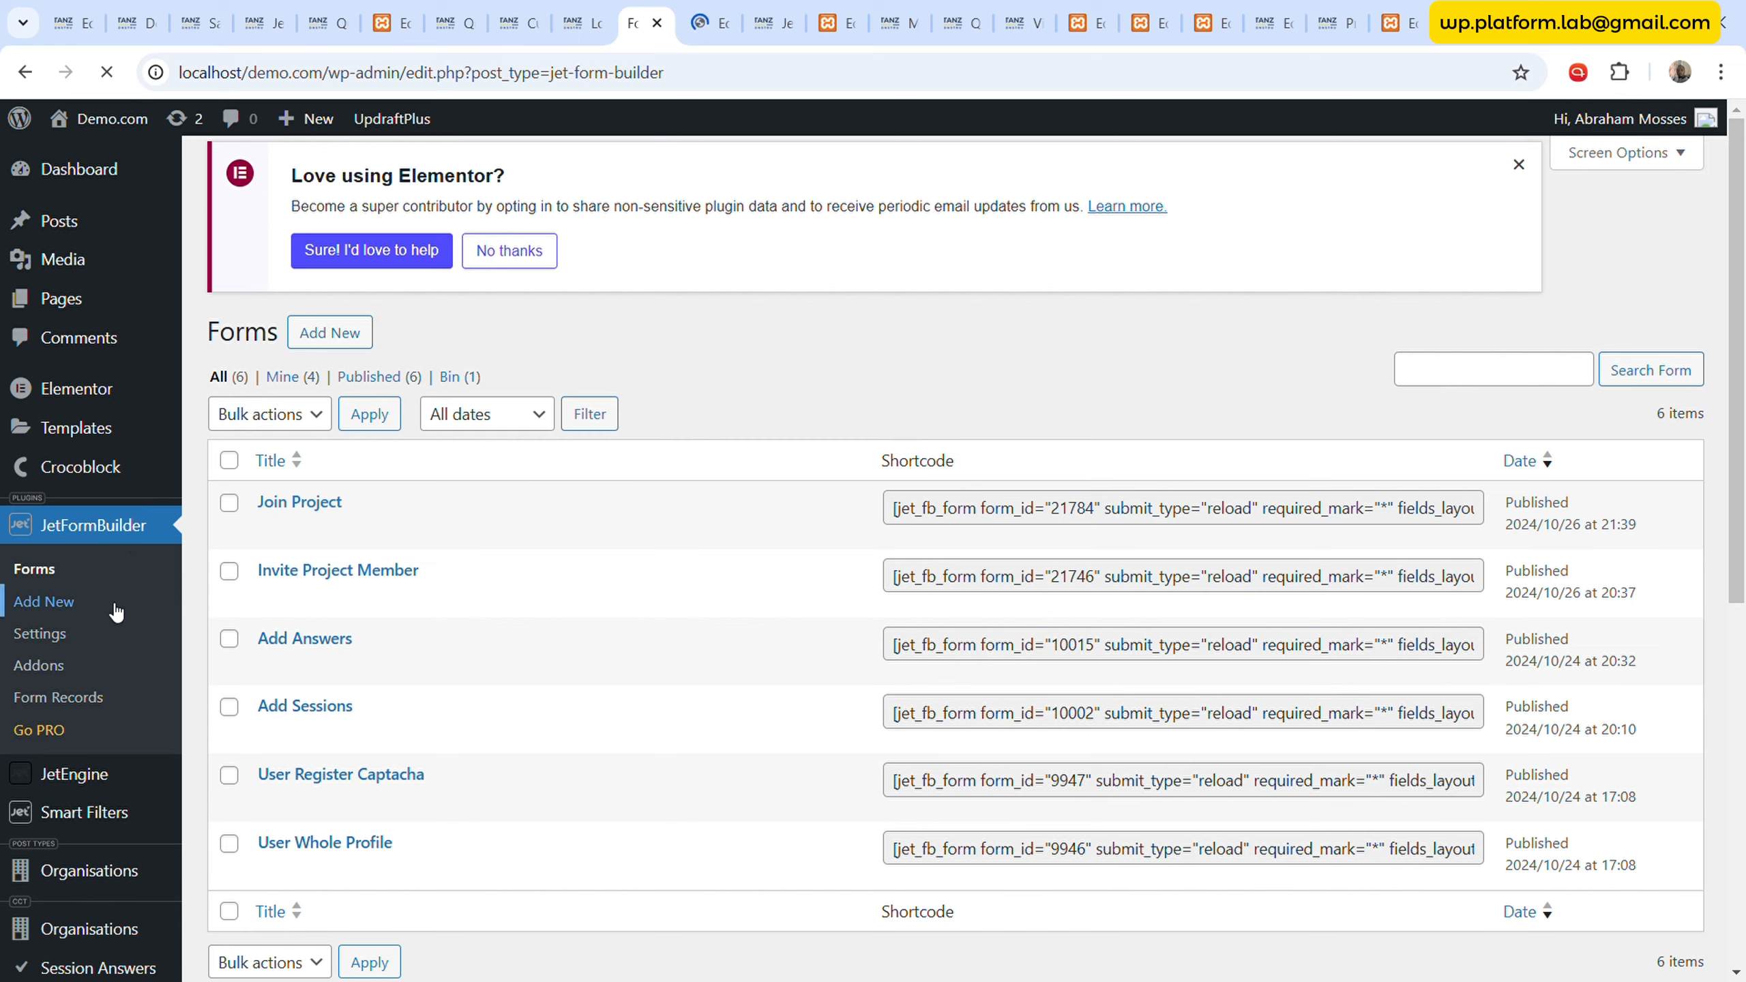
scroll(136, 885, "down", 1)
scroll(141, 791, "down", 3)
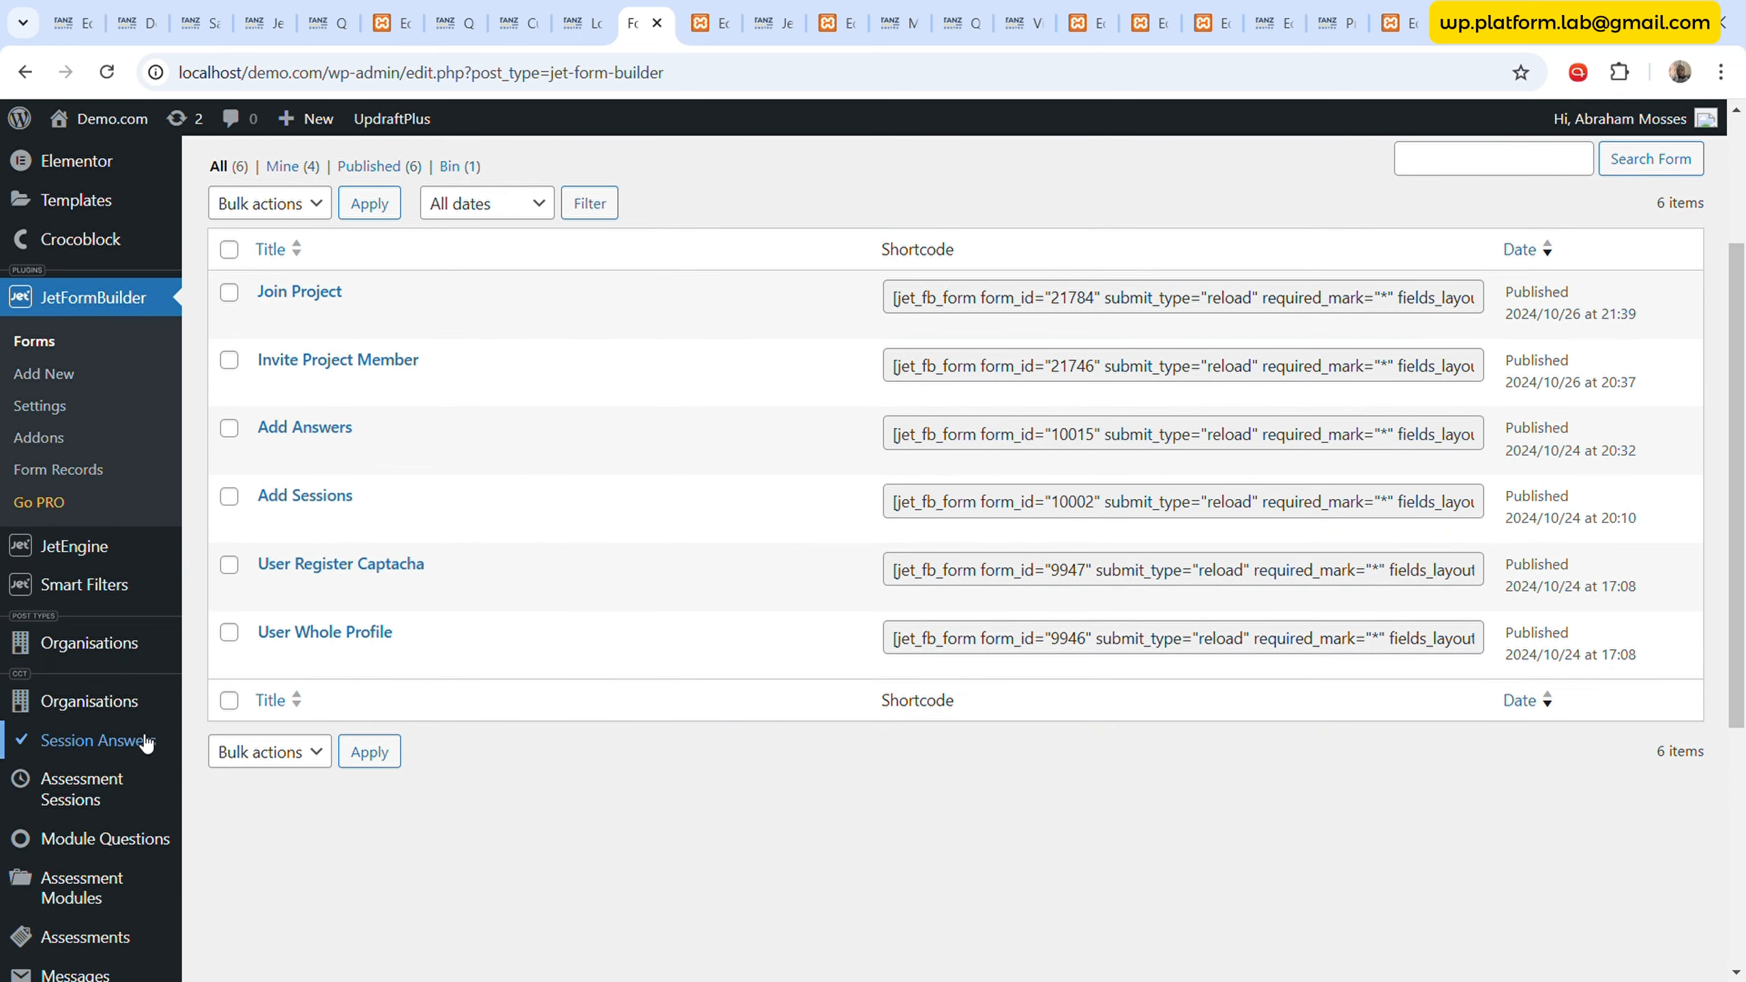
scroll(146, 839, "up", 3)
scroll(124, 515, "down", 8)
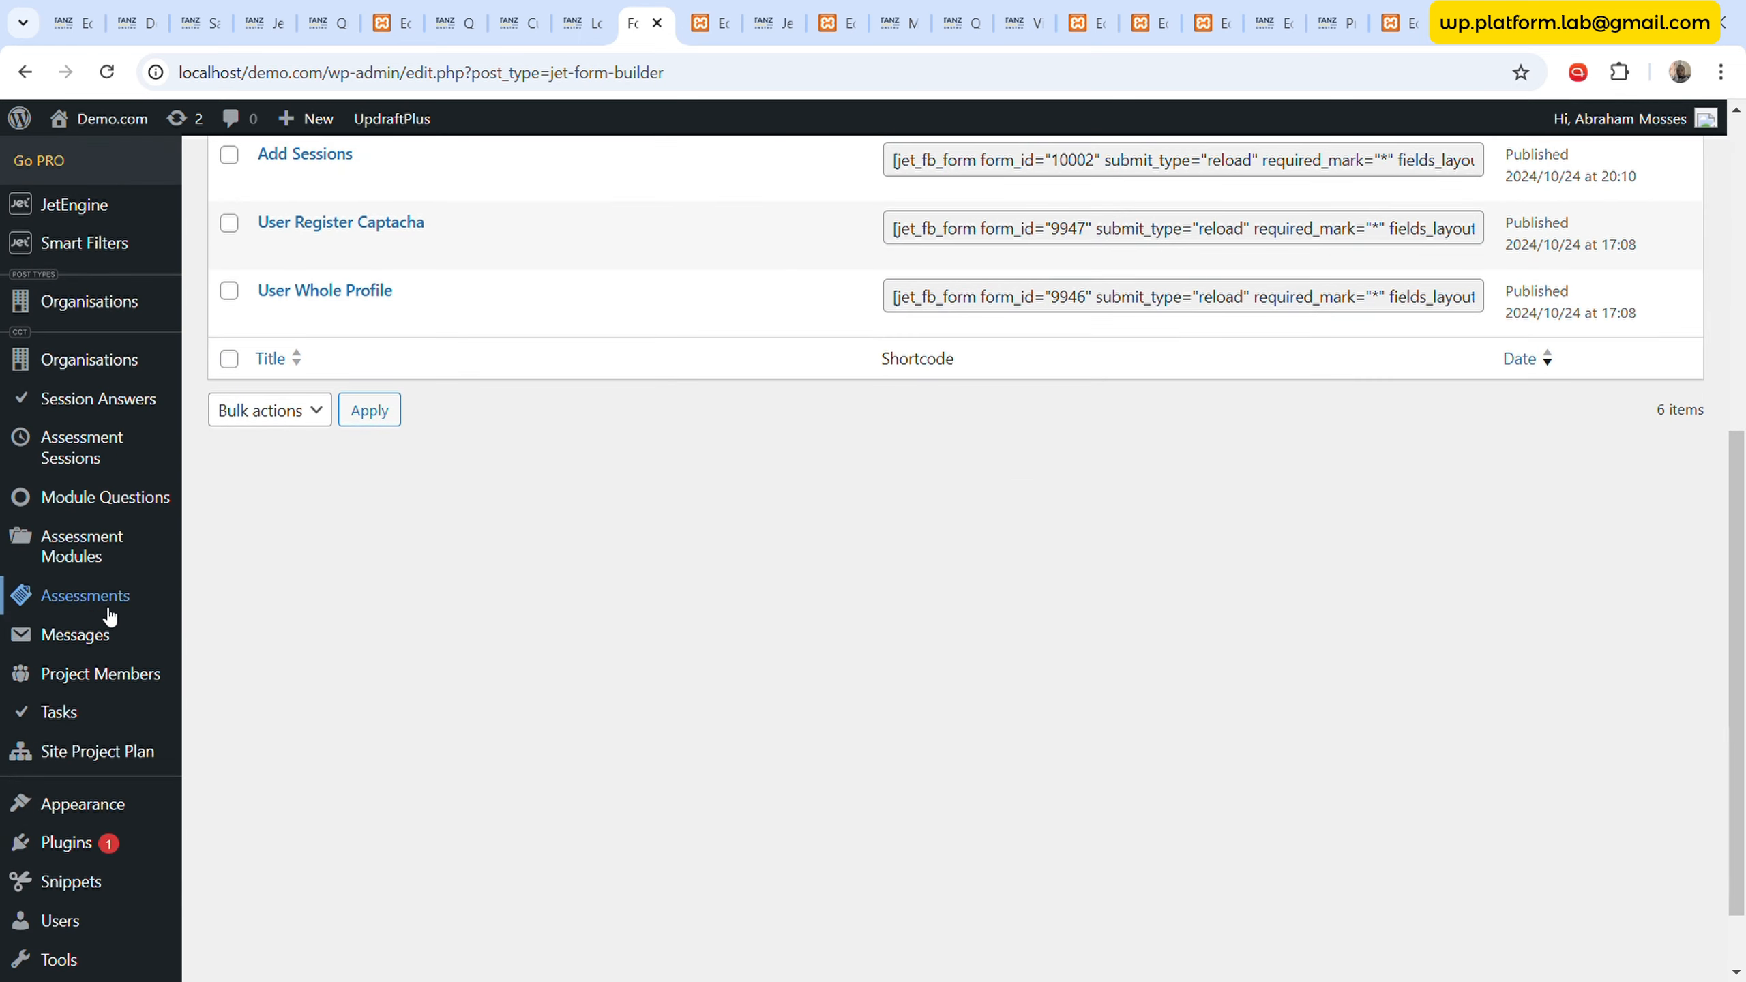
scroll(138, 393, "up", 2)
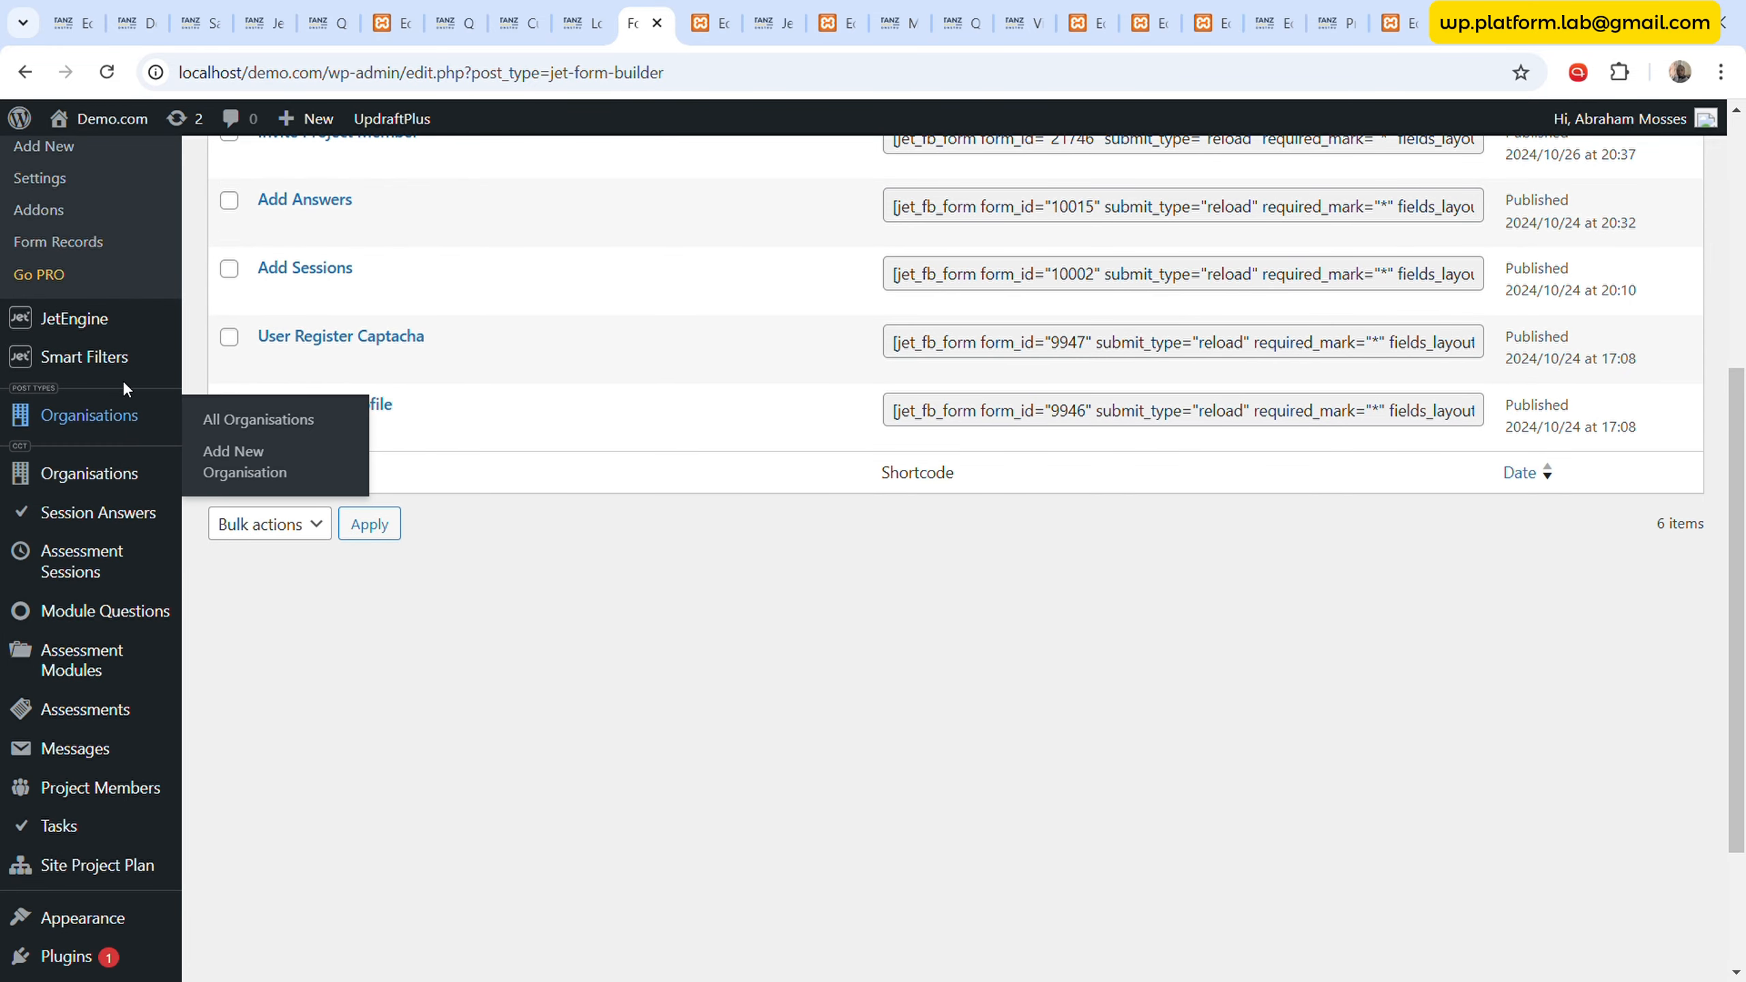
- Open the Project Members custom content type in JetEngine and create a new JetFormBuilder form from it
mouse_move(138, 324)
left_click(282, 578)
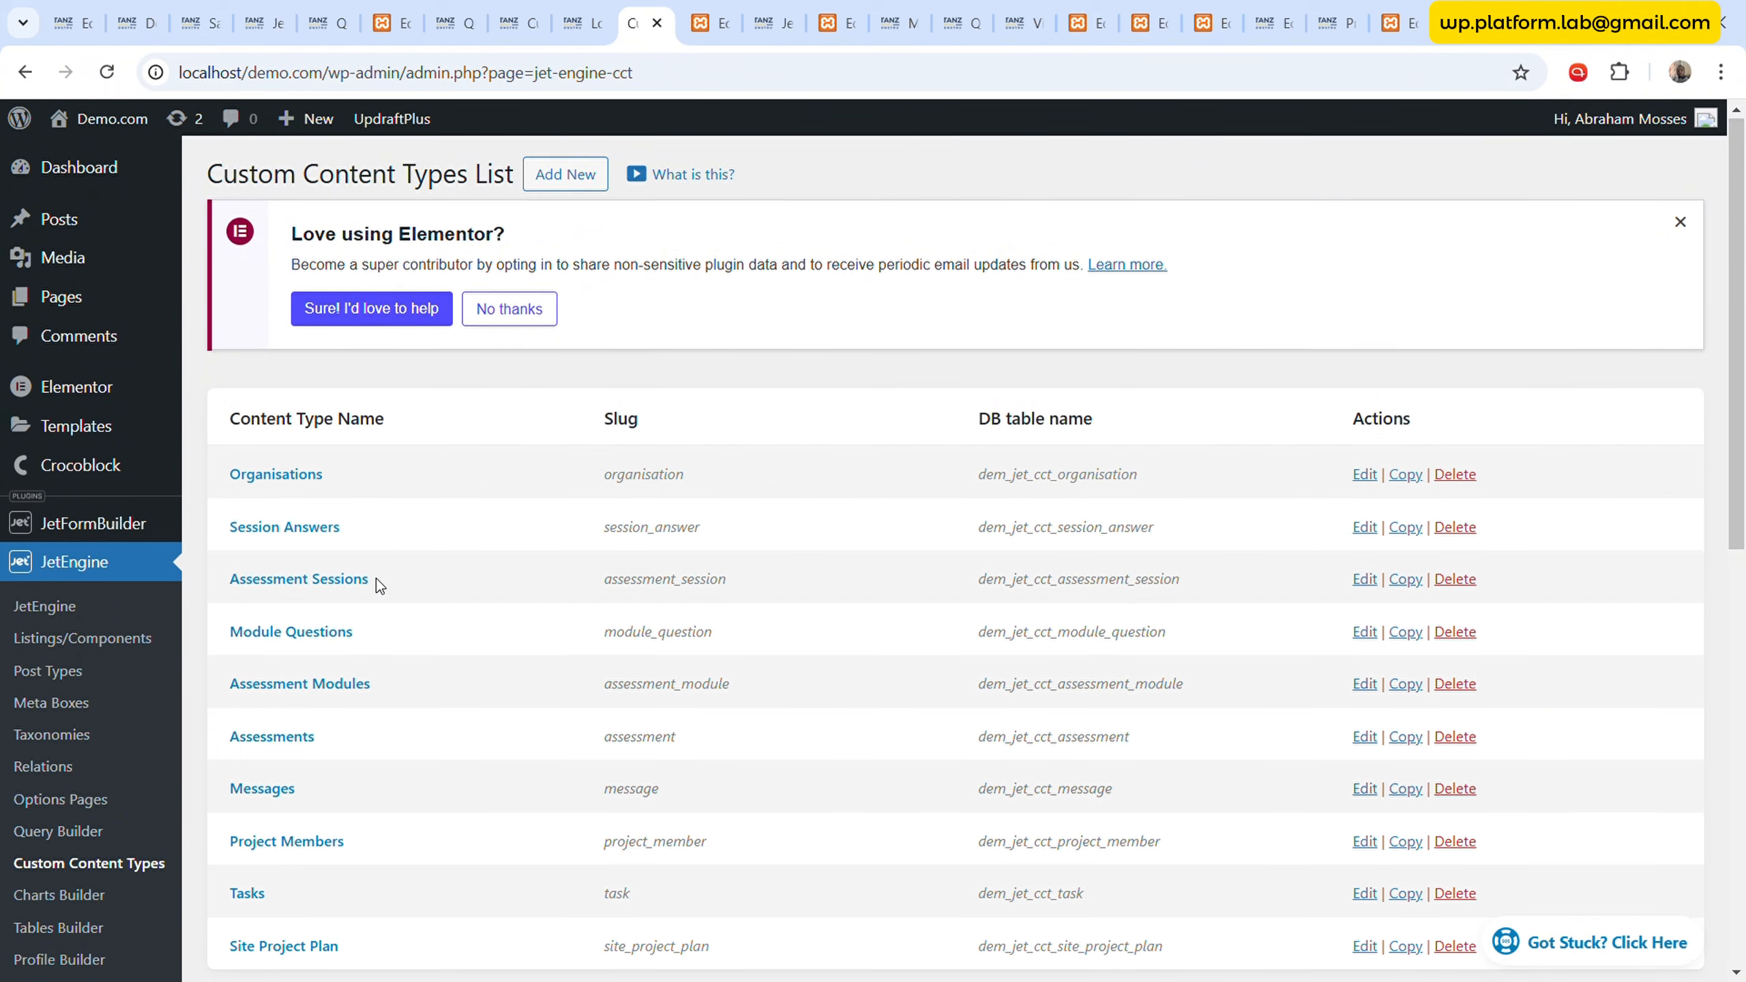
scroll(377, 580, "down", 3)
left_click(322, 618)
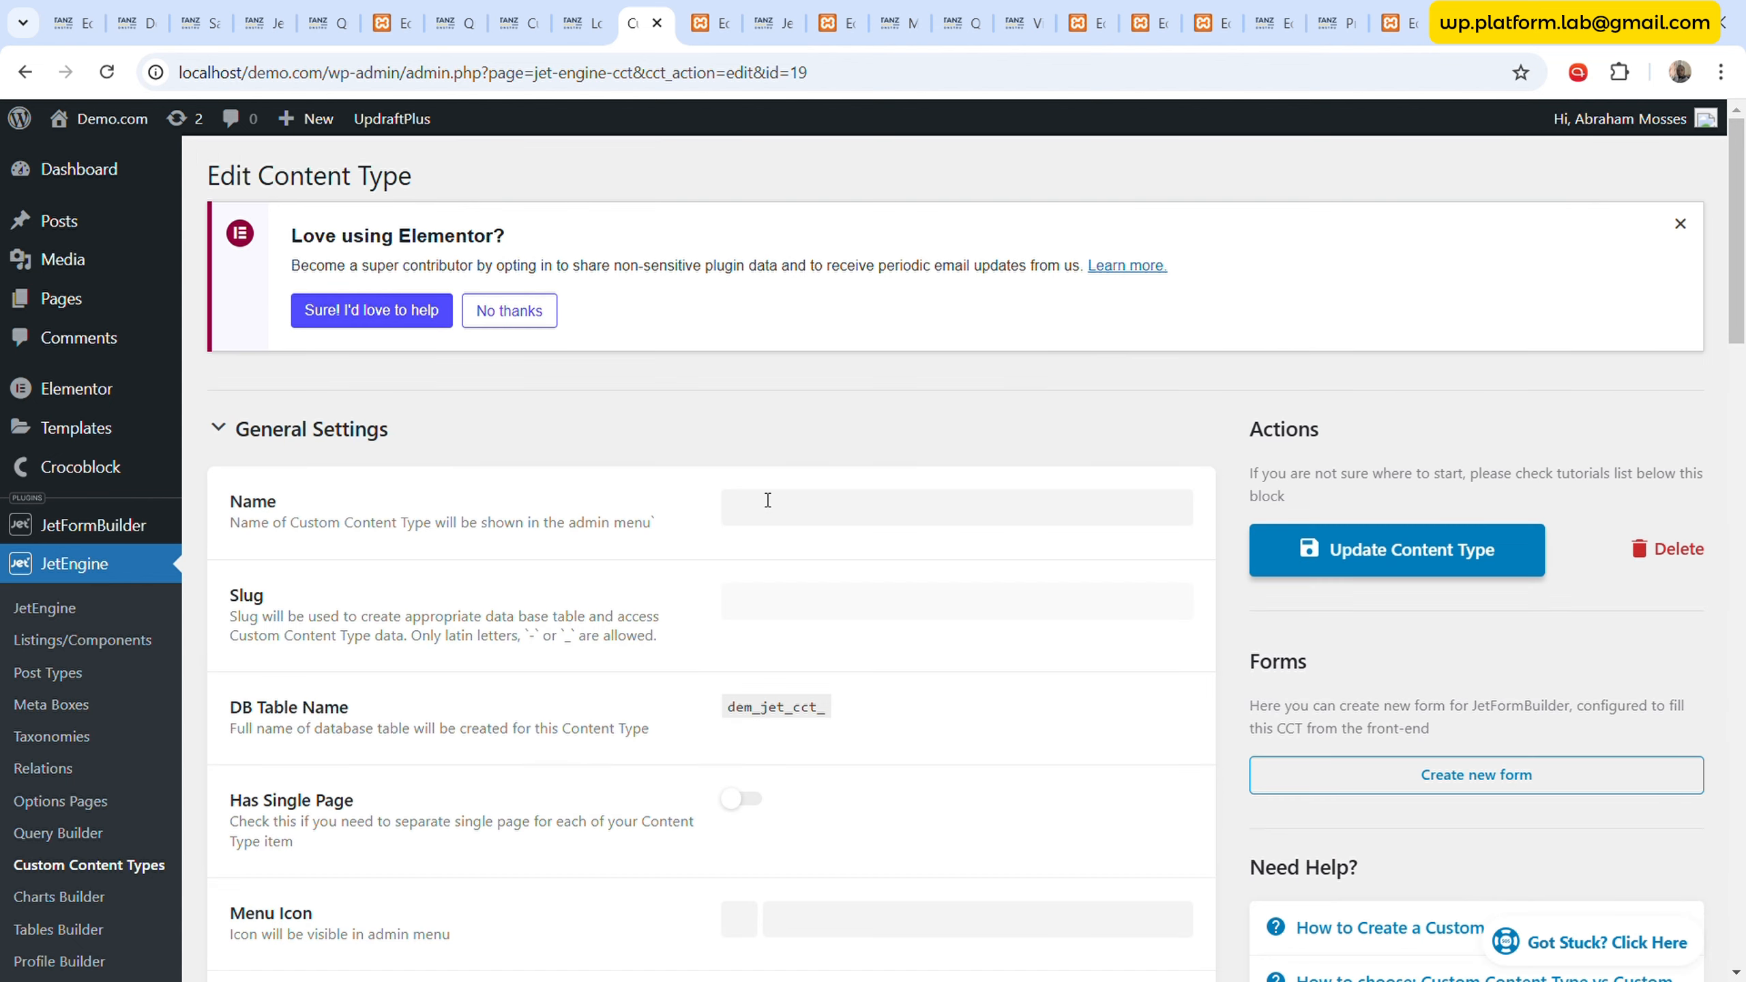
scroll(725, 523, "down", 2)
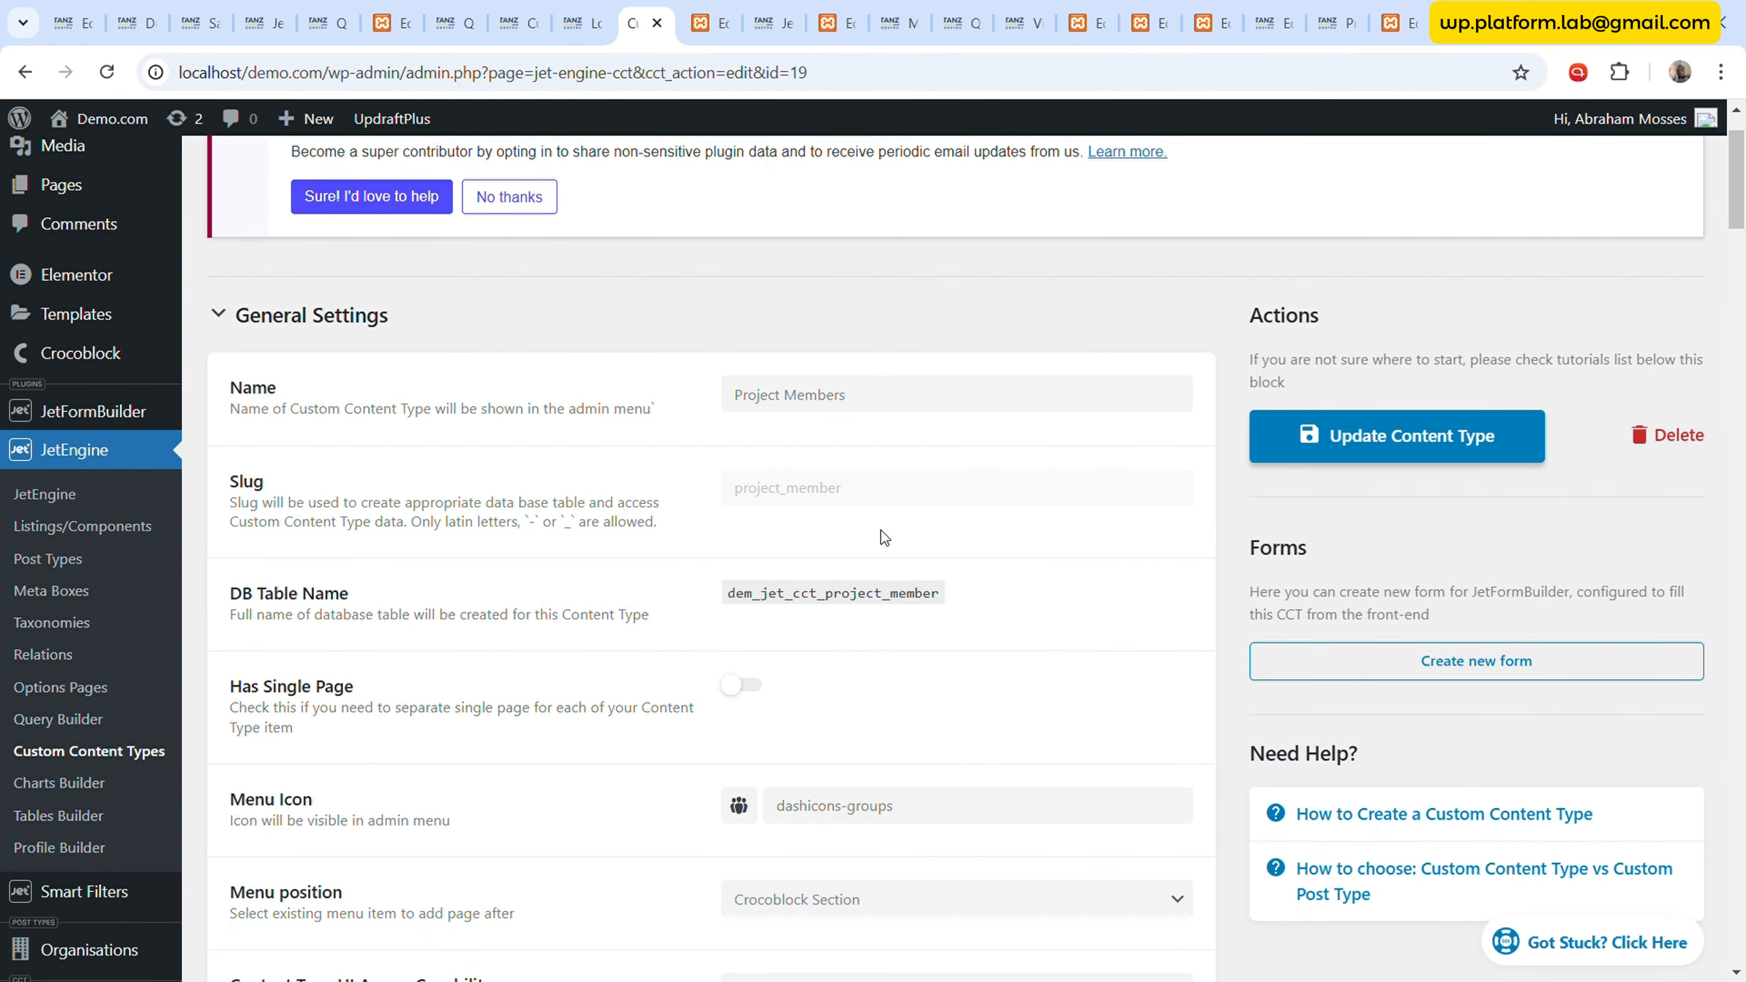
scroll(925, 620, "down", 8)
left_click(1534, 520)
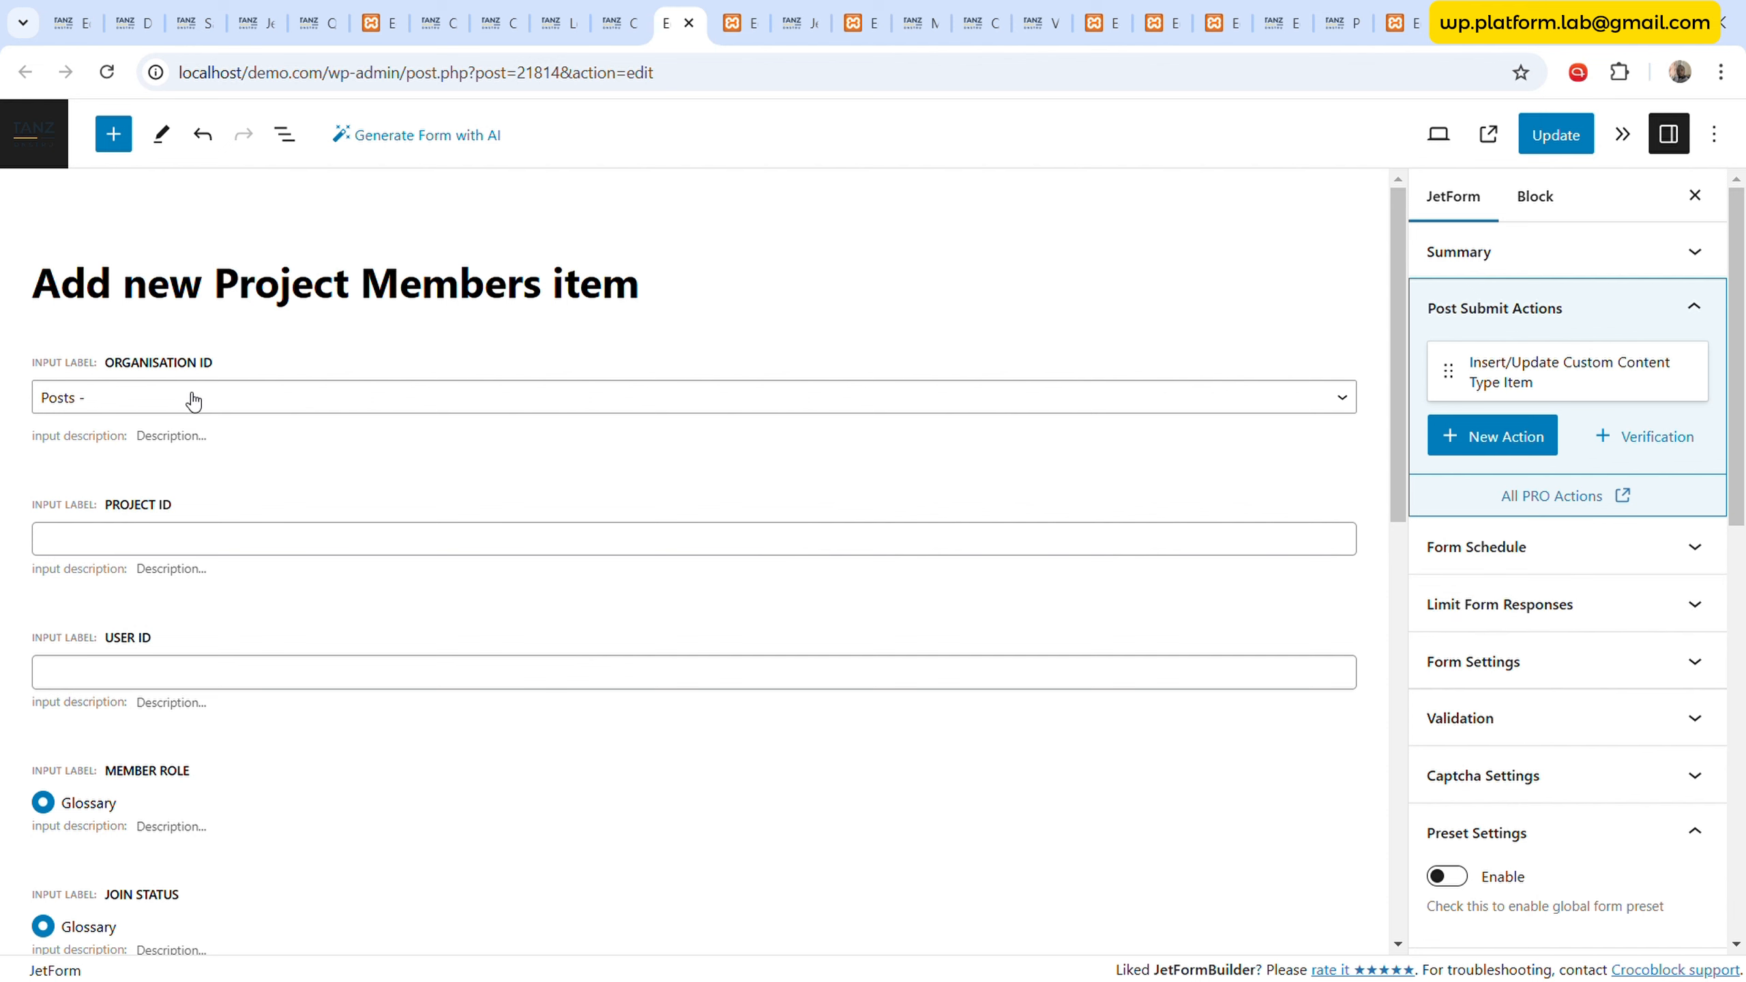
- Show the new form's field list and review the Insert/Update Custom Content Type Item action's settings
left_click(284, 135)
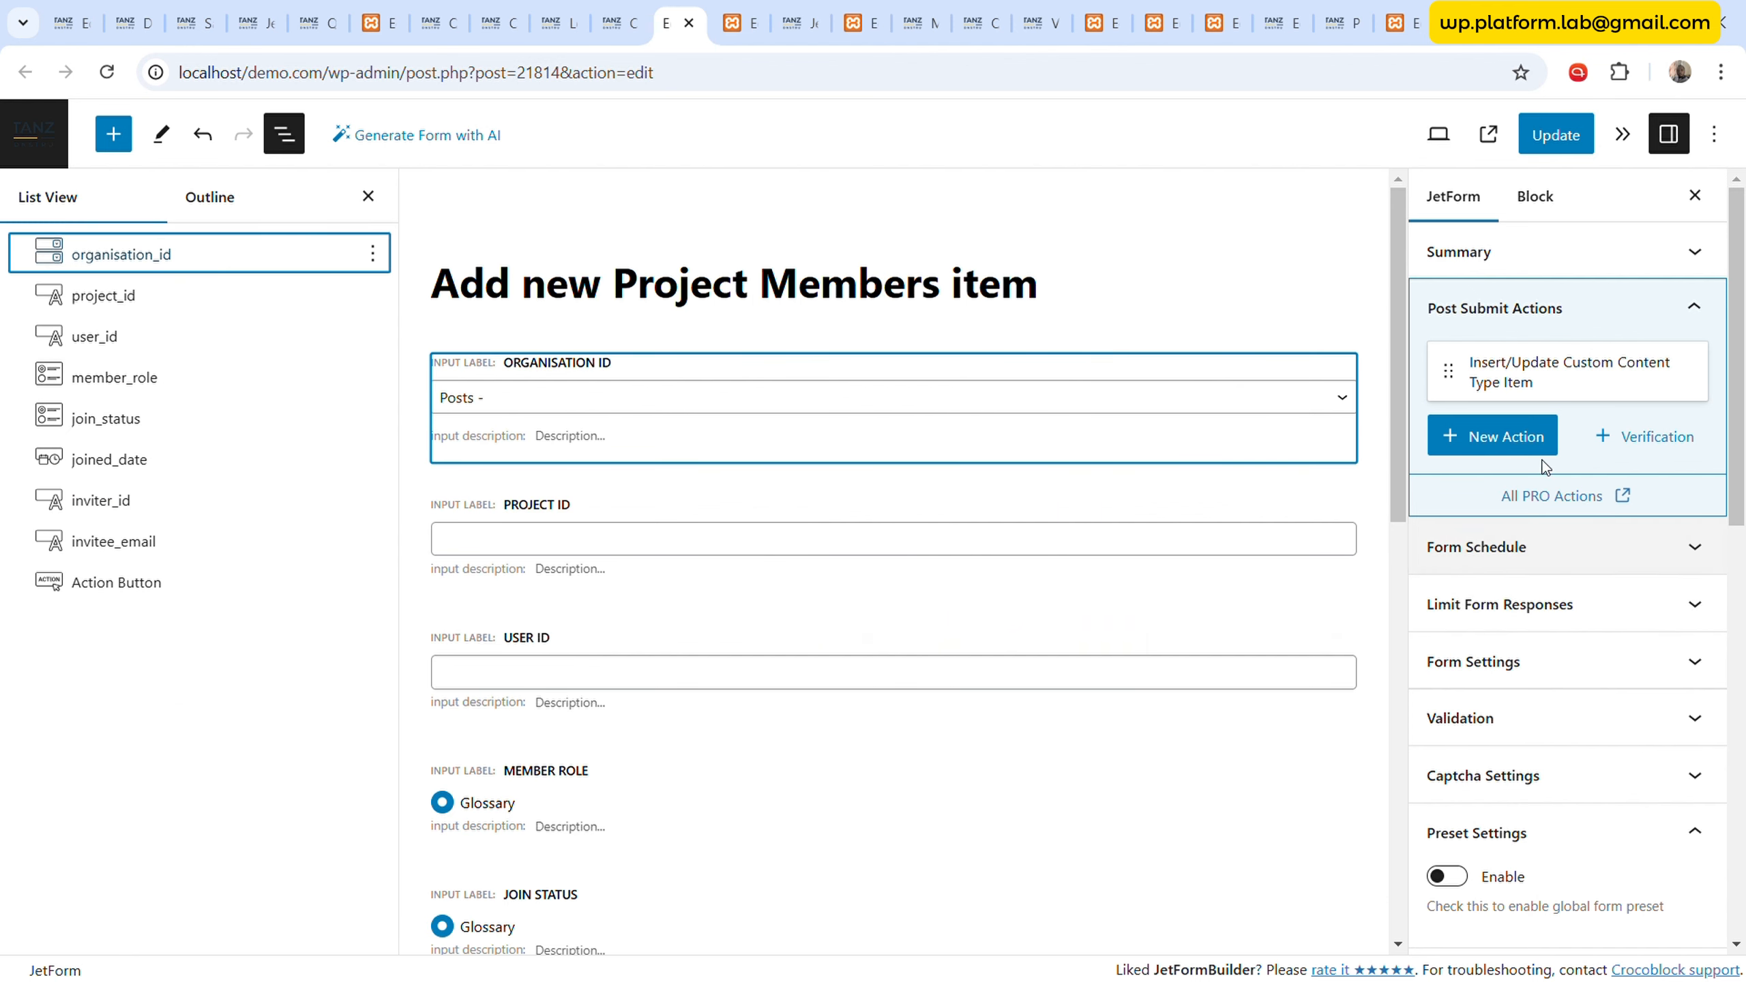
left_click(1580, 378)
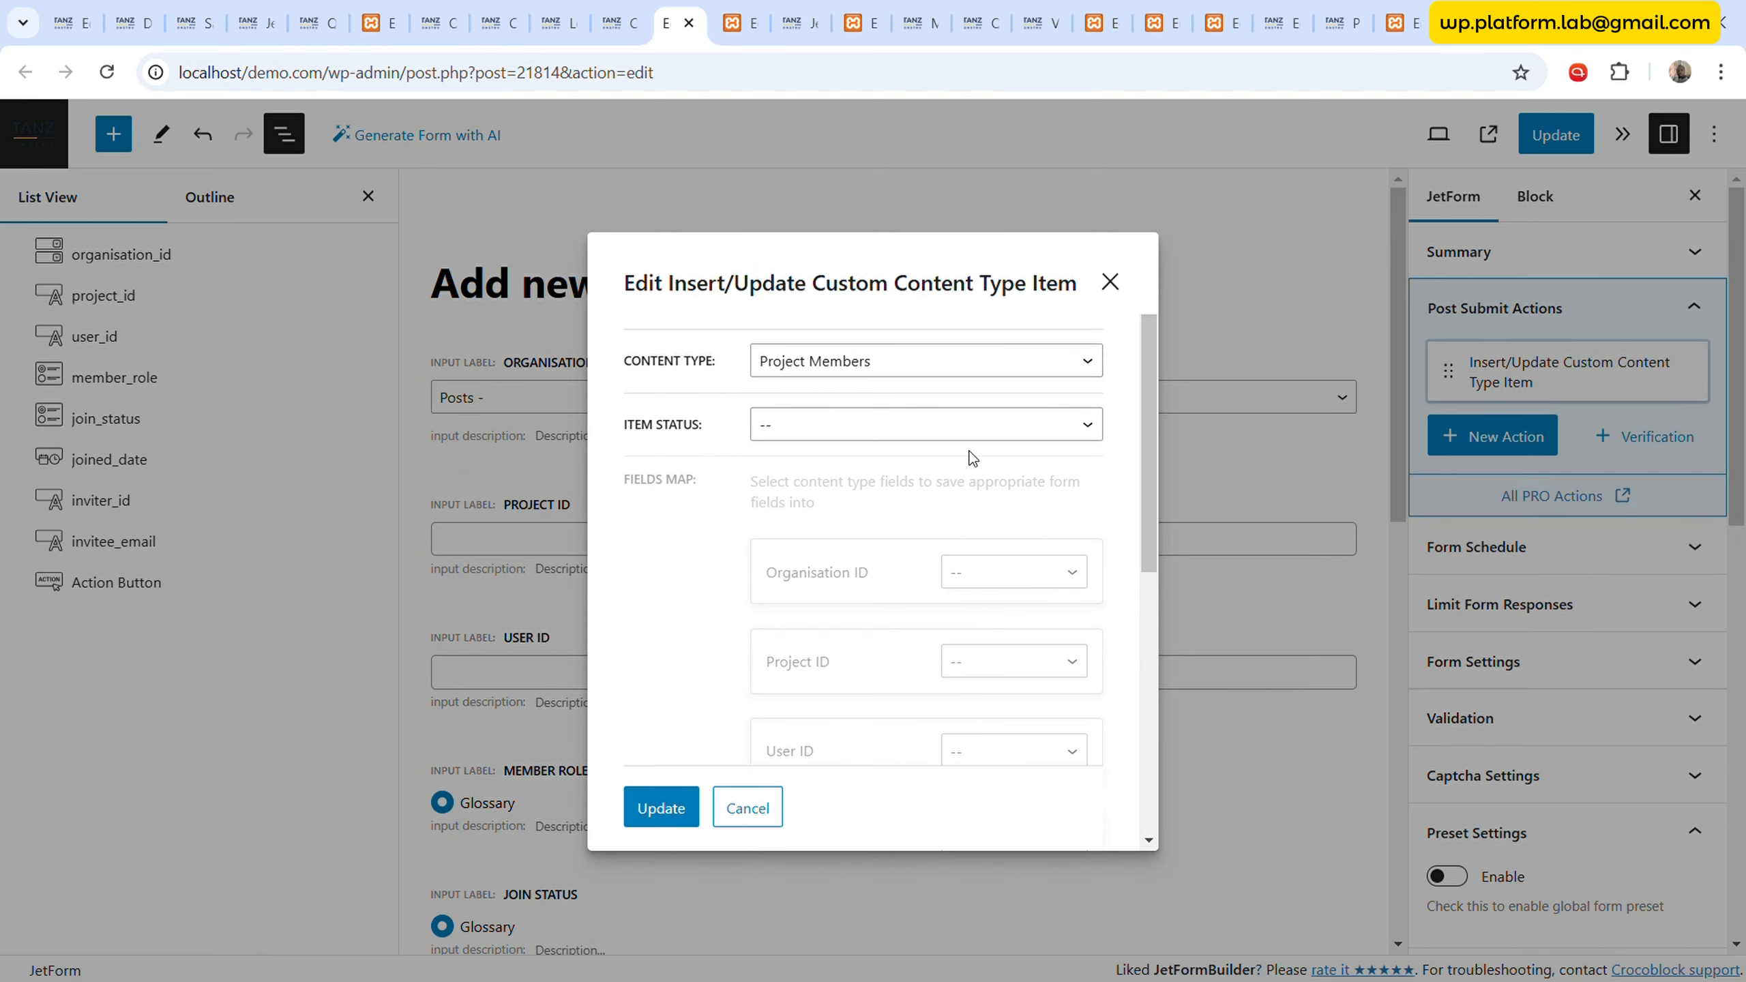
left_click(612, 807)
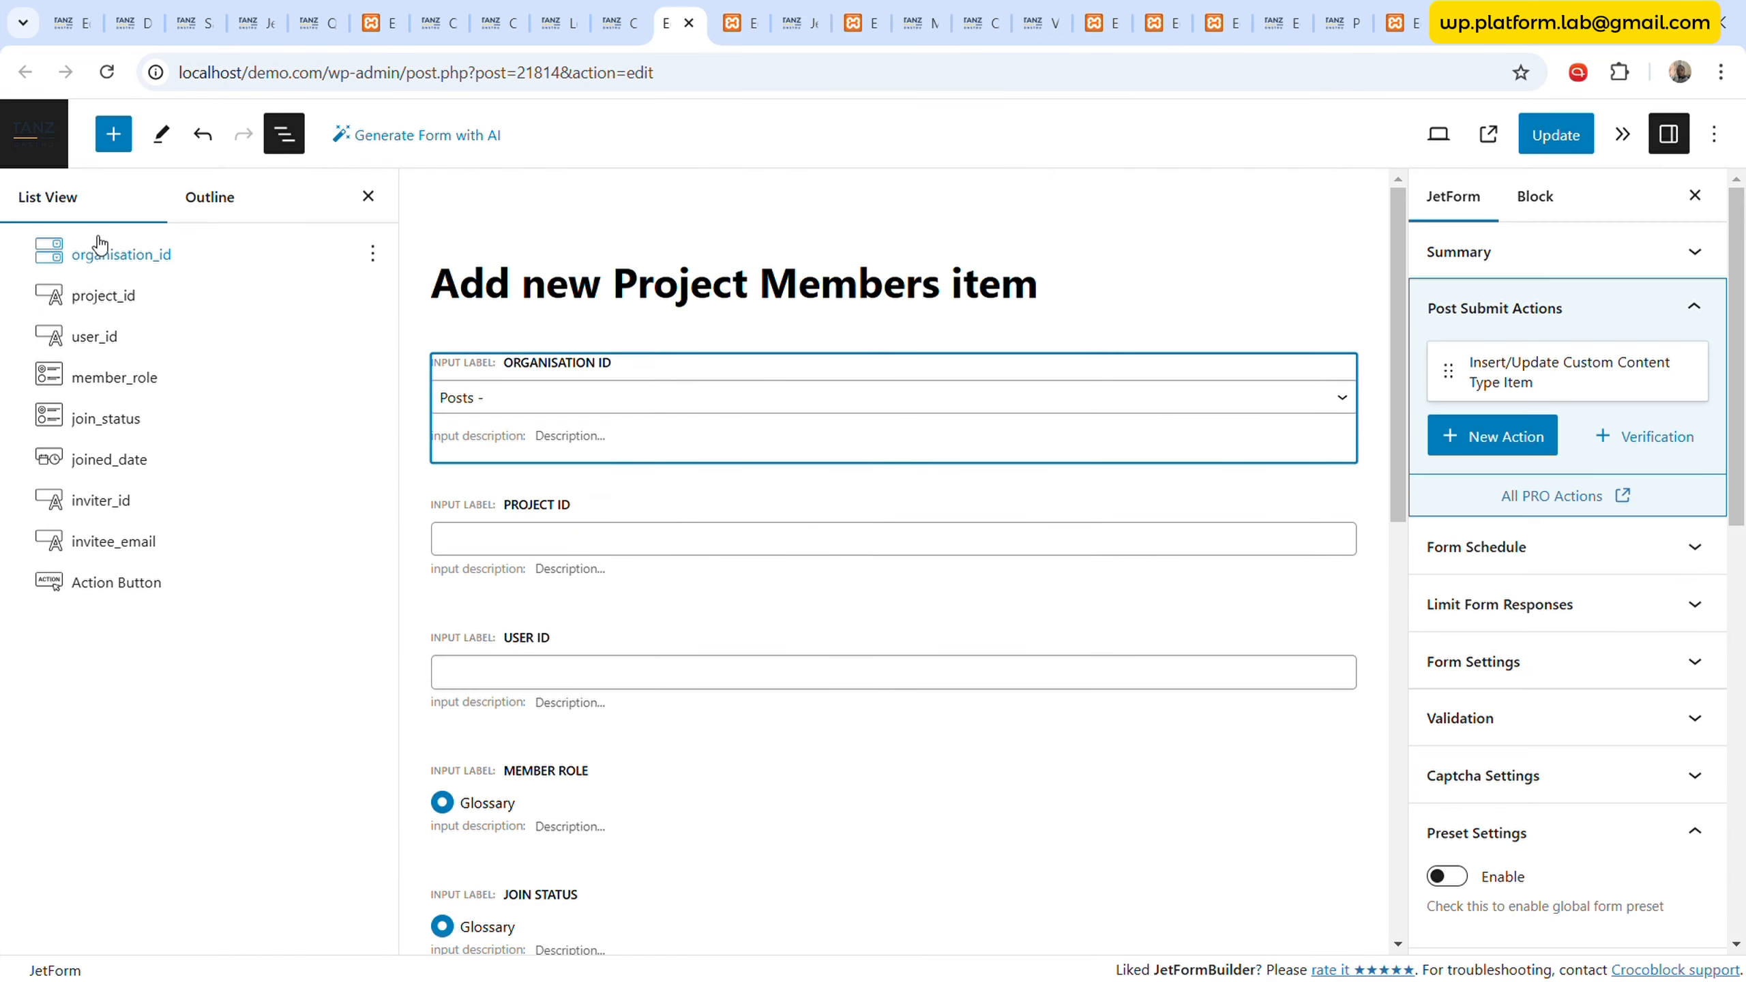
- Convert the form's organisation_id select field into a Text Field
left_click(121, 252)
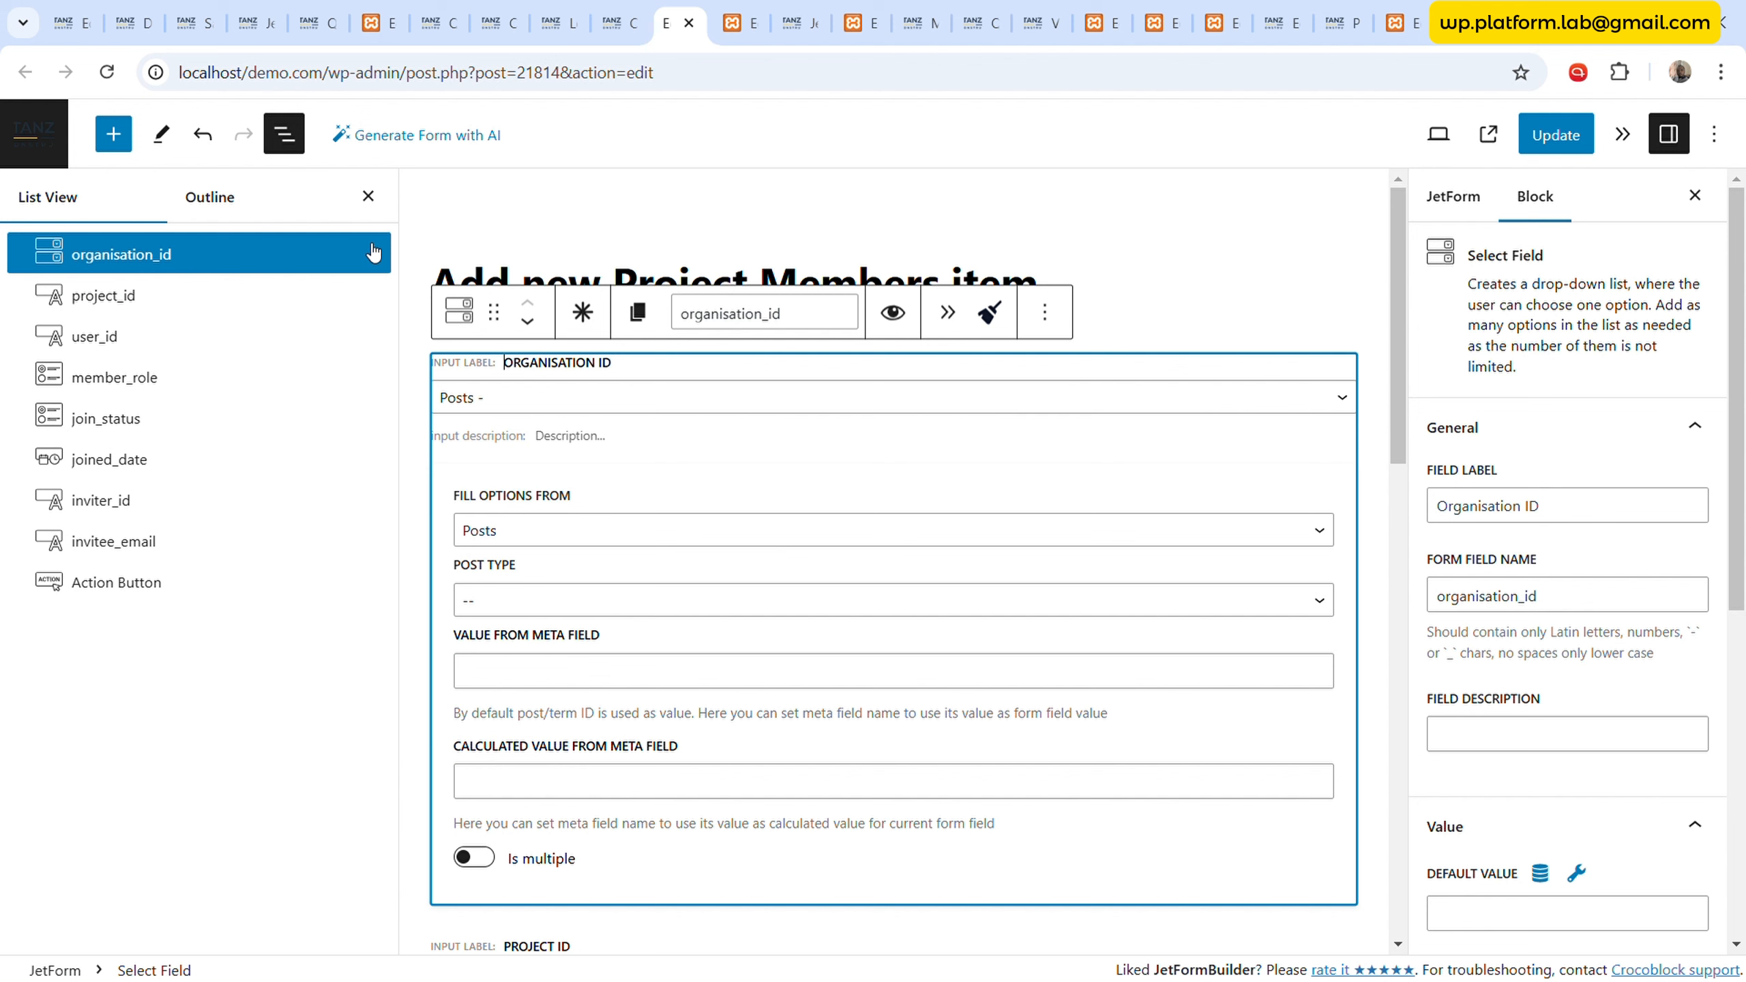
left_click(459, 312)
left_click(548, 422)
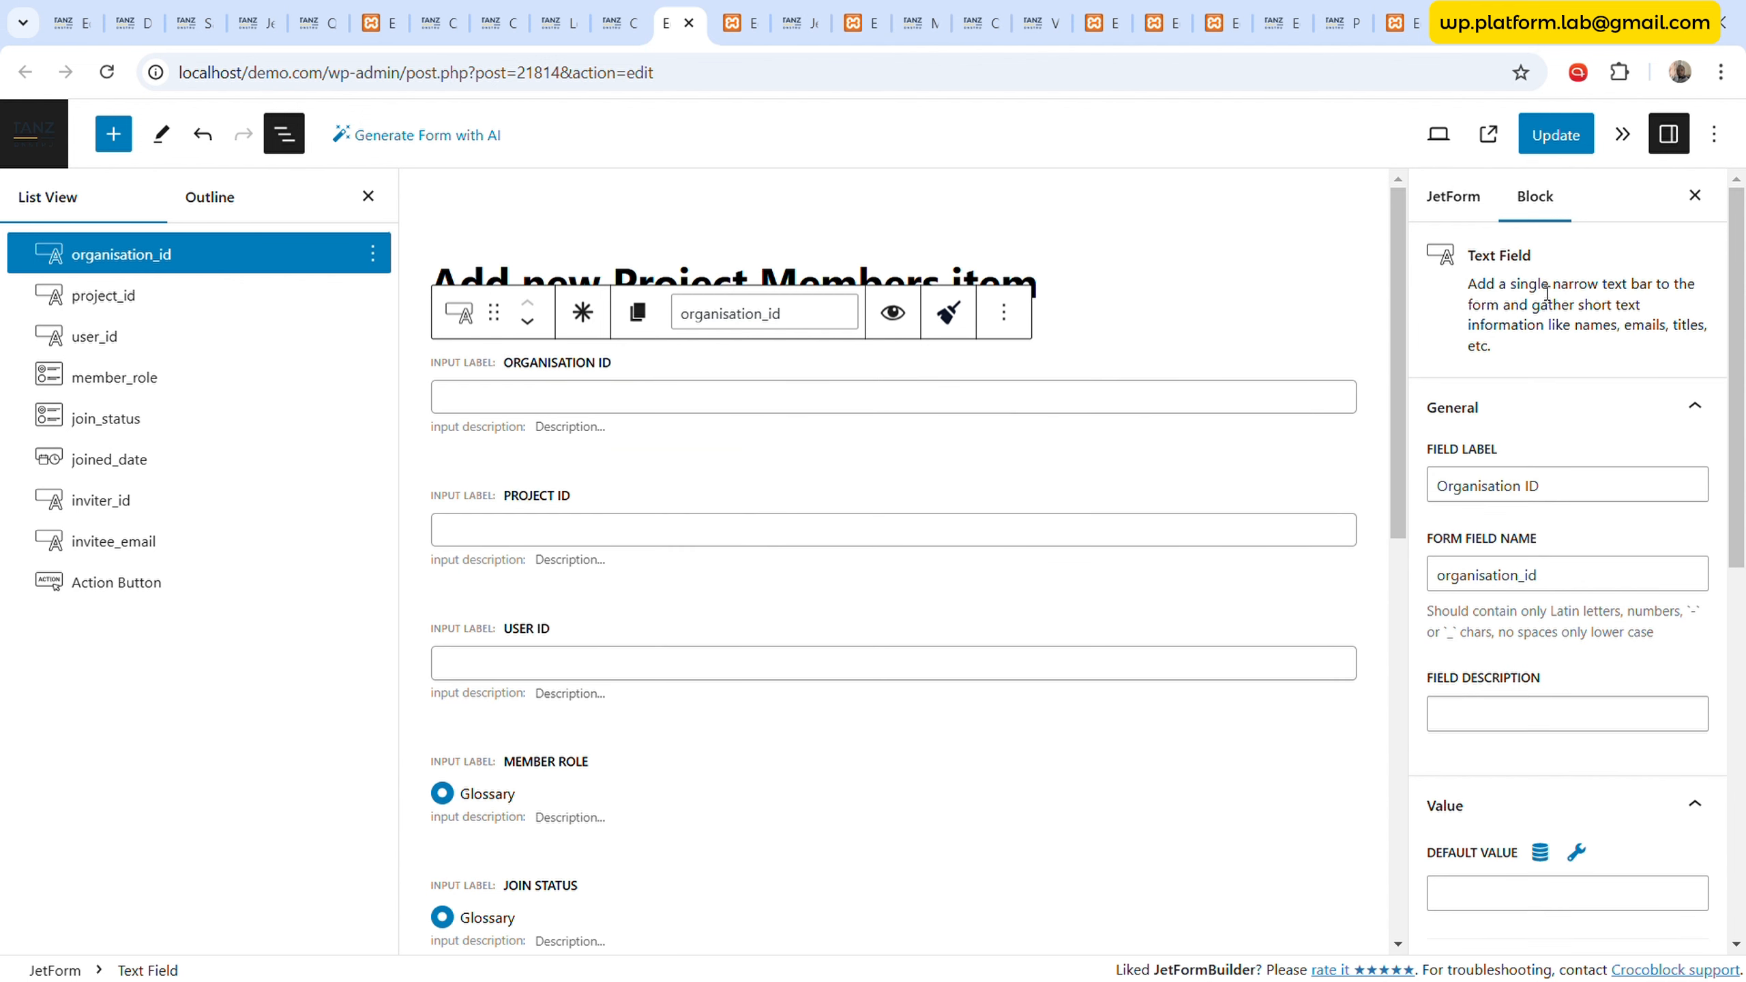
- Set both the field label and form field name of the organisation_id text field to project_member_id
triple_click(1586, 494)
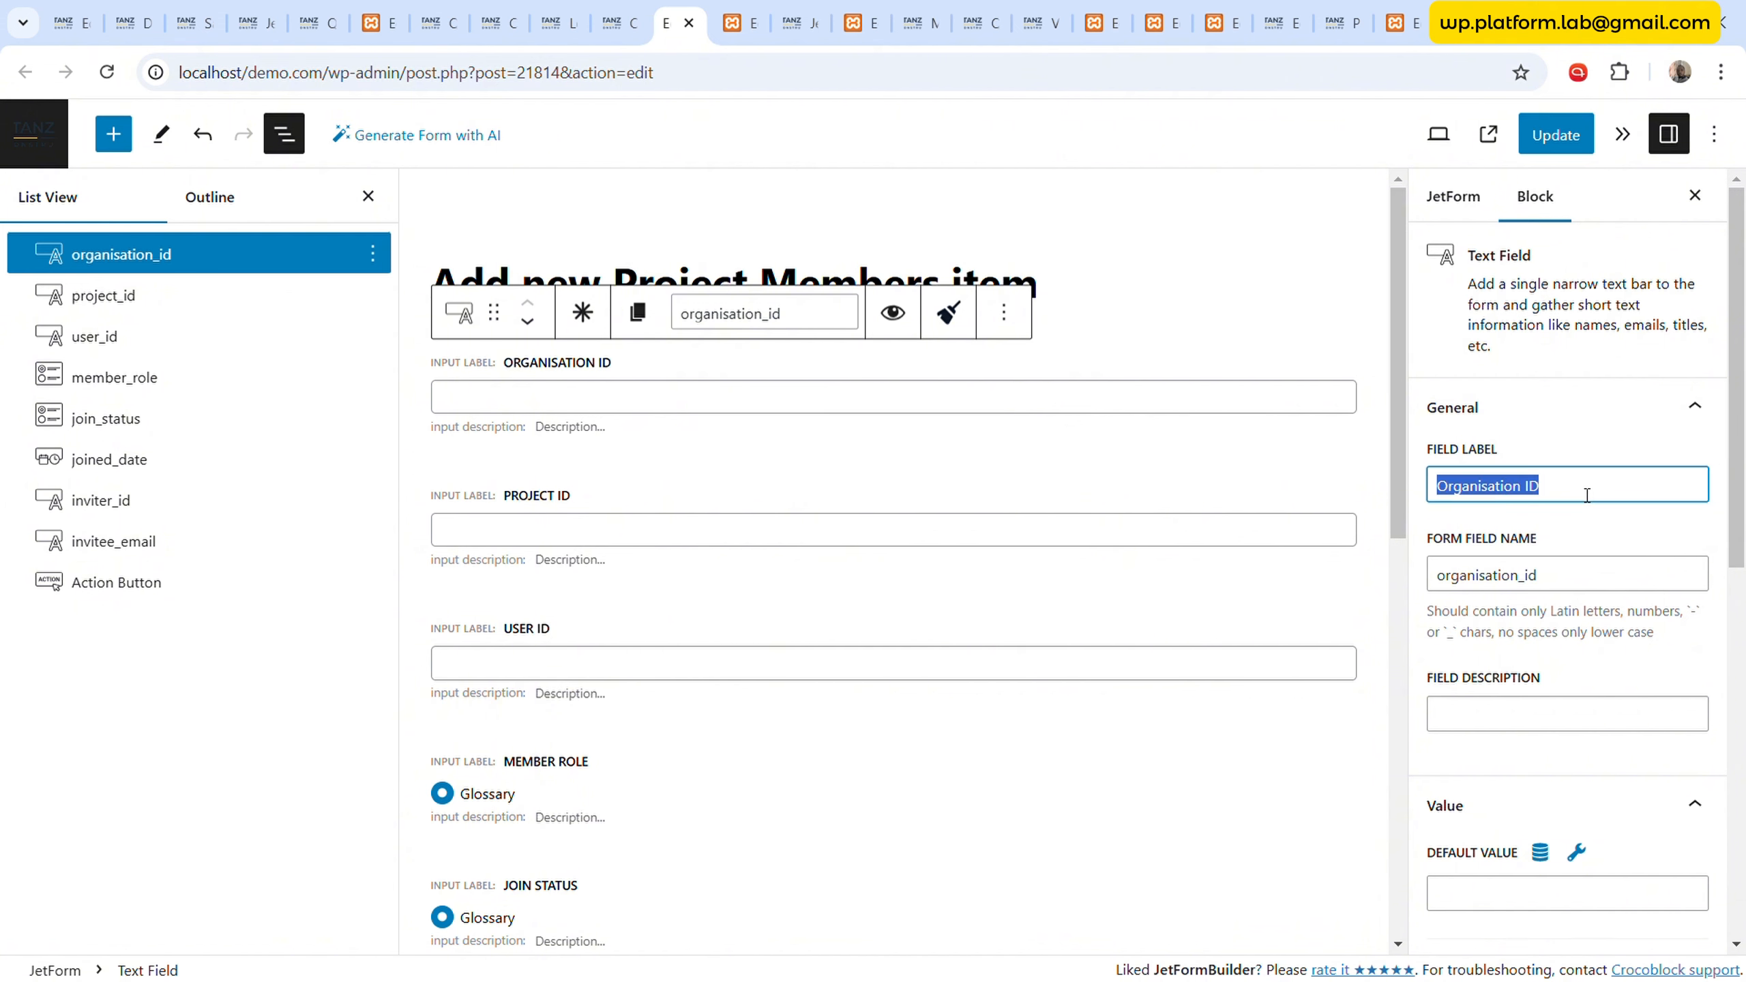
type("project")
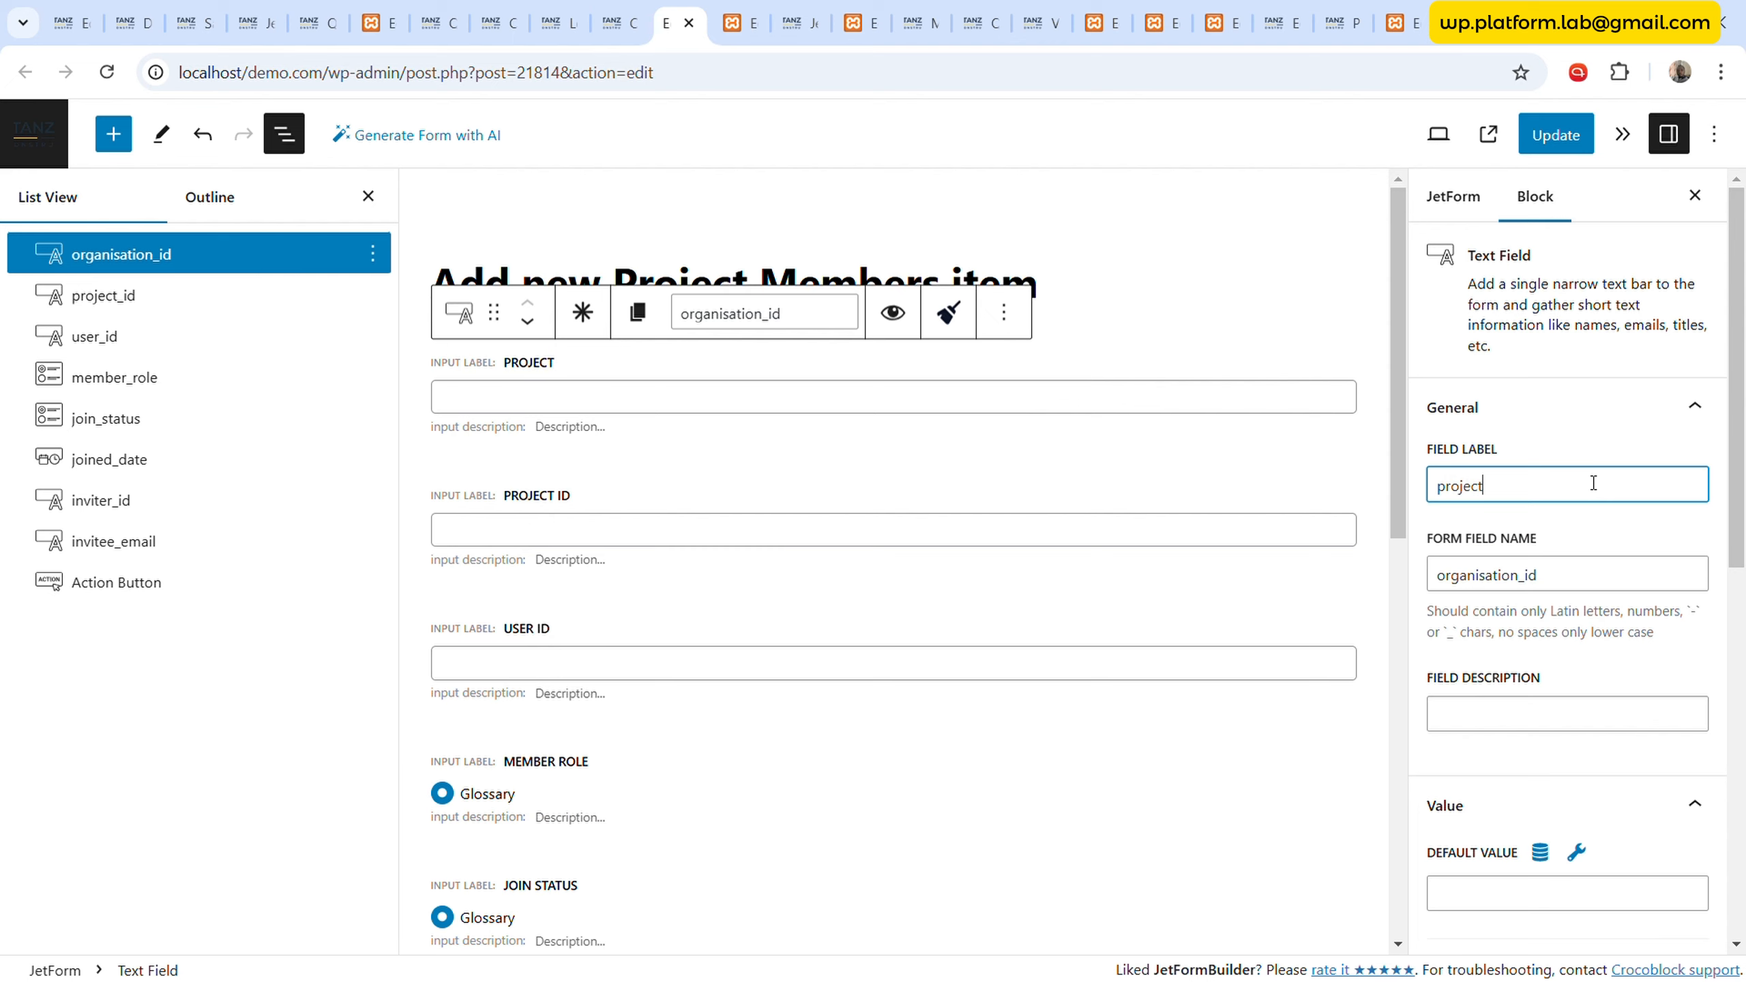
type("_member_id")
triple_click(1614, 502)
key("ctrl+c")
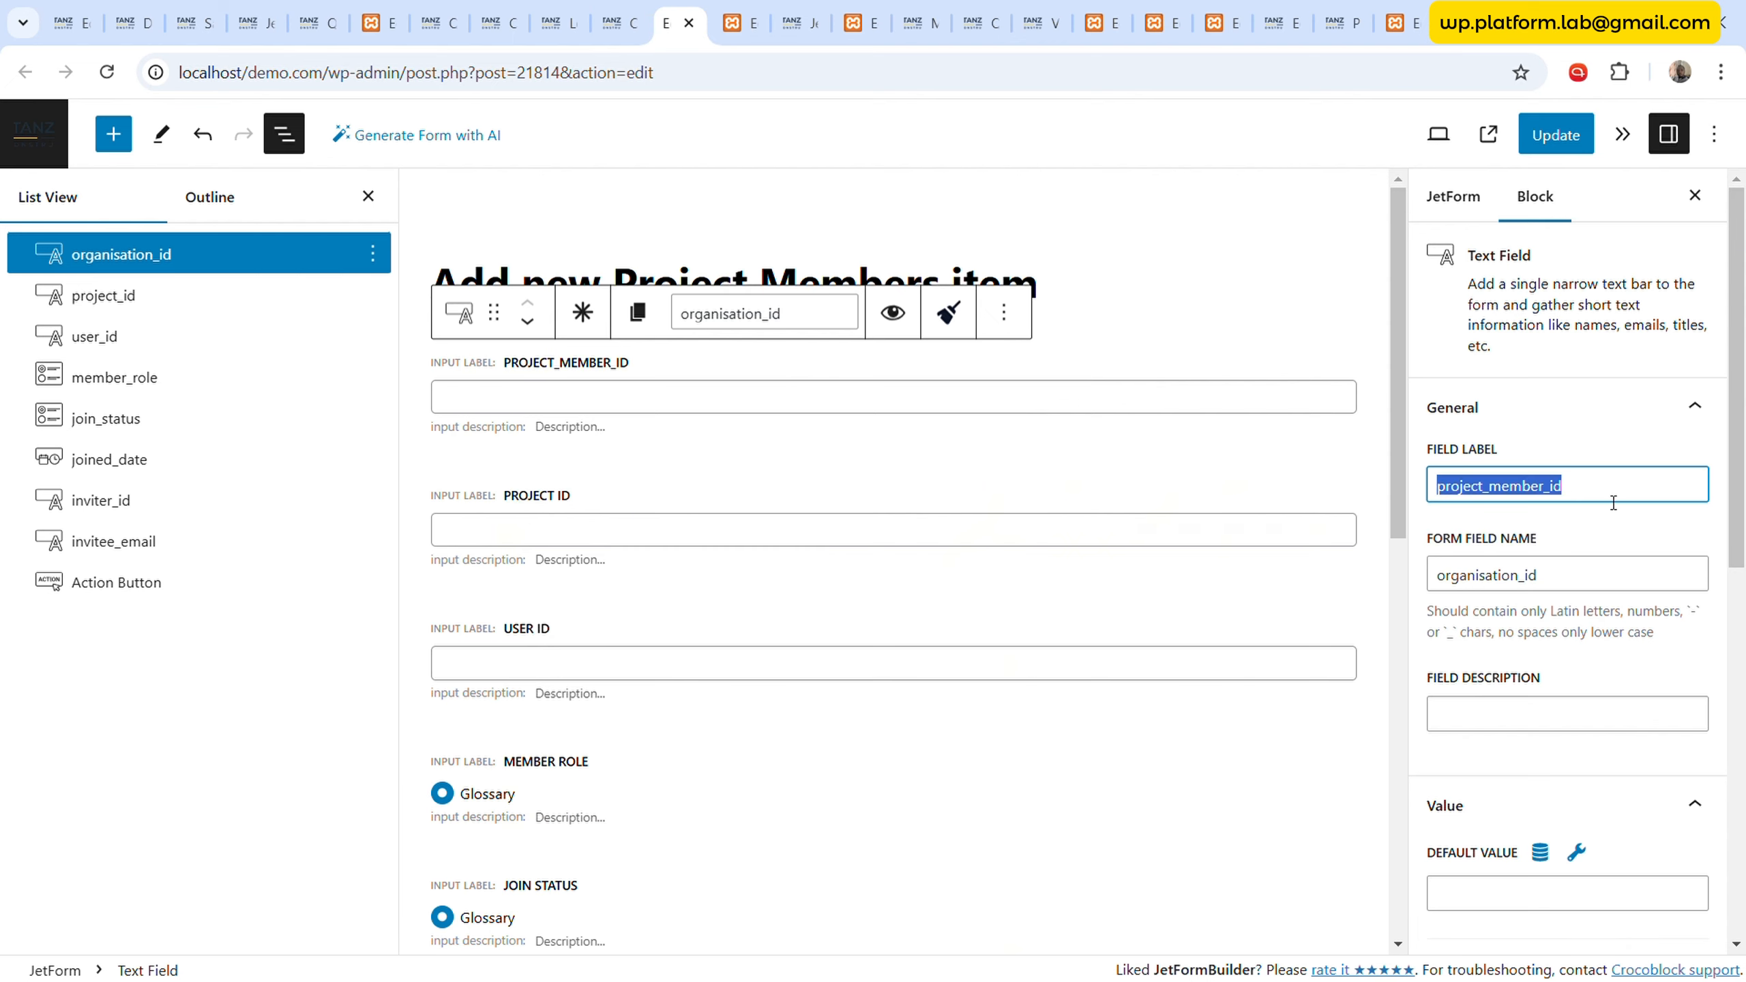
triple_click(1634, 581)
key("ctrl+v")
scroll(1609, 650, "down", 3)
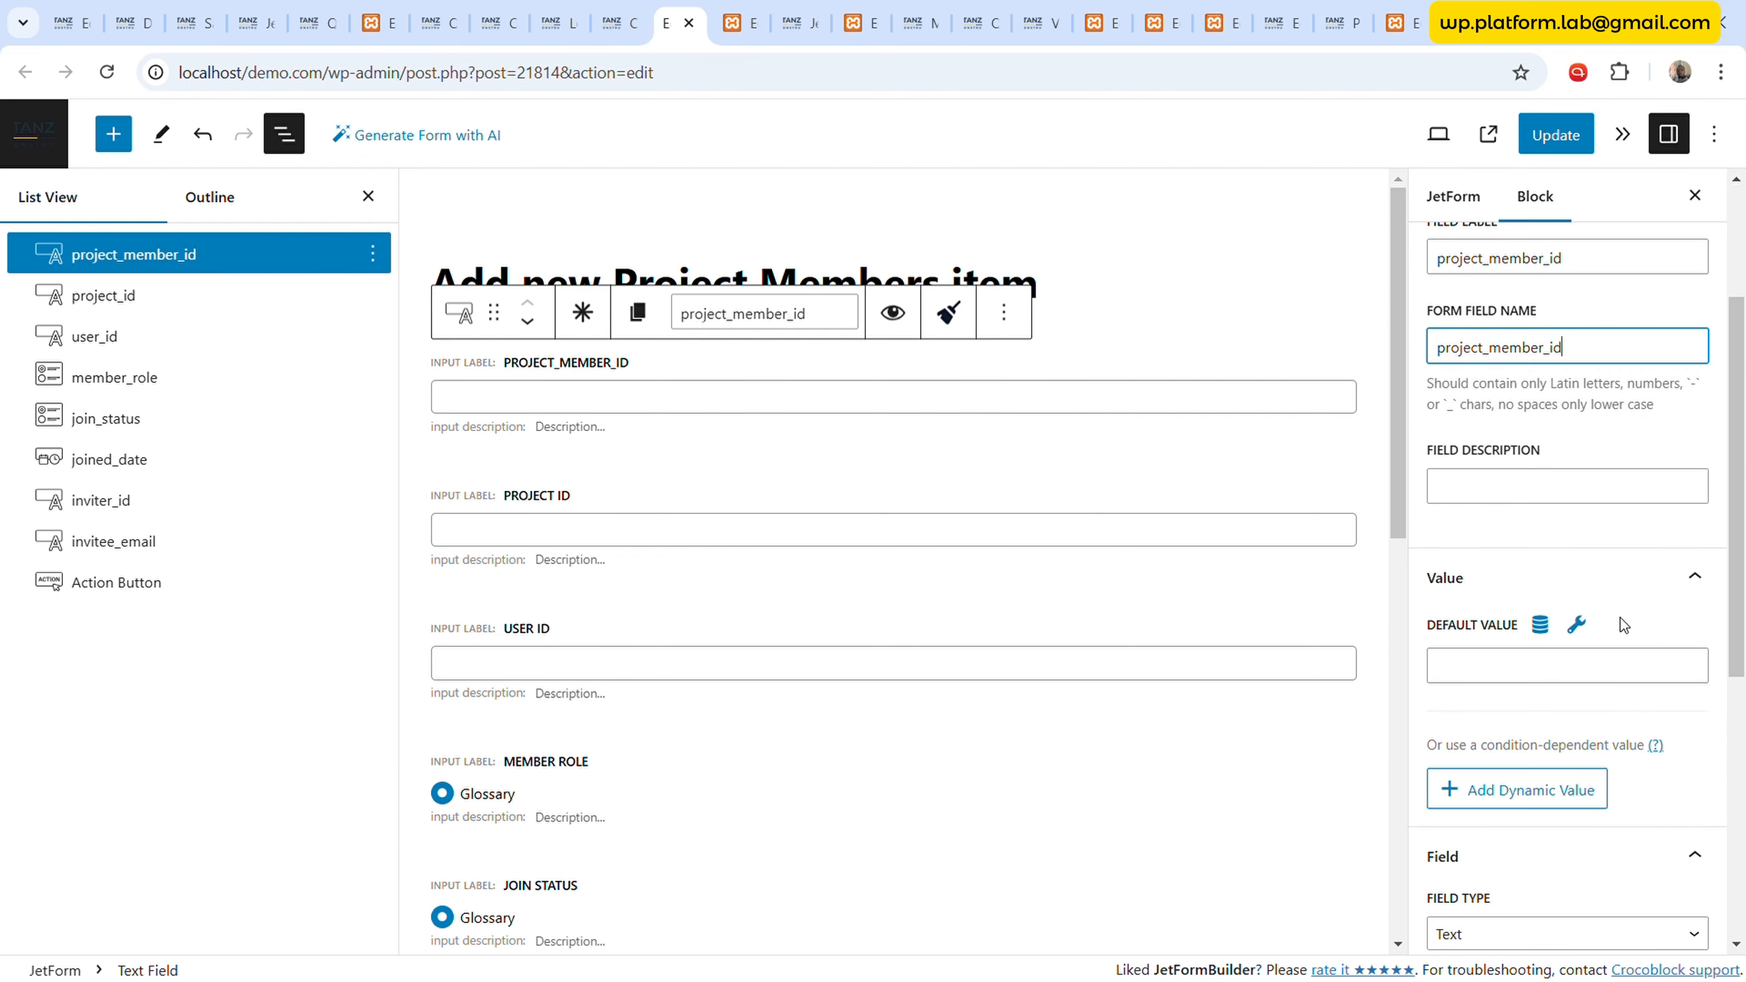
- Delete the project_id and user_id fields from the form
left_click(141, 290)
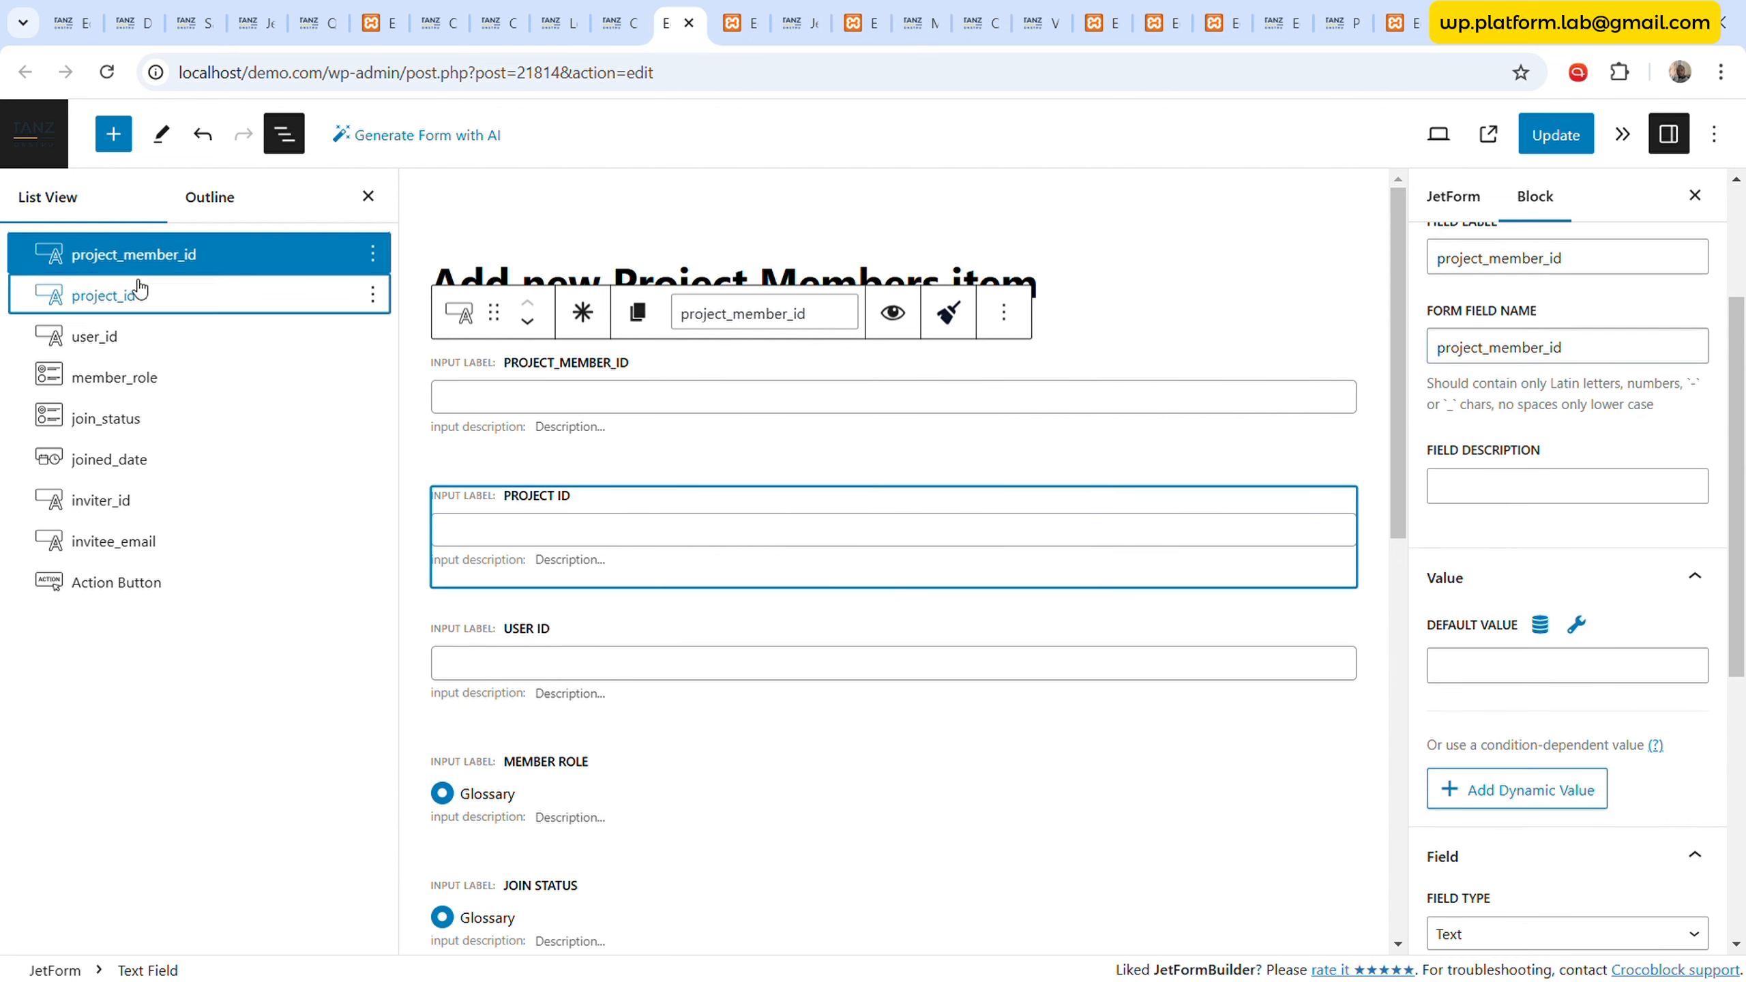
left_click(372, 295)
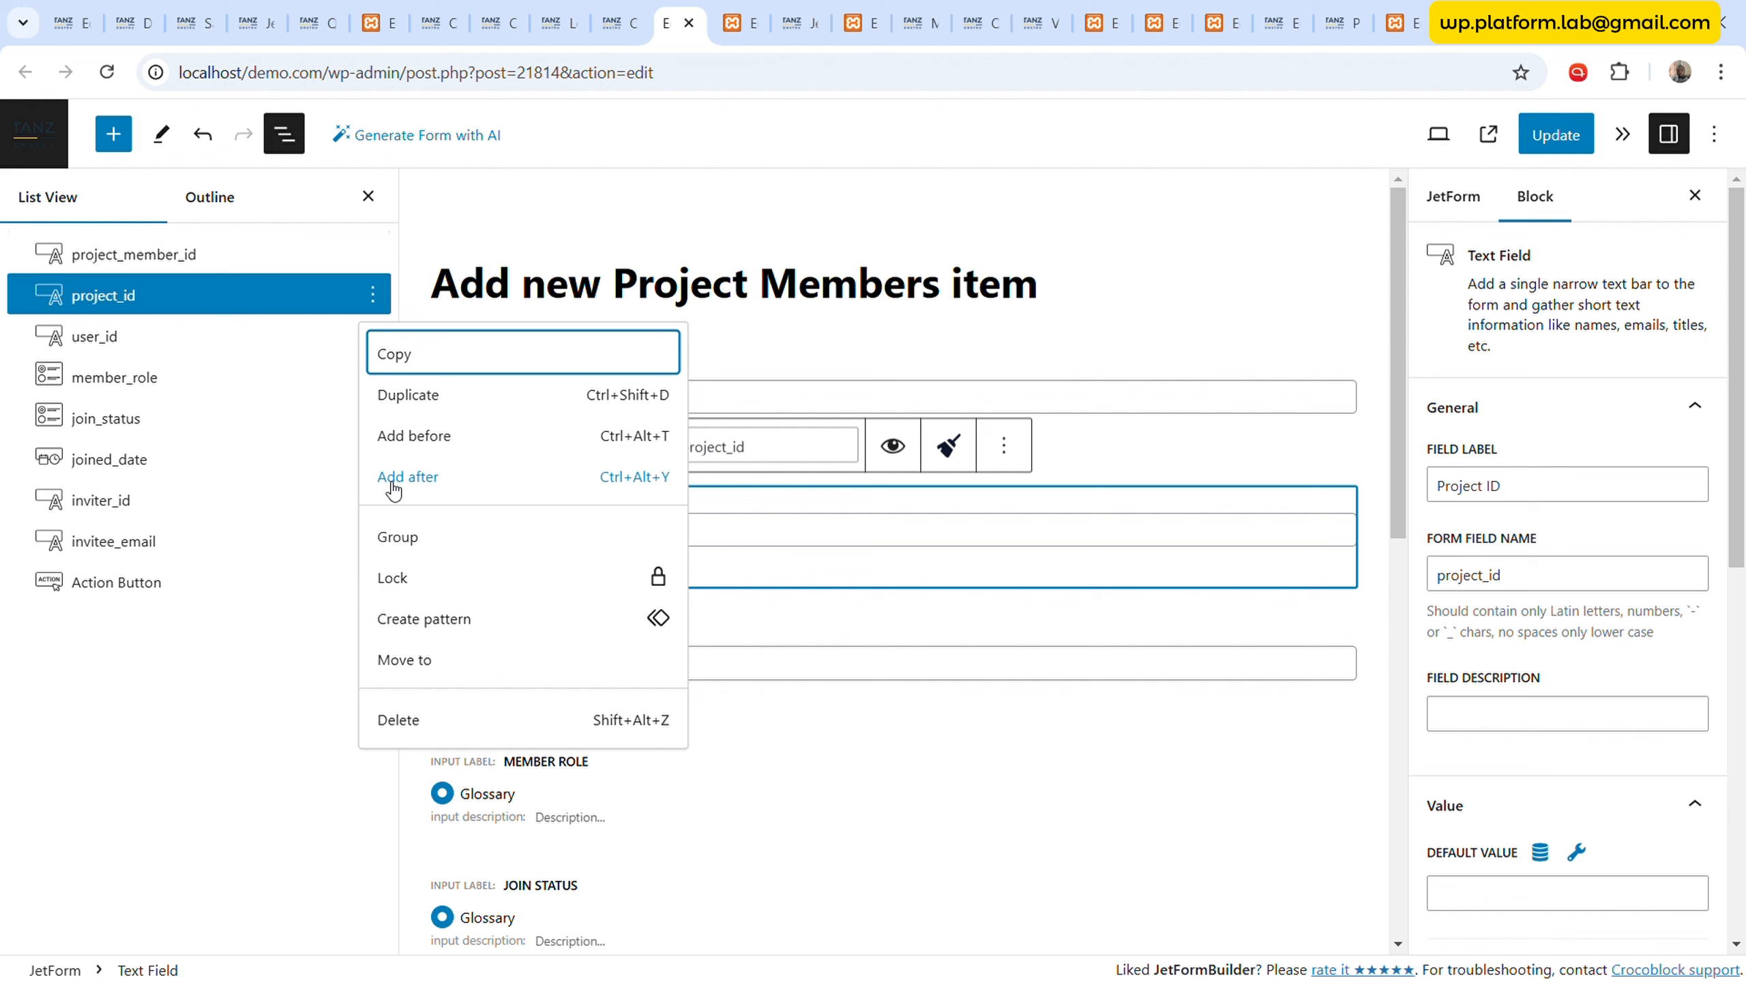
left_click(396, 720)
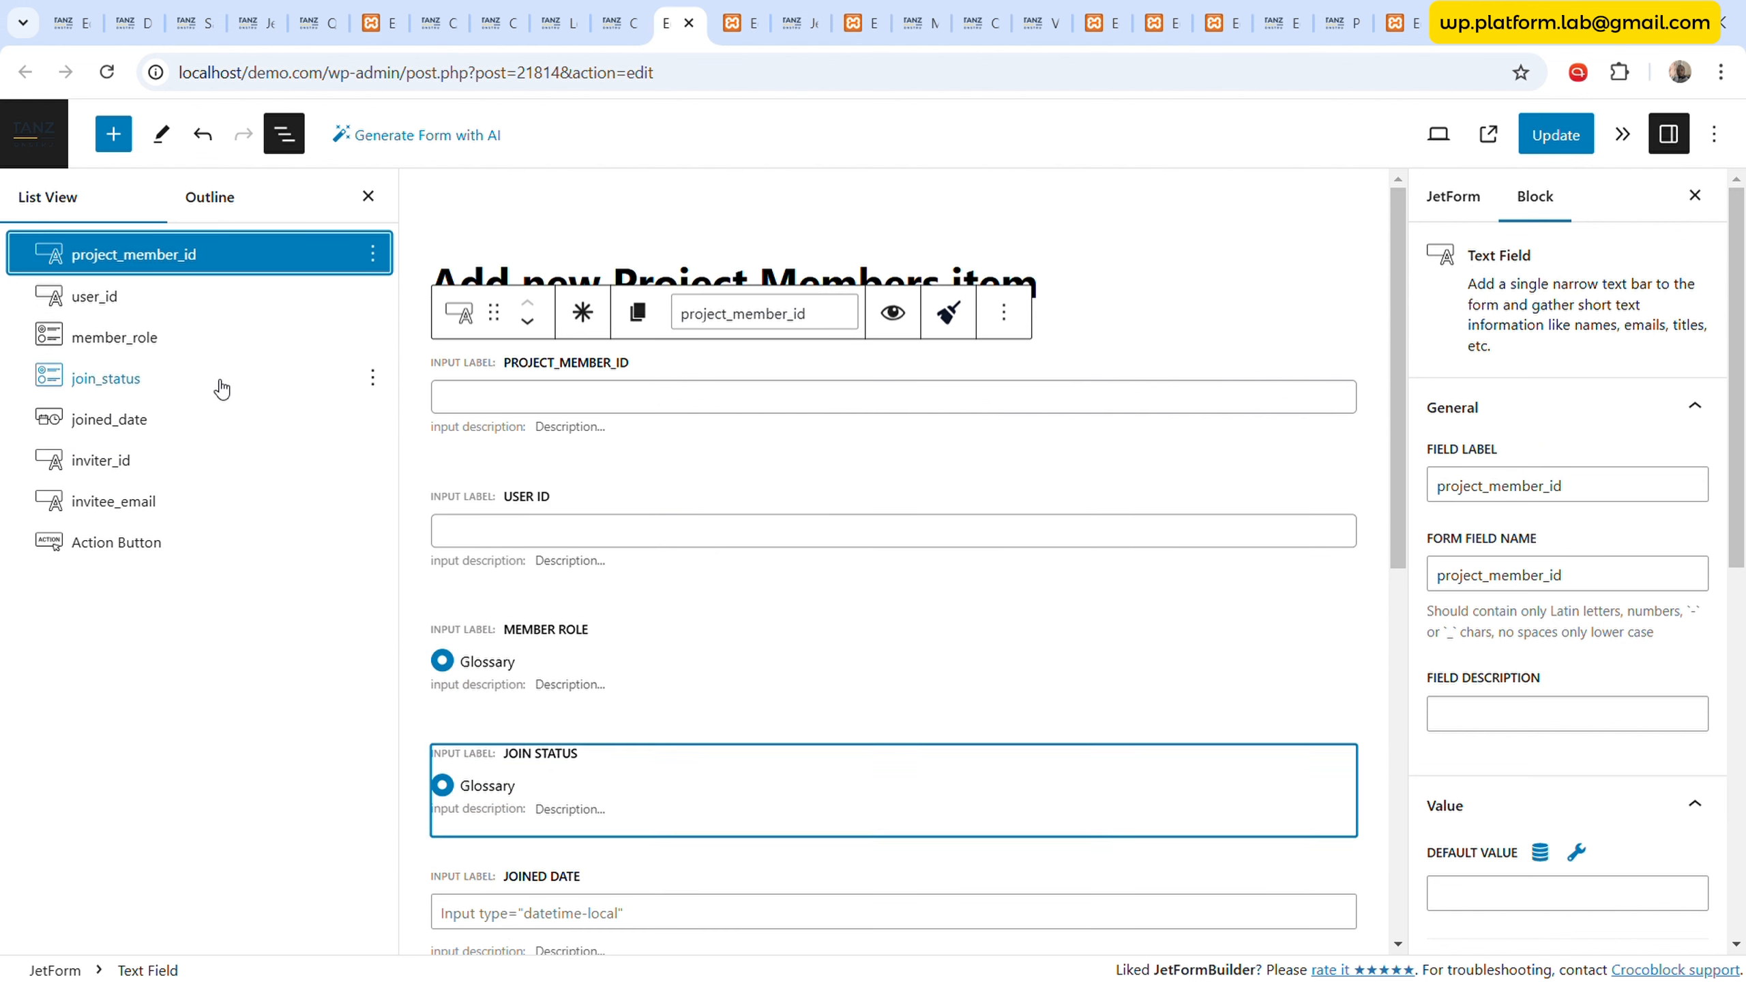
left_click(222, 310)
left_click(372, 295)
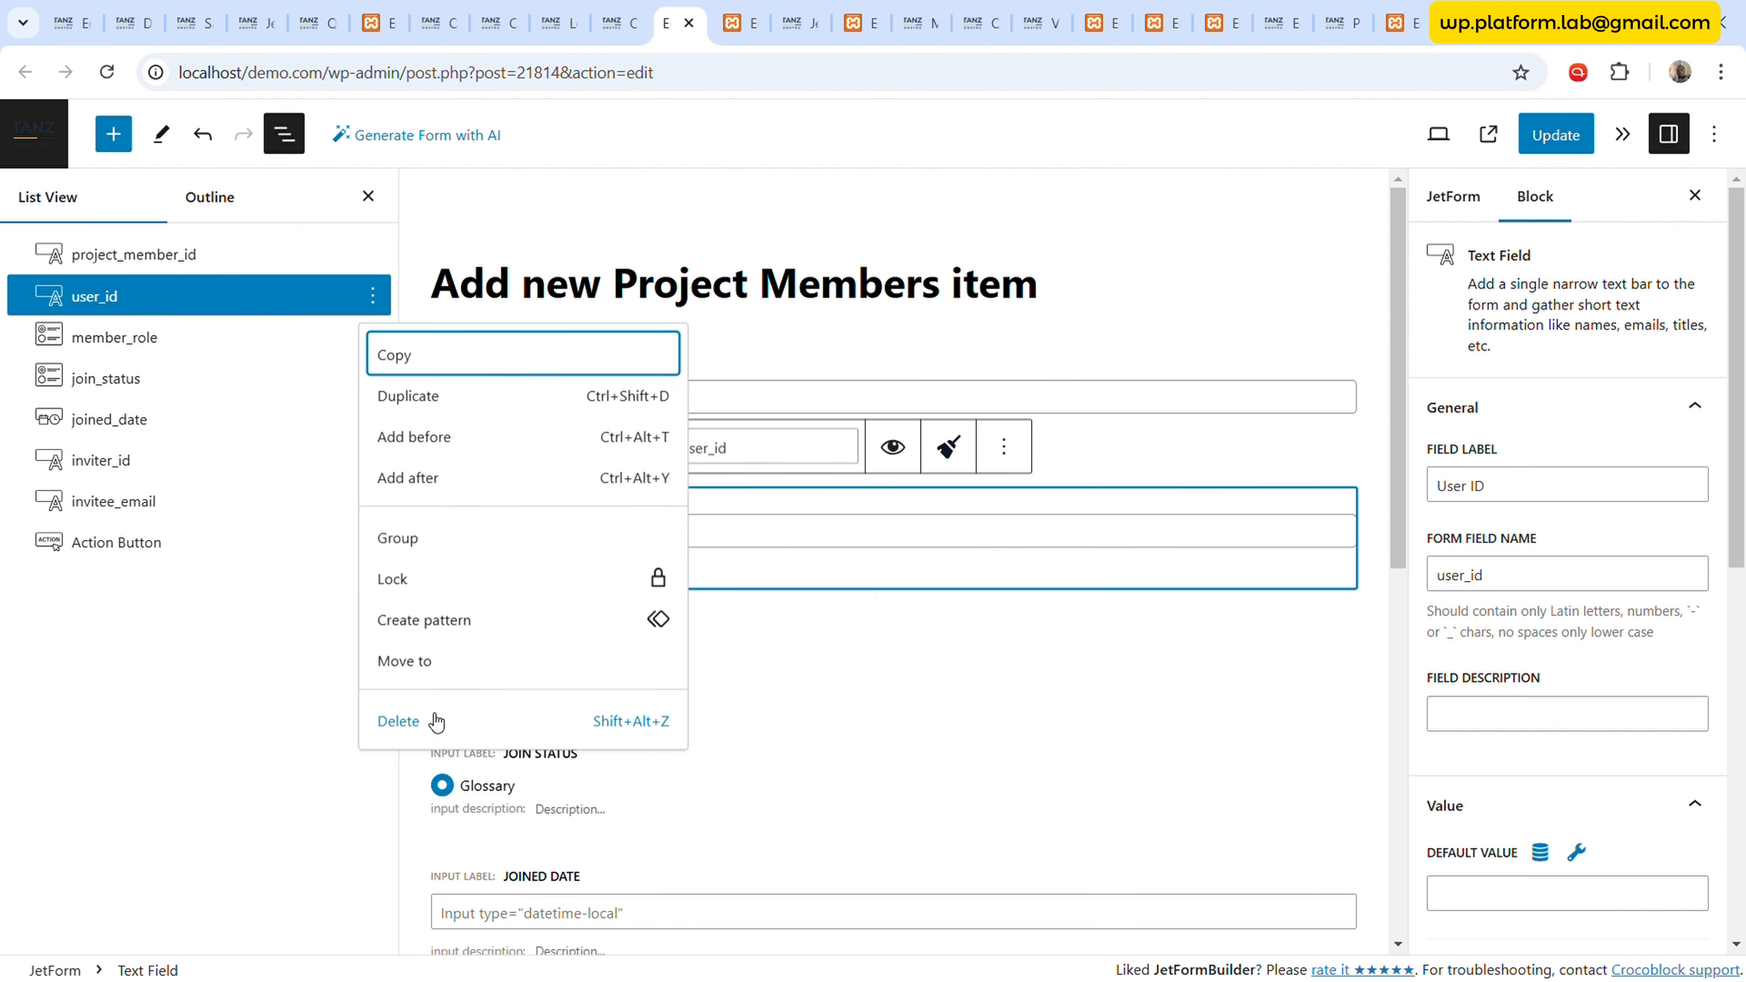
left_click(436, 721)
- Delete the joined_date and inviter_id fields from the form, keeping member_role, join_status and invitee_email
left_click(173, 298)
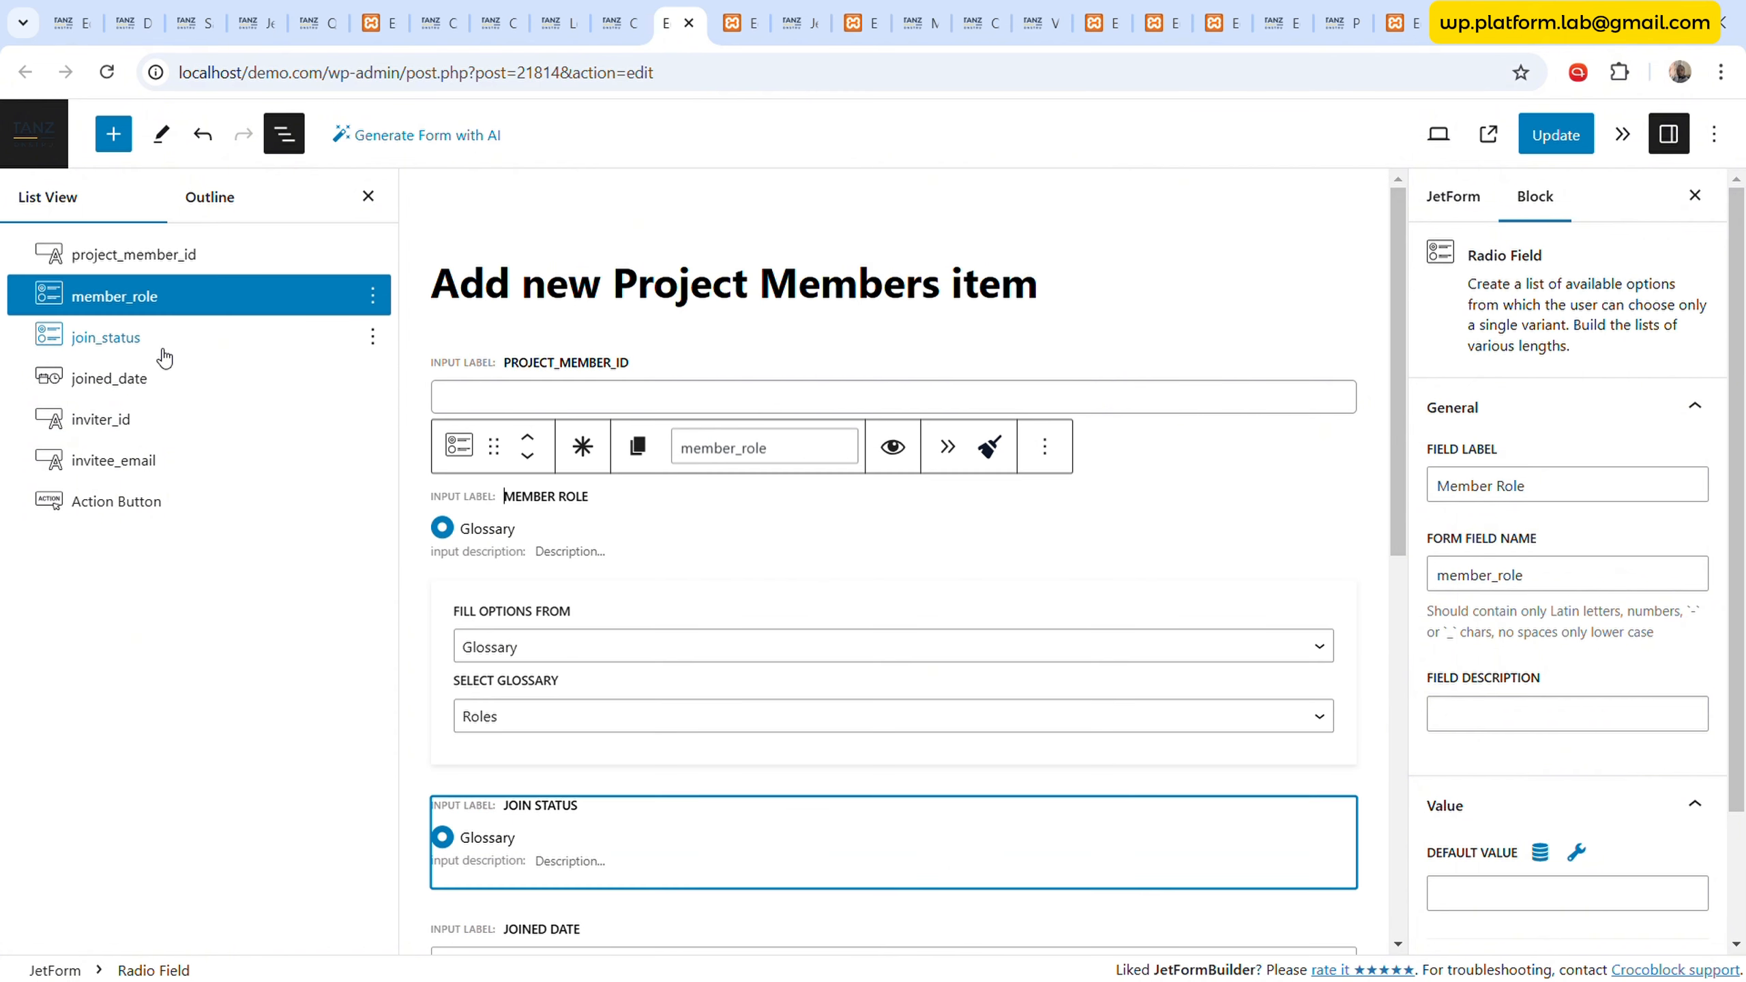
left_click(162, 341)
left_click(175, 378)
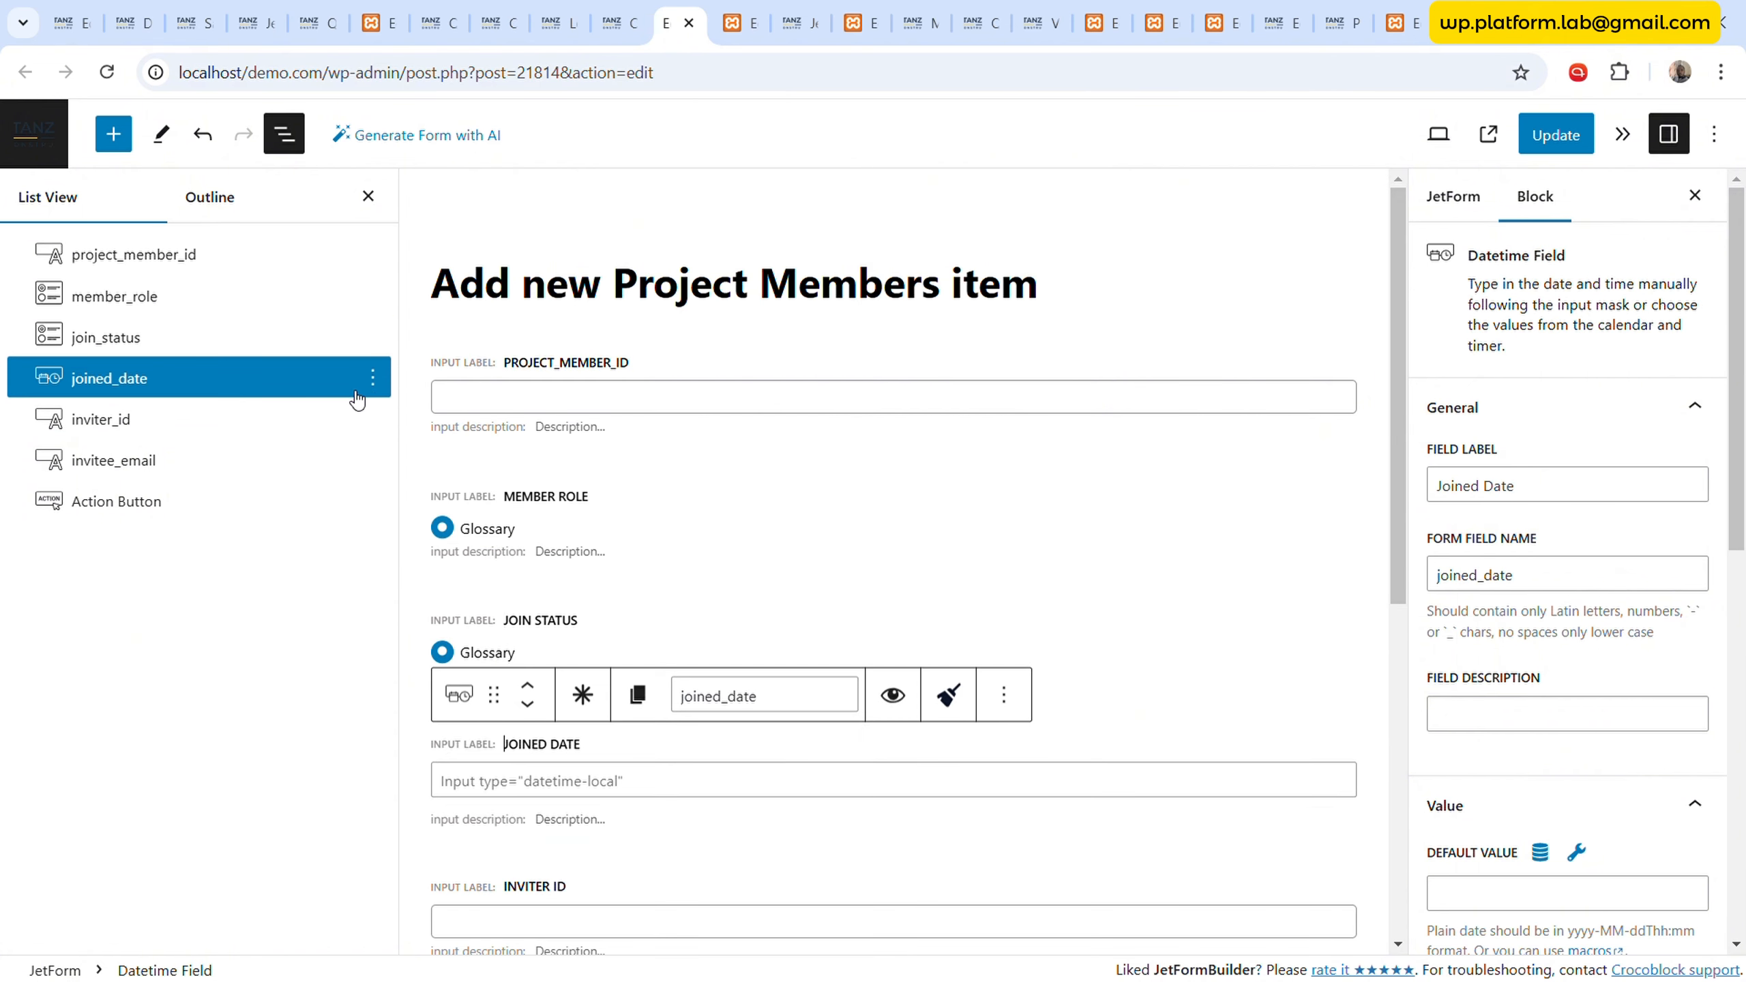
left_click(372, 378)
left_click(398, 802)
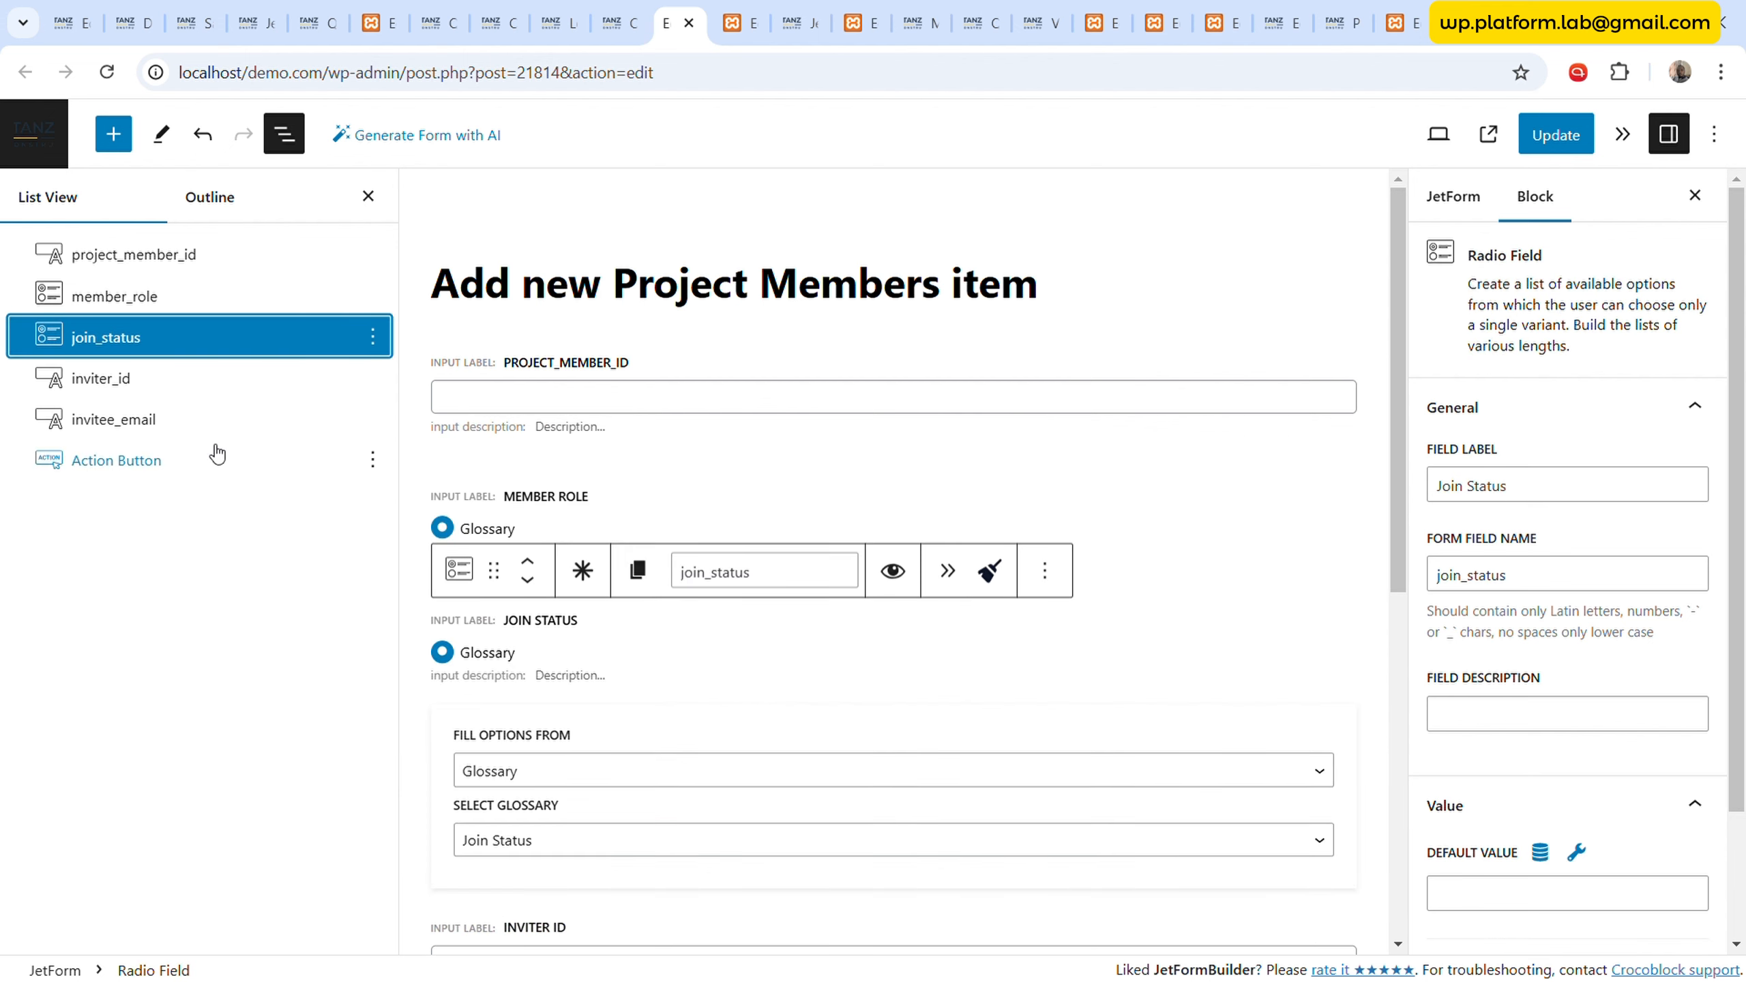
left_click(182, 379)
left_click(372, 378)
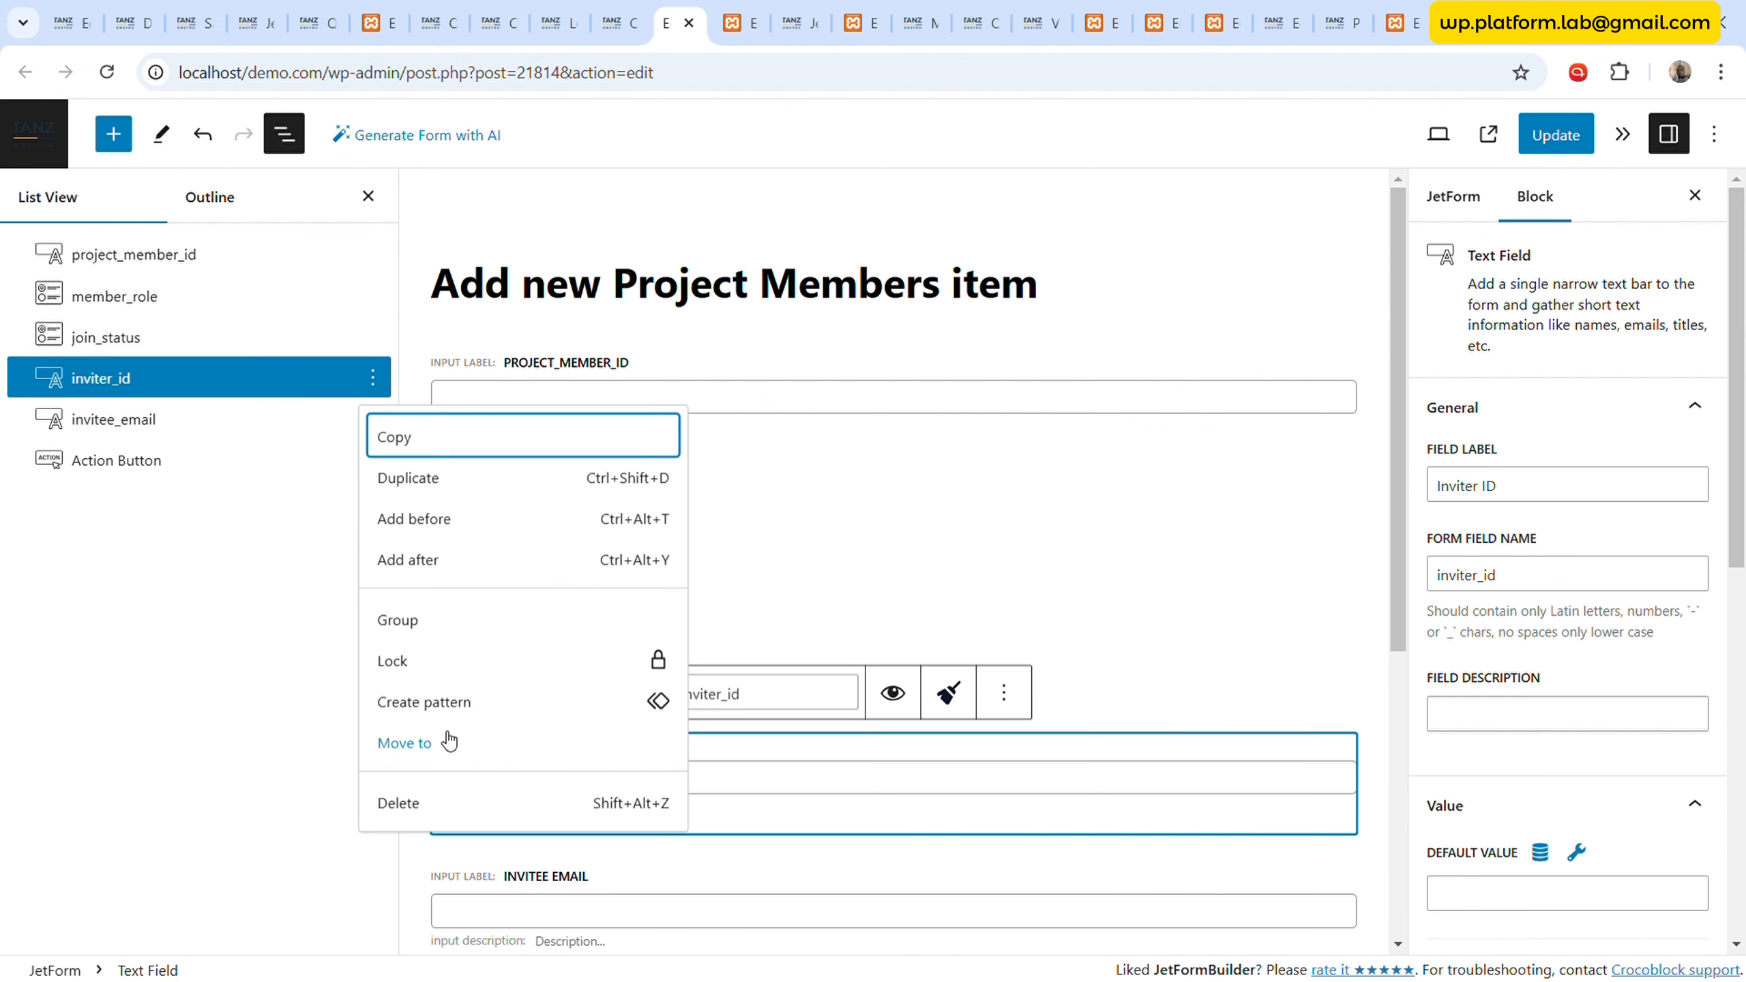
left_click(437, 803)
left_click(213, 380)
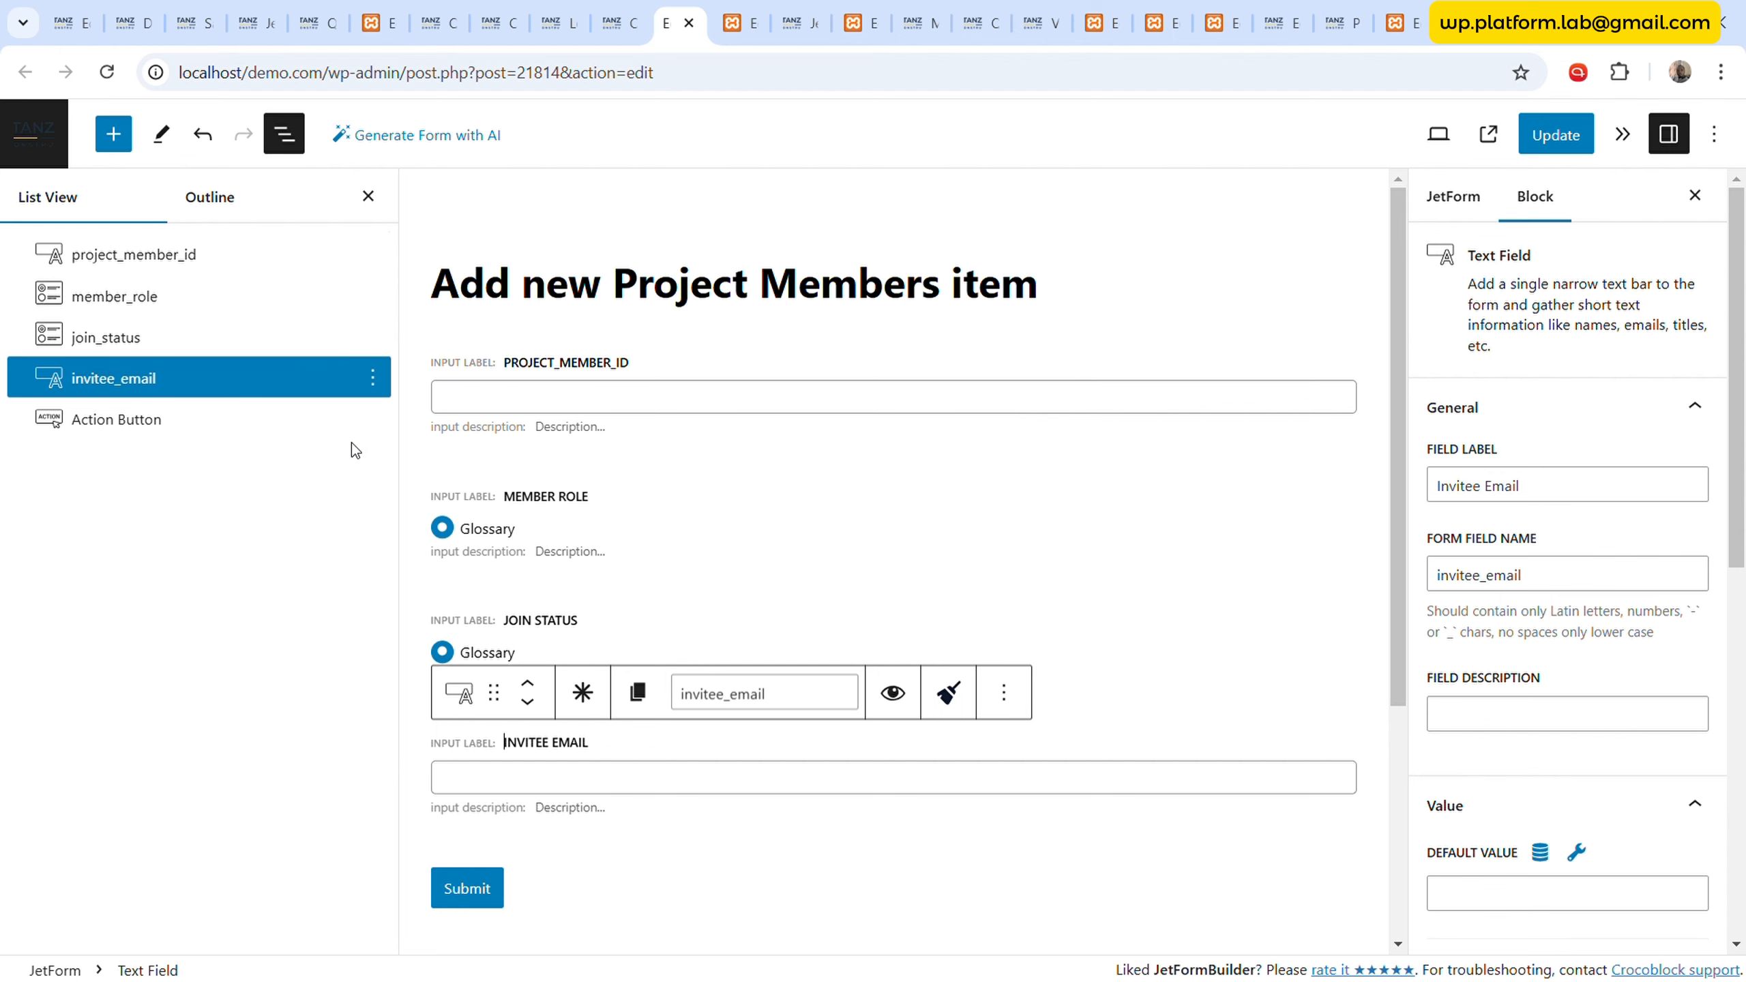
- Change the form's action button label to "Update User"
left_click(124, 423)
double_click(1602, 520)
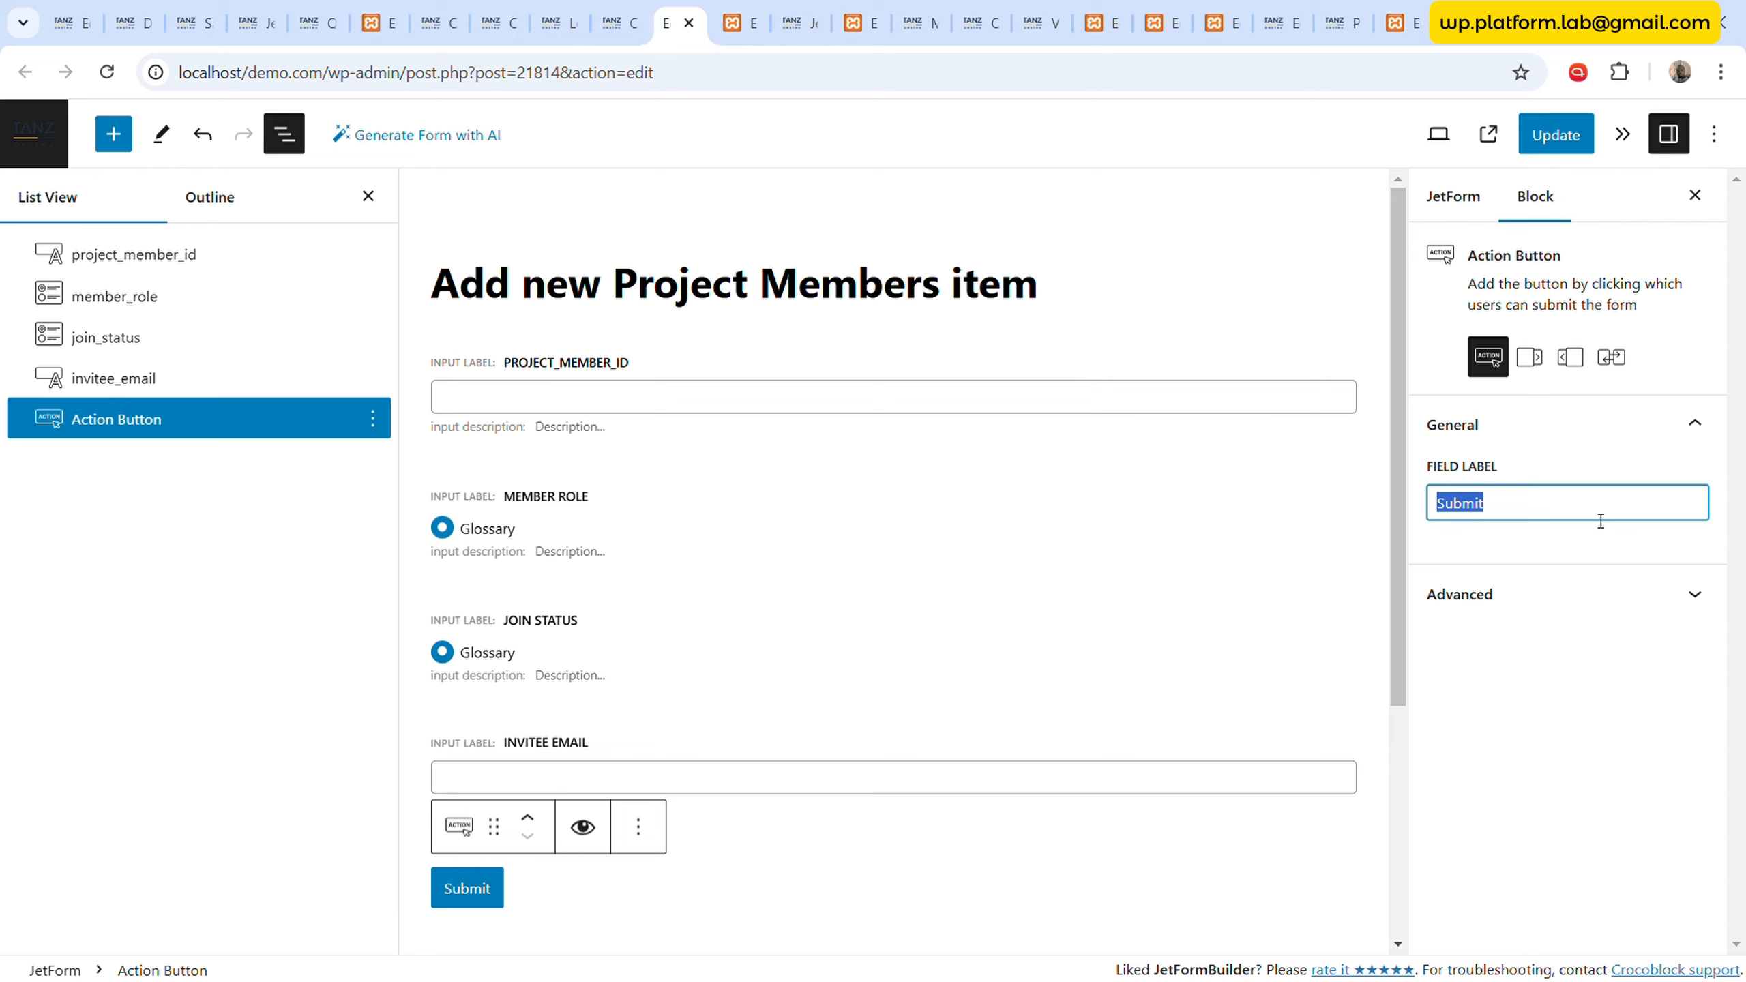
type("Update ")
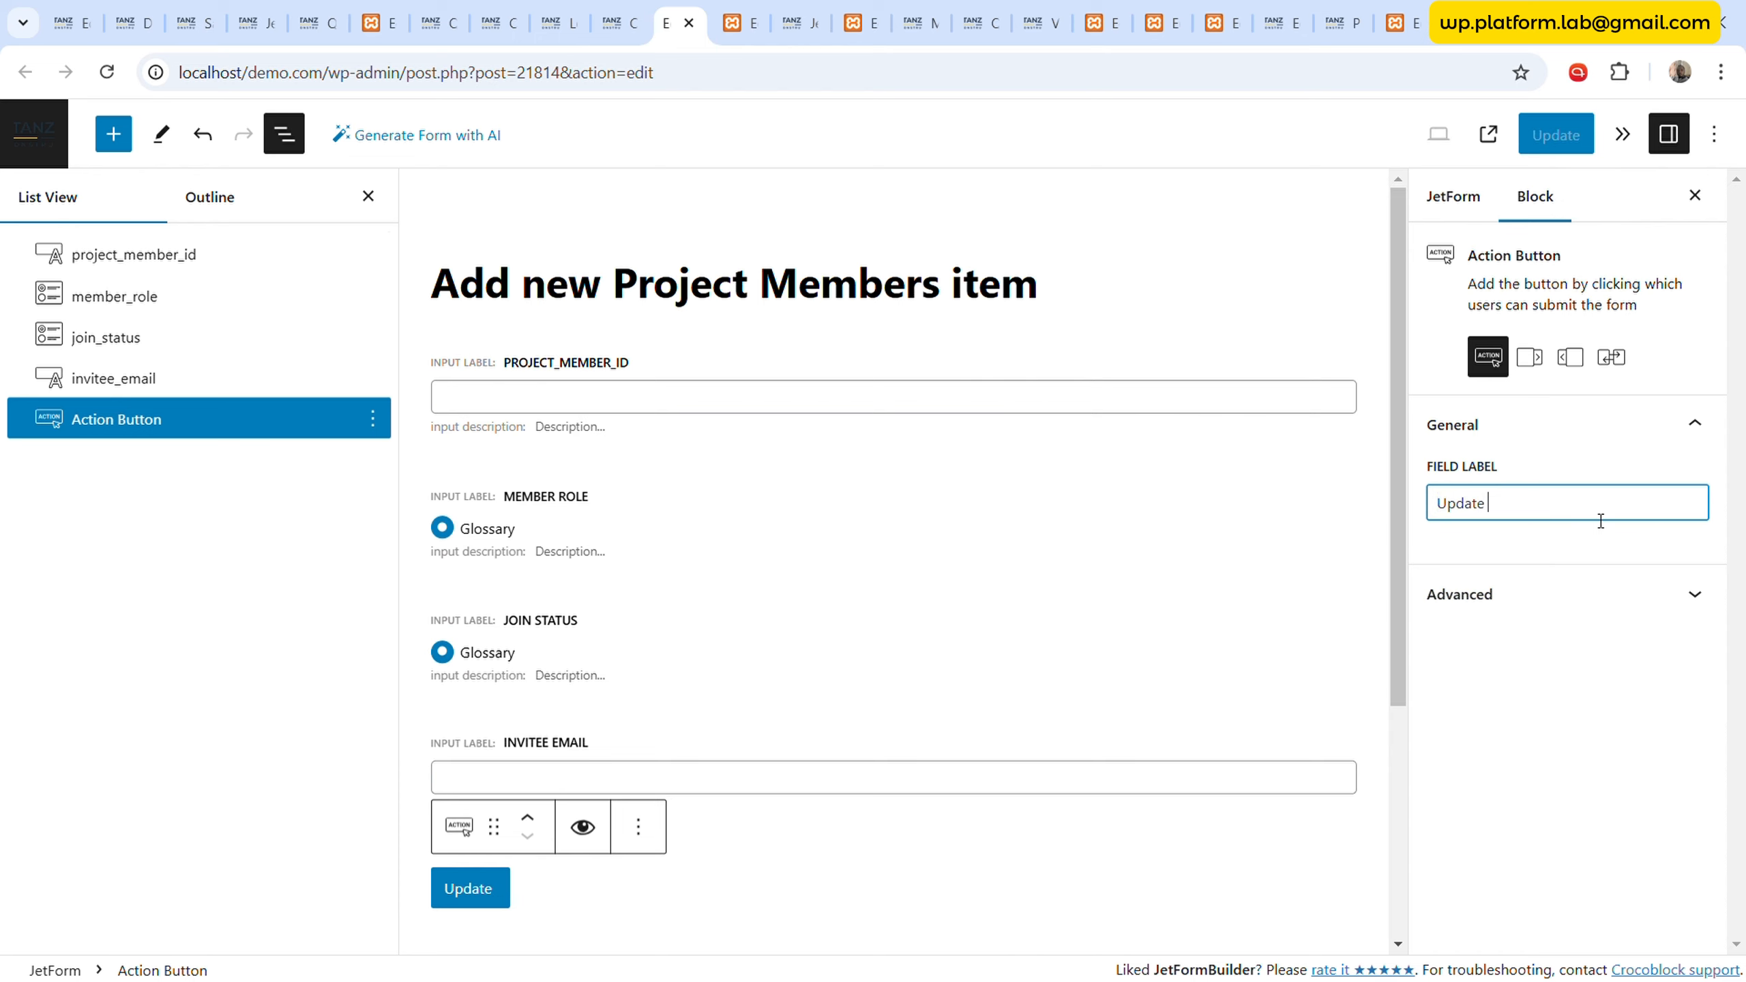
type("USer")
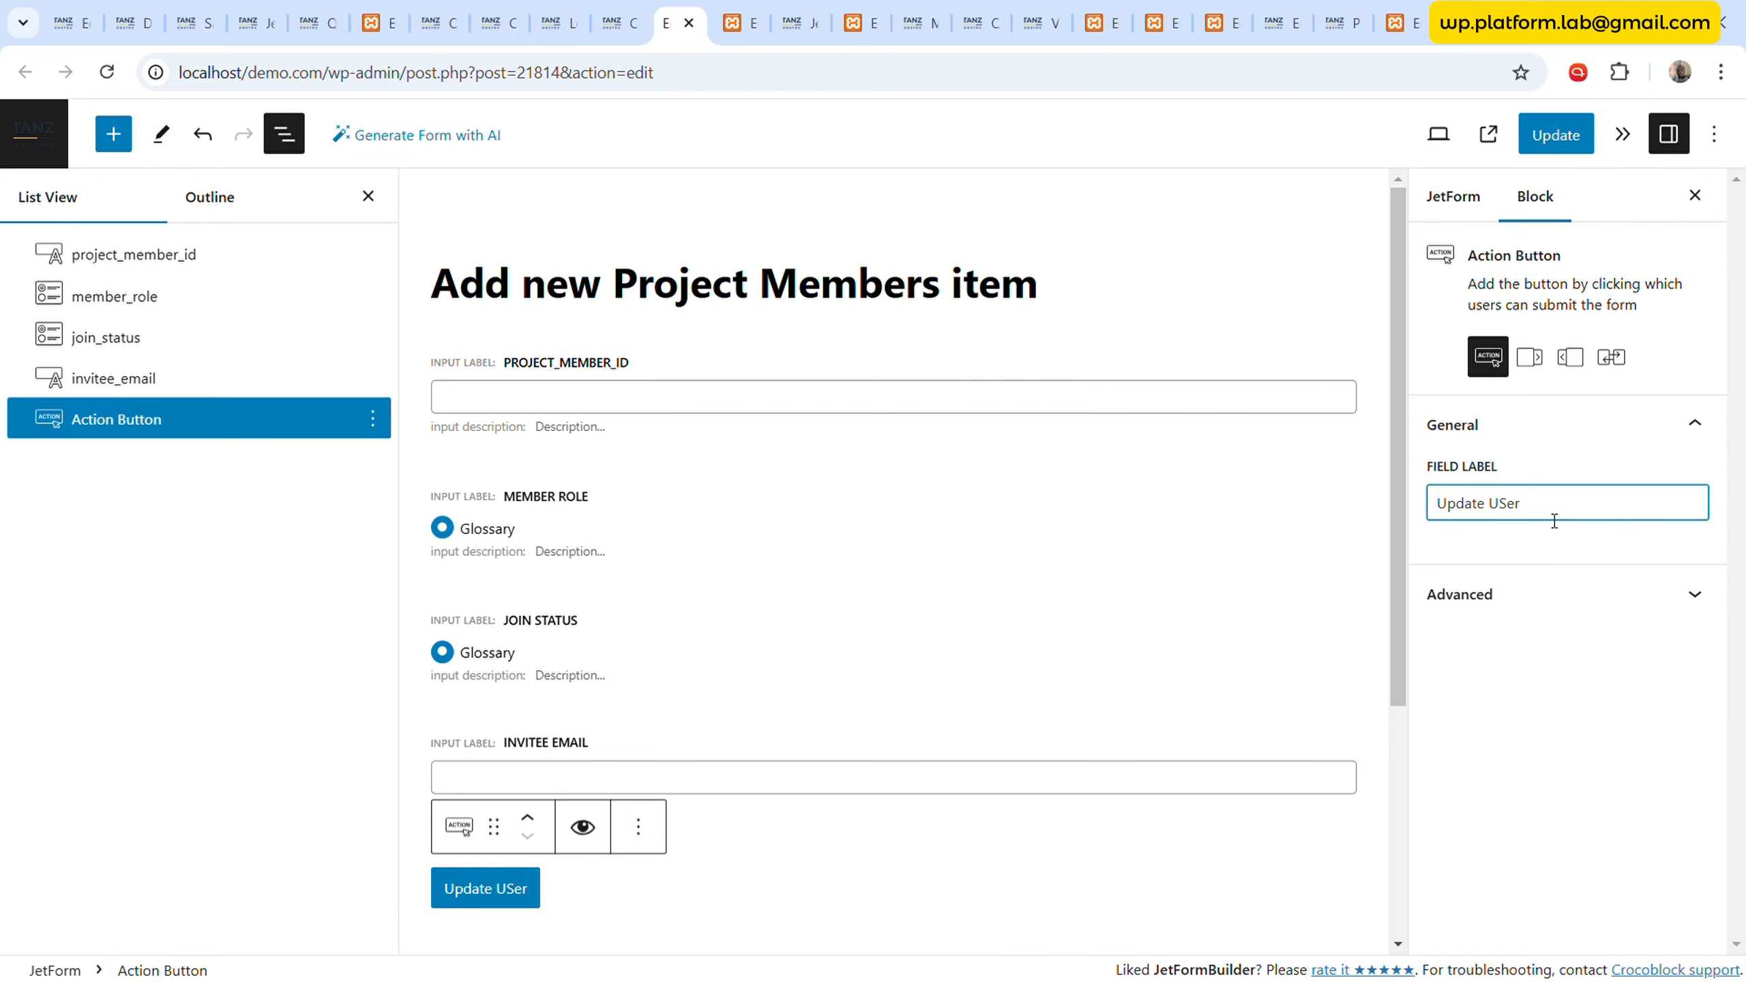
key("BackSpace")
type("s")
- Enable the global form preset and set its source to Custom Content Type
left_click(1463, 199)
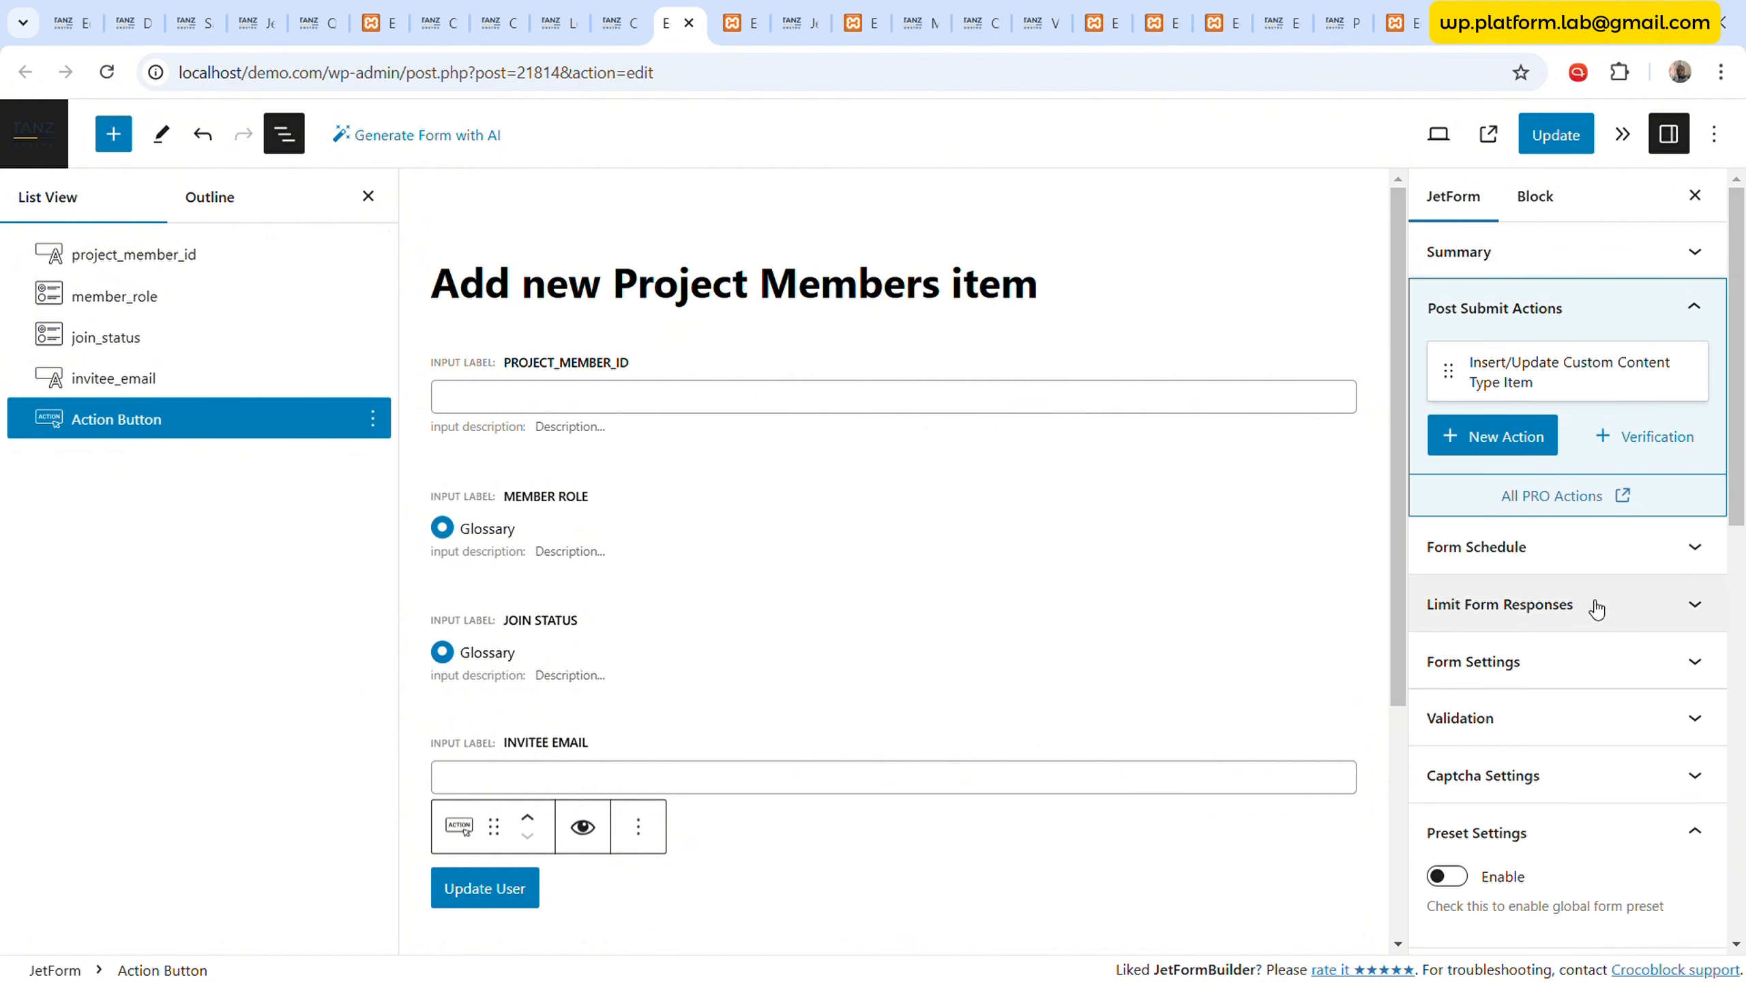
scroll(1590, 604, "down", 5)
left_click(1465, 544)
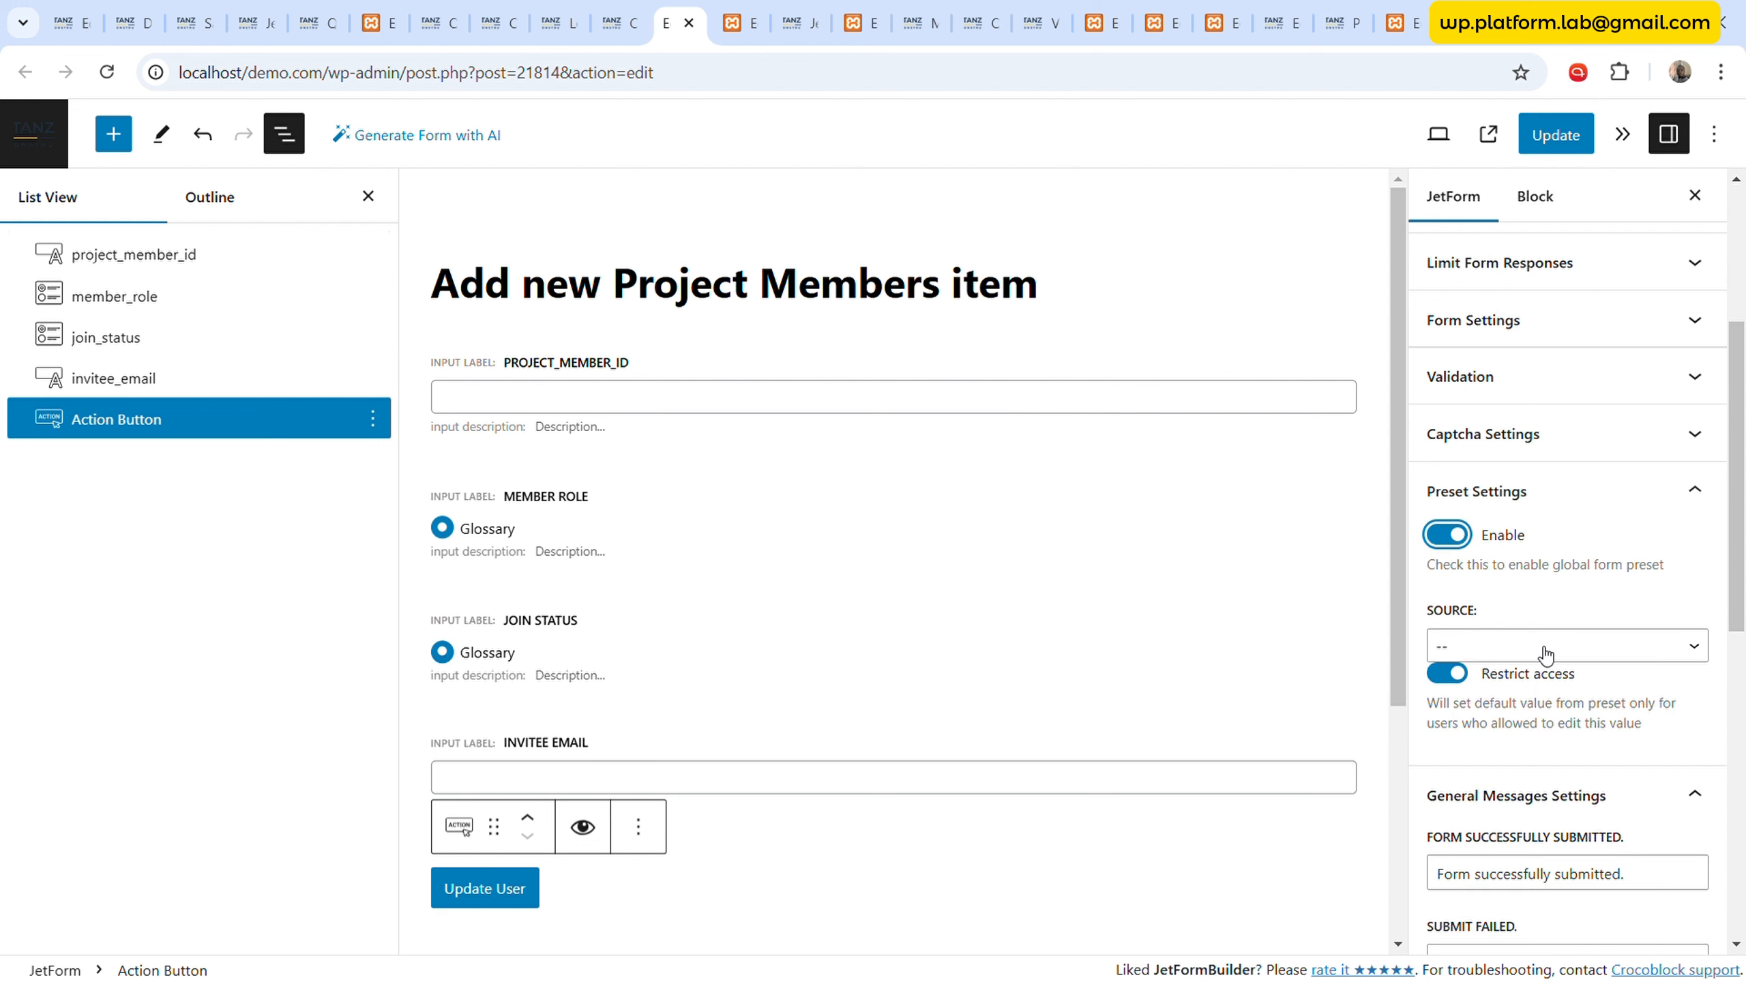
left_click(1544, 650)
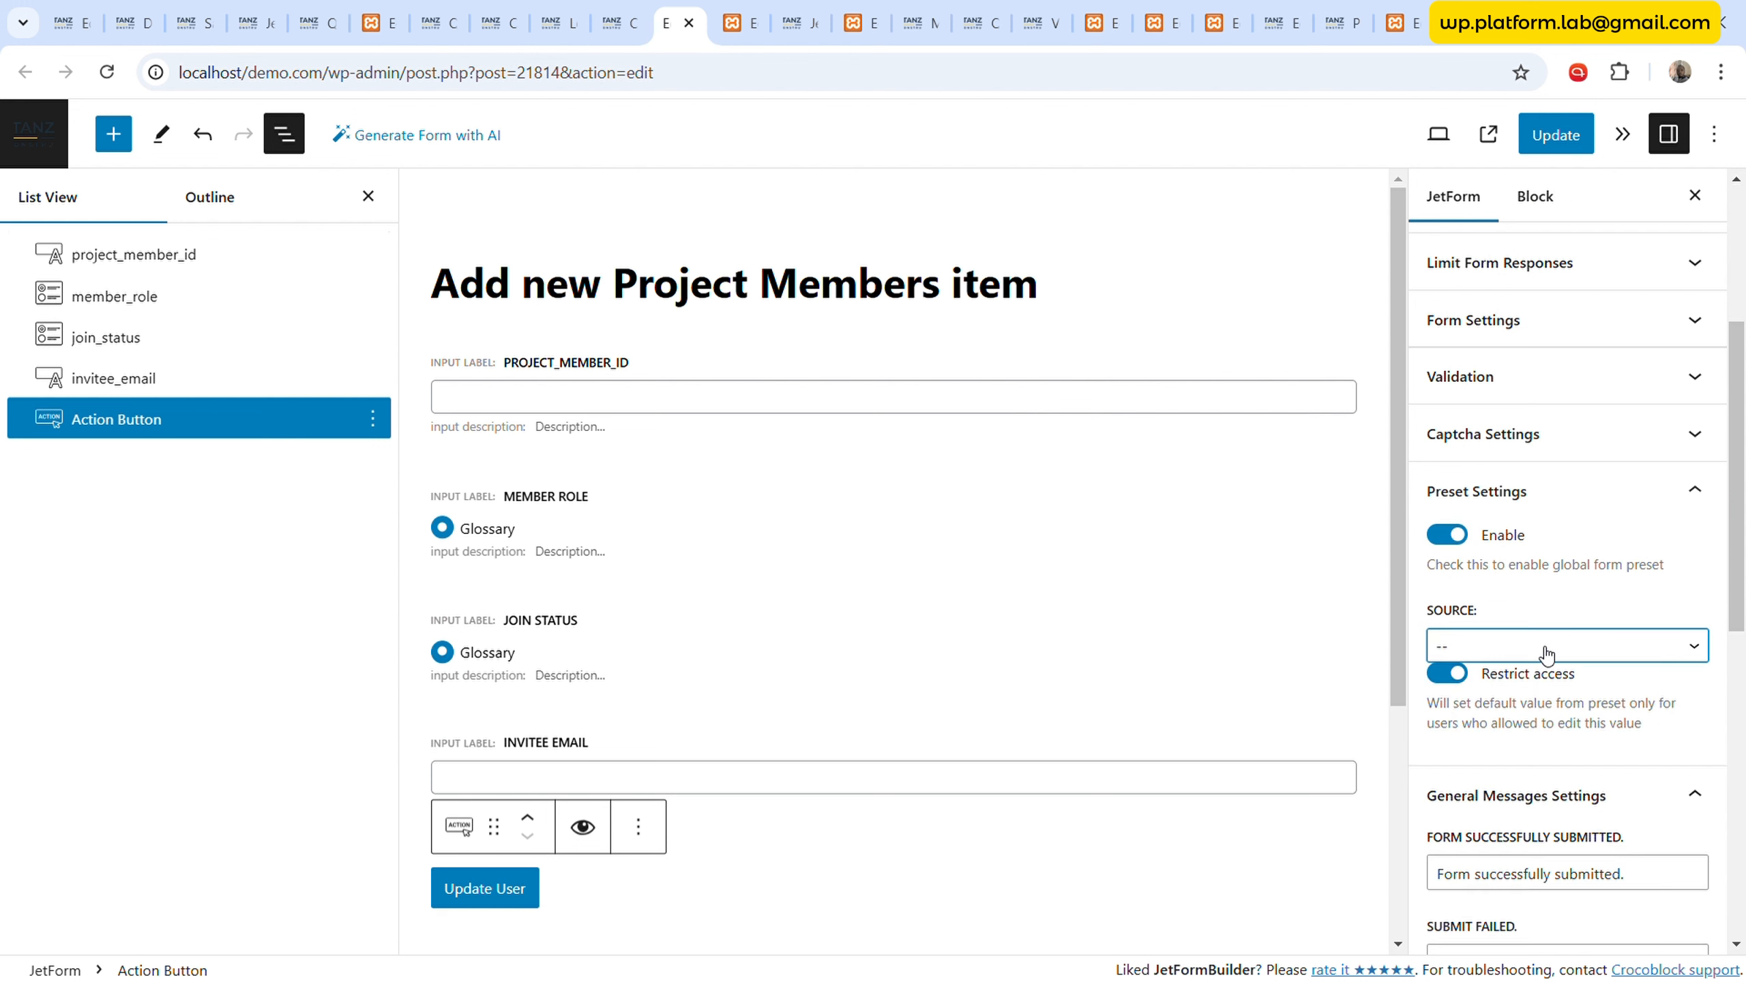
left_click(1551, 818)
scroll(1540, 688, "down", 2)
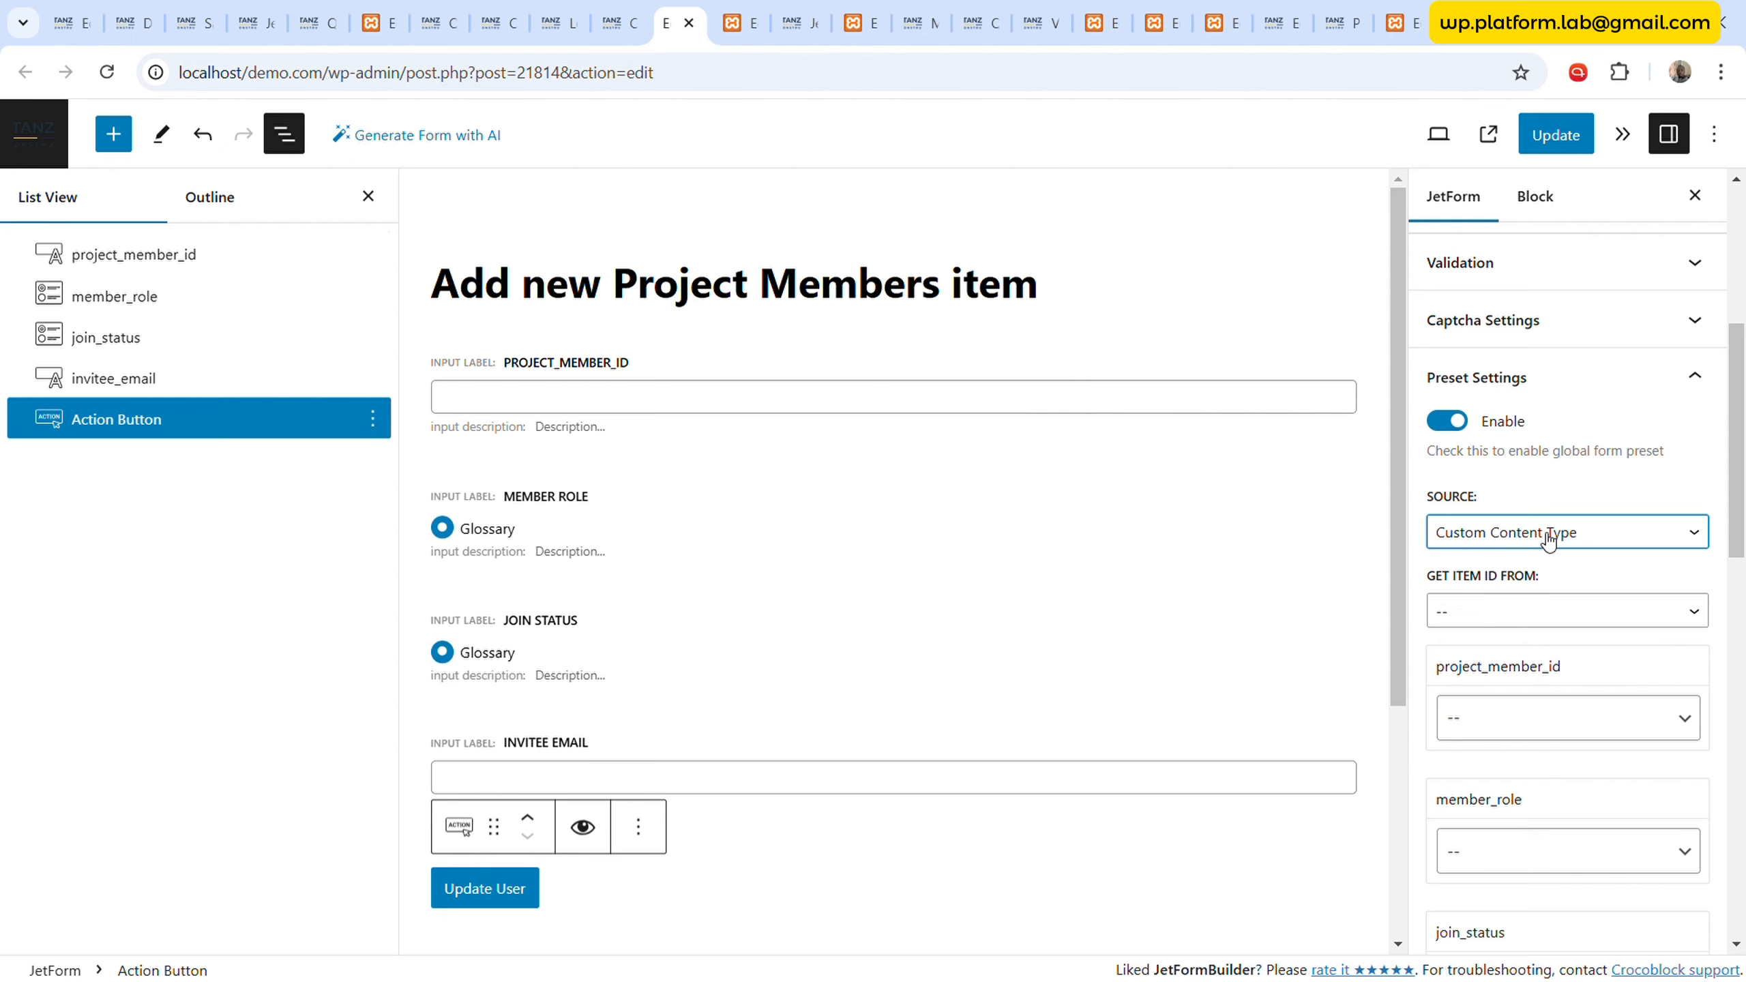
- Have the preset get the item ID from a URL Query Variable named project-member-id, and copy that variable name
left_click(1556, 610)
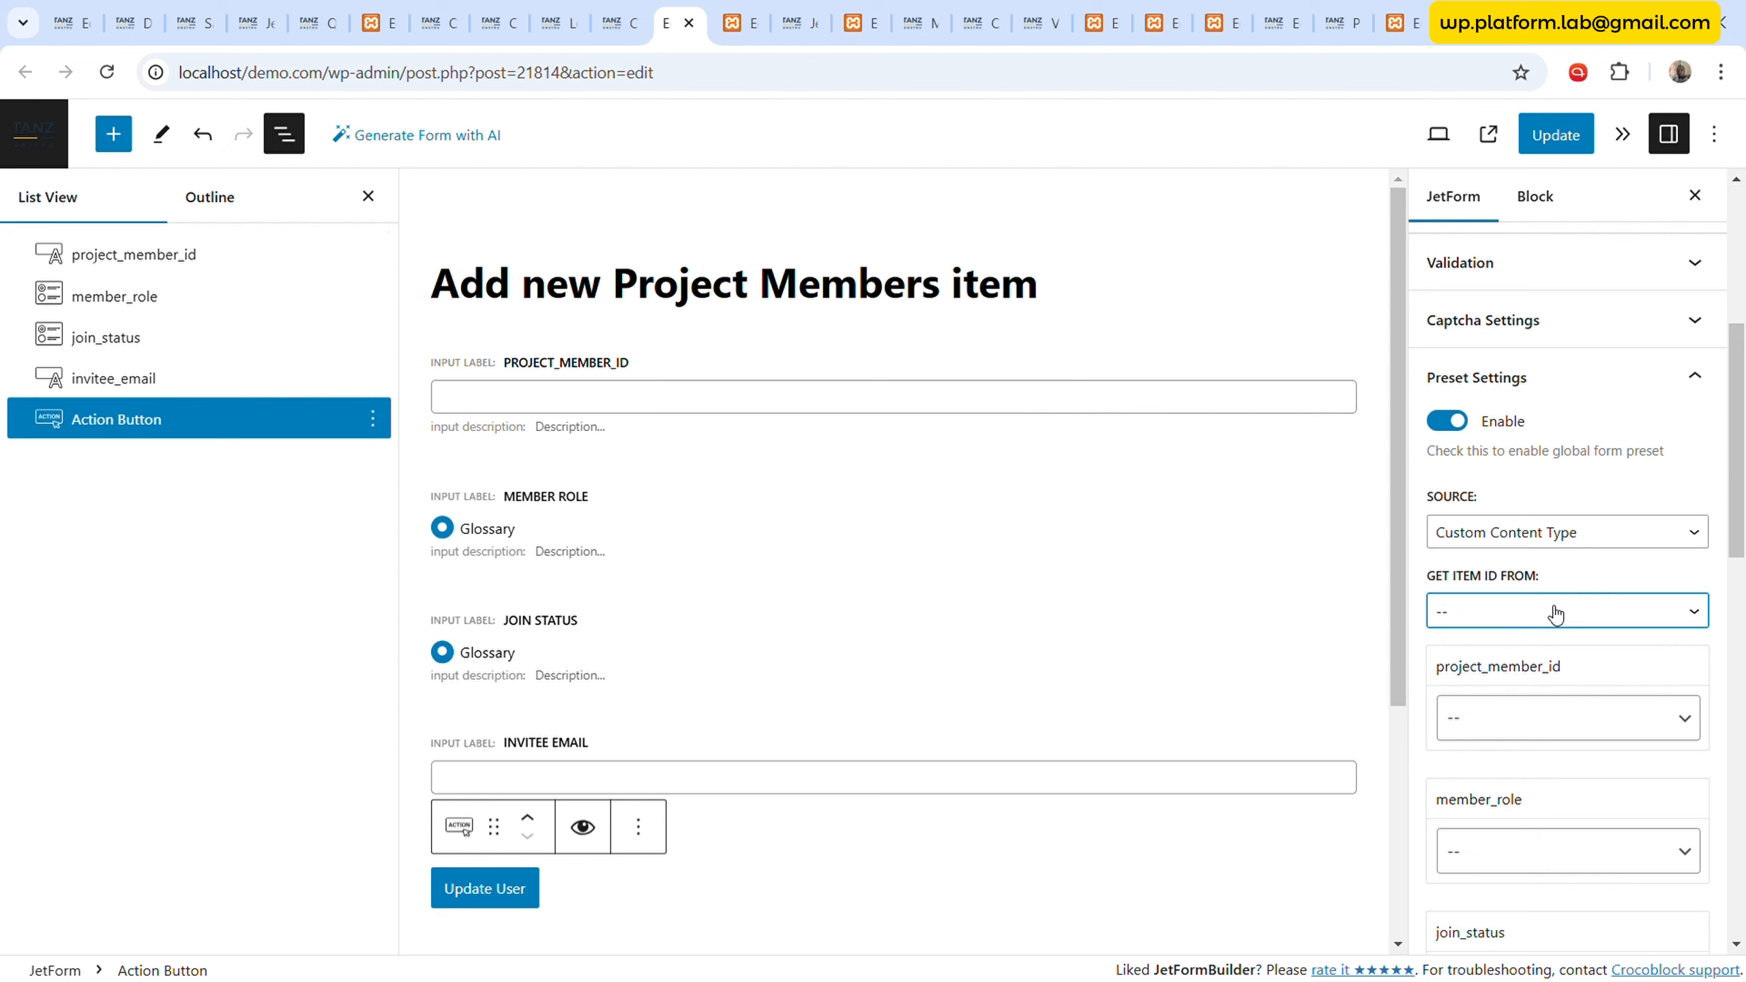
left_click(1549, 699)
scroll(1553, 663, "down", 2)
left_click(1523, 579)
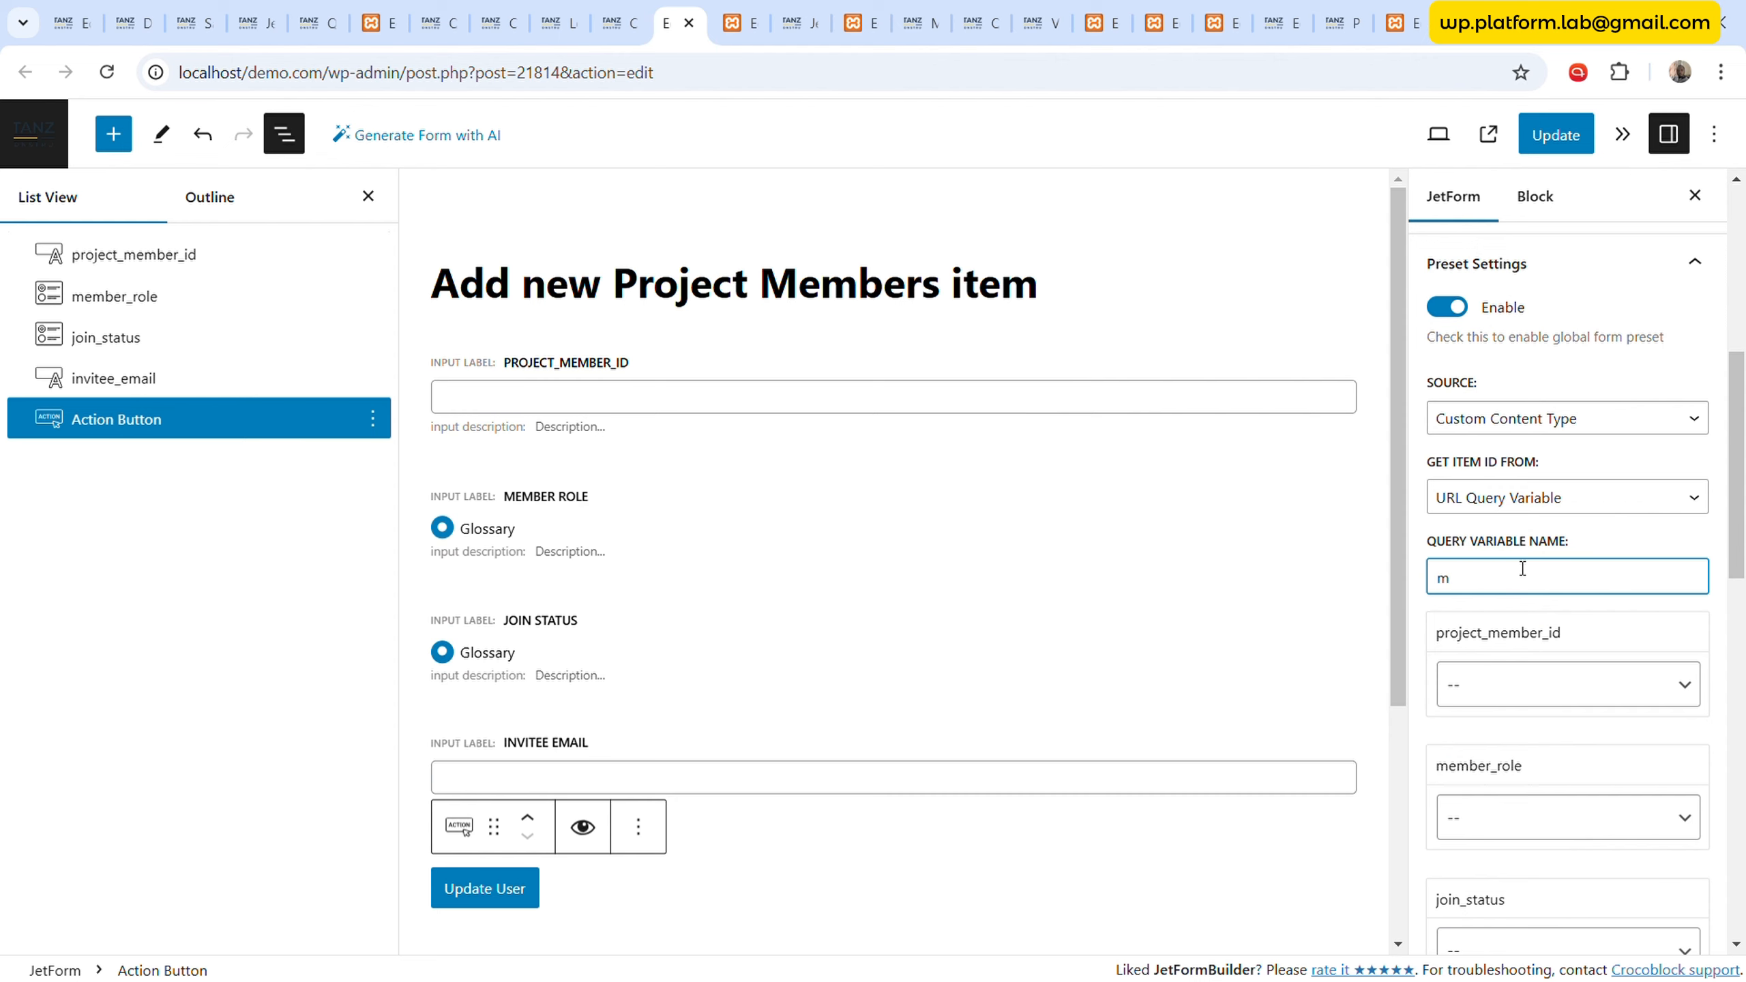
type("project_member_id")
key("ctrl+a")
key("ctrl+c")
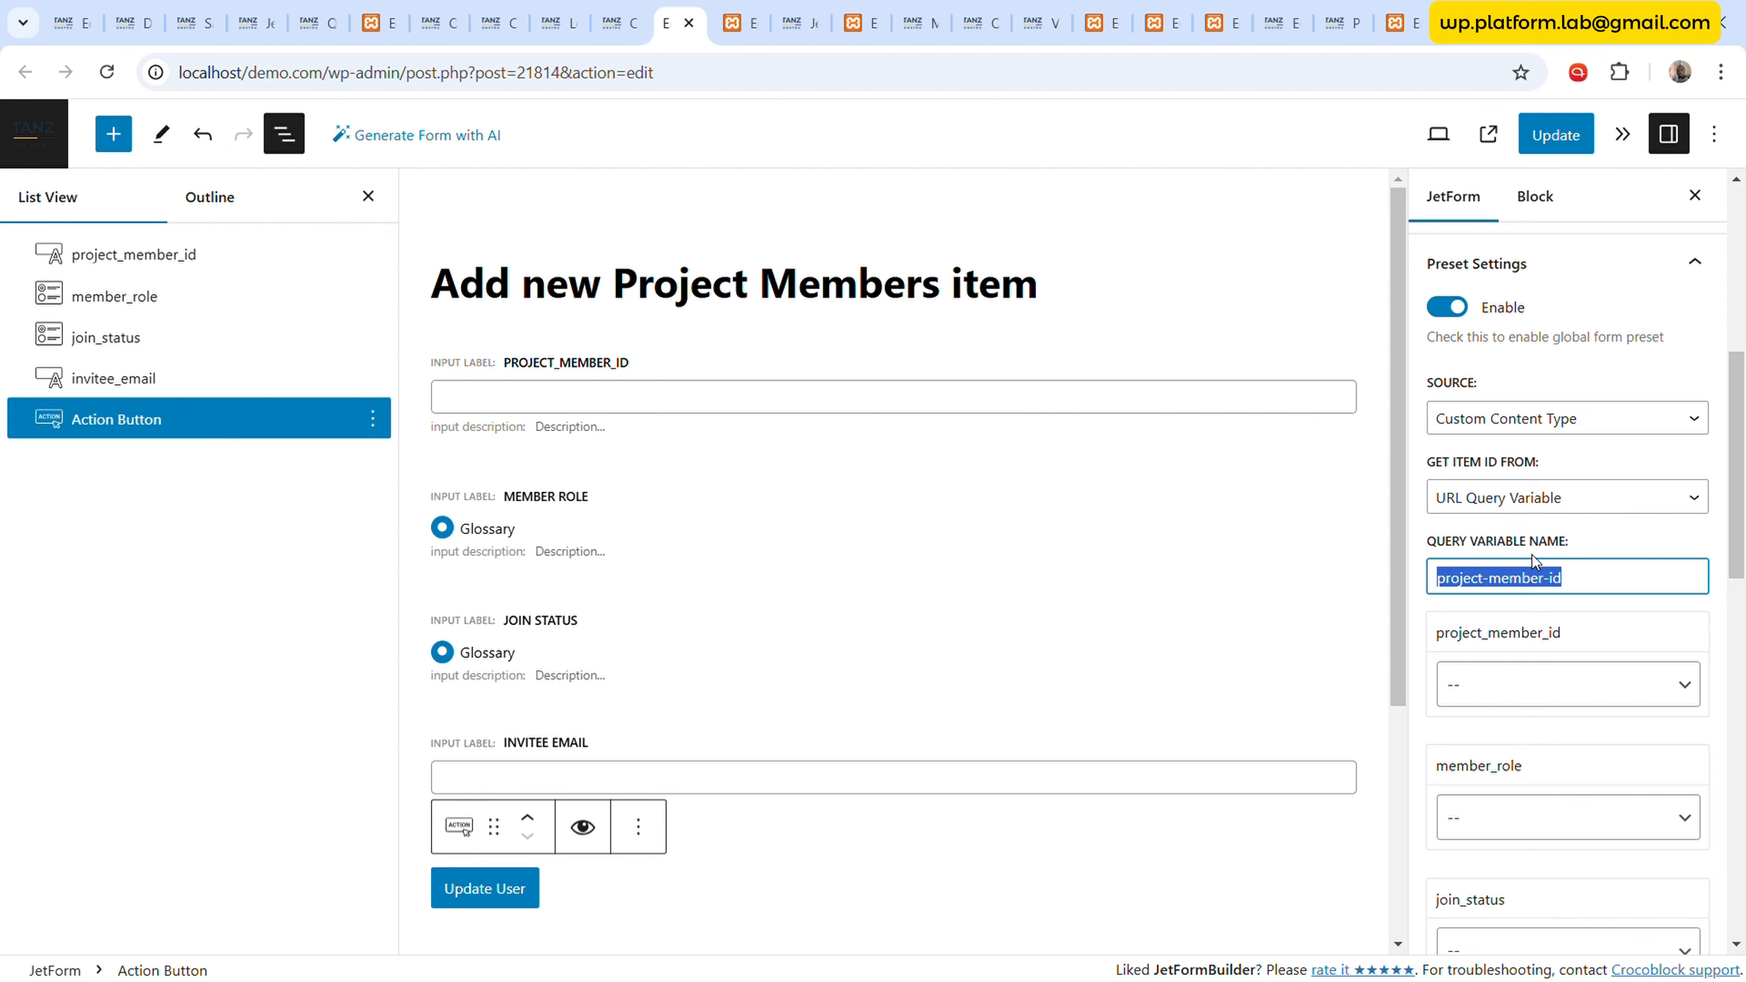
- Replace the first text field's label and form field name with the copied project-member-id
left_click(255, 261)
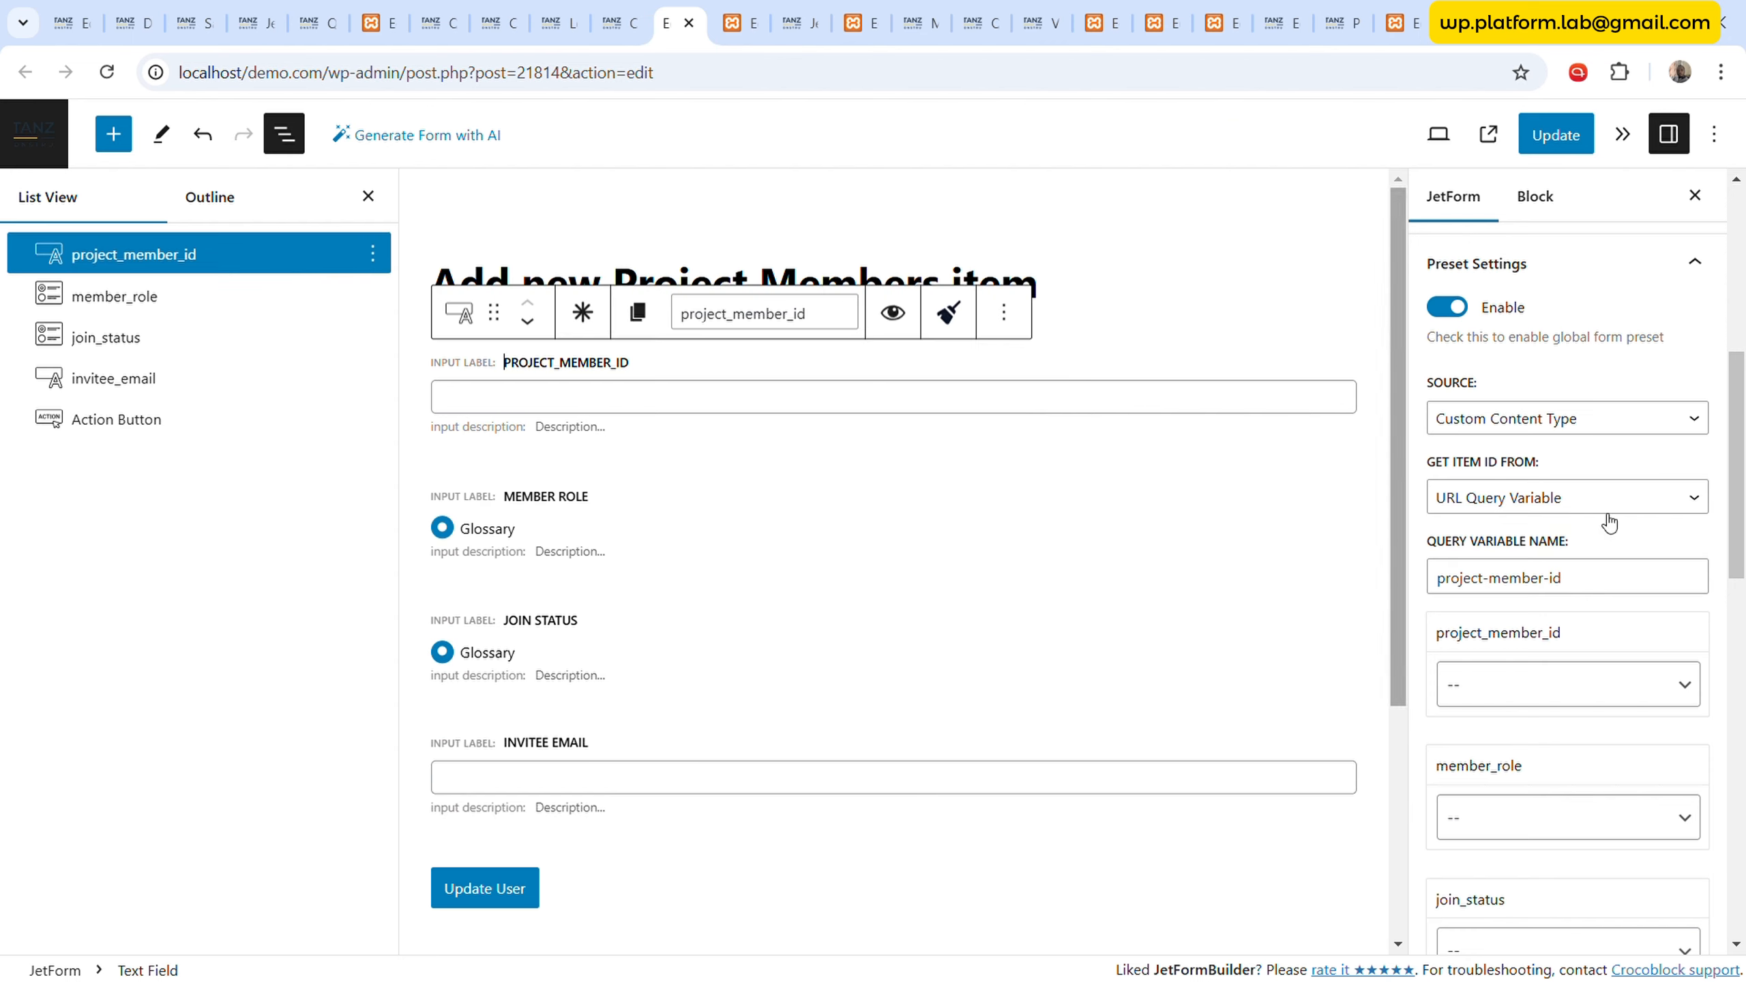
left_click(1538, 198)
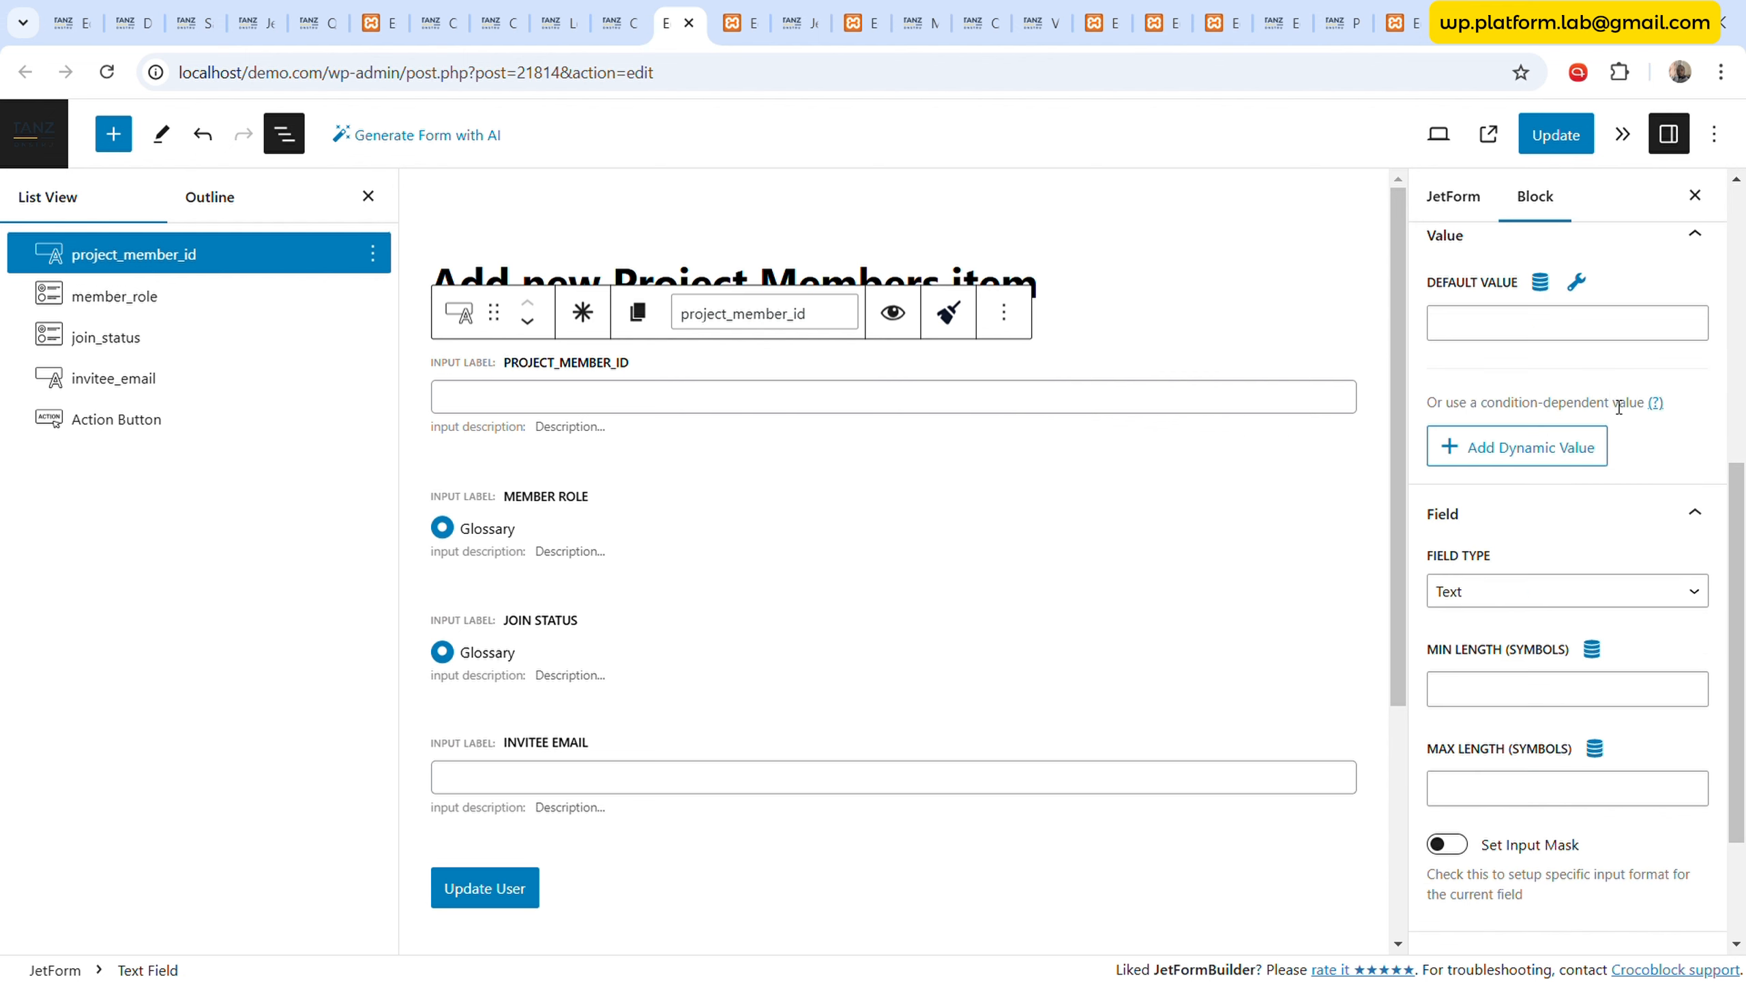
scroll(1571, 461, "up", 8)
double_click(1622, 574)
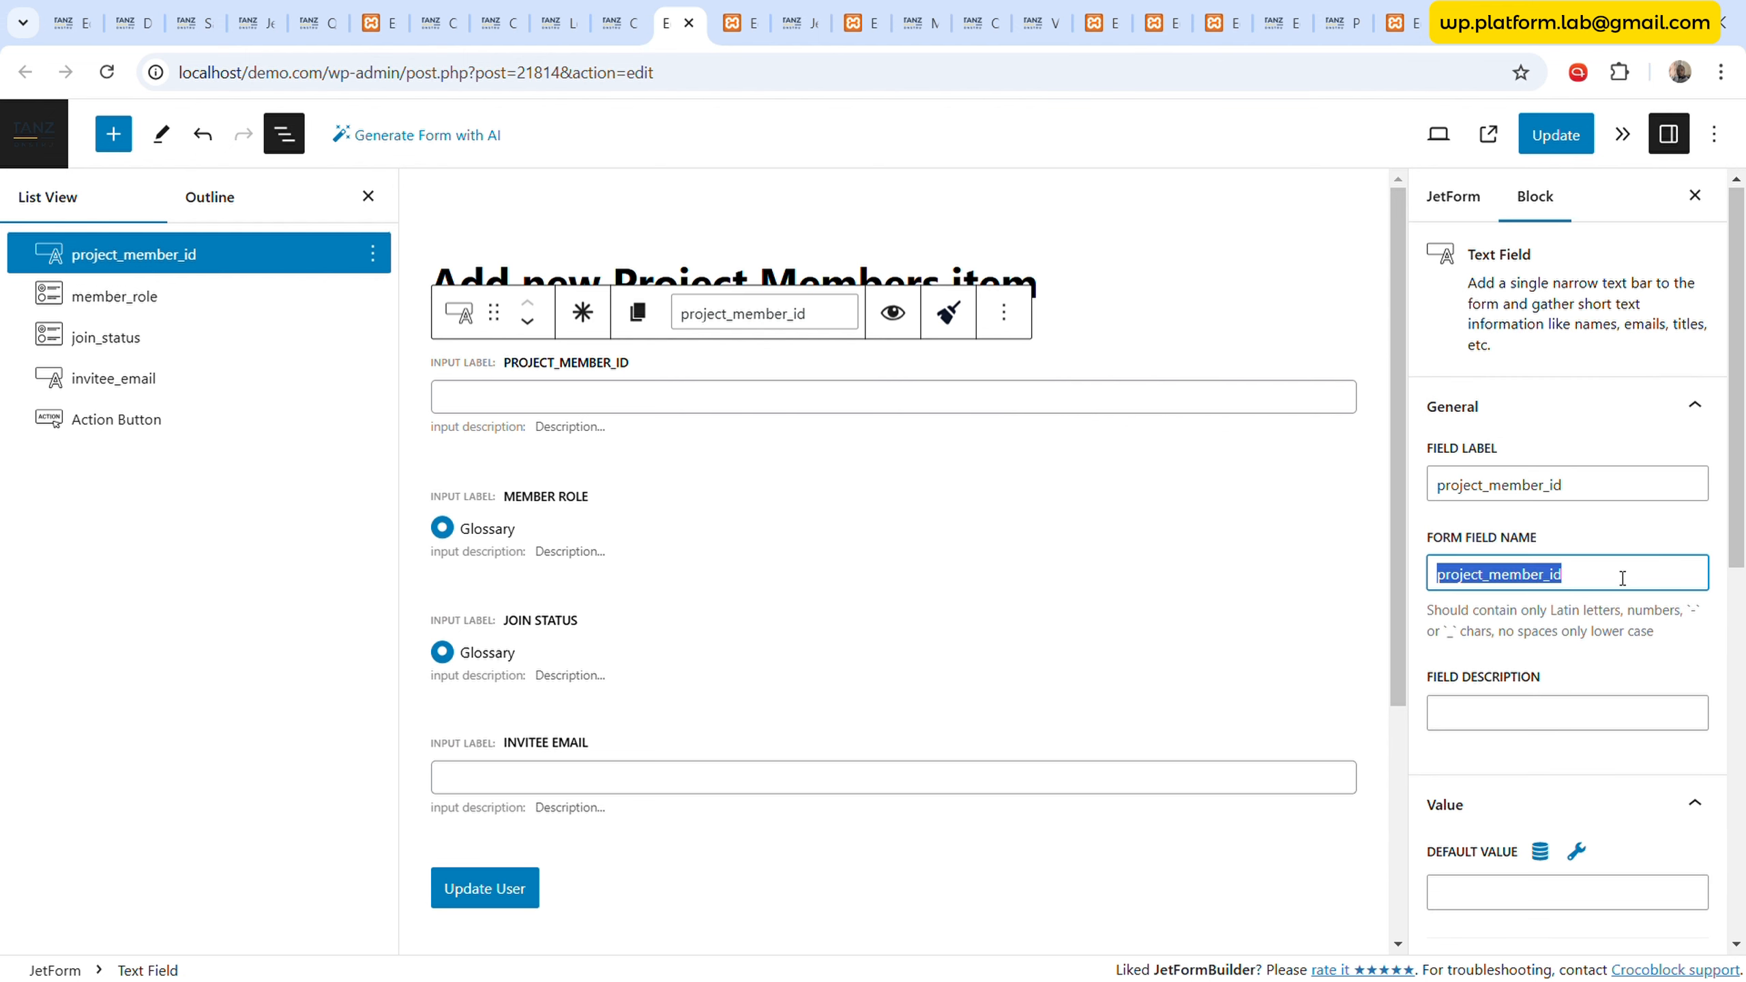
key("ctrl+v")
left_click(1622, 491)
key("ctrl+a")
key("ctrl+v")
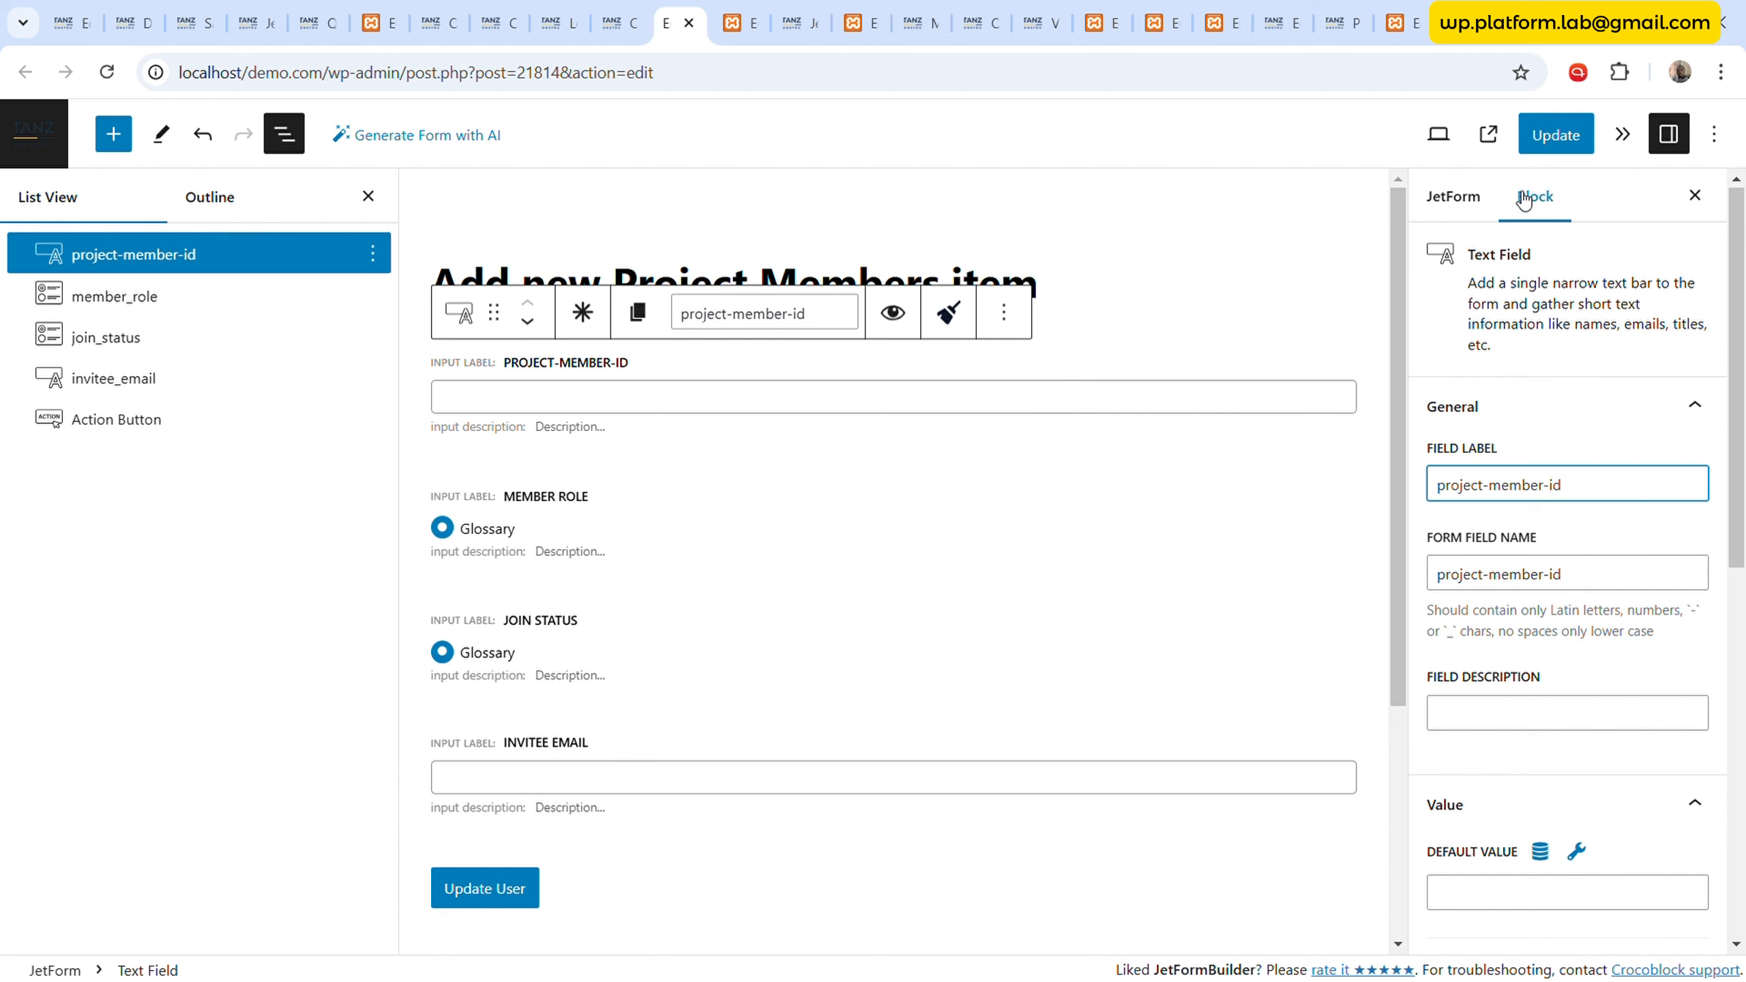
- Map the project-member-id field to Item ID in the form's preset settings
left_click(1453, 196)
scroll(1614, 571, "down", 3)
scroll(1612, 577, "down", 5)
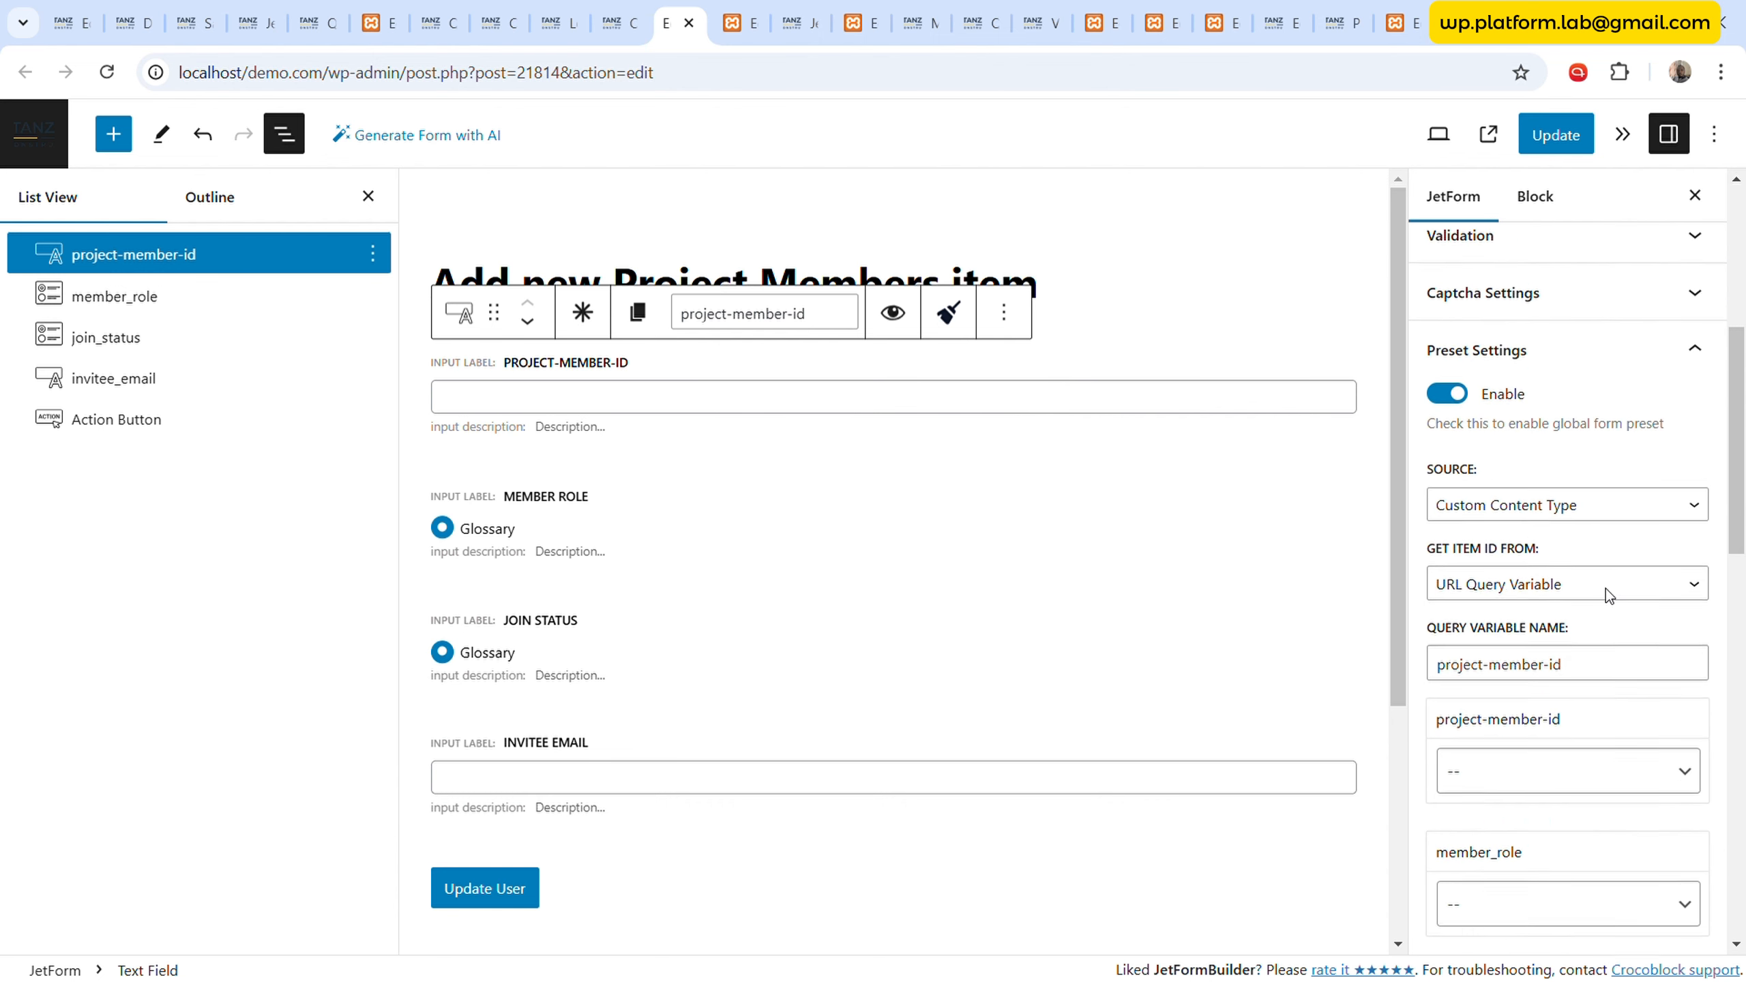
left_click(1569, 691)
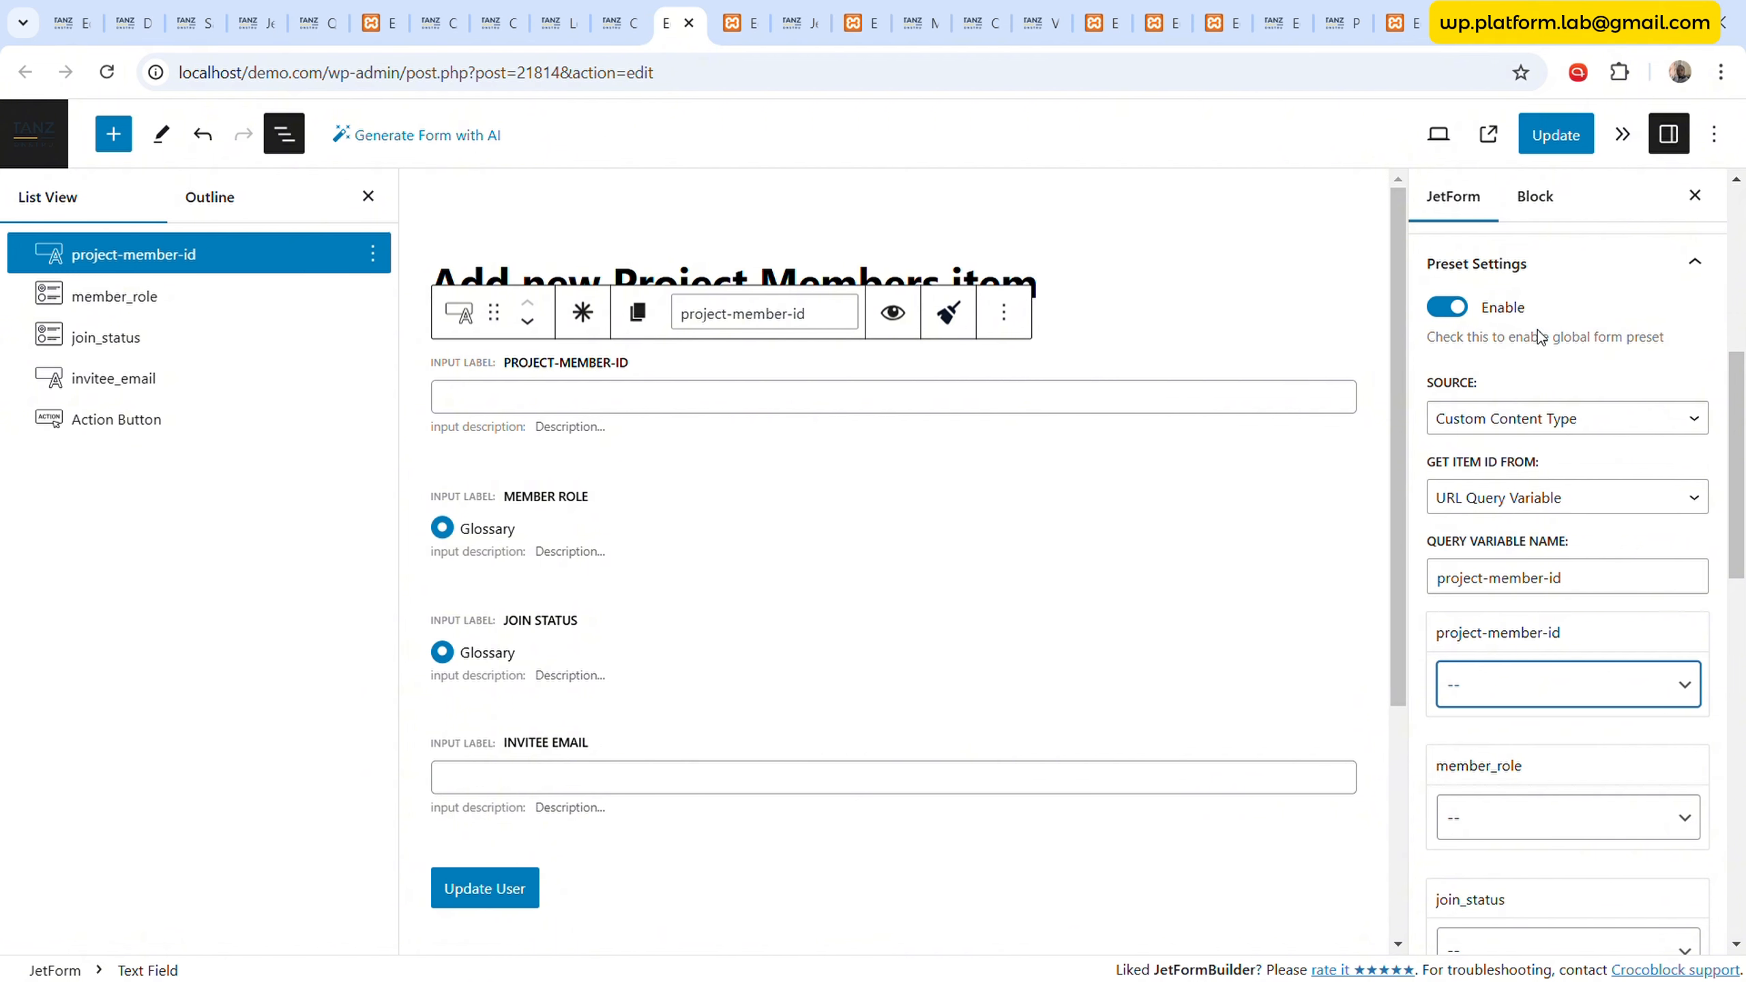
key("Down")
scroll(1559, 671, "down", 3)
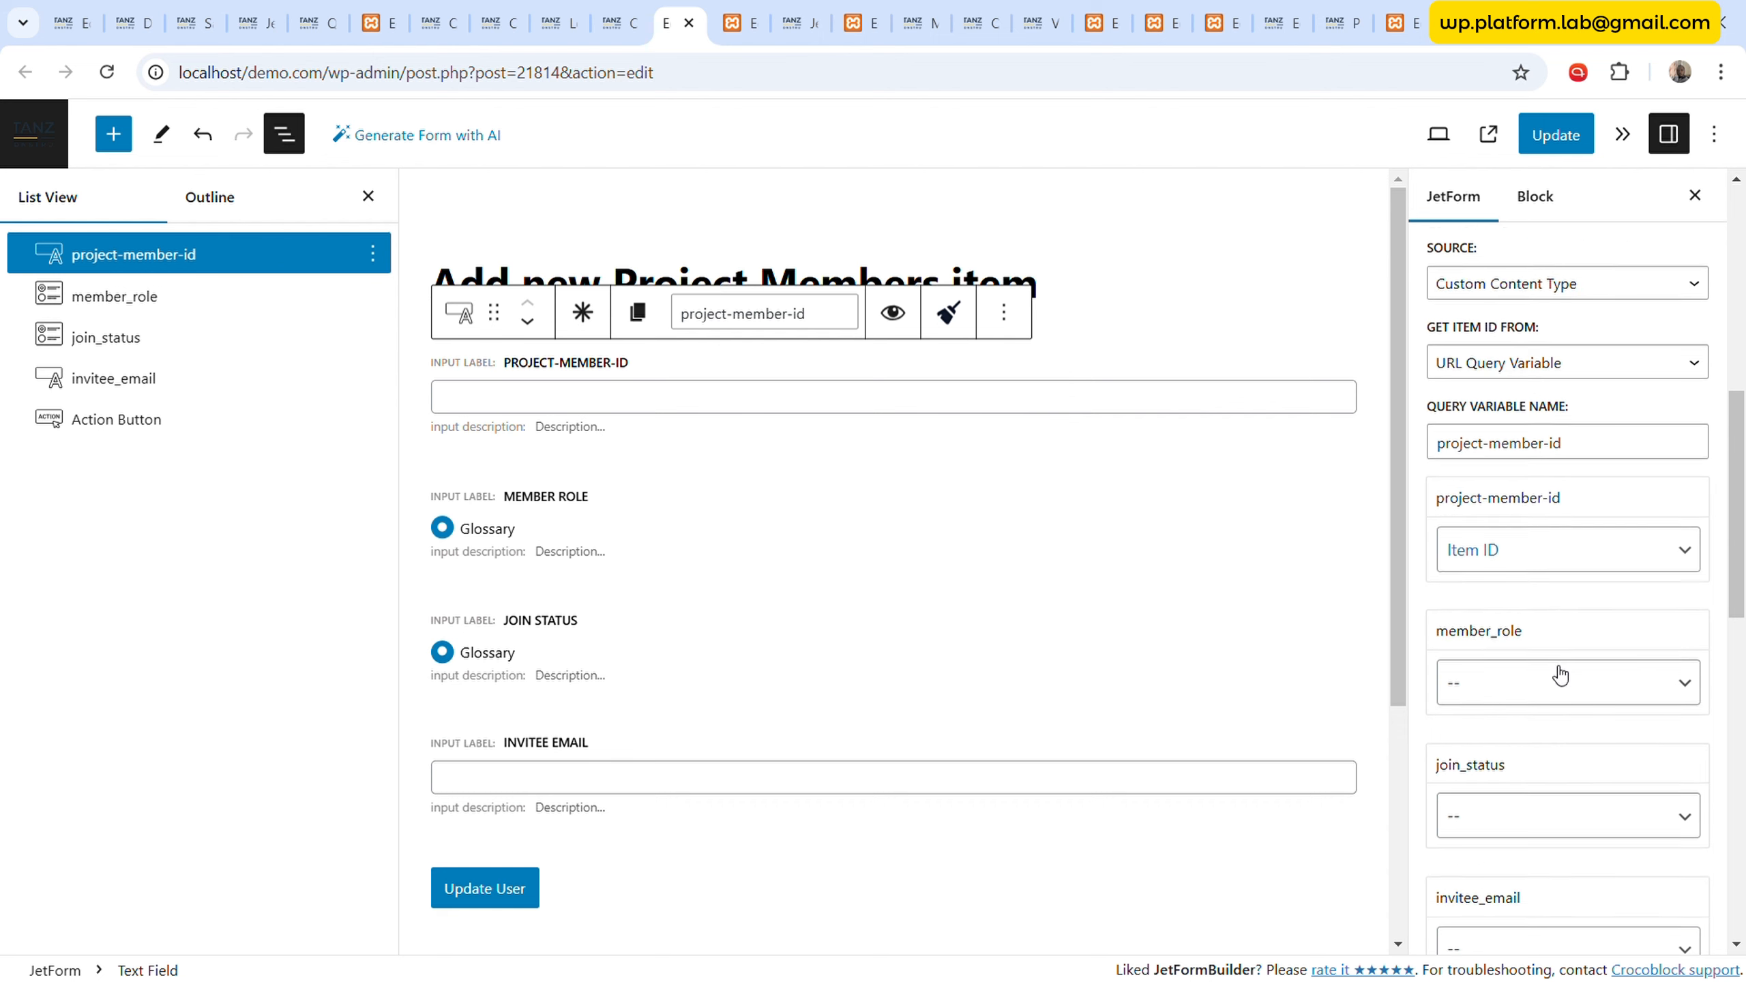
- Map the member_role field to Member Role in the preset settings
left_click(1544, 590)
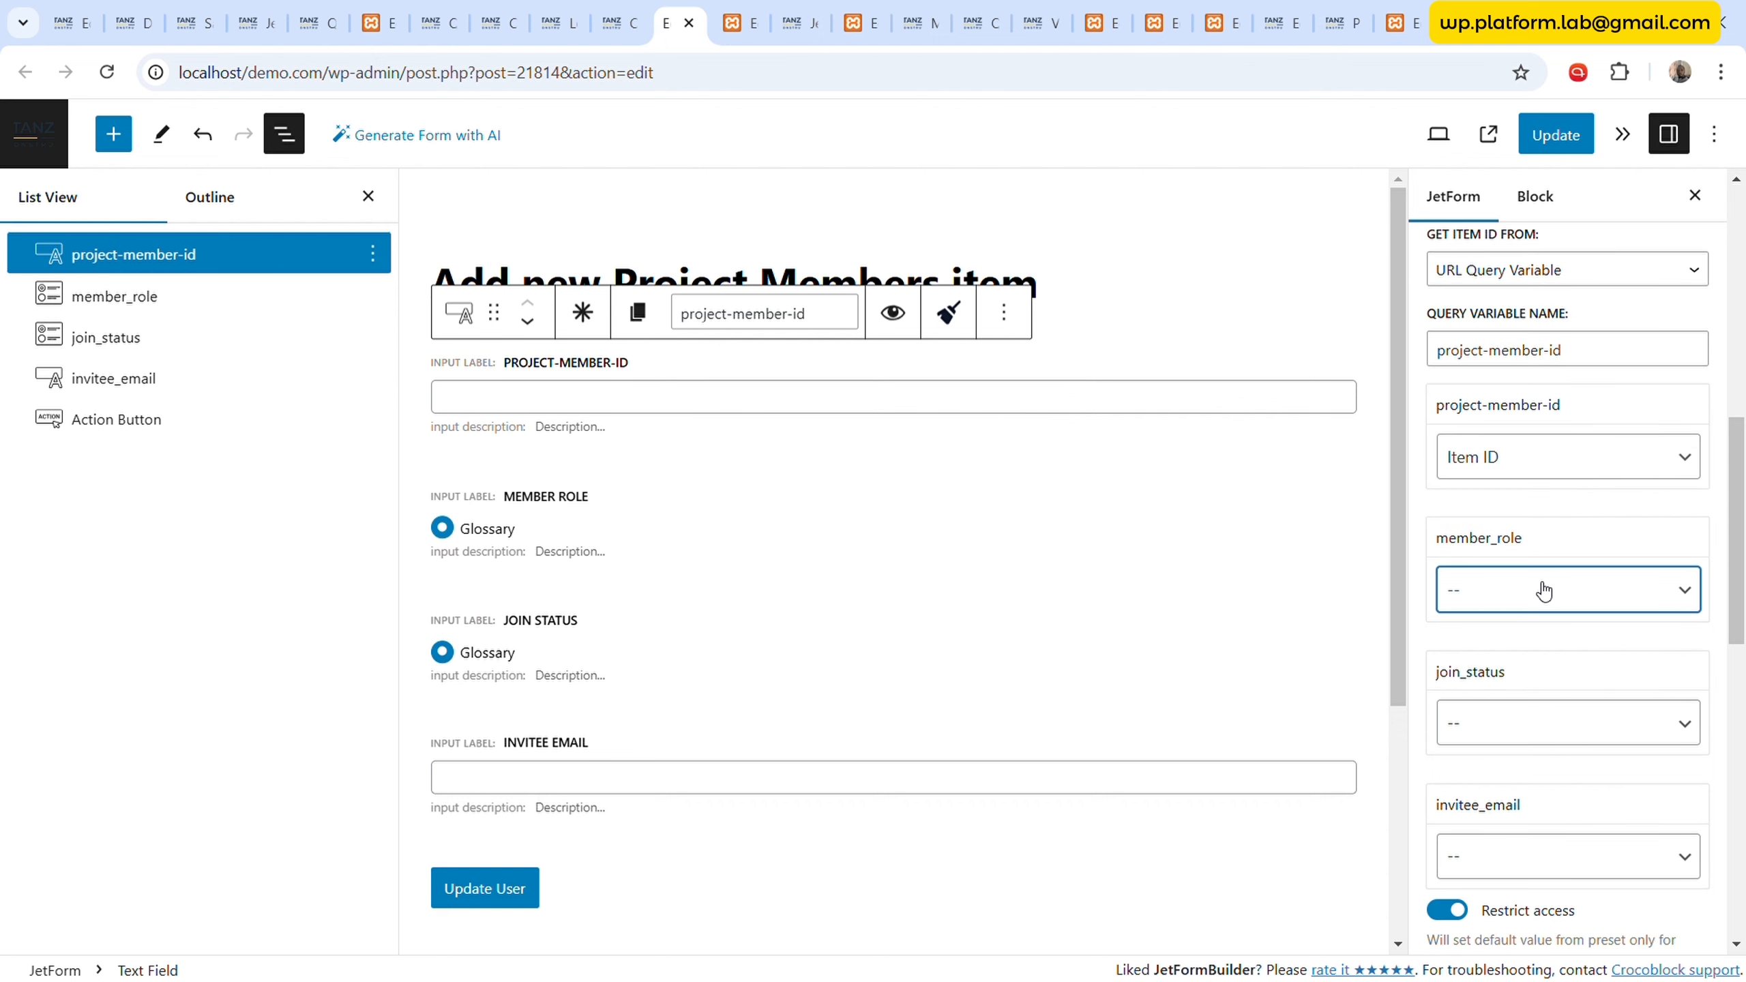
key("Down")
key("Down")
key("Down")
key("Down")
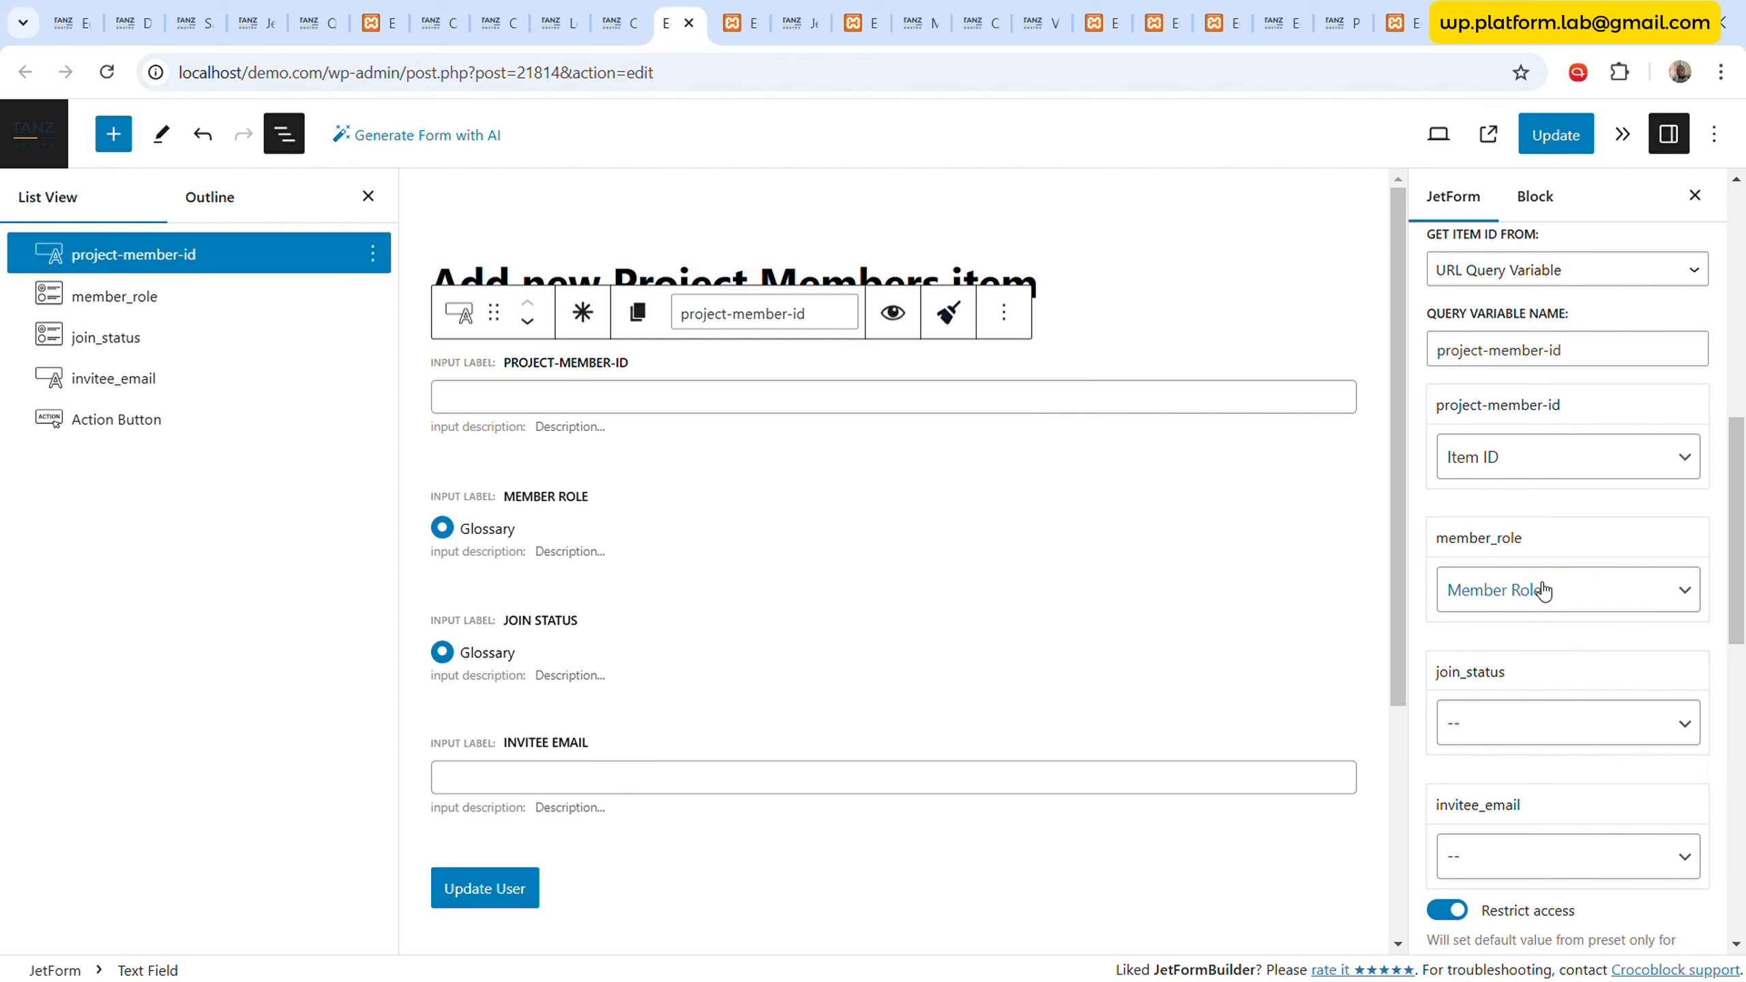
- Map the join_status field to Join Status in the preset settings
left_click(1579, 726)
key("Down")
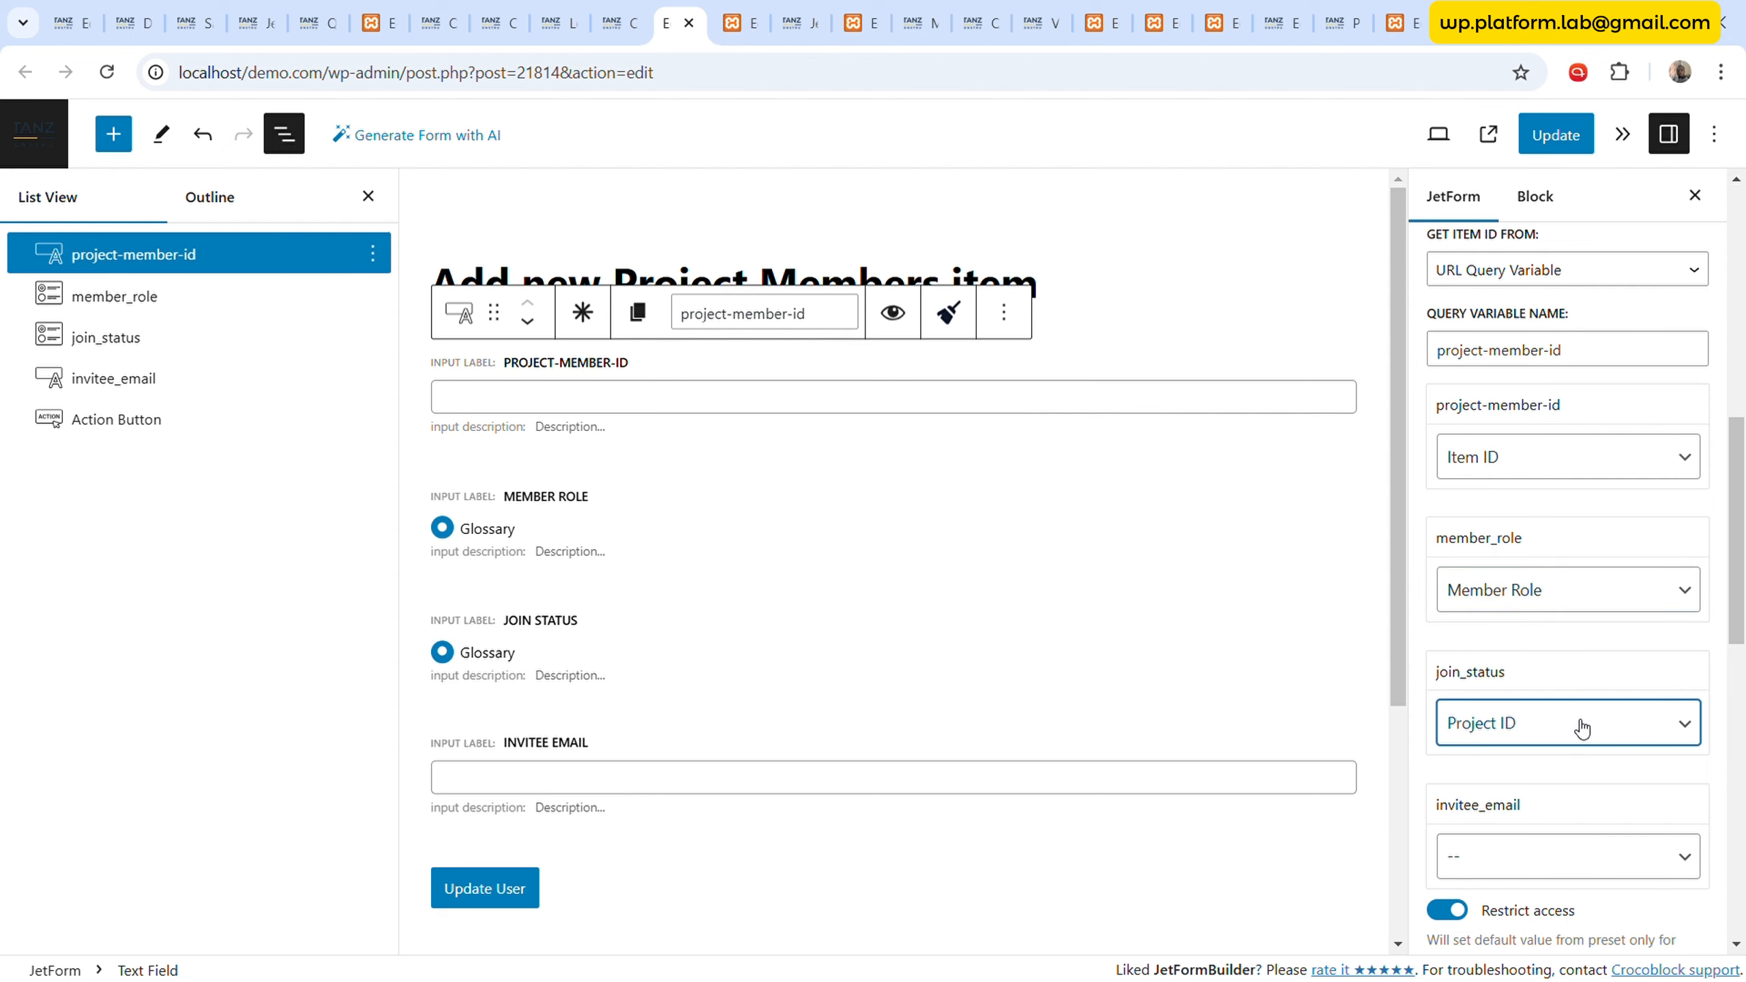
key("Down")
key("Down")
key("Down")
- Delete the invitee_email field from the form instead of mapping it in the preset
scroll(1578, 726, "down", 3)
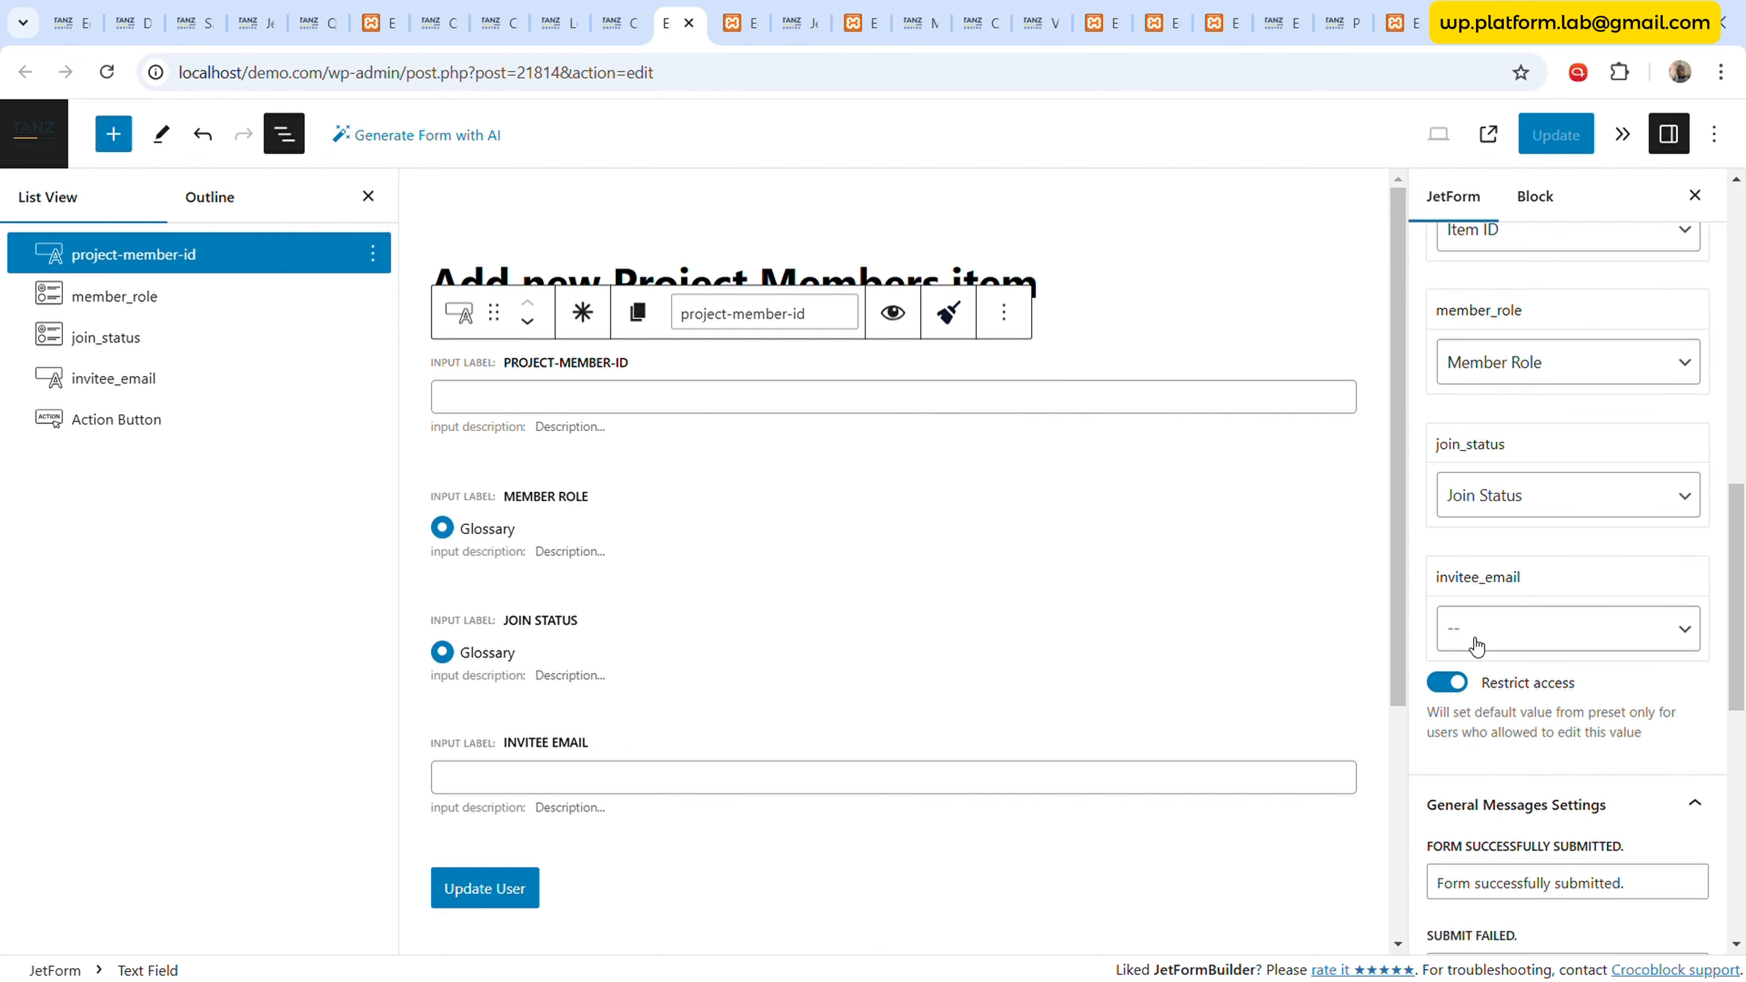
left_click(1550, 640)
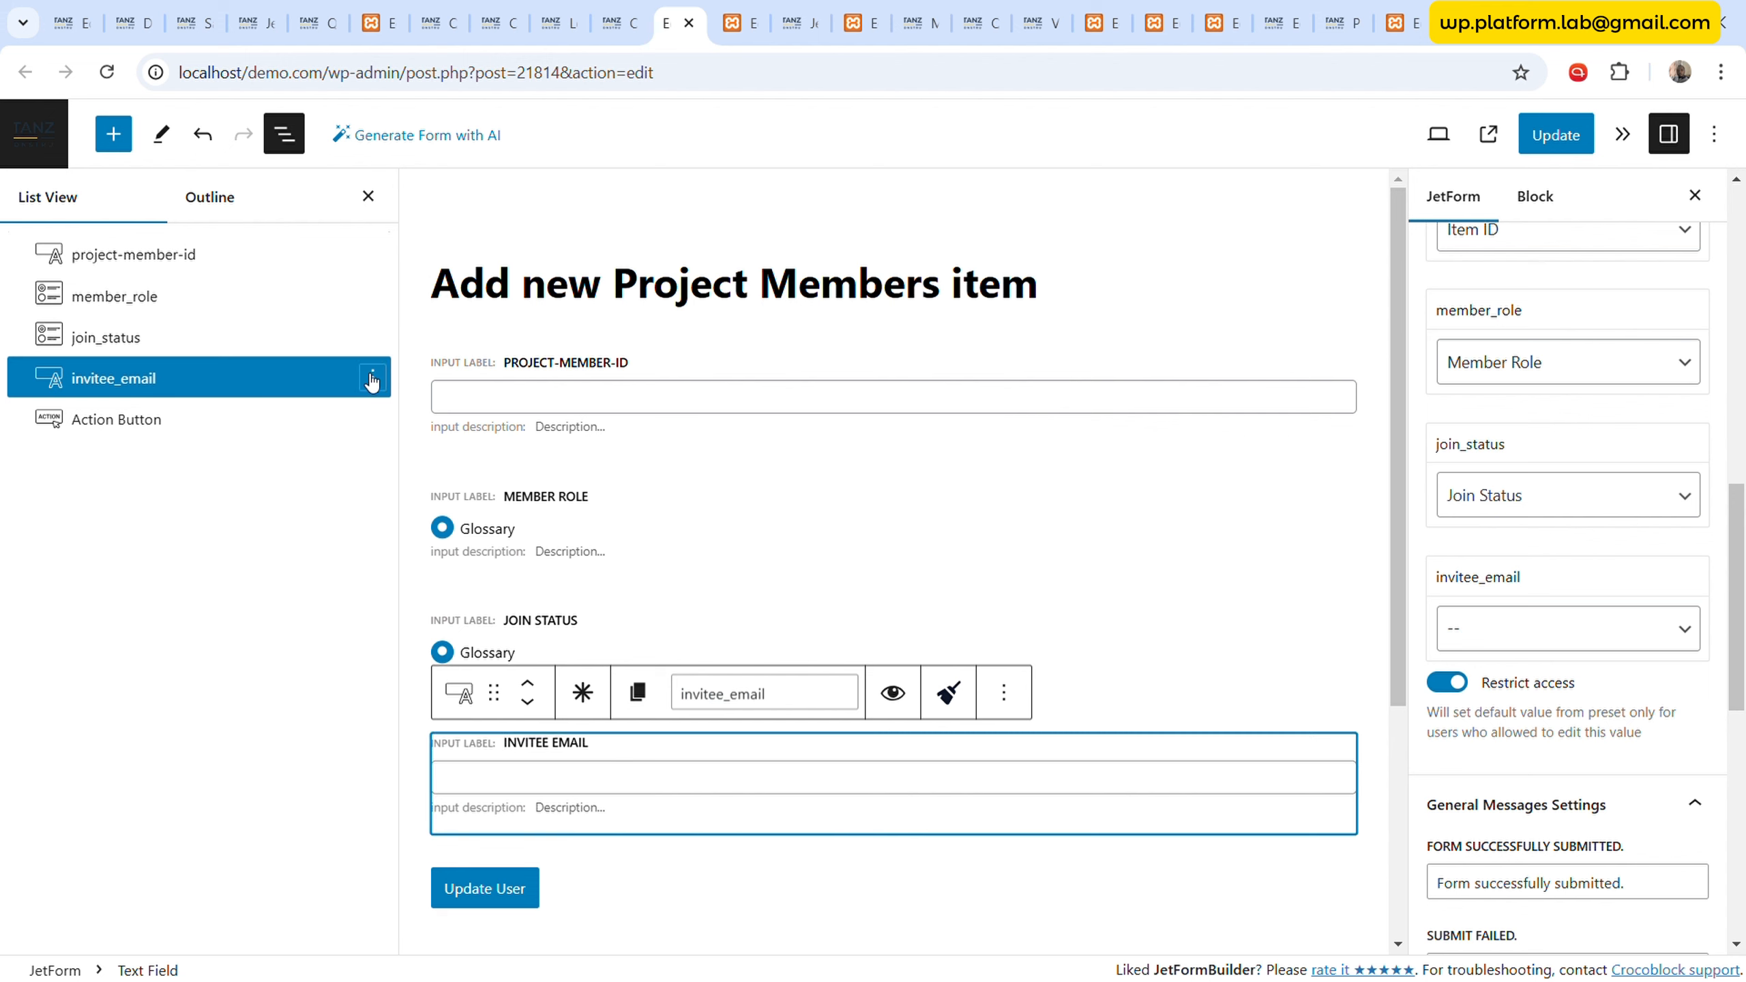
left_click(372, 378)
left_click(448, 810)
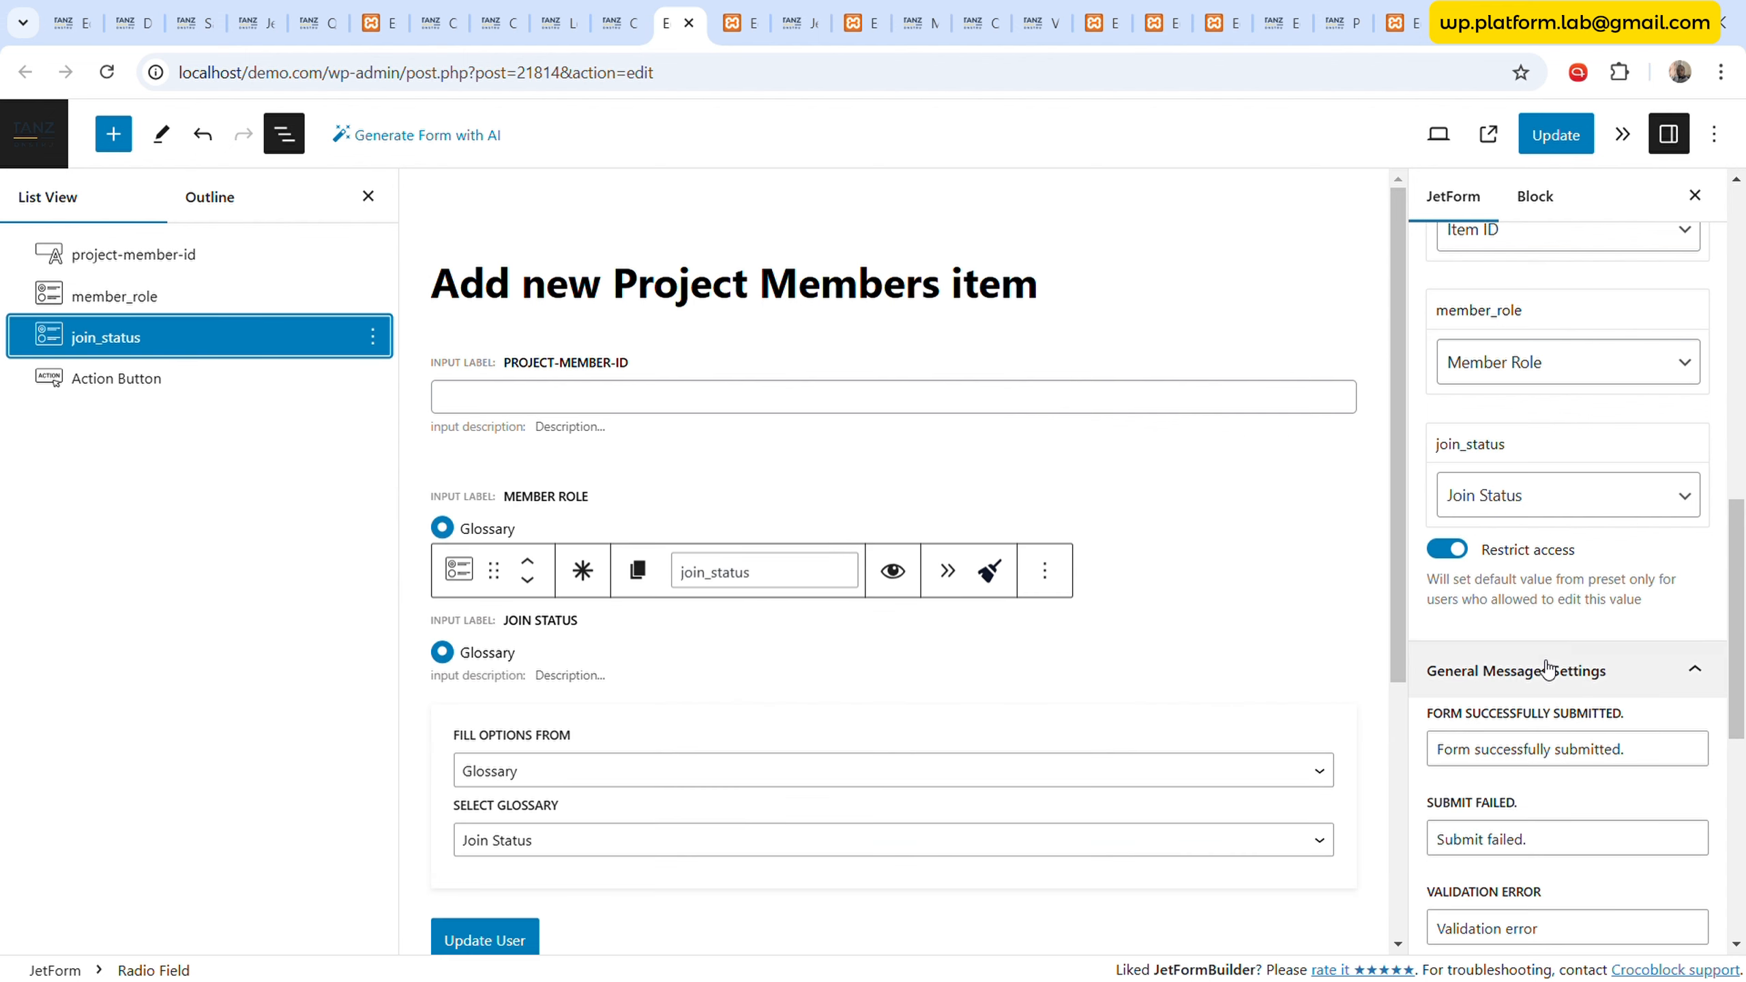
- Open the Insert/Update Custom Content Type Item post-submit action for editing
scroll(1574, 605, "up", 5)
scroll(1578, 596, "down", 5)
scroll(1574, 585, "up", 10)
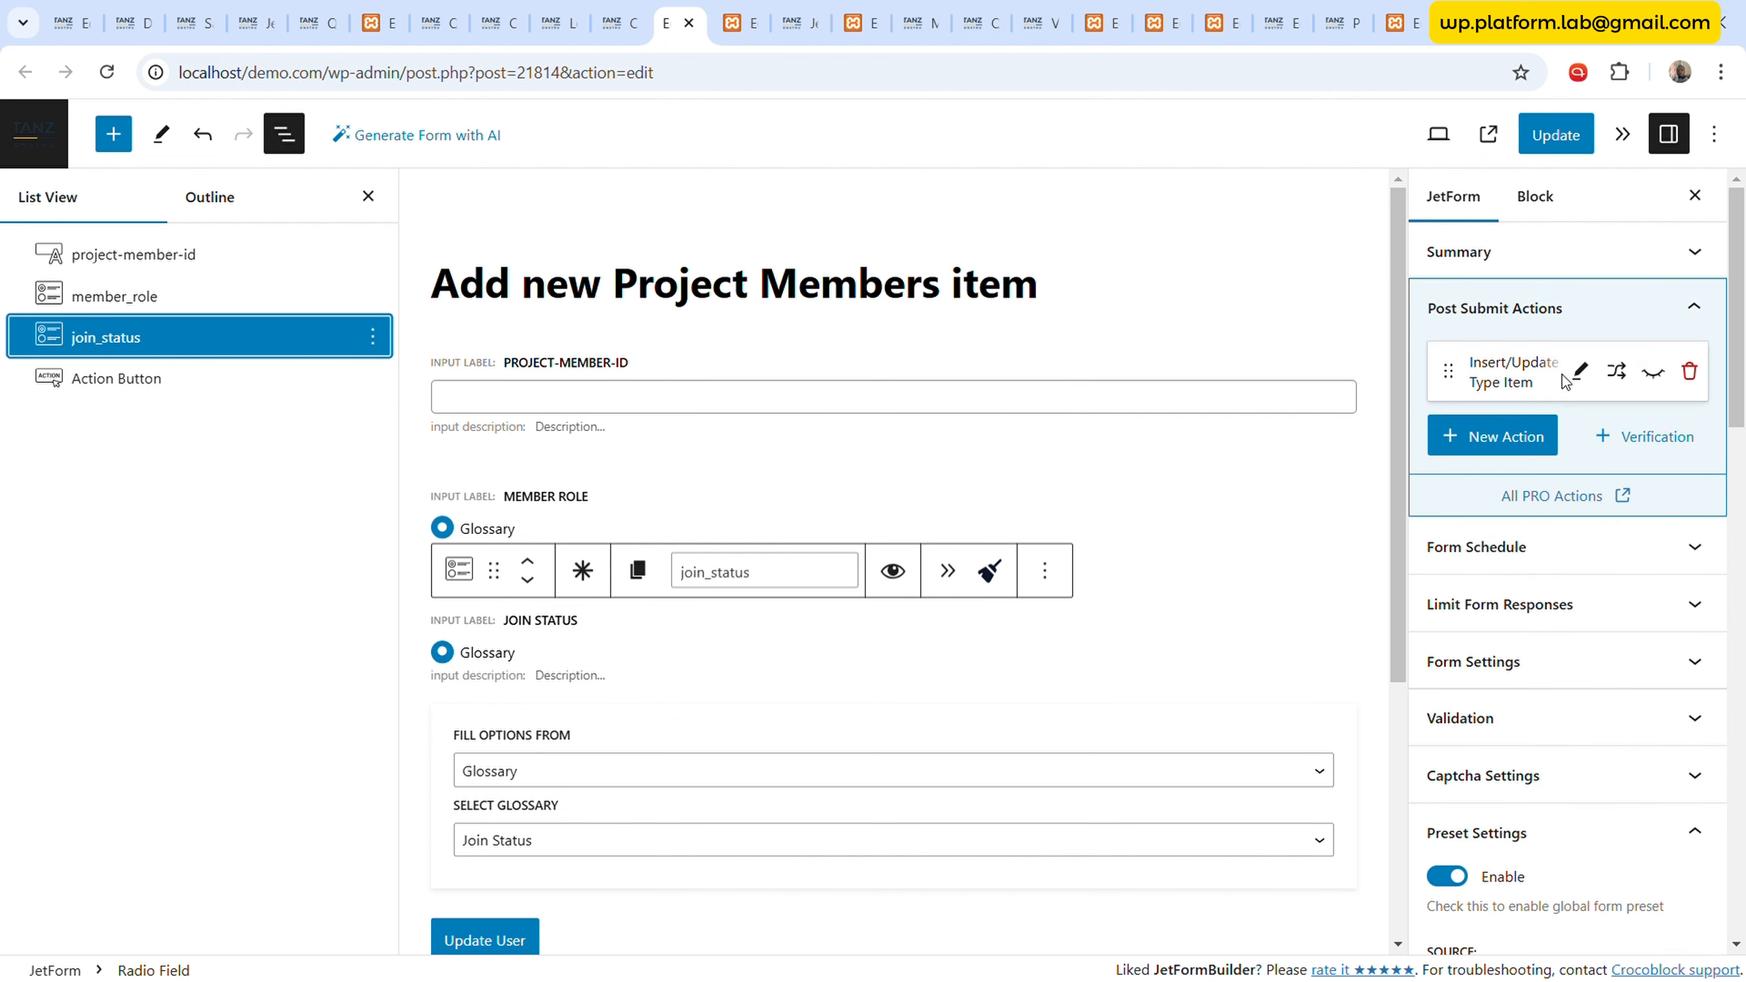
left_click(1574, 372)
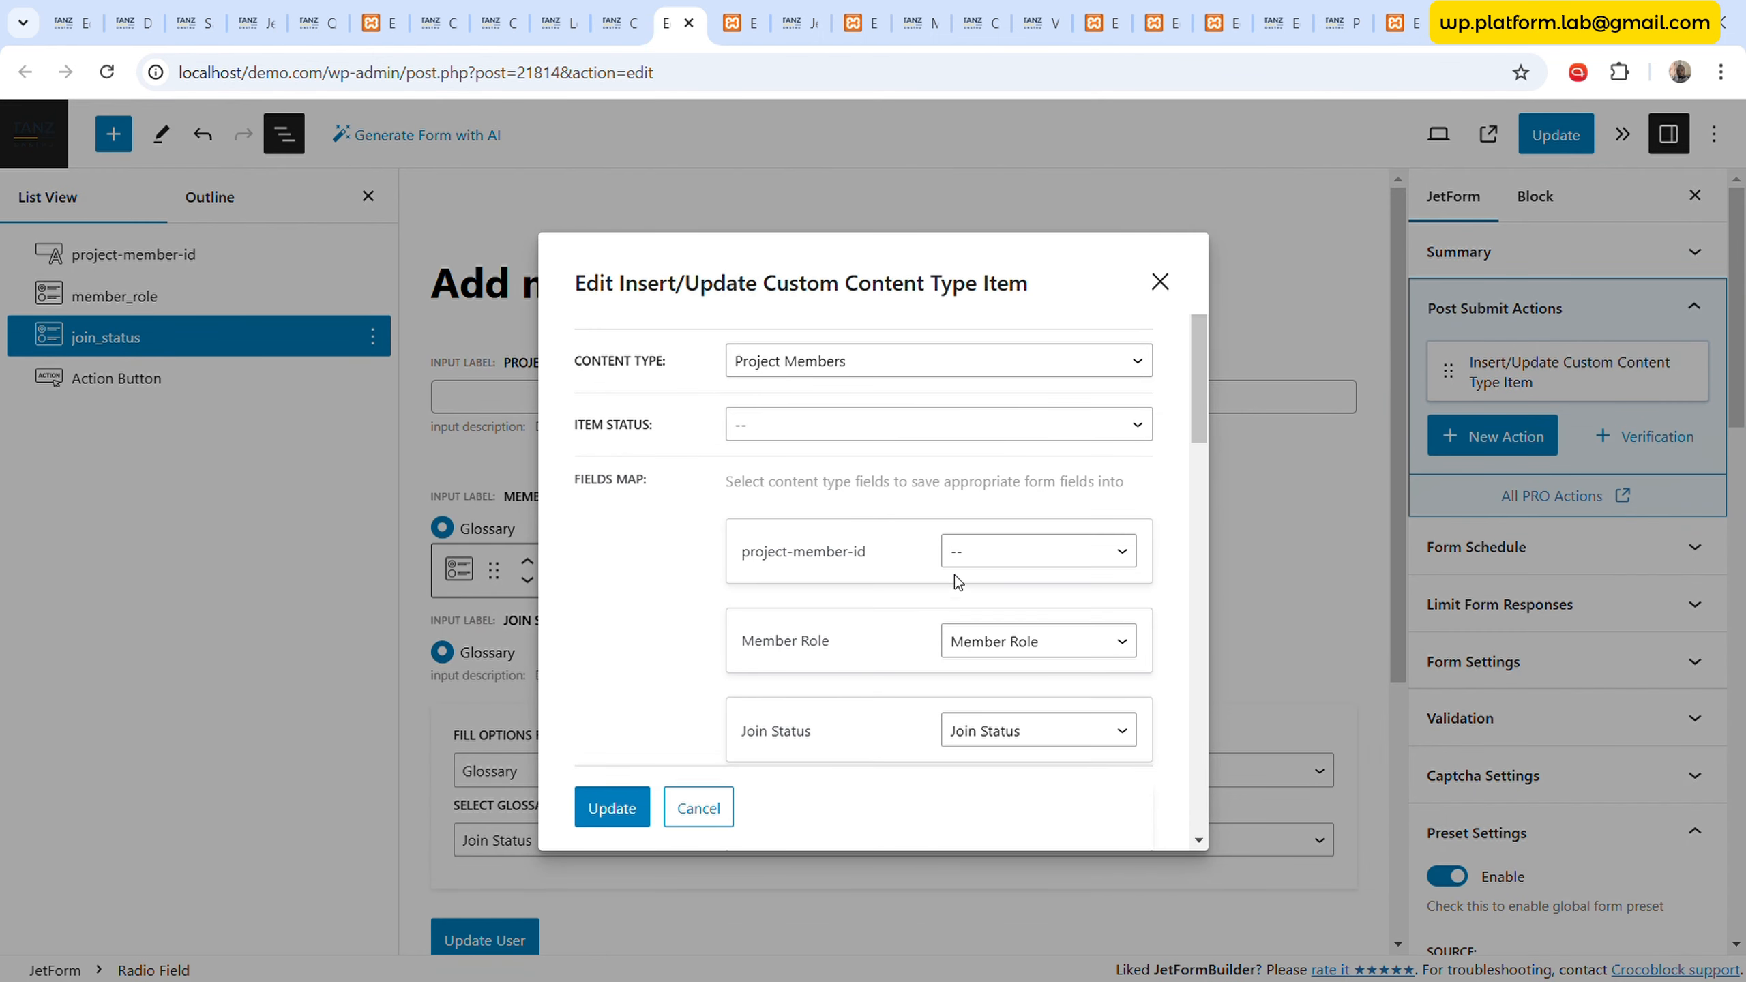
- Map project-member-id to the Item ID, choose an item status, and save the Insert/Update Custom Content Type Item action
left_click(972, 552)
left_click(1002, 611)
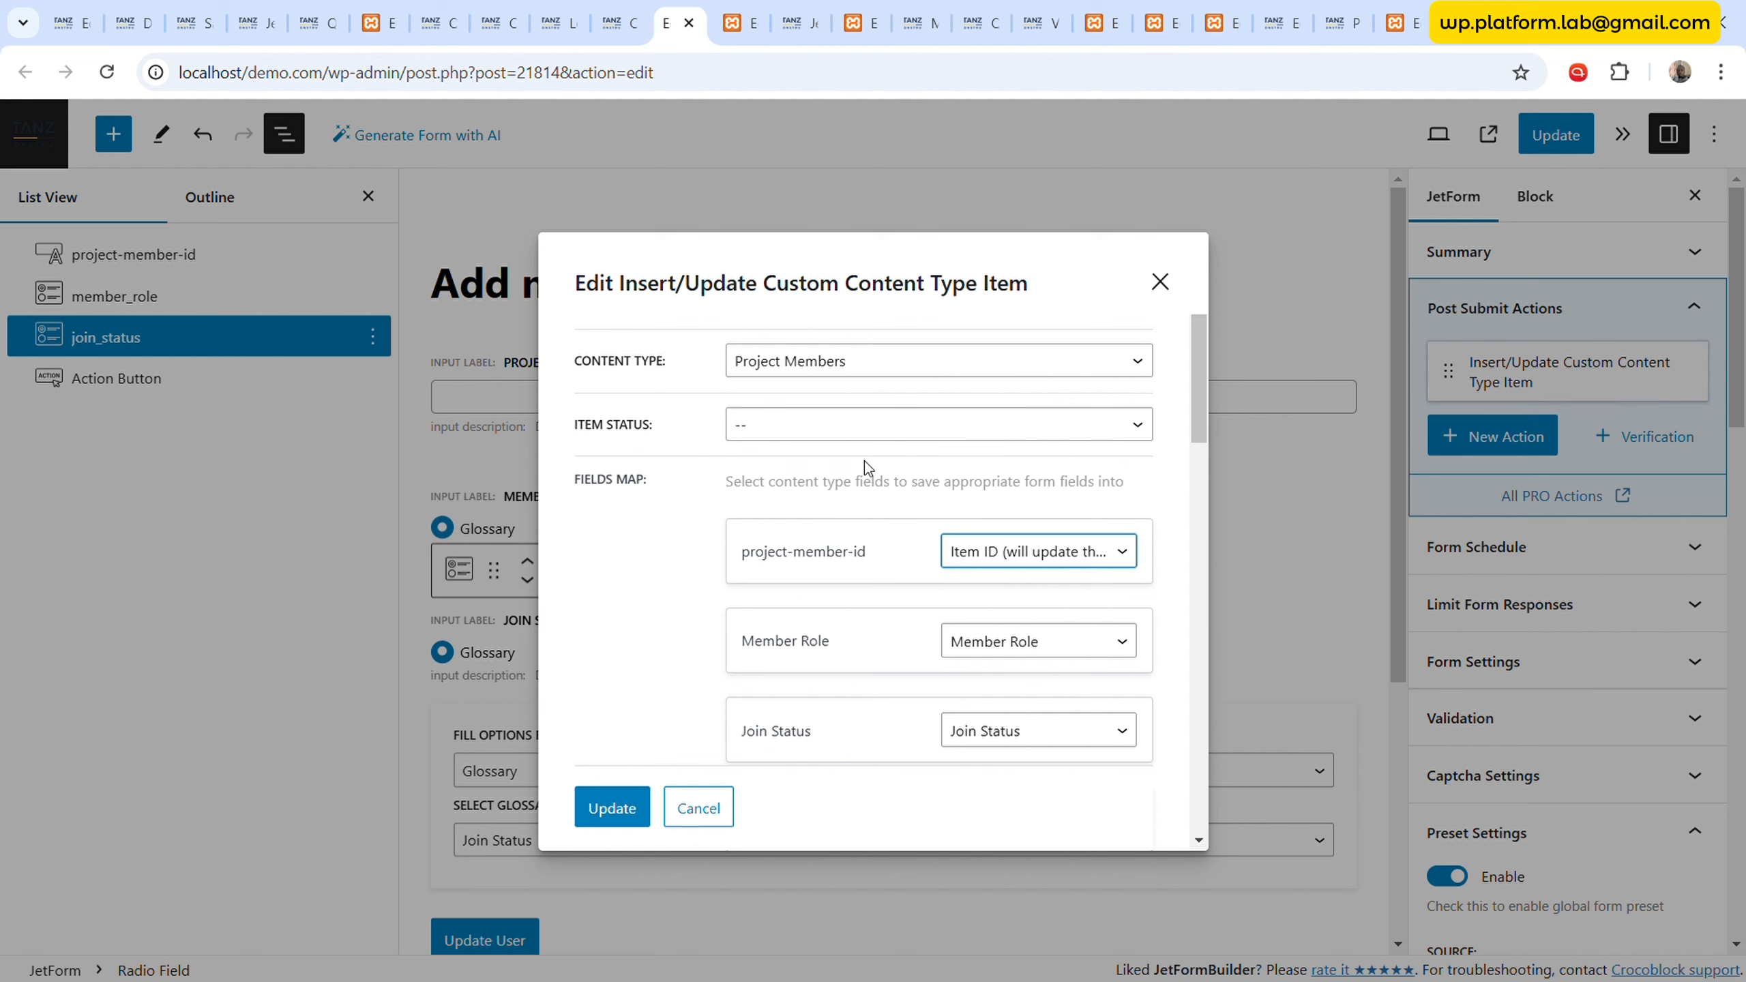
left_click(865, 424)
left_click(843, 482)
left_click(619, 806)
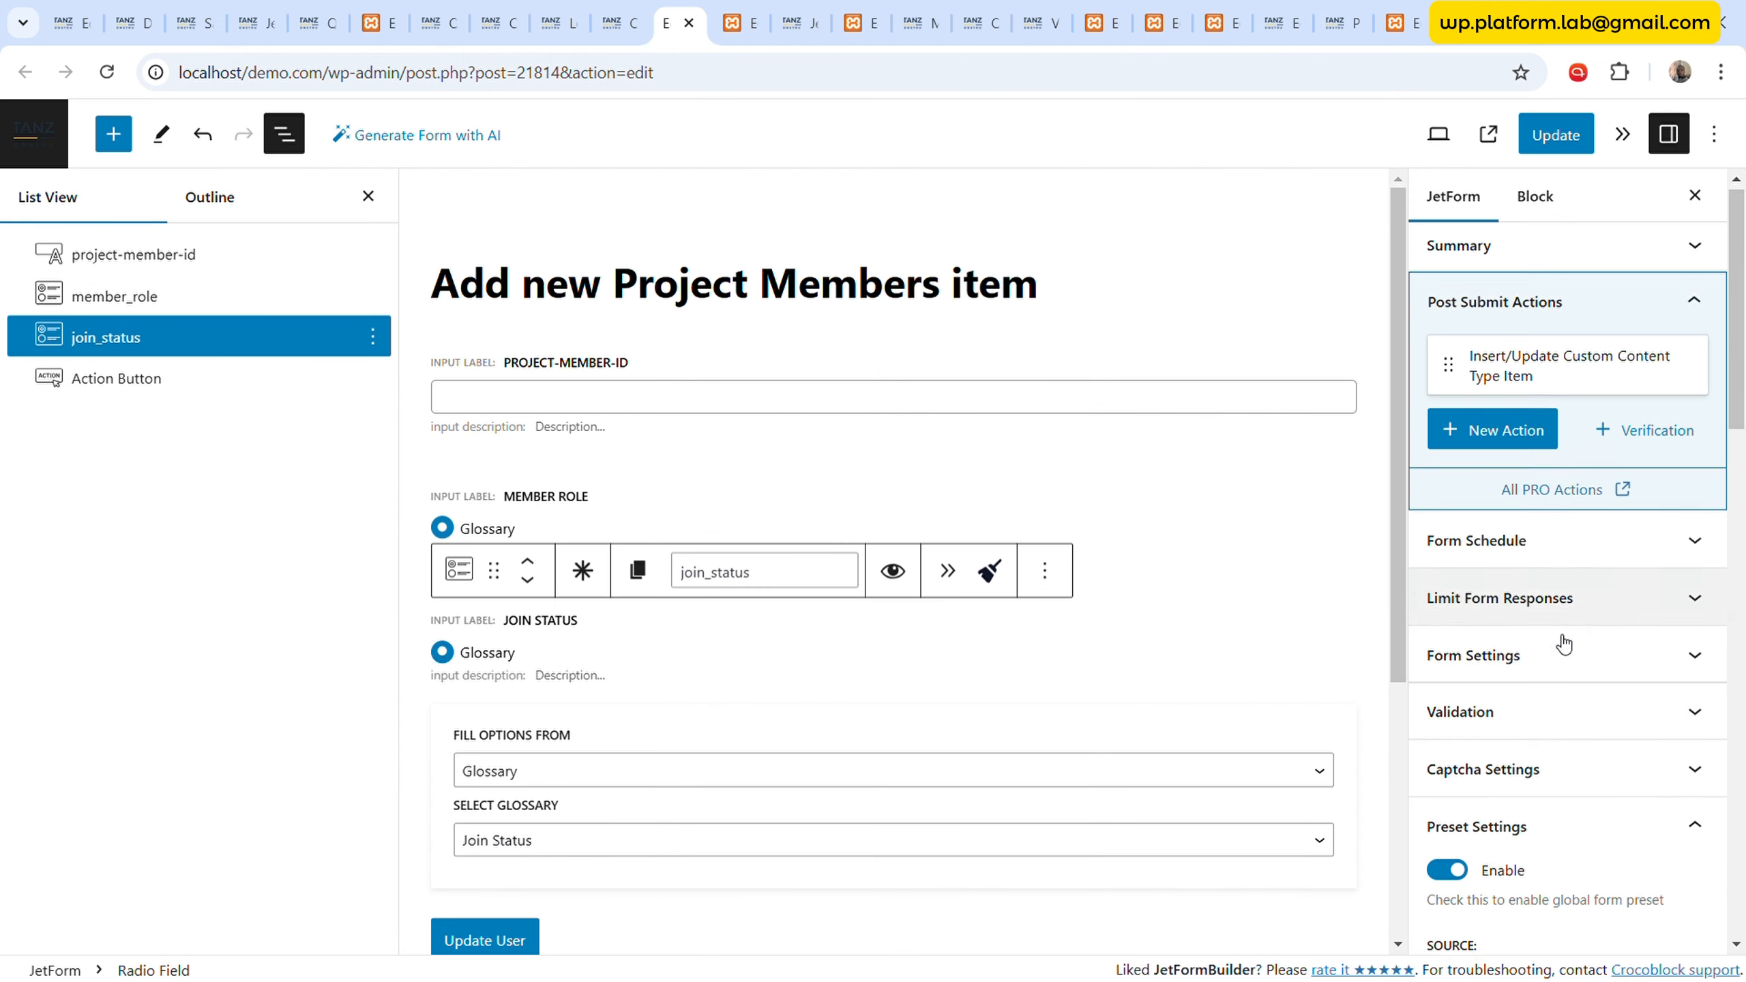
- Check the form's preset settings and save the Project Members form
scroll(1572, 620, "down", 5)
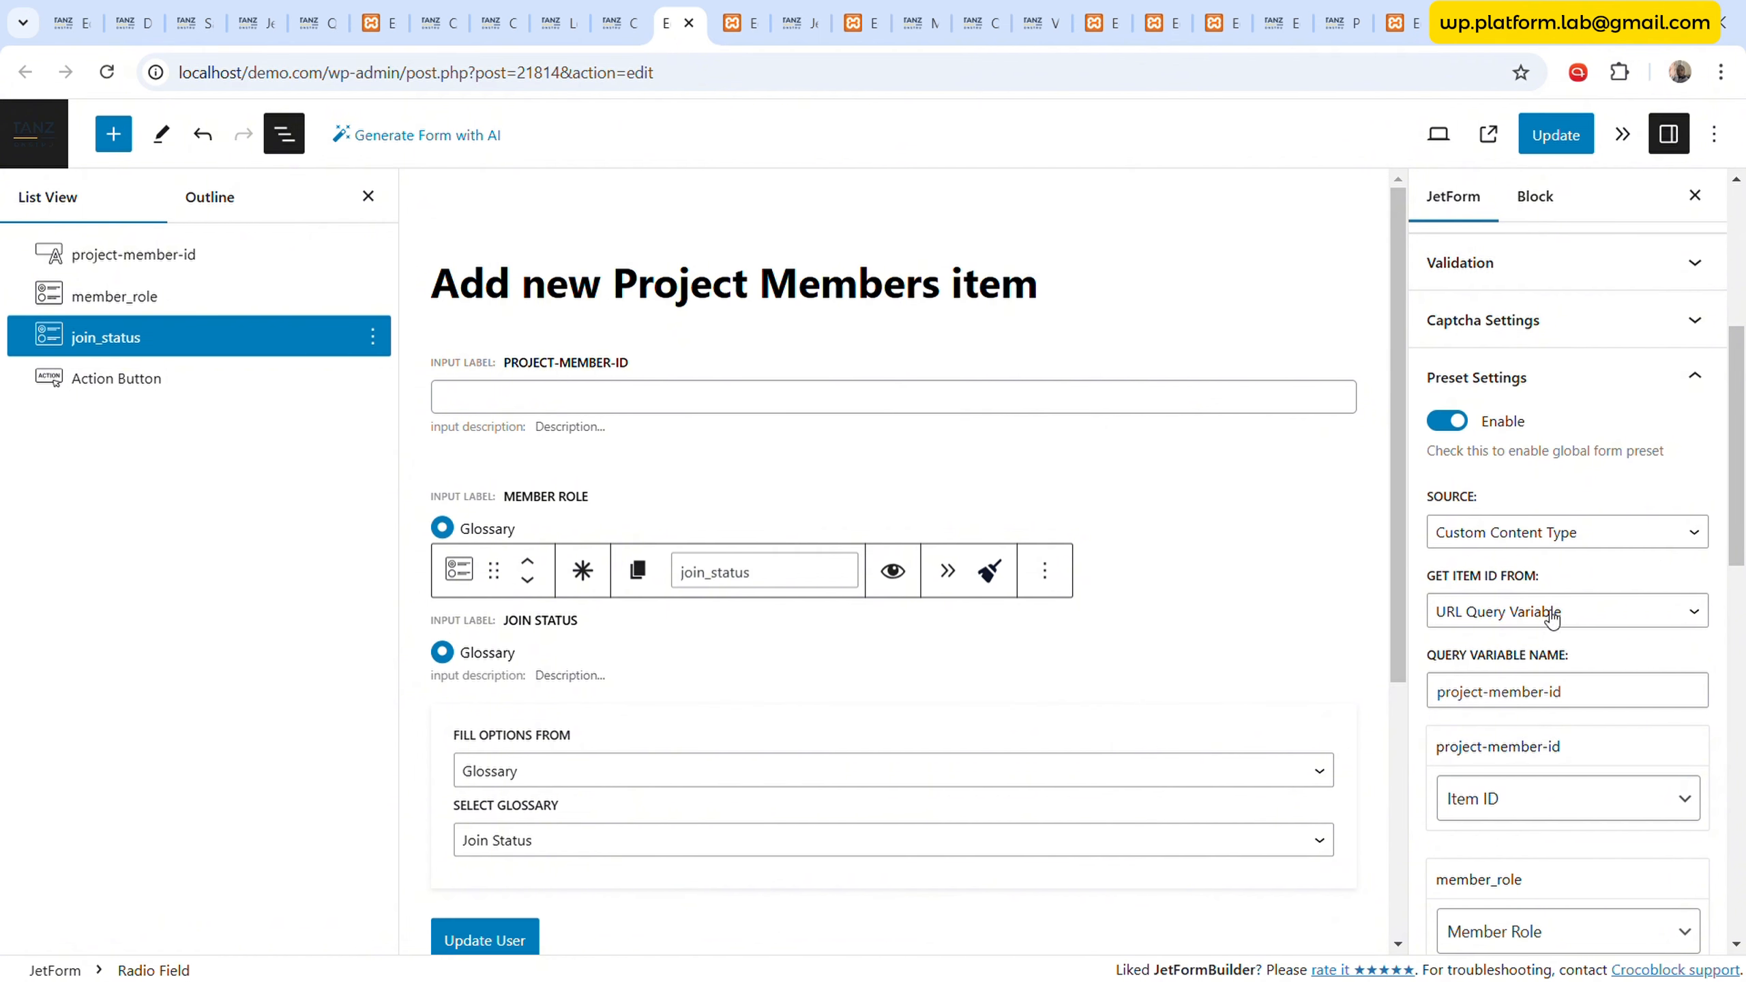
scroll(1552, 619, "up", 5)
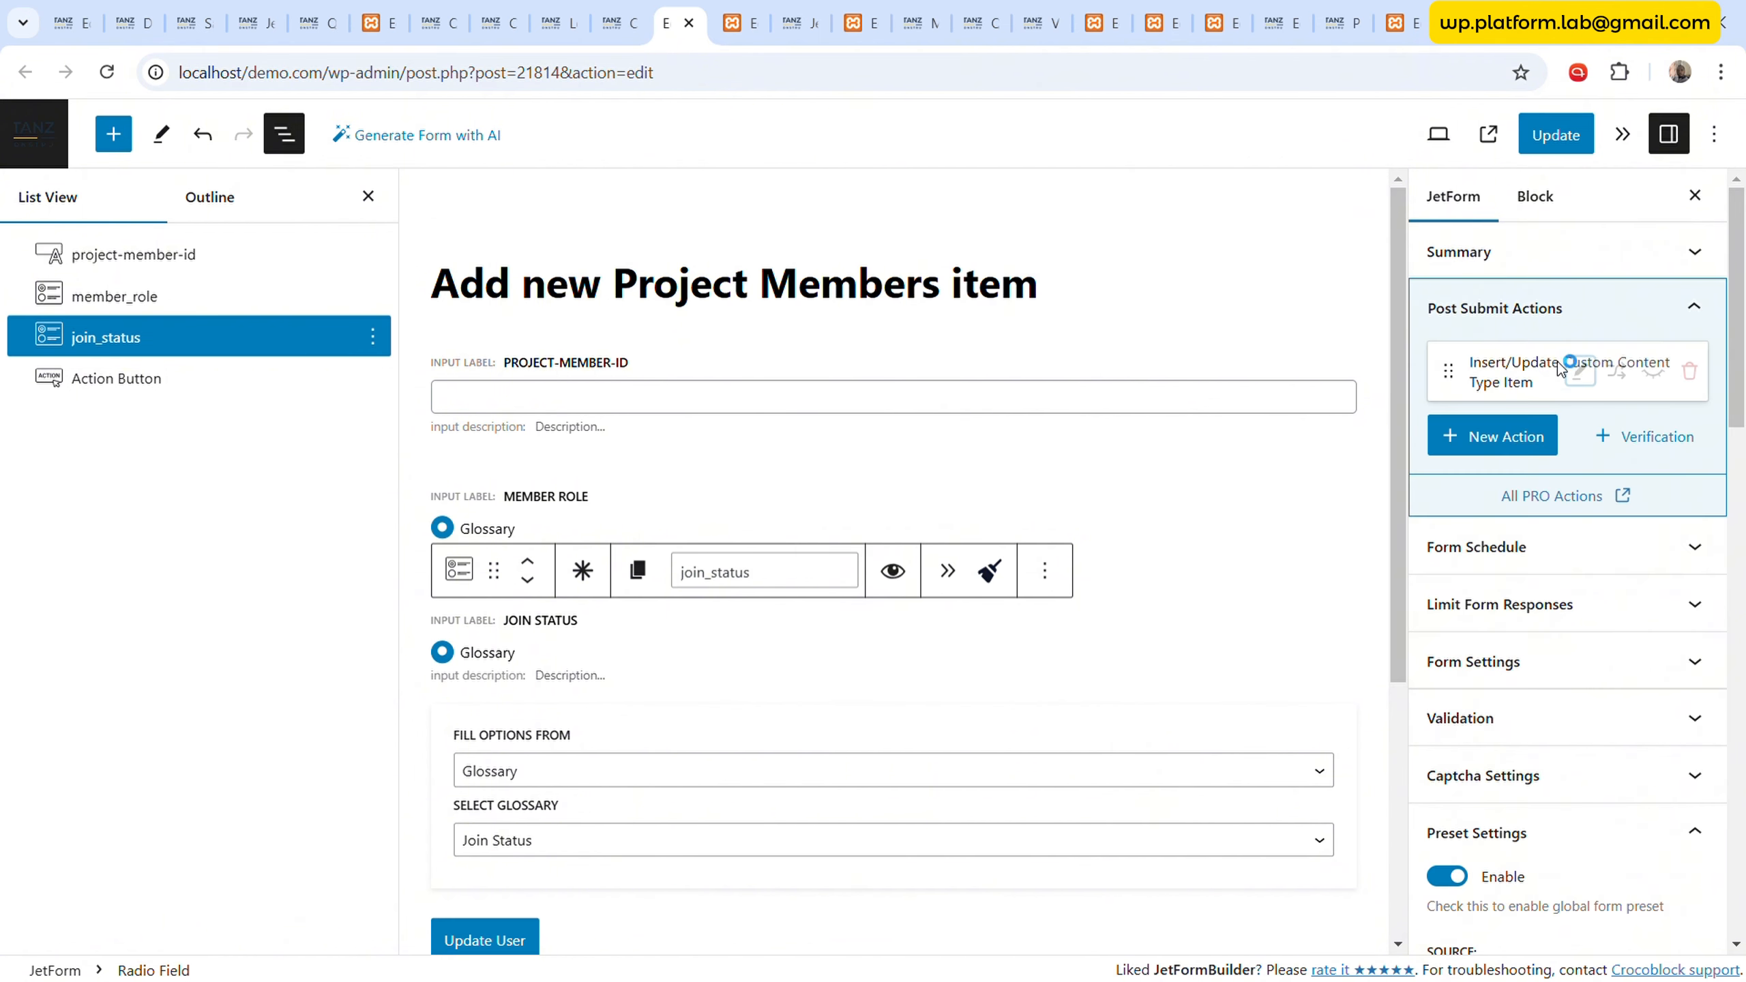
left_click(1578, 151)
- Add a JetForm widget to the empty Project Member Edit page
left_click(753, 17)
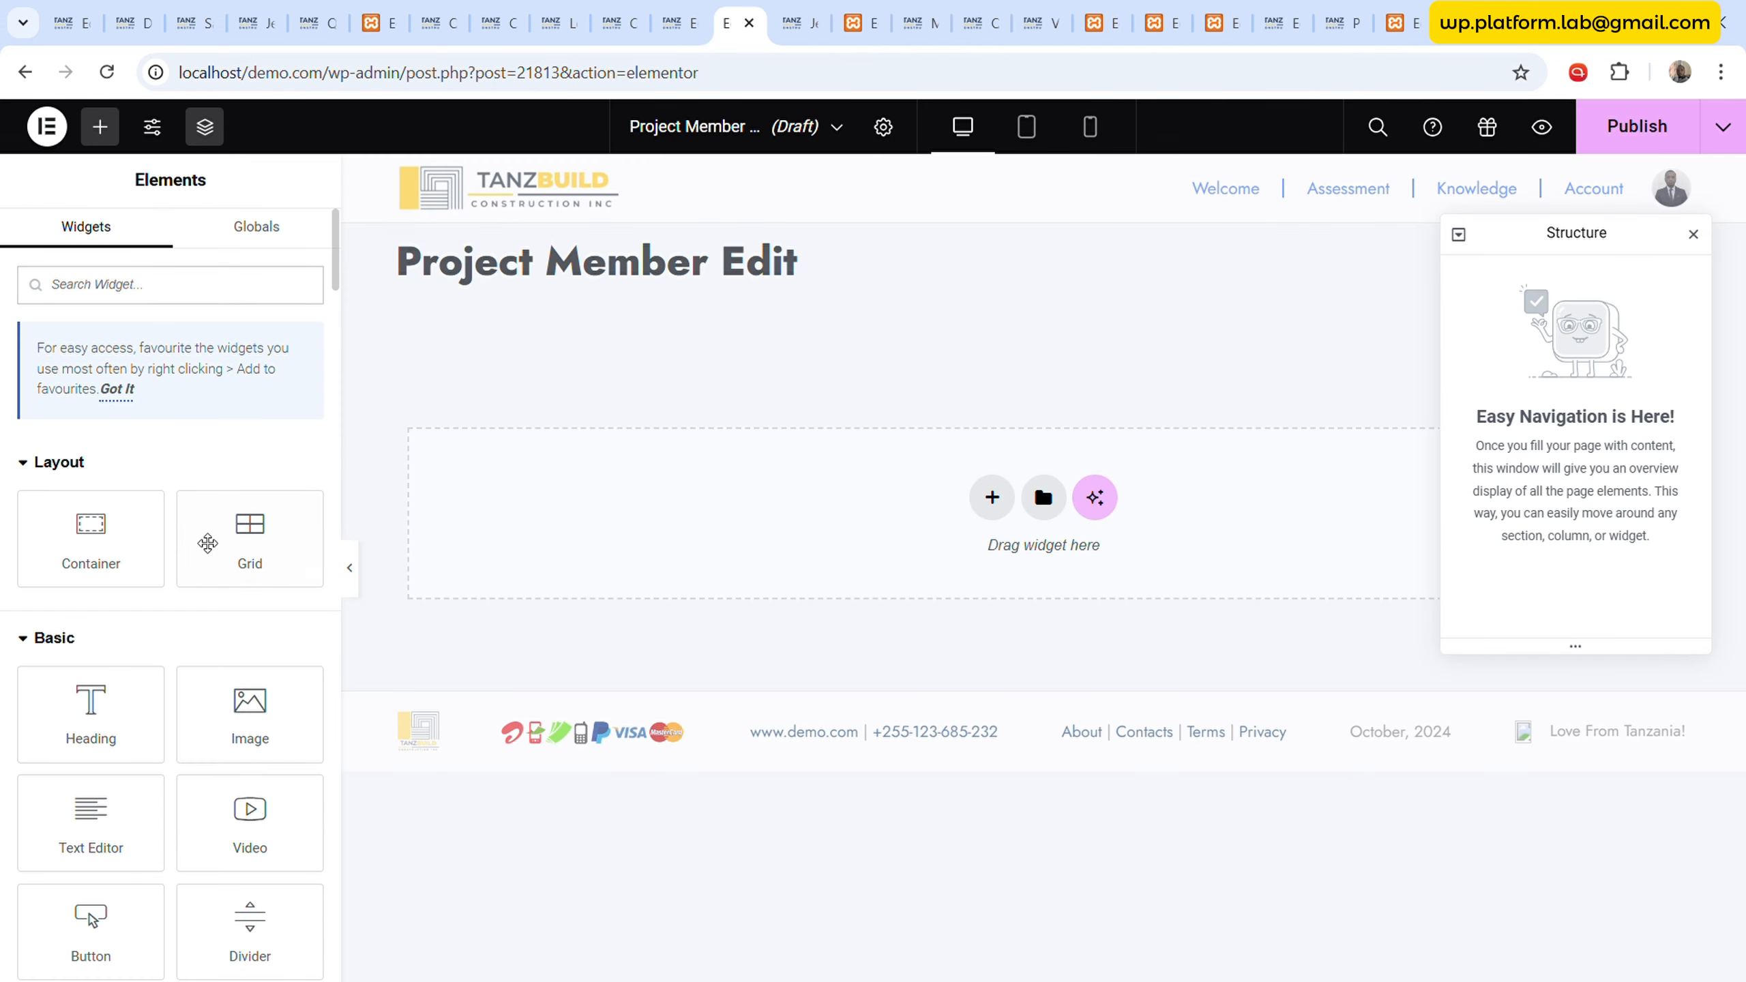
type("jet")
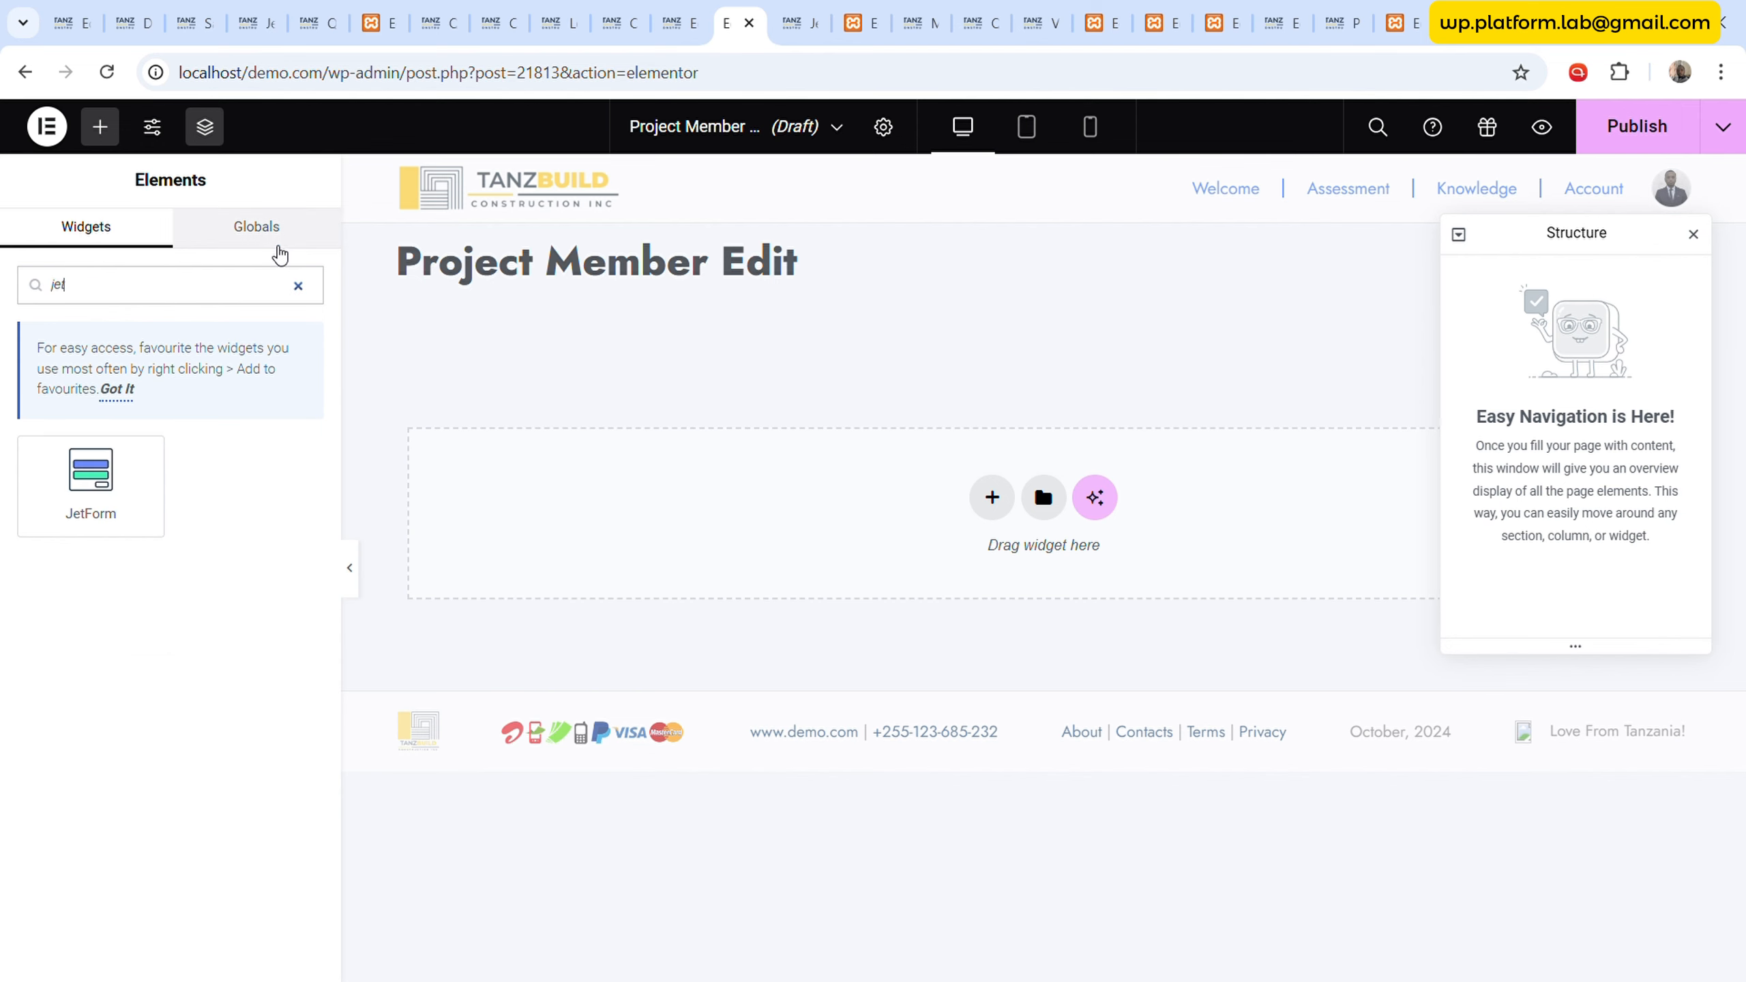
left_click_drag(90, 475, 877, 495)
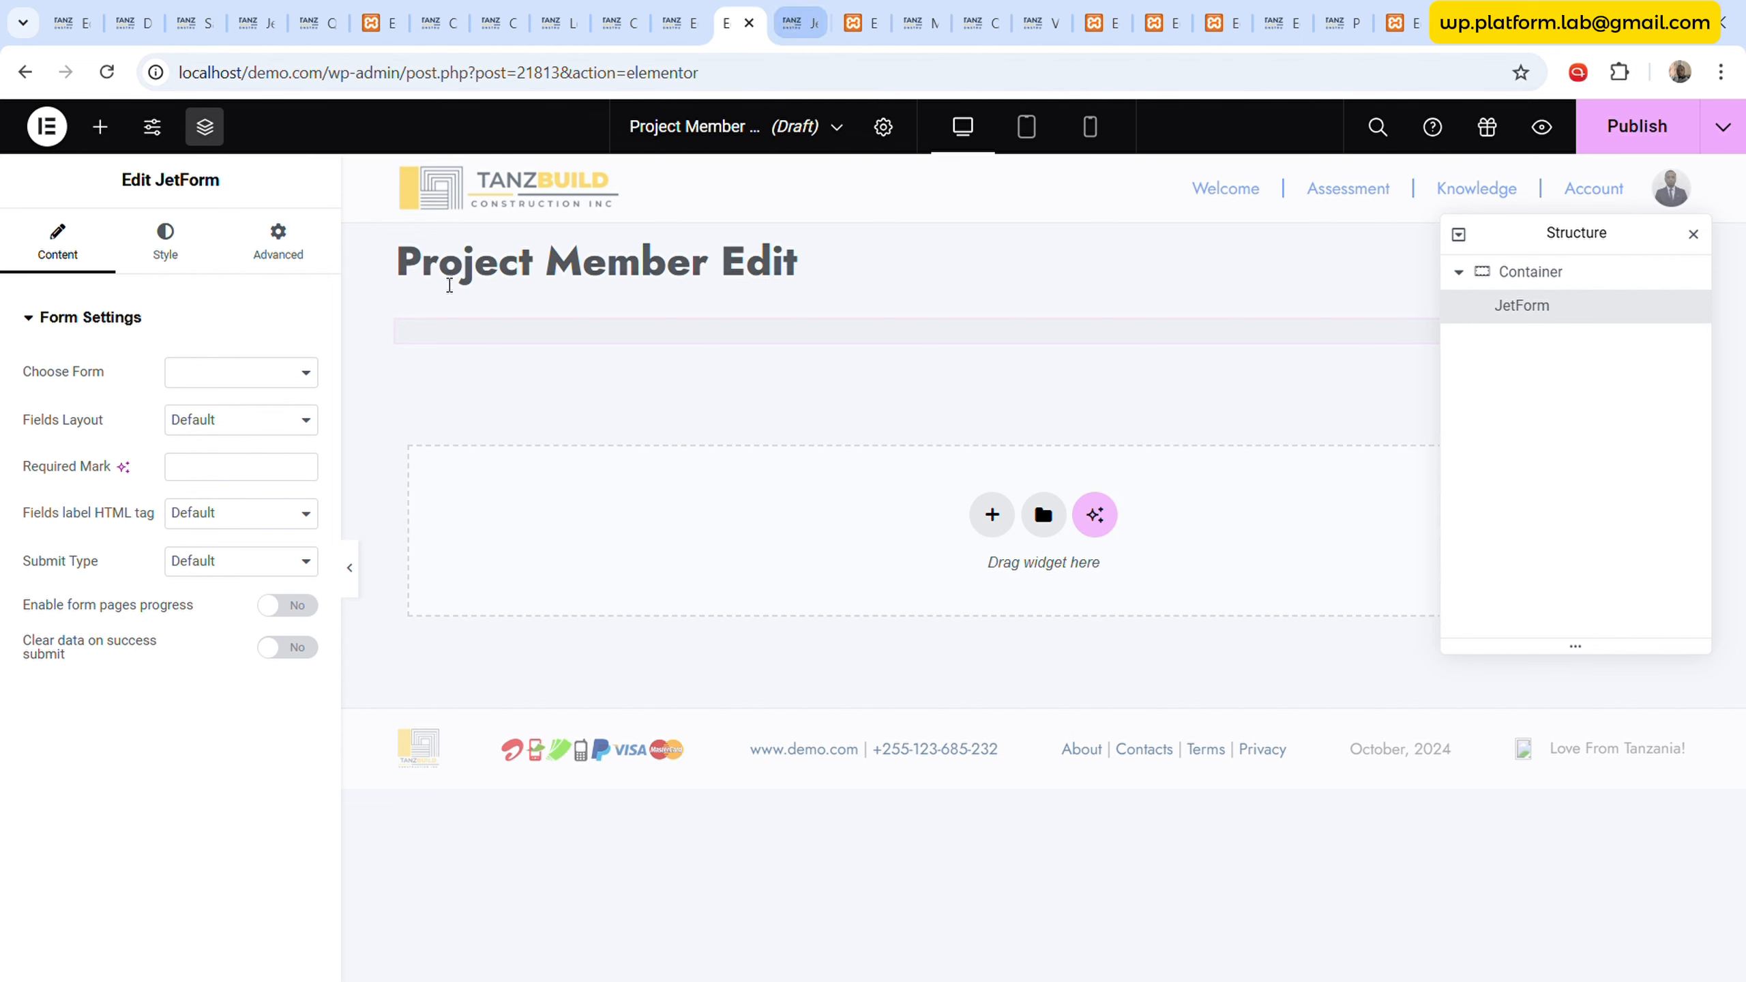
- Add a heading above the JetForm widget with the title "Edit Project Member"
left_click(100, 126)
left_click_drag(90, 714, 454, 329)
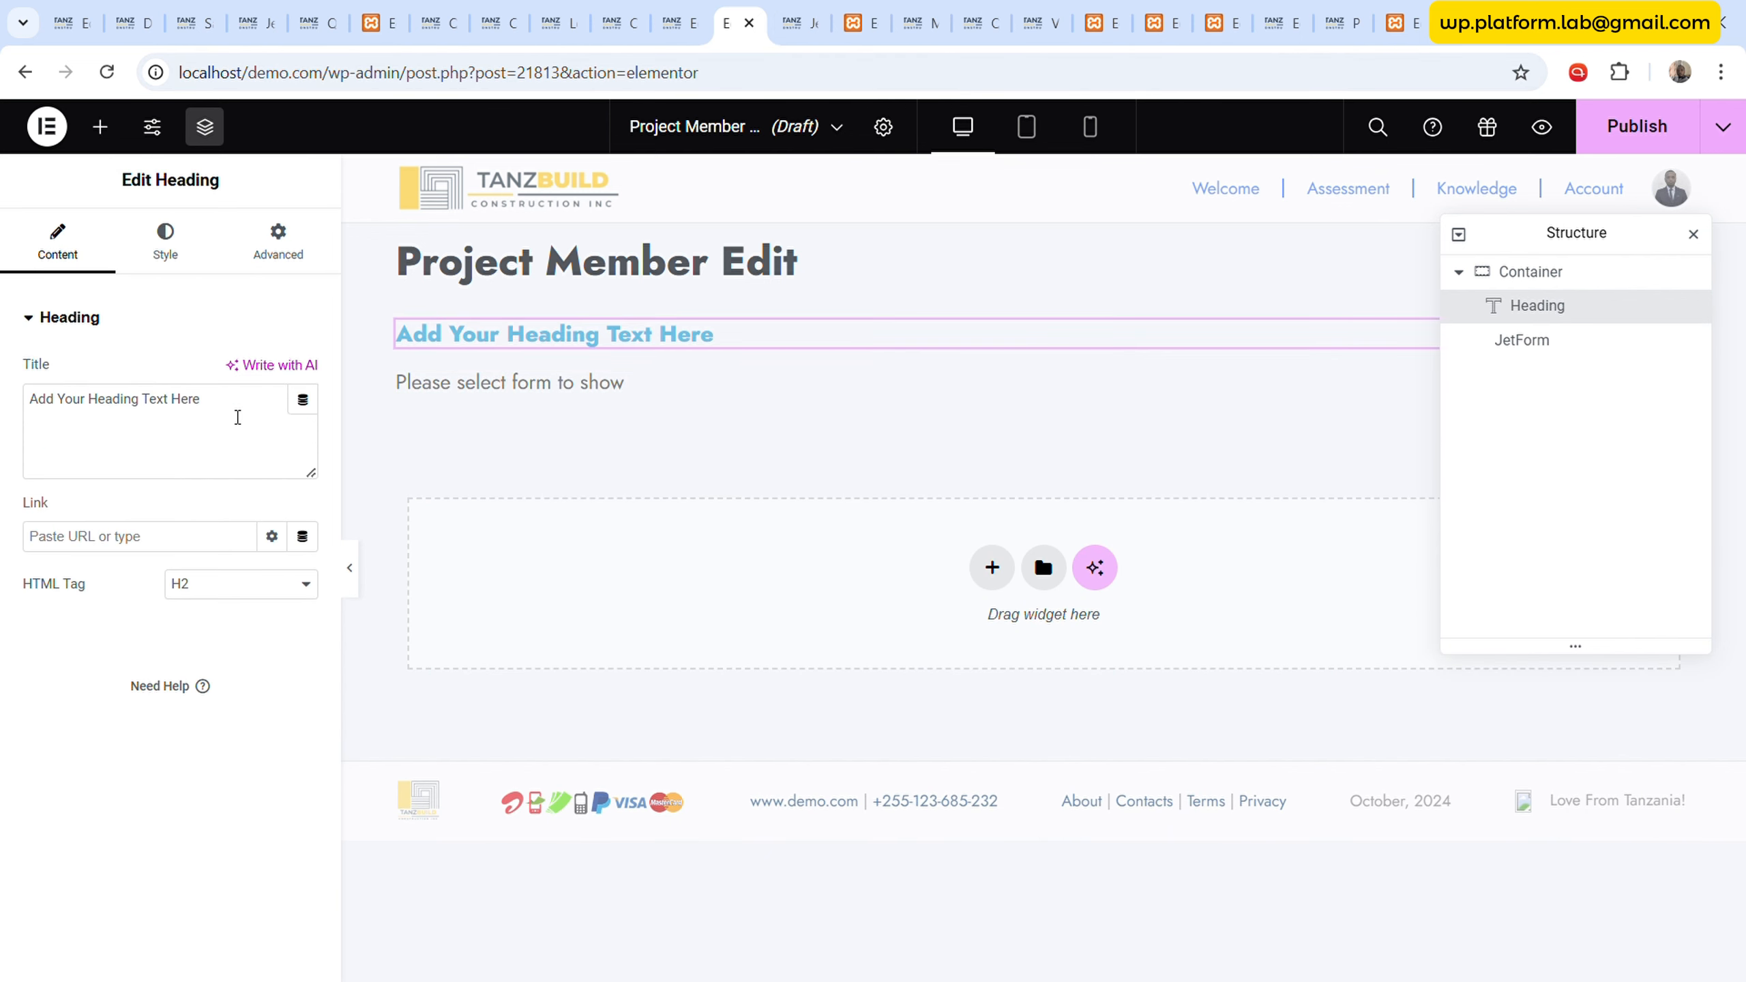
triple_click(237, 417)
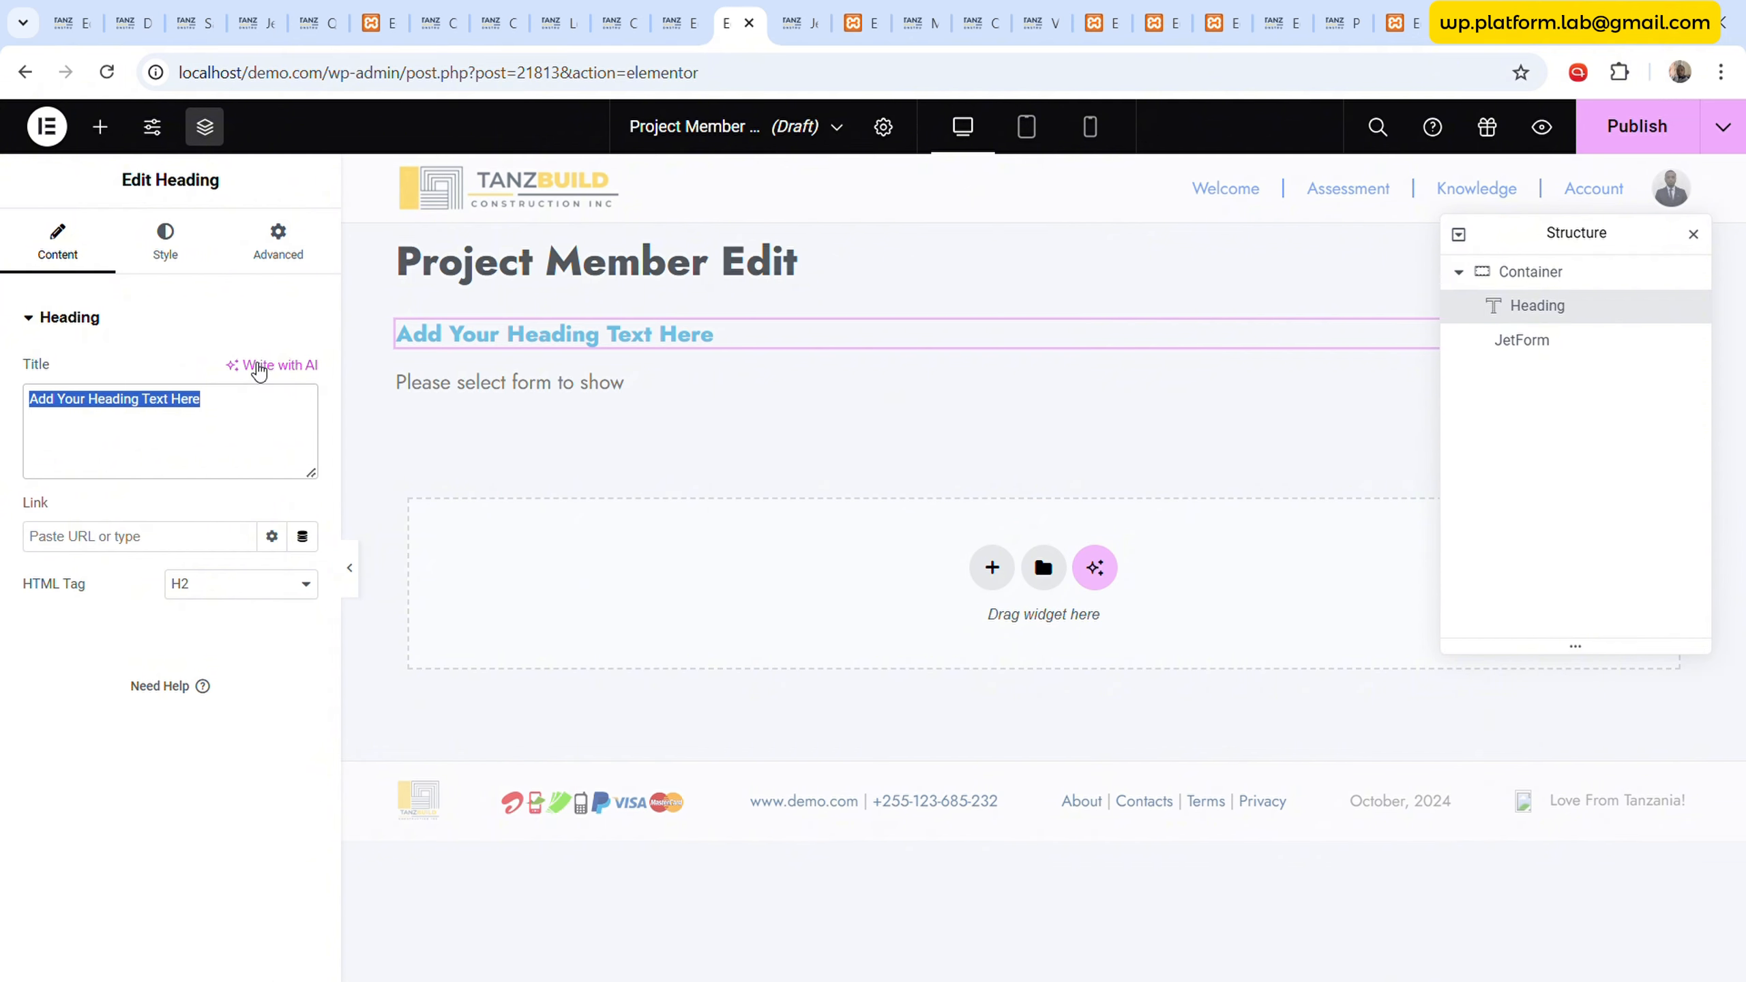
type("Edit Project")
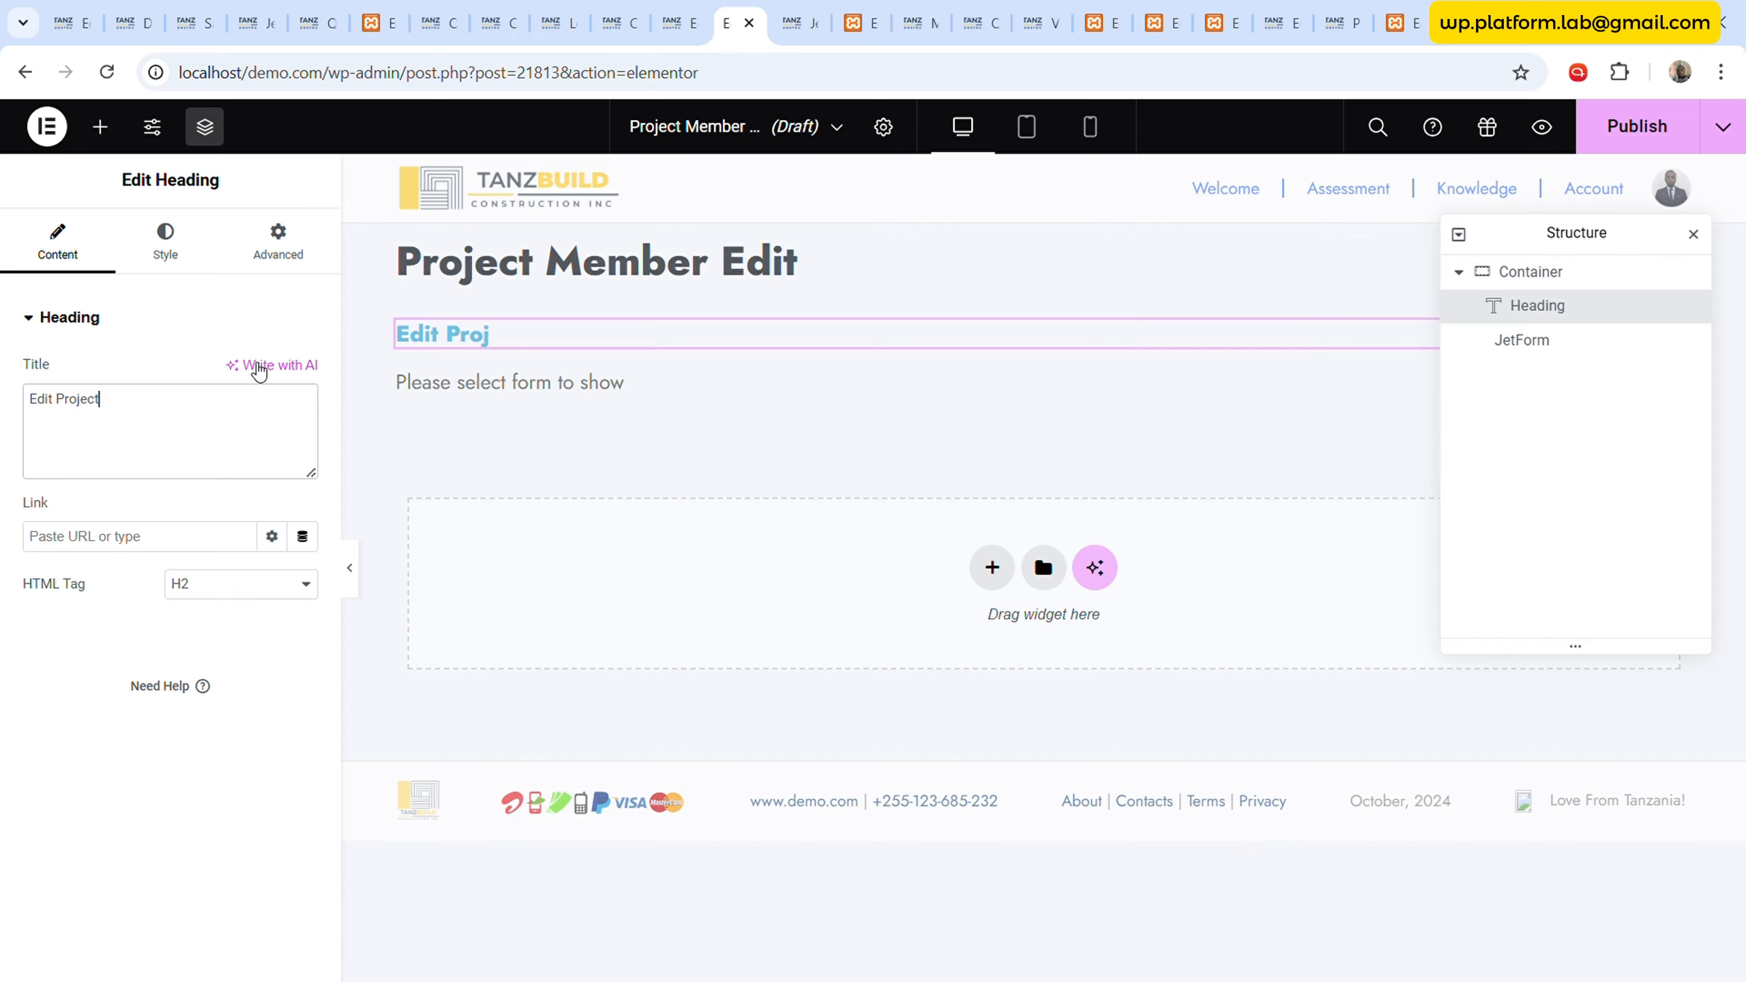
type(" Member")
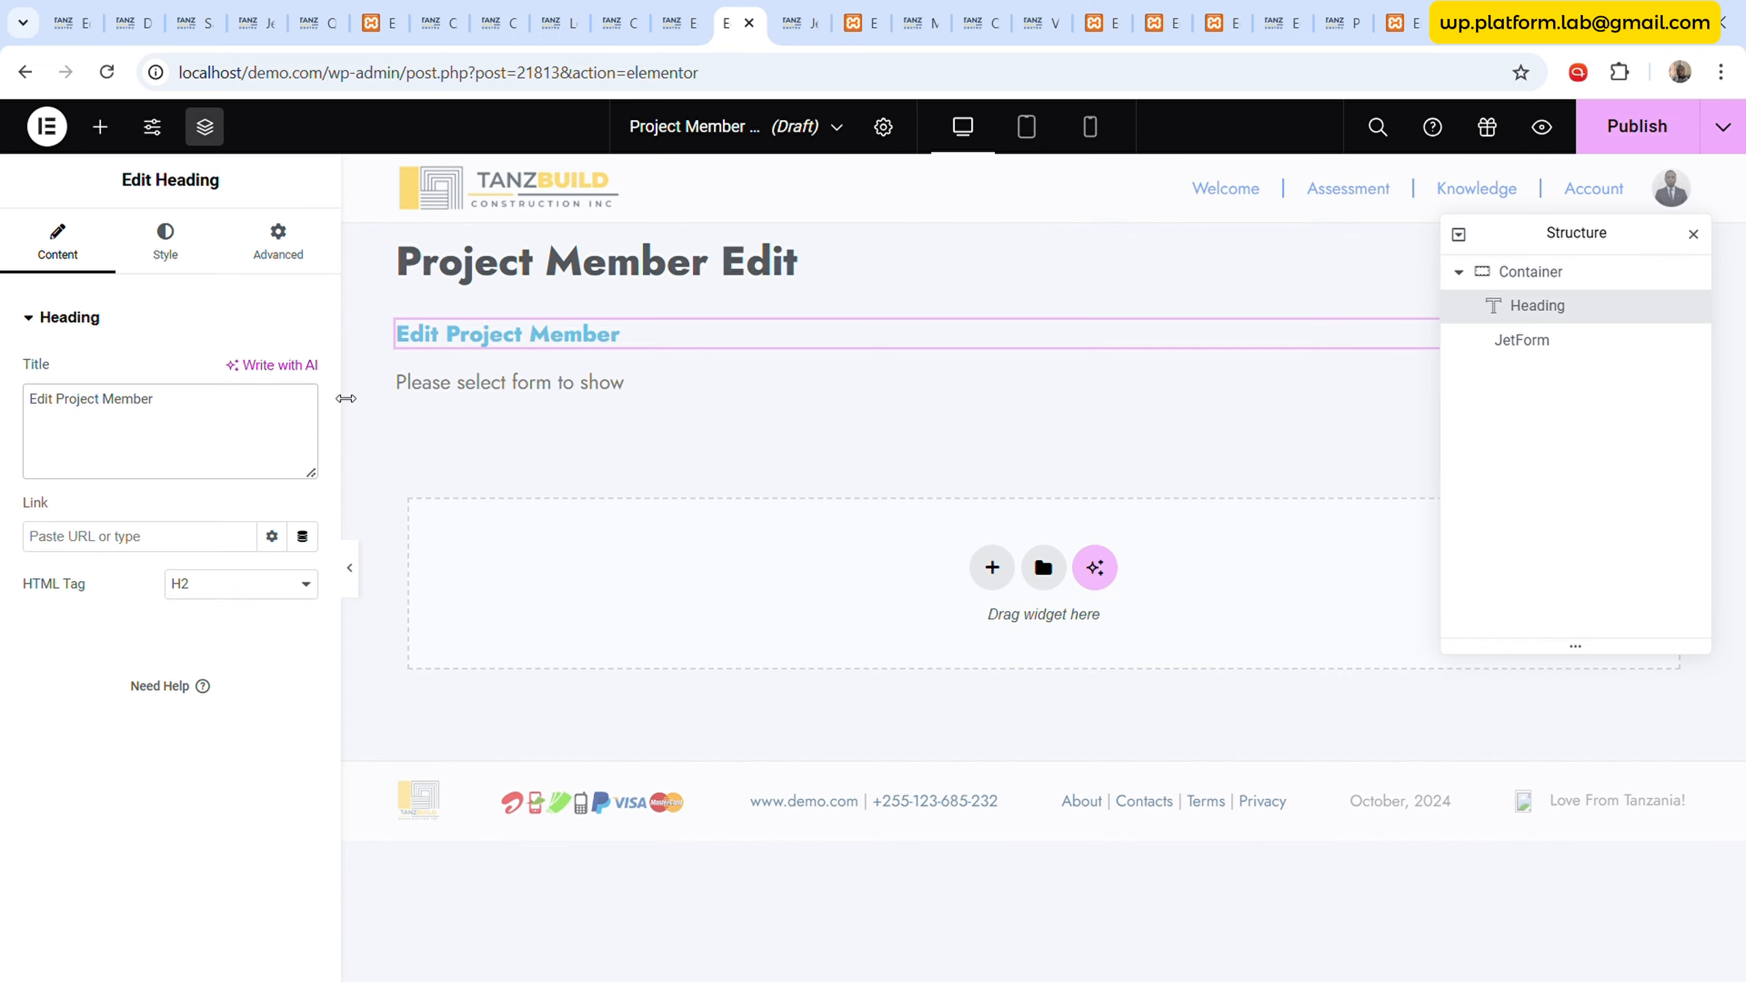
- Set the heading's text colour to the global Text colour
left_click(217, 244)
left_click(273, 420)
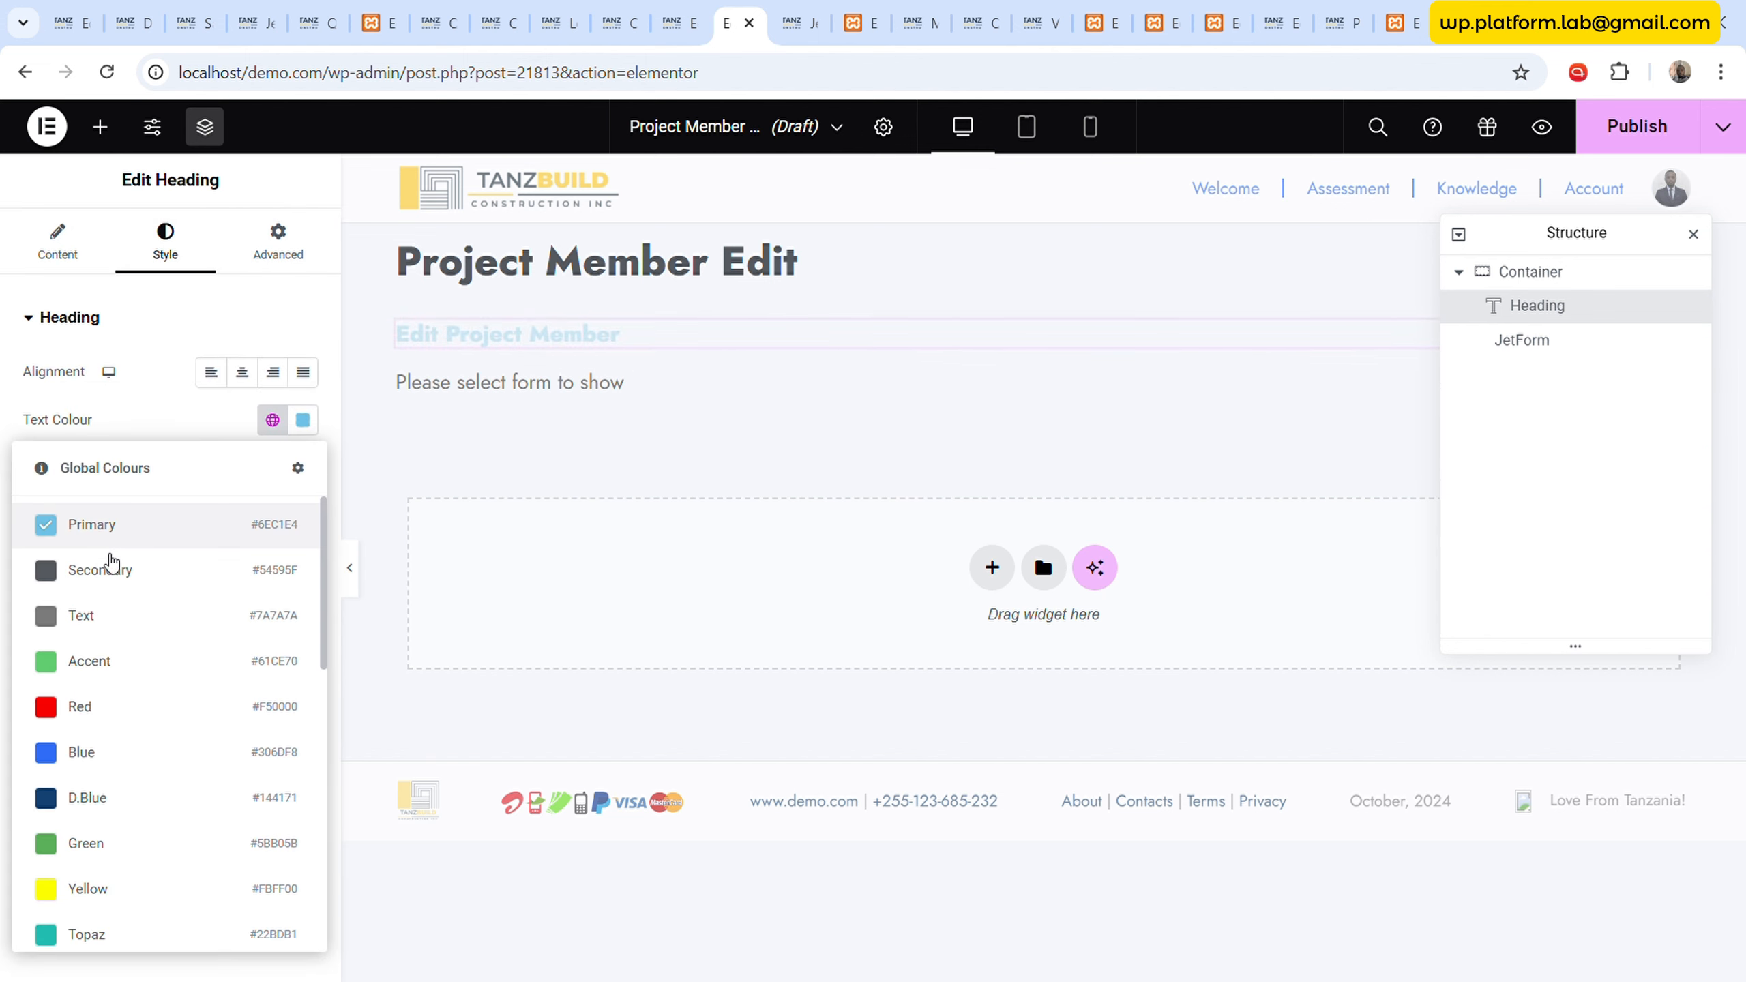
left_click(101, 614)
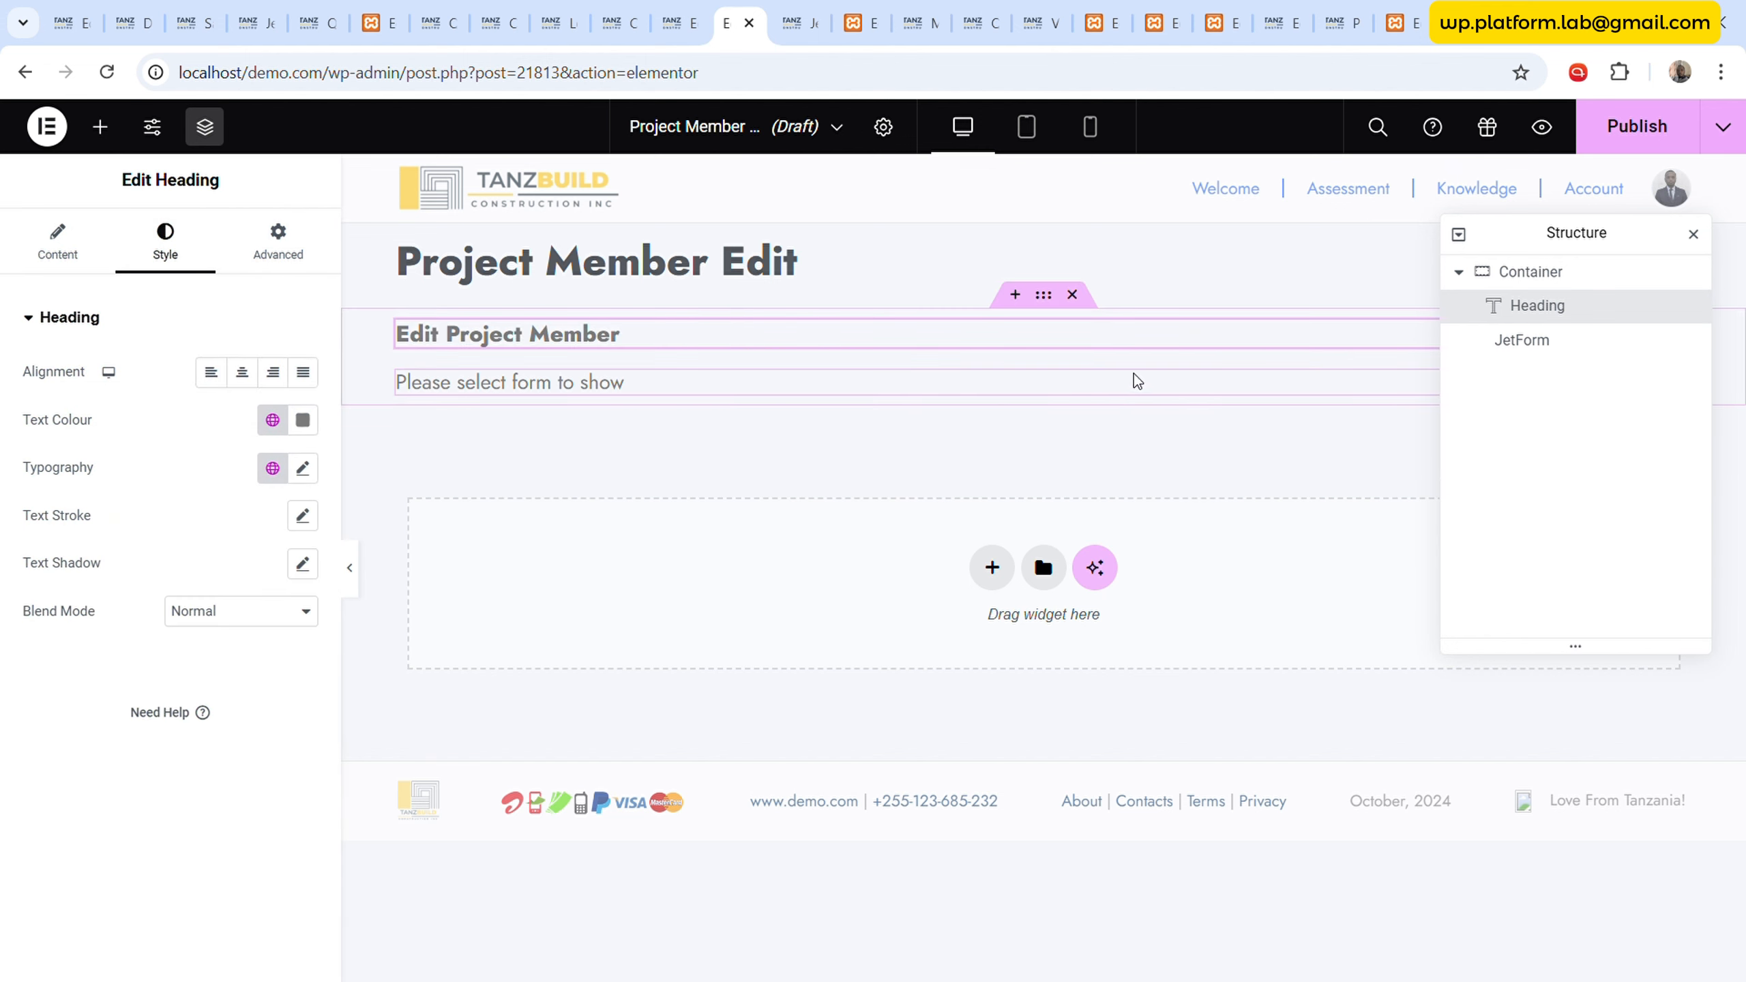
- Publish the Project Member Edit page and reload its editor
left_click(468, 389)
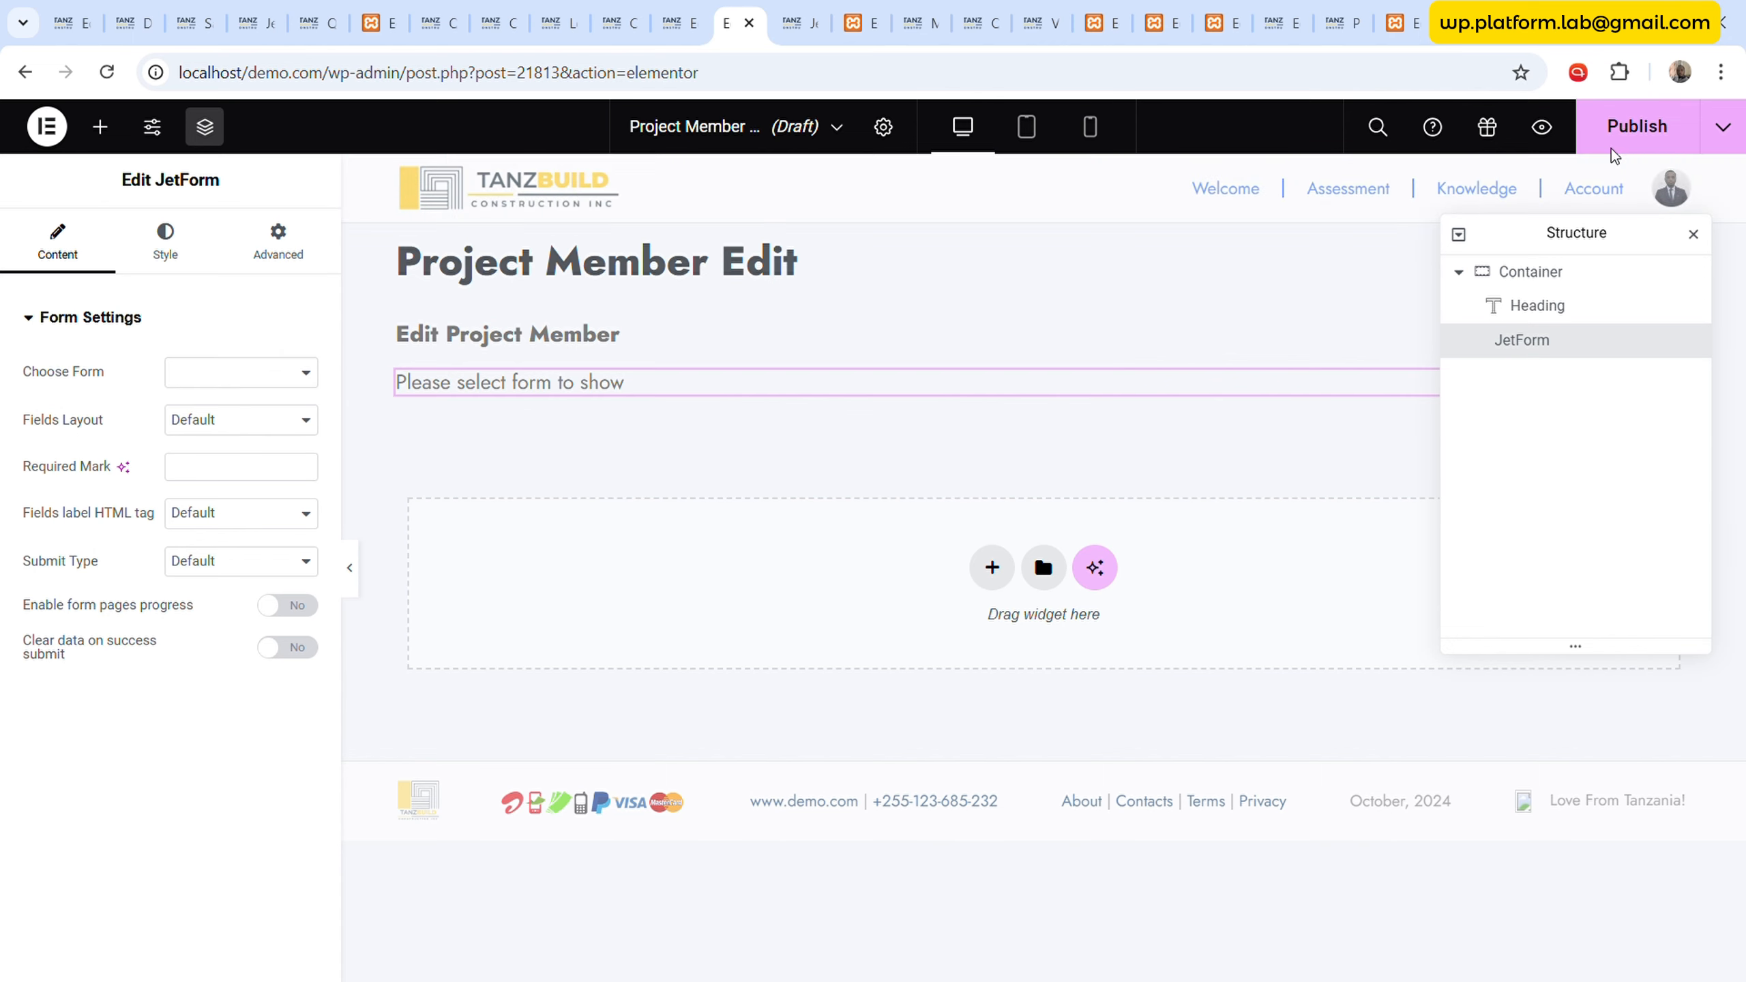
left_click(1626, 135)
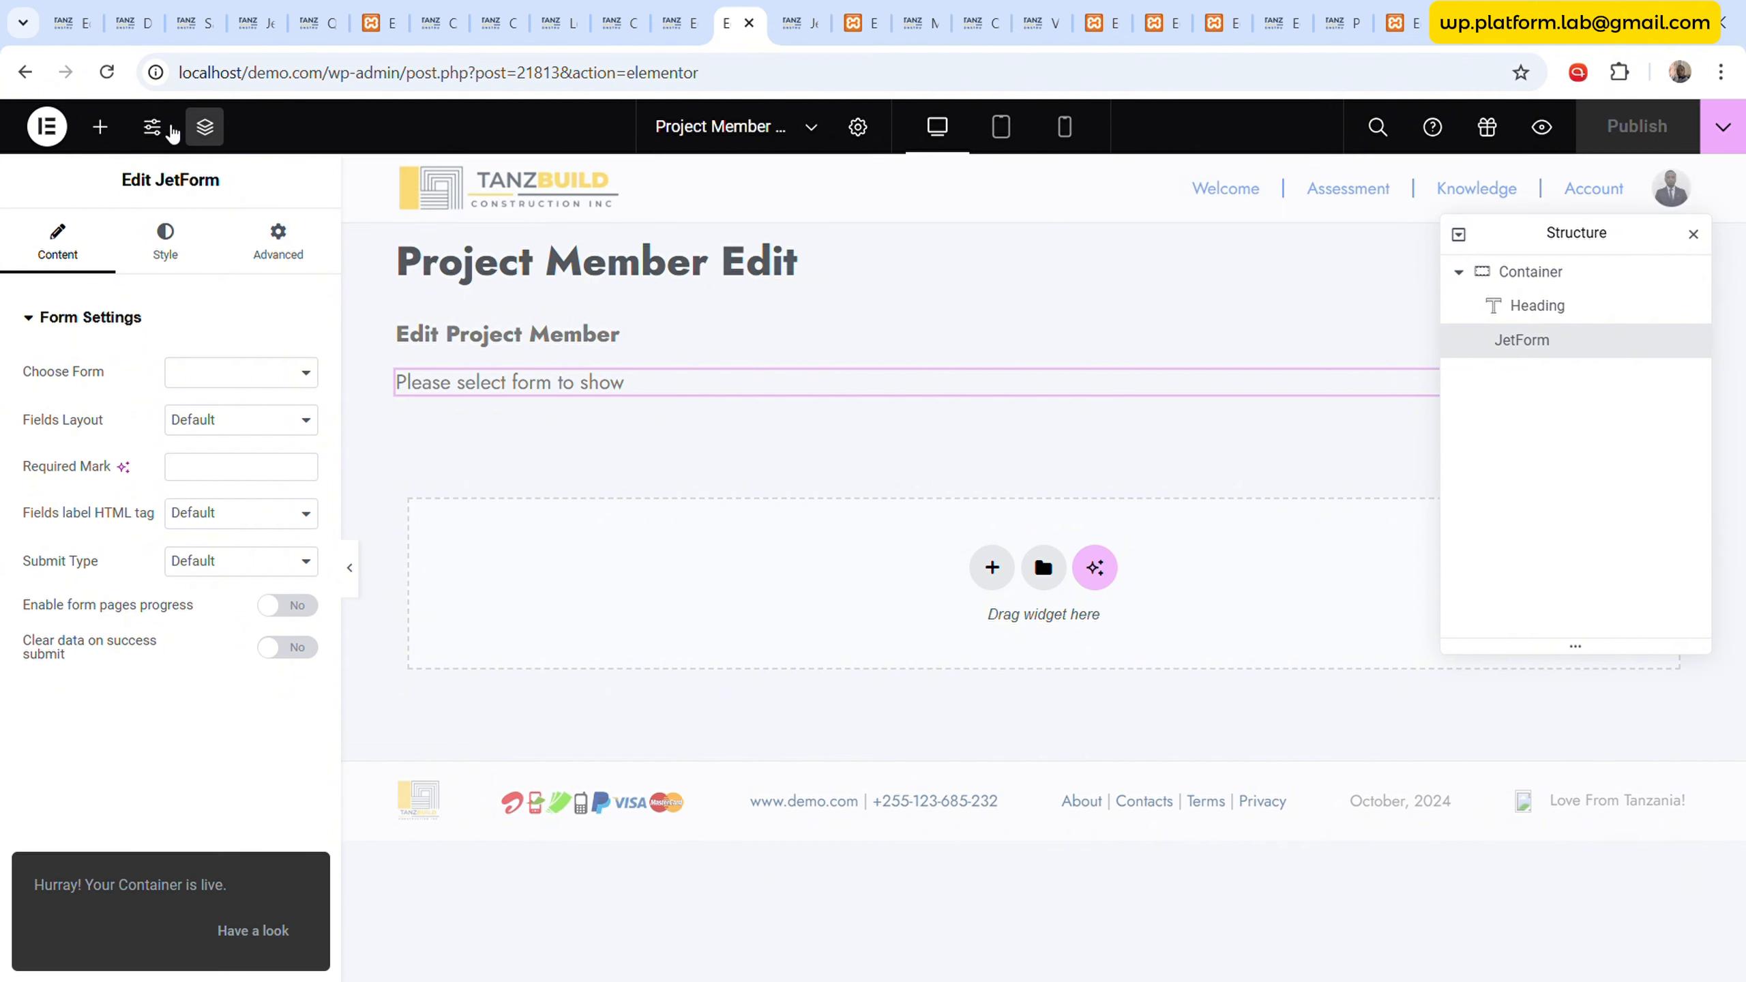
left_click(107, 71)
- Find the Invite Project Member template among the open pages and copy its JetForm widget
left_click(865, 22)
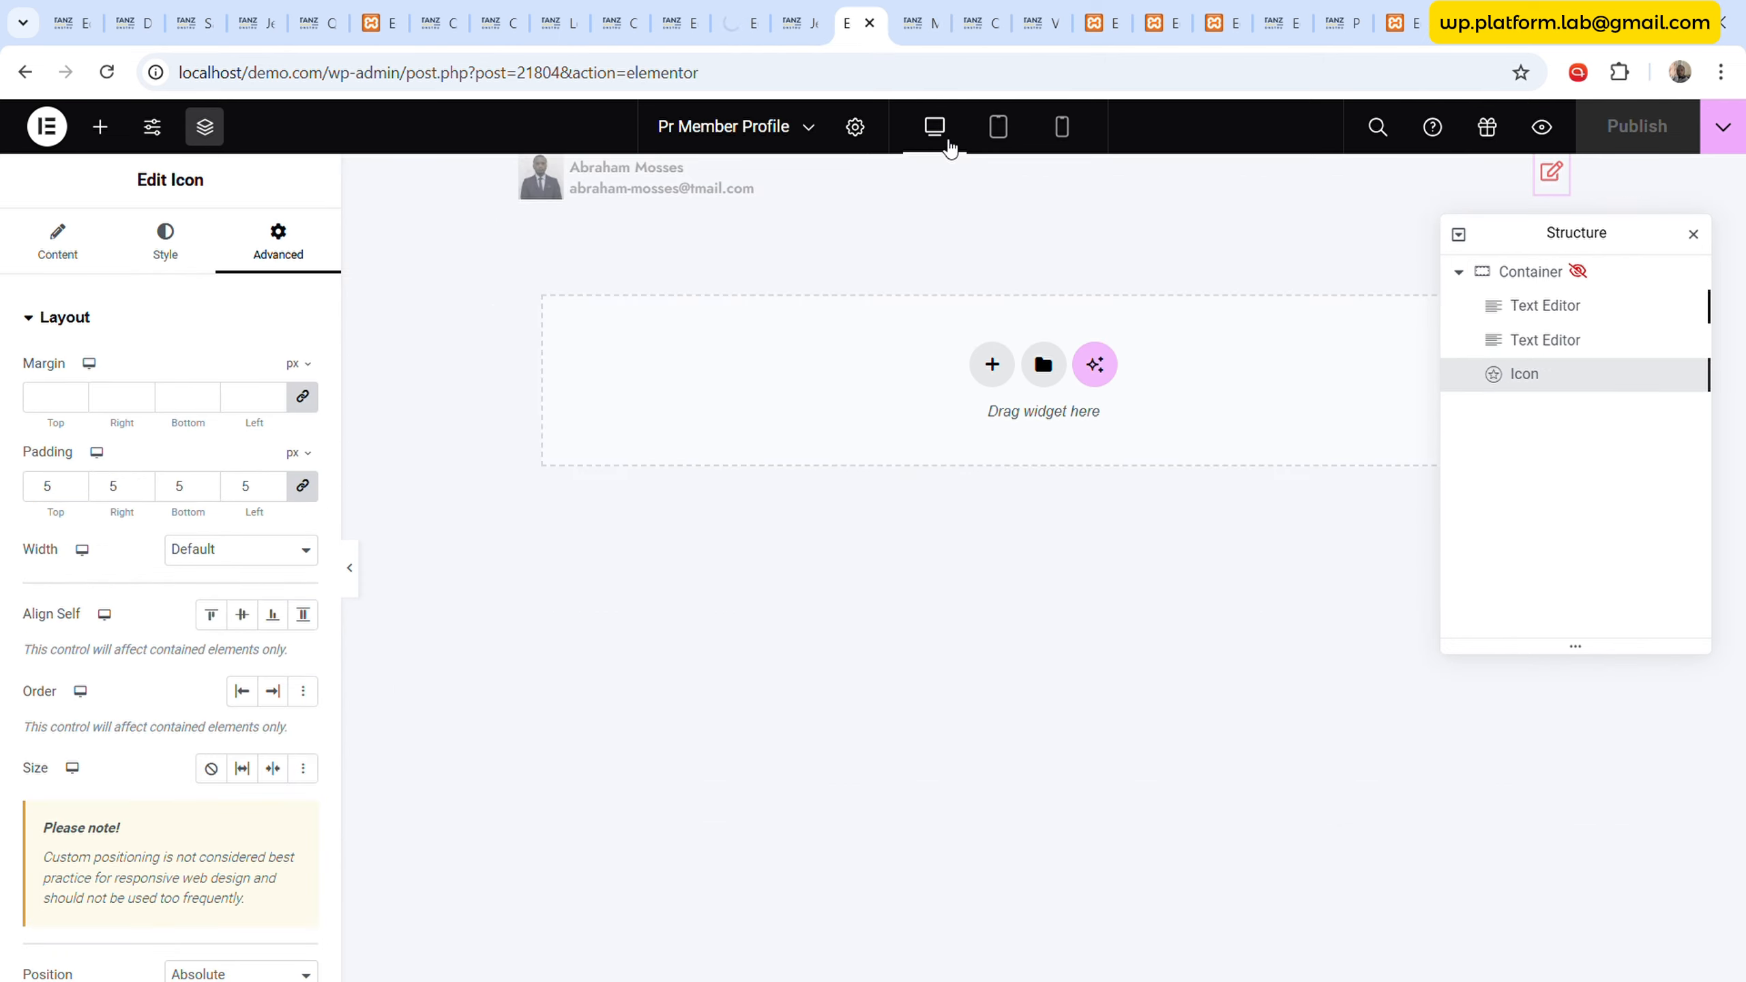
left_click(1104, 23)
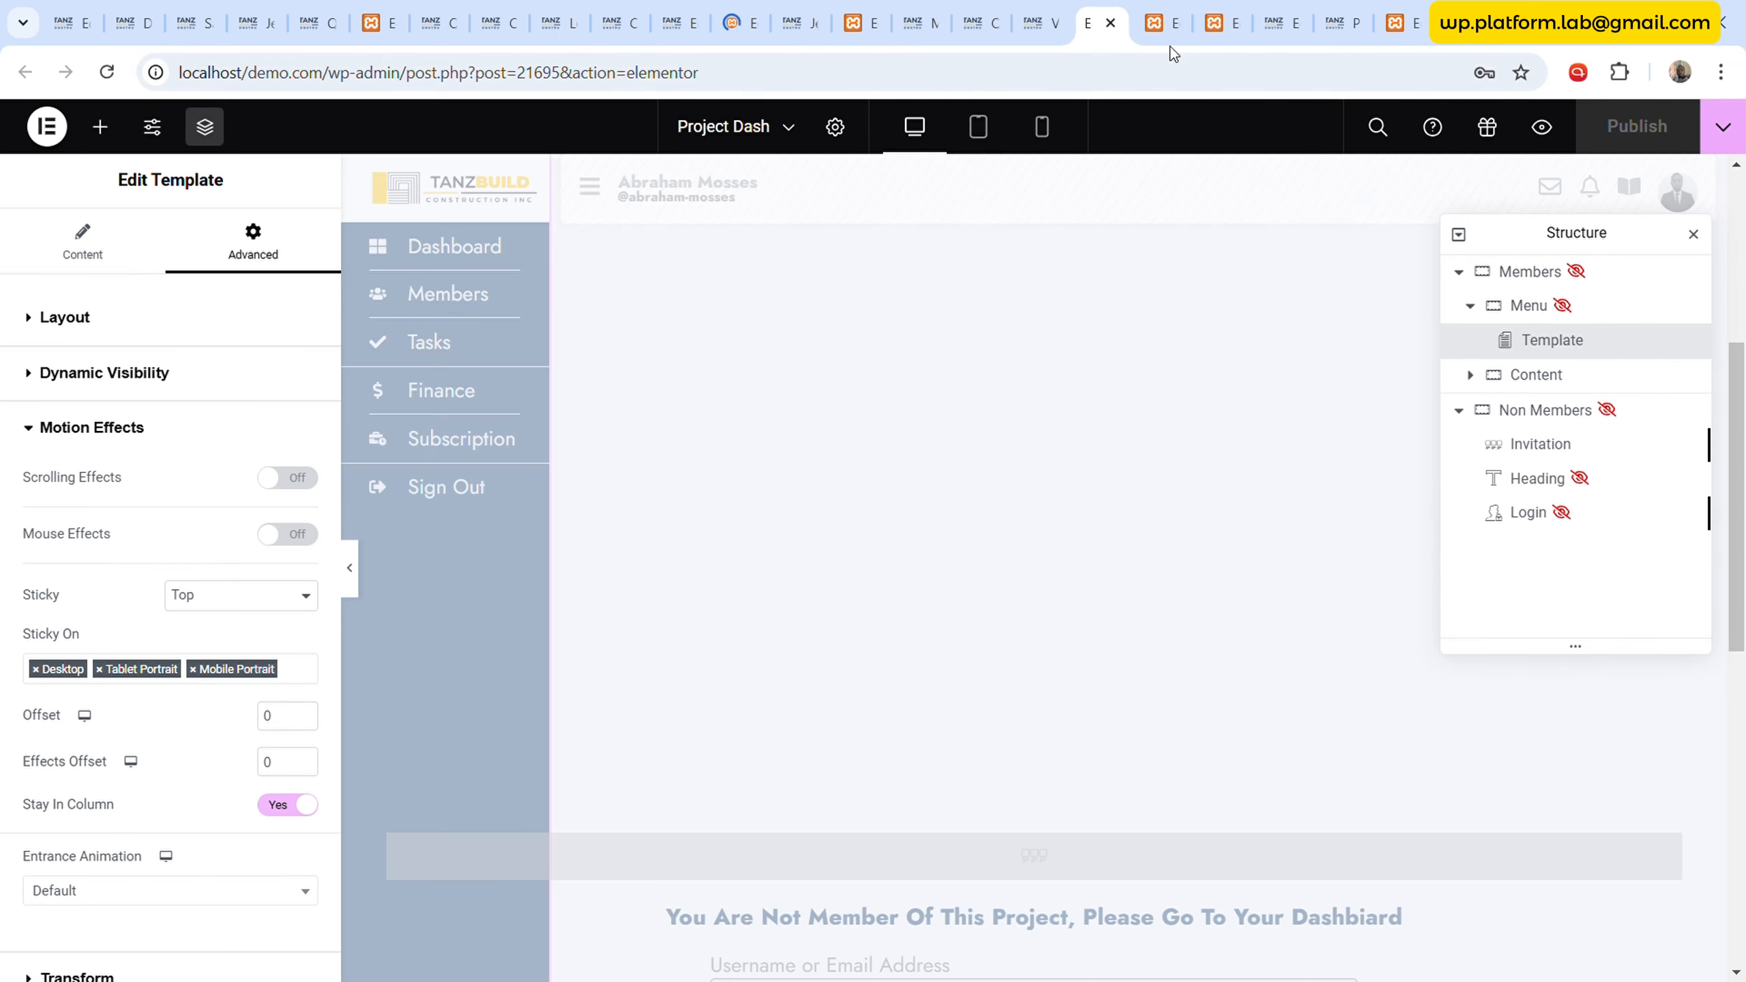
left_click(1161, 23)
left_click(1224, 22)
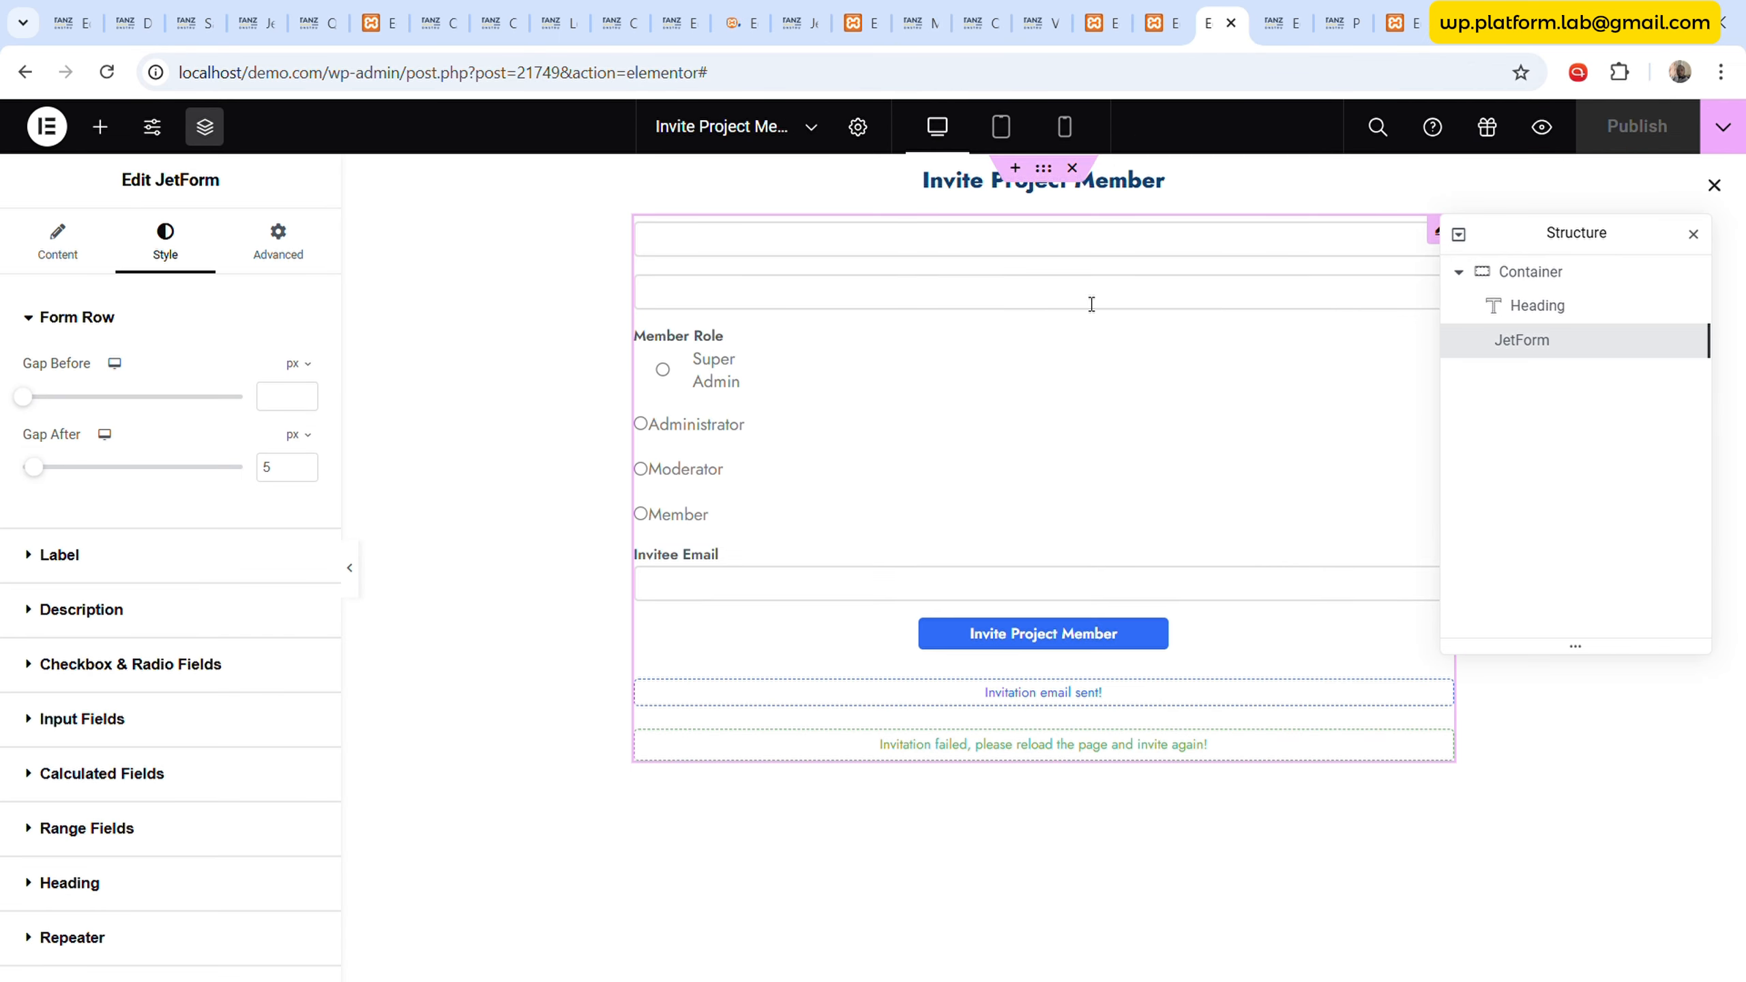
right_click(1006, 423)
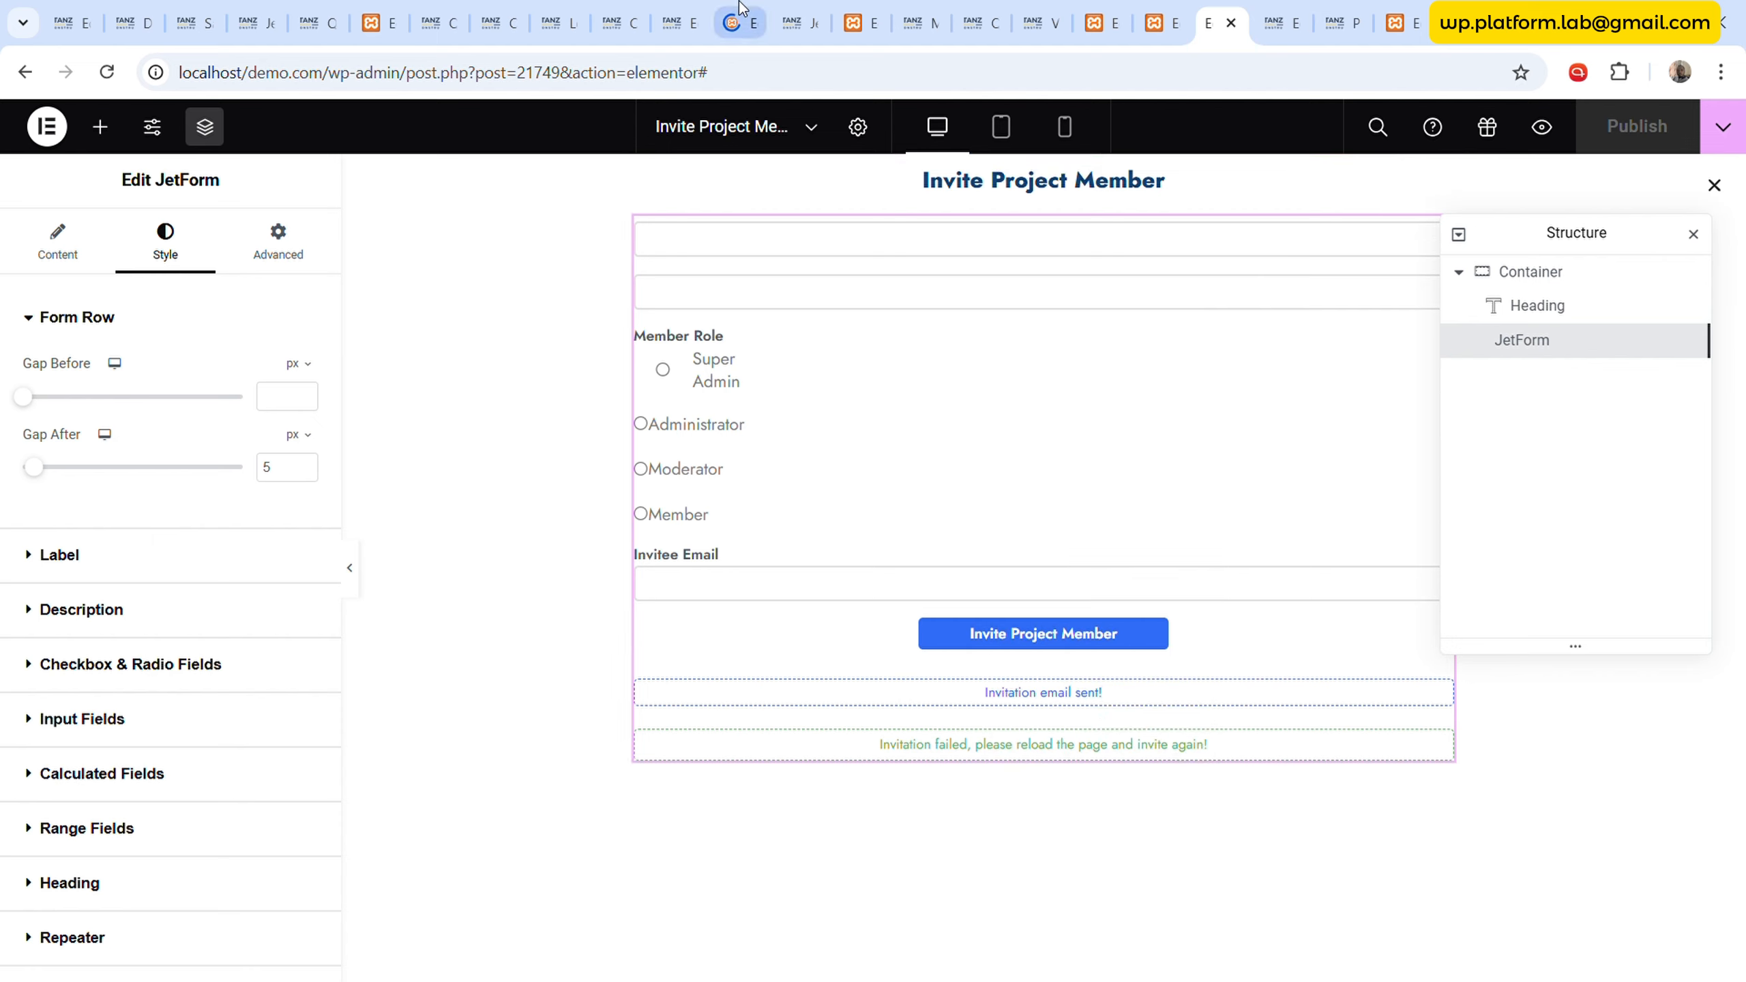
- Choose the "Add new Project Members item" form for the JetForm widget on the Project Member Edit page
left_click(741, 22)
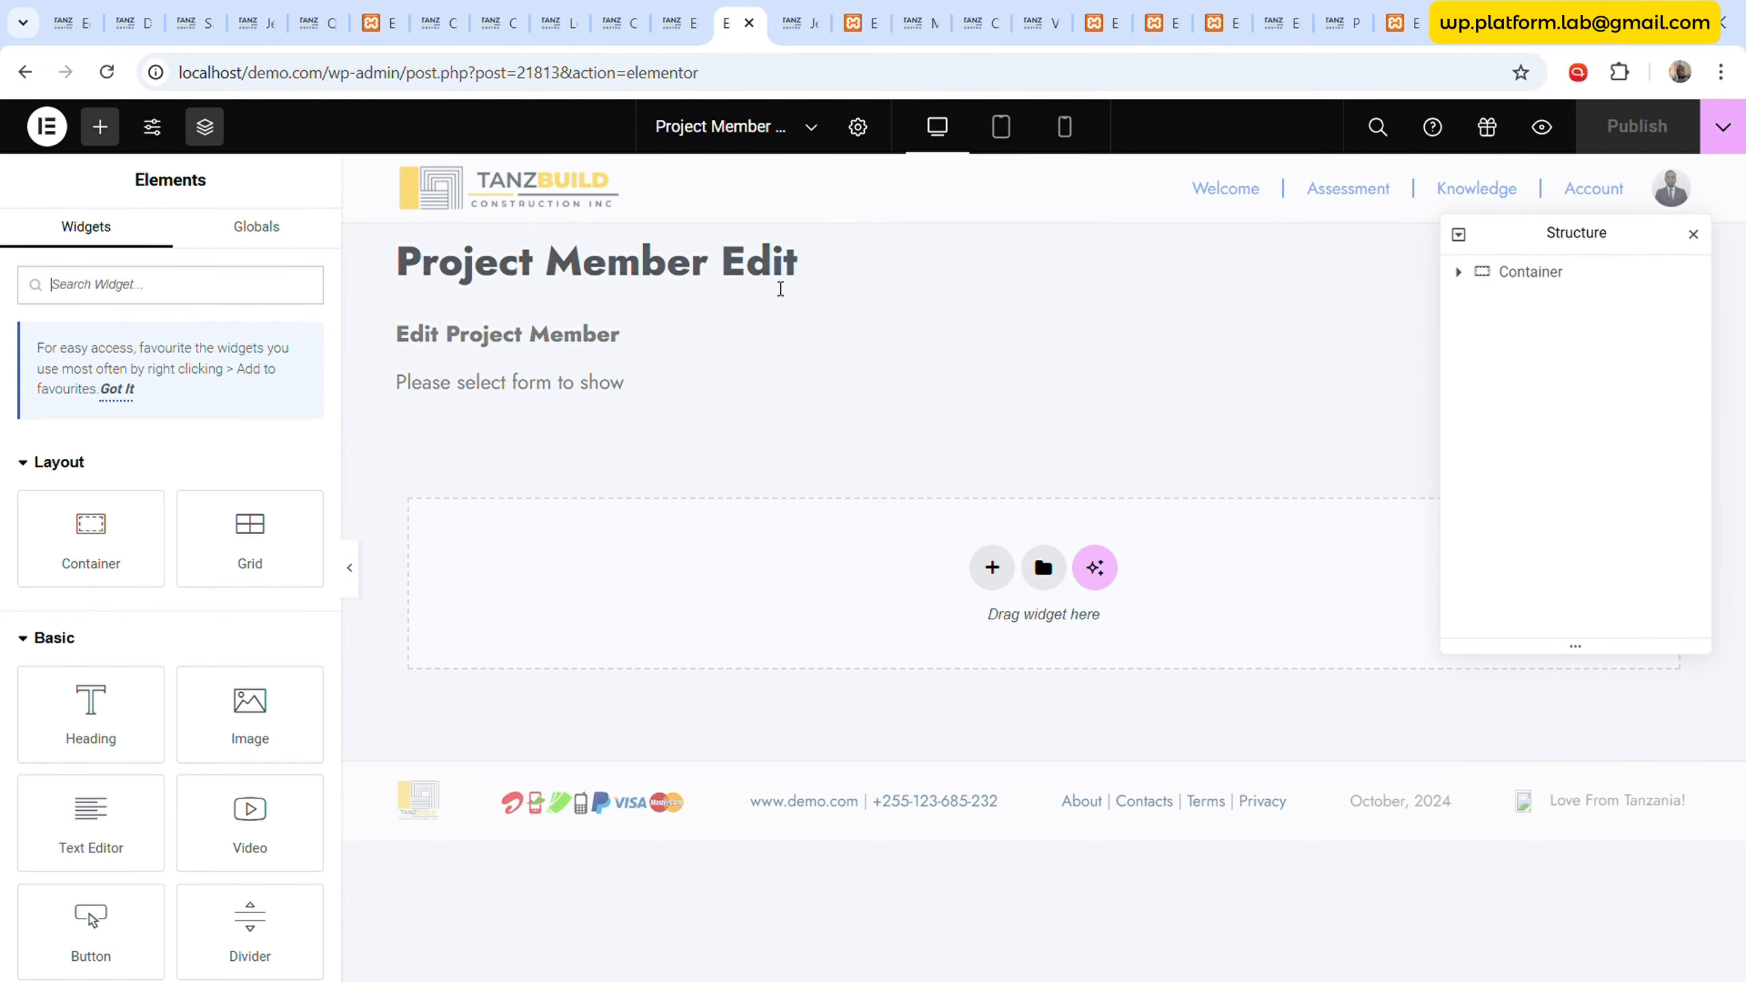
left_click(664, 384)
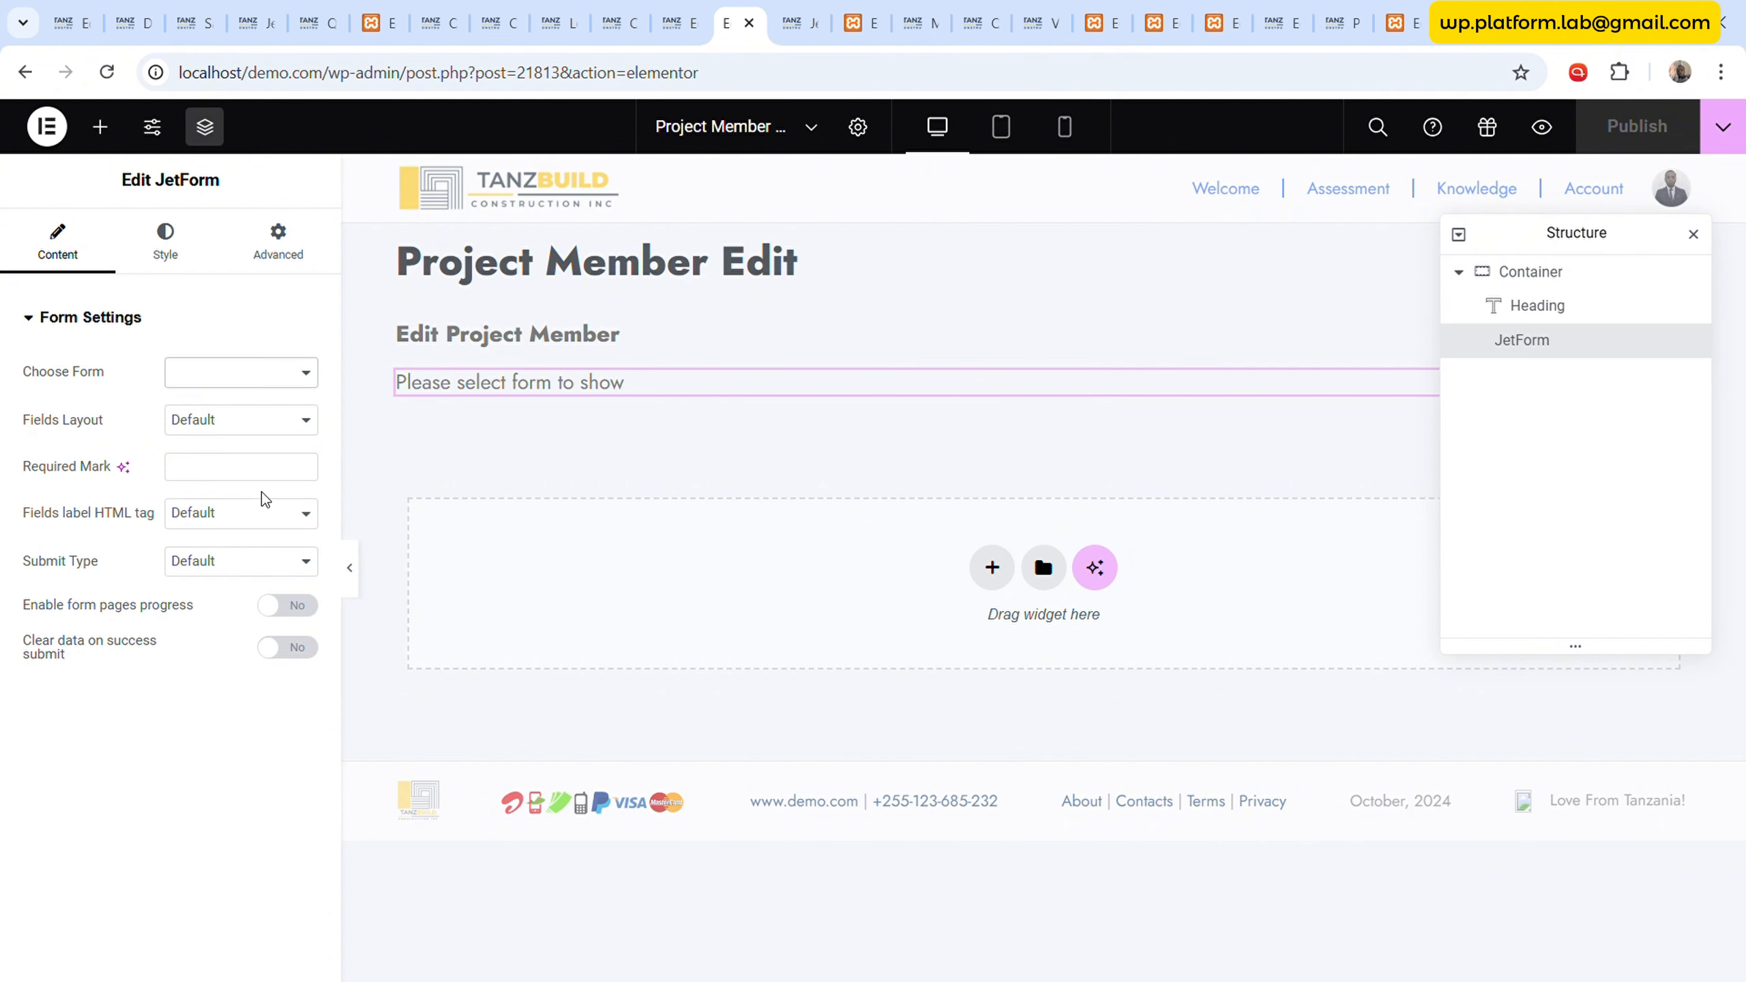
left_click(264, 571)
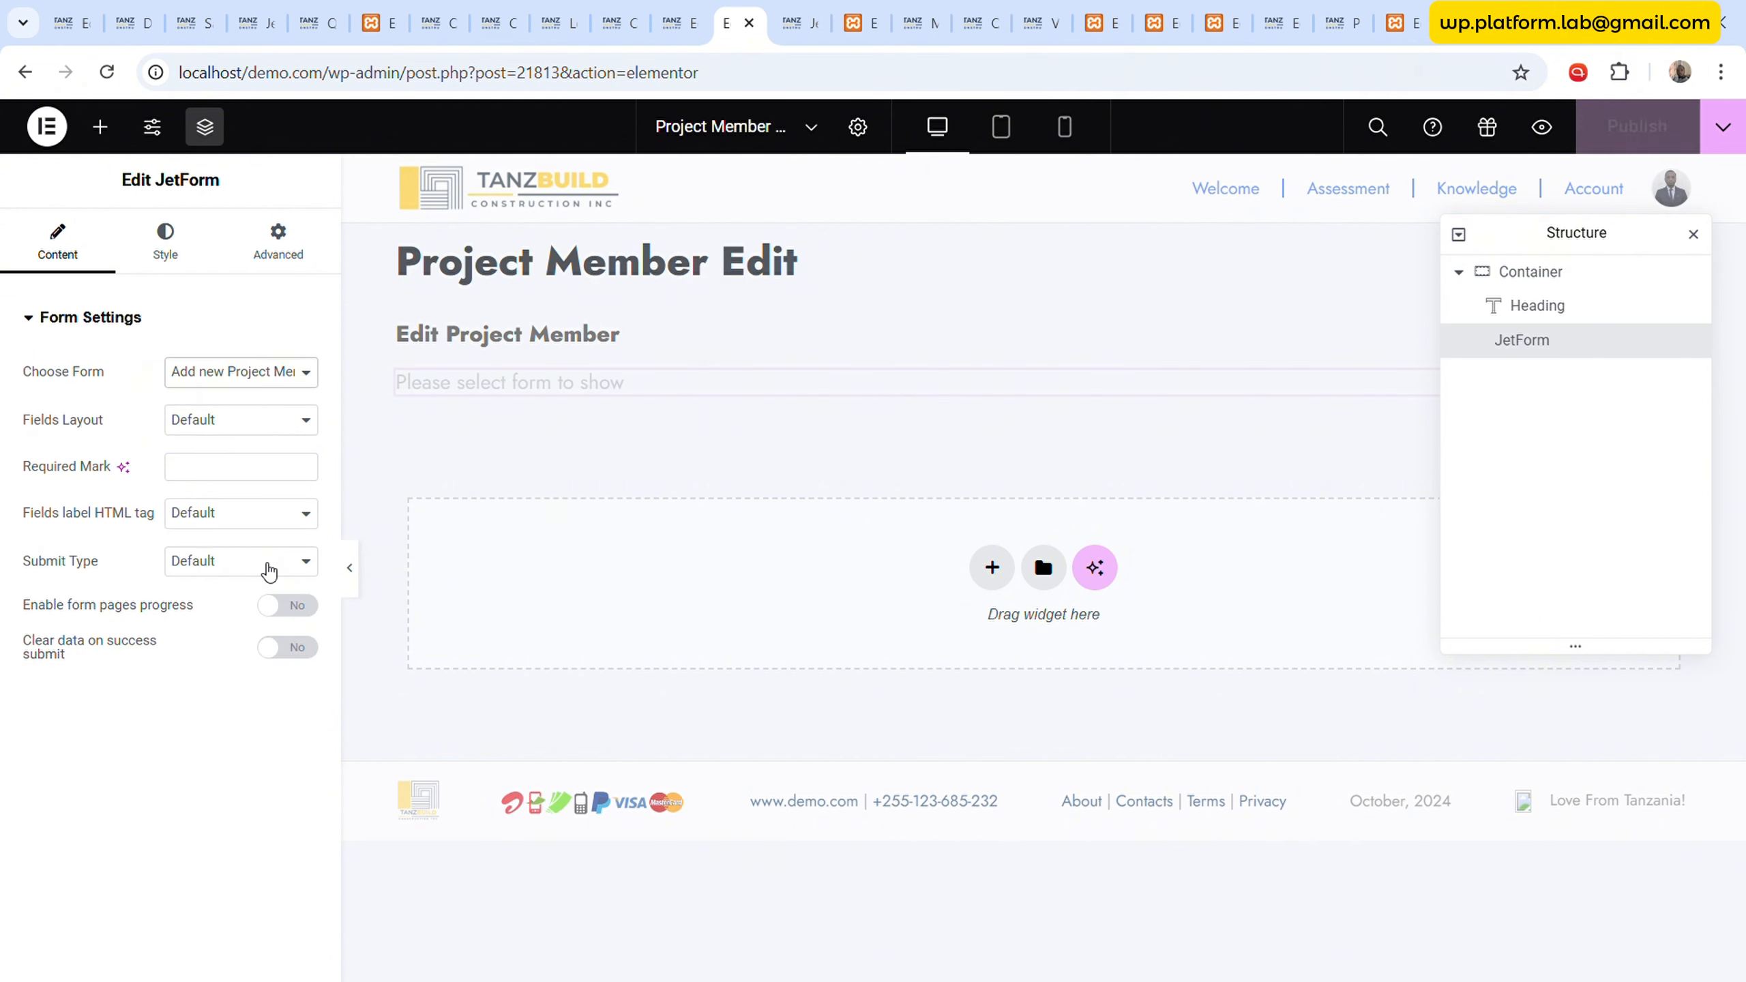
- Paste the copied JetForm style onto the member edit form and save the page changes
right_click(744, 521)
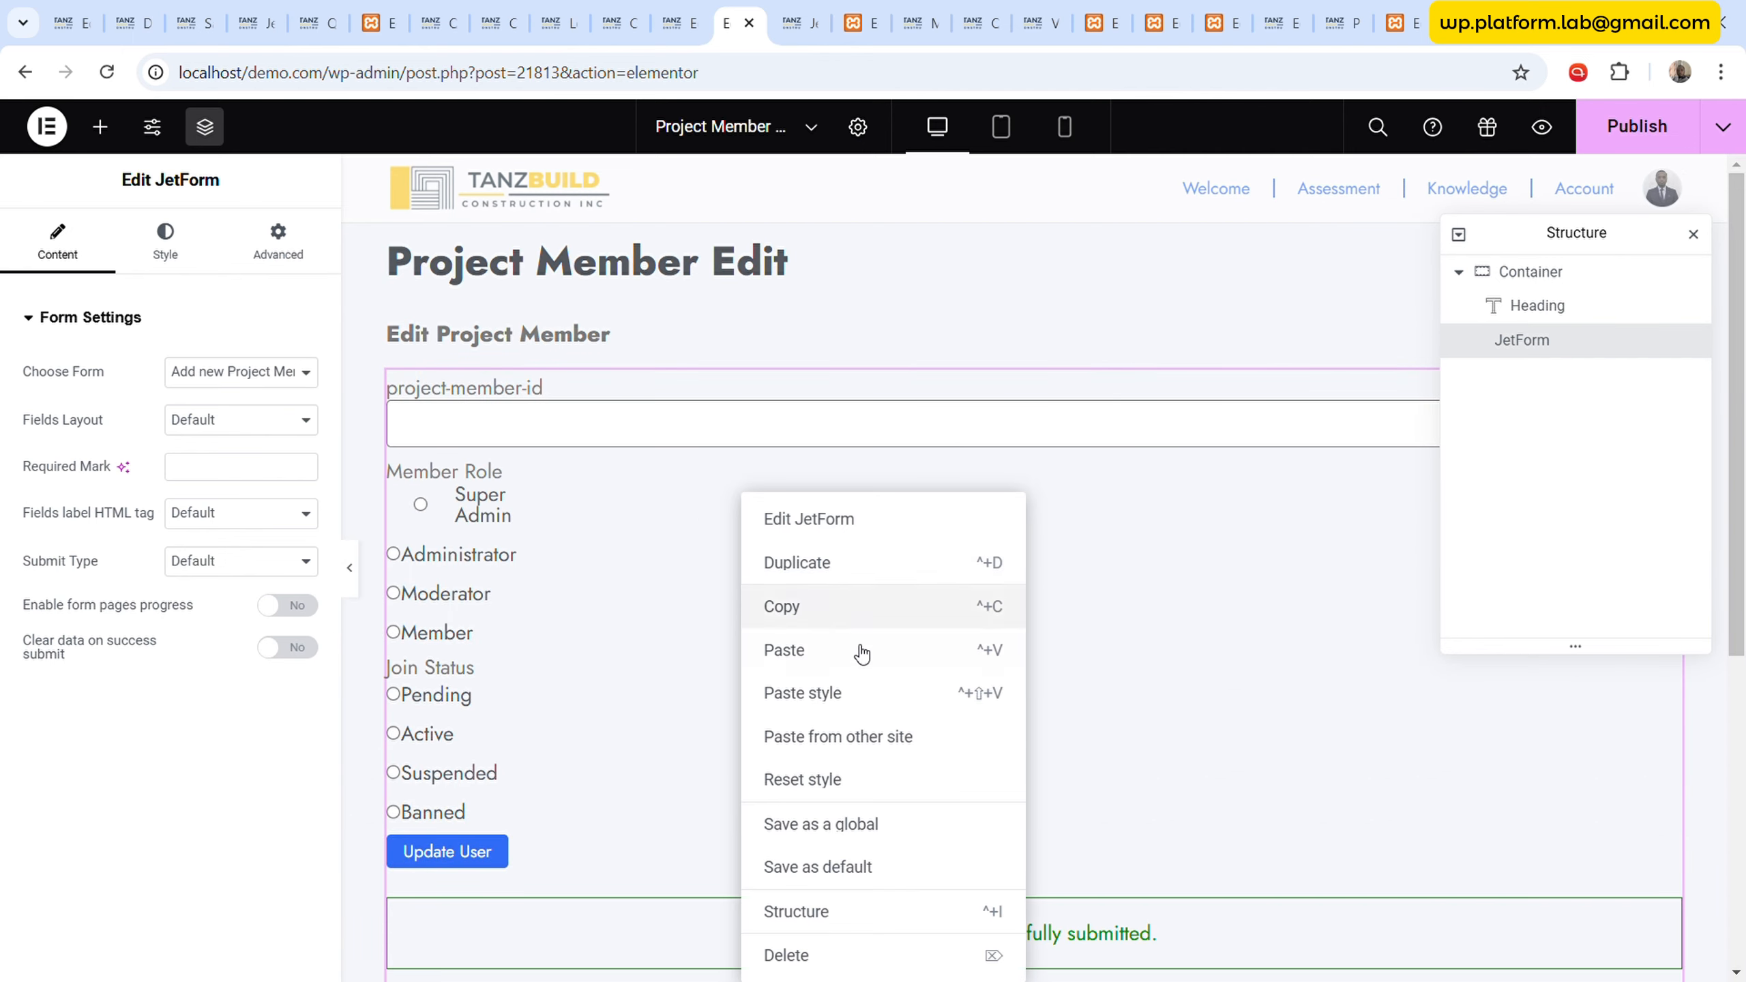
left_click(841, 693)
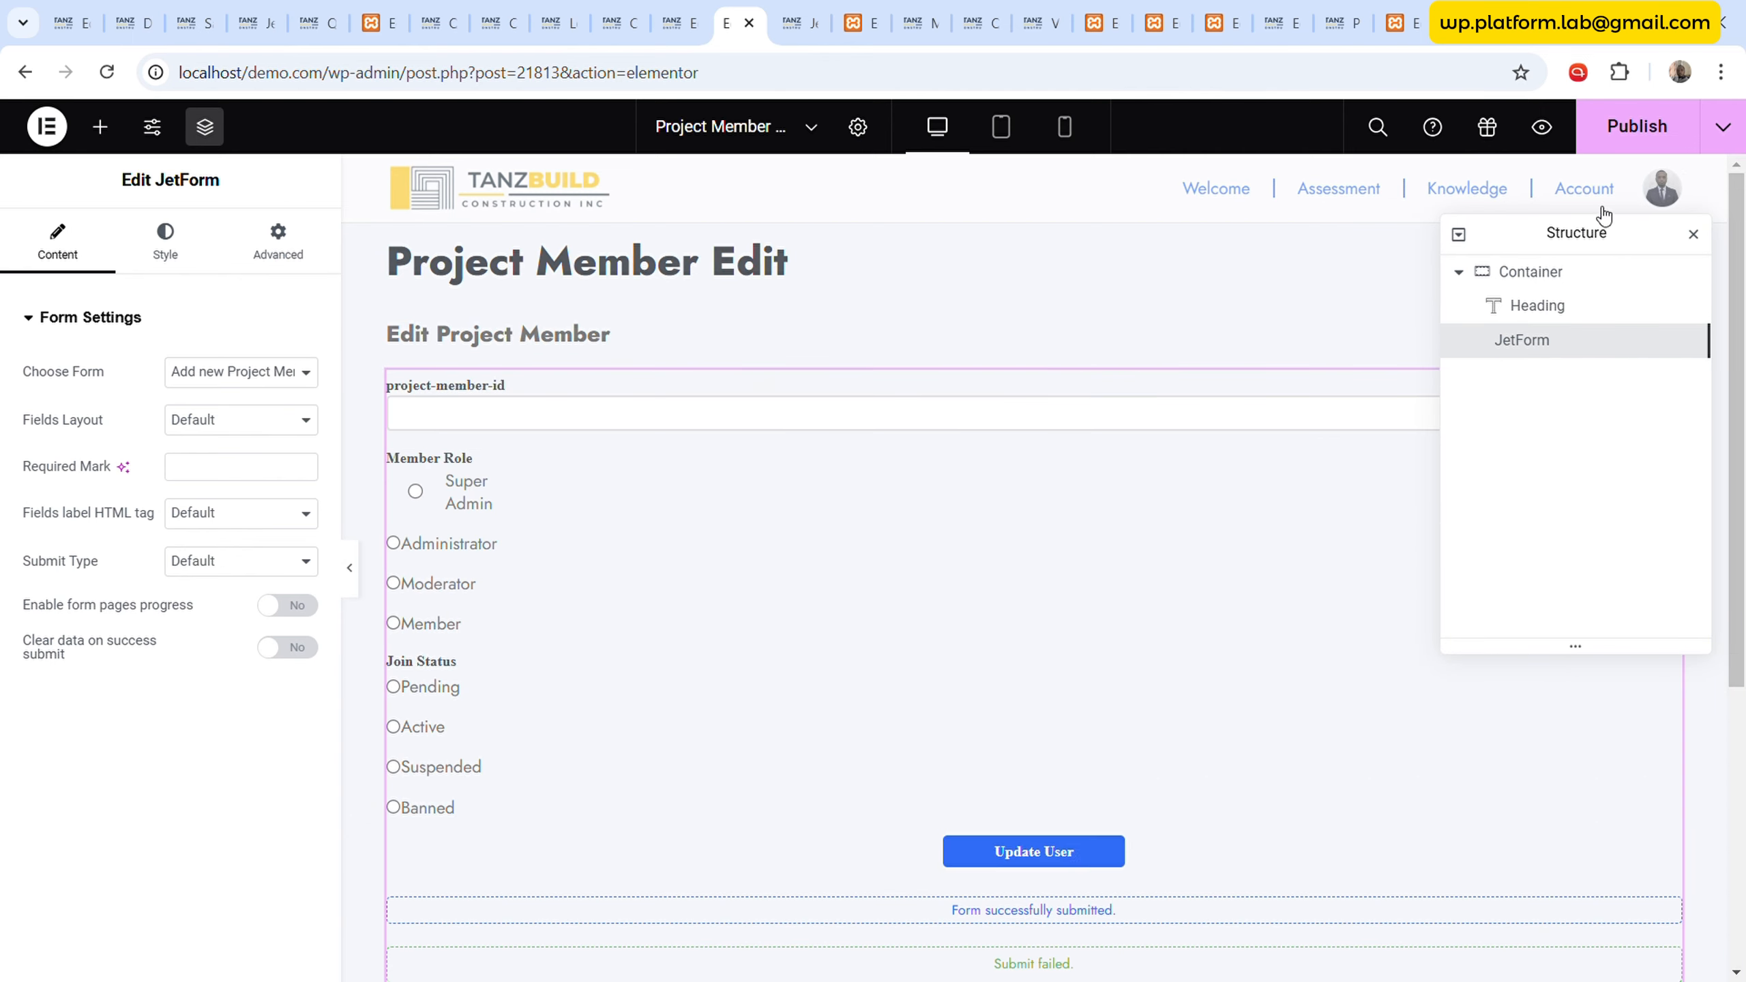
left_click(1636, 164)
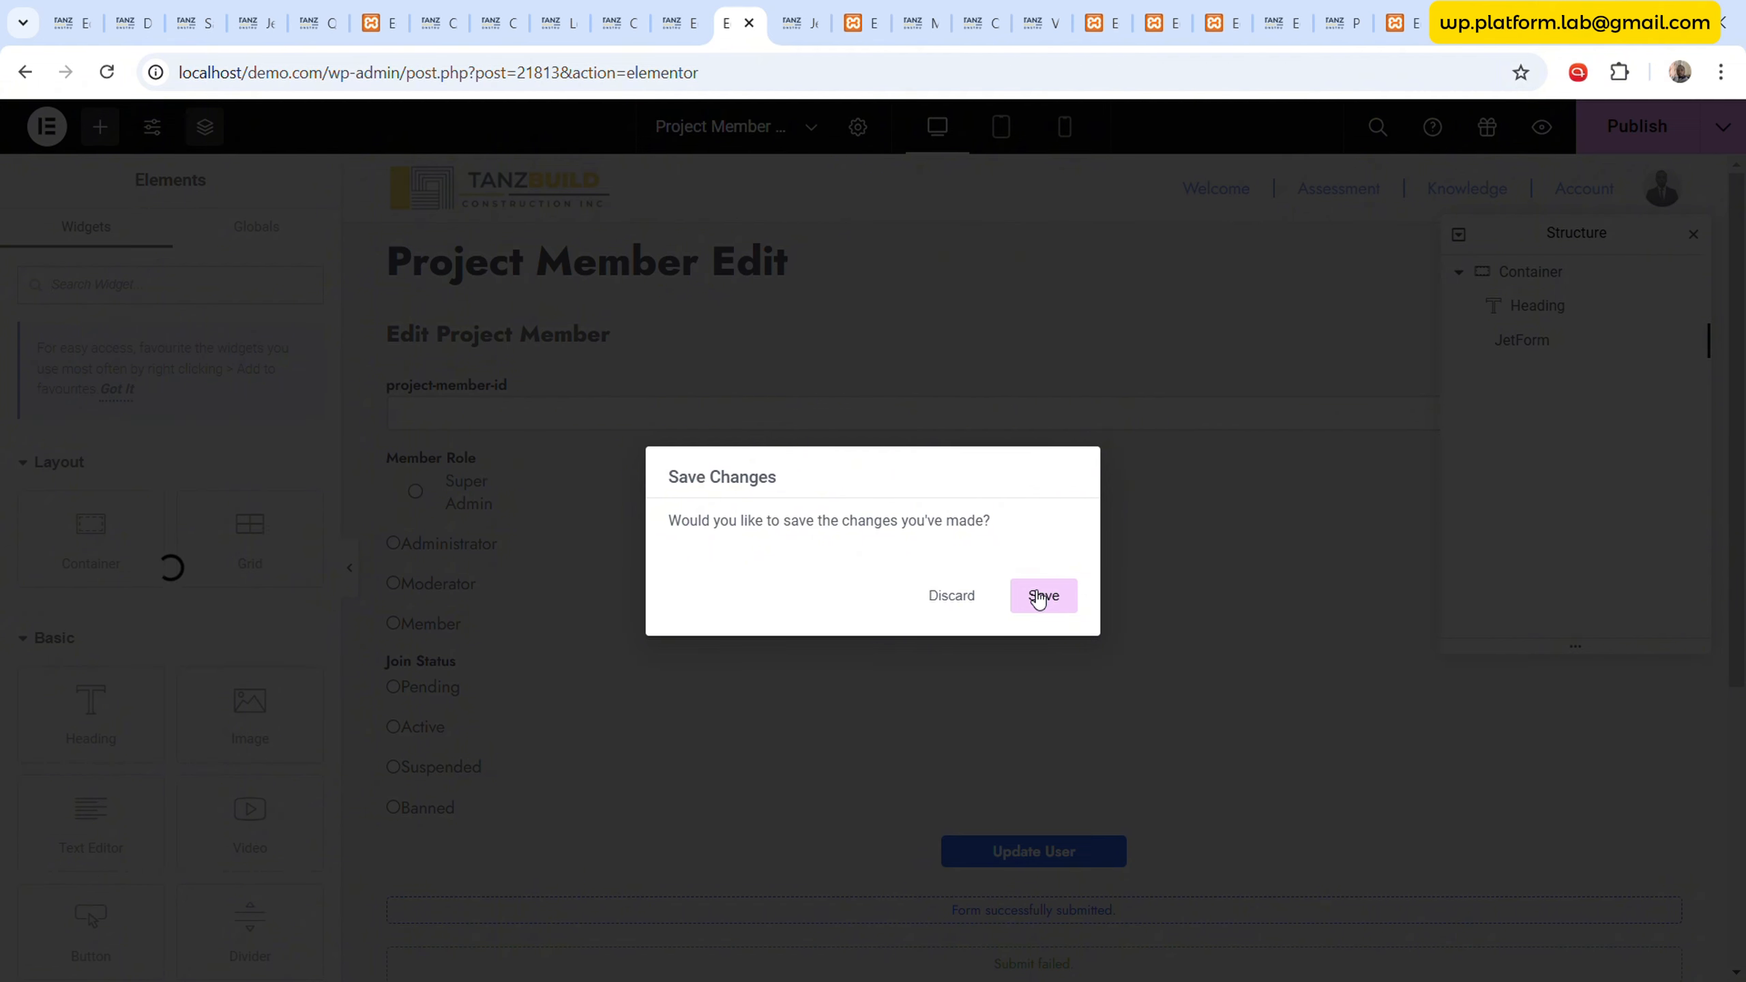
left_click(1039, 596)
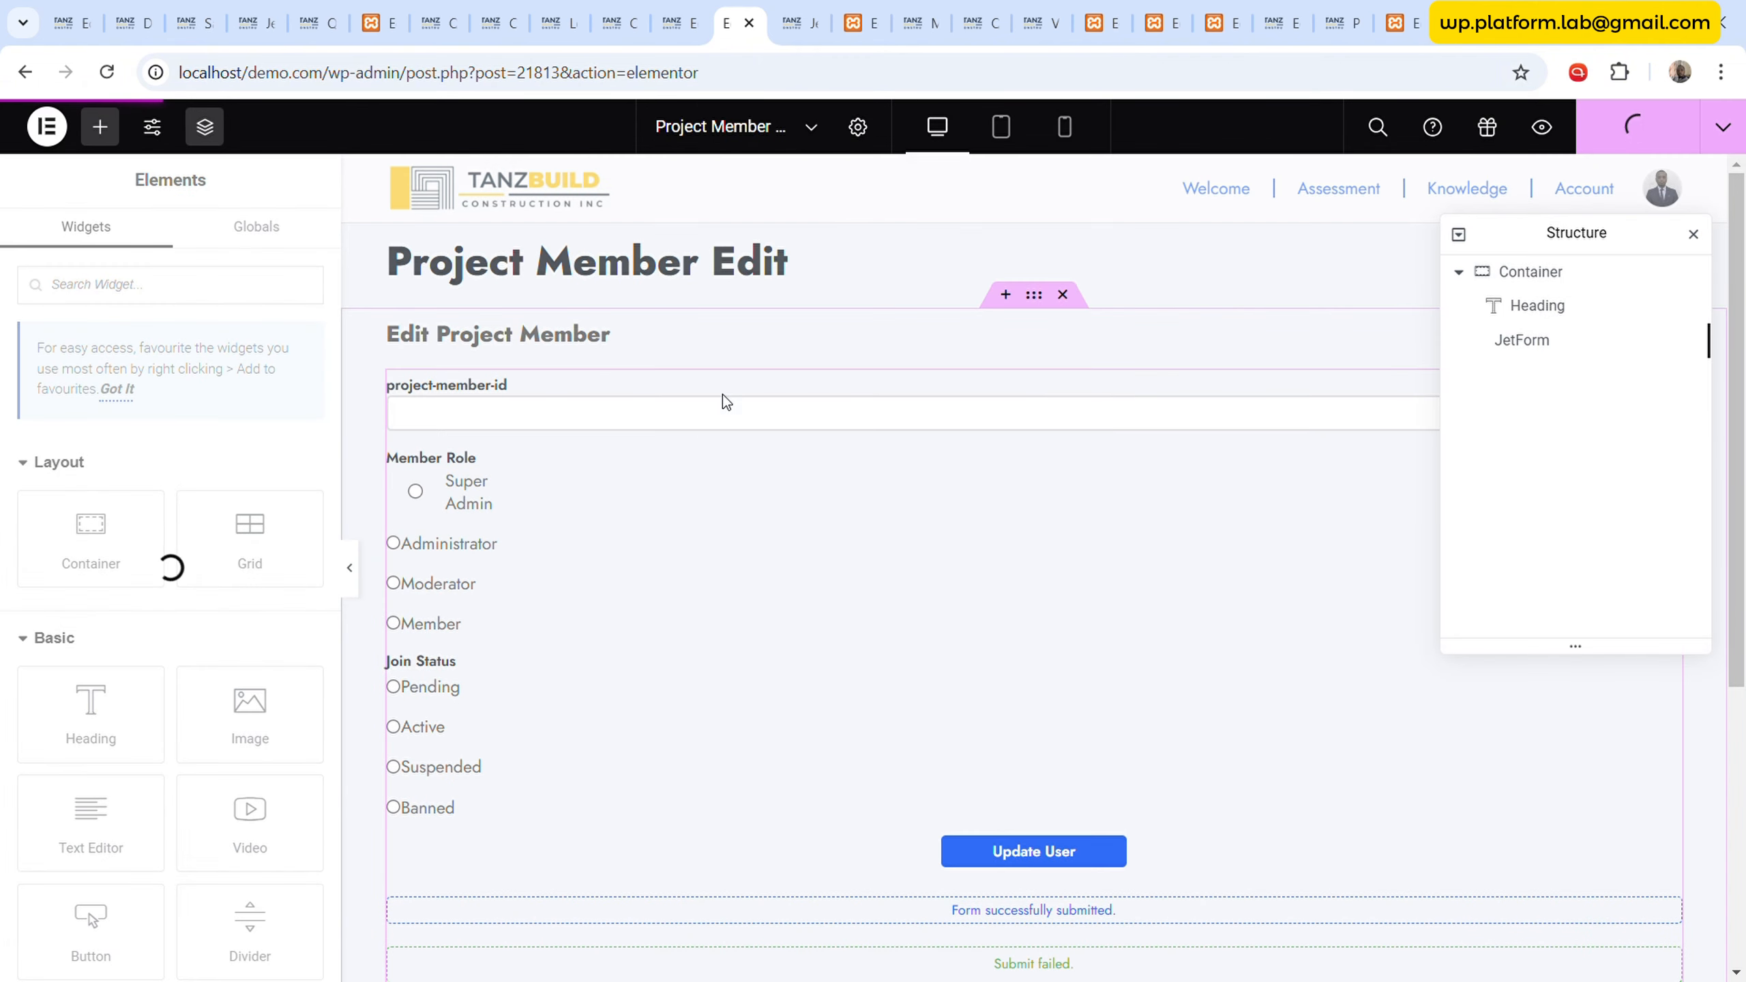
left_click_drag(1514, 241, 1354, 499)
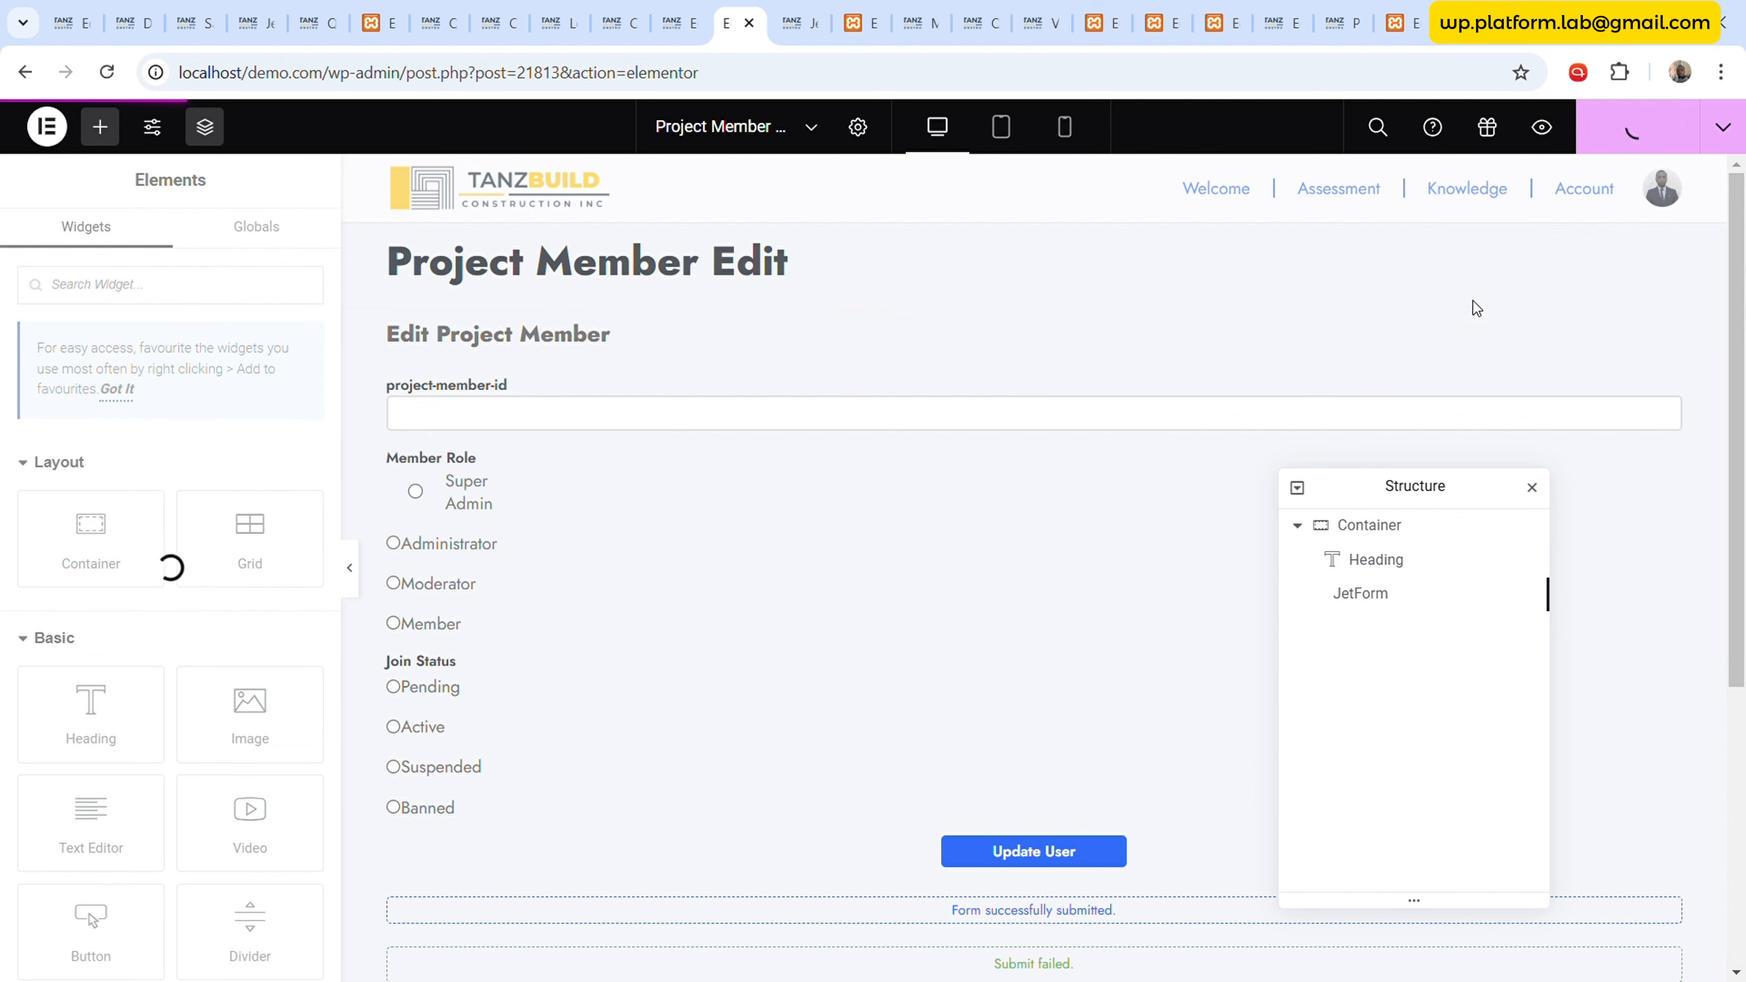
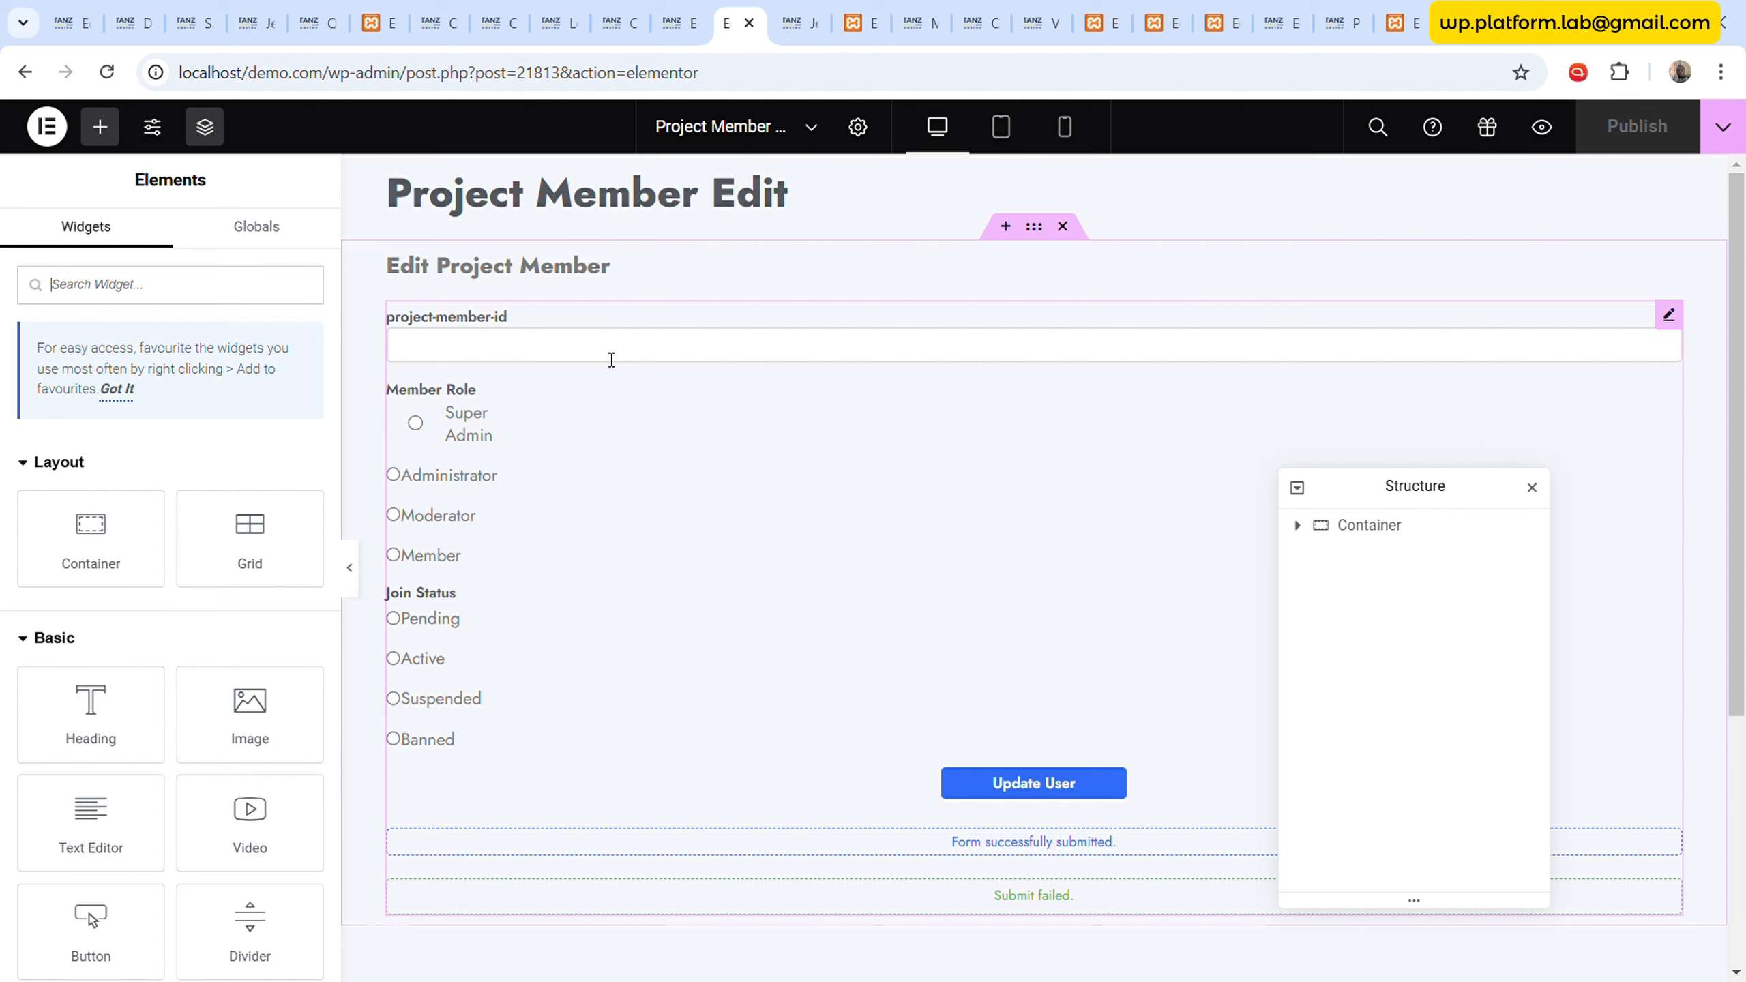
- Review the project-member-id field in the Project Members form and the icon in the Pr Member Profile template
left_click(696, 6)
left_click(187, 257)
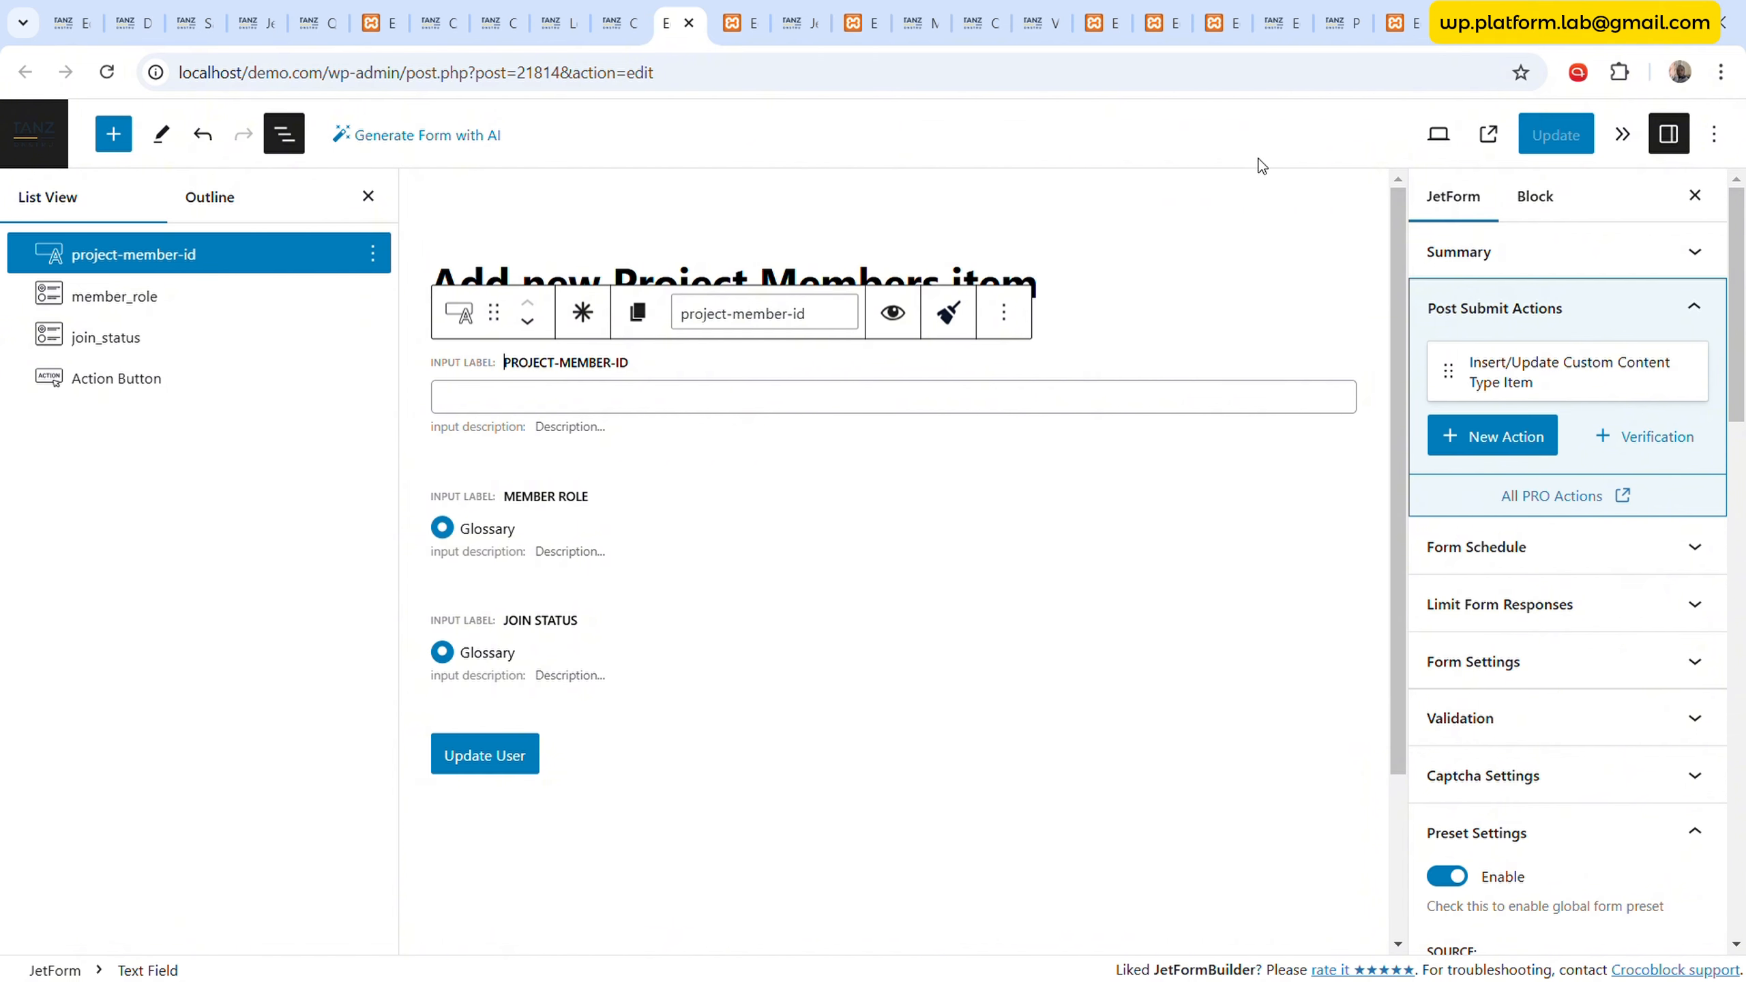
left_click(757, 8)
left_click(861, 23)
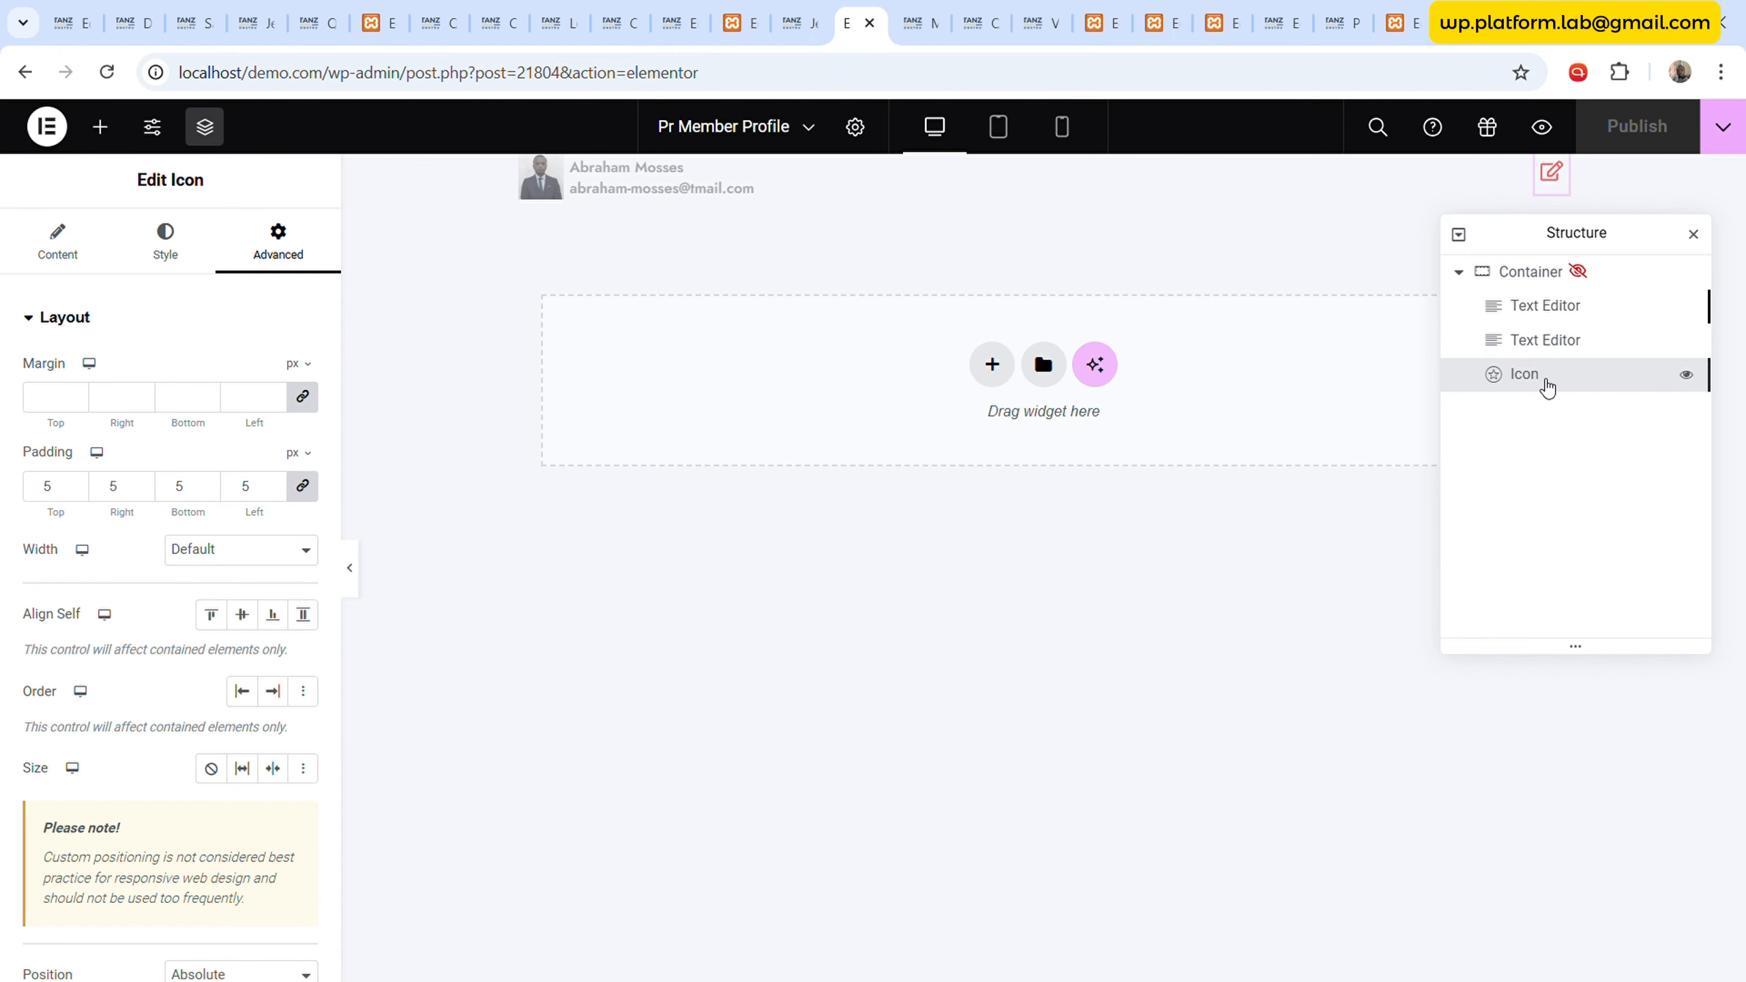
- Open the Project Side Menu template for editing from the menu's Template widget on the Project Dash page
left_click(1104, 23)
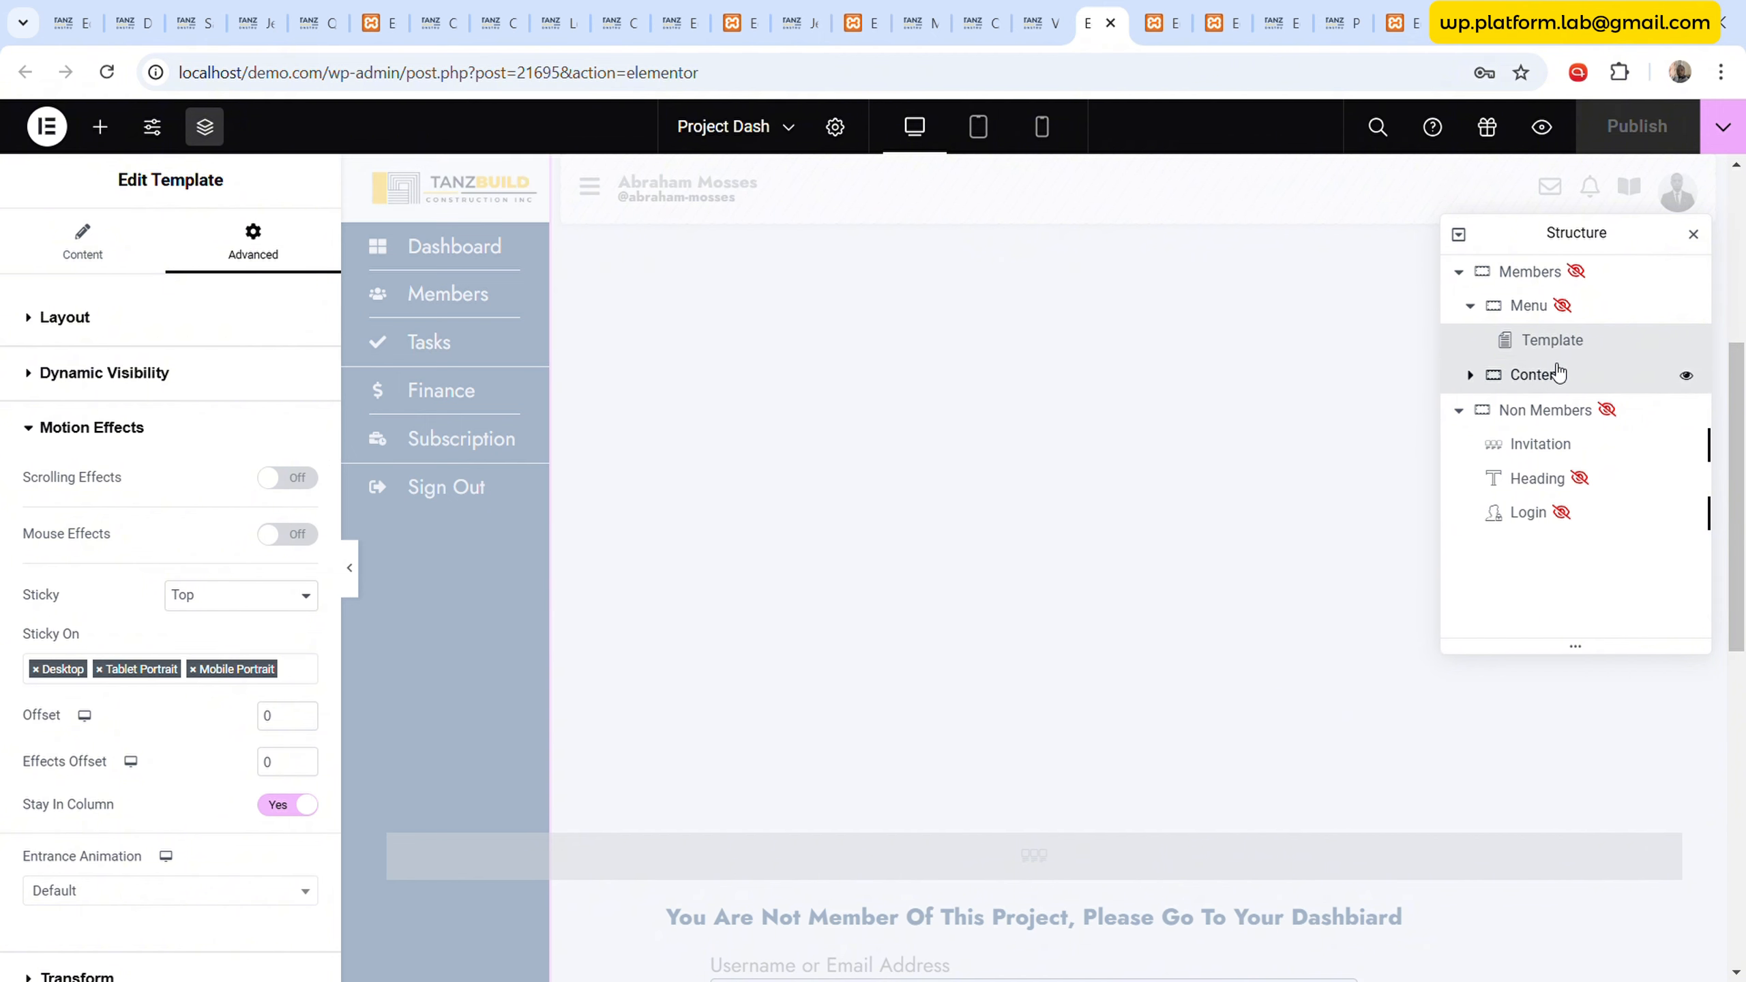
left_click(1534, 375)
left_click(1553, 340)
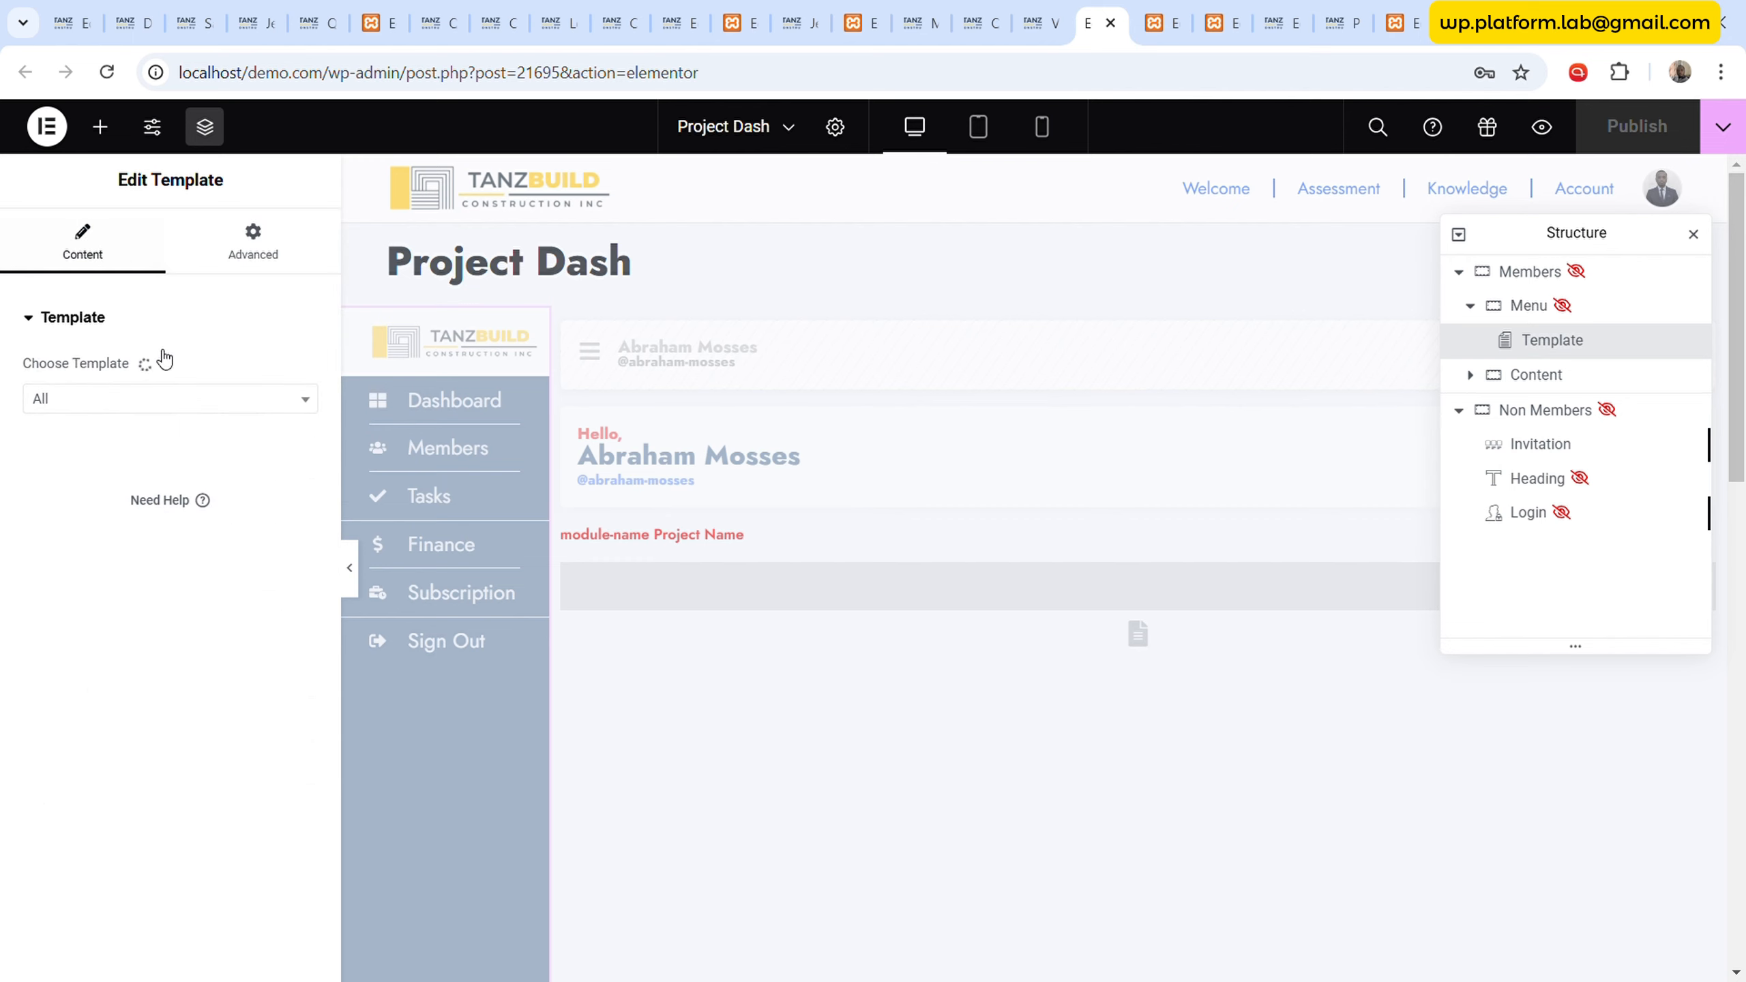
left_click(1537, 378)
left_click(1519, 340)
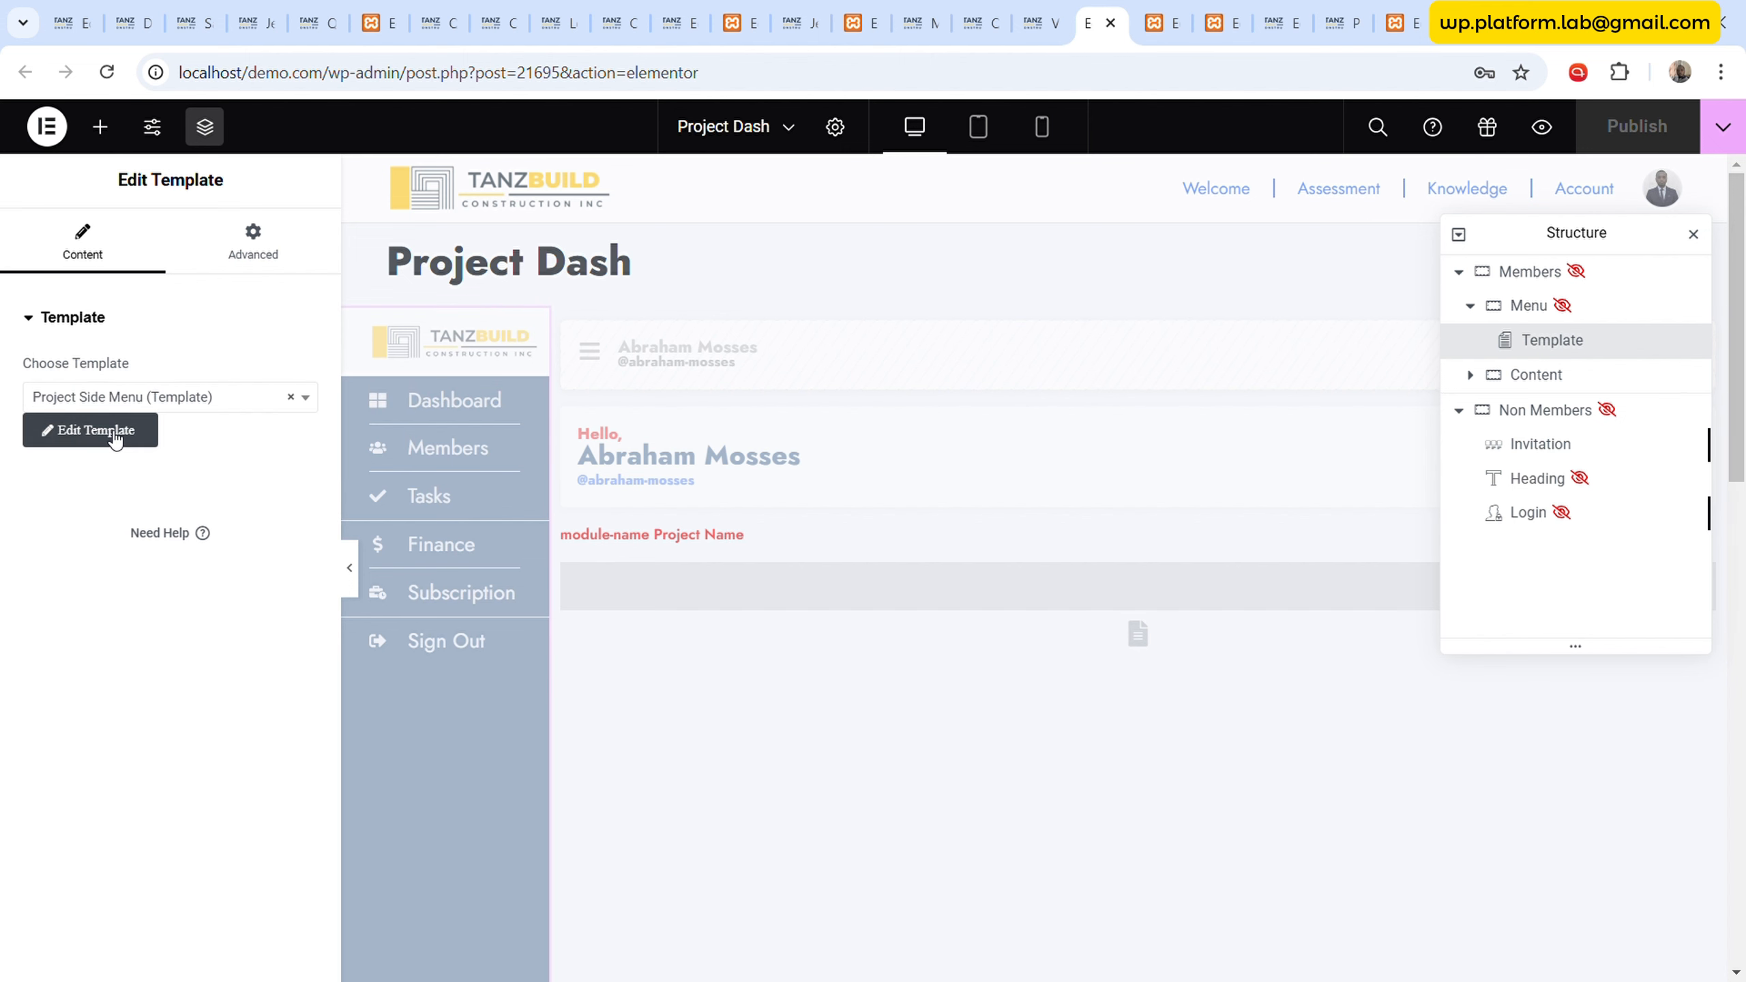
left_click(113, 430)
left_click(1055, 23)
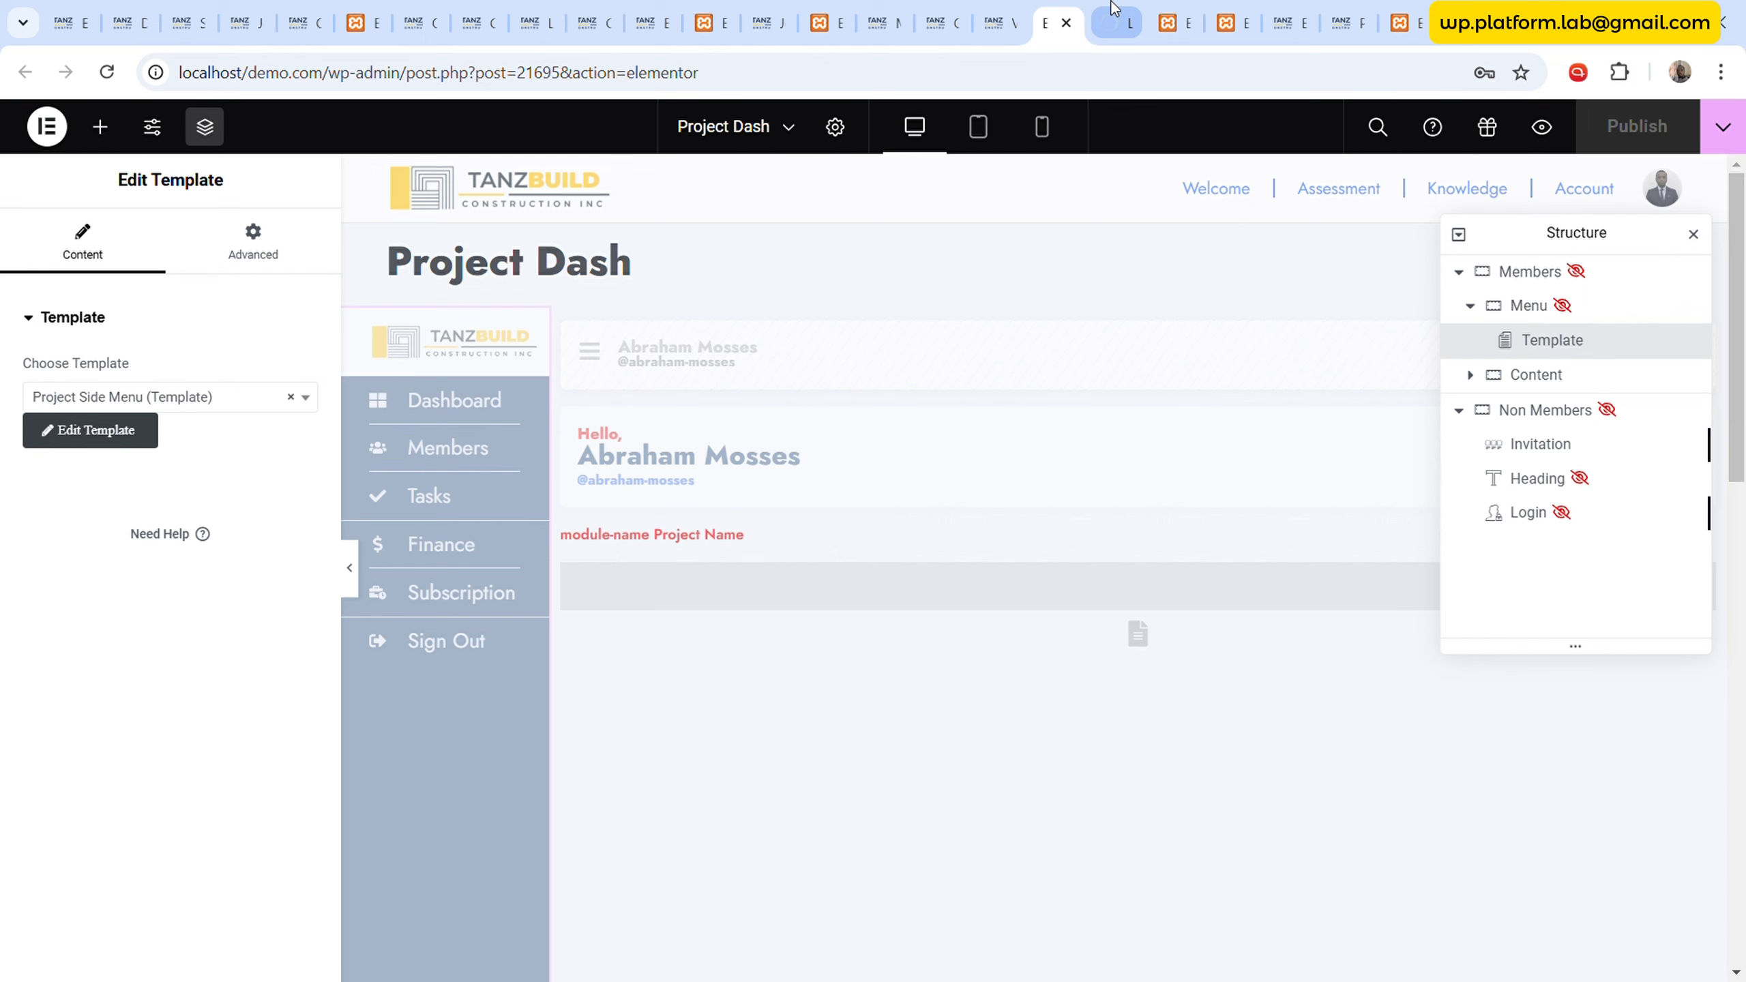
left_click(1112, 20)
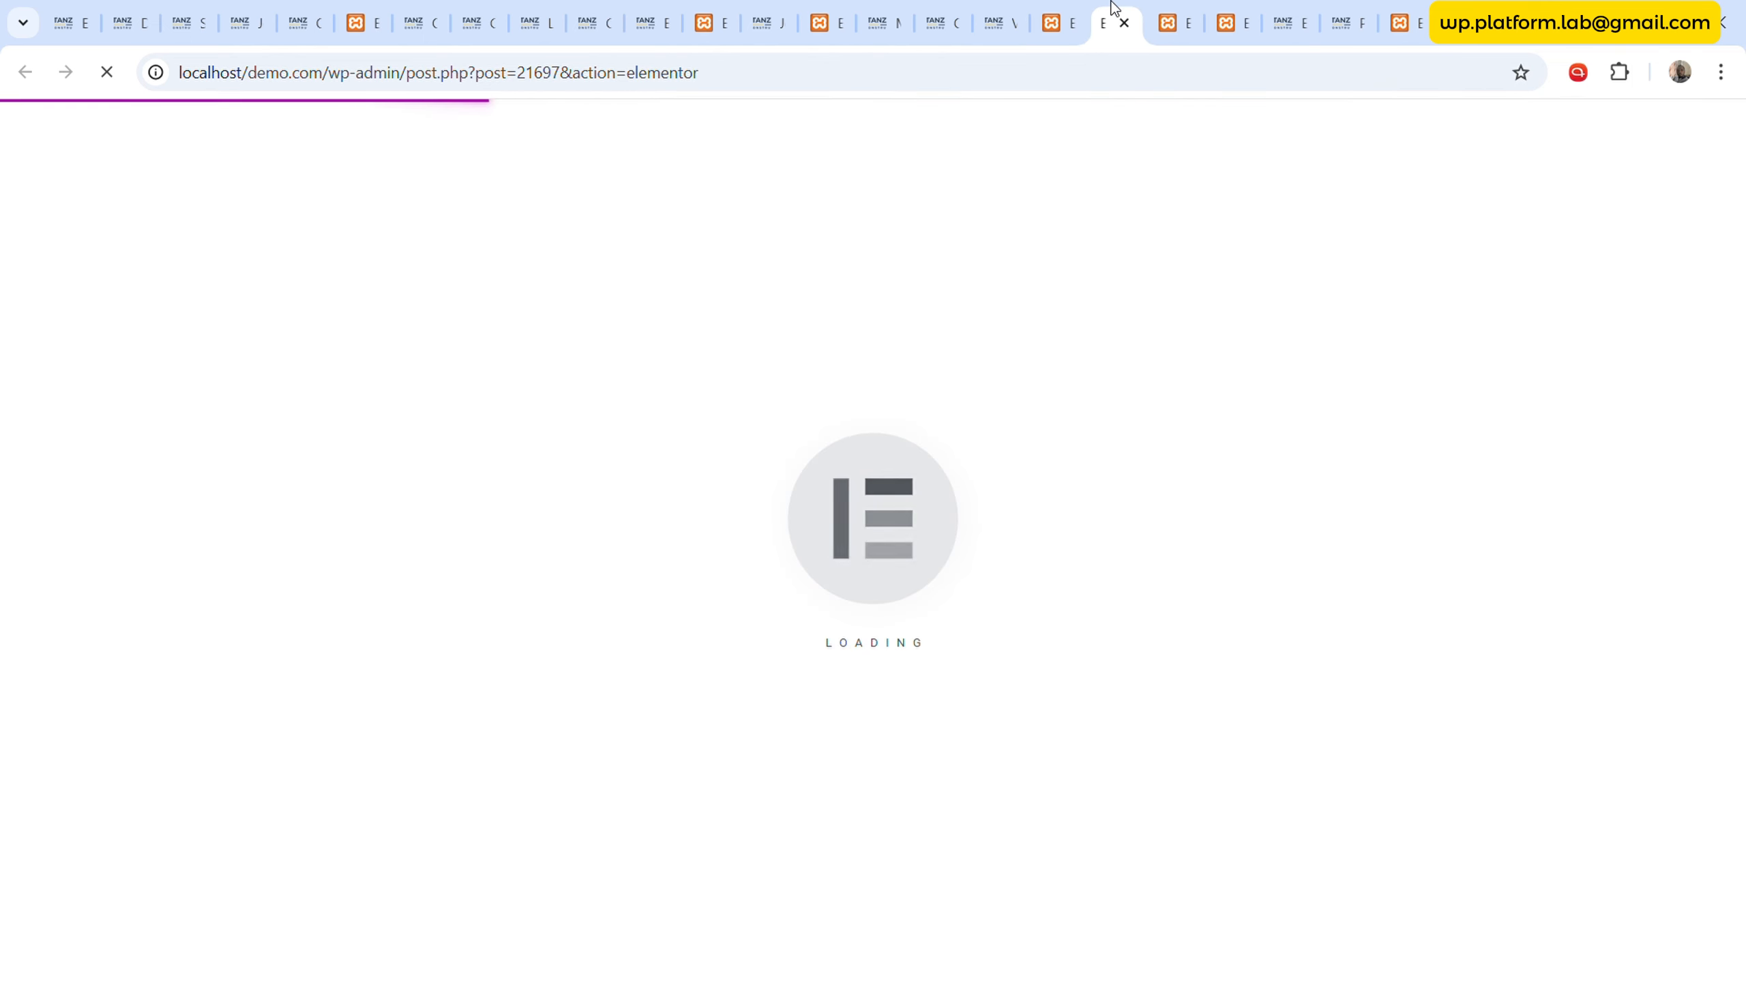
left_click(1048, 23)
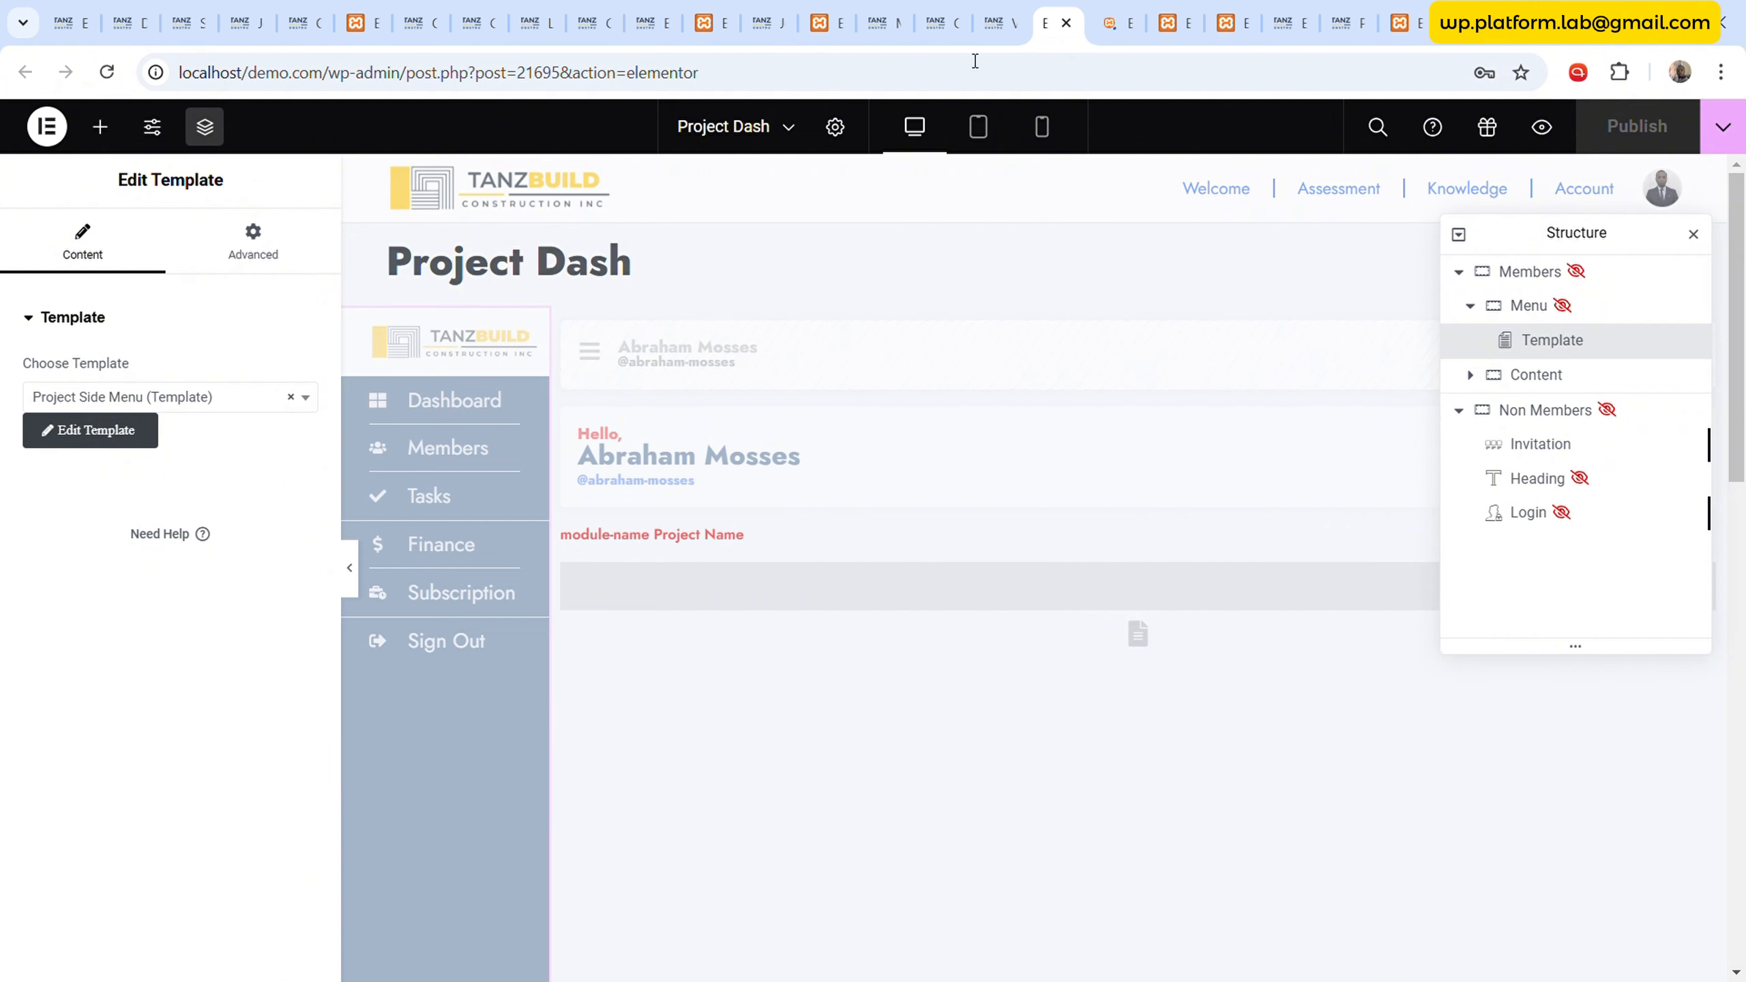
left_click(1112, 17)
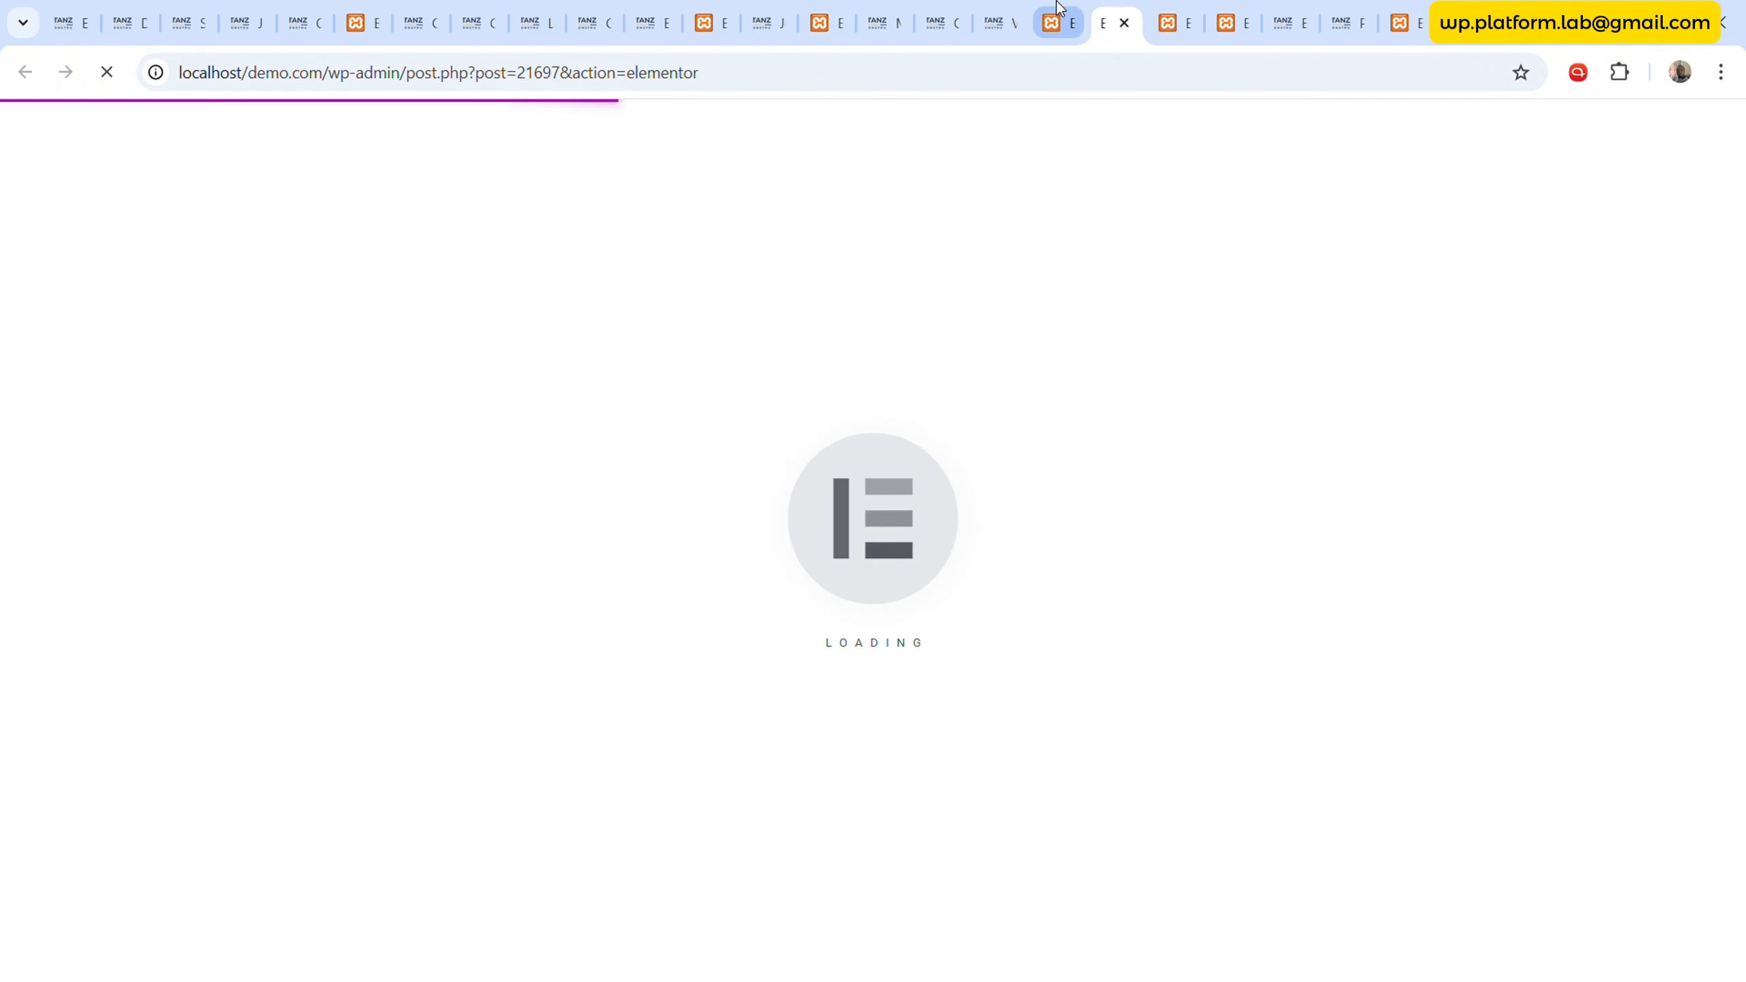
left_click(1051, 20)
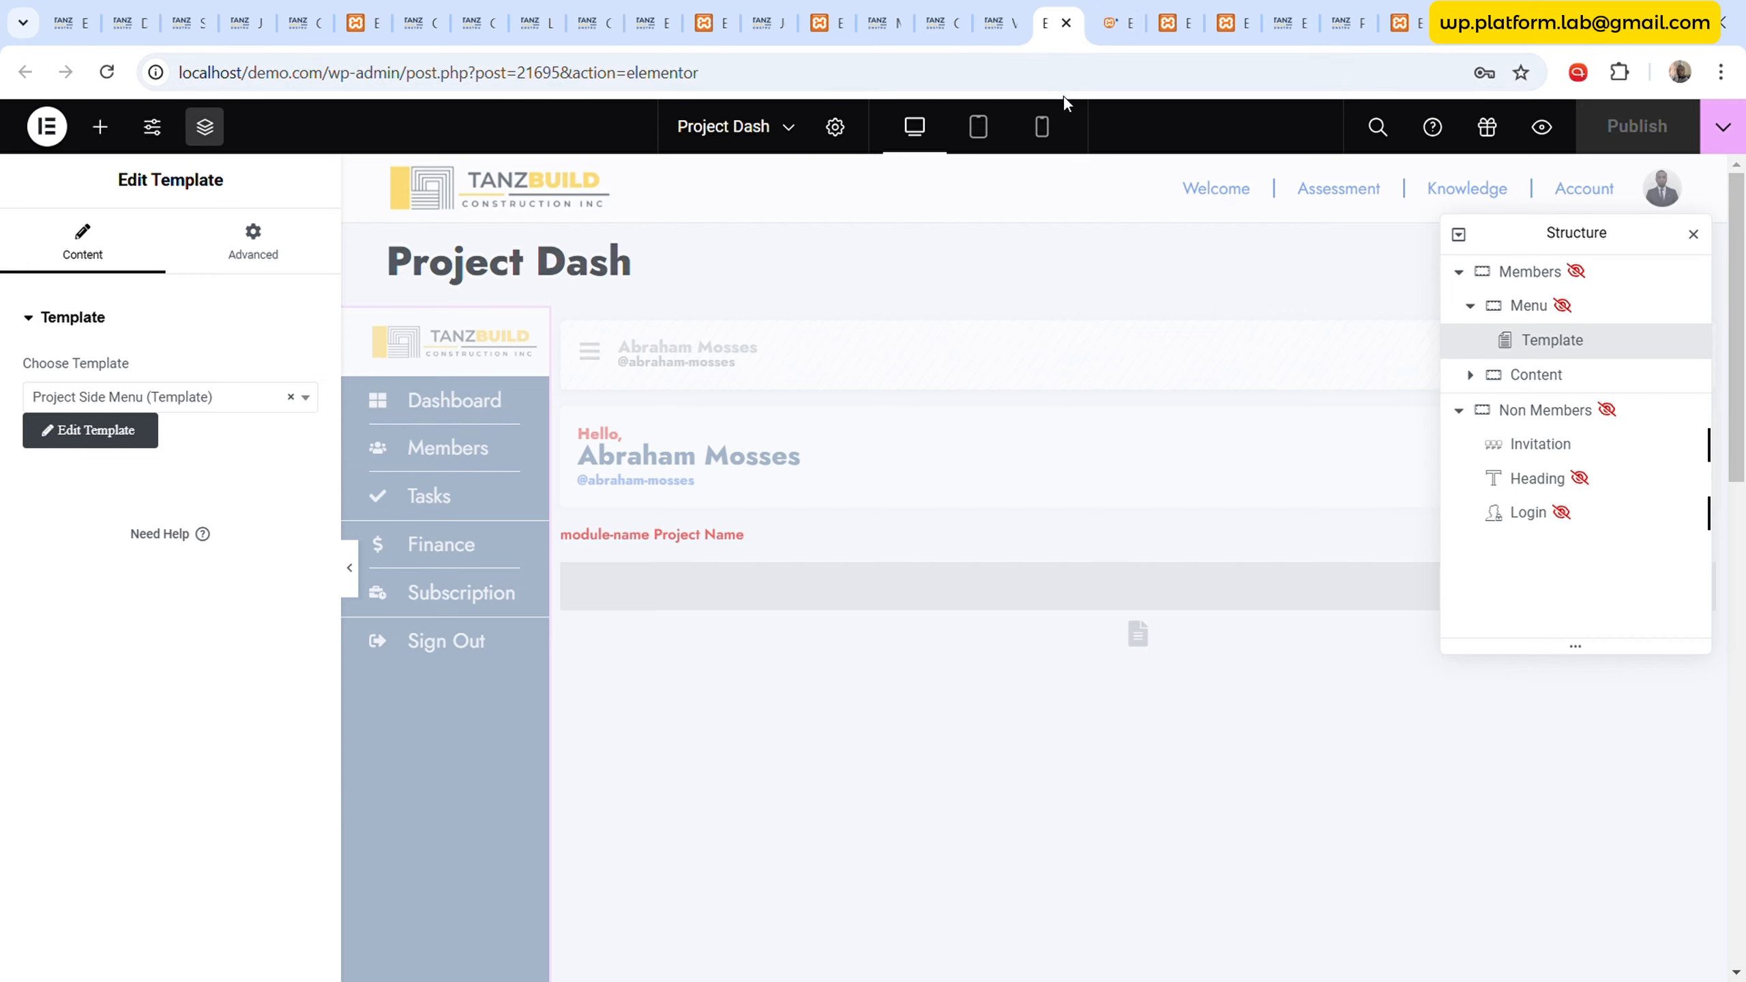
left_click(1128, 13)
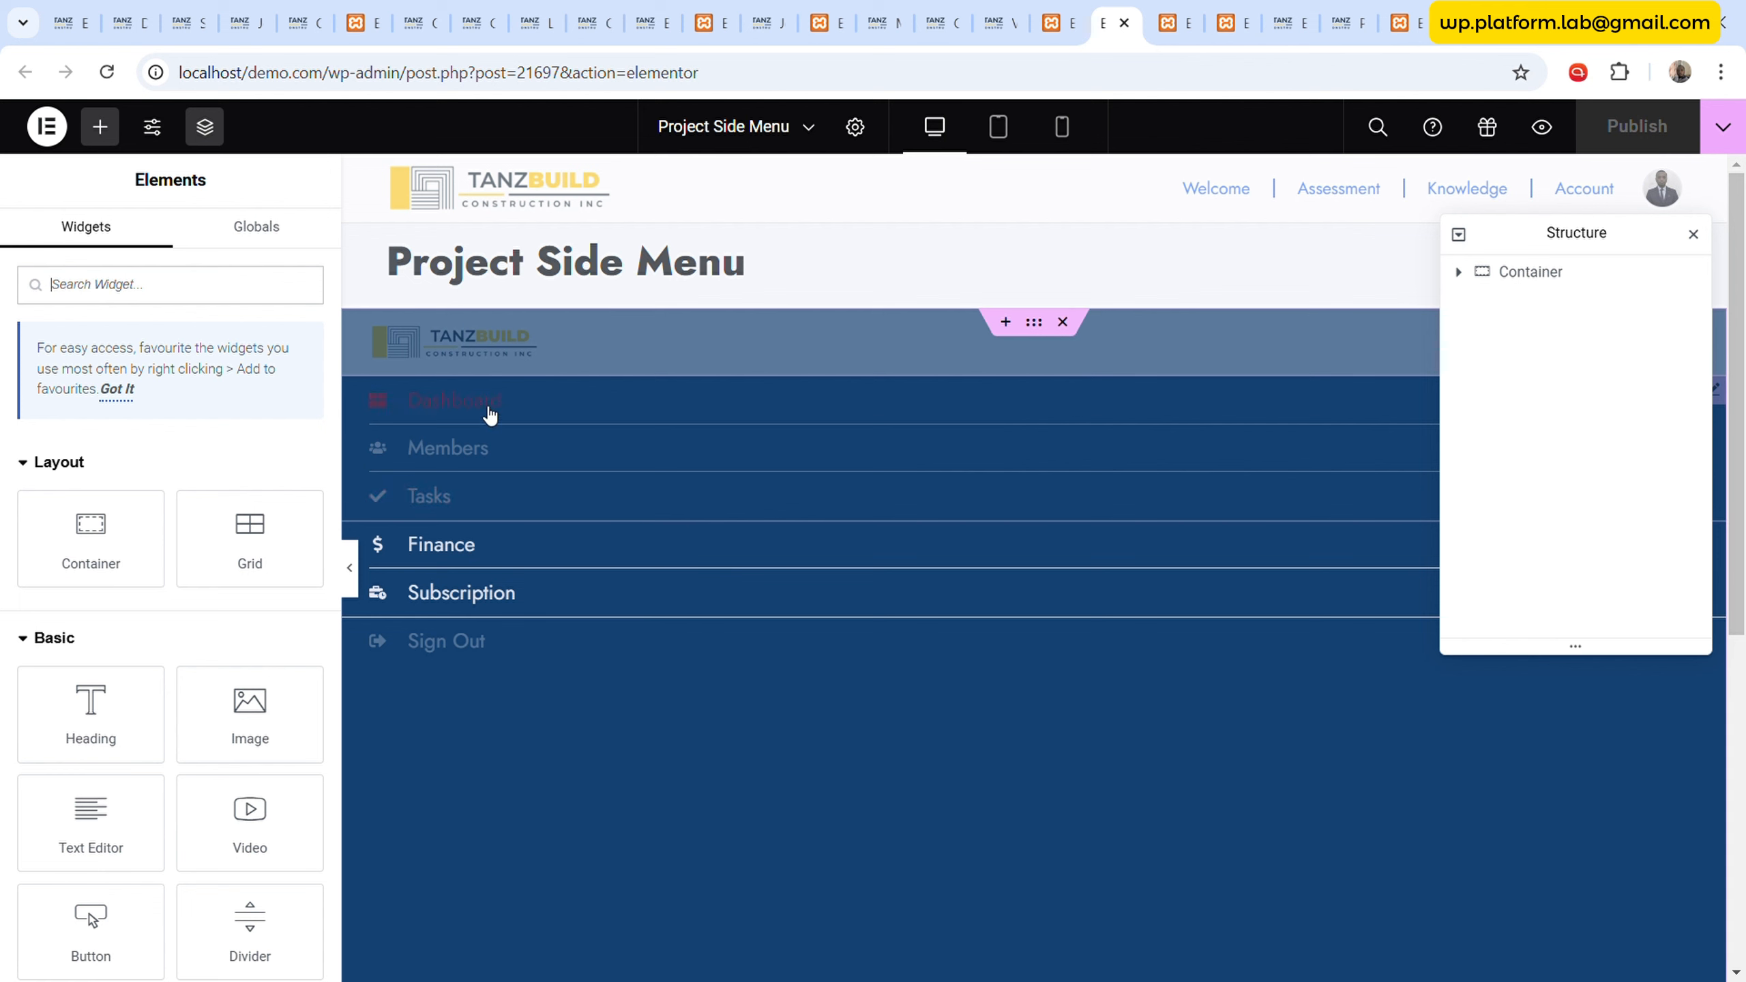
- Copy the link shortcode of the Dashboard item in the Project Side Menu template's icon list
left_click(490, 405)
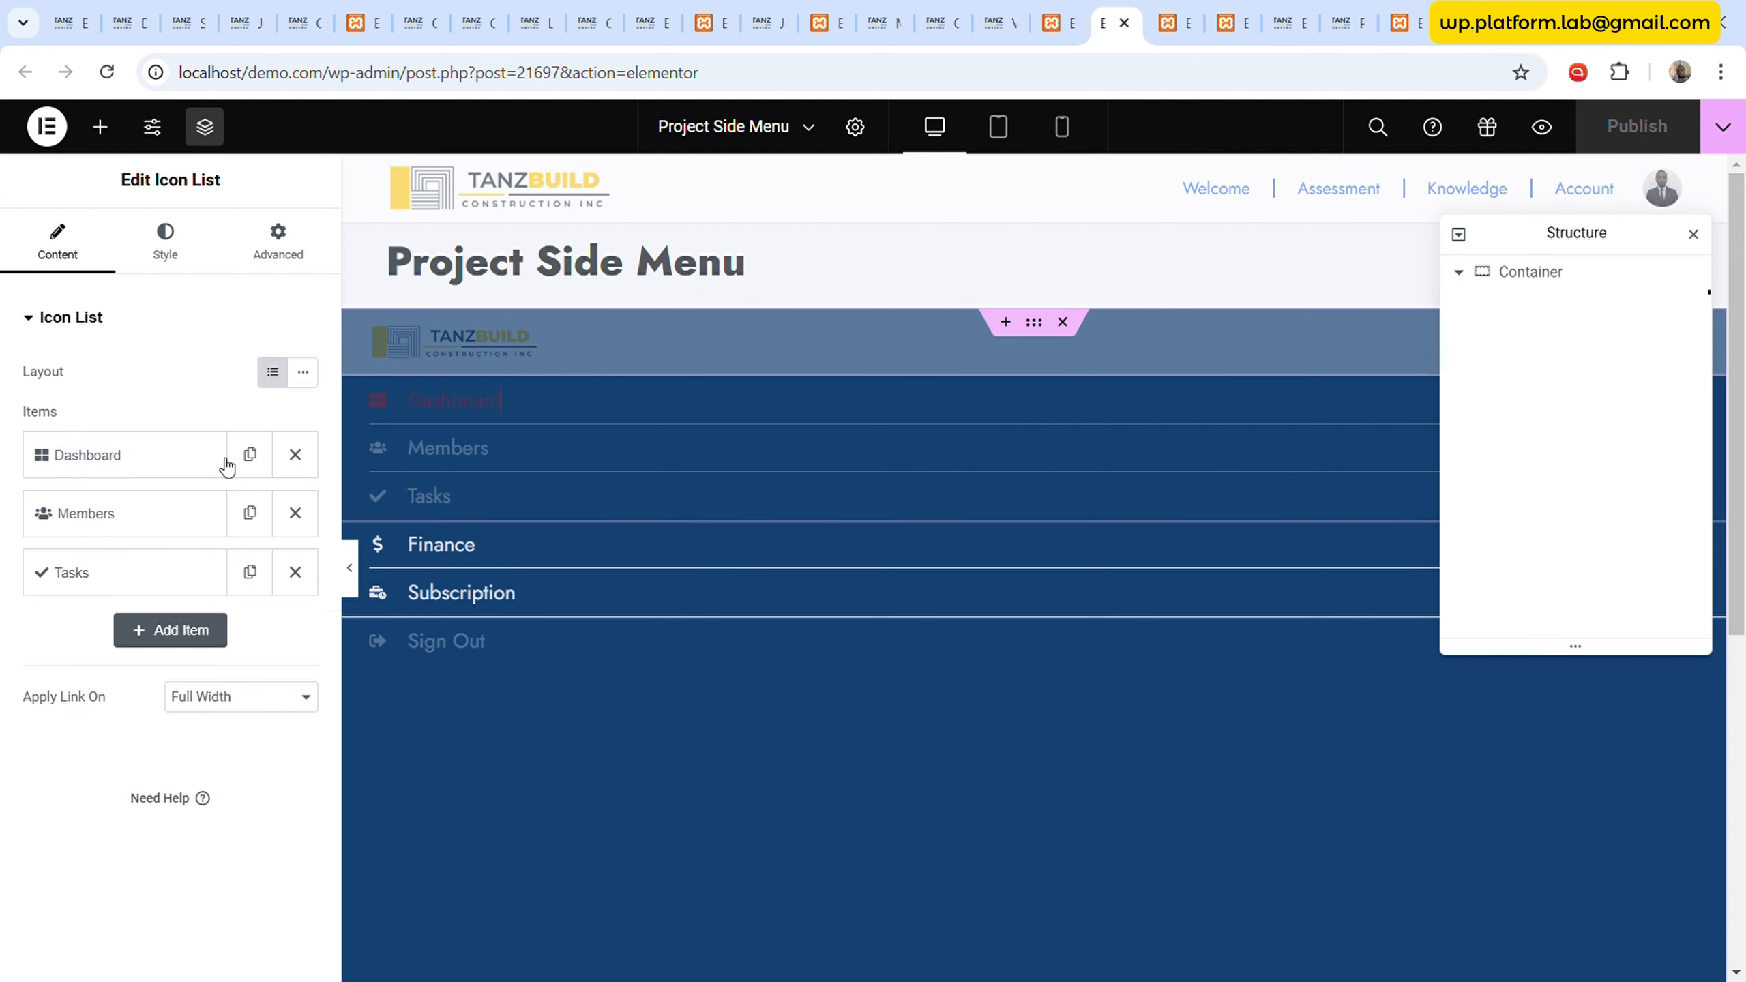
left_click(117, 468)
left_click(130, 762)
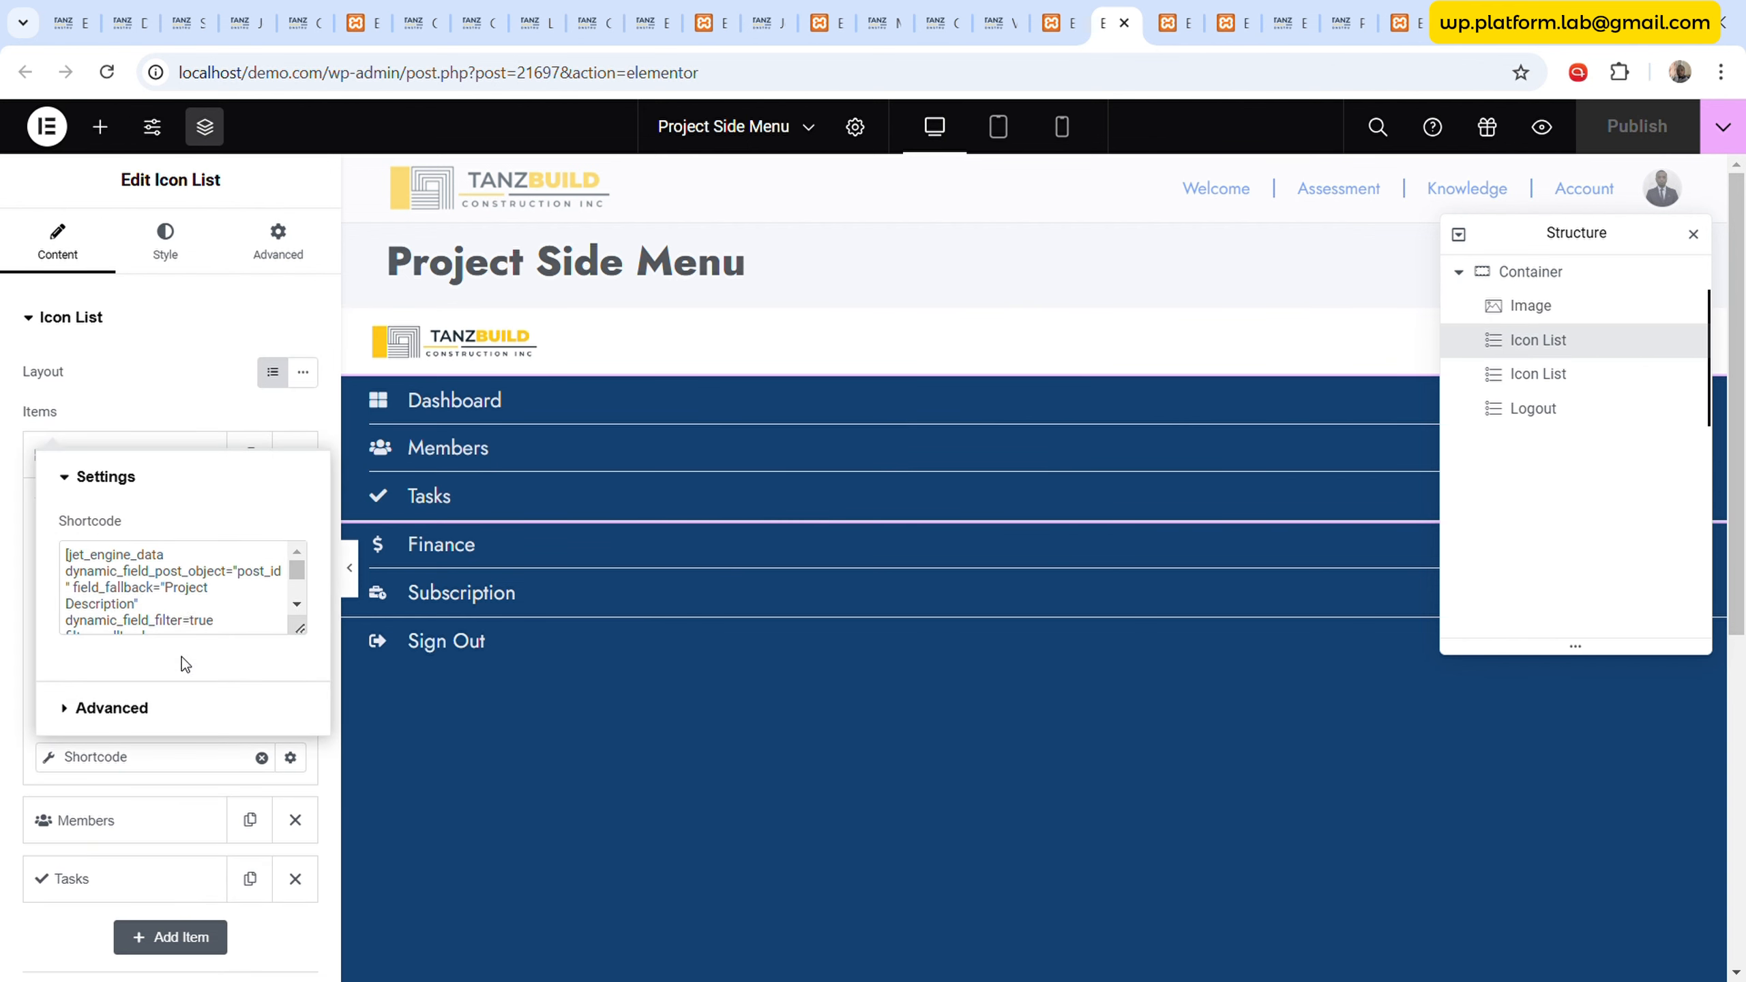
scroll(190, 611, "down", 3)
left_click(232, 604)
key("ctrl+a")
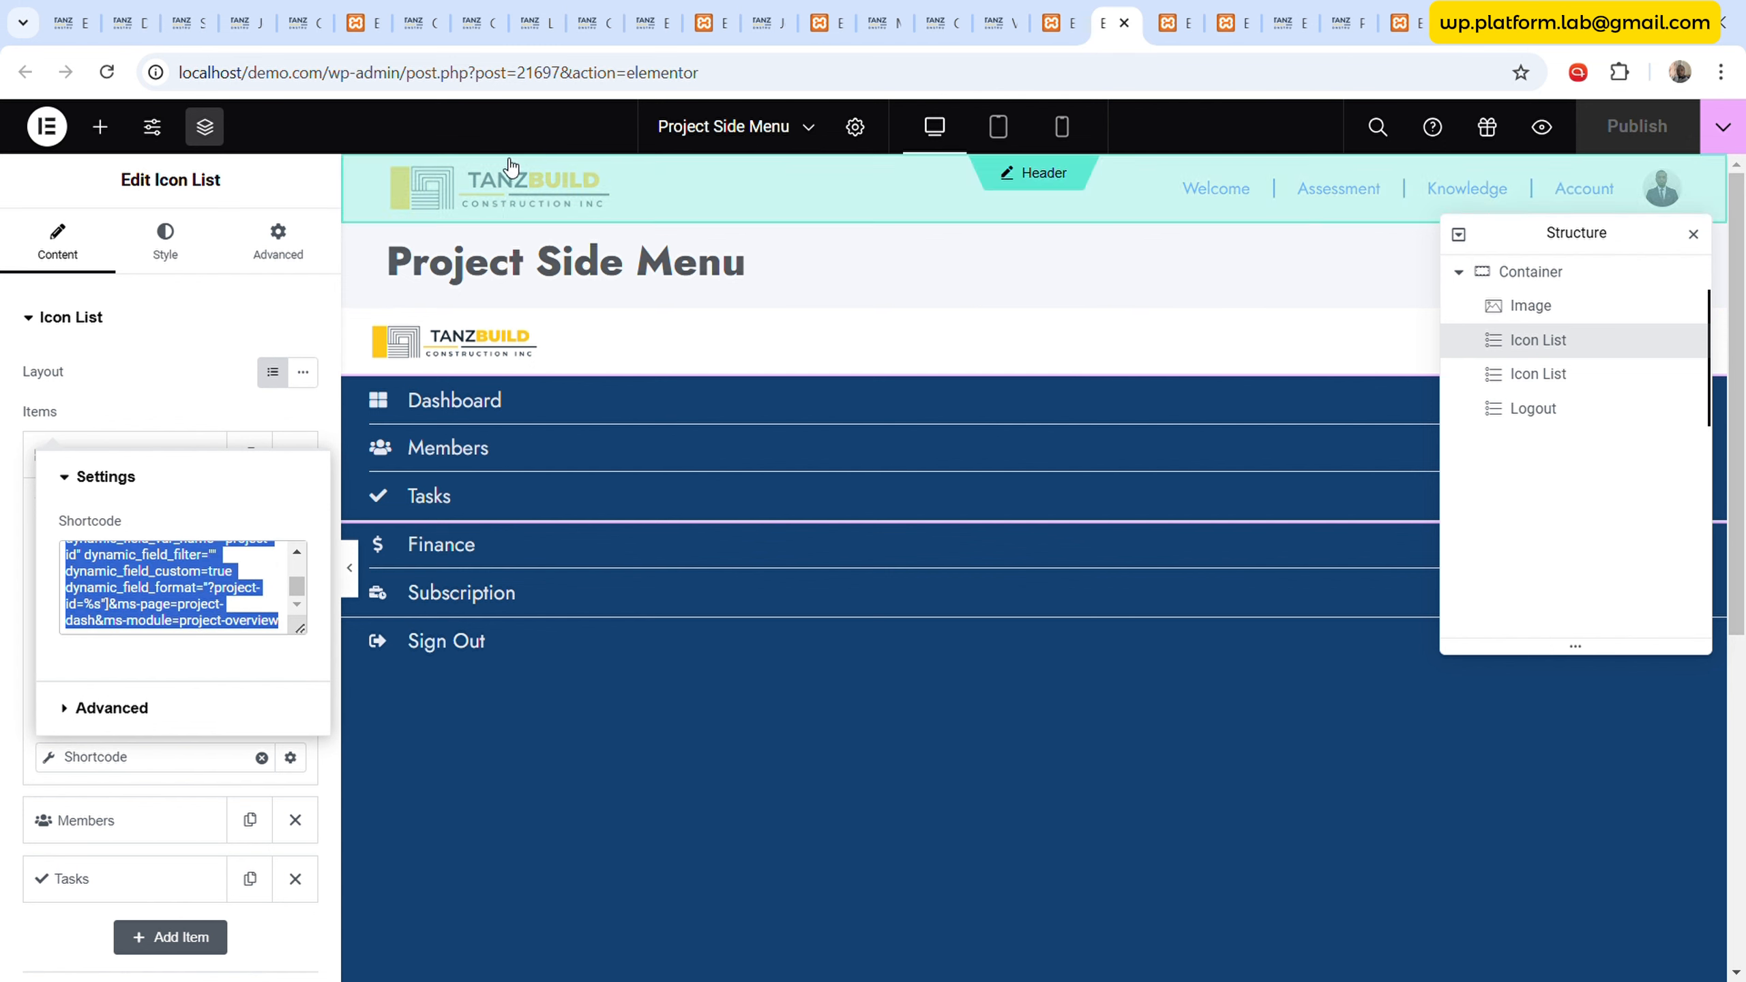
- Set the Pr Member Profile edit icon's link to a dynamic Shortcode and paste the copied Dashboard shortcode into it
left_click(1074, 10)
left_click(825, 22)
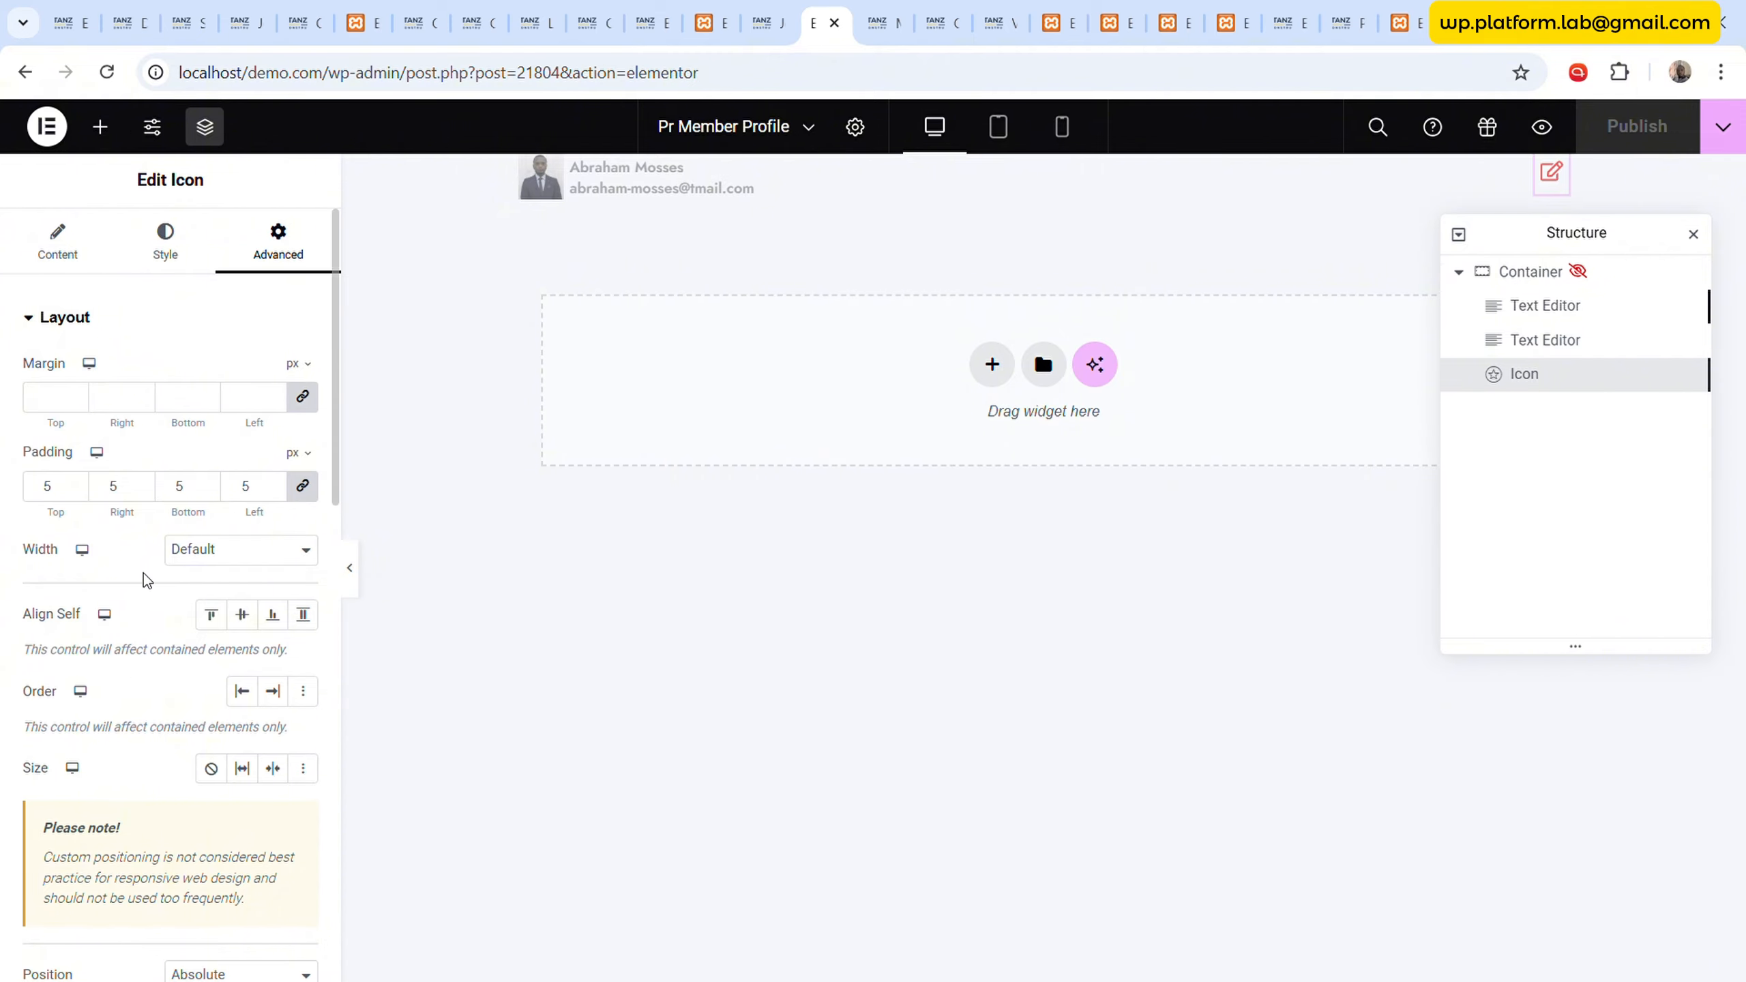
left_click(57, 251)
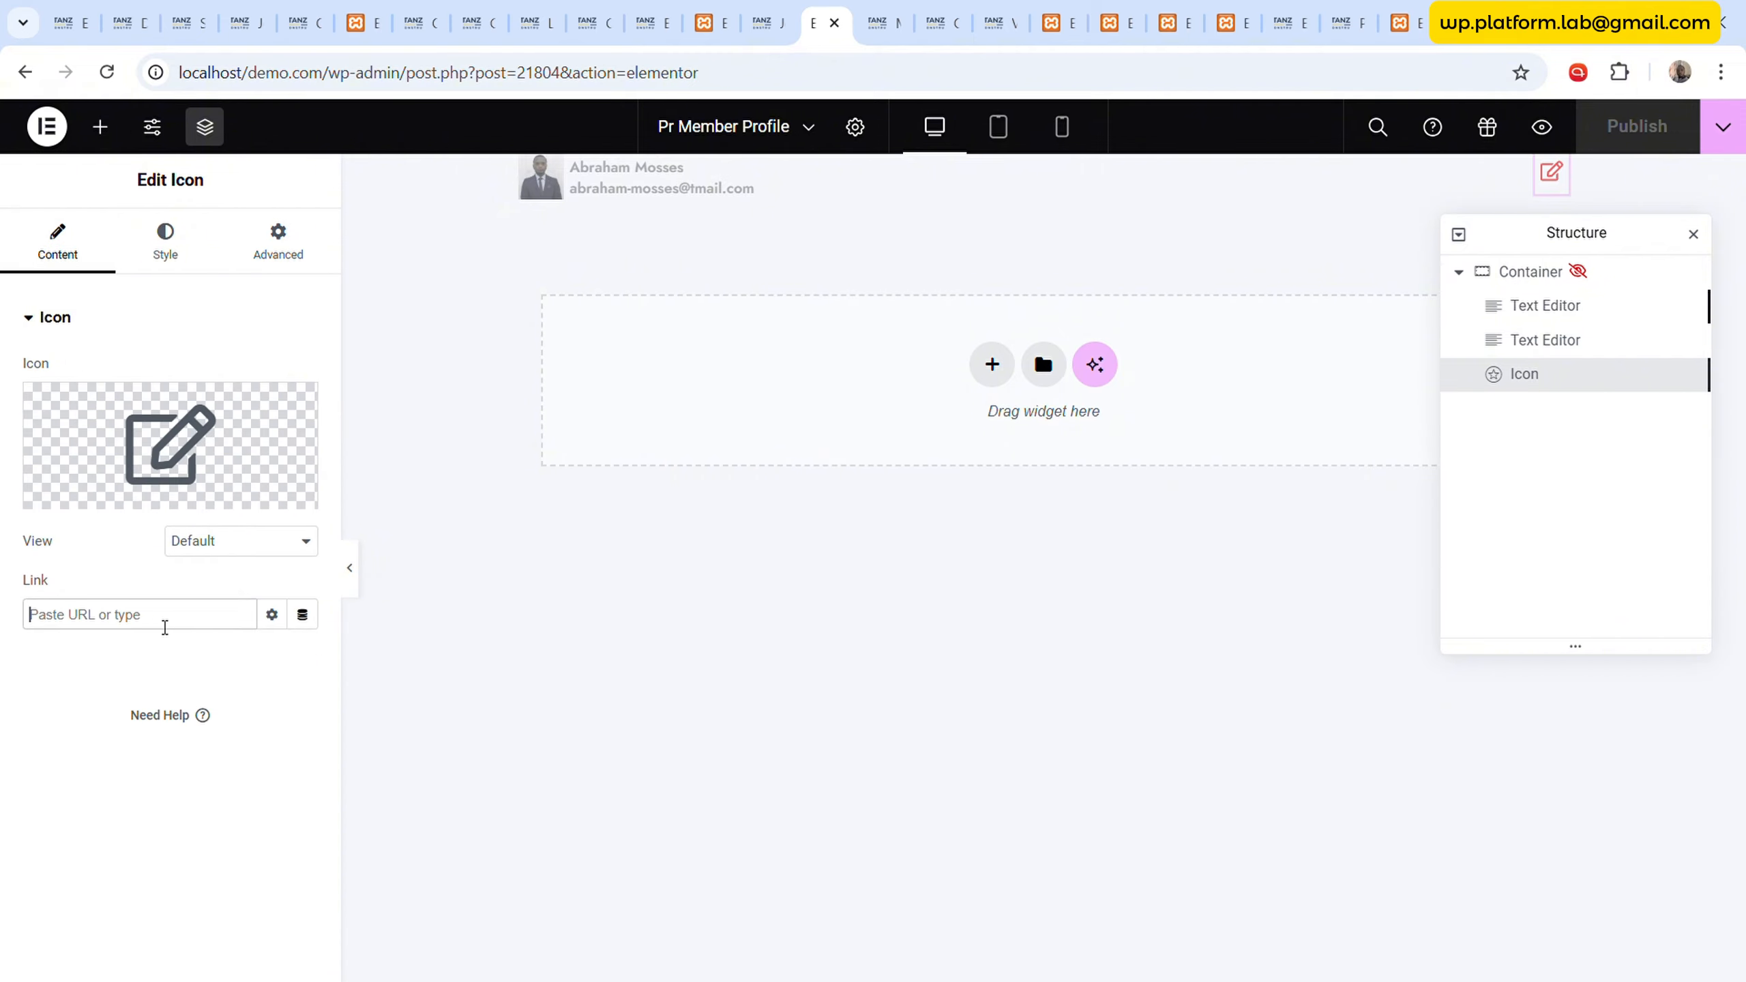
left_click(301, 615)
scroll(141, 745, "down", 3)
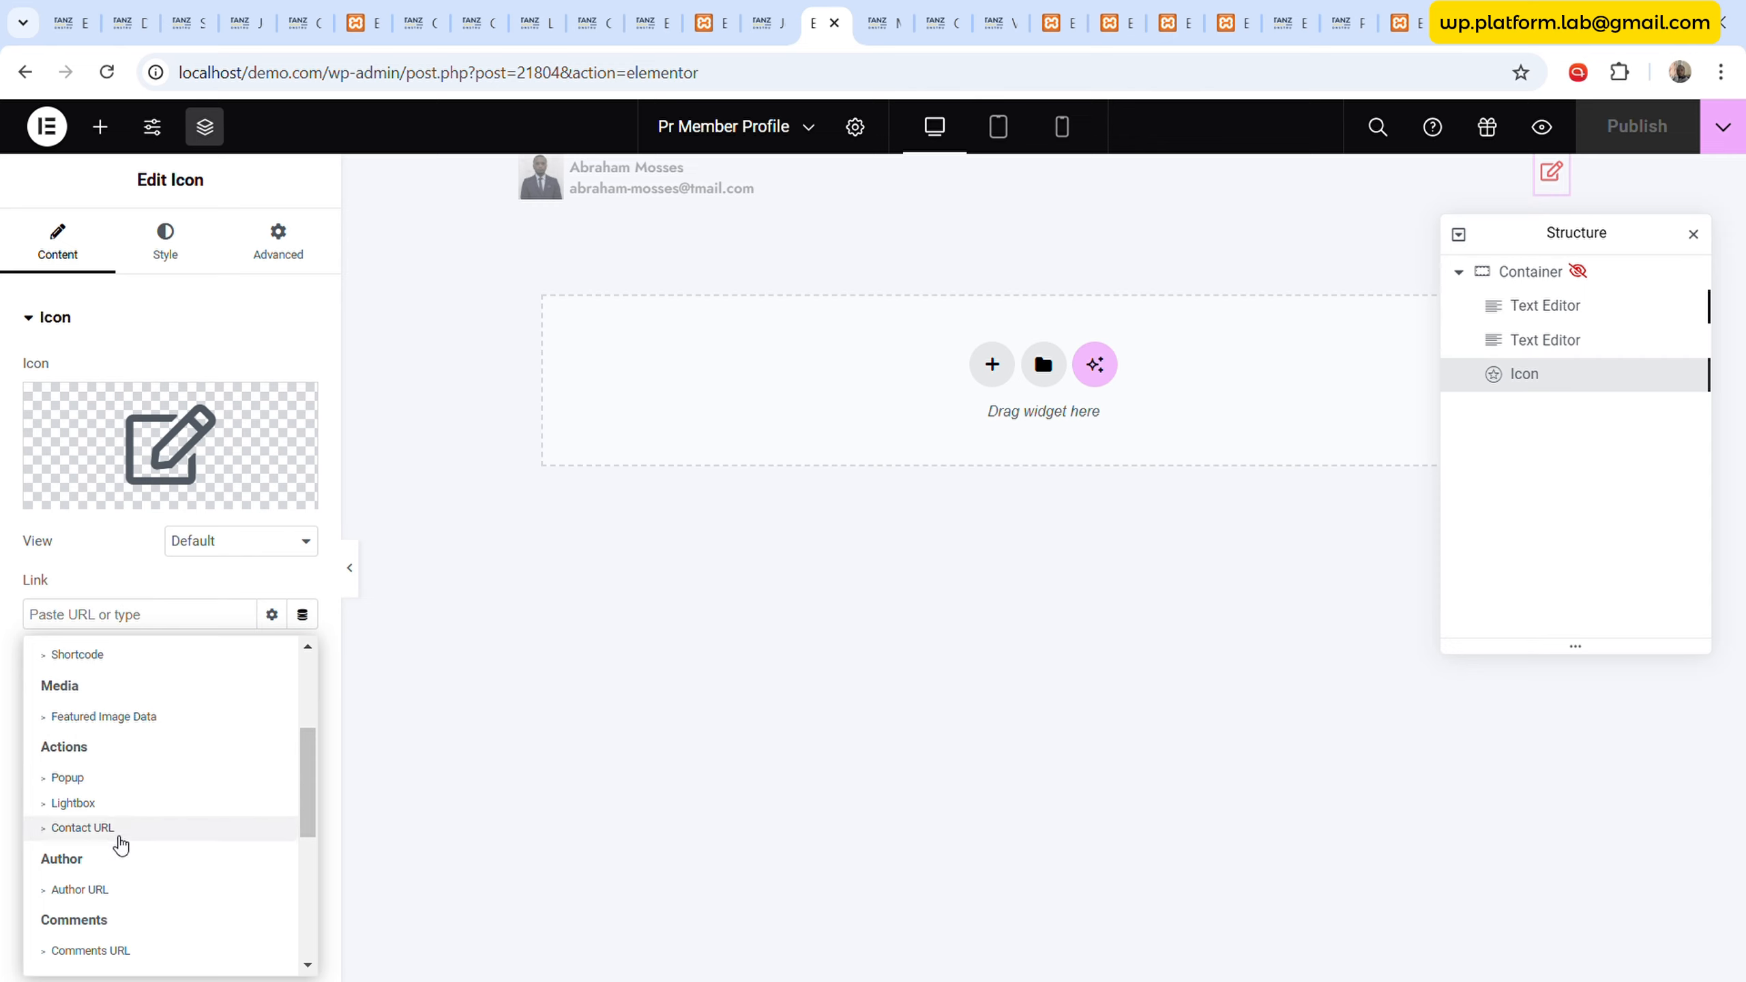
scroll(112, 908, "down", 5)
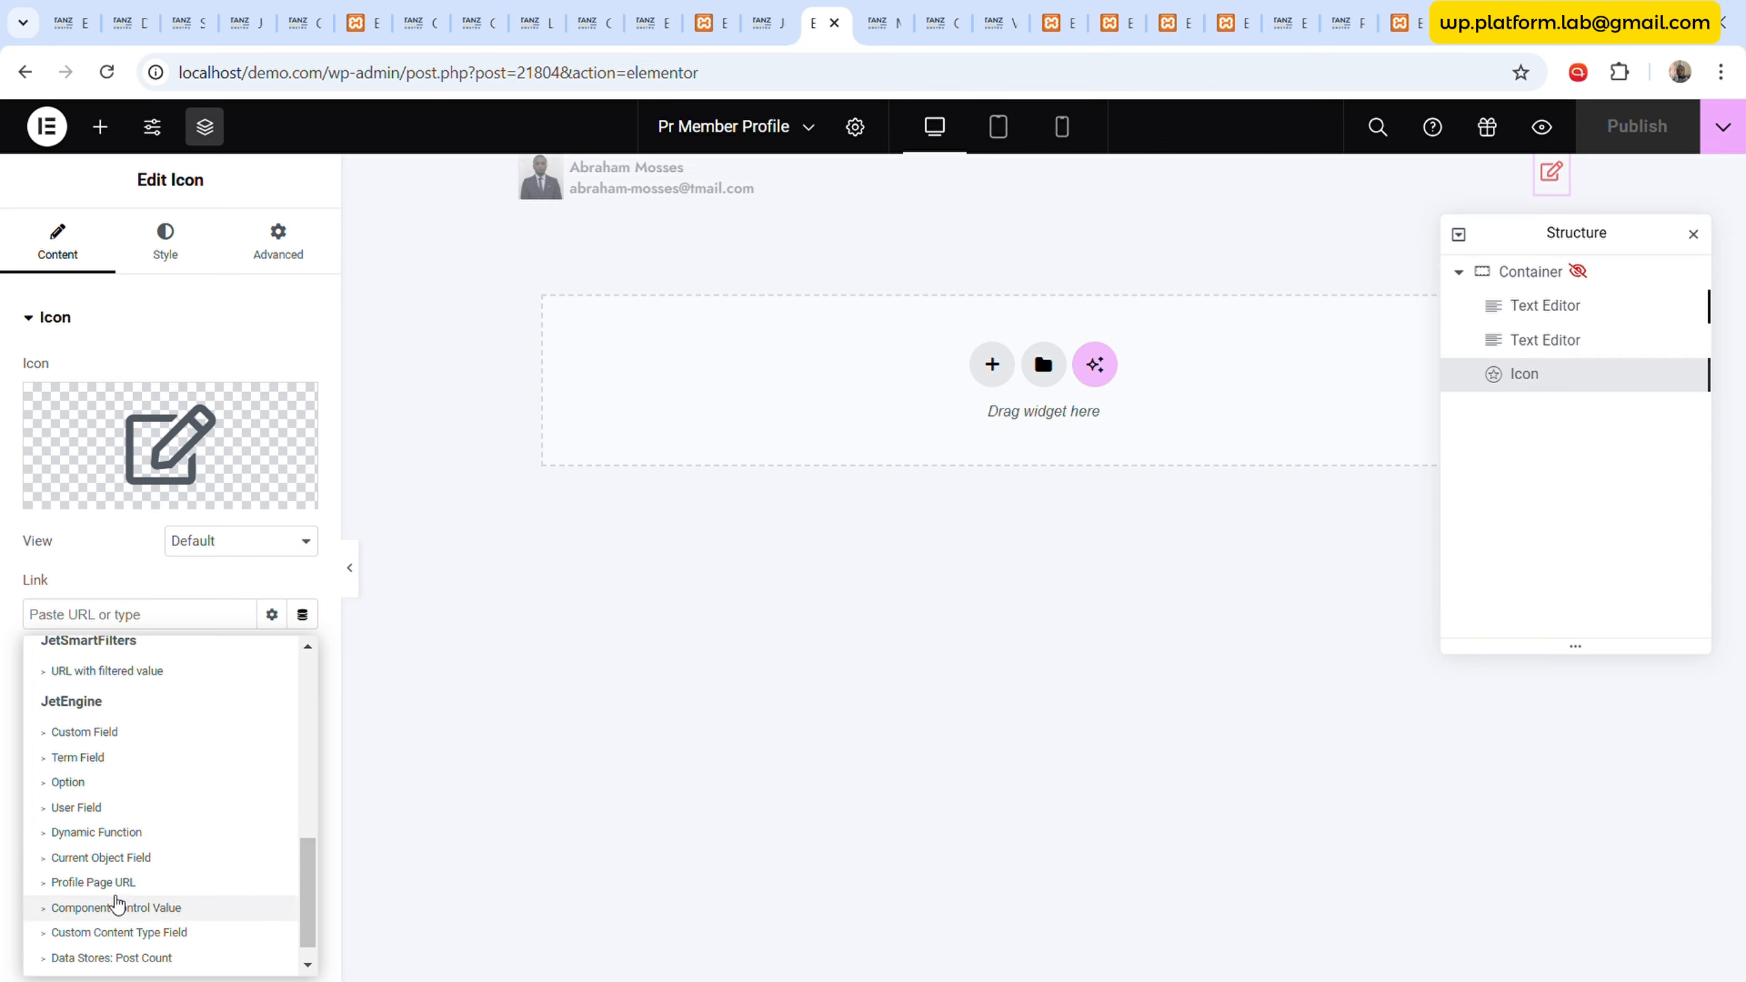
scroll(144, 835, "up", 5)
scroll(136, 822, "up", 4)
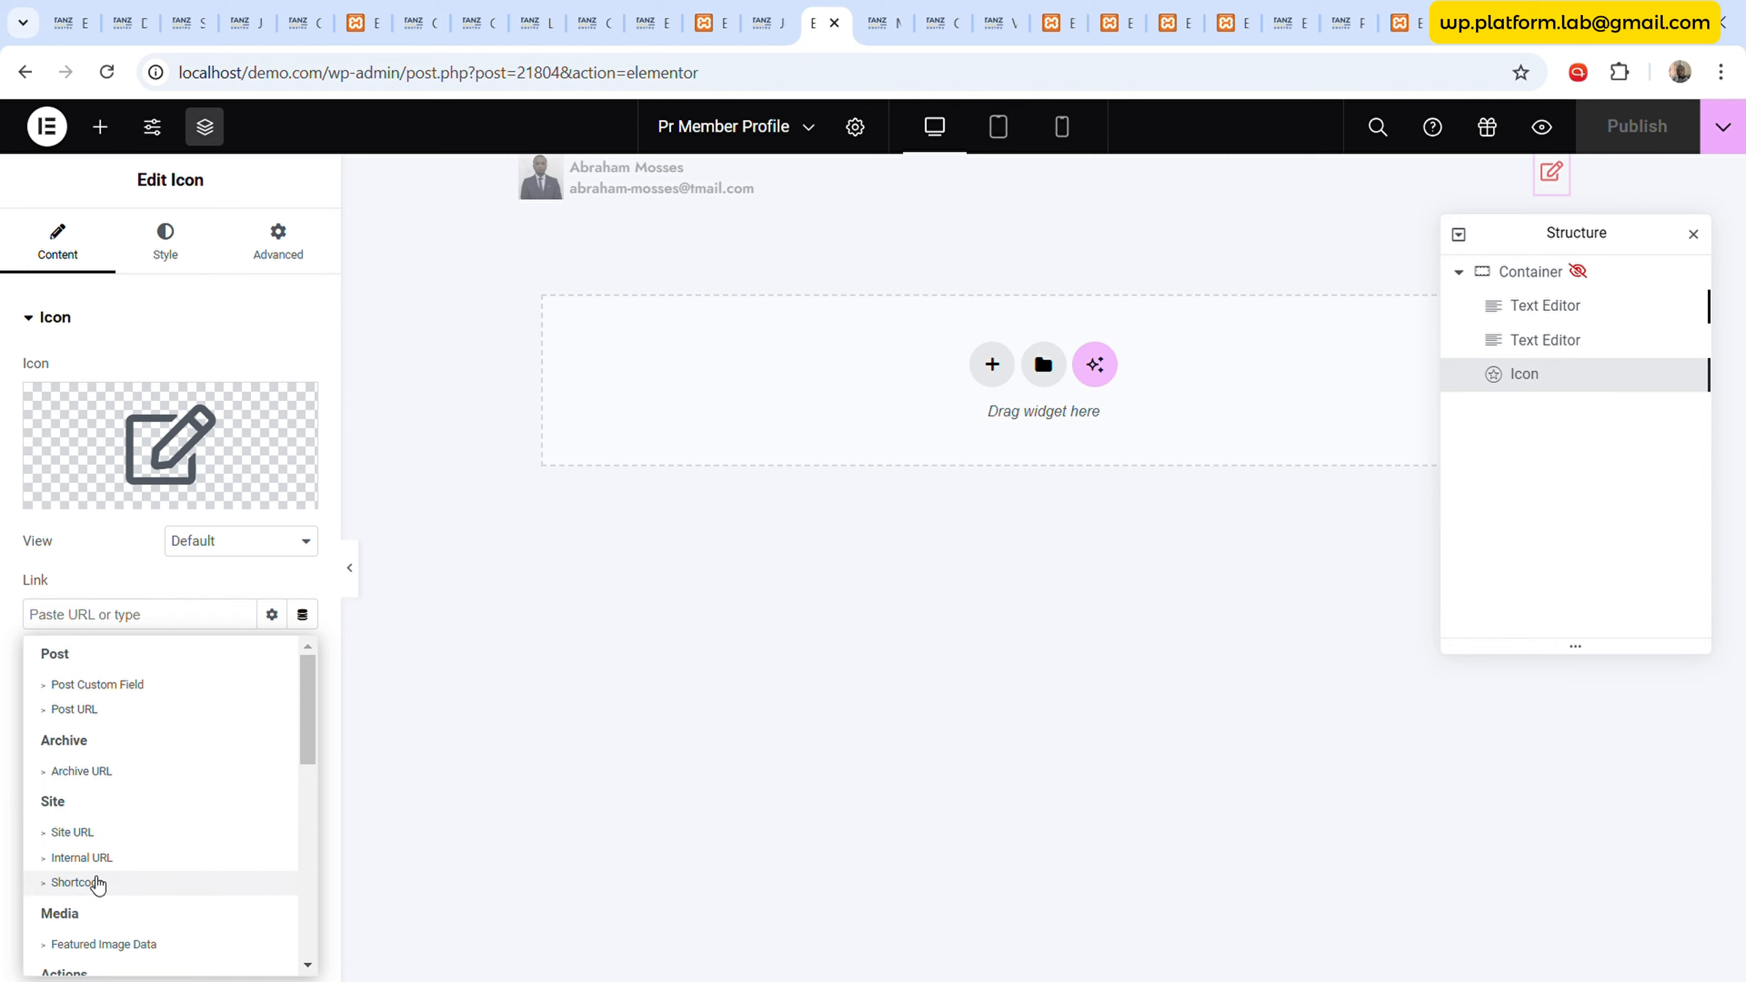
left_click(98, 881)
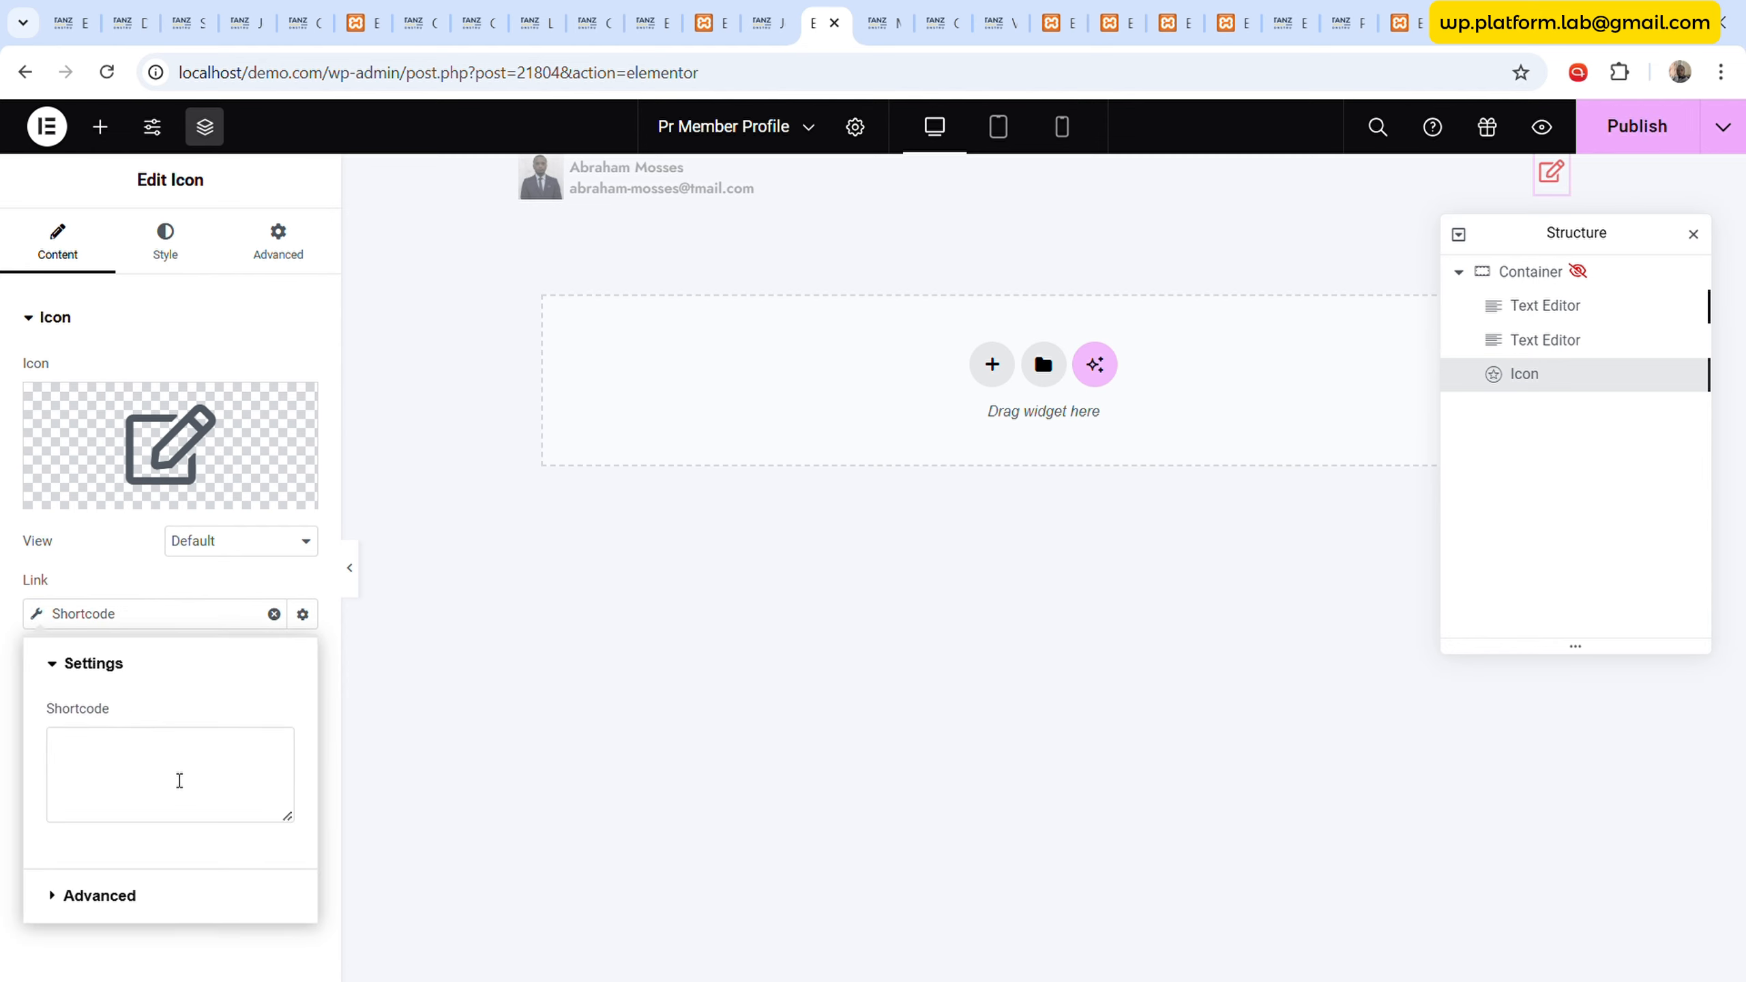
left_click(180, 781)
key("ctrl+v")
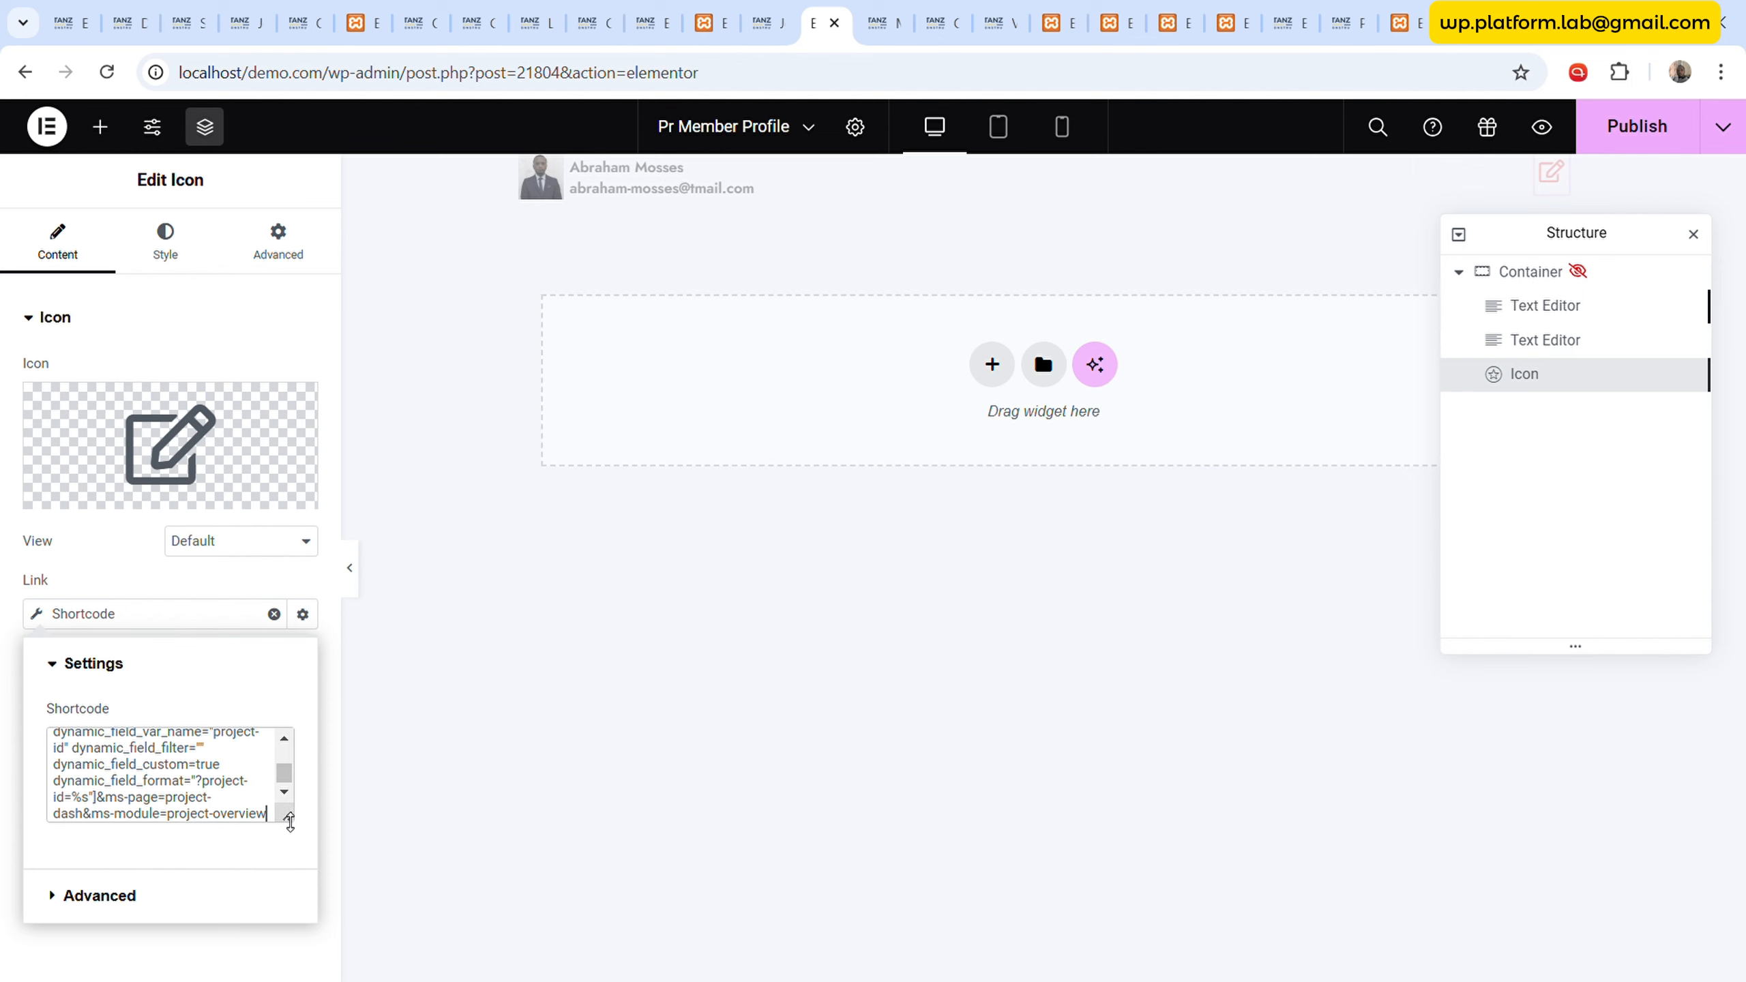
left_click_drag(289, 821, 287, 900)
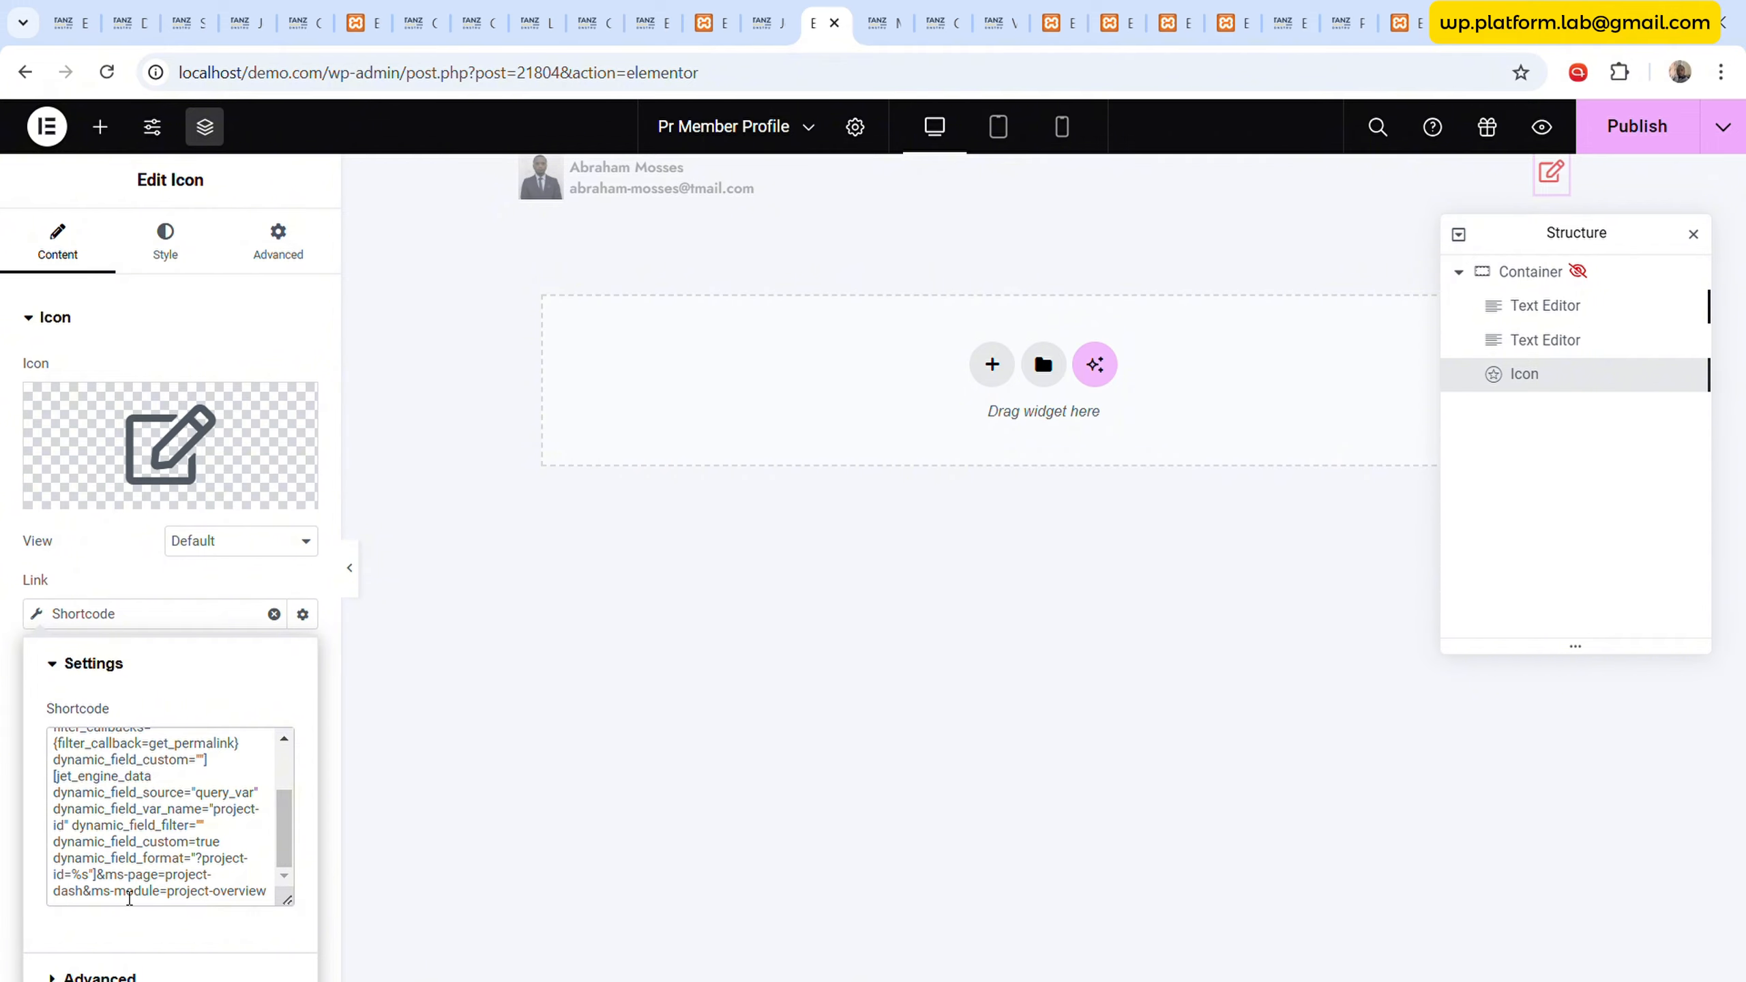
- Open Quick Edit for the Project Member Edit template in Saved Templates and copy its slug, project-member-edit
left_click(763, 15)
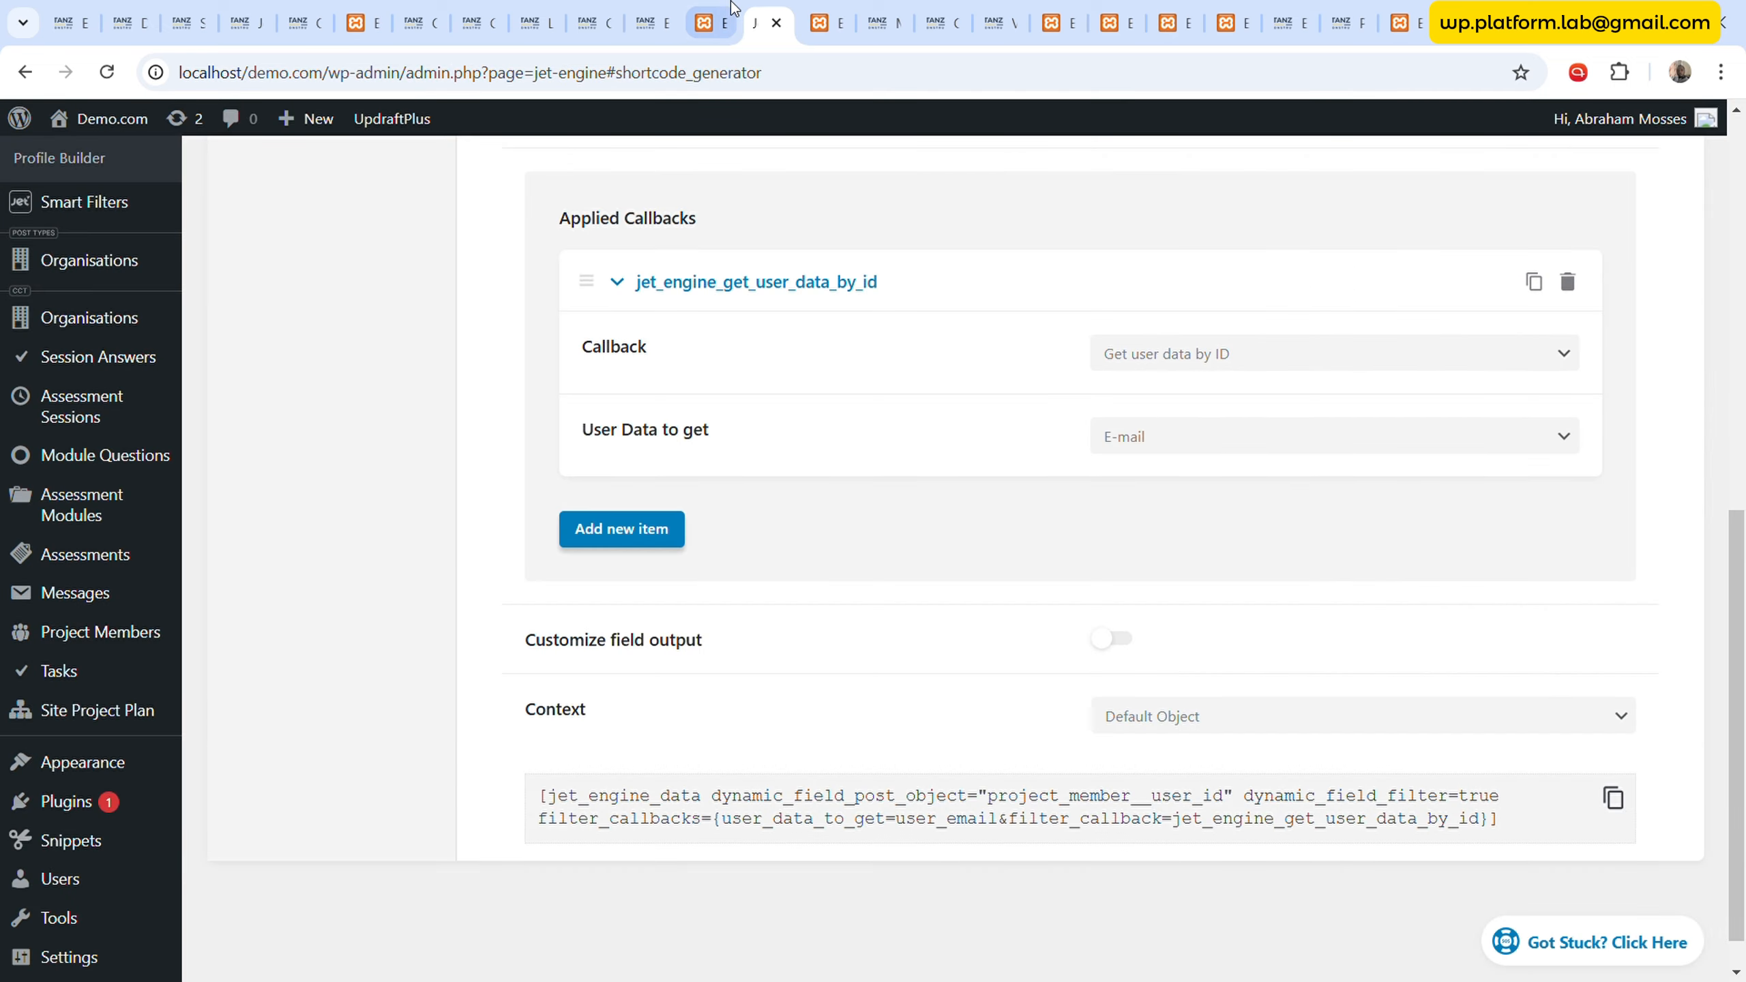
left_click(705, 23)
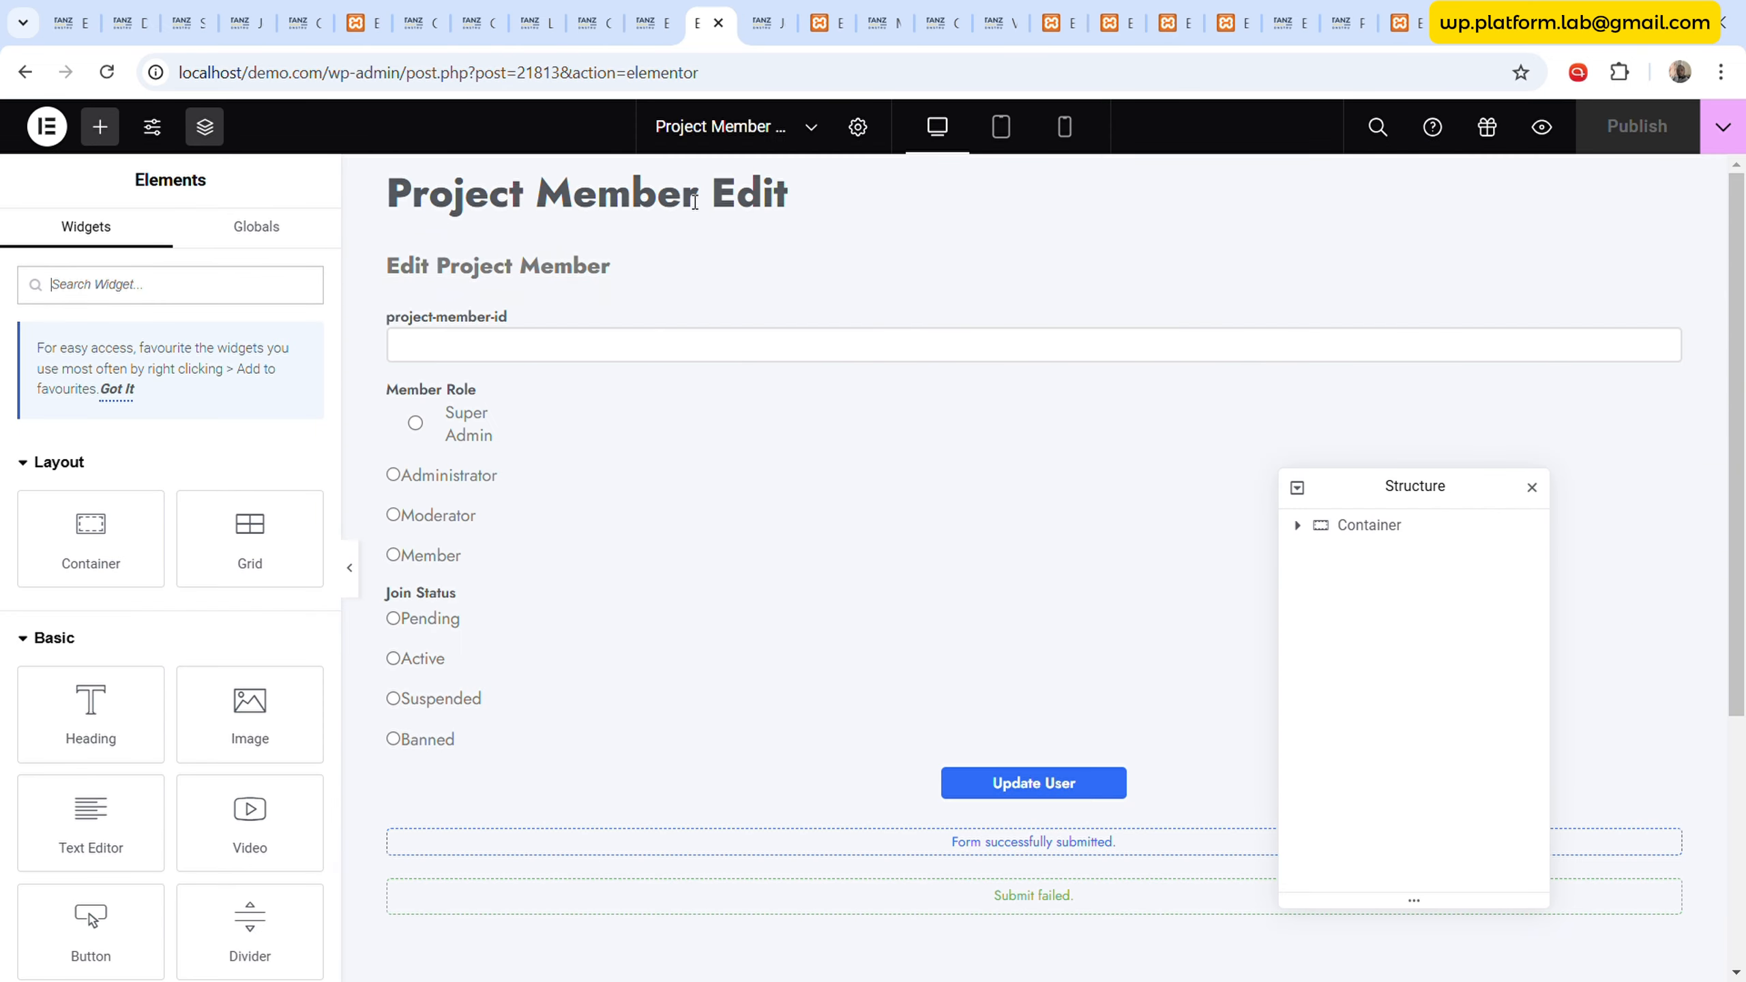
left_click(650, 20)
left_click(595, 9)
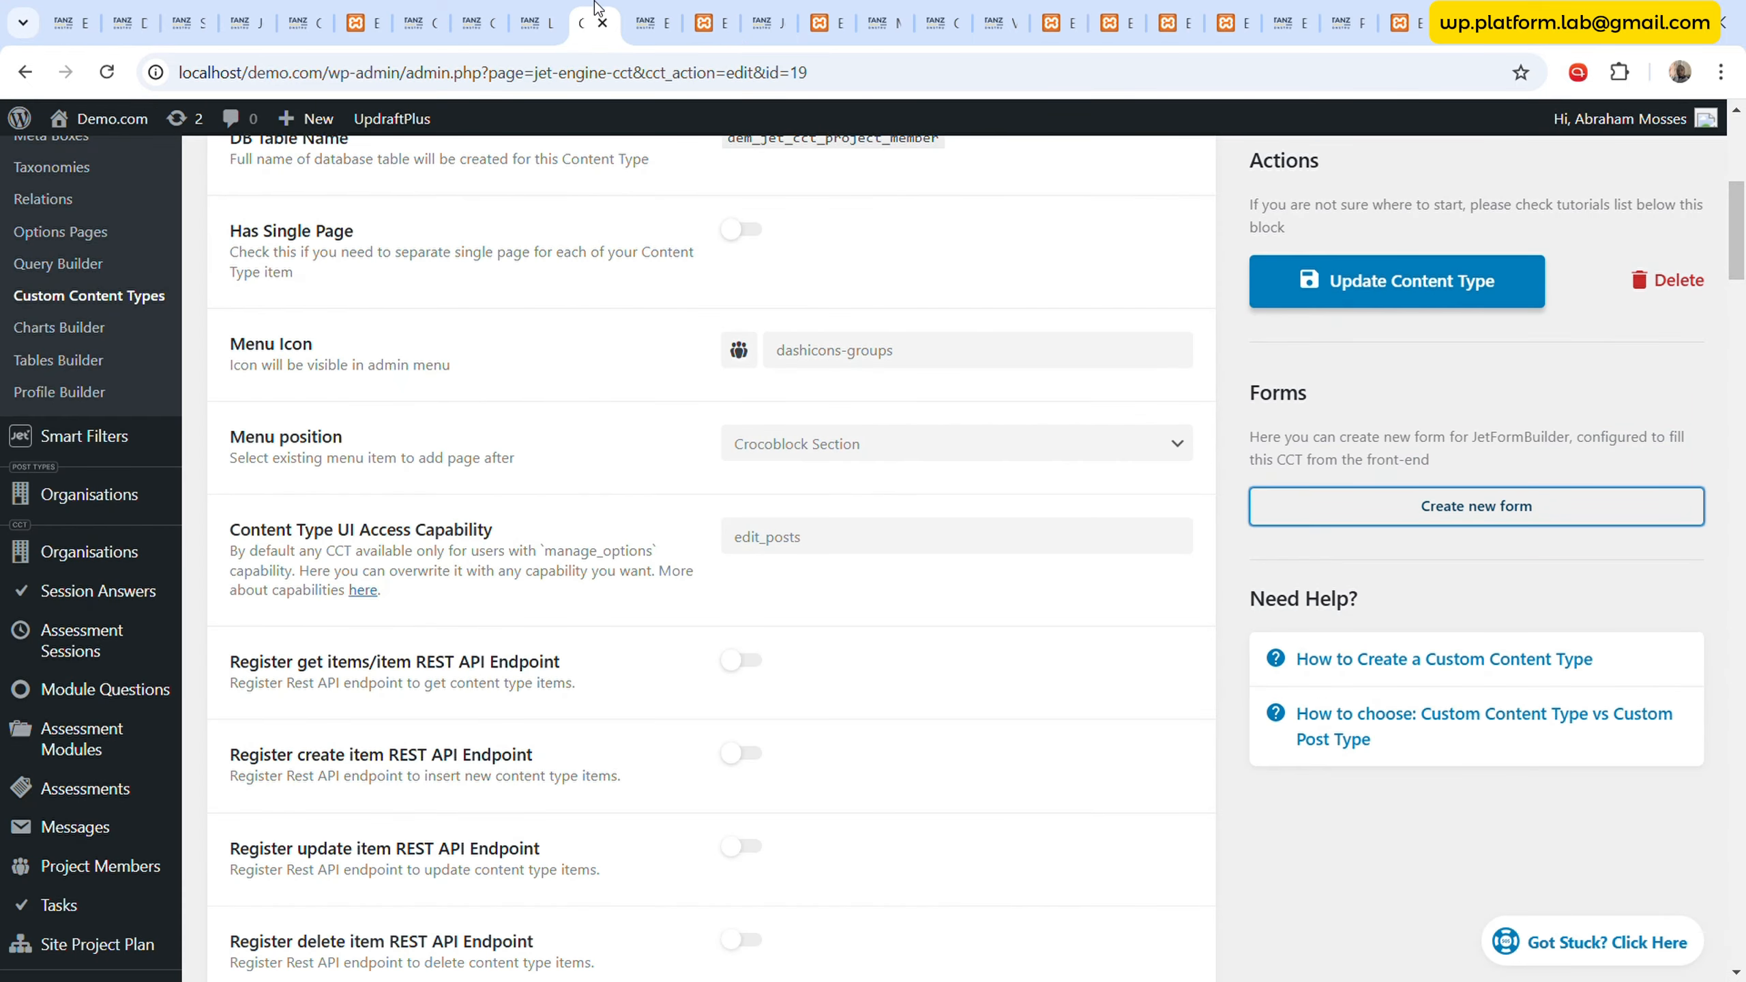
scroll(138, 413, "up", 7)
mouse_move(130, 436)
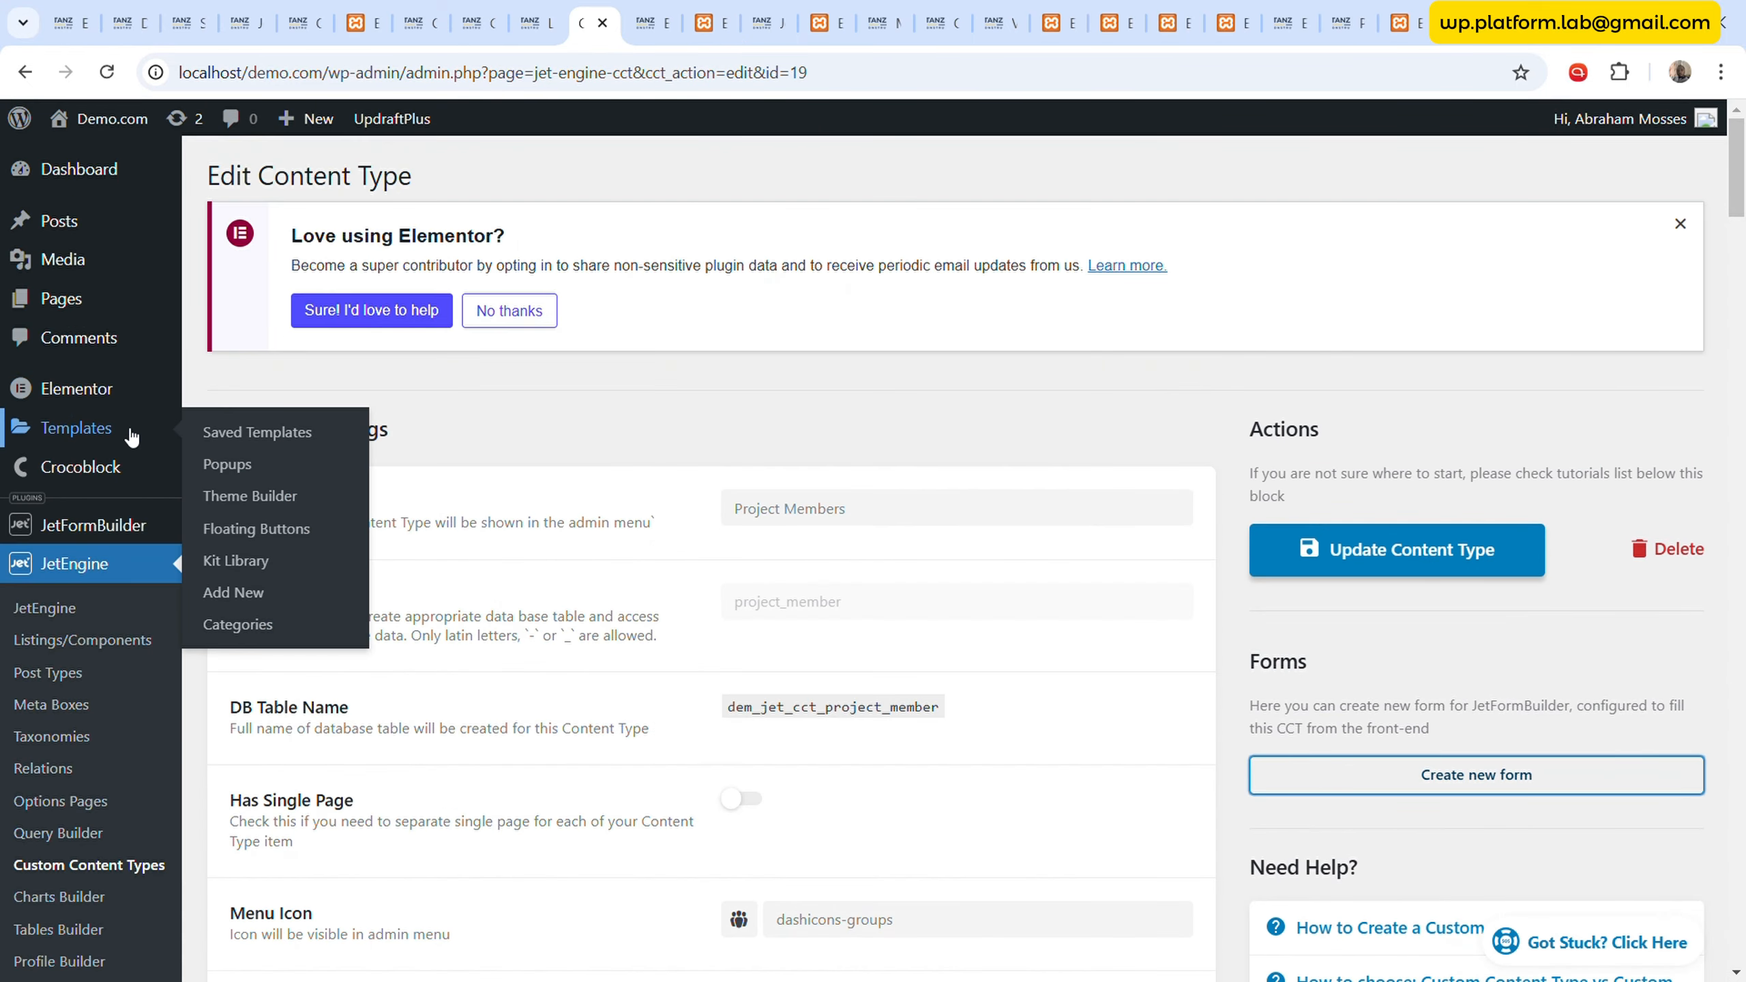
left_click(343, 446)
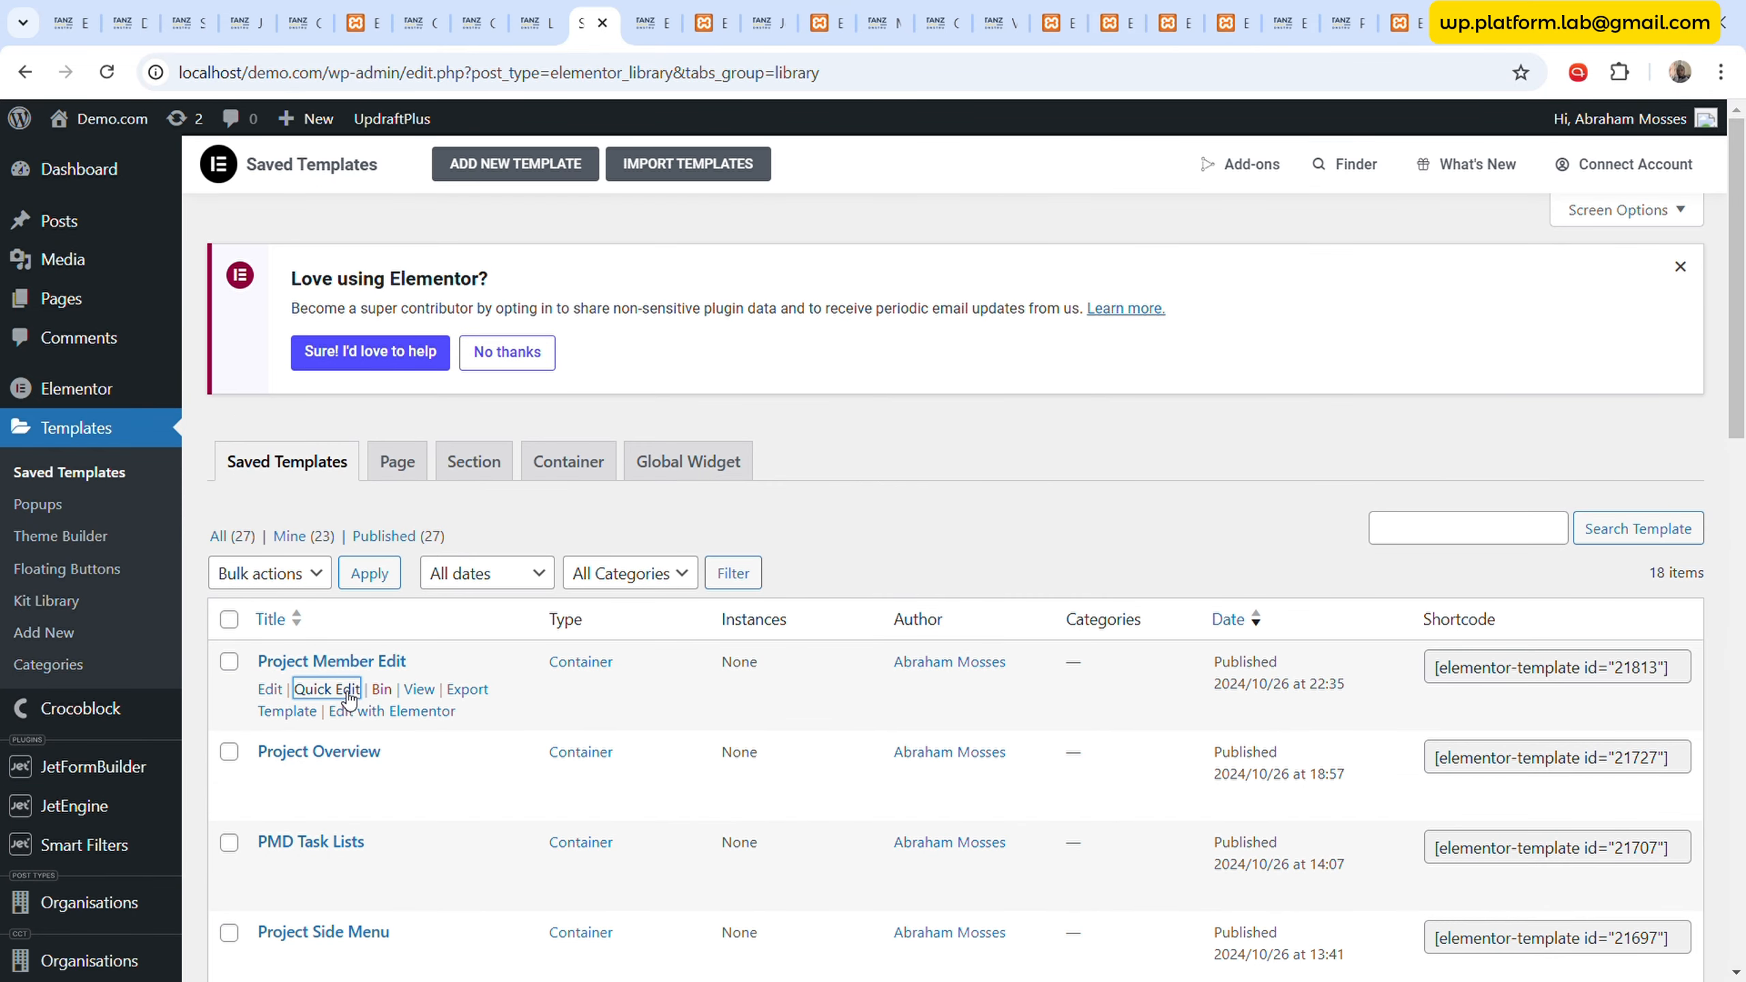
left_click(359, 683)
key("Tab")
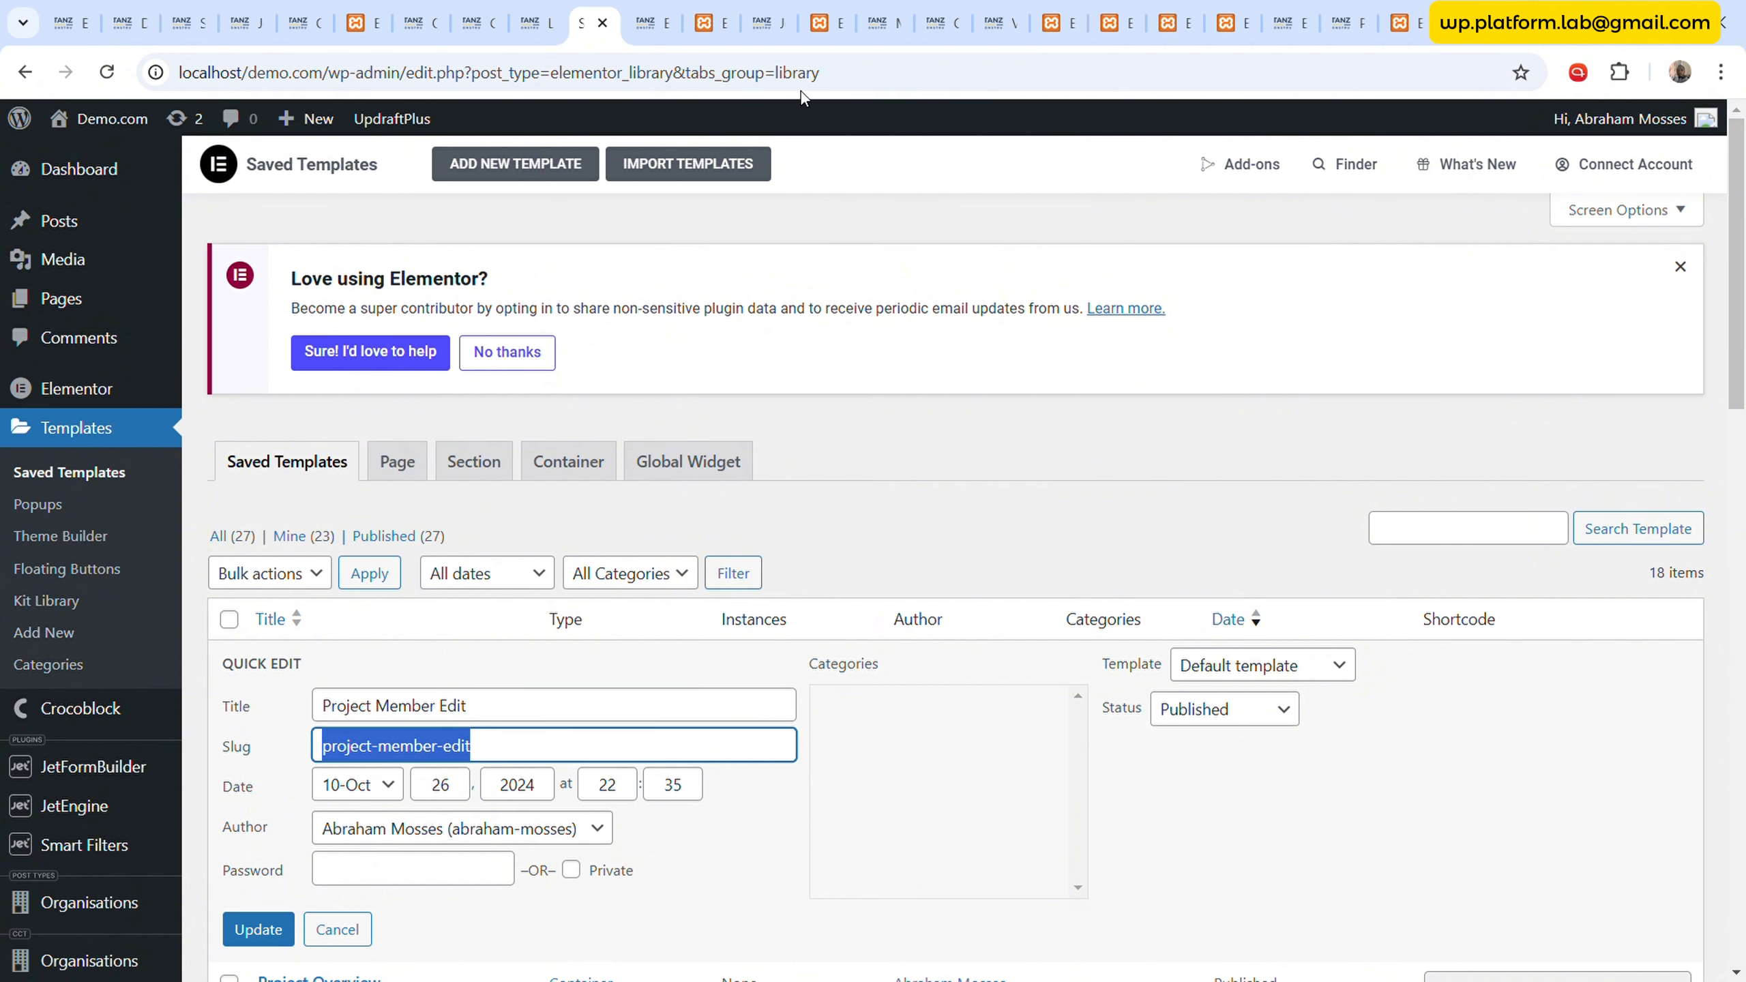
left_click(760, 22)
left_click(721, 8)
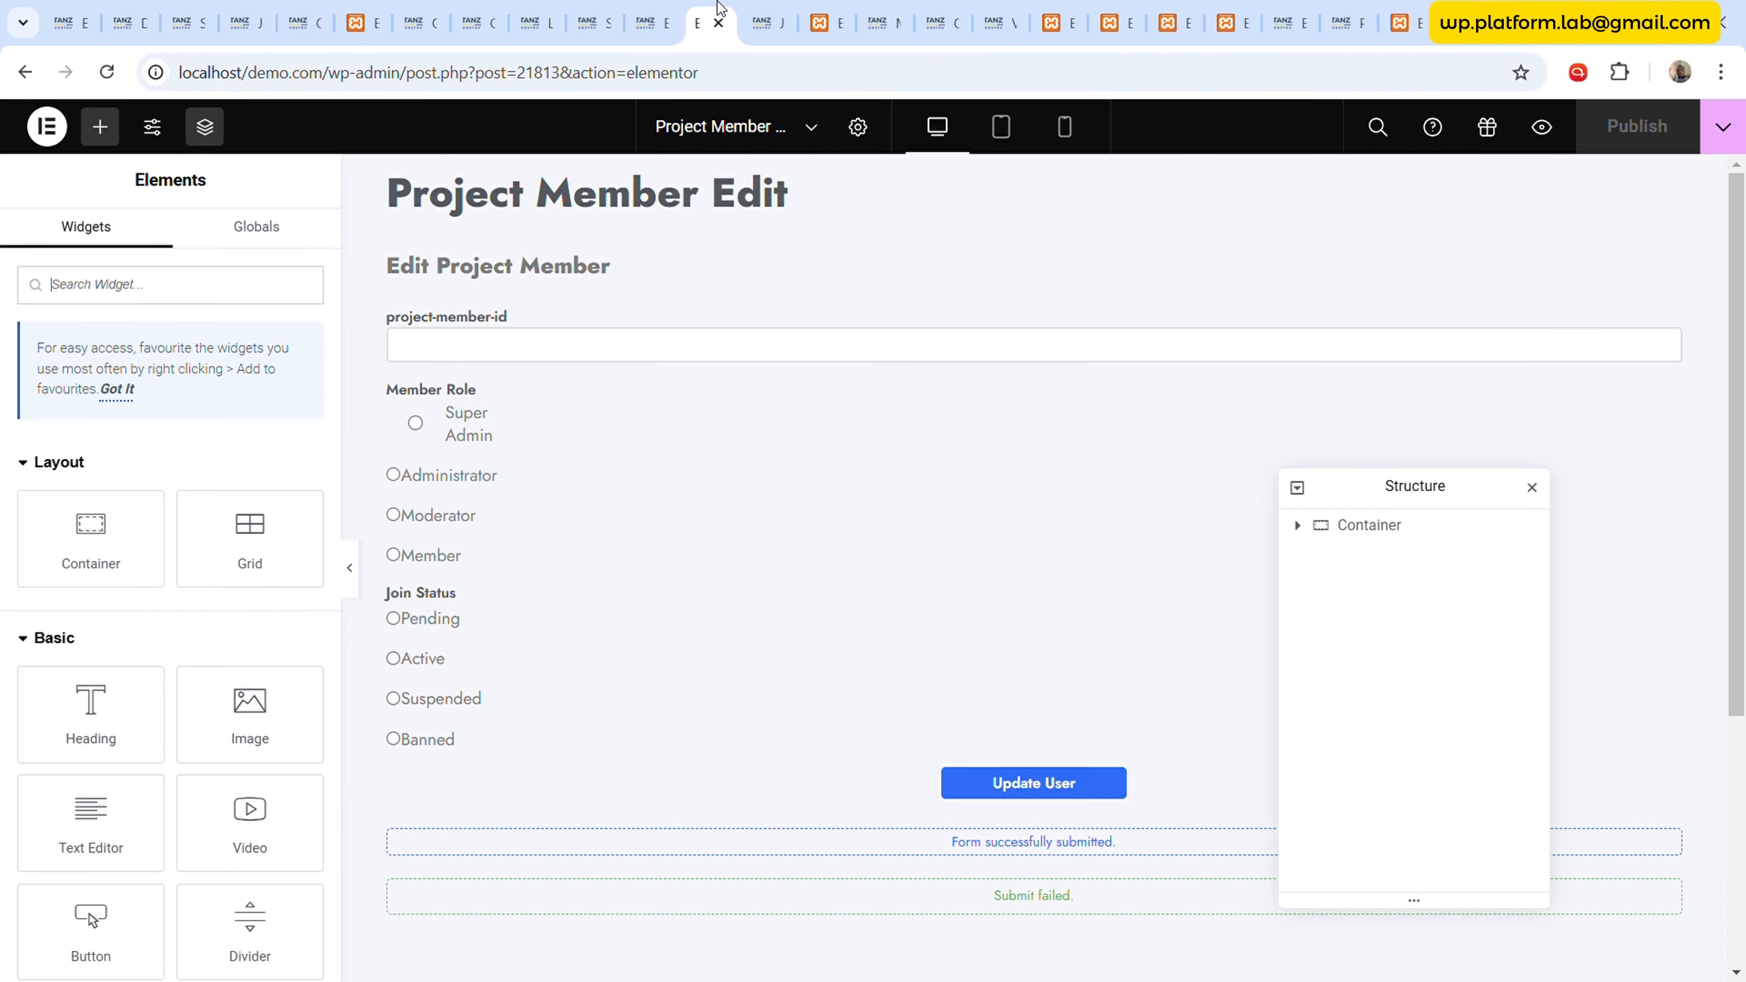
- Replace project-overview with project-member-edit at the end of the edit icon's link shortcode and append "&"
left_click(816, 12)
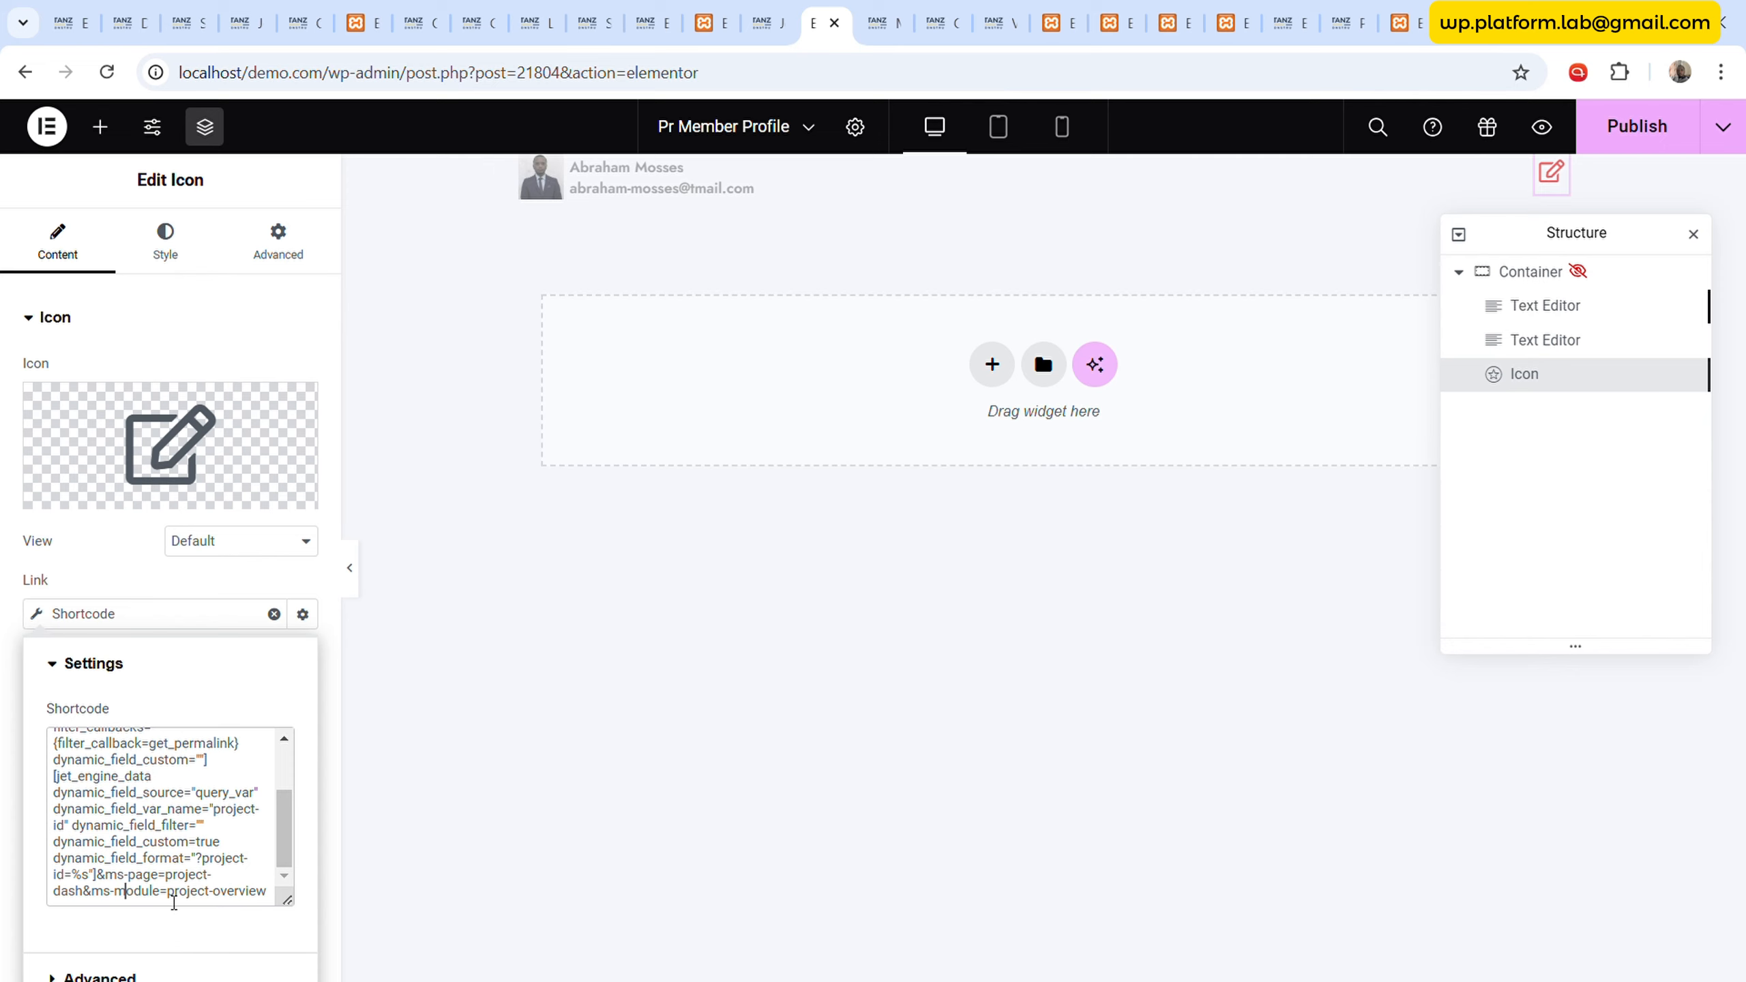
left_click_drag(169, 894, 272, 897)
type("project-member-edit")
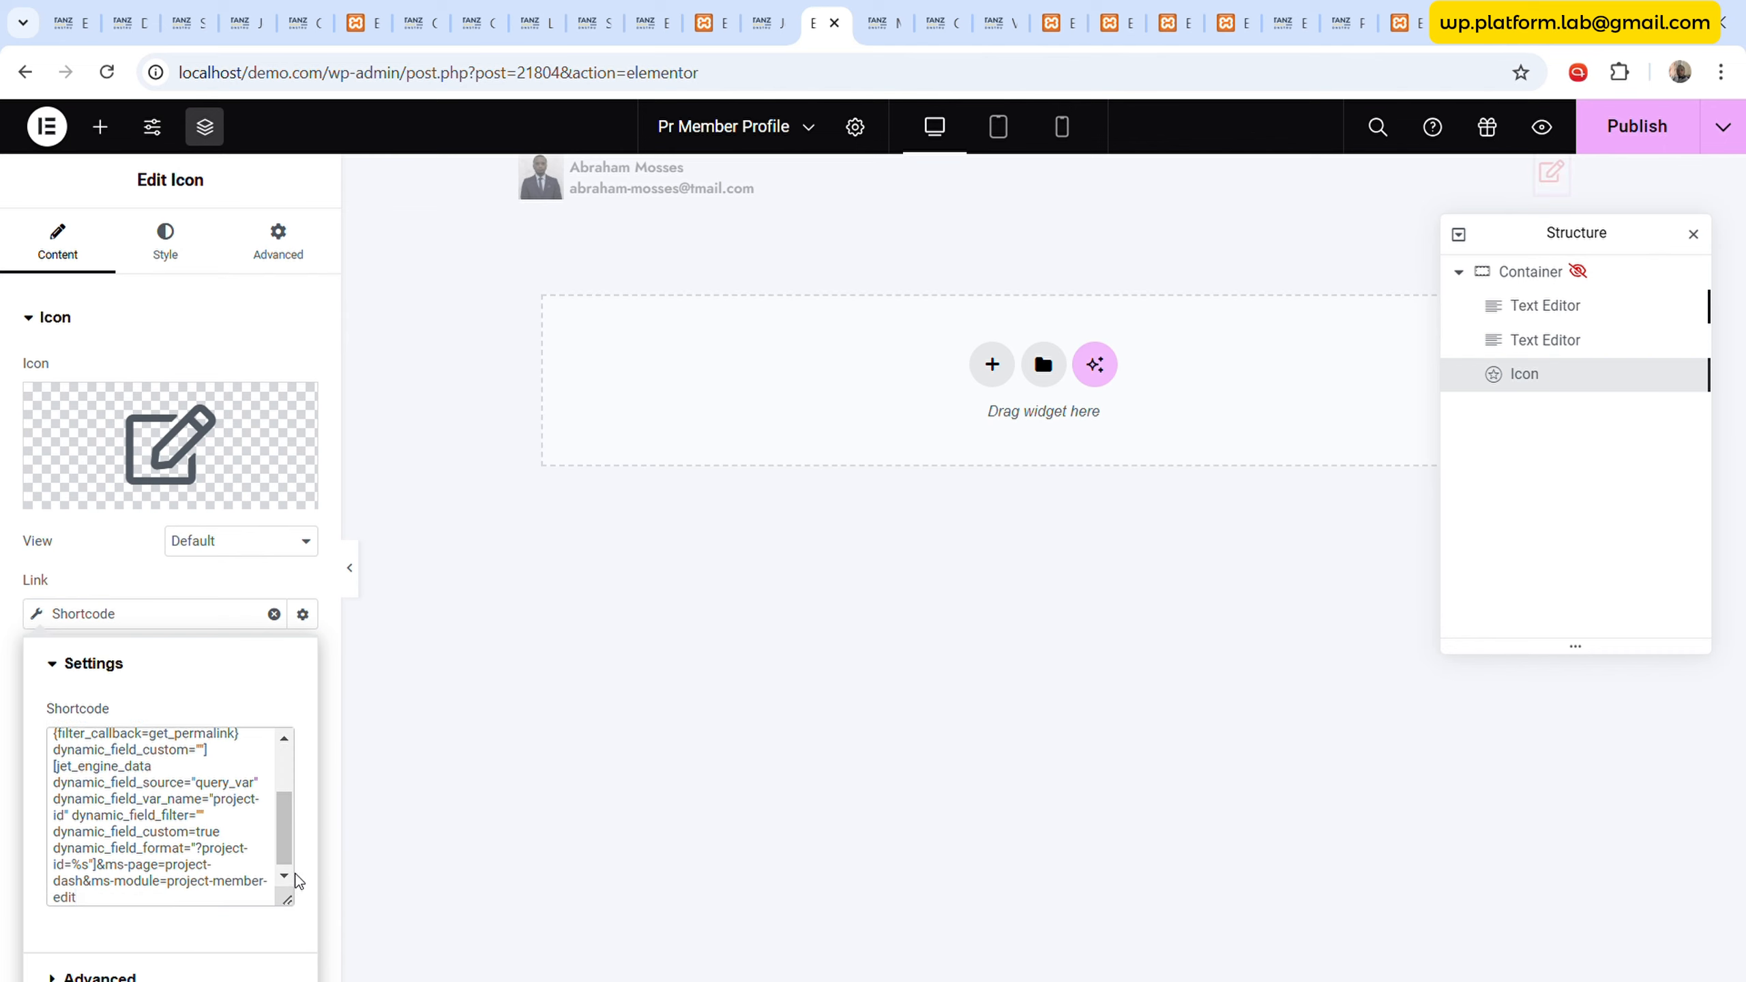
type("&")
- Add a Code Highlight widget in a new container below the member profile container
left_click(99, 127)
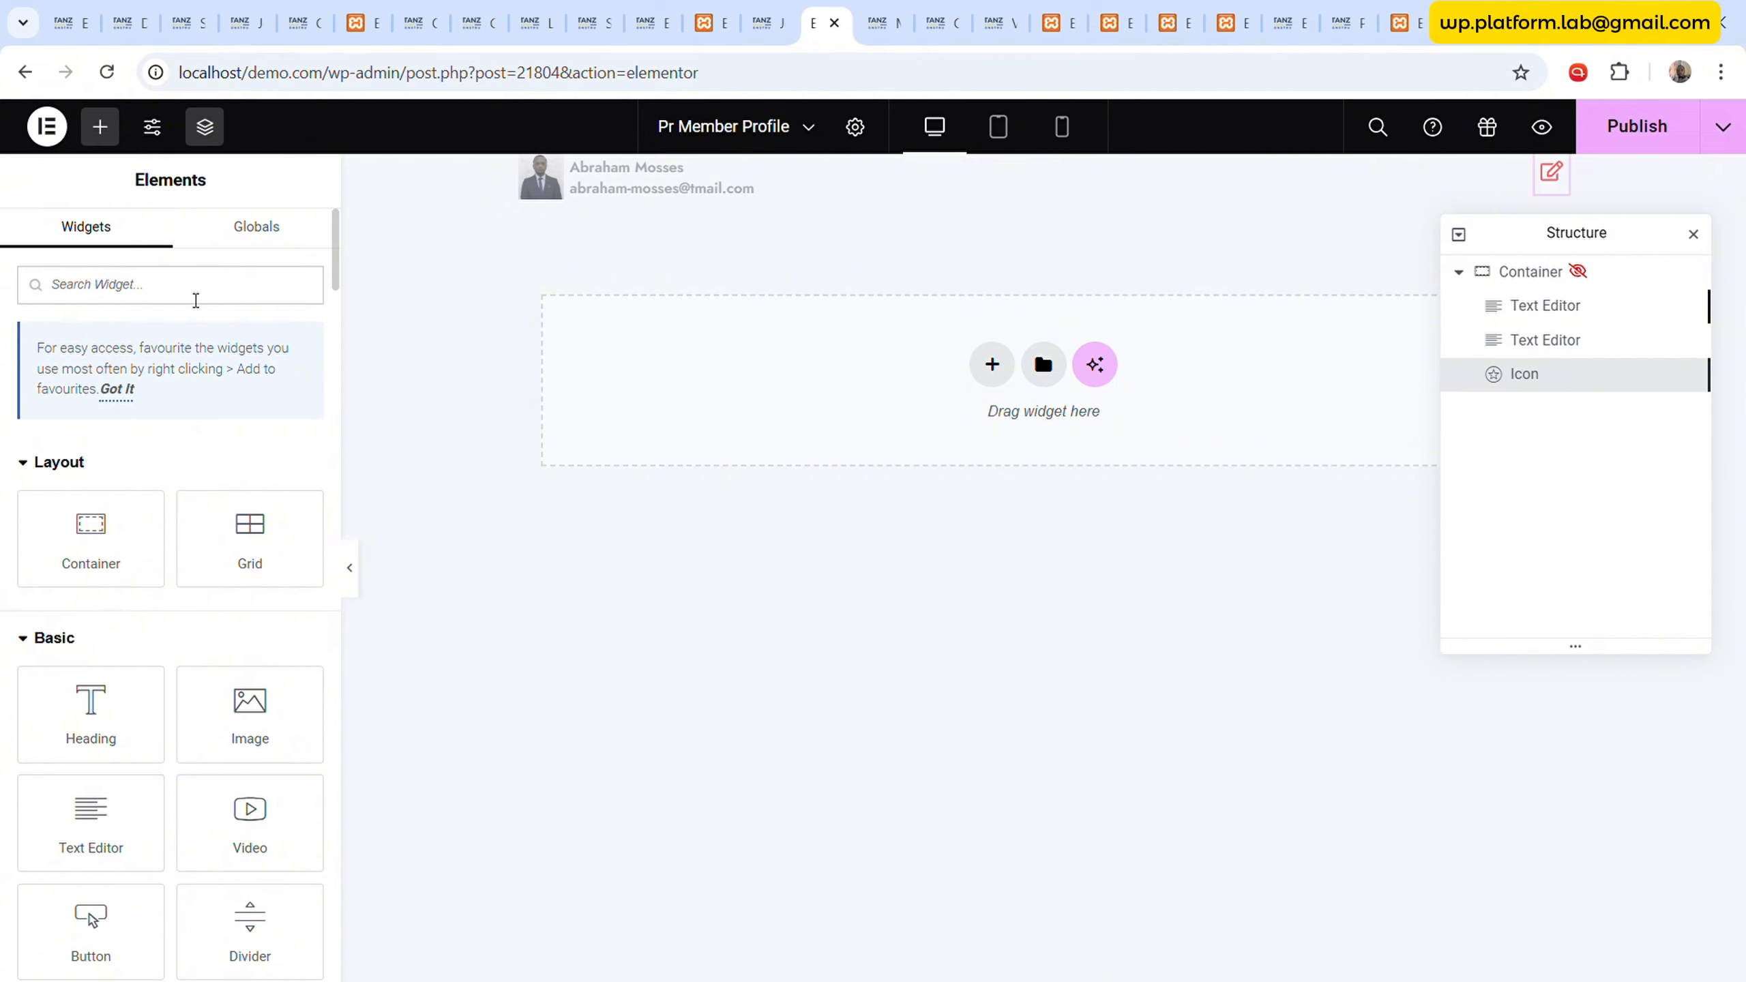
type("code")
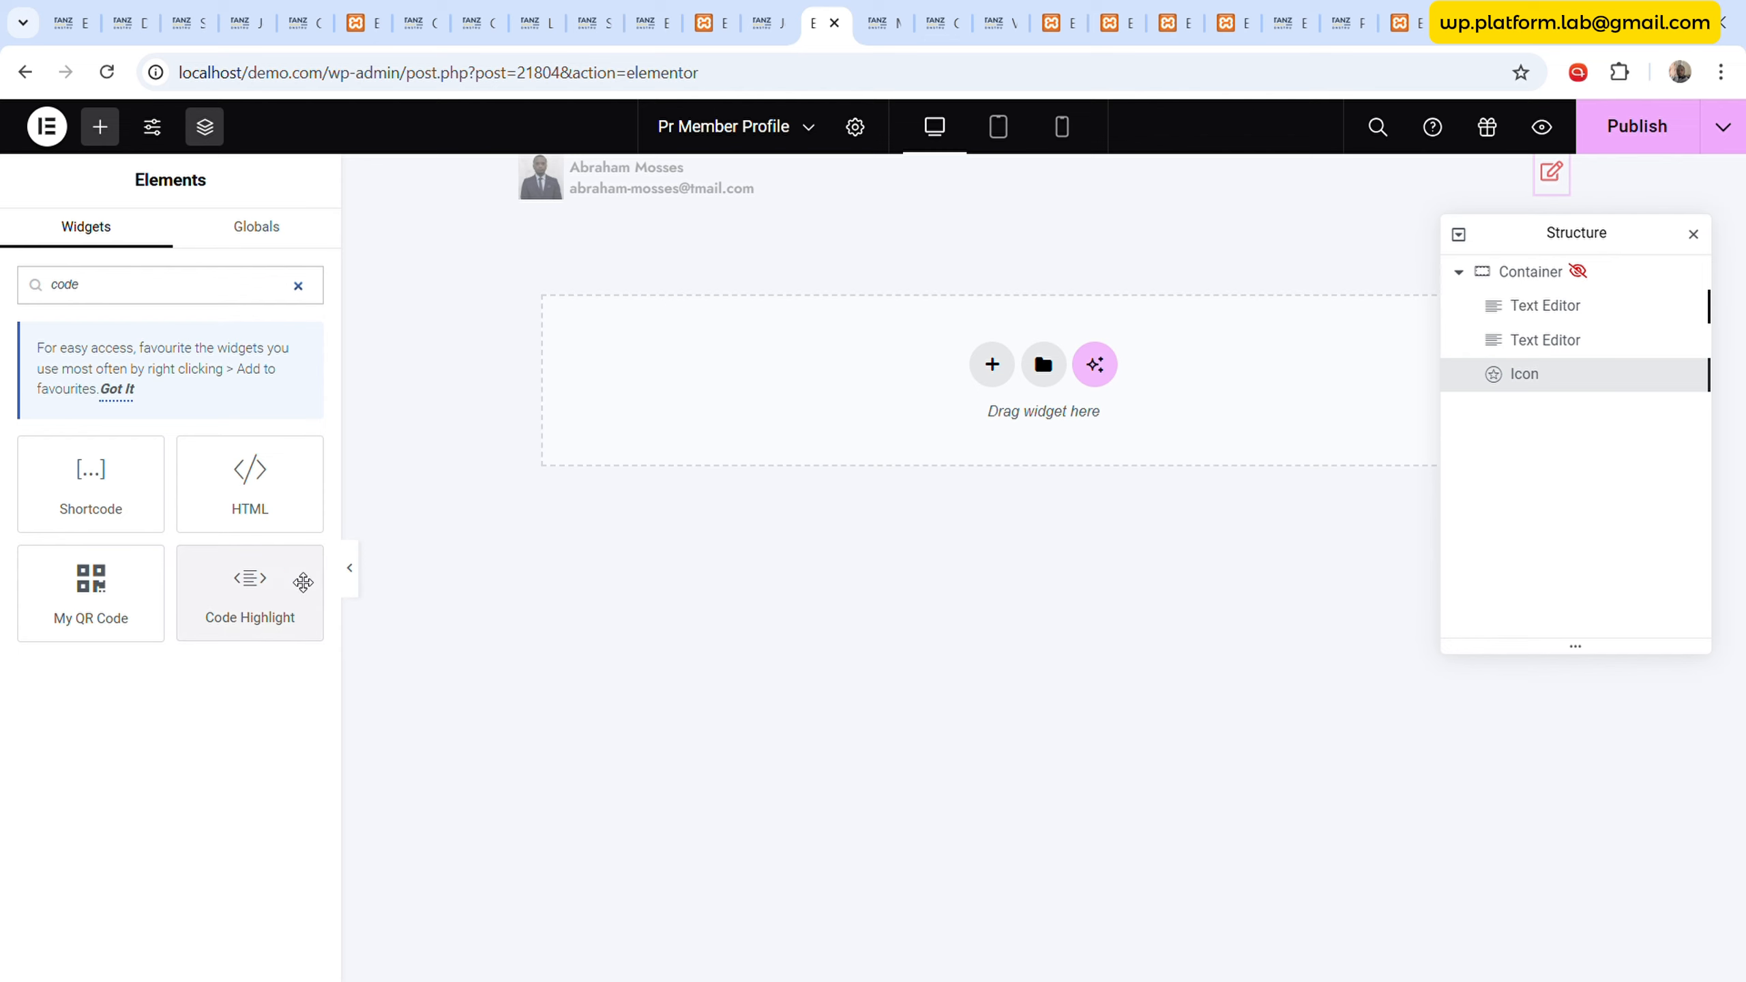
left_click_drag(276, 604, 908, 450)
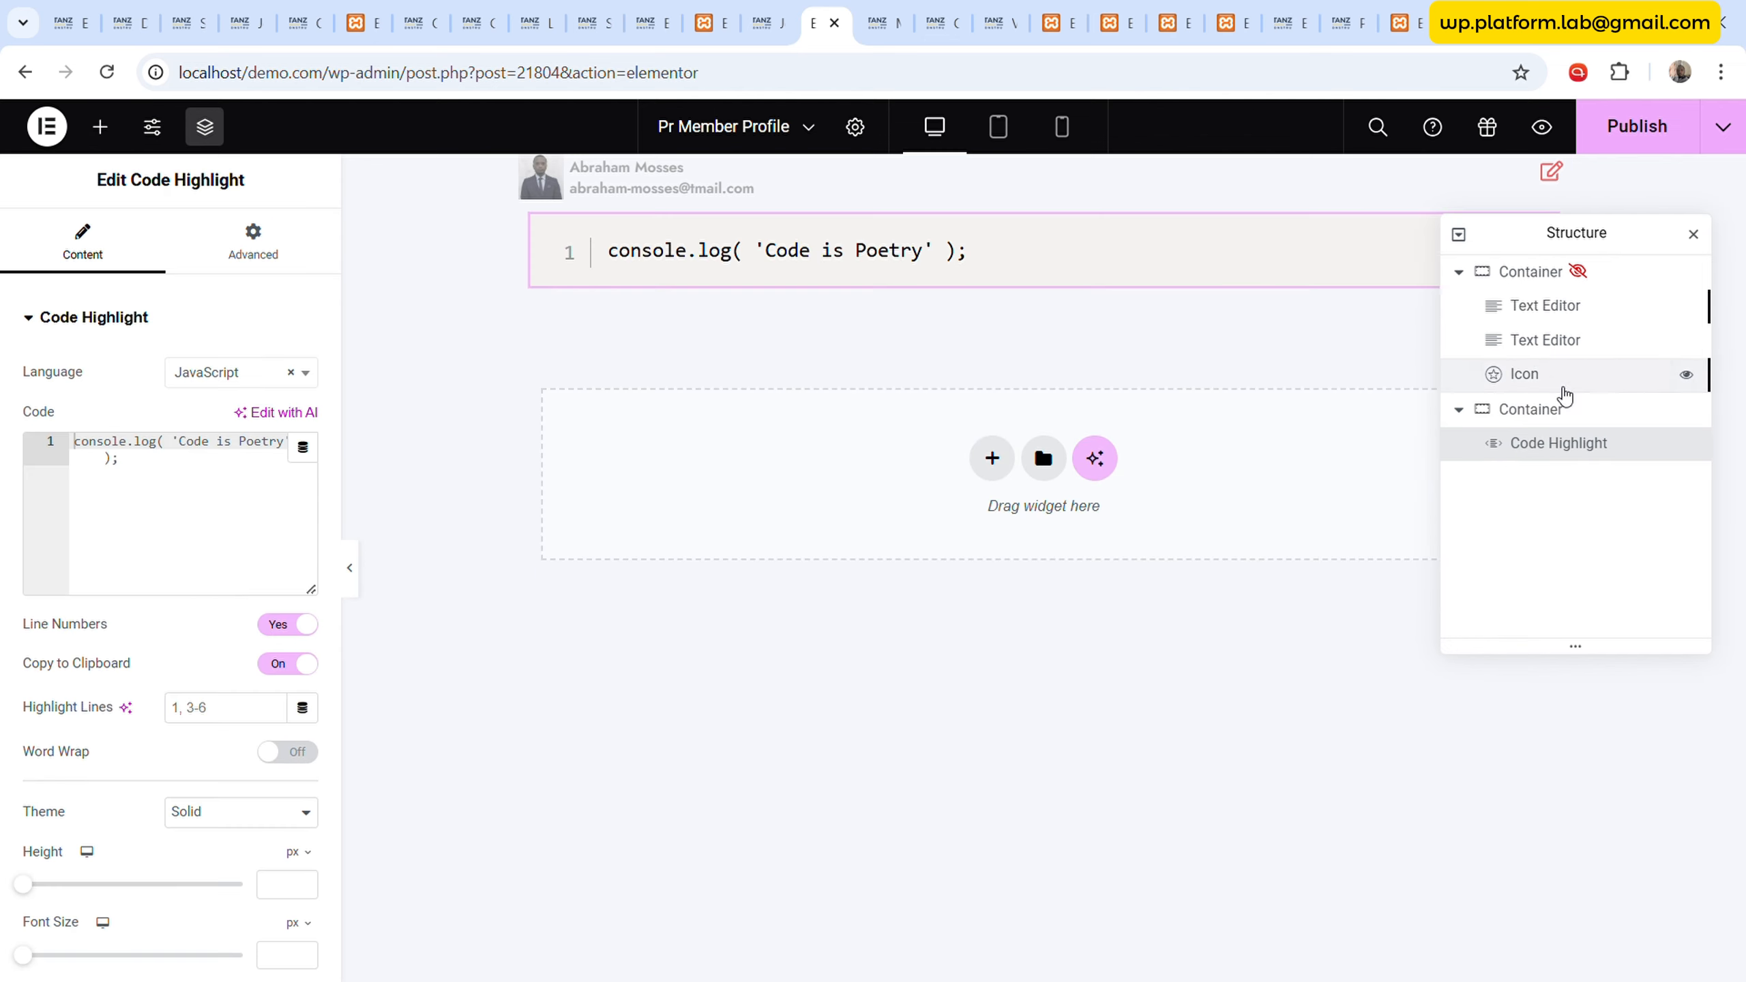
- Copy the full link shortcode from the edit icon's settings
left_click(1558, 374)
left_click(76, 609)
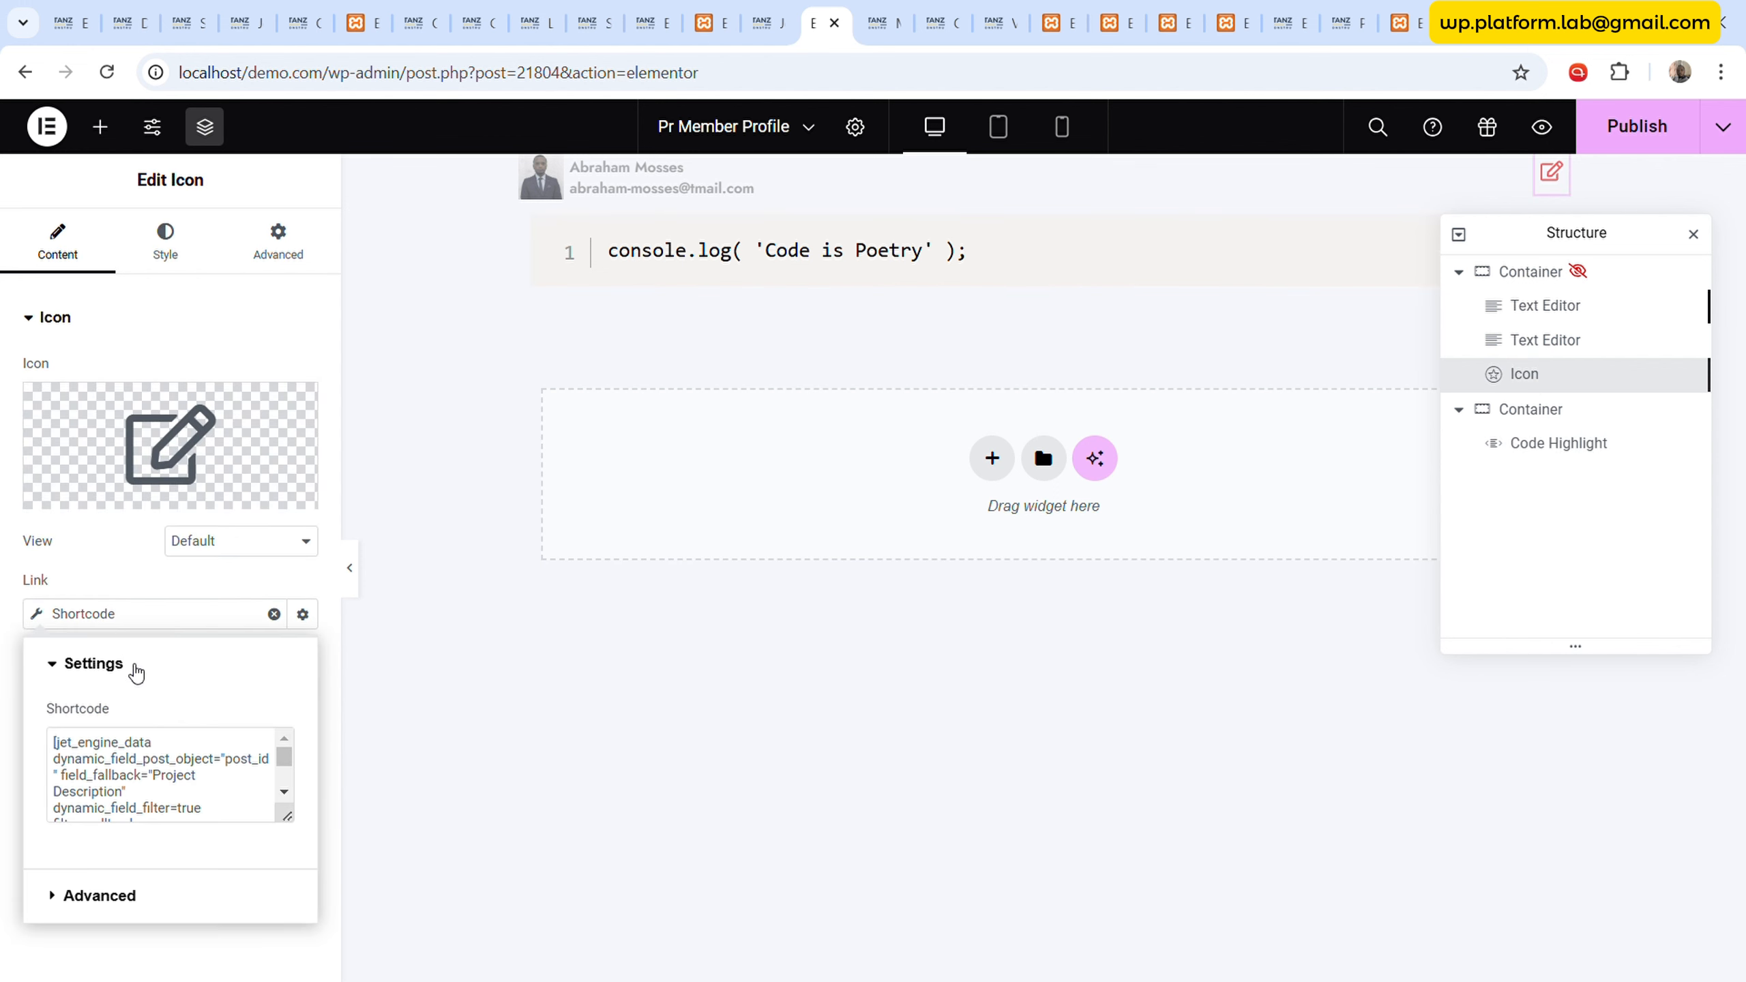
left_click(141, 764)
key("ctrl+a")
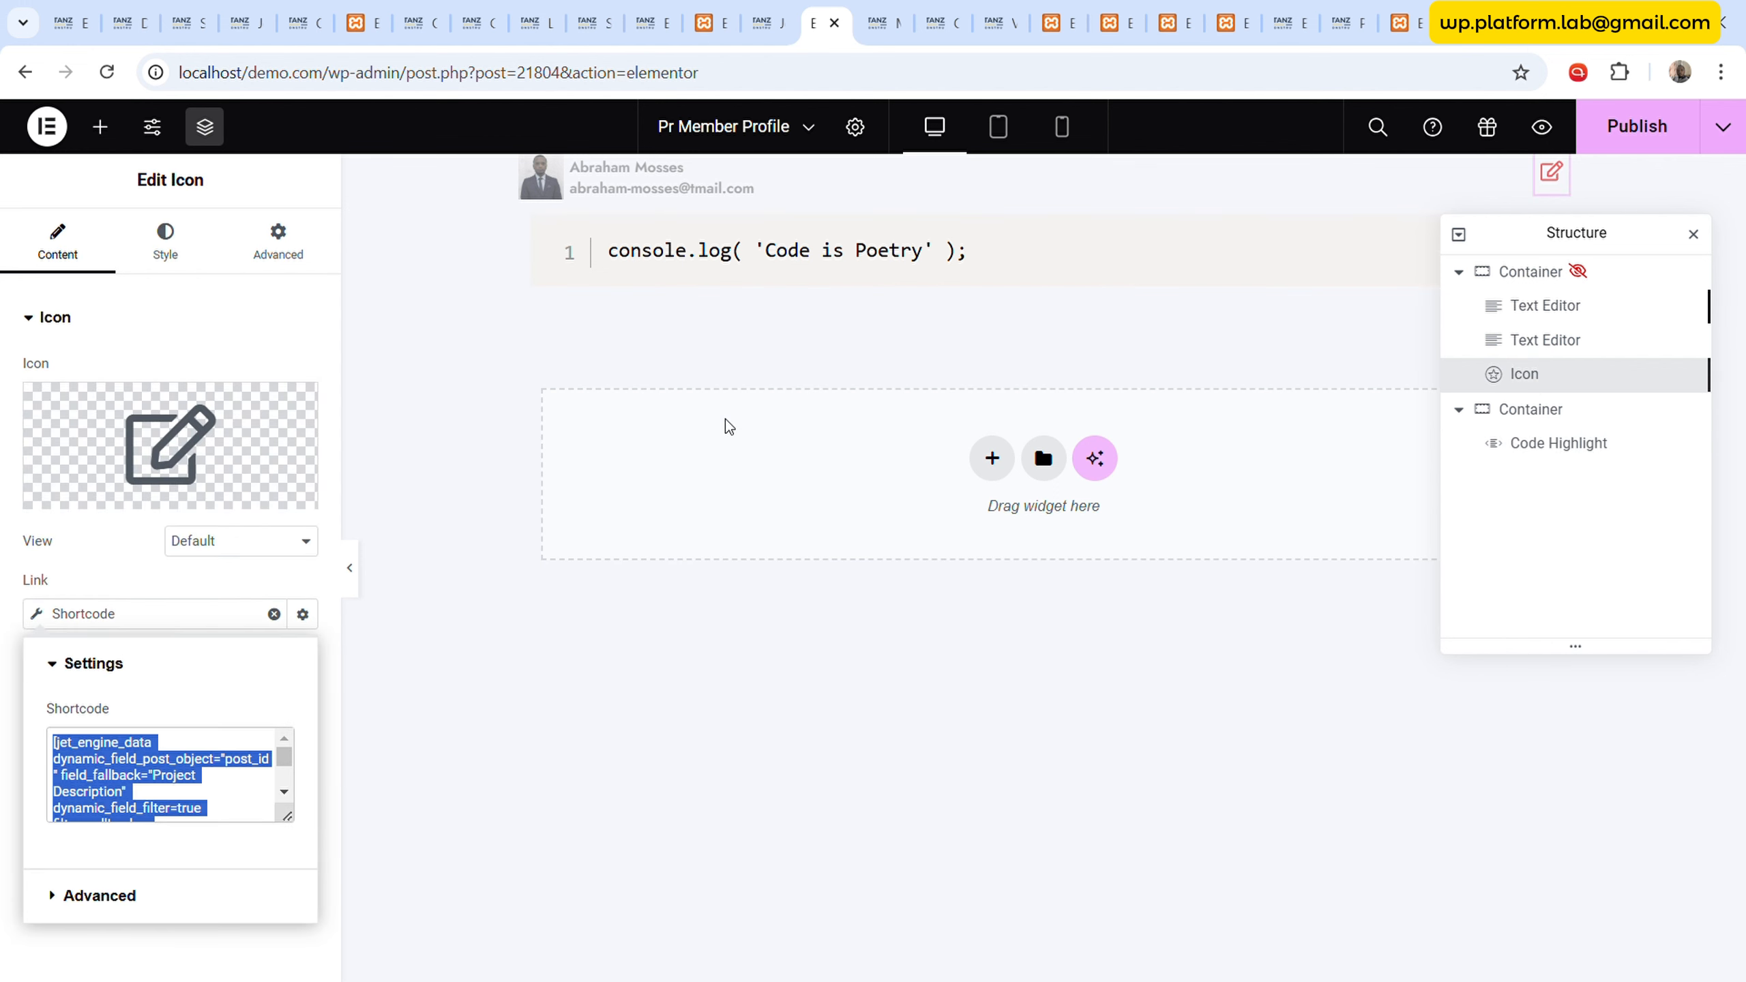
- Try to replace the sample code in the Code Highlight widget with the copied shortcode
left_click(760, 284)
left_click(198, 518)
key("ctrl+a")
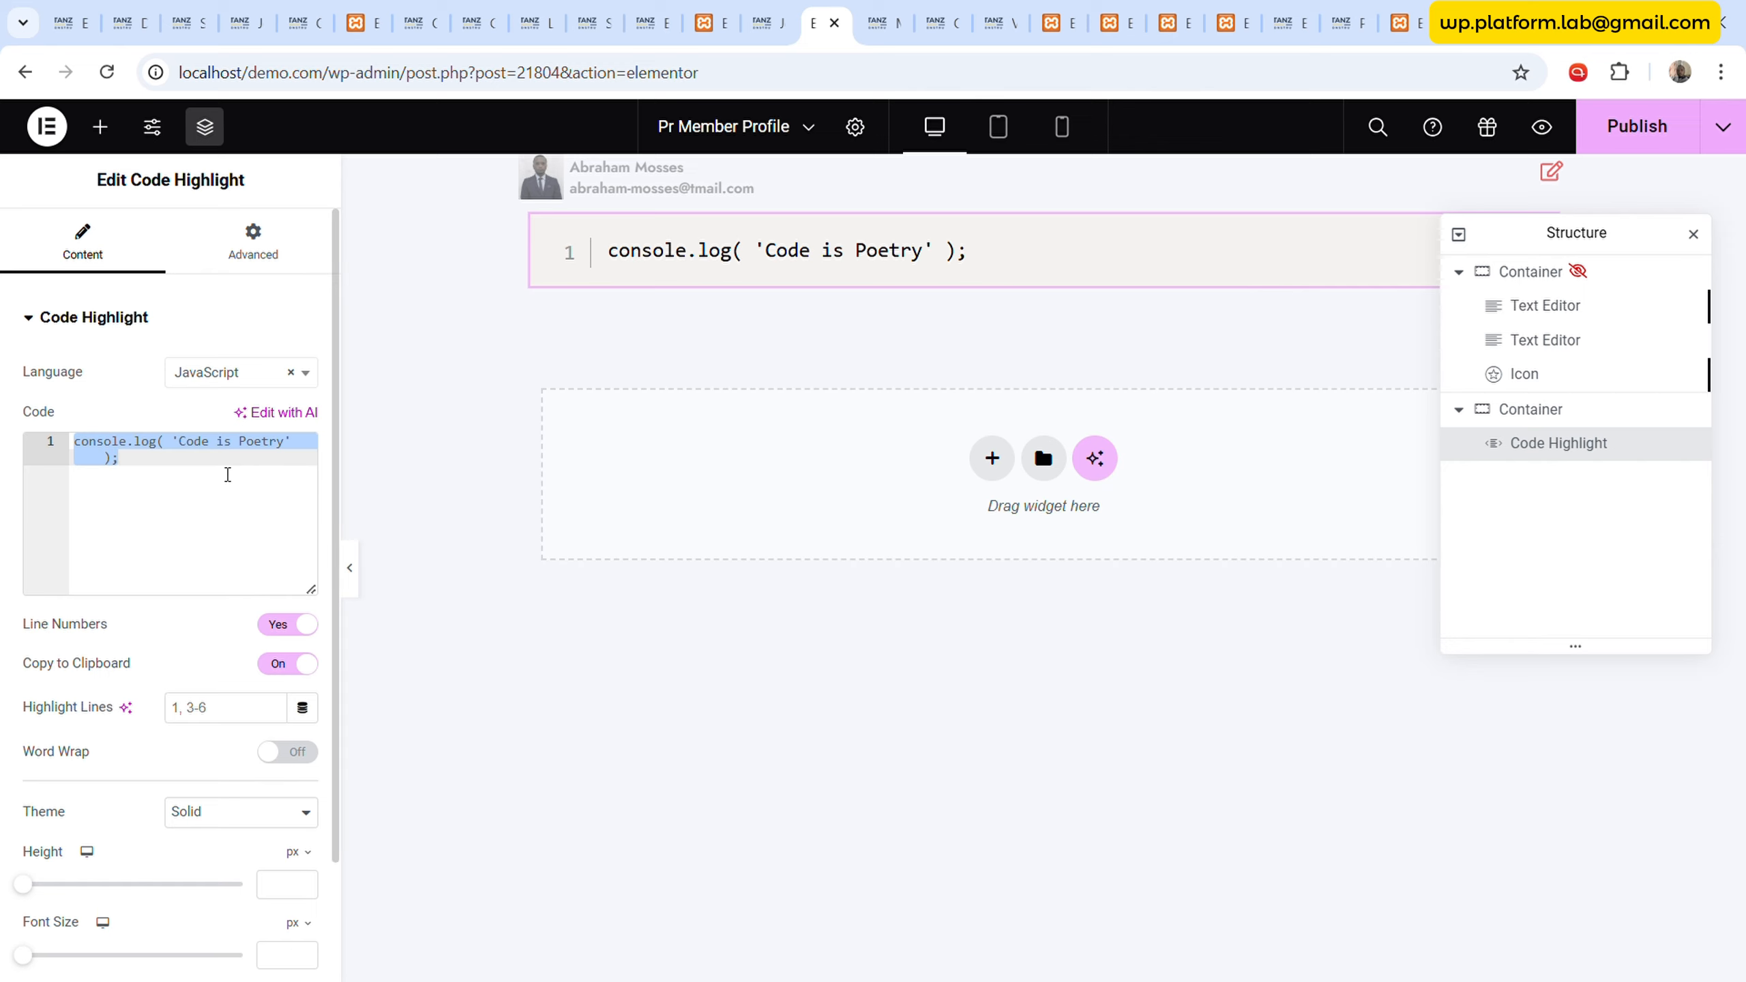
left_click(200, 524)
left_click_drag(147, 465, 37, 416)
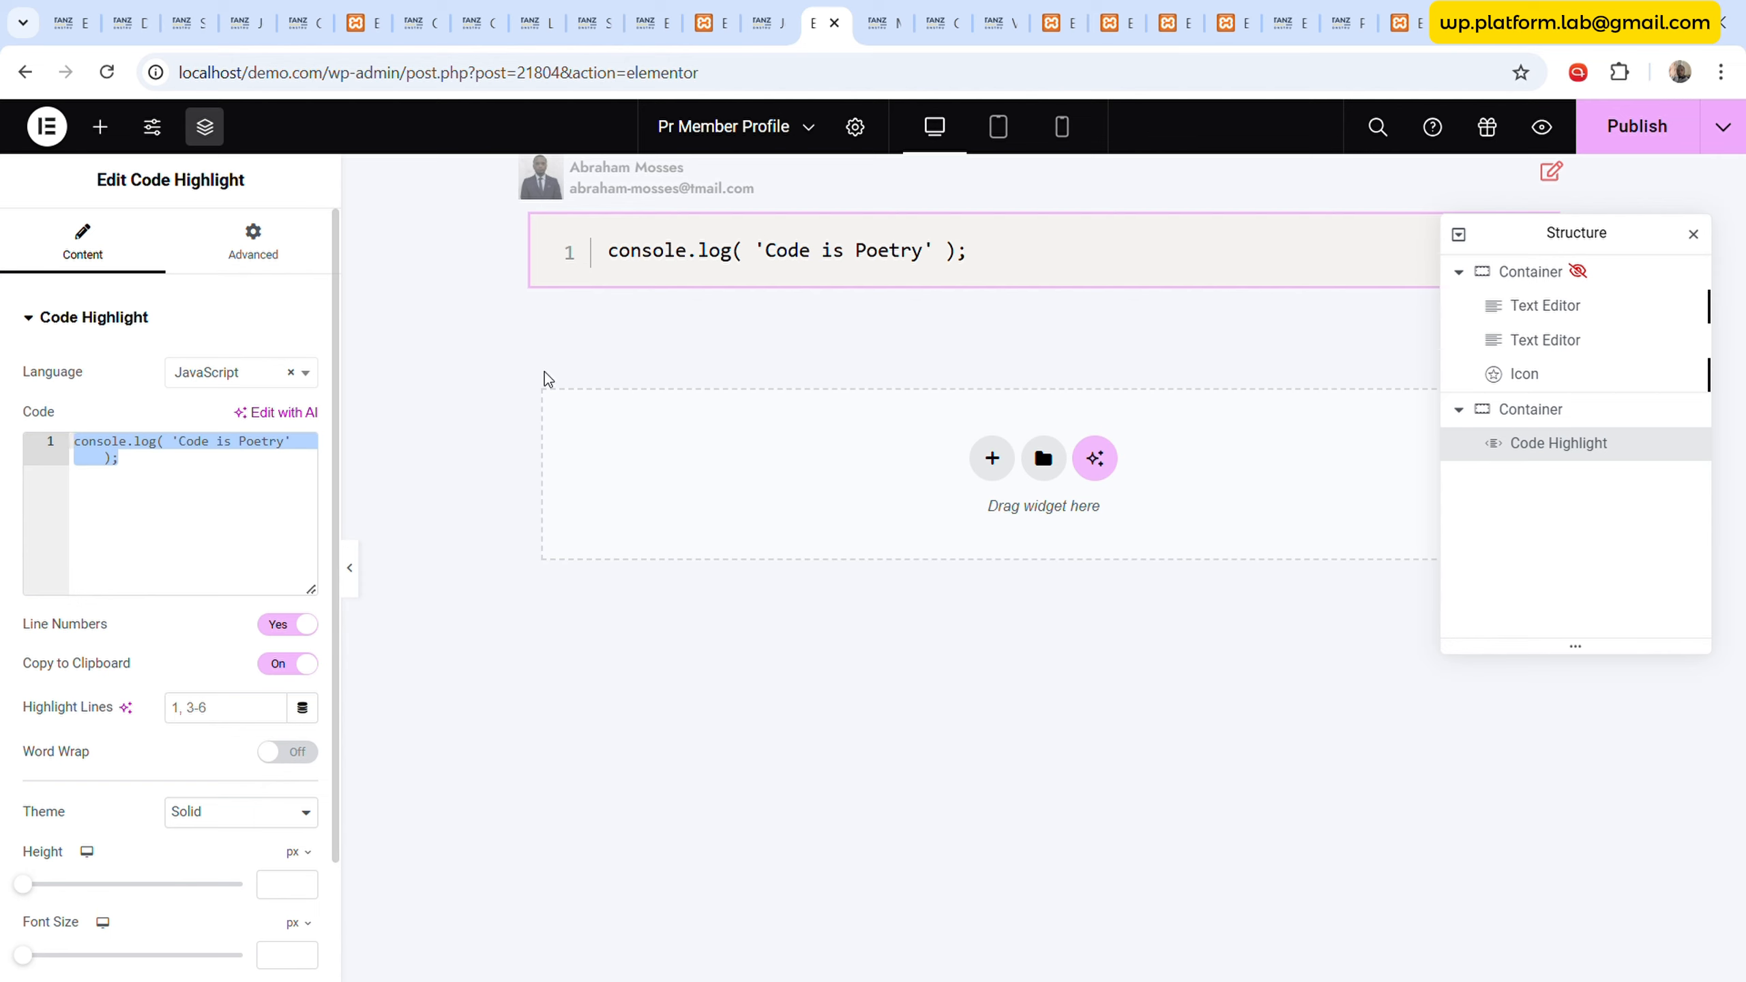
- Set the Code Highlight widget's language to HTML and try to replace its sample code
left_click(235, 374)
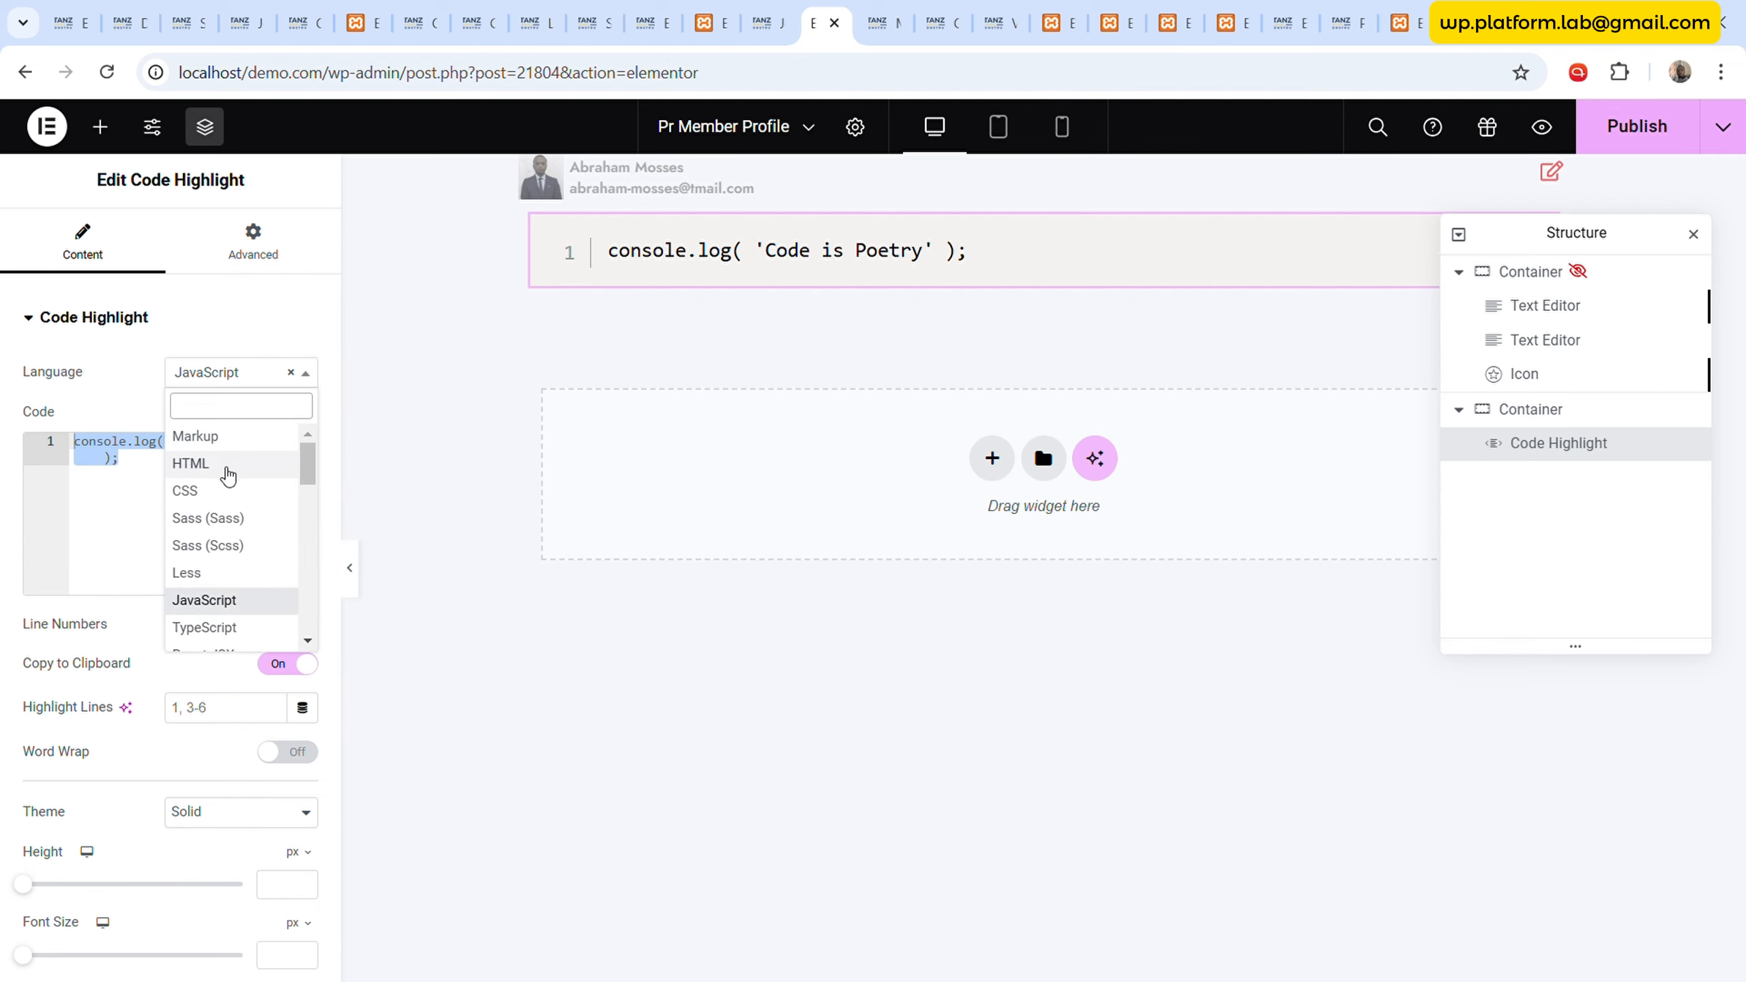
left_click(222, 466)
left_click(157, 475)
left_click_drag(157, 475, 85, 454)
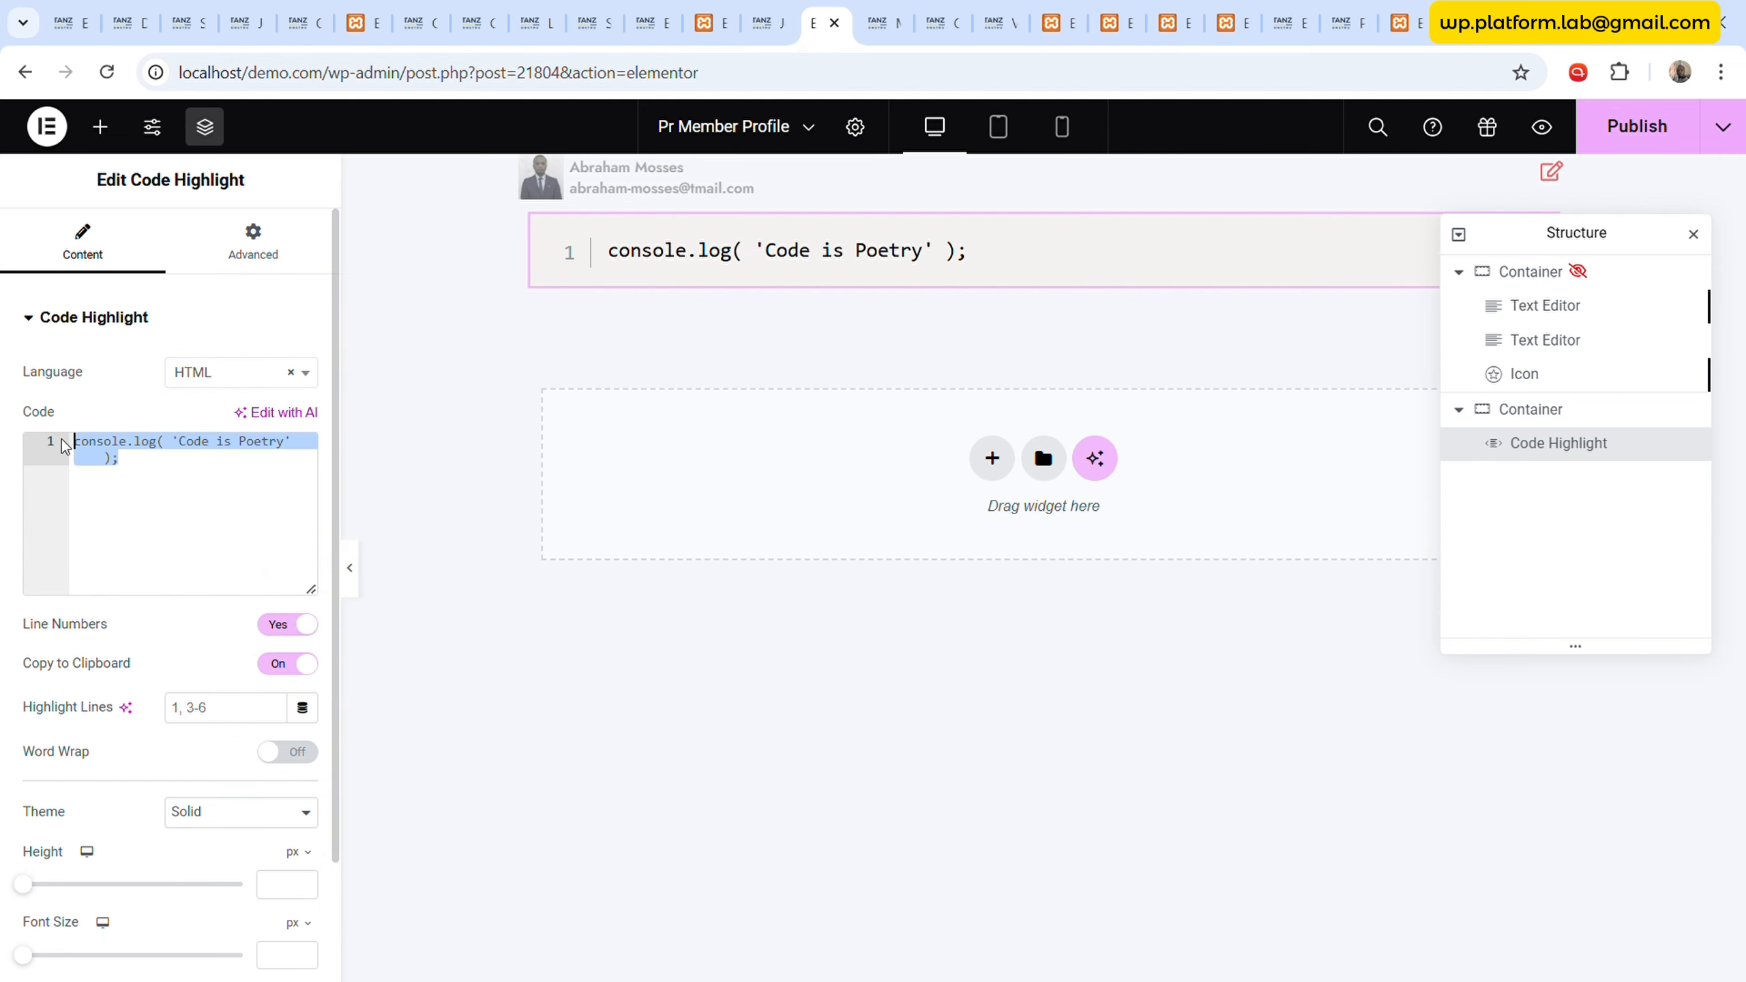
key("Down")
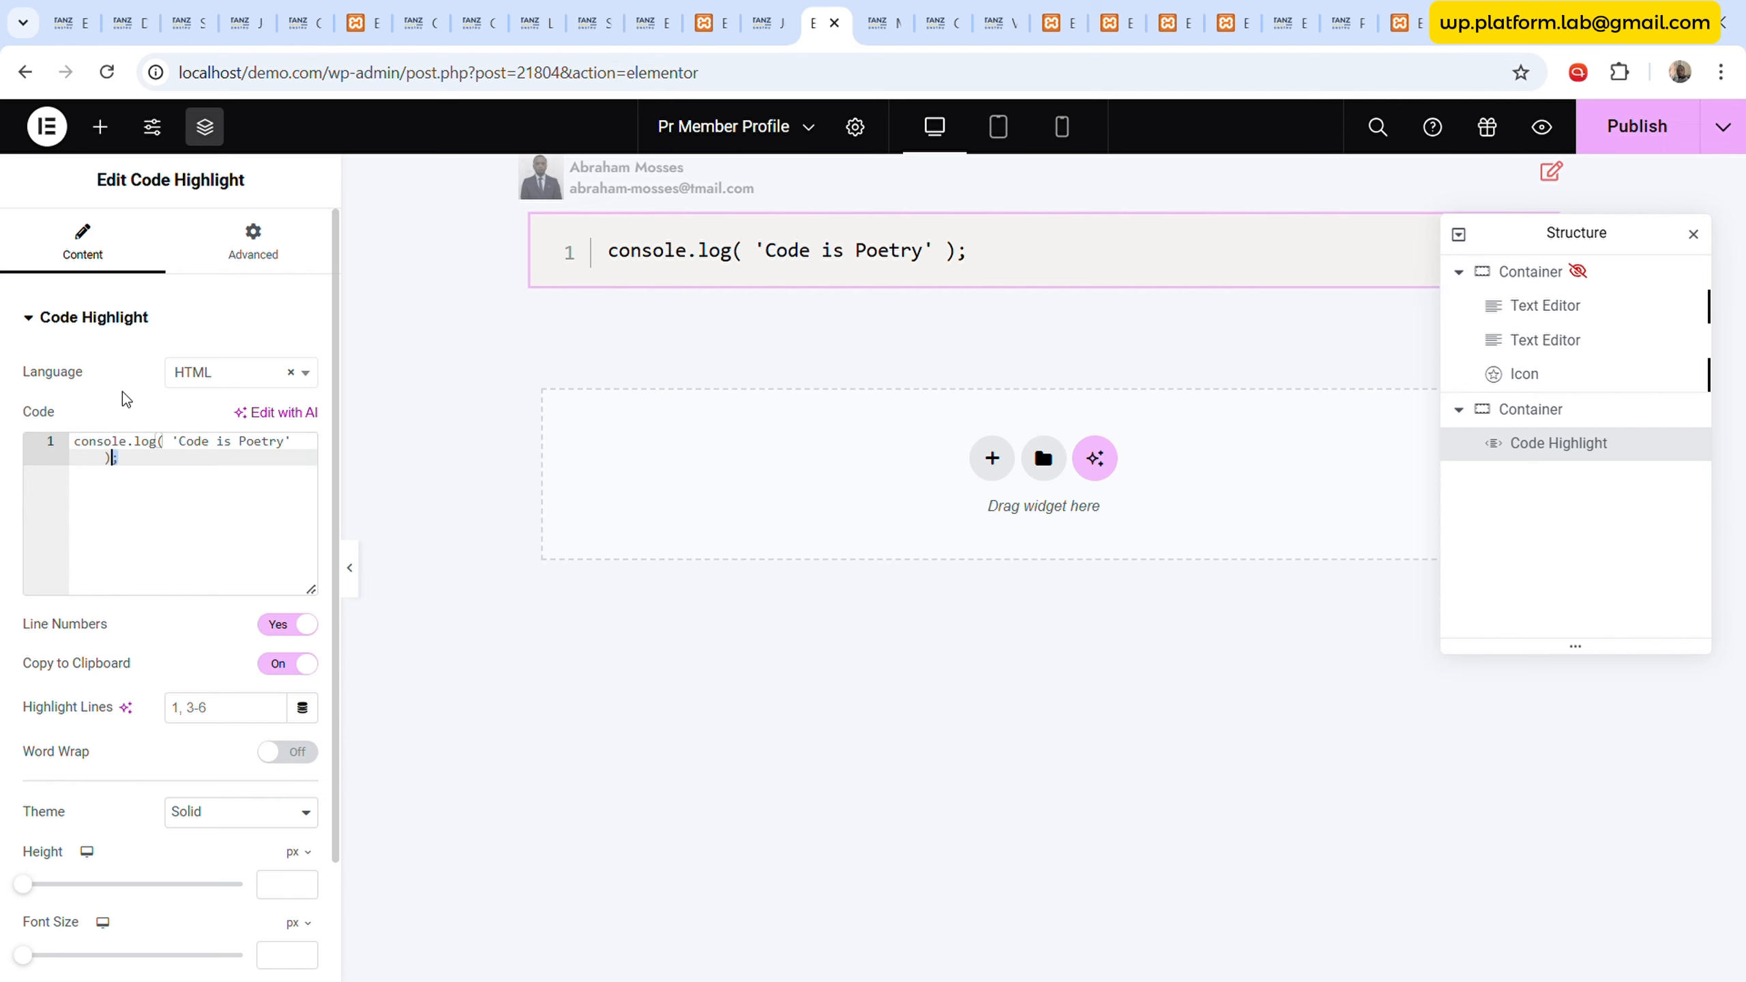
key("ctrl+z")
left_click(851, 276)
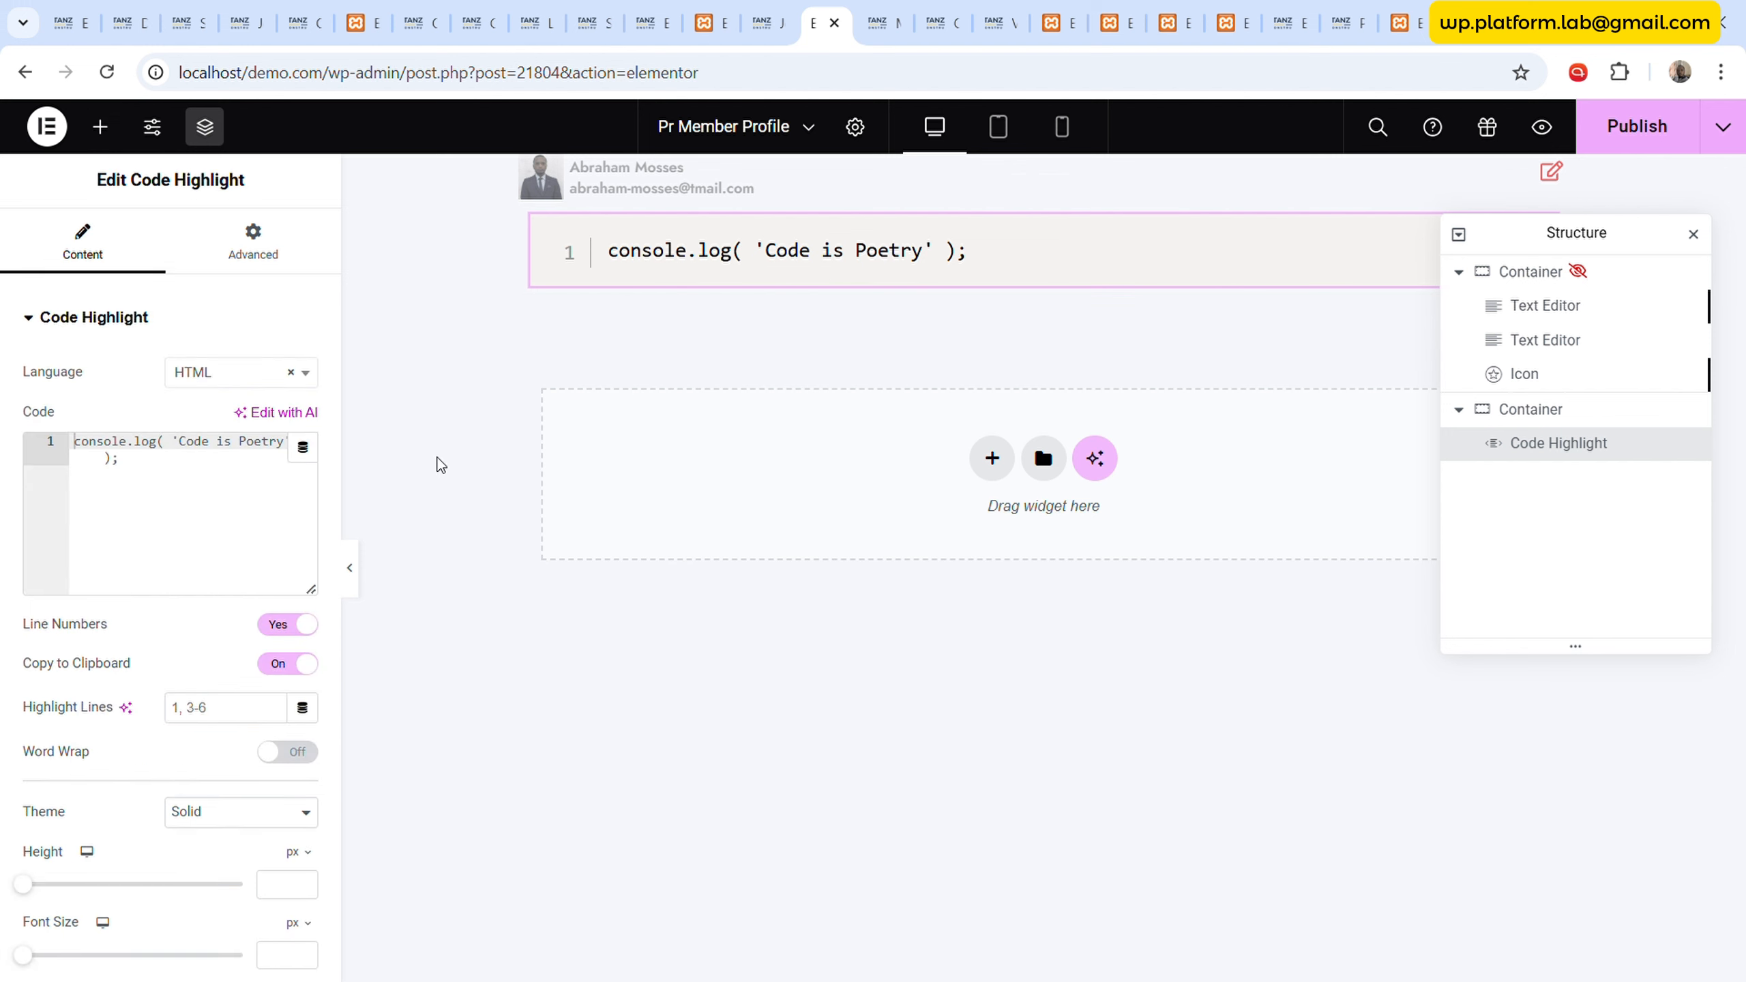
left_click(171, 503)
key("ctrl+a")
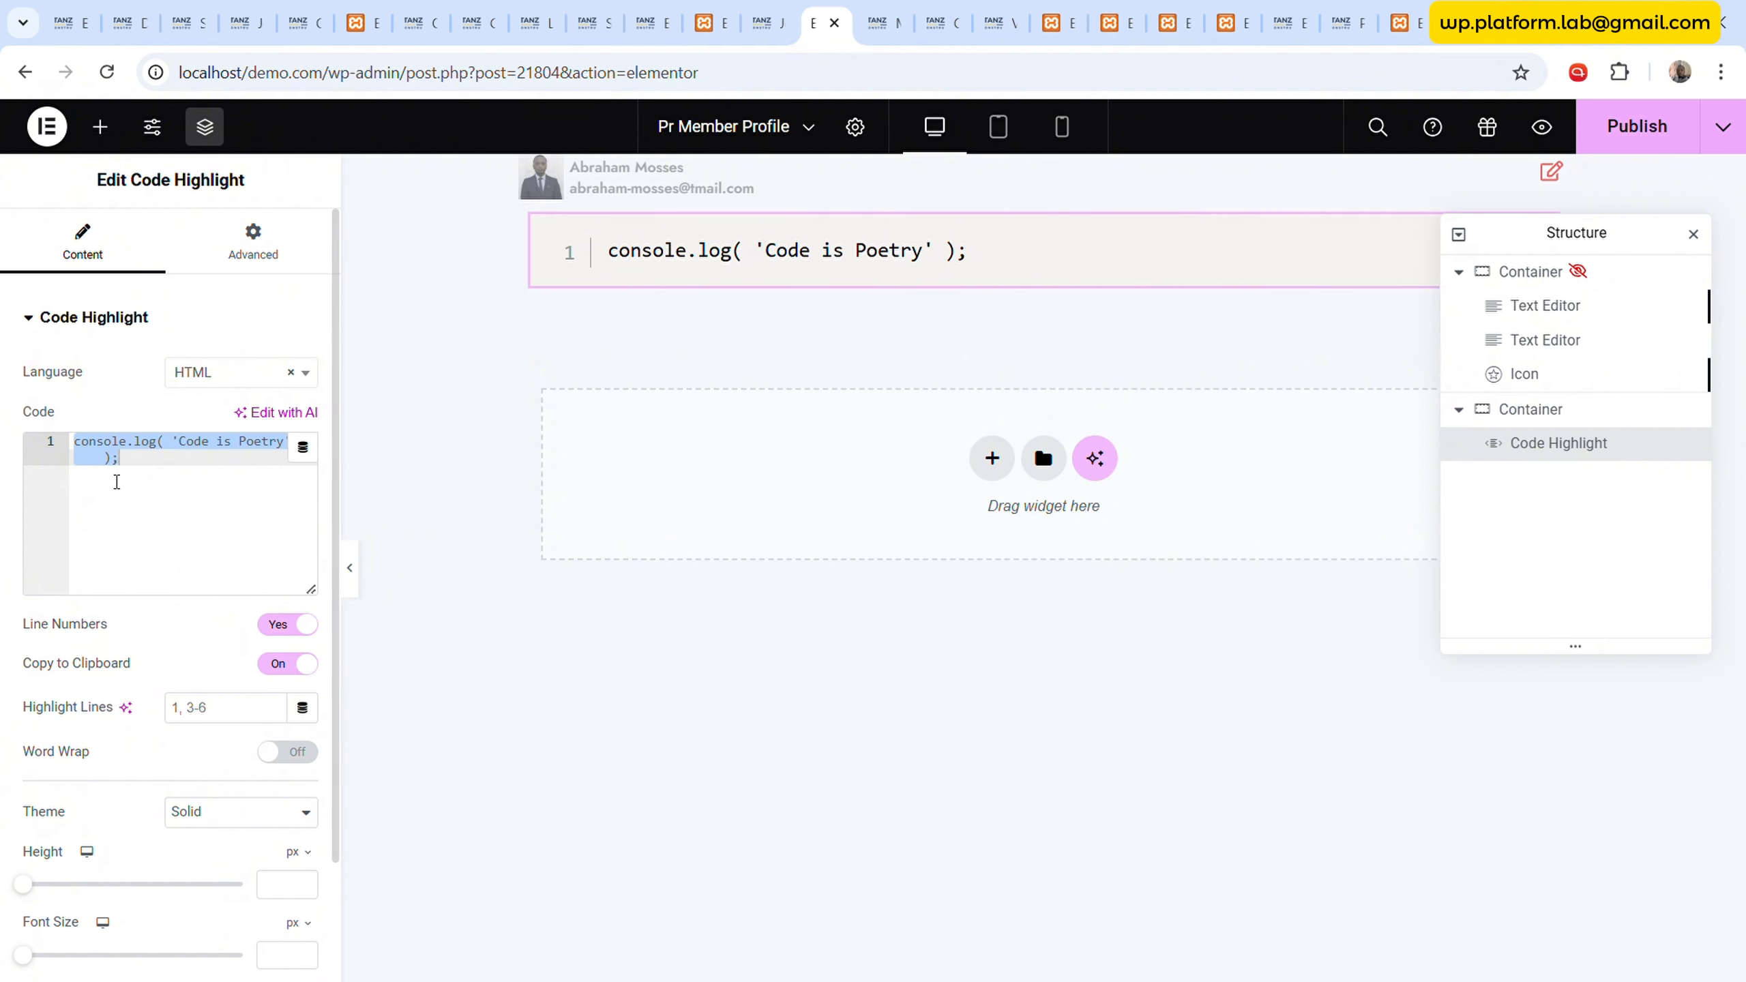
left_click(142, 467)
left_click_drag(183, 481, 50, 433)
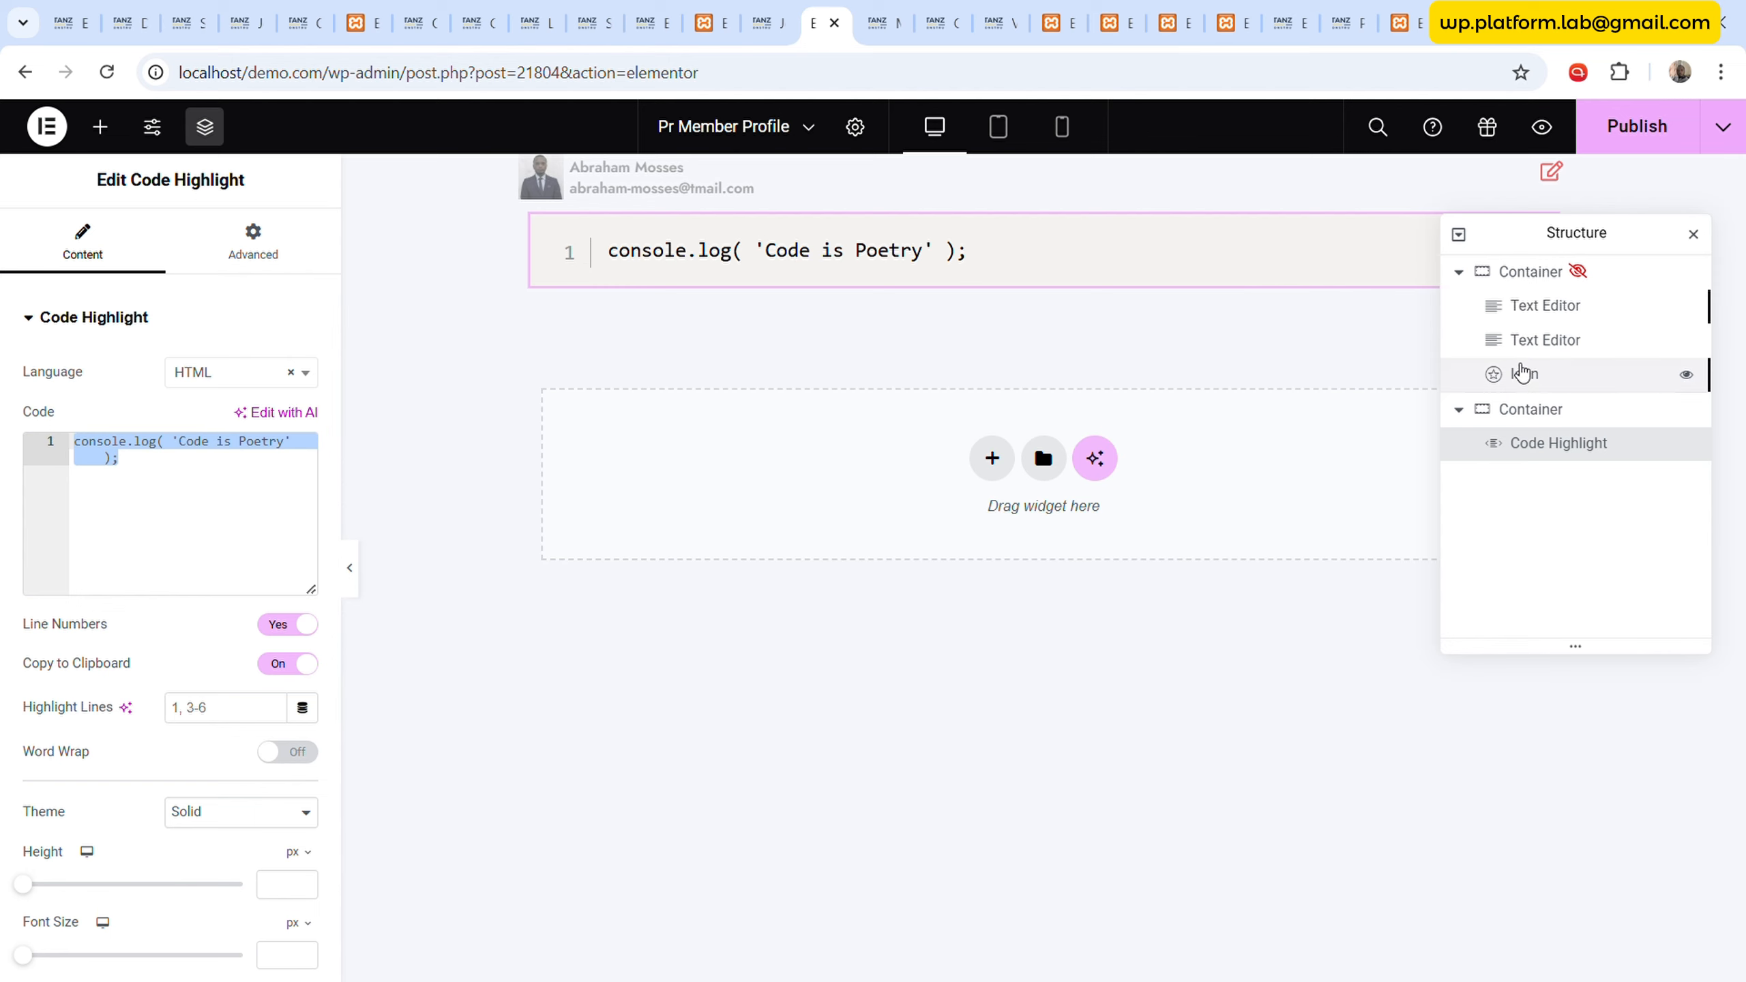
- Copy the query variable name project-member-id from the preset settings of the project member edit form
left_click(1524, 373)
left_click(103, 615)
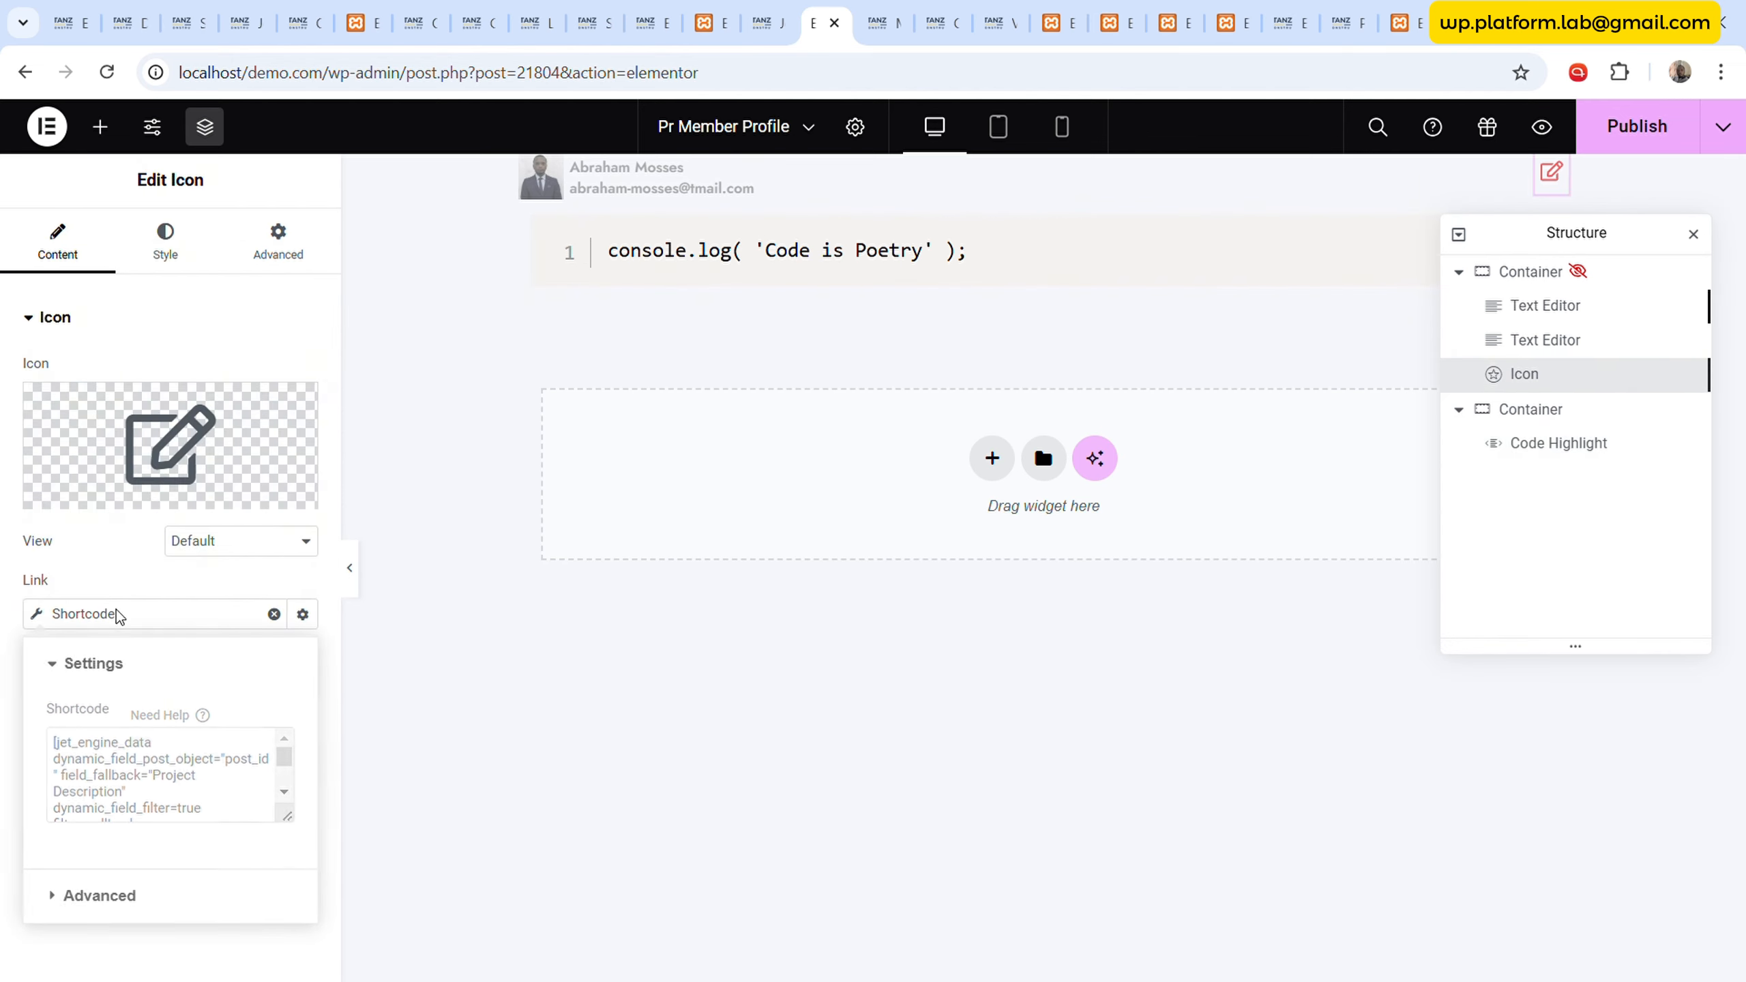
left_click(709, 23)
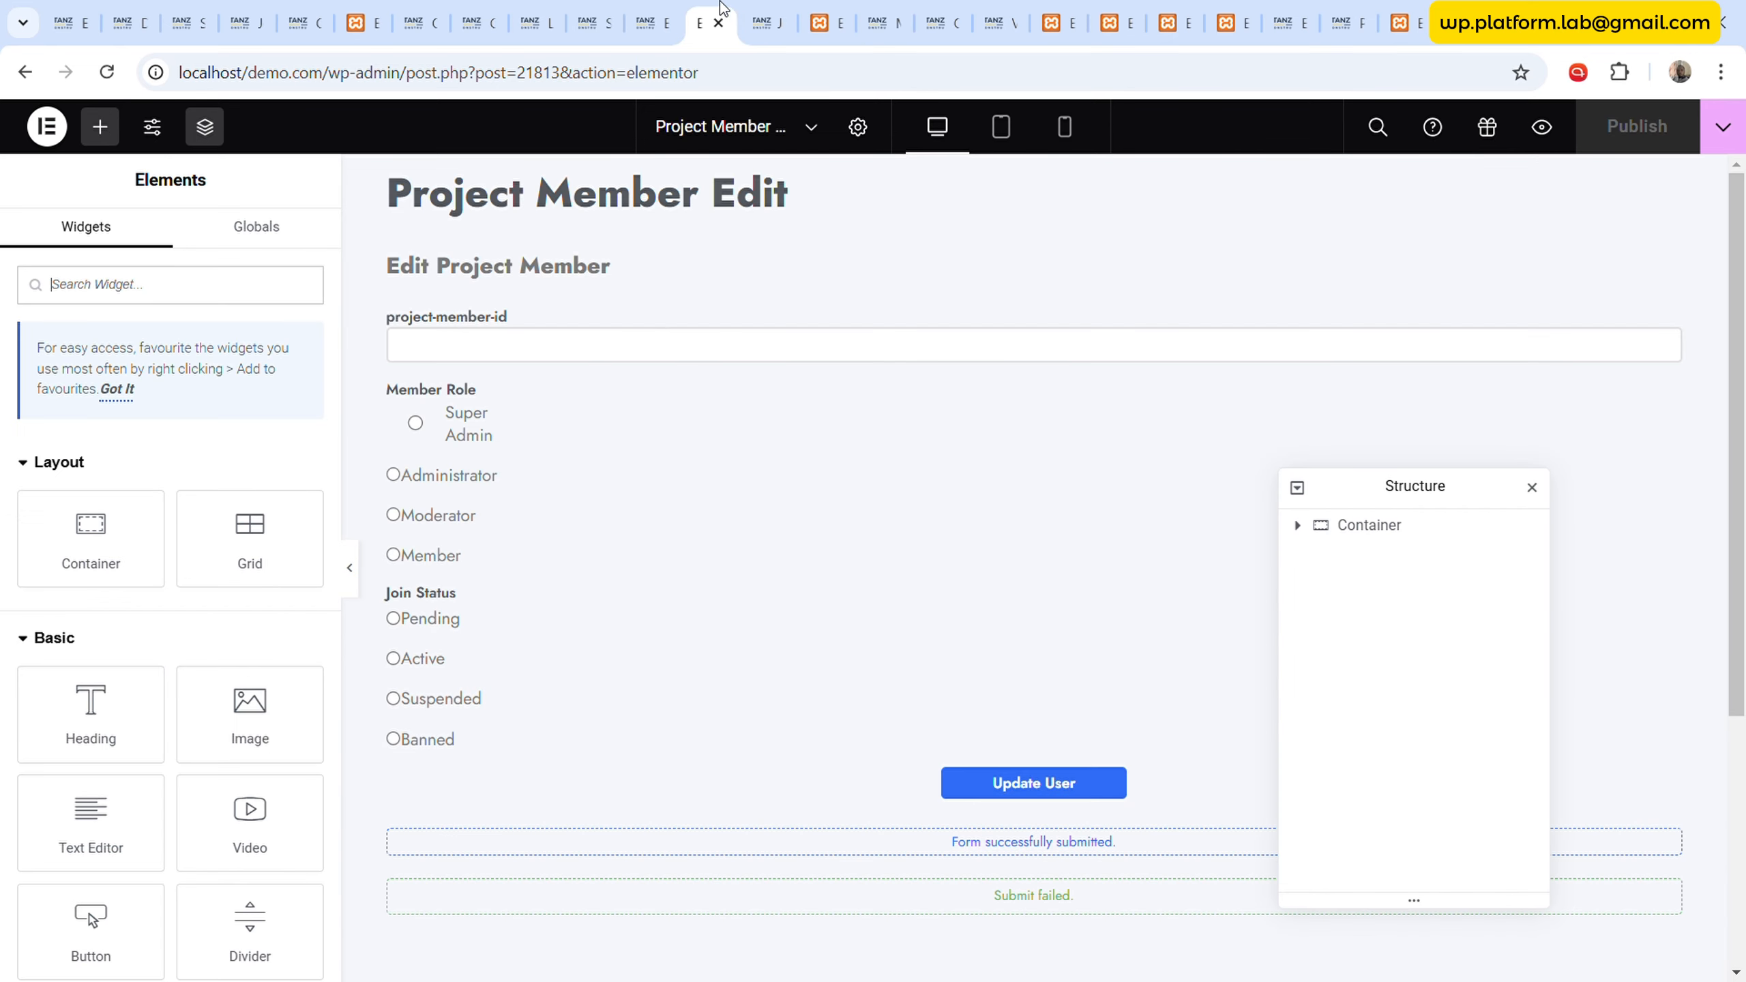
left_click(1055, 22)
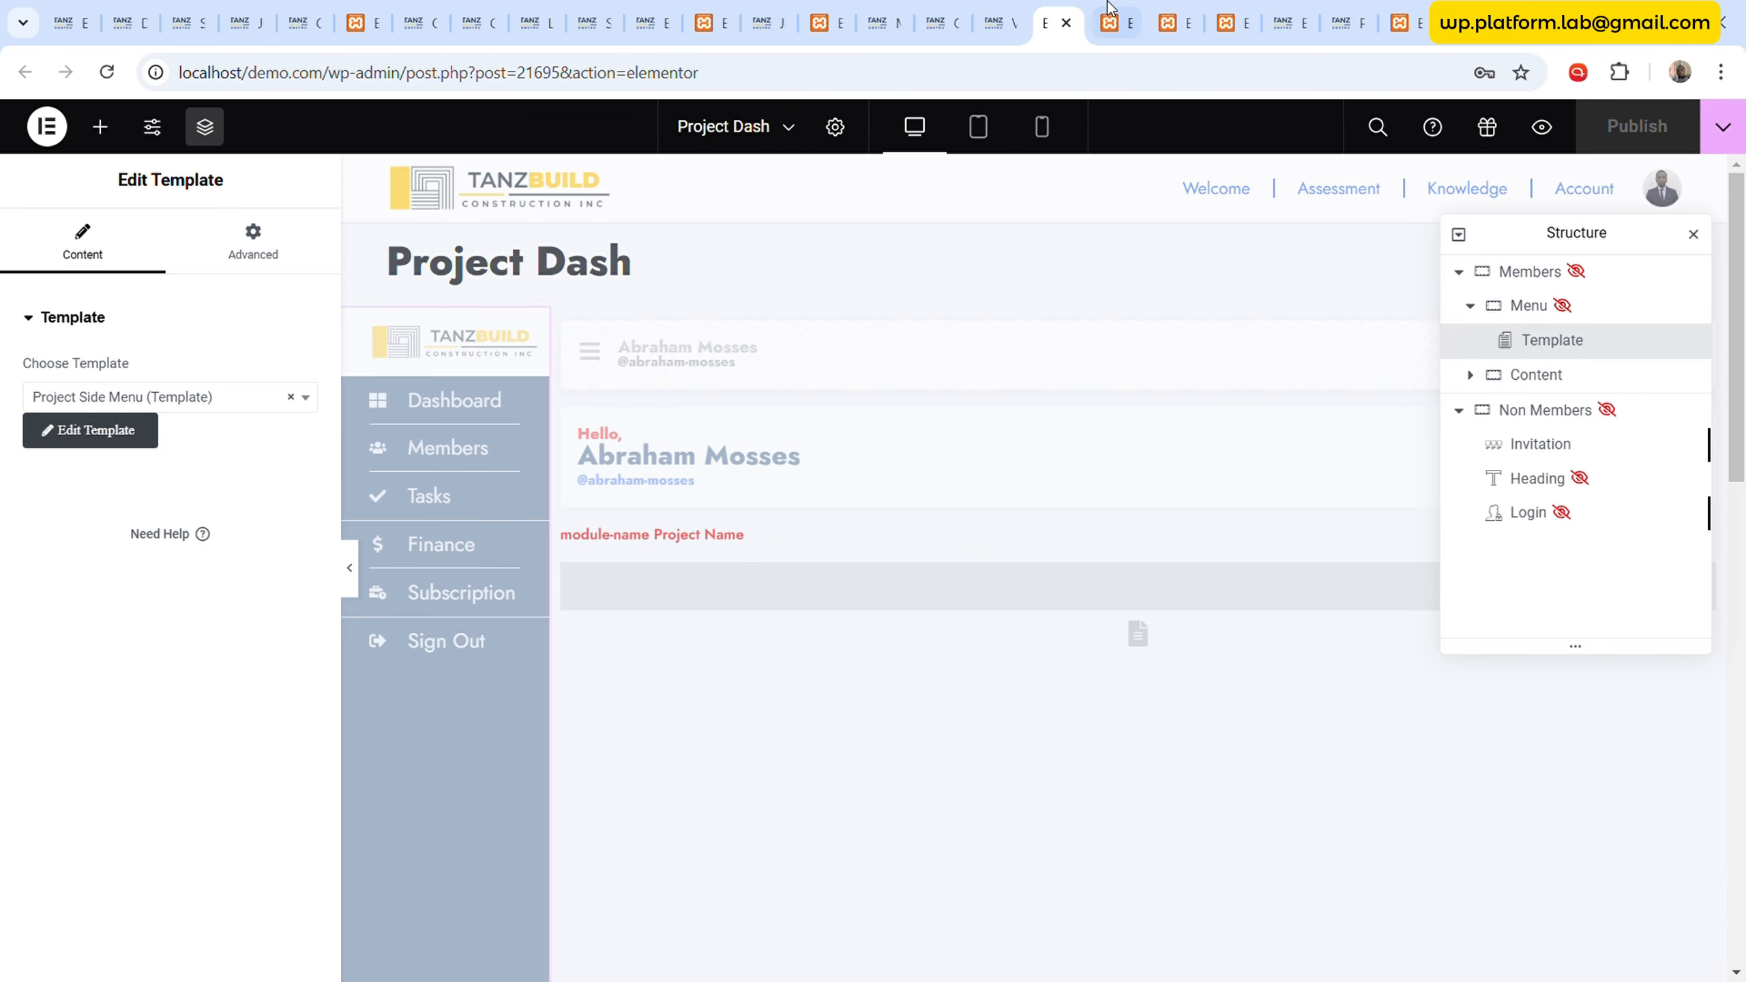
left_click(1128, 8)
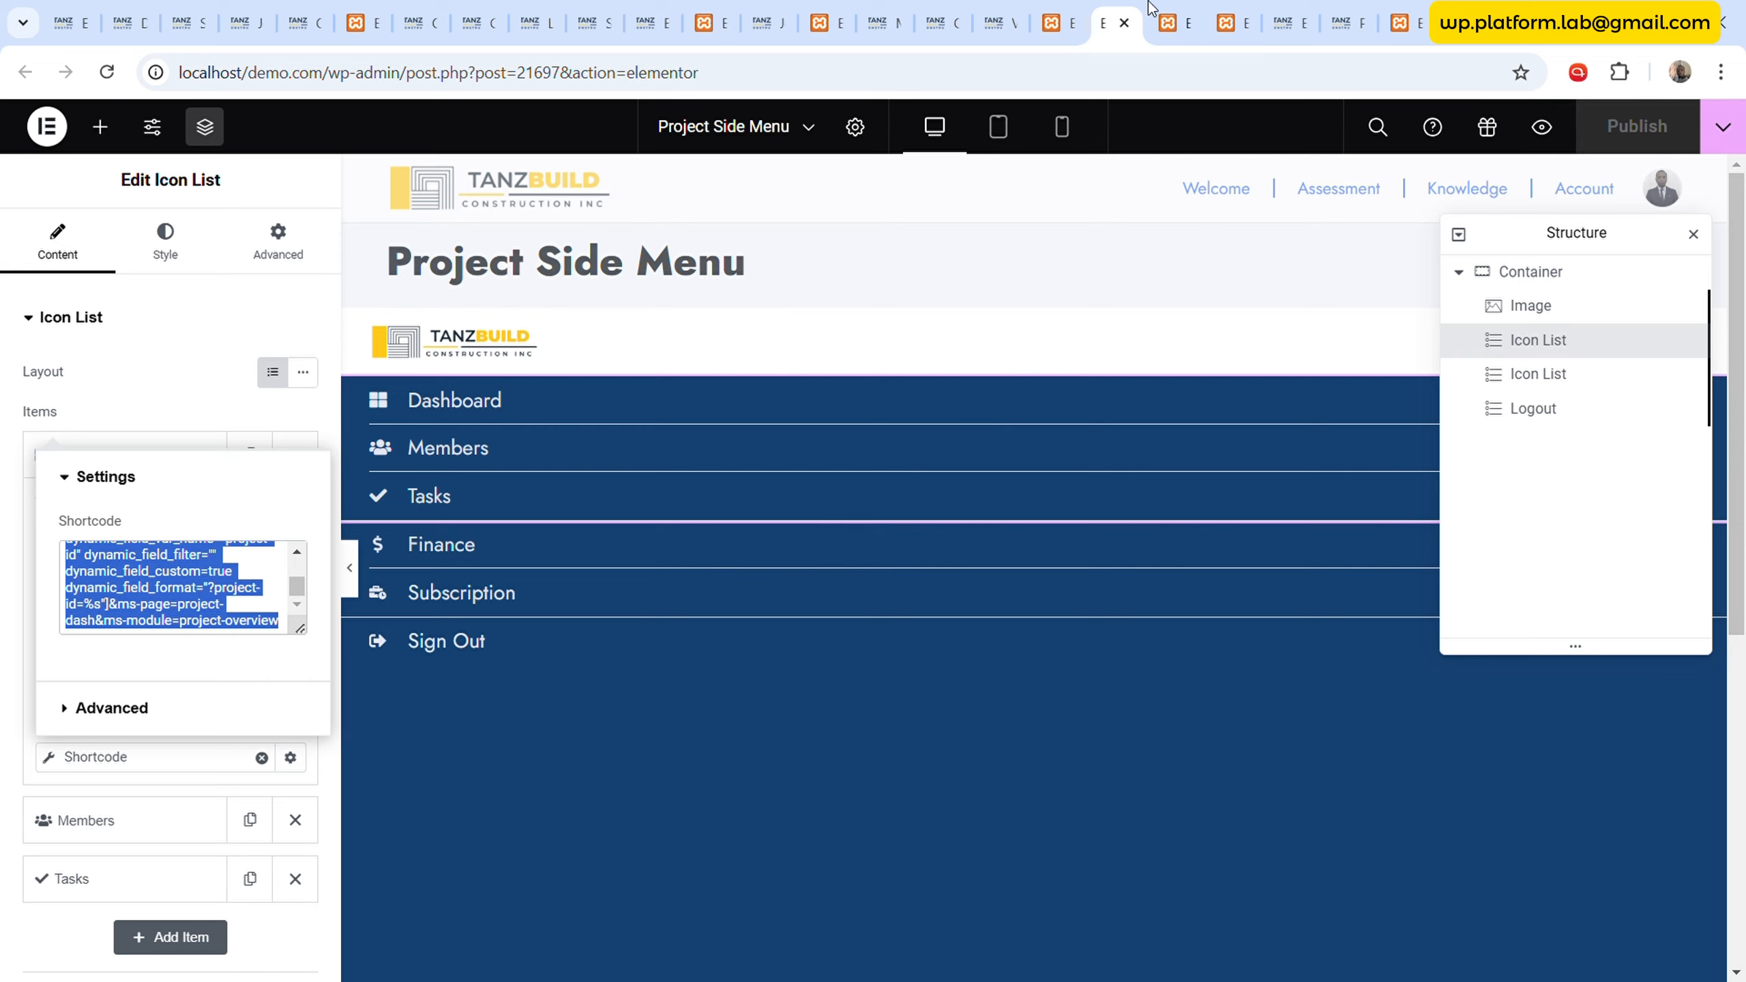
left_click(1174, 10)
left_click(1224, 10)
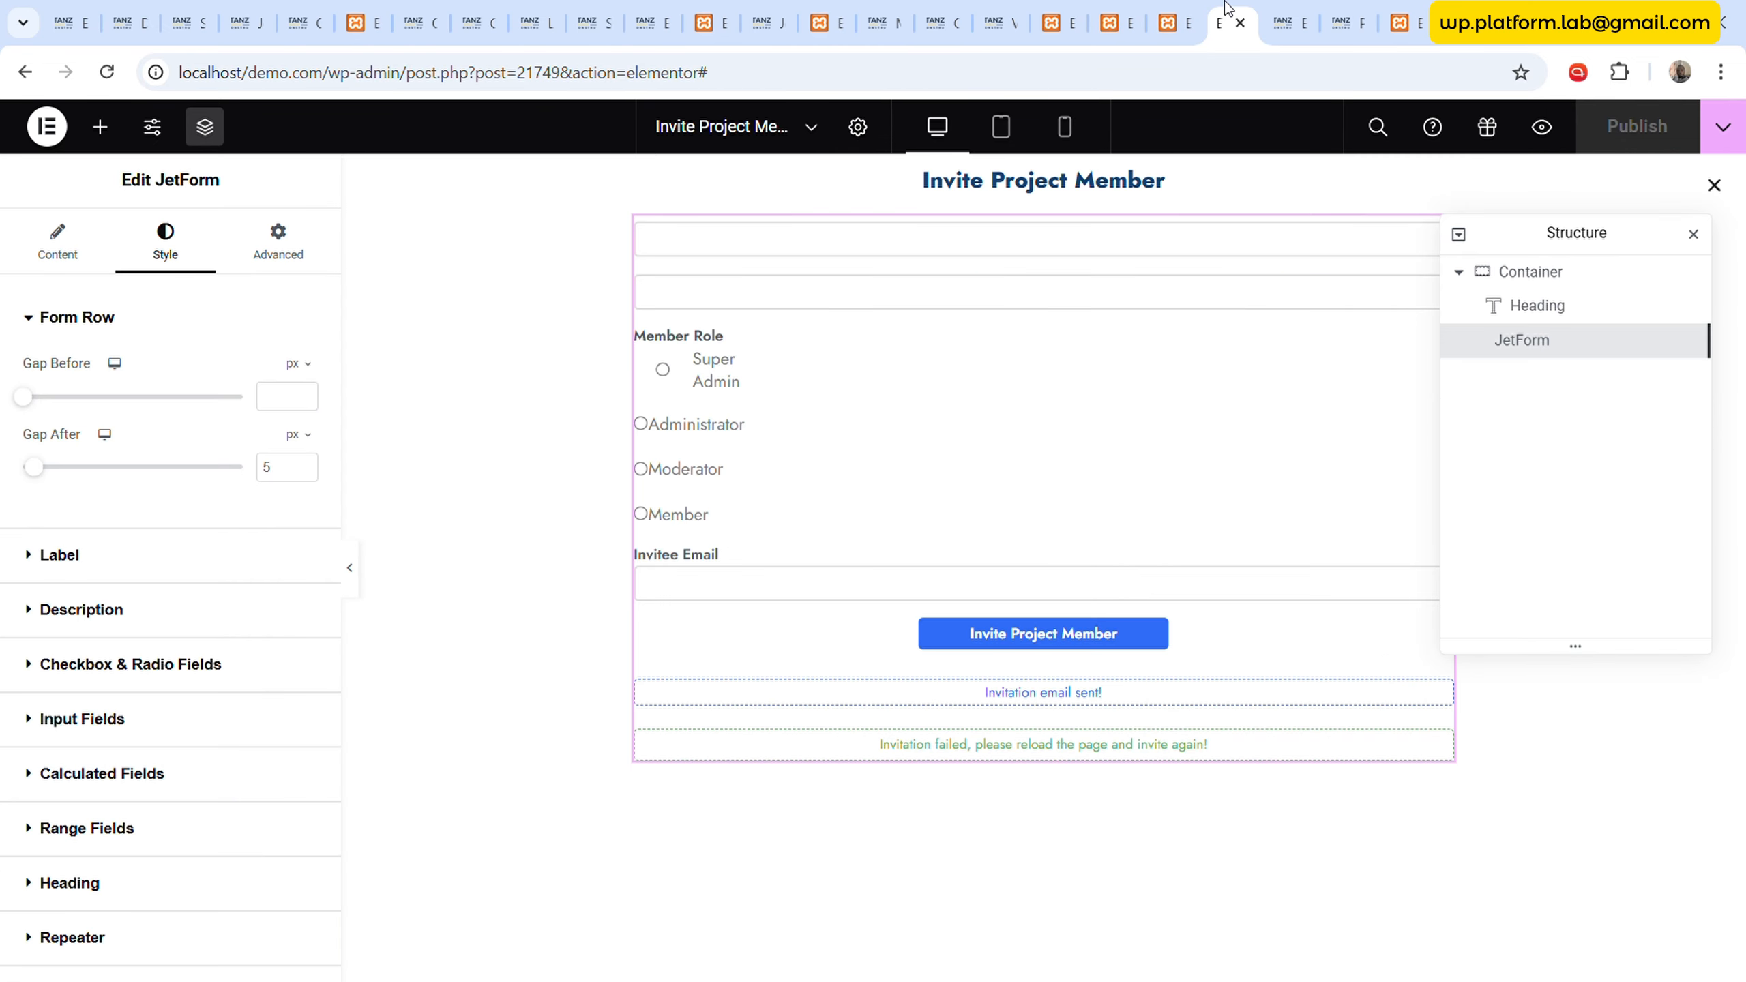
left_click(836, 9)
left_click(711, 9)
left_click(678, 8)
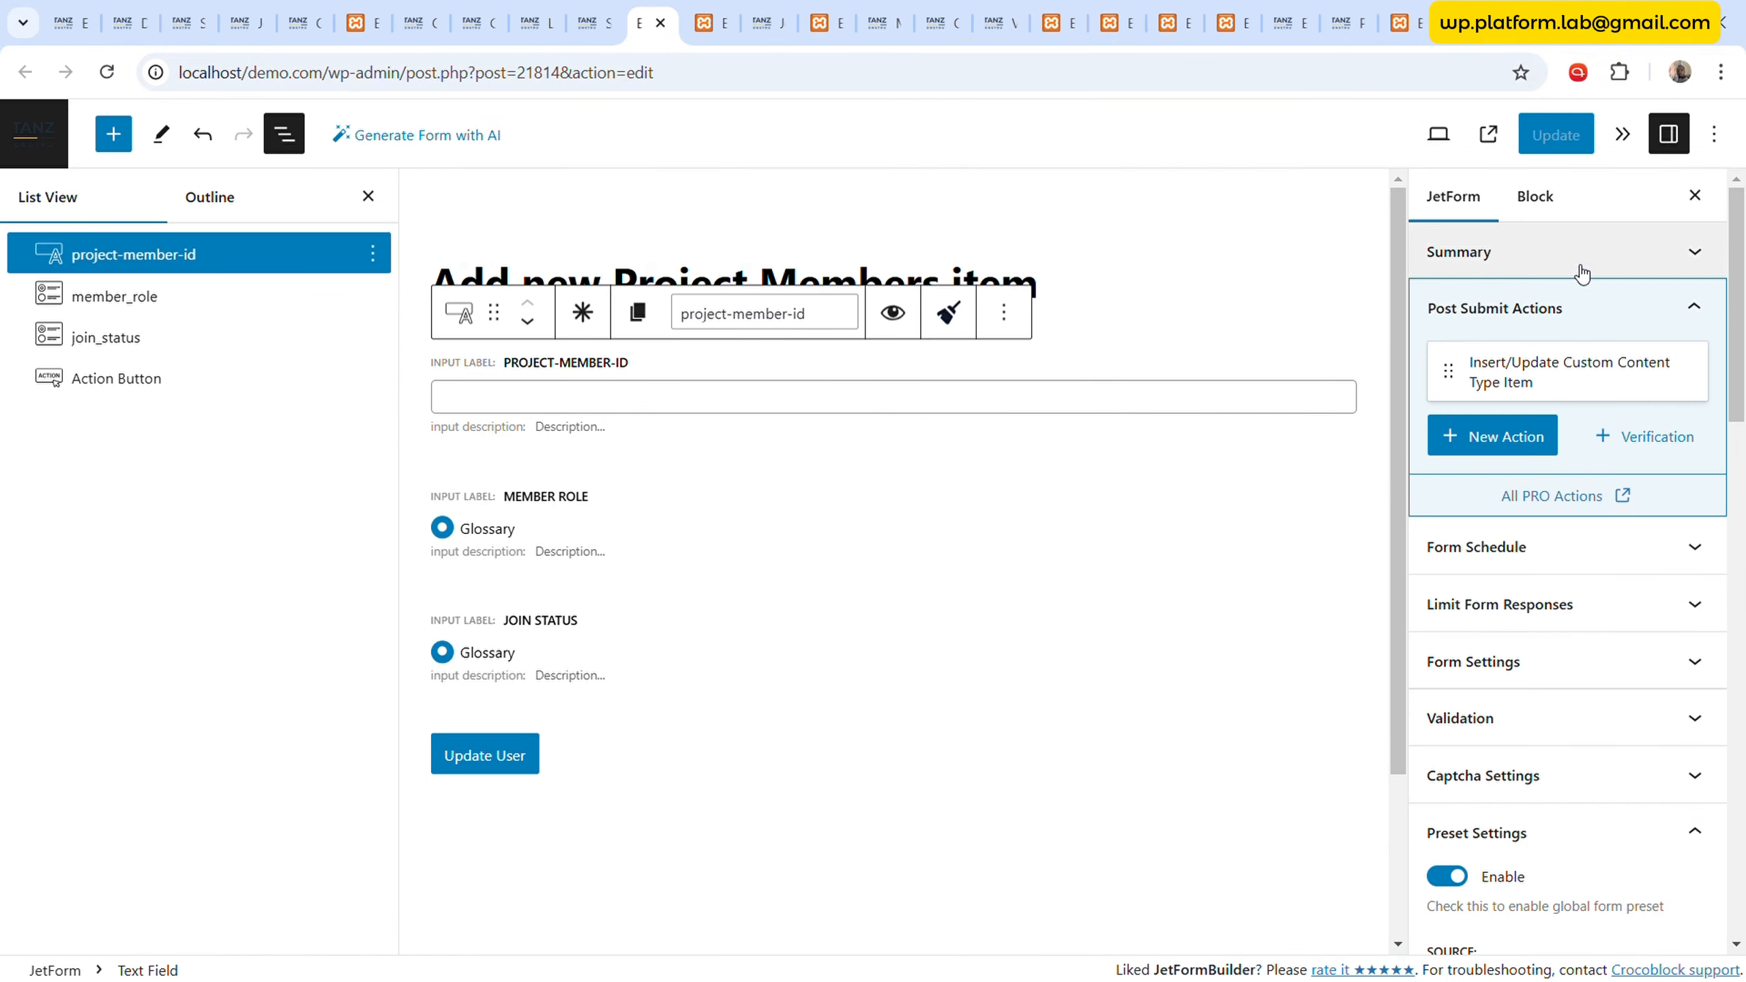
scroll(1568, 687, "down", 5)
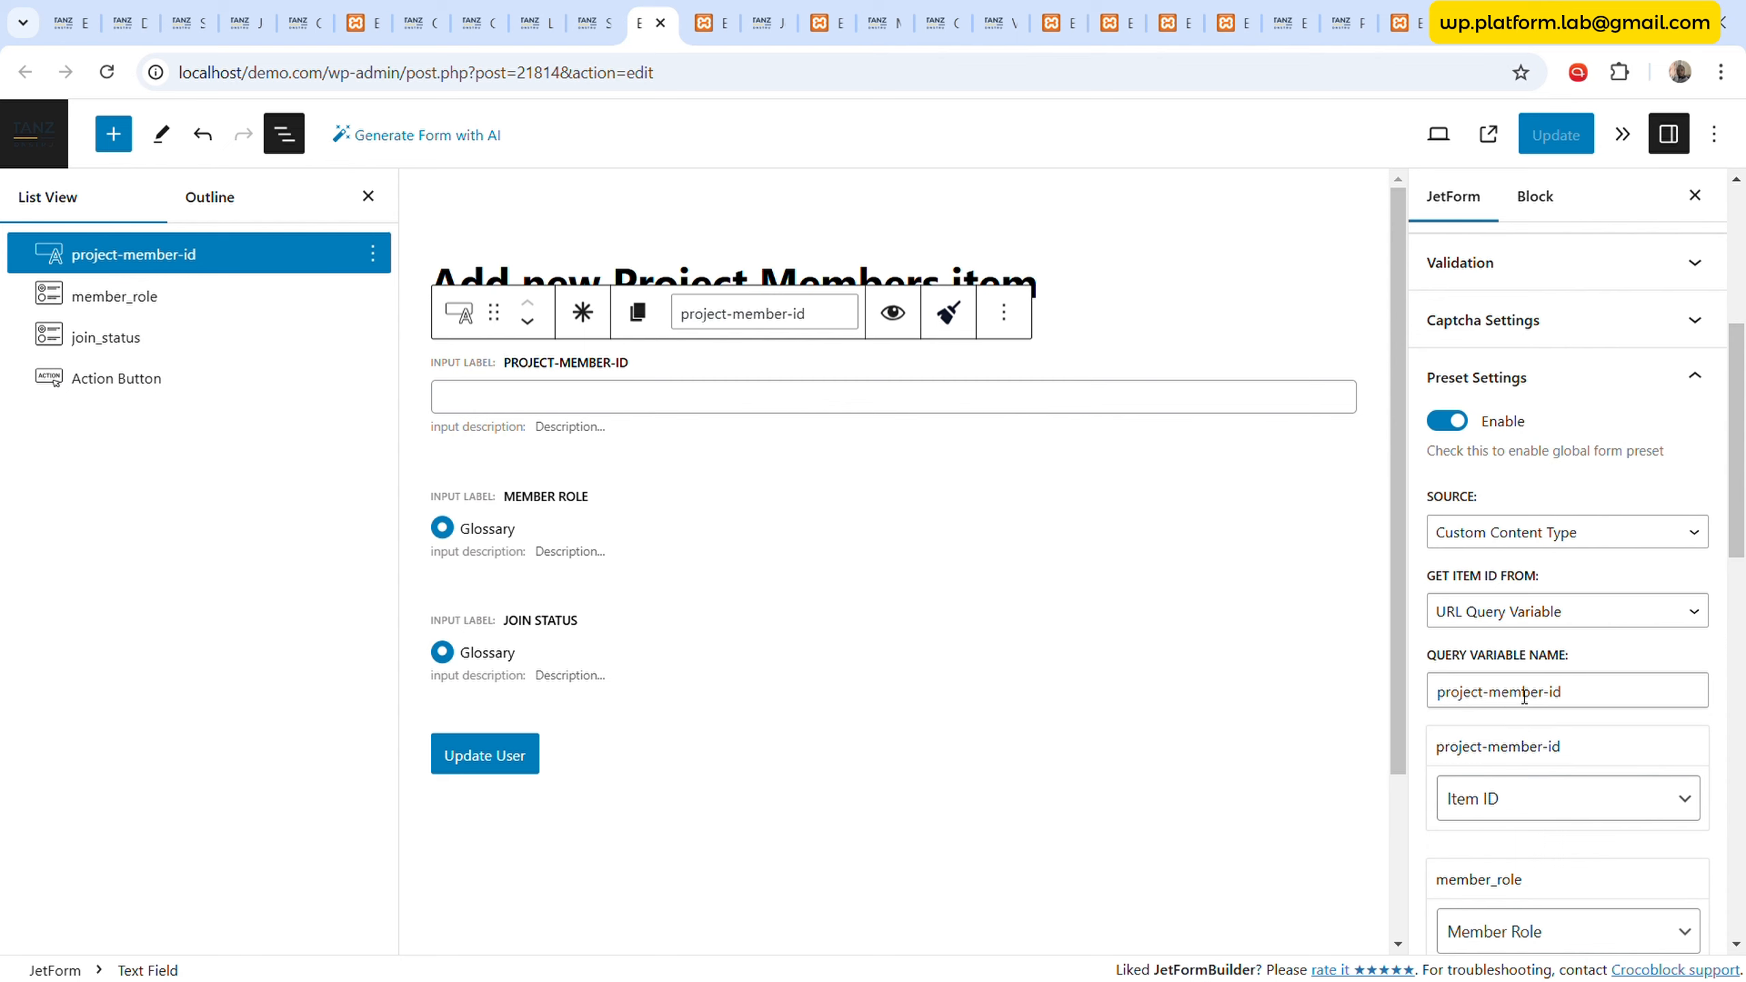
left_click_drag(1578, 689, 1445, 690)
key("ctrl+c")
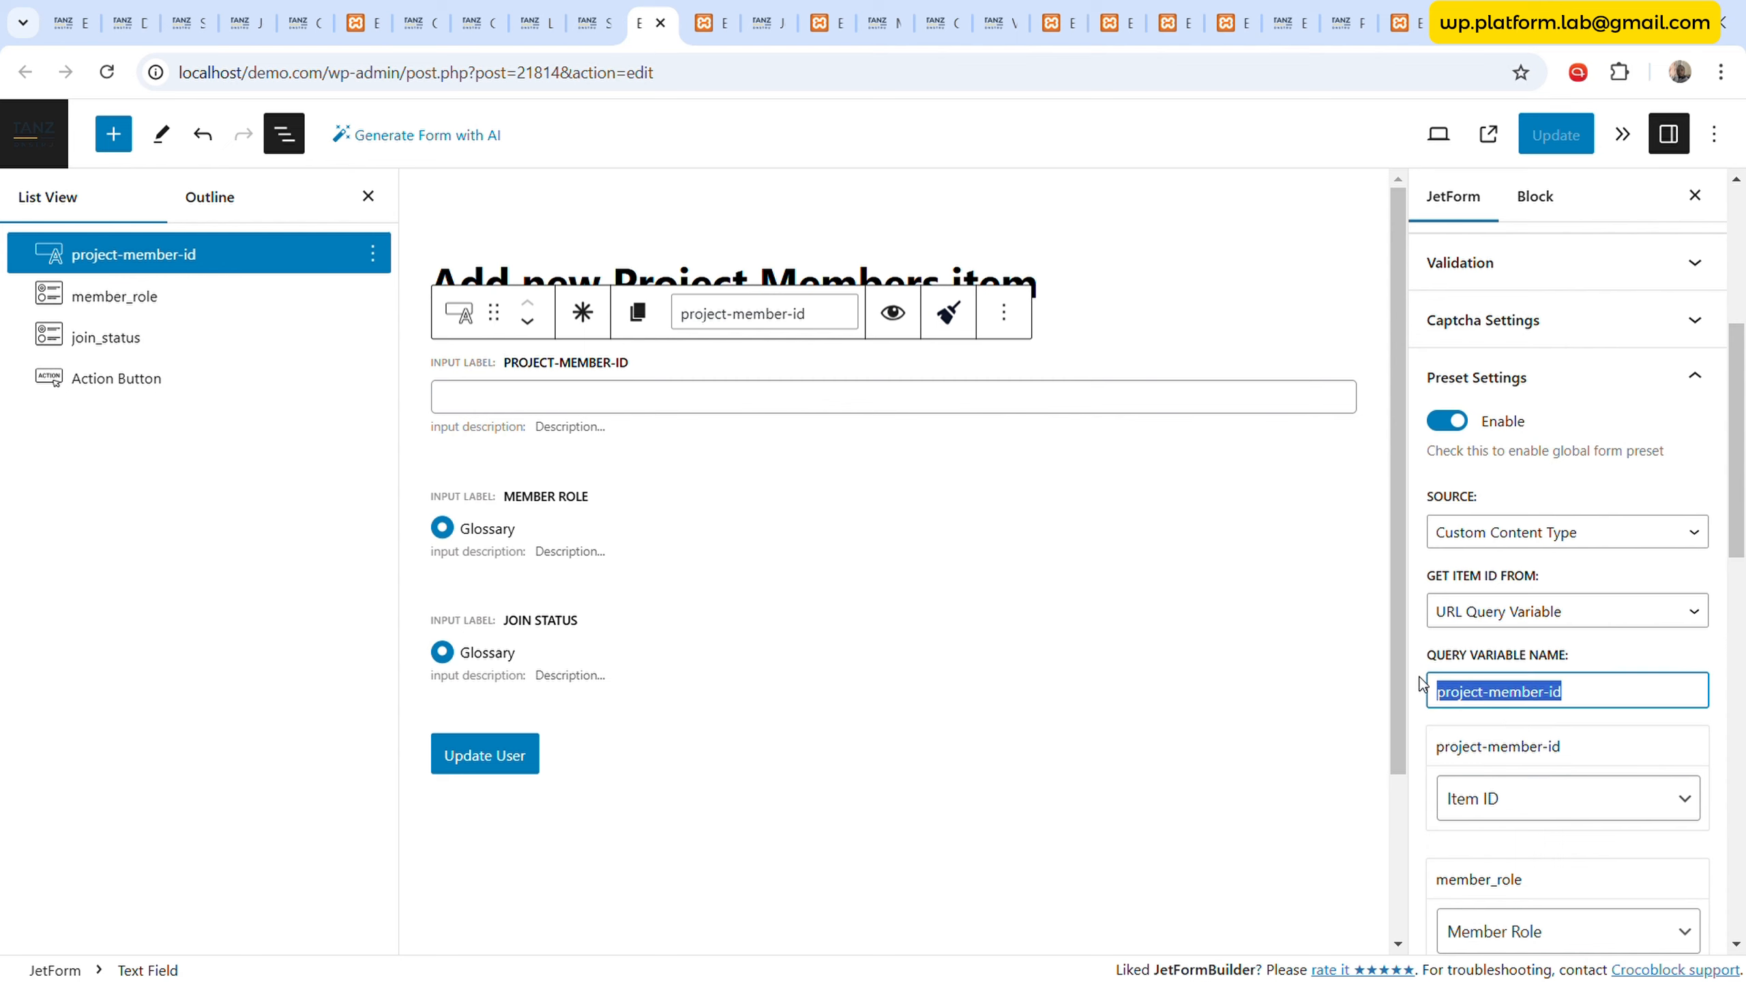
- Reload the JetEngine Shortcode Generator page and set the object field to the project member's Item ID
left_click(732, 22)
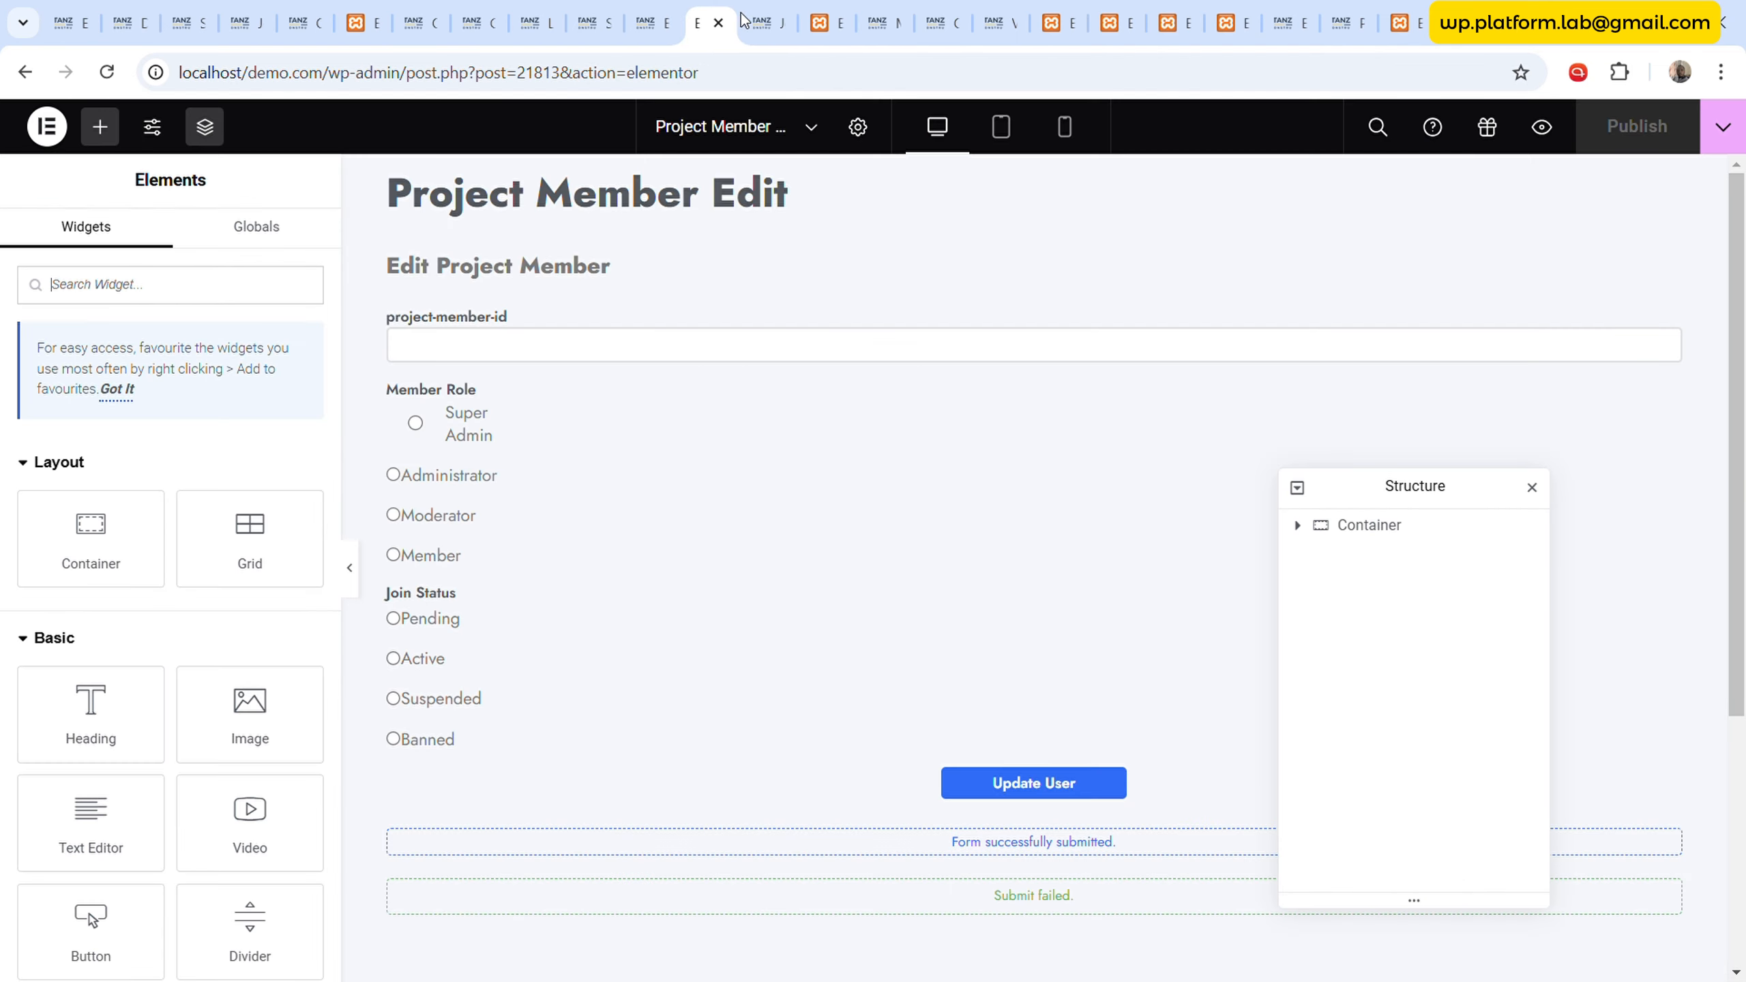
left_click(669, 21)
left_click(765, 12)
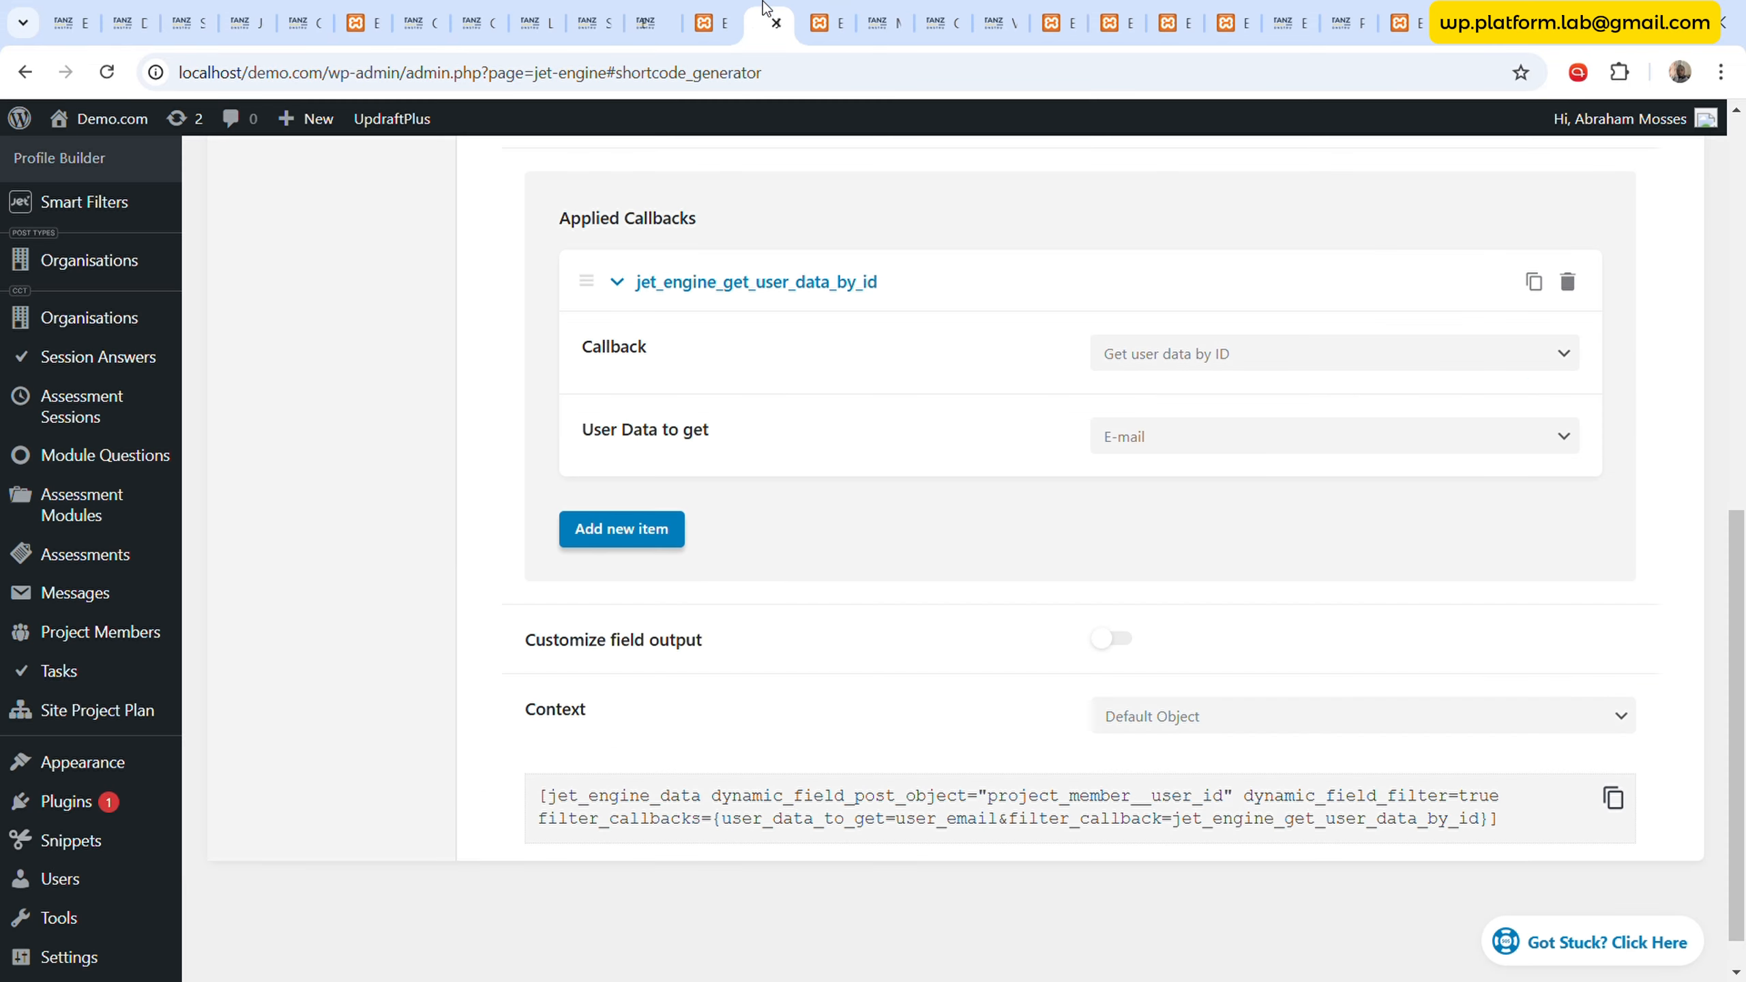
left_click(840, 7)
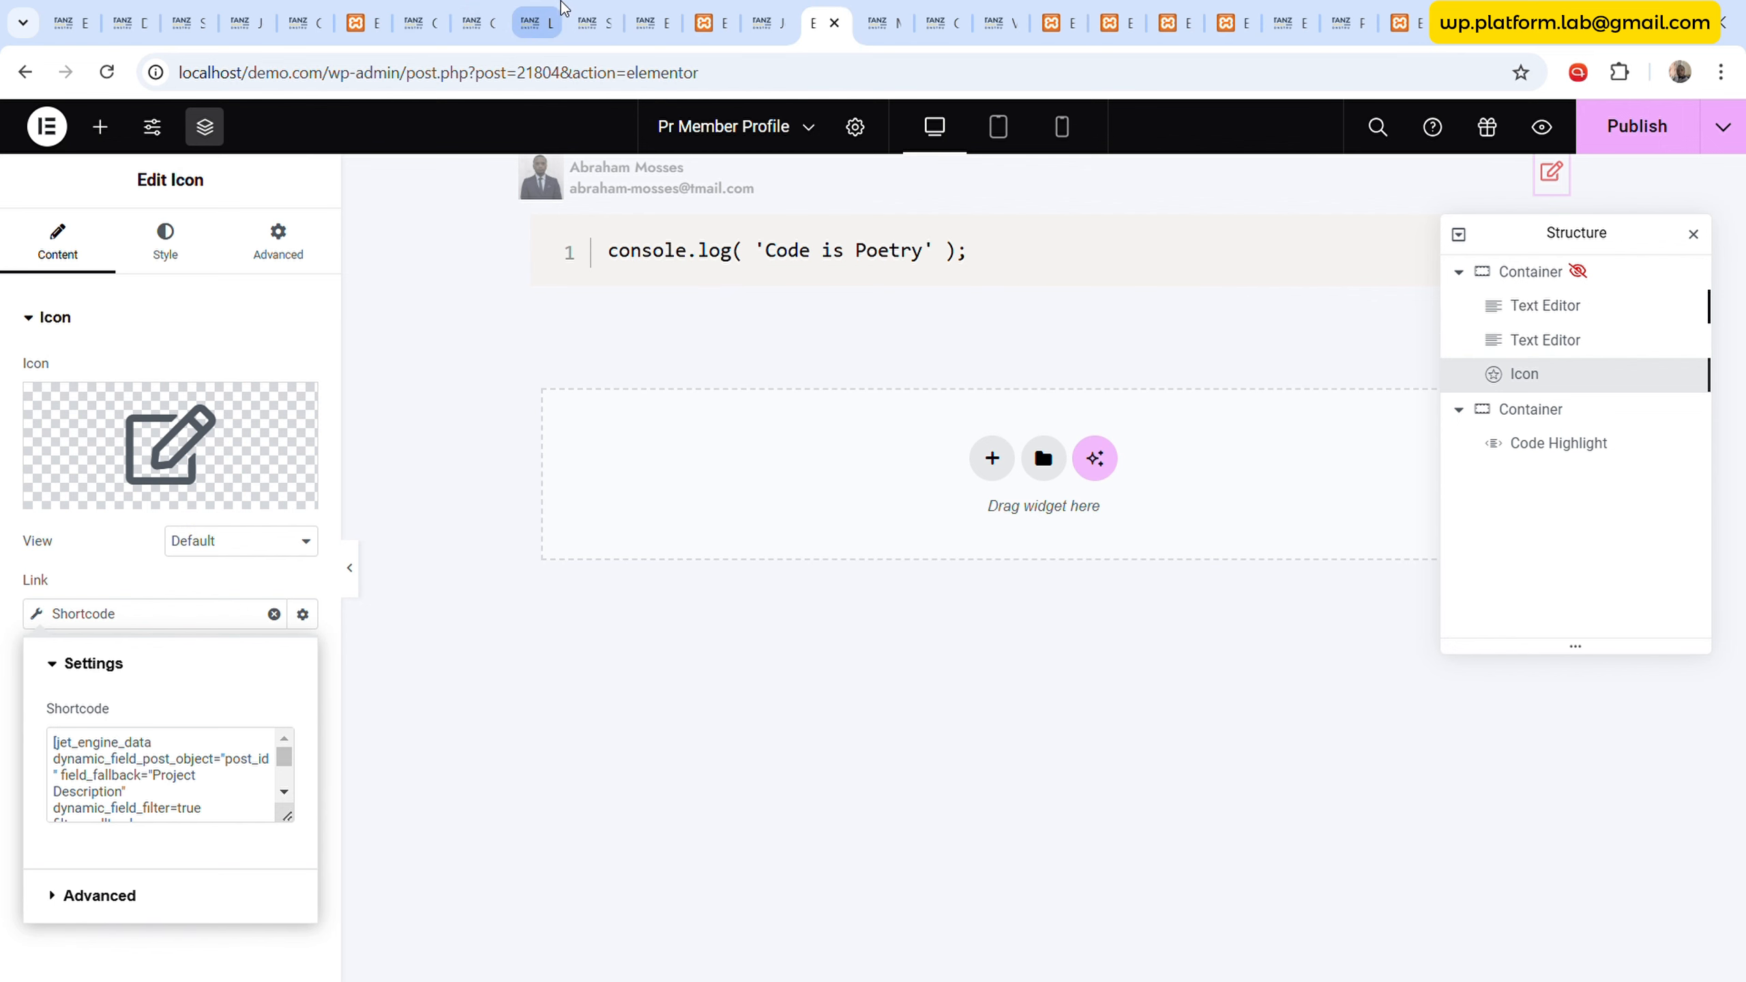
left_click(243, 22)
scroll(448, 396, "up", 3)
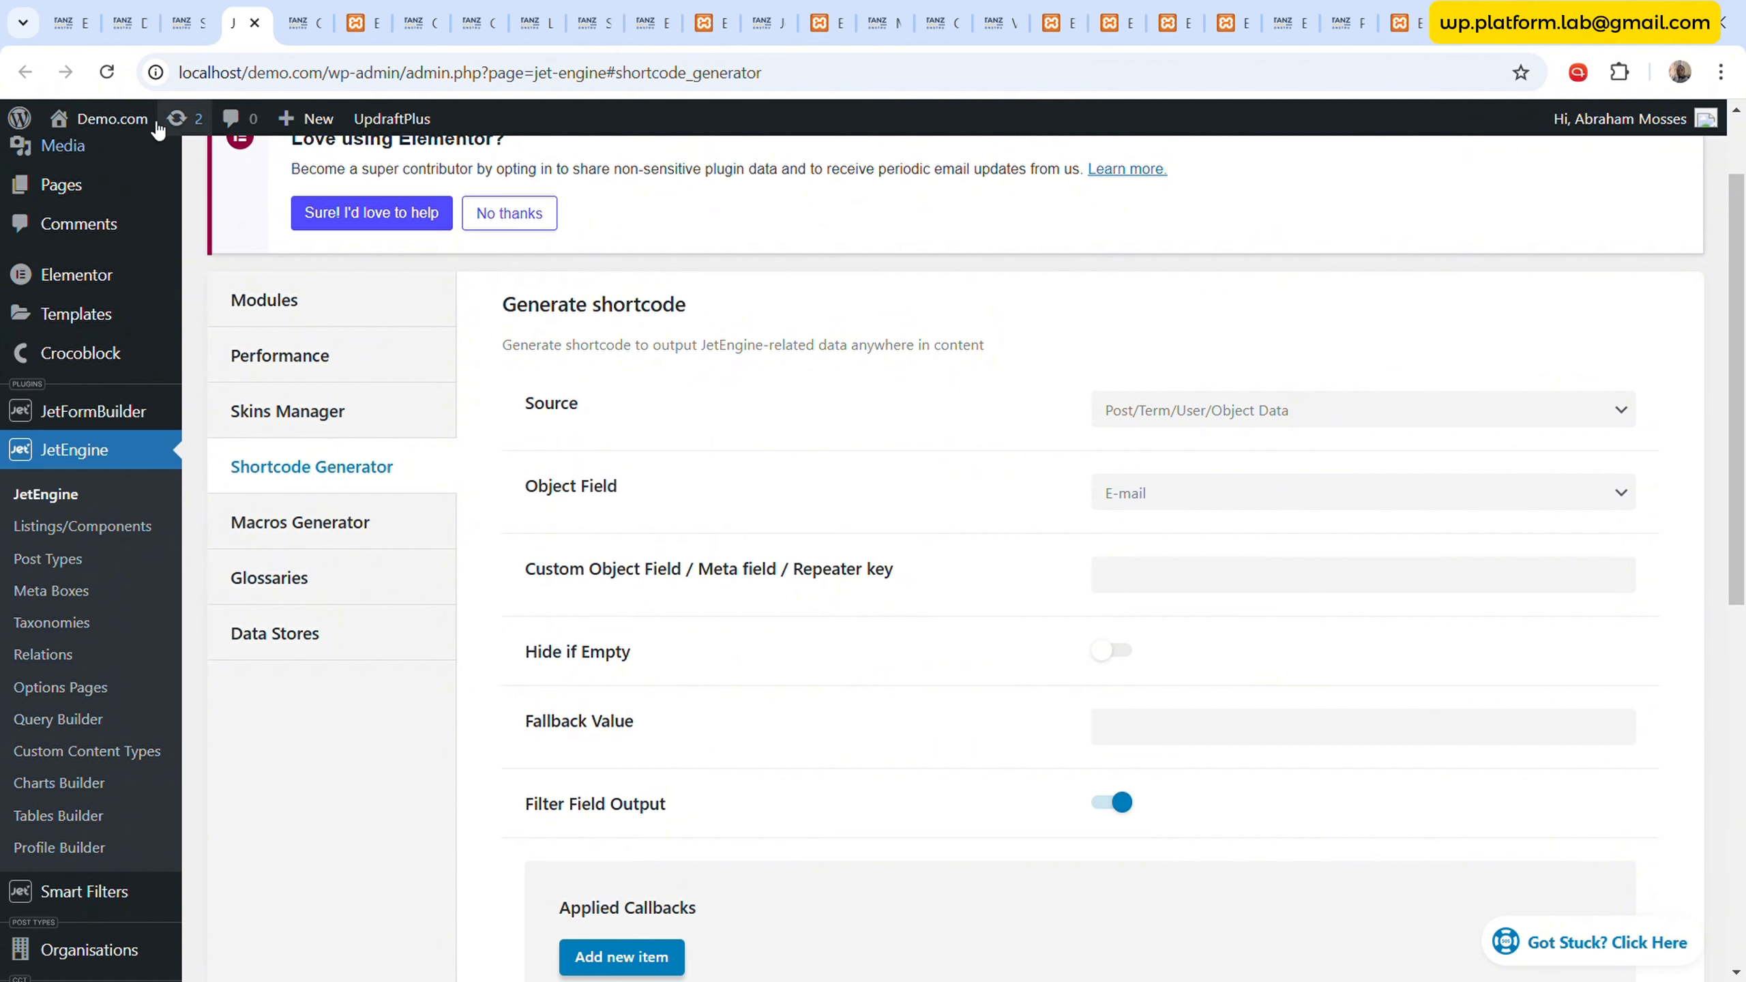
left_click(106, 72)
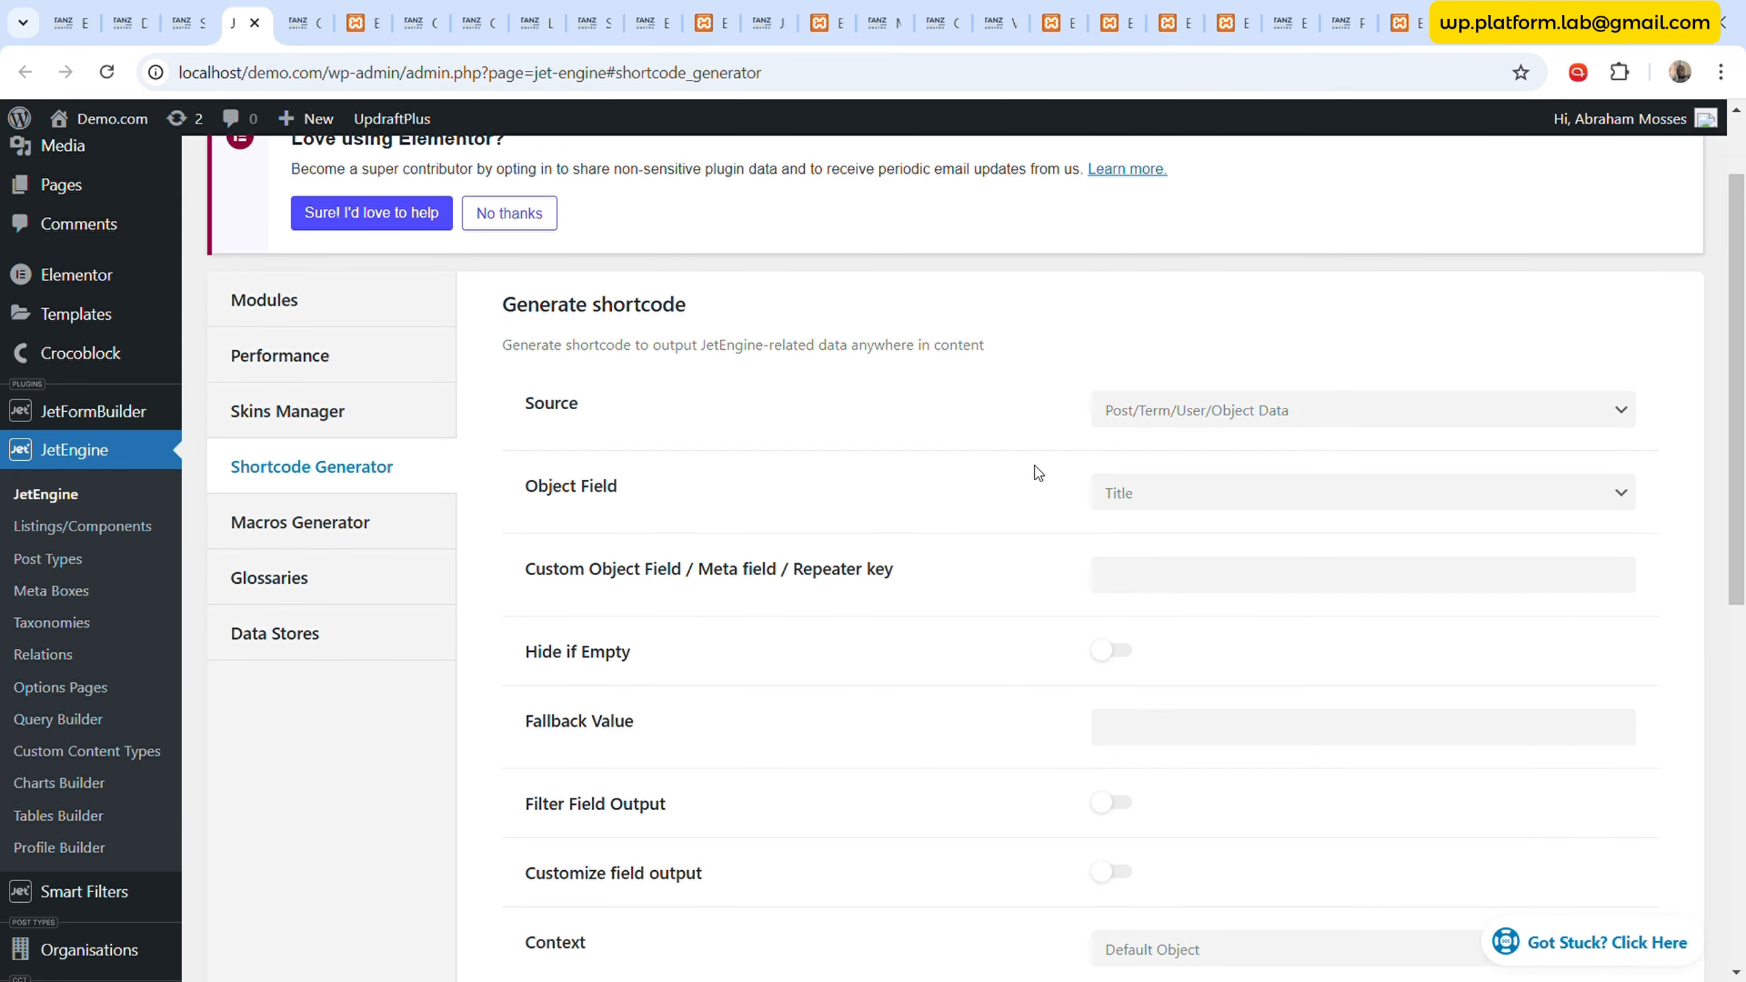
left_click(1173, 507)
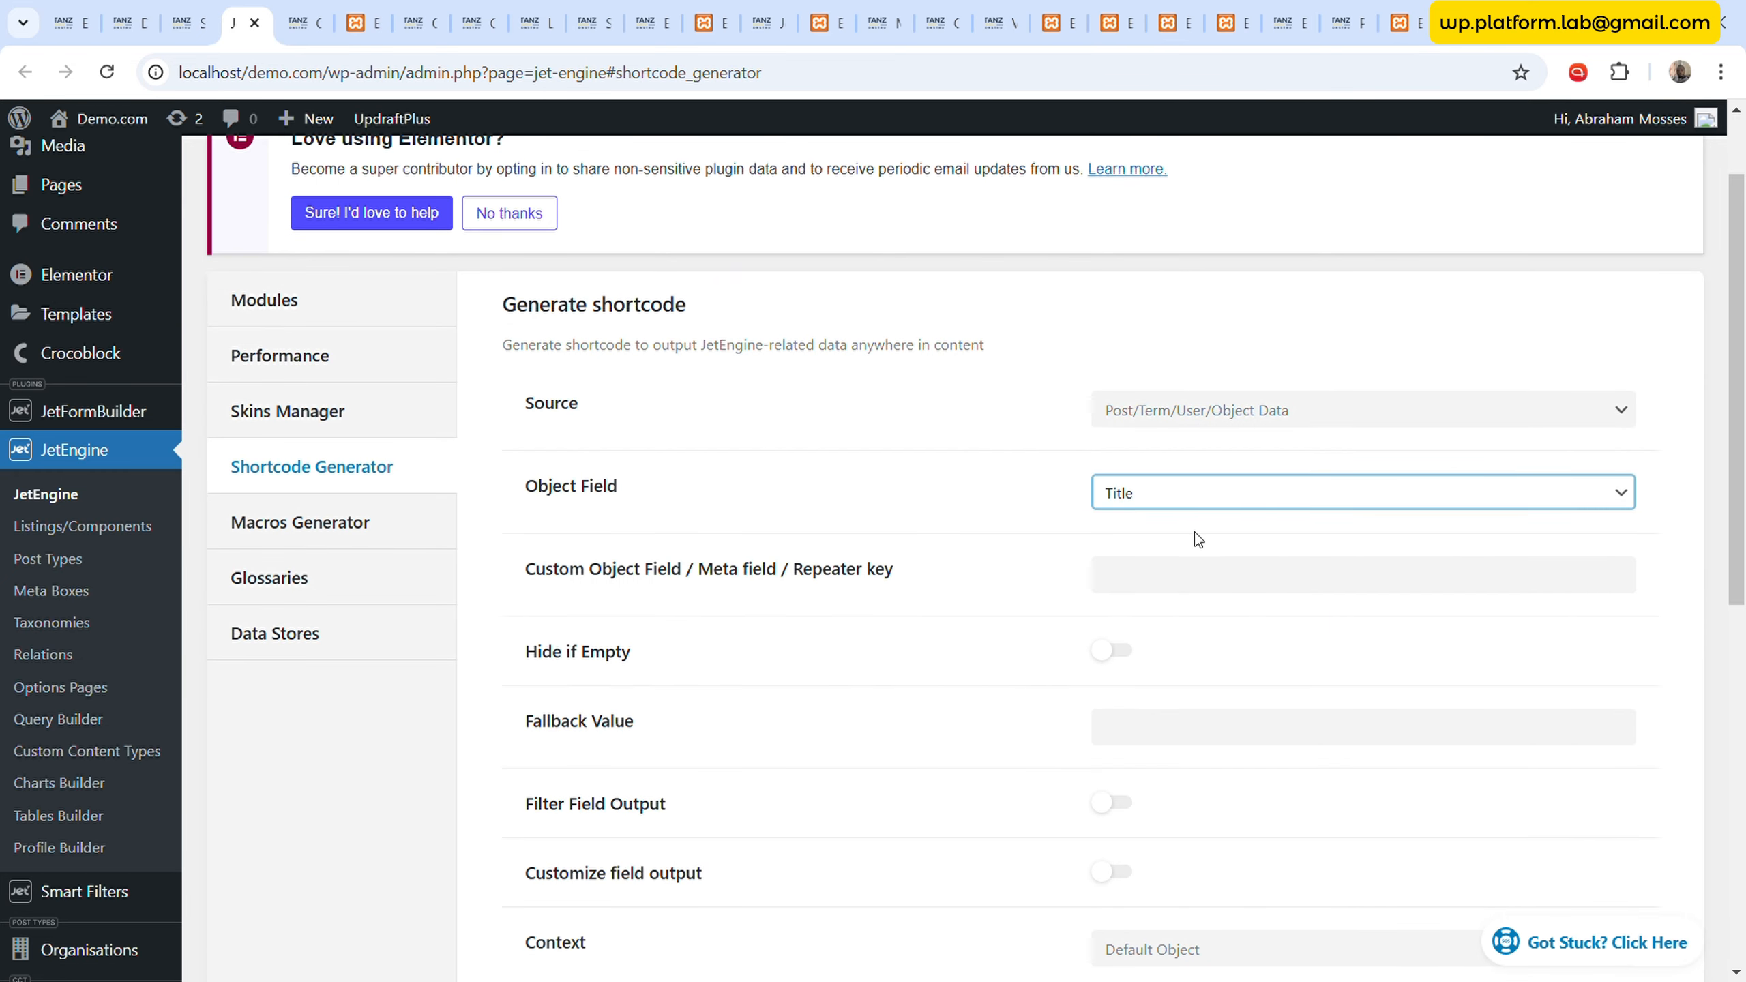
scroll(1233, 750, "down", 3)
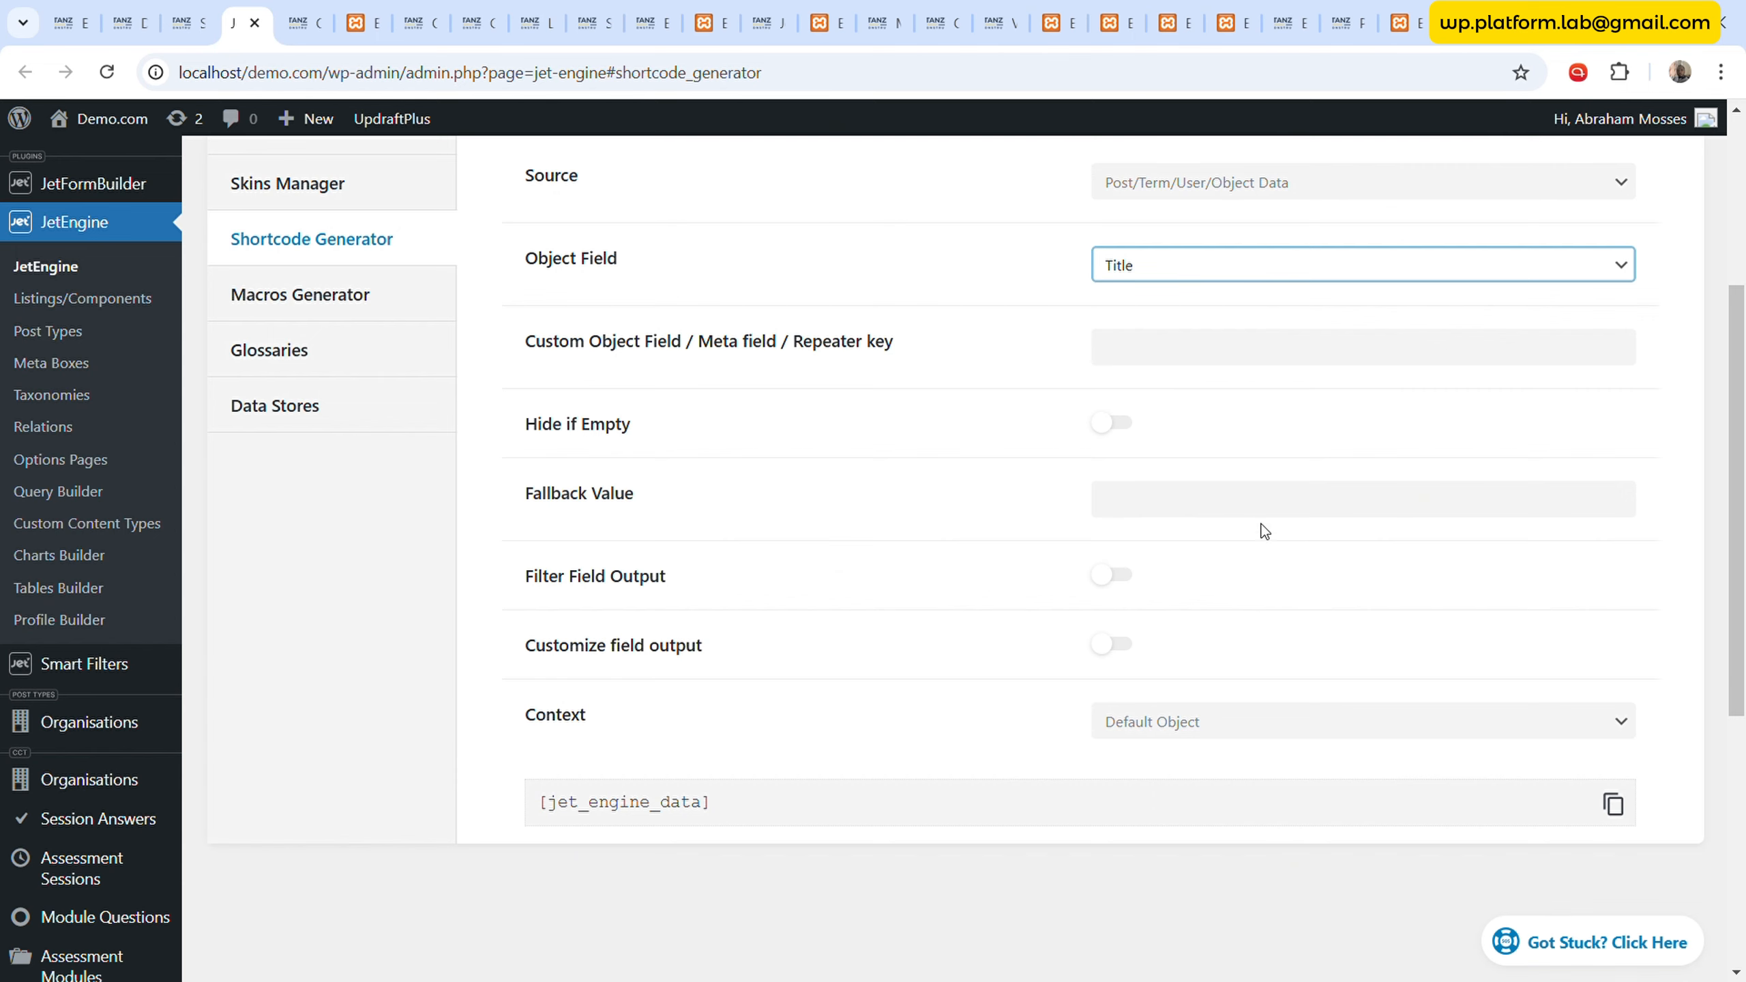
left_click(1273, 501)
- Enable customized field output with the field format &project-member-id=%s
left_click(1112, 645)
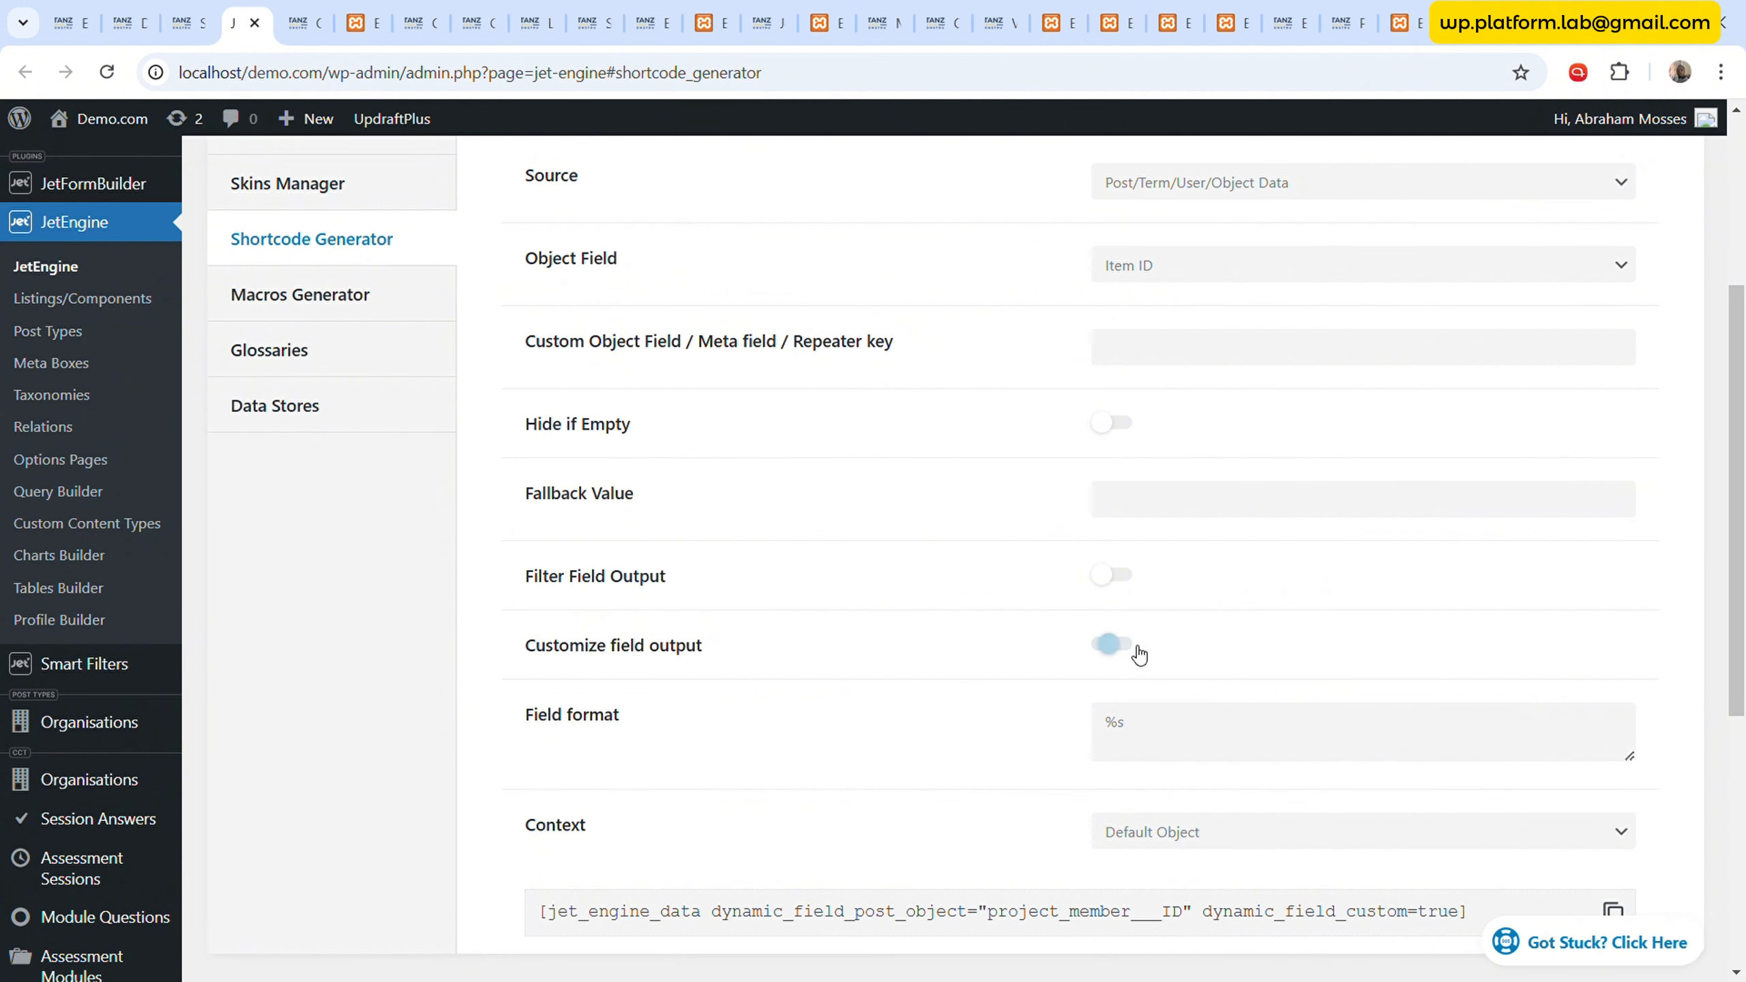
left_click(1107, 726)
key("ctrl+v")
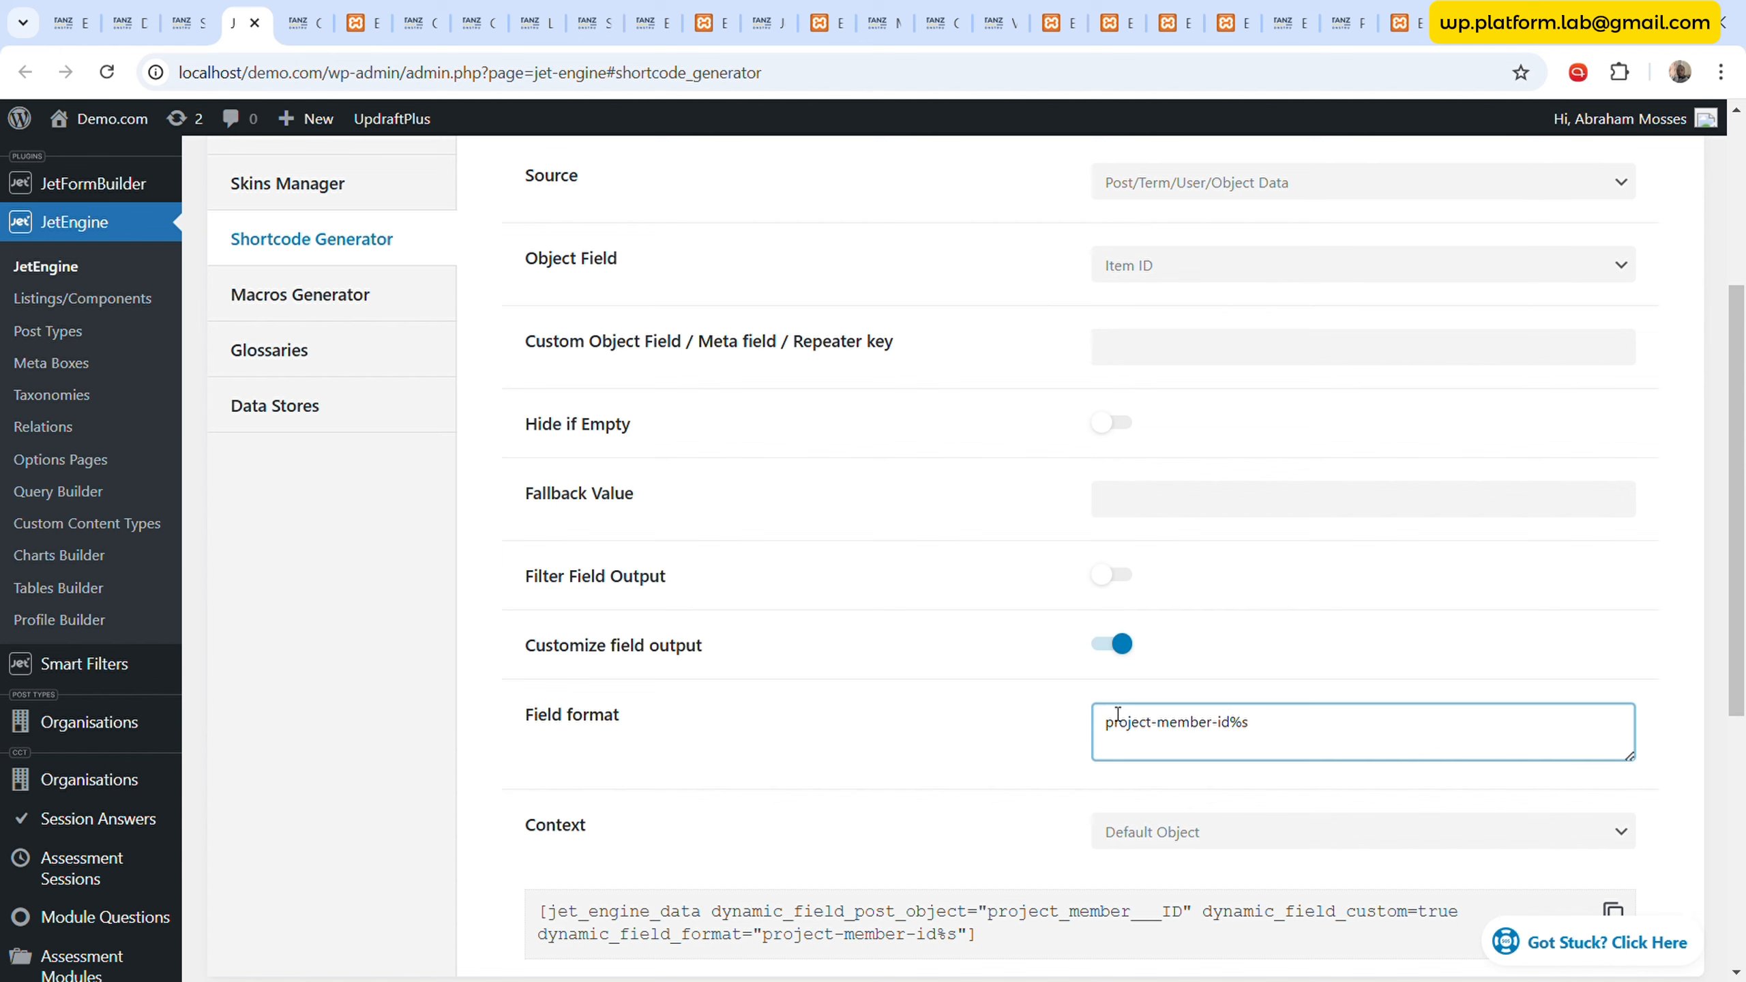
type("=")
type("&")
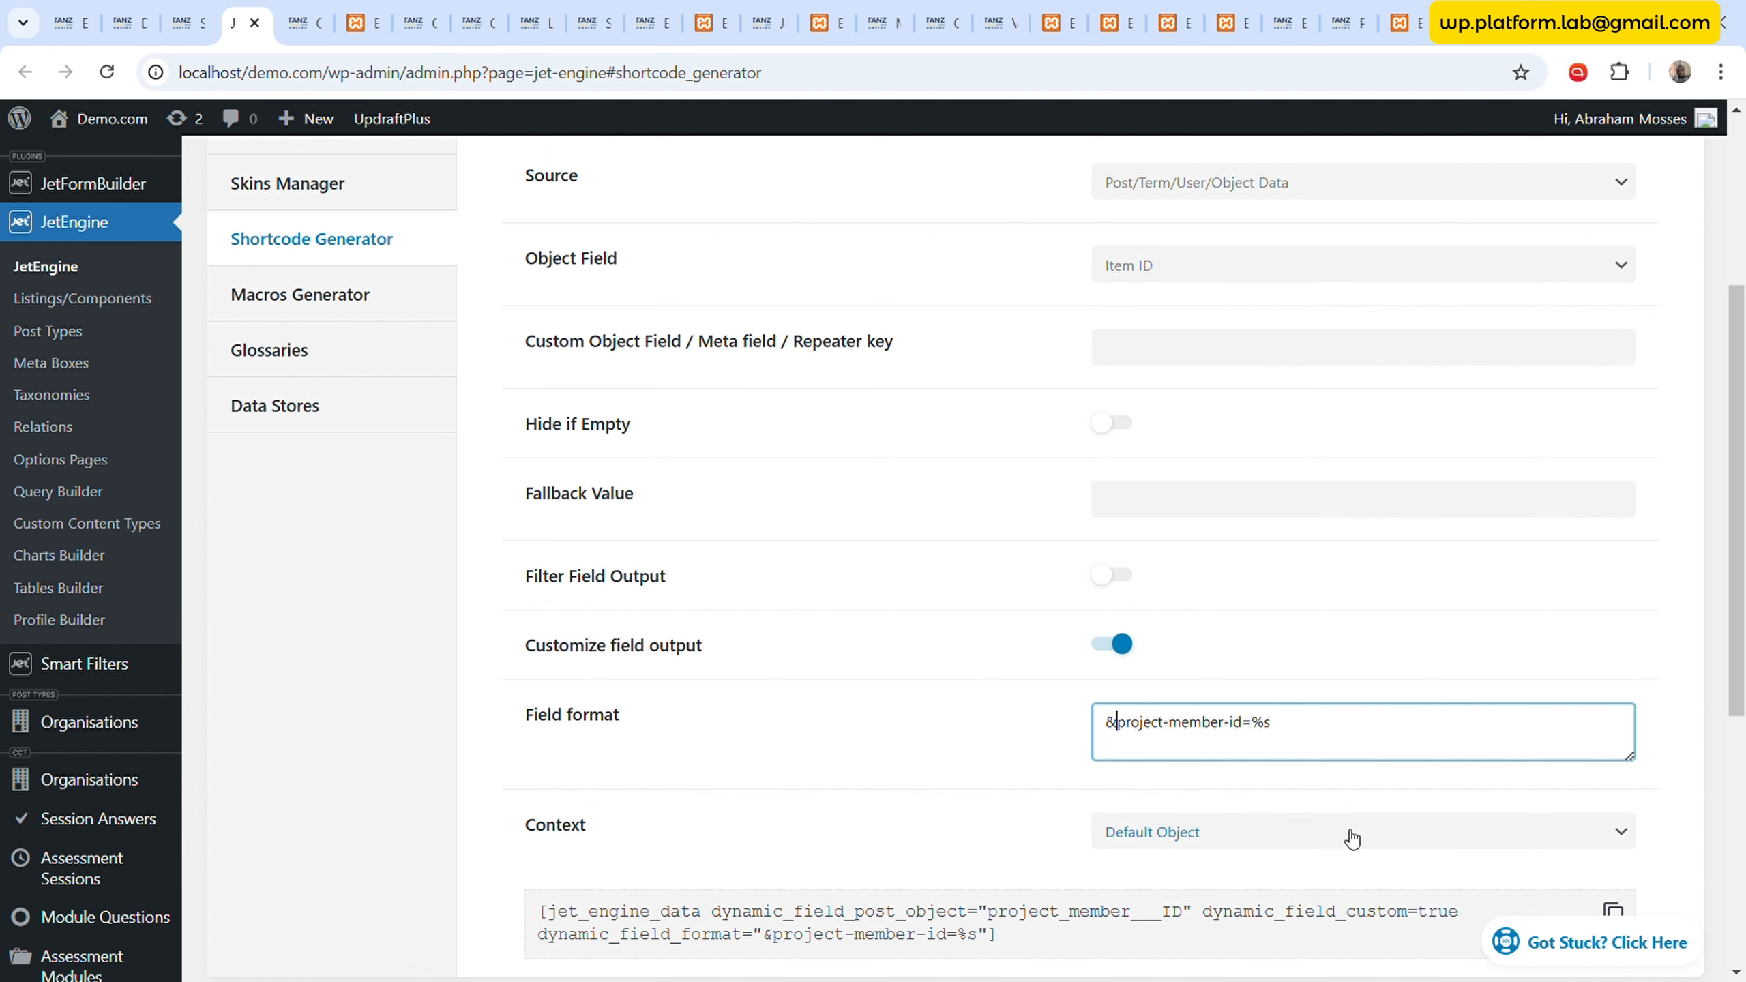
left_click(1020, 725)
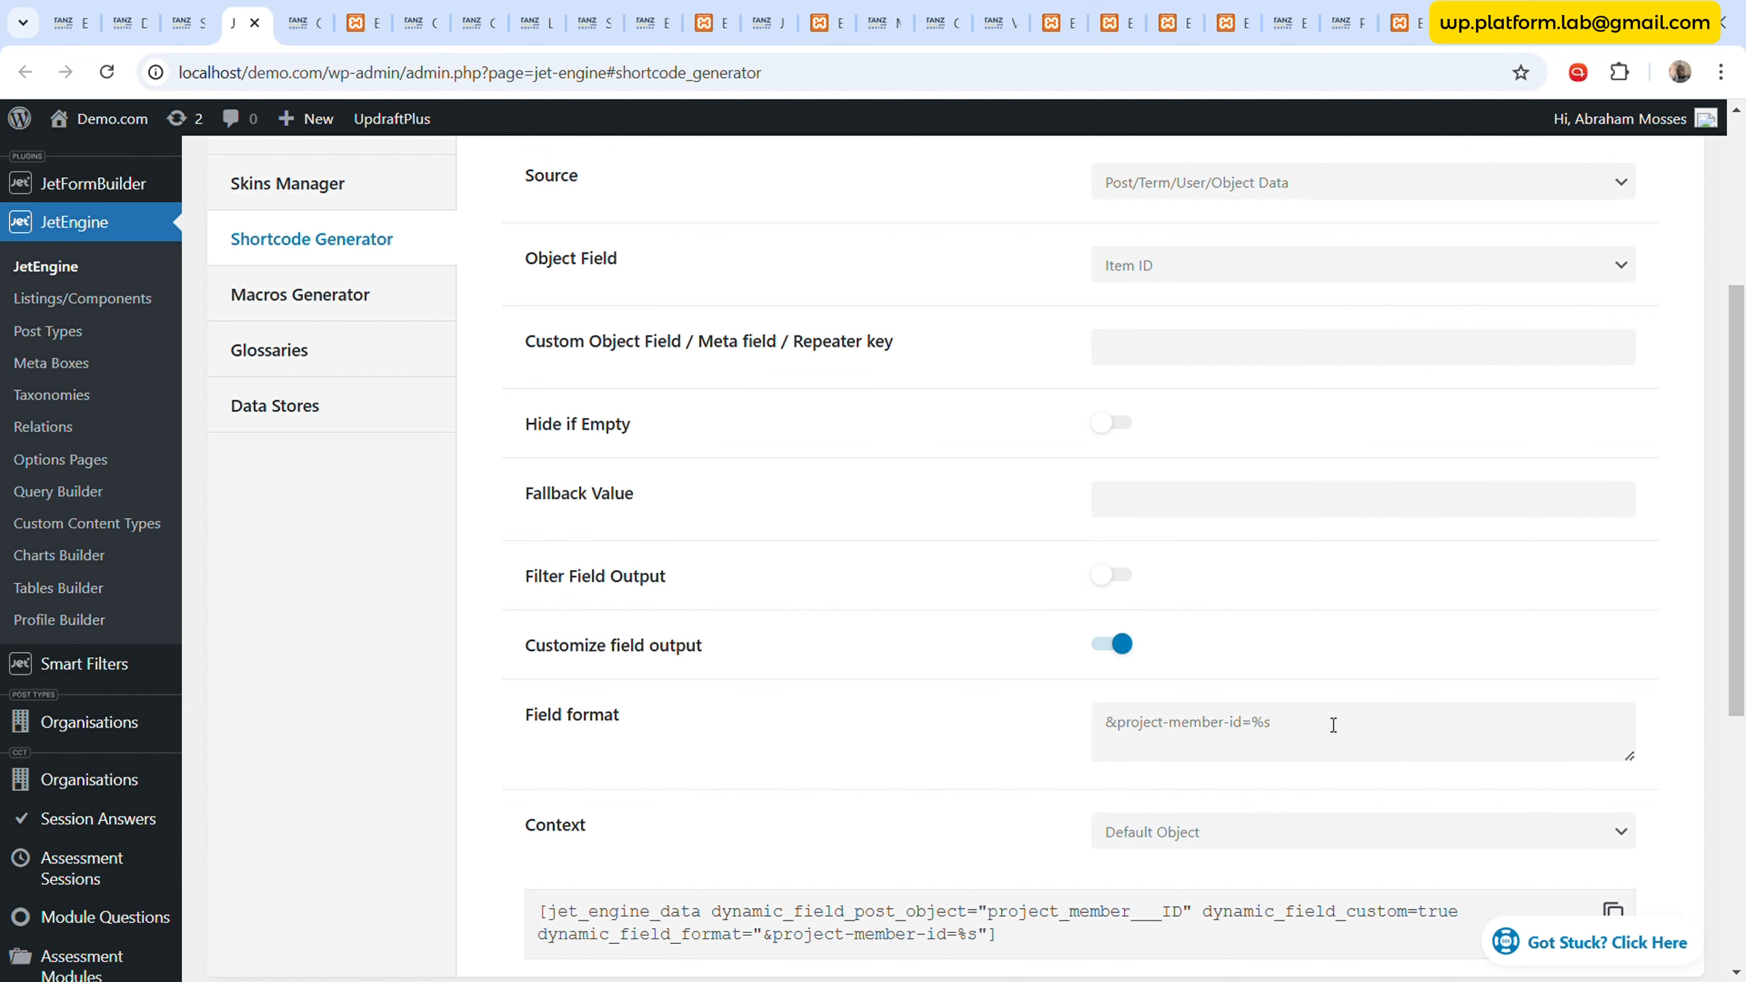
- Review the generator settings and copy the generated project member ID shortcode
left_click_drag(1333, 725, 1098, 705)
left_click(932, 699)
scroll(963, 620, "up", 5)
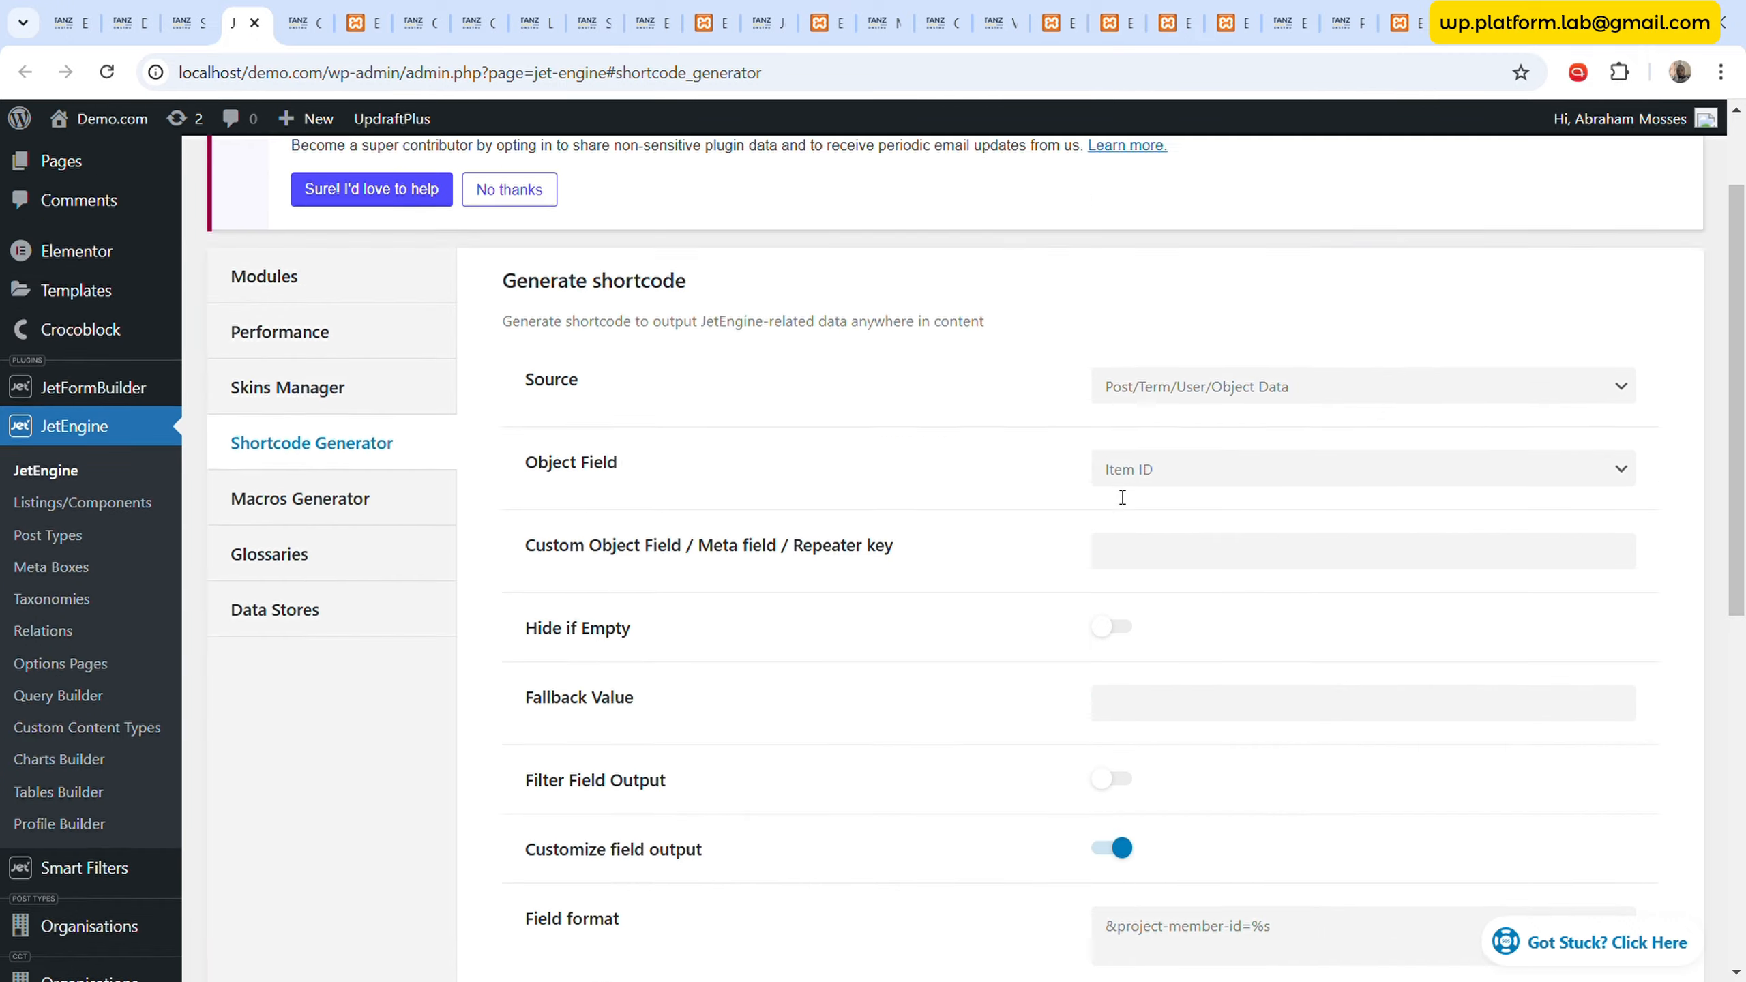
scroll(1040, 497, "down", 7)
left_click(1613, 685)
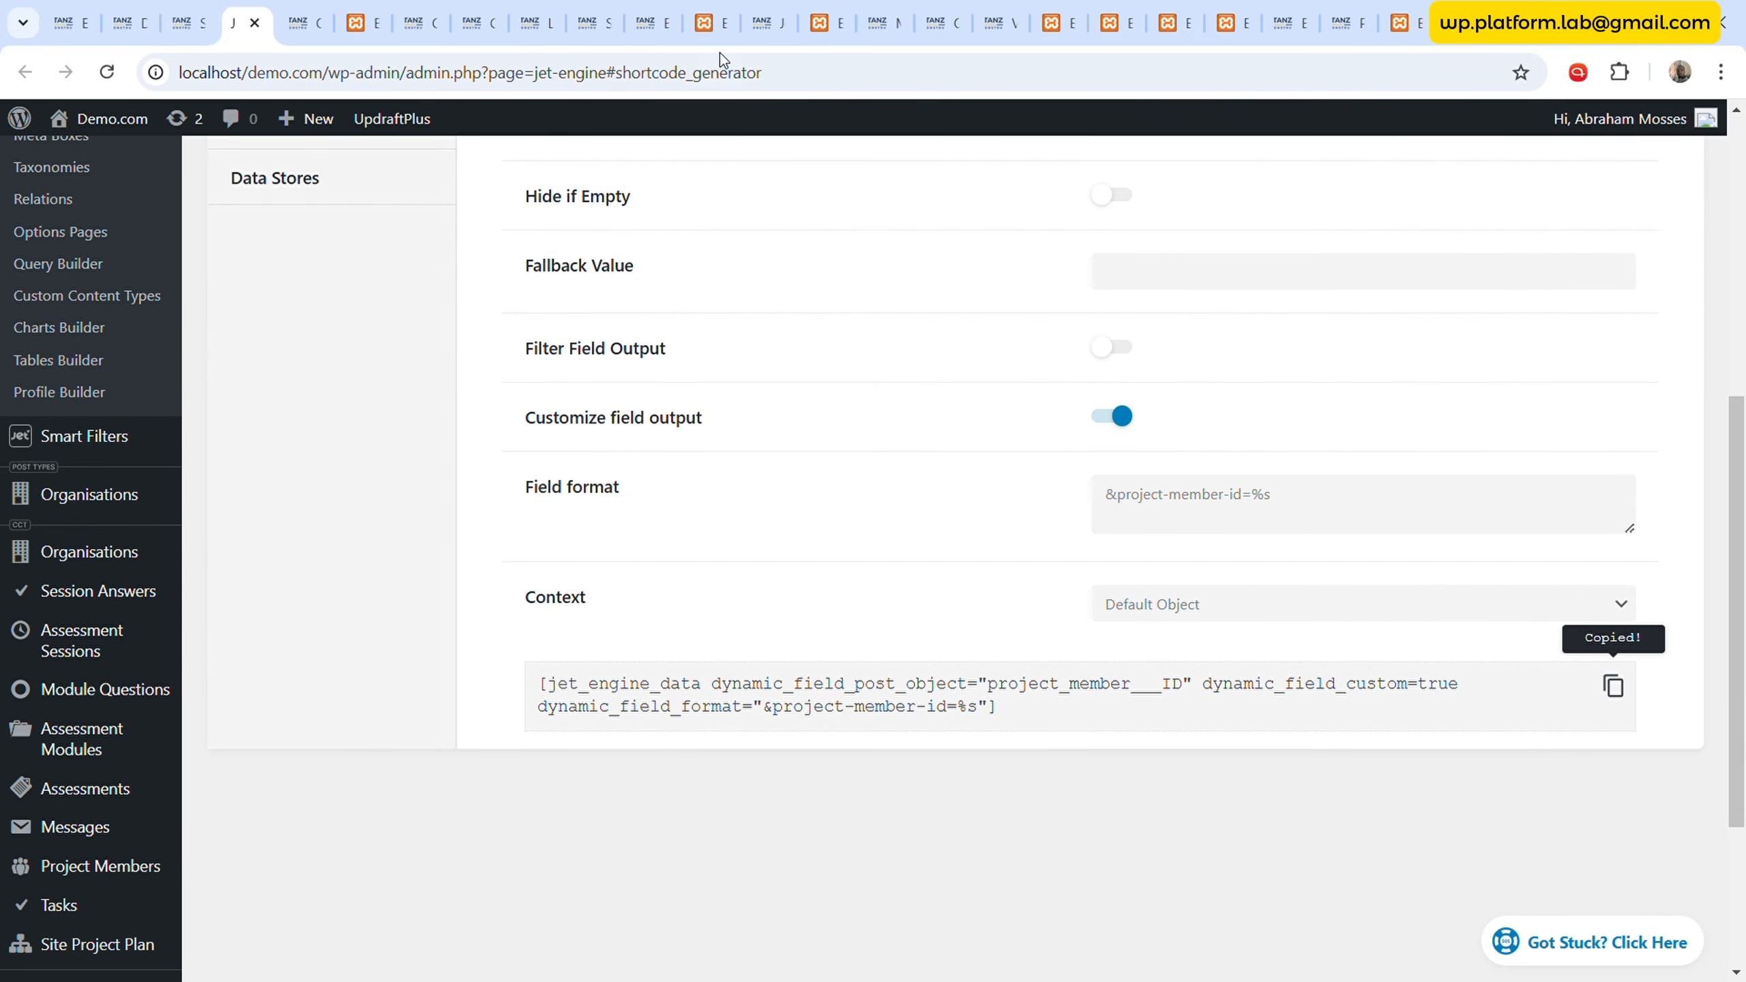
- Return to the Pr Member Profile template and delete the container holding the Code Highlight widget
left_click(721, 19)
left_click(821, 22)
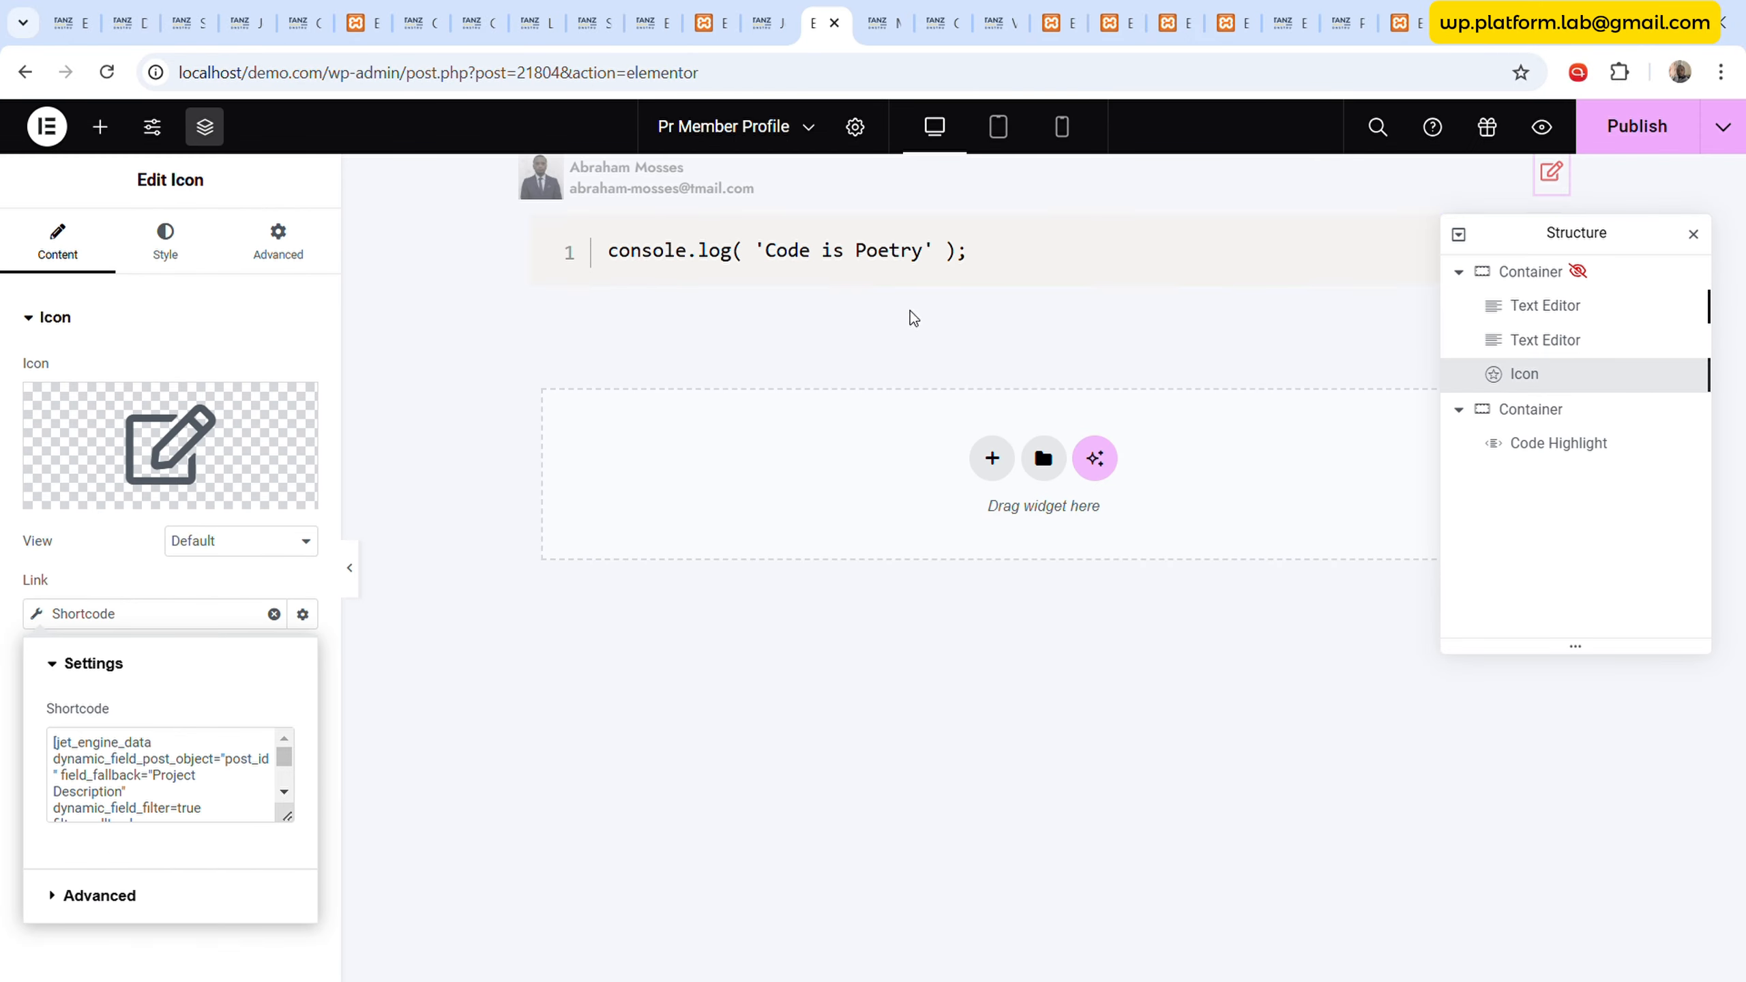
left_click(1537, 410)
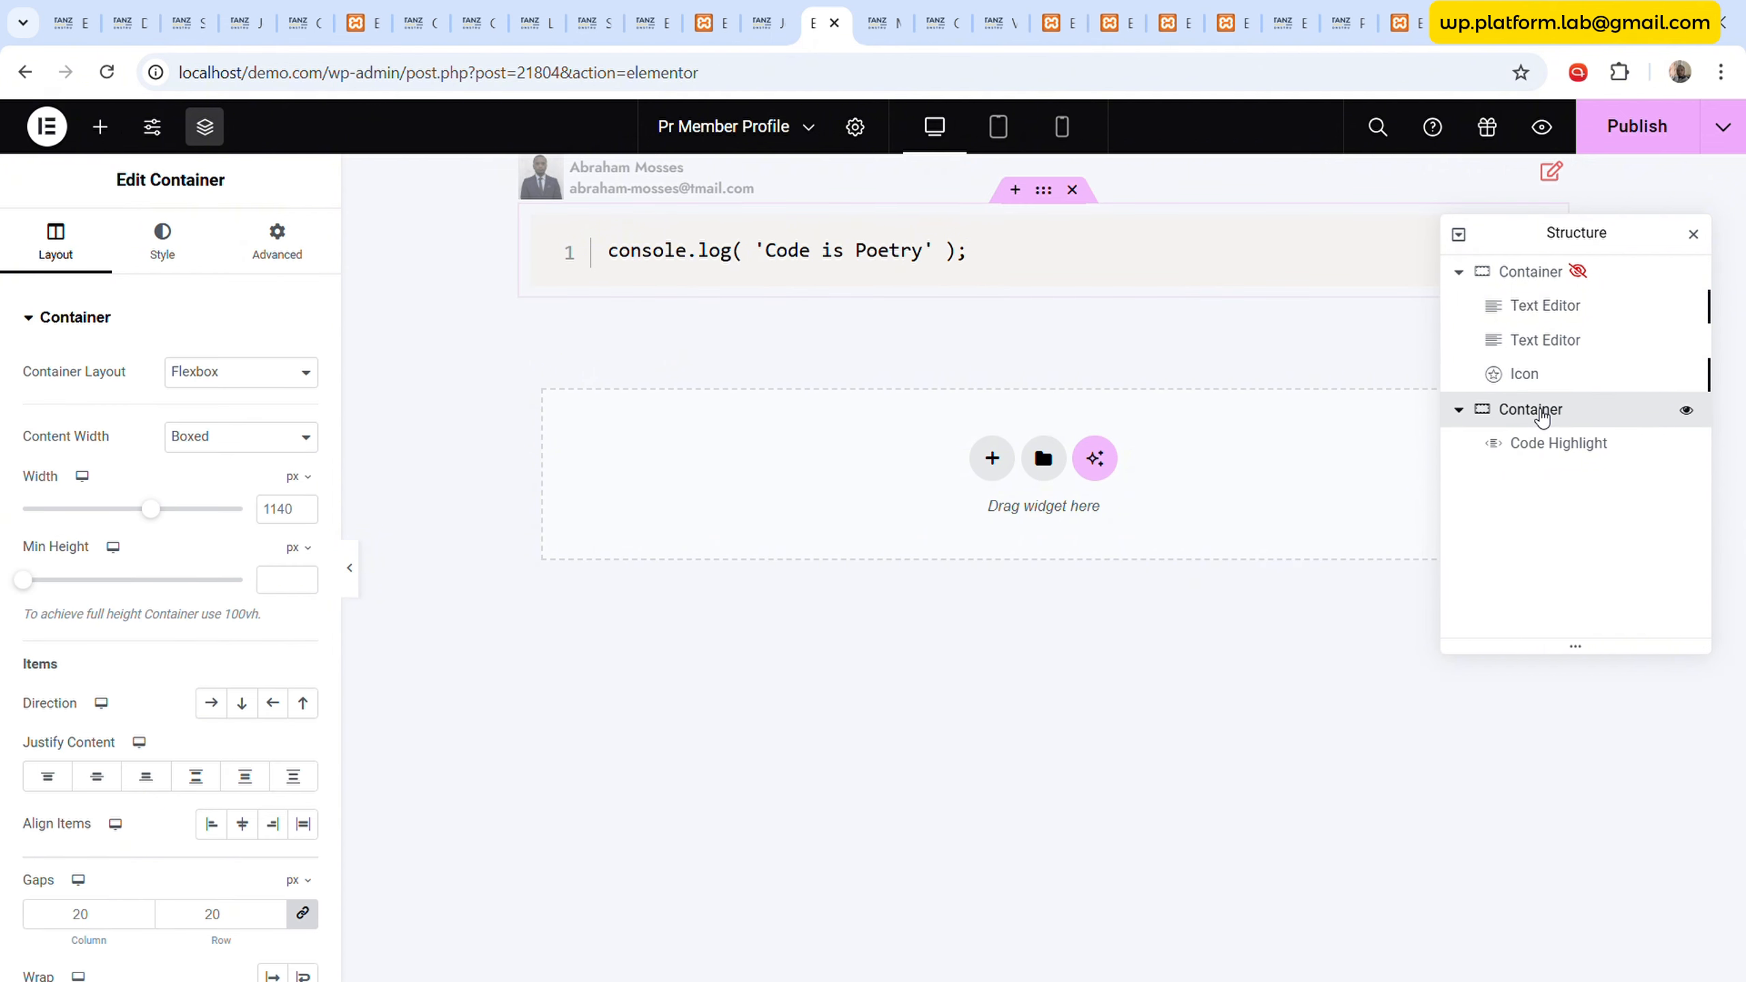
right_click(1537, 410)
left_click(1522, 956)
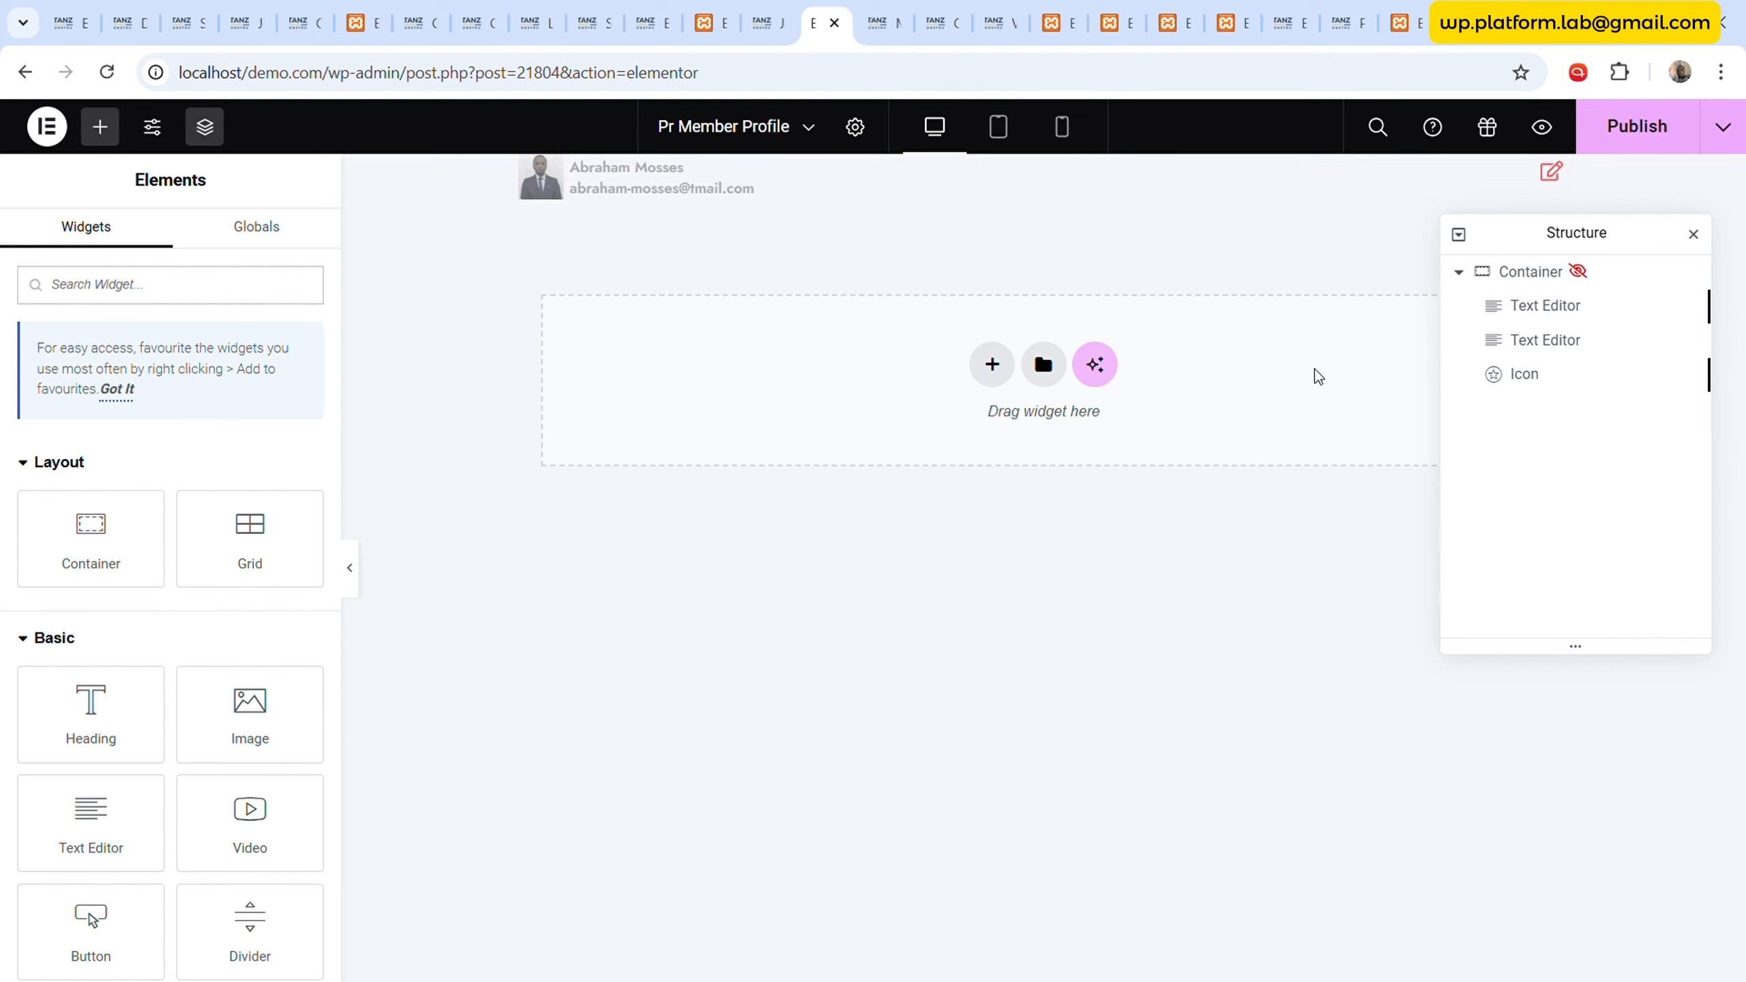
- In the edit icon's link shortcode, remove the trailing "&" and insert the copied shortcode before "&ms-page", and publish the template
left_click(1552, 377)
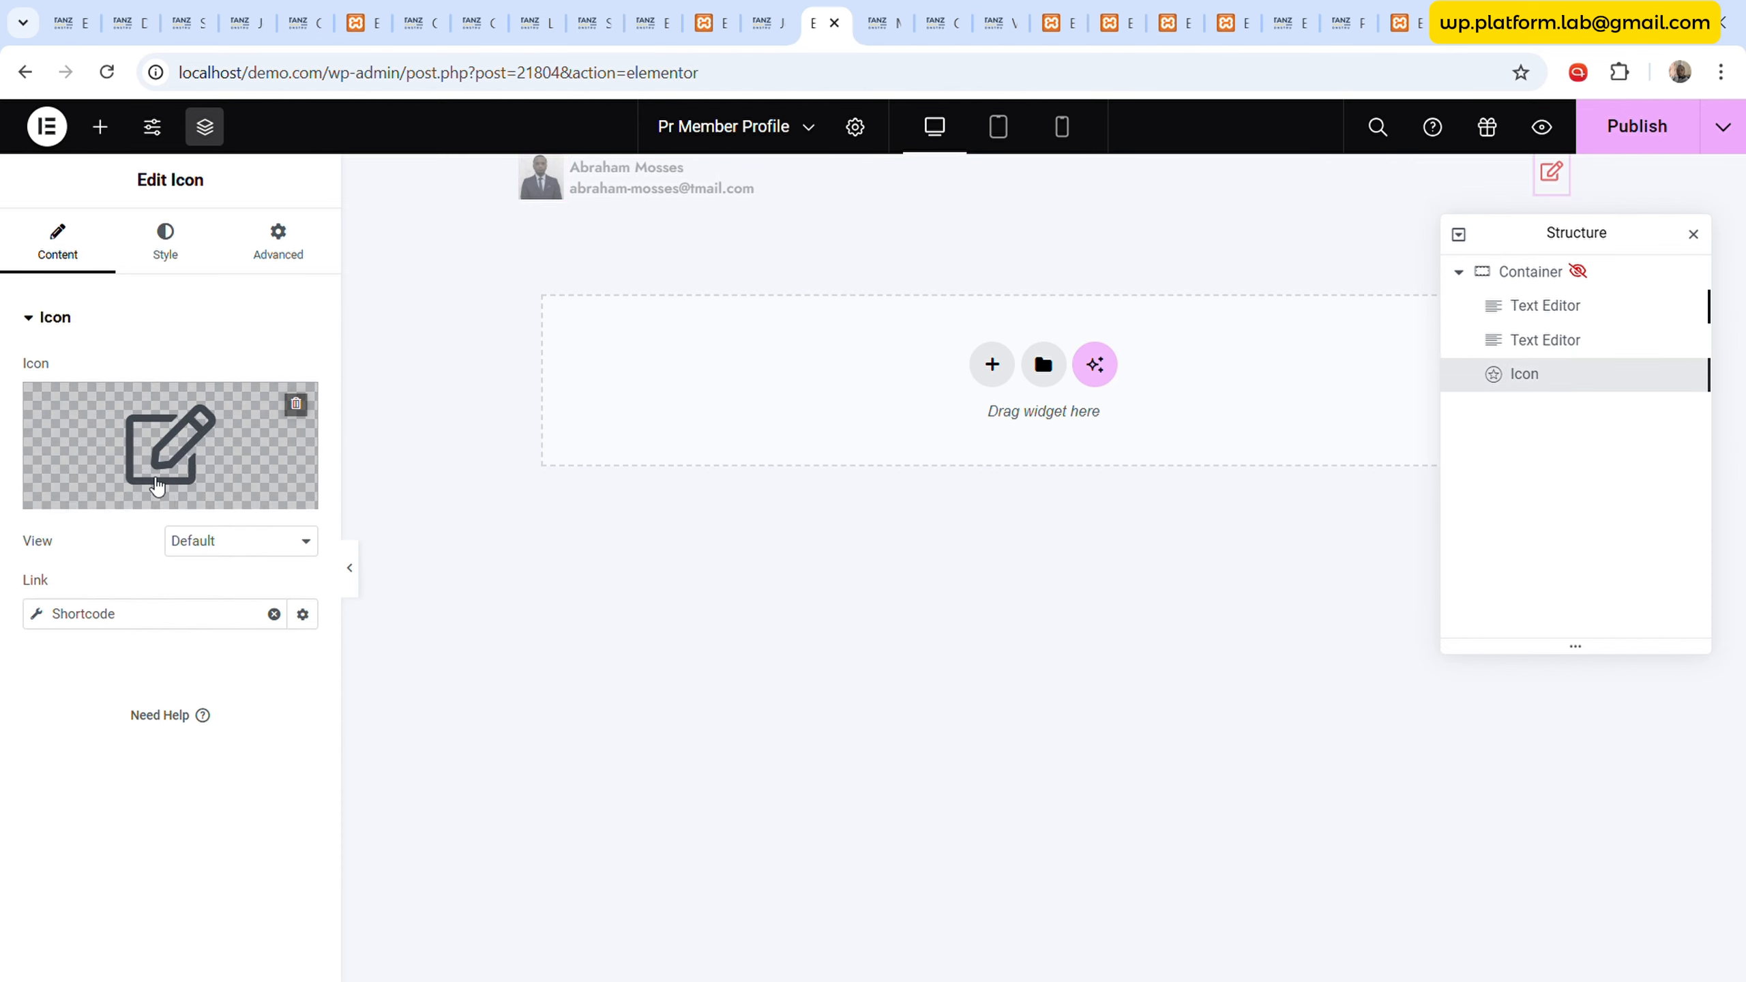
left_click(137, 618)
scroll(260, 794, "down", 3)
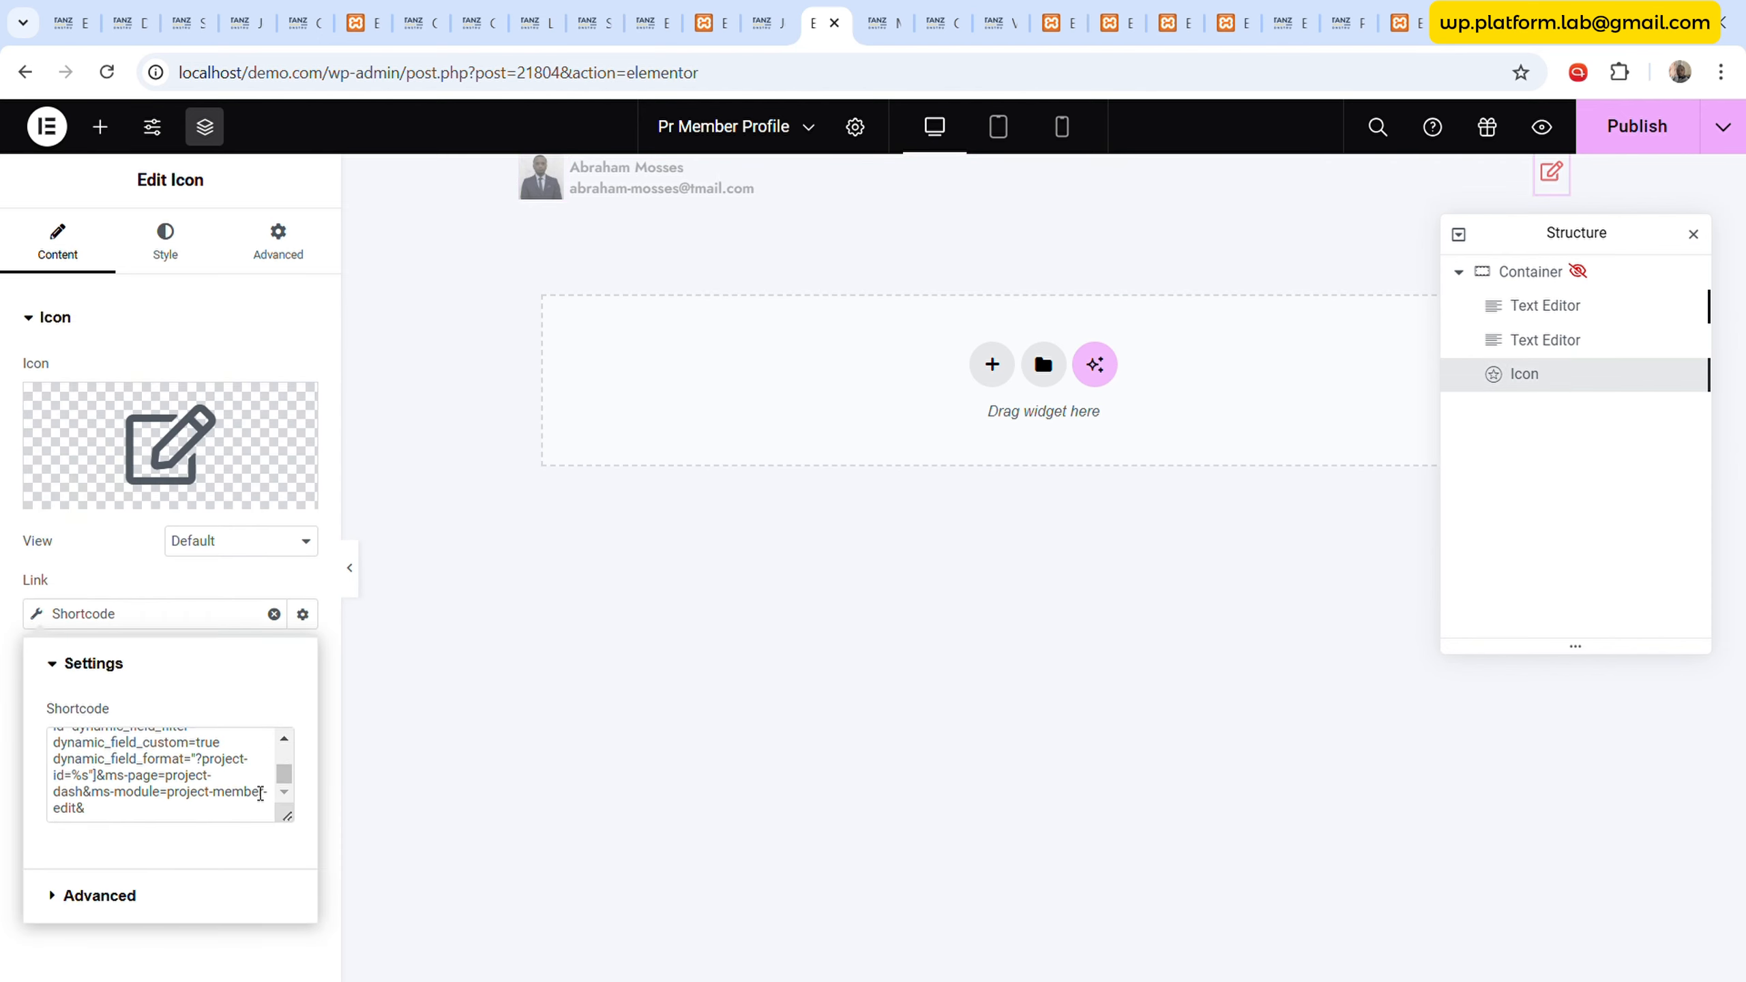
left_click(136, 812)
key("BackSpace")
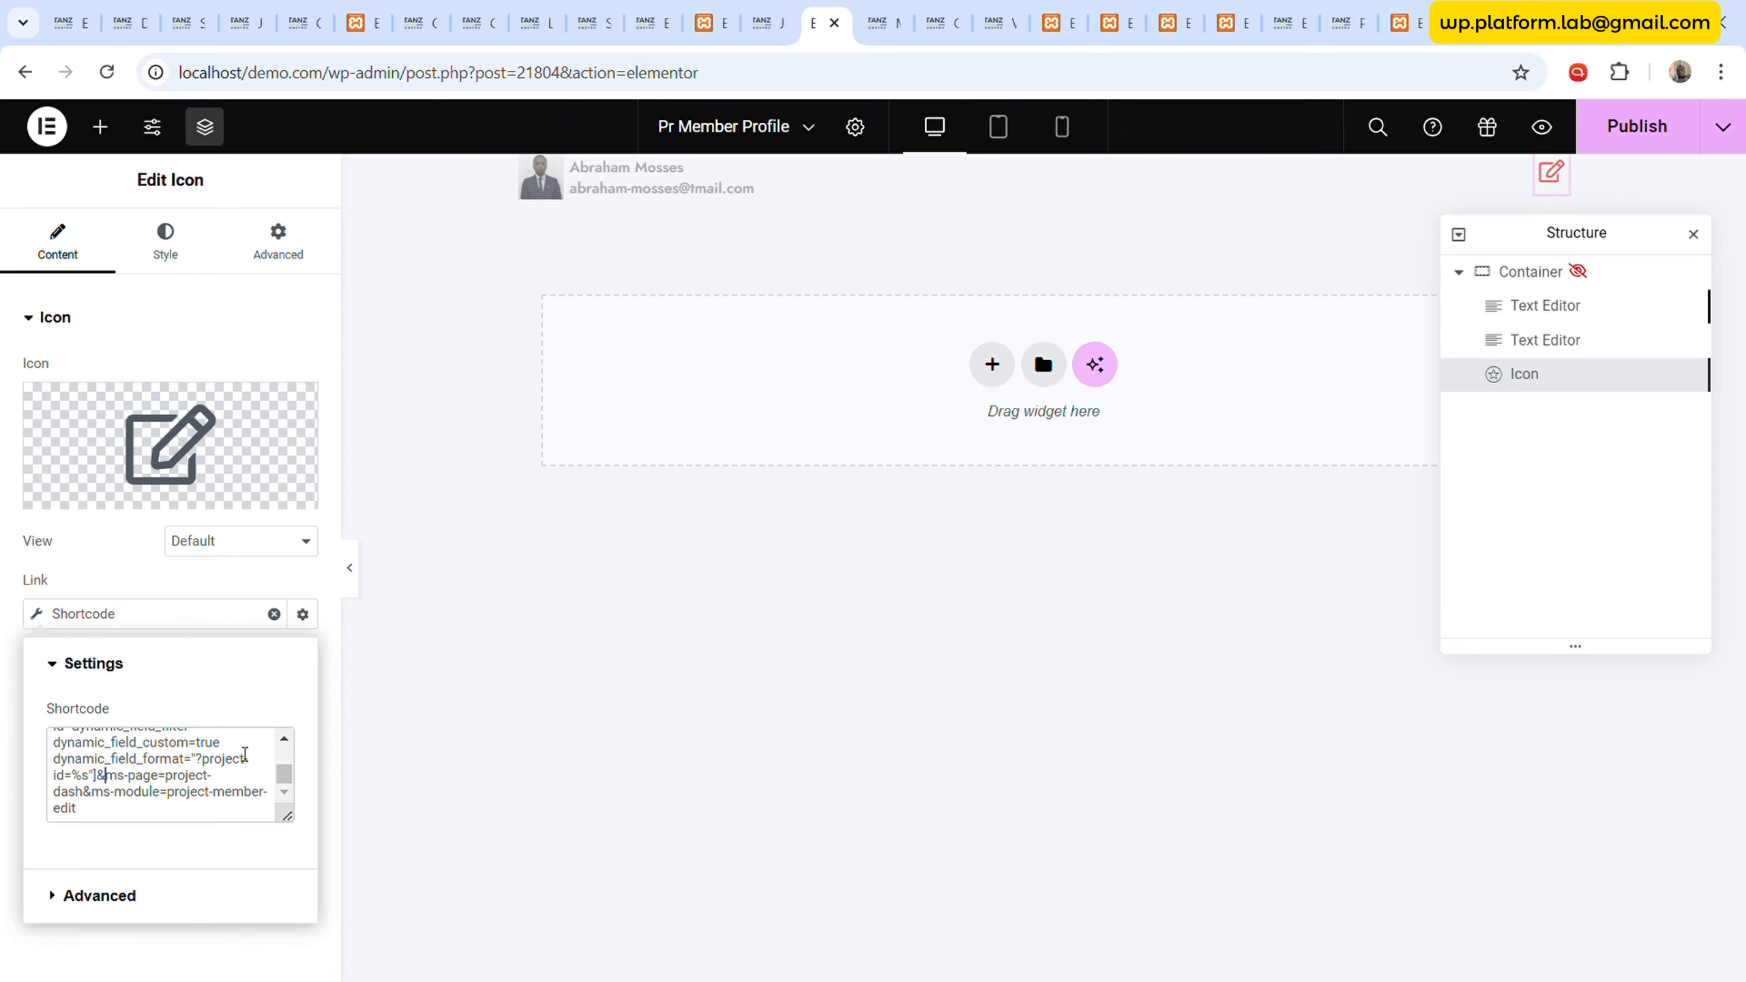
key("ctrl+v")
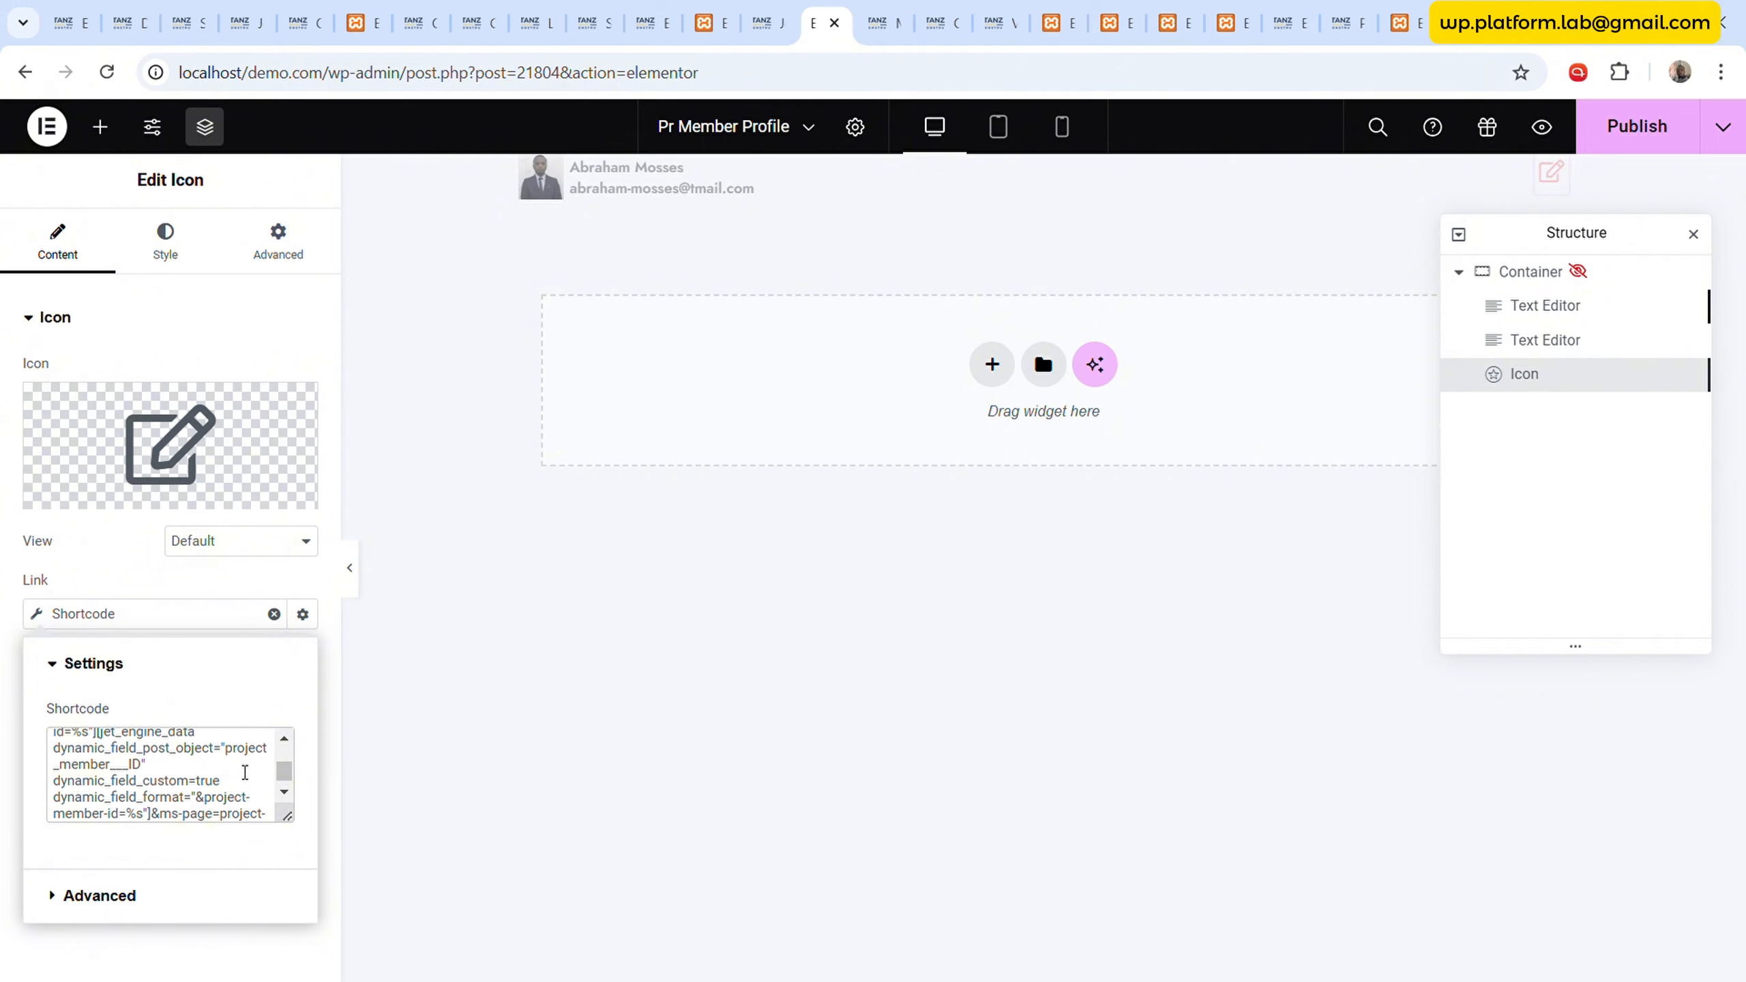
left_click(1670, 155)
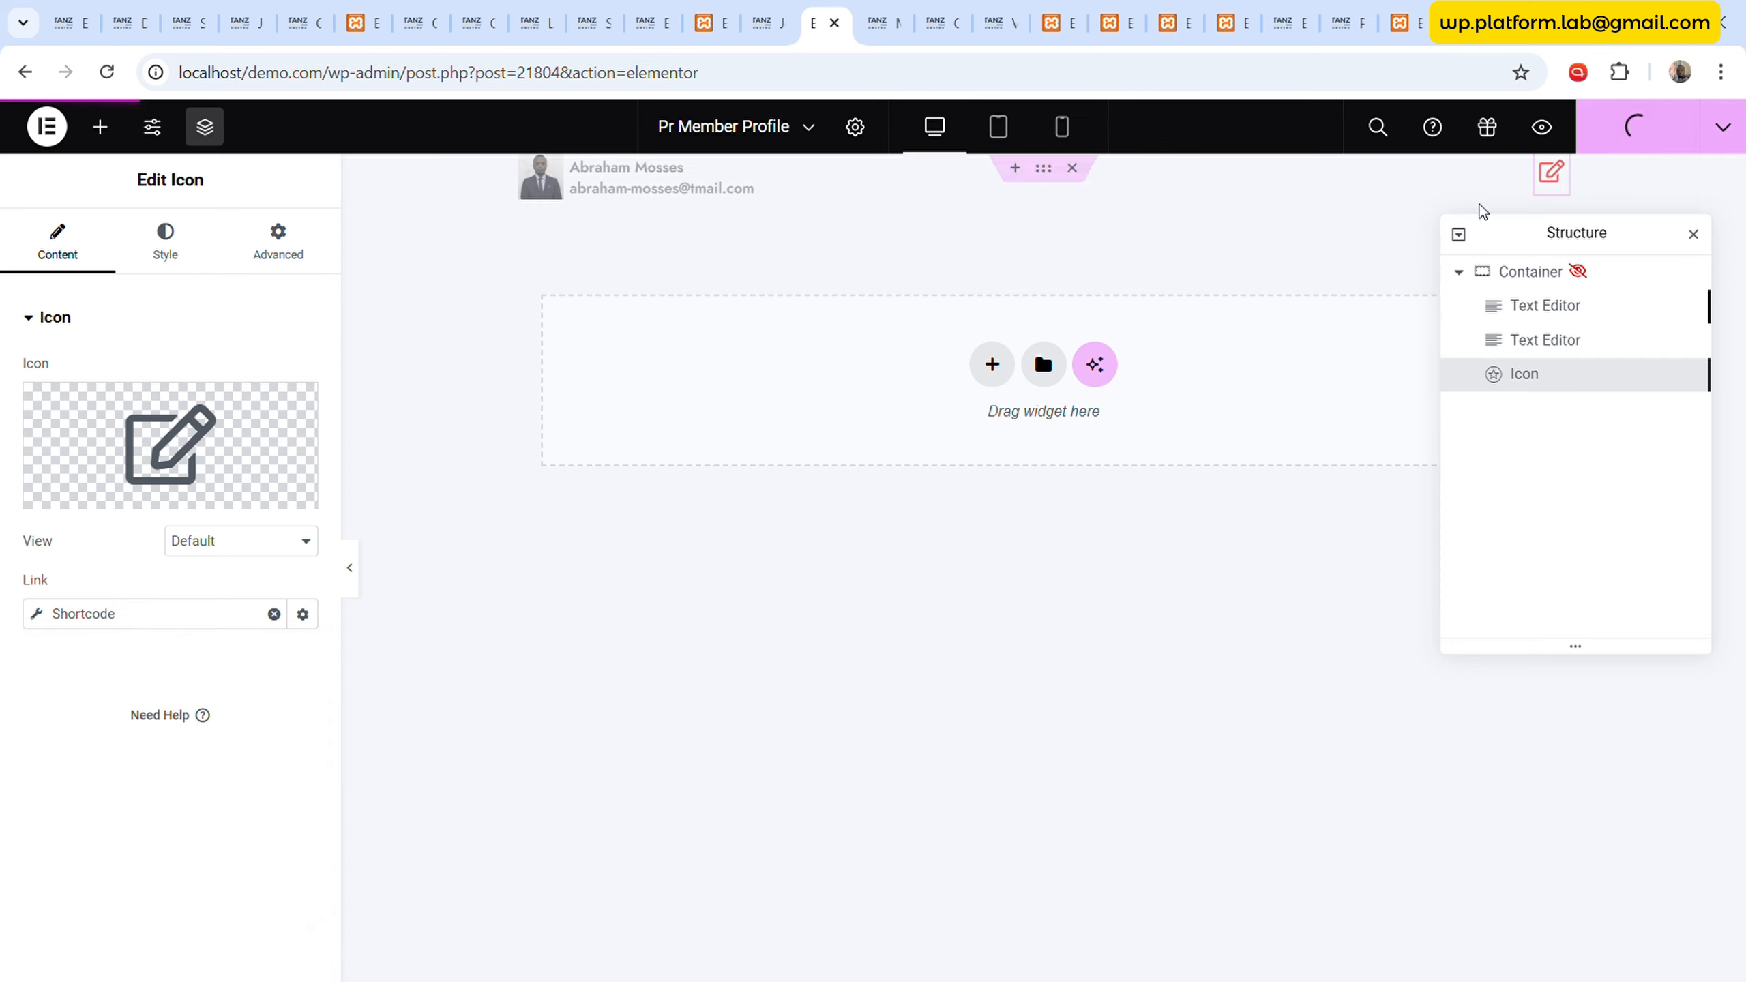
- Set the edit icon's link to open in a new window and publish the Pr Member Profile template
left_click(303, 615)
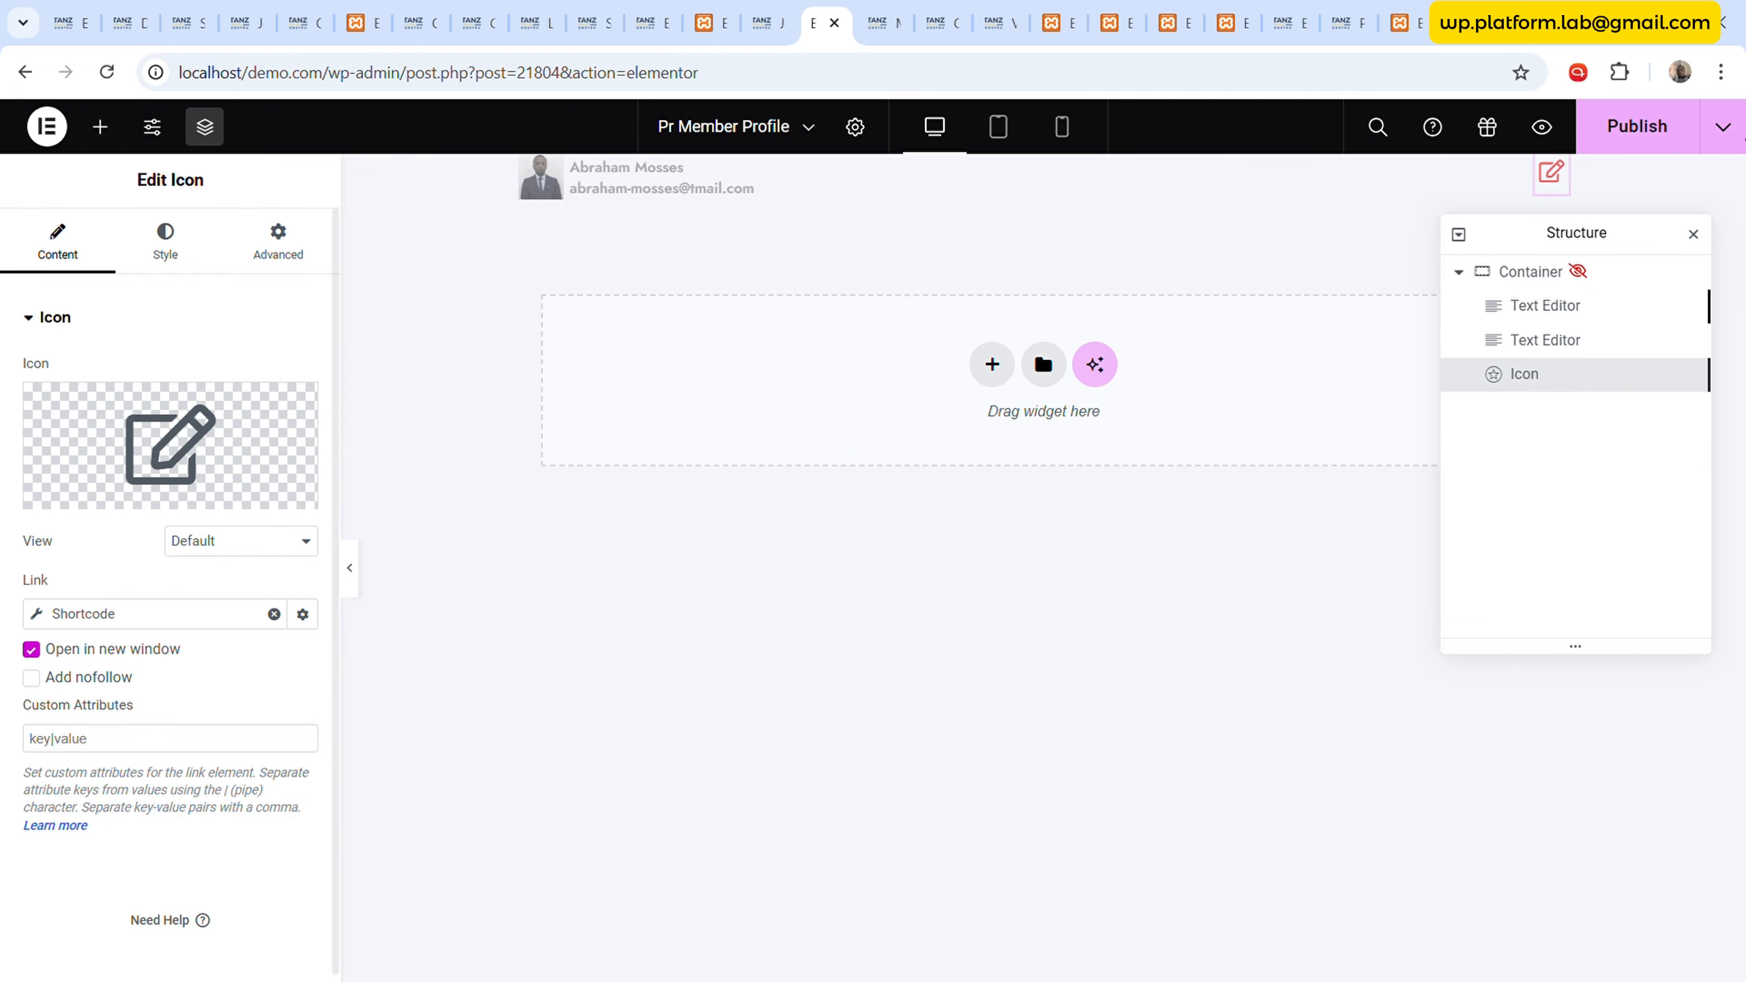
left_click(1673, 154)
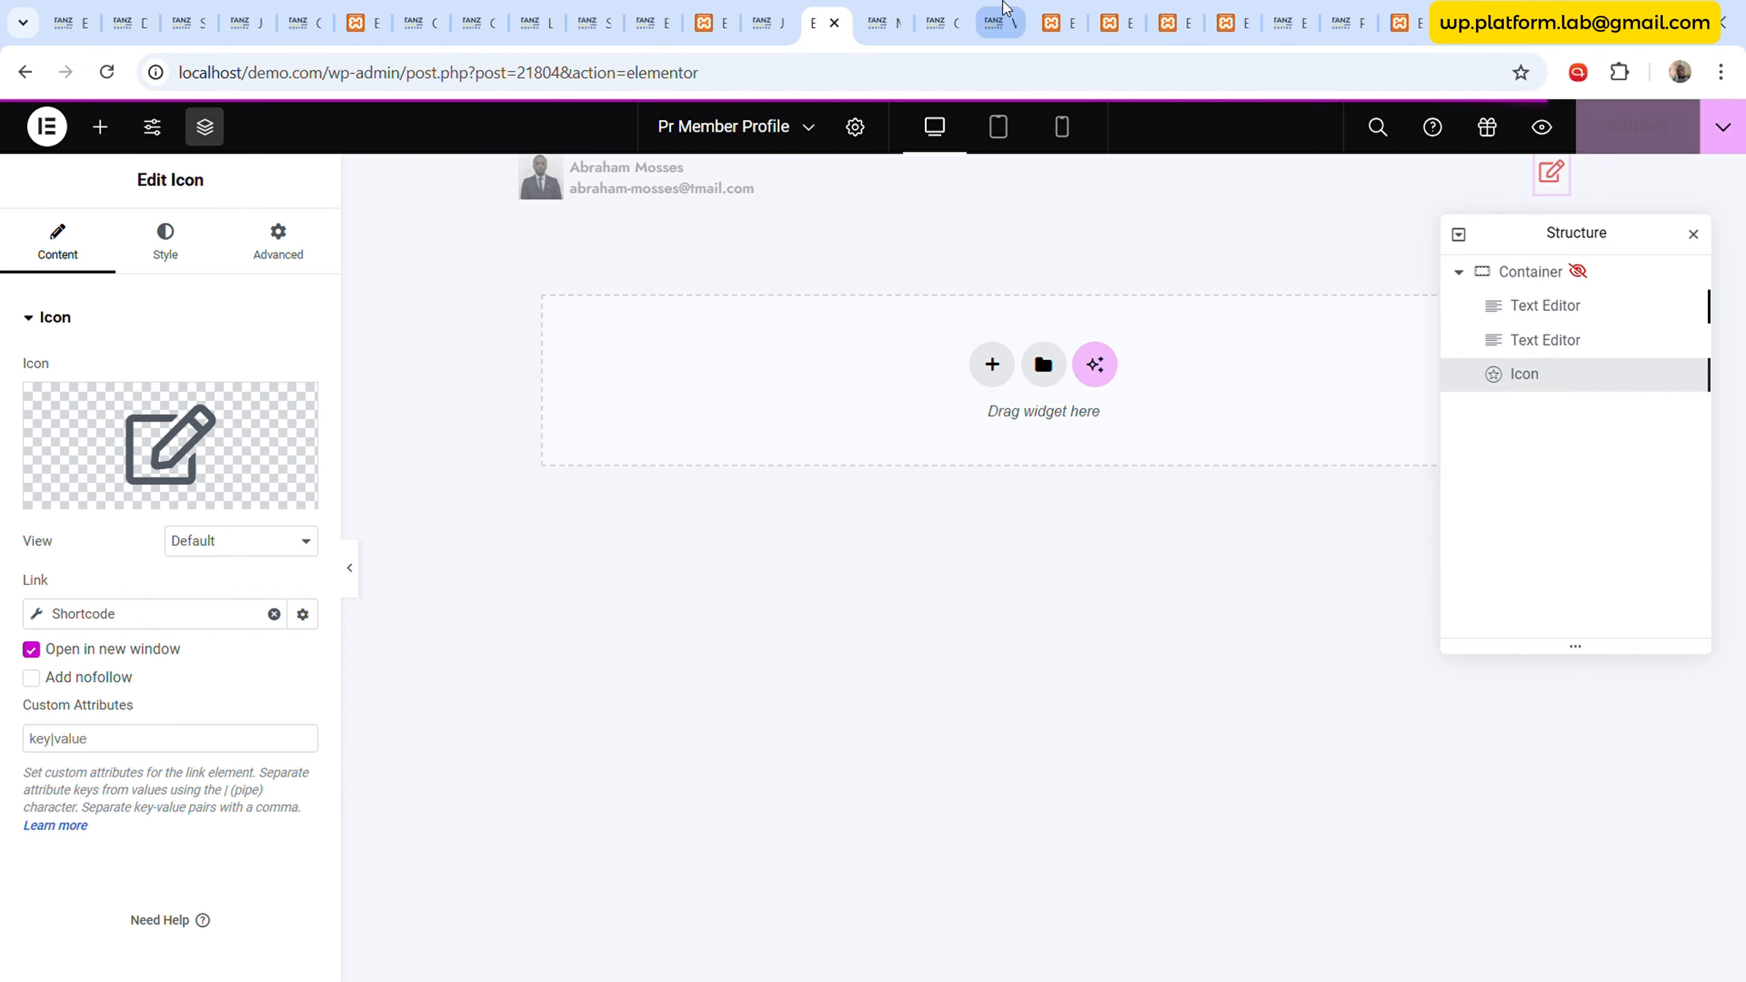
- Reload the project overview page, close the unneeded tab, and return to the Pr Member Profile template
left_click(1000, 23)
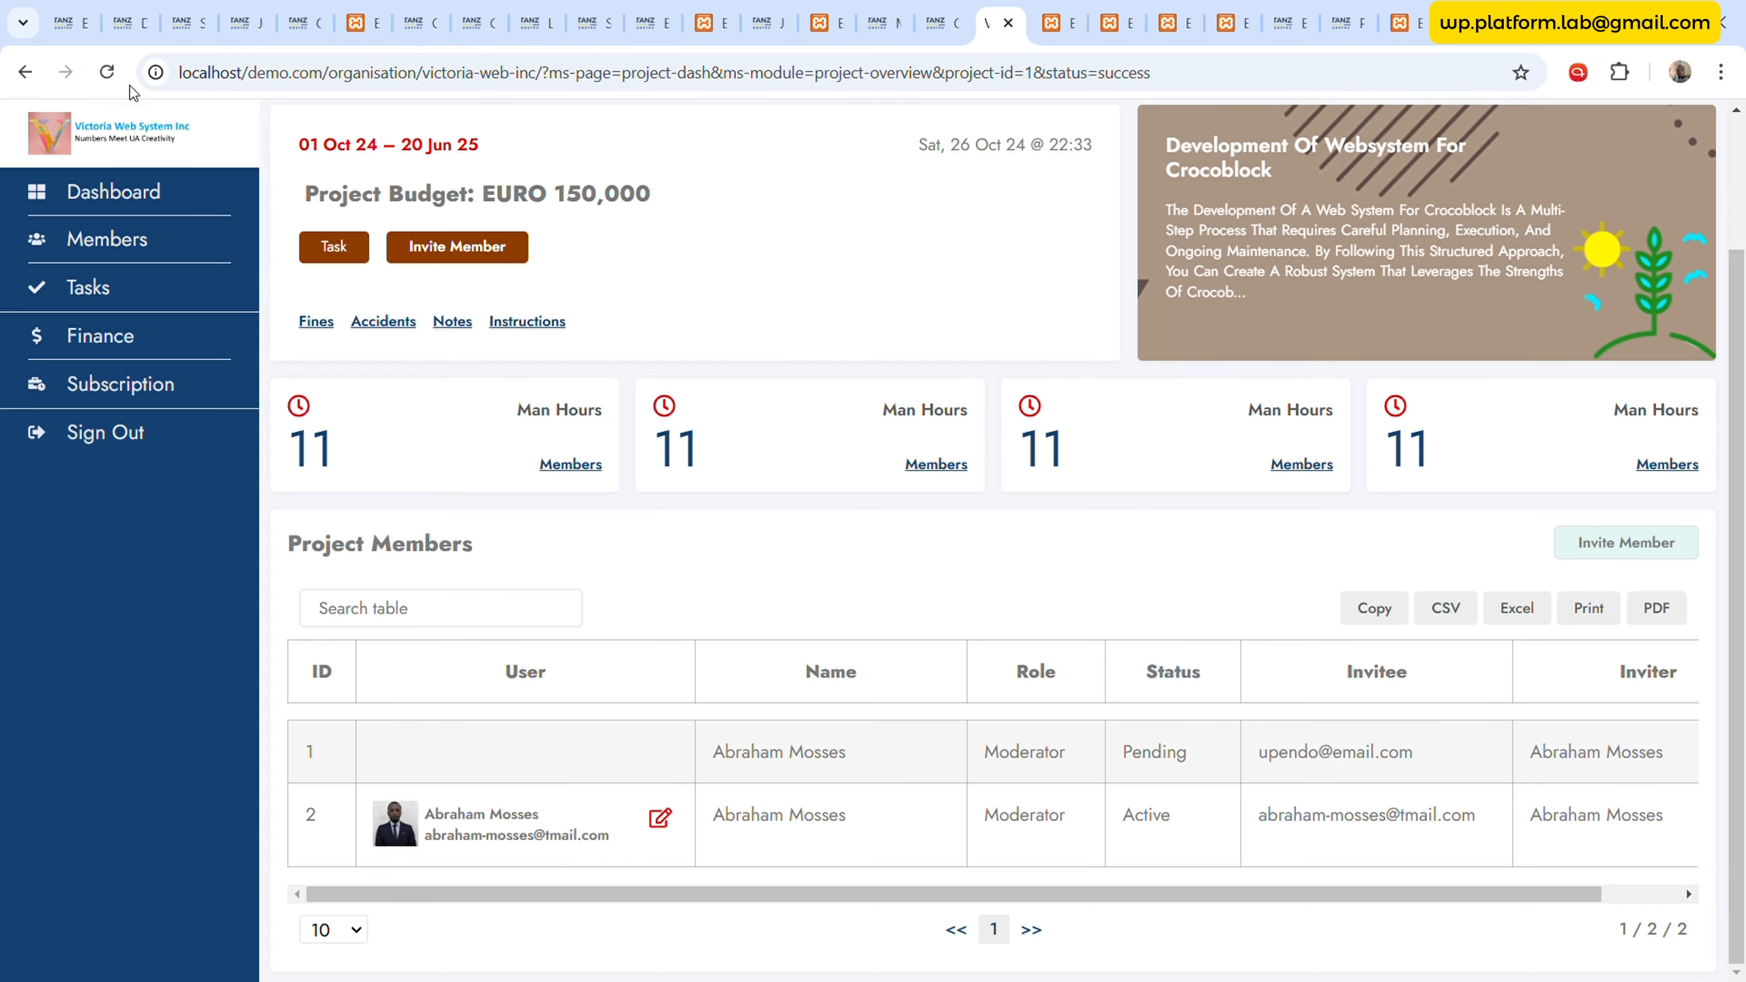
left_click(108, 72)
left_click(941, 22)
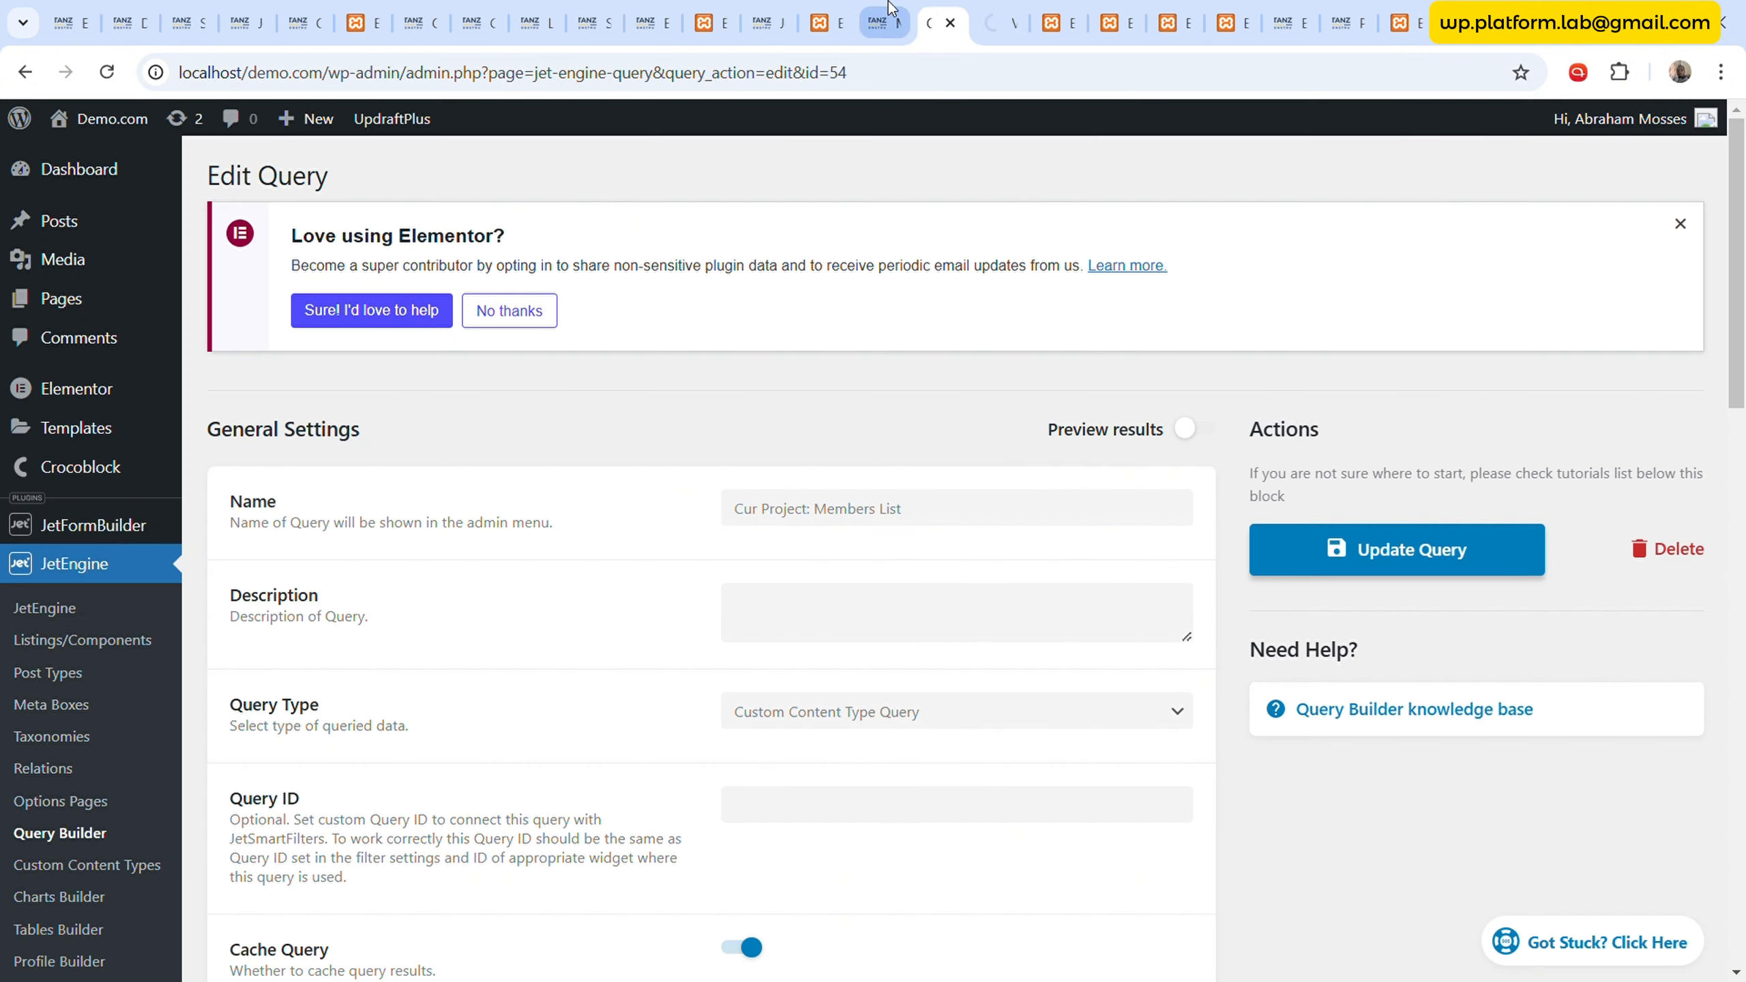
left_click(883, 22)
left_click(835, 15)
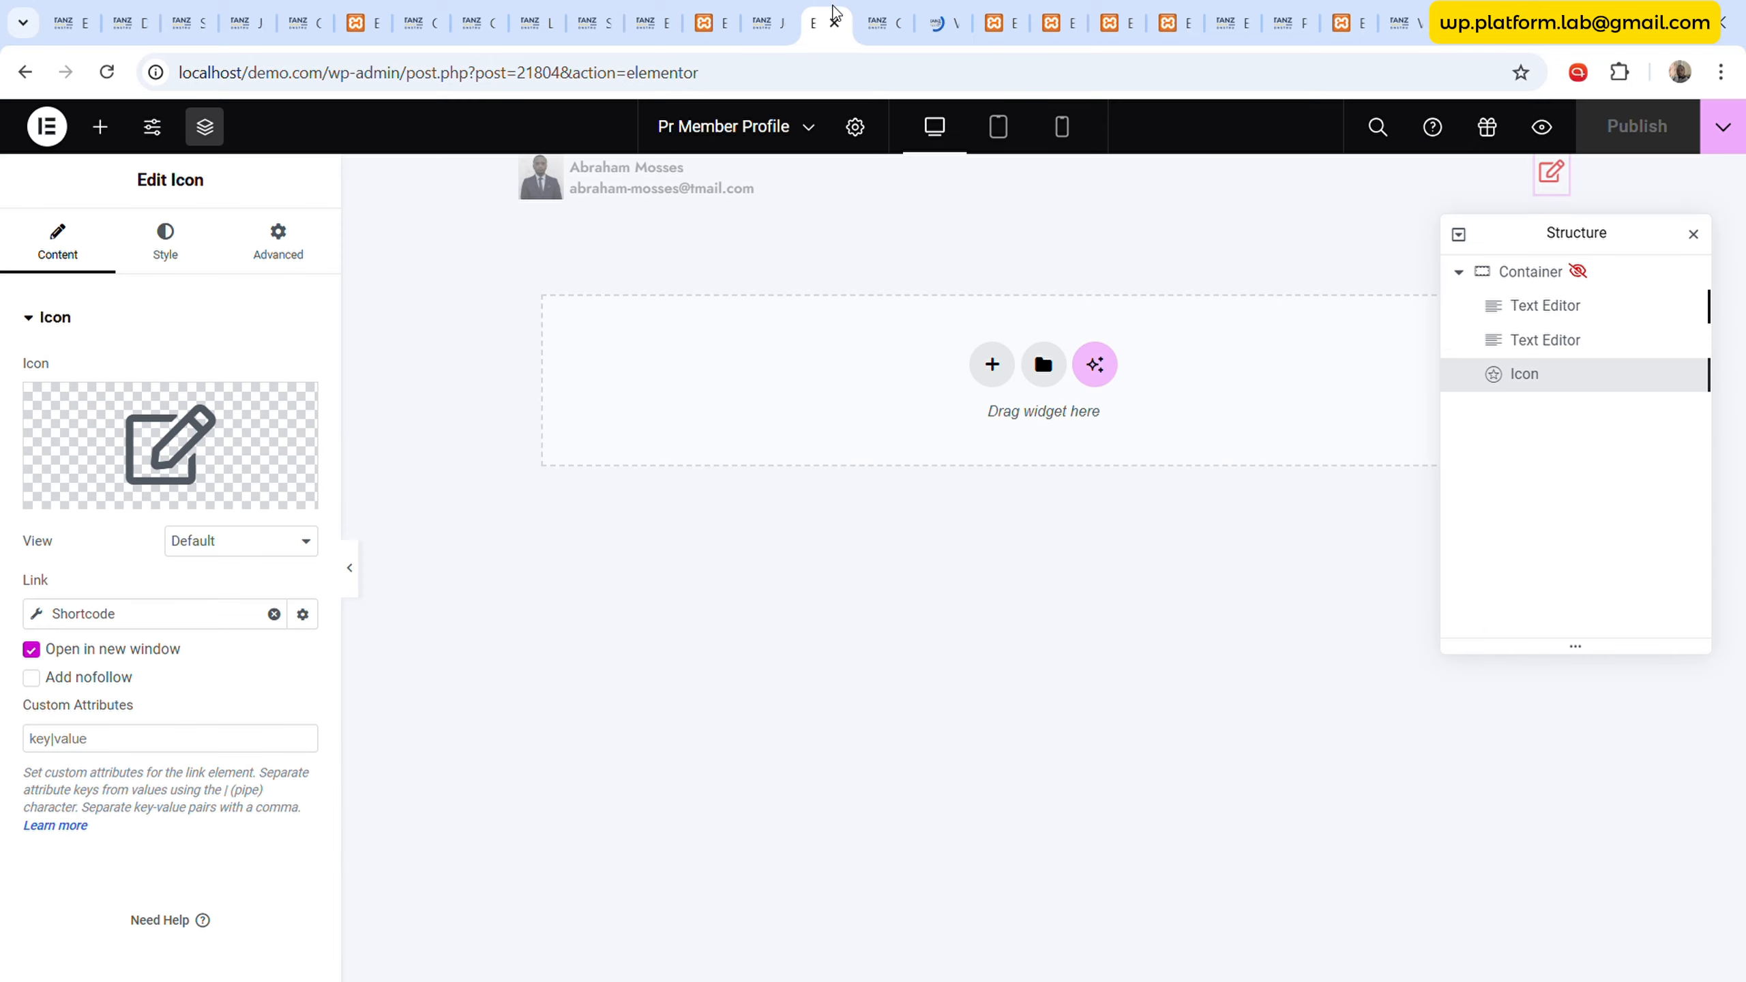
- Open the Icon widget's link shortcode and copy its entire text
left_click(99, 127)
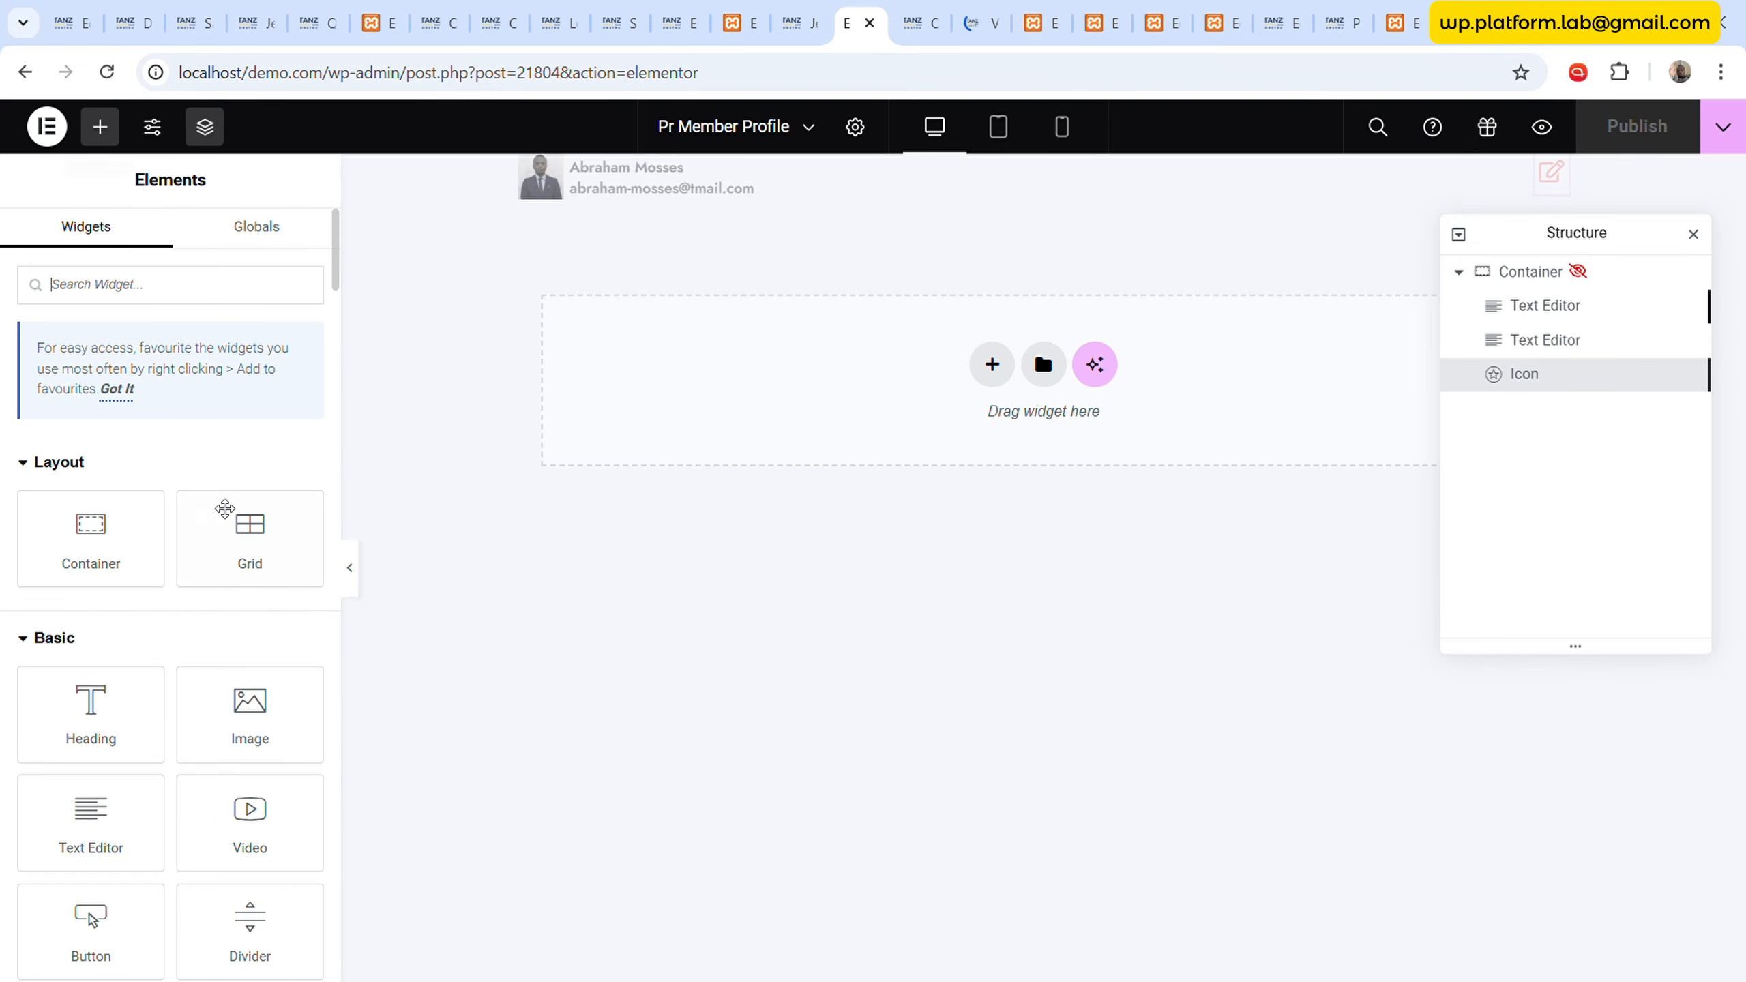
left_click(1548, 375)
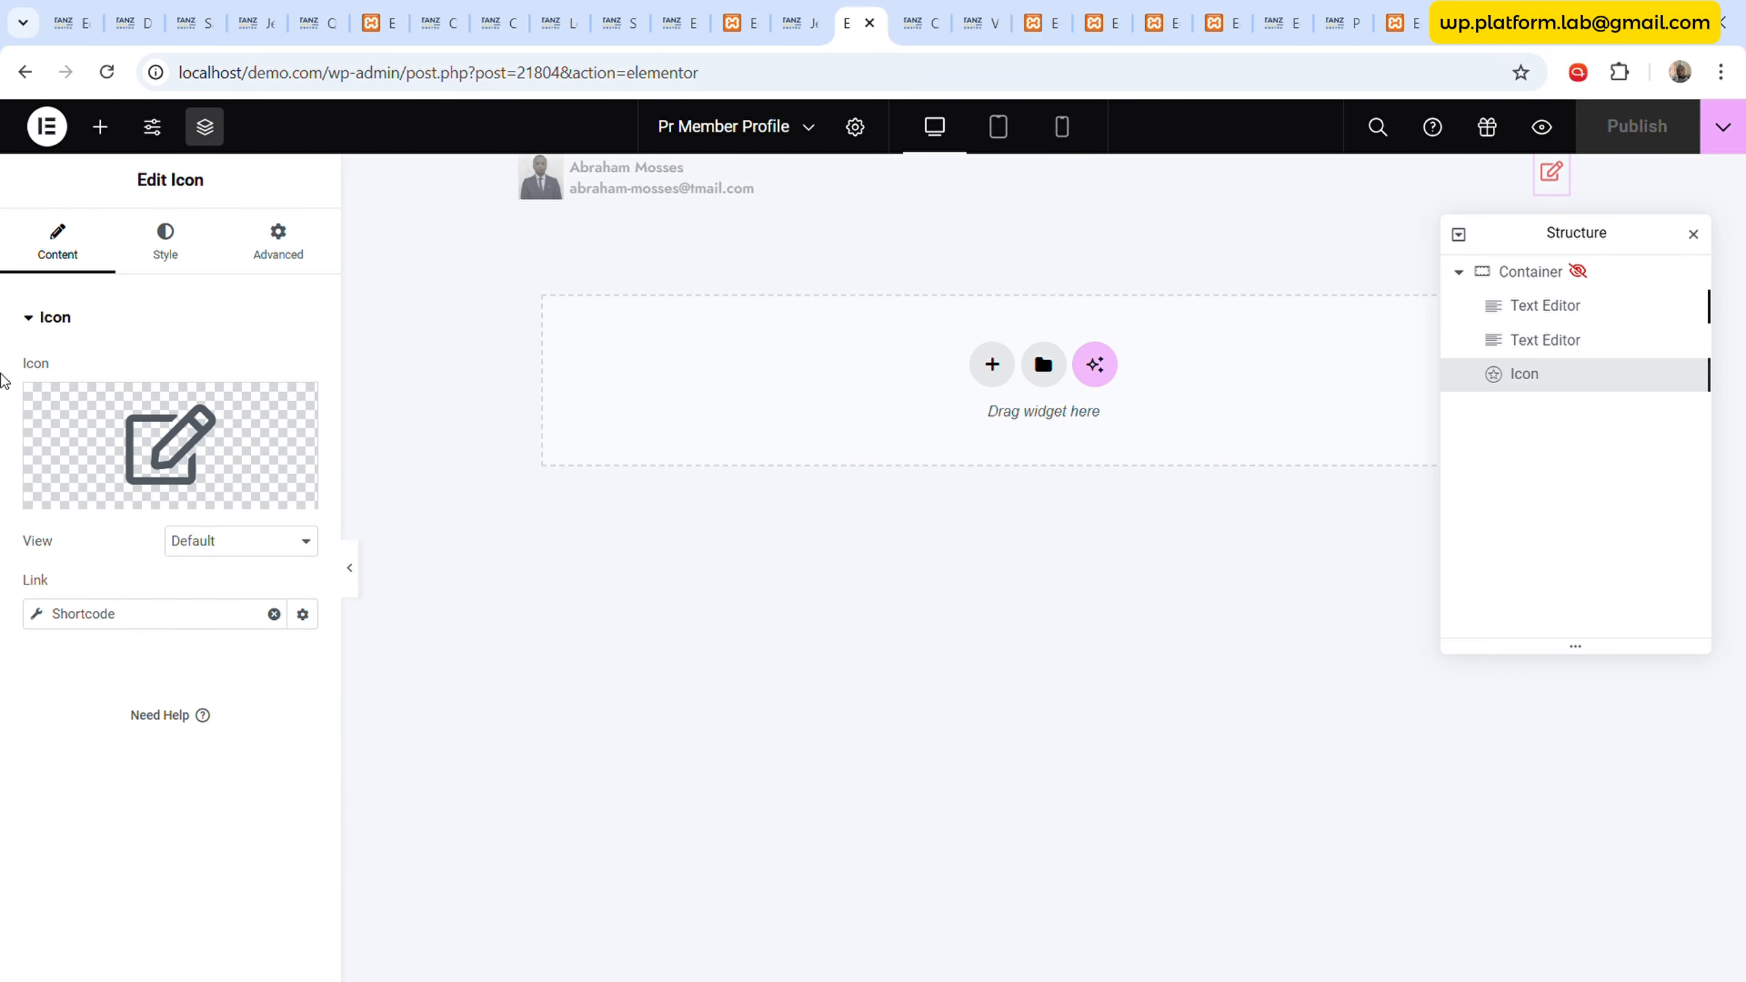
left_click(118, 613)
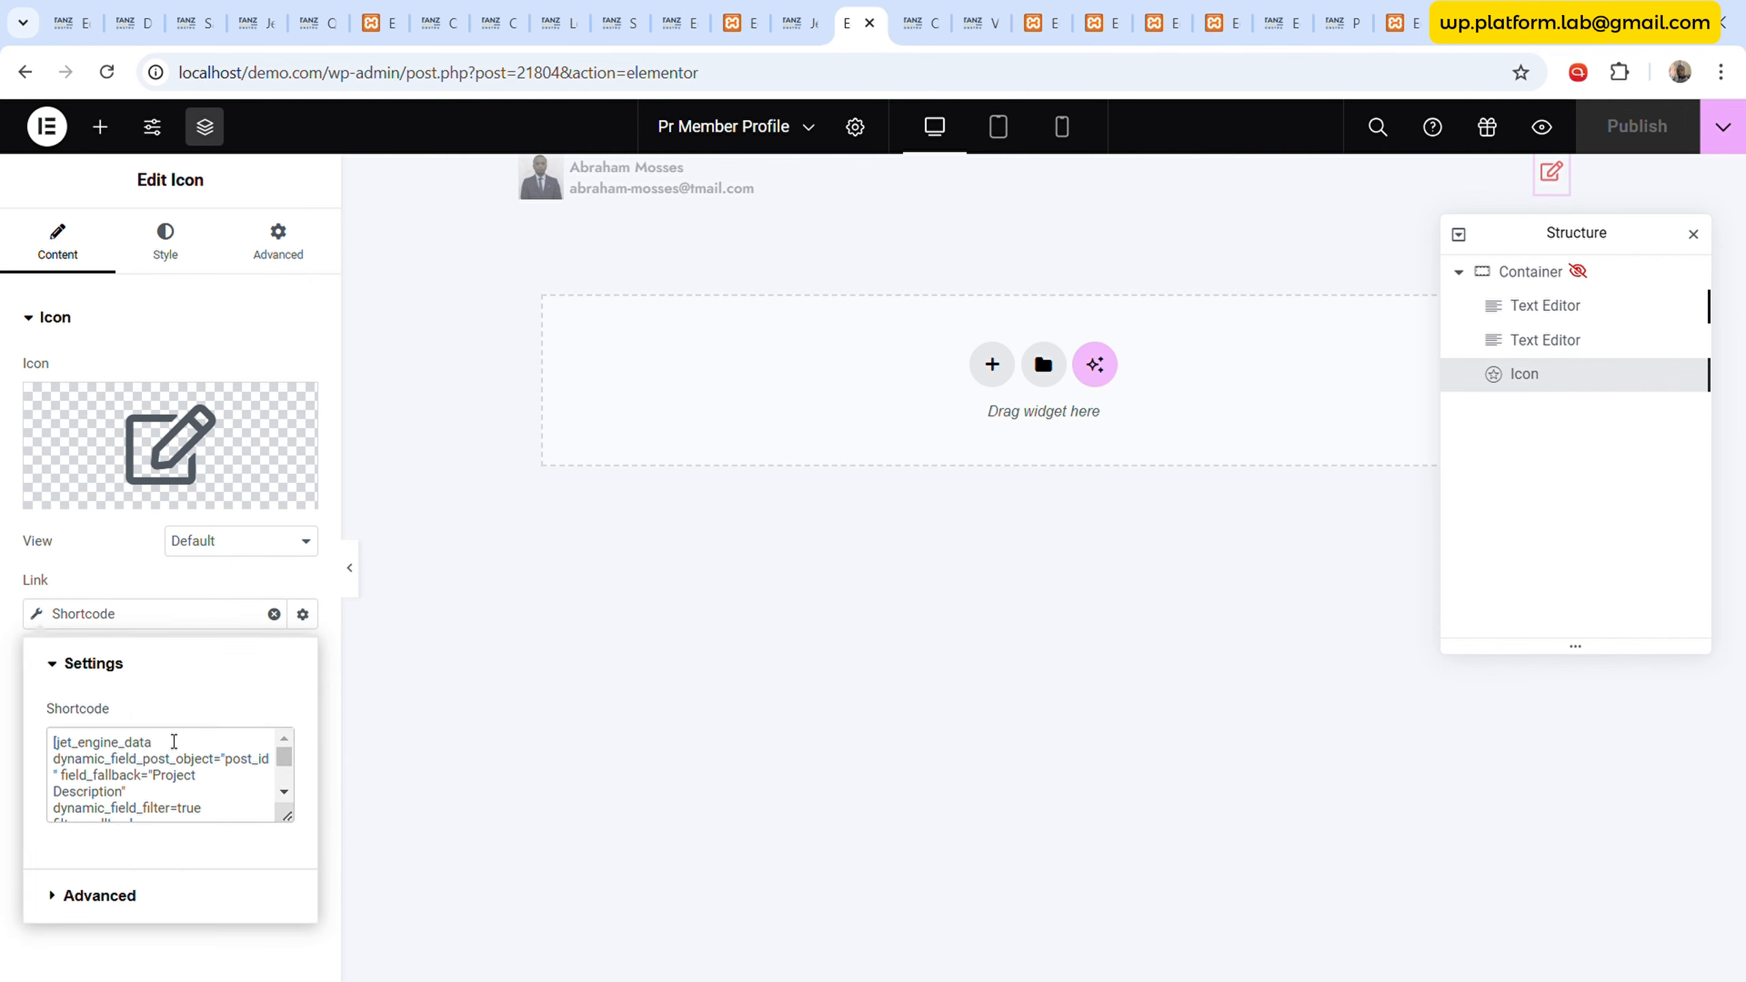
triple_click(174, 741)
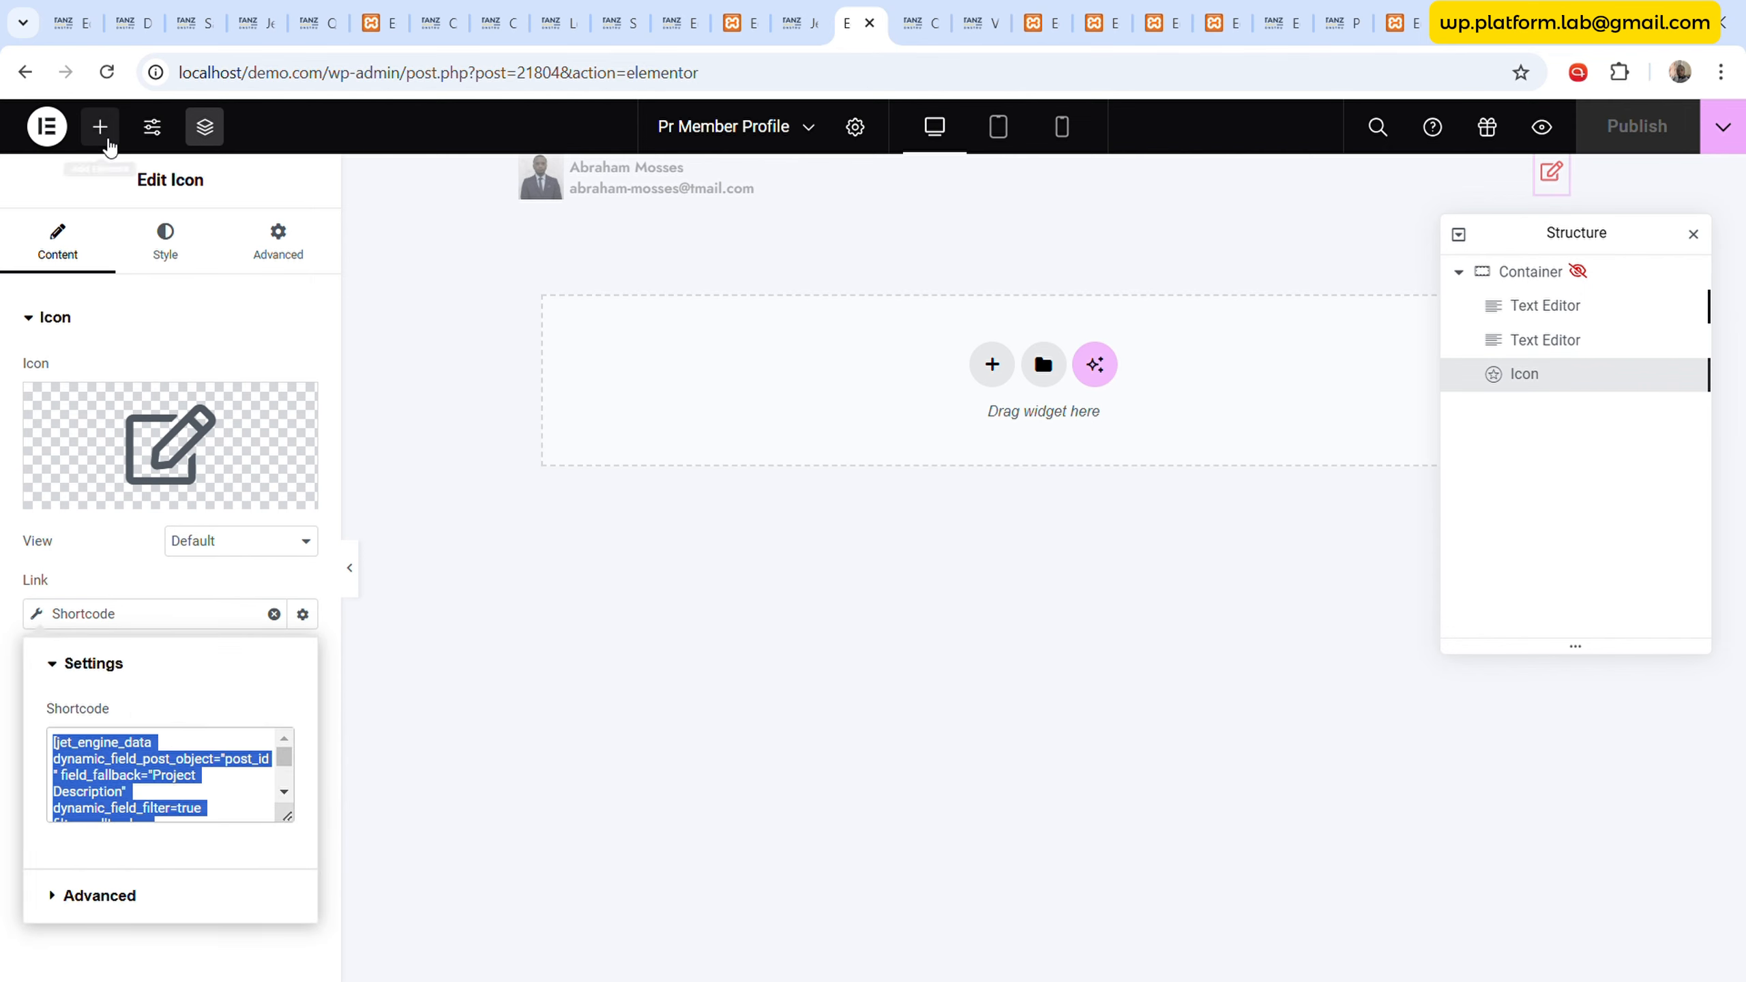
- Add a Text Editor widget in a new container below the profile and replace its placeholder text with the copied link shortcode
left_click(100, 127)
scroll(238, 643, "down", 3)
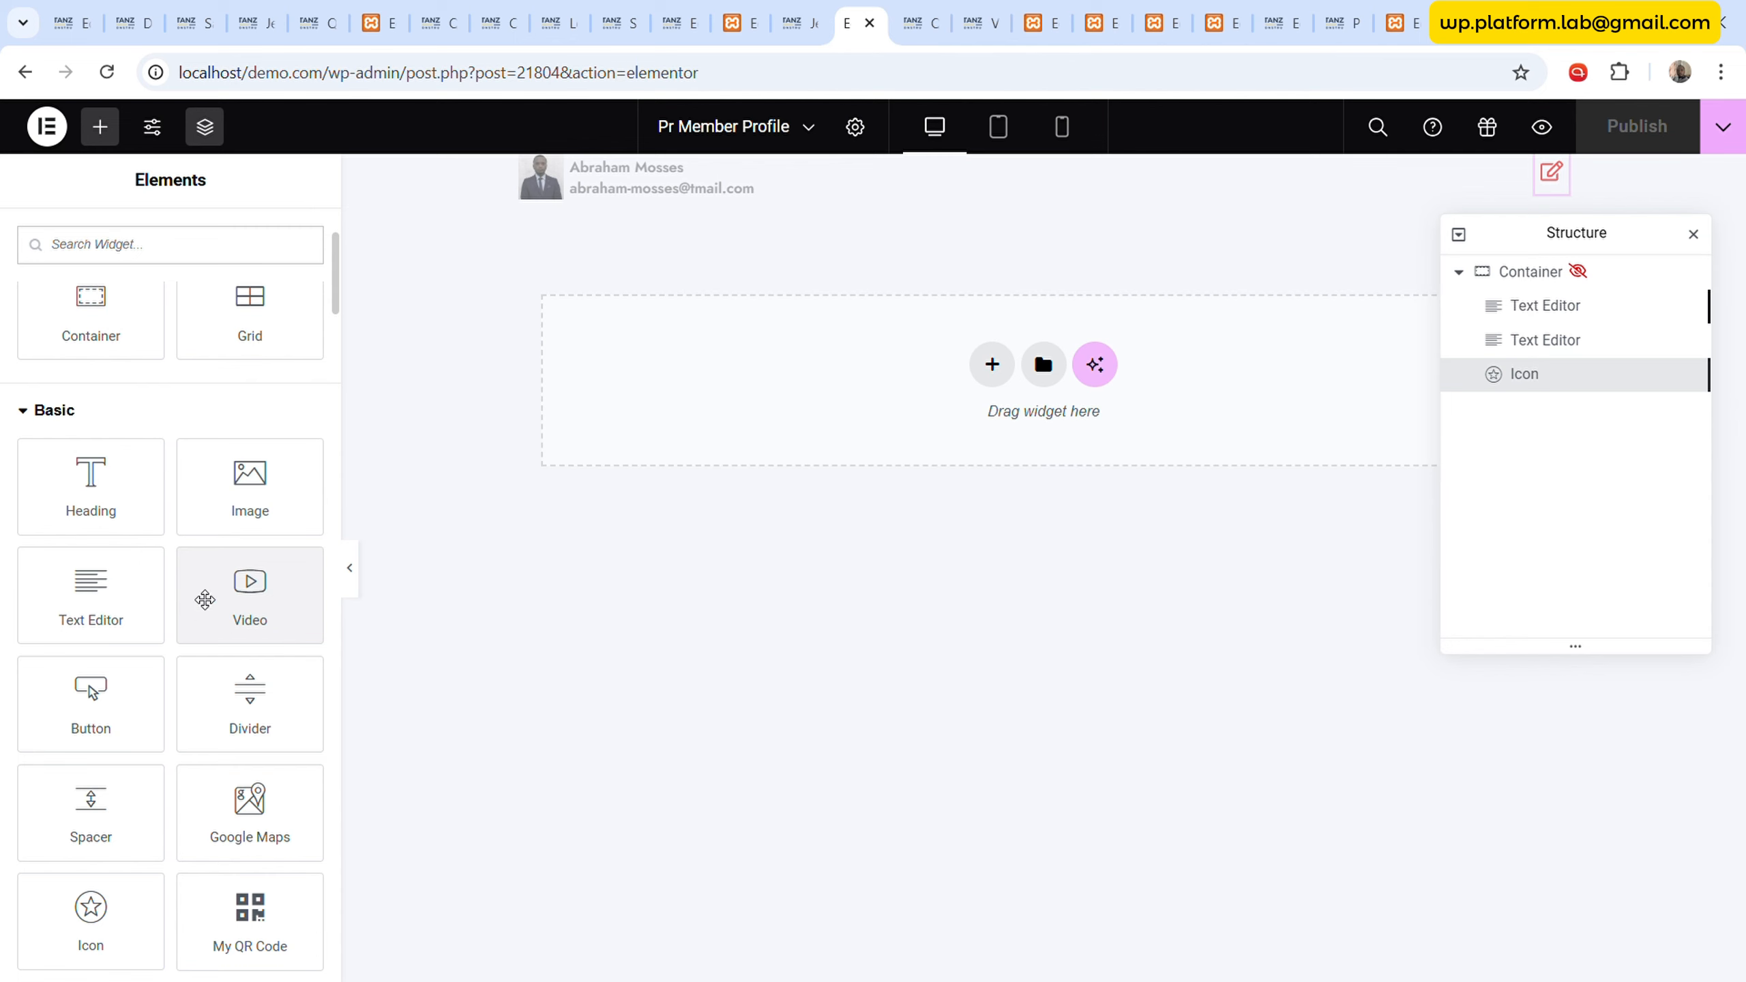
left_click_drag(137, 597, 916, 355)
left_click(264, 398)
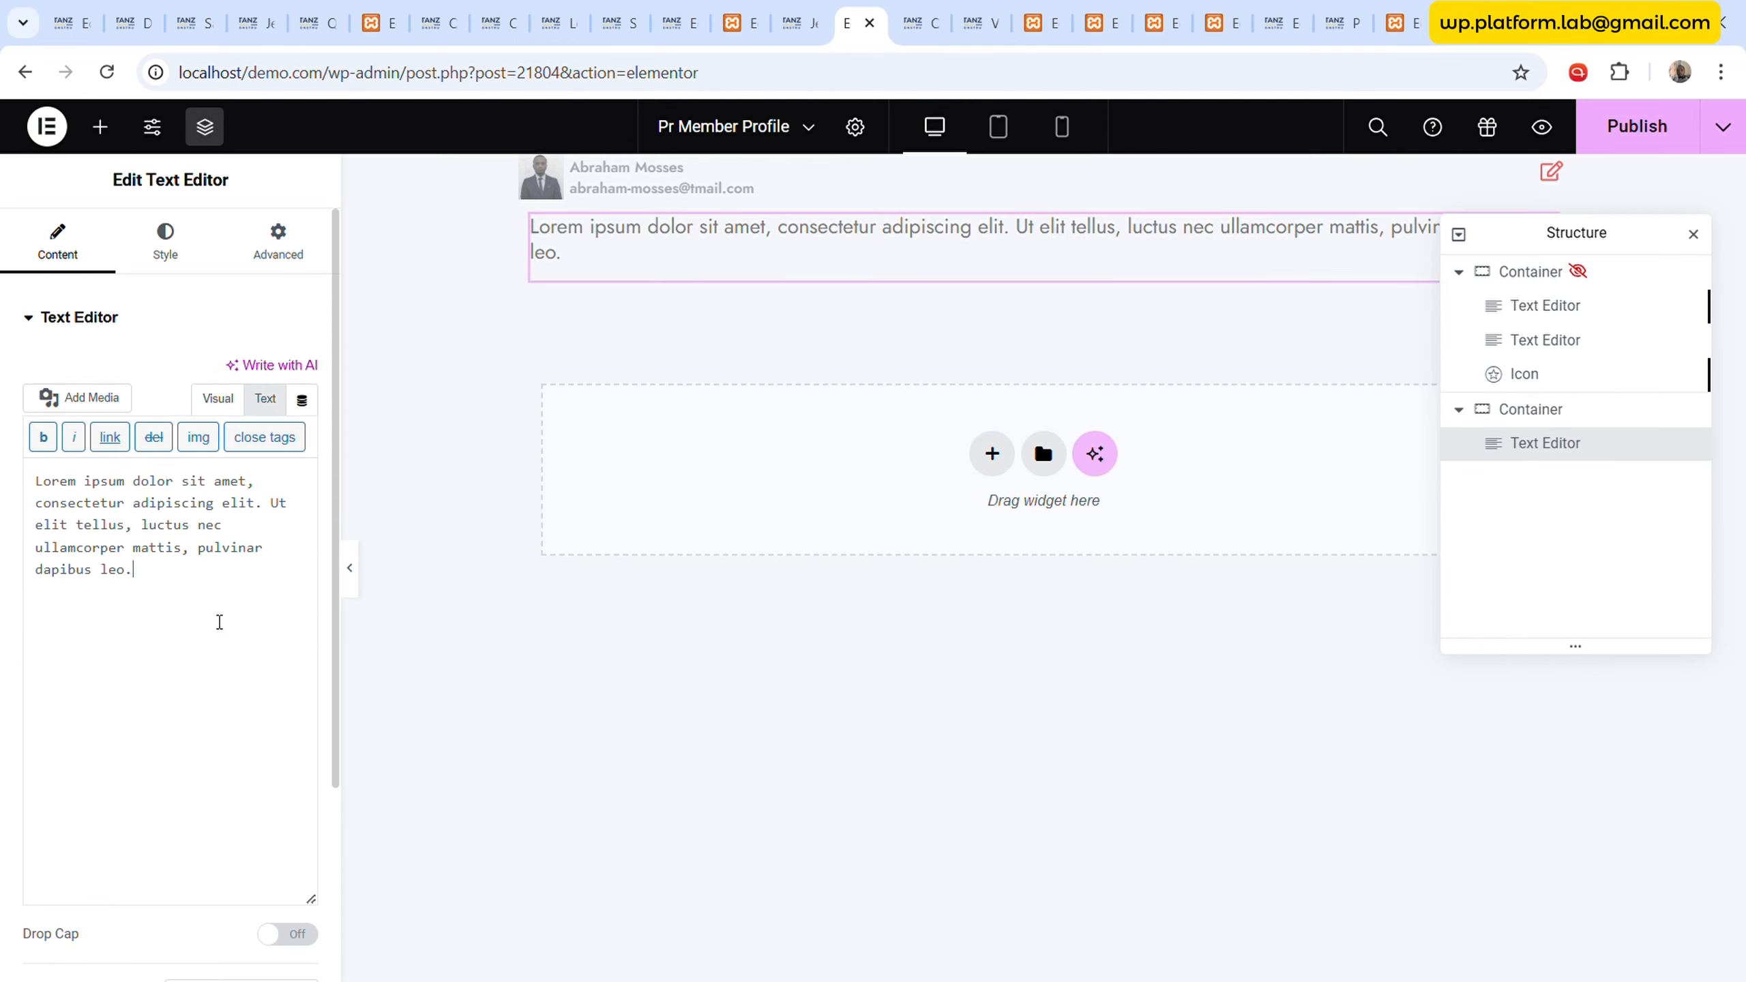
left_click(219, 605)
key("ctrl+a")
key("BackSpace")
type("[jet_engine_data dynamic_field_post_object=\"post_id\" field_fallback=\"Project Description\" dynamic_field_filter=true filter_callbacks={filter_callback=get_permalink} dynamic_field_custom=\"\"][jet_engine_data dynamic_field_source=\"query_var\" dynamic_field_var_name=\"project-id\" dynamic_field_filter=\"\" dynamic_field_custom=true dynamic_field_format=\"?project-id=%s\"][jet_engine_data dynamic_field_post_object=\"project_member___ID\" dynamic_field_custom=true dynamic_field_format=\"&project-member-id=%s\"]&ms-page=project-dash&ms-module=project-member-edit")
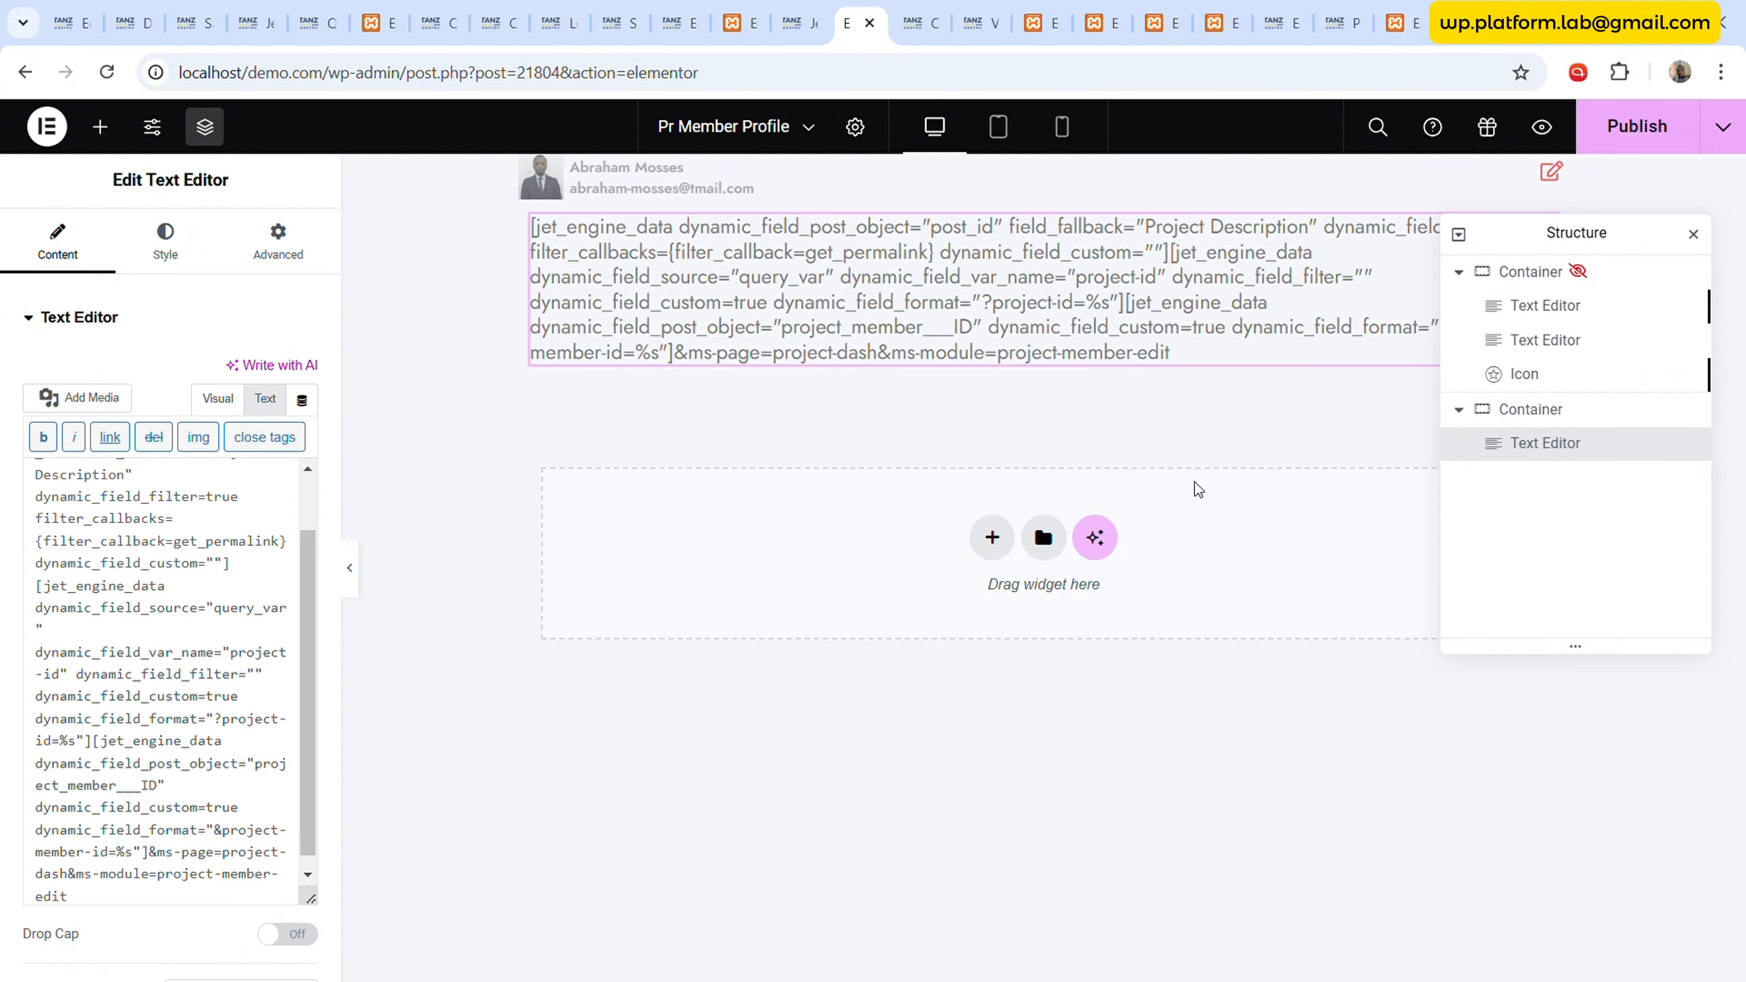
left_click_drag(1601, 238, 936, 557)
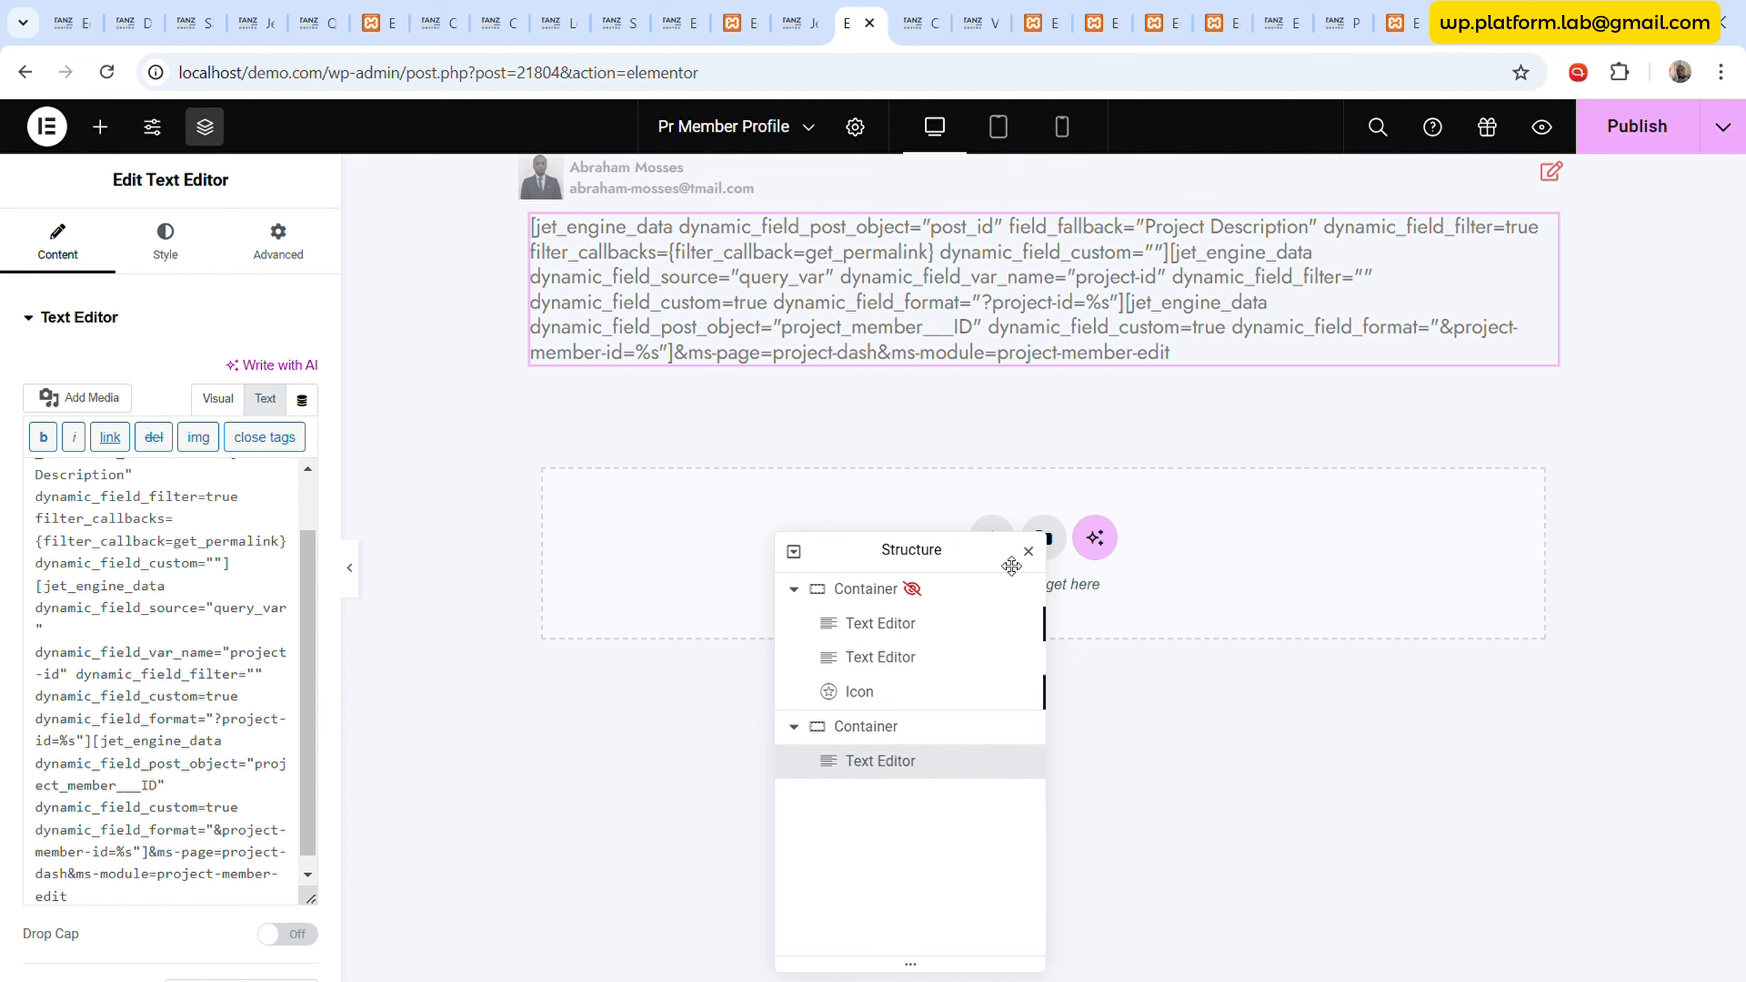
- Test the edit icon's link in the Project Members table, close the opened page, and return to the Pr Member Profile template
left_click(922, 22)
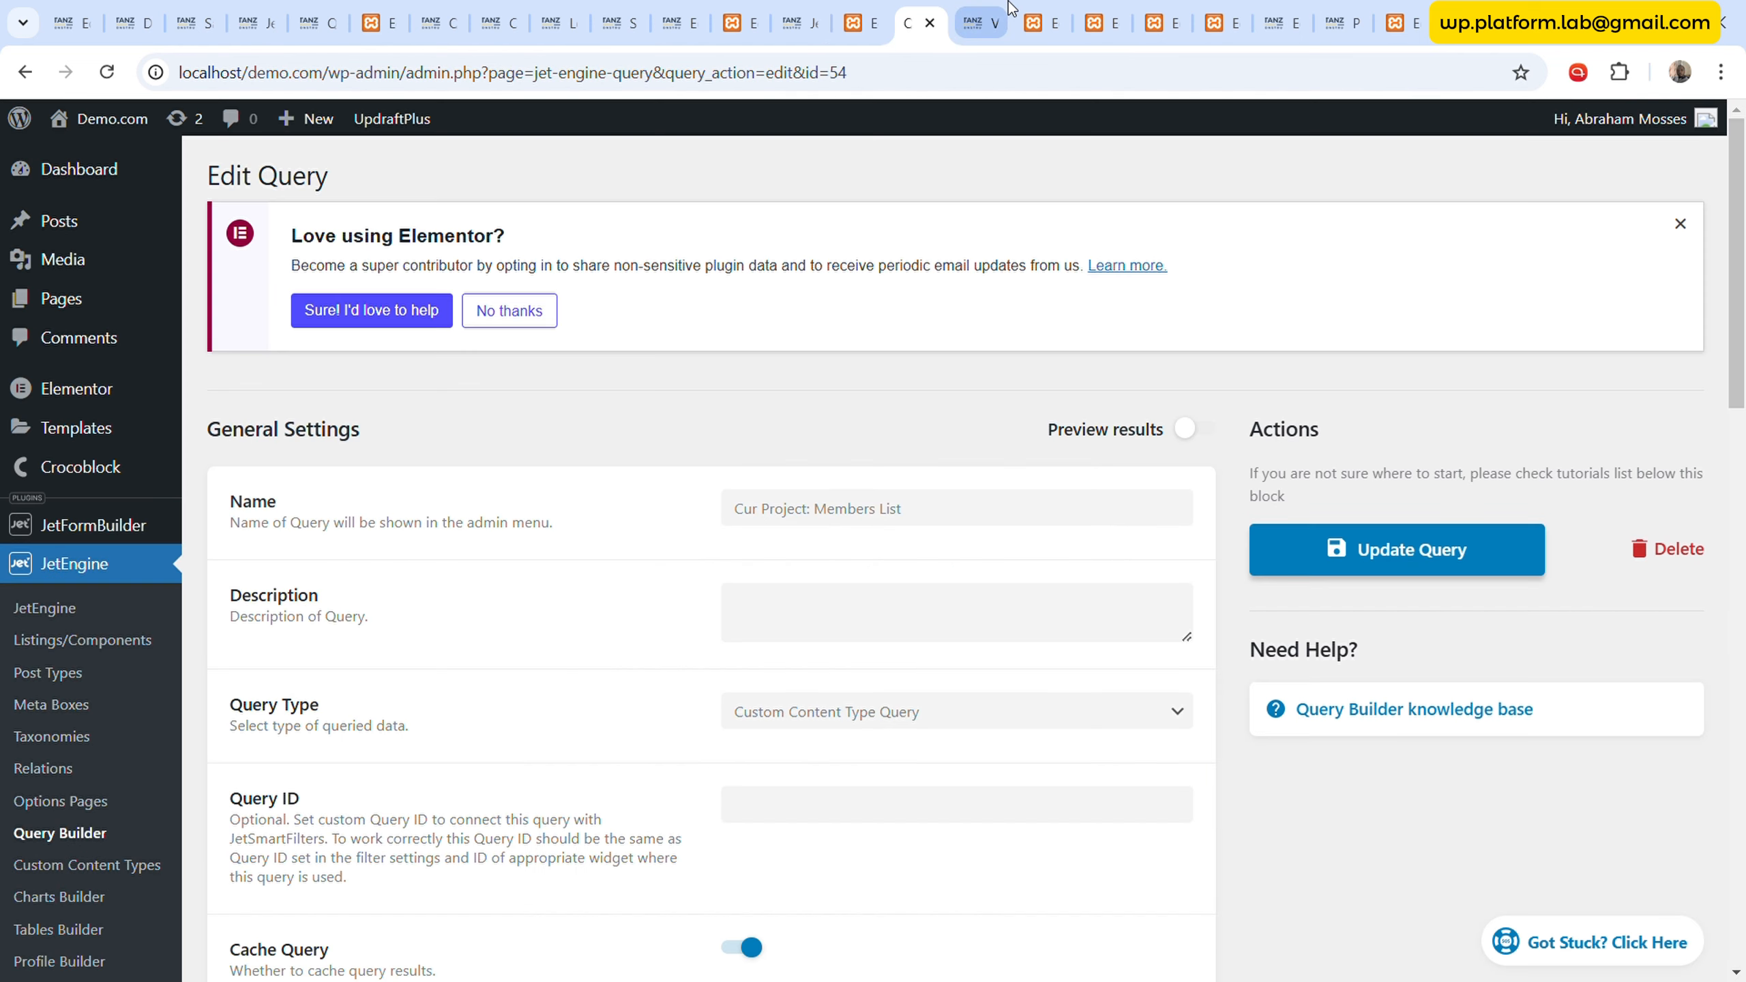
left_click(980, 21)
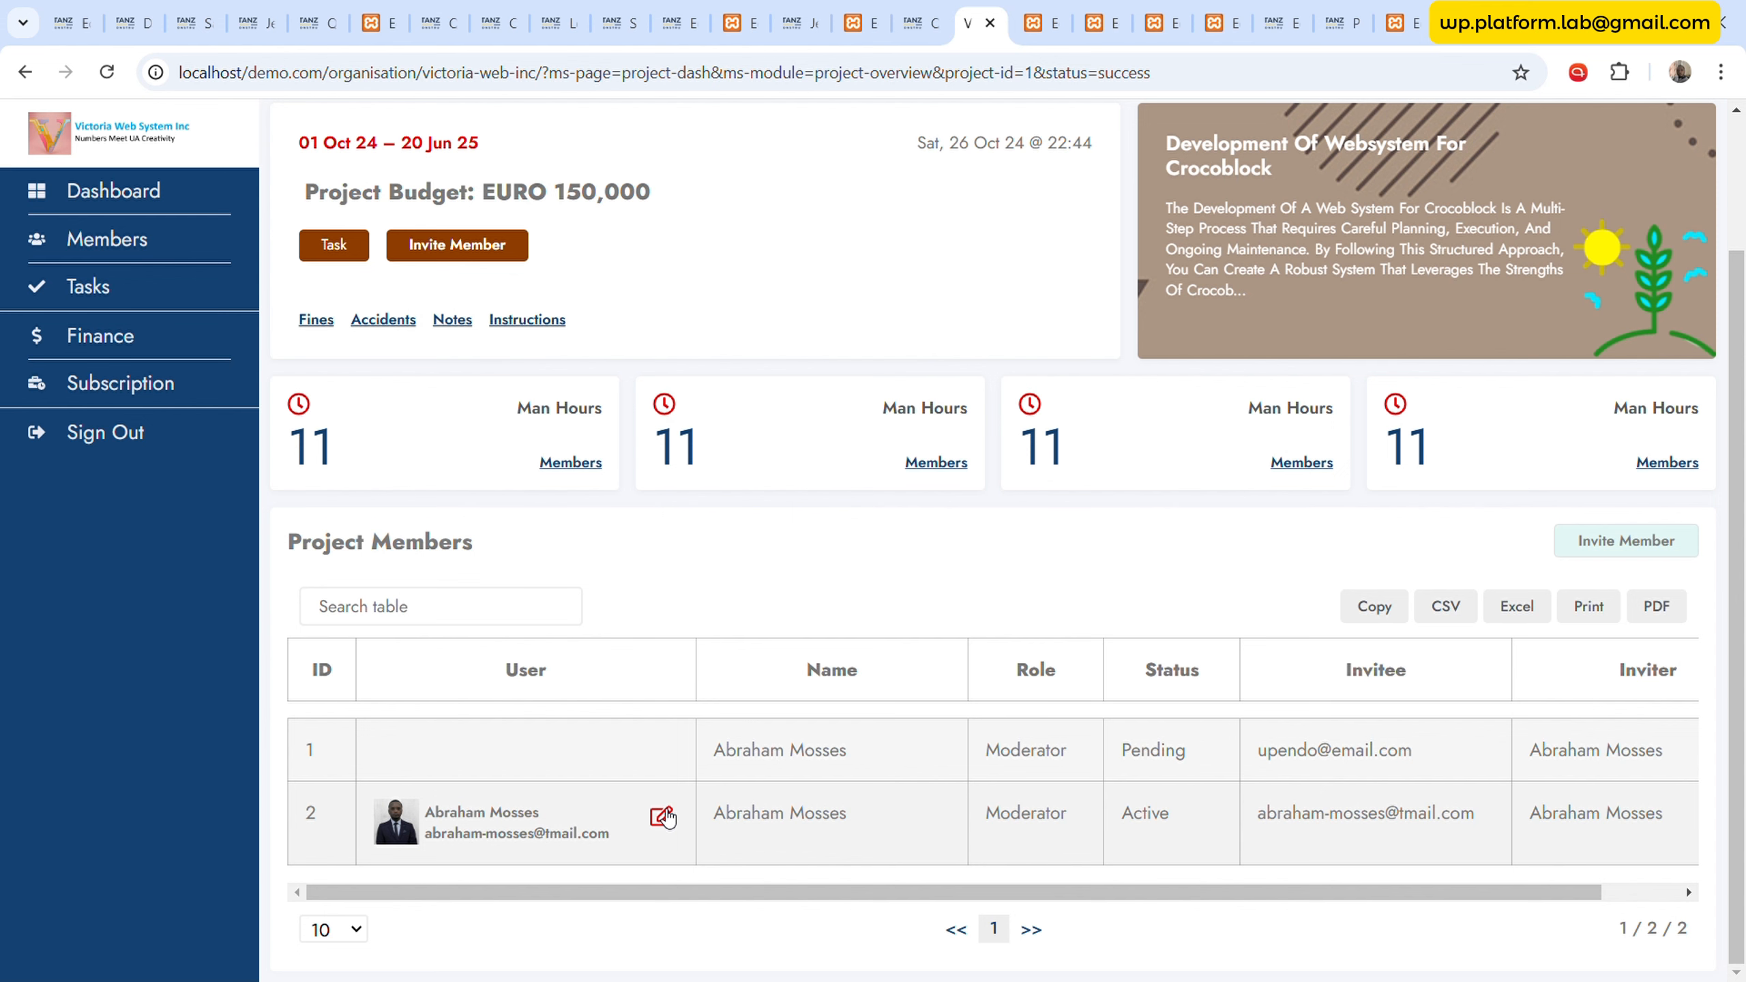
left_click(808, 461)
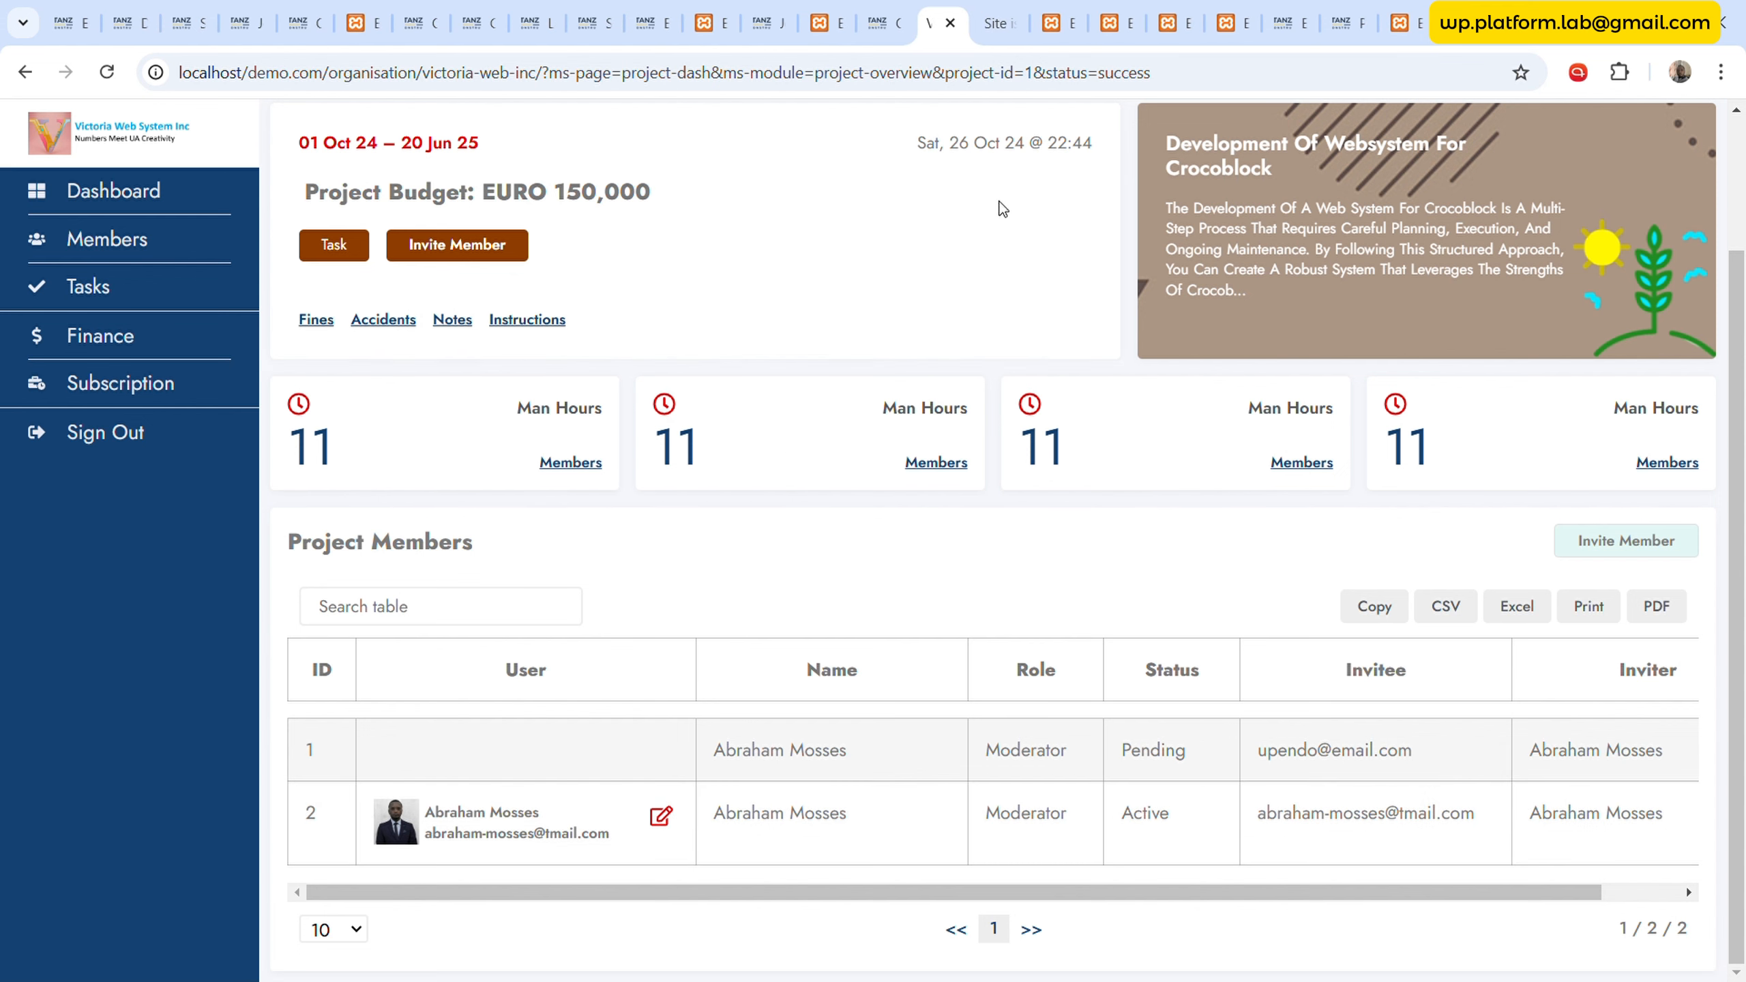
left_click(1011, 9)
left_click(1015, 22)
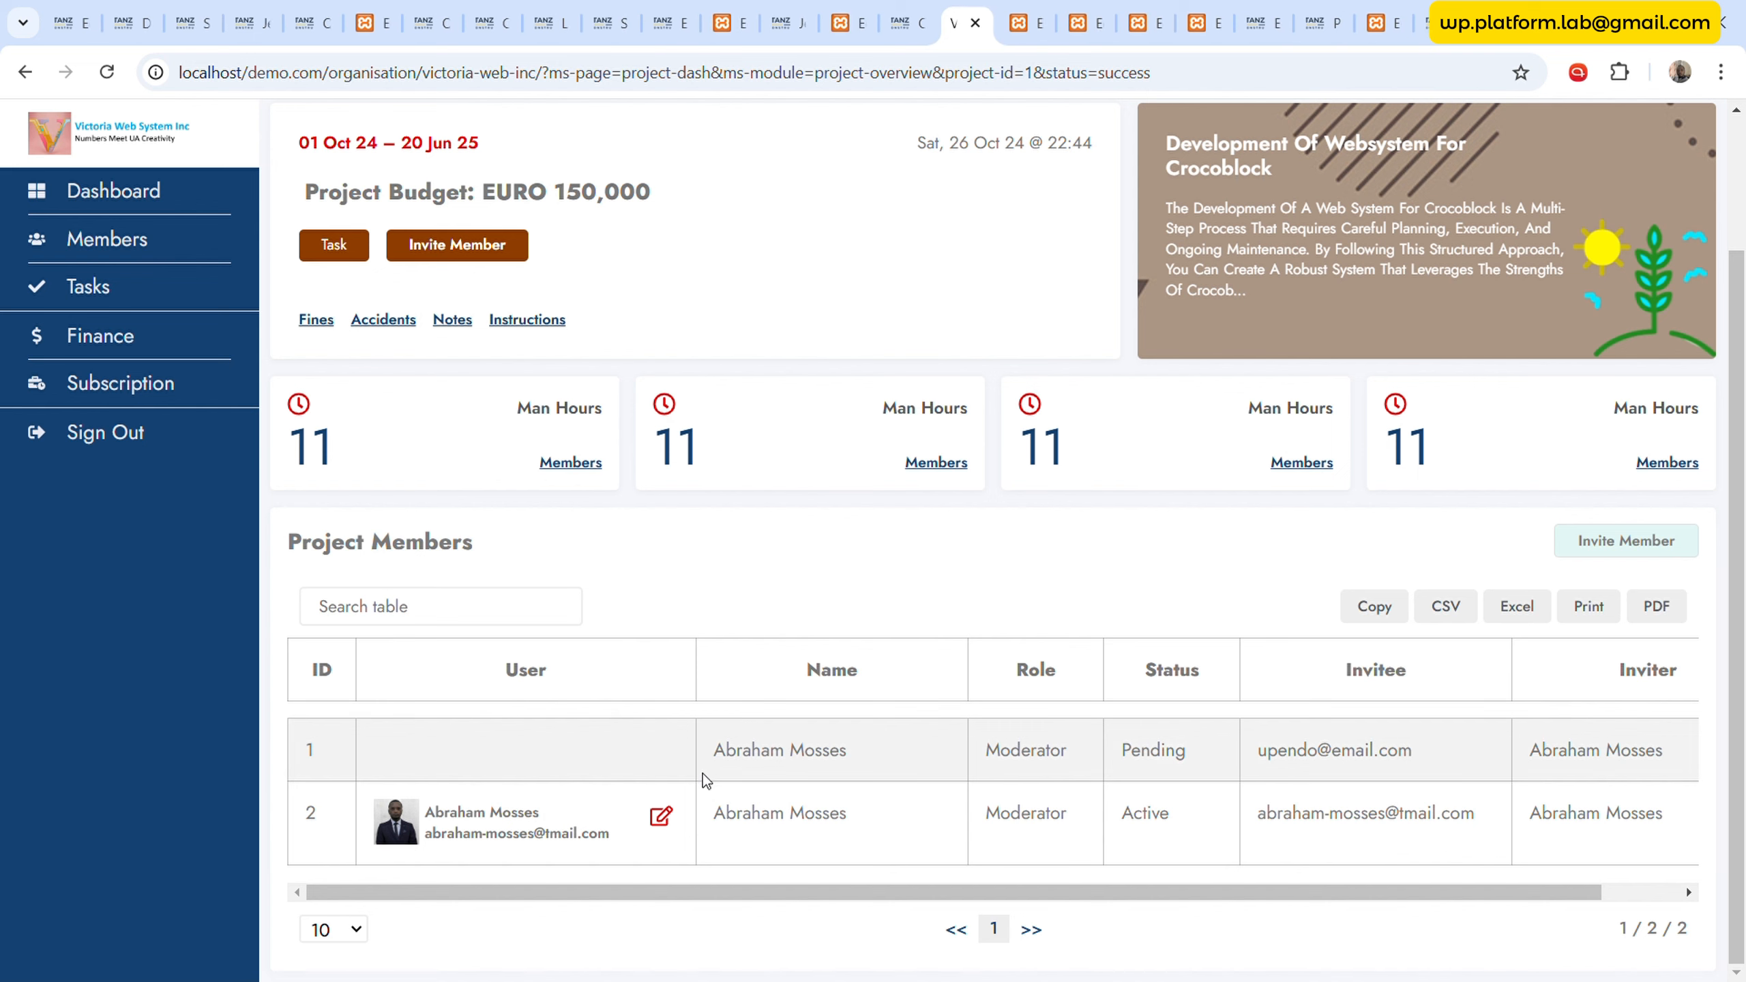
left_click(930, 8)
left_click(860, 9)
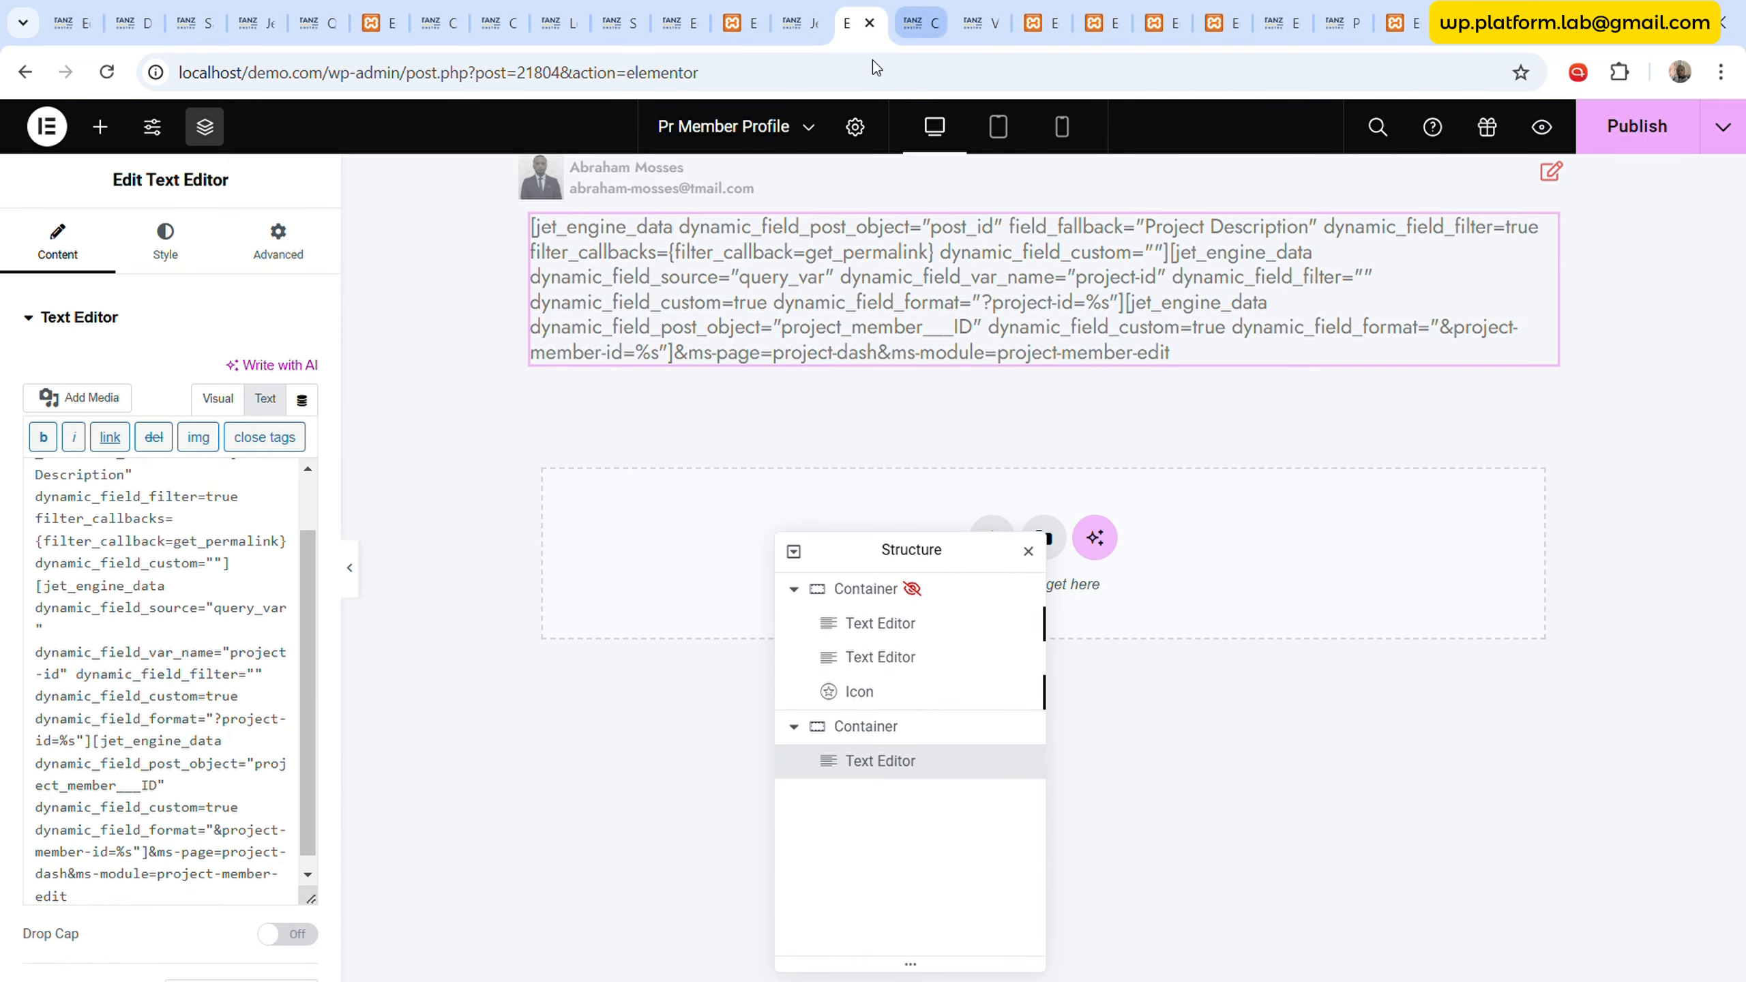
- In the JetEngine Shortcode Generator, set the object field to Organisation ID for the Post/Term/User/Object Data source
scroll(151, 585, "up", 2)
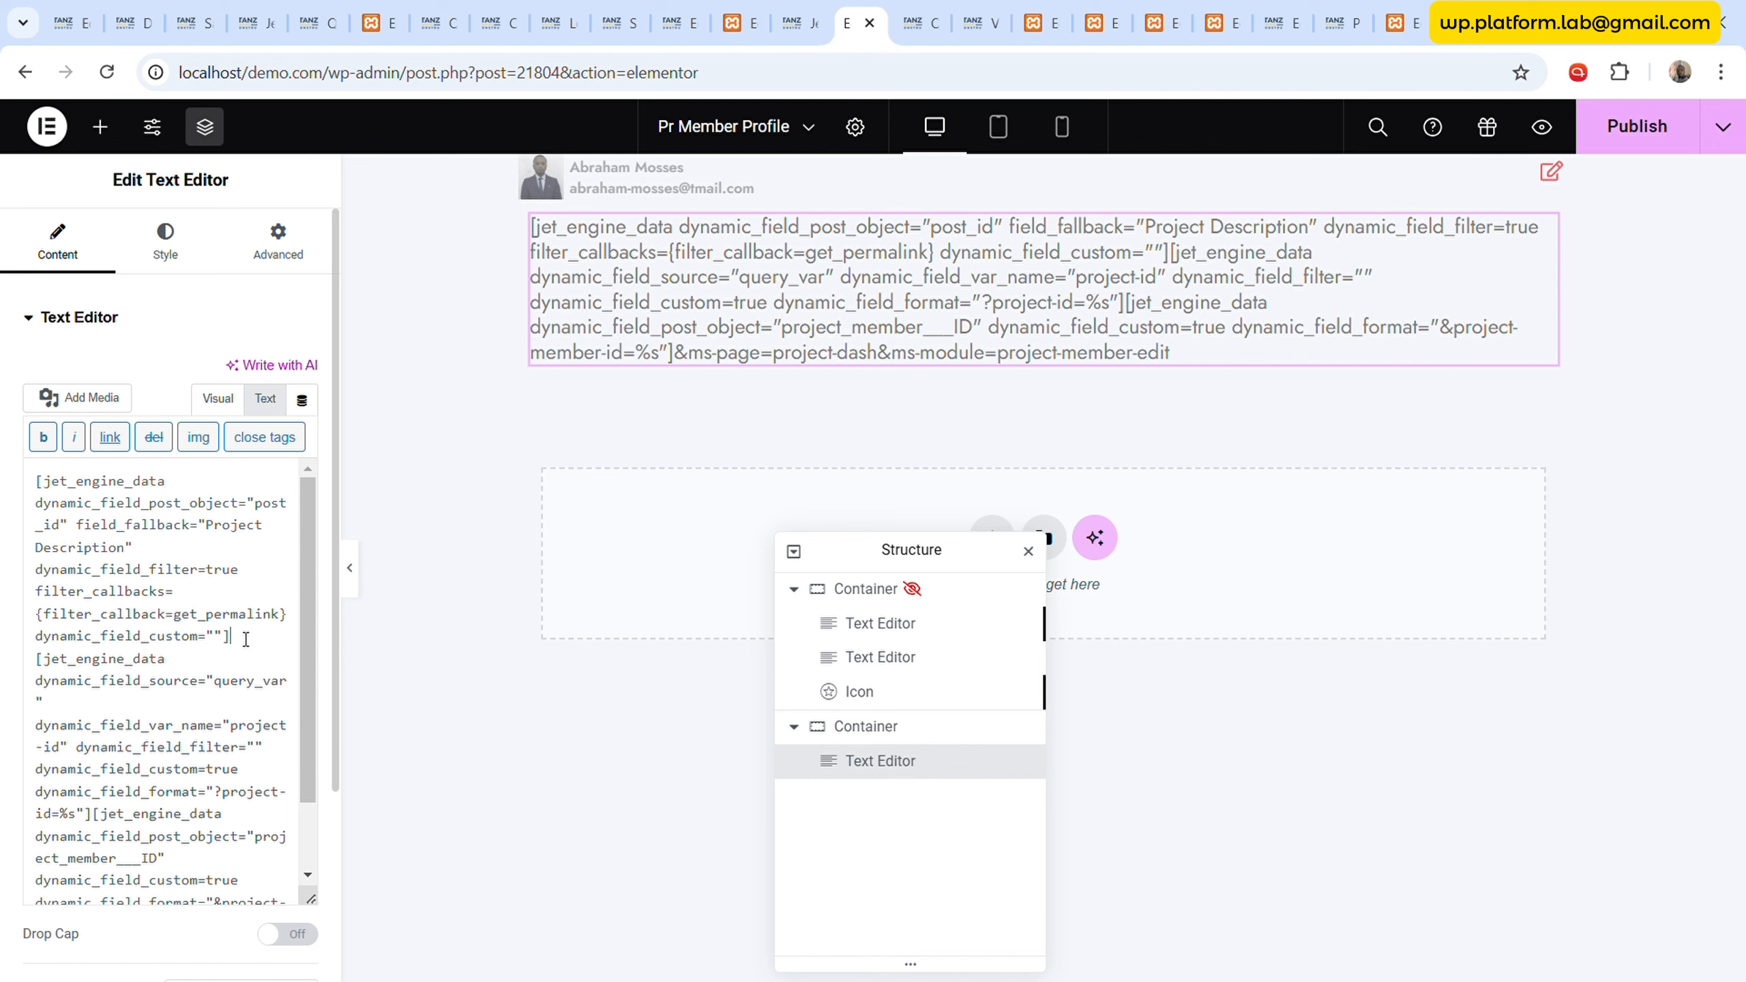
left_click(801, 23)
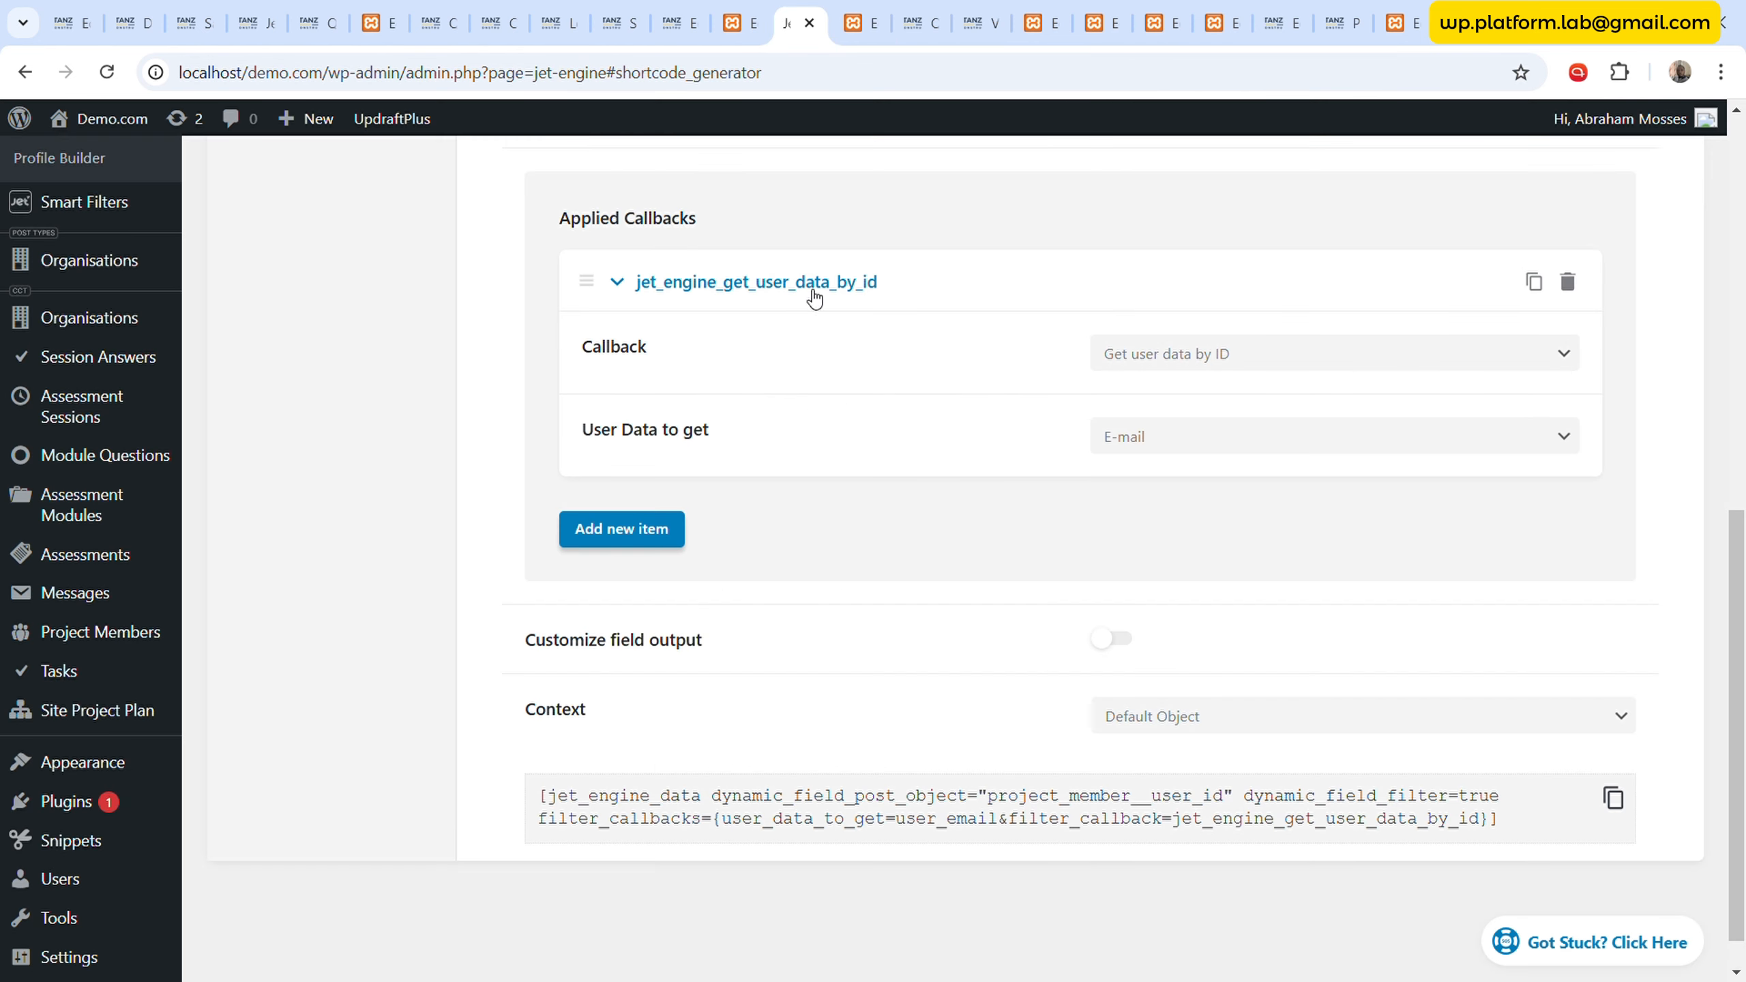
scroll(839, 402, "up", 8)
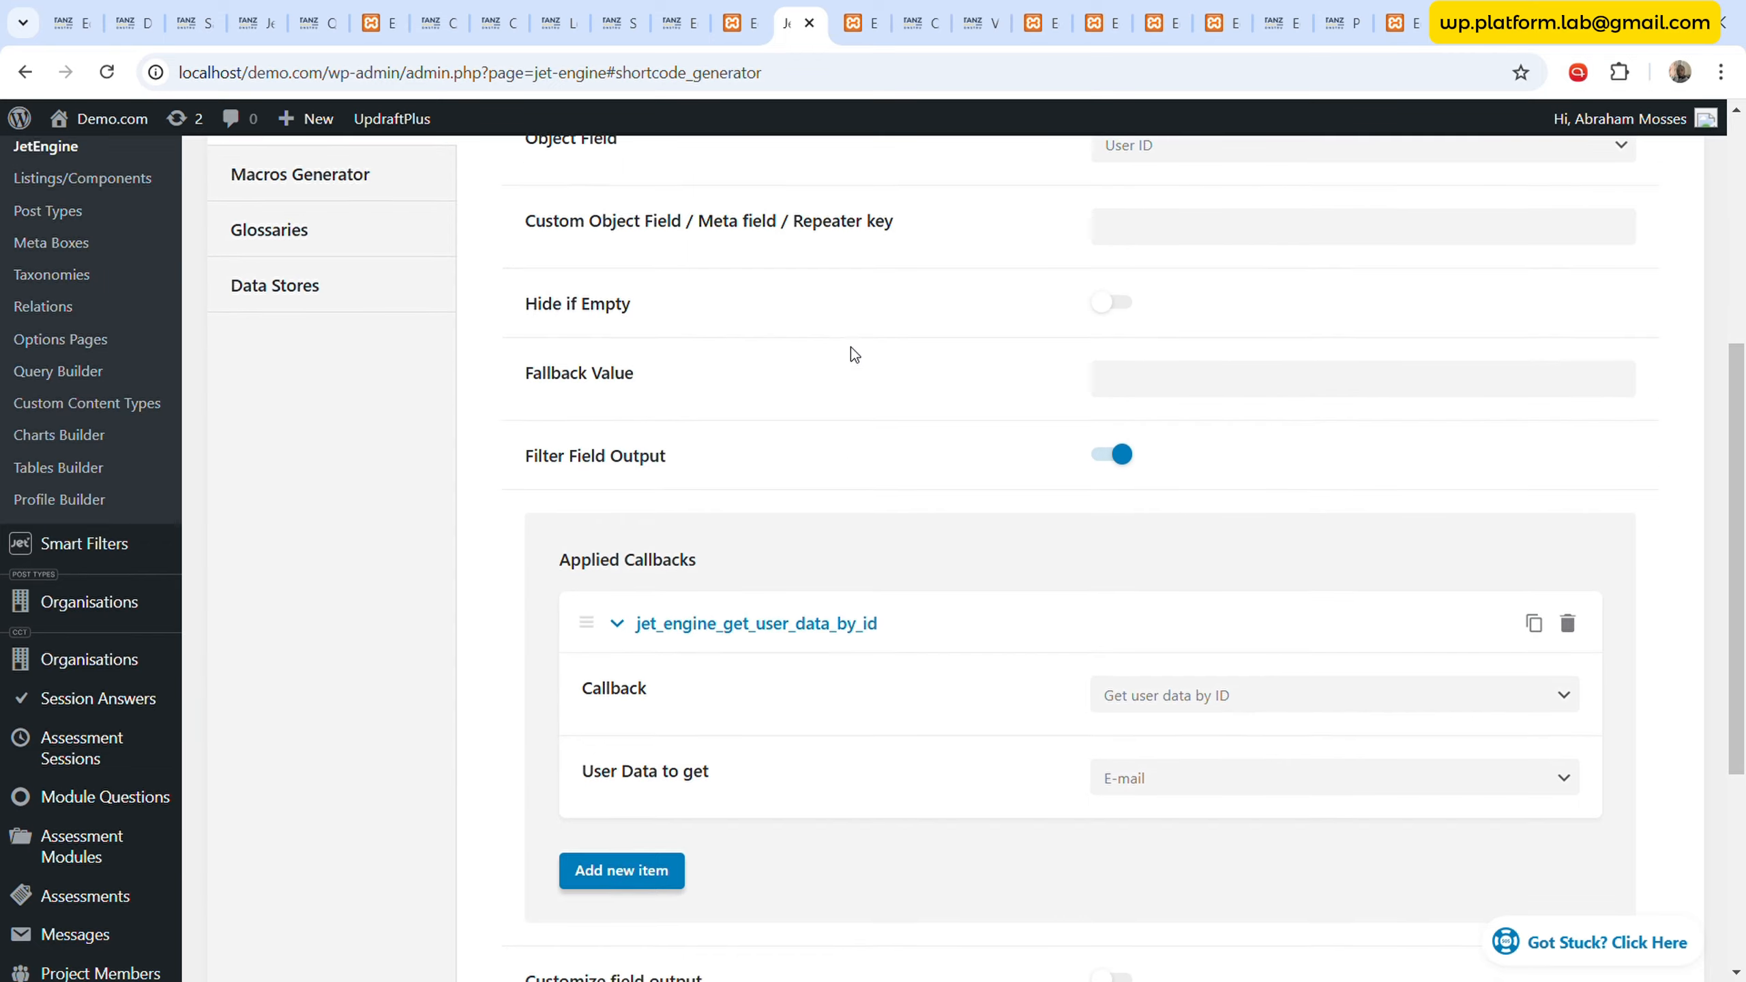
scroll(851, 351, "up", 3)
scroll(851, 351, "down", 3)
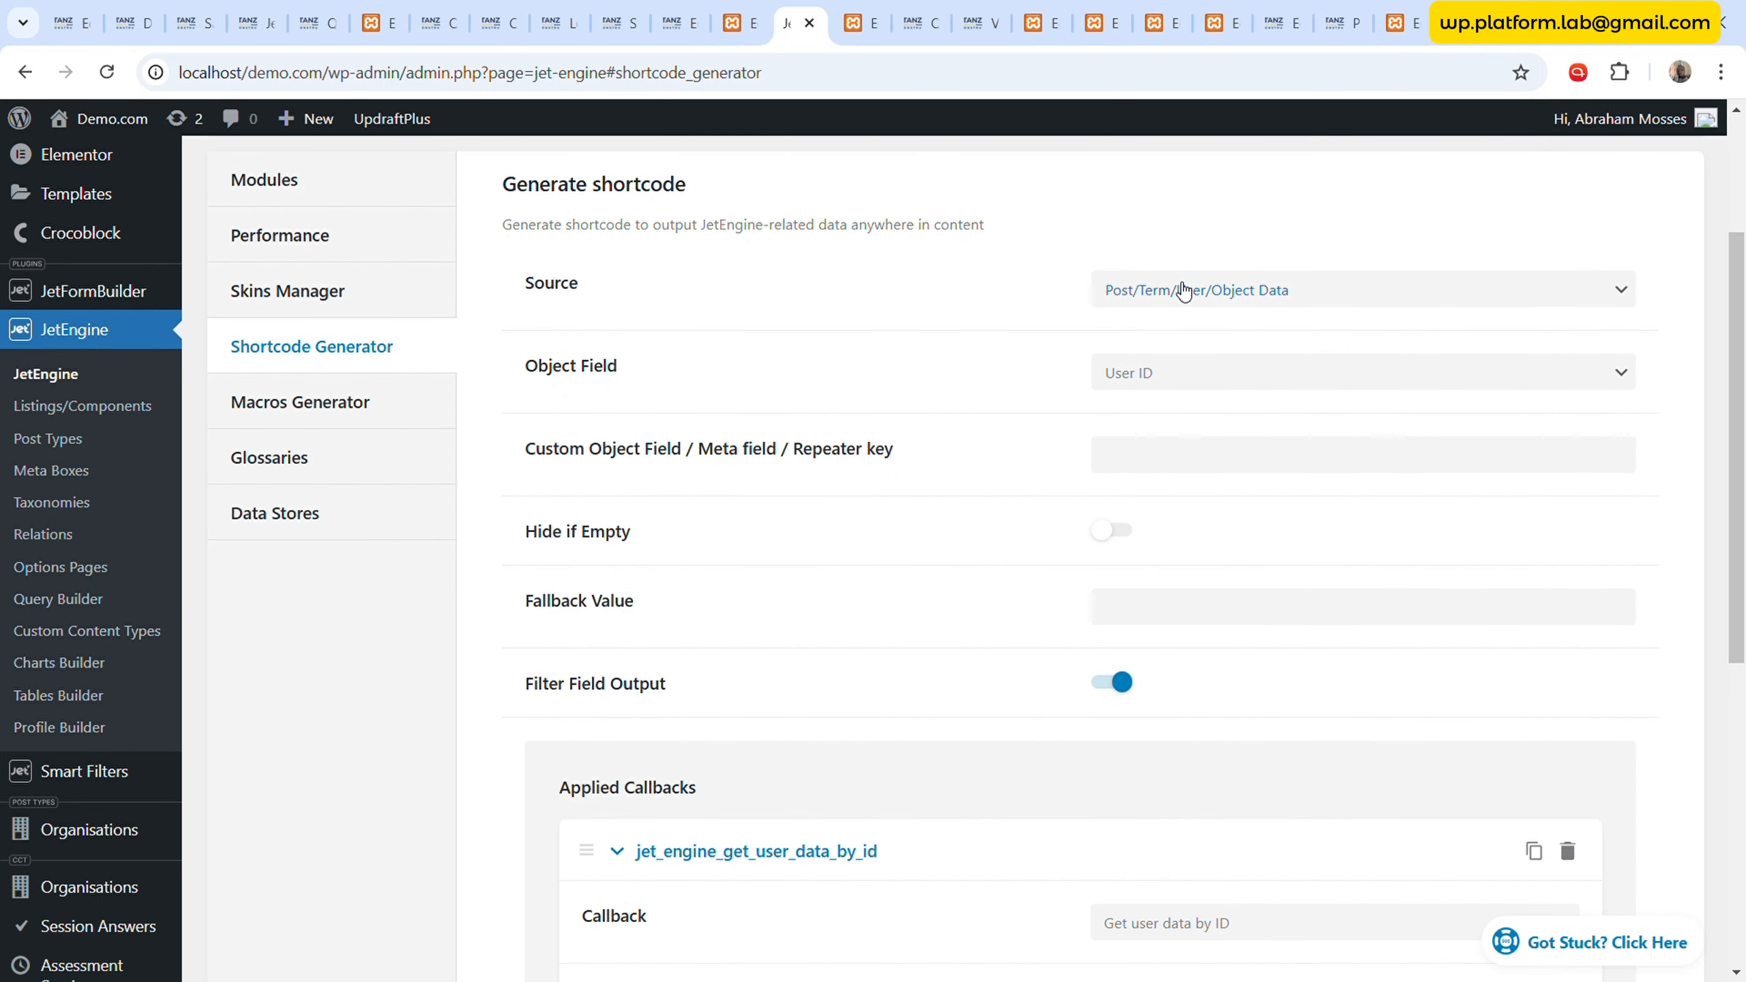
left_click(1238, 306)
left_click(1195, 387)
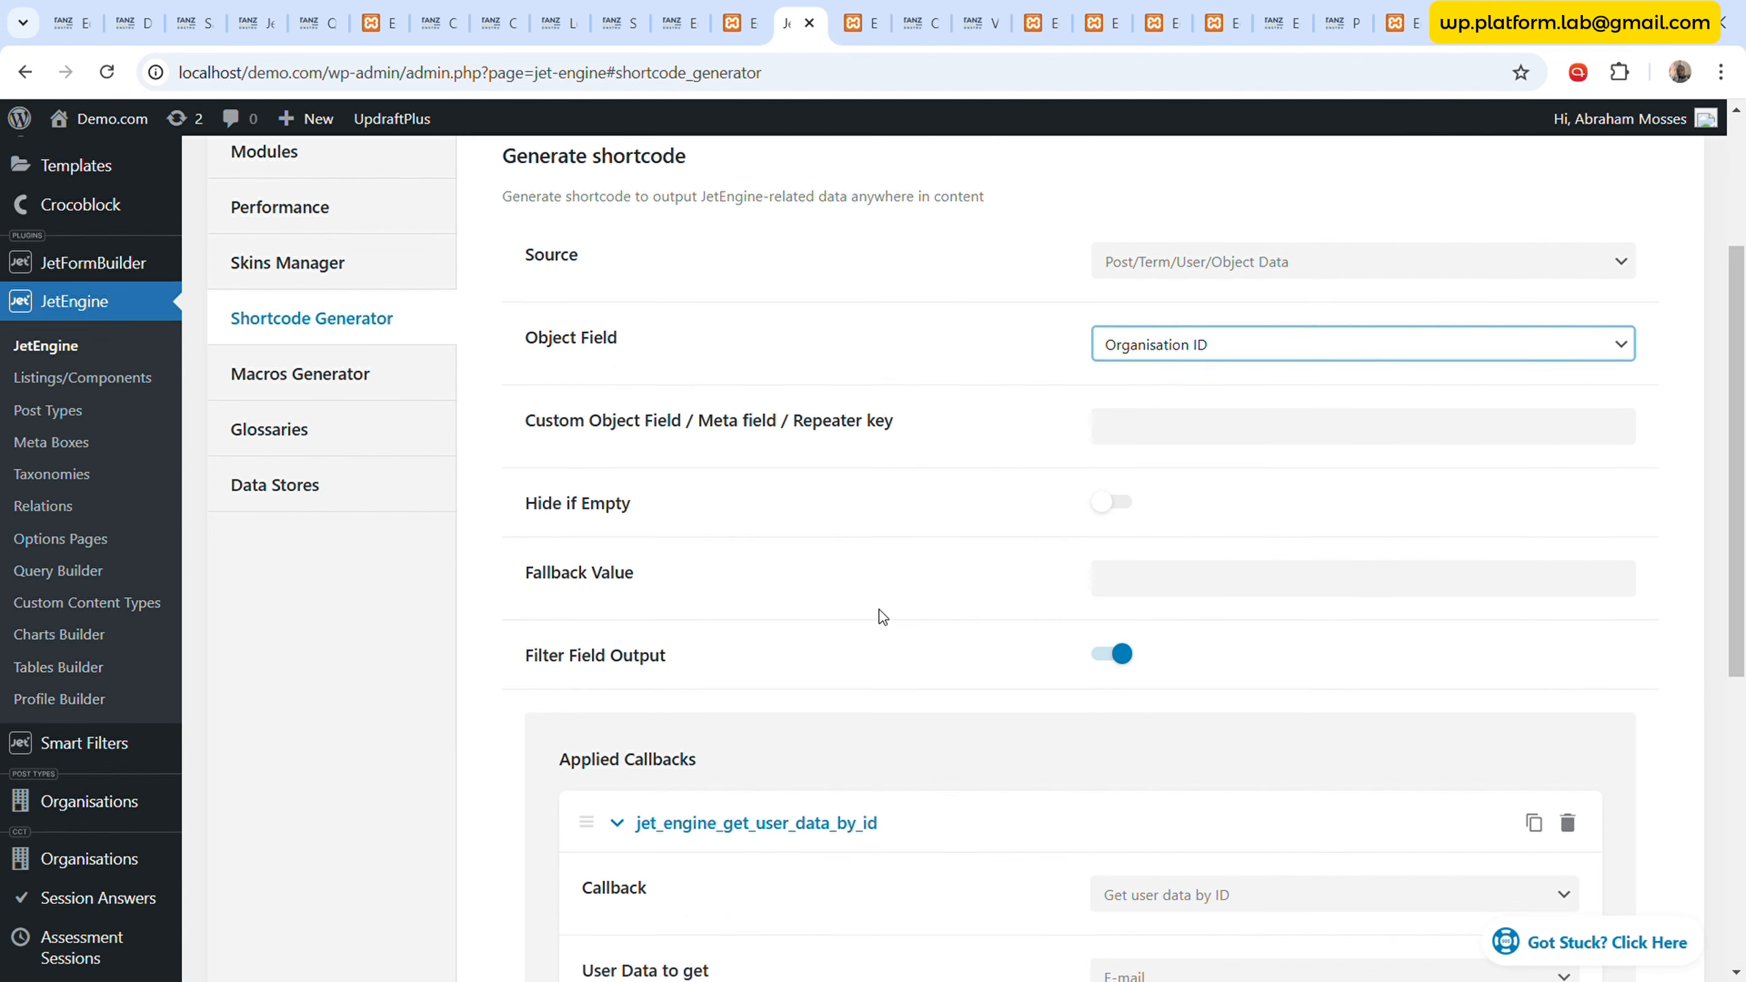
scroll(881, 612, "down", 6)
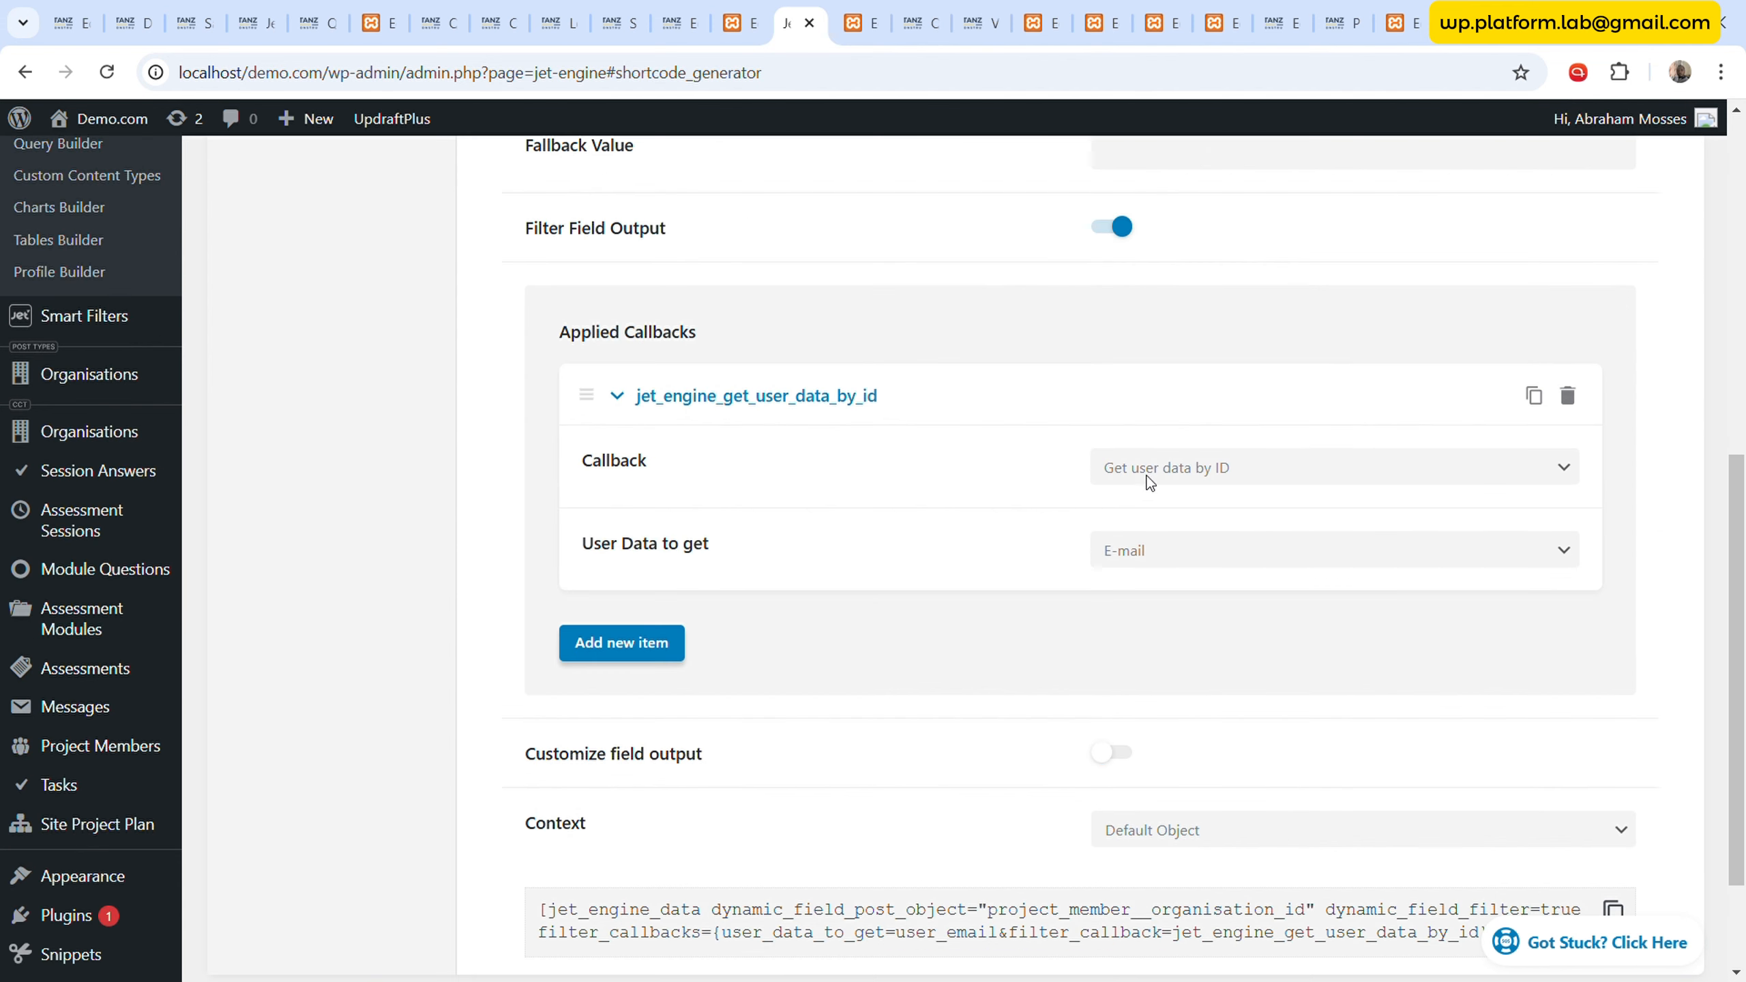
- Replace the user data callback with Get post/page URL and copy the generated organisation permalink shortcode
left_click(1570, 398)
left_click(1552, 358)
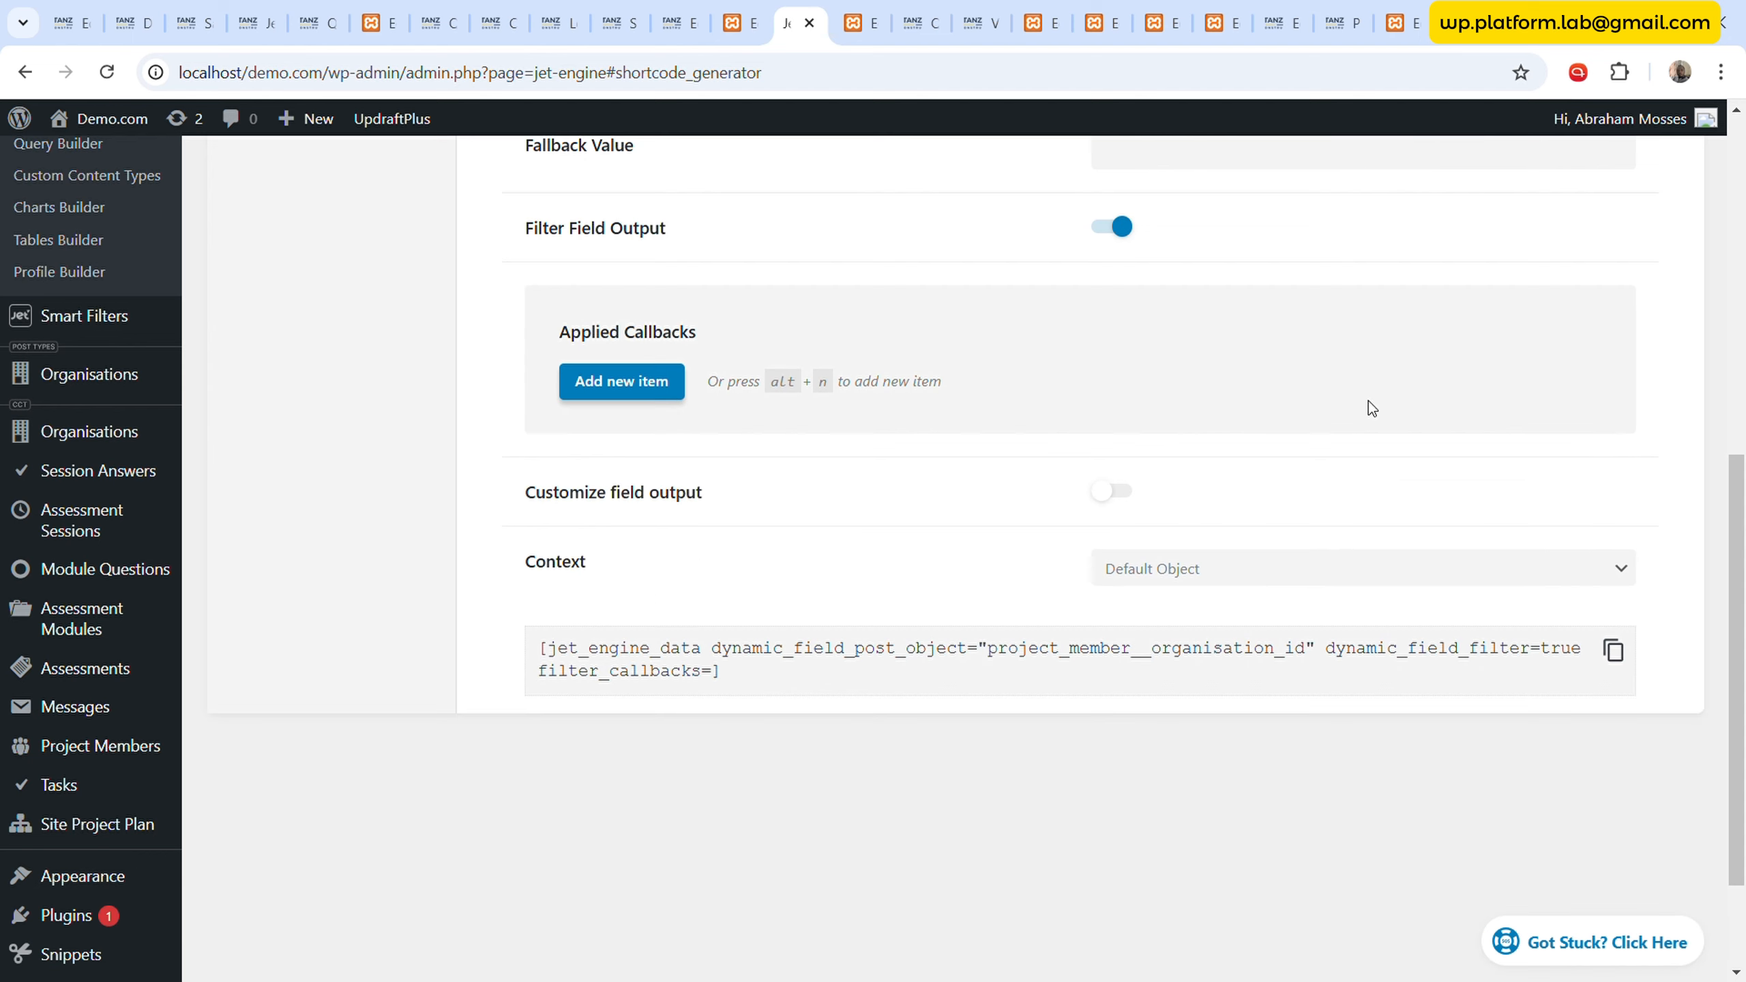
key("alt+n")
left_click(1314, 460)
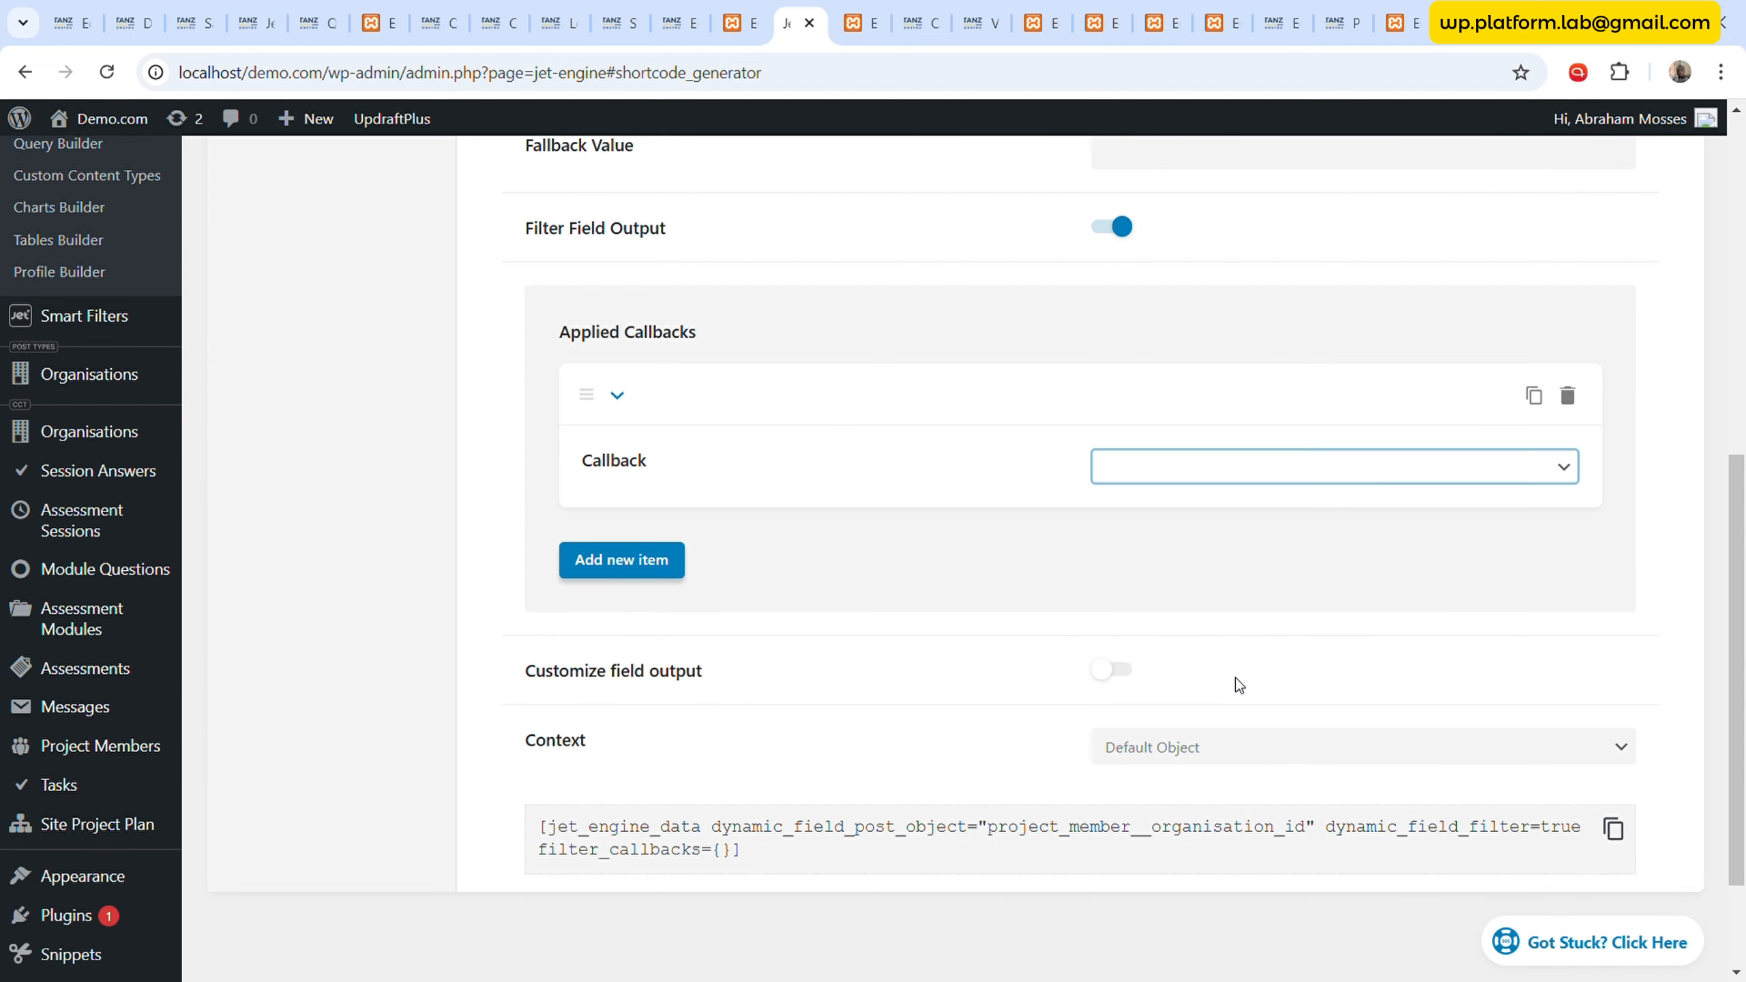
left_click(1236, 677)
scroll(996, 604, "down", 3)
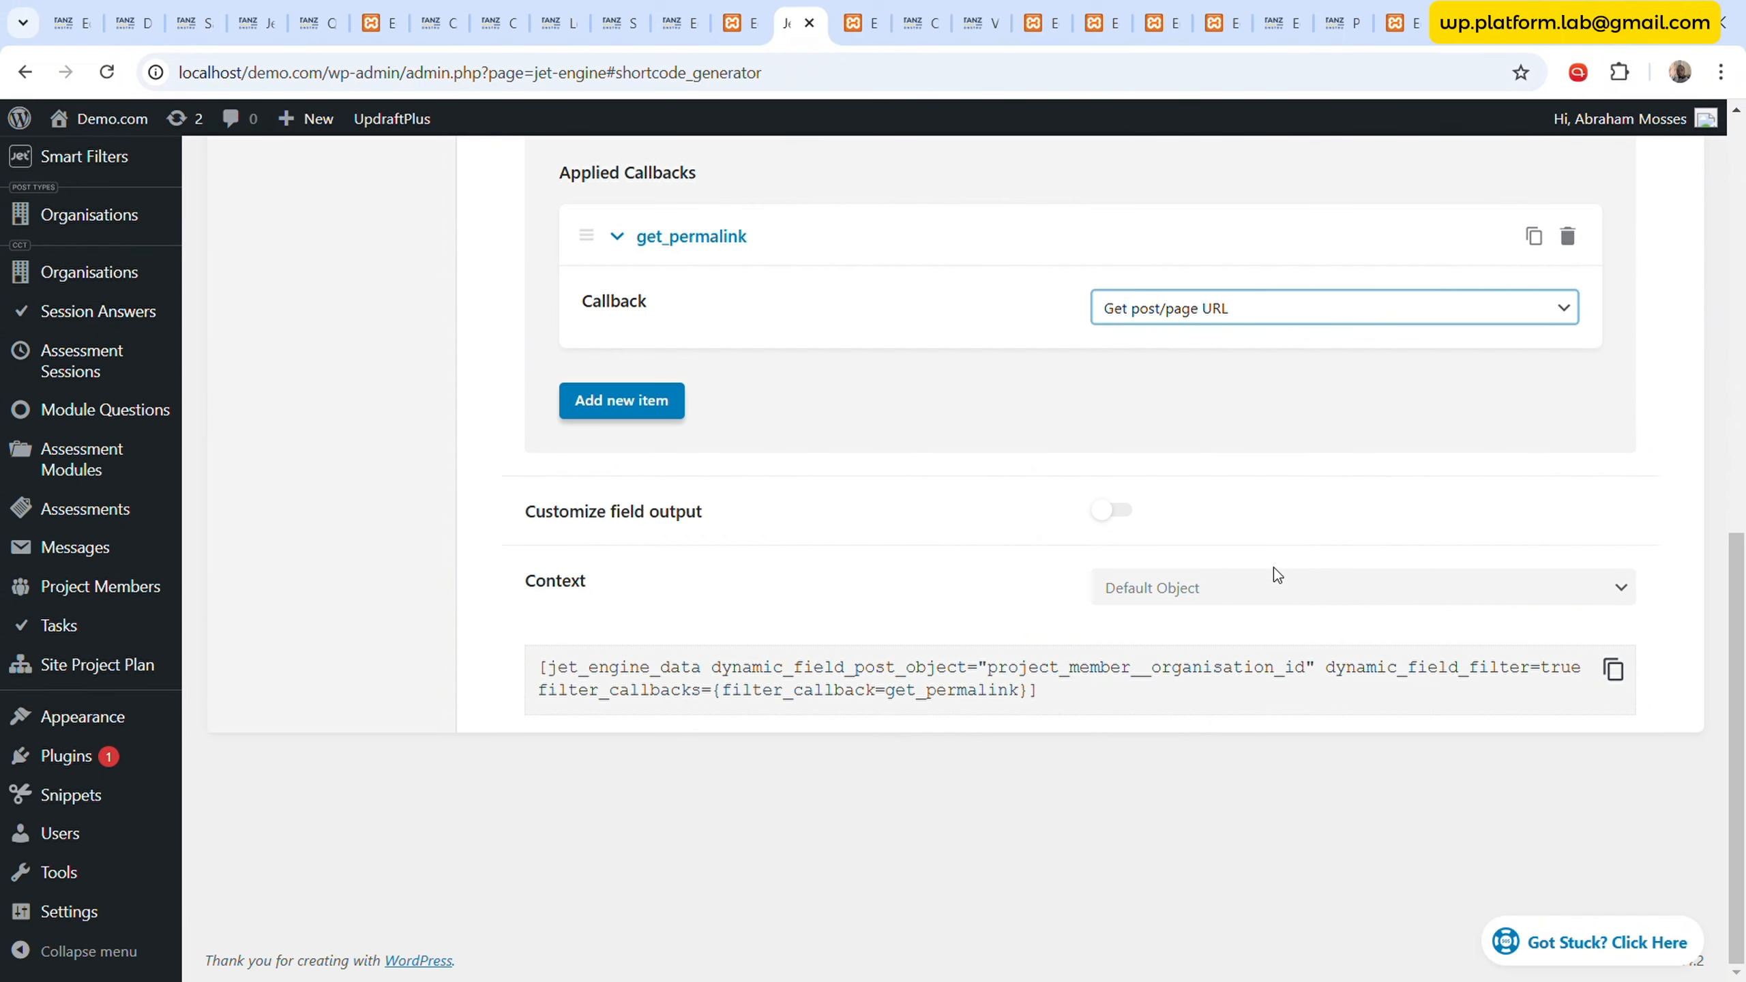
left_click(1614, 670)
- In the Pr Member Profile template's Text Editor, replace the leading post_id shortcode with the copied project_member__organisation_id shortcode
left_click(733, 22)
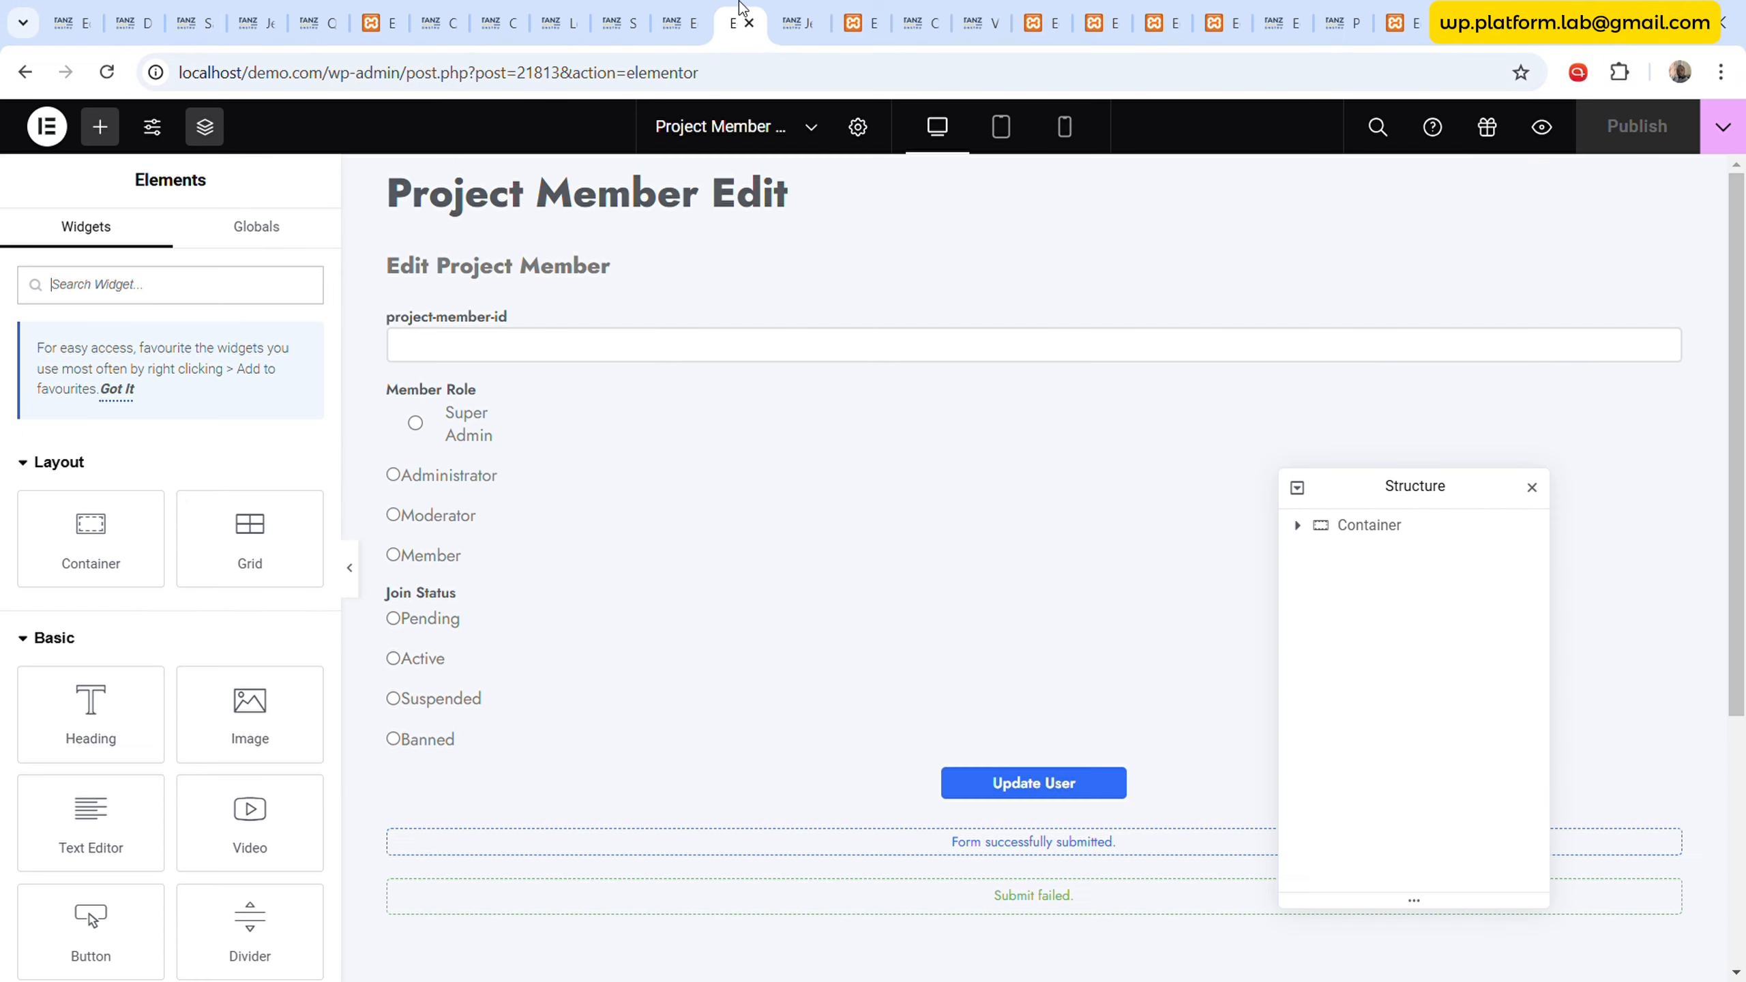
left_click(861, 23)
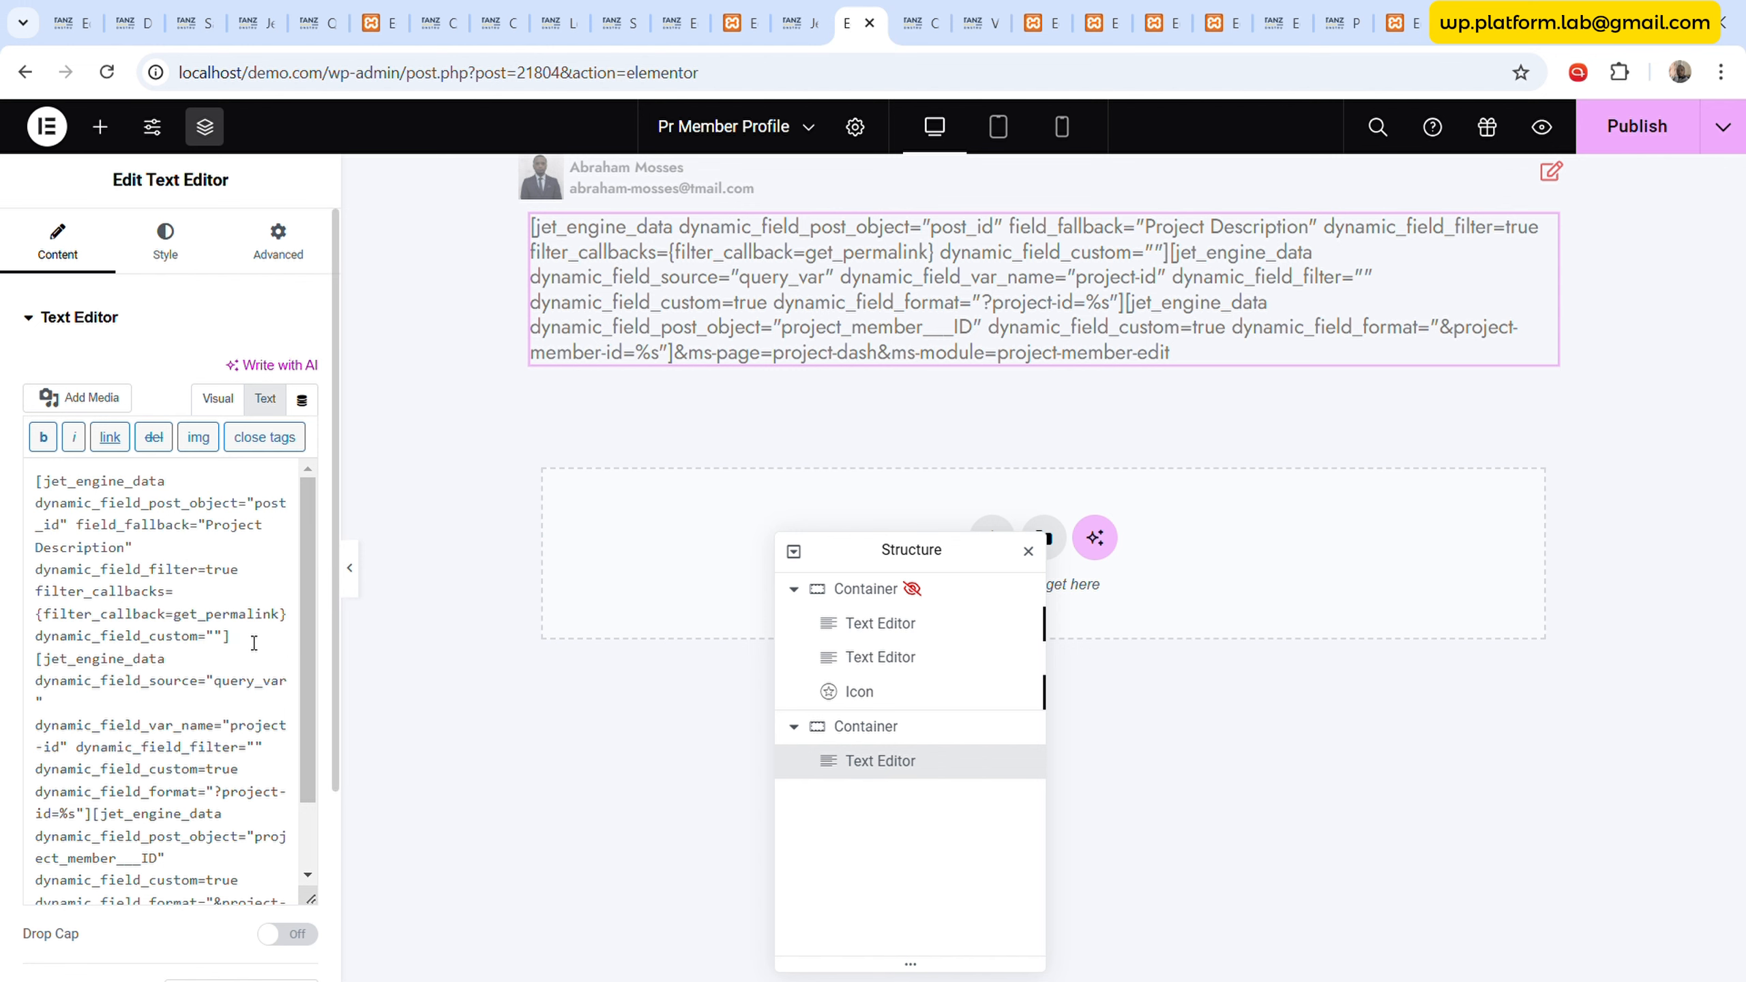
left_click_drag(247, 644, 51, 486)
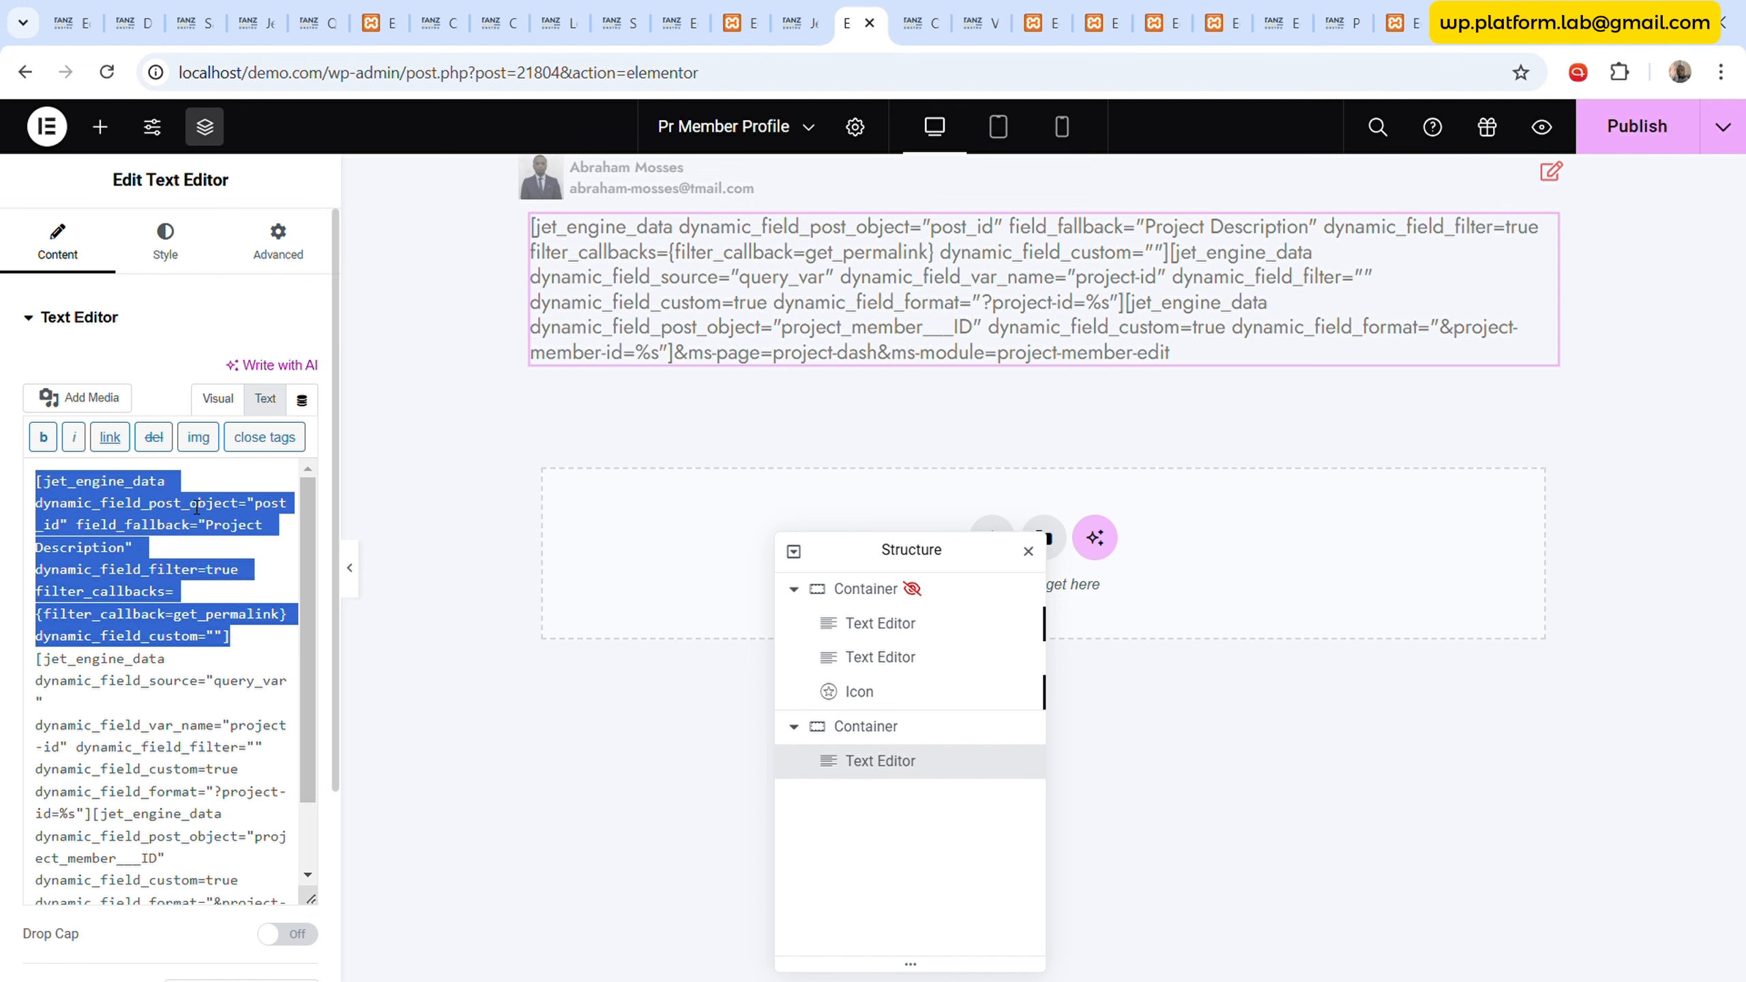
key("BackSpace")
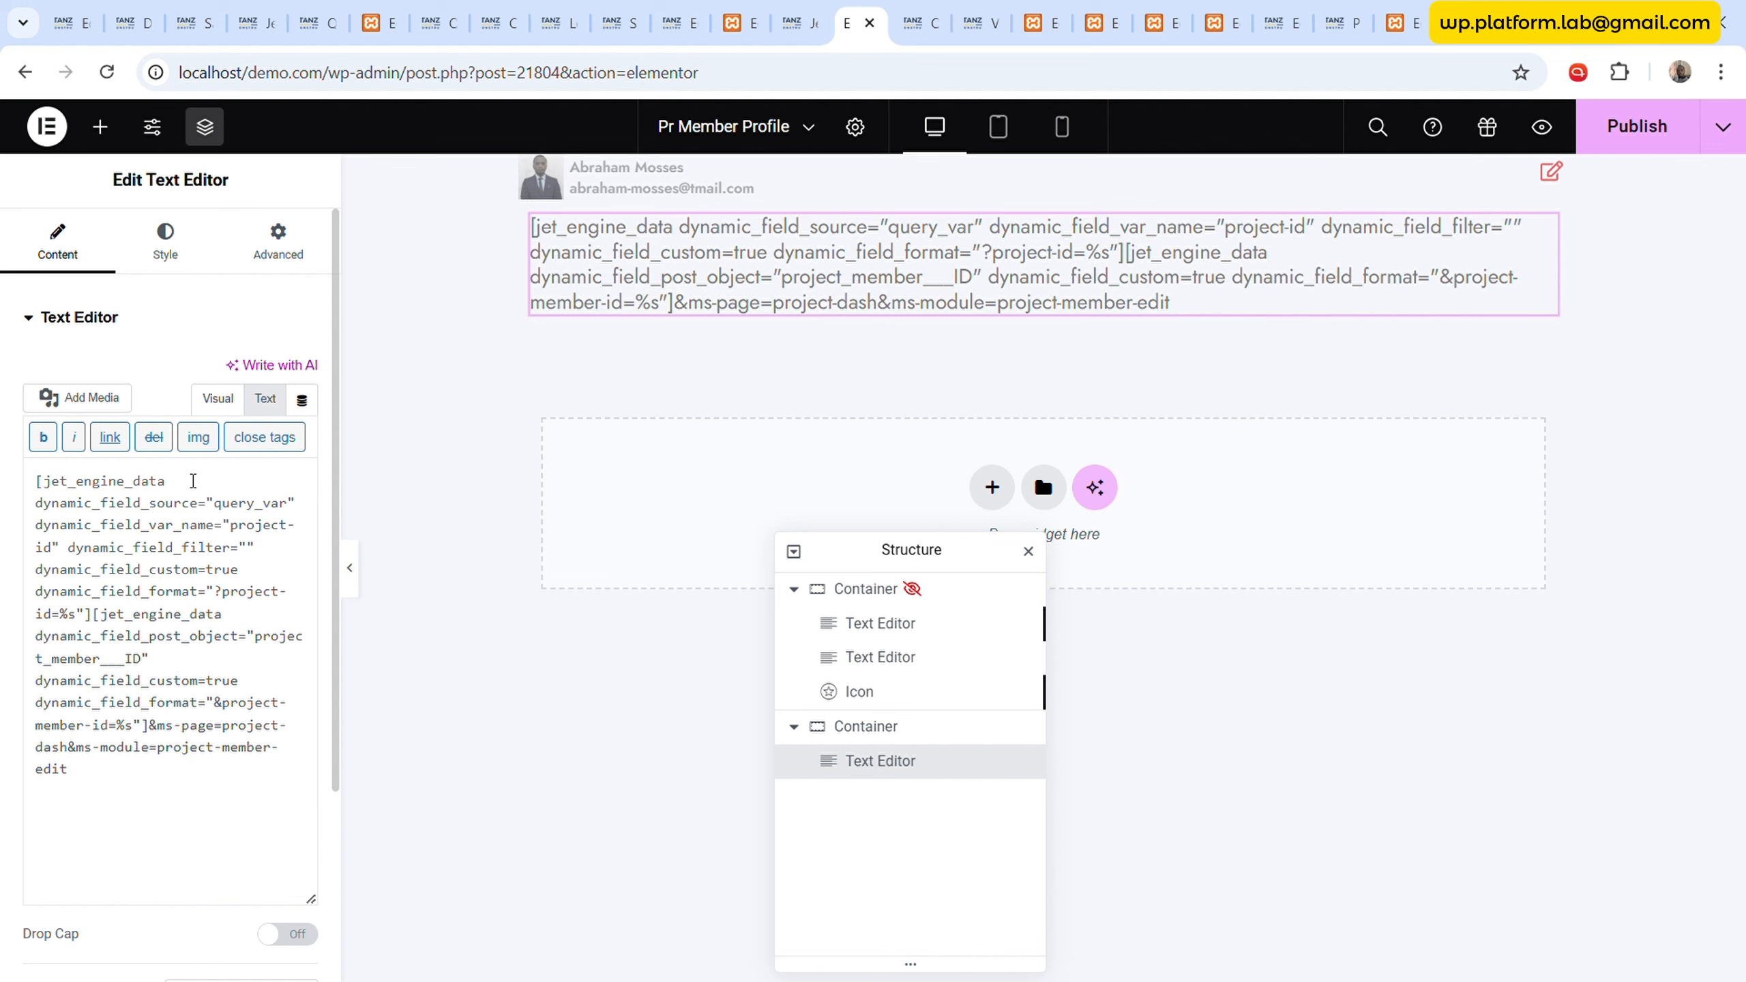
key("ctrl+v")
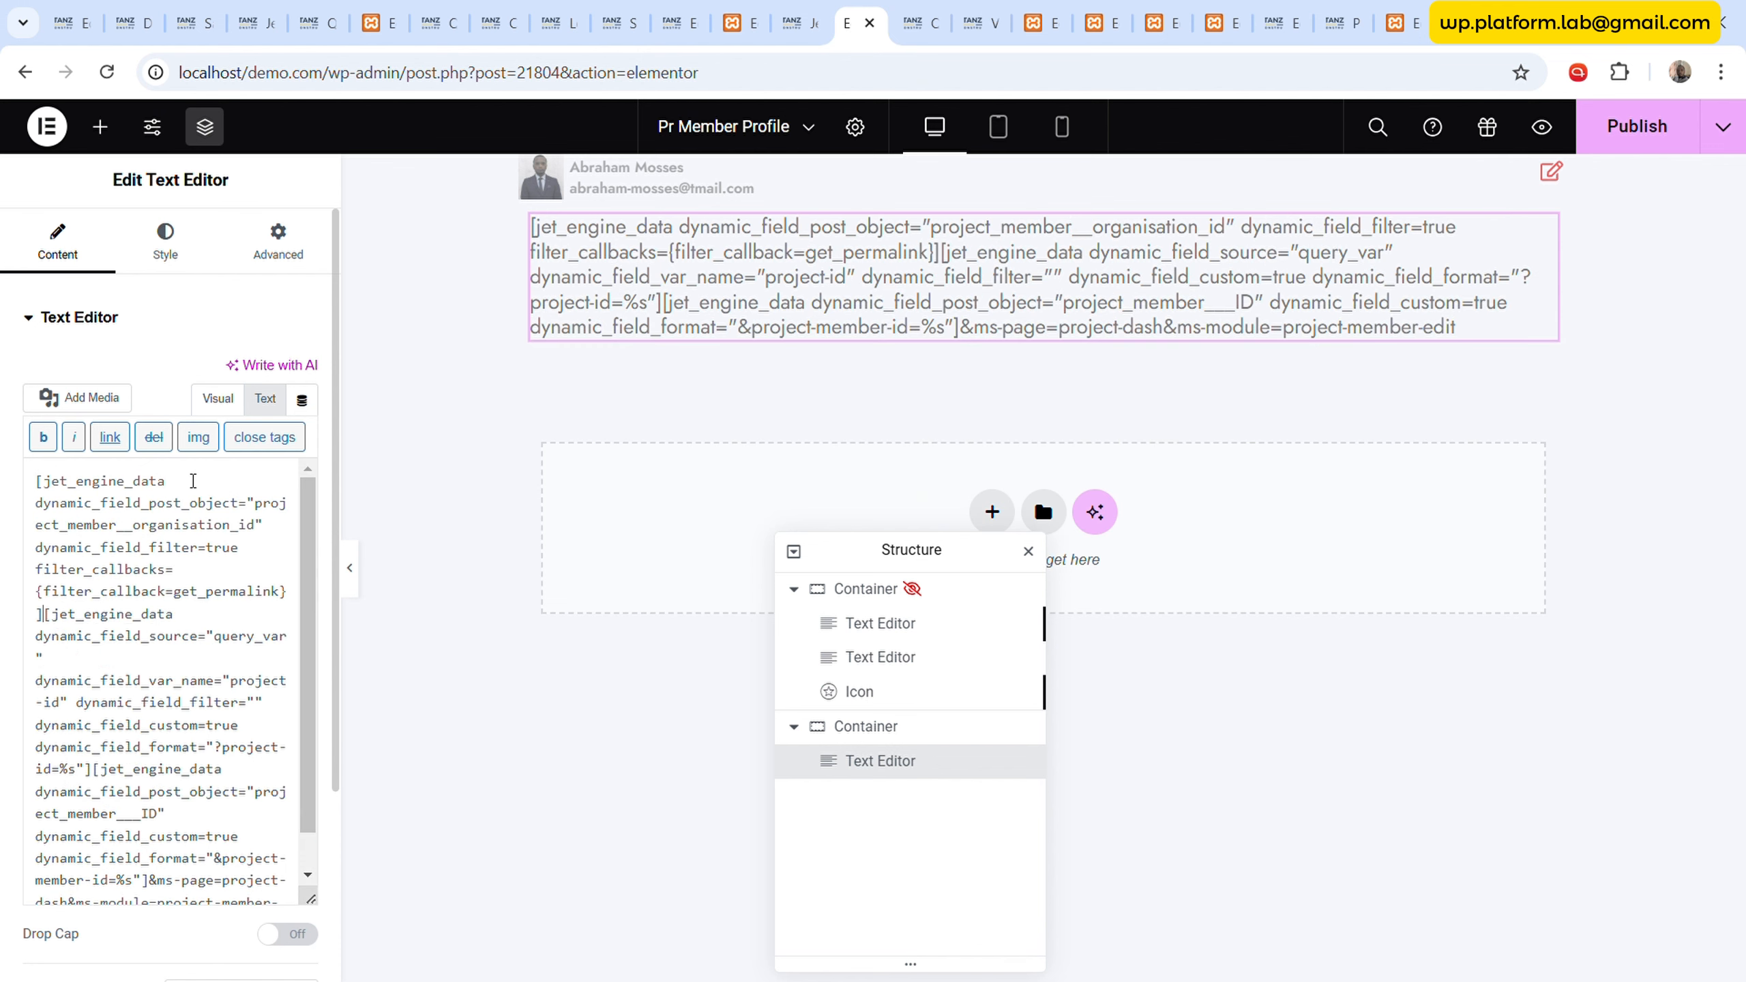
- Copy the complete revised link shortcode and delete the container holding the temporary Text Editor widget
key("ctrl+a")
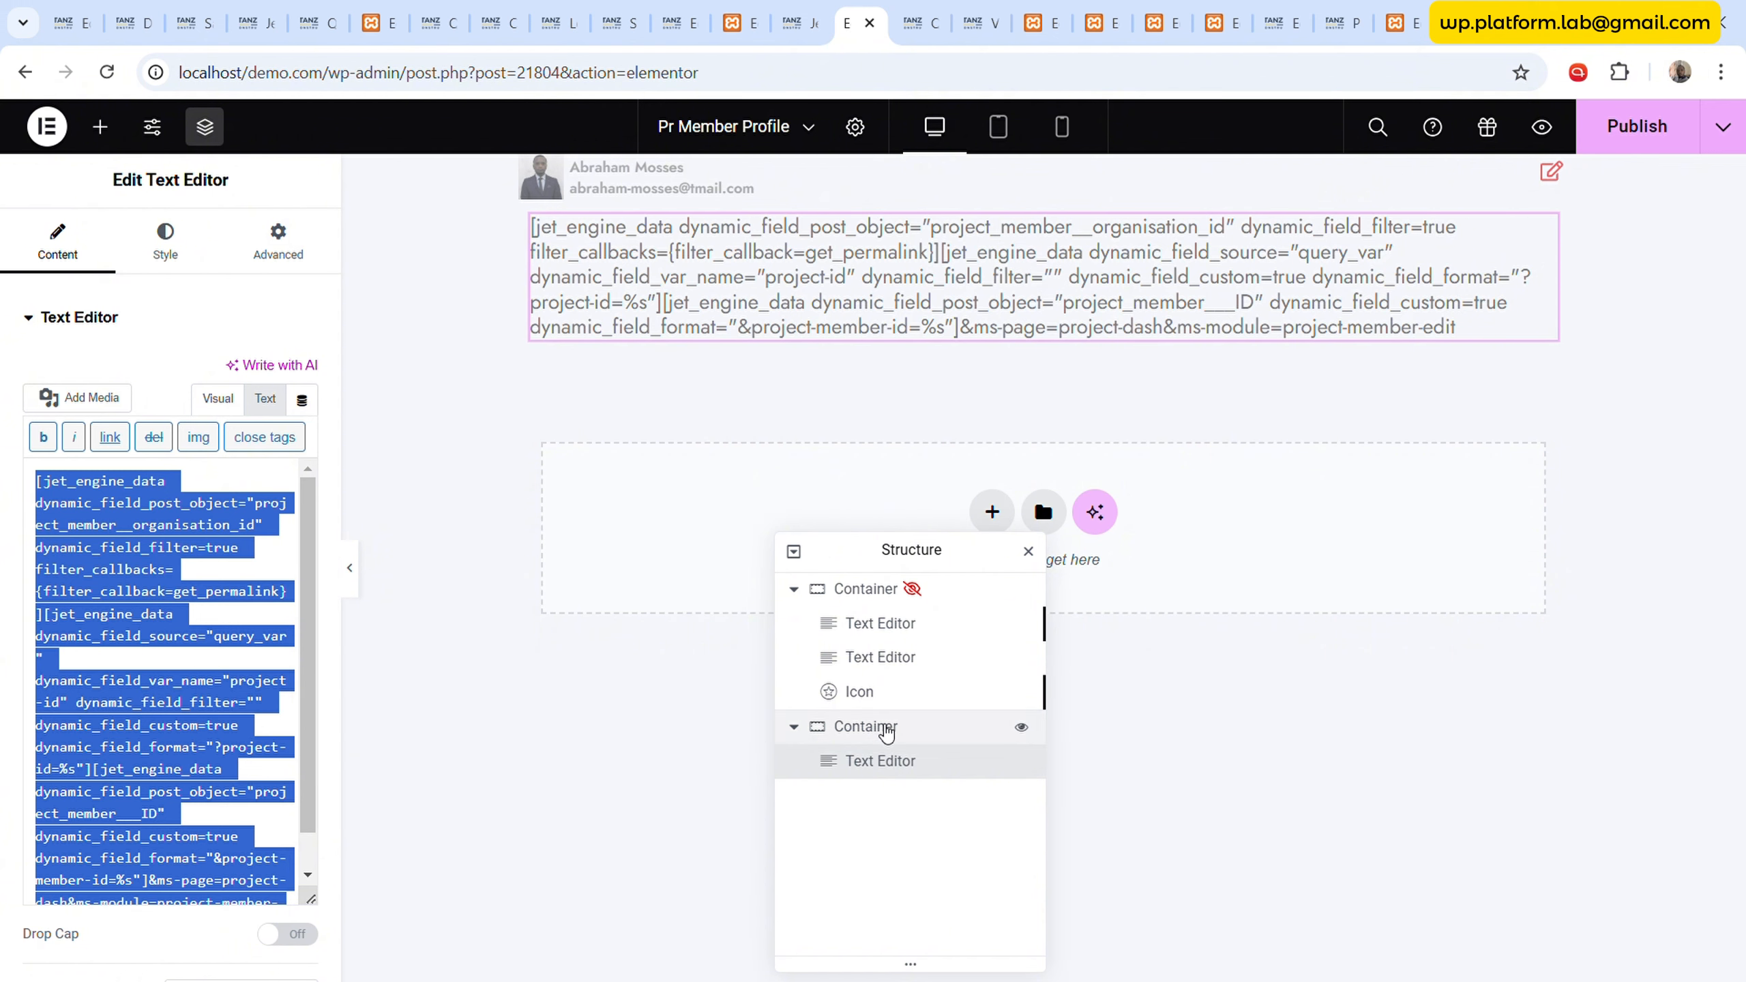
left_click(893, 730)
right_click(896, 733)
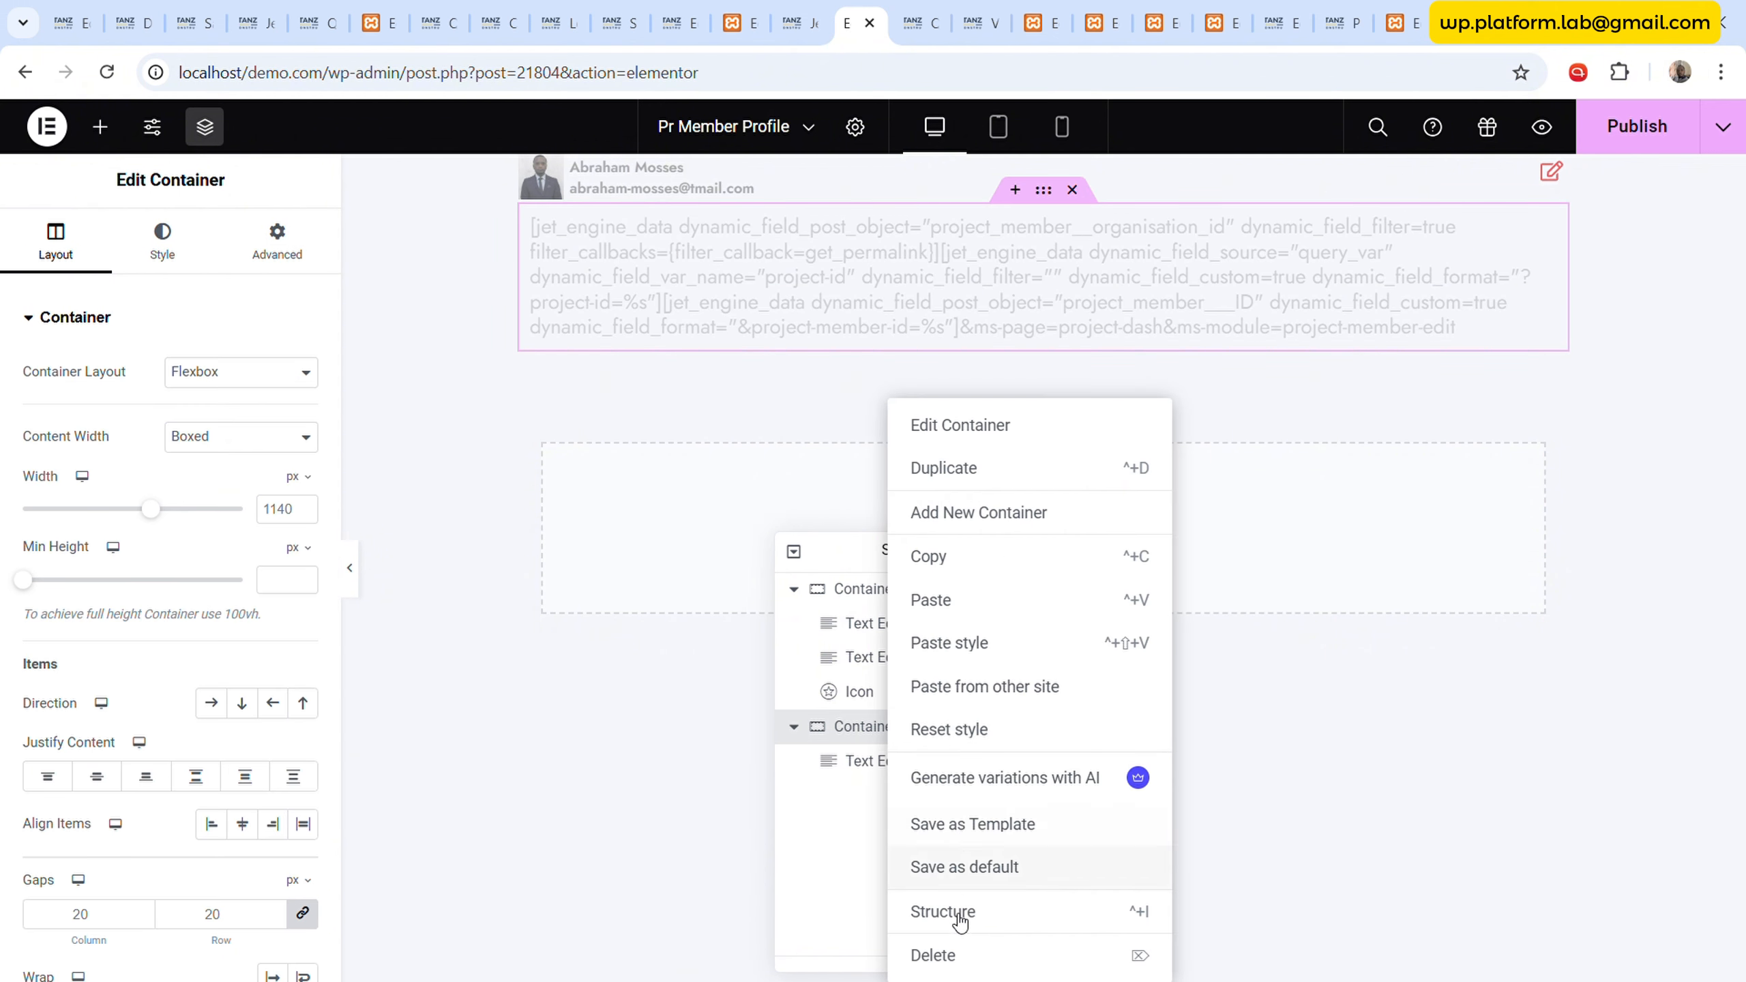
left_click(939, 965)
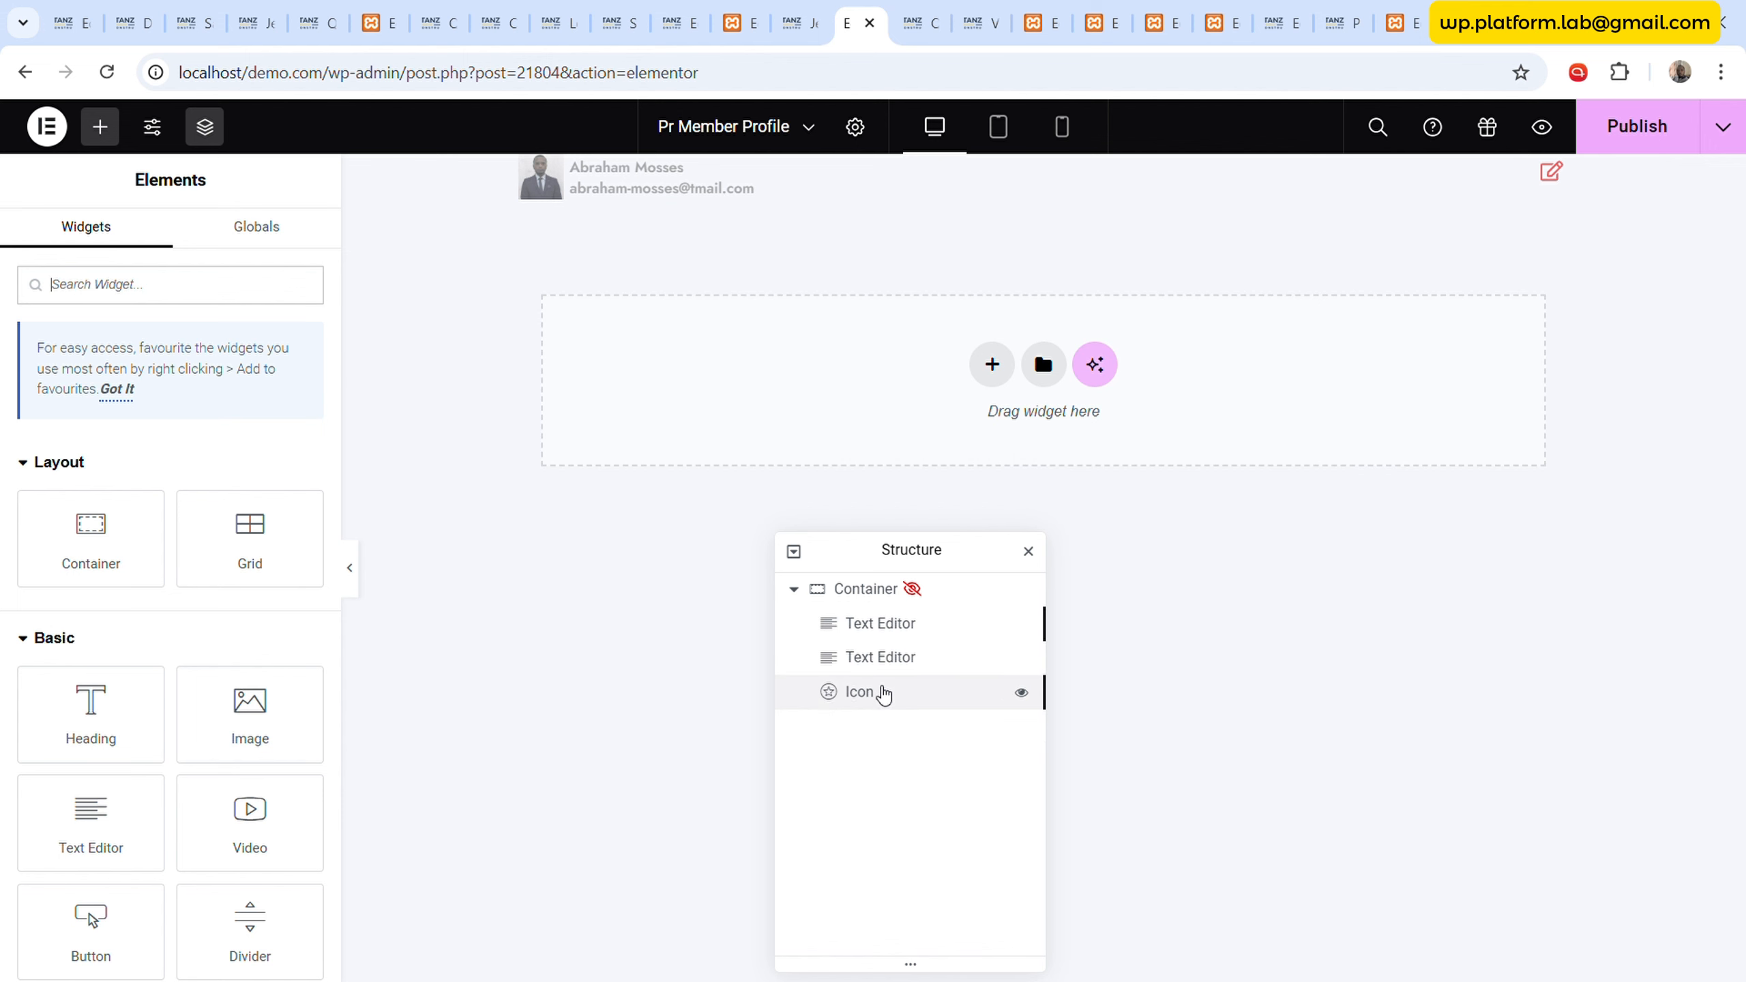
- Replace the Icon widget's link shortcode with the copied project_member__organisation_id shortcode and publish the Pr Member Profile template
left_click(881, 691)
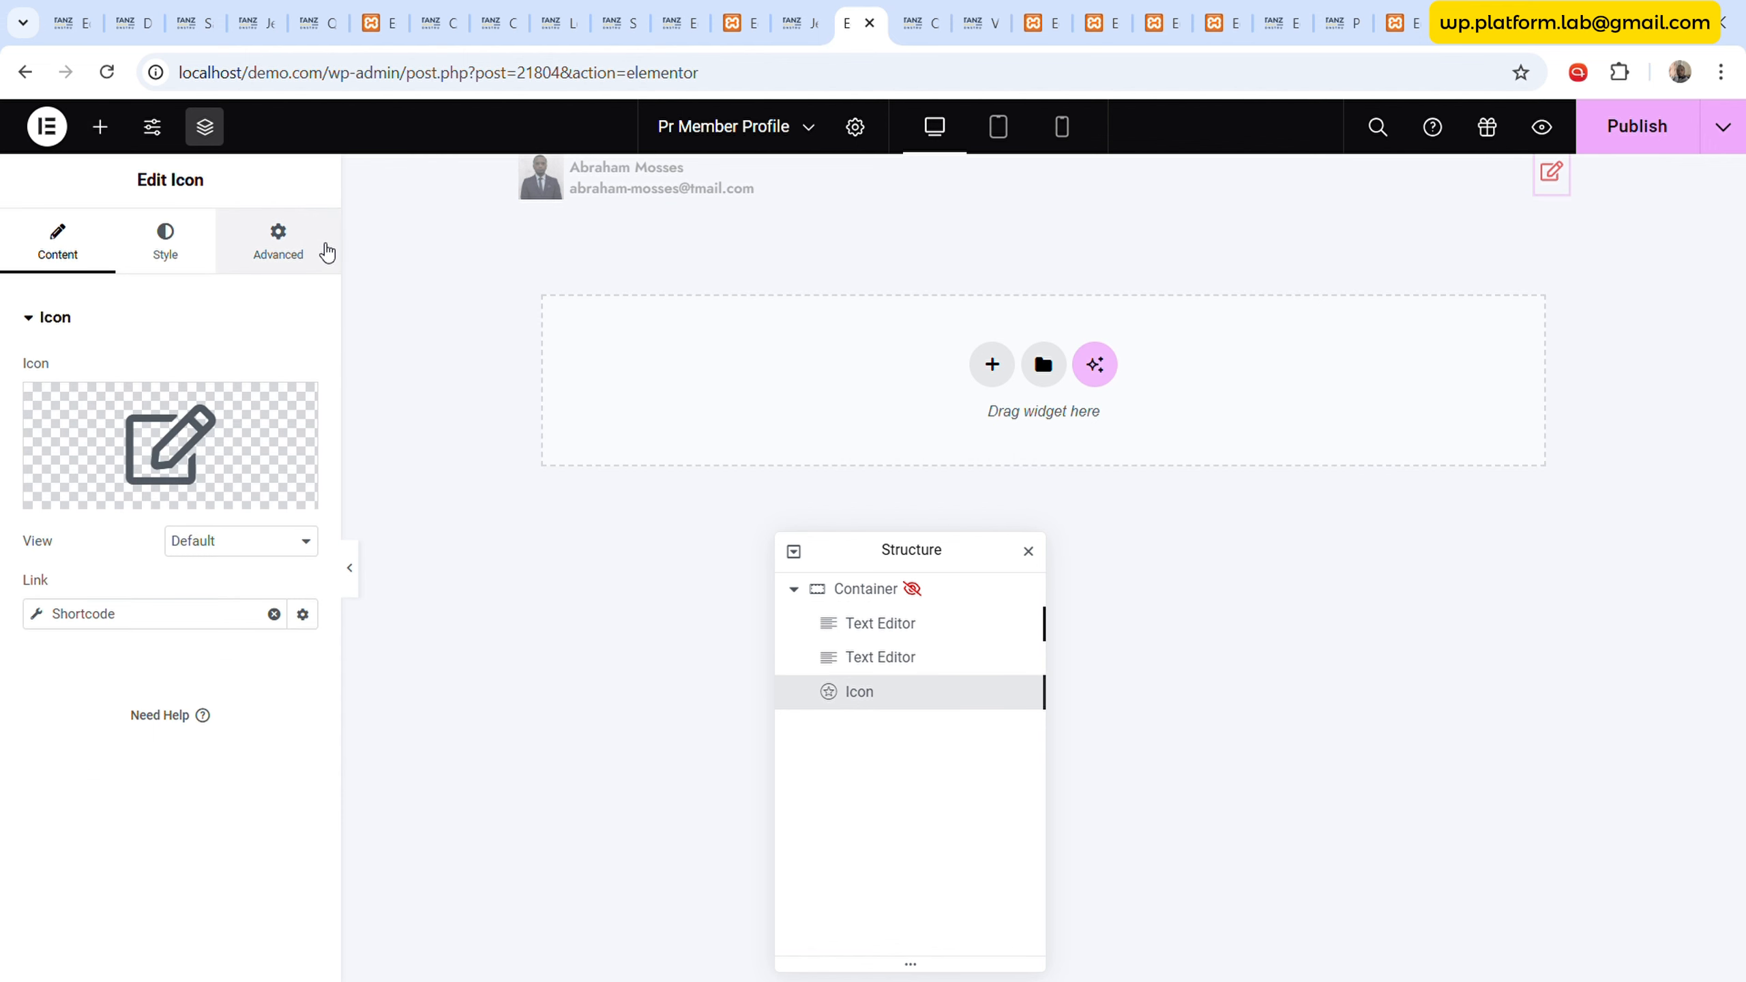
key("ctrl+z")
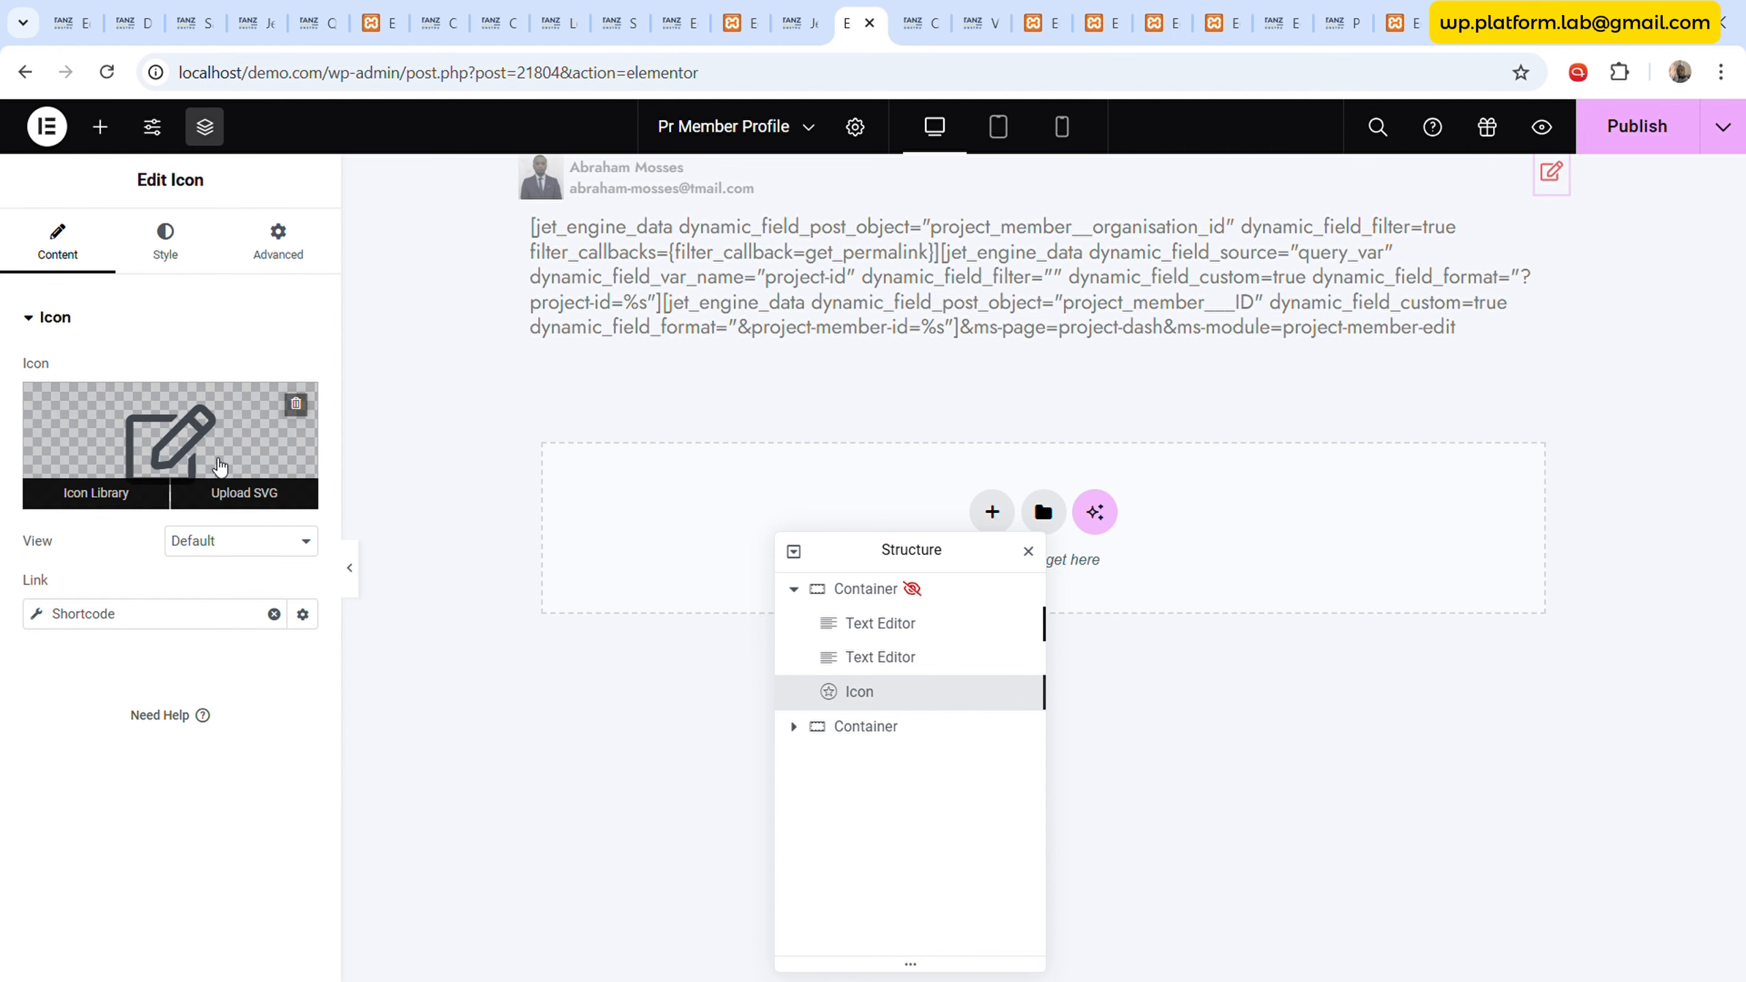
left_click(129, 612)
triple_click(133, 792)
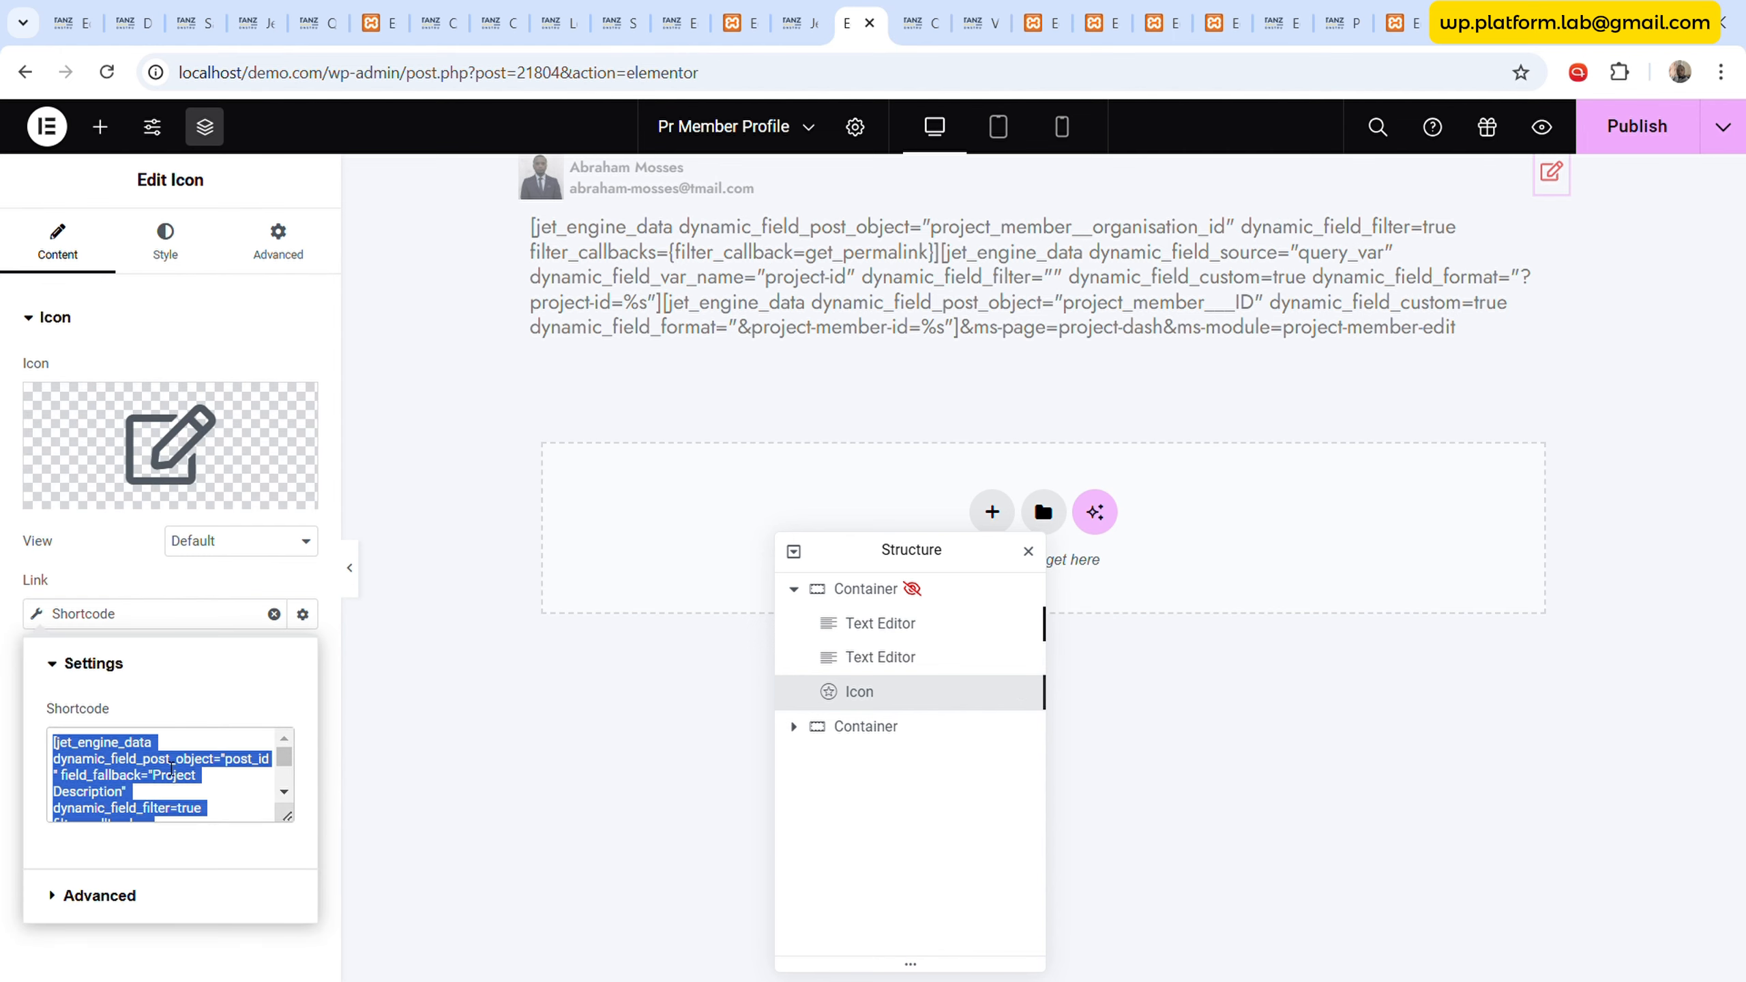
key("BackSpace")
key("ctrl+v")
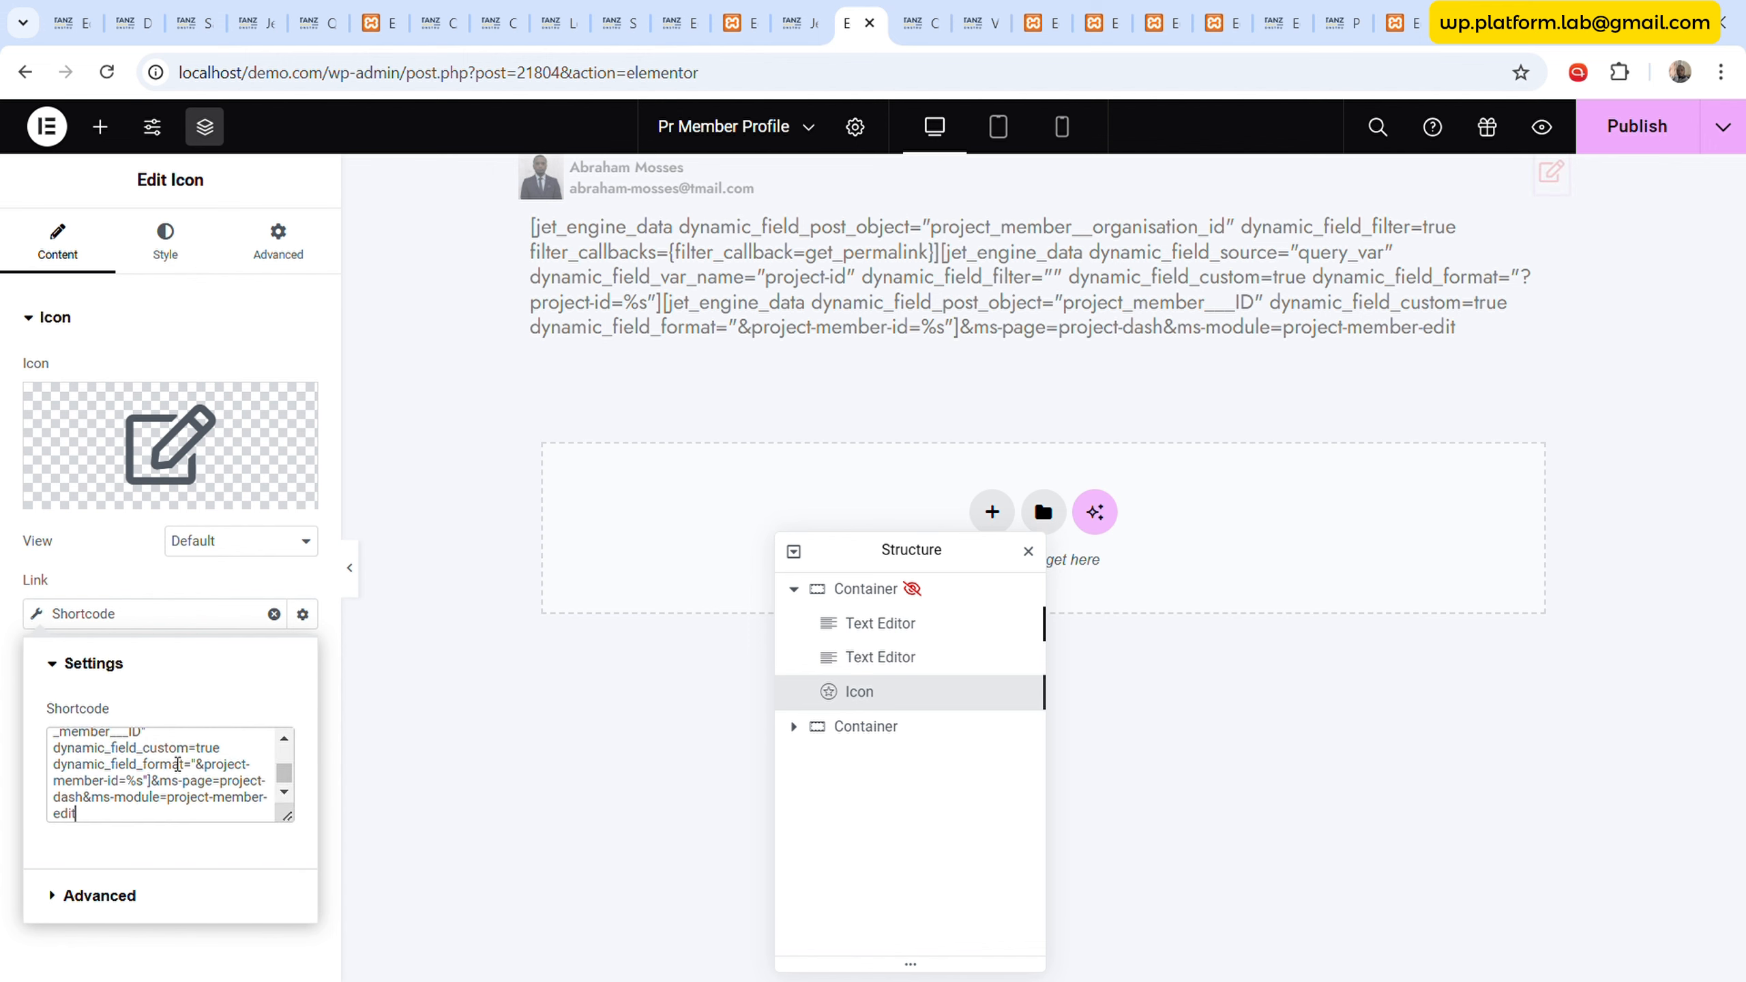
left_click(1637, 126)
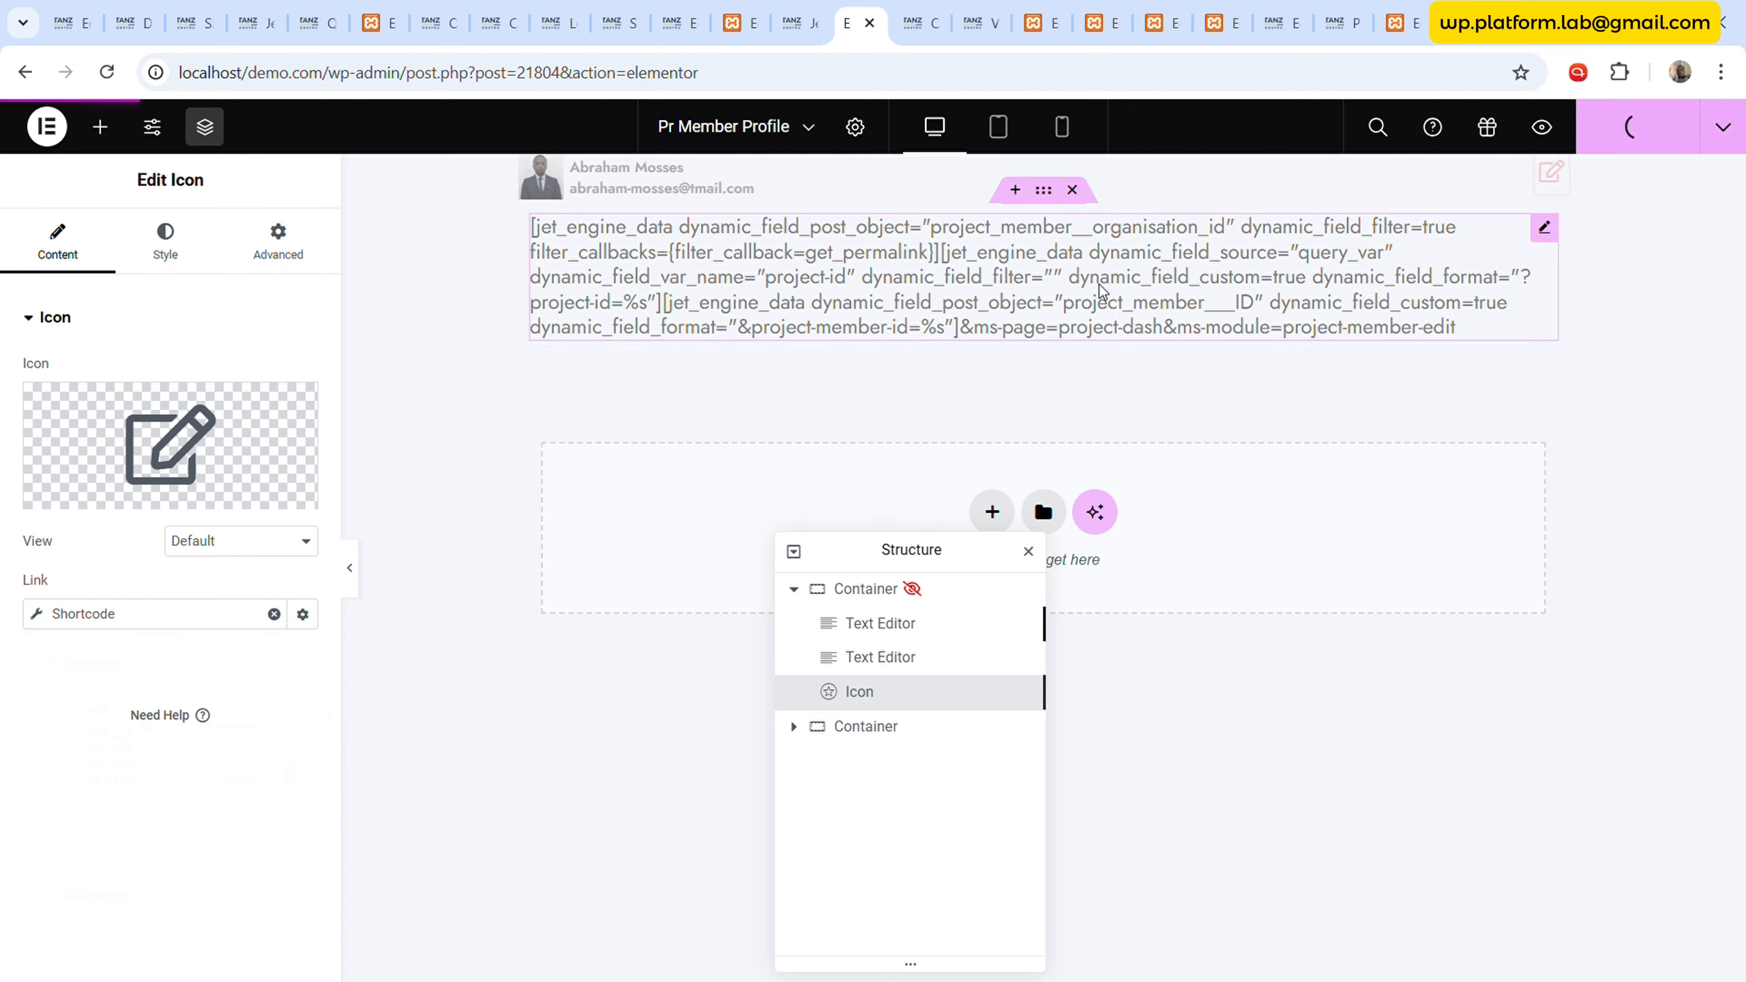
- Reload the project overview page and check how the member profiles render in the Project Members table
left_click(918, 22)
left_click(983, 10)
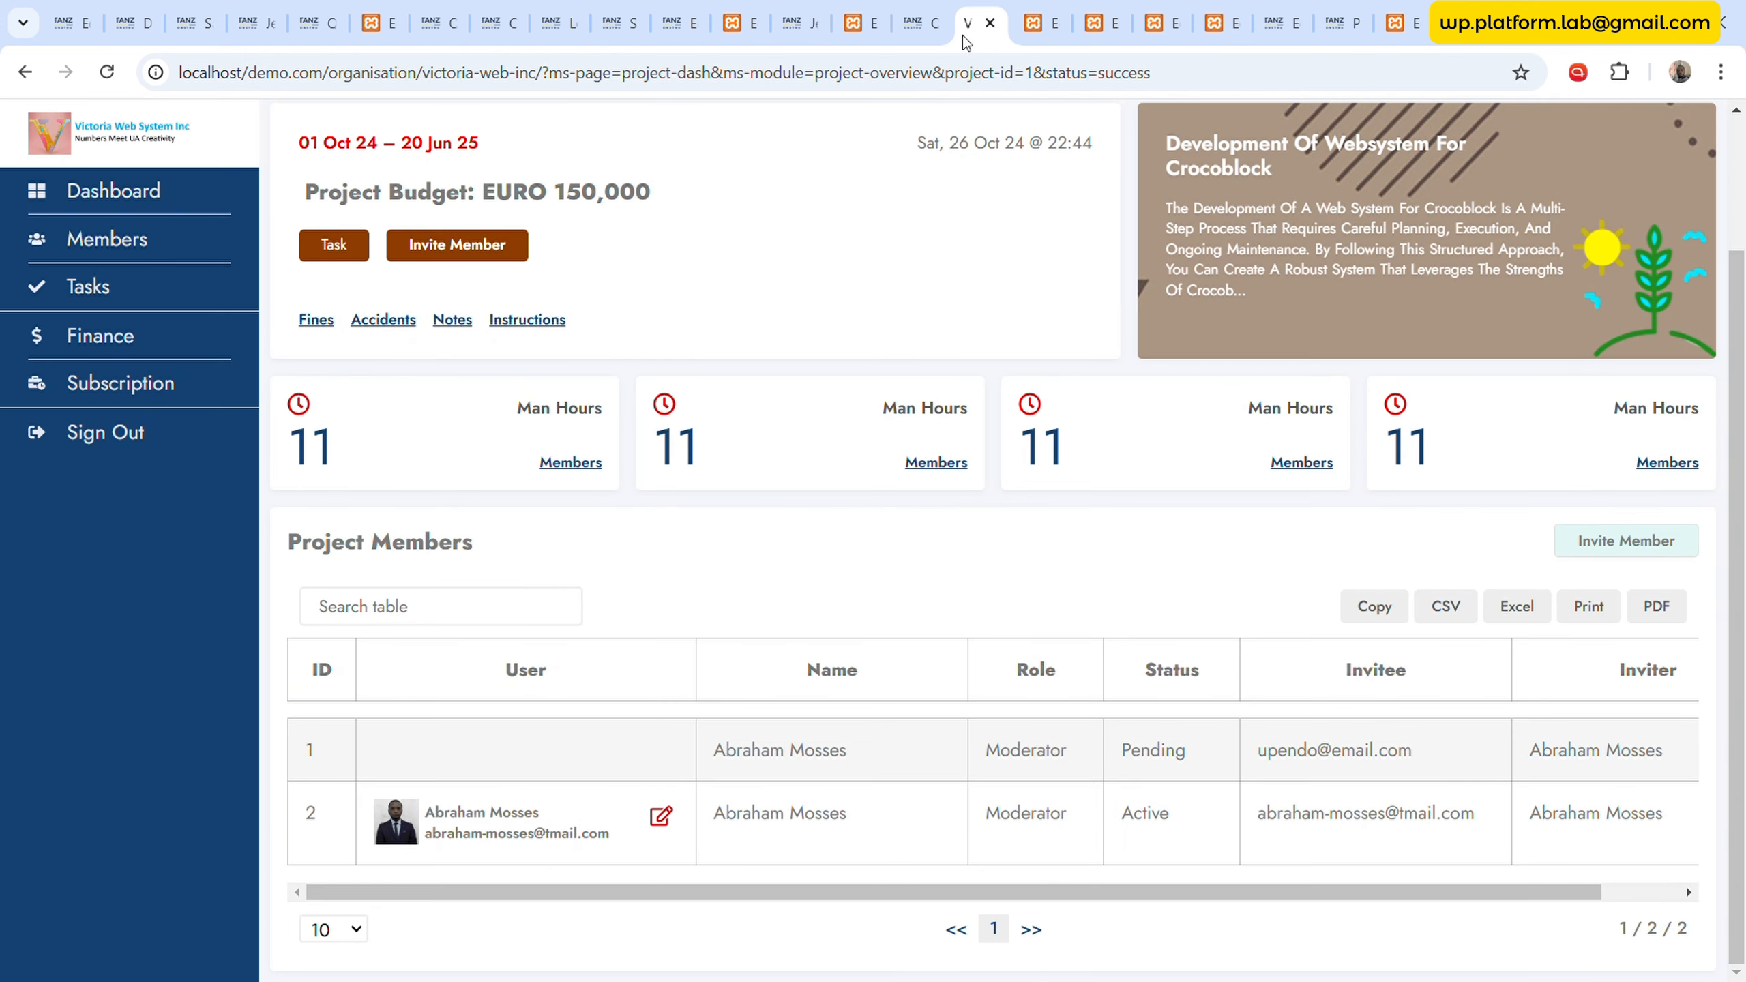
left_click(107, 72)
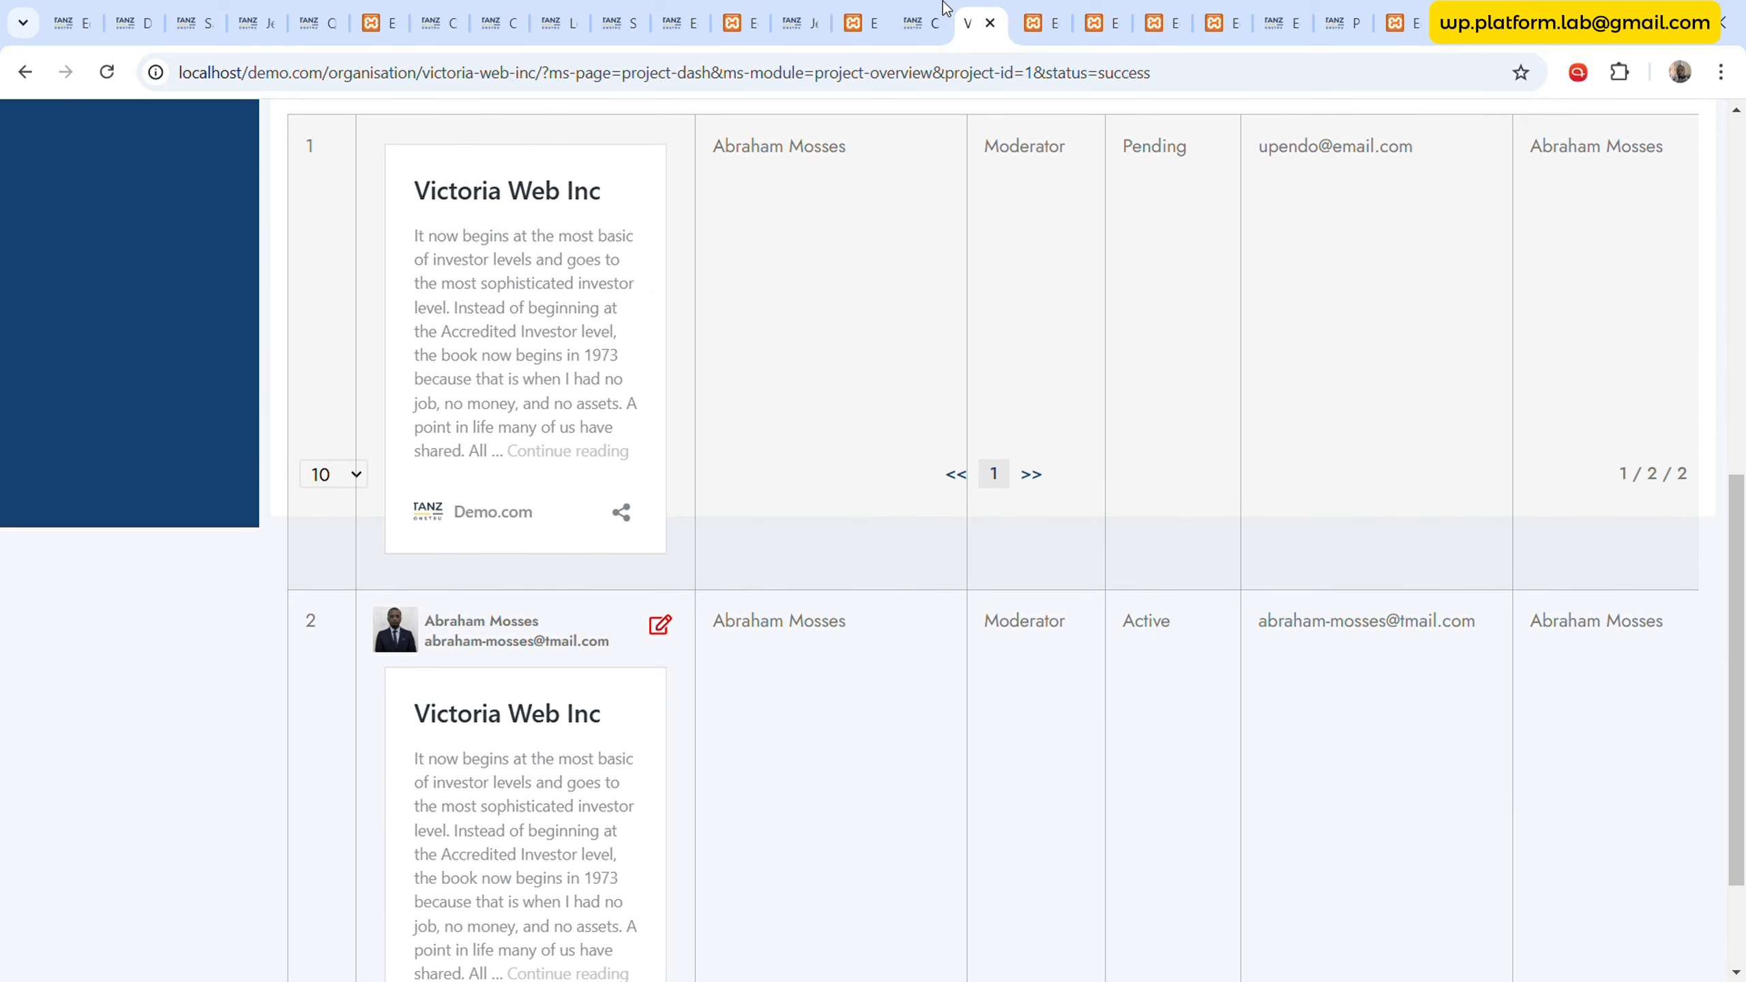
- Delete the restored container holding the temporary shortcode text from the Pr Member Profile template and publish it
left_click(863, 23)
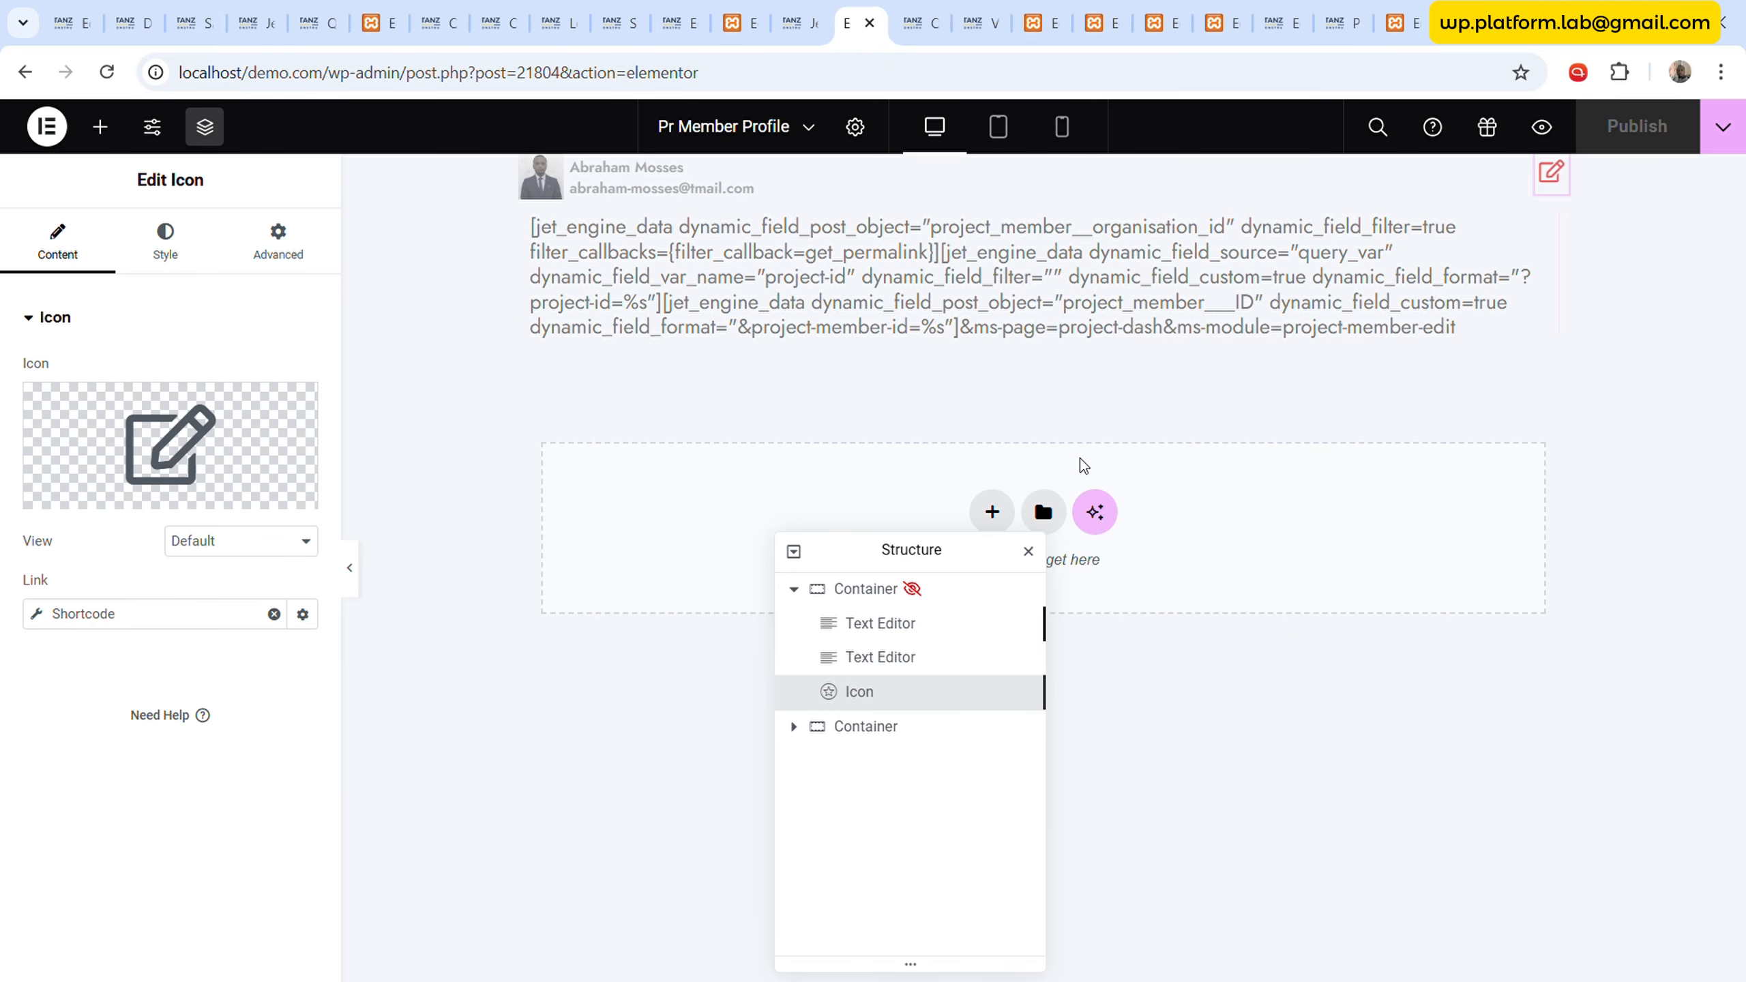
left_click(893, 726)
right_click(892, 726)
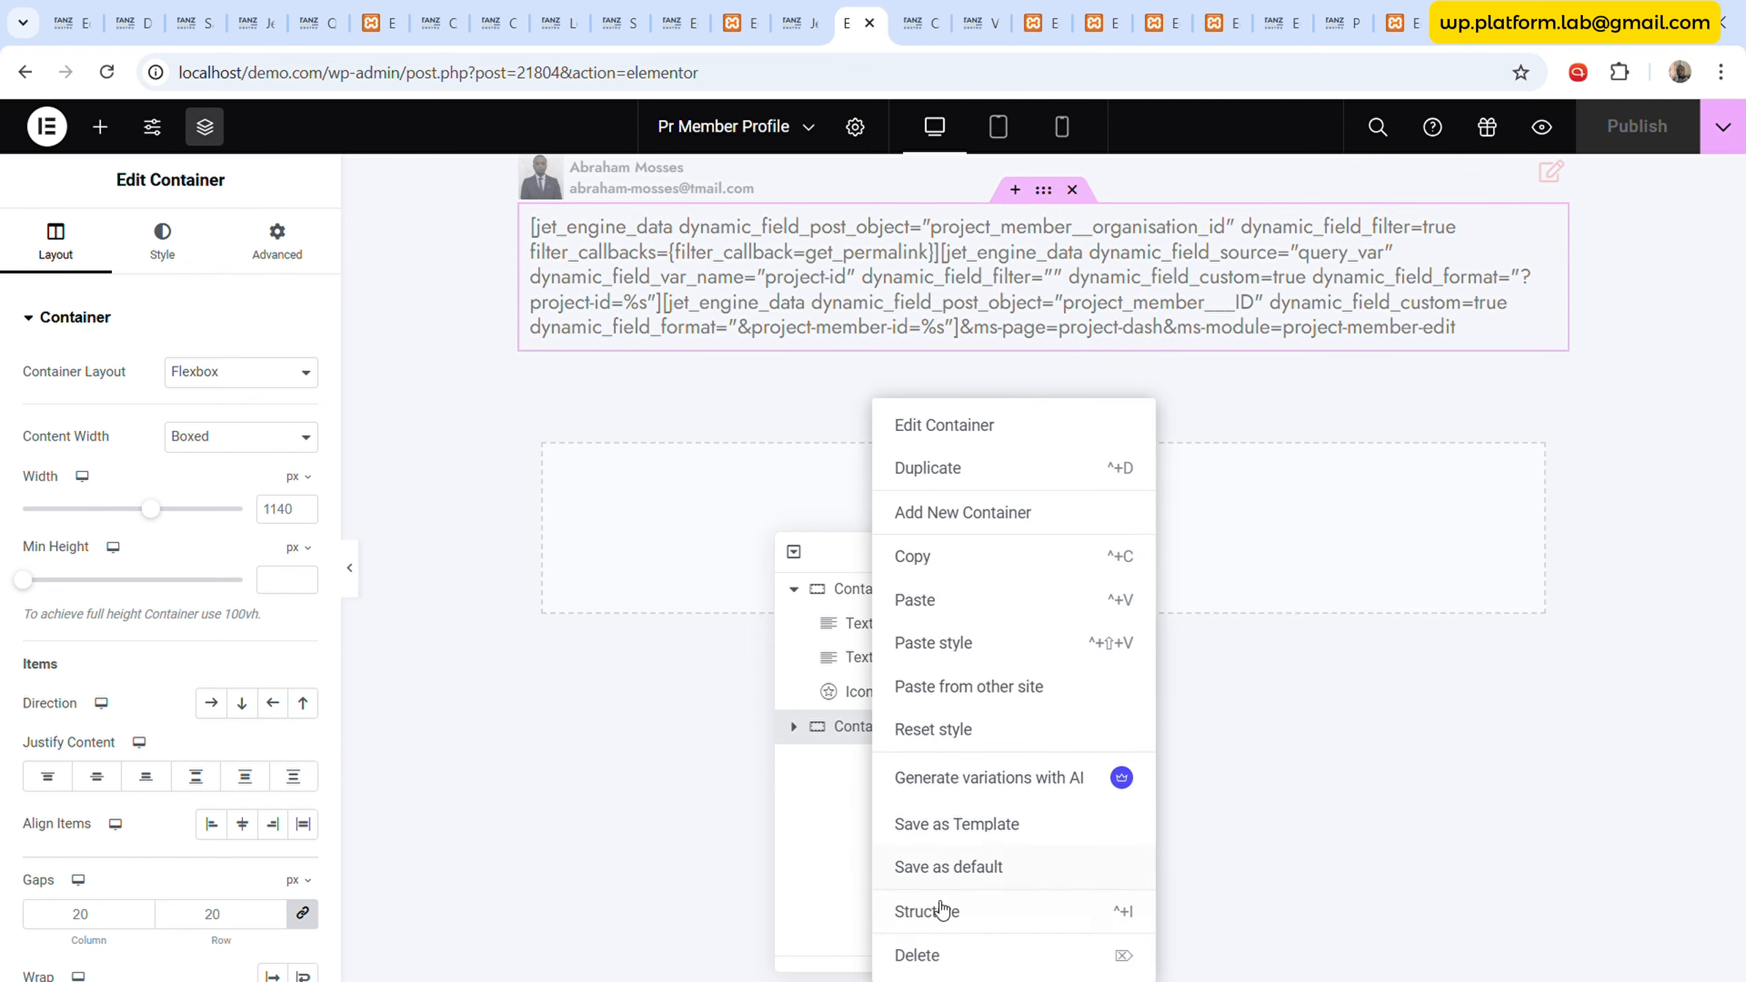
left_click(919, 956)
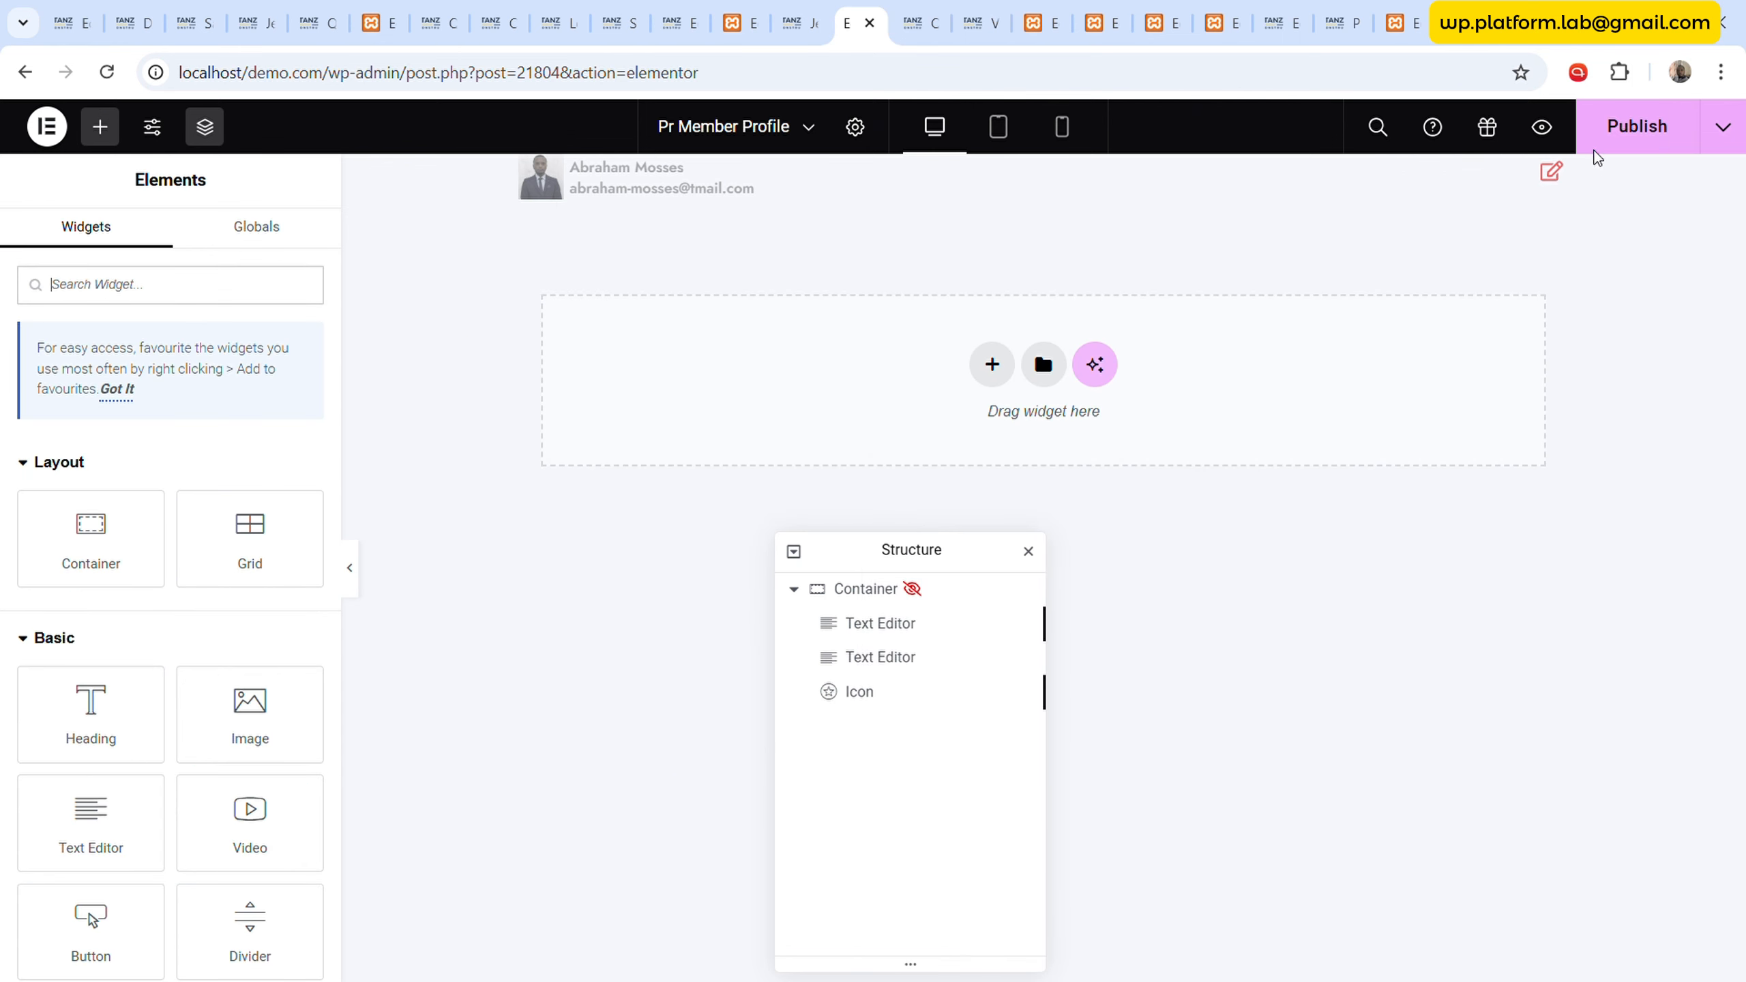
left_click(1617, 128)
- Reload the project overview page and follow the edit icon of project member 2 to its edit page
left_click(980, 22)
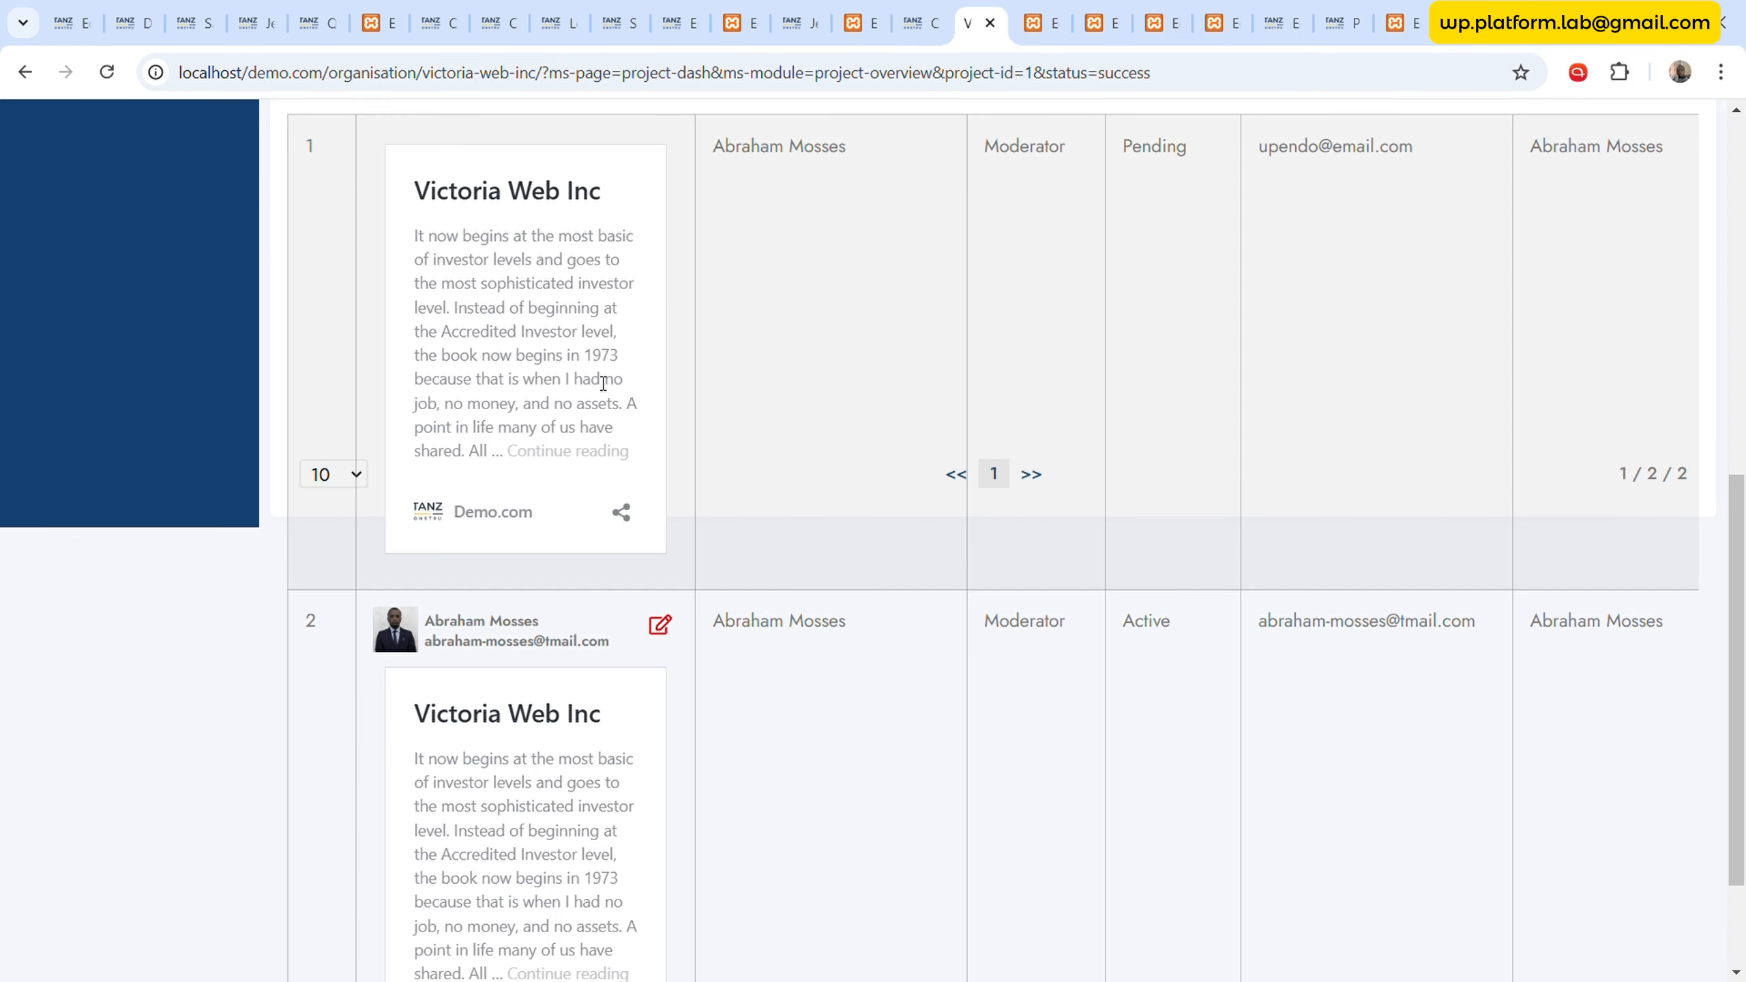
scroll(603, 383, "up", 5)
left_click(152, 264)
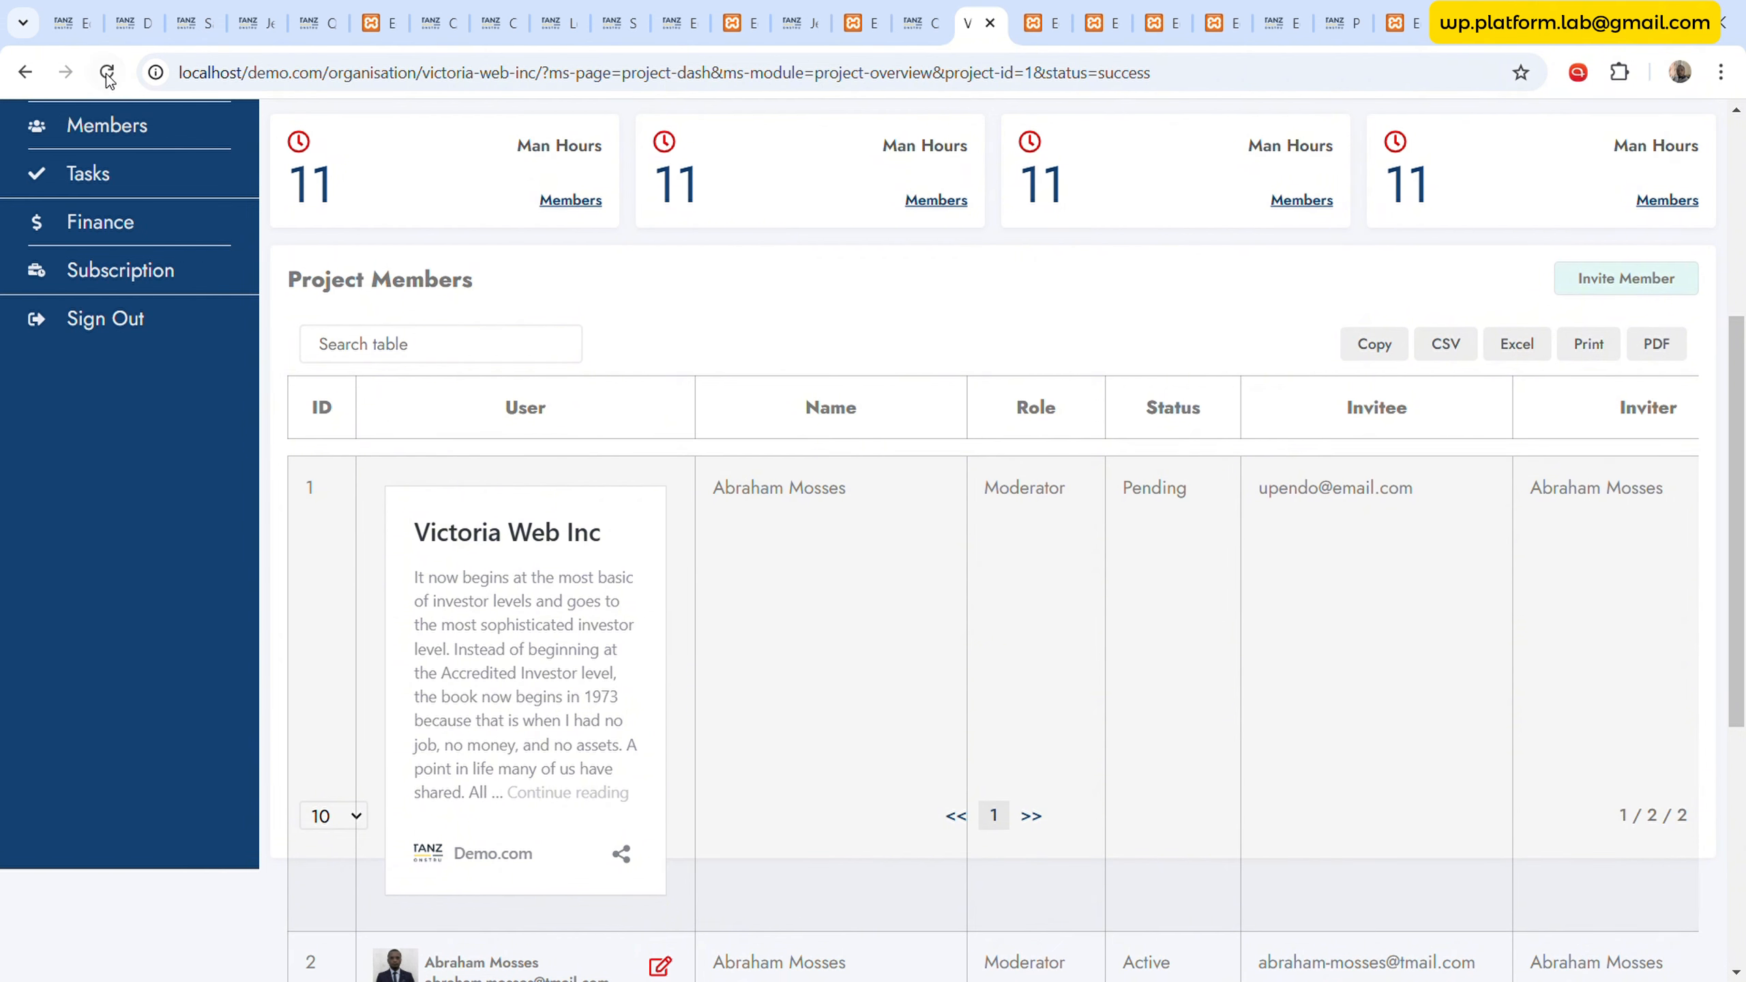
scroll(874, 616, "down", 7)
scroll(911, 640, "up", 5)
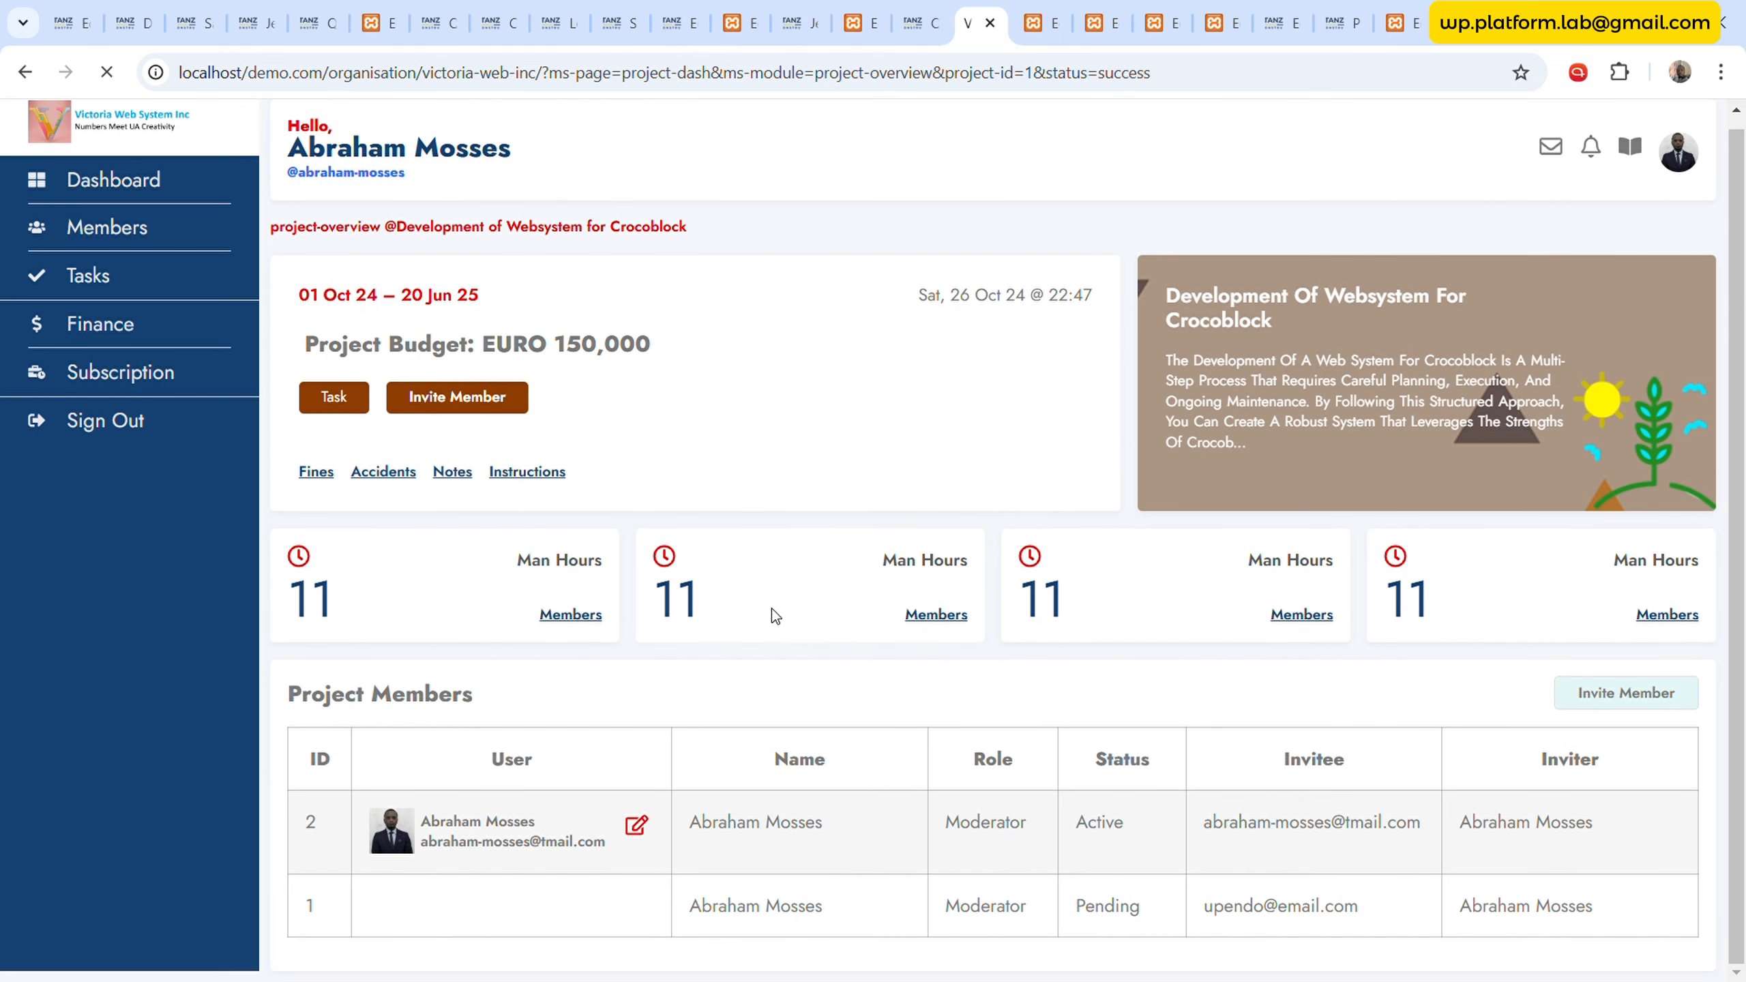
scroll(764, 655, "down", 2)
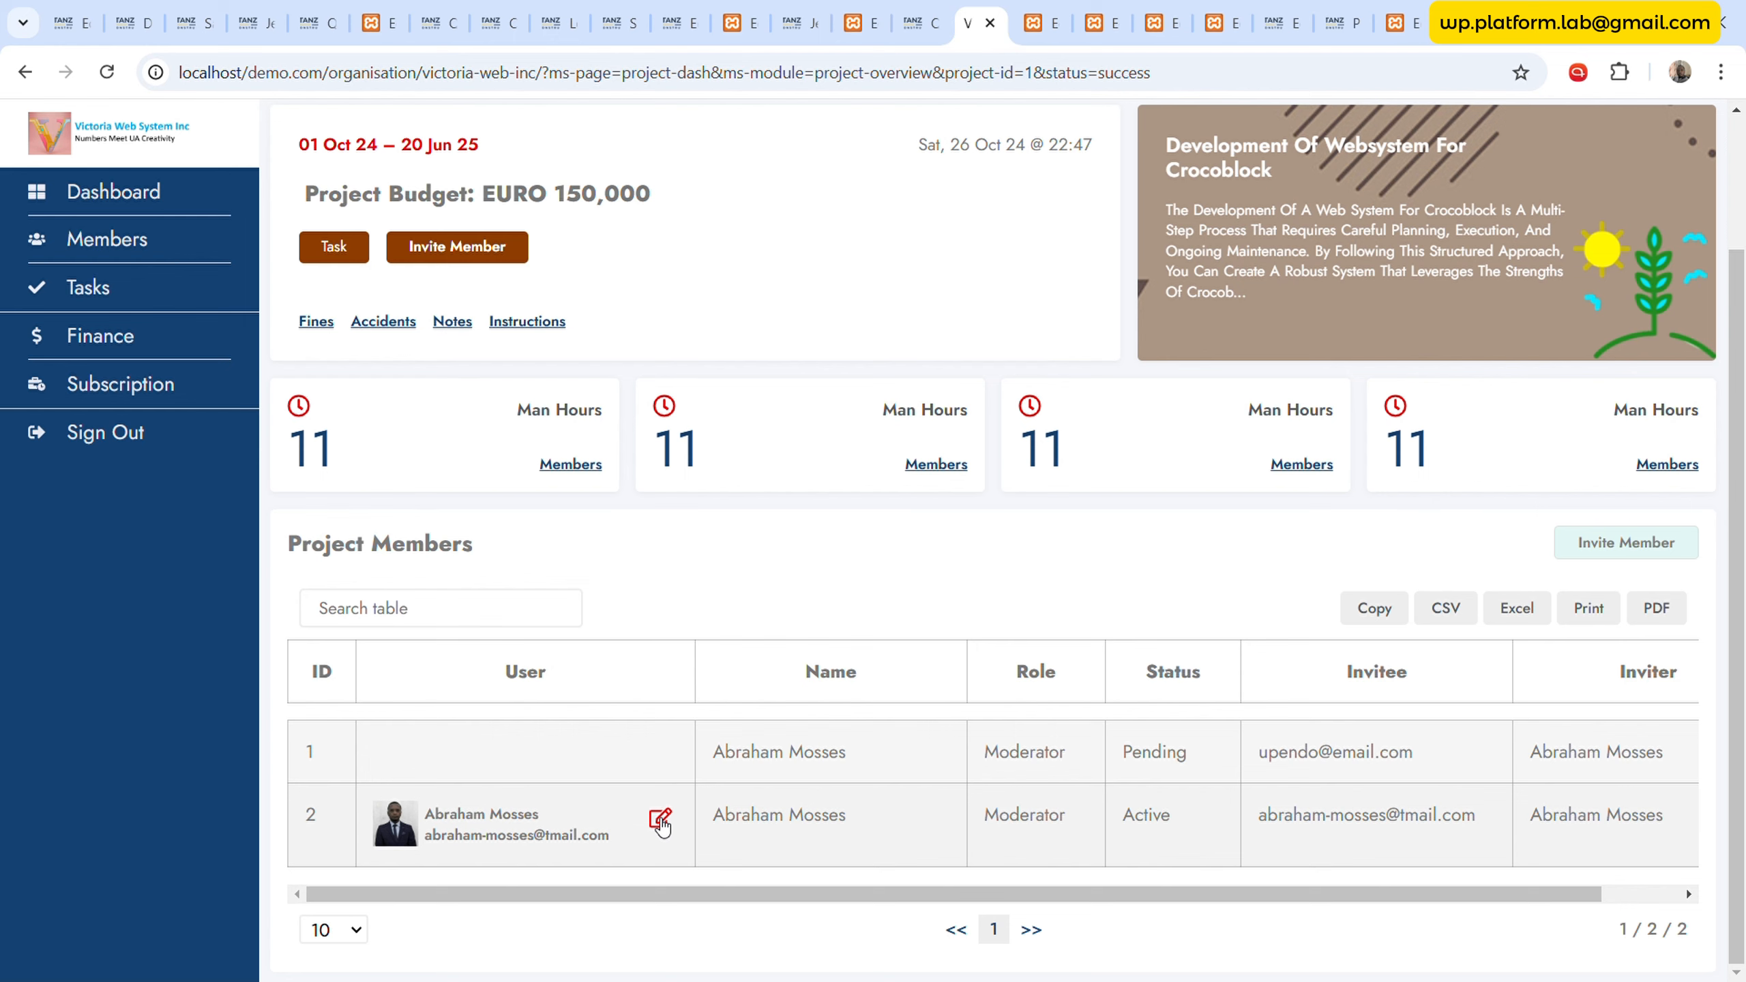
left_click(661, 825)
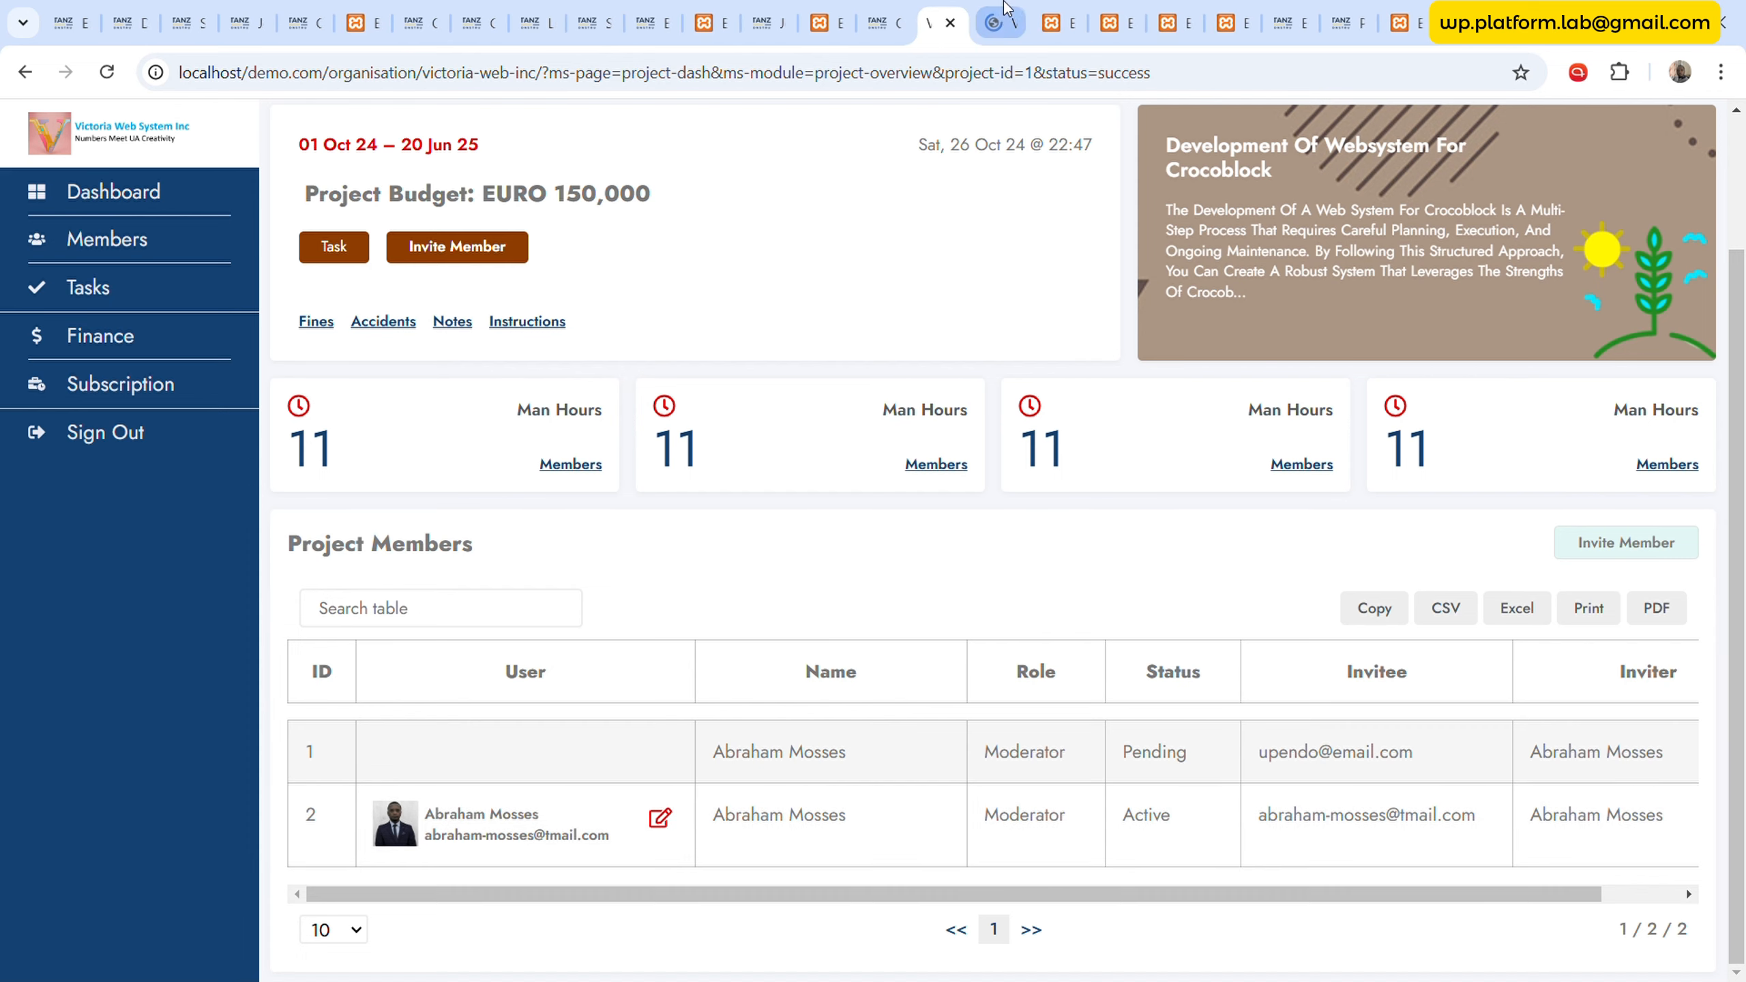
left_click(1000, 22)
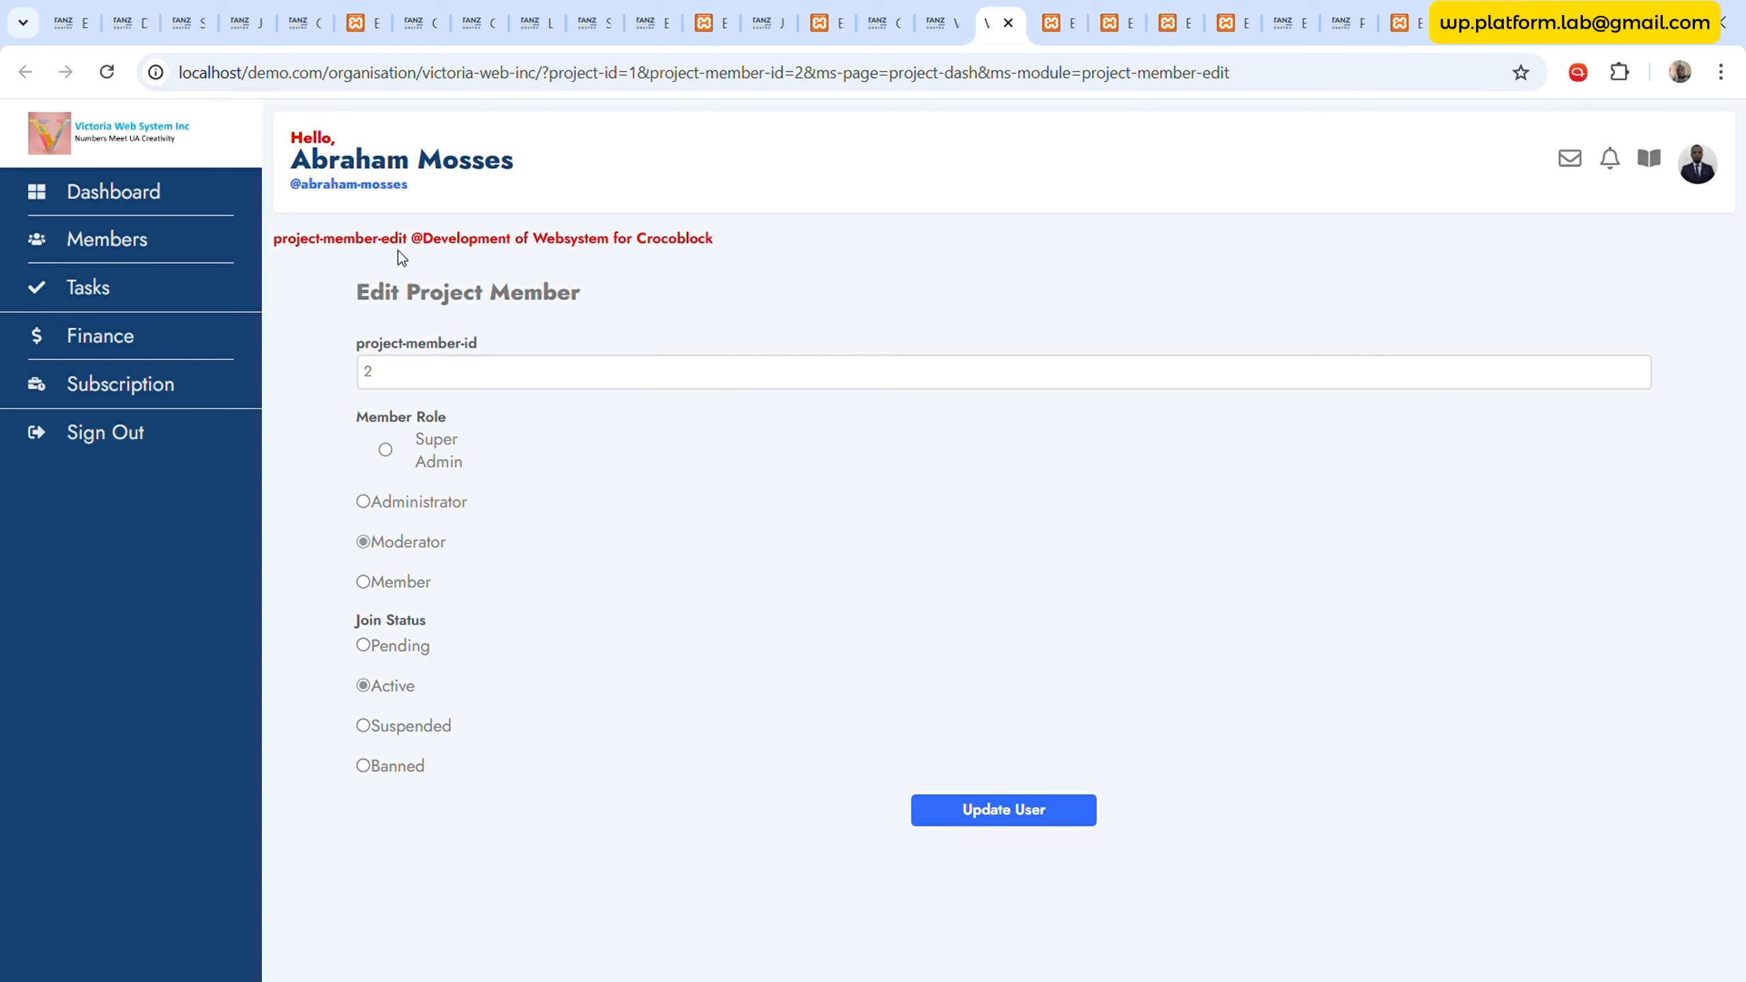
- Compare the role and join status in the Edit Project Member form with member 2's row in the Project Members table
left_click(710, 23)
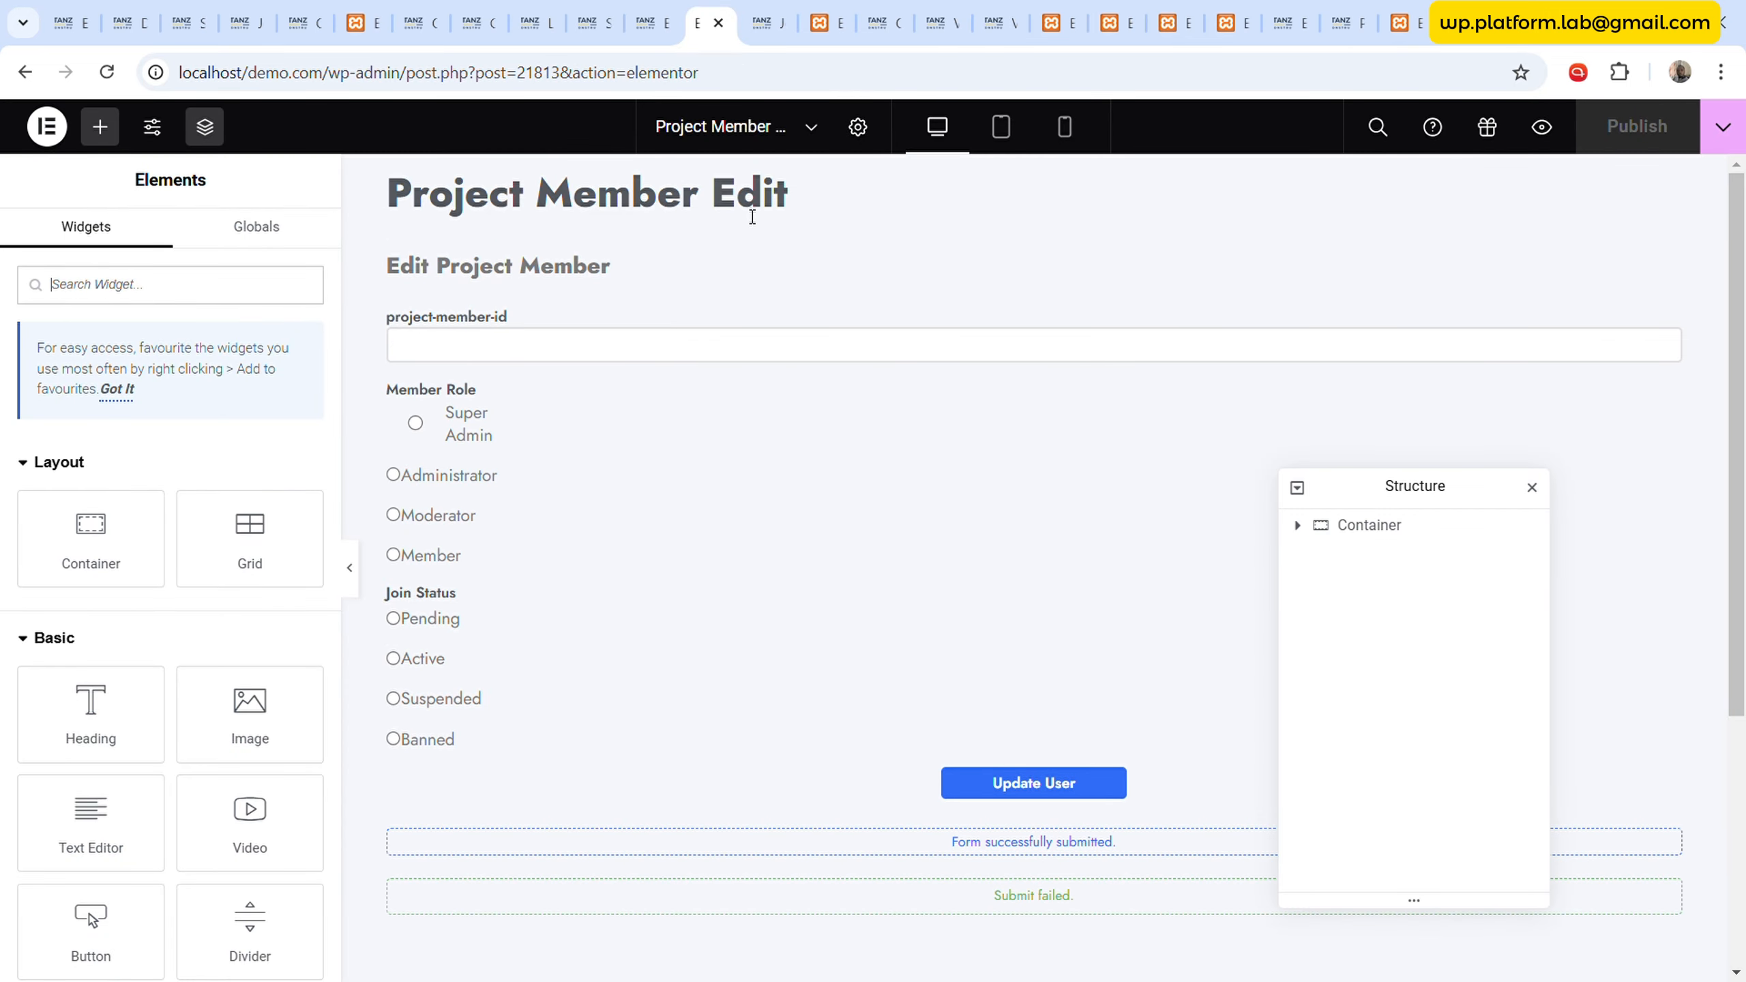
left_click(825, 22)
left_click(883, 23)
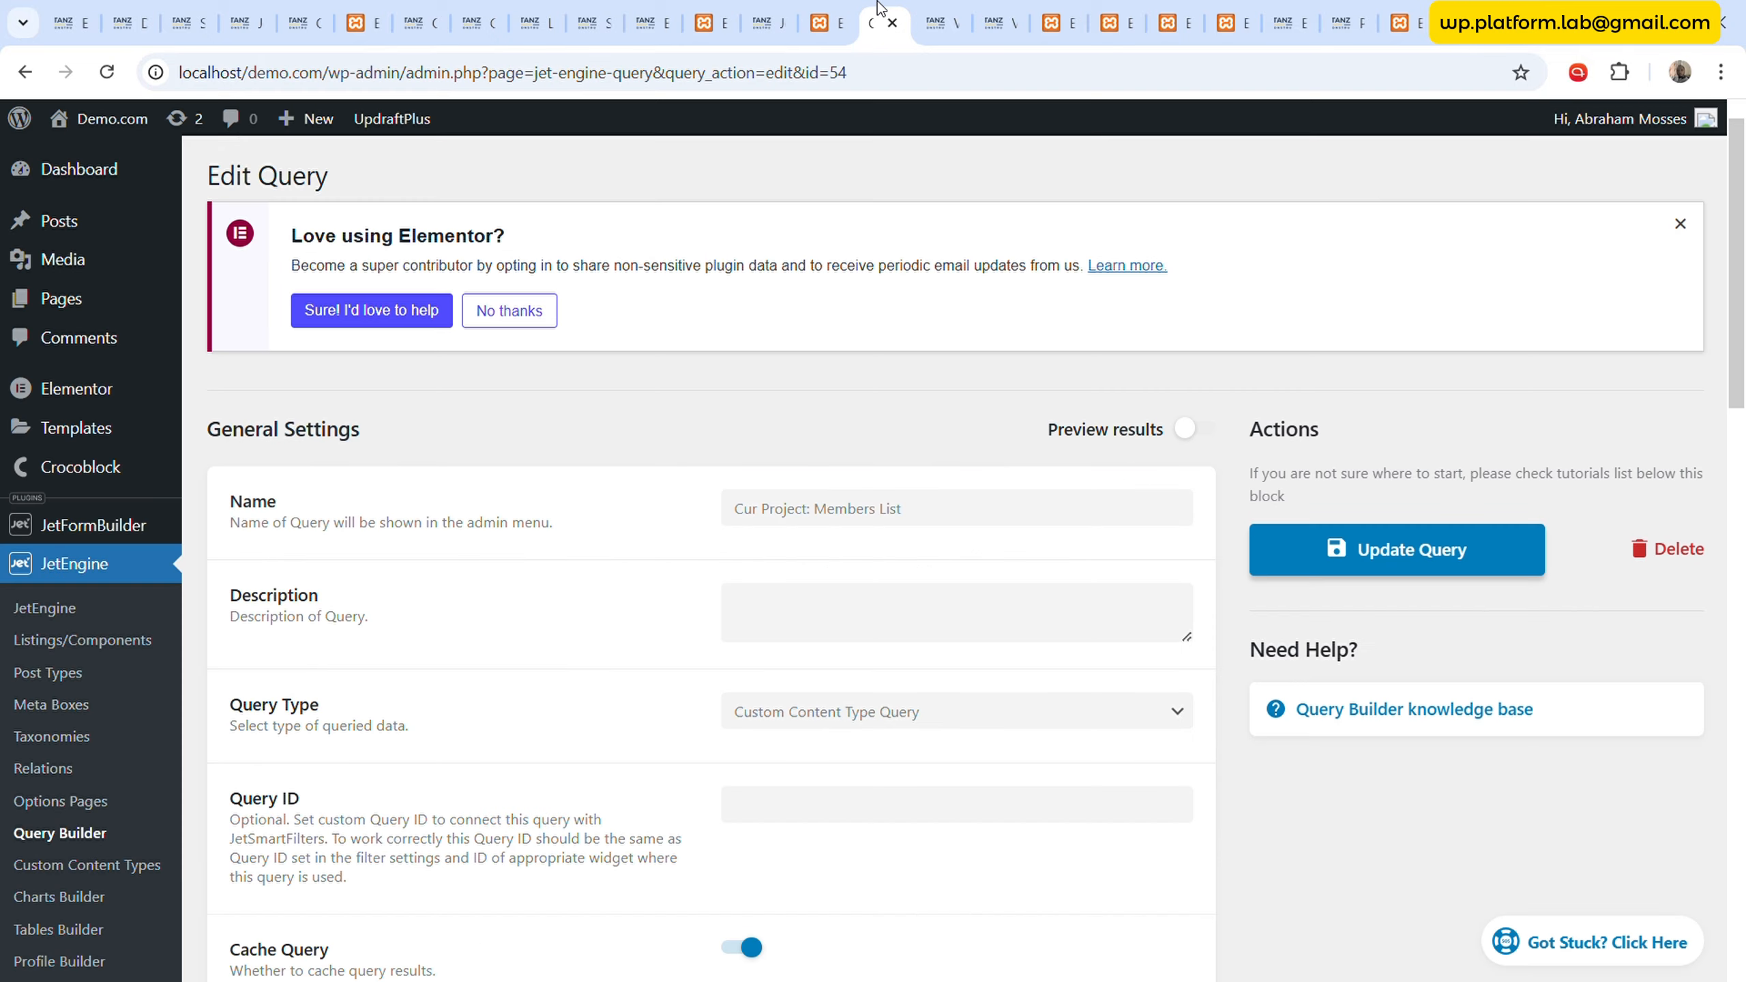
left_click(939, 23)
left_click(993, 20)
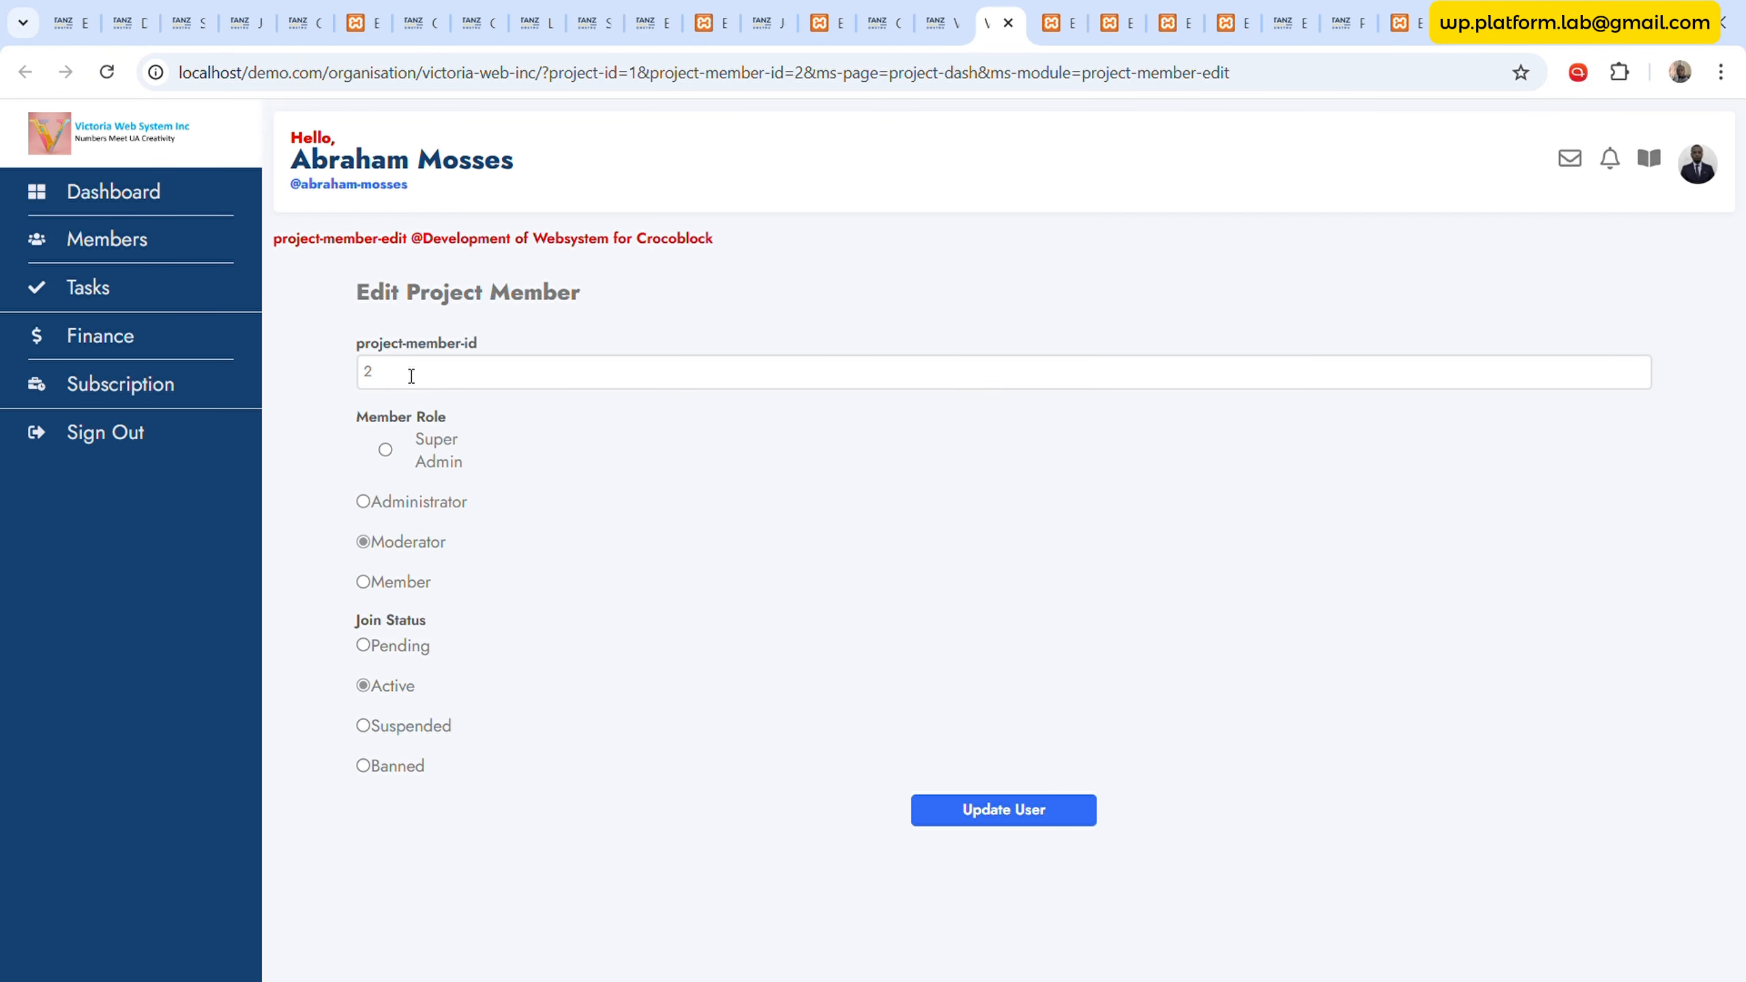
left_click(939, 23)
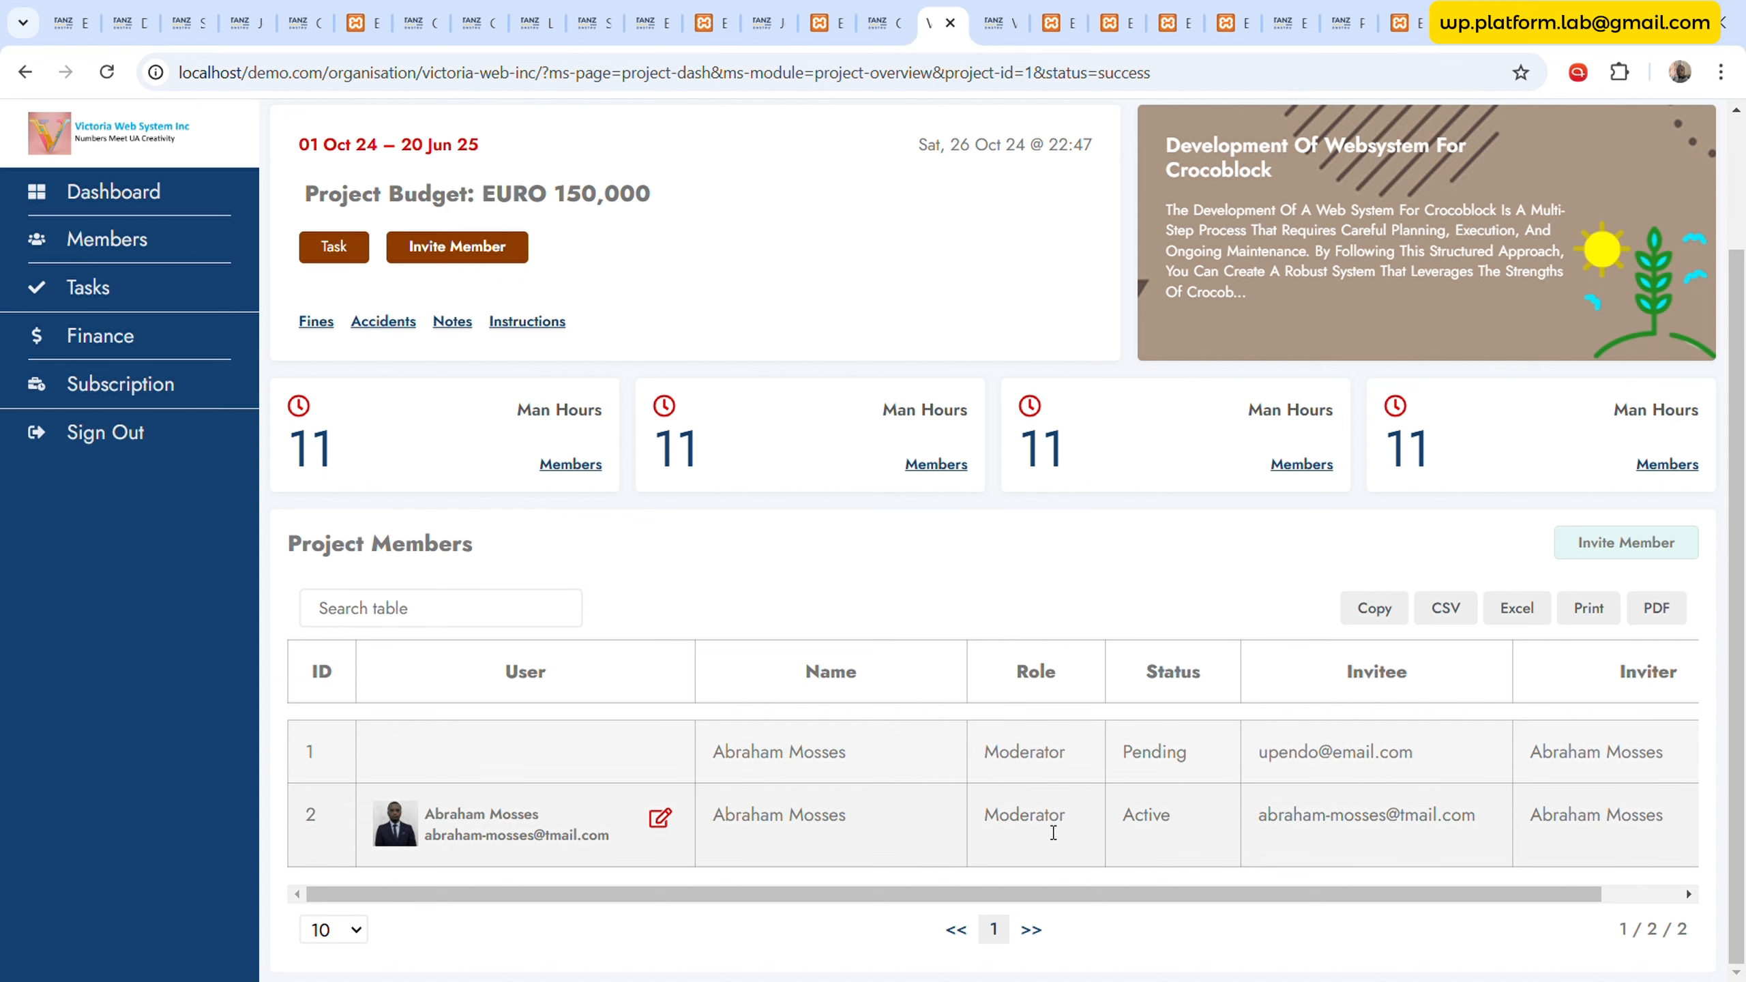
key("ctrl+Tab")
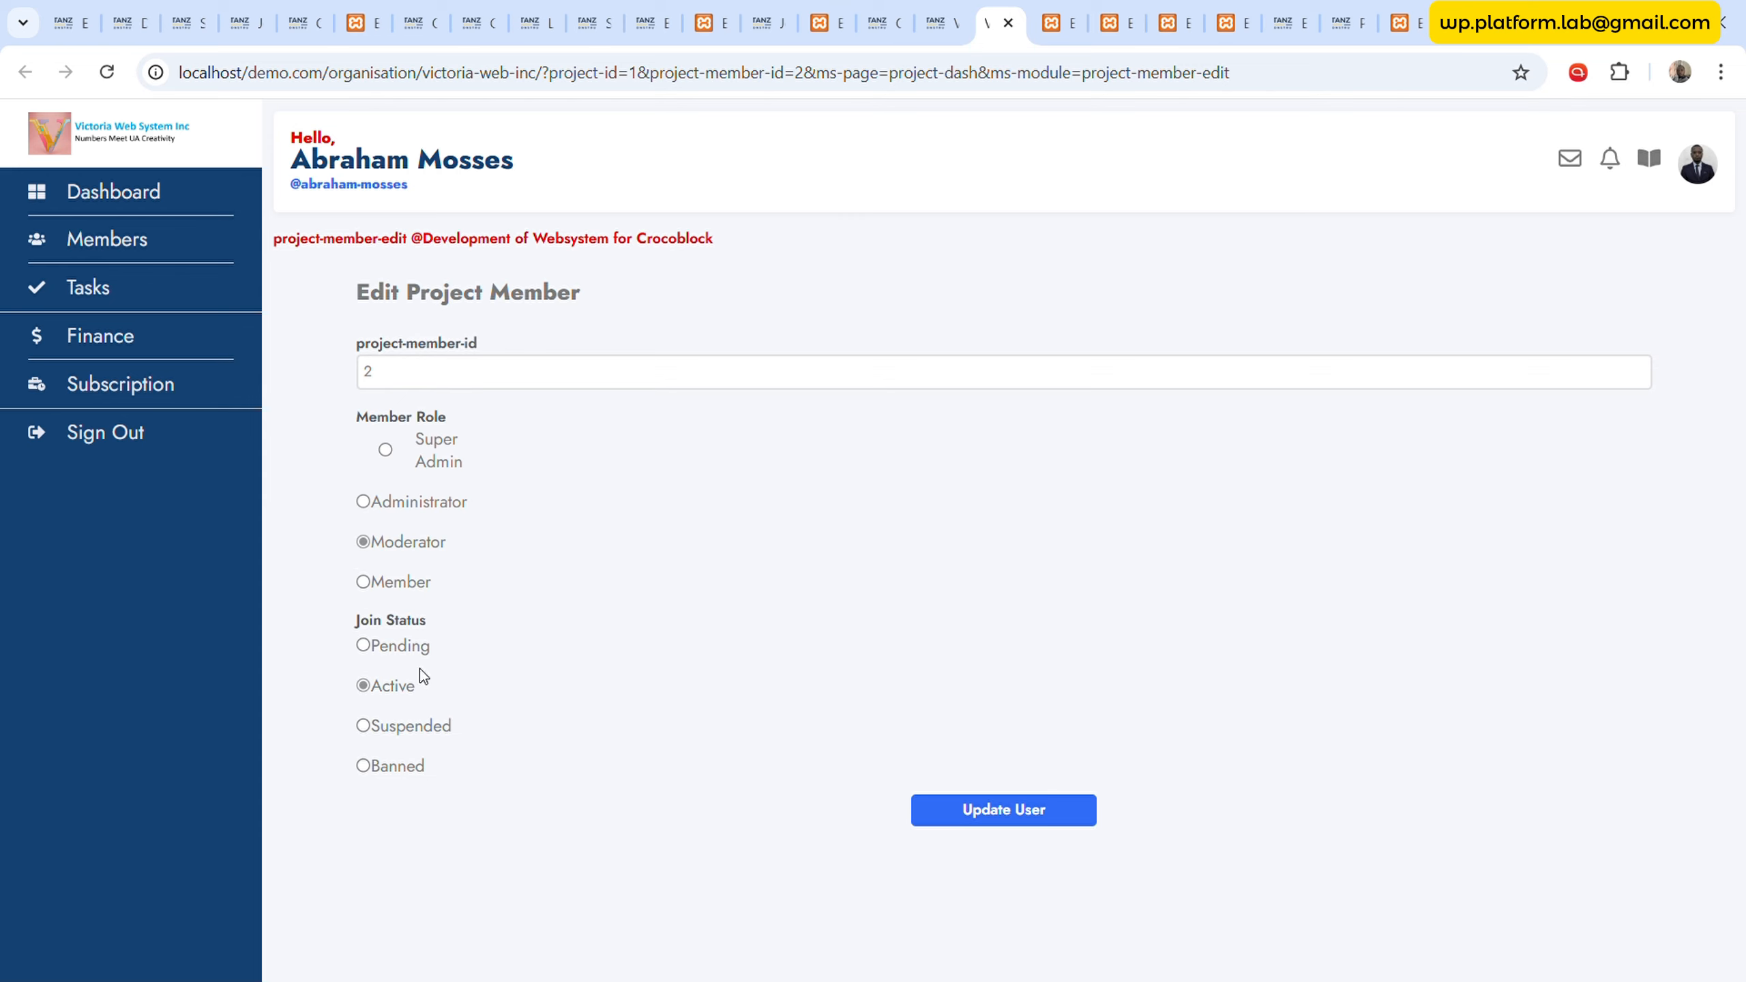
left_click(952, 10)
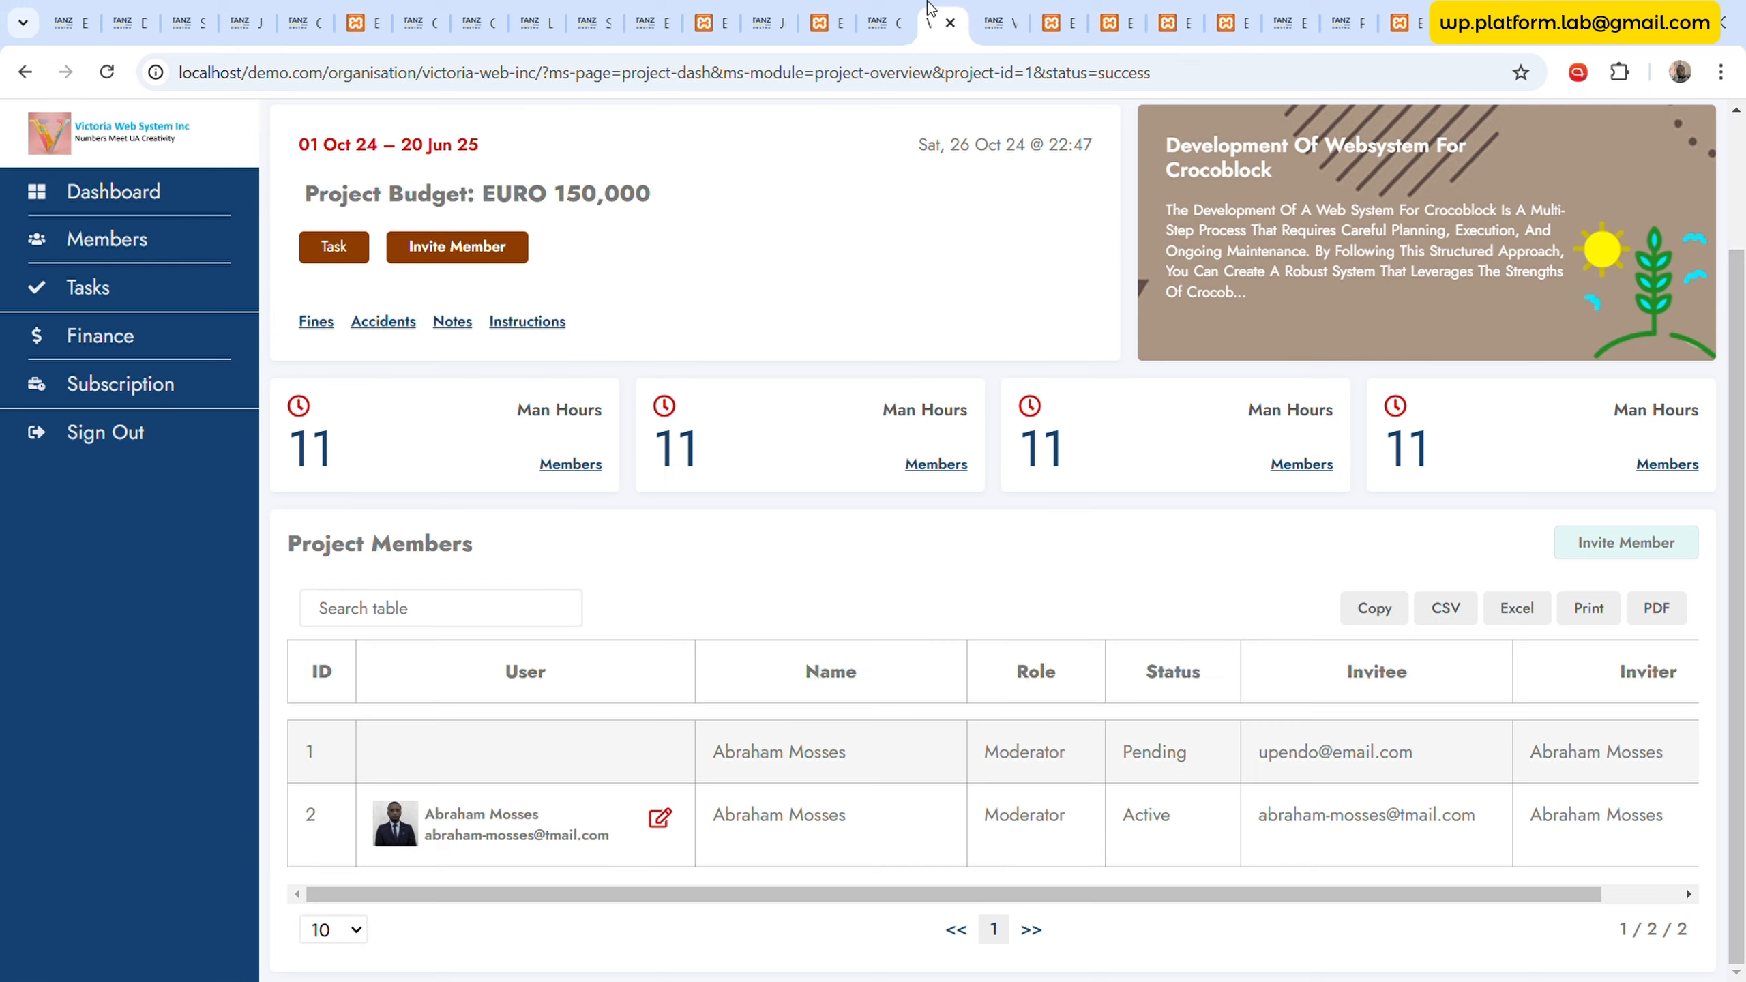
- Rename the JetForm titled Add new Project Members item to Edit Project Member and update it
left_click(884, 10)
left_click(829, 16)
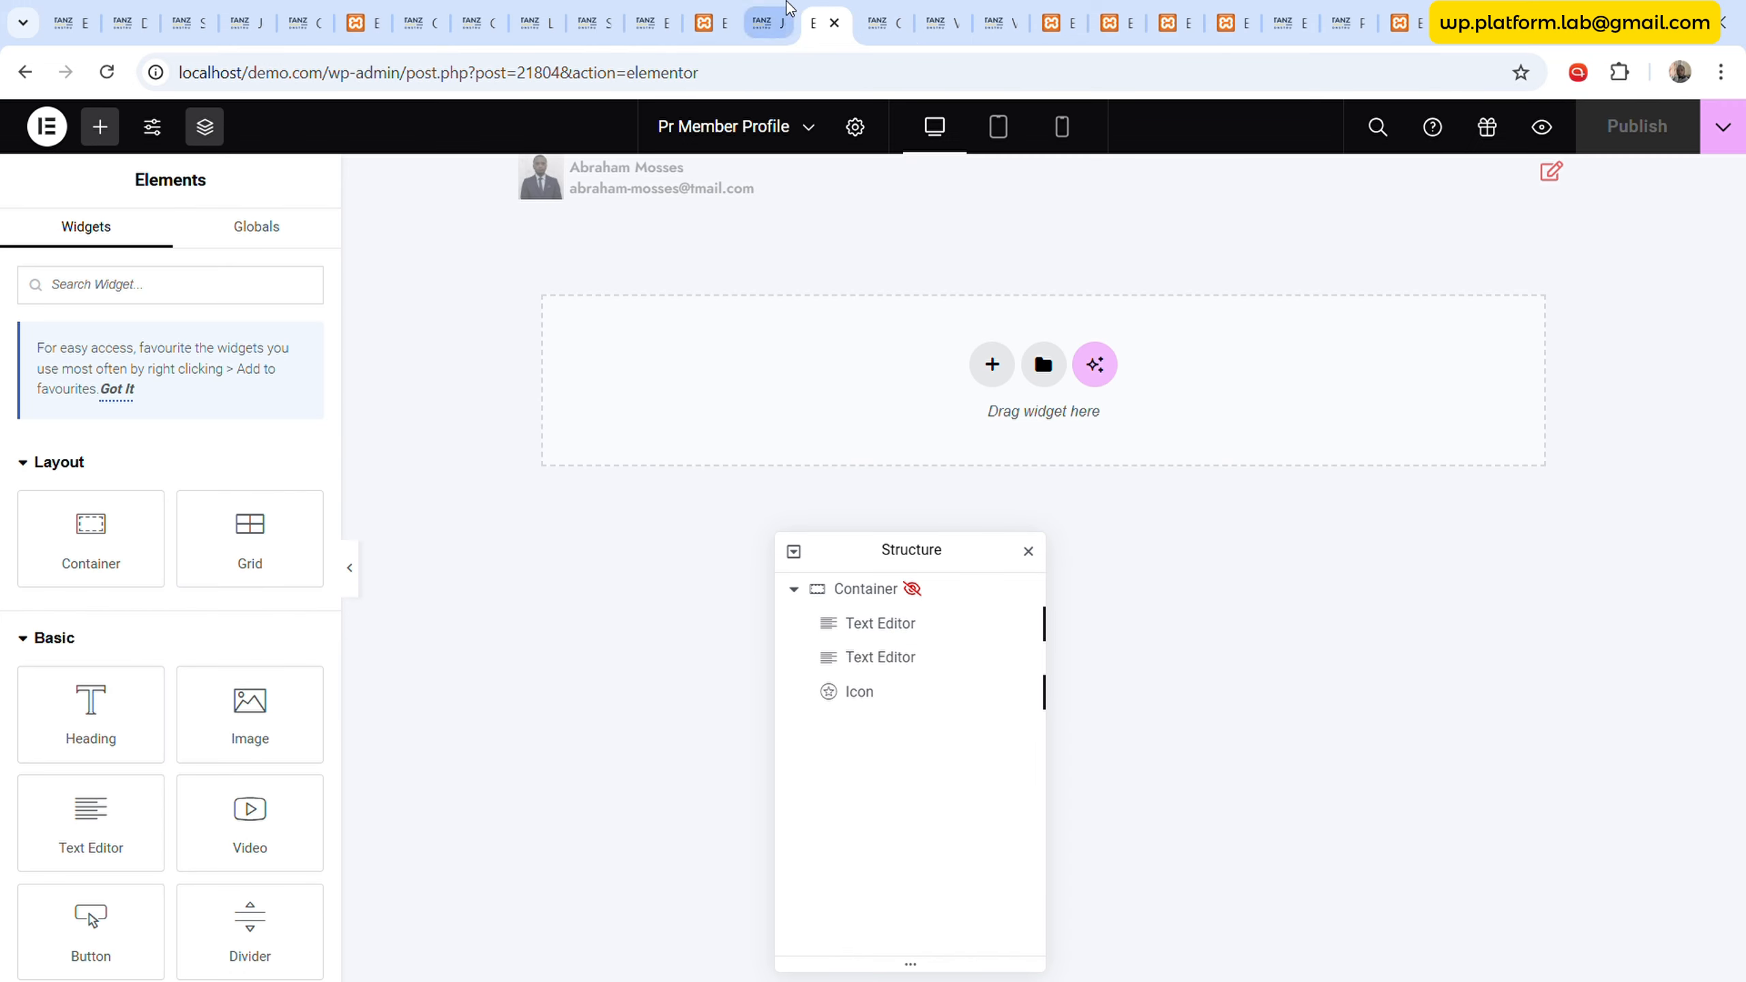
left_click(768, 20)
left_click(725, 15)
left_click(653, 19)
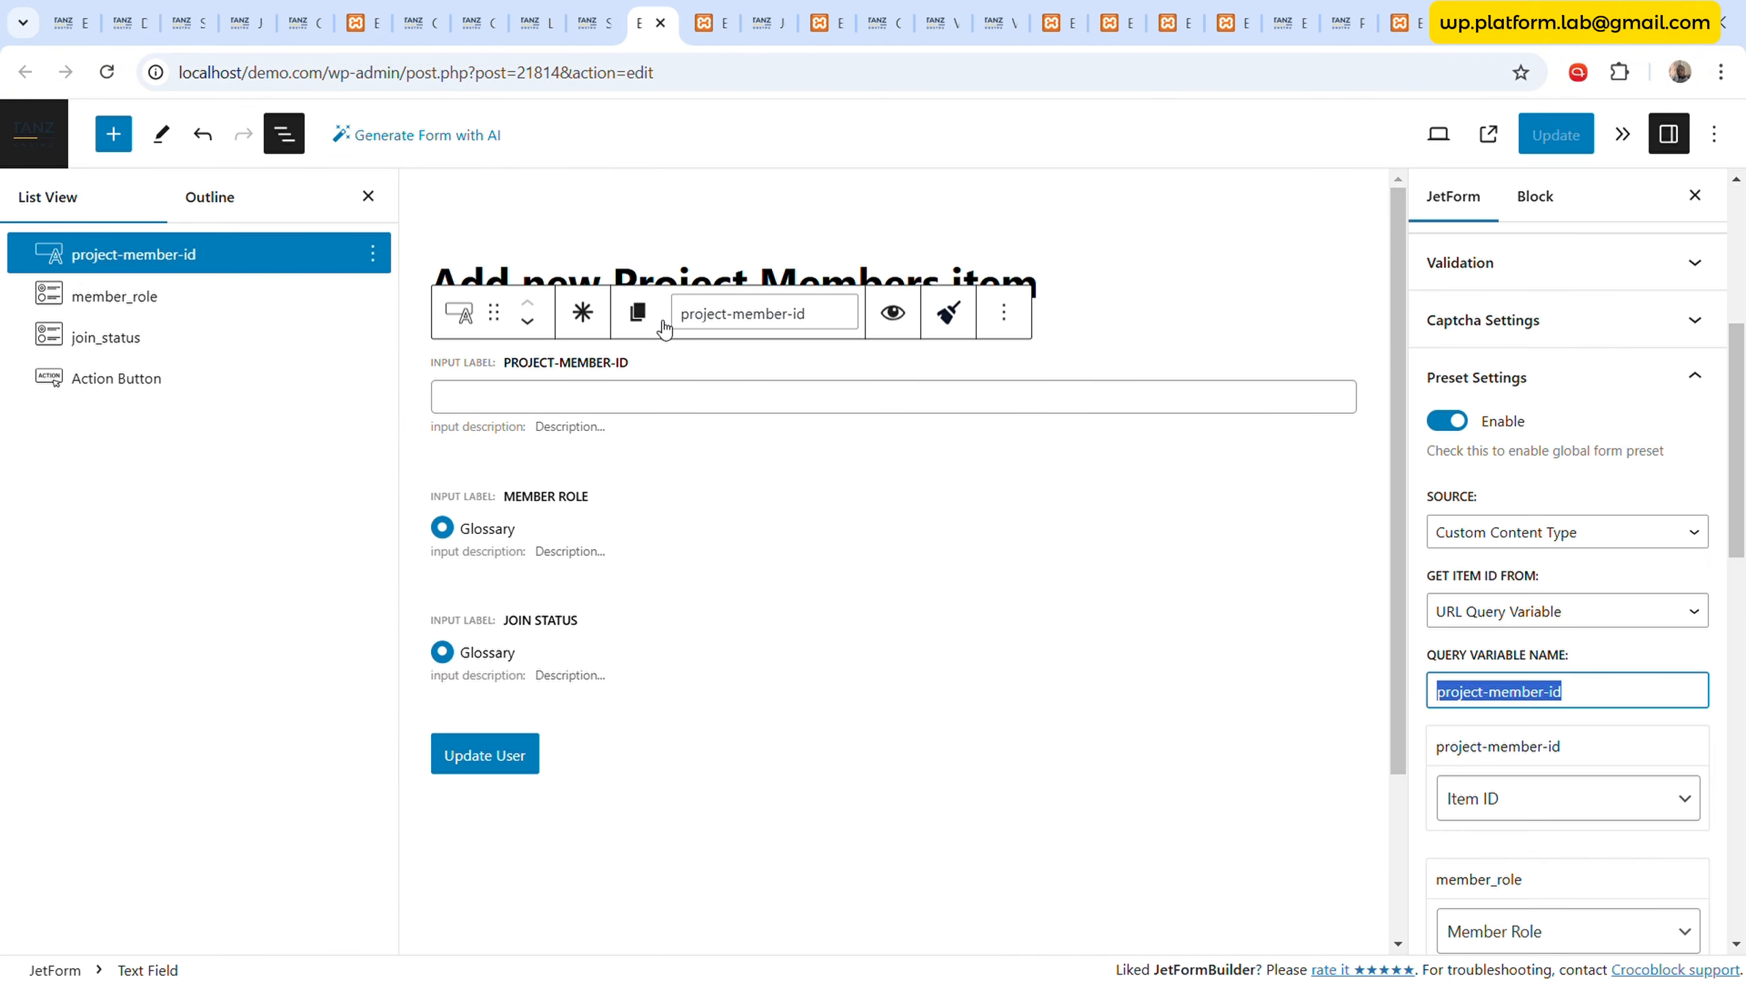
left_click(718, 447)
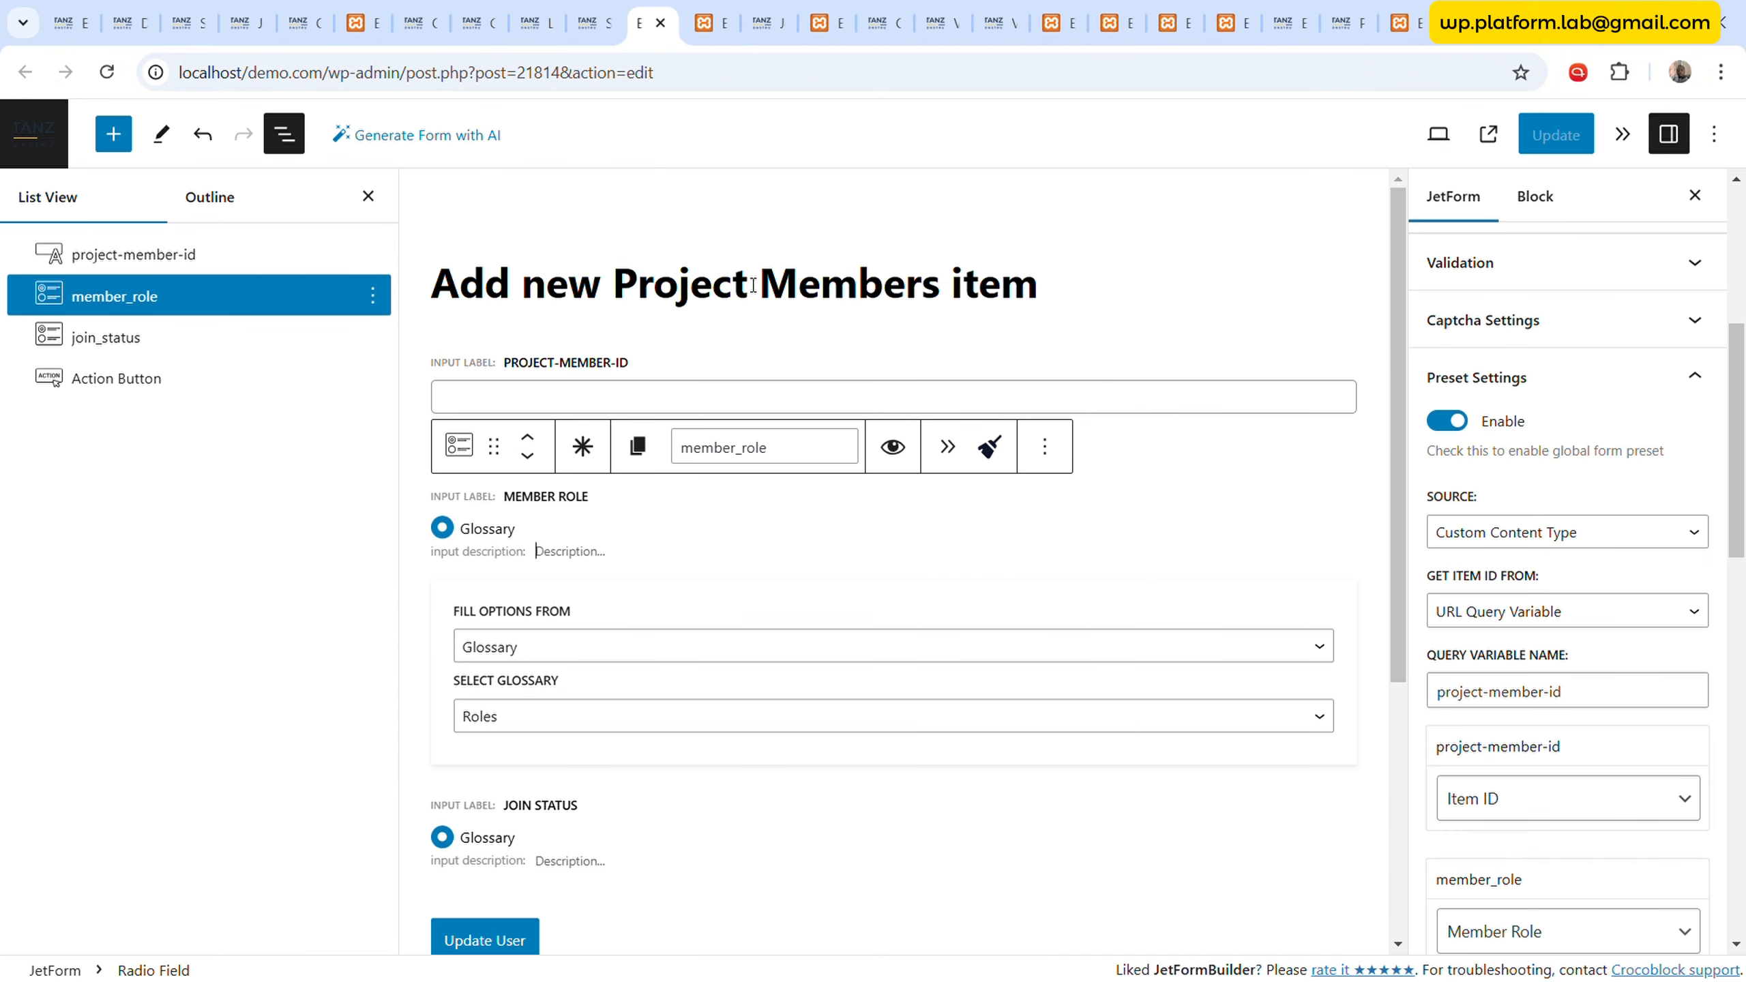
triple_click(754, 285)
type("Edi")
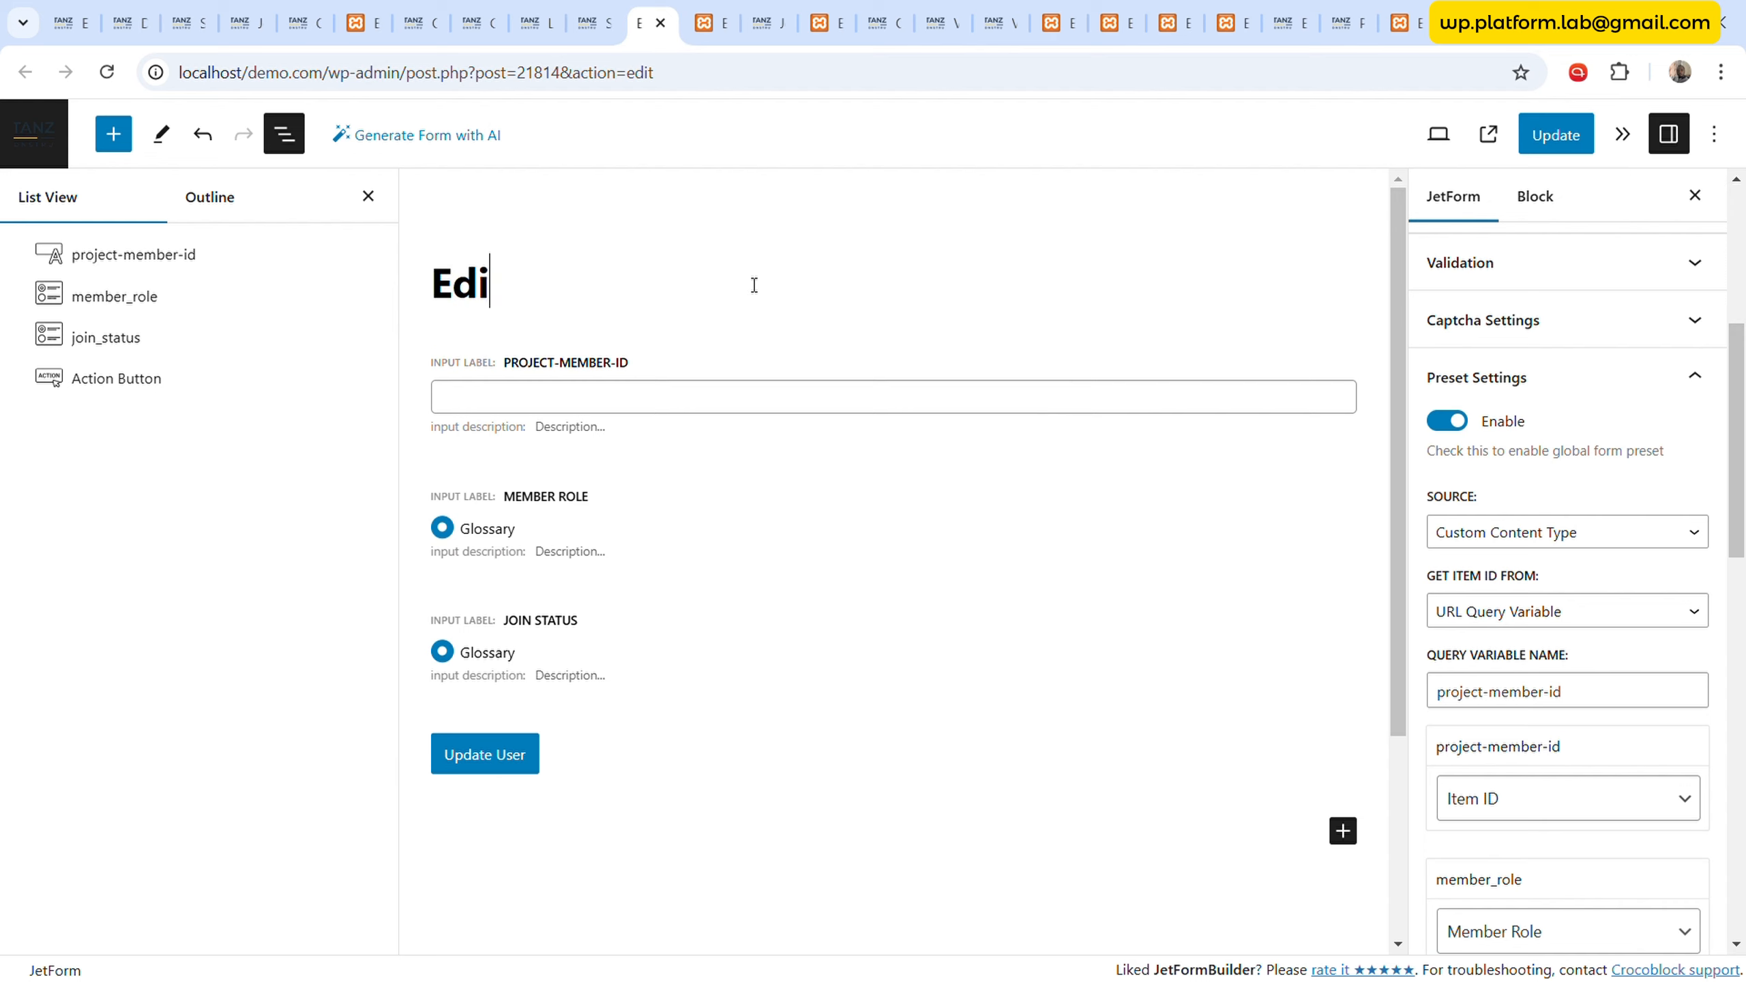
type("t Project ")
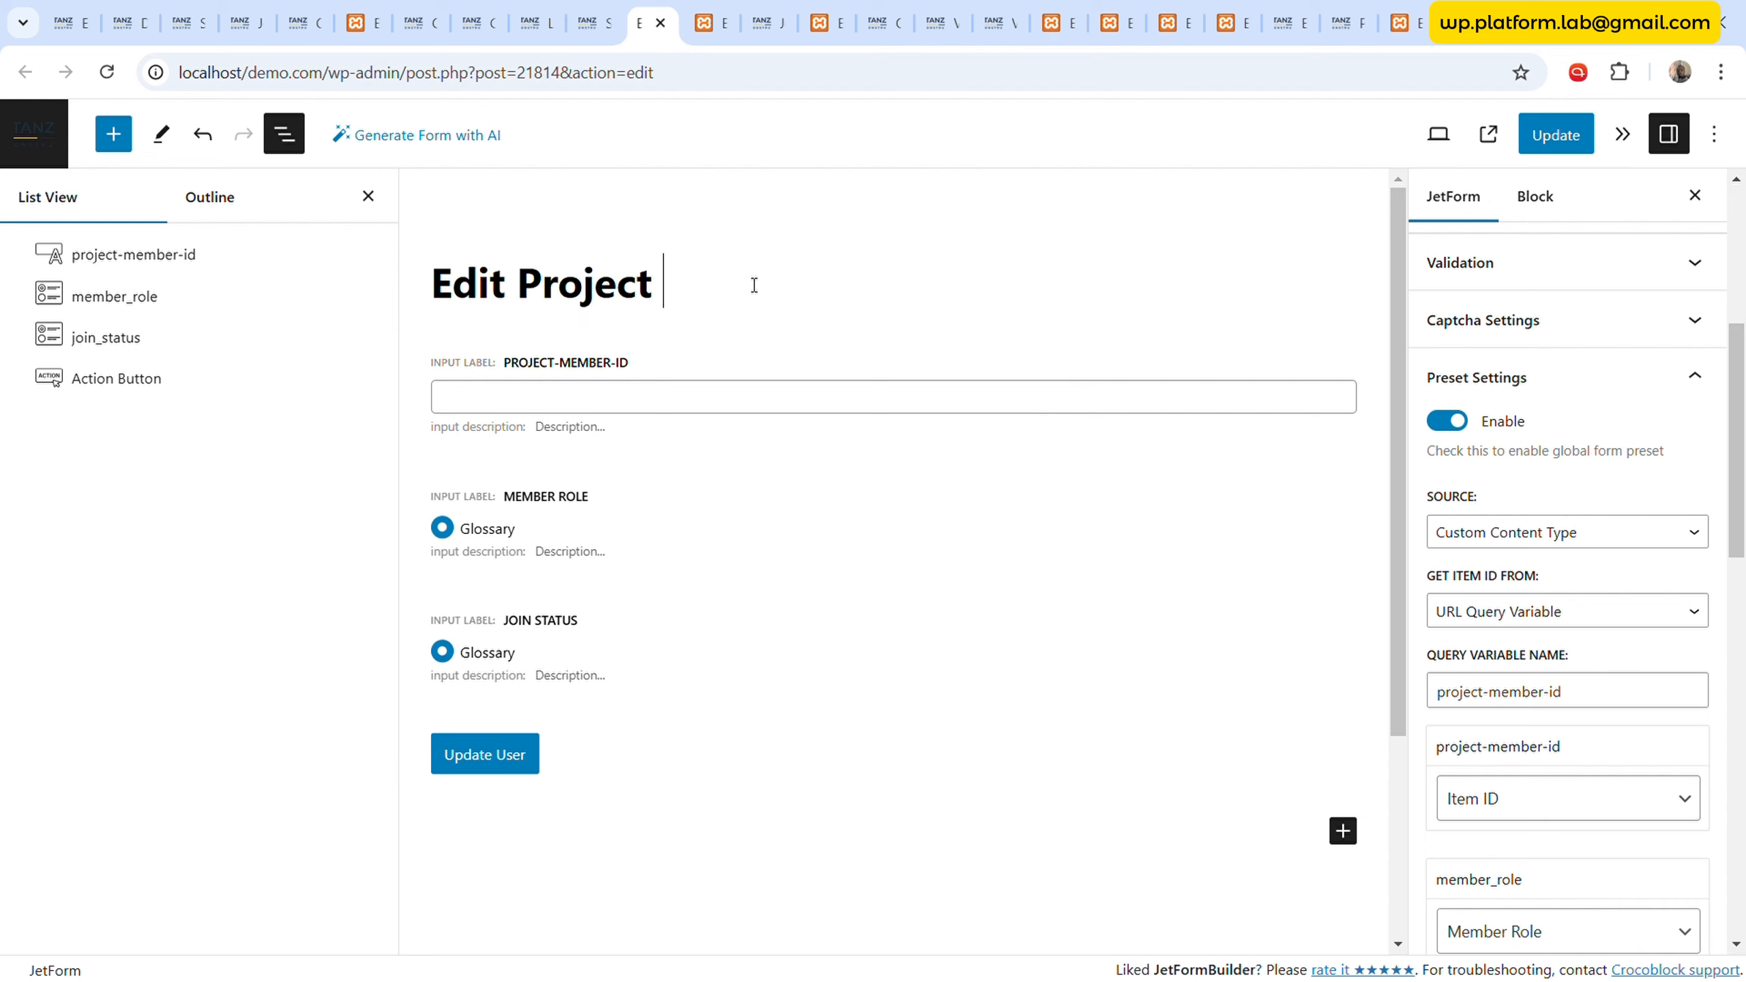
type("Member")
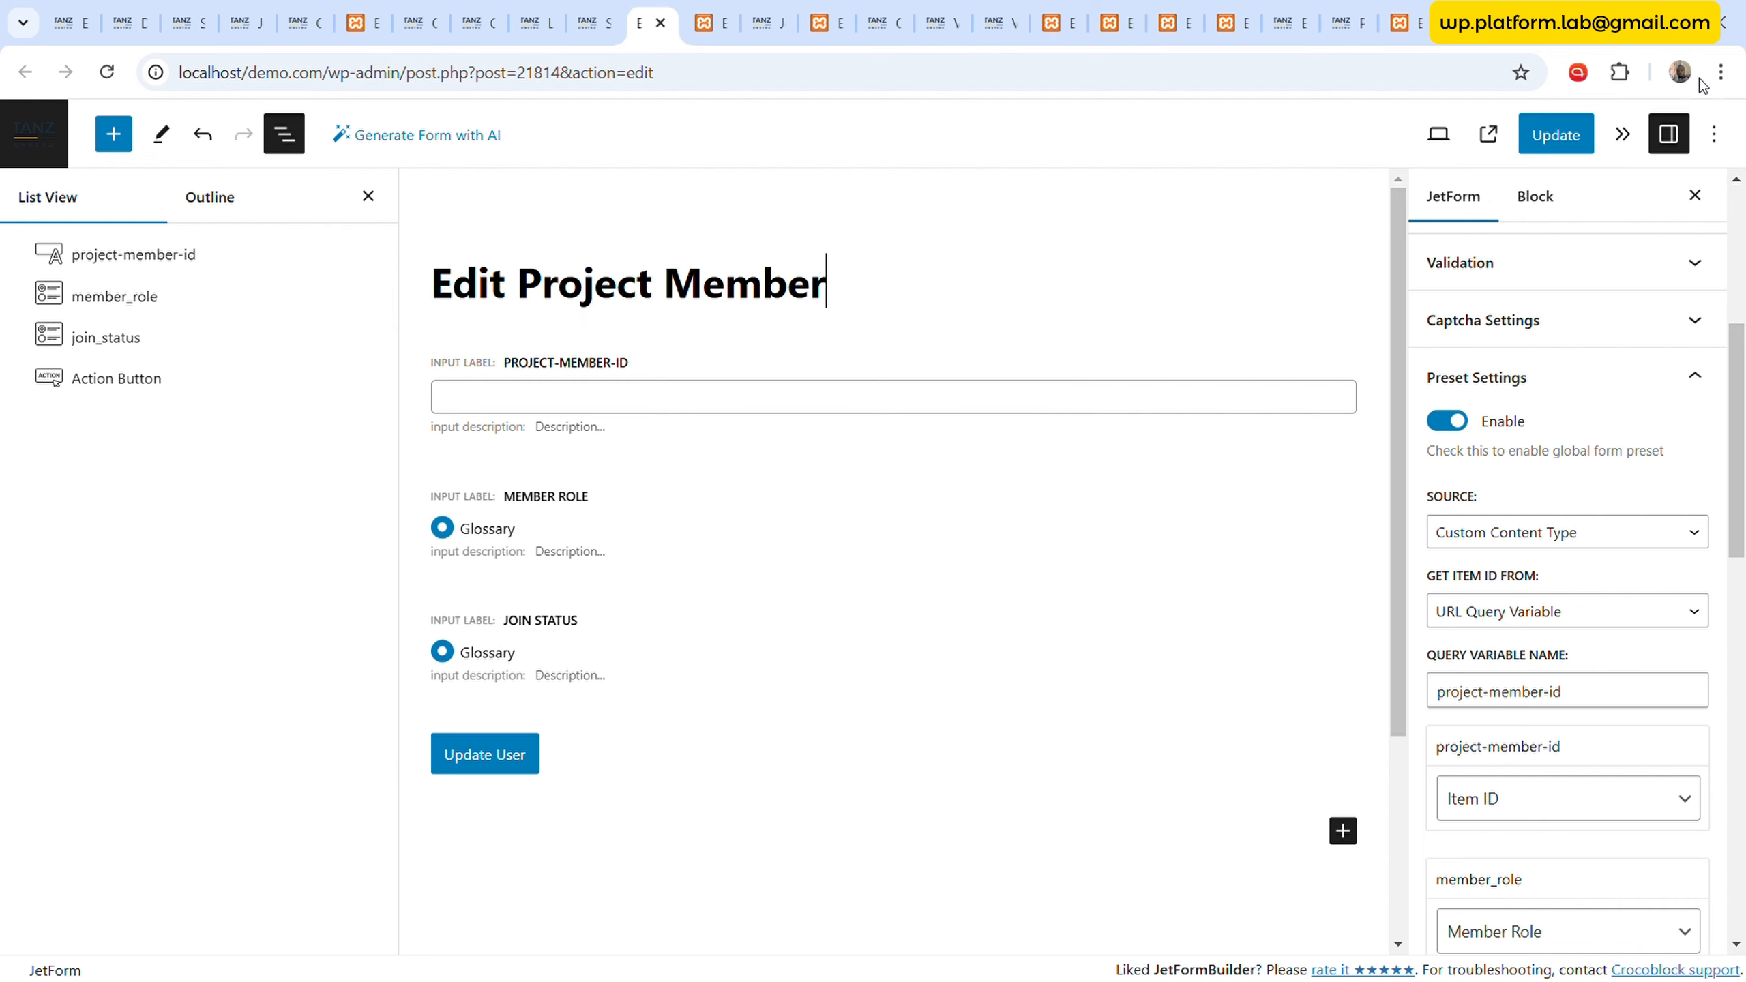
left_click(1562, 150)
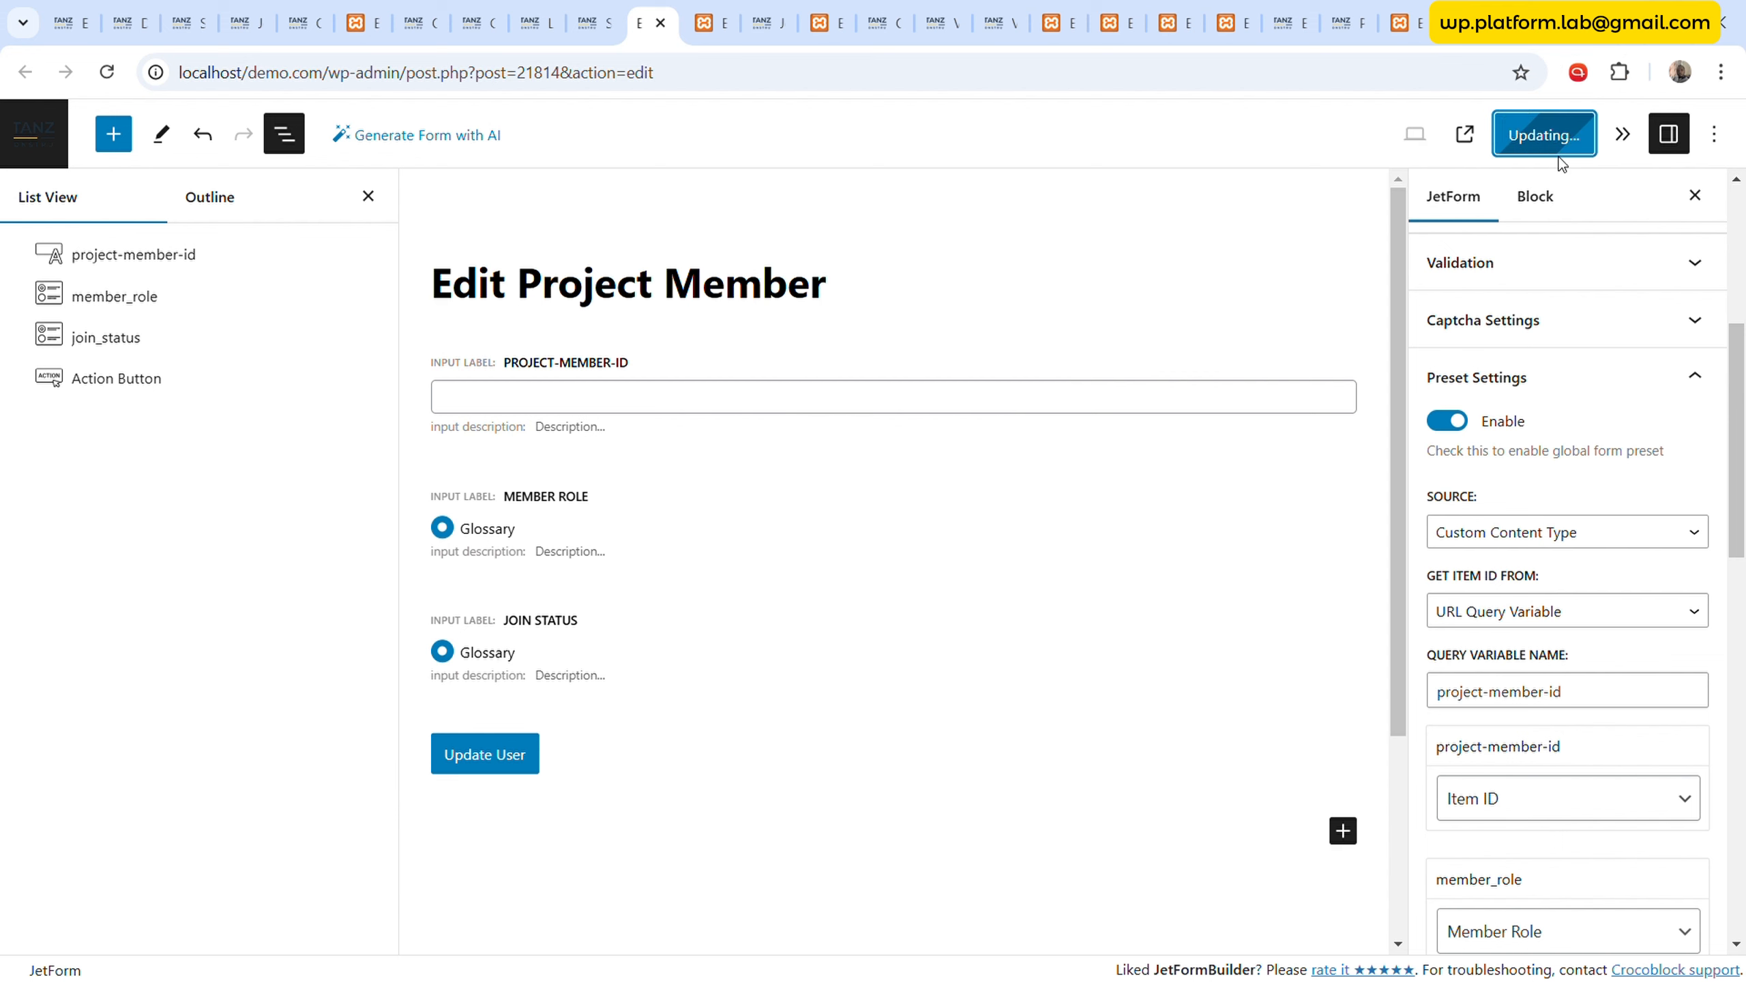
- Set the JetForm widget's submit type to AJAX in the Project Member Edit template and publish it
left_click(696, 12)
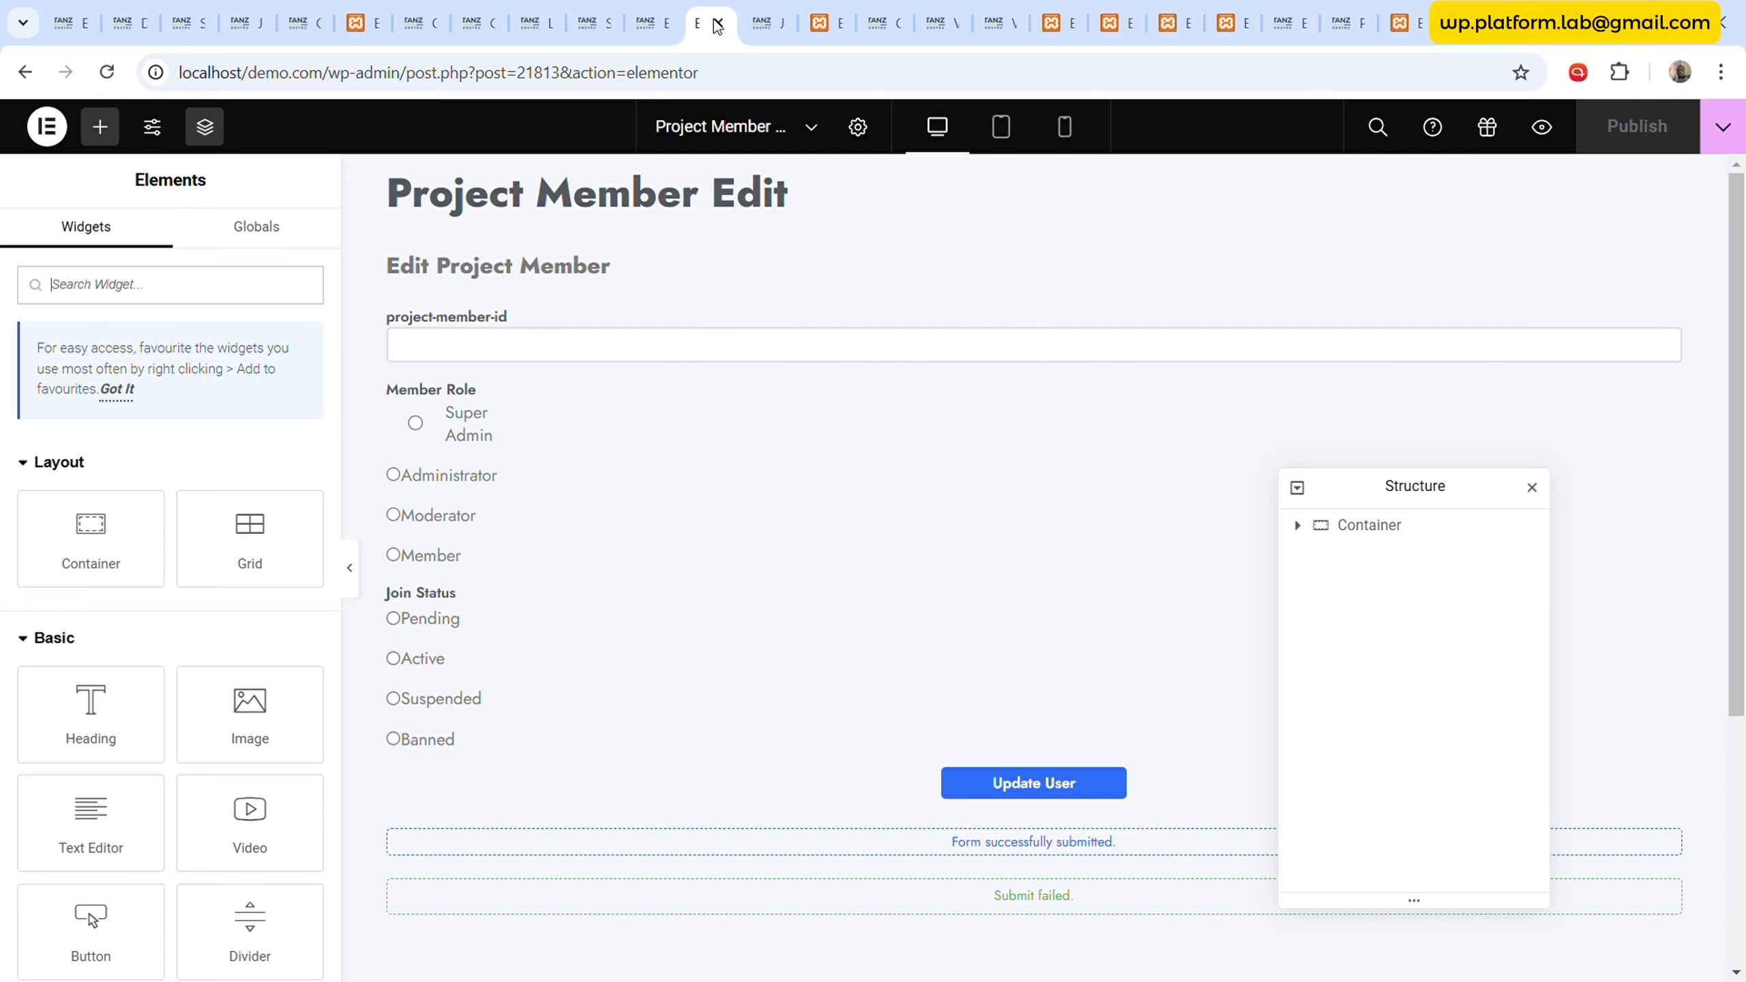
left_click(663, 515)
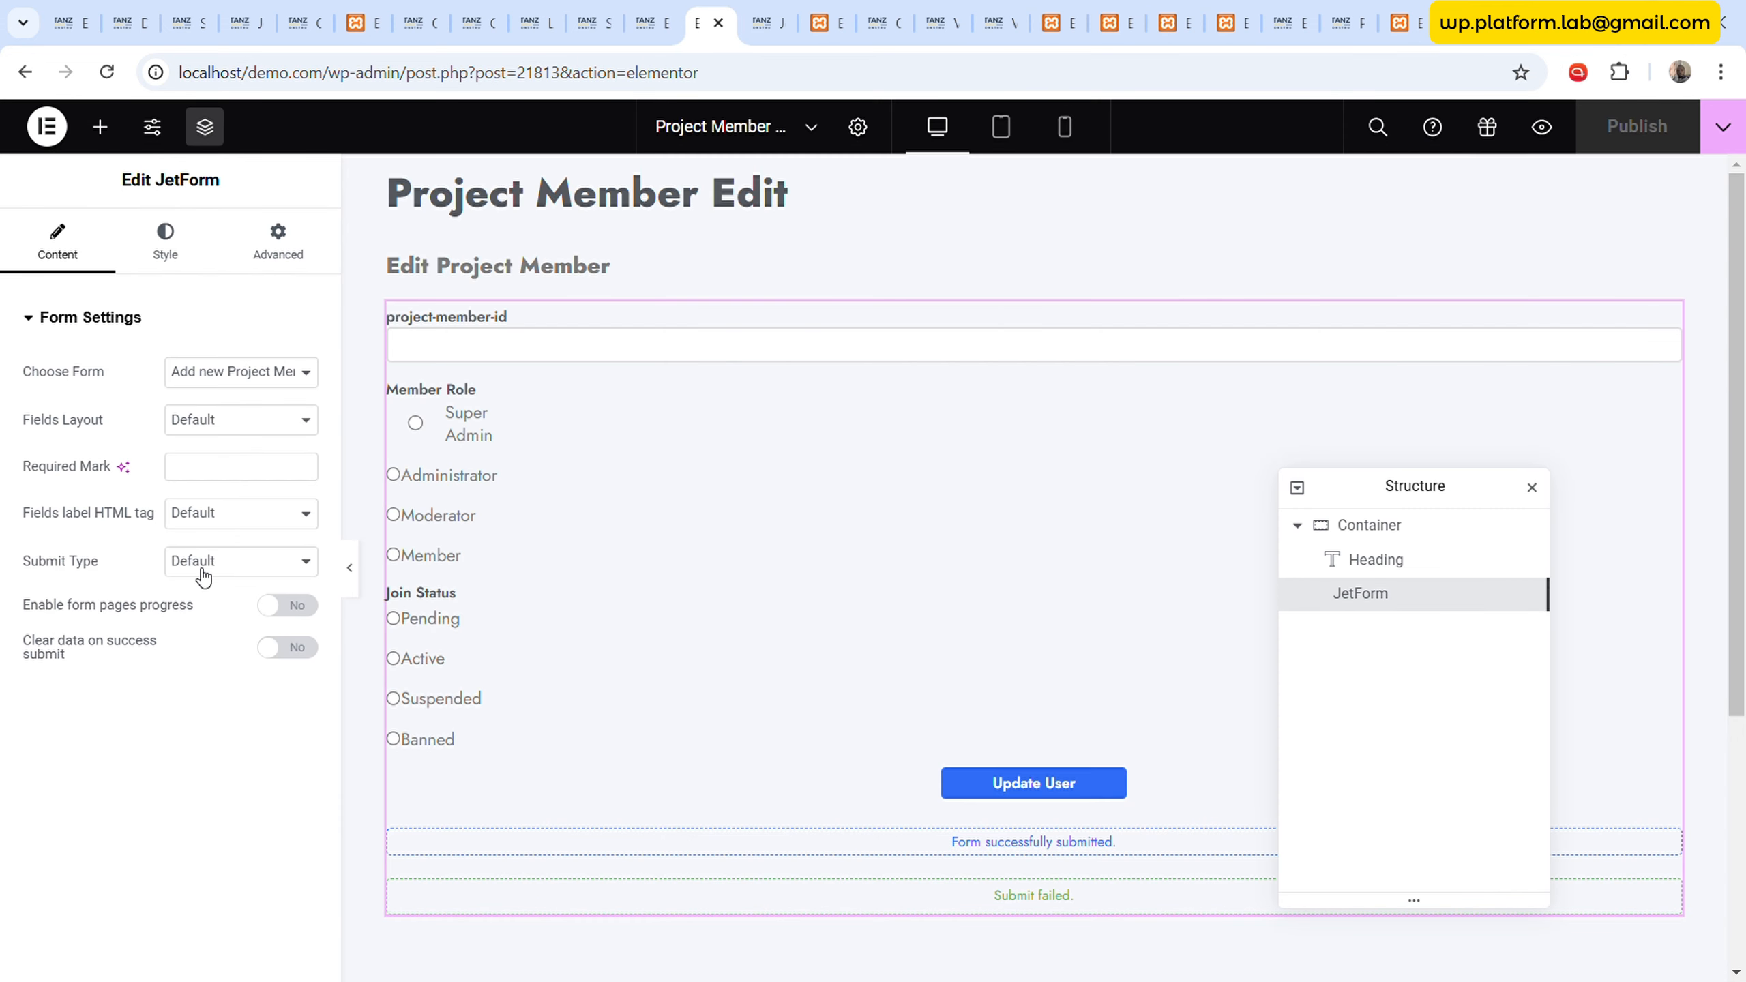
left_click(224, 647)
left_click(1626, 138)
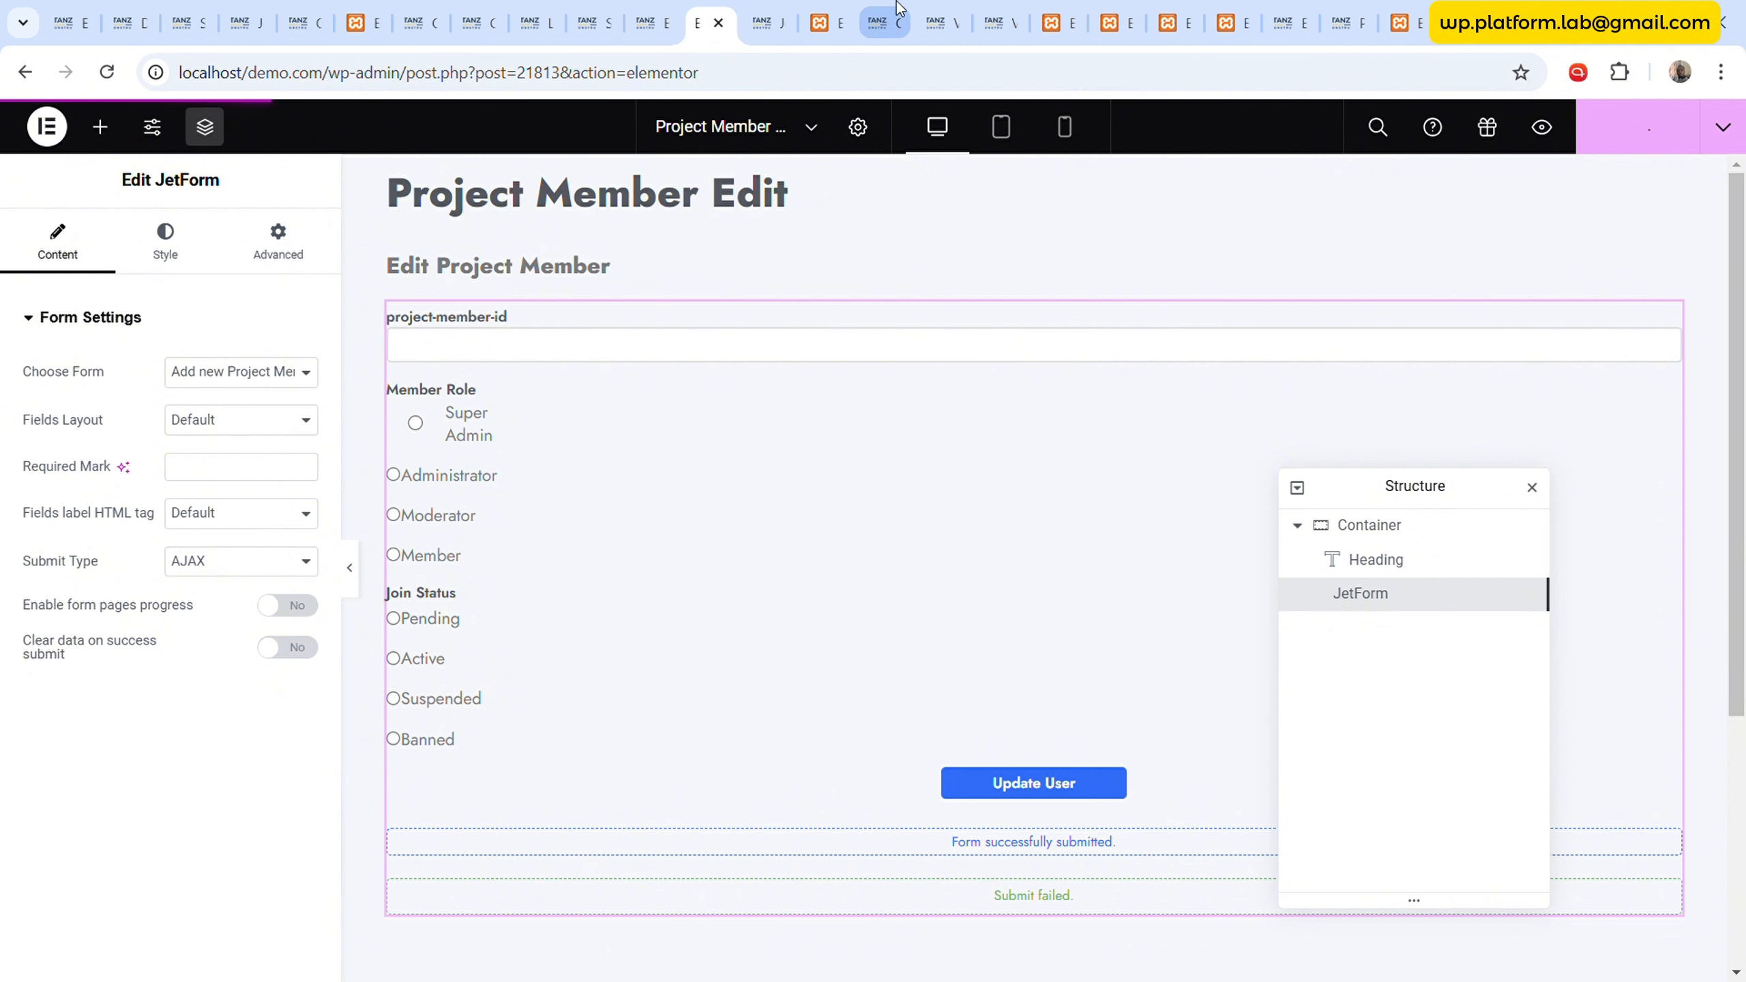
- Reload member 2's edit page, submit the form with join status Banned, and return to the project overview page
left_click(887, 22)
left_click(1000, 21)
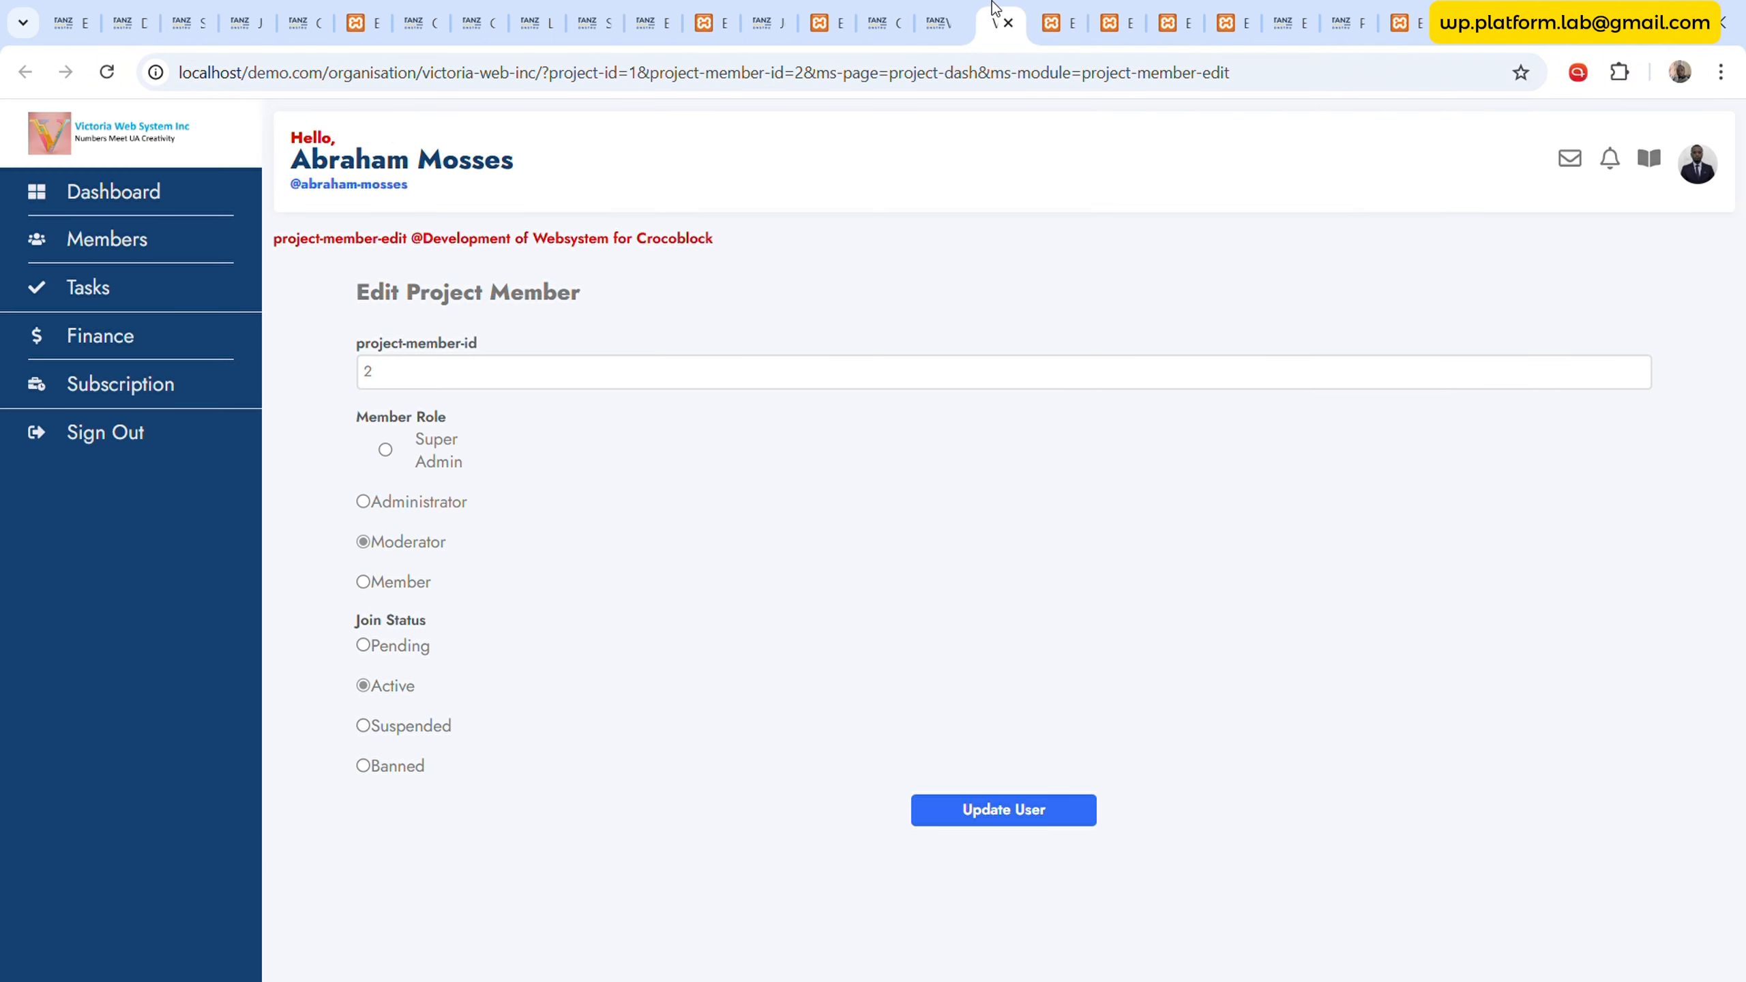
left_click(113, 76)
left_click(406, 769)
left_click(1003, 818)
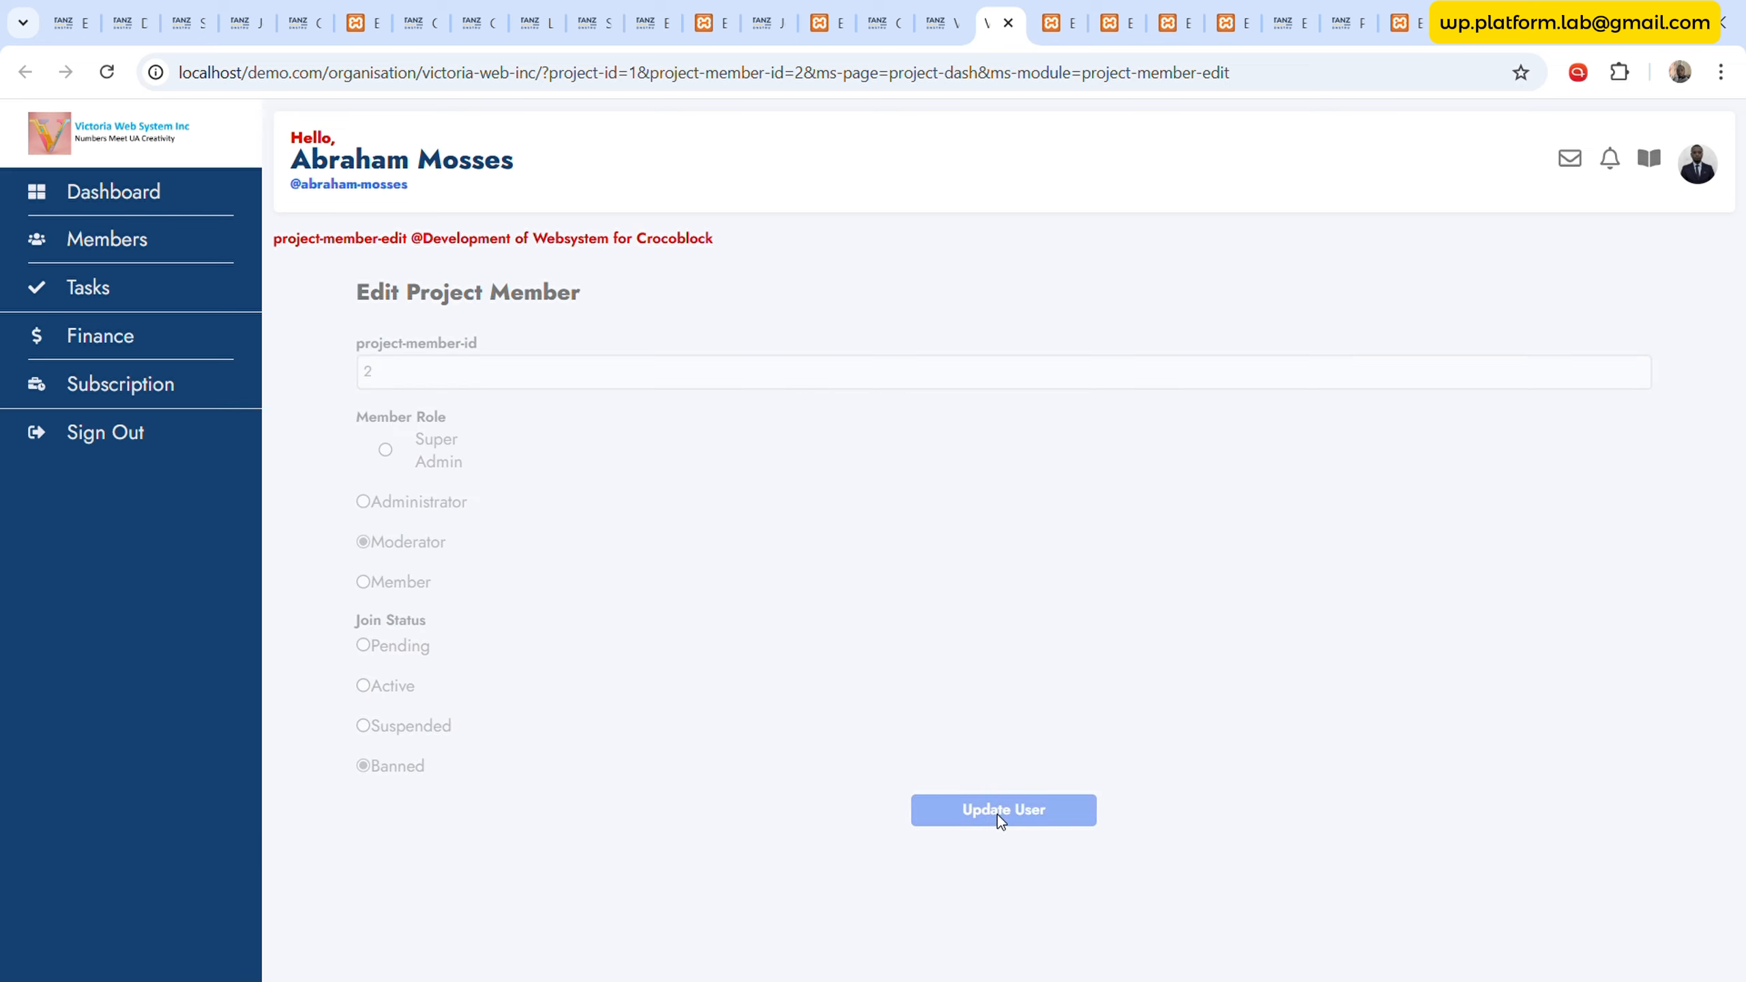
left_click(946, 4)
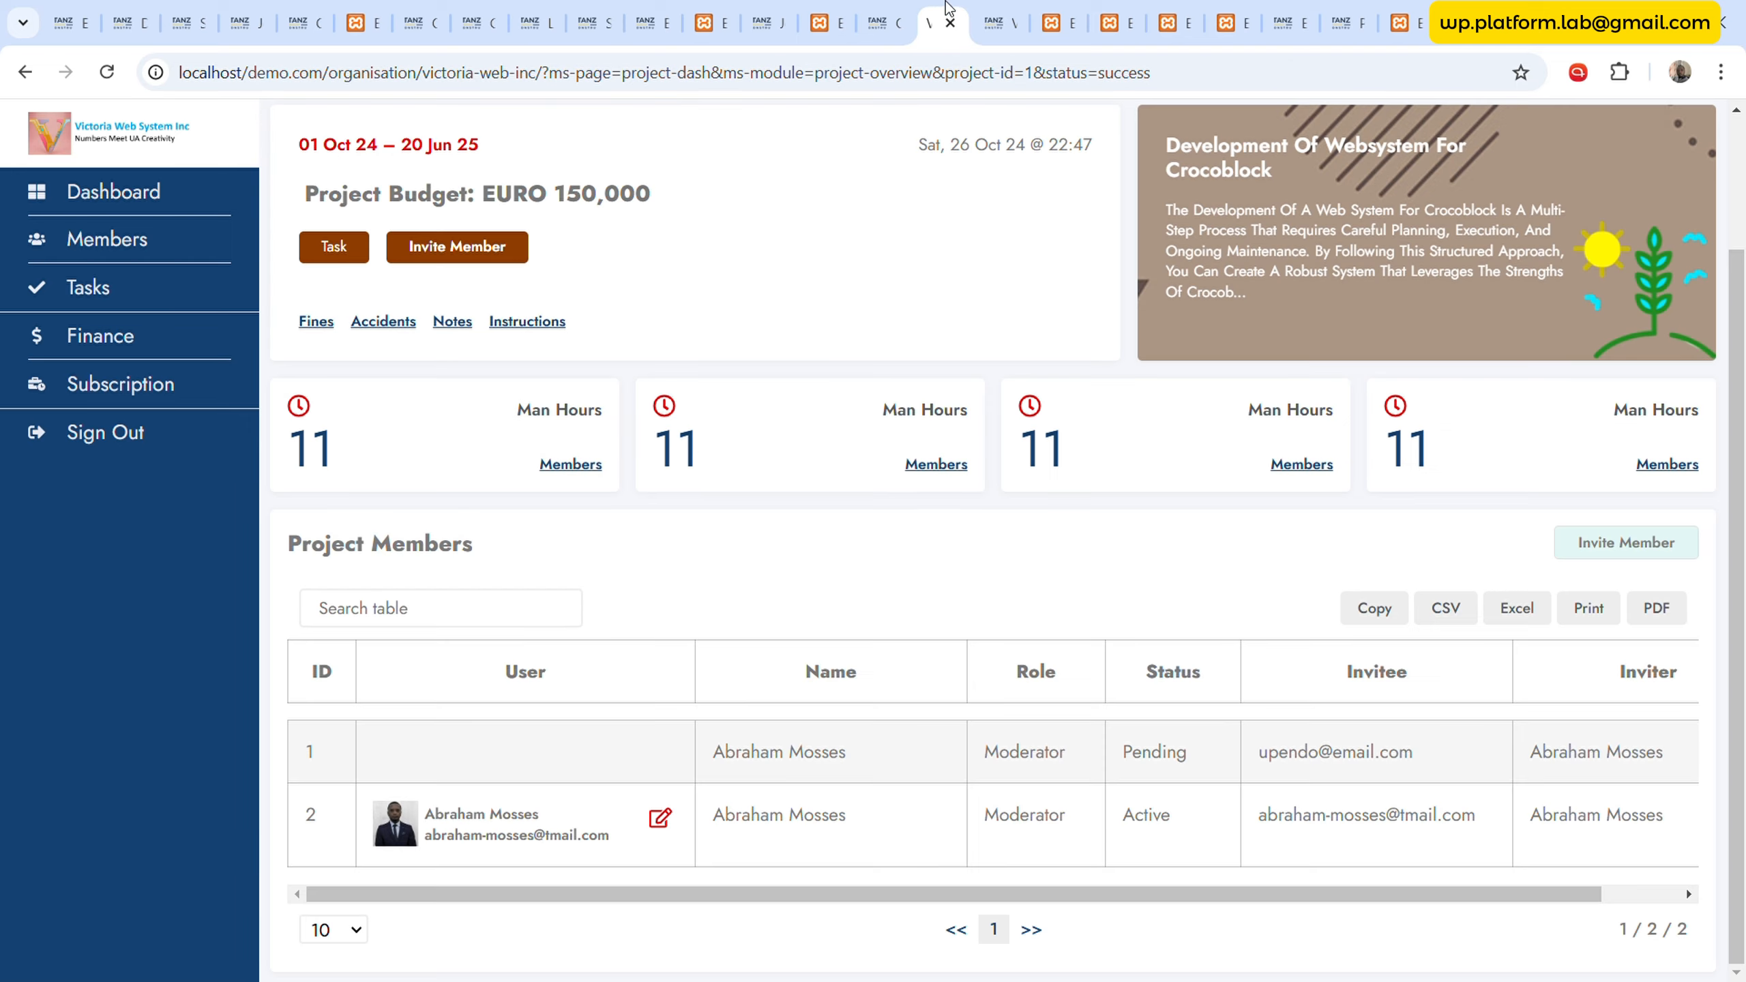
- Reload the project overview page, submit member 2's edit form with join status Active, and recheck access to the overview
left_click(109, 74)
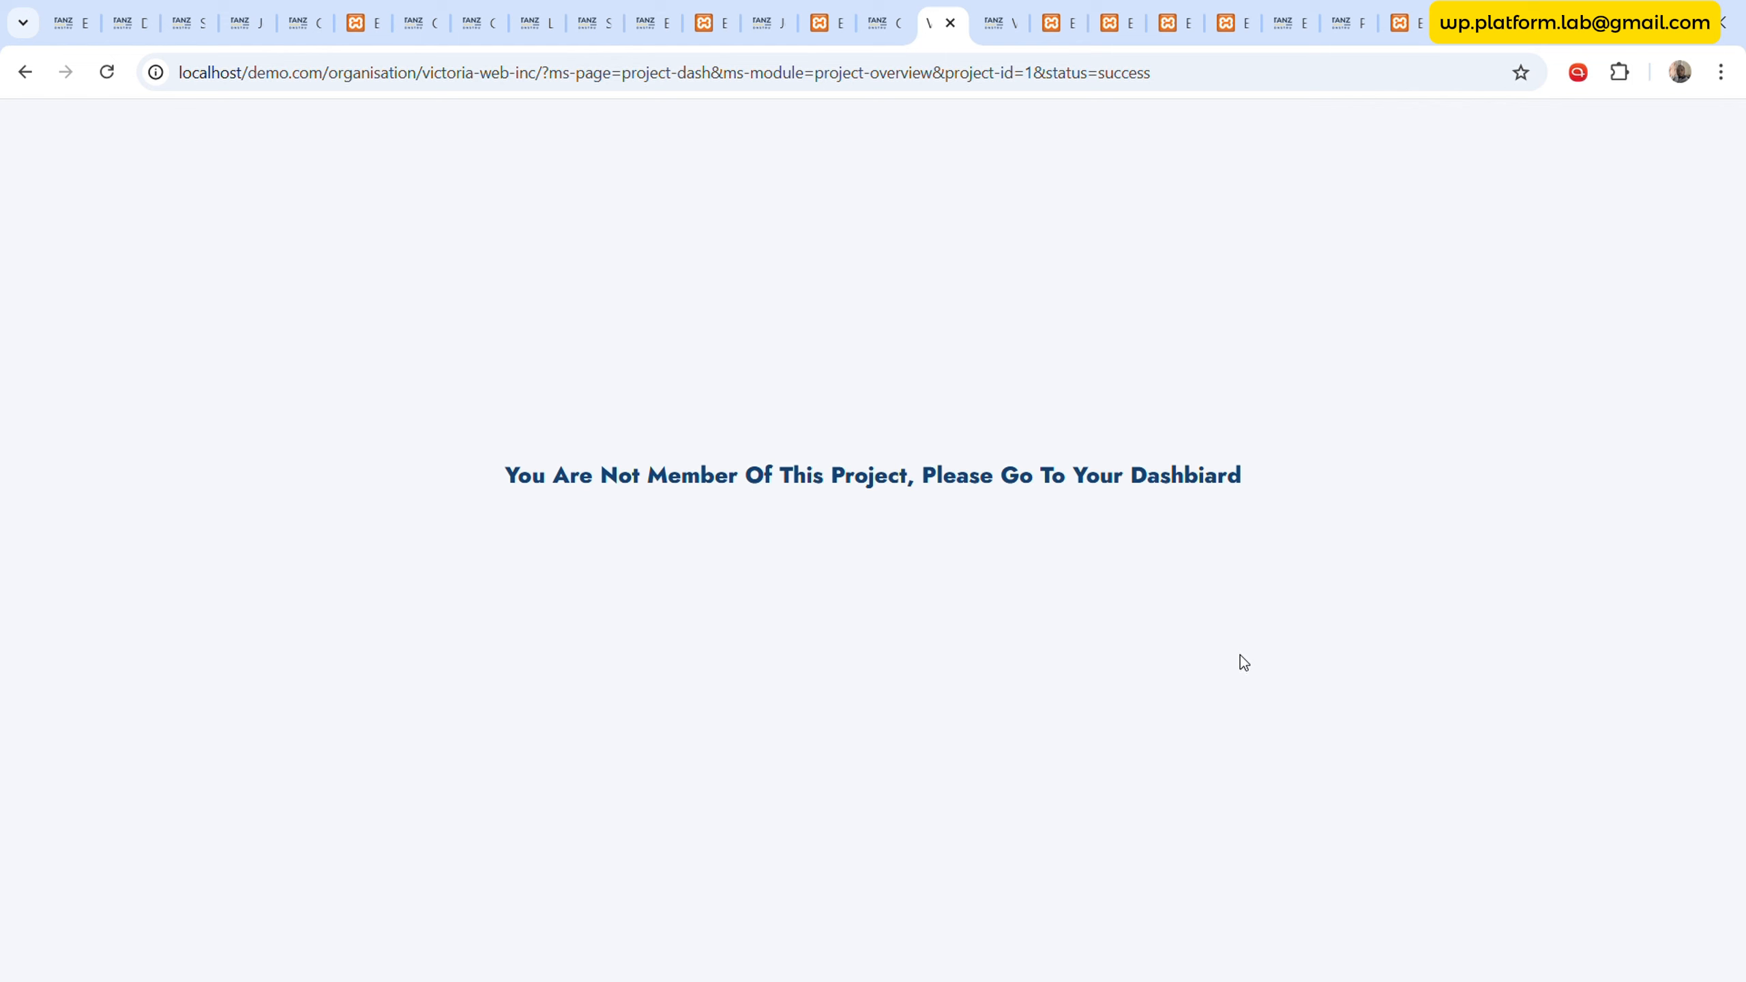
left_click(1000, 22)
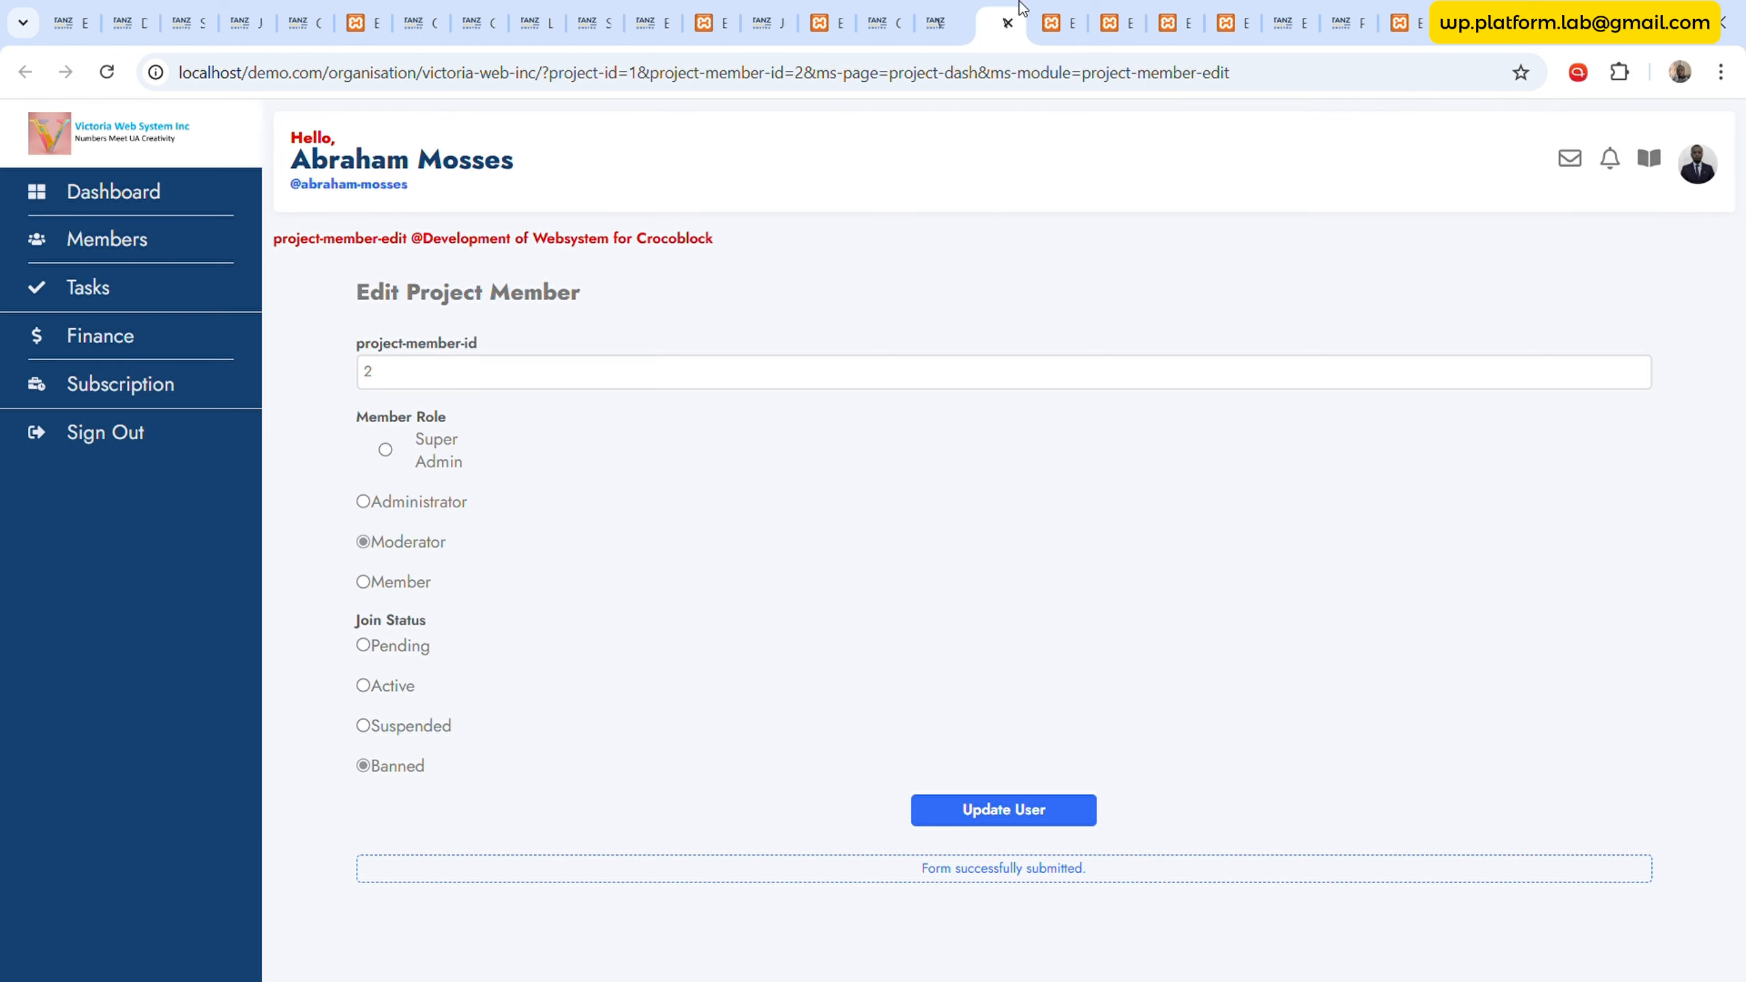
left_click(393, 691)
left_click(993, 811)
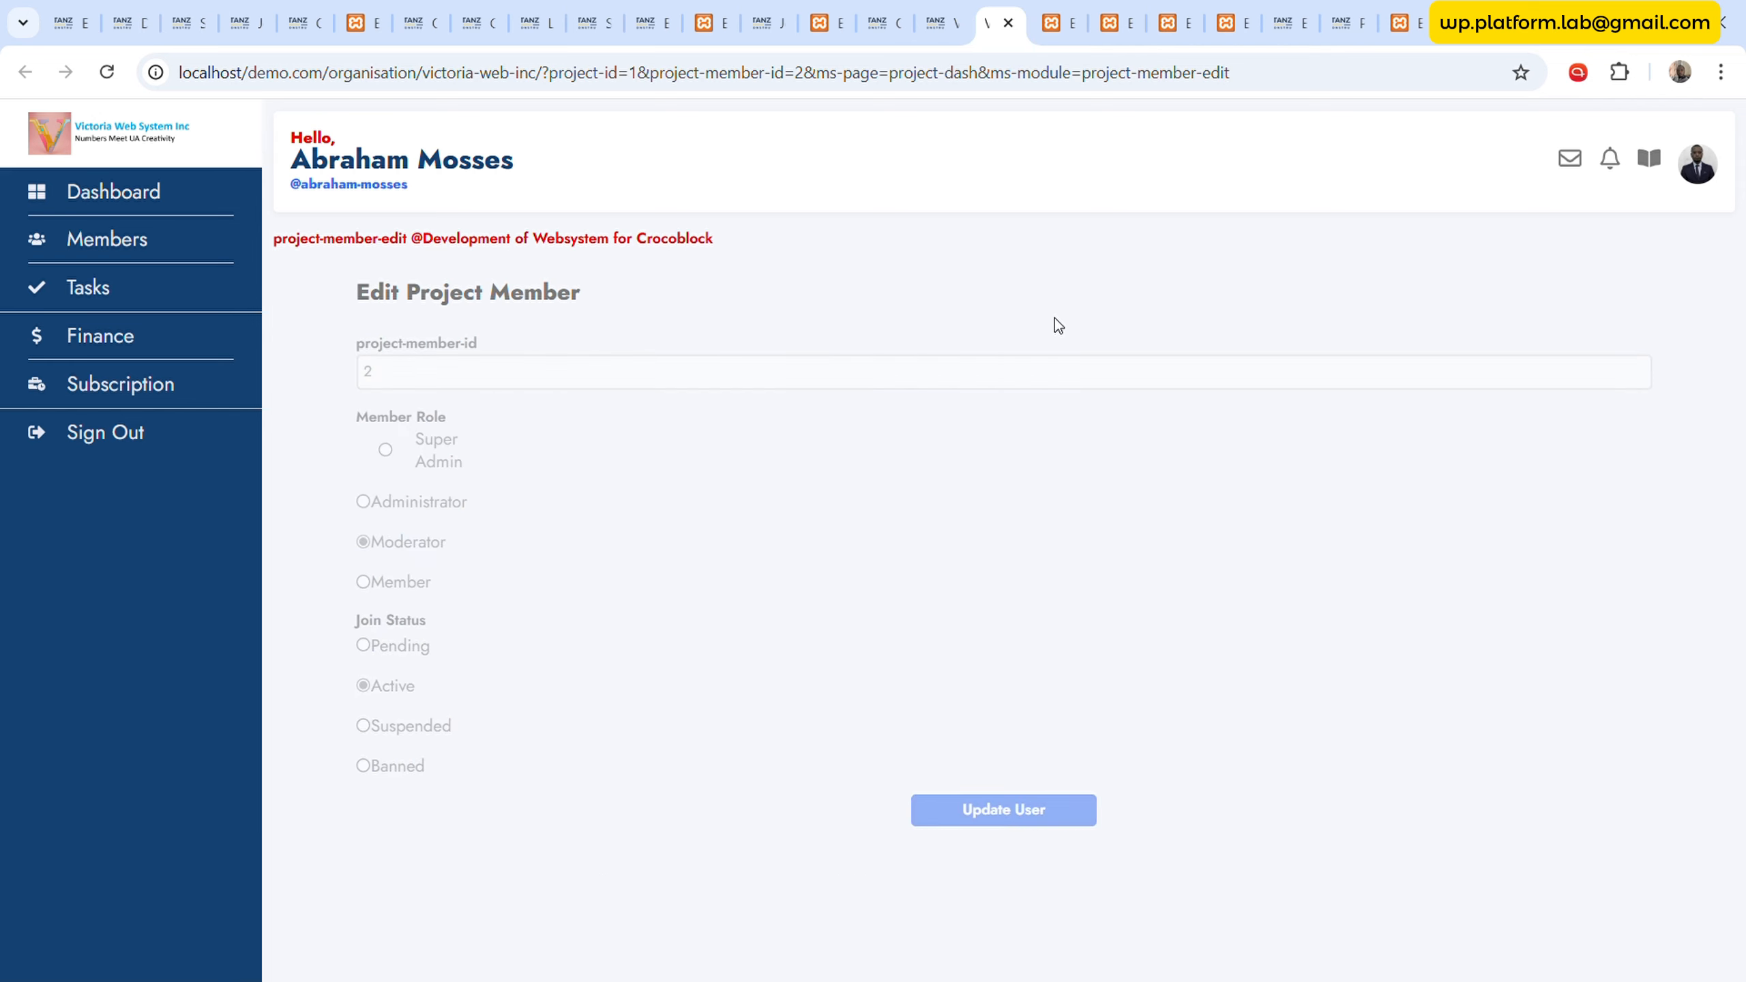
left_click(935, 11)
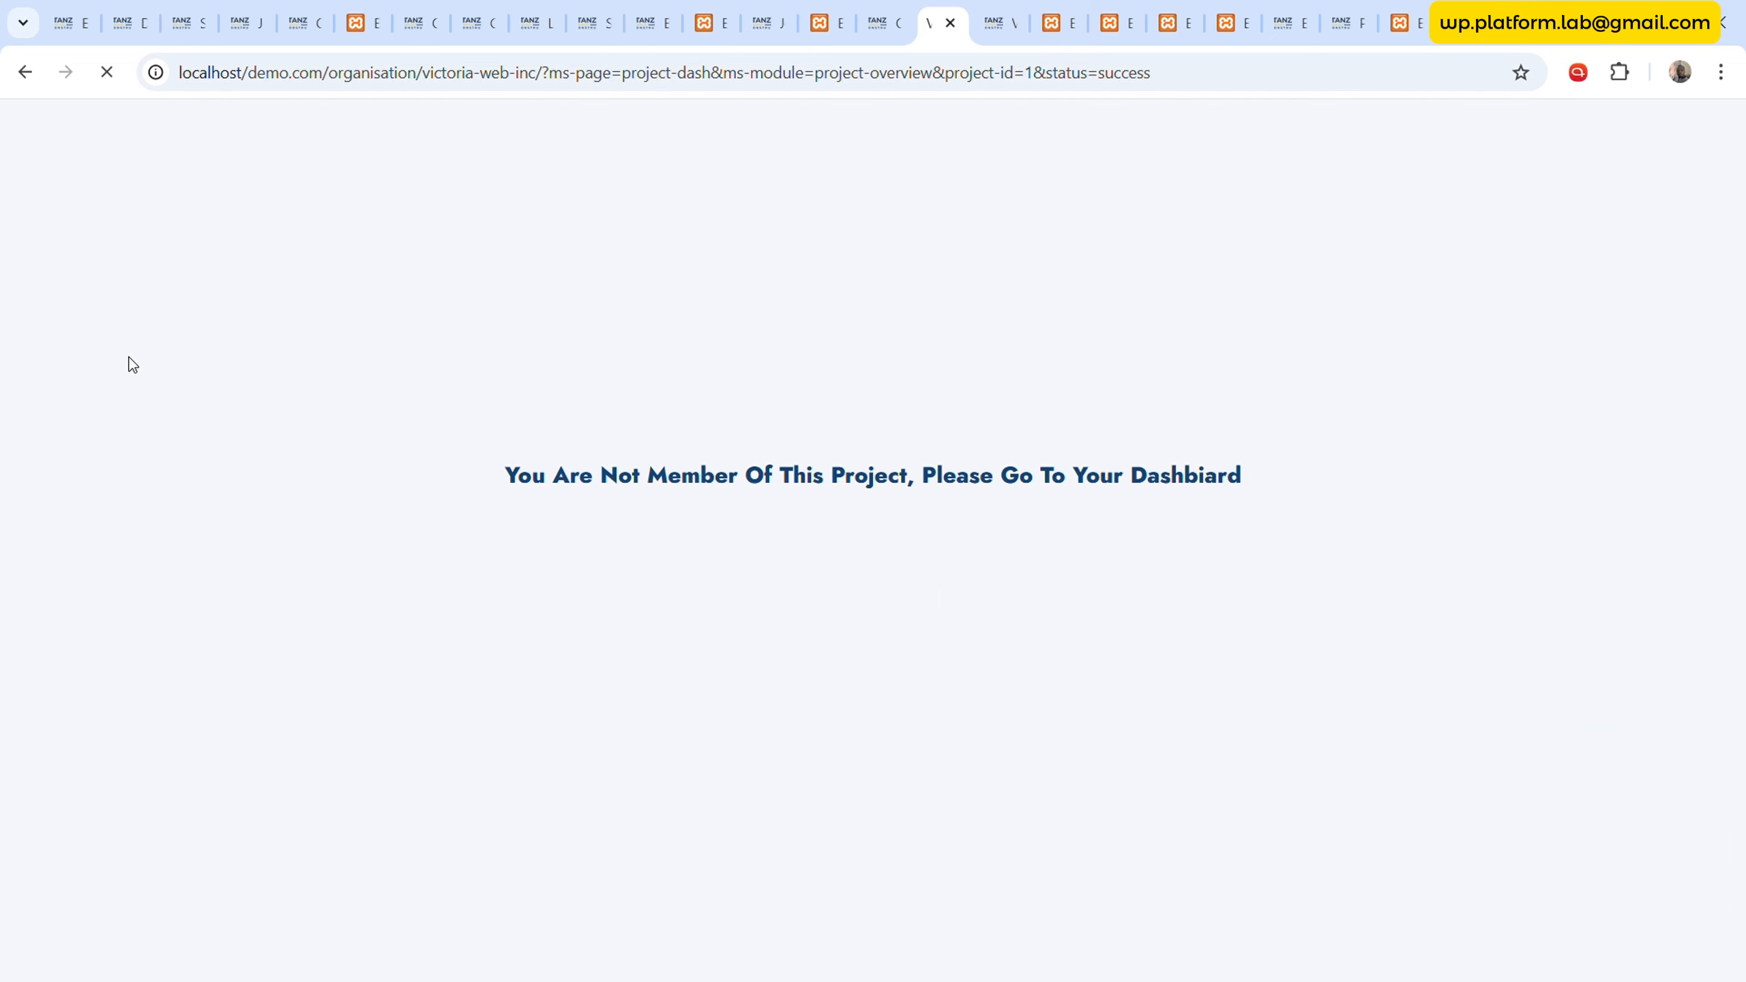
left_click(987, 11)
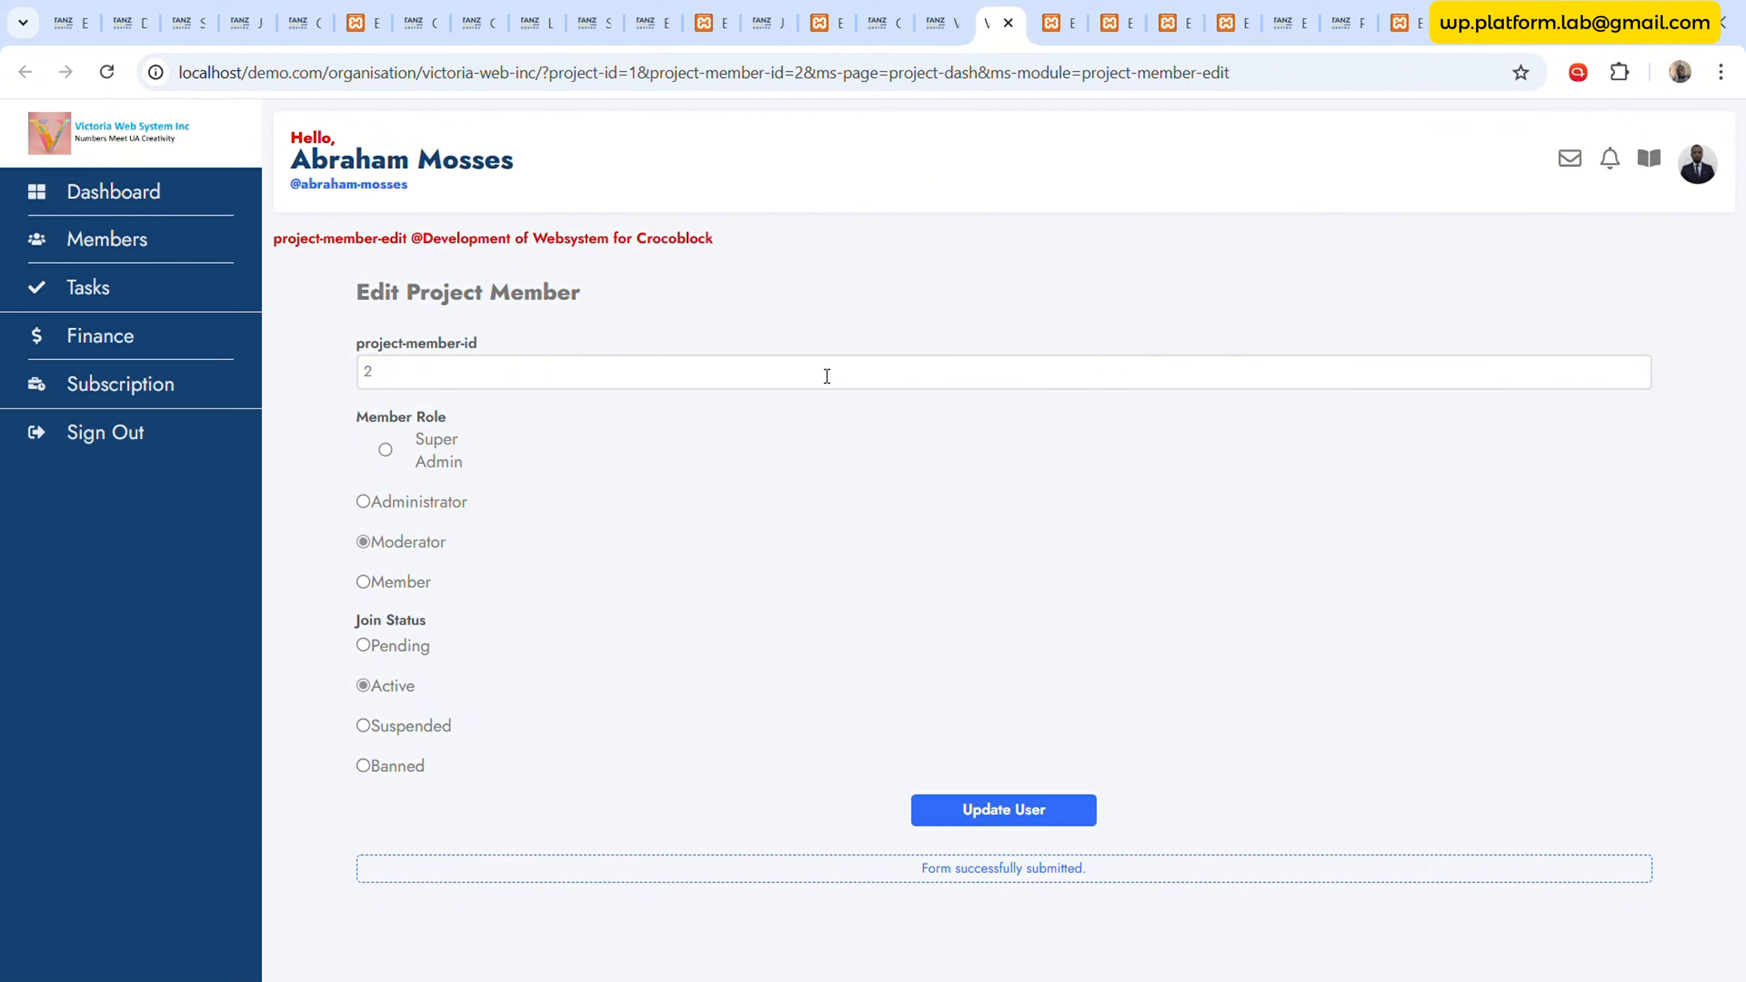
- Convert the project-member-id field of the Edit Project Member form to a Hidden Field and update the form
left_click(705, 20)
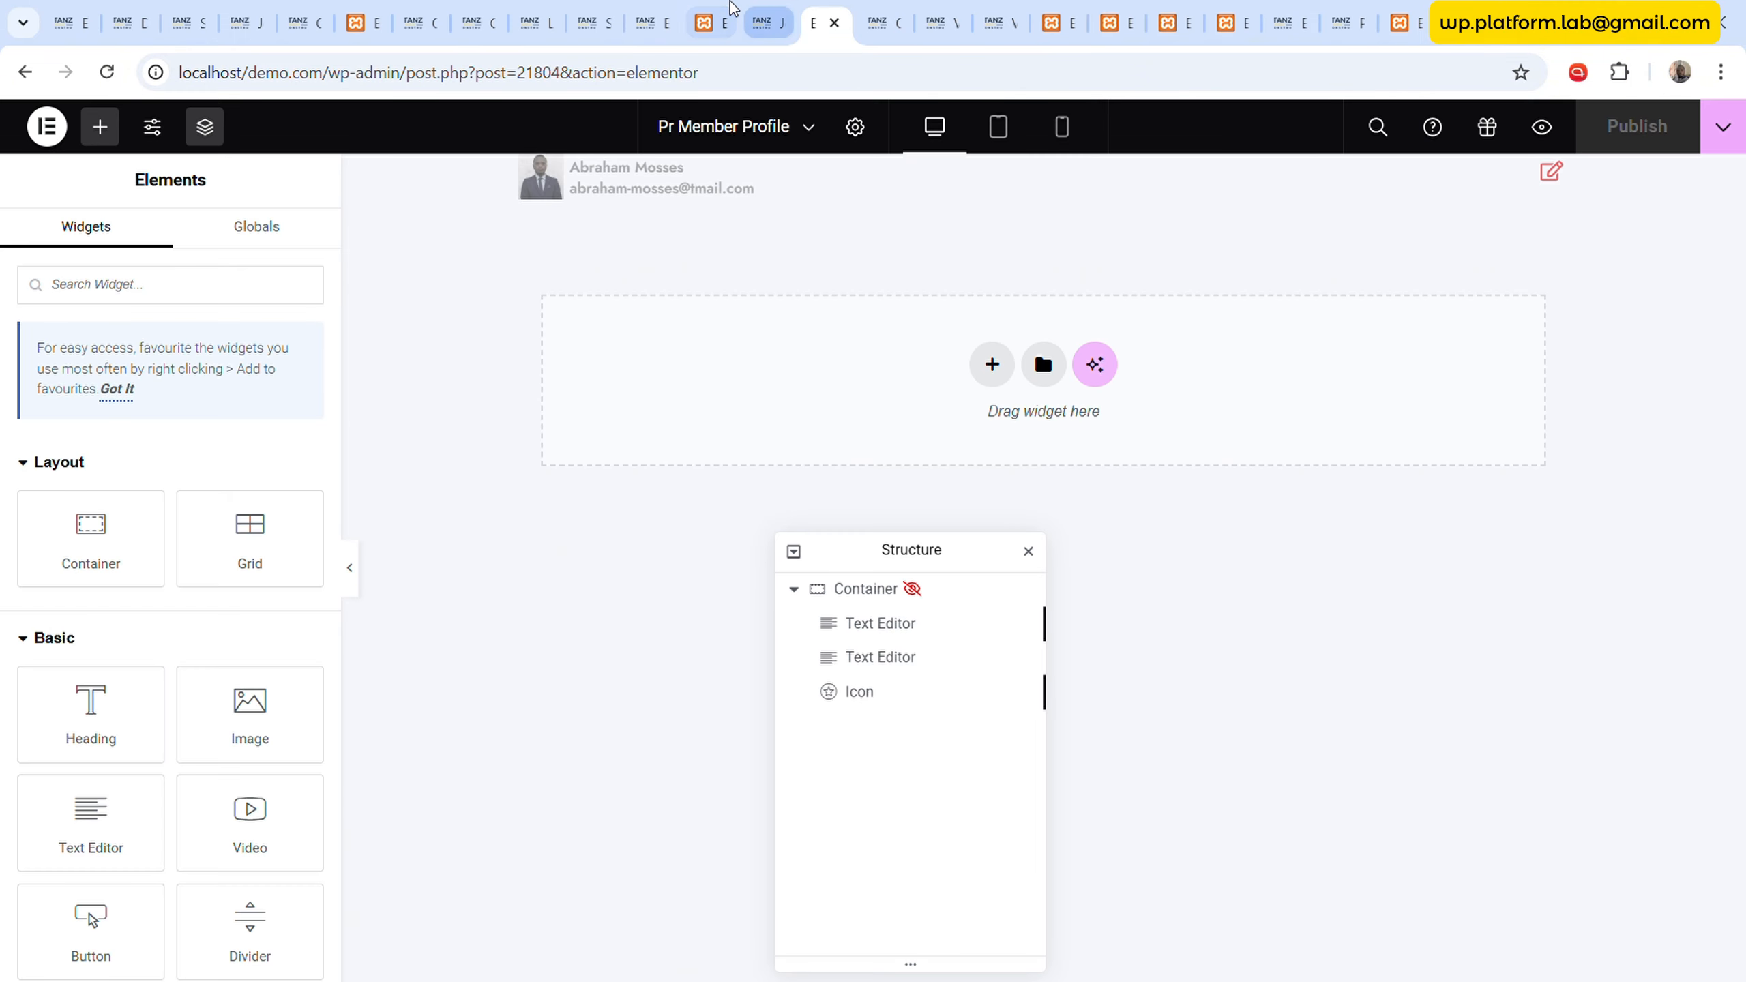
left_click(647, 20)
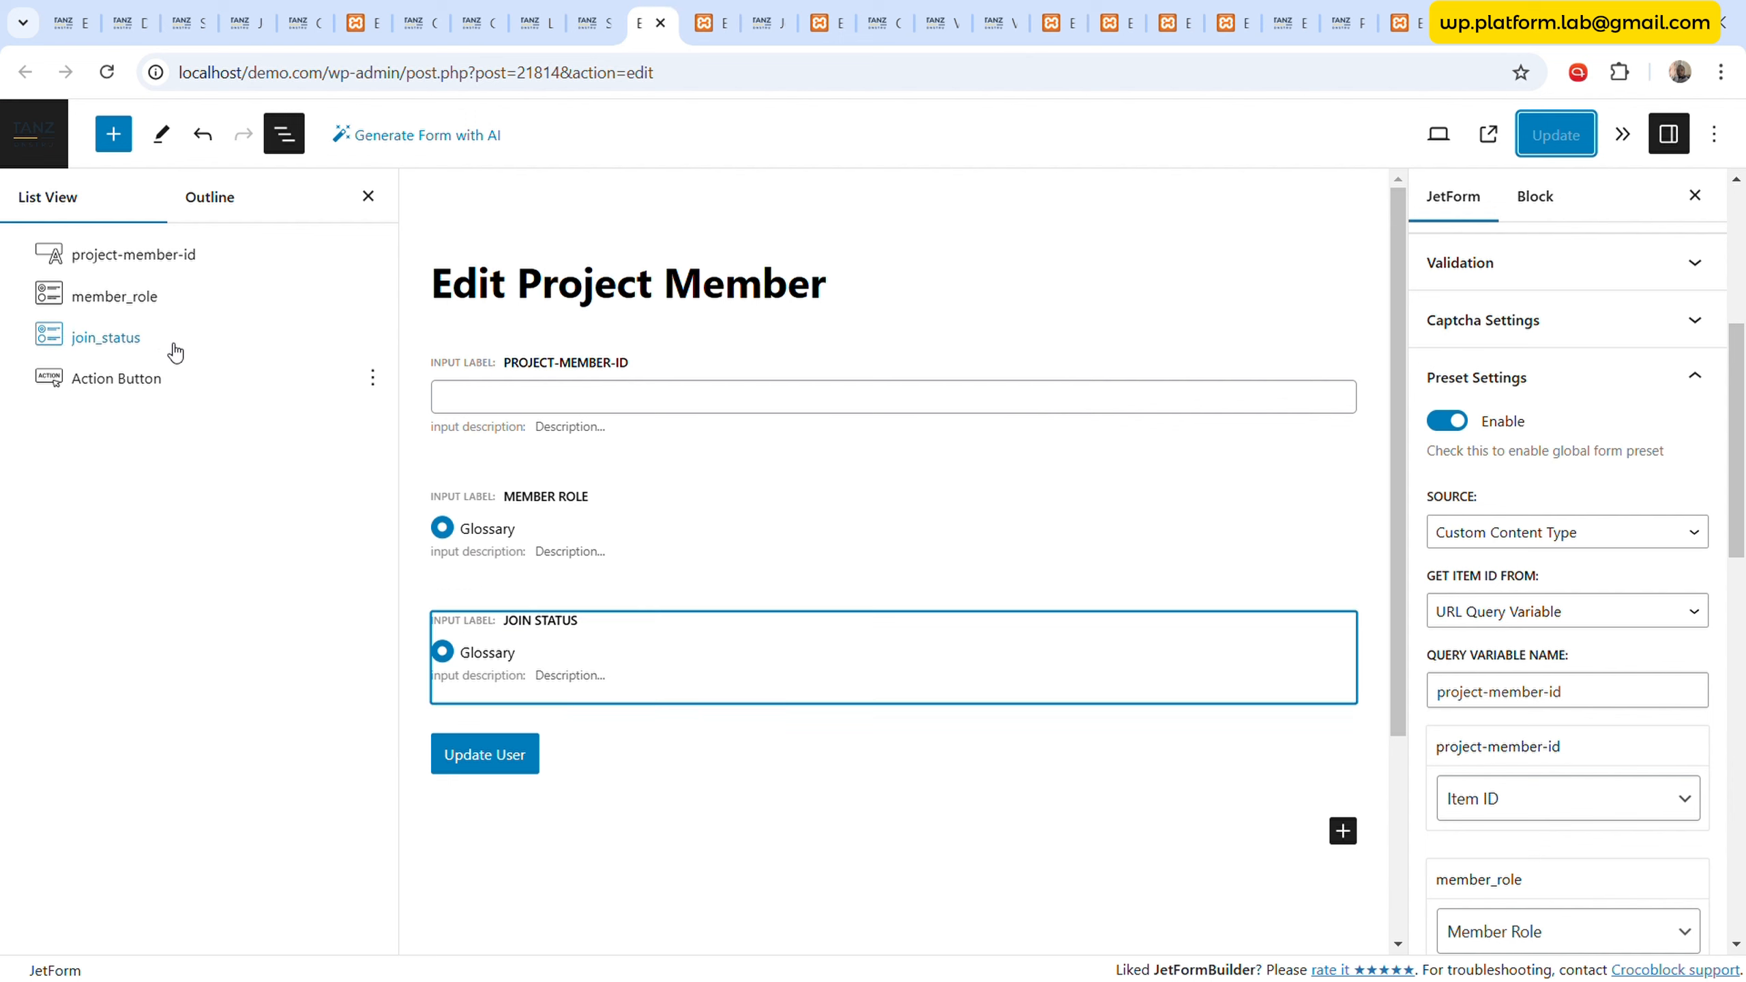
left_click(159, 260)
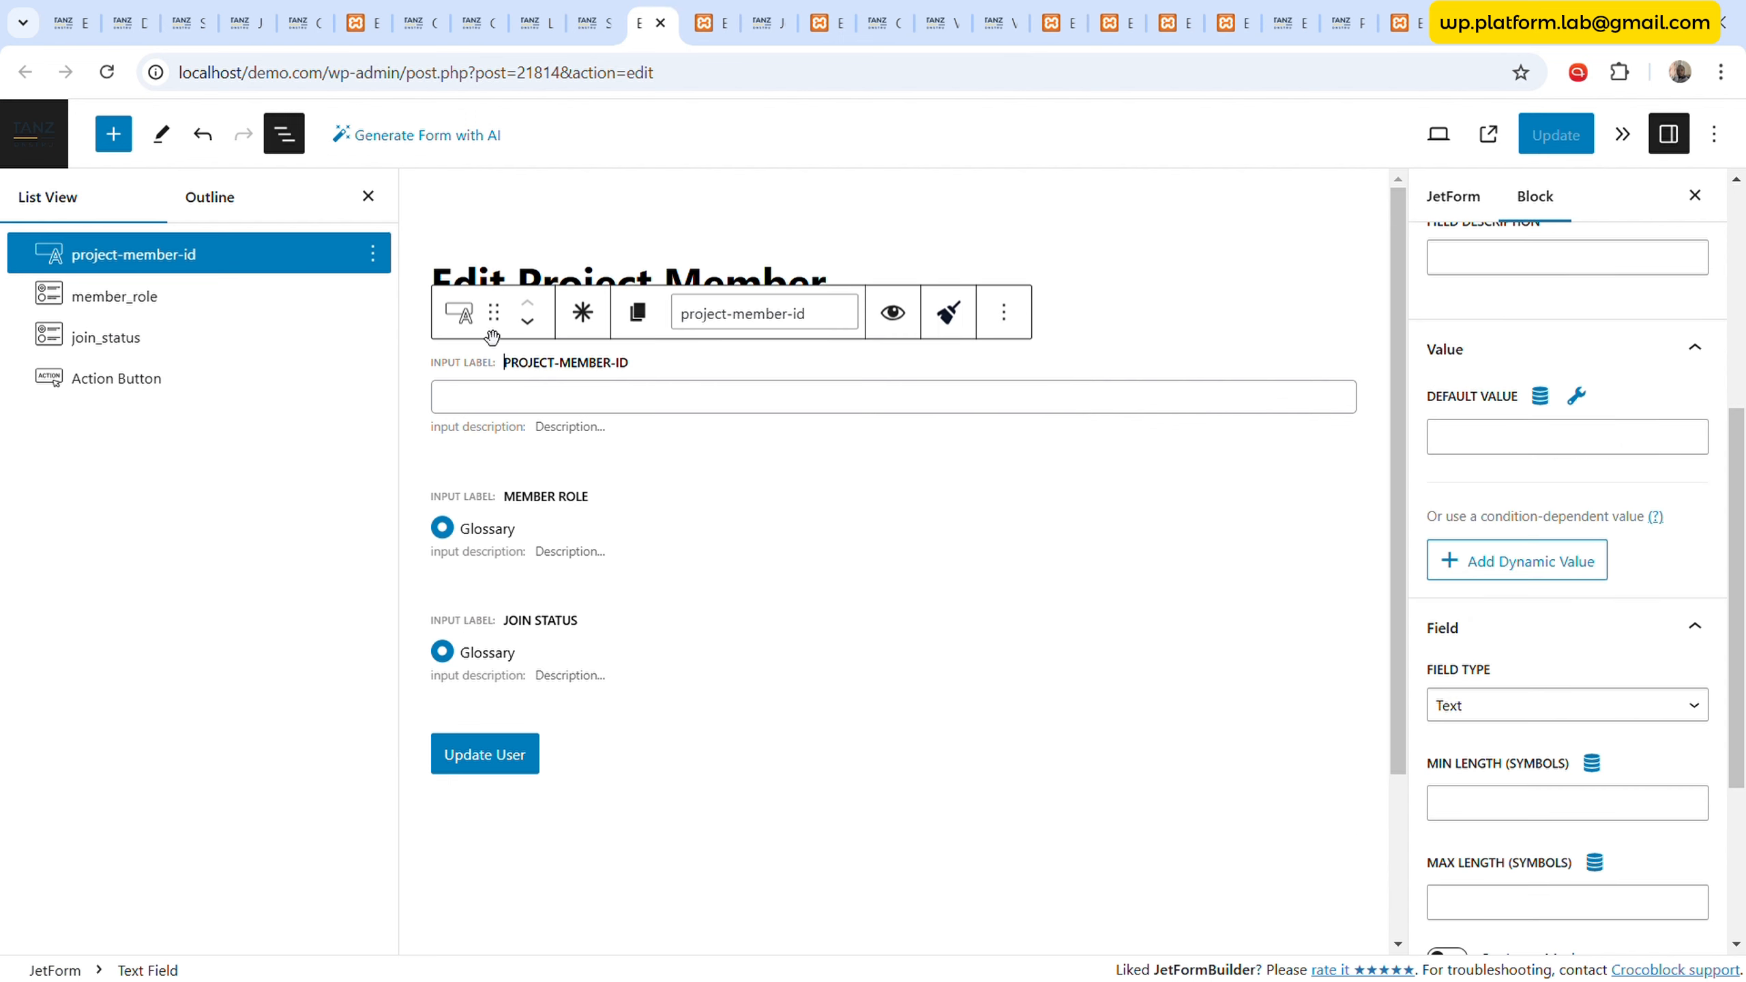
left_click(462, 315)
left_click(503, 413)
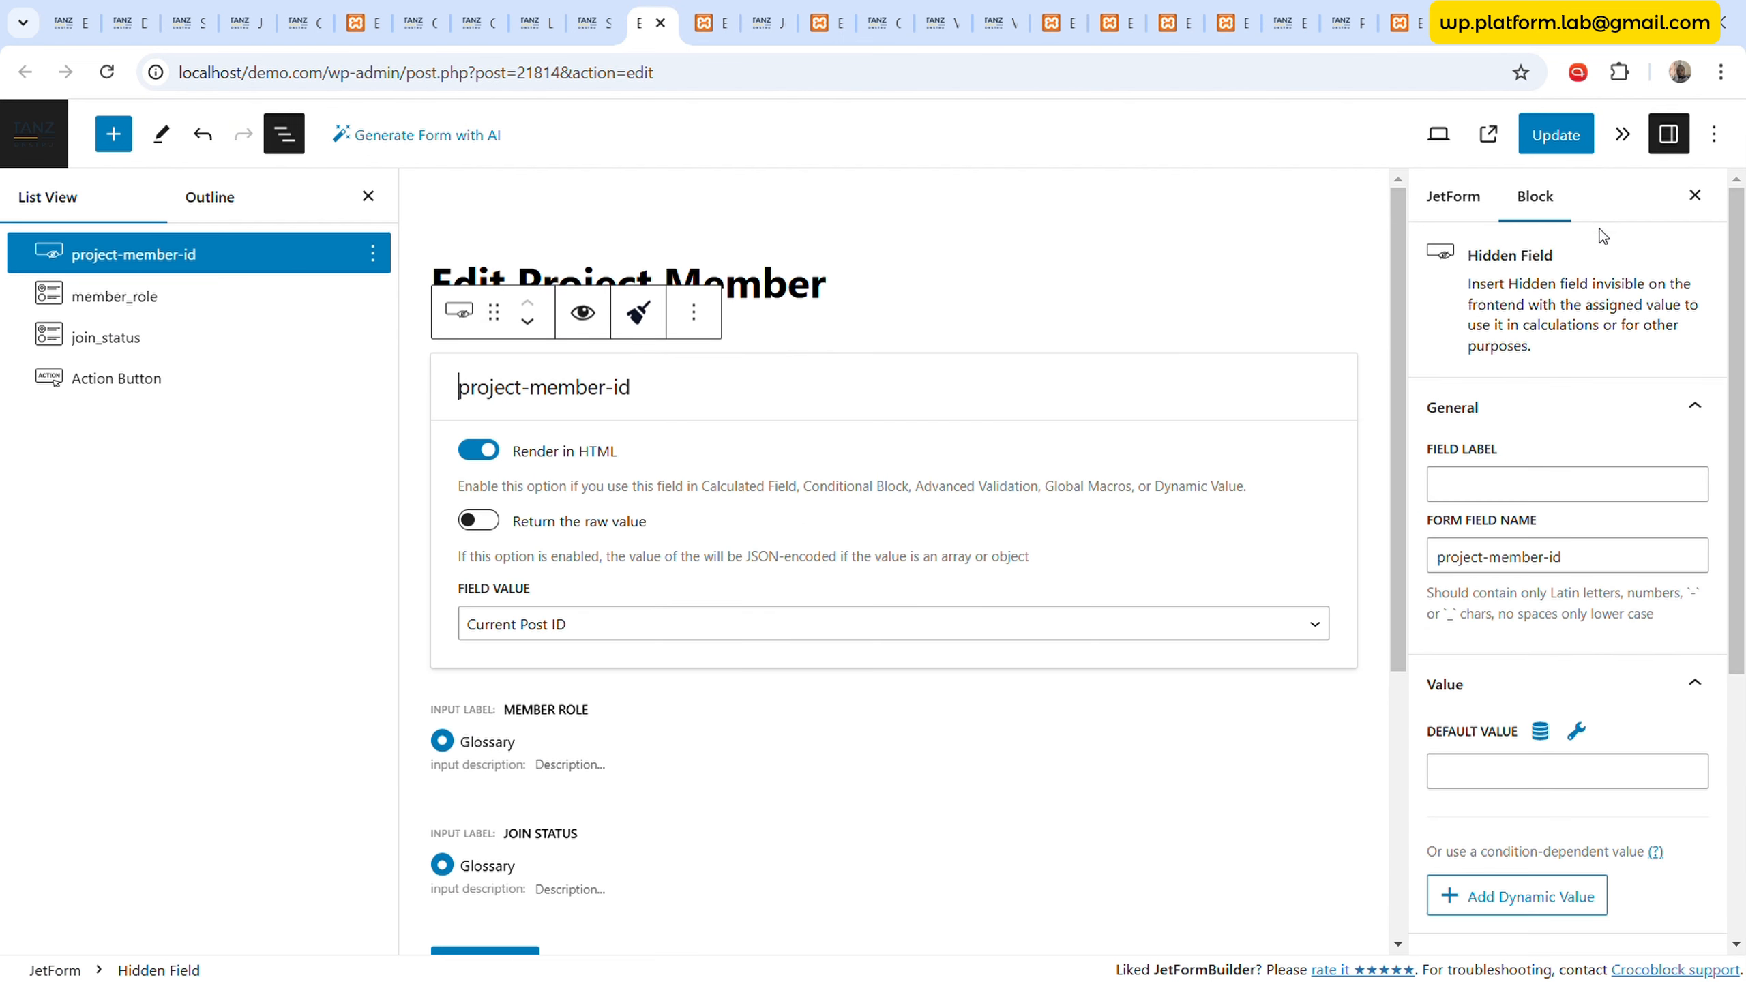
left_click(1564, 150)
- Check the project overview page and reload member 2's edit page to view the revised form
left_click(942, 23)
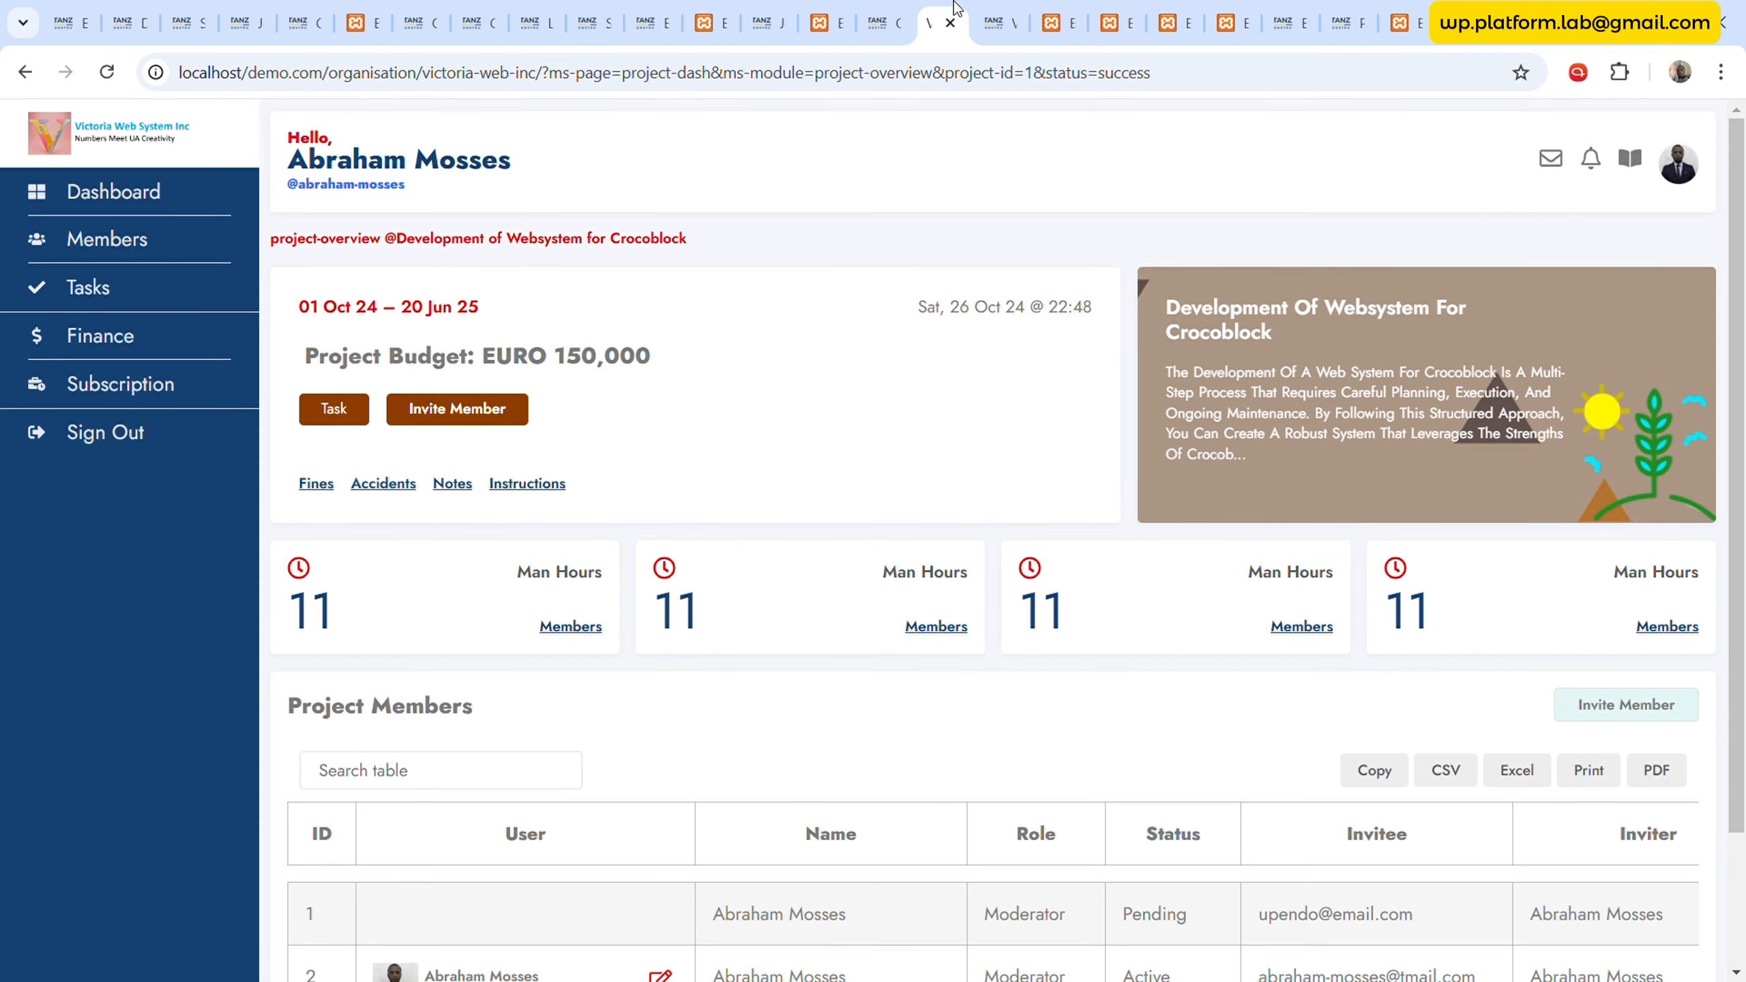
left_click(1000, 23)
key("F5")
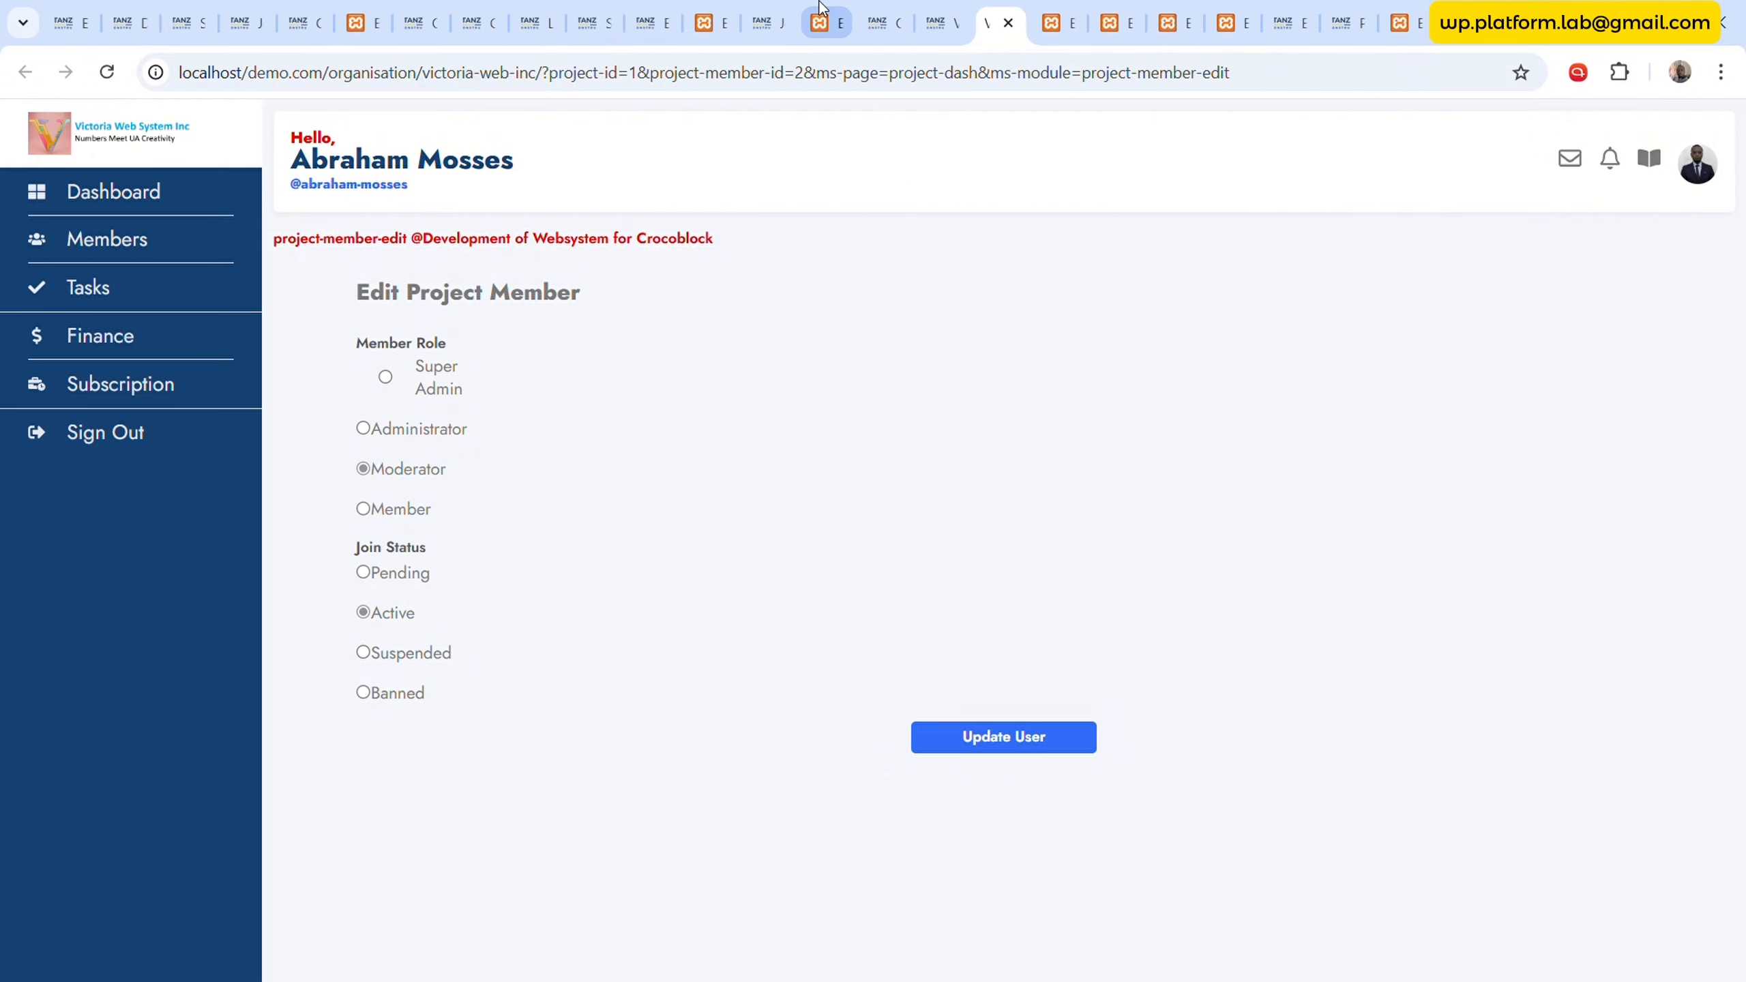
- Generate a JetEngine shortcode for project_member__user_id with the Get user data by ID callback returning Display Name, and copy it
left_click(770, 8)
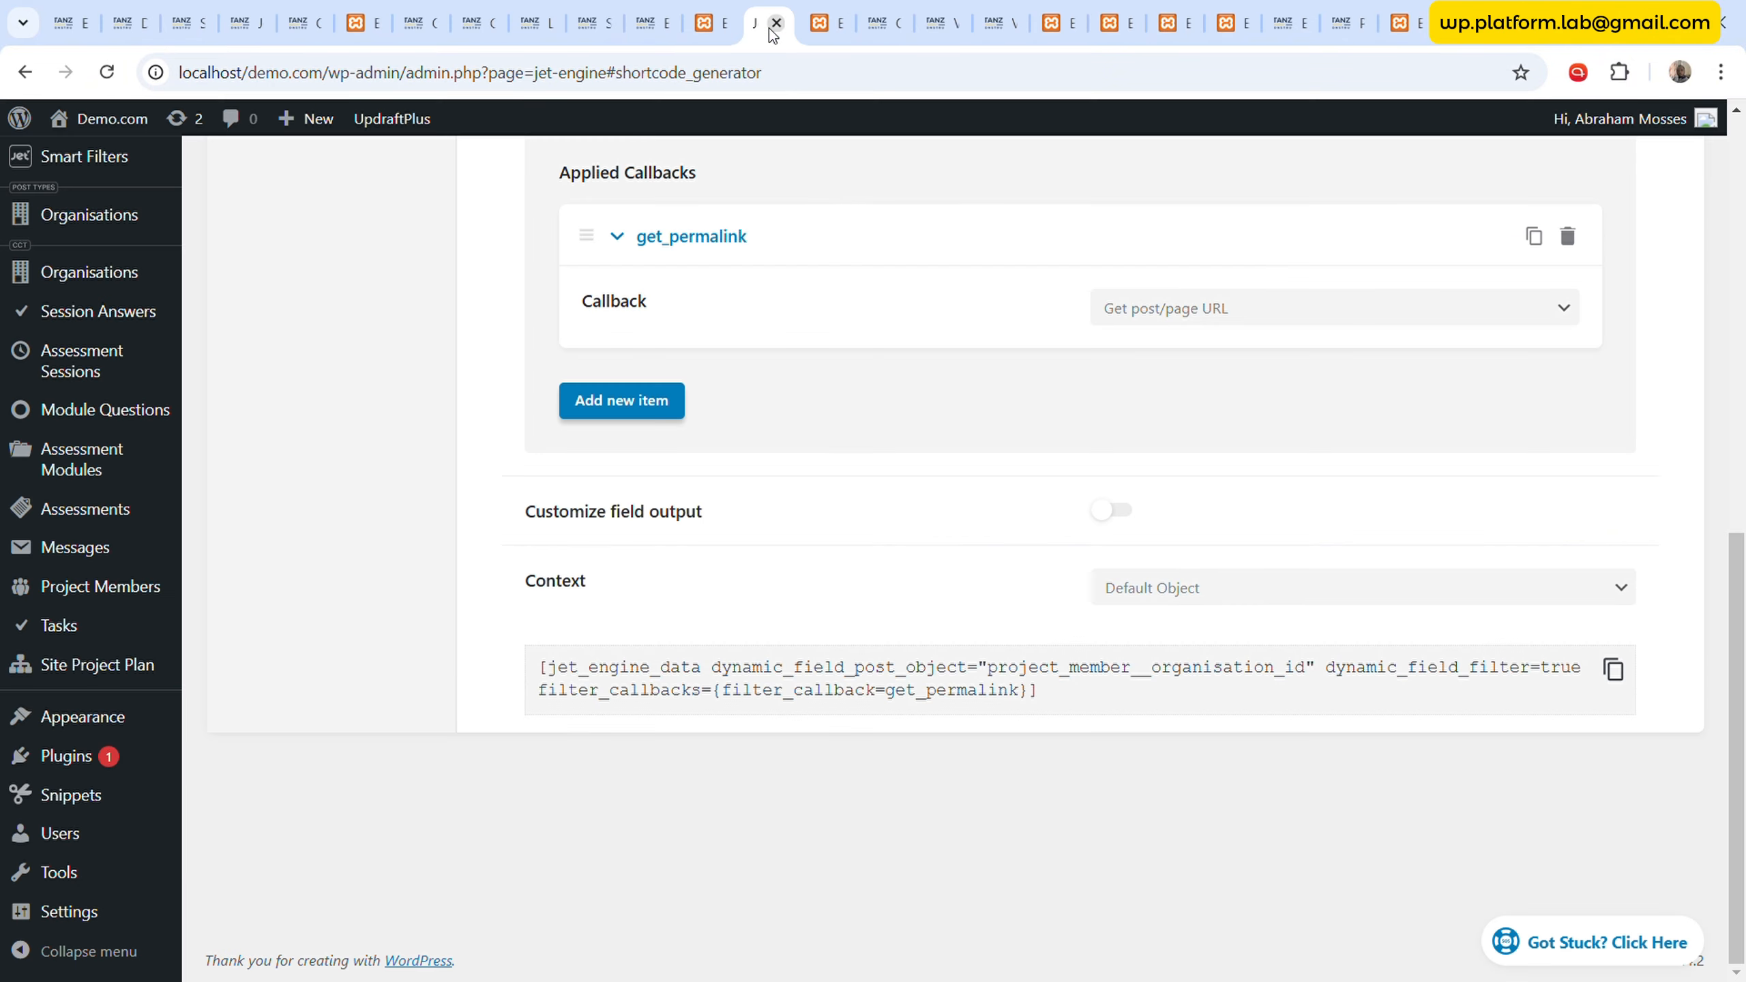
scroll(860, 451, "up", 8)
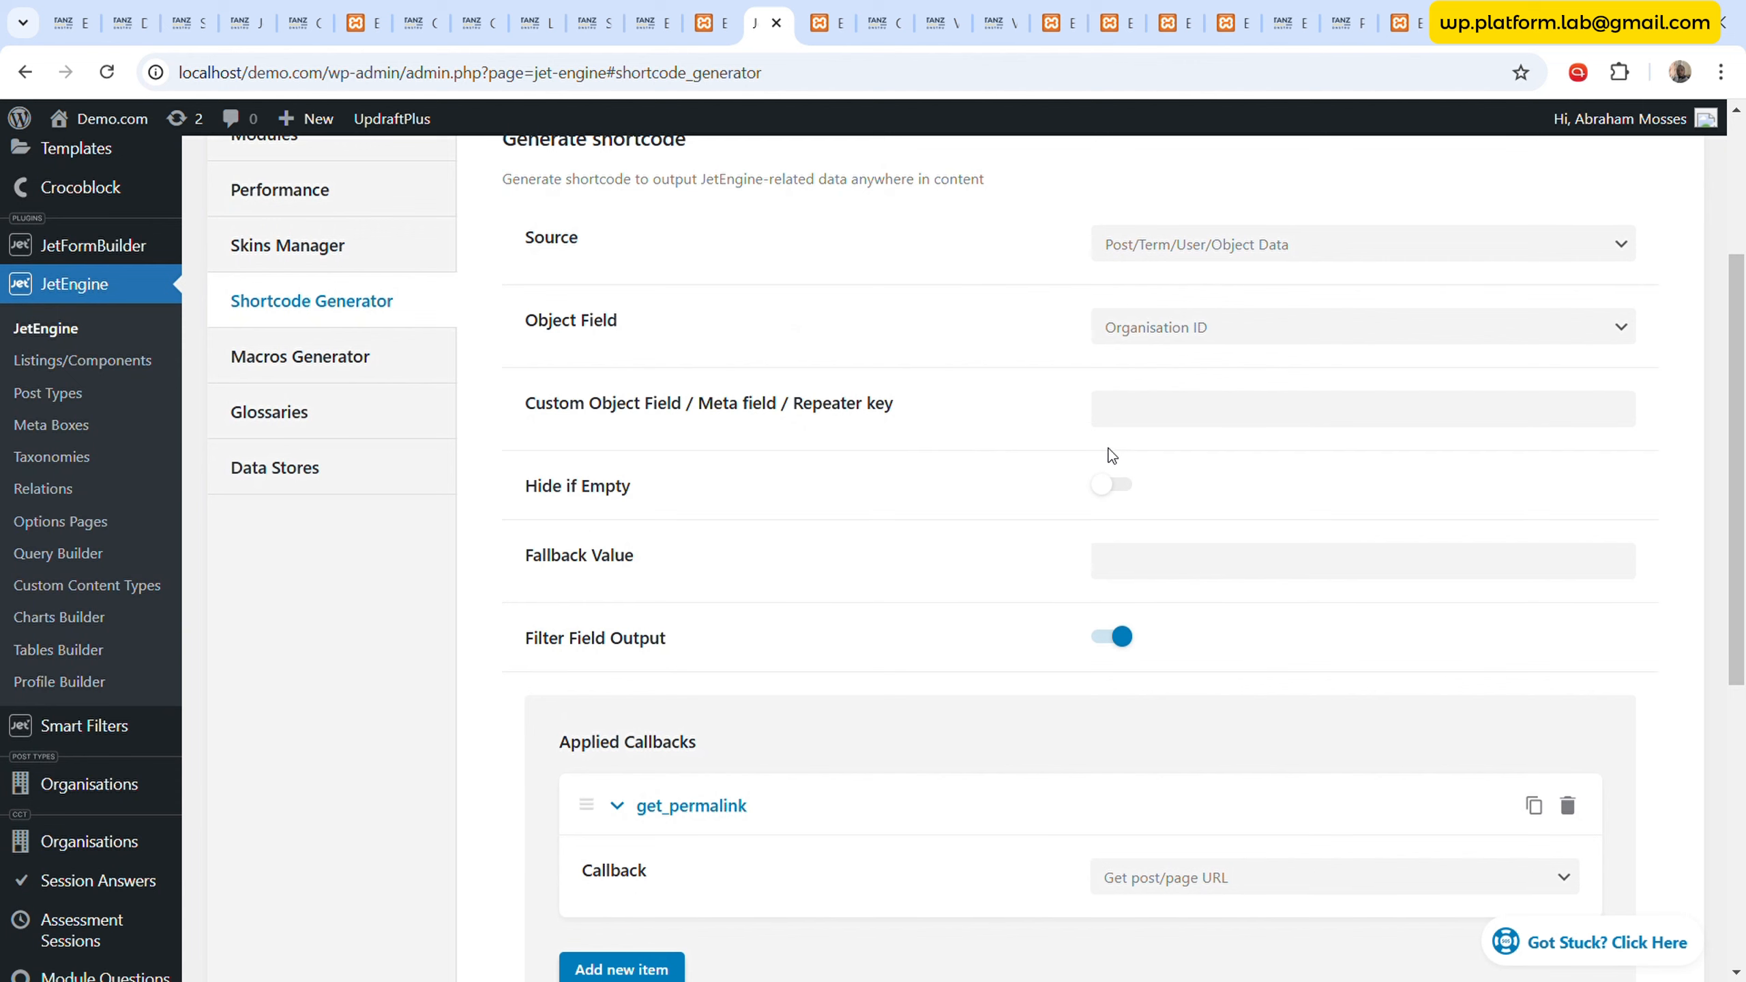
left_click(829, 20)
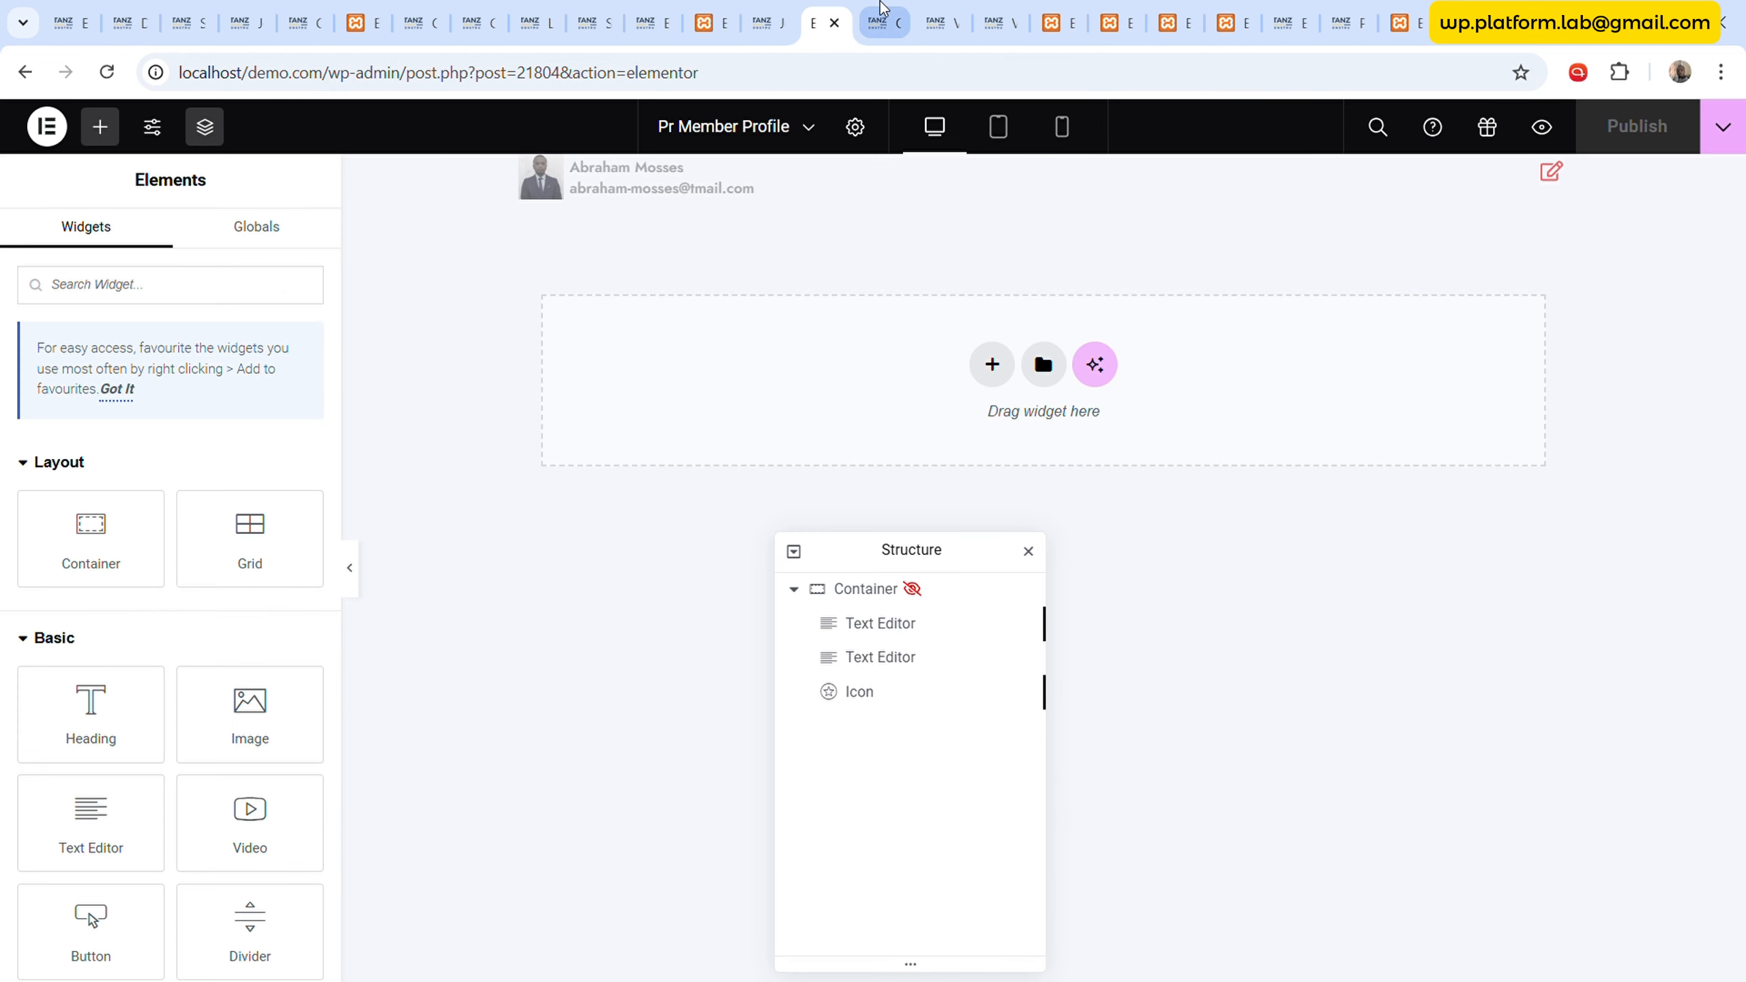
left_click(768, 22)
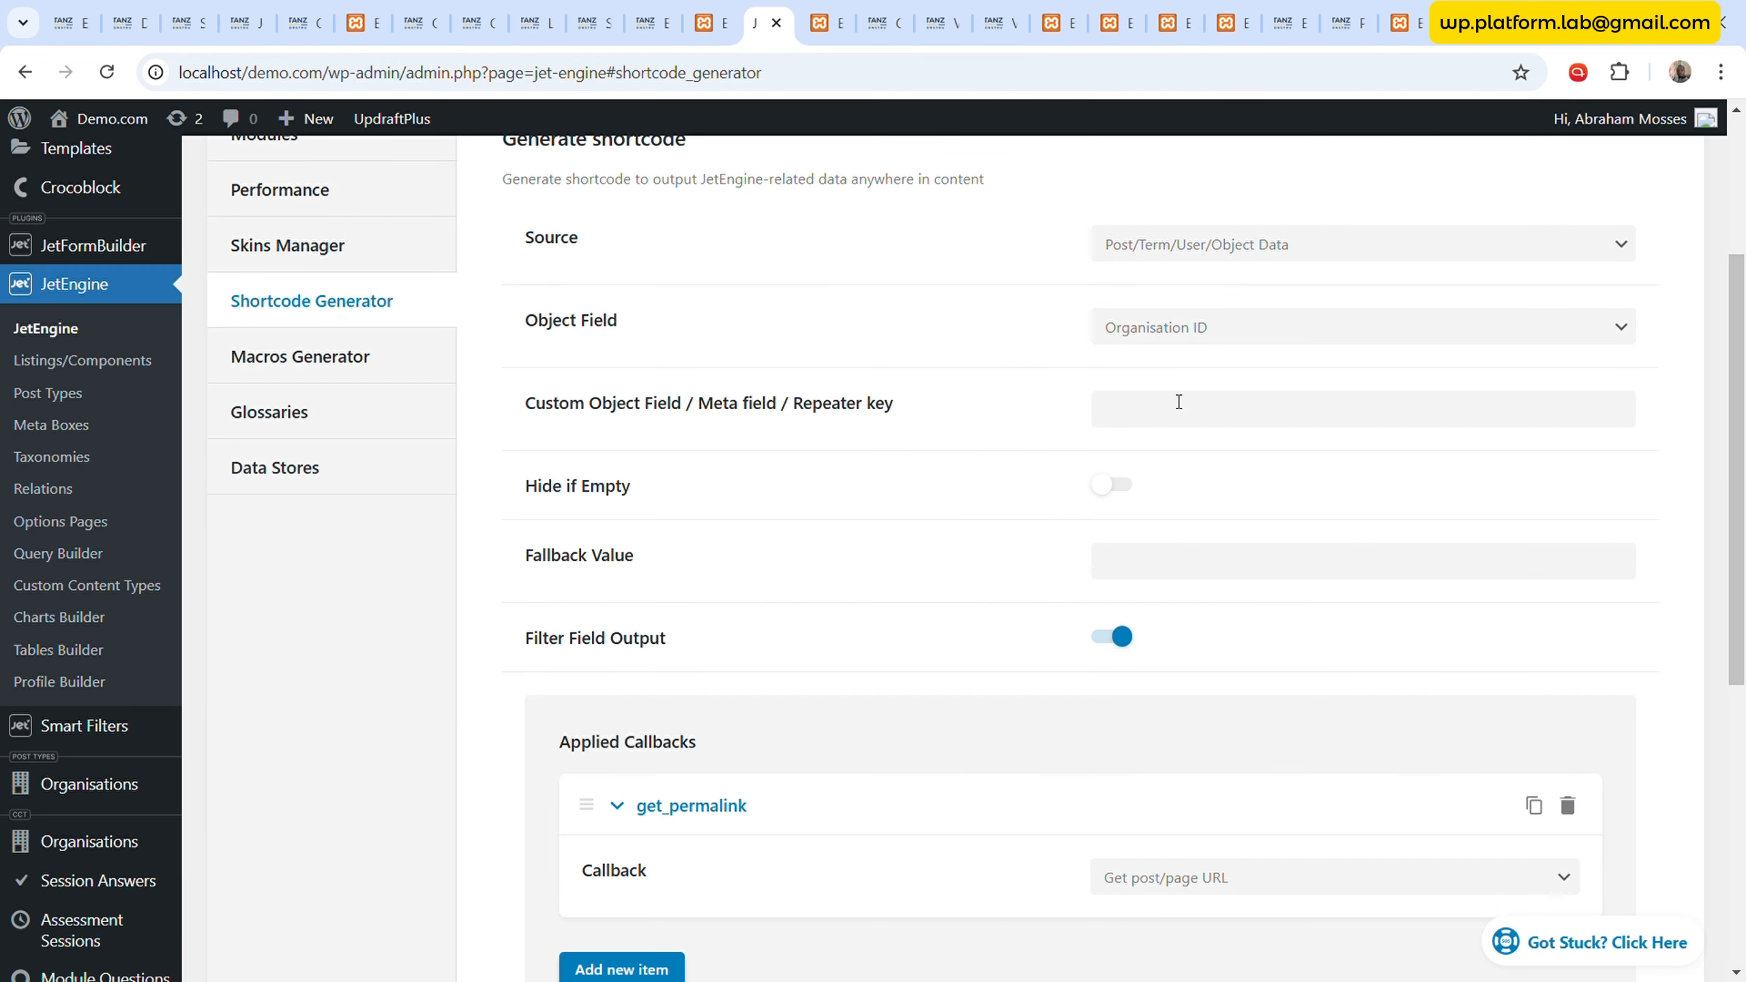
left_click(1237, 335)
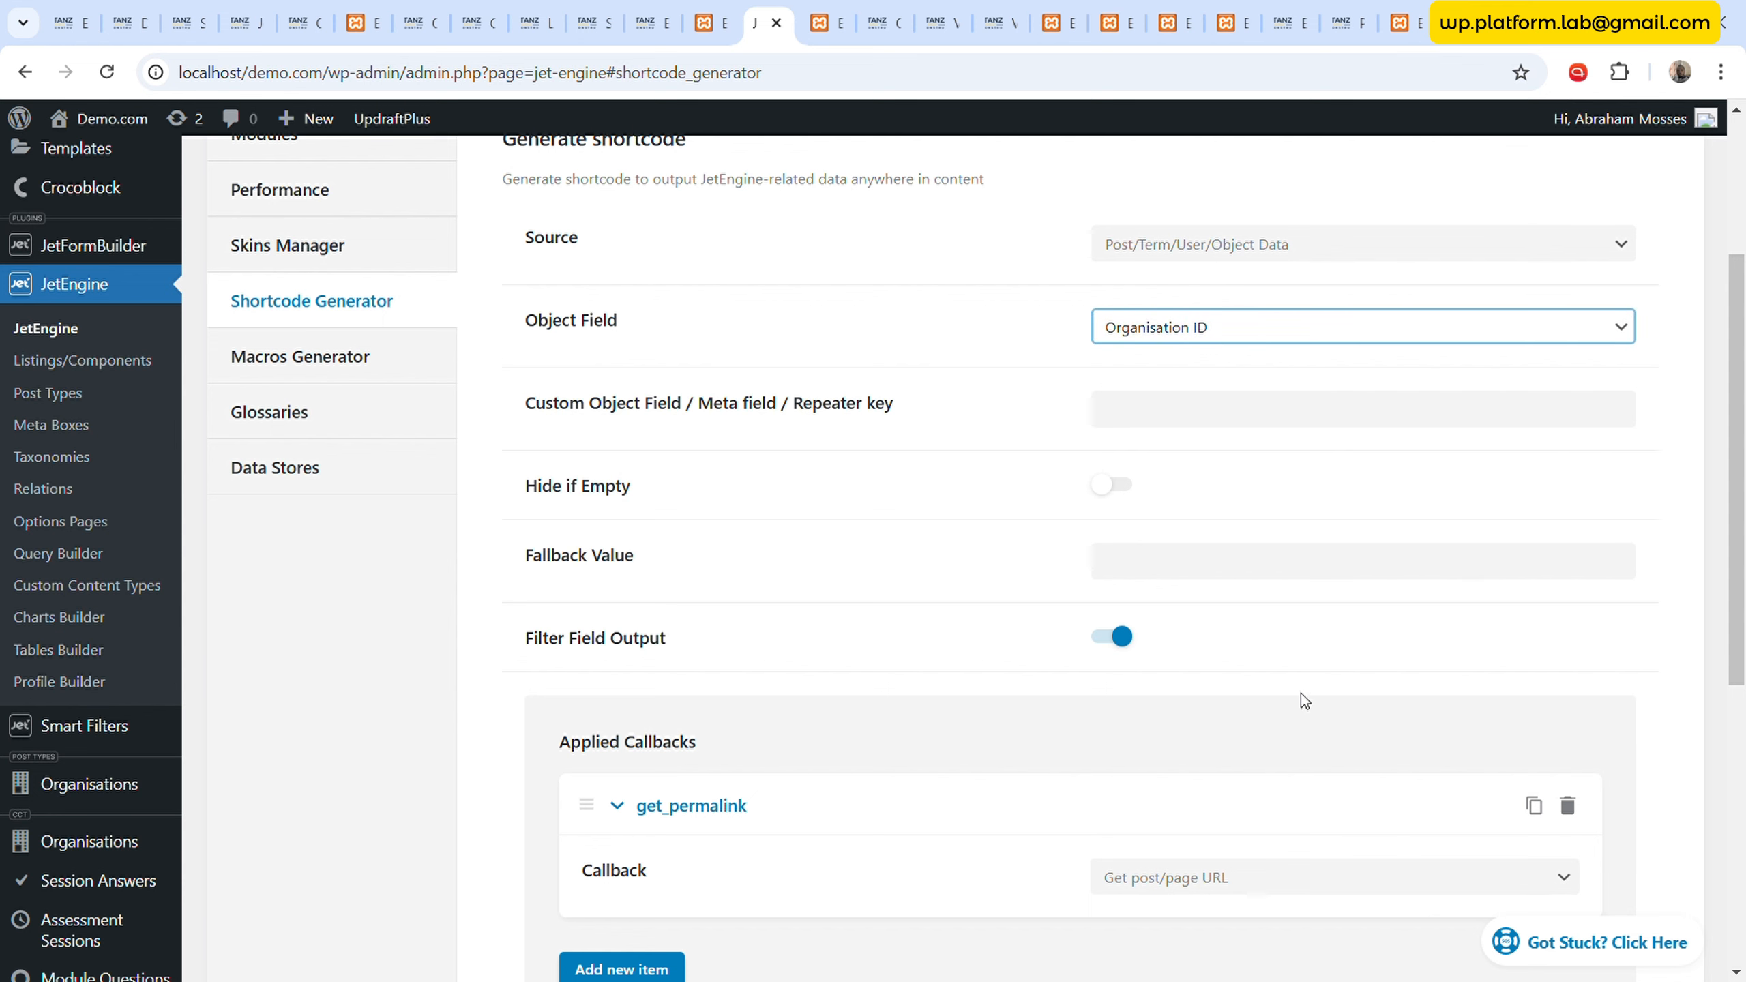
scroll(1258, 737, "down", 3)
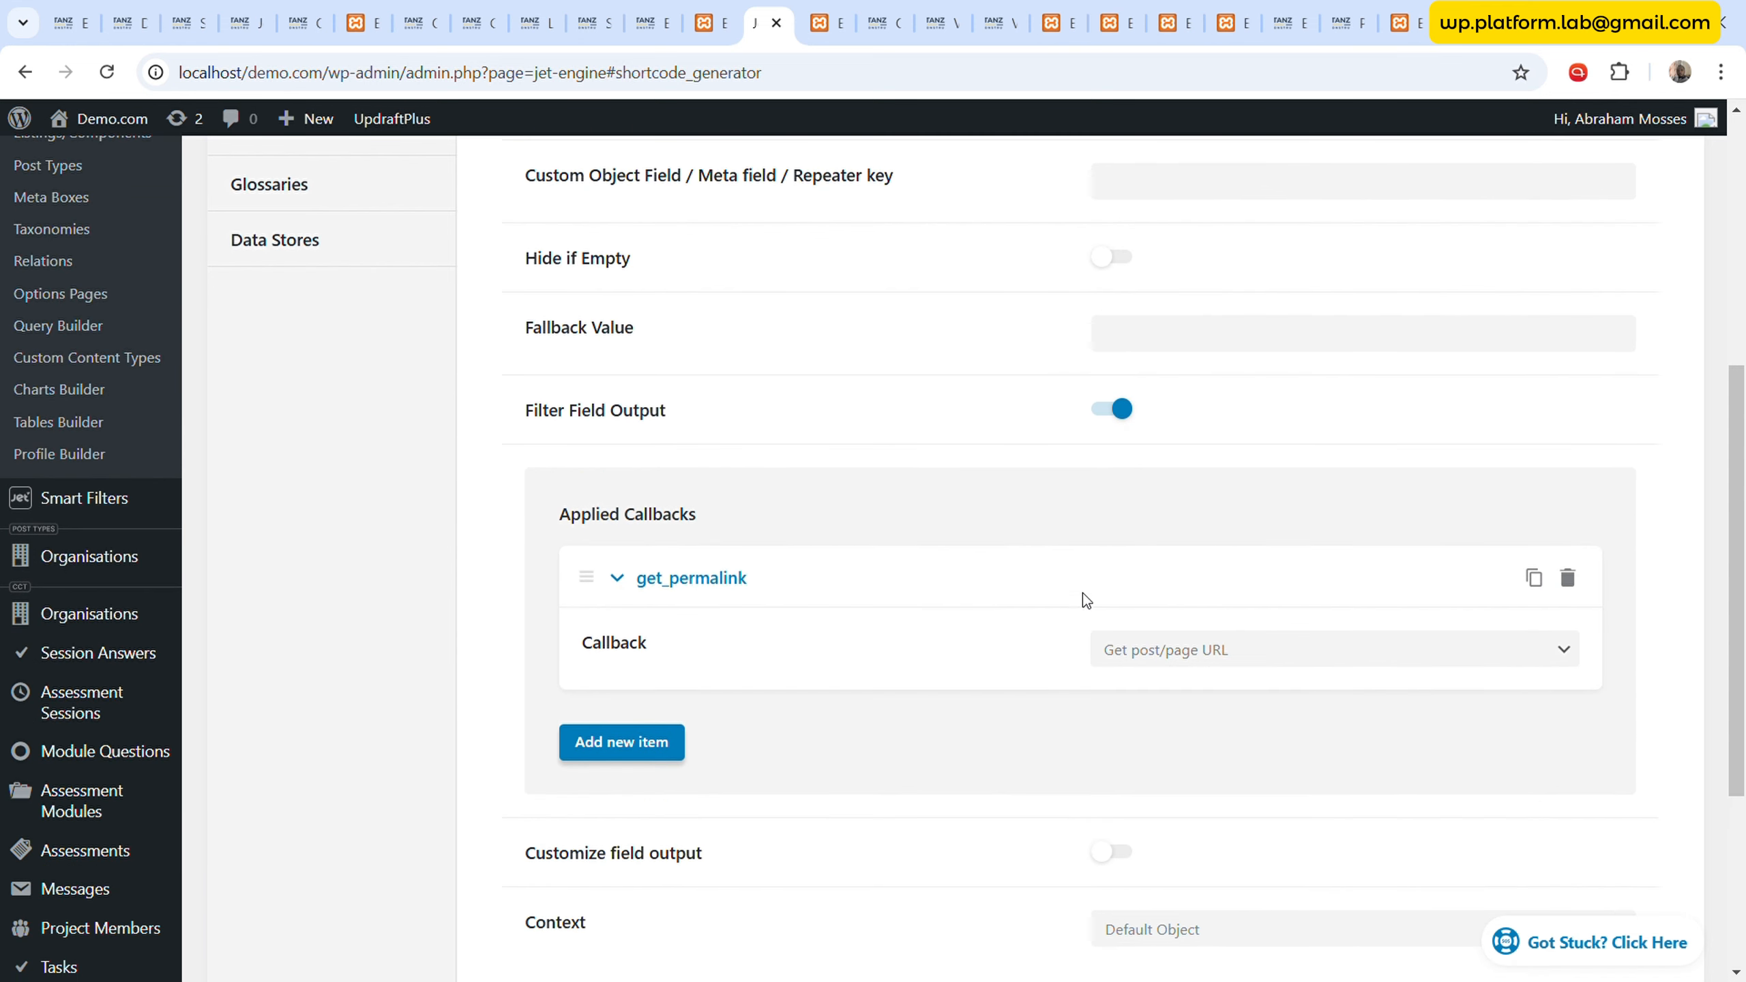
left_click(1195, 657)
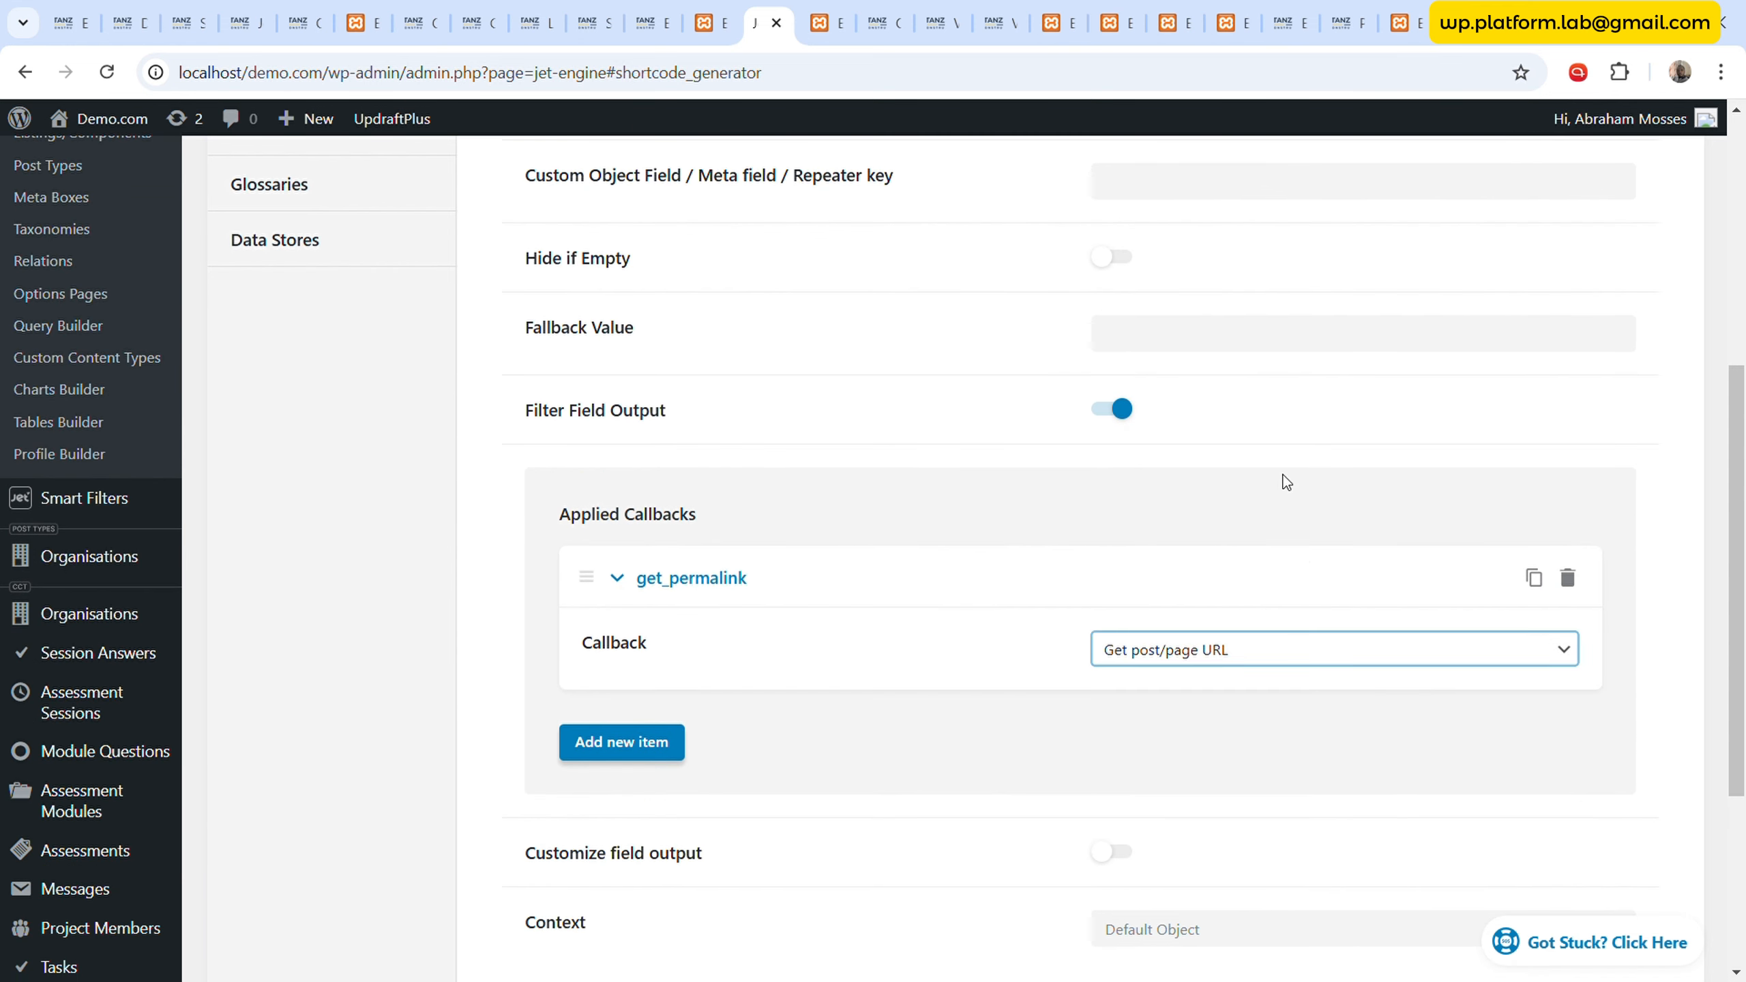
left_click(1258, 569)
scroll(1216, 571, "down", 5)
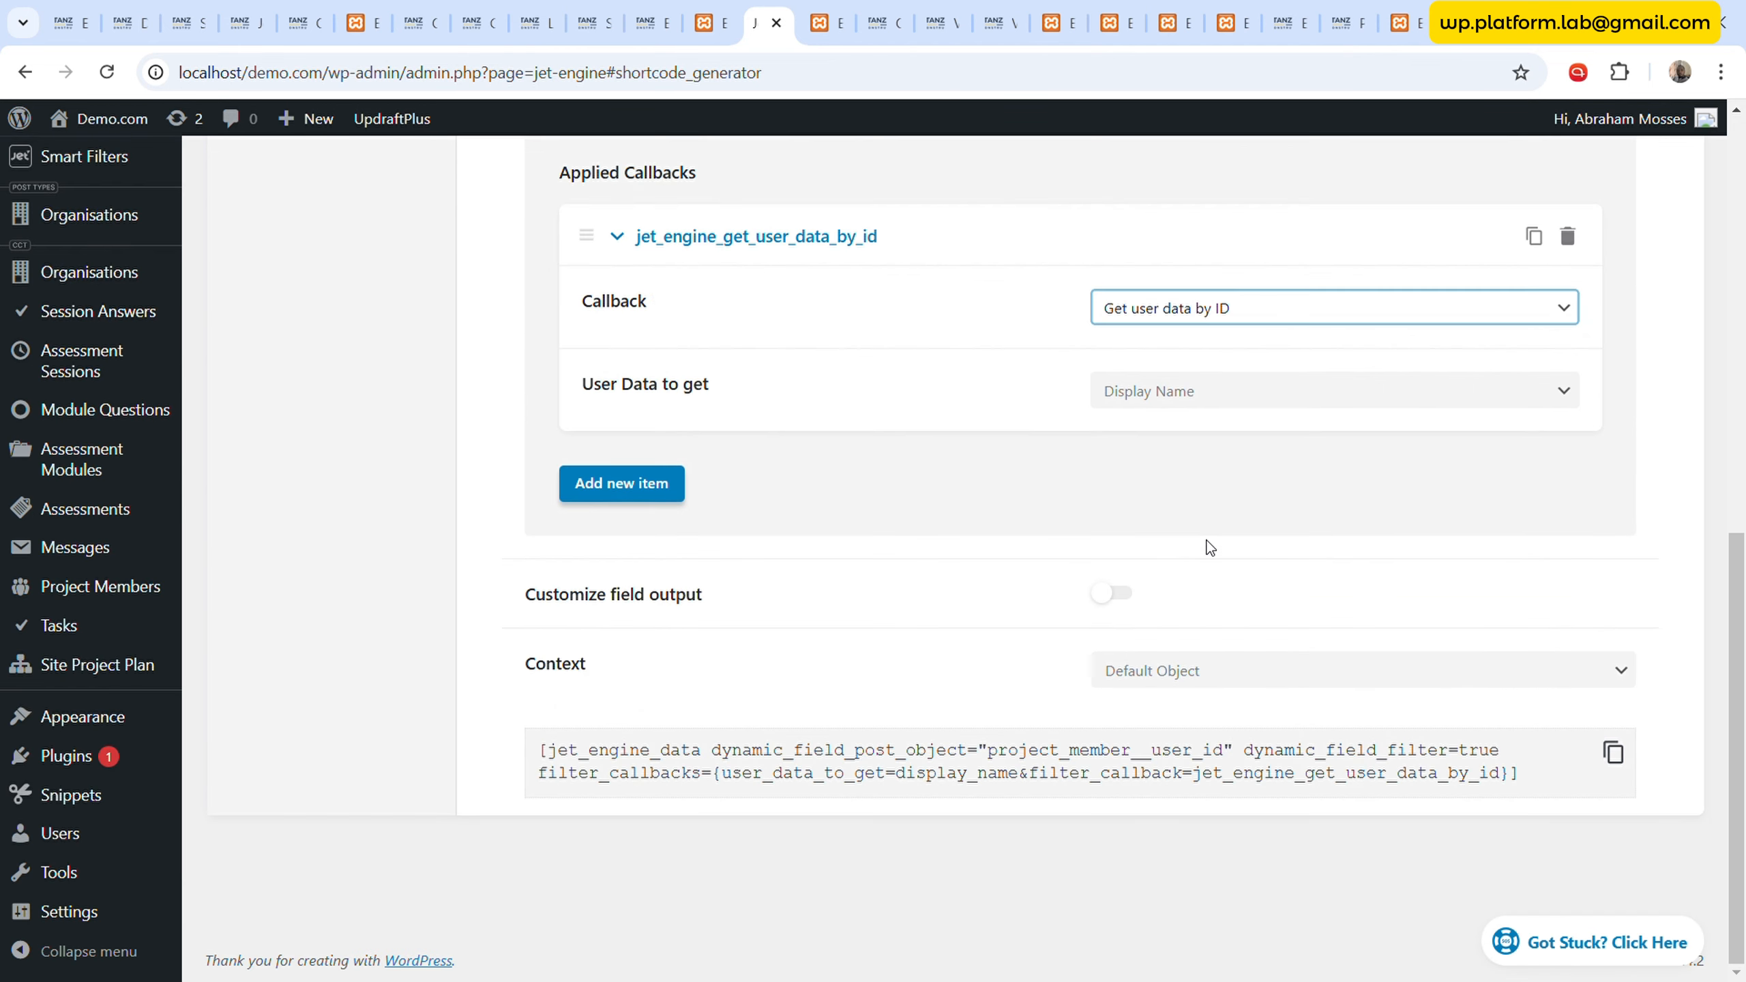
left_click(1613, 753)
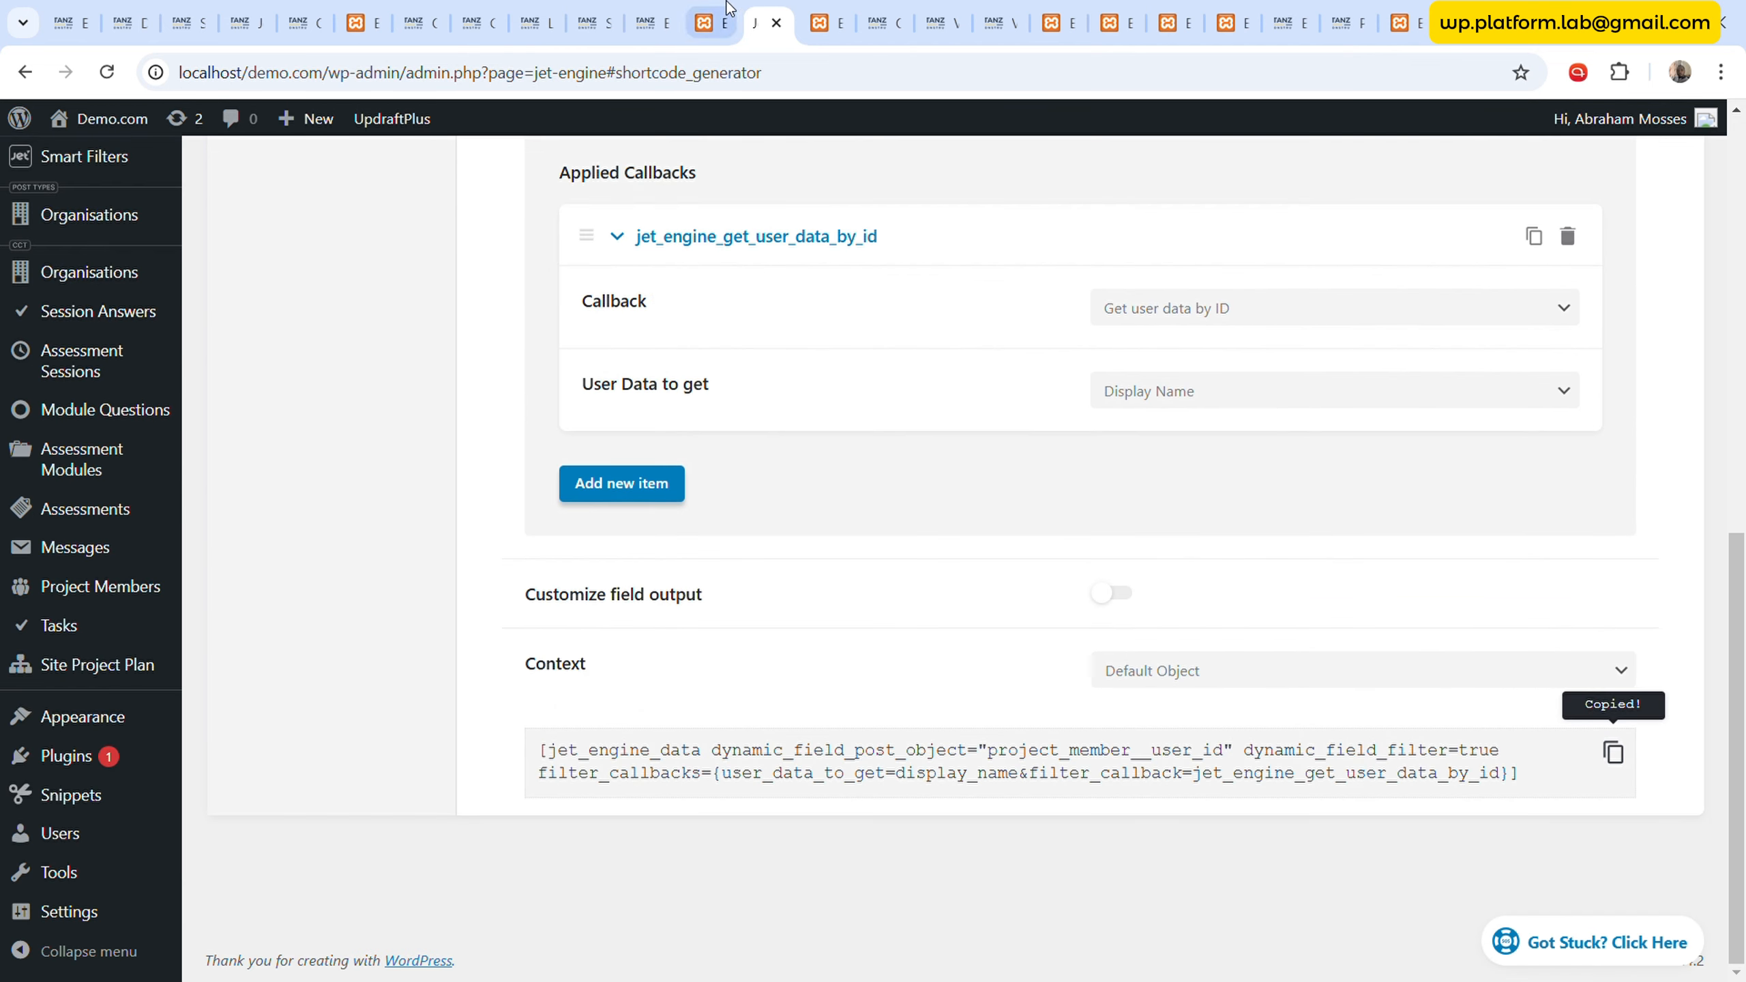
- Add a Text Editor between the heading and the JetForm in the Project Member Edit template, containing "Member Name:" and the copied shortcode
left_click(712, 22)
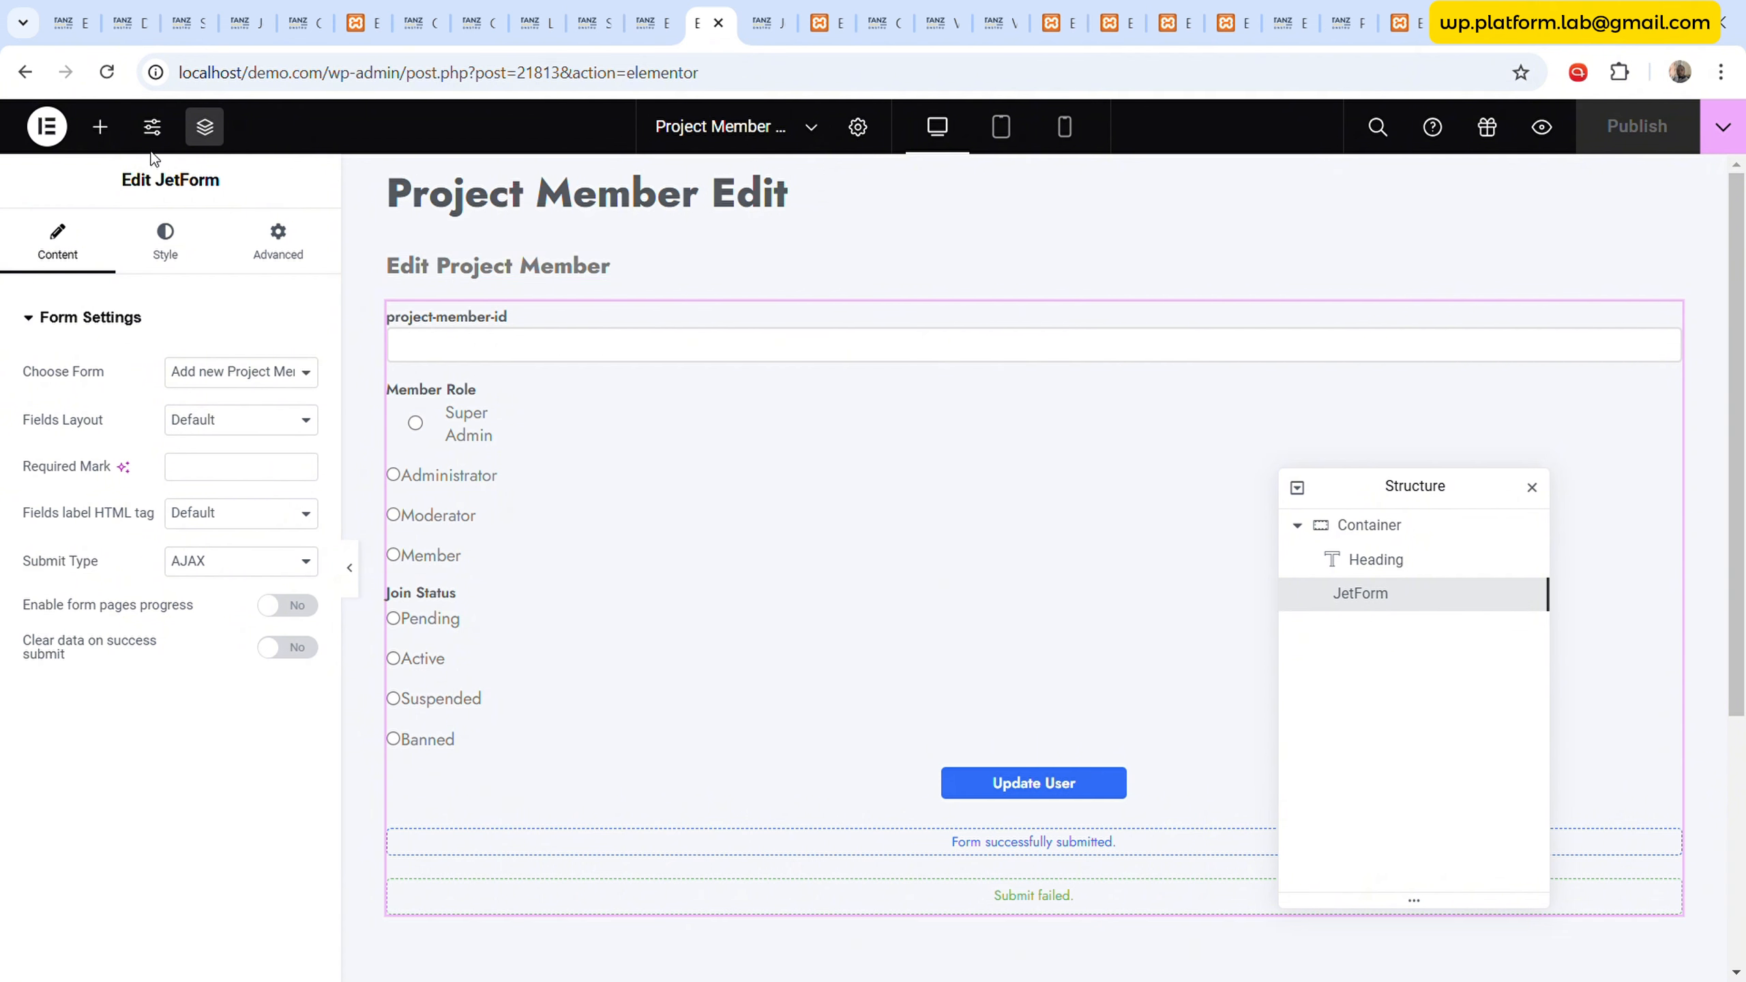
left_click(100, 127)
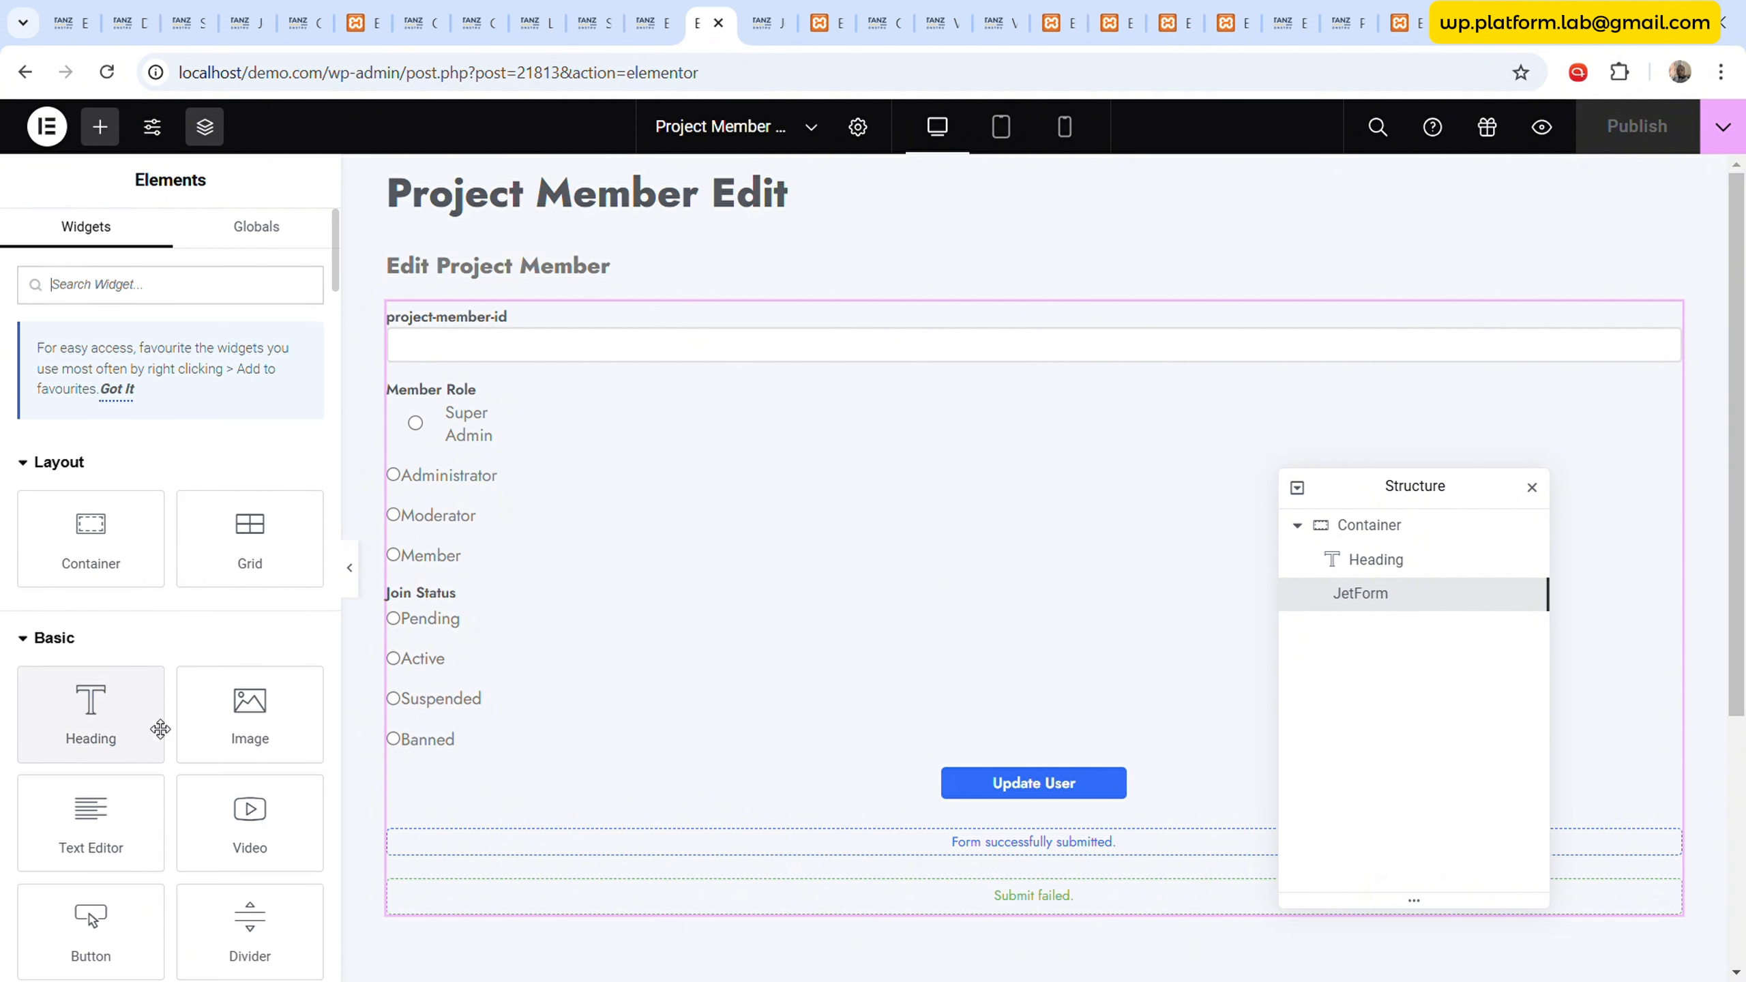
left_click_drag(91, 823, 872, 324)
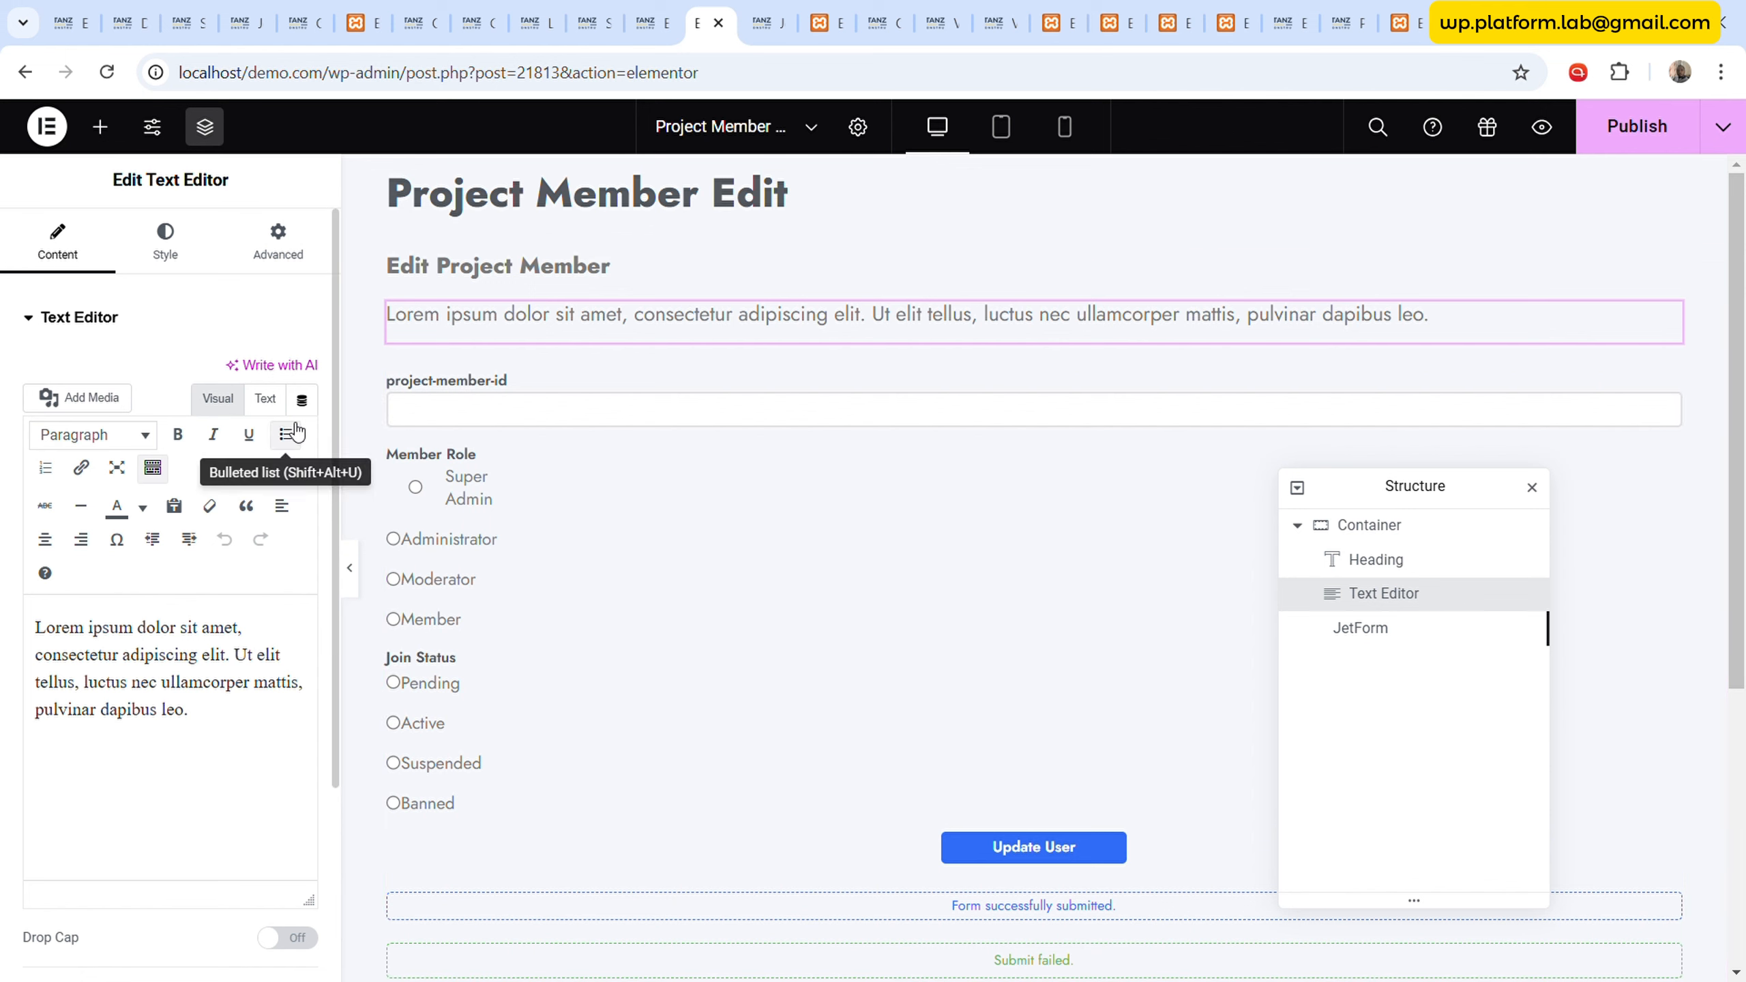
left_click(264, 399)
key("ctrl+a")
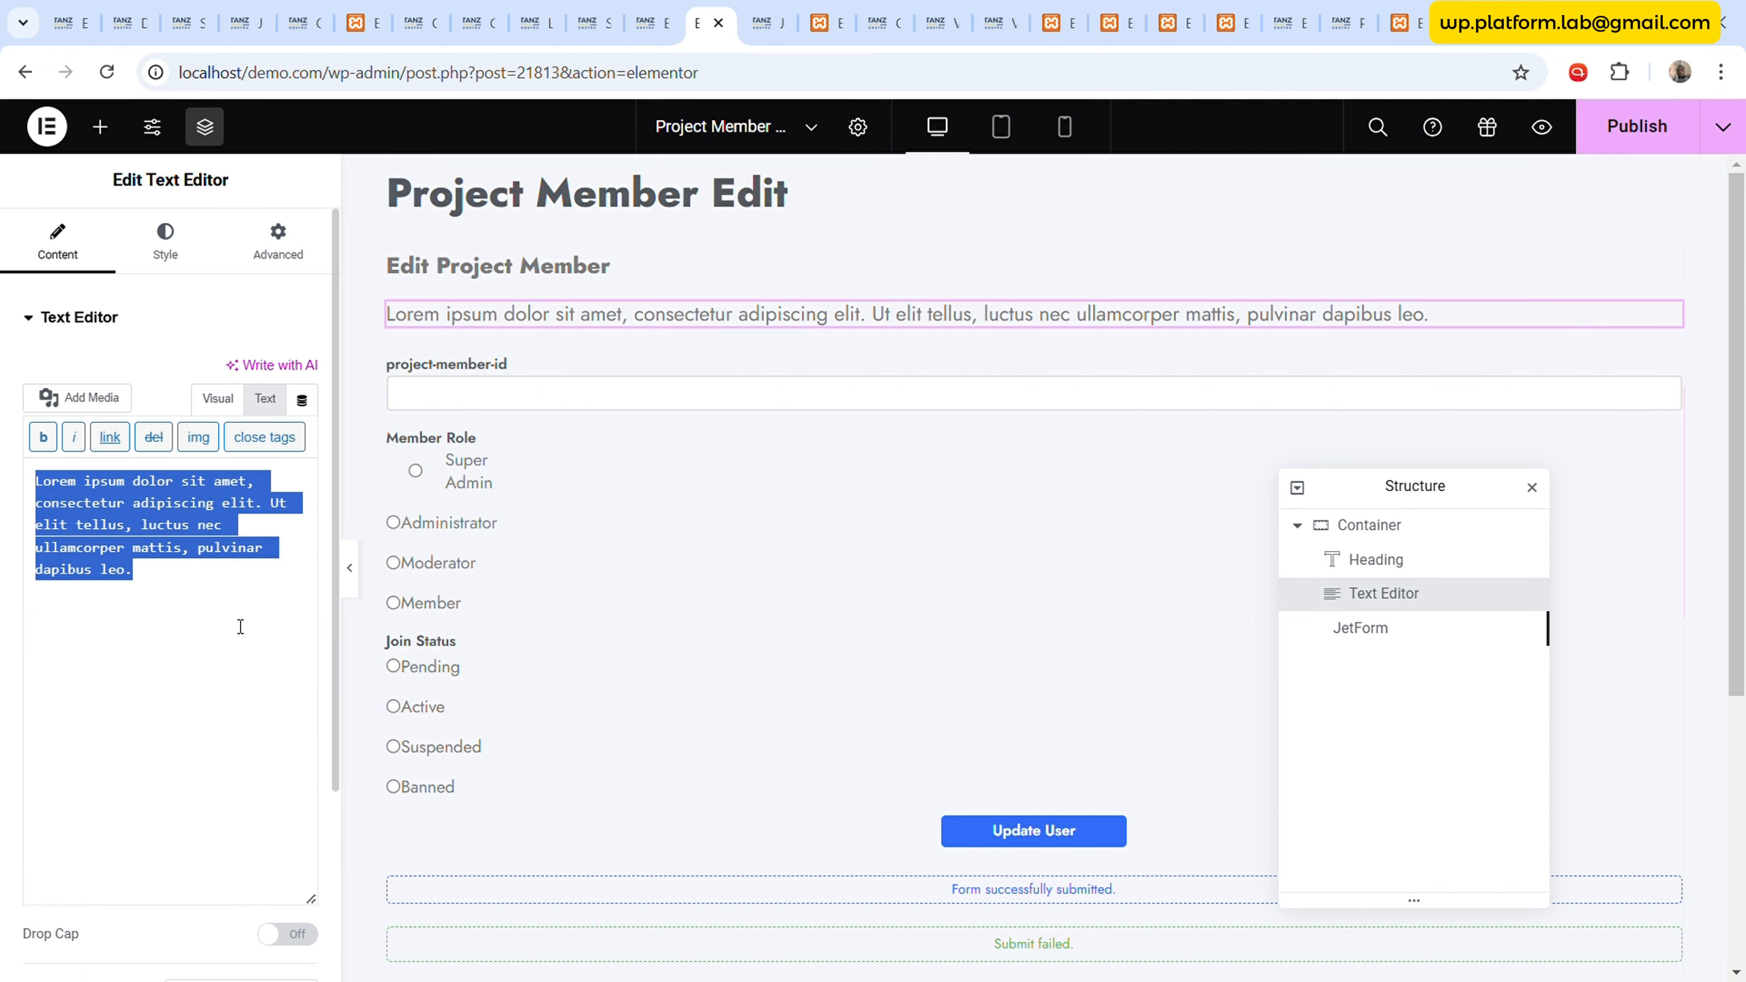
type("Member")
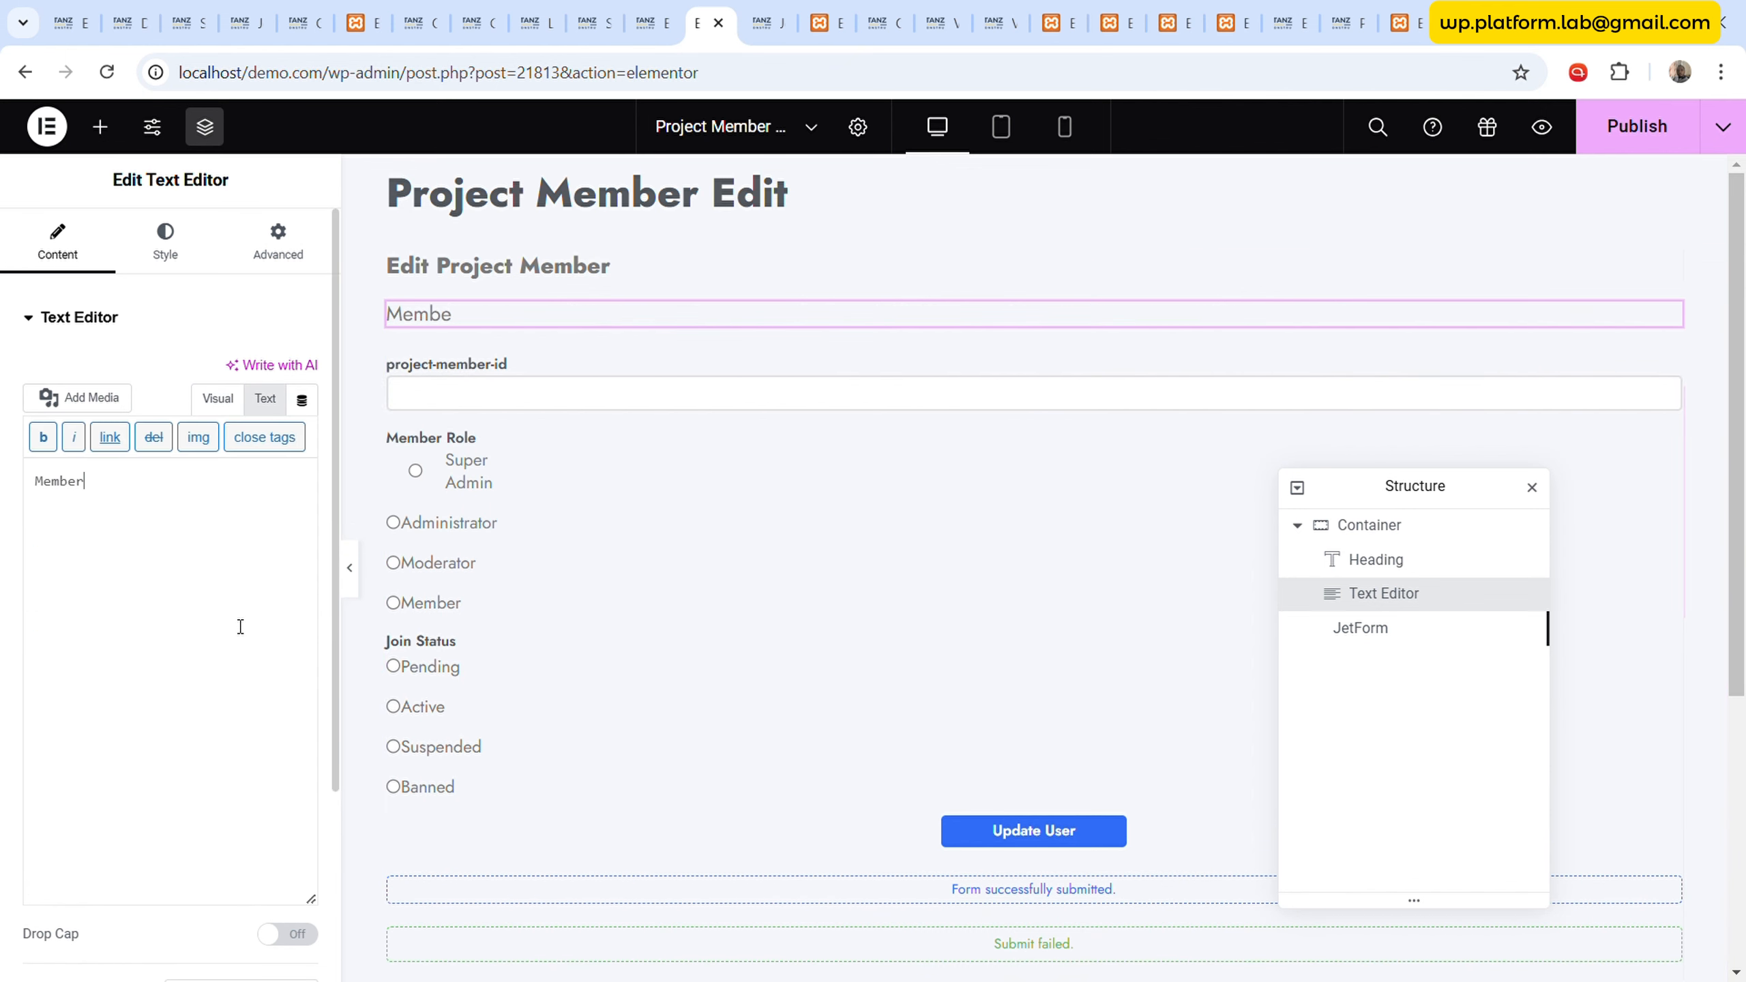
type(" NA")
key("BackSpace")
type("ame:")
key("ctrl+v")
- Set the shortcode's user data to E-mail in the Shortcode Generator and copy the shortcode
left_click(784, 14)
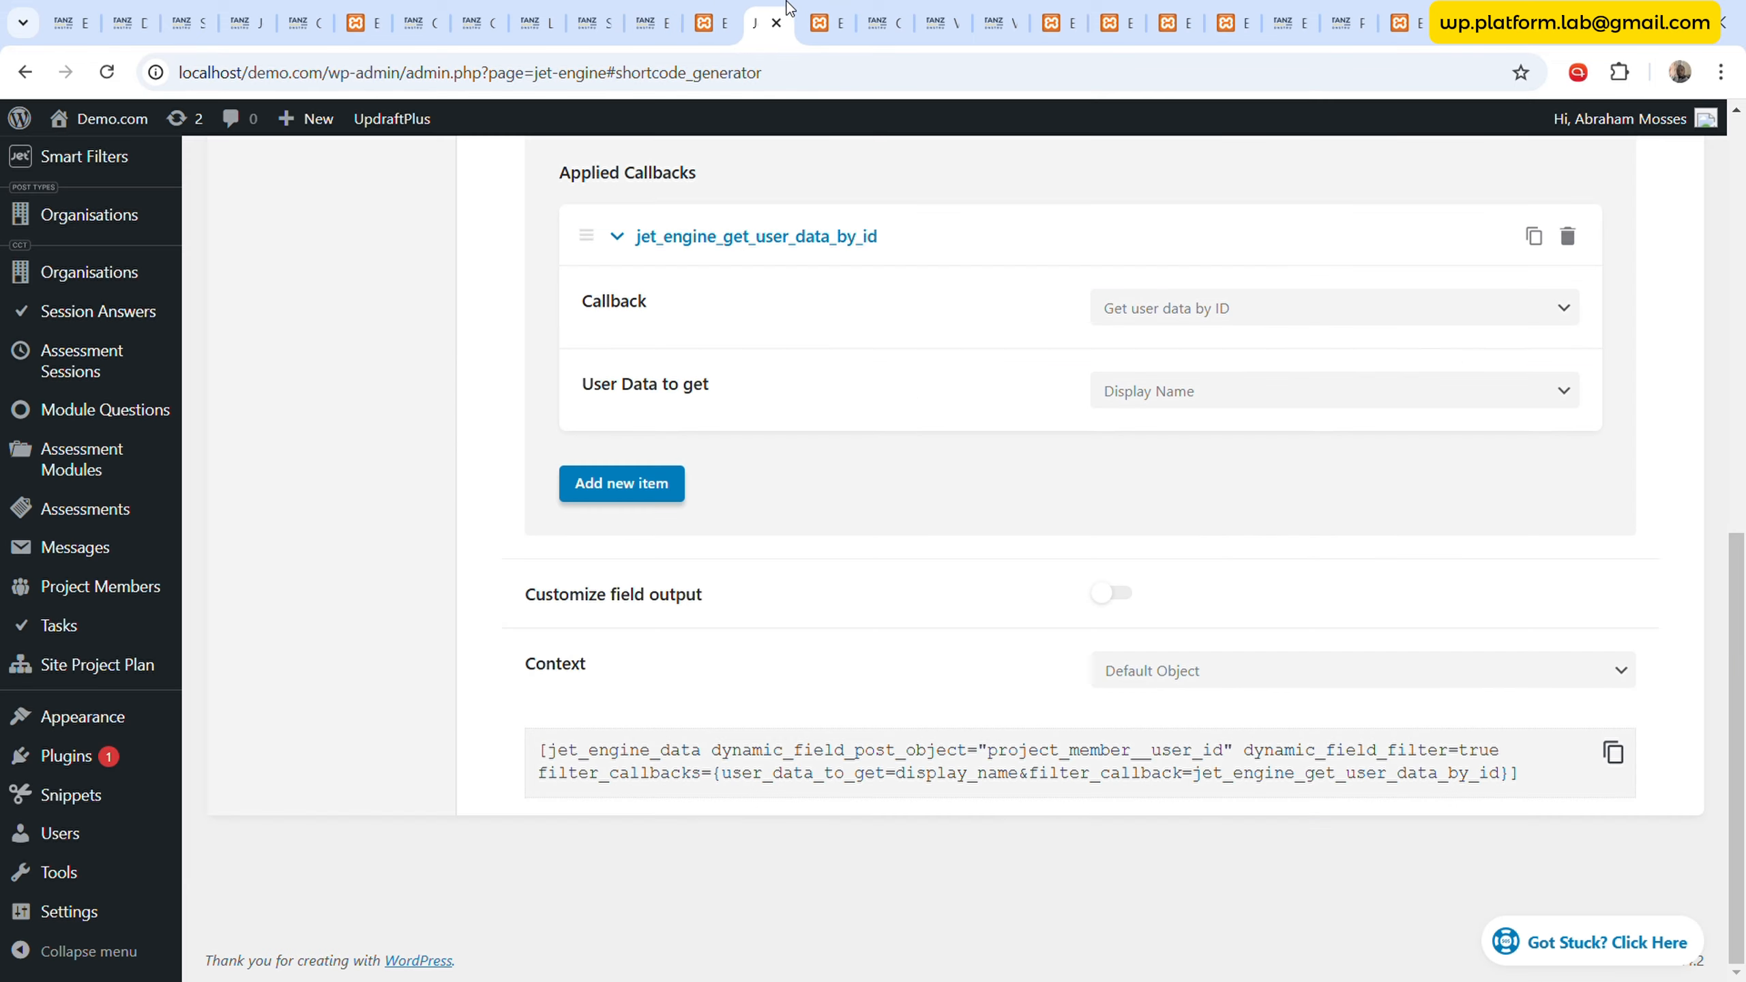
left_click(1155, 400)
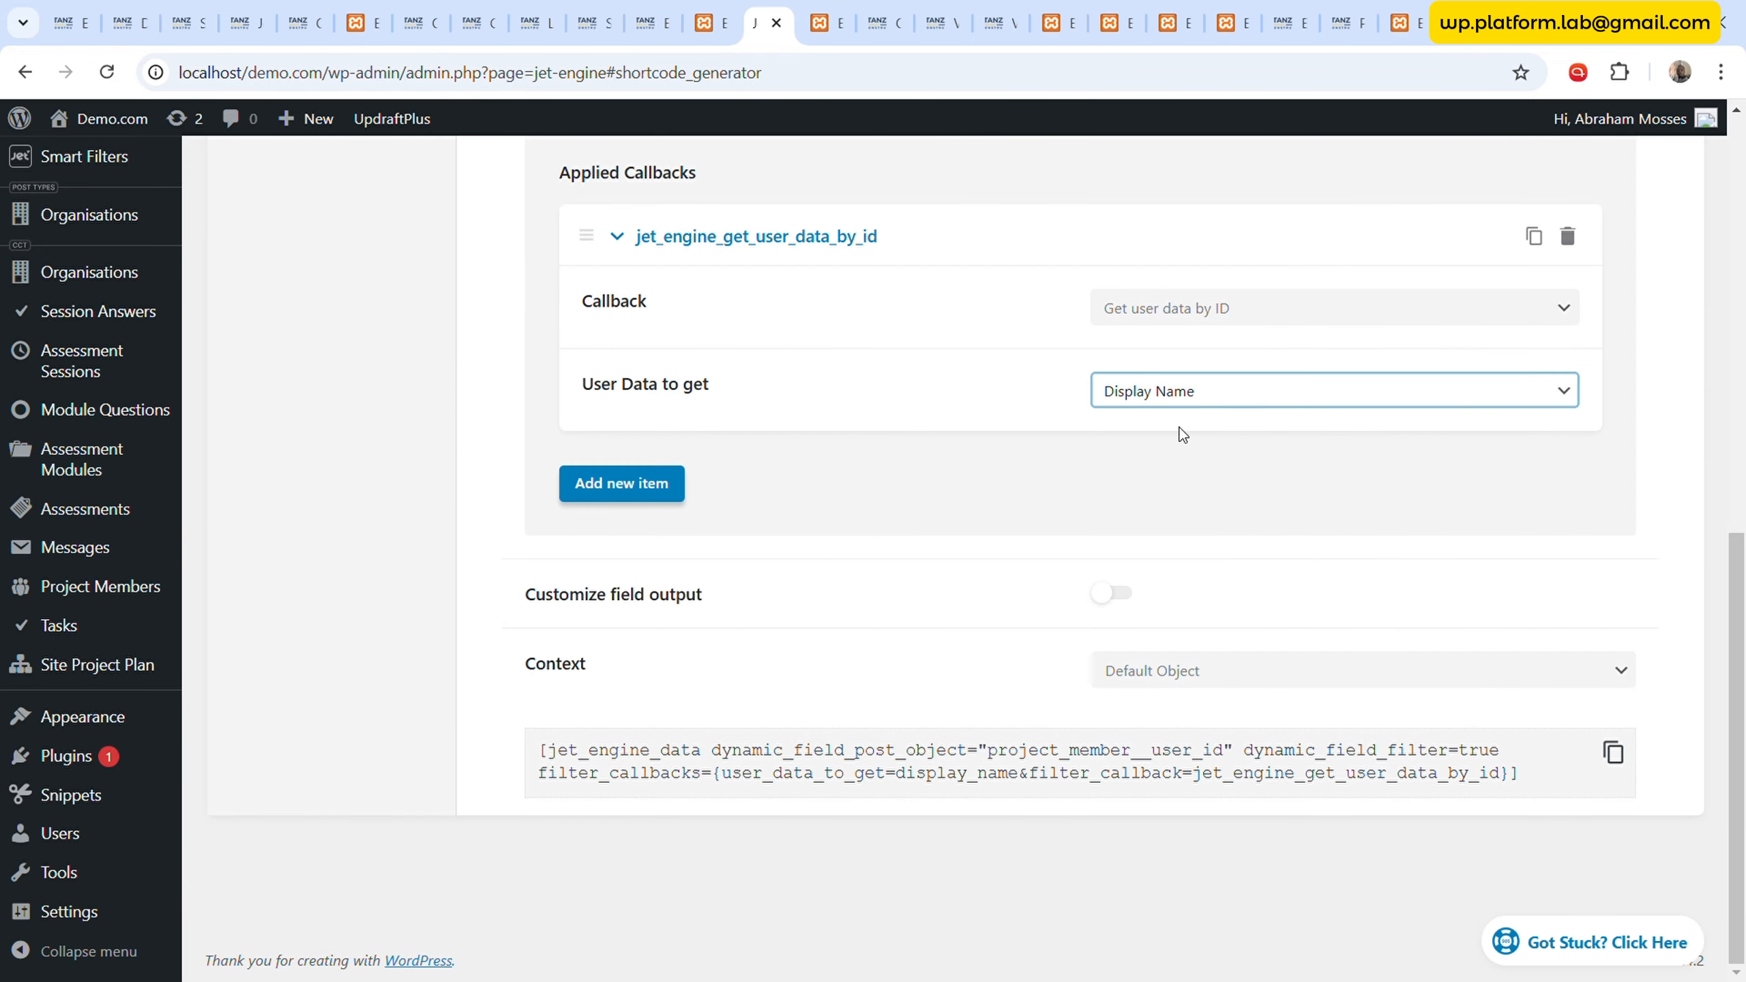
left_click(1197, 500)
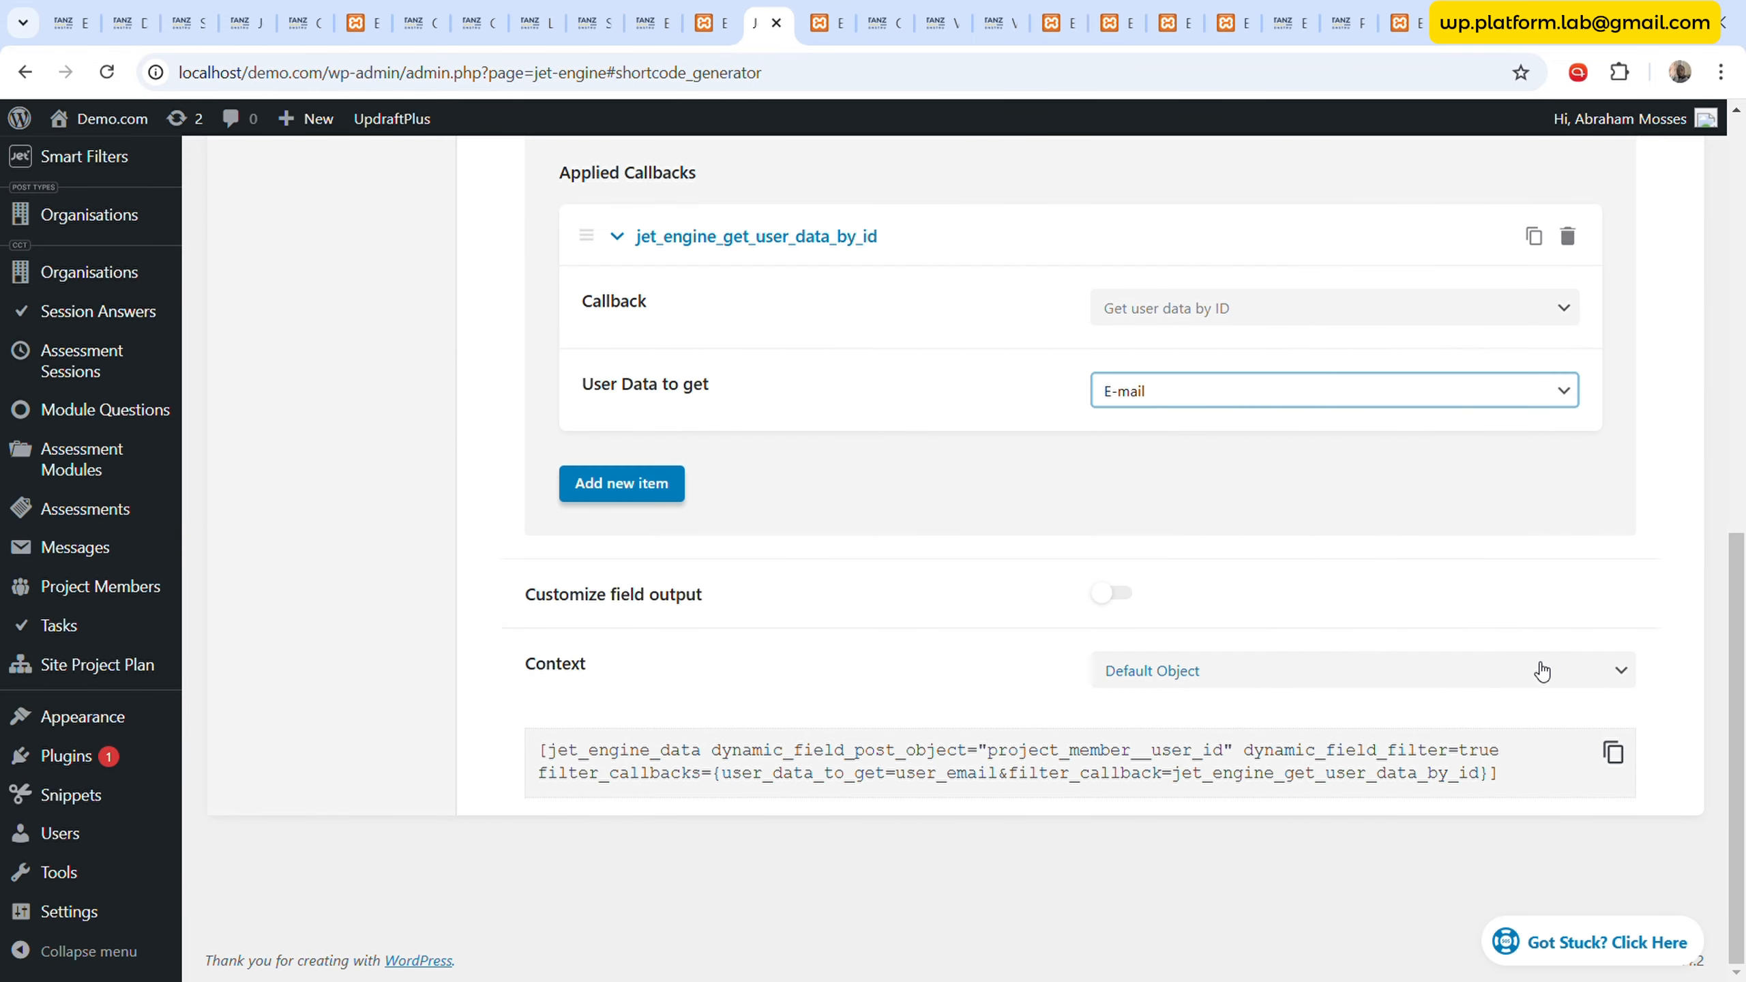
left_click(1613, 753)
left_click(827, 22)
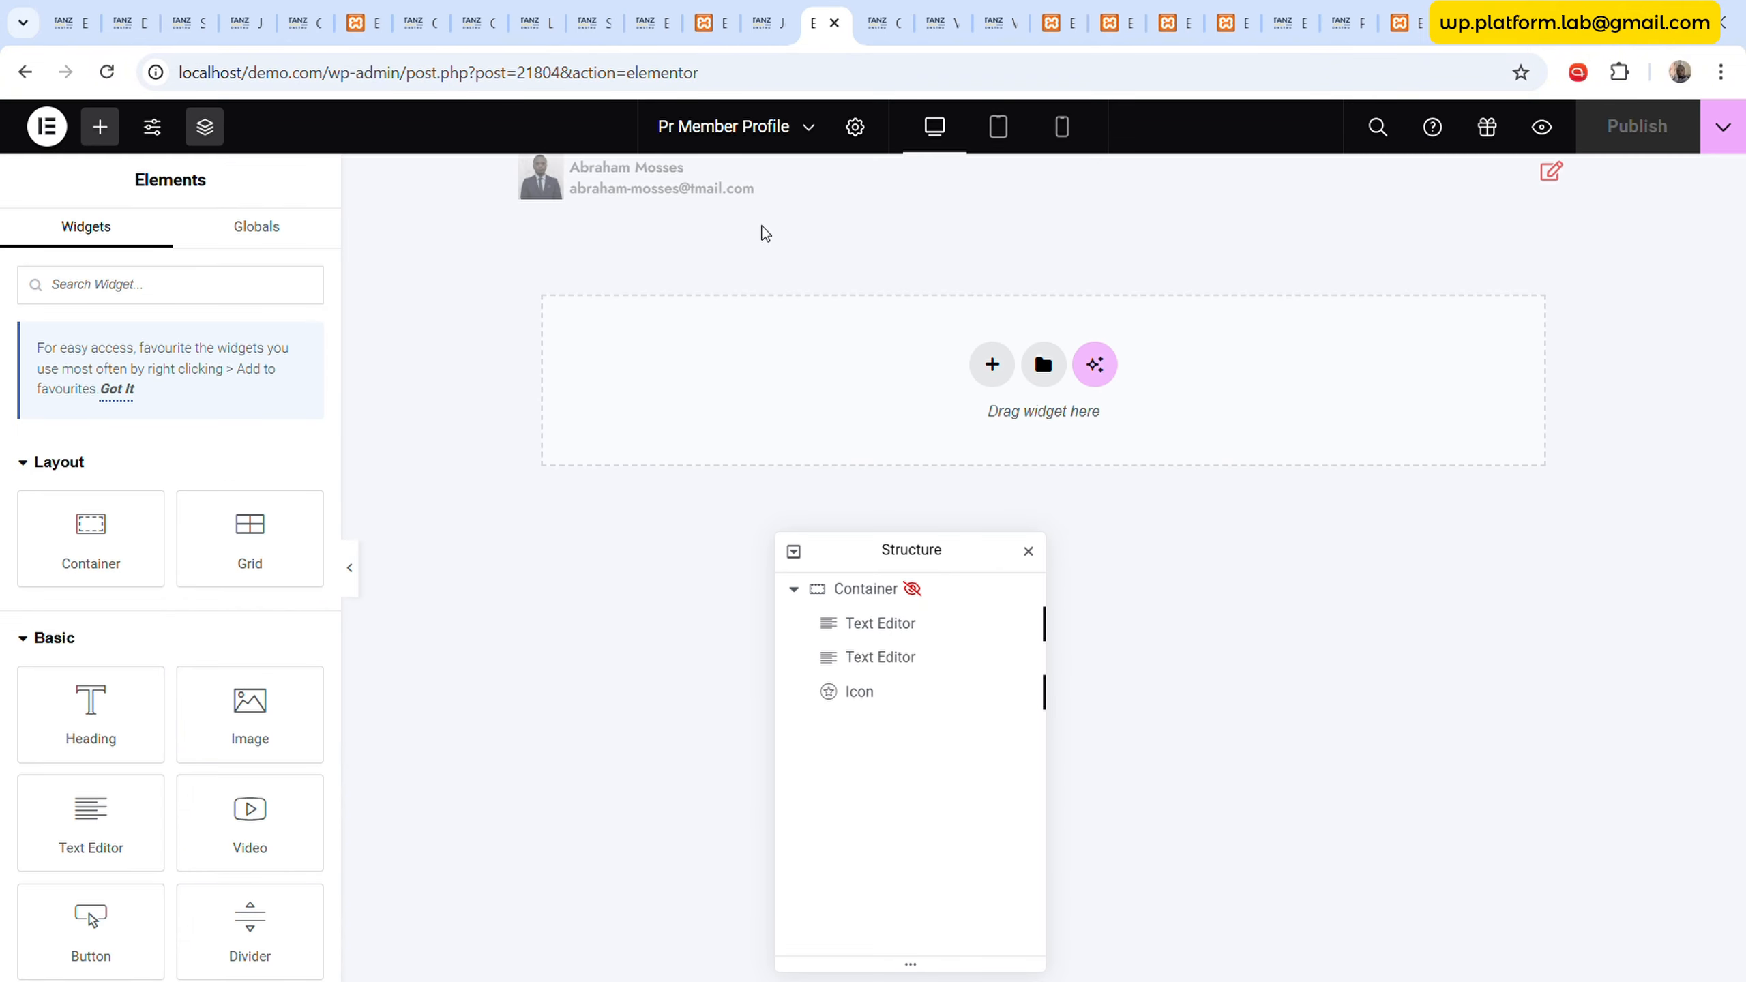
left_click(765, 23)
- Add a second paragraph with "Member Email:" and the copied shortcode to the Text Editor, and publish the Project Member Edit template
left_click(708, 23)
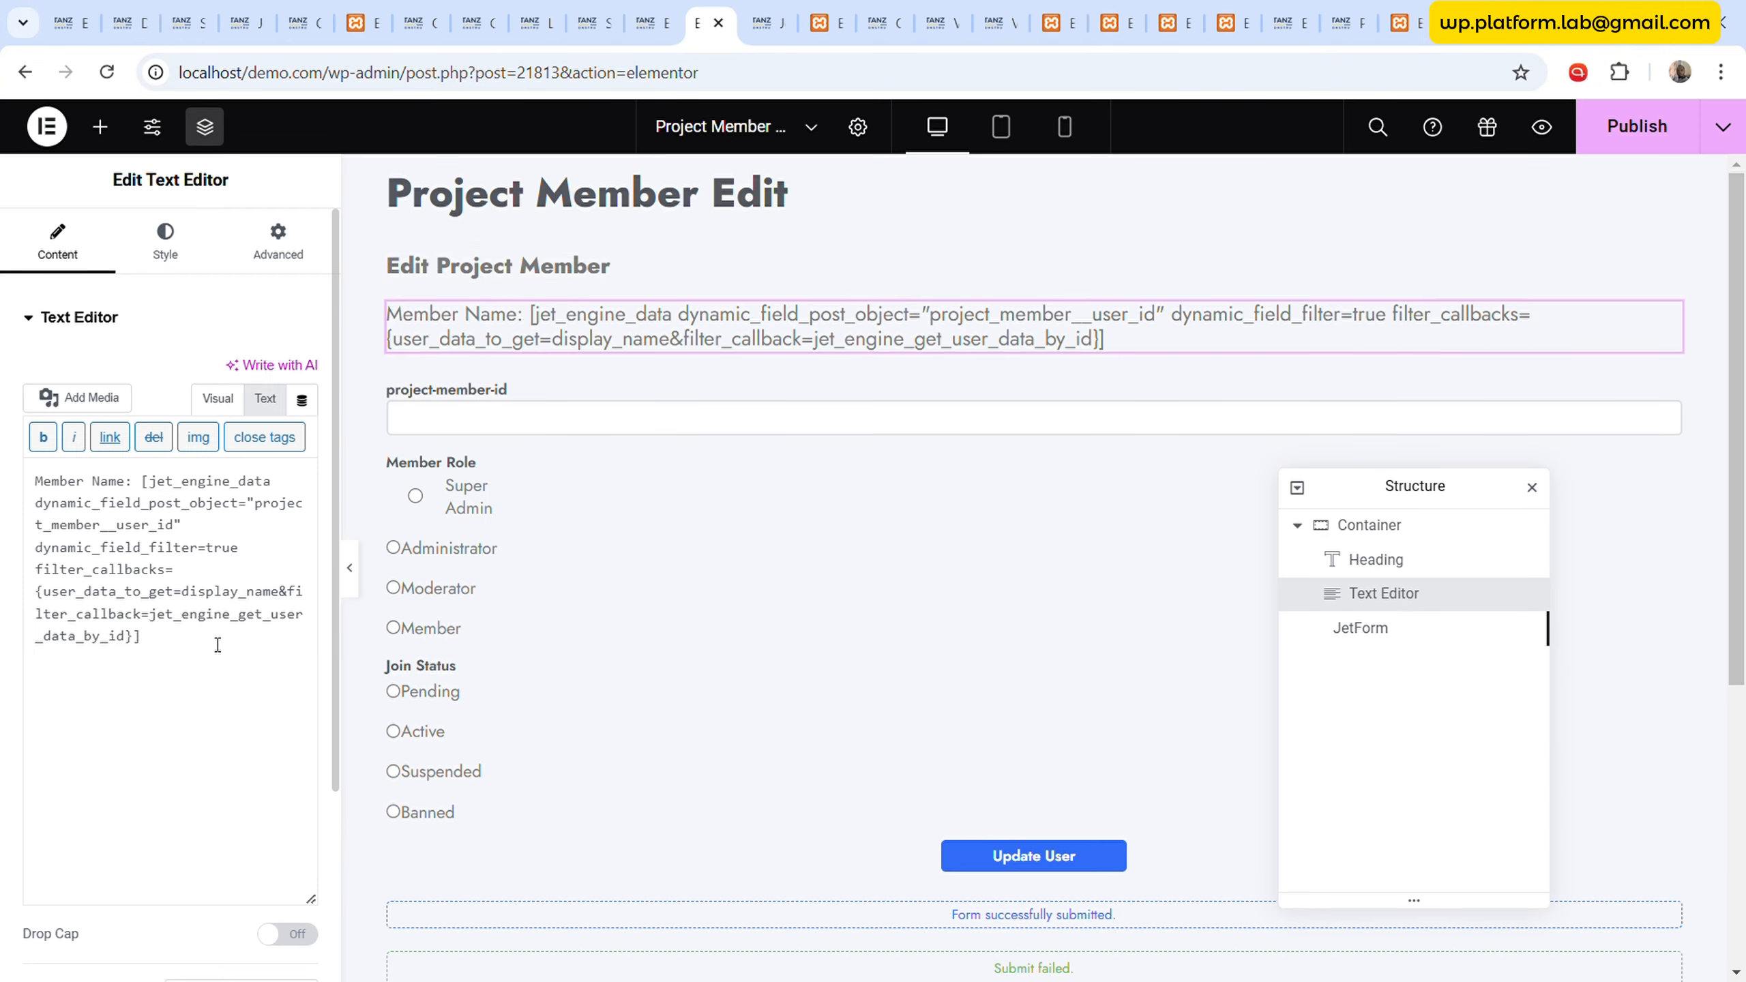
left_click(217, 399)
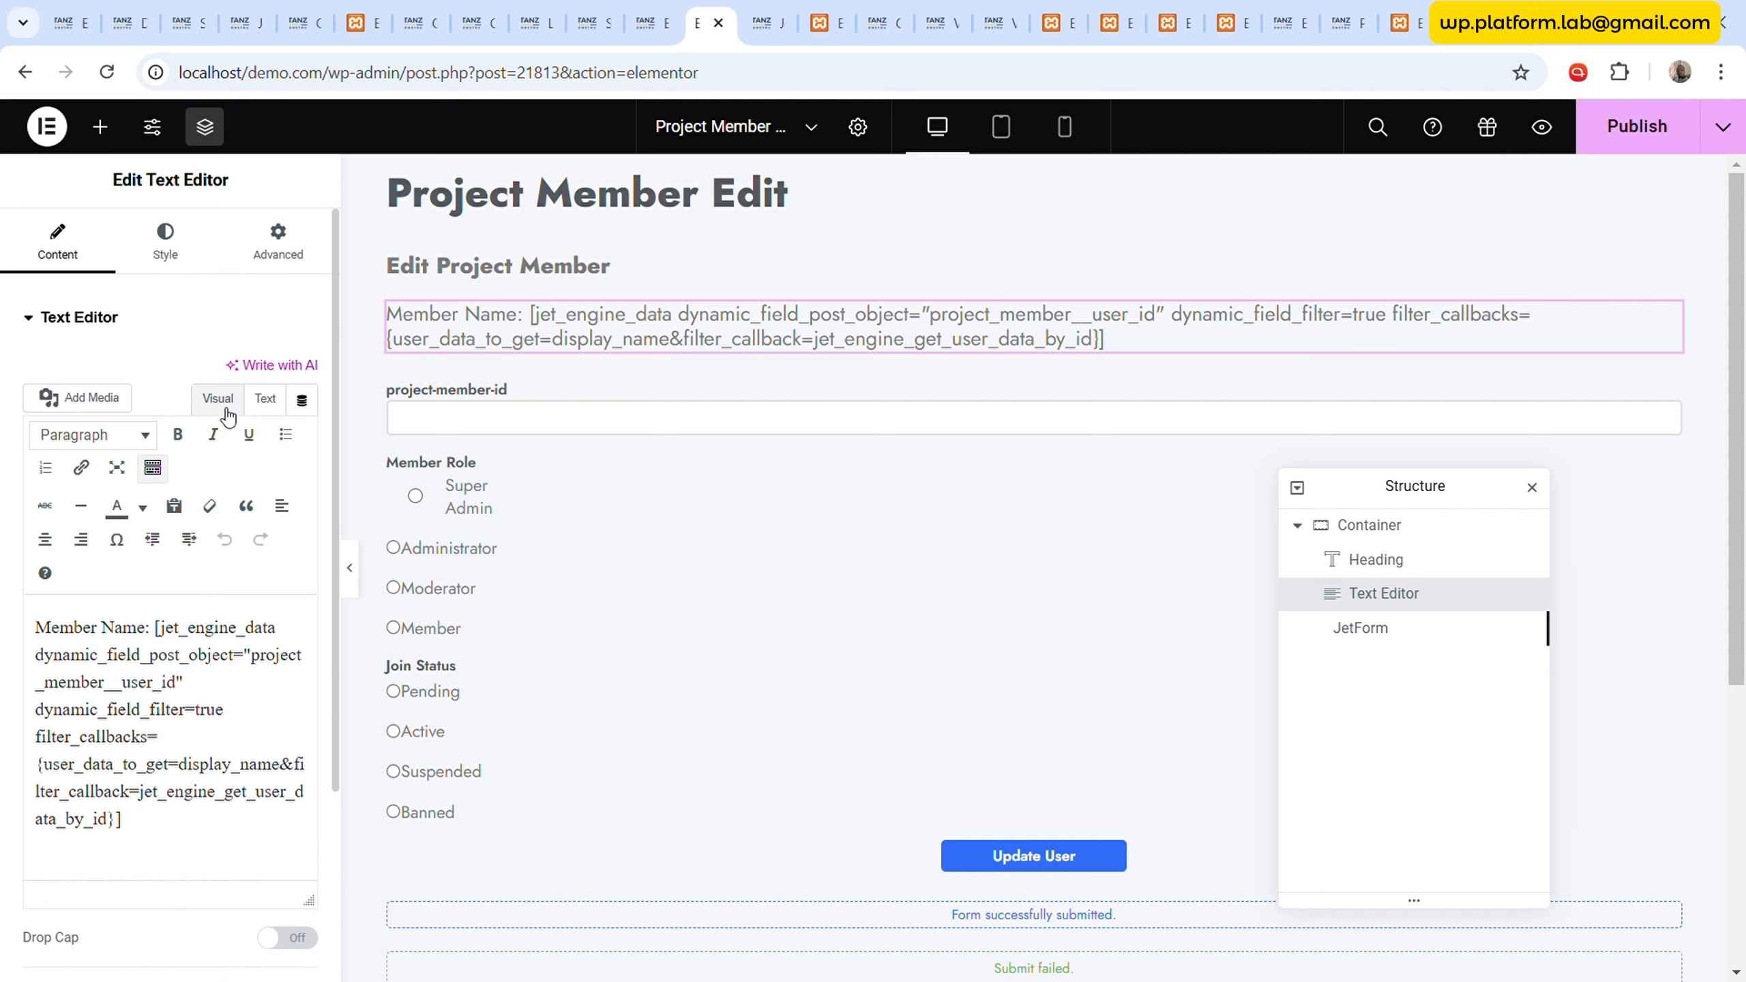
key("Return")
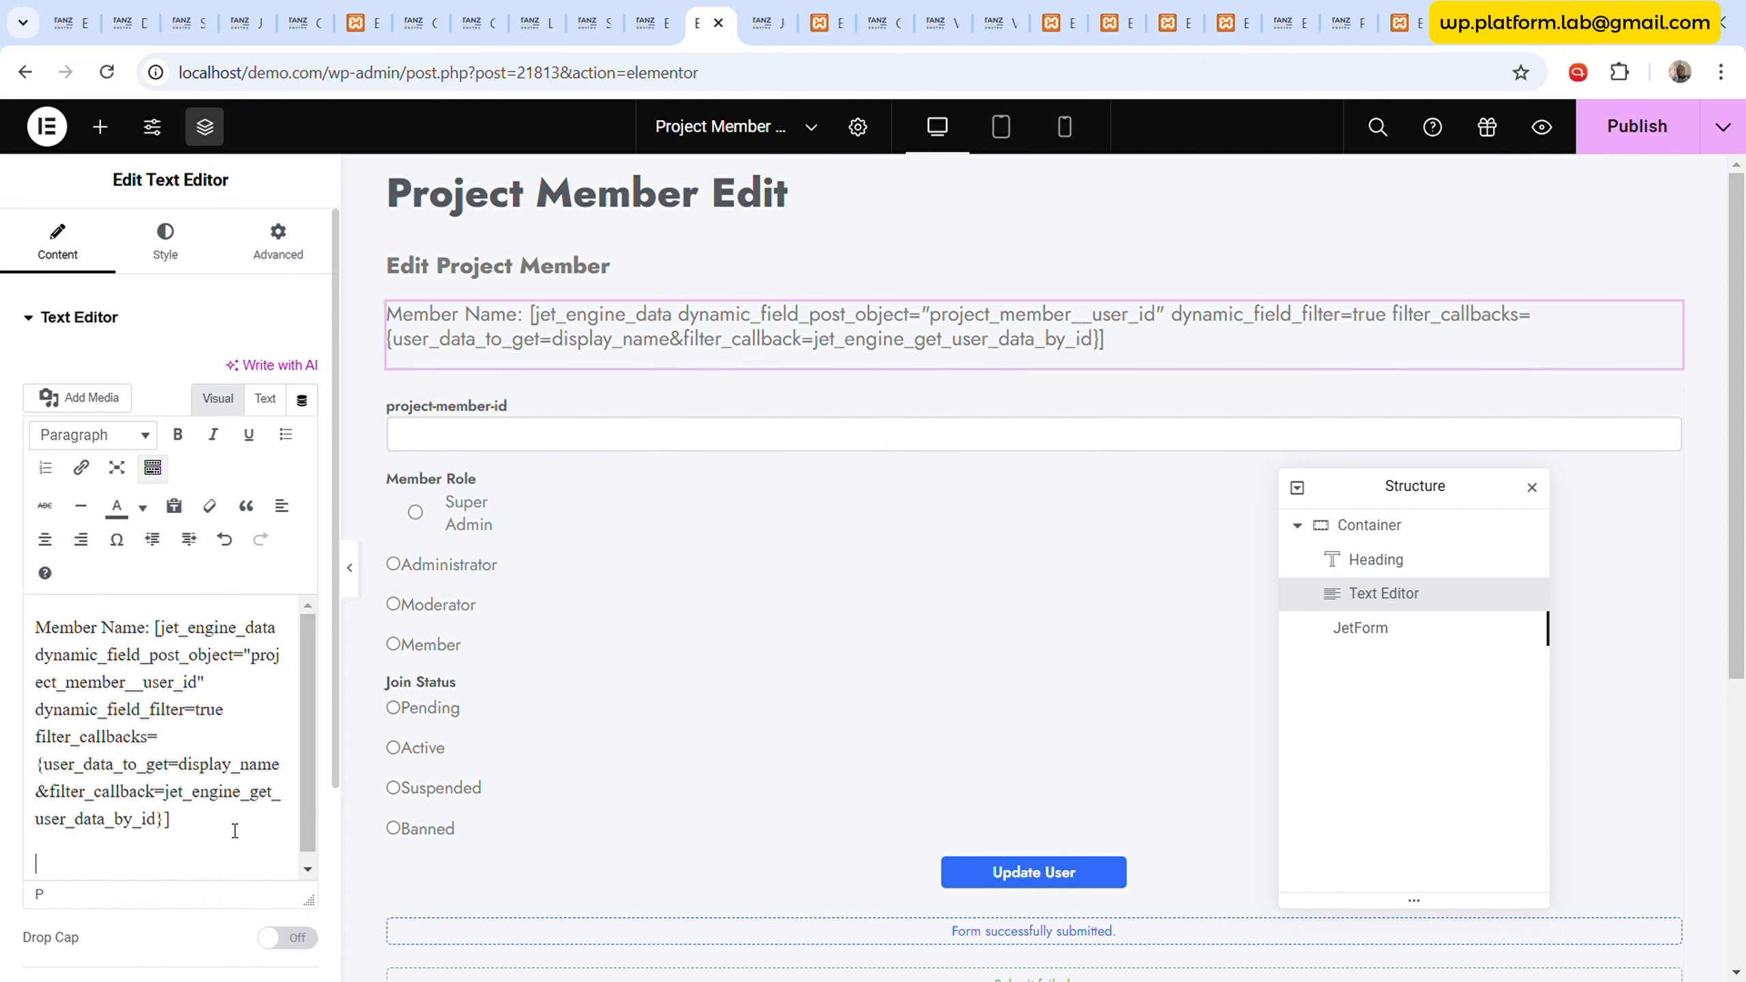
type("Member")
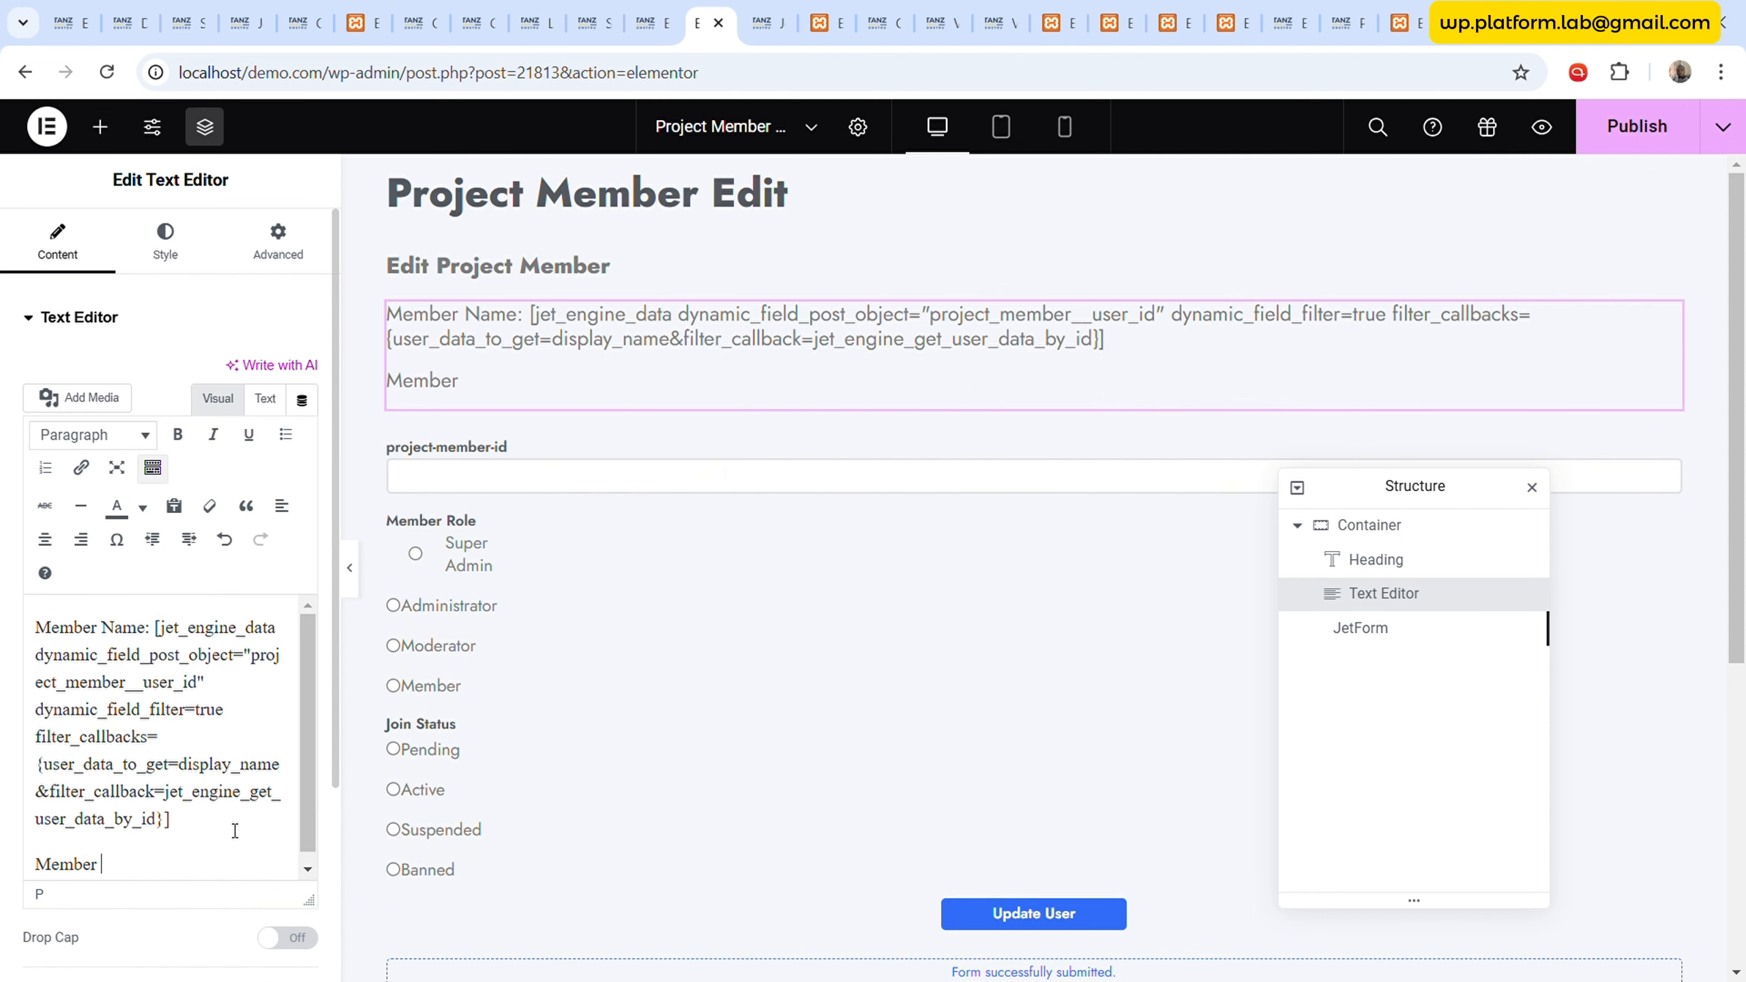
type(" Email:")
key("ctrl+v")
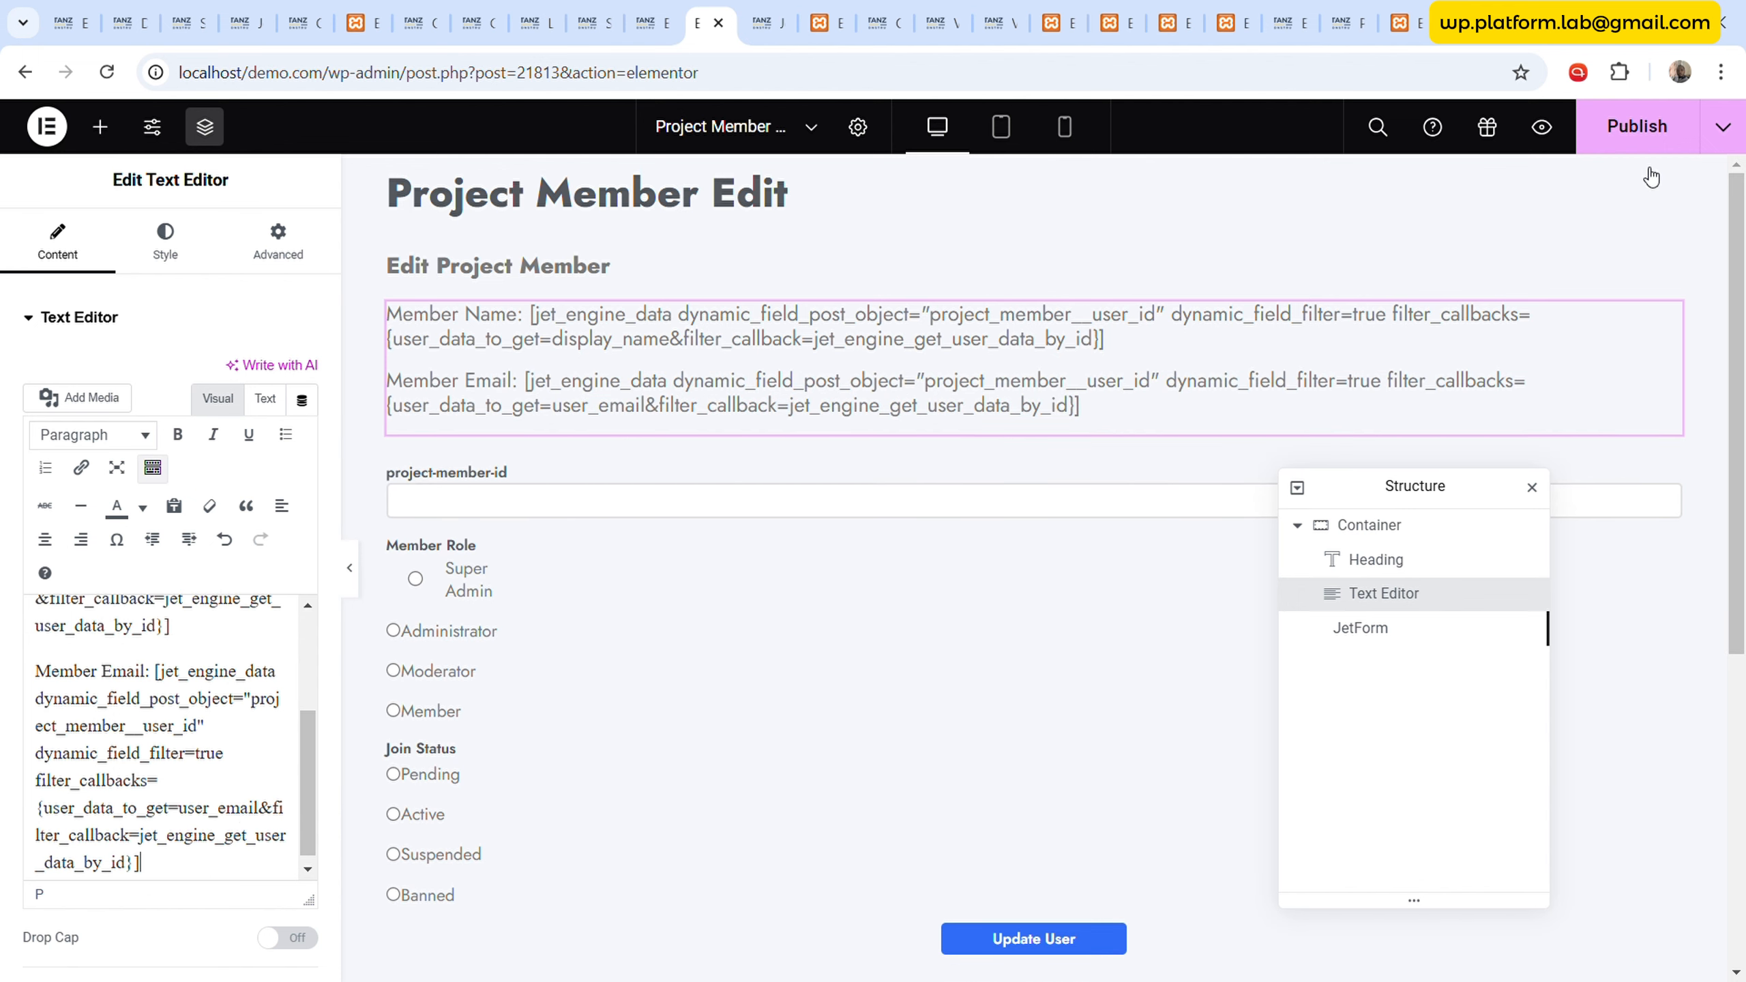
left_click(1637, 127)
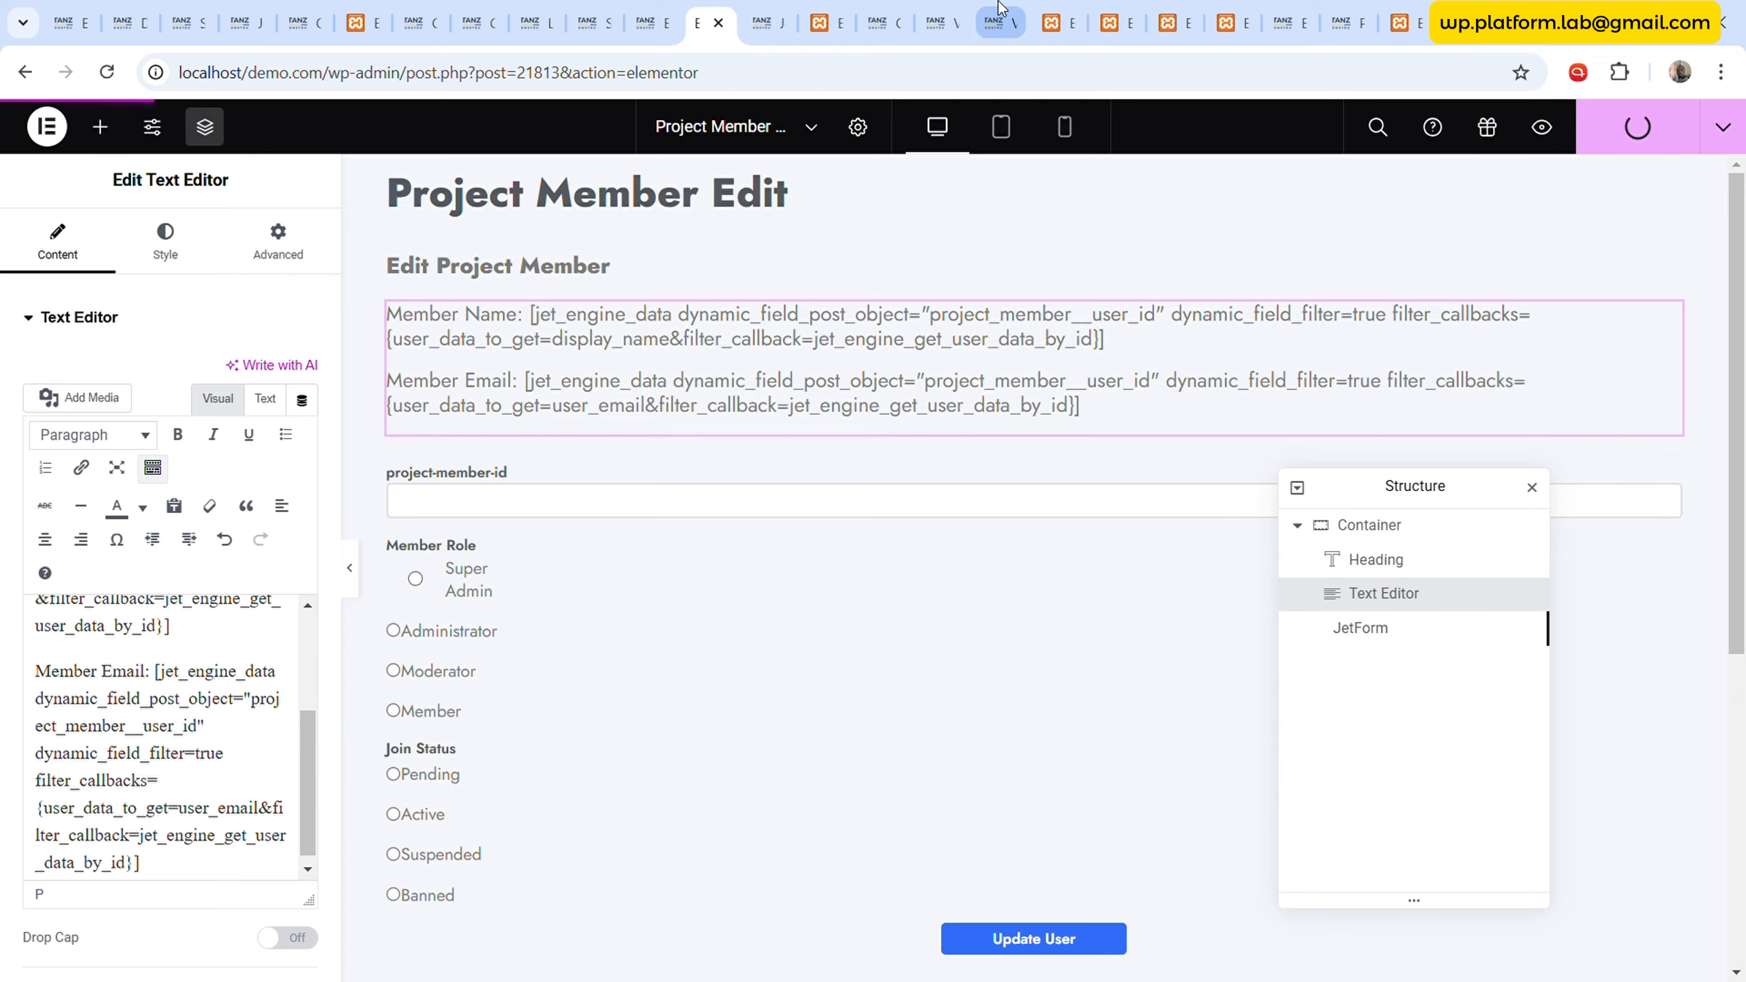
- Reload the live project member edit page to check the member name and email lines
left_click(997, 23)
left_click(107, 72)
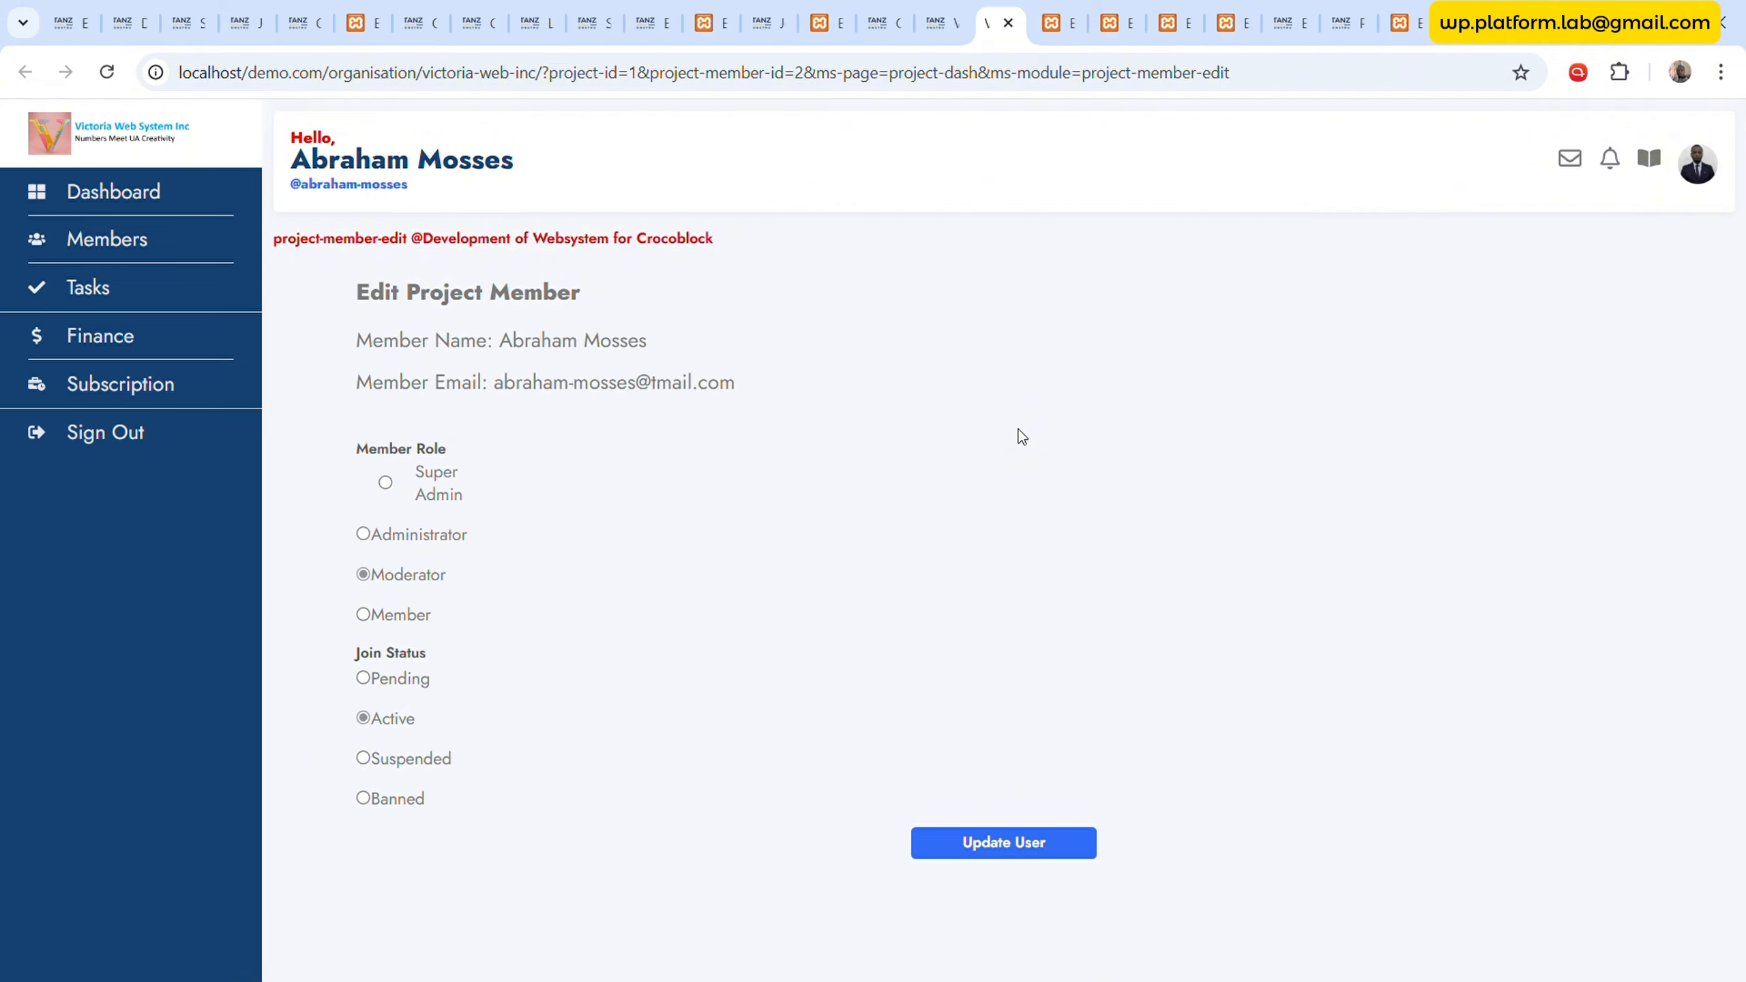
- Copy the Project Members table's container in the Project Overview template
left_click(954, 7)
left_click(825, 20)
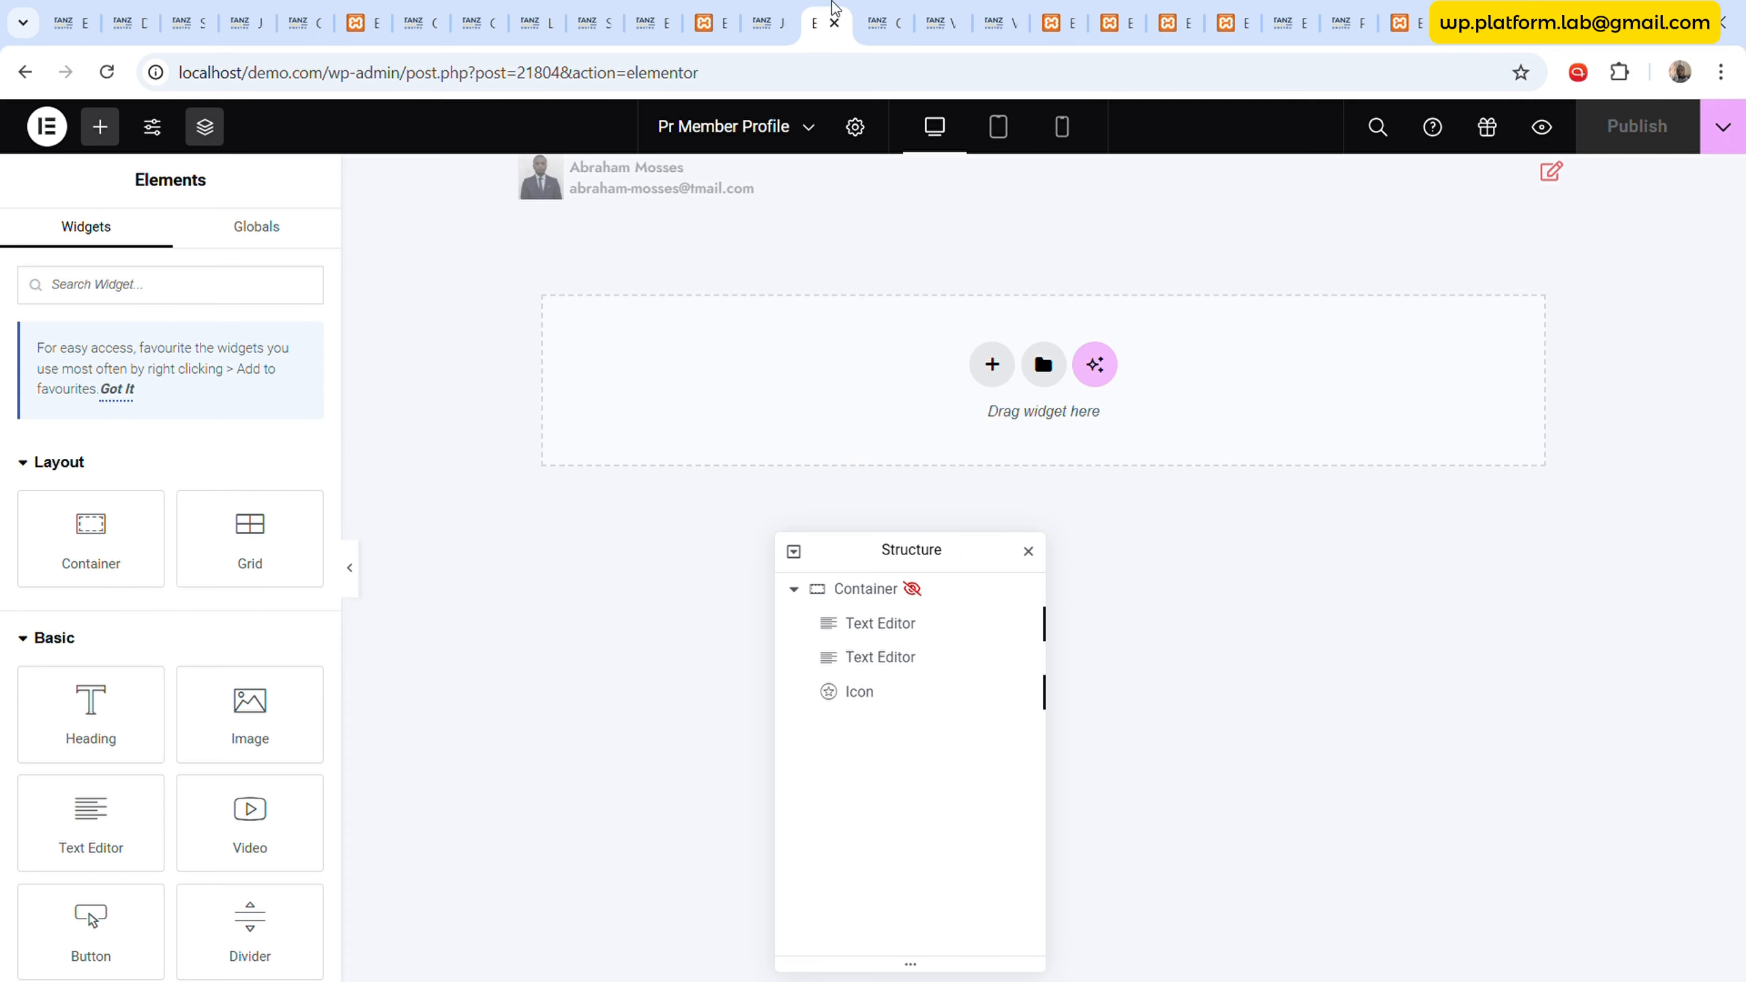
left_click(1056, 21)
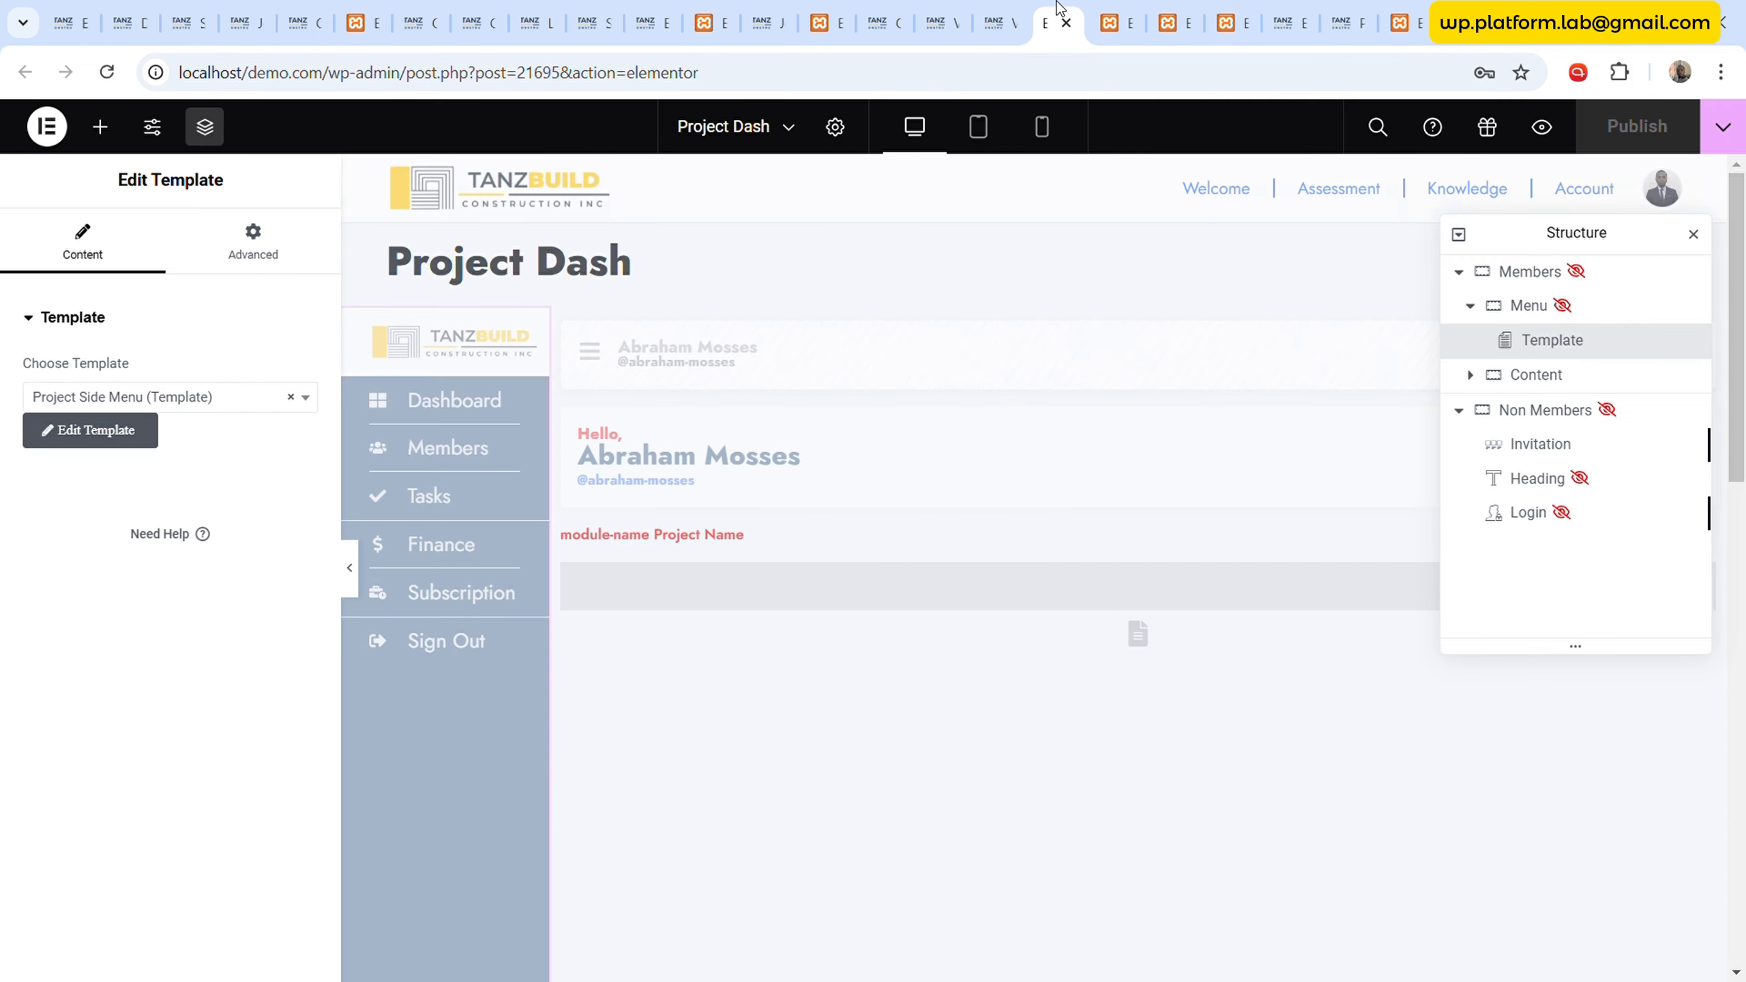
left_click(1114, 9)
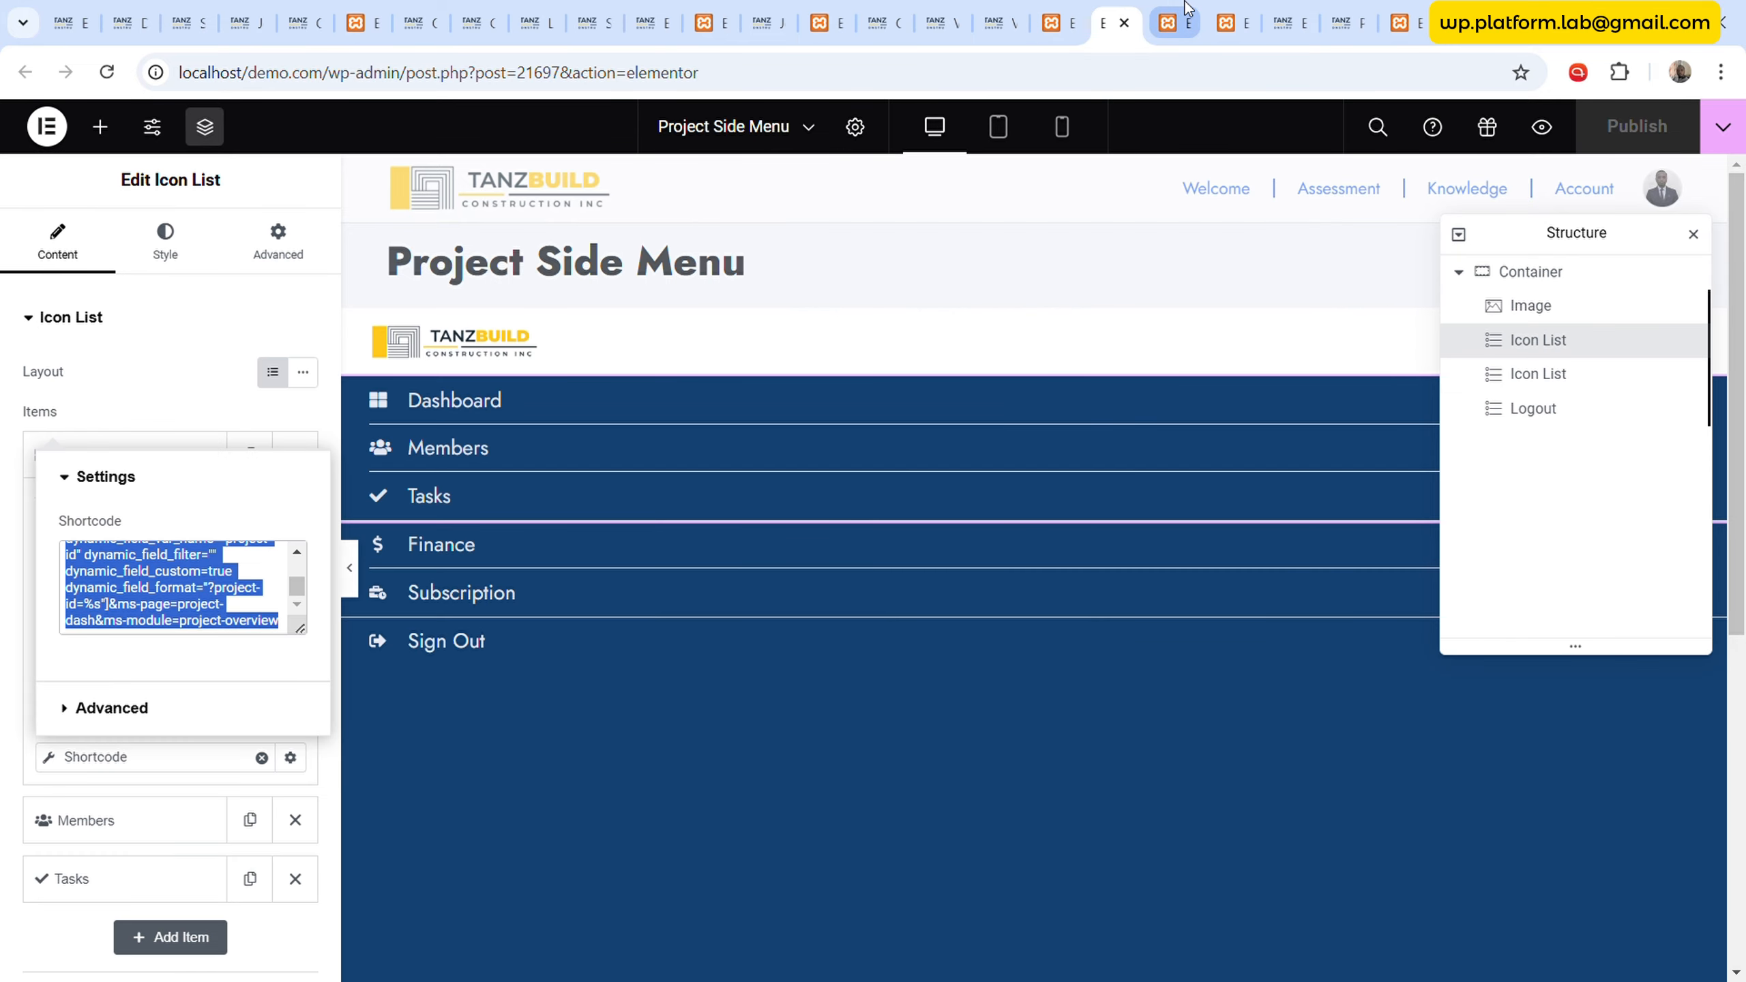
left_click(1172, 21)
left_click(356, 397)
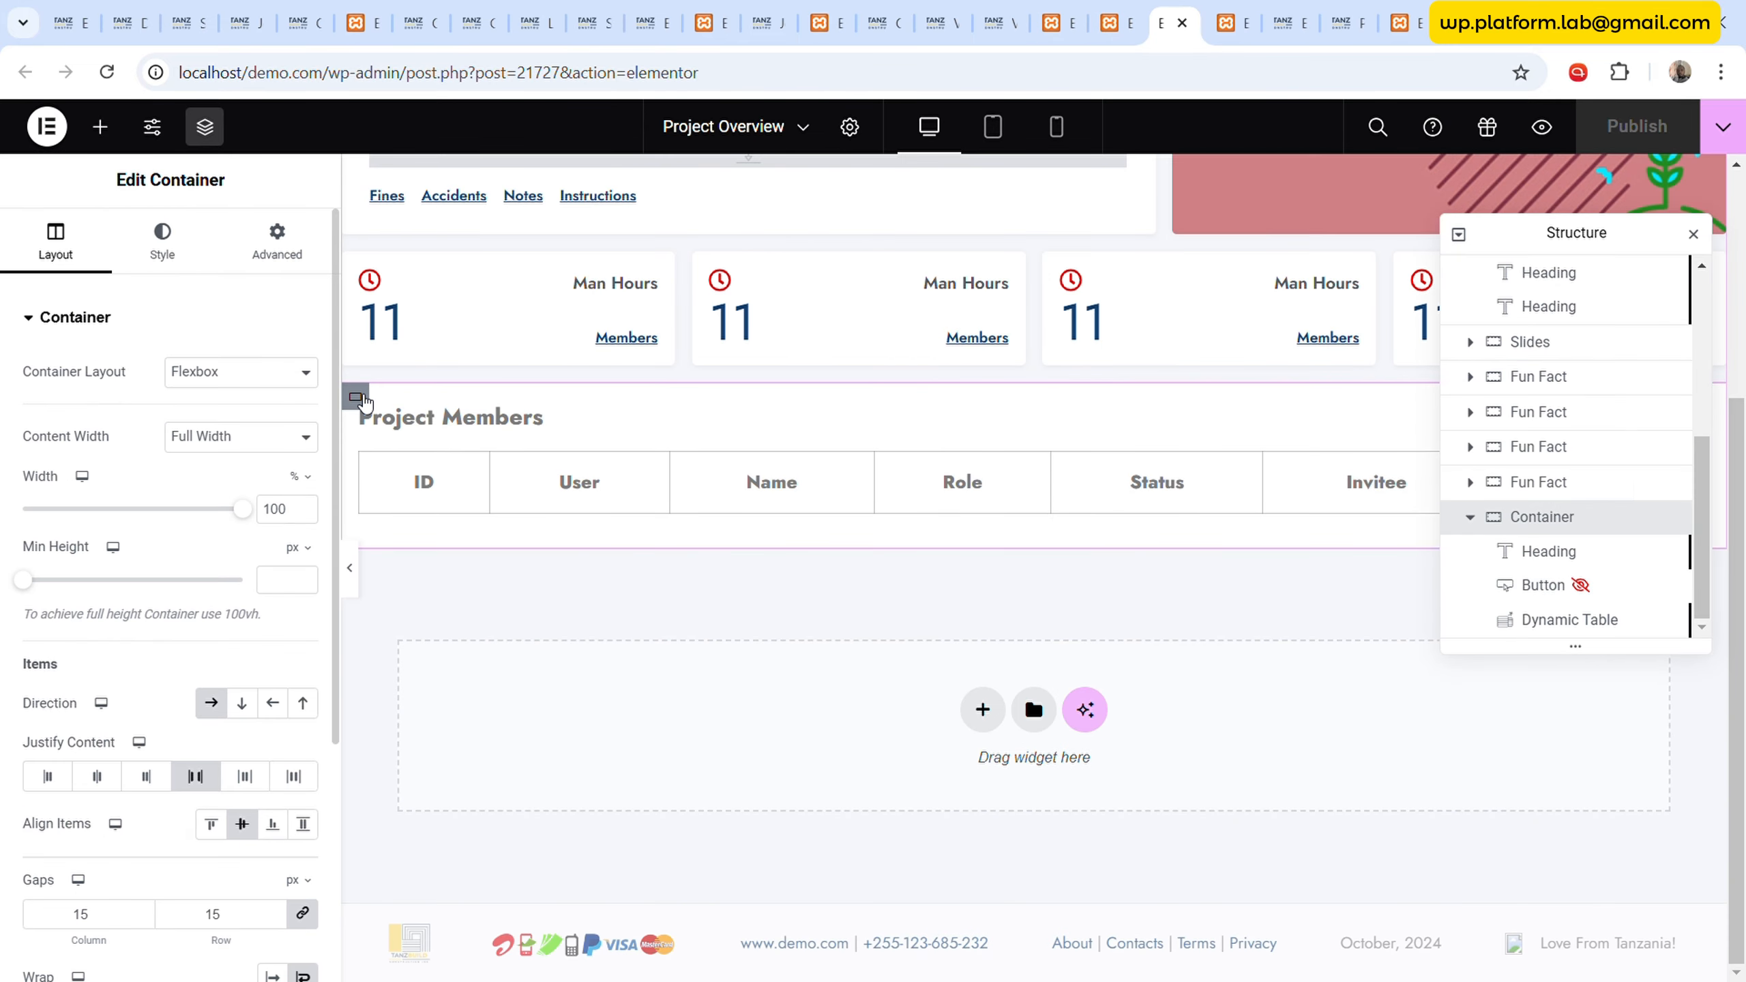
right_click(358, 399)
left_click(515, 554)
- Paste the copied container's style onto the main container of the Project Member Edit template
left_click(729, 11)
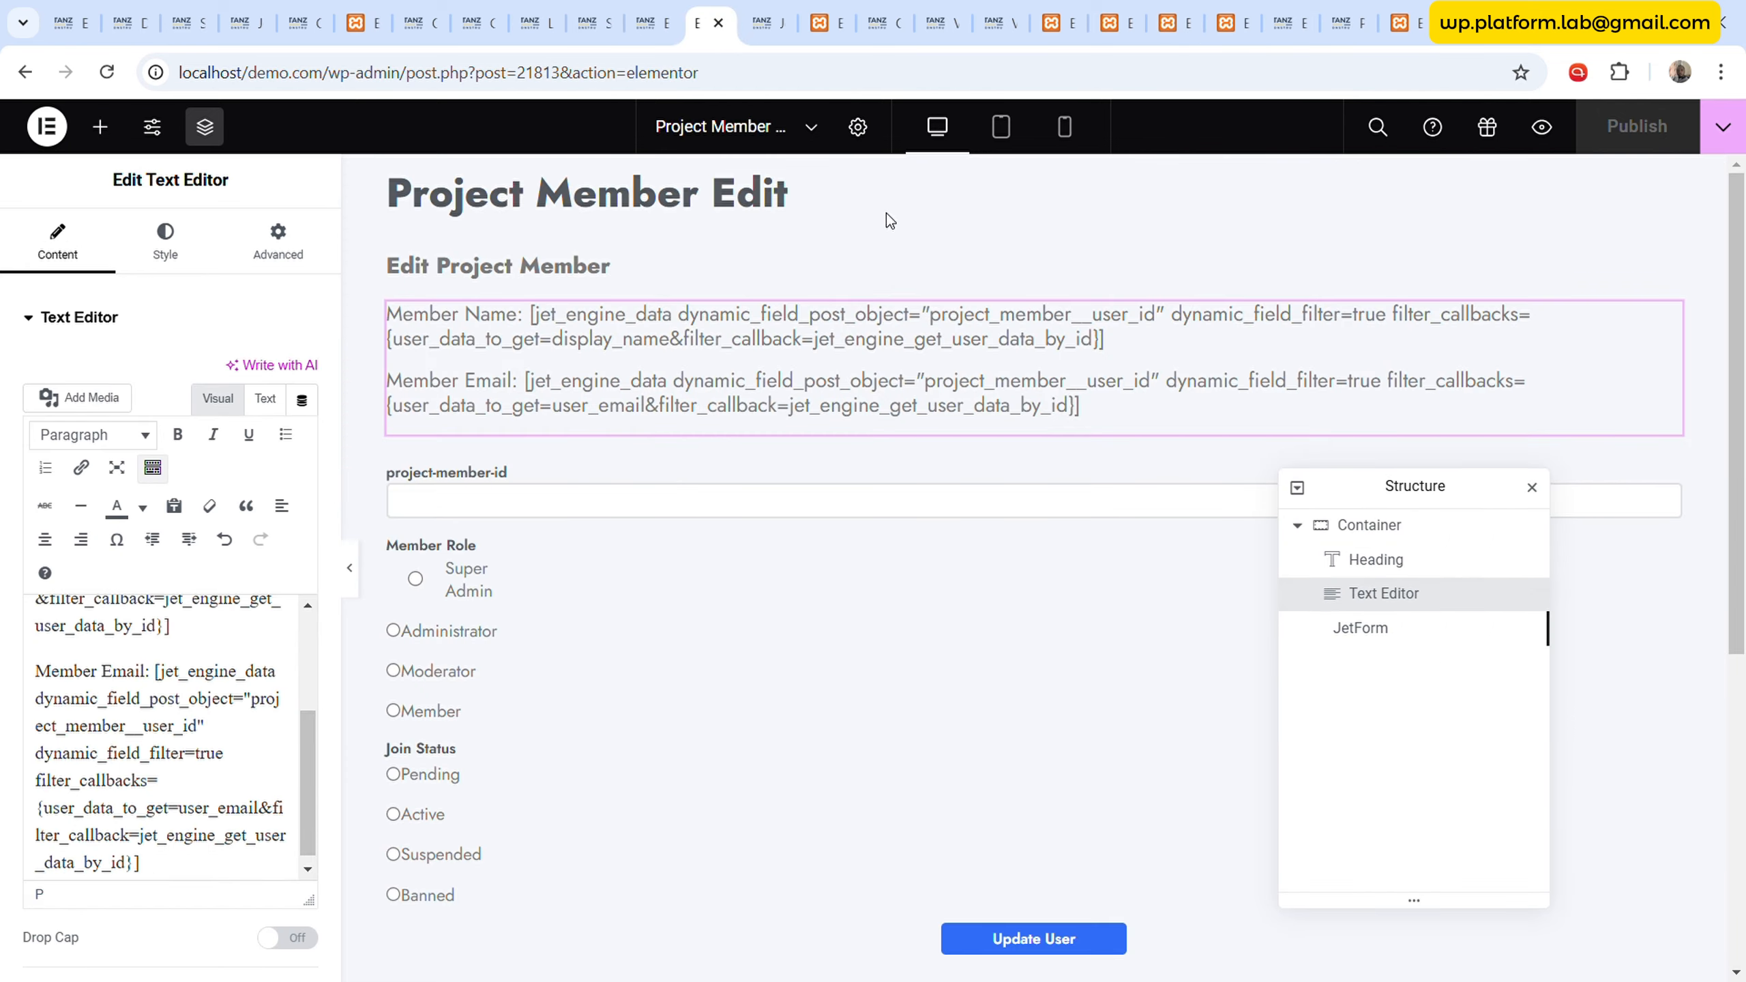
right_click(1382, 525)
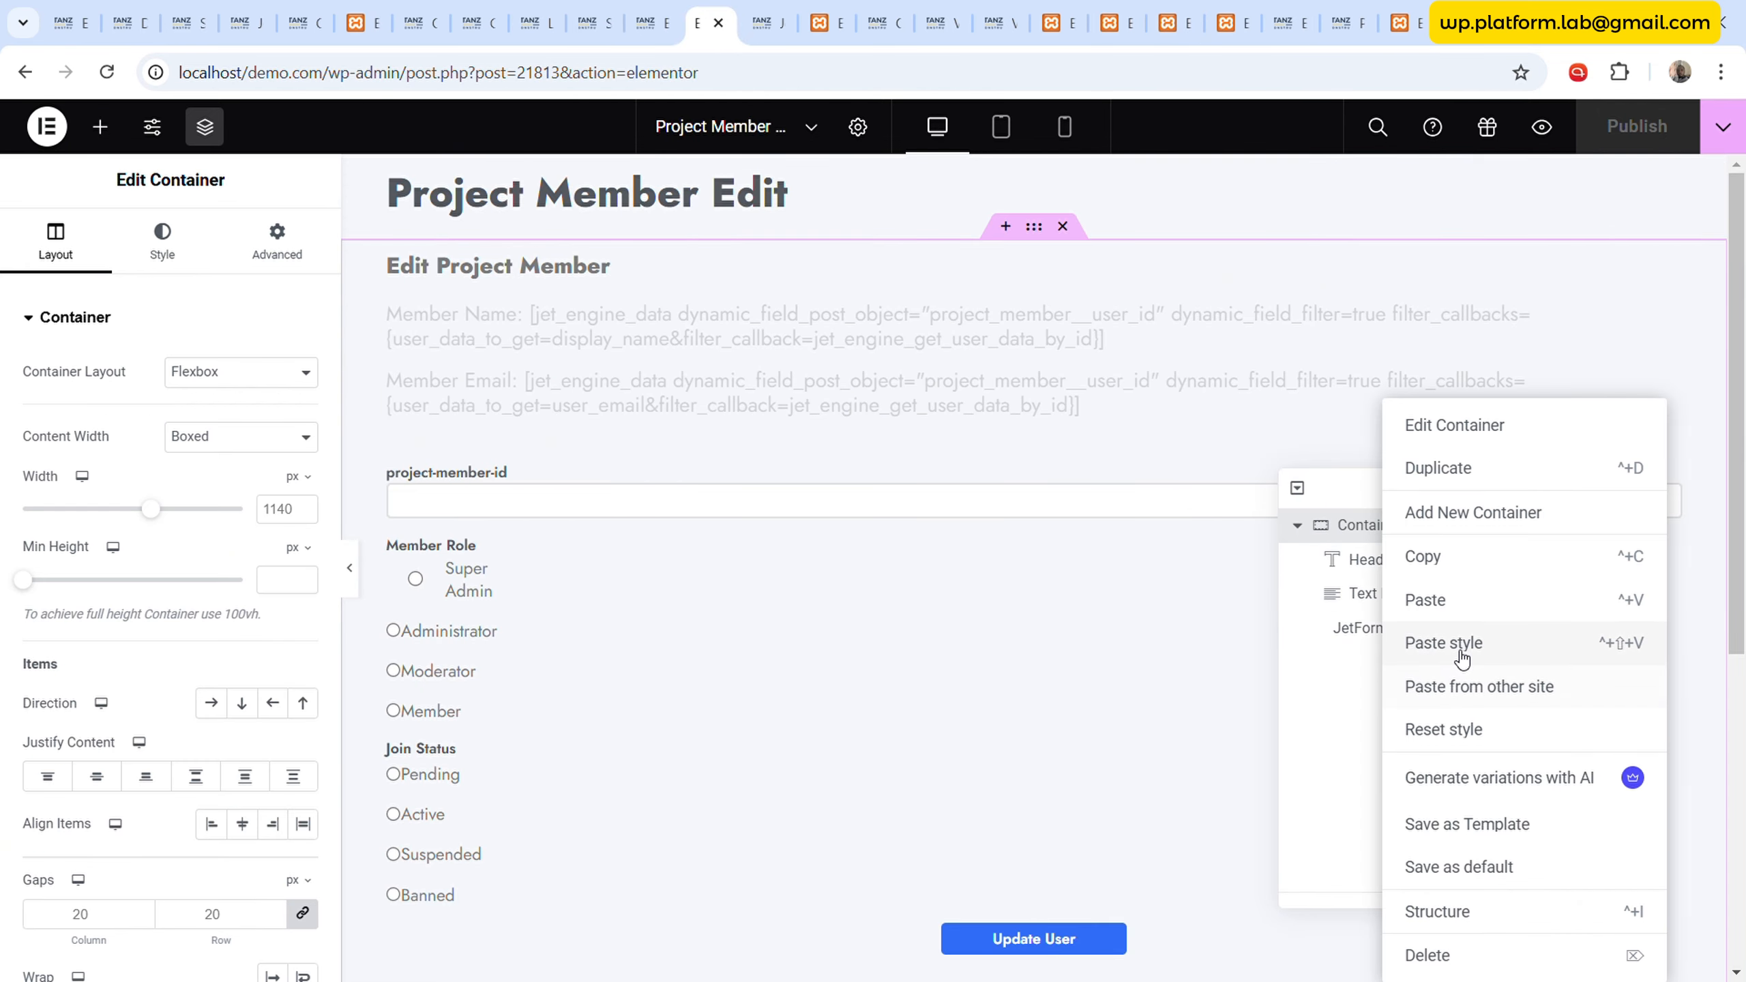
left_click(1444, 647)
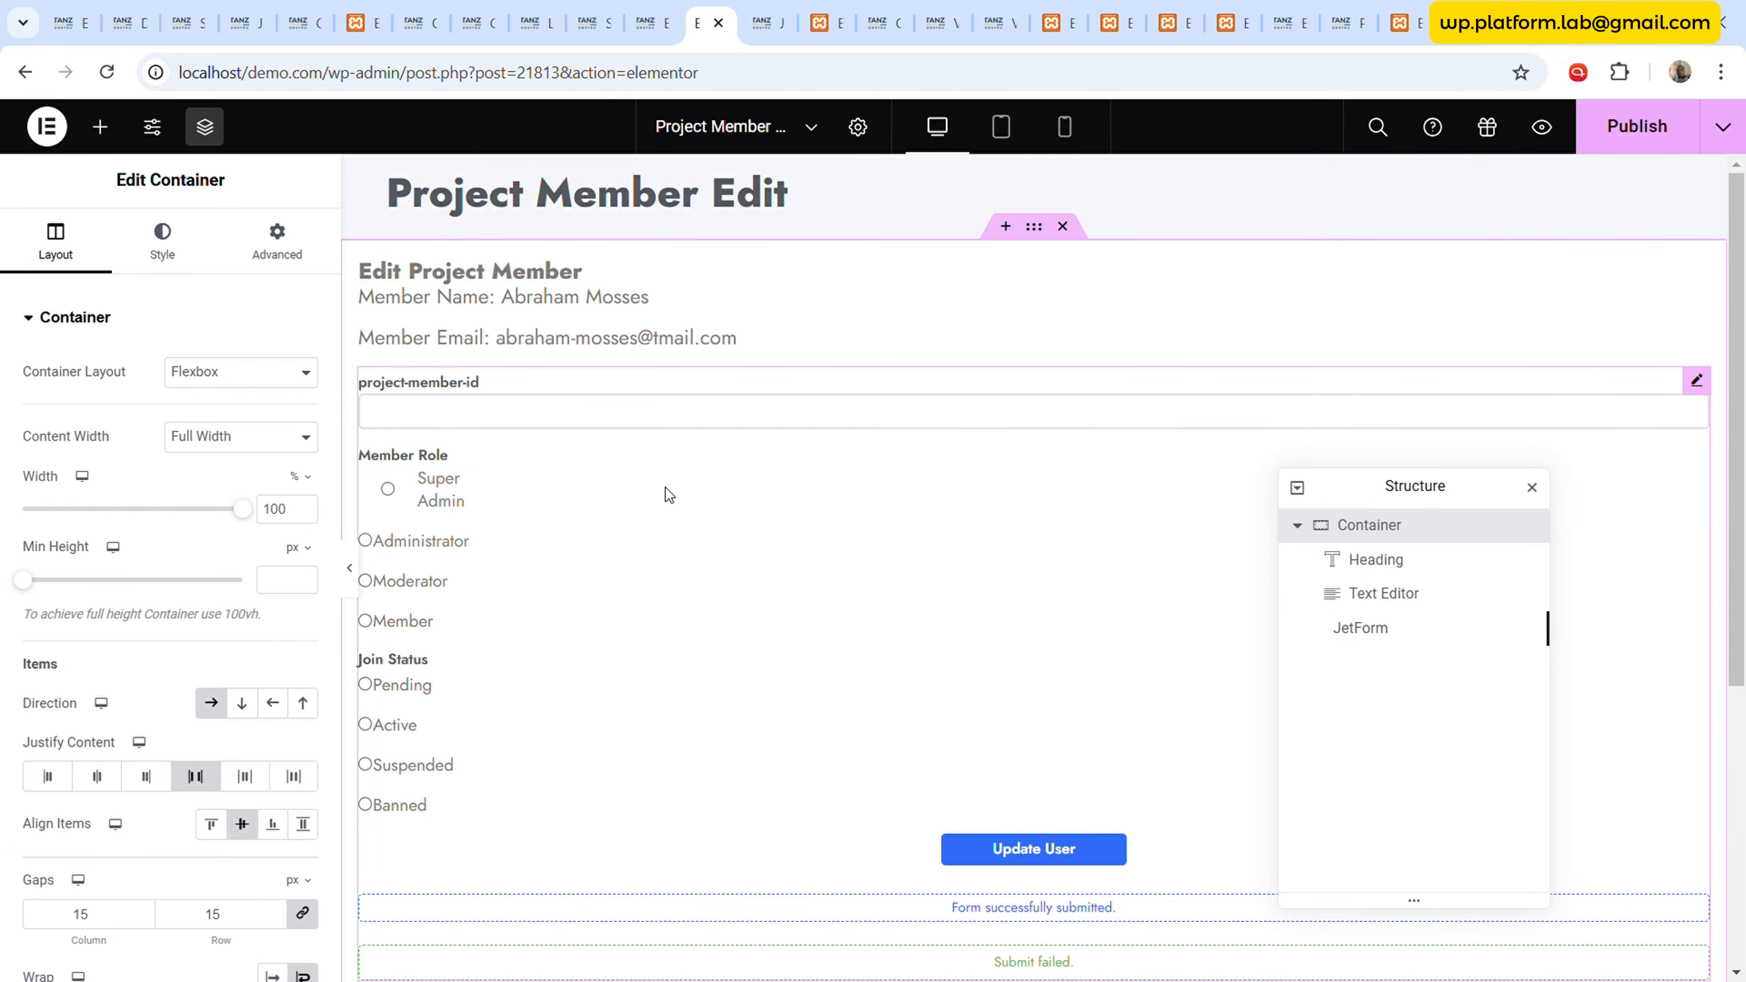
- Unlink the JetForm's margin values and set its top margin to 25 px
left_click(1387, 627)
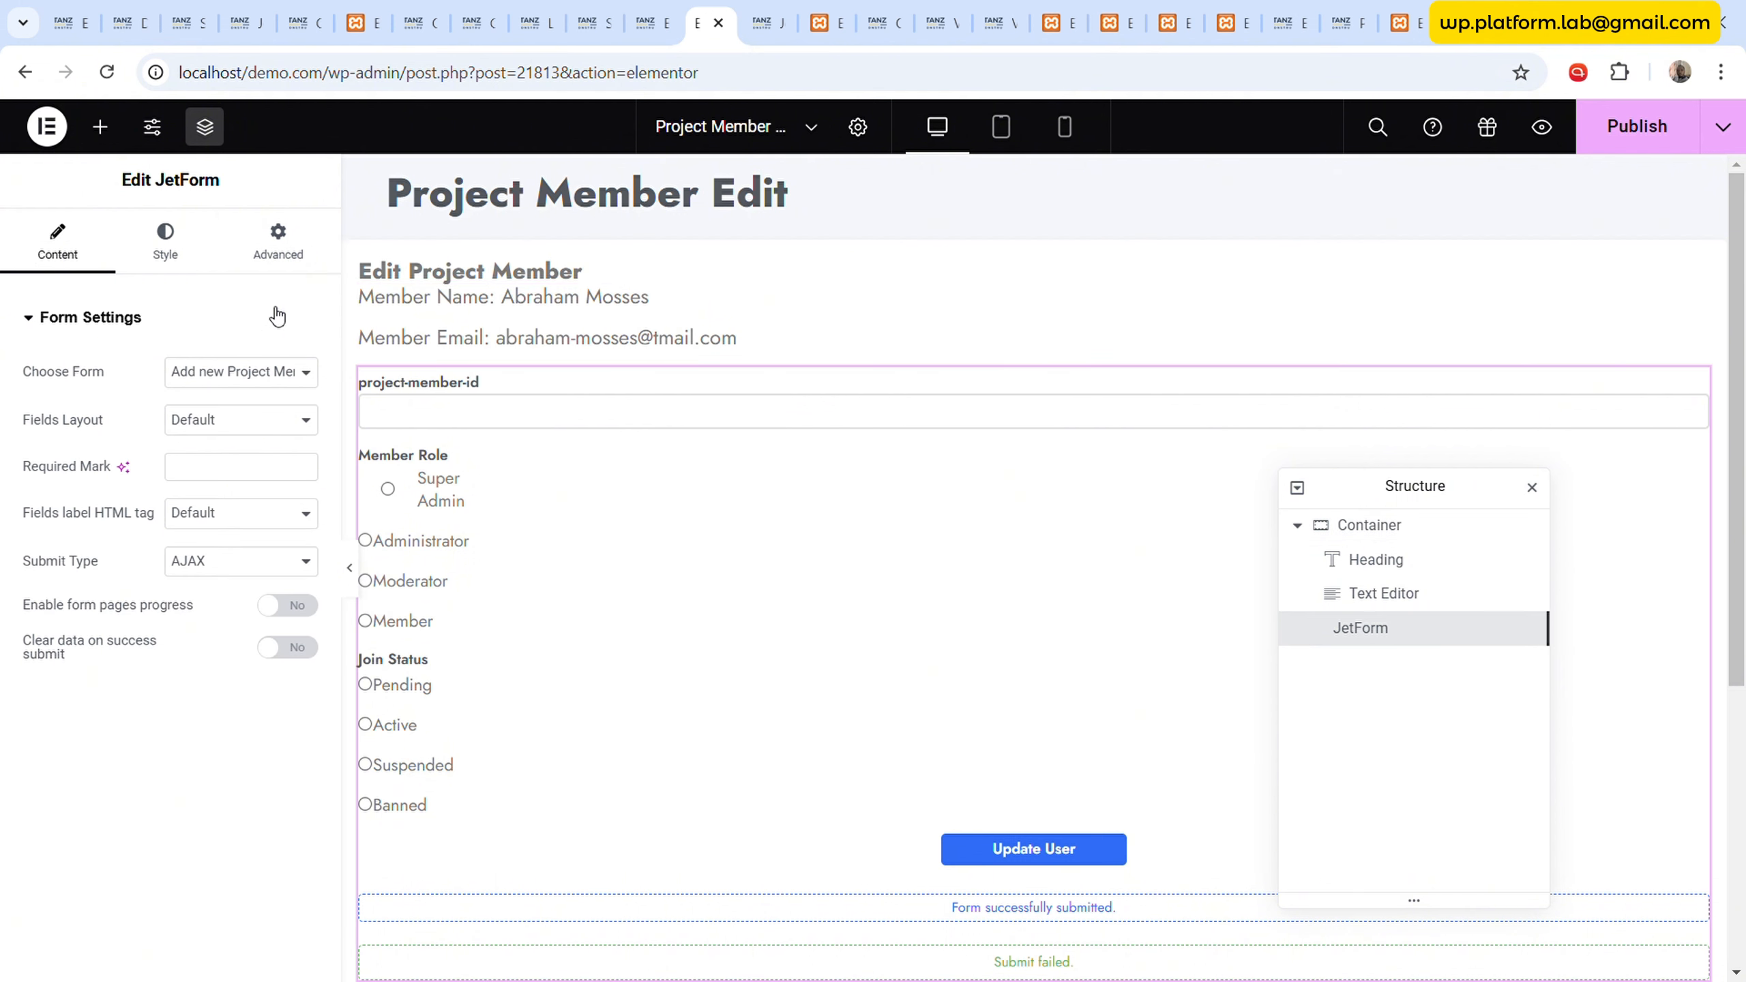
left_click(278, 238)
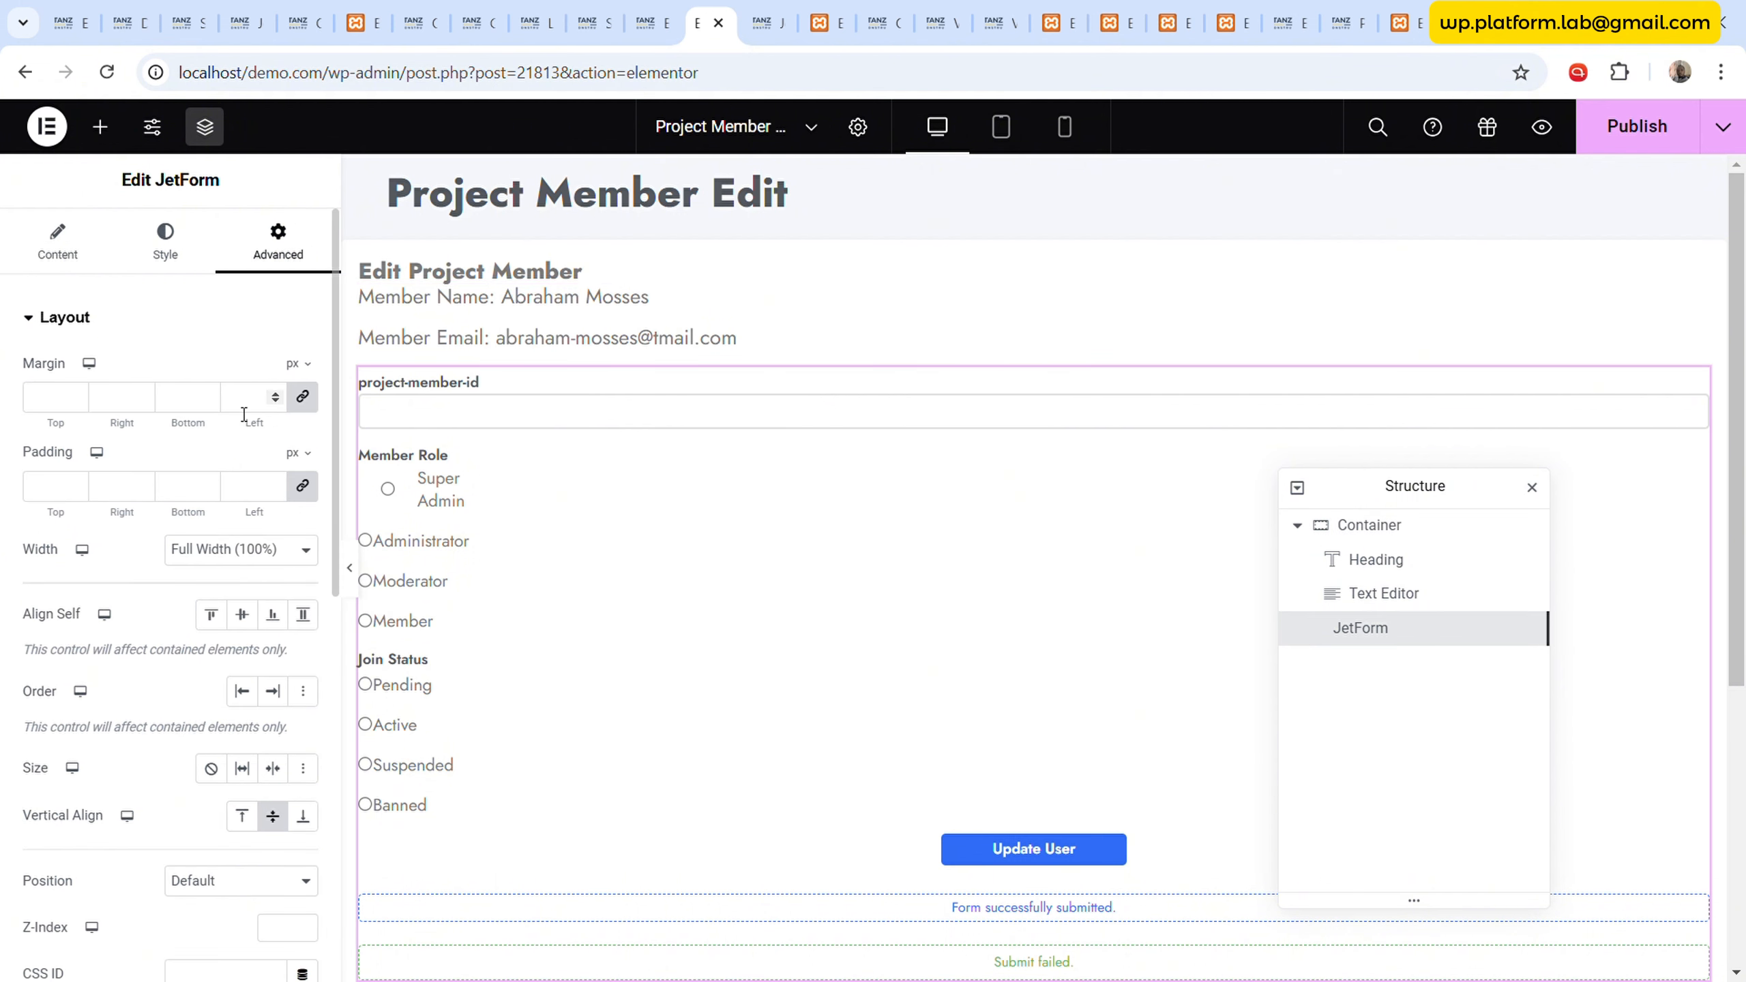
left_click(302, 397)
left_click_drag(51, 399, 39, 395)
type("50")
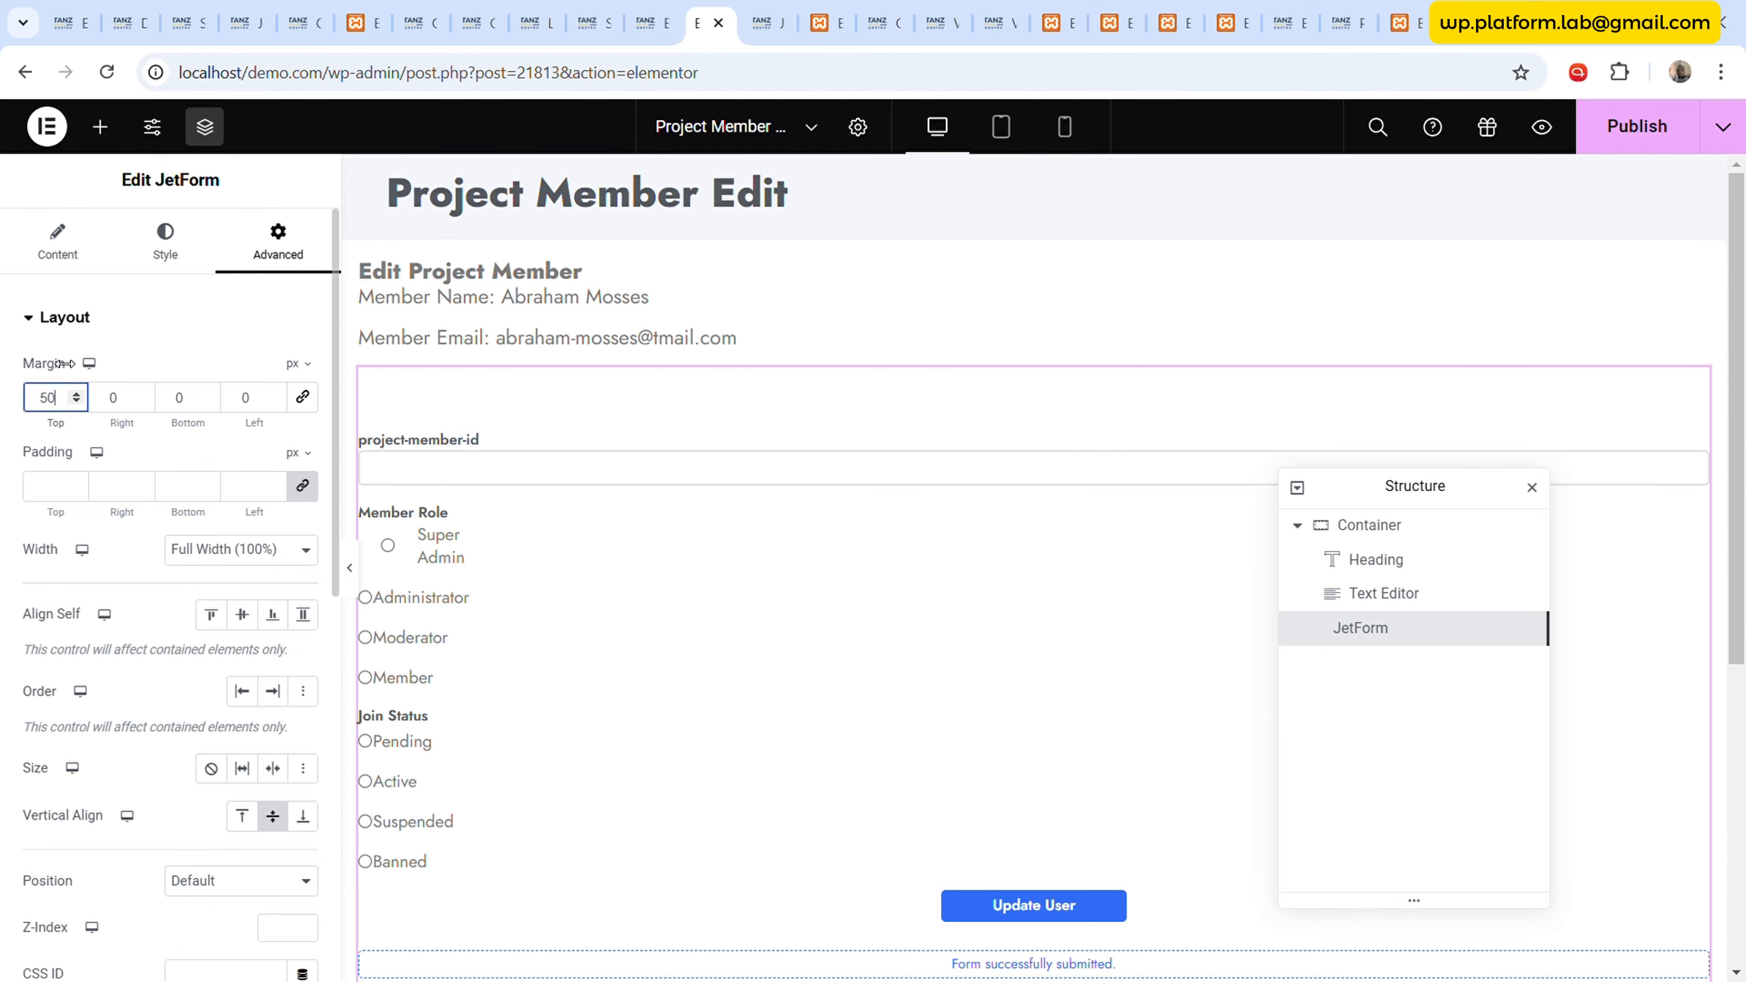
left_click_drag(332, 183, 66, 407)
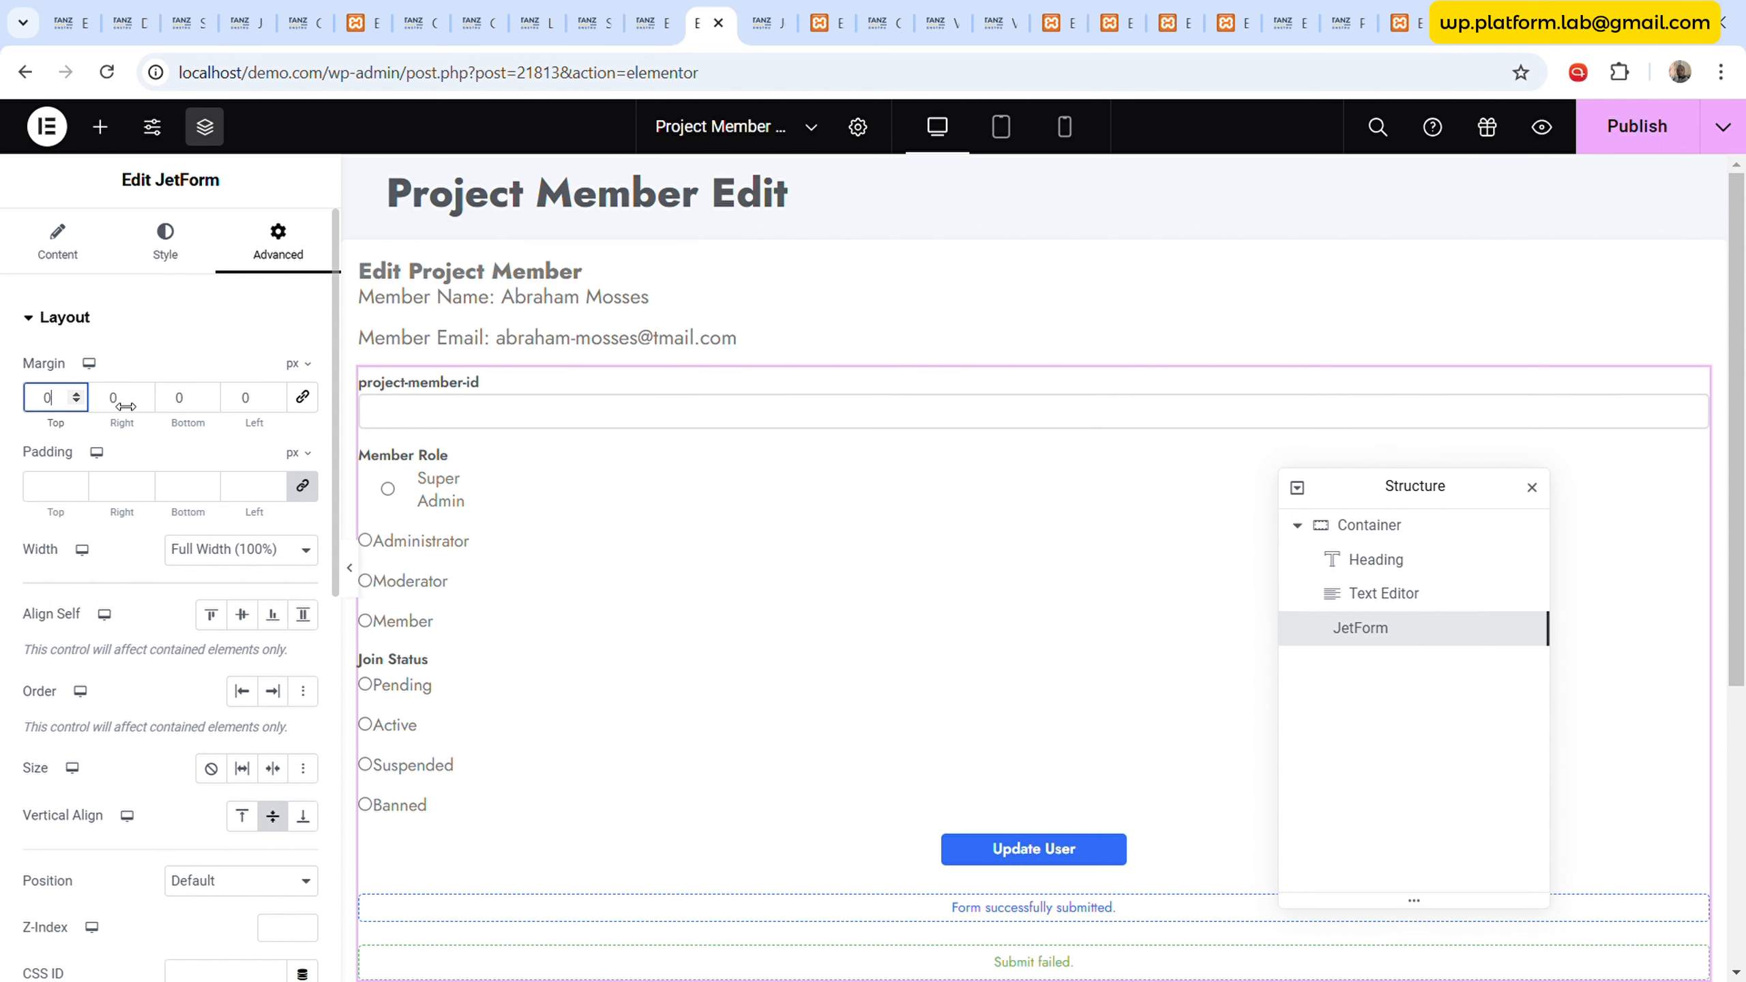
left_click(1388, 685)
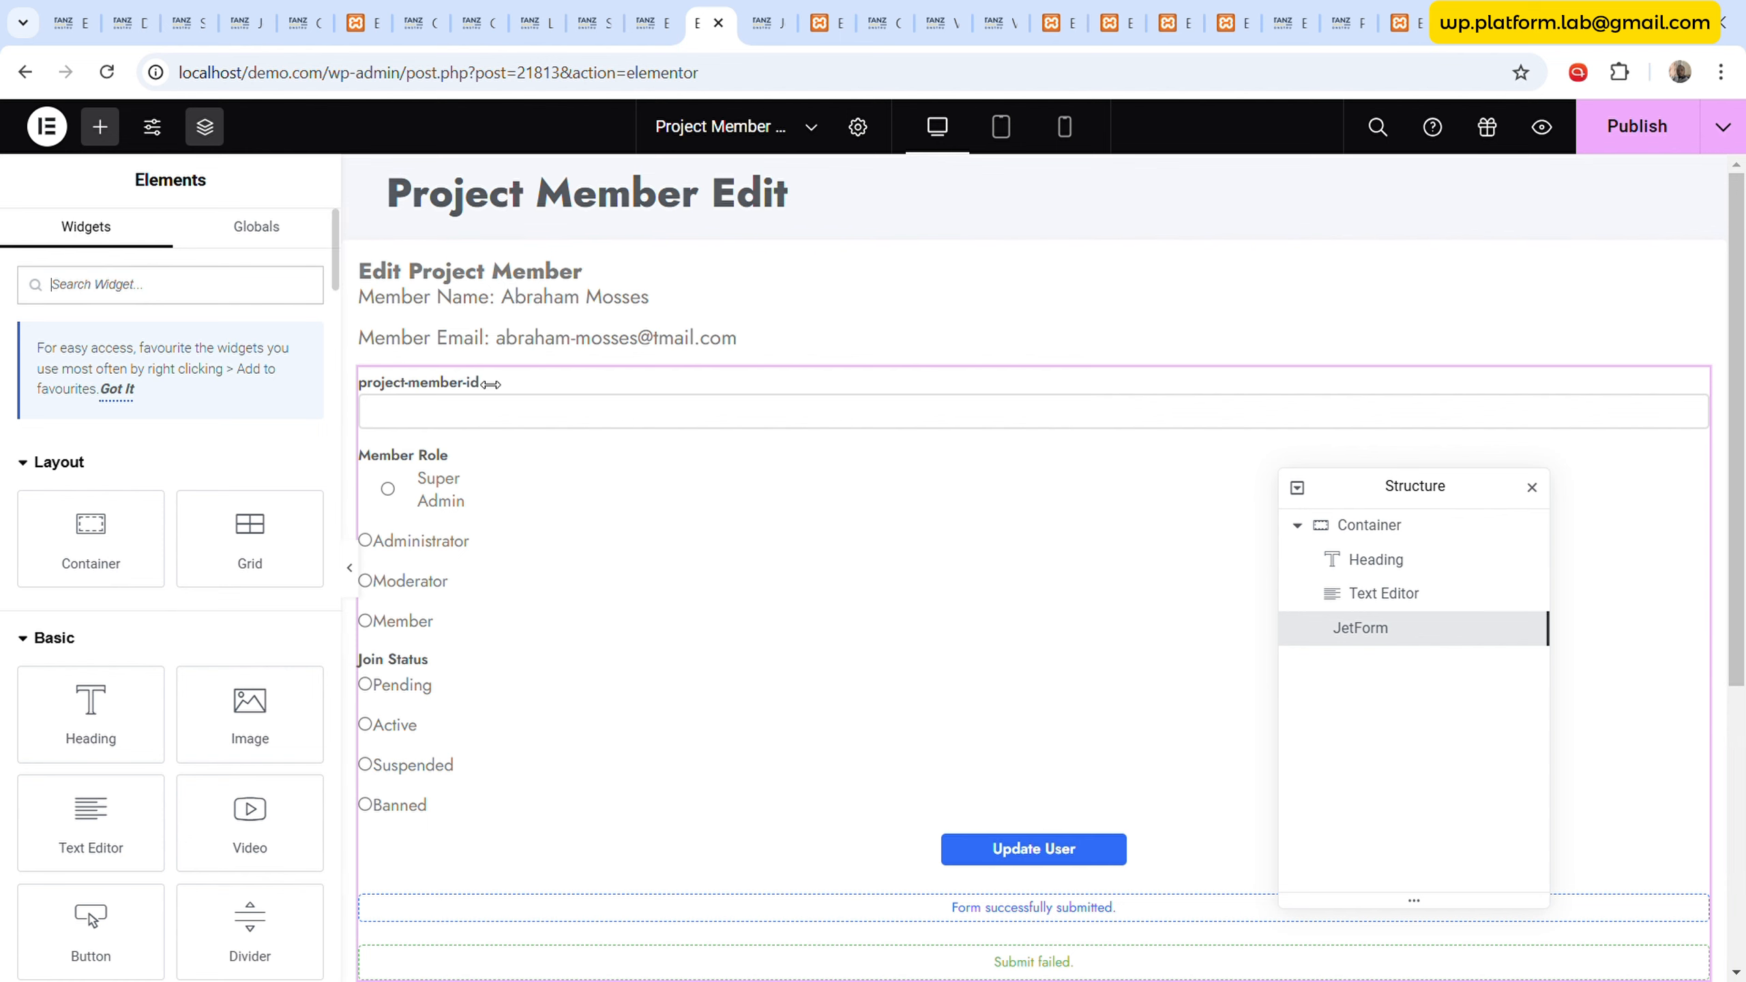
left_click(1431, 632)
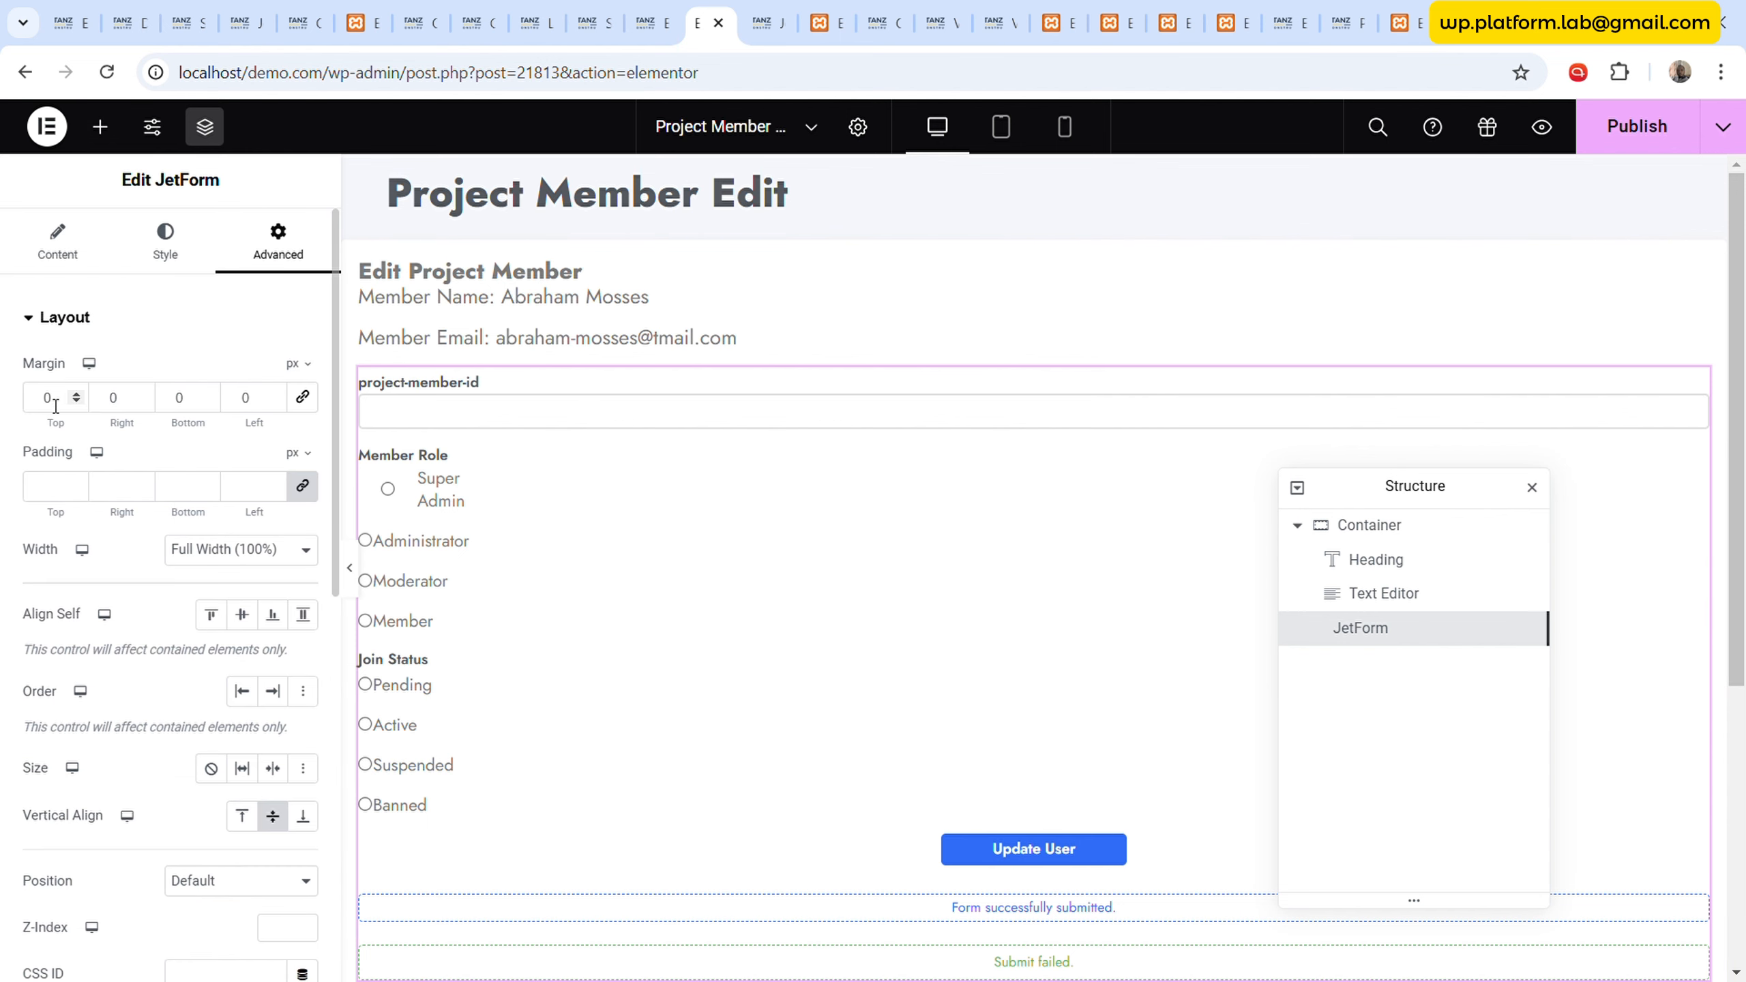
type("25")
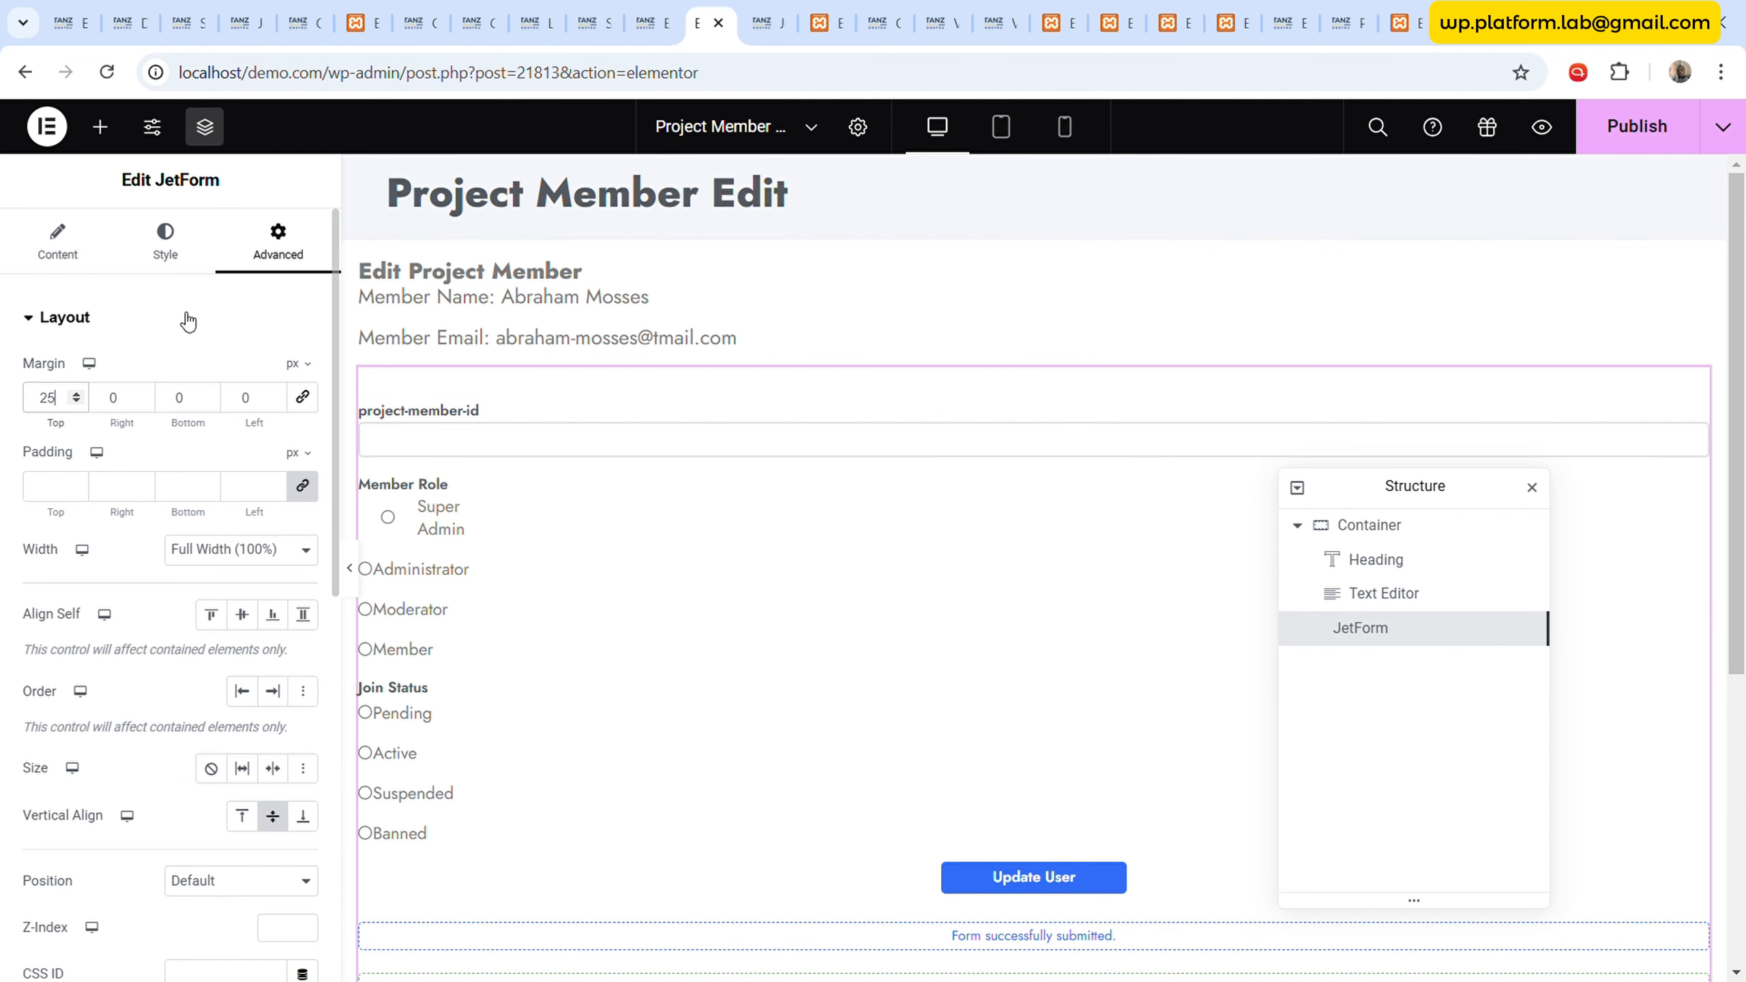
- Set the typography of the member name and email Text Editor to the global font Small Bold
left_click(1681, 302)
left_click(189, 251)
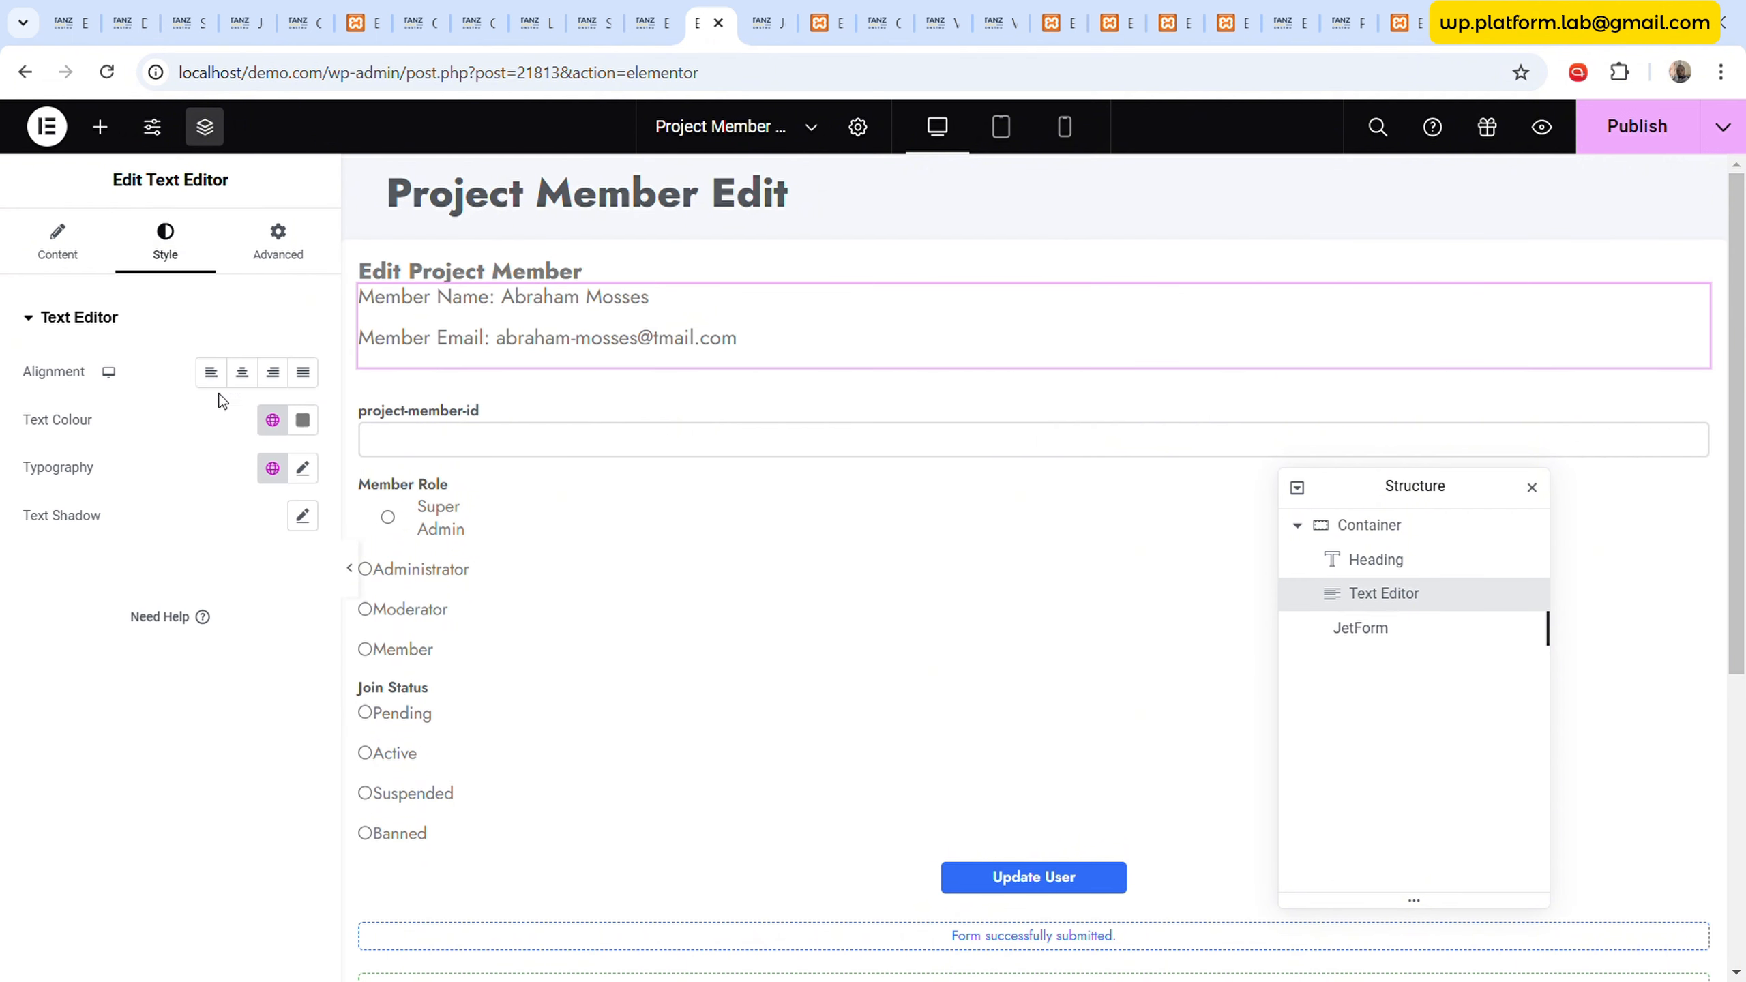
left_click(280, 470)
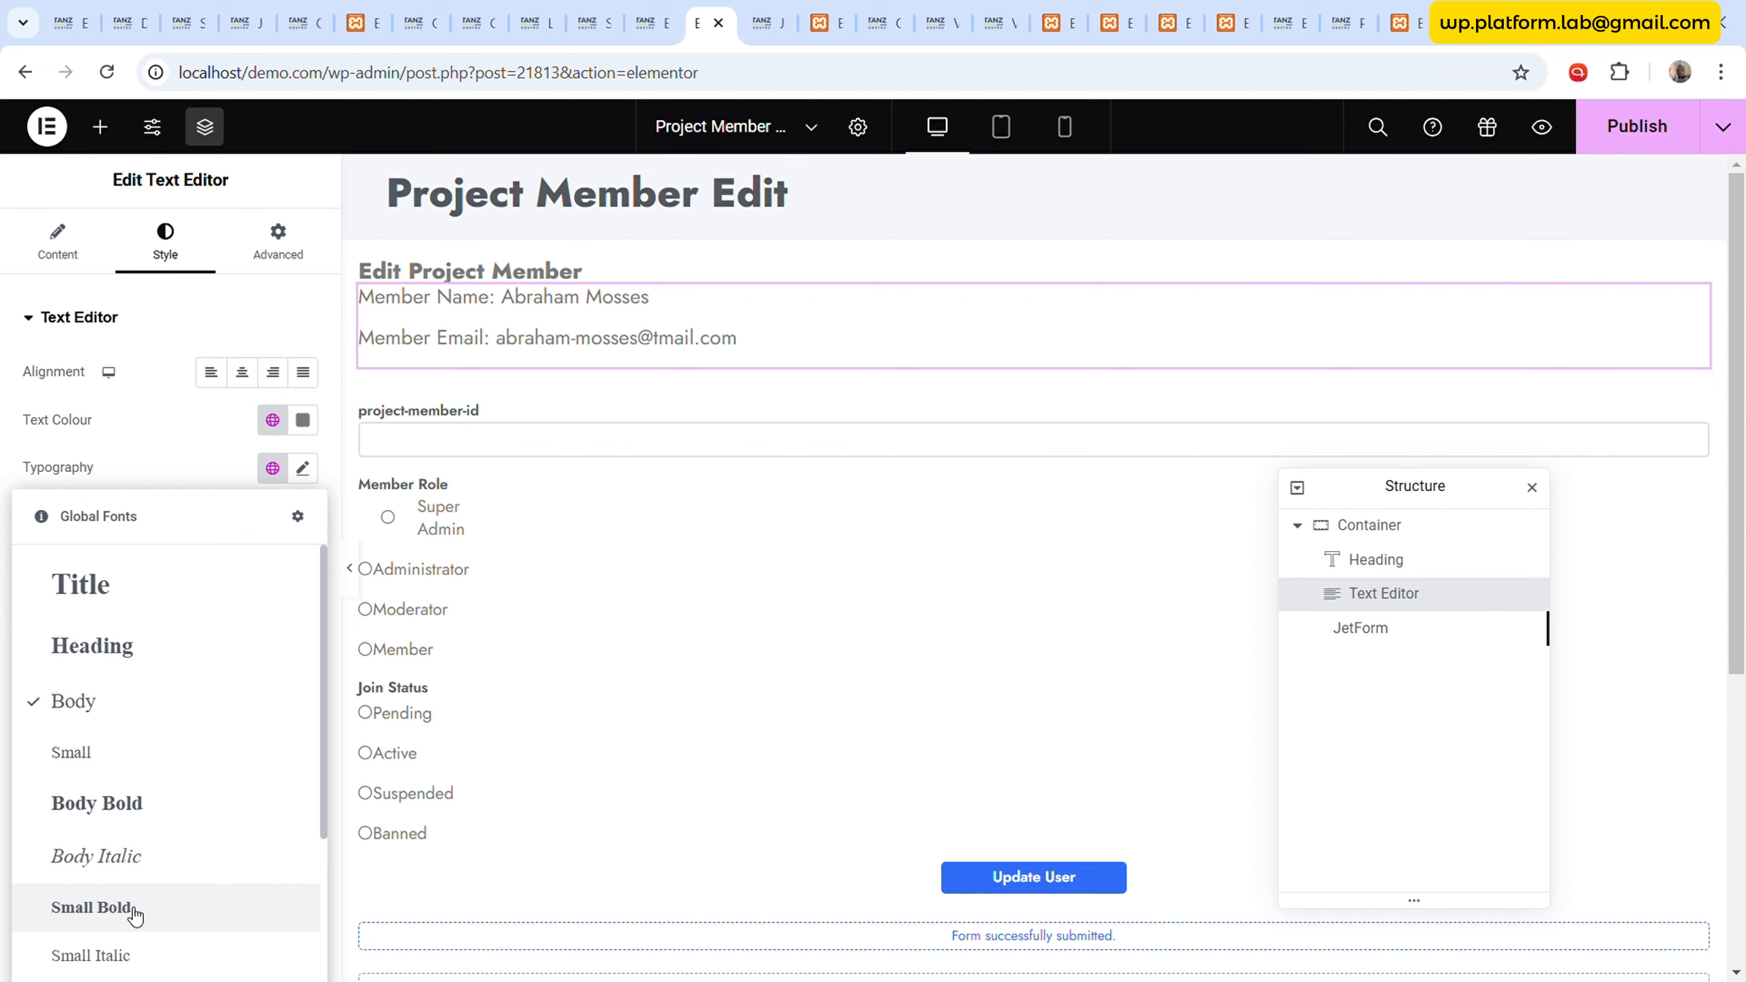
left_click(103, 908)
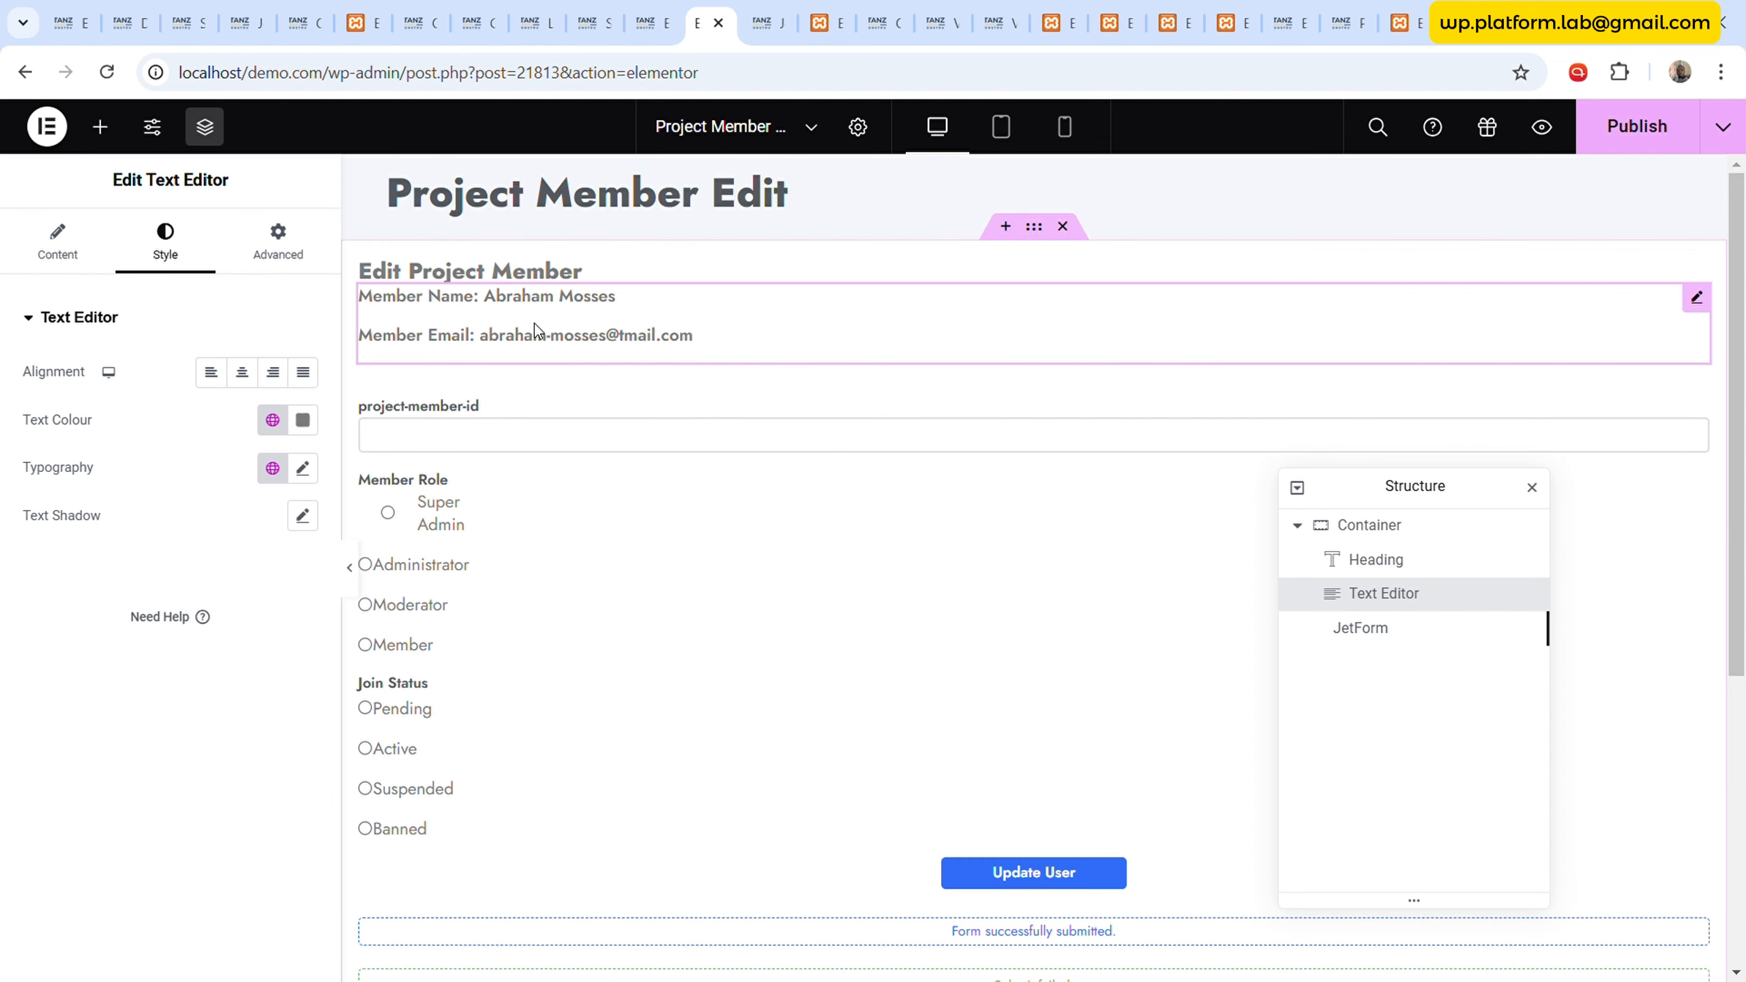
- Insert a <br> line break between the Member Name and Member Email lines in the Text Editor's HTML source
left_click(58, 244)
left_click(265, 398)
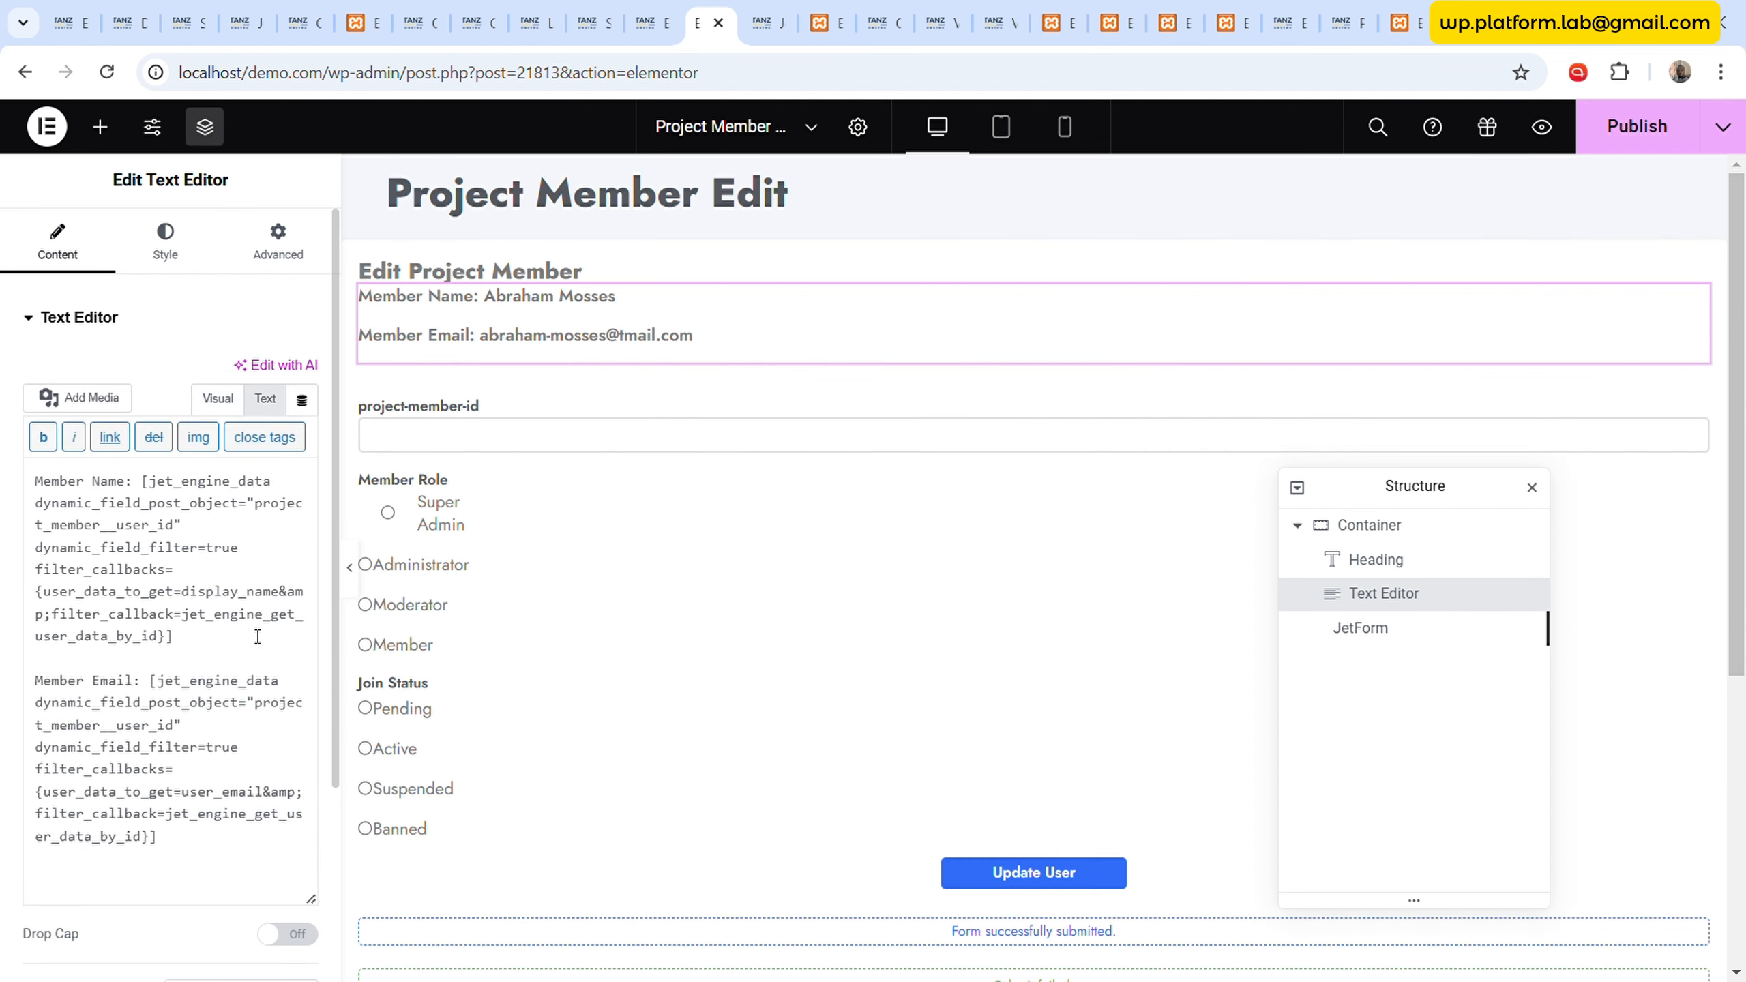
scroll(200, 650, "down", 3)
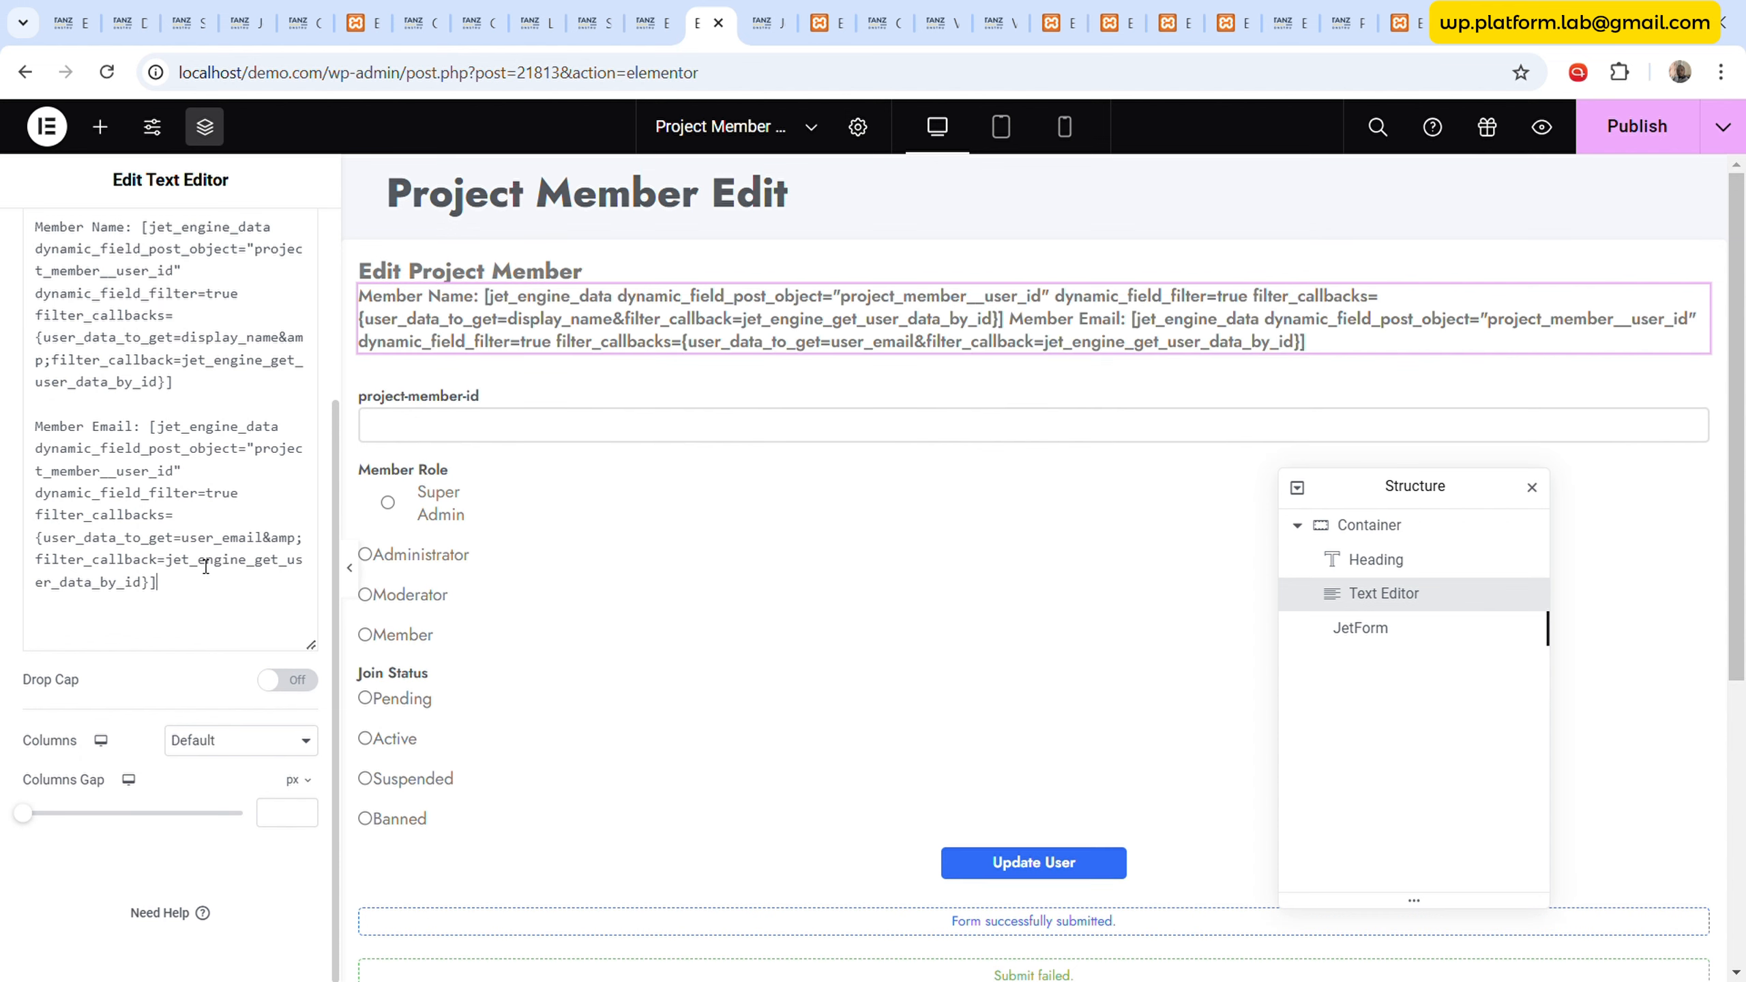
scroll(221, 433, "up", 2)
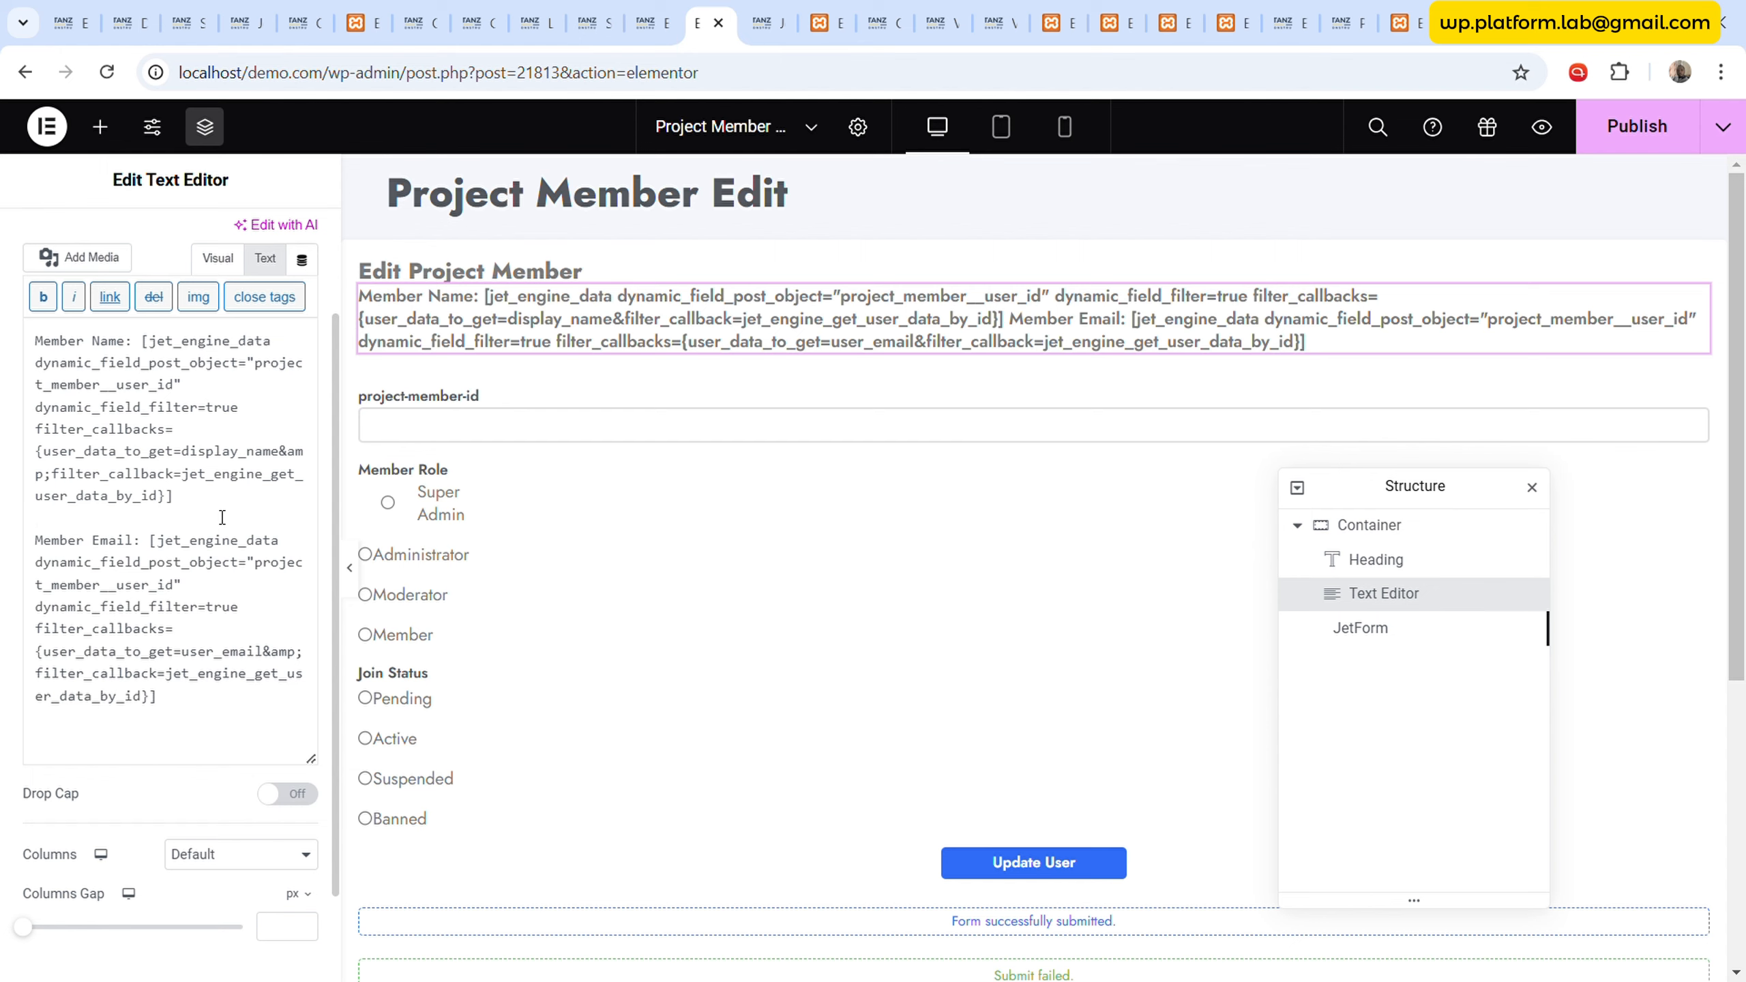
type("<br>")
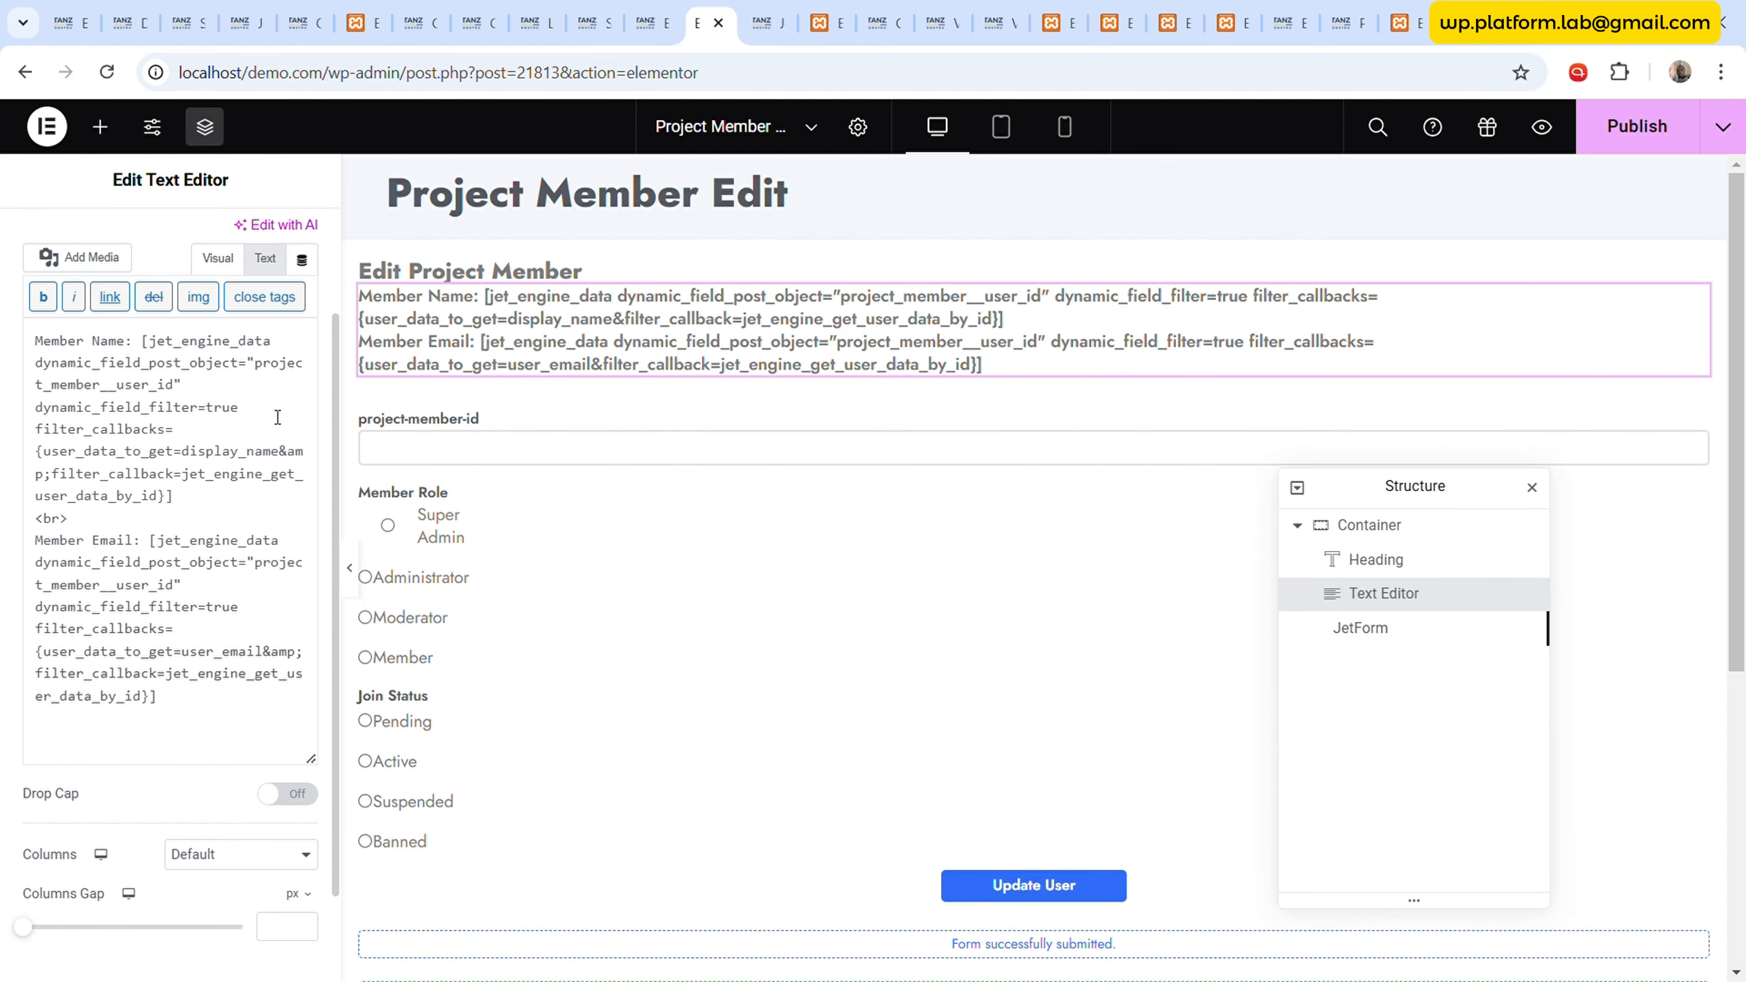
scroll(200, 300, "up", 2)
left_click(172, 244)
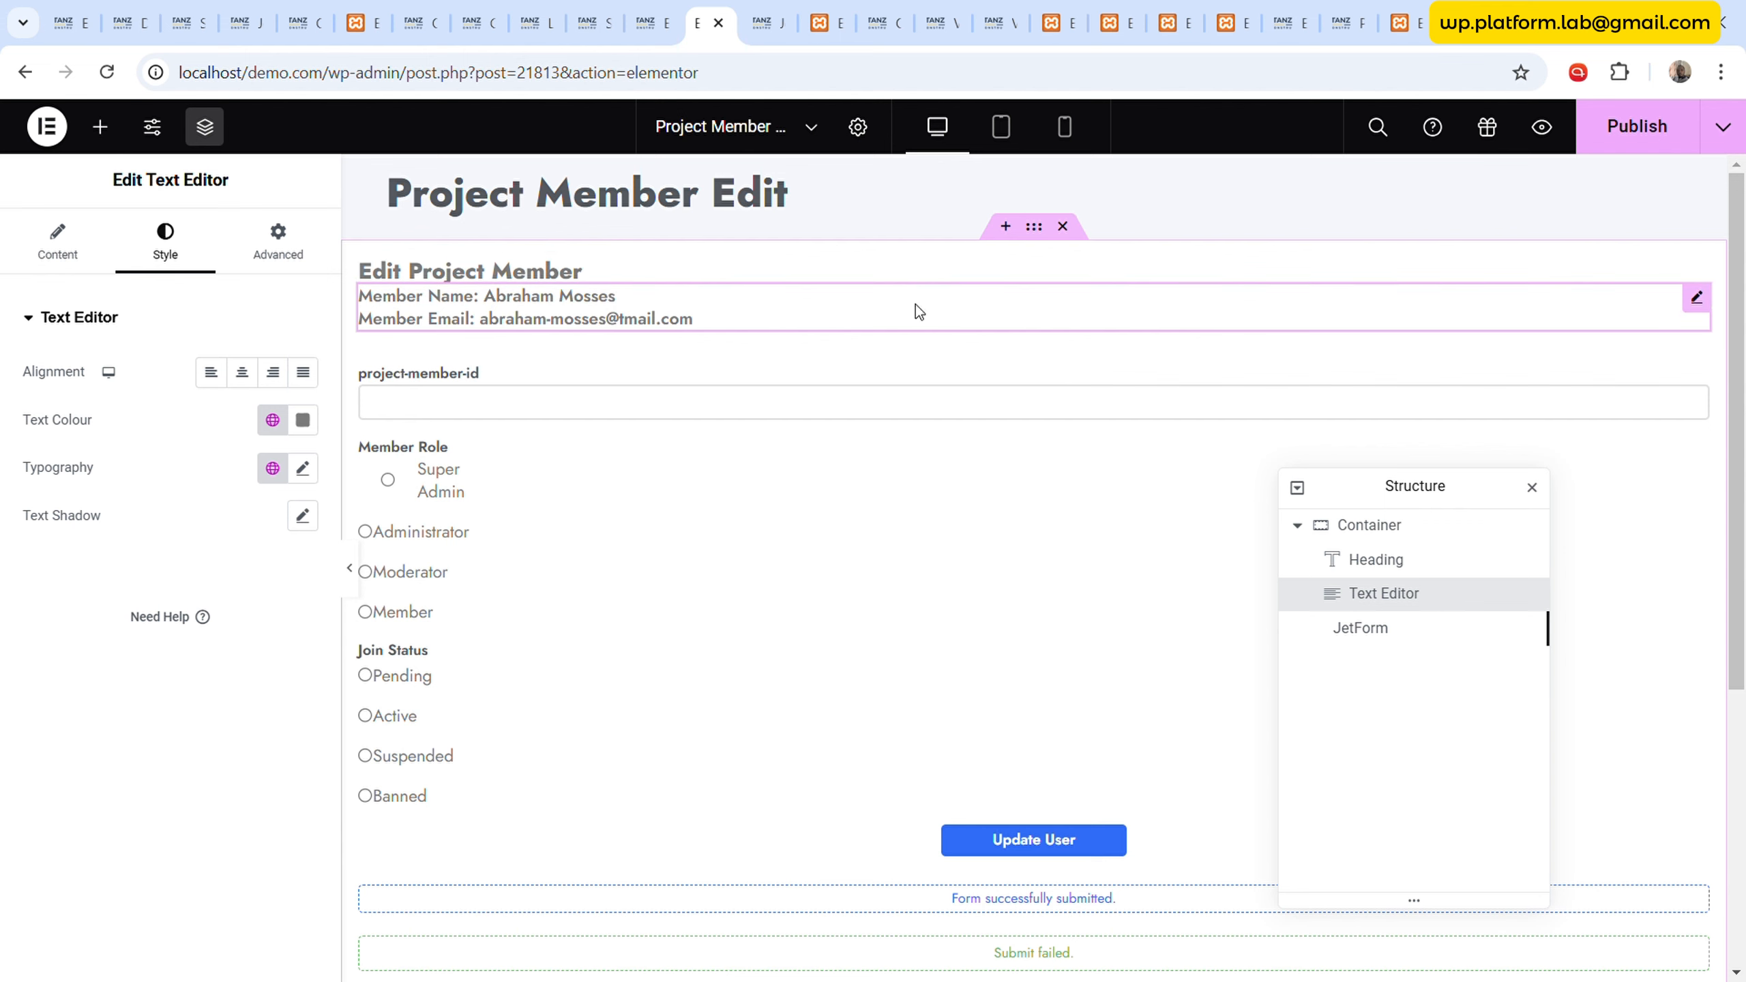
- Set an unlinked bottom margin of 10 px on the Edit Project Member heading and publish the template
left_click(1379, 559)
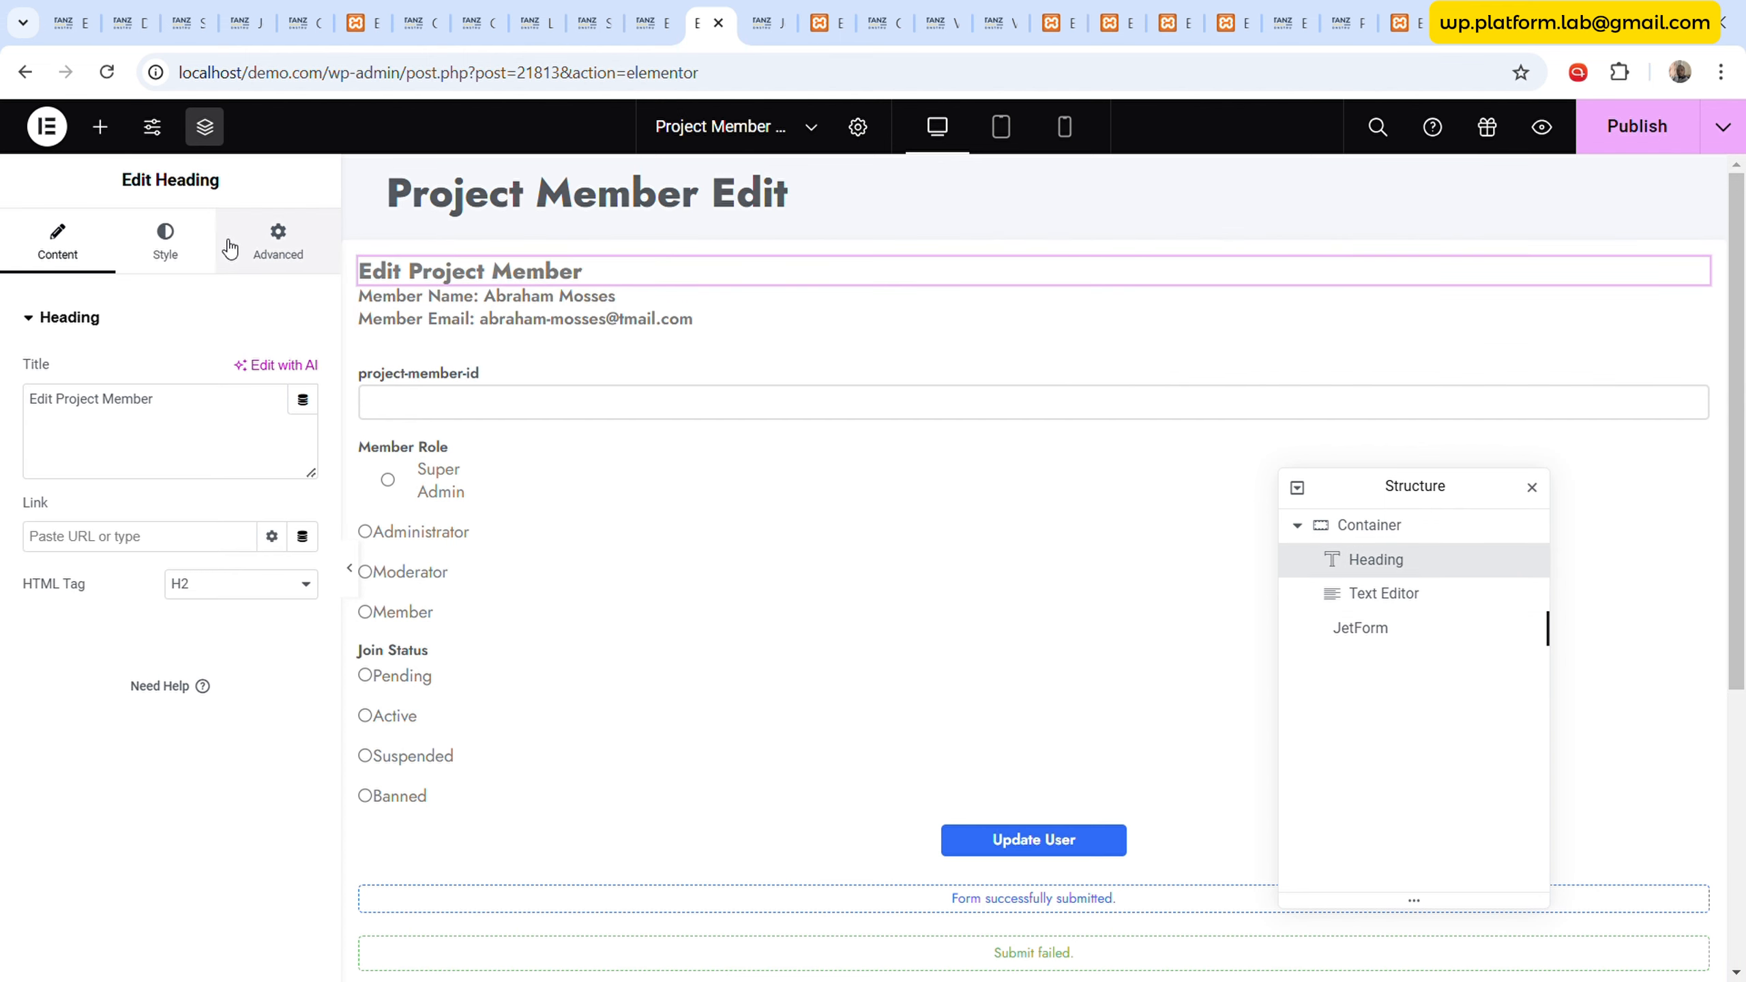
left_click(268, 242)
left_click(302, 397)
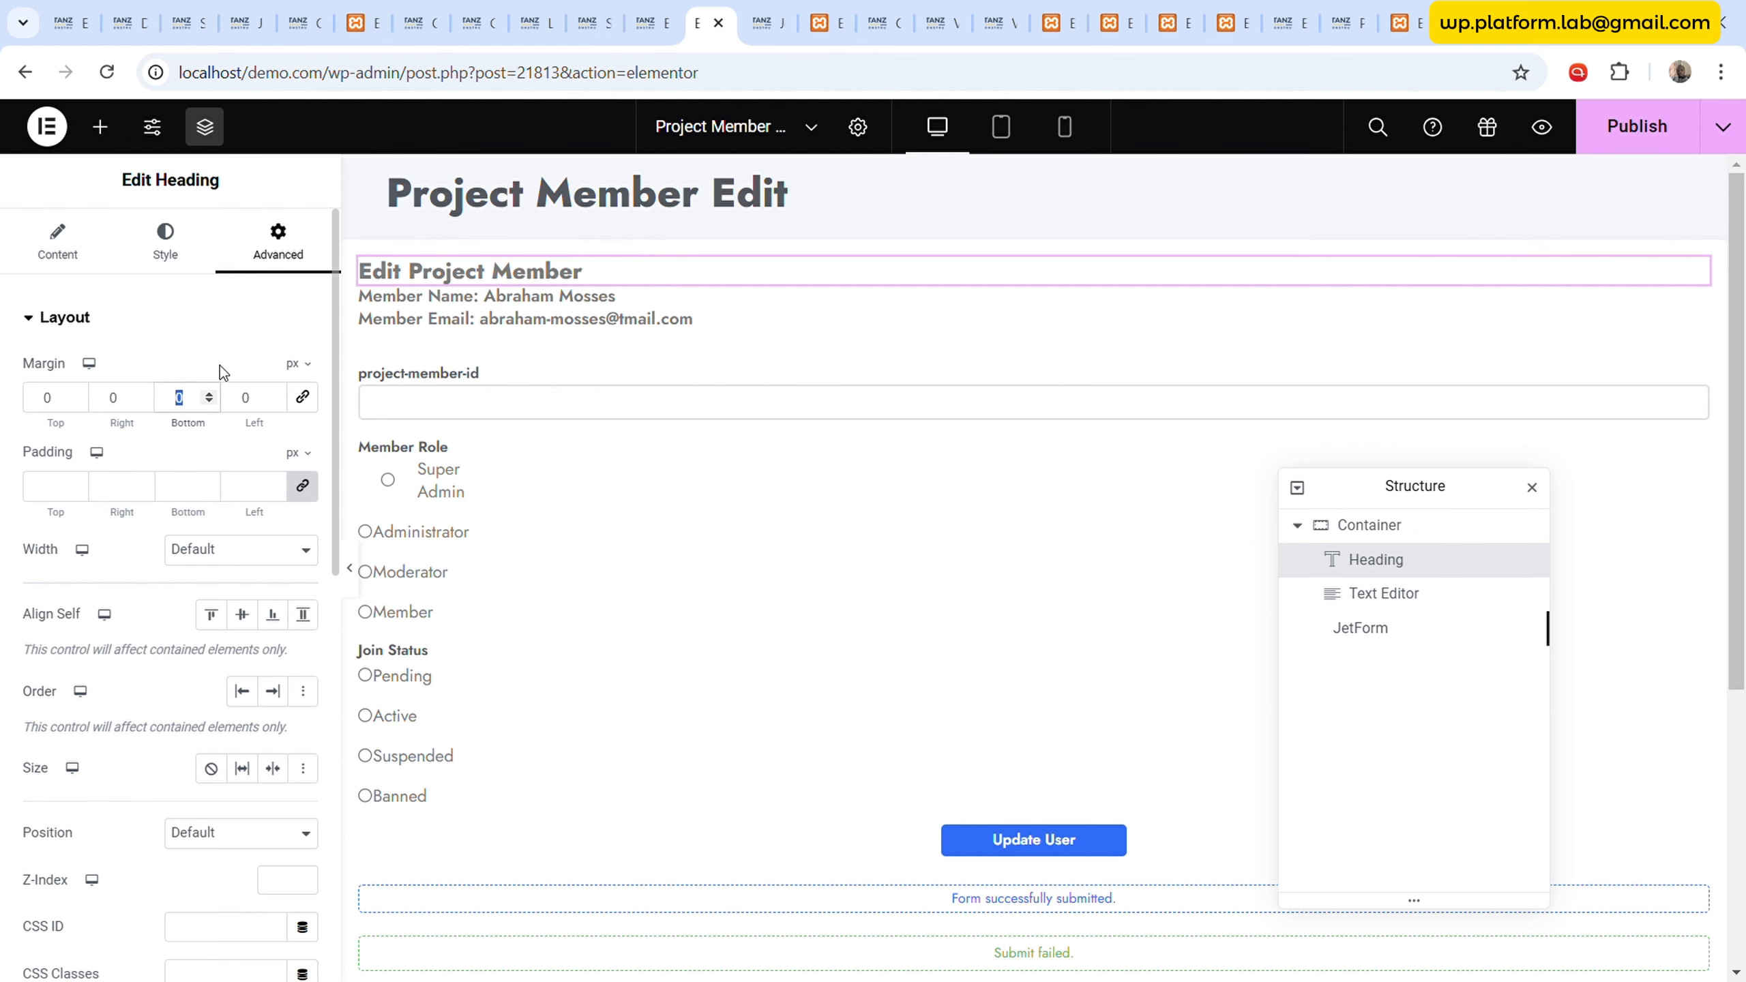
type("10")
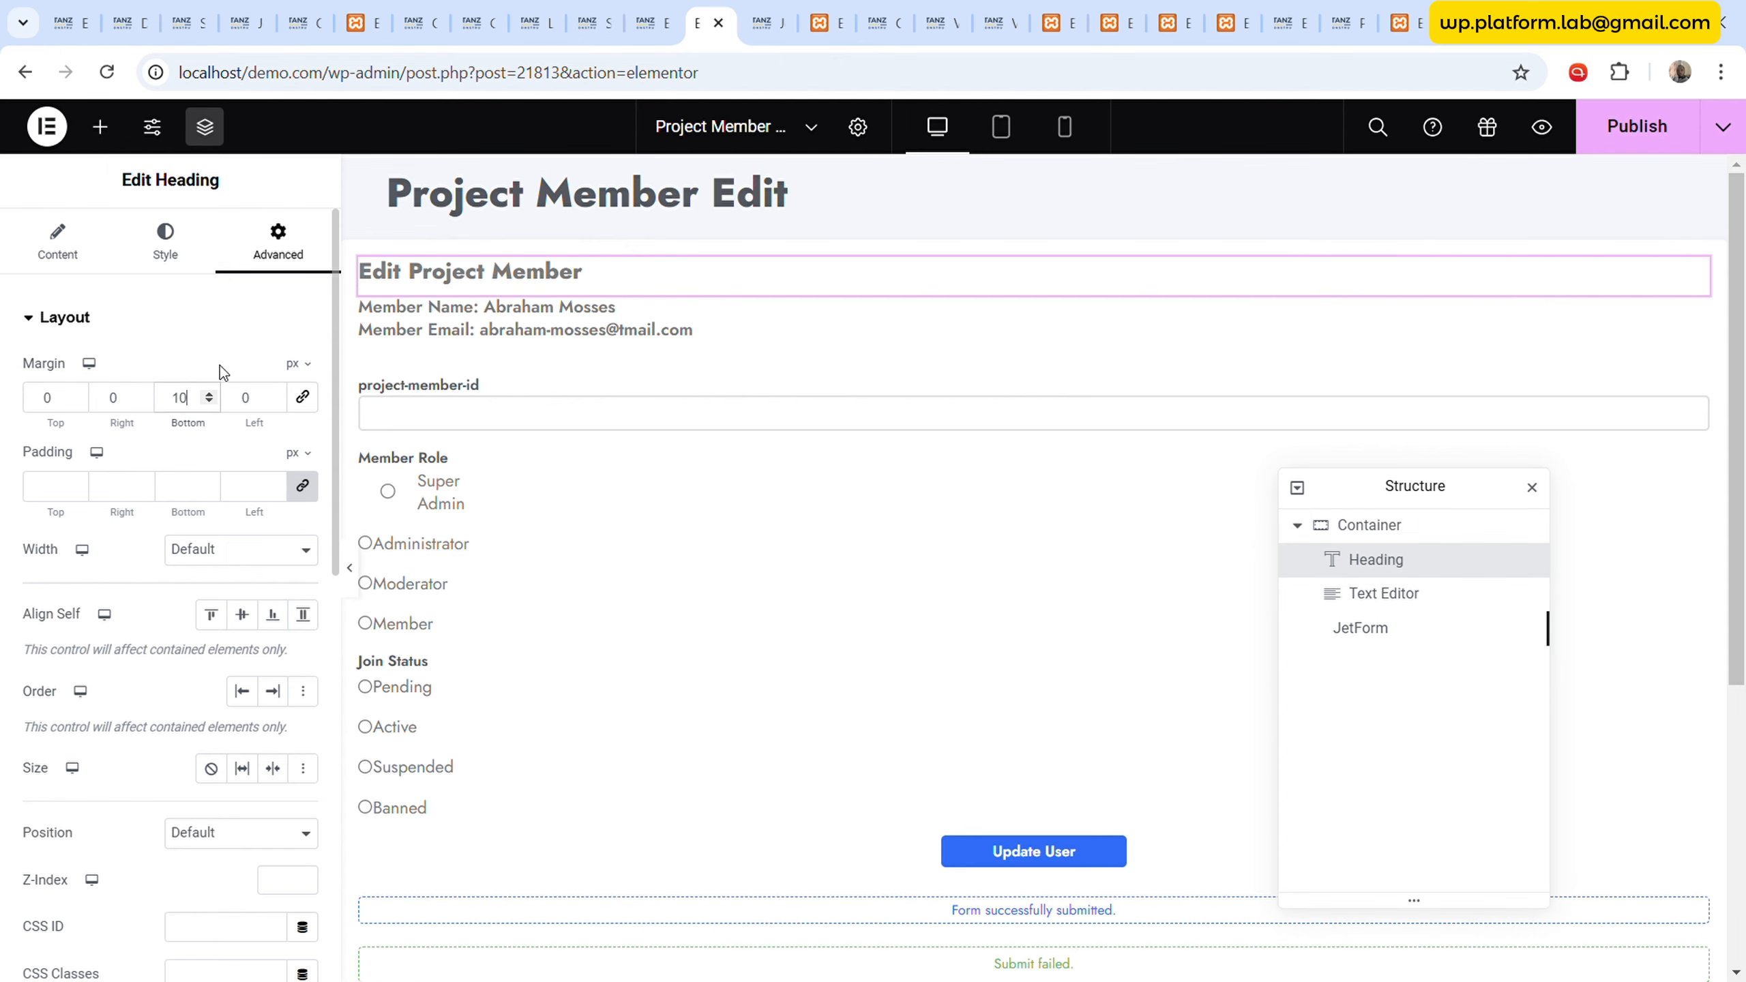
left_click(1610, 147)
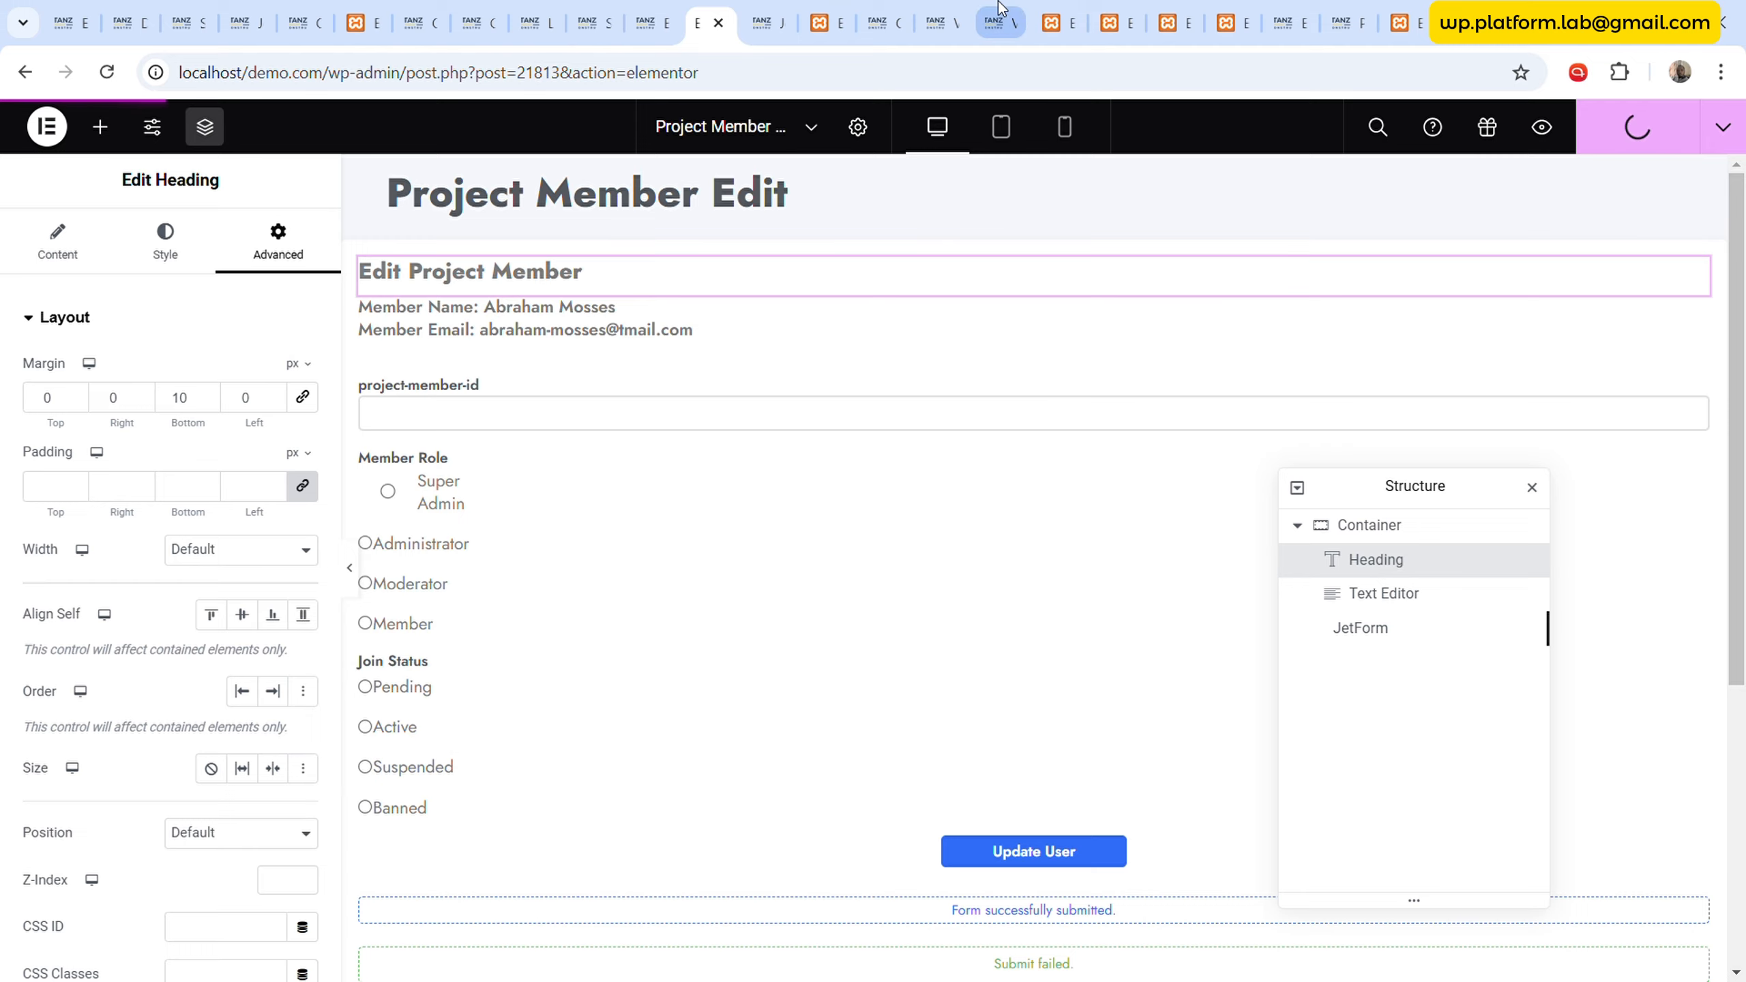
- Reload the live project member edit page to check the restyled layout
left_click(997, 22)
left_click(107, 72)
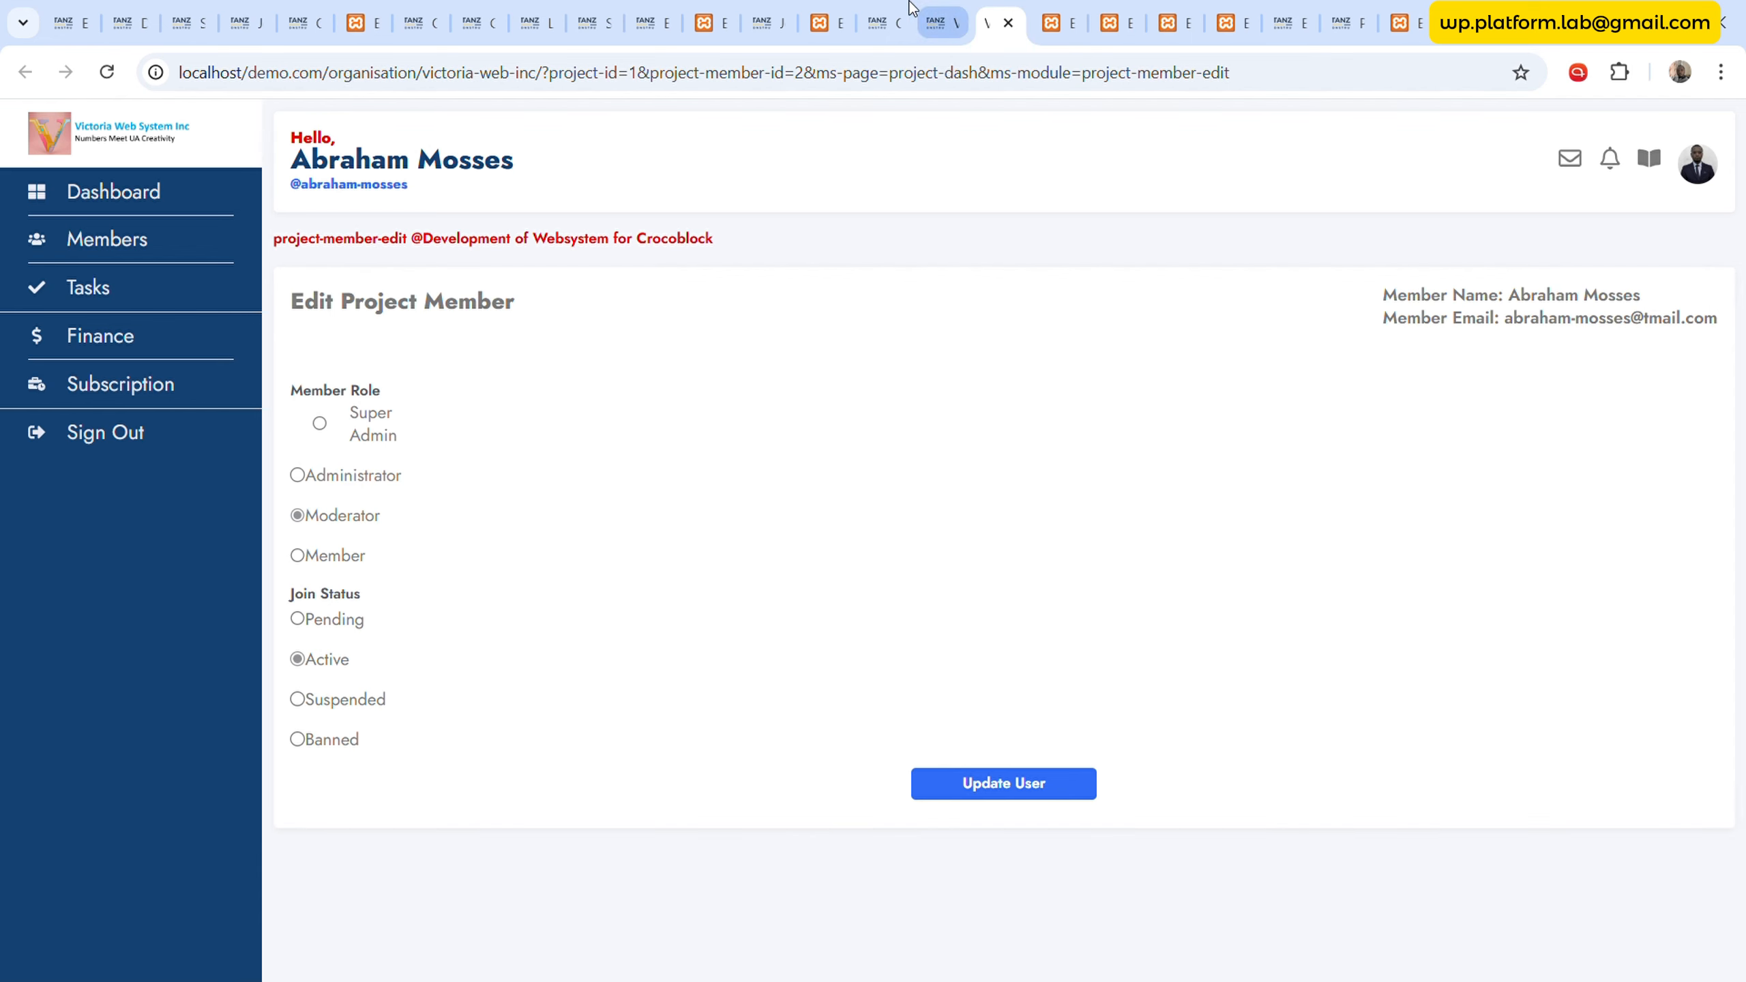
- Set the Edit Project Member heading's width to Full Width (100%) in the Project Member Edit template
left_click(805, 5)
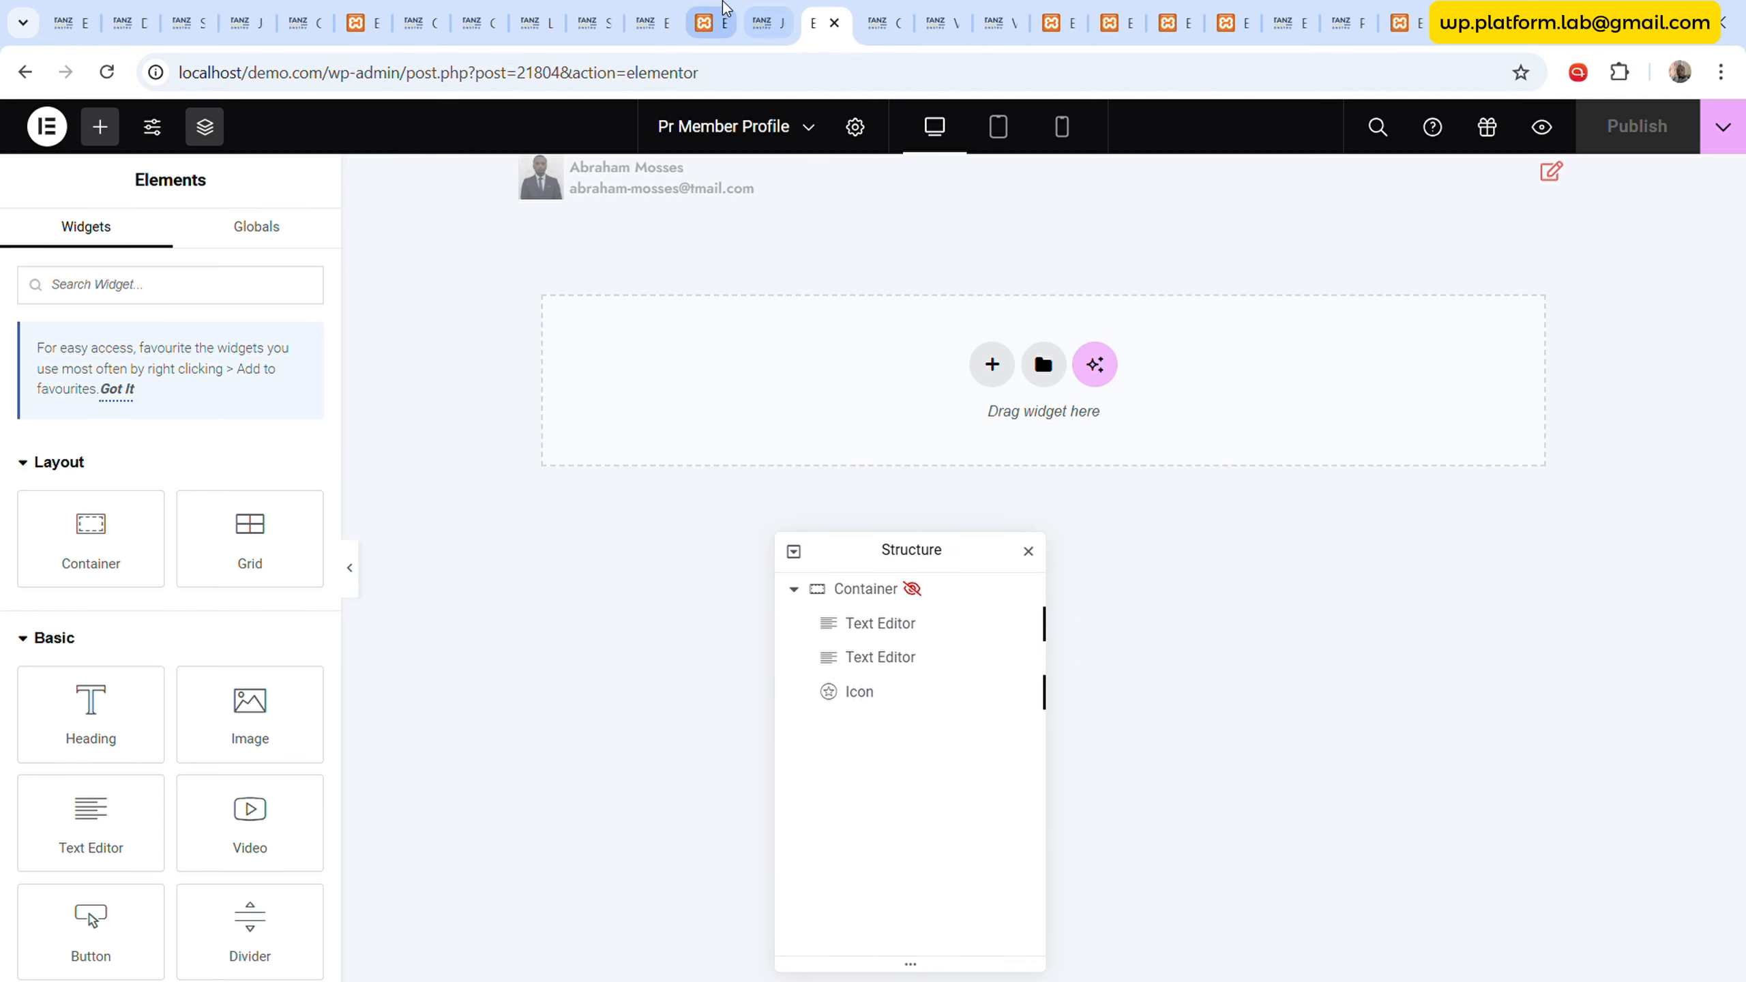
left_click(705, 23)
left_click(1369, 525)
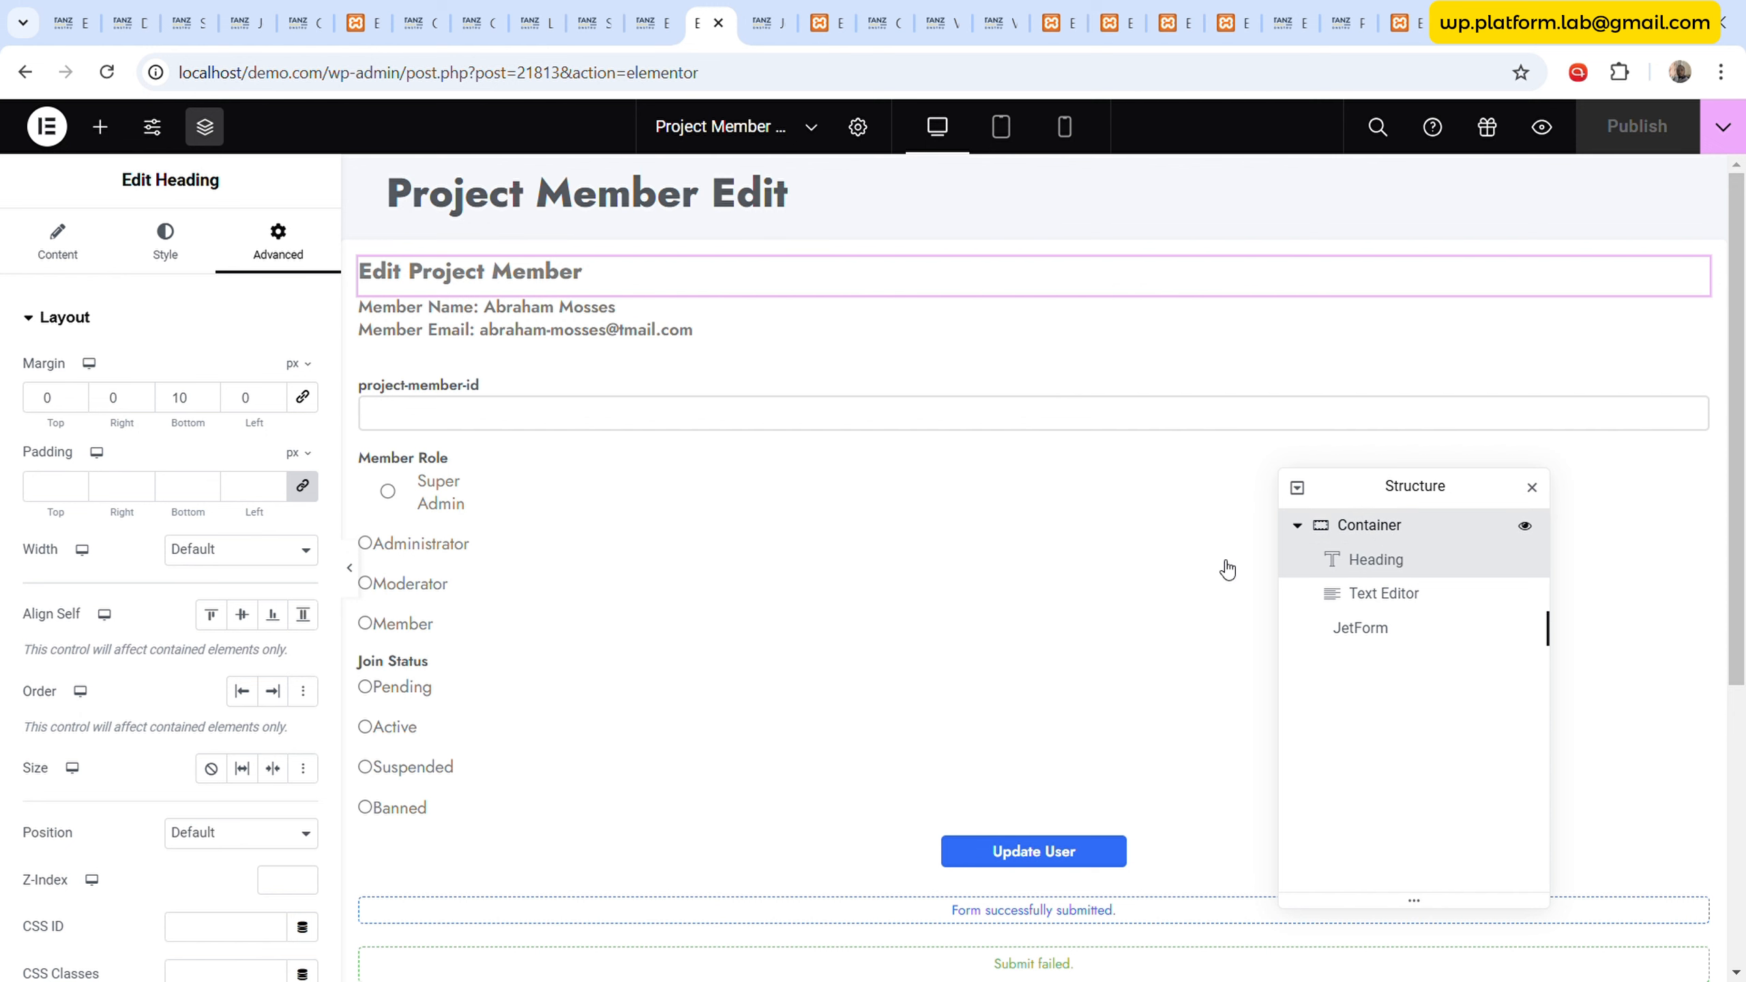
scroll(200, 653, "down", 5)
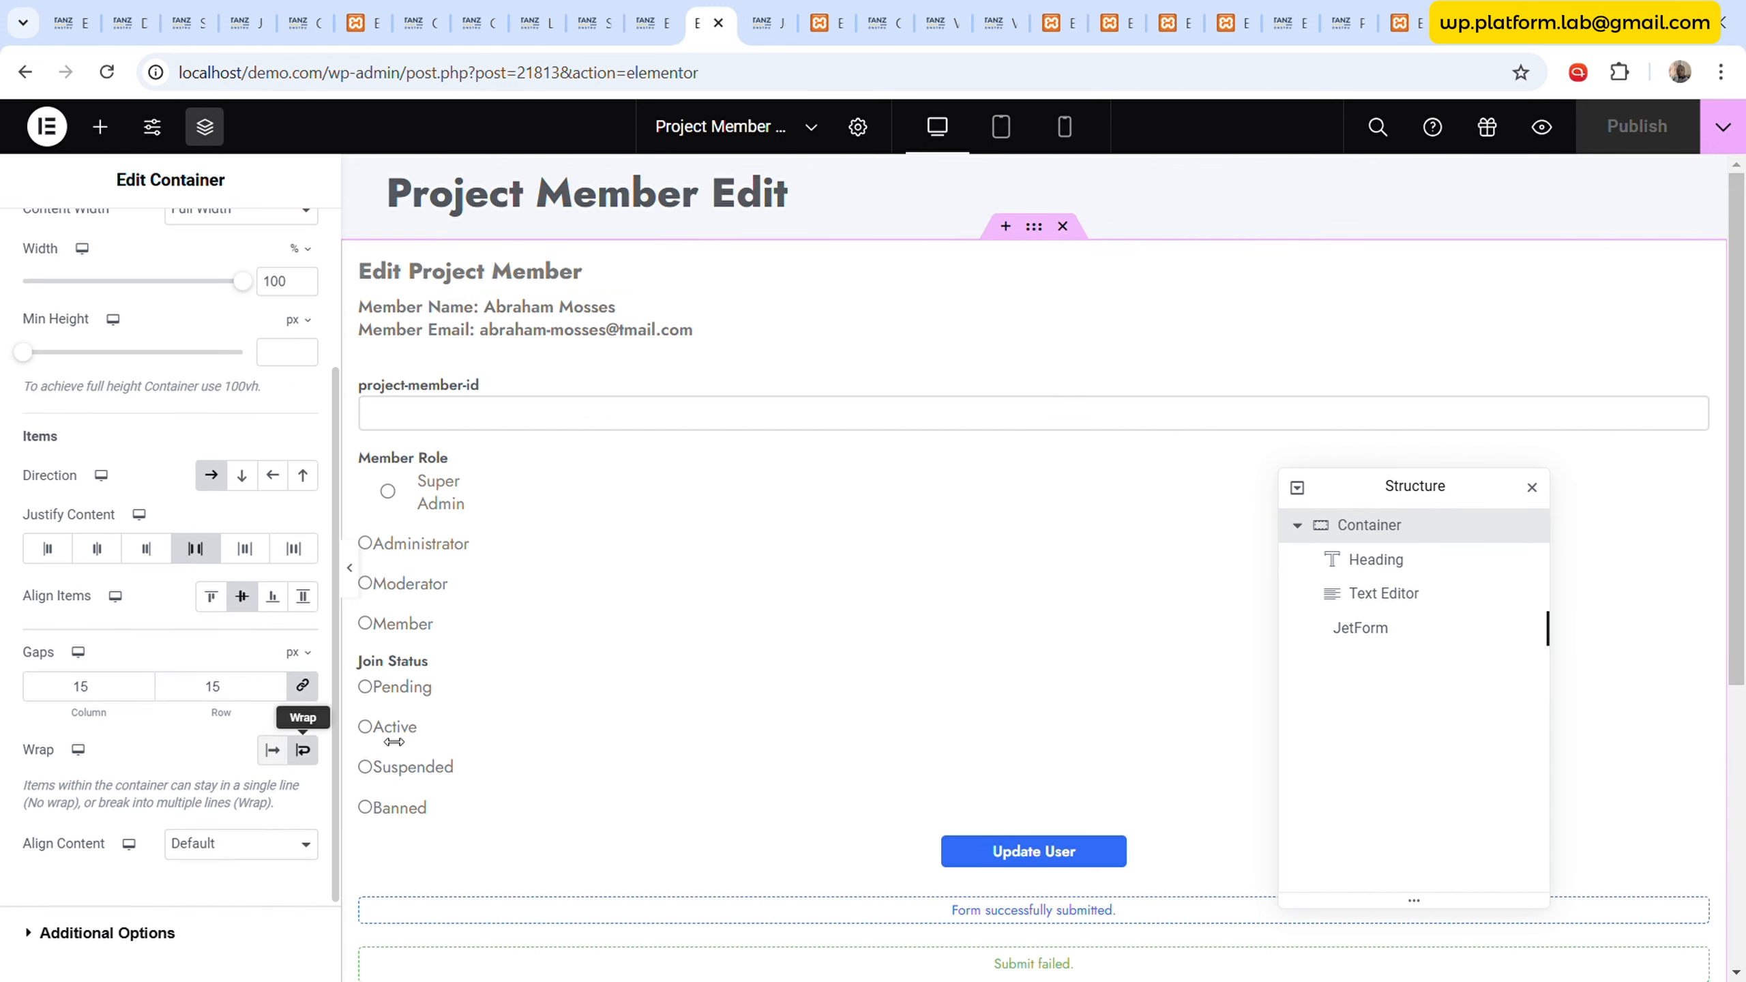
left_click(1376, 559)
left_click(270, 270)
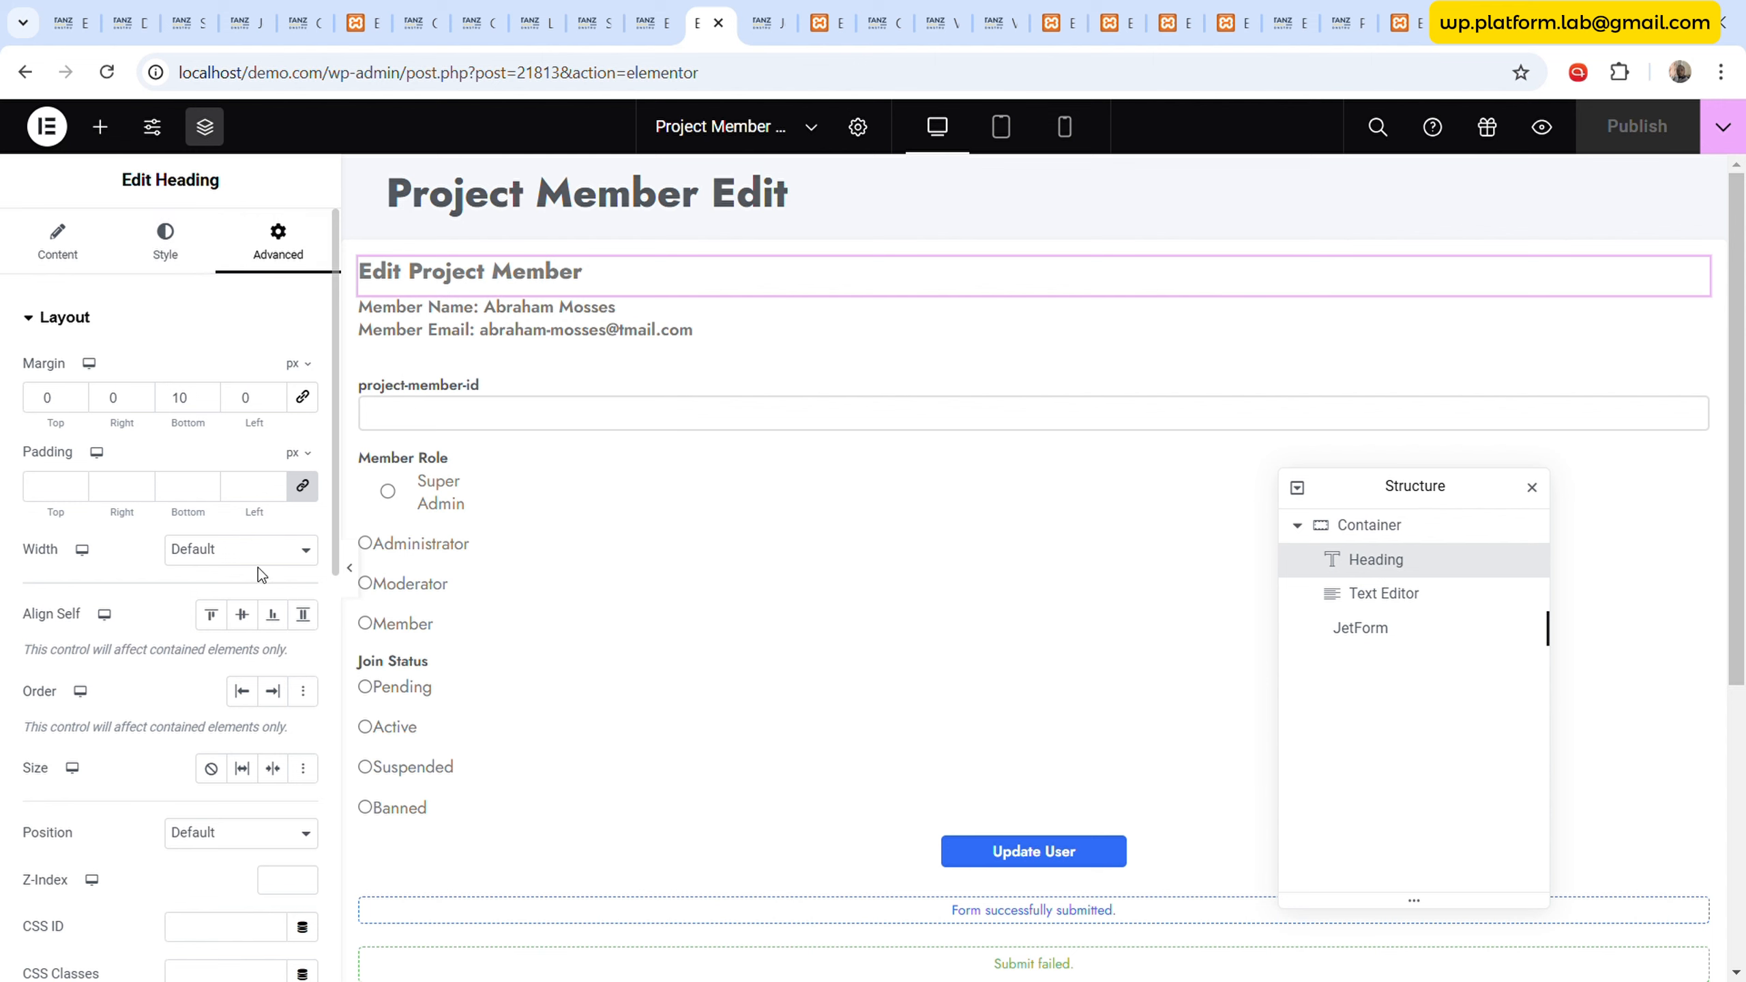
left_click(241, 549)
left_click(245, 598)
- Set the width of the member name and email Text Editor to Full Width (100%)
left_click(1403, 593)
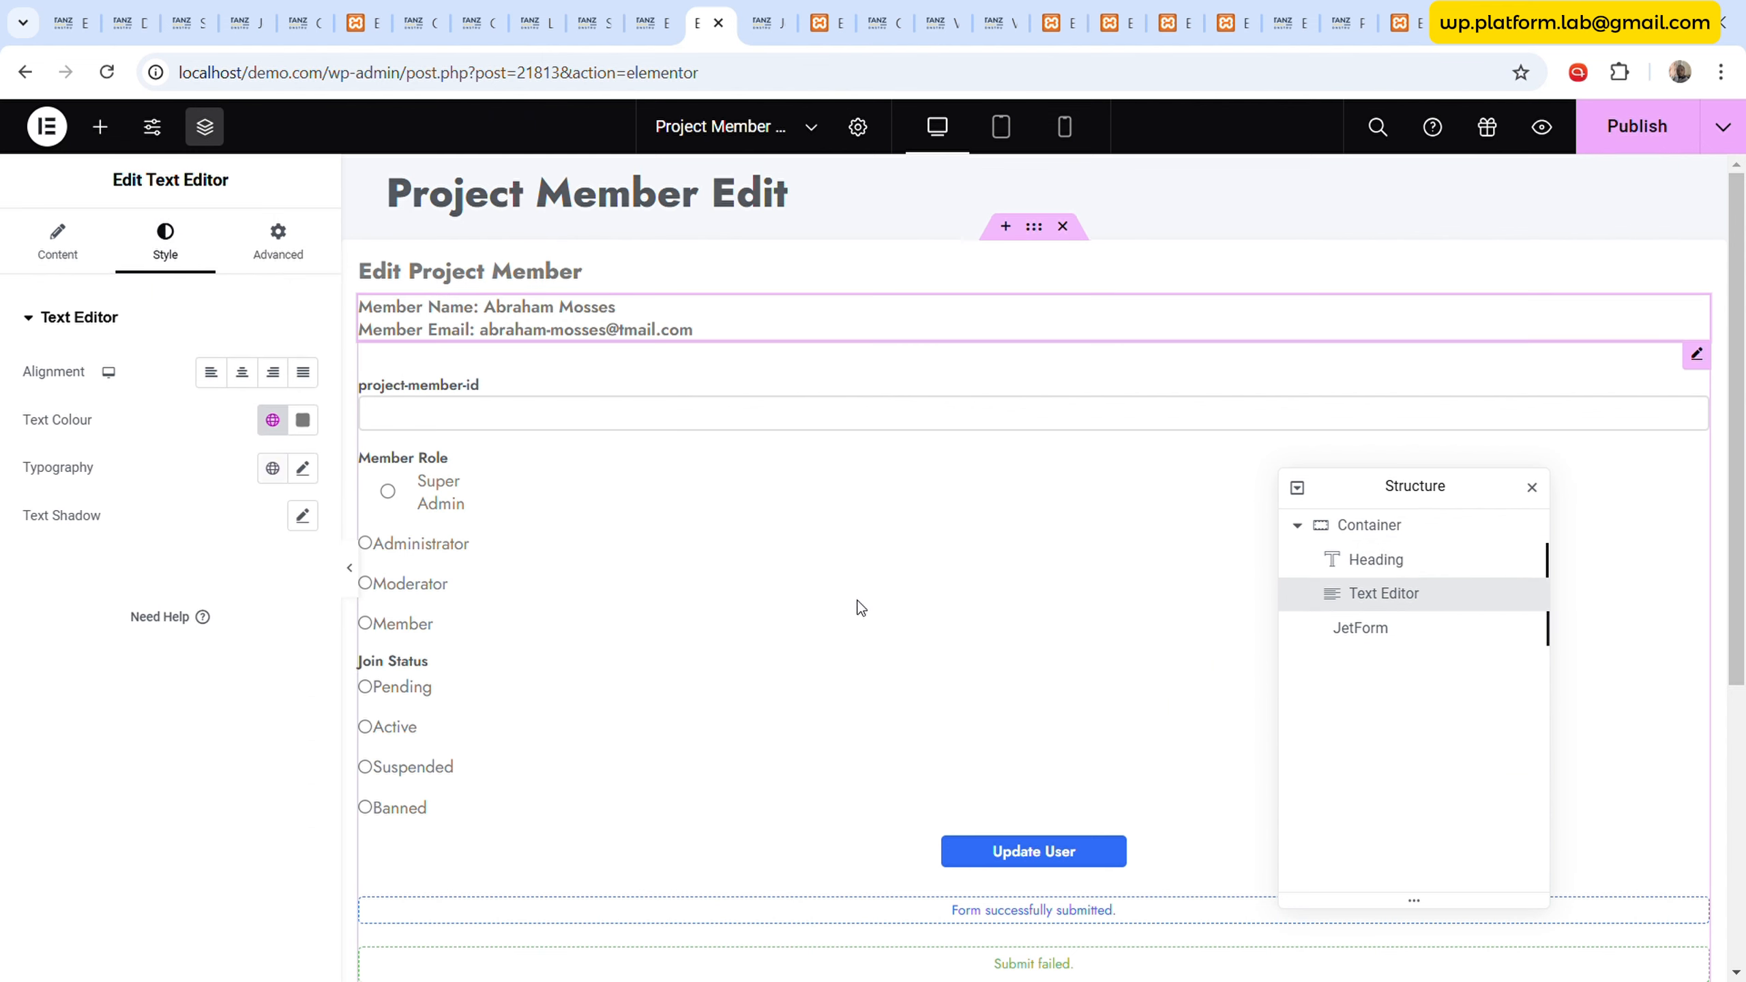
left_click(269, 242)
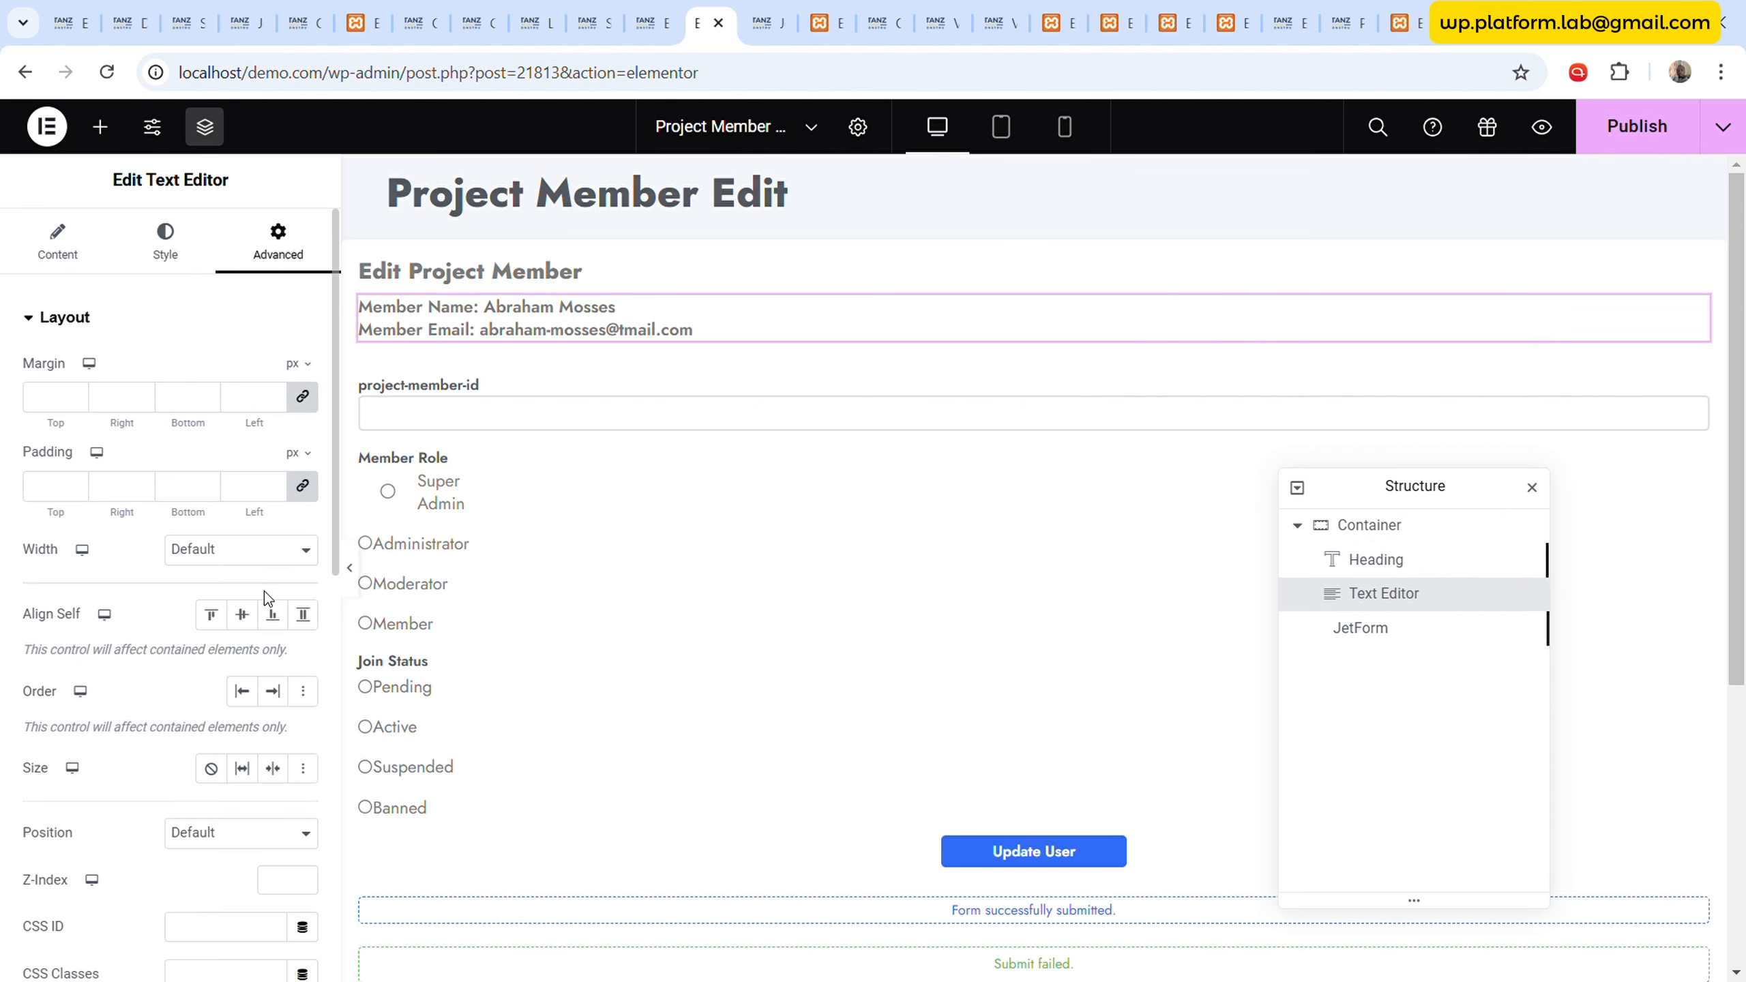
left_click(245, 610)
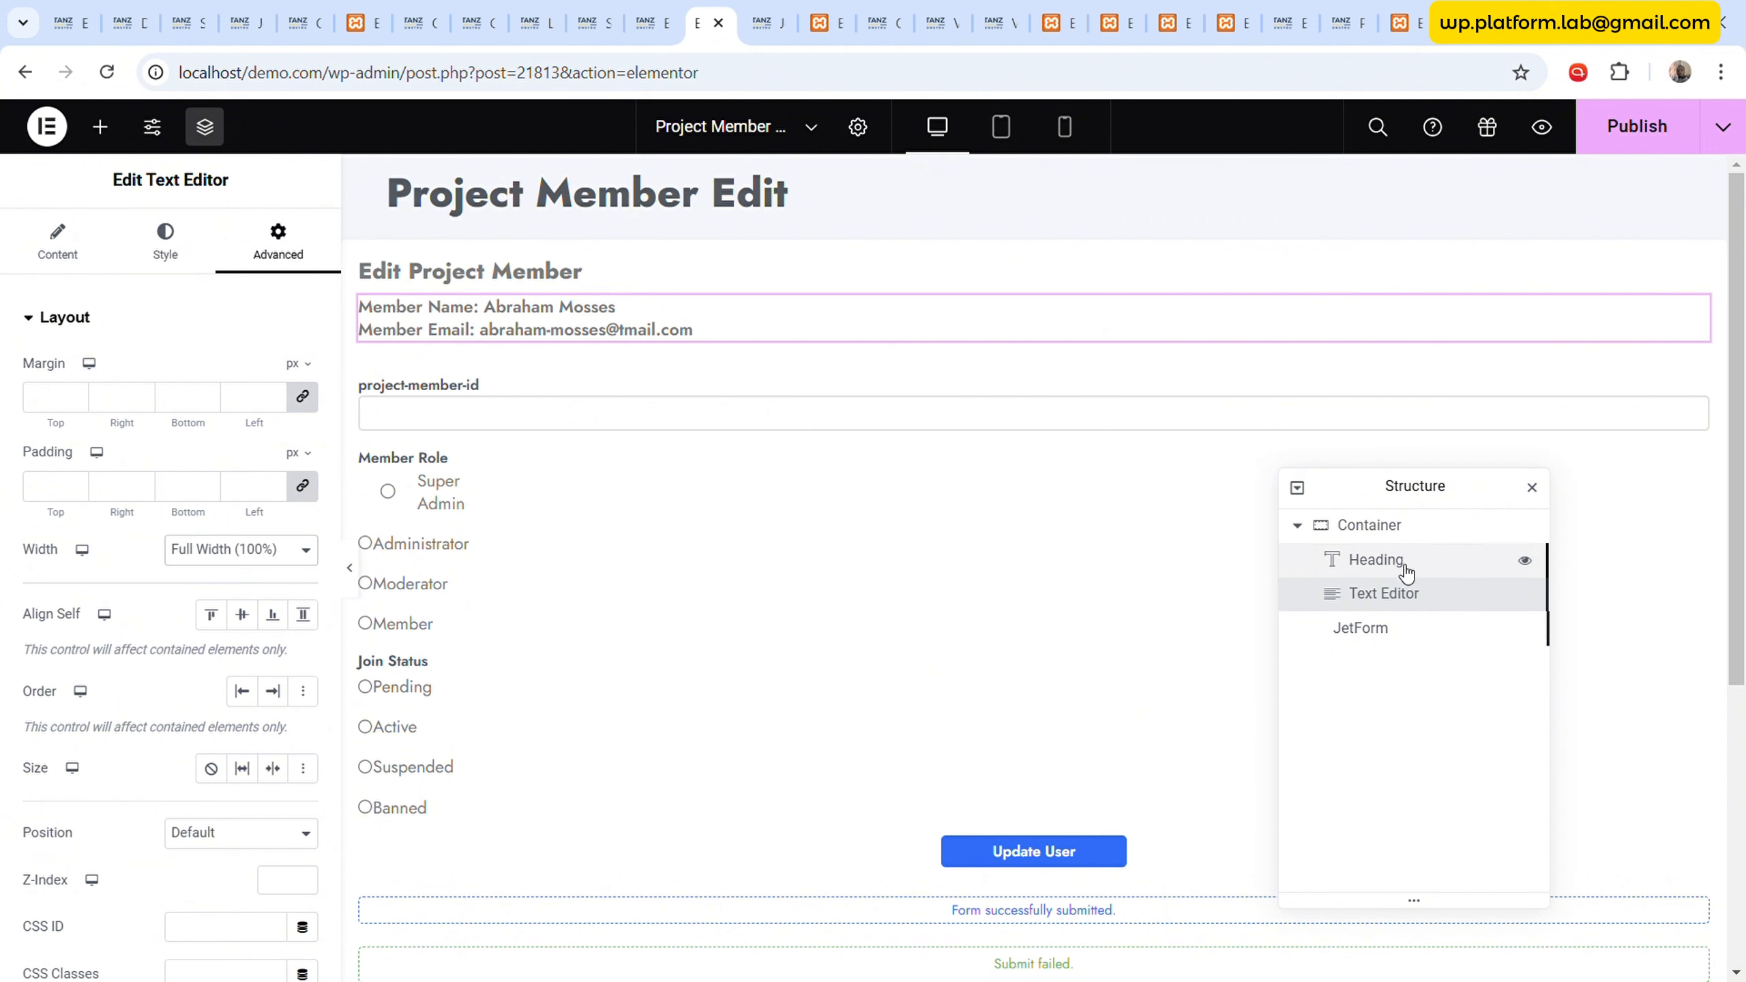
- Copy the Invite Member button from the Project Members section of the Project Overview template
left_click(827, 10)
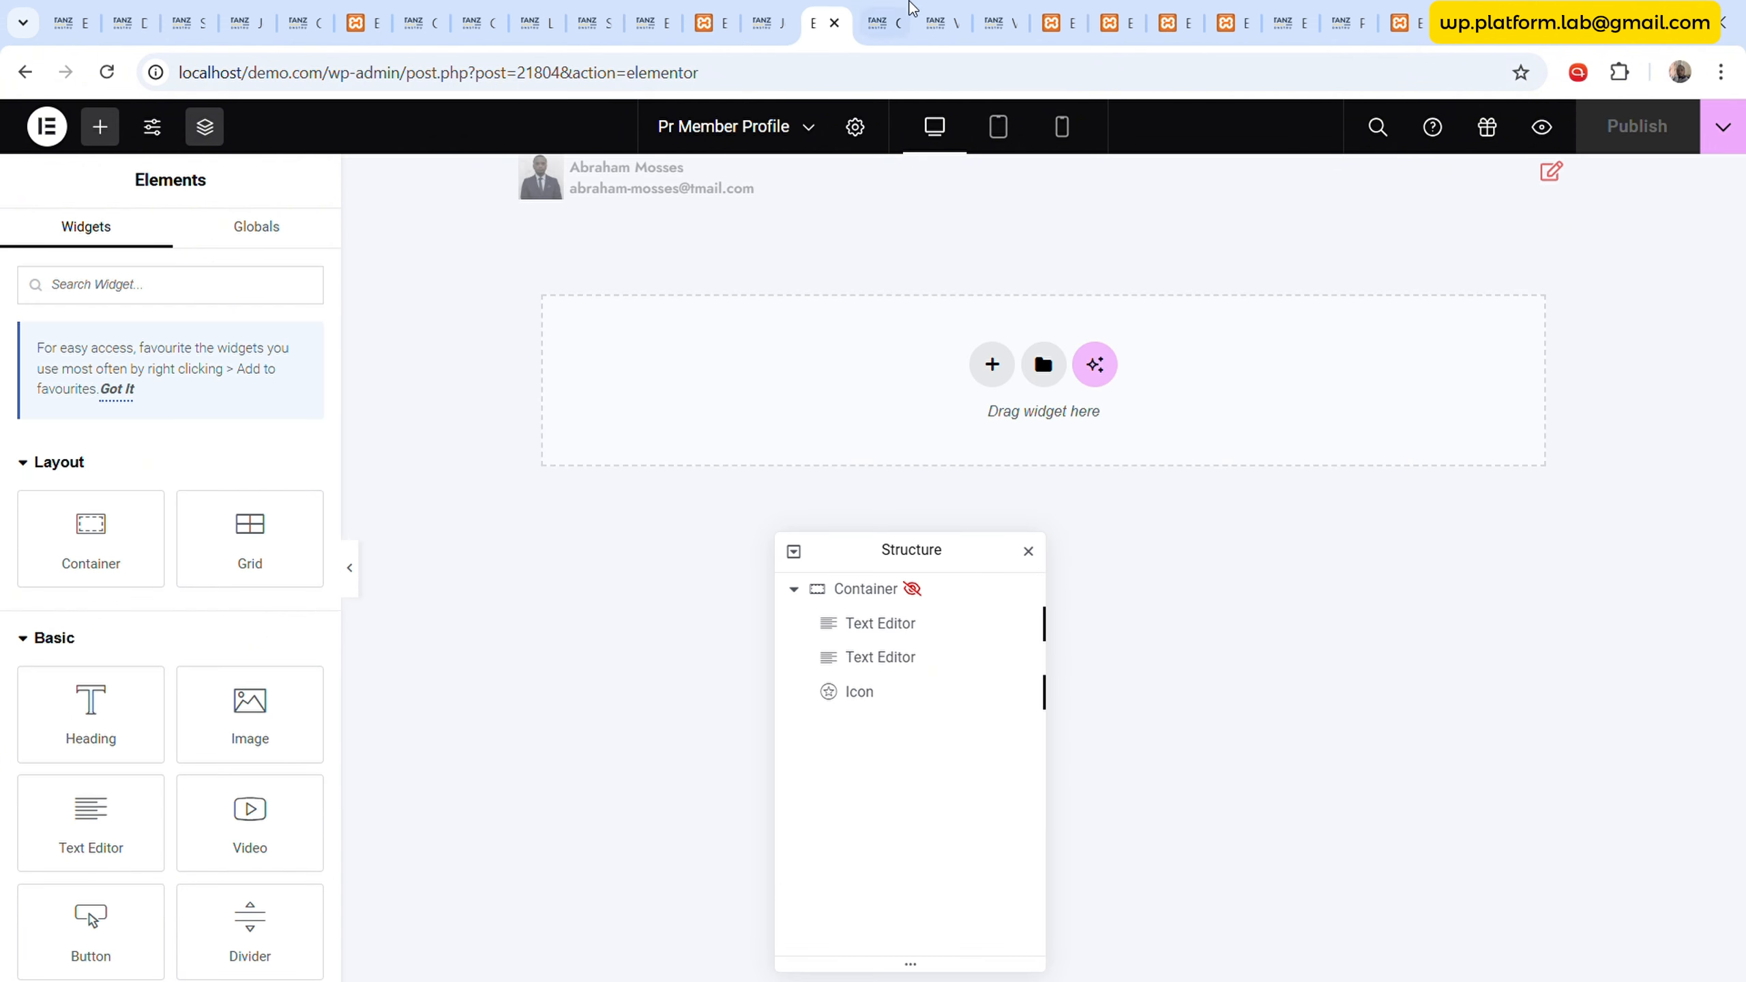
left_click(1059, 21)
left_click(1112, 10)
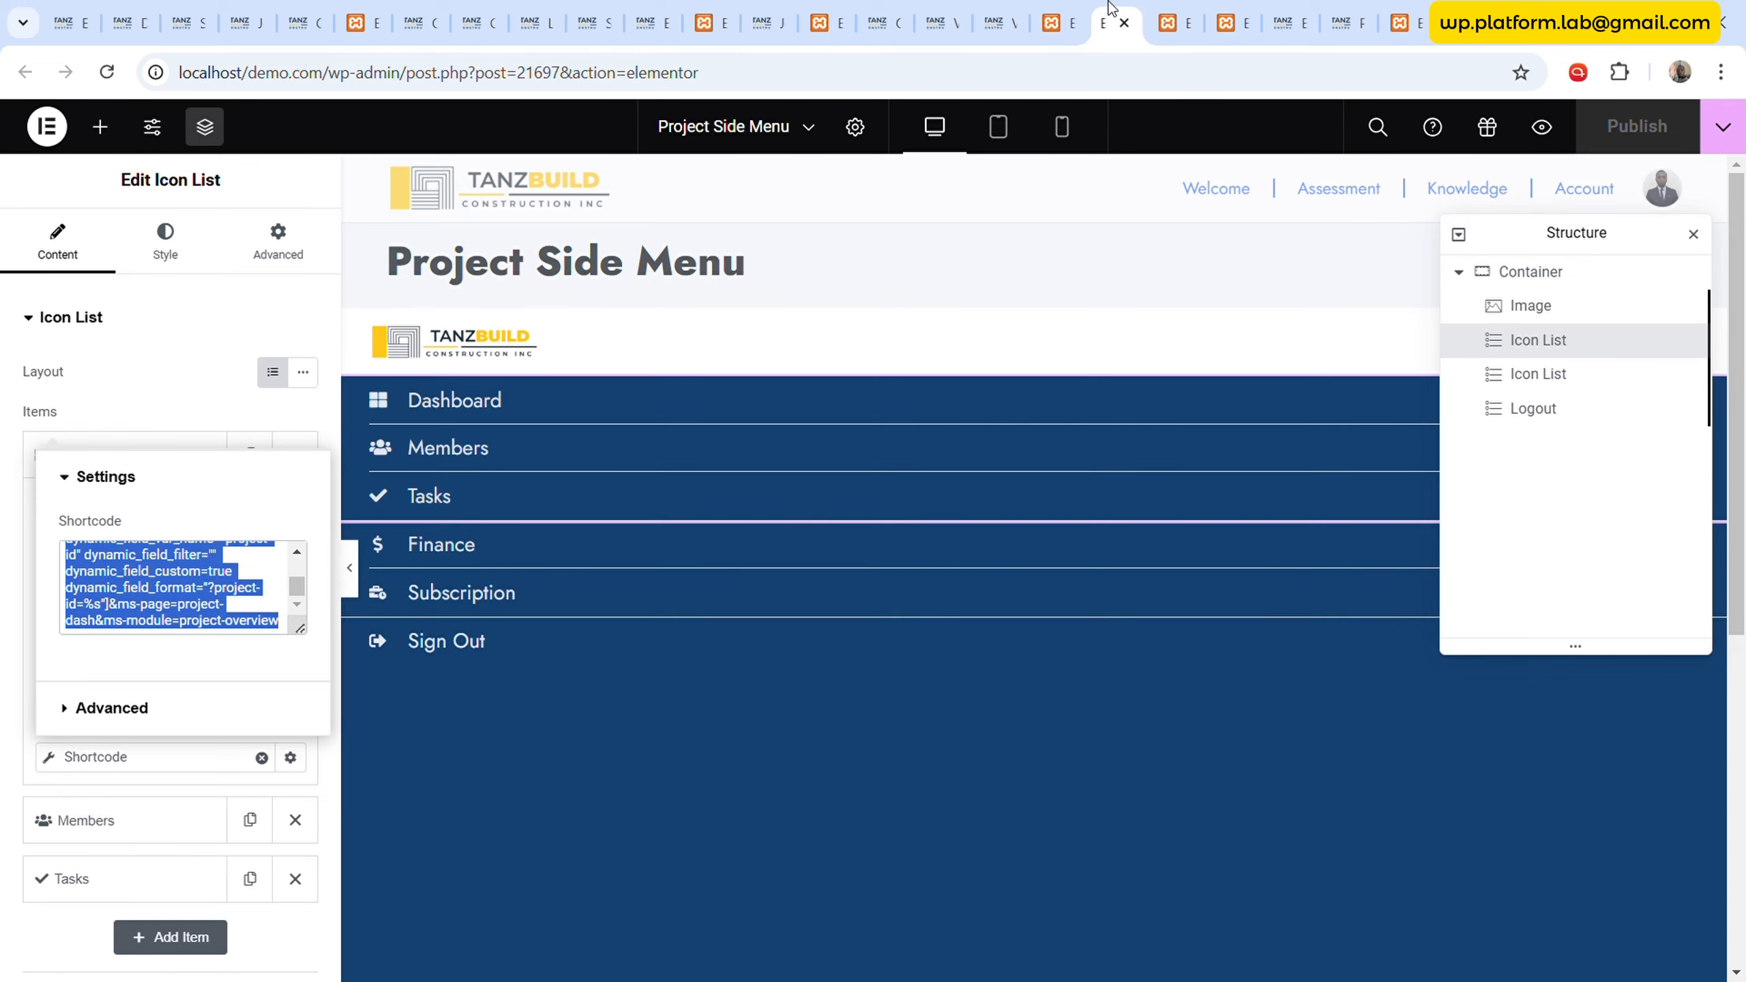
left_click(1174, 14)
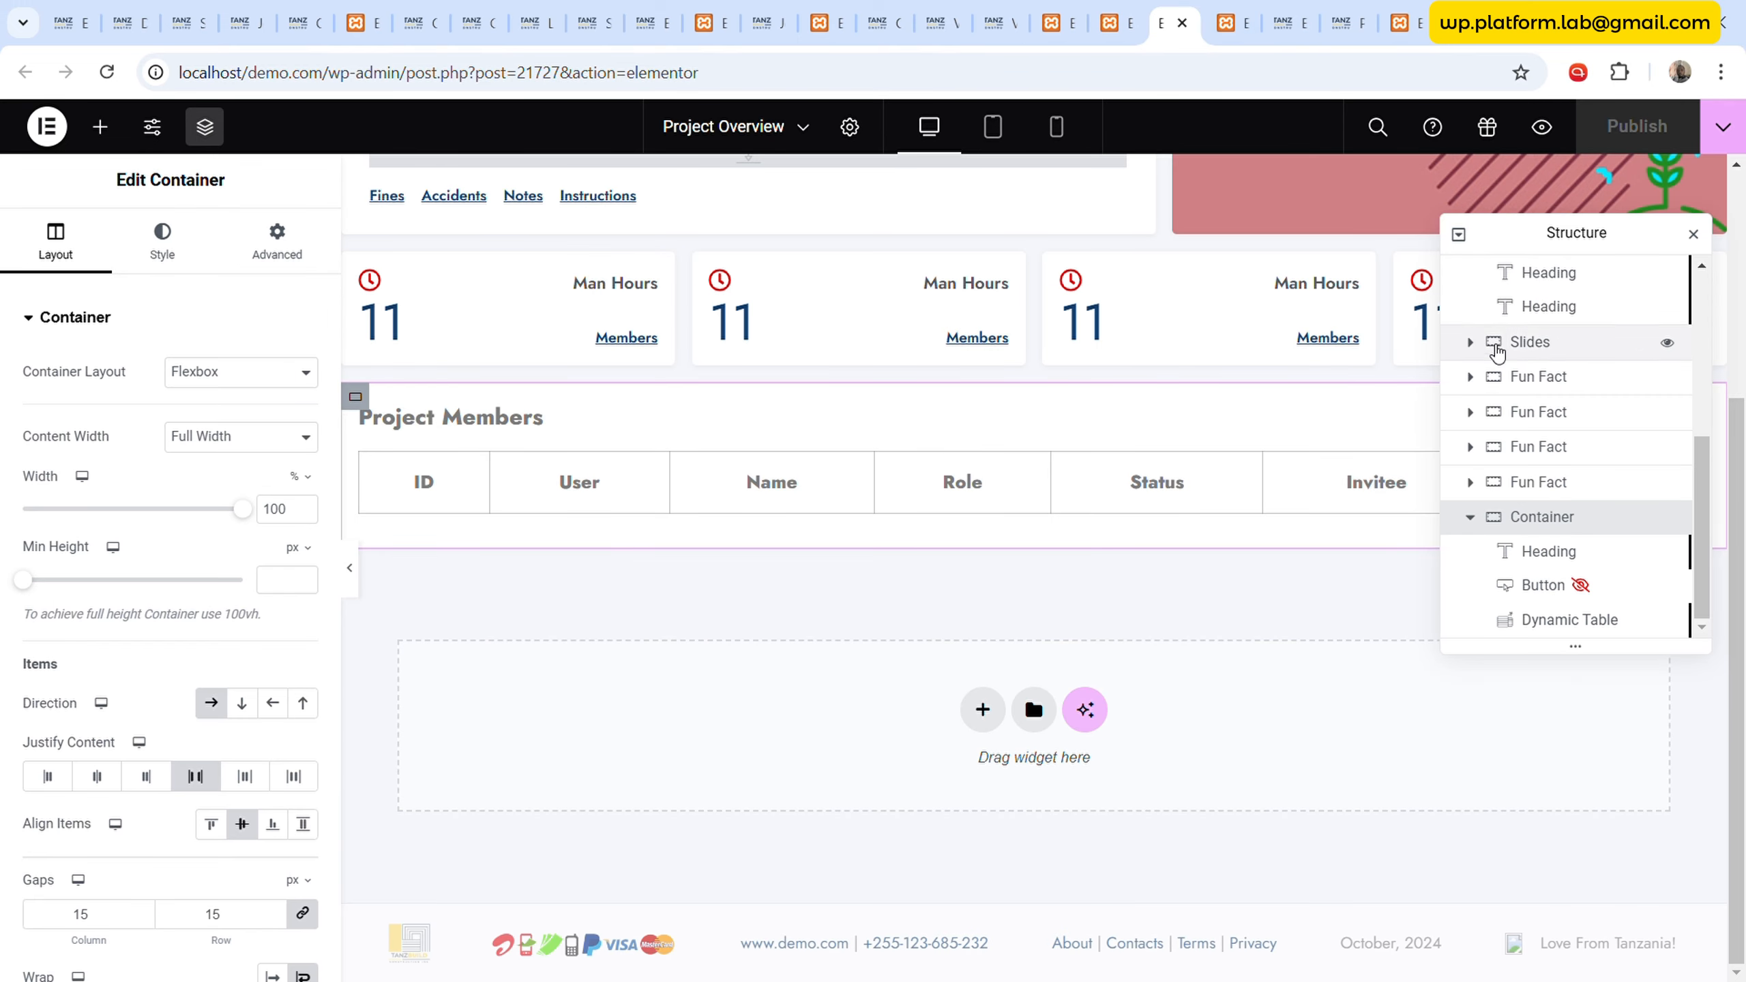
left_click_drag(1513, 241, 1065, 501)
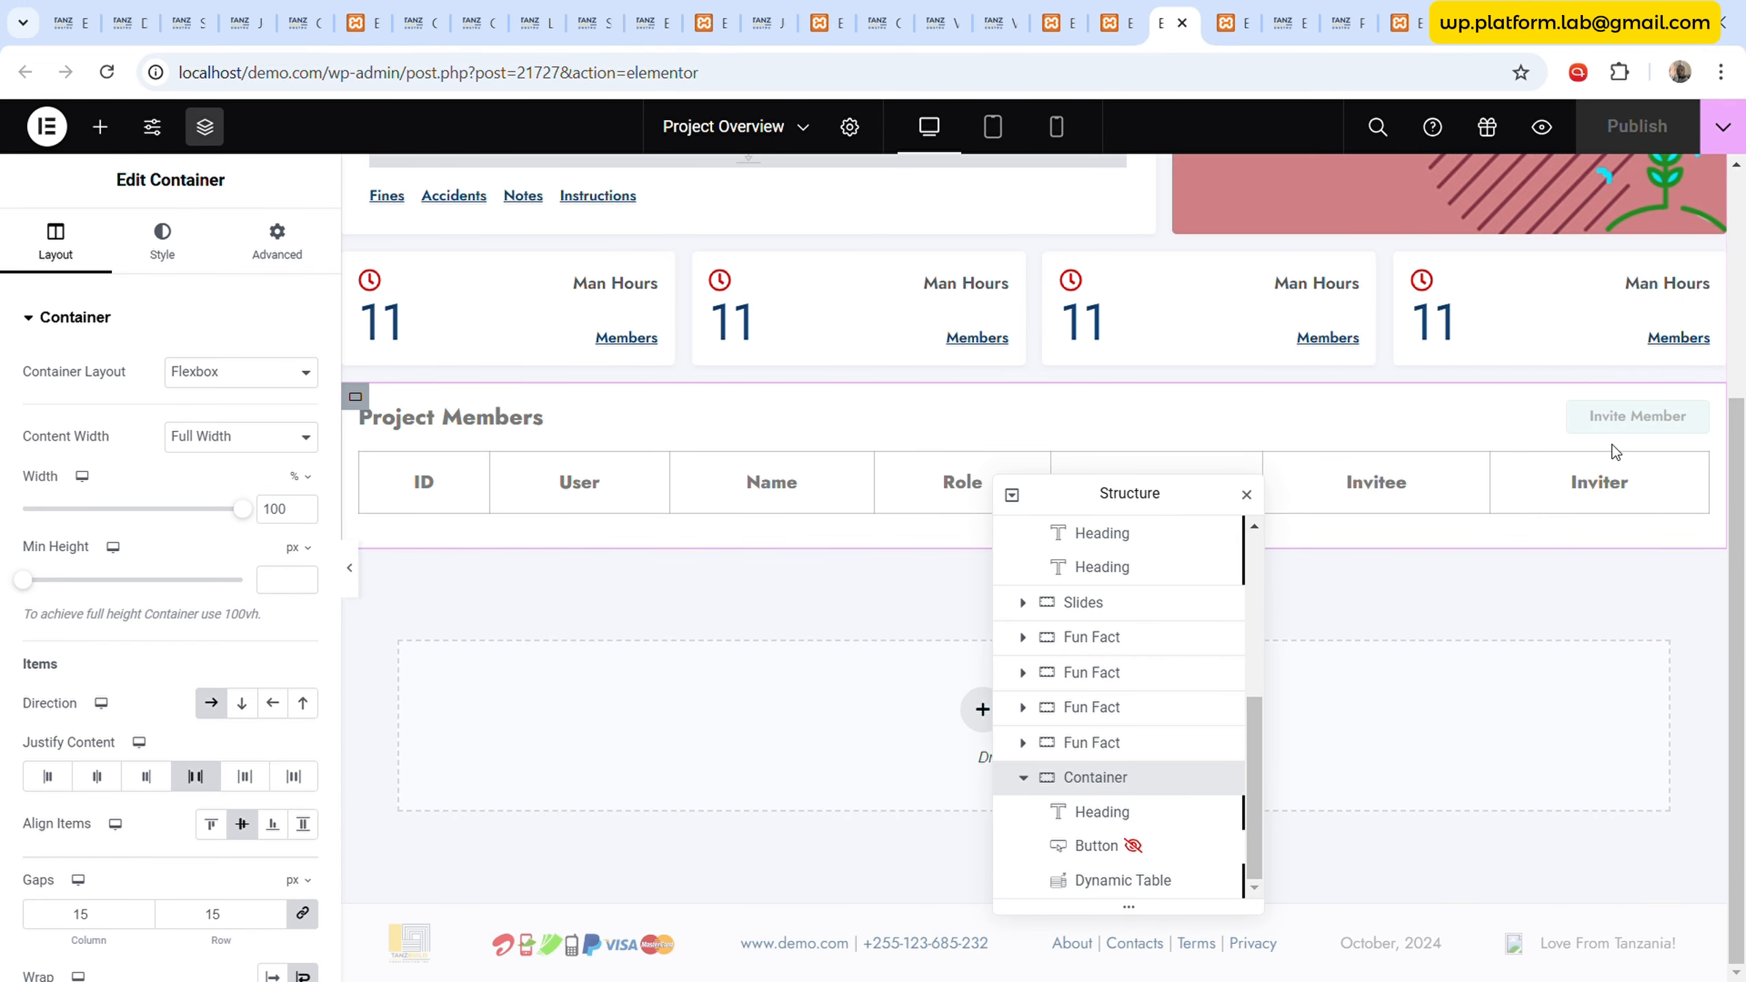
right_click(1635, 417)
left_click(1542, 517)
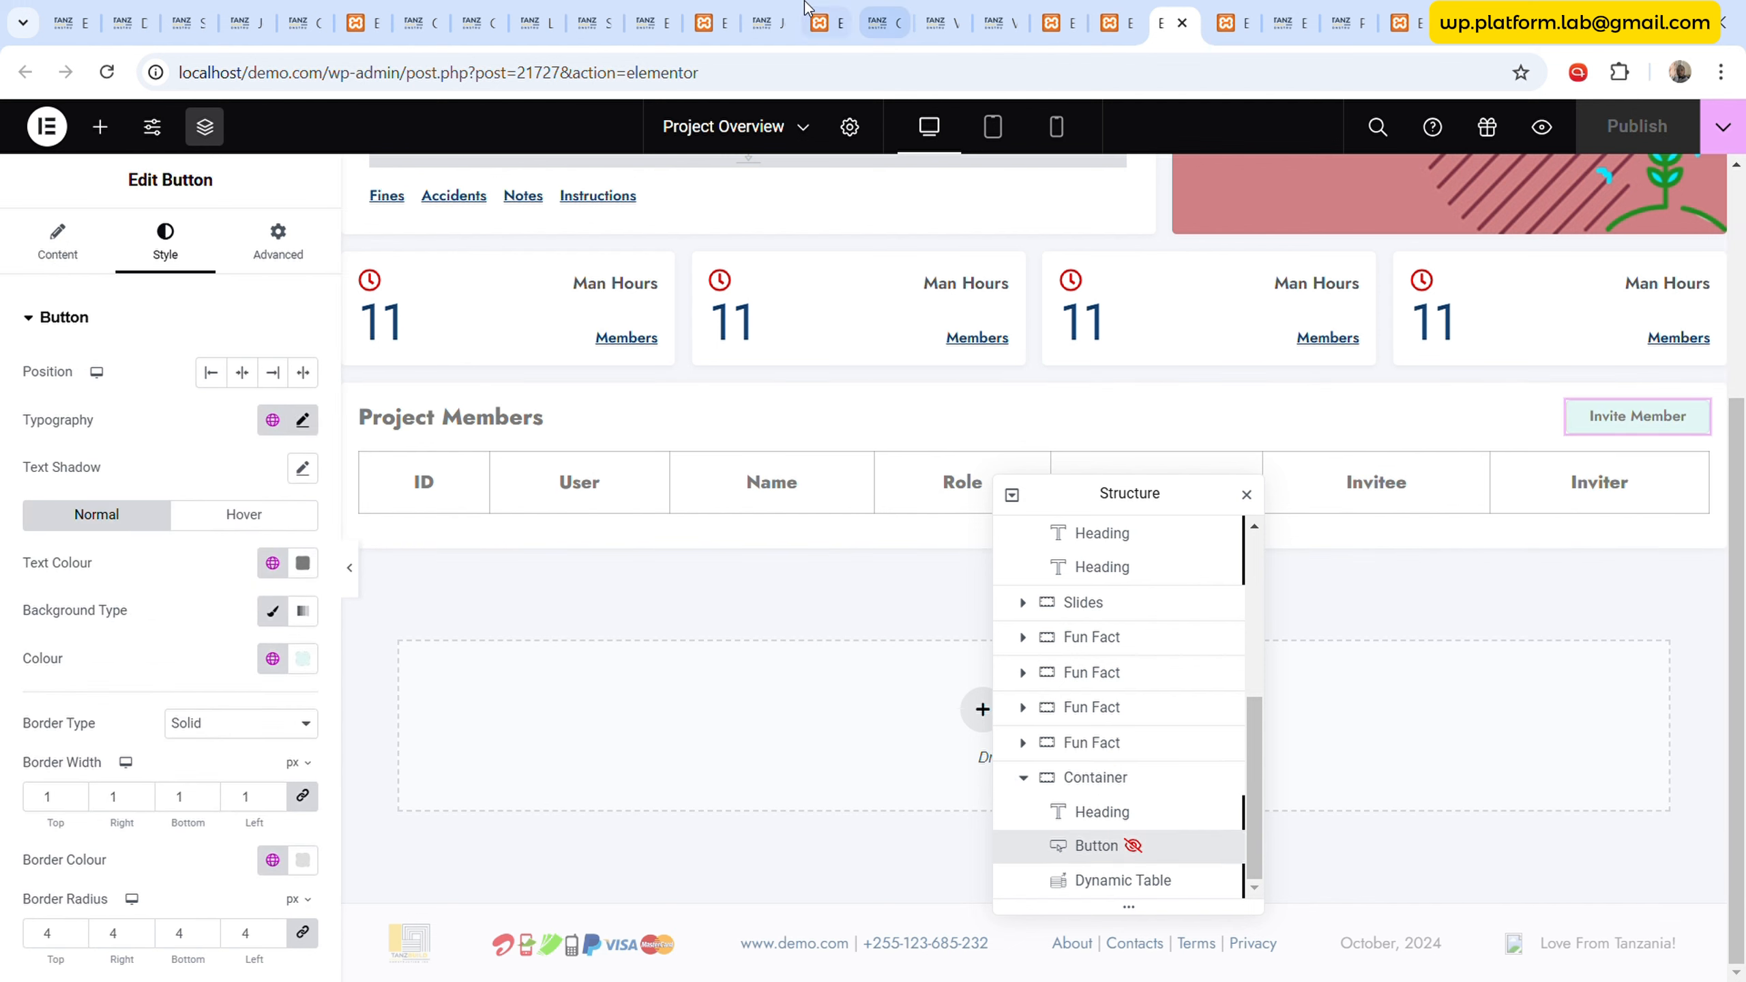
- Set the Edit Project Member heading's width to Inline (auto) and paste the copied button after it in the Project Member Edit template
left_click(755, 8)
left_click(712, 8)
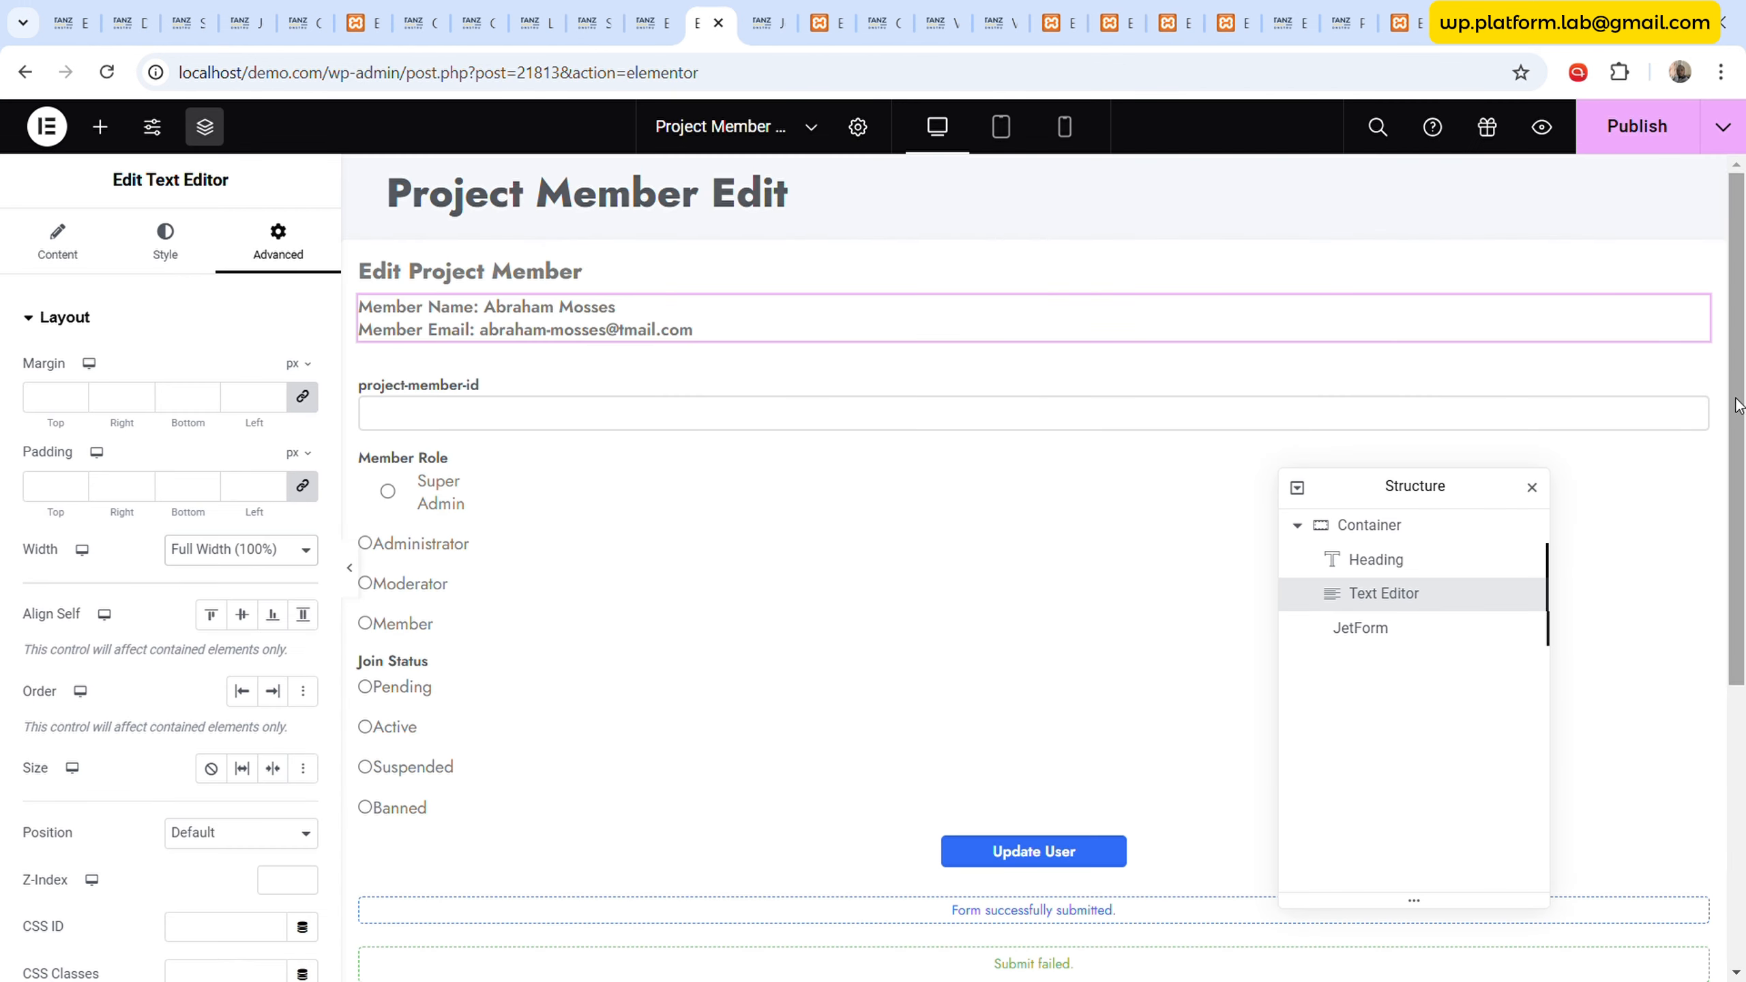
left_click(1372, 561)
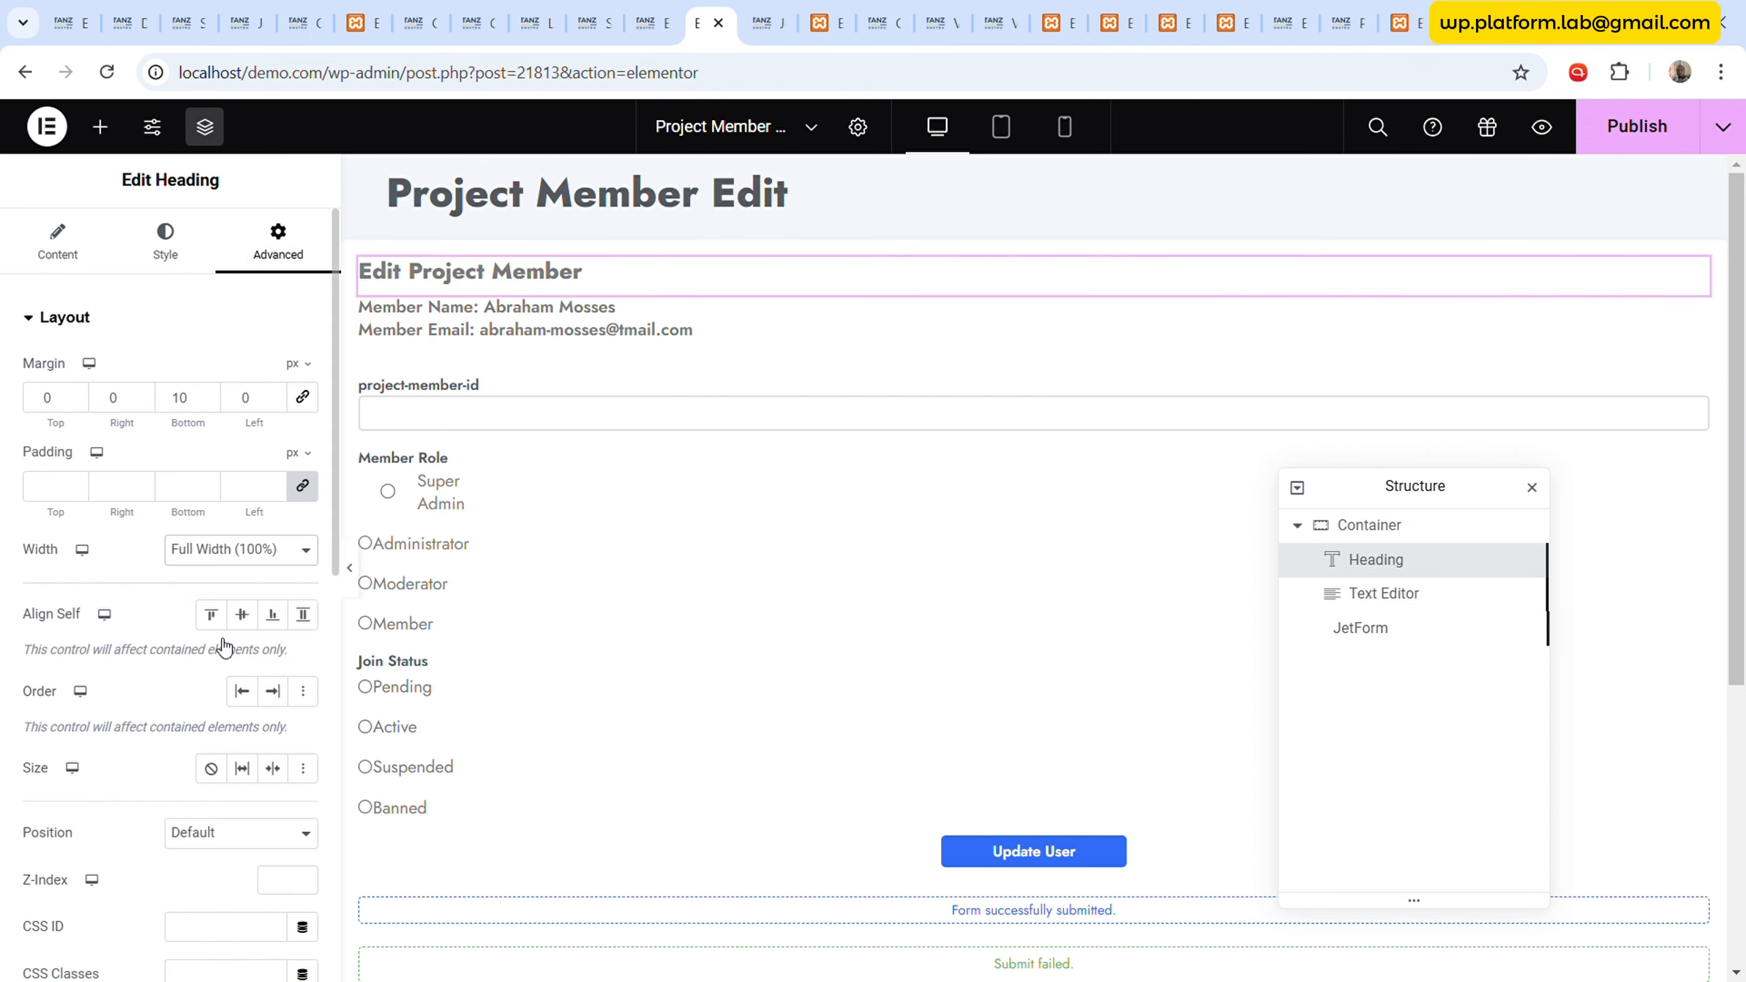
right_click(1382, 561)
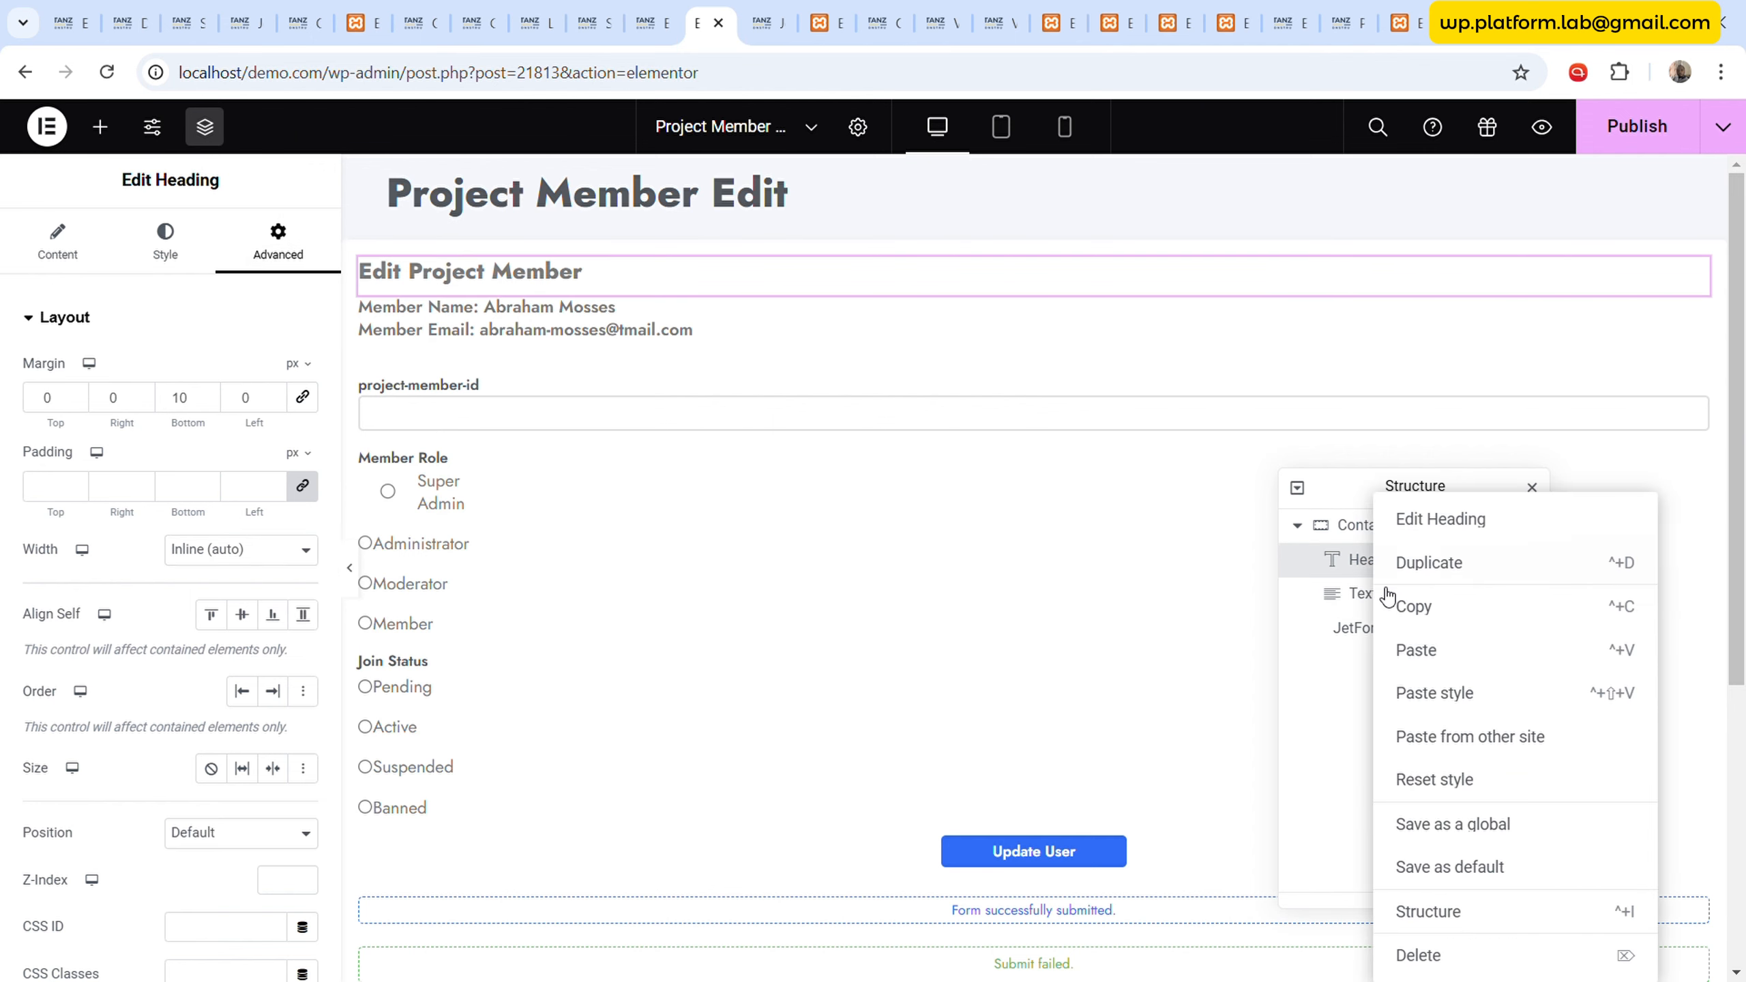
left_click(1419, 650)
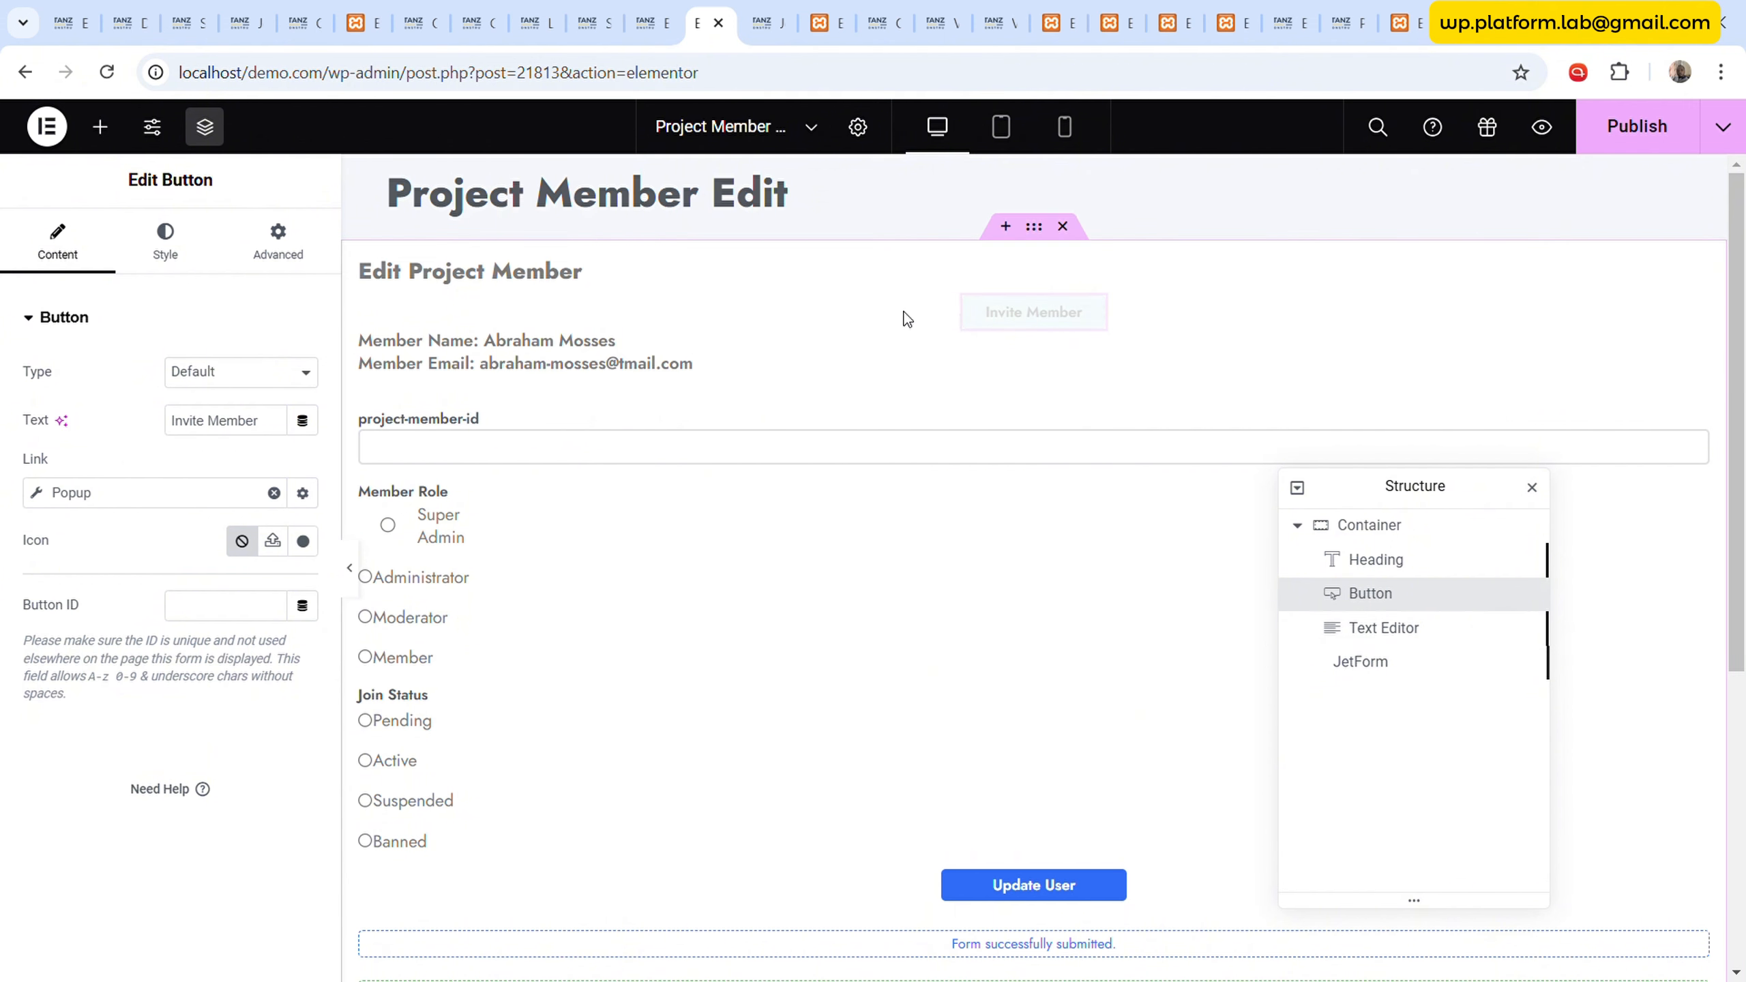
- Set the size behaviour of the pasted Invite Member button to Grow
left_click(1348, 526)
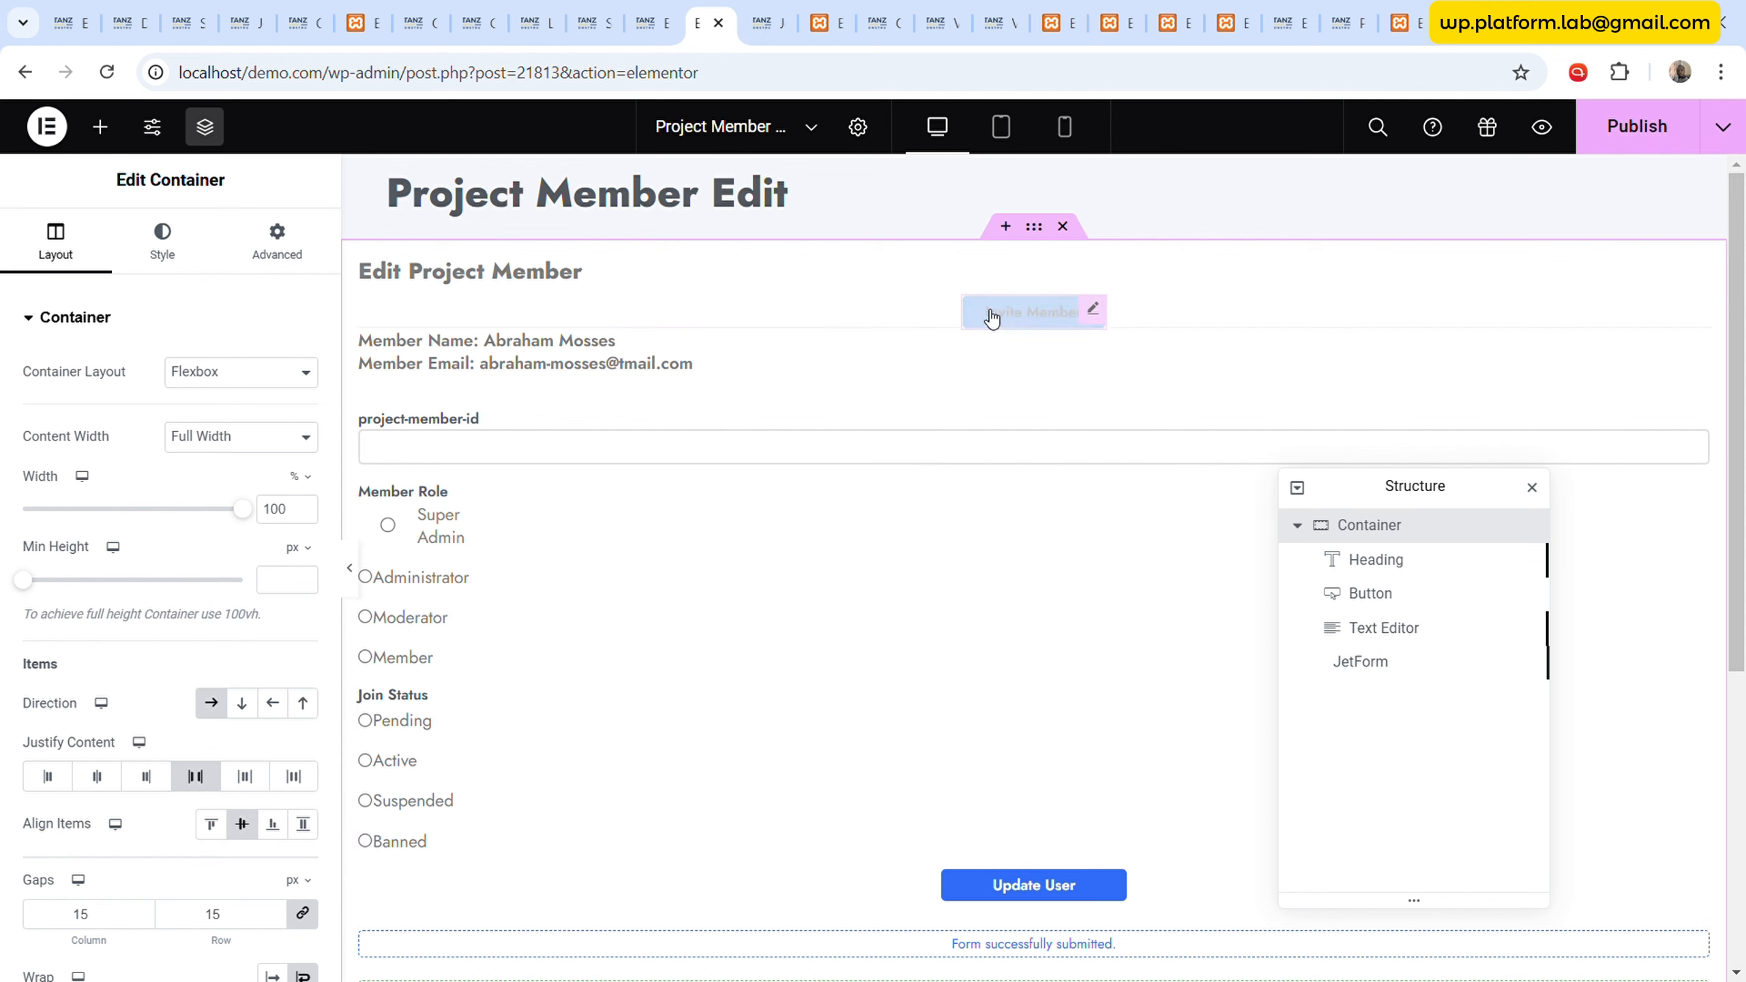
left_click(1094, 310)
left_click(263, 260)
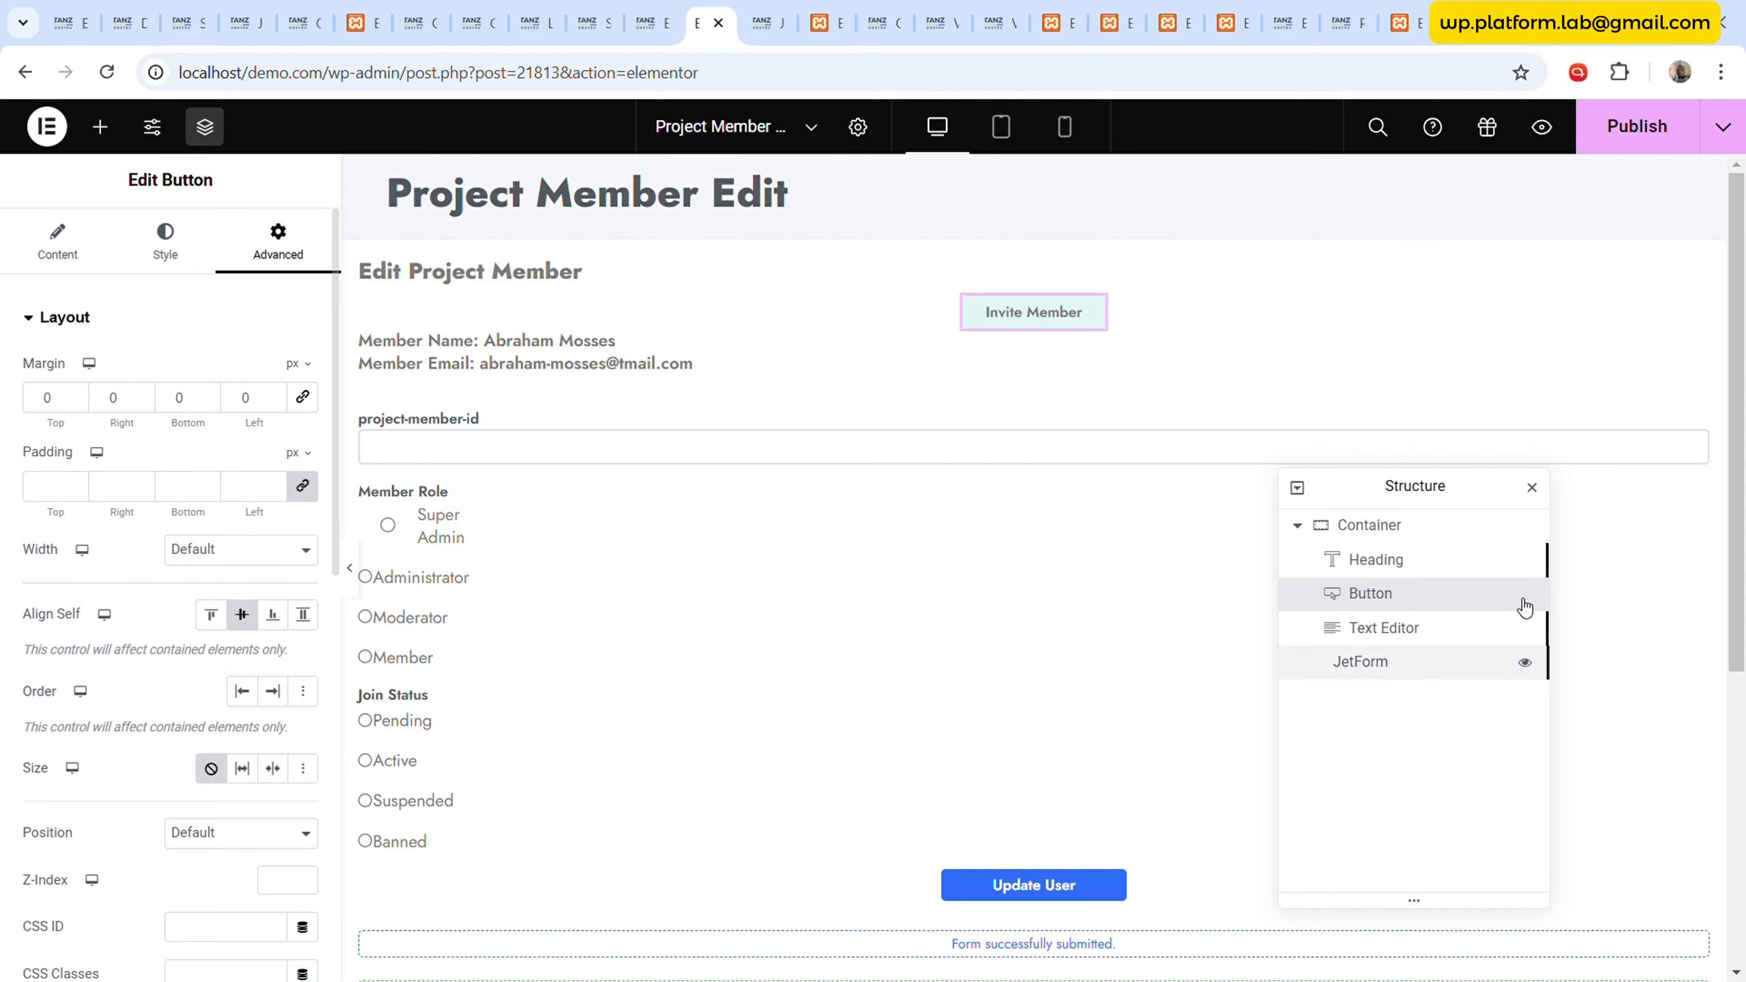
left_click_drag(1524, 607, 1444, 588)
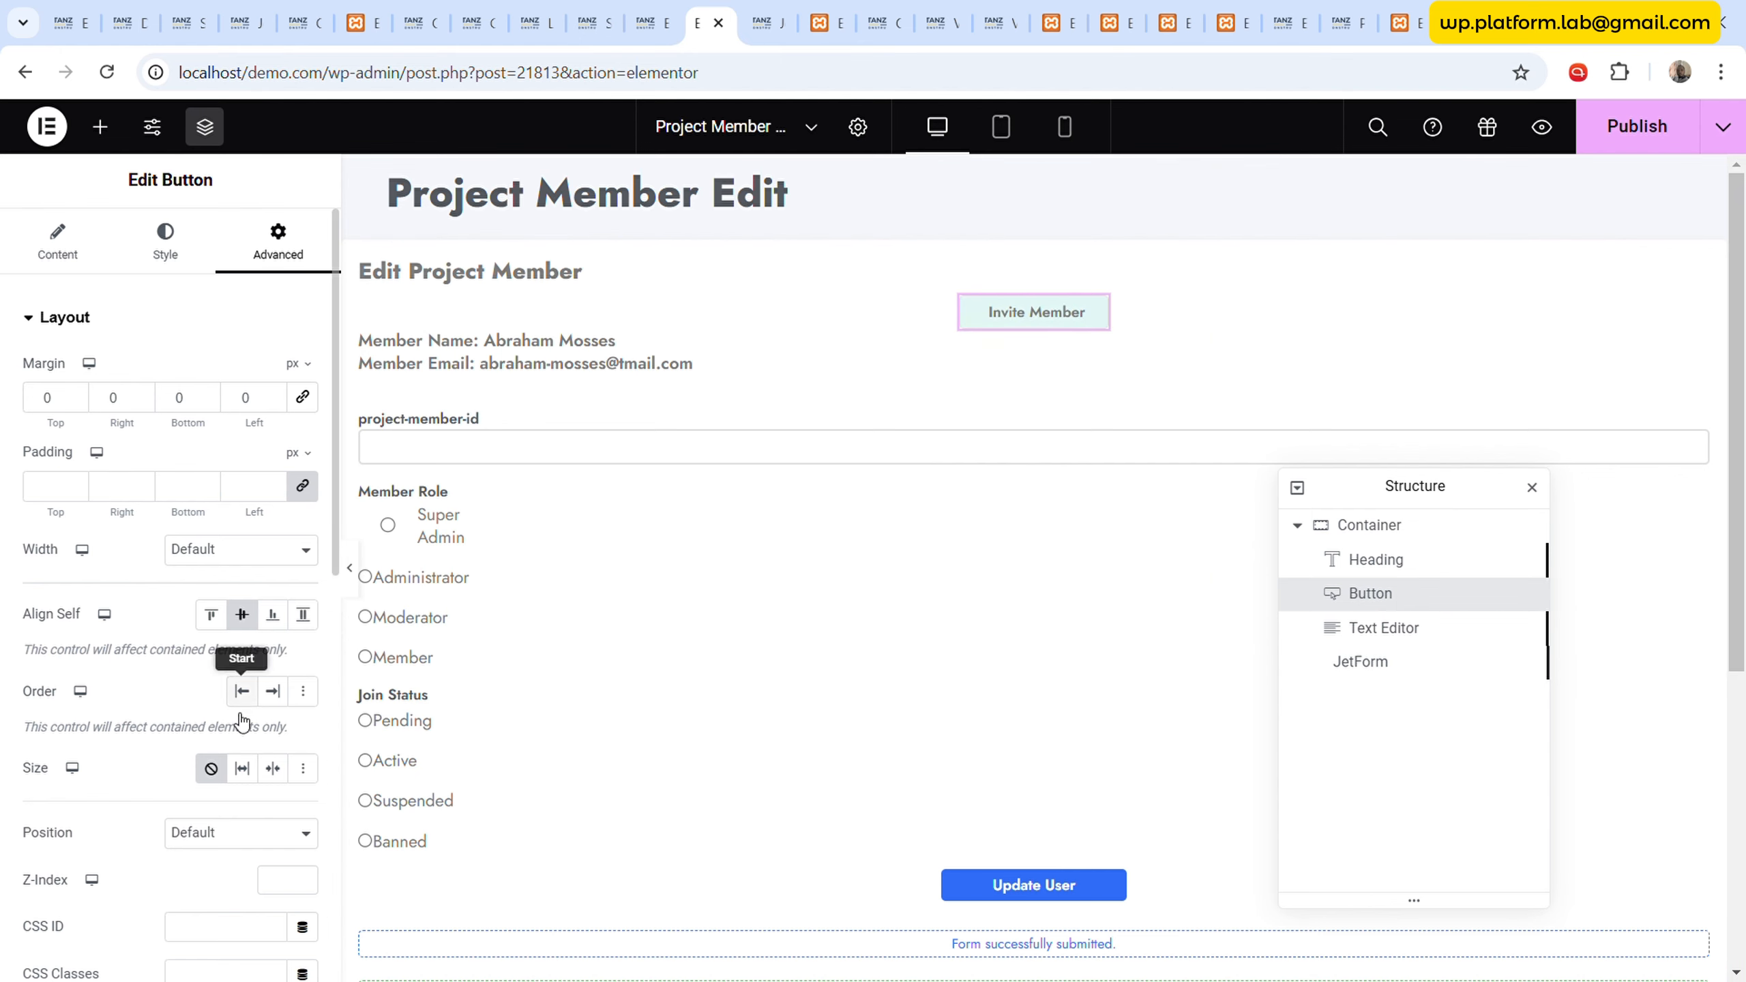
left_click(242, 768)
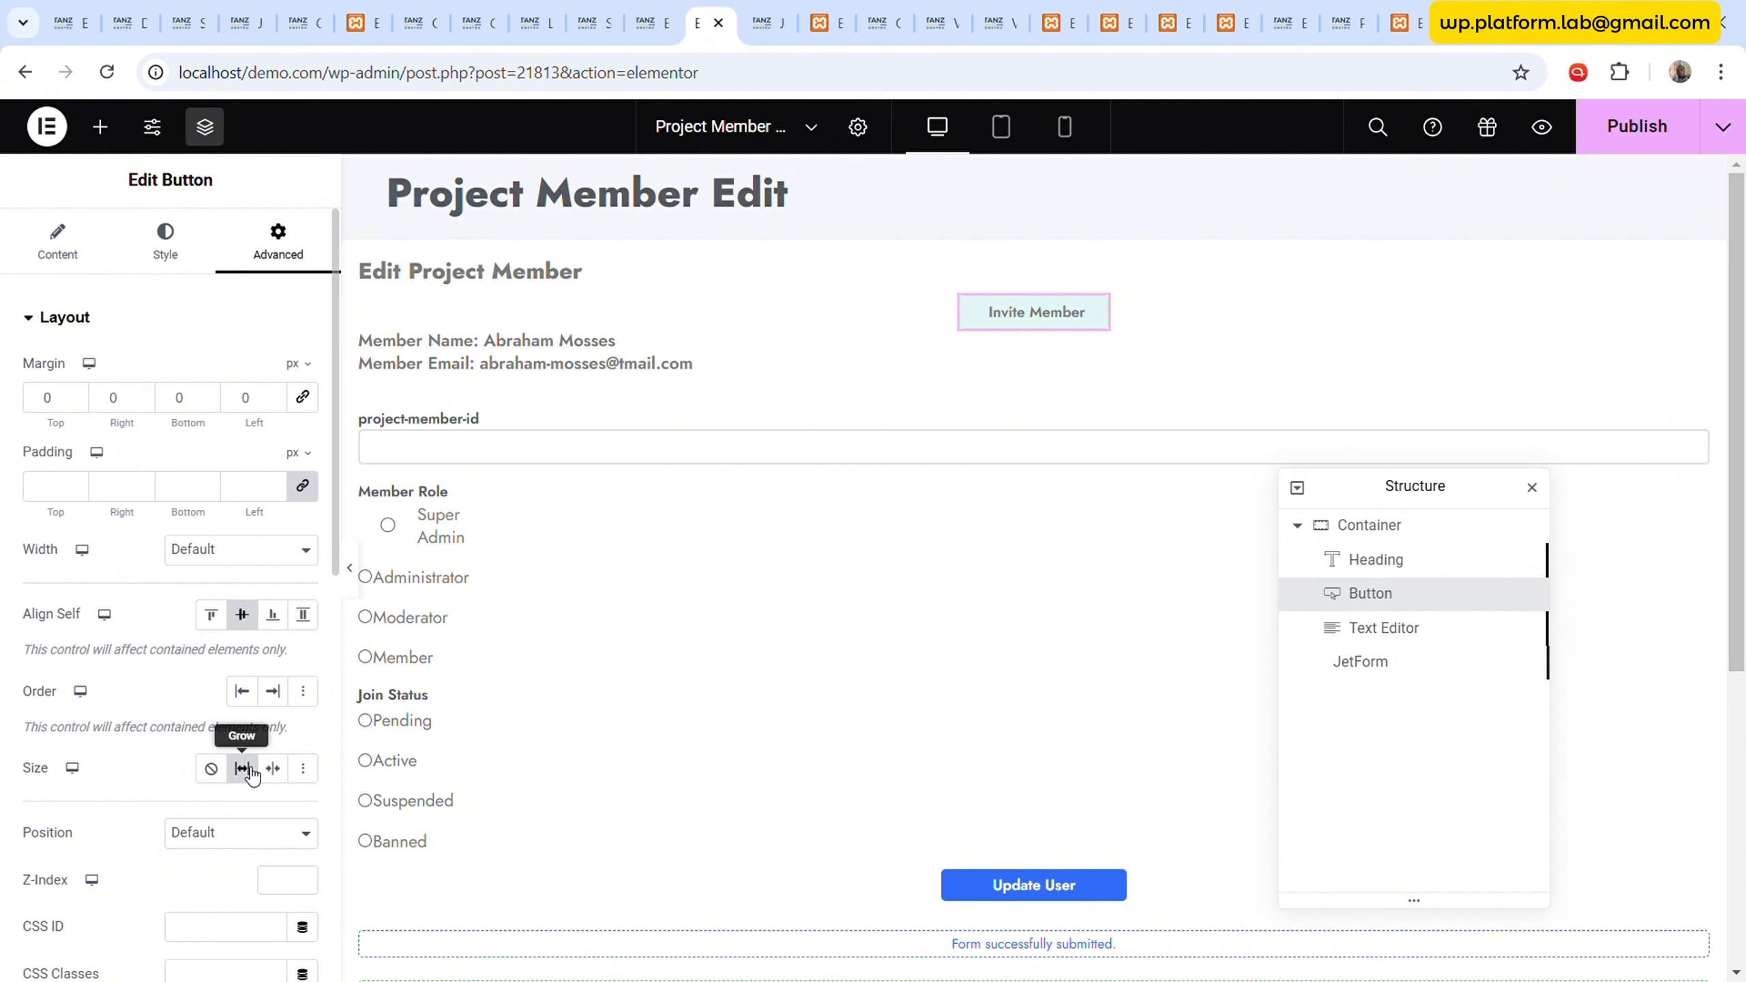
- Change the pasted button's text to "Go to Dashboard"
left_click(57, 241)
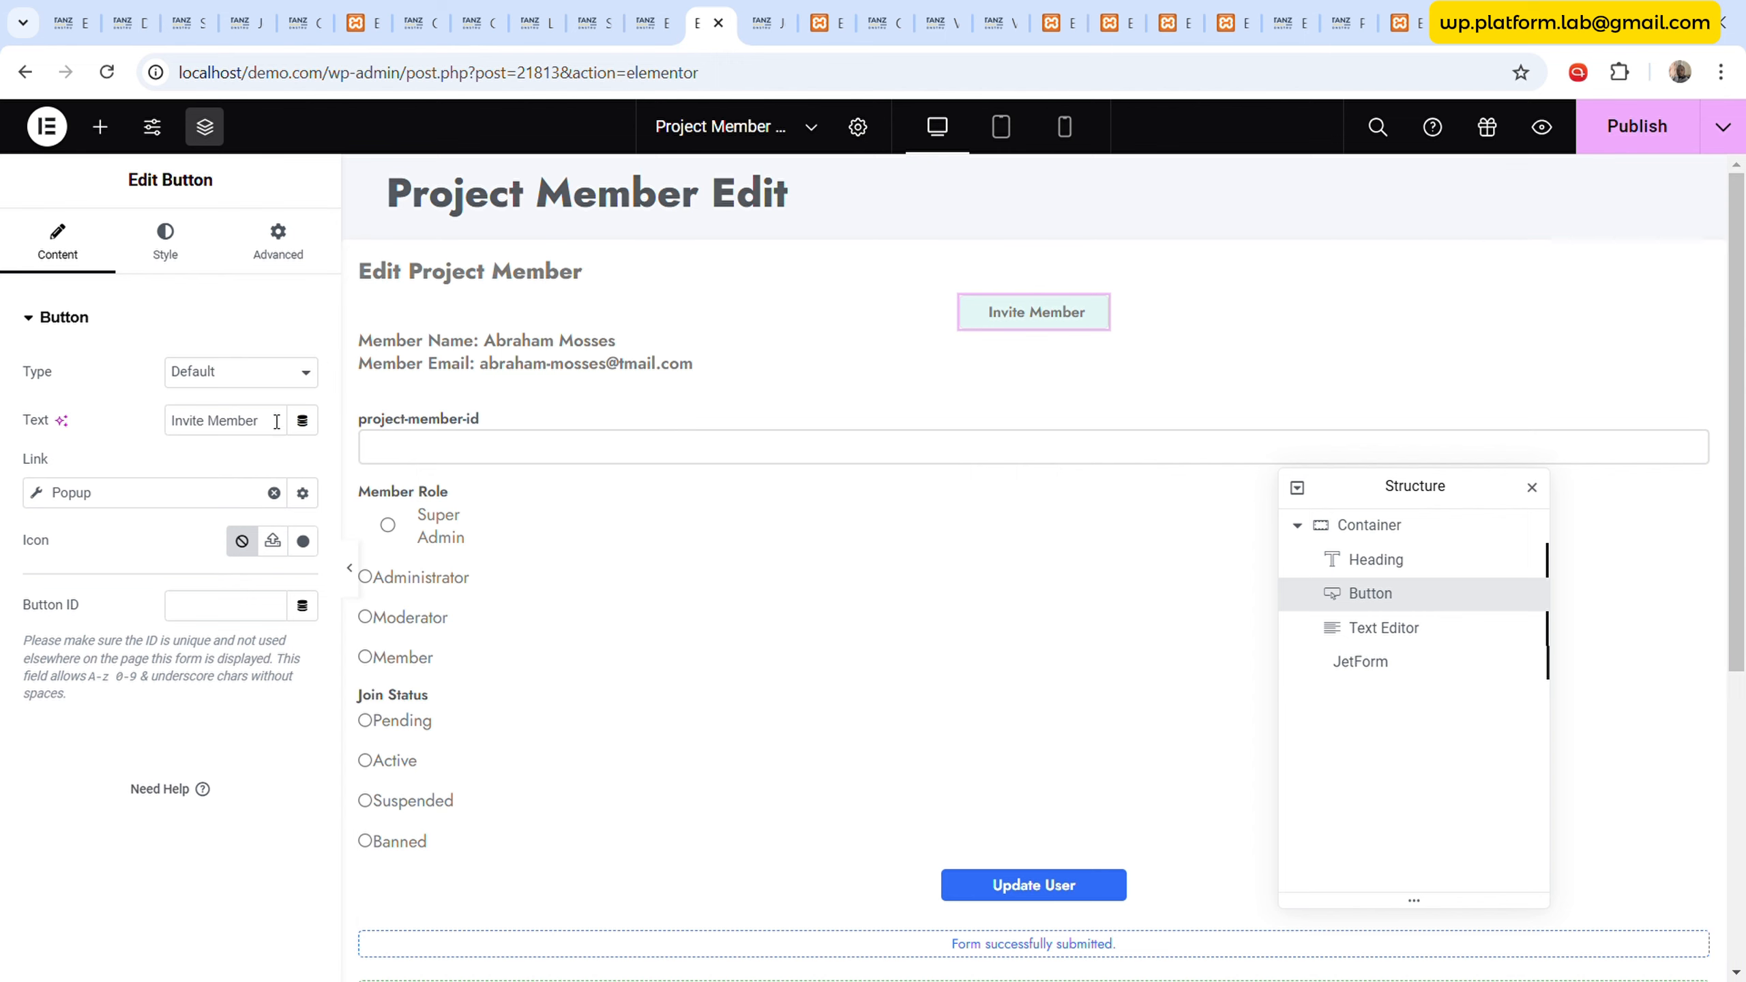
left_click(239, 422)
type("Go to")
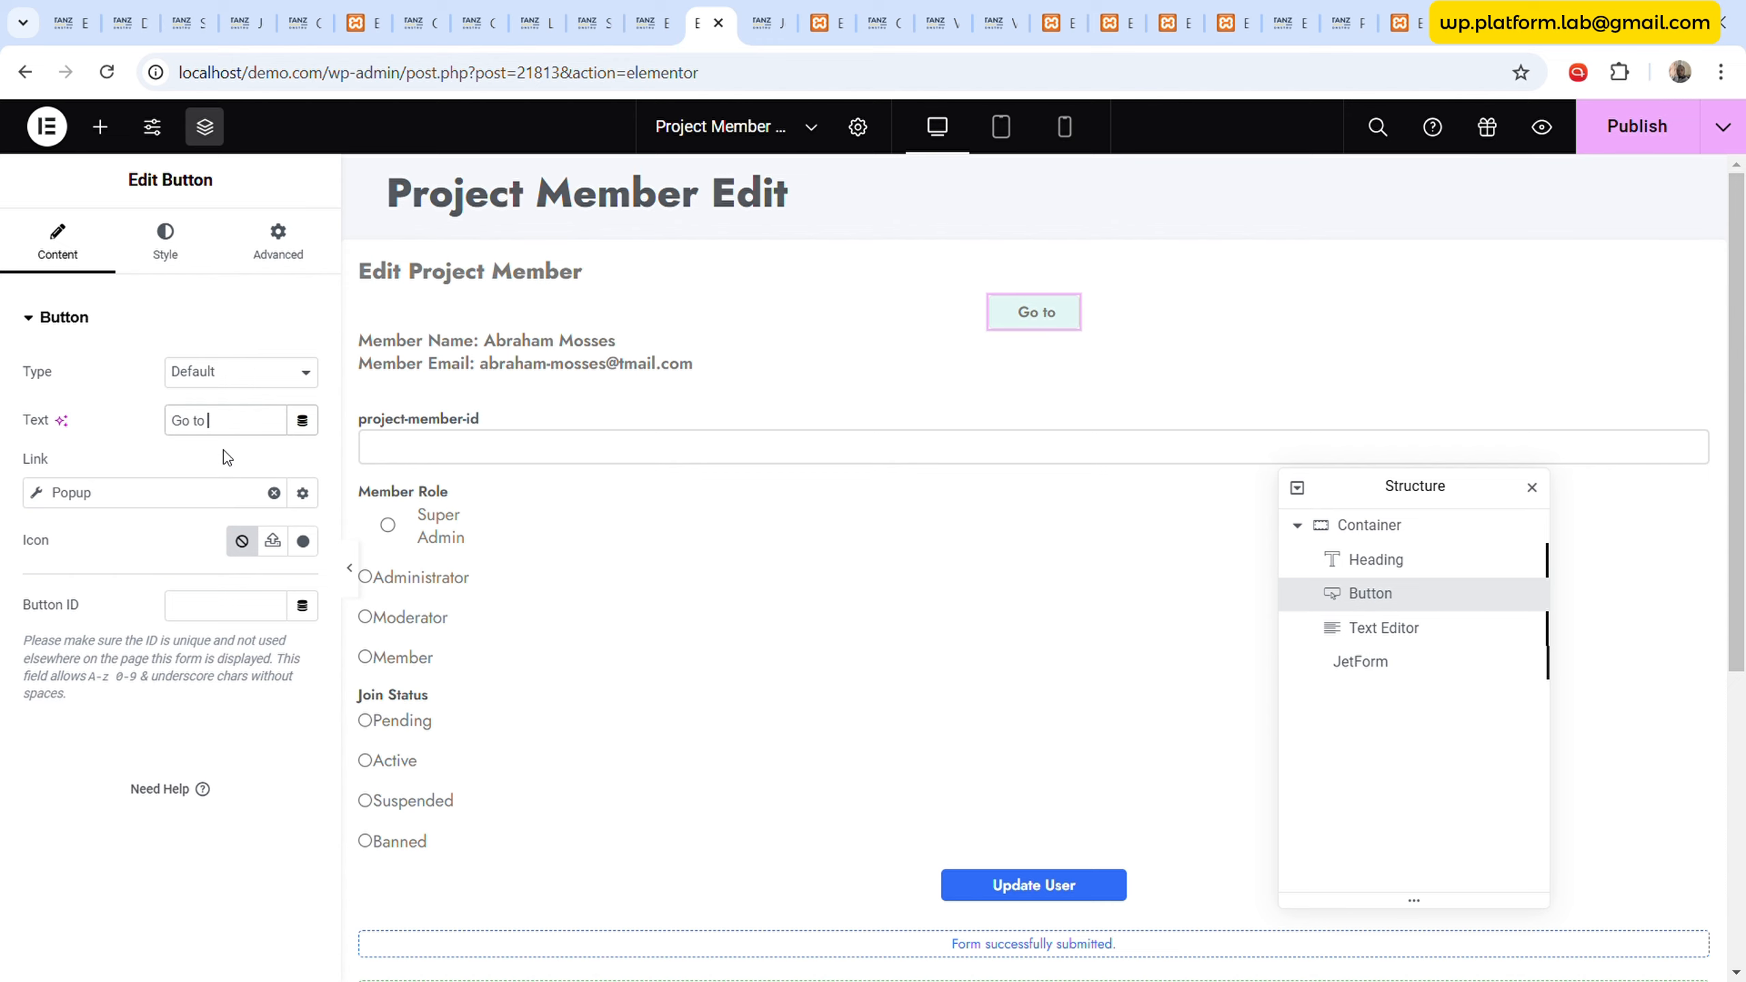
type(" Dashb")
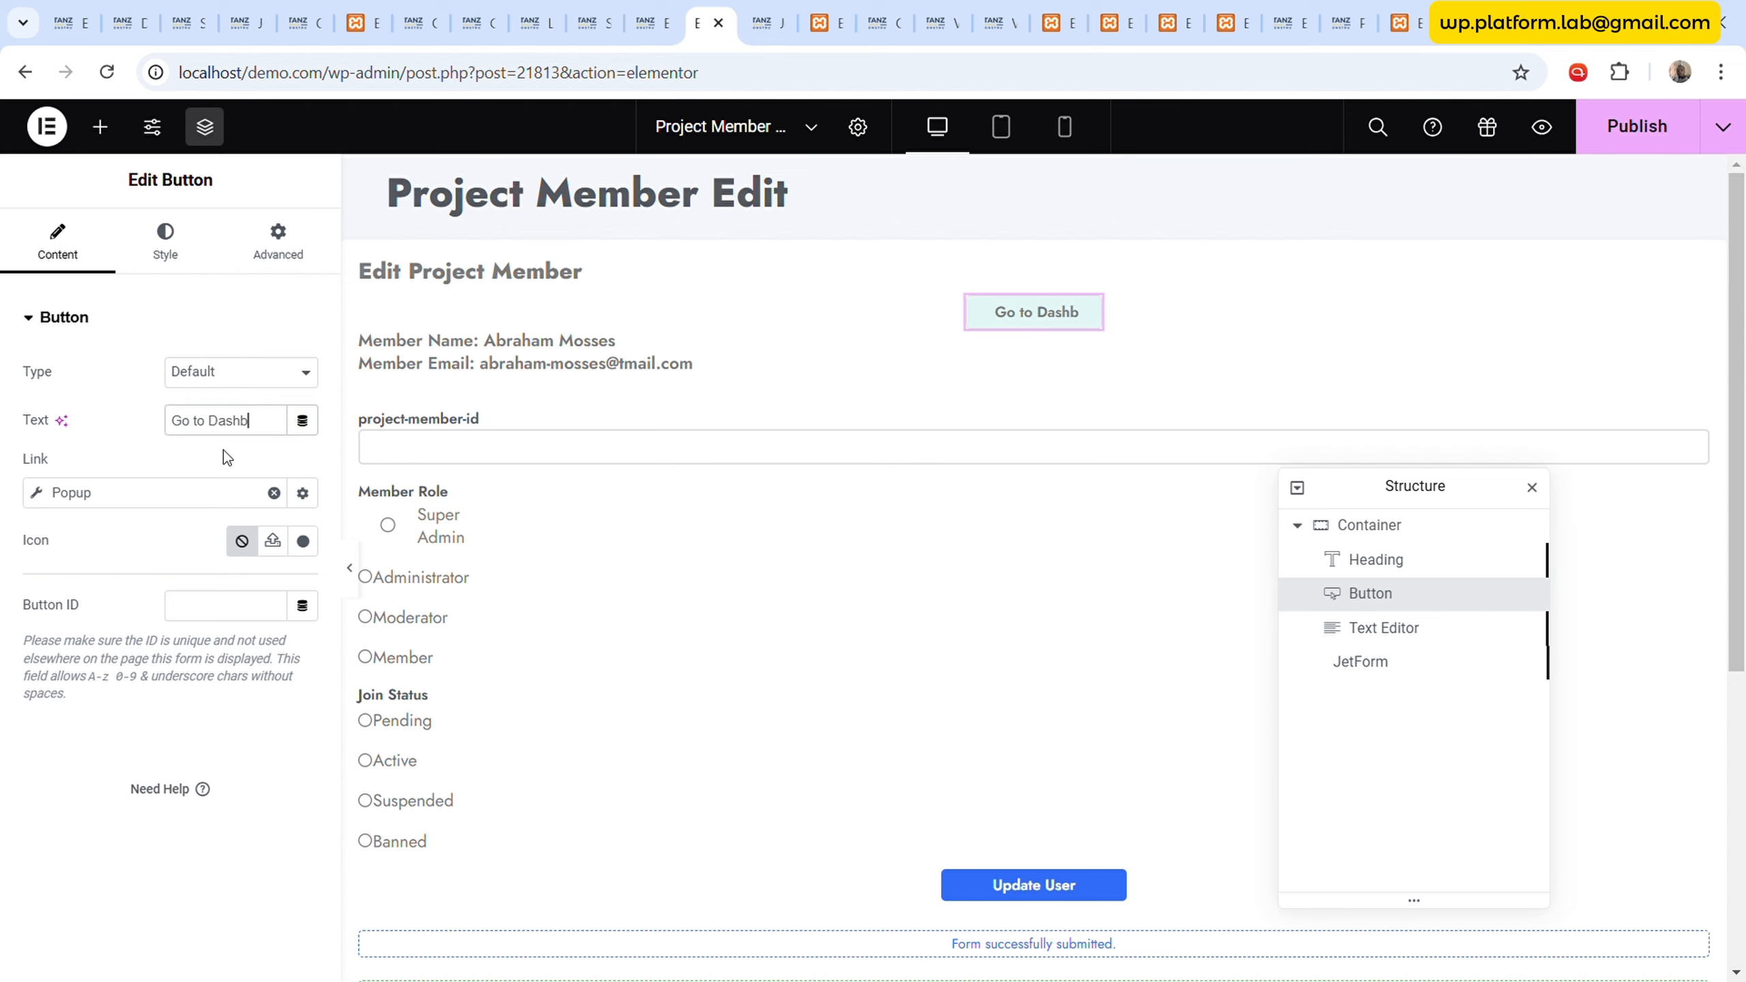
type("oard")
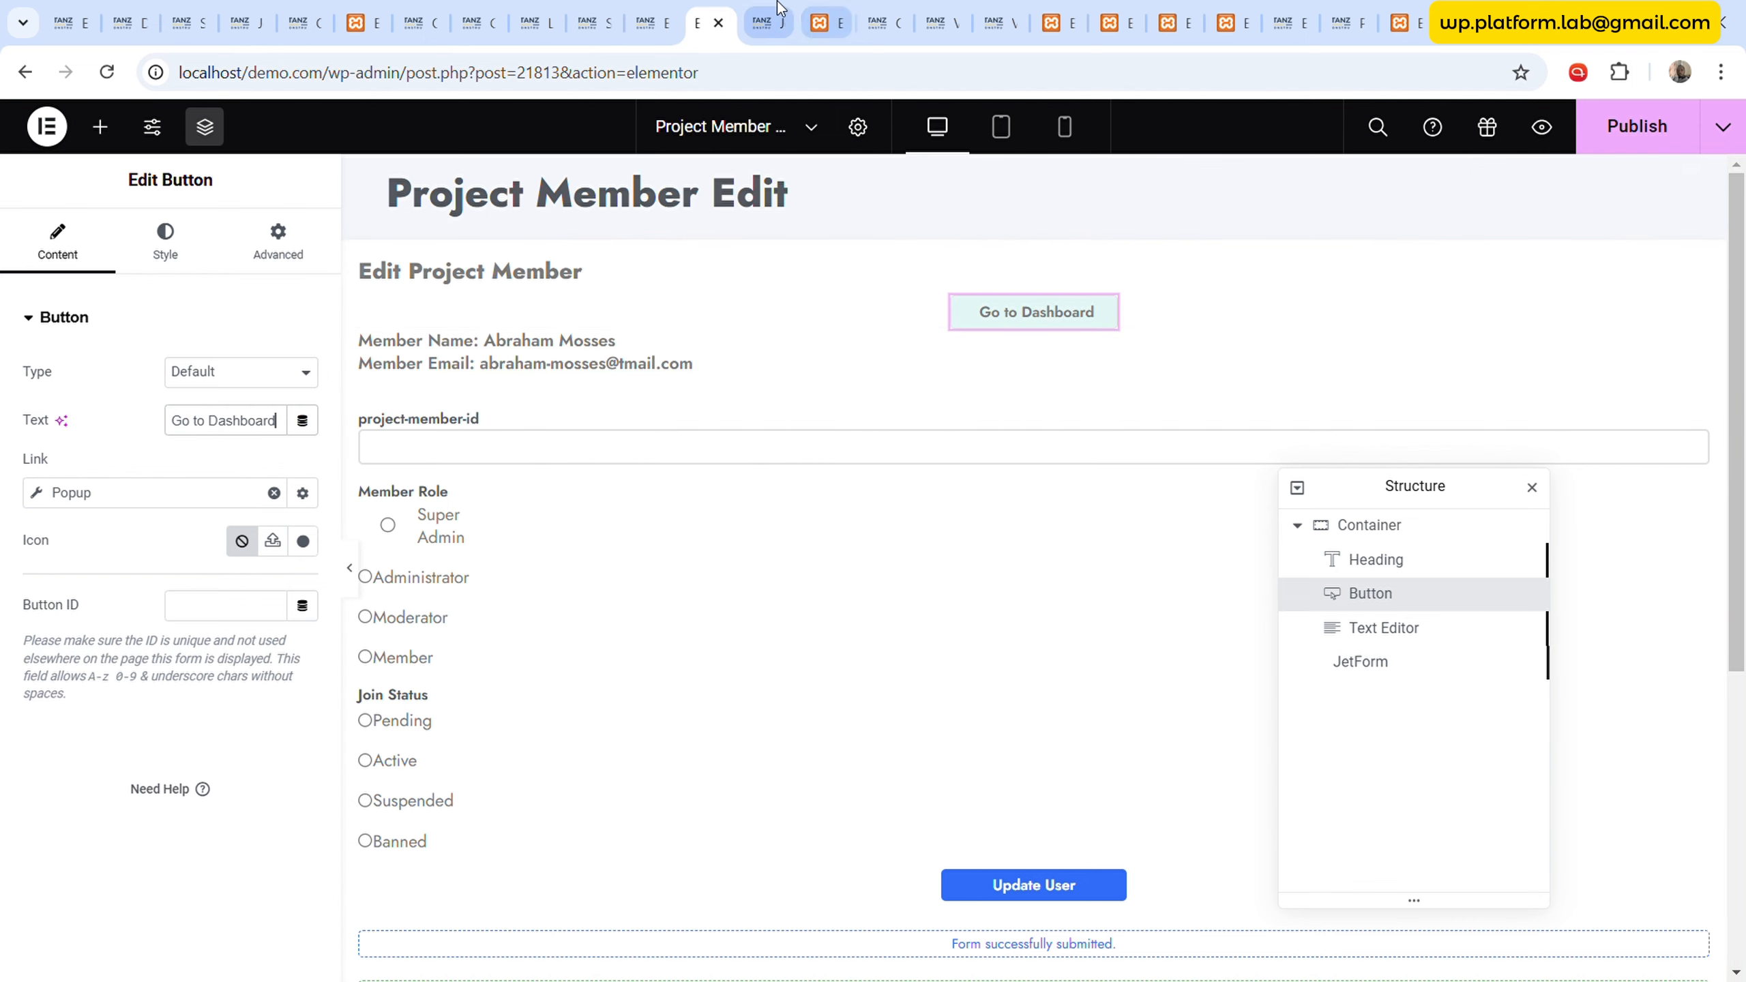
- Copy the Dashboard item's project-overview link shortcode from the icon list in the Project Side Menu template
left_click(769, 22)
left_click(828, 22)
left_click(887, 22)
left_click(945, 22)
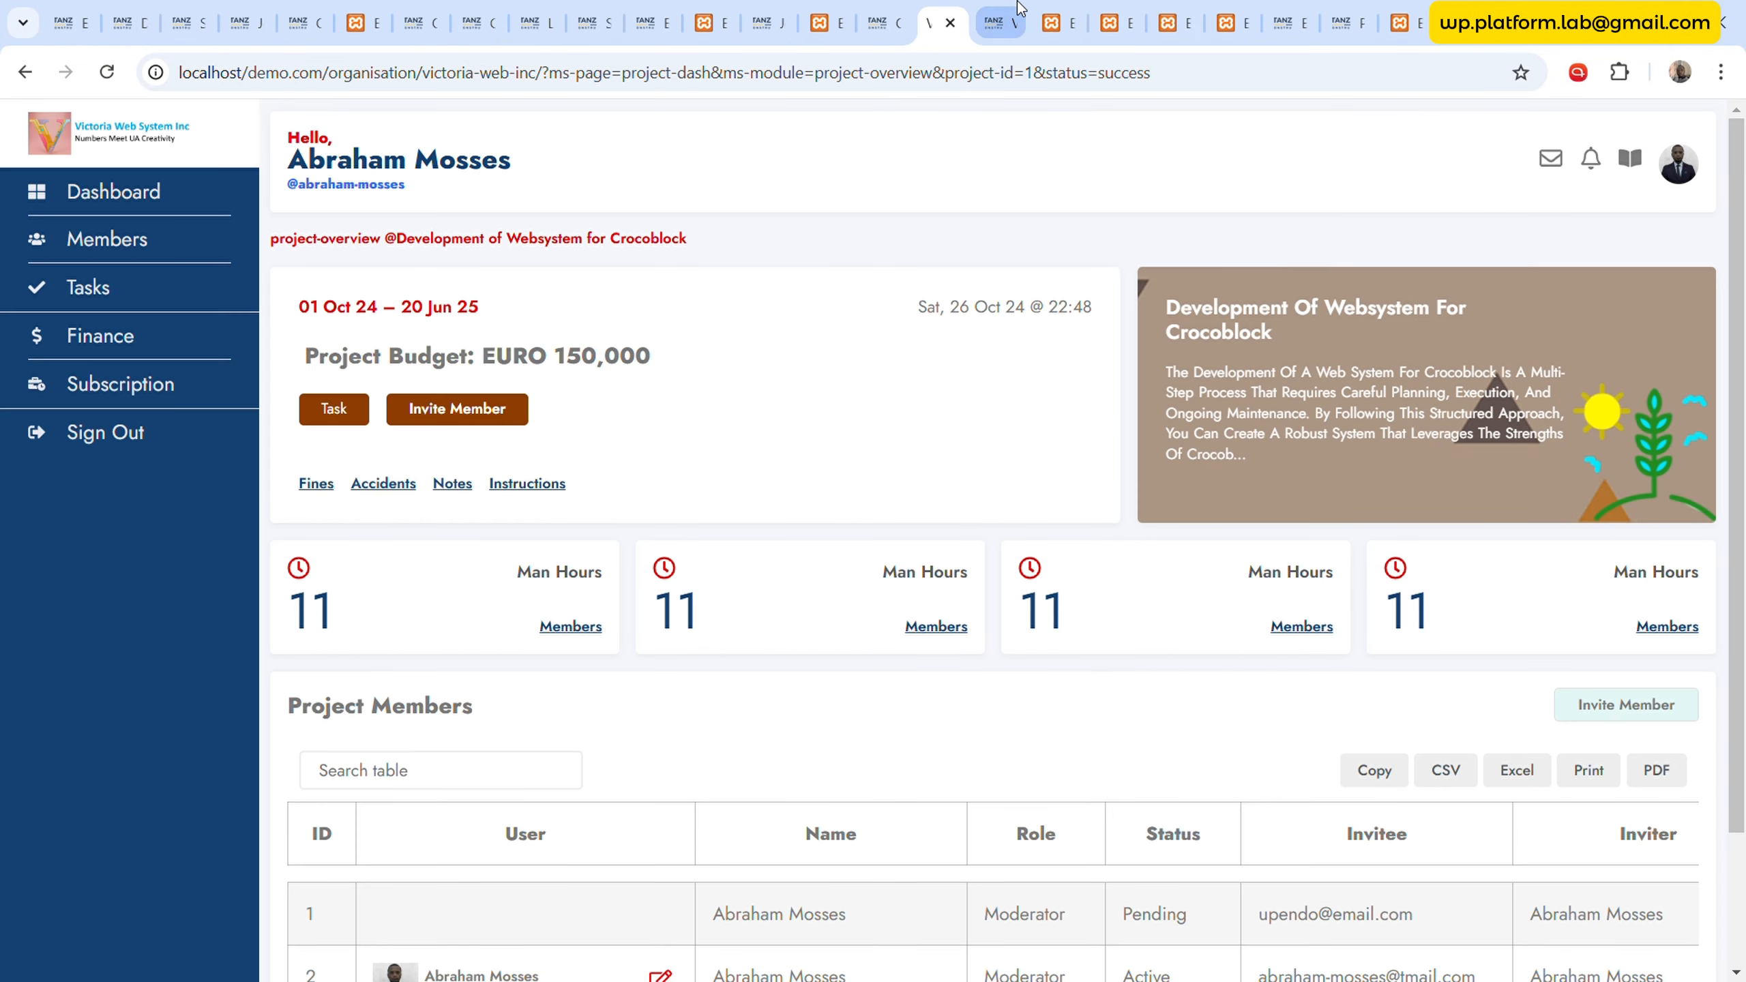
left_click(1000, 22)
left_click(1059, 8)
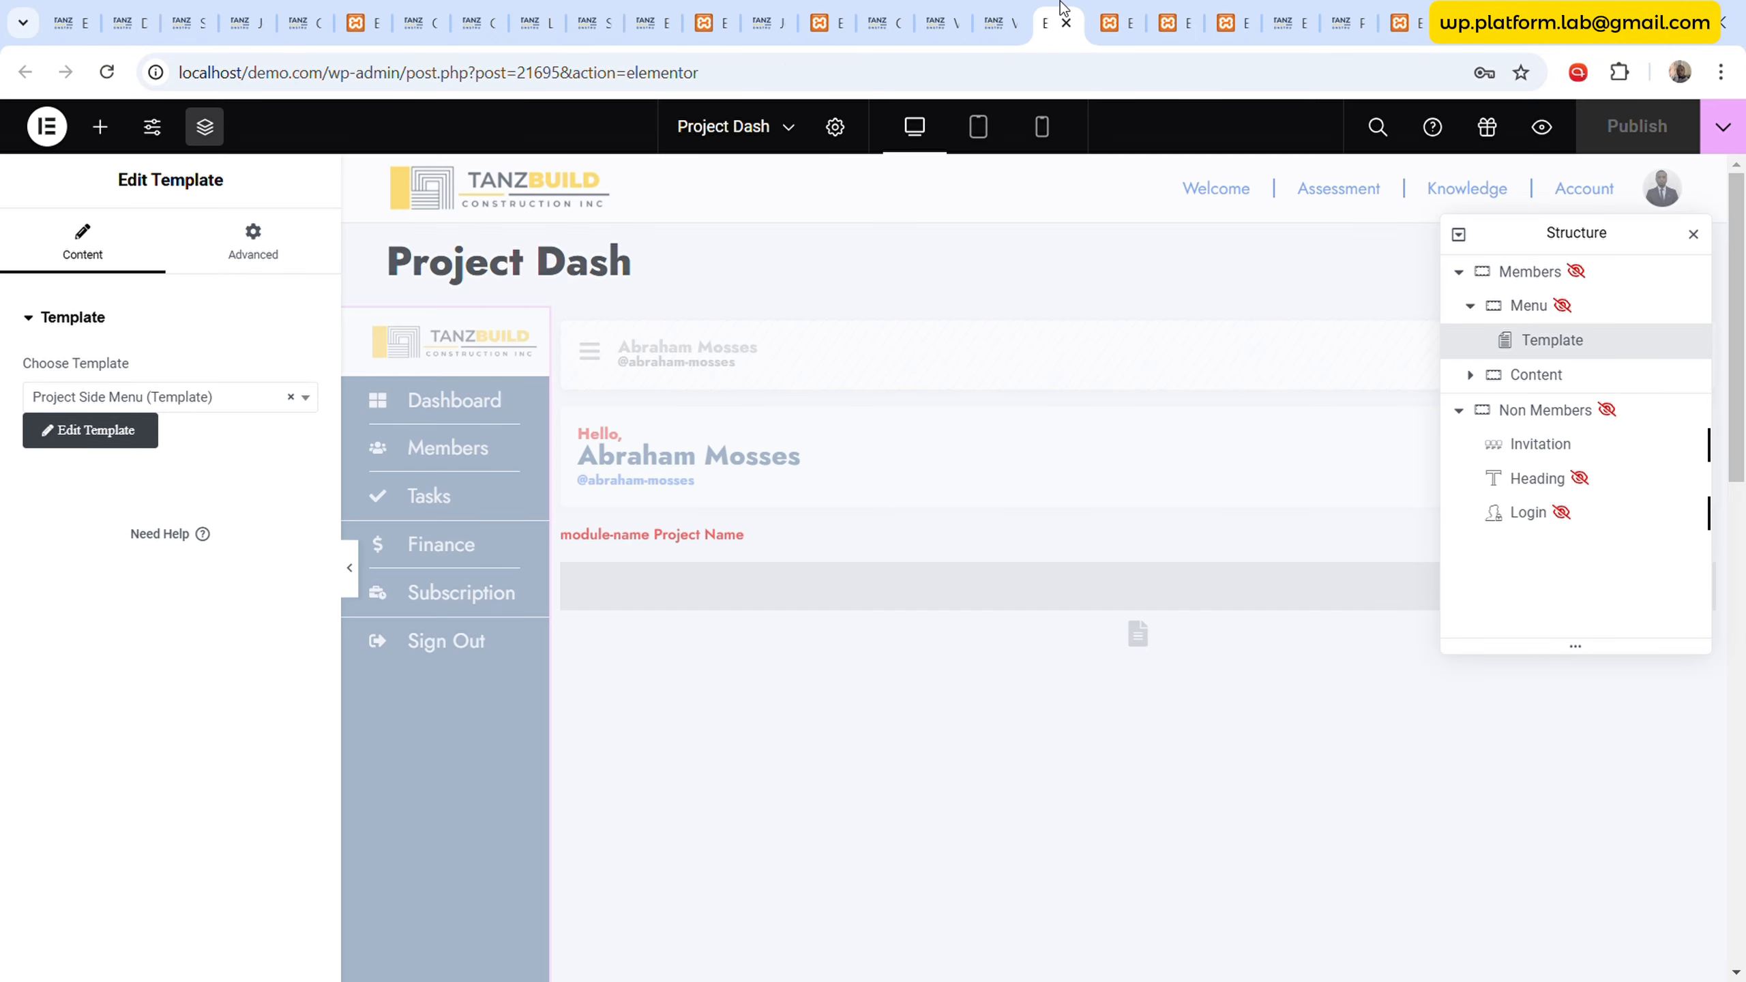
left_click(1127, 8)
left_click(224, 578)
key("ctrl+a")
key("ctrl+c")
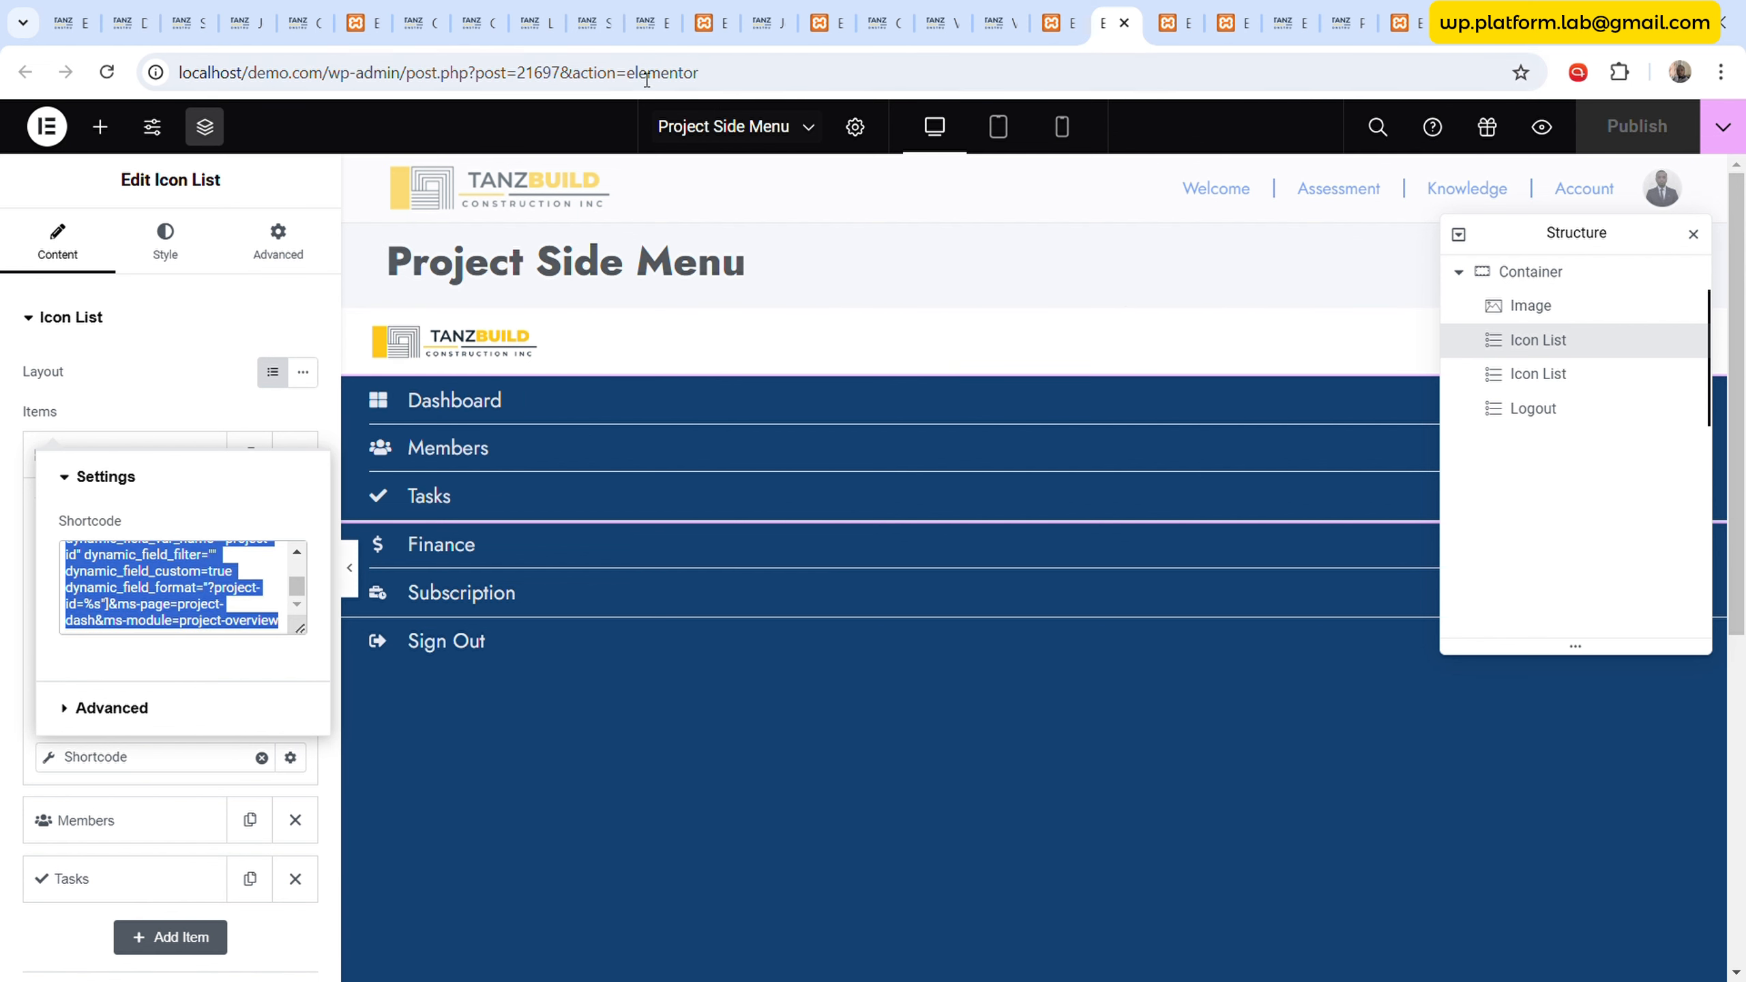
- Replace the Go to Dashboard button's Popup link with a Shortcode link holding the copied shortcode, and publish the Project Member Edit template
left_click(1000, 22)
left_click(942, 22)
left_click(1000, 21)
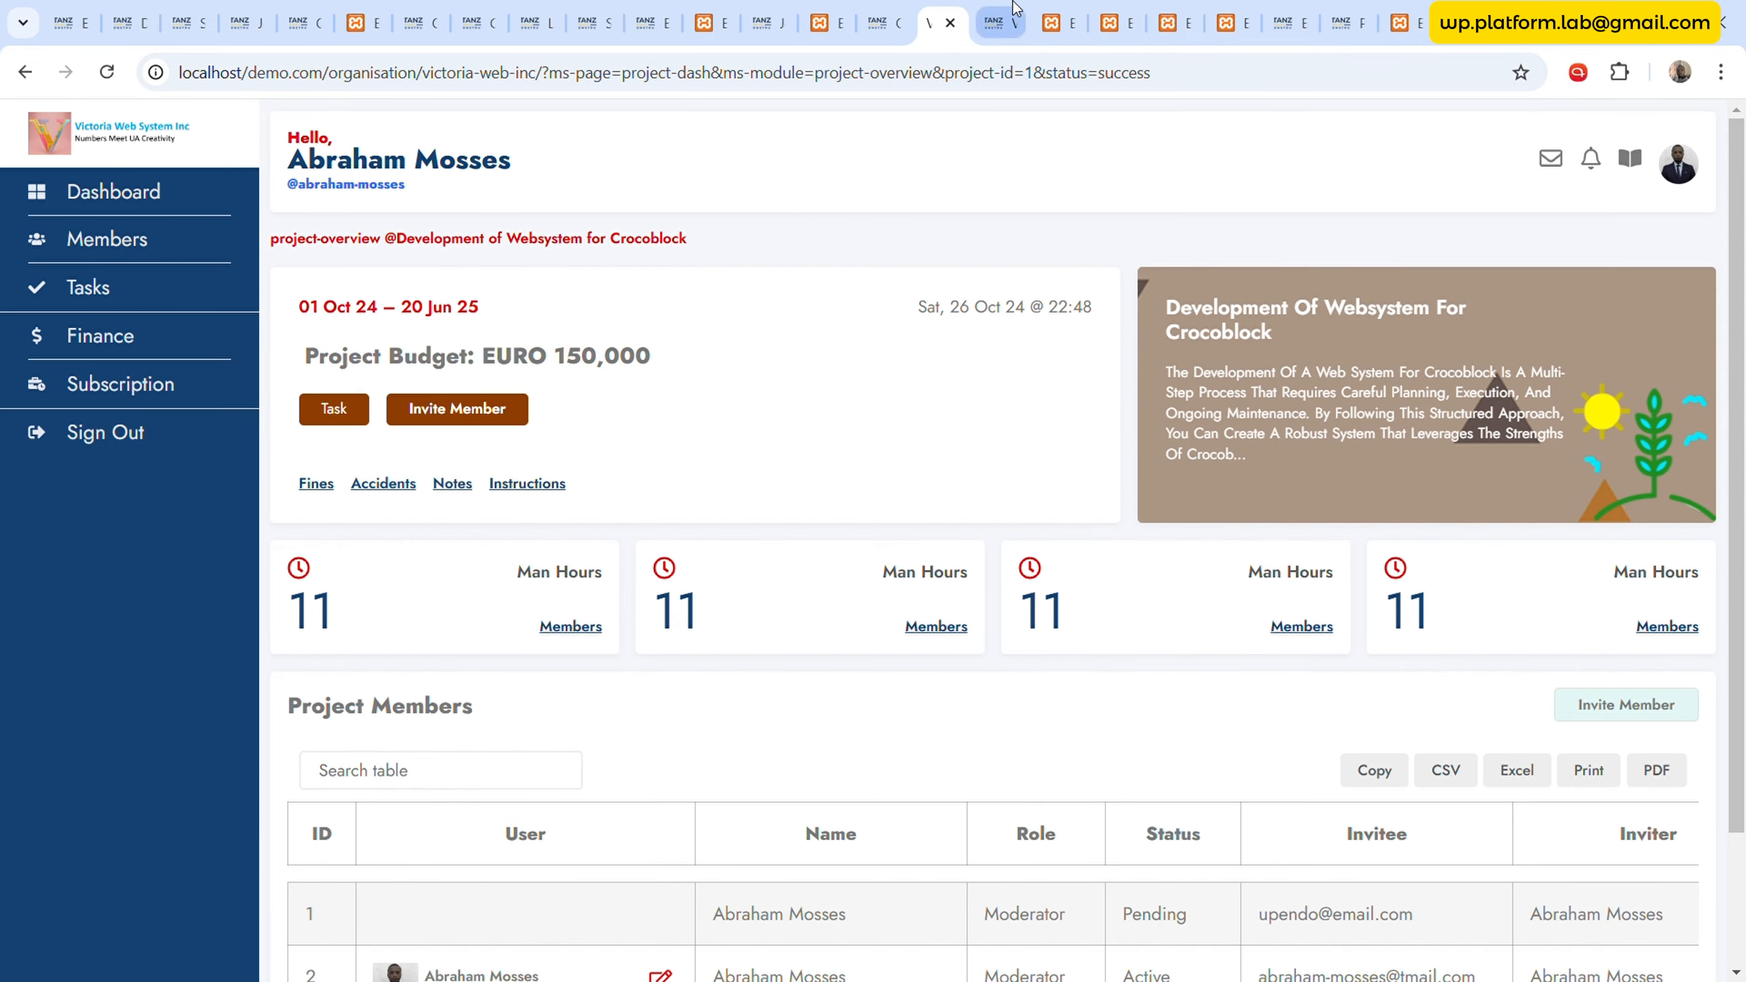
left_click(1058, 22)
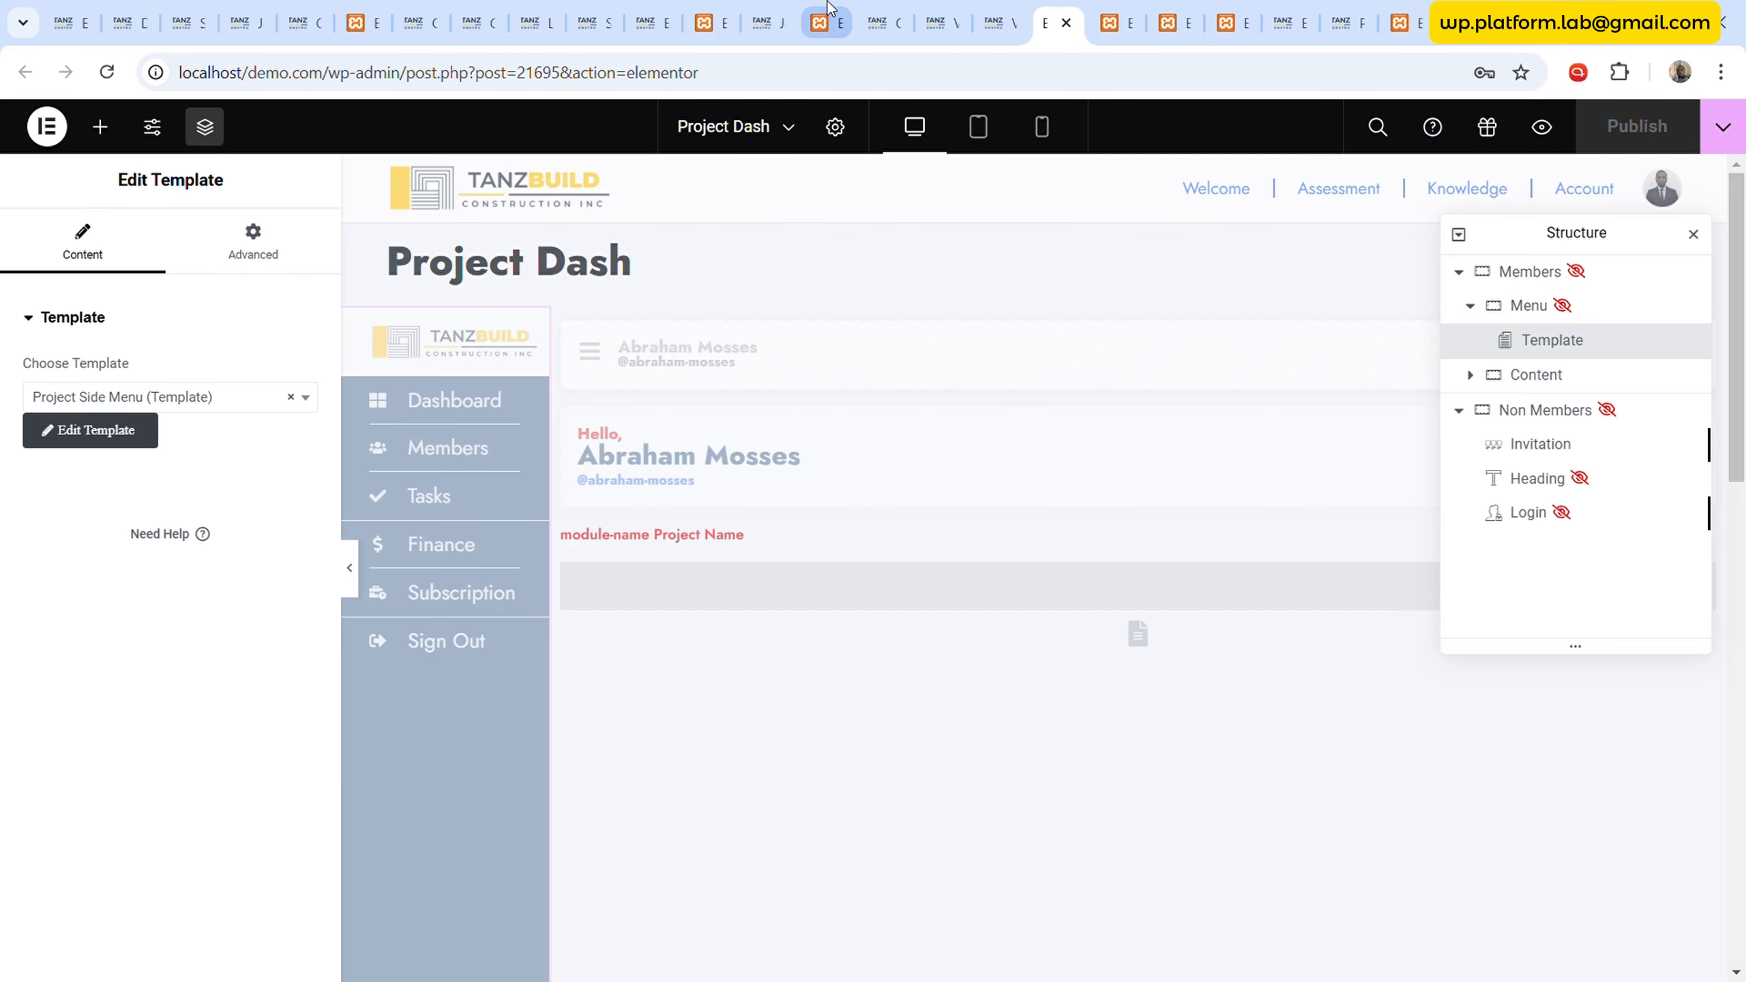
left_click(823, 22)
left_click(708, 22)
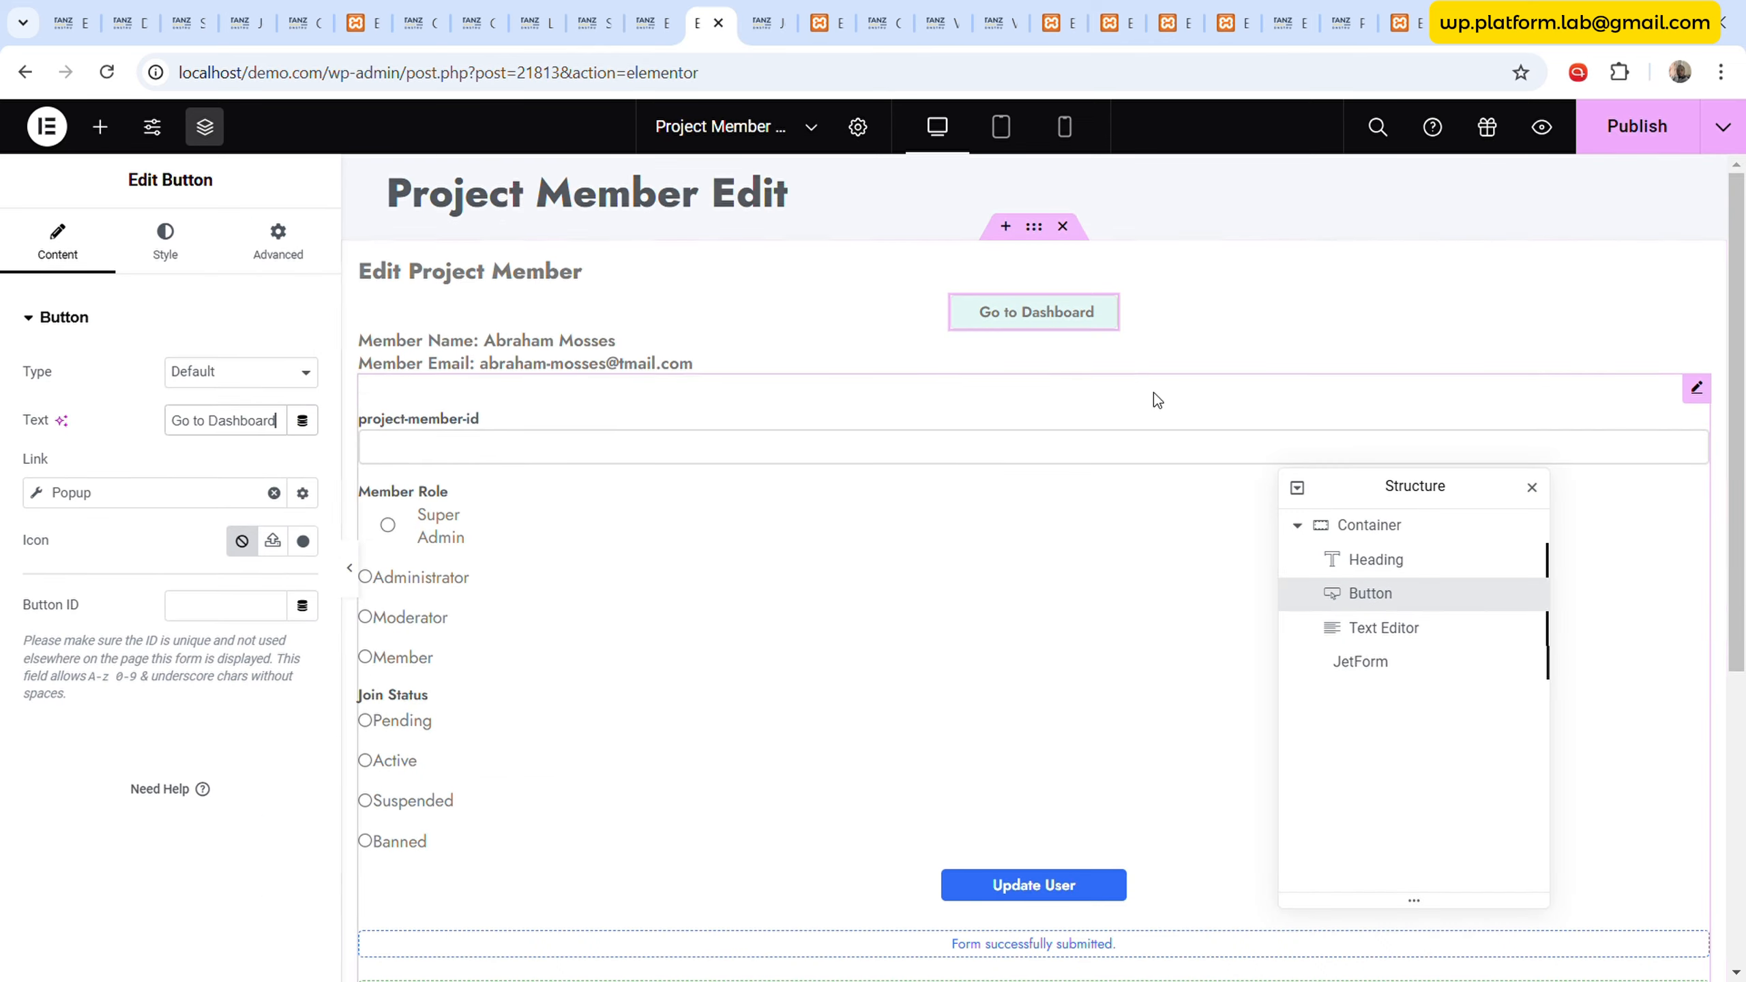
left_click(97, 495)
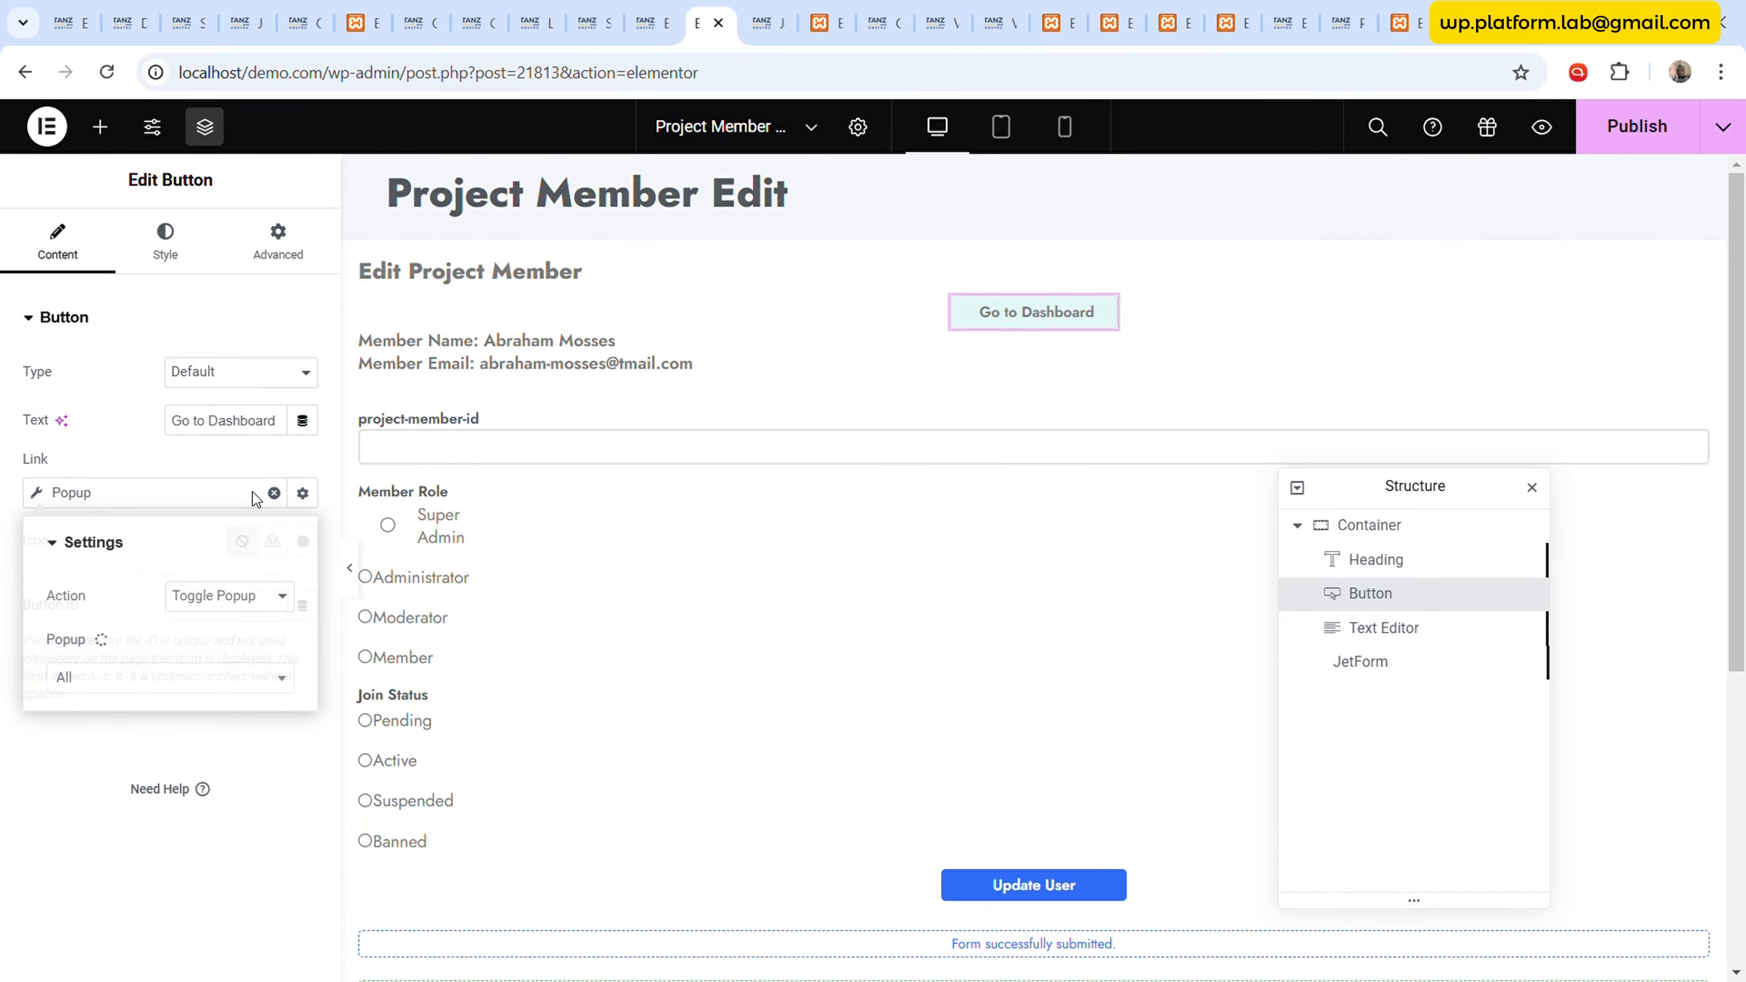
left_click(274, 493)
left_click(302, 494)
scroll(172, 620, "down", 3)
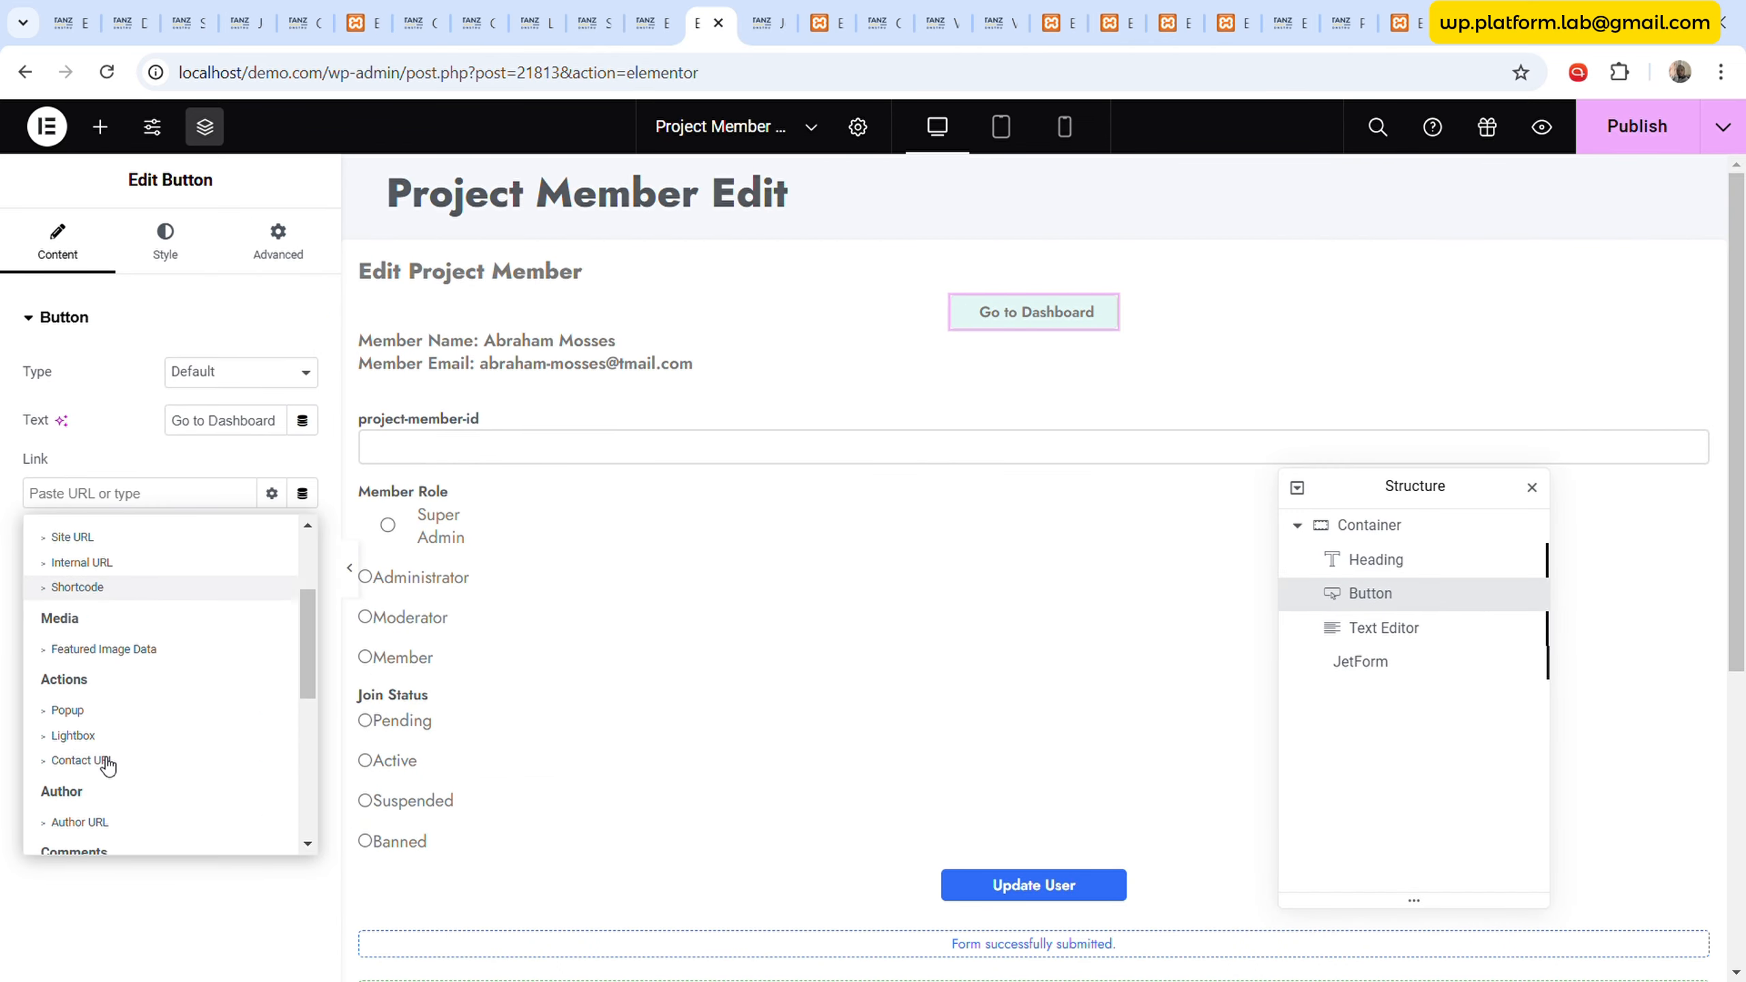
left_click(102, 545)
left_click(102, 506)
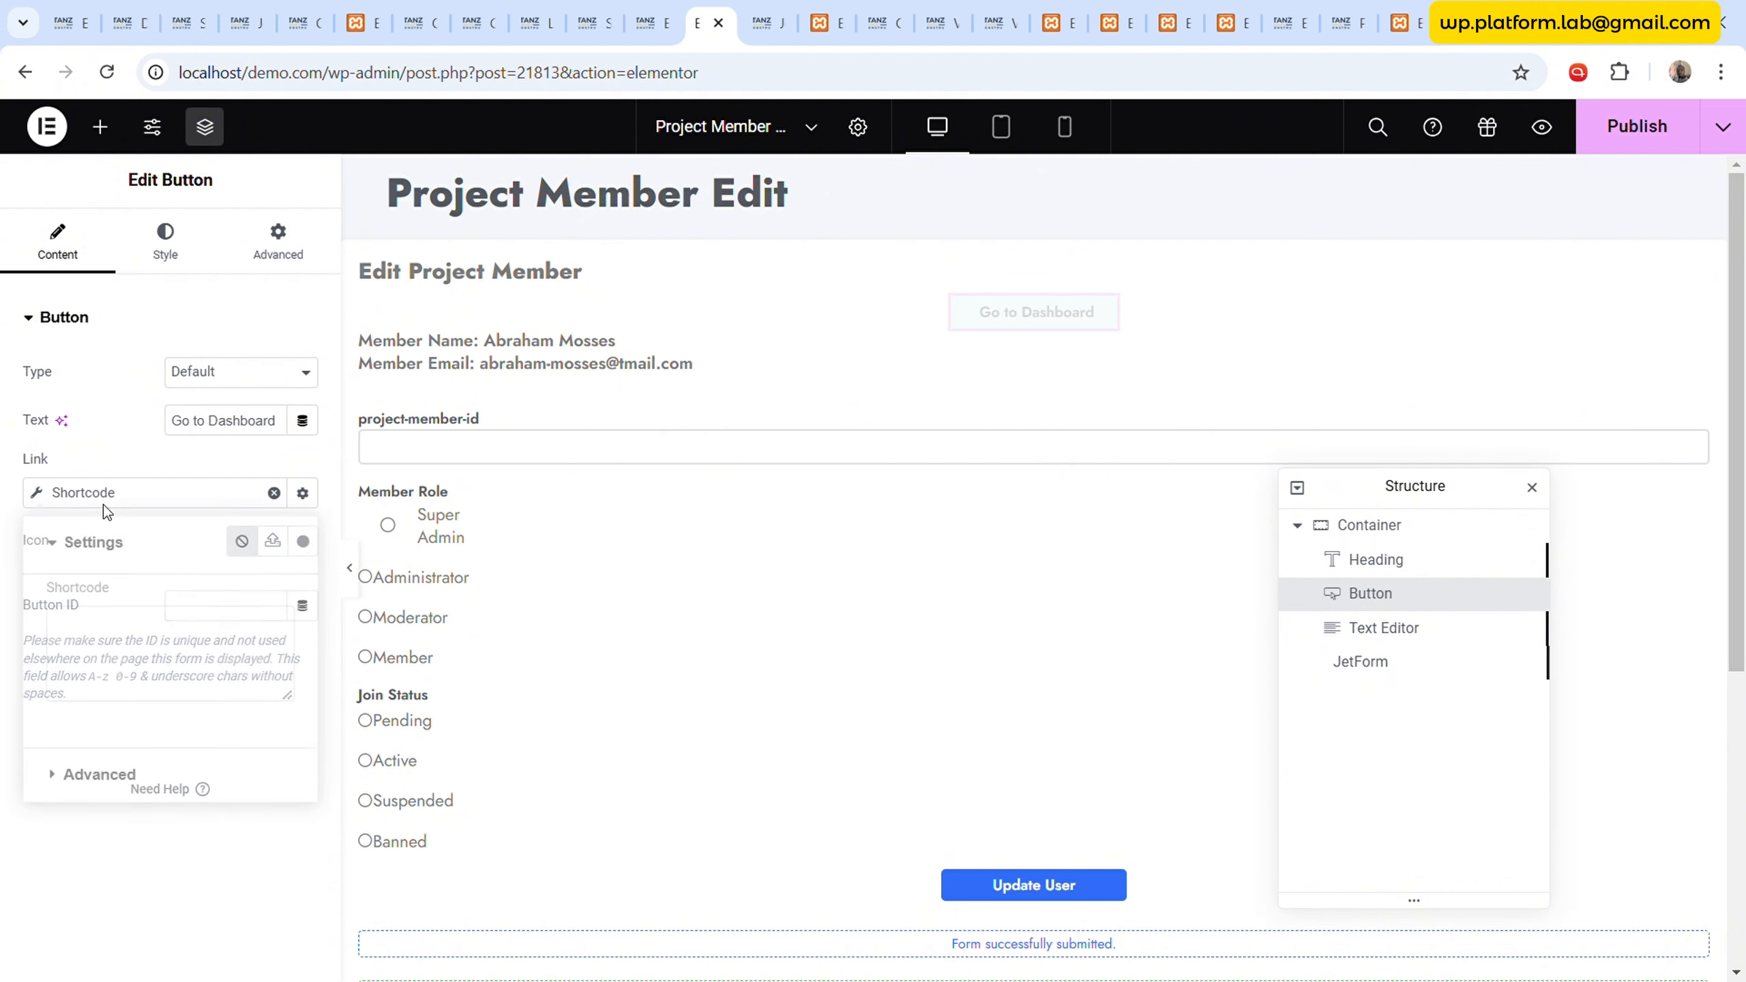
left_click(121, 634)
key("ctrl+v")
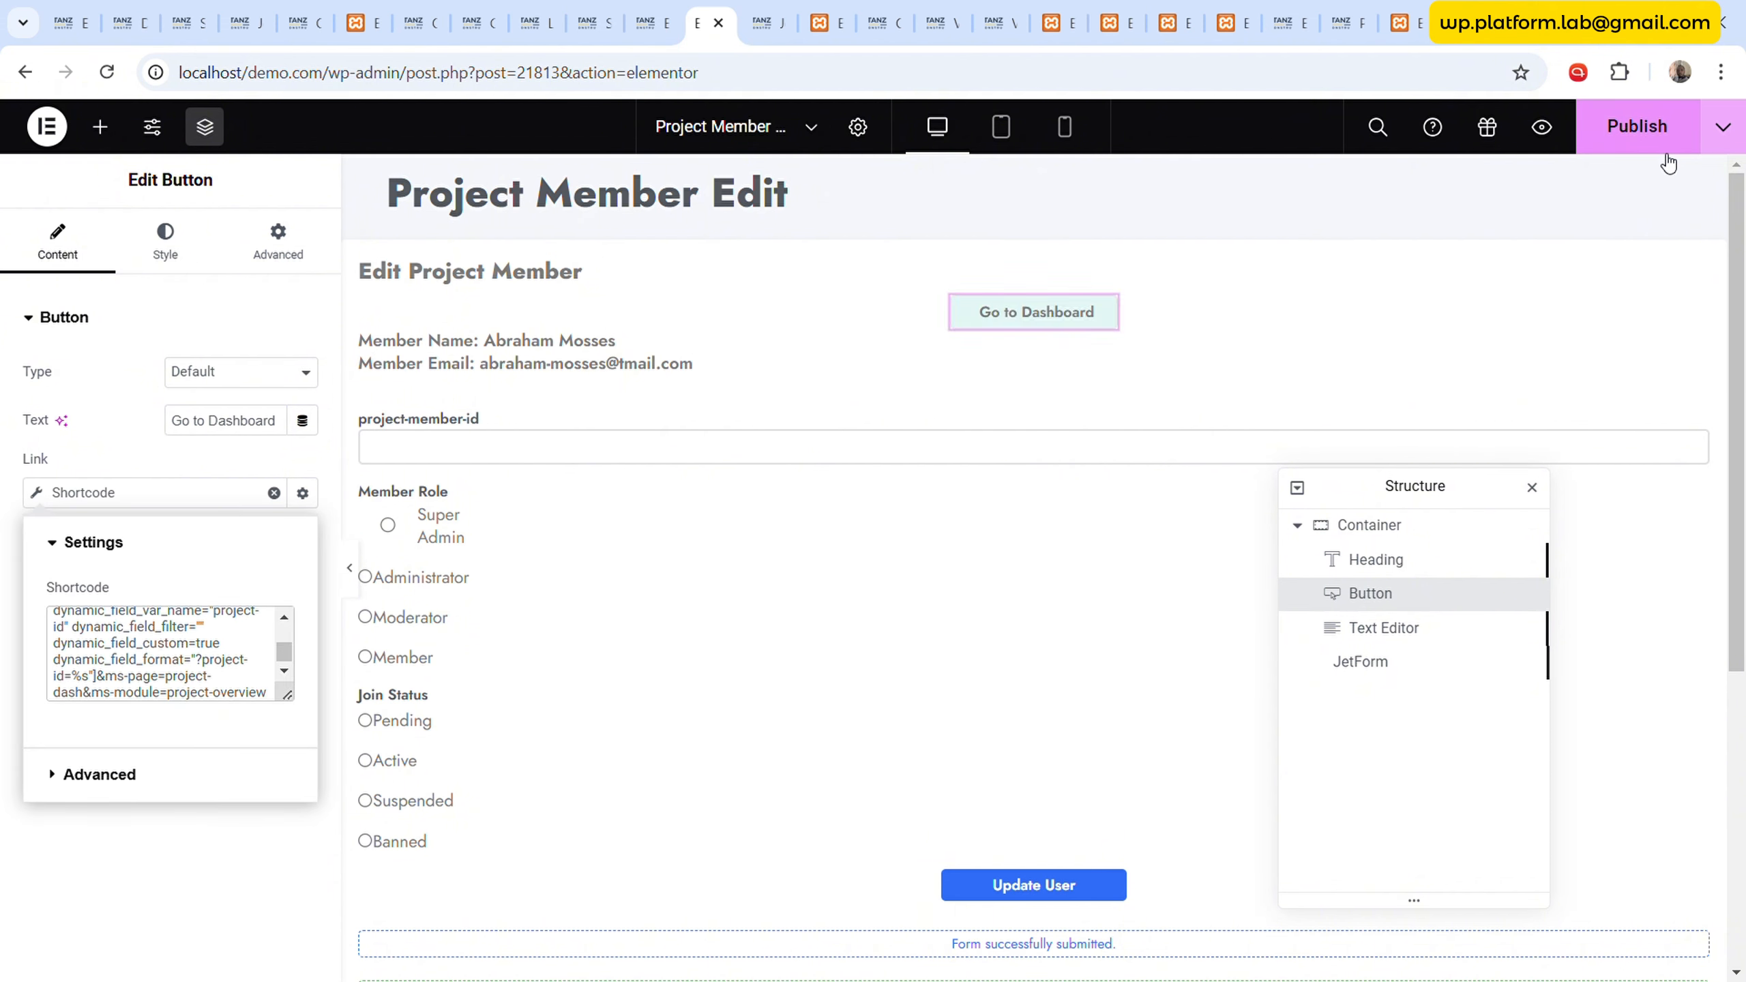
left_click(1664, 142)
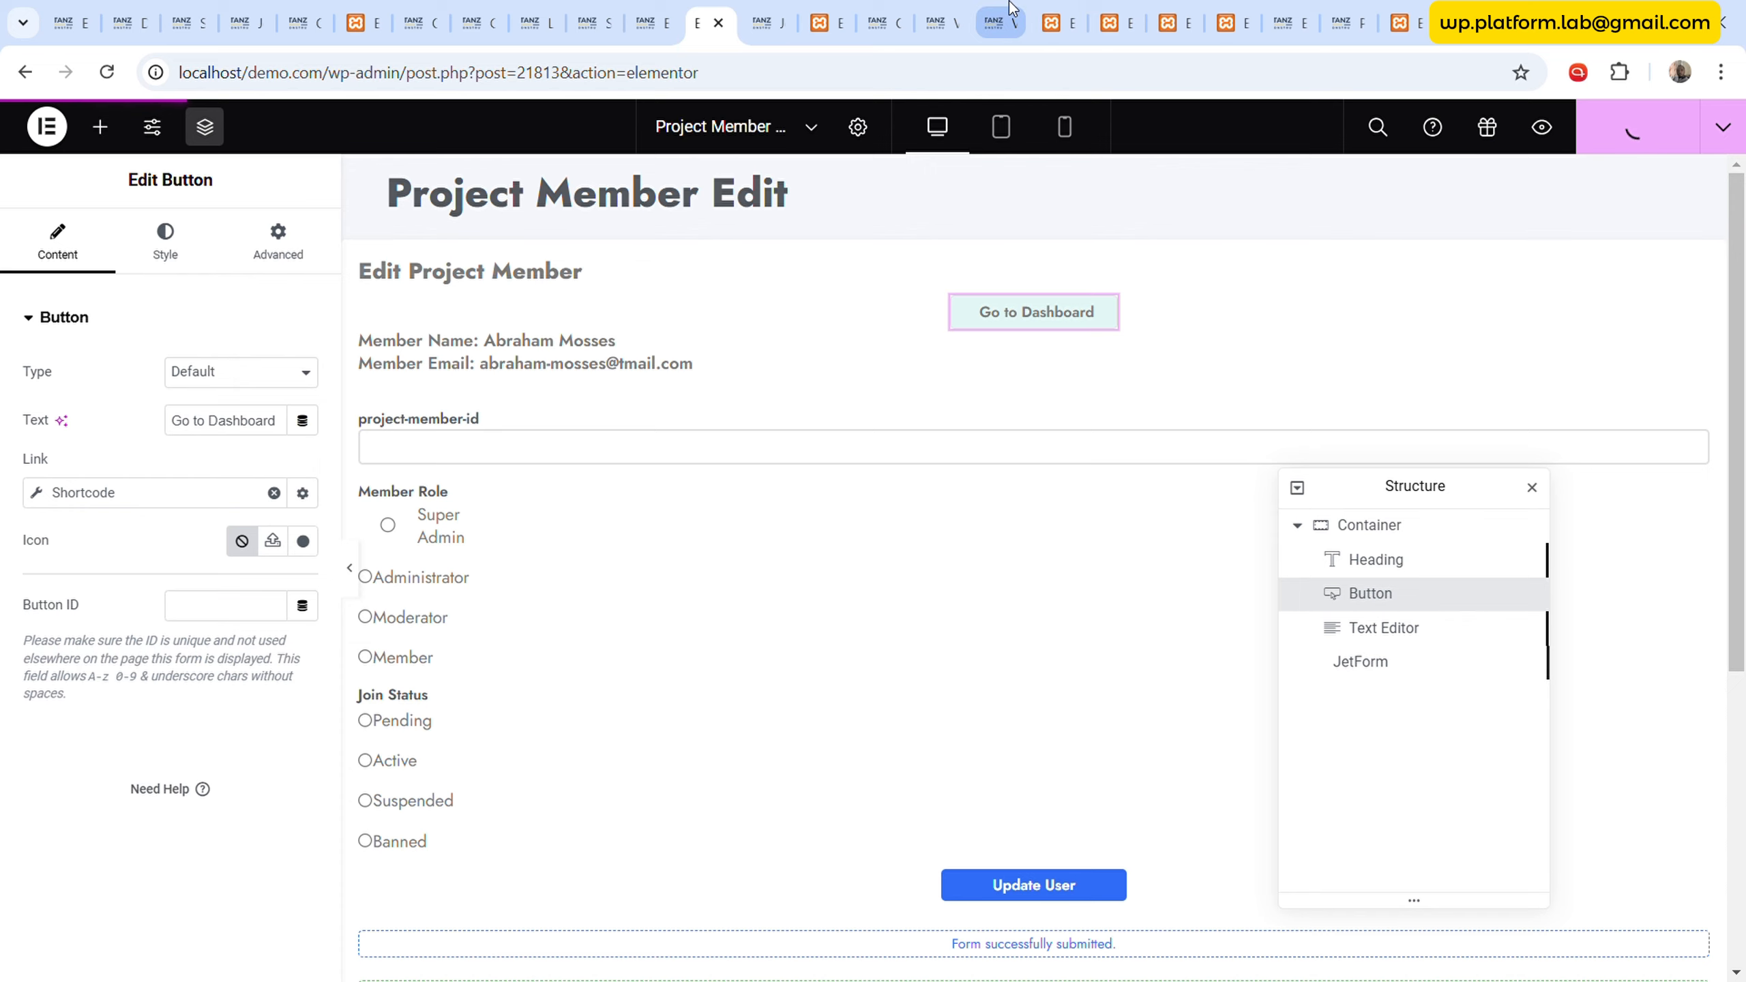
- Reload the live project member edit page, follow the Go to Dashboard button and check the Project Members table on the project overview
left_click(997, 23)
left_click(106, 71)
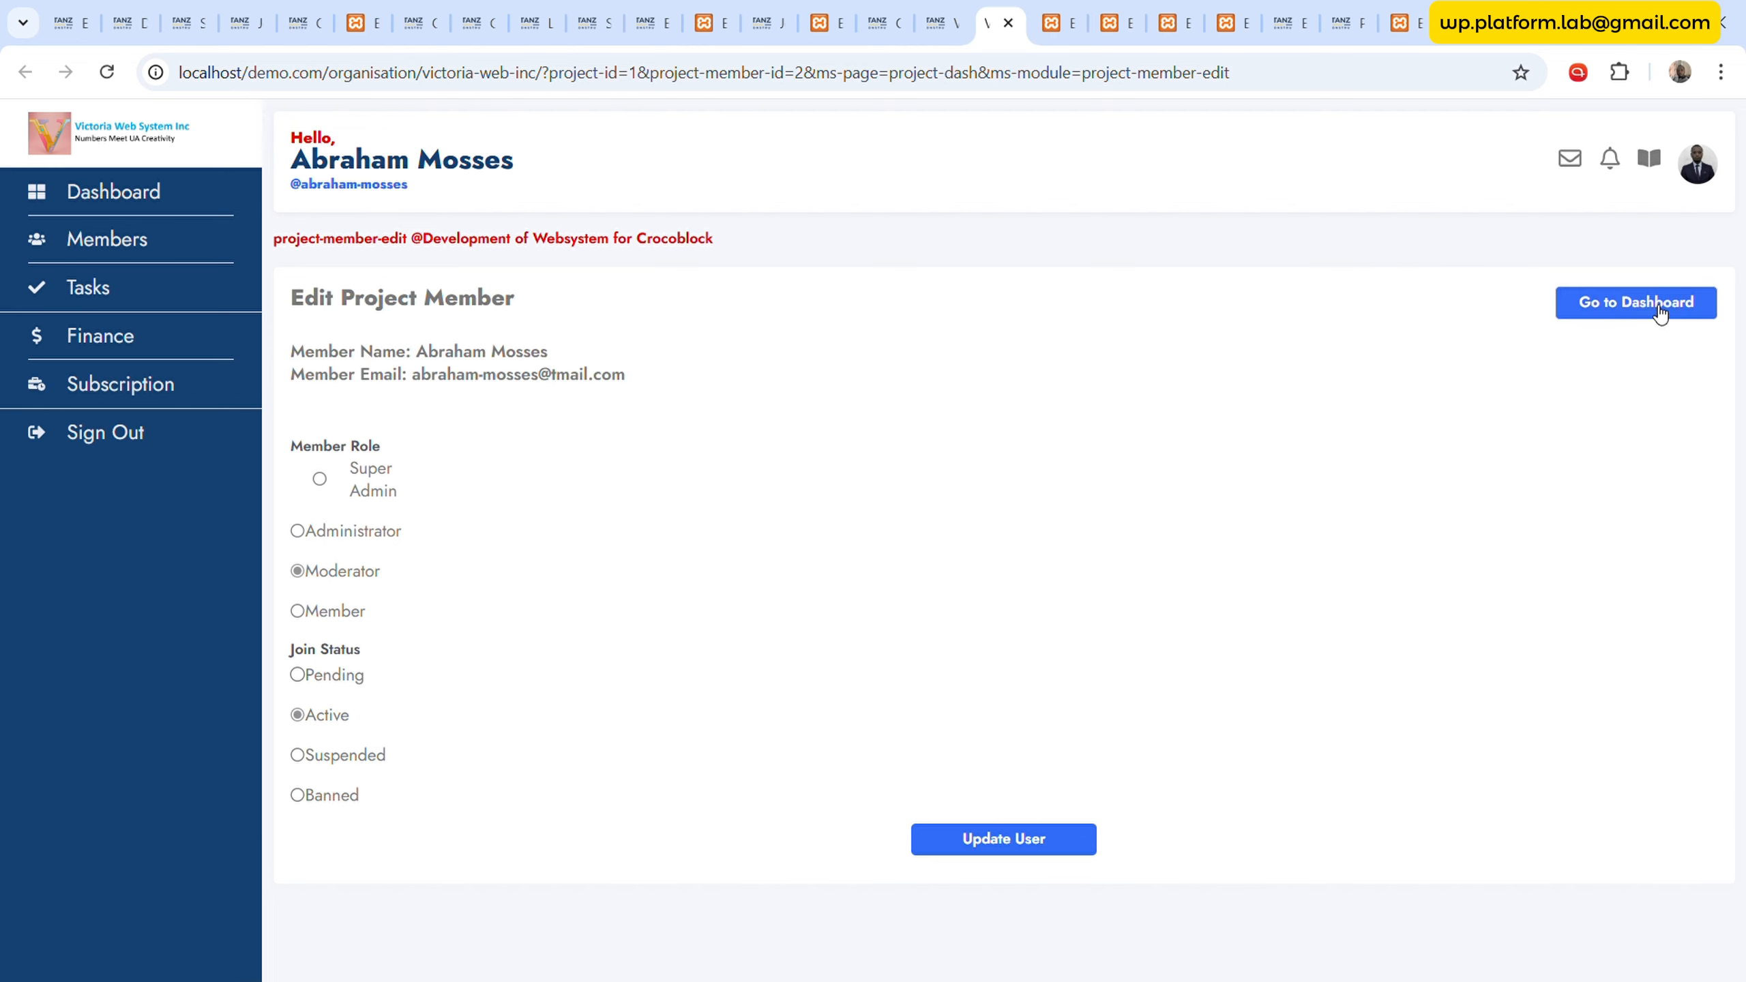
left_click(1522, 324)
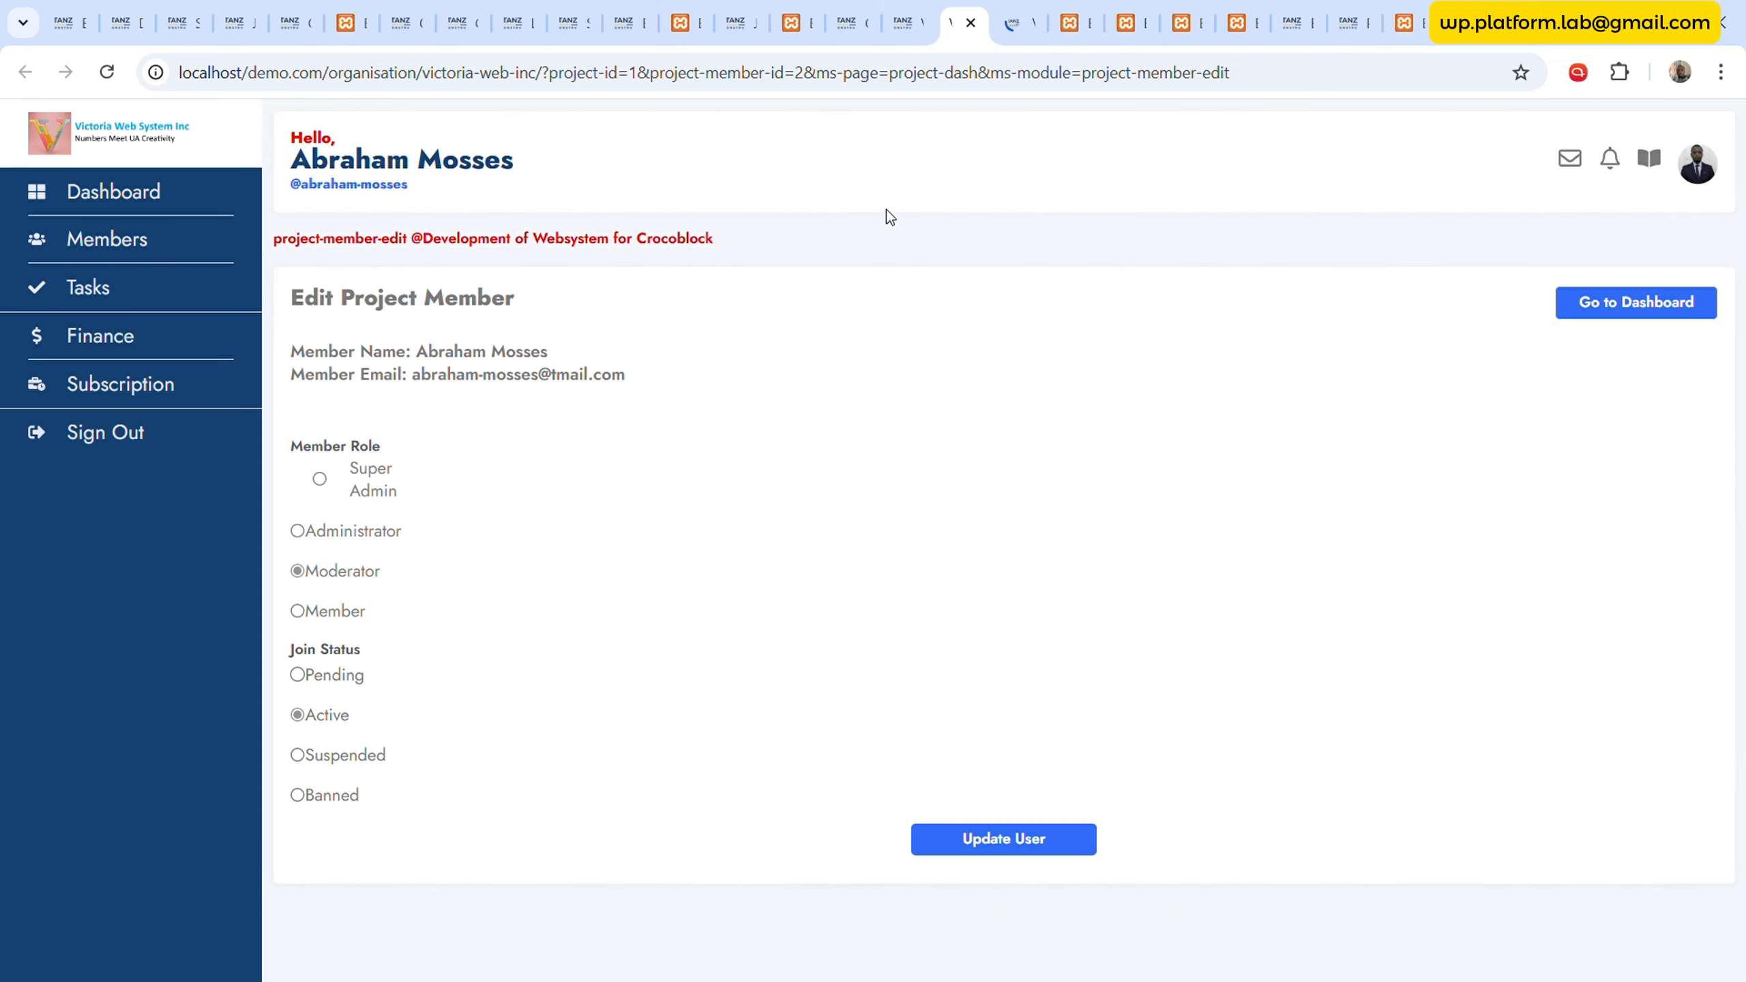
left_click(1029, 9)
scroll(867, 500, "down", 2)
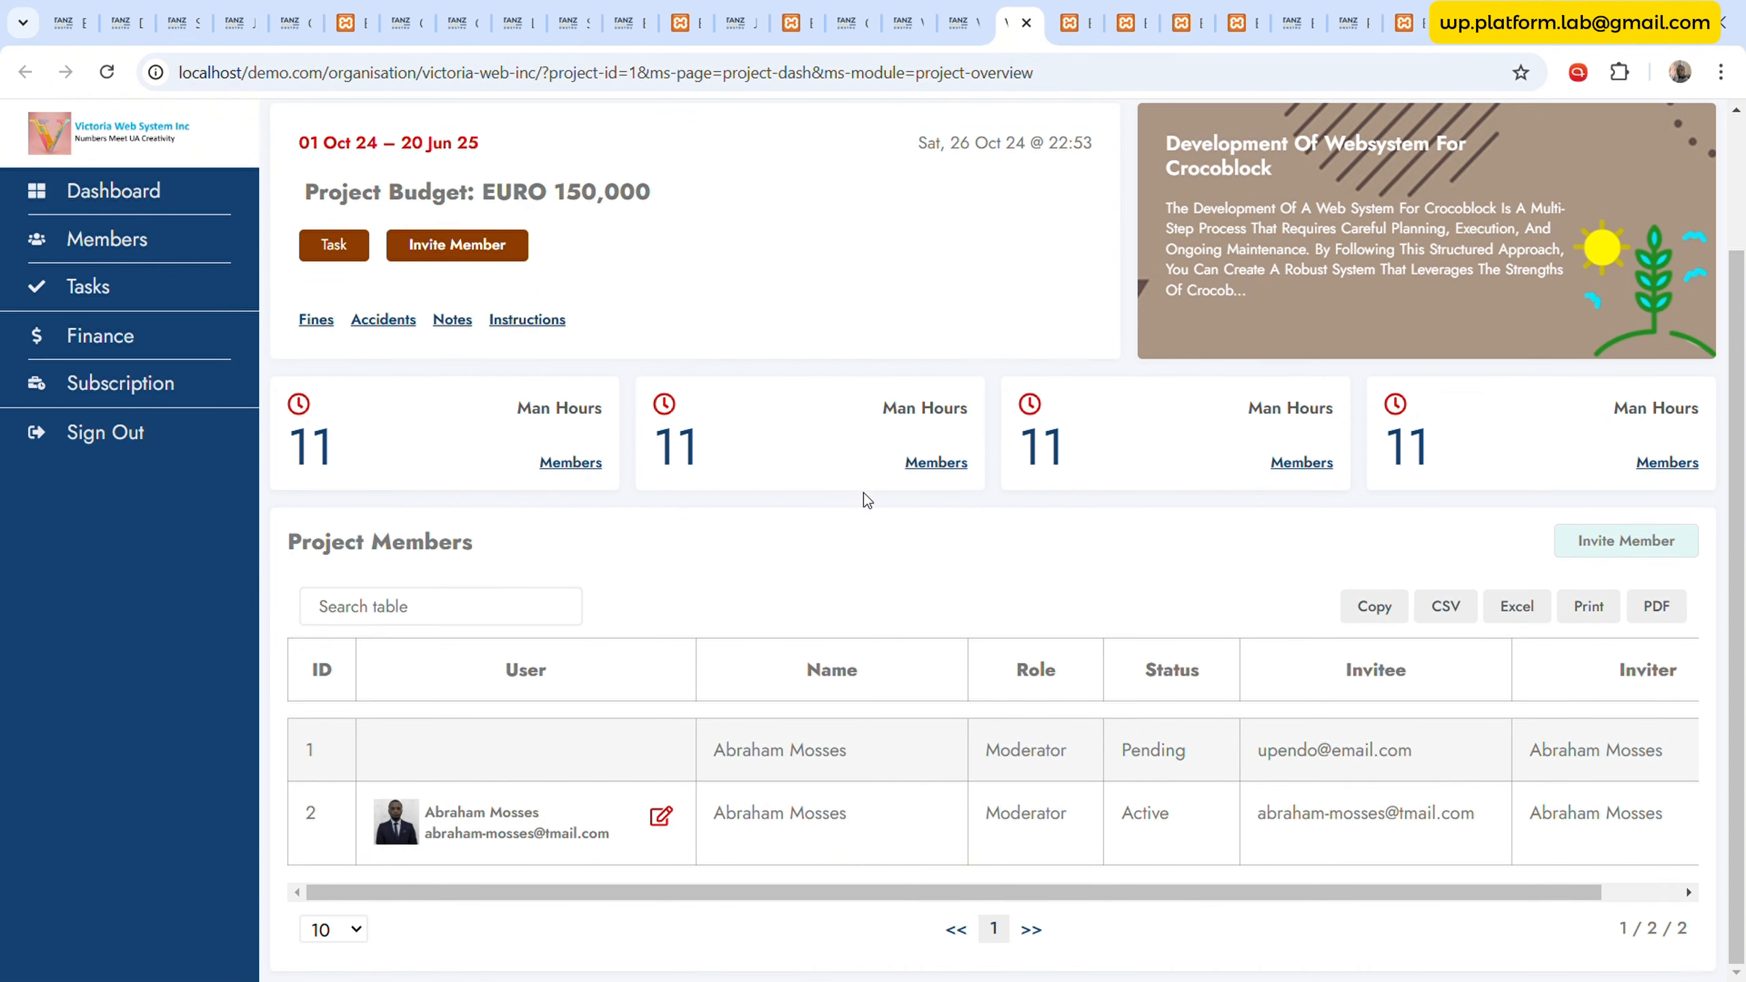
left_click_drag(932, 893, 823, 892)
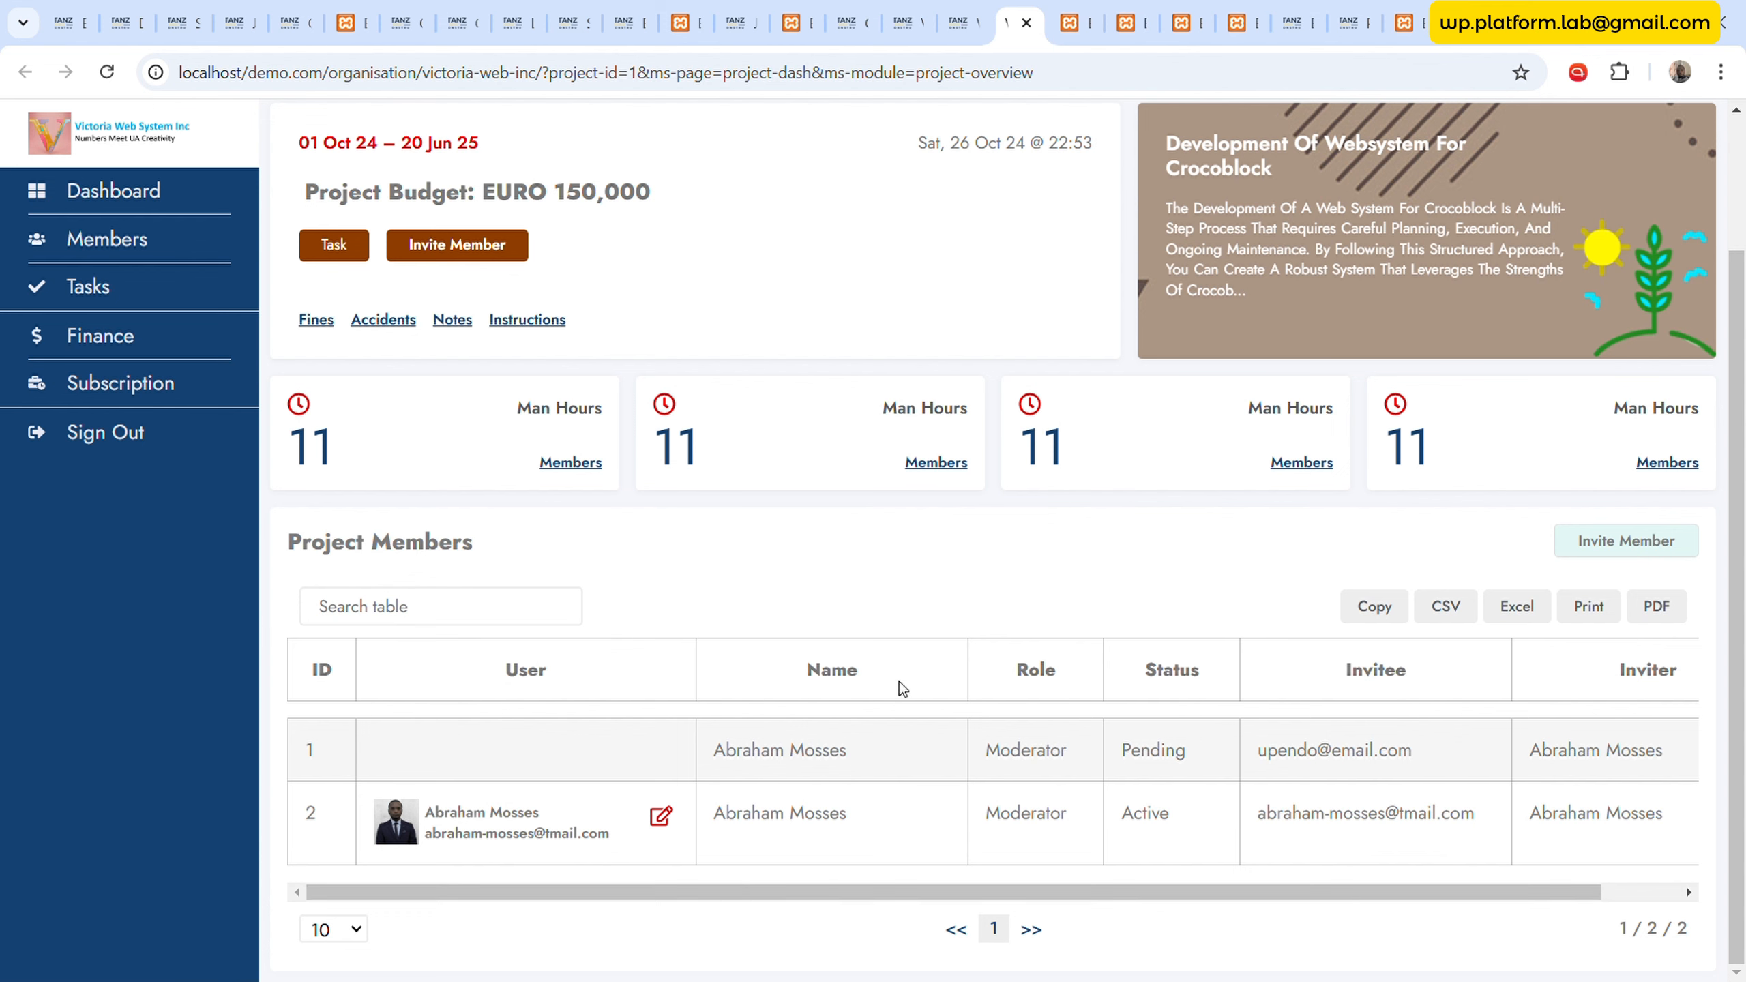
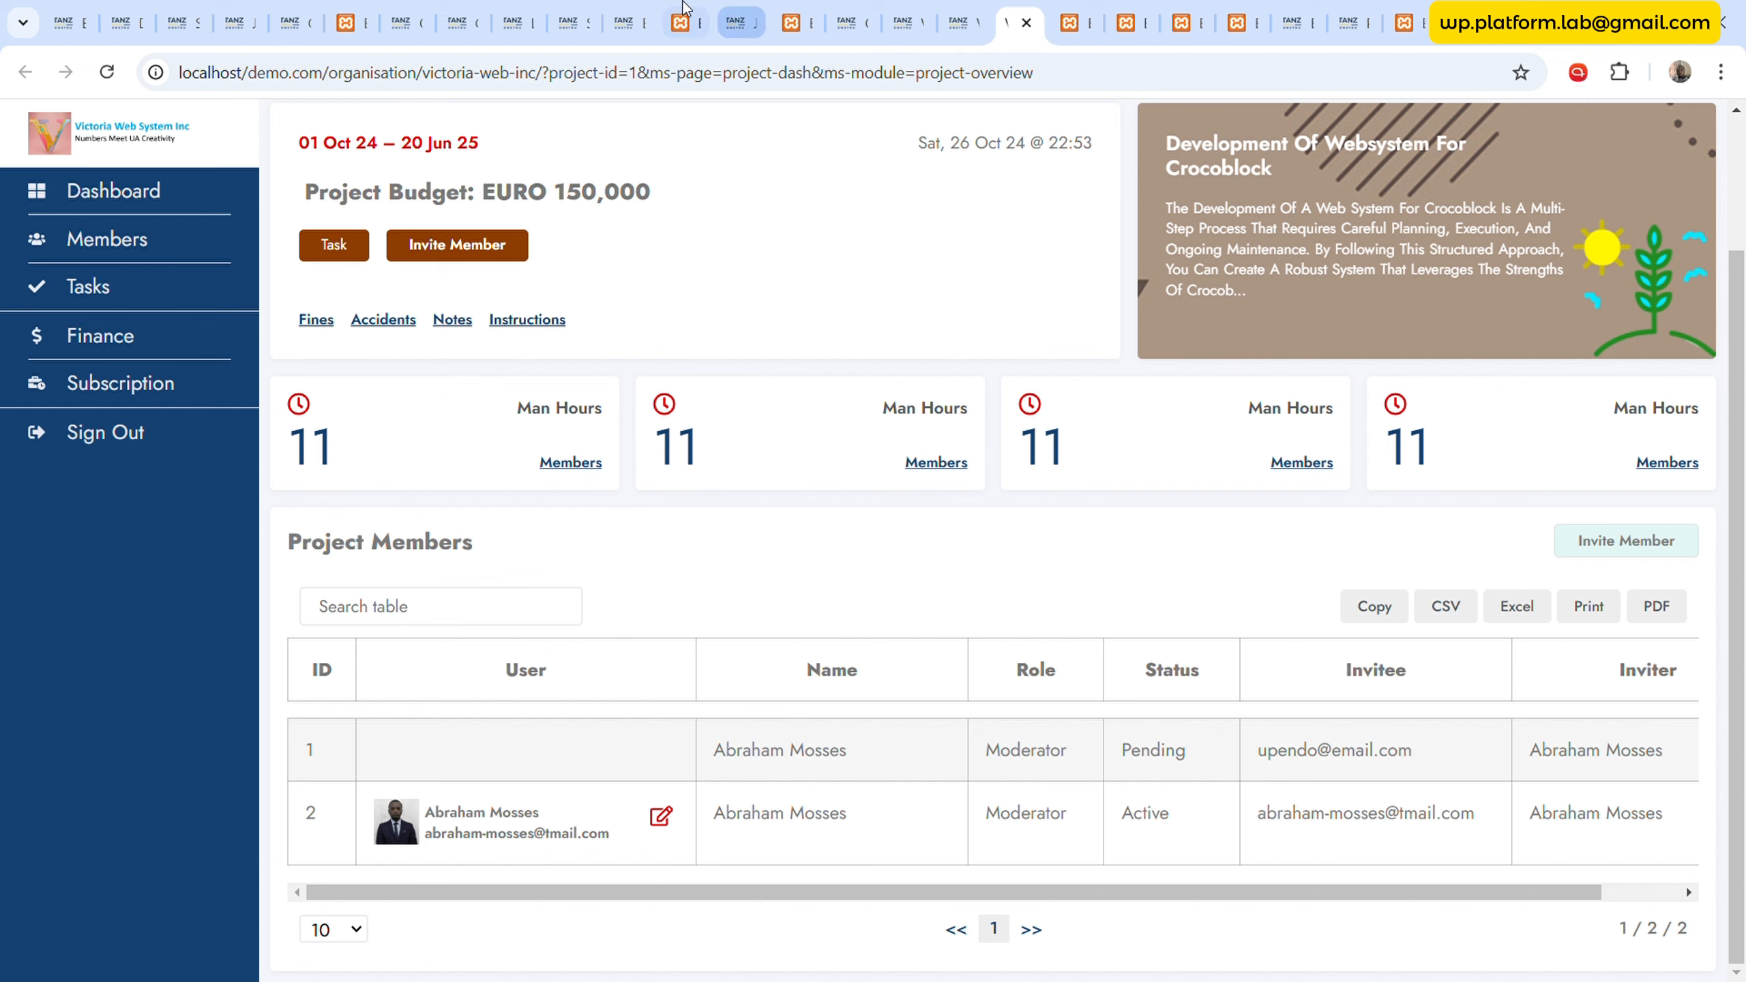
- Open the JetEngine Query Builder list in the WordPress admin
left_click(738, 17)
scroll(259, 513, "up", 6)
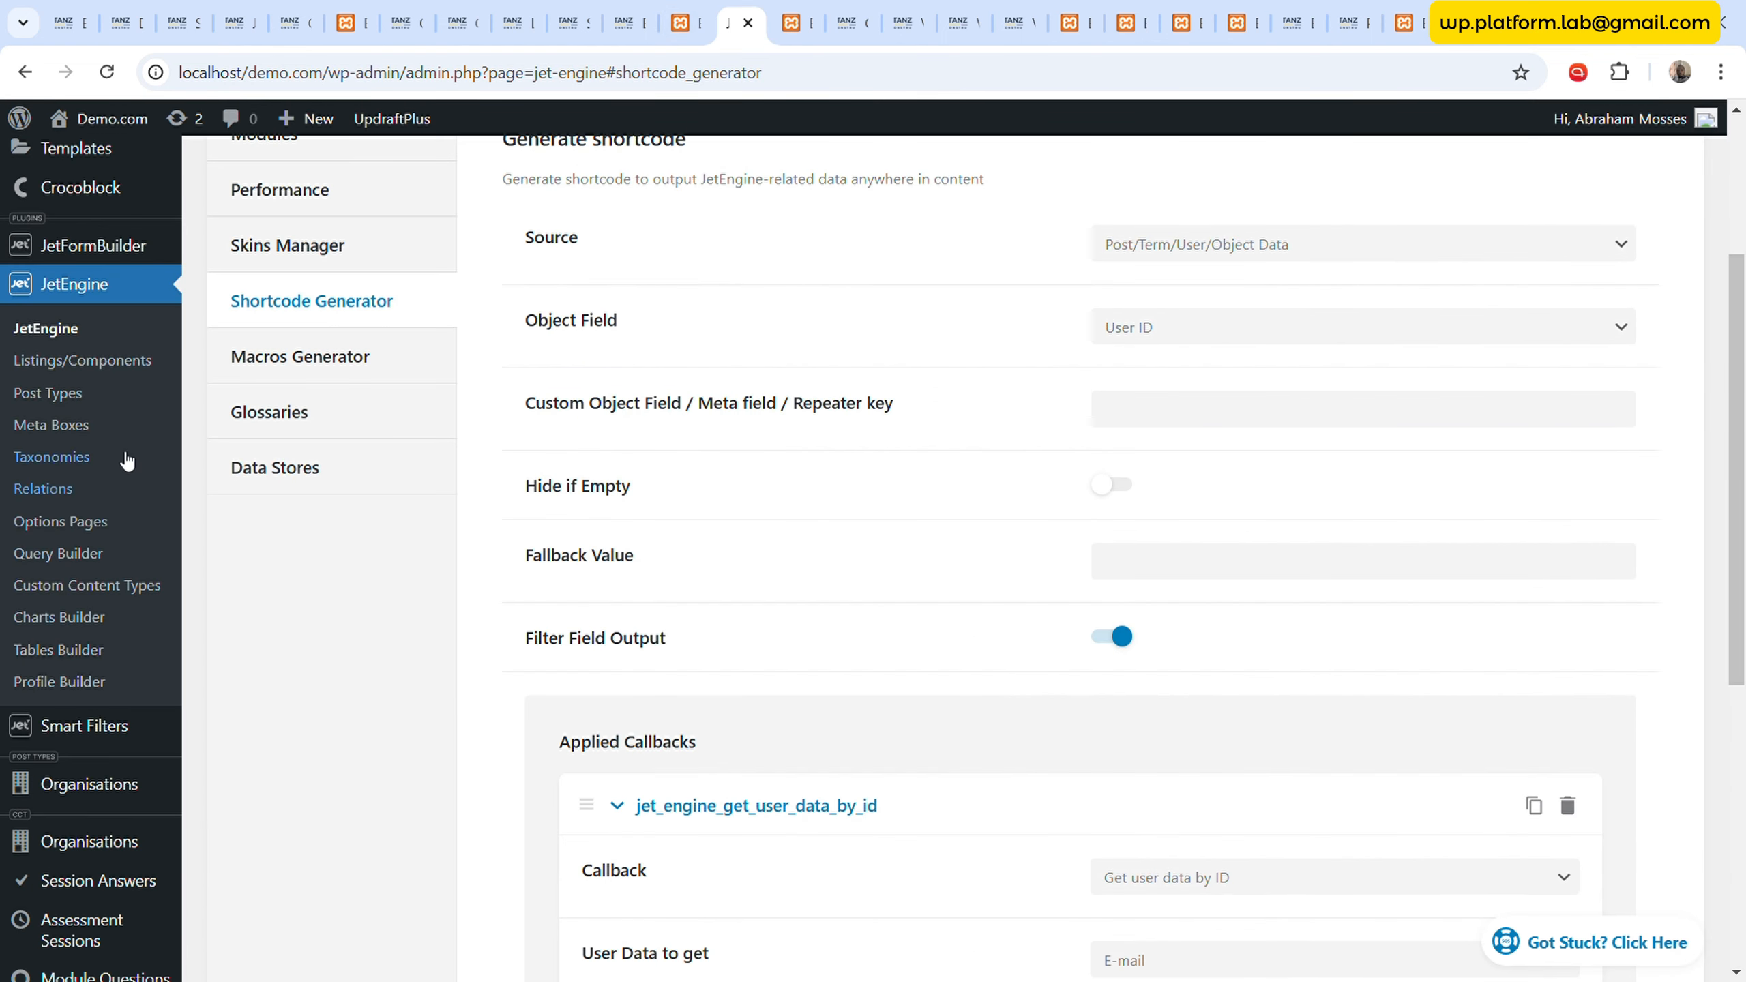
left_click(82, 554)
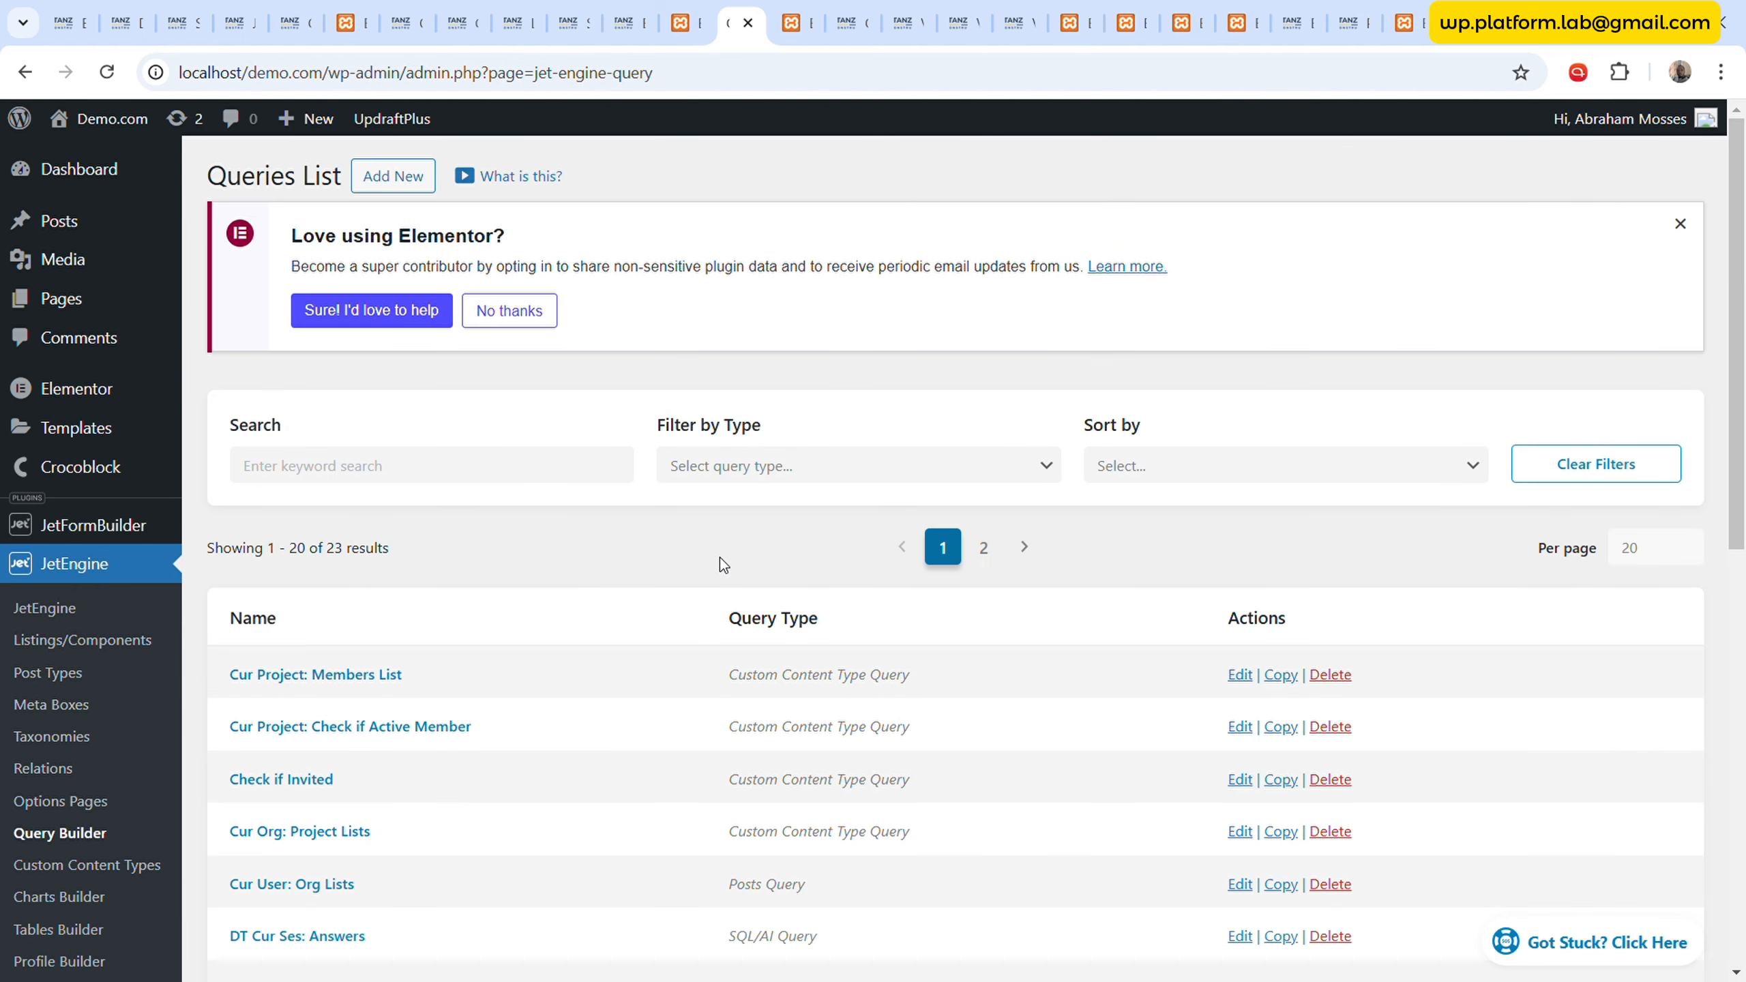
- Review the conditions of the "Cur Project: Check if Active Member" query and copy the member_role name from its fields for filters
scroll(618, 578, "down", 3)
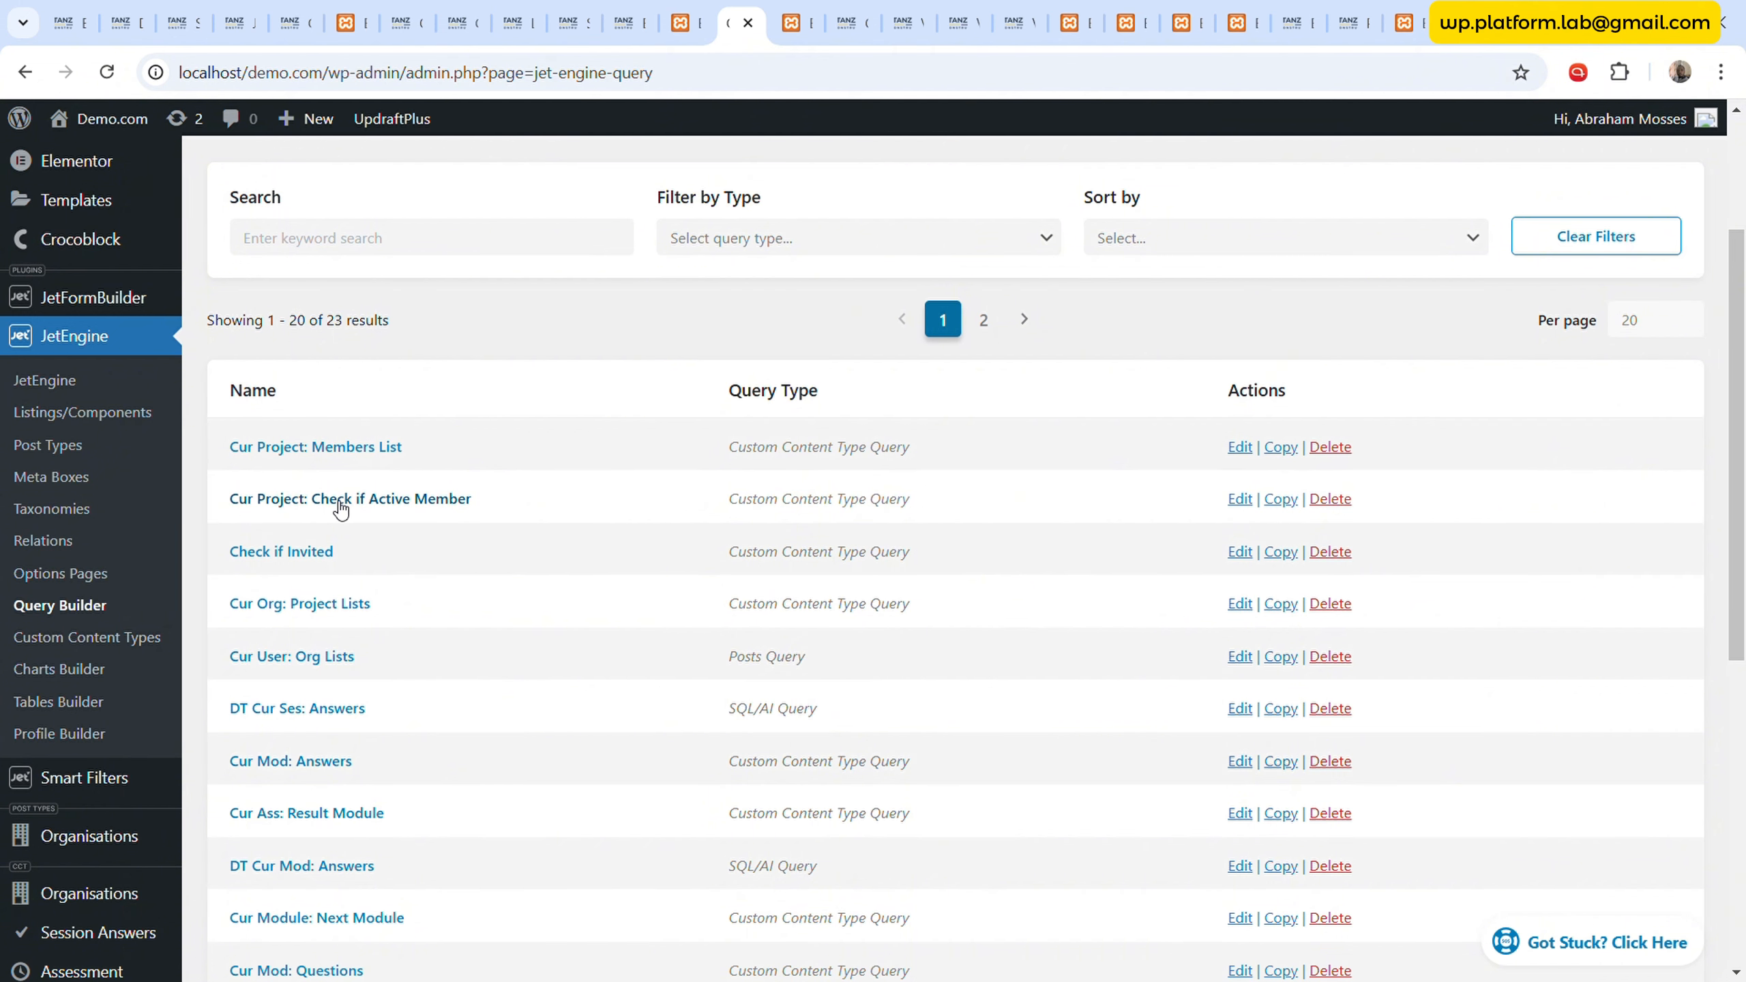
left_click(444, 509)
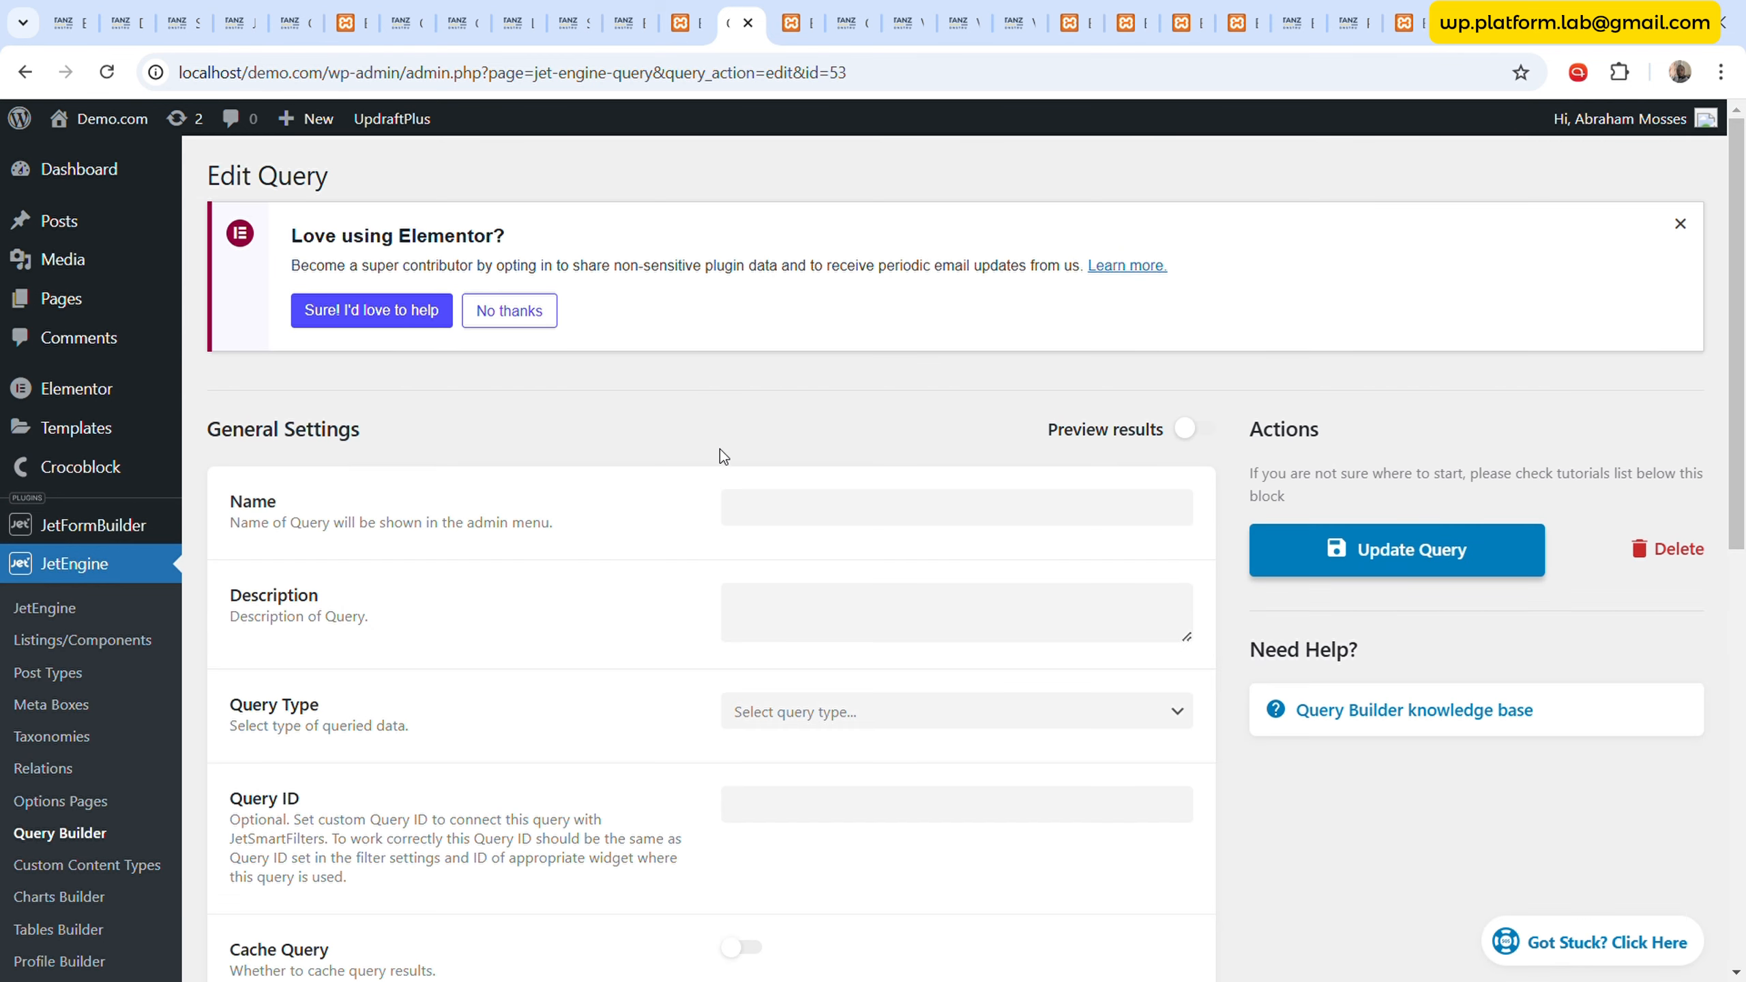
scroll(646, 475, "down", 10)
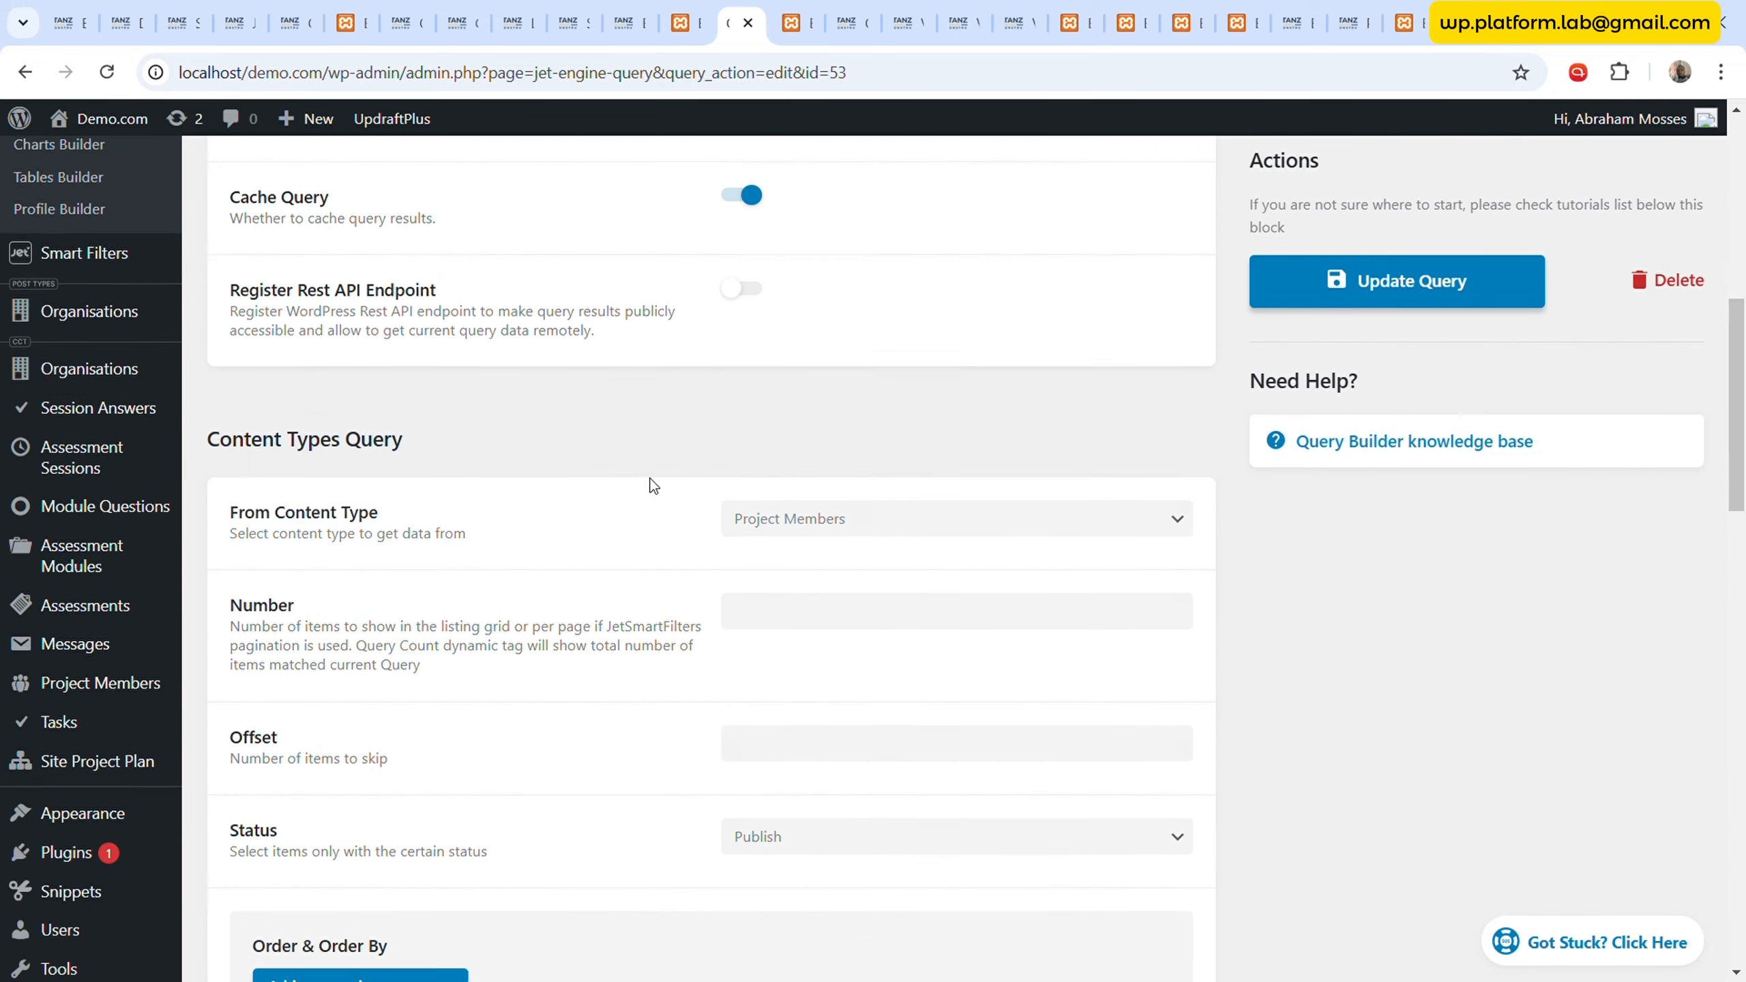
scroll(651, 479, "down", 12)
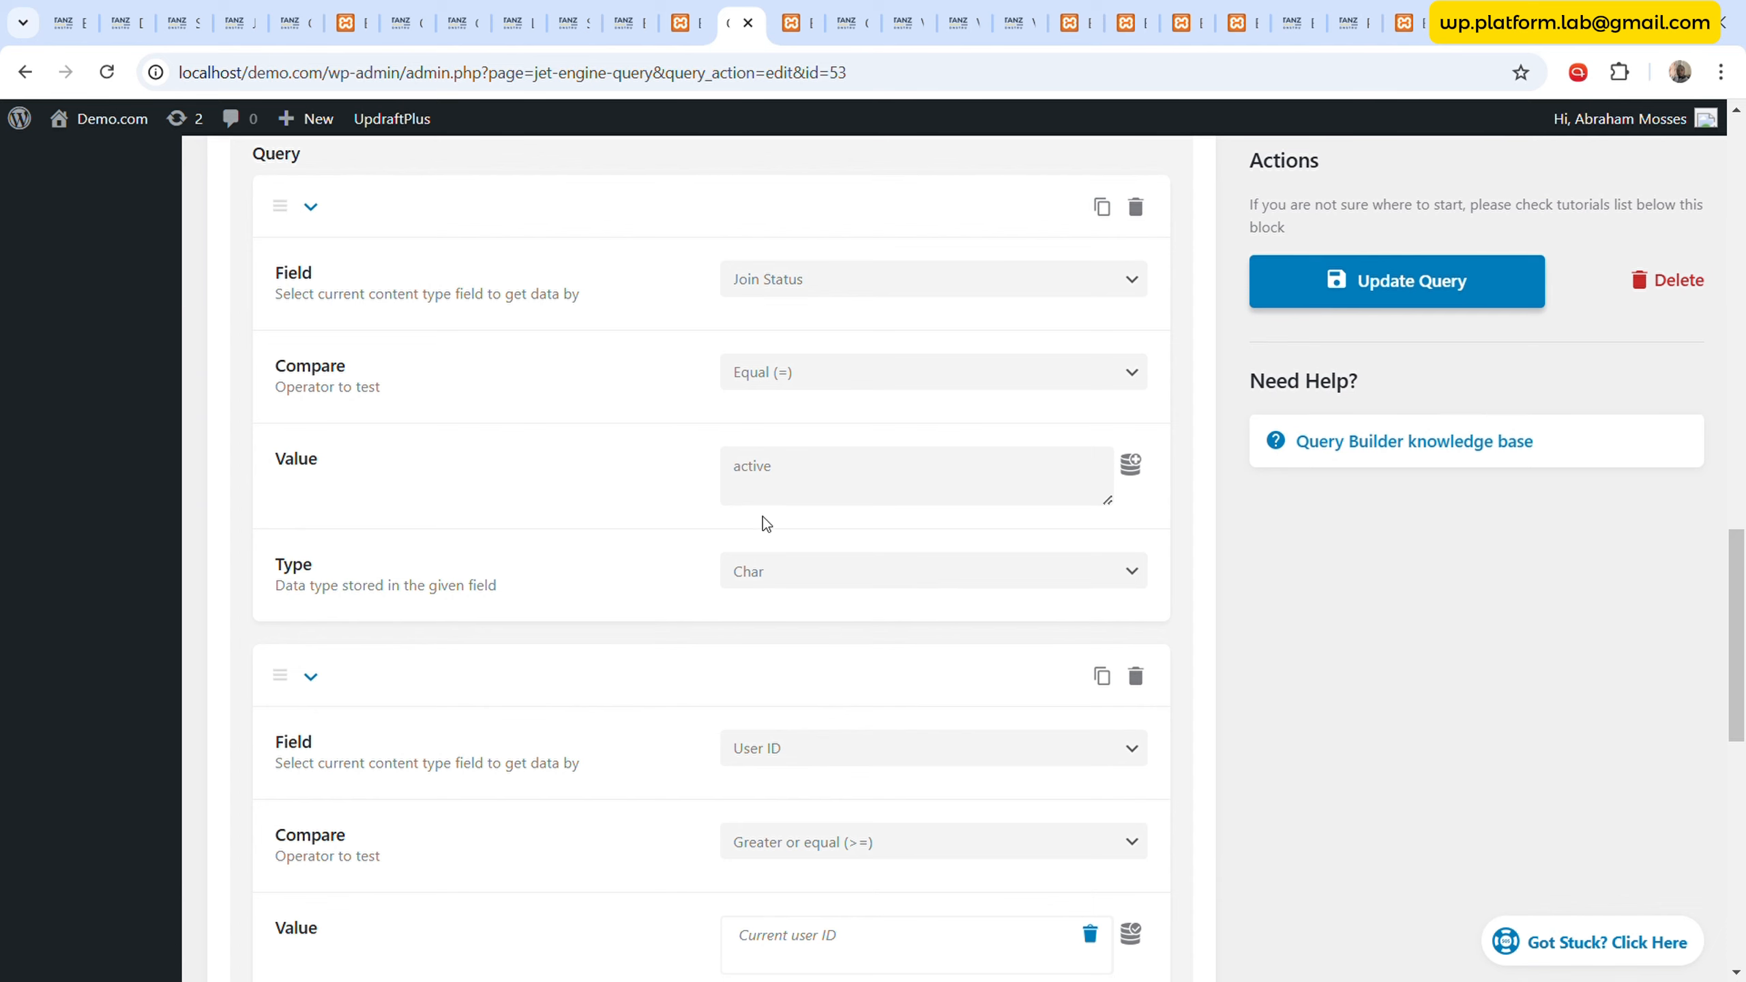
scroll(635, 523, "down", 5)
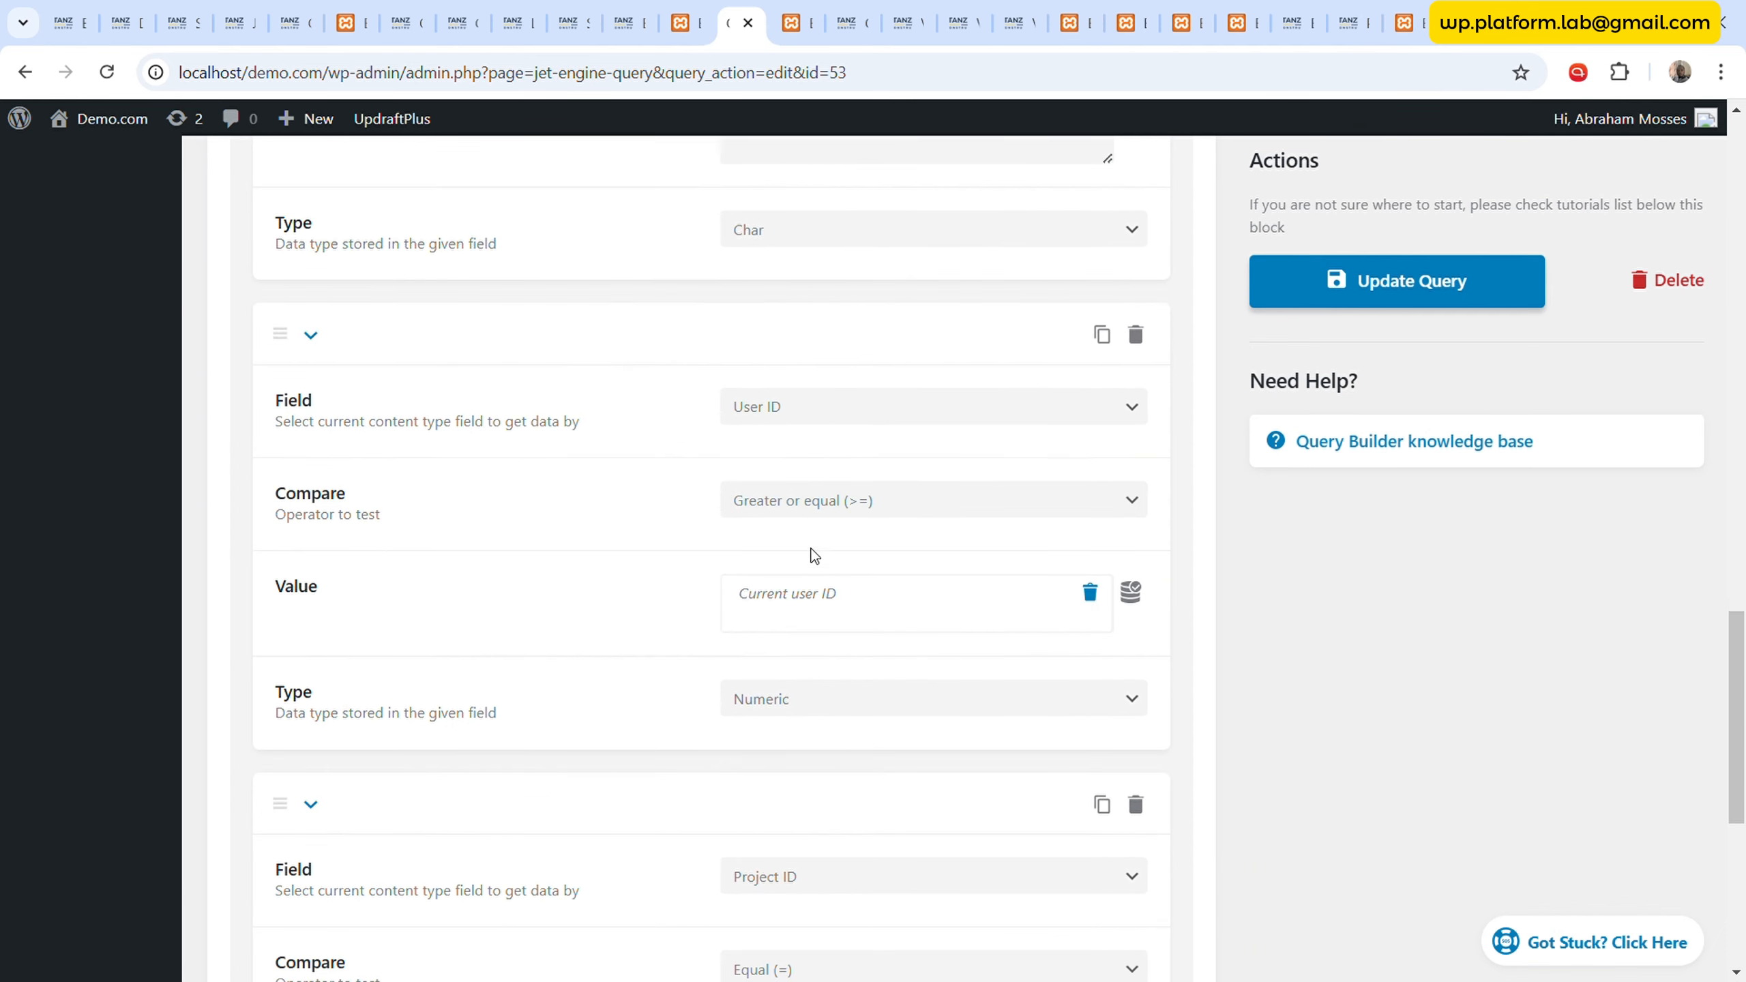
scroll(897, 690, "down", 5)
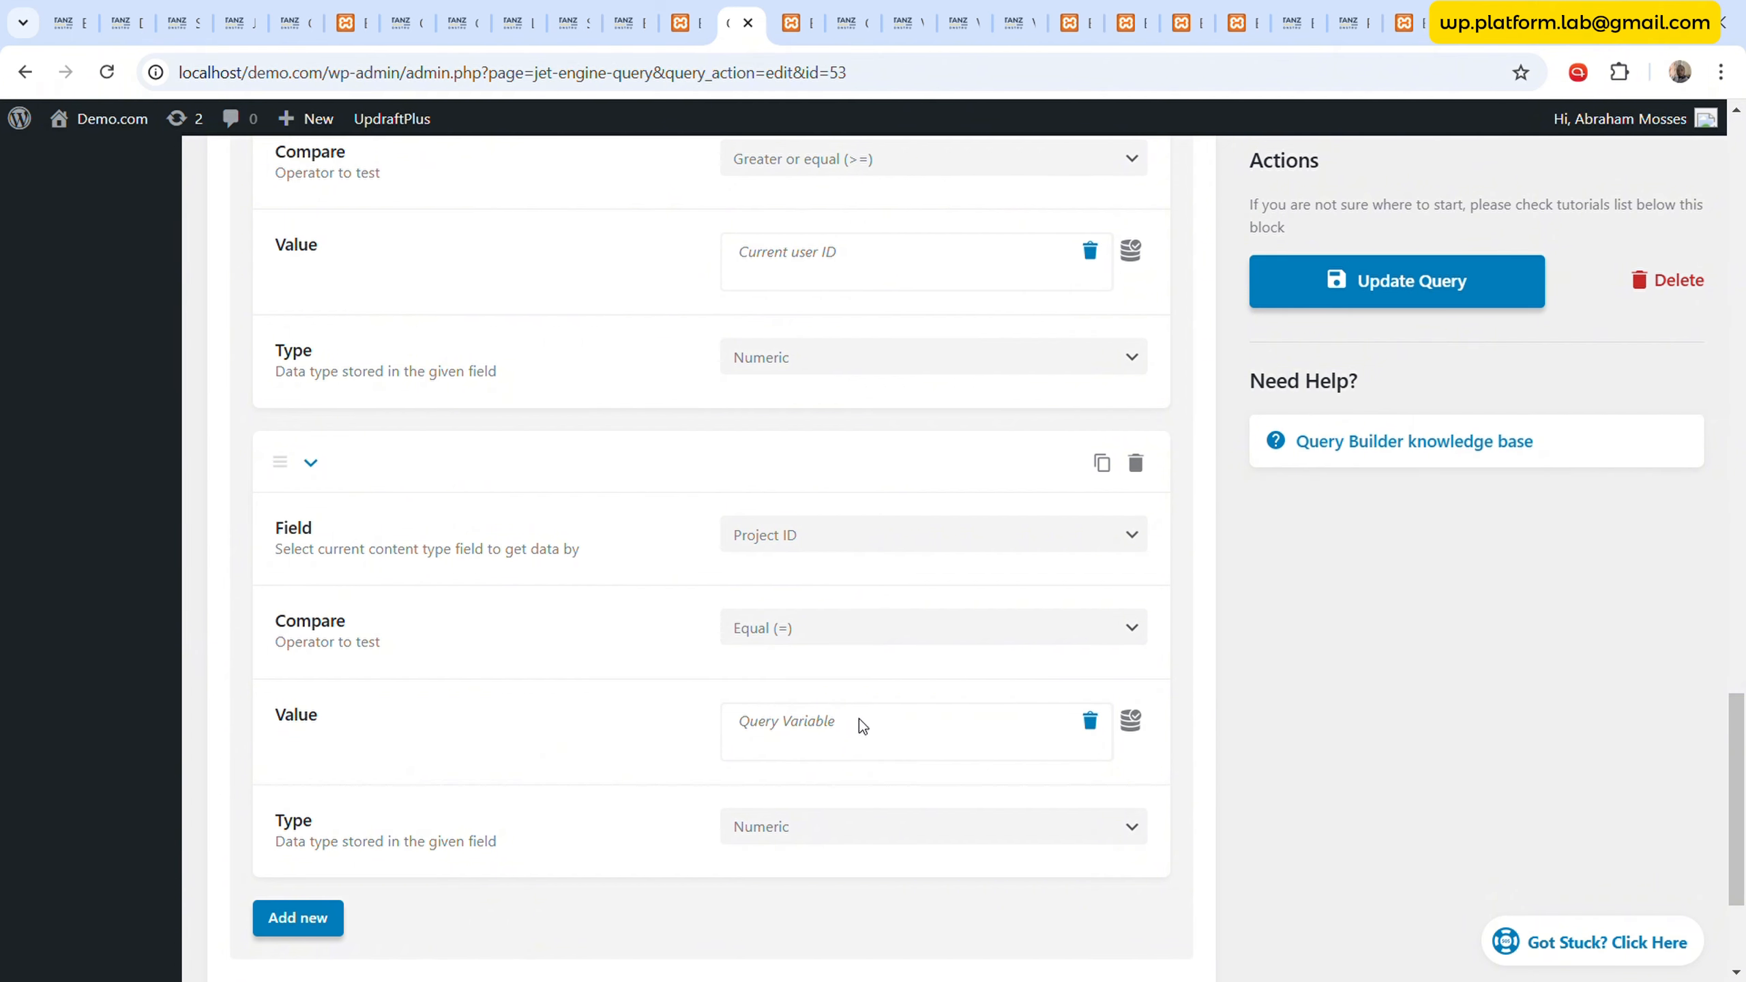
scroll(701, 646, "up", 15)
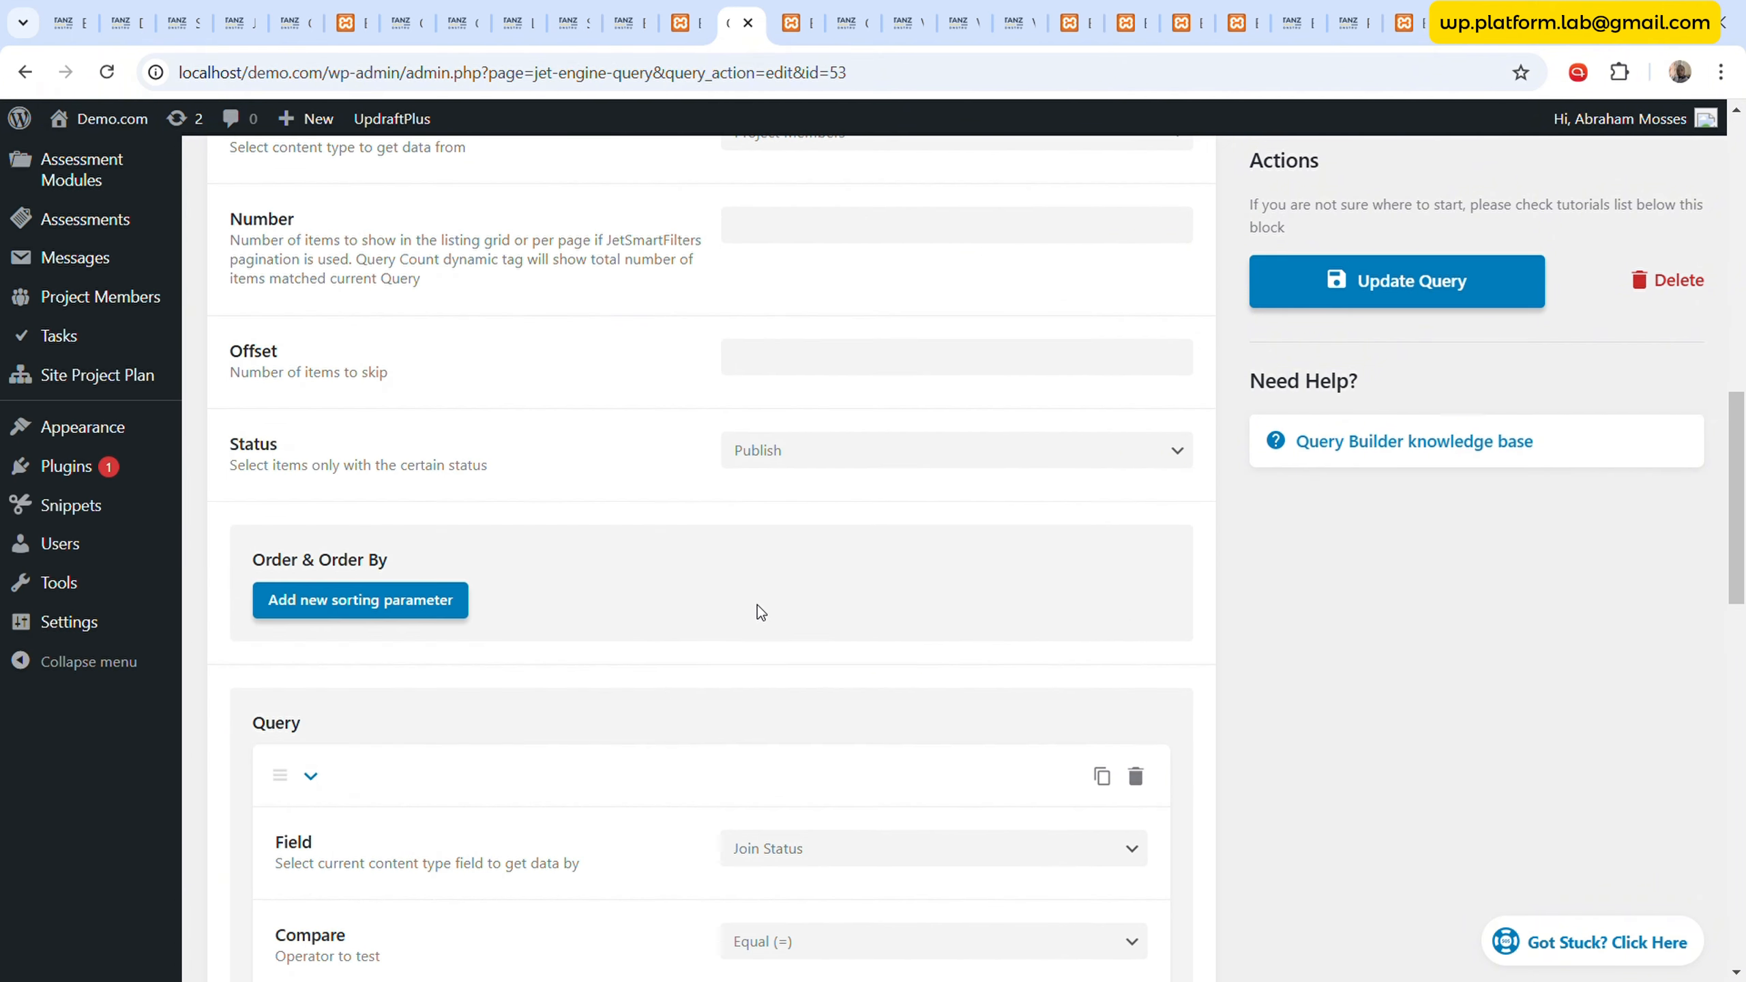
scroll(757, 605, "up", 14)
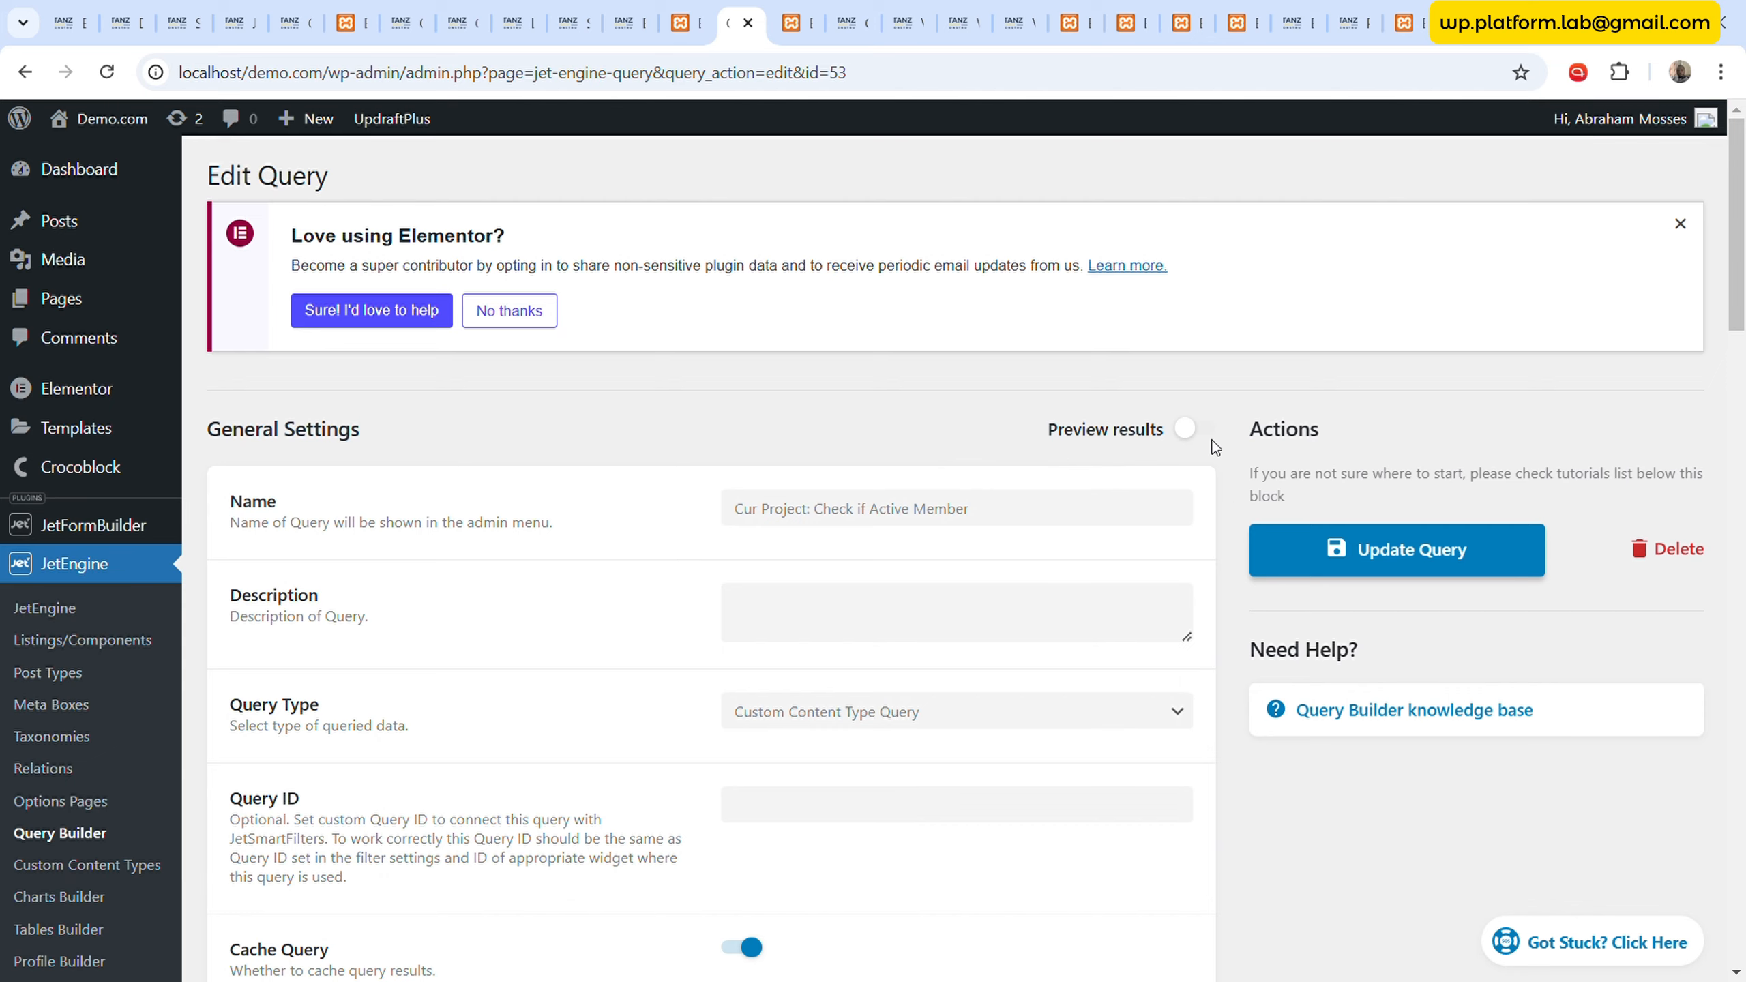
scroll(1275, 702, "down", 20)
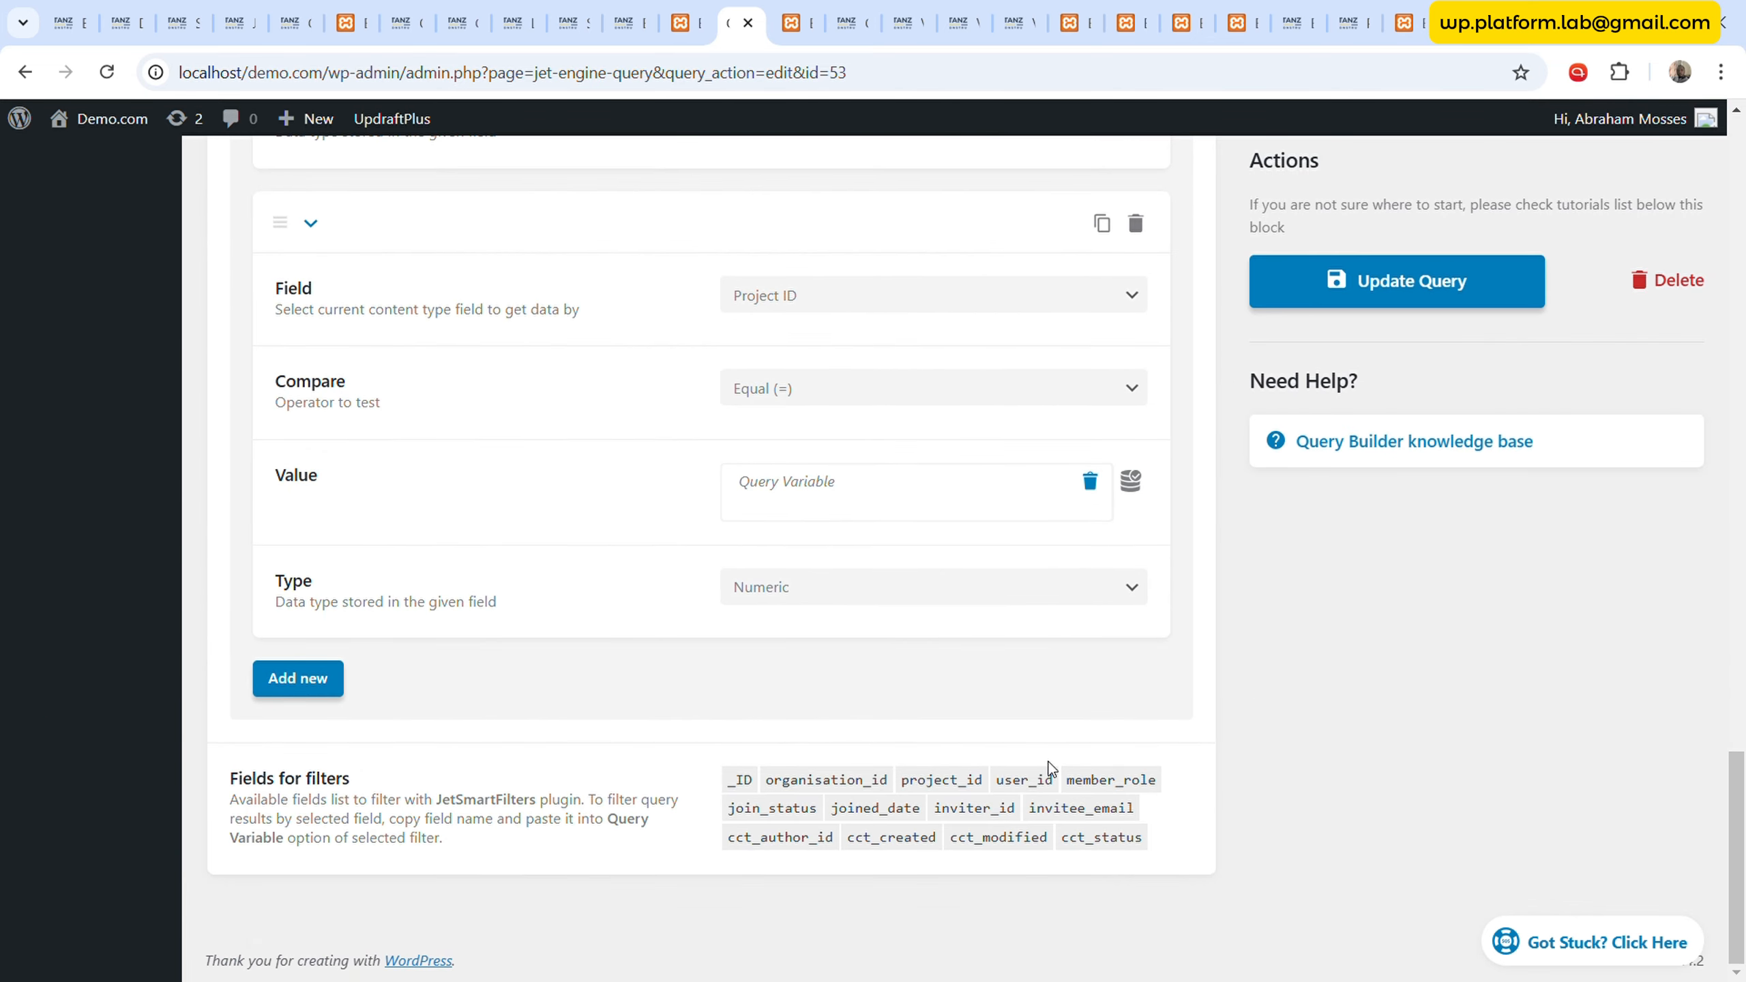
left_click_drag(1068, 790, 1173, 790)
- Close the redundant Members List query, live project, Project Dash and Project Side Menu pages, and switch to the Project Overview template
left_click(806, 11)
left_click(855, 7)
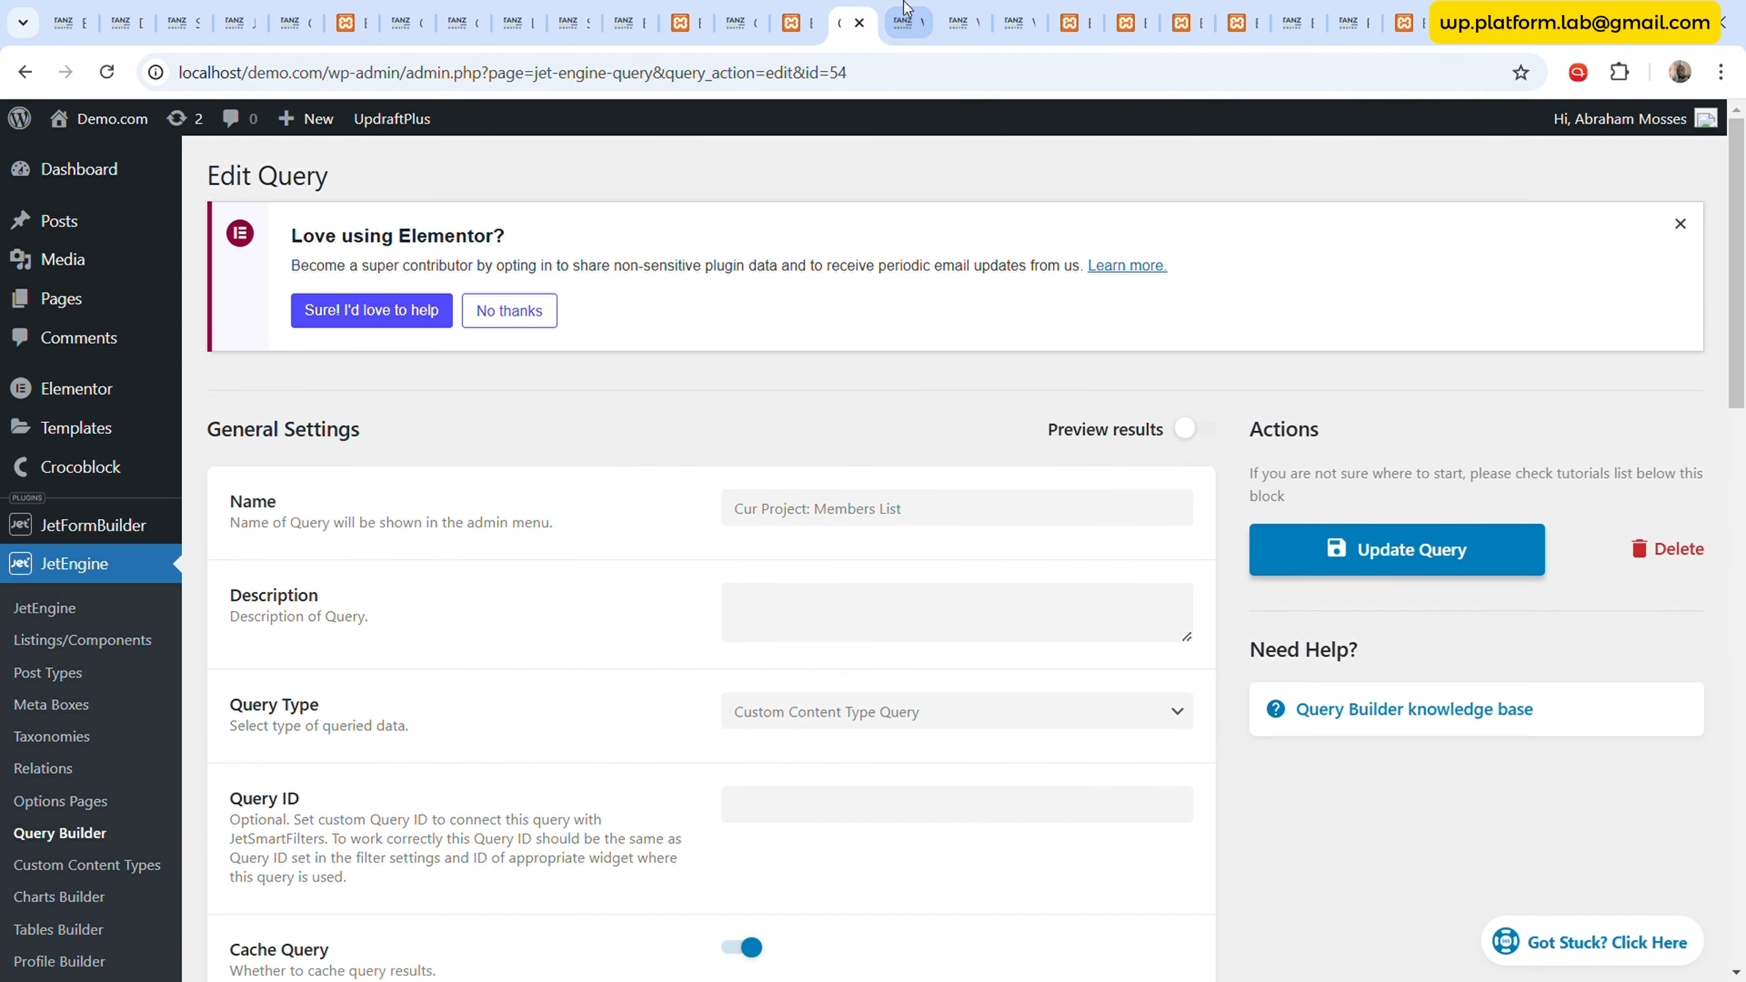
left_click(906, 6)
left_click(981, 7)
left_click(1017, 8)
left_click(1070, 9)
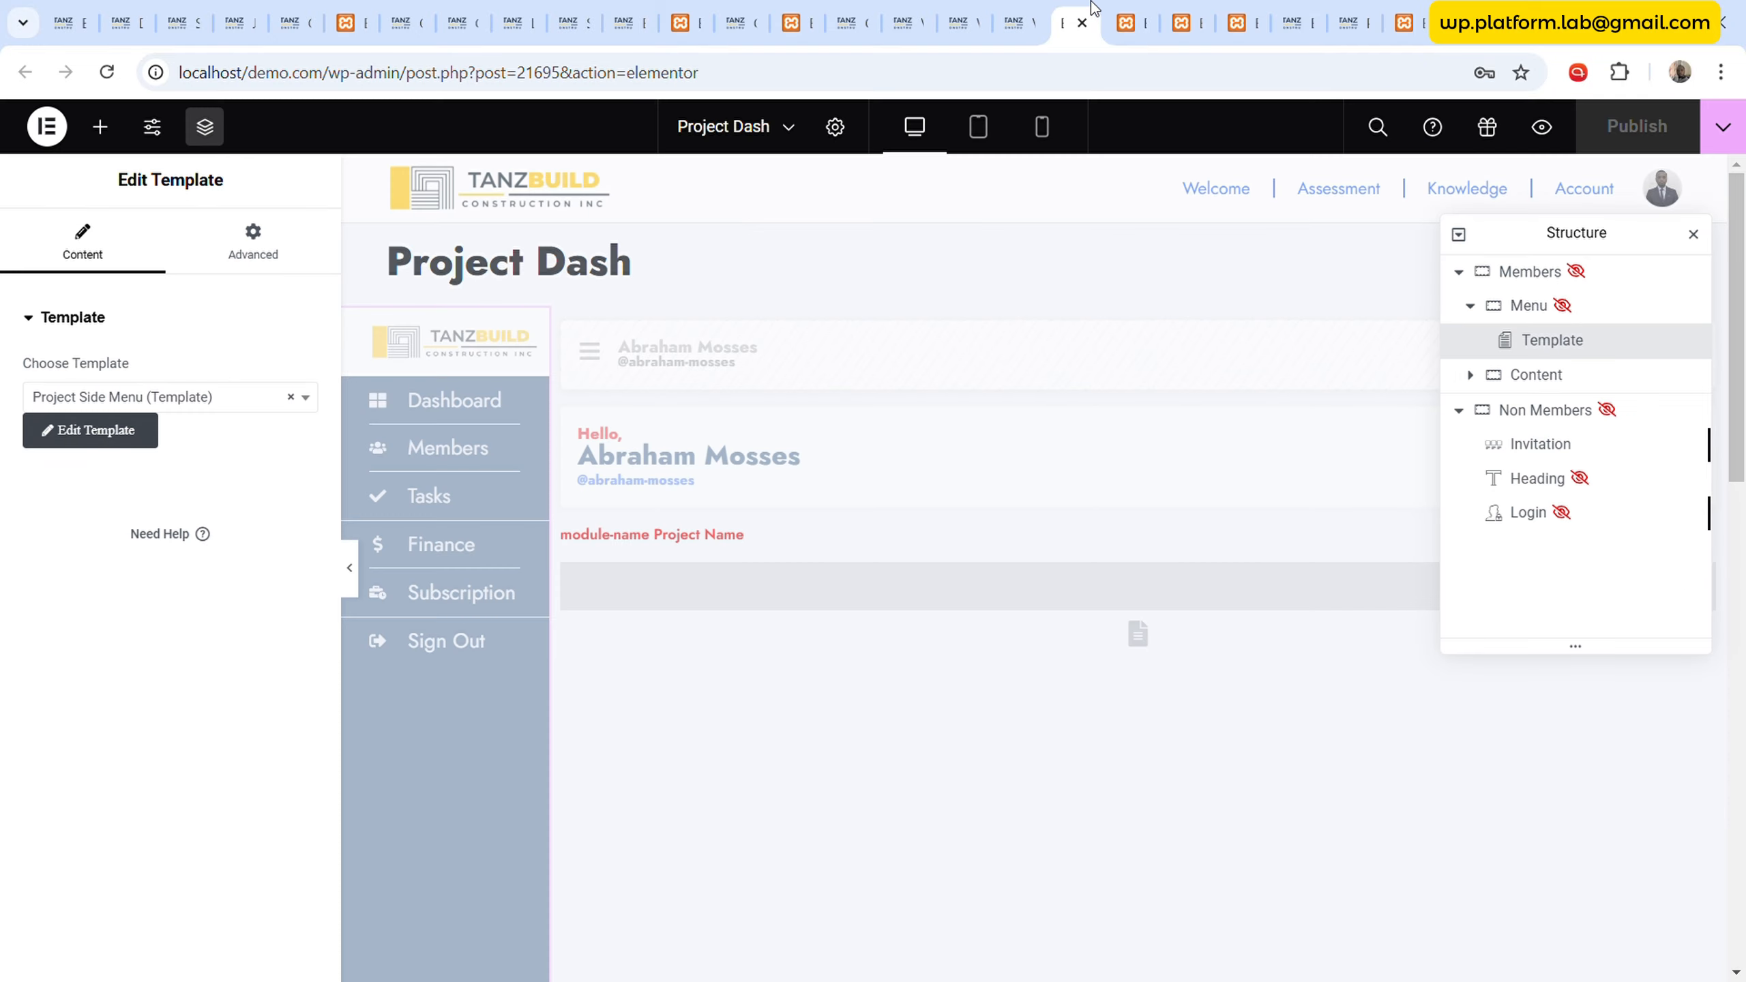
left_click(753, 10)
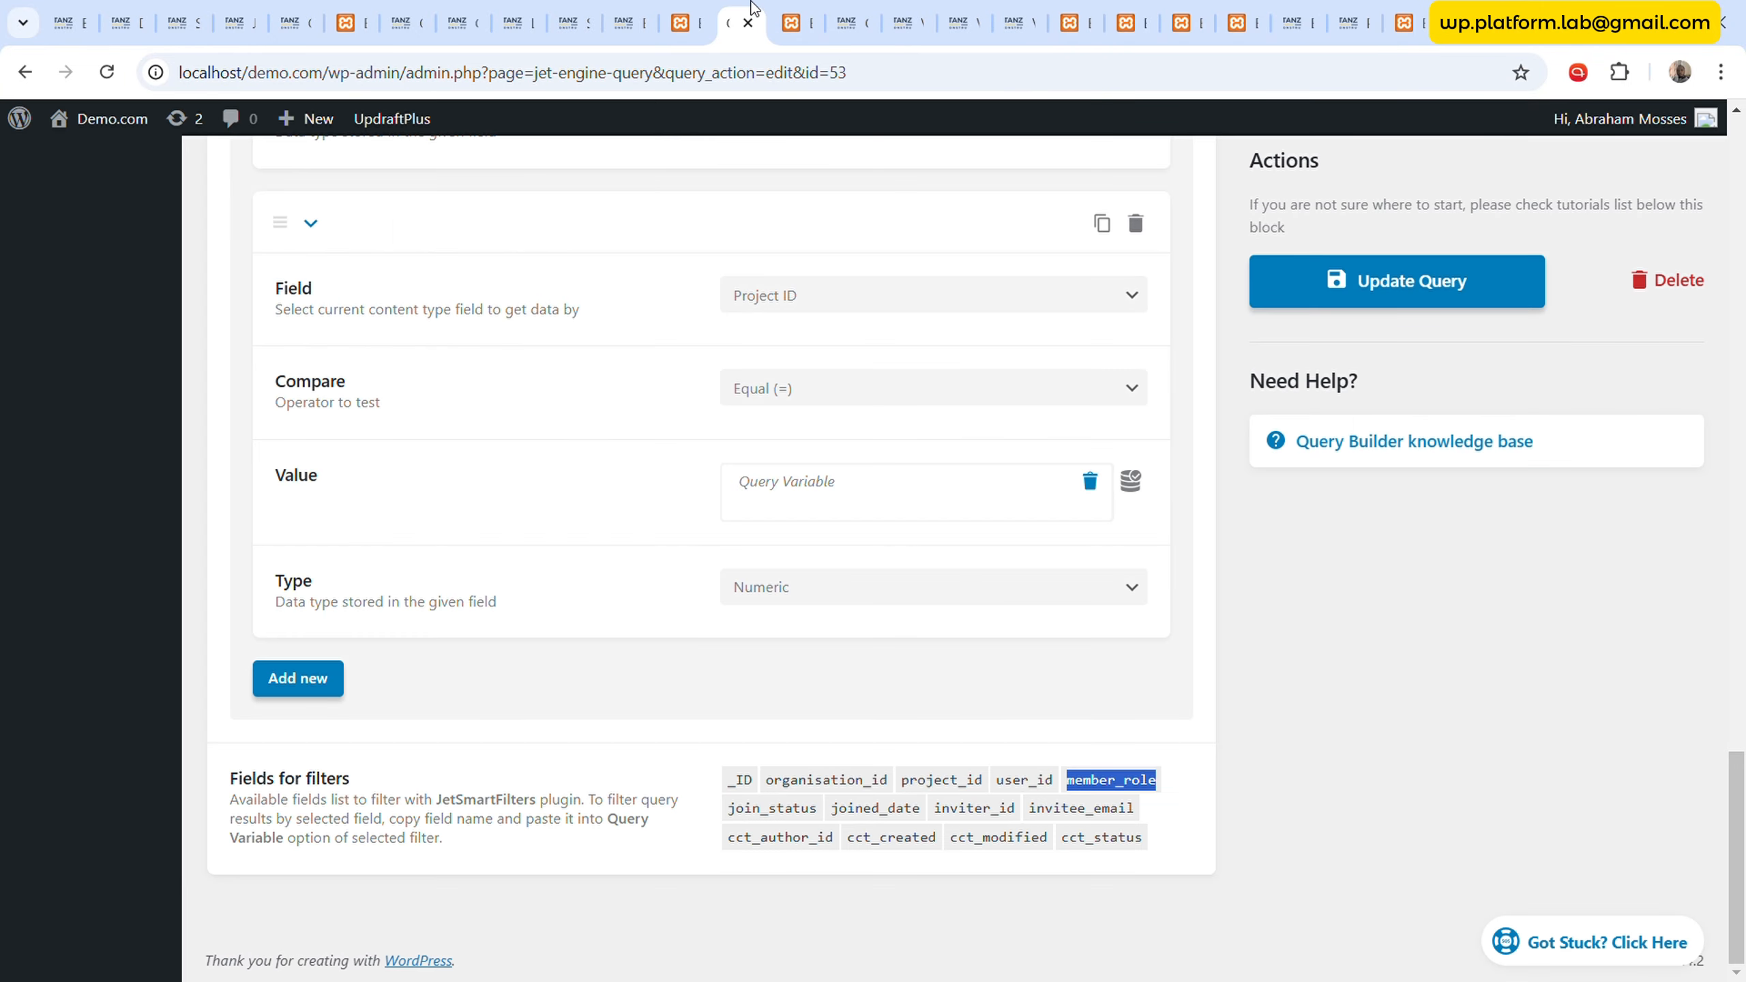
left_click(812, 28)
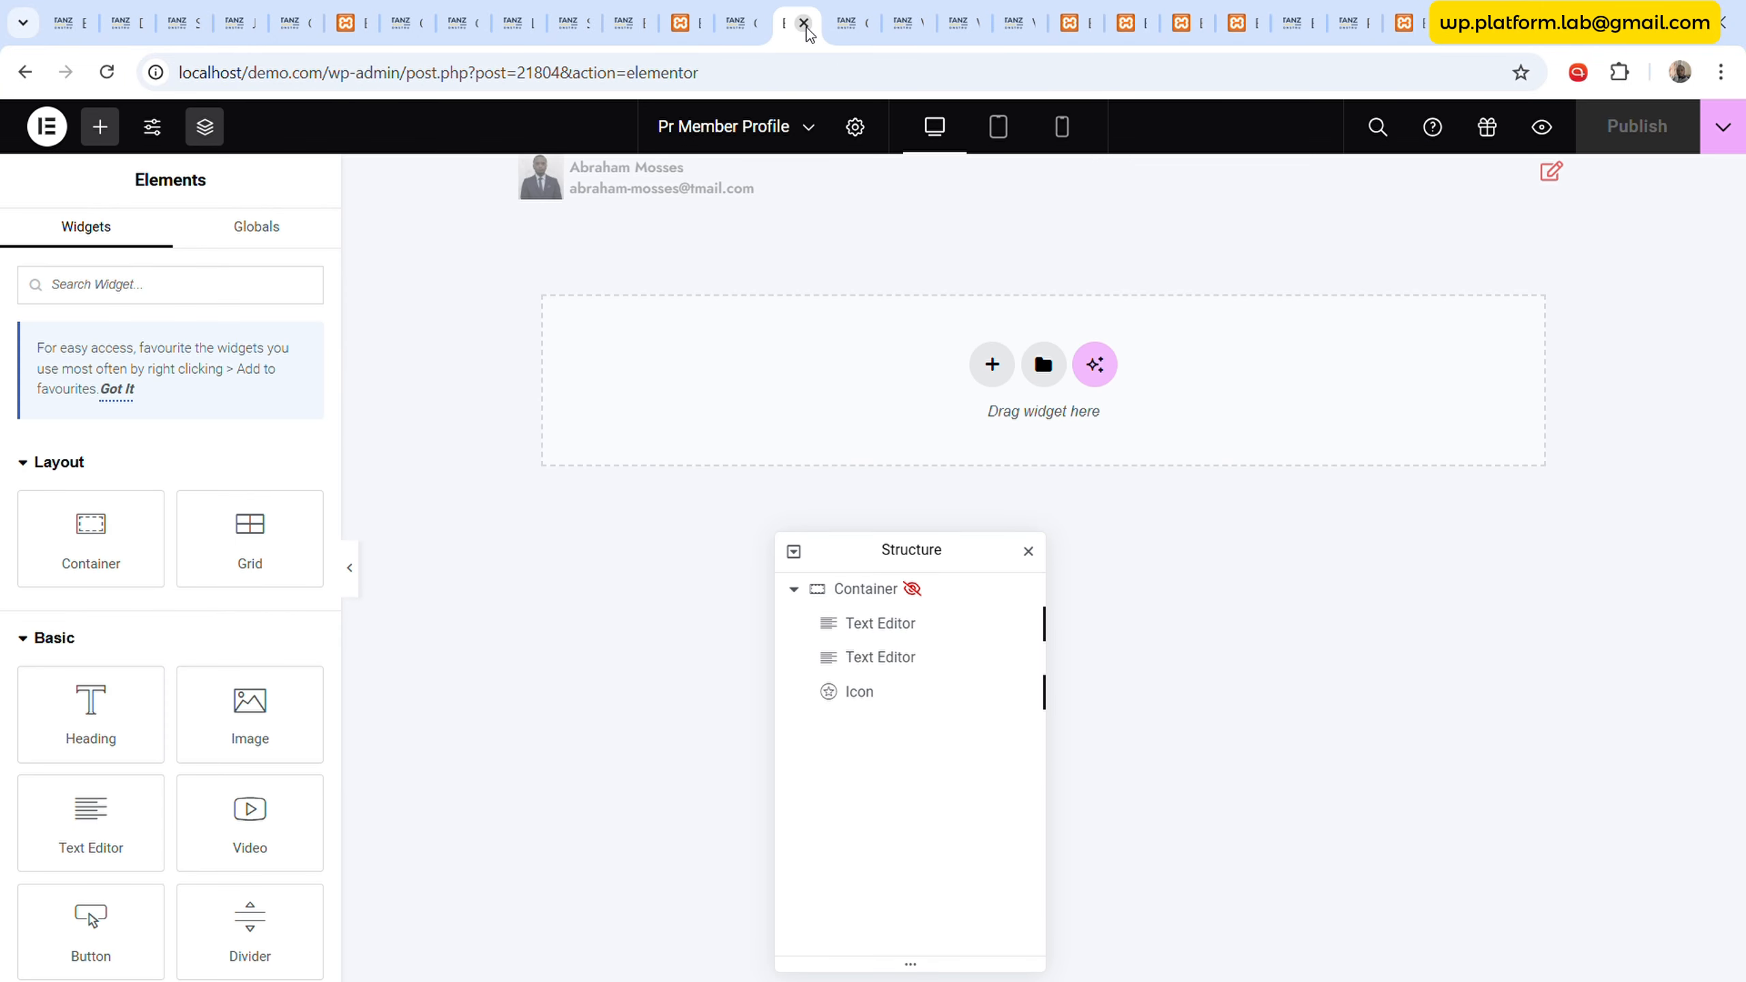
left_click(860, 25)
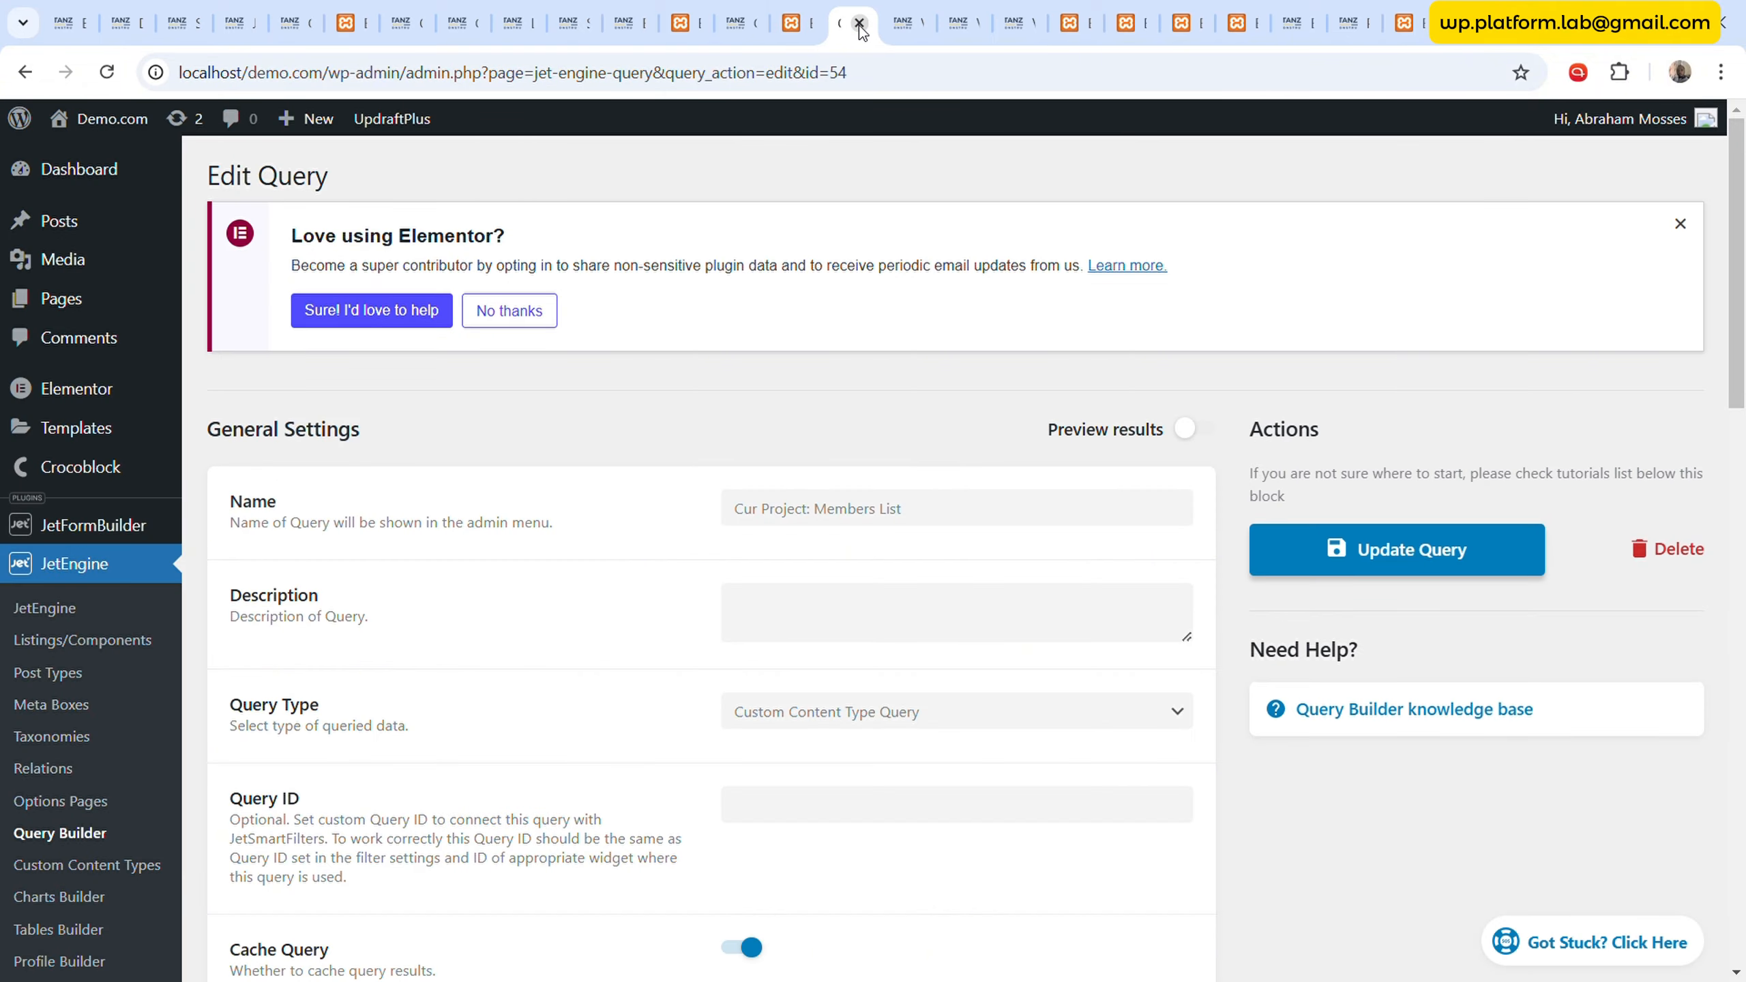
left_click(860, 23)
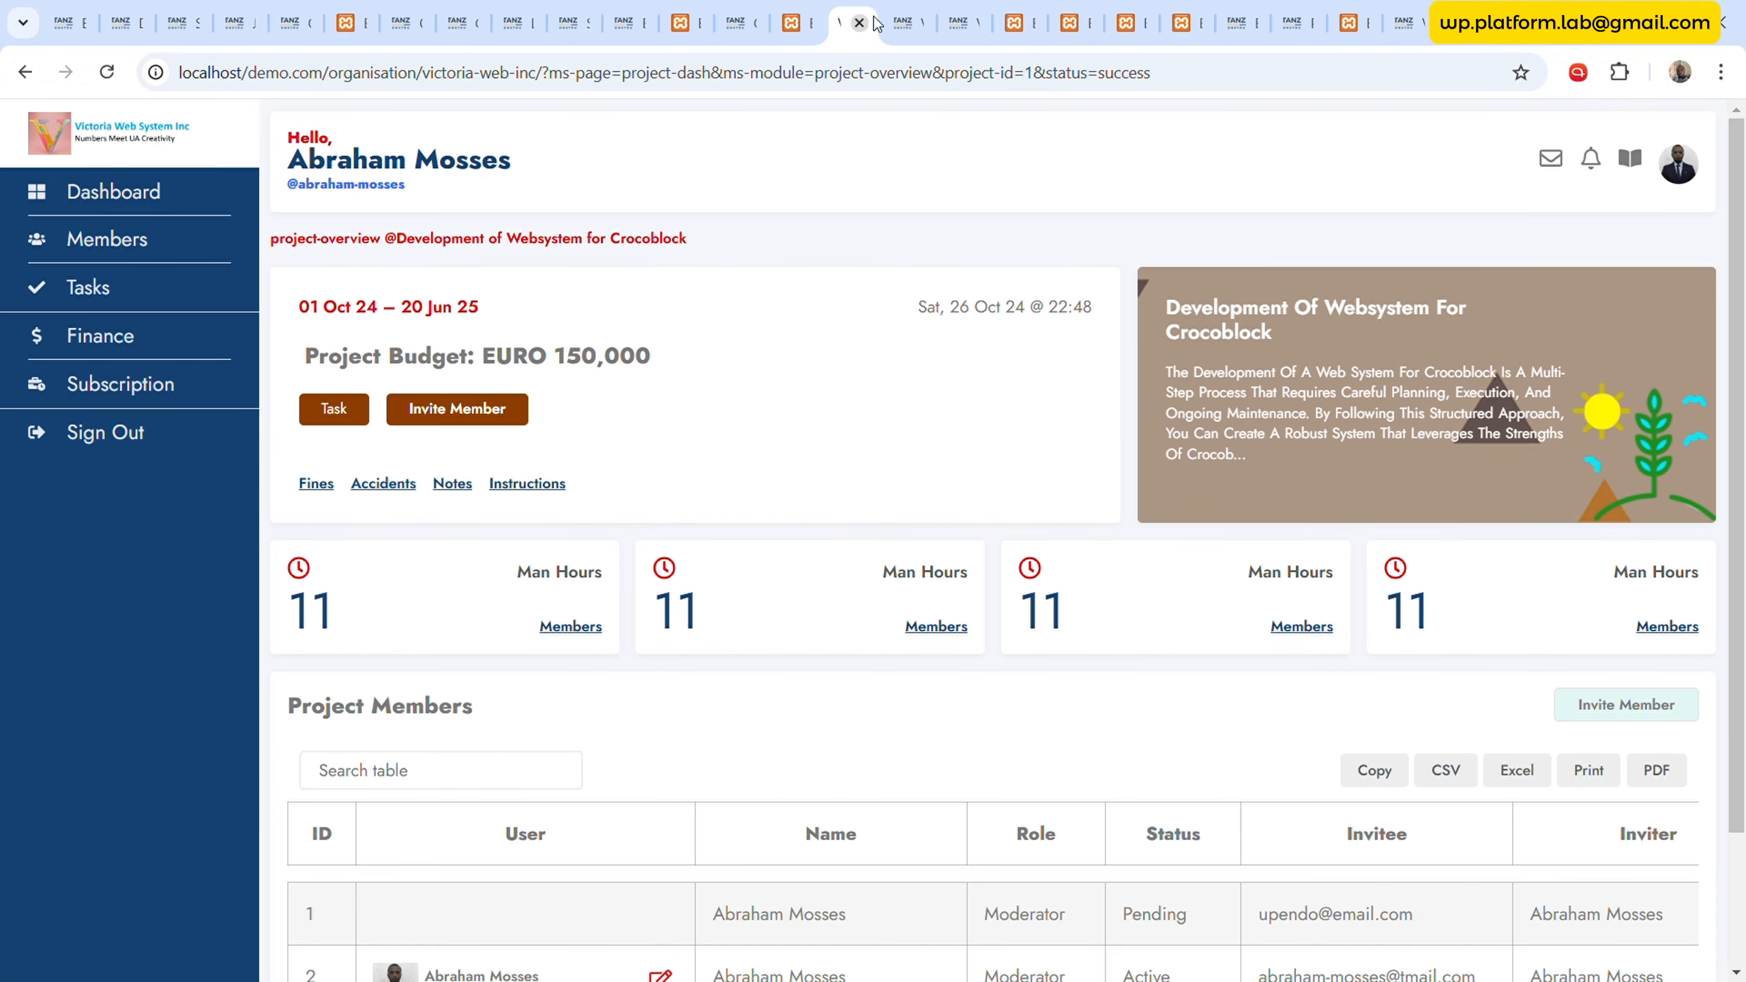
left_click(901, 25)
left_click(916, 24)
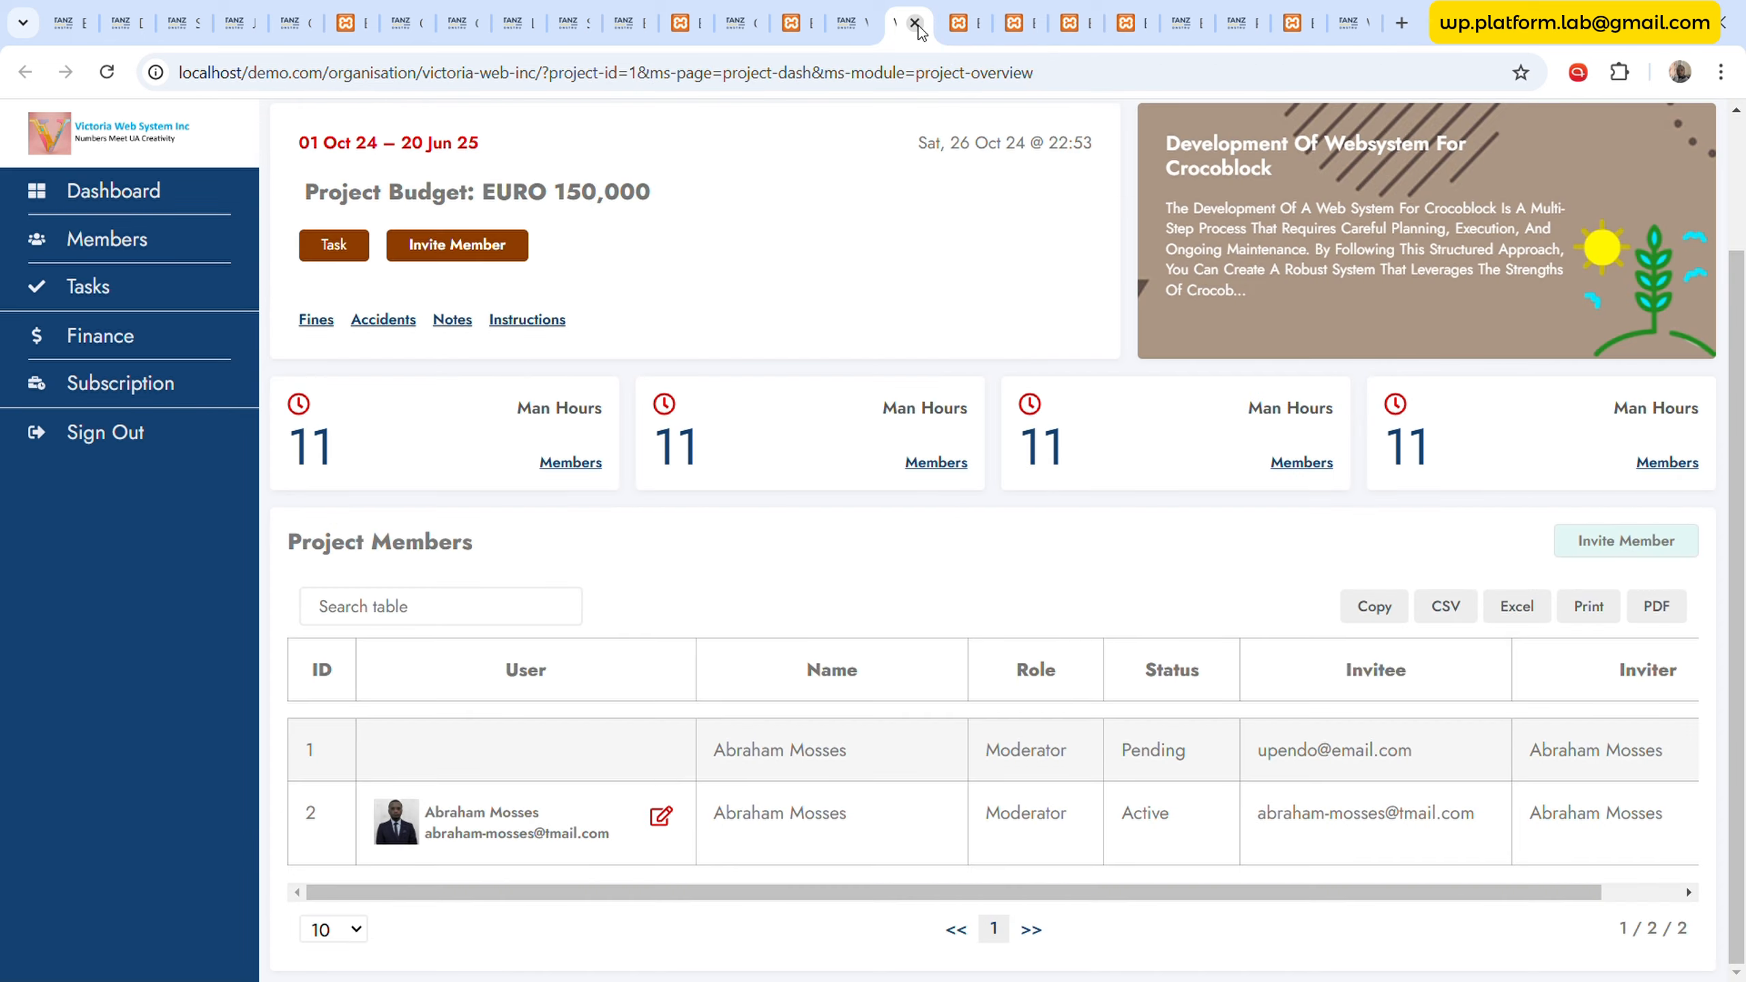
left_click(915, 23)
left_click(914, 23)
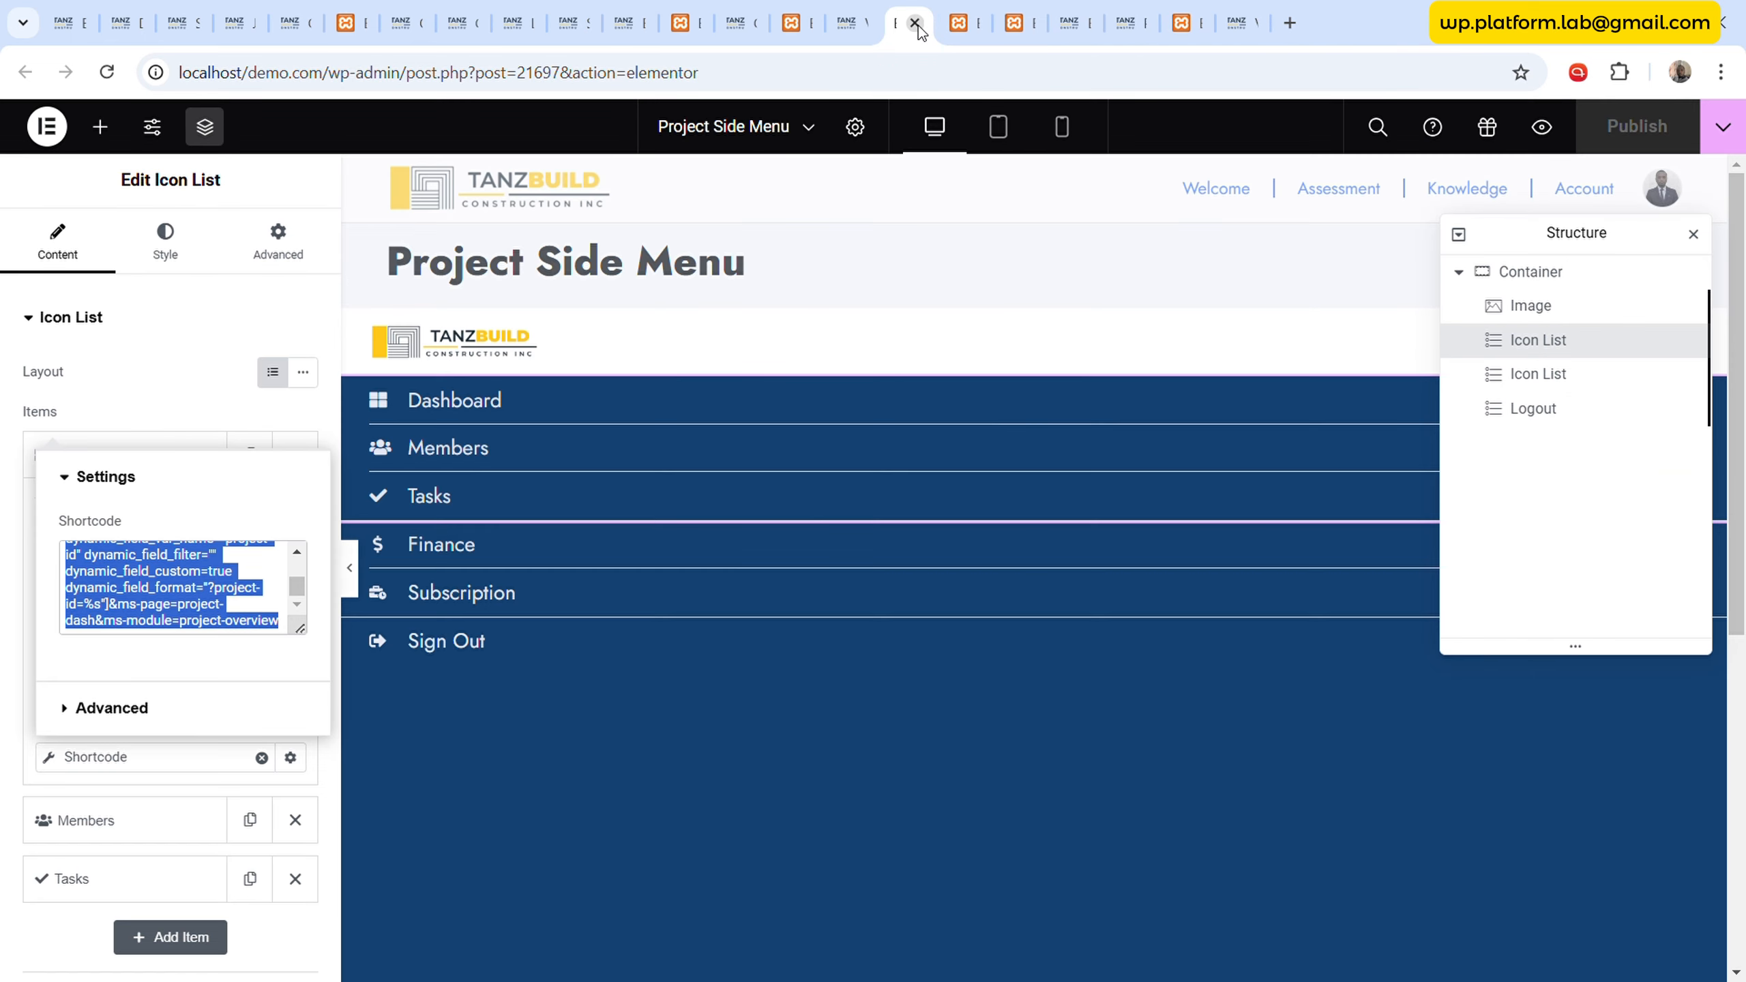
left_click(915, 23)
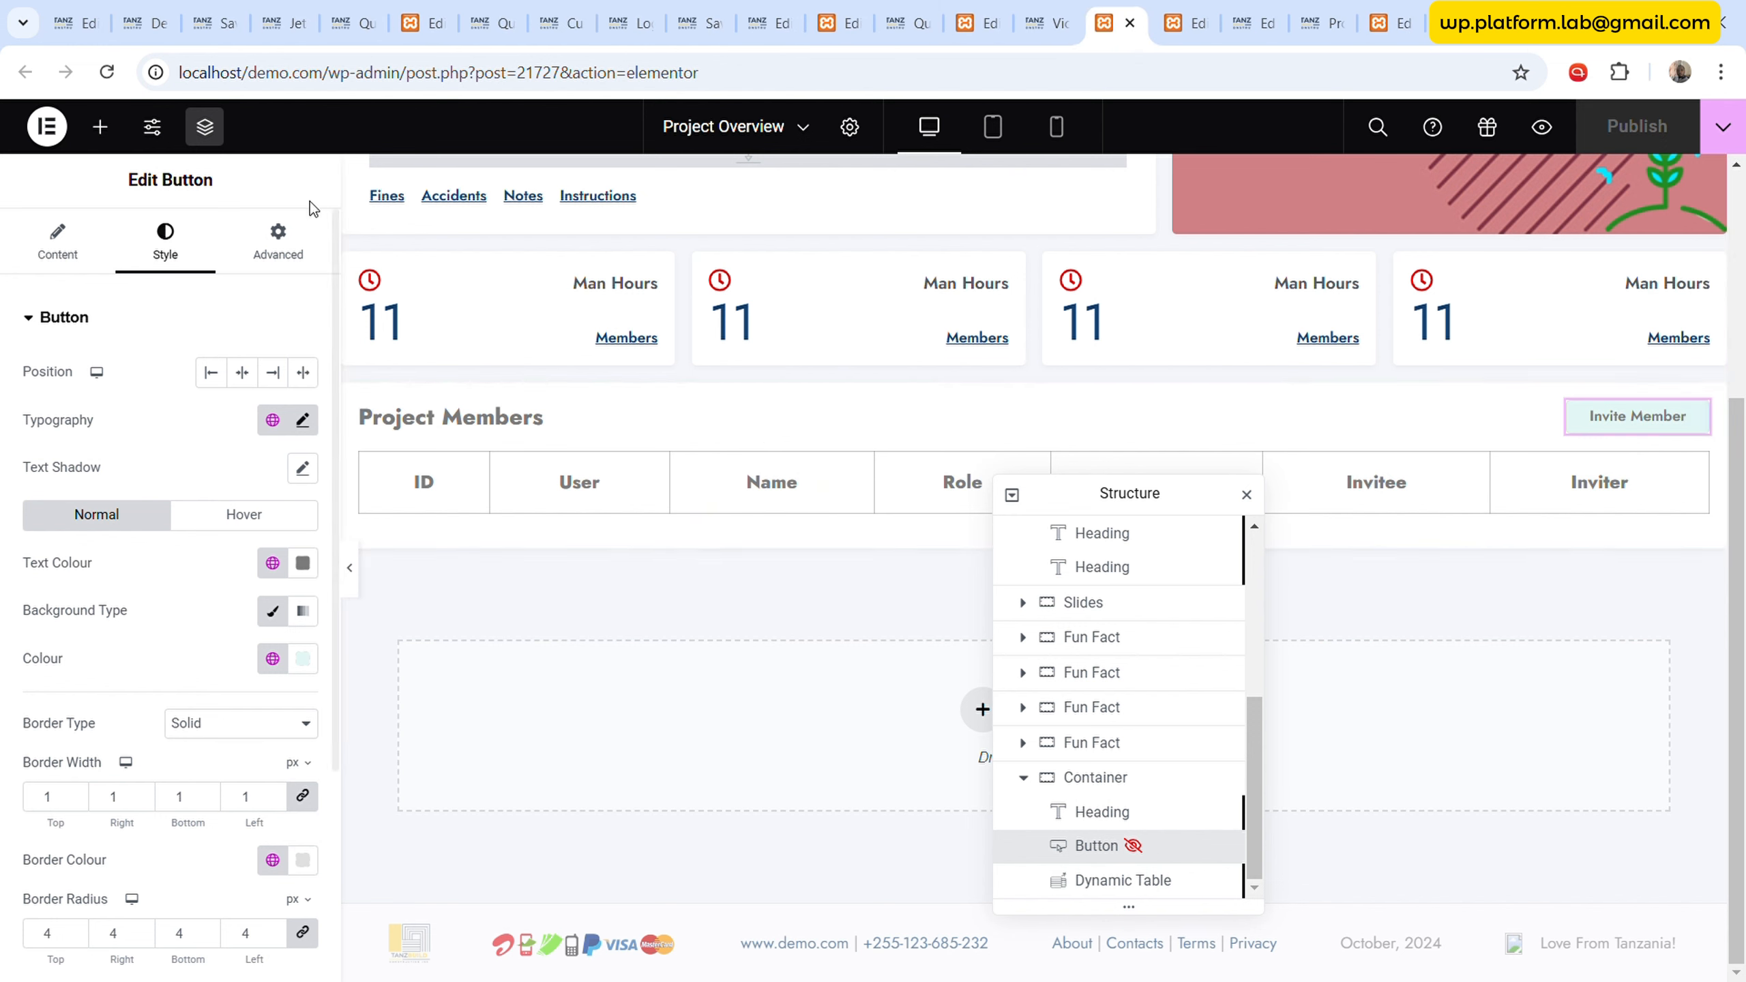
- Reload the Project Overview template editor and open the dynamic visibility settings of the Invite Member button beside the Project Members heading
left_click(278, 234)
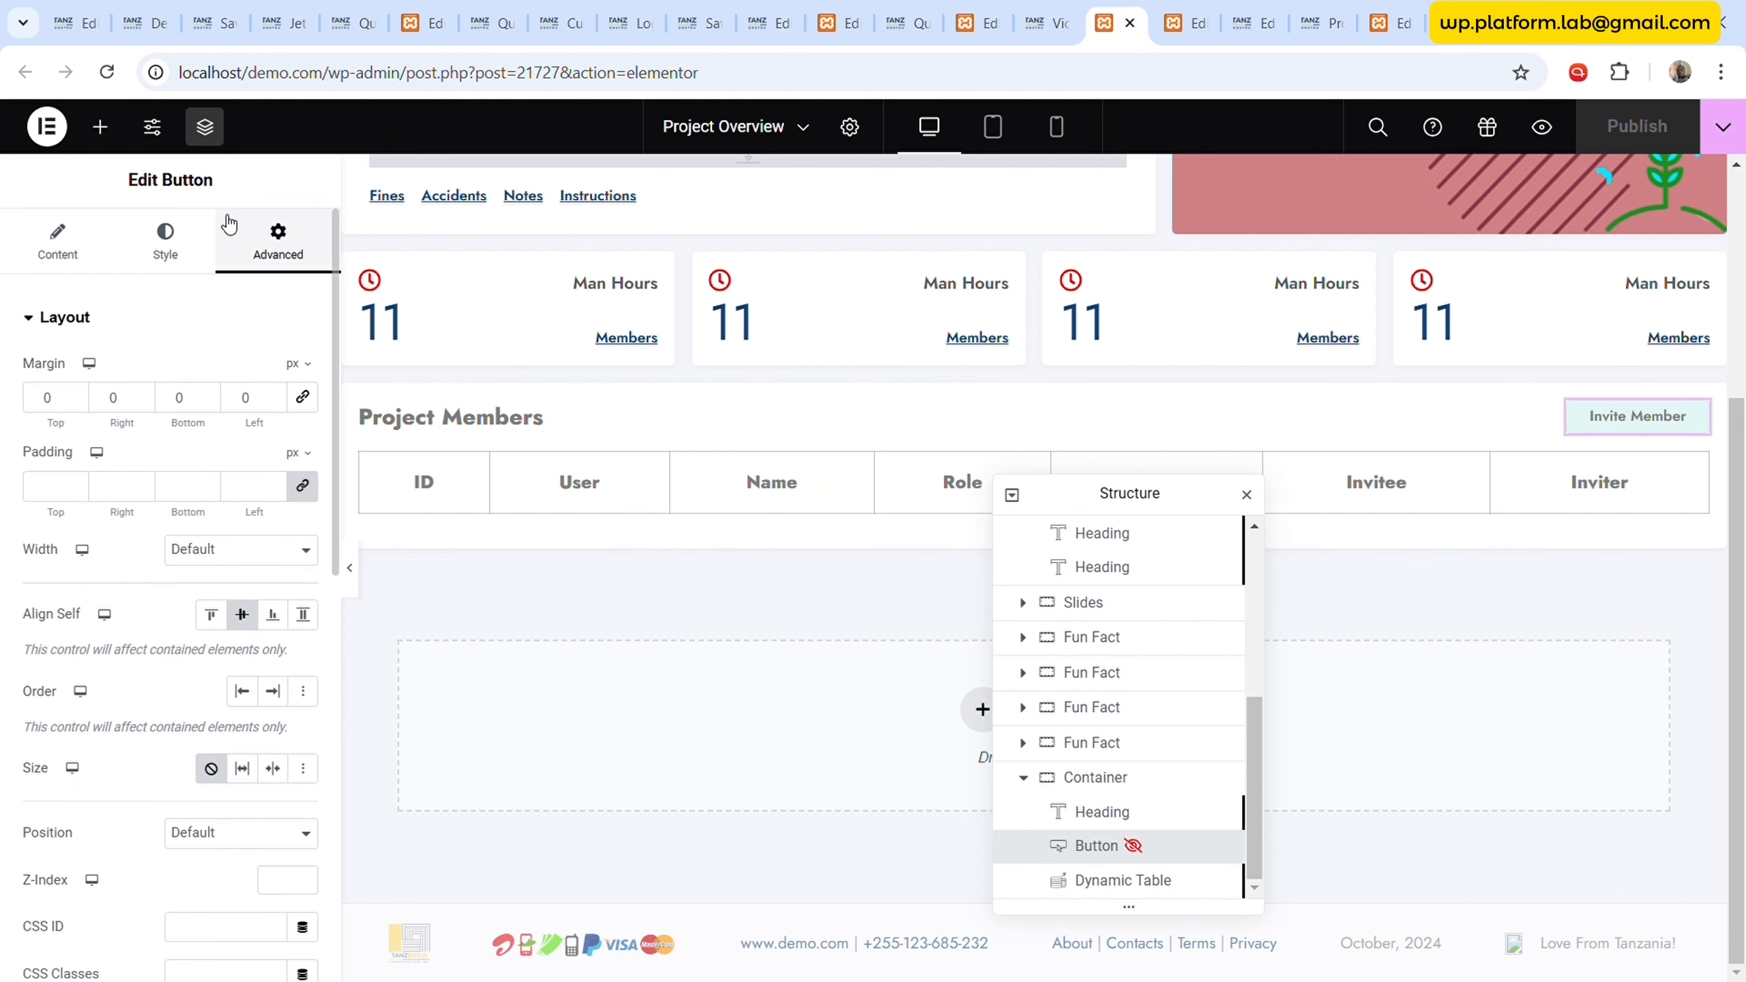
left_click(107, 73)
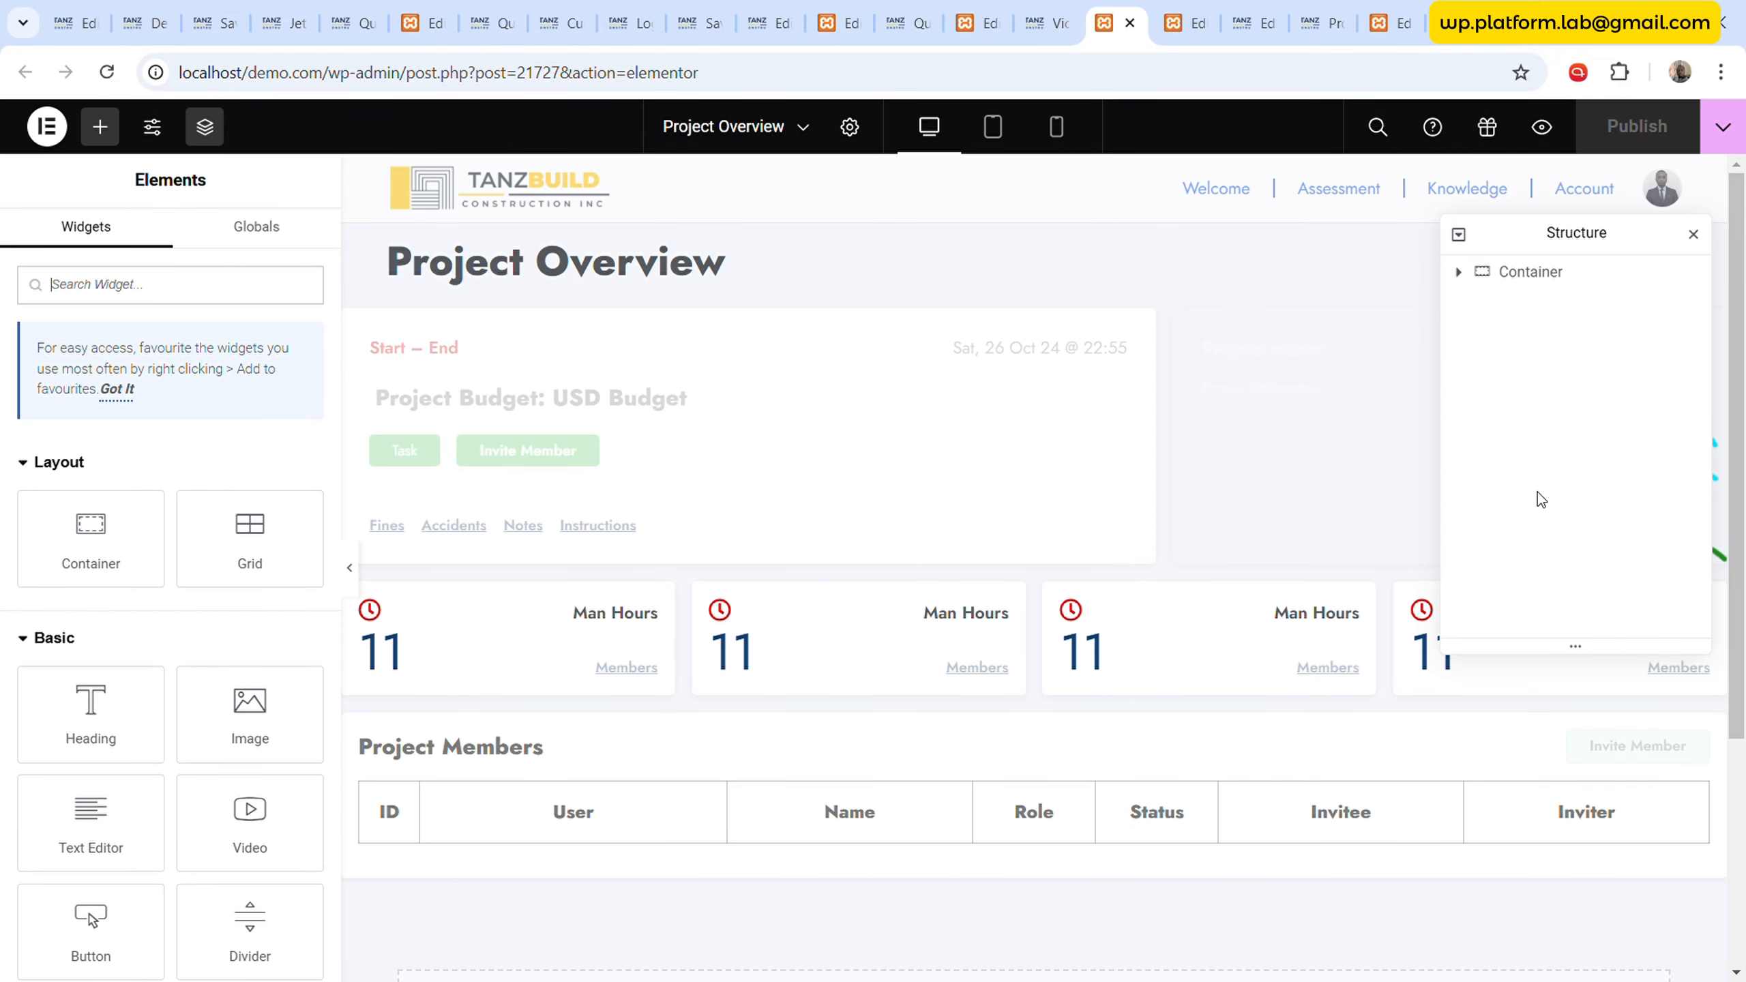
left_click_drag(1579, 253, 938, 271)
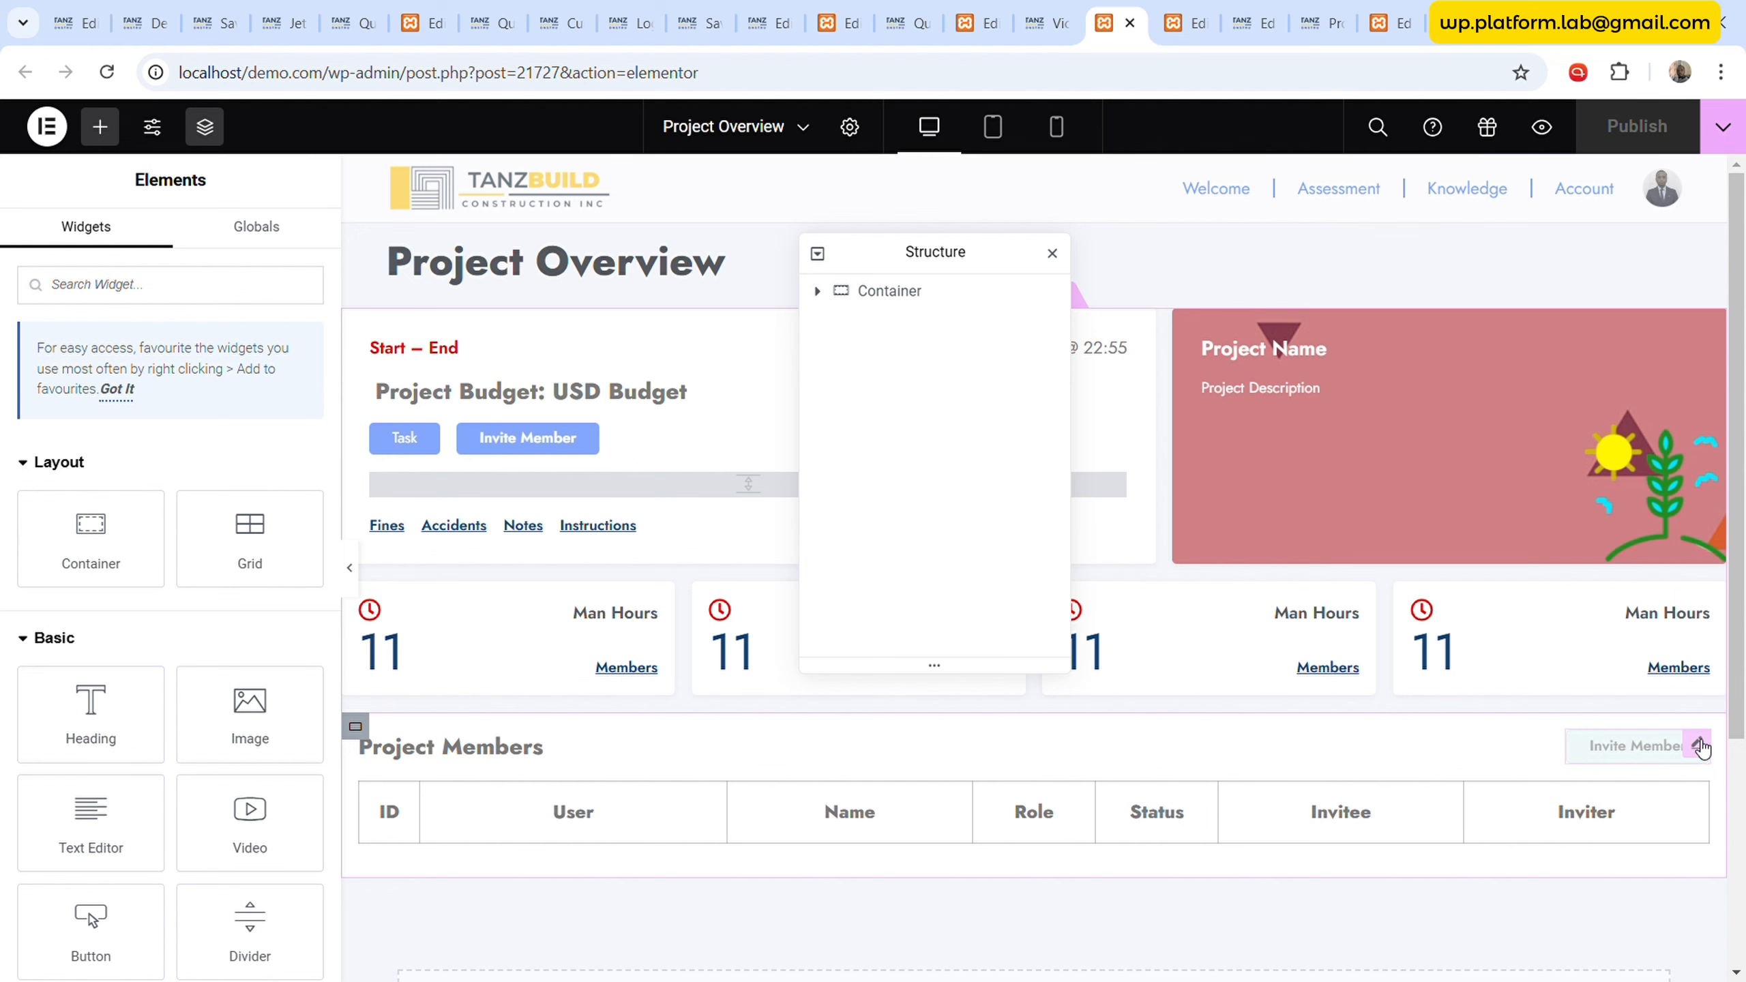
left_click(1700, 745)
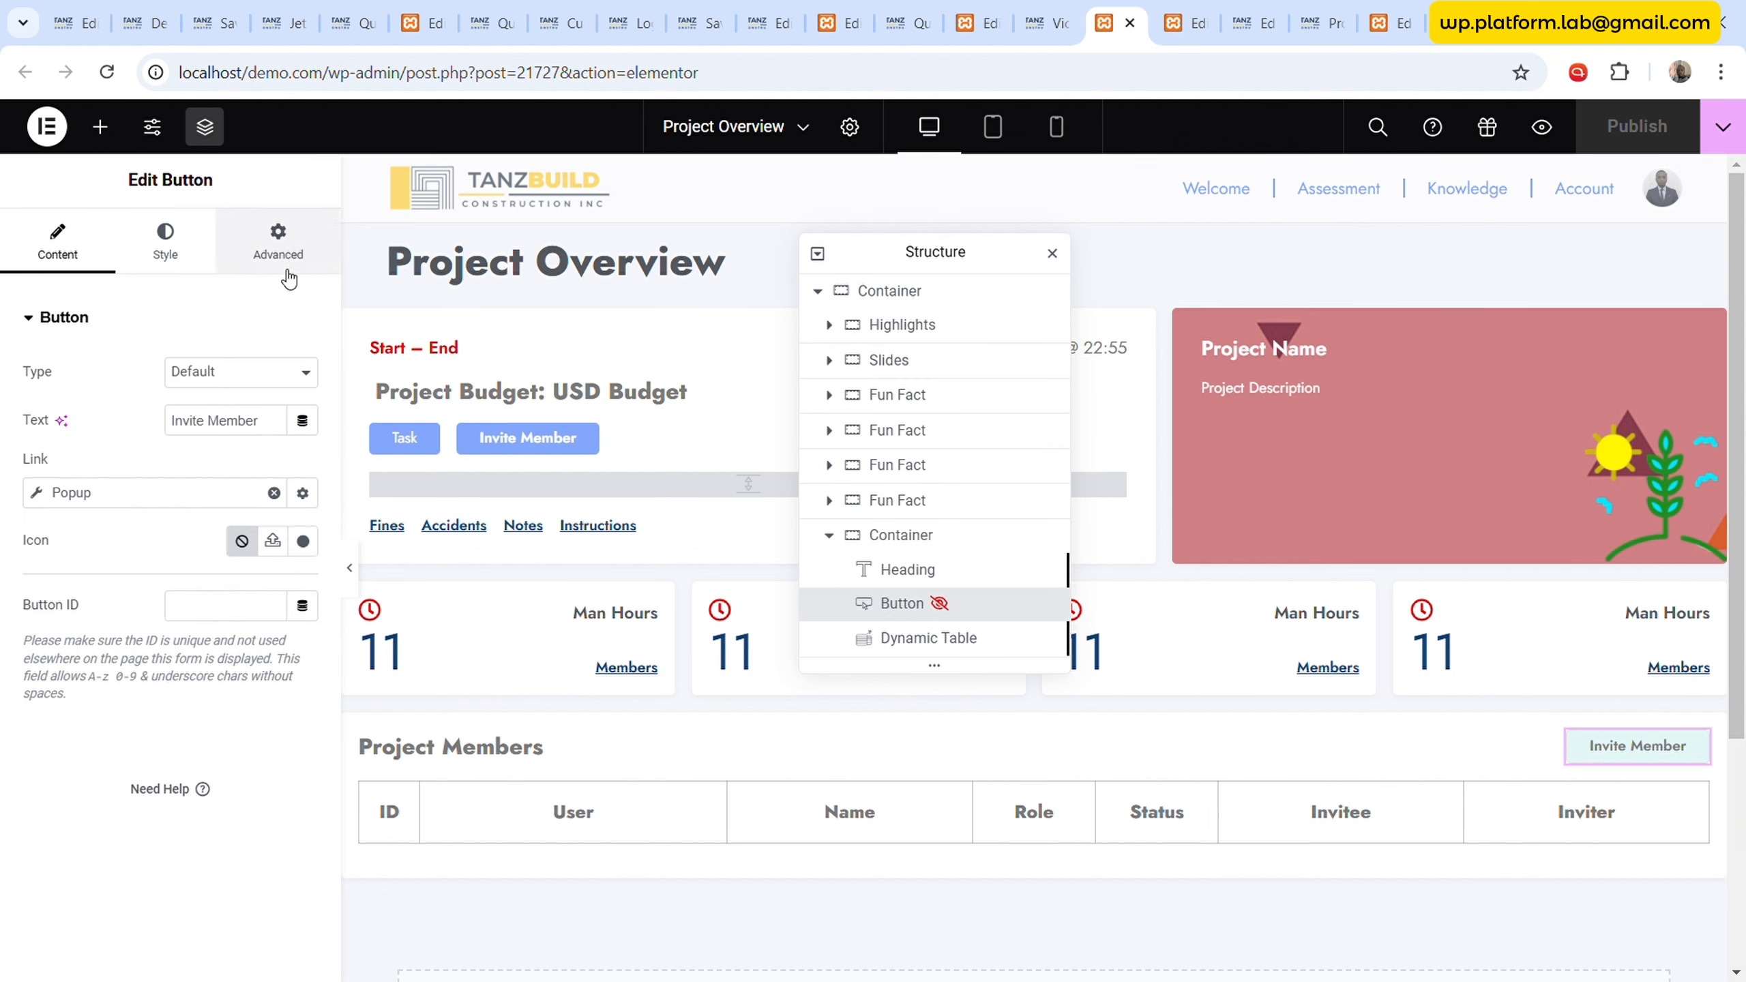
left_click(279, 247)
scroll(203, 573, "down", 6)
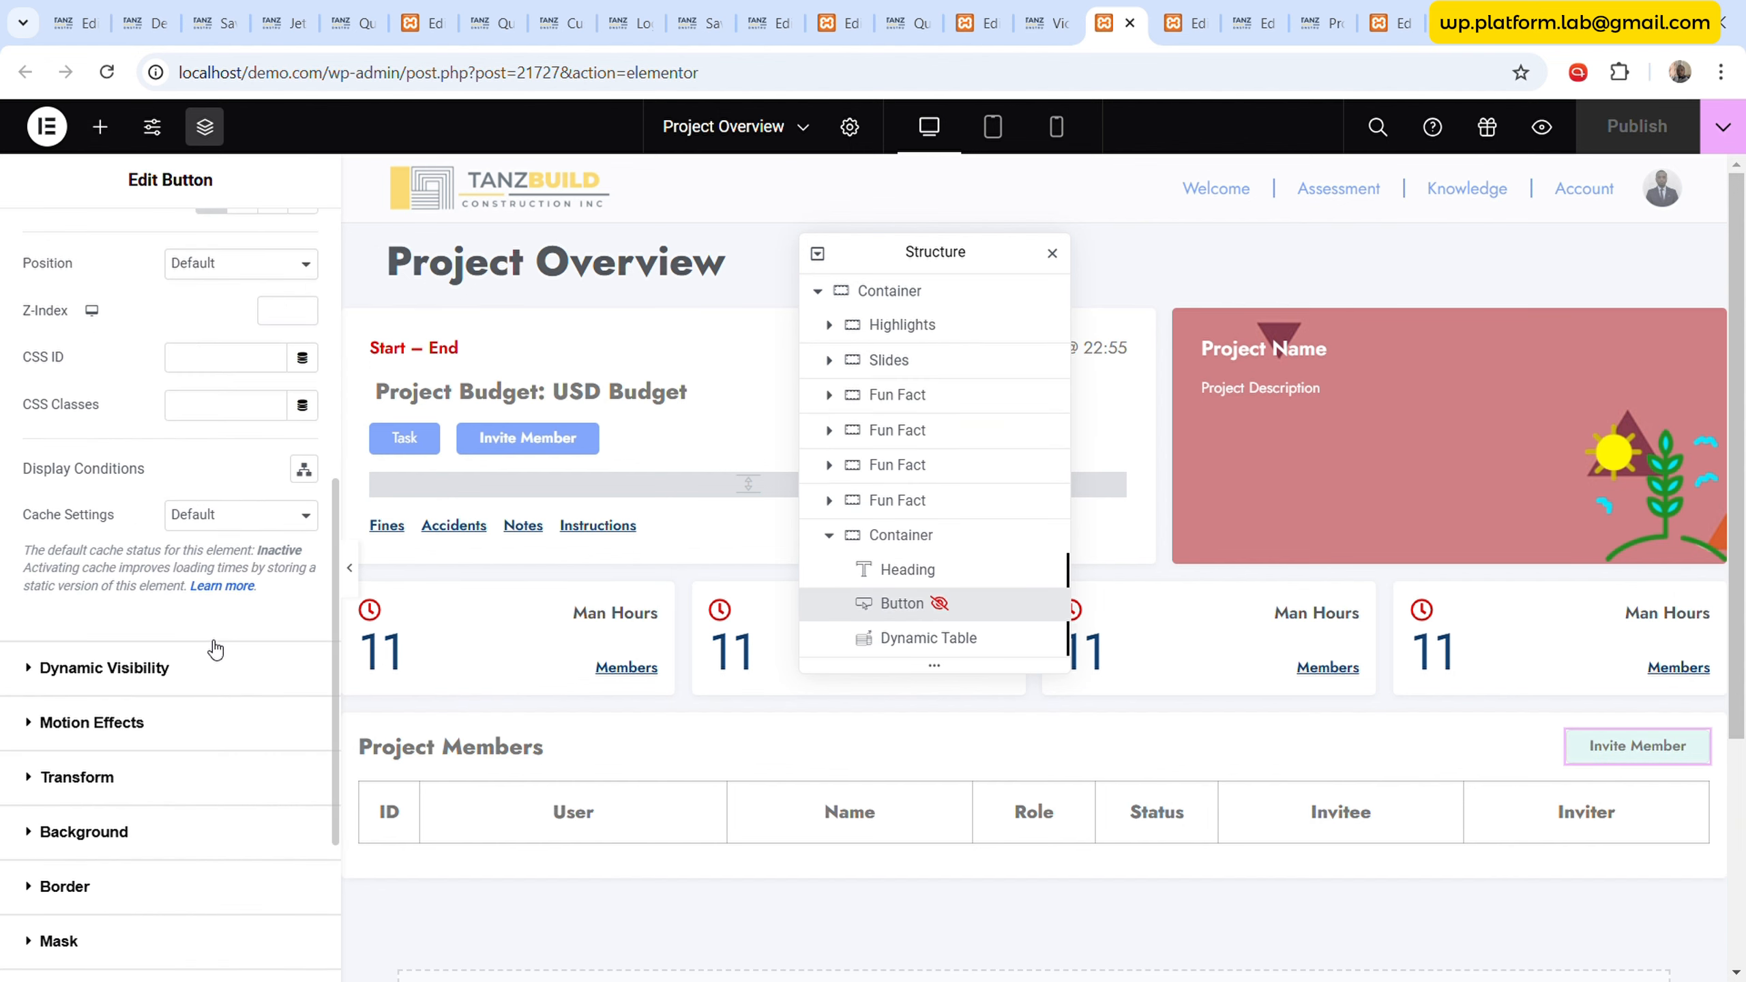
left_click(210, 662)
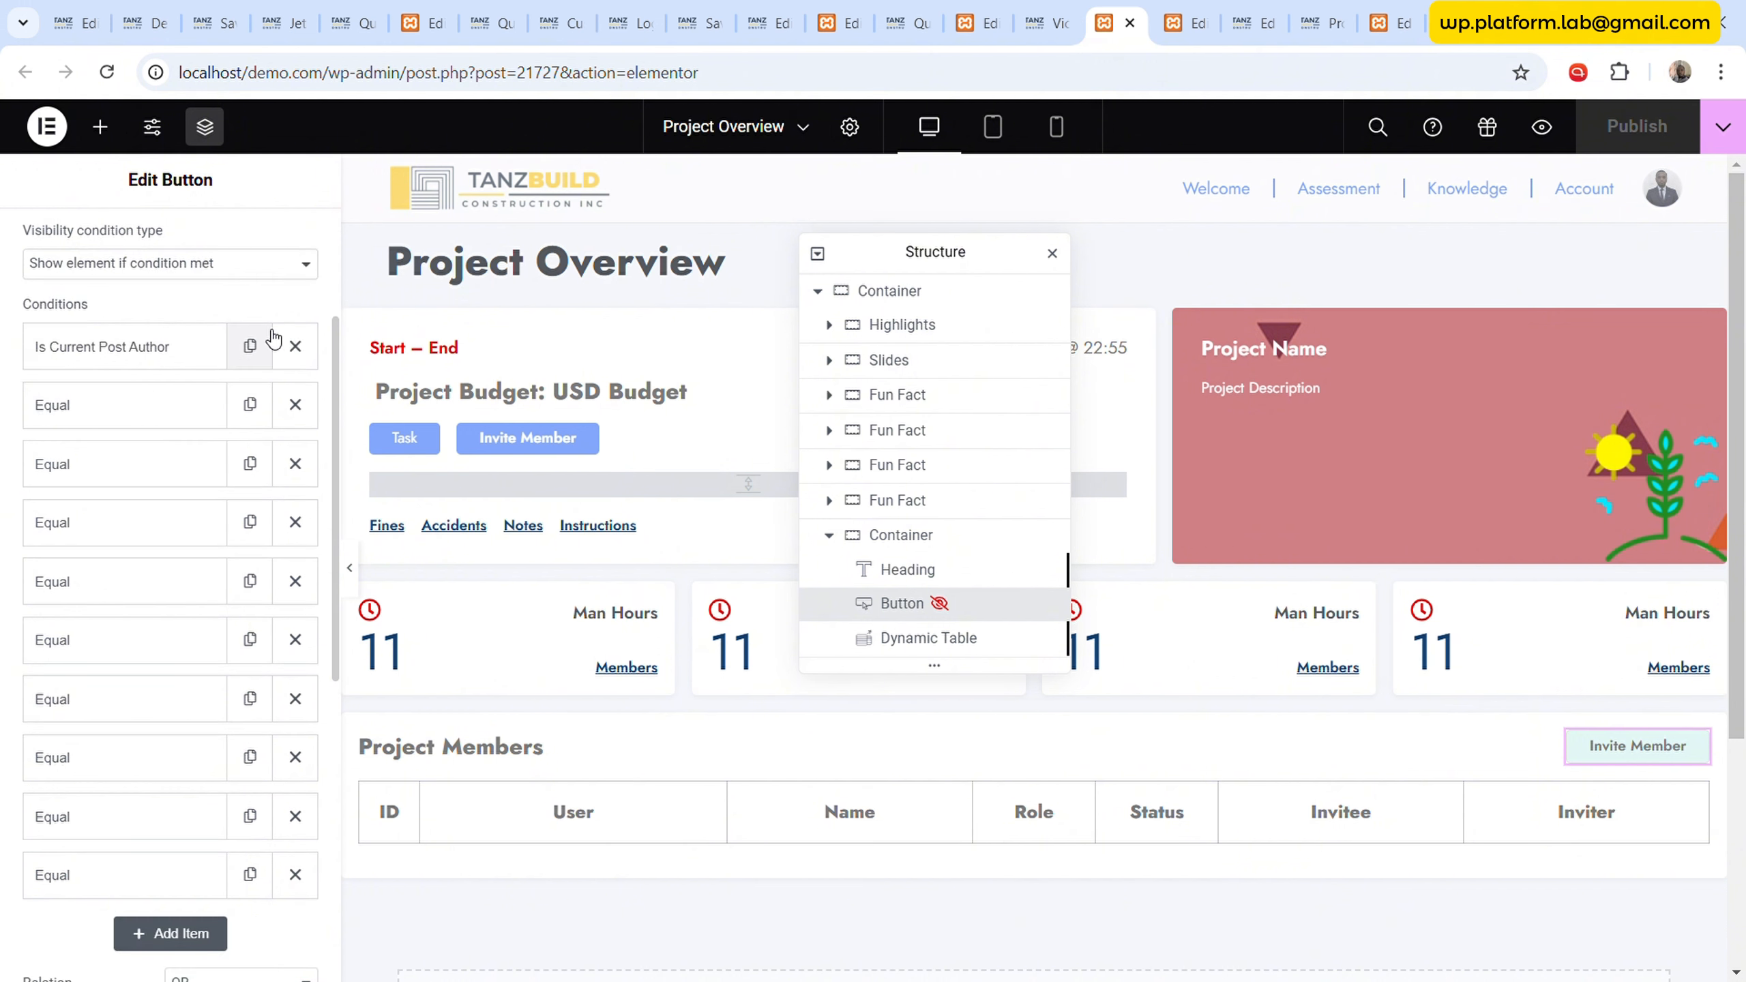
- Replace all existing visibility conditions of the Invite Member button with a single blank one
left_click(295, 346)
left_click(295, 346)
left_click(295, 346)
left_click(296, 346)
left_click(295, 346)
left_click(295, 346)
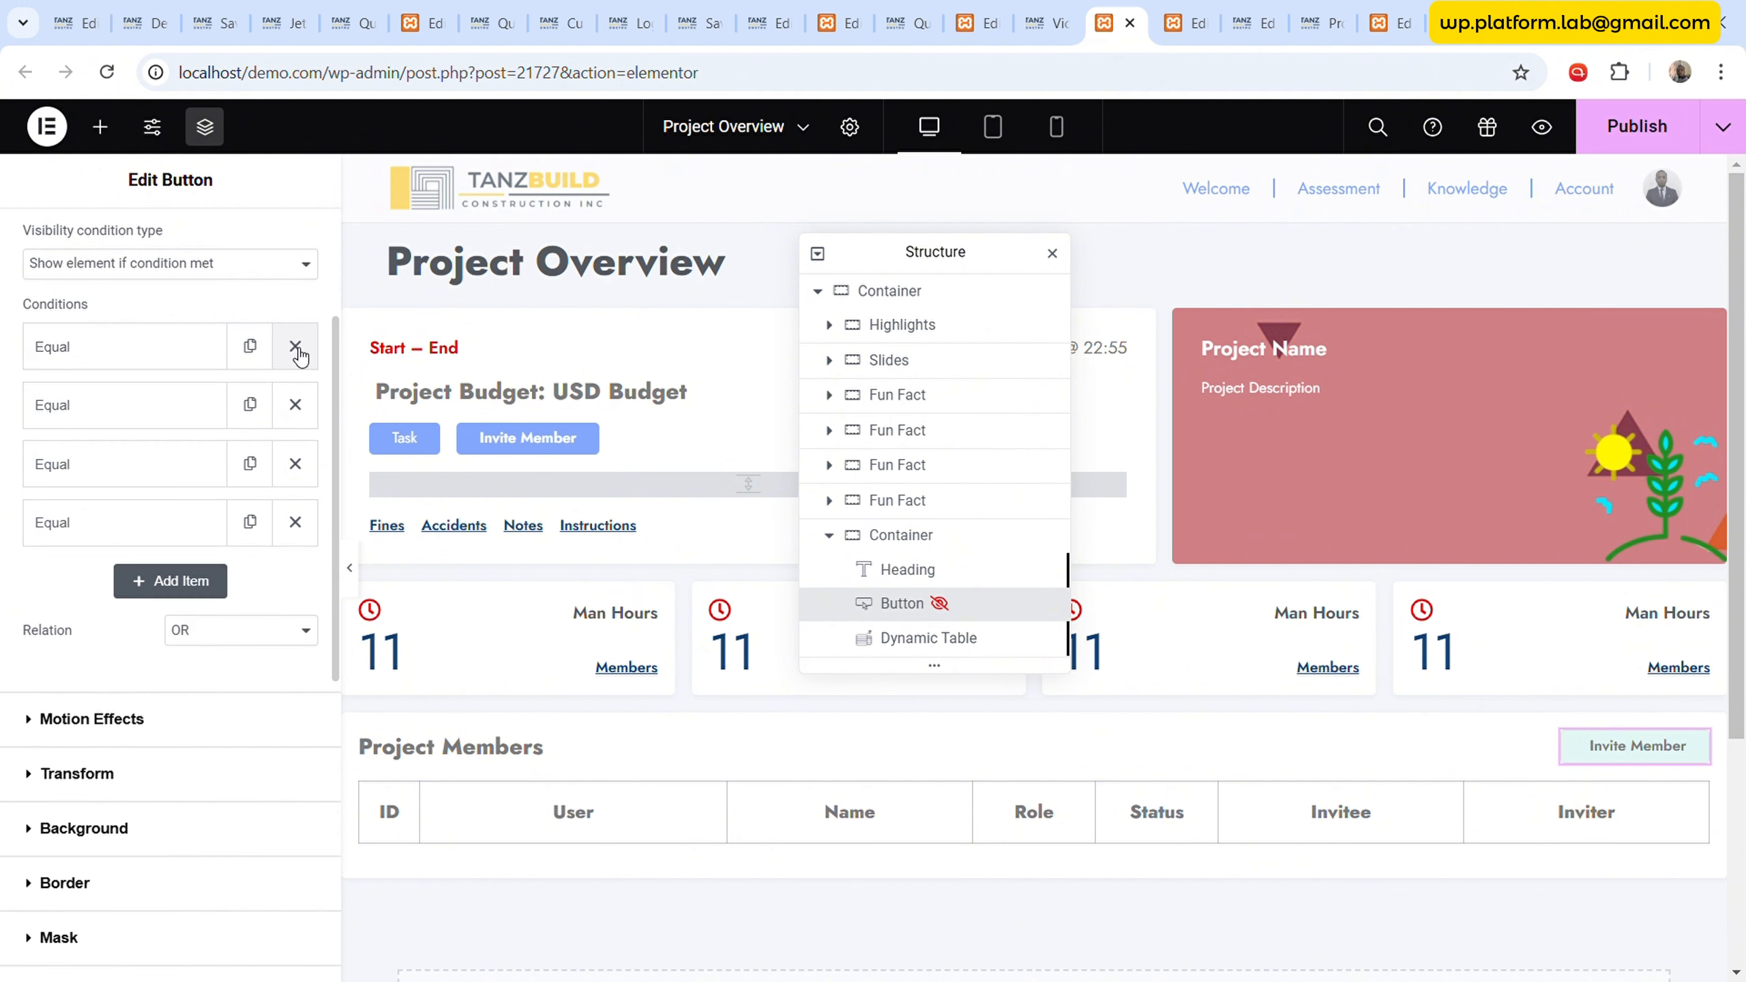
left_click(295, 346)
left_click(296, 345)
left_click(296, 346)
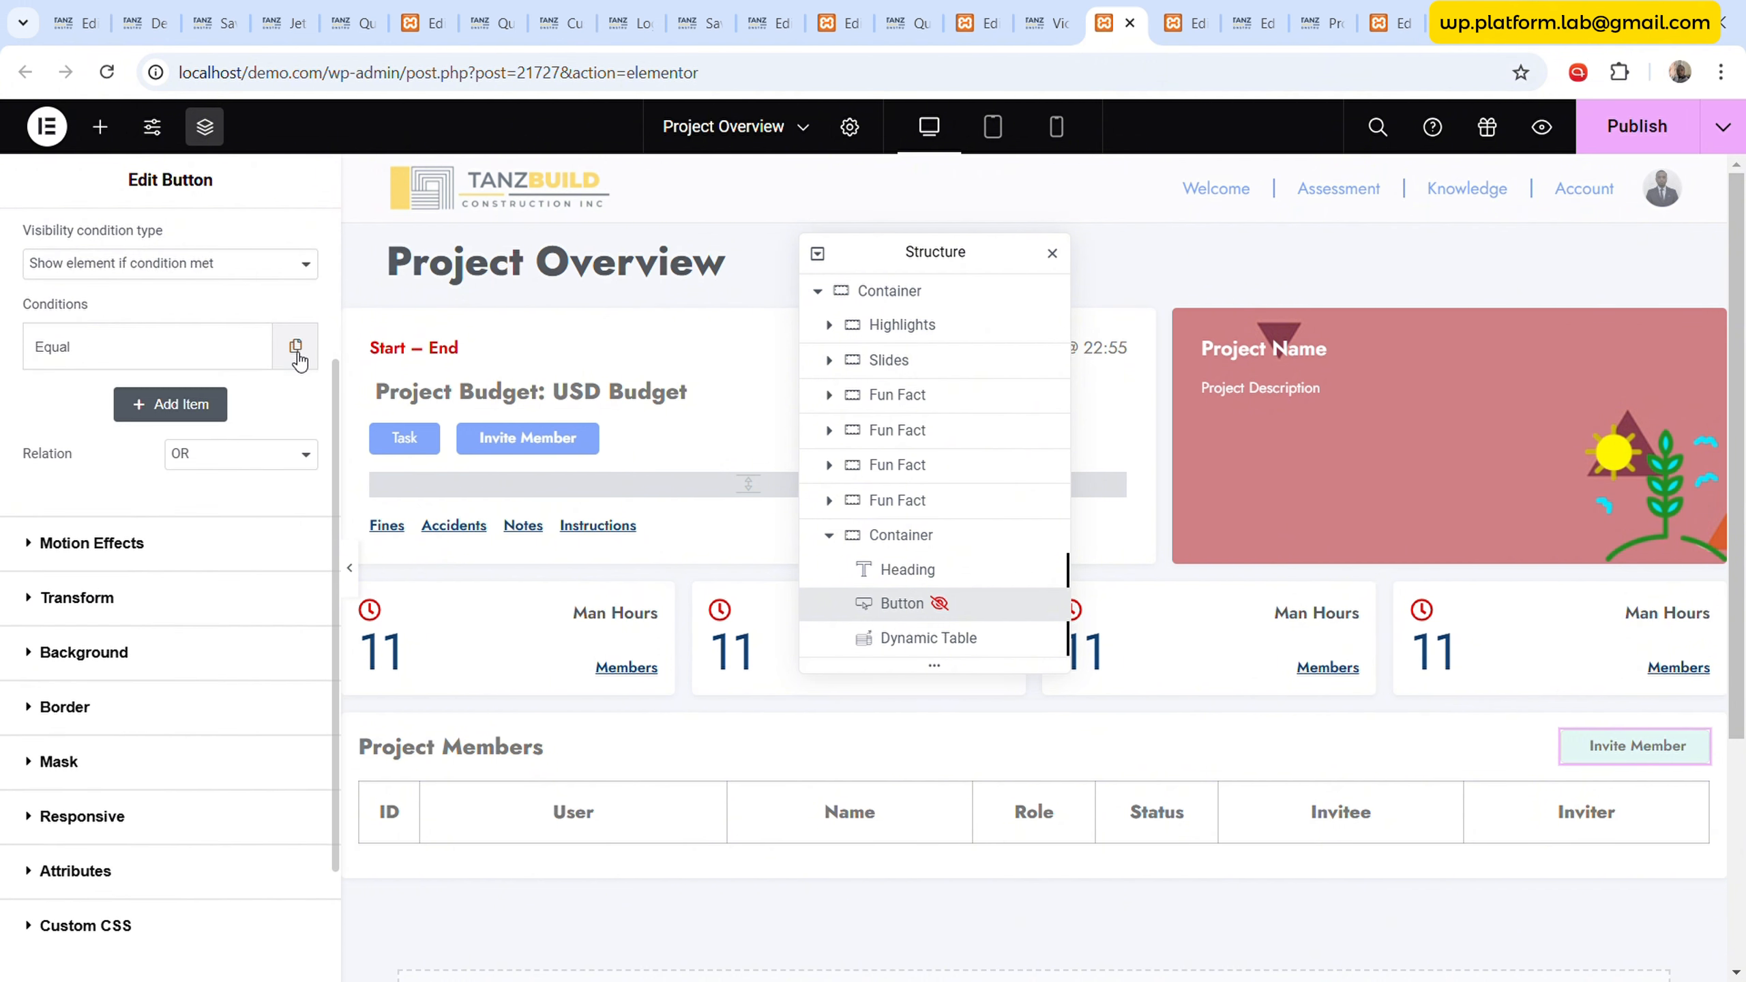
left_click(199, 404)
left_click(296, 346)
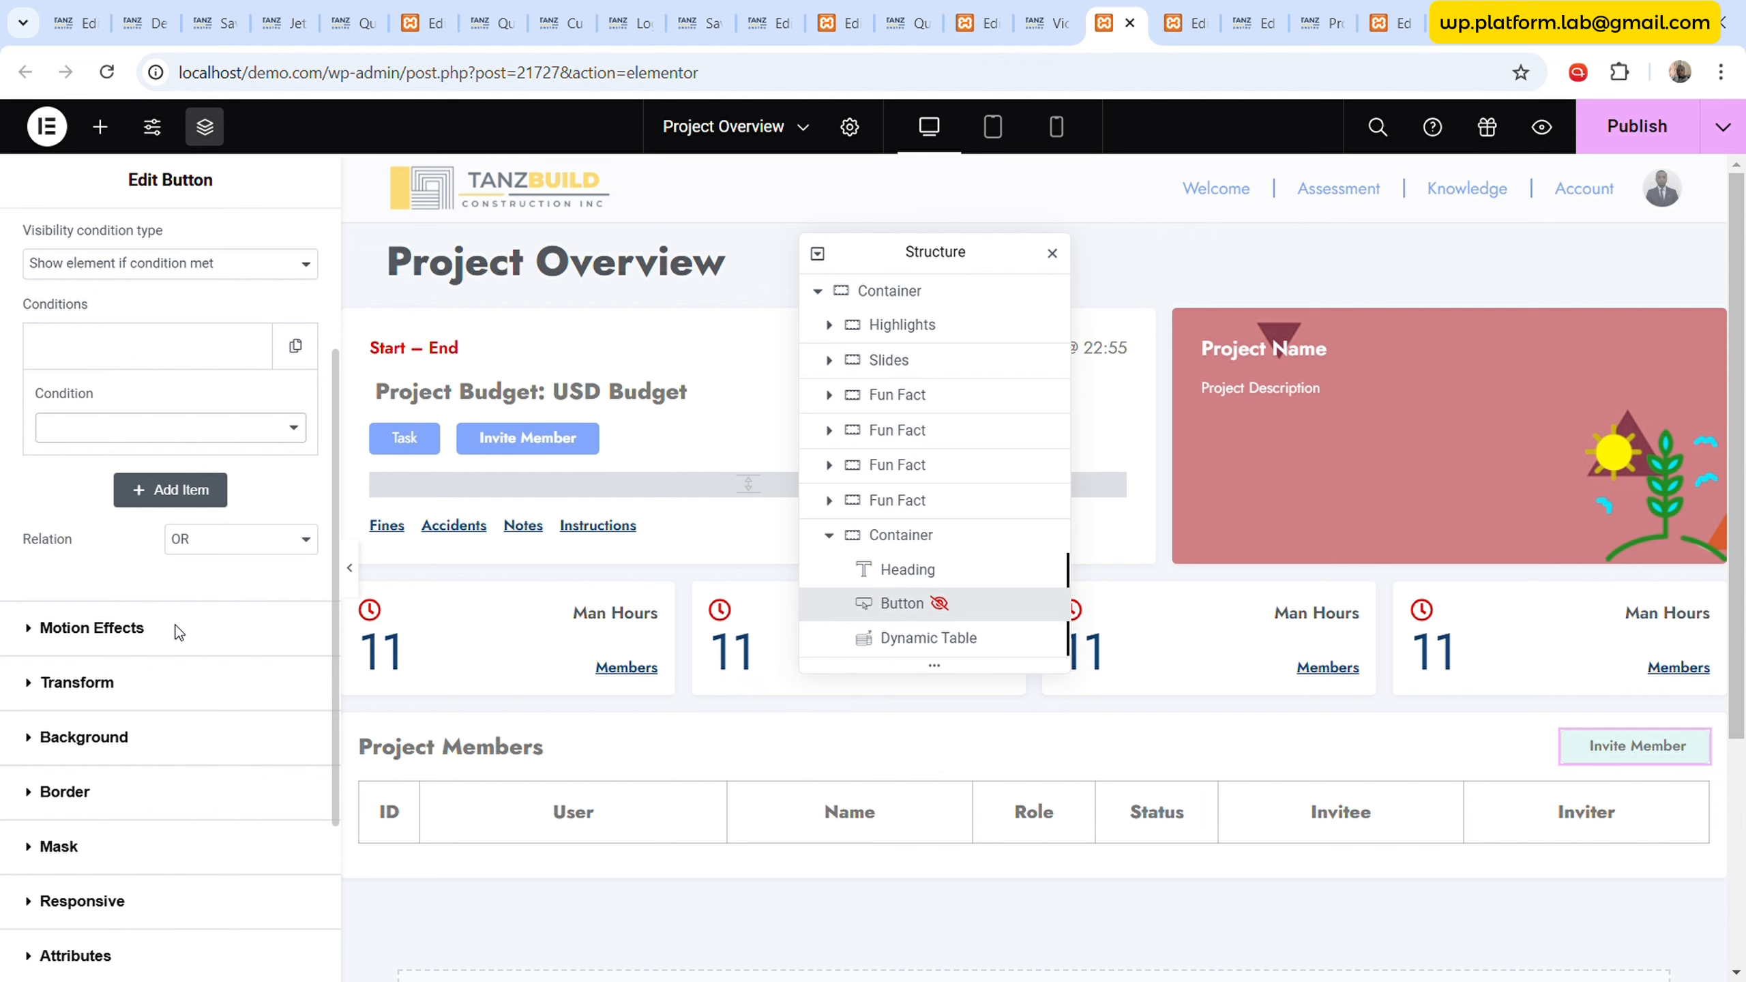
- Set the visibility condition to Equal, with a Macros field that gets properties from the "Cur Project: Check if Active Member" query
left_click(170, 543)
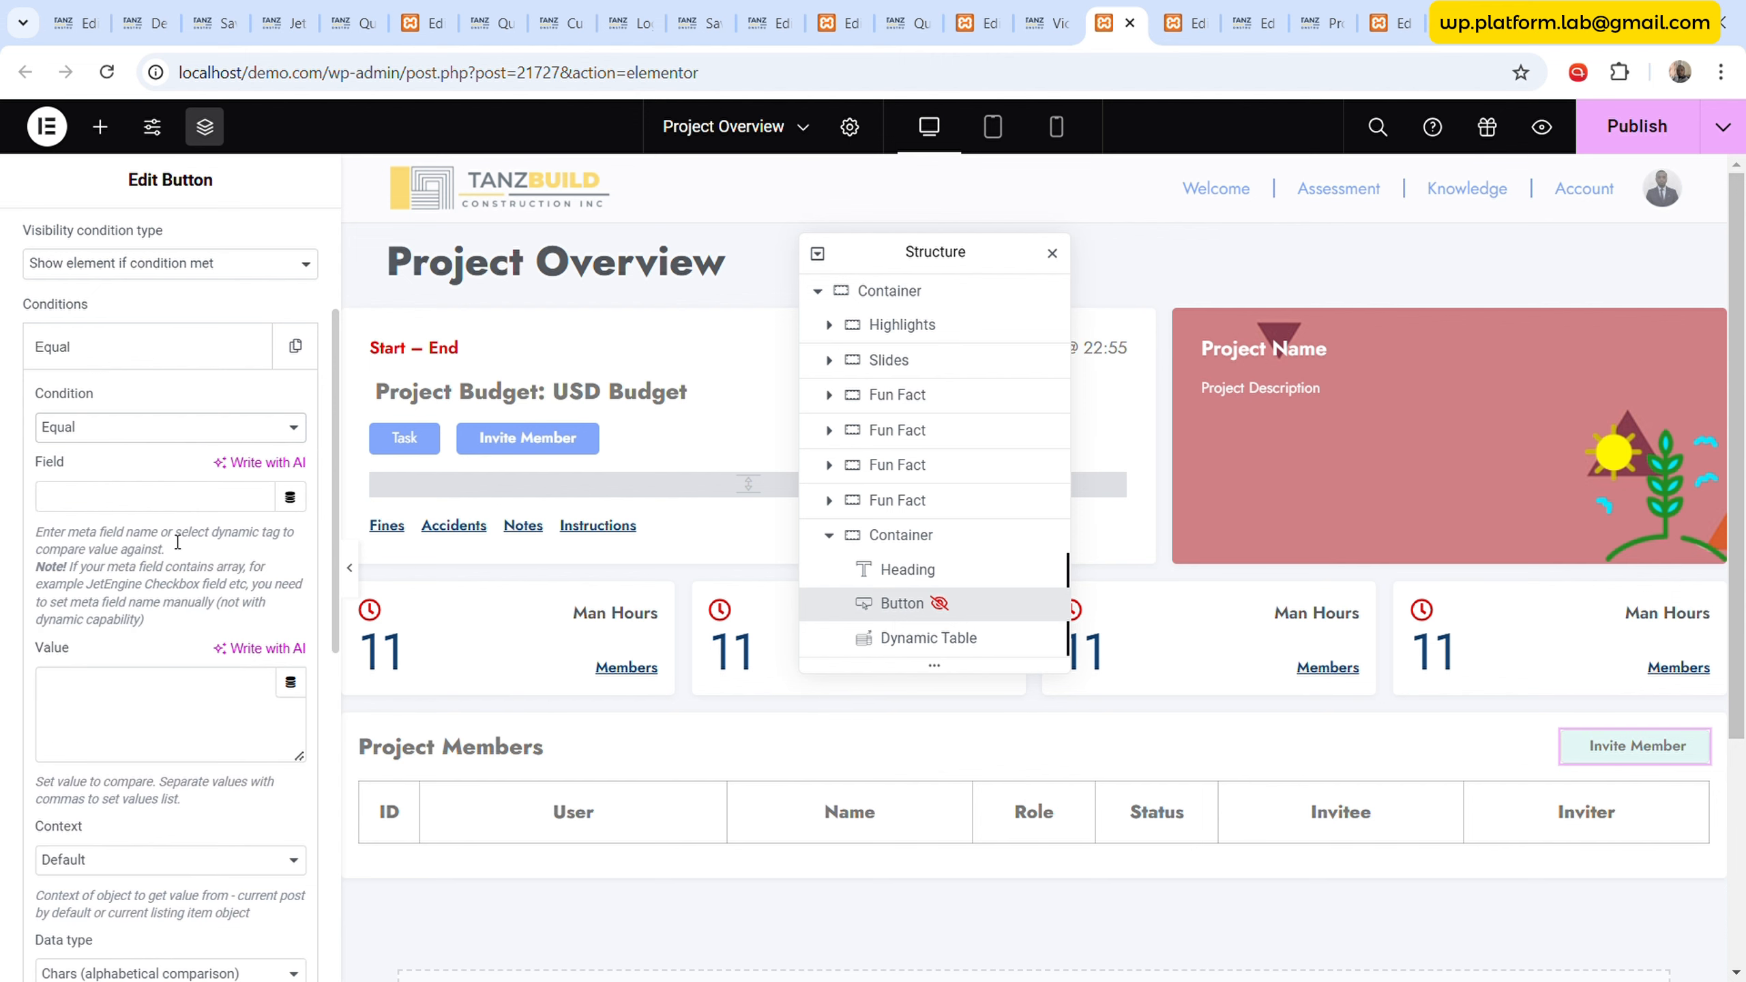
left_click(289, 496)
scroll(156, 682, "down", 5)
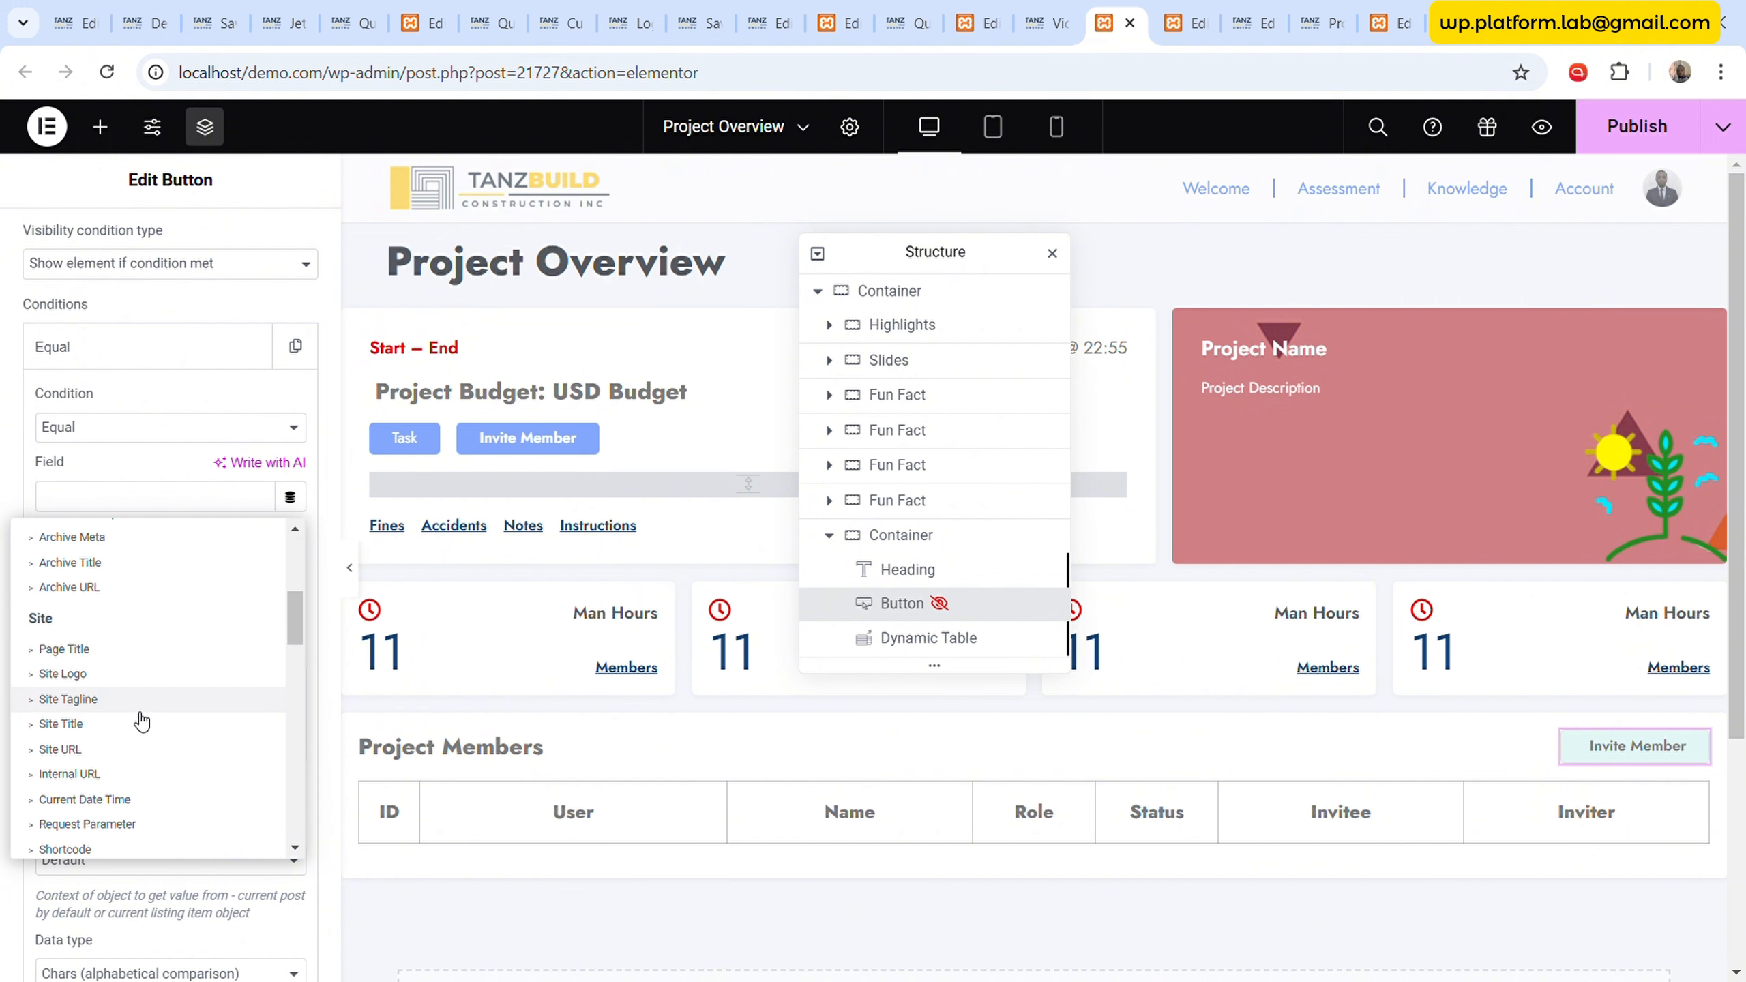
scroll(142, 721, "down", 5)
scroll(142, 721, "down", 10)
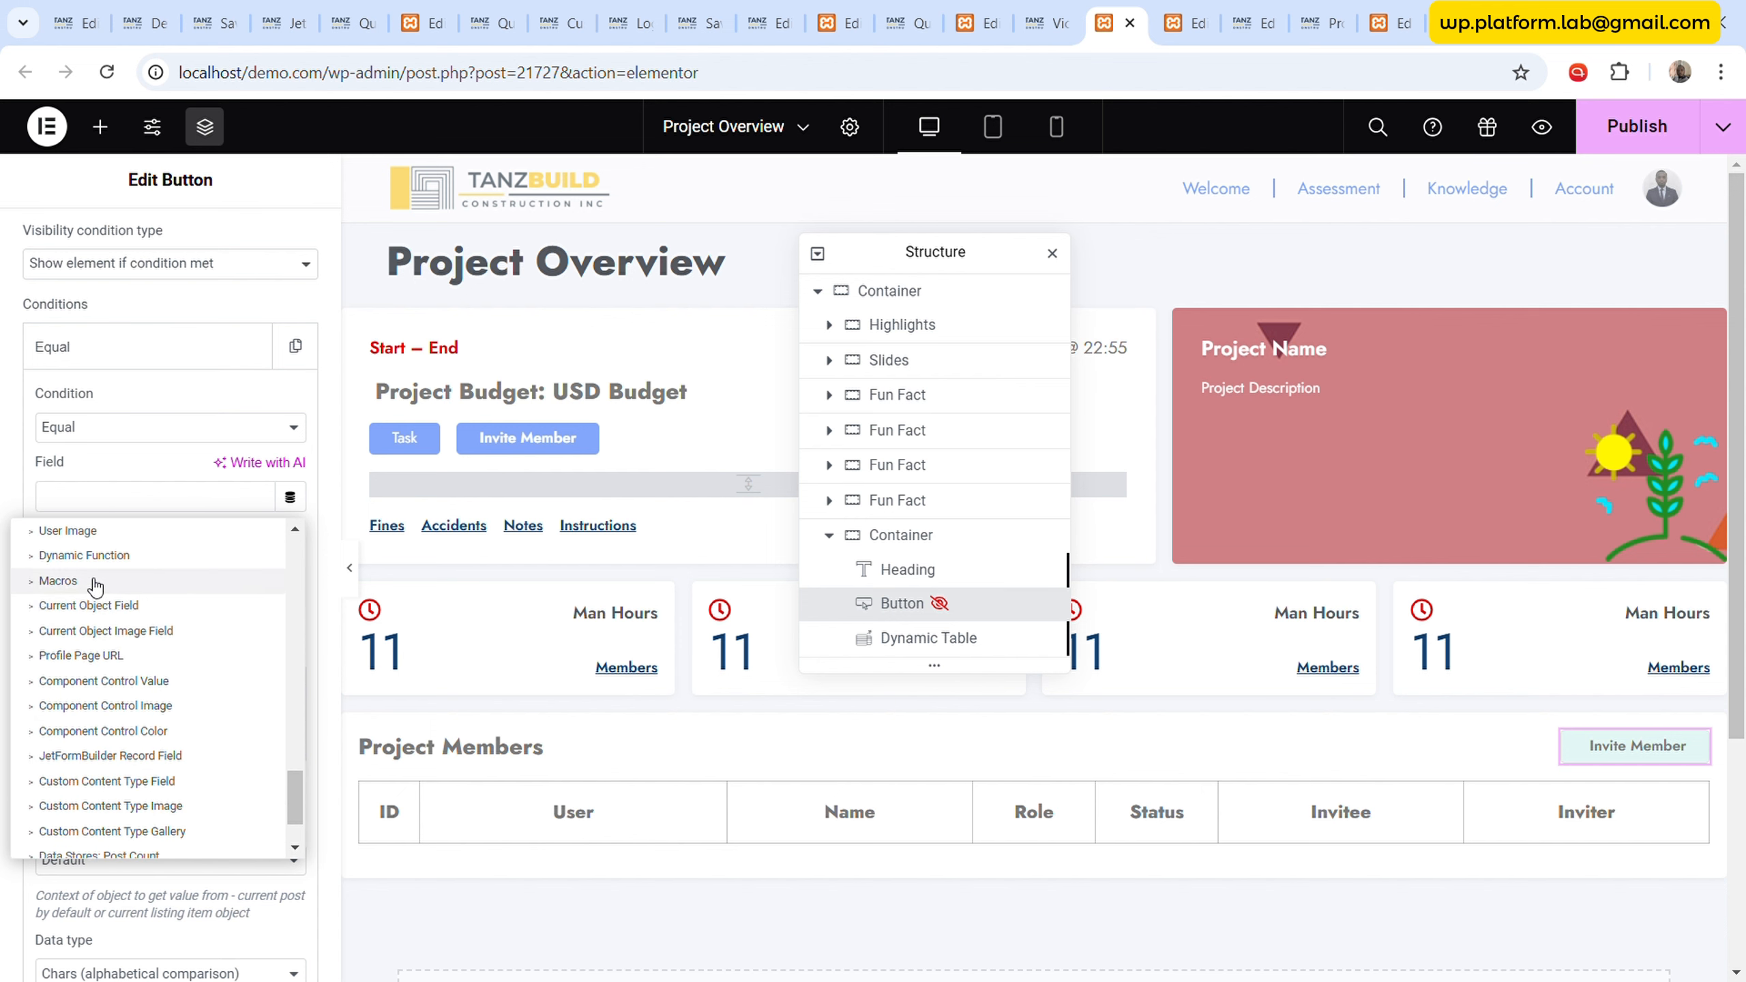
left_click(69, 581)
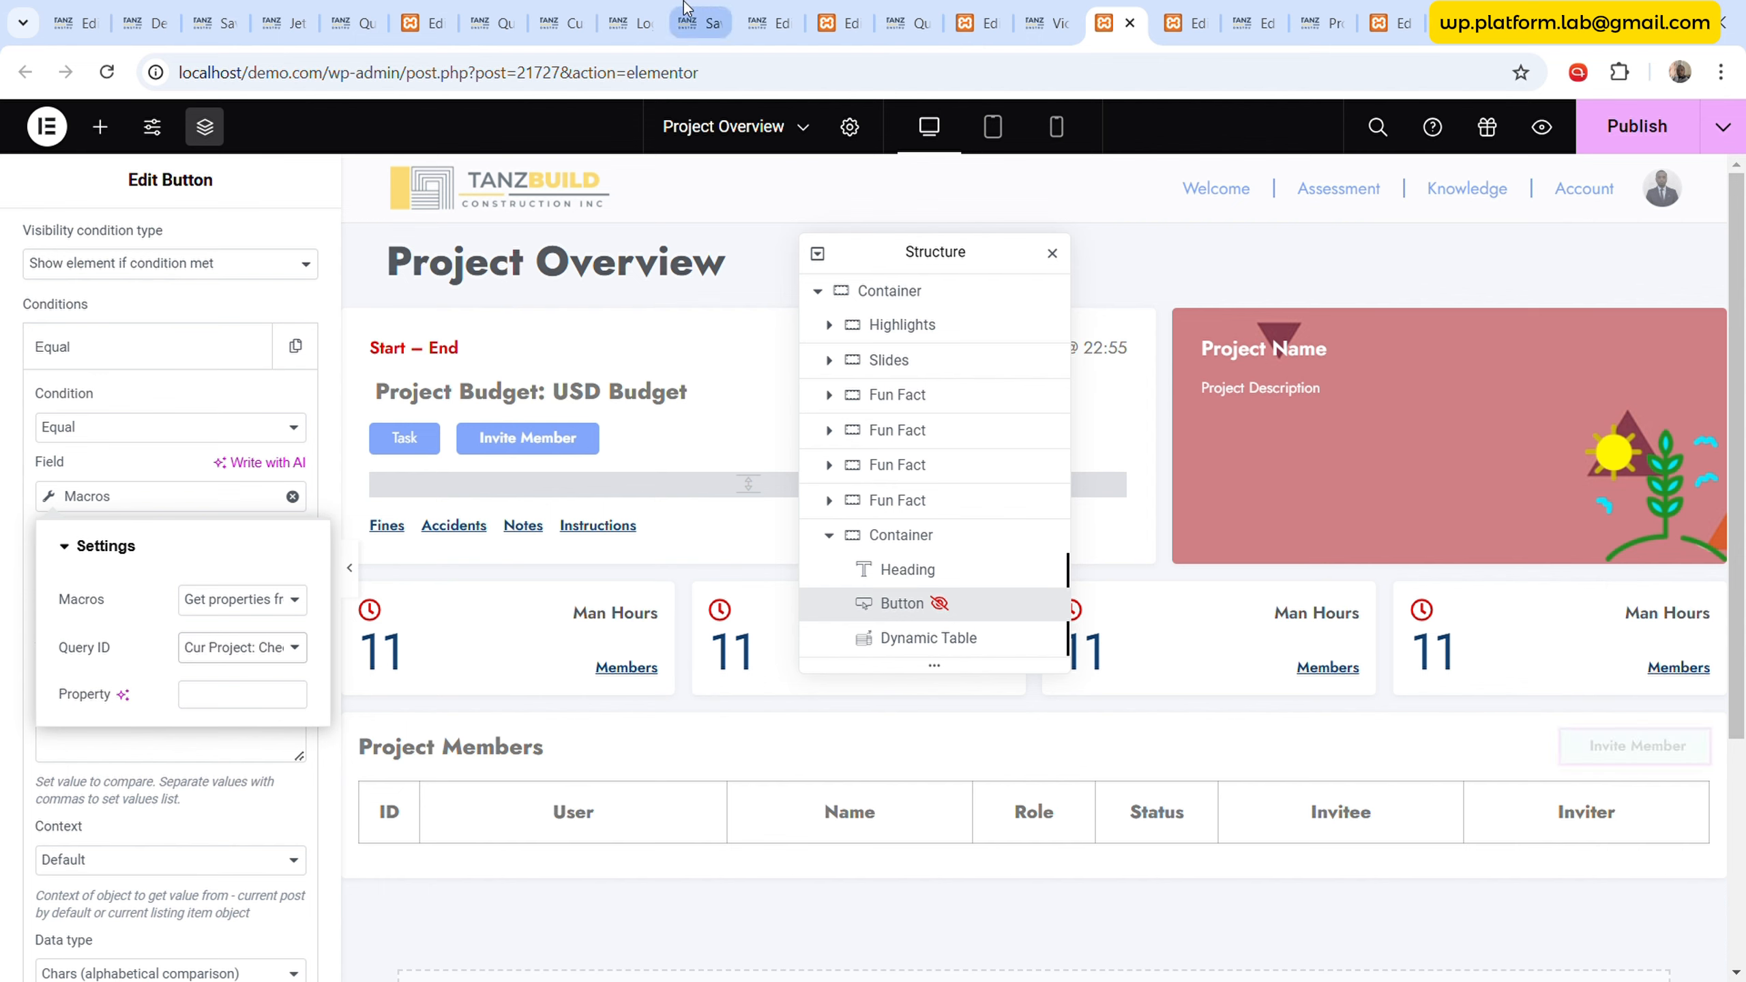
- Check the field name in the active member query and set the macro's property to member_role
left_click(907, 22)
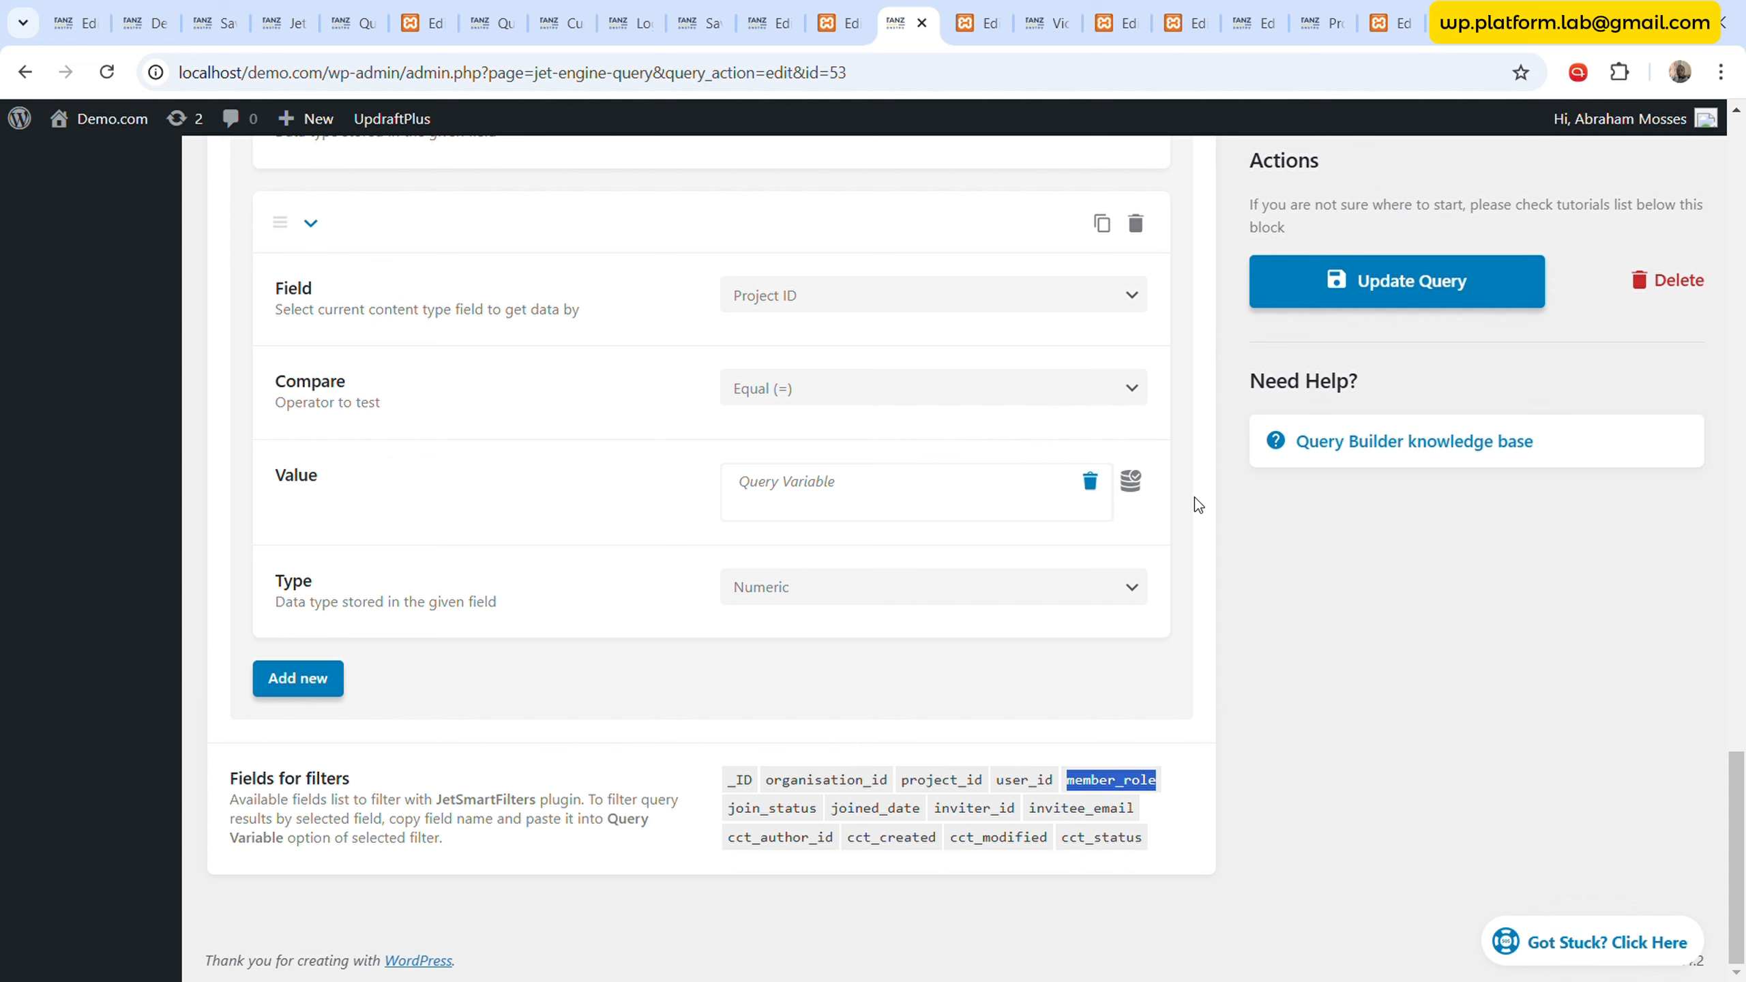
left_click(1049, 22)
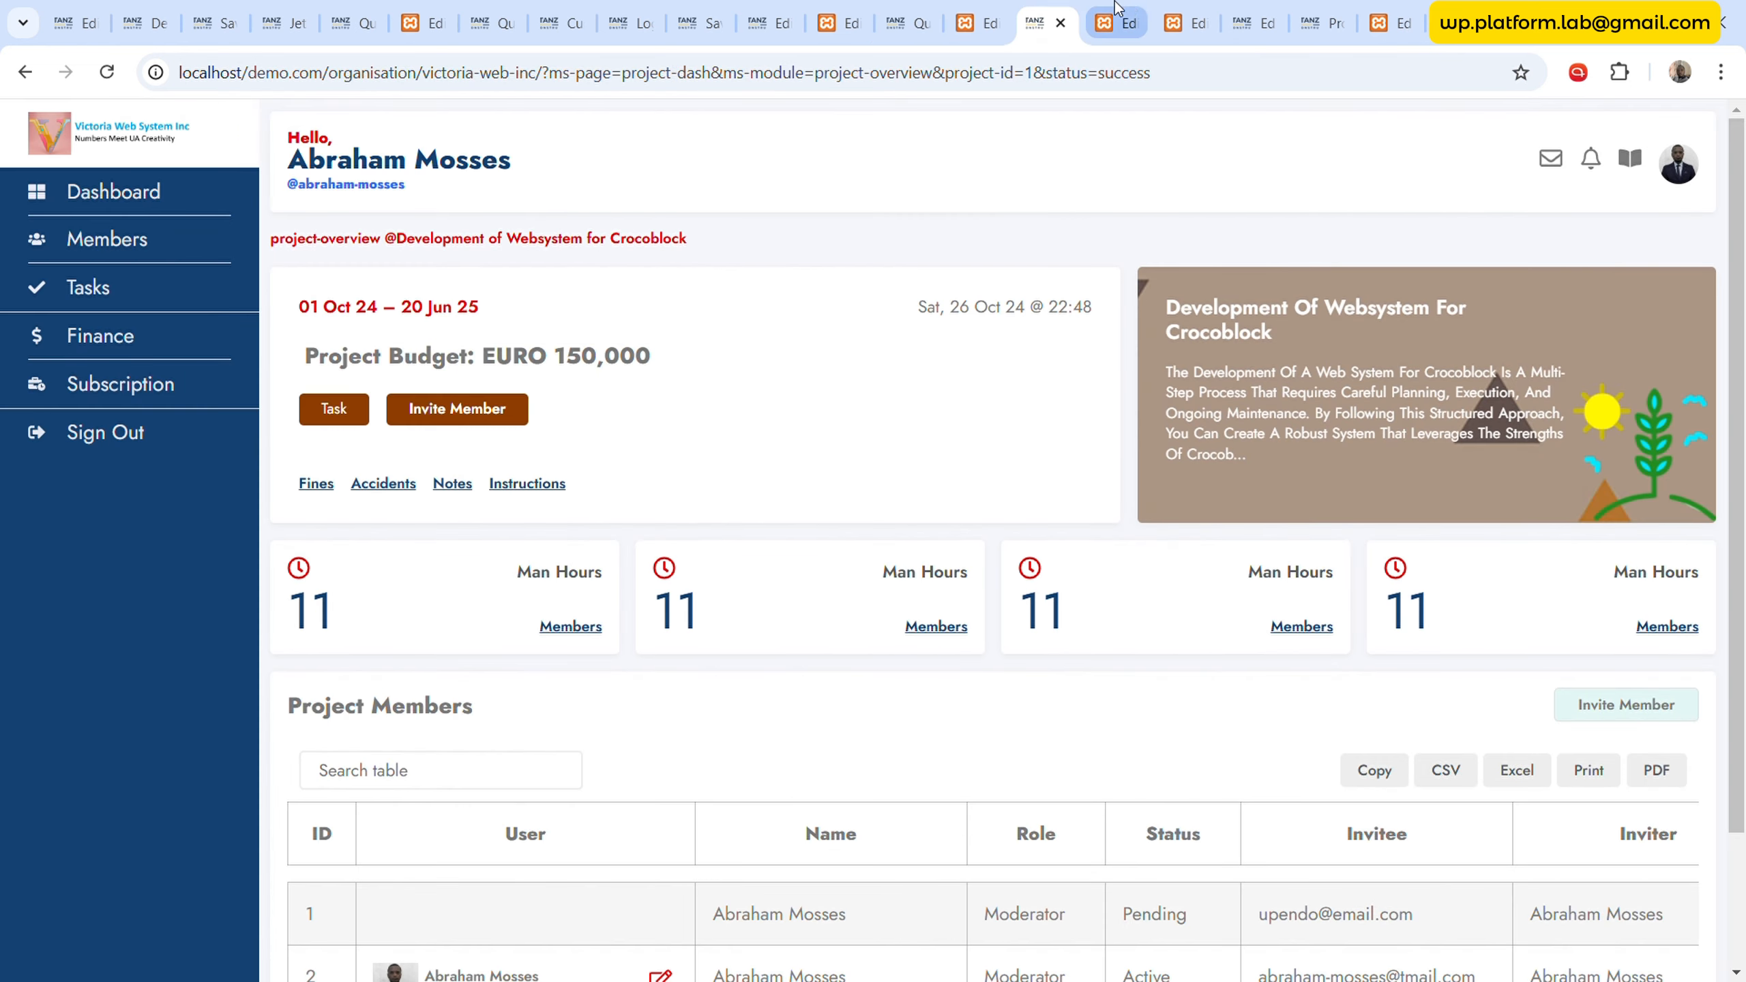
left_click(1121, 23)
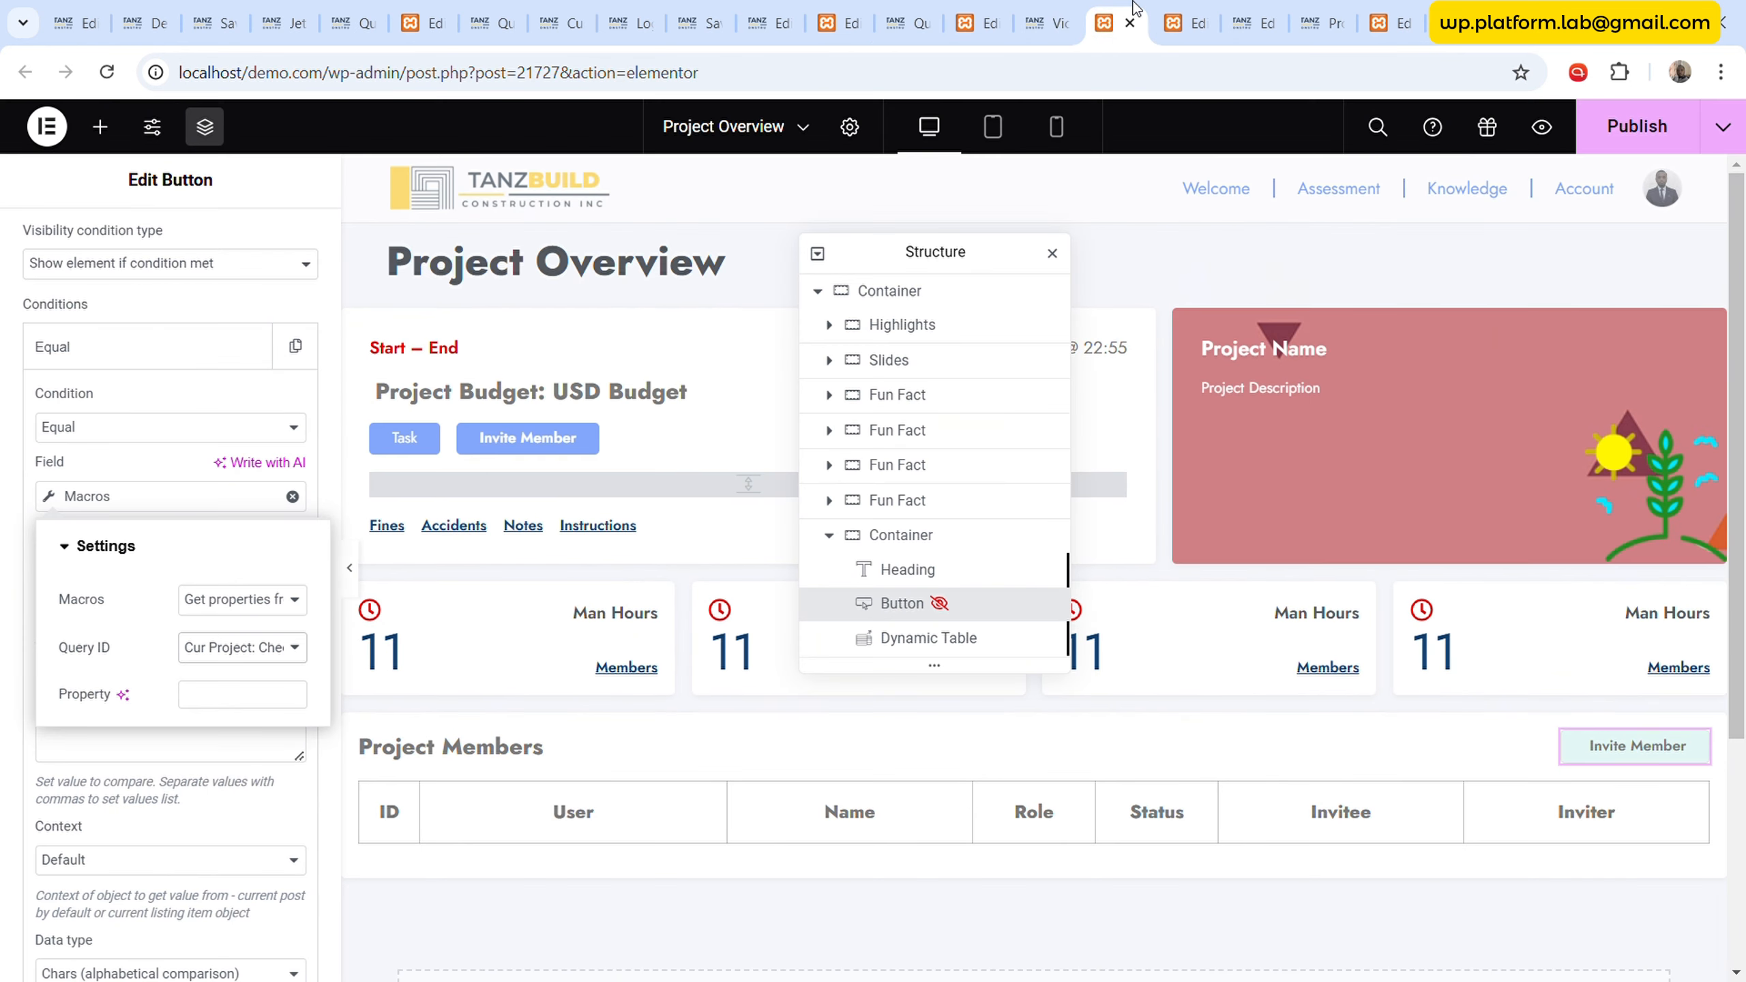
left_click(235, 707)
type("member_role")
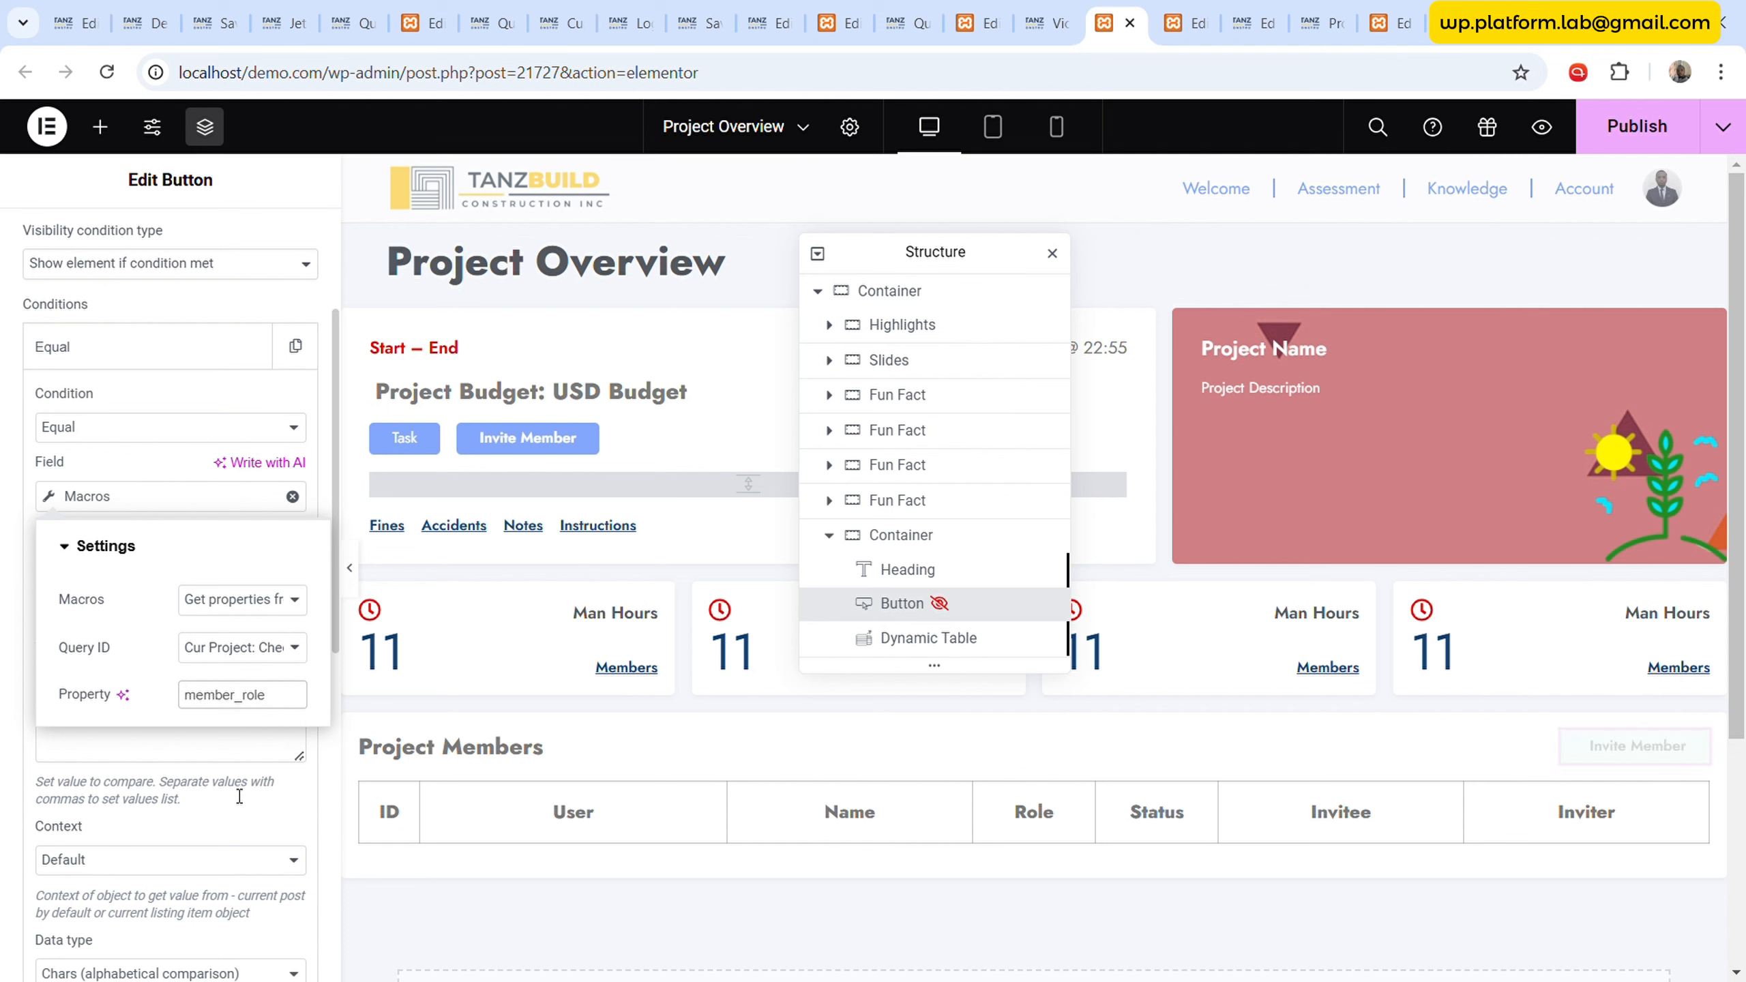
- Close the macro settings and open the JetEngine dashboard in a separate tab from the active member query page
left_click(252, 826)
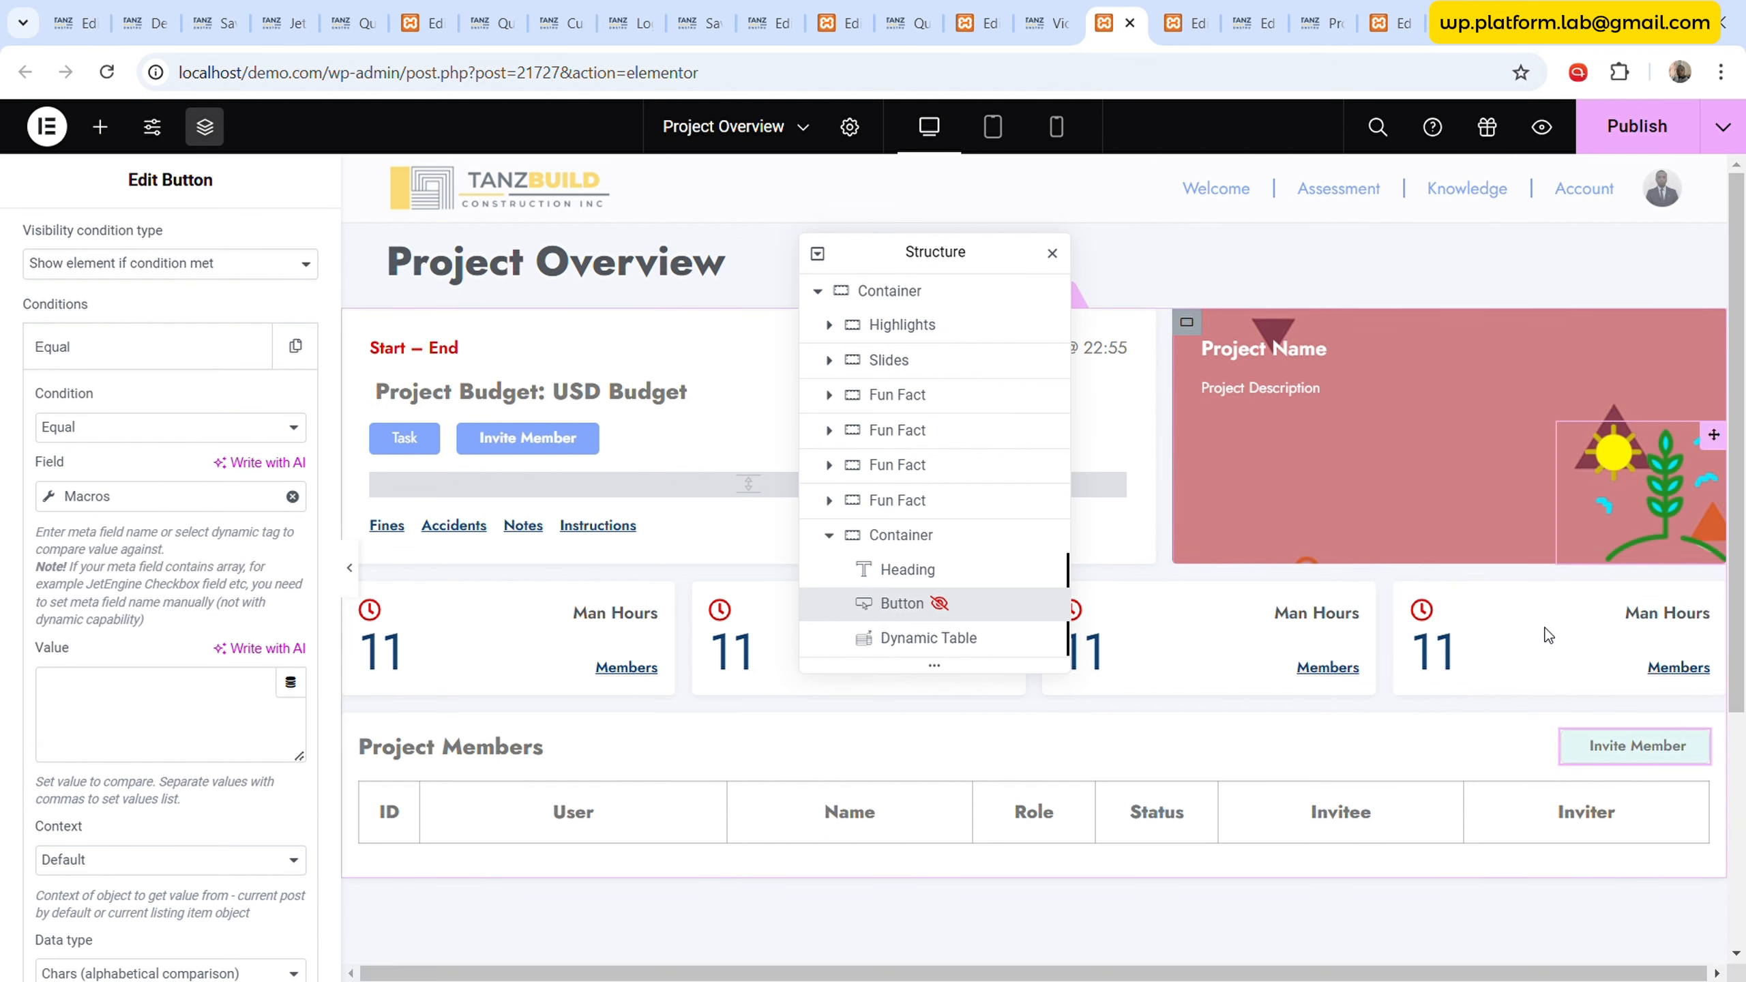
left_click(206, 706)
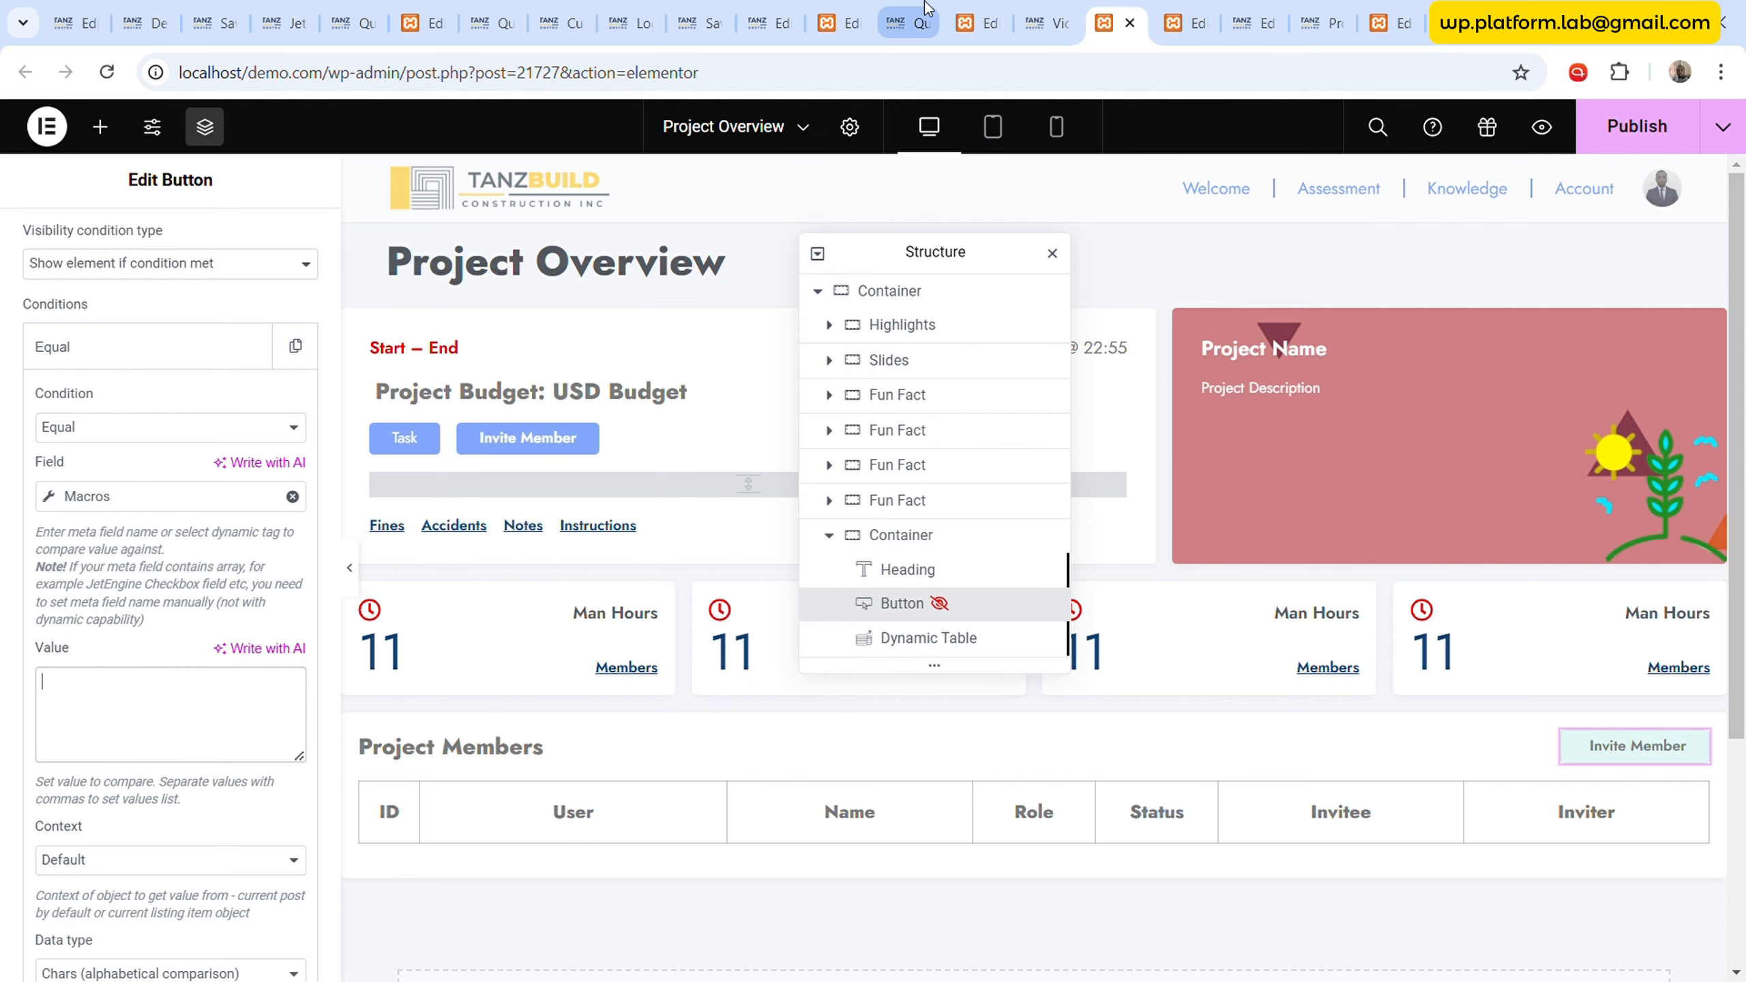
left_click(909, 22)
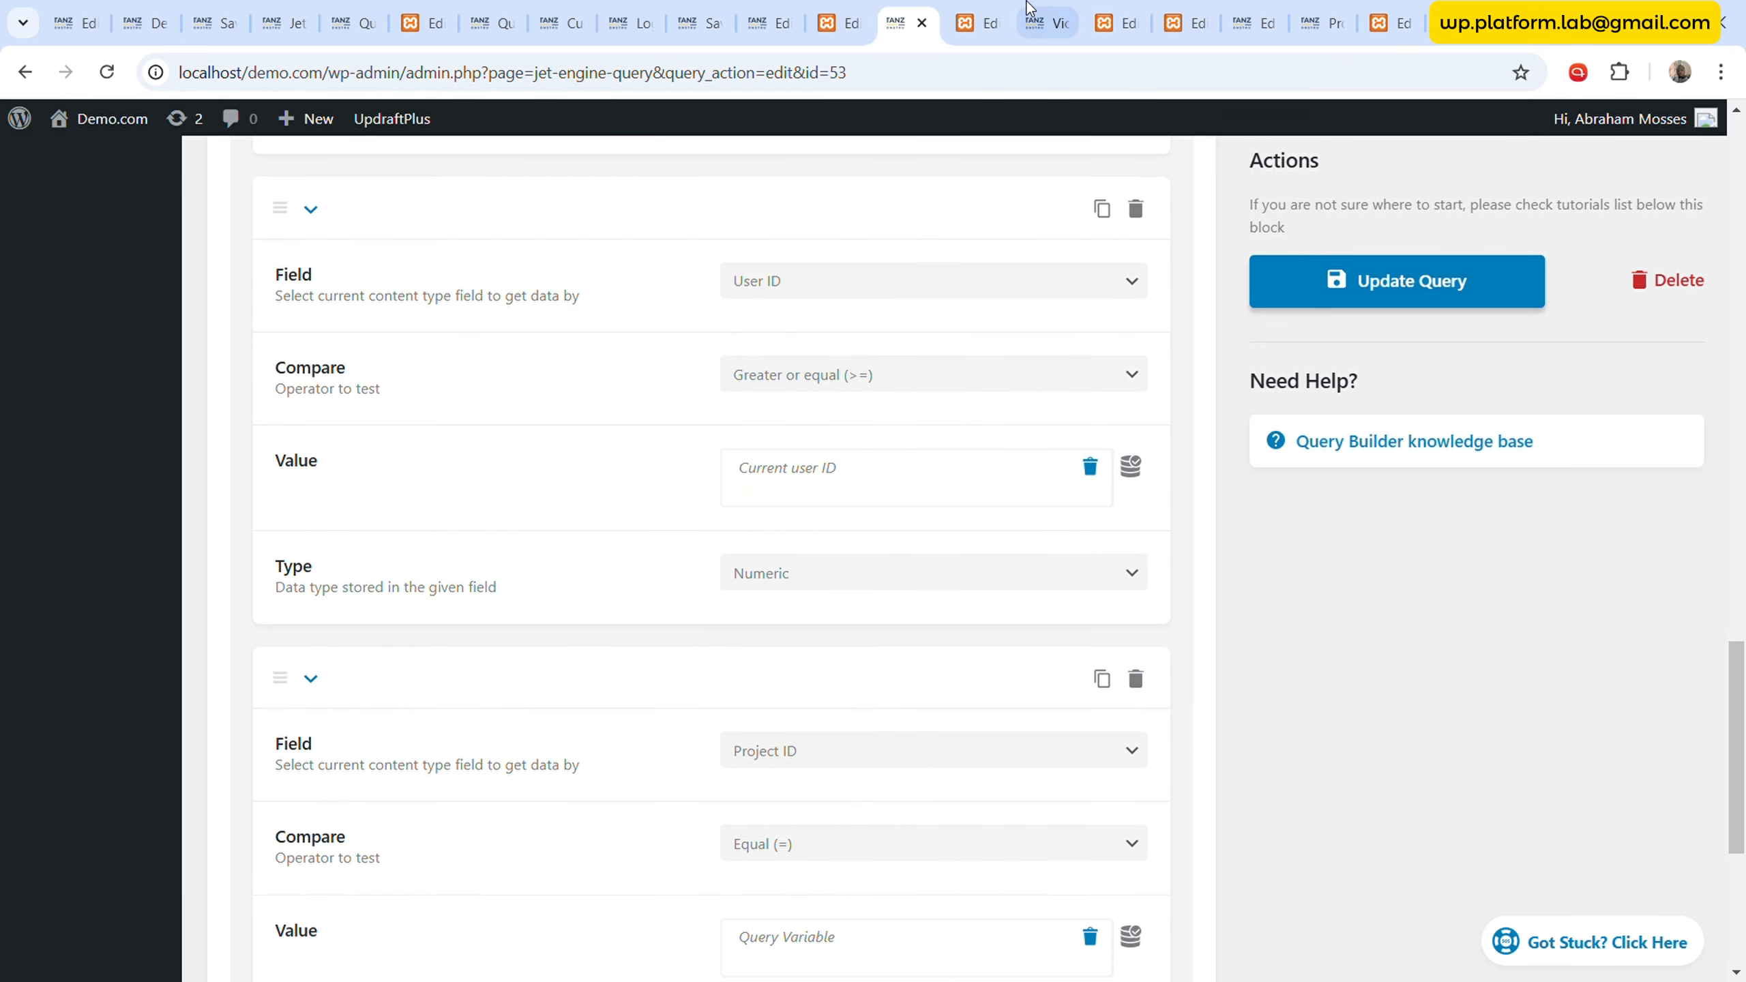
left_click(979, 19)
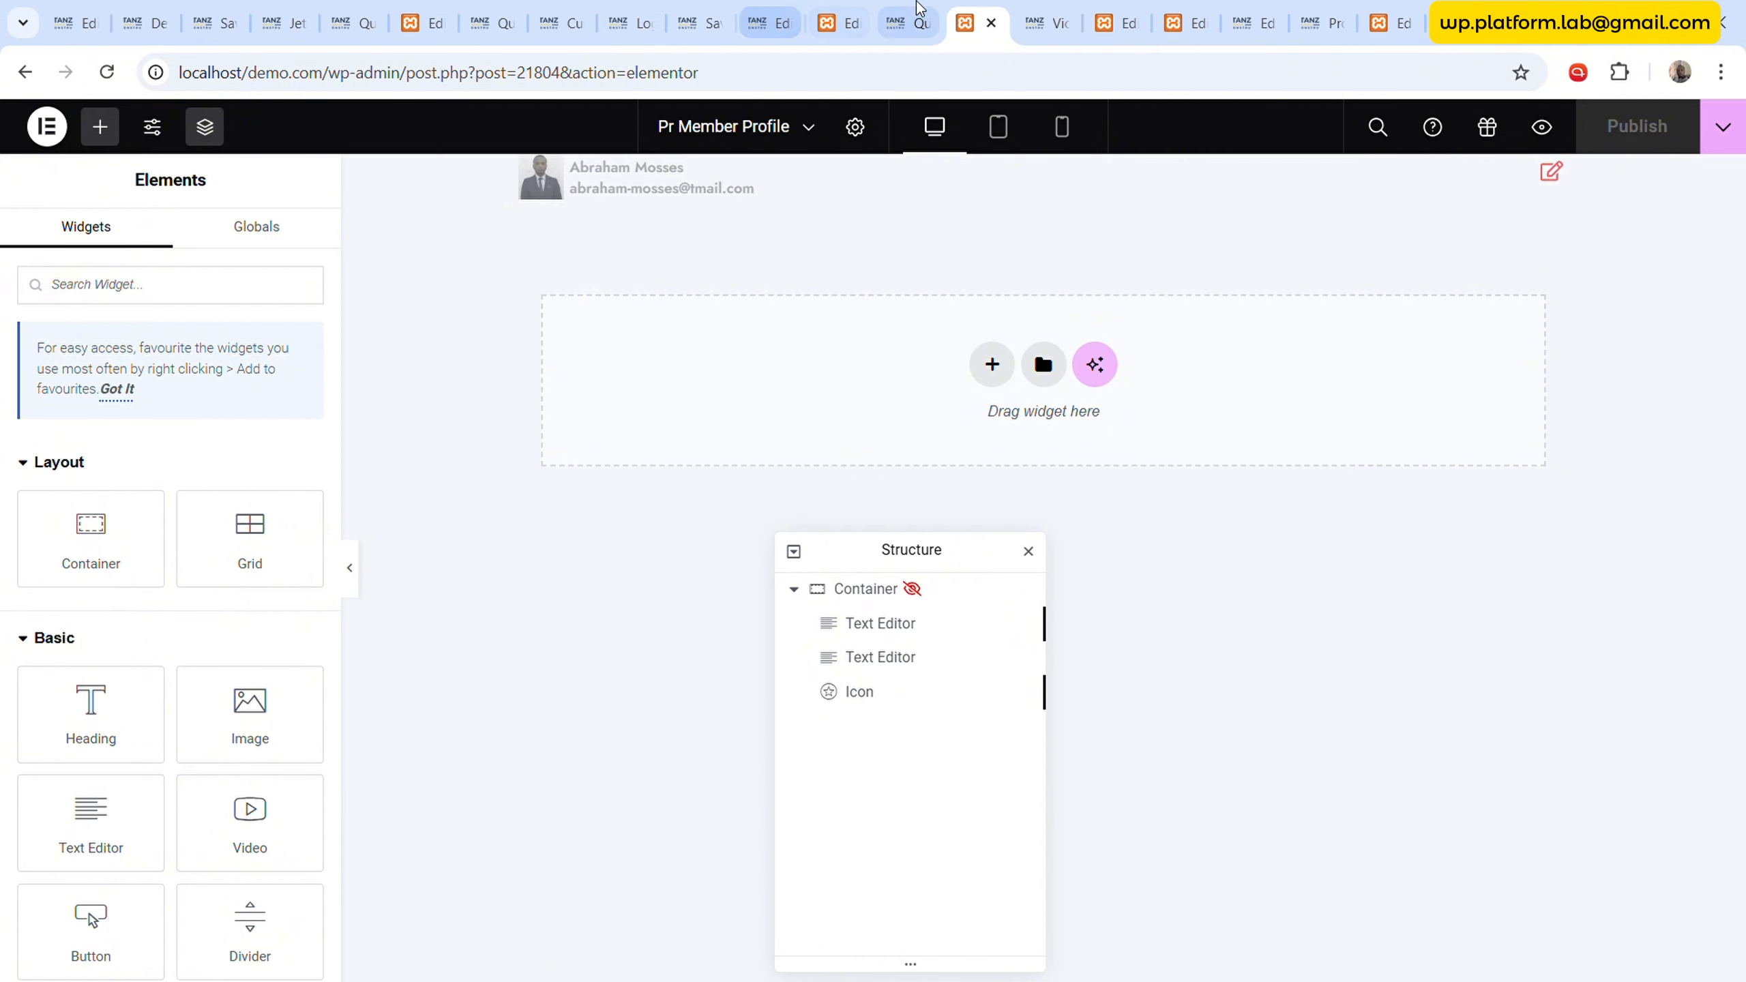
left_click(907, 23)
scroll(316, 494, "up", 10)
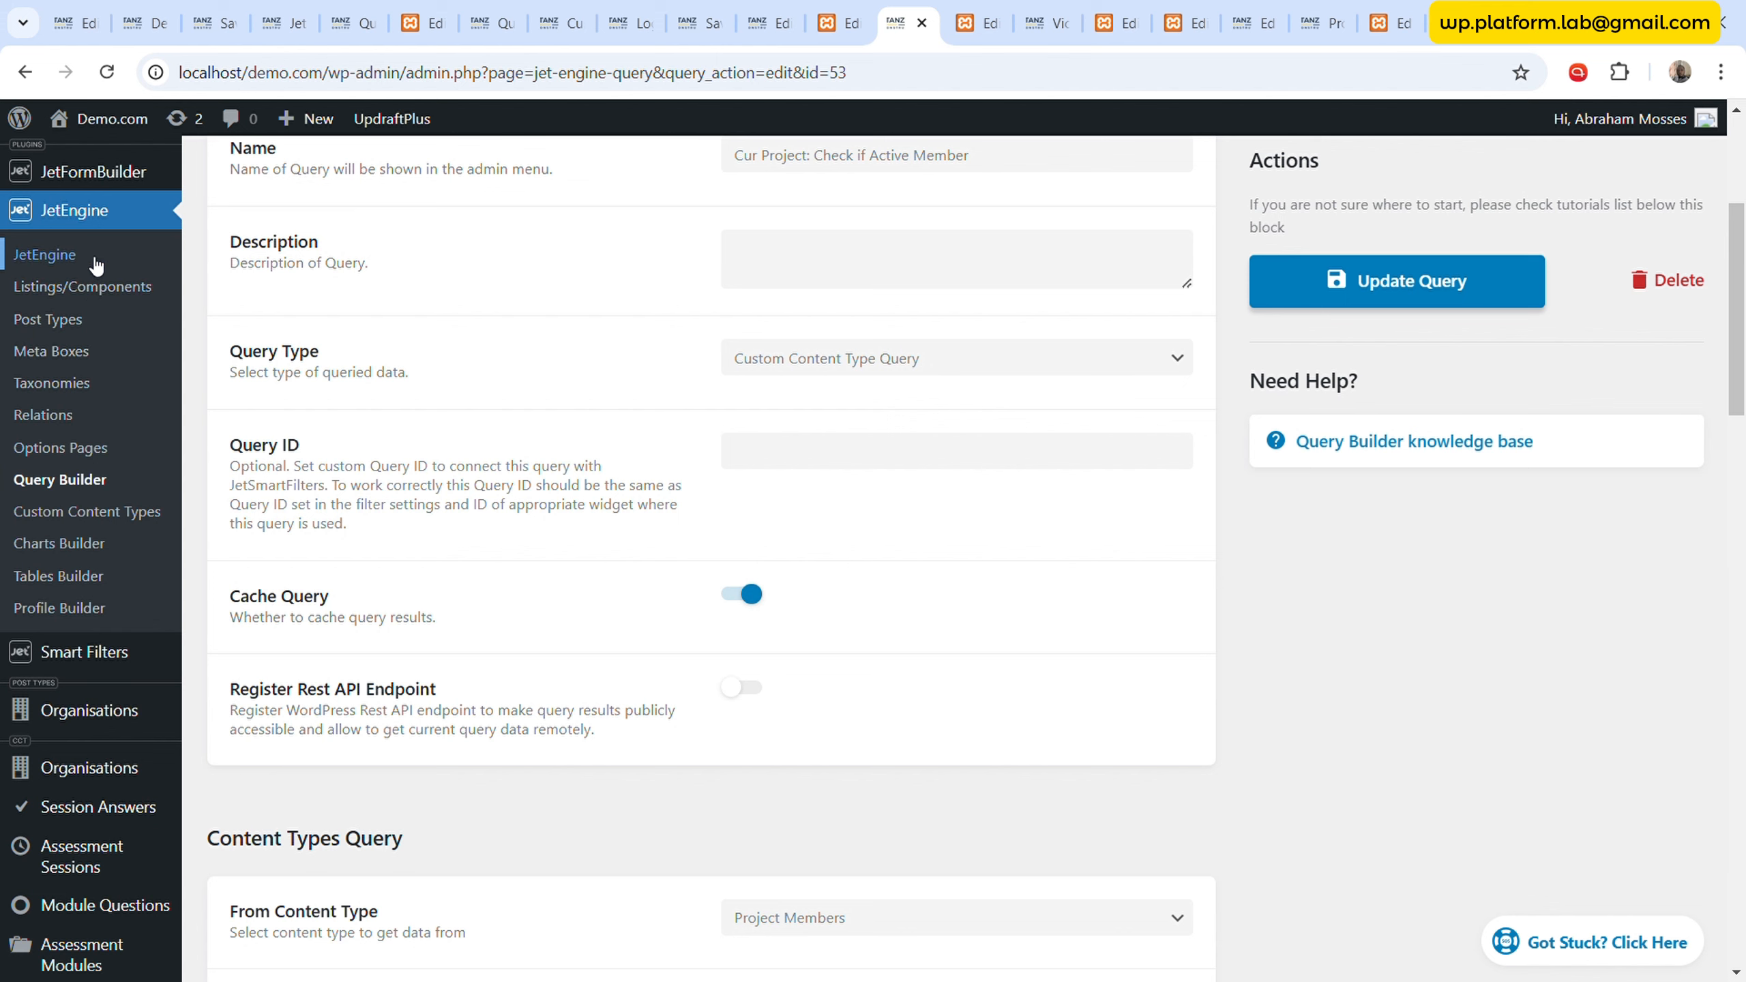
left_click(942, 7)
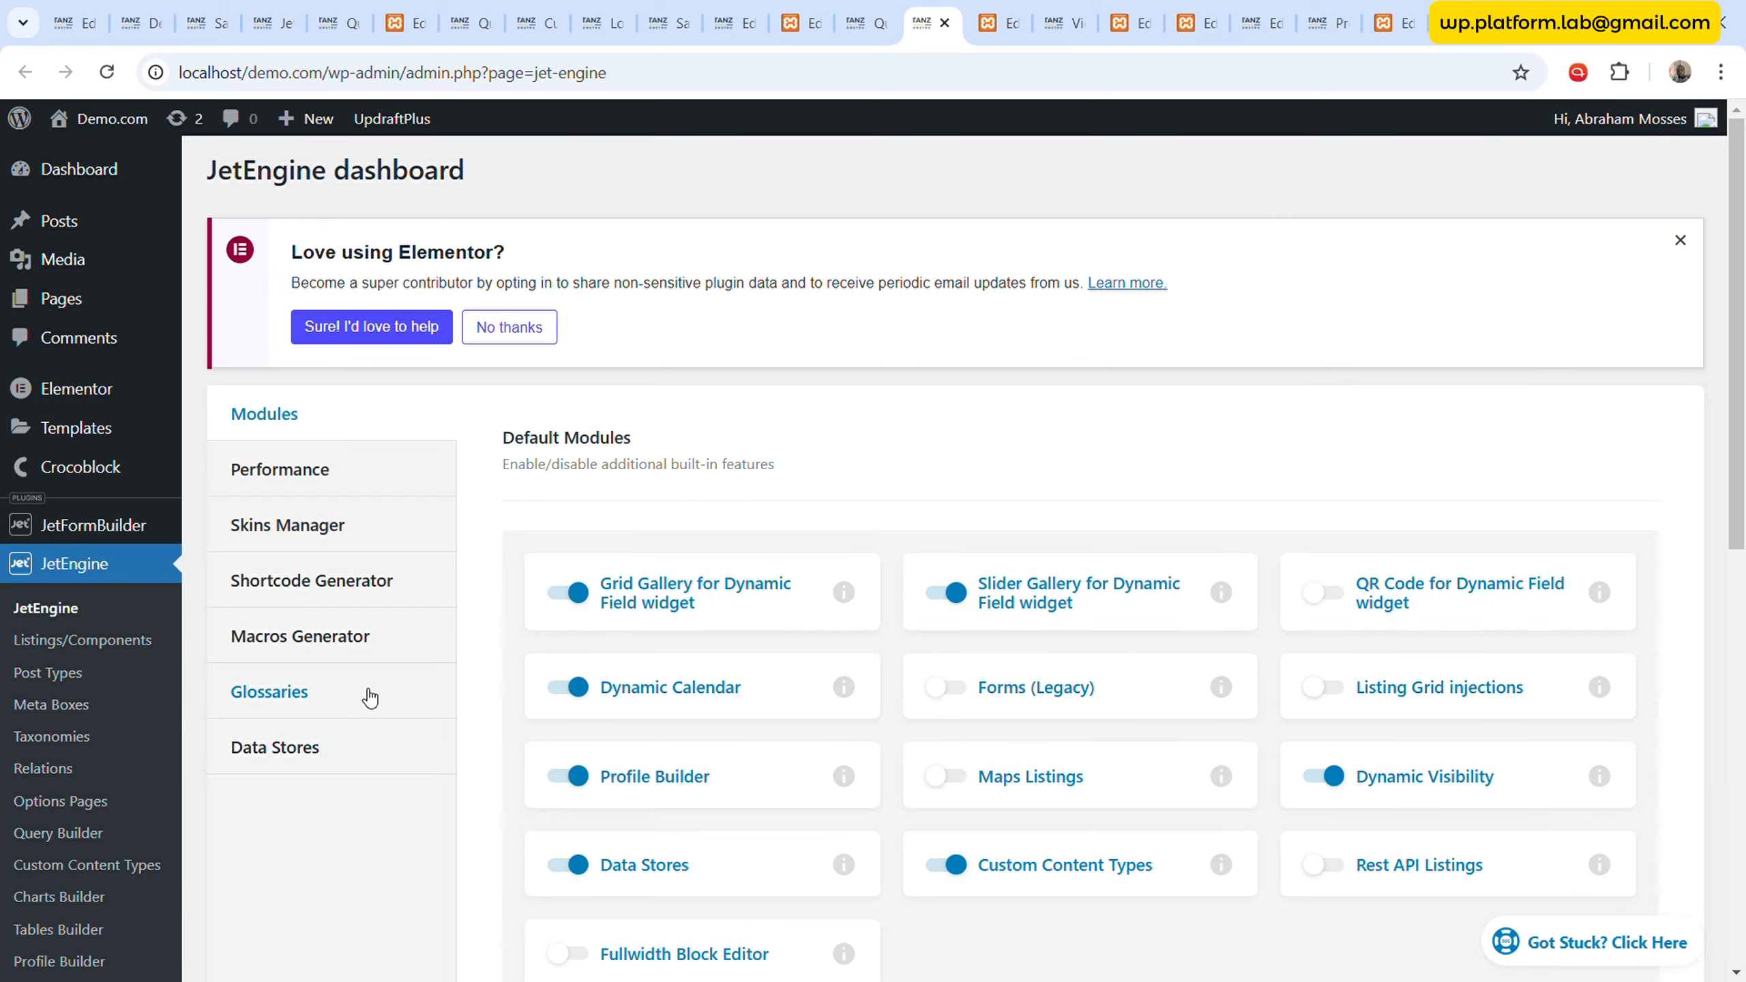
- Copy the field value of the Super Admin item in the Roles glossary
left_click(369, 698)
scroll(719, 603, "down", 8)
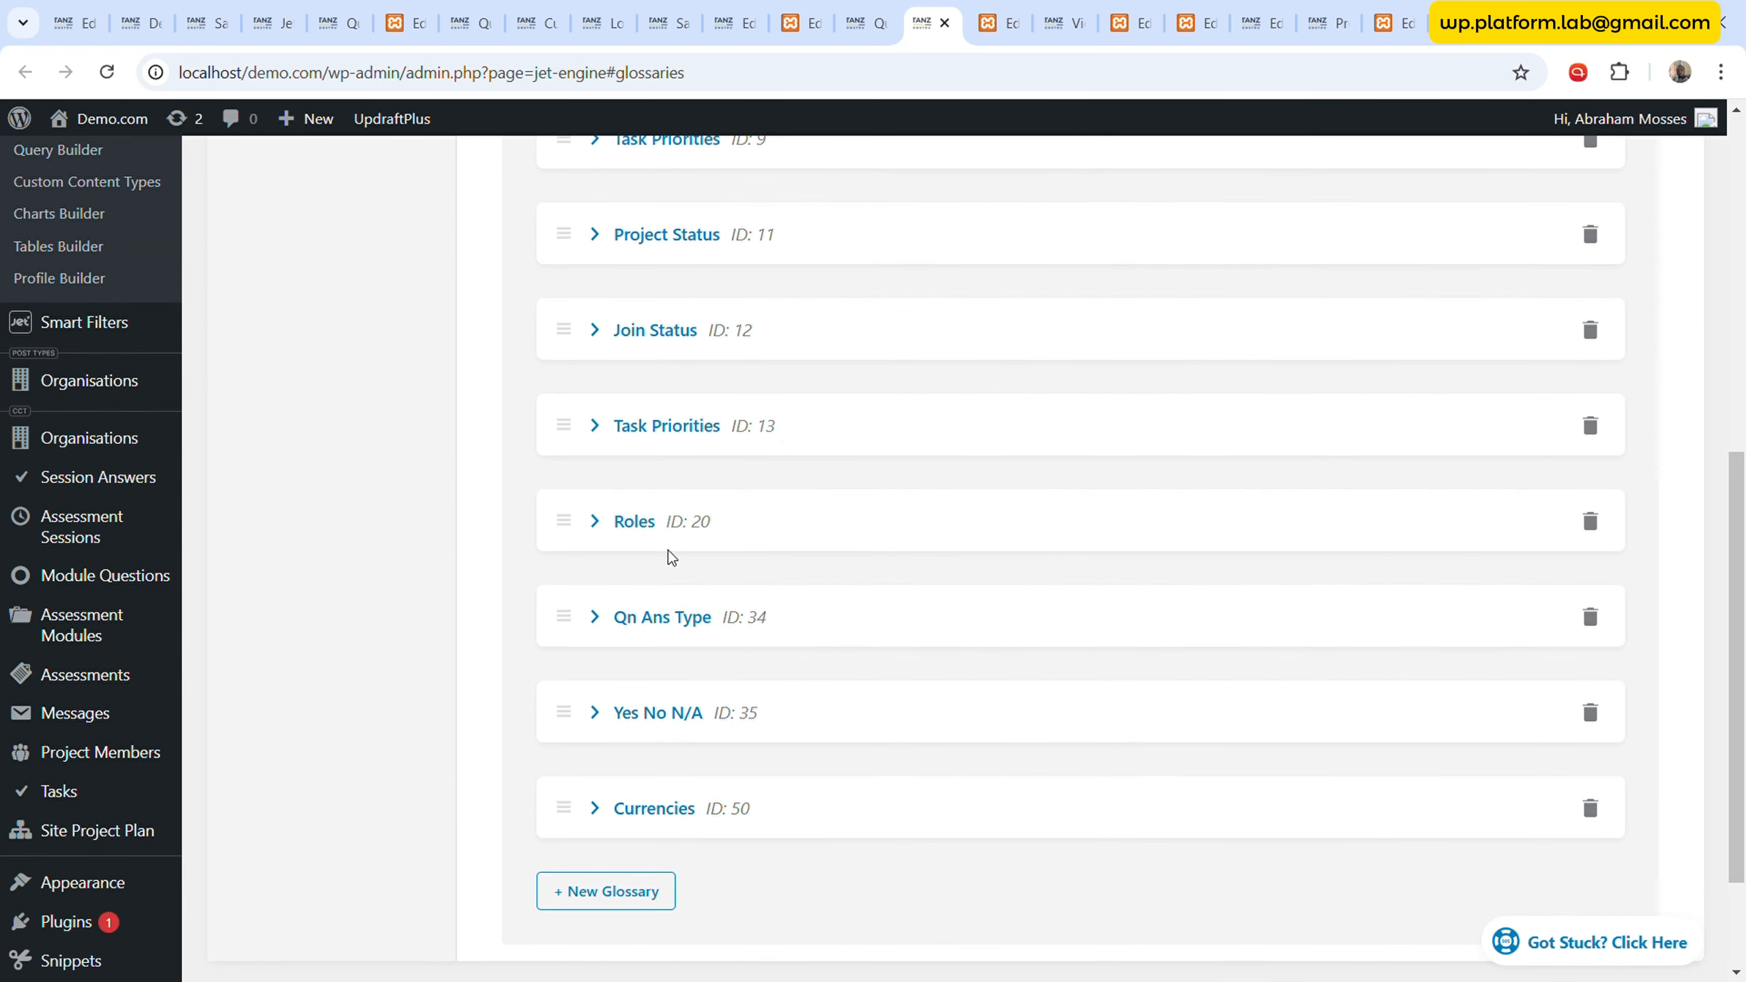
left_click(666, 524)
scroll(667, 529, "down", 5)
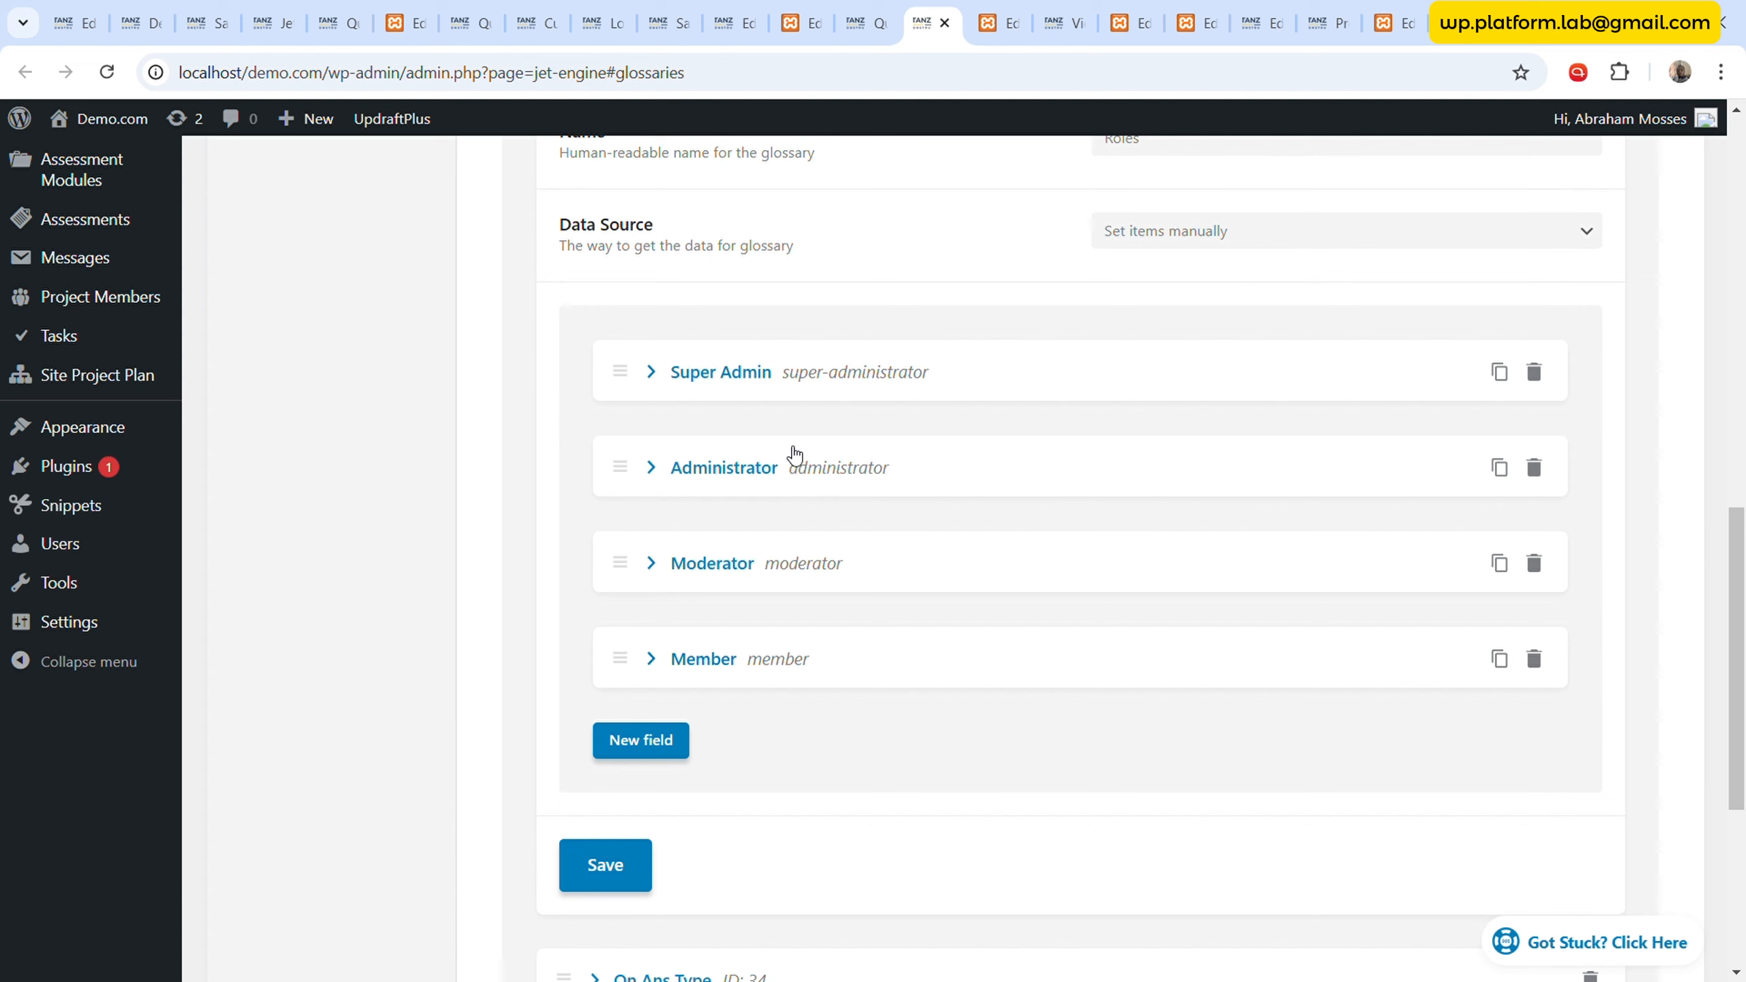
left_click(831, 378)
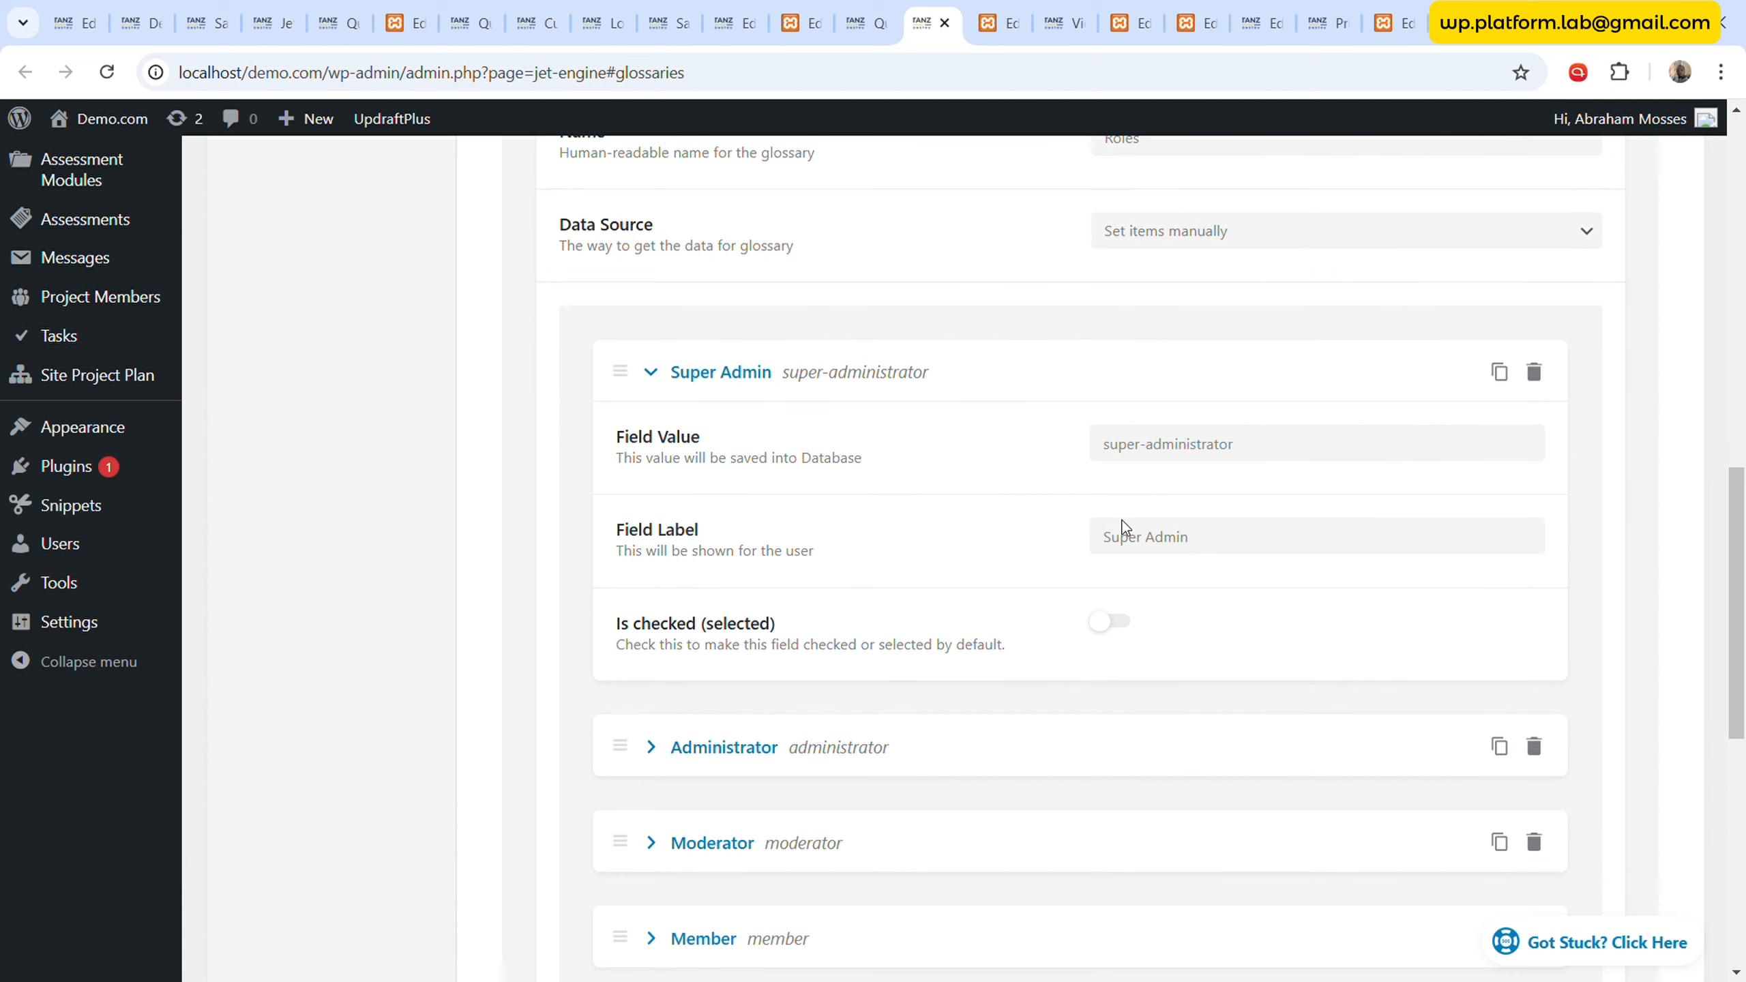
triple_click(1290, 445)
key("ctrl+c")
- Set the comparison value of the Invite Member button's visibility condition to super-administrator in the Project Overview template
left_click(1004, 21)
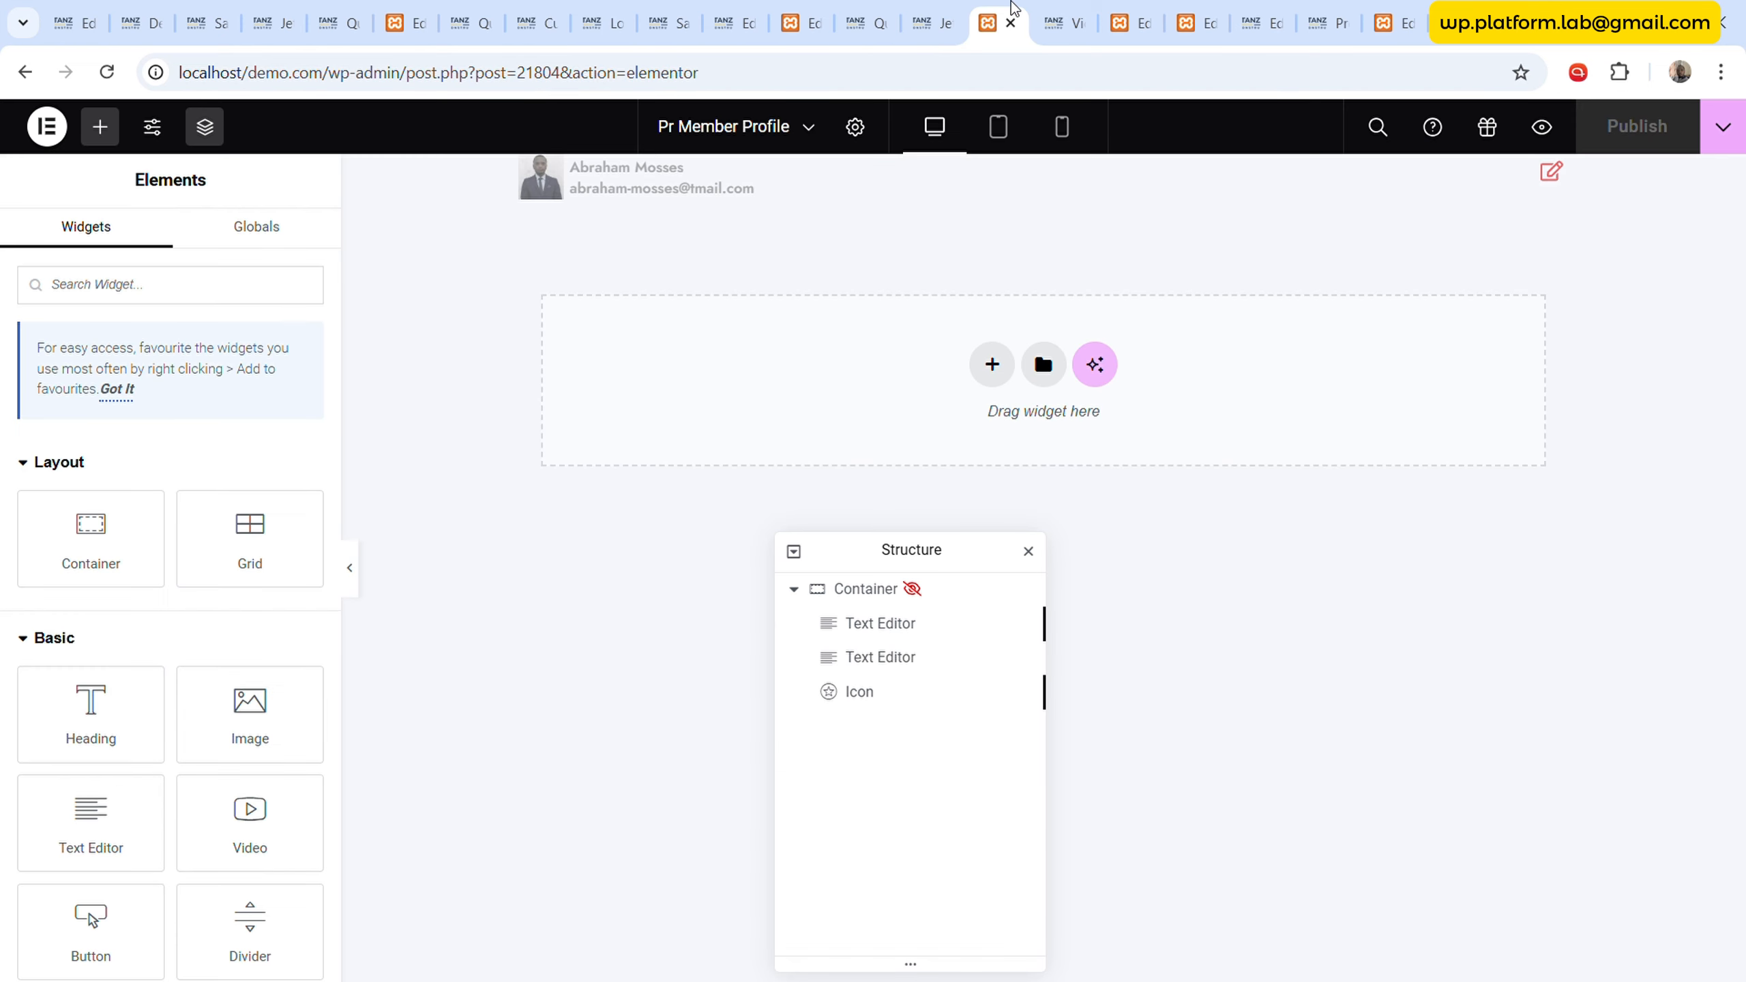
left_click(1059, 14)
left_click(1119, 9)
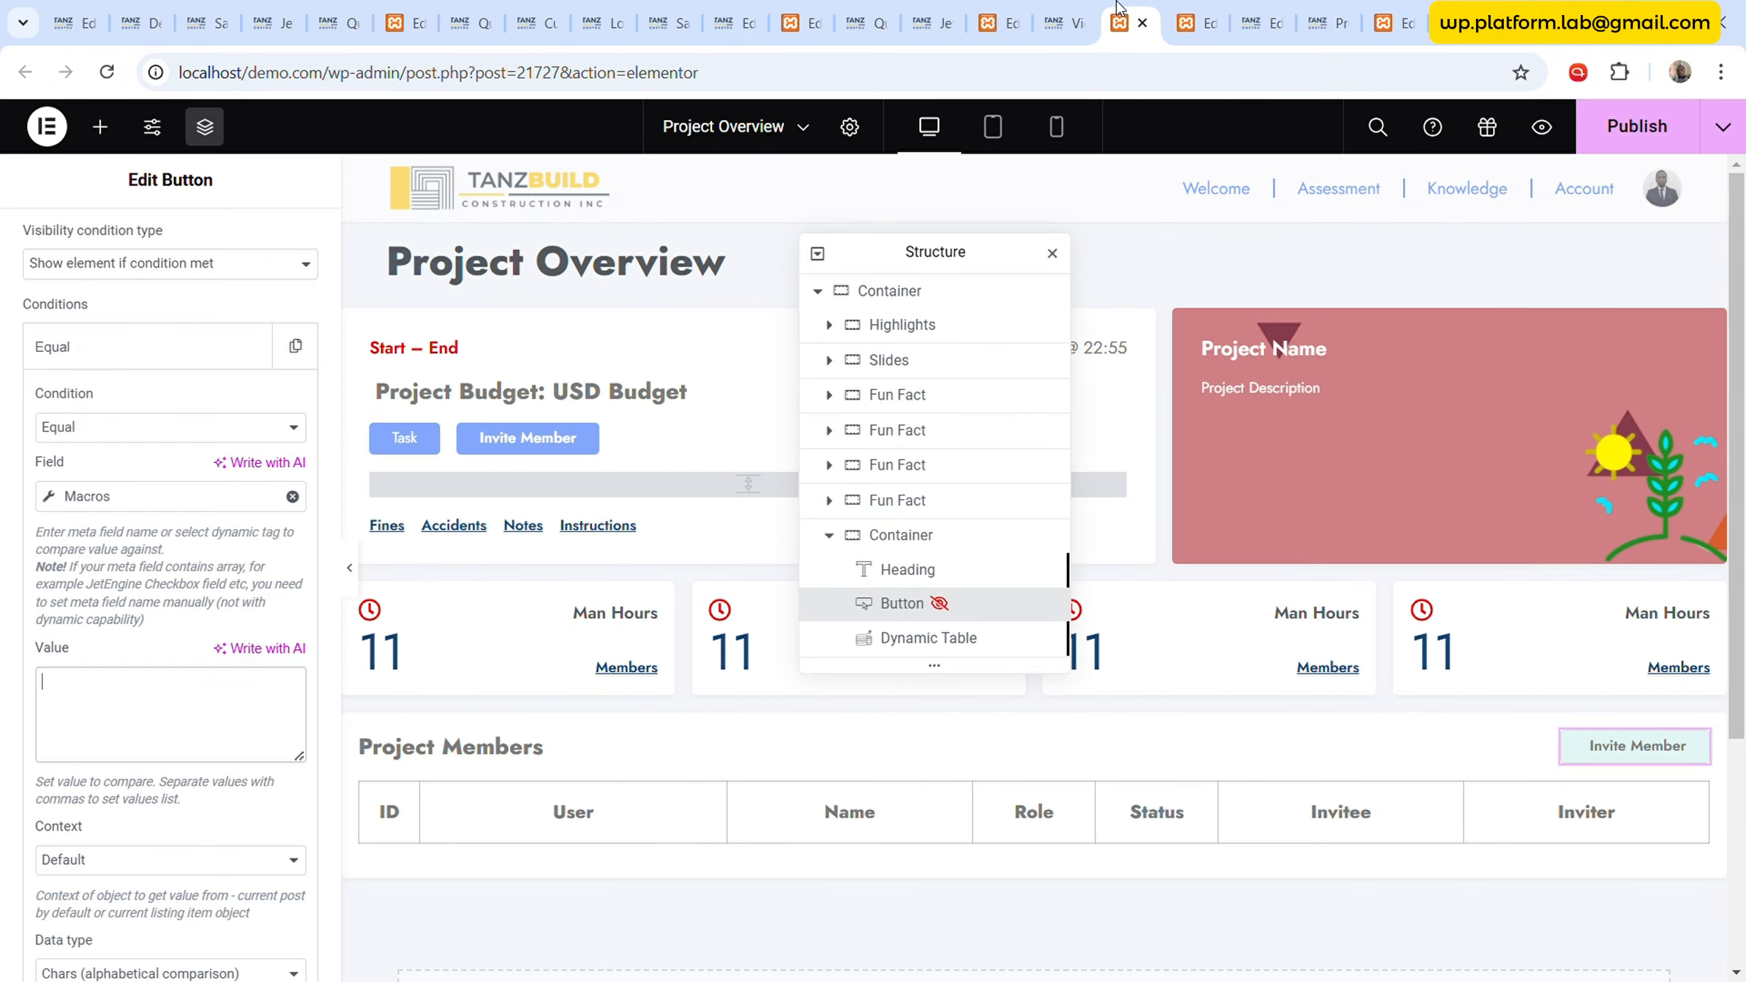
left_click_drag(1130, 7, 1065, 15)
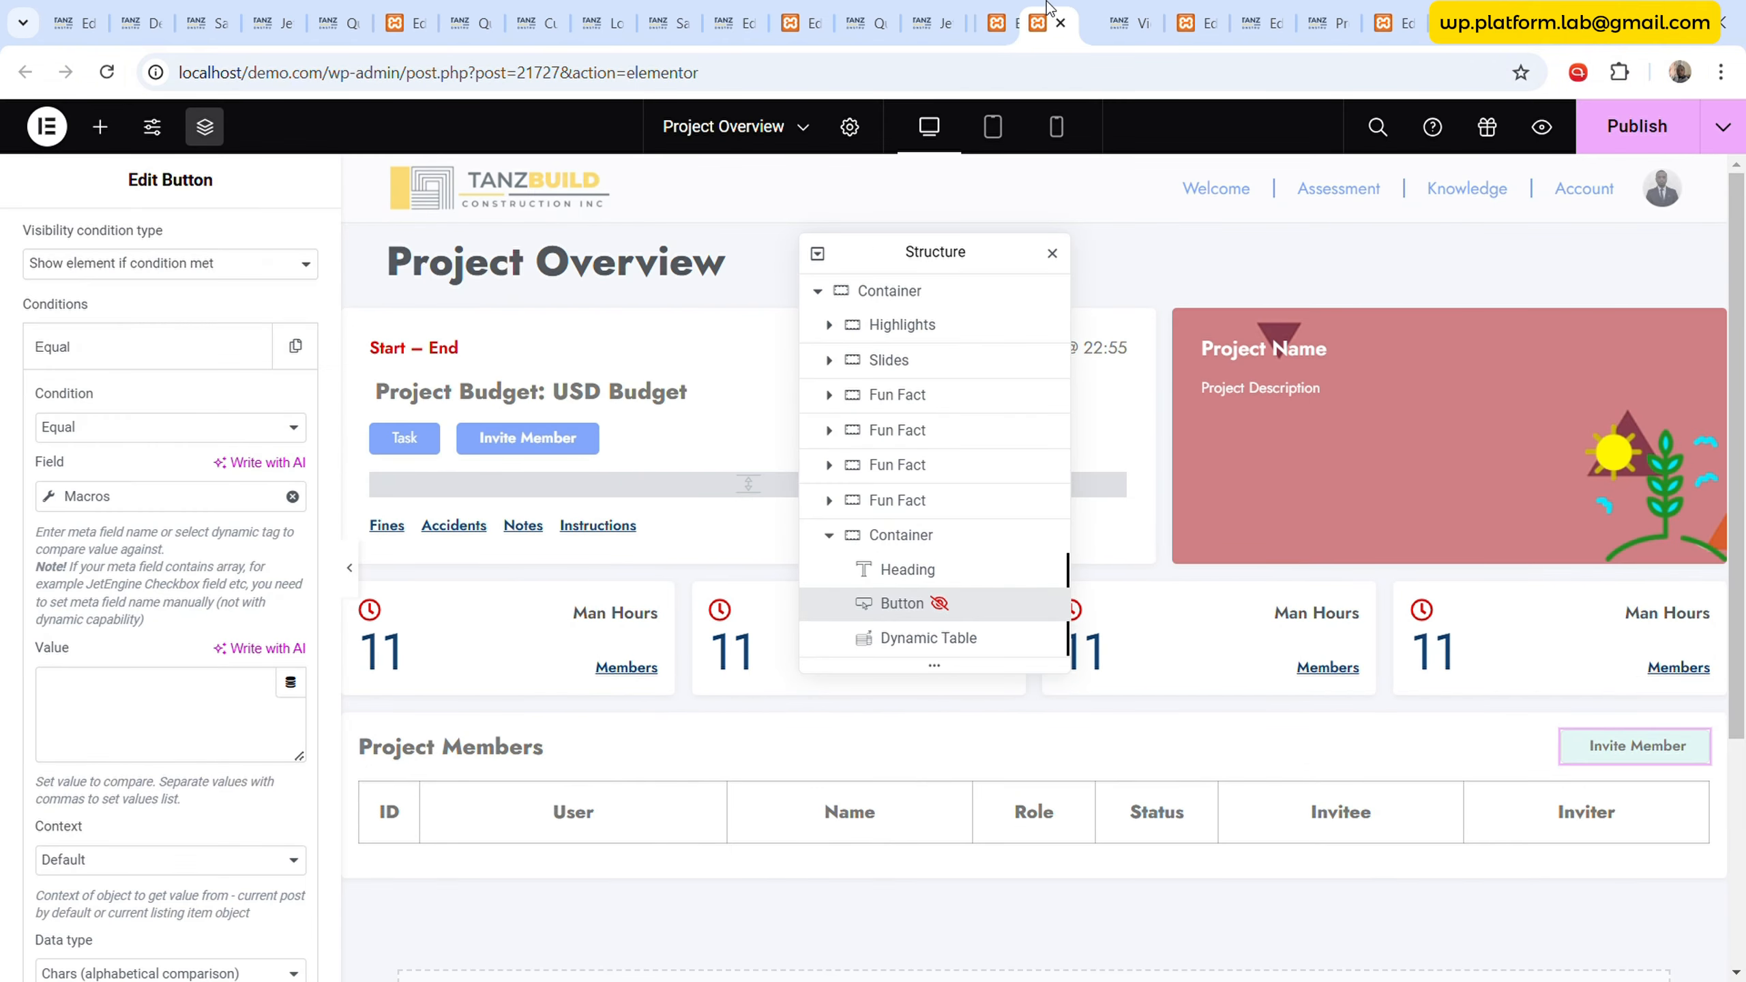
left_click(107, 712)
key("ctrl+v")
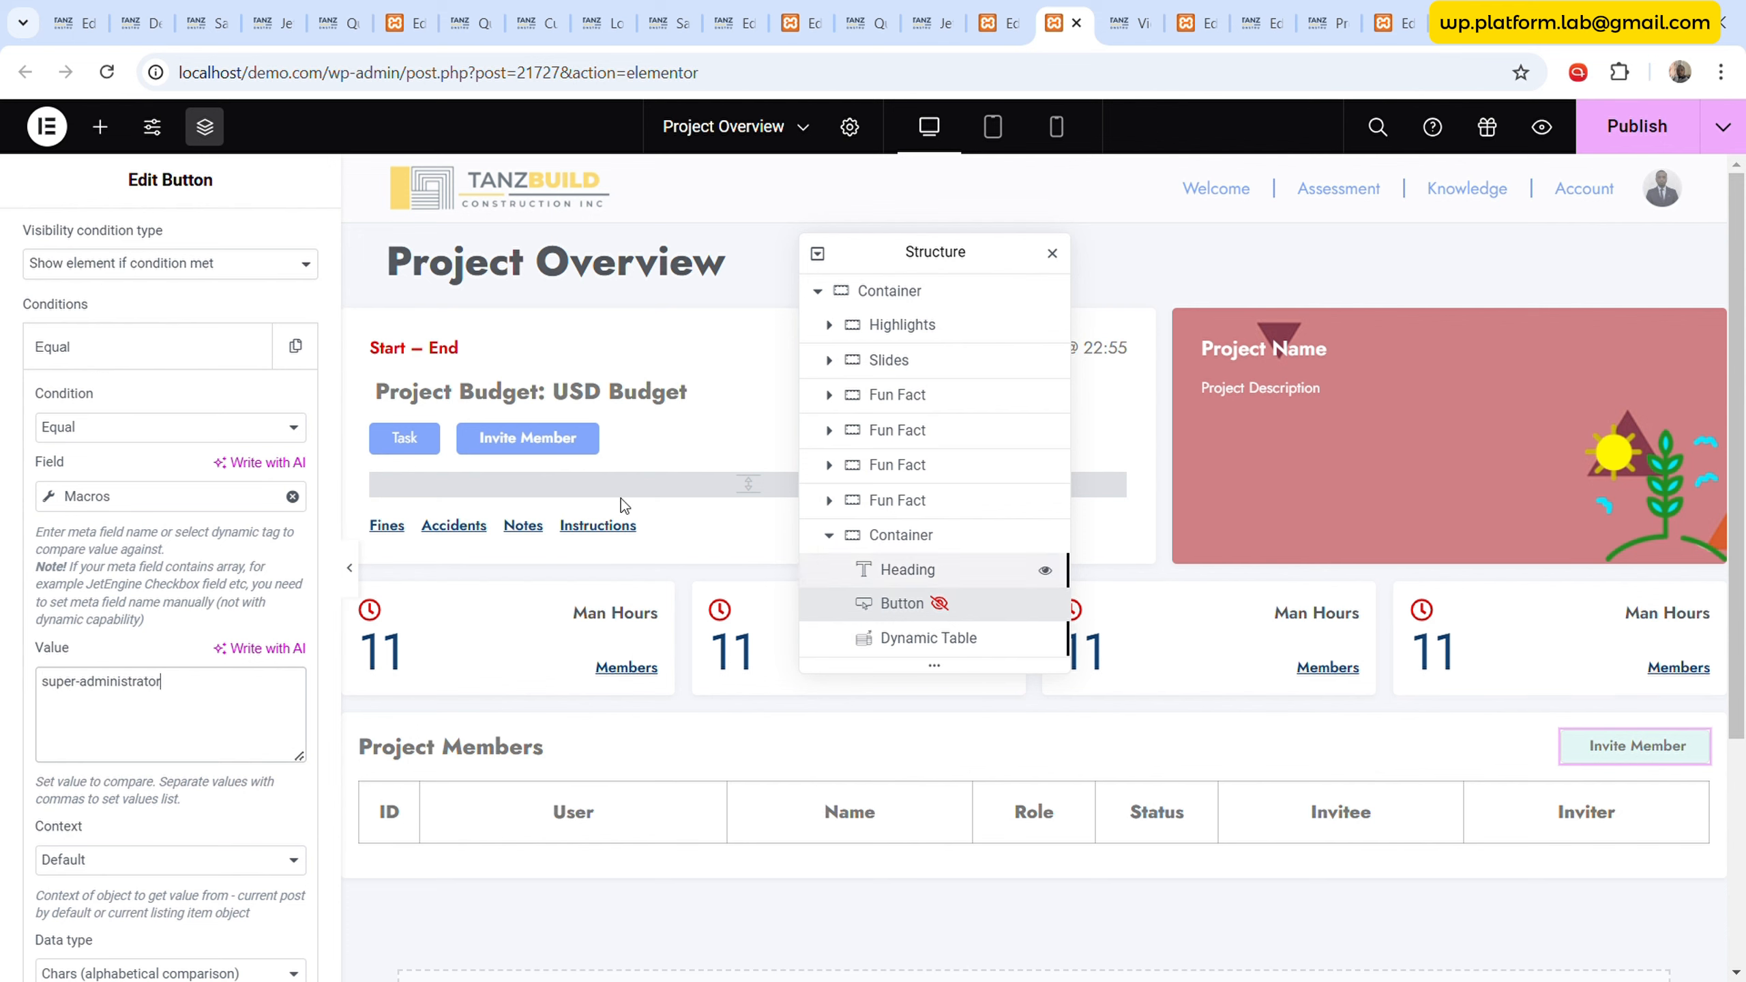
left_click(183, 362)
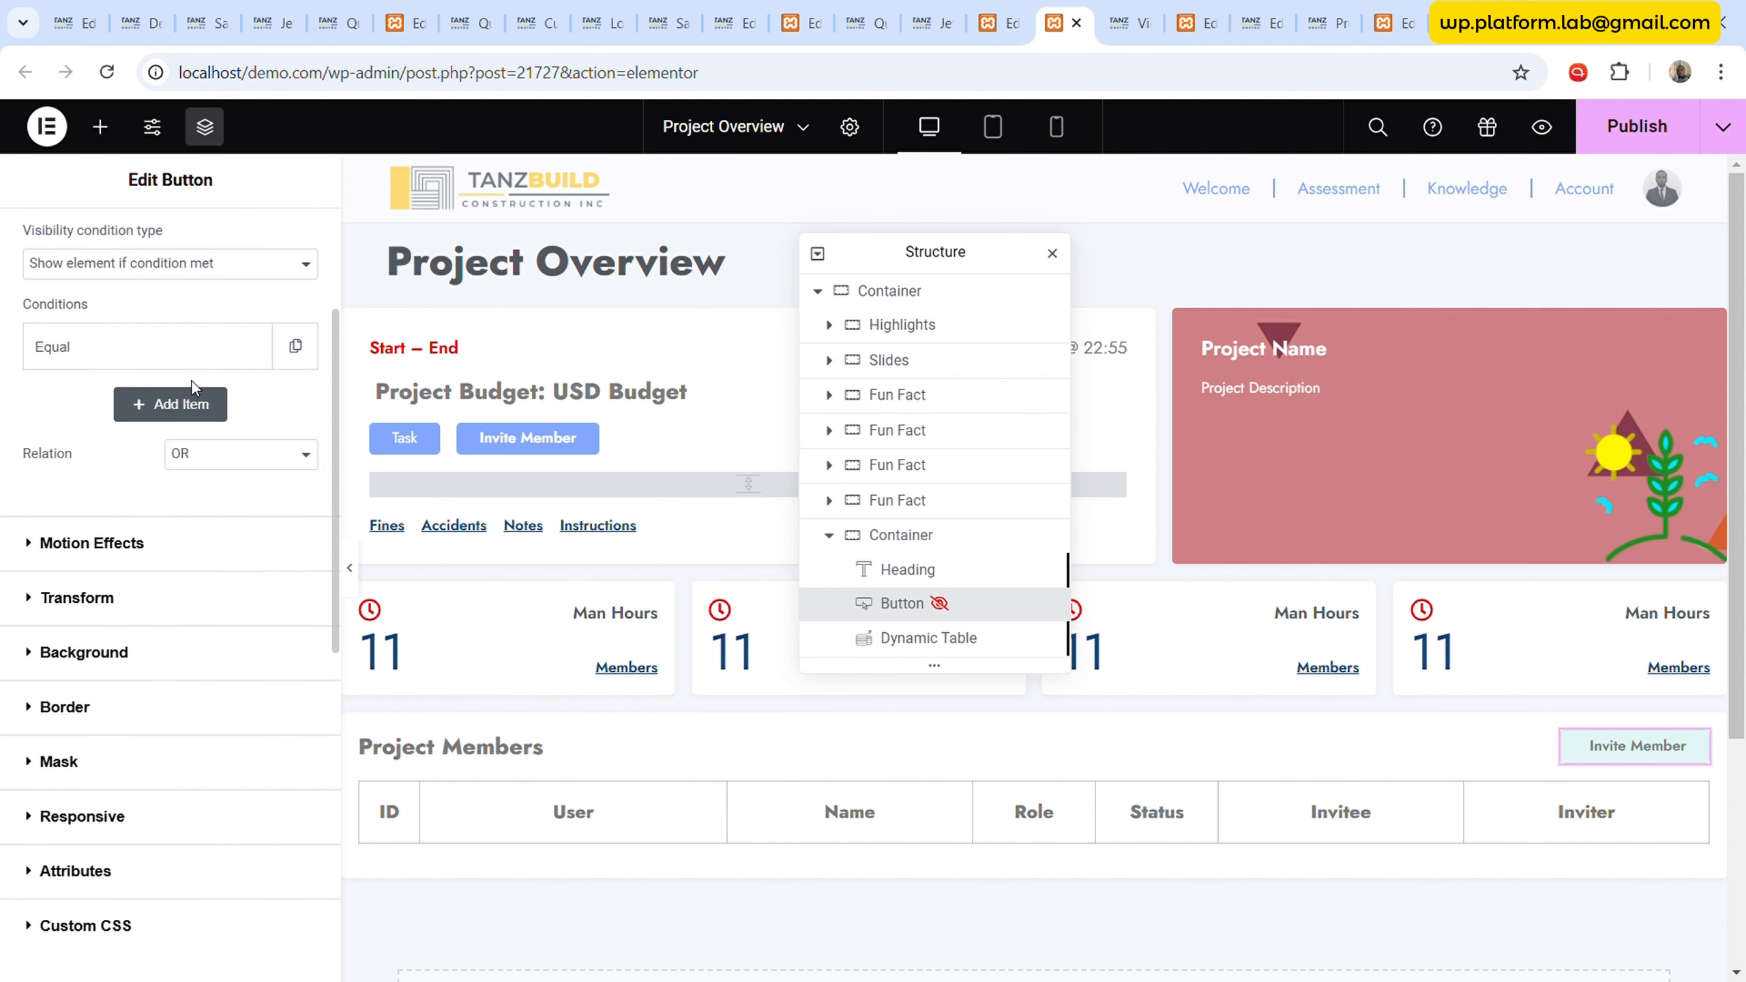
- Publish the Project Overview template and reload the live project overview page to check the Invite Member button beside Project Members
left_click(1646, 131)
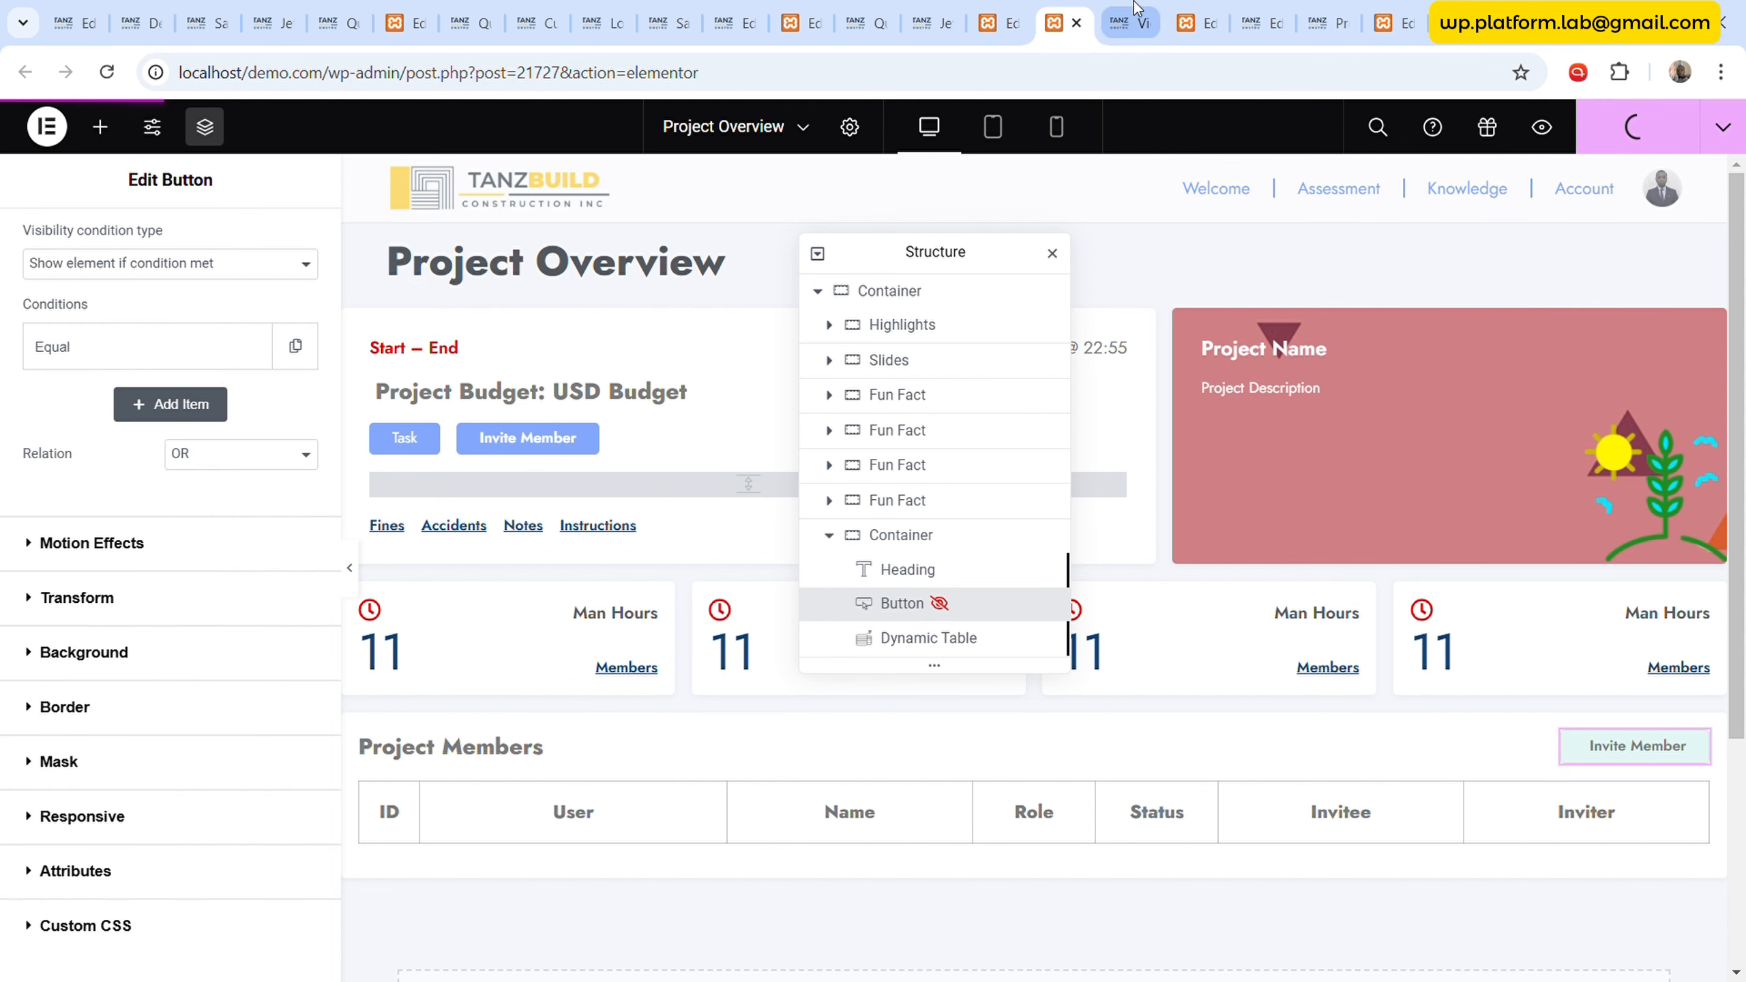
left_click(1134, 24)
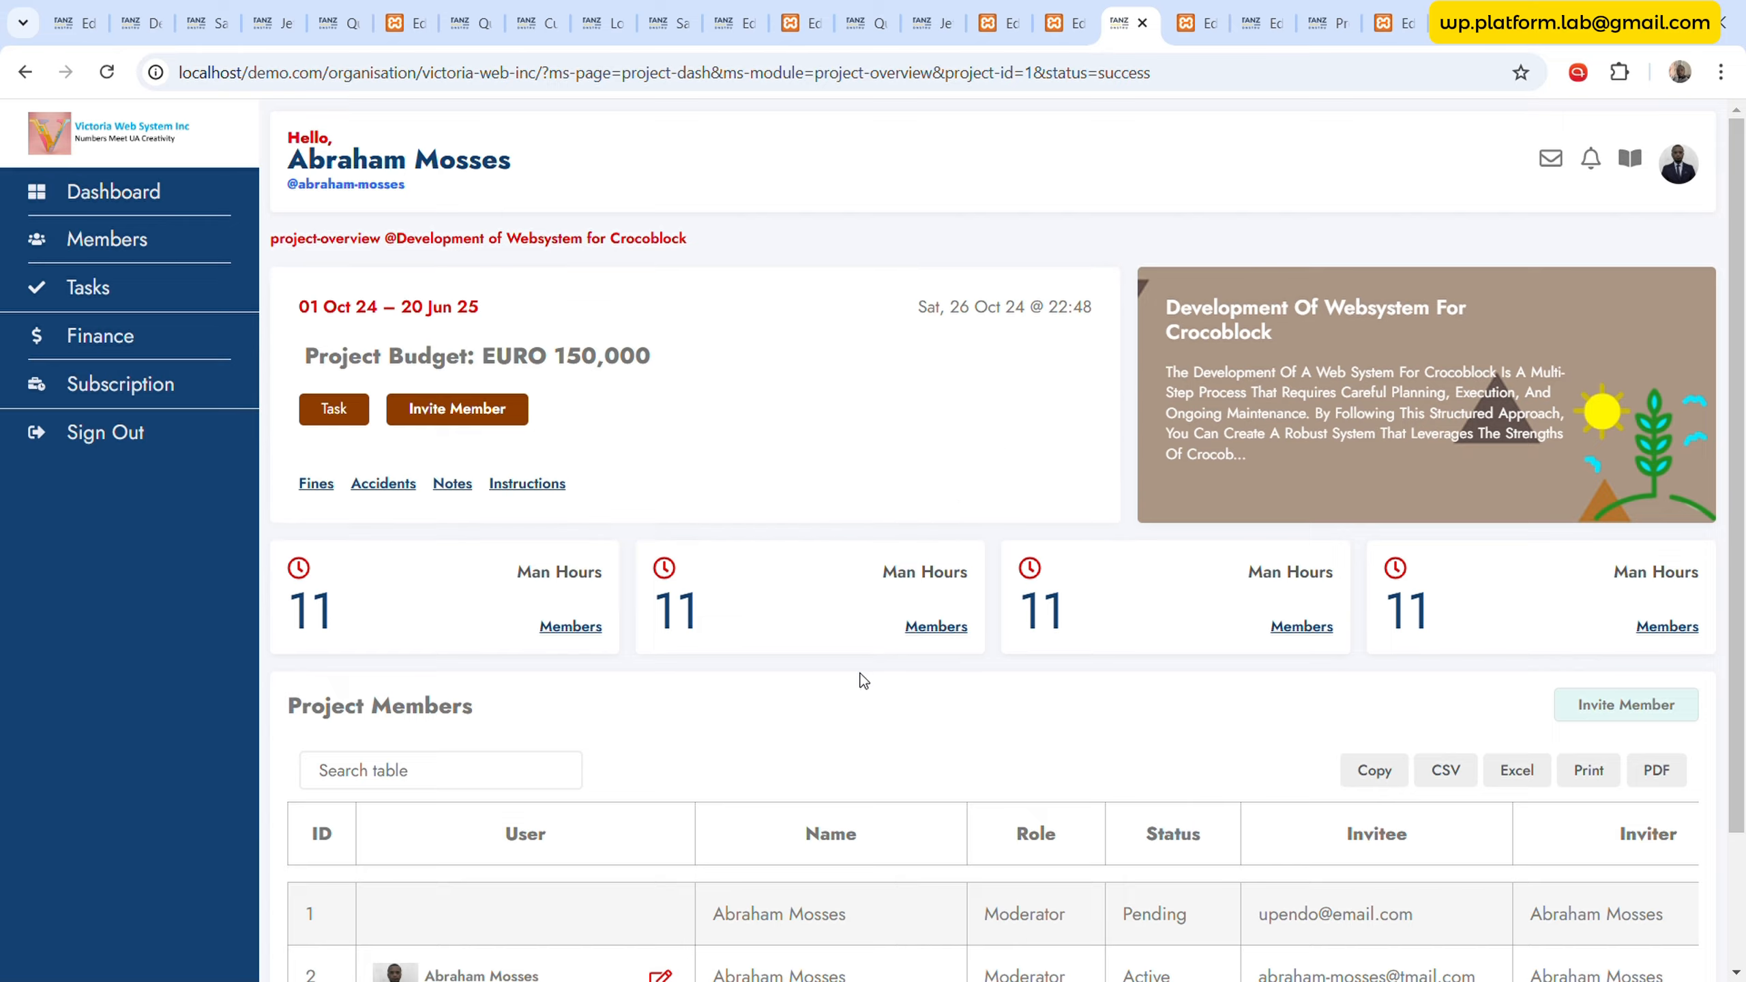
scroll(864, 681, "down", 3)
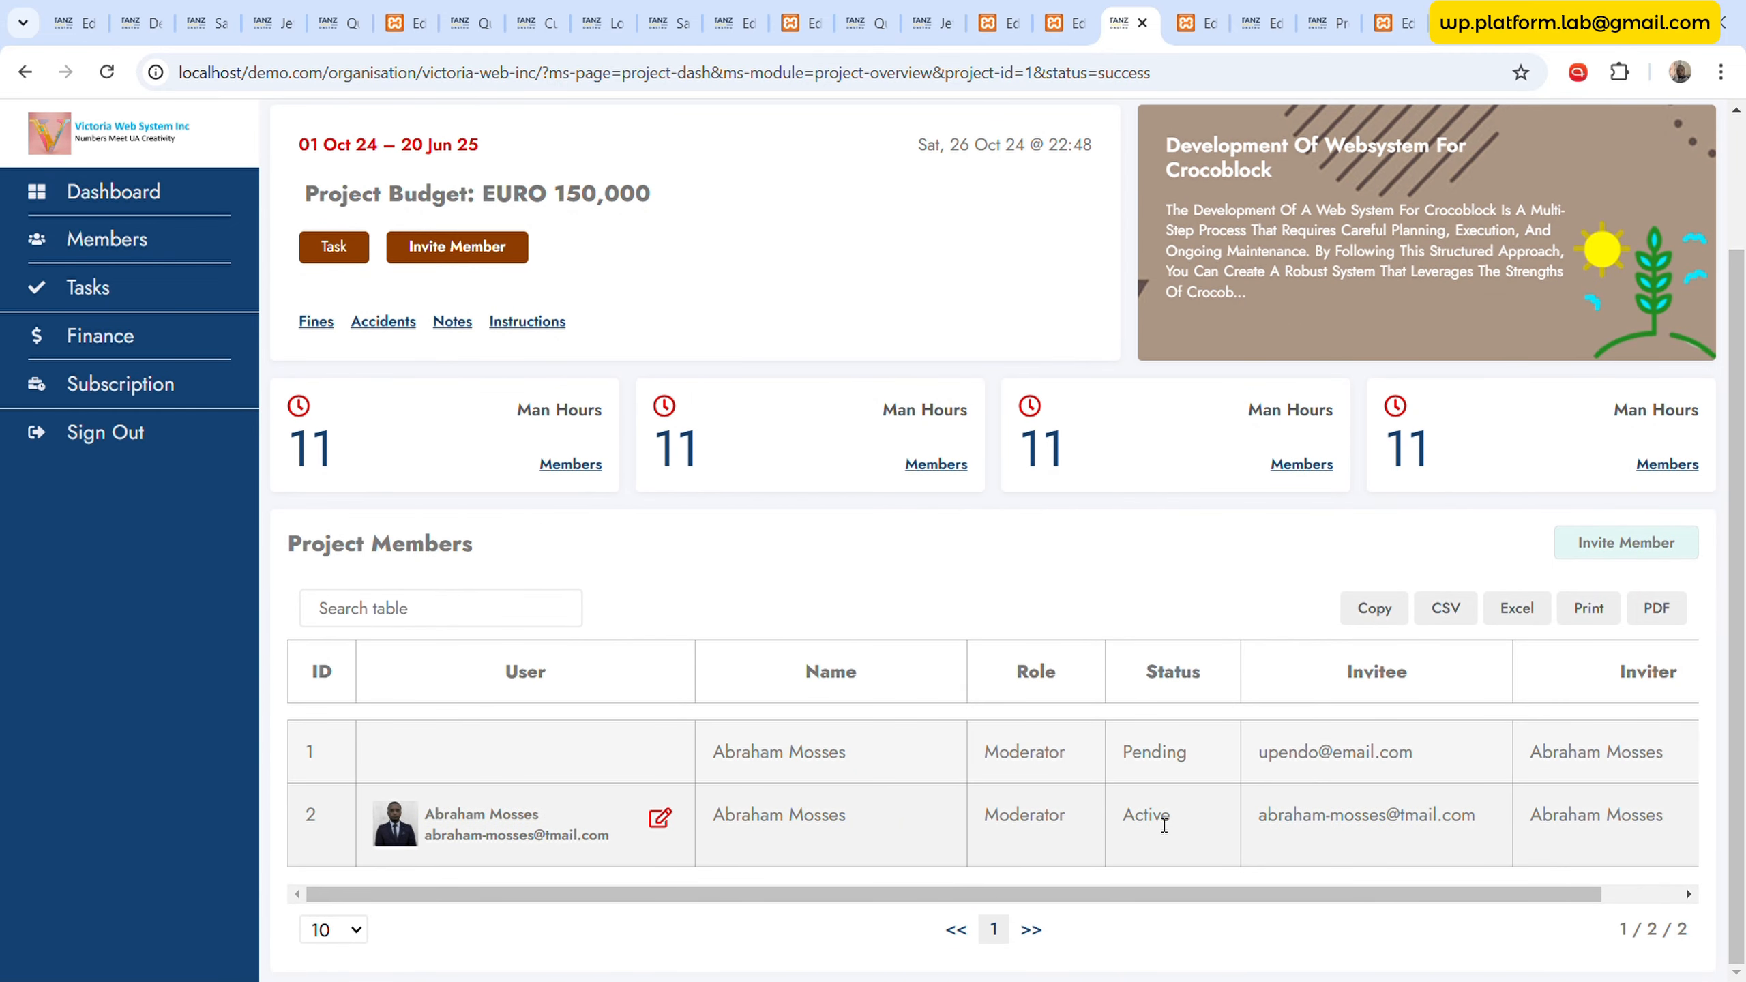
left_click(107, 71)
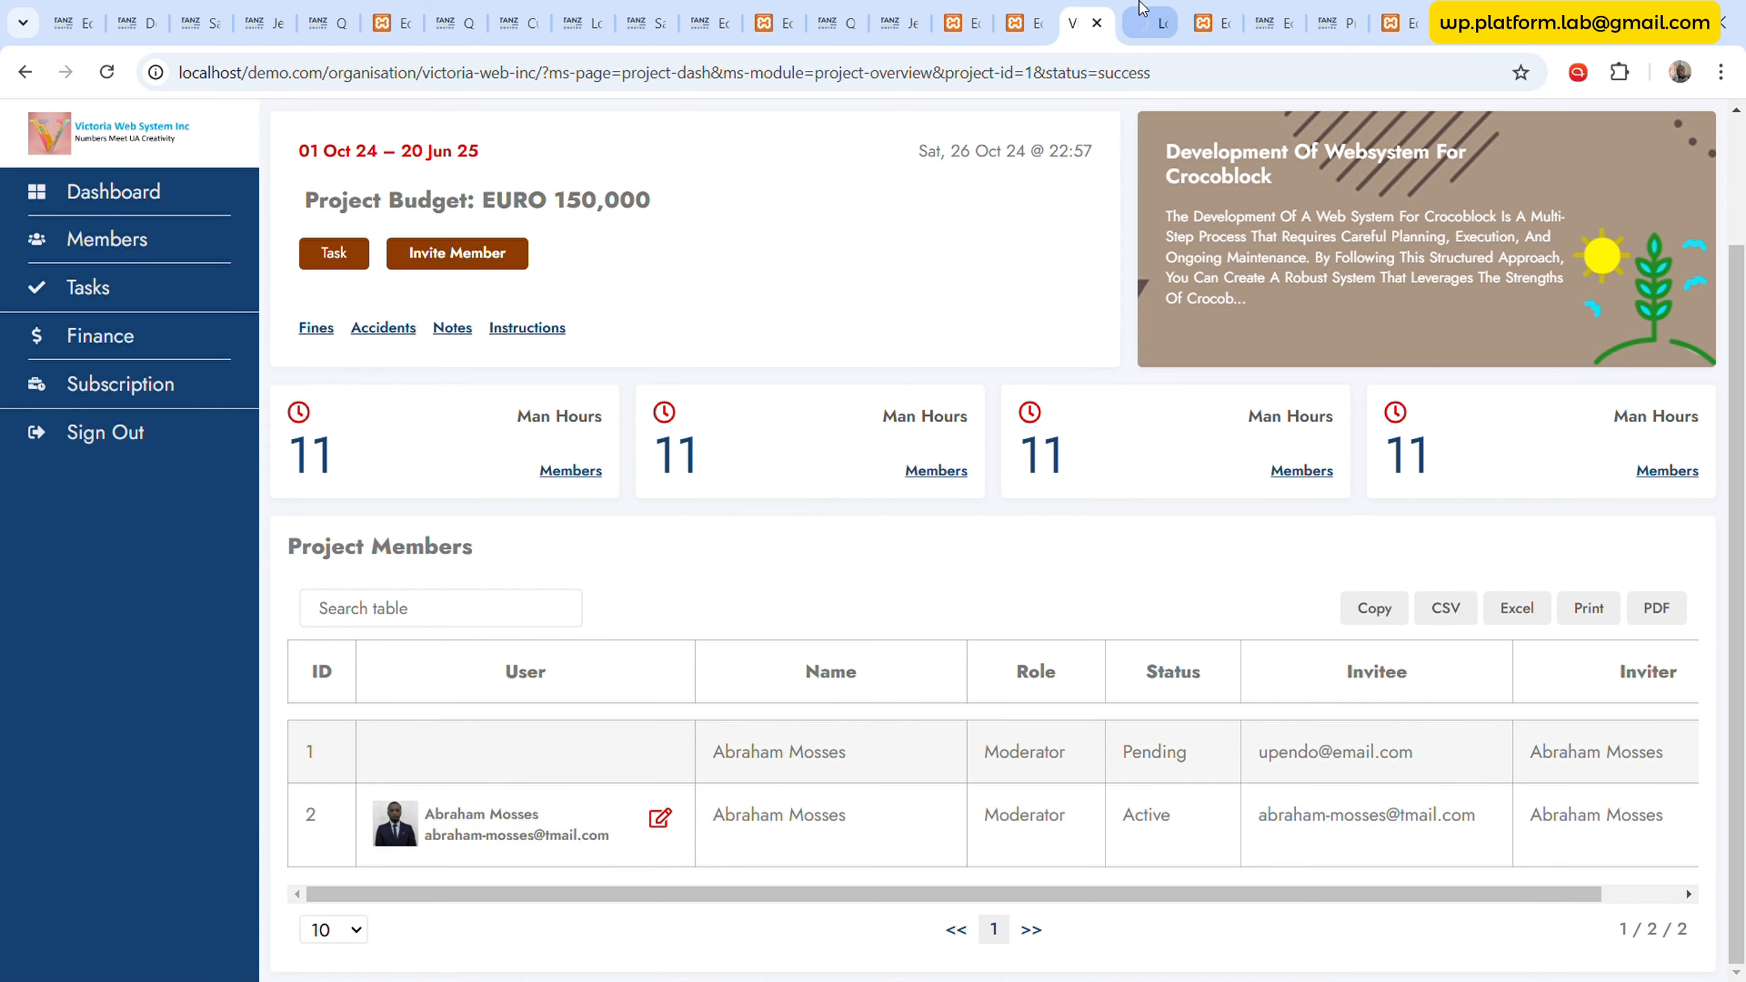
- Try to update the active project member's role to Super Admin and reload the member edit and project overview pages
left_click(1147, 23)
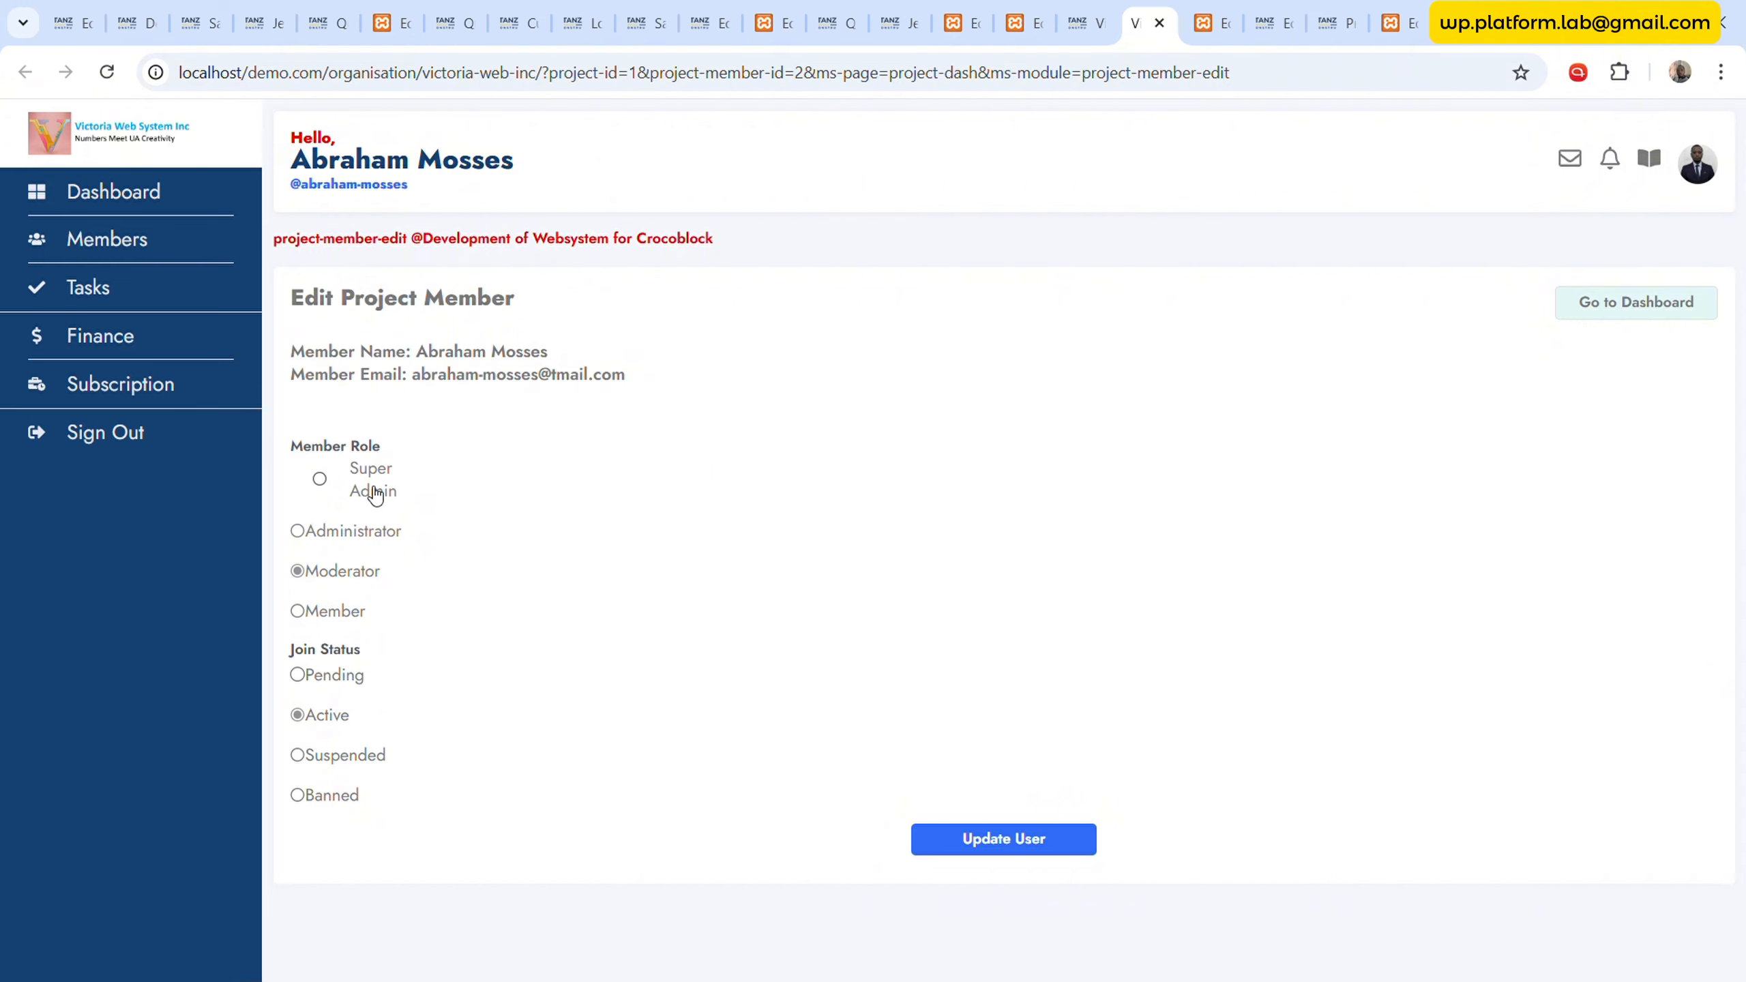
left_click(1064, 828)
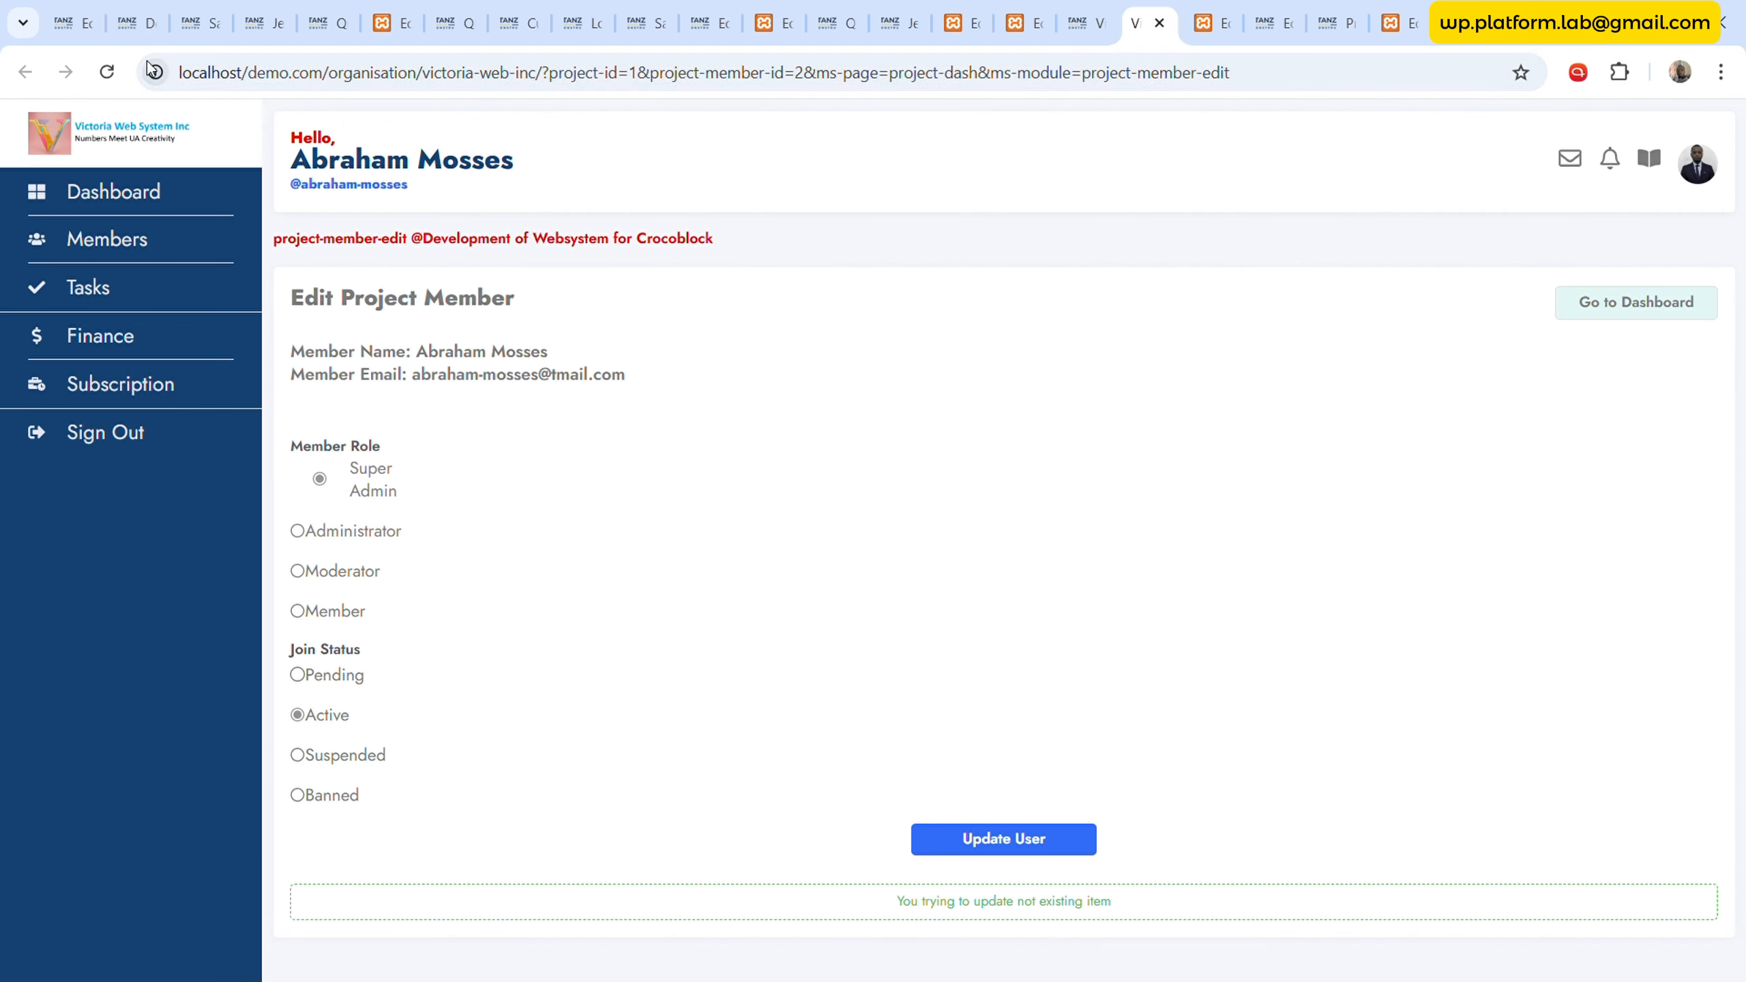
left_click(107, 72)
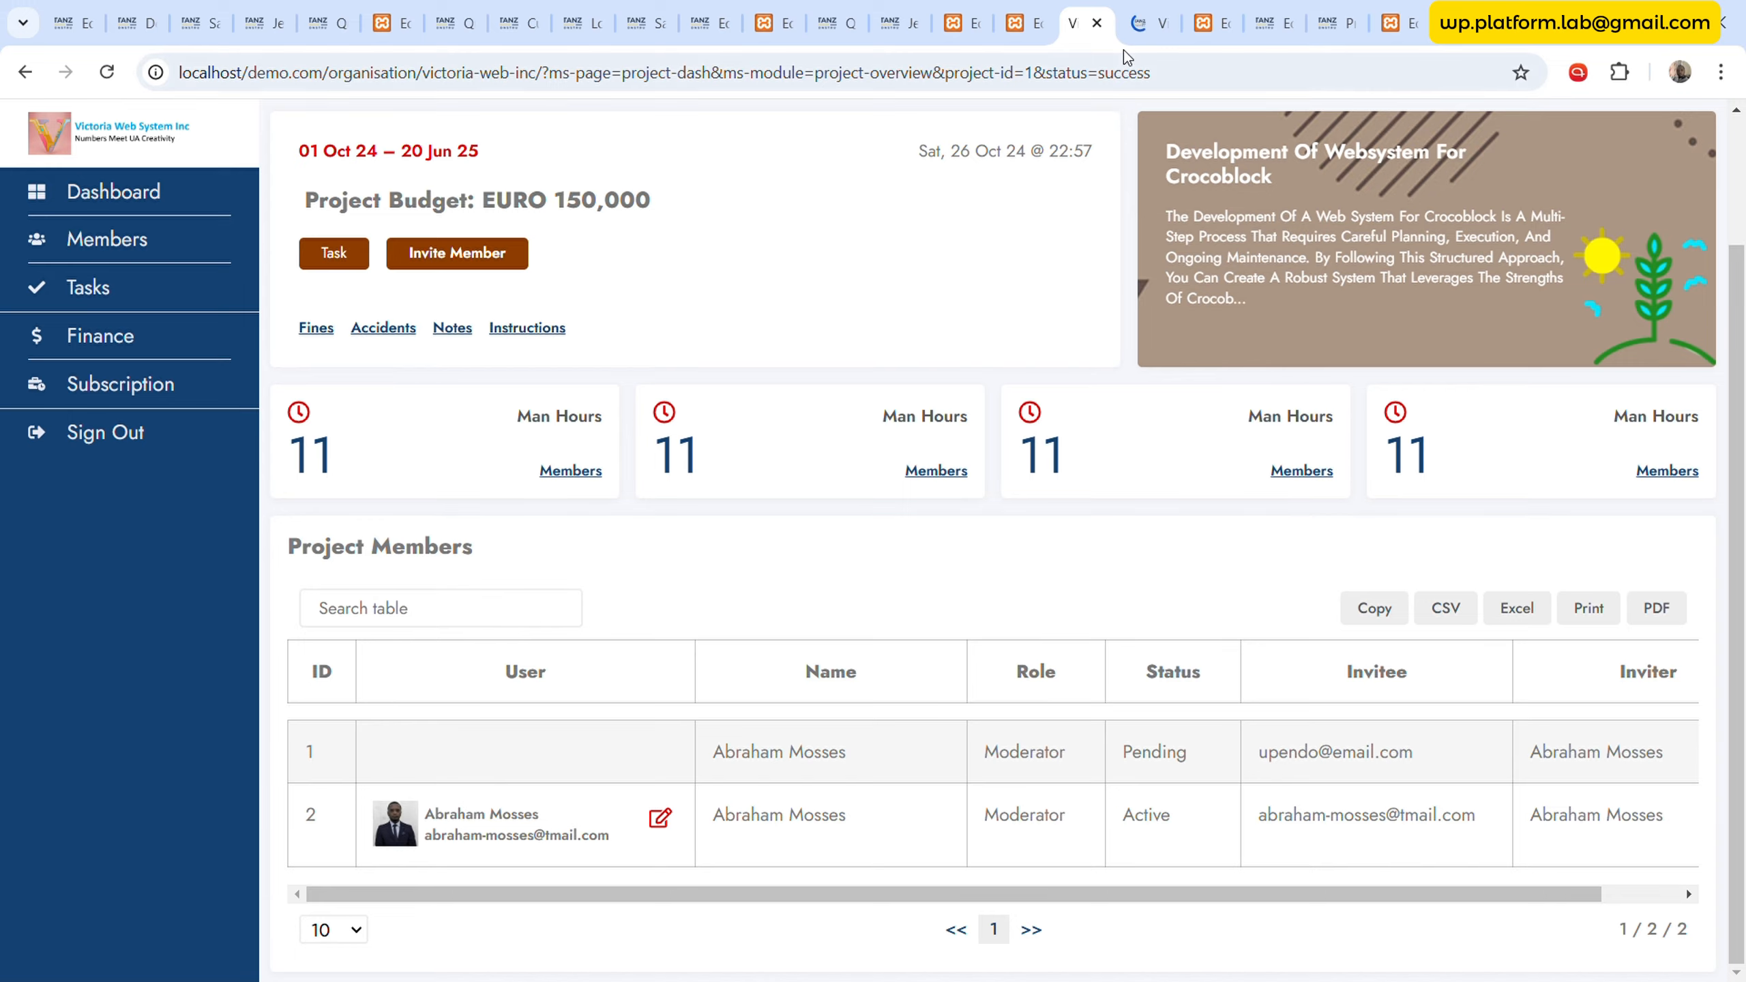
left_click(1148, 22)
left_click(1073, 23)
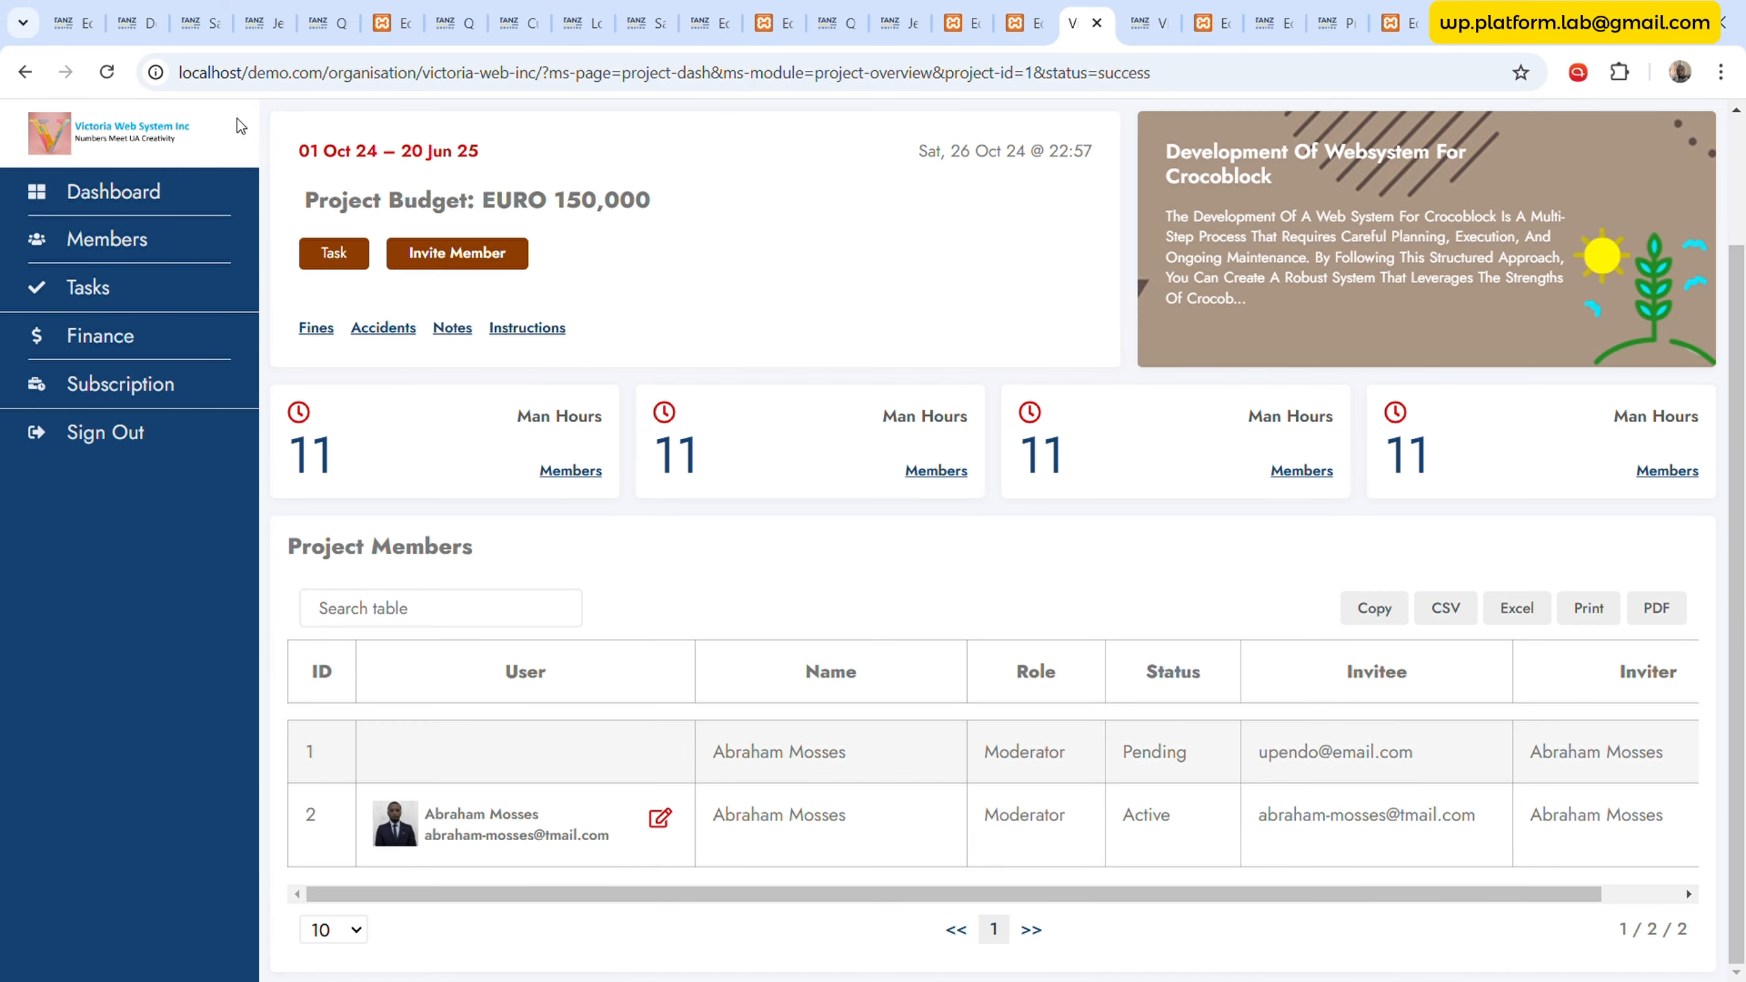
left_click(107, 72)
- Try to update the active project member's role to Administrator and check the project overview page
left_click(1148, 21)
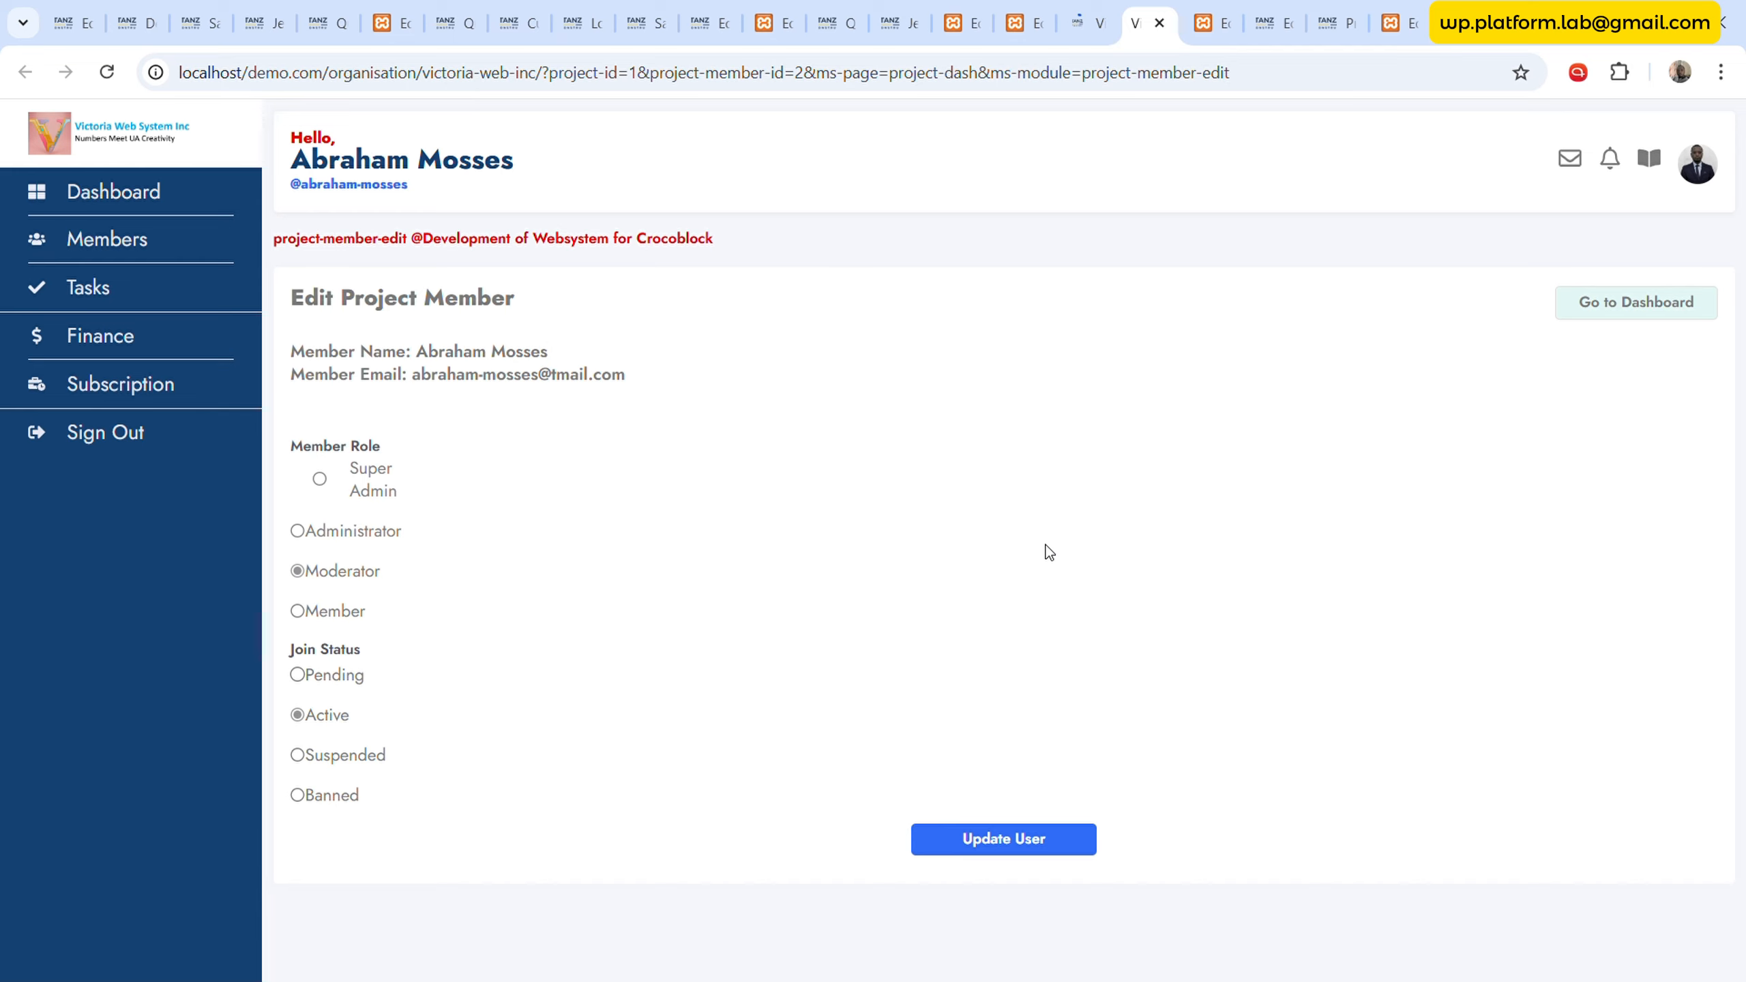
left_click(363, 534)
left_click(1022, 838)
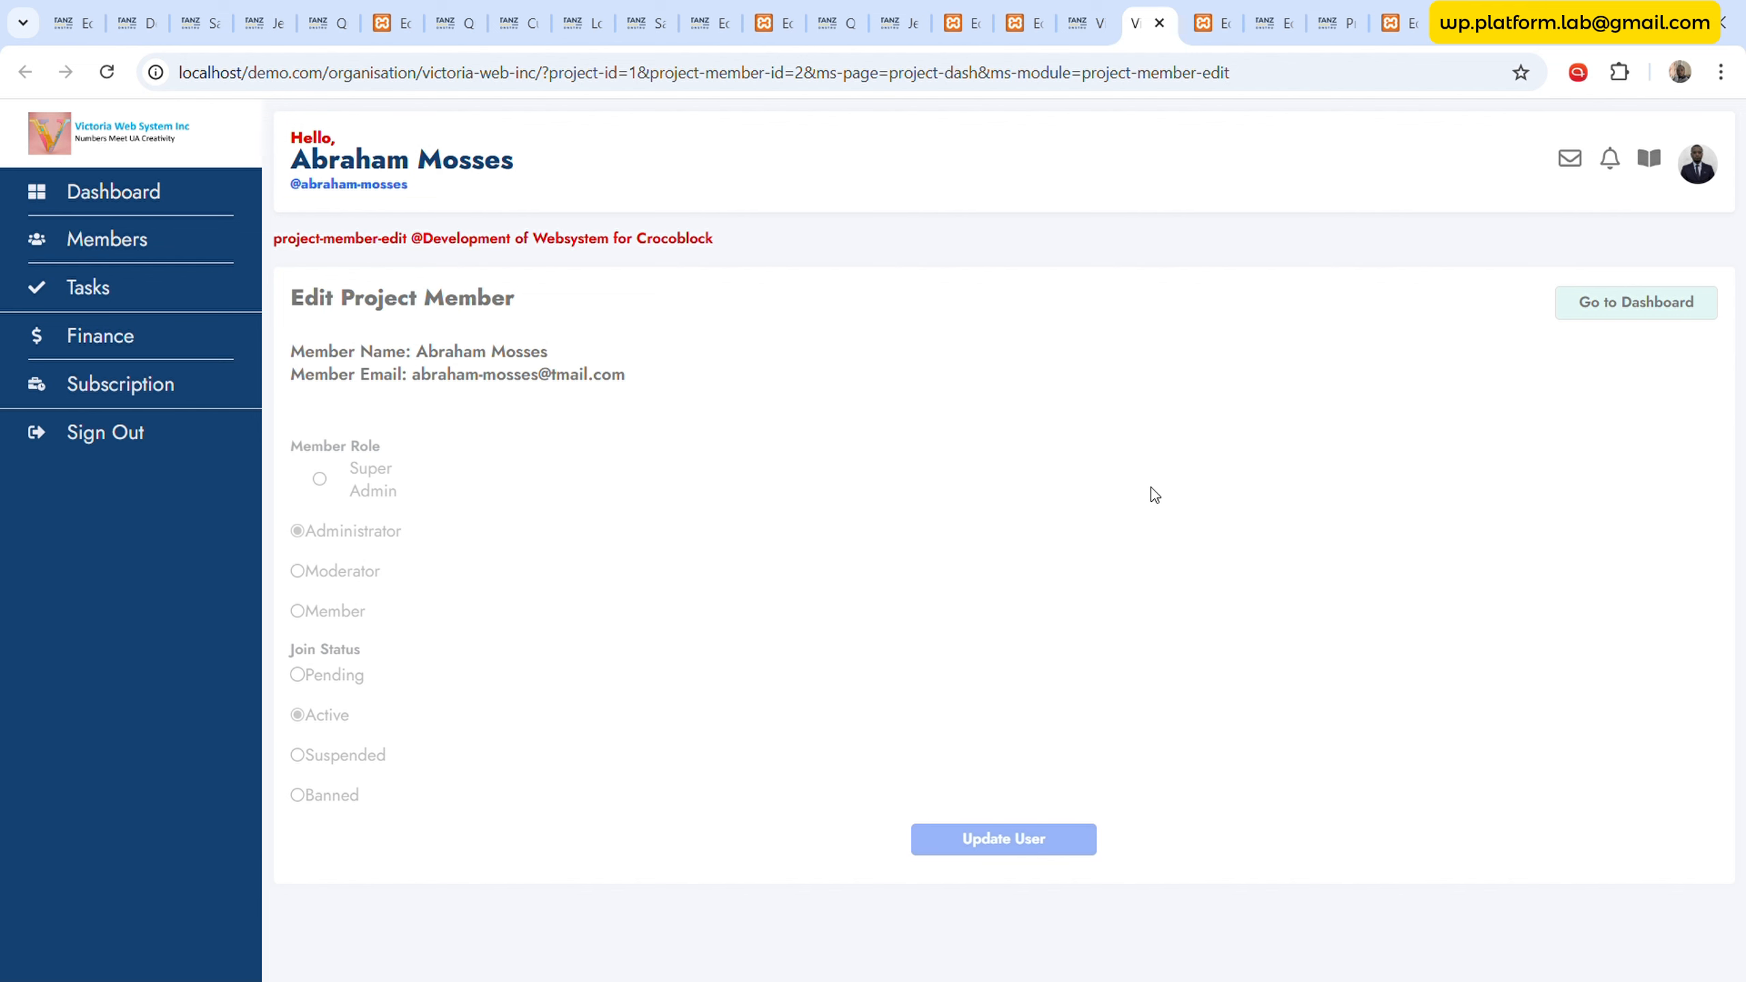
left_click(1089, 18)
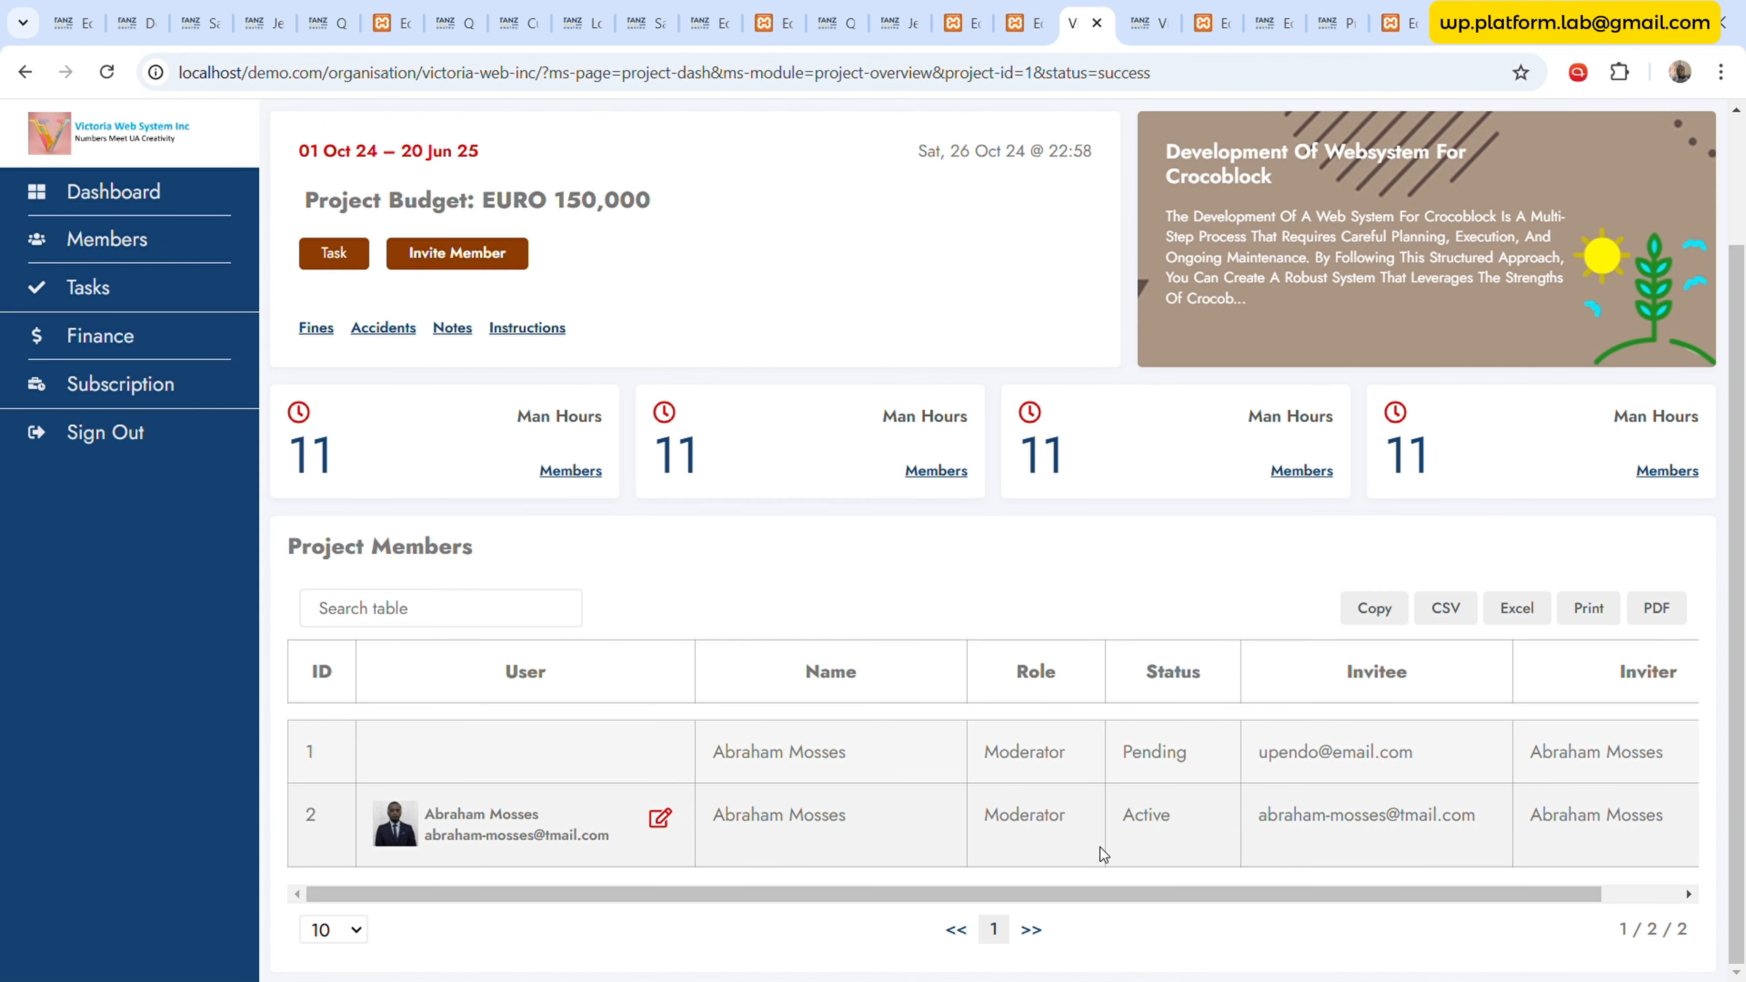
left_click(1147, 20)
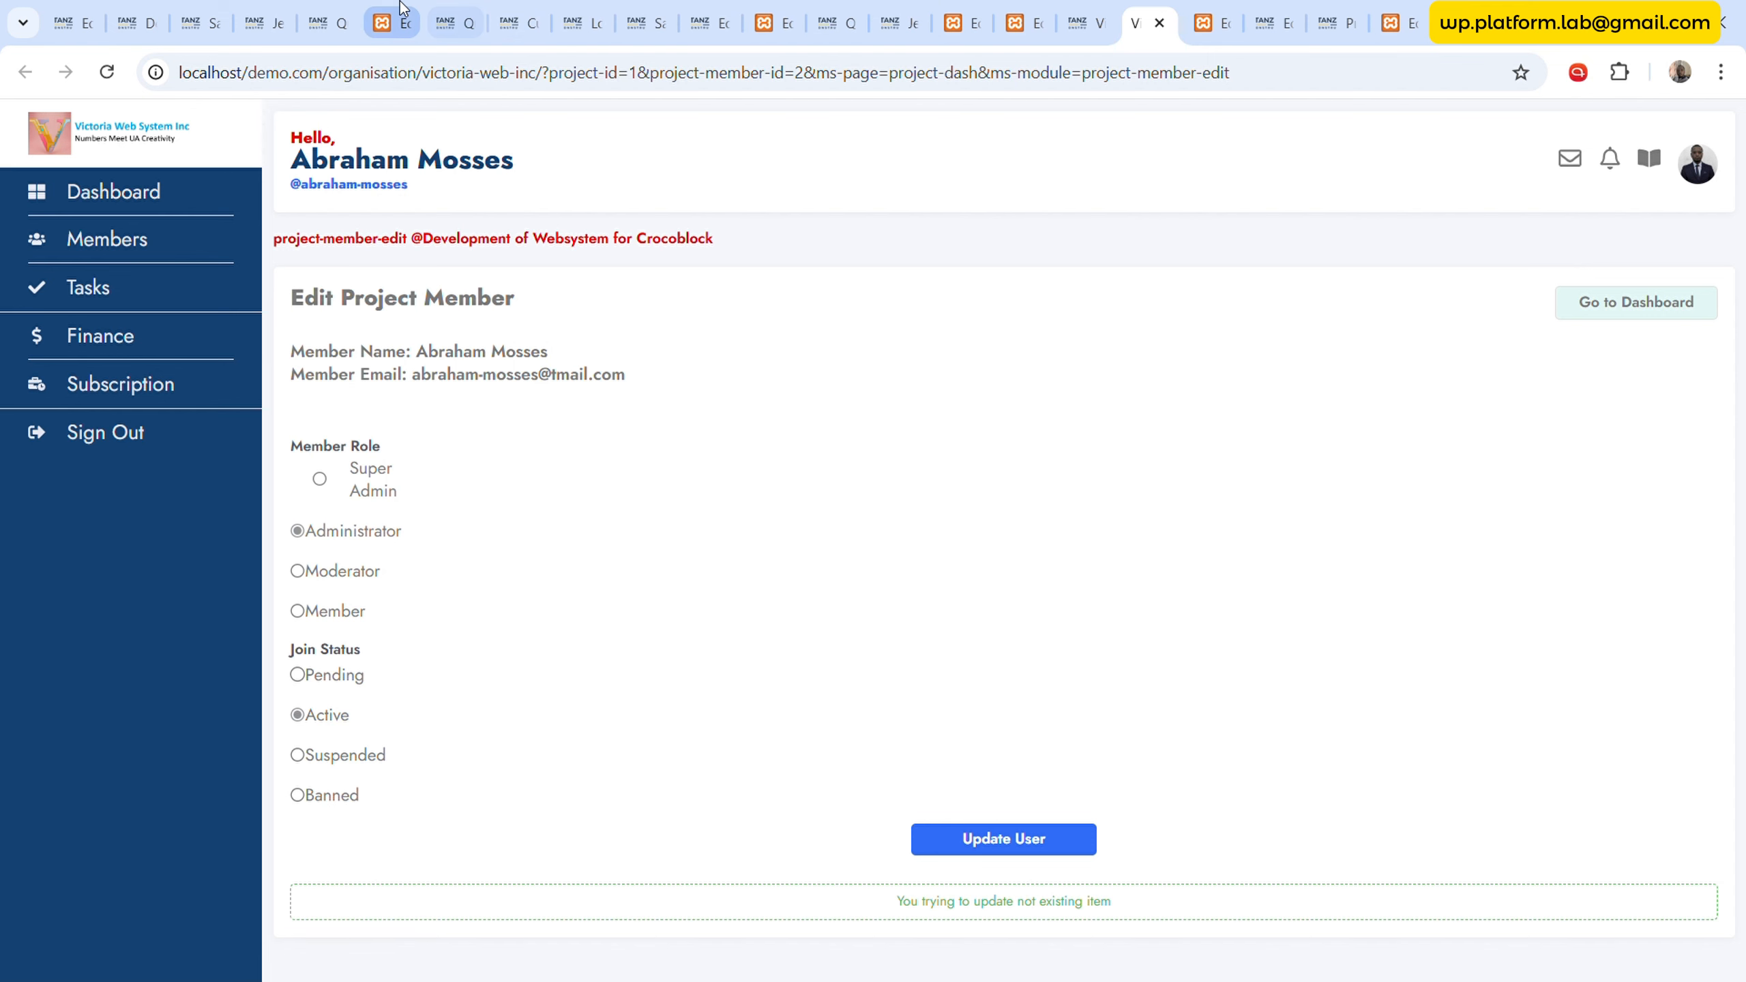
- Reset the field value of the project-member-id hidden field to the empty "--" option in the Edit Project Member form
left_click(715, 21)
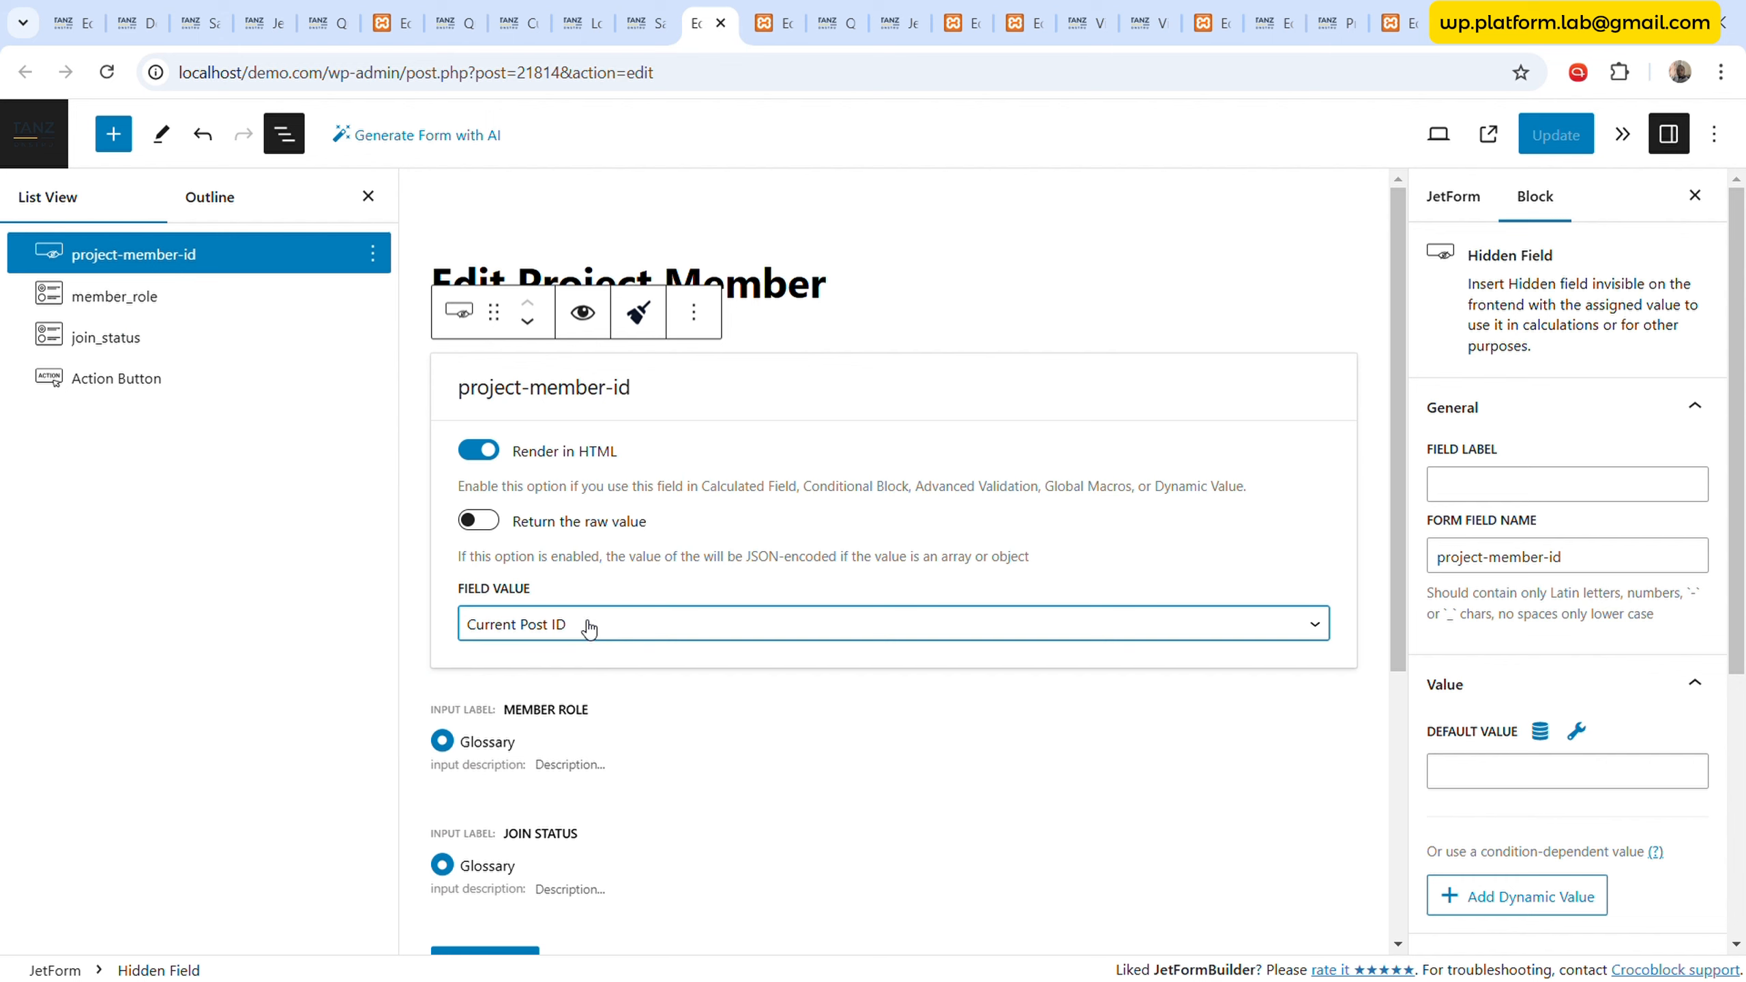
left_click(628, 104)
scroll(1574, 816, "down", 6)
scroll(1552, 858, "up", 6)
scroll(1532, 659, "down", 5)
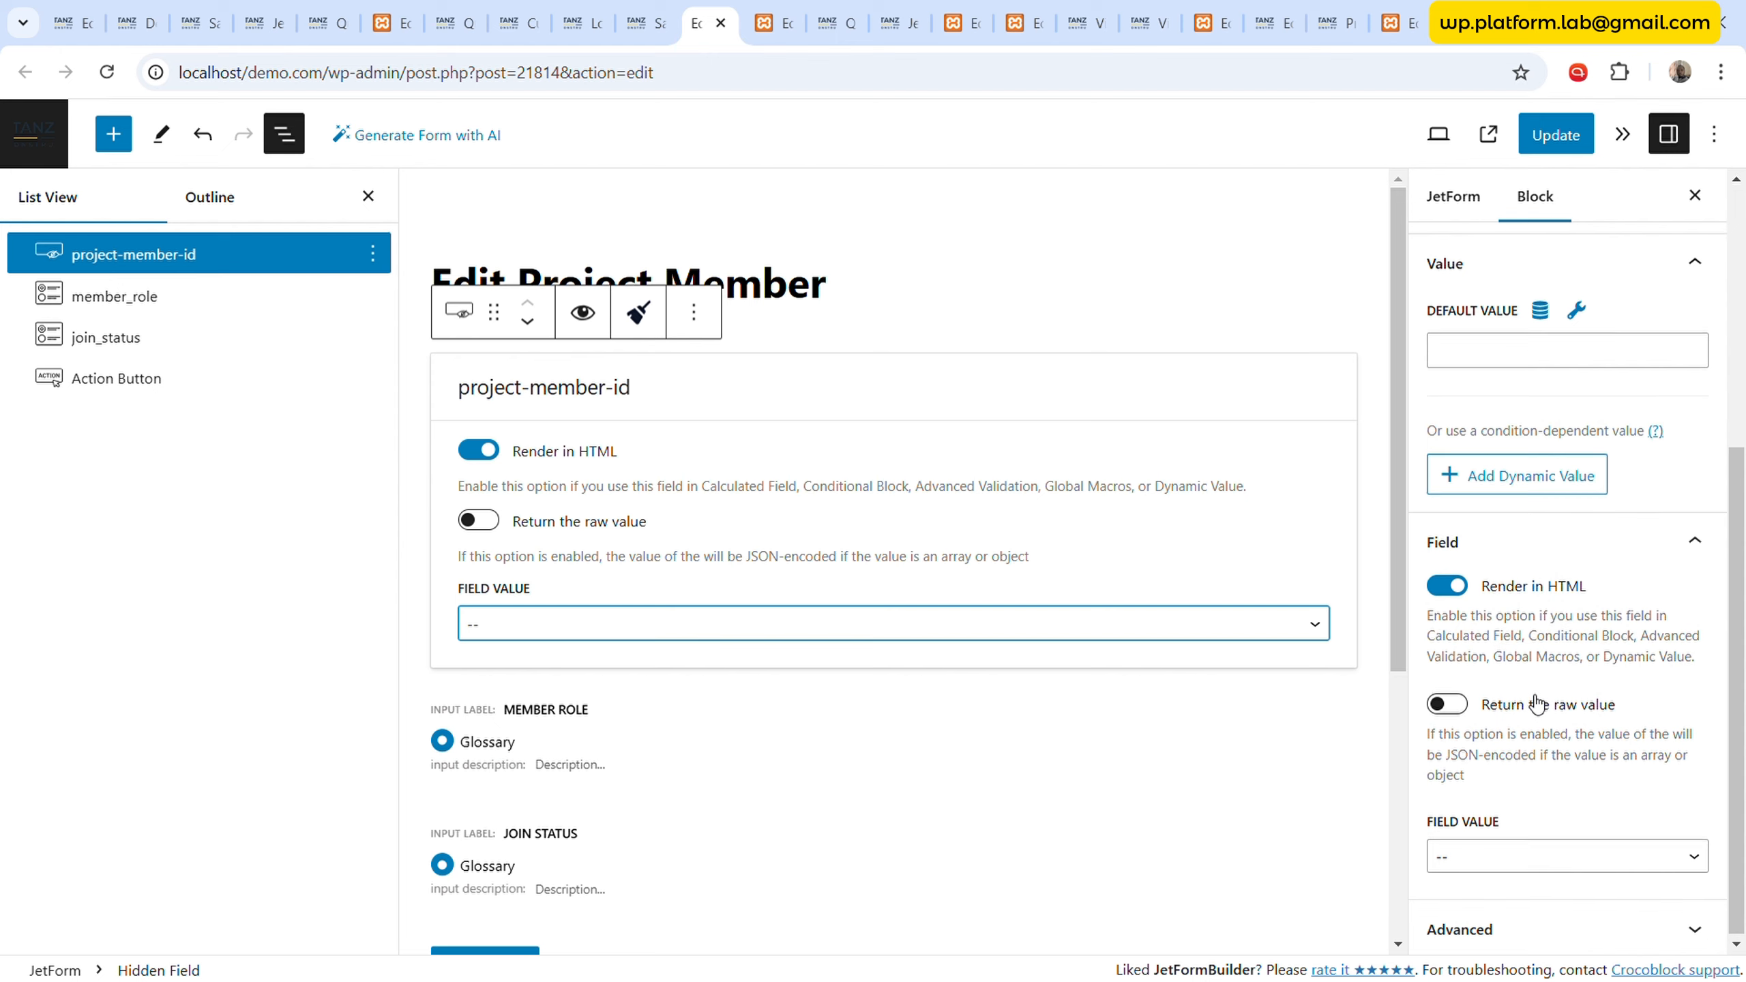
scroll(1431, 702, "up", 5)
- Review the form-level submit action and preset settings, and save the updated Edit Project Member form
left_click(1454, 195)
scroll(1540, 617, "down", 10)
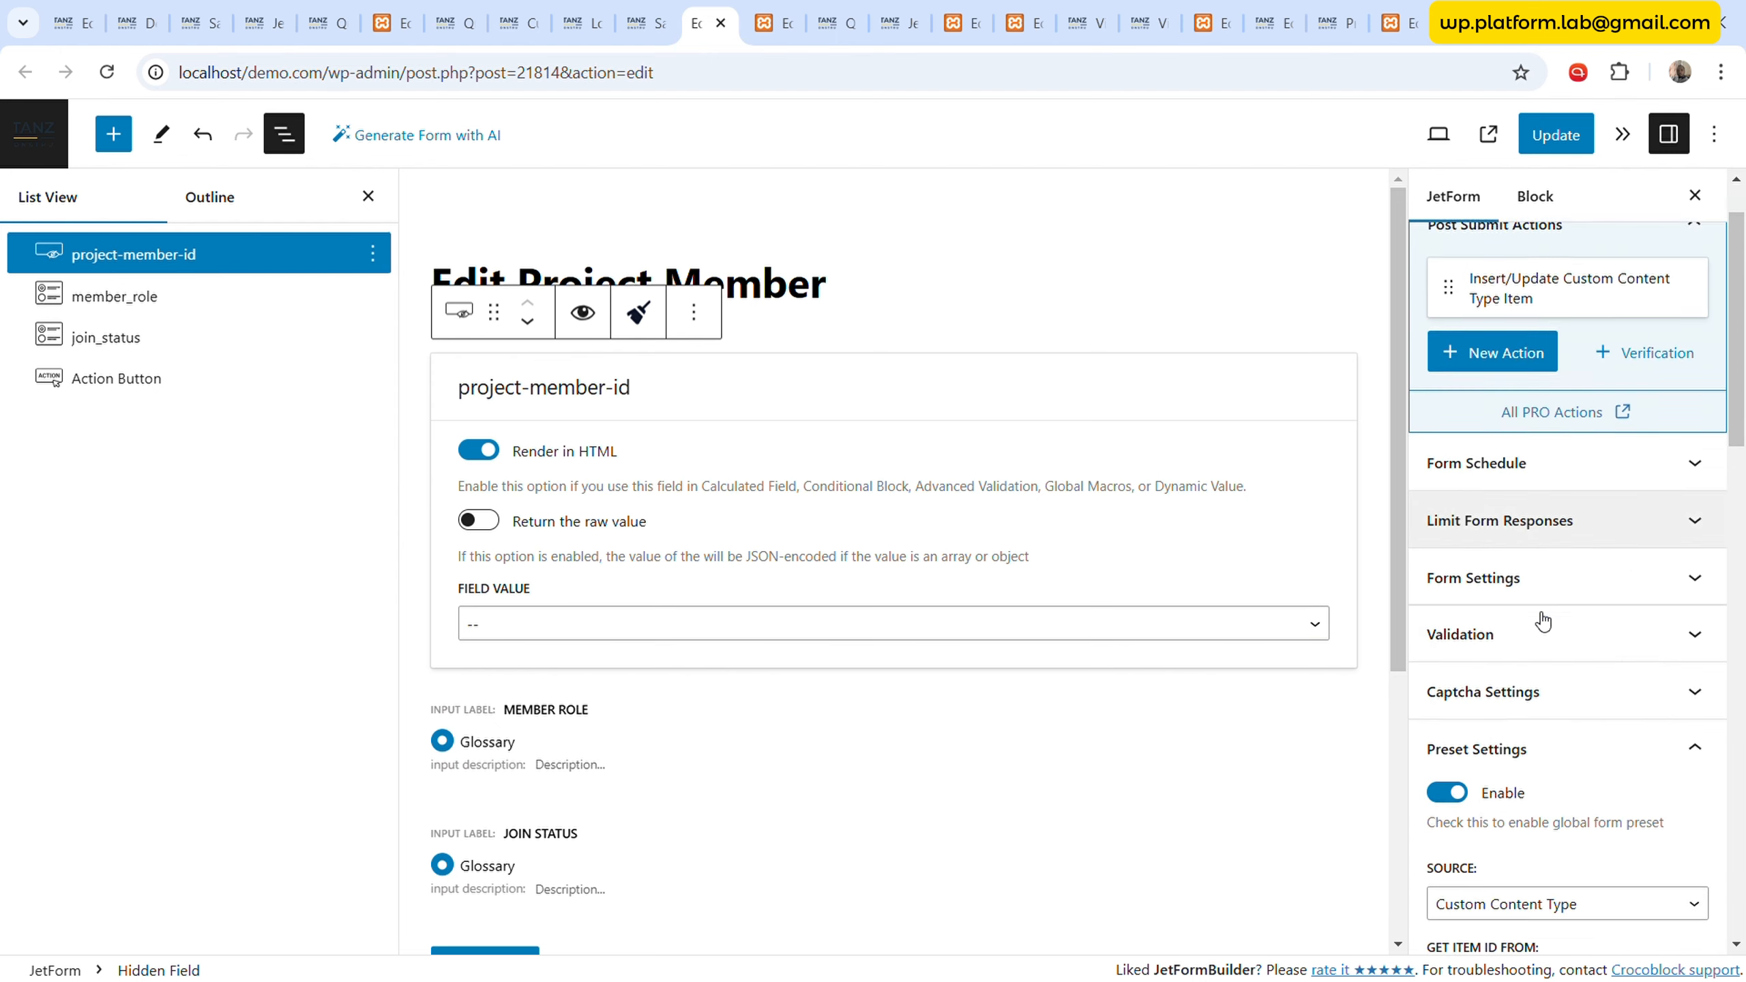
scroll(1502, 419, "up", 8)
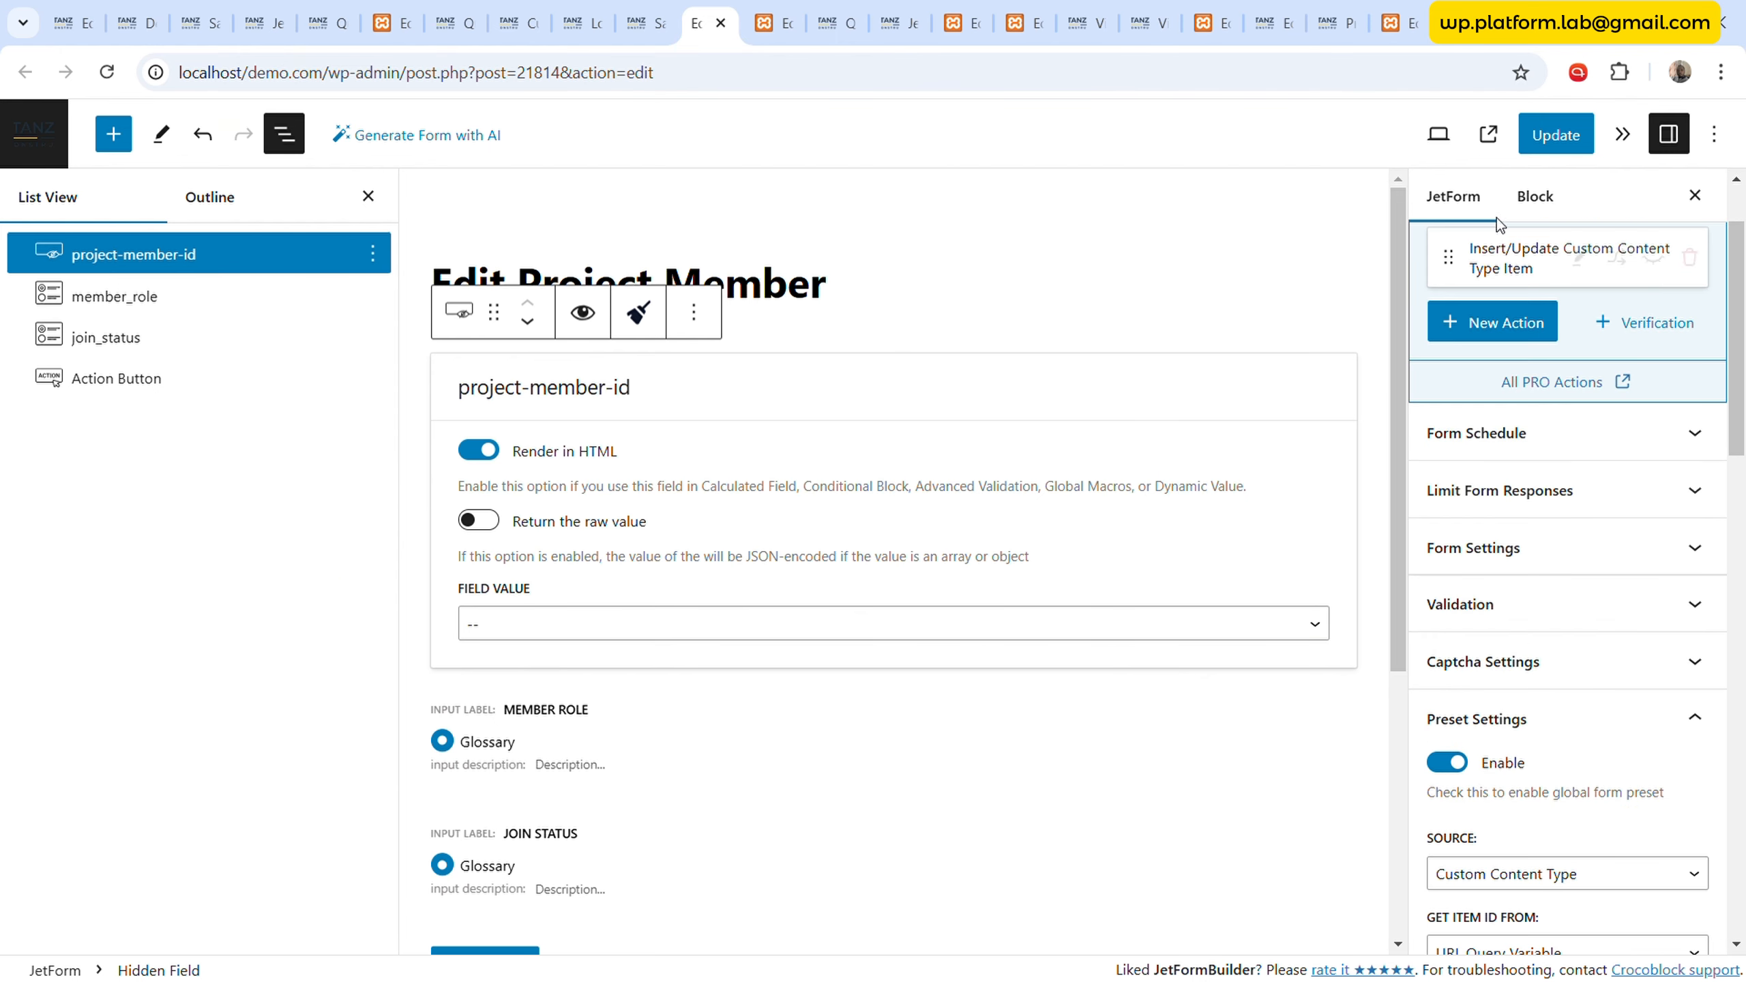
left_click(1556, 136)
- Update the project member's role to Super Admin on the reloaded member edit page and refresh the project overview
left_click(1092, 14)
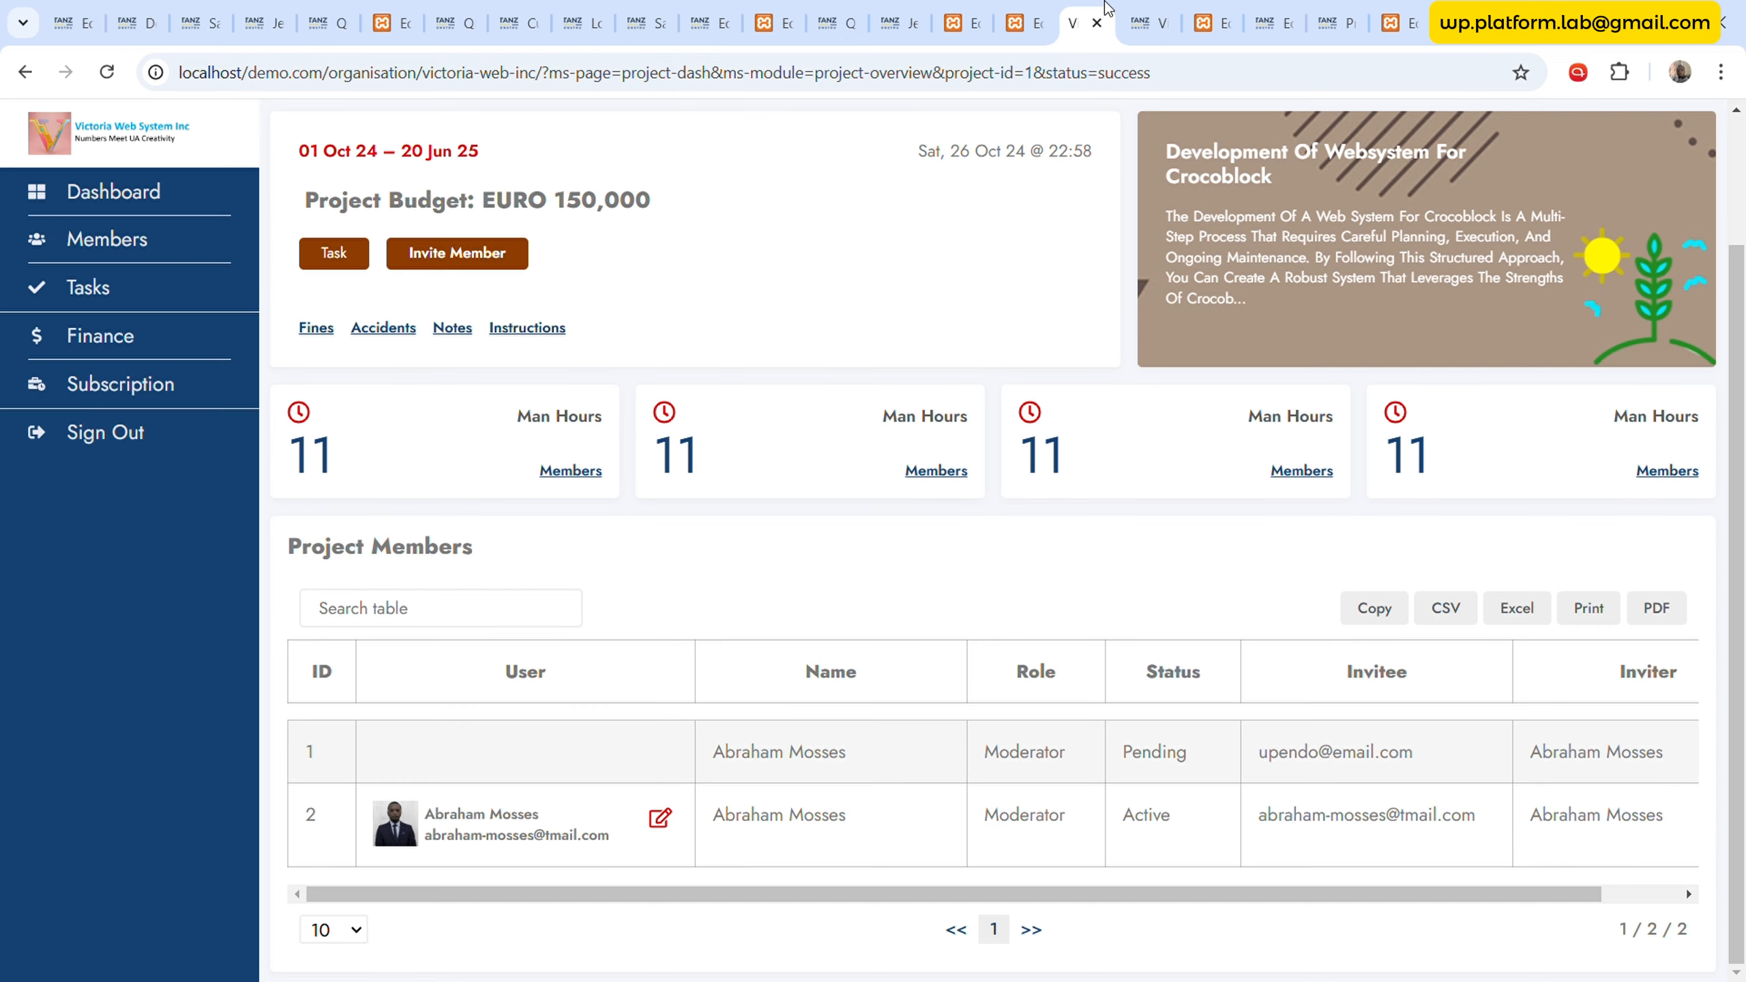
left_click(1152, 13)
left_click(1210, 10)
left_click(1150, 15)
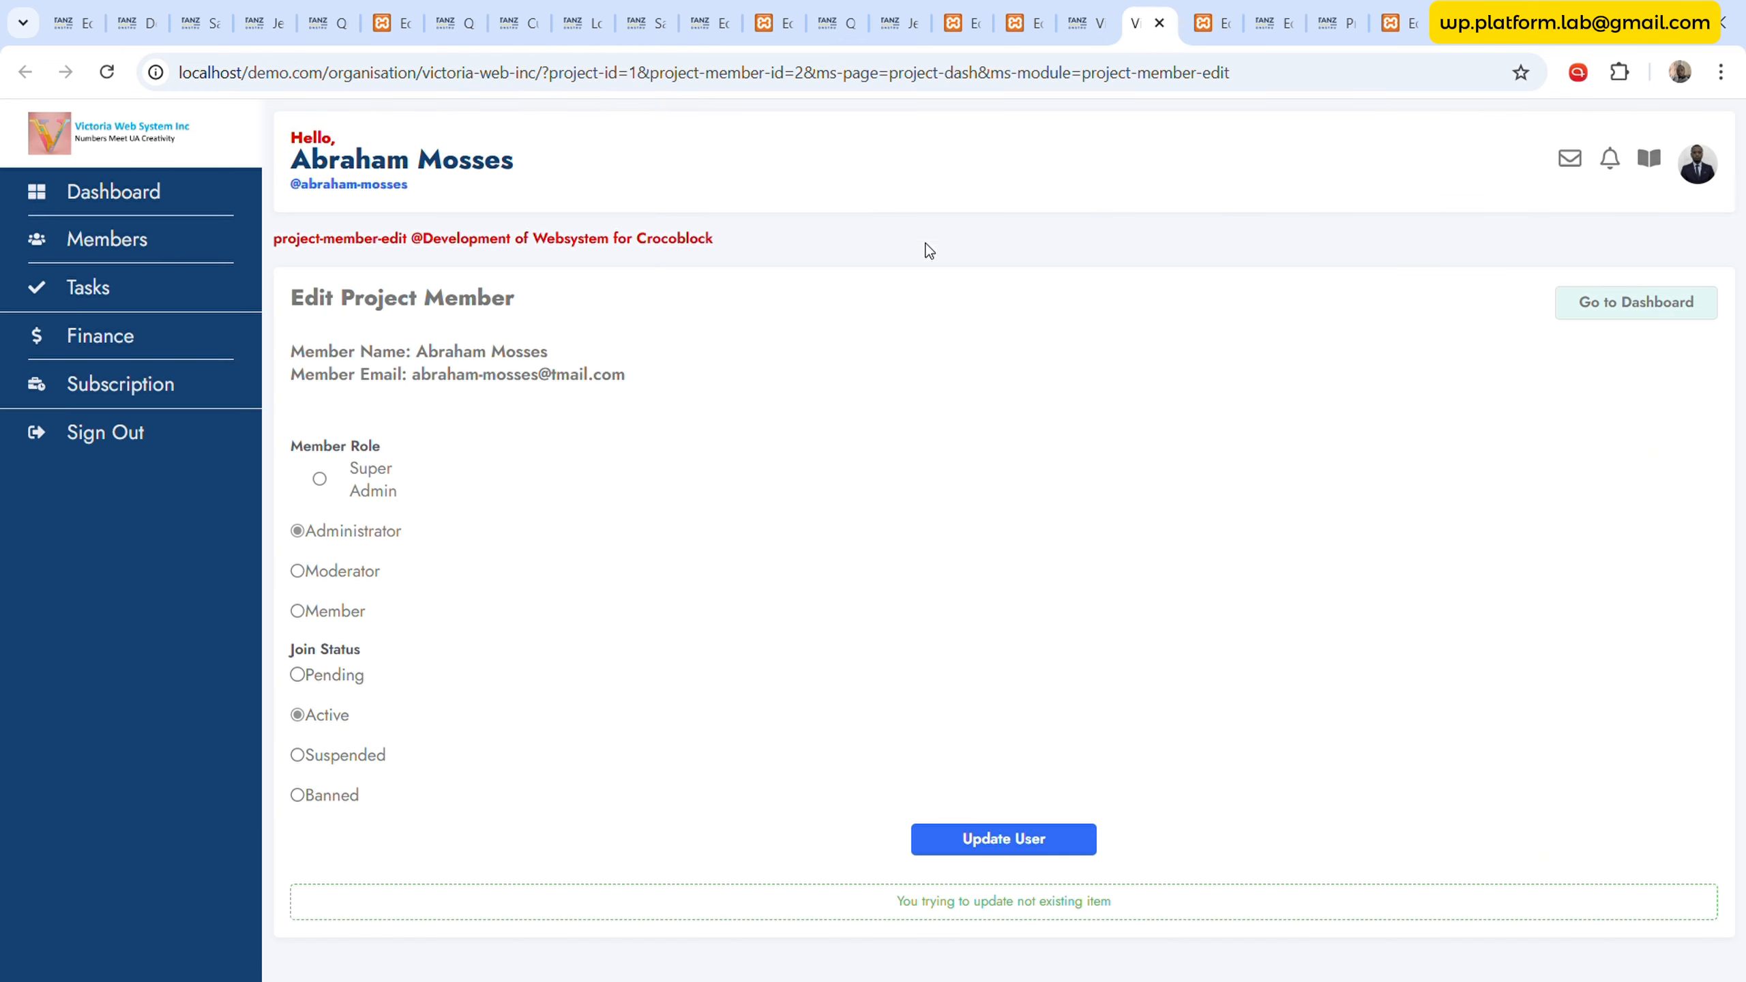
left_click(107, 72)
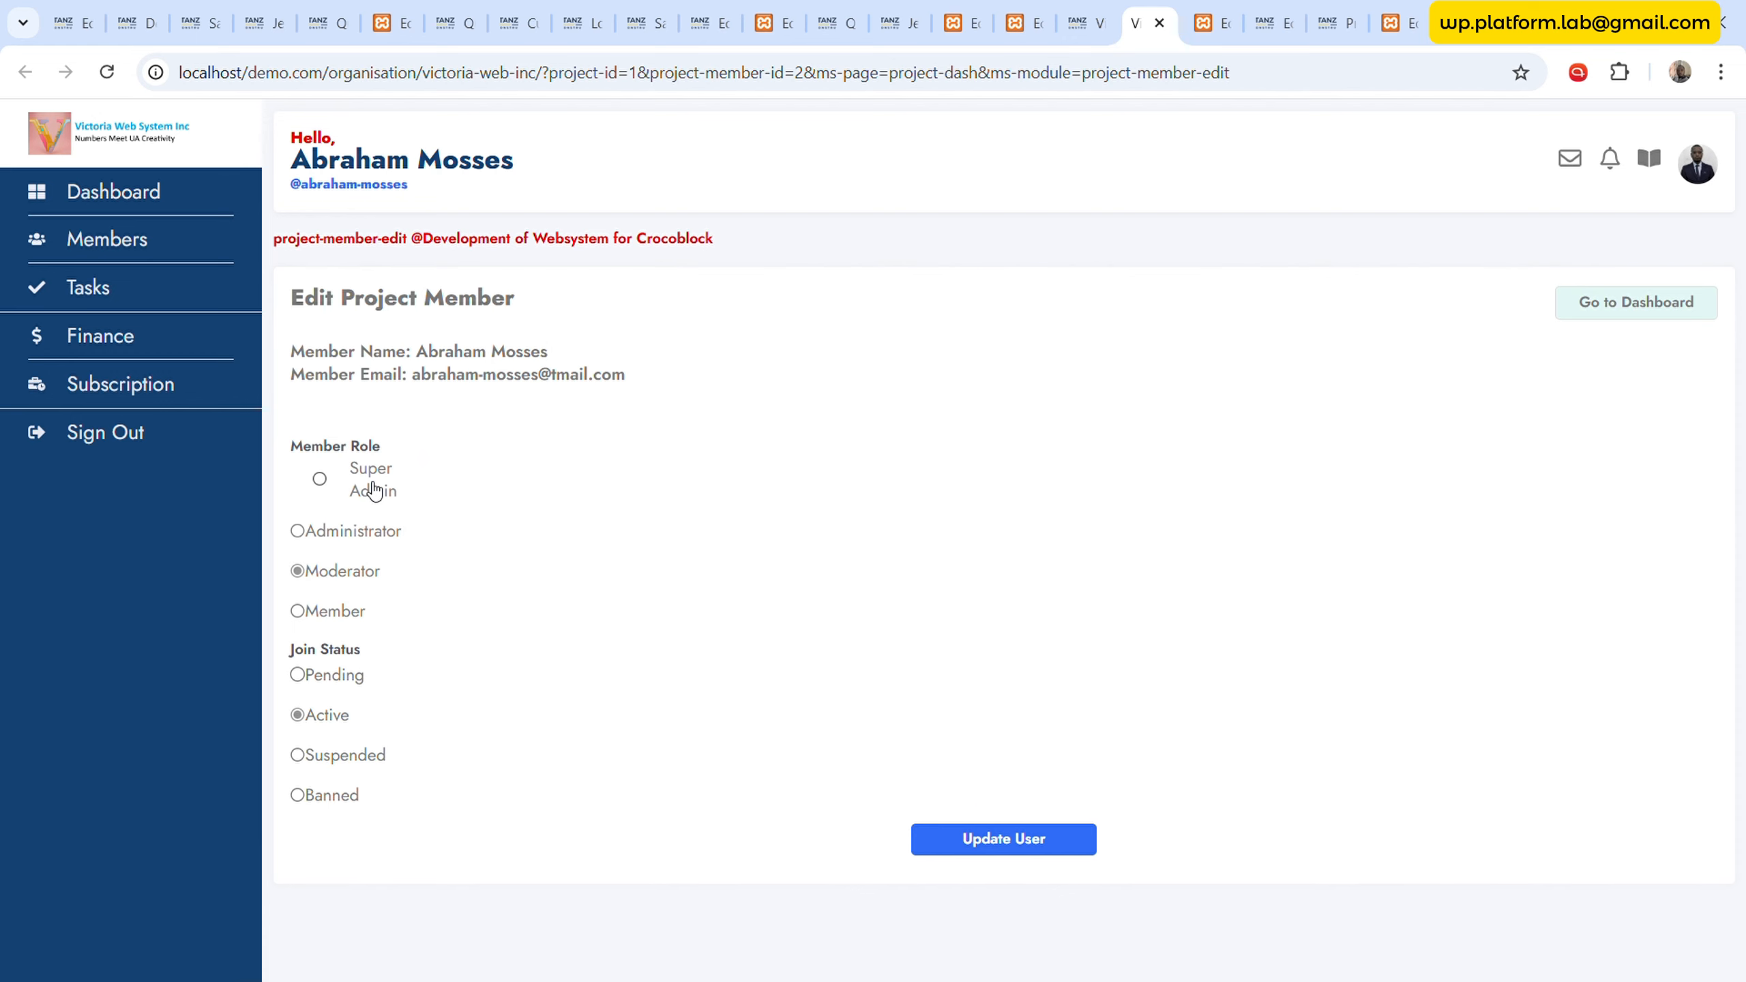
left_click(377, 490)
left_click(1011, 841)
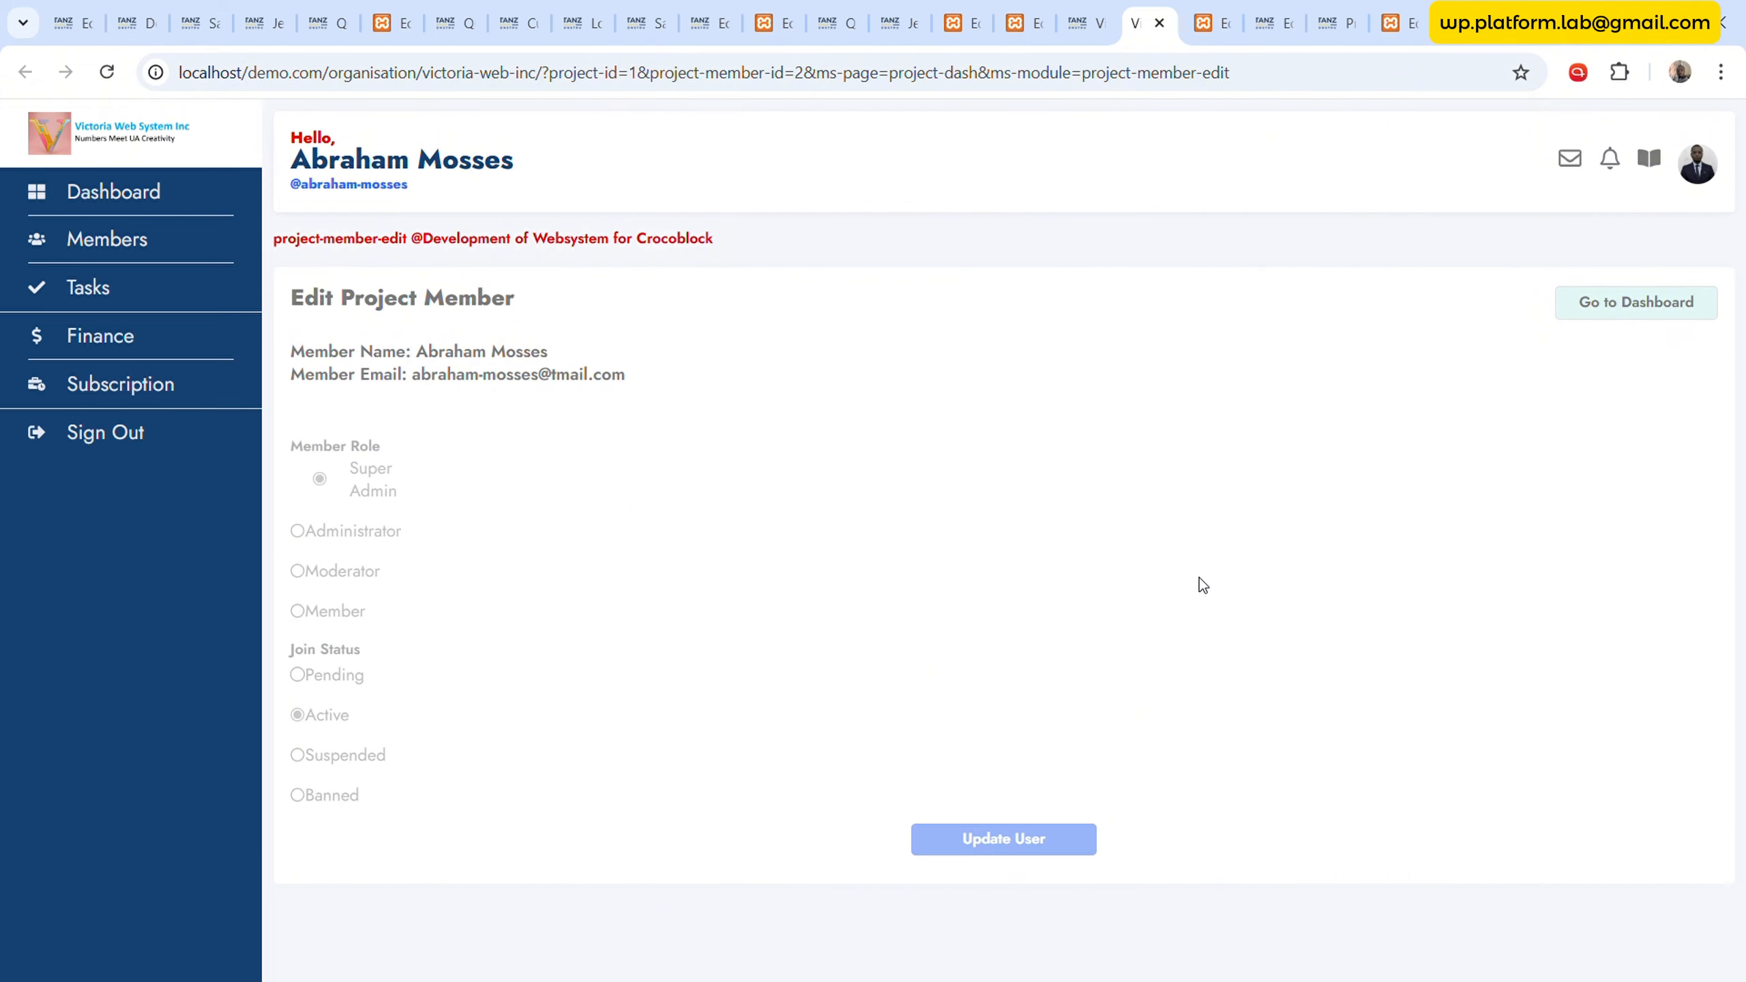
left_click(1106, 34)
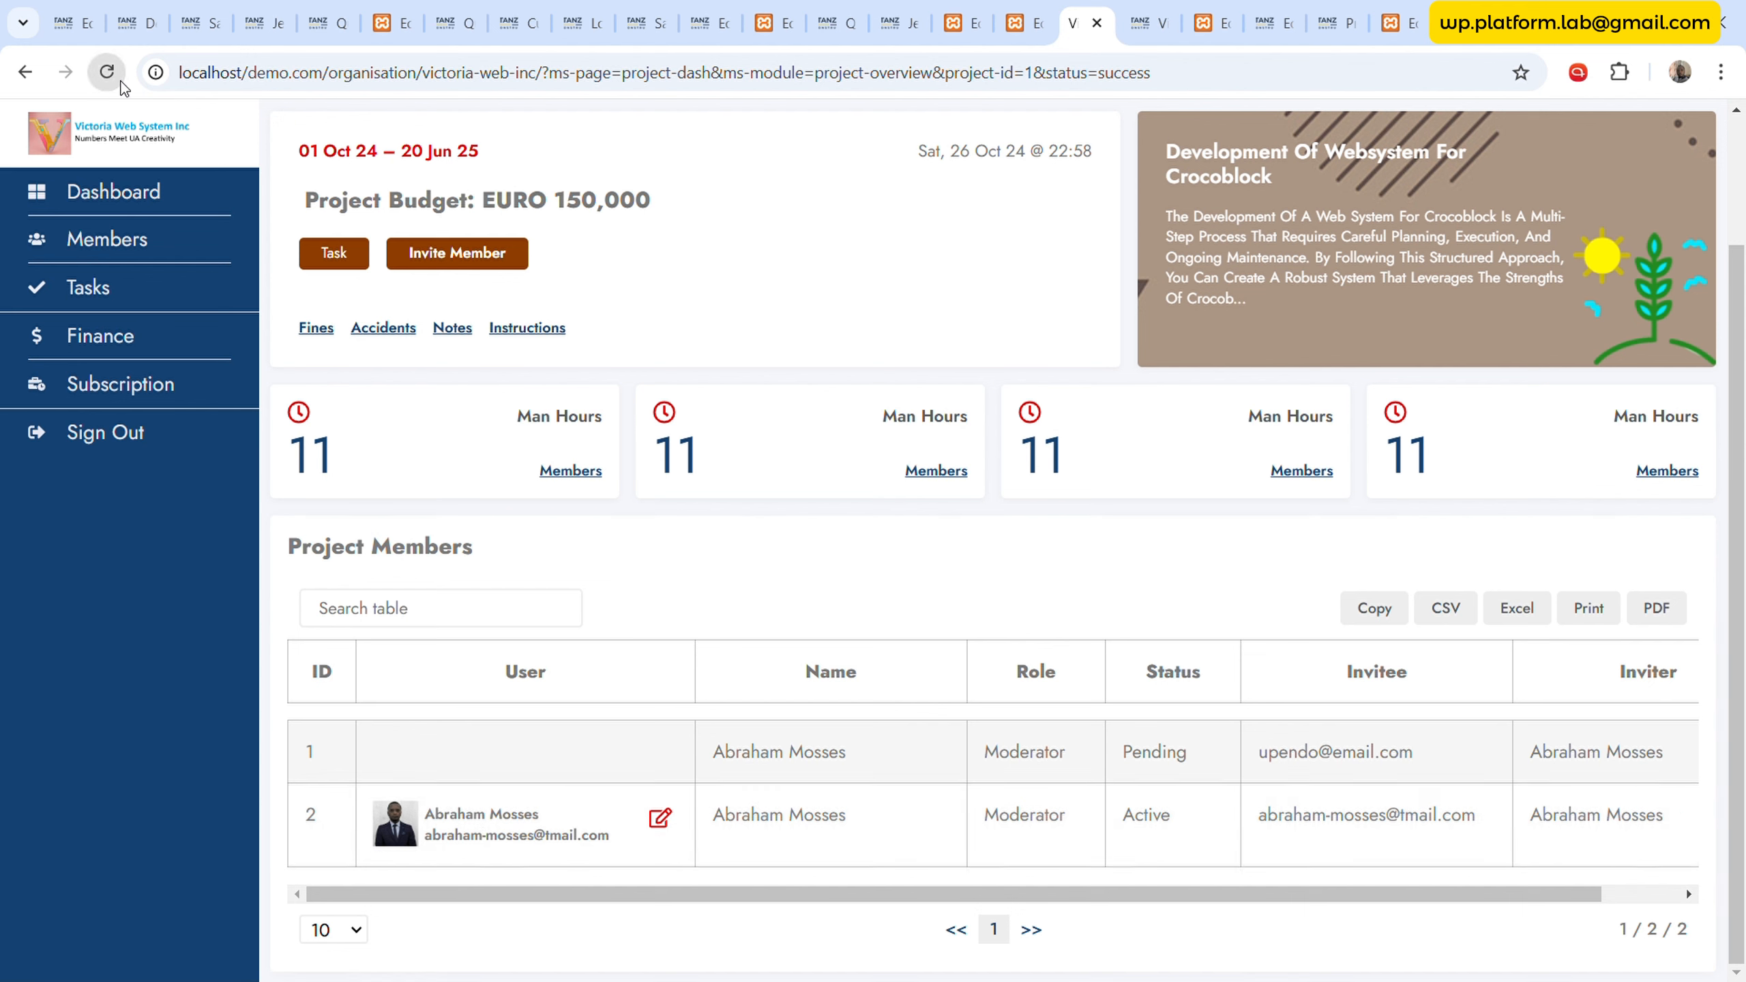
left_click(106, 72)
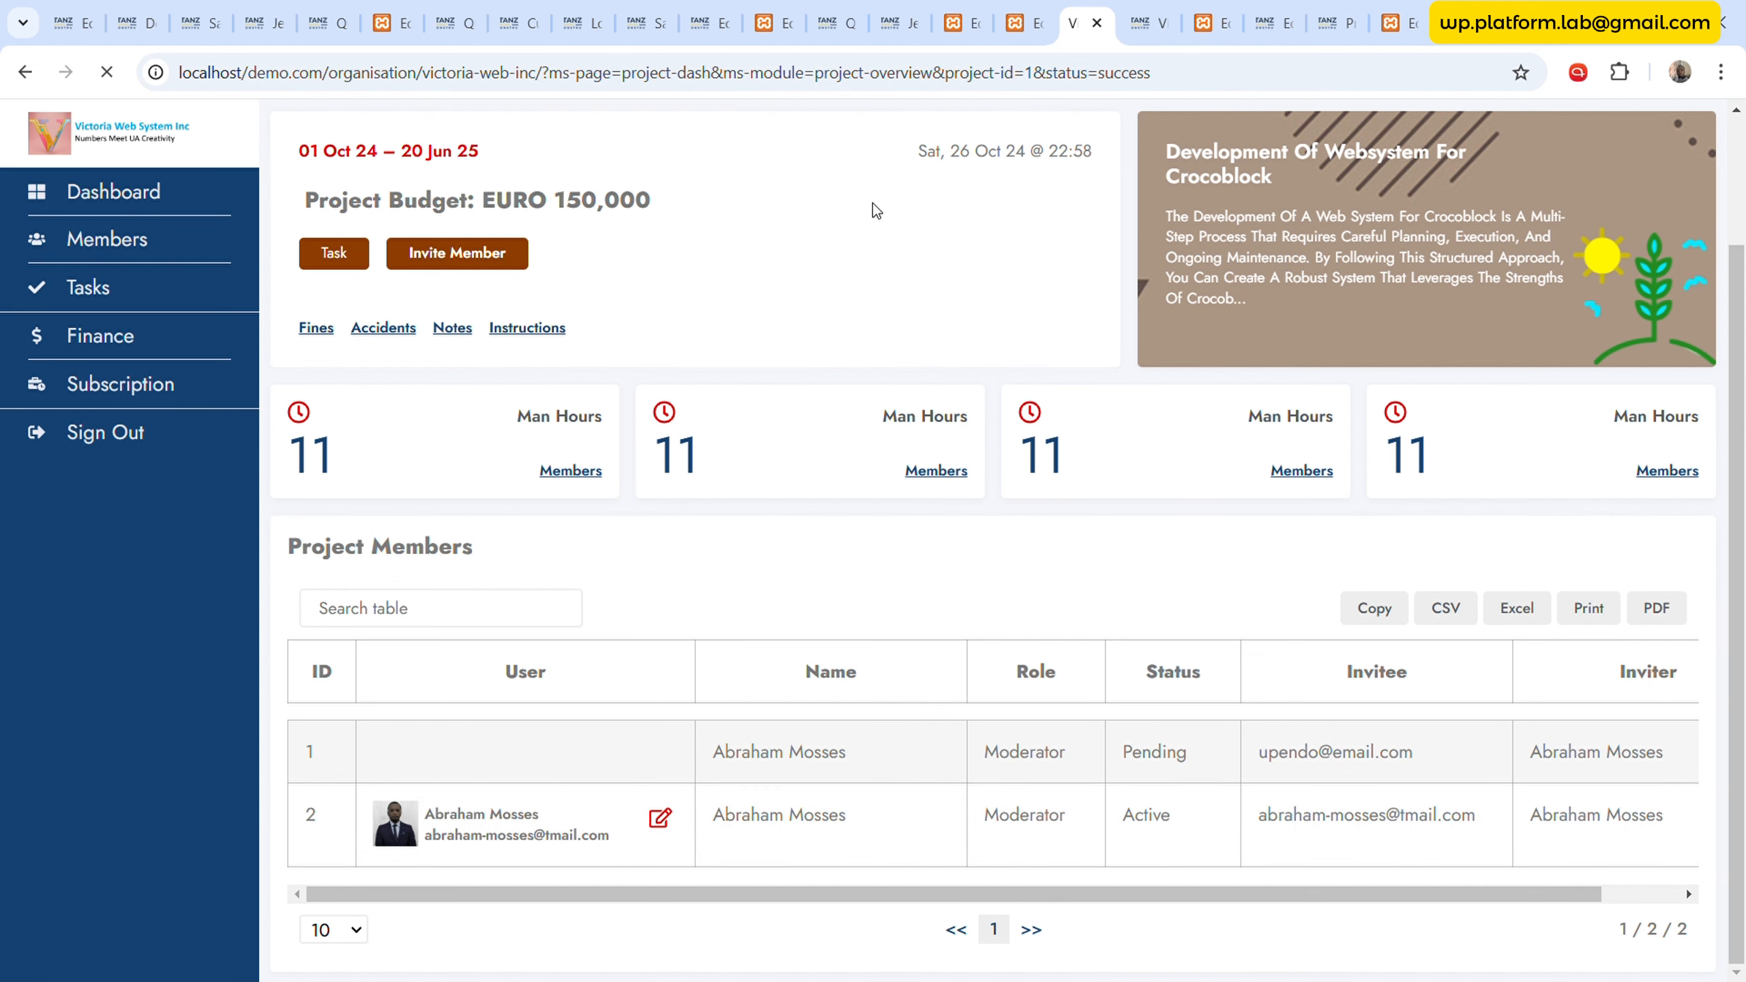